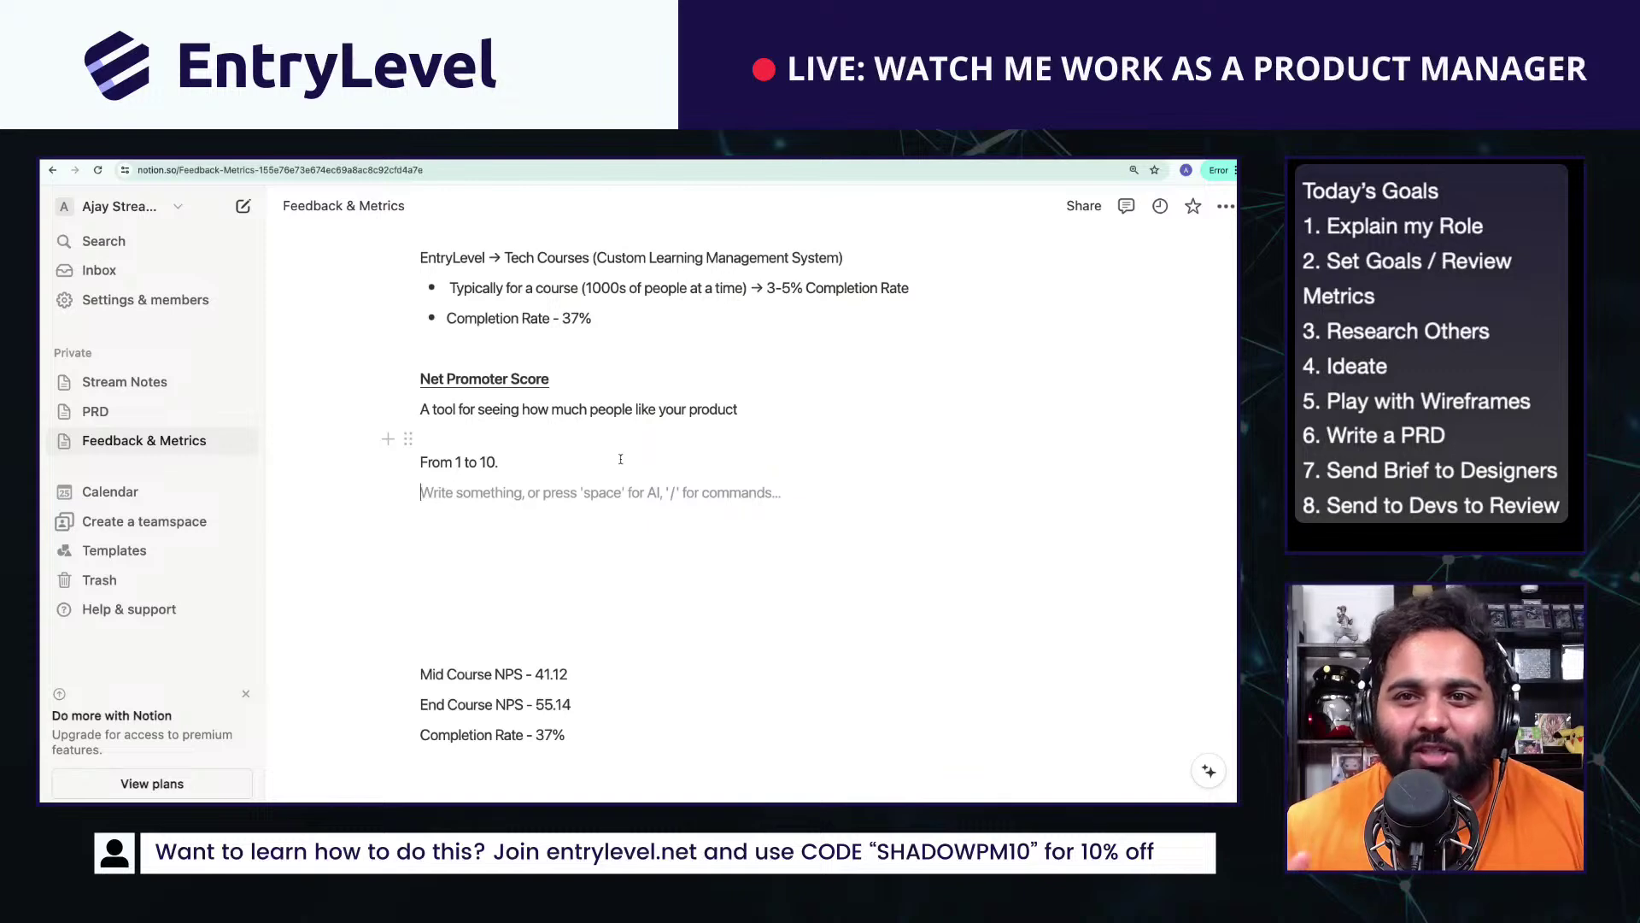
Step: Start a separate line below "From 1 to 10." in the Net Promoter Score section reading "People who love you (9-10)"
key("Return")
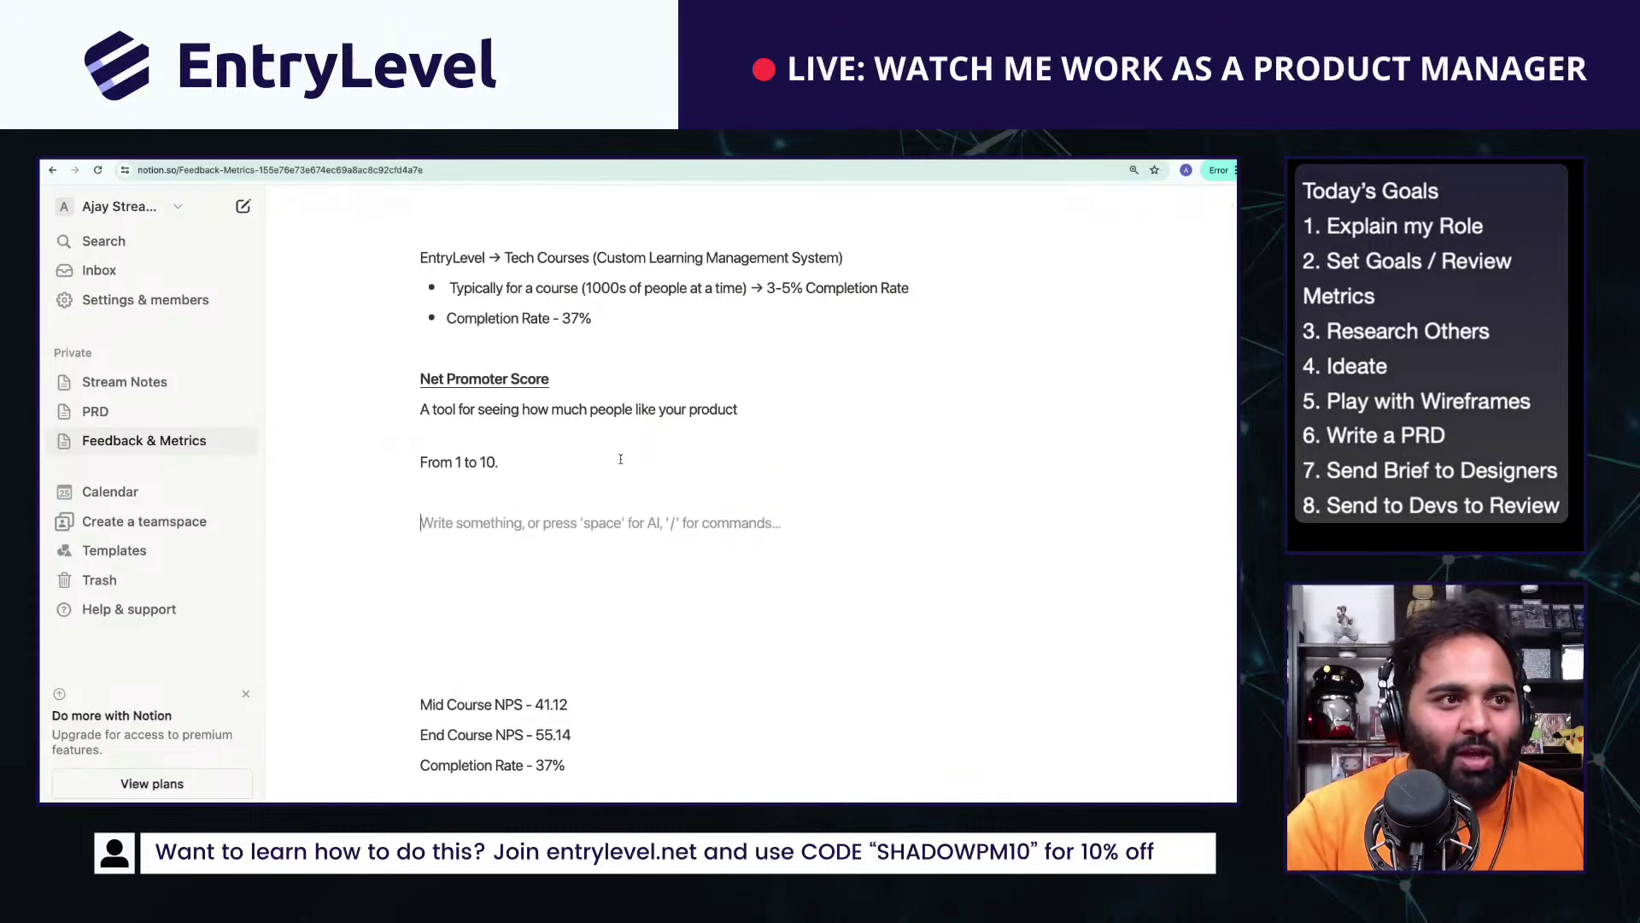
type("People ")
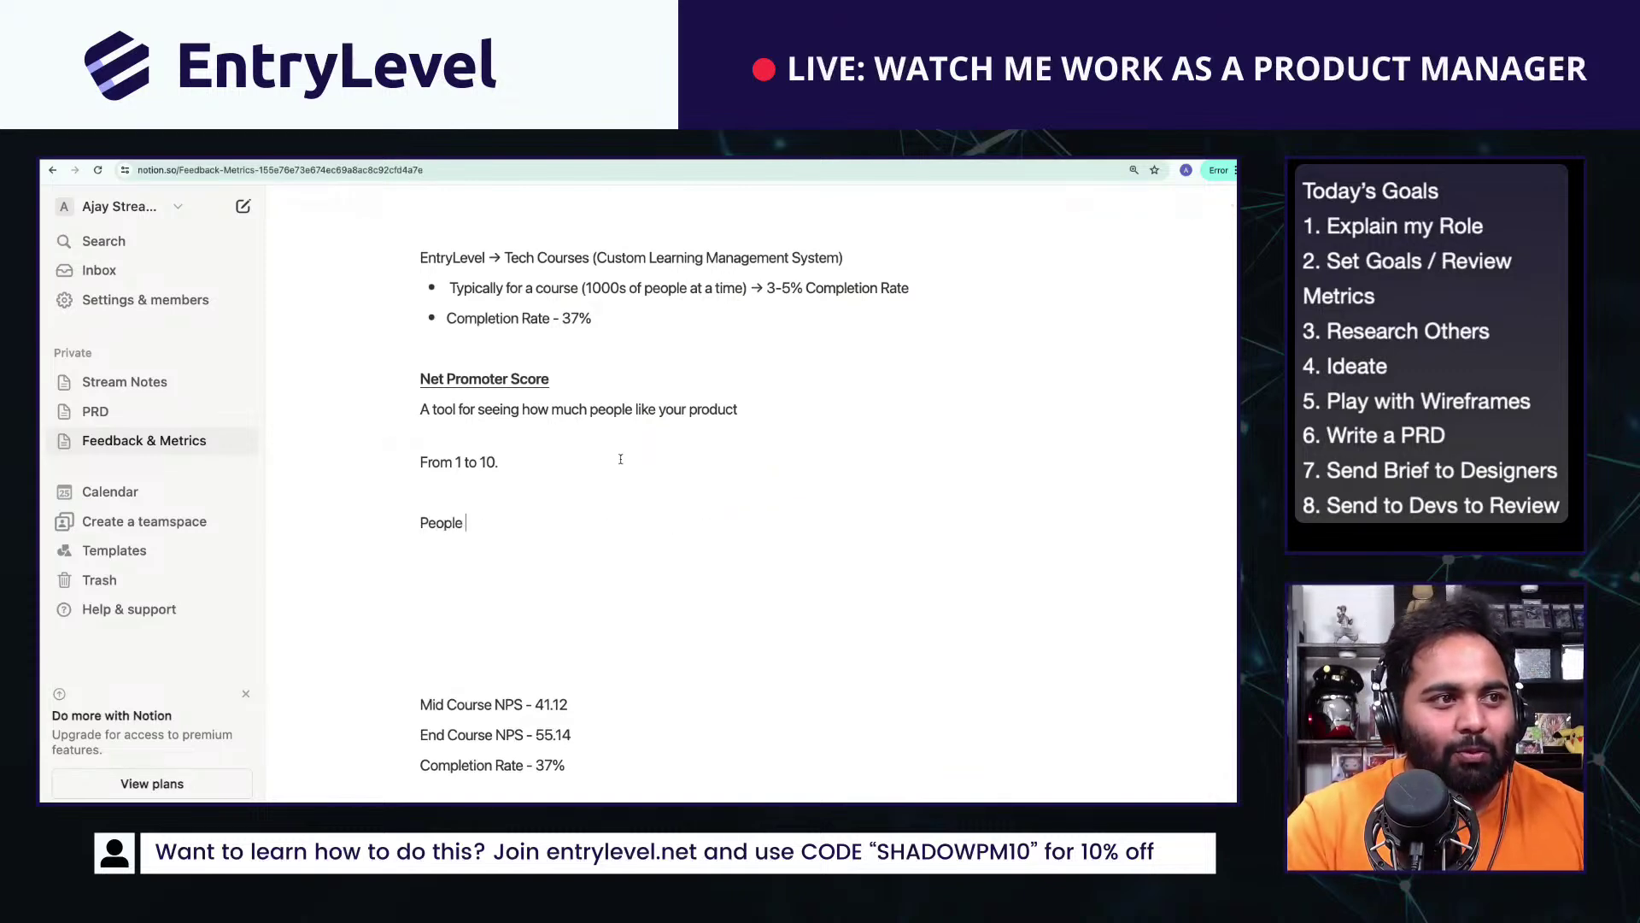
type("who love you (")
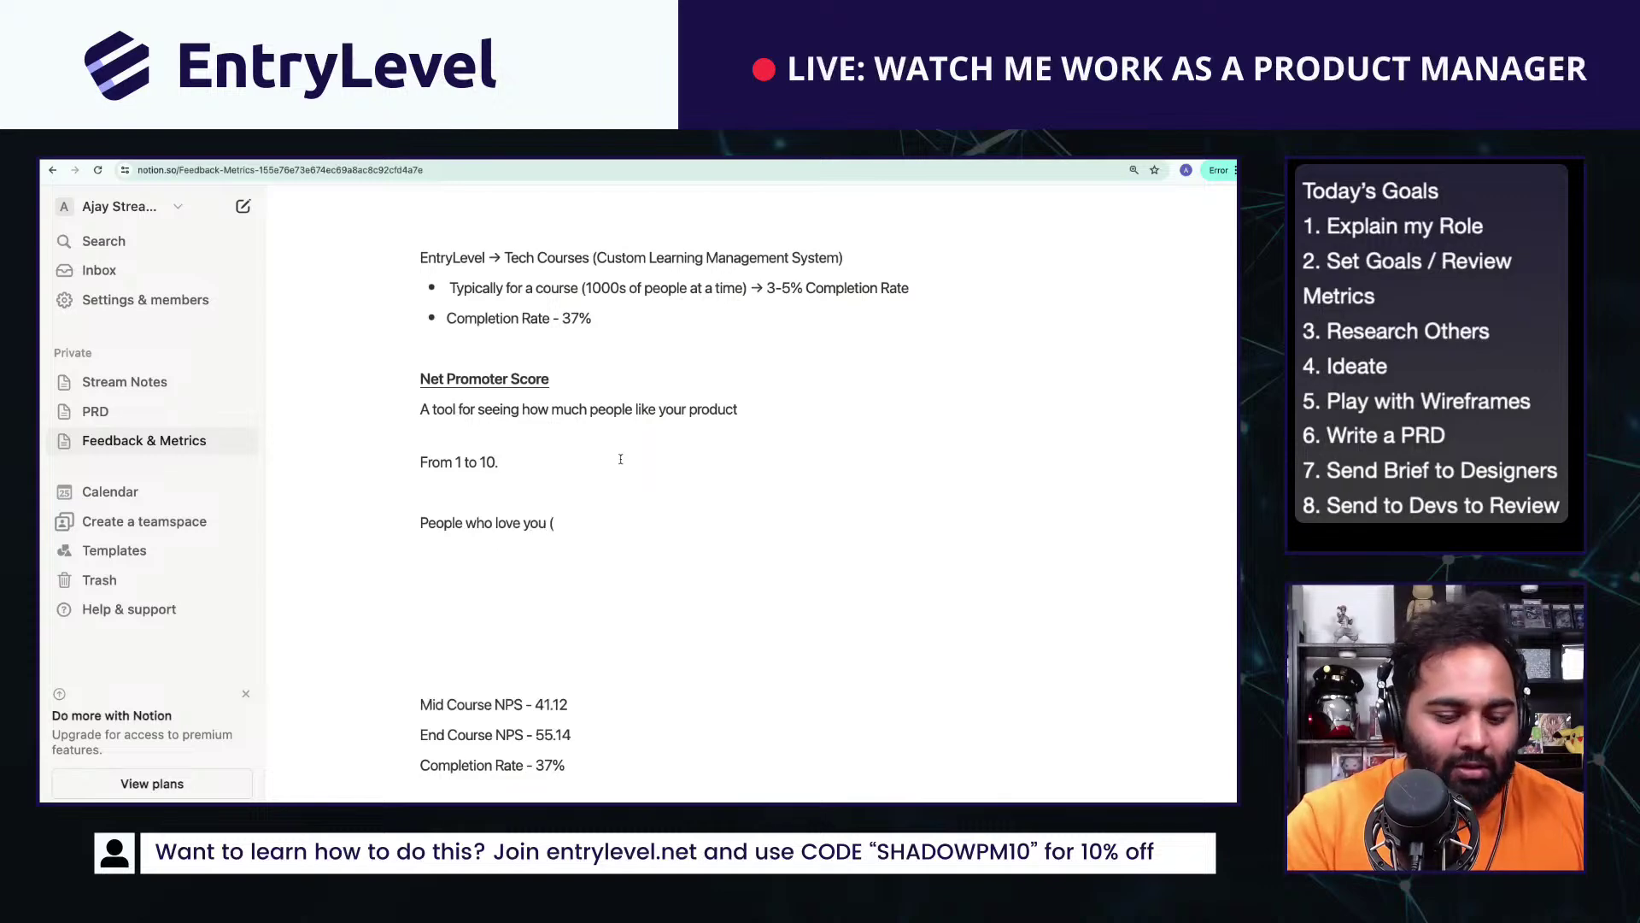
type("9-10)")
key("BackSpace")
key("BackSpace")
type("0) ")
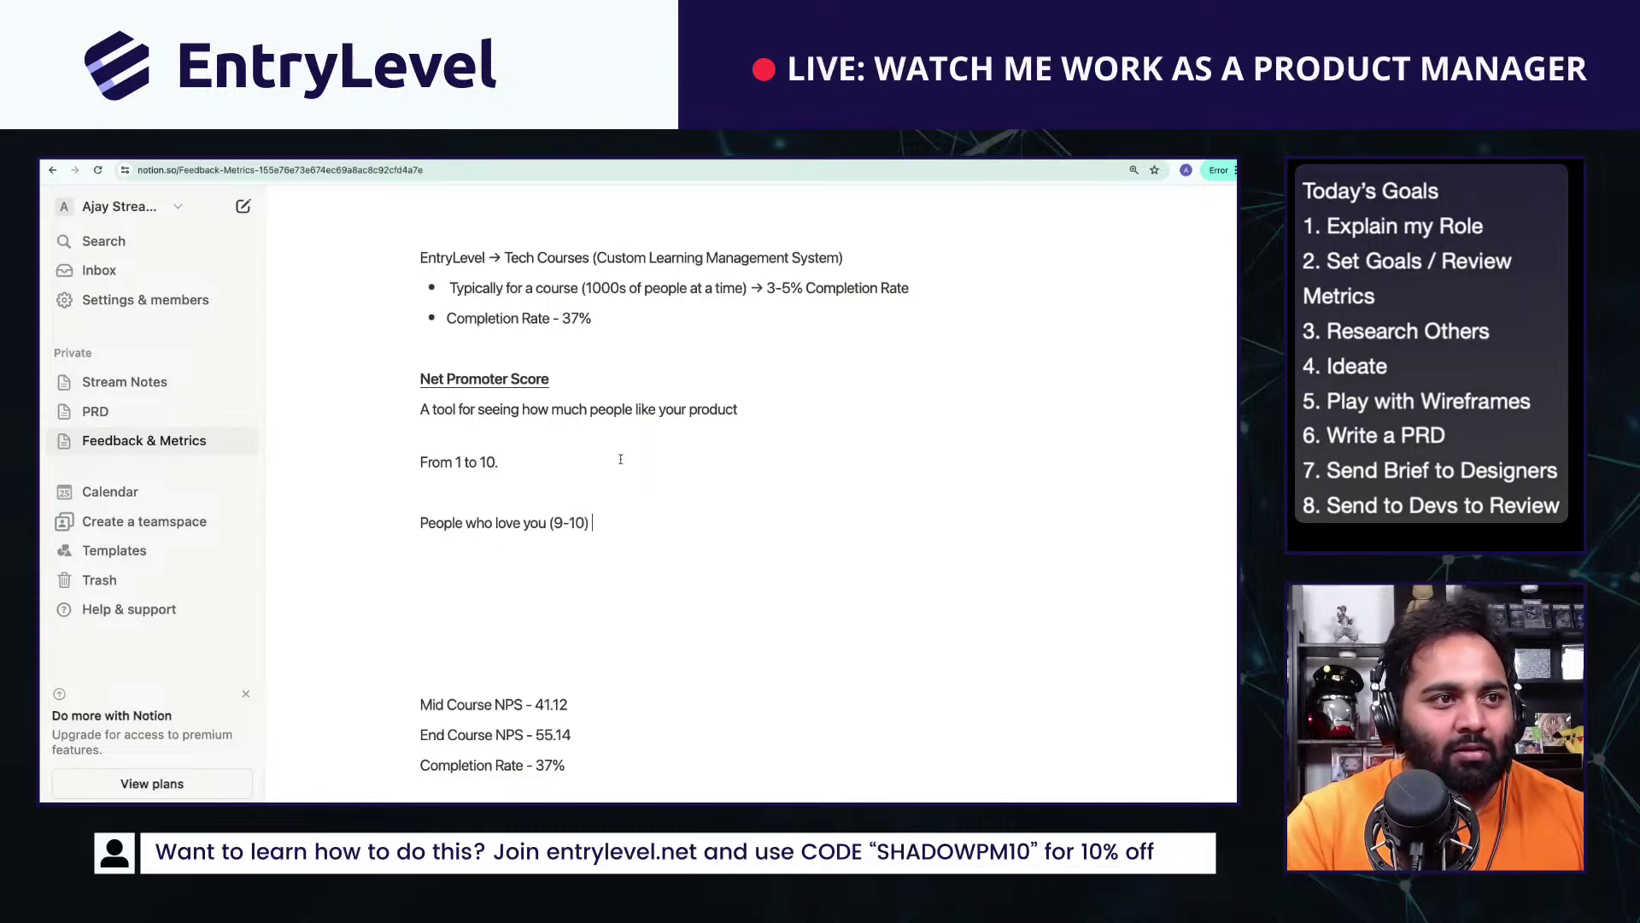
Step: Extend the line with "- the People who don't like you as much (1-5)"
type("- Te")
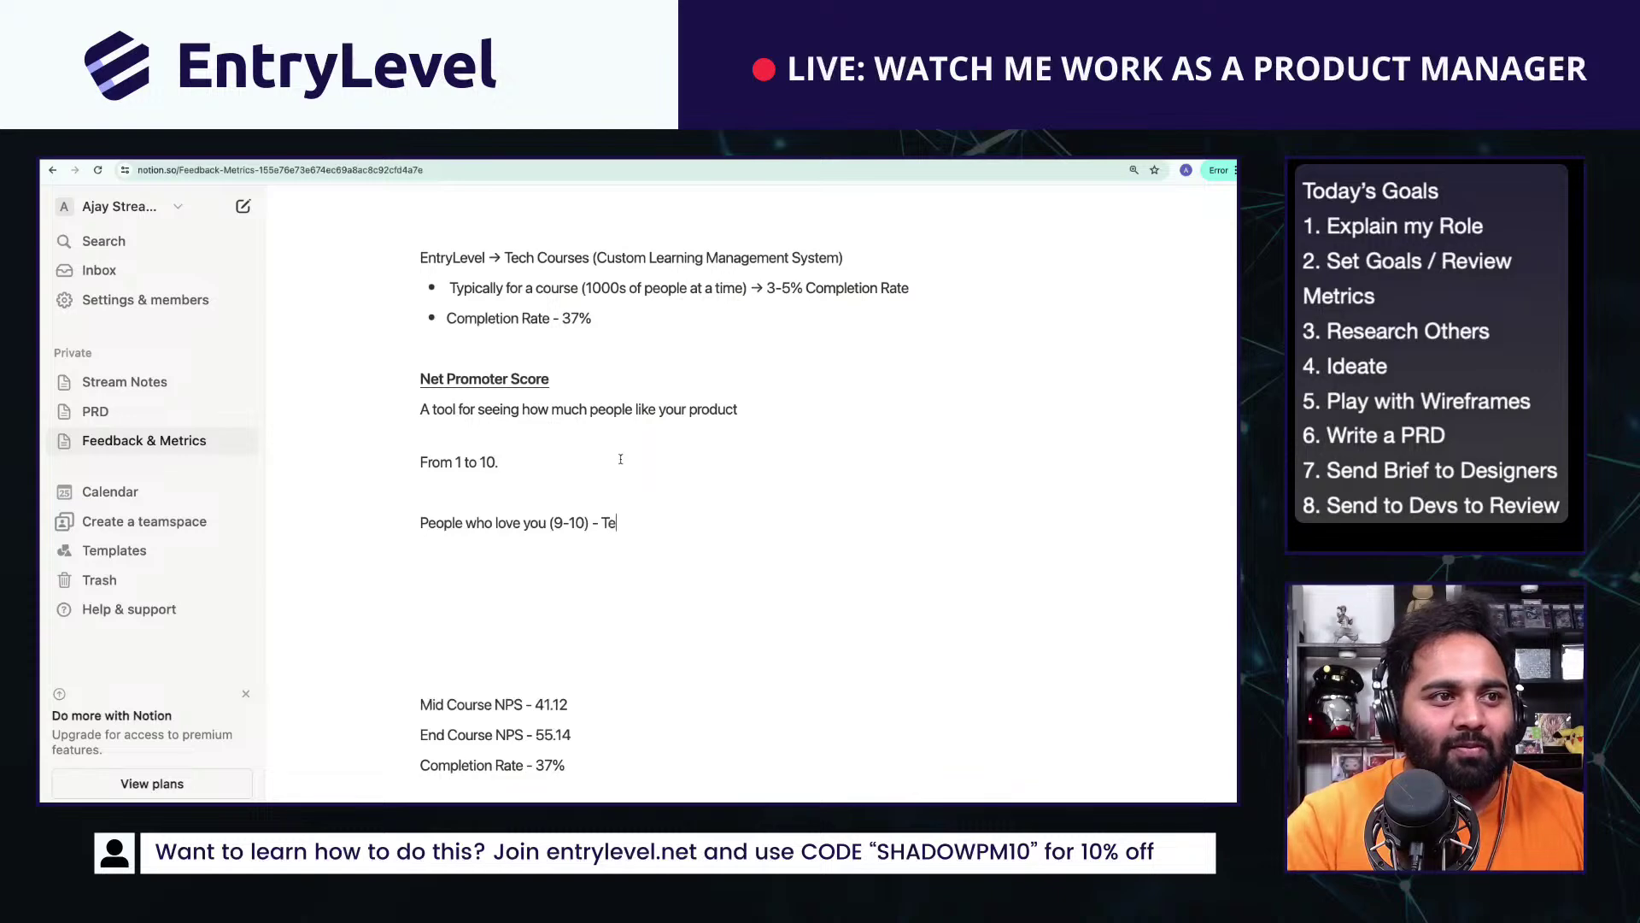
key("BackSpace")
key("BackSpace")
type("the People who")
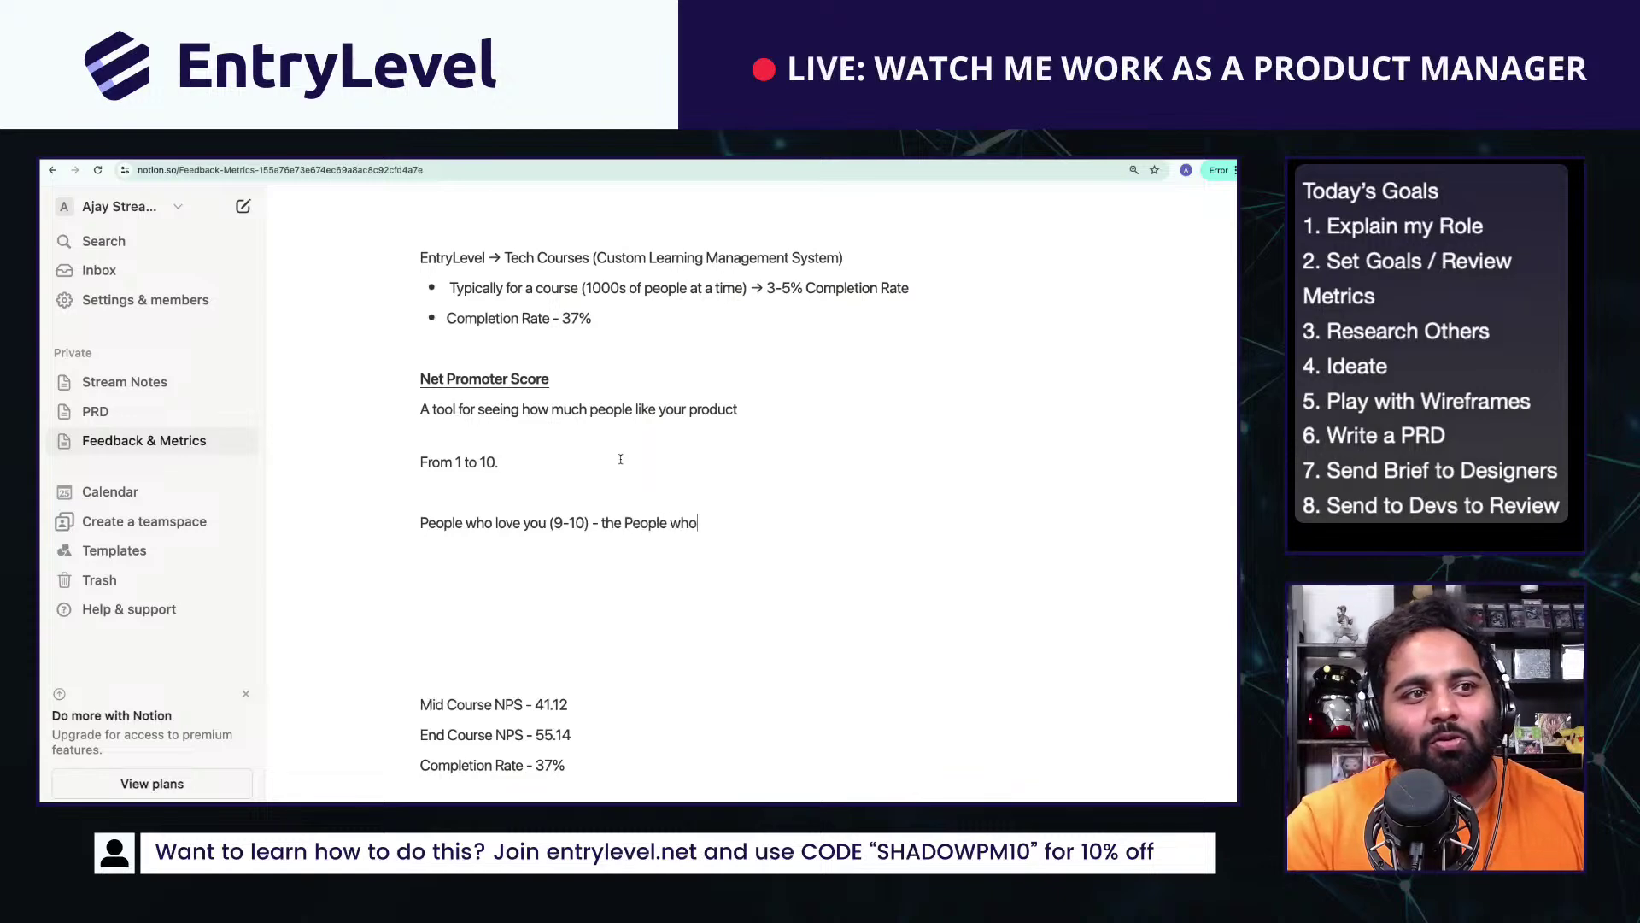
type(" don't like y")
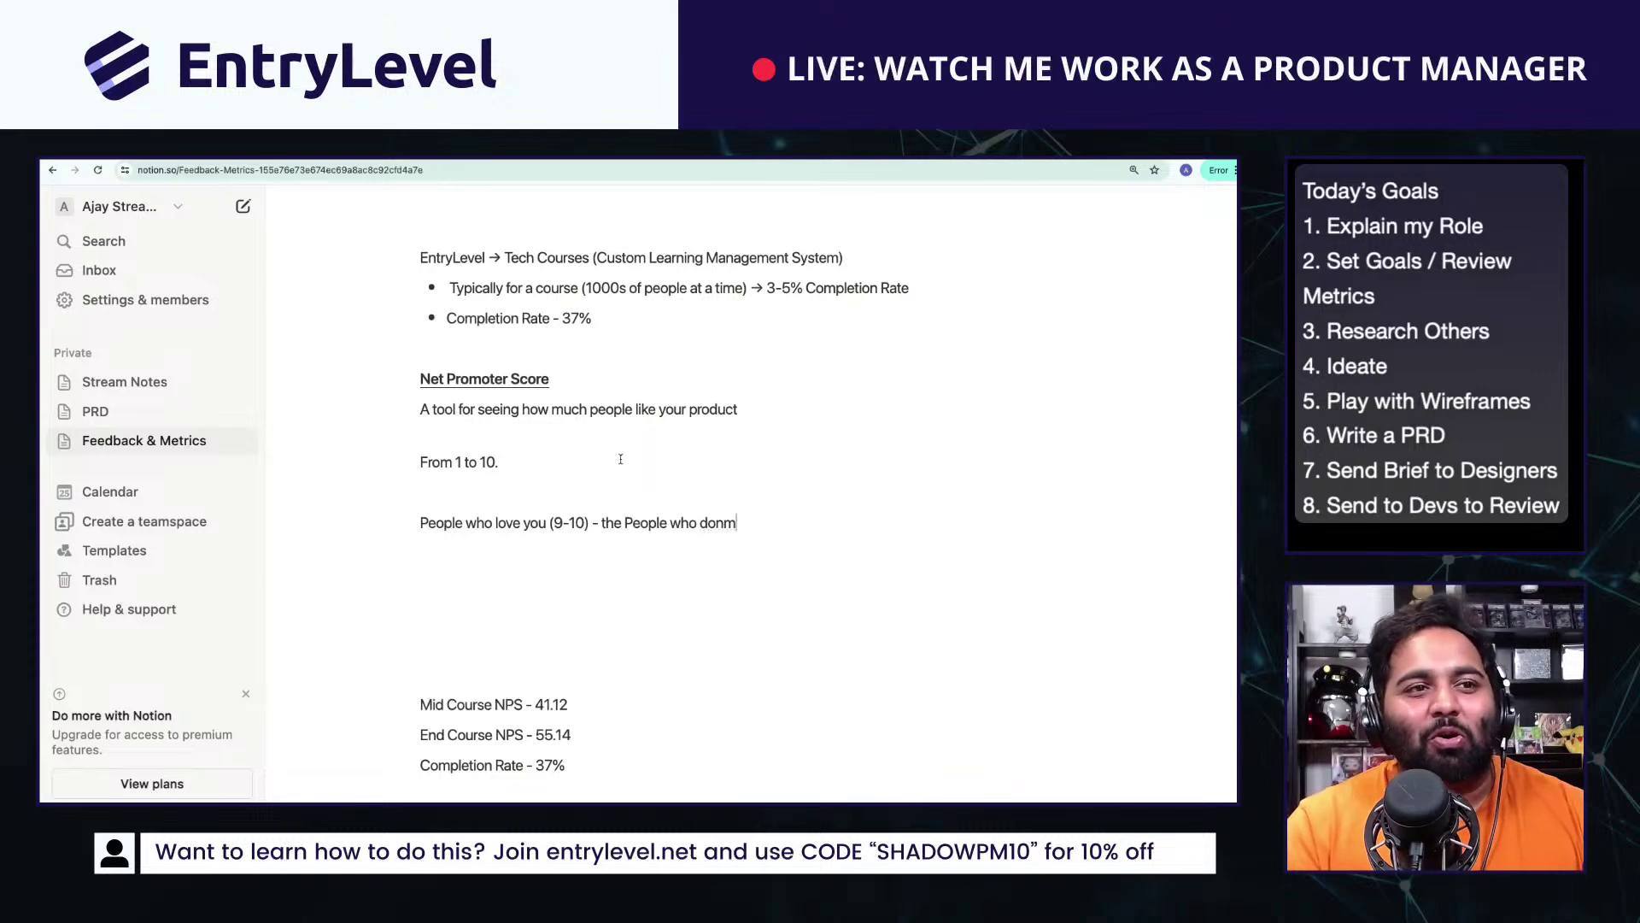
type("ou as much")
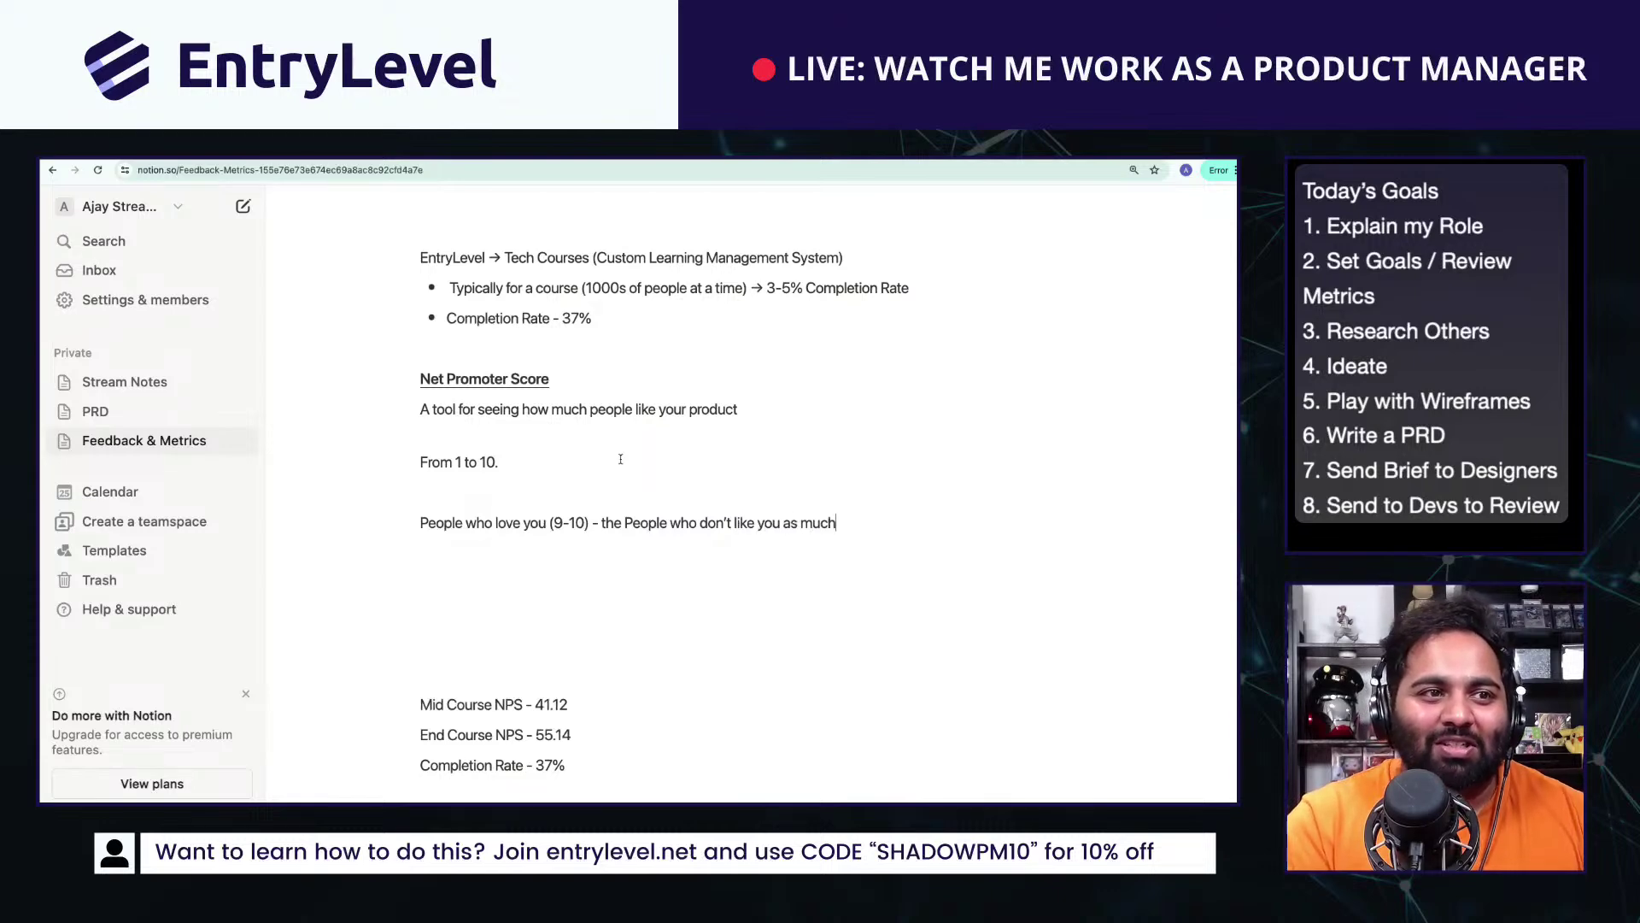
type(" (1-")
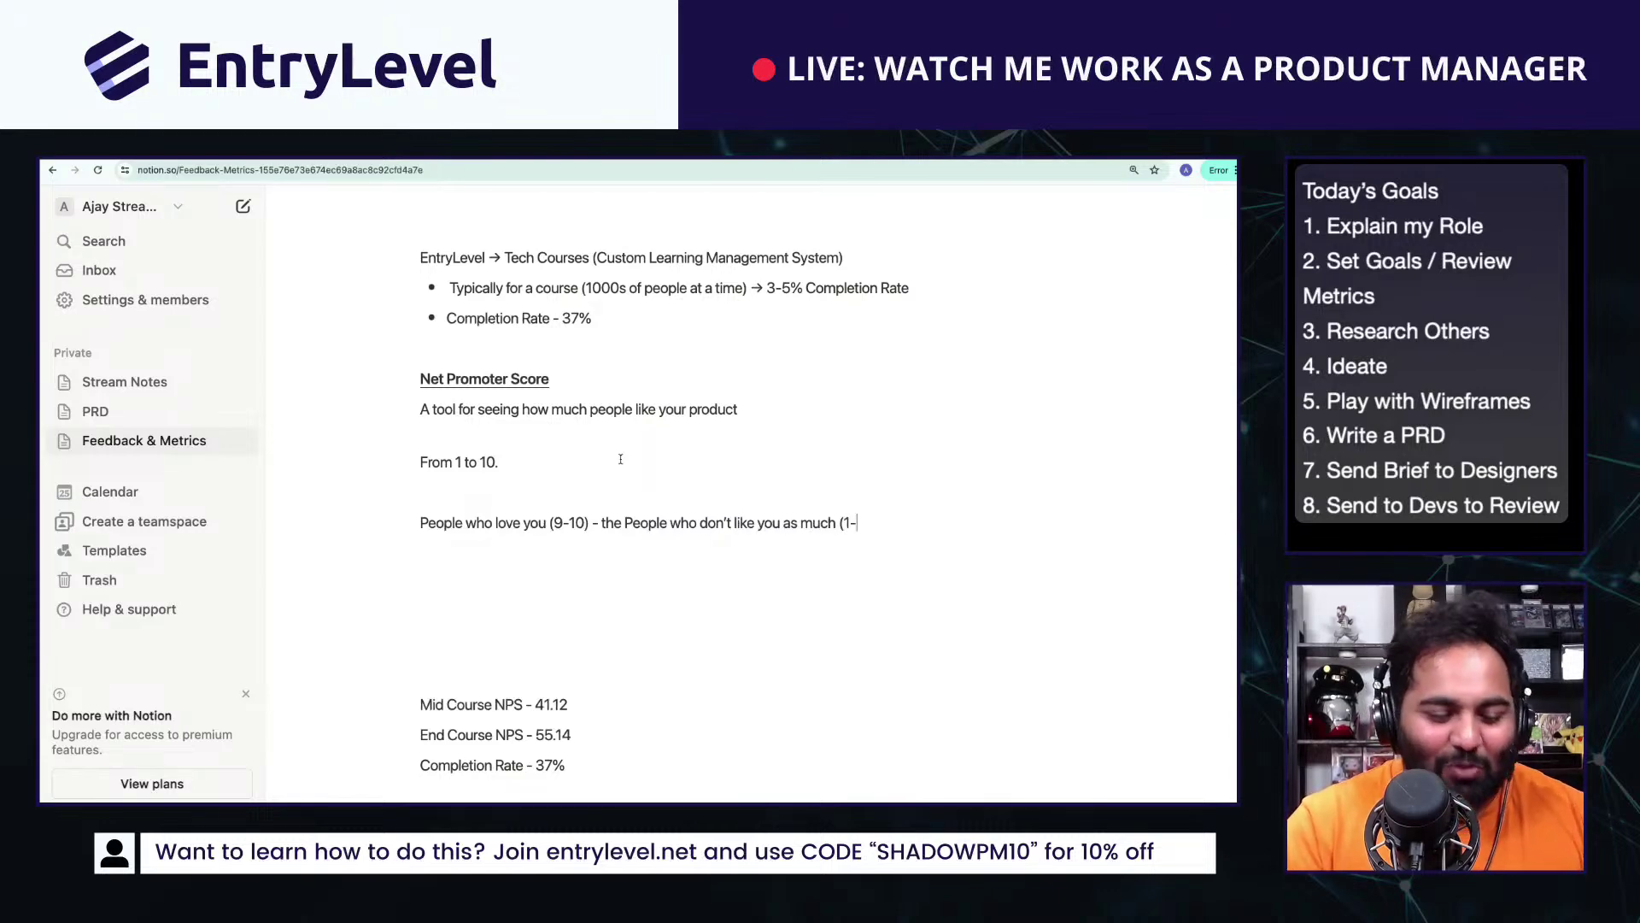
type("5)")
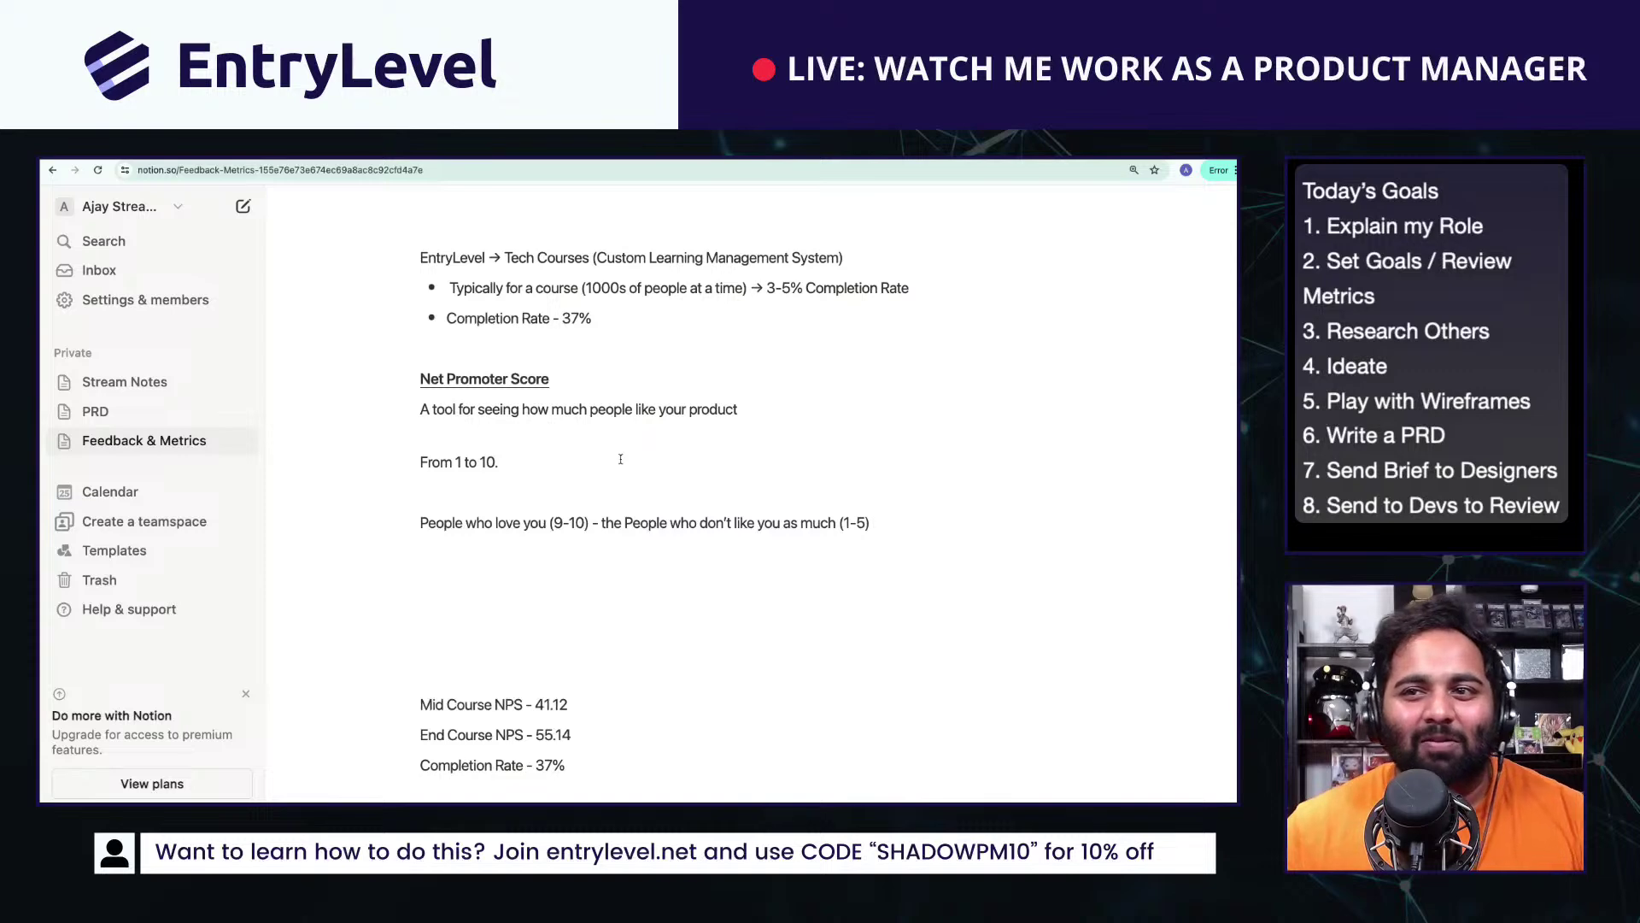
Step: Remove the surplus empty lines between the "People who love you" line and the Mid Course NPS figure
key("Return")
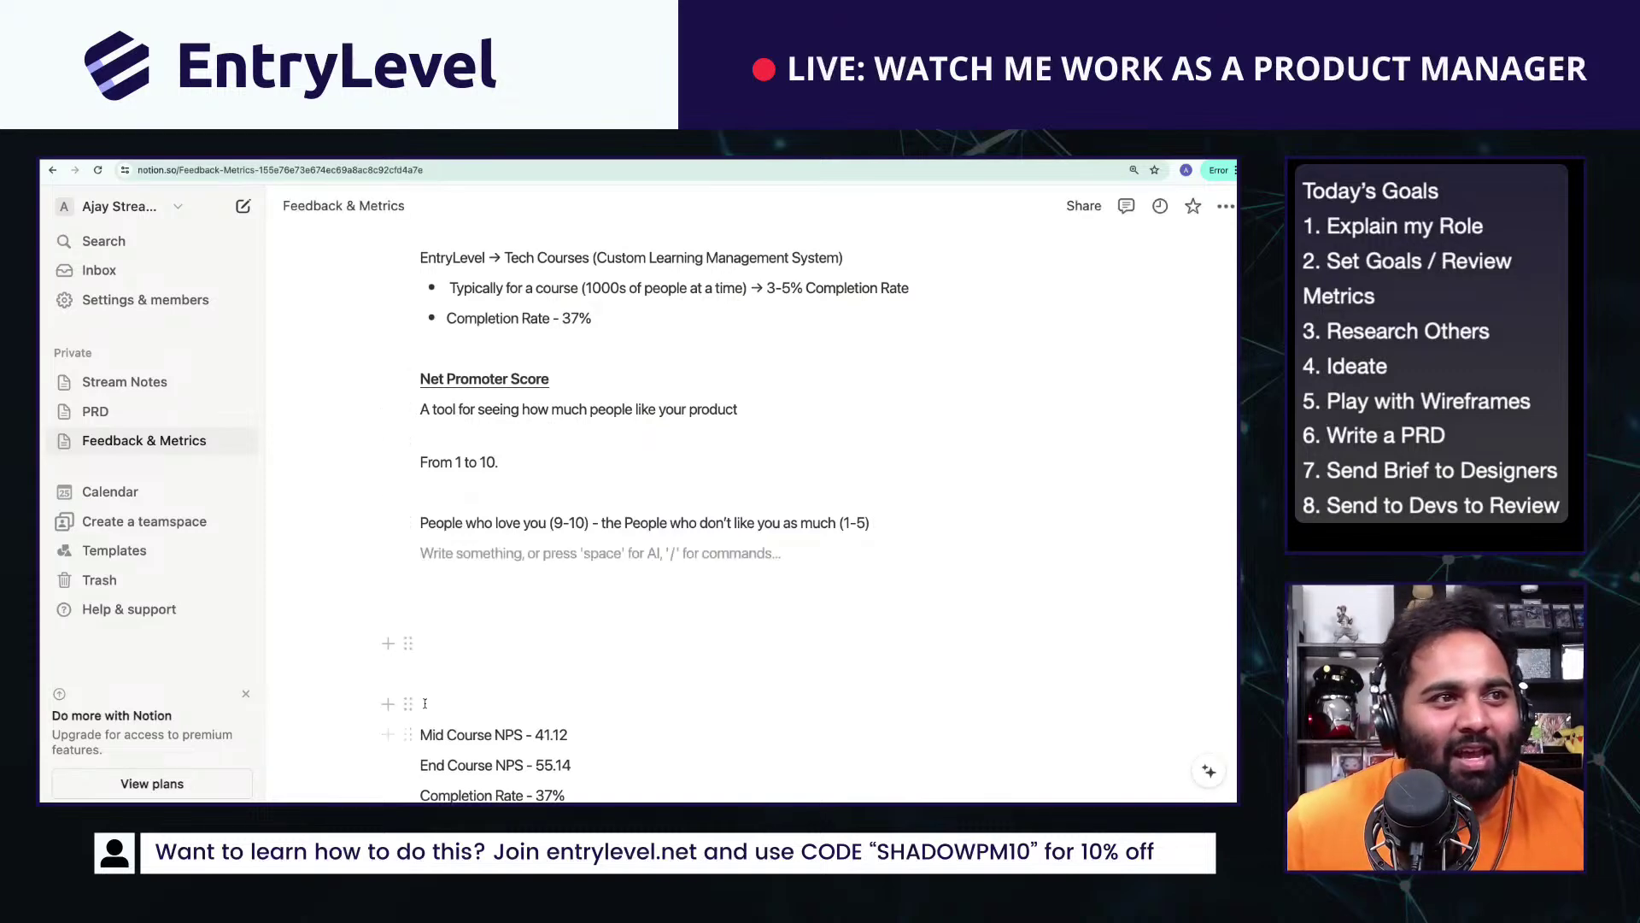
left_click(514, 606)
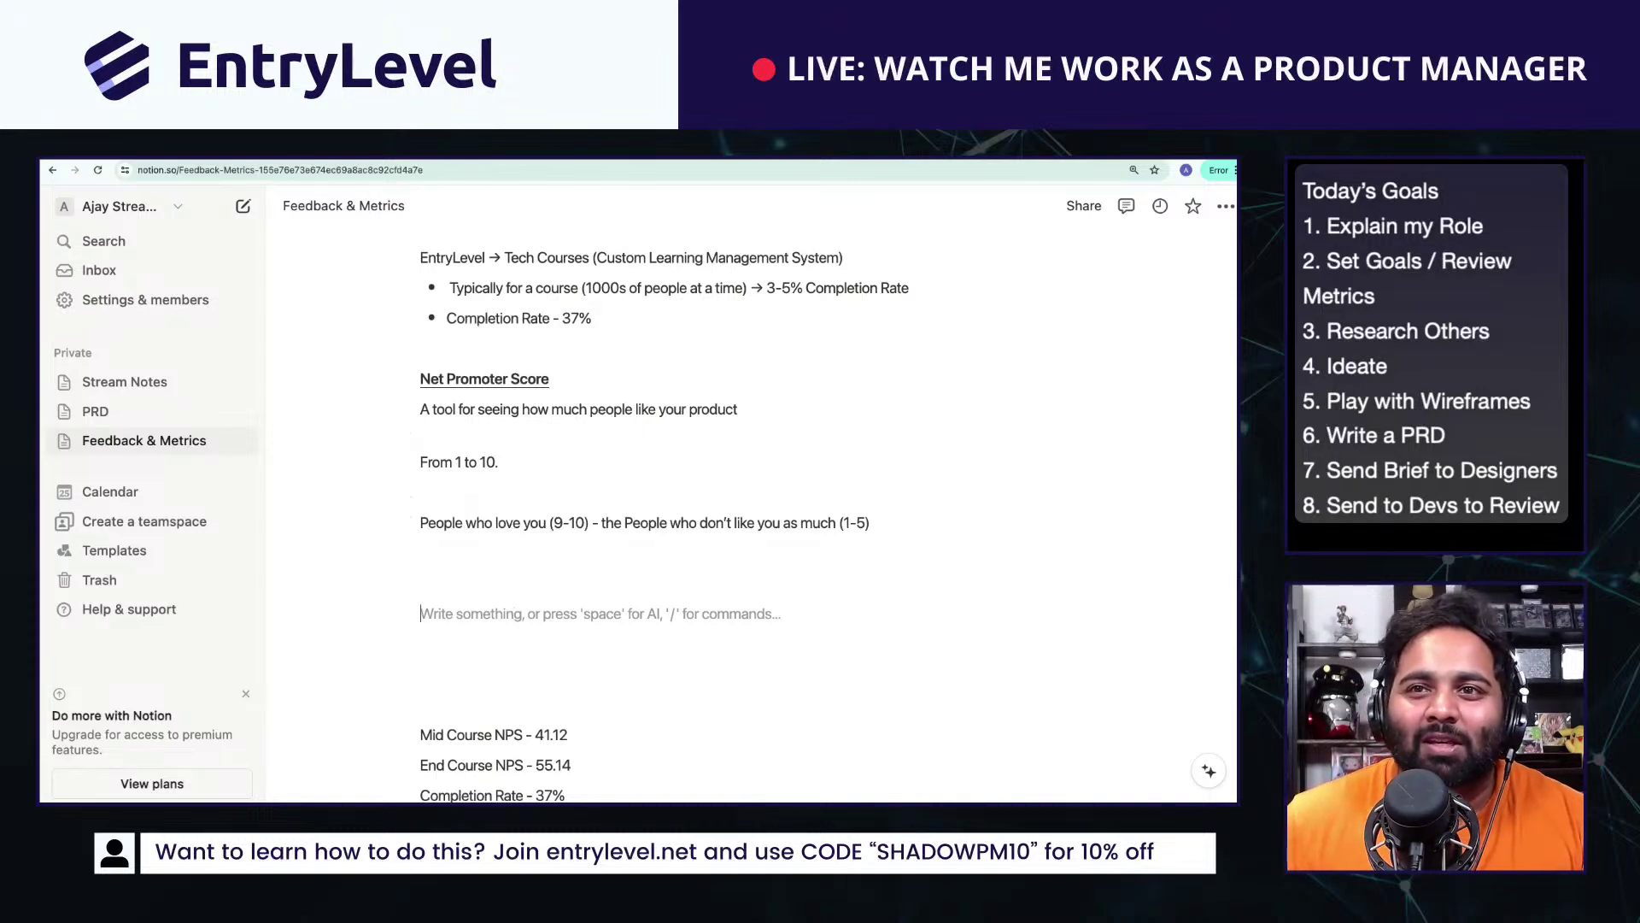
left_click(680, 645)
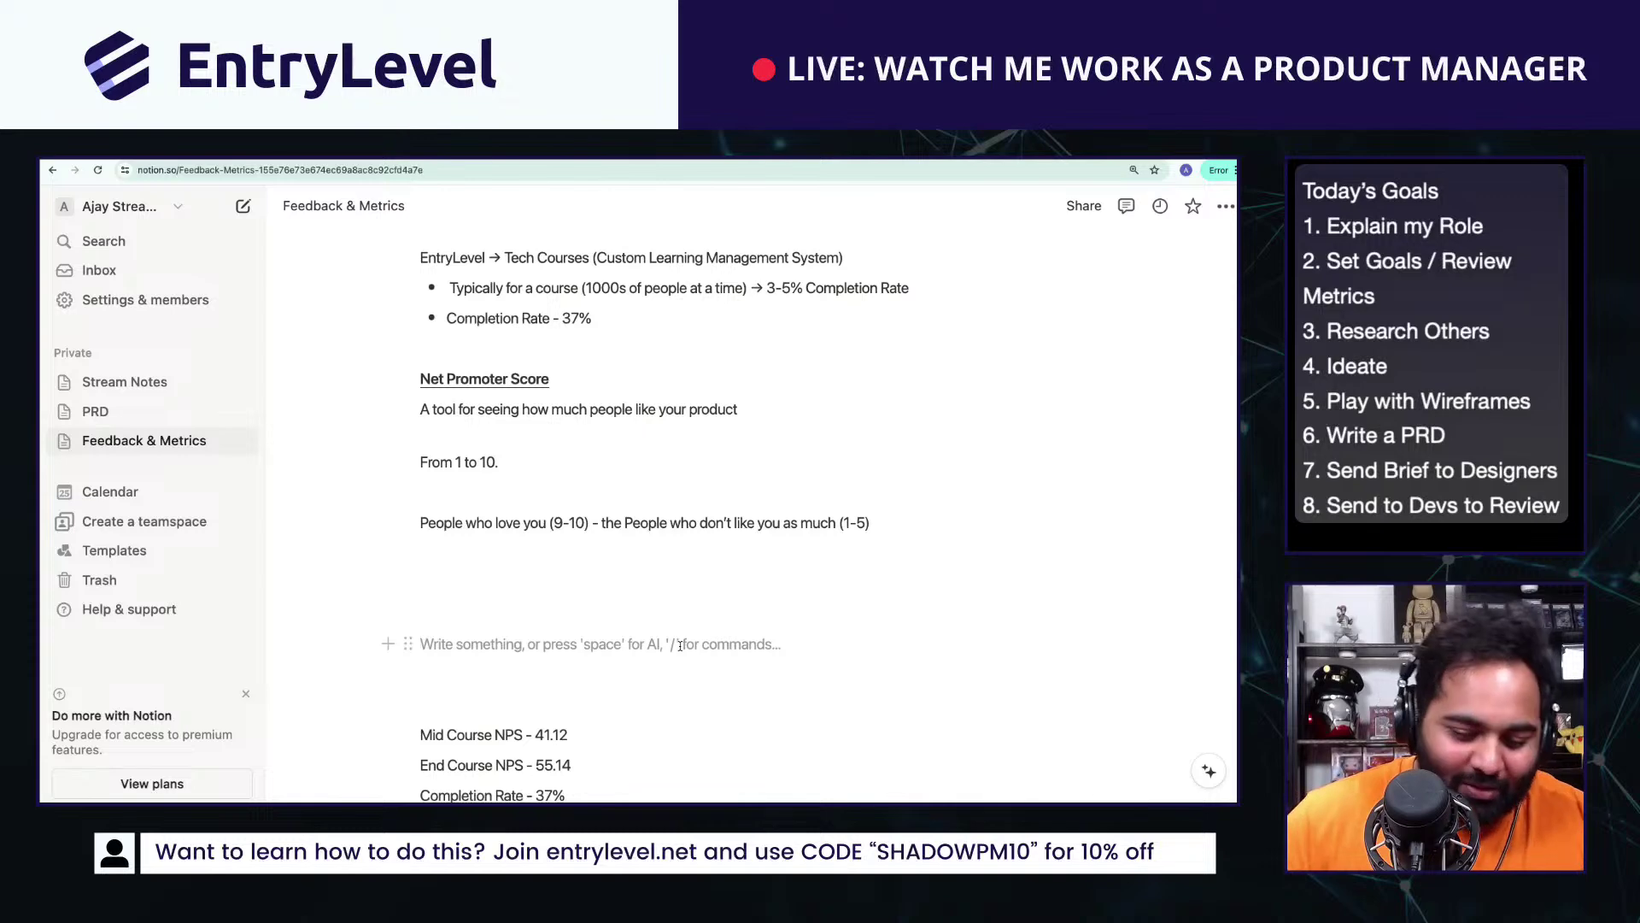
key("BackSpace")
key("BackSpace")
key("BackSpace")
key("BackSpace")
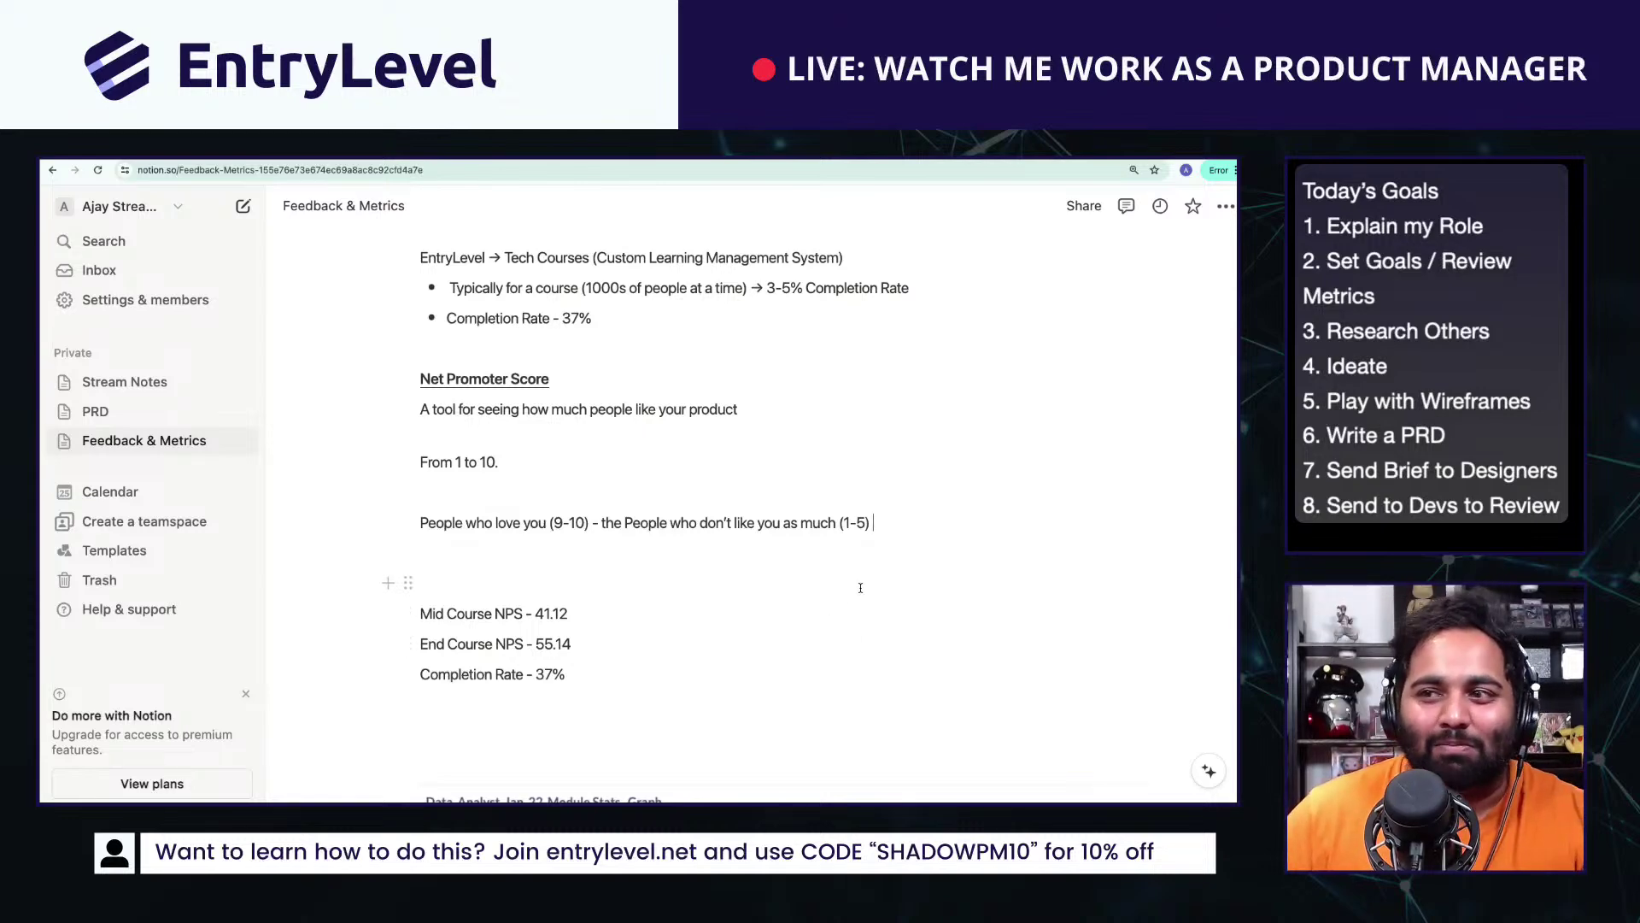
left_click(904, 538)
Step: Search Google for "Net promtoer Score" in a new browser tab
key("ctrl+t")
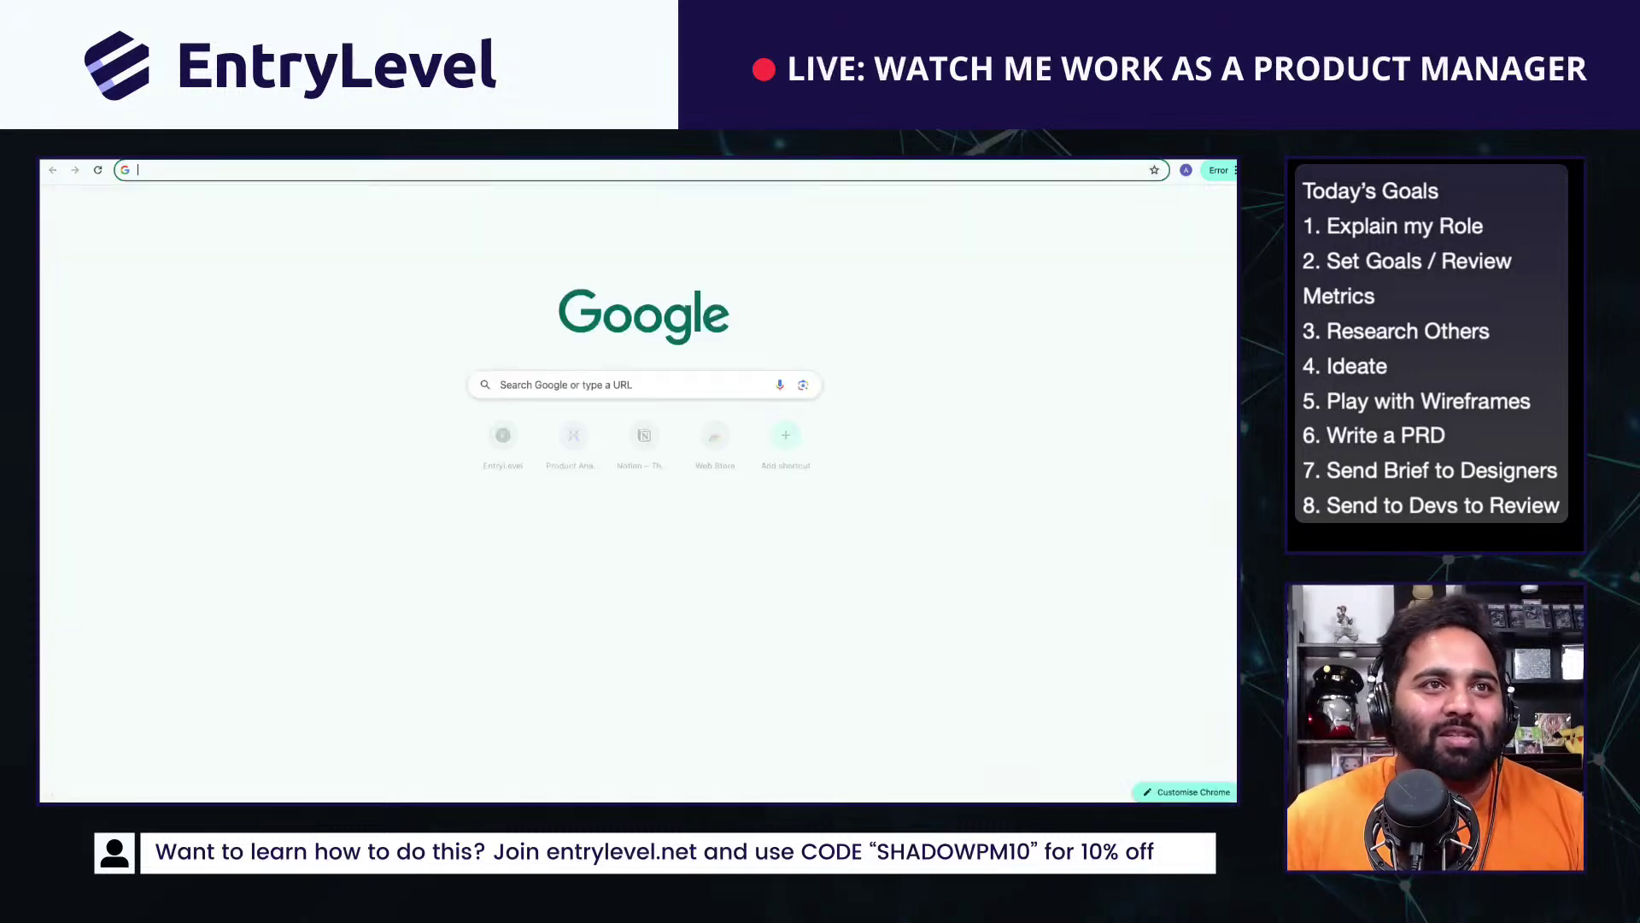
type("Net promtoer Score")
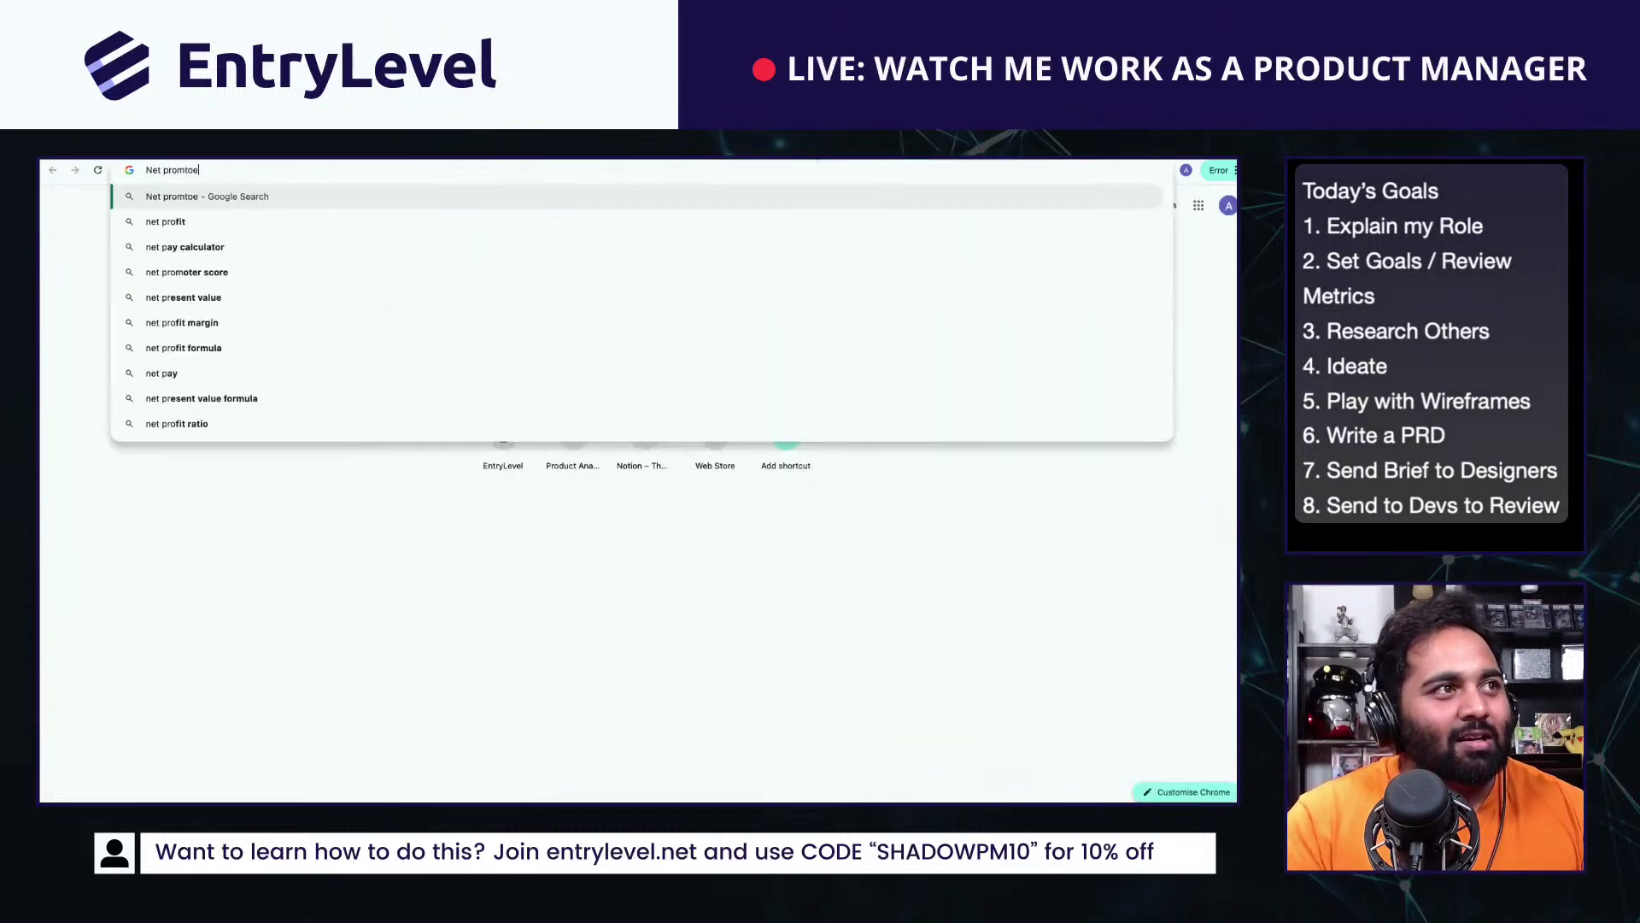
key("Return")
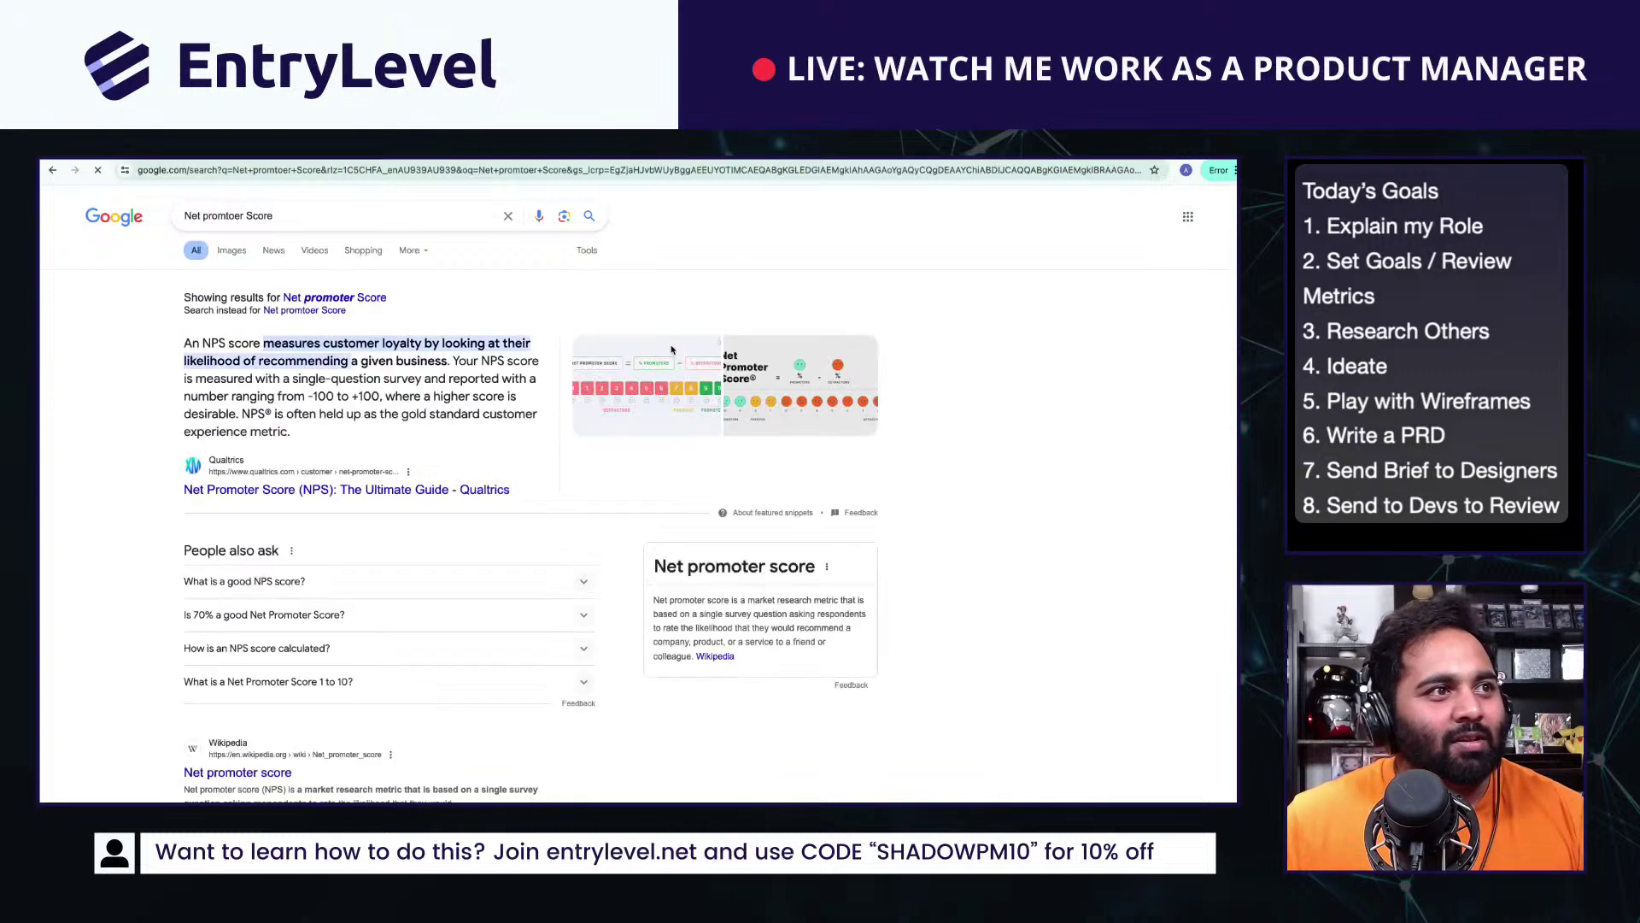
Step: Open the Retently article from the image results and display its Net Promoter Score calculation formula image on its own
left_click(735, 397)
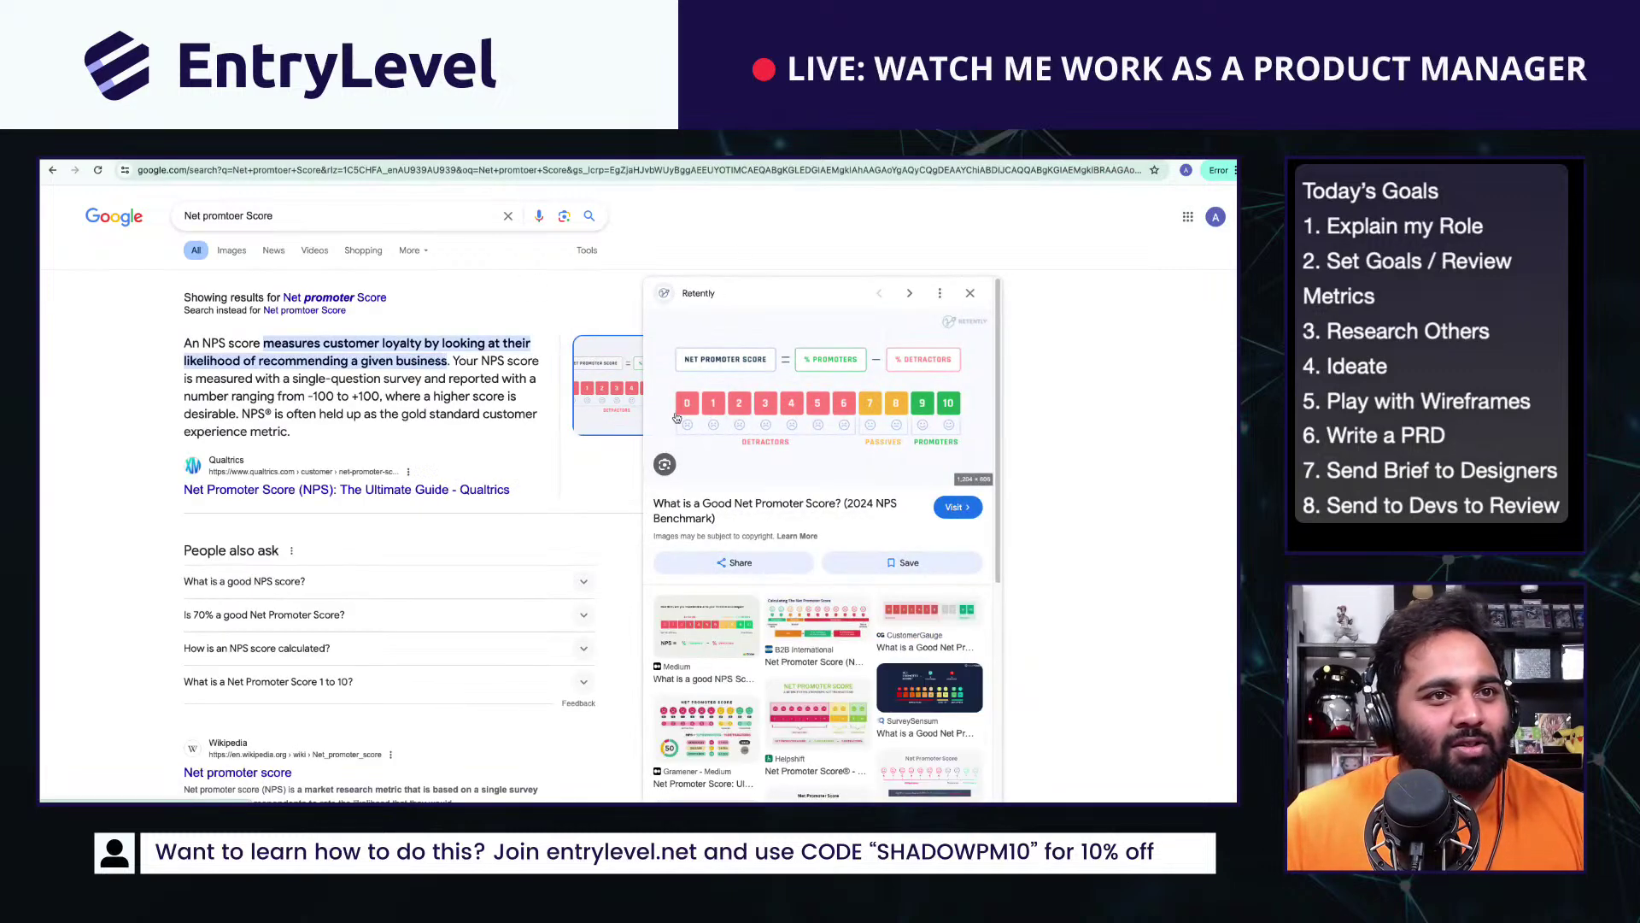
left_click(815, 432)
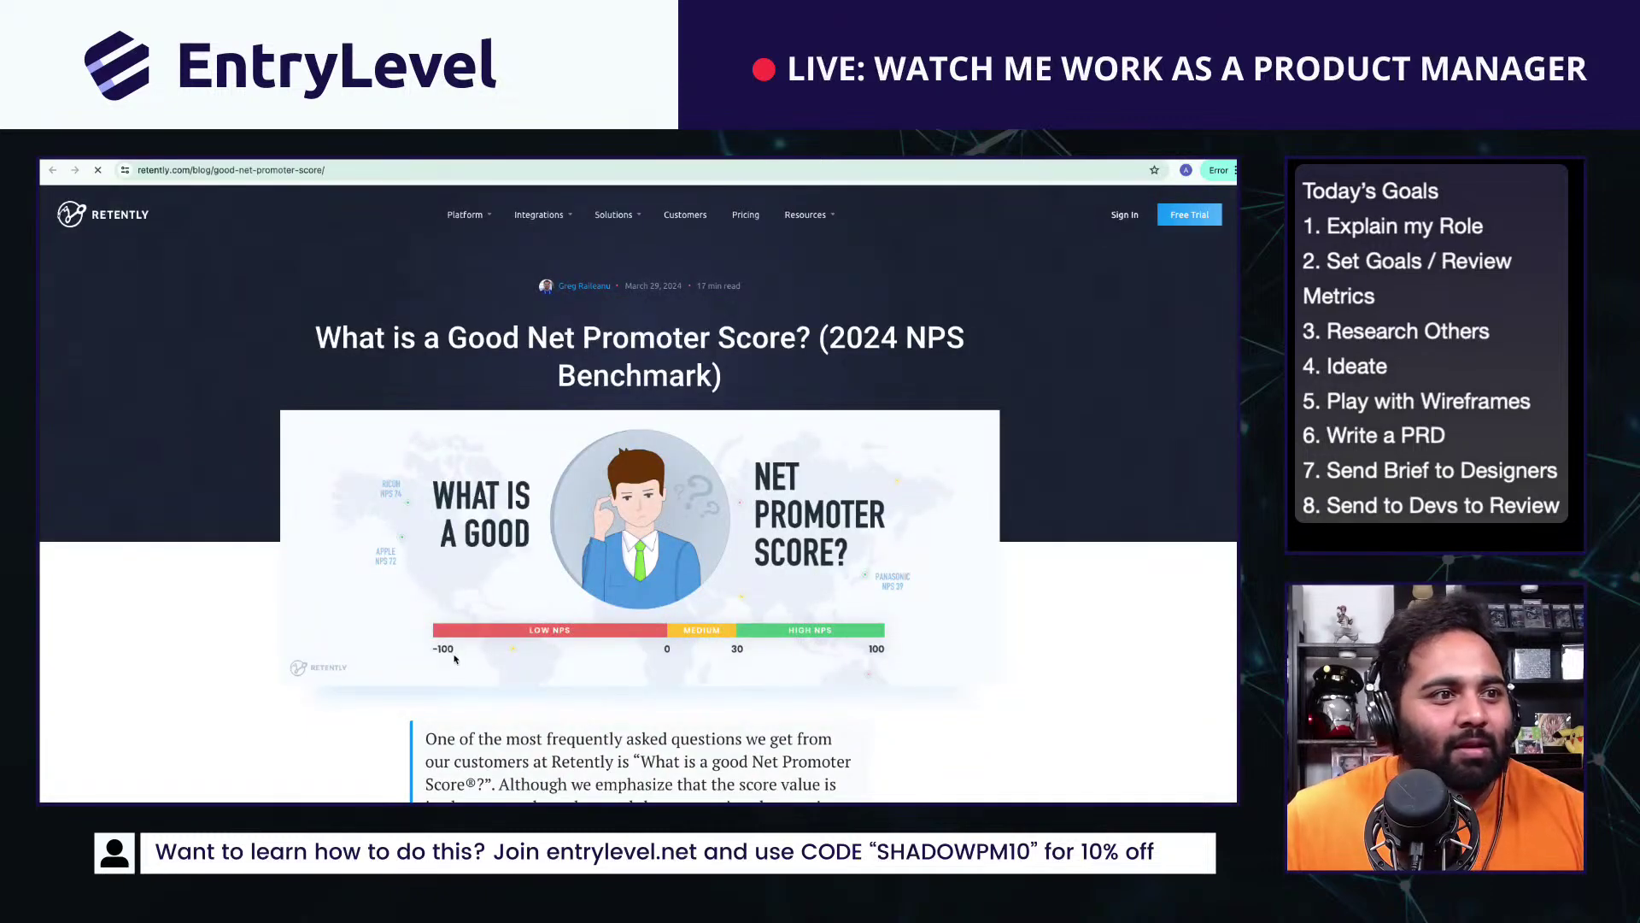
scroll(455, 658, "down", 15)
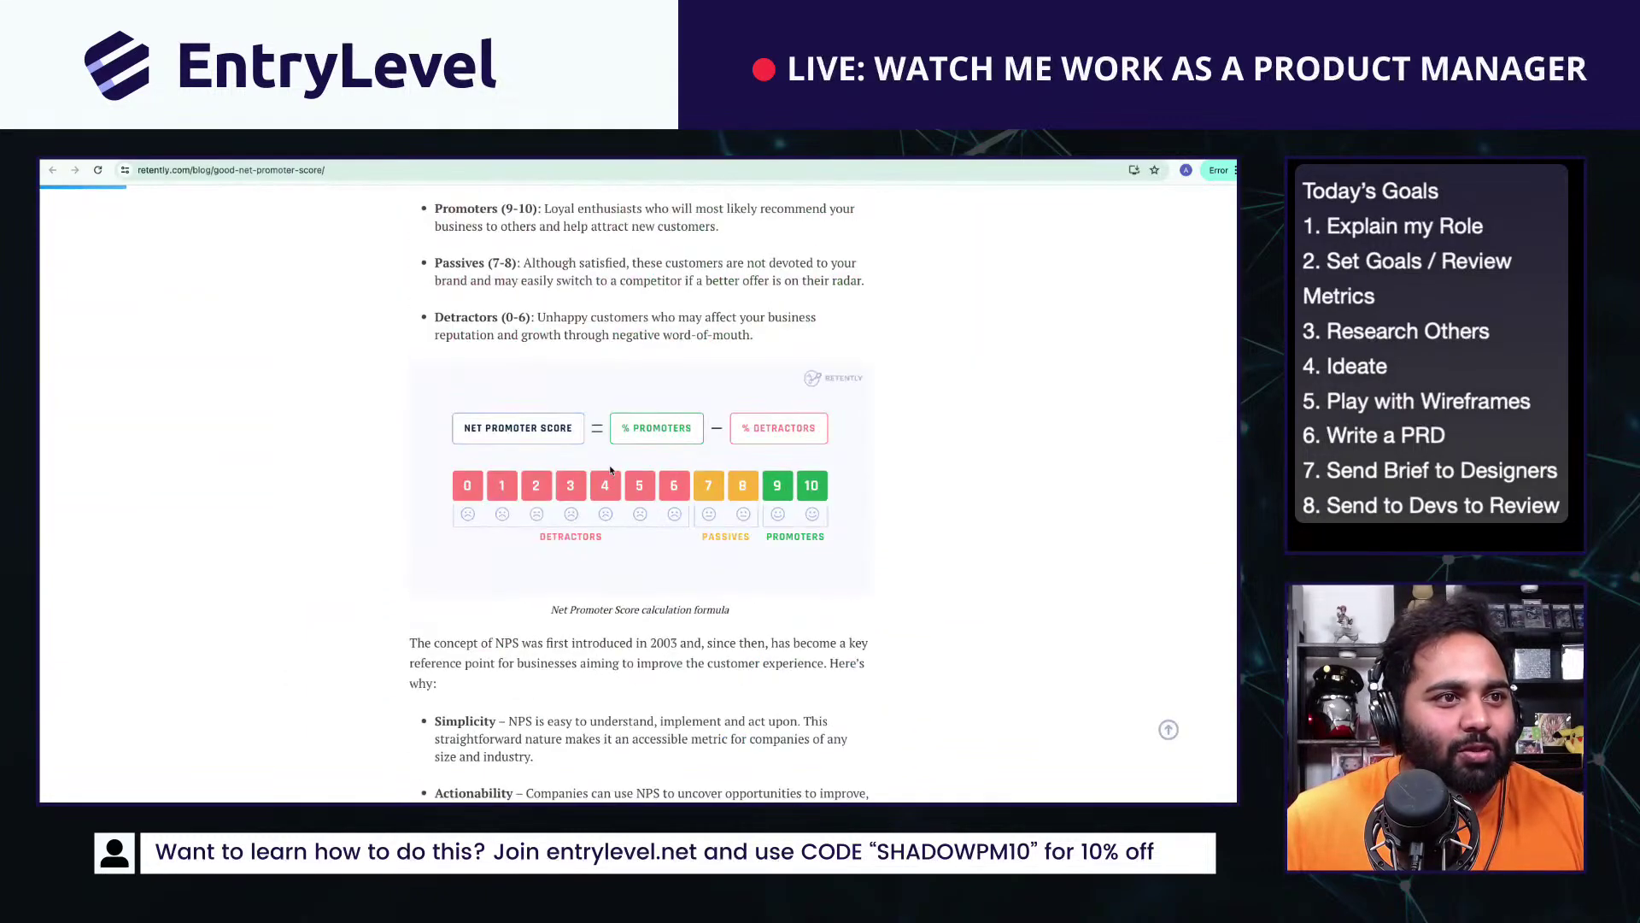
right_click(610, 468)
left_click(654, 479)
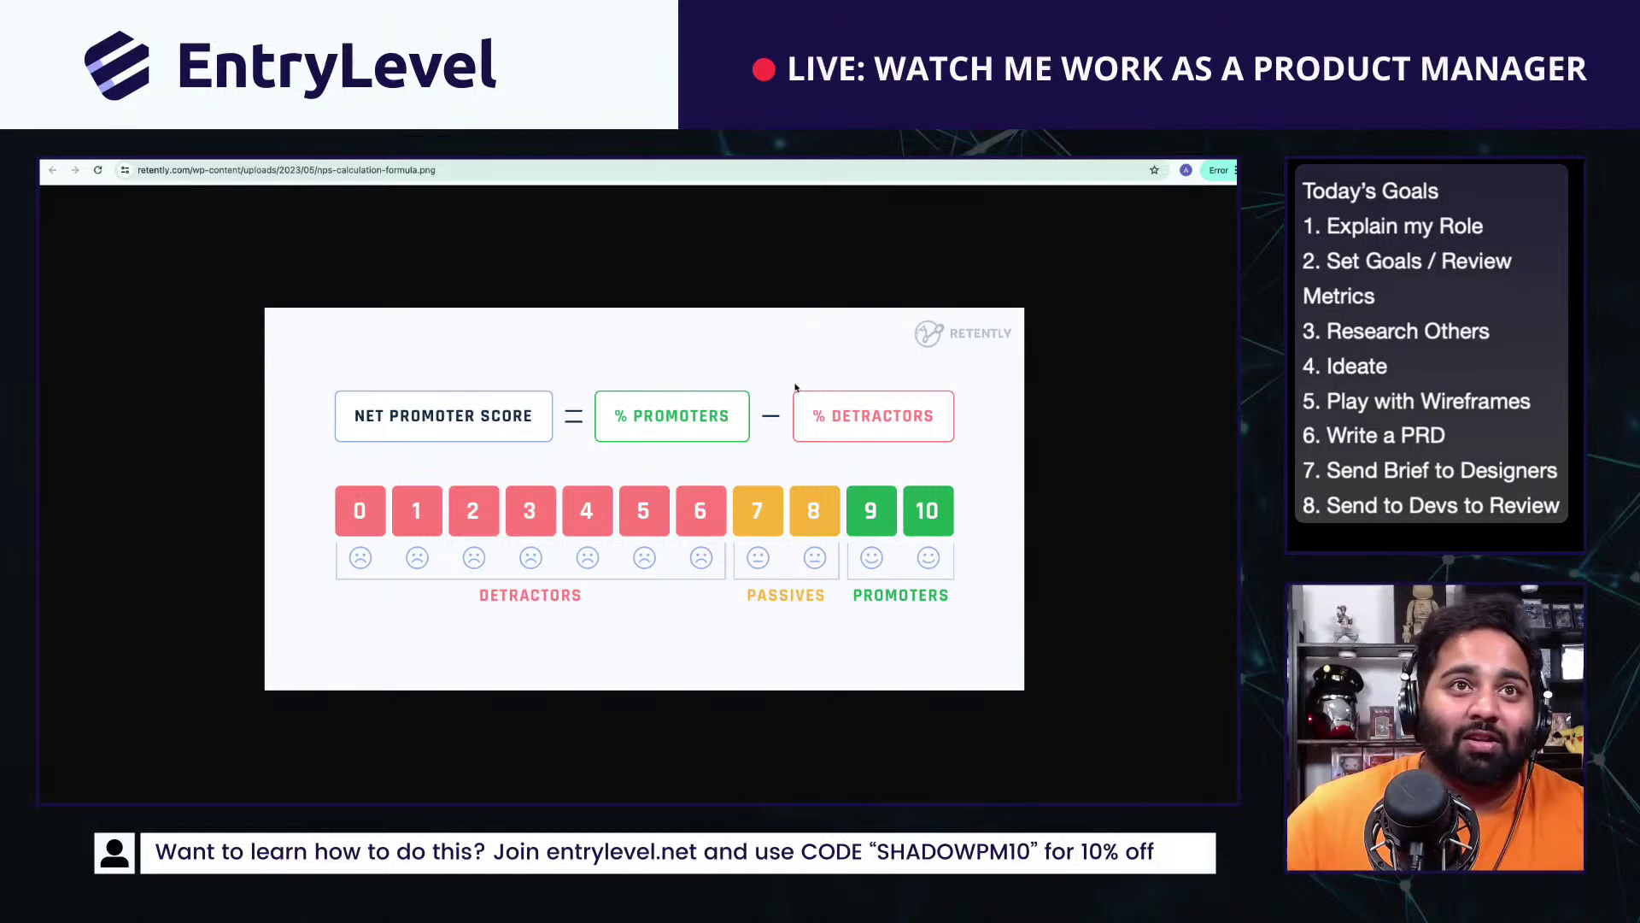
Step: Capture the NPS formula and scale graphic as a screenshot and paste it below the "People who love you" line on Notion's Feedback & Metrics page
key("super+shift+4")
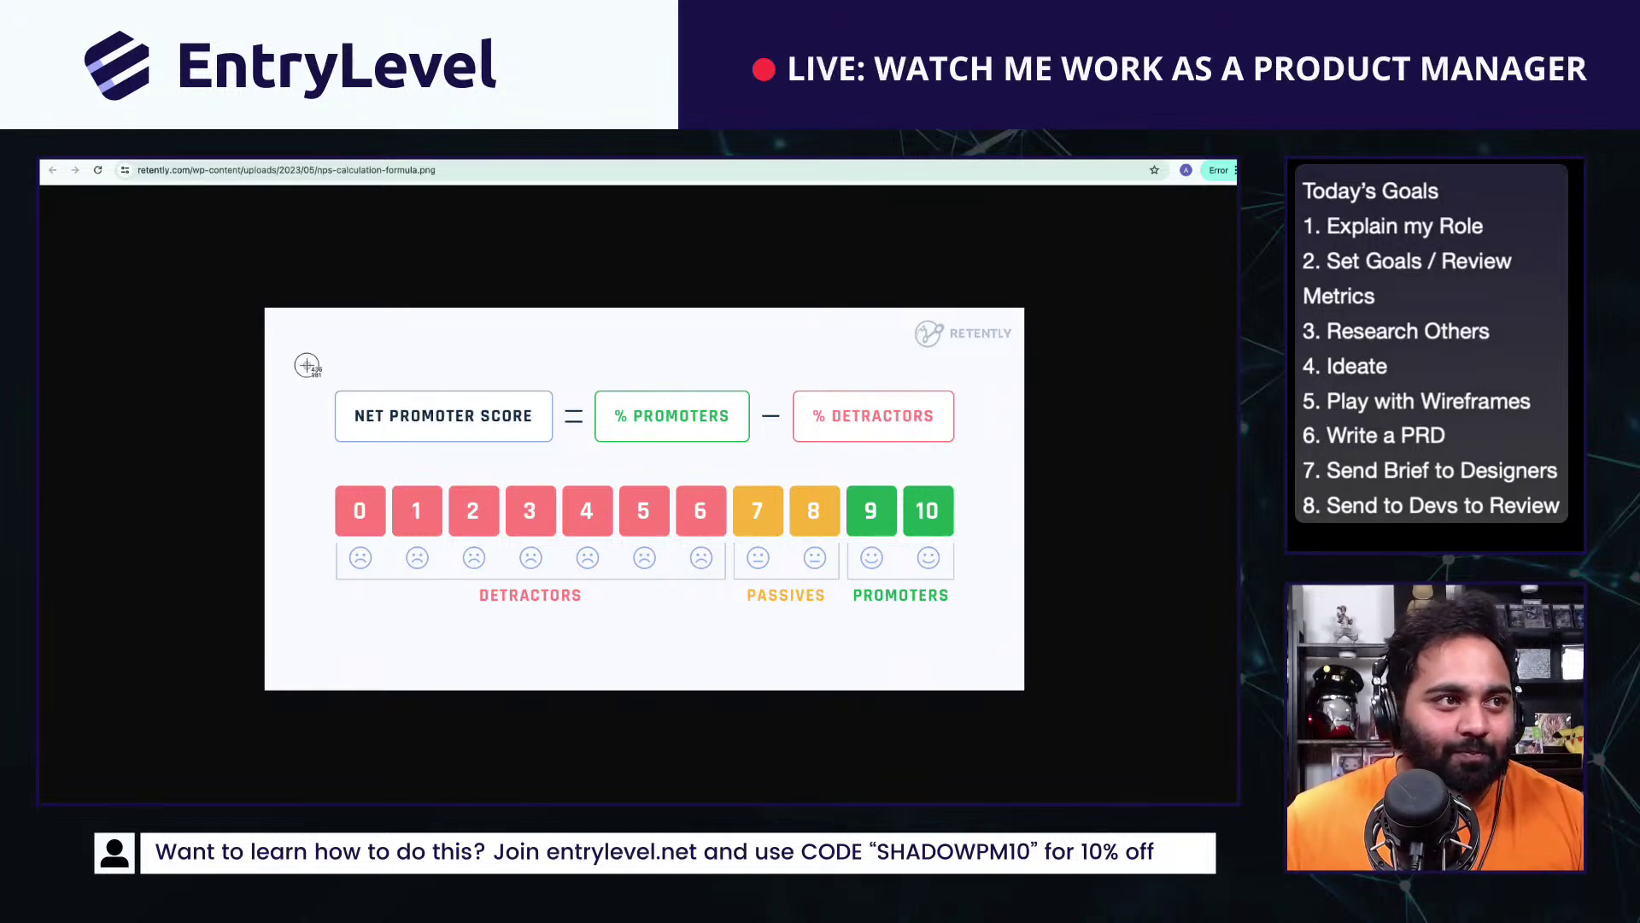
left_click_drag(308, 364, 997, 664)
left_click(402, 157)
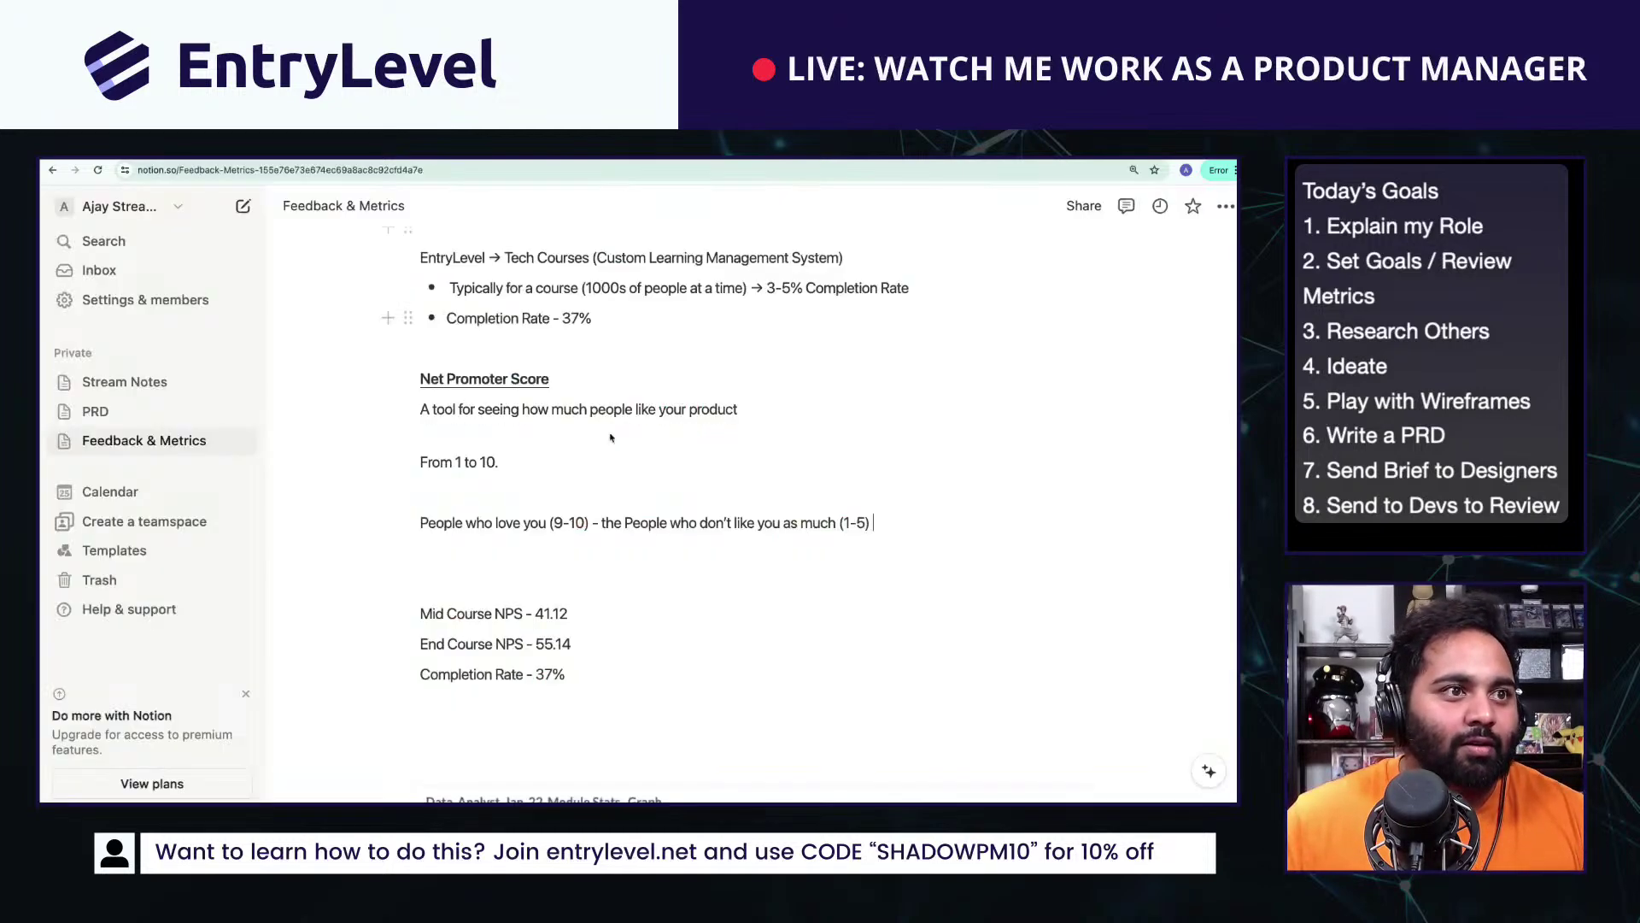
left_click(469, 590)
left_click(550, 549)
key("Return")
key("Return")
key("super+v")
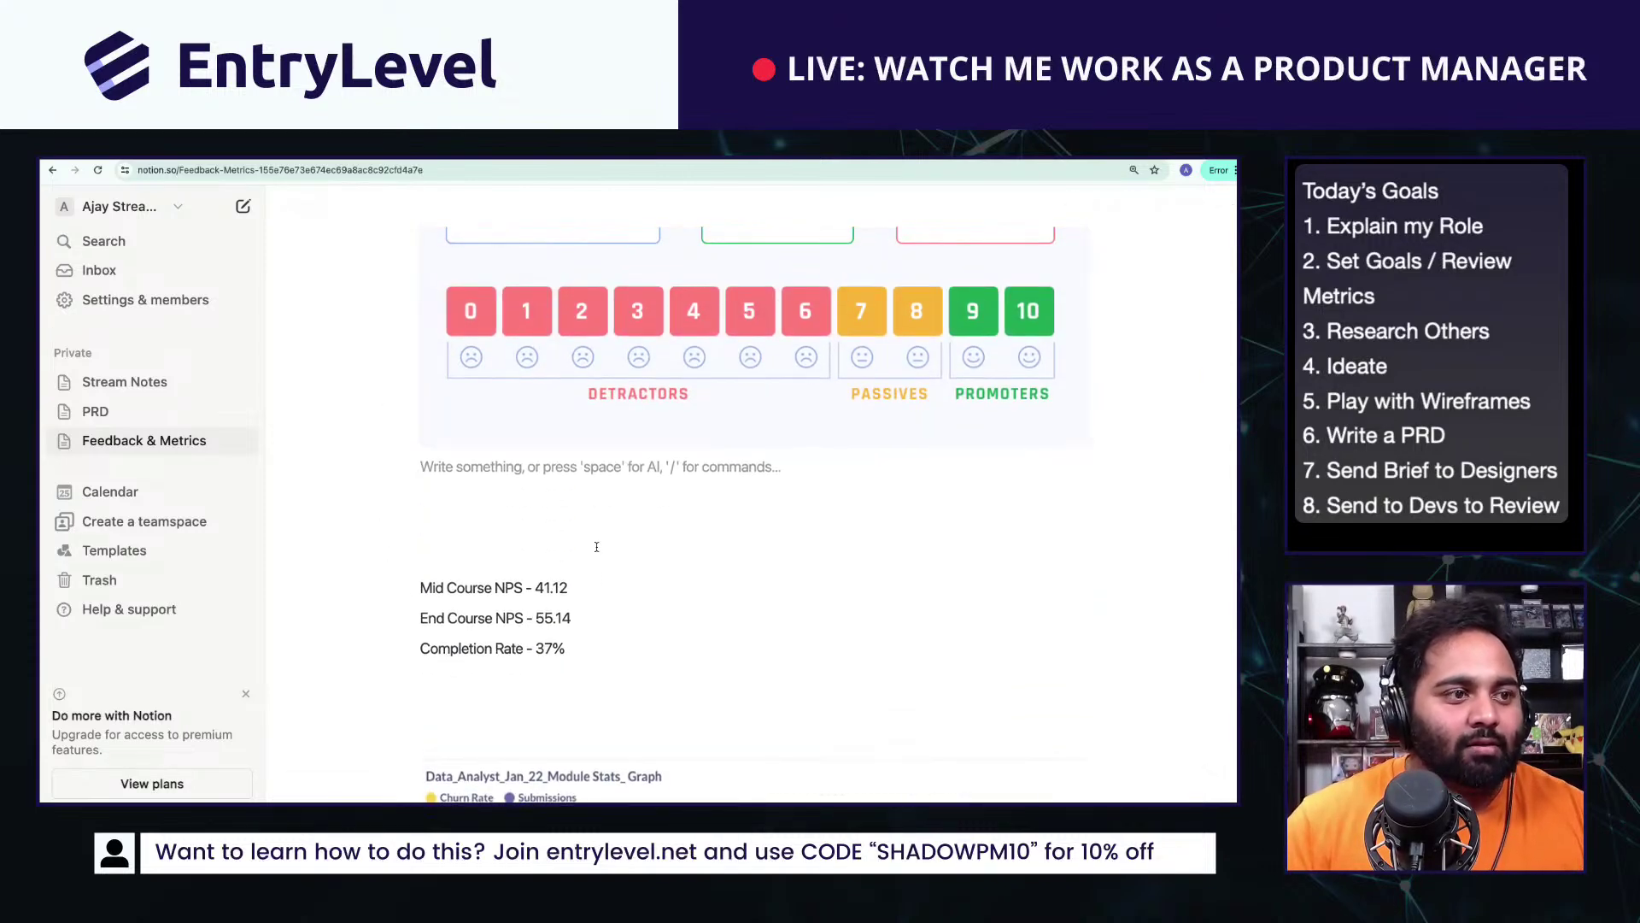
Step: Write "NPS = 85% of people love us - 30% of people hate us" below the pasted graphic
type("NPS ")
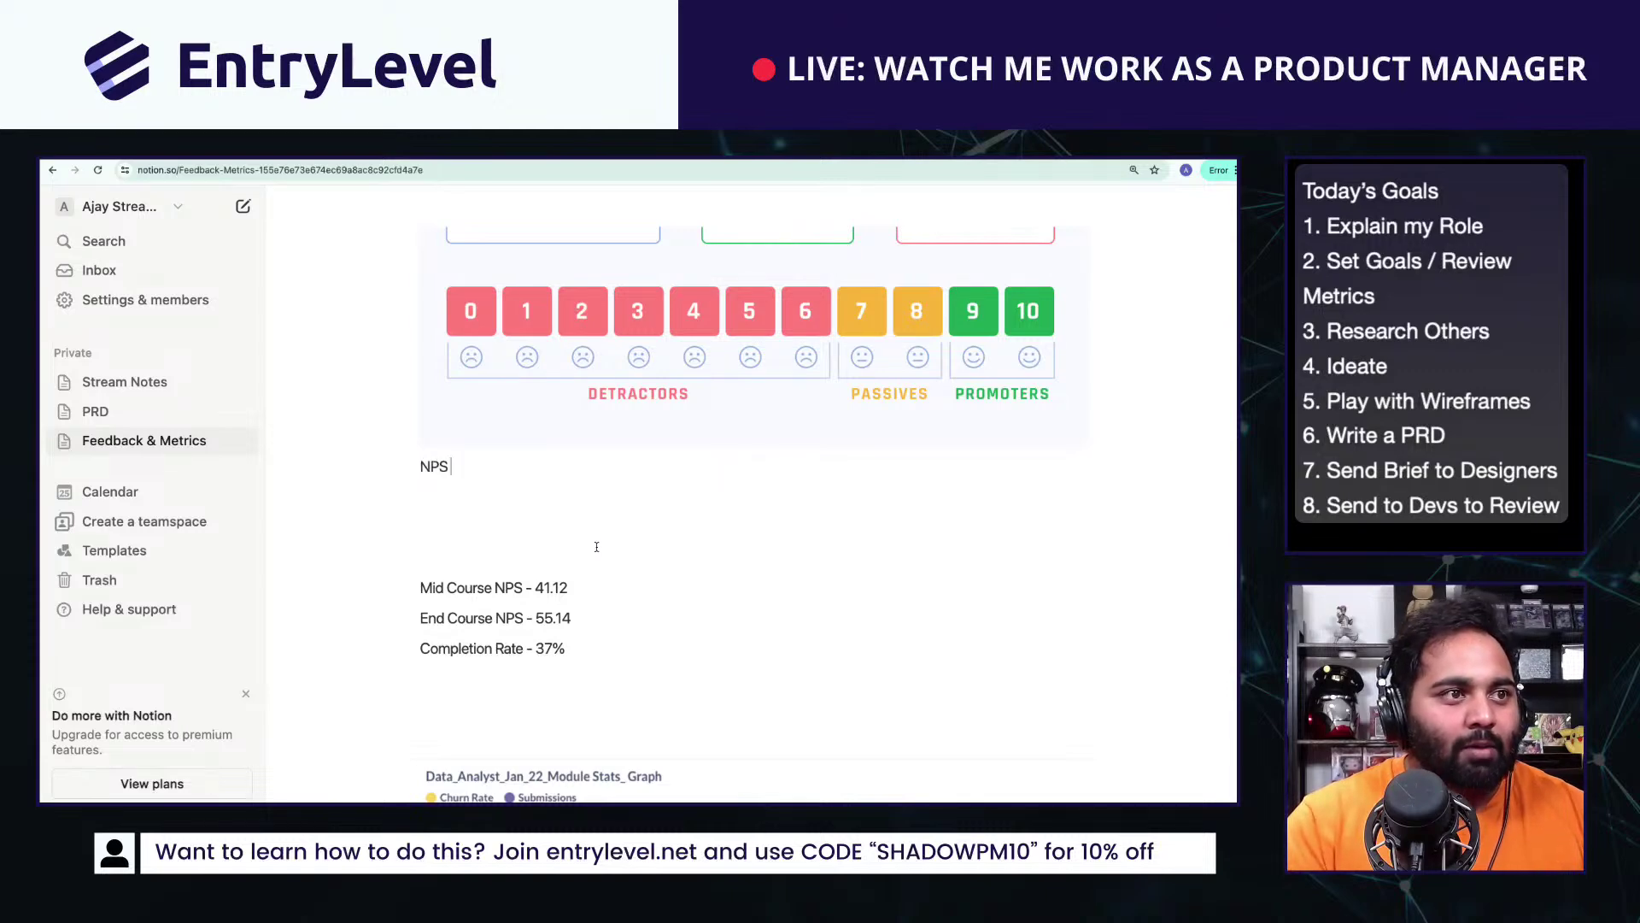
type("= 85")
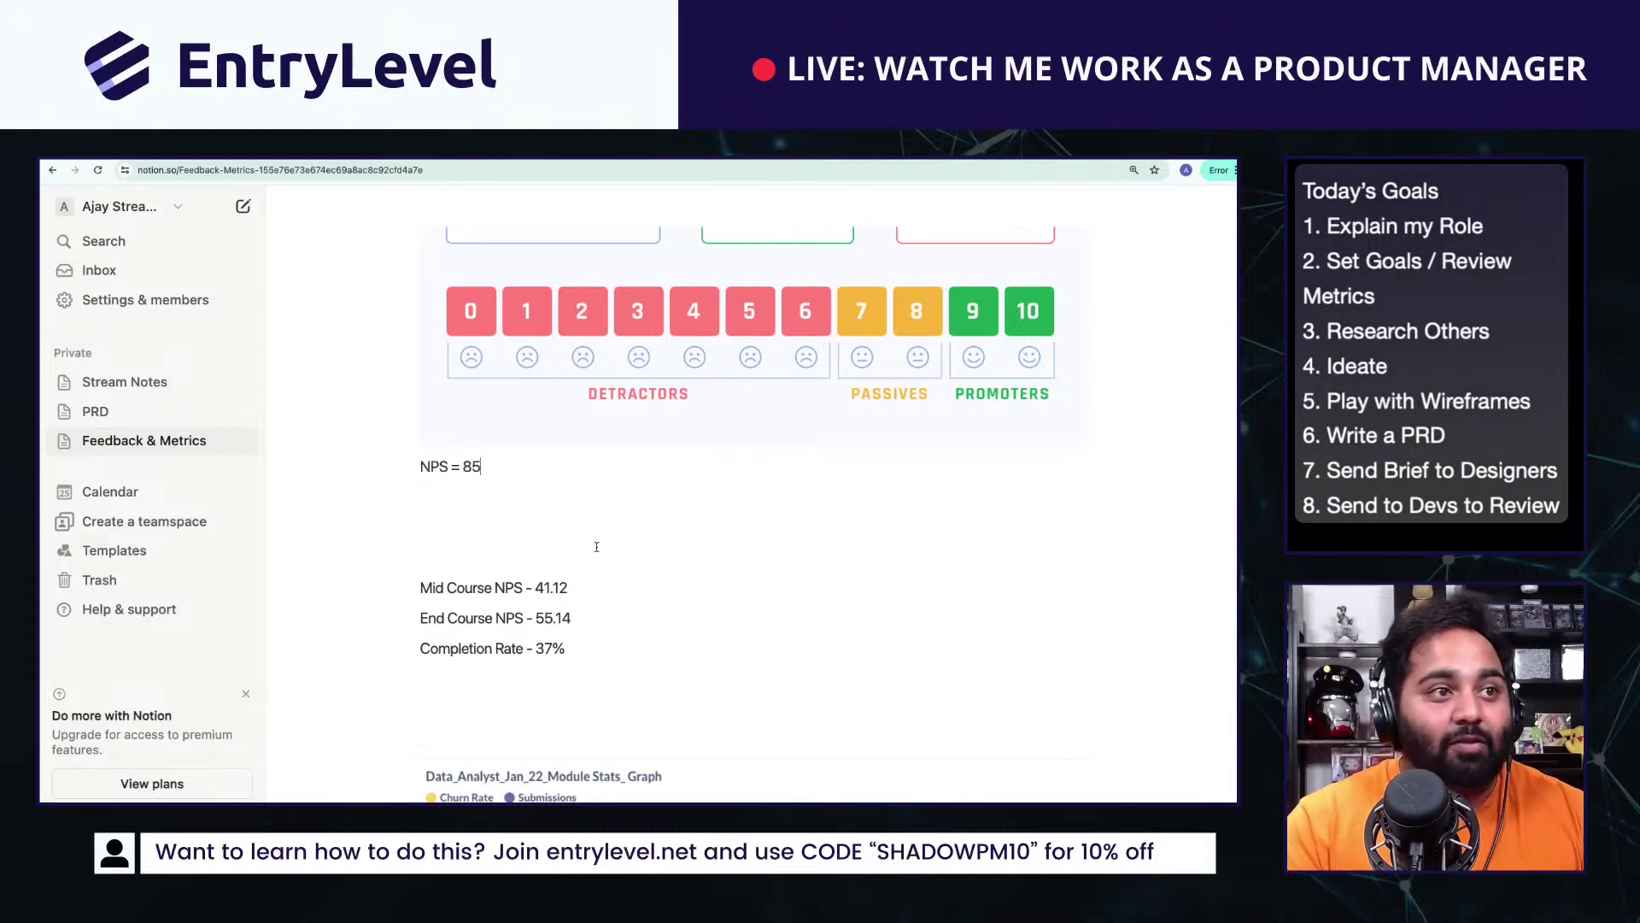
type("% op")
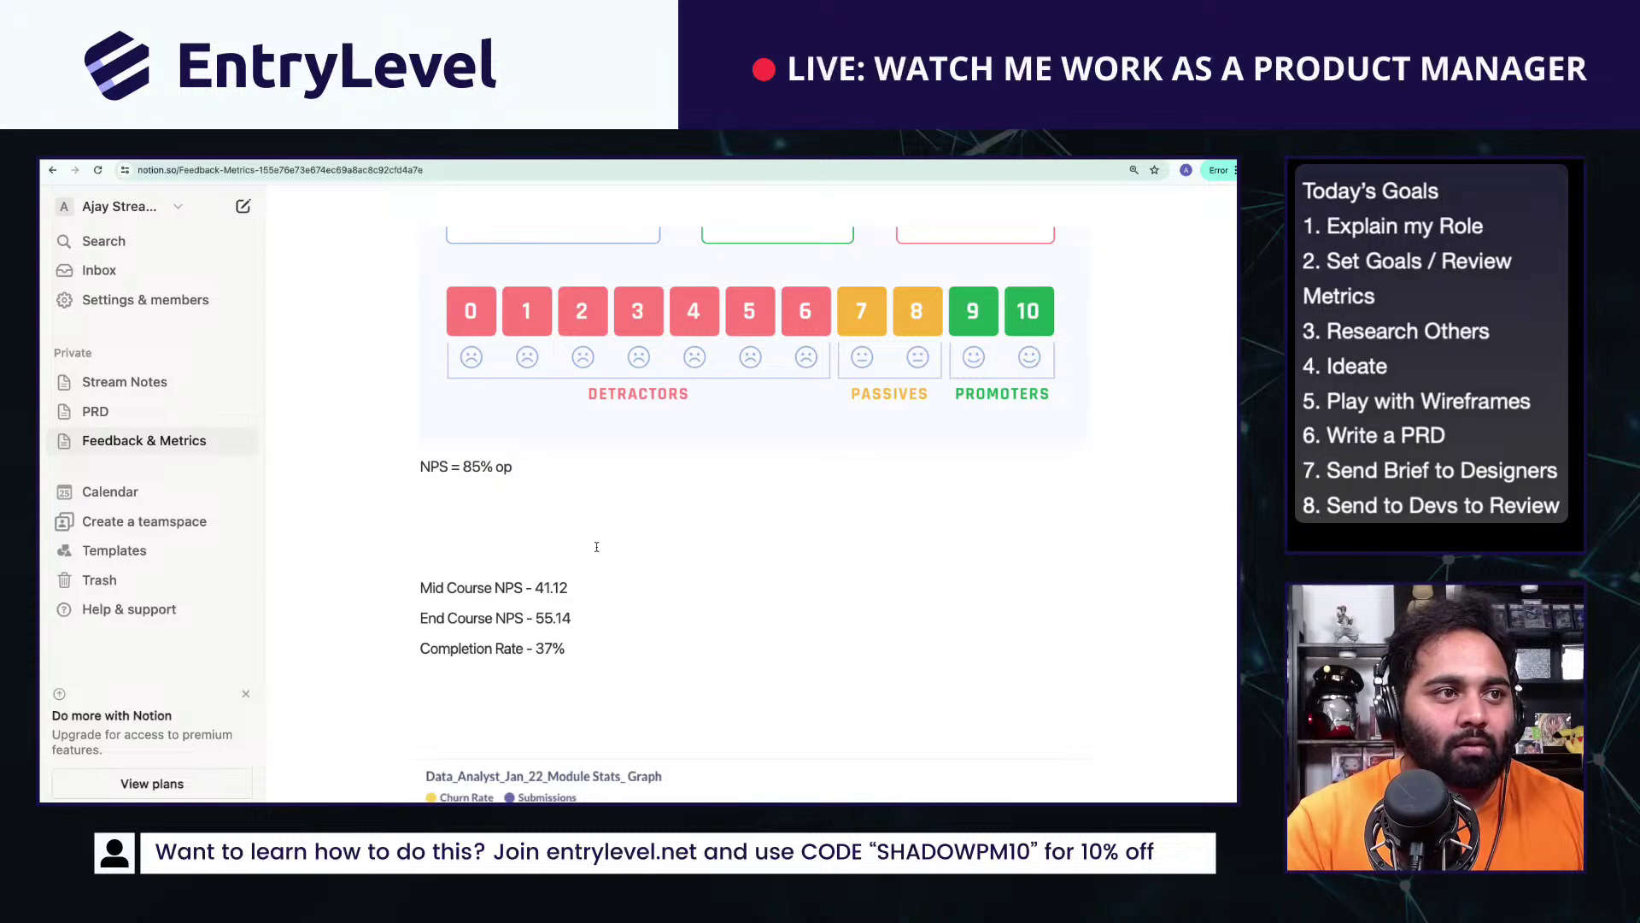
key("BackSpace")
type("f people love us")
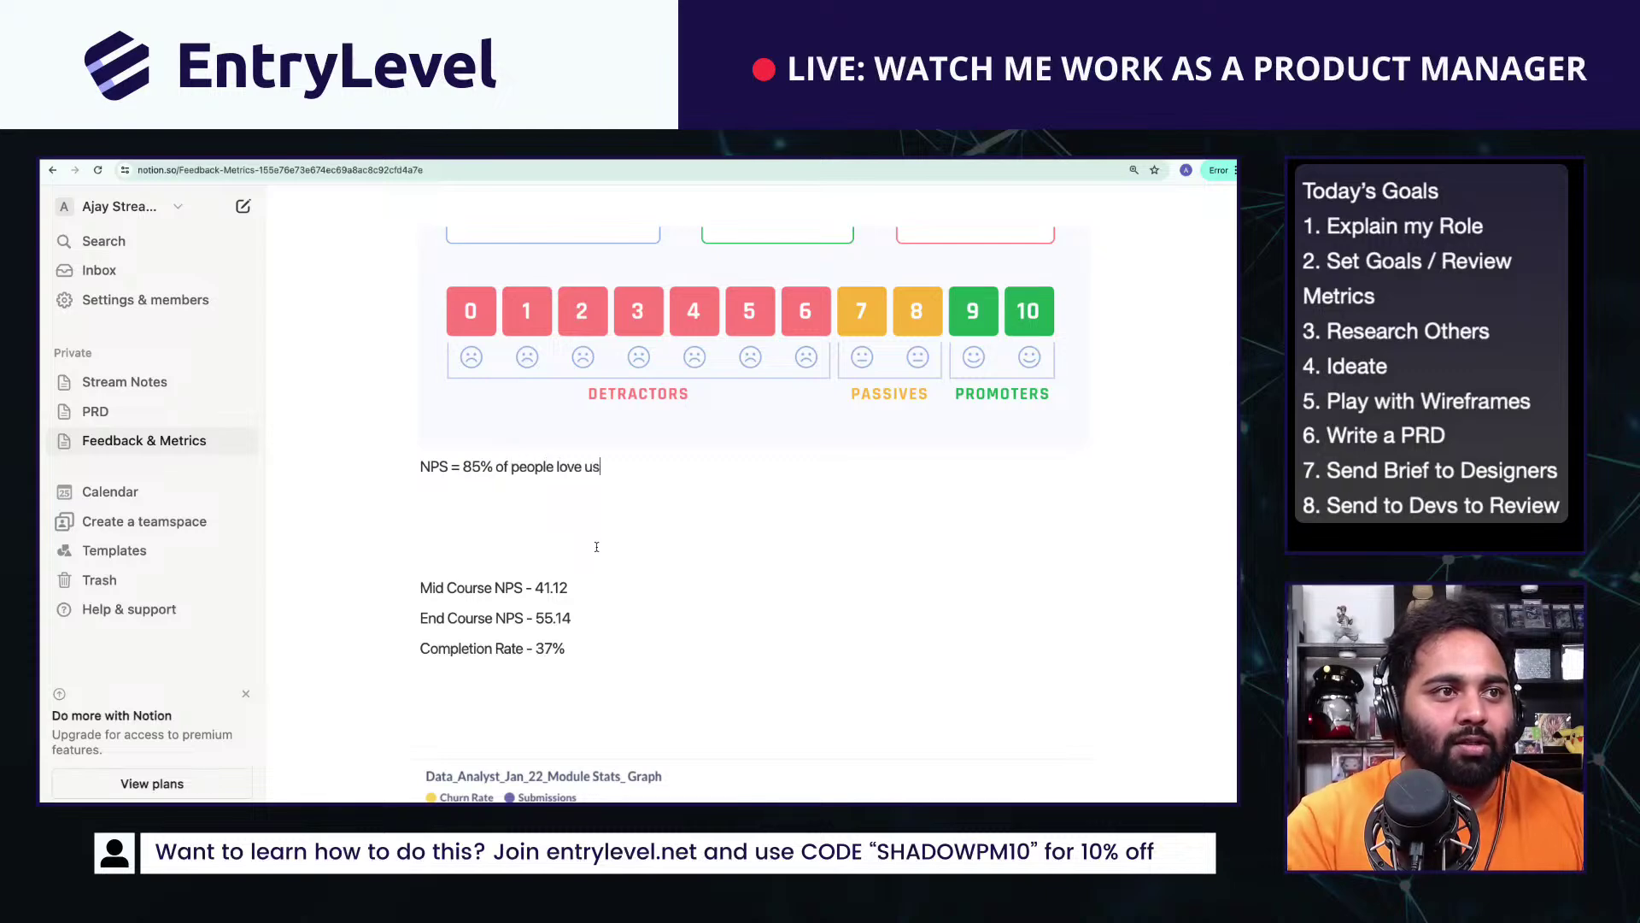
type(" - ")
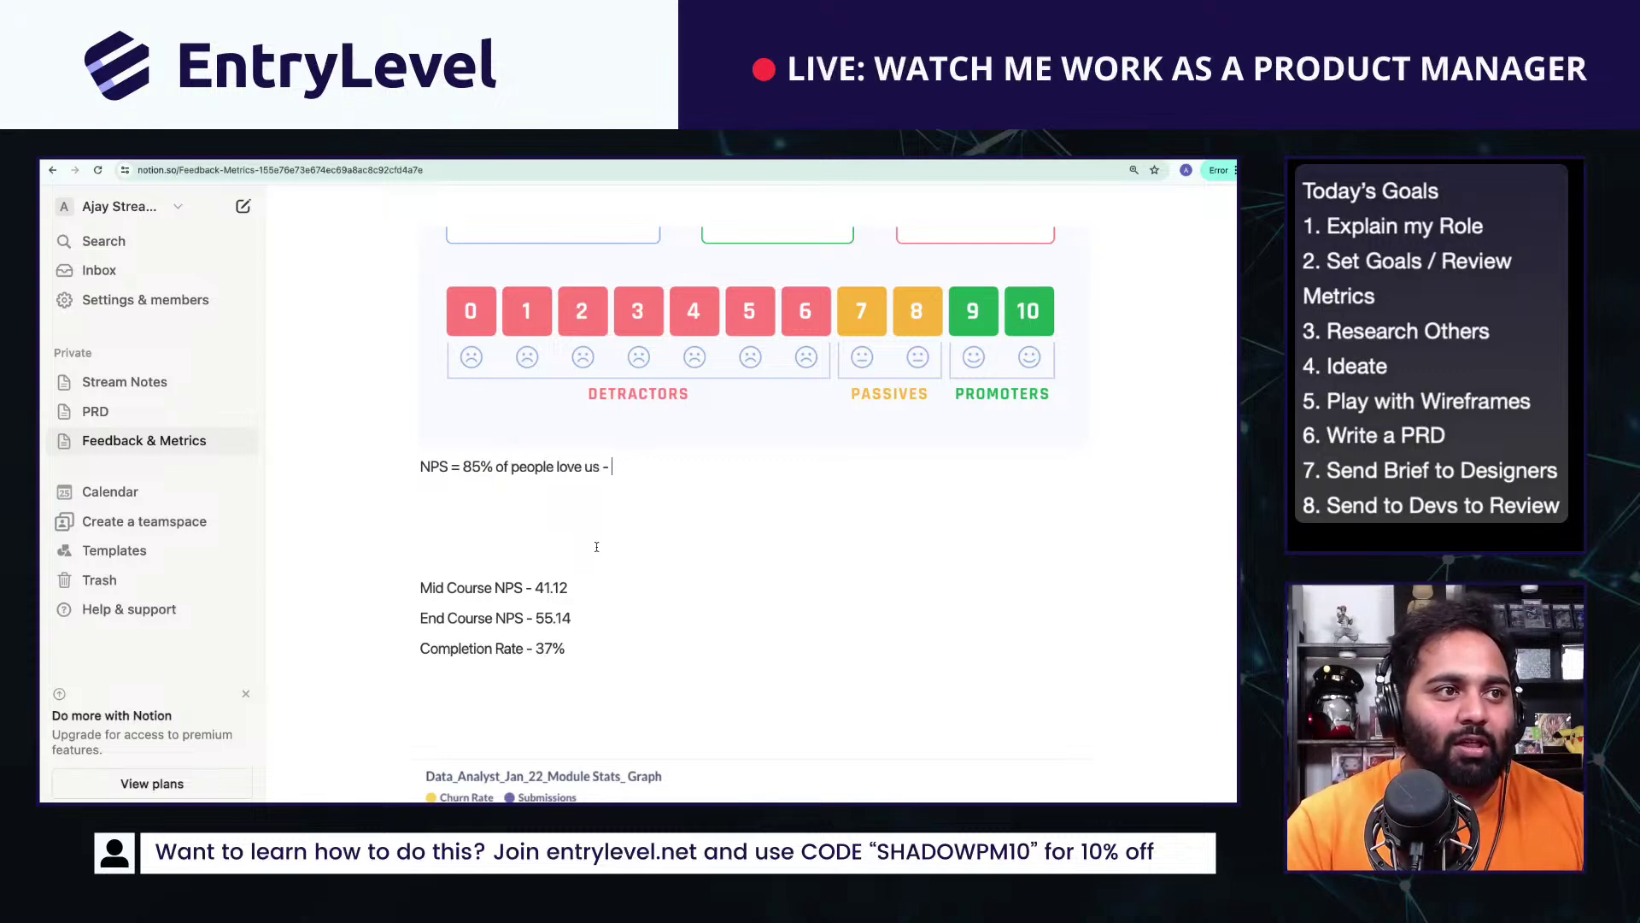
type("30% of peop")
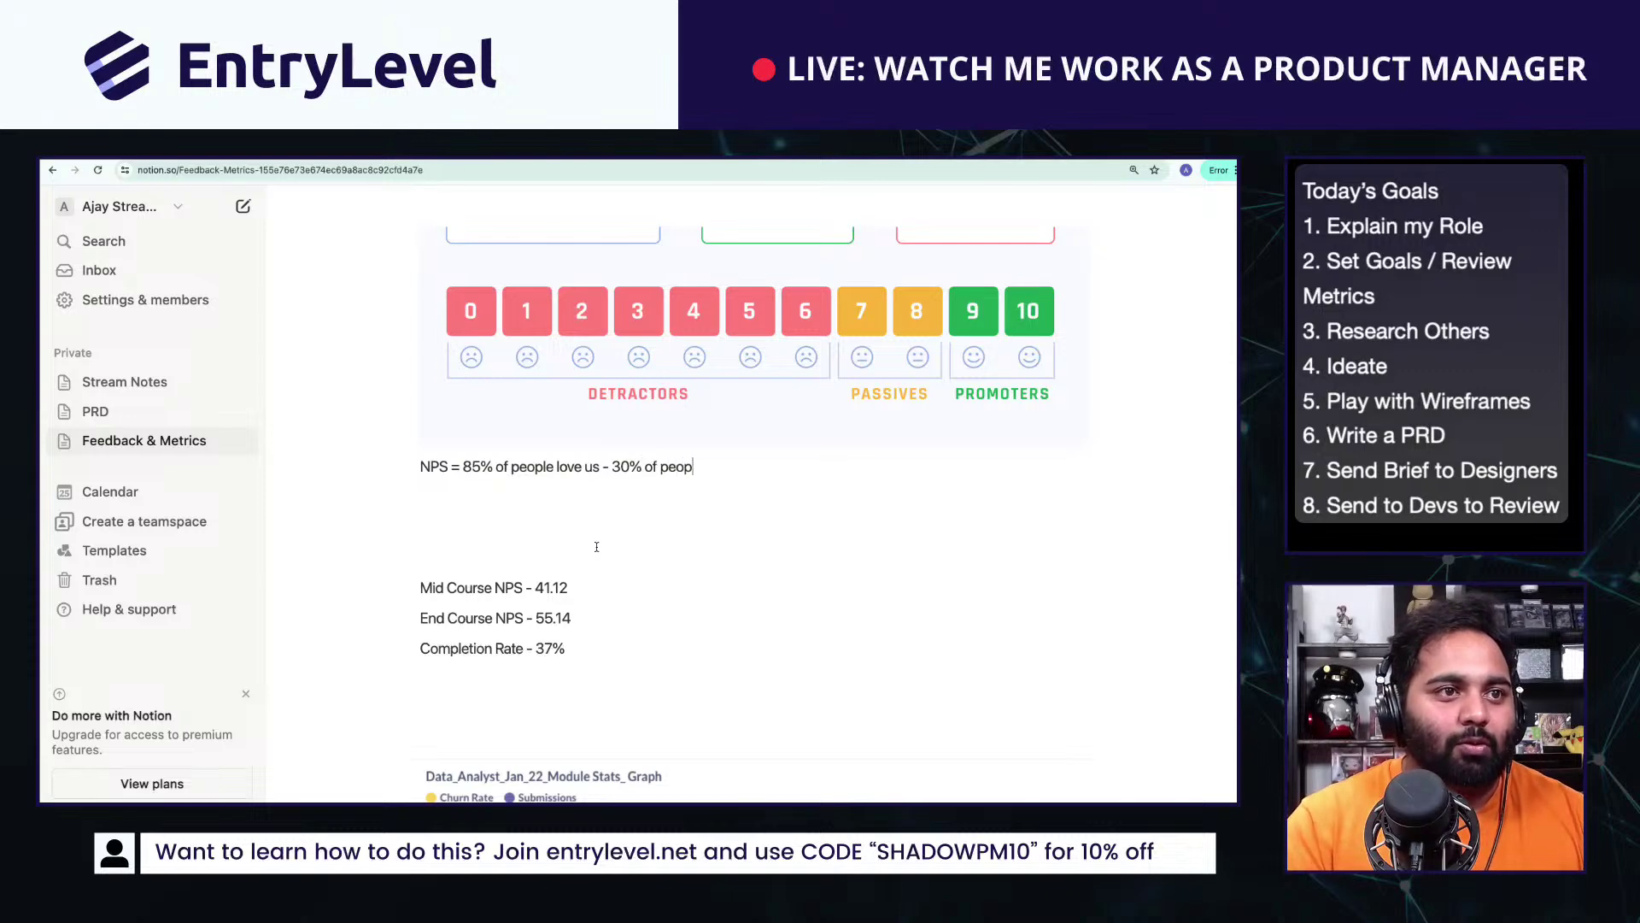
type("le hate us")
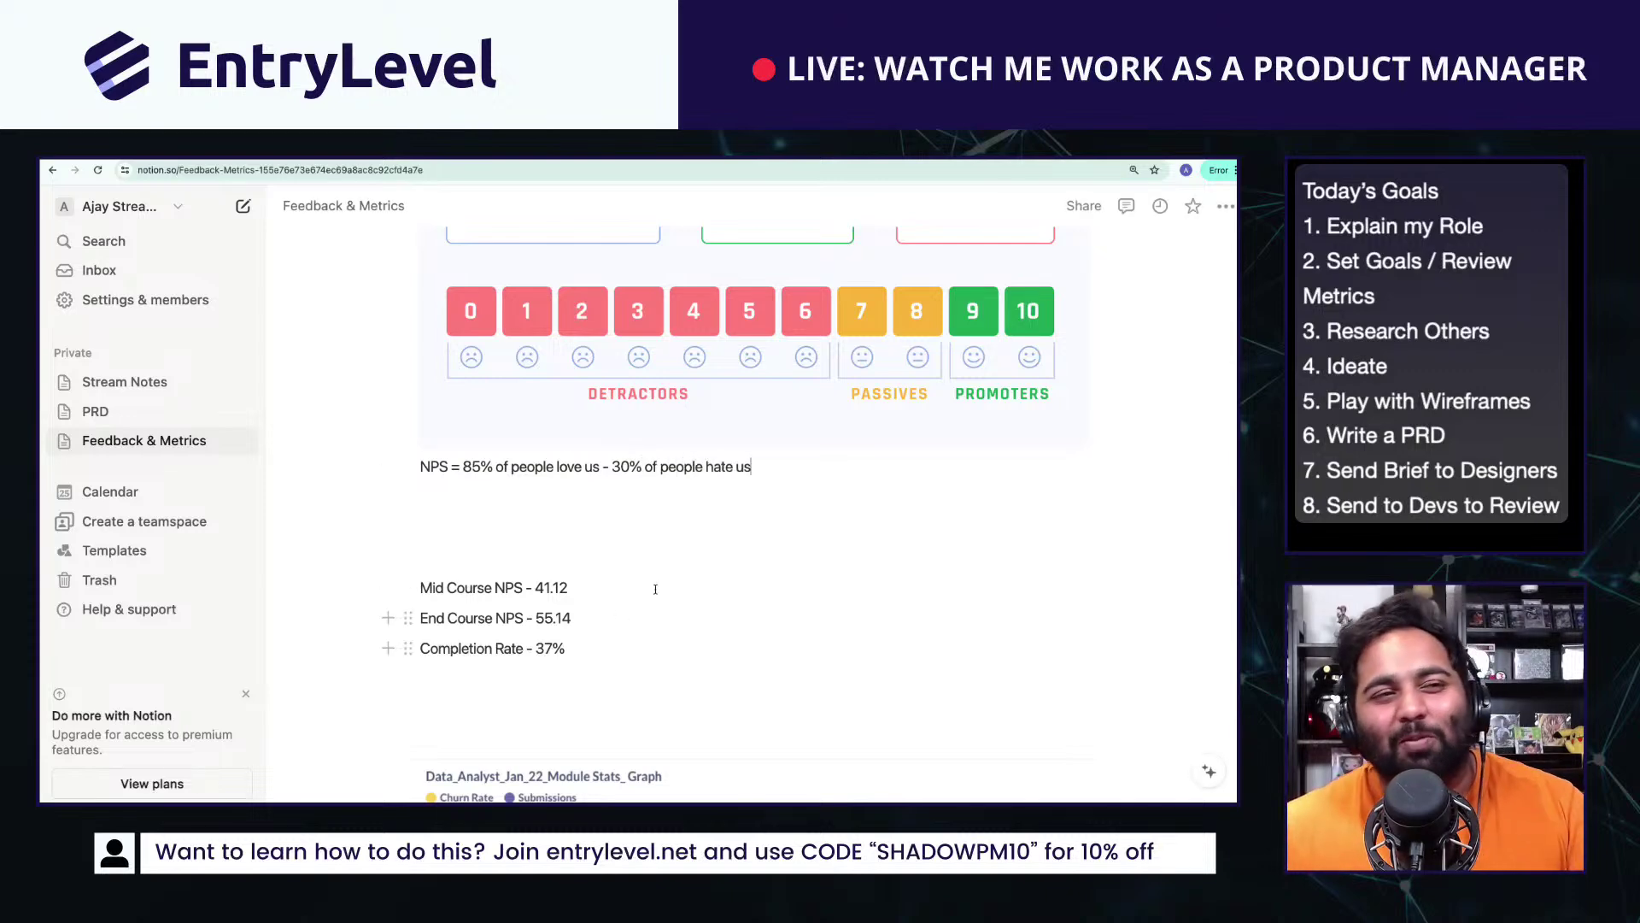
Step: Add a second example line reading "60% love us and 5% hate us" beneath the NPS calculation
key("Return")
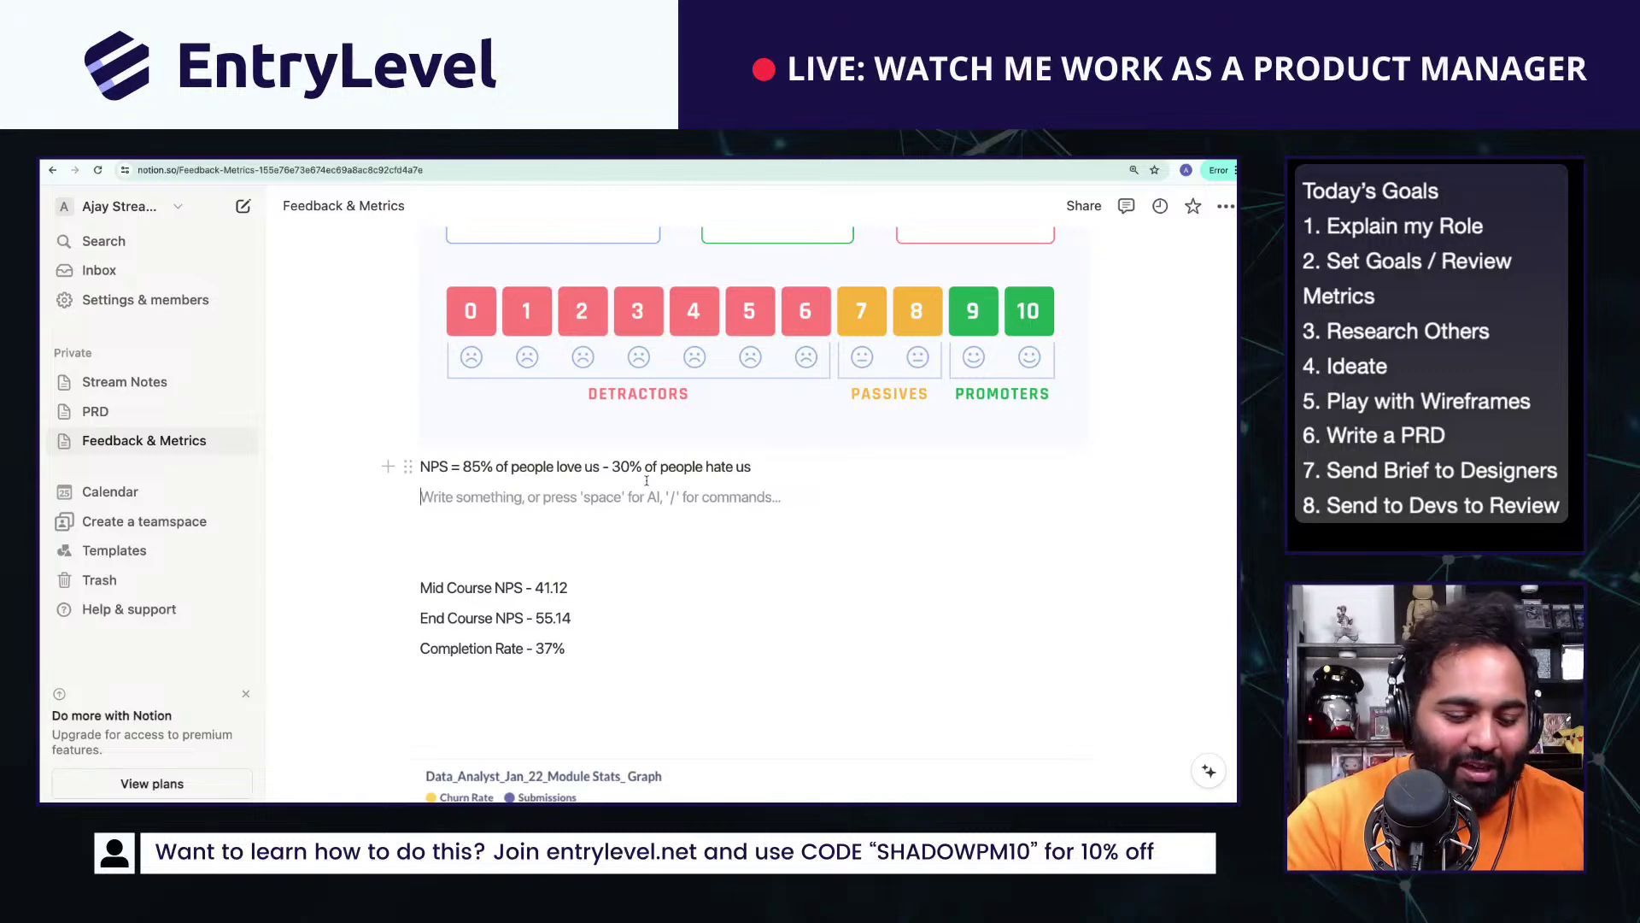
type("60%")
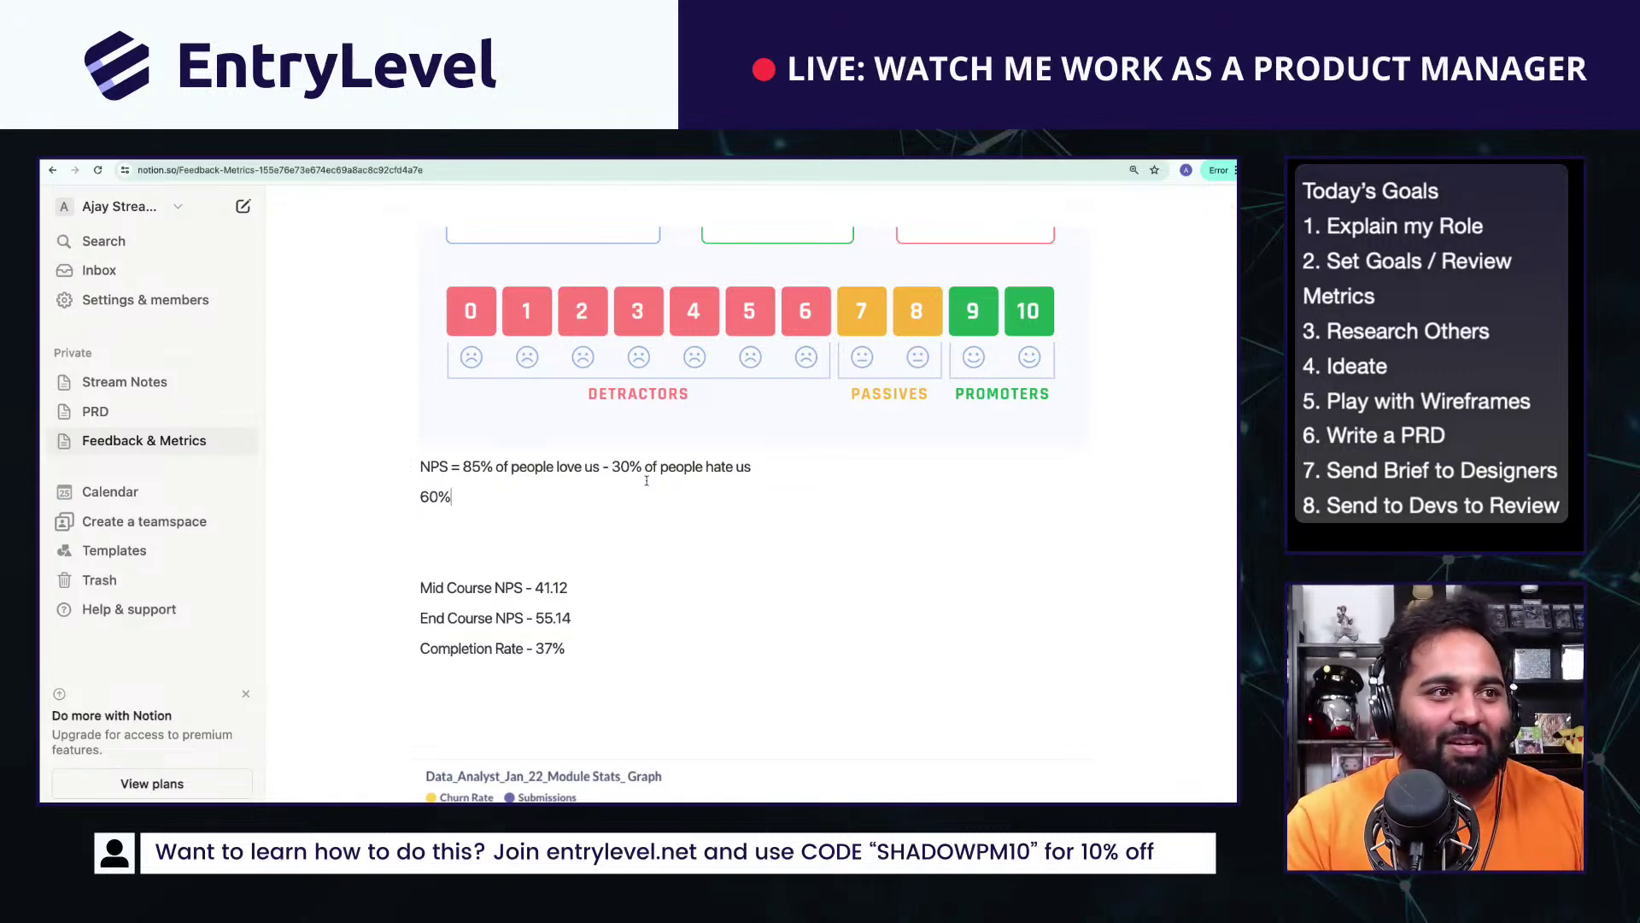
type(" love us and 5 ")
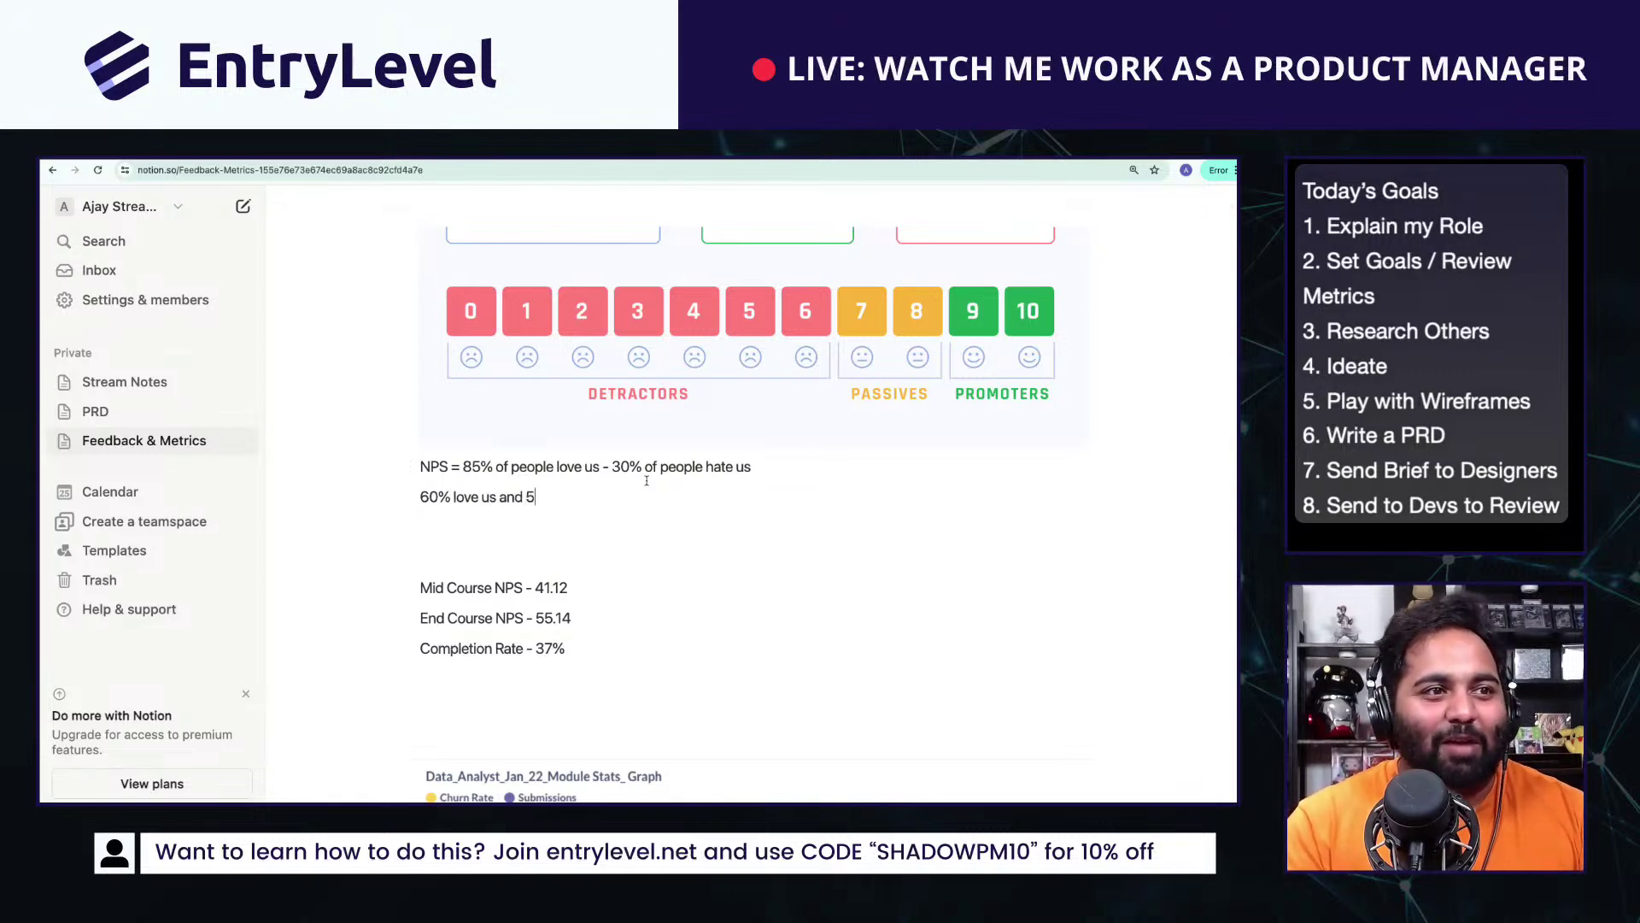
type("% hate us")
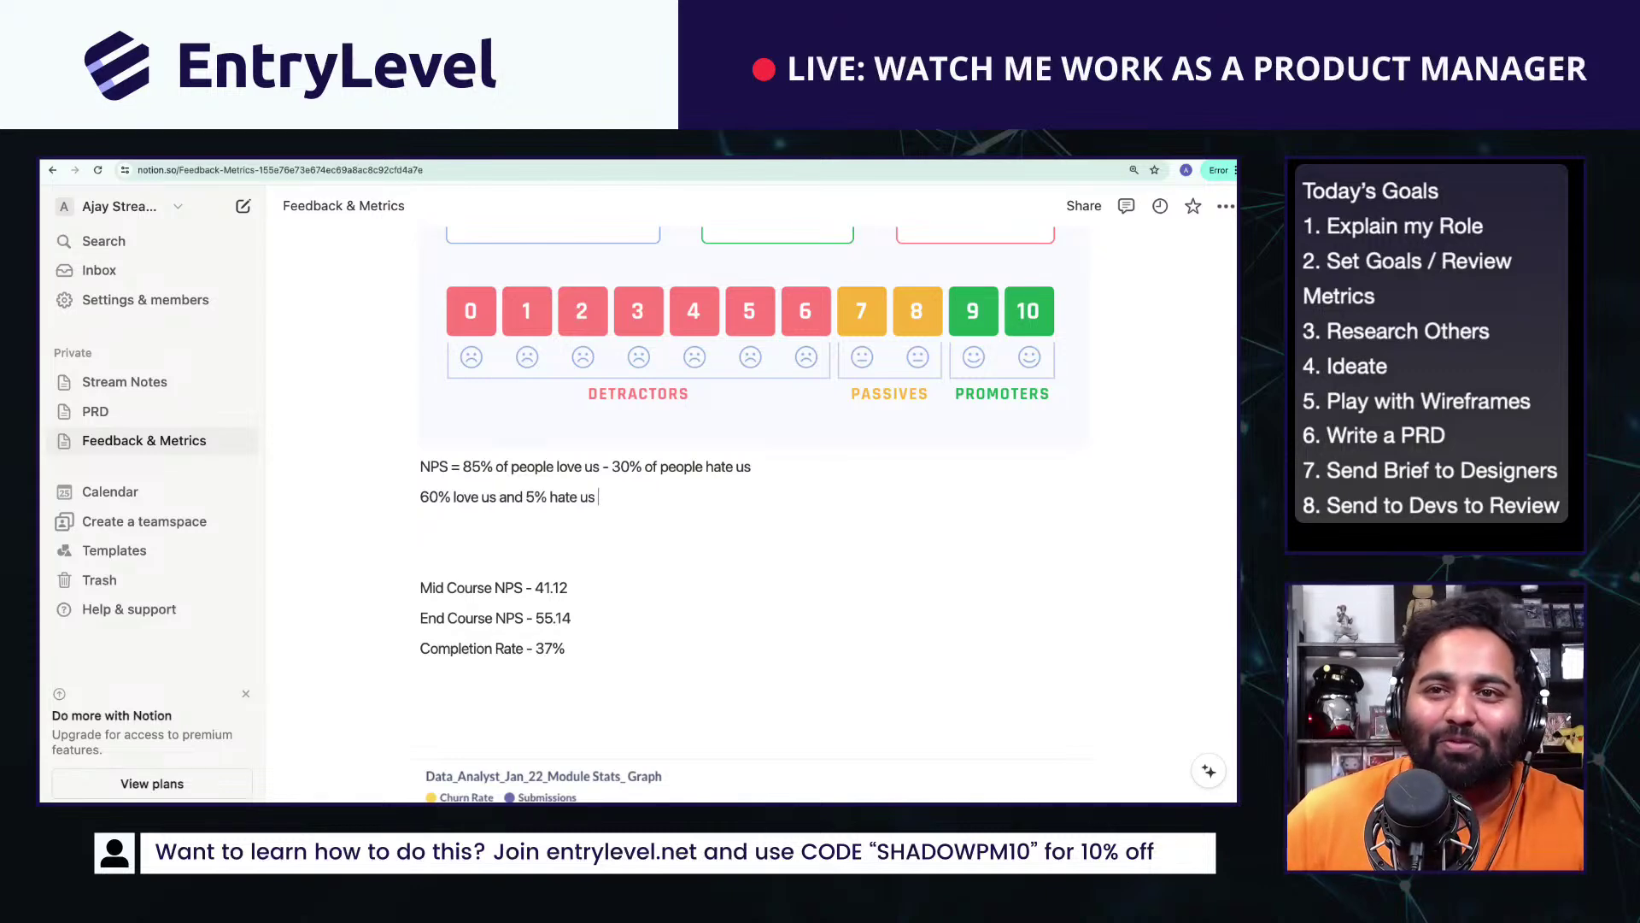
Step: Add an "ON Mission Feedback" line with "0 to 5" beneath it, between the Completion Rate line and the module stats graph
scroll(903, 564, "up", 6)
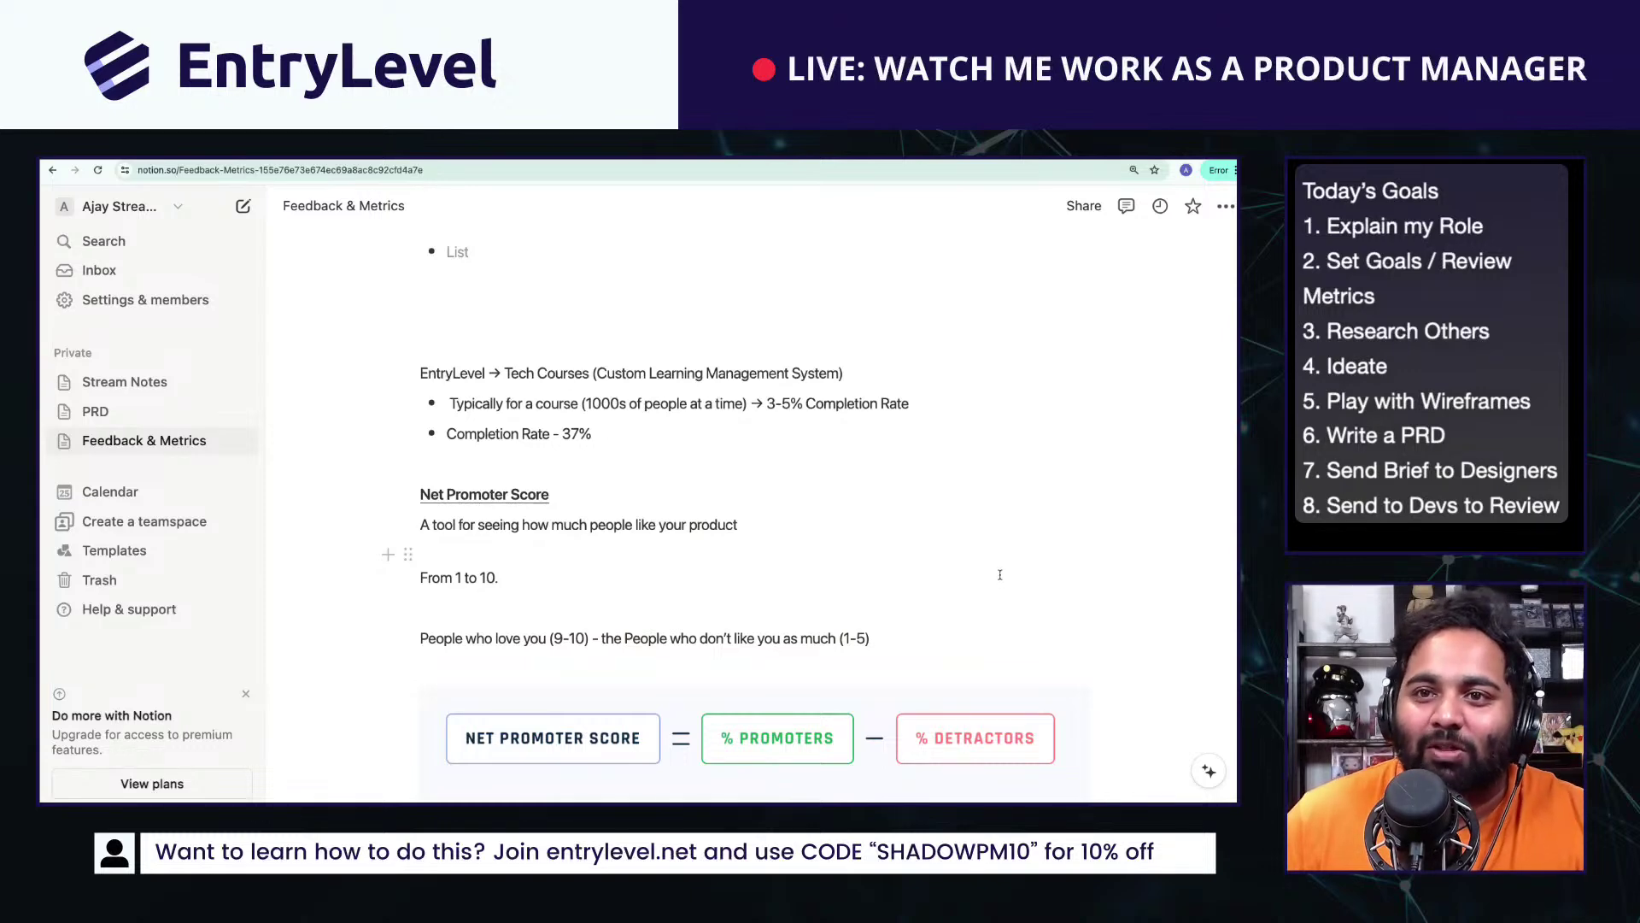
scroll(995, 579, "down", 10)
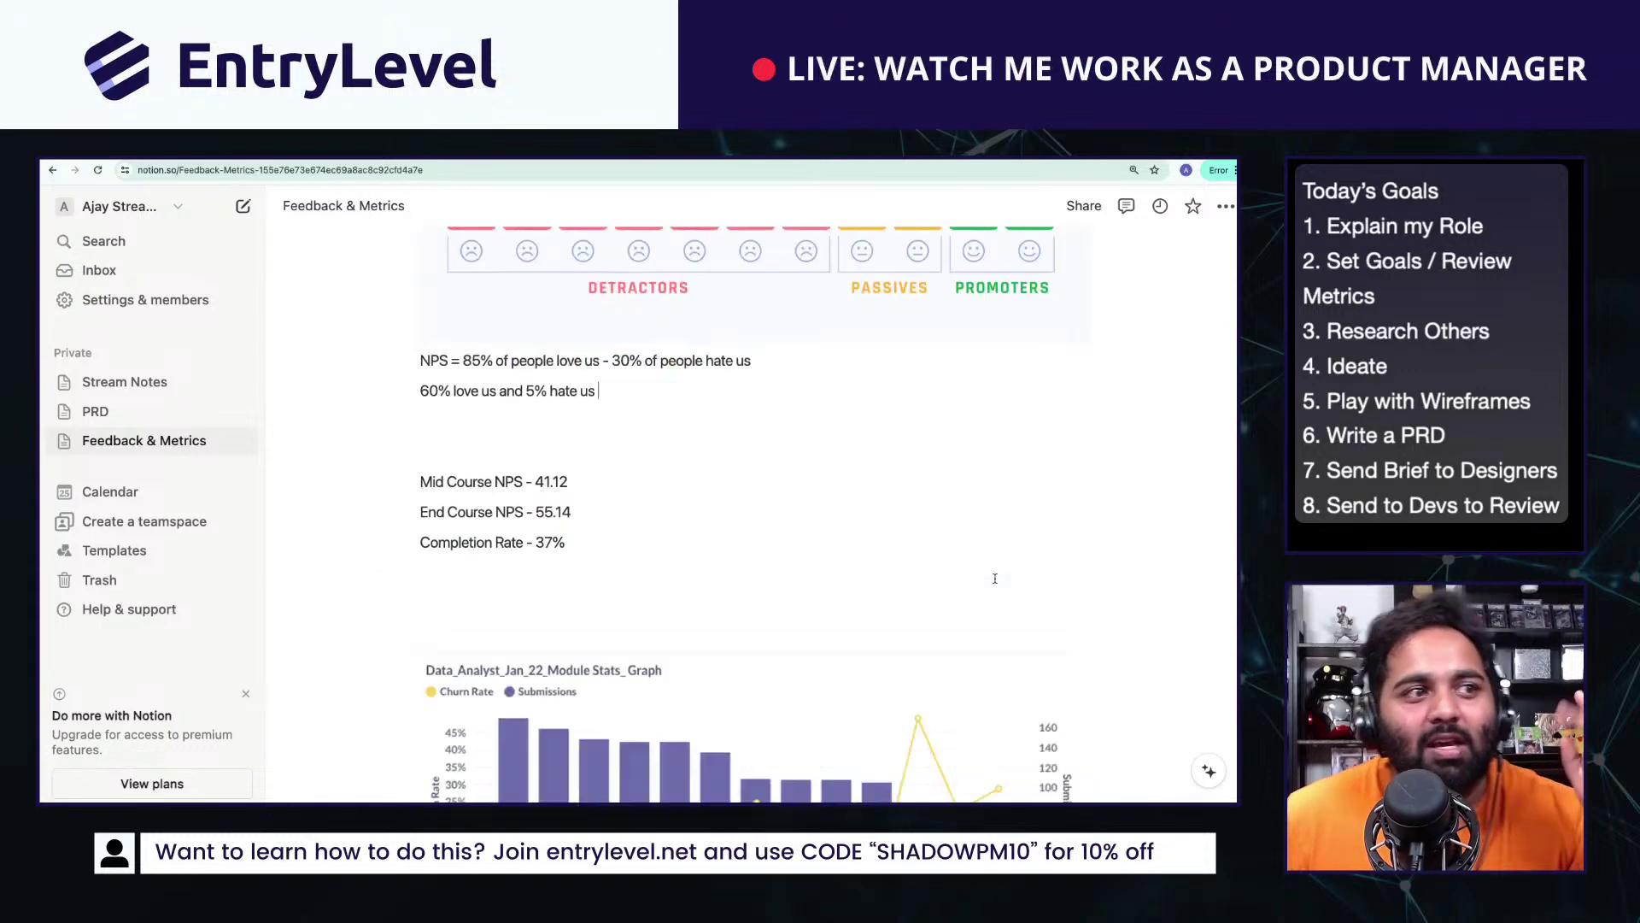
scroll(731, 444, "down", 3)
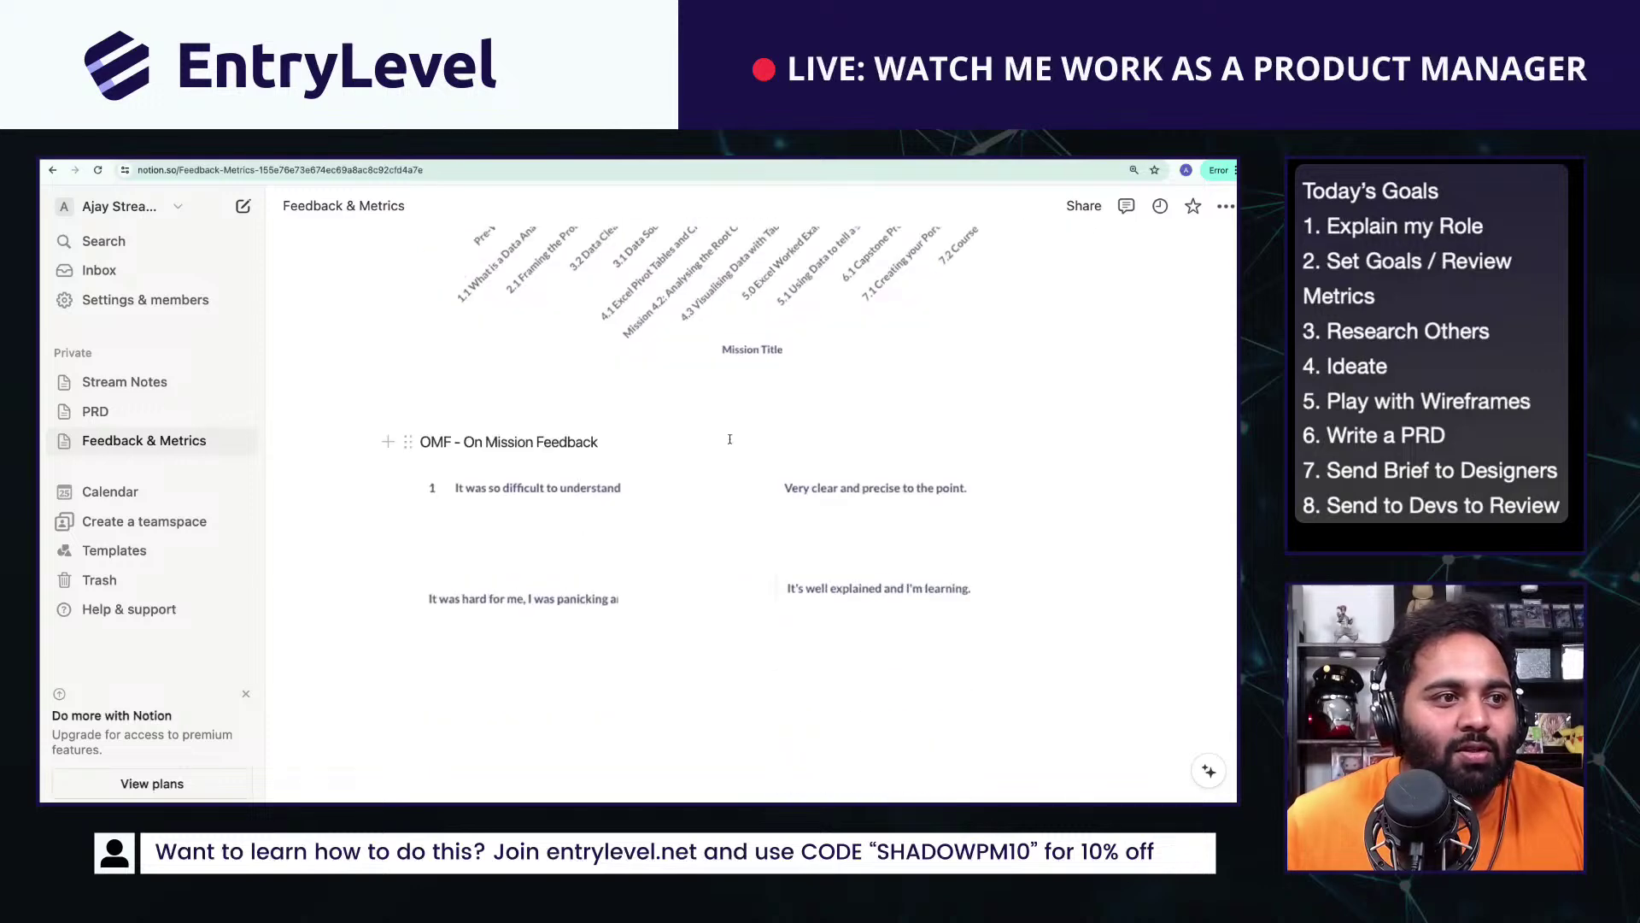
scroll(558, 599, "up", 6)
scroll(558, 600, "up", 4)
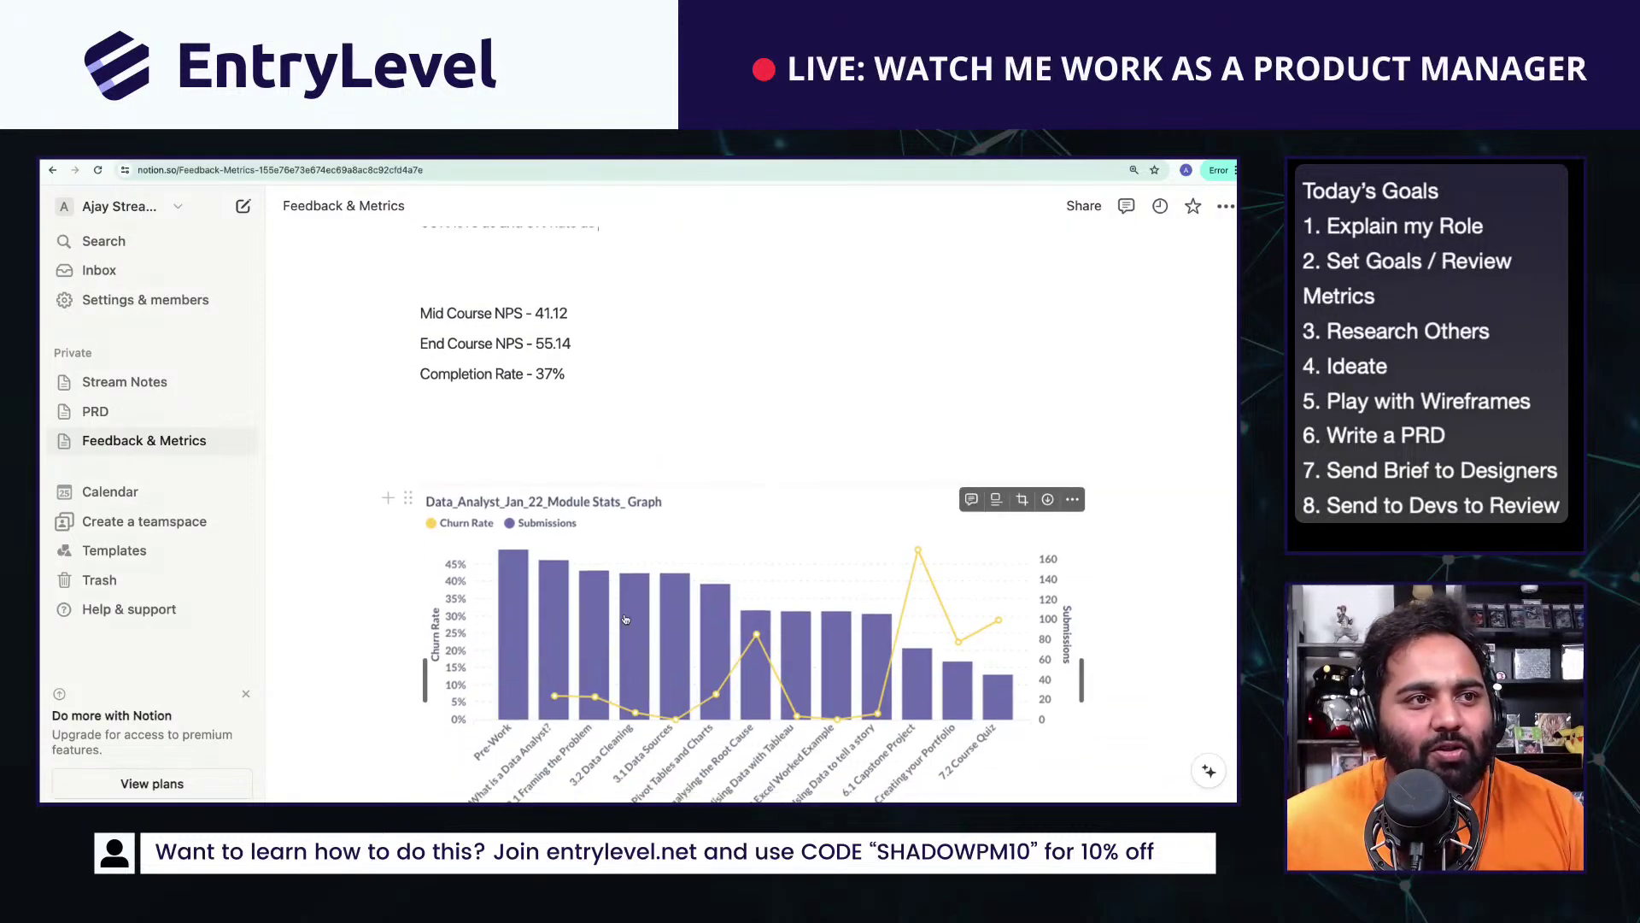
left_click(599, 593)
key("Return")
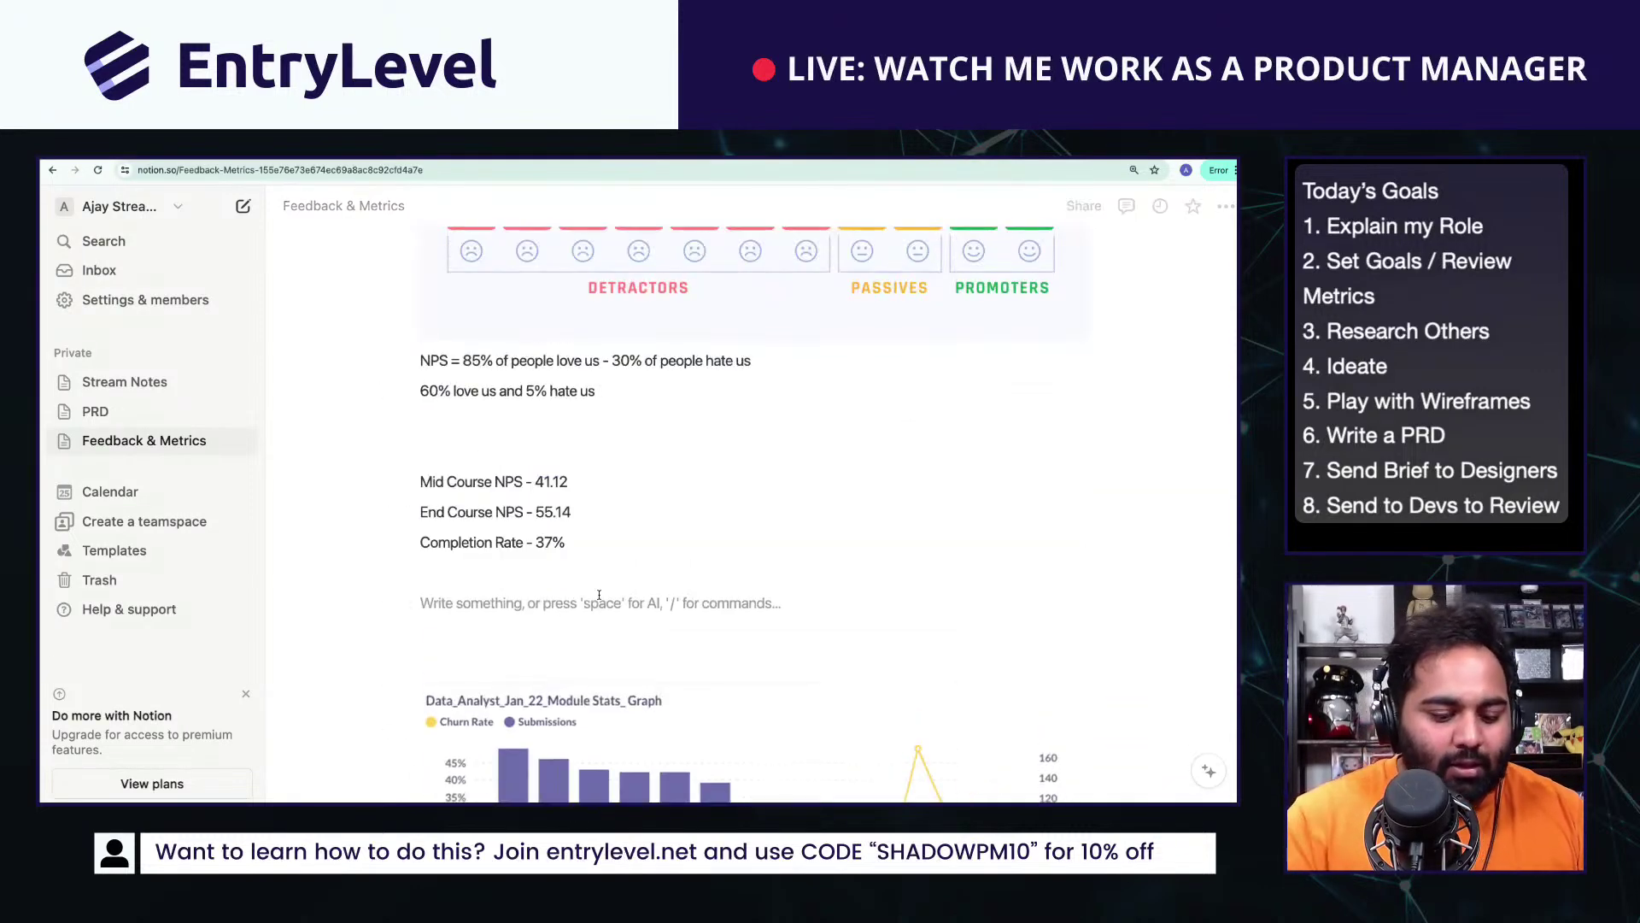
type("ON Mission Feedback")
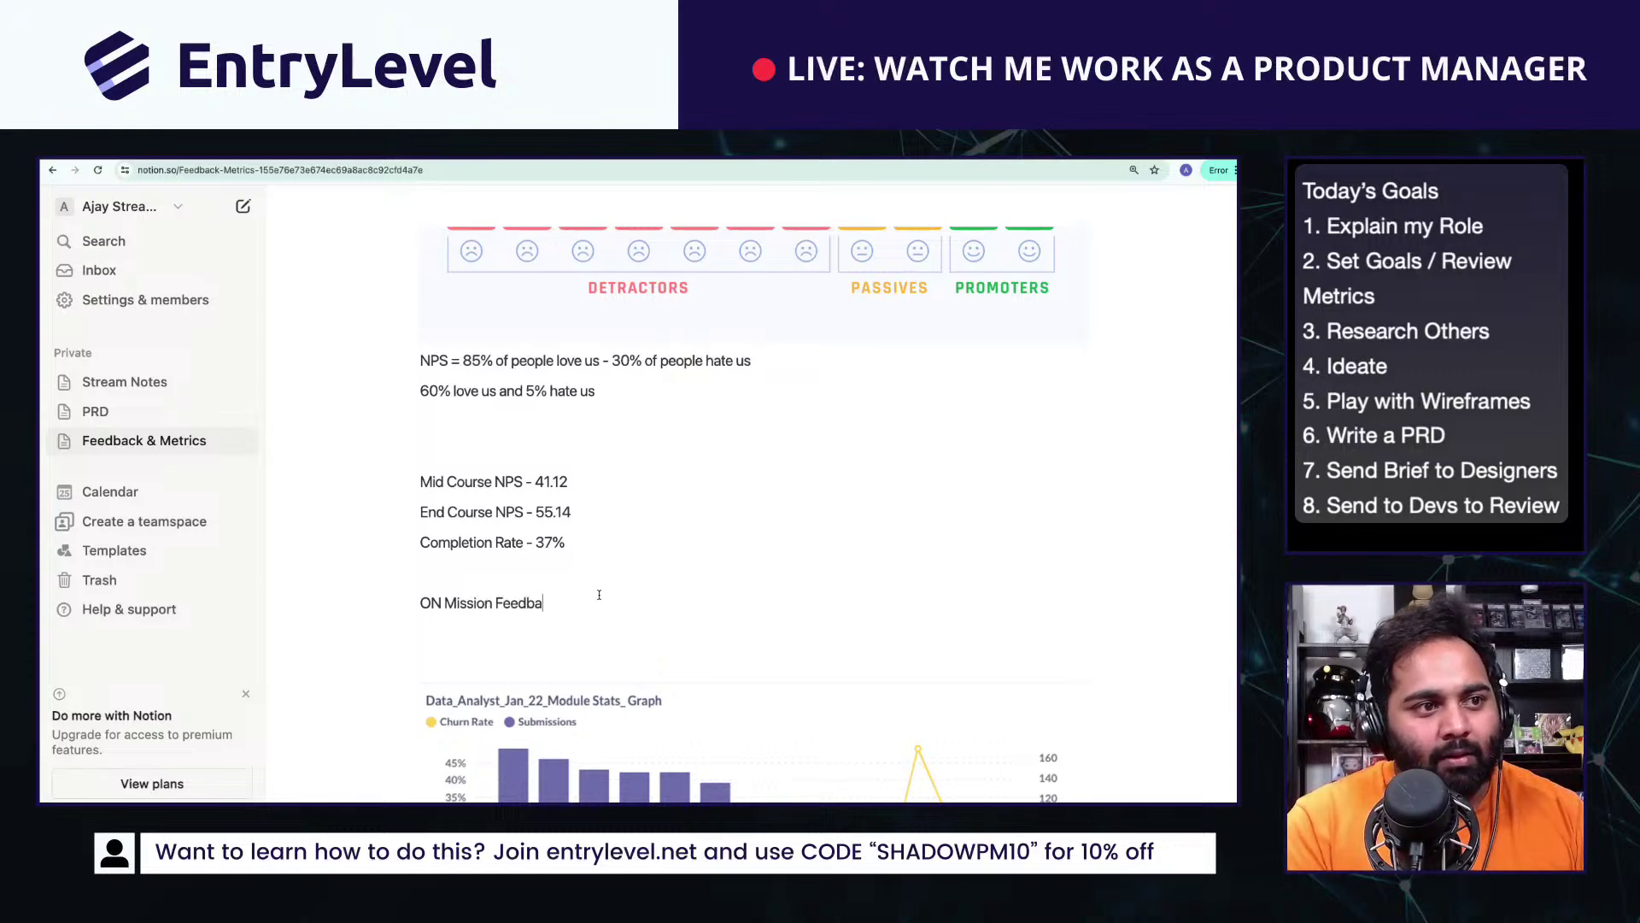
key("Return")
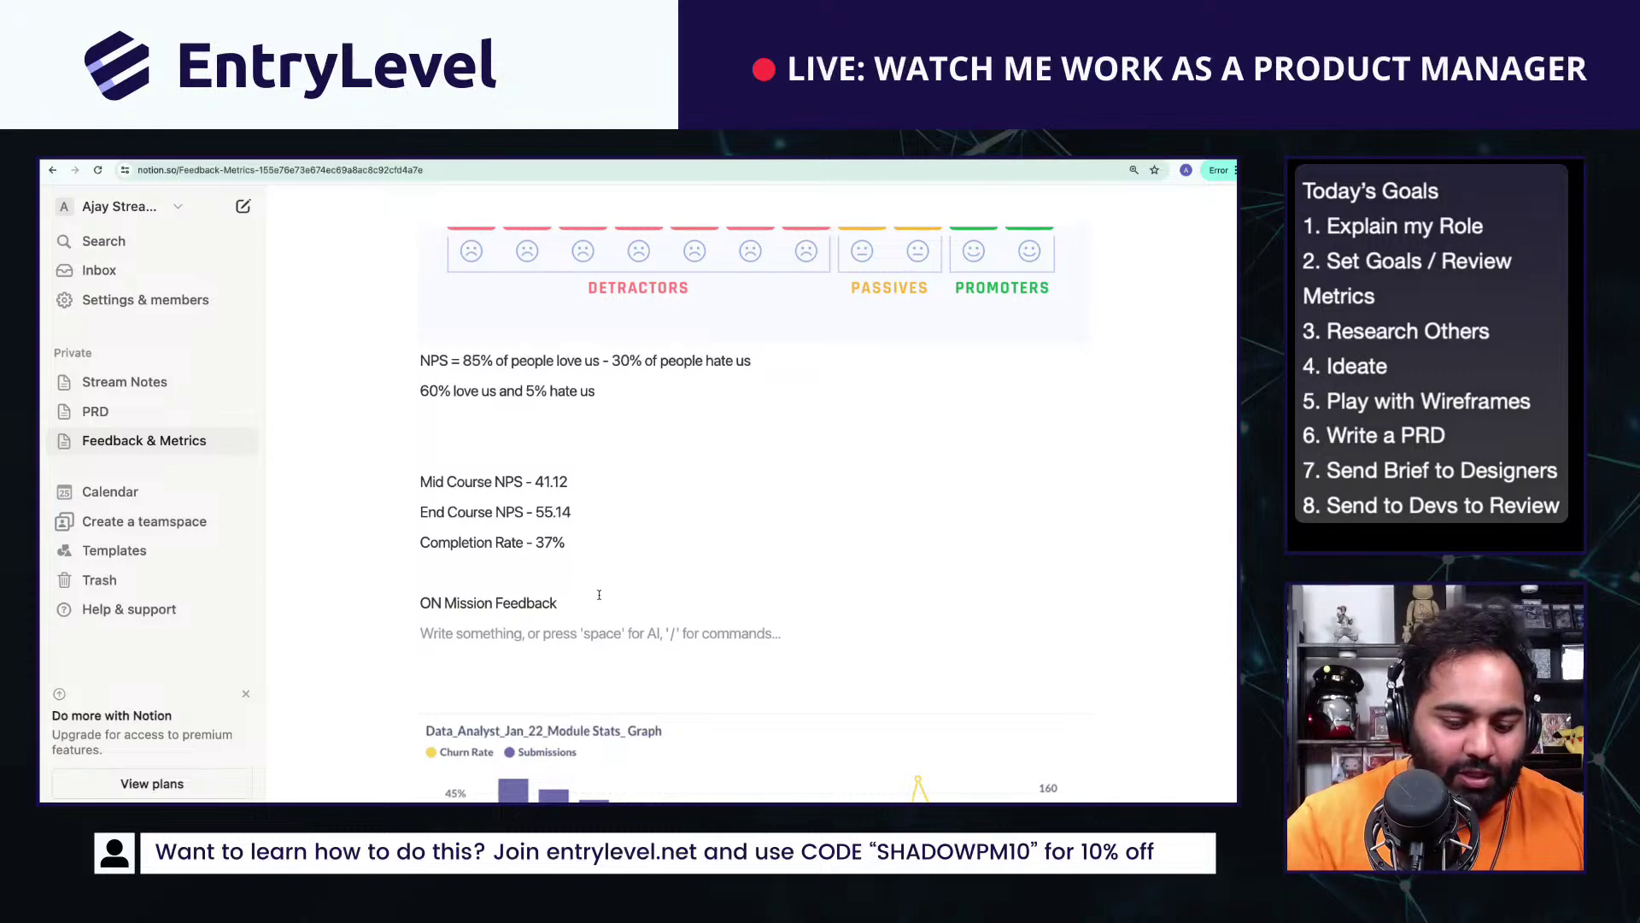
type("0 to 5")
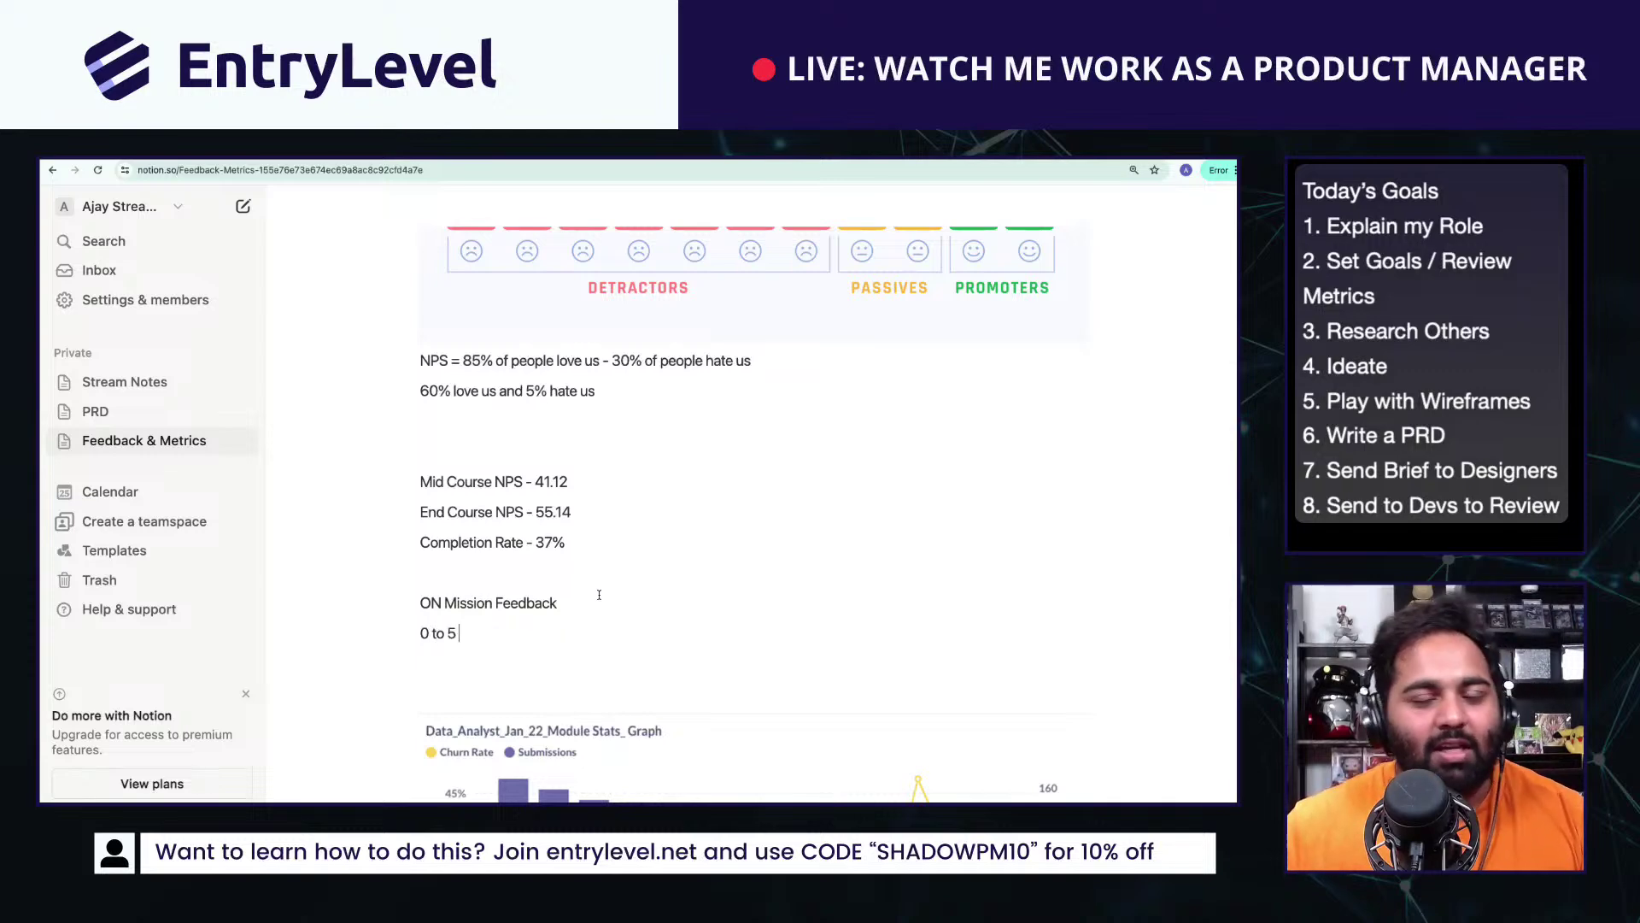
key("Return")
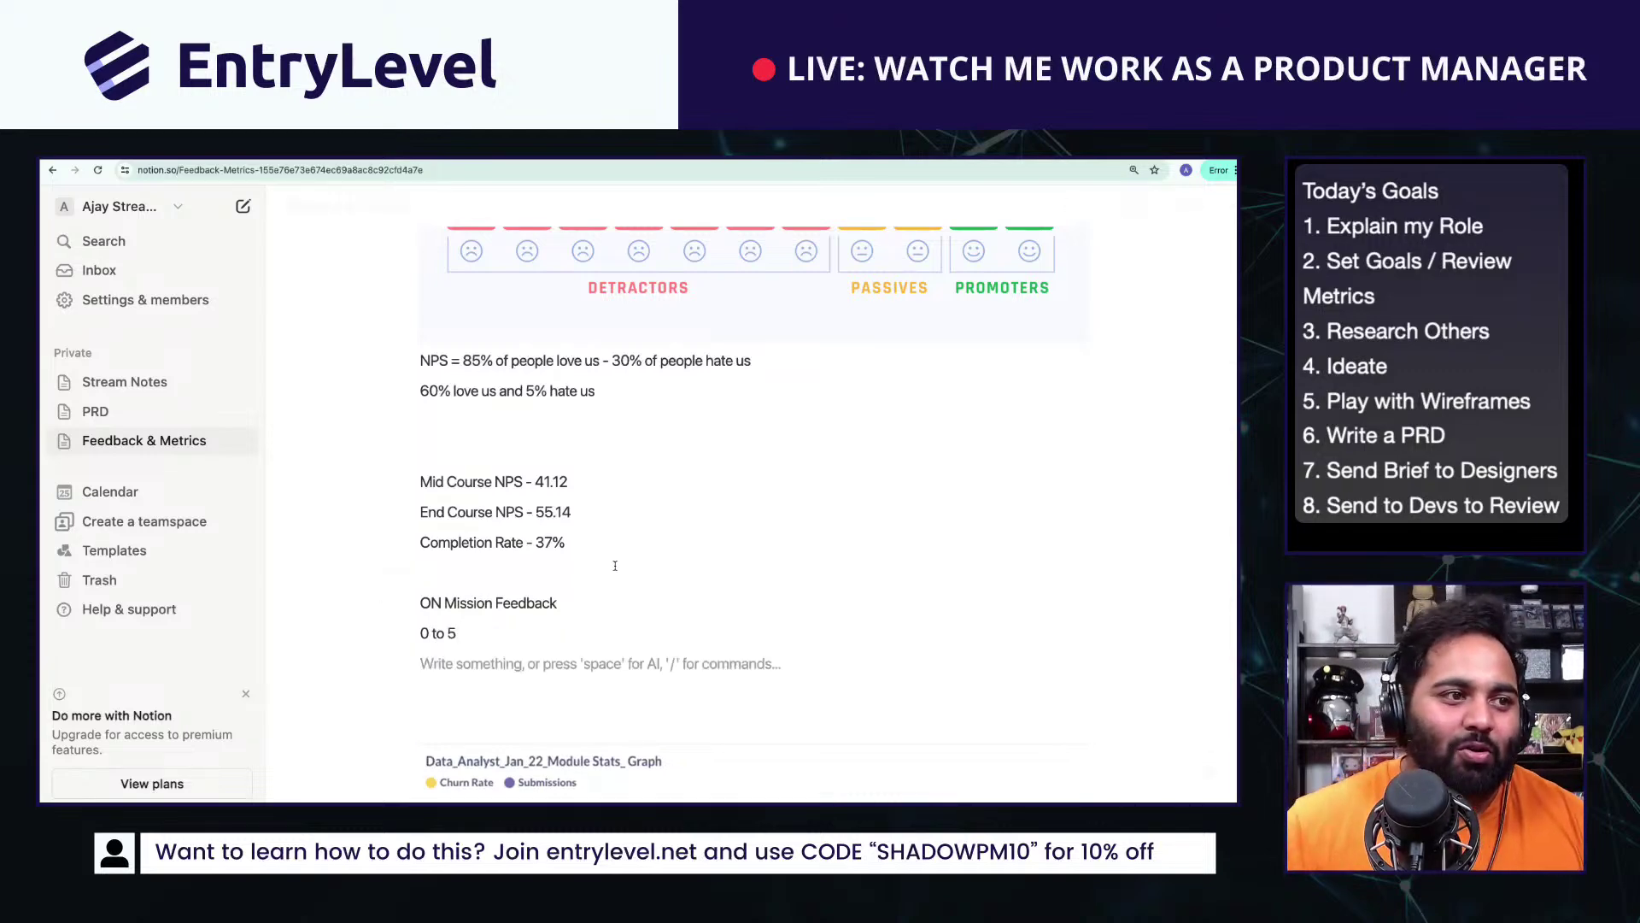
Step: Insert an angry red face emoji and a heart-eyes emoji side by side on the line below "0 to 5"
key("ctrl+super+space")
type("happy")
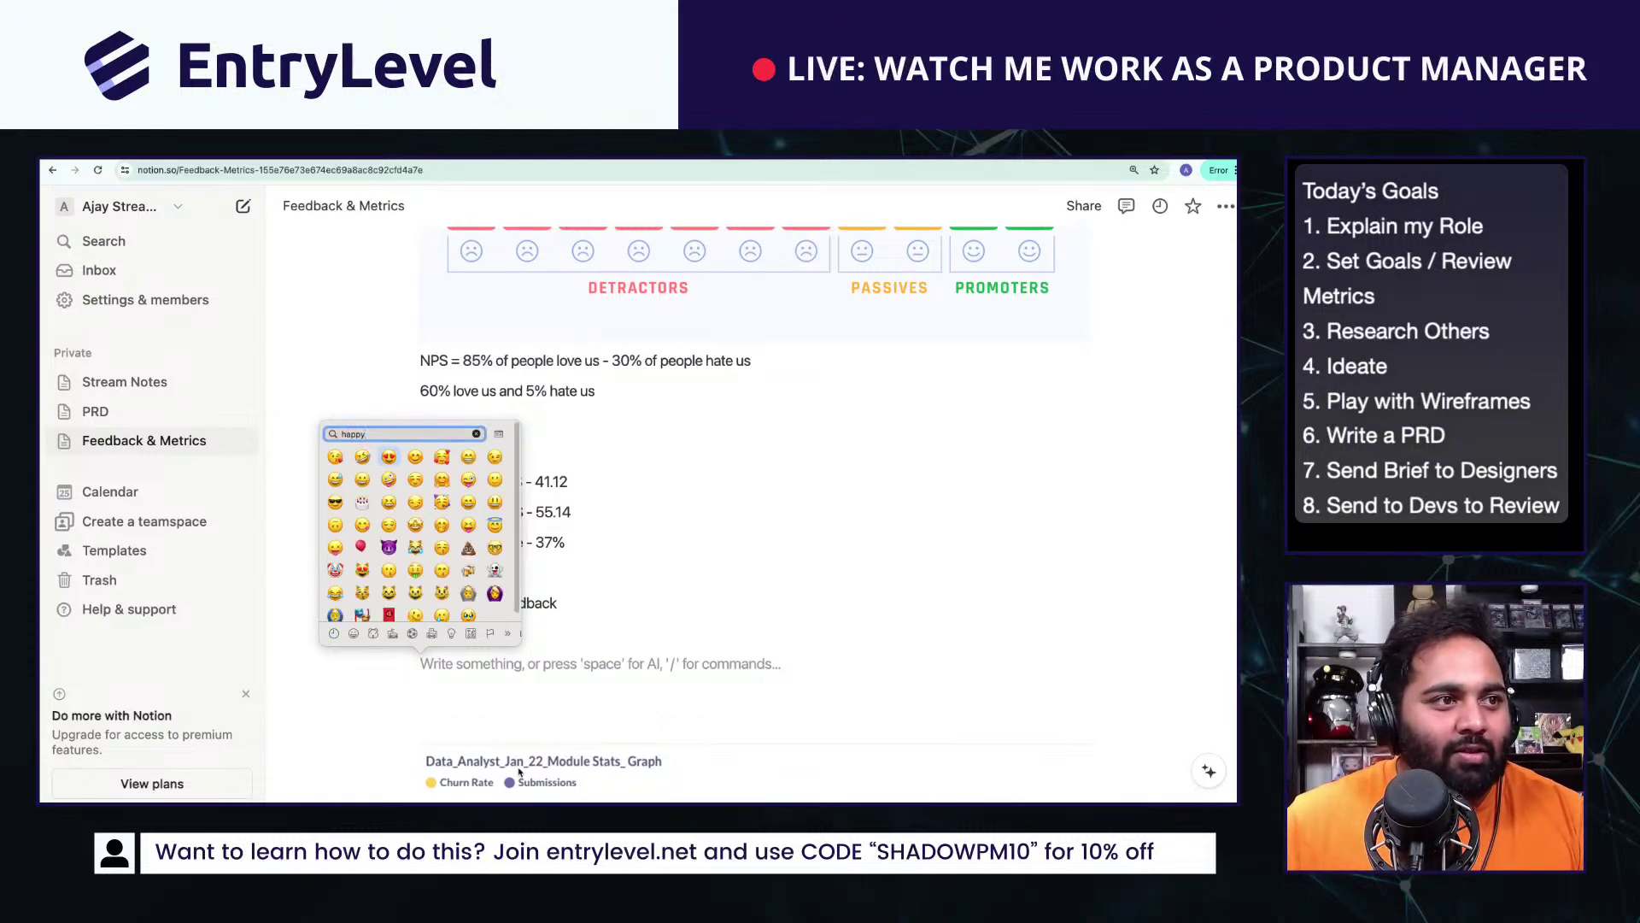
left_click(422, 702)
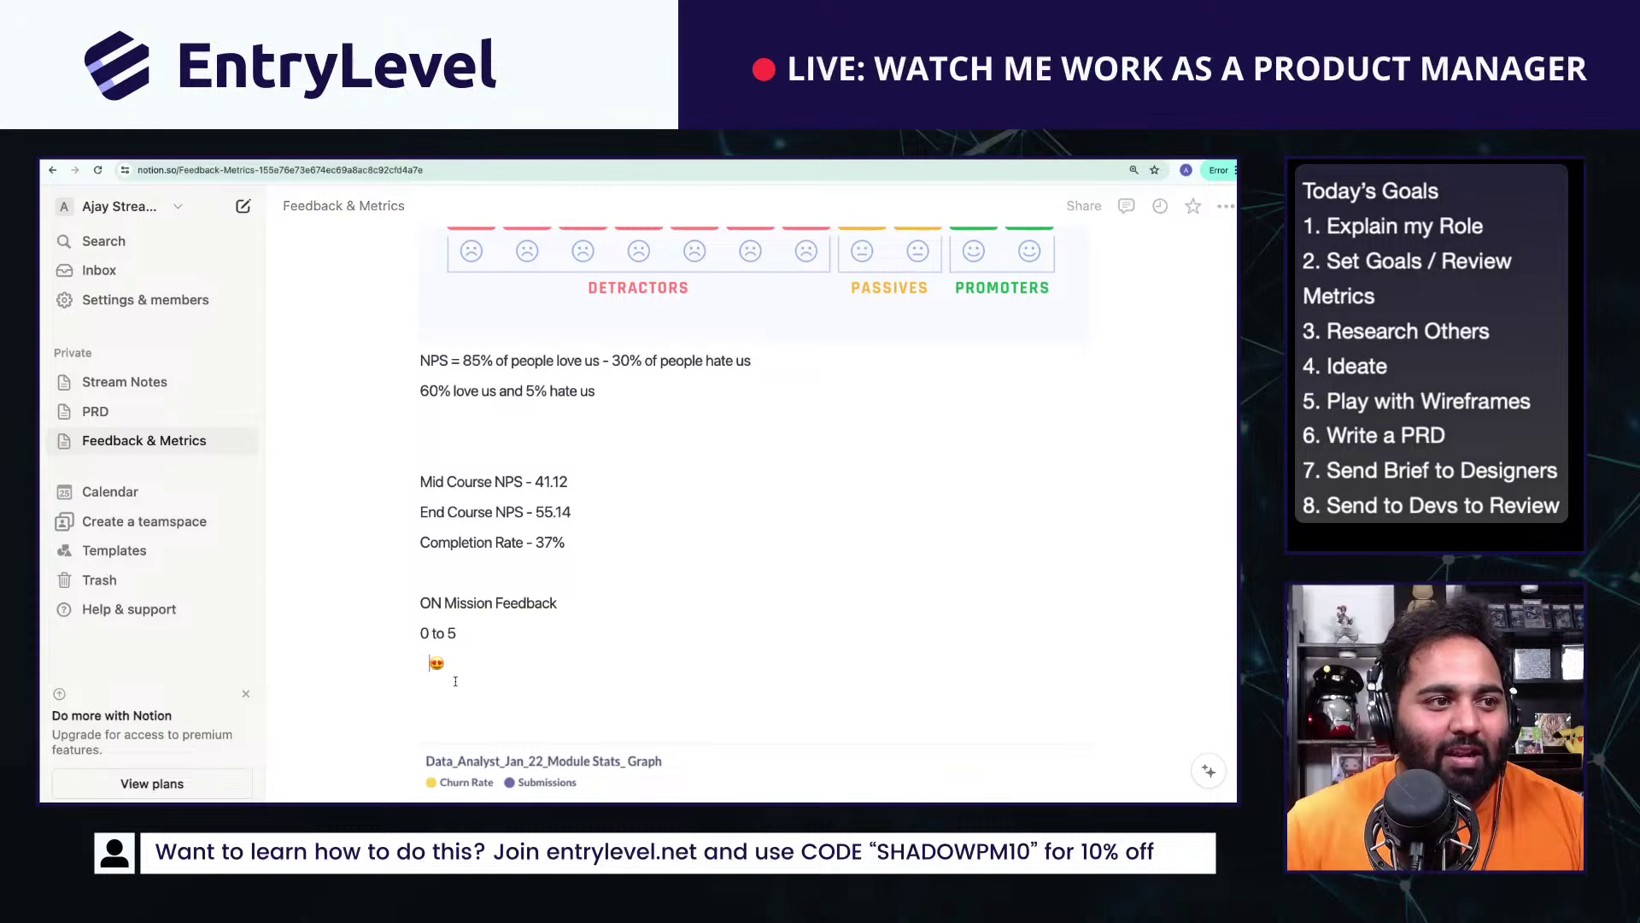
key("ctrl+super+space")
type("angry")
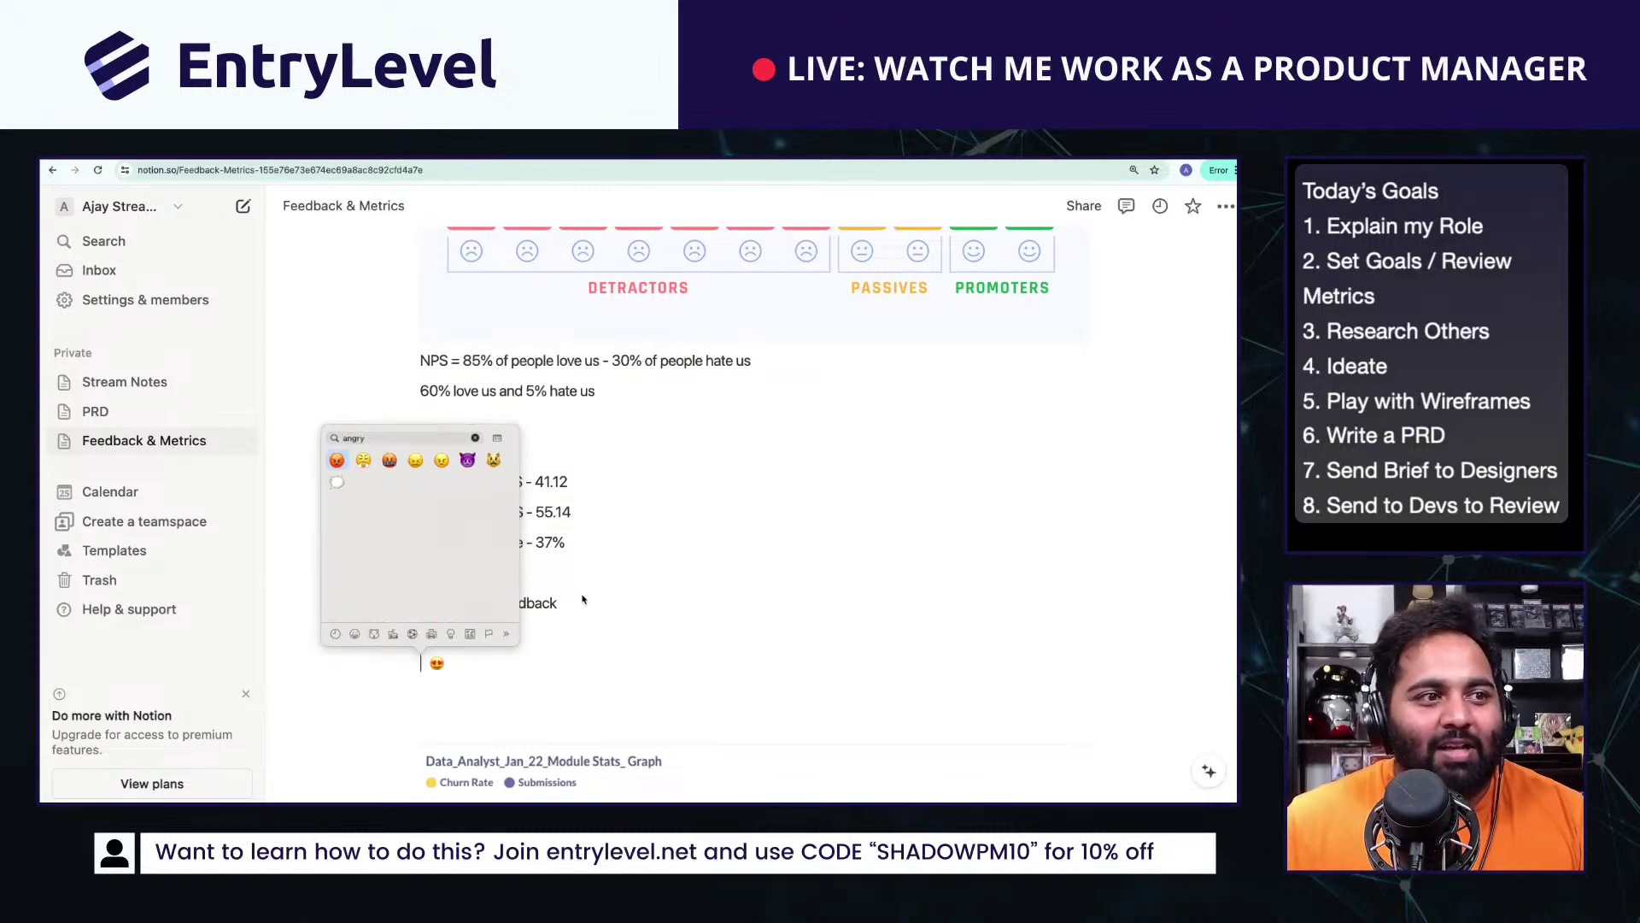
key("Escape")
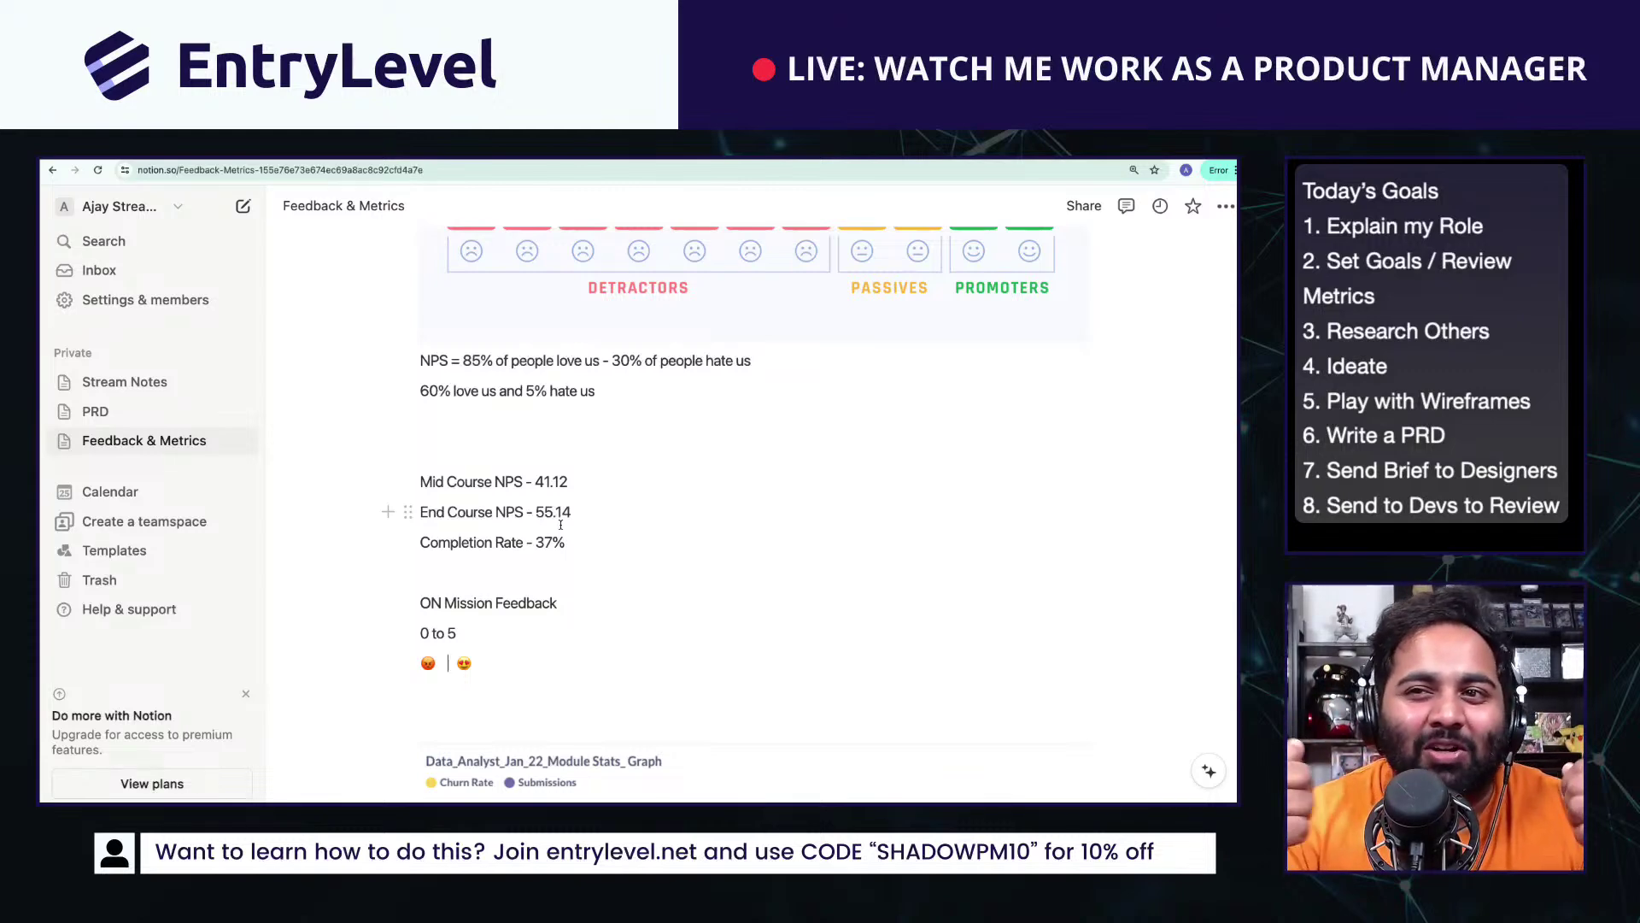
Step: Write "If someone gives you 50 - 5 star votes." below the emoji line
scroll(560, 523, "down", 3)
left_click(587, 572)
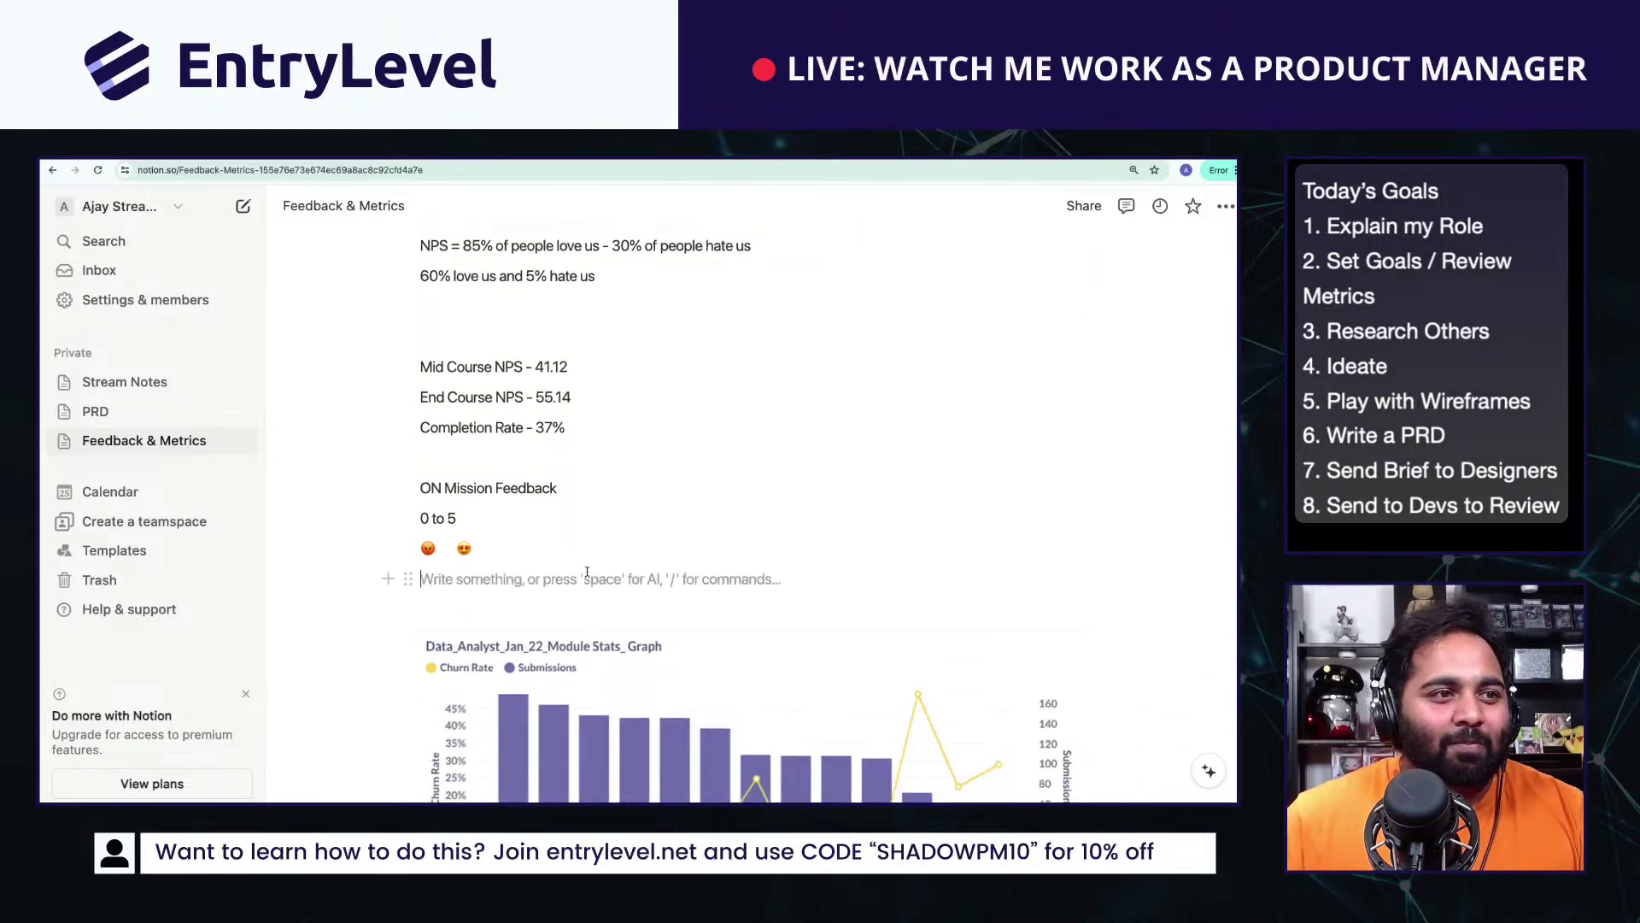
key("Up")
type("If ")
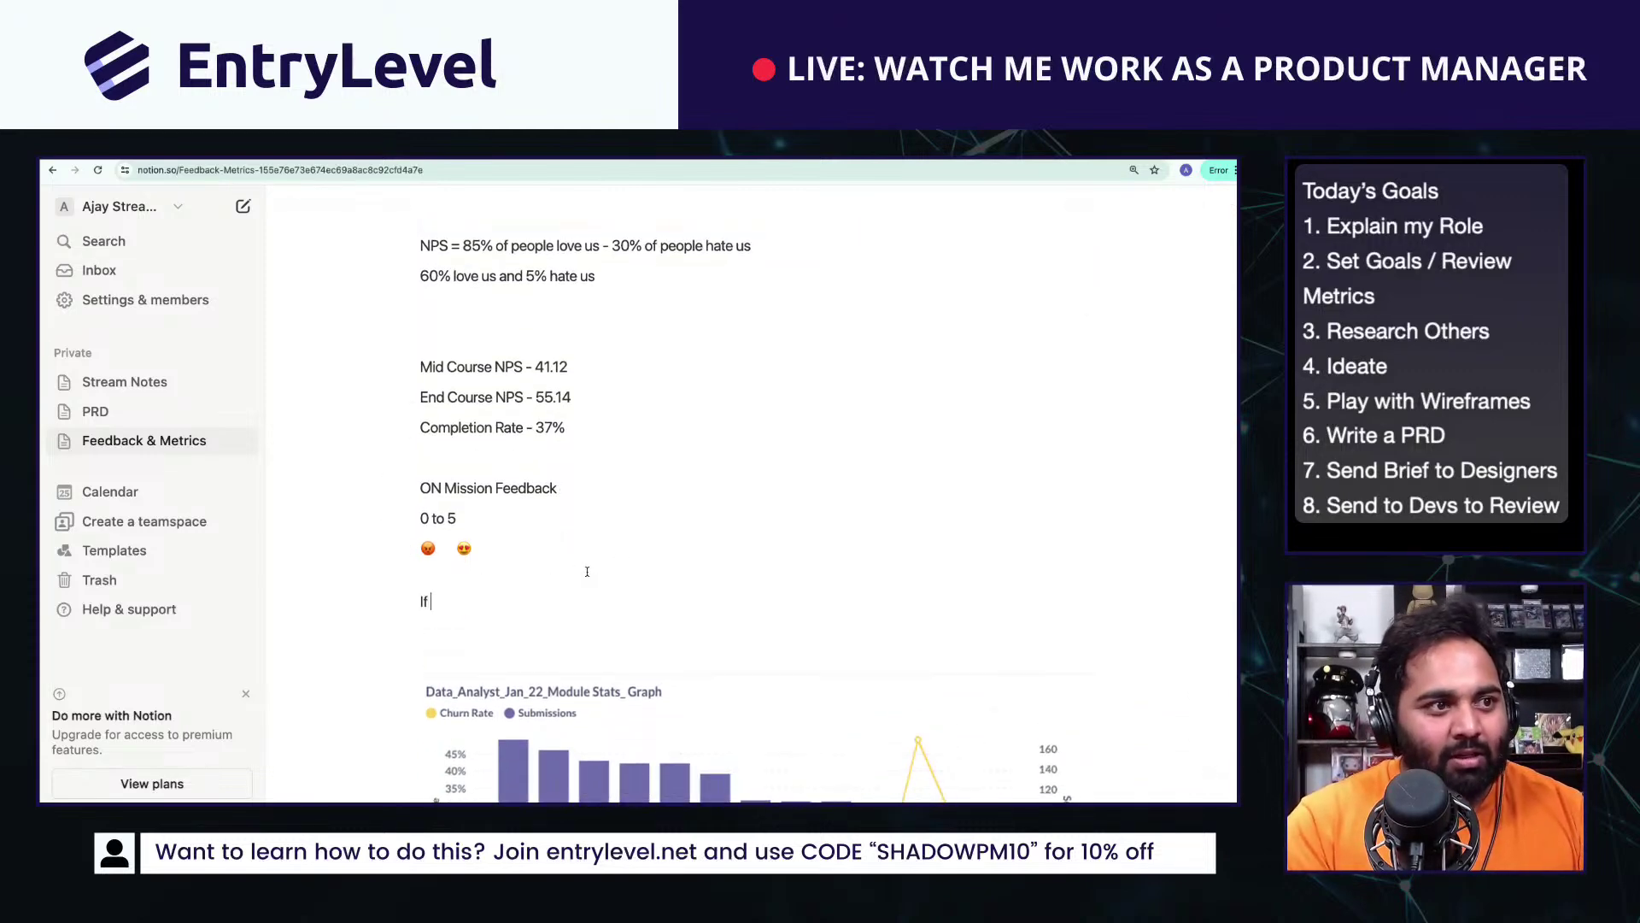
type("someone gives you ")
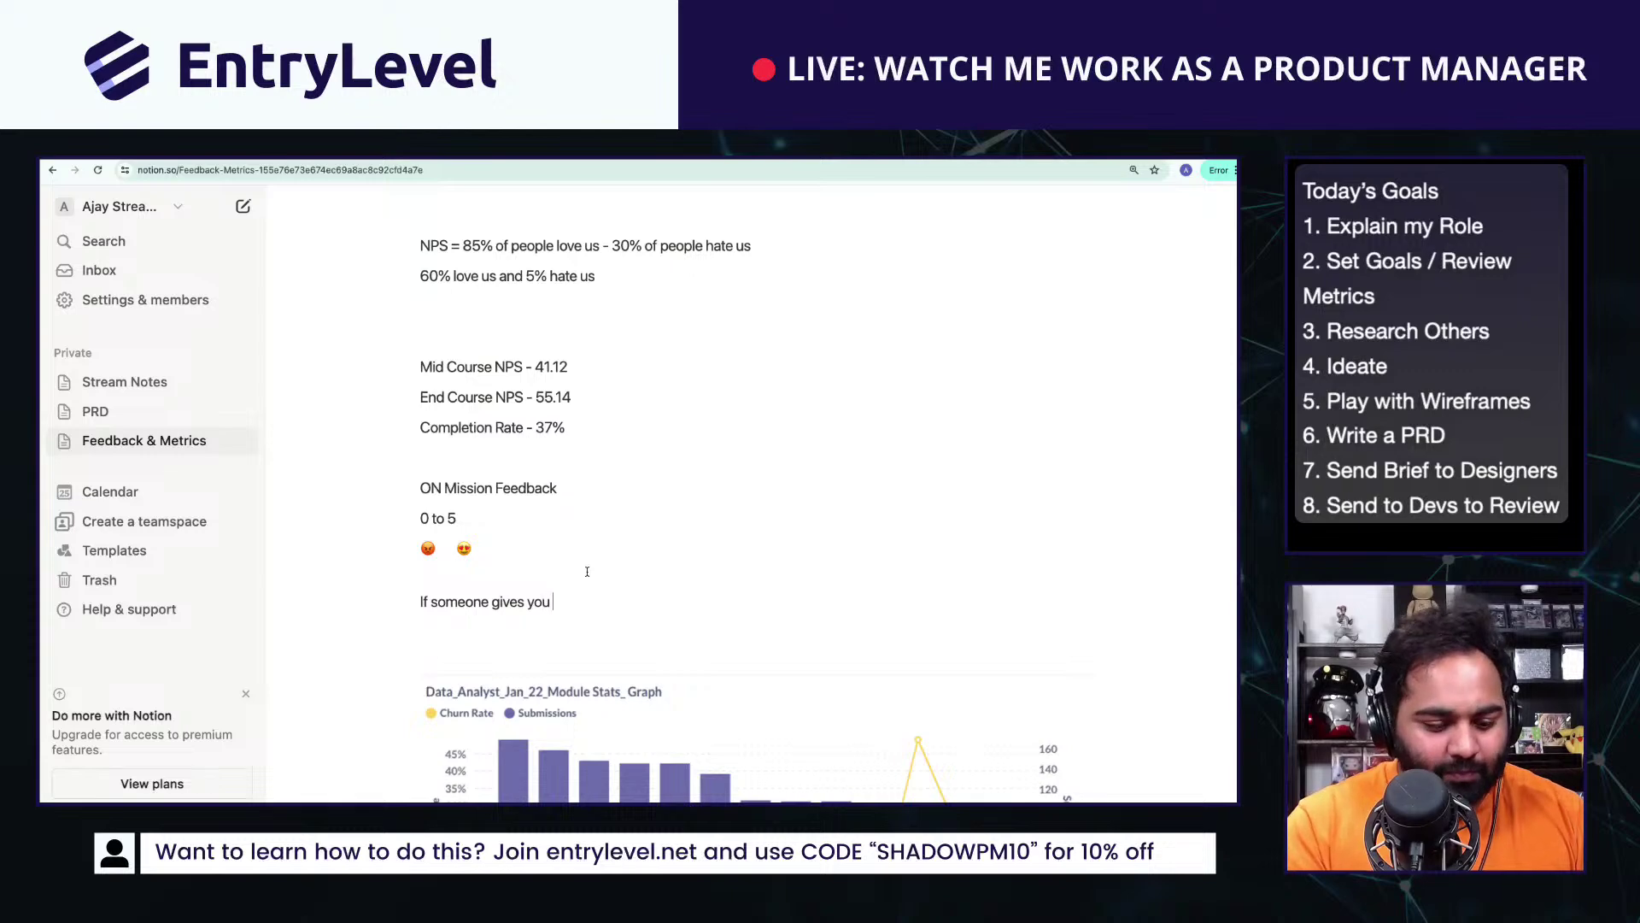
type("50 - 5 star votes.")
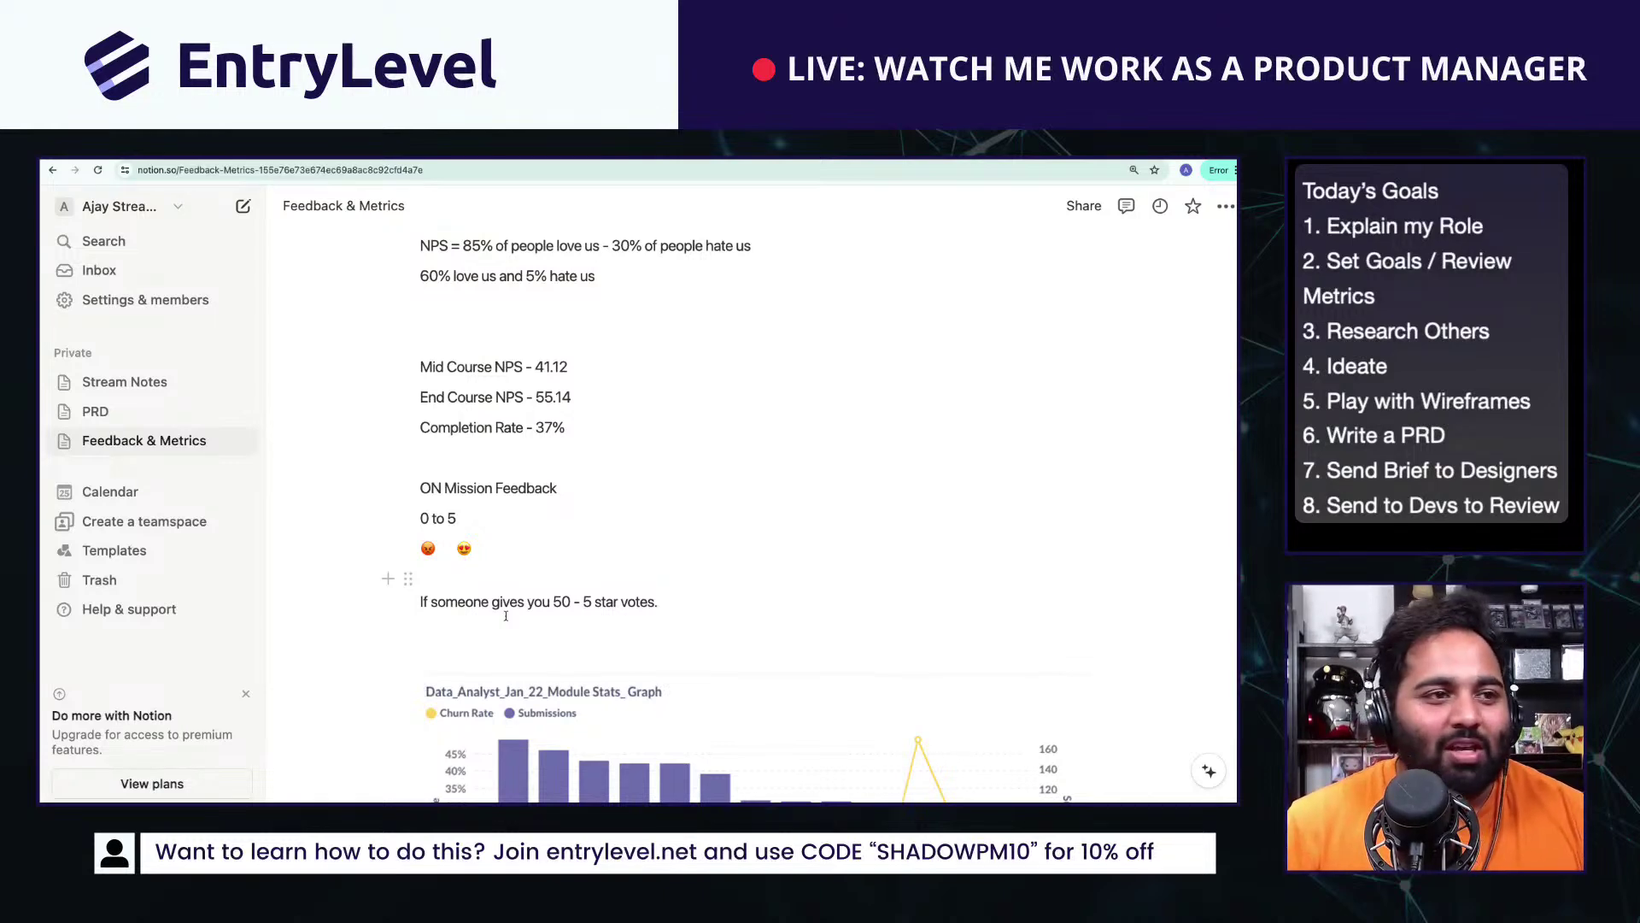
Step: Add a second example line reading "Somethat gives you 35 - 5 star votes, 5 - 1 star votes" below the 50-vote example
key("Return")
type("S")
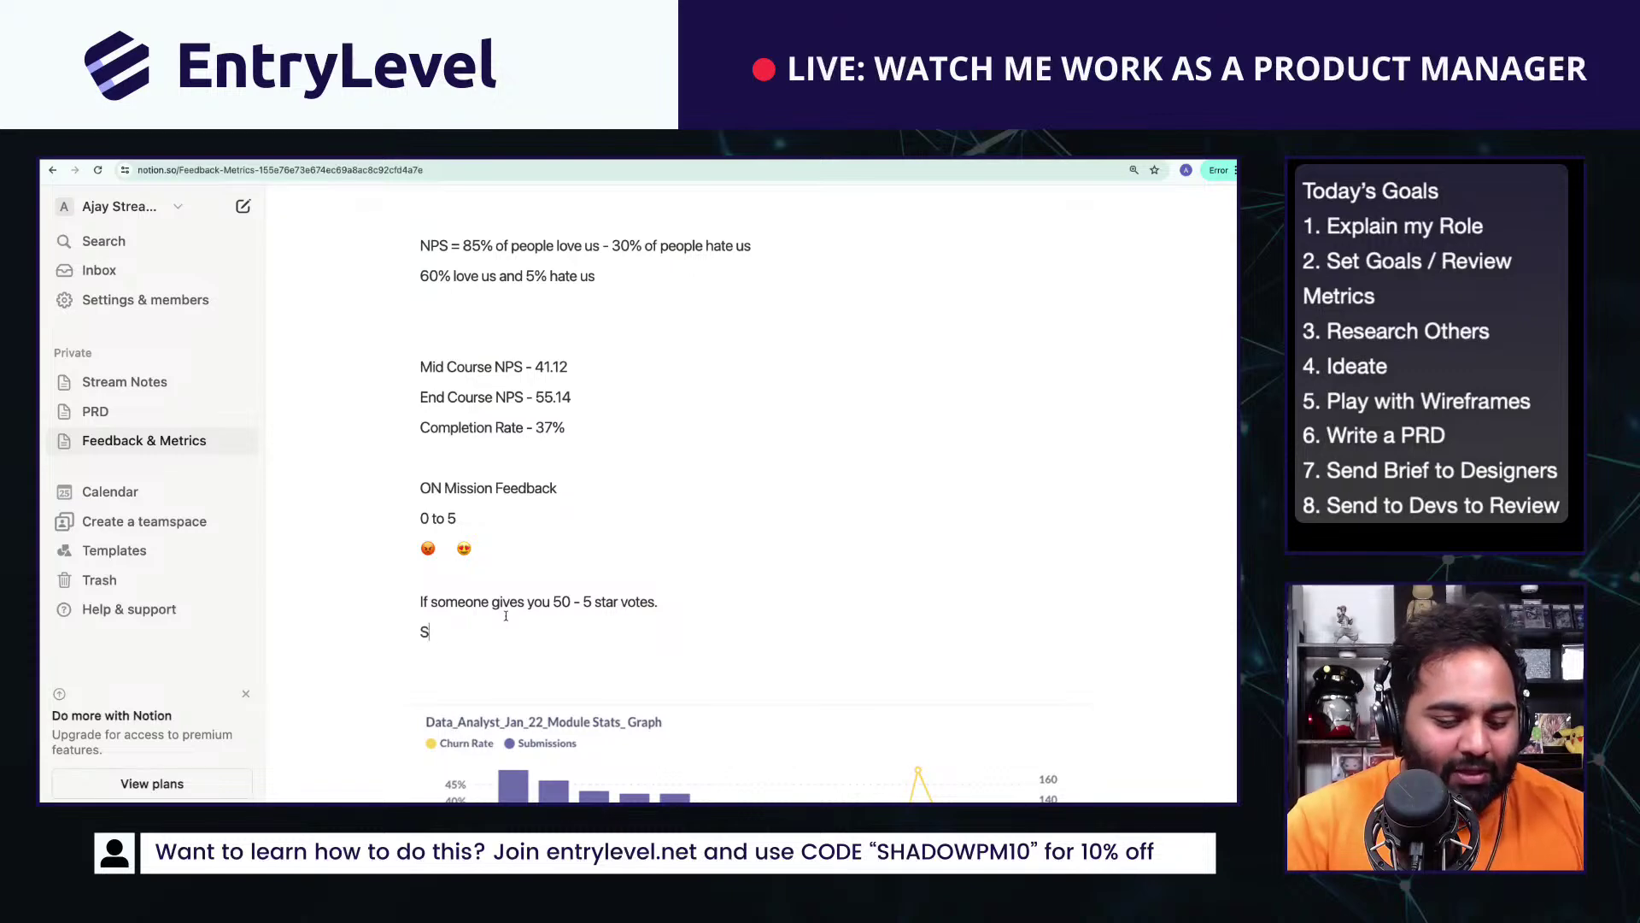
type("omethat give")
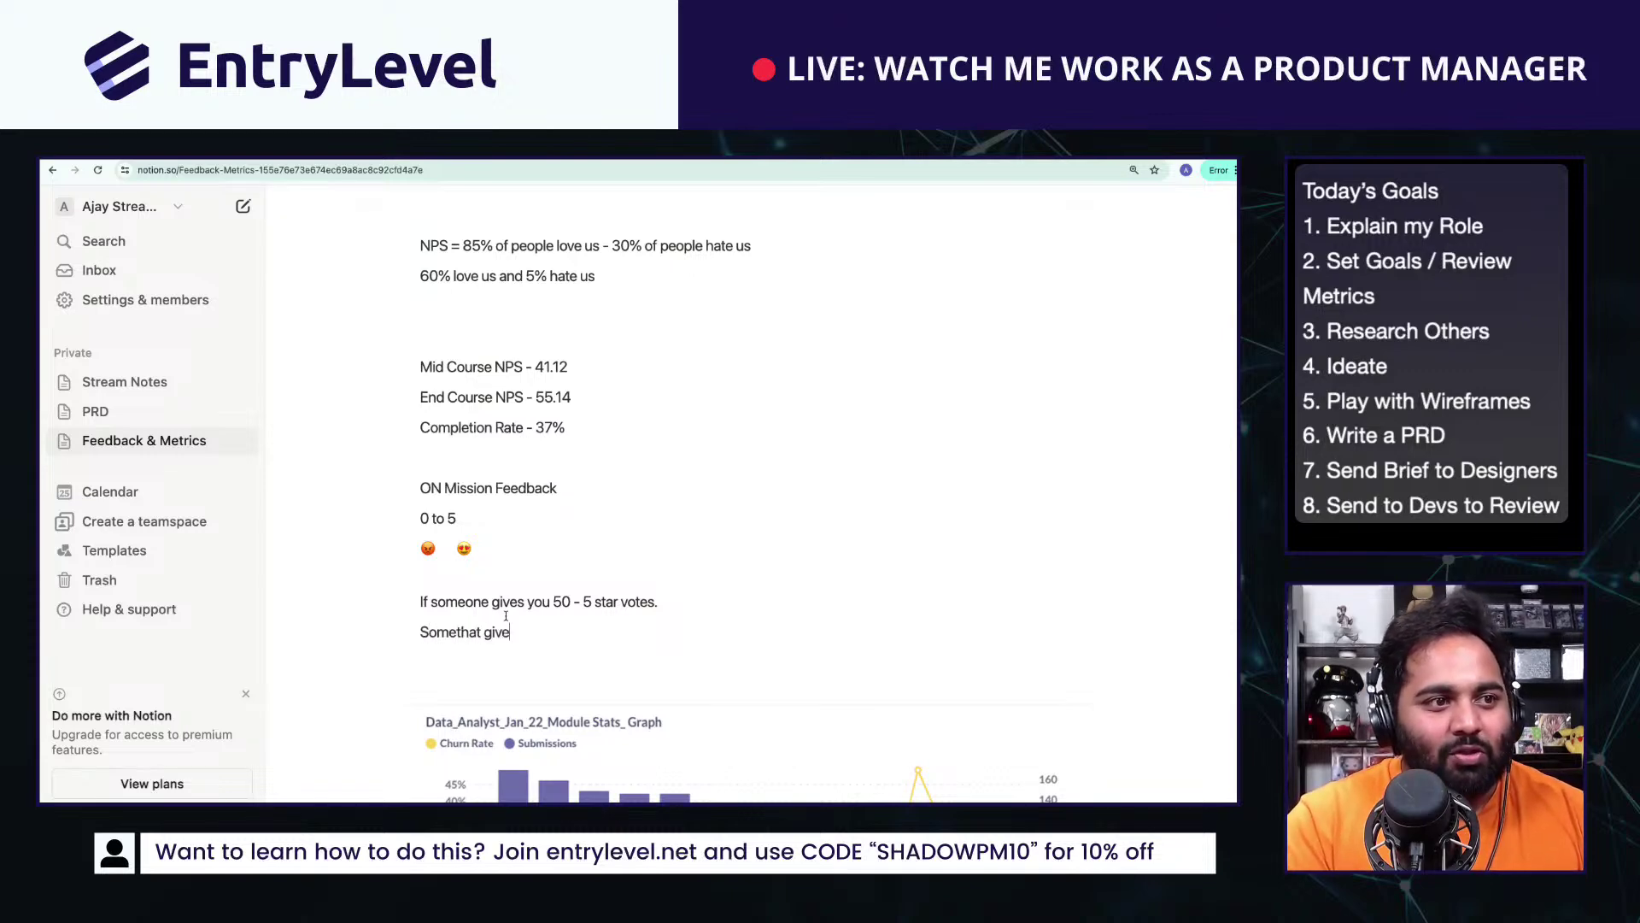
type("s you 35 ")
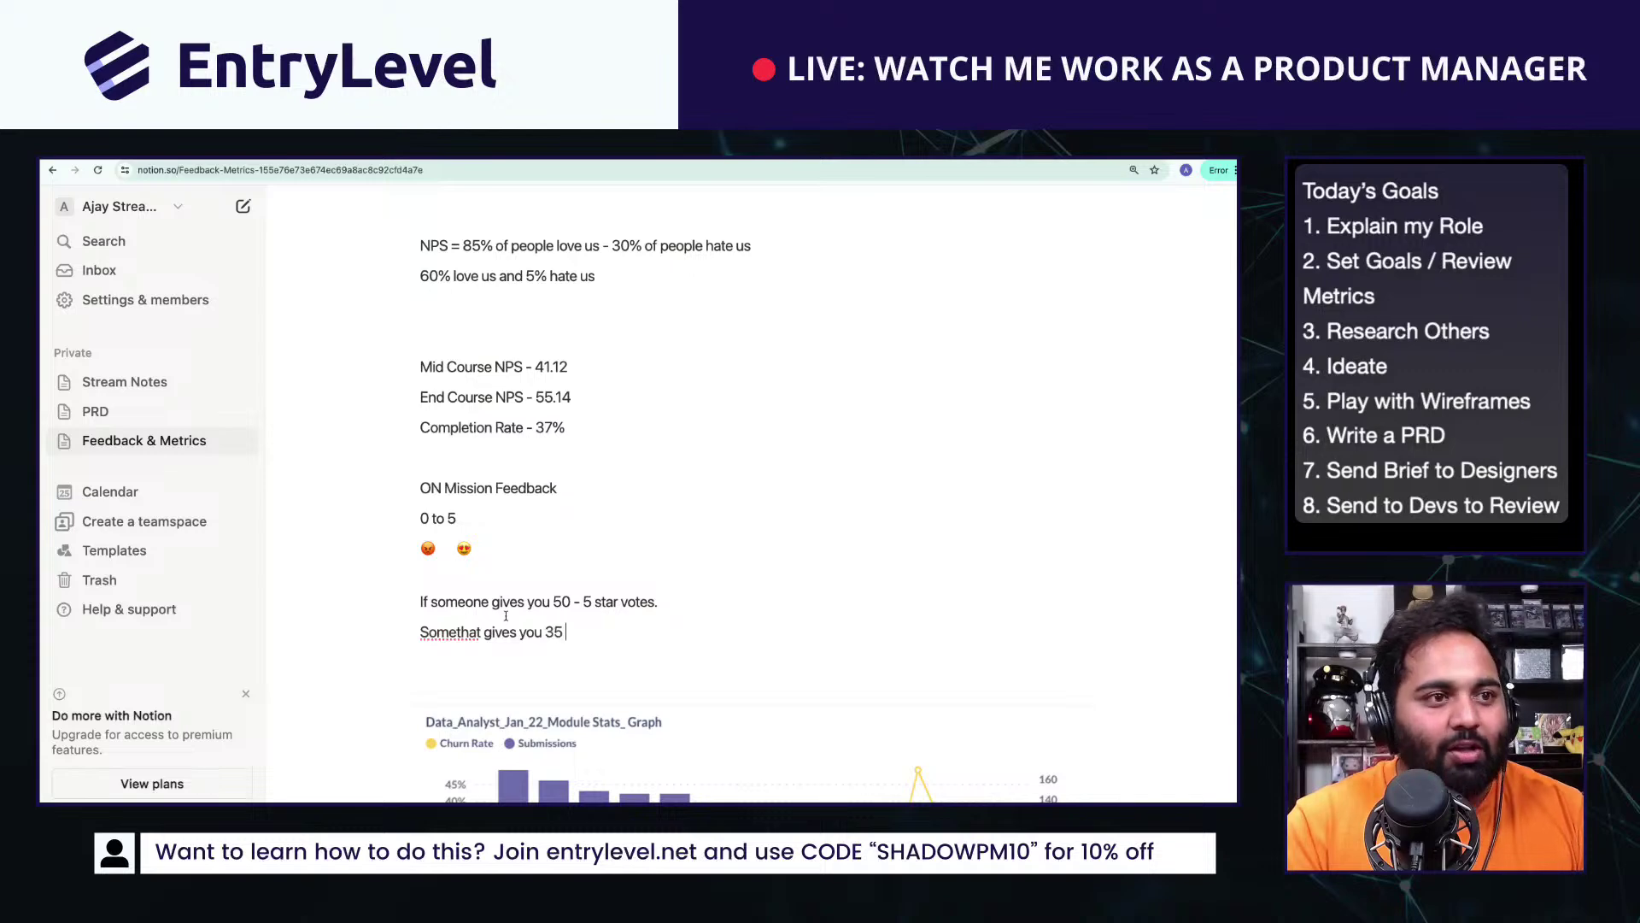
type("- 5 star v")
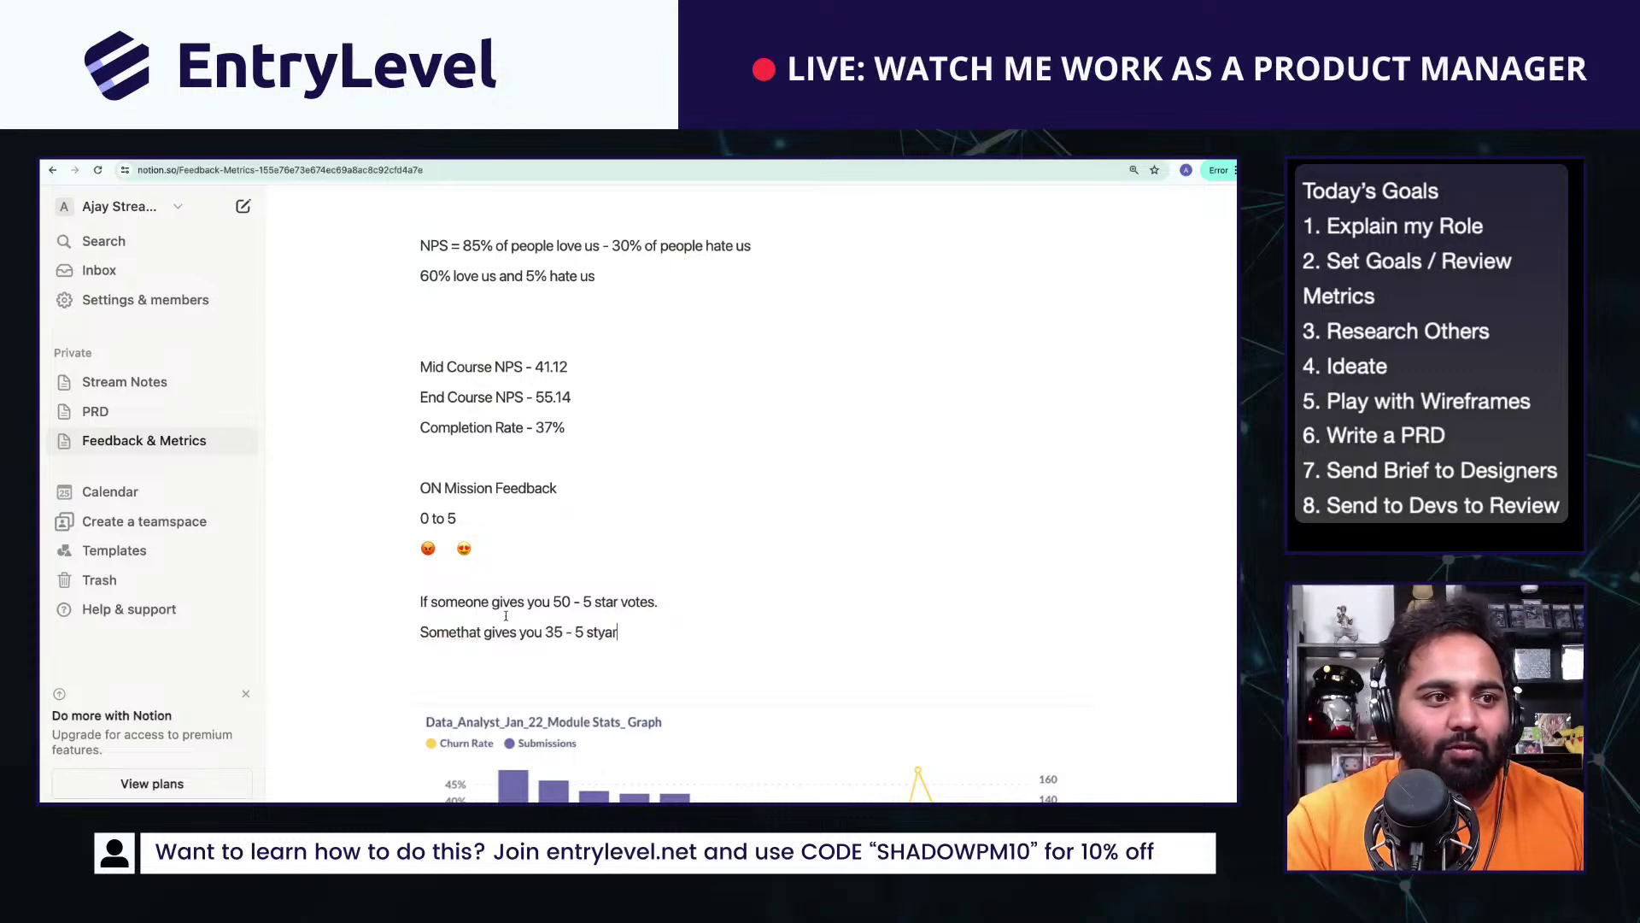
key("BackSpace")
key("BackSpace")
key("BackSpace")
key("BackSpace")
type("ar votes, 5 1 s")
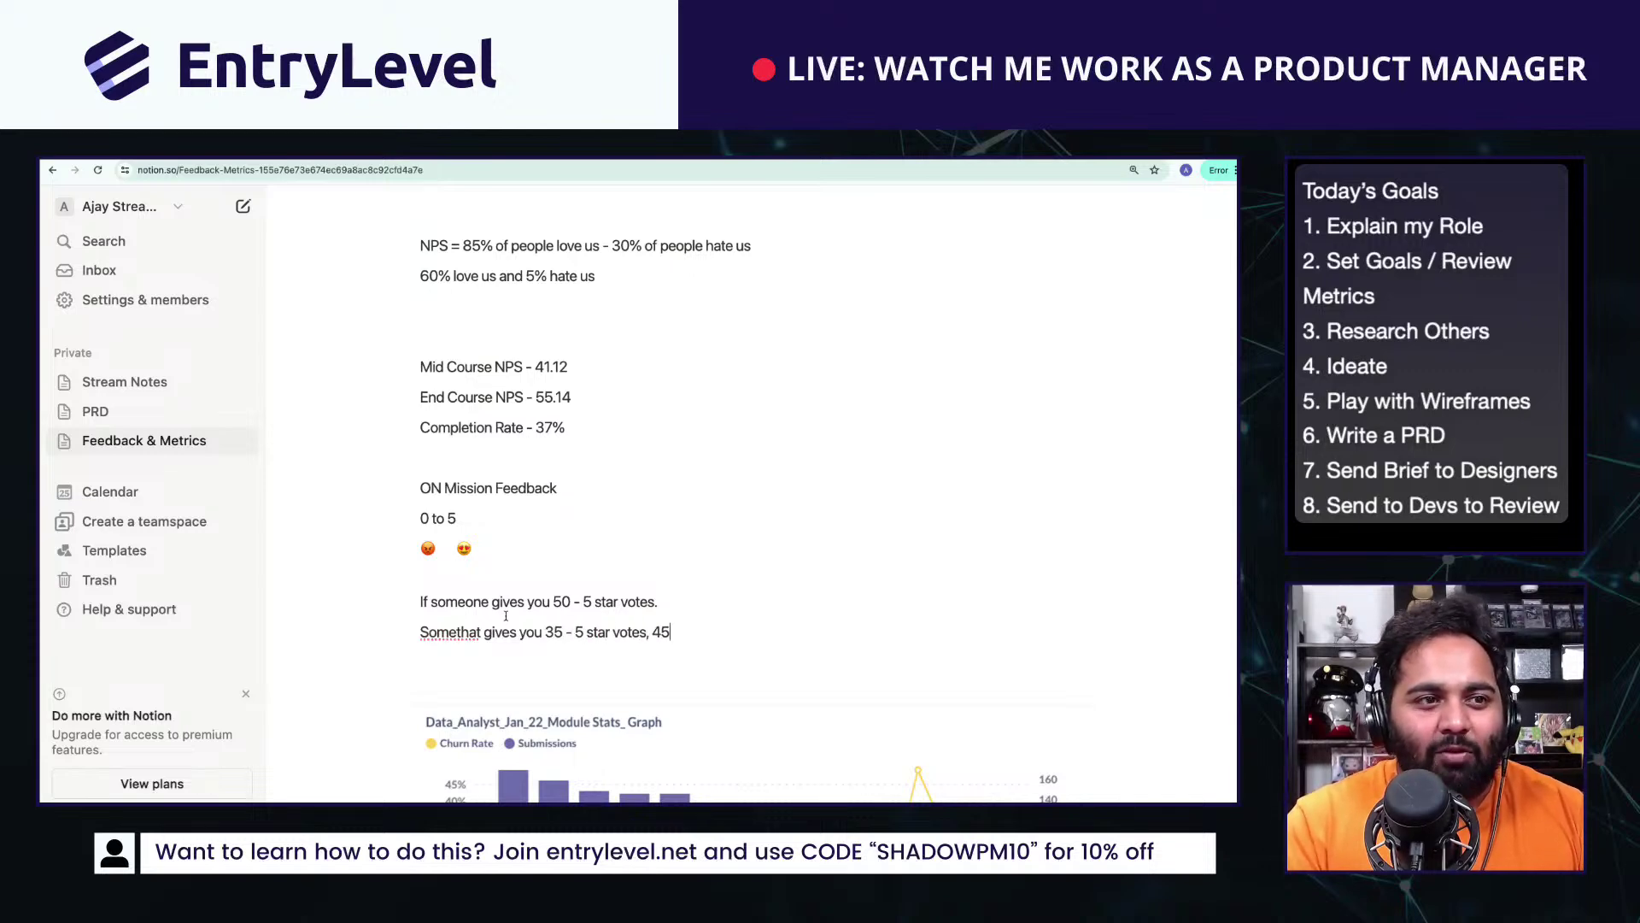
type("tar votes ")
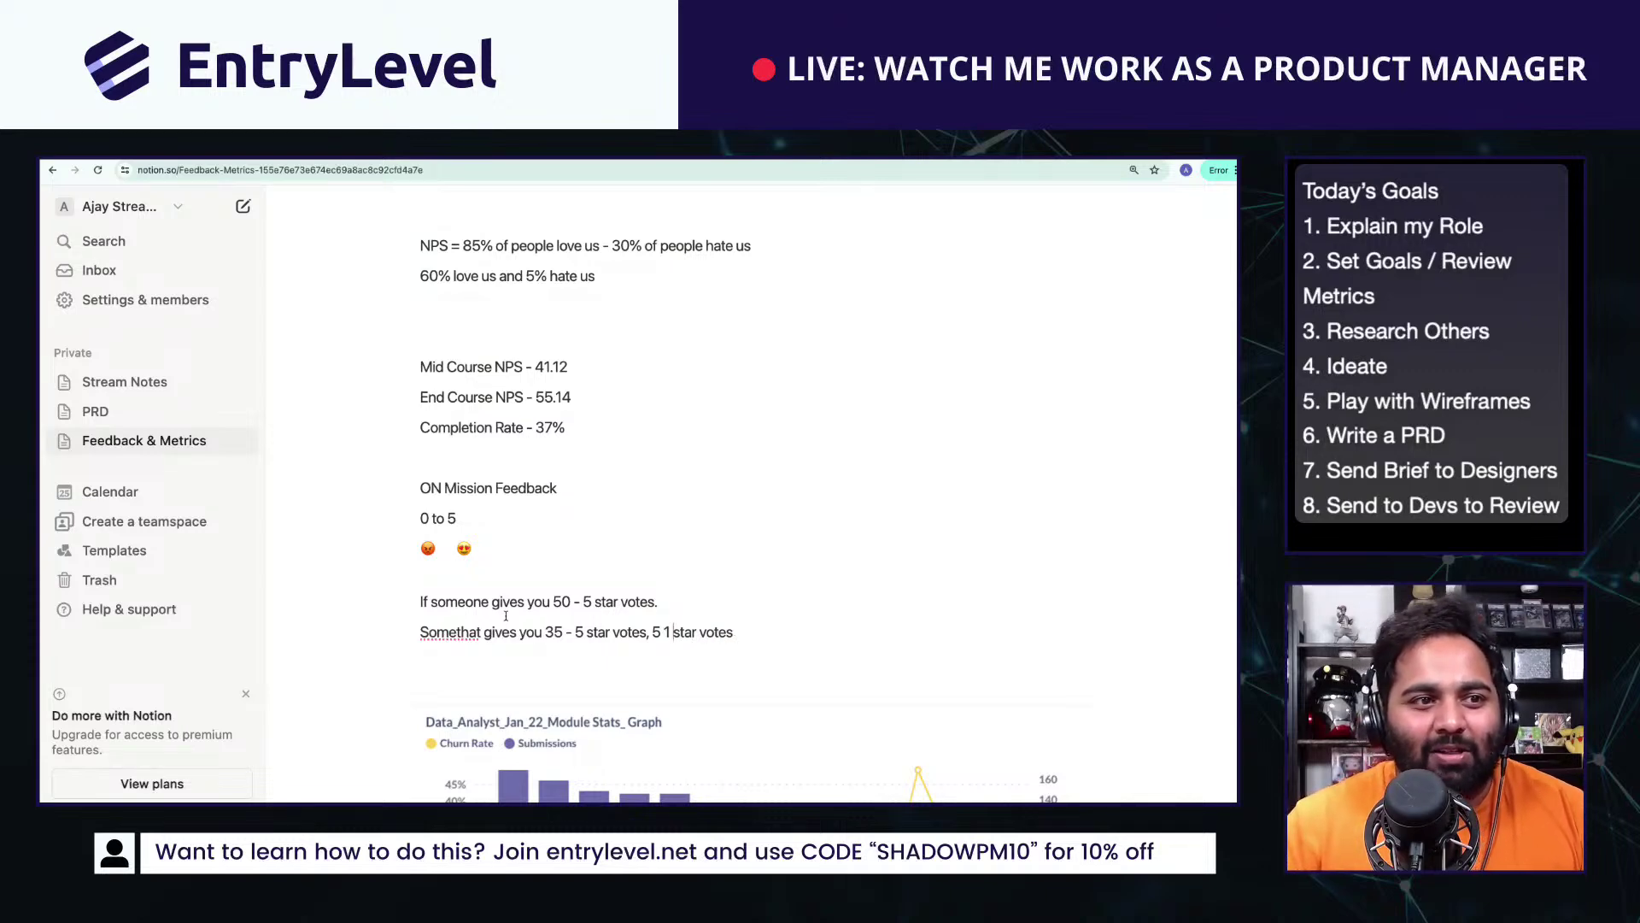
type("-")
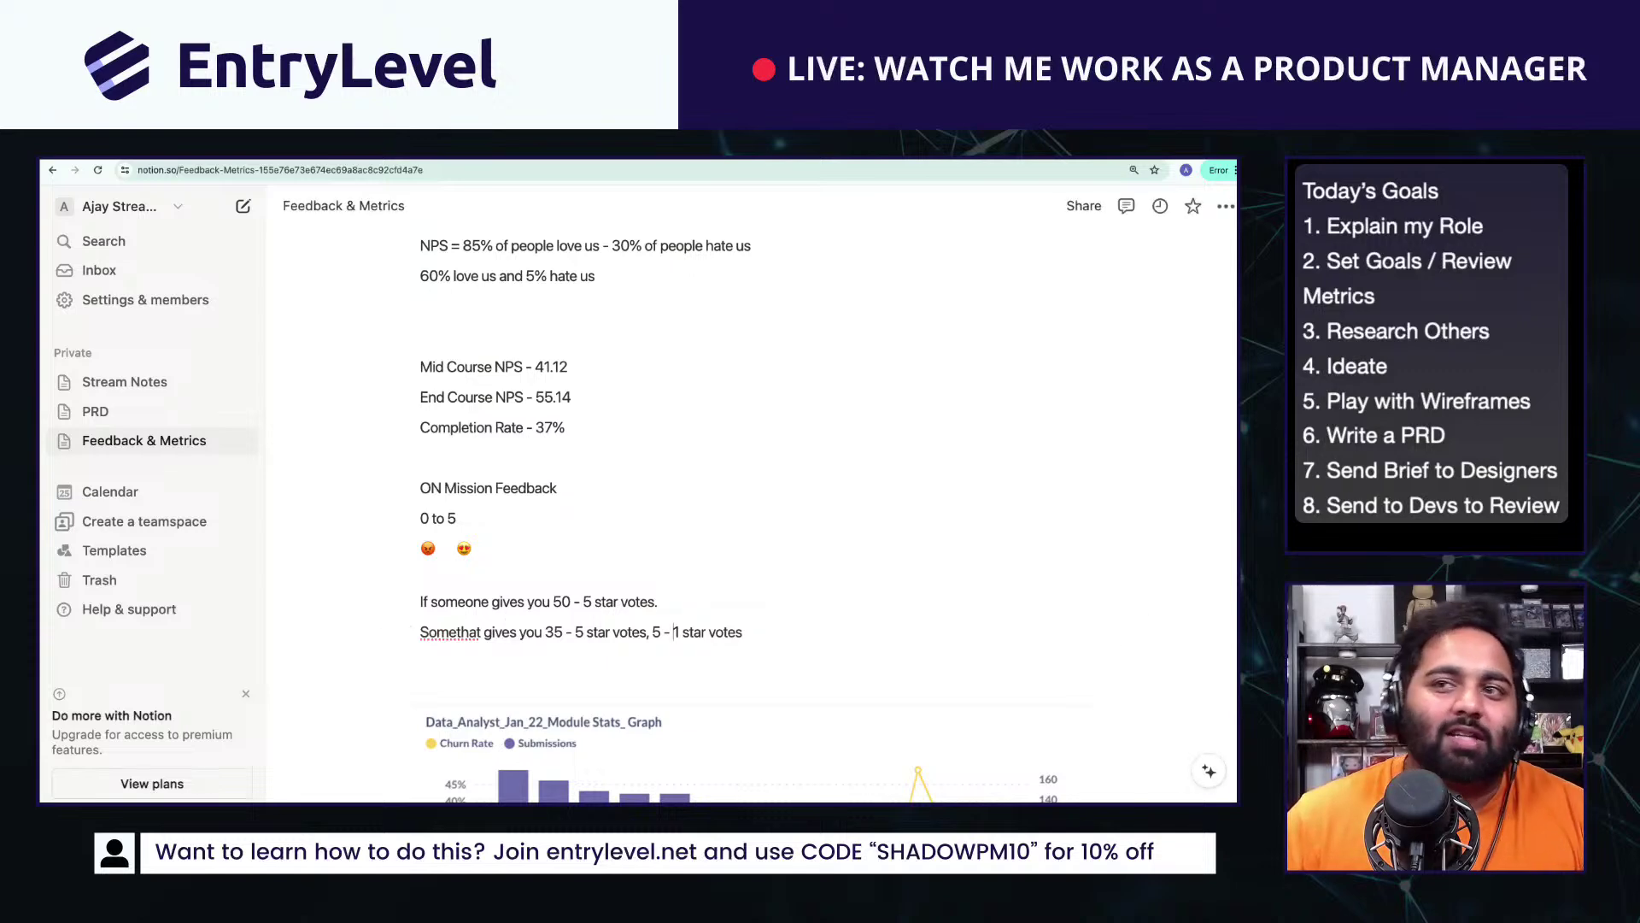
Step: Make space between the End Course NPS and Completion Rate lines and add the bold heading "REAL WORLD NPS STUFF" there
scroll(587, 647, "up", 3)
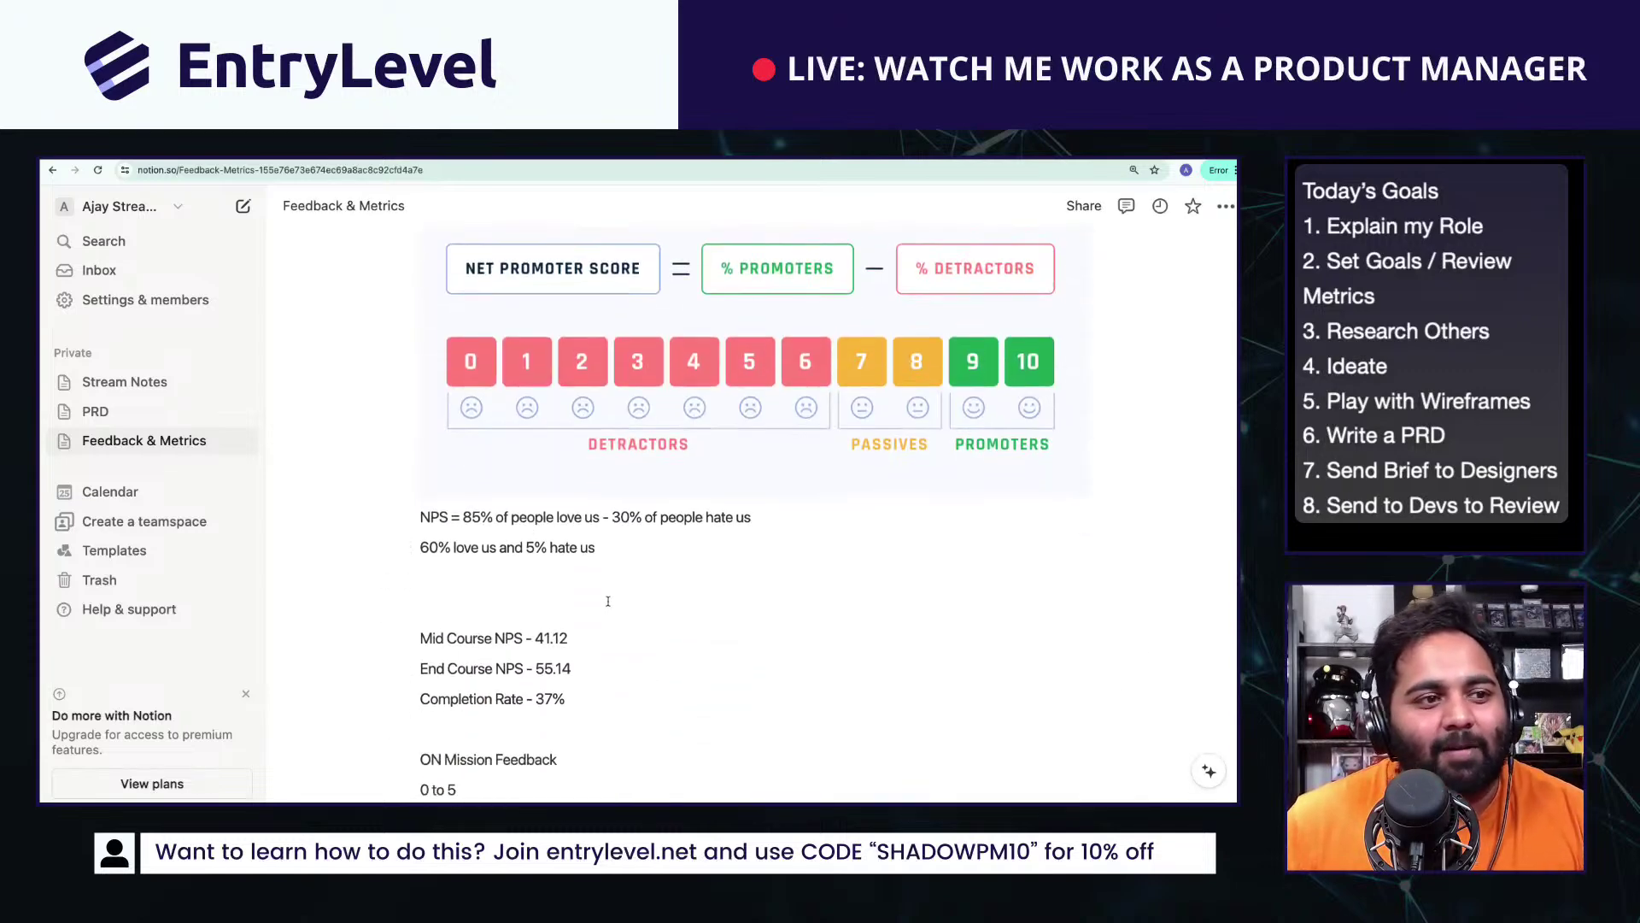
left_click_drag(589, 615, 445, 610)
left_click(612, 654)
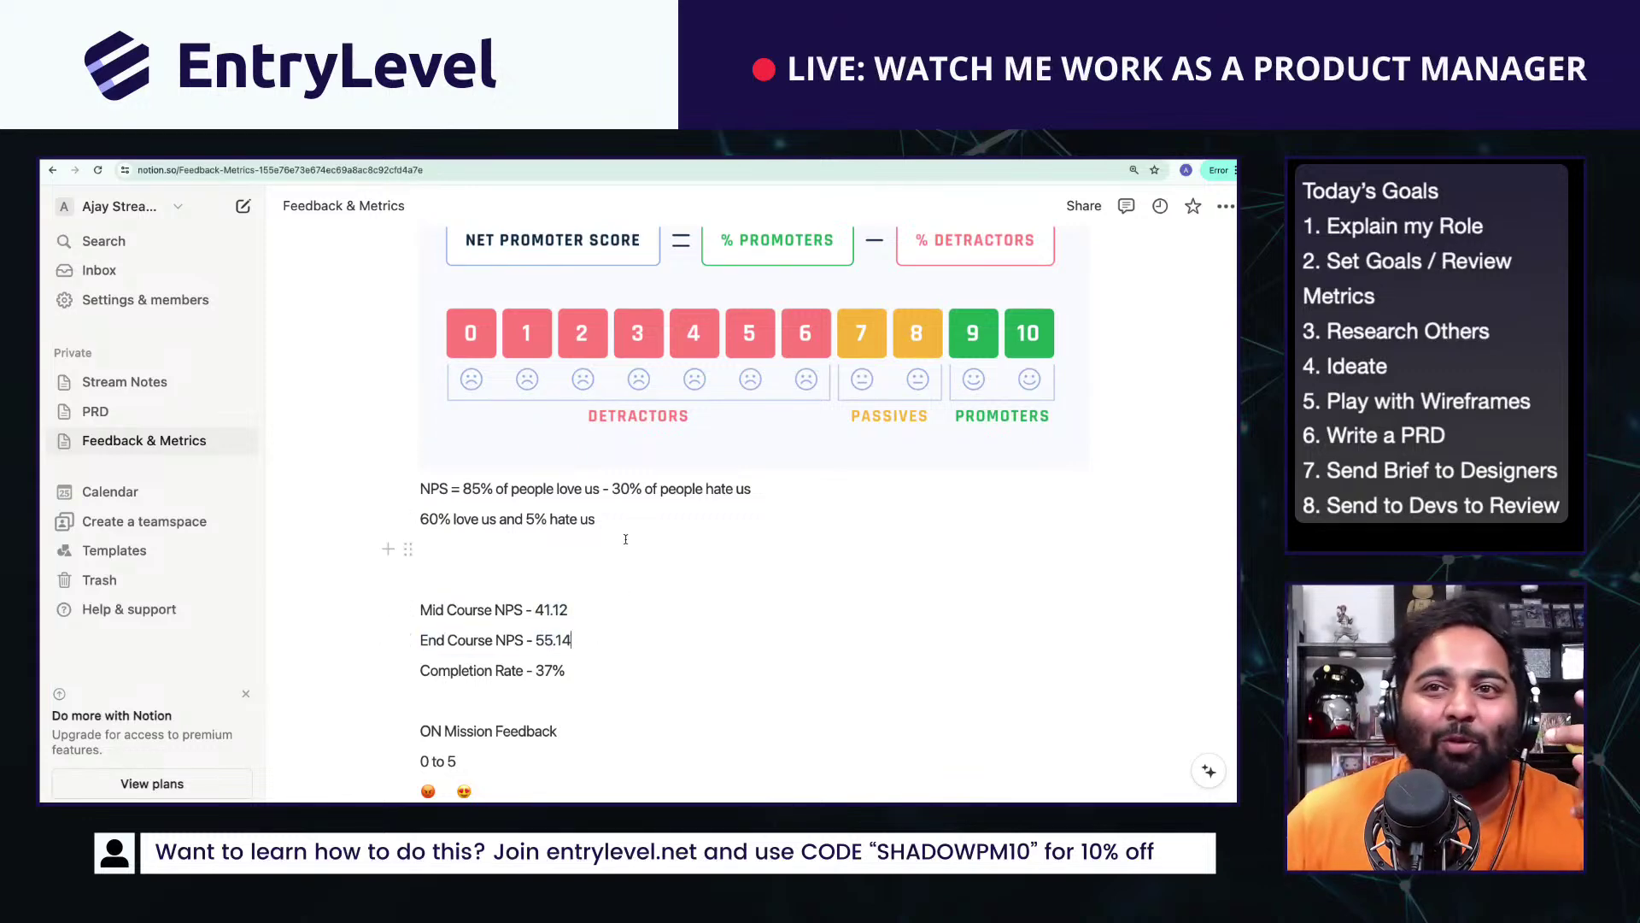
scroll(619, 639, "down", 2)
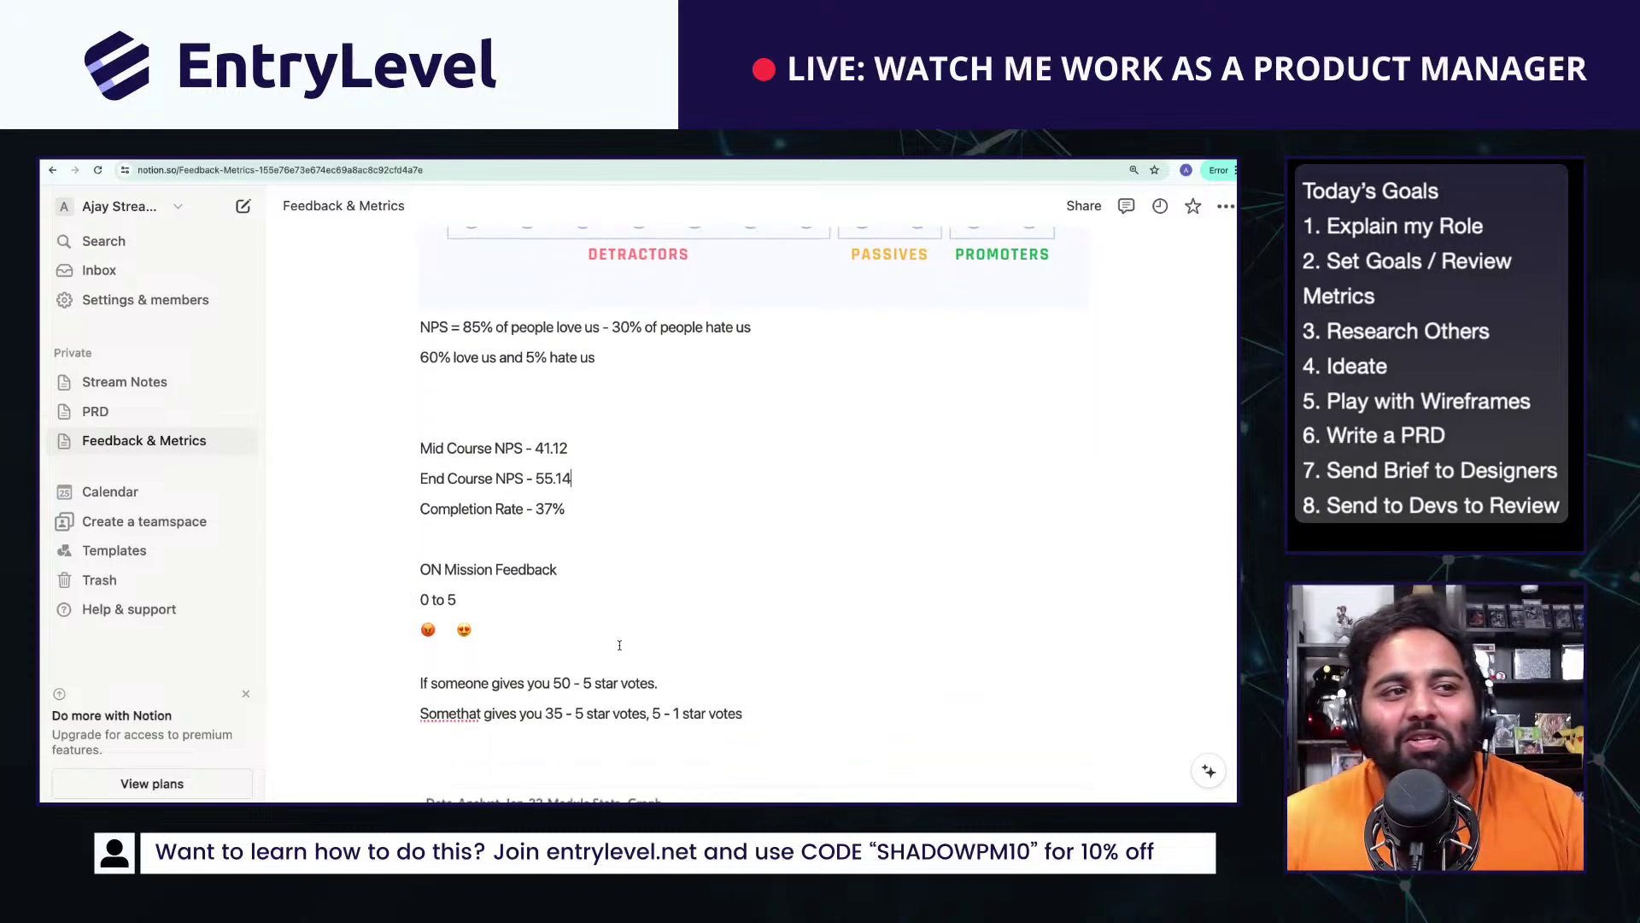
key("Return")
key("Return")
key("Return")
key("Return")
key("Up")
key("Up")
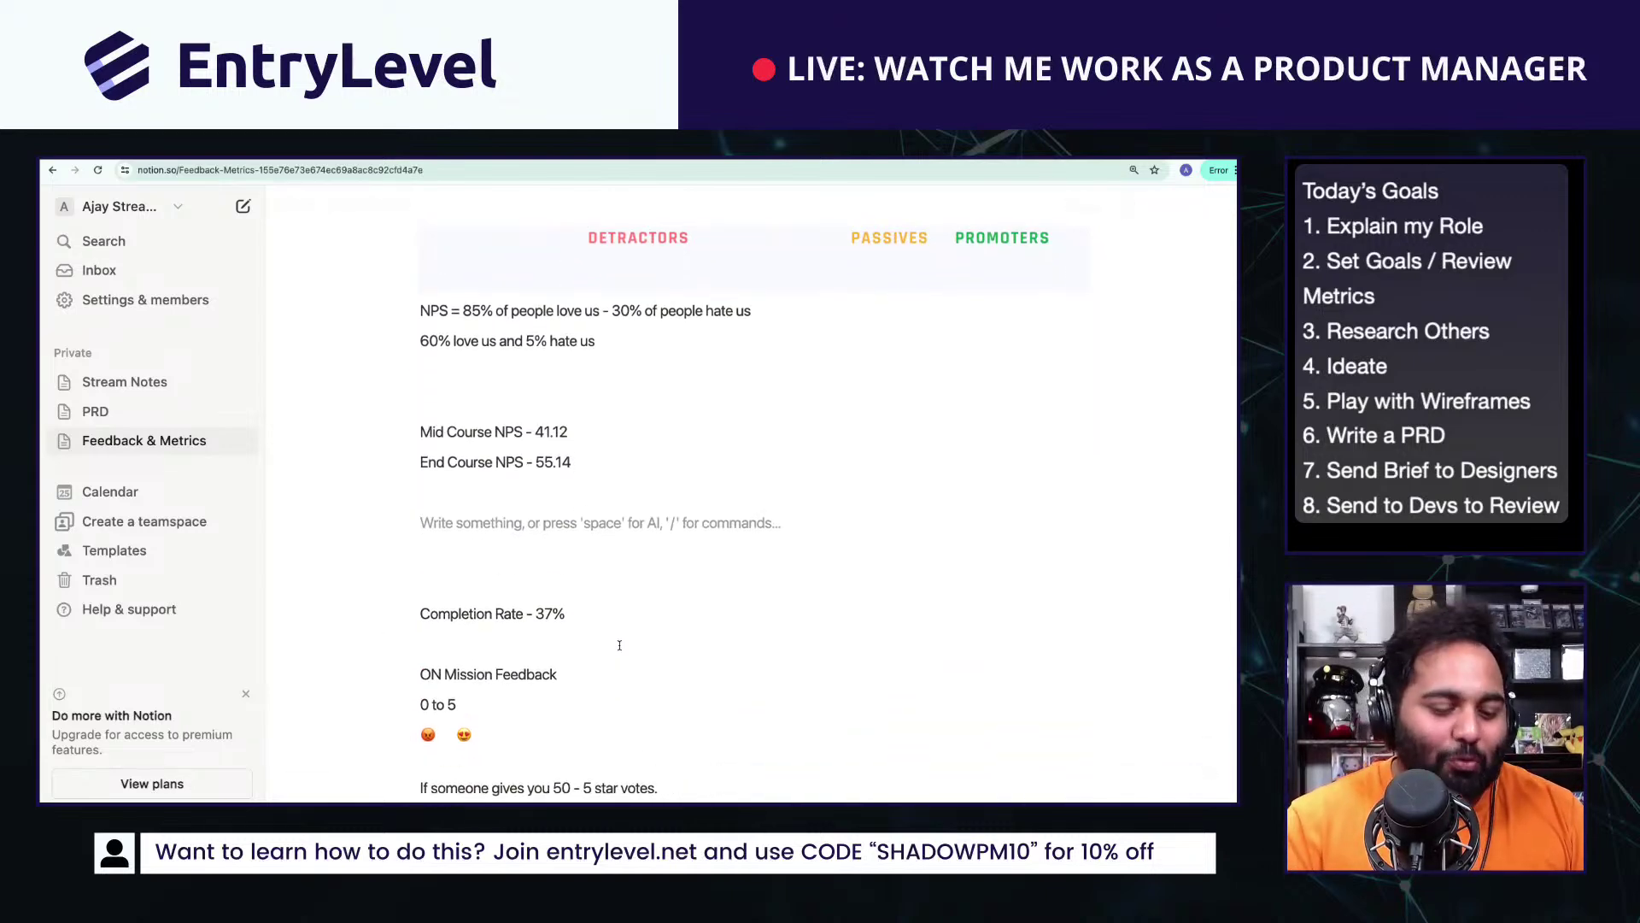
type("REAL WORLD NPS ST")
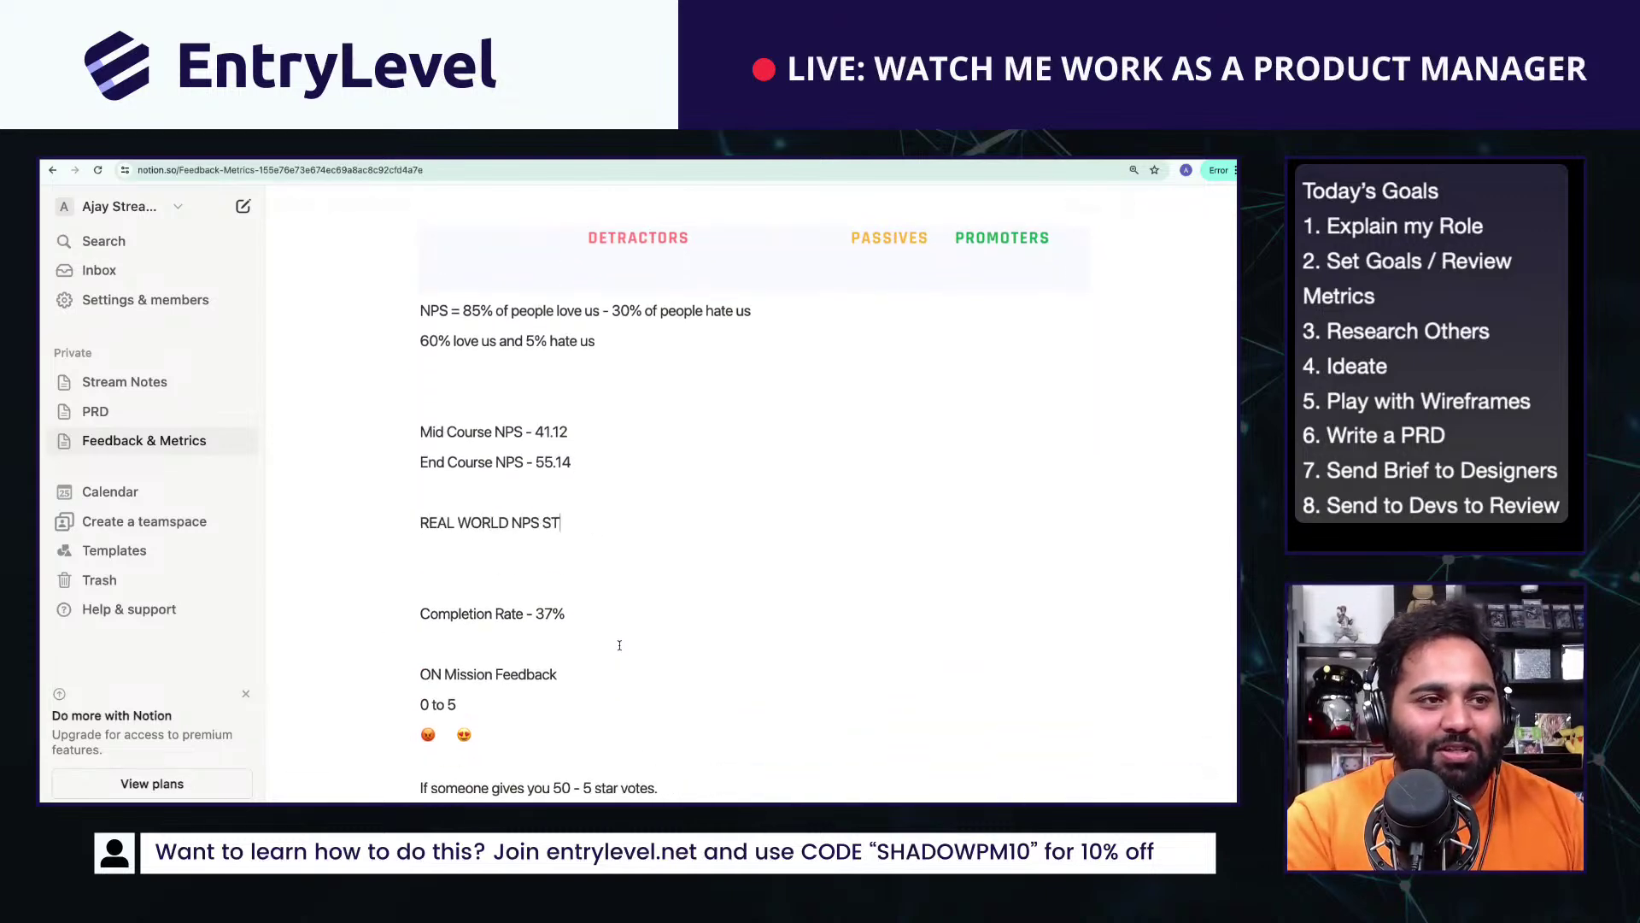
type("UFF")
key("shift+Home")
key("ctrl+b")
key("Right")
key("Return")
Step: Add the bullet "Talking to competitors and asking them what their NPS is." under the REAL WORLD NPS STUFF heading
type("-")
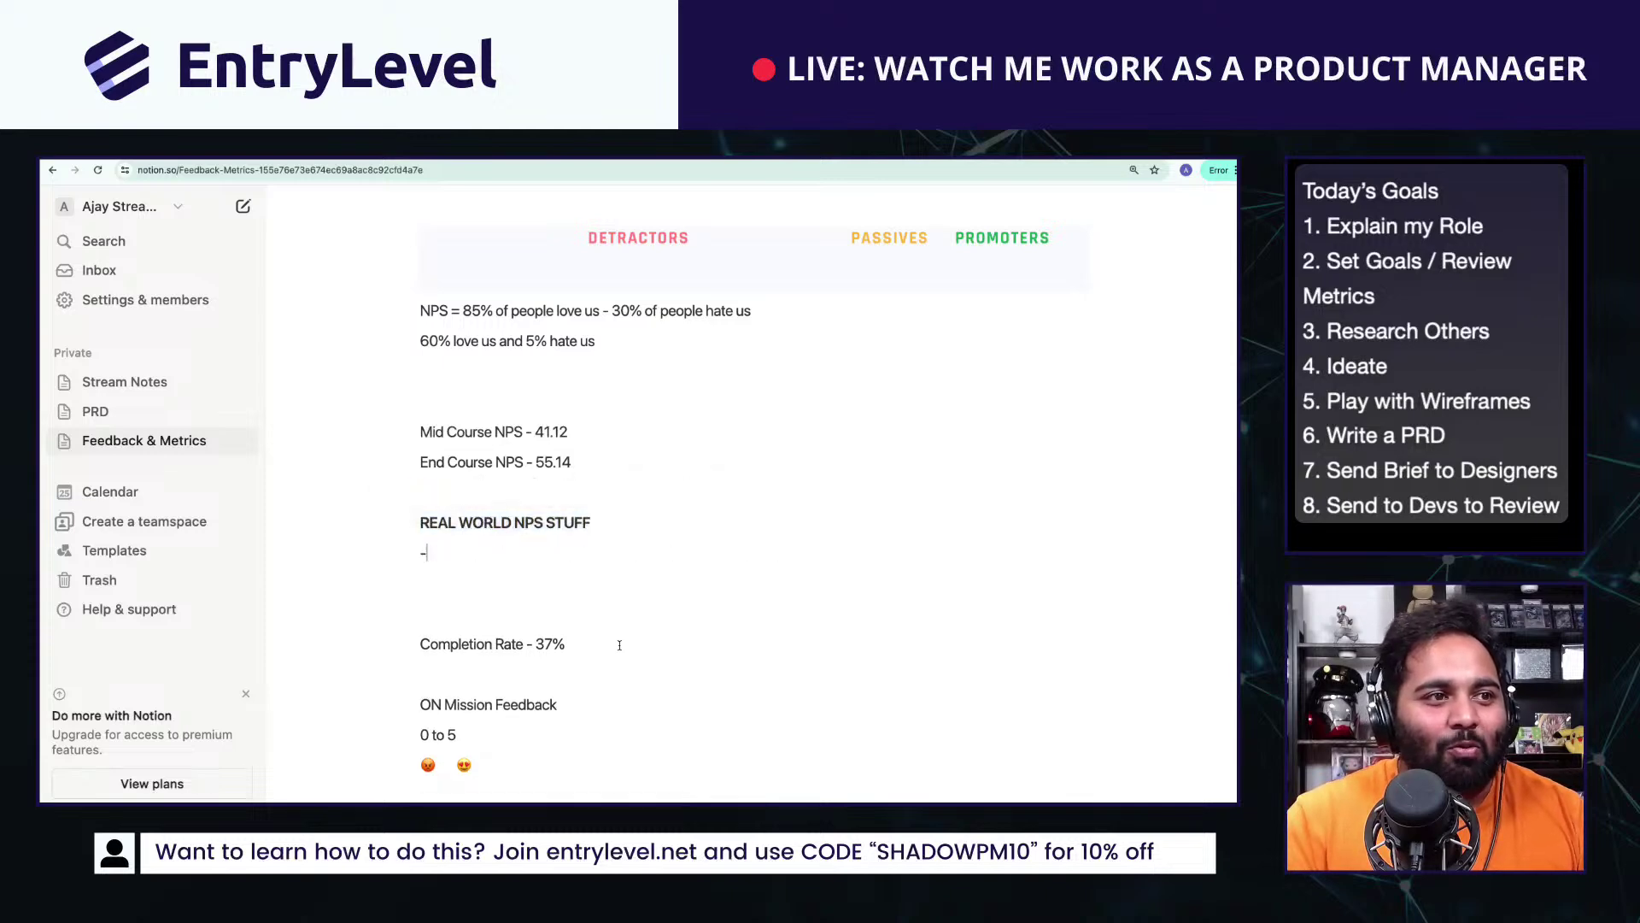
type(" Talking to co")
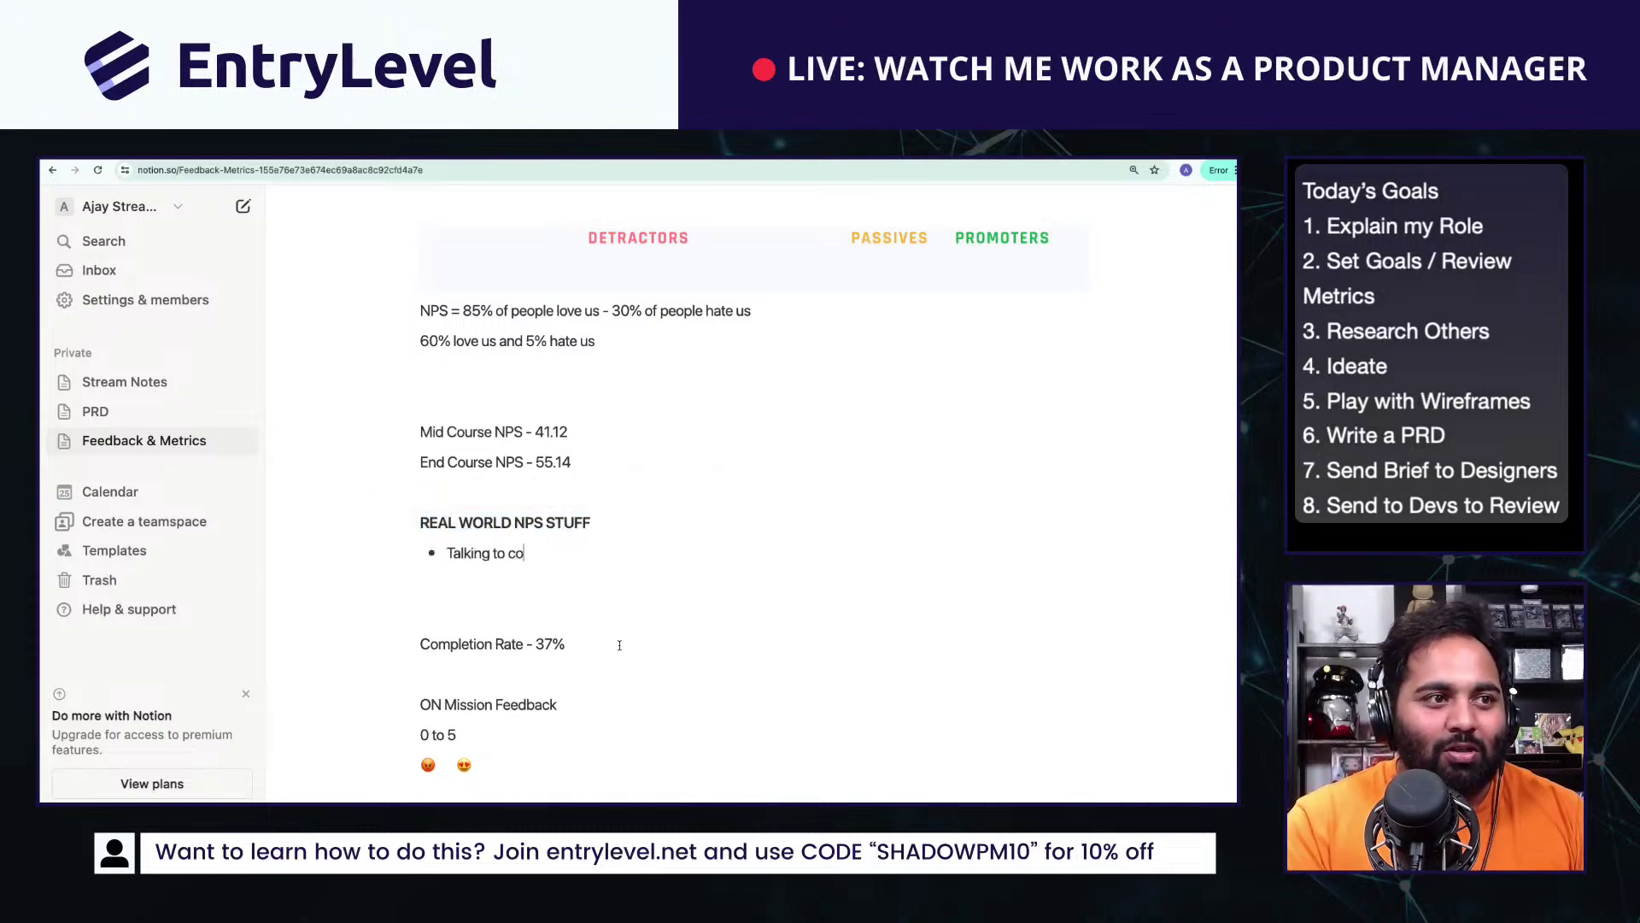
type("mpetitors and ask")
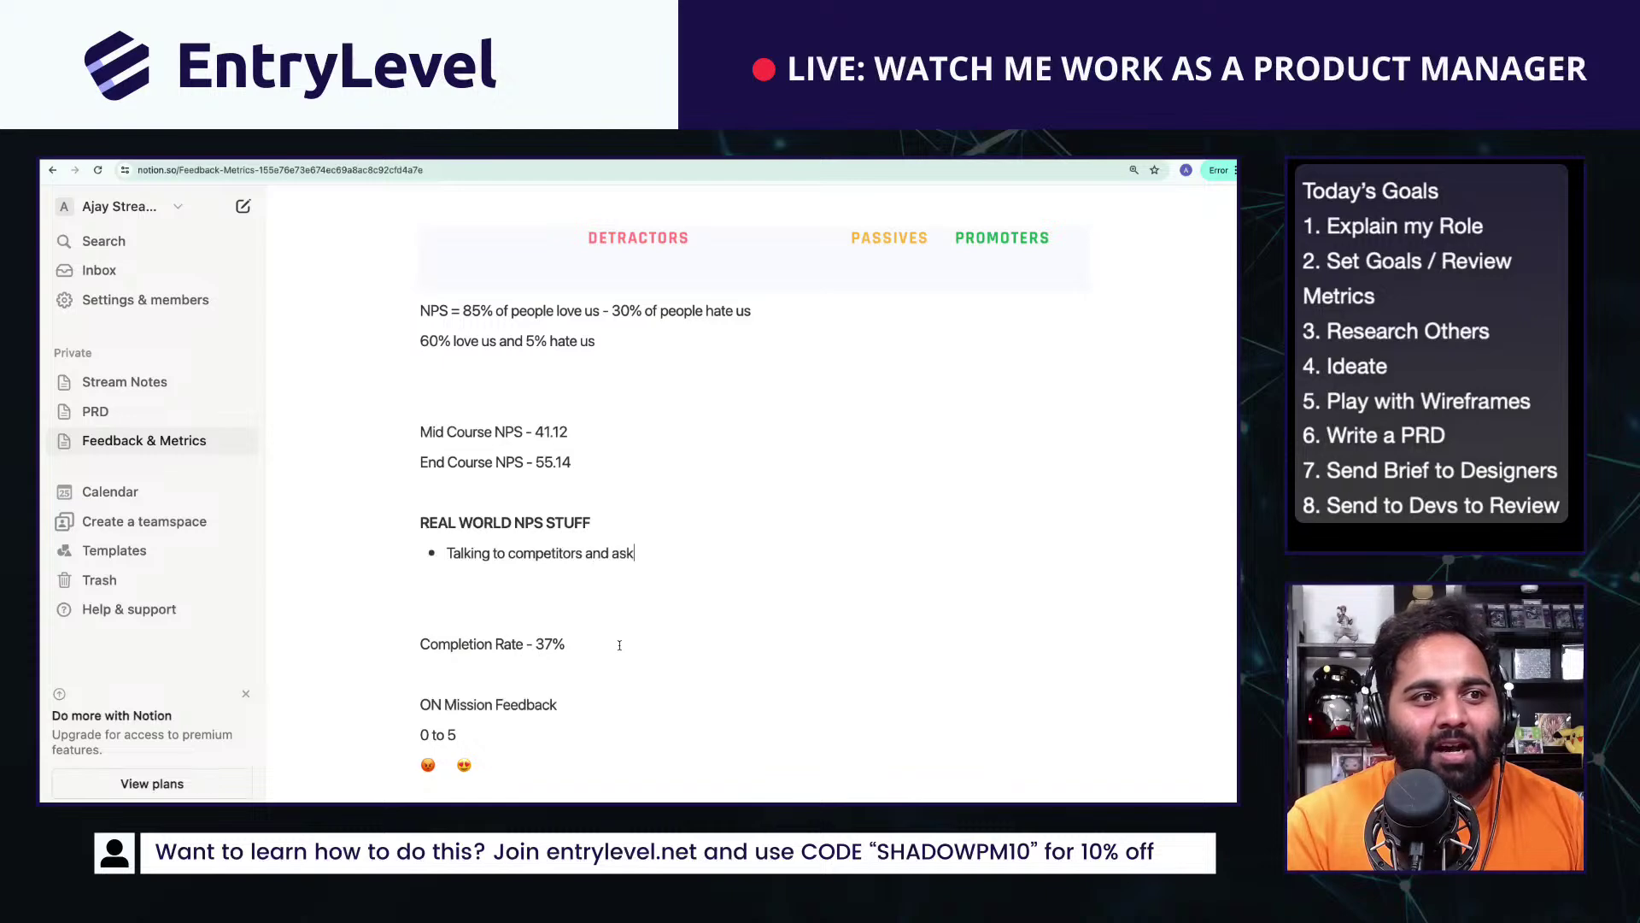
type("ing them what their NPS is")
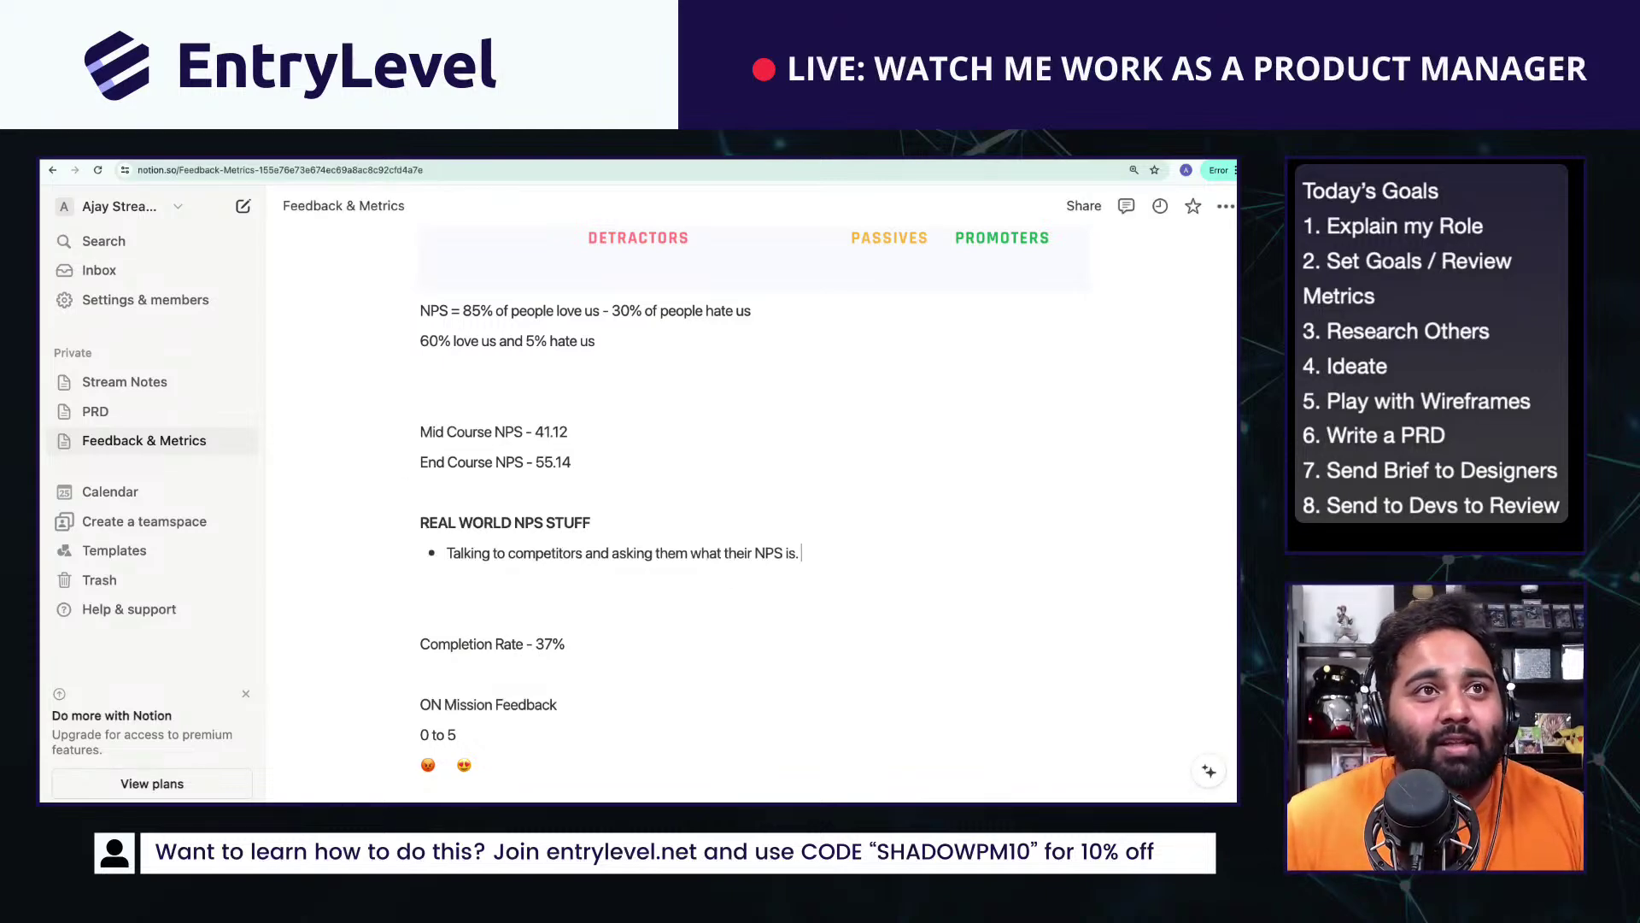
Step: Search the web for "Sean Ellis Test" and show the image results
left_click(790, 164)
type("Sean Ellist")
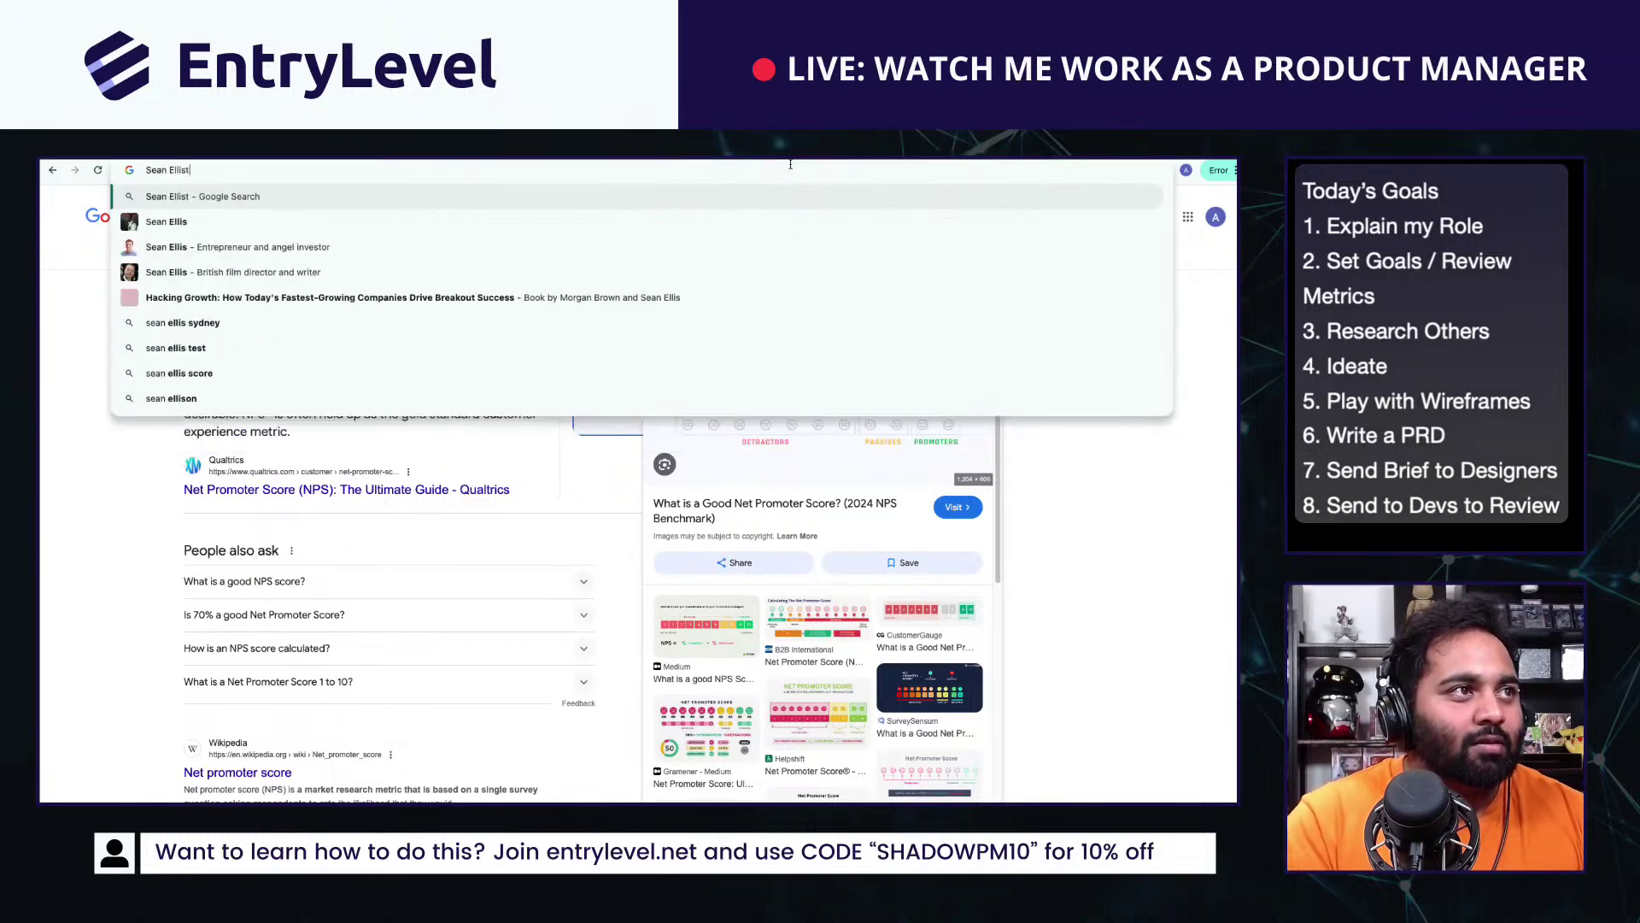
key("BackSpace")
type("Test")
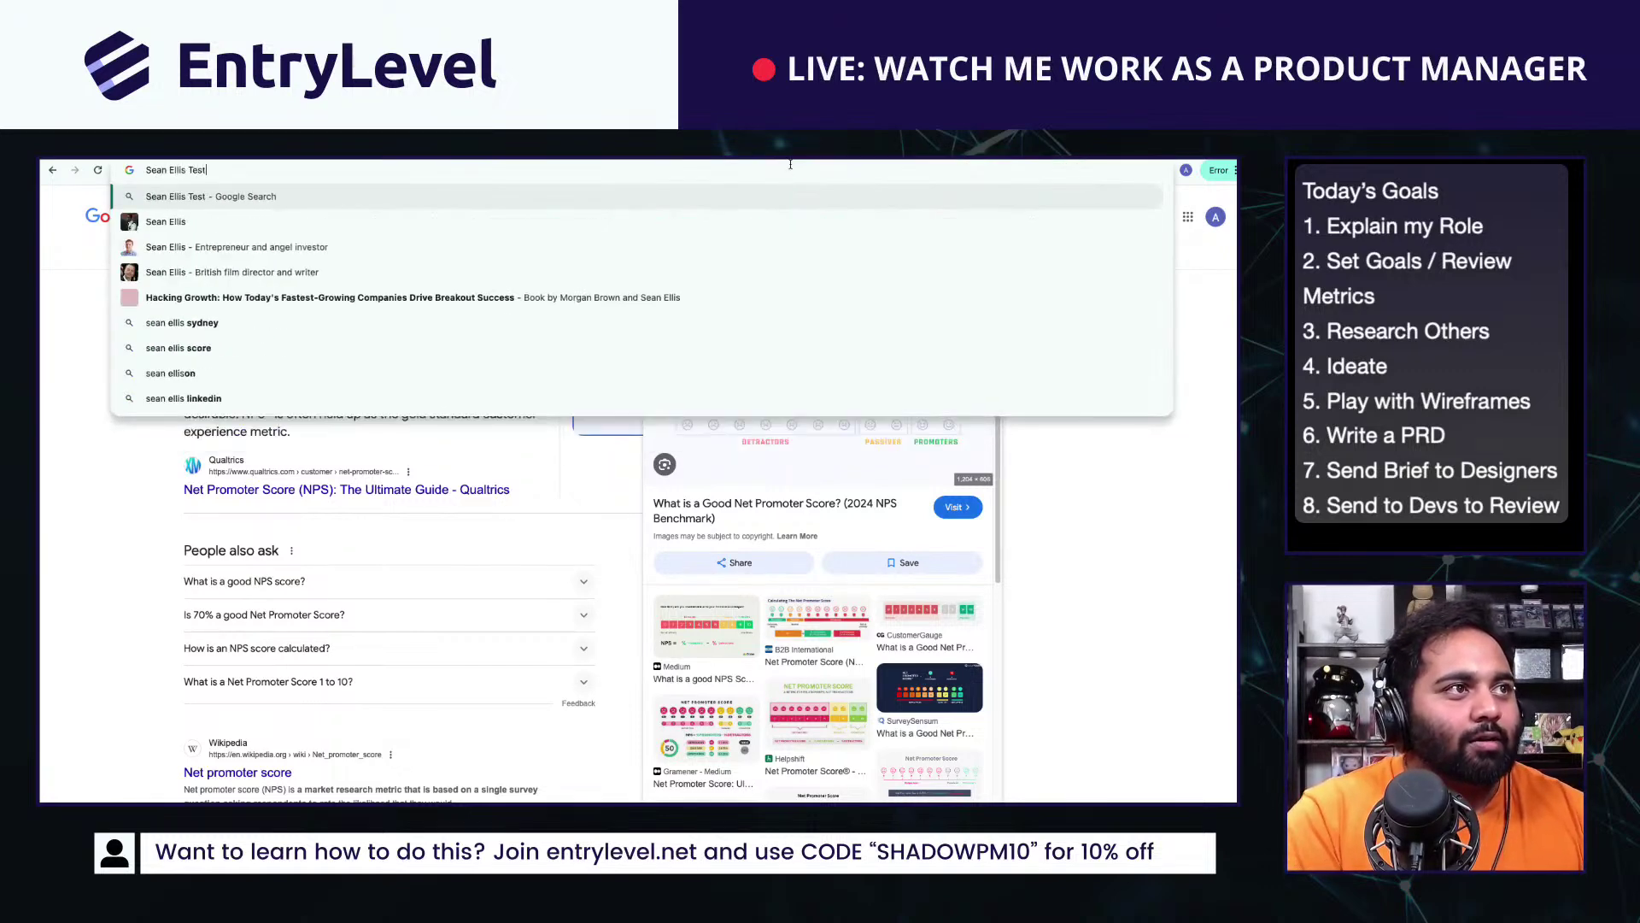
key("Return")
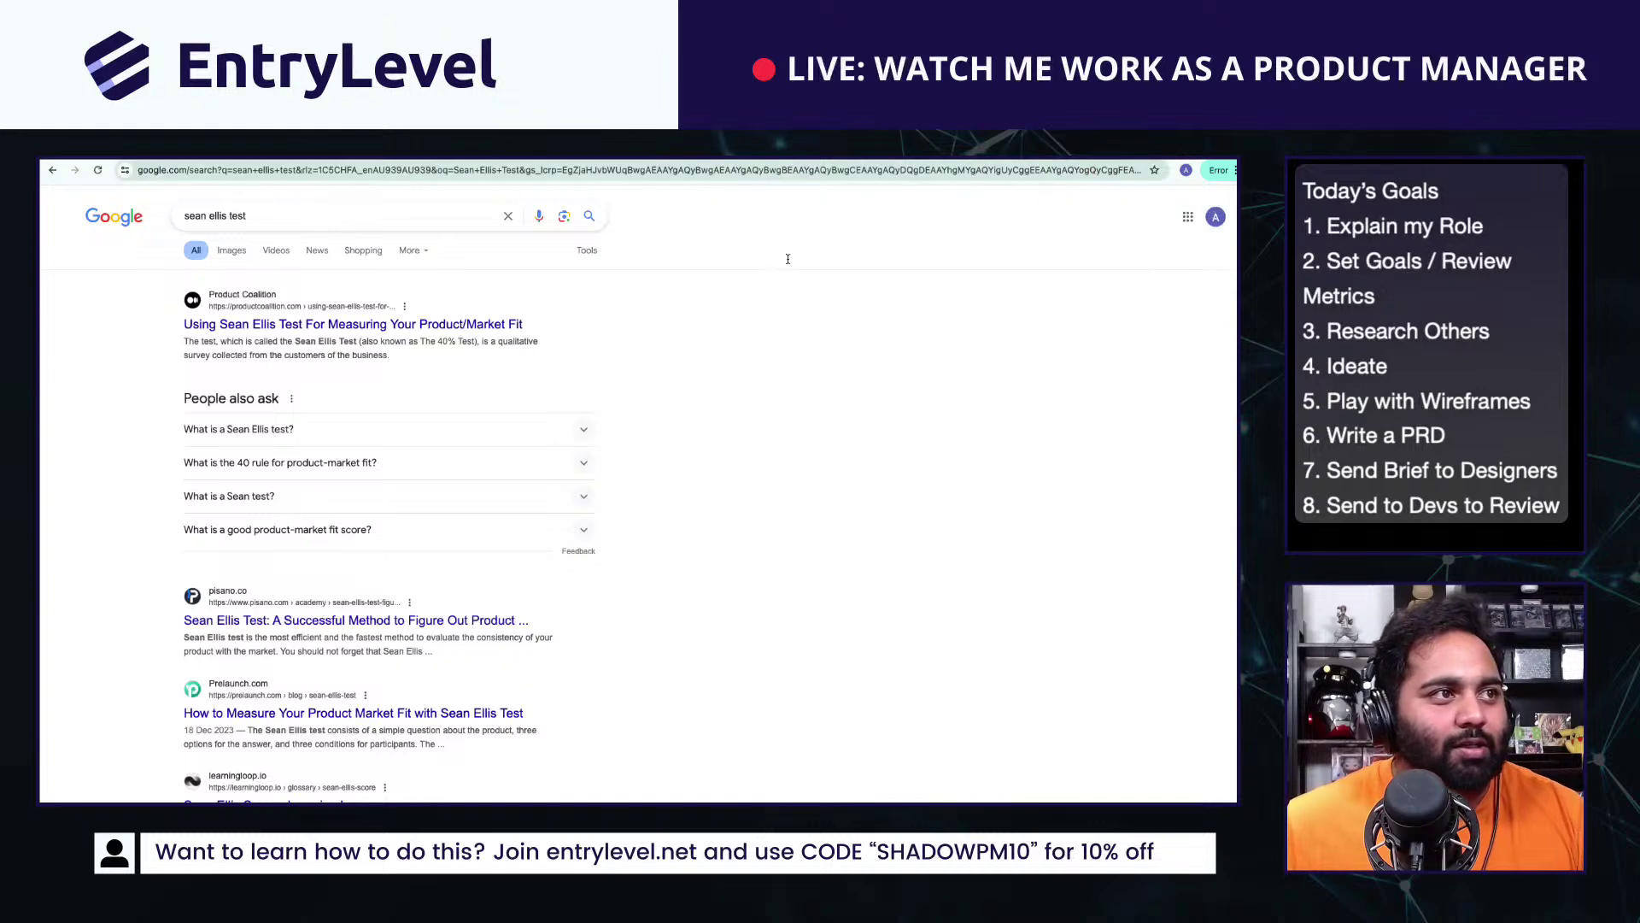
left_click(229, 250)
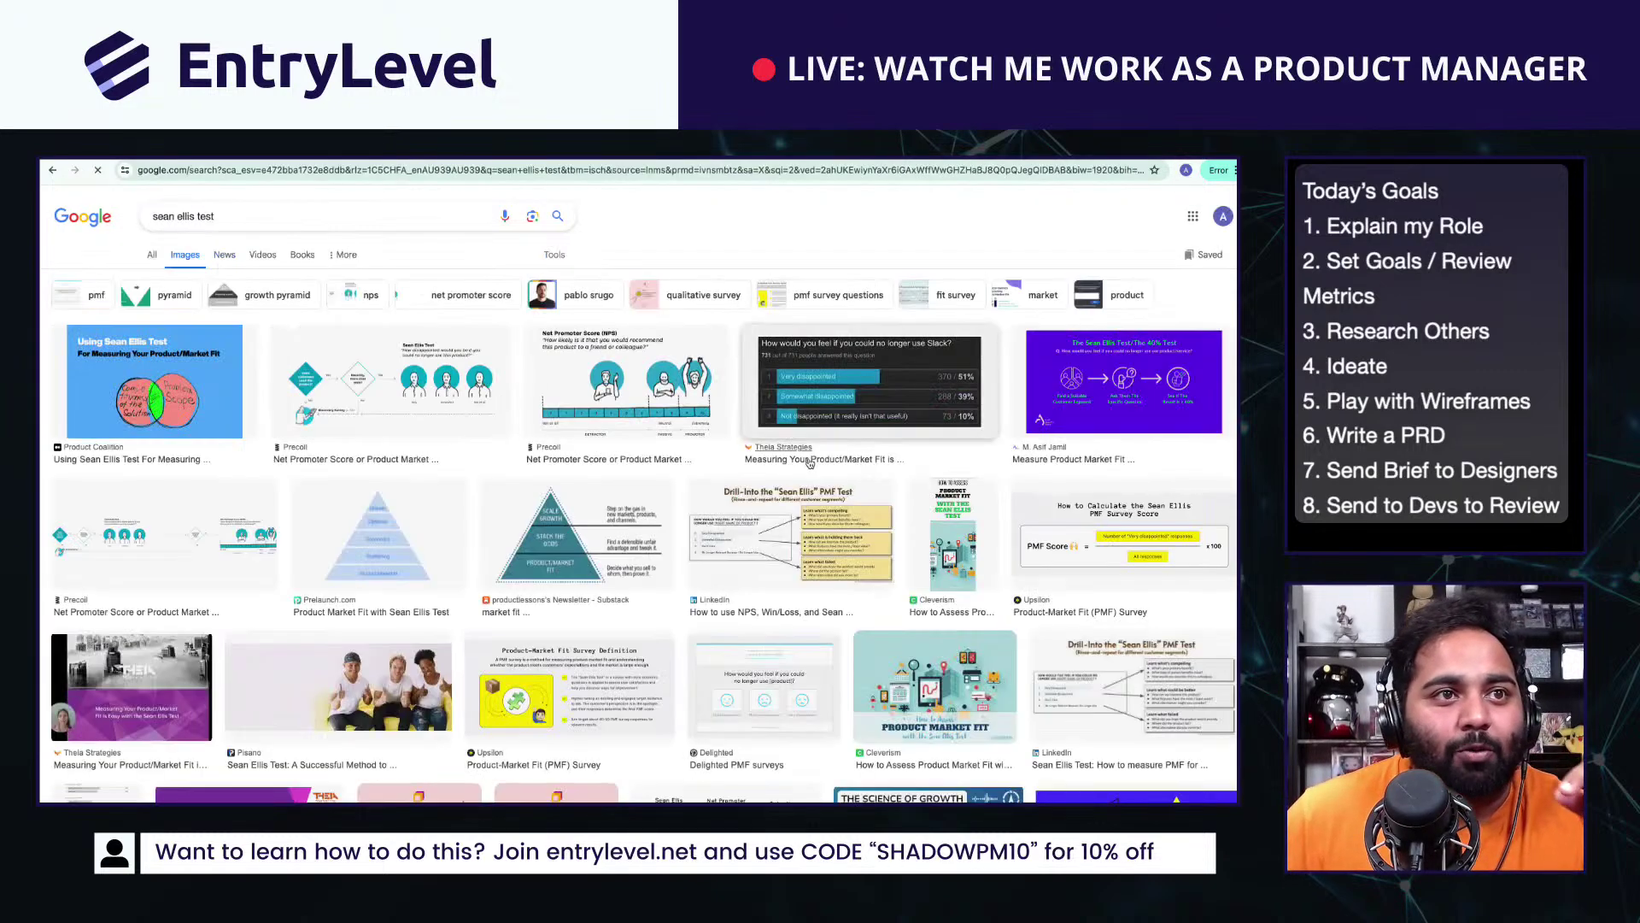
Step: Preview the Slack survey image from Theia Strategies, view it on its own in a new tab, and return to the image results
left_click(792, 468)
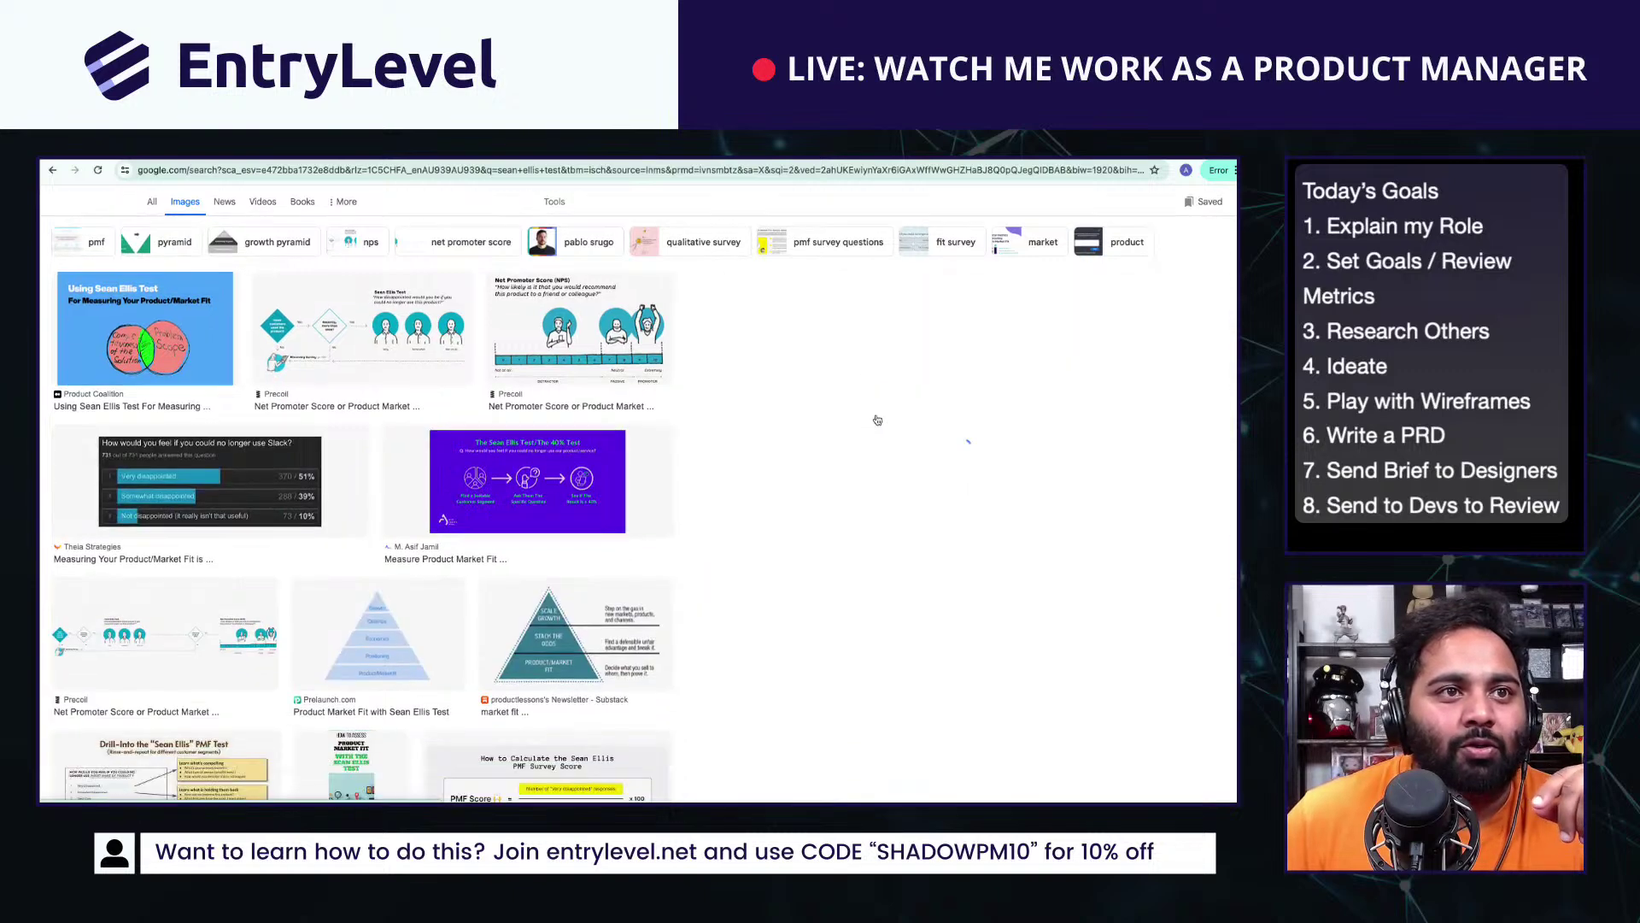
right_click(887, 385)
left_click(939, 496)
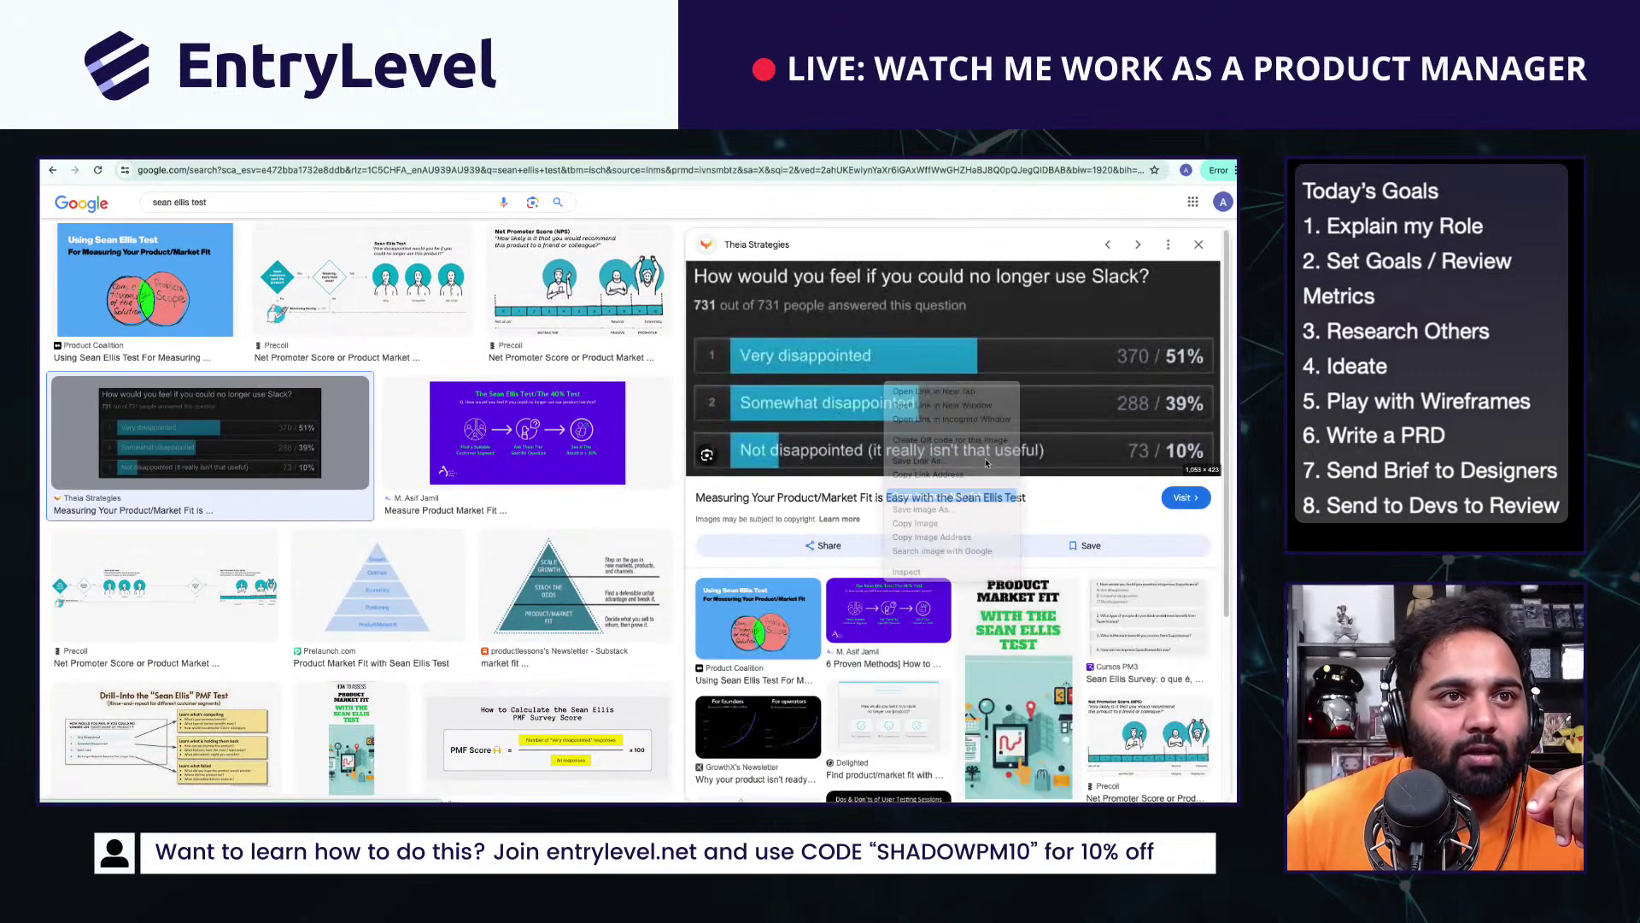
left_click(851, 159)
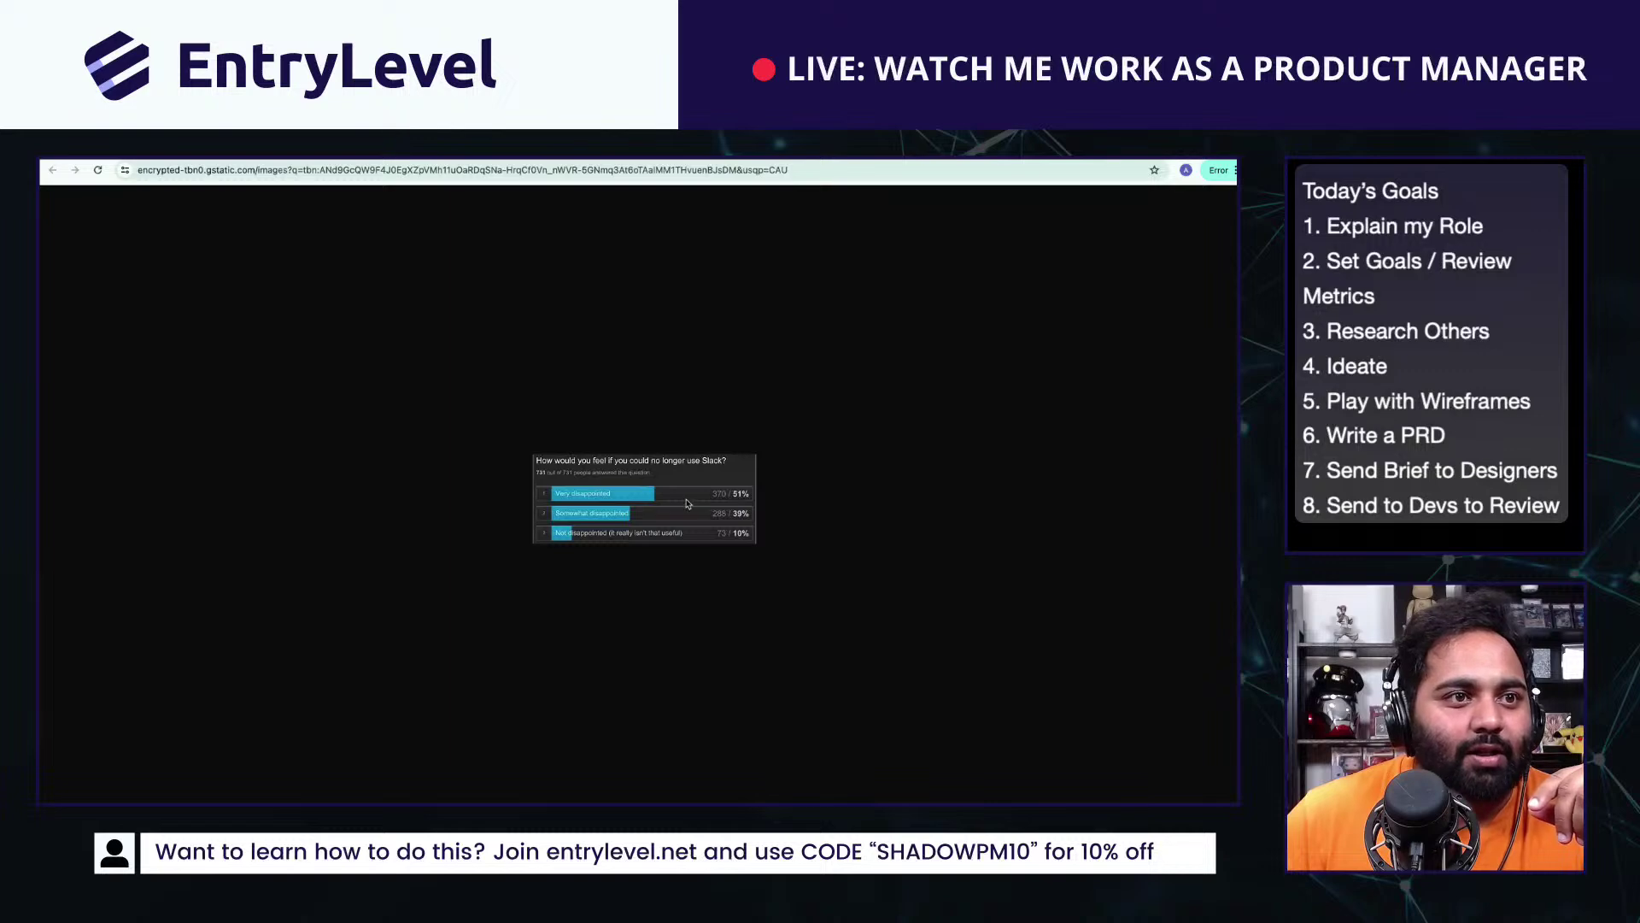
left_click(733, 160)
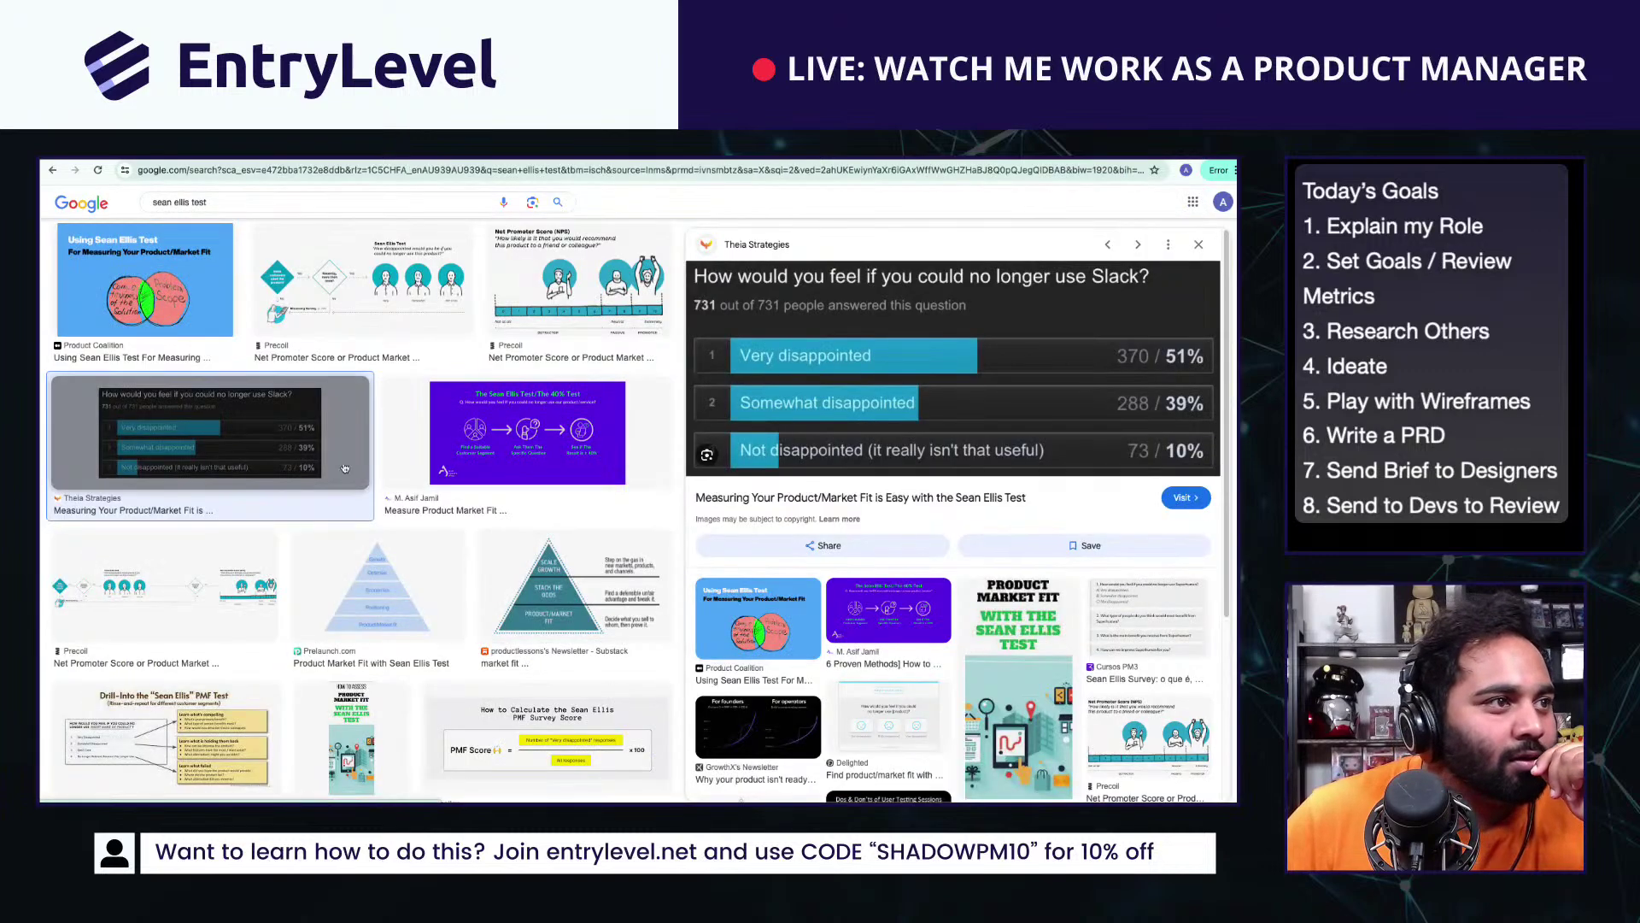
Step: Look through more Sean Ellis Test images and preview the Delighted product/market fit survey
scroll(463, 560, "down", 4)
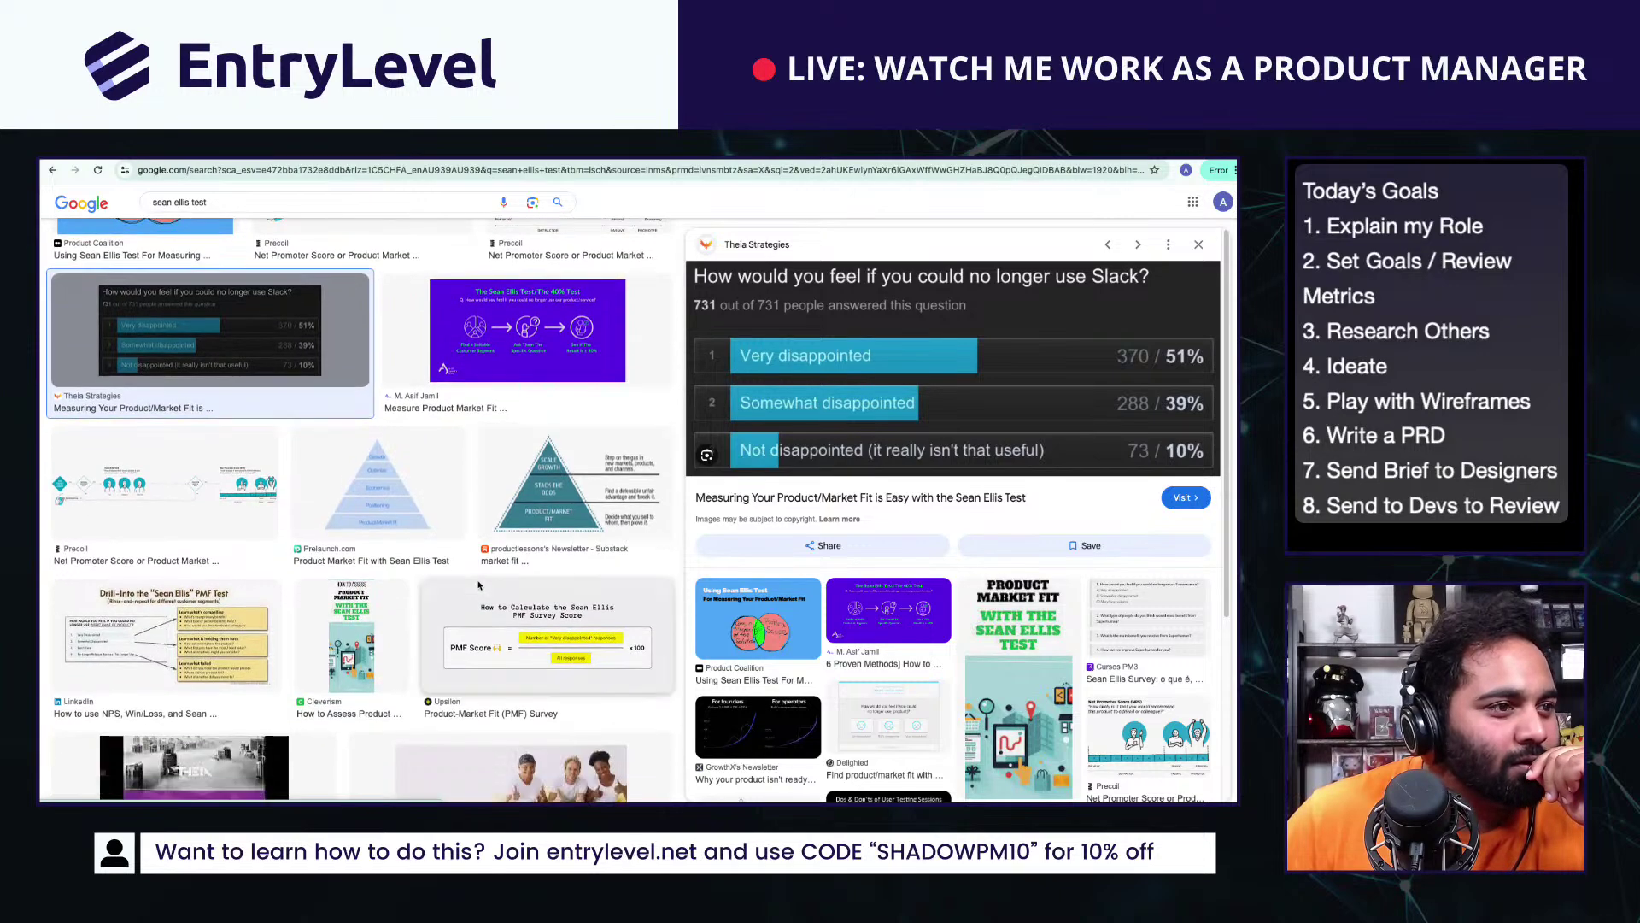
scroll(463, 561, "down", 3)
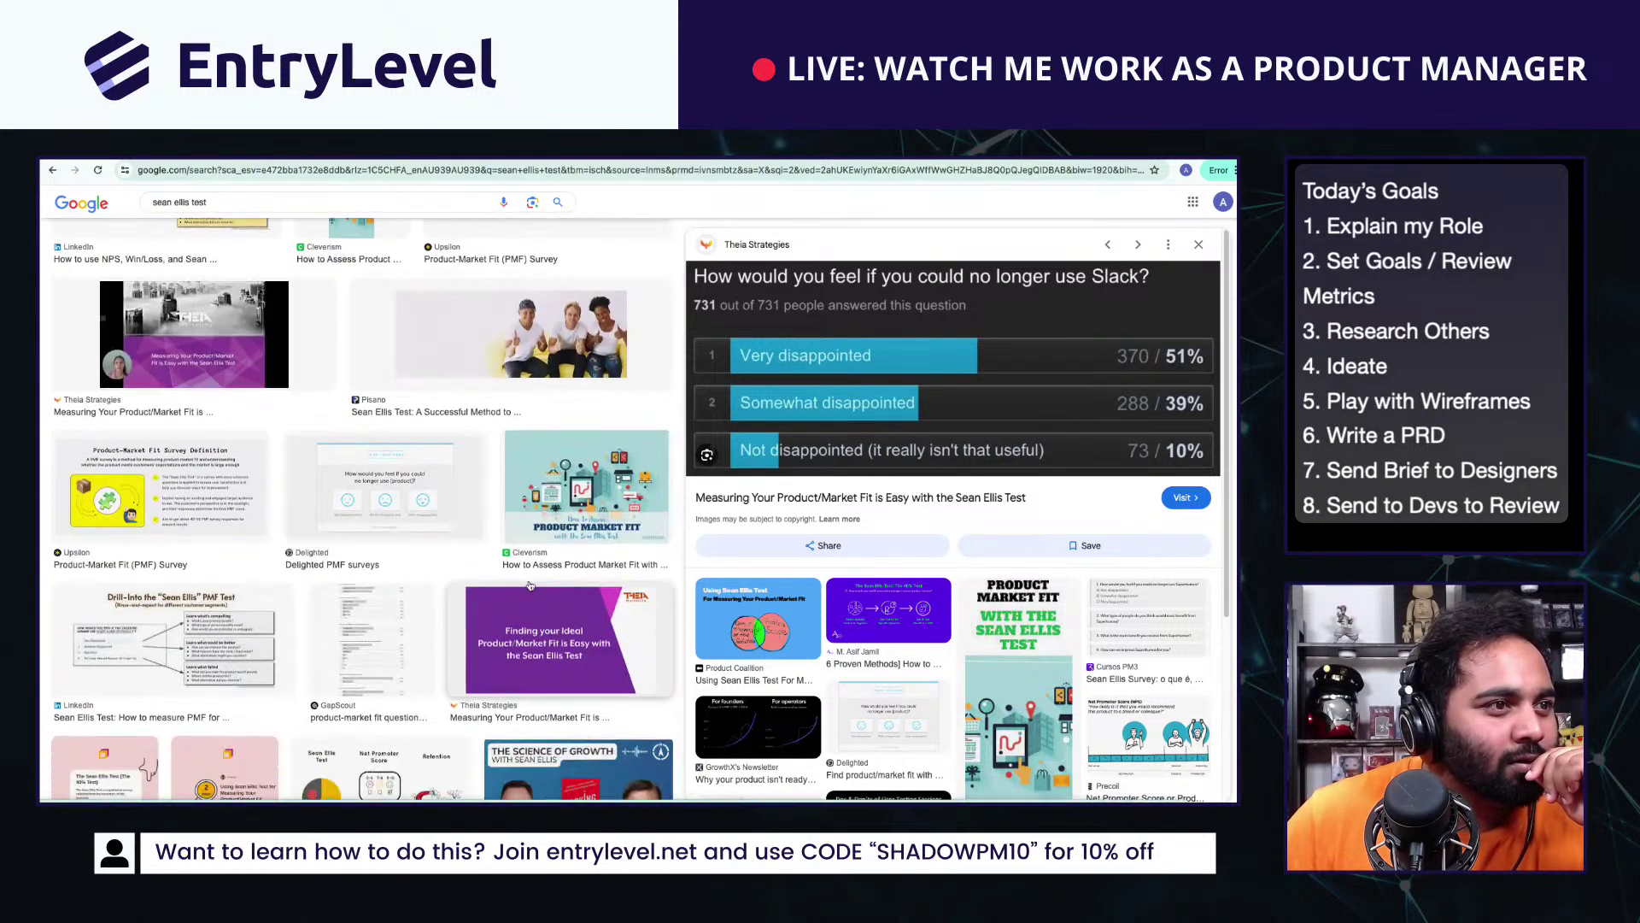
left_click(449, 510)
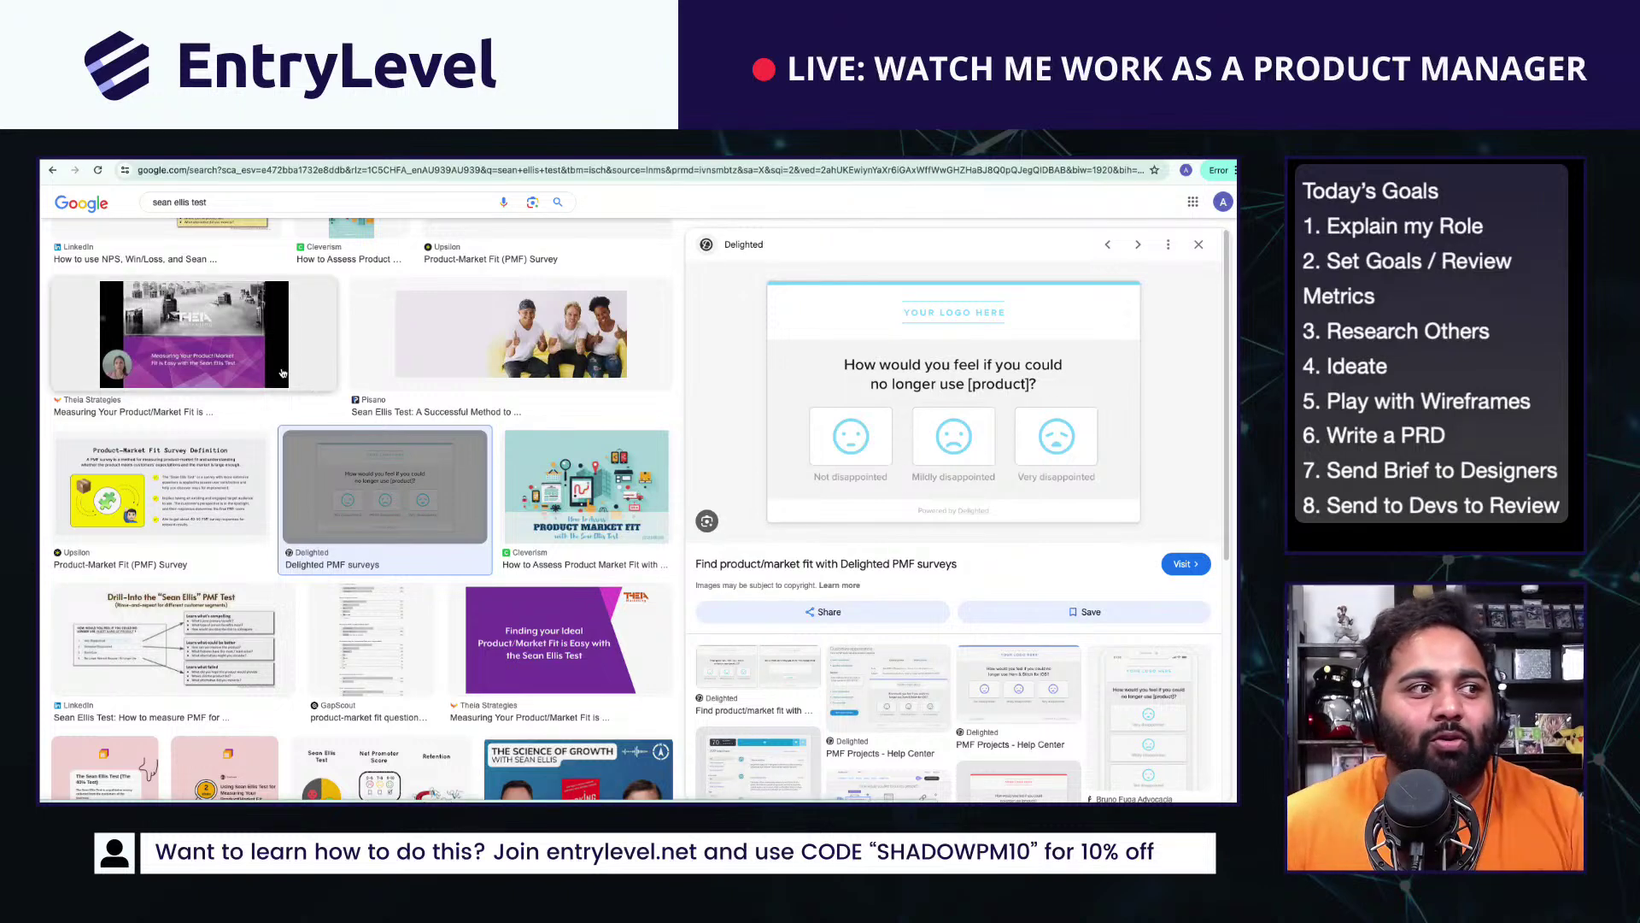
scroll(163, 284, "up", 3)
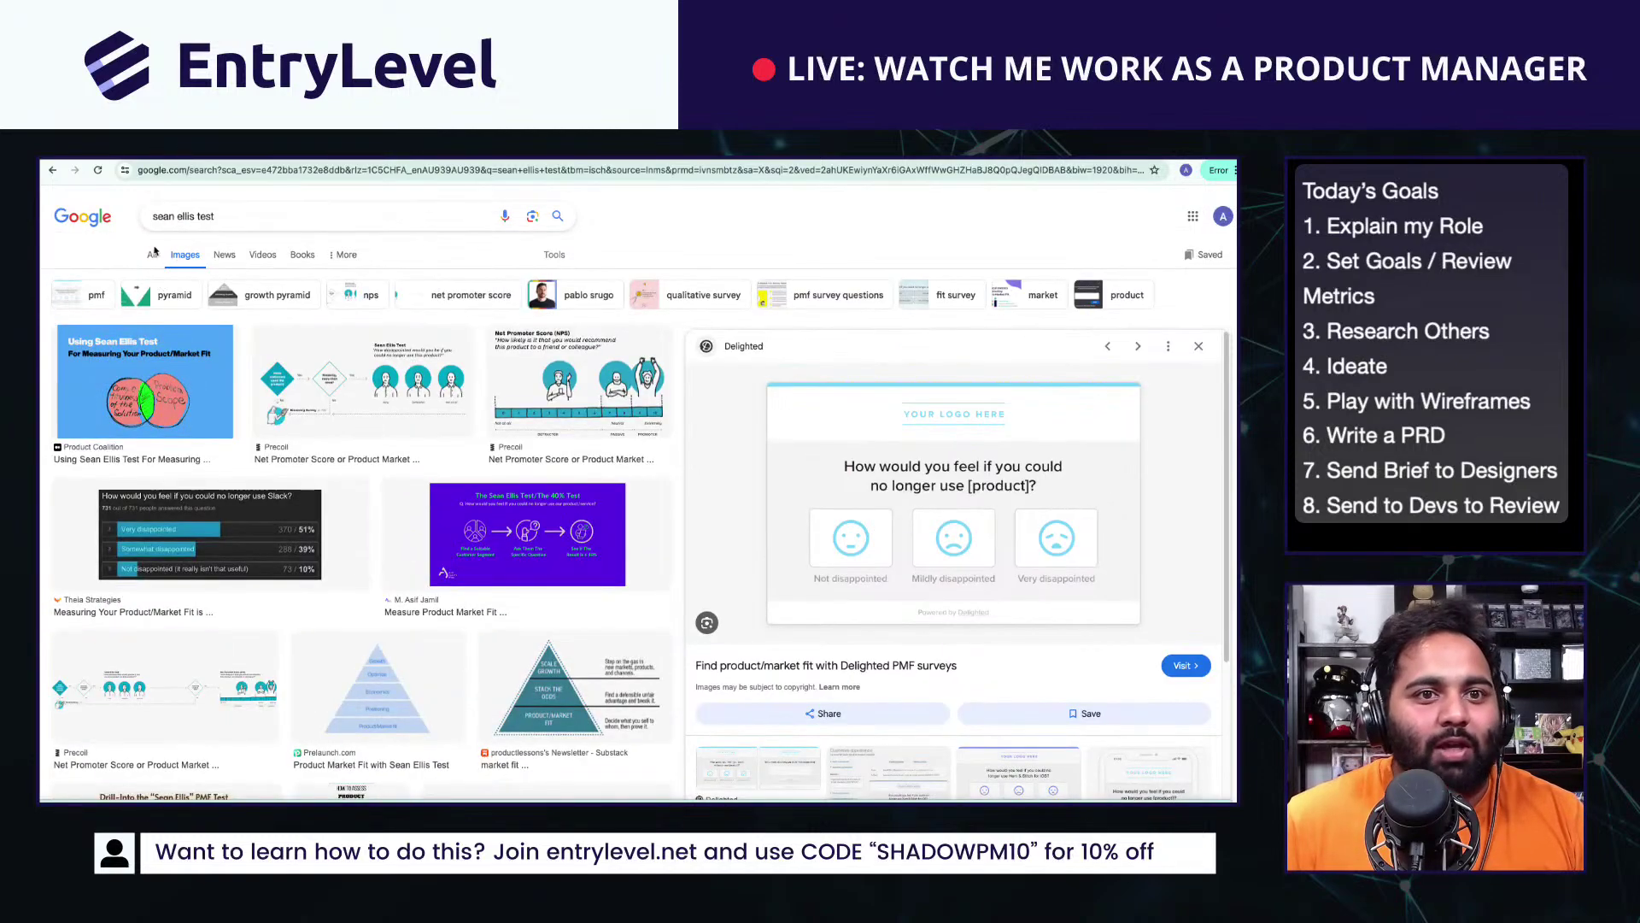
Step: Open the Product Coalition article on using the Sean Ellis Test and examine its survey question, answer options and product/market fit threshold
left_click(152, 255)
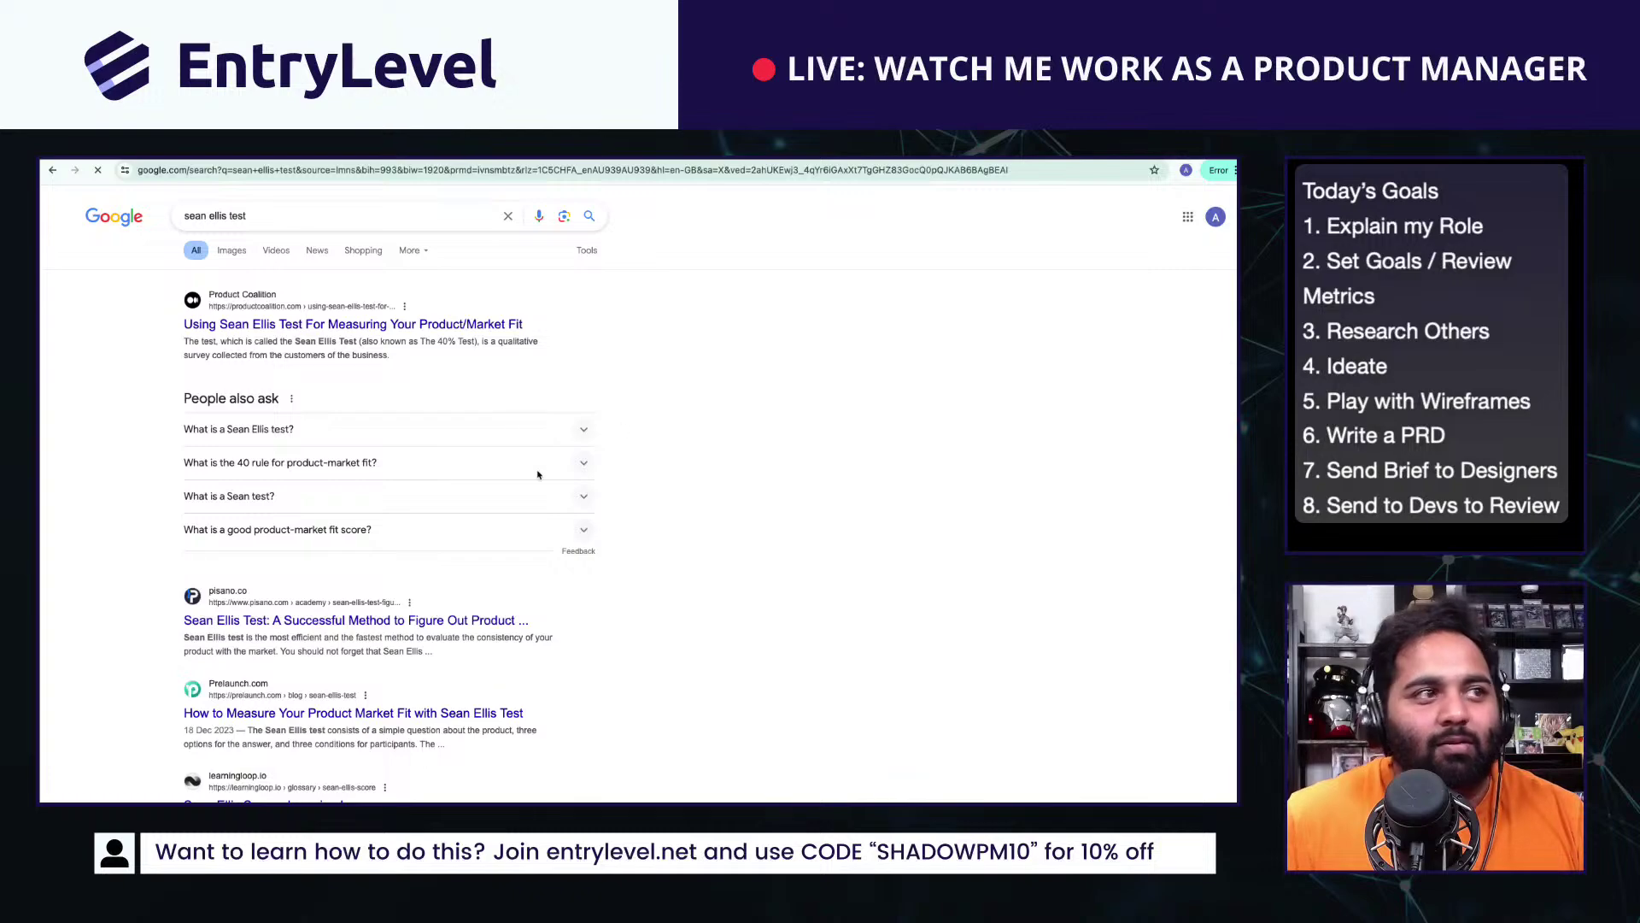
scroll(855, 427, "down", 10)
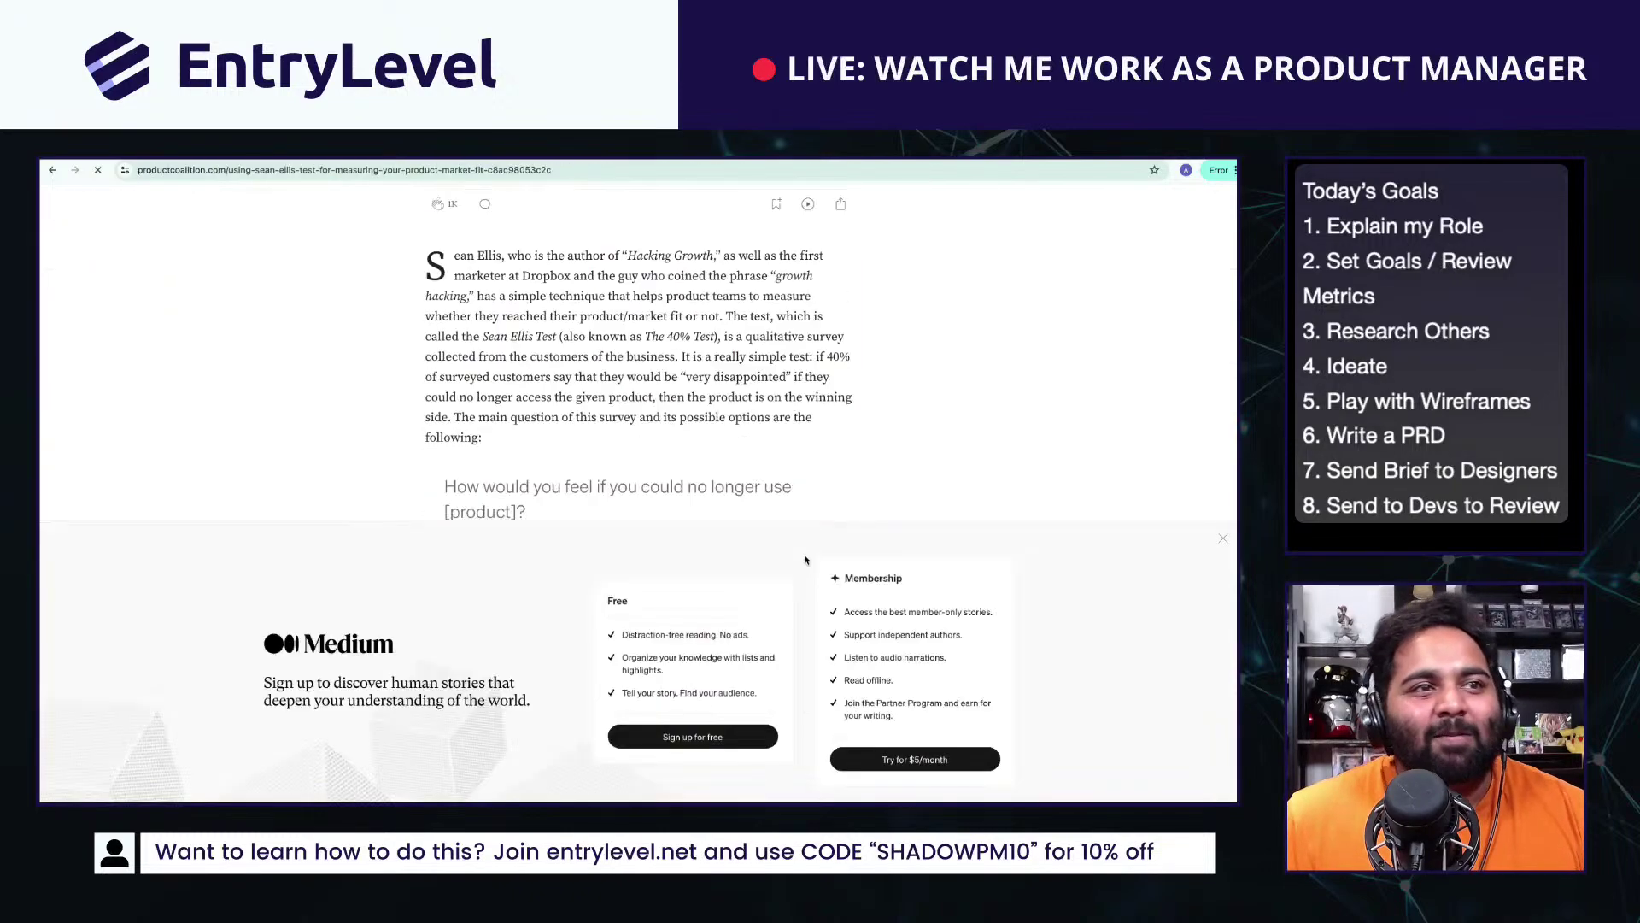
left_click(1222, 538)
scroll(739, 613, "down", 10)
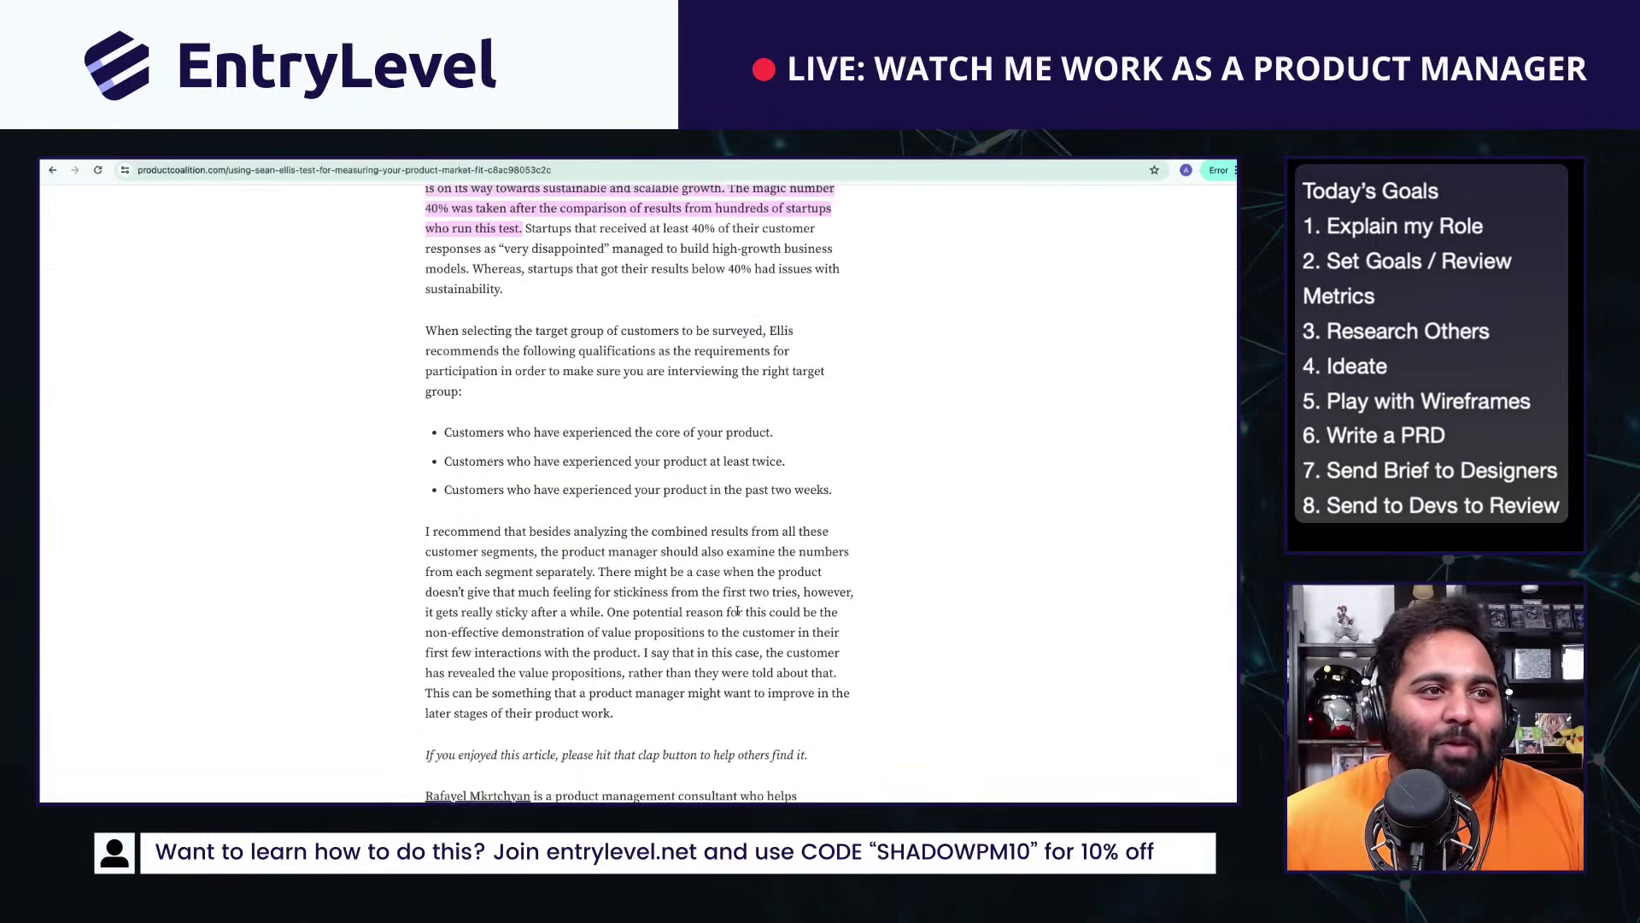
scroll(739, 613, "down", 3)
scroll(739, 612, "up", 10)
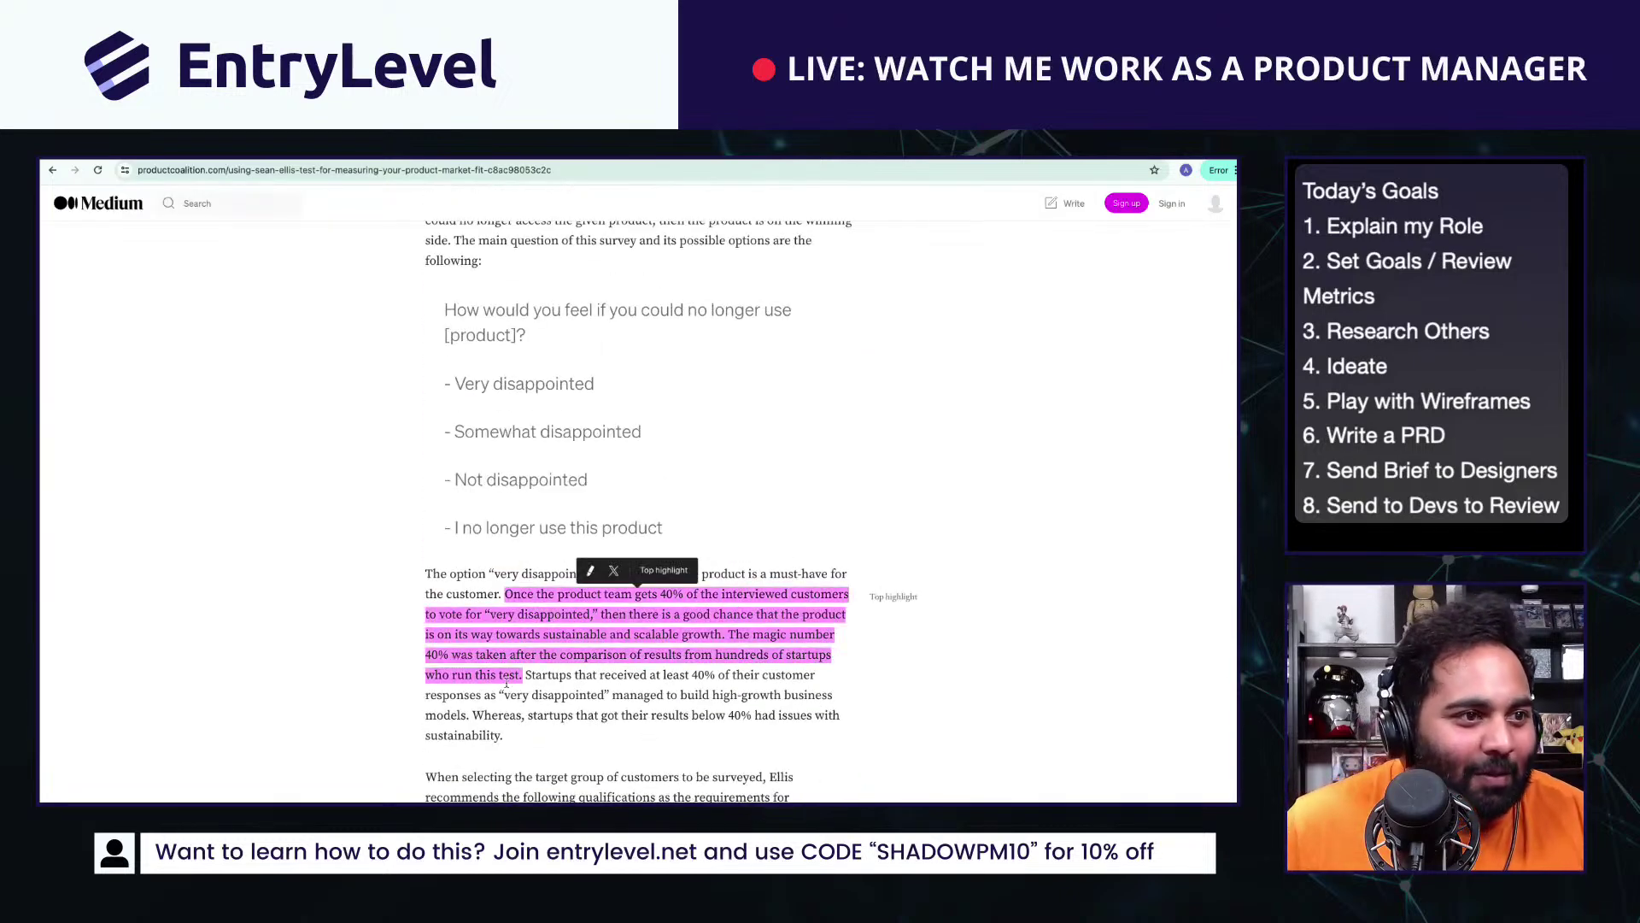
scroll(472, 596, "up", 2)
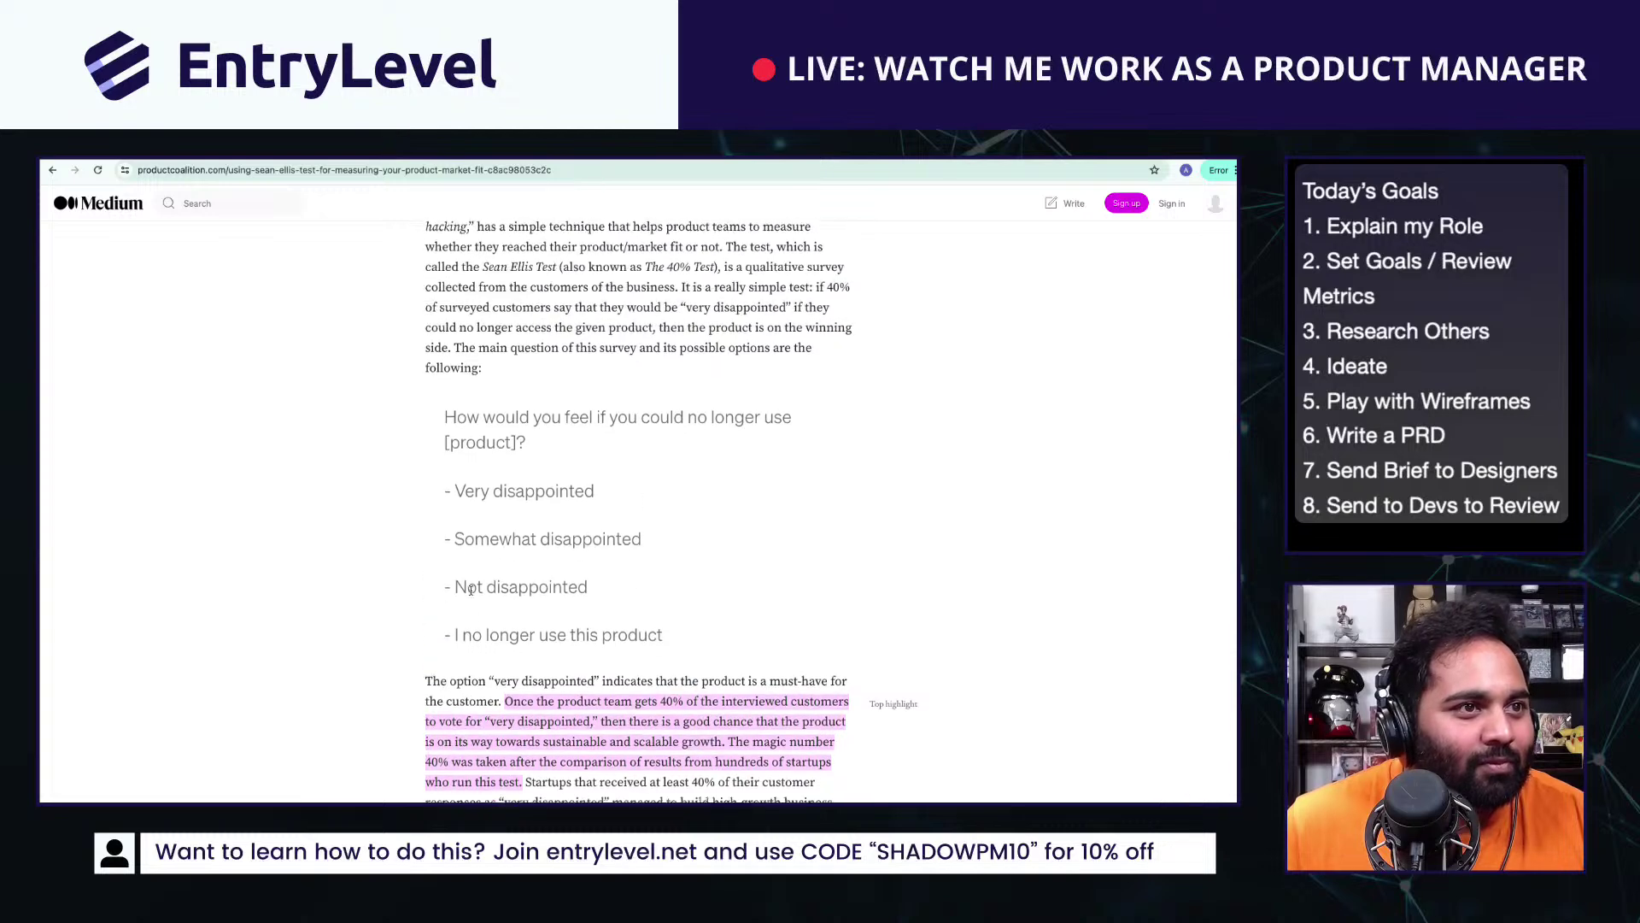
scroll(470, 595, "down", 3)
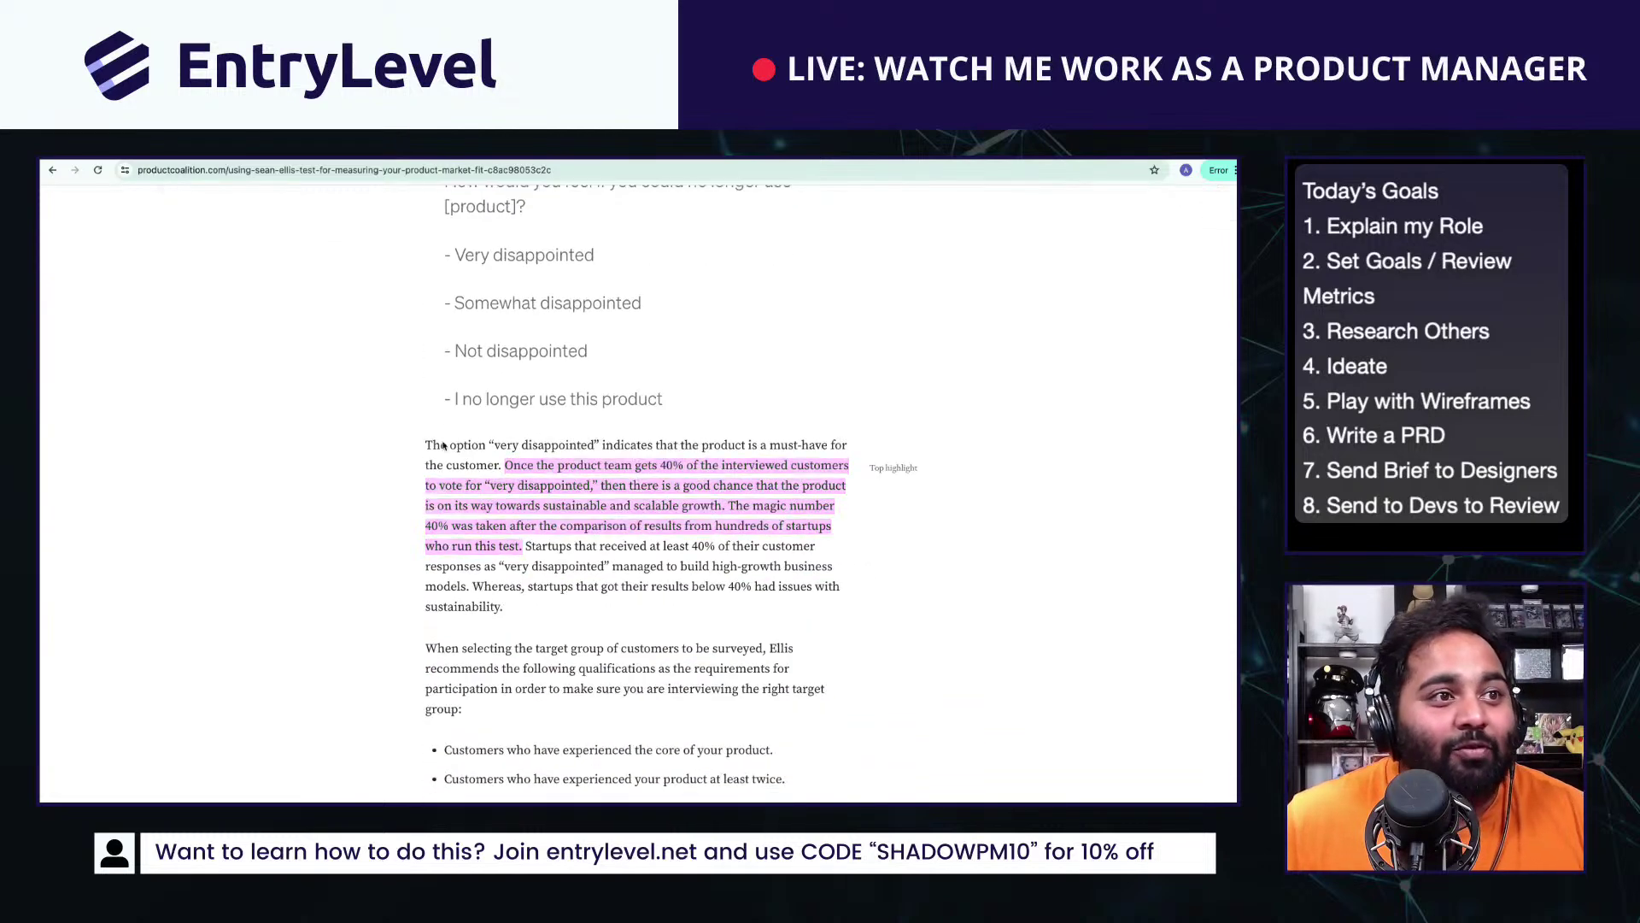
left_click_drag(449, 445, 493, 465)
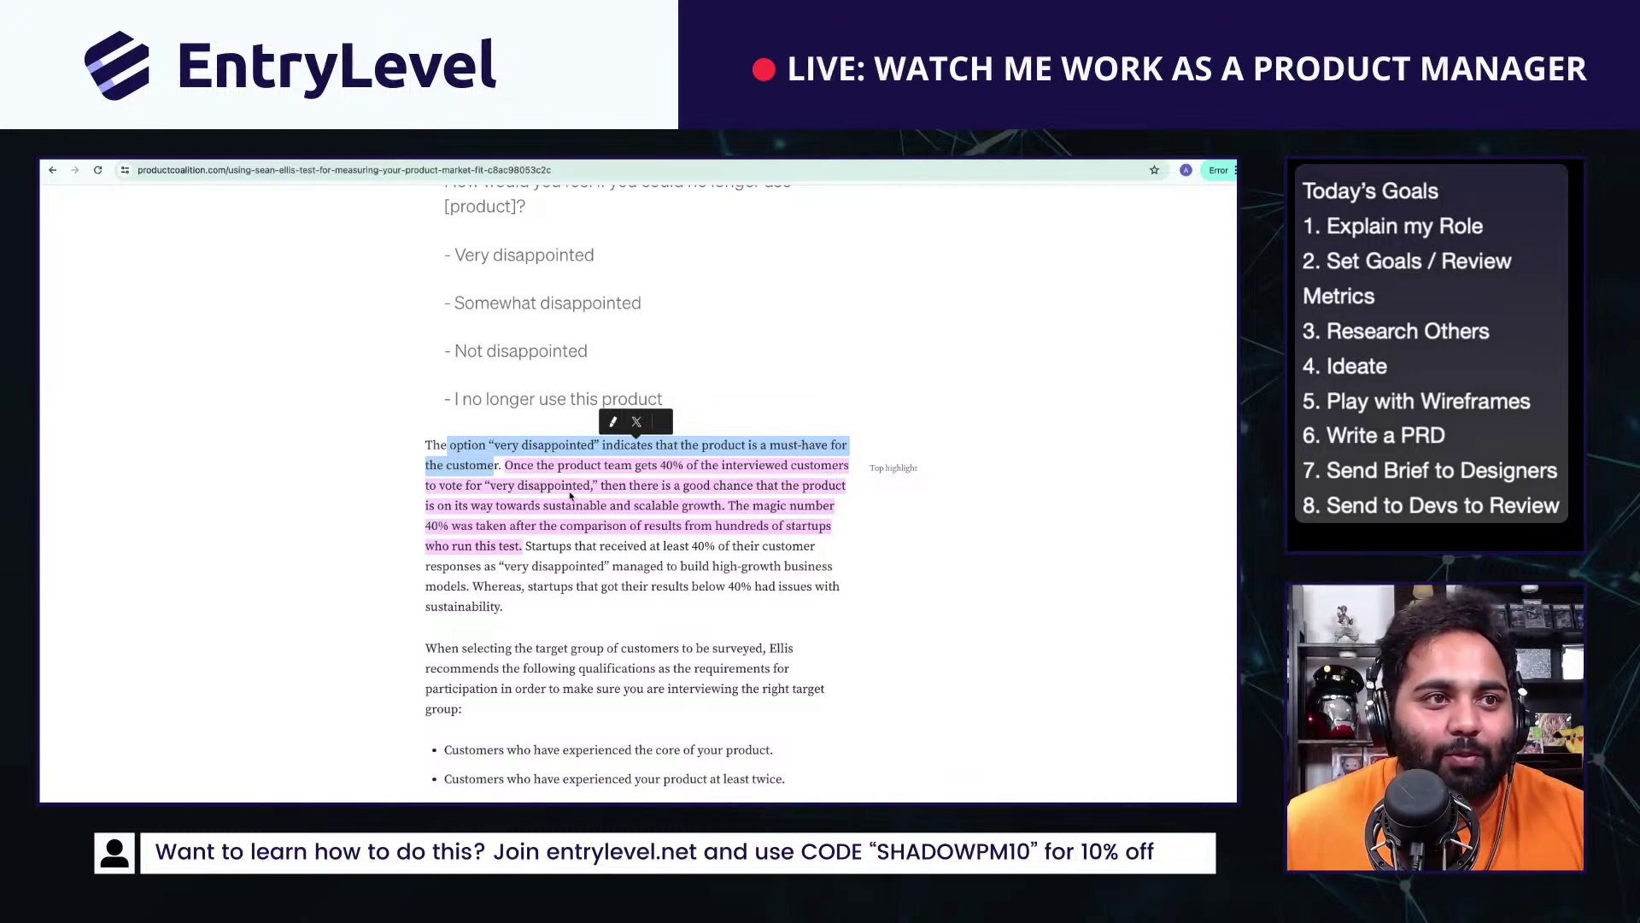
scroll(638, 592, "up", 3)
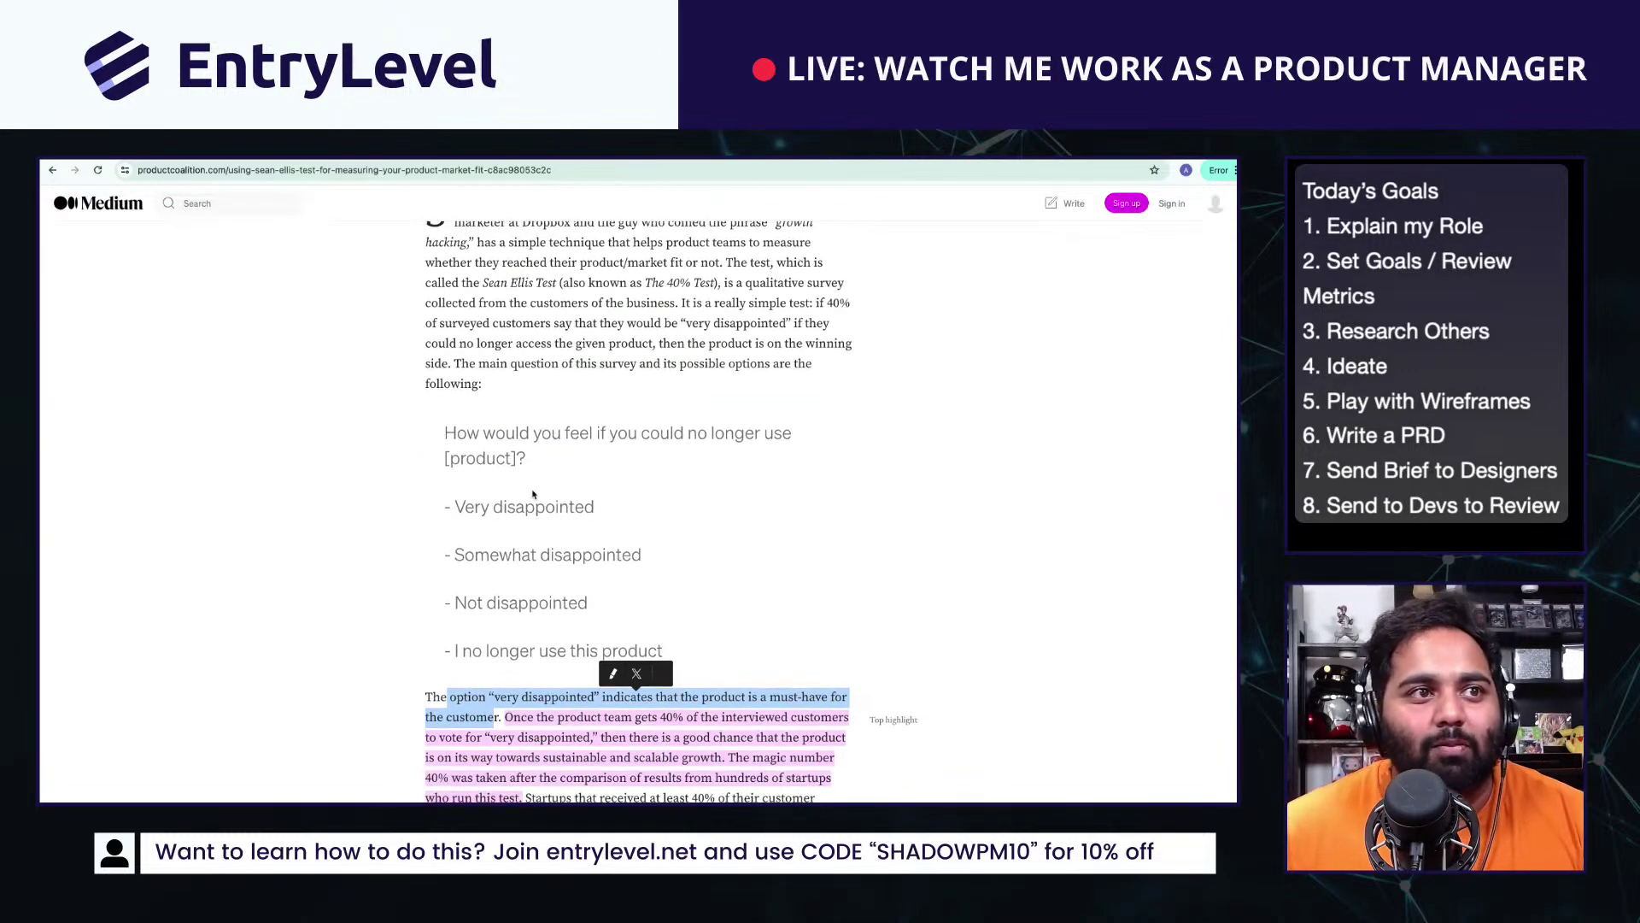
Step: Copy the survey question and its four answer options from the article and return to the Feedback & Metrics page in Notion
left_click_drag(427, 423, 722, 667)
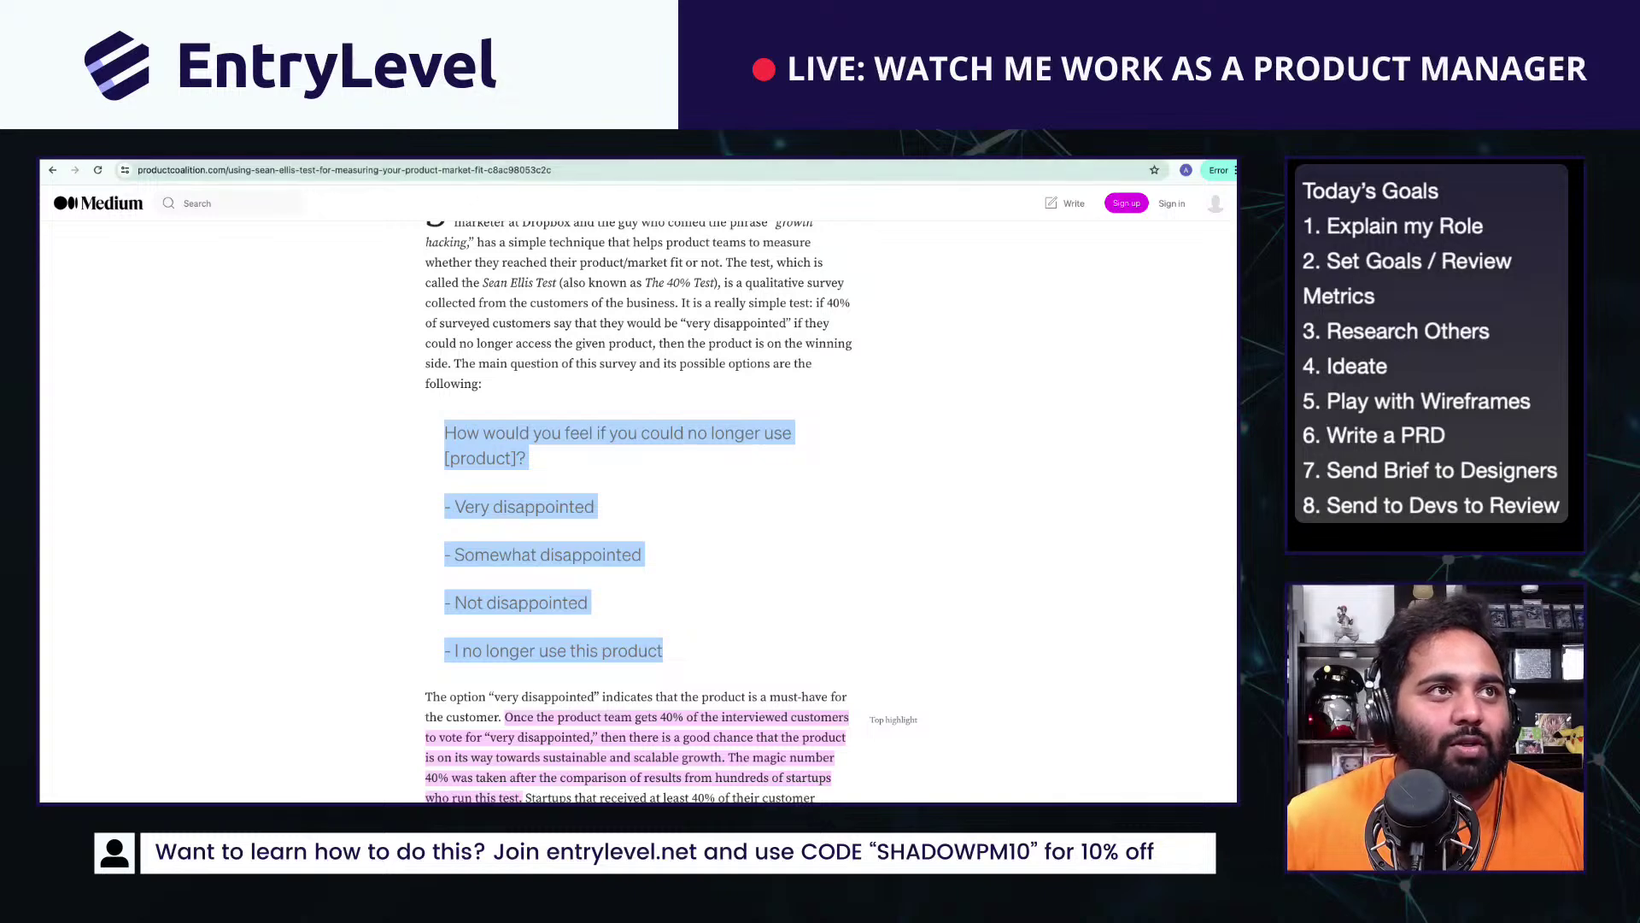
left_click(491, 154)
left_click(359, 155)
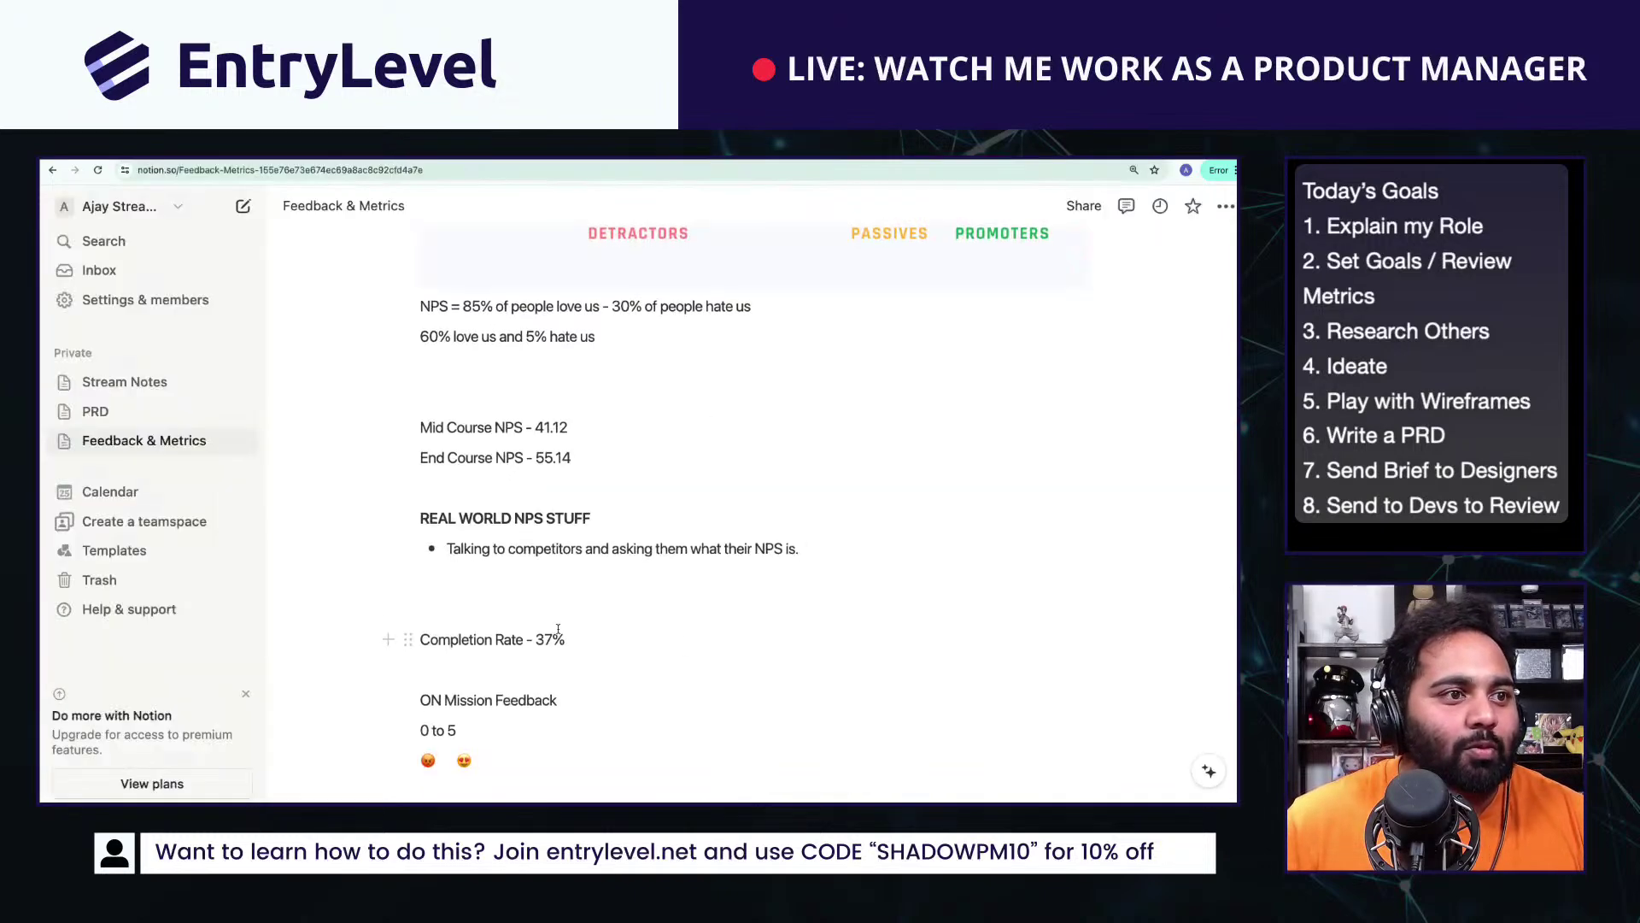
Step: Add the line "Sean Ellis" below the competitors bullet, with spacing around it, and paste the copied survey question and answer options under it
scroll(558, 628, "down", 1)
left_click(602, 490)
key("Return")
key("Return")
key("Return")
key("Up")
key("Up")
type("Sea")
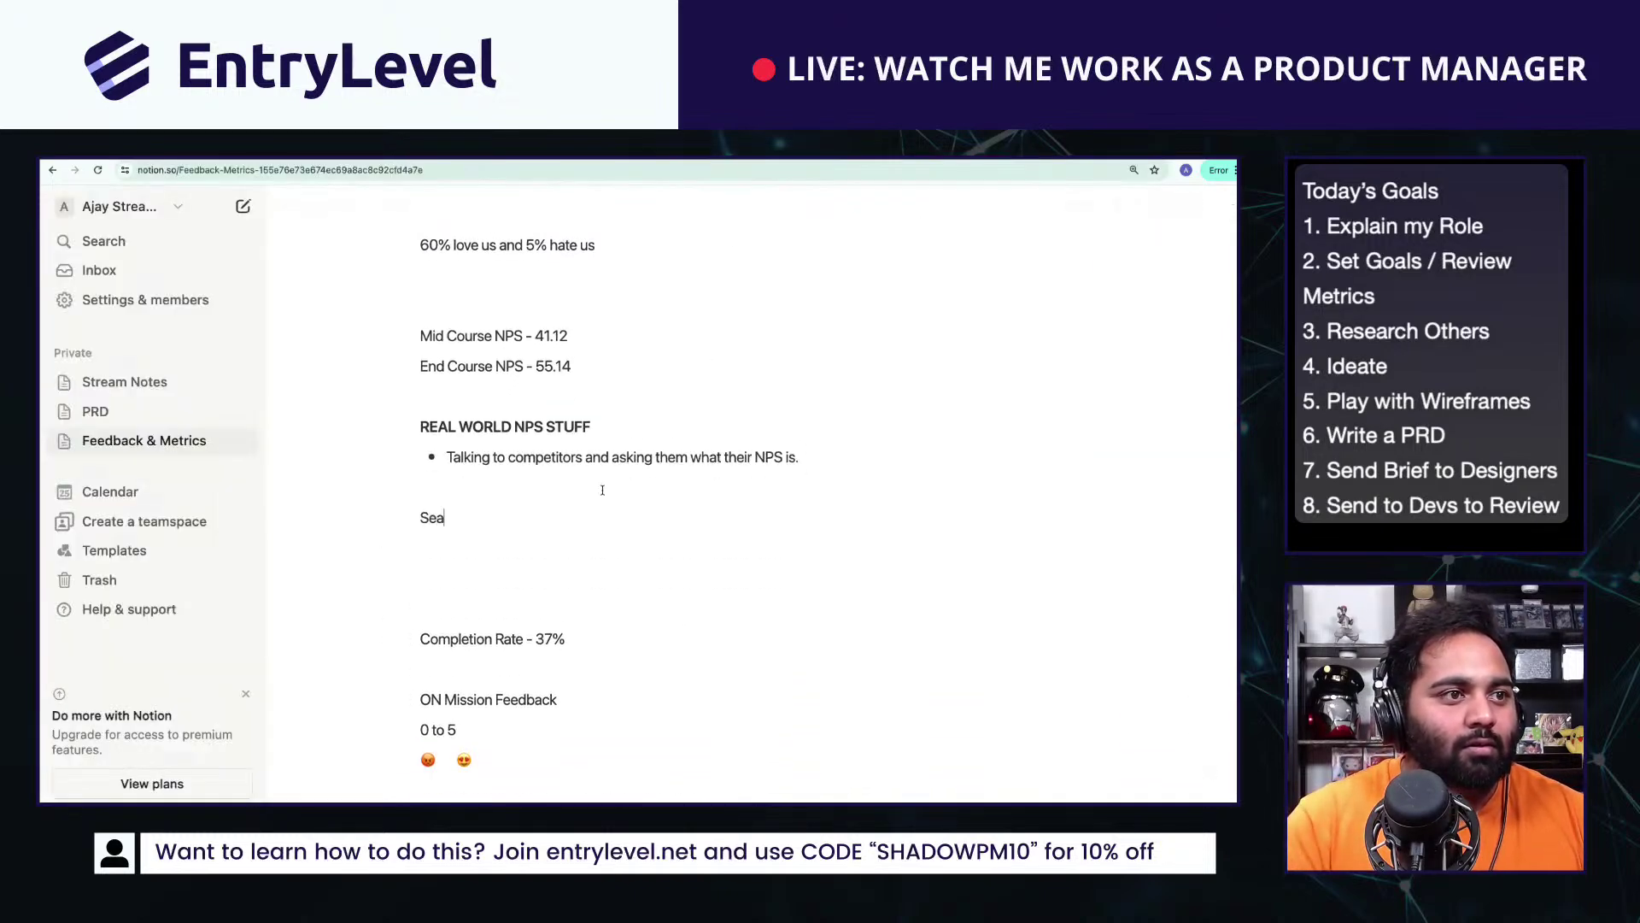
type("n Ellis")
key("Return")
type("How would you feel if you could no longer use [product]?Very disappointed- Somewhat disappointed- Not disappointed- I no longer use this product")
scroll(699, 504, "down", 3)
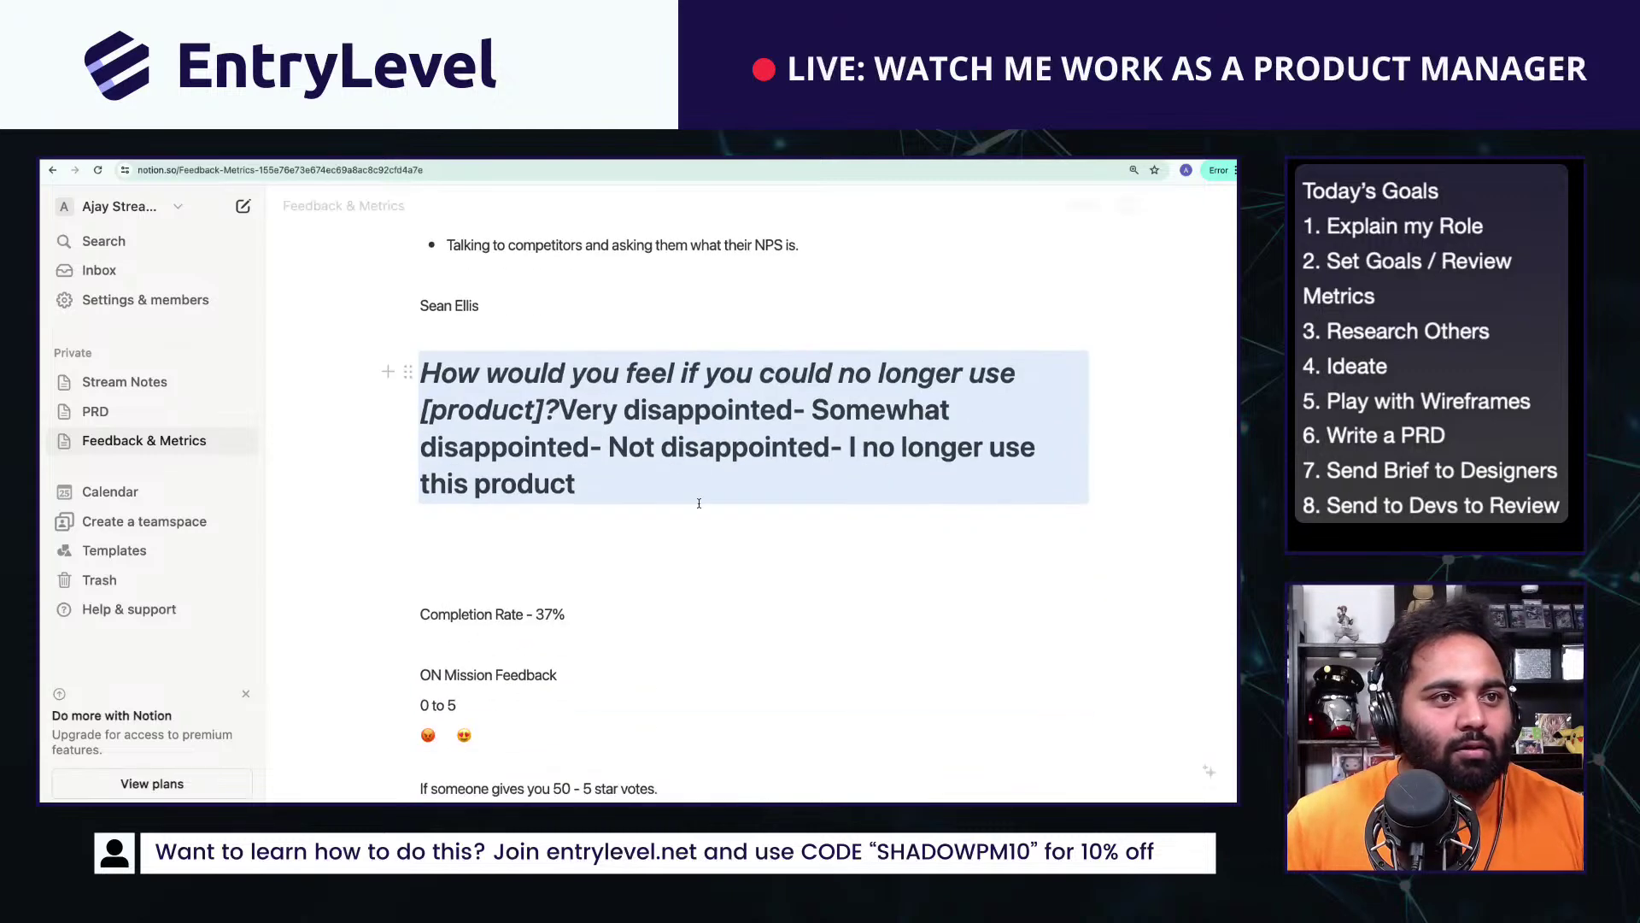
Step: Split the pasted answers so "- Somewhat disappointed", "- Not disappointed" and "- I no longer use this product" each sit on their own line
left_click(793, 412)
key("Return")
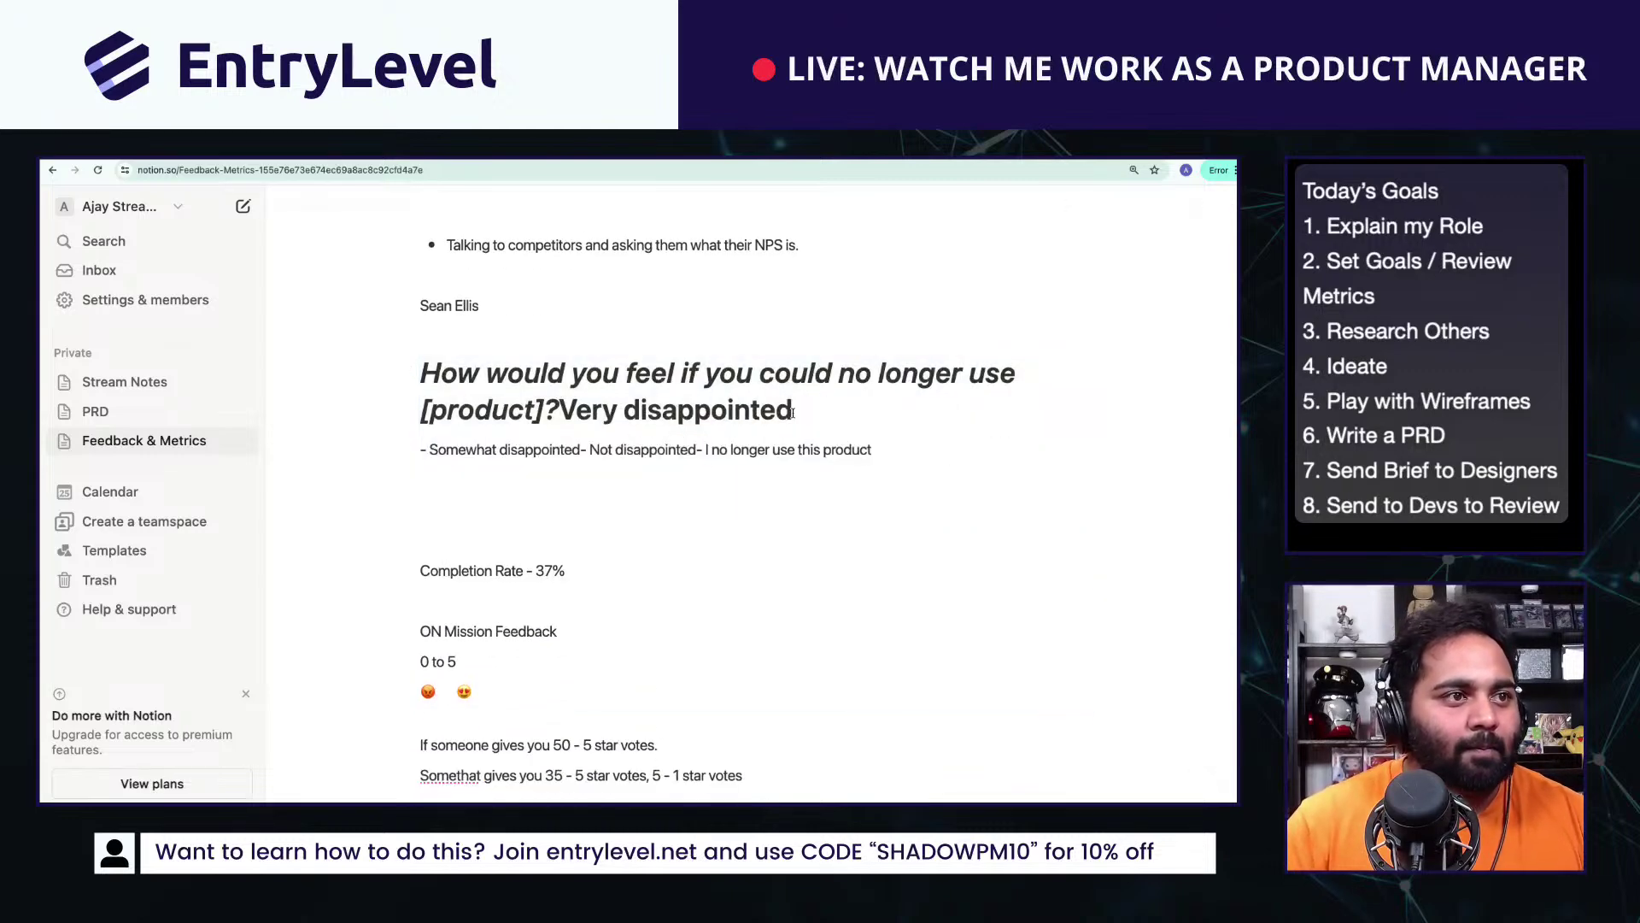
key("Right")
key("Right")
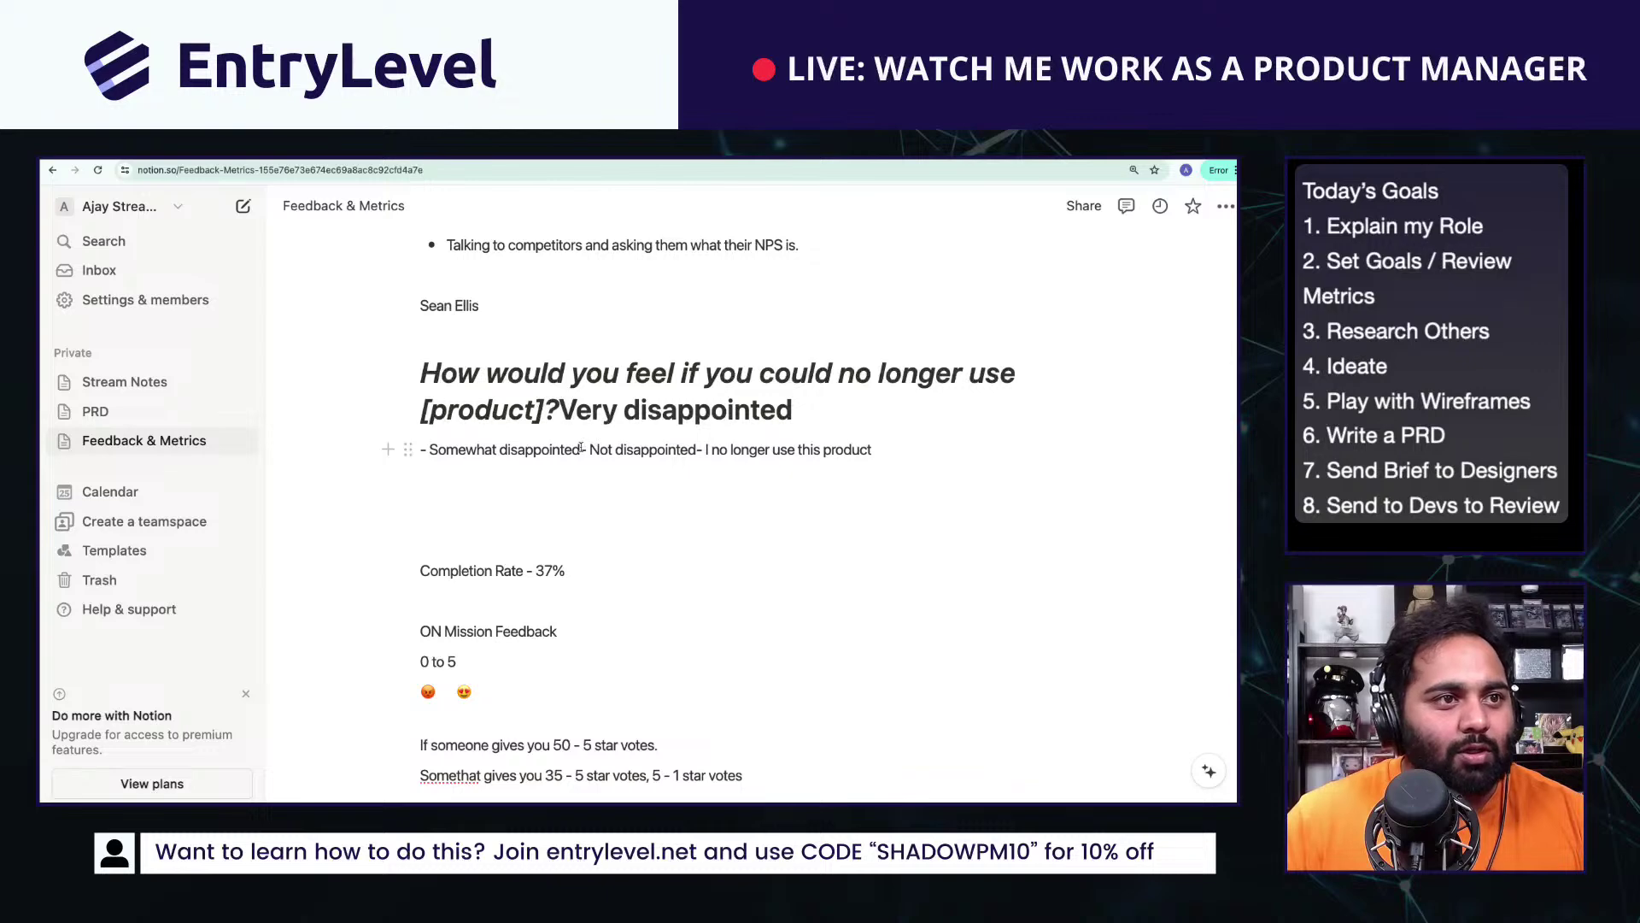
left_click(581, 449)
key("Return")
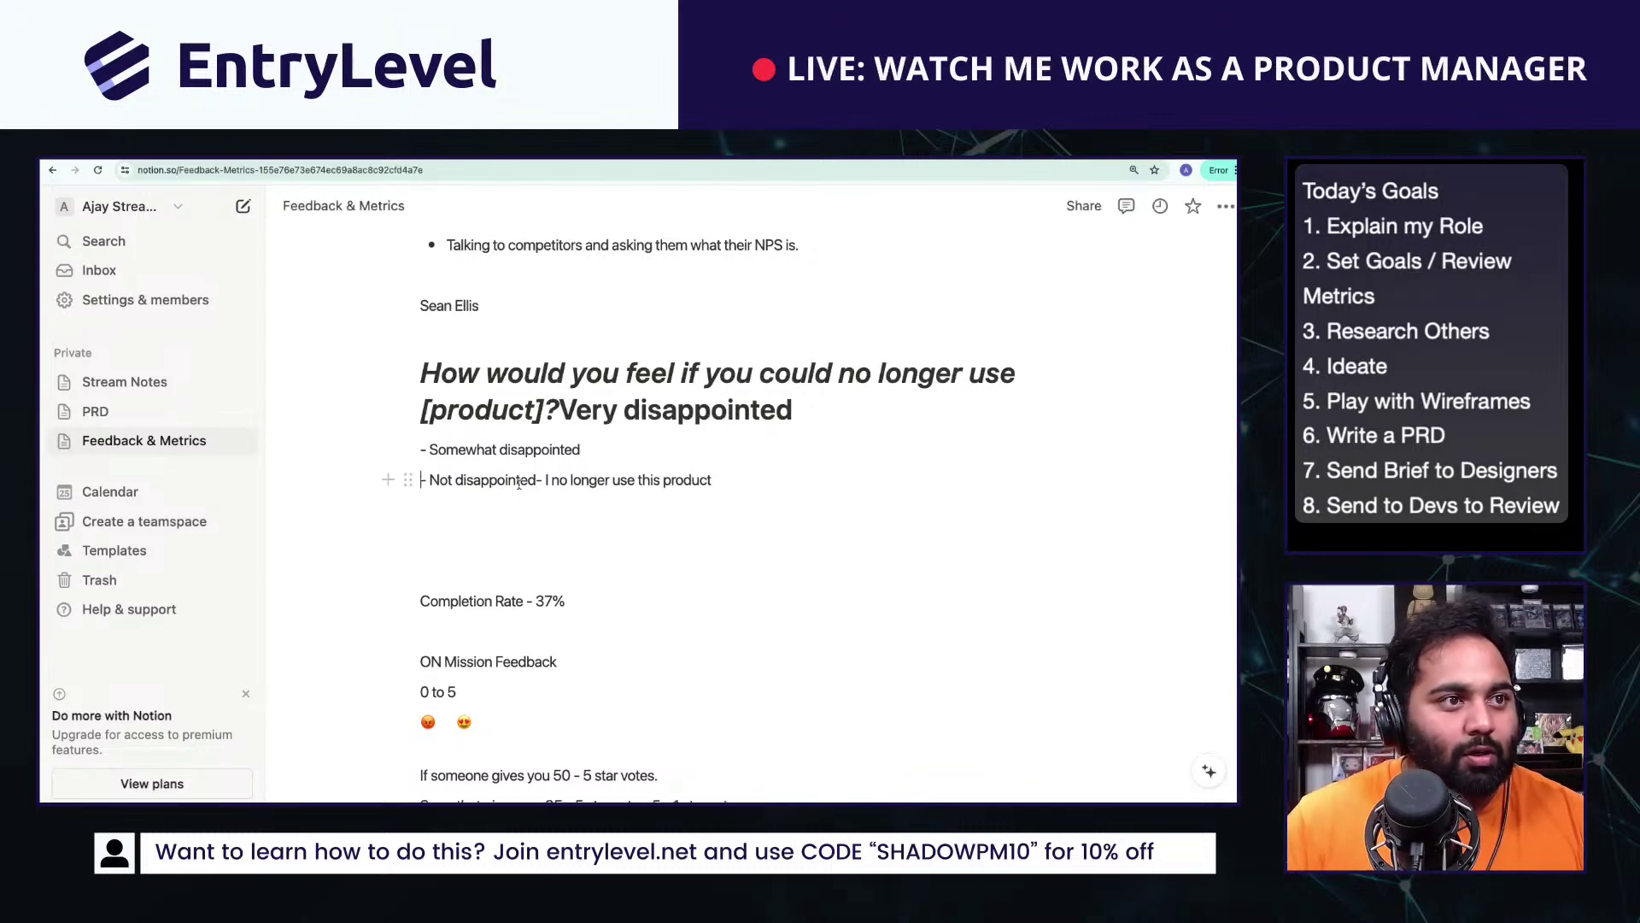
left_click(537, 480)
key("Return")
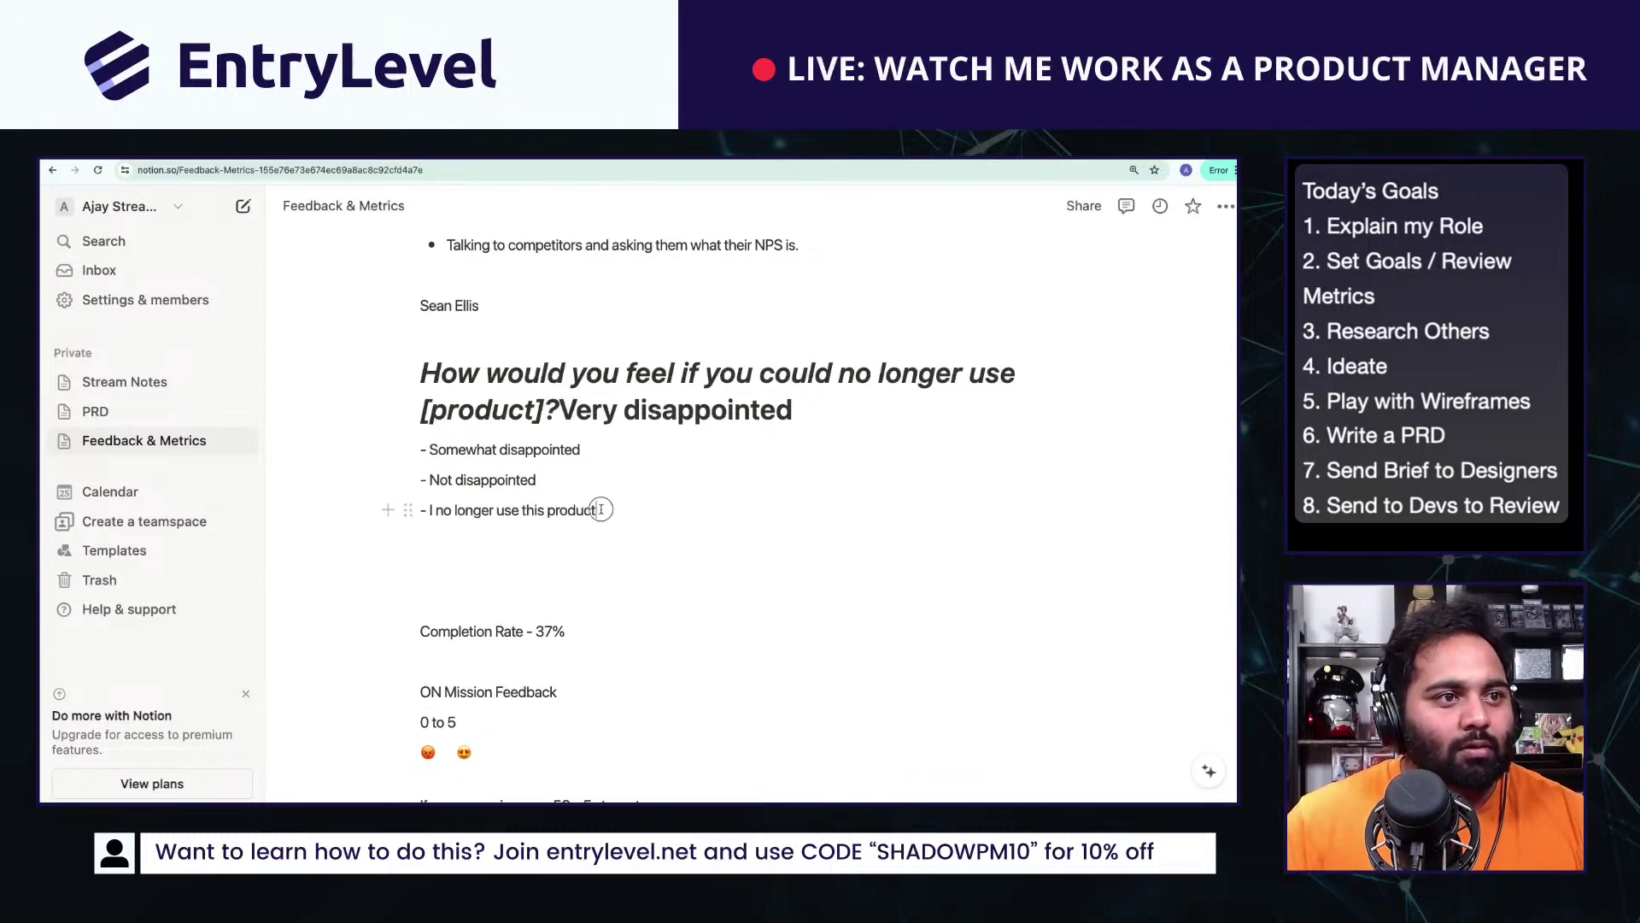
left_click_drag(601, 509, 420, 510)
Step: Move "Very disappointed" to its own line starting with a dash, and underline "- I no longer use this product"
left_click(559, 410)
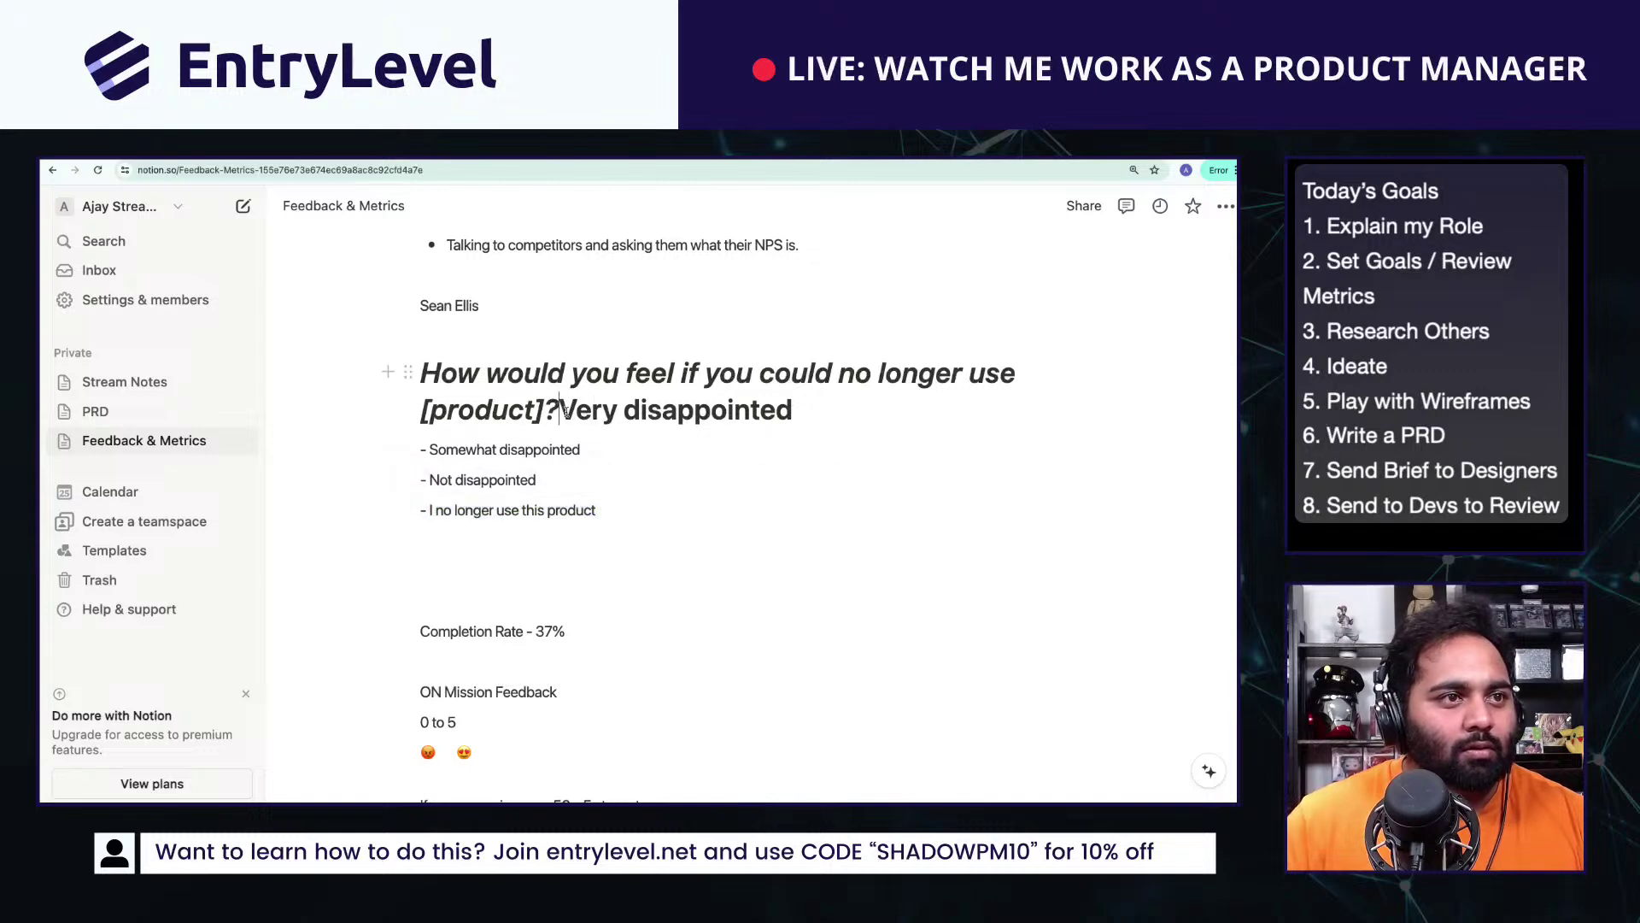
key("Return")
type("-")
key("ctrl+z")
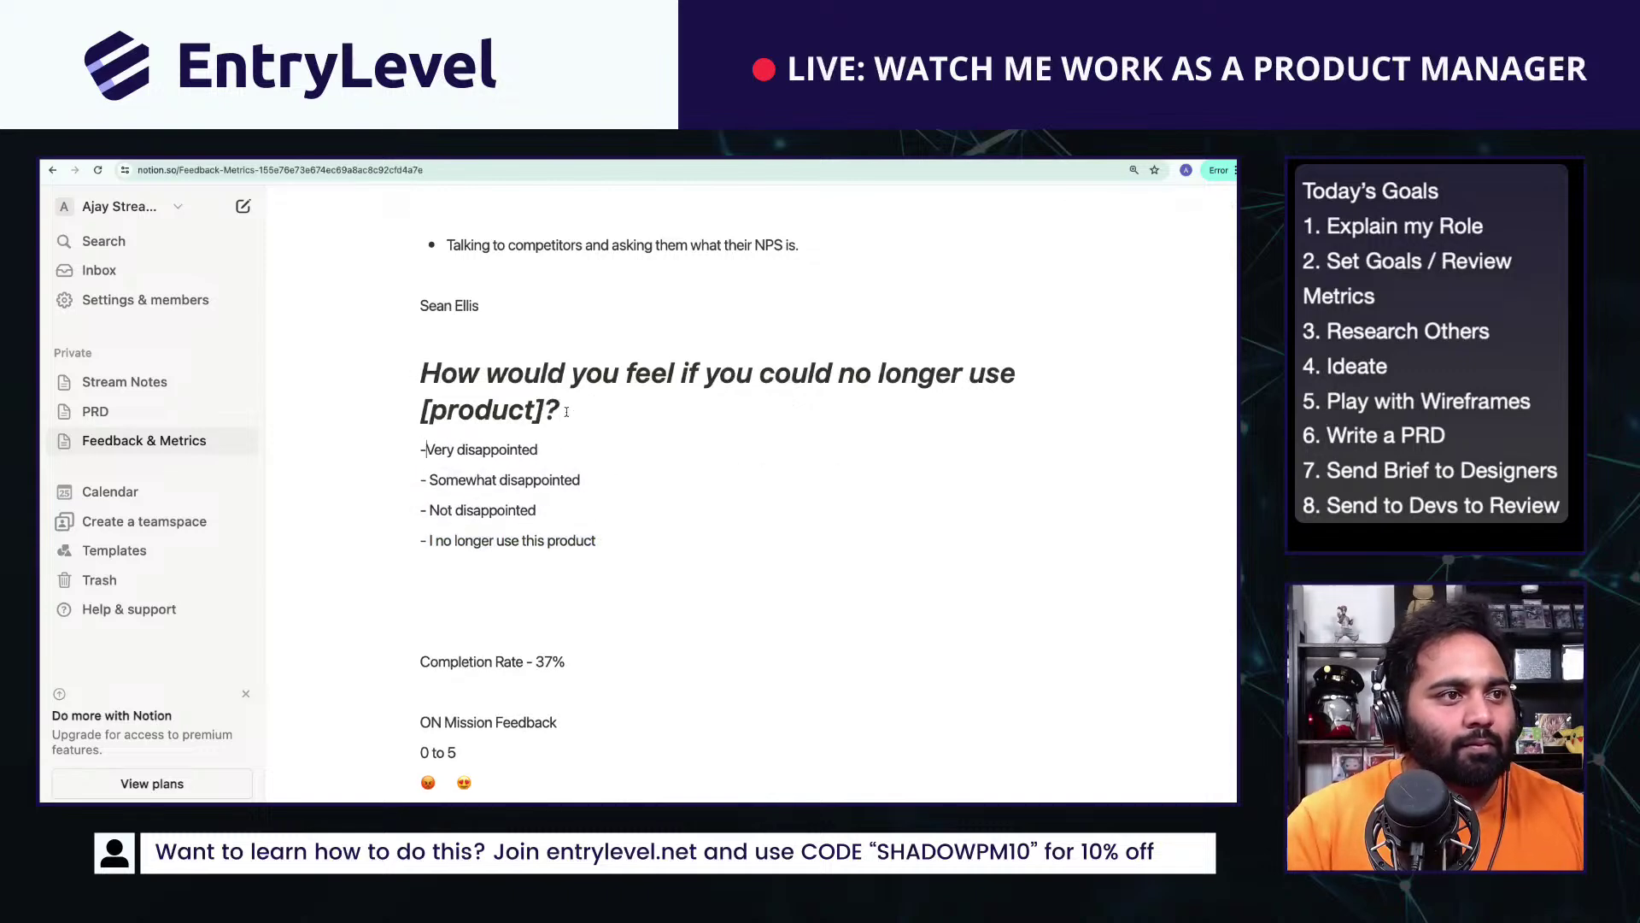
triple_click(509, 540)
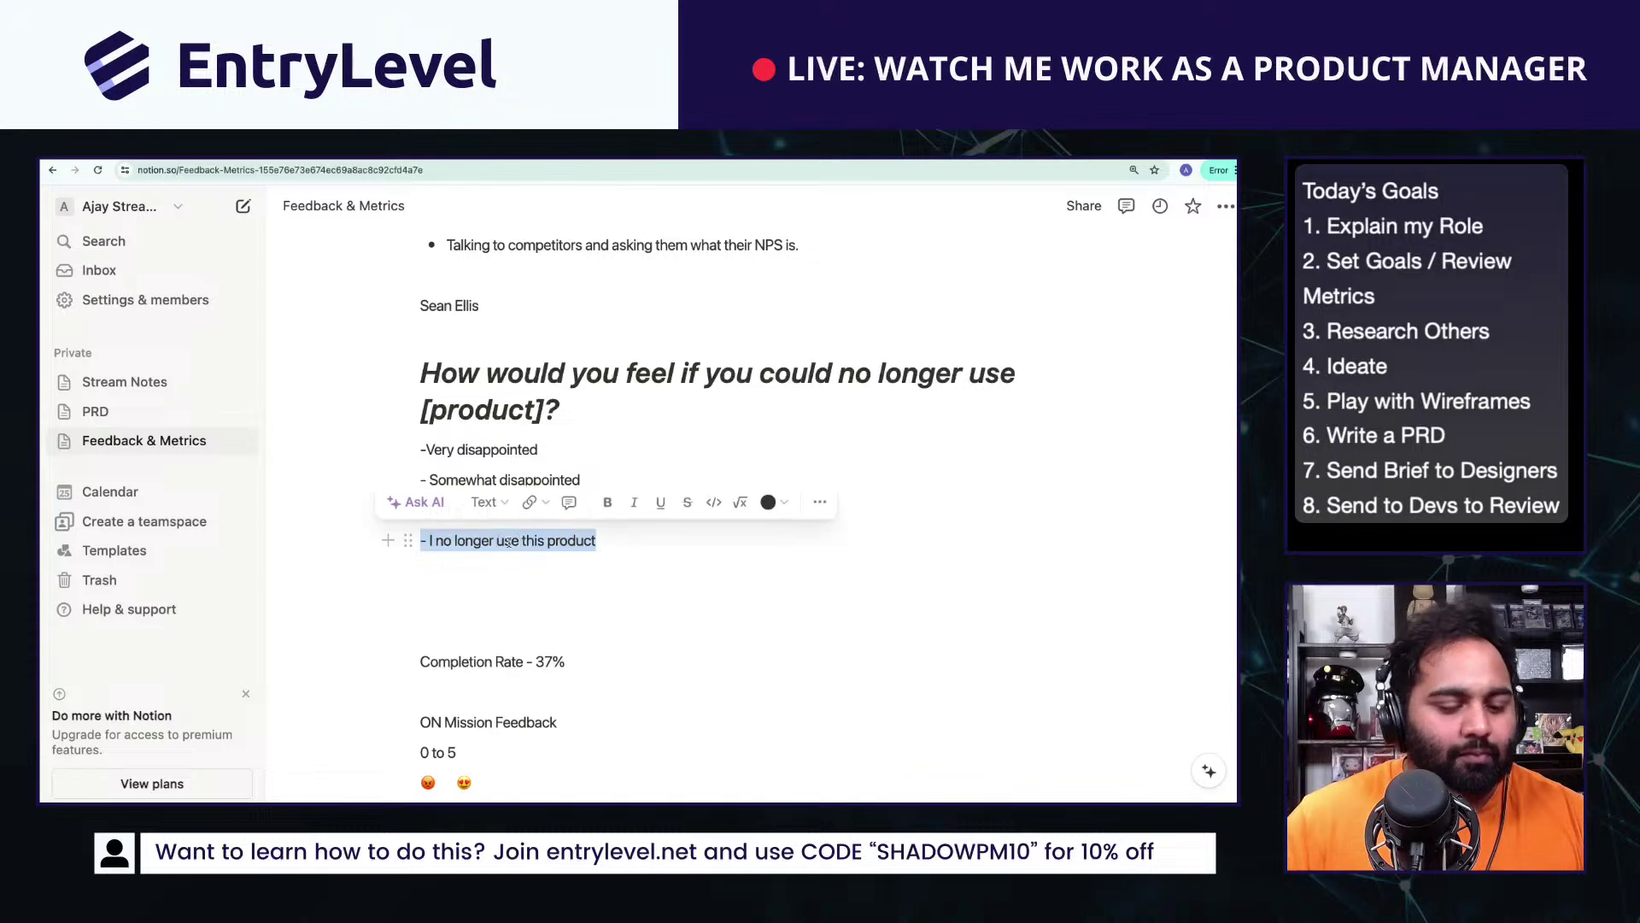
left_click(675, 697)
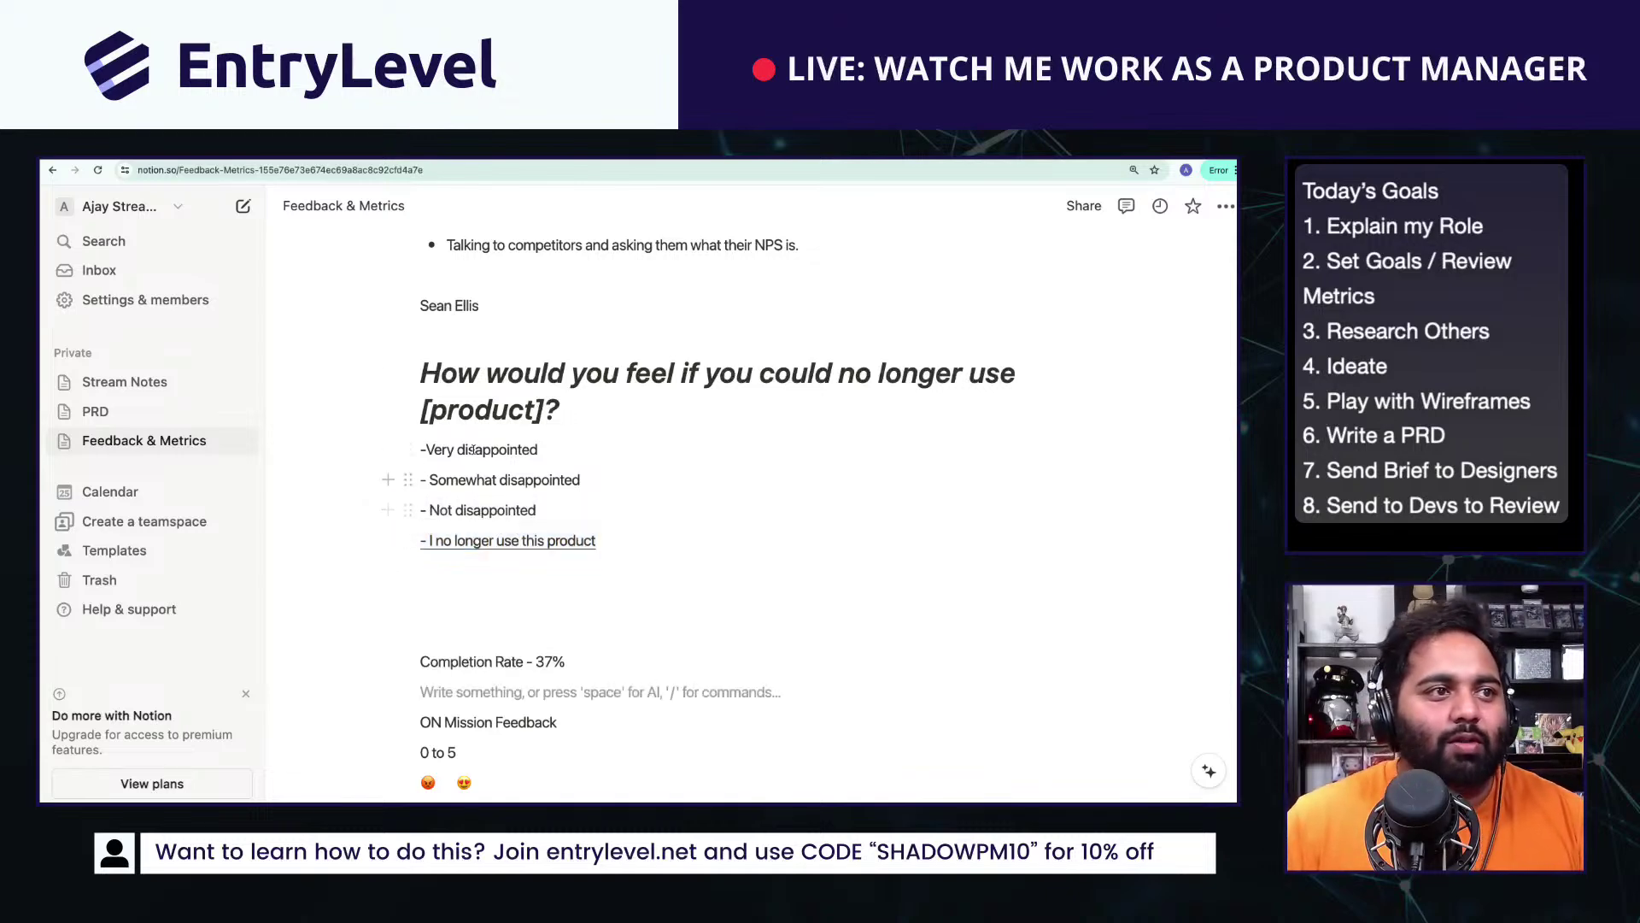
Step: Turn the "Very disappointed" answer into a bullet and append "(40% of total votes → A GOOD Product)" to it
left_click(426, 449)
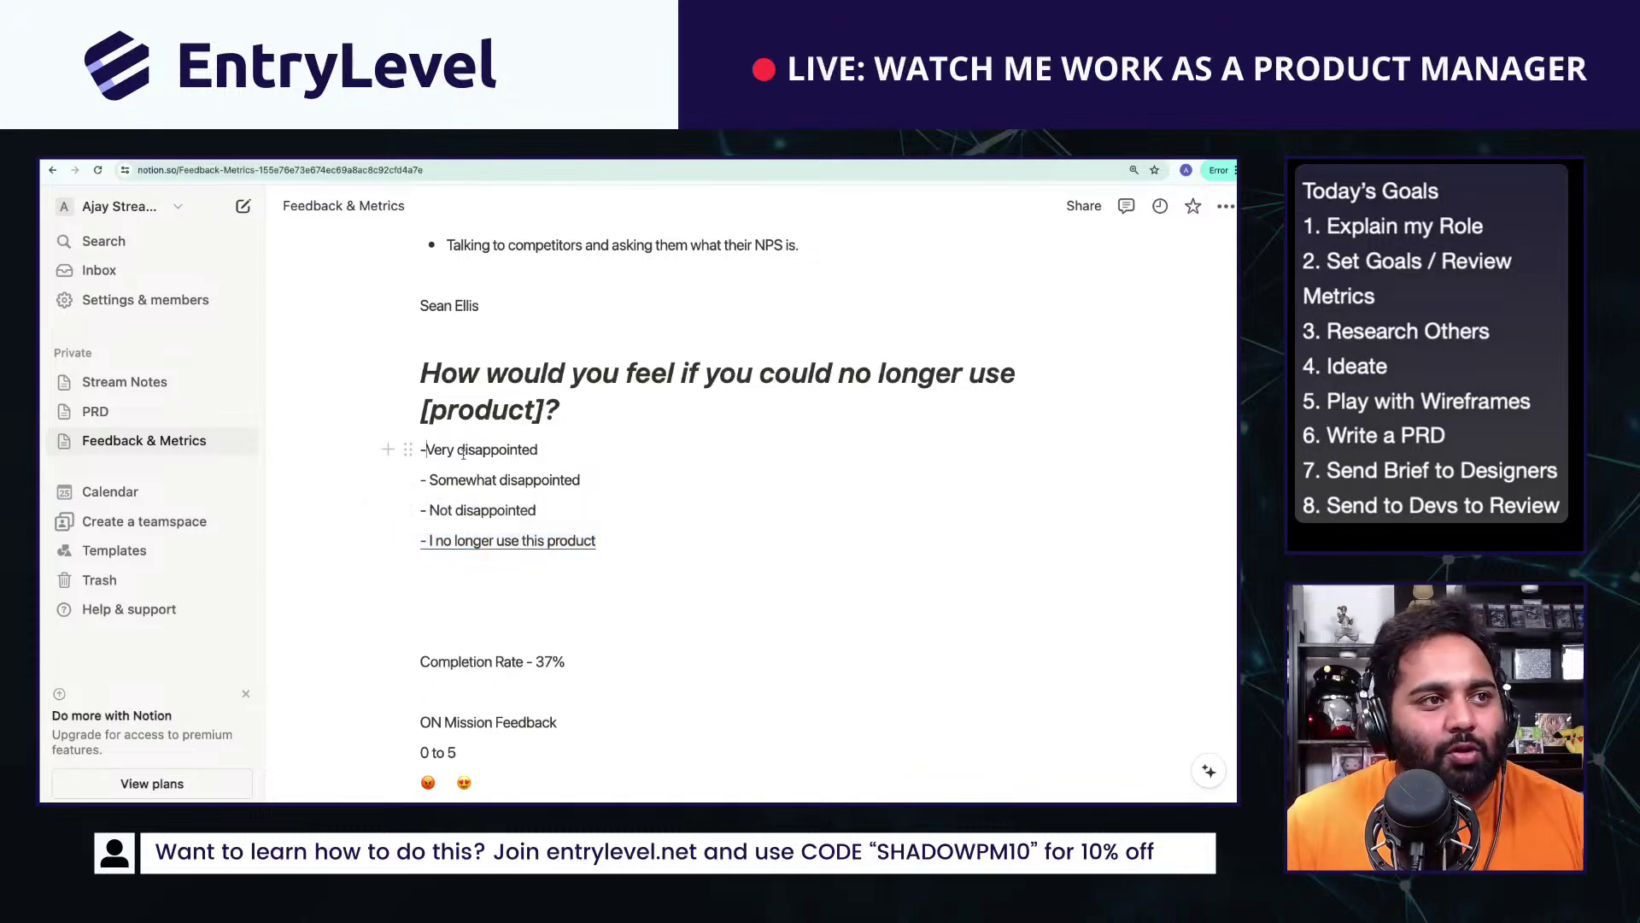
left_click(593, 440)
type("(40%")
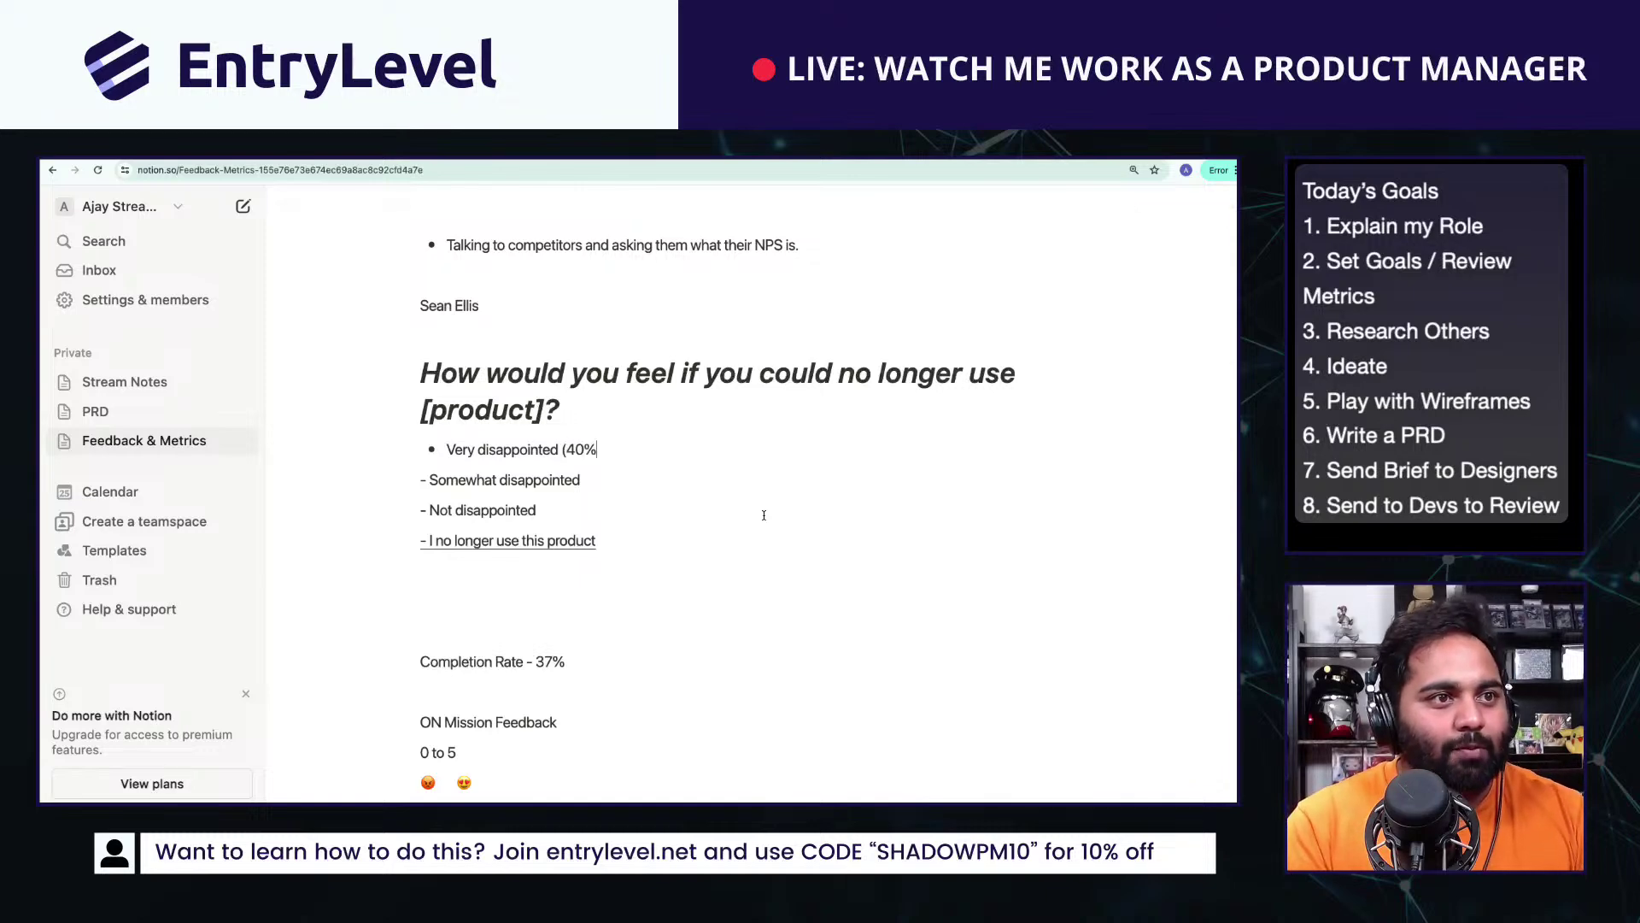
type(" of total votes ->")
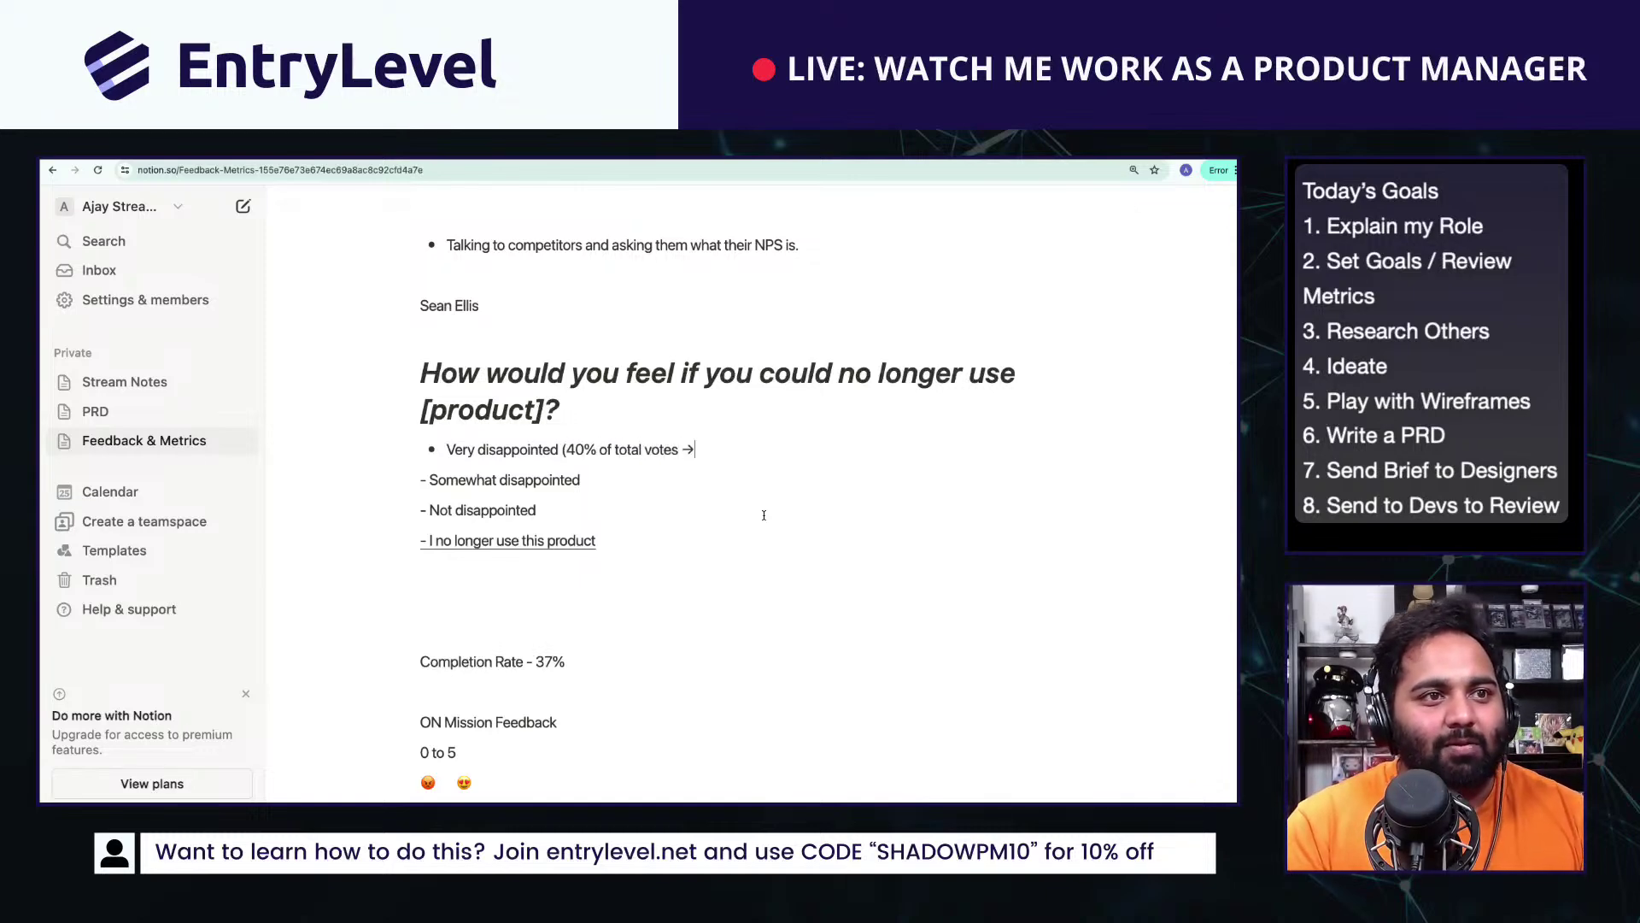
type(" A GOOD ")
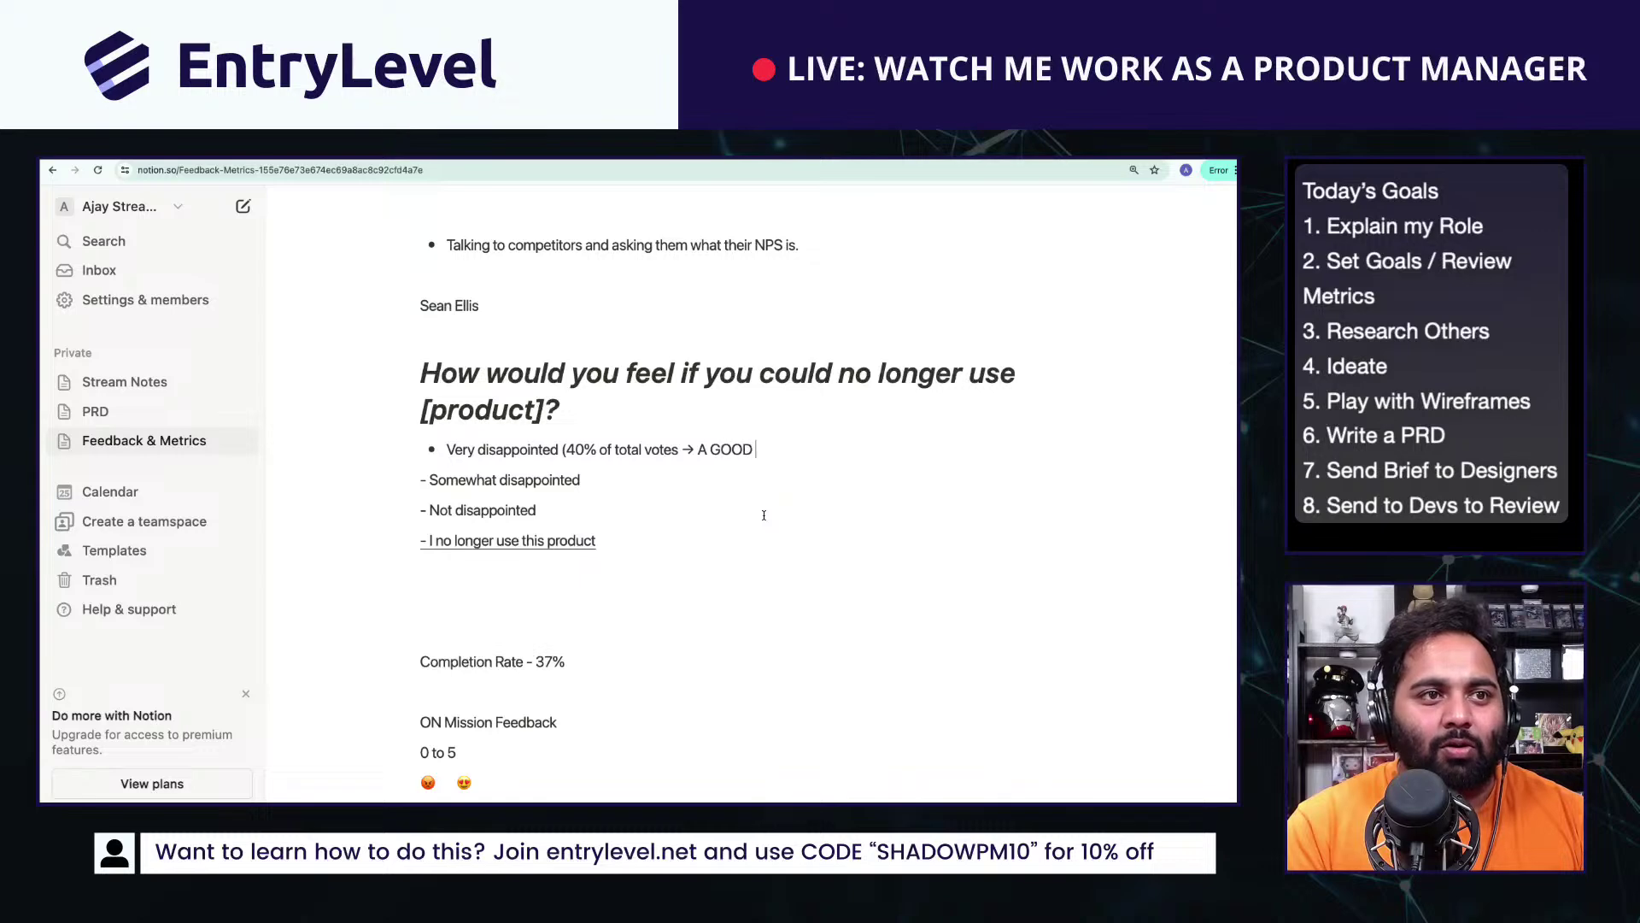
type("Product)")
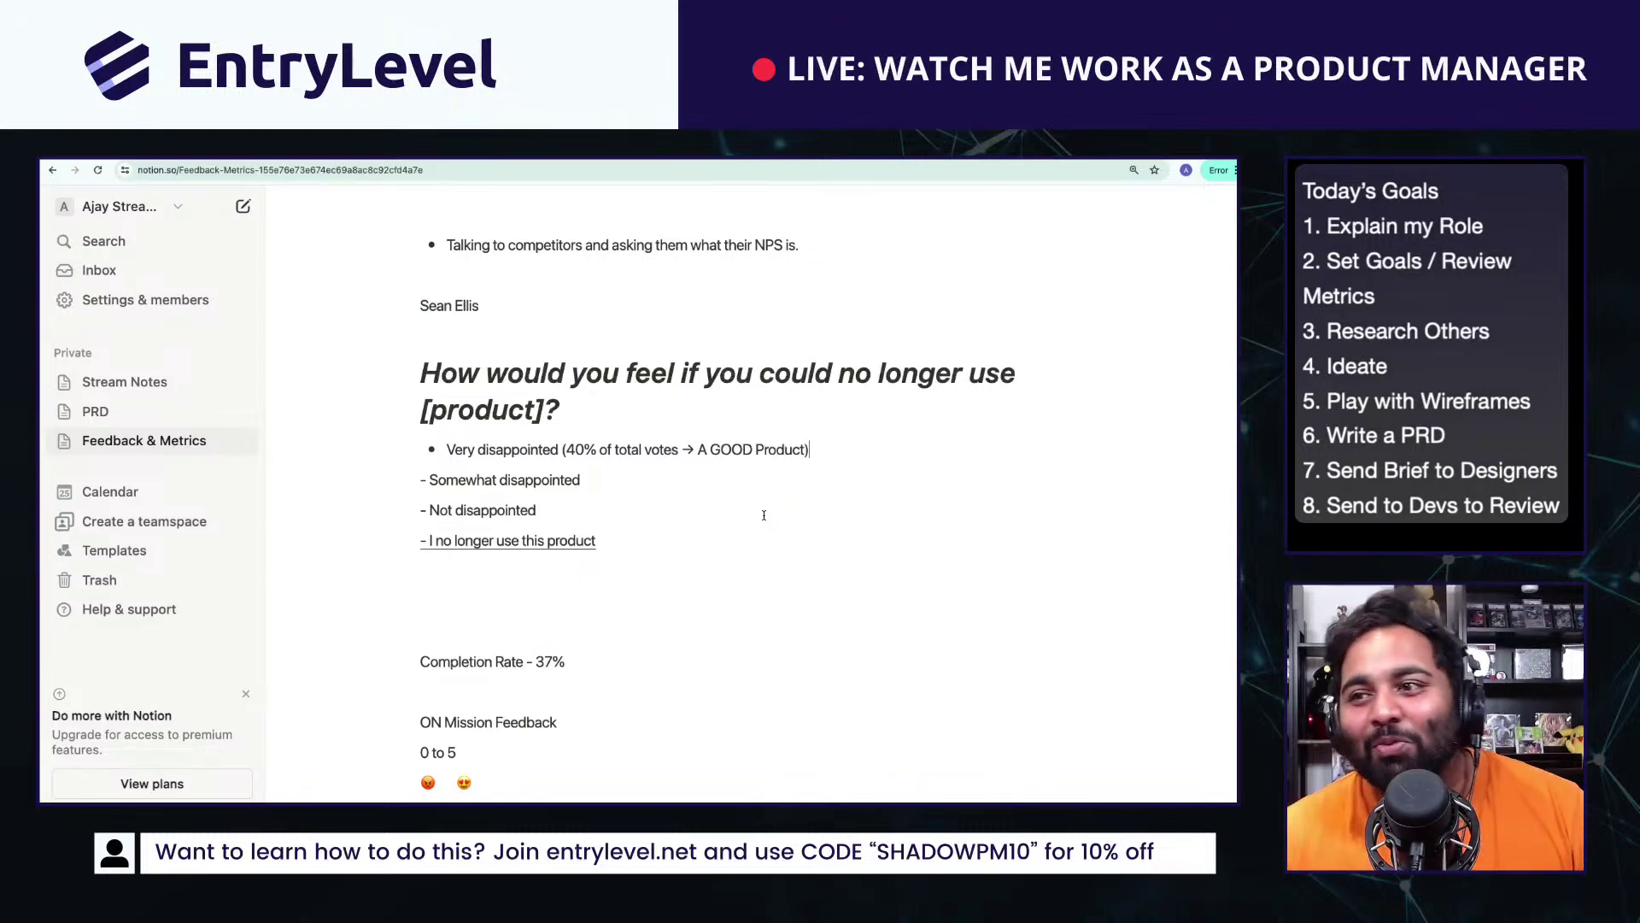
Step: Copy the goal block under the Feedback & Metrics title, from "GOAL: End Course NPS → 70+" through the empty bullet after the churn target
scroll(764, 515, "up", 2)
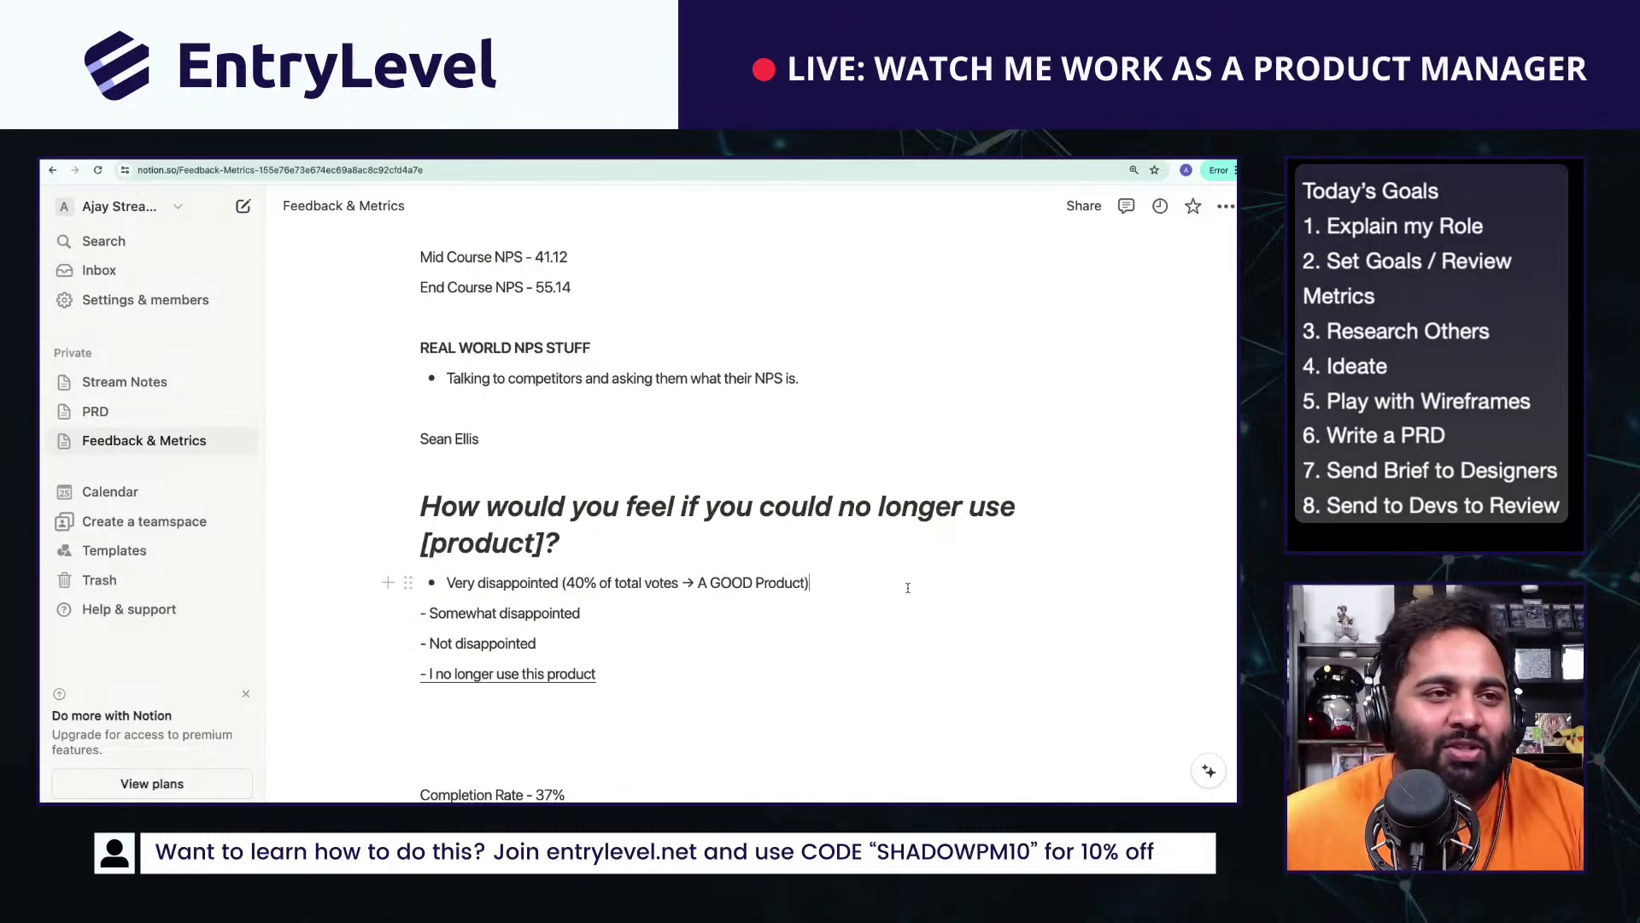
scroll(908, 587, "up", 6)
scroll(908, 587, "up", 1)
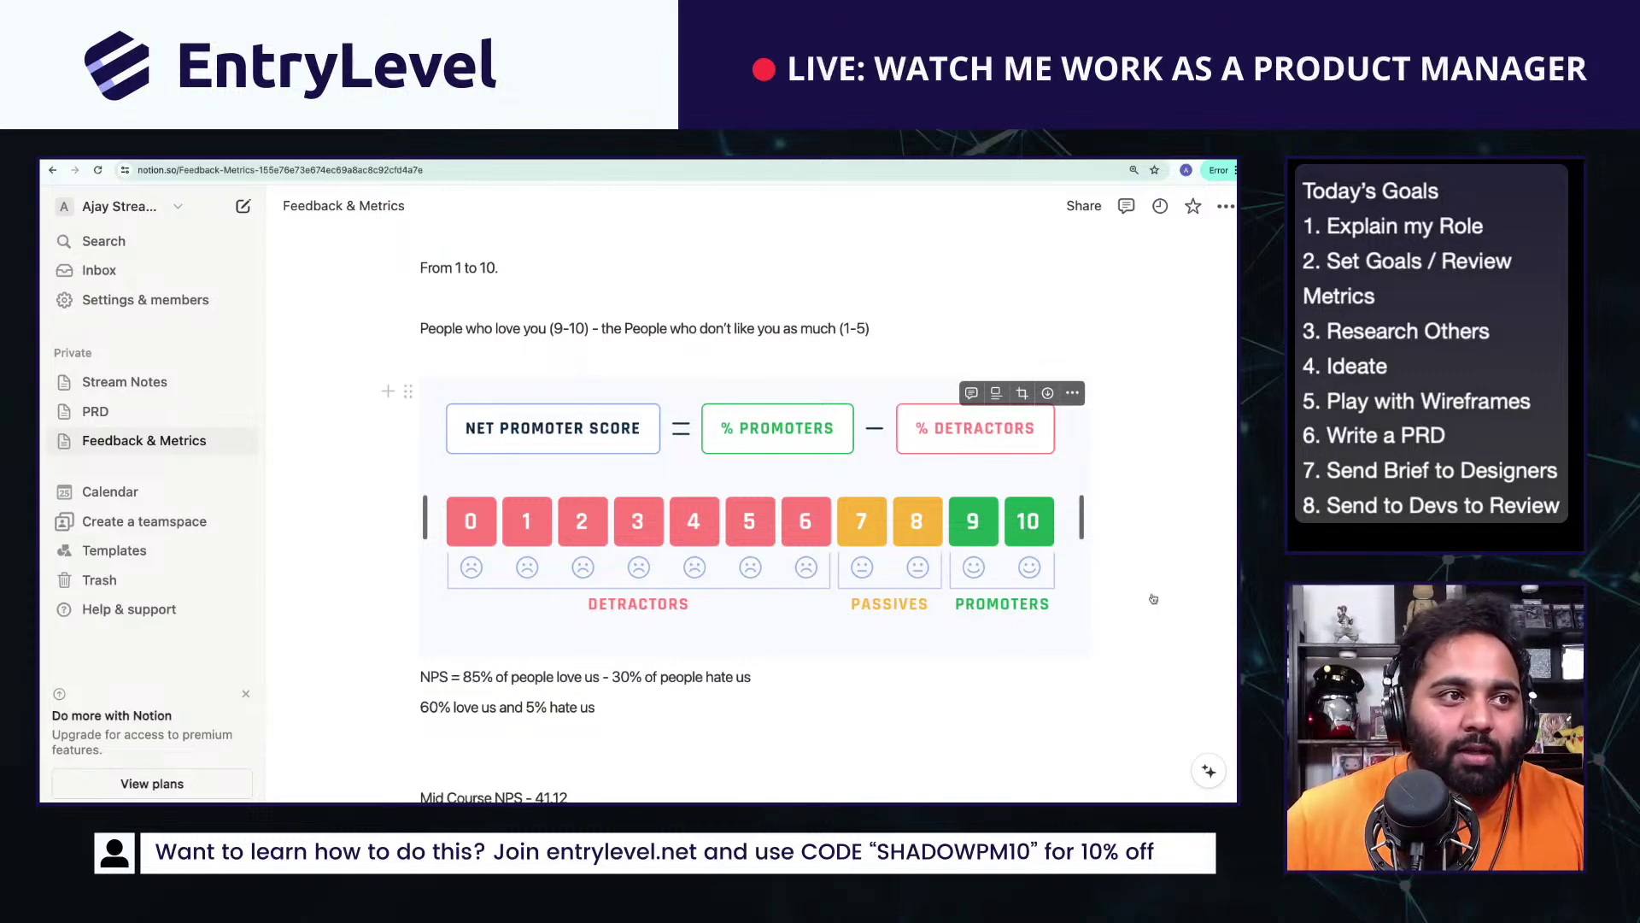
scroll(865, 586, "up", 2)
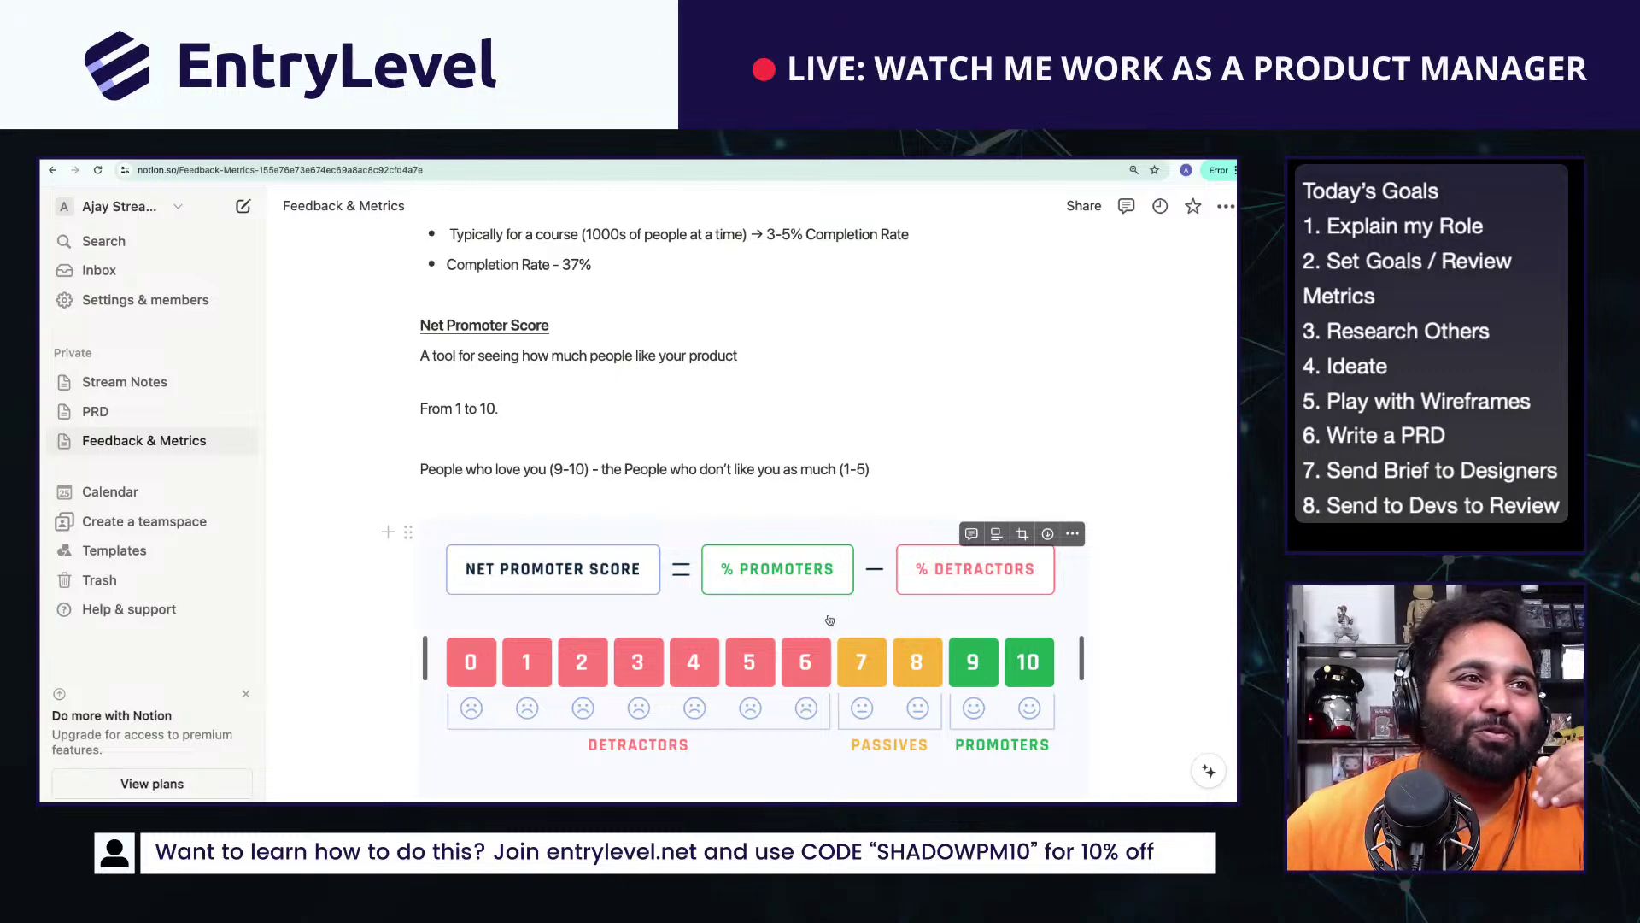
scroll(829, 620, "up", 5)
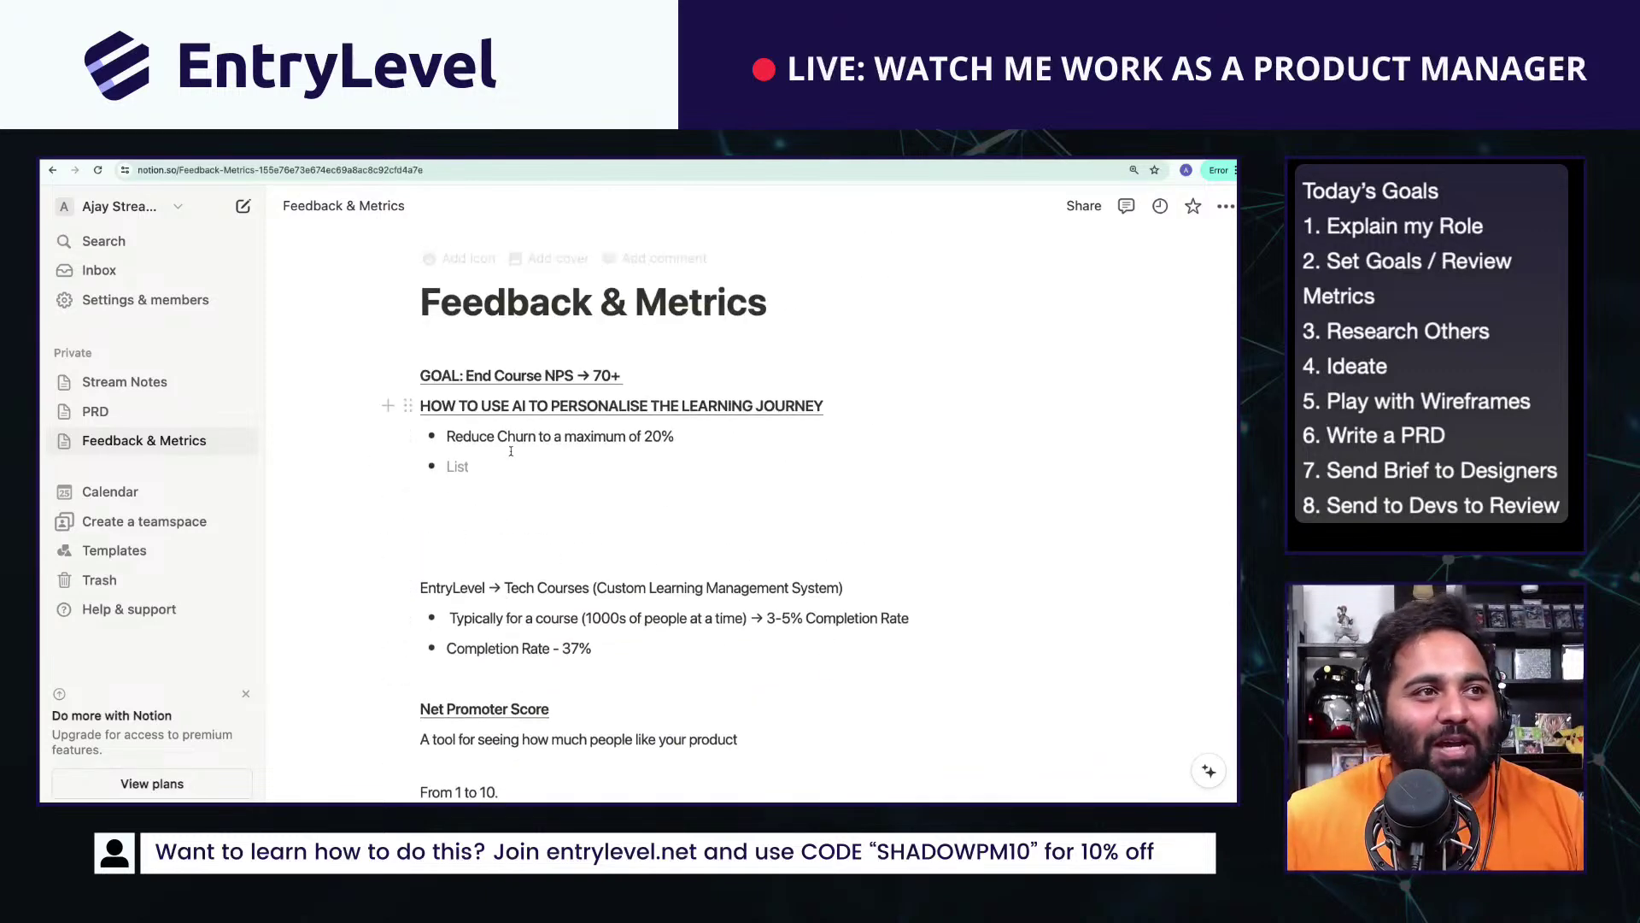
mouse_move(511, 451)
left_mouse_down()
mouse_move(461, 468)
mouse_move(514, 475)
left_mouse_up()
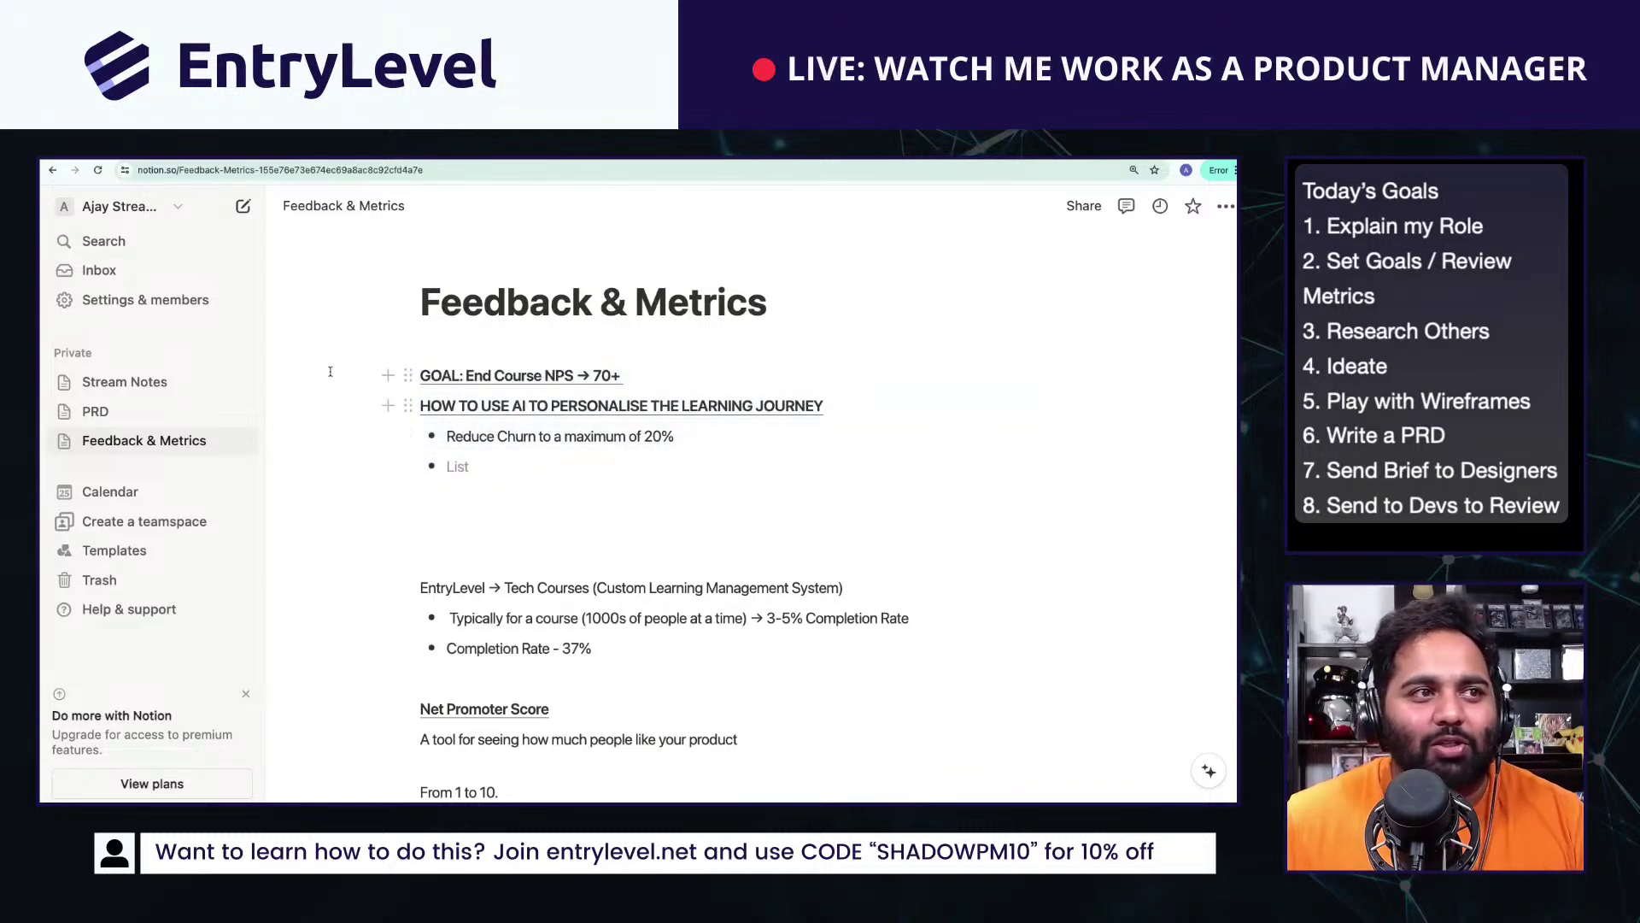
left_click_drag(329, 371, 559, 483)
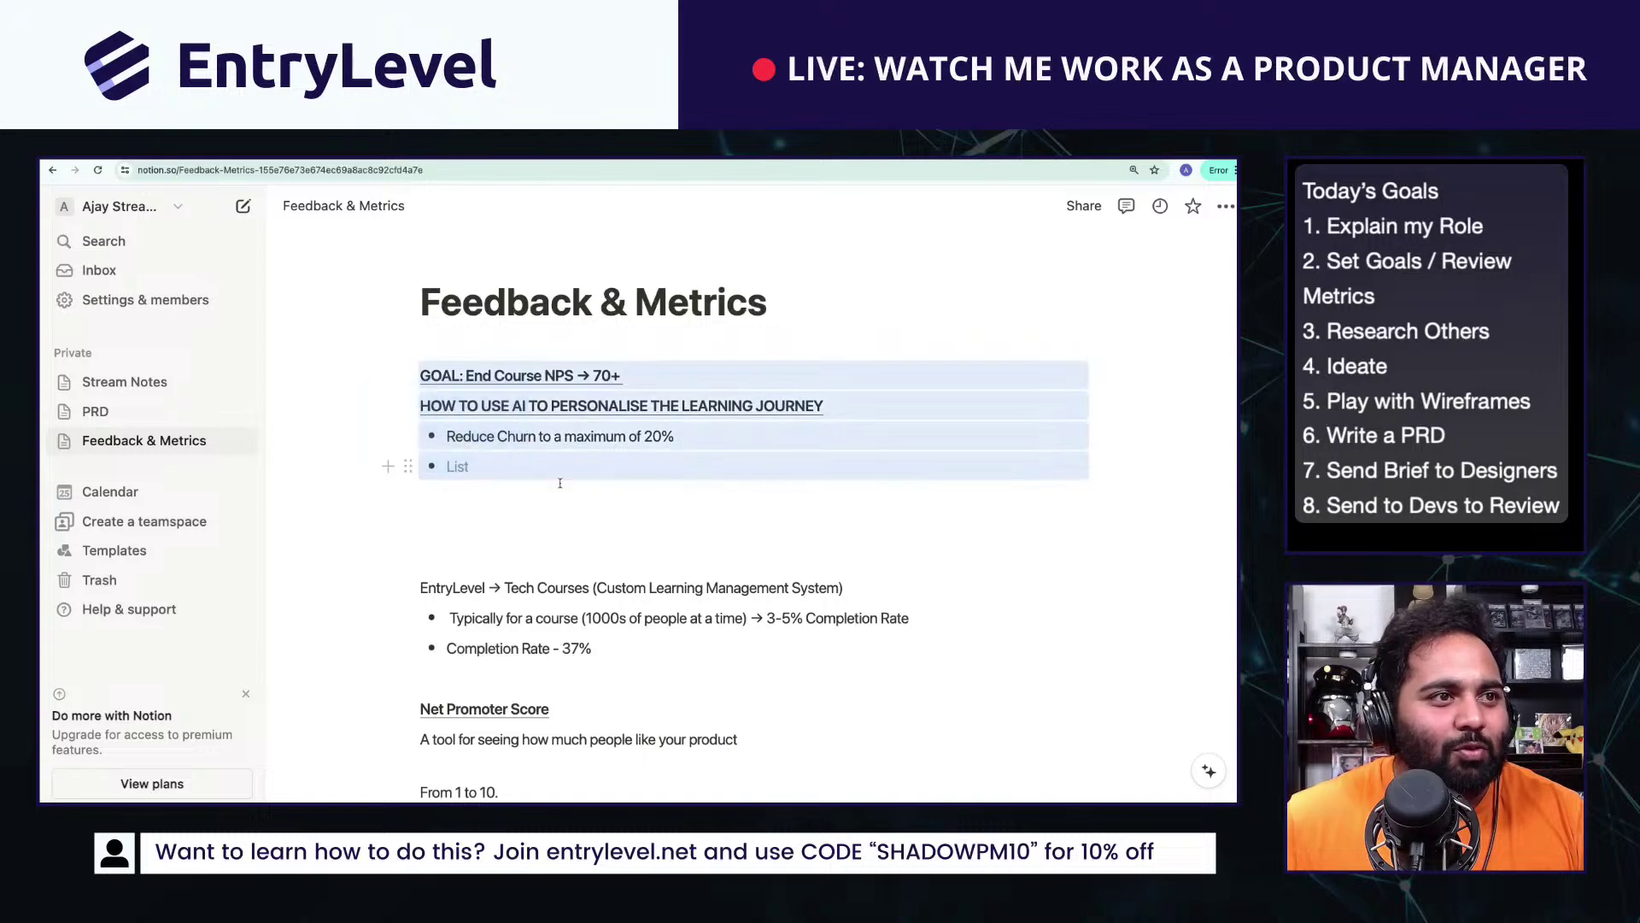
Step: Open the PRD page and insert blank lines between the Context / Vision heading and the numbered section list
left_click(95, 411)
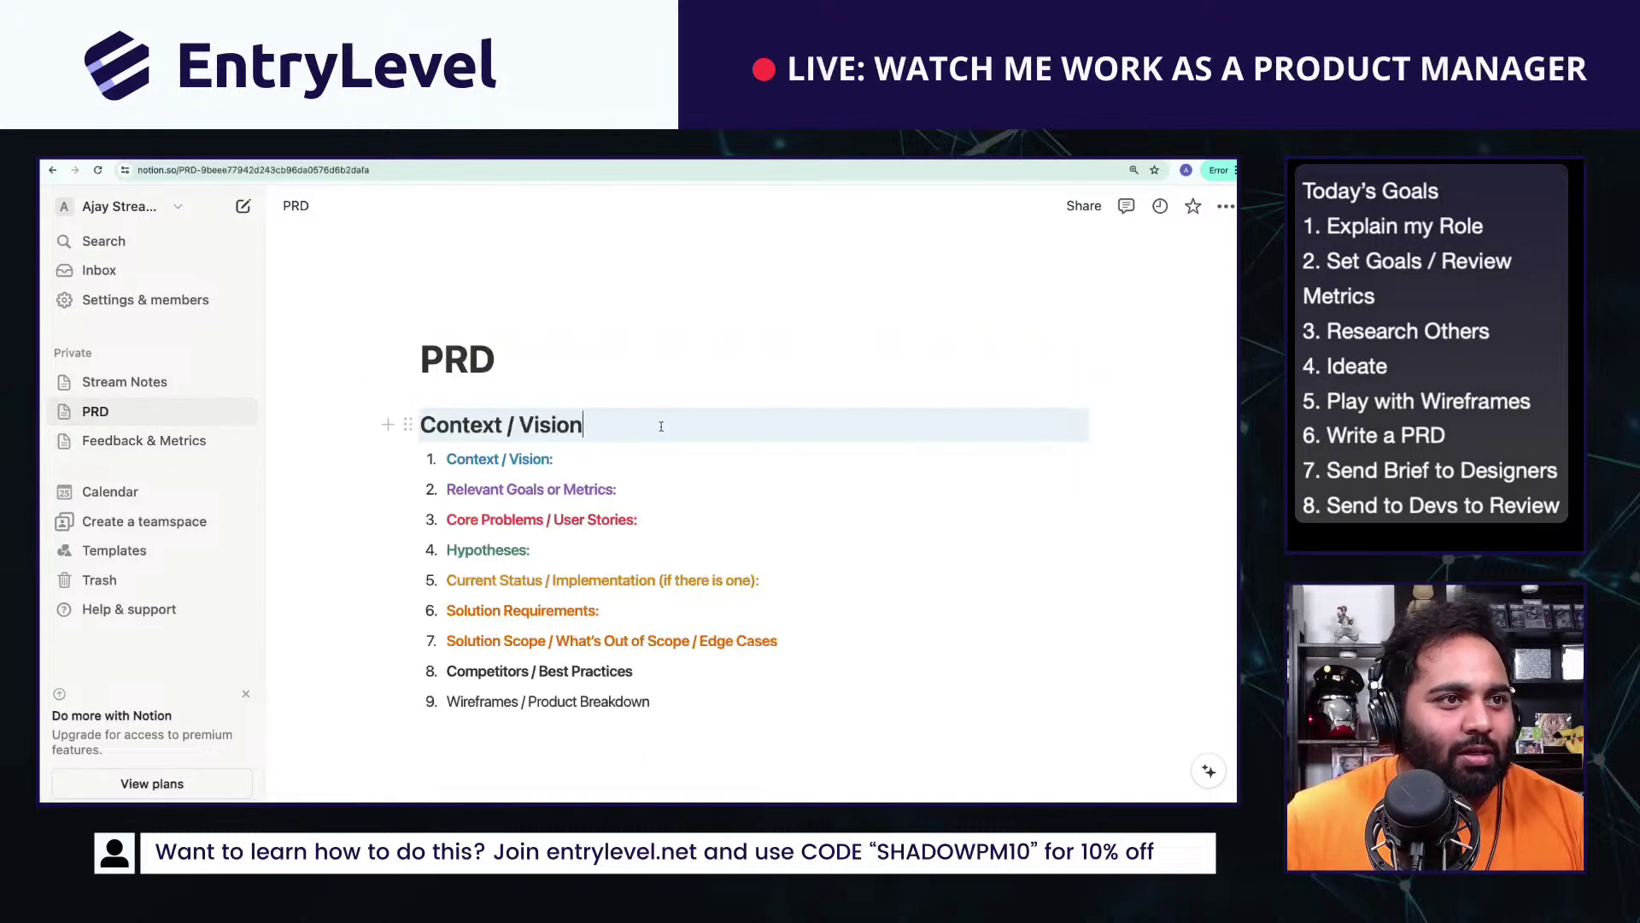
key("Return")
key("Return")
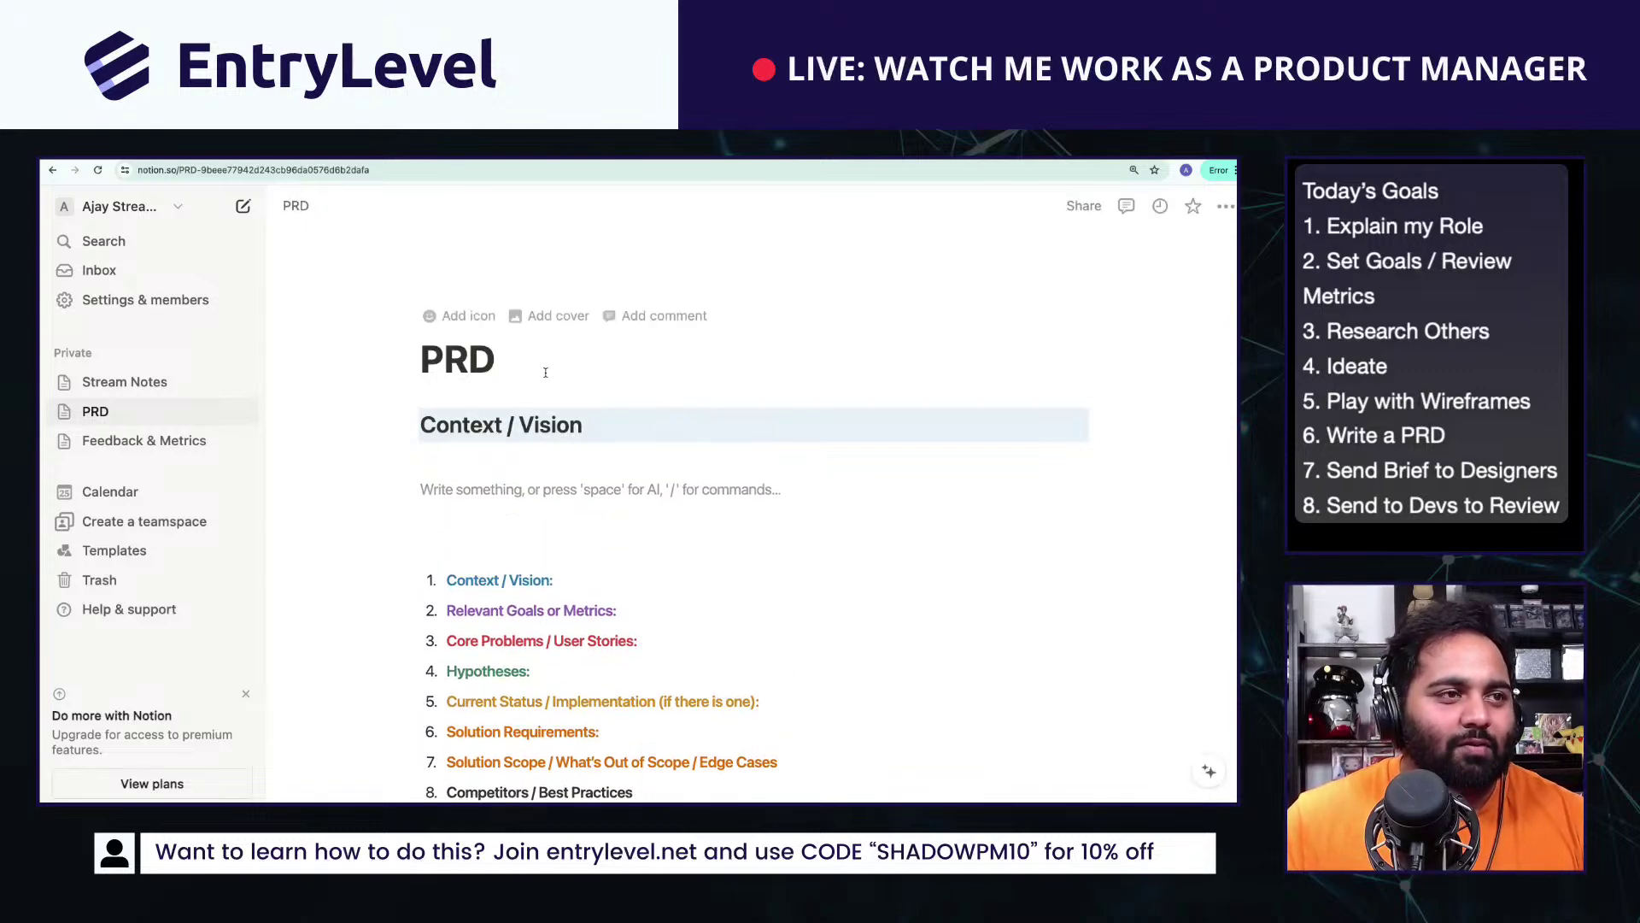
left_click(545, 372)
left_click(537, 462)
type("W")
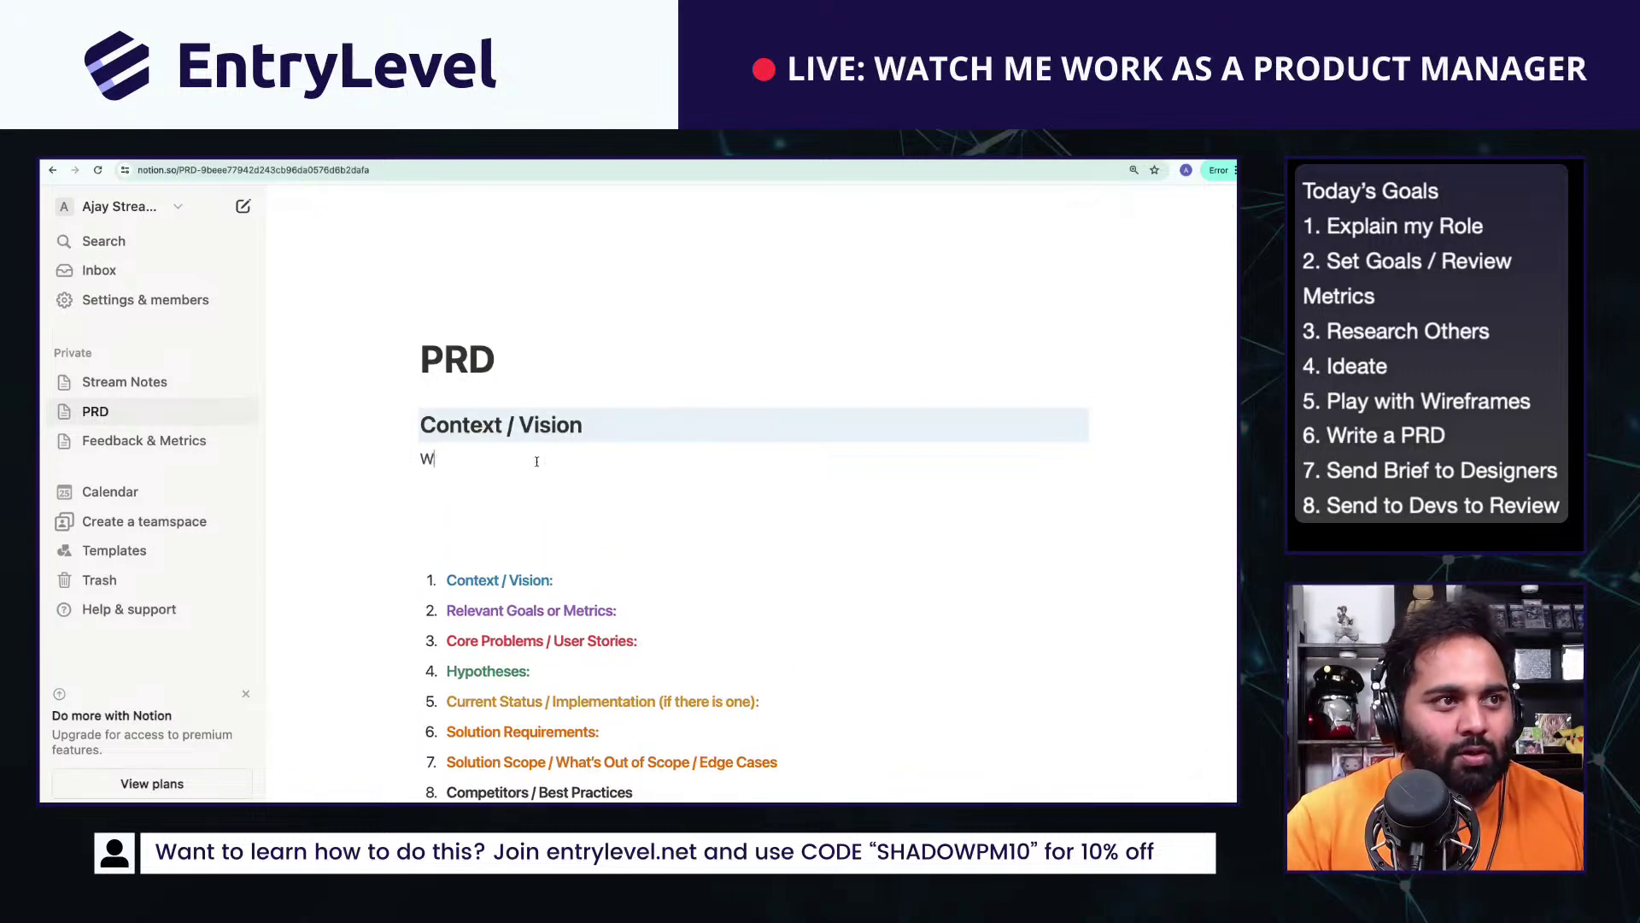
type("e need to")
key("ctrl+a")
key("BackSpace")
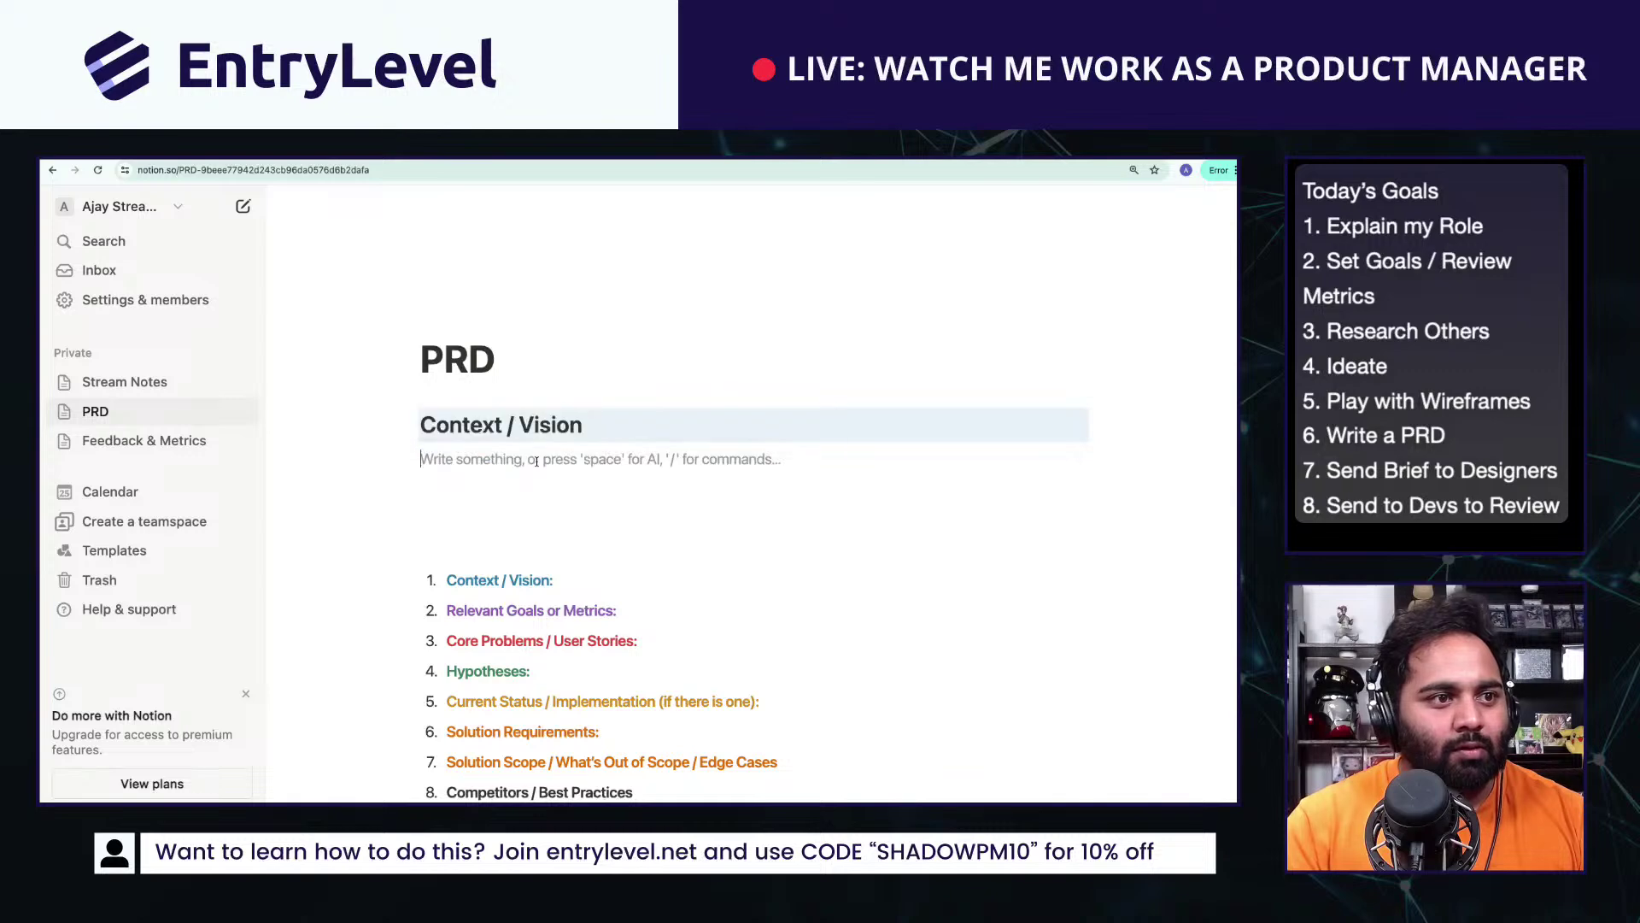
Step: Add two more blank lines above the numbered section list and return to the empty line directly under the Context / Vision heading
key("Return")
key("Return")
key("Up")
key("Up")
type("[]")
key("BackSpace")
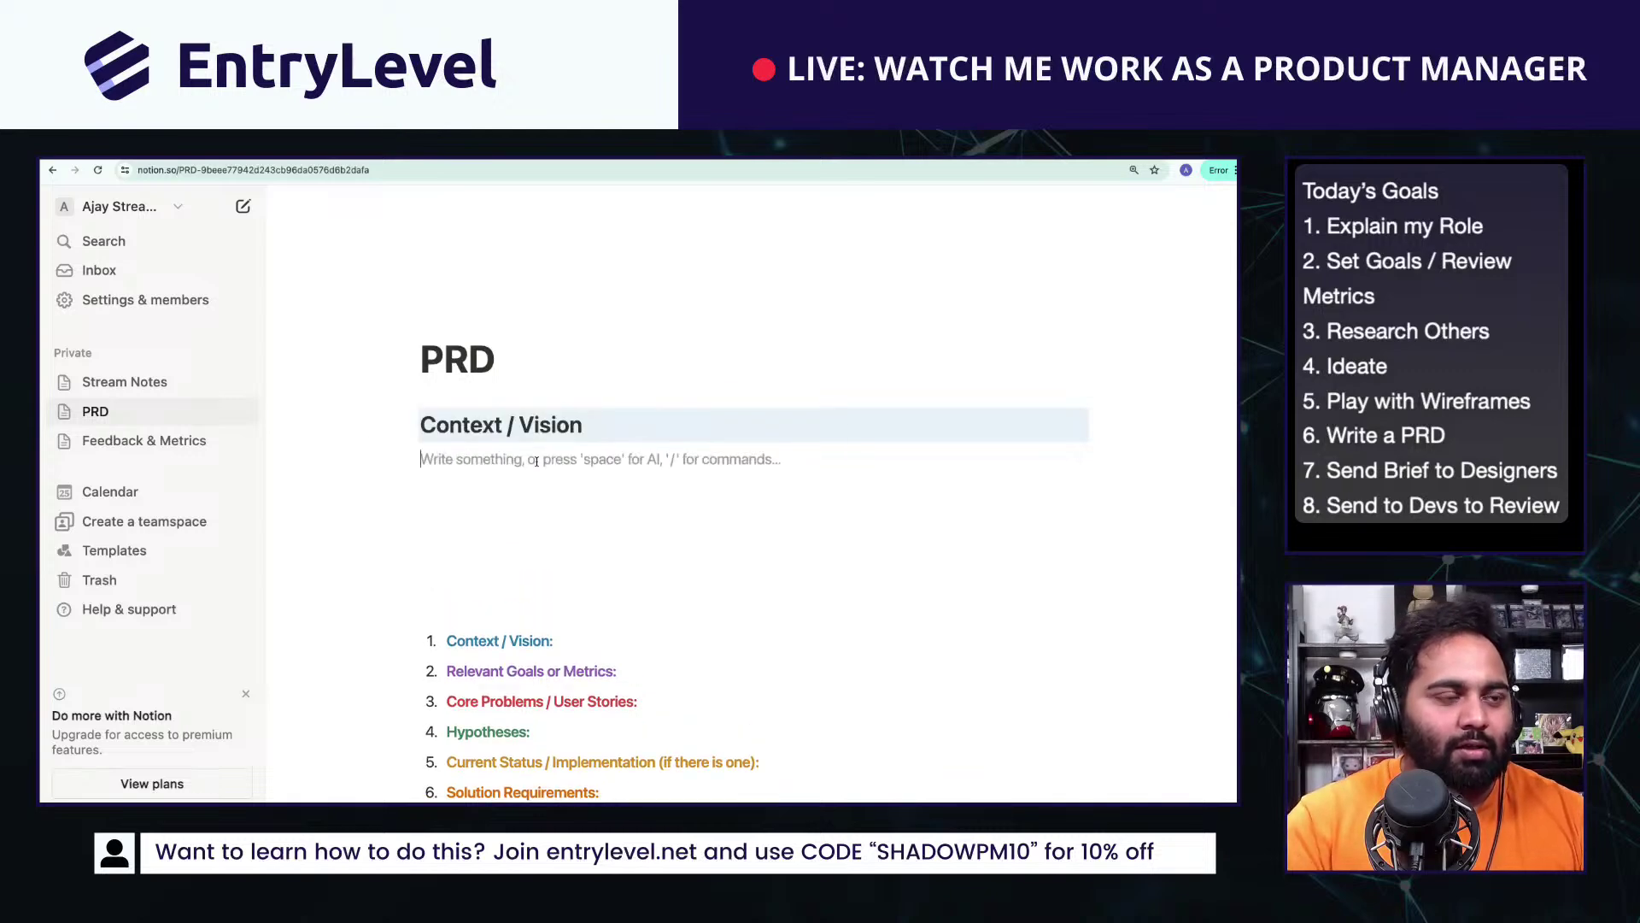
Step: Write "Users tend to be quite different in their feedback on specific content and missions" under the Context / Vision heading
type("Users ten")
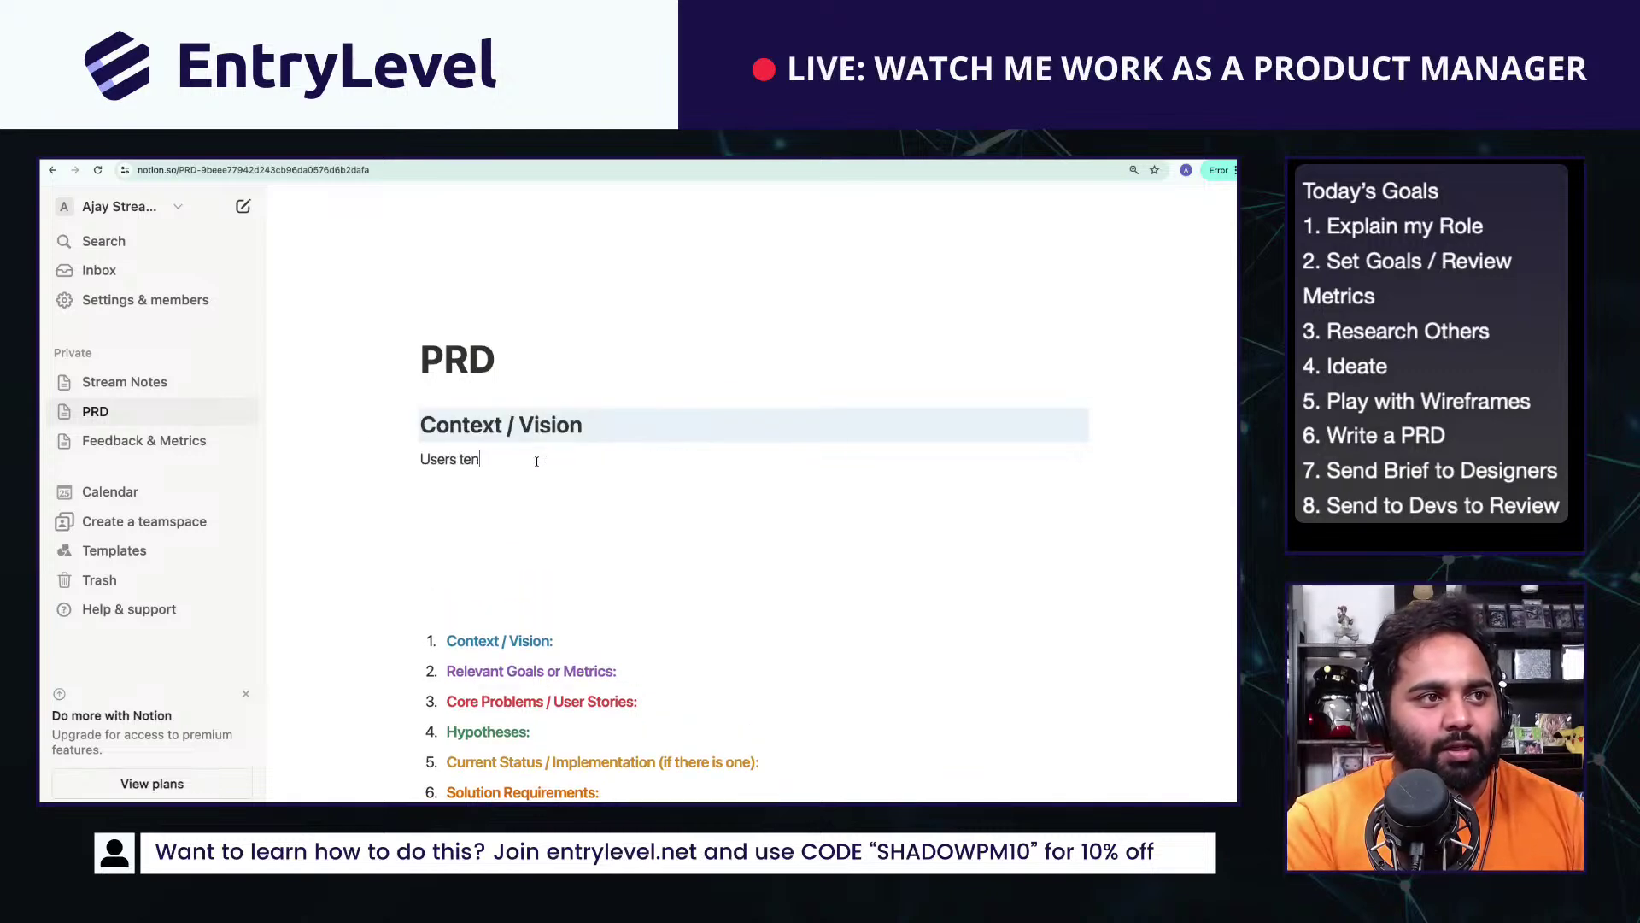
type("d to be qu")
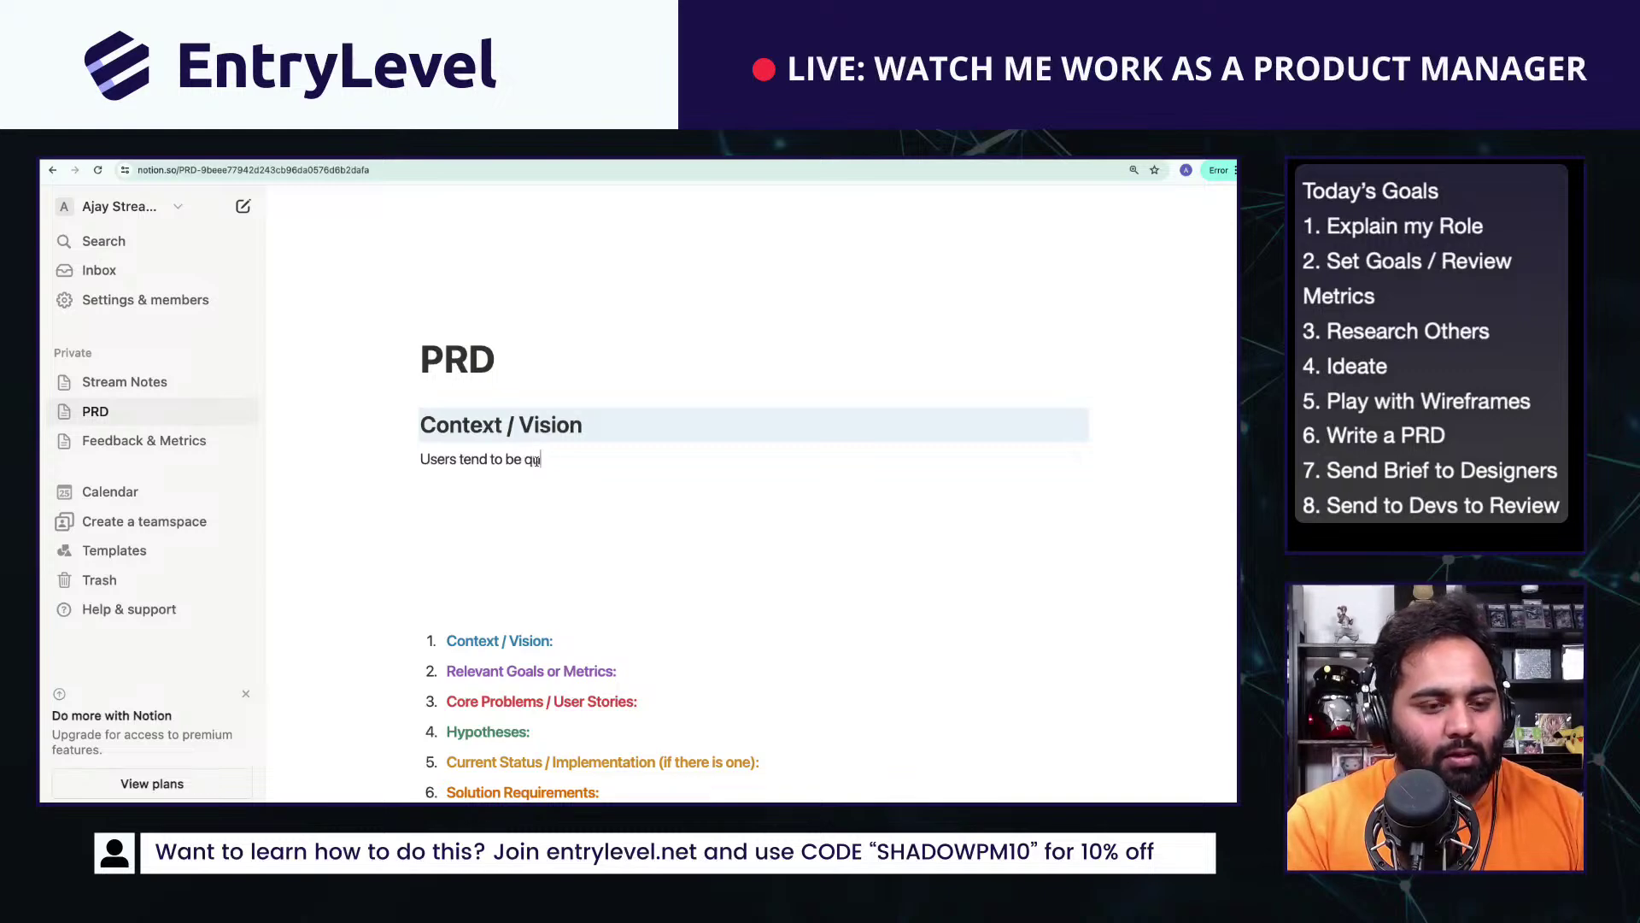
type("ite different in ")
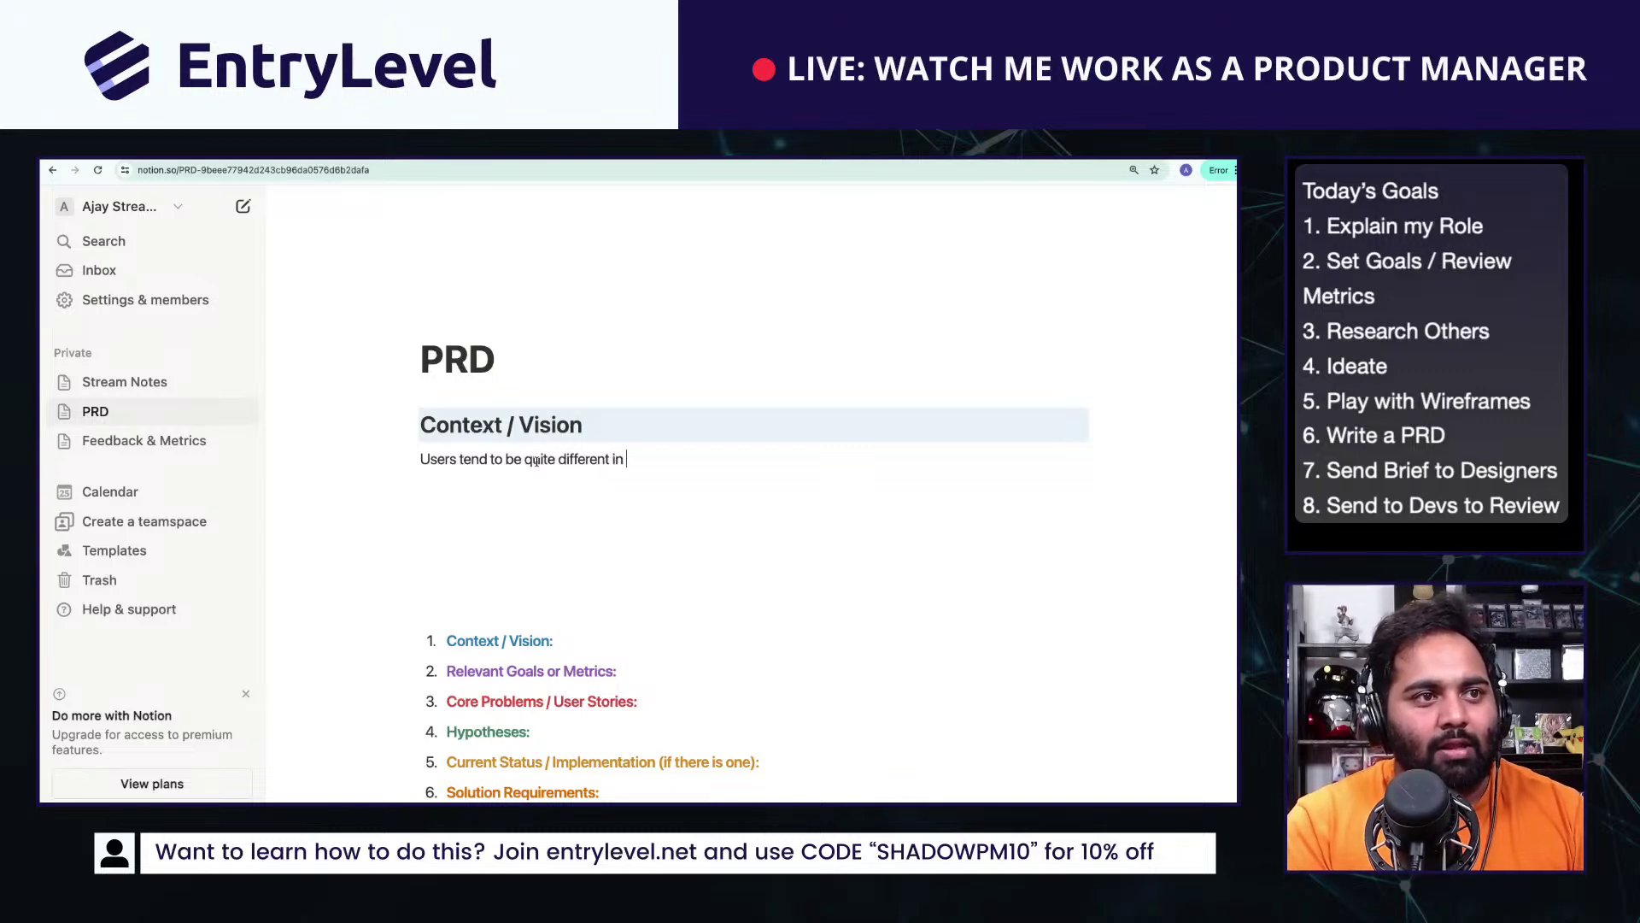
type("their feedback on specific in")
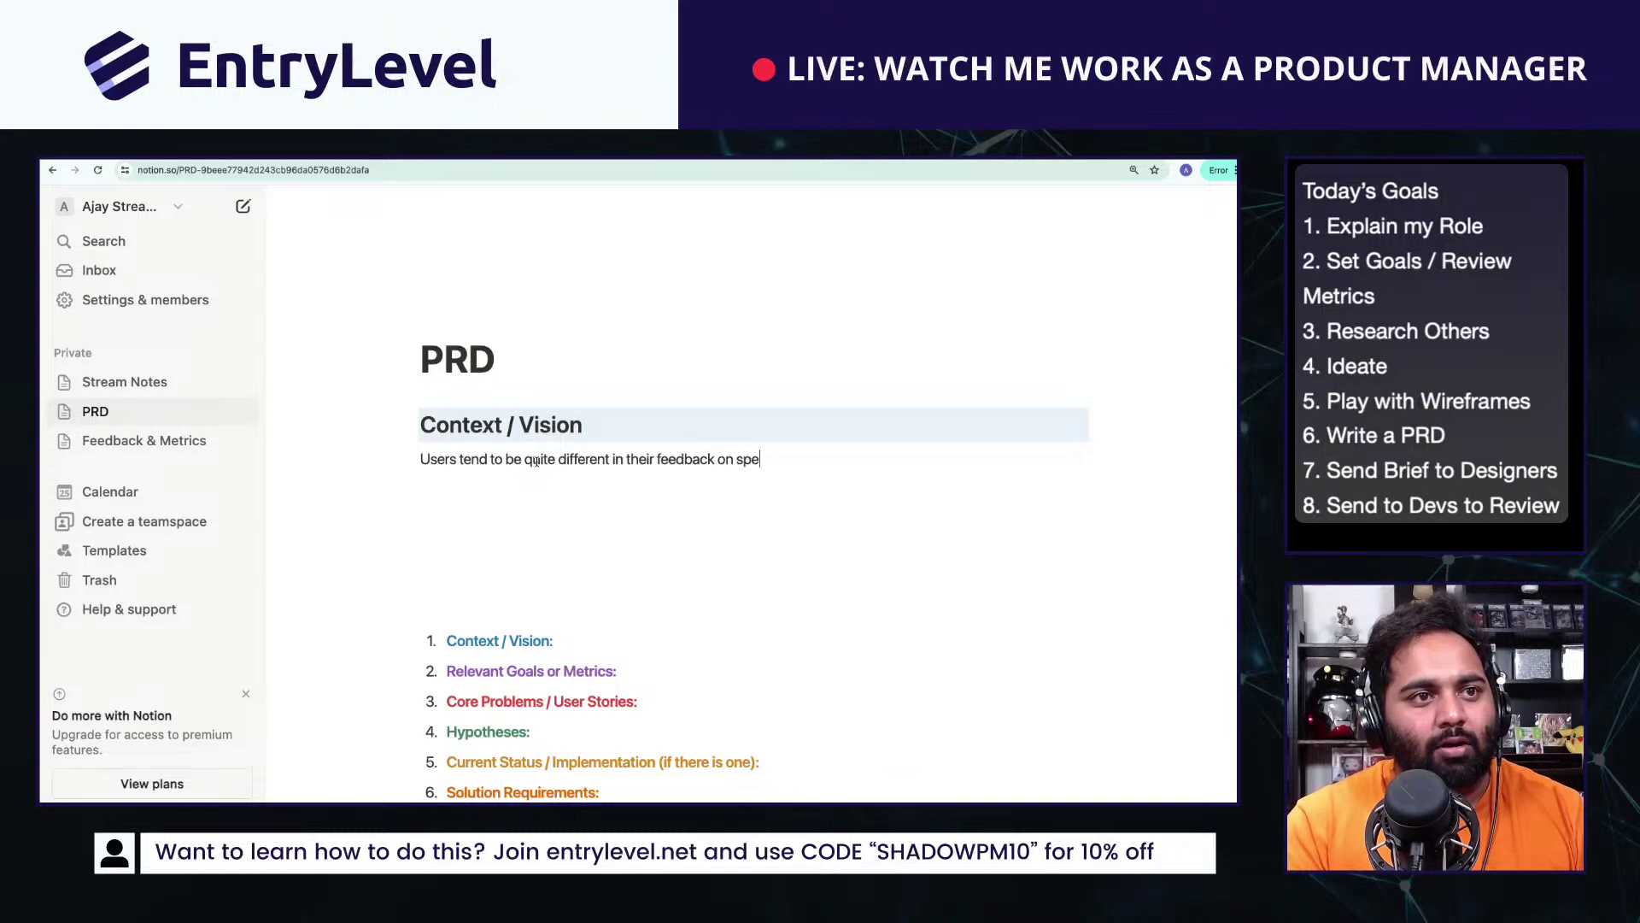
key("BackSpace")
key("BackSpace")
type("cific c")
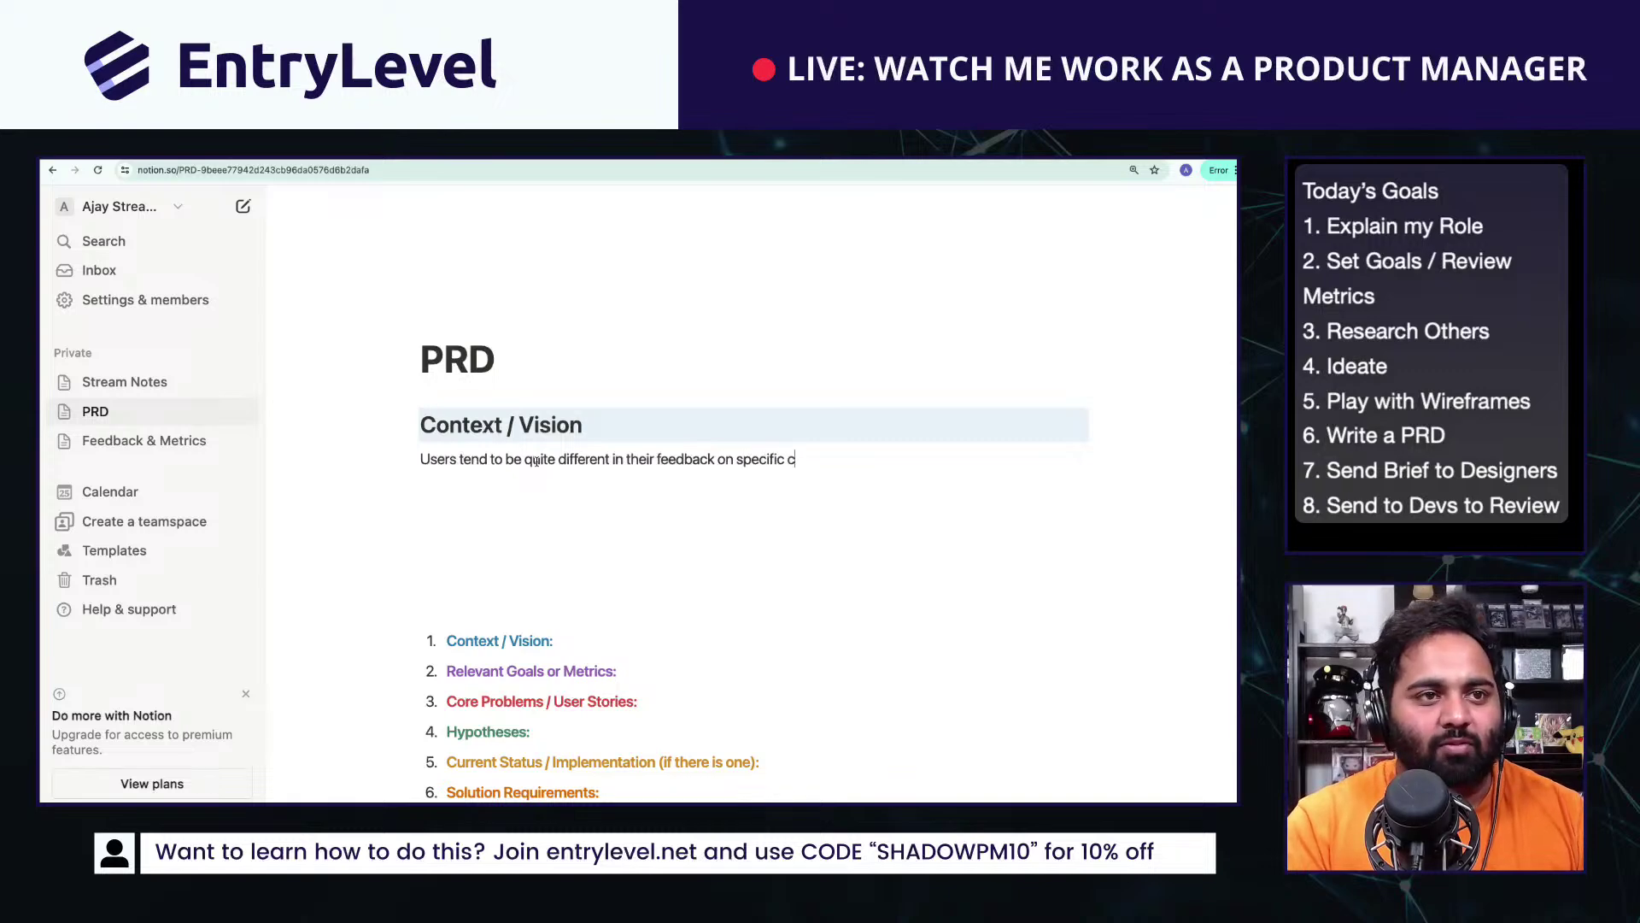
type("ontent and mi")
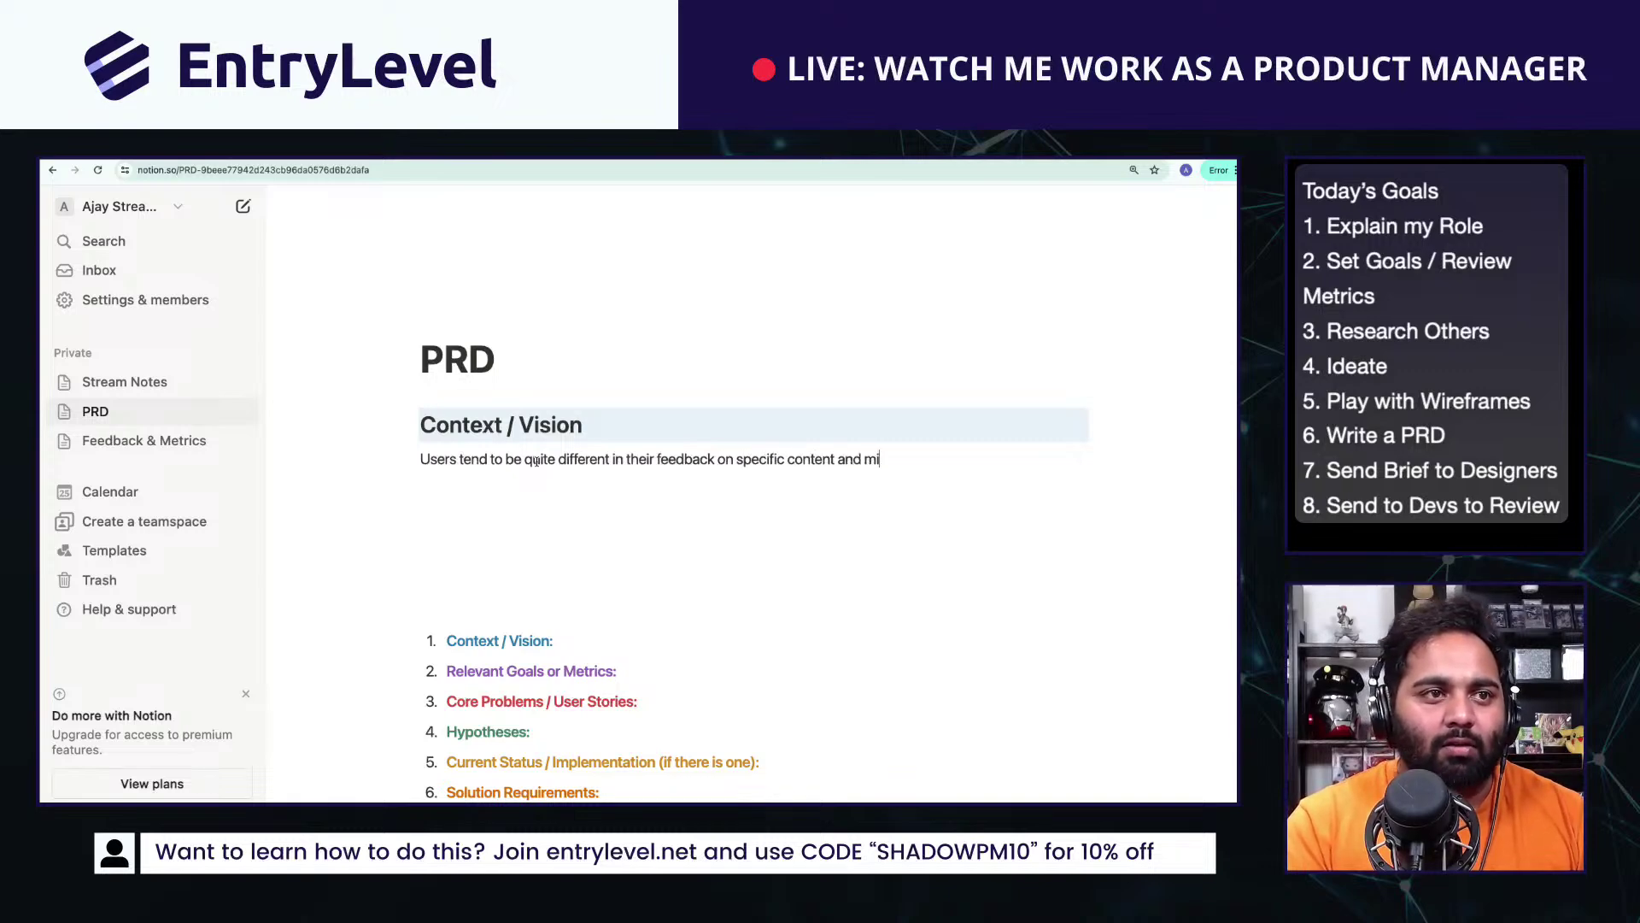
type("ssions, a")
key("BackSpace")
key("BackSpace")
key("BackSpace")
type(",.")
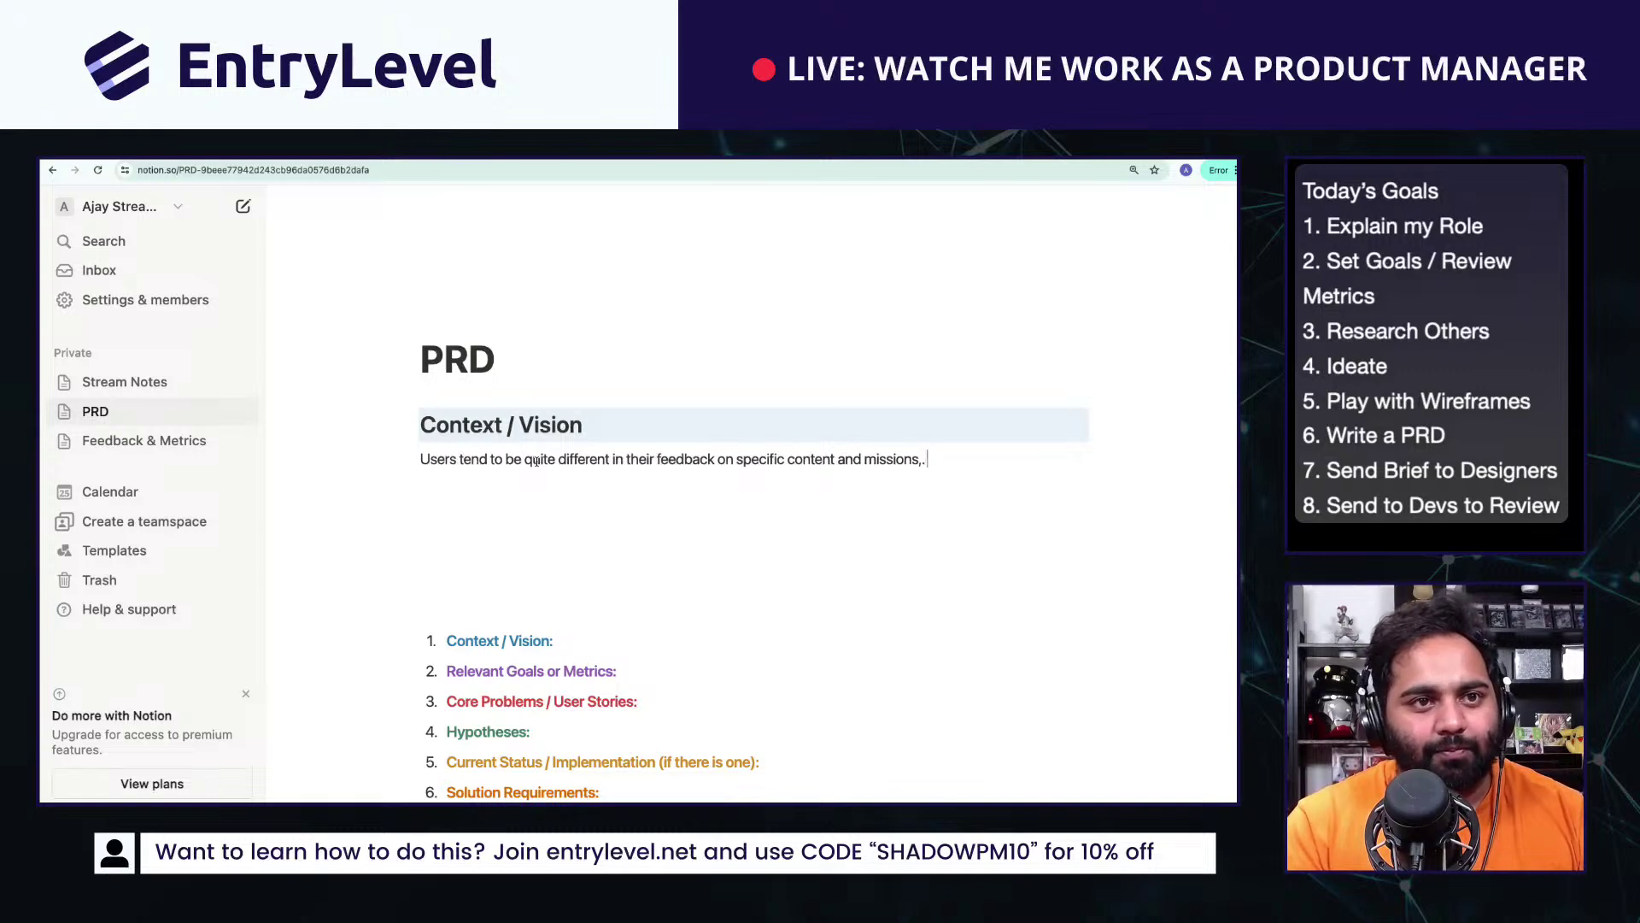
key("BackSpace")
key("BackSpace")
Step: Complete the Context / Vision paragraph with ". Some say it's too easy and some say it's too hard."
type(". Some say it")
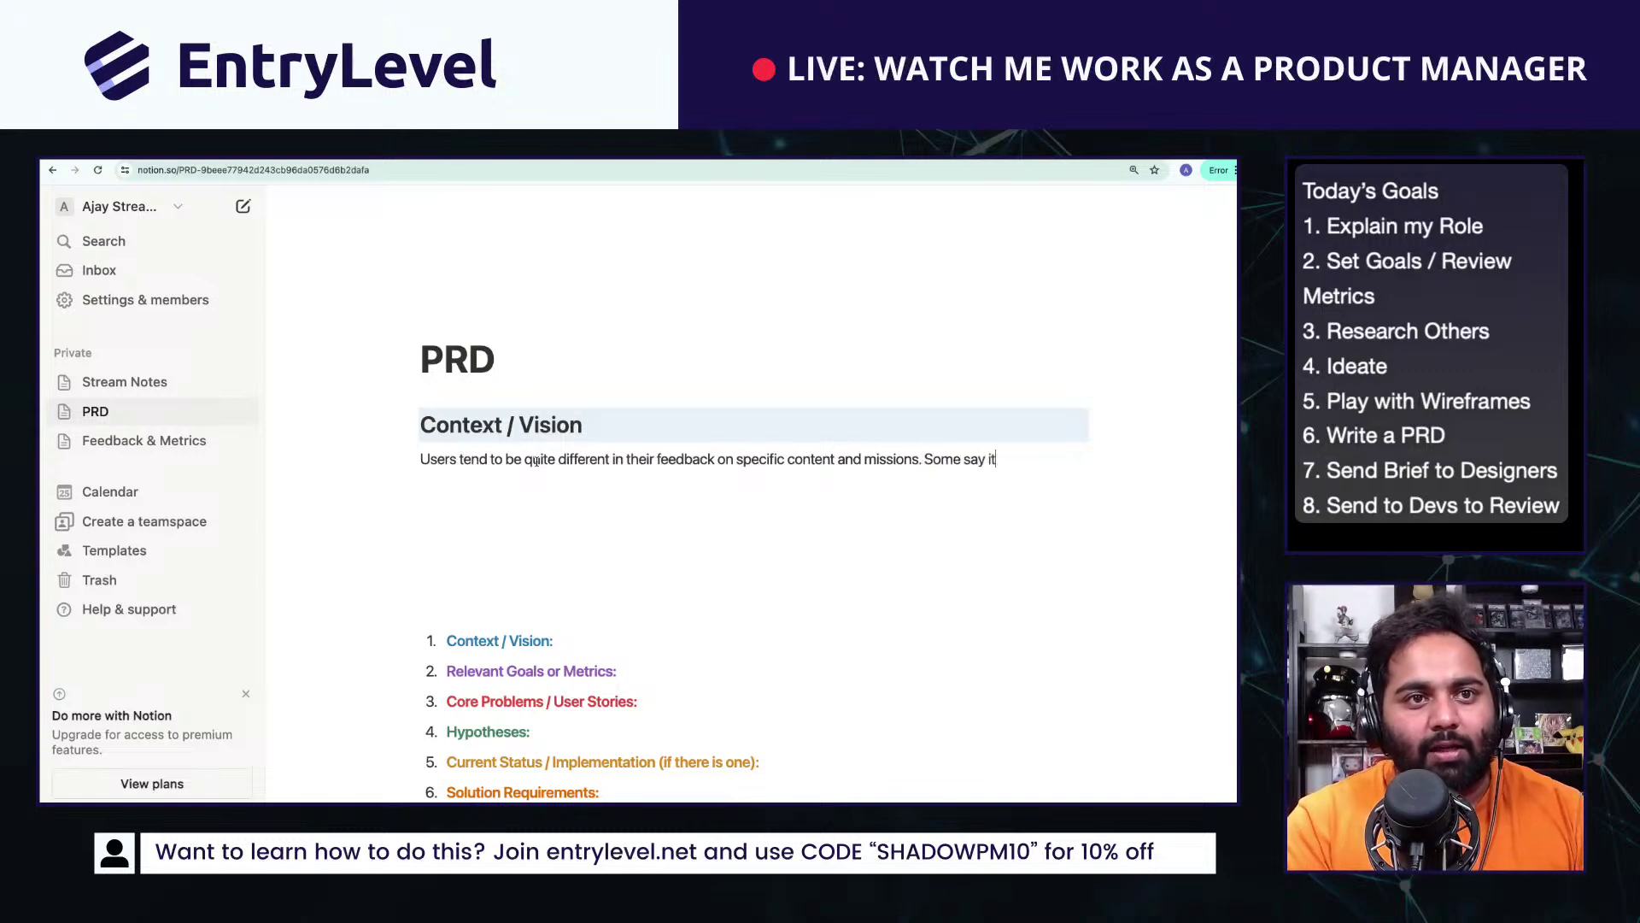
type("'s to be")
key("BackSpace")
key("BackSpace")
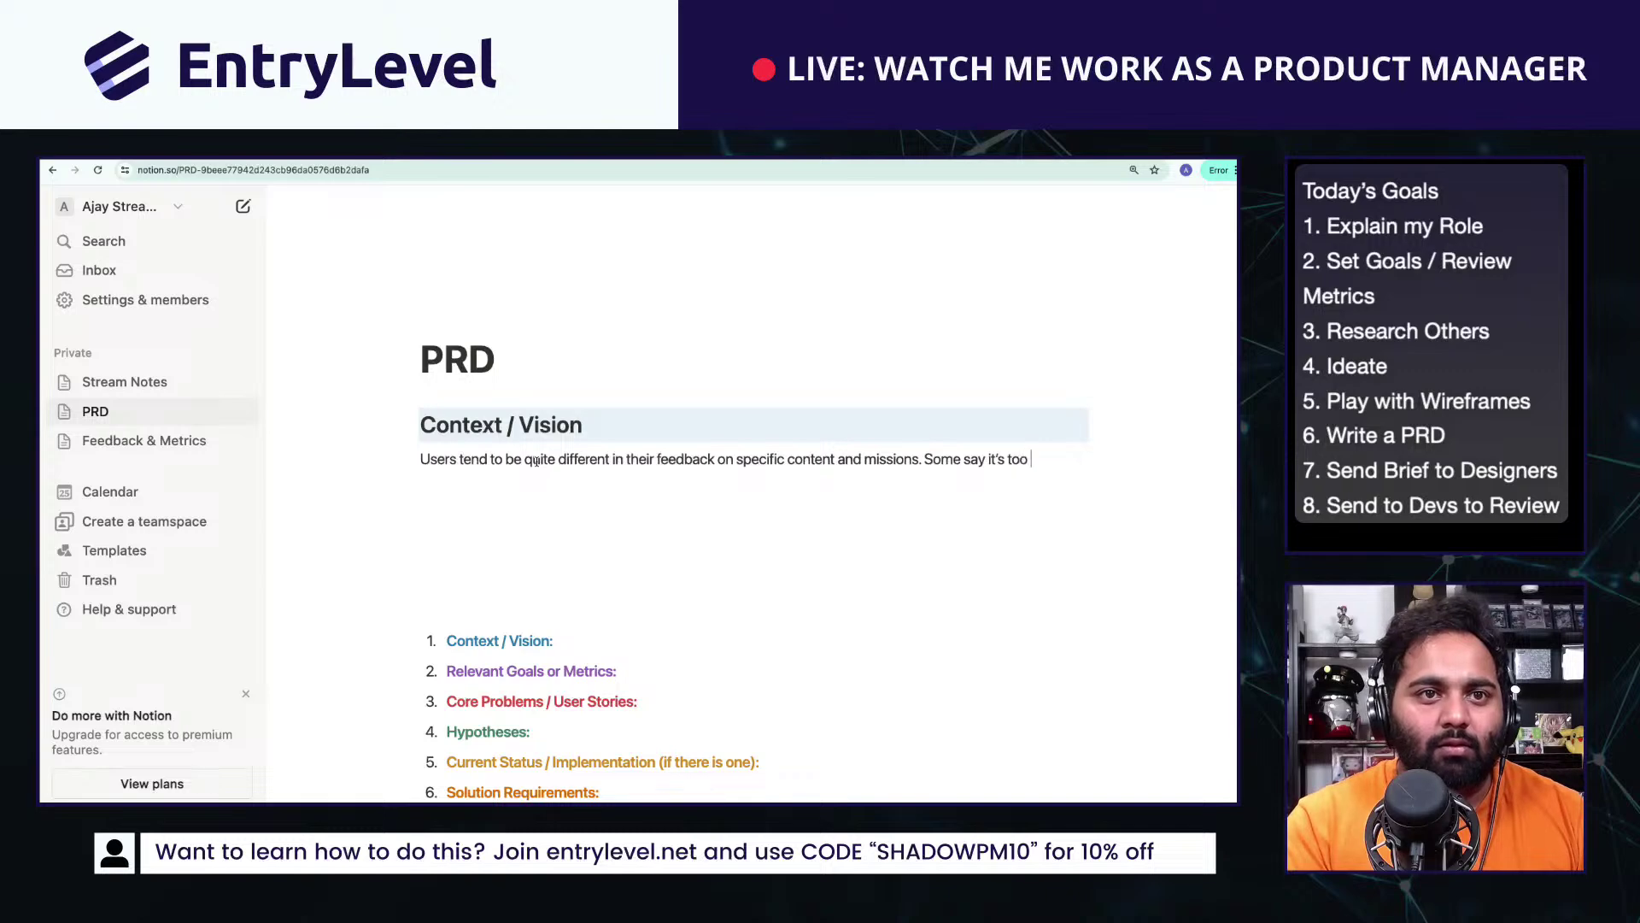
type("easy and some say it's ")
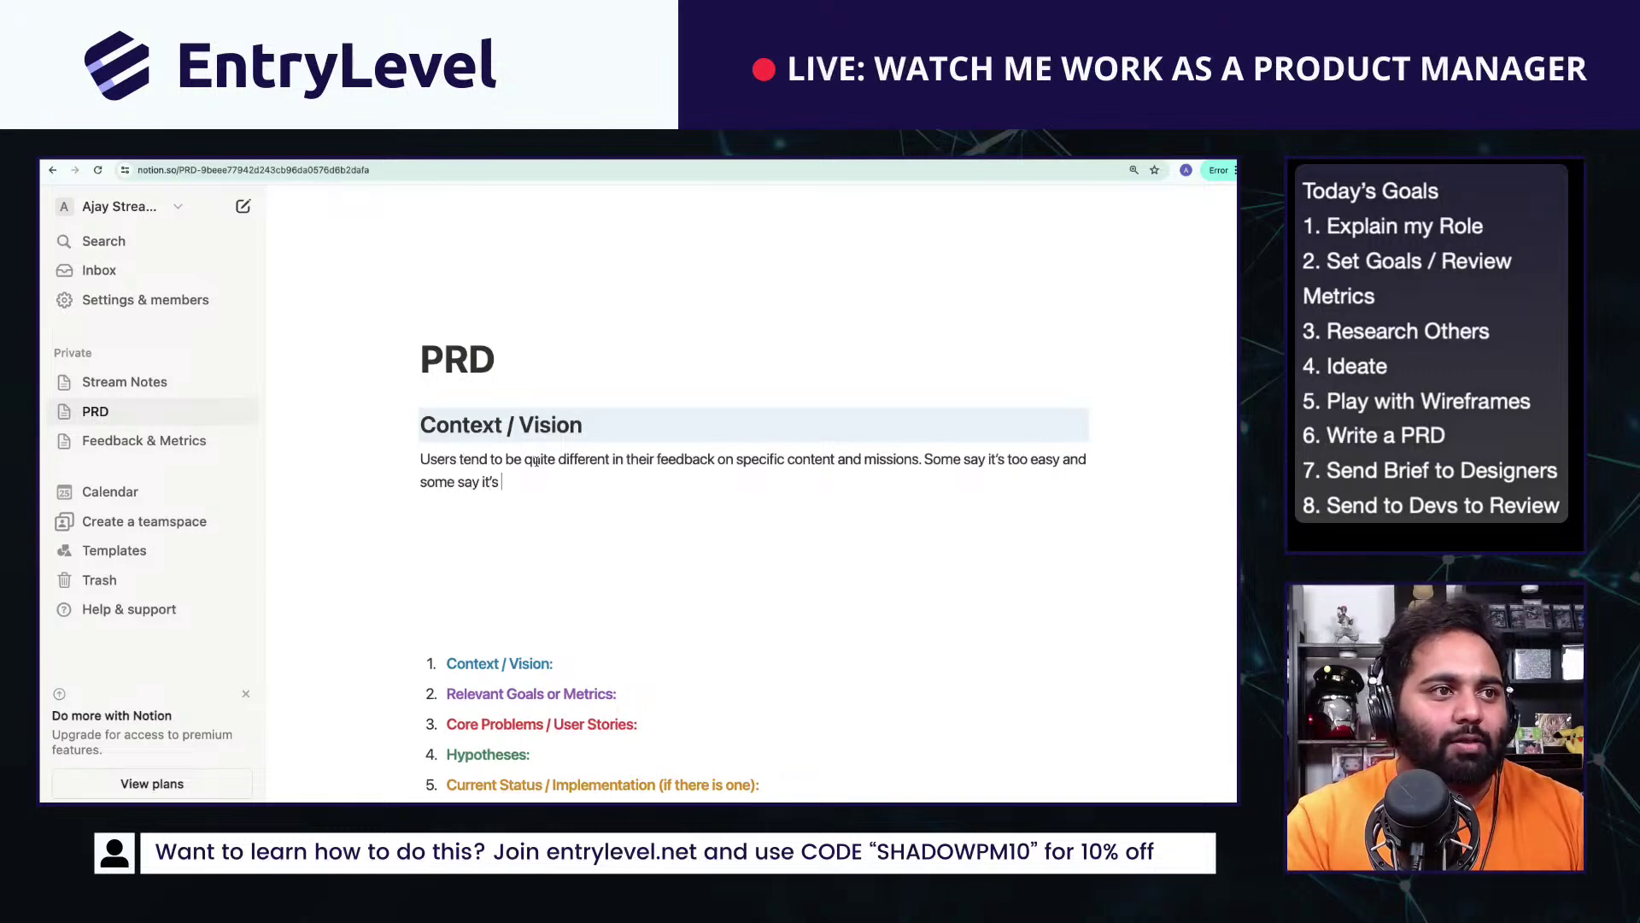
type("too hard.")
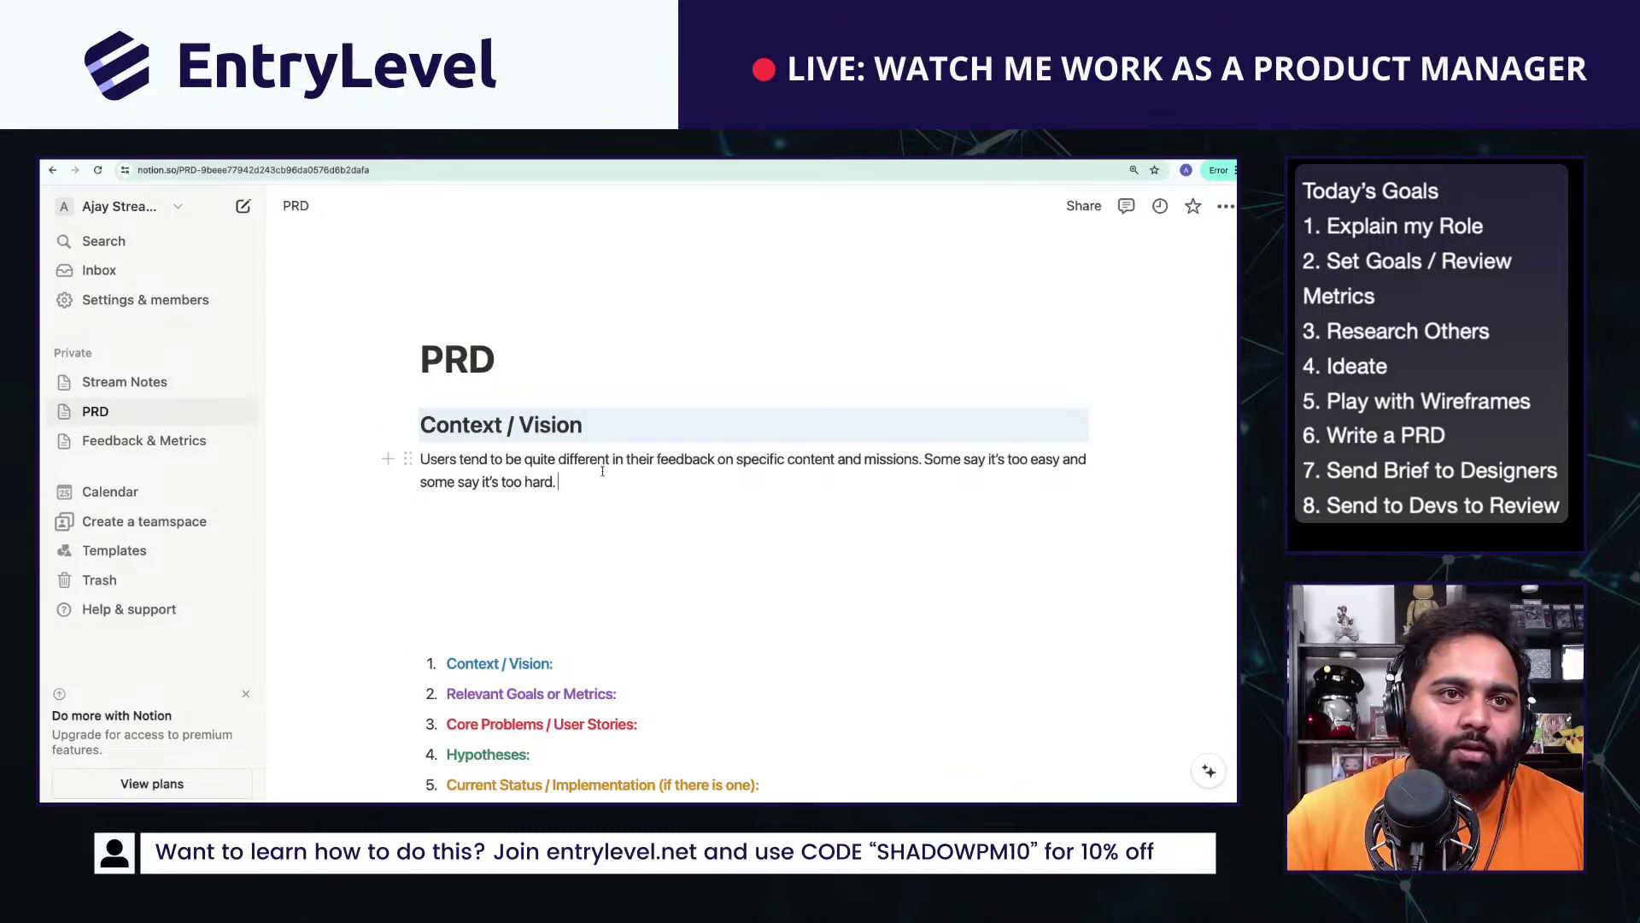
Step: Paste the copied goal block on a new line below the Context / Vision paragraph
key("Return")
key("Return")
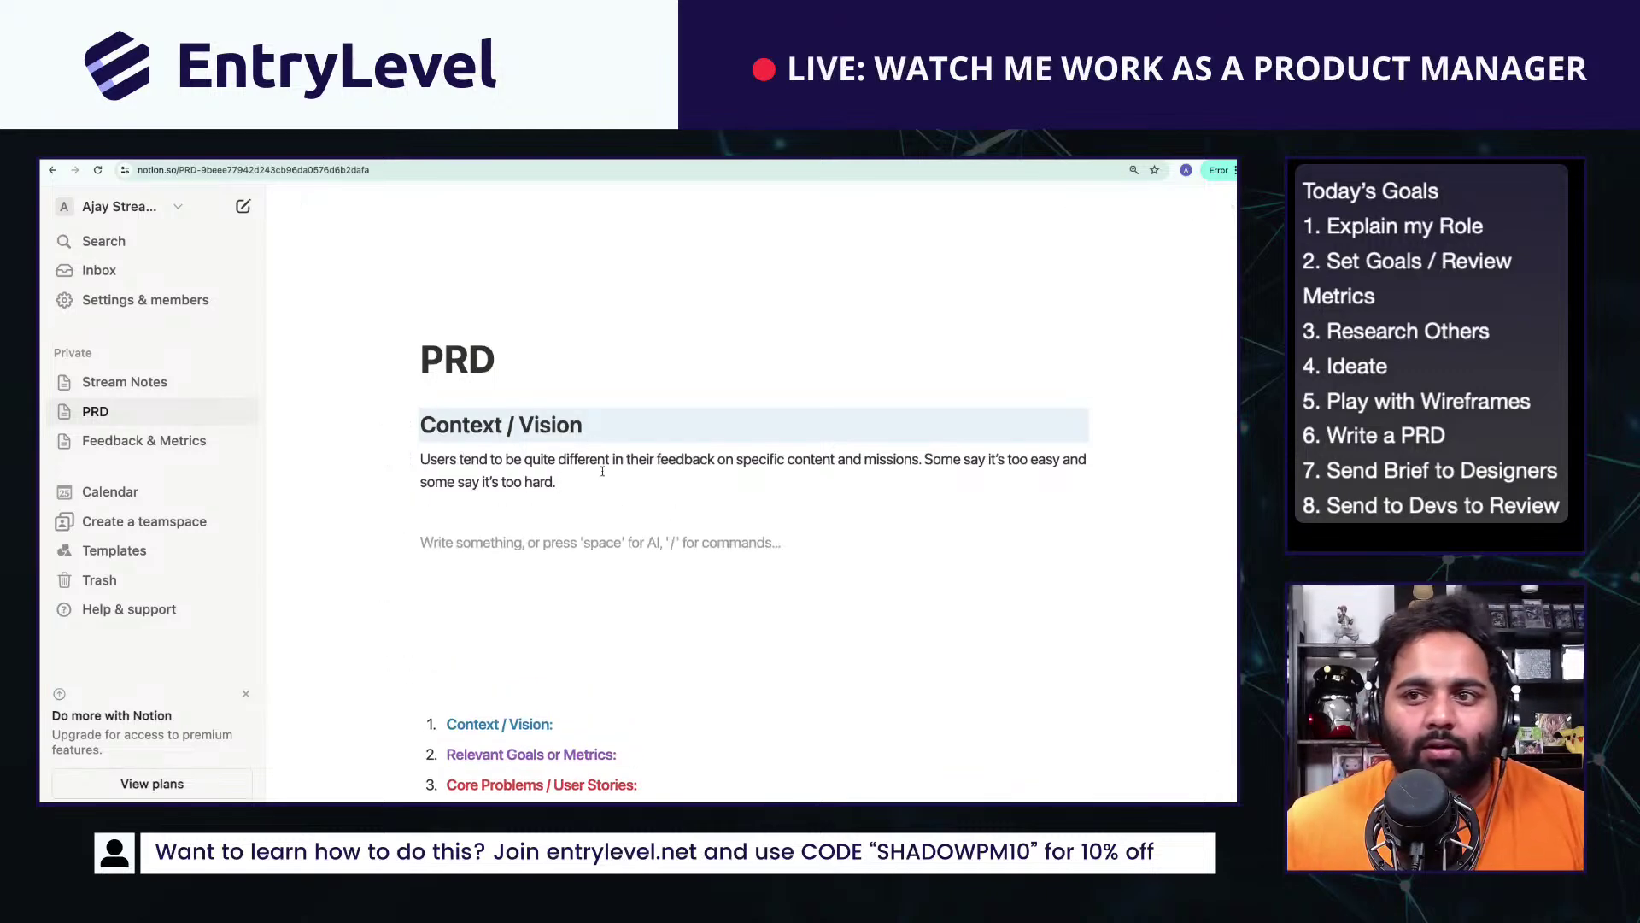
left_click(549, 505)
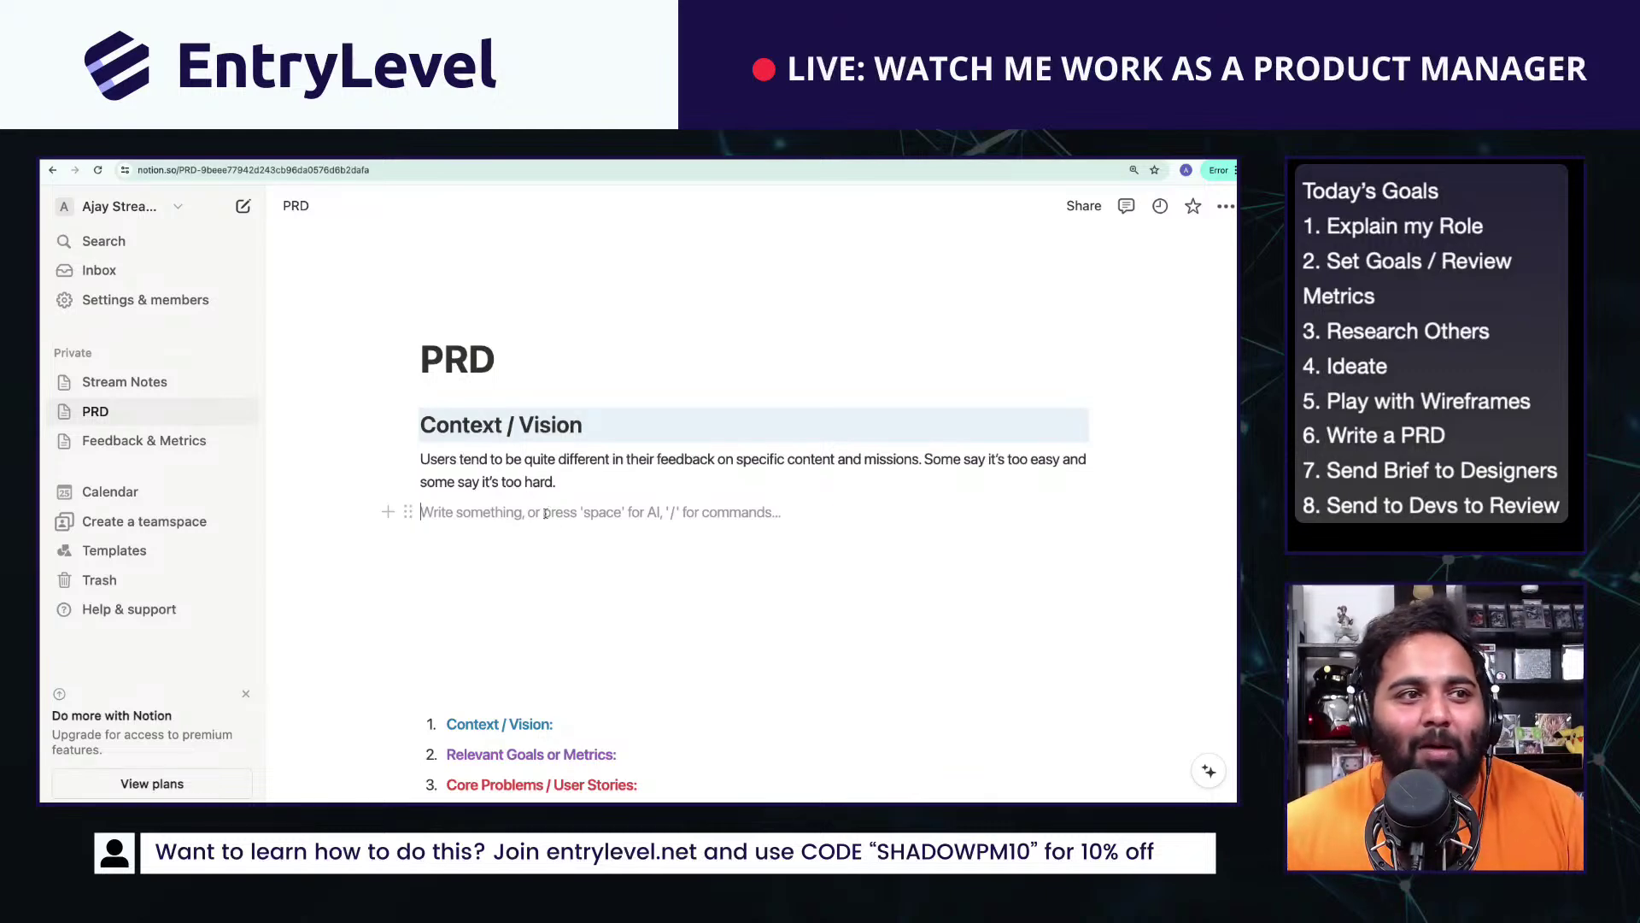
type("GOAL: End Course NPS → 70+ HOW TO USE AI TO PERSONALISE THE LEARNING JOURNEY Reduce Churn to a maximum of 20%")
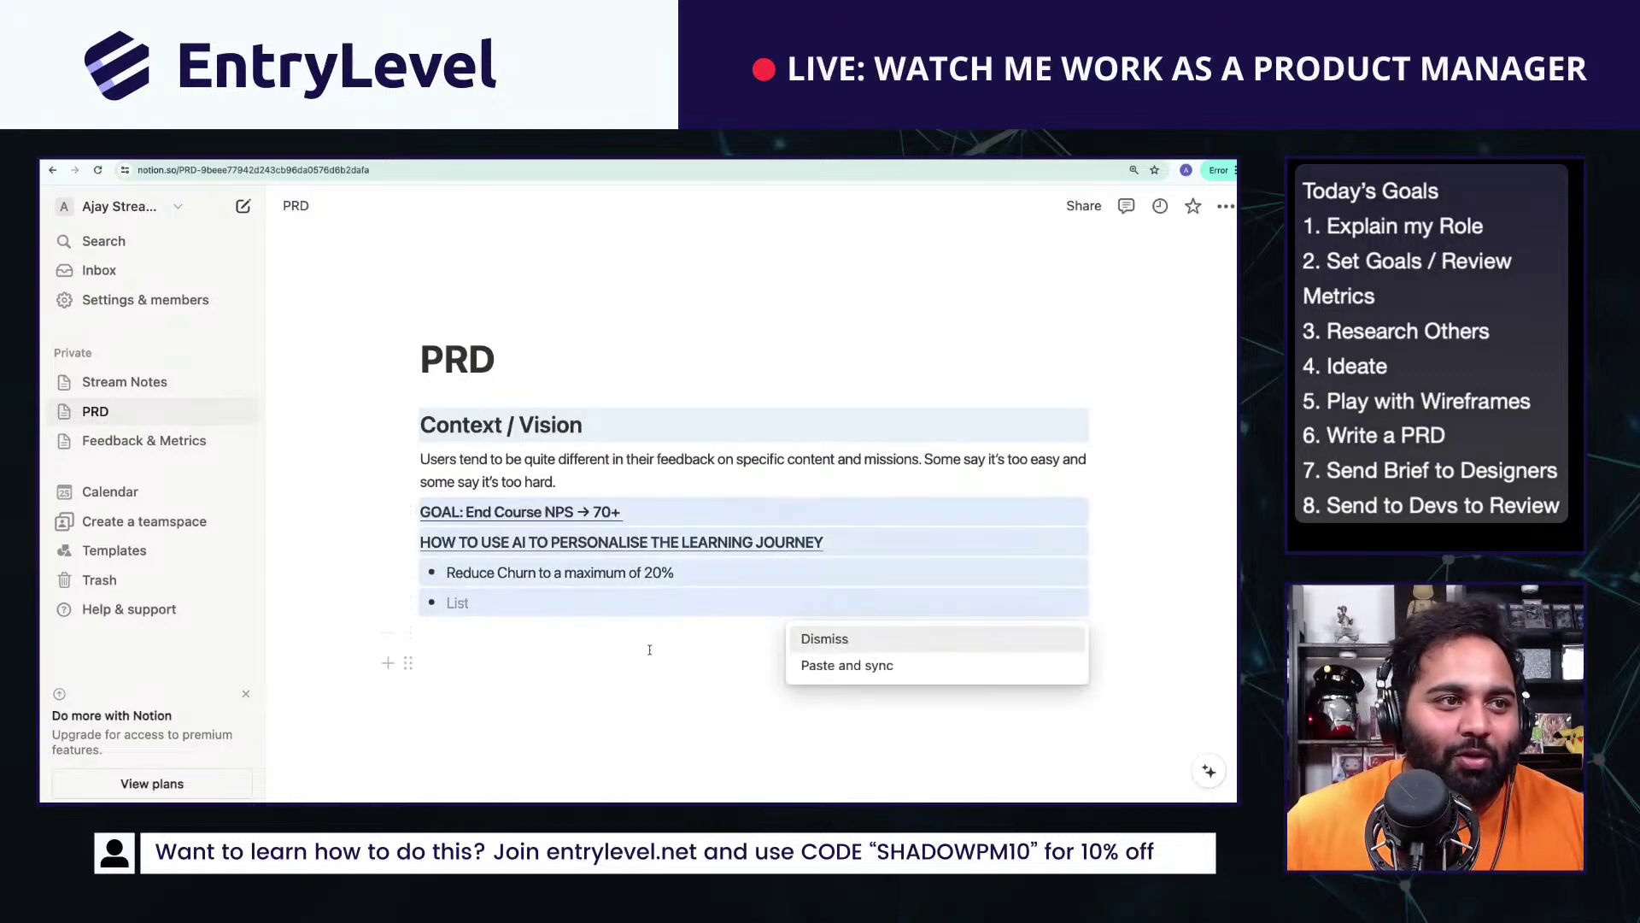
Step: Add the sentence "We want to explore how use AI to personalise the learning journey" on a new line below the Context / Vision paragraph
left_click(636, 475)
key("Return")
key("Return")
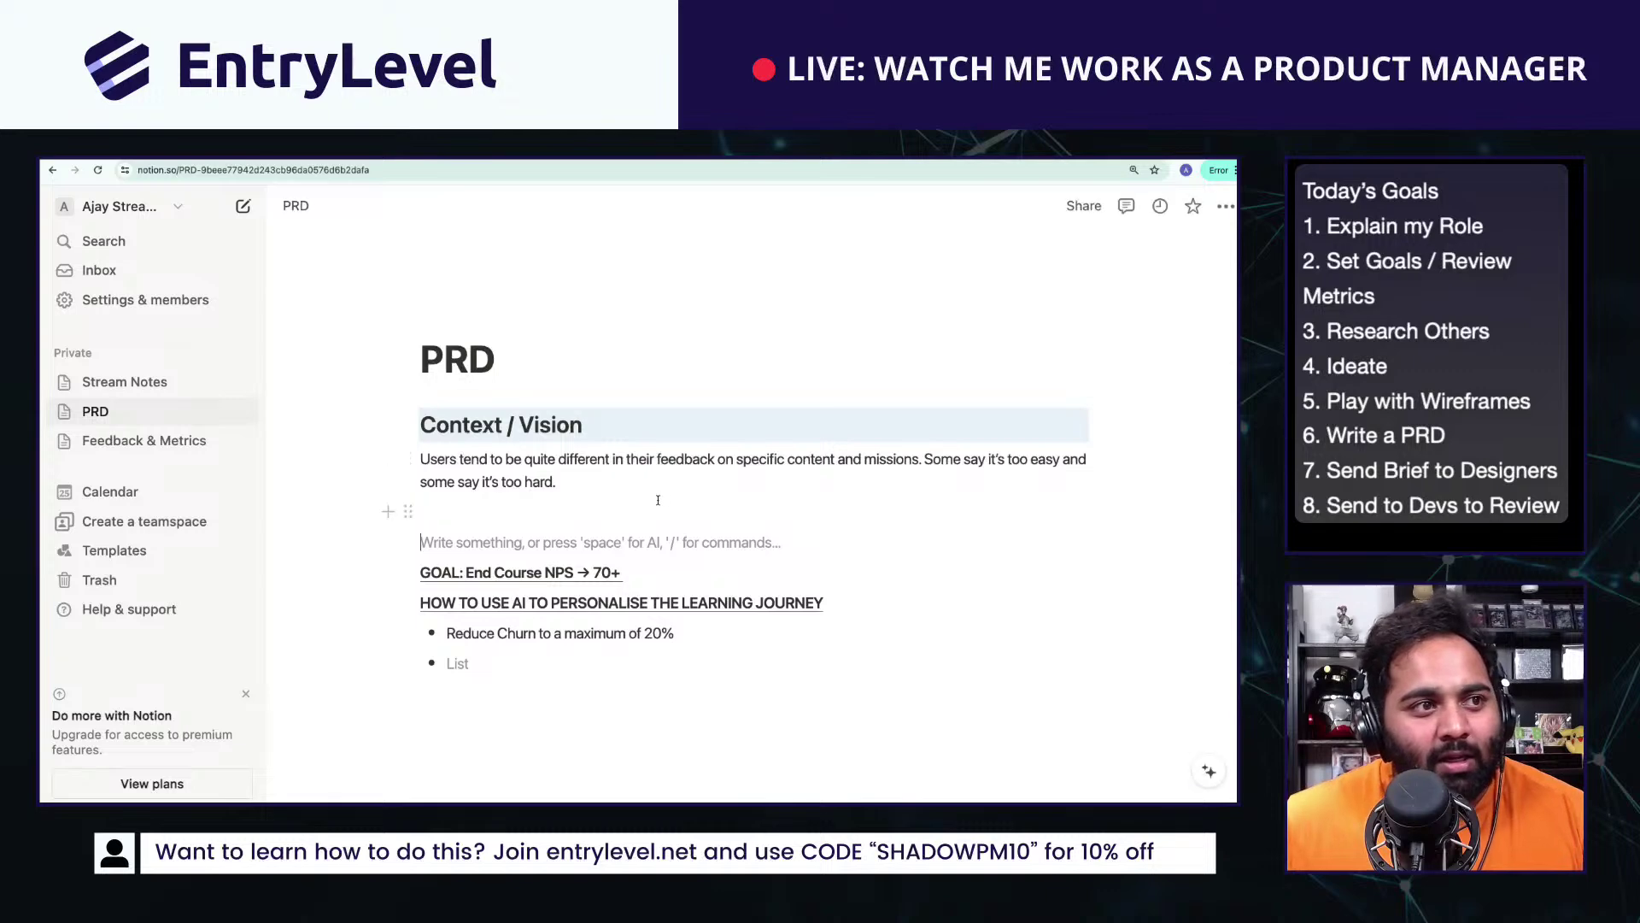
key("BackSpace")
key("BackSpace")
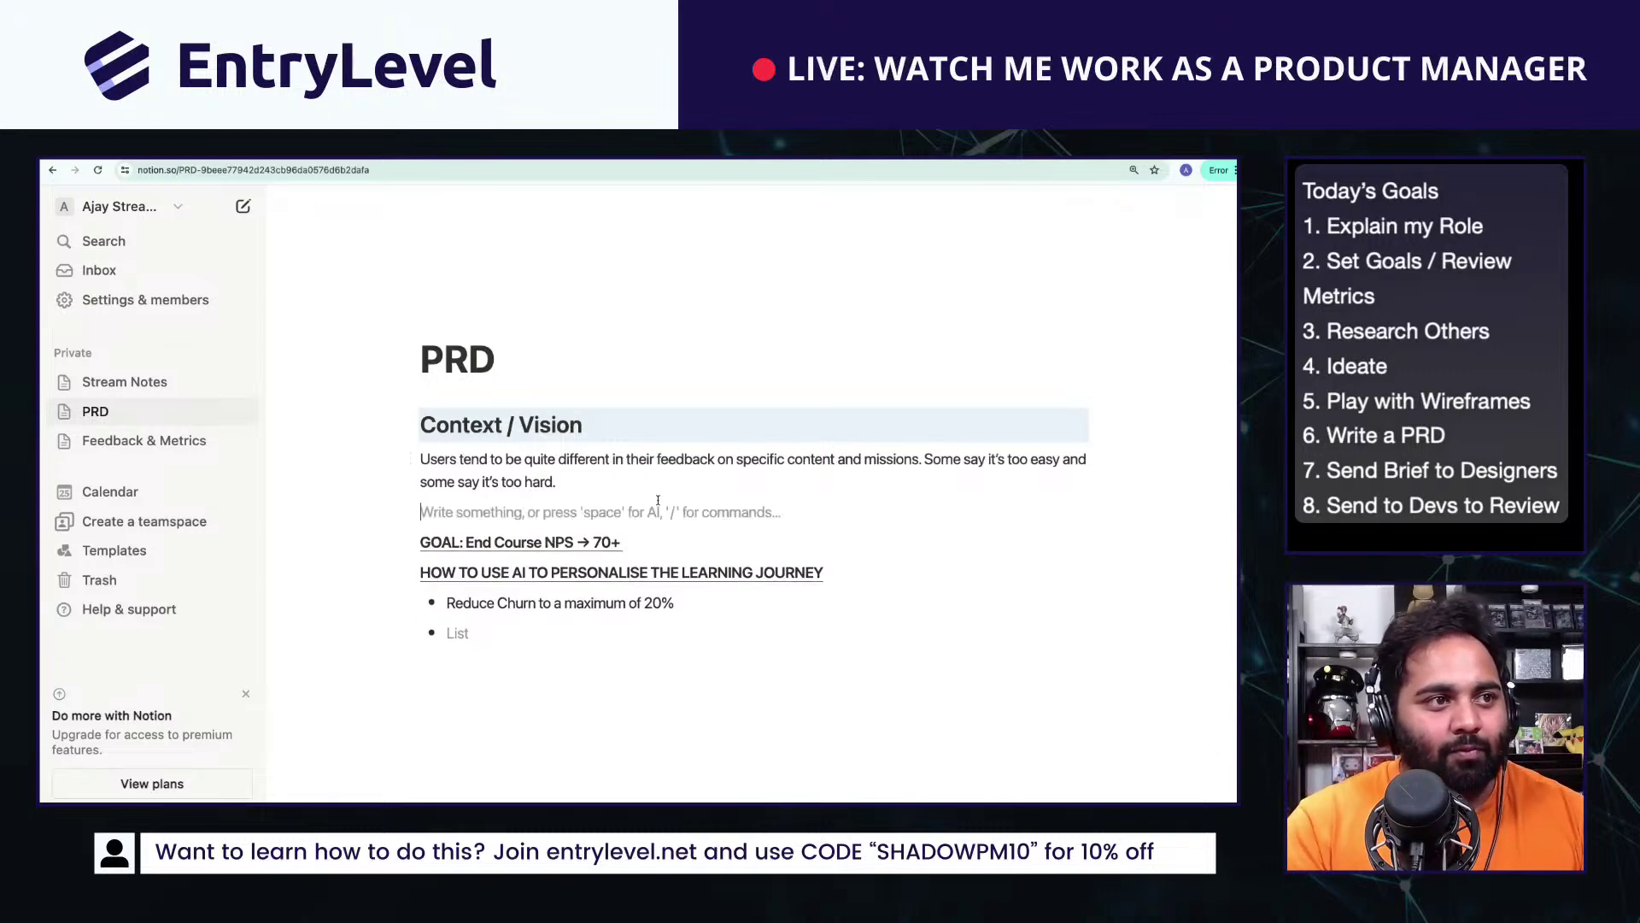
type("We want to expl")
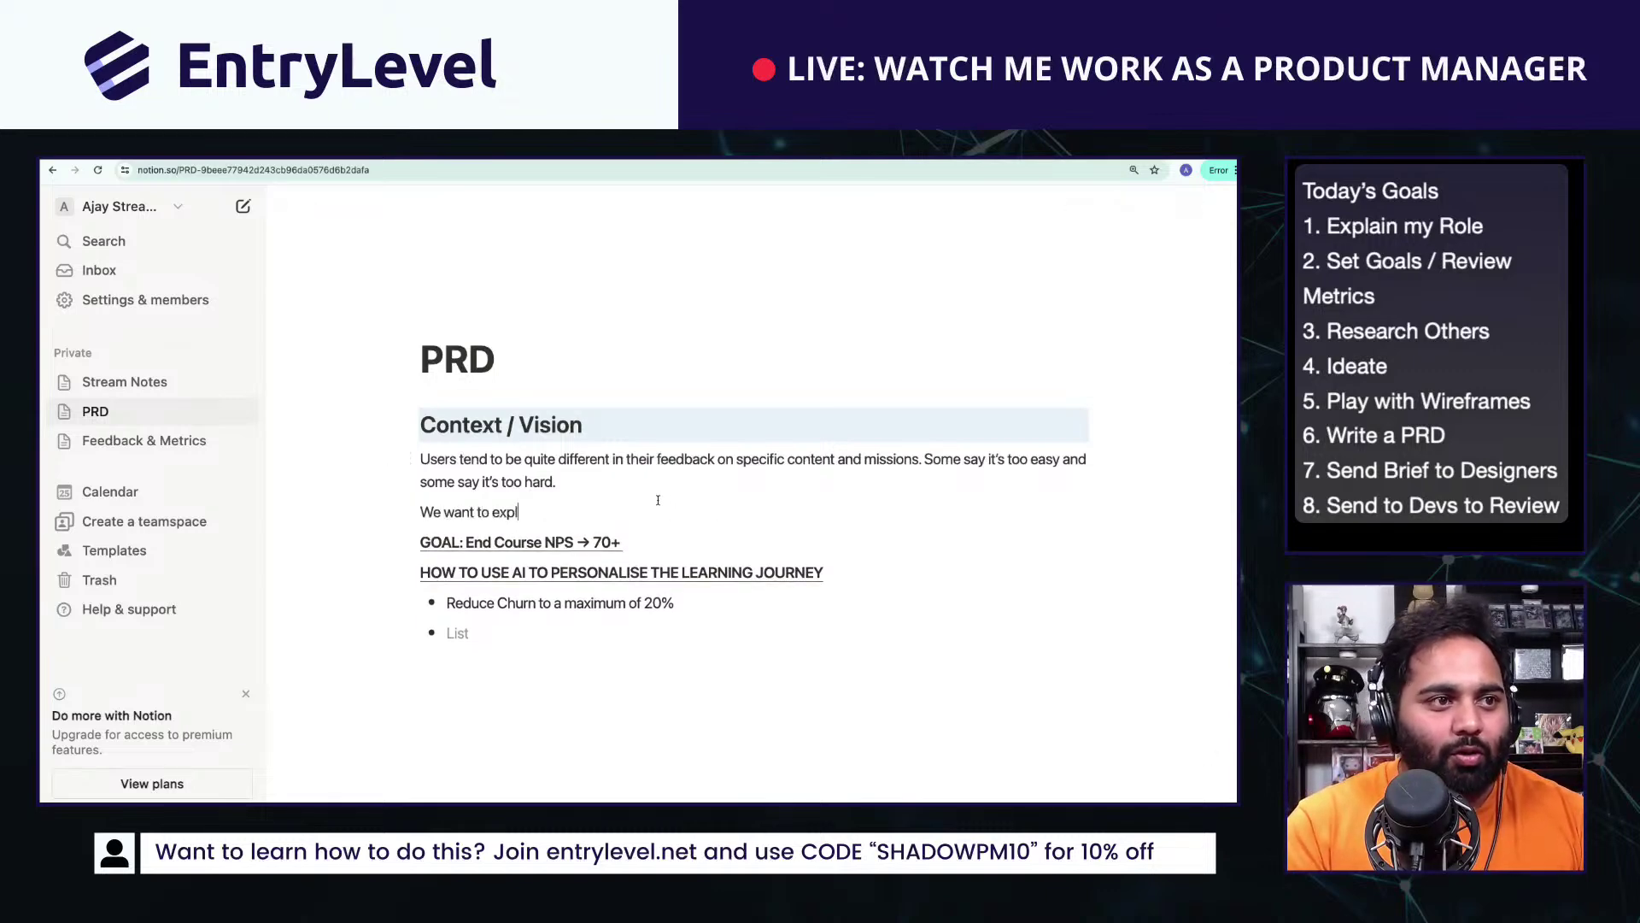
type("ore how use AI to p")
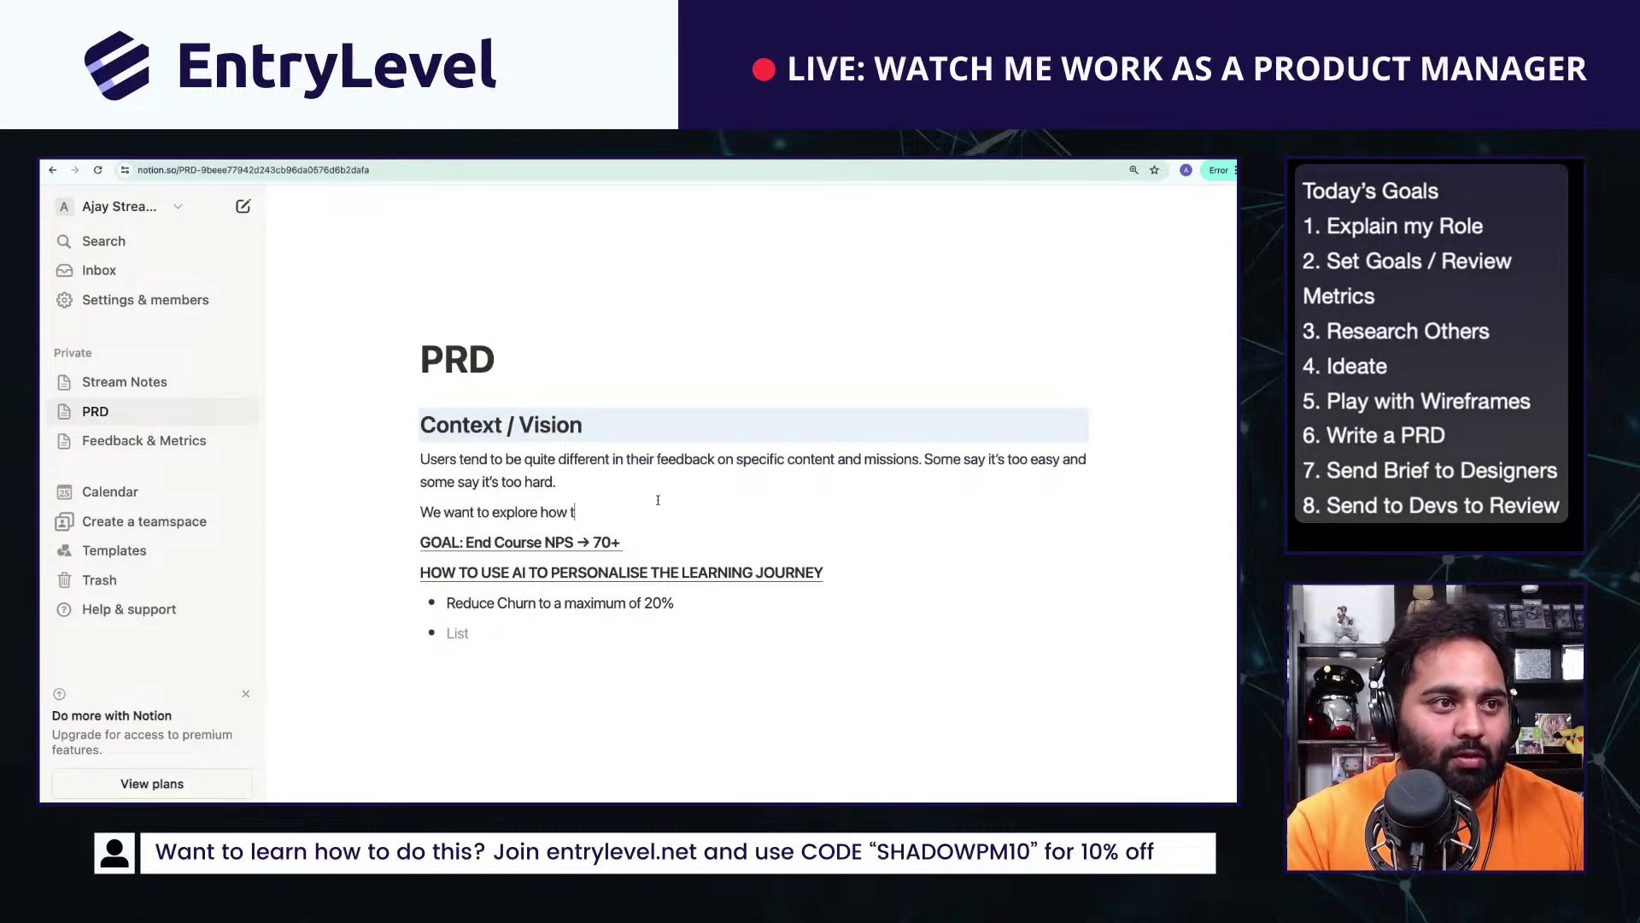
type("erson")
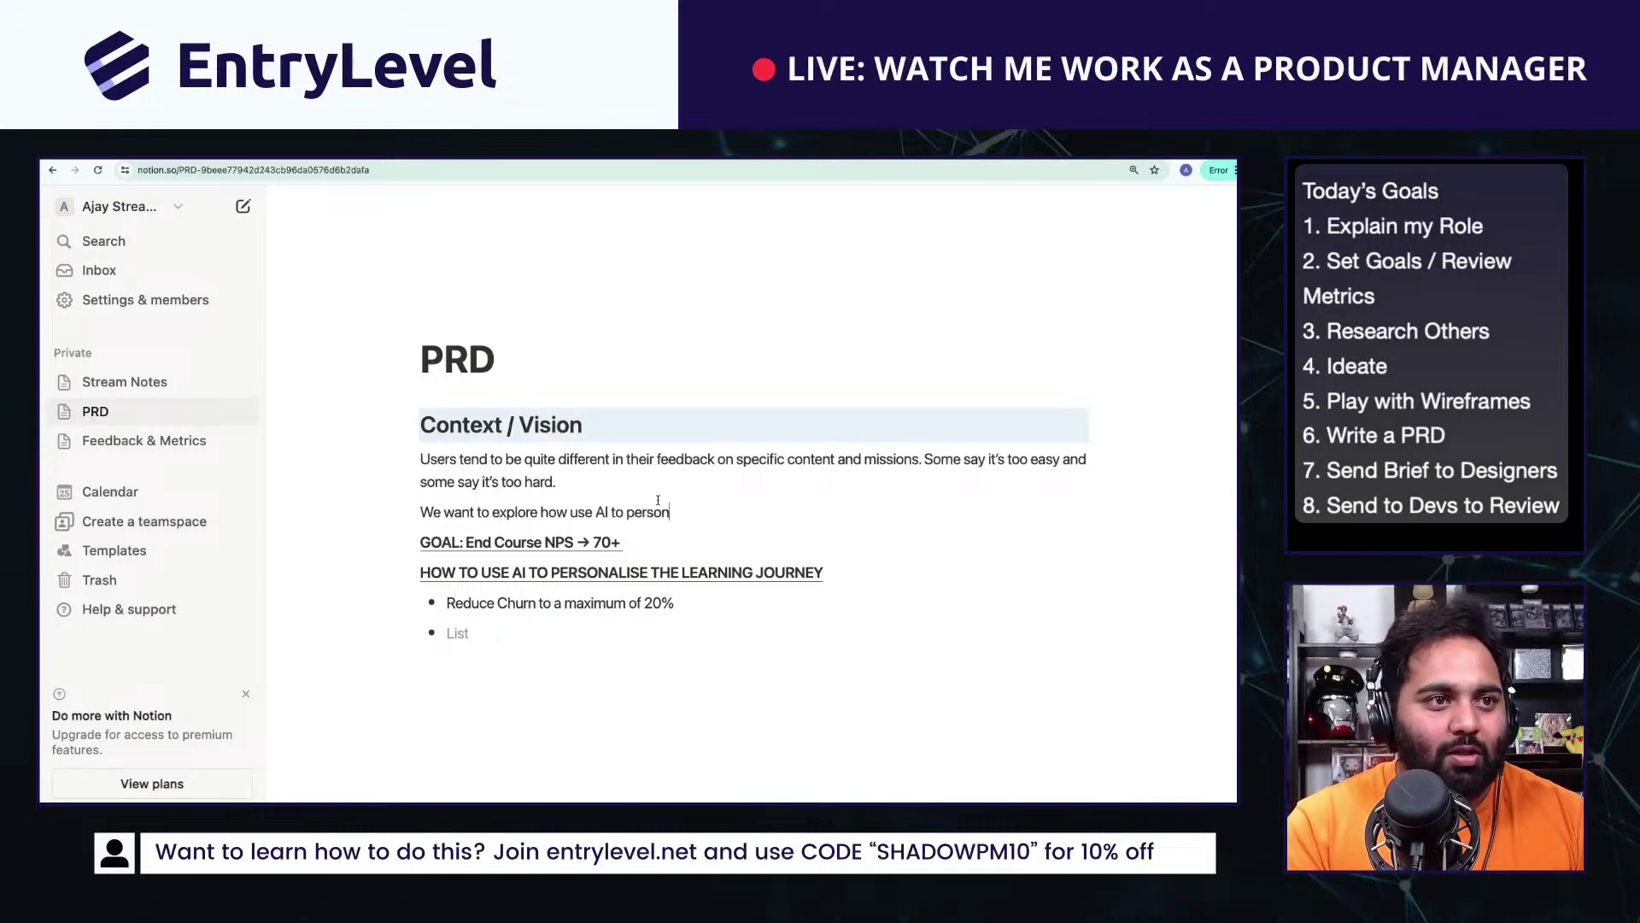
type("alise the learning journey")
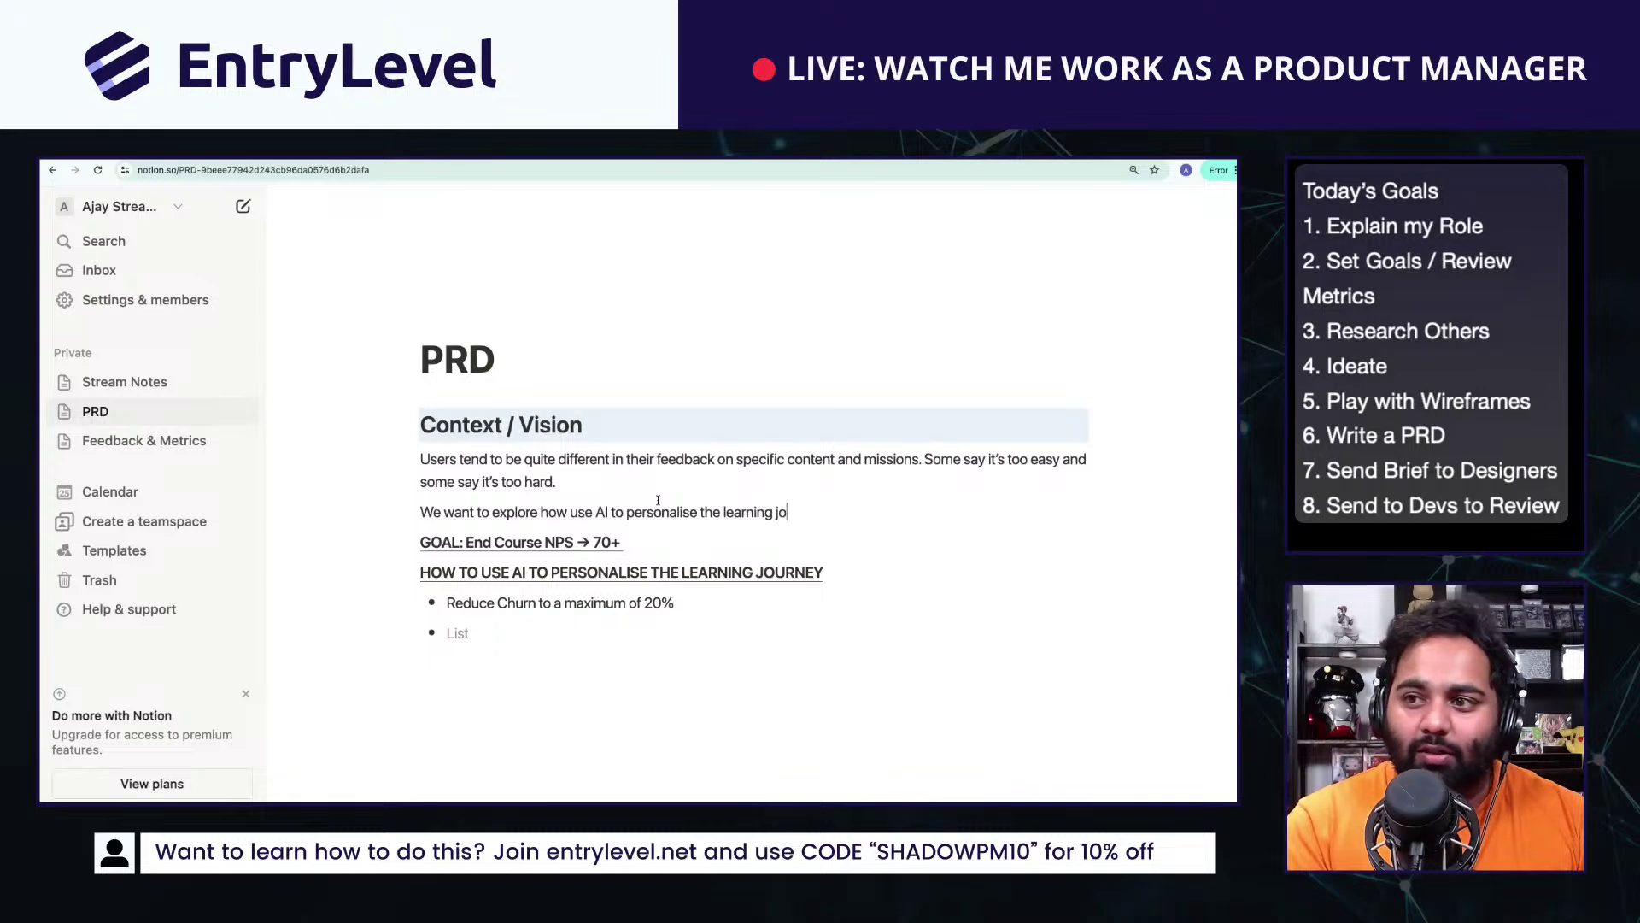
Step: Insert blank lines between the sentence about personalising the learning journey and the goal block
key("Return")
key("Return")
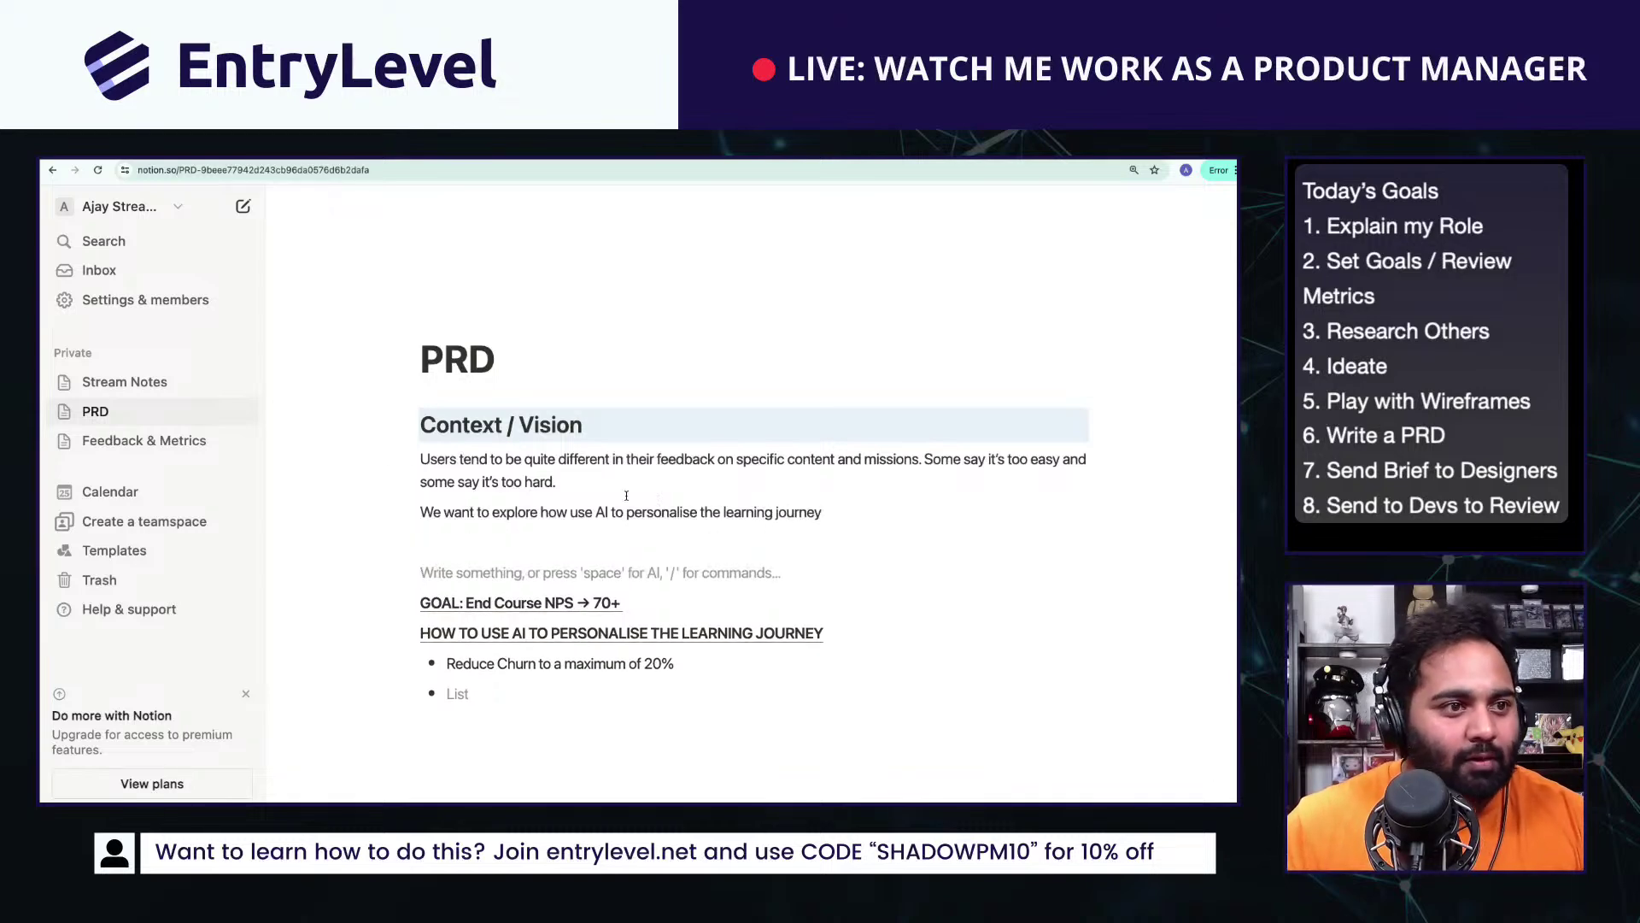
left_click(592, 538)
key("Return")
type("GO")
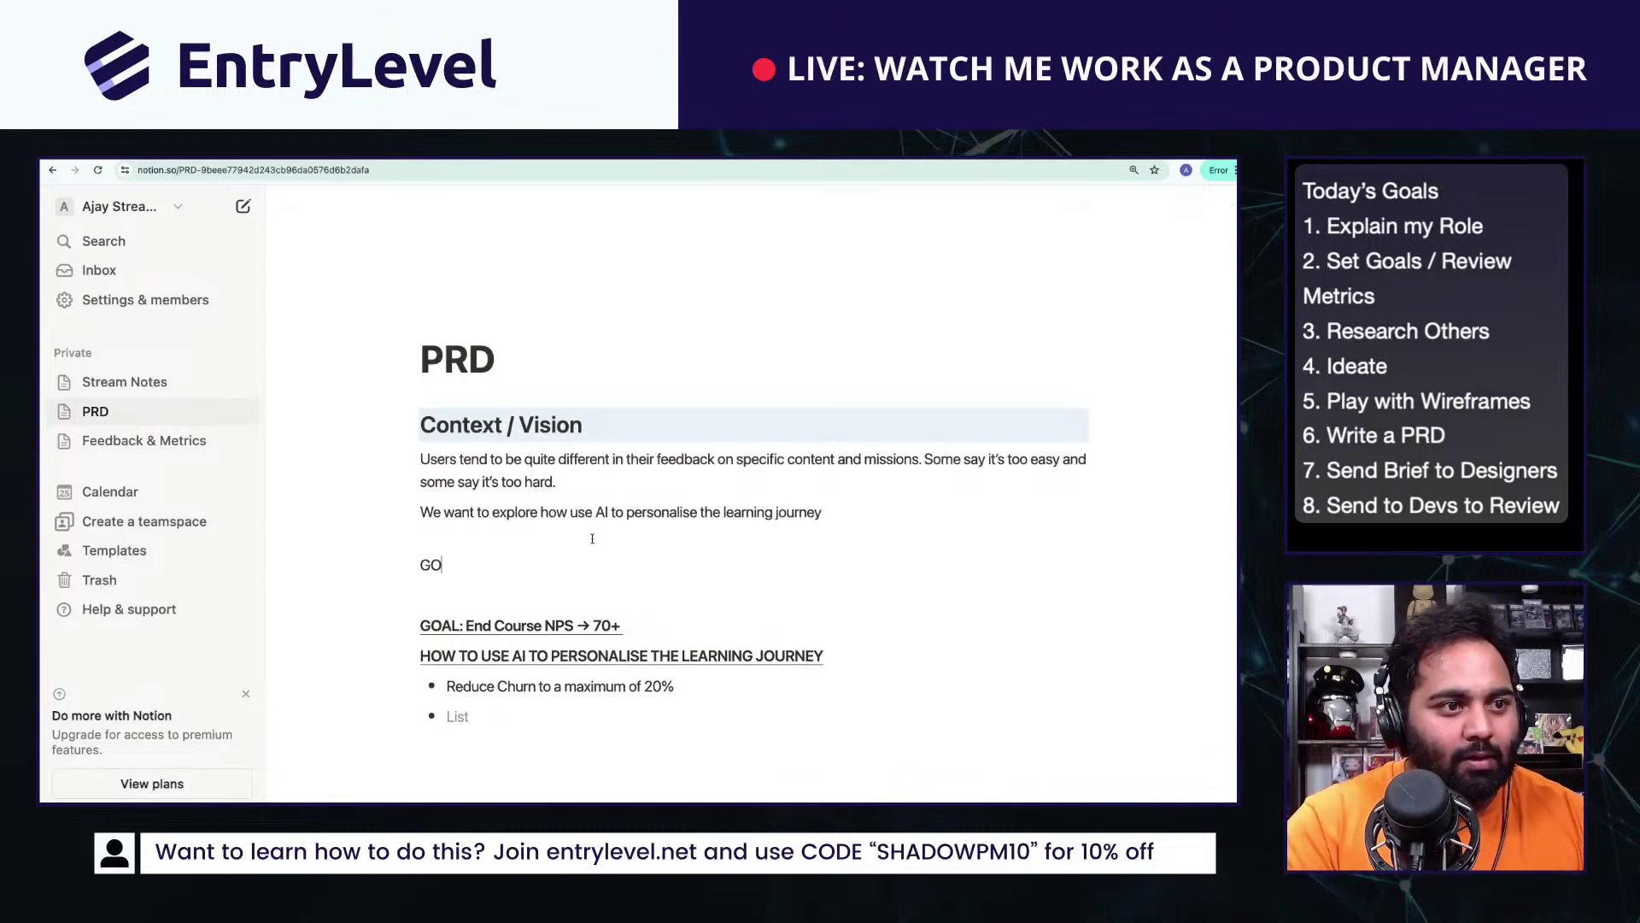
key("BackSpace")
key("BackSpace")
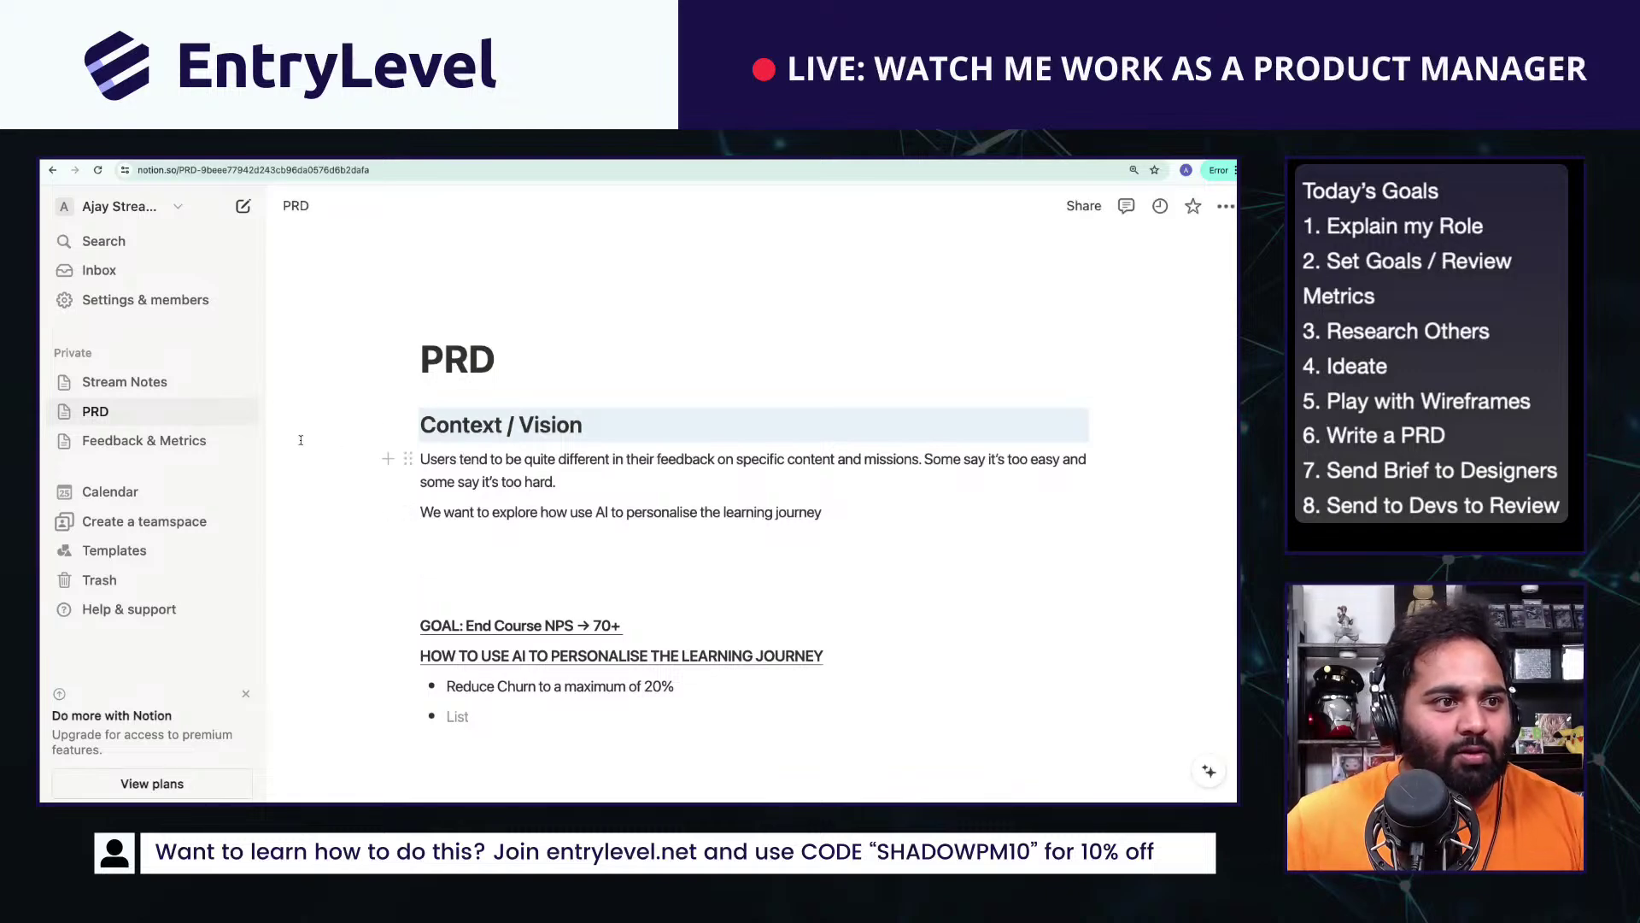
Step: Copy the Context / Vision heading into the blank space above the goal block and remove the extra blank line above the copy
left_click_drag(294, 431, 415, 435)
key("ctrl+c")
left_click(472, 574)
key("ctrl+v")
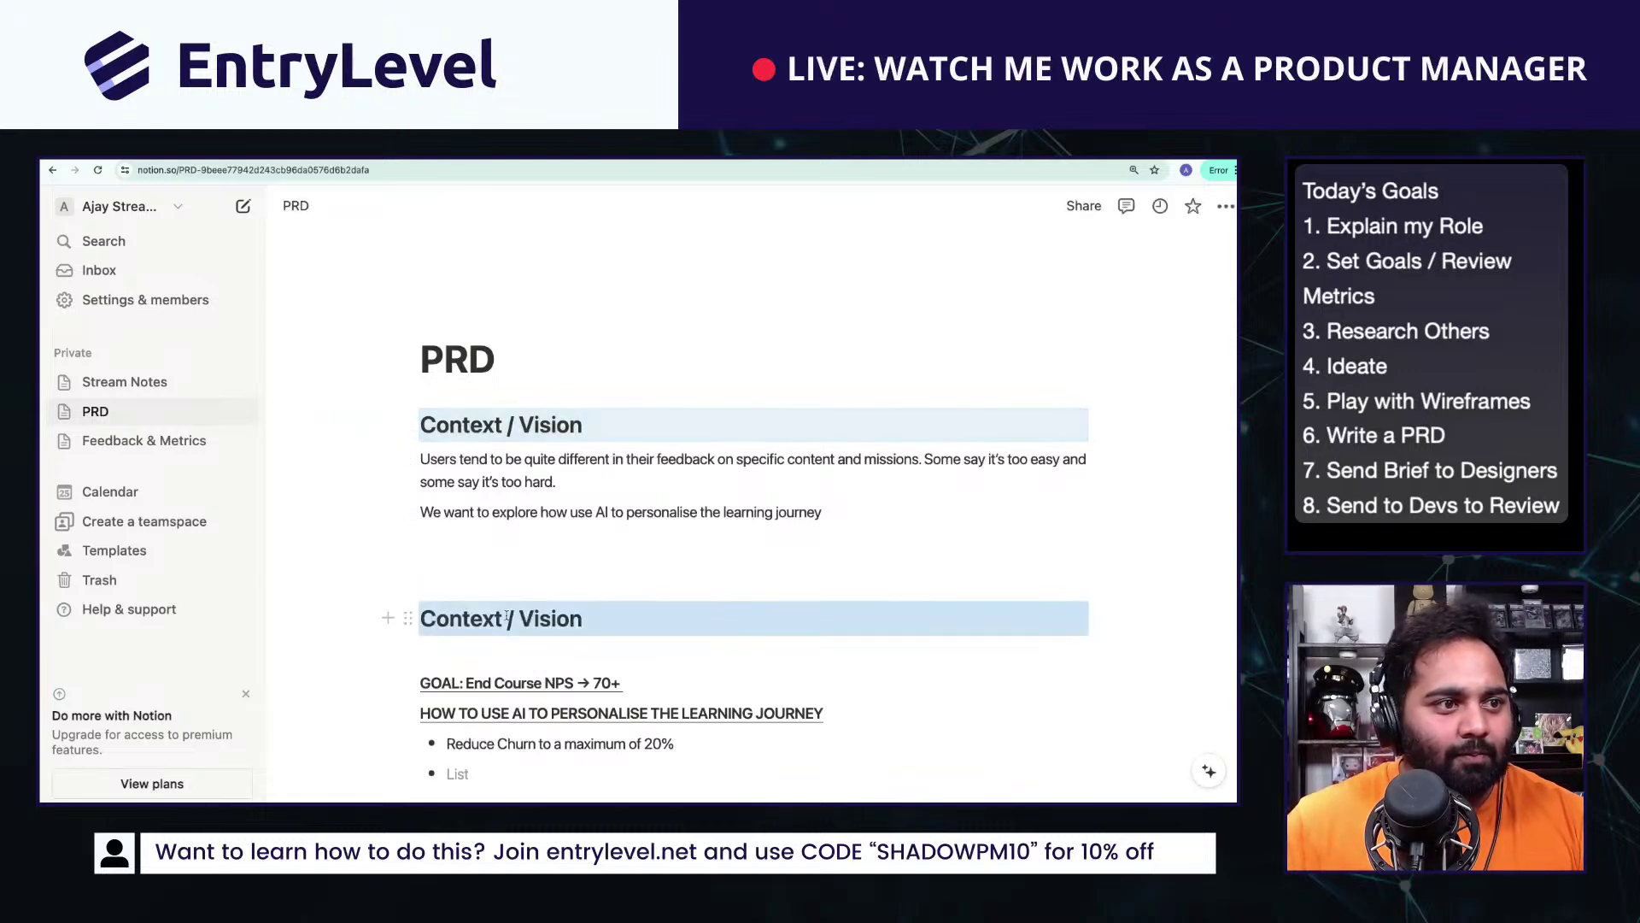
key("BackSpace")
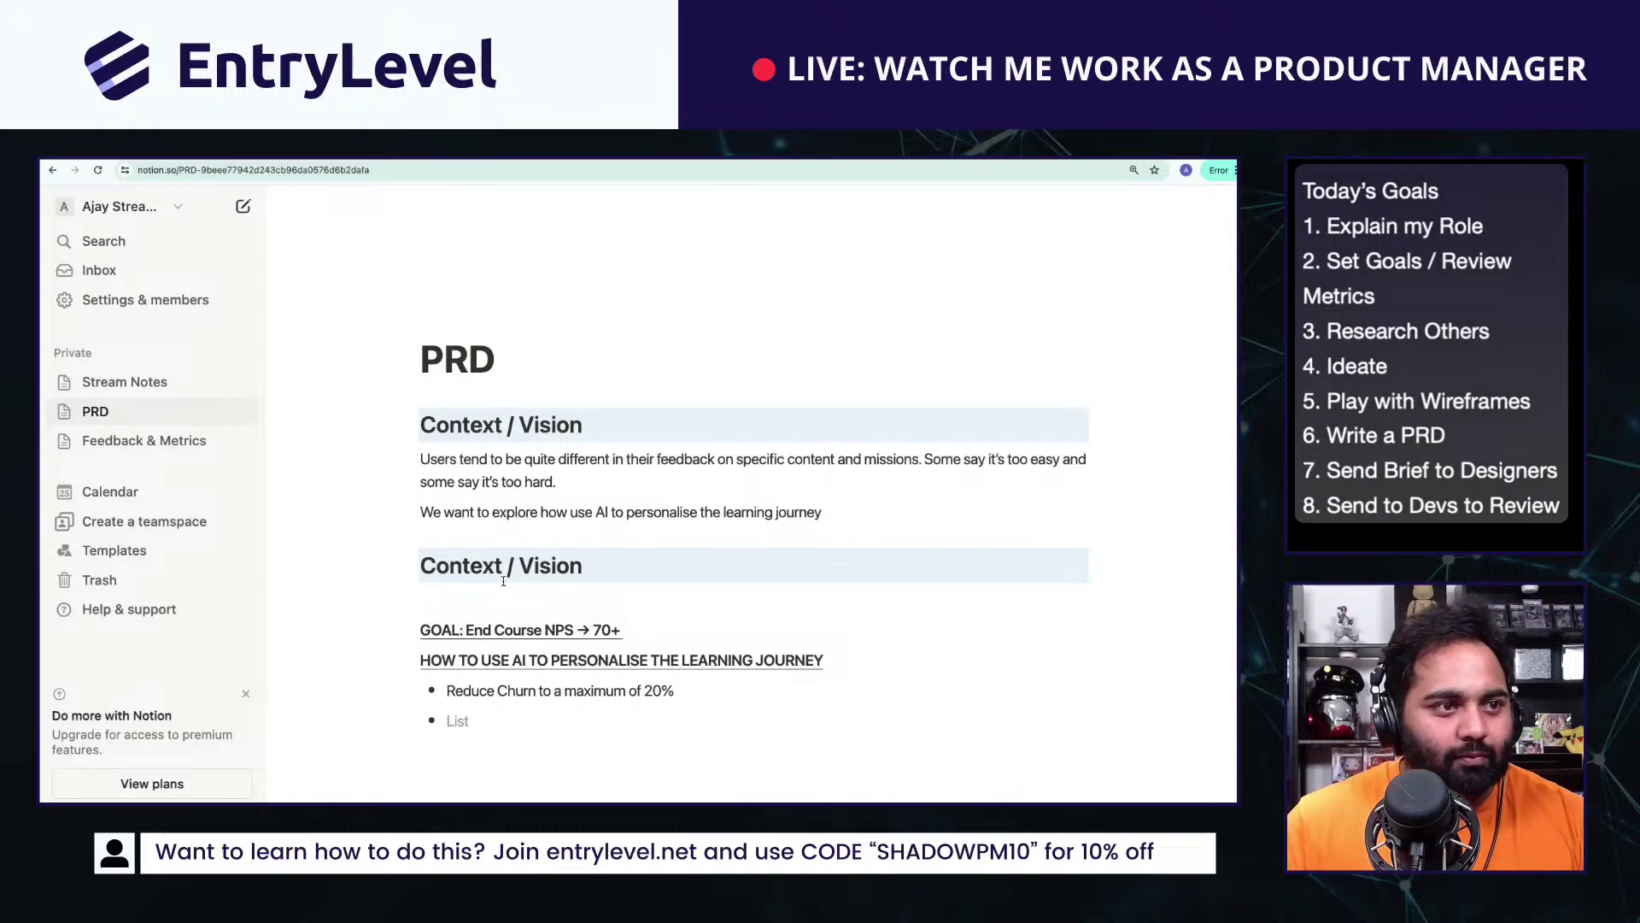
Step: Change the text of the copied heading to "Goals / Metrics"
triple_click(503, 581)
type("Goals / Metr")
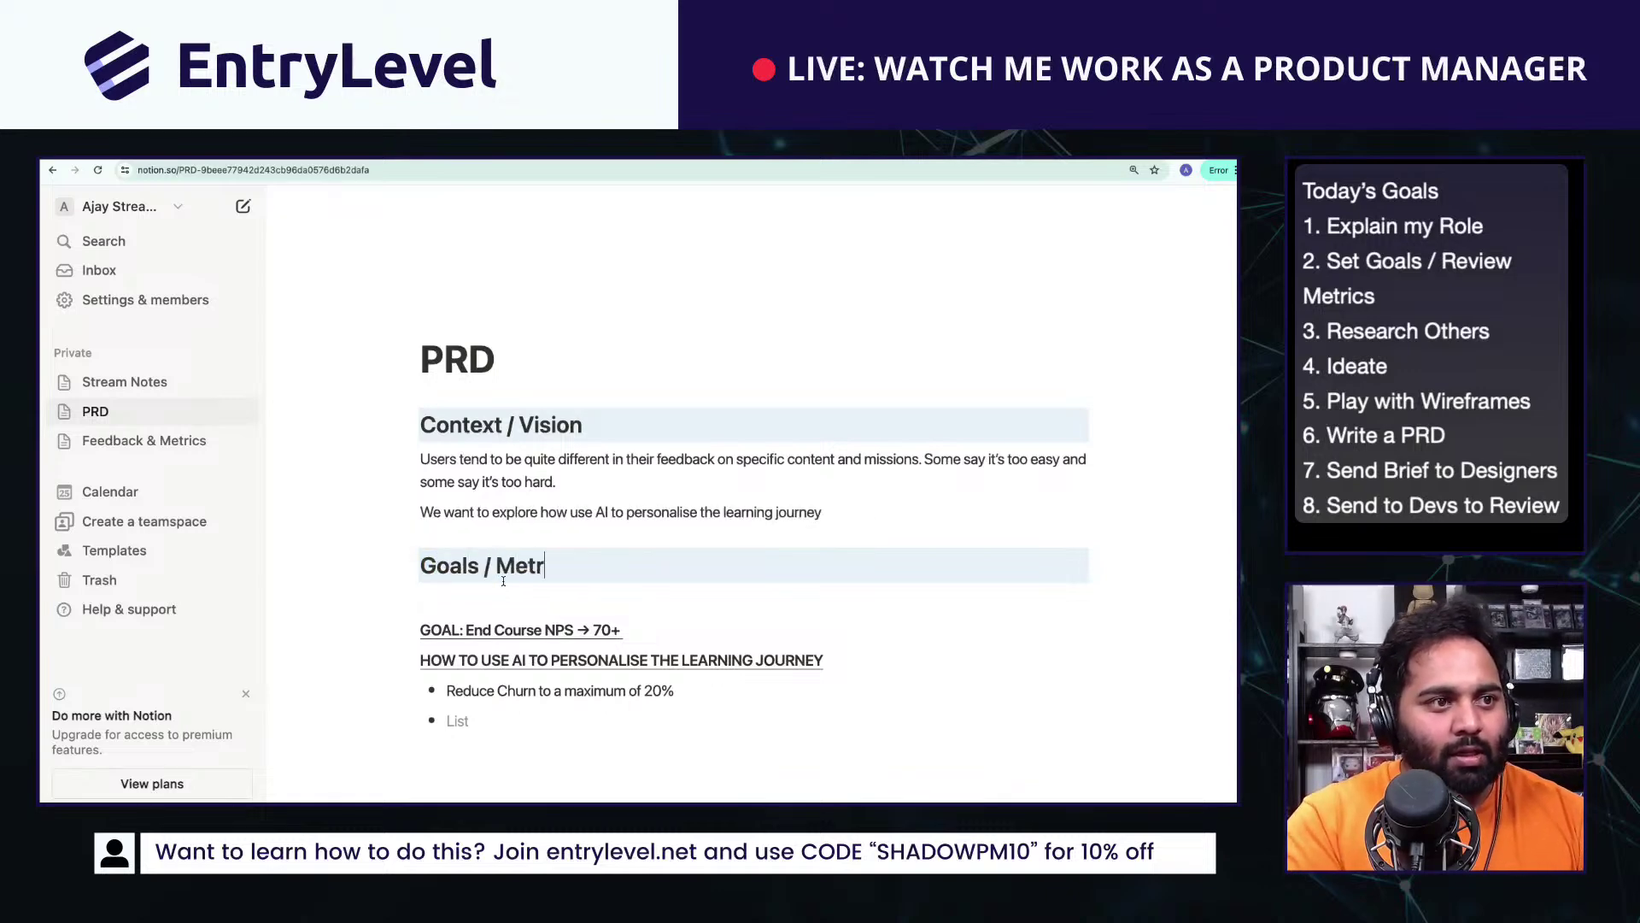
type("ics")
Step: Set the colour of the Goals / Metrics heading to Orange
key("super+slash")
mouse_move(241, 553)
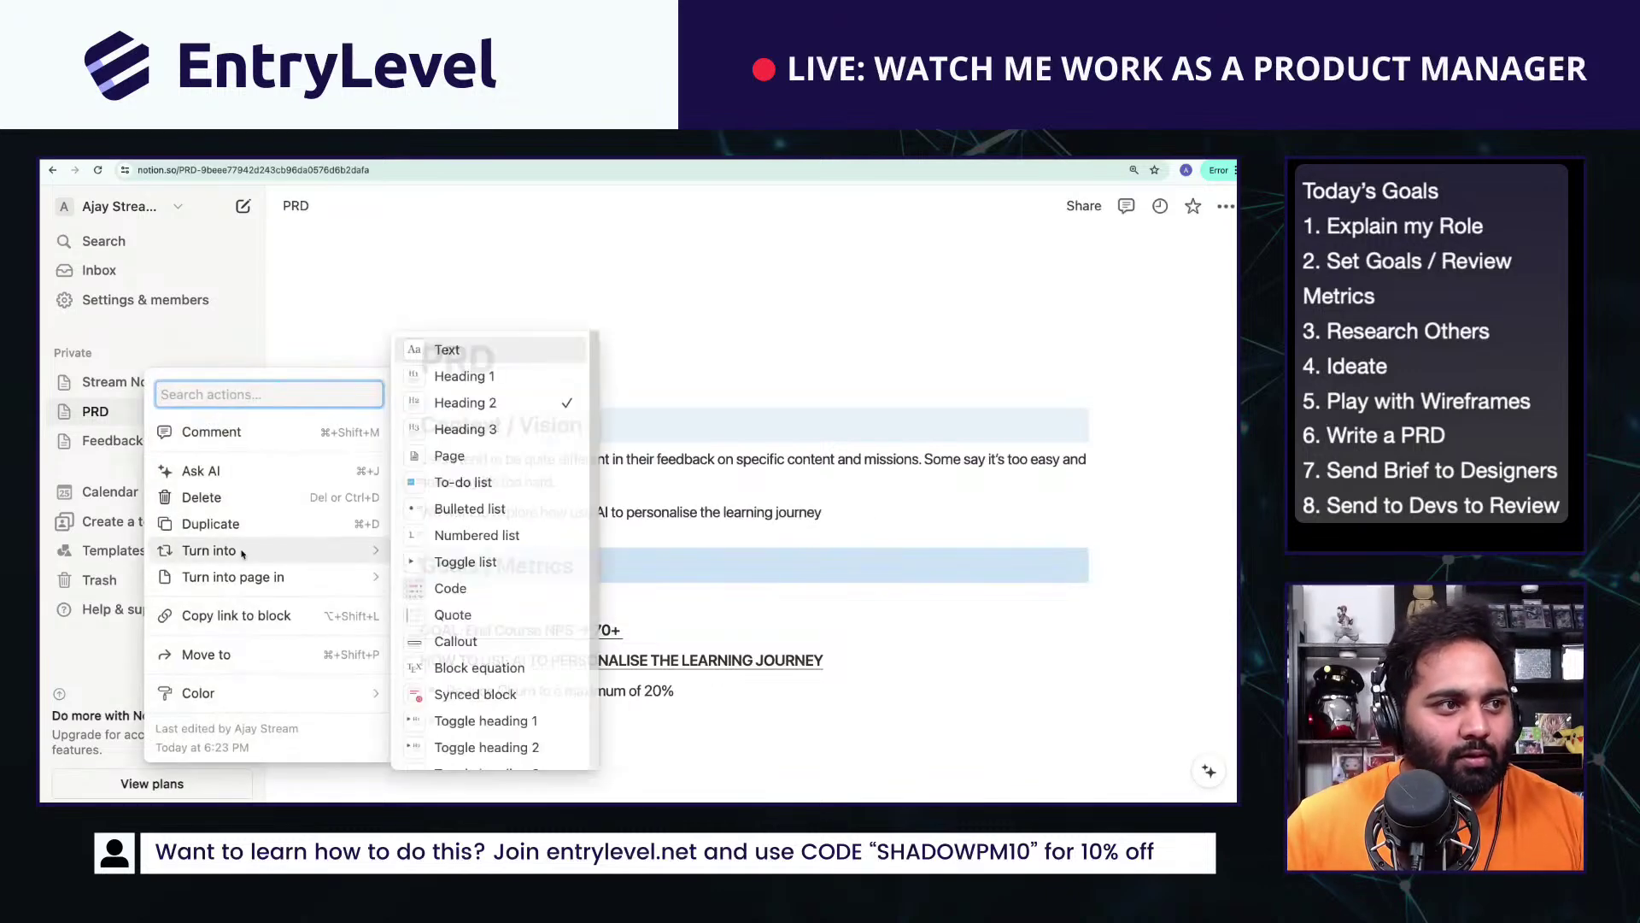
scroll(478, 683, "down", 3)
mouse_move(367, 699)
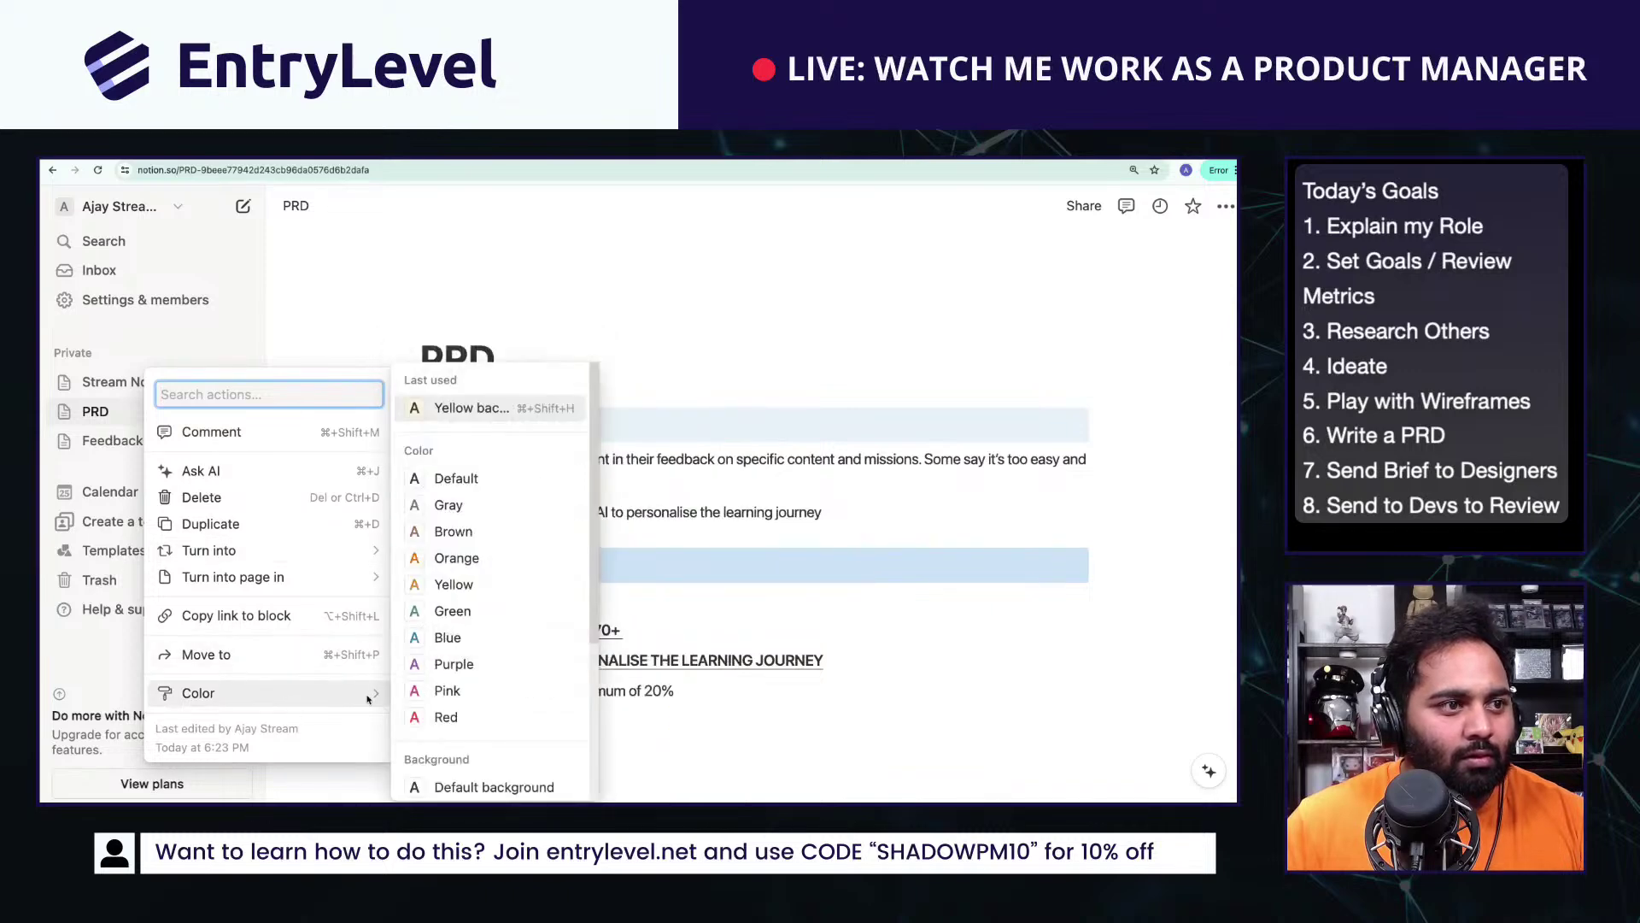
left_click(492, 558)
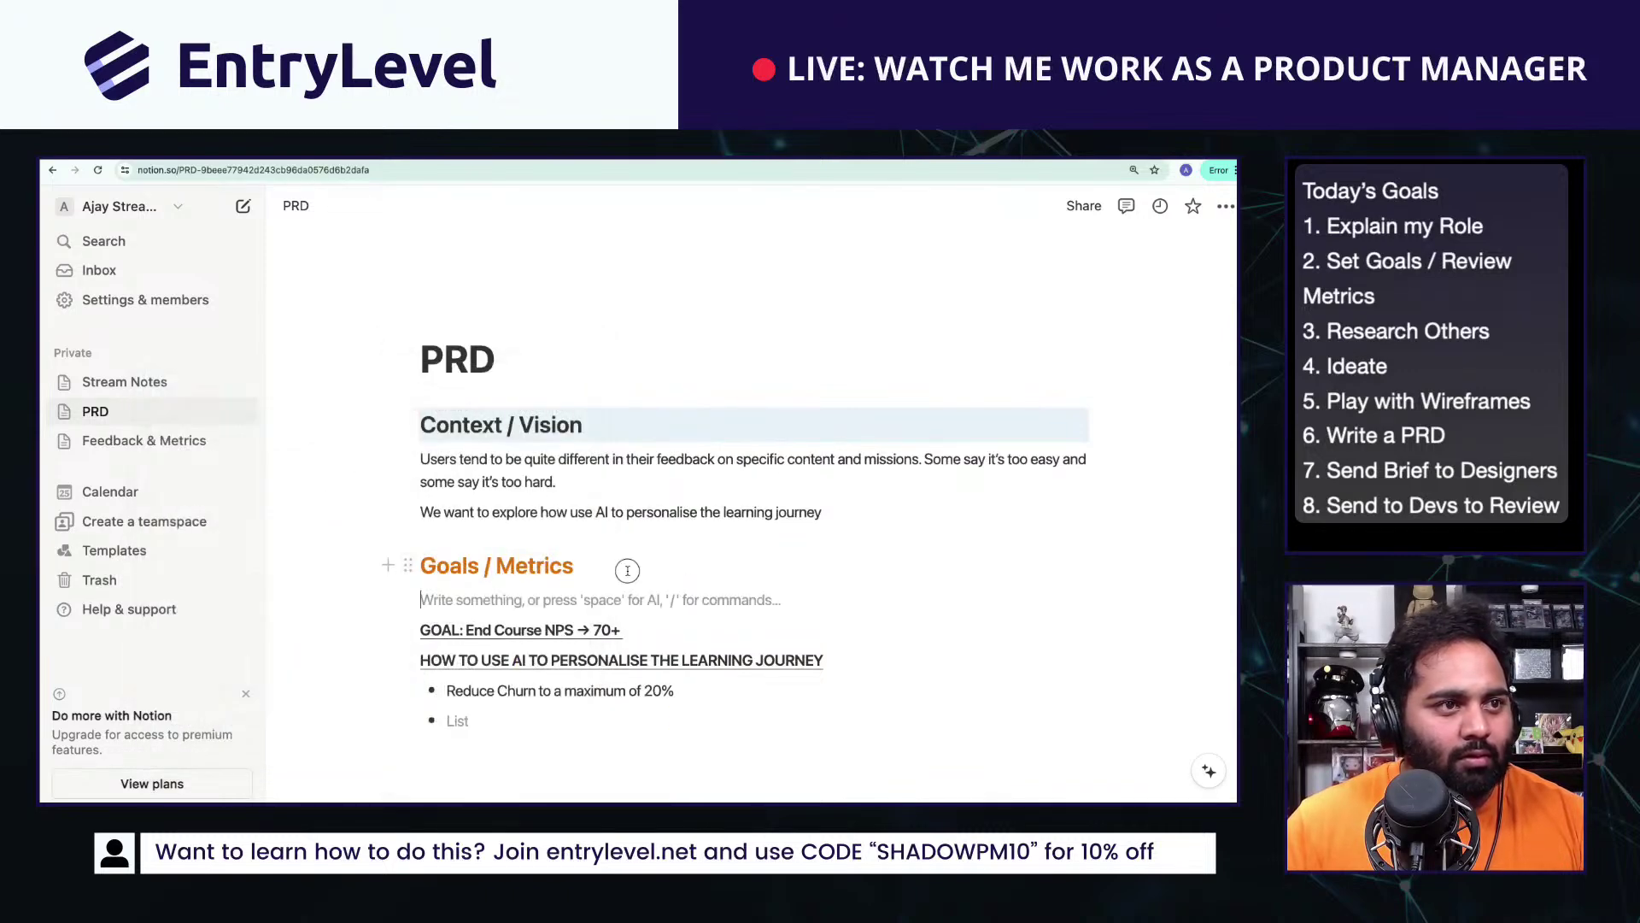
Step: Below the Goals / Metrics heading, add three lines reading "Primary Metrics", "Secondary Metrics" and "Guardrail Metrics"
key("Return")
key("Return")
scroll(627, 568, "down", 3)
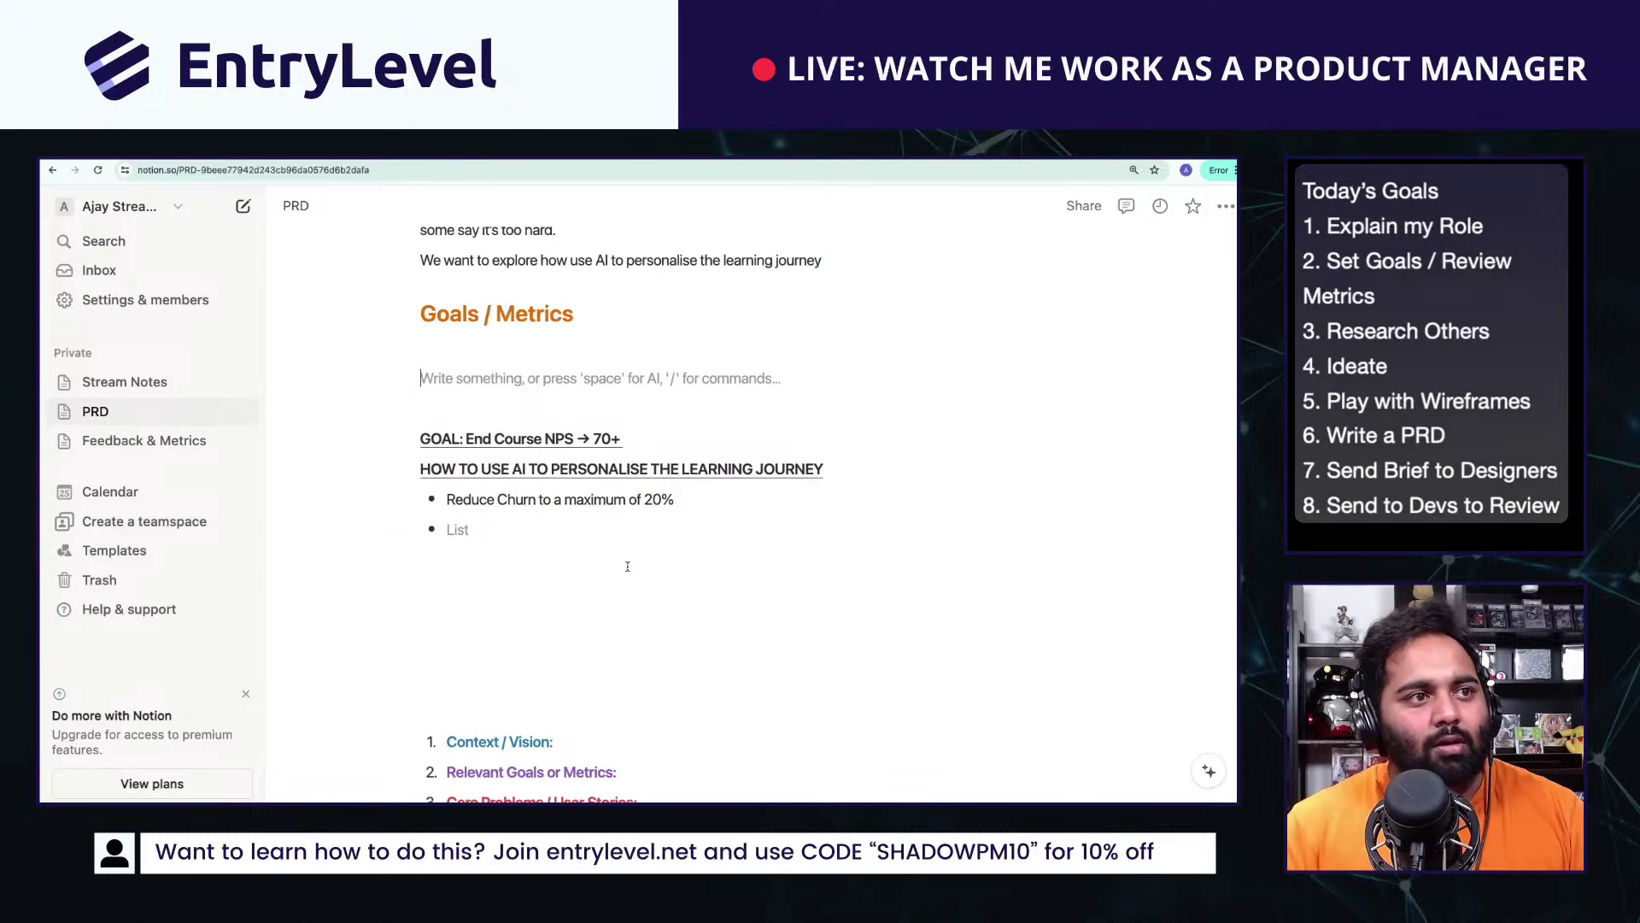
key("Up")
key("Return")
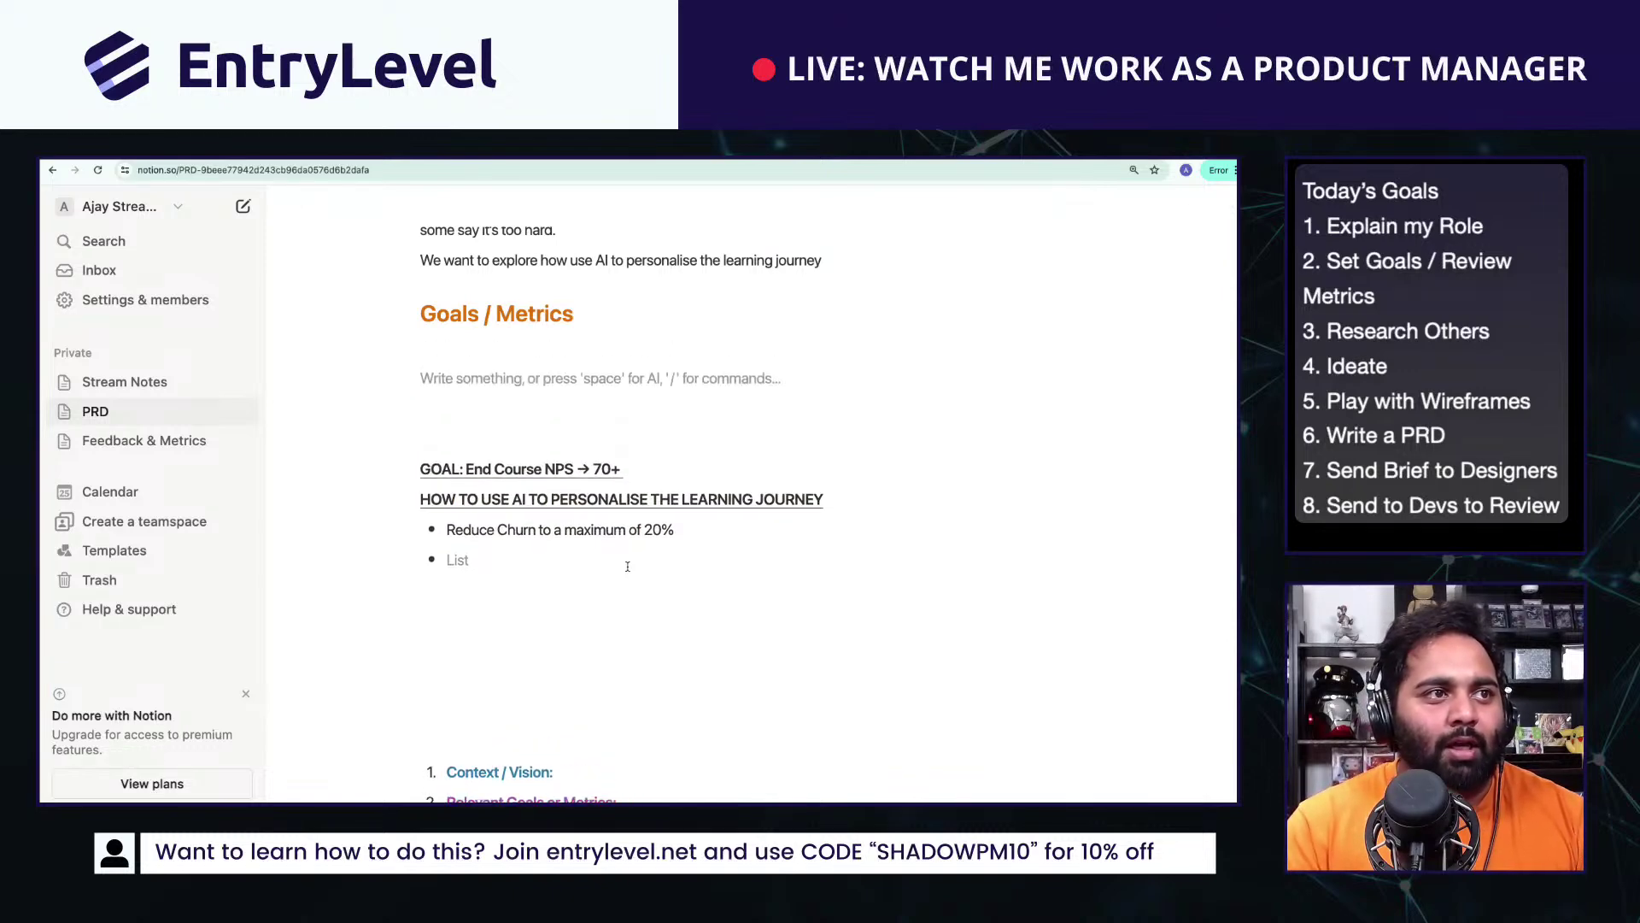
type("Primary ")
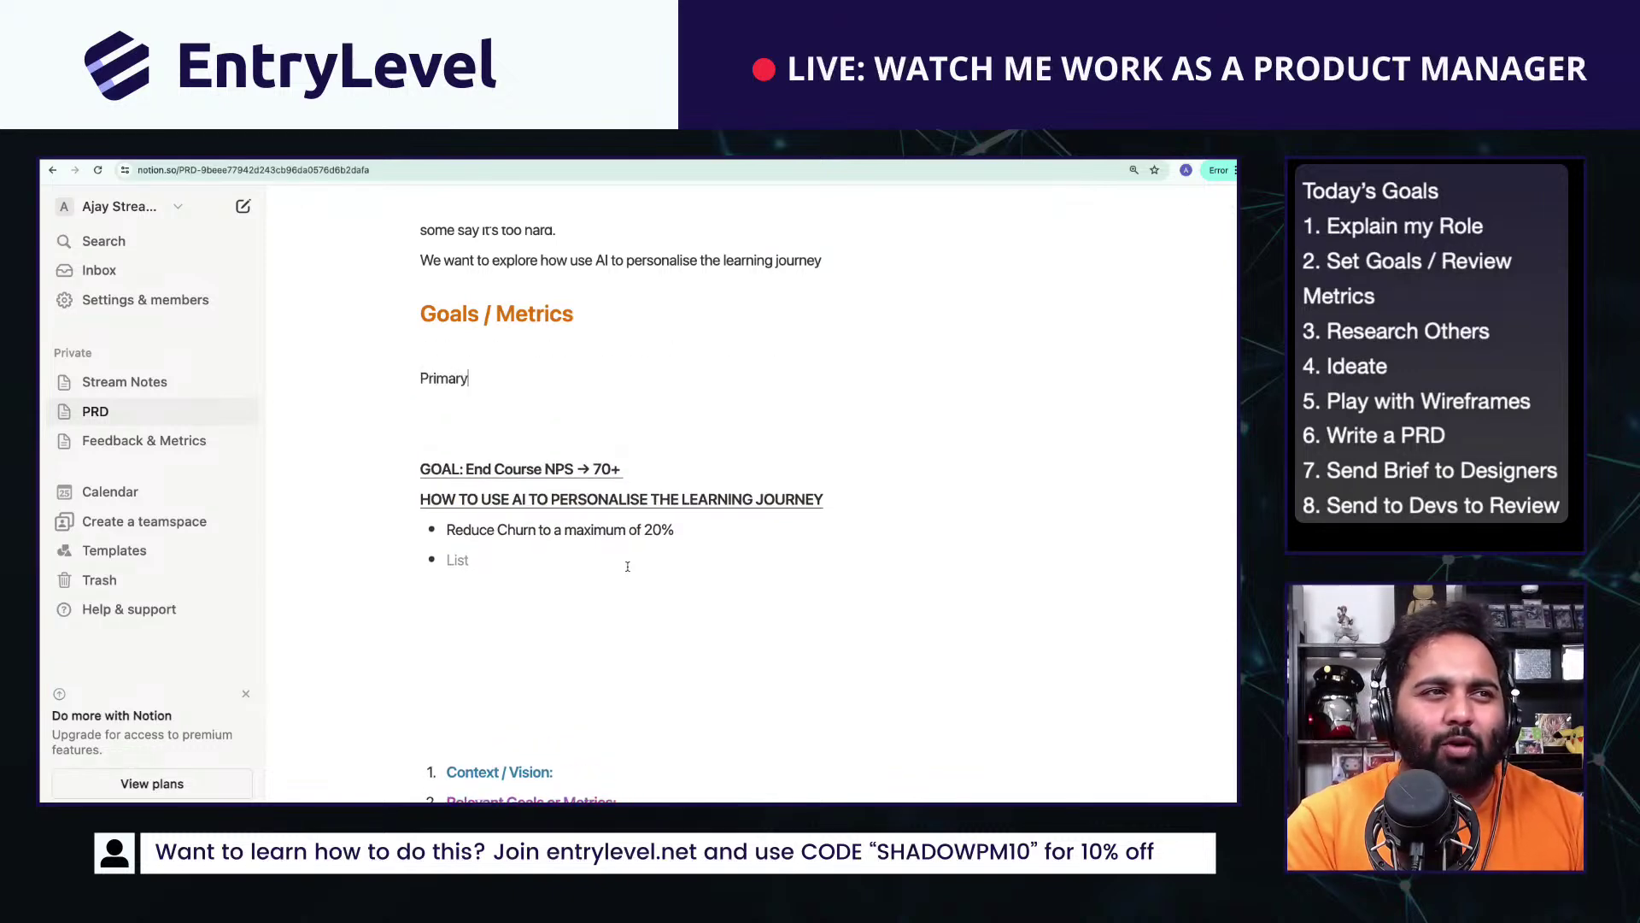
type("Metrics")
key("Return")
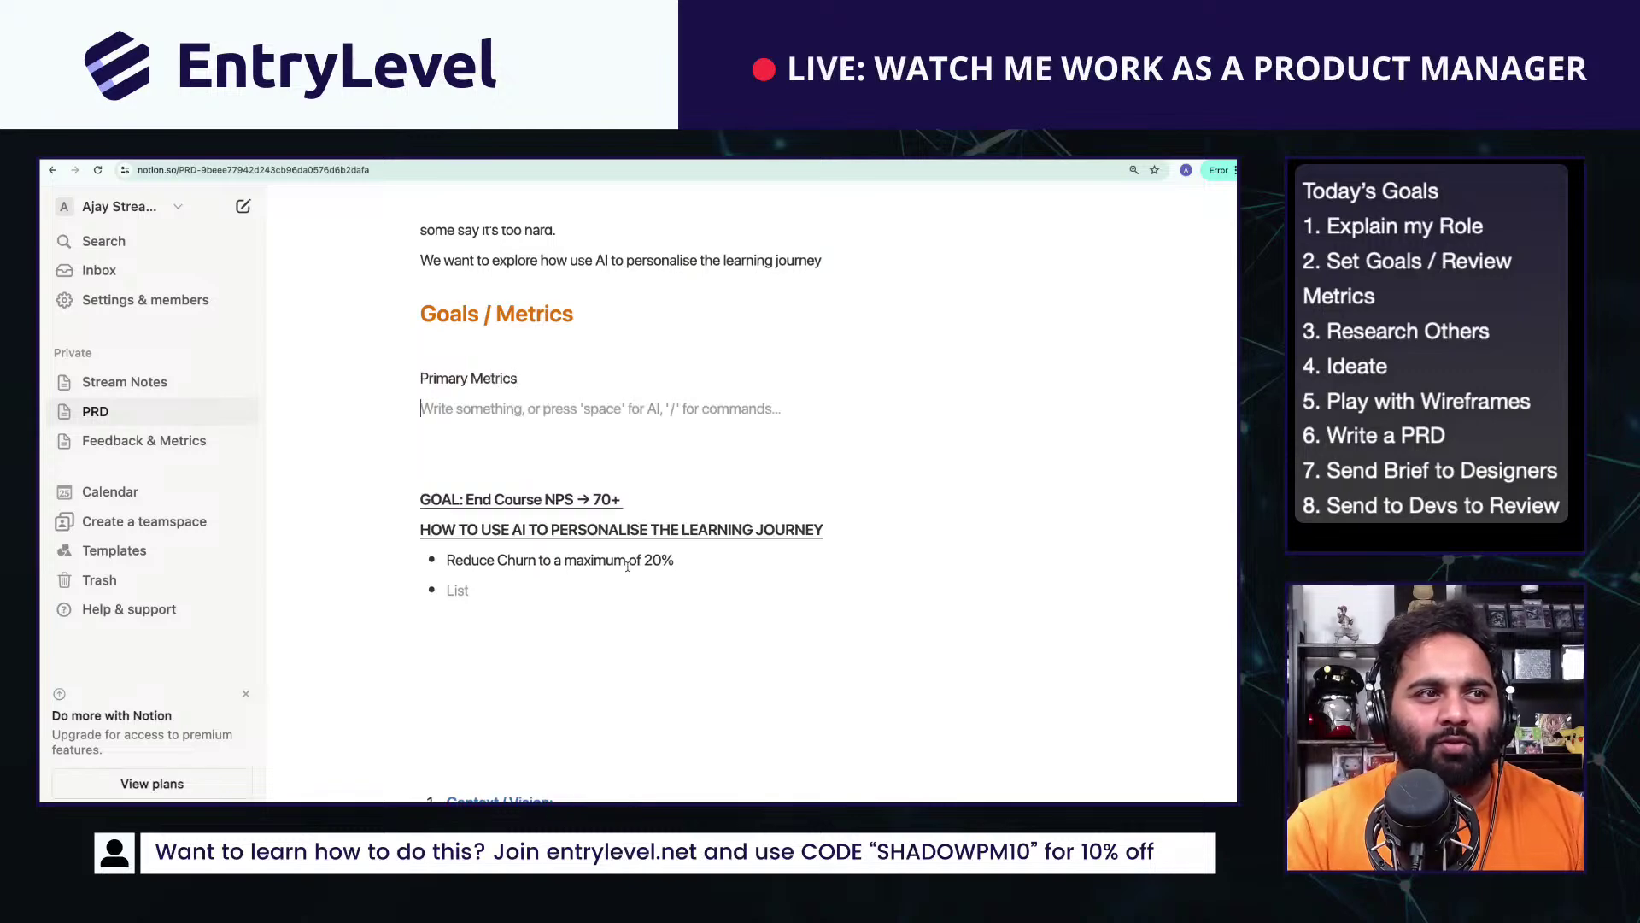
type("Secondary Metrics")
key("Return")
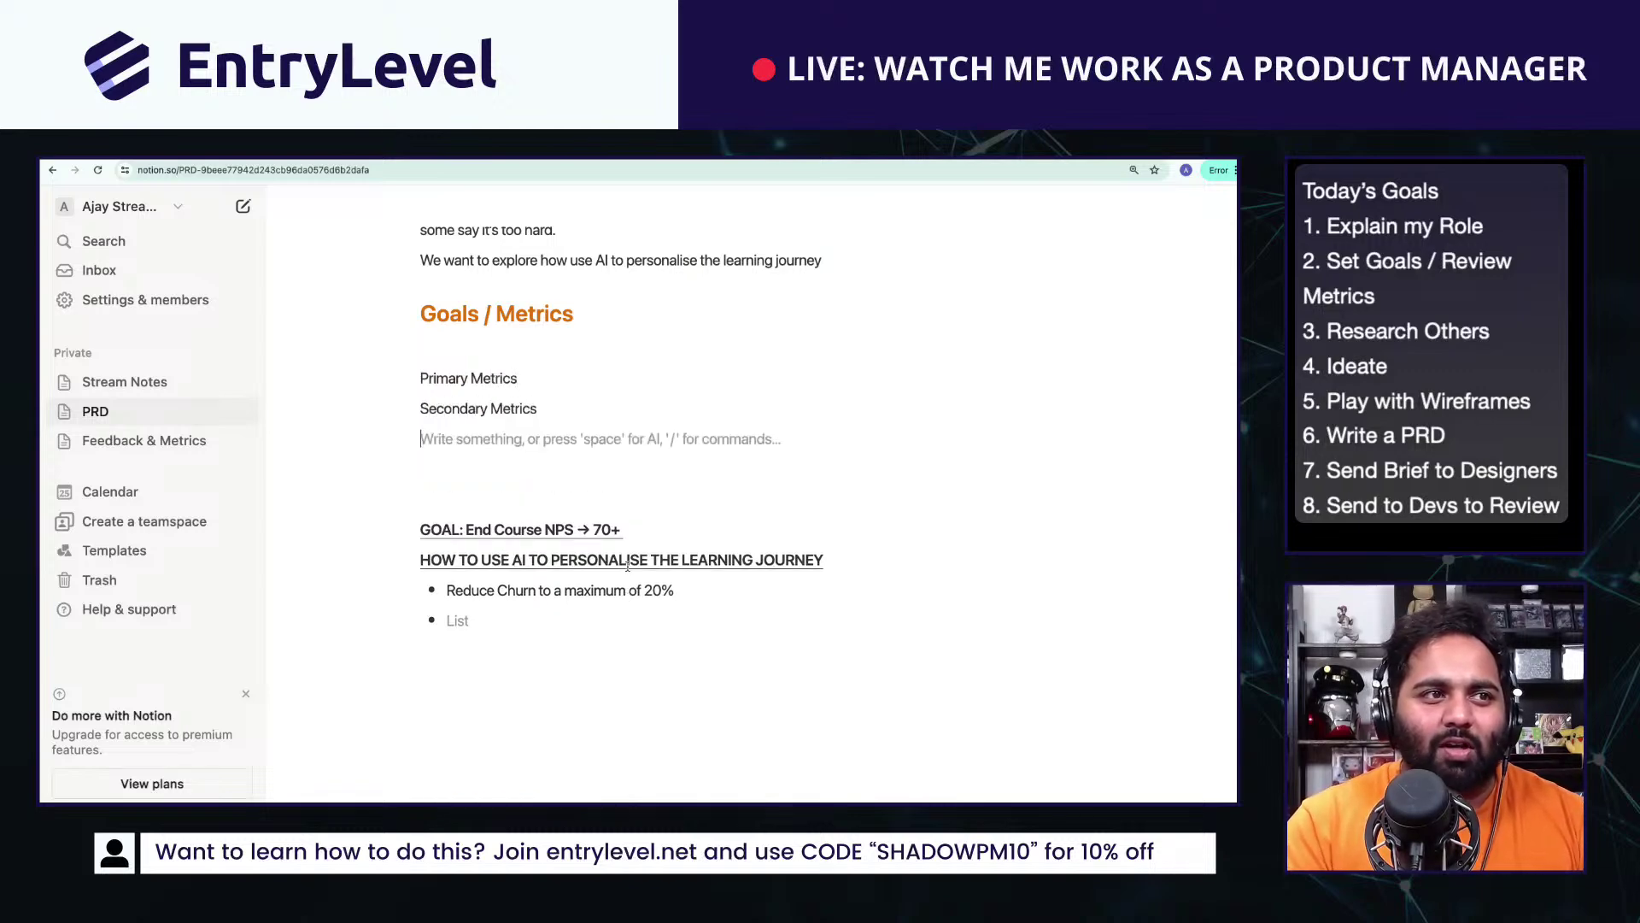
type("Guardrail Metrics")
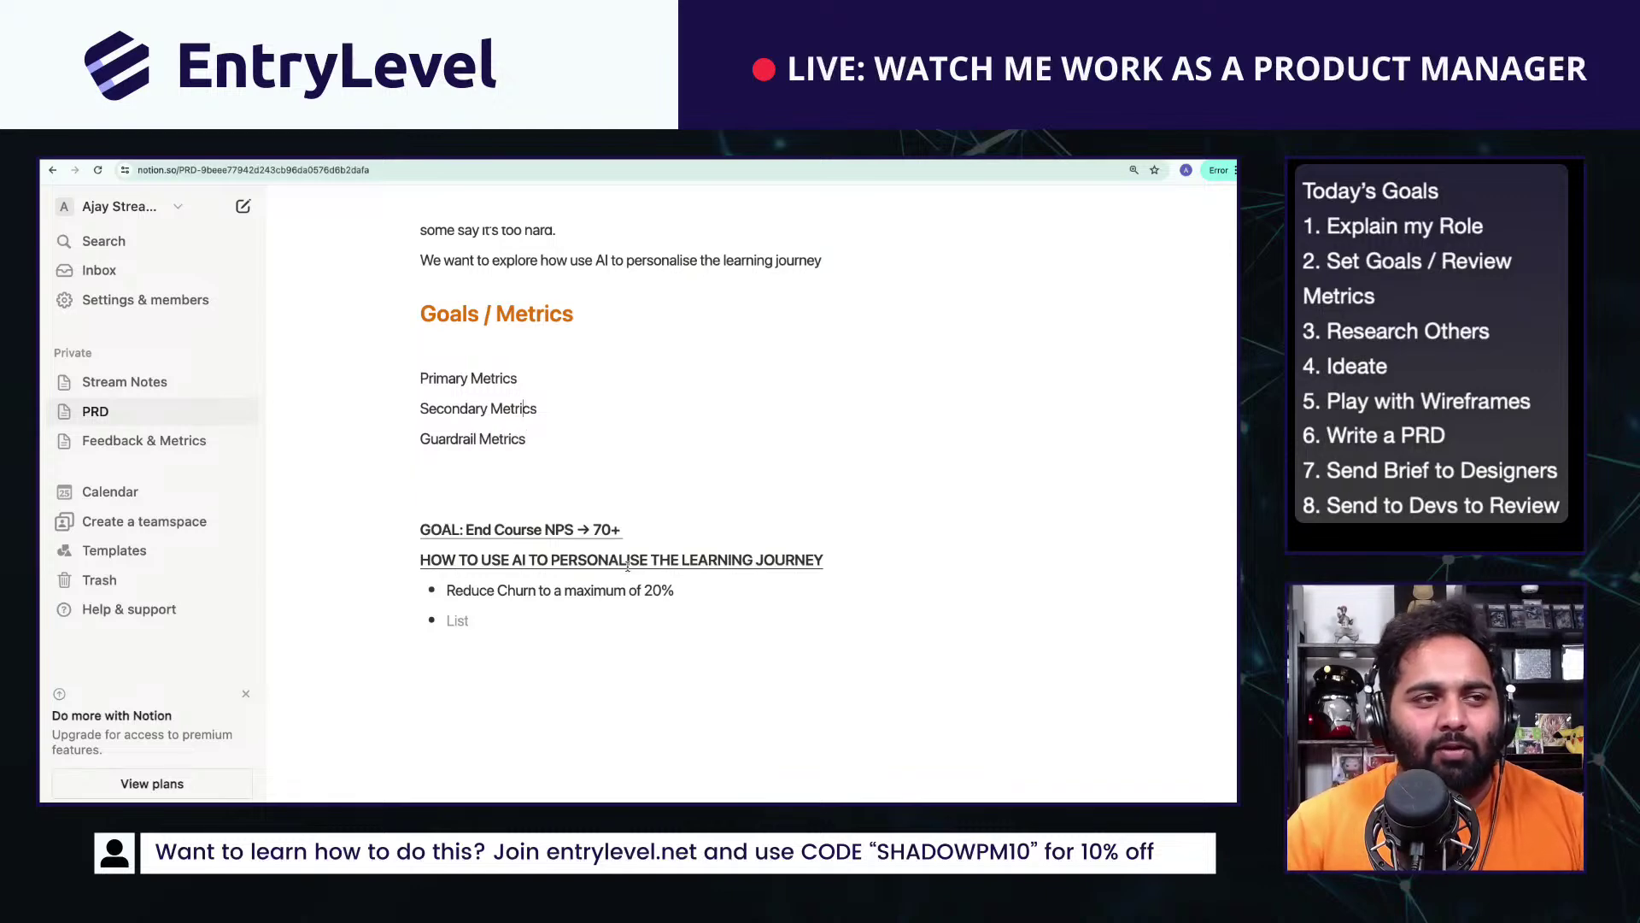
Step: Delete the Secondary Metrics line and shorten the line above it to "Primary Metric"
key("Right")
key("shift+super+Left")
key("Right")
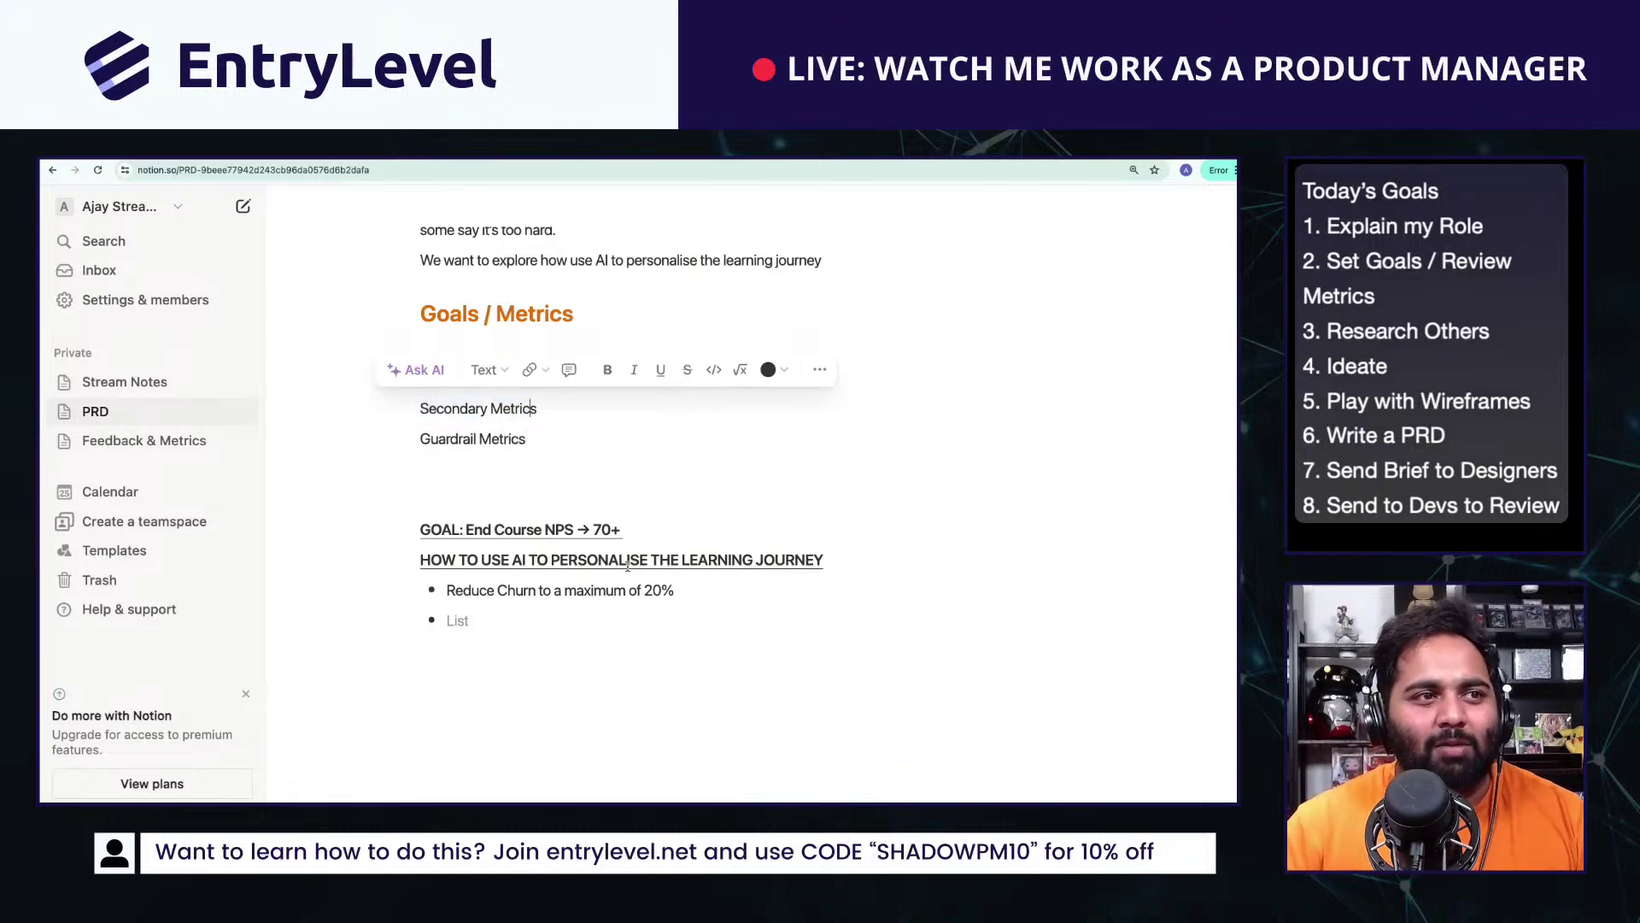
key("Right")
key("shift+super+Left")
key("BackSpace")
key("BackSpace")
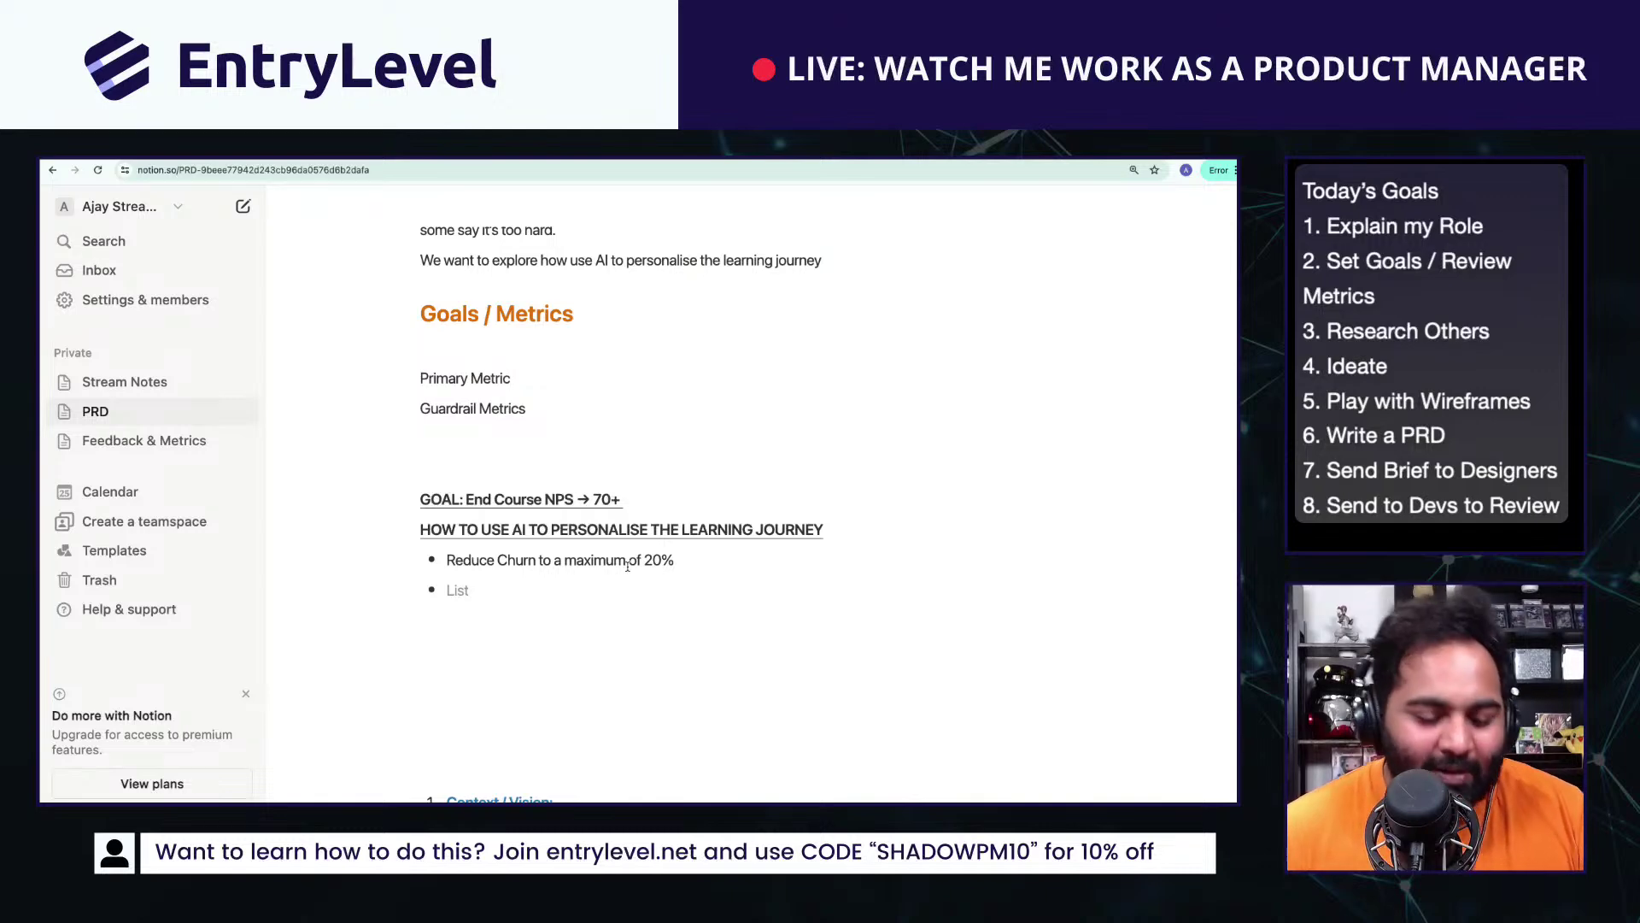
Step: Extend the Primary Metric line with ": “The thing we want to change”" and remove the blank line under the Goals / Metrics heading
type(": ")
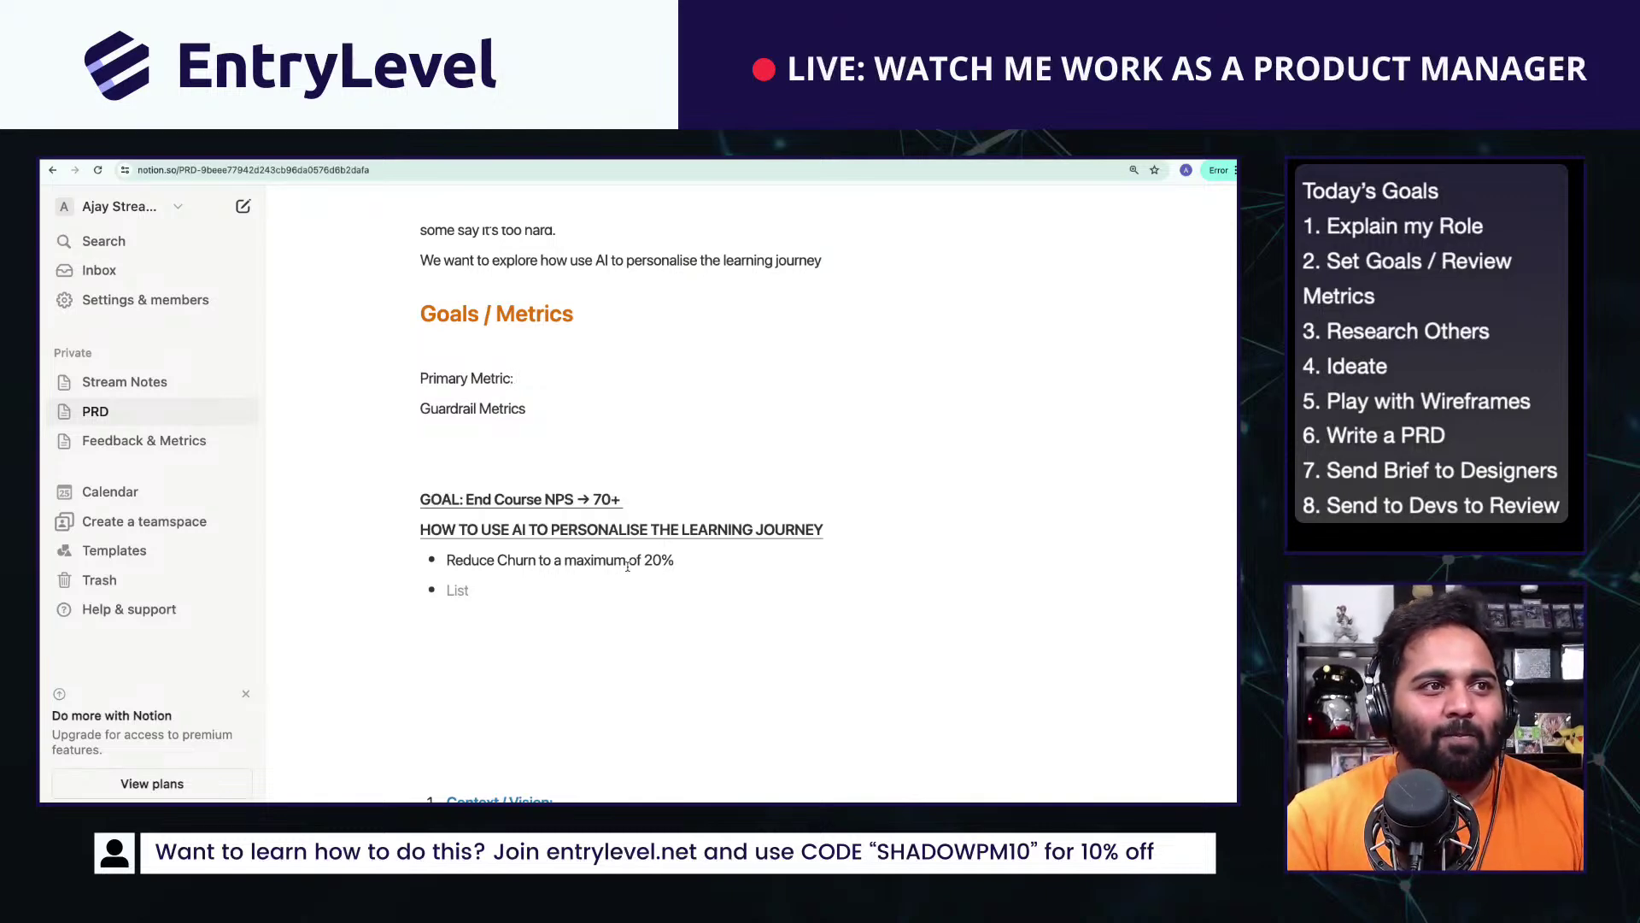
type("“The thing we want ")
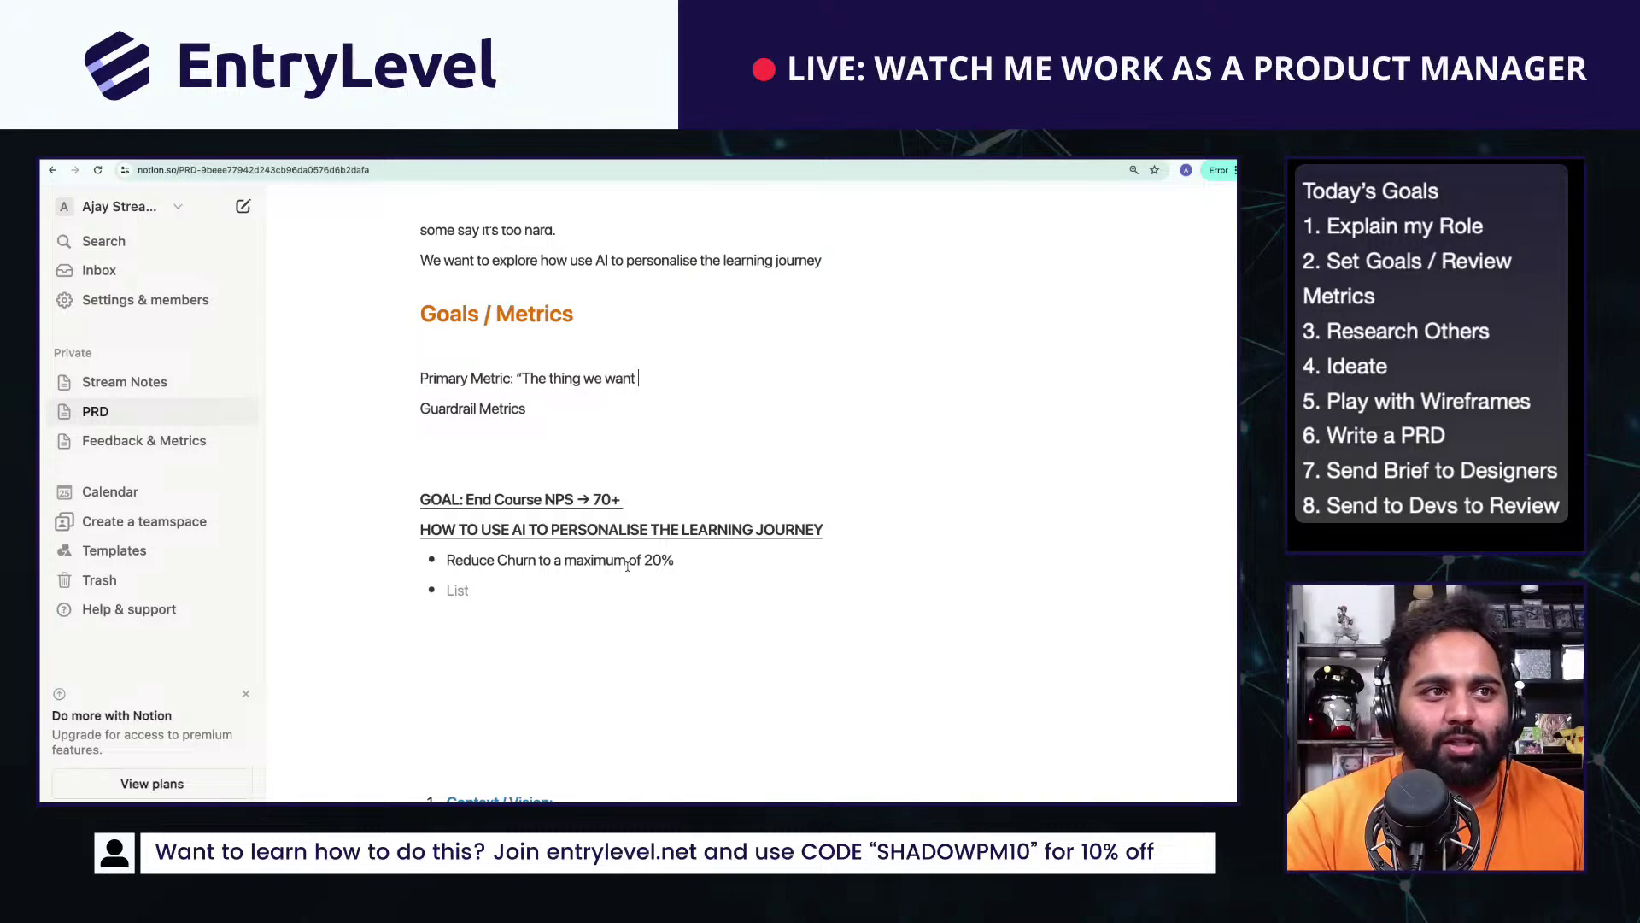
type("to change”")
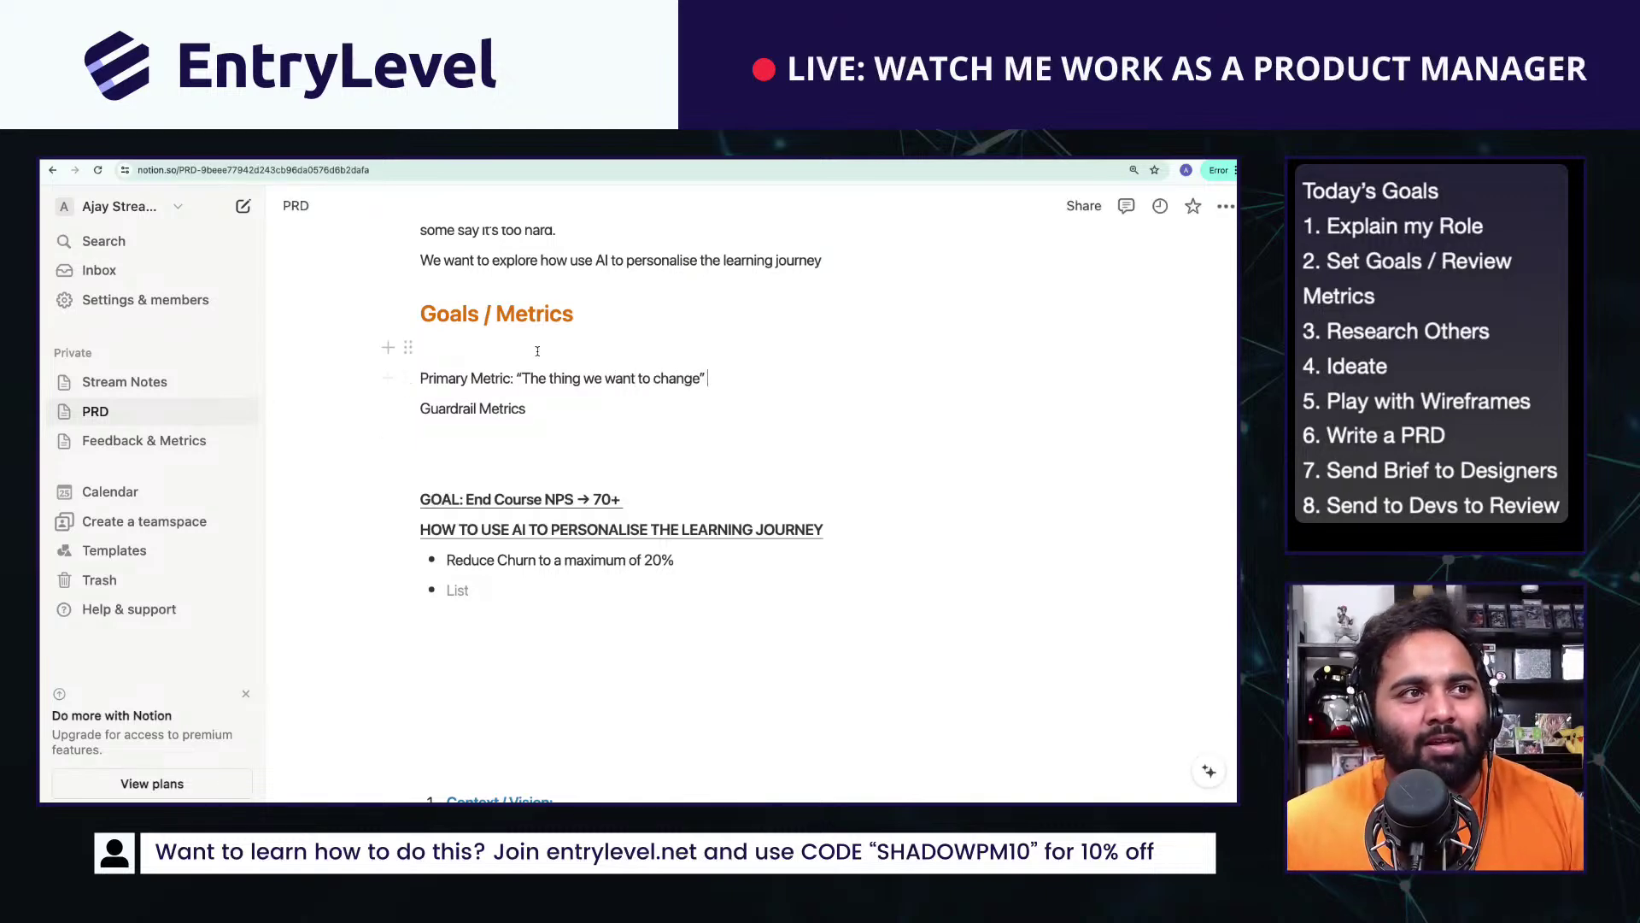
left_click(537, 351)
key("BackSpace")
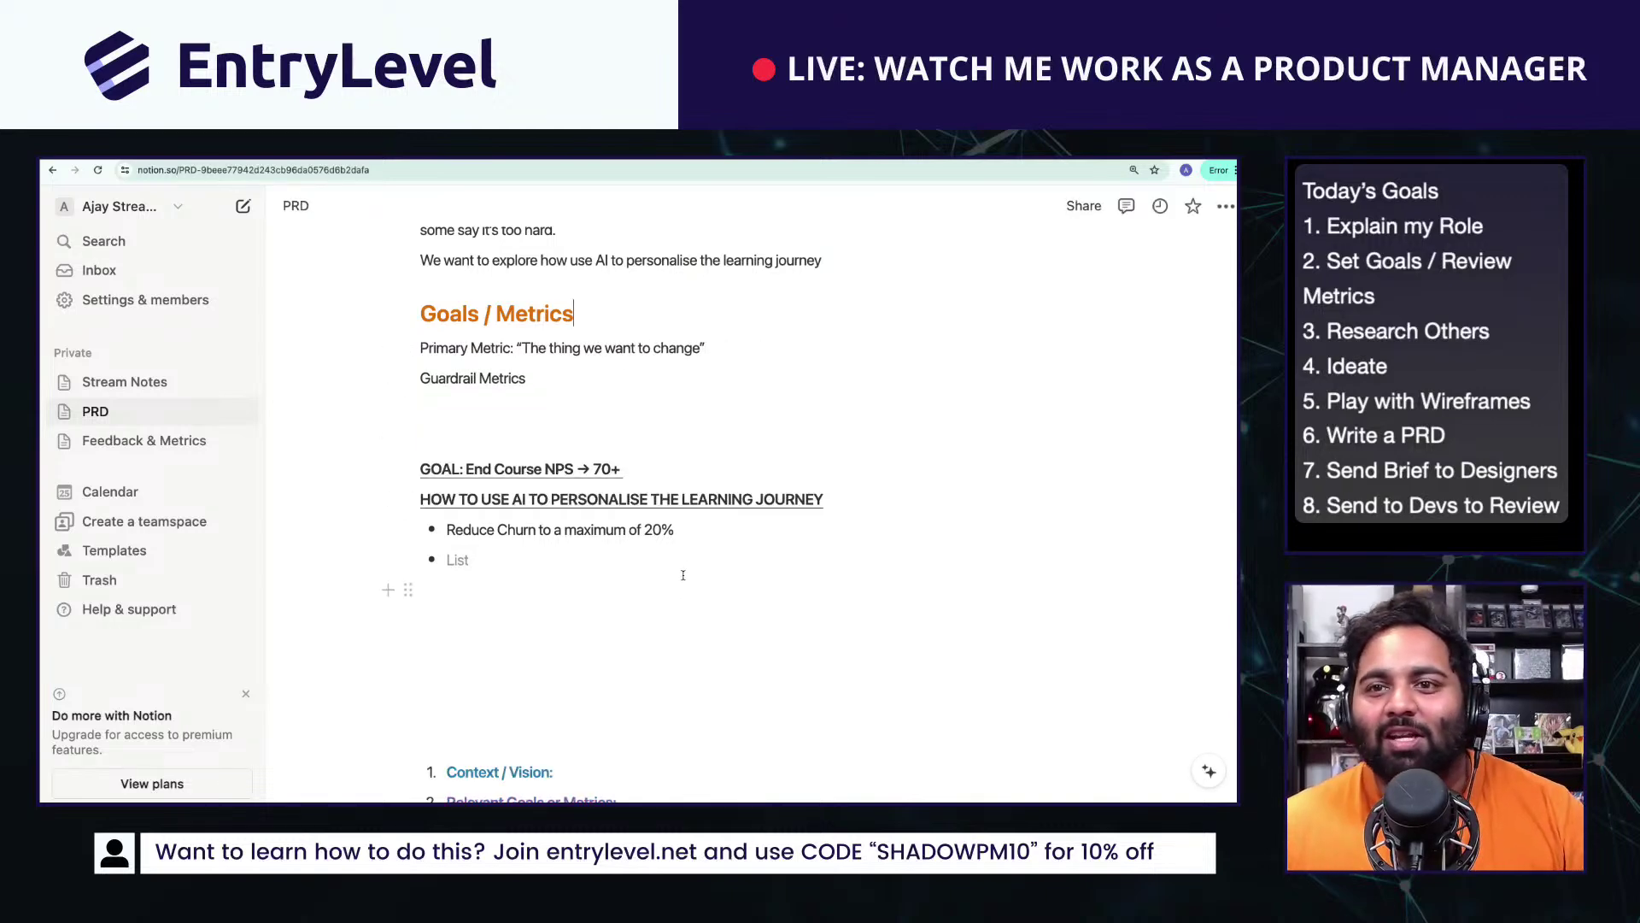
Step: Extend the Guardrail Metrics line with ": “The thigns we want to keep an eye on to see if anythign weird happens”"
left_click(772, 349)
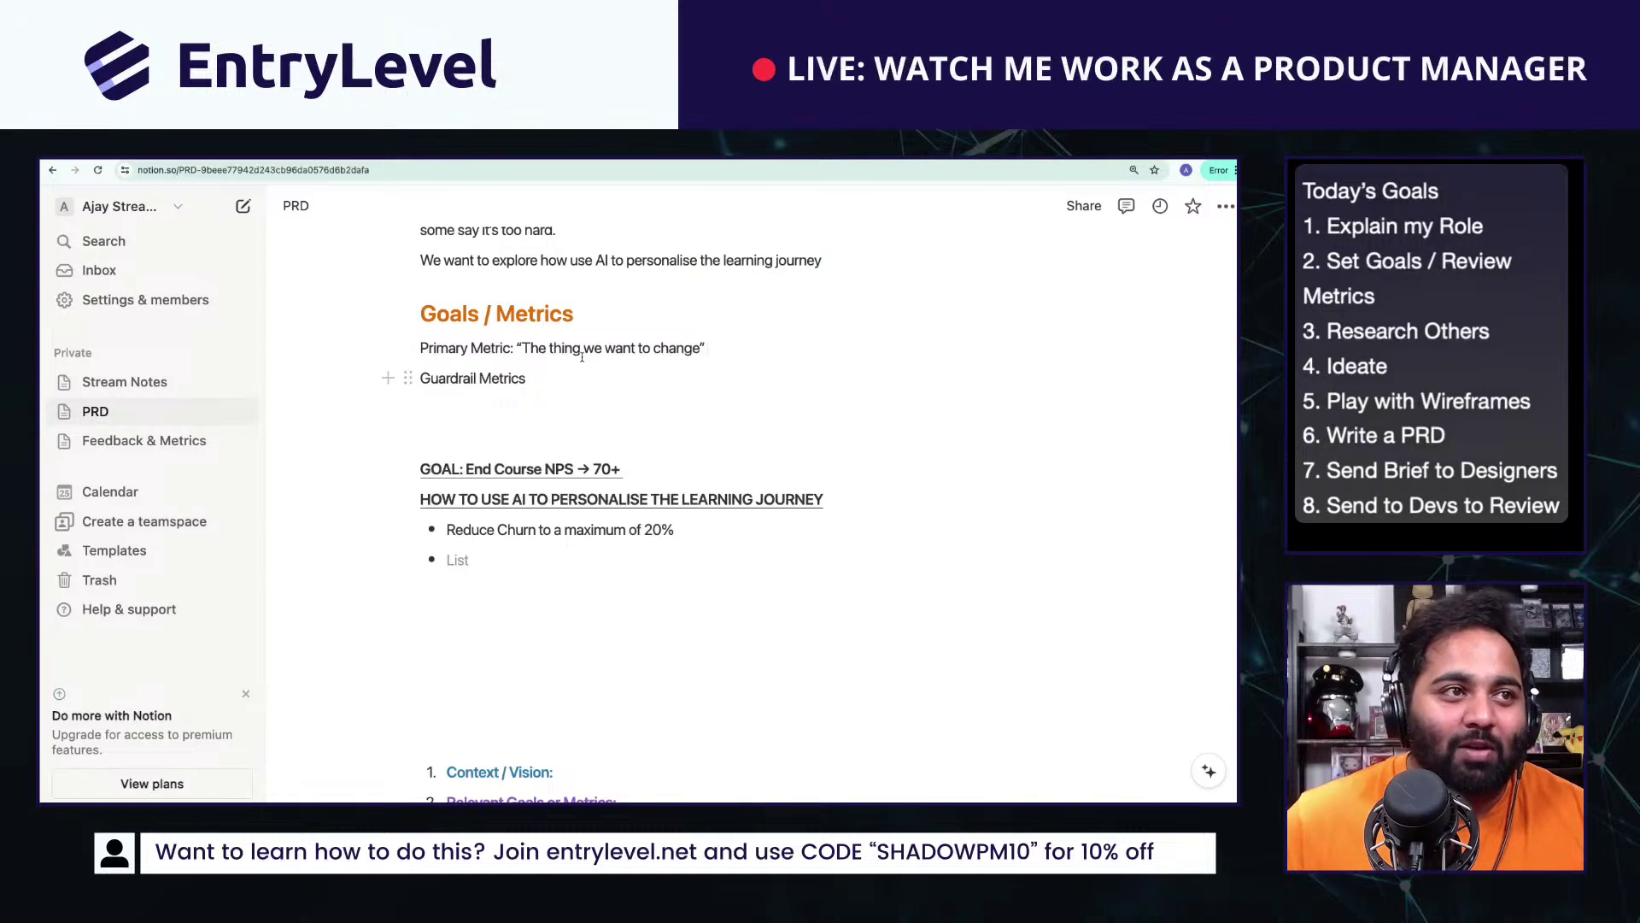
left_click(513, 354, "shift")
key("Down")
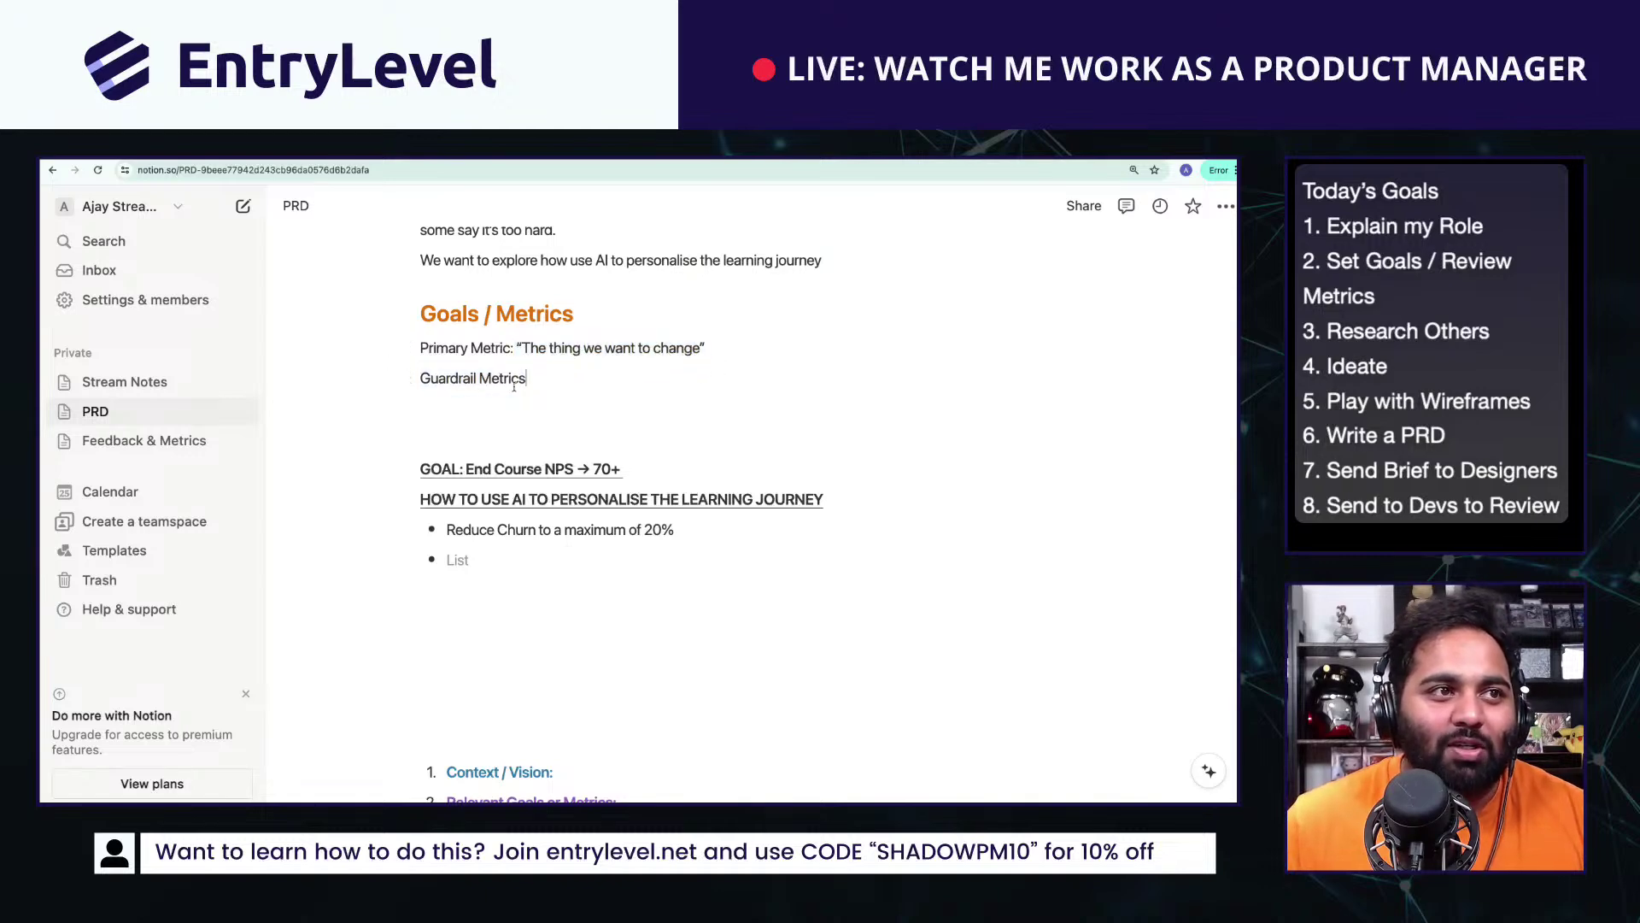
type("\"")
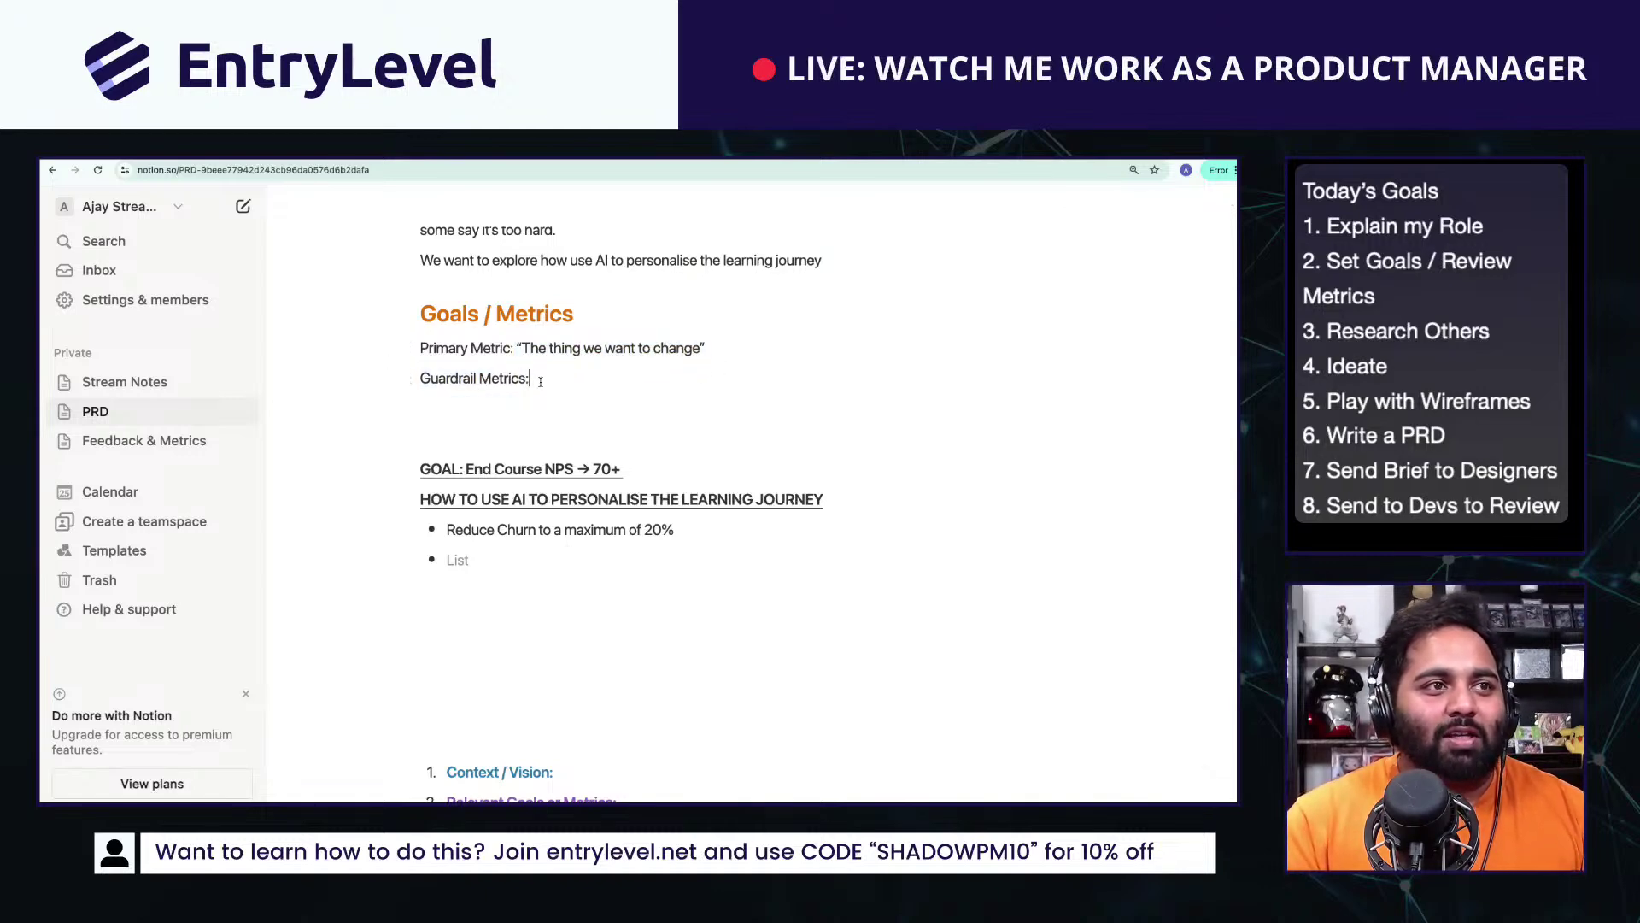
type("The thigns we ")
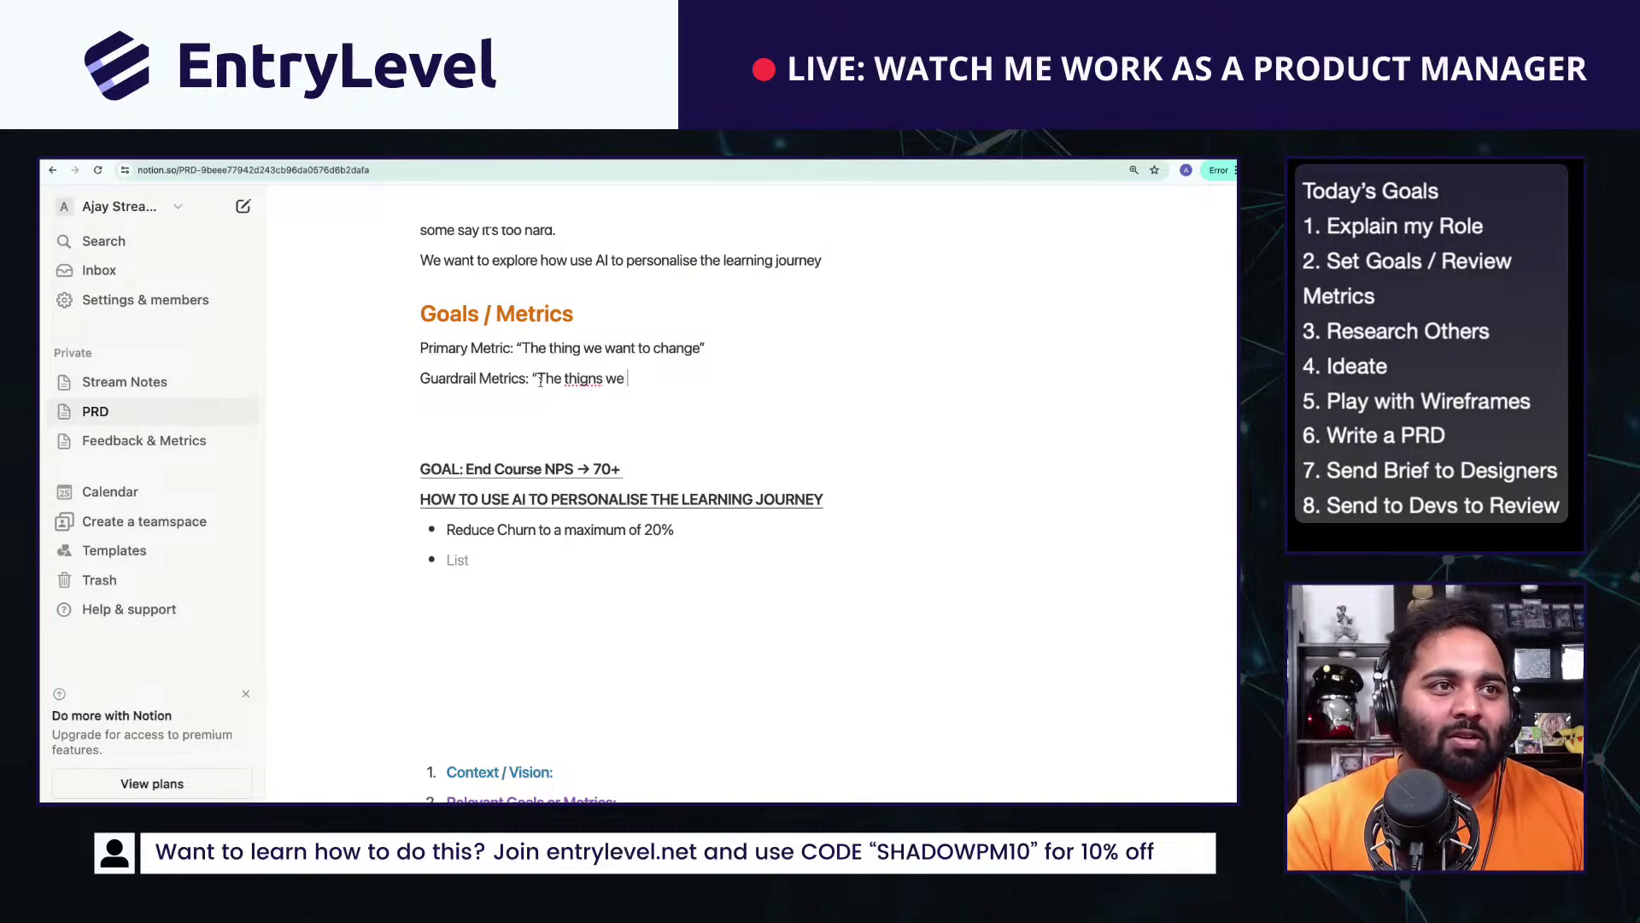
type("want to keep an eye ")
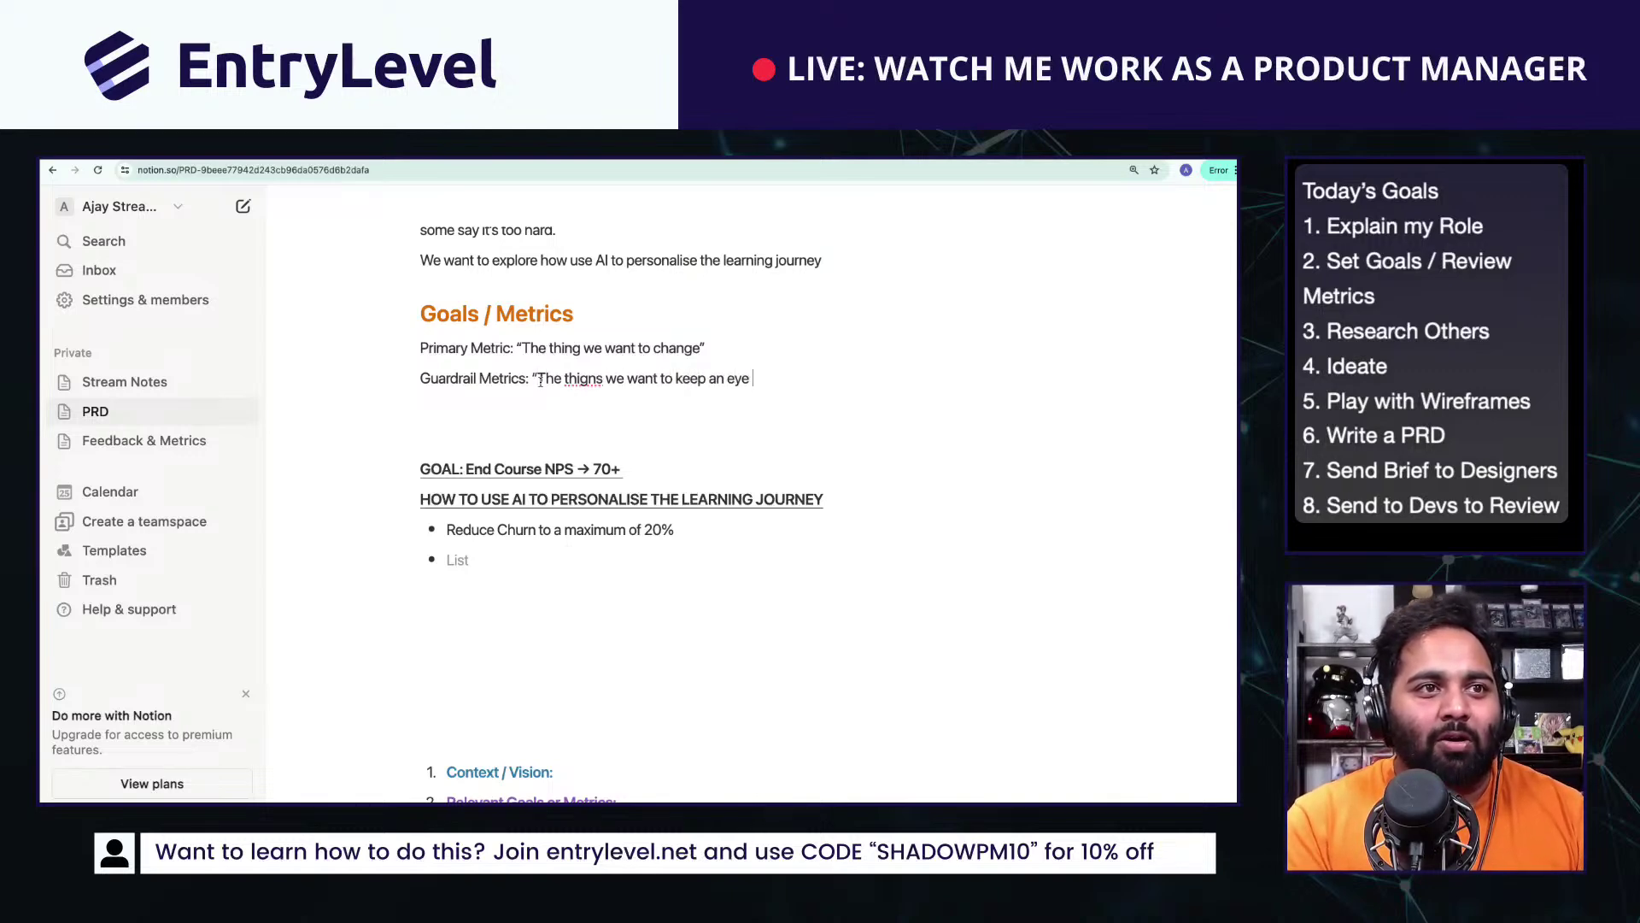
type("on to see if the")
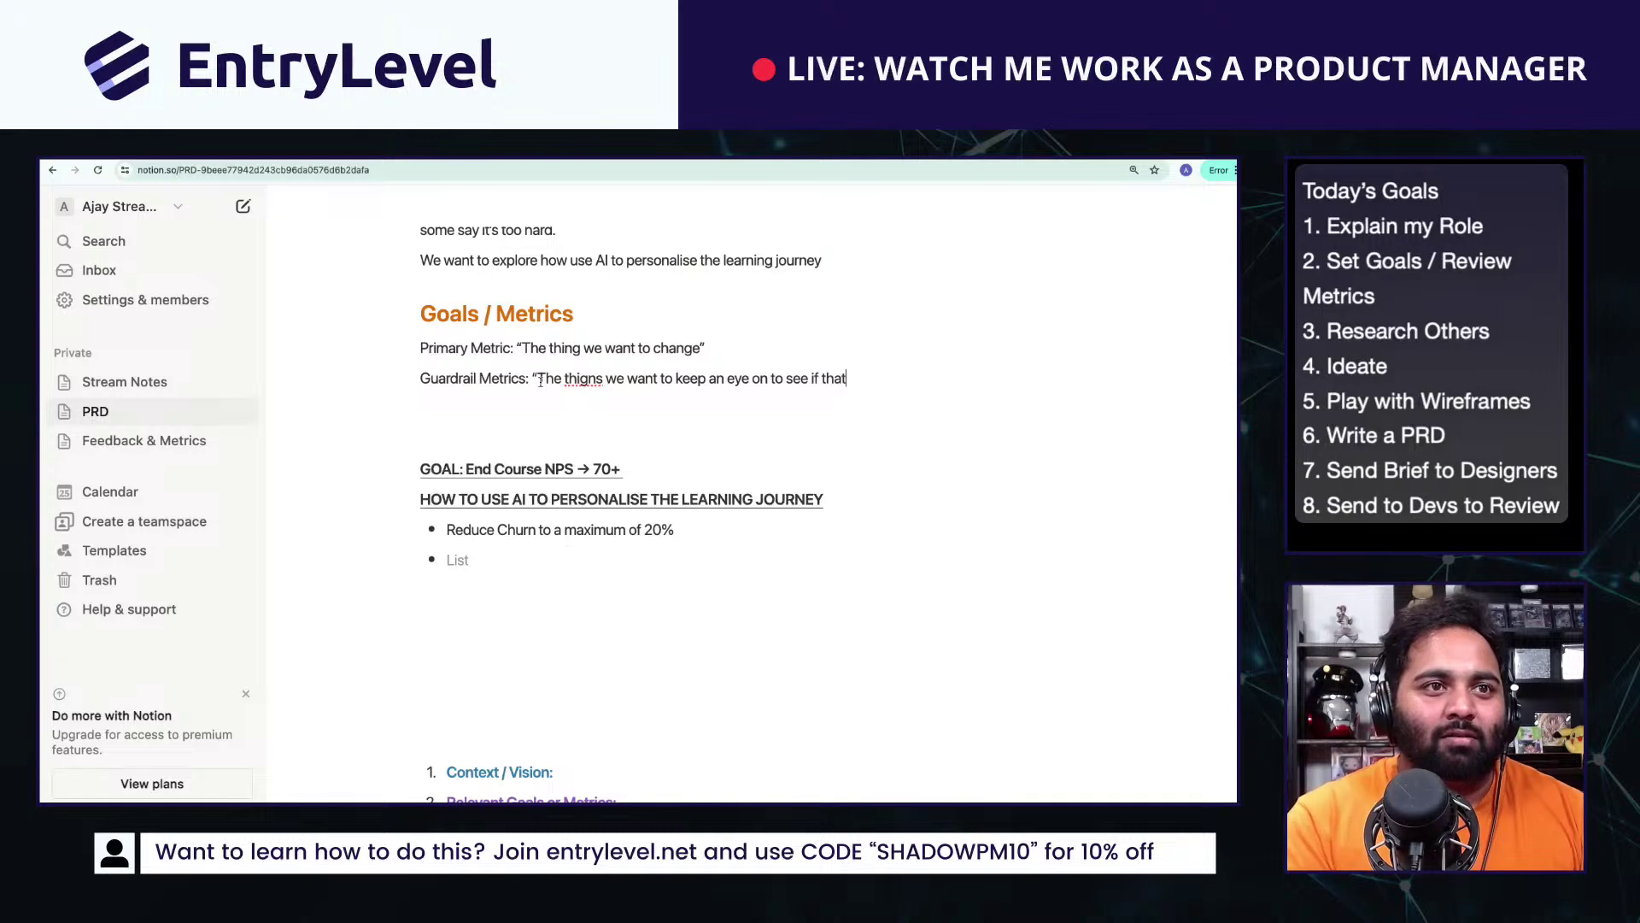
key("BackSpace")
key("BackSpace")
key("BackSpace")
type("anythign weird ")
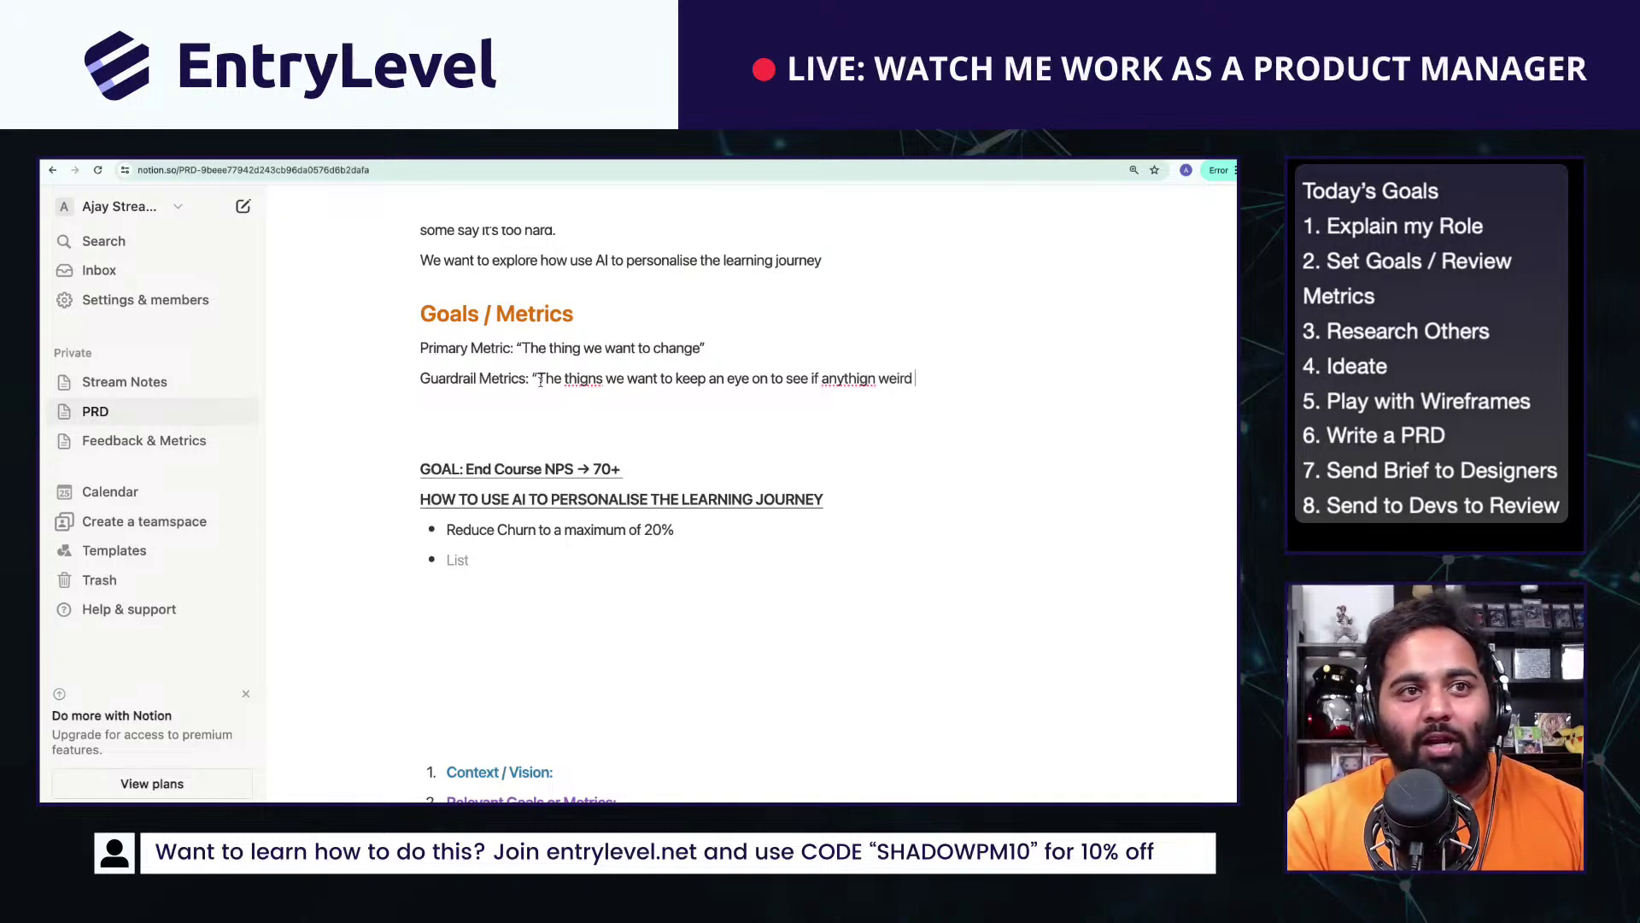
type("happen")
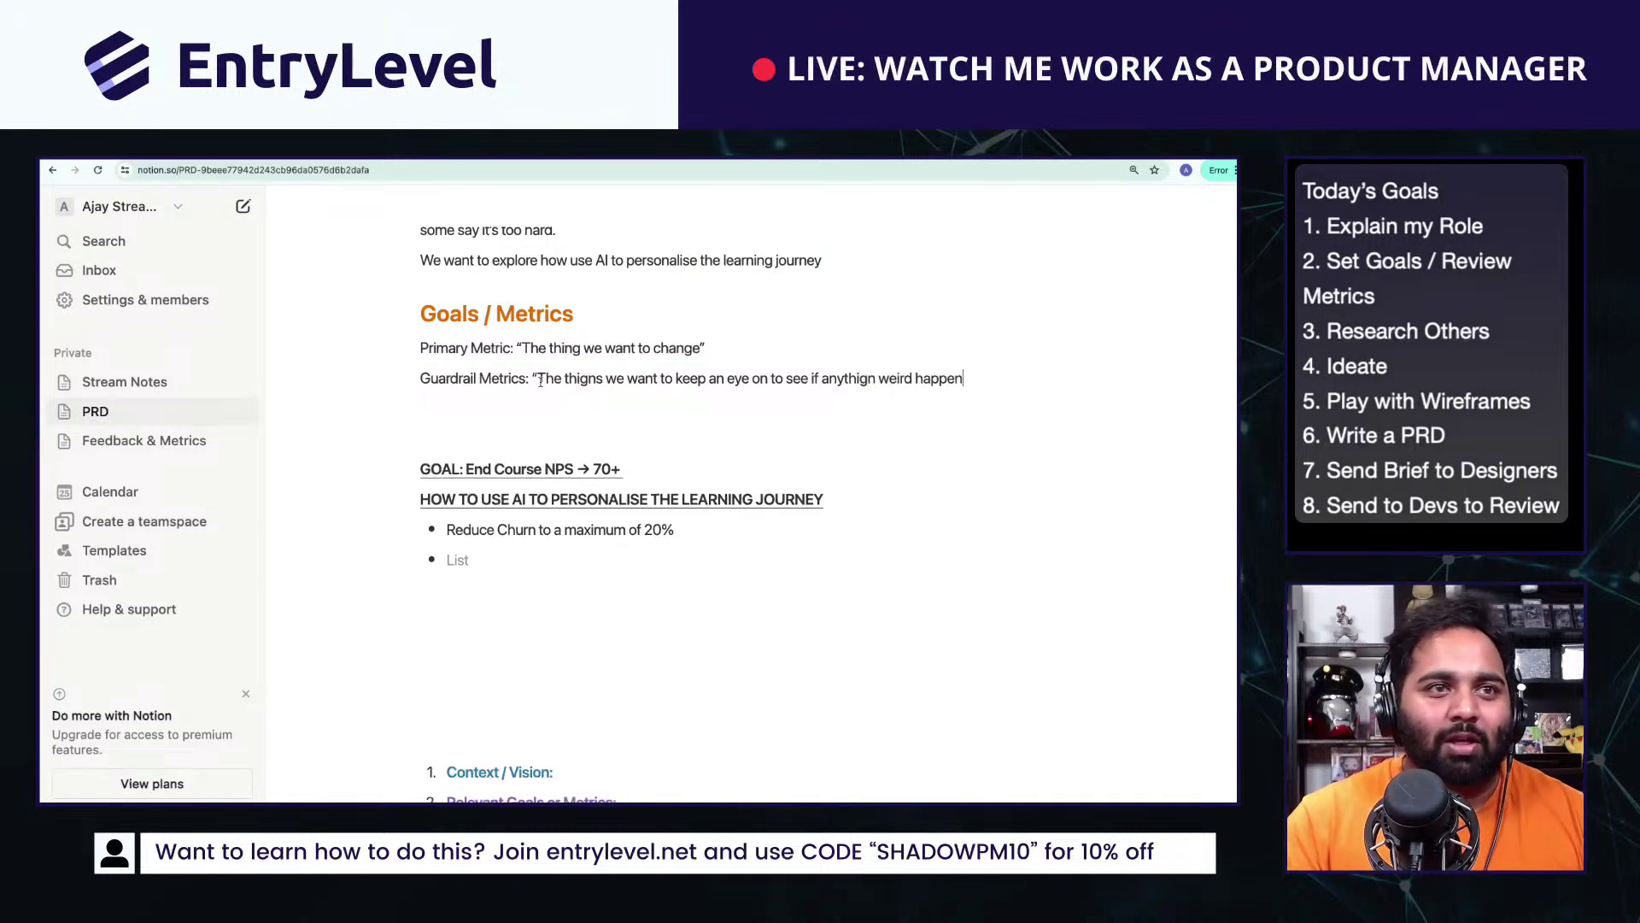
type("s\"")
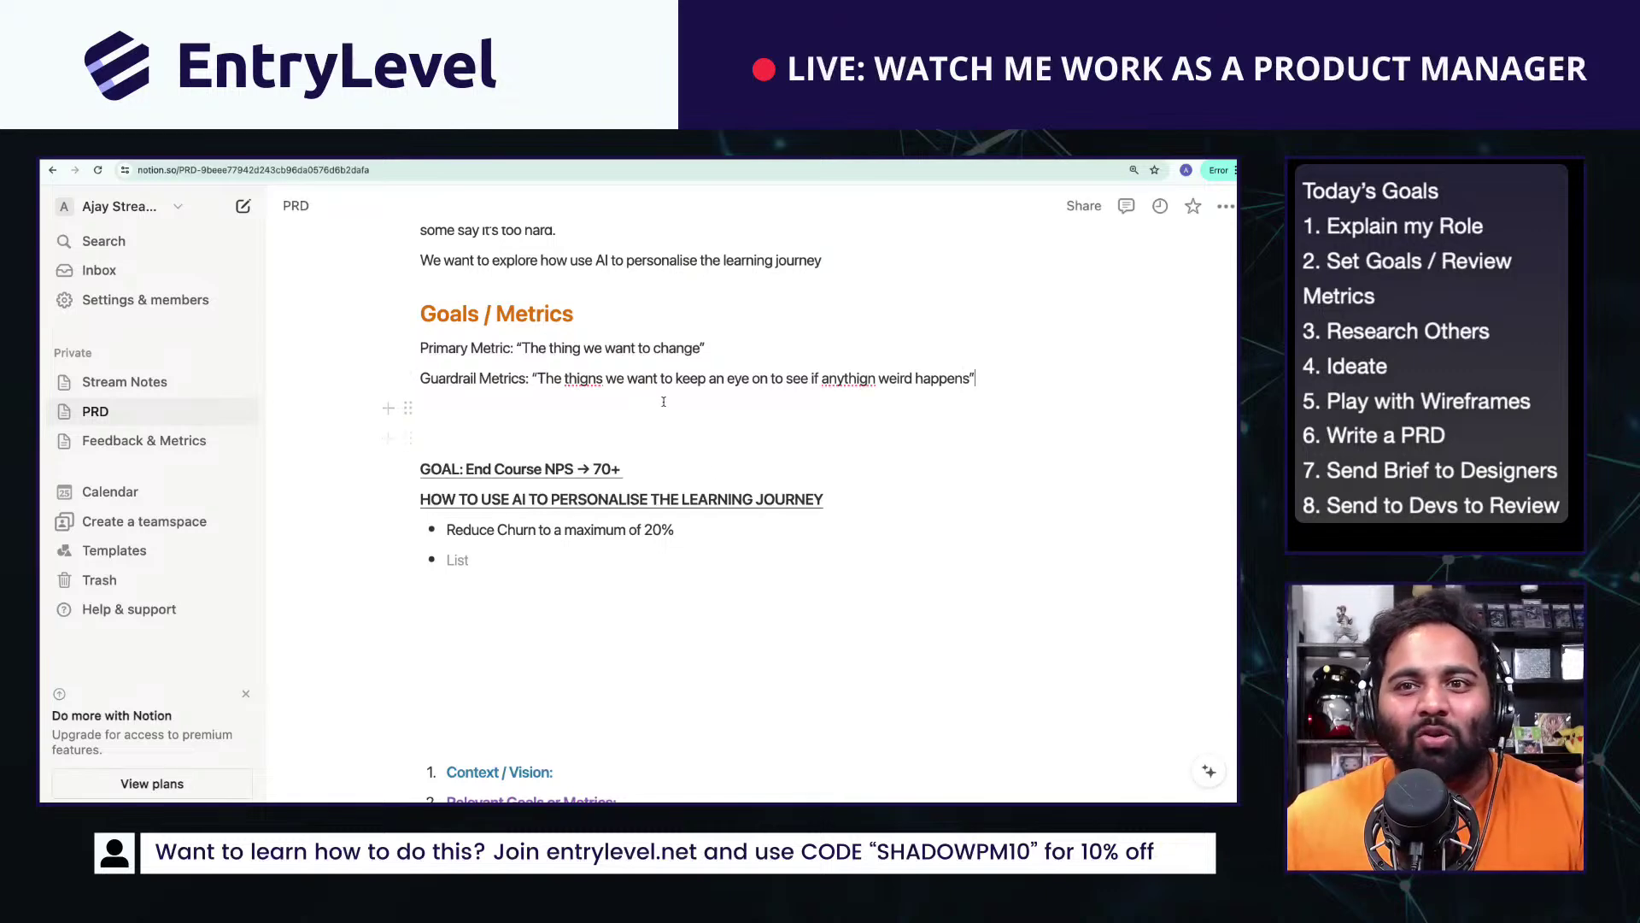
Step: Correct the two misspelled words in the Guardrail Metrics line to “anything” and “things”
right_click(837, 381)
left_click(854, 387)
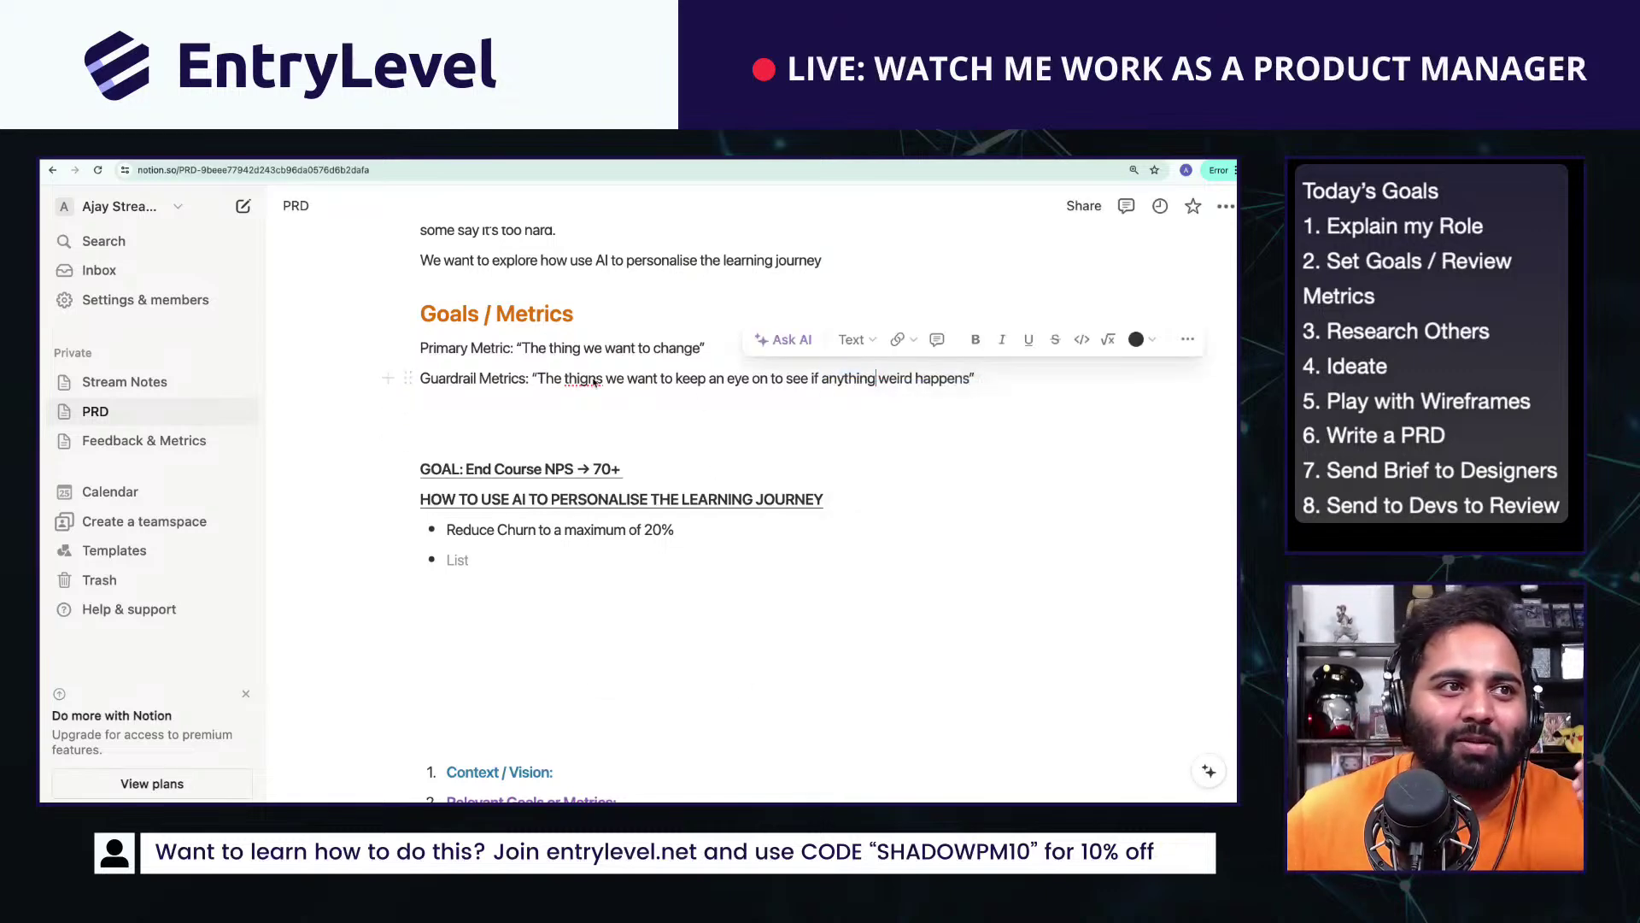
right_click(588, 378)
left_click(602, 386)
left_click(612, 407)
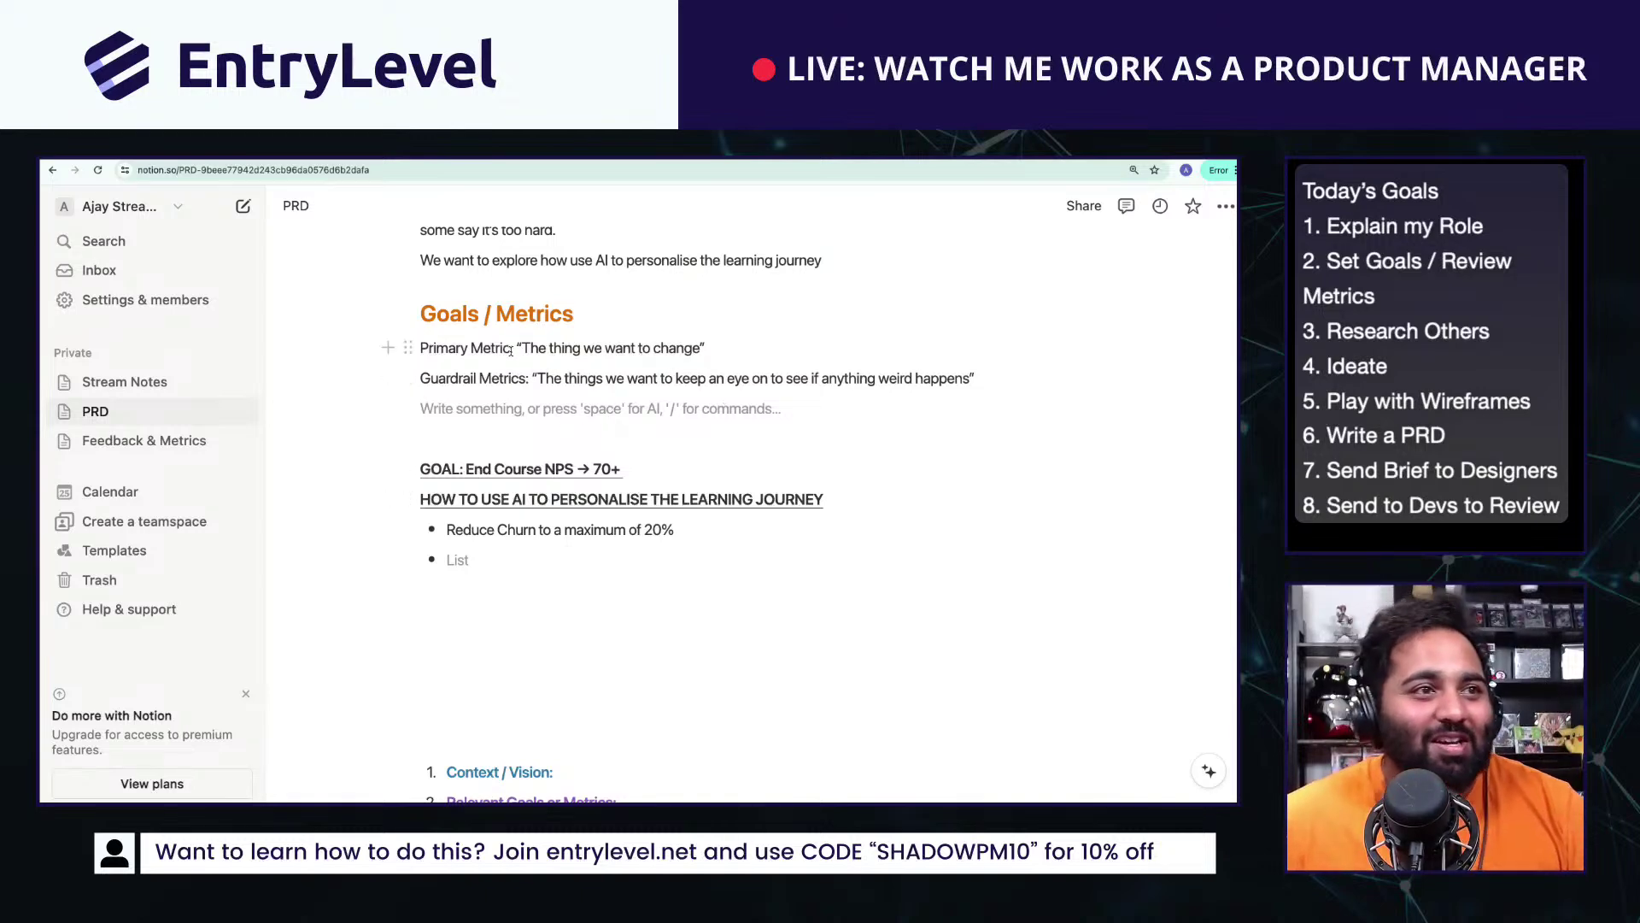
Step: Replace the quoted description on the Primary Metric line with "End Course NPS"
left_click_drag(511, 350, 741, 346)
key("BackSpace")
type("Enmd")
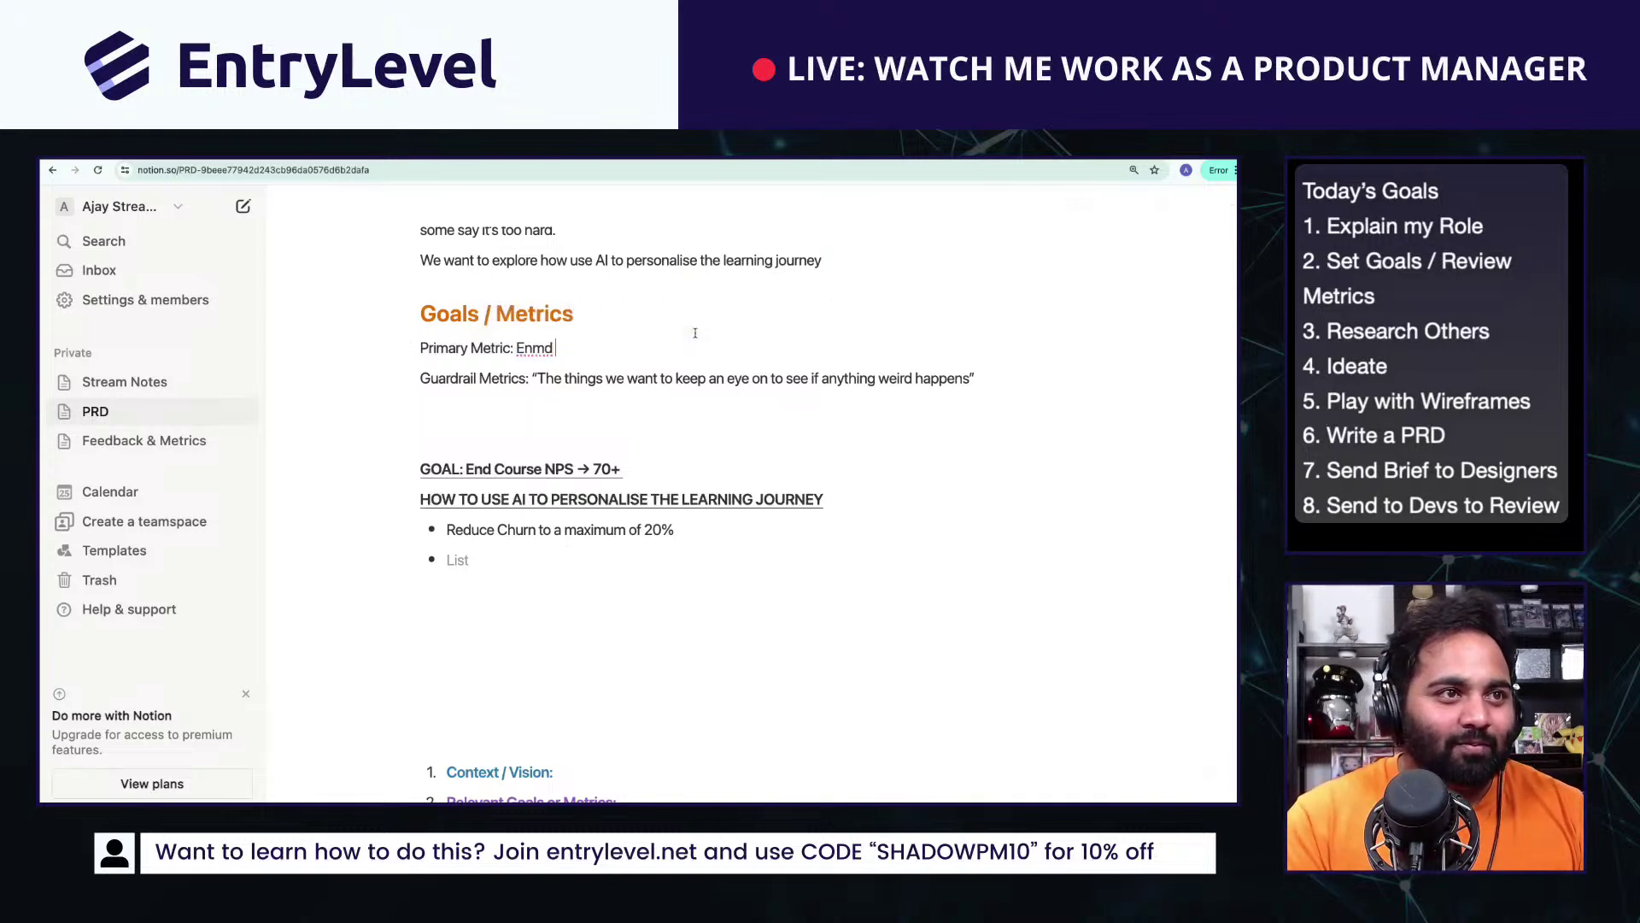
key("BackSpace")
key("BackSpace")
type("d Course NPS")
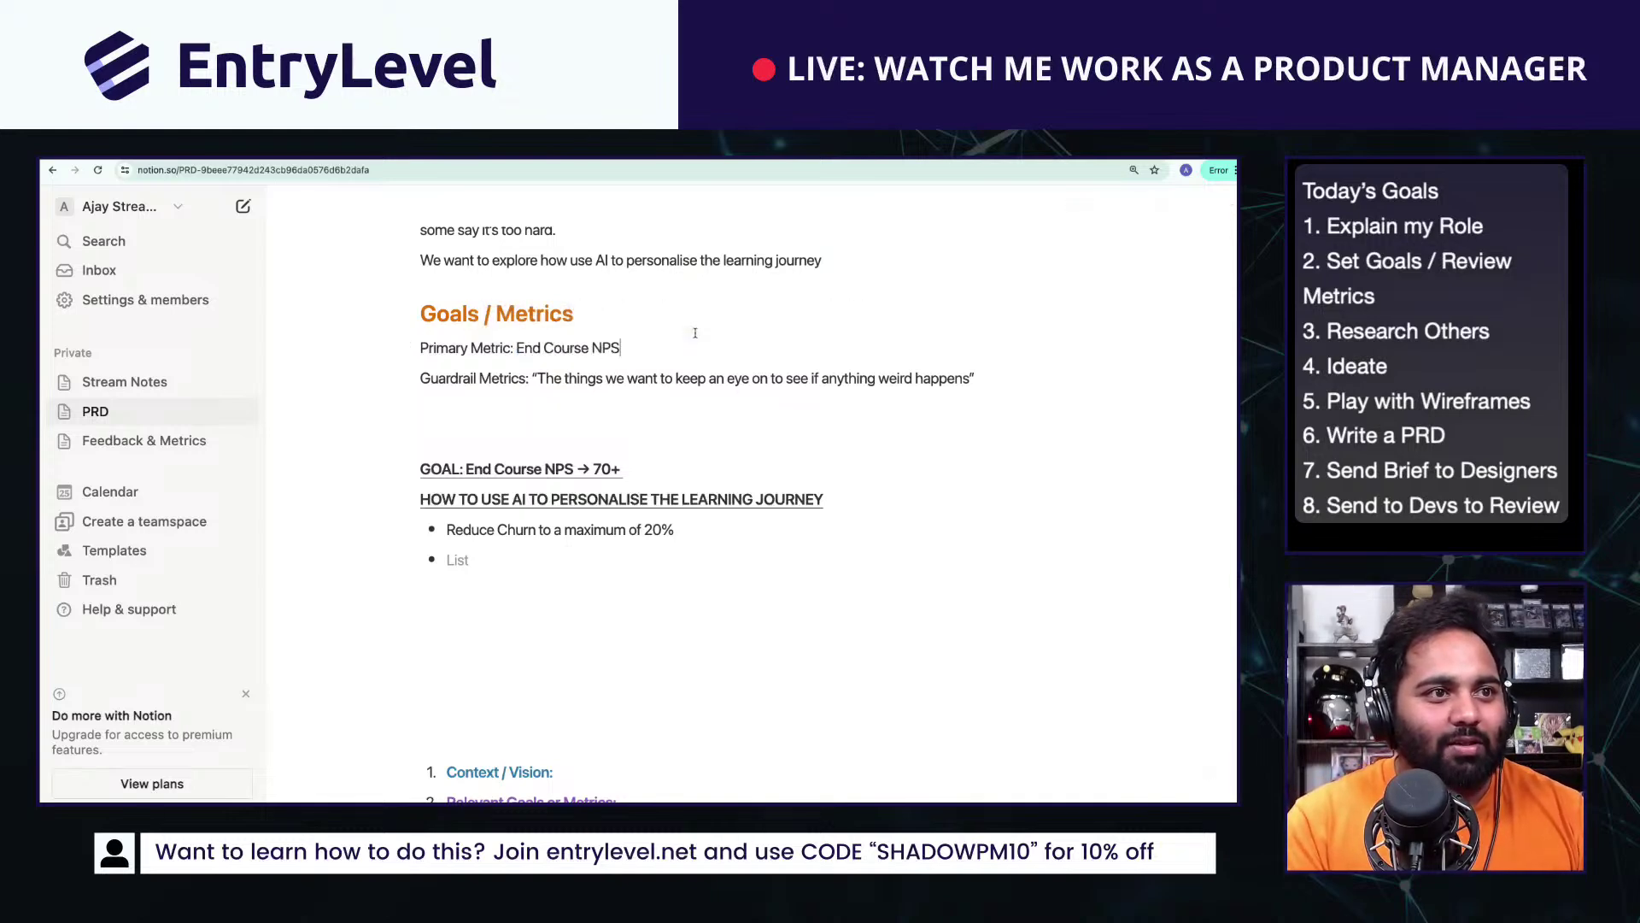
type("goal")
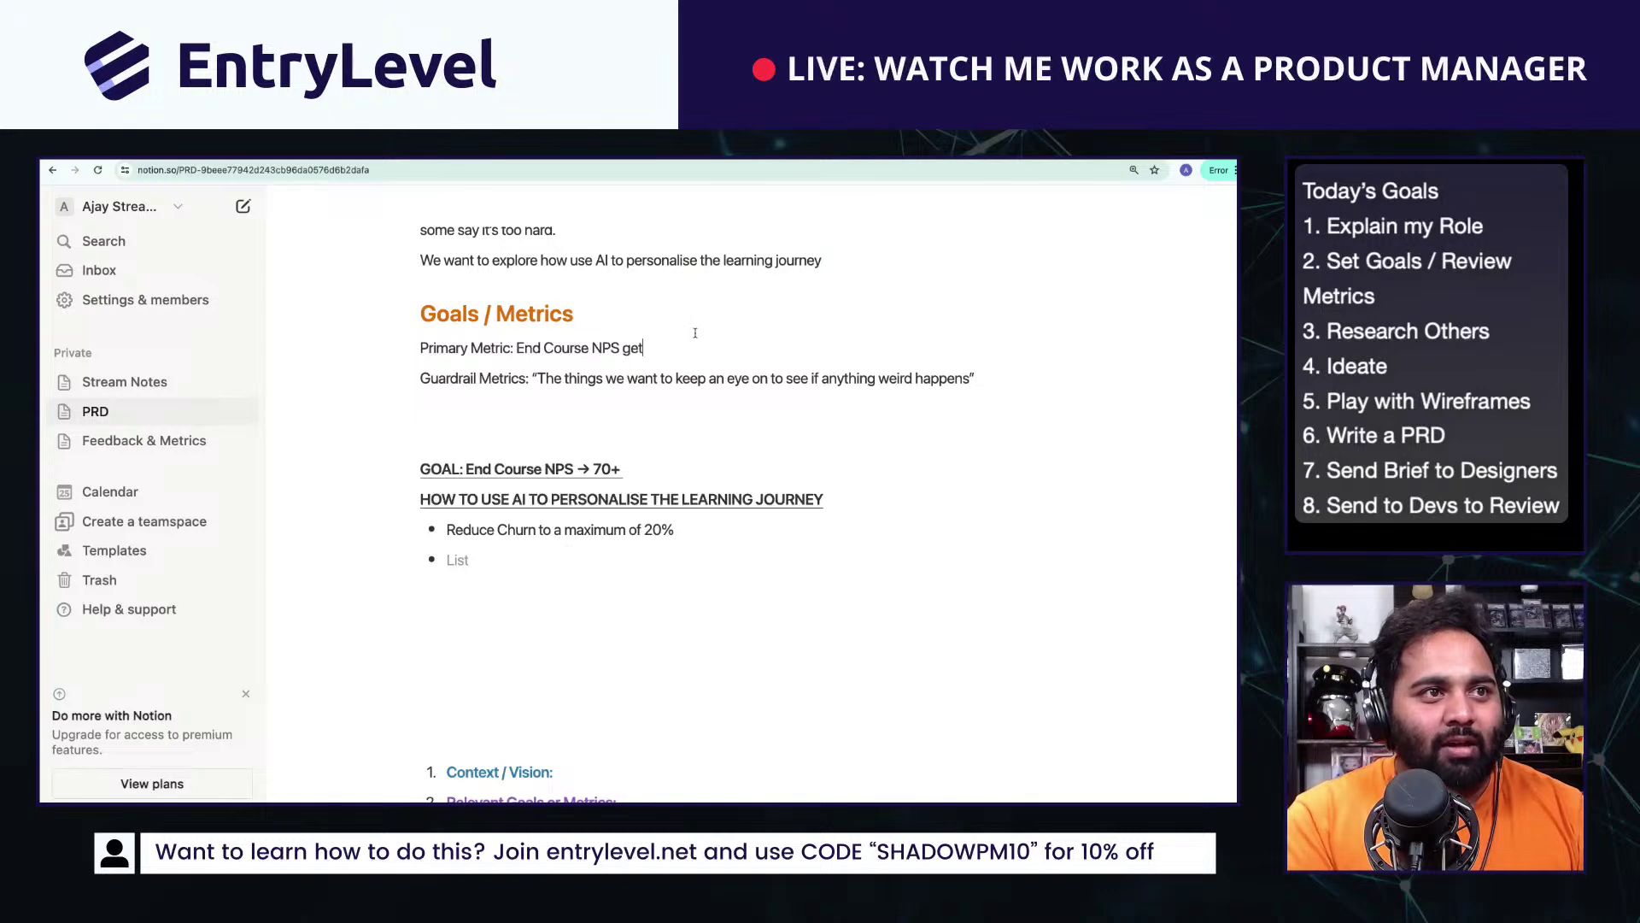
key("BackSpace")
key("BackSpace")
key("BackSpace")
key("BackSpace")
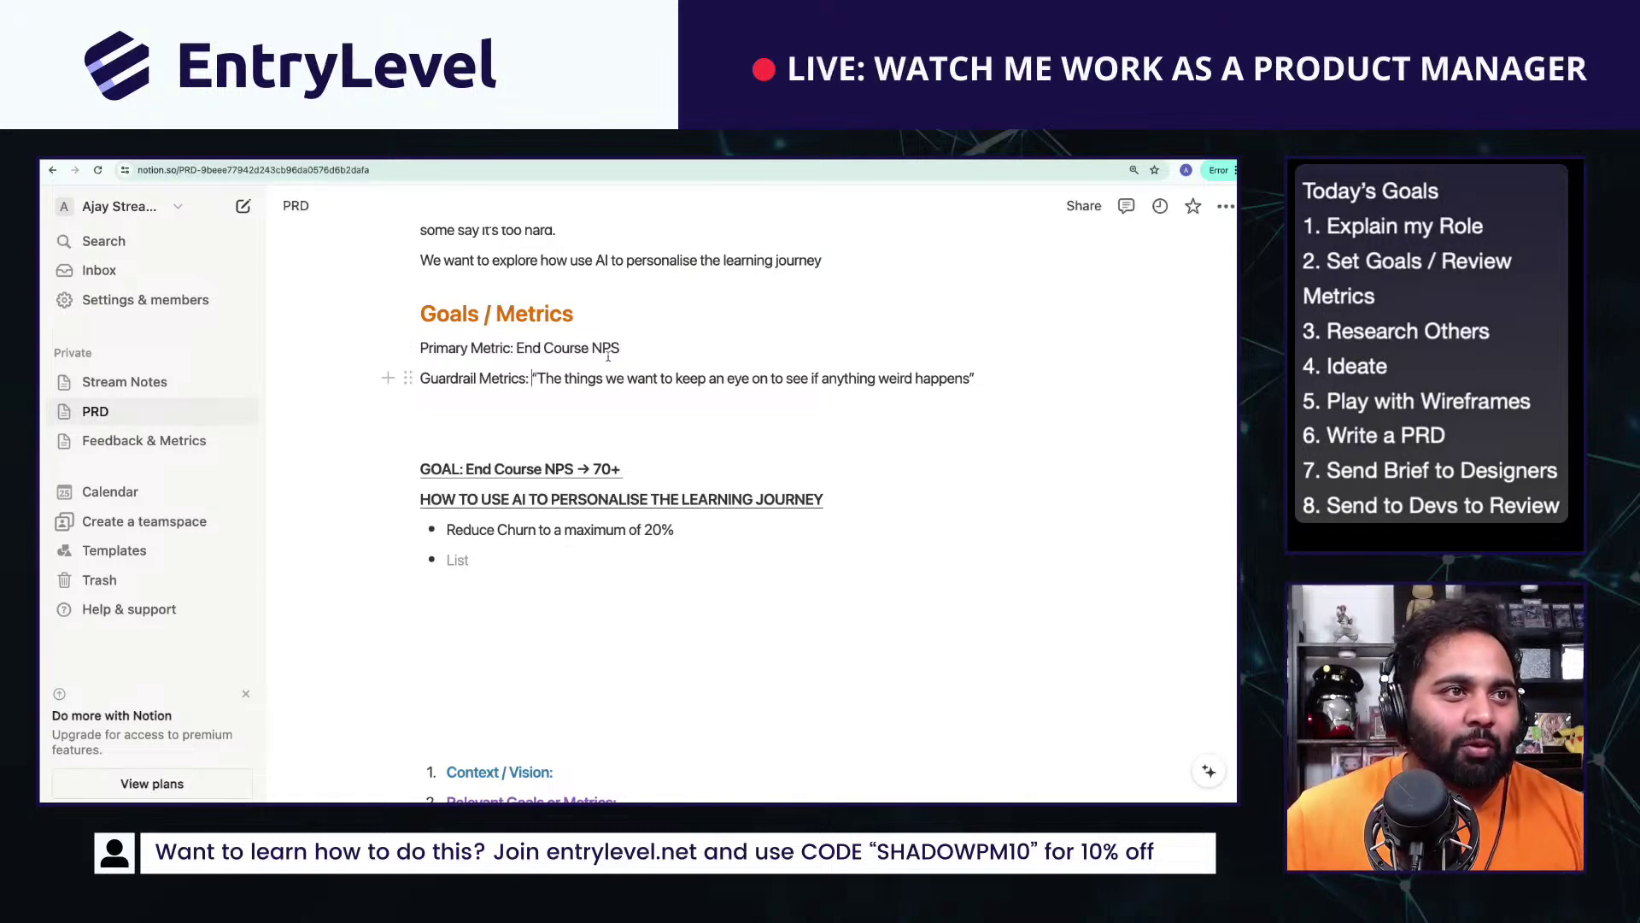
Step: Insert a line reading "GOALS", set off by blank lines, between the Primary Metric and Guardrail Metrics lines
key("Return")
key("Return")
key("Up")
key("Down")
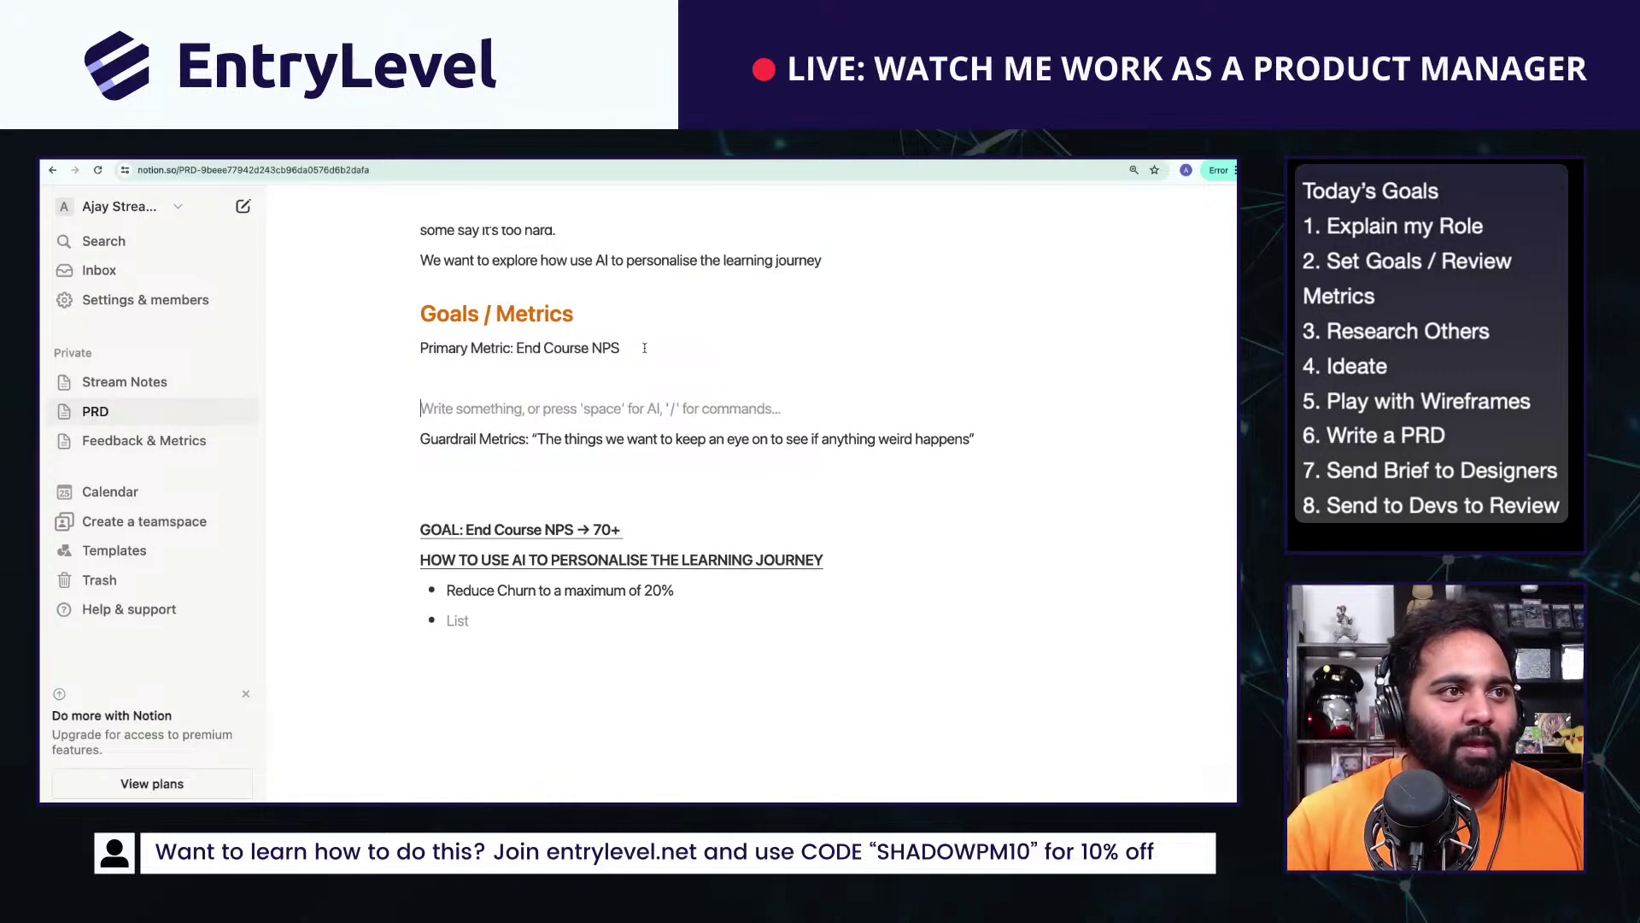
key("Return")
key("Up")
key("Return")
key("BackSpace")
type("G")
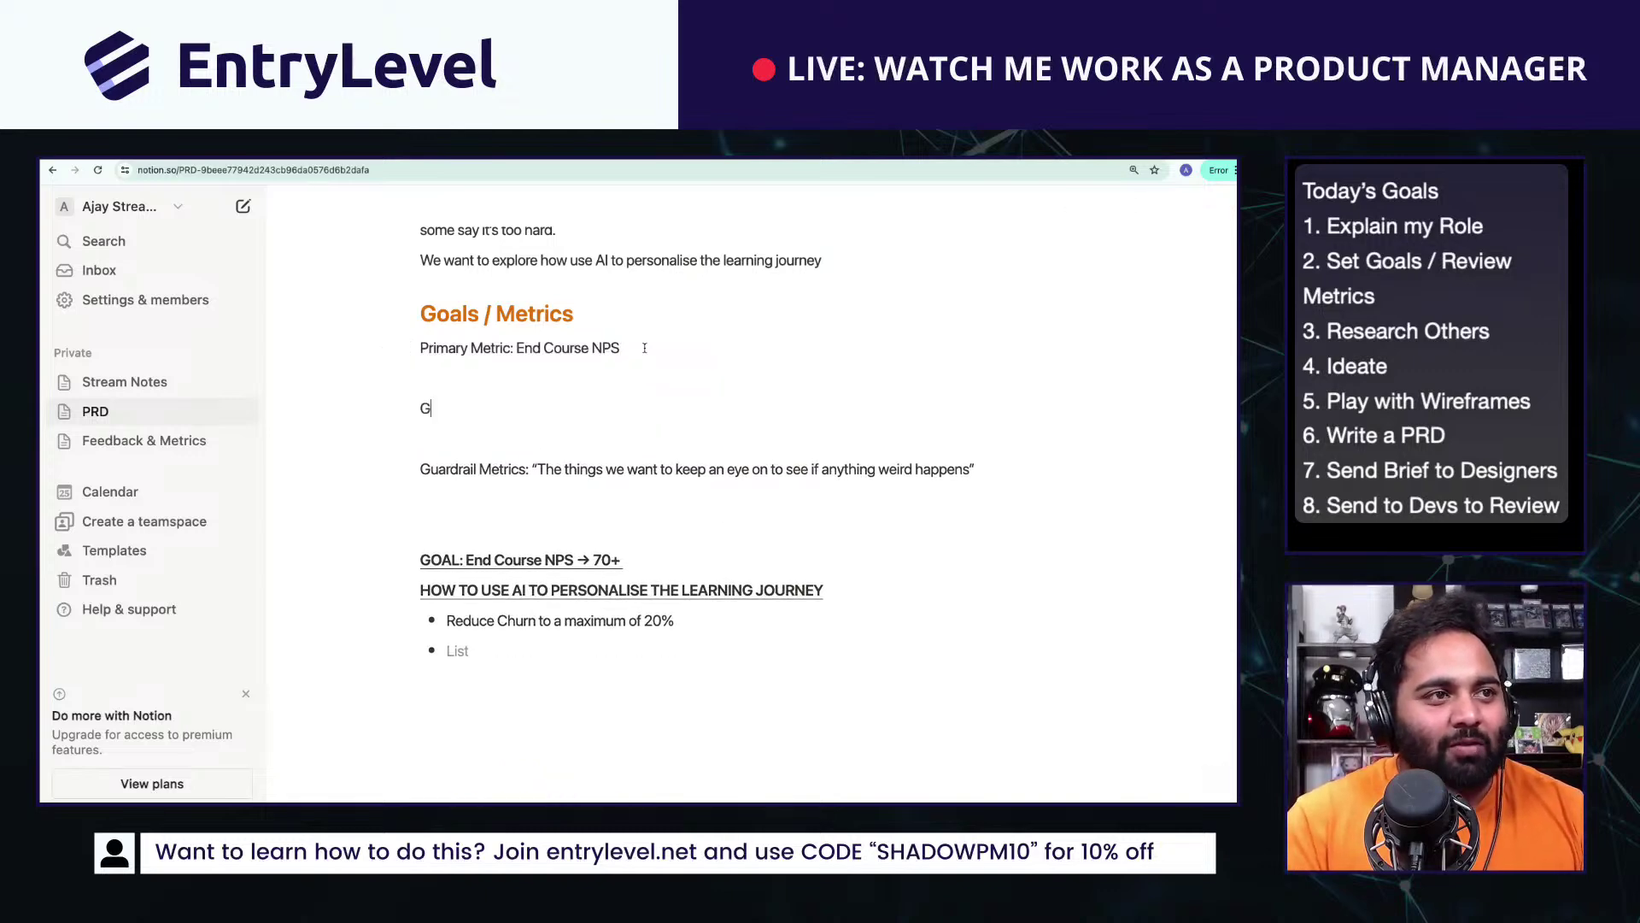
type("OALs")
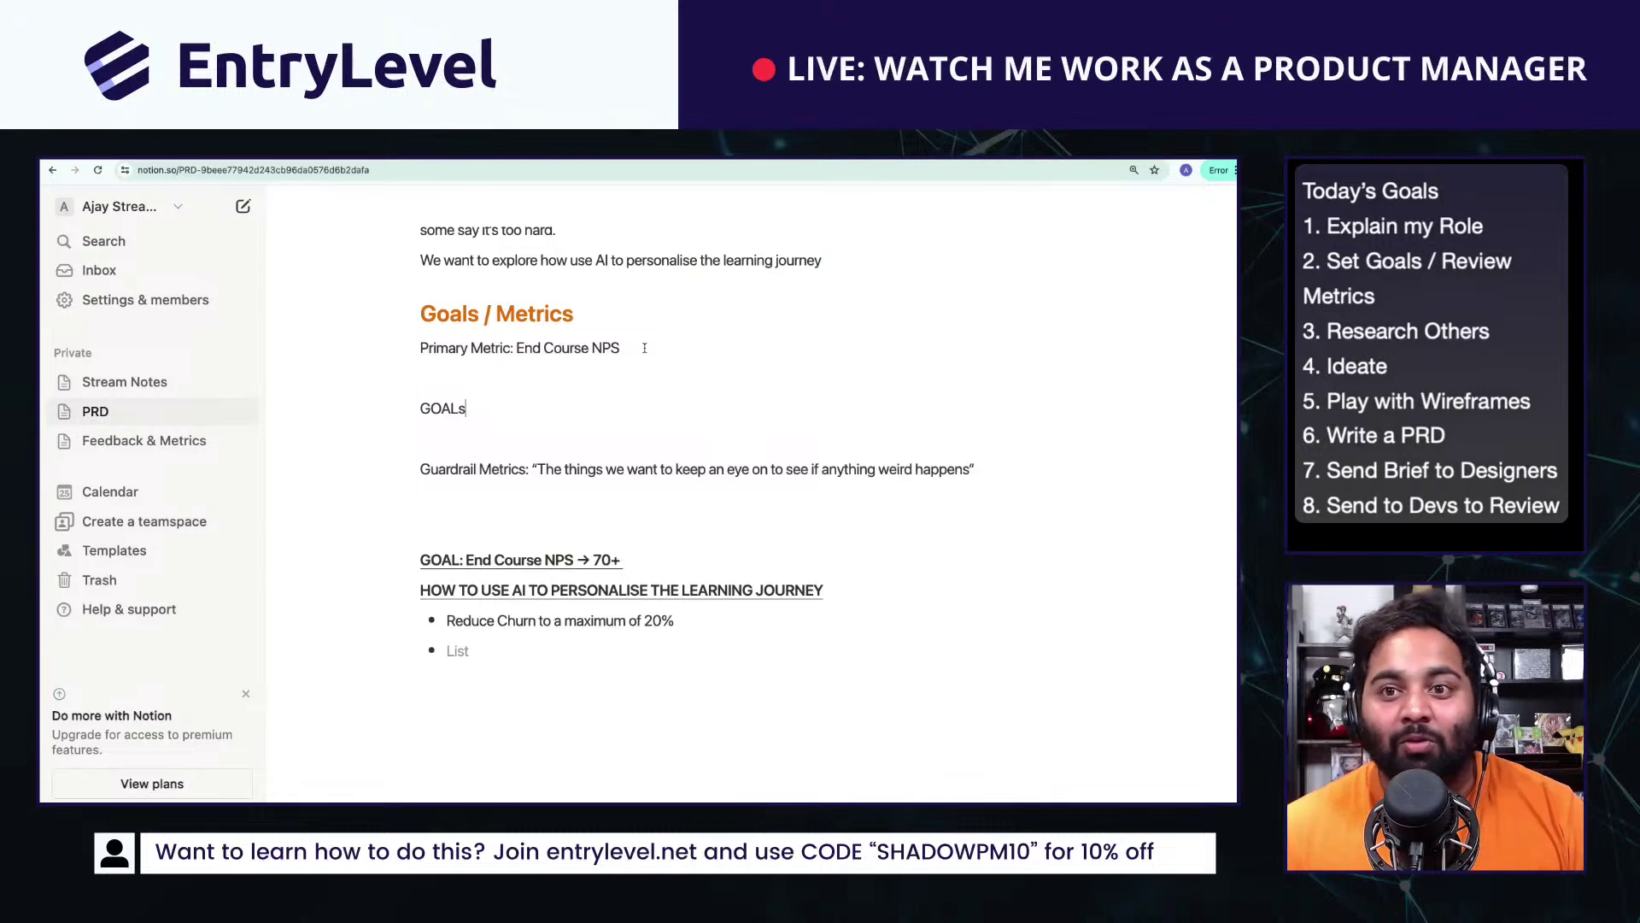
key("BackSpace")
type("S")
Step: Below GOALS, add two bullets reading "Floor Goal →" and "“Hell Yeah!” →"
key("Return")
type("- Floor Goal")
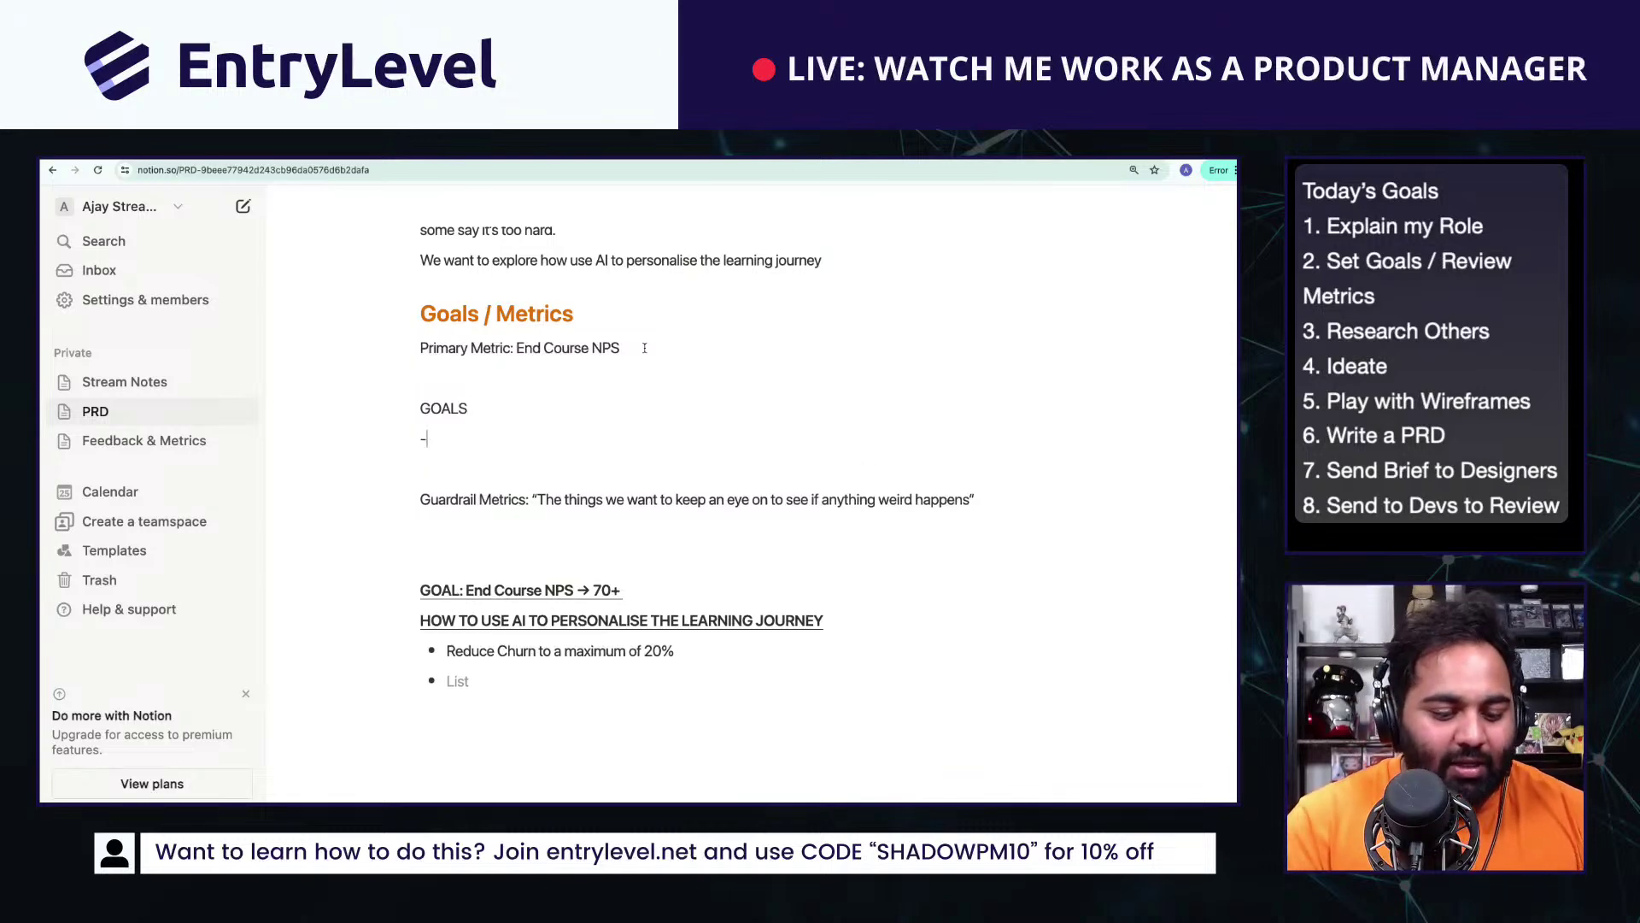
key("Return")
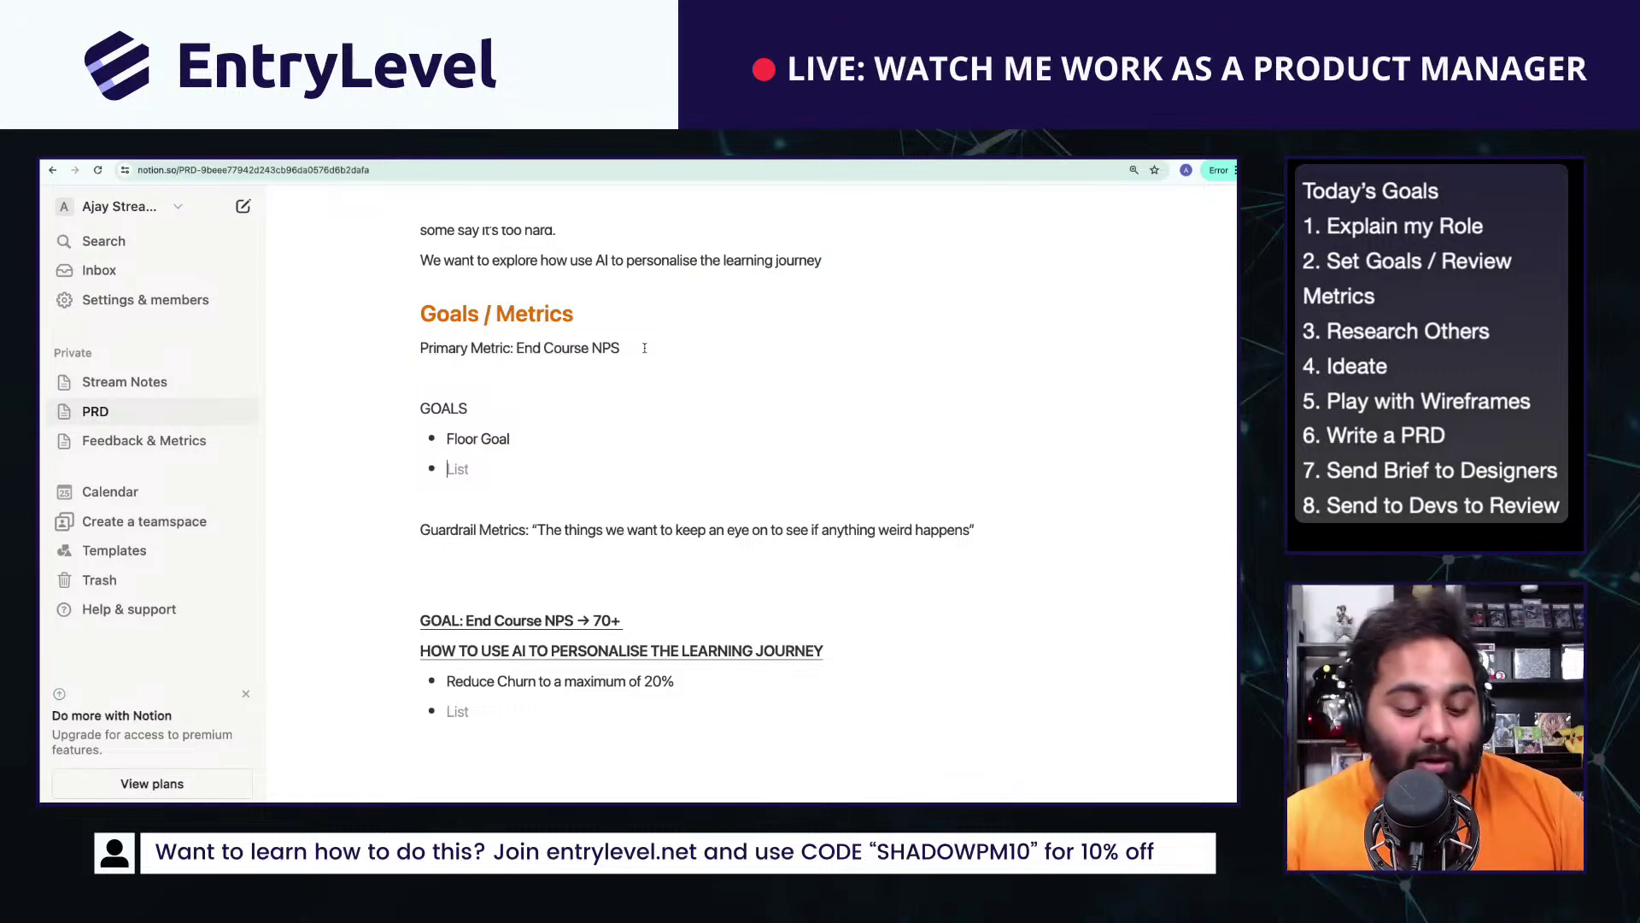
type("\"")
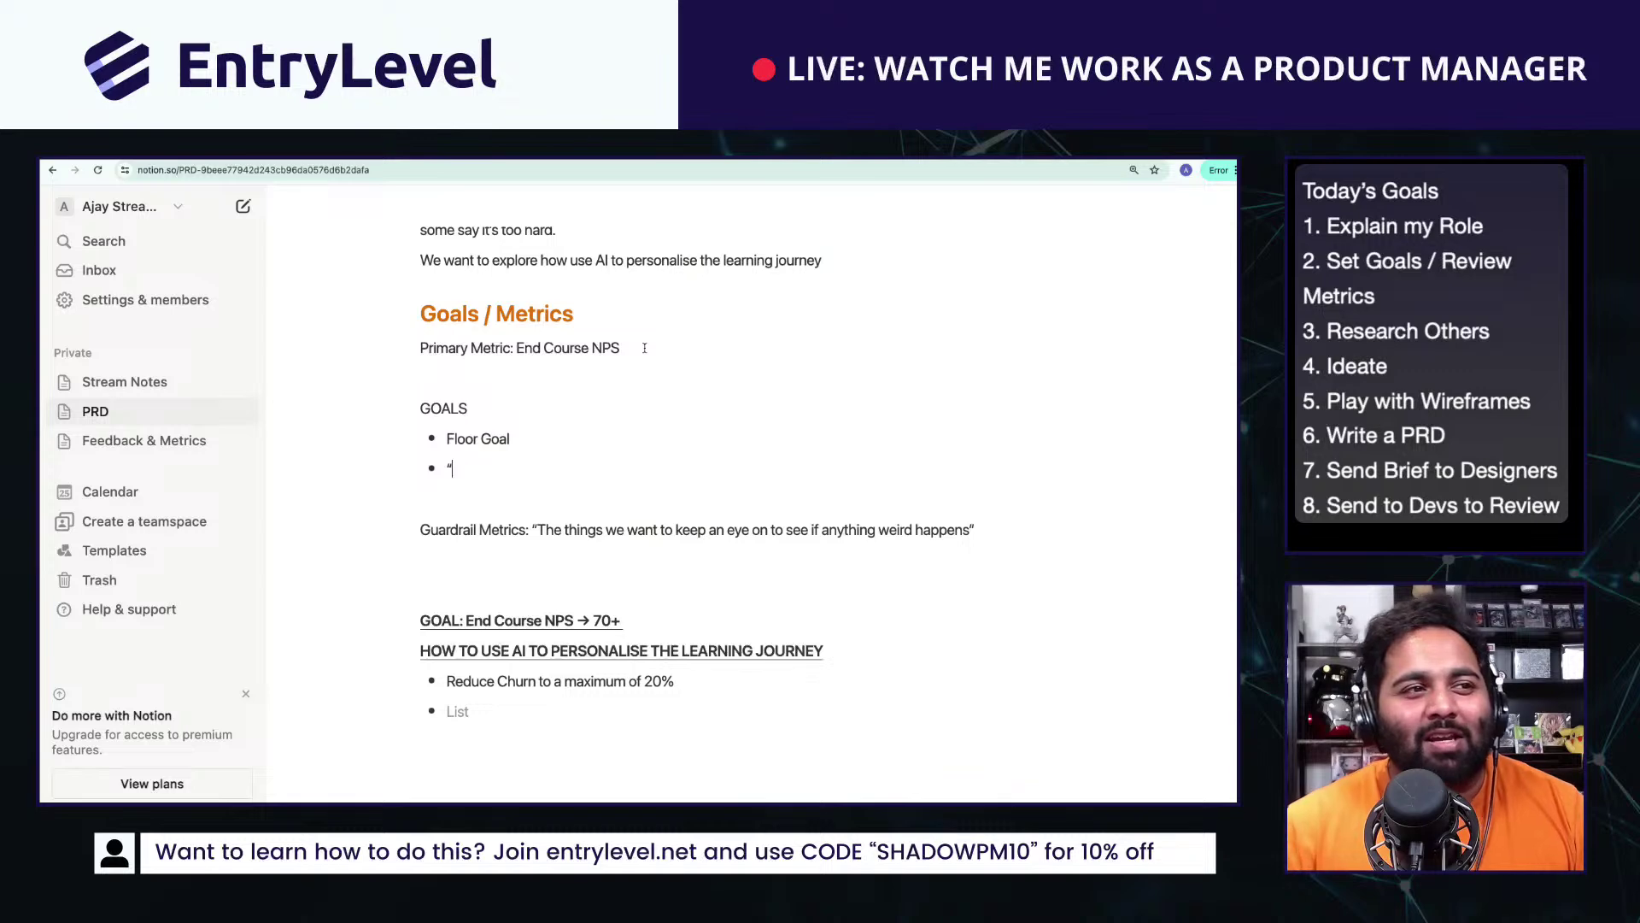
type("Hell yeah")
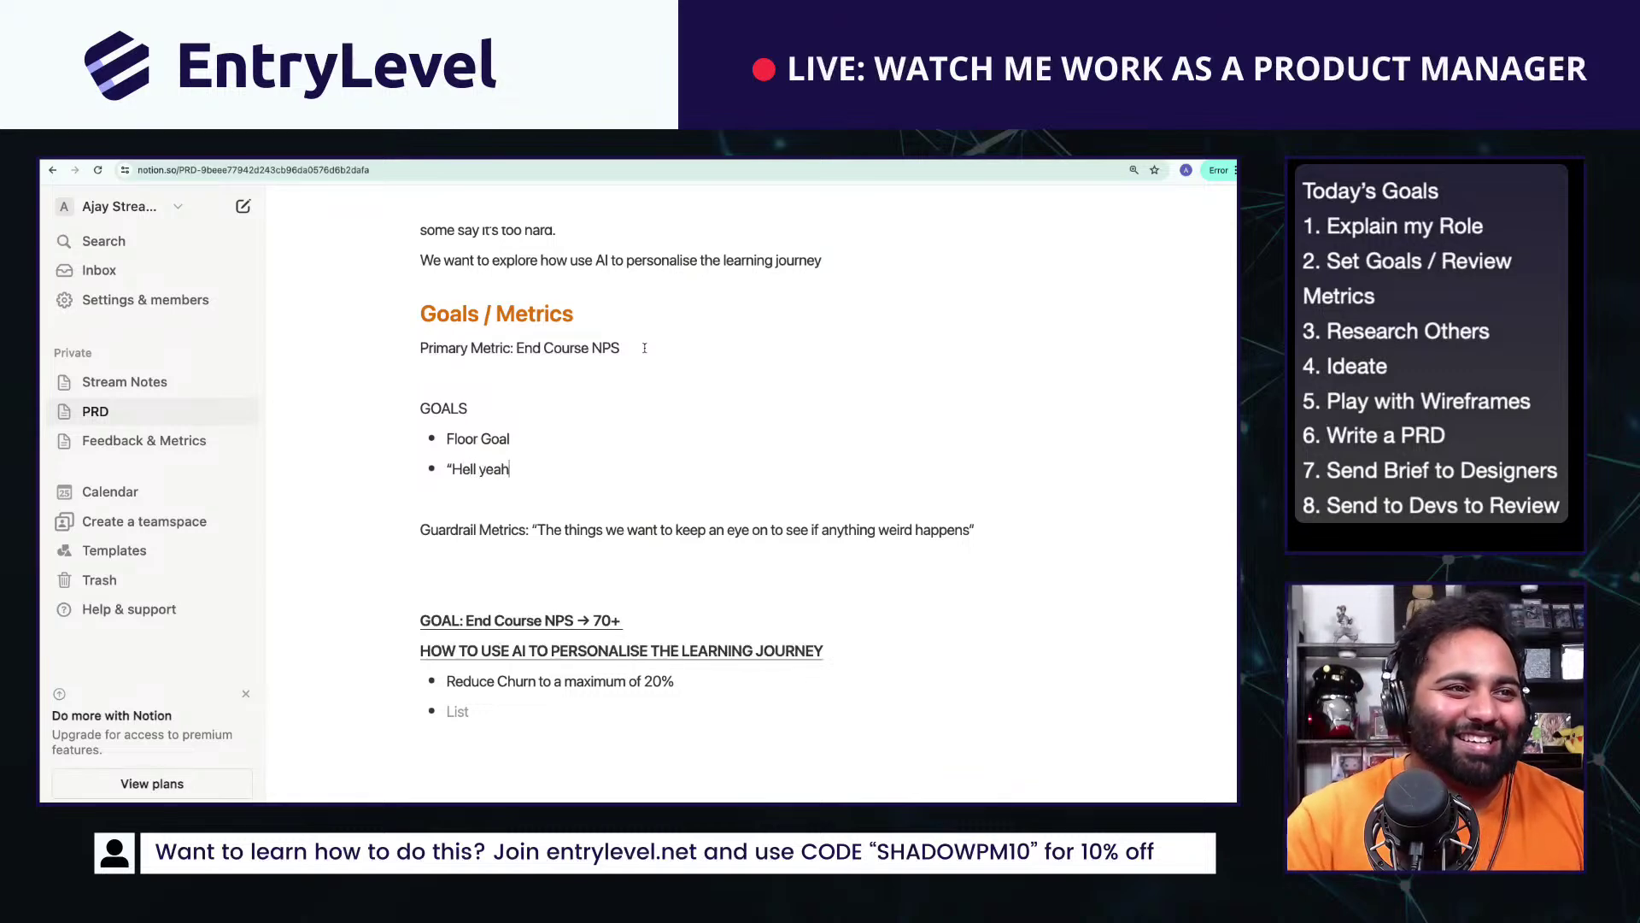
key("BackSpace")
key("BackSpace")
key("BackSpace")
key("BackSpace")
type("Yeah")
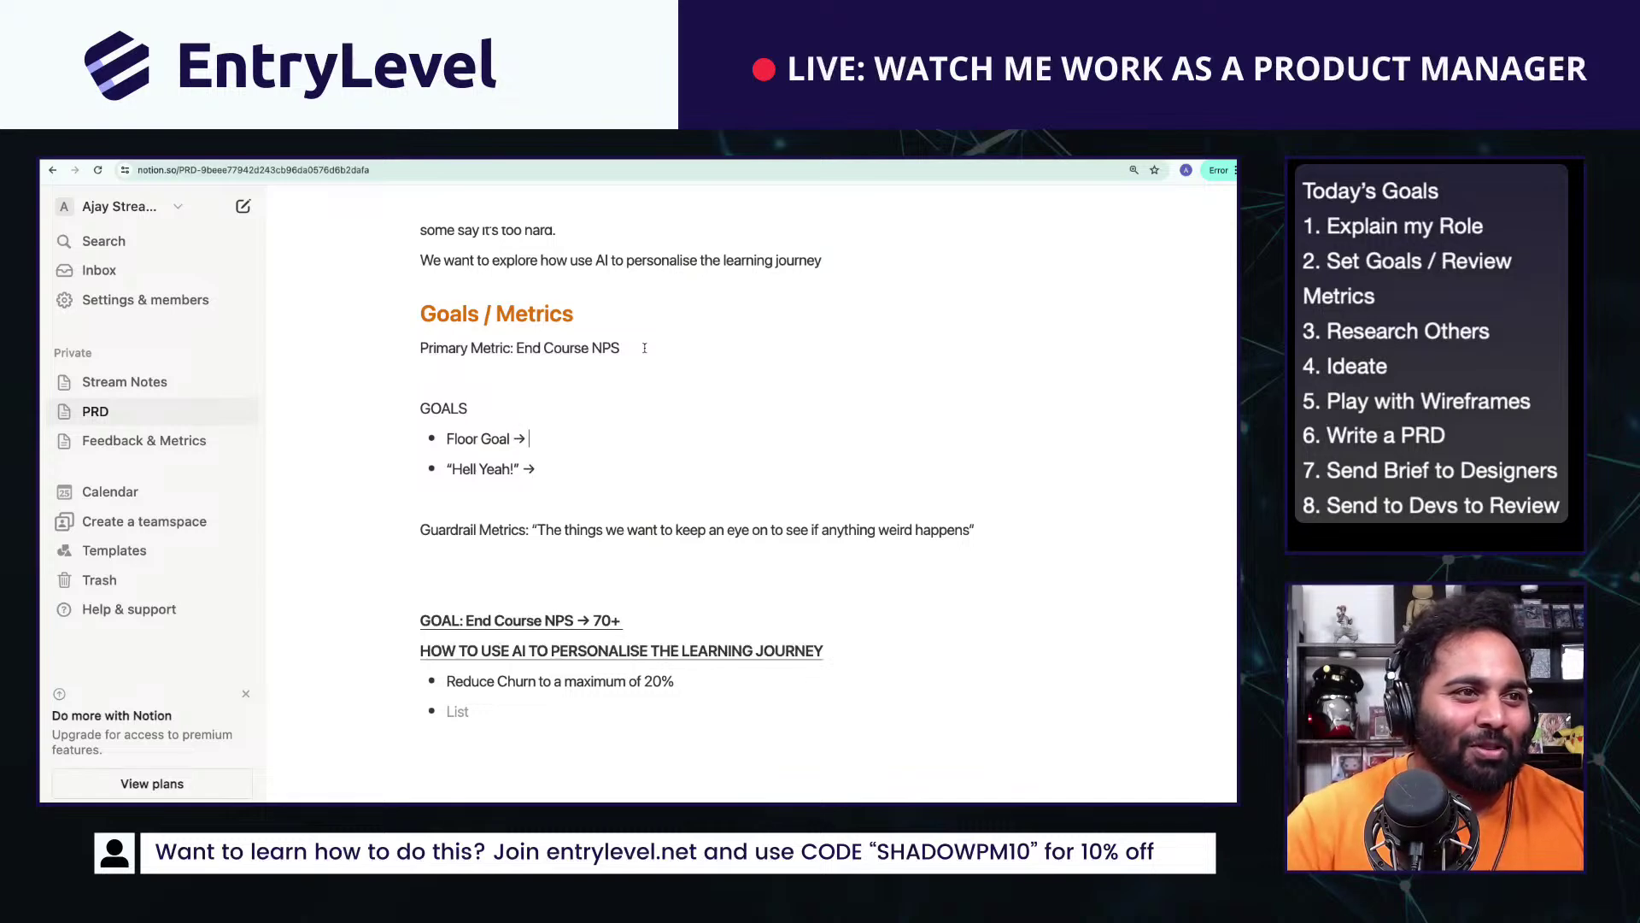
key("Up")
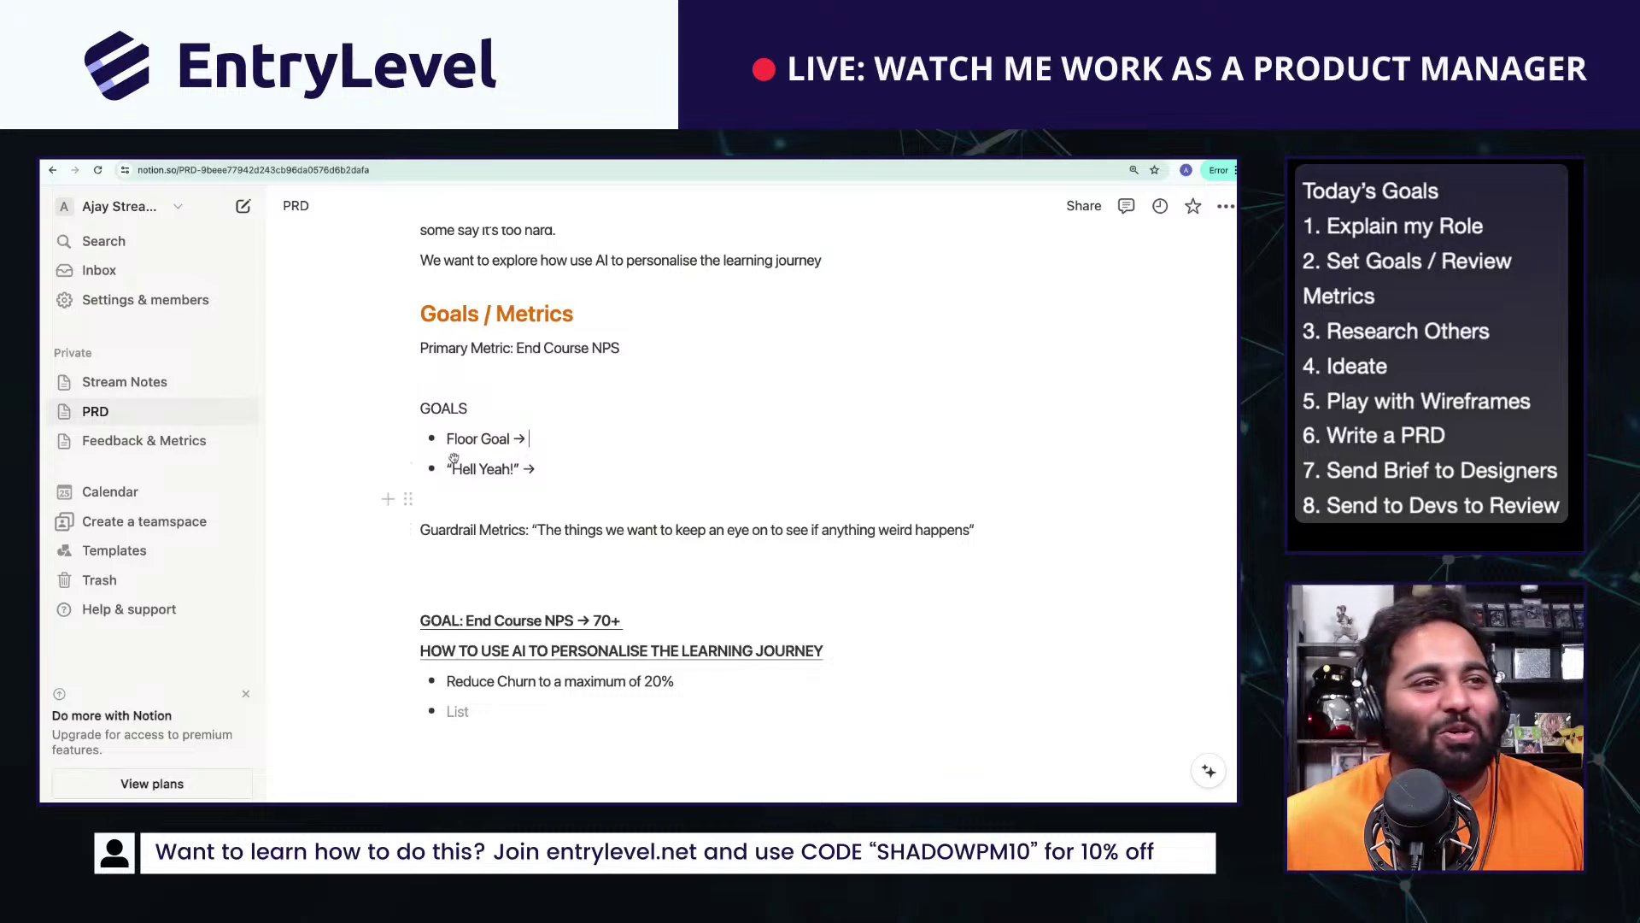
Step: Complete the Floor Goal bullet with "I’d be surprised if this didn’t happen" and the “Hell Yeah!” bullet with "Let’s aim for the moon"
triple_click(479, 475)
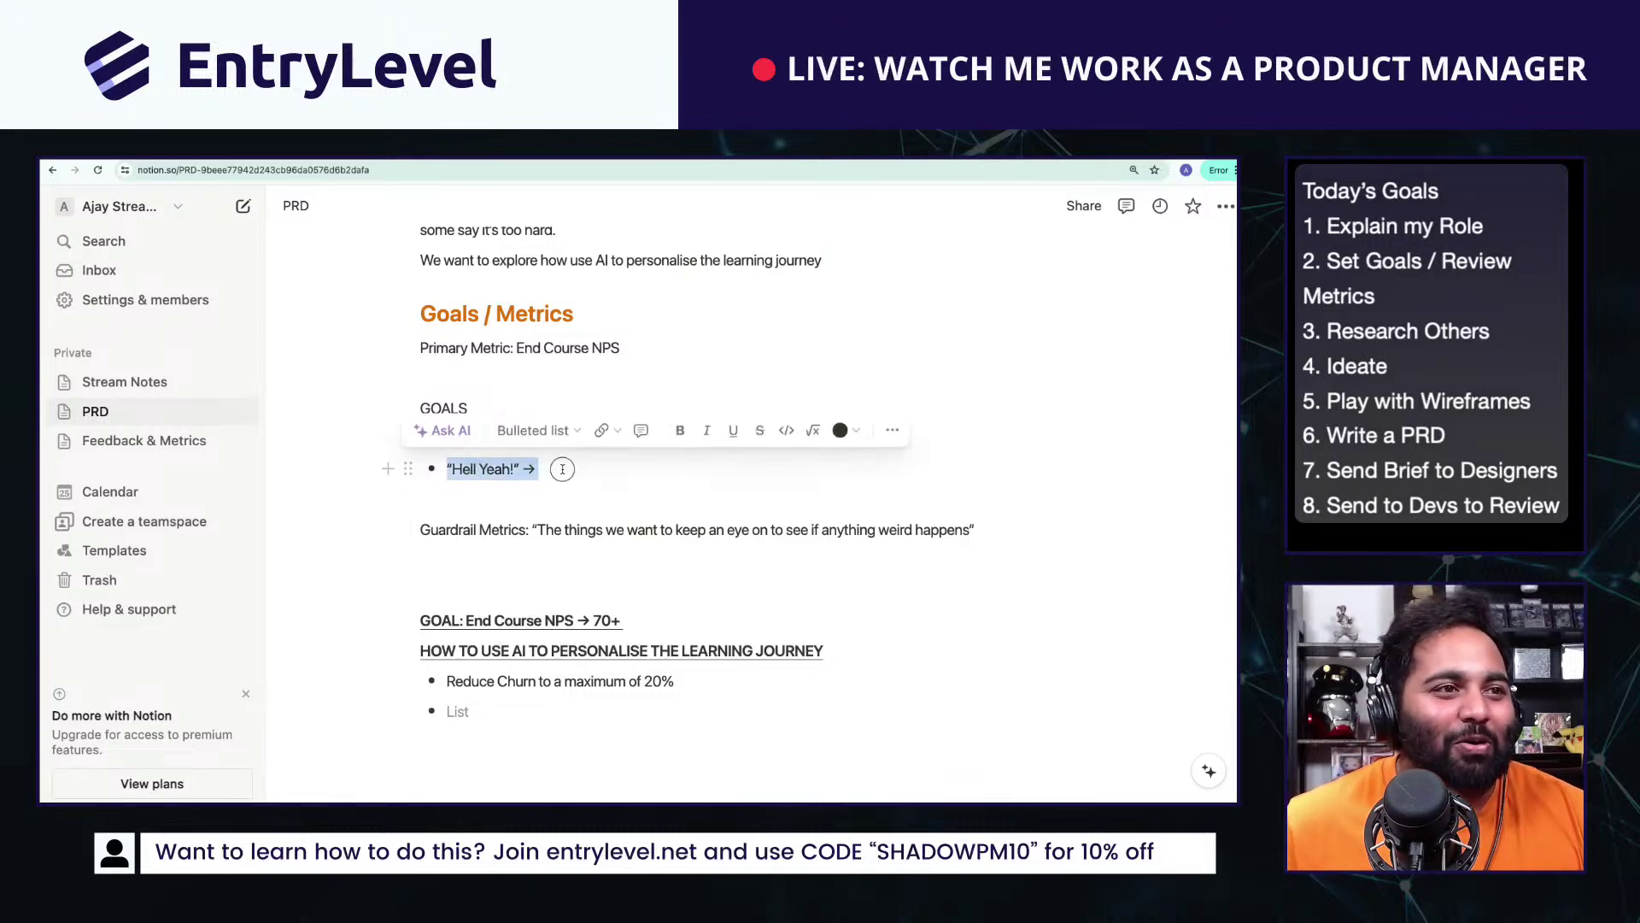
left_click(571, 432)
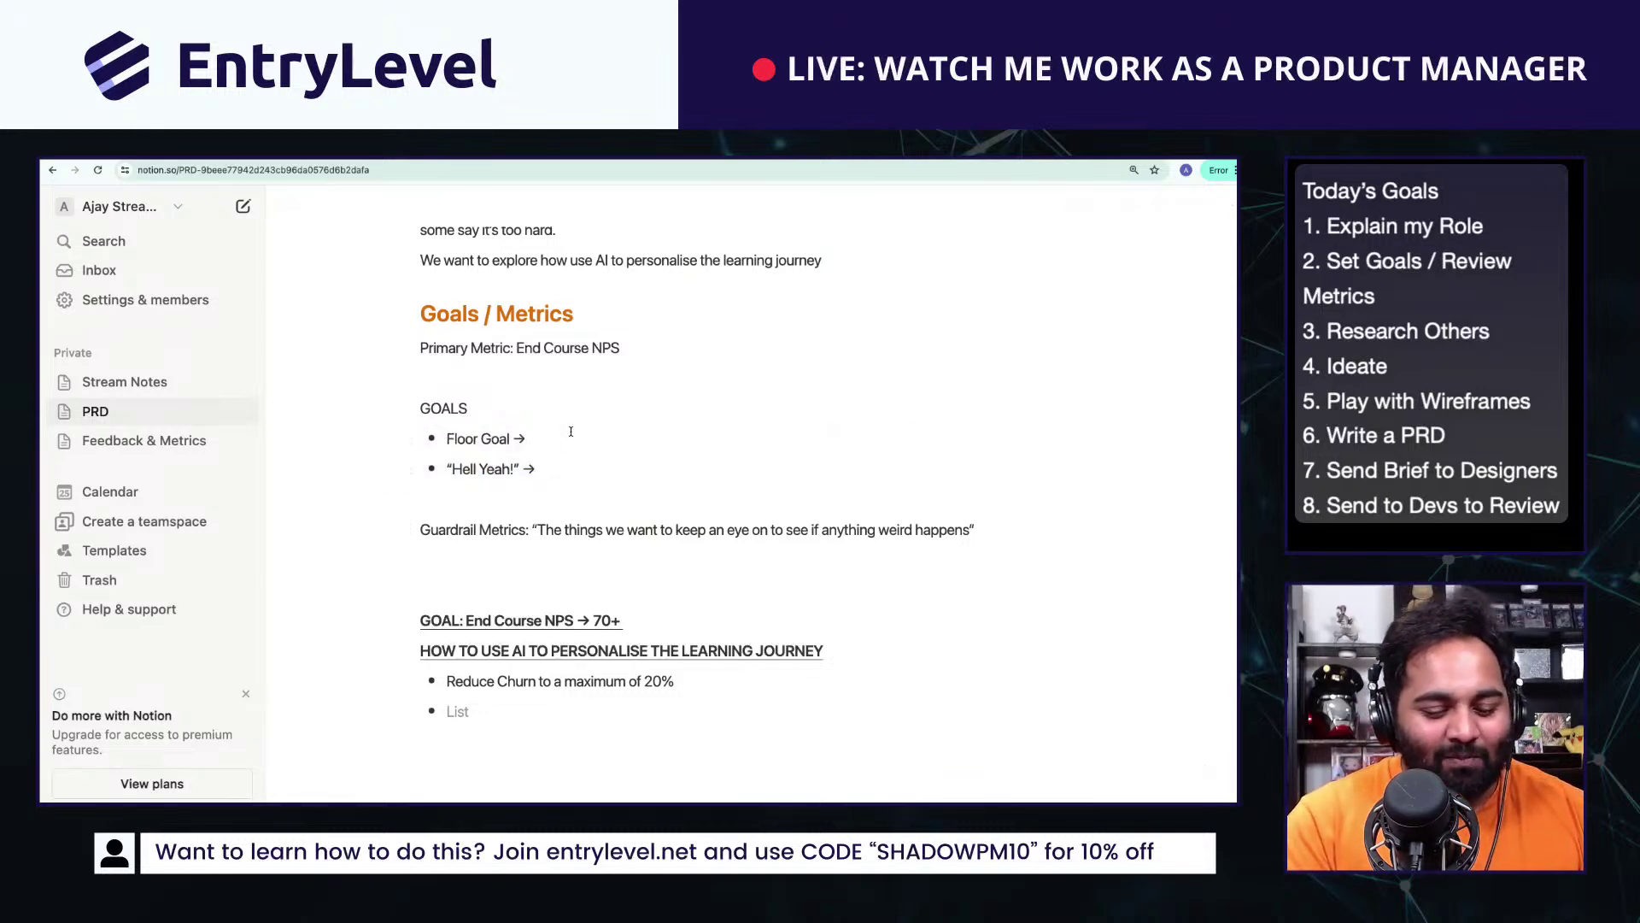
type("I'd be surprised i")
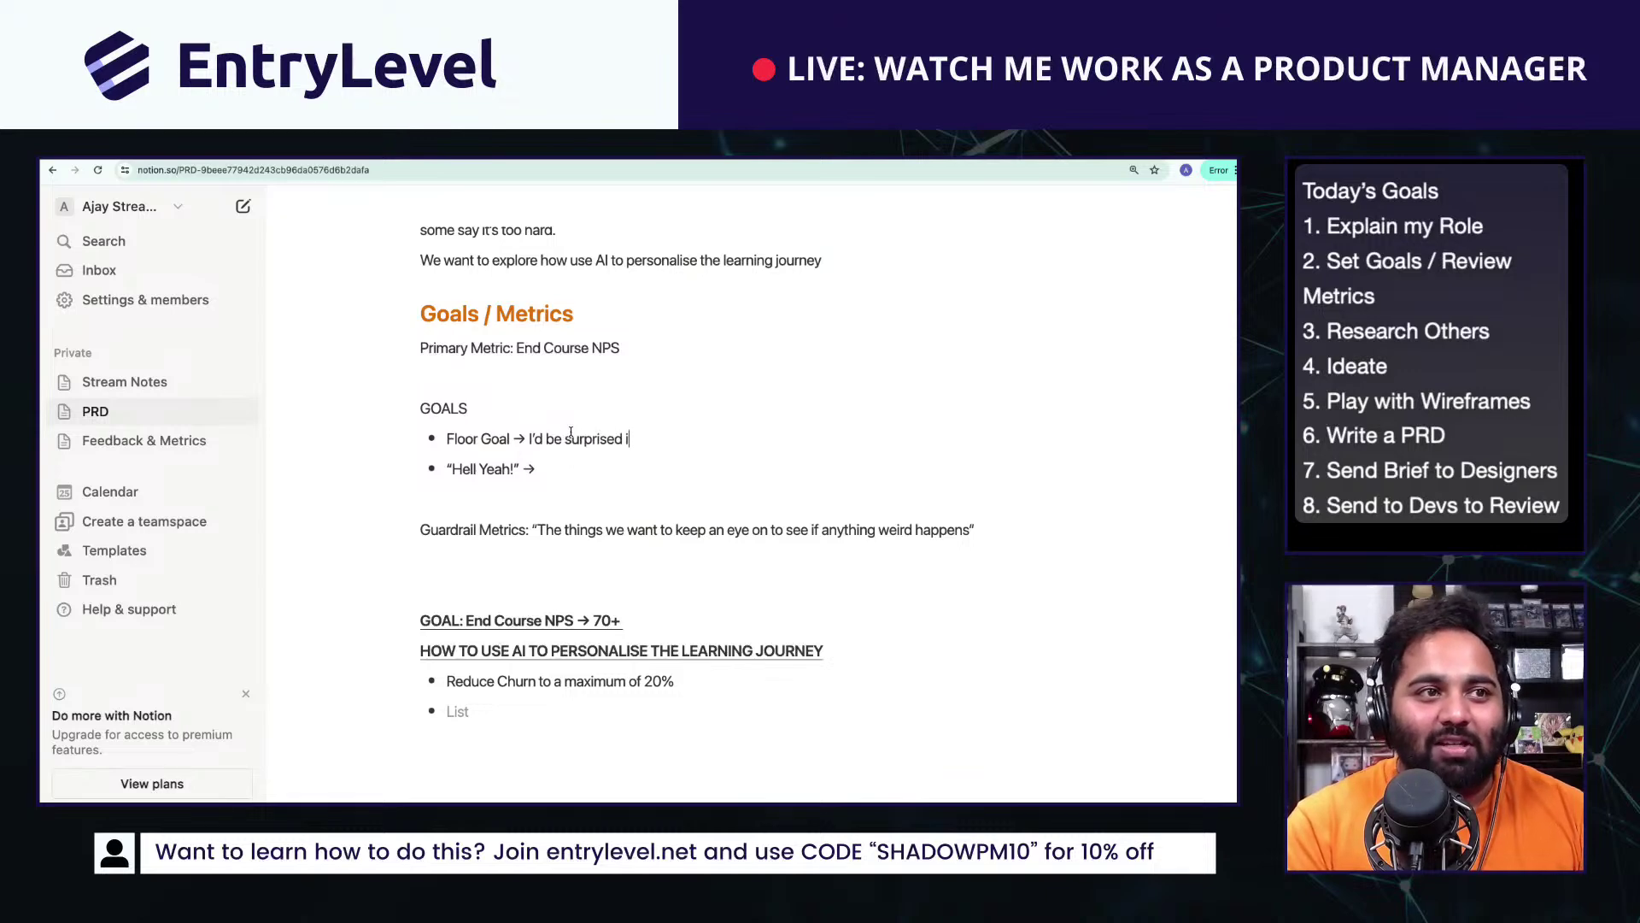
type("f this didn't happen “Hell Yeah!” → ")
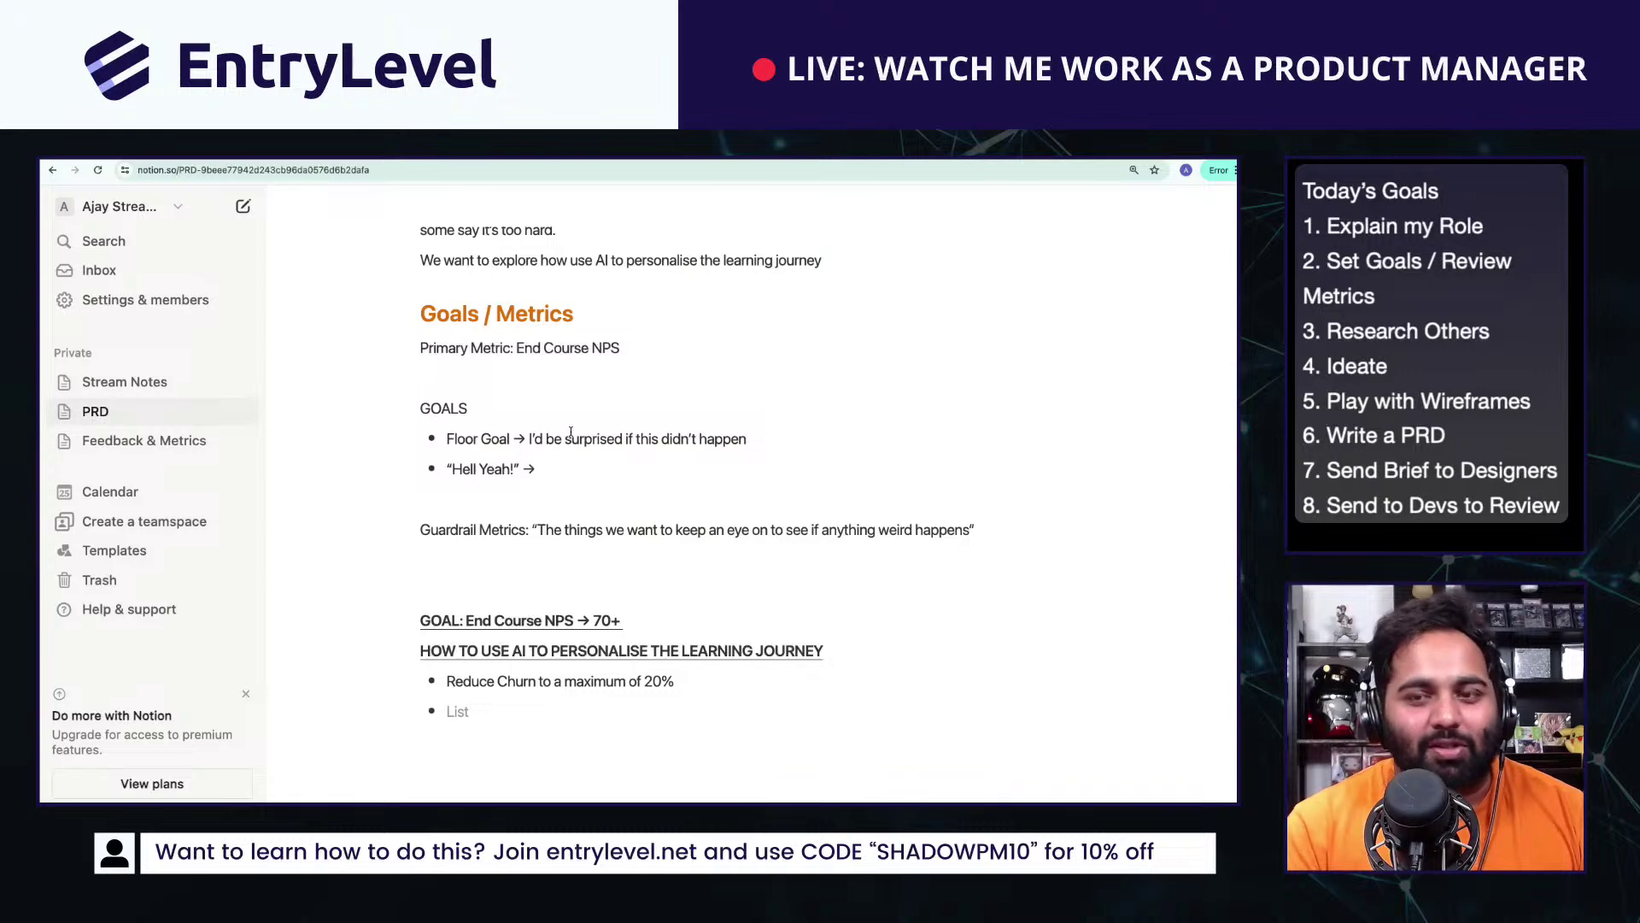
type("Let's aim for the moon")
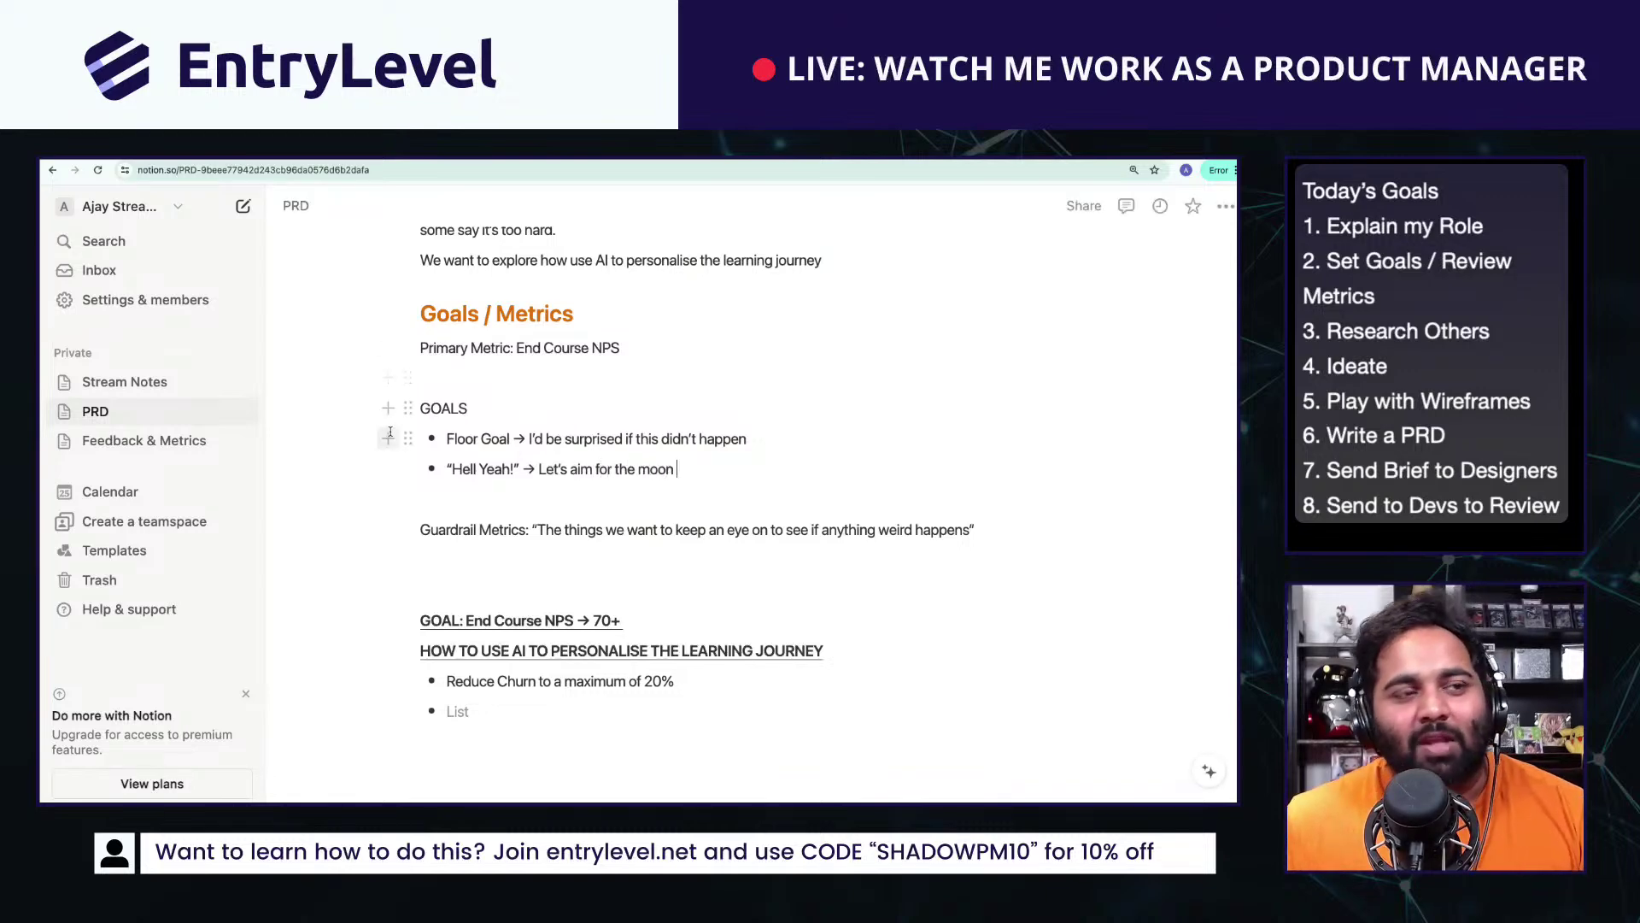
Step: Add a line reading "GOAL:" directly below the Primary Metric line
left_click(641, 379)
left_click(695, 352)
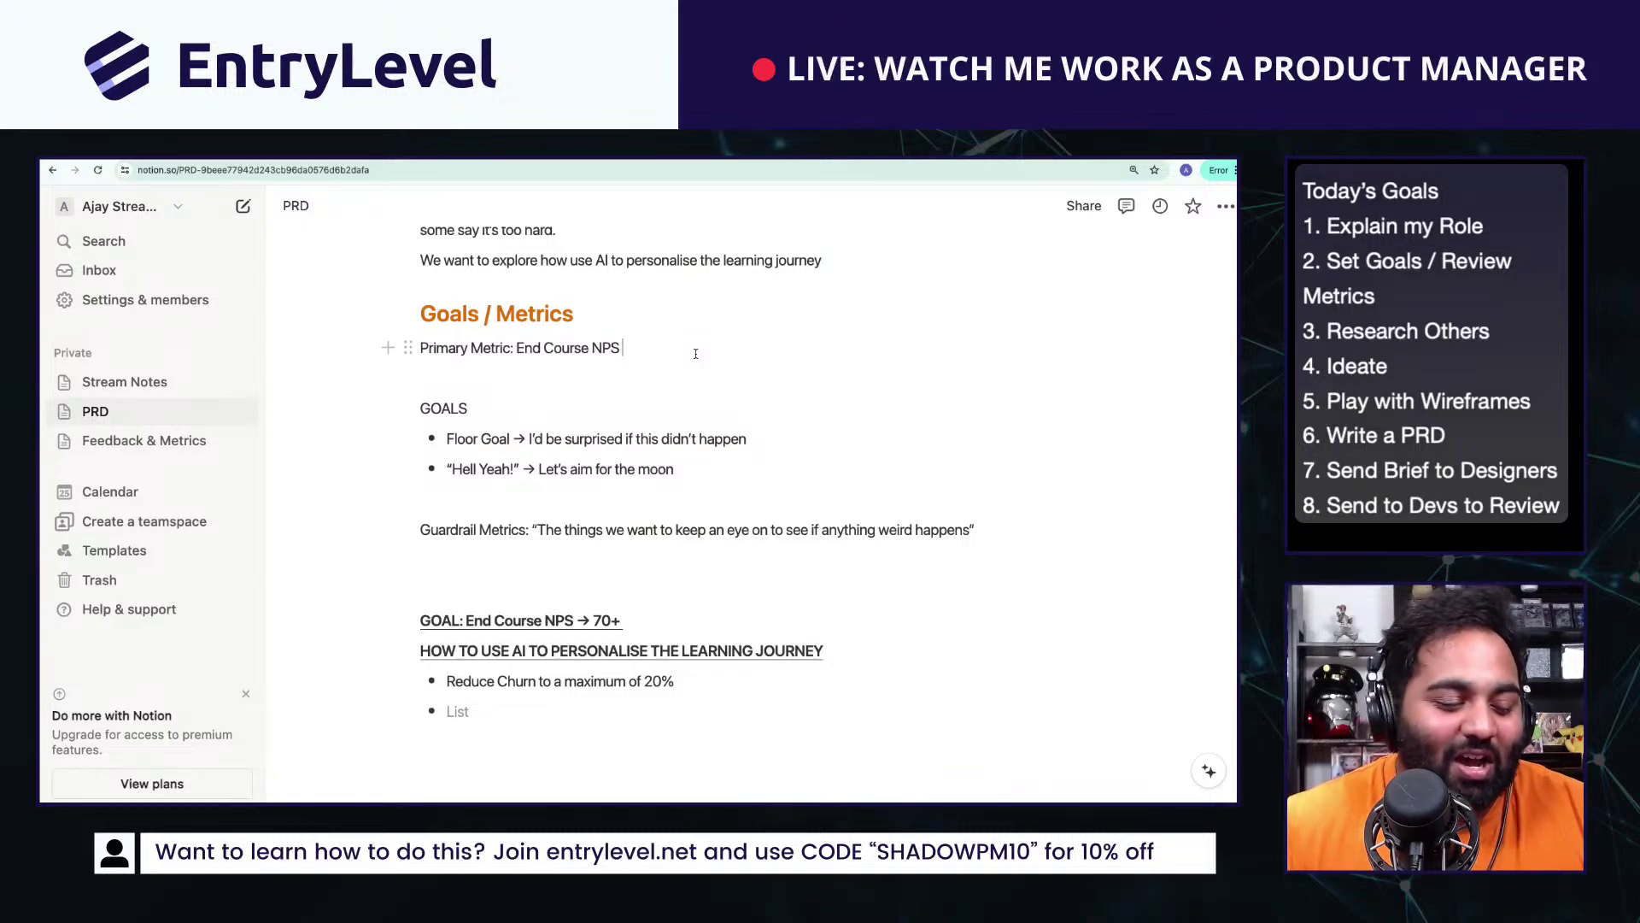
left_click(695, 353)
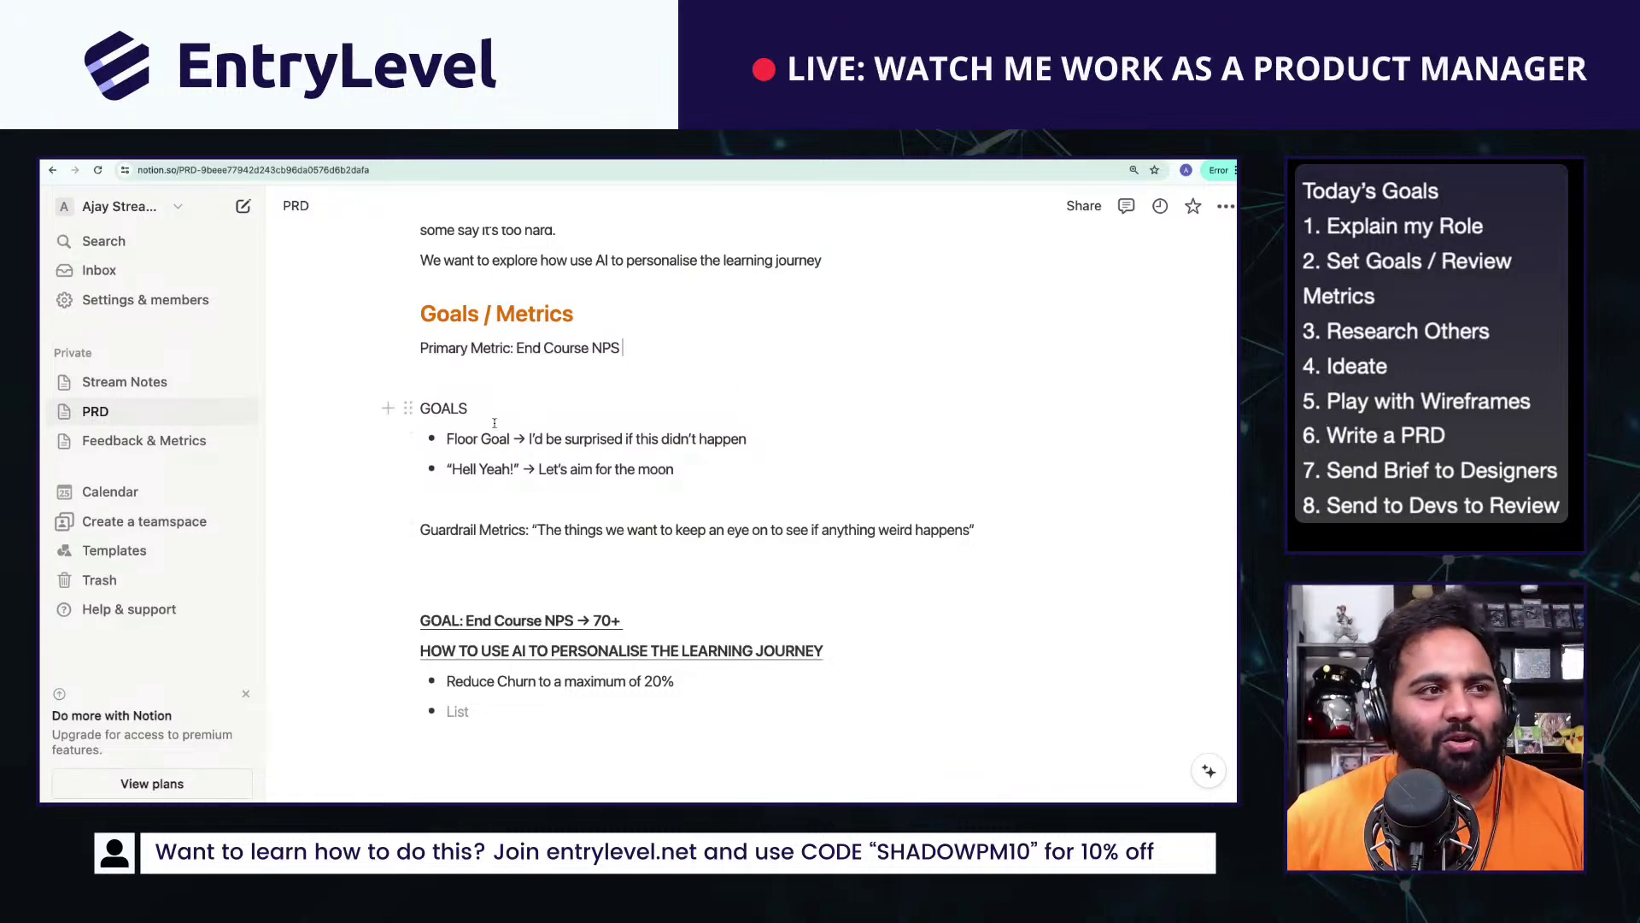
left_click(562, 348)
key("Return")
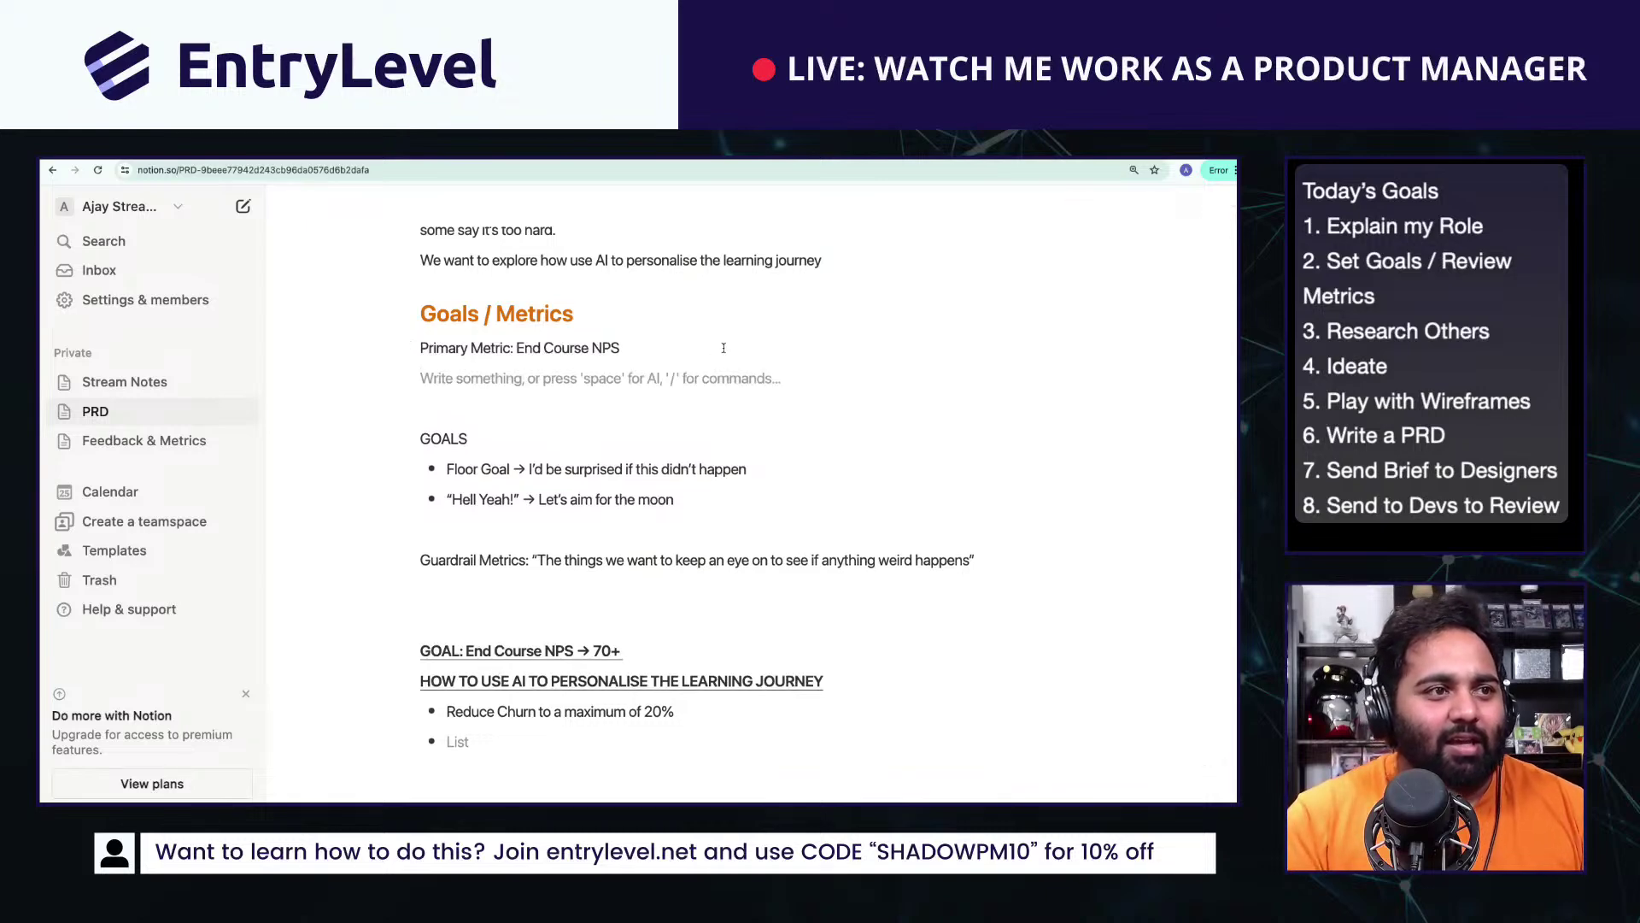
type("GOAL:")
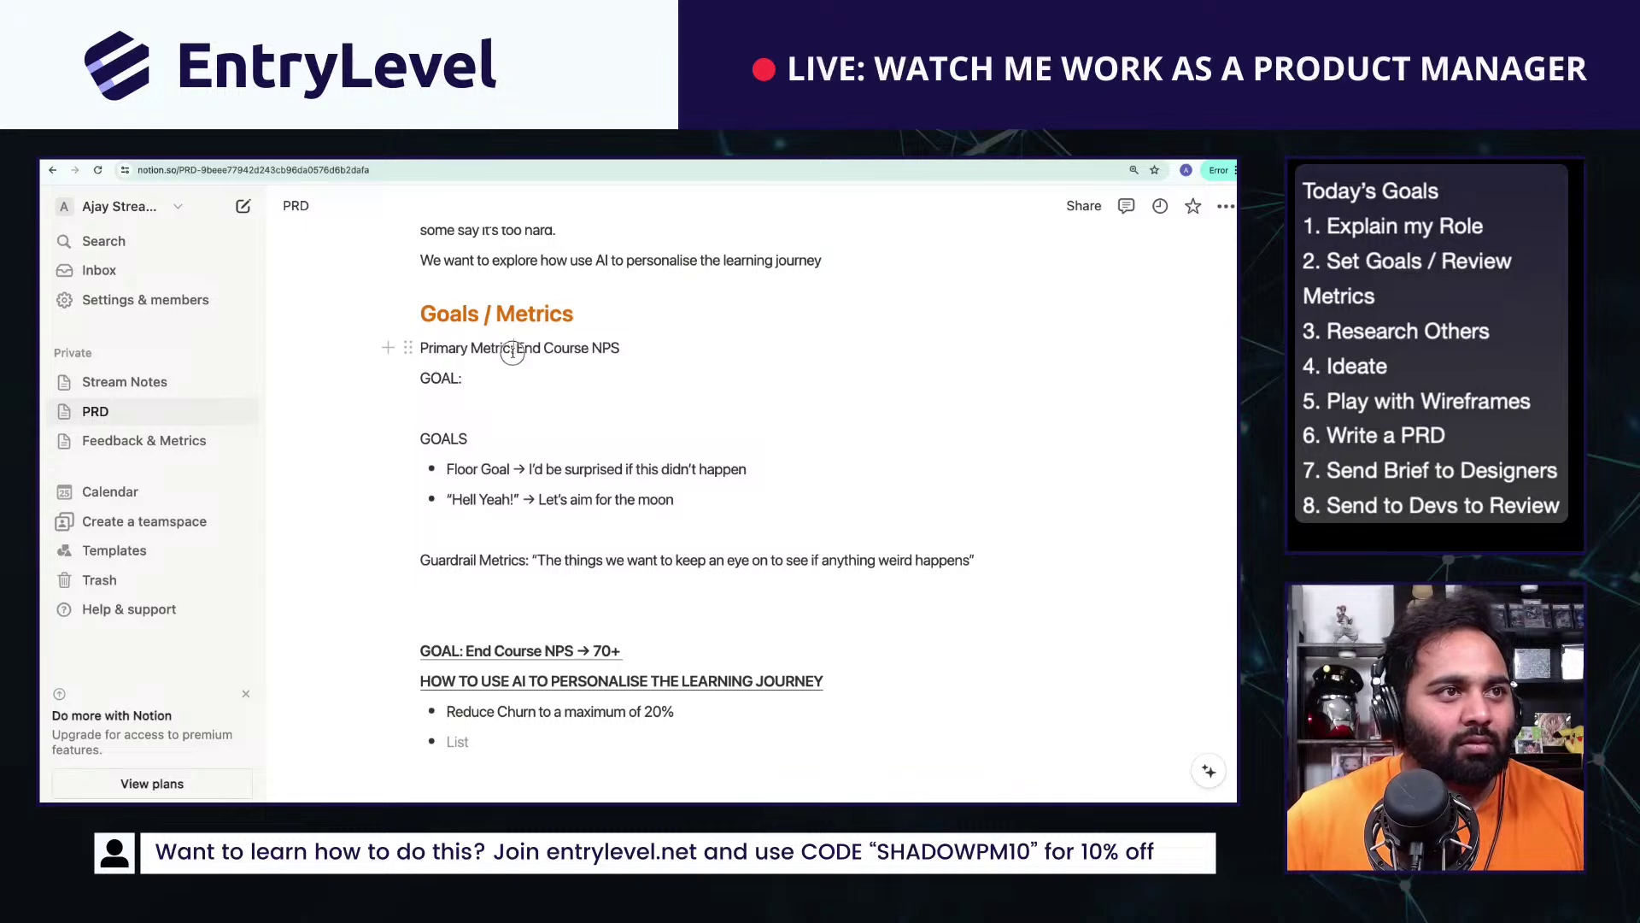
Step: Make the labels "Primary Metric:" and "GOAL:" bold
left_click_drag(516, 347, 414, 348)
key("ctrl+b")
key("shift+Home")
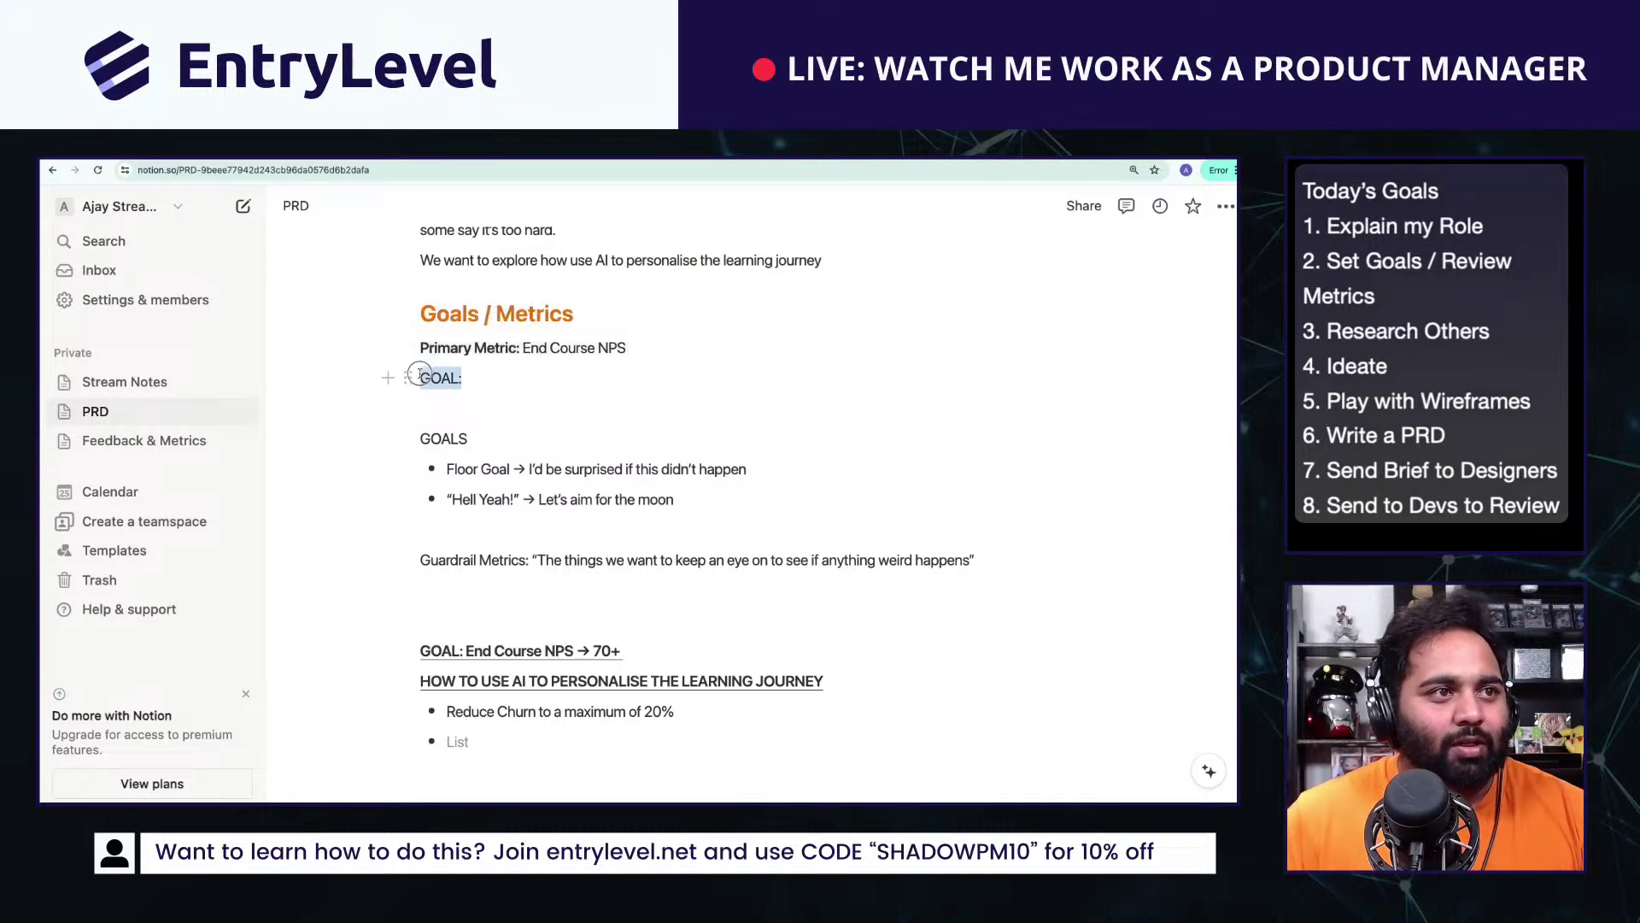
key("ctrl+b")
left_click(506, 383)
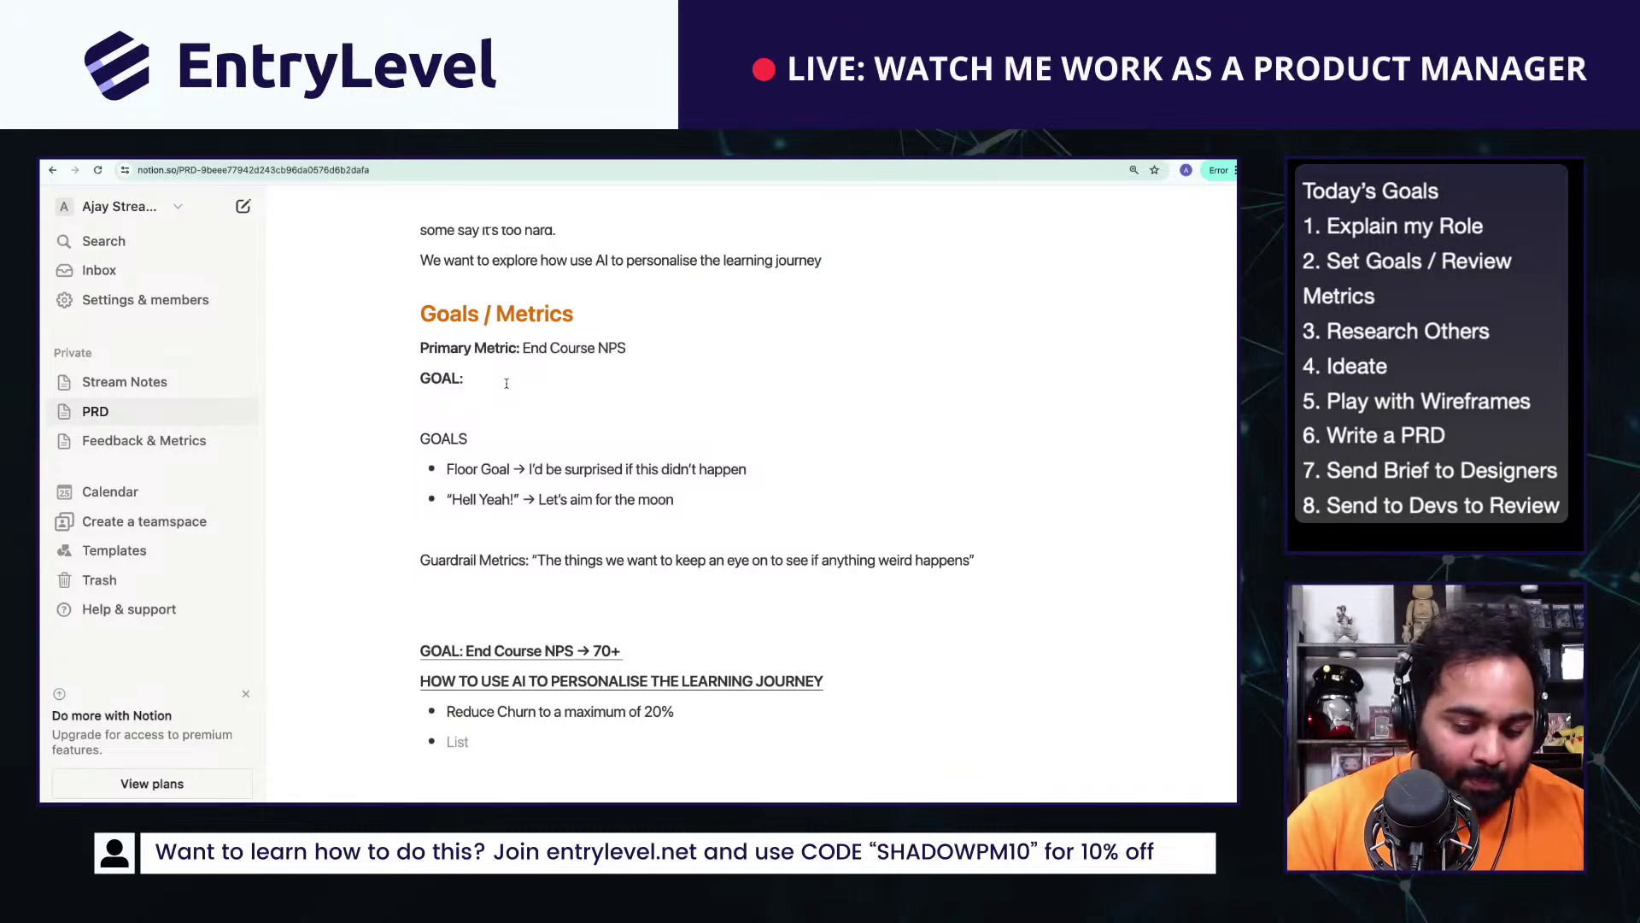
Step: Begin the GOAL value with "{" and make the End Course NPS line on the Feedback & Metrics page bold
type("{")
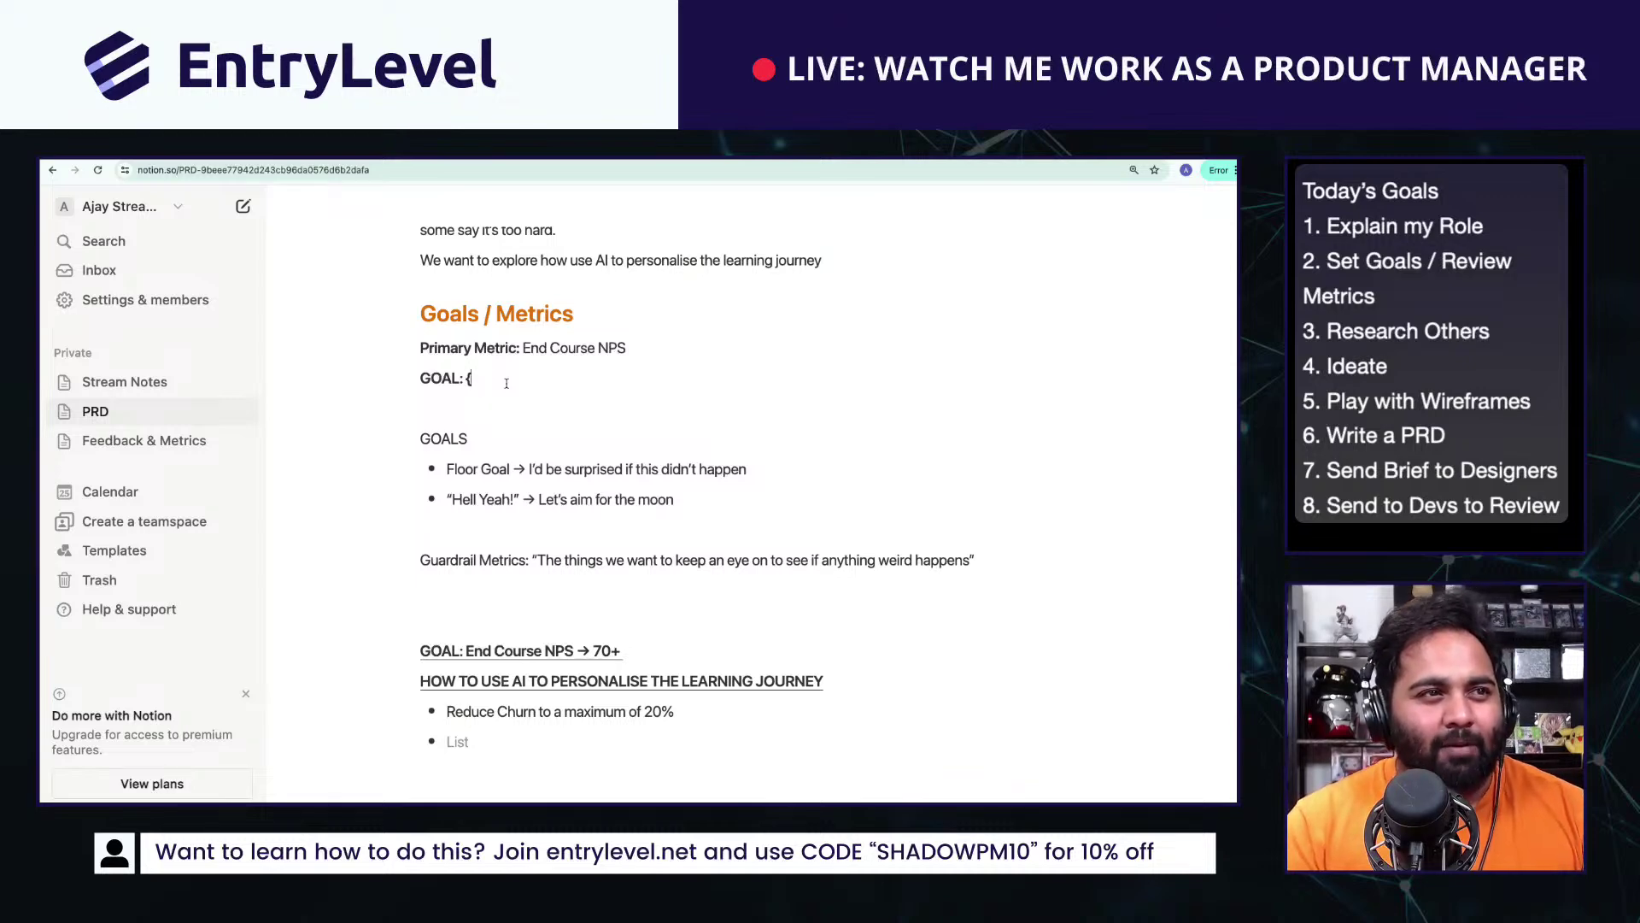
scroll(388, 438, "up", 5)
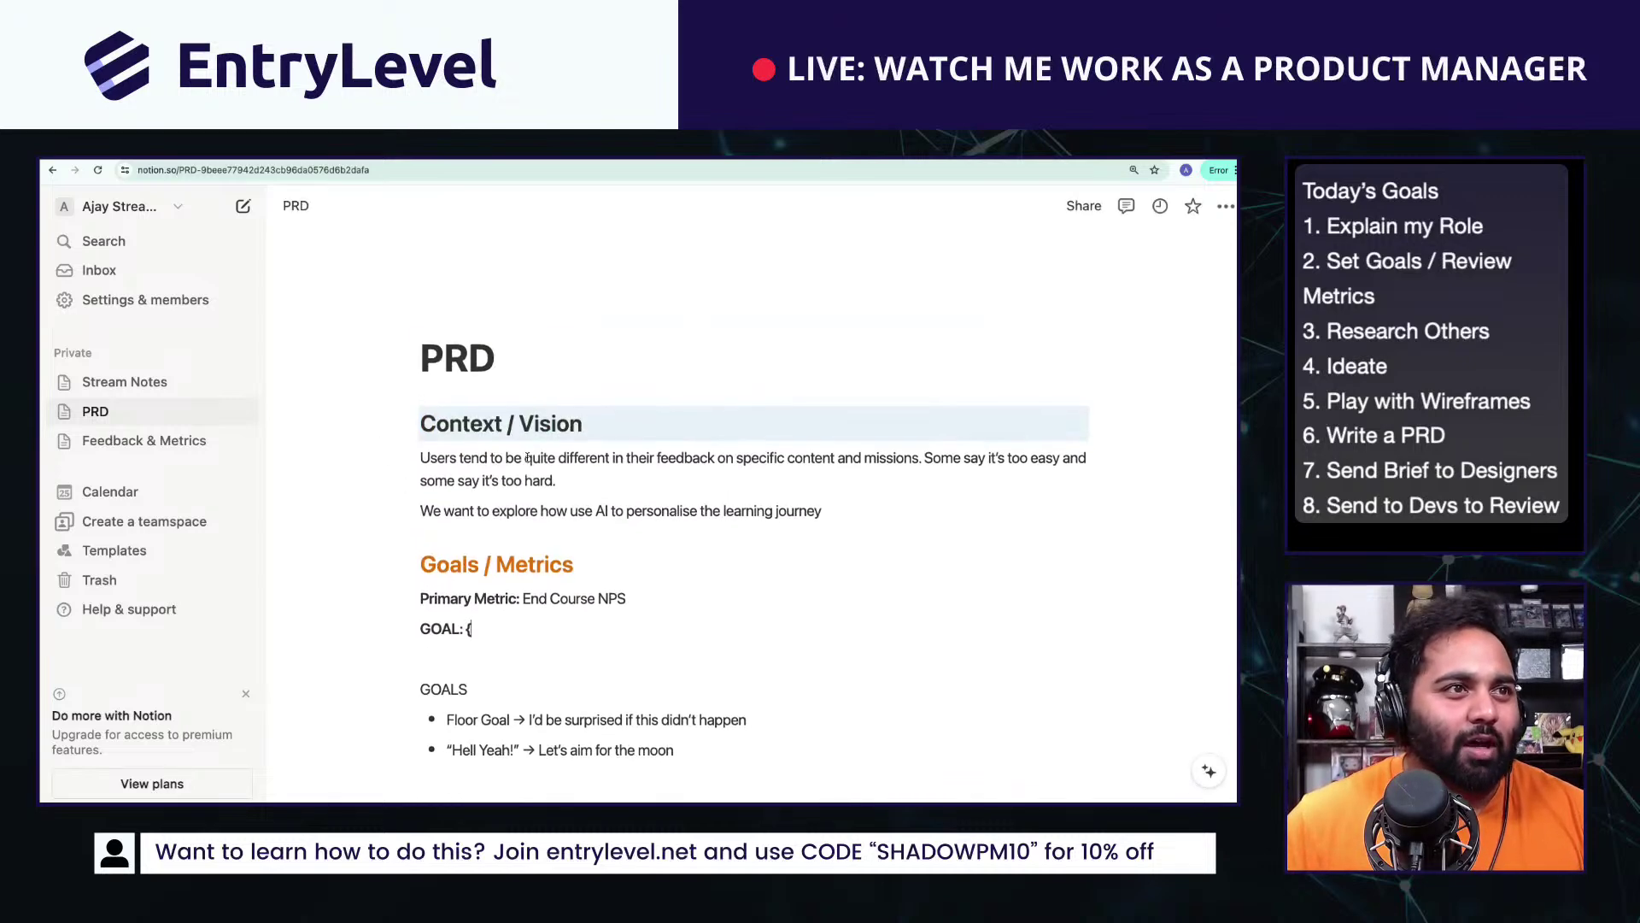
left_click(143, 440)
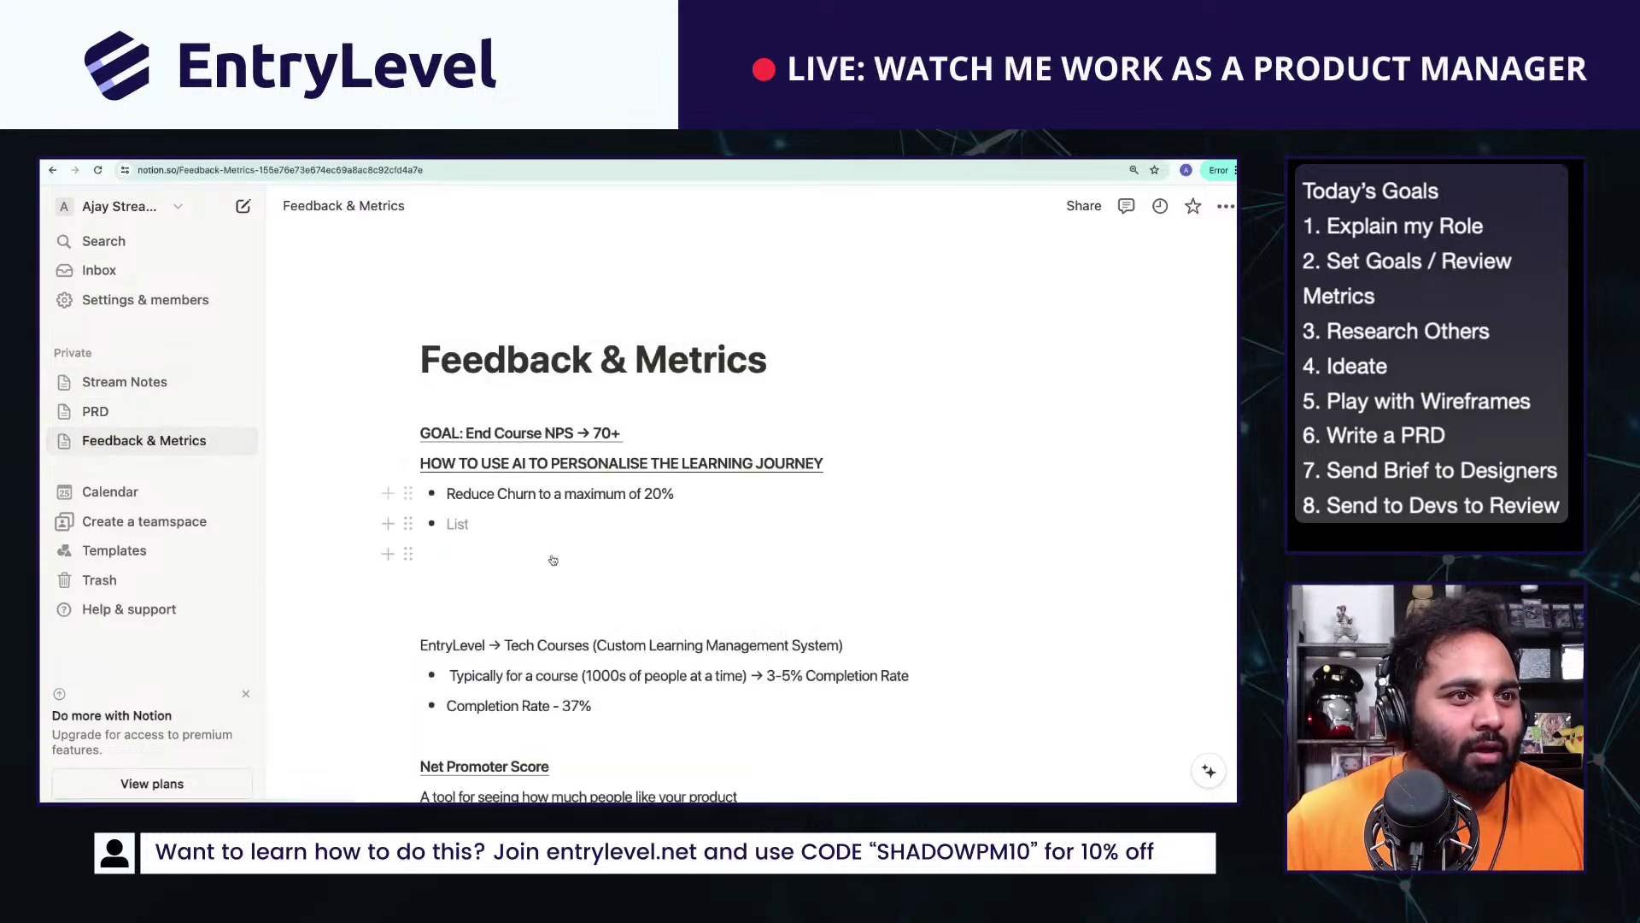
scroll(589, 565, "down", 3)
scroll(588, 564, "down", 8)
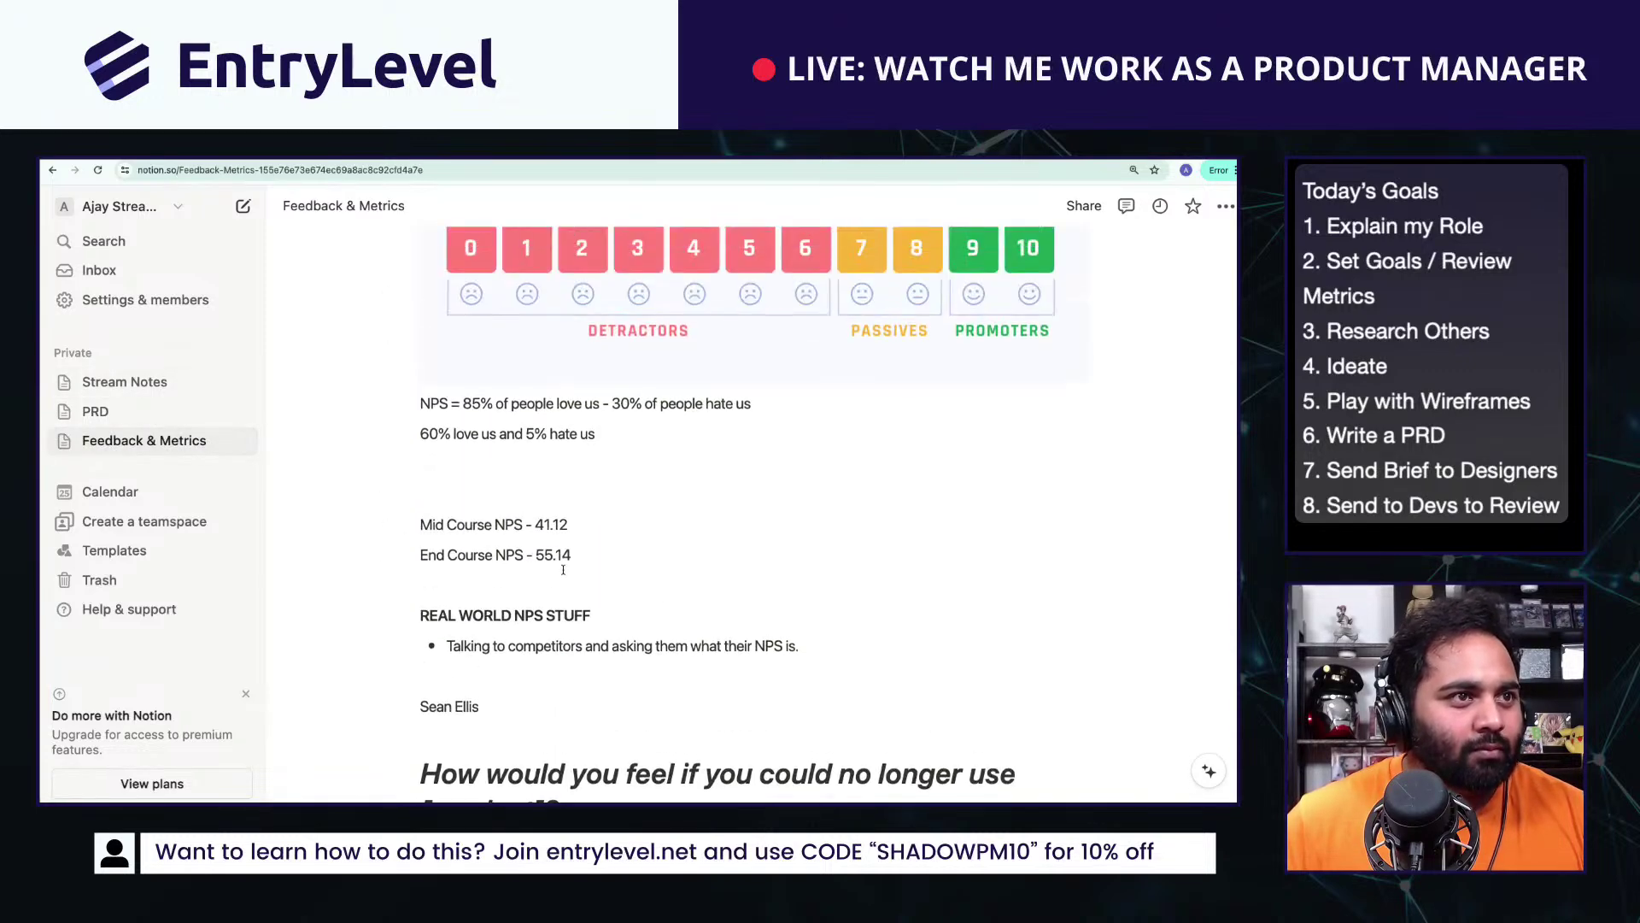
triple_click(551, 555)
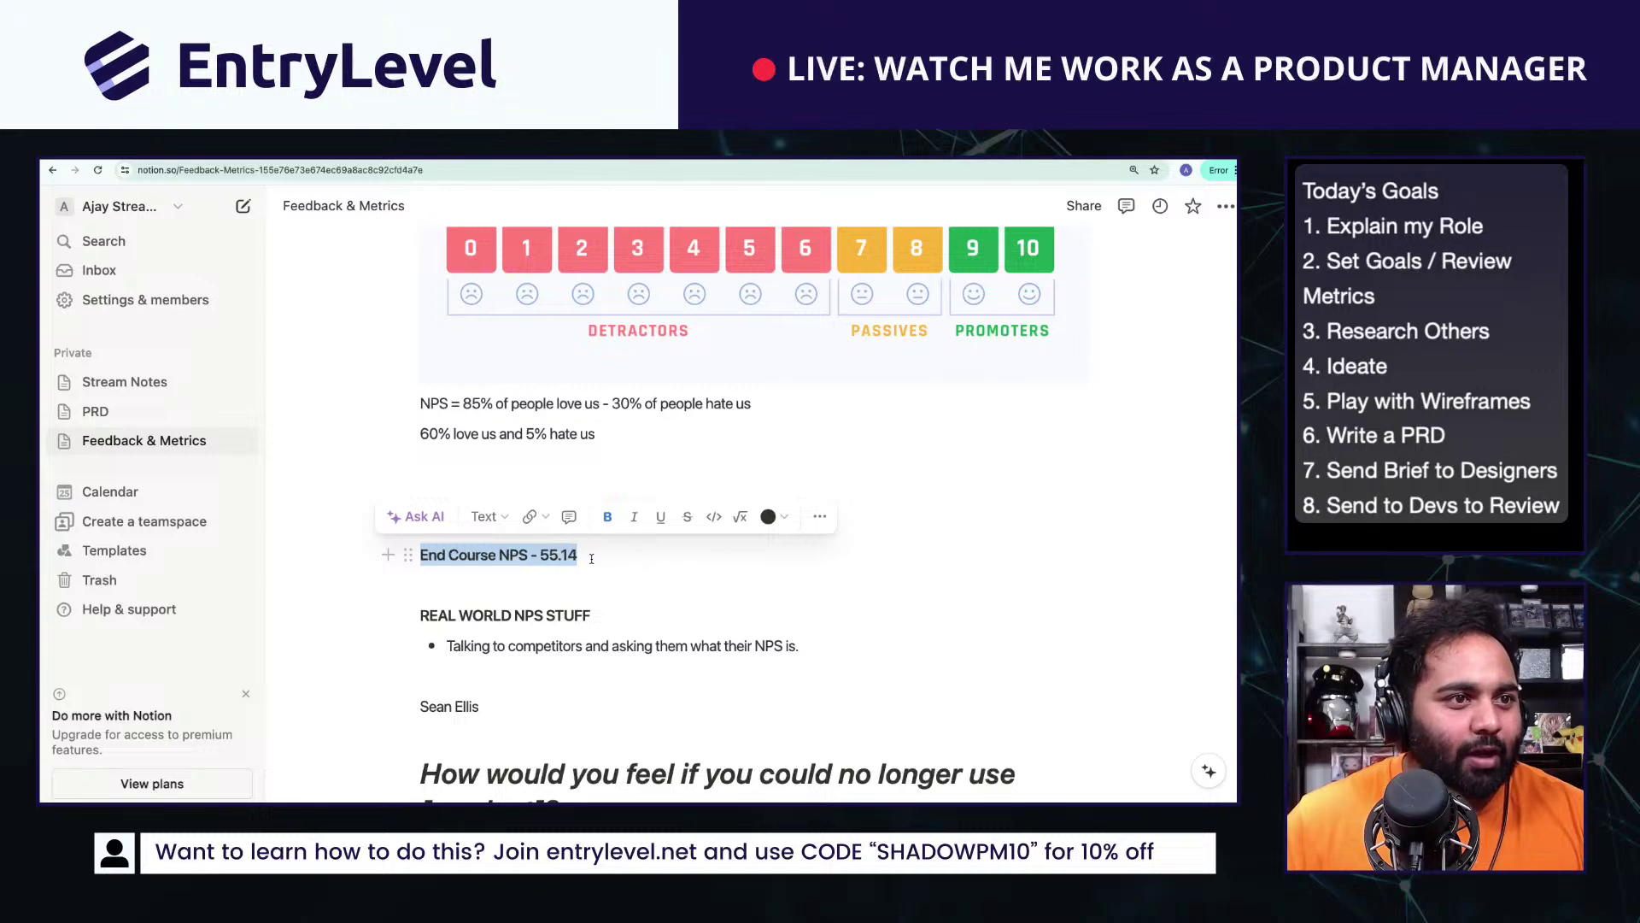
left_click(96, 383)
left_click(95, 411)
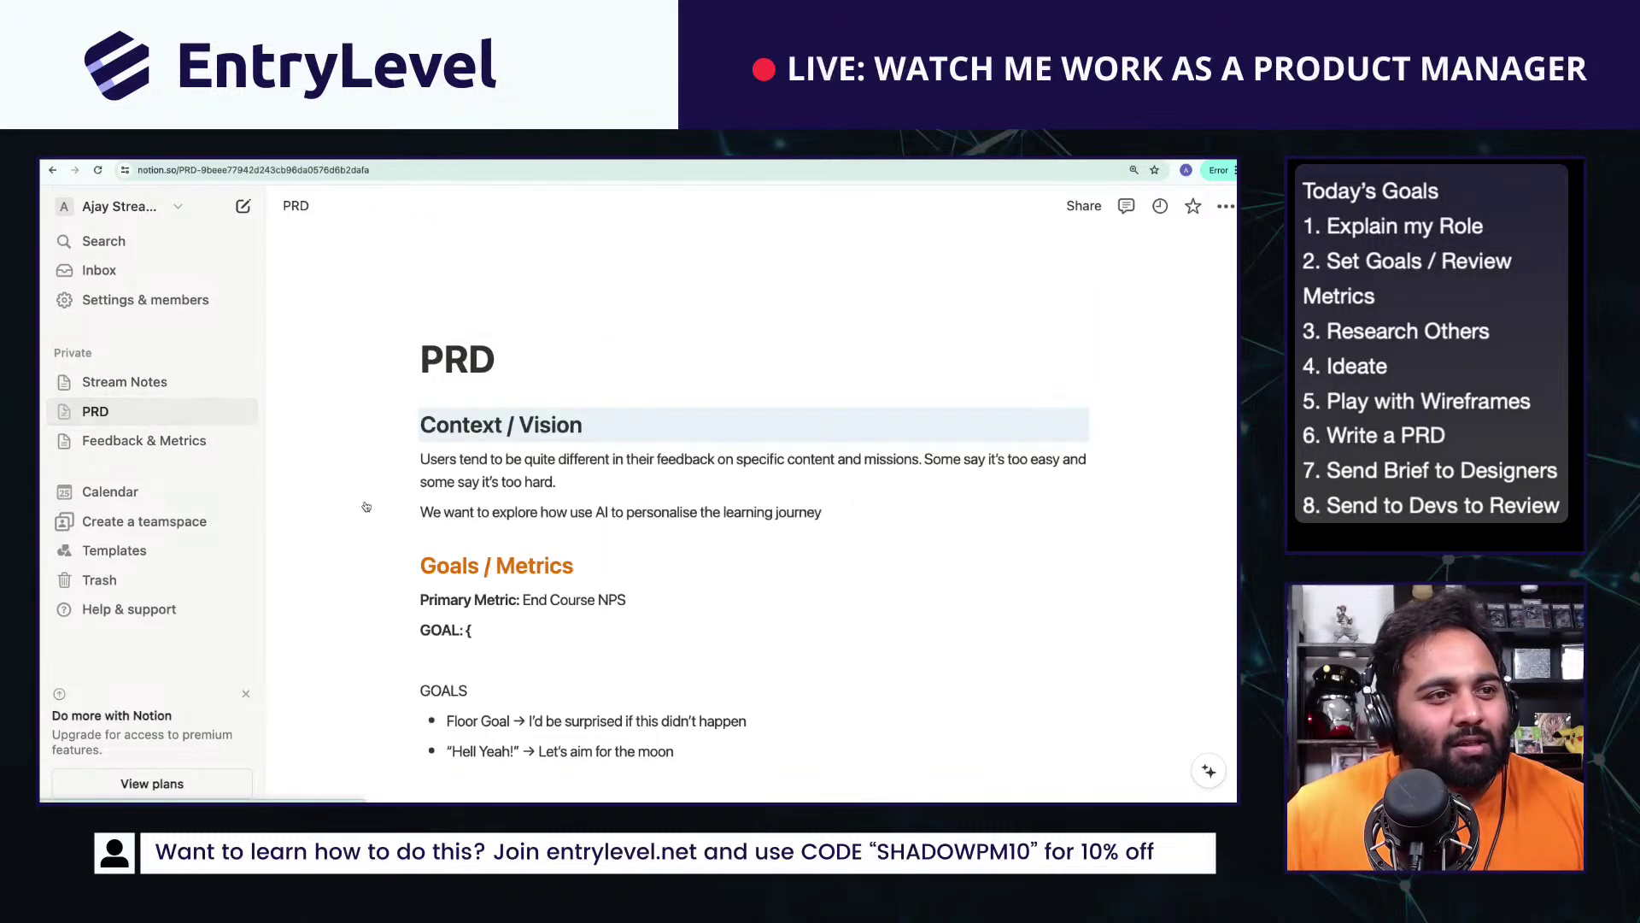
Step: Complete the GOAL line in the PRD as "{55, 70}"
left_click(564, 626)
type("55")
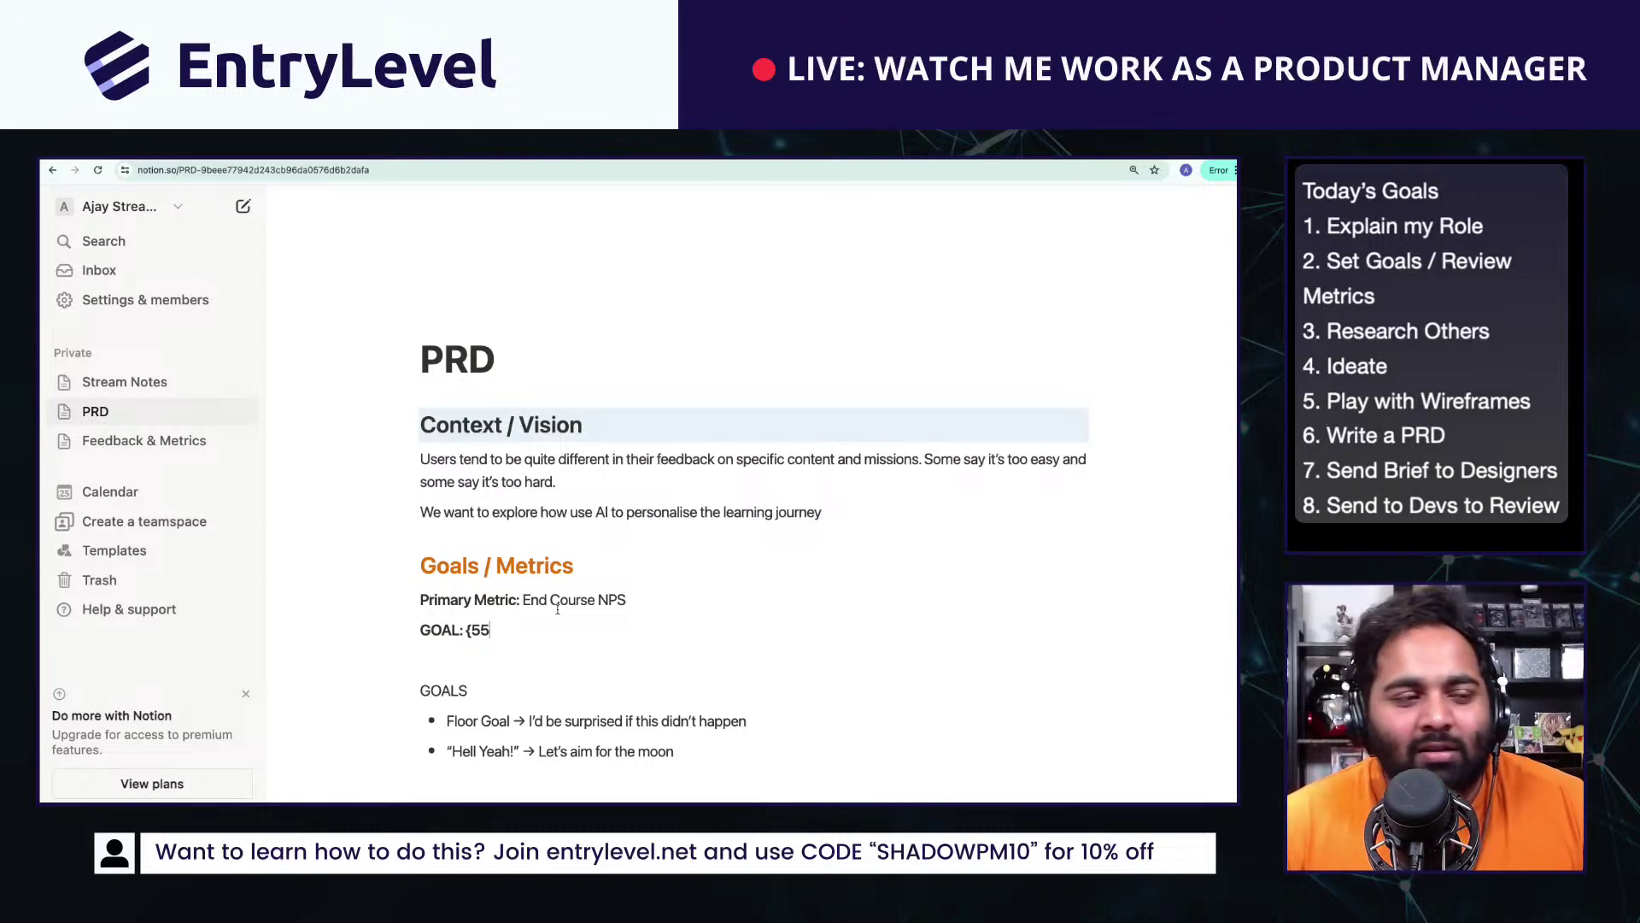
type(",")
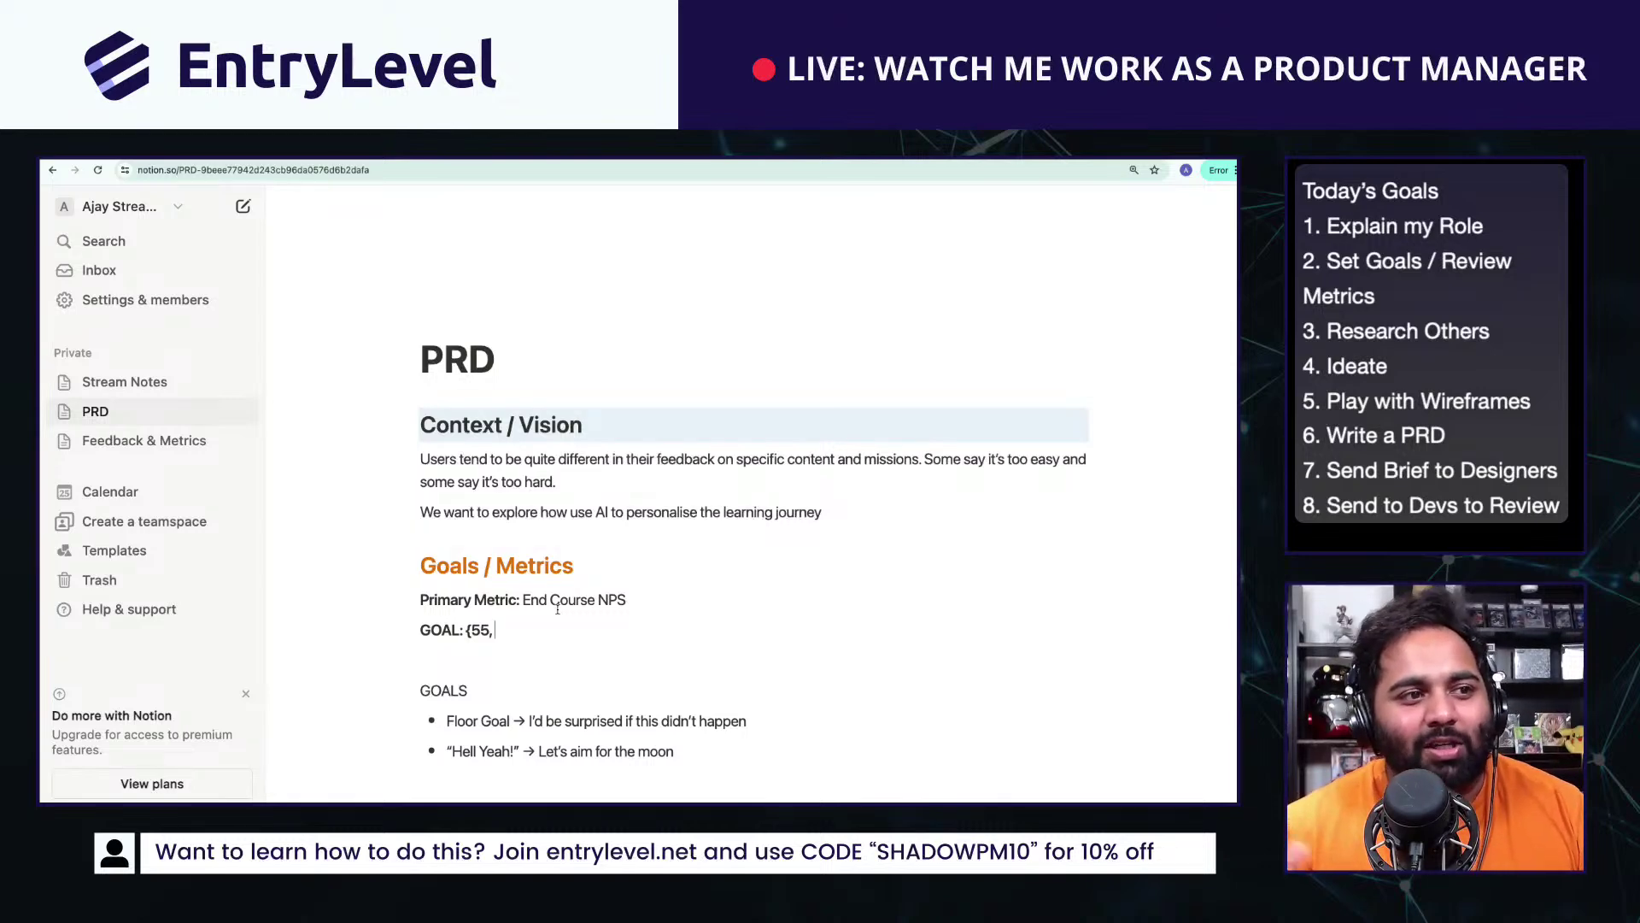
type(" 70")
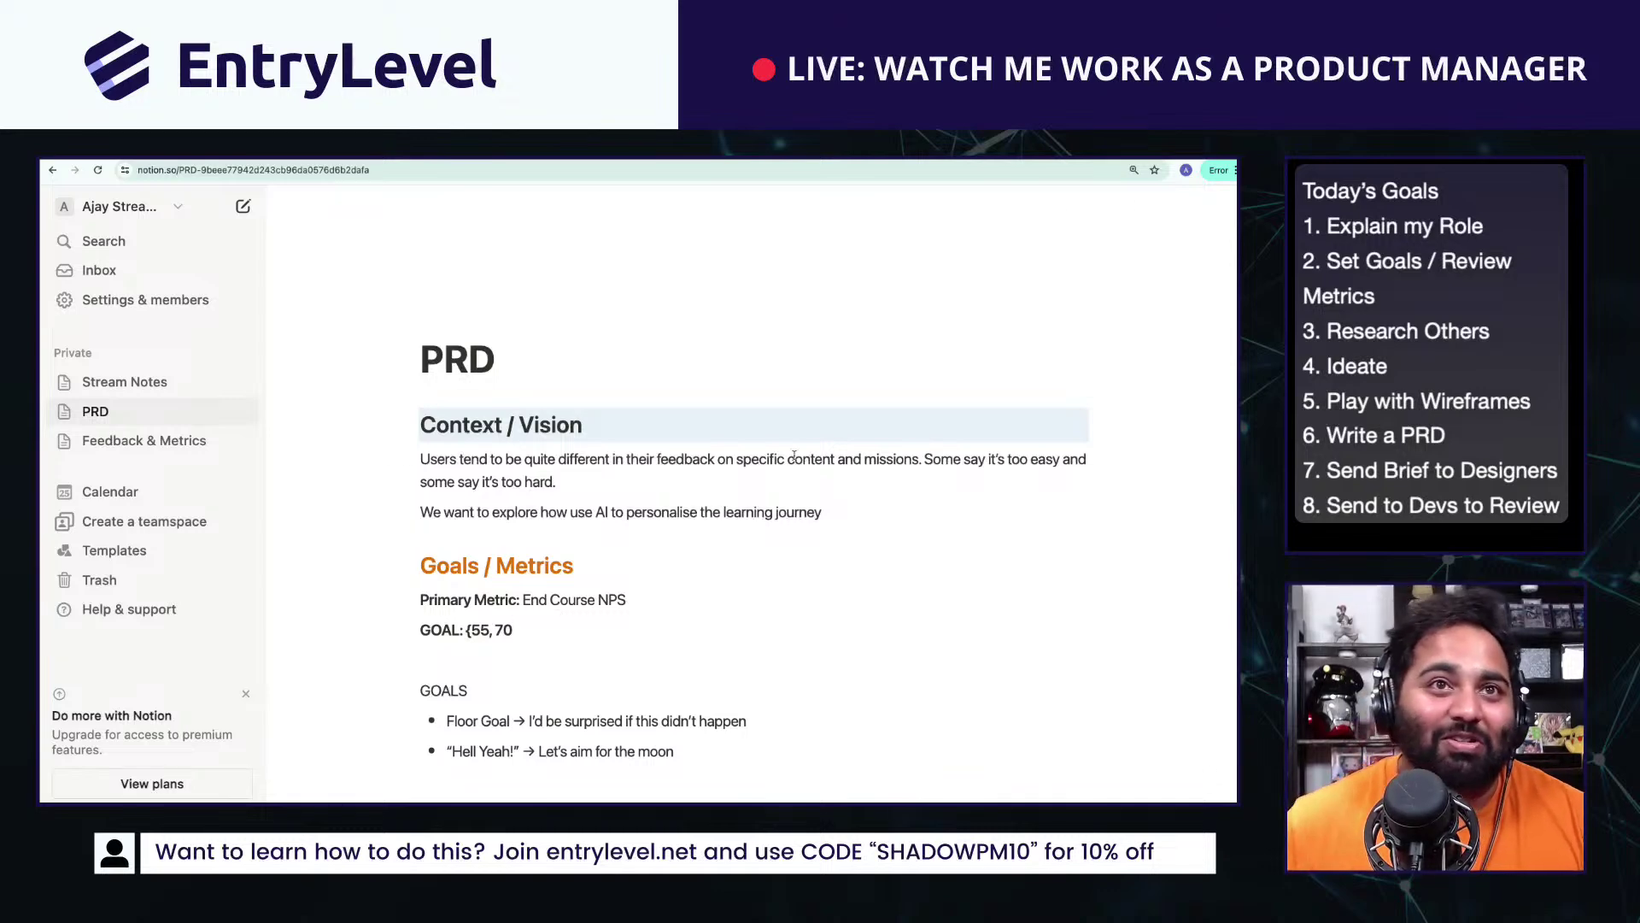
key("ctrl+Tab")
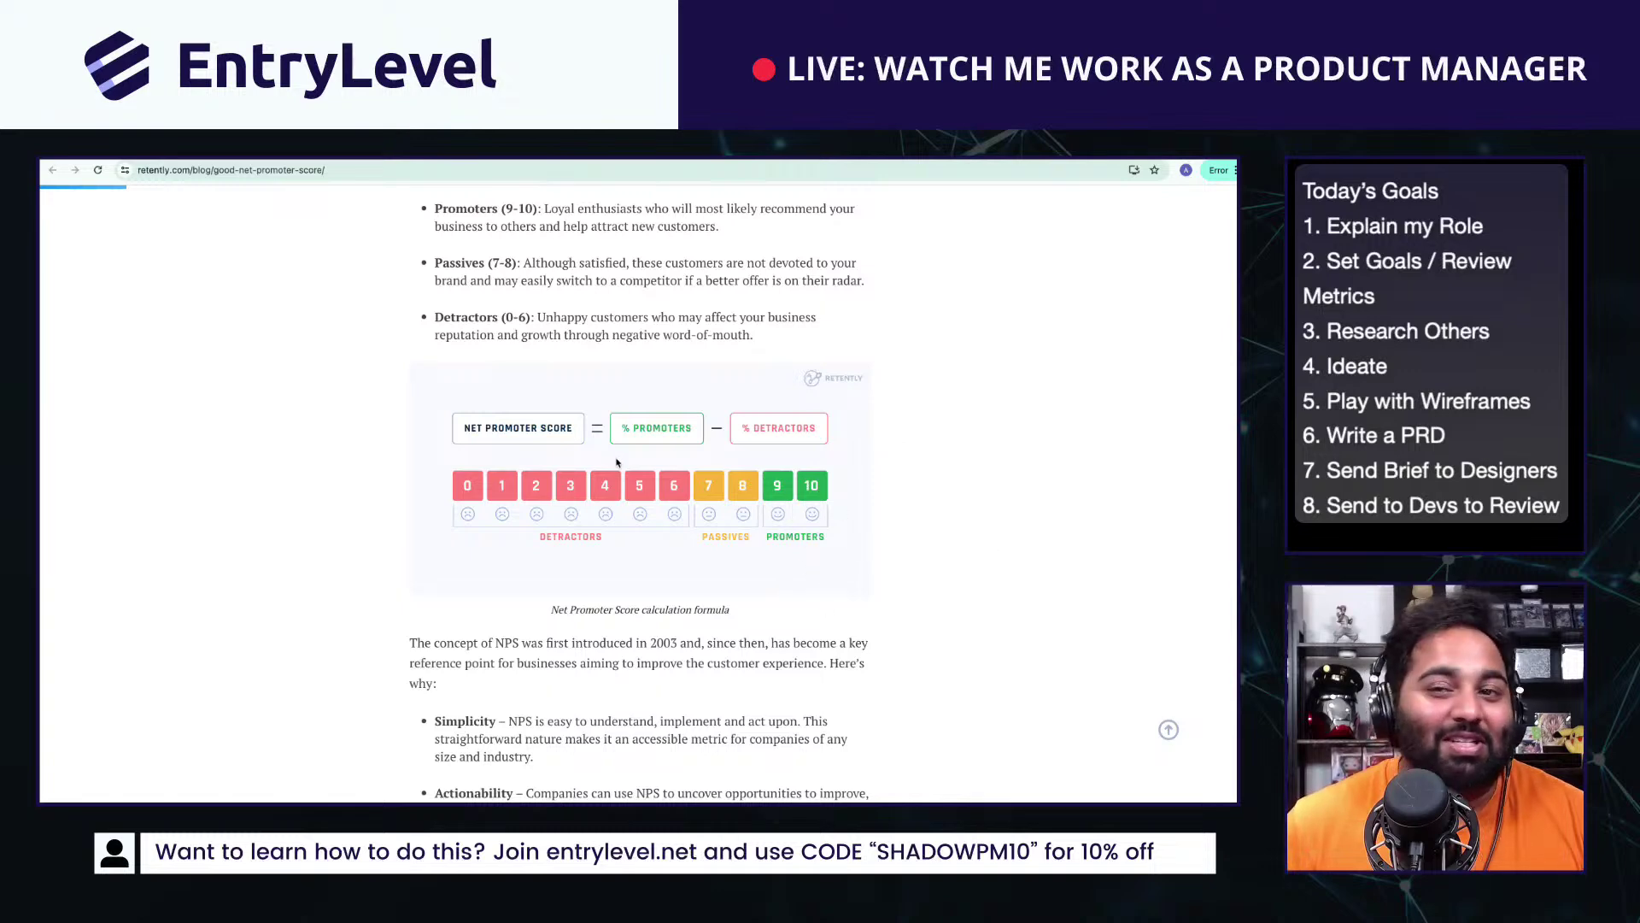
key("ctrl+shift+Tab")
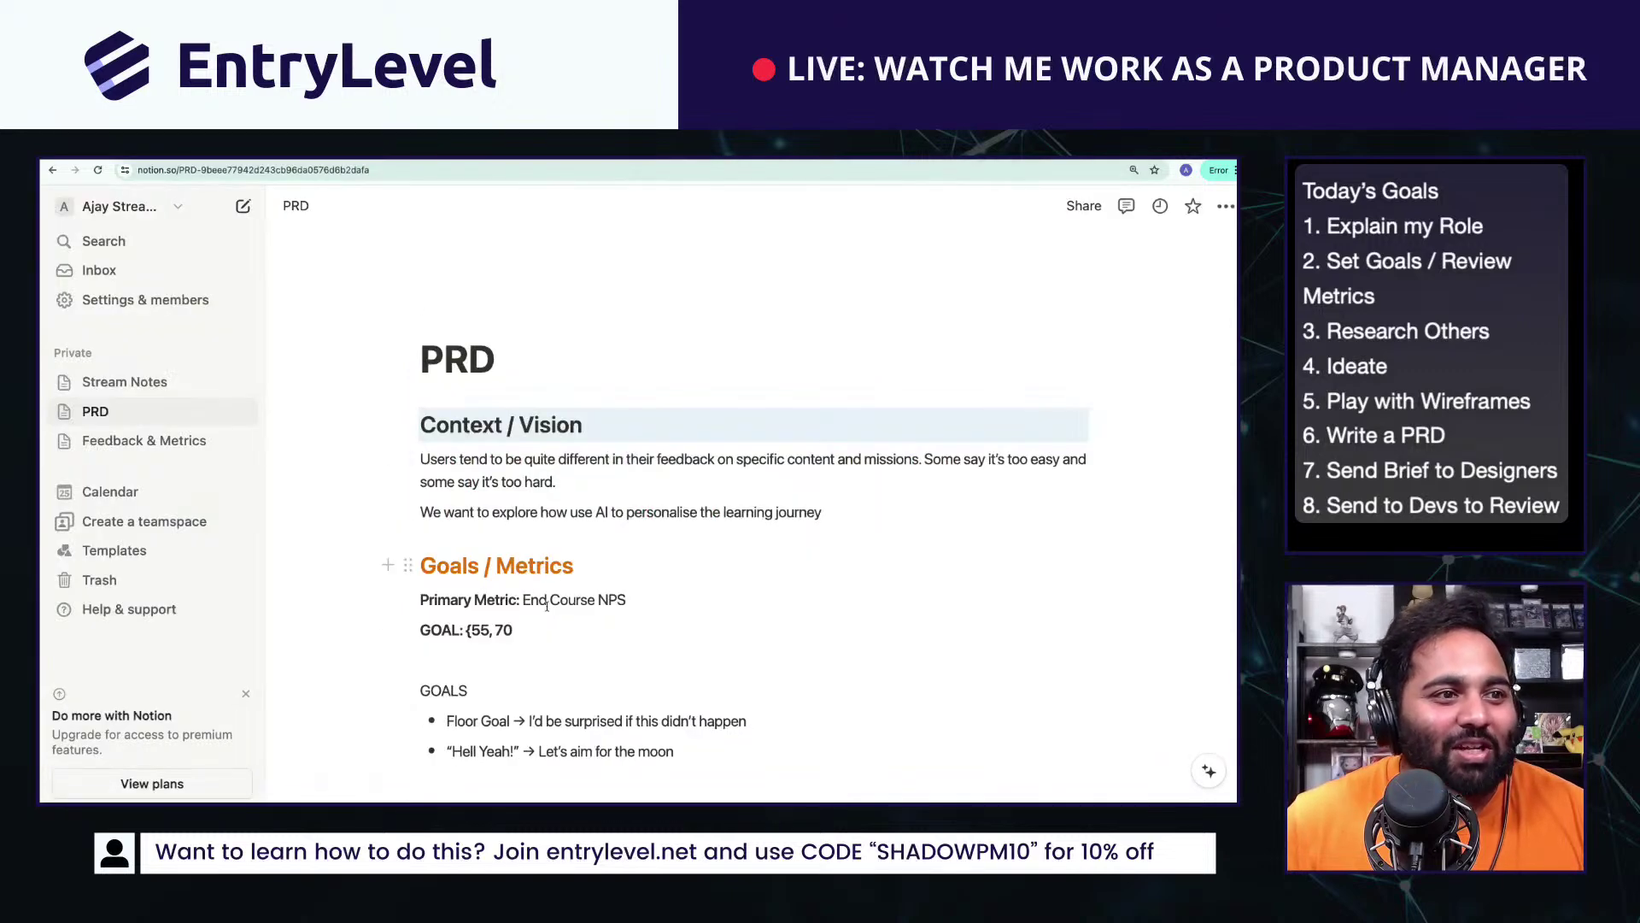
type("}")
Step: Add a bold "Guardrail:" label below the GOAL line, separated from it by a blank line
scroll(551, 581, "down", 3)
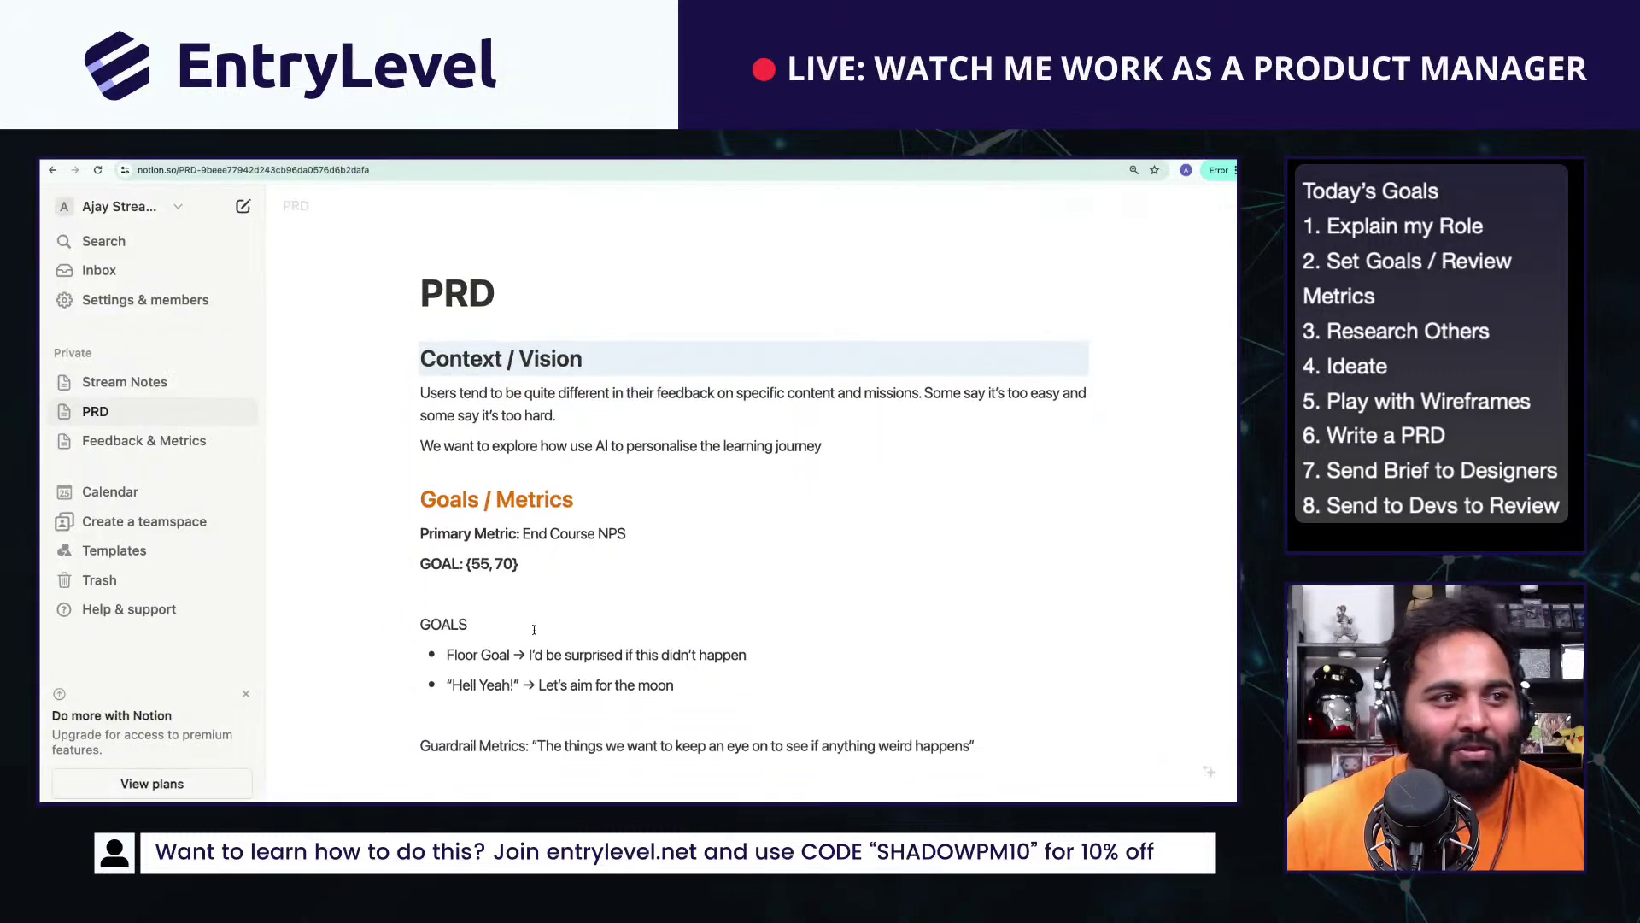
key("Return")
key("Return")
type("G")
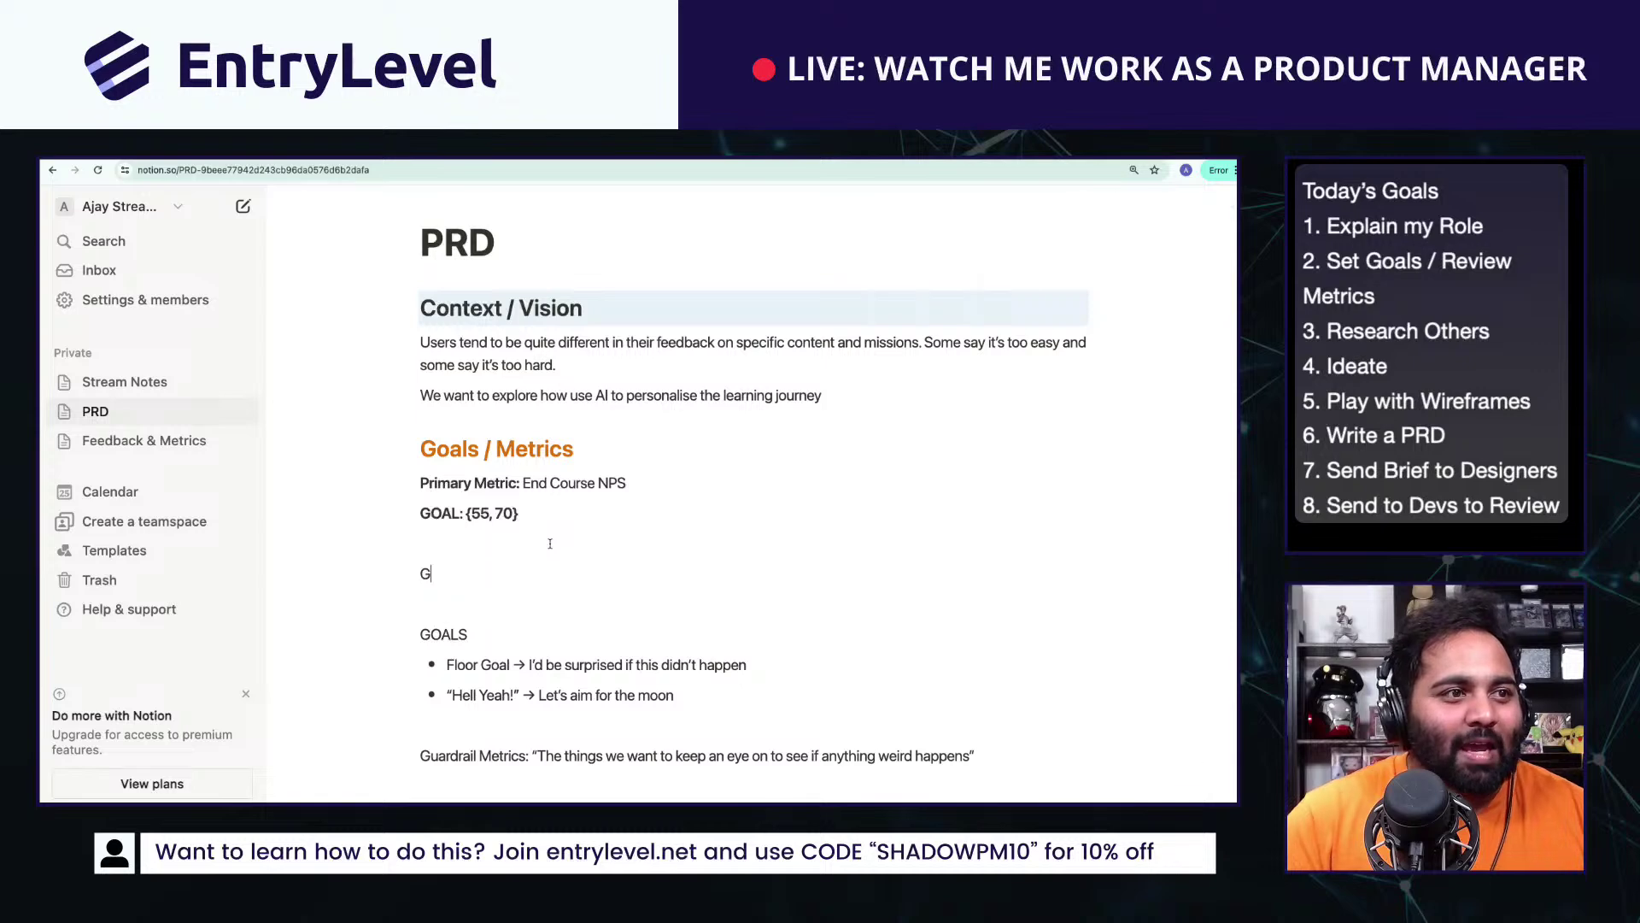
type("uardrail:")
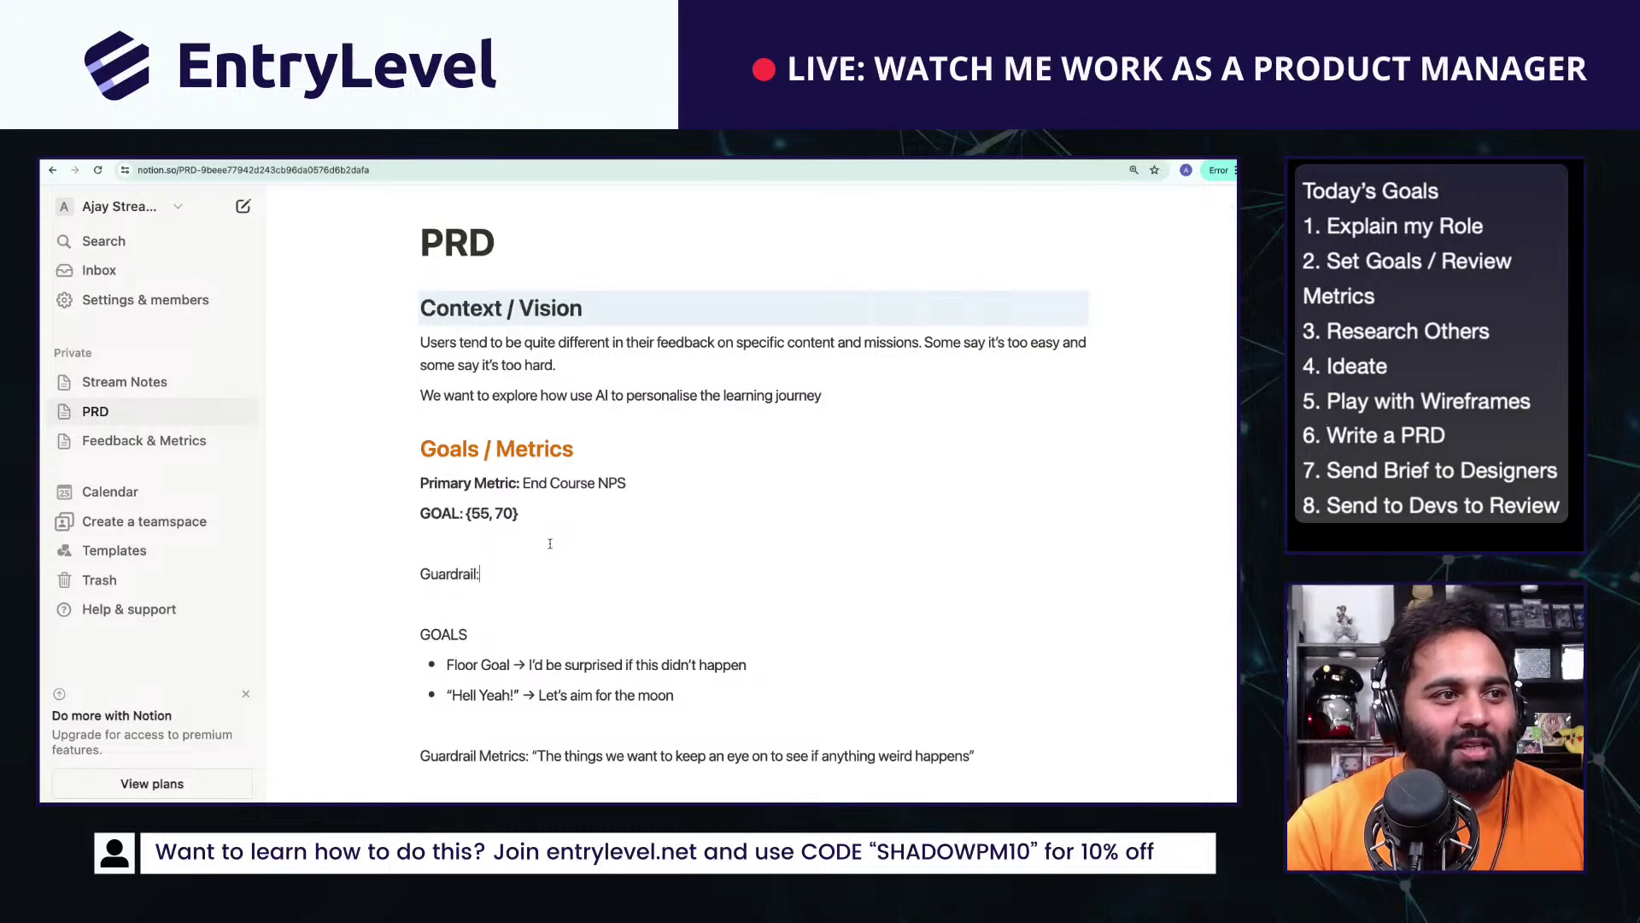
left_click(550, 544)
key("Down")
key("shift+Home")
key("ctrl+b")
key("End")
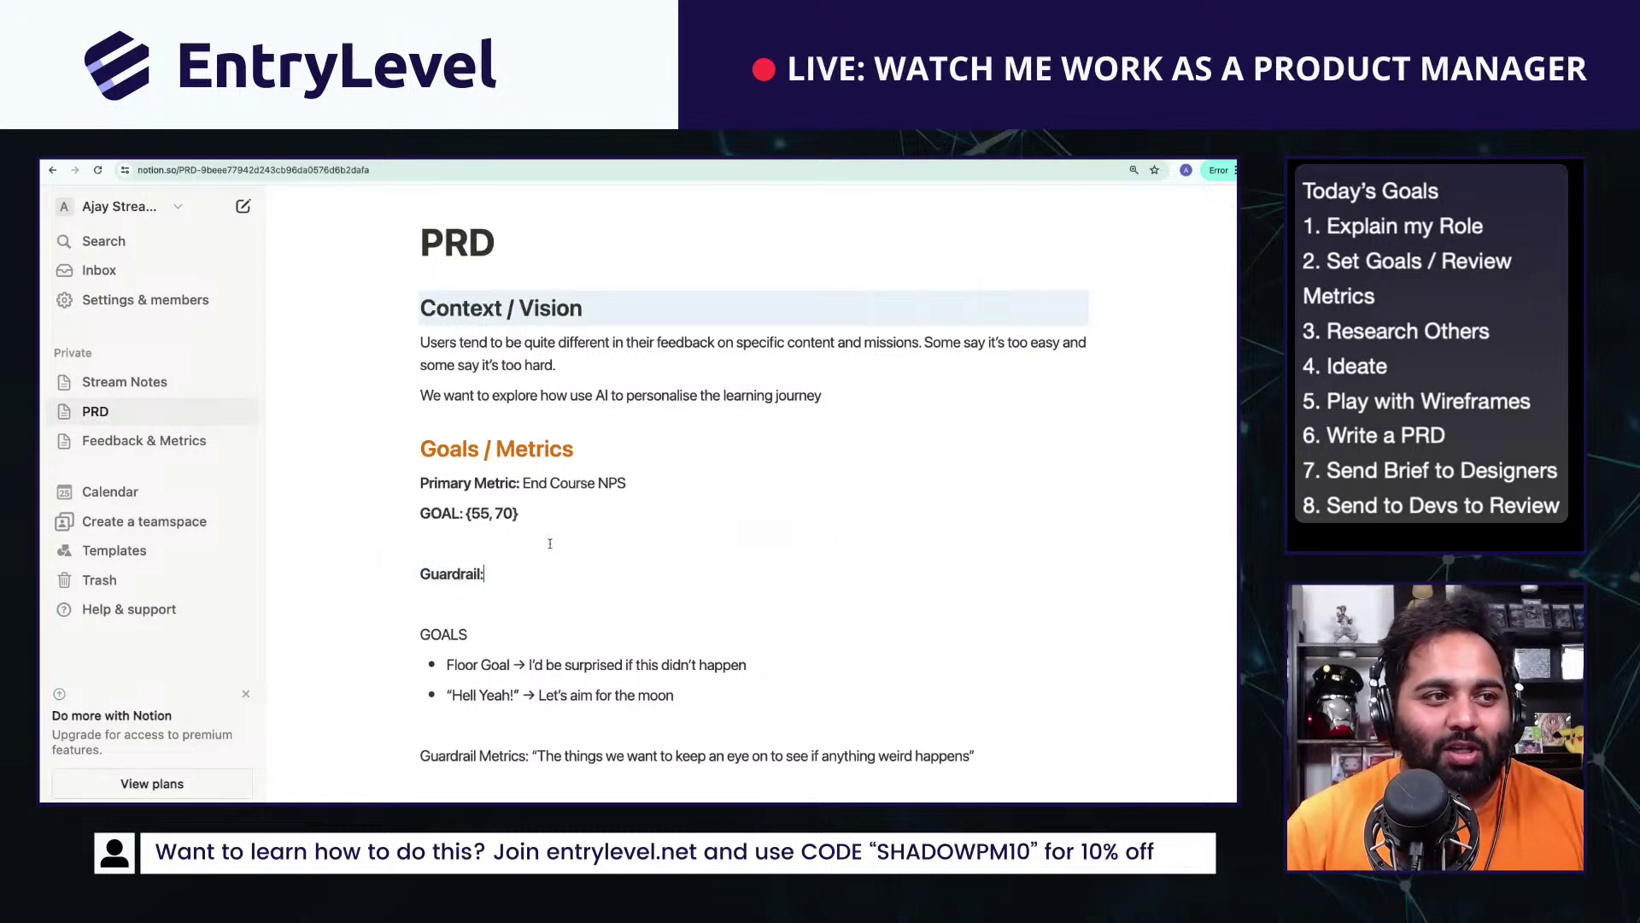
Step: Start a bulleted list under Guardrail with "Maximum Churn Rate" as its first item
key("Return")
type("-")
scroll(547, 555, "down", 5)
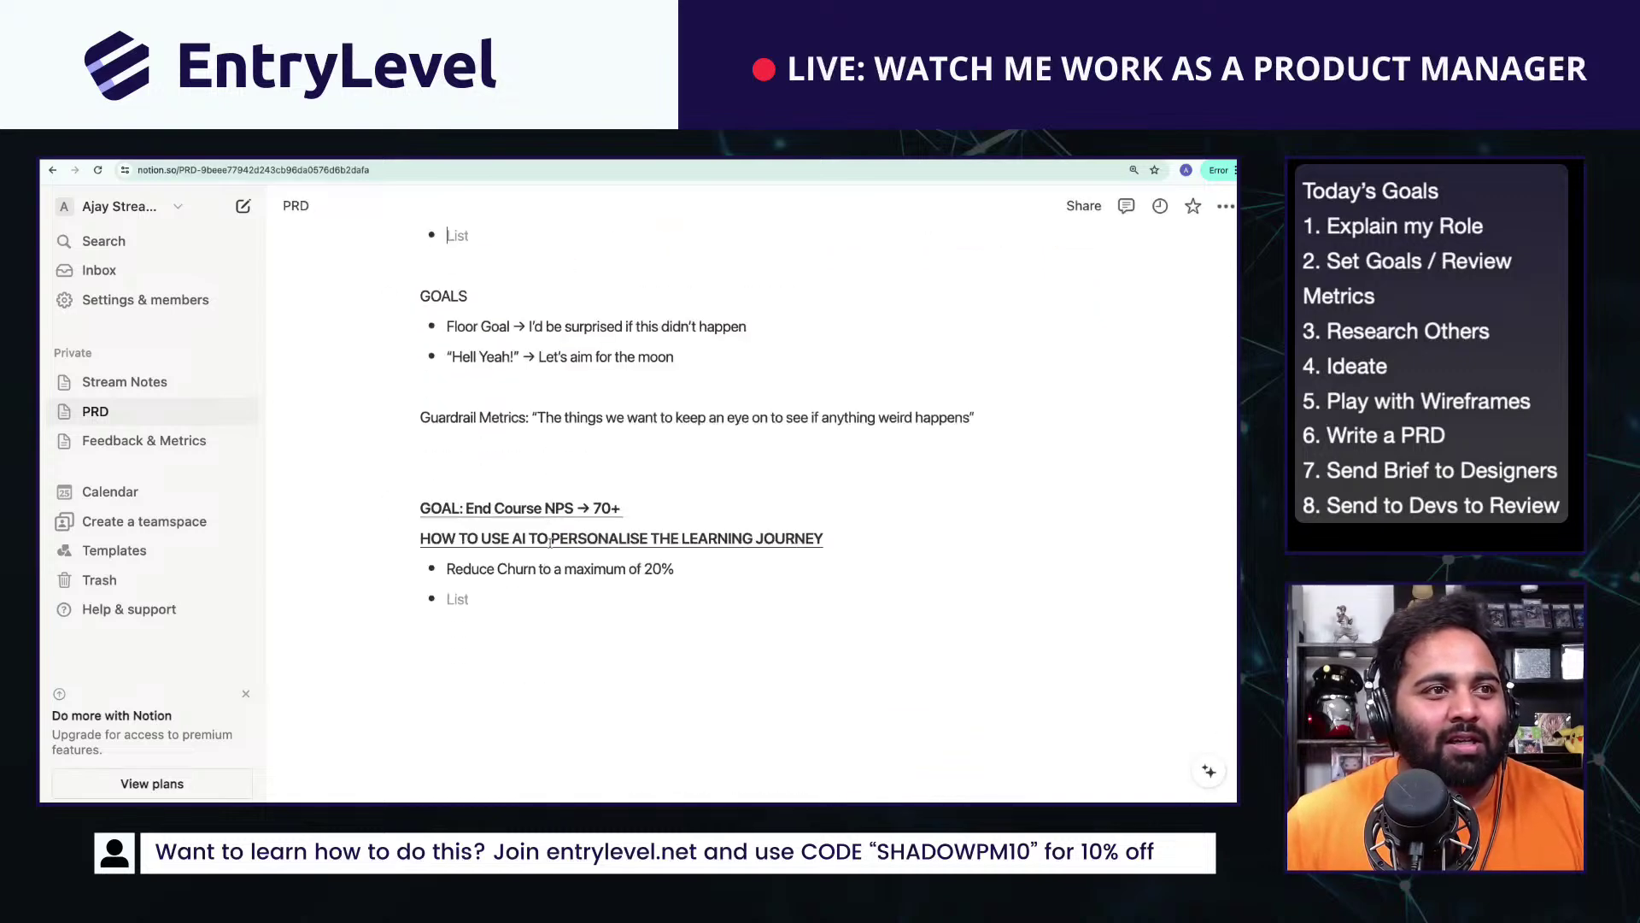
scroll(531, 572, "up", 3)
type("Chu")
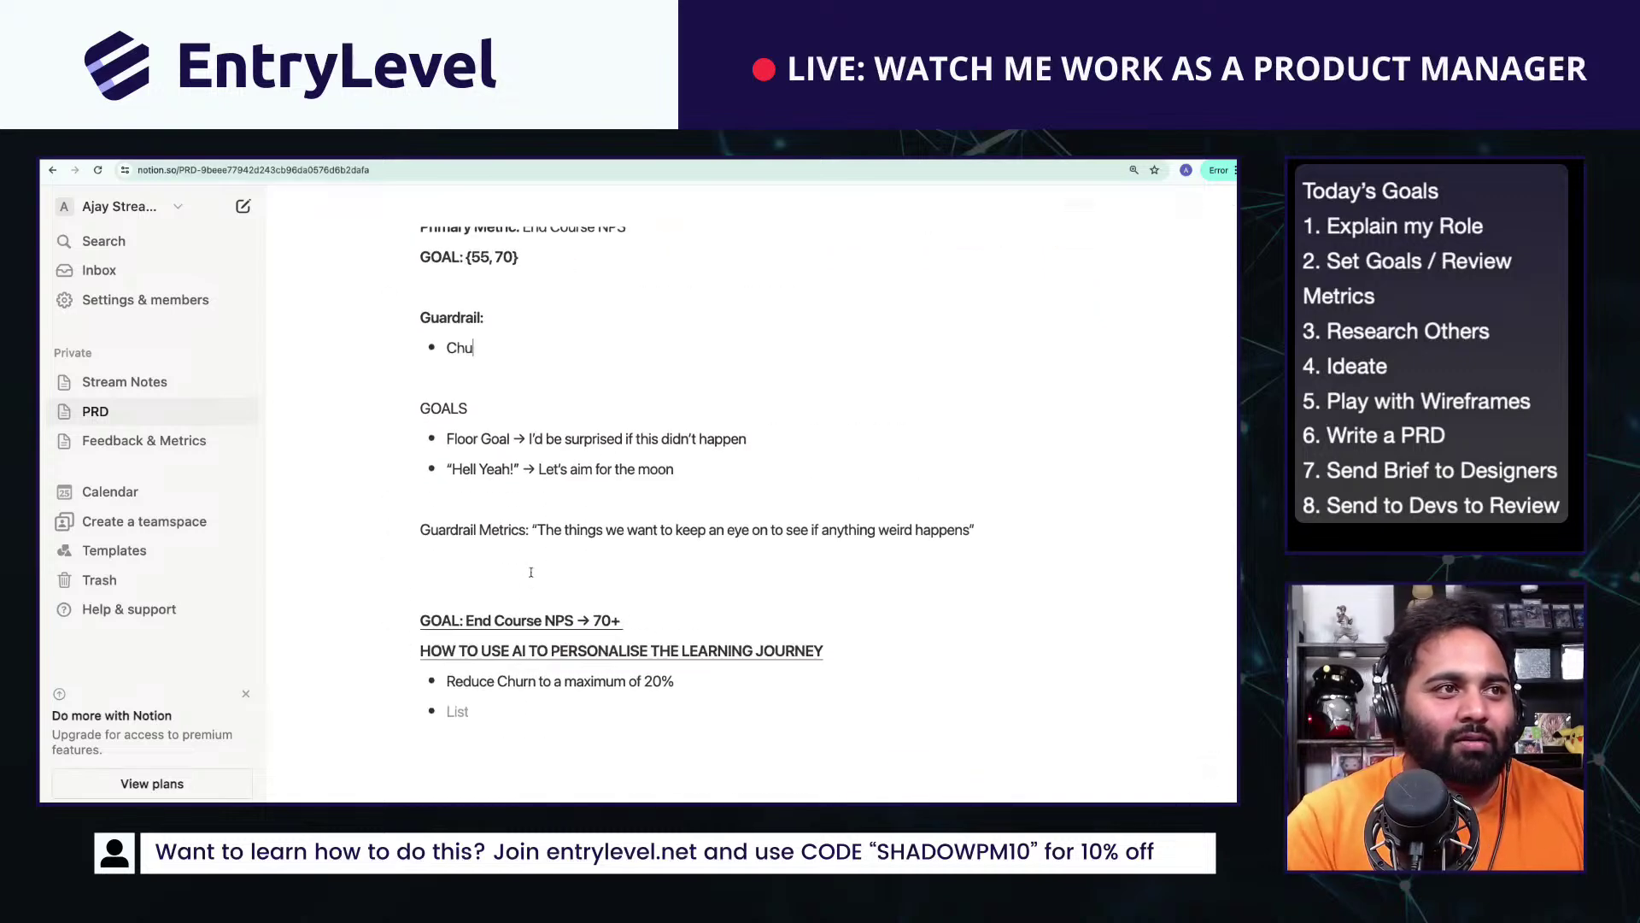
key("BackSpace")
key("BackSpace")
key("BackSpace")
type("Maximum ")
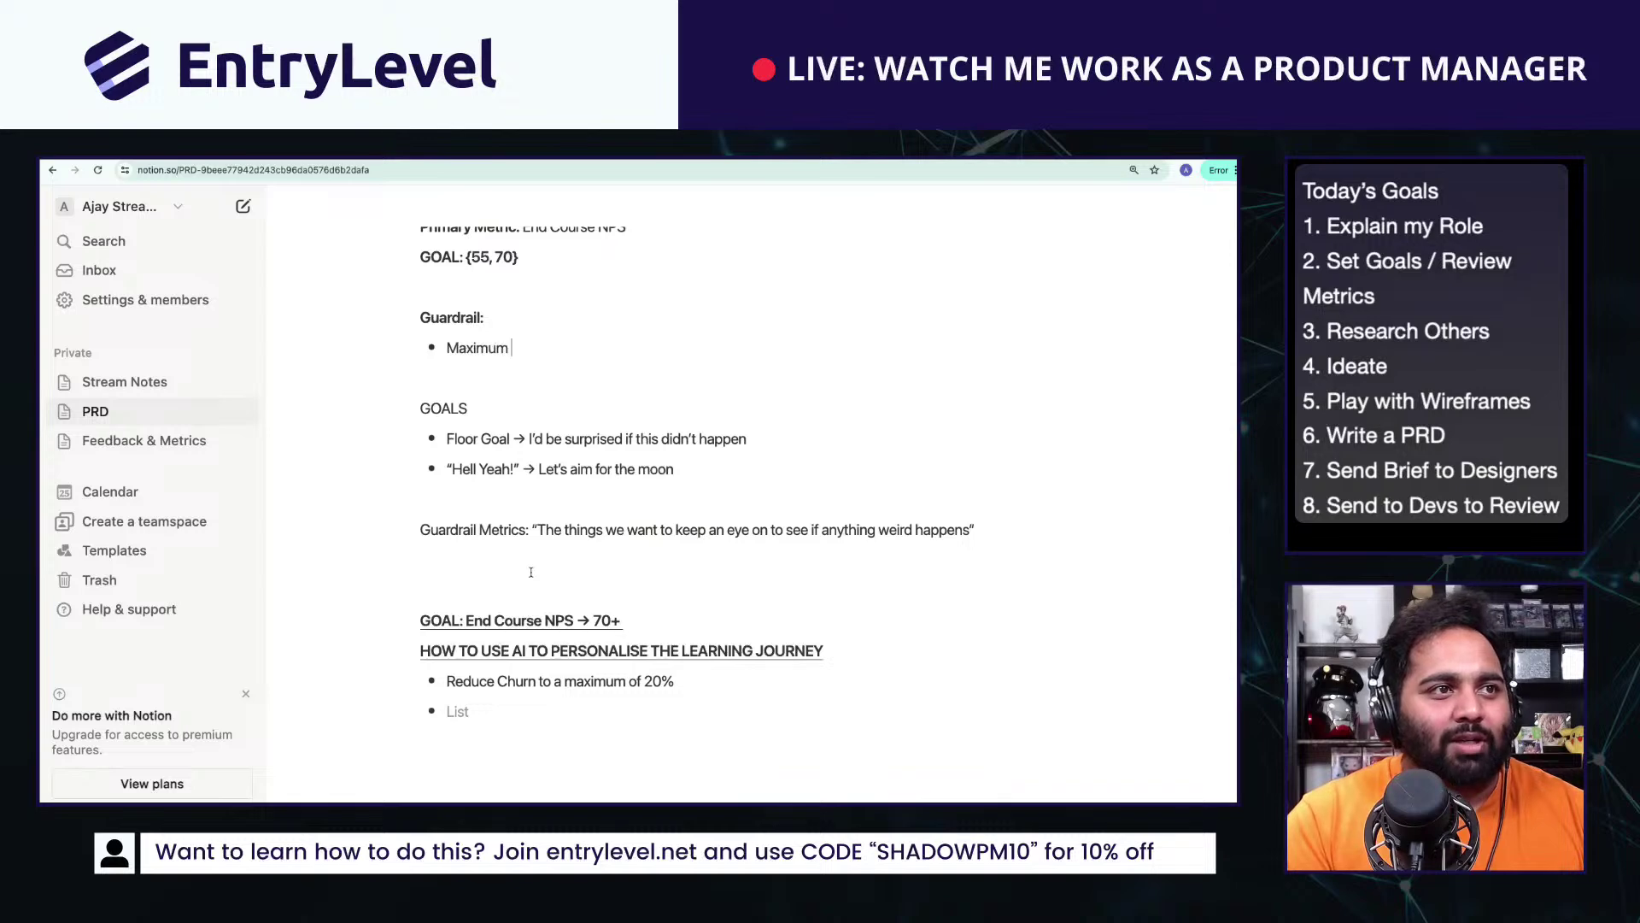
type("Churn Rate")
key("Return")
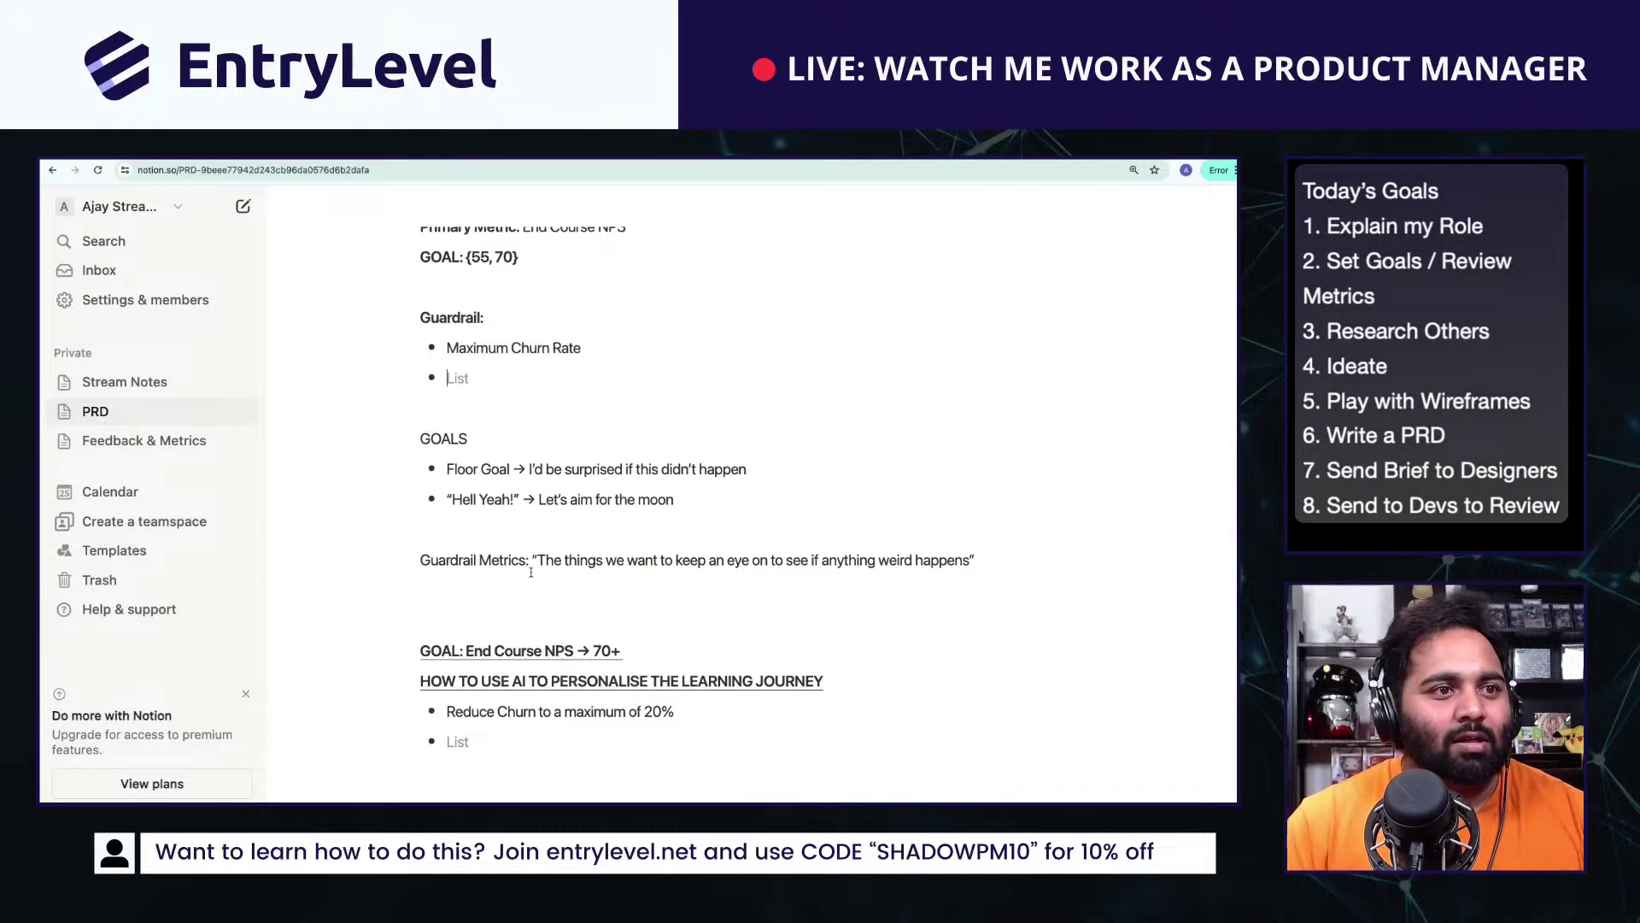
Step: Add "On Mission Feedback Average" as the second Guardrail bullet
scroll(478, 623, "up", 5)
scroll(513, 610, "down", 7)
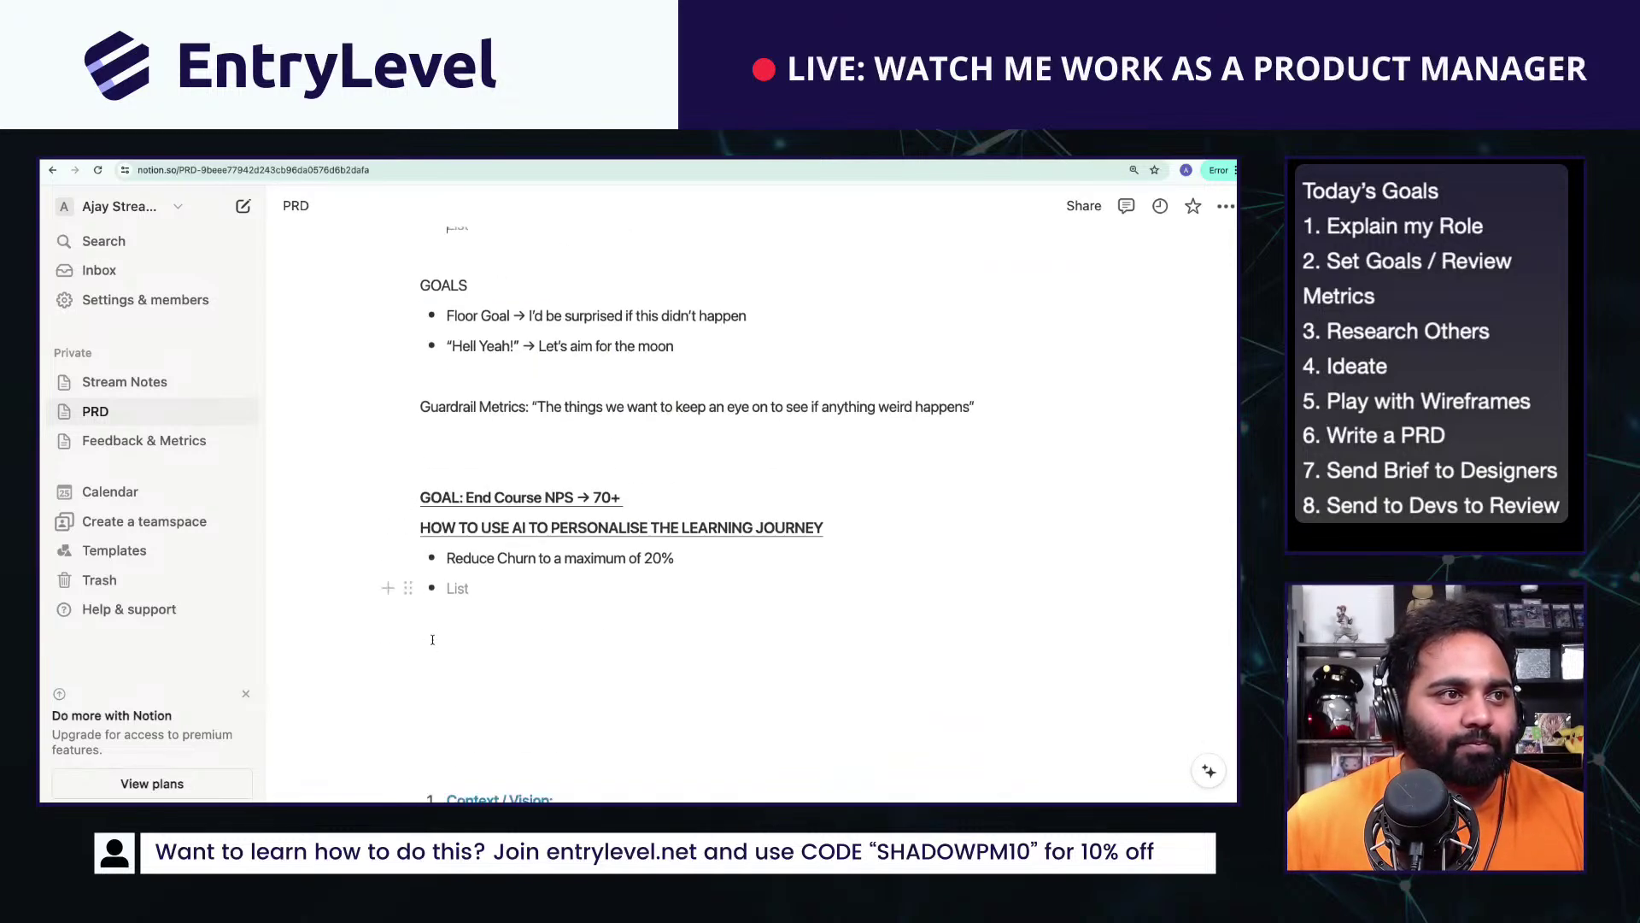
scroll(514, 610, "up", 3)
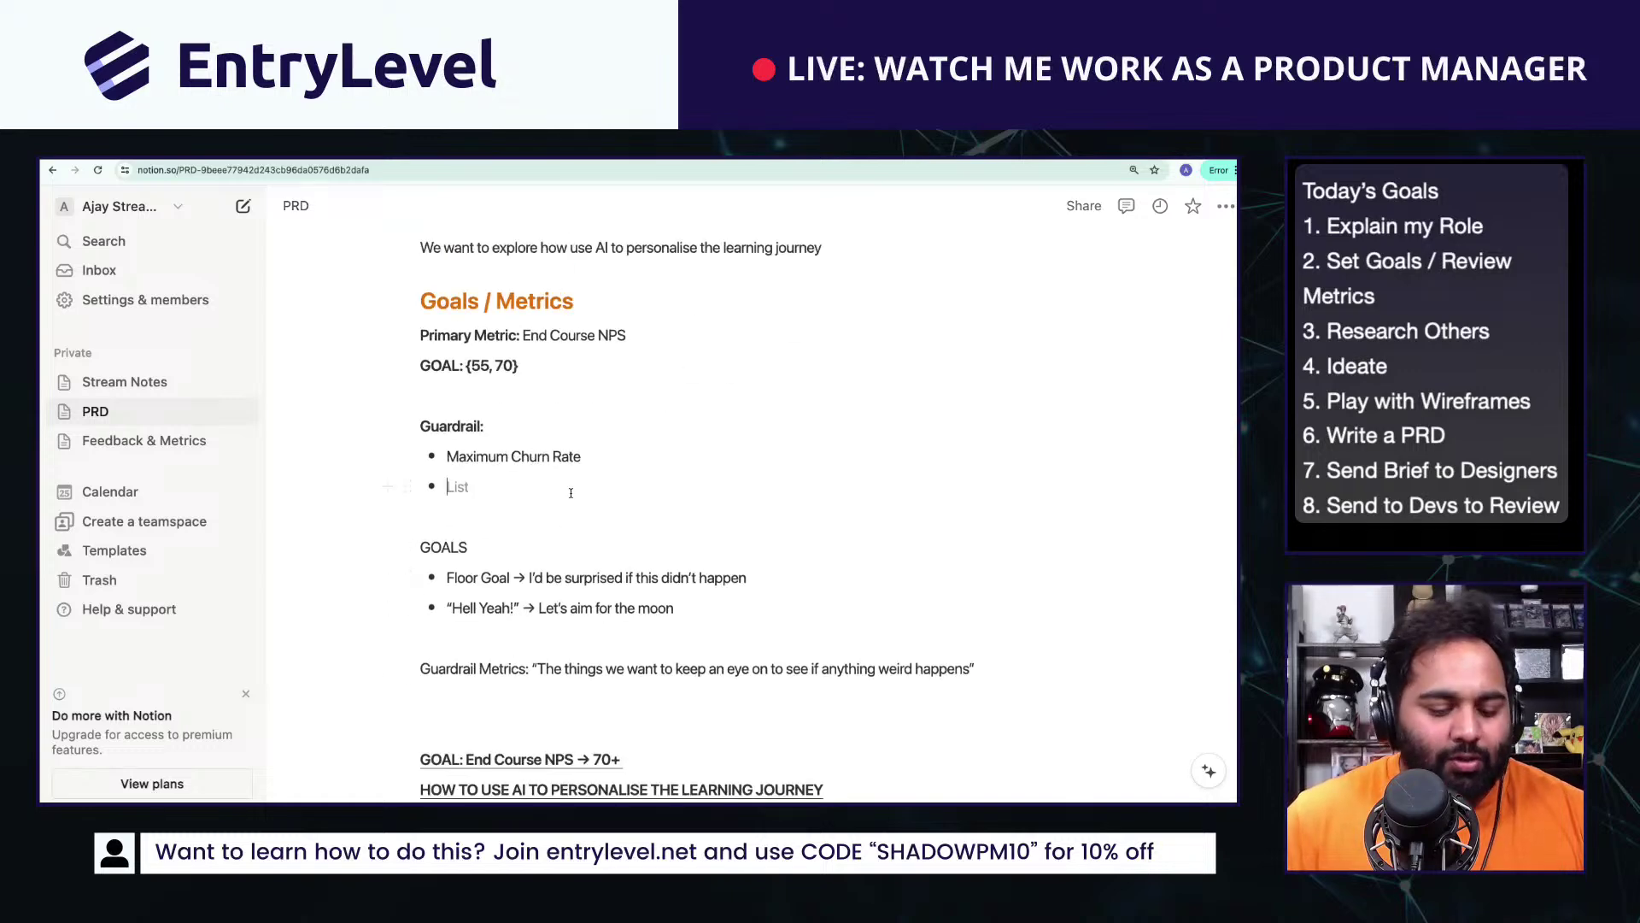
type("On Missio")
type("n Feedbac")
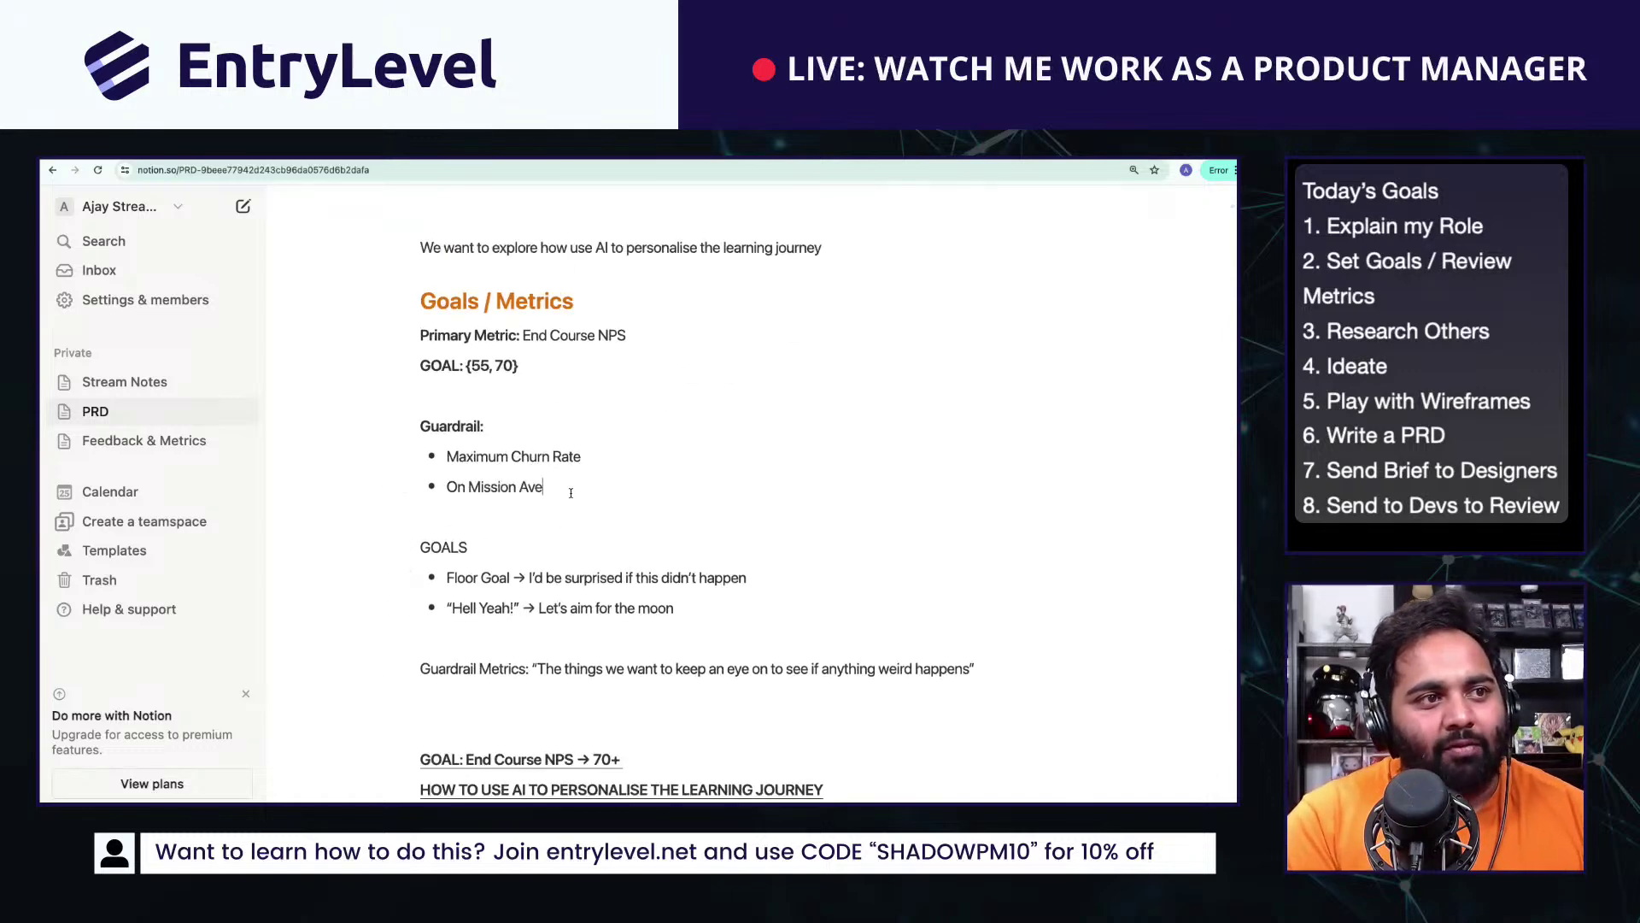
type("k Average")
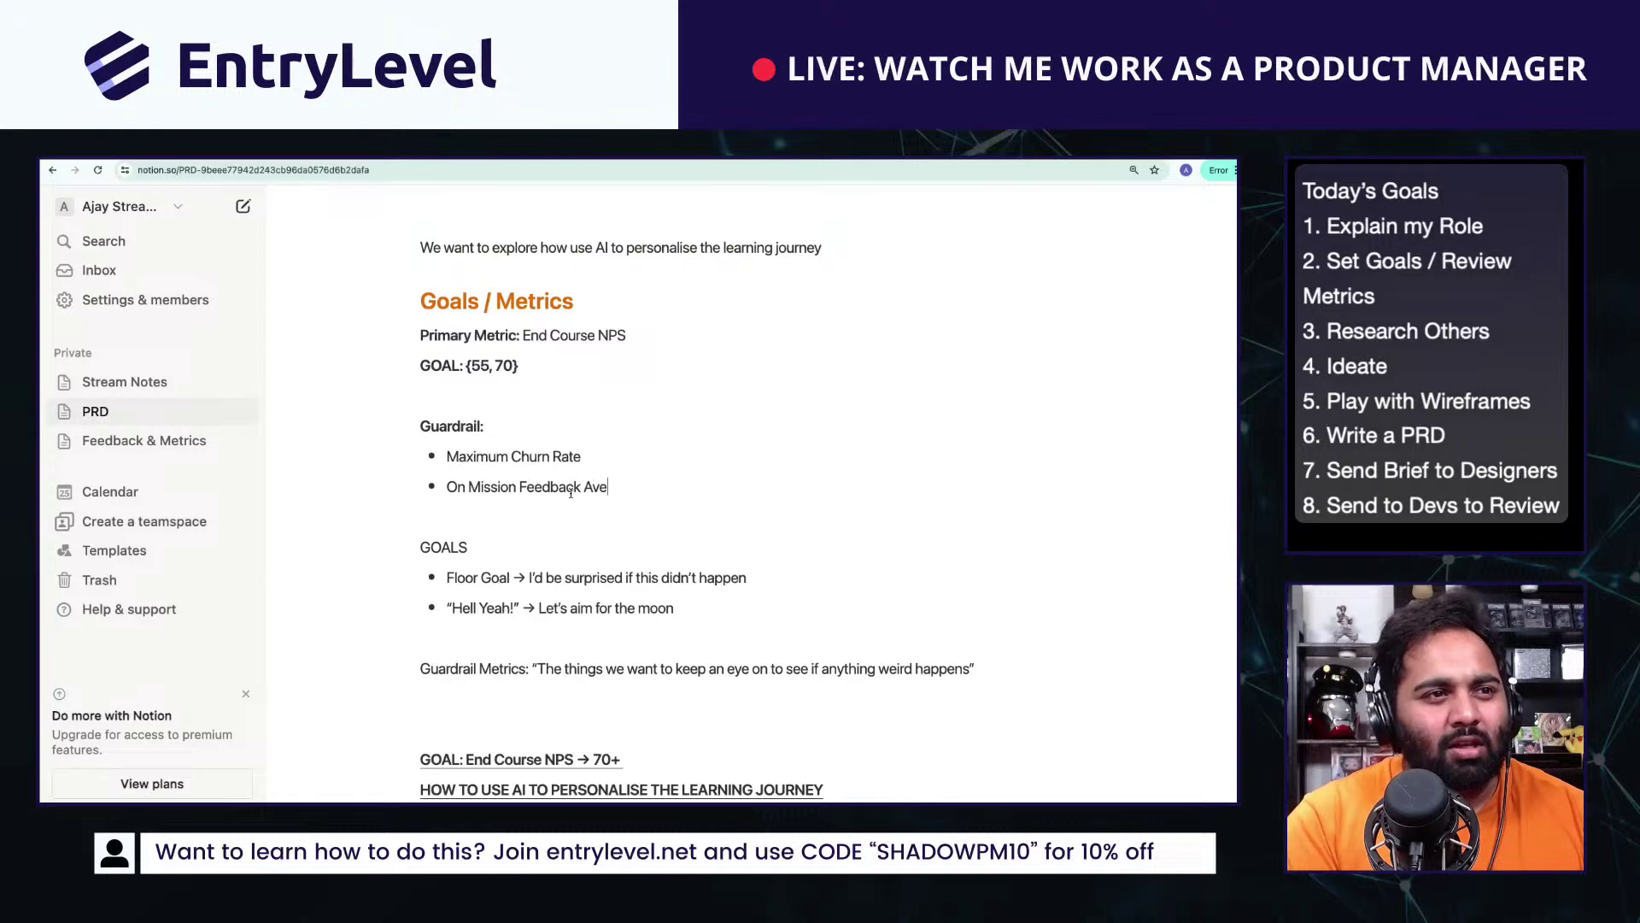
key("Return")
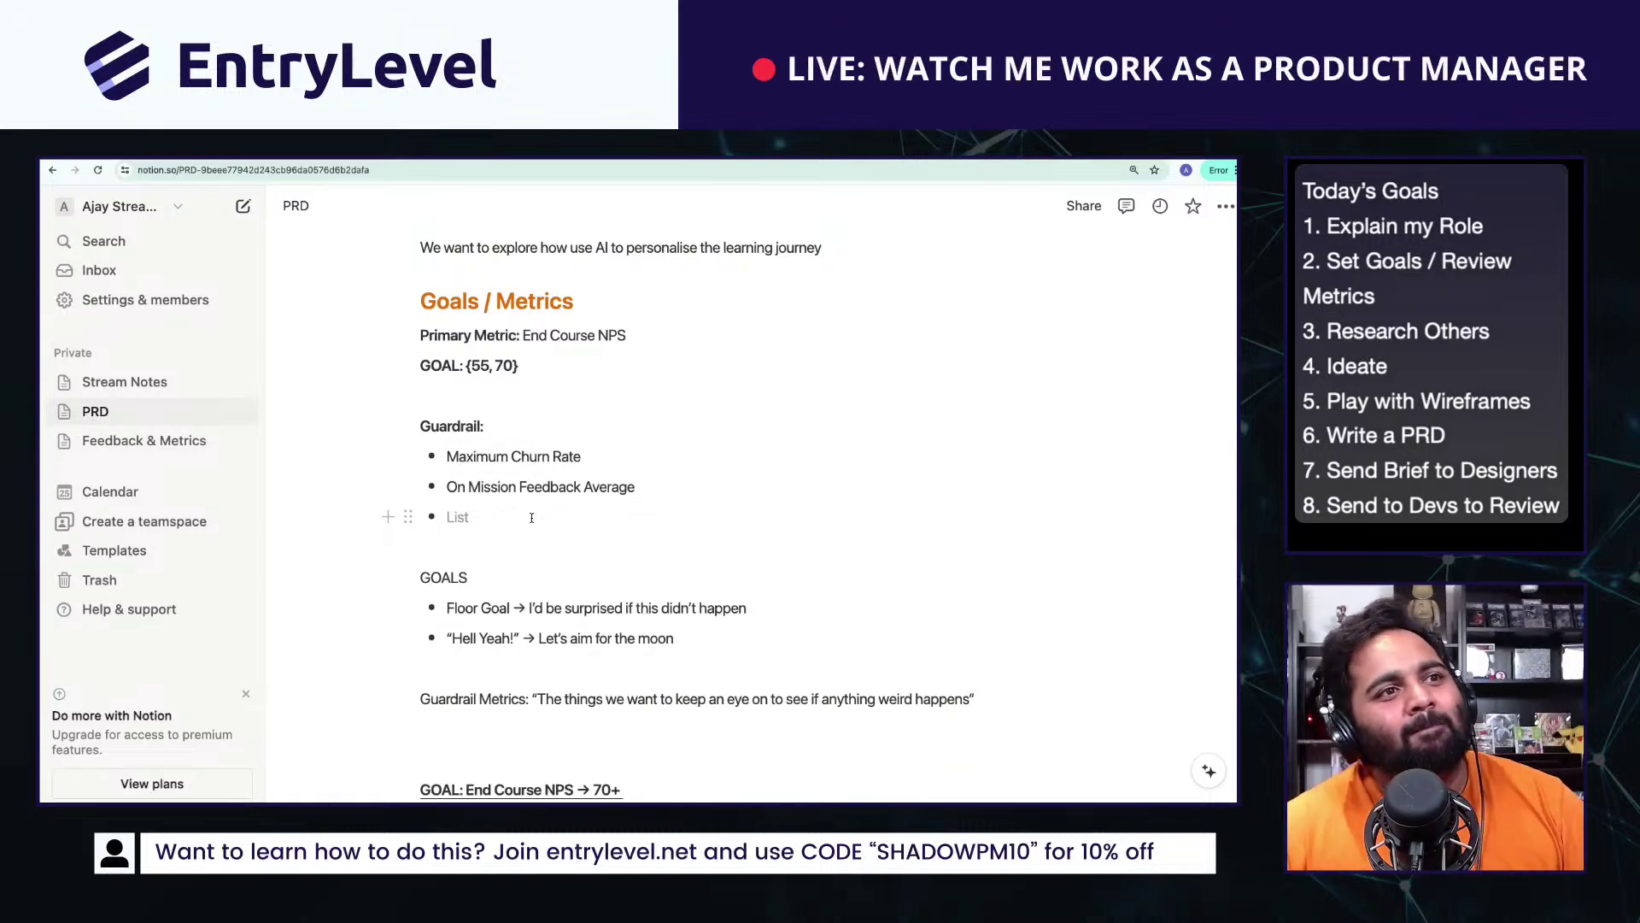
Step: Add a third Guardrail bullet reading "Conversion Rate (Sales → How much of our web traffic buys the course)"
type("Conv")
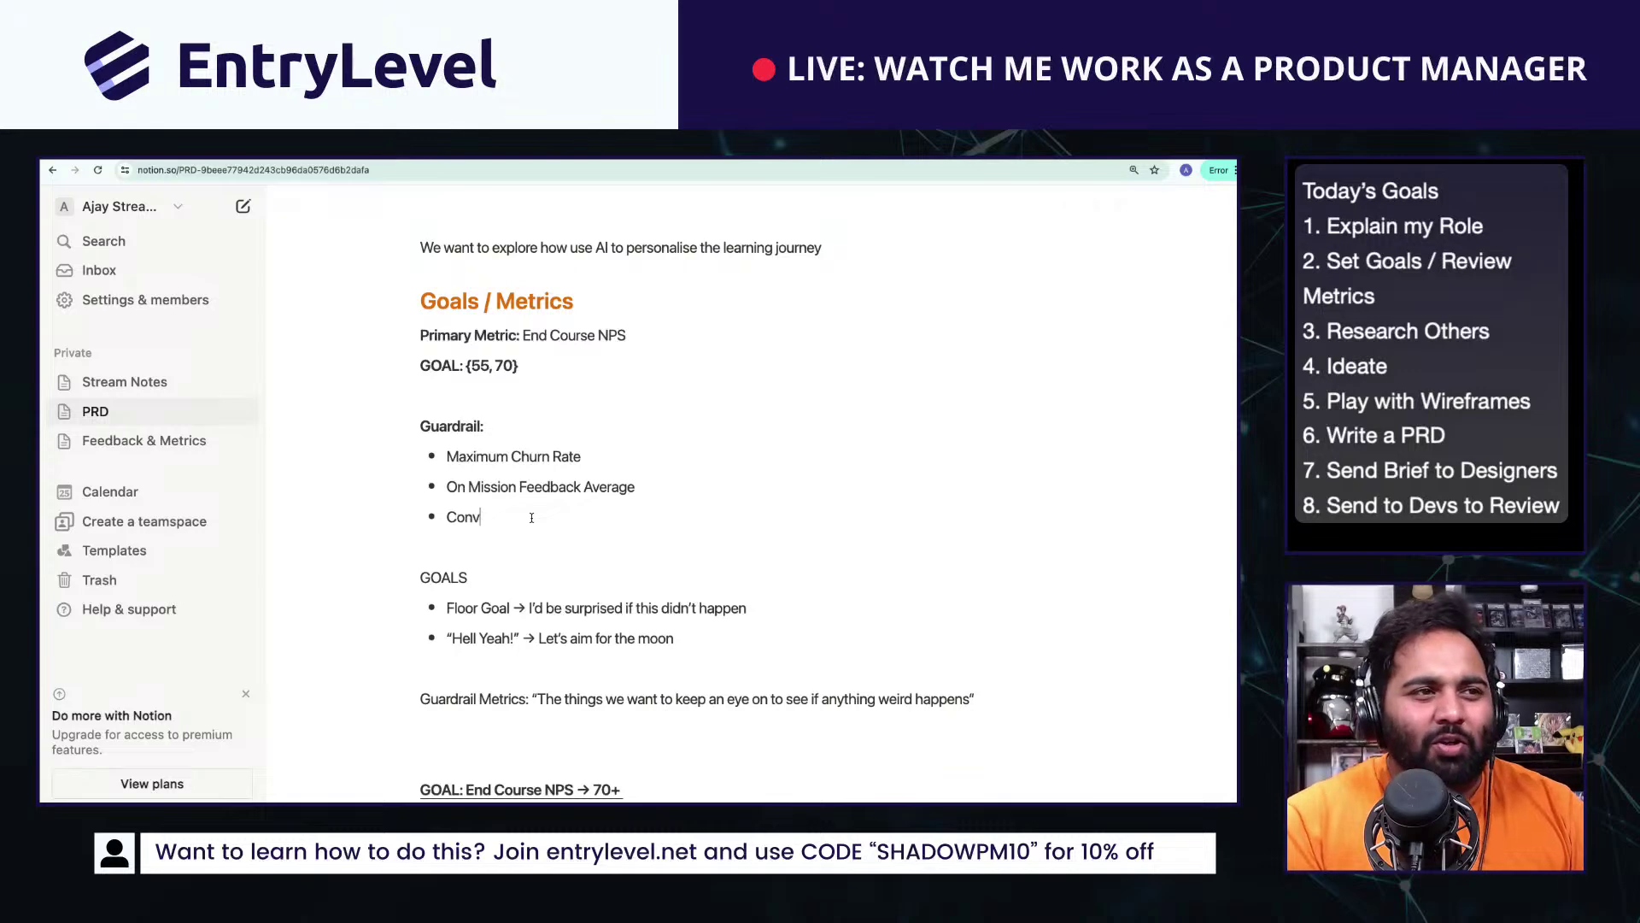
type("ersion Rate (Sal")
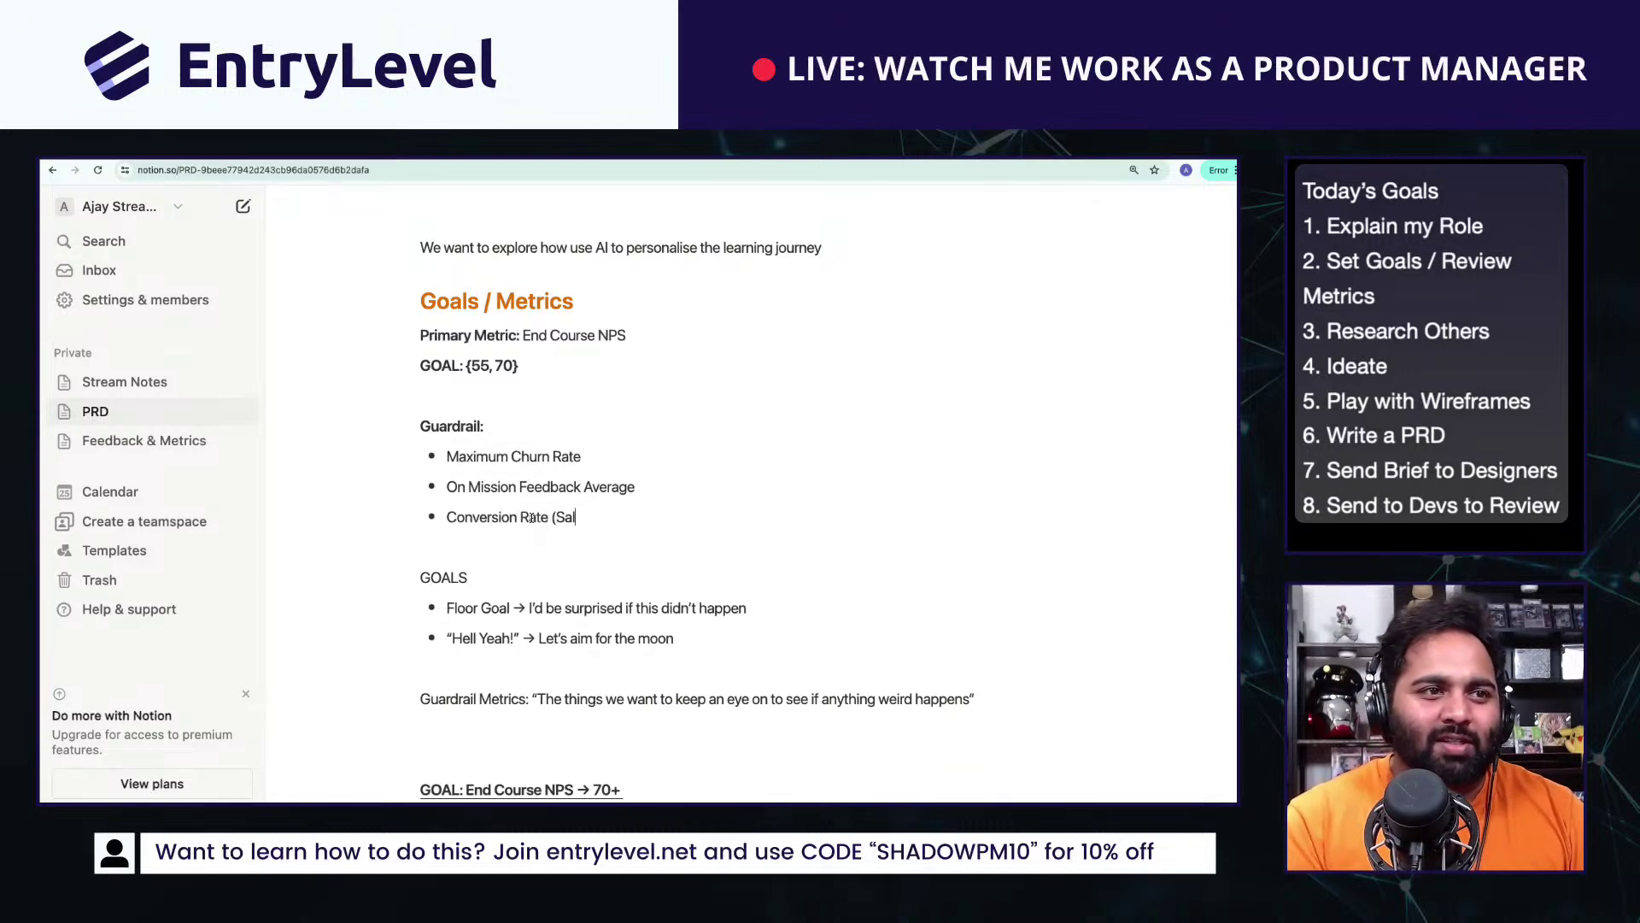
type("es -> How much of")
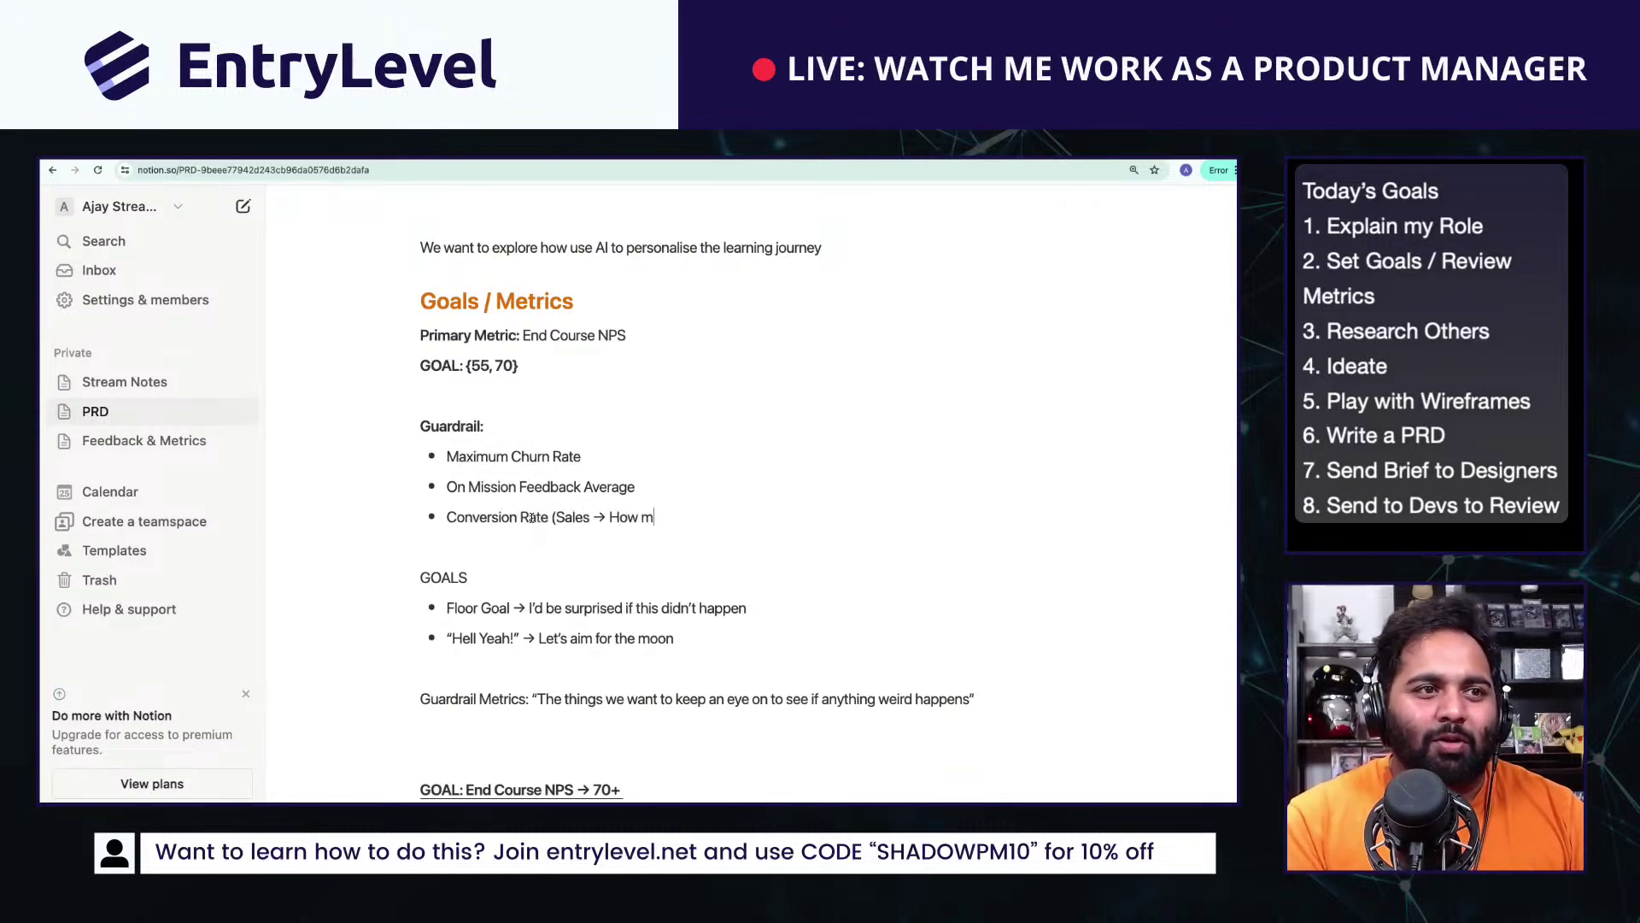
type(" our web")
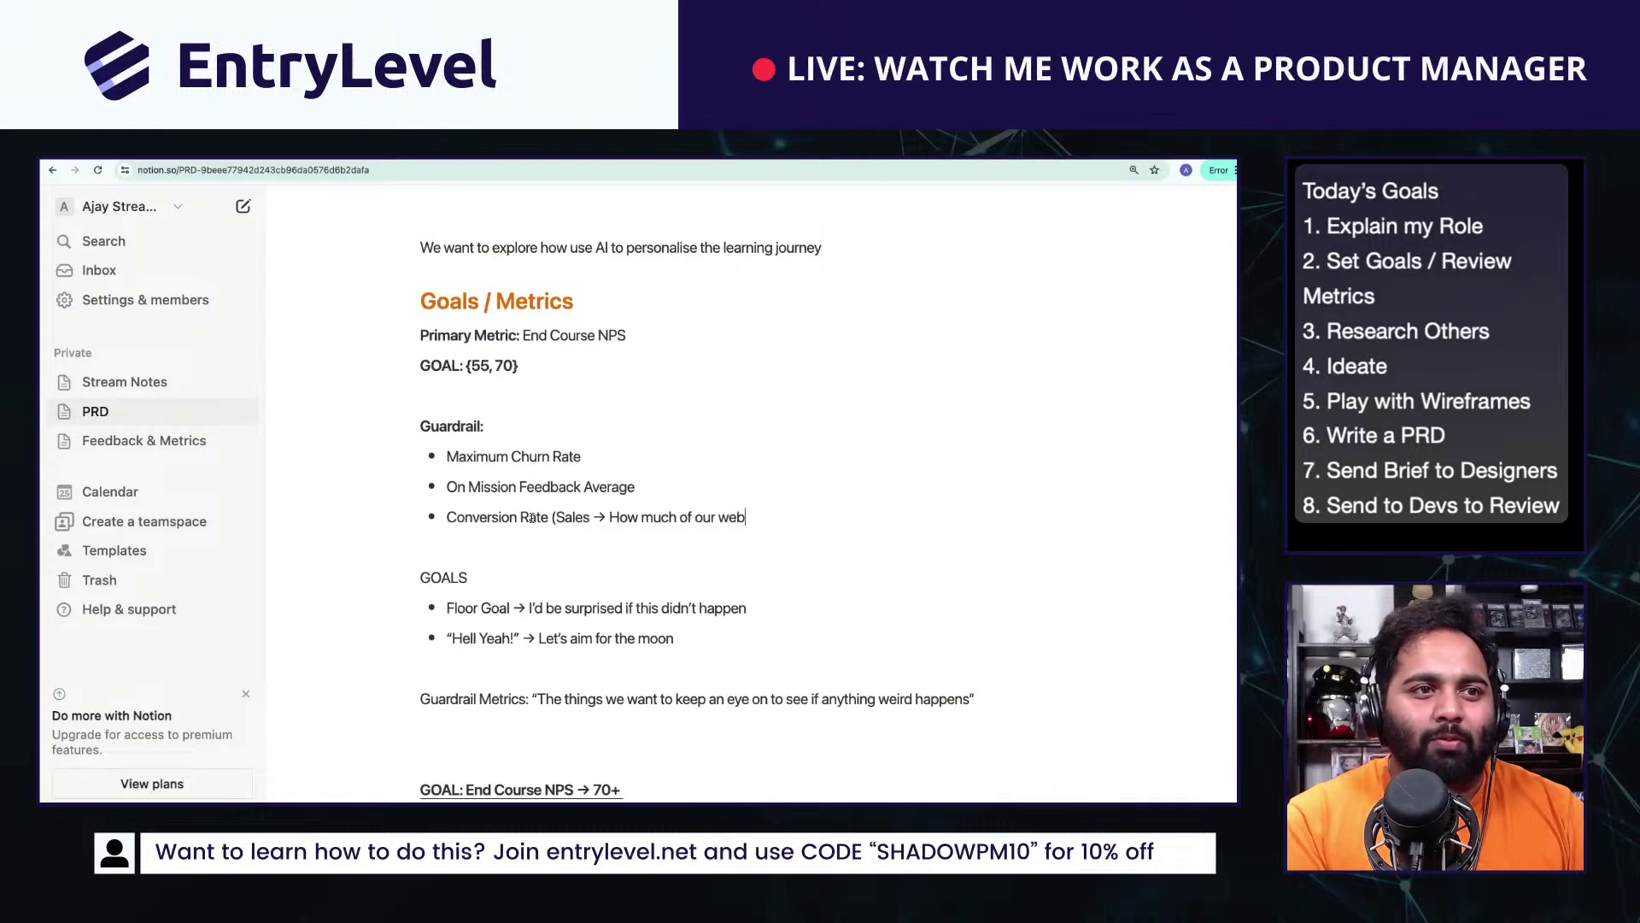
type(" traffic buys trhe")
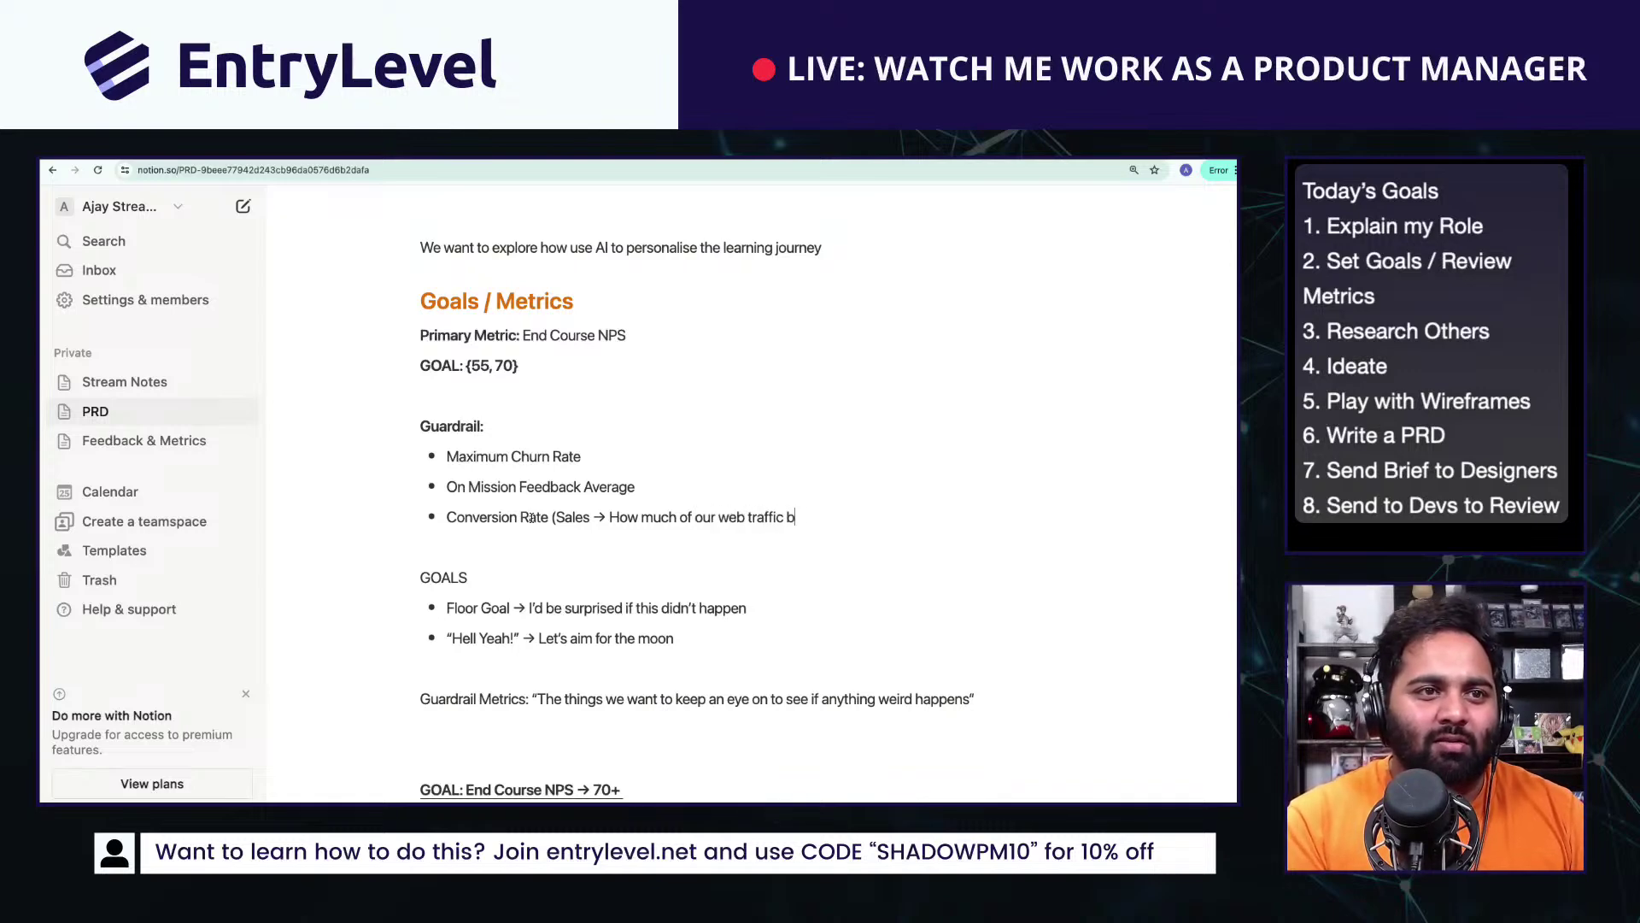
key("BackSpace")
key("BackSpace")
key("BackSpace")
type("he course)")
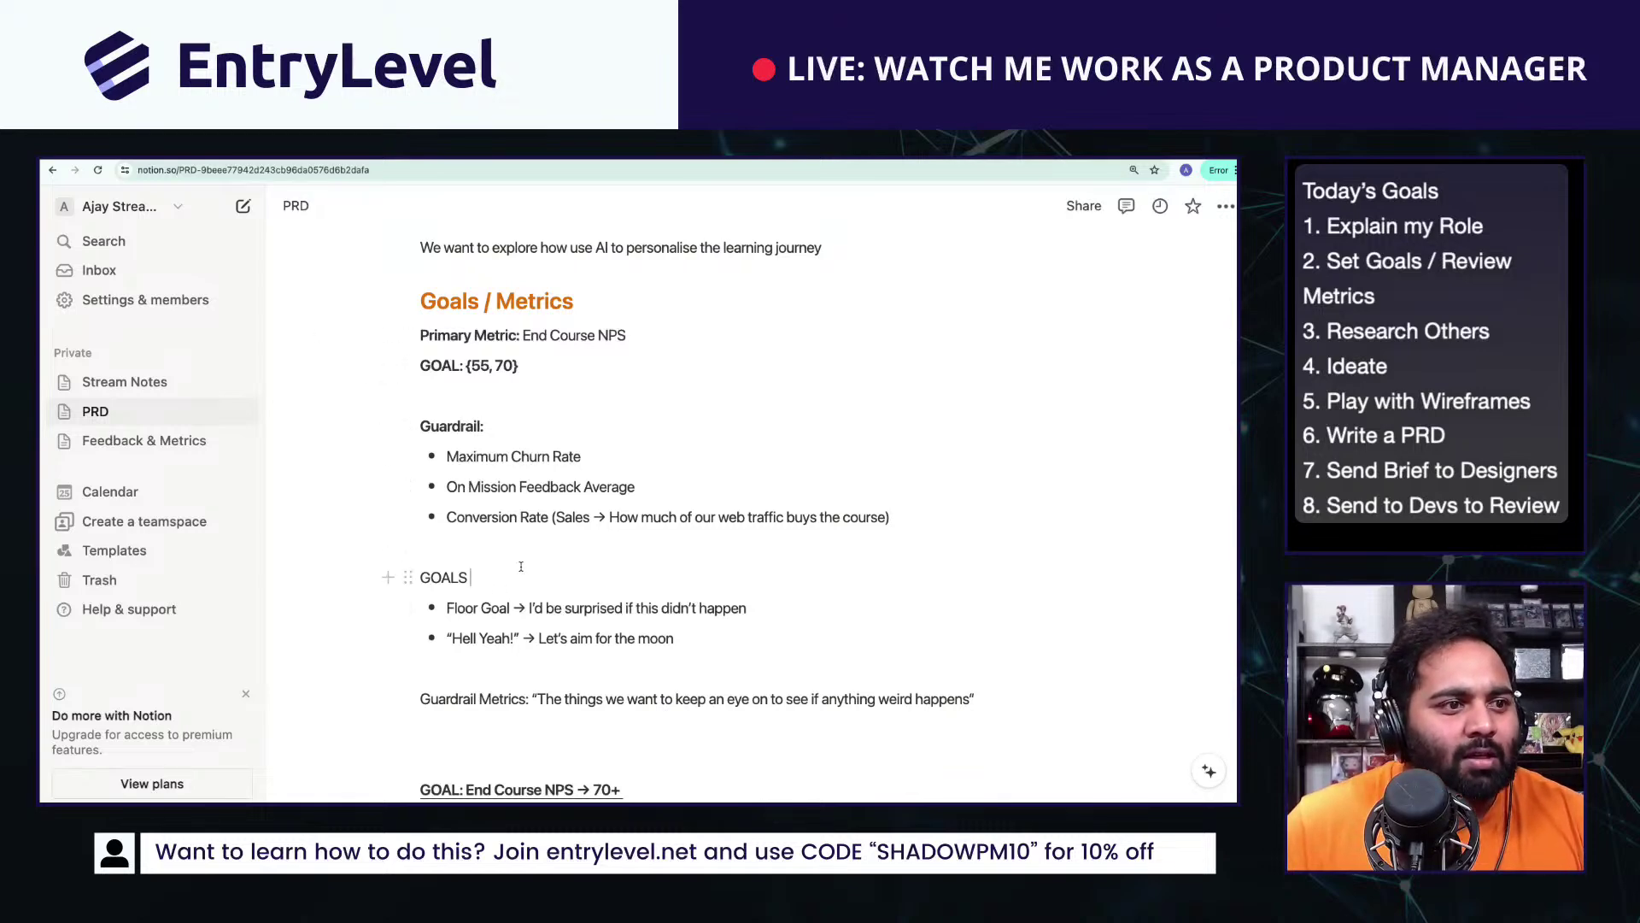
Step: Delete the leftover notes below the Guardrail list, from the GOALS line through the bullets under HOW TO USE AI TO PERSONALISE THE LEARNING JOURNEY
scroll(520, 567, "down", 3)
scroll(393, 363, "up", 1)
left_click_drag(366, 381, 627, 760)
key("BackSpace")
scroll(627, 670, "up", 10)
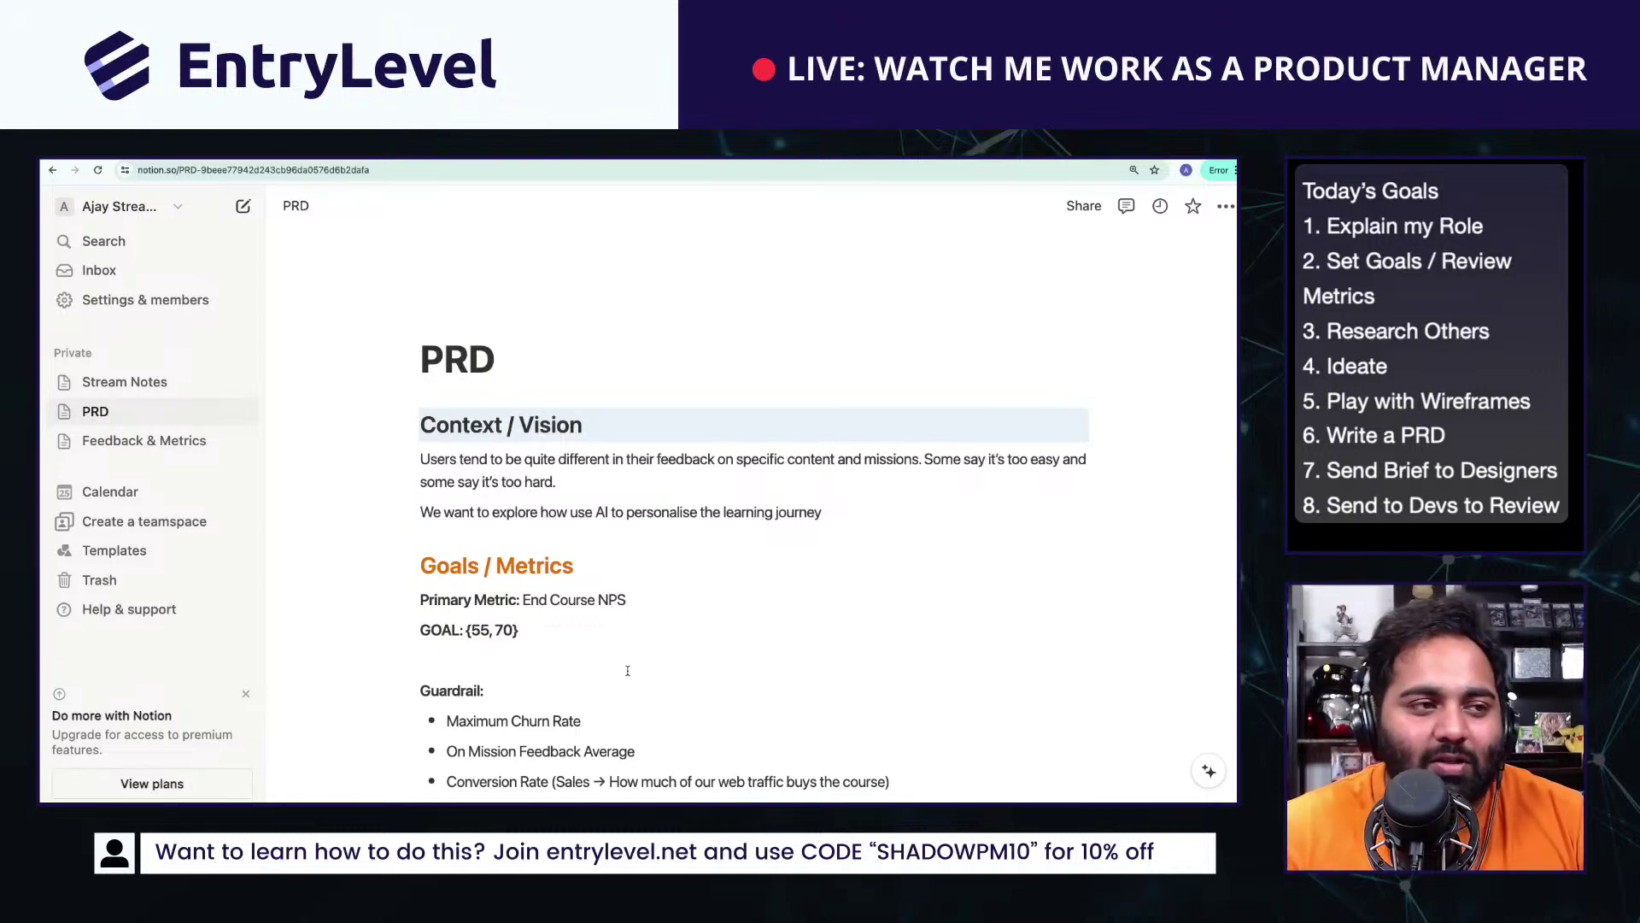
Step: Give the Goals / Metrics heading an orange background and switch that background to gray
scroll(627, 670, "down", 2)
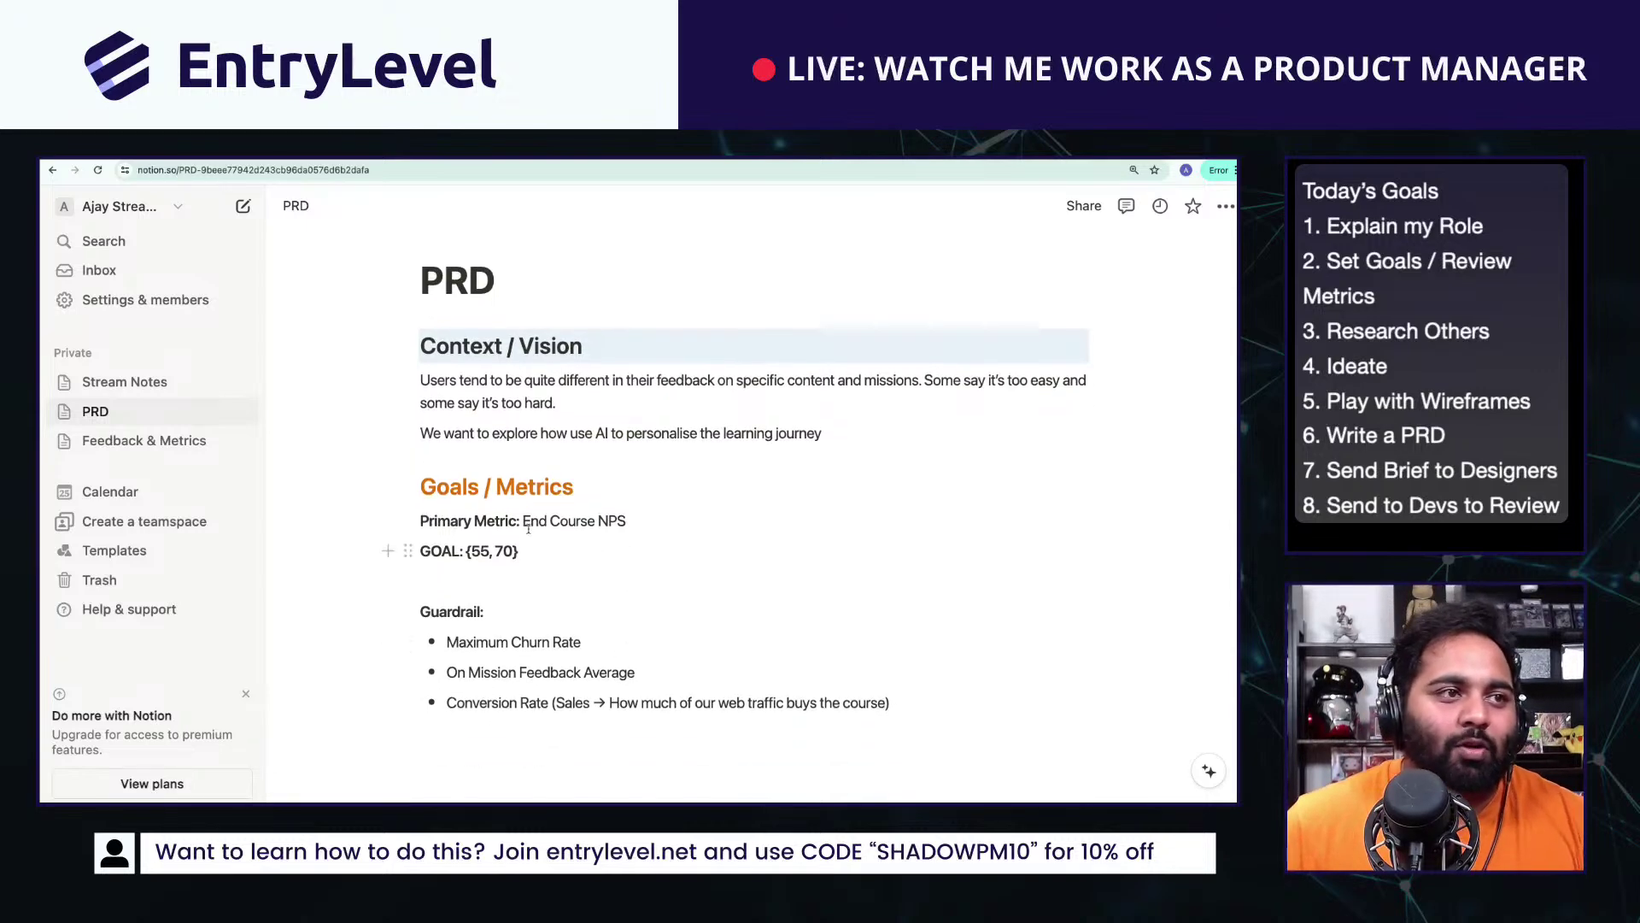
left_click(408, 487)
mouse_move(273, 613)
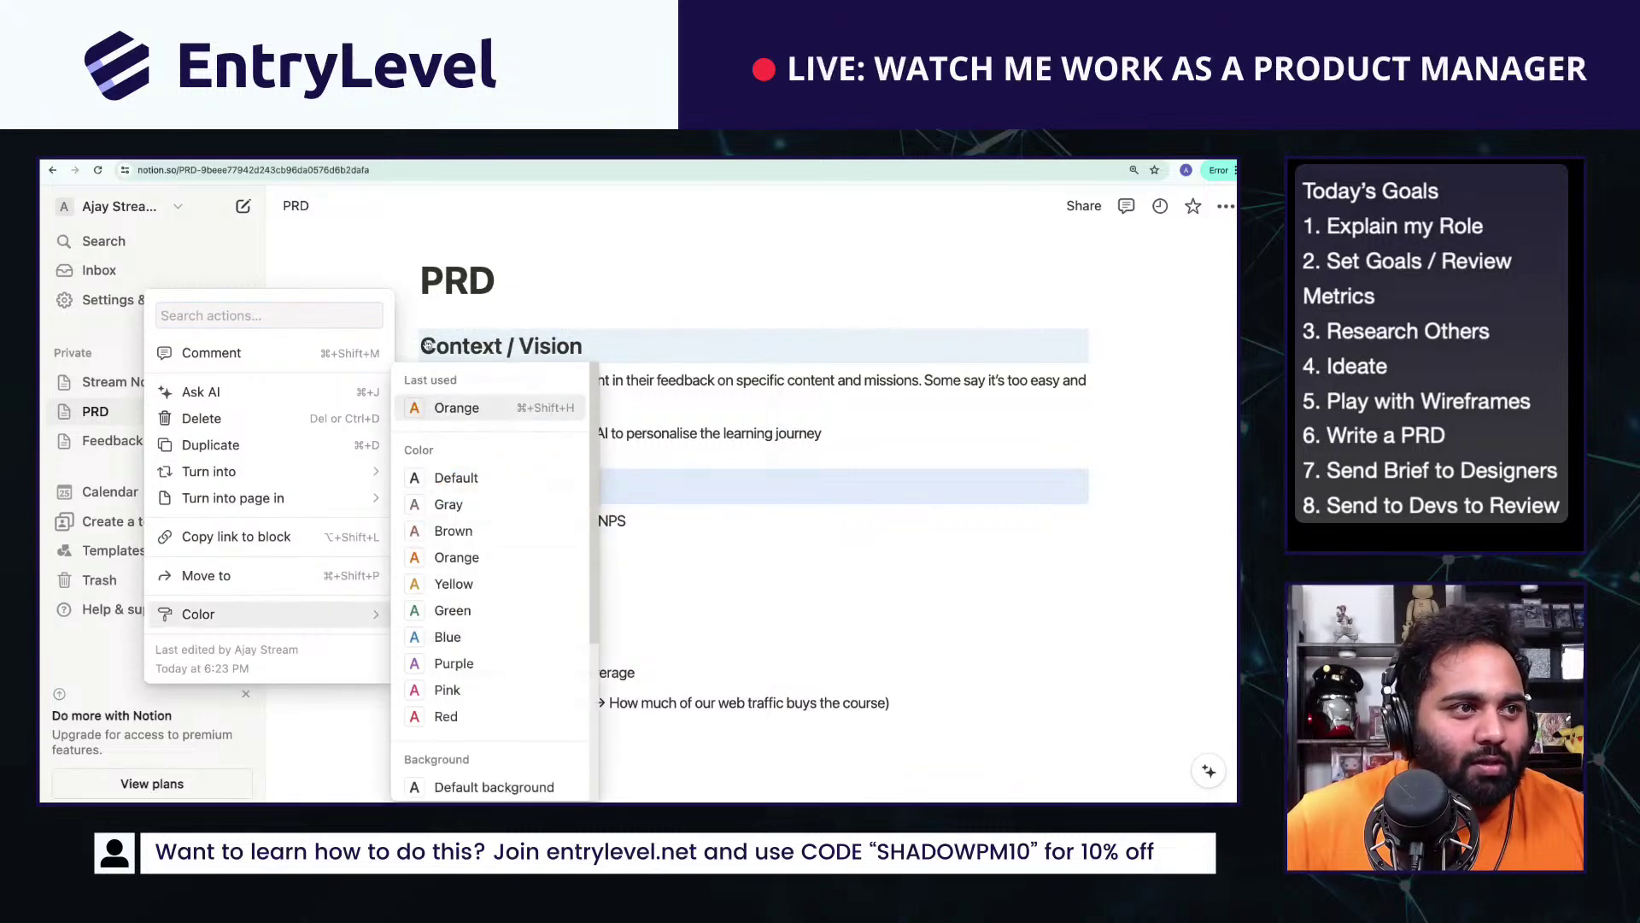
scroll(527, 639, "down", 3)
left_click(512, 623)
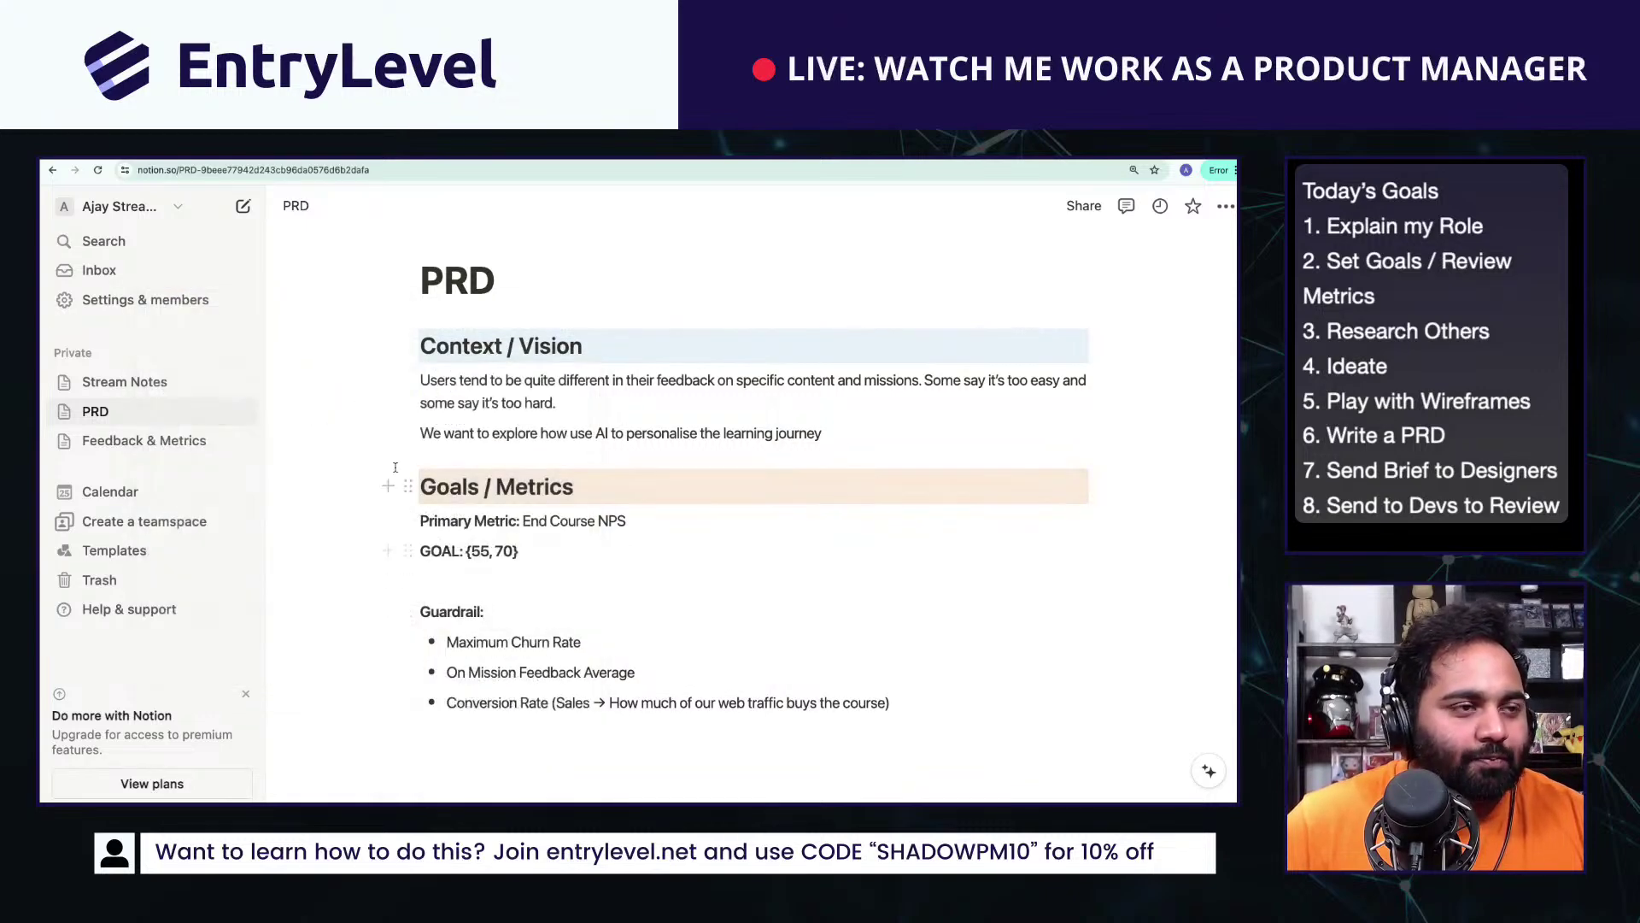
scroll(599, 616, "down", 4)
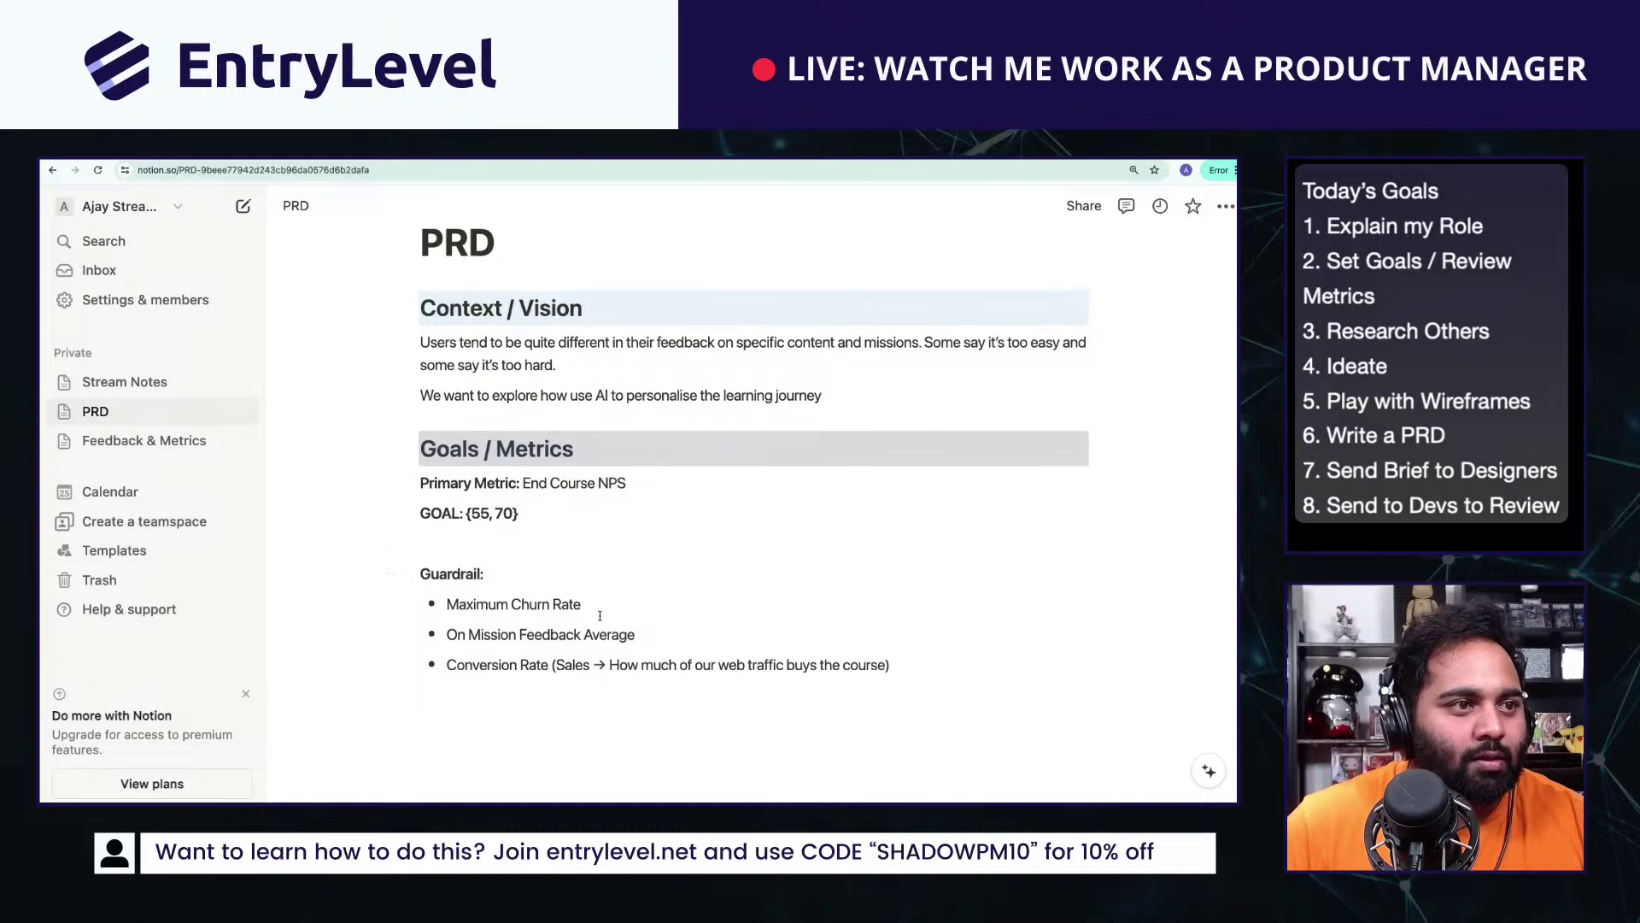
Step: Place a copy of the Goals / Metrics heading directly below the last Guardrail bullet
scroll(600, 615, "down", 2)
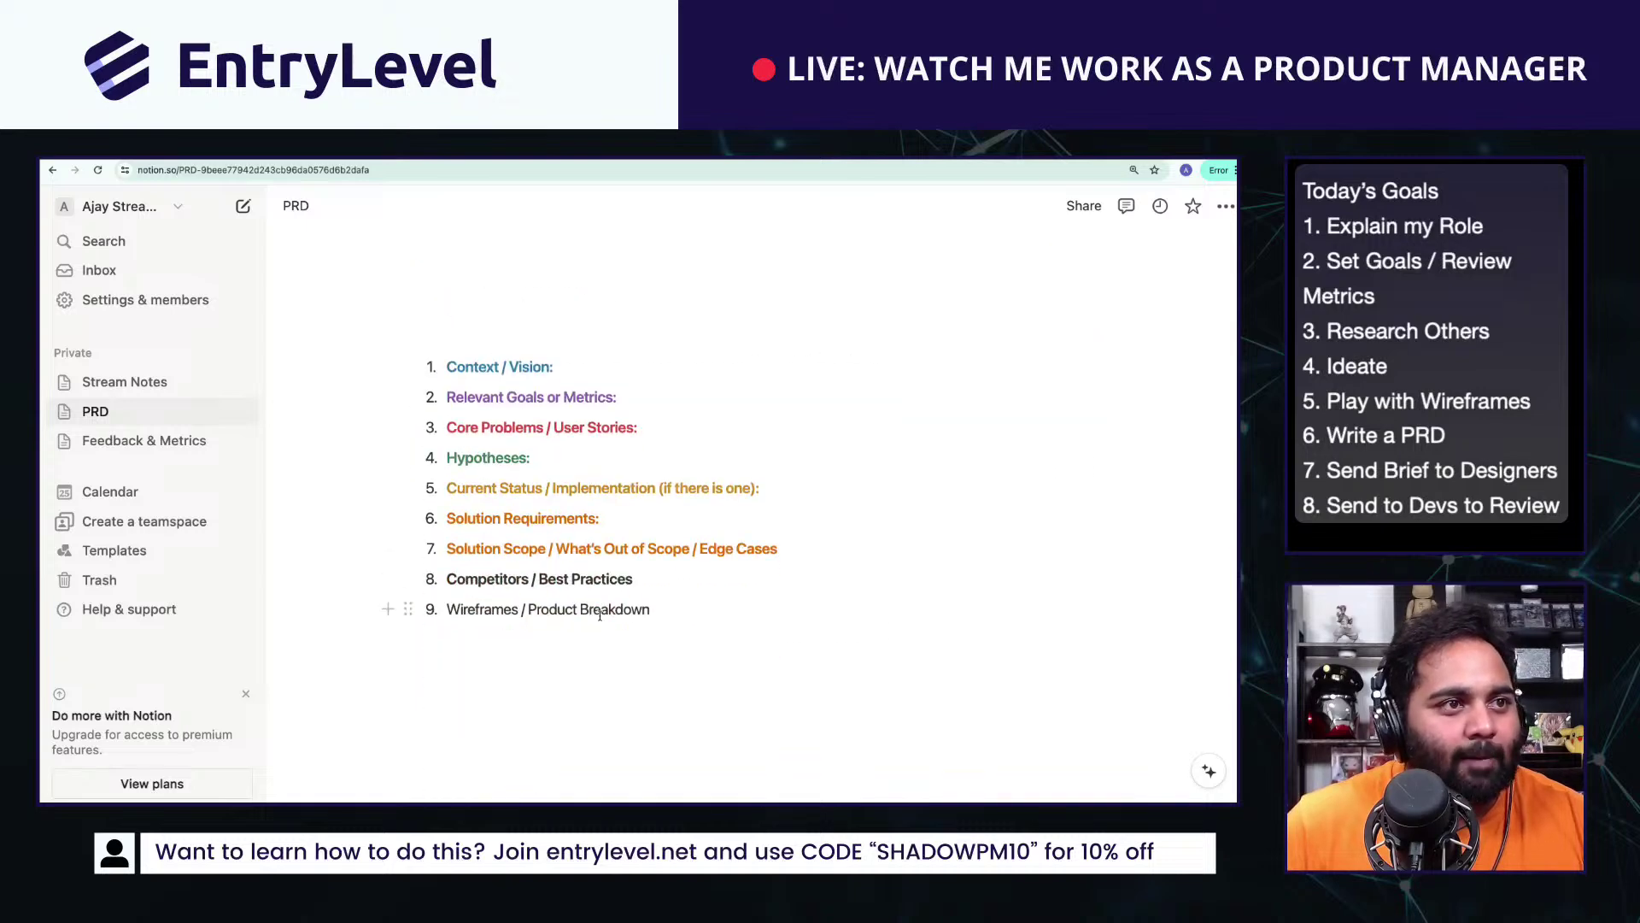
scroll(600, 615, "up", 4)
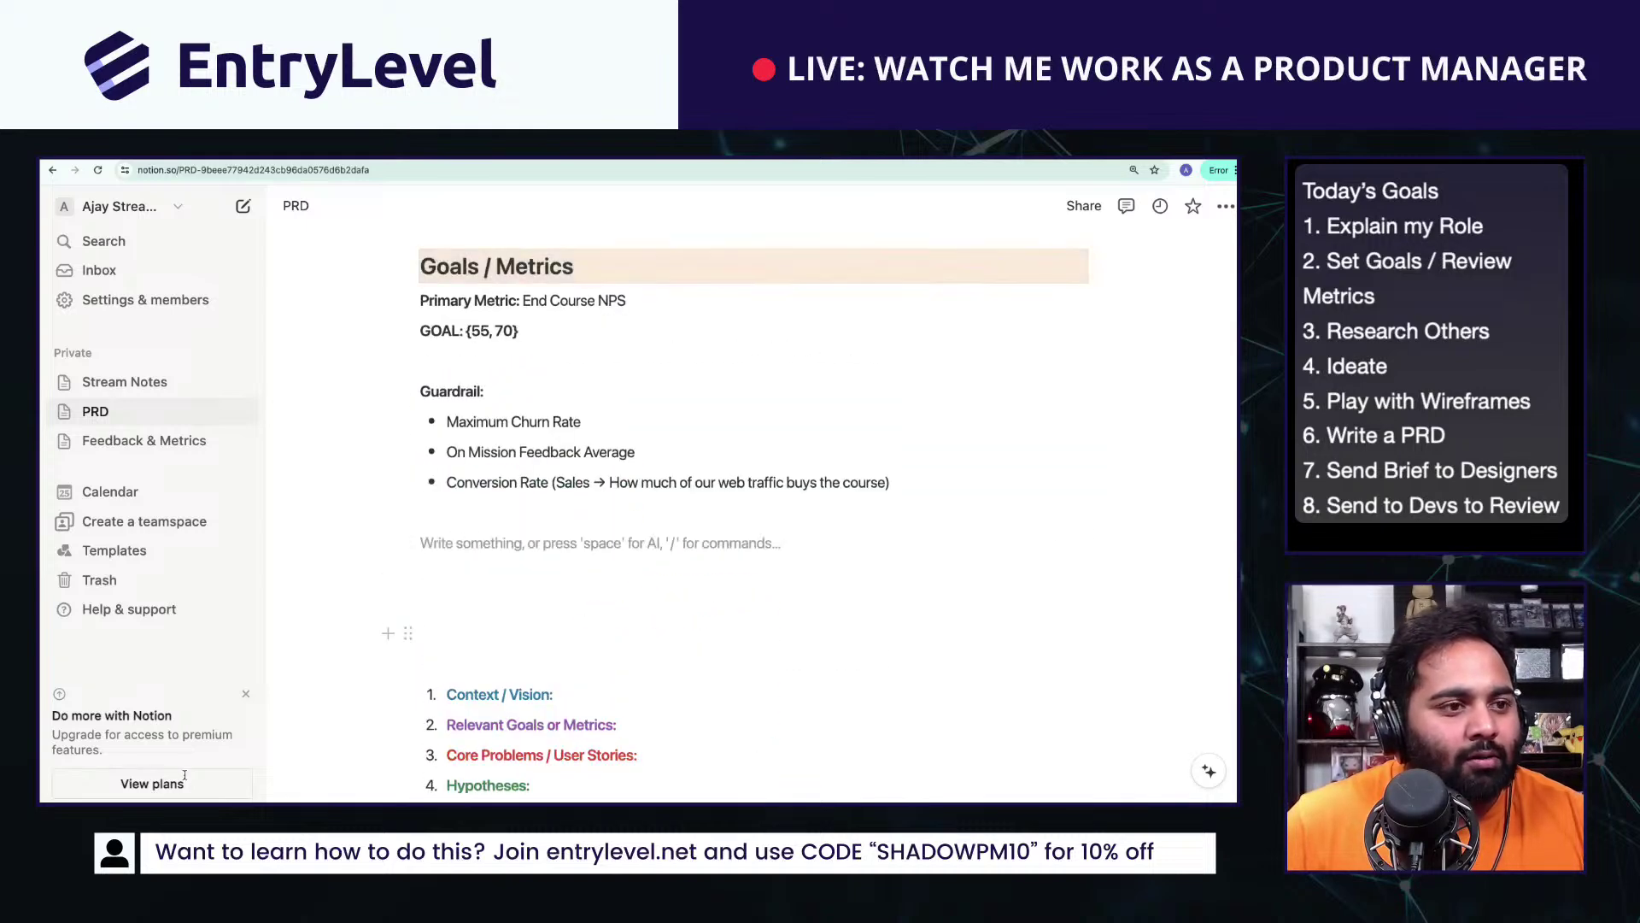
triple_click(540, 753)
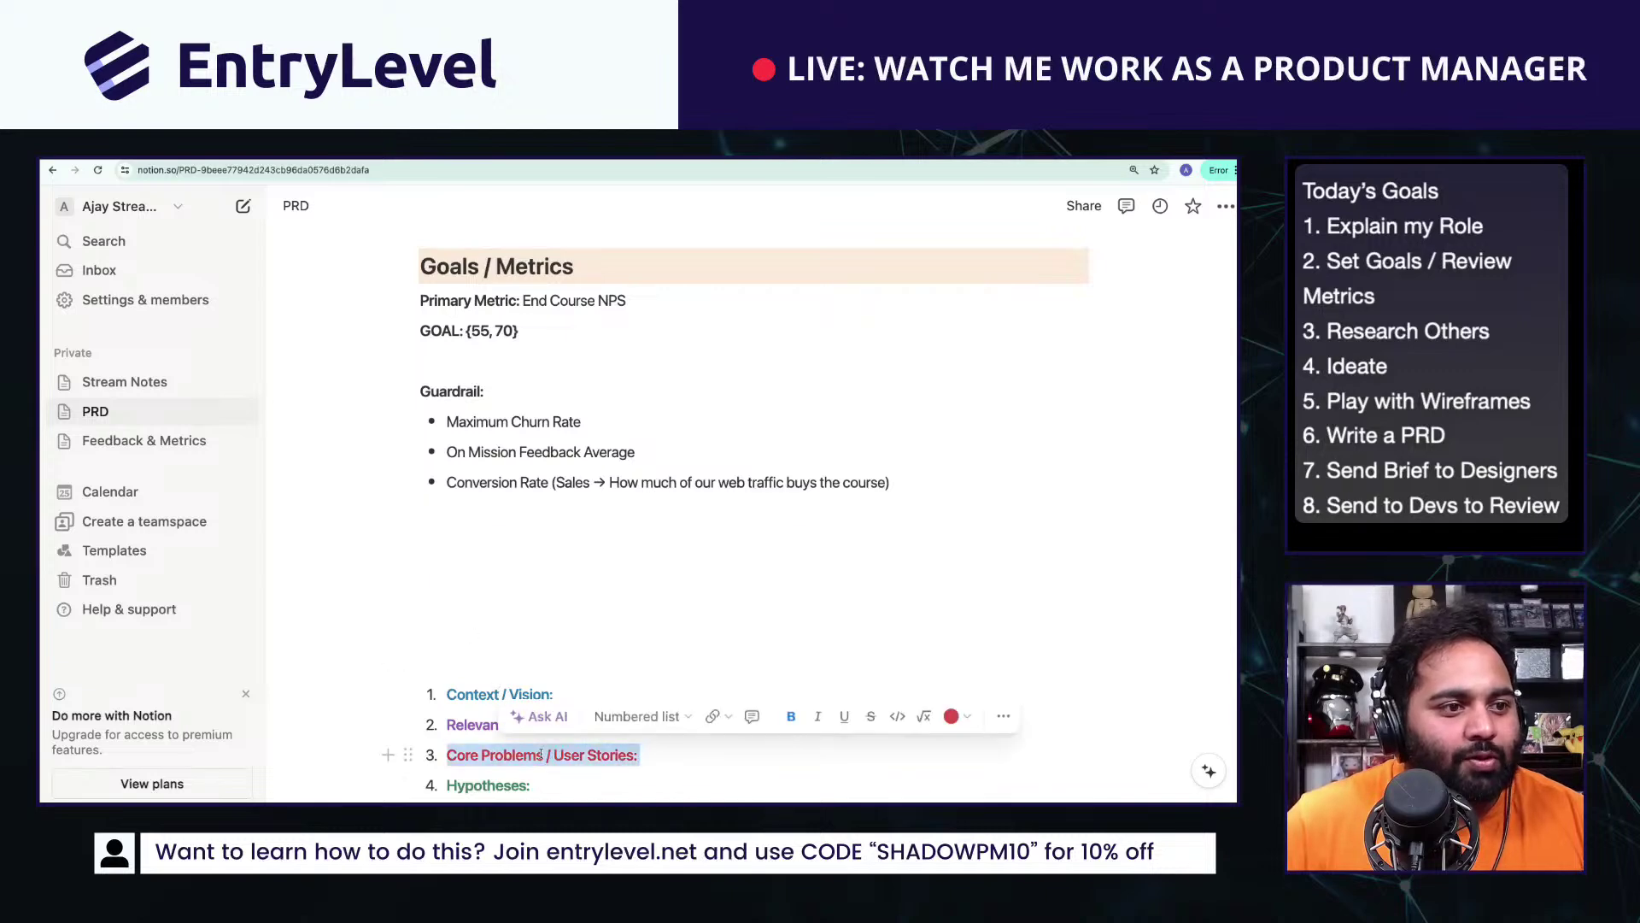
left_click(461, 573)
scroll(402, 278, "up", 2)
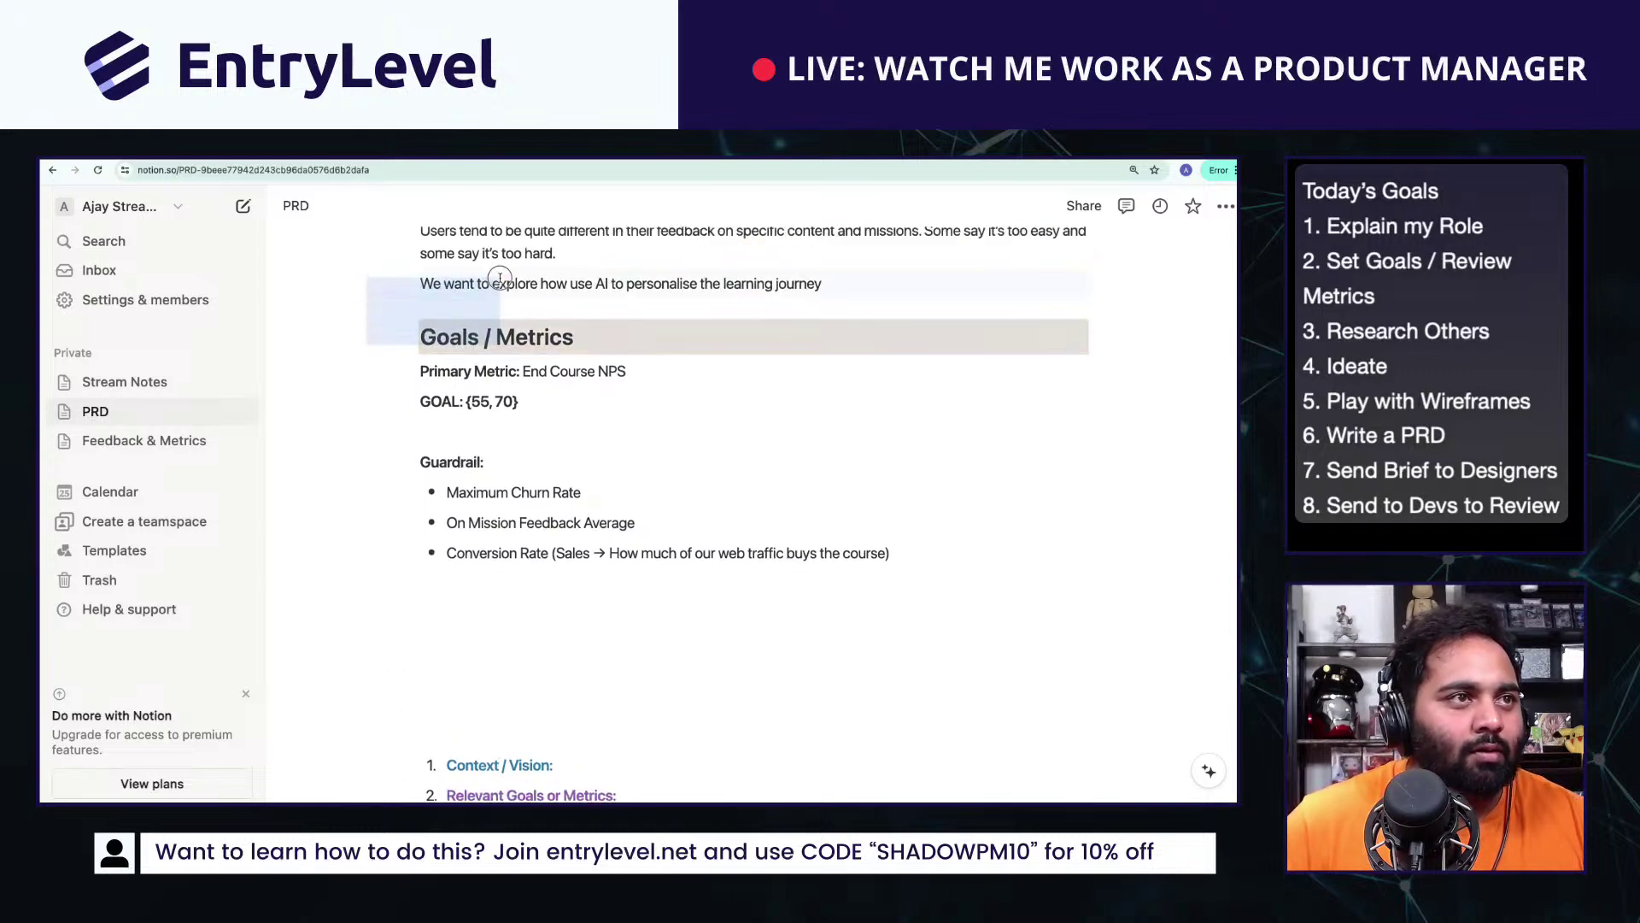
left_click(537, 735)
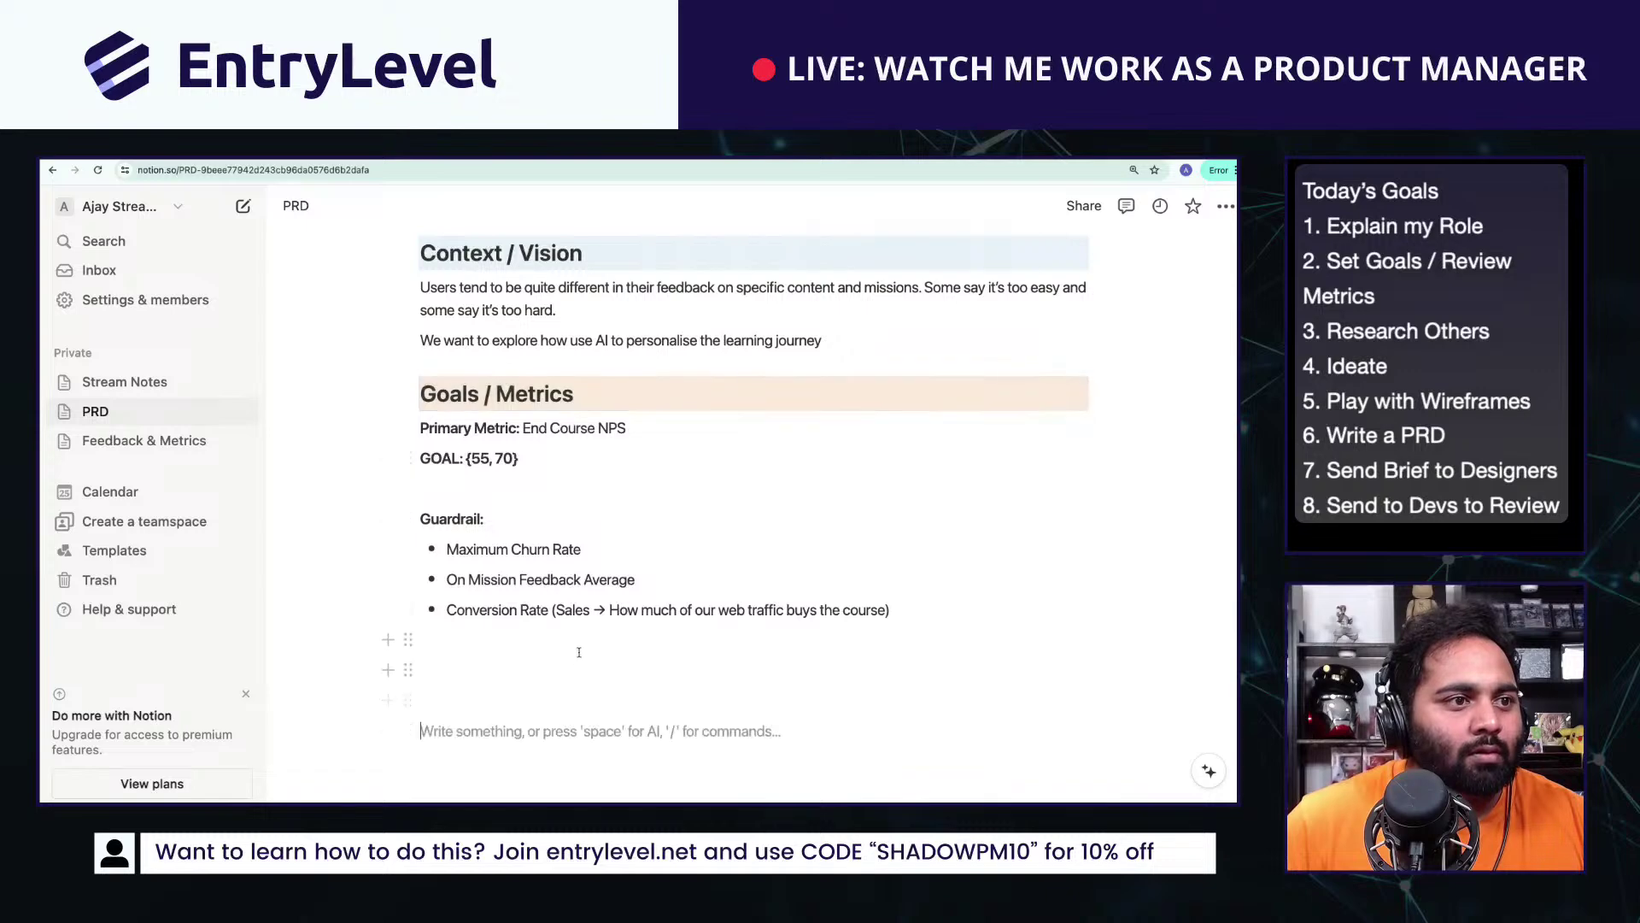
left_click(579, 650)
type("Goals / Metrics")
scroll(574, 649, "down", 3)
Step: Replace the text of the copied heading below the Guardrail list with "Core Problems & User Stories"
double_click(503, 420)
triple_click(502, 421)
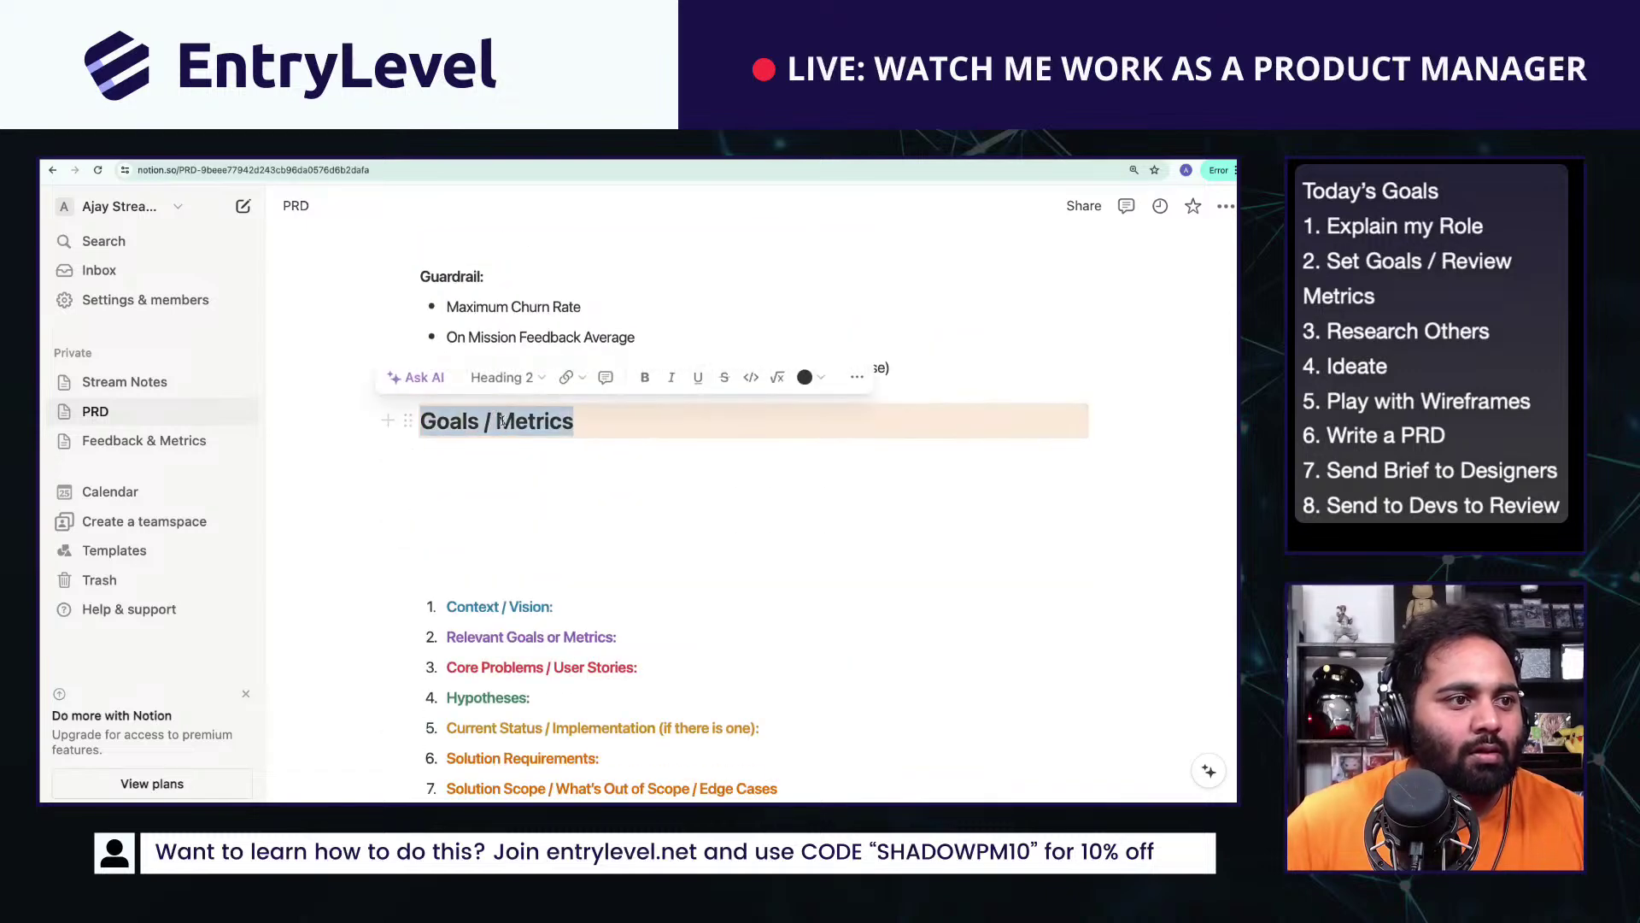
type("Core Problems & User STo")
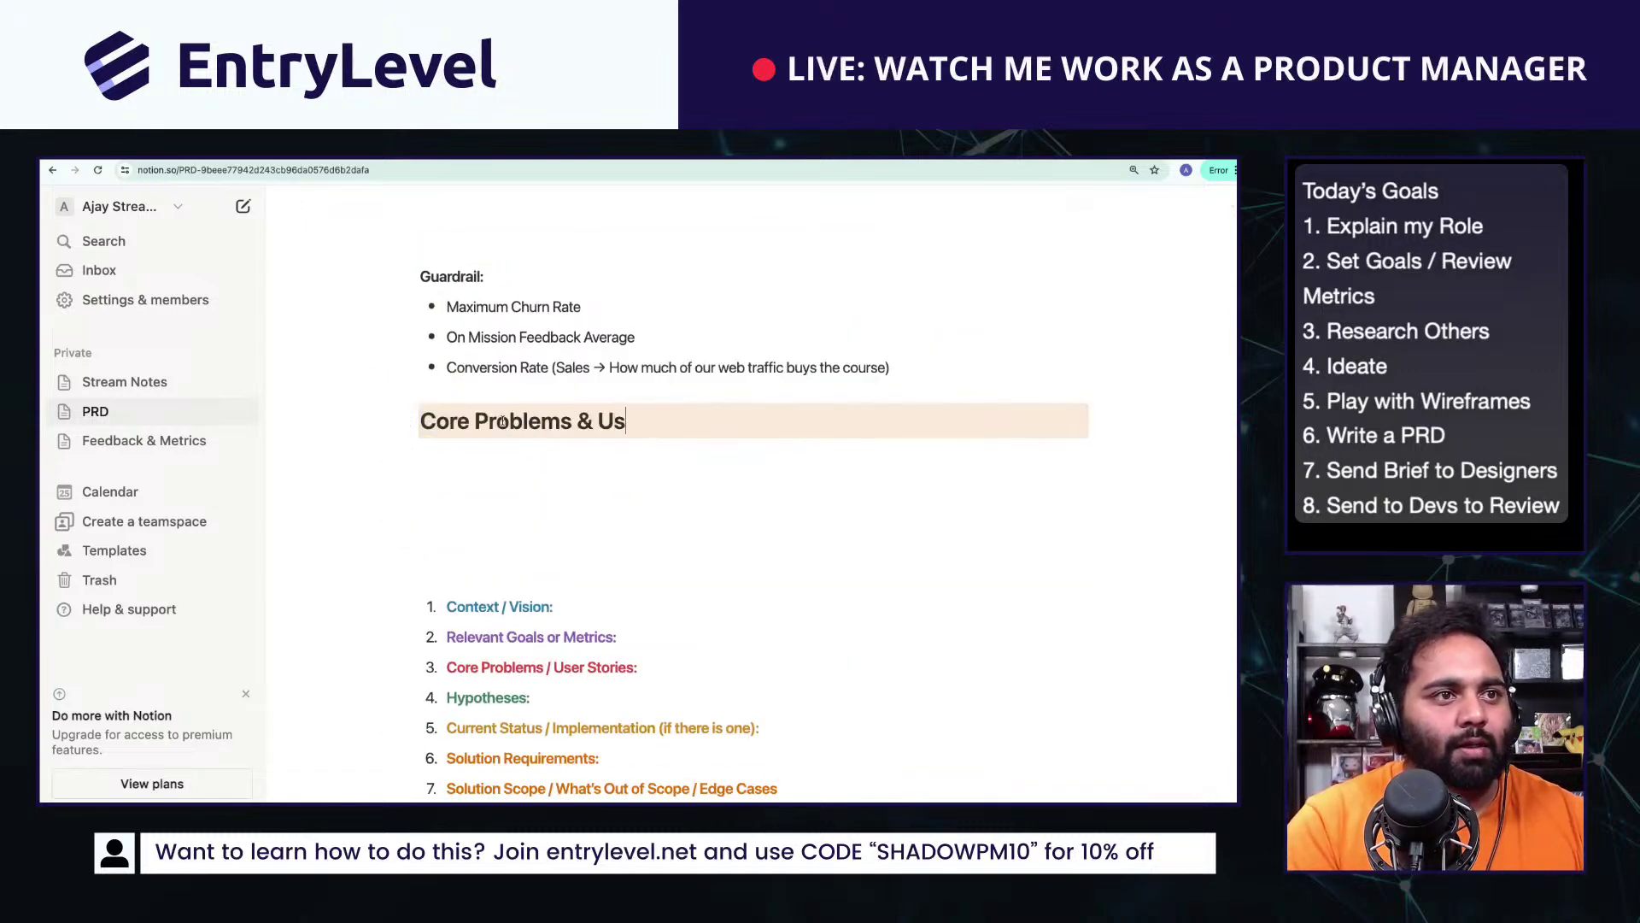
key("BackSpace")
key("BackSpace")
type("tories")
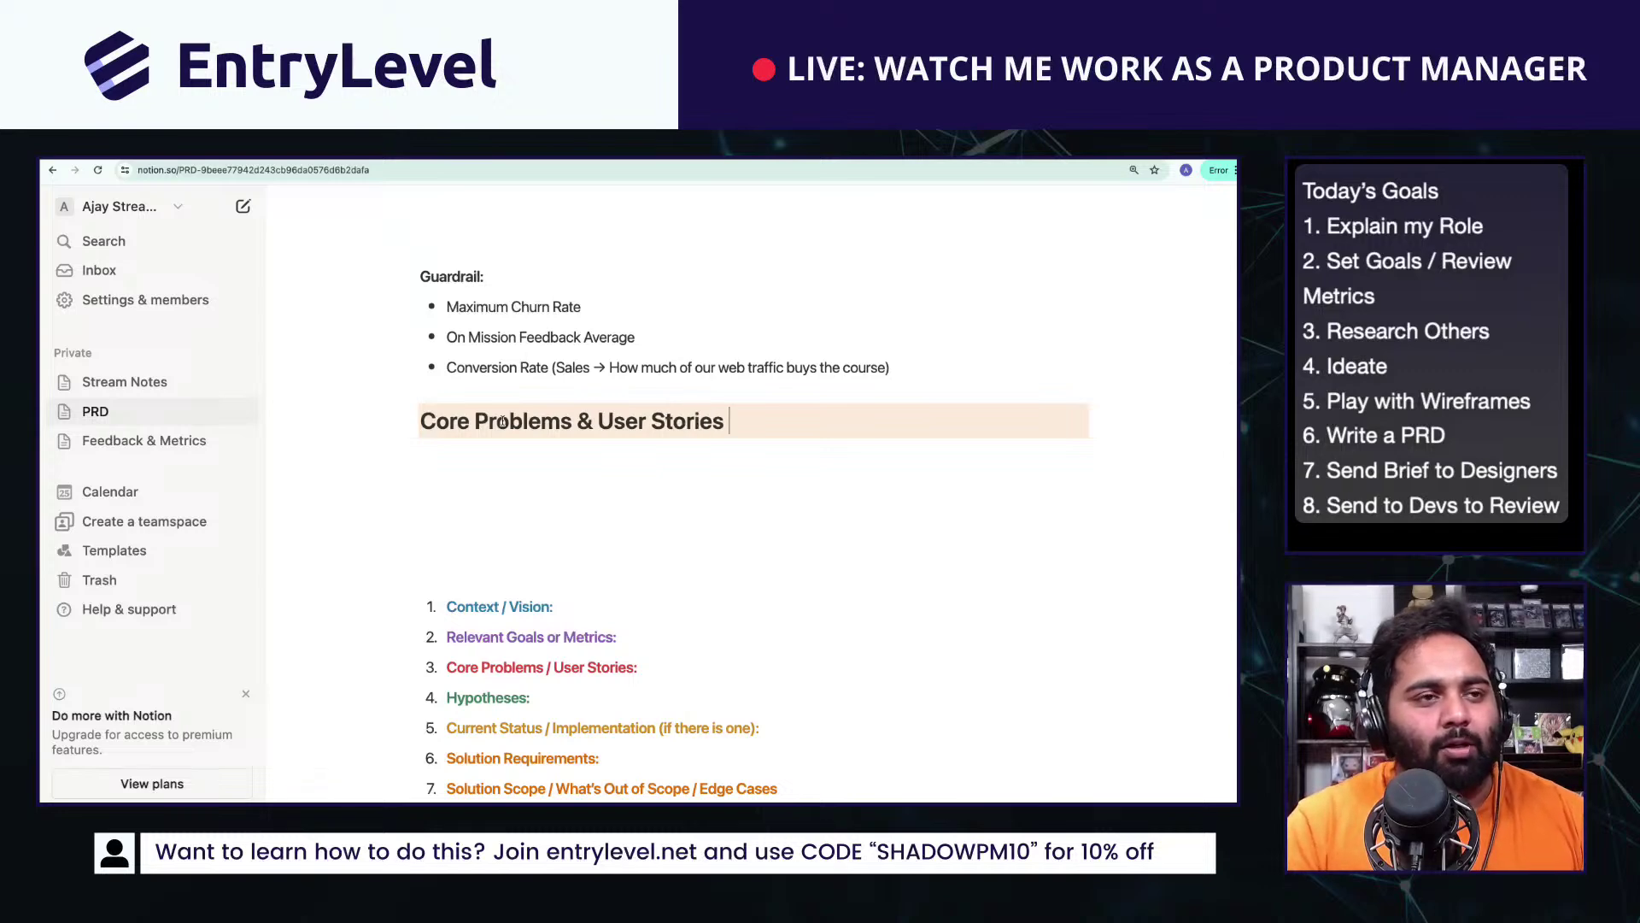
Step: Give the Core Problems & User Stories heading a red background
left_click(410, 428)
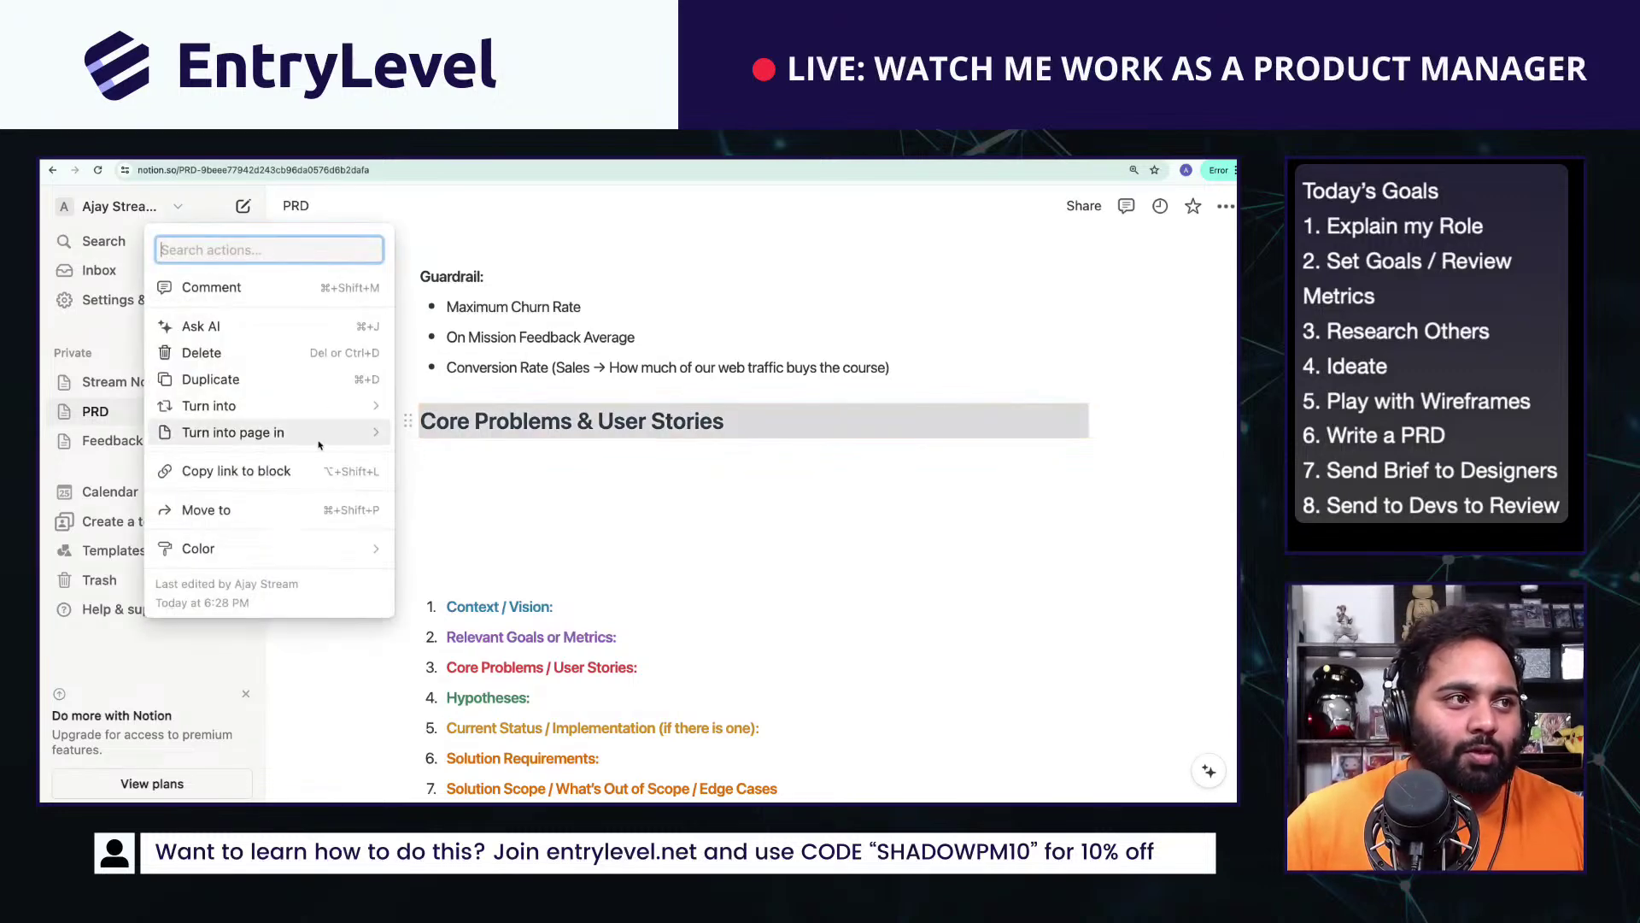
mouse_move(342, 406)
mouse_move(265, 560)
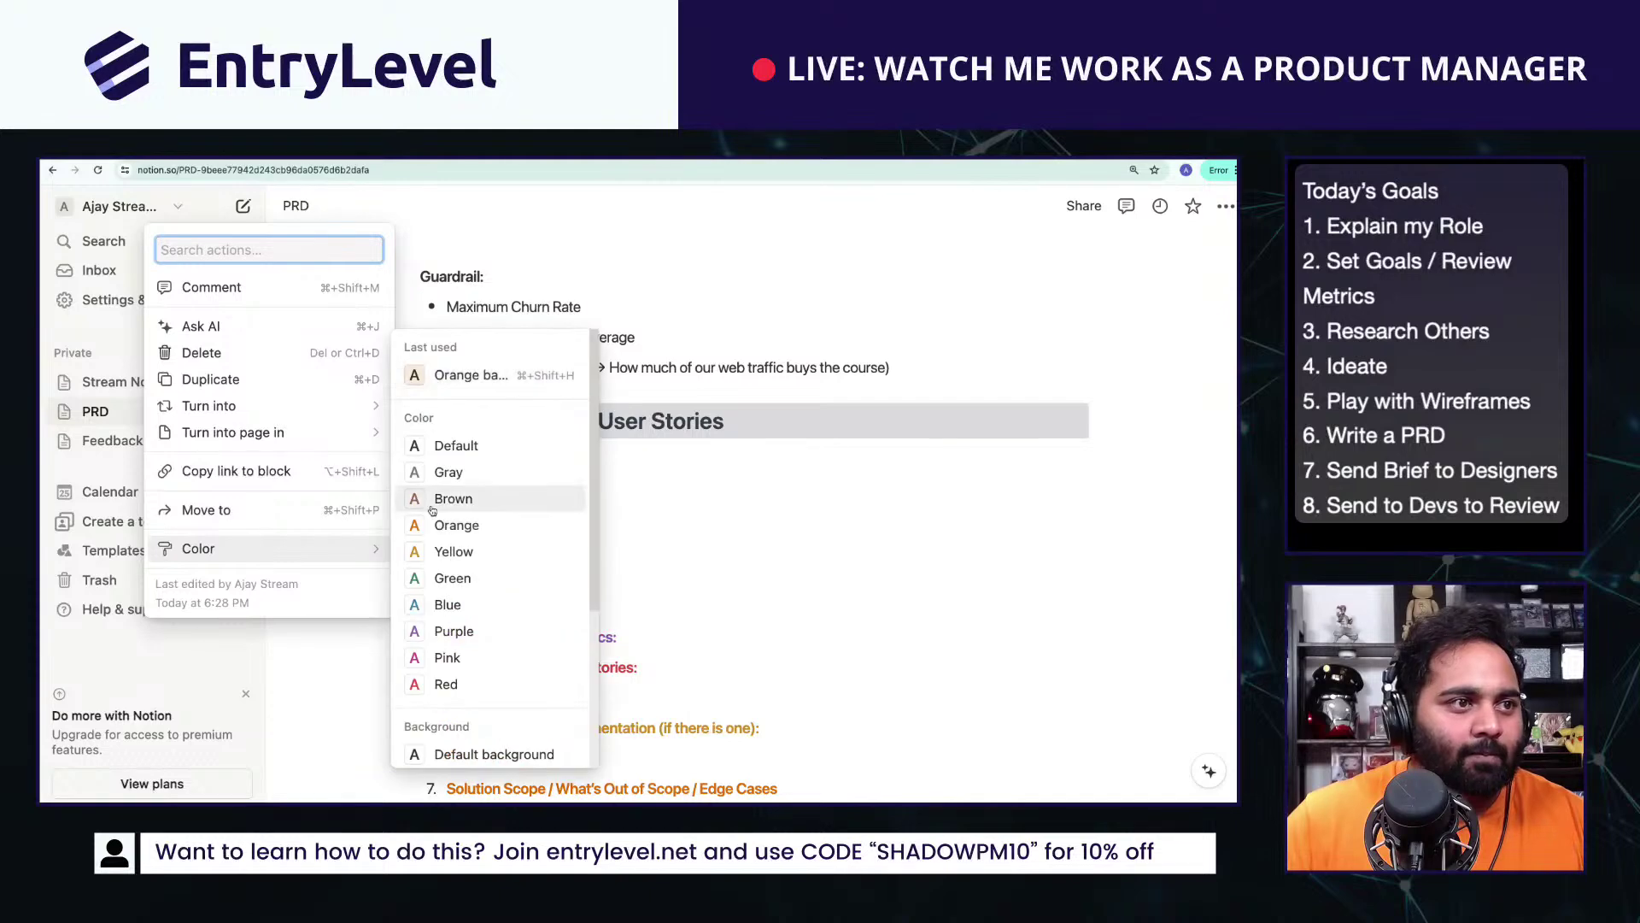
scroll(470, 672, "down", 3)
left_click(484, 749)
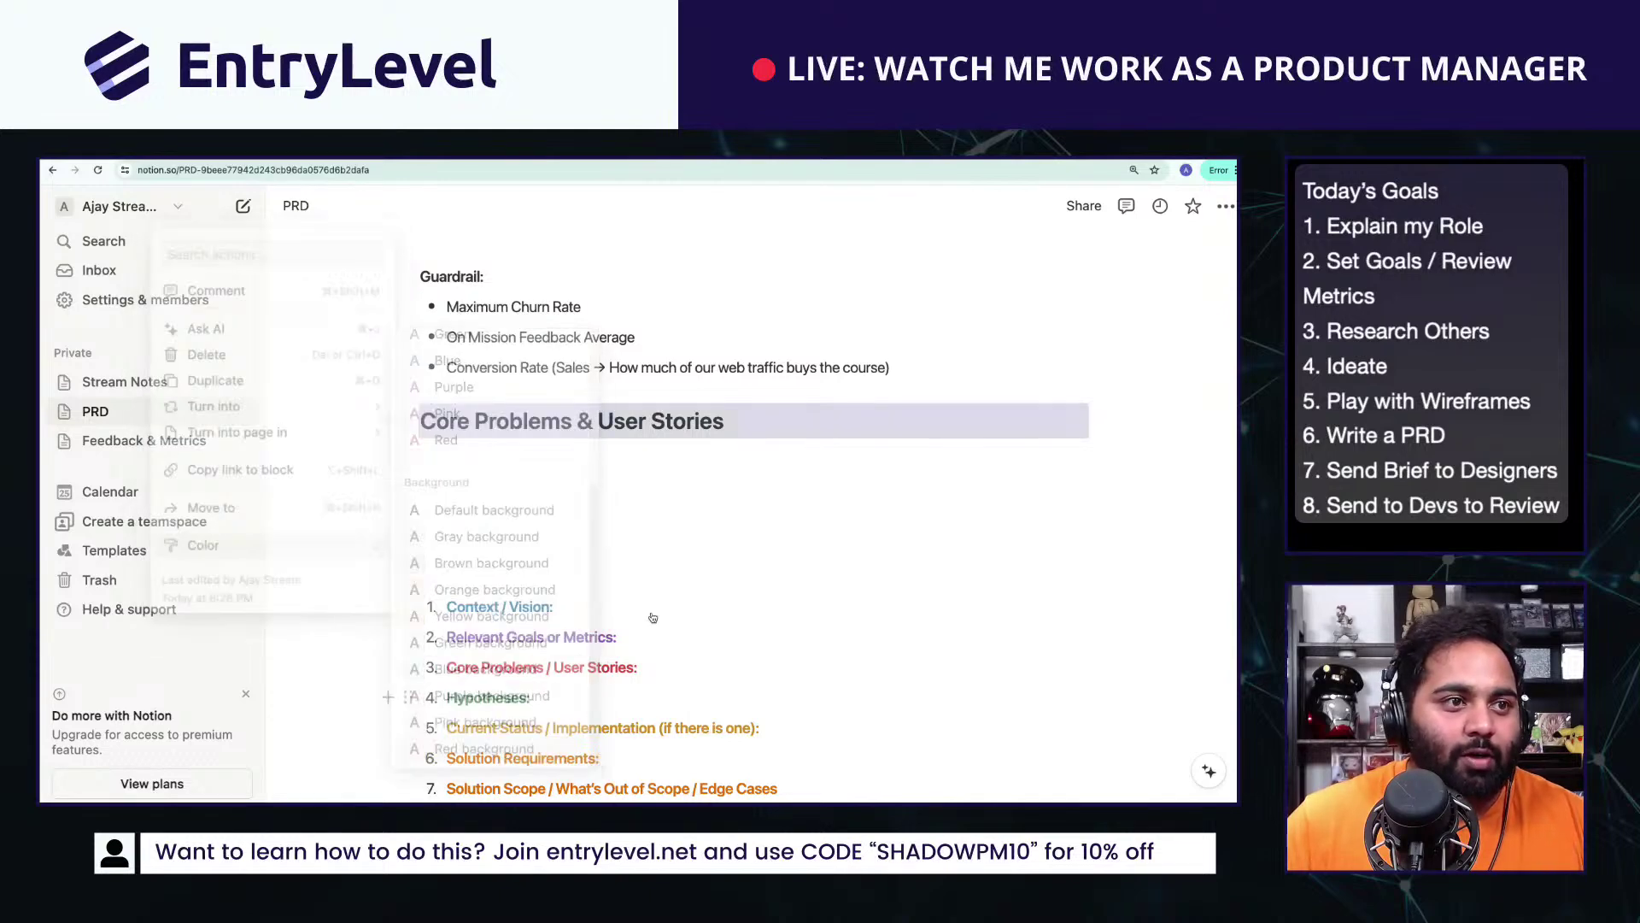
Step: Start a bulleted list under Core Problems & User Stories with "User complains the content is too difficult"
left_click(825, 480)
key("XF86AudioLowerVolume")
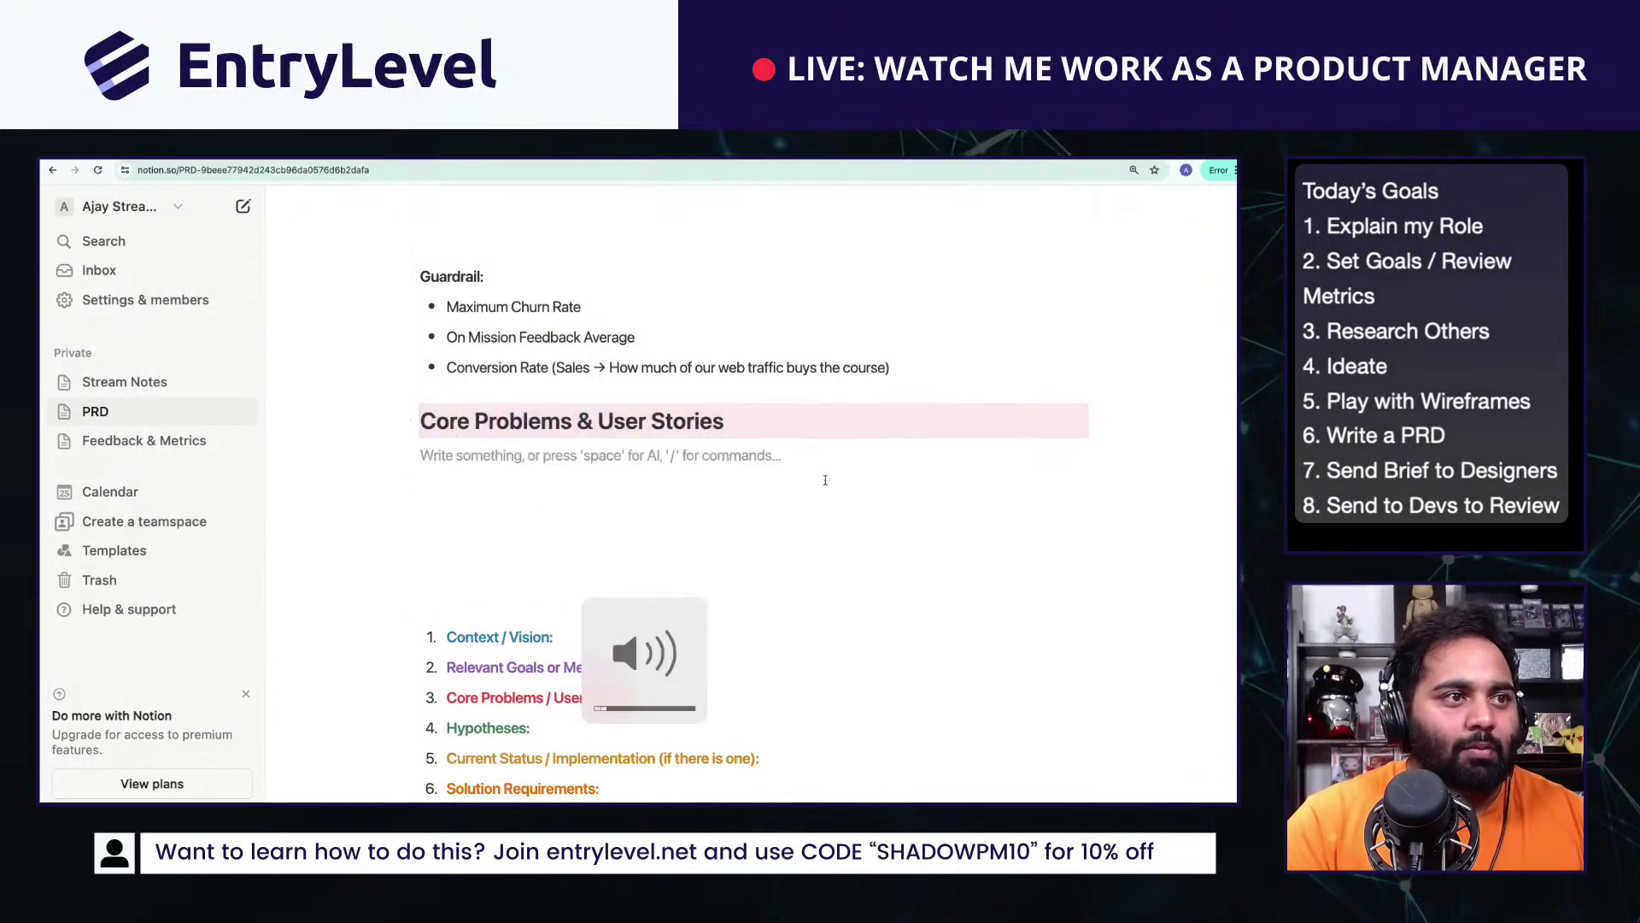
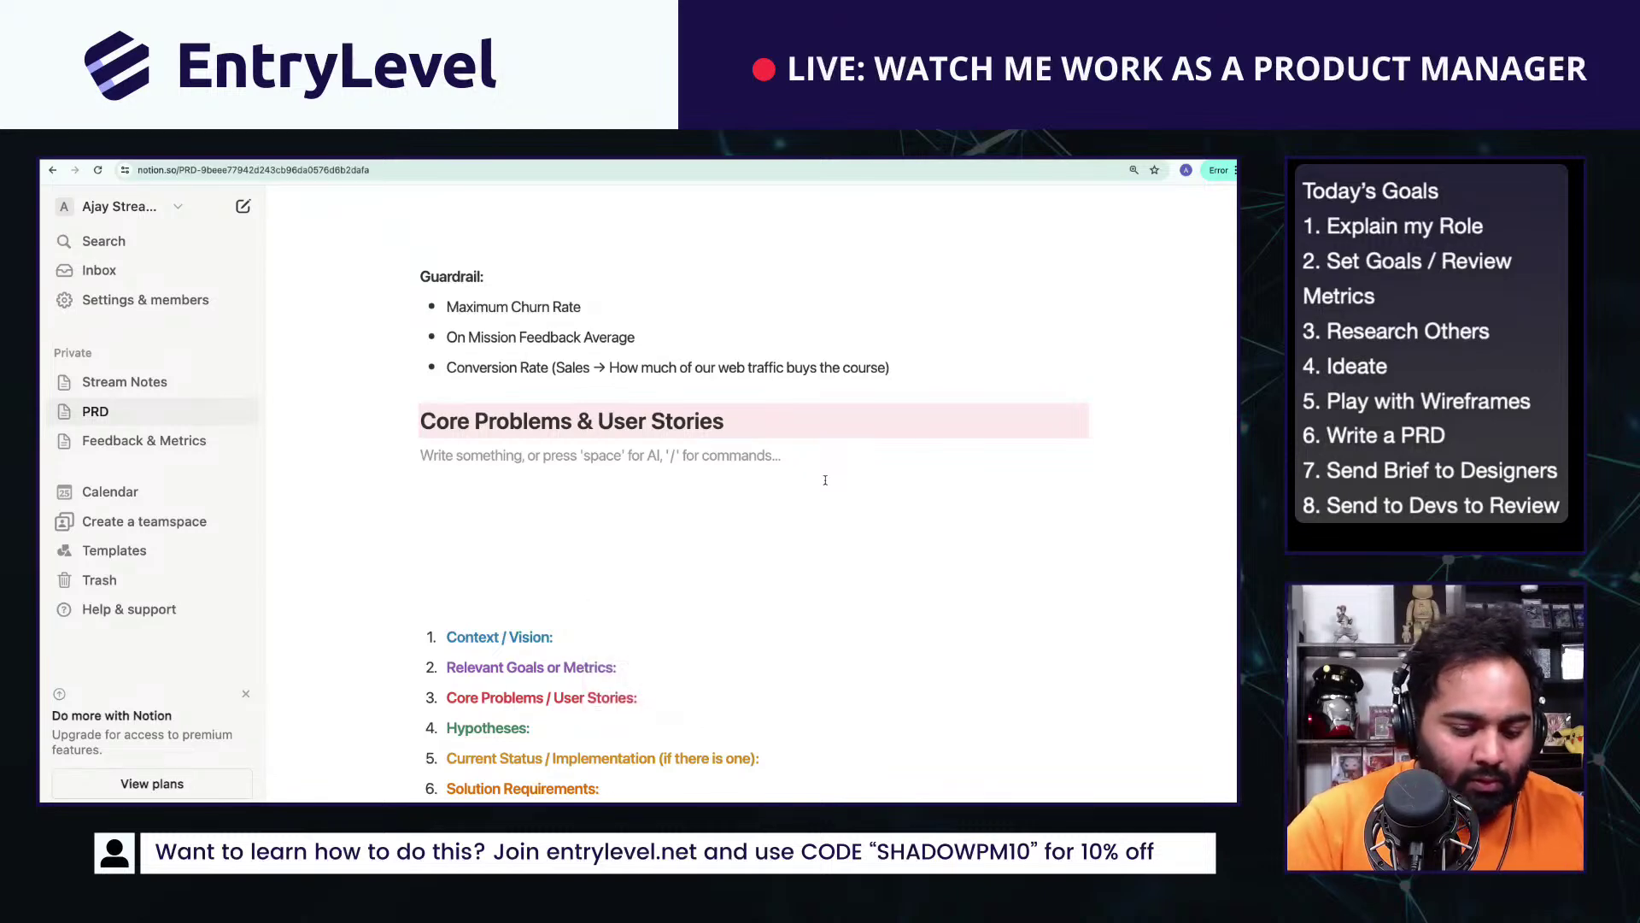
type("- use")
key("BackSpace")
key("BackSpace")
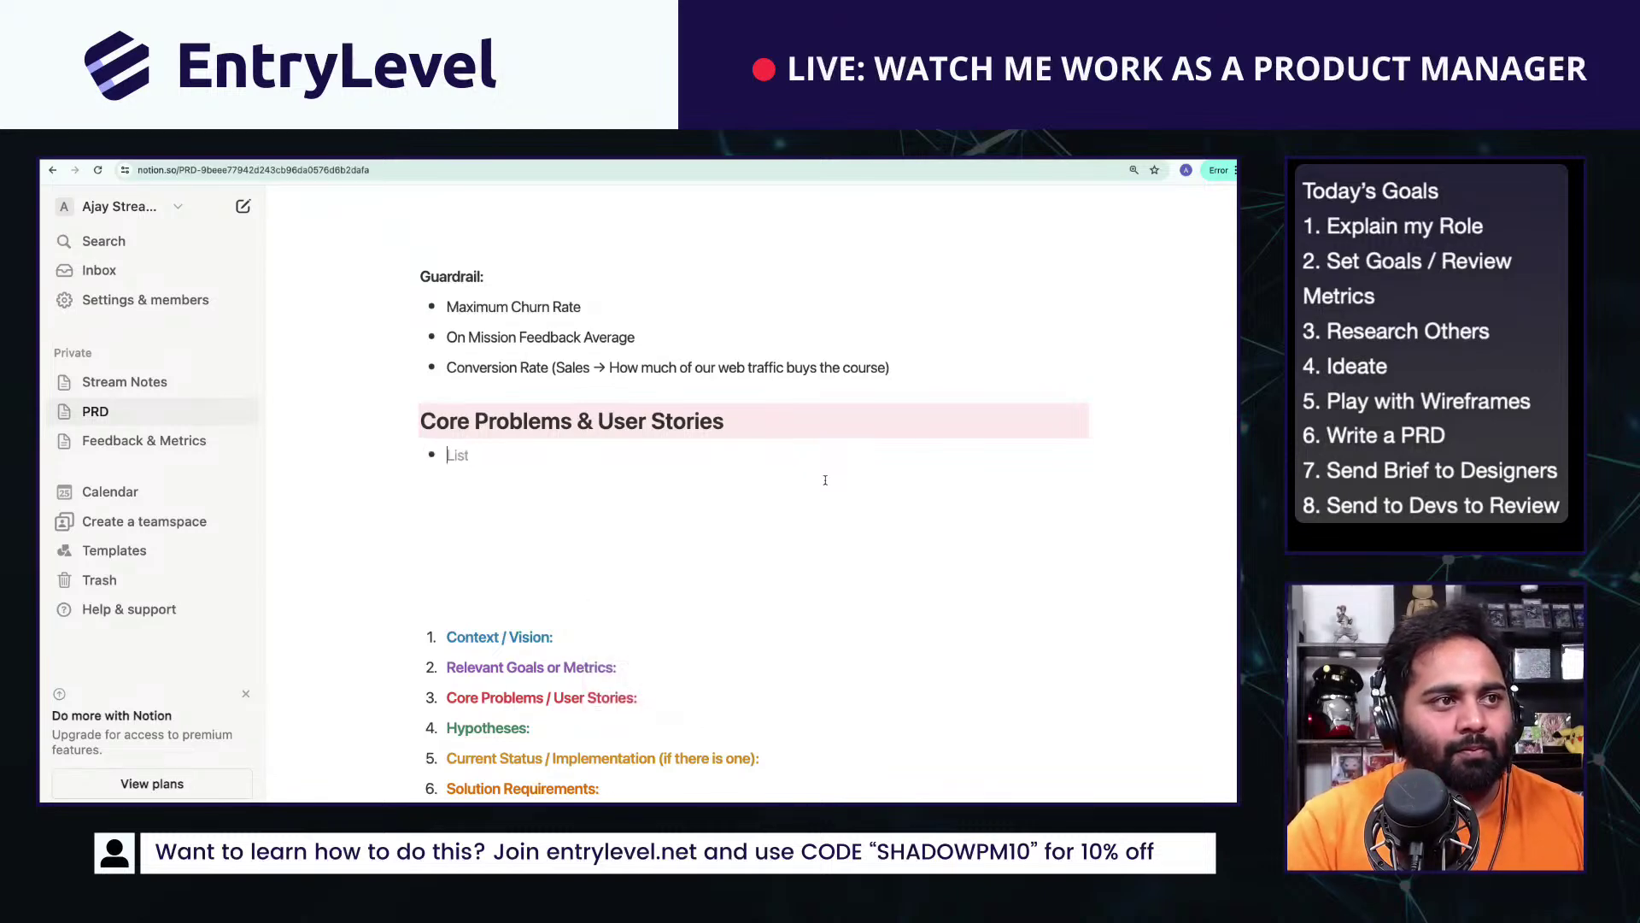
type("User complains the")
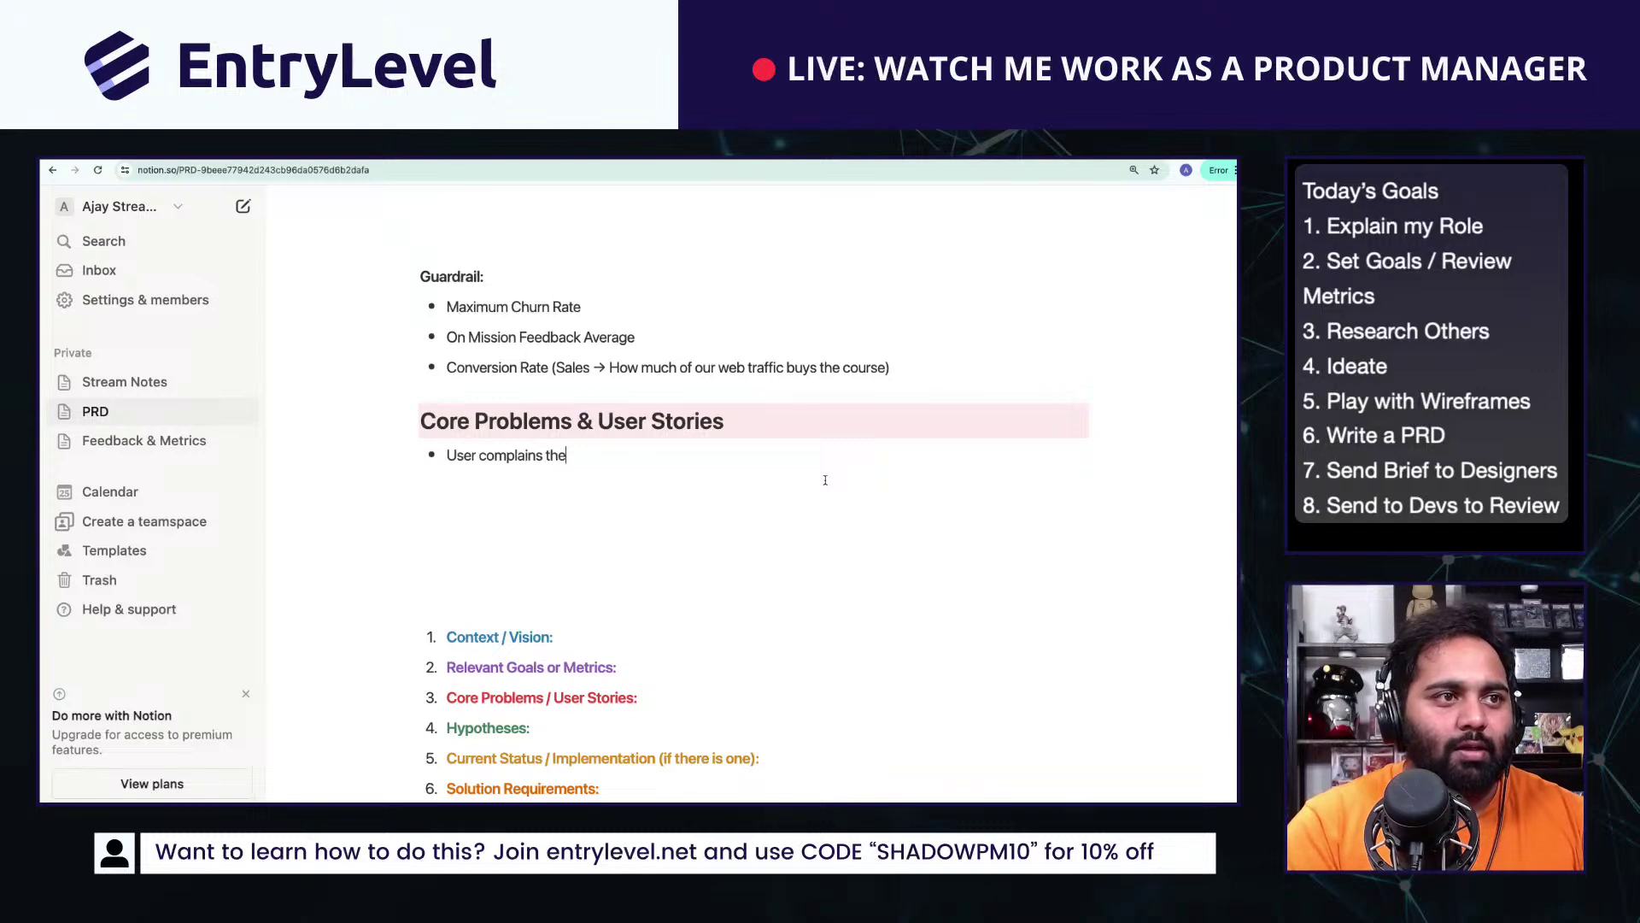
type(" content is too diff")
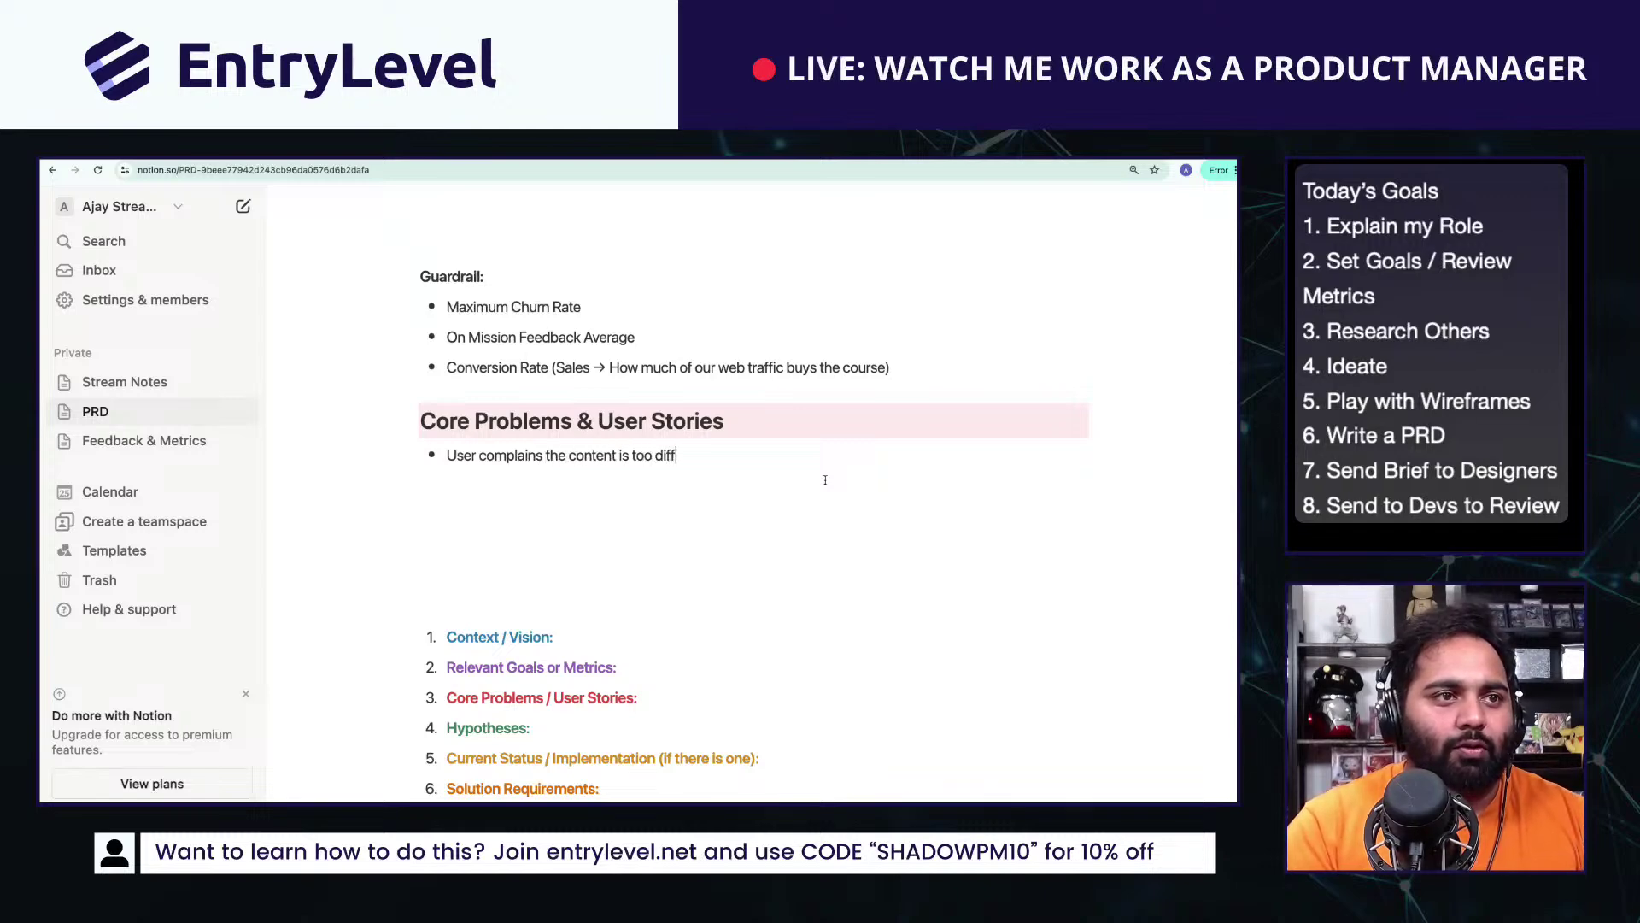
type("icult '")
Step: Add a second bullet reading "User complains the content is hard to read or understand"
key("Return")
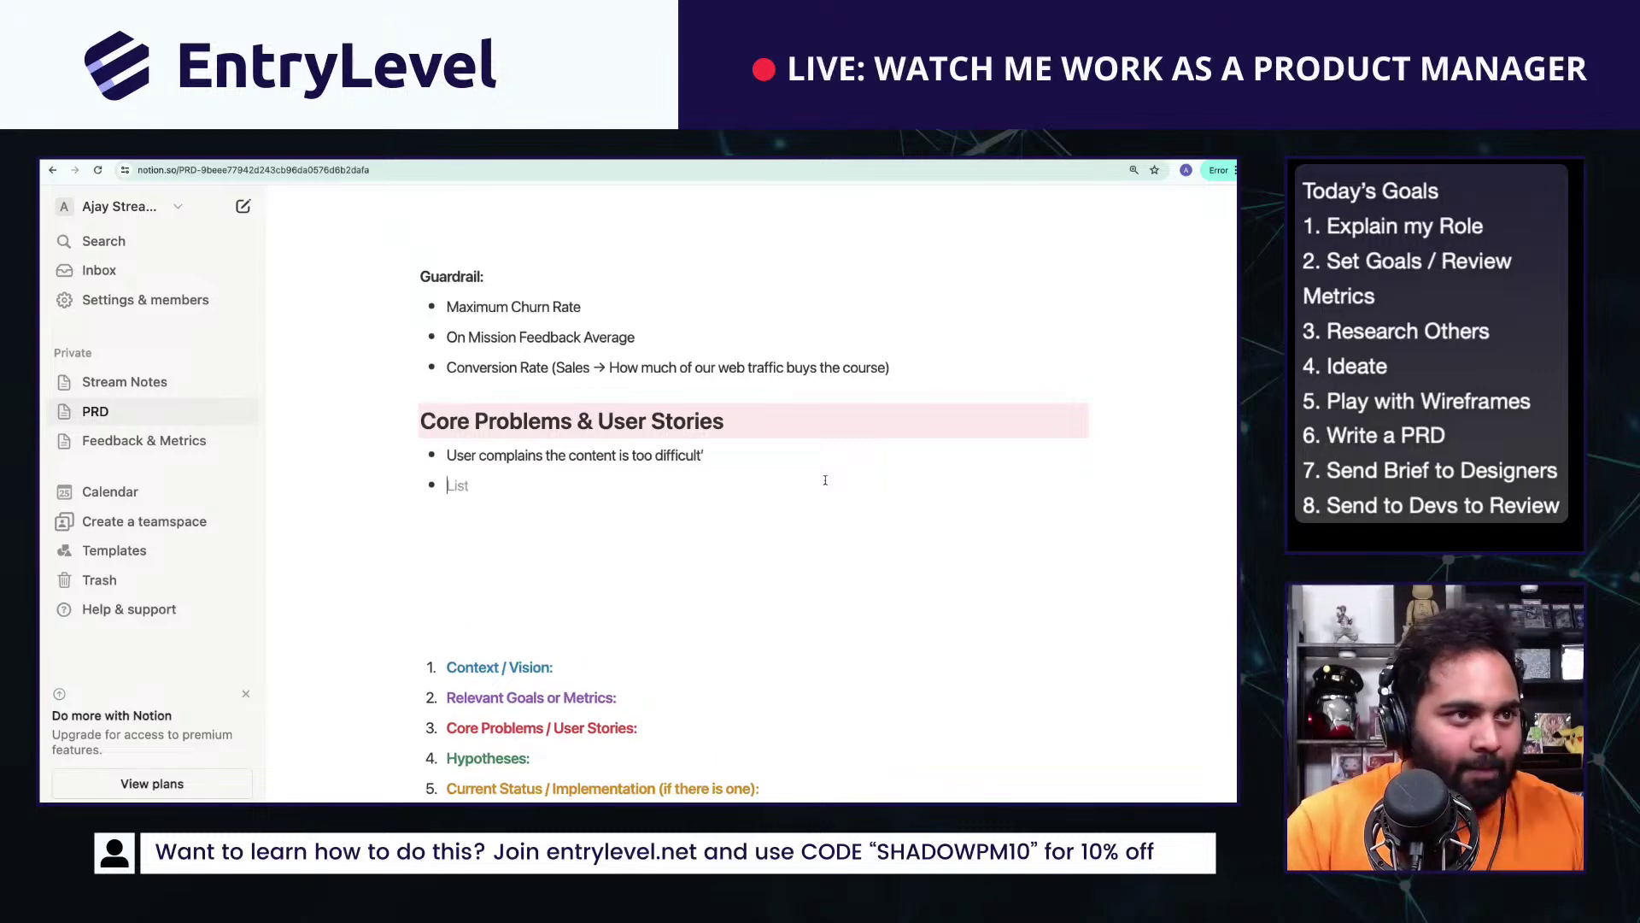
type("User compla")
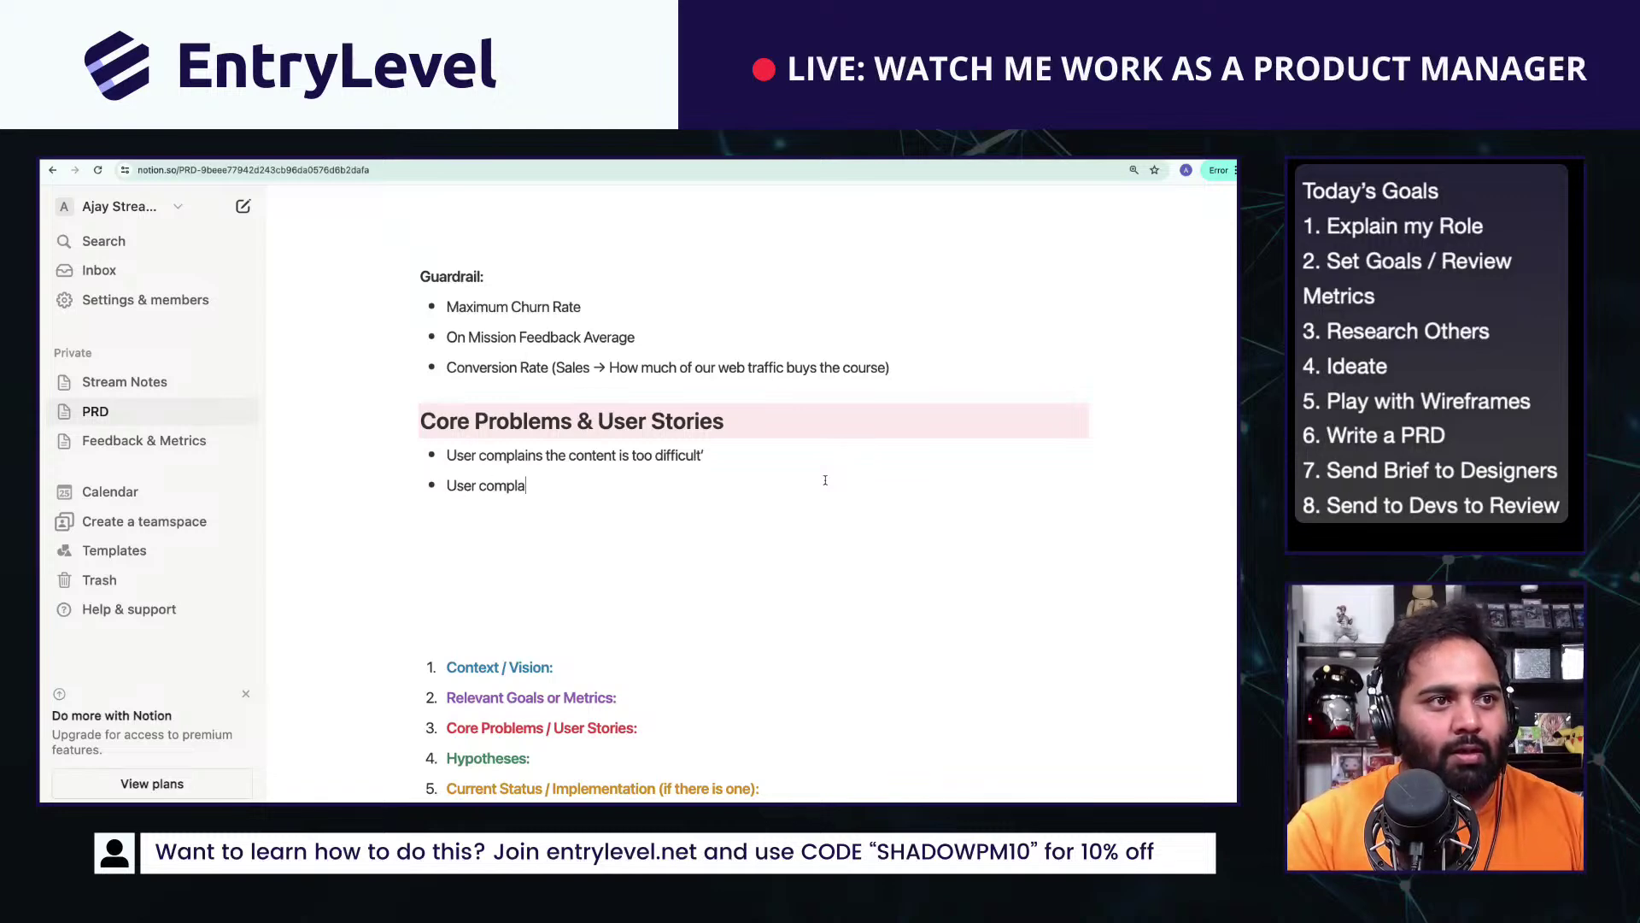
type("ins the content is ")
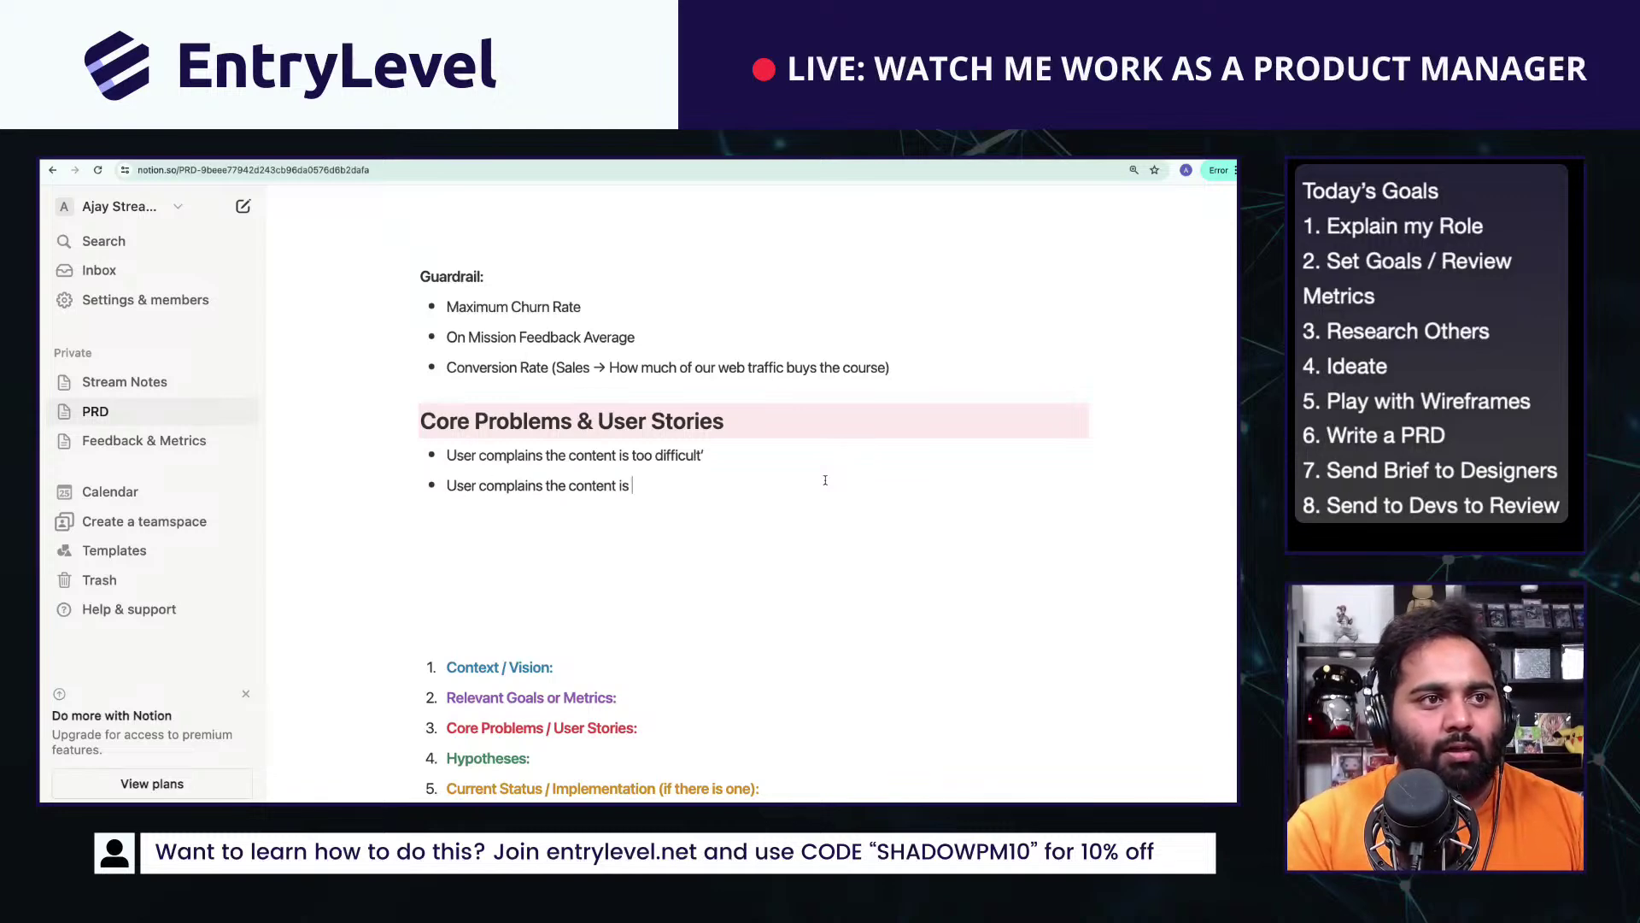
type("hard to write")
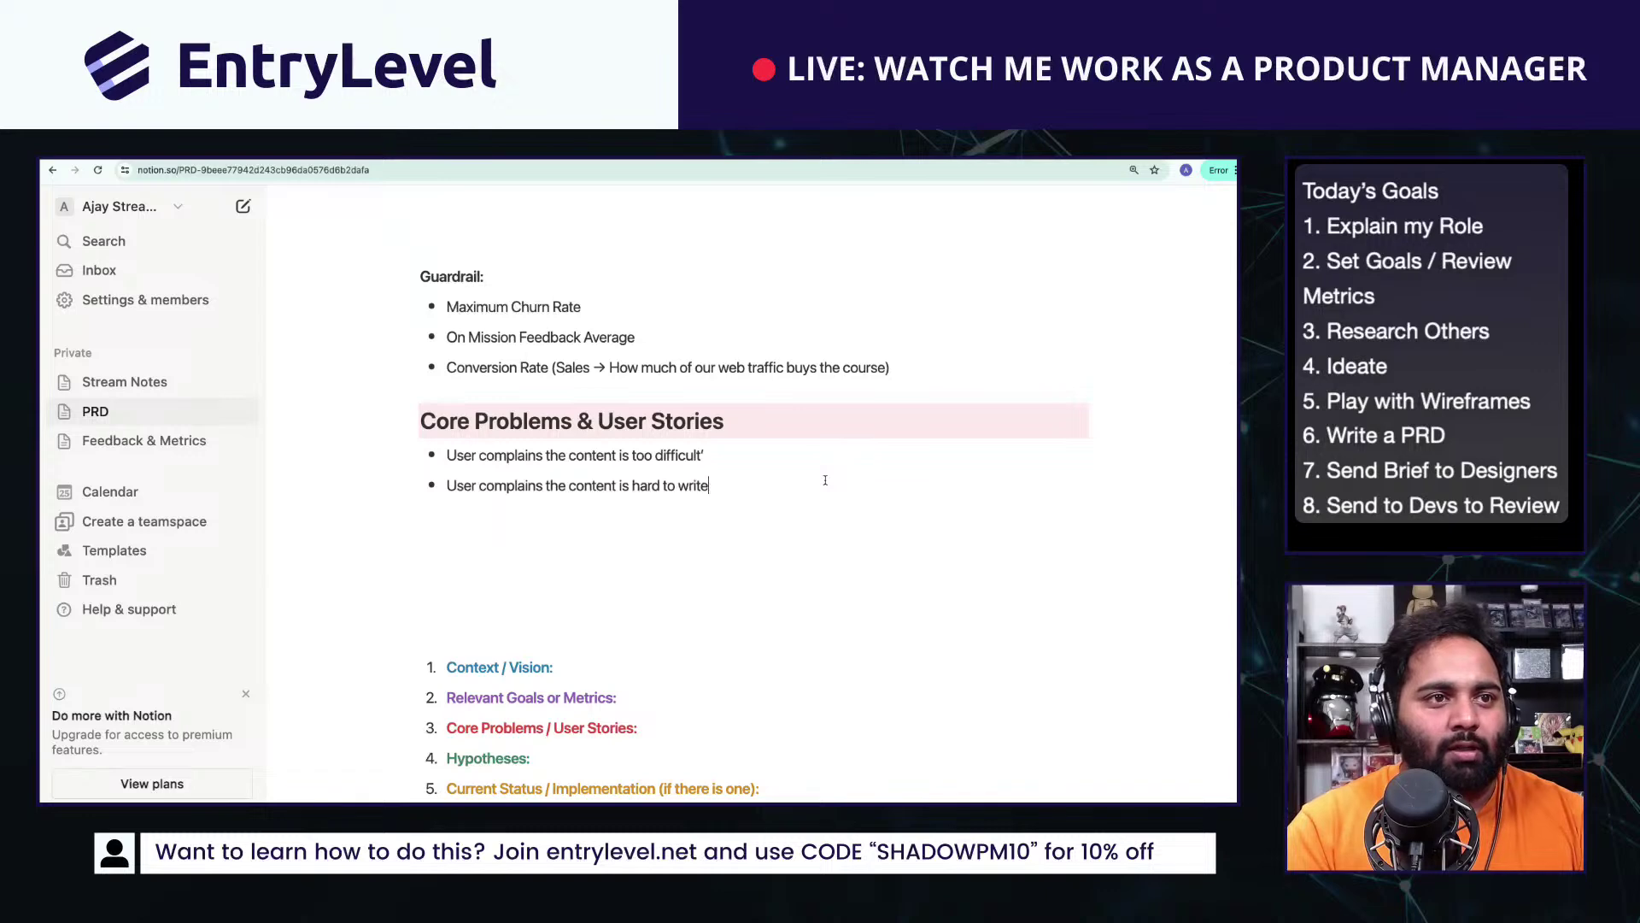
key("BackSpace")
key("BackSpace")
key("BackSpace")
key("BackSpace")
key("BackSpace")
type("read or understand")
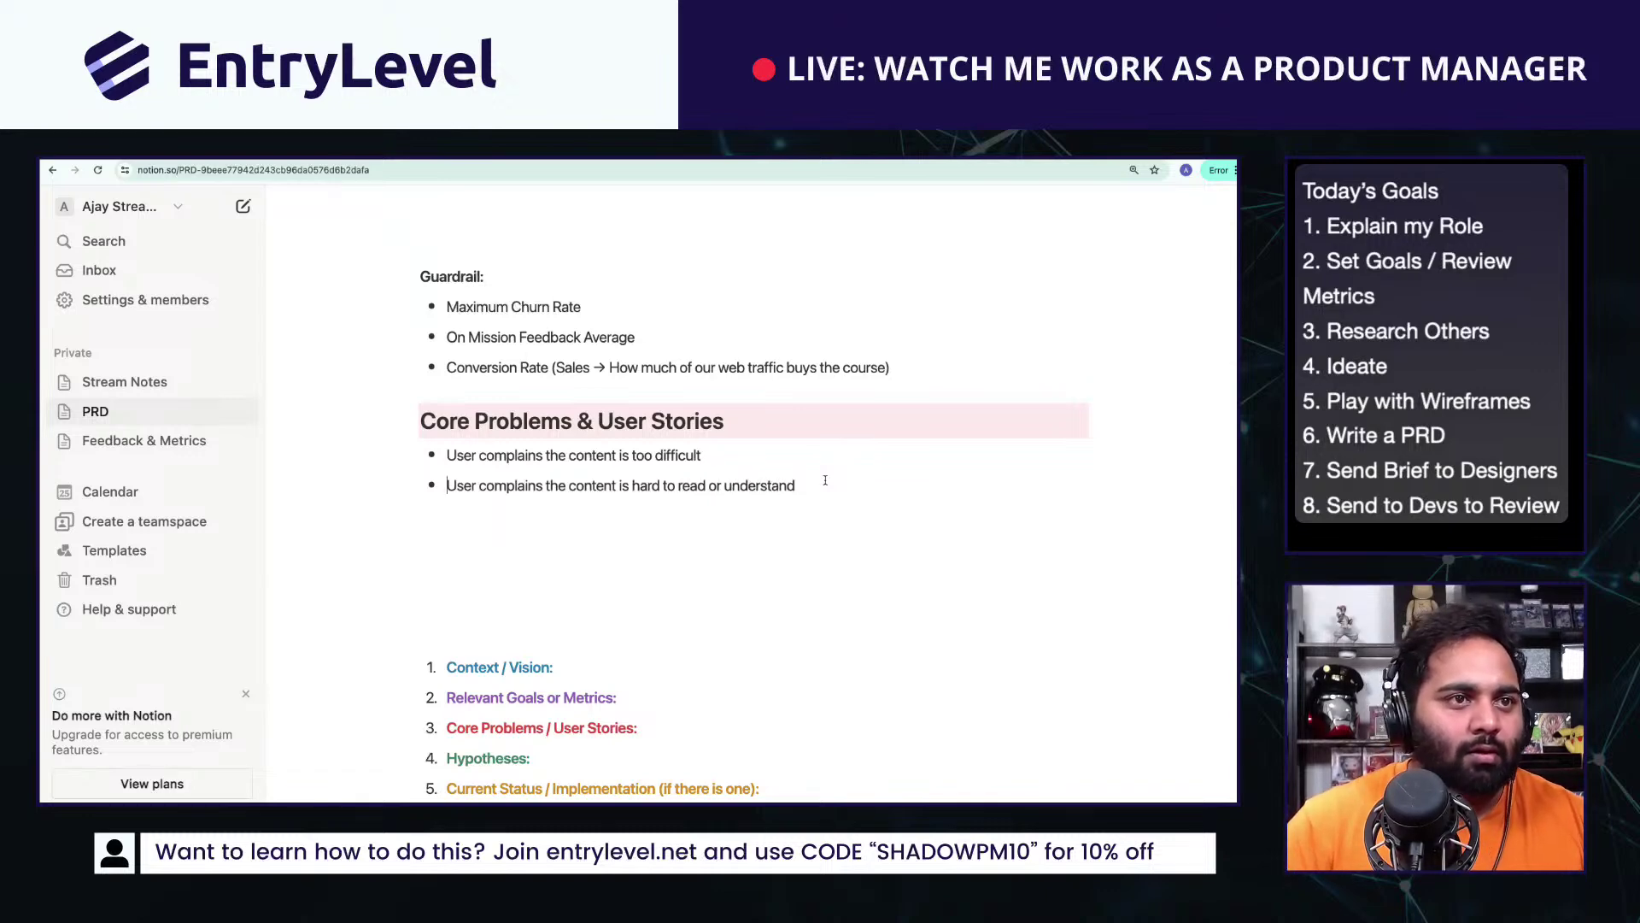
Step: Add a third bullet reading "Users forget to do the modules" under Core Problems & User Stories
key("Return")
key("Return")
type("- ")
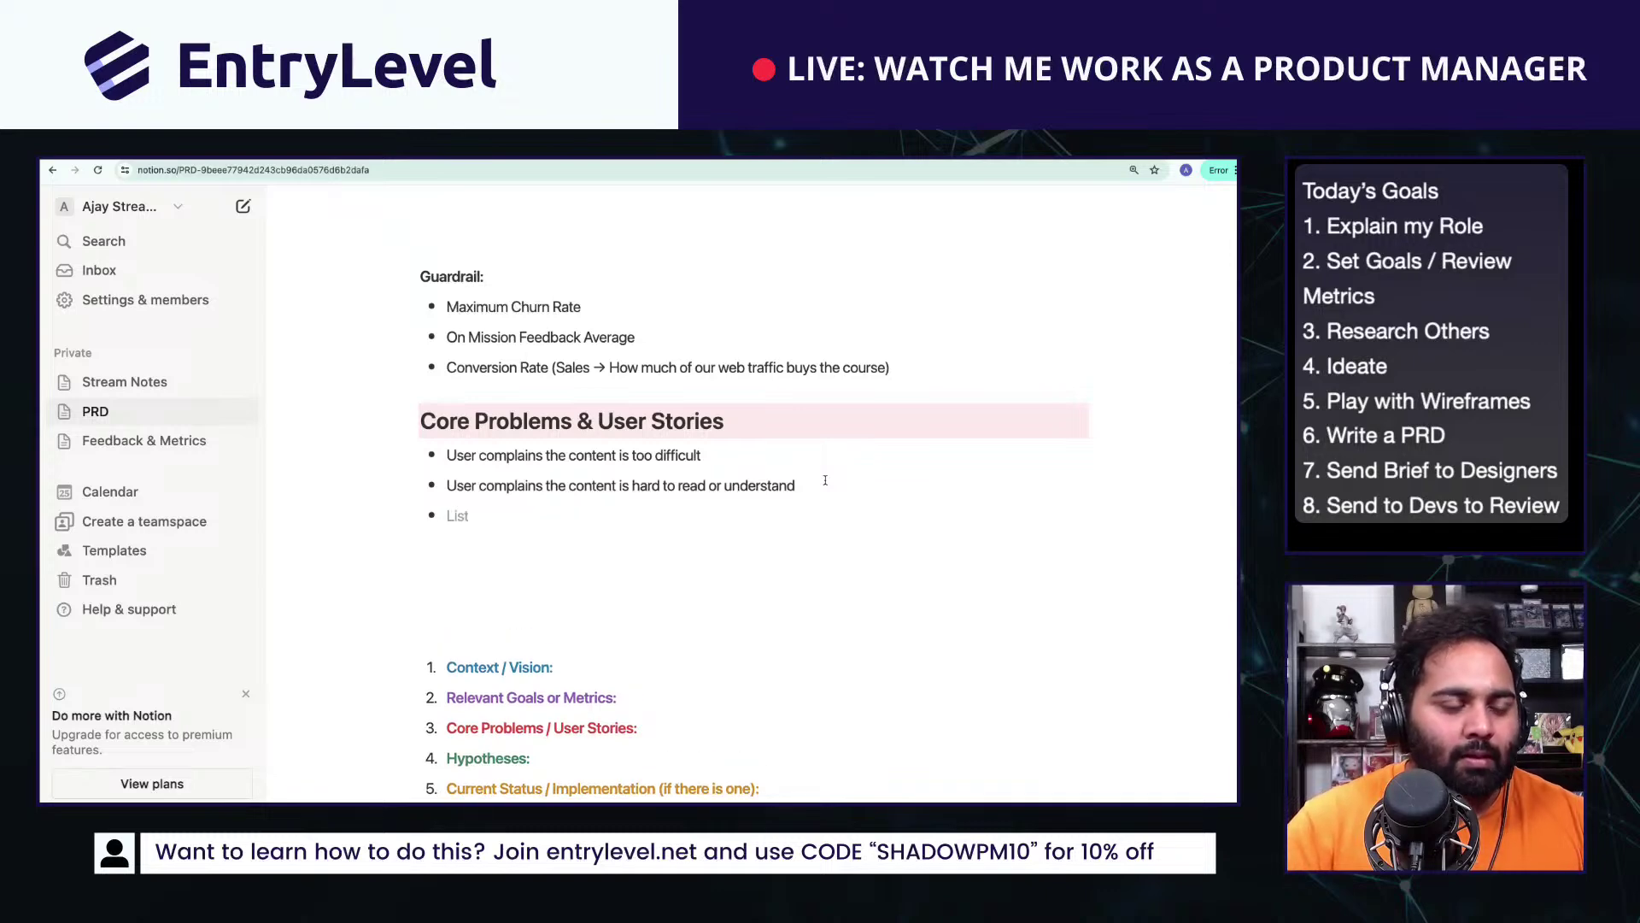
type("Users")
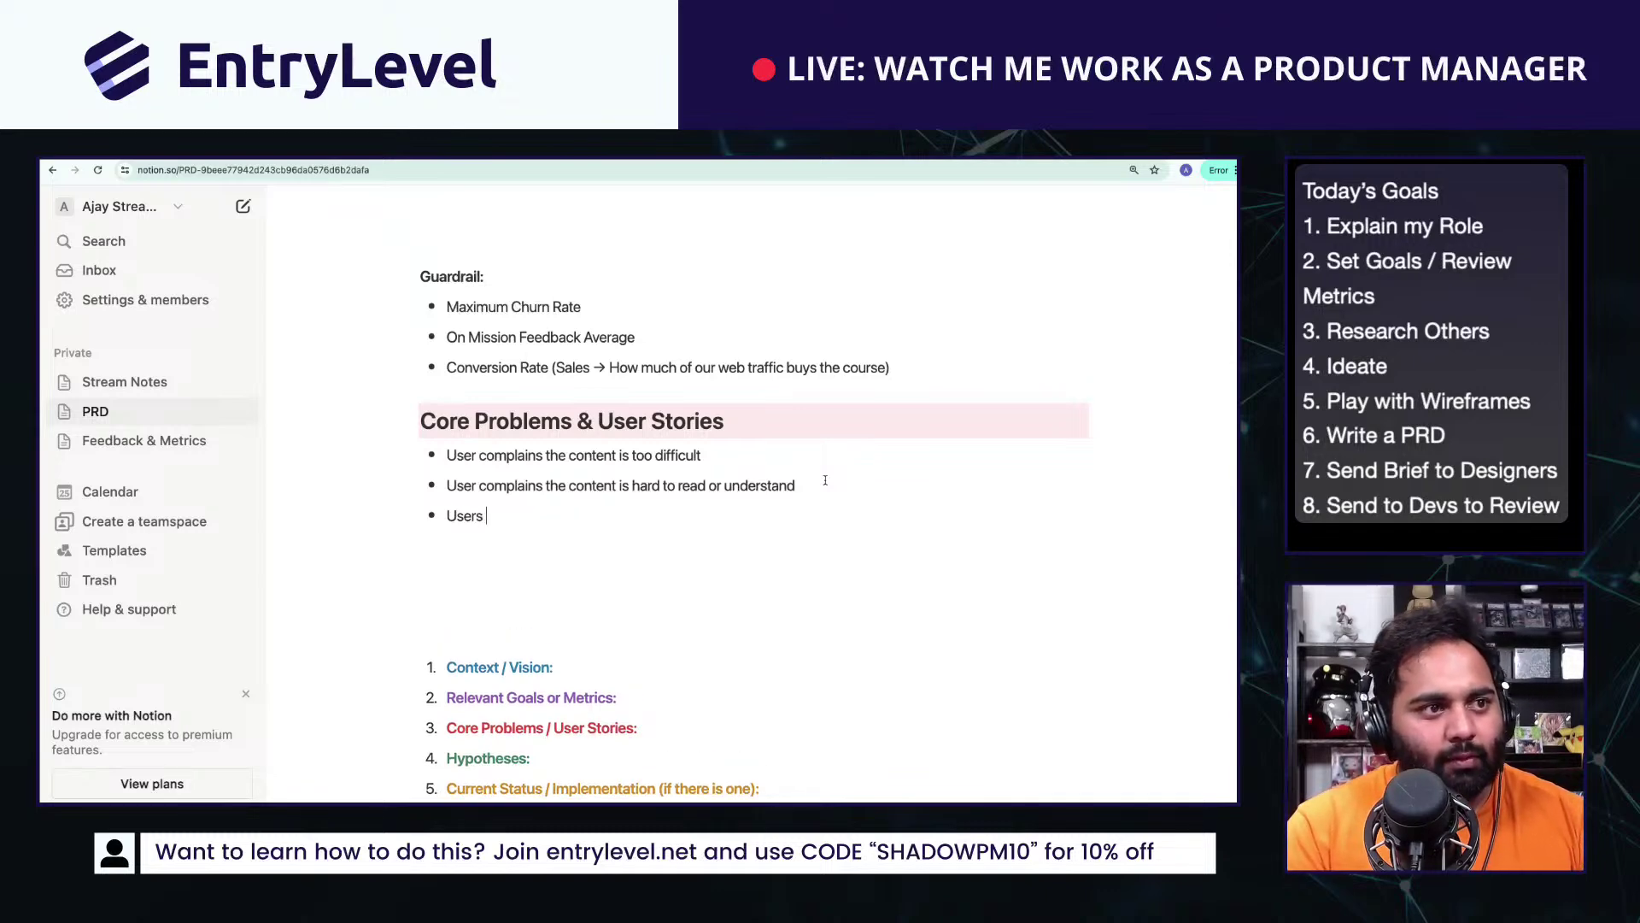
type(" forget to do the ")
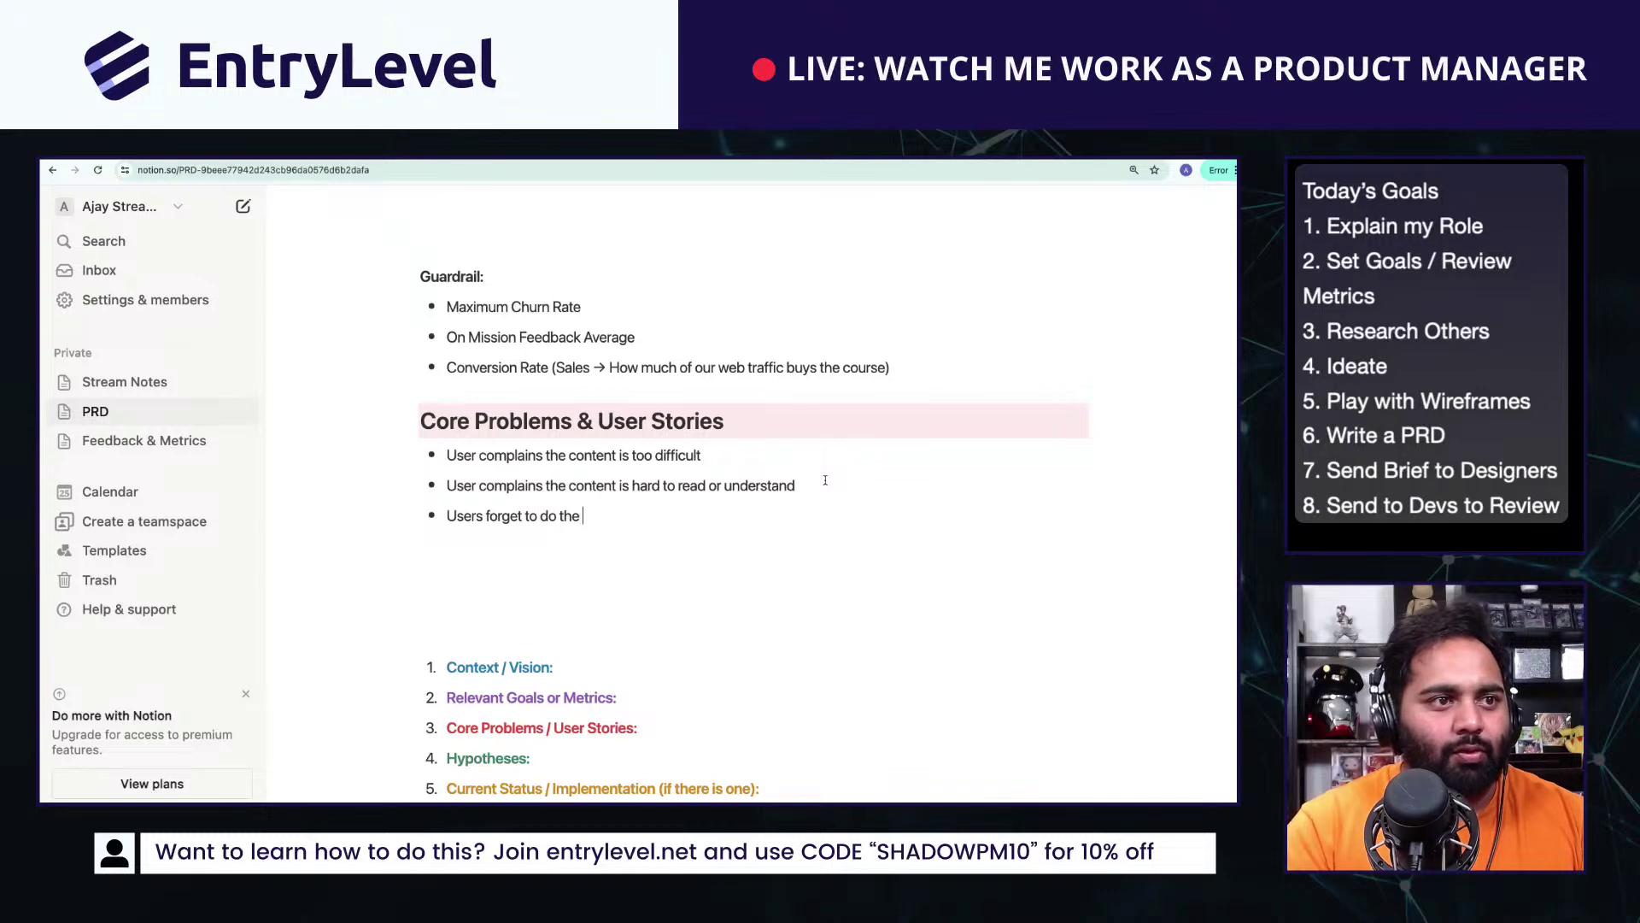
type("modules")
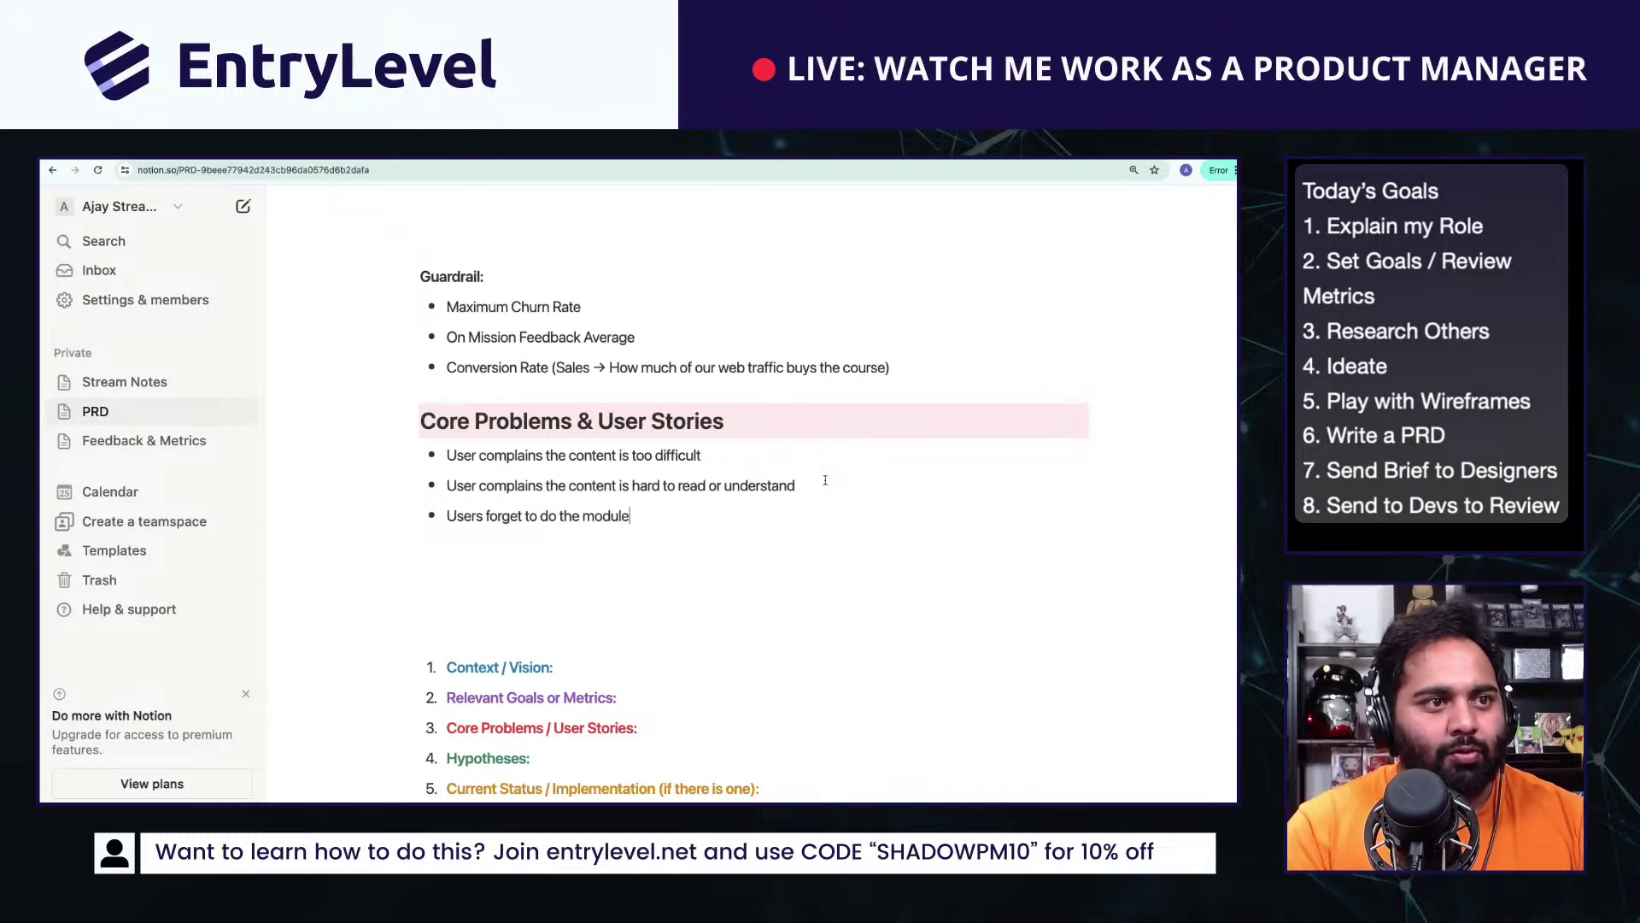
Step: Add a fourth bullet reading "Users think modules take too much time"
key("Return")
type("Users")
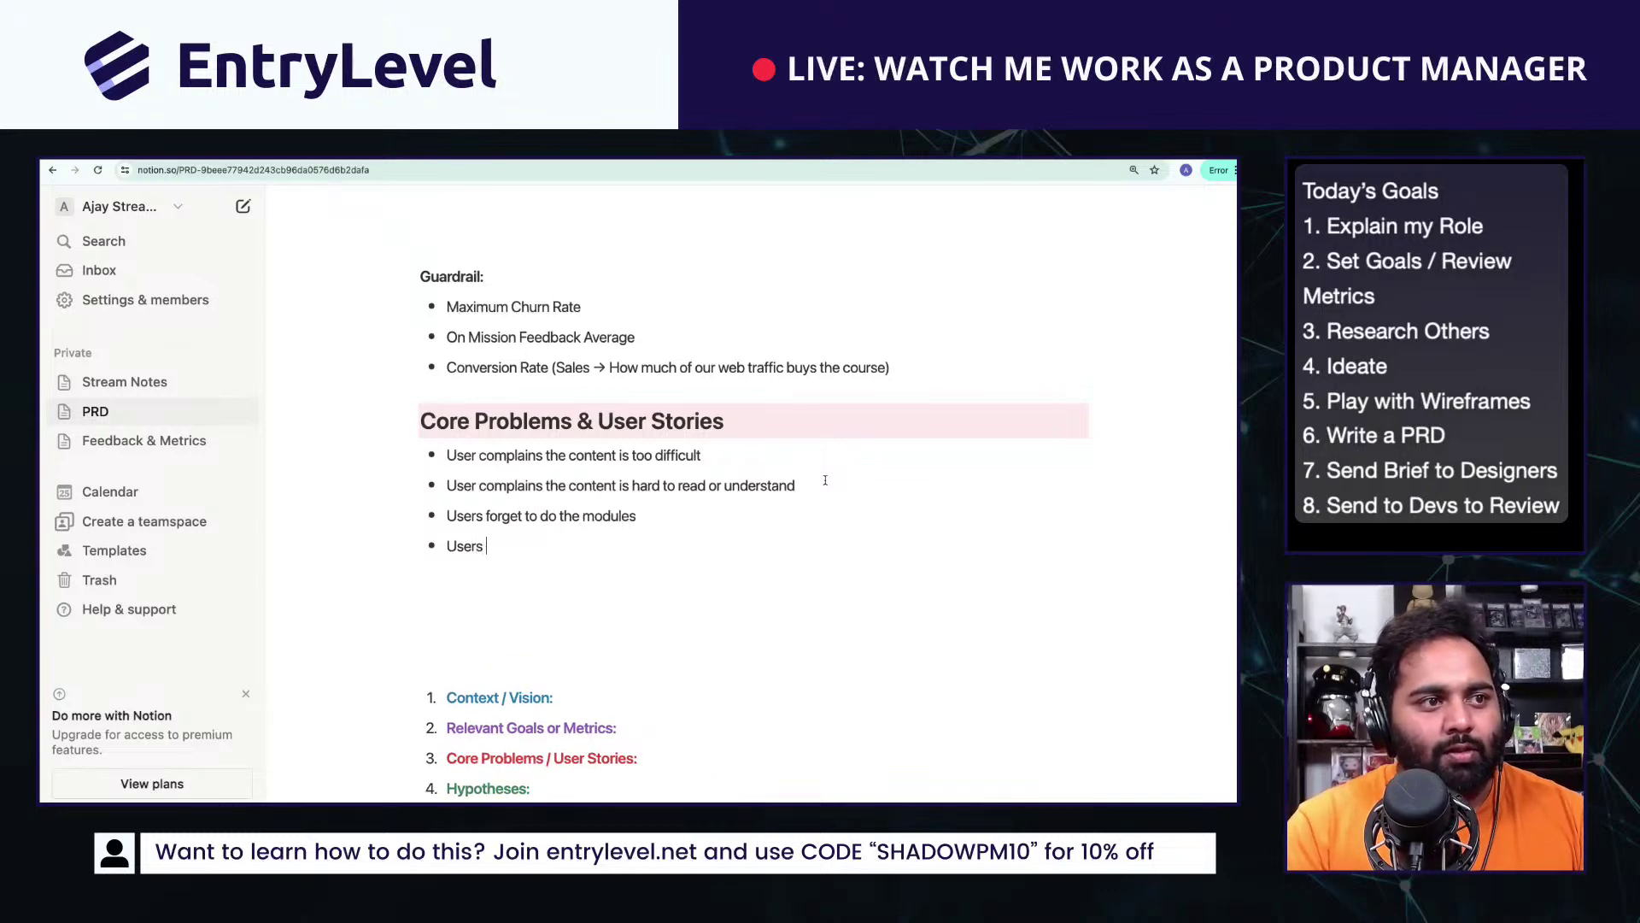
type(" think t")
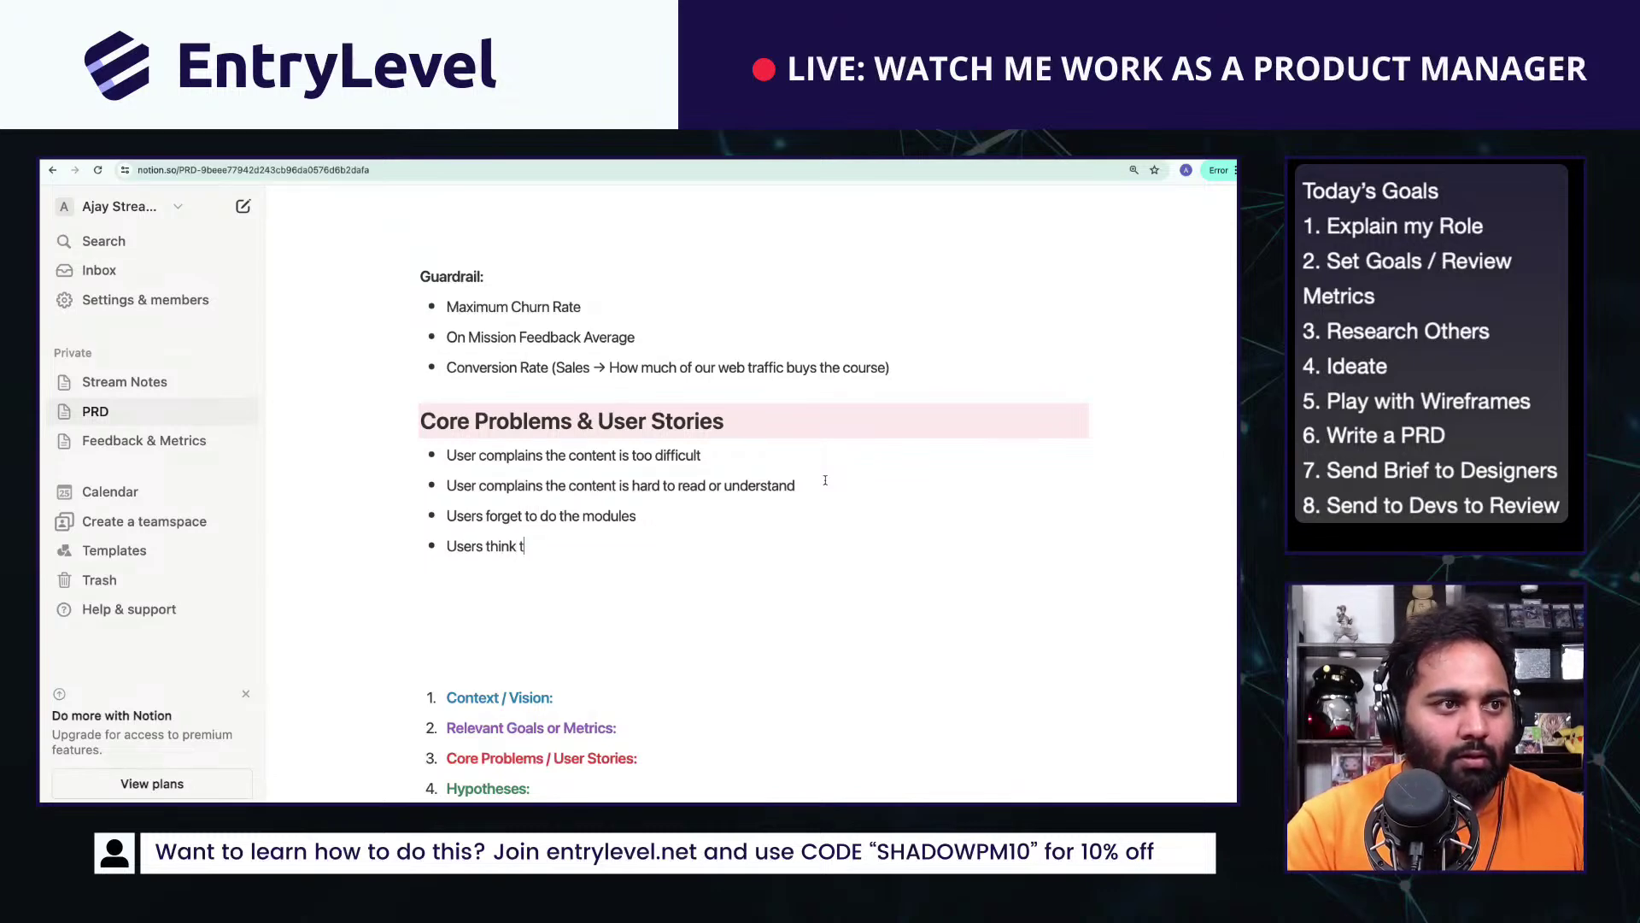
key("BackSpace")
type("modules tal")
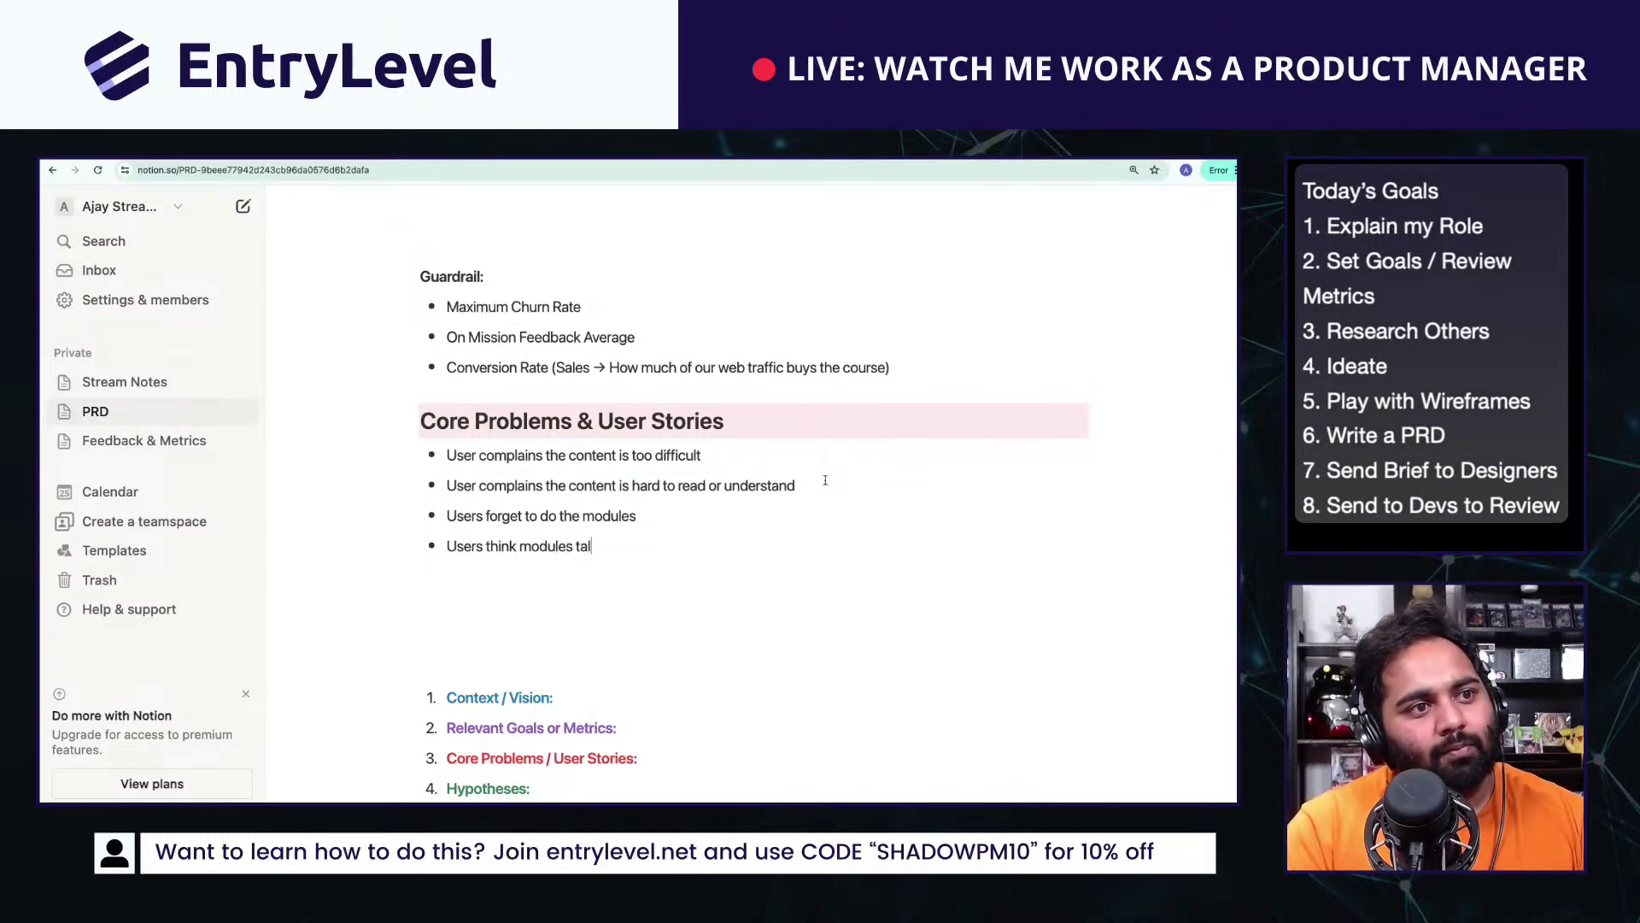
key("BackSpace")
type("ke too much time")
Step: Add a fifth bullet reading "Users don't fully understand previous module when they start the new module"
key("Return")
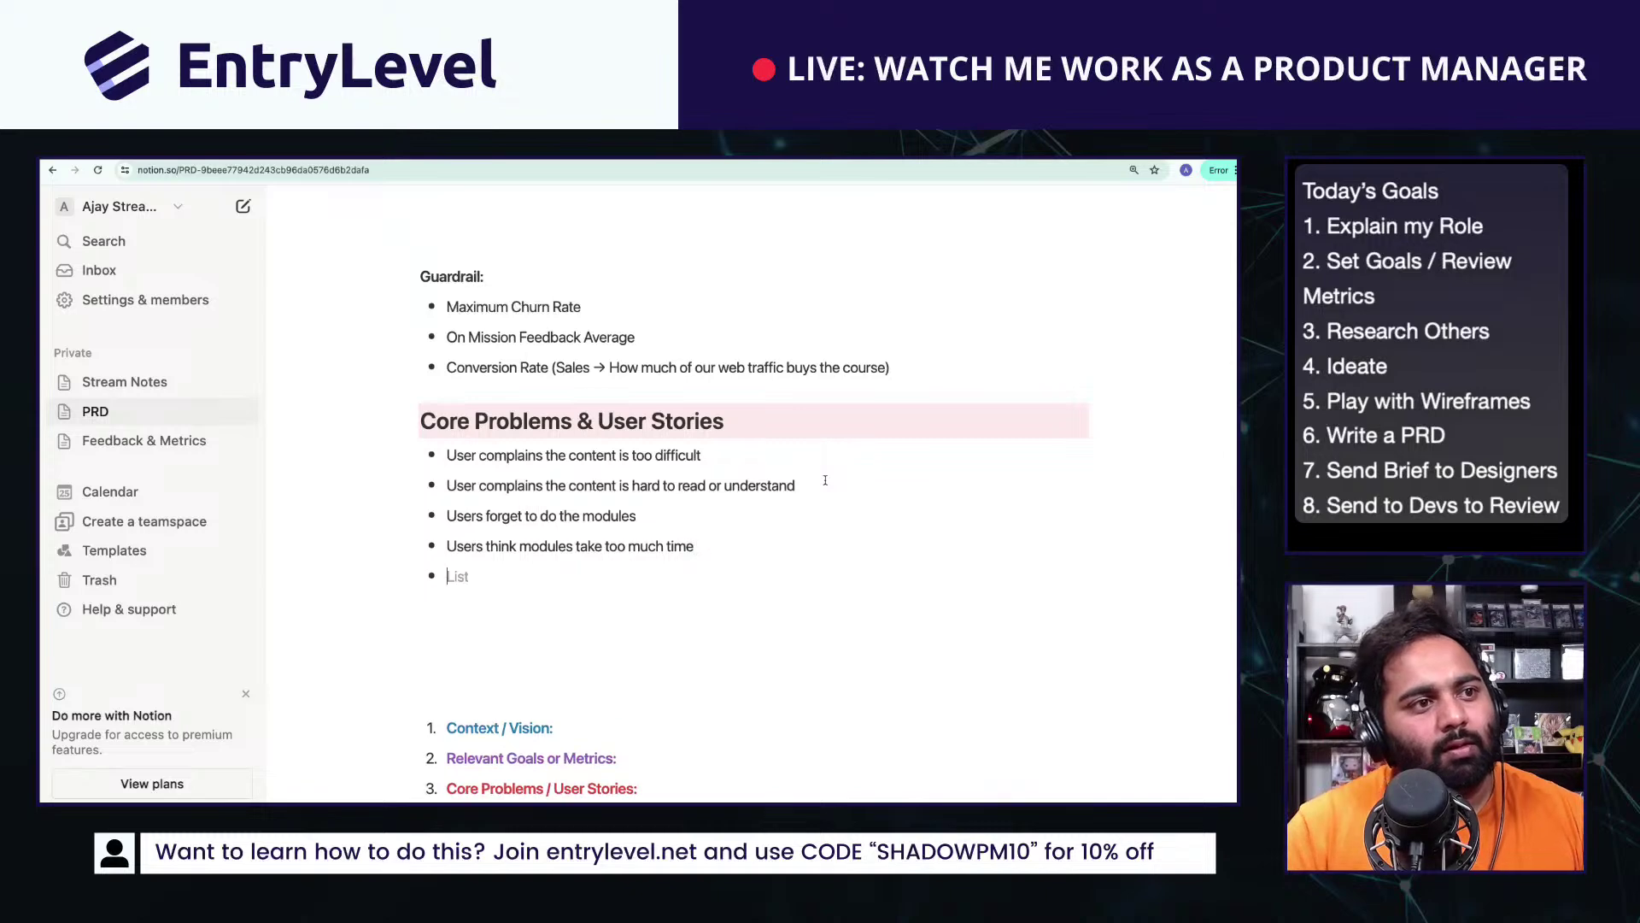
type("Users")
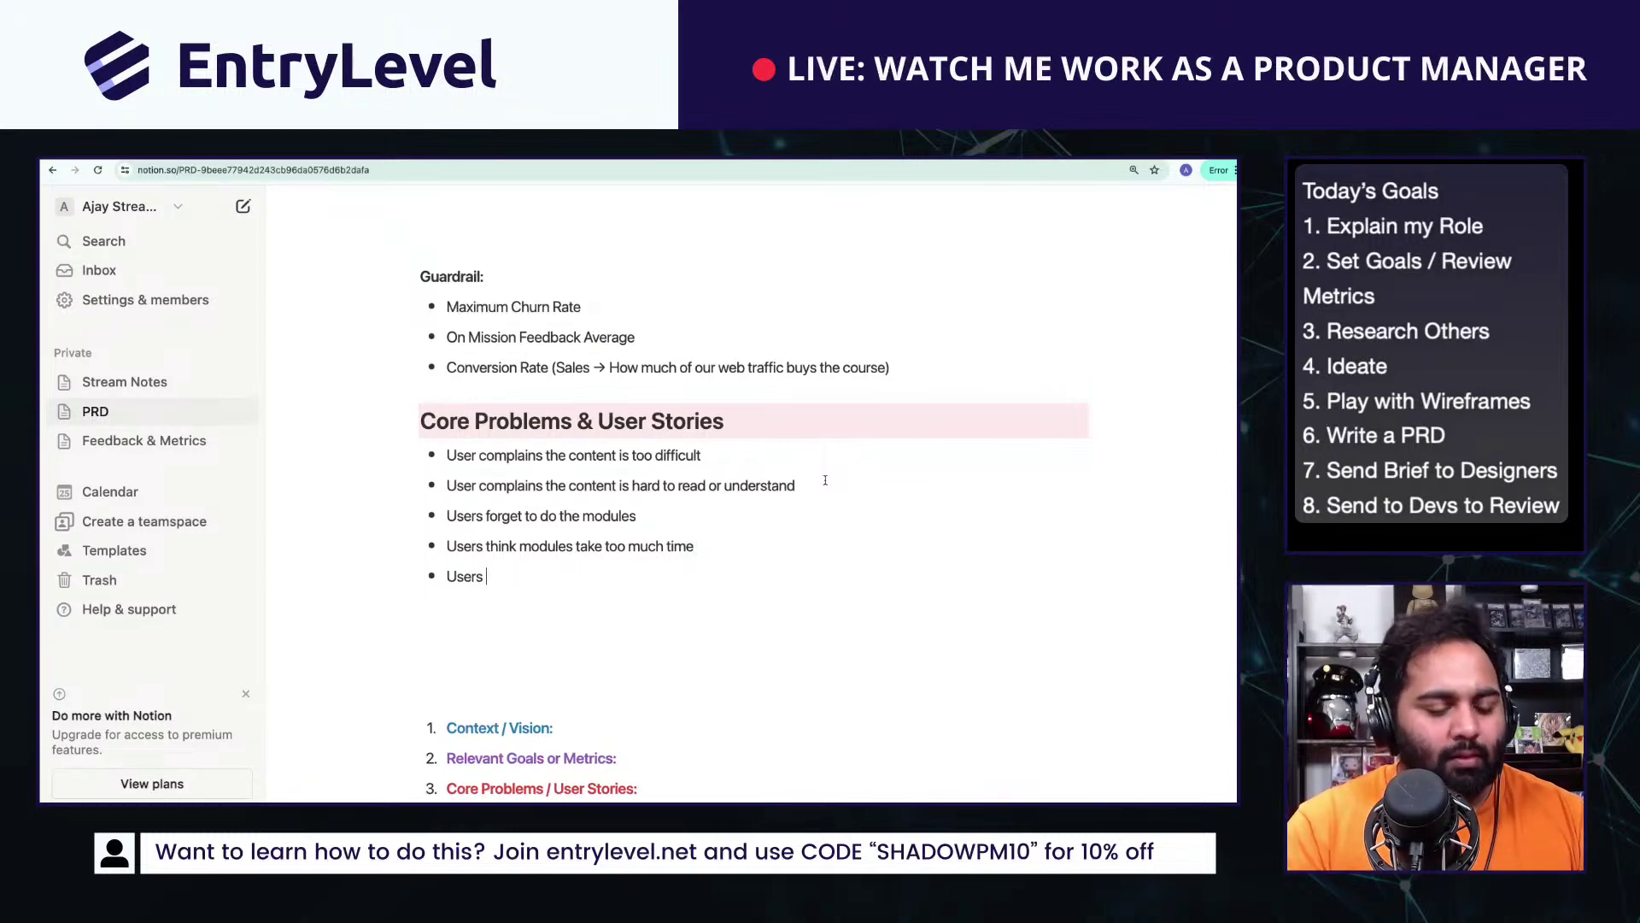
type(" don't")
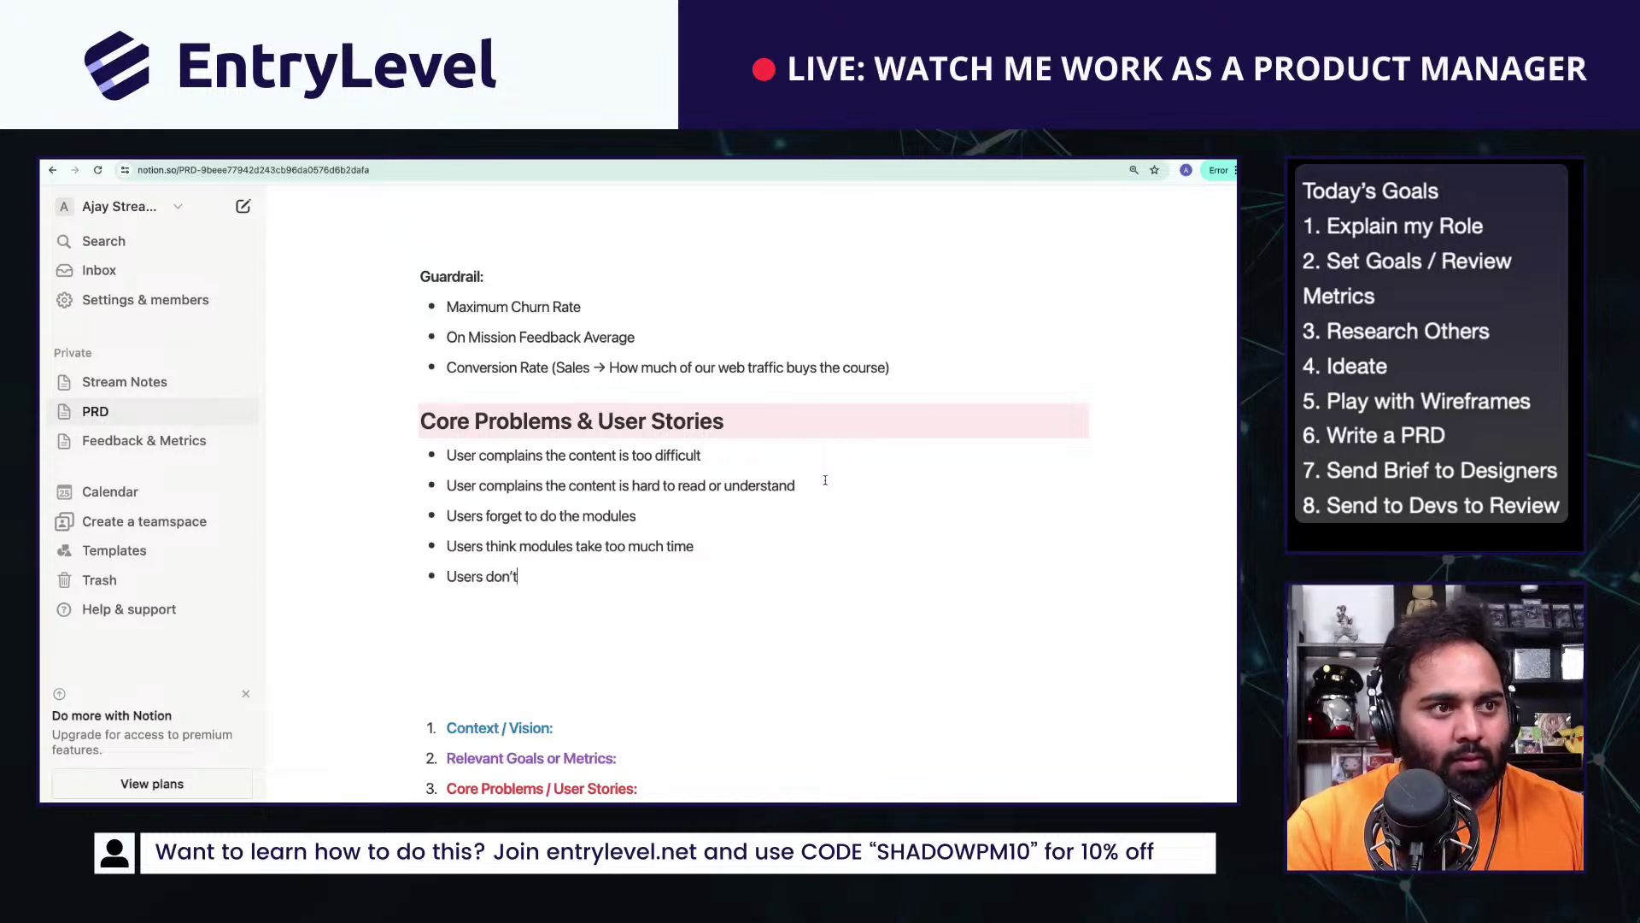
type(" fully understand")
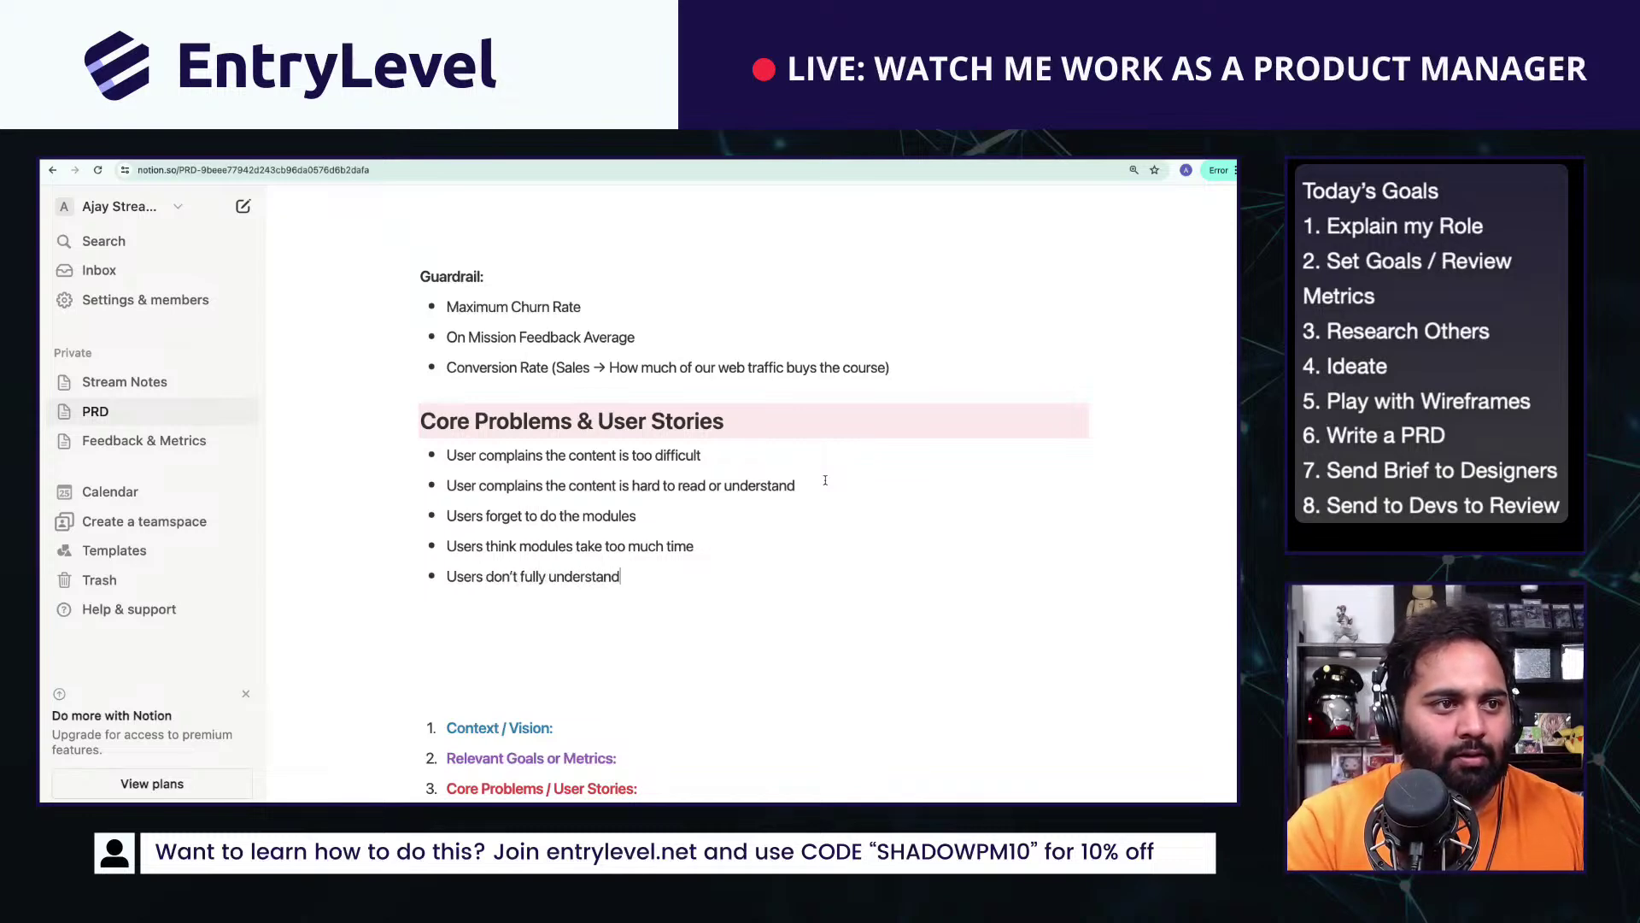
type(" previous module when th")
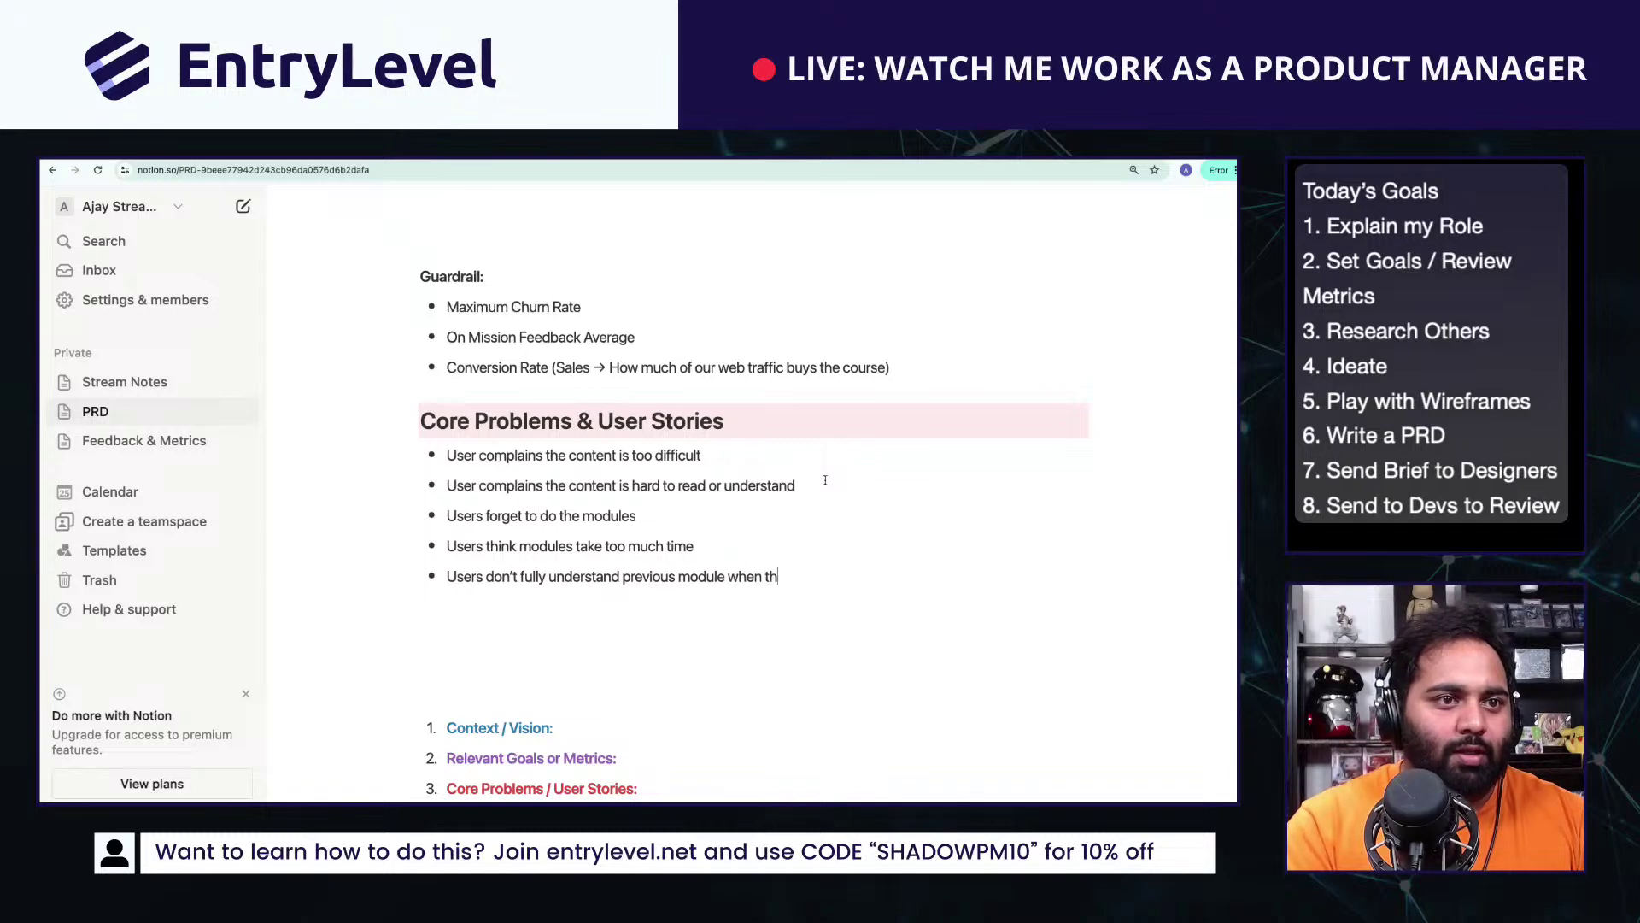
type("ey start the new module")
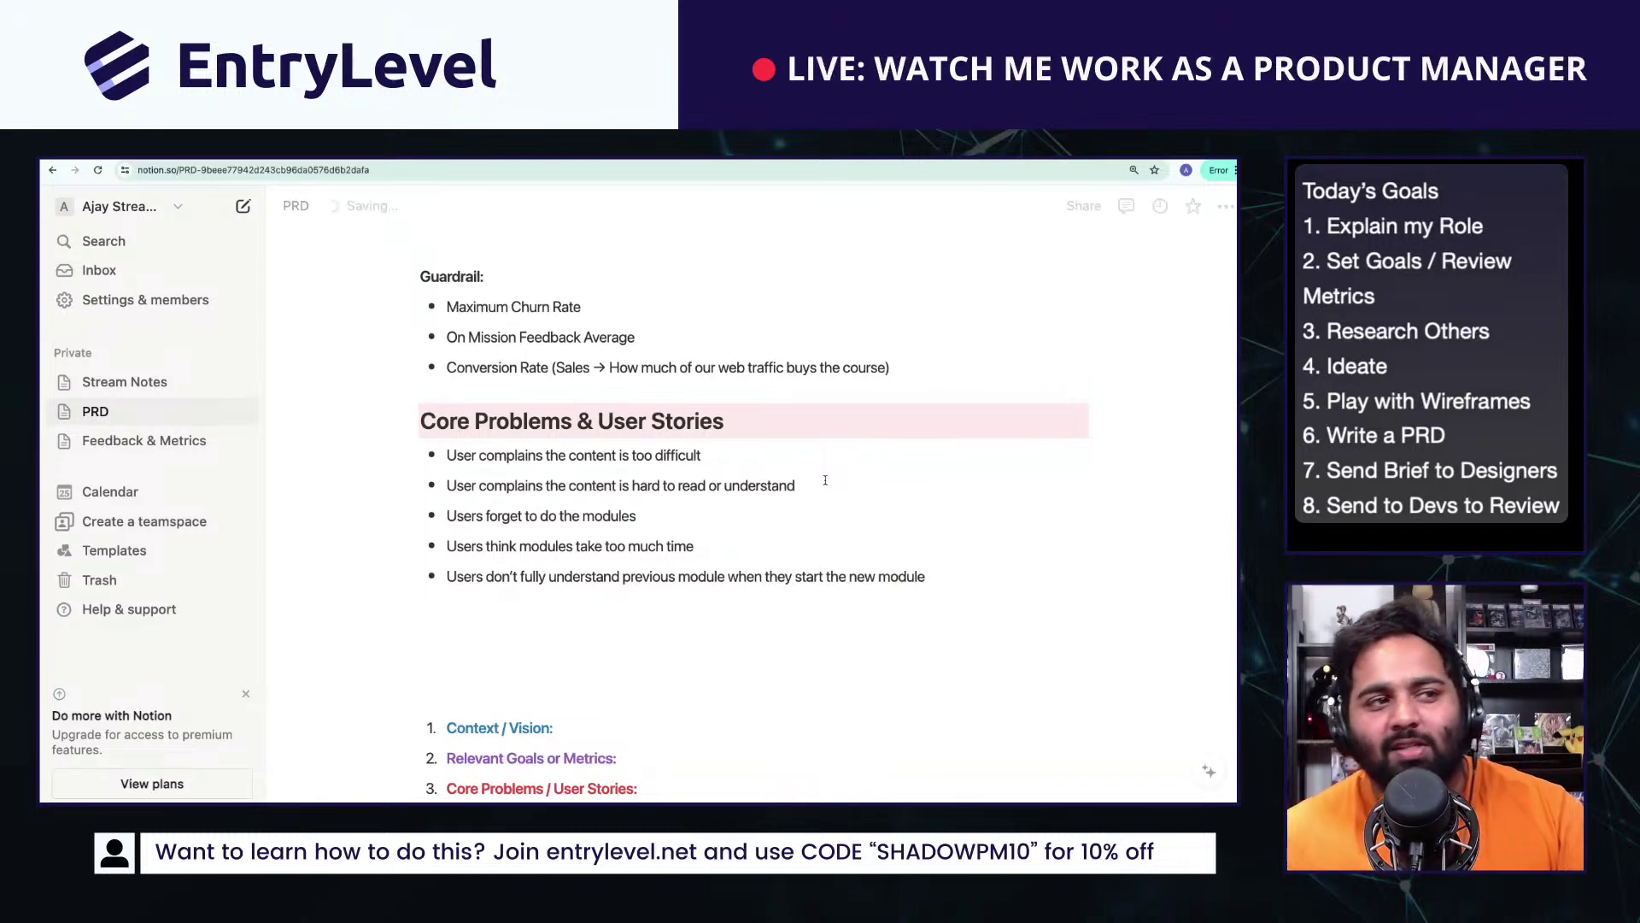
Step: Delete the empty lines between the last Core Problems & User Stories bullet and the numbered outline
left_click(387, 634)
left_click_drag(361, 598, 467, 682)
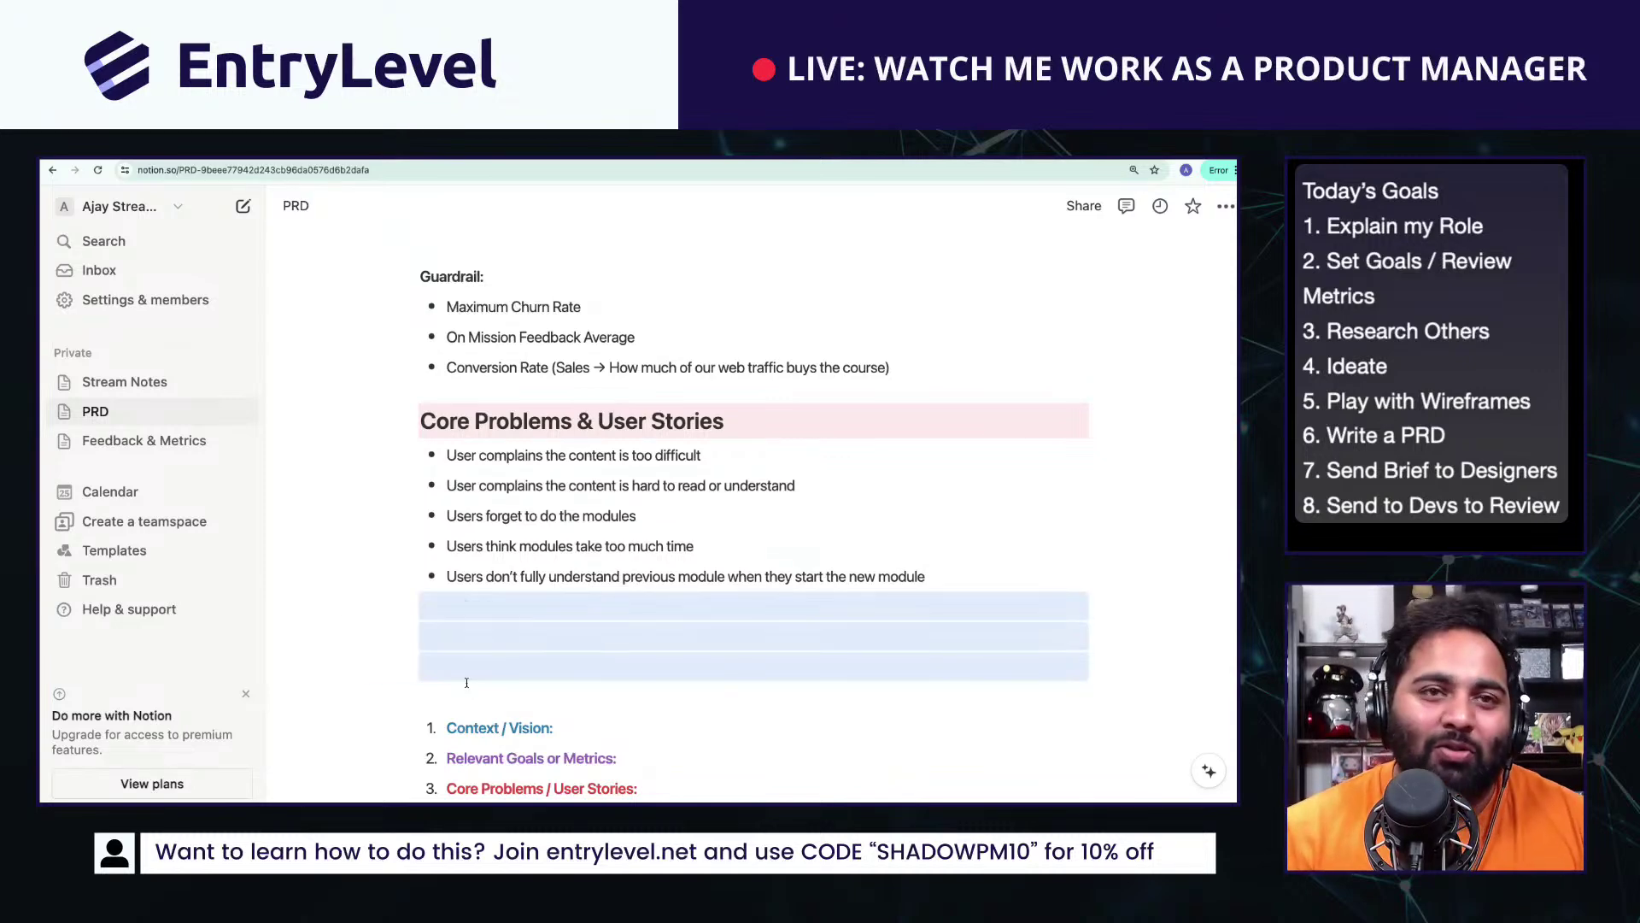
key("BackSpace")
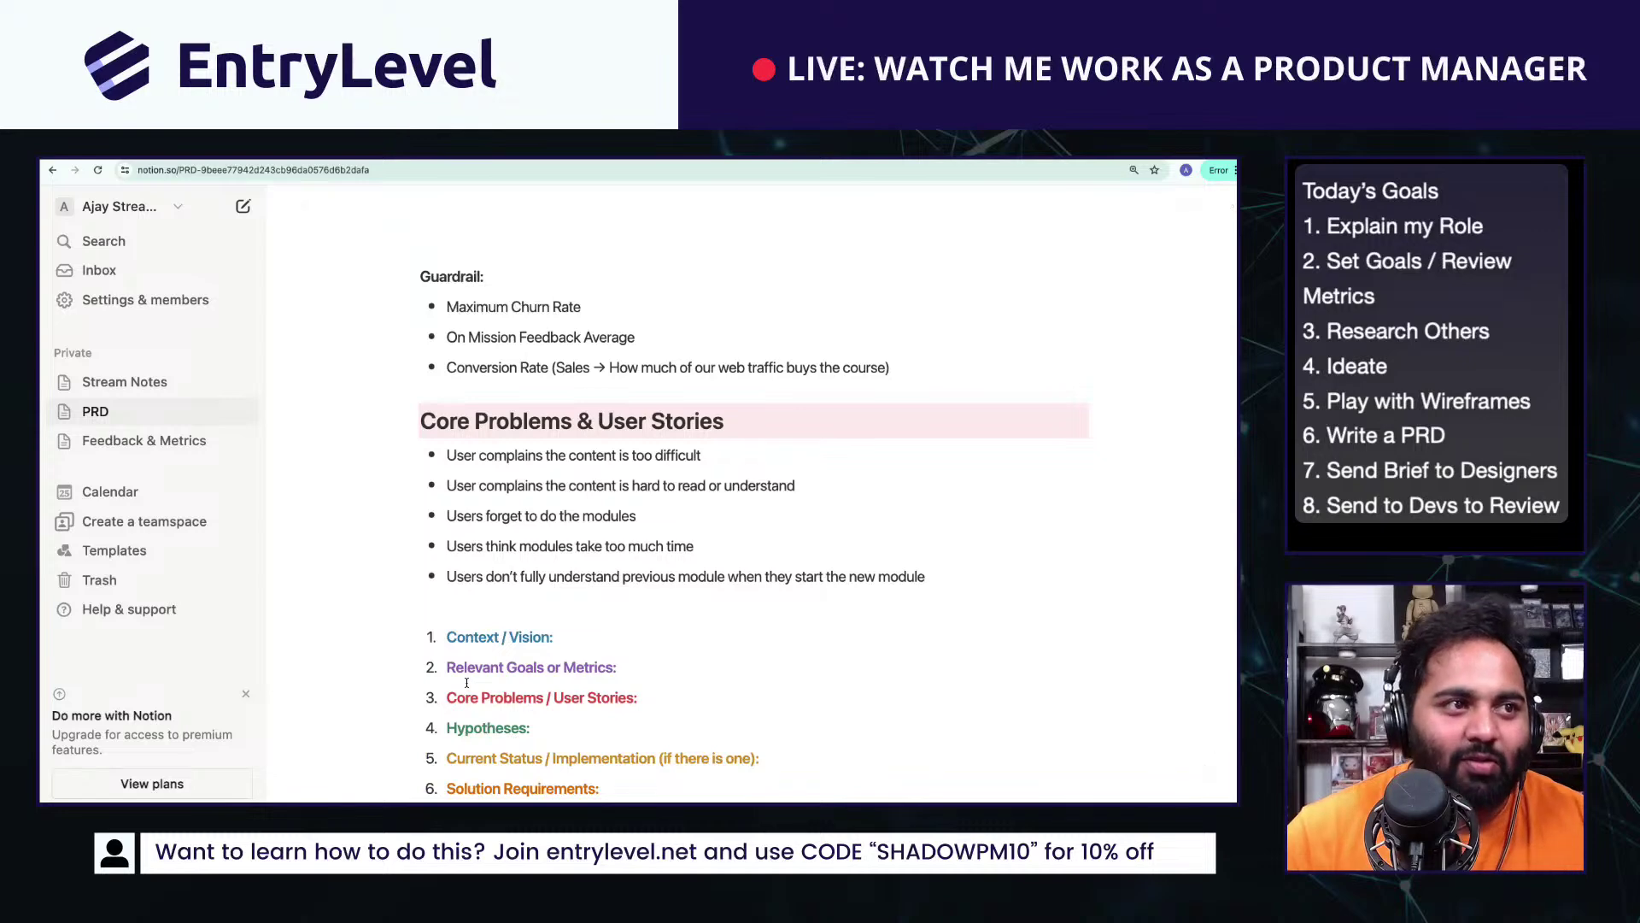
Step: Make the opening word "User" or "Users" bold and yellow in all five Core Problems & User Stories bullets
mouse_move(484, 748)
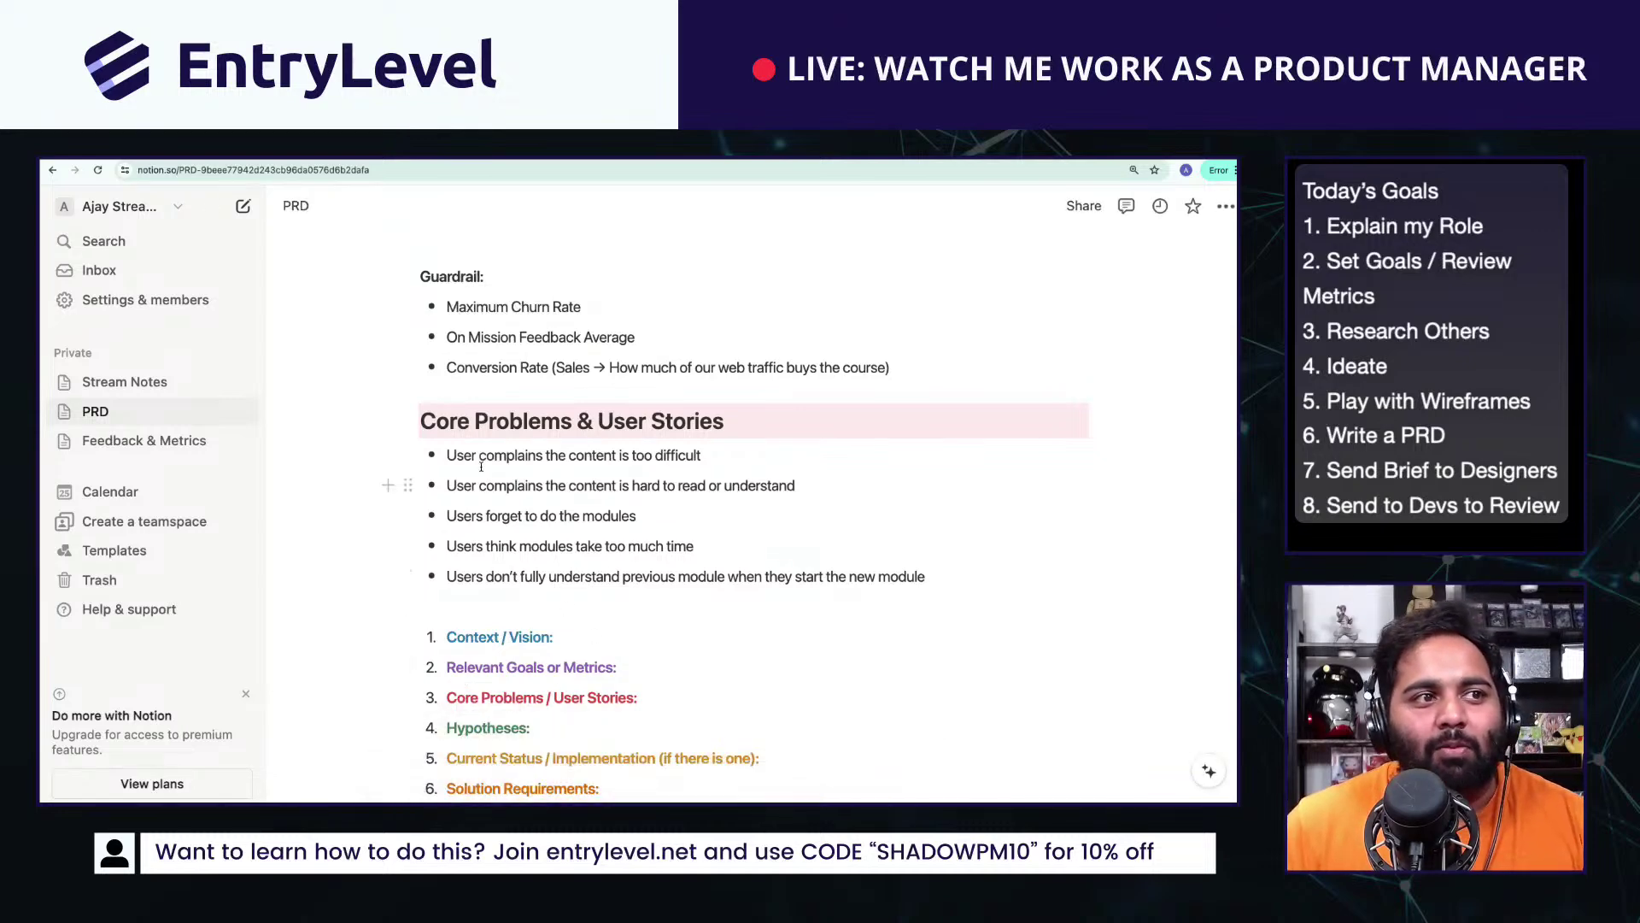
double_click(454, 455)
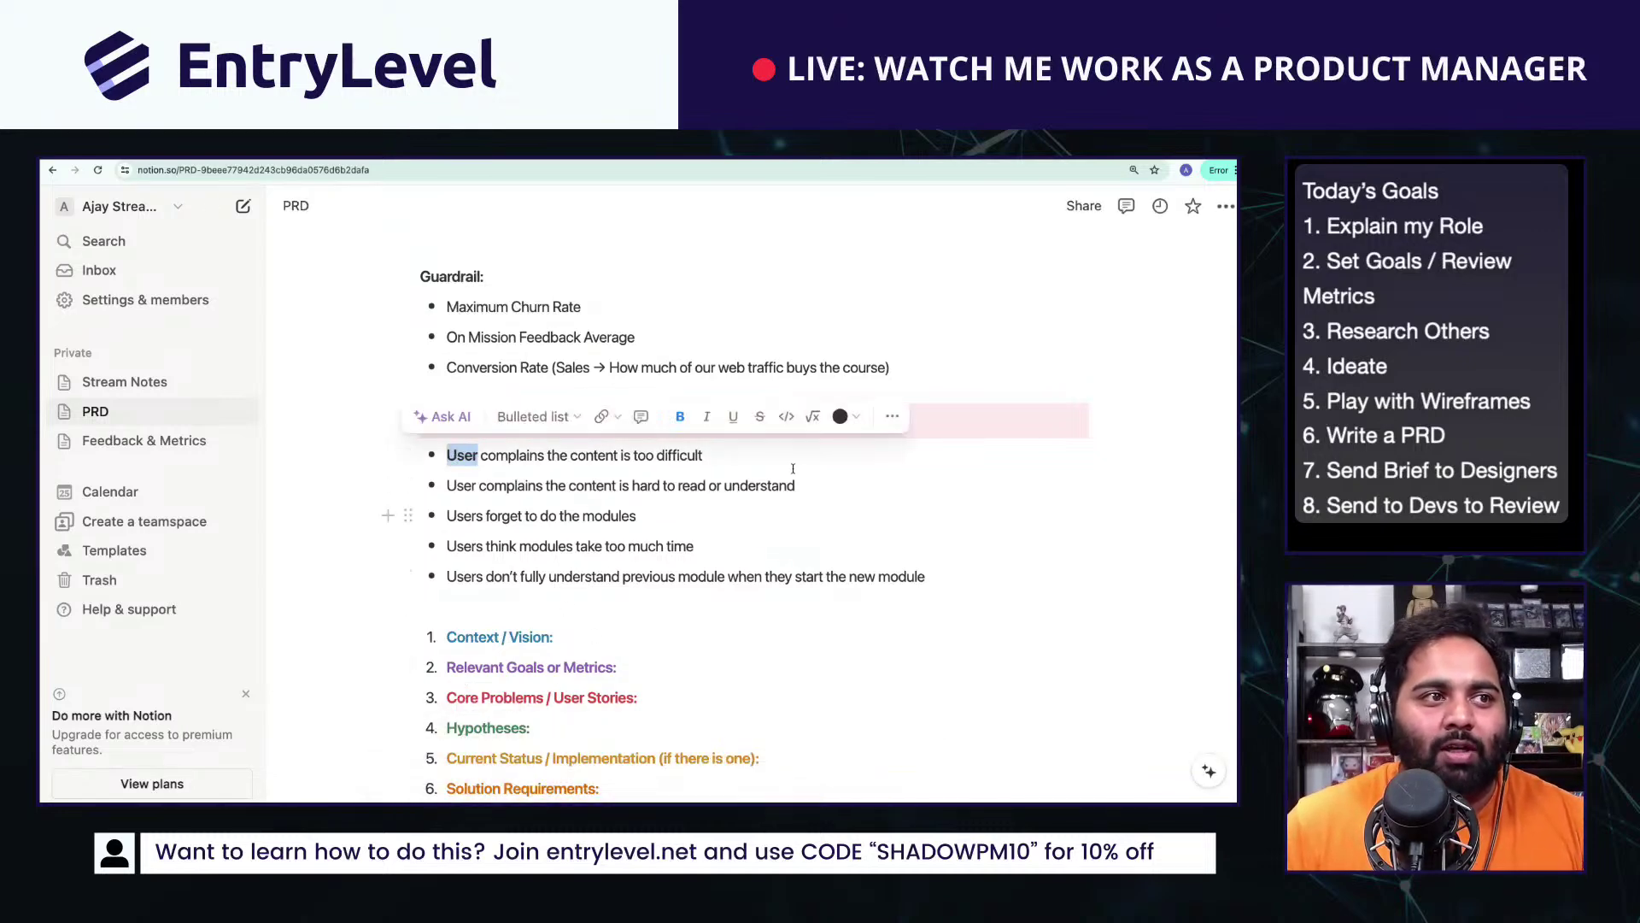
left_click(844, 416)
left_click(779, 581)
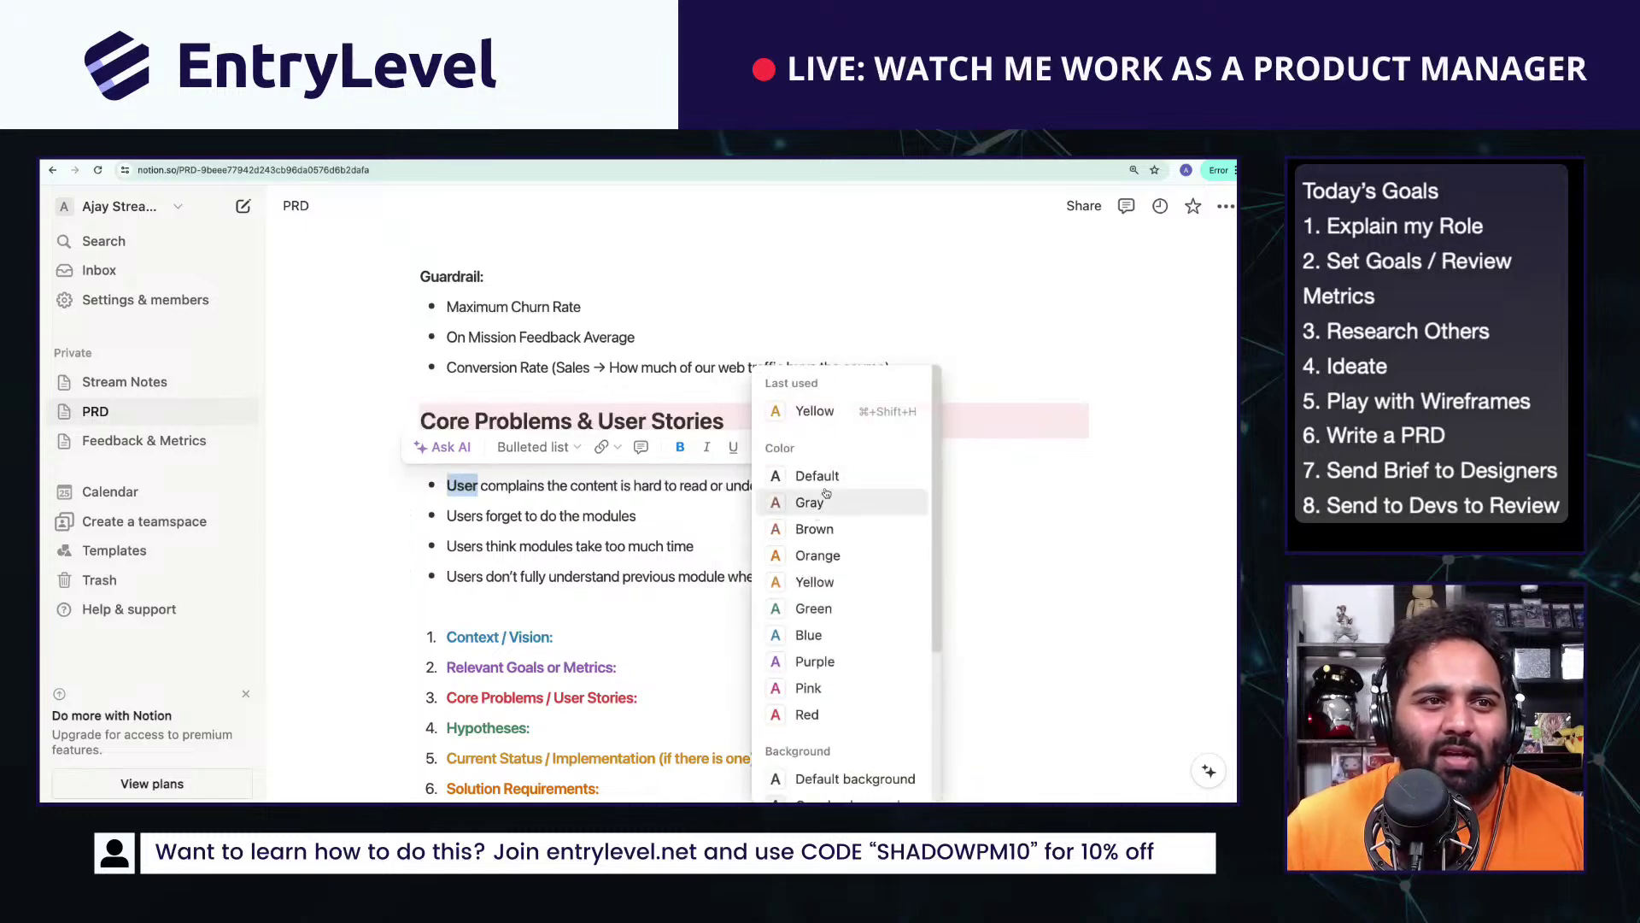
double_click(464, 516)
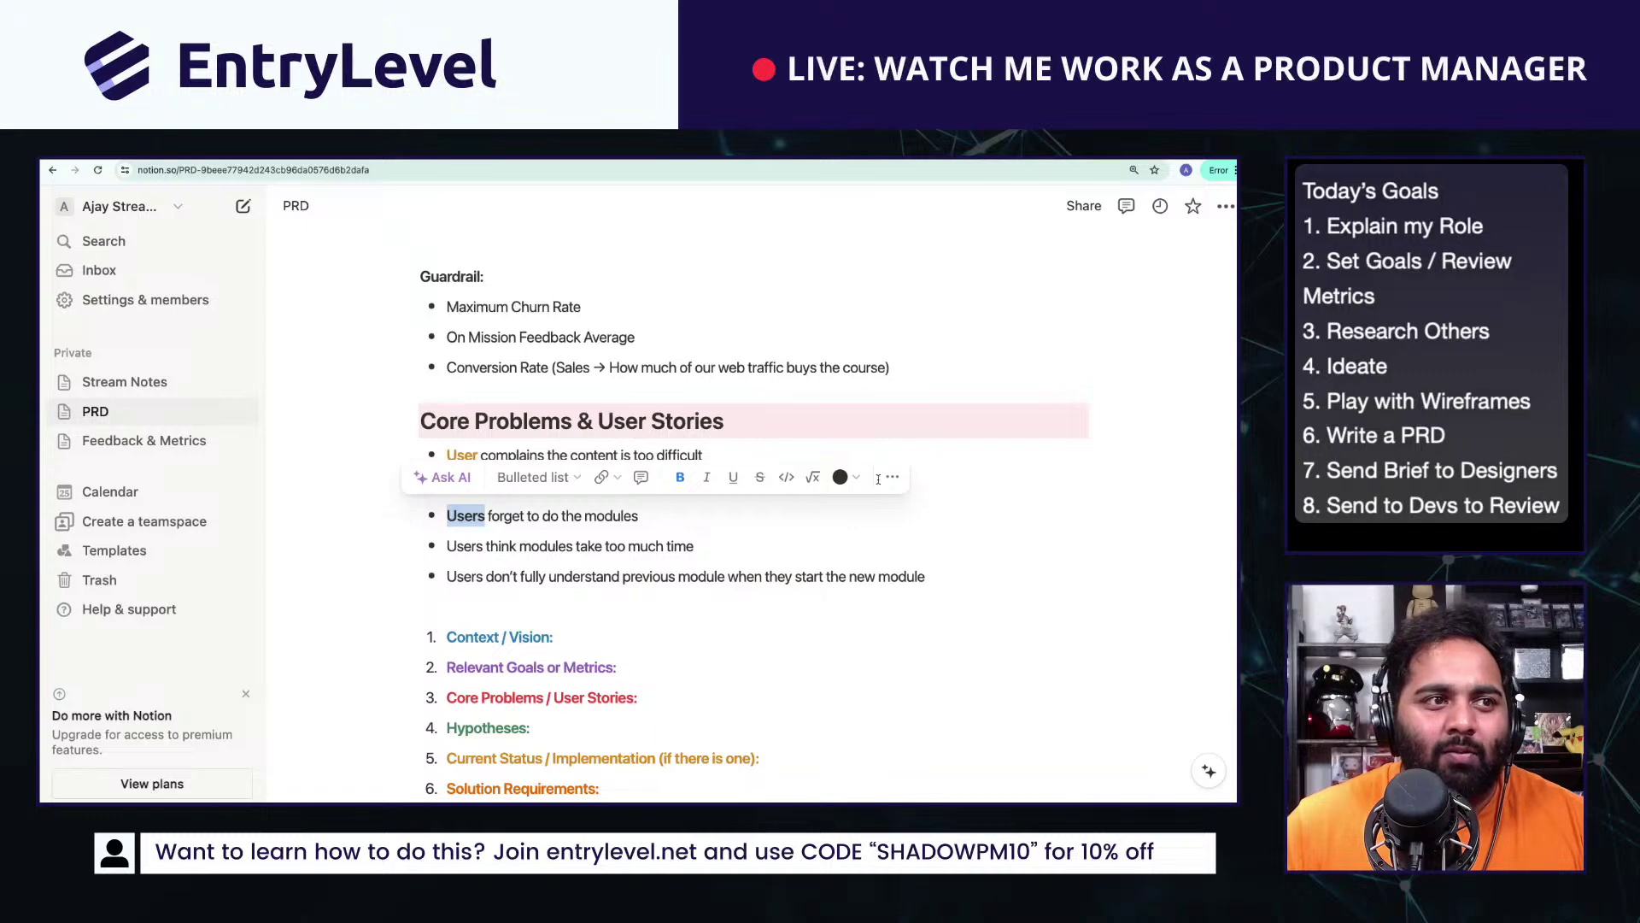
left_click(840, 476)
left_click(818, 412)
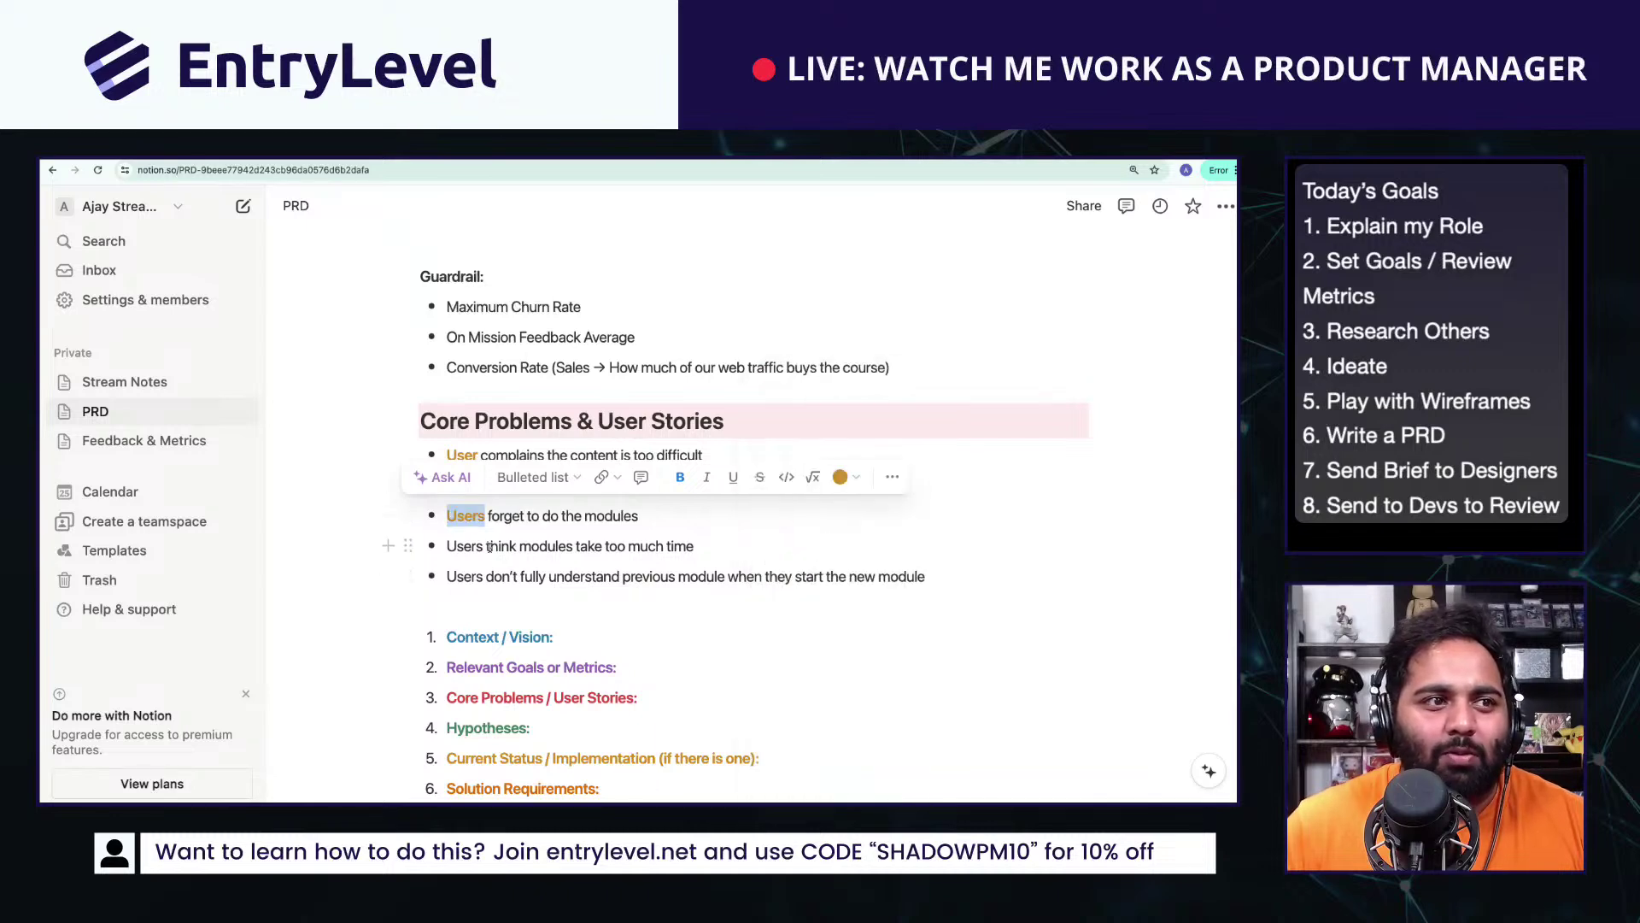
double_click(464, 546)
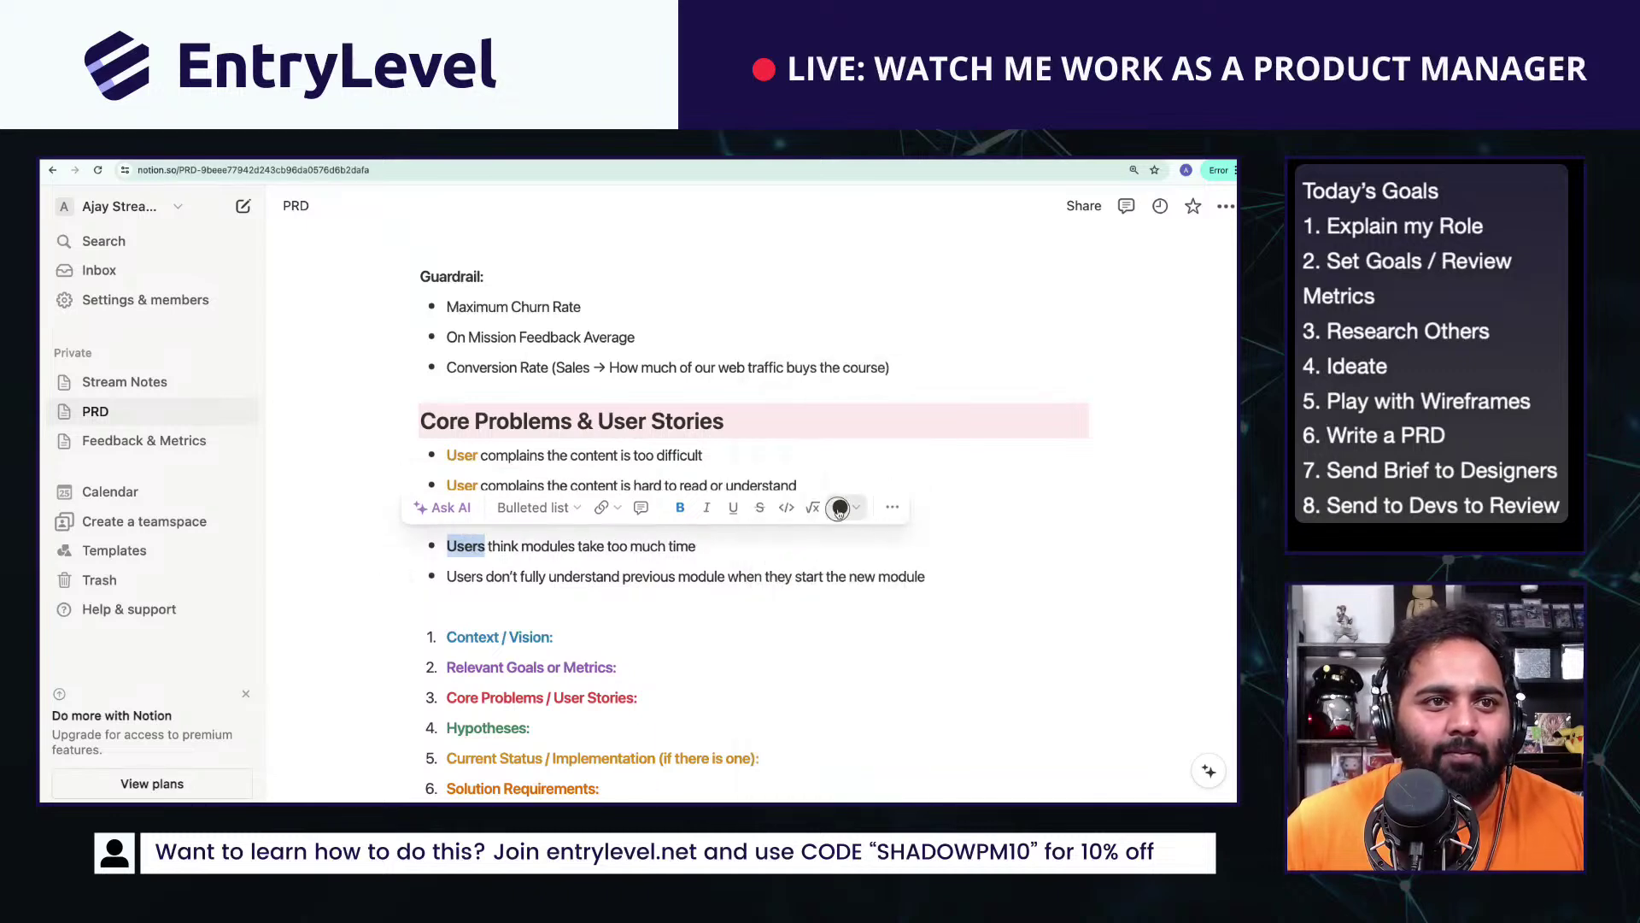
left_click(840, 510)
left_click(818, 412)
double_click(464, 577)
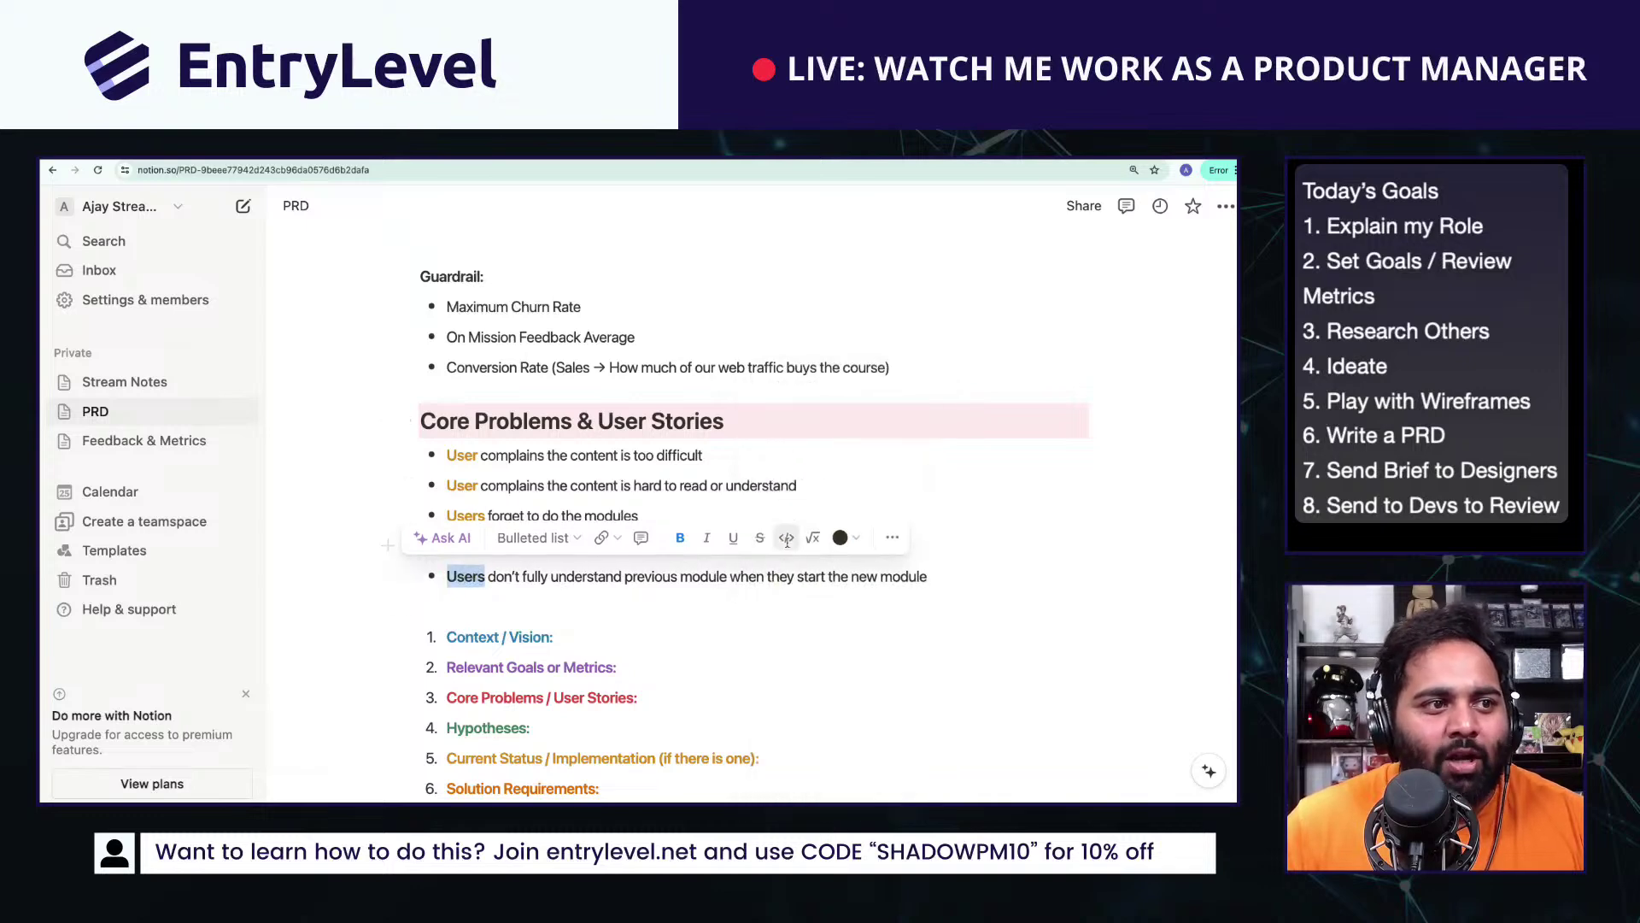
left_click(840, 538)
left_click(818, 414)
Step: Add empty lines below the last bullet, ahead of the numbered outline
left_click(972, 584)
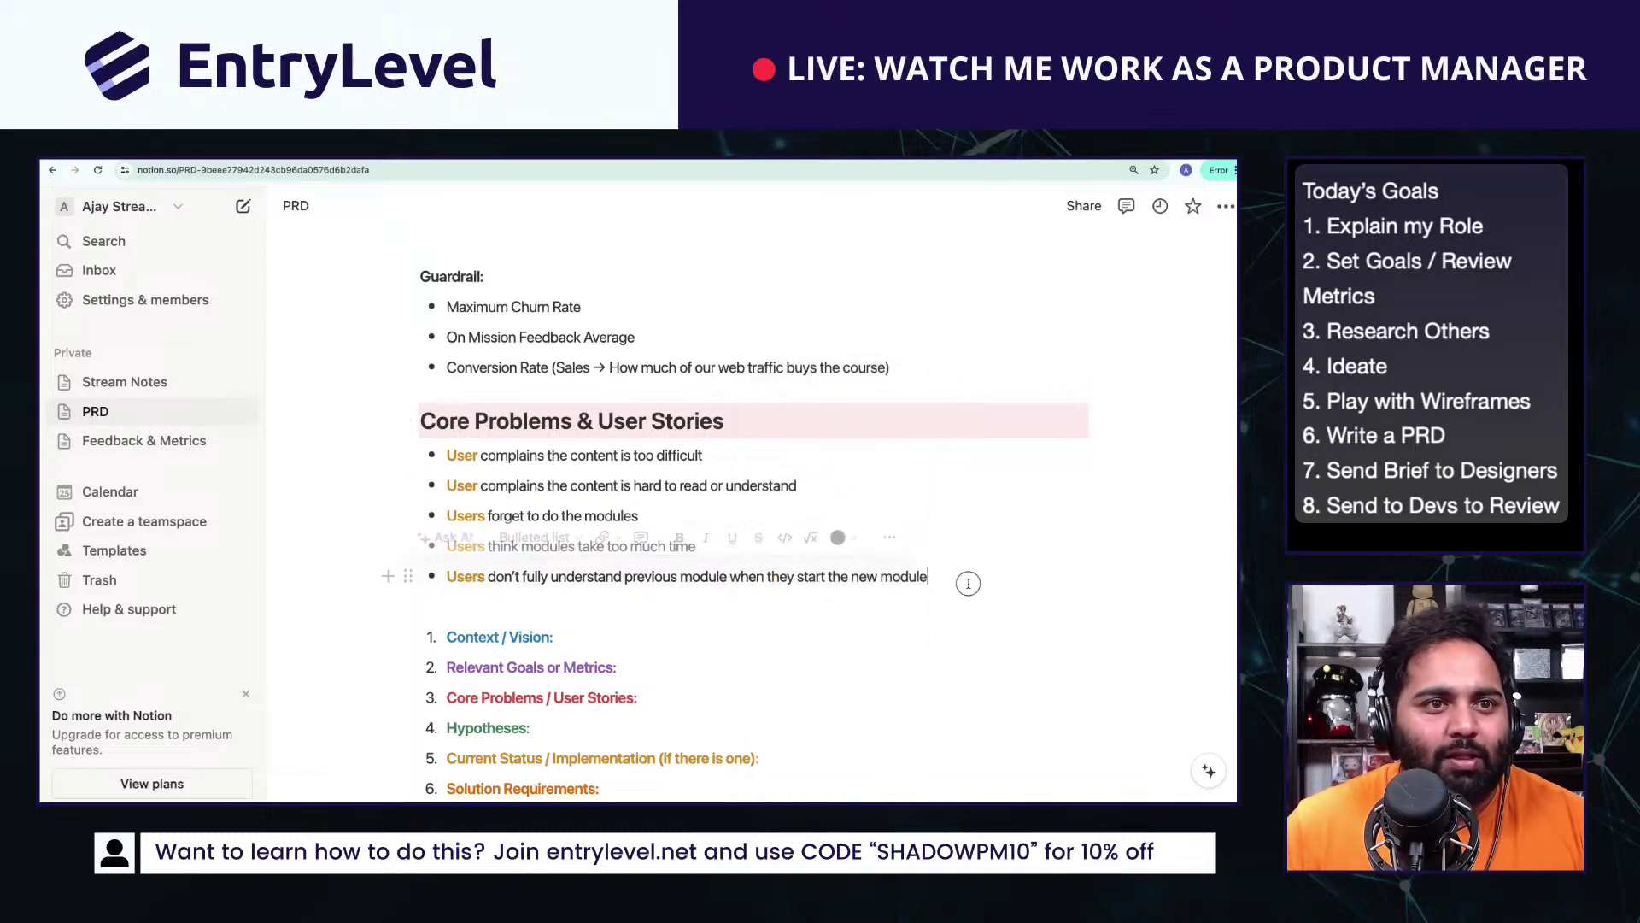
key("Return")
key("Return")
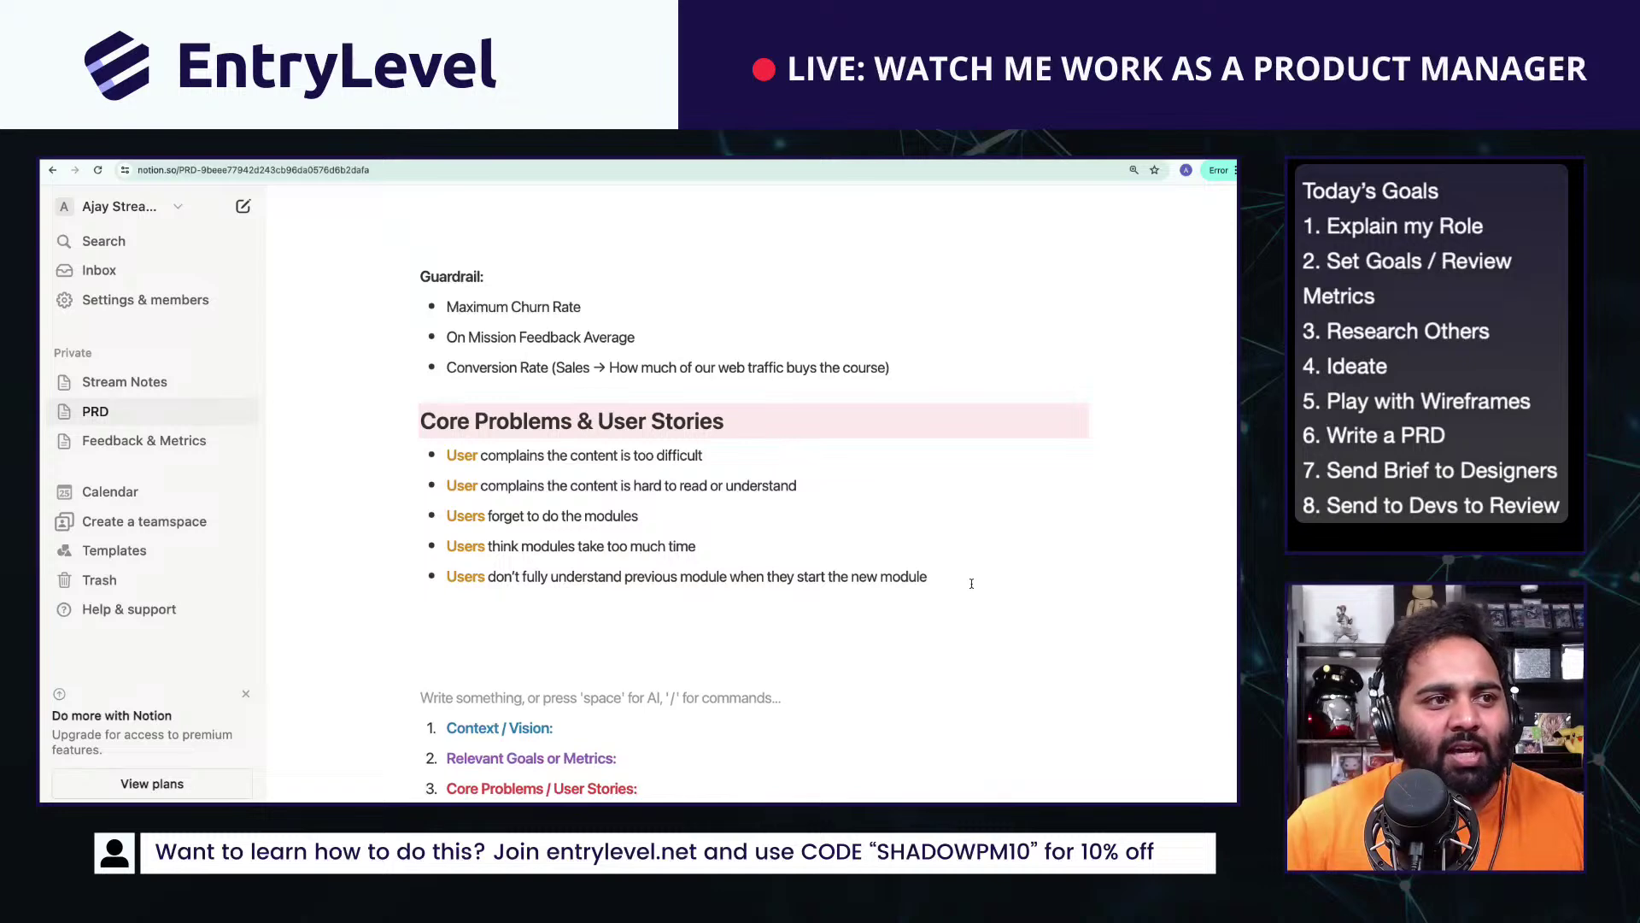
left_click(691, 613)
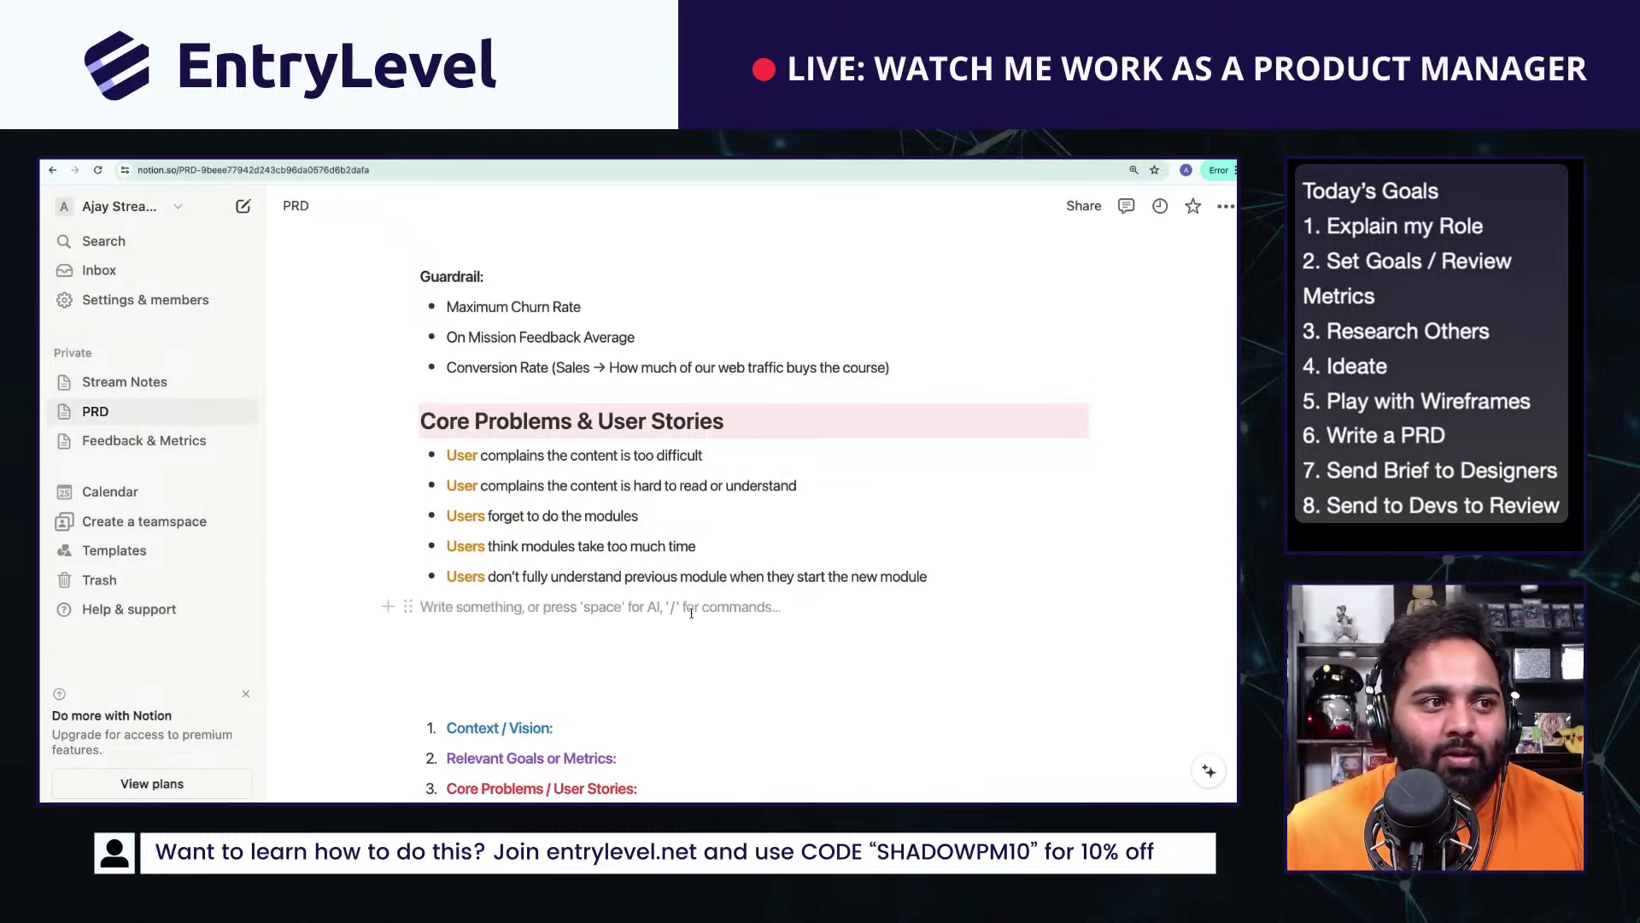
left_click(686, 639)
left_click(734, 614)
Step: Insert a bold "User Stories" line directly under the Core Problems & User Stories heading
left_click(766, 429)
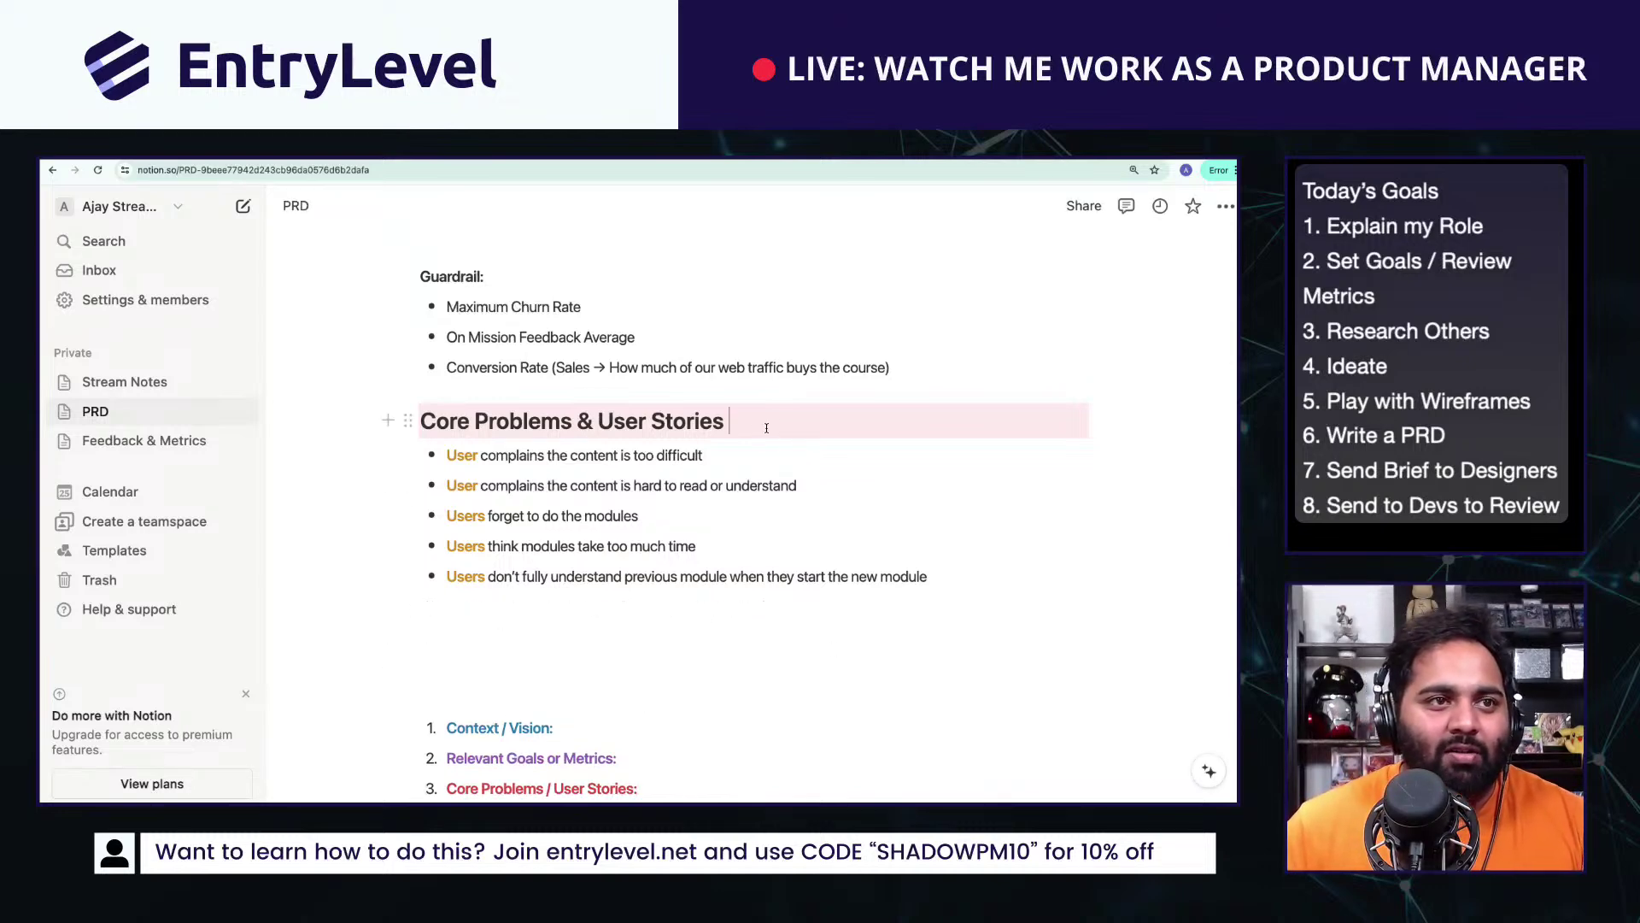
key("Return")
type("User Stories")
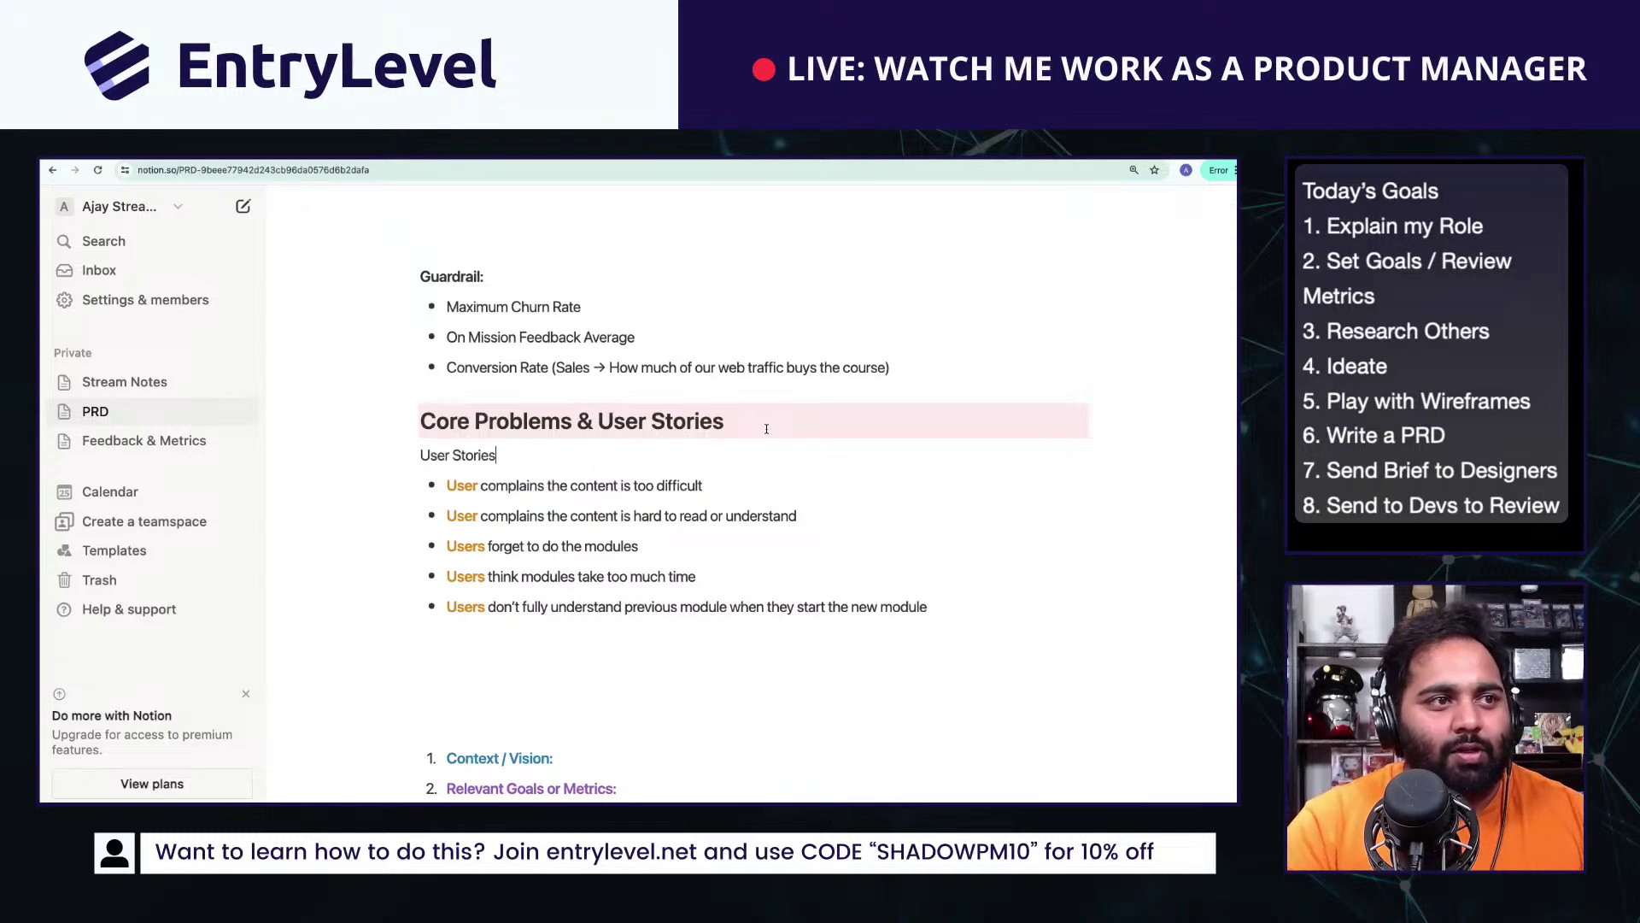
key("shift+Home")
Step: Add a bold "Learning Designer Stories" line below the five user bullets
left_click(581, 636)
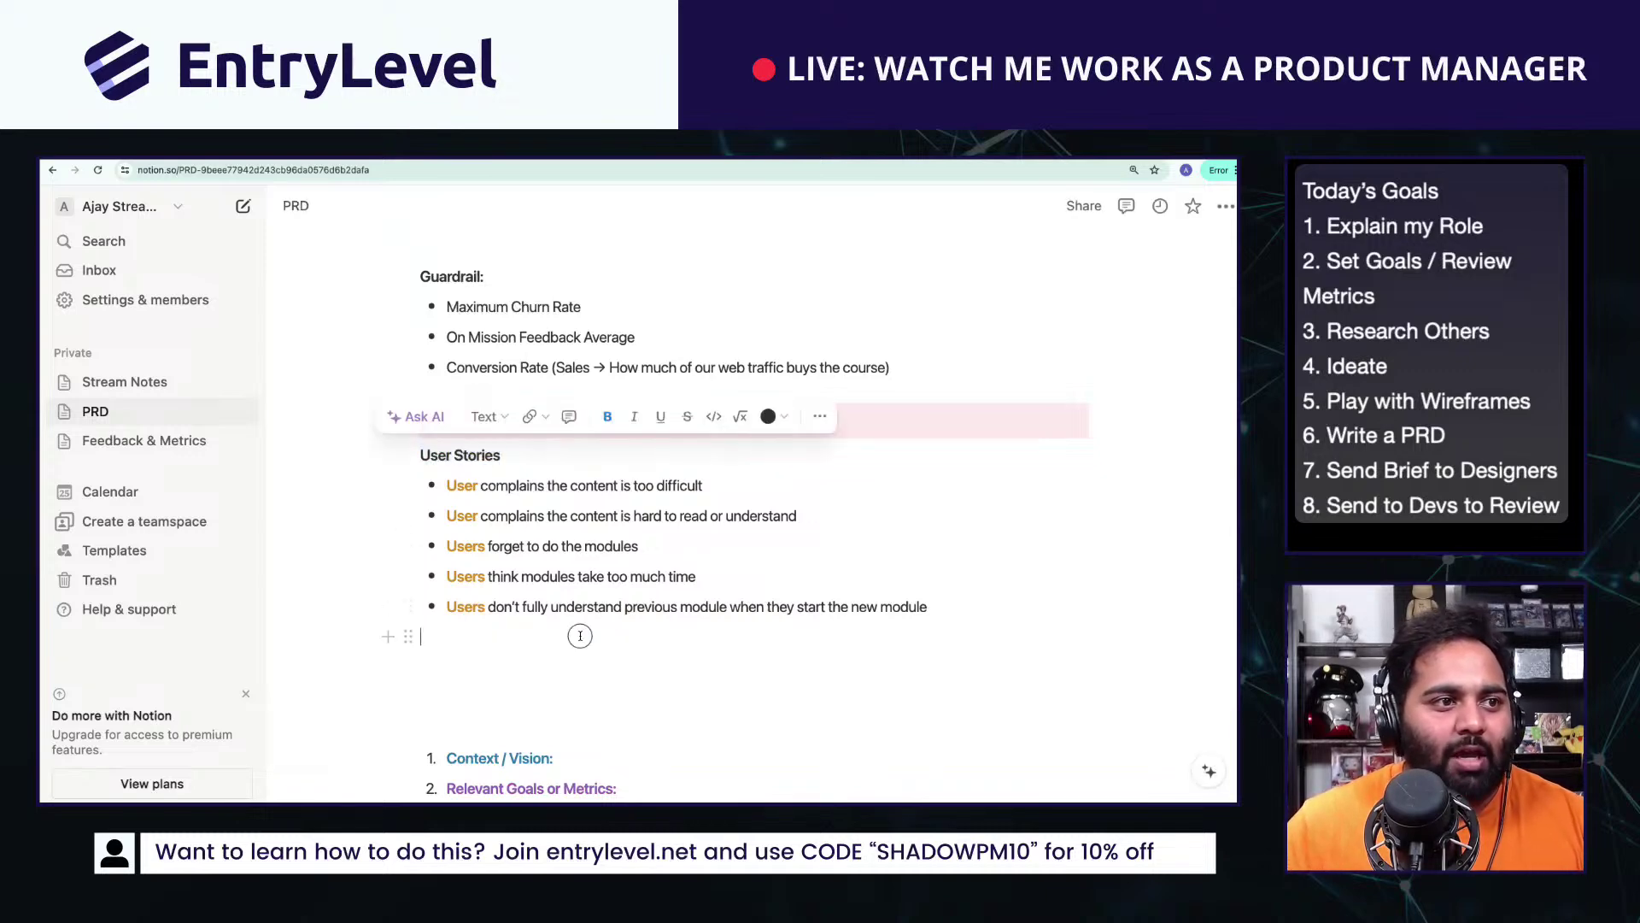
type("Learning Designer Stories")
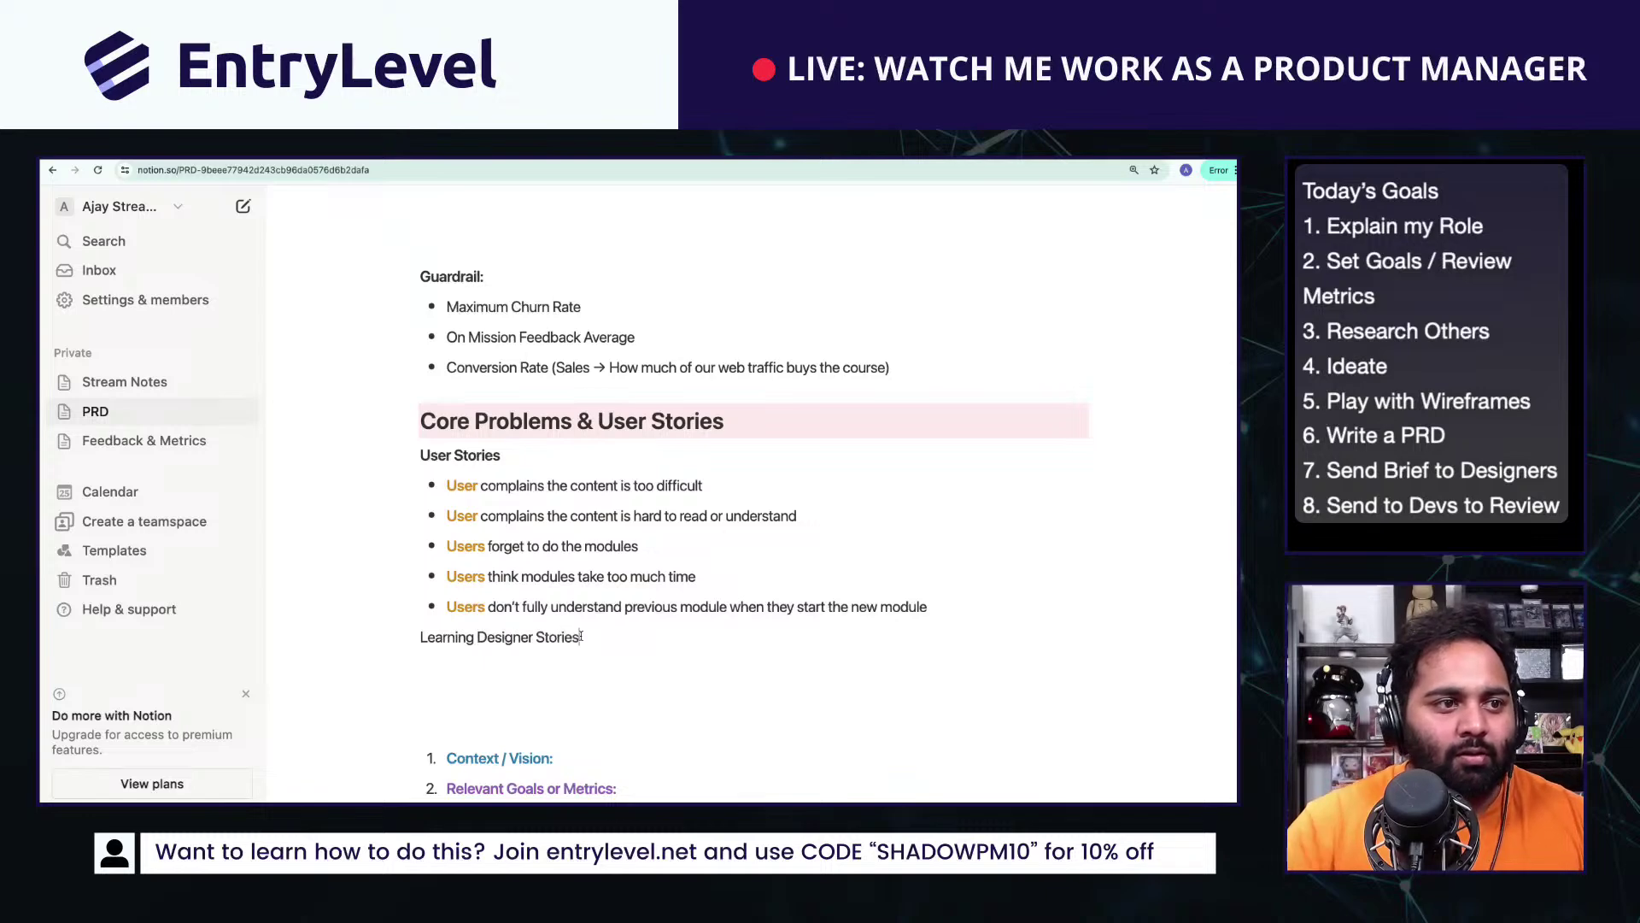
key("shift+Home")
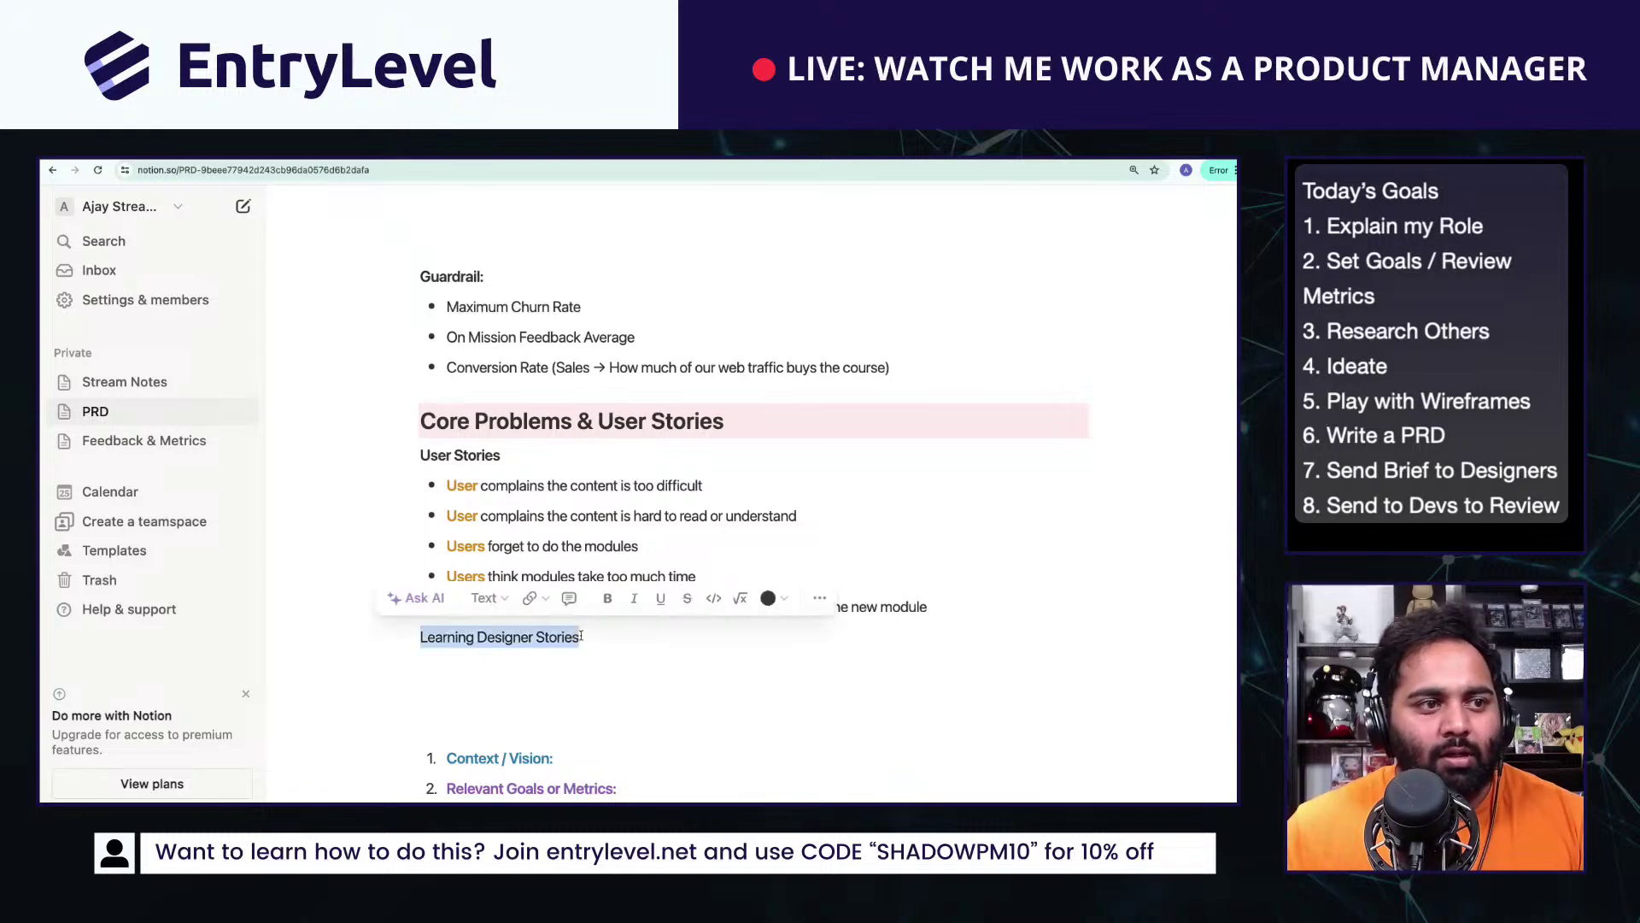
key("ctrl+b")
Step: Colour the "User Stories" and "Learning Designer Stories" lines orange
left_click_drag(501, 455, 420, 455)
left_click(786, 420)
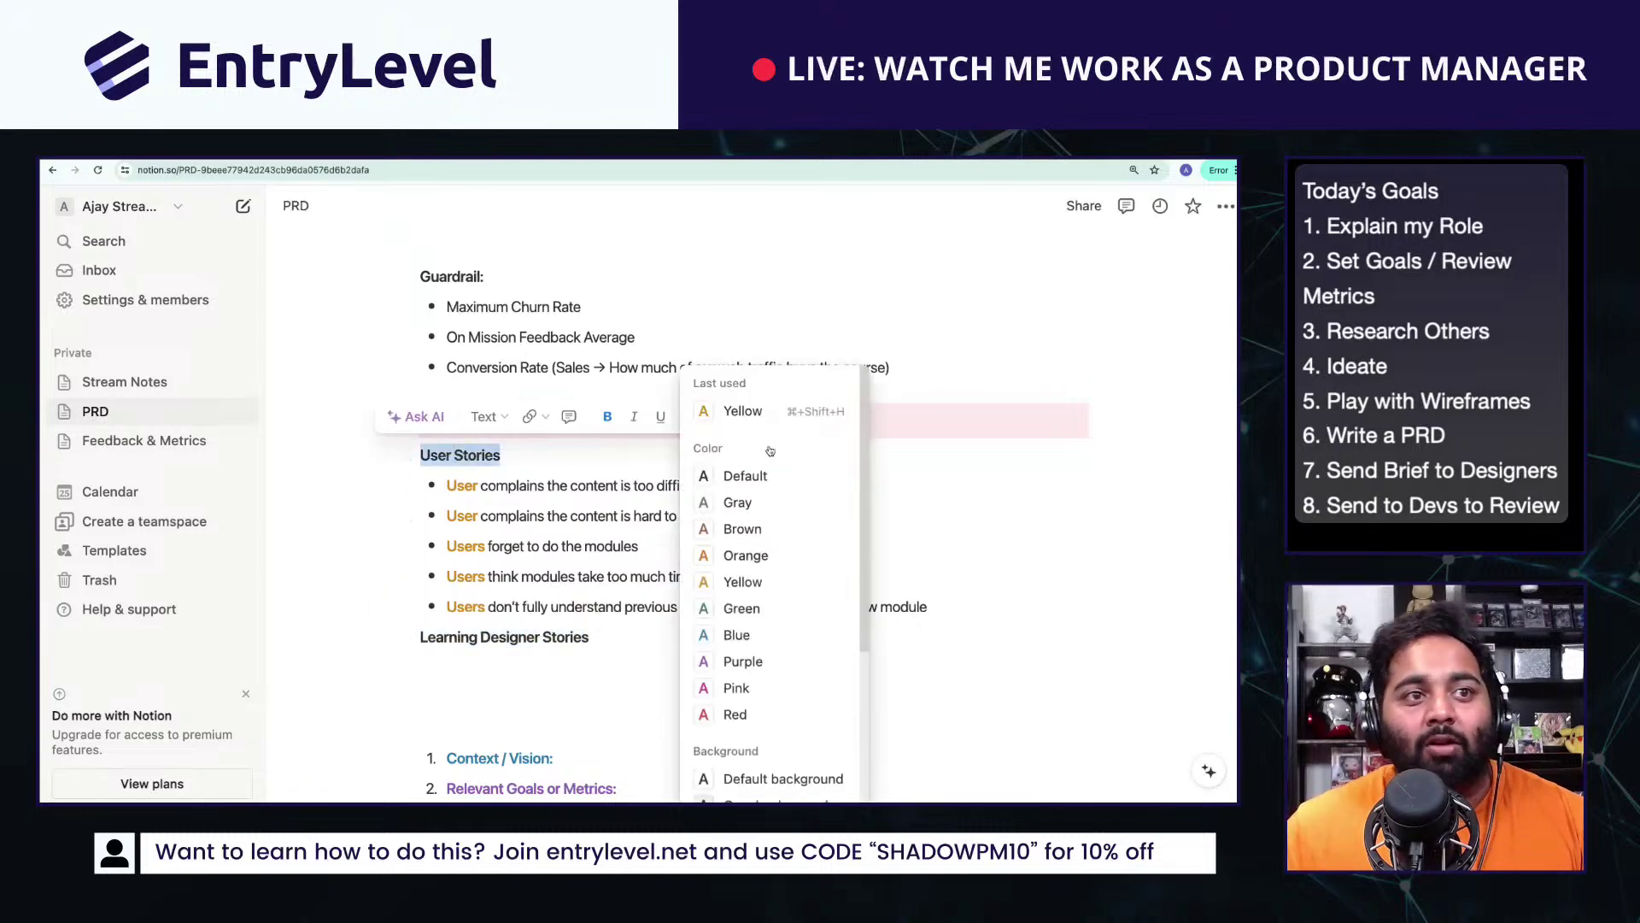
left_click(746, 557)
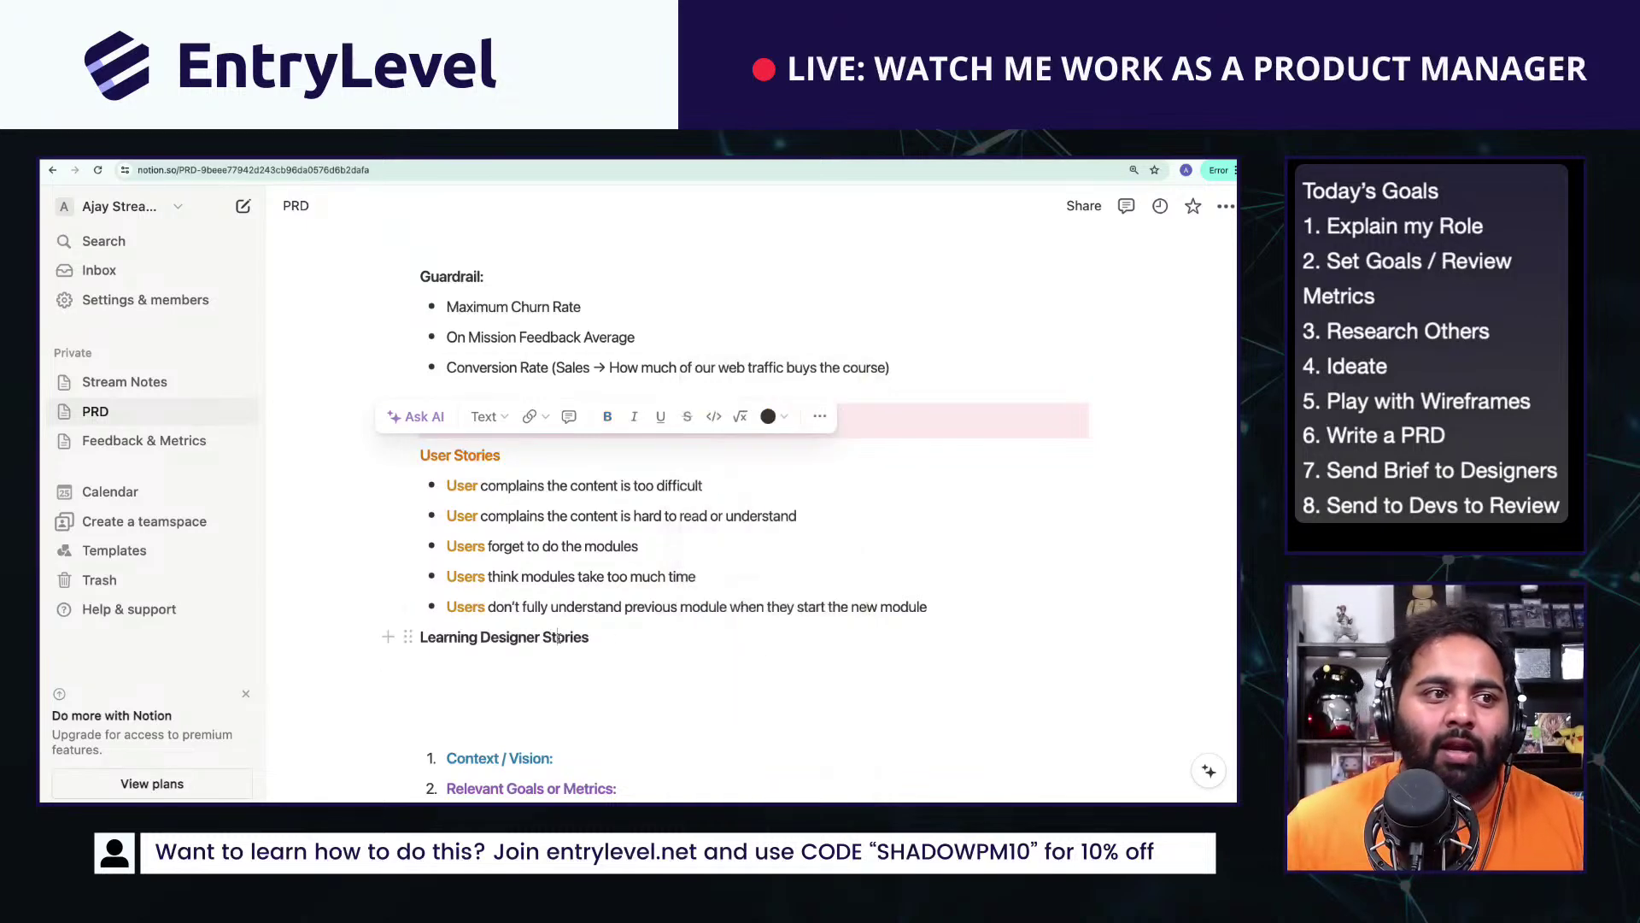
triple_click(752, 625)
left_click(820, 598)
left_click(748, 608)
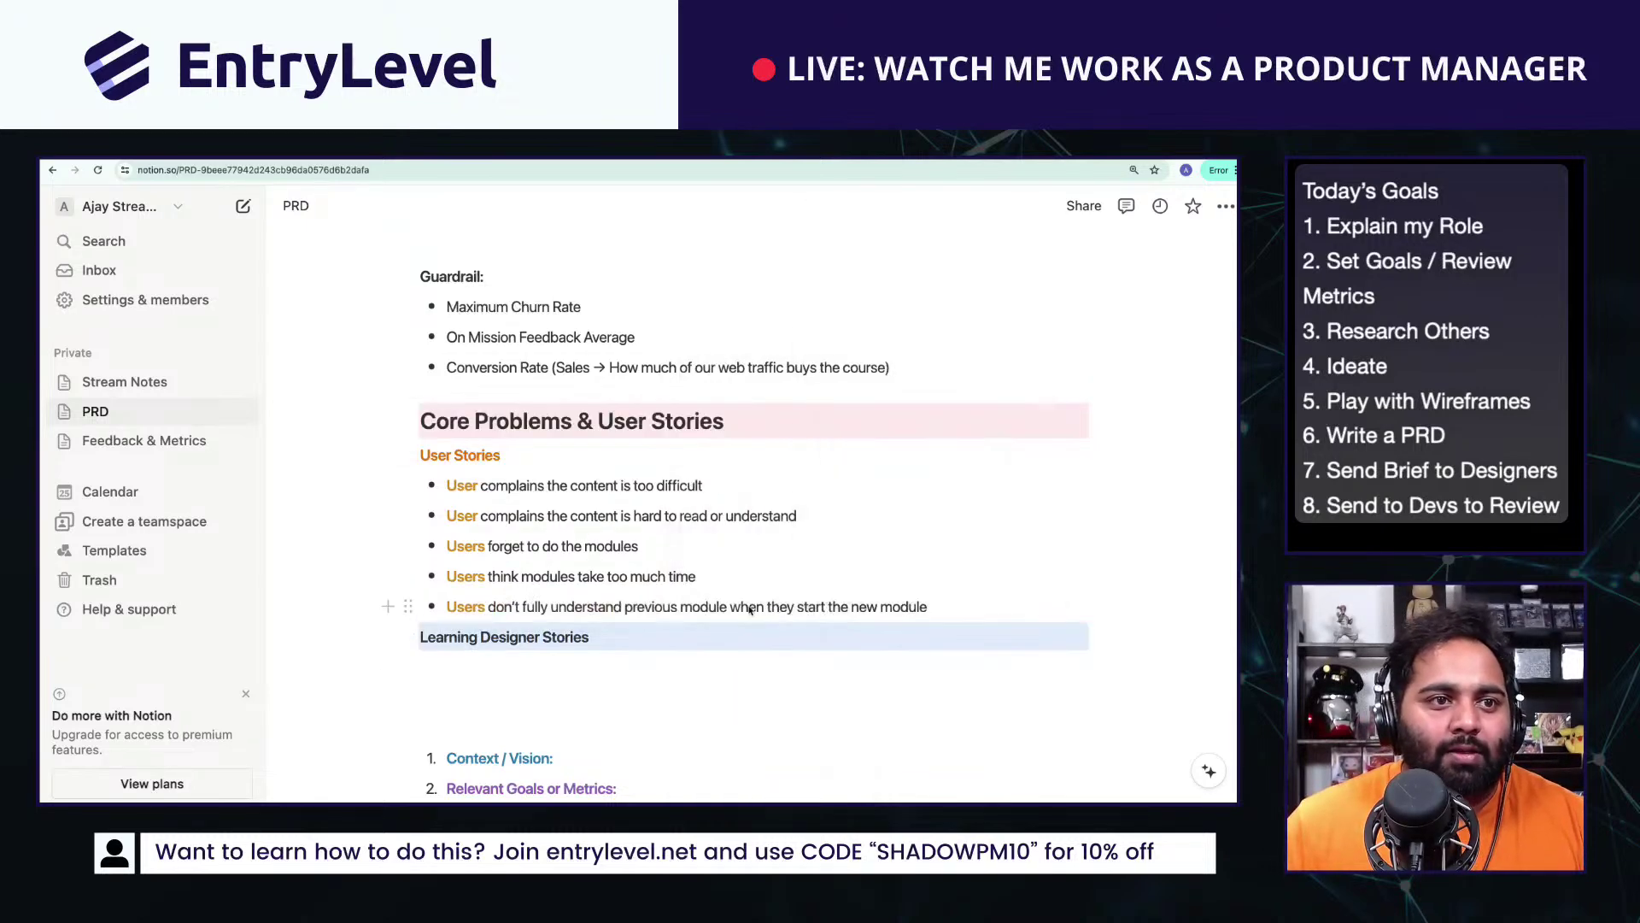
left_click(598, 638)
triple_click(553, 643)
left_click(767, 598)
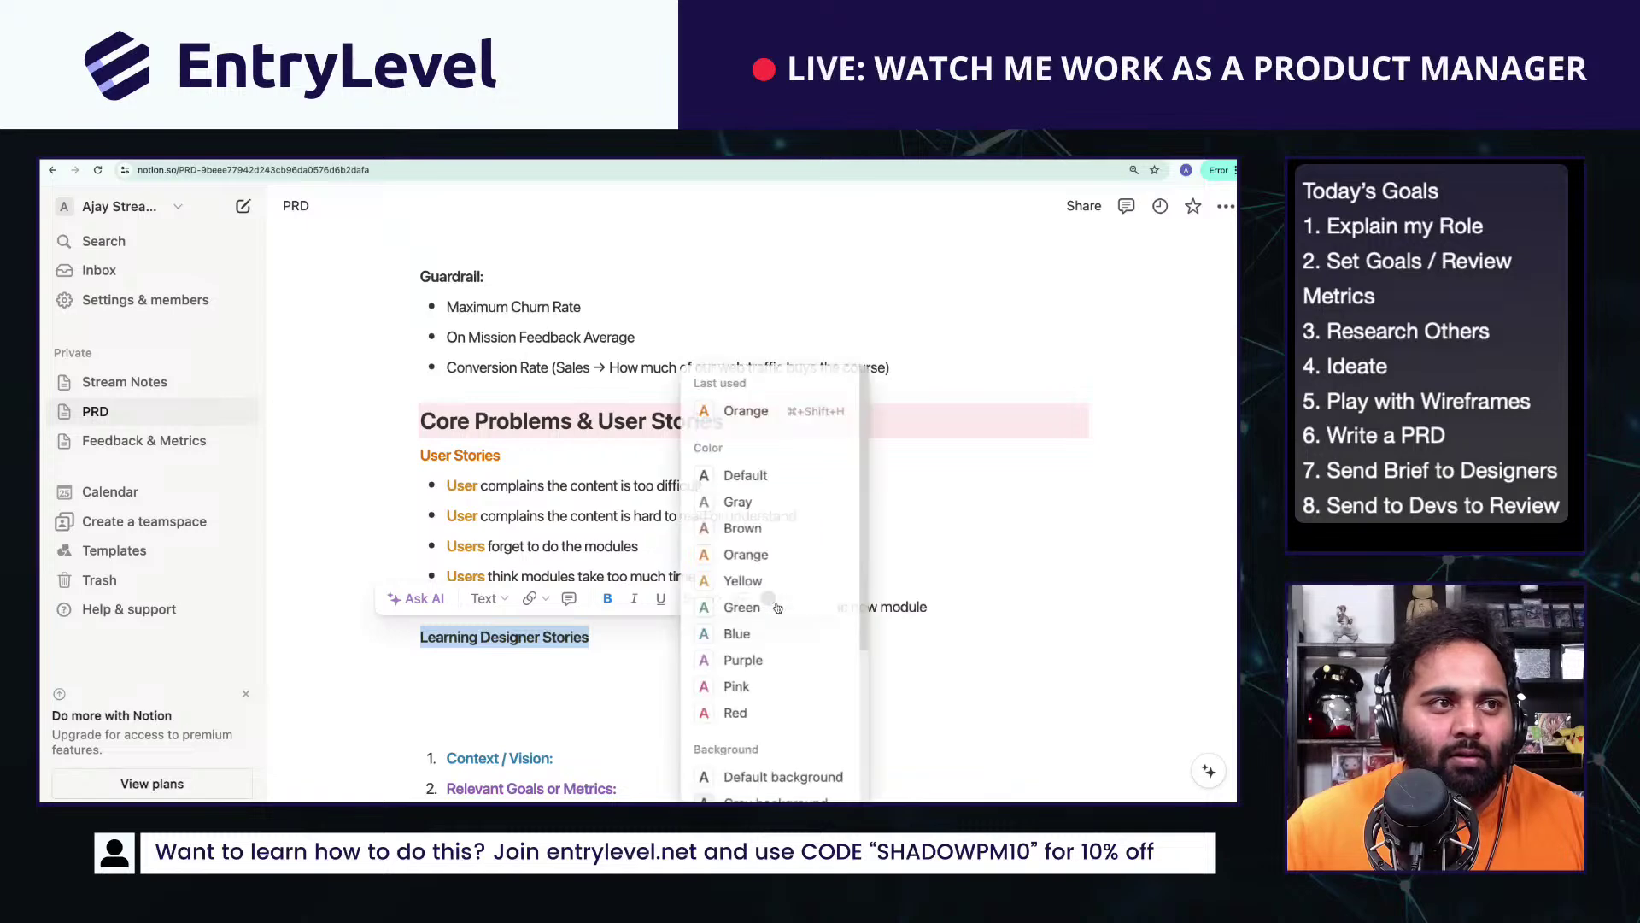
left_click(764, 557)
Step: Start a bulleted list under Learning Designer Stories with "LD" in bold blue
left_click(623, 633)
key("Return")
type("- L")
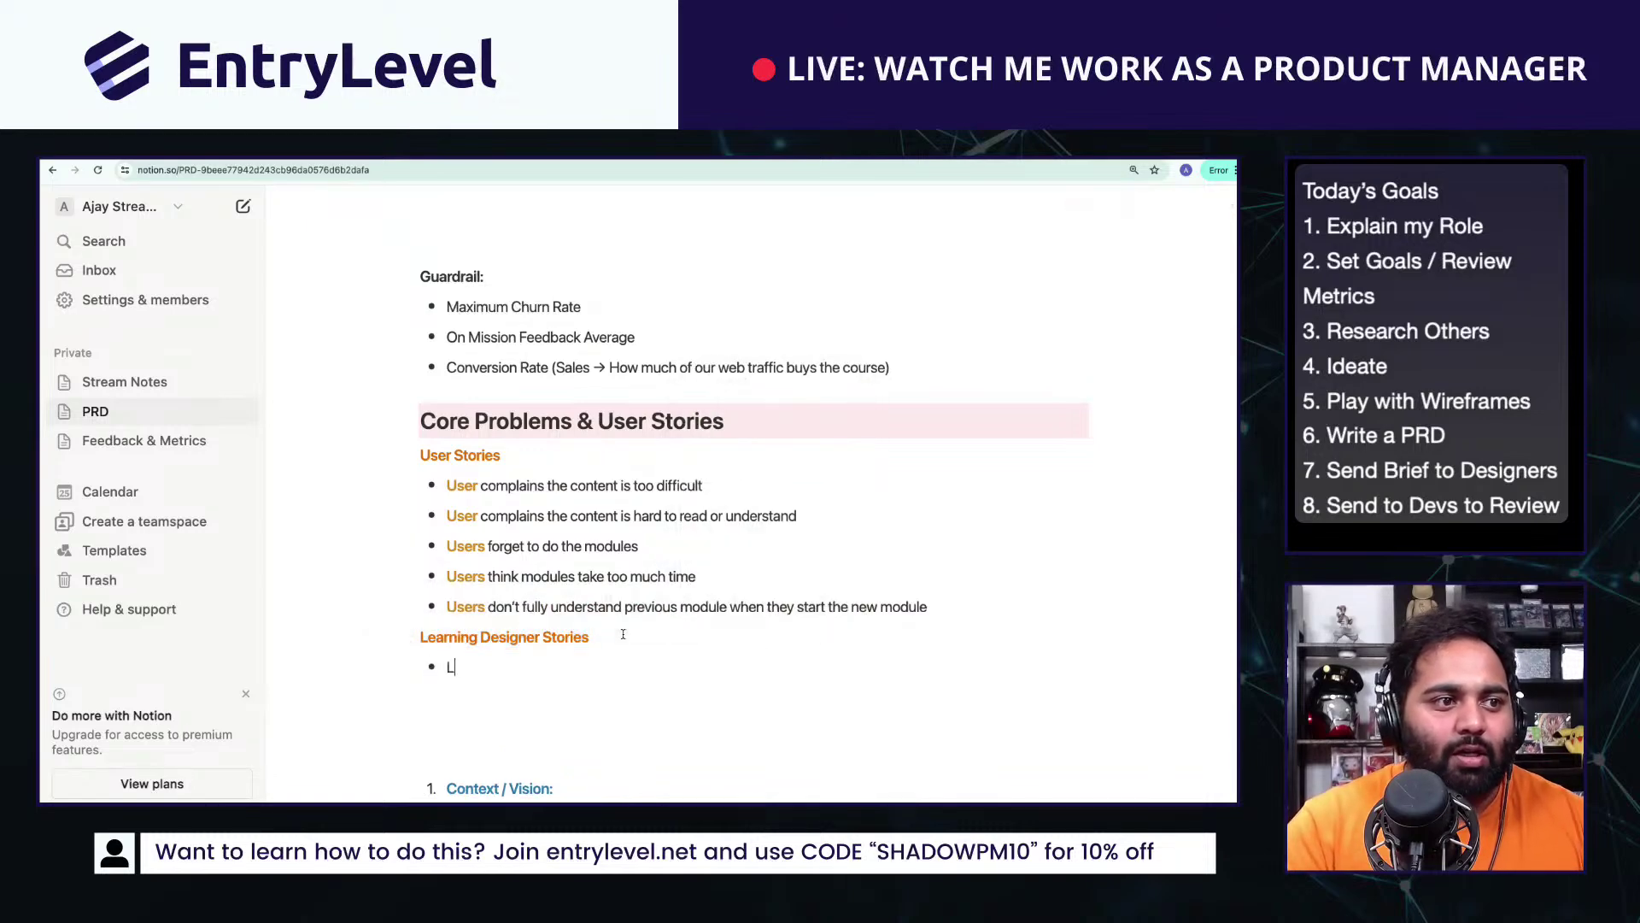
key("shift+Home")
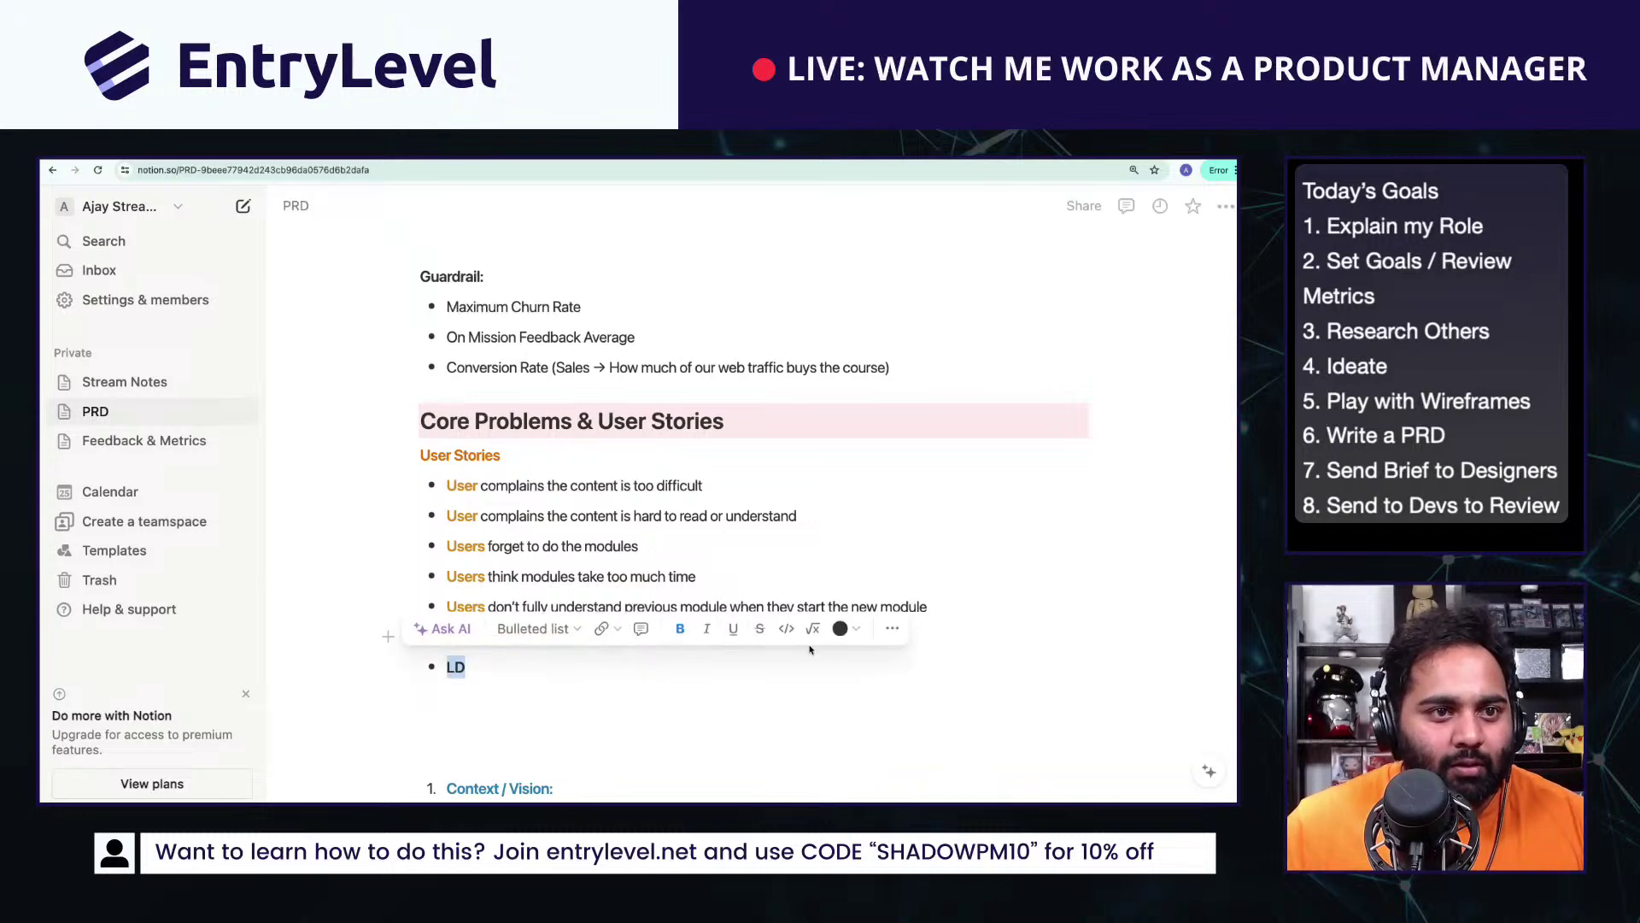
left_click(840, 628)
left_click(765, 636)
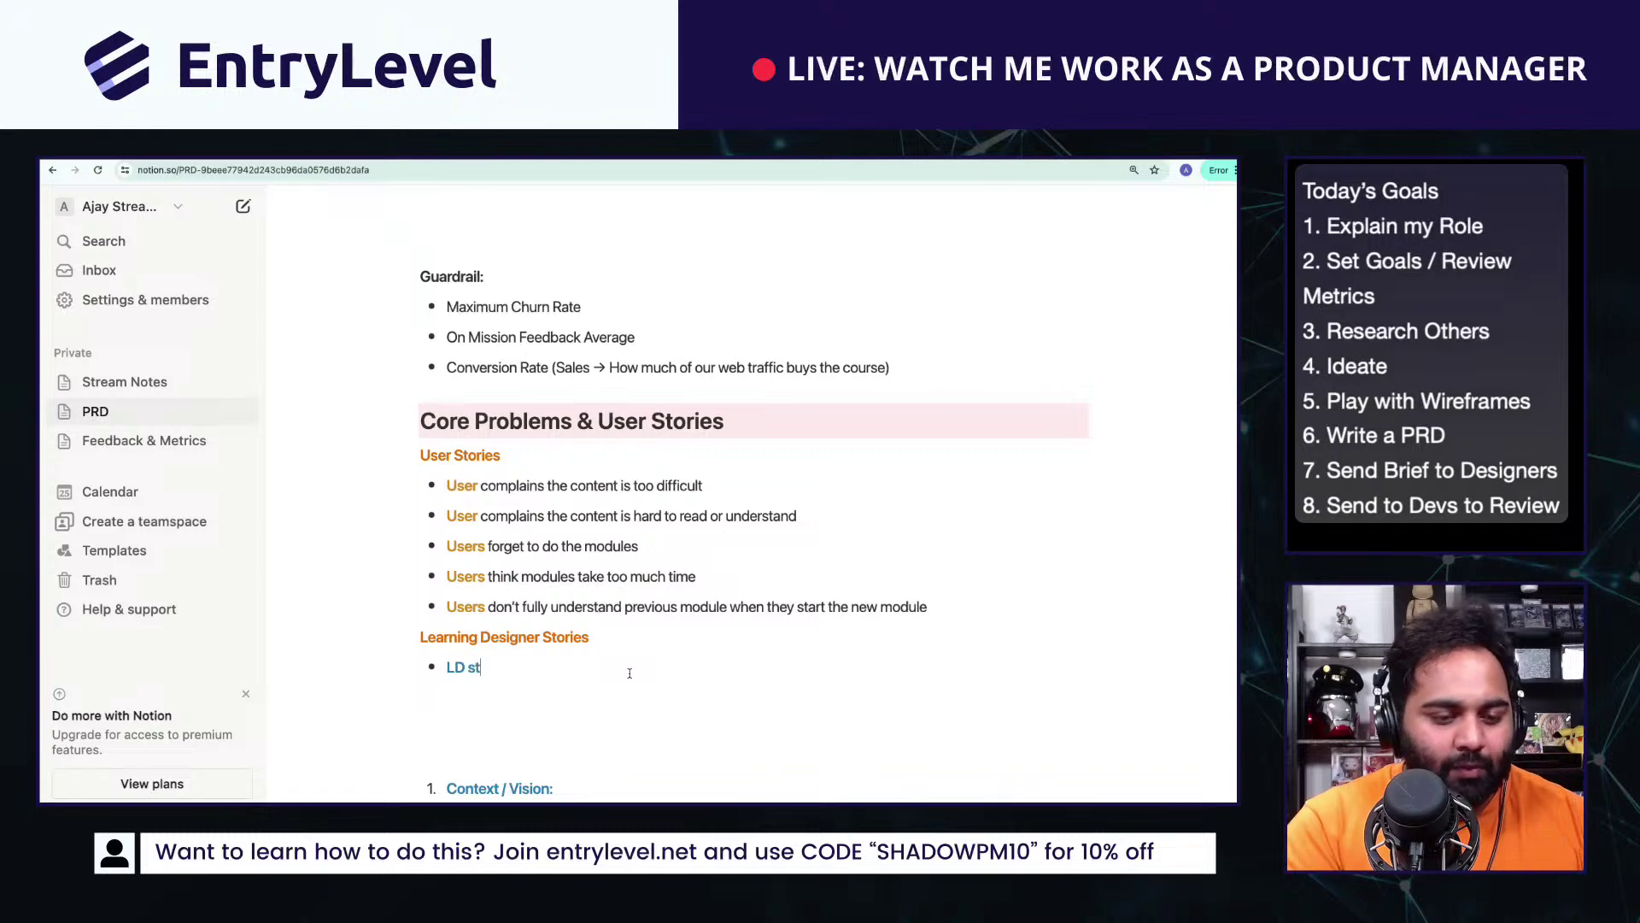
Step: Complete the first LD bullet with "does not know how to actual feedback when they are polar opposites."
type("do")
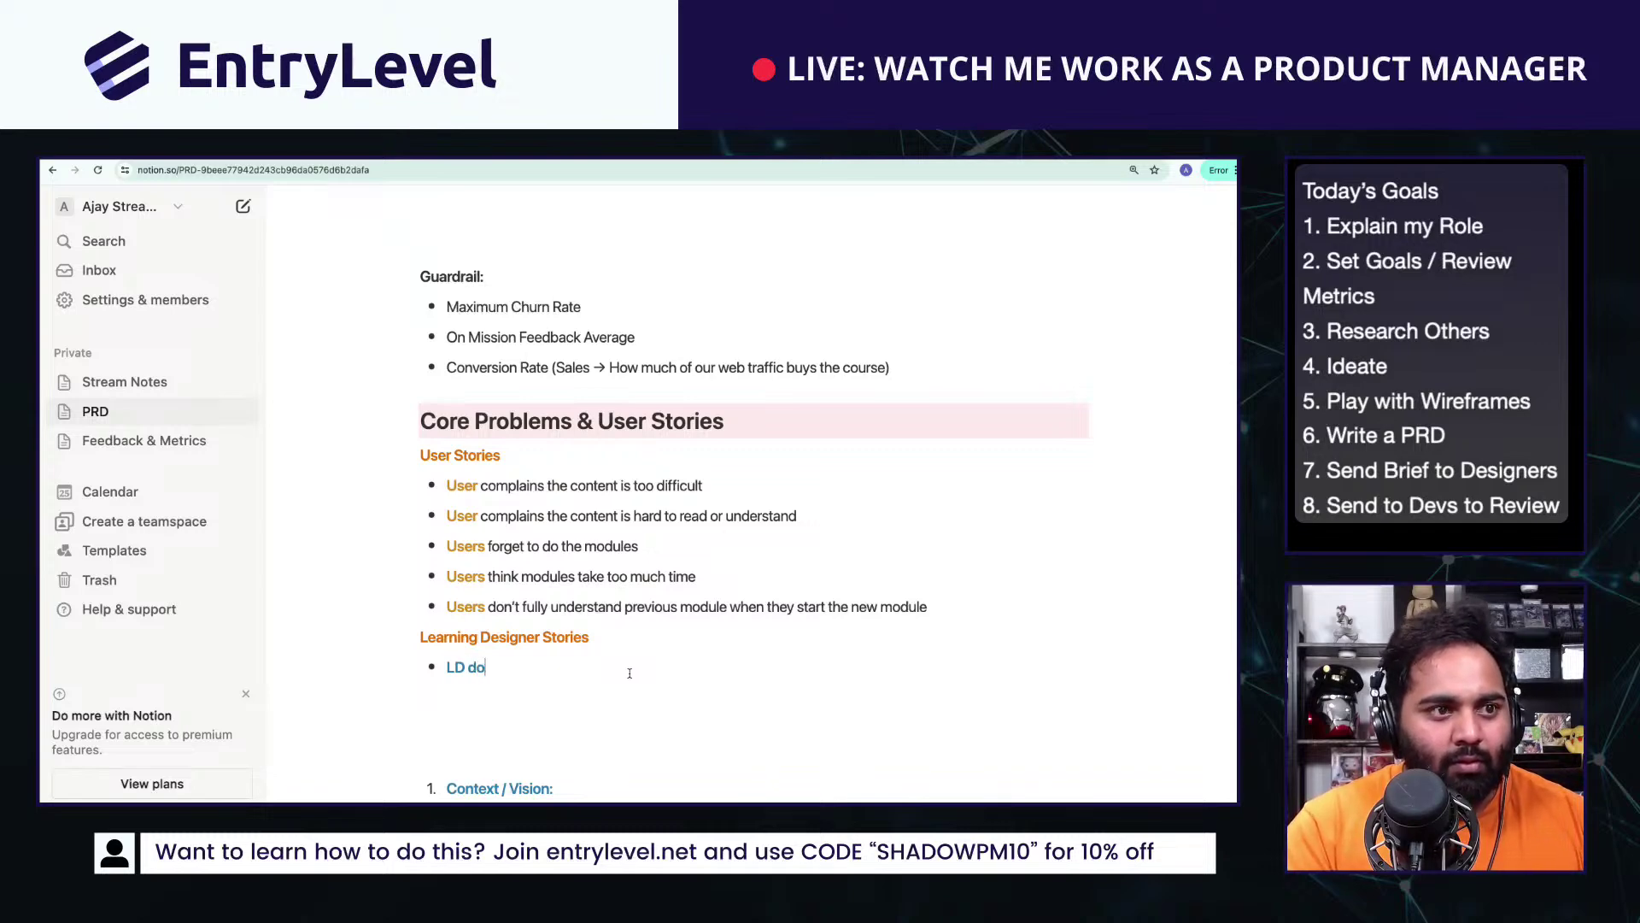
type("es not know how ")
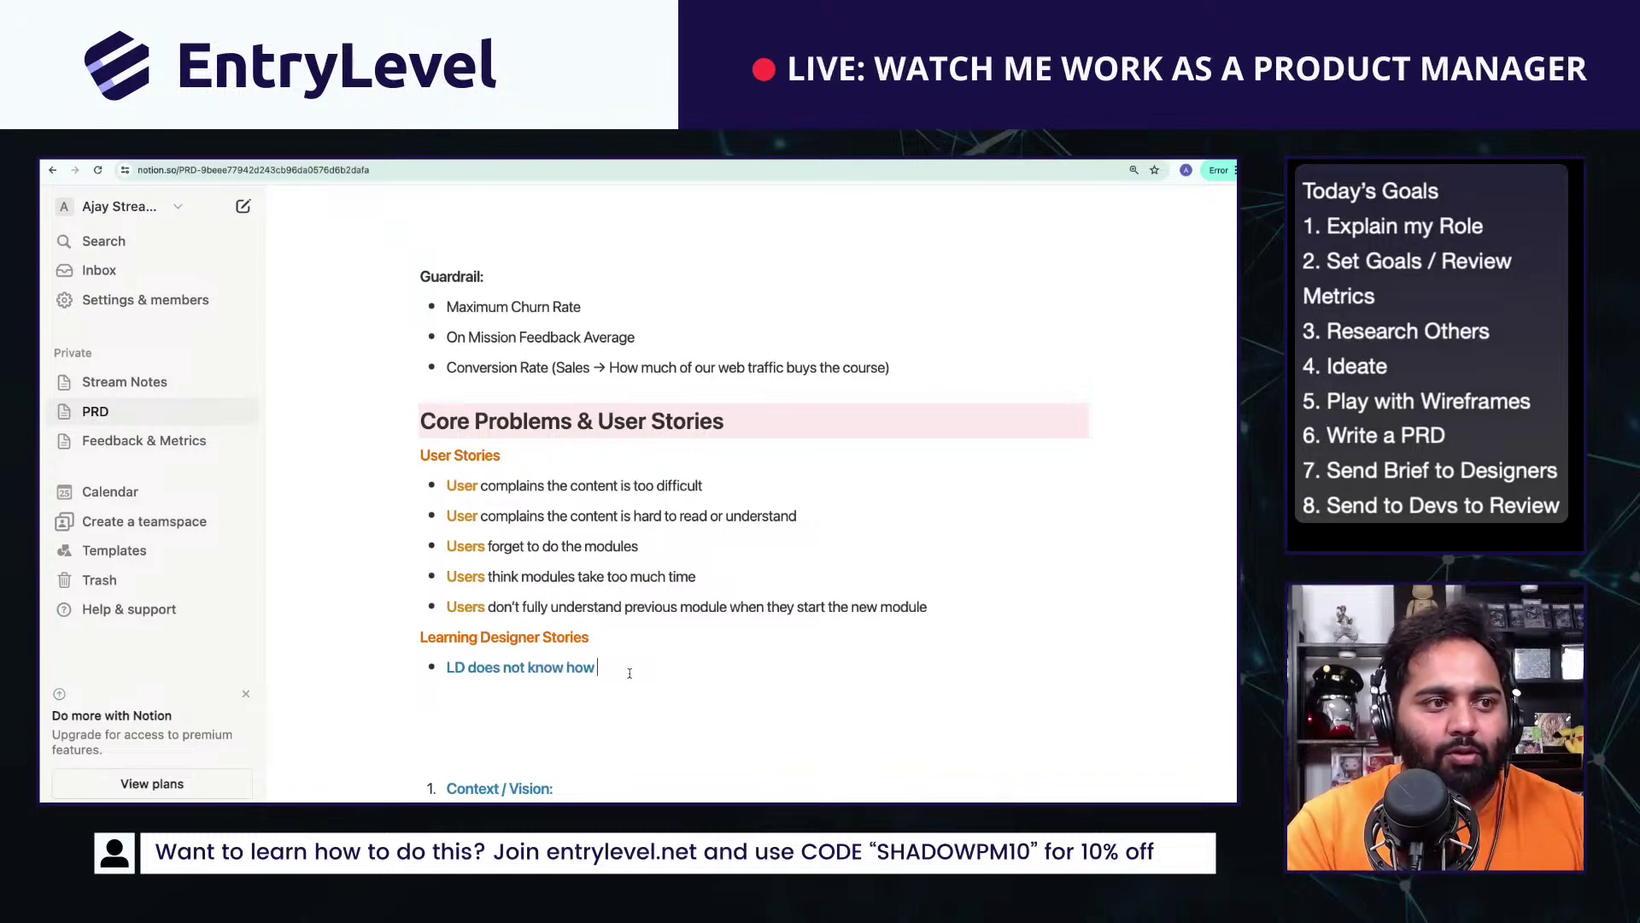
type("to actual feedback w")
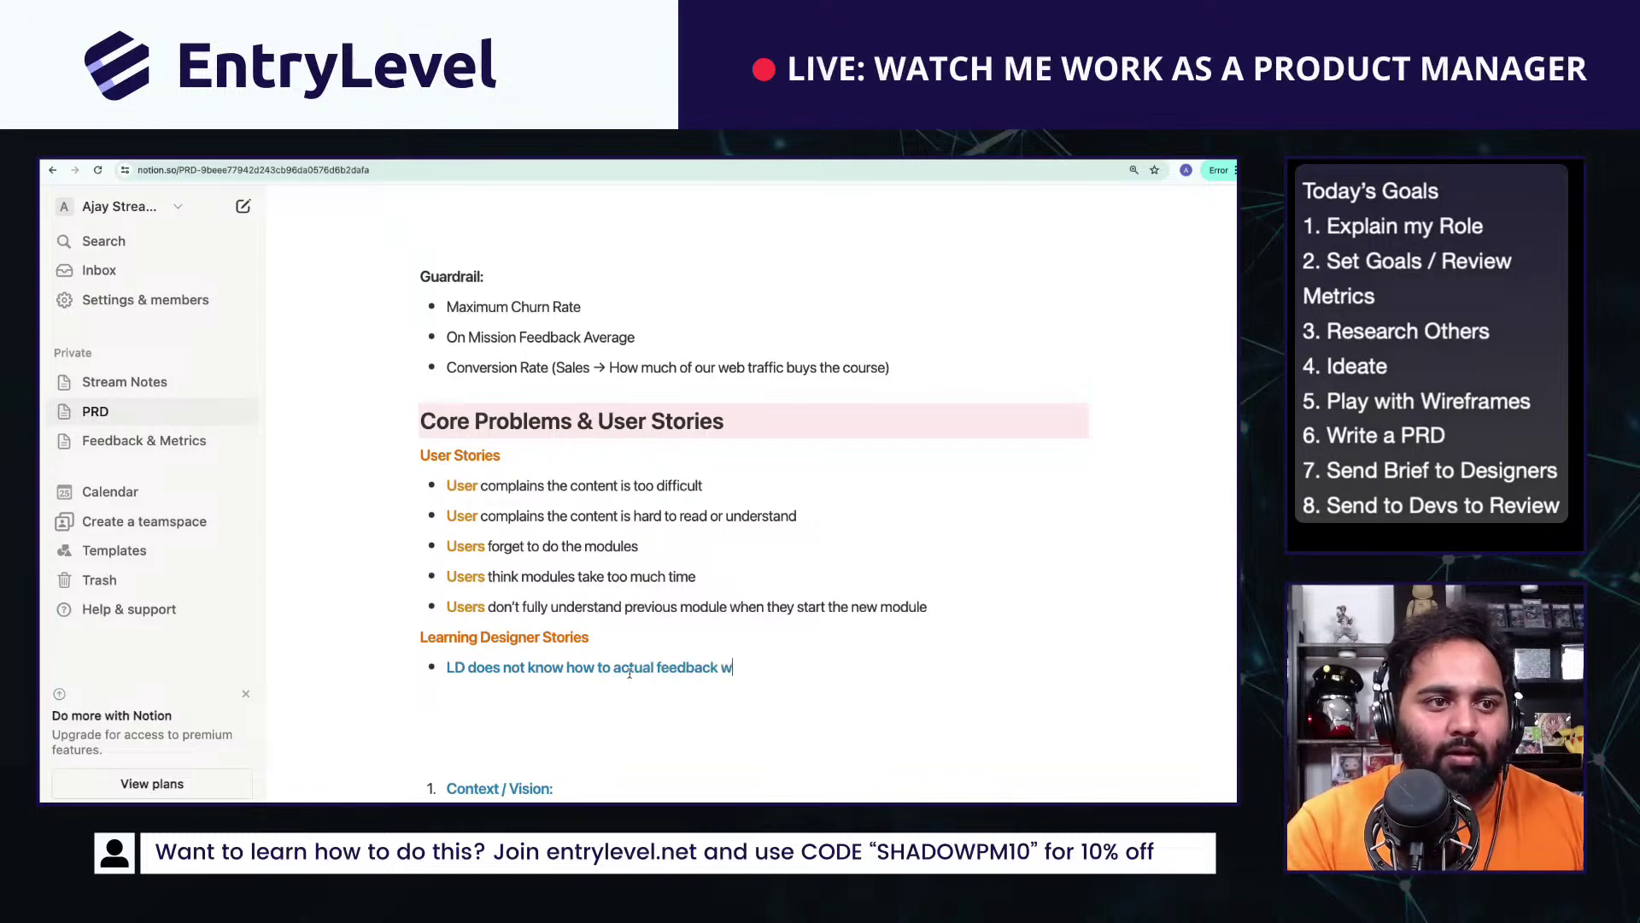
type("hen they are polar ")
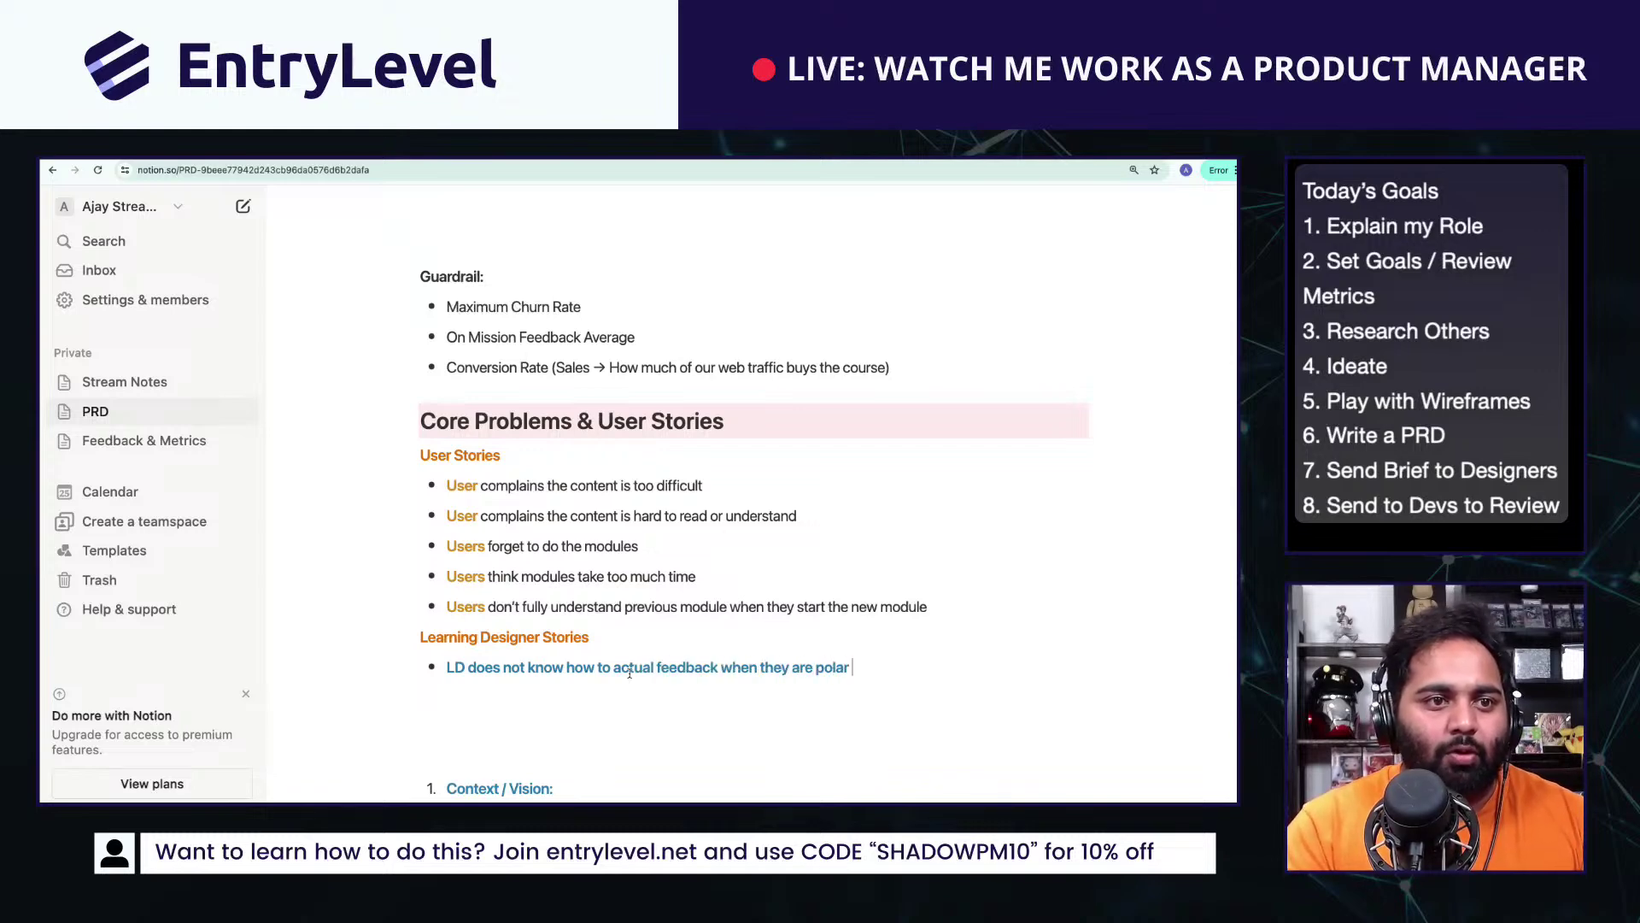
type("ppposites.")
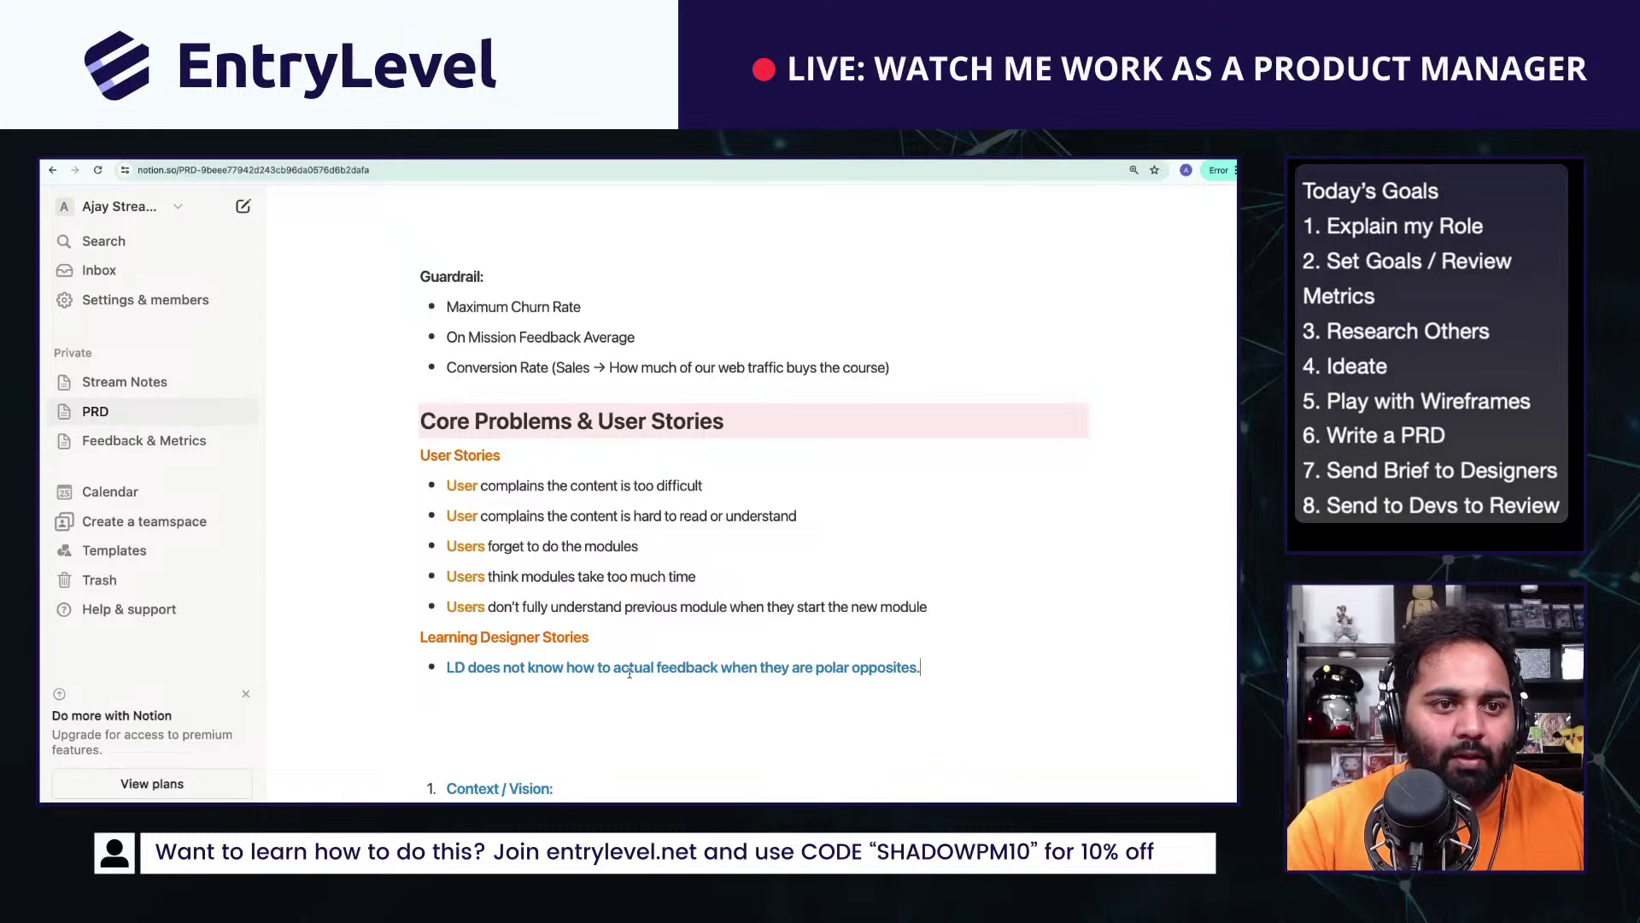
Step: Return the text after "LD" in the first Learning Designer bullet to regular weight and the default colour
left_click_drag(468, 668, 933, 667)
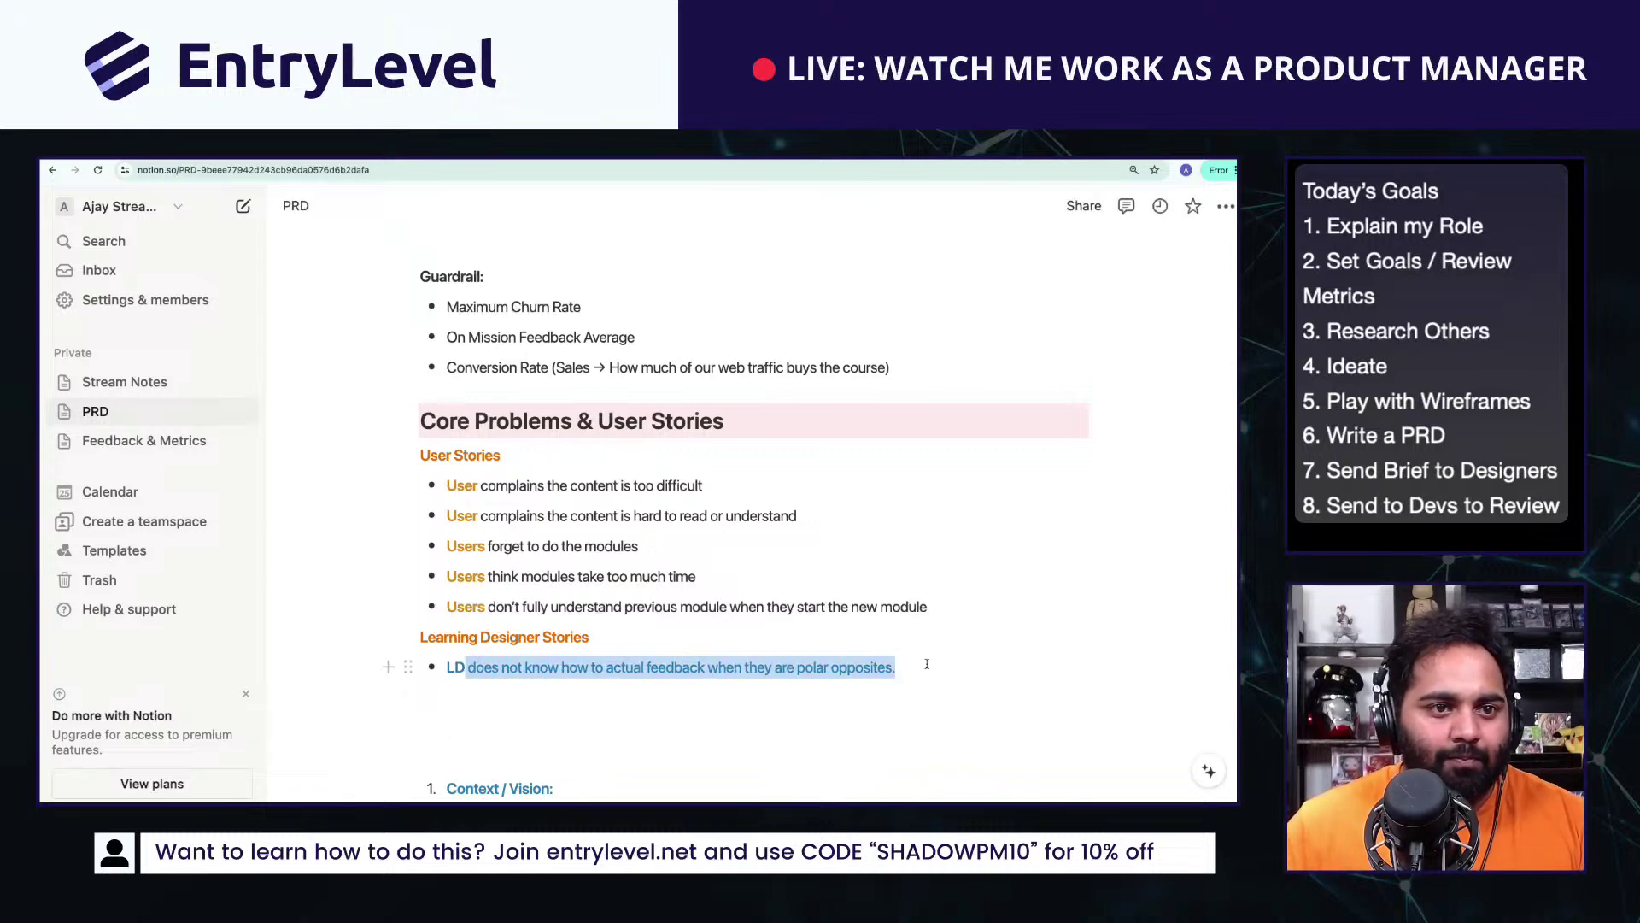
left_click(878, 631)
left_click(854, 475)
left_click(938, 679)
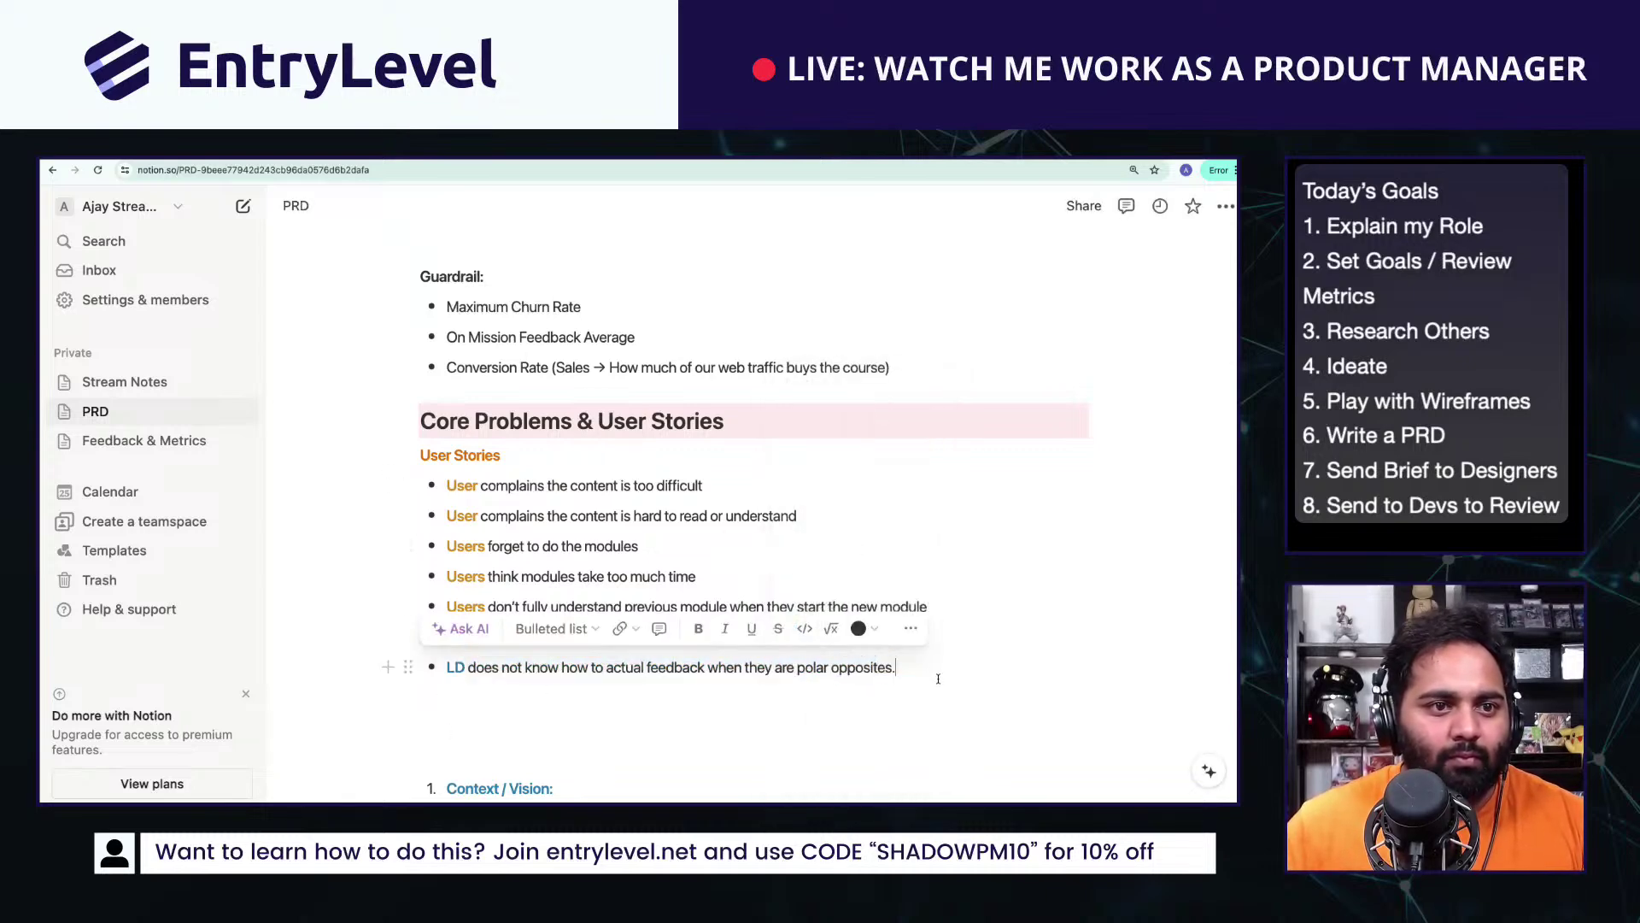
Step: Add a second bullet under Learning Designer Stories: "LD has a lot of ideas for personalisation but no way to implement it"
key("Return")
type("LD has al")
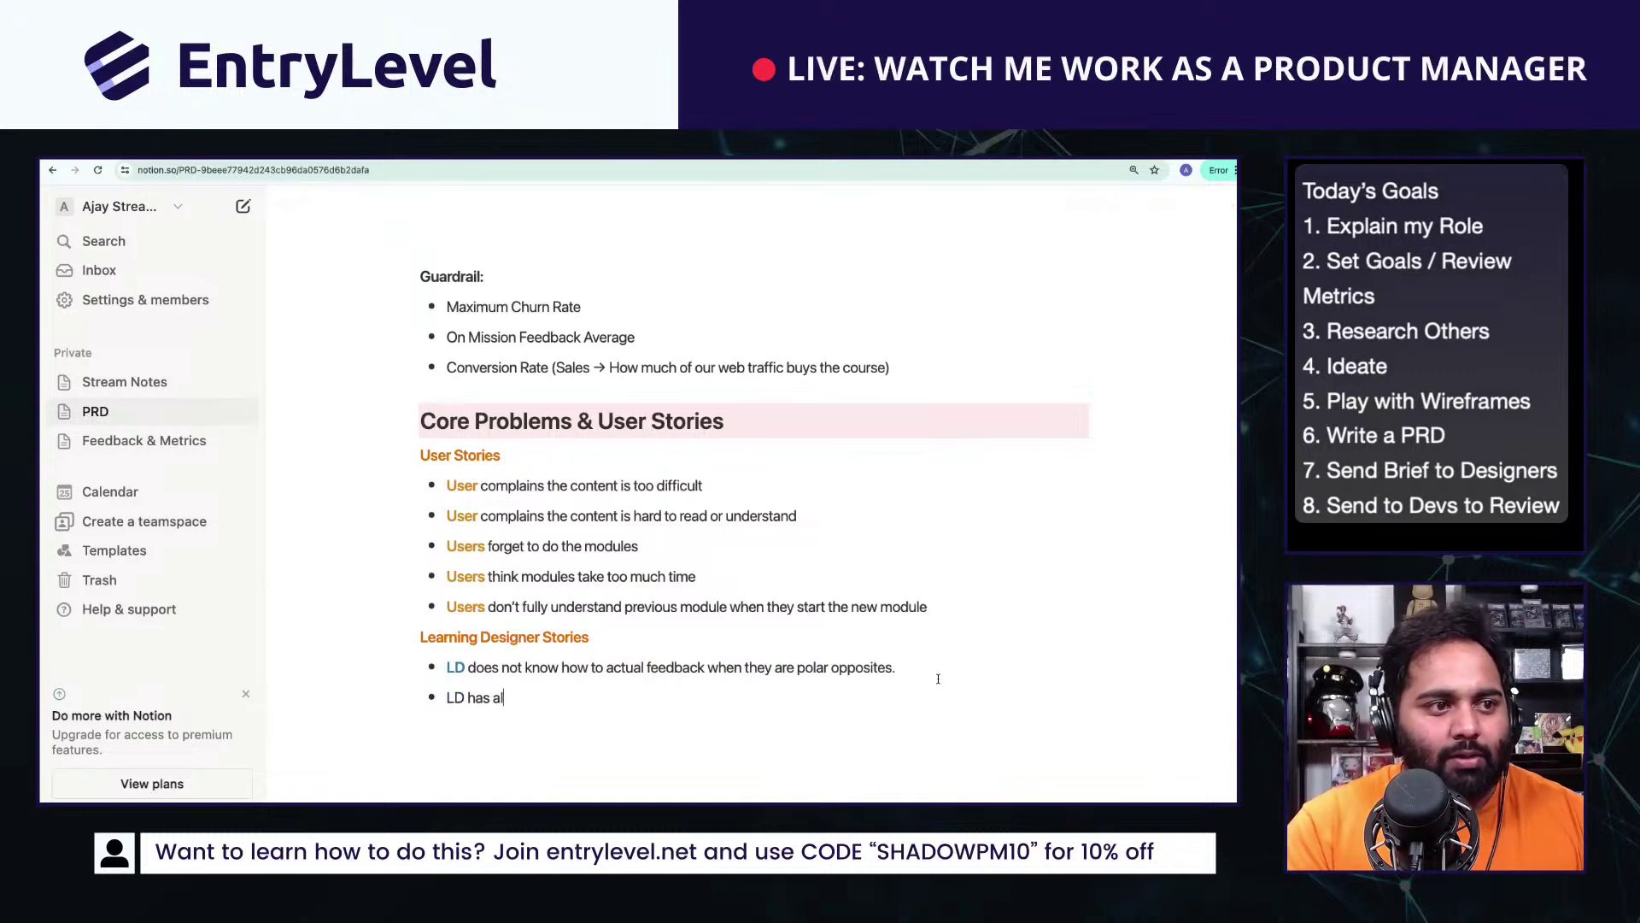
type("ot of idea")
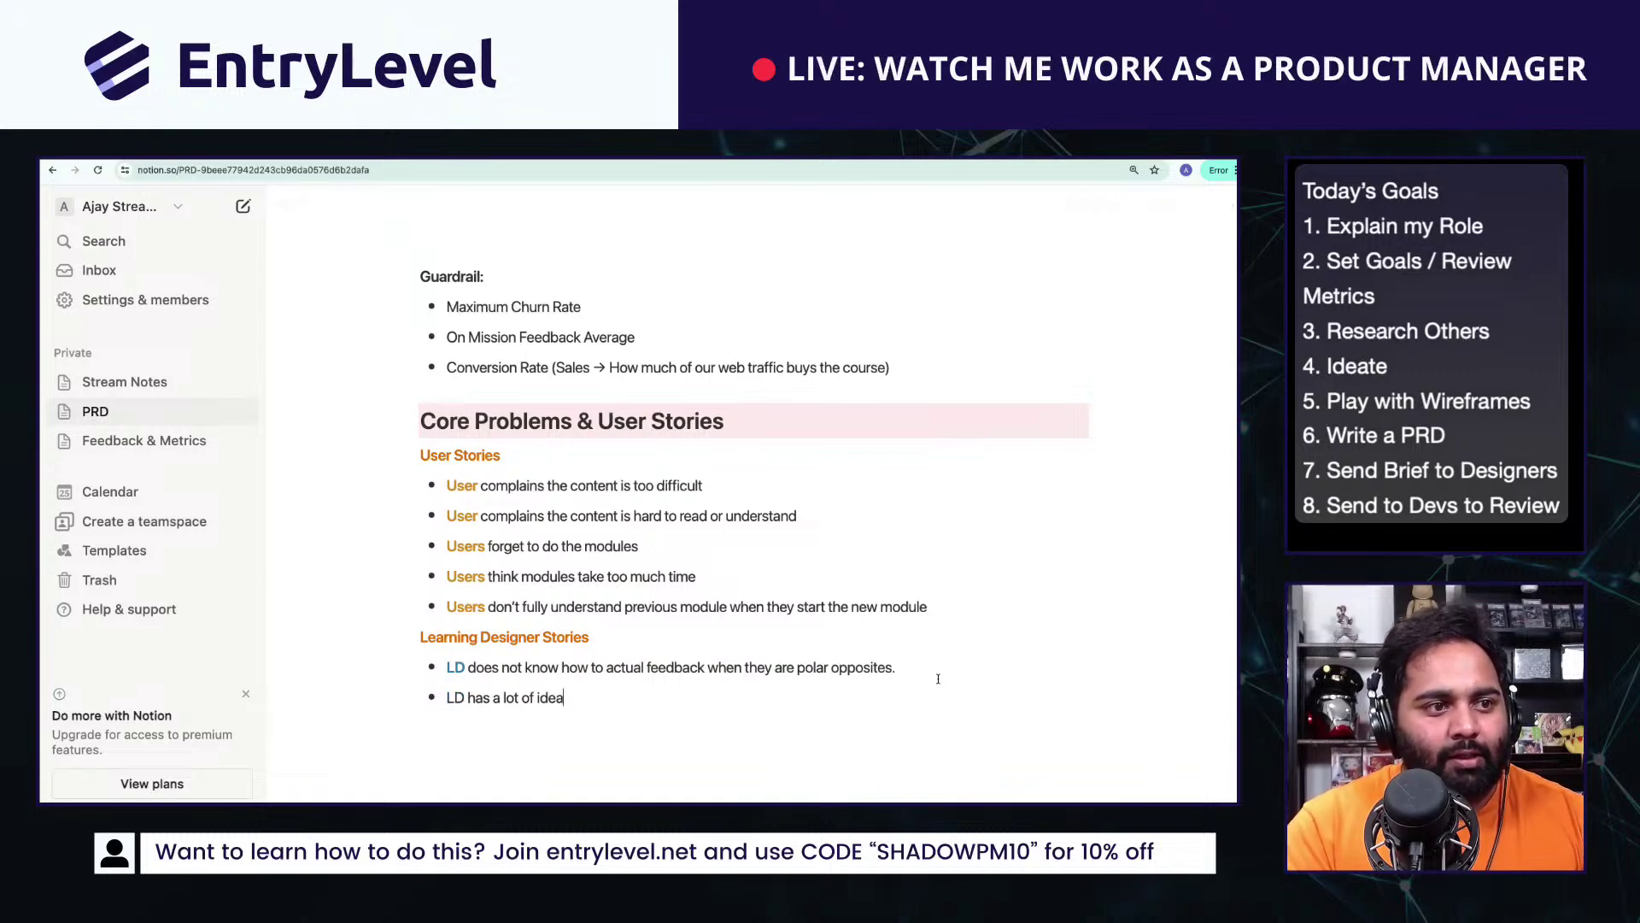
type("s for personalisa")
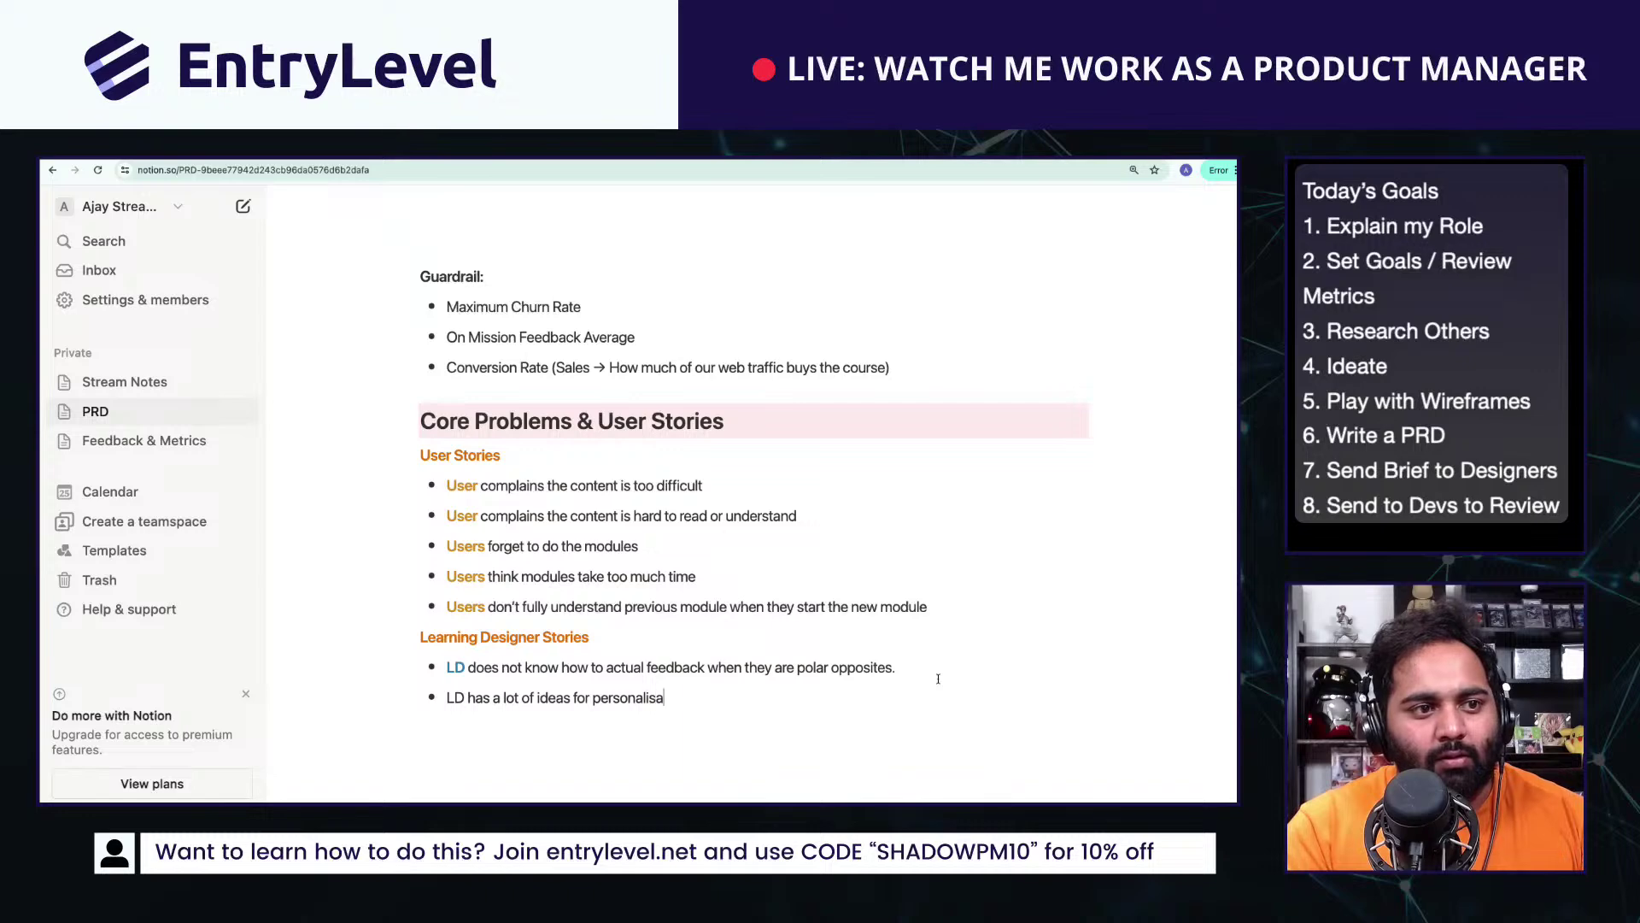
type("tion but no")
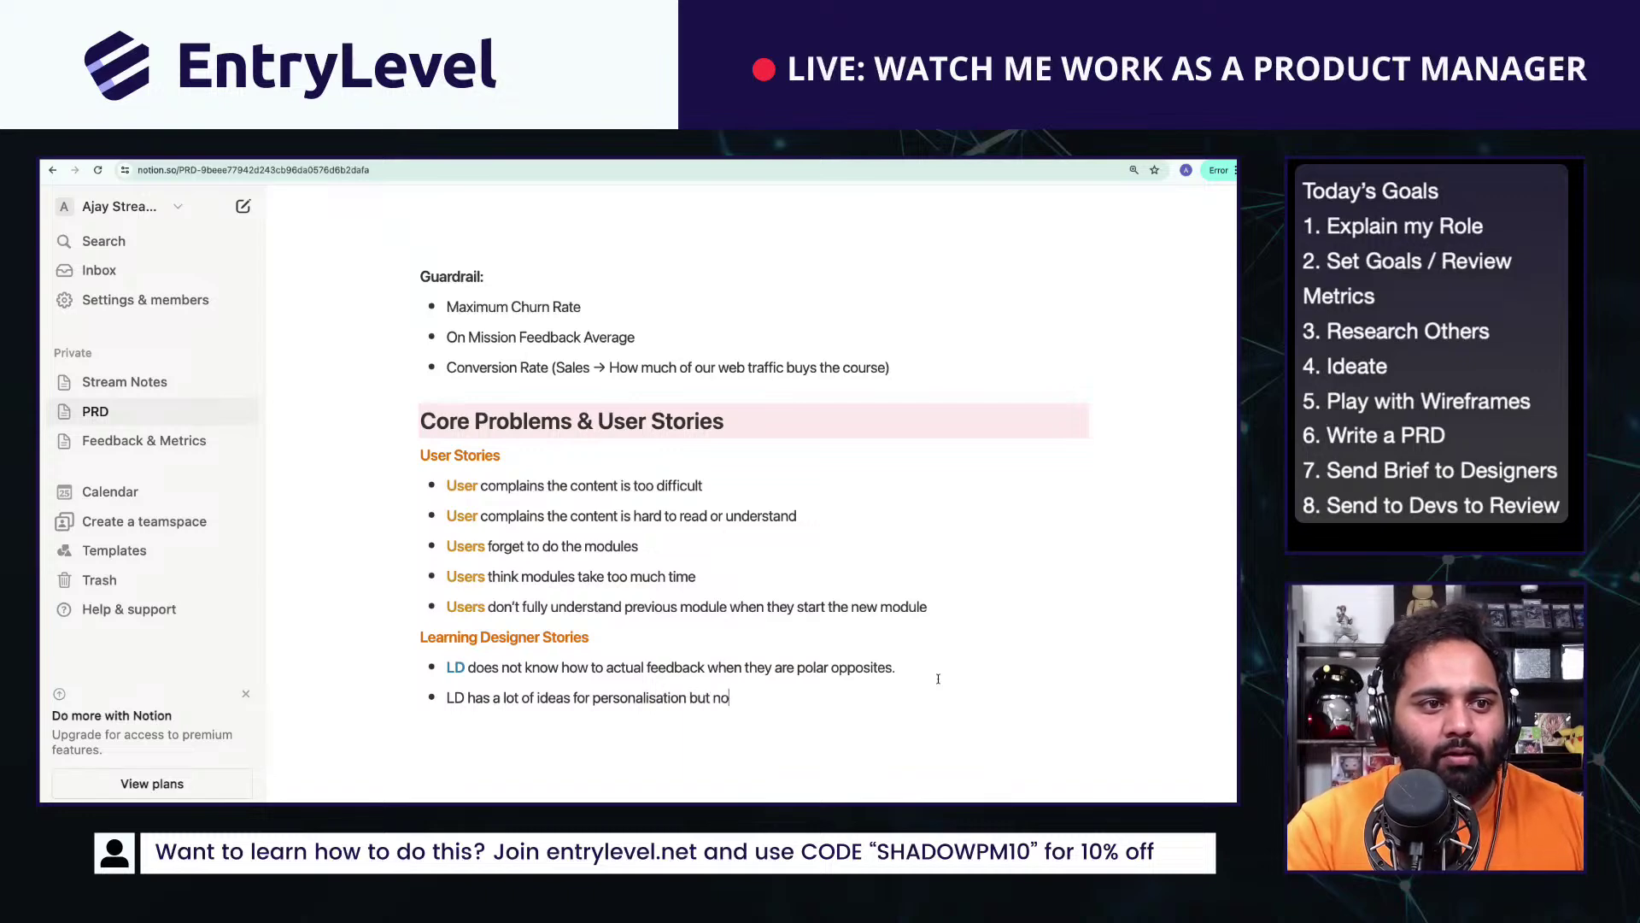
type("w  way to implement it")
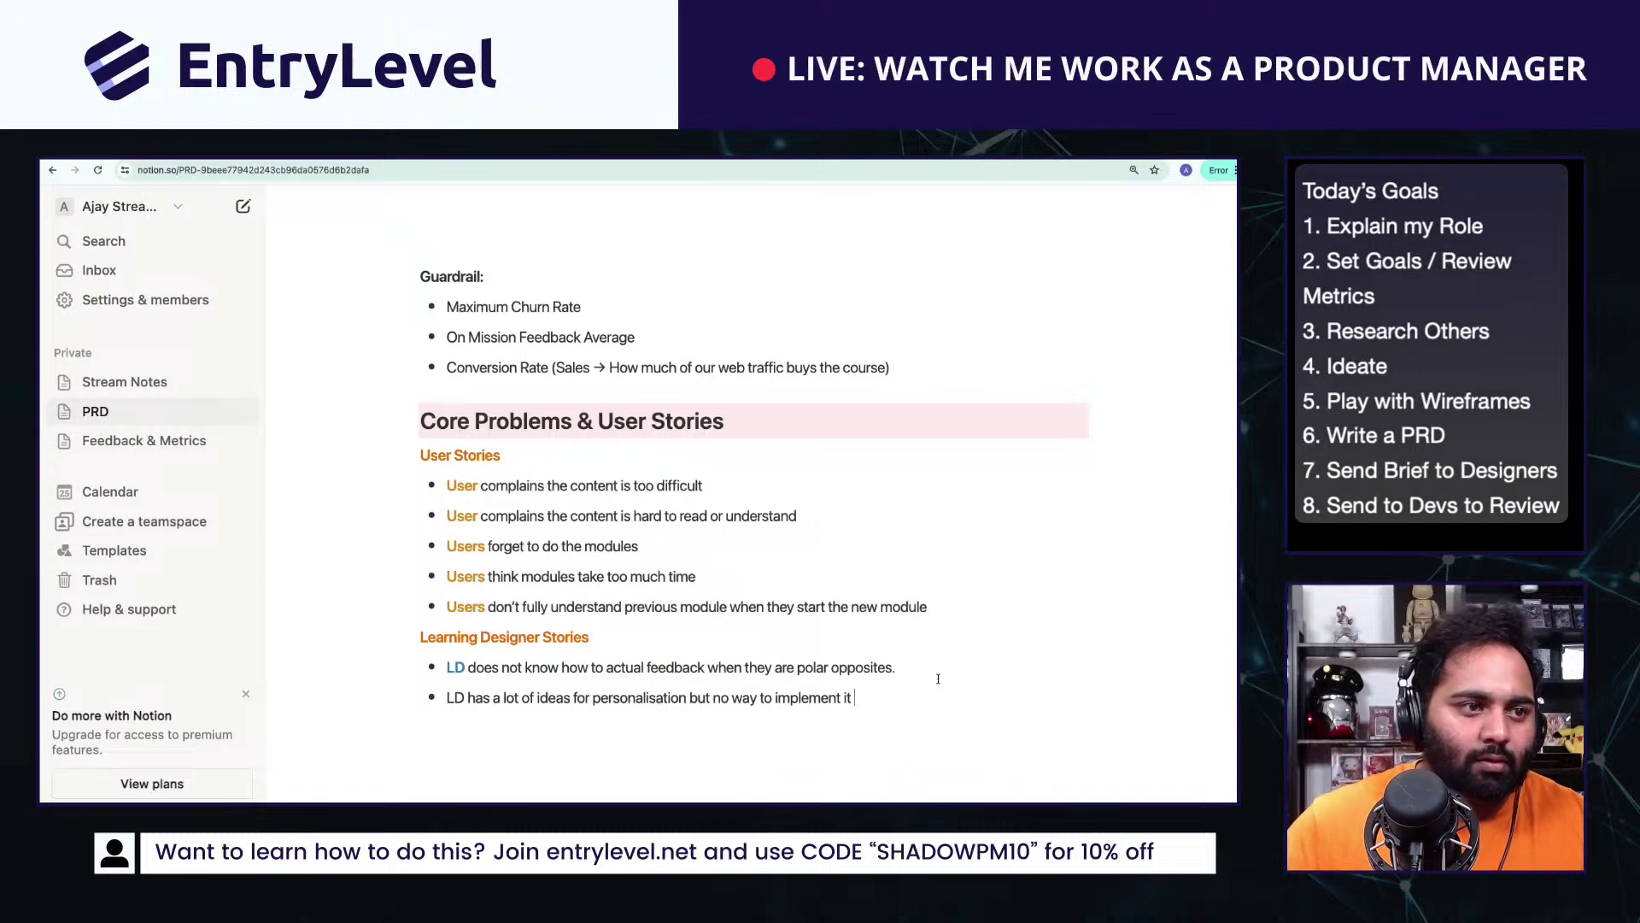
Step: Format "LD" in the second Learning Designer bullet as bold blue text
double_click(455, 697)
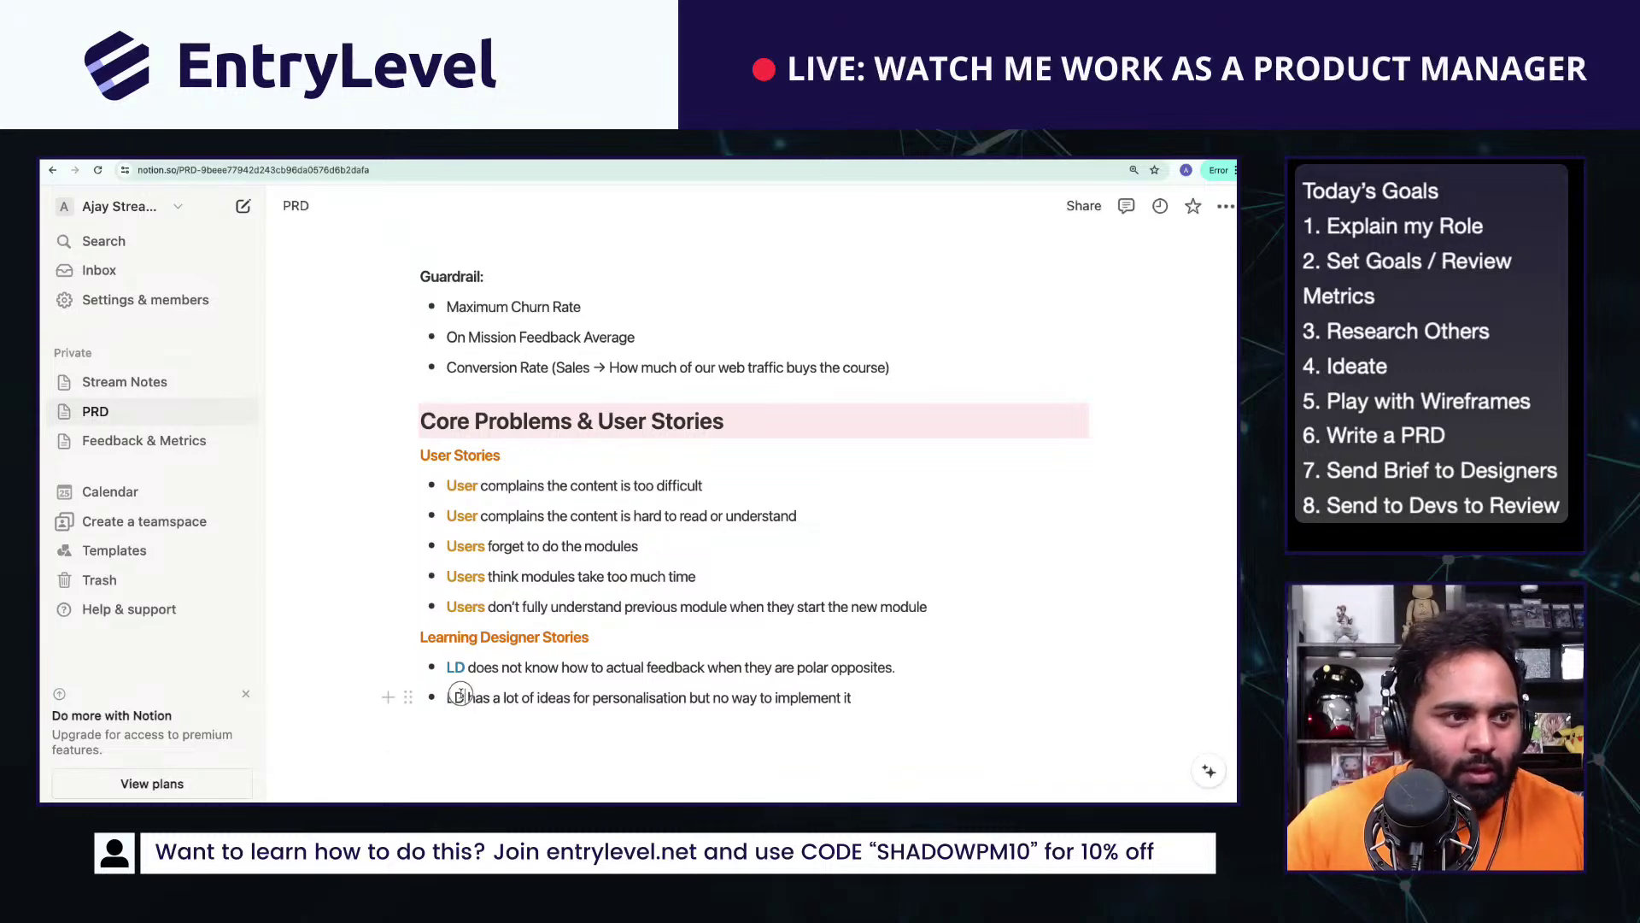
left_click(840, 658)
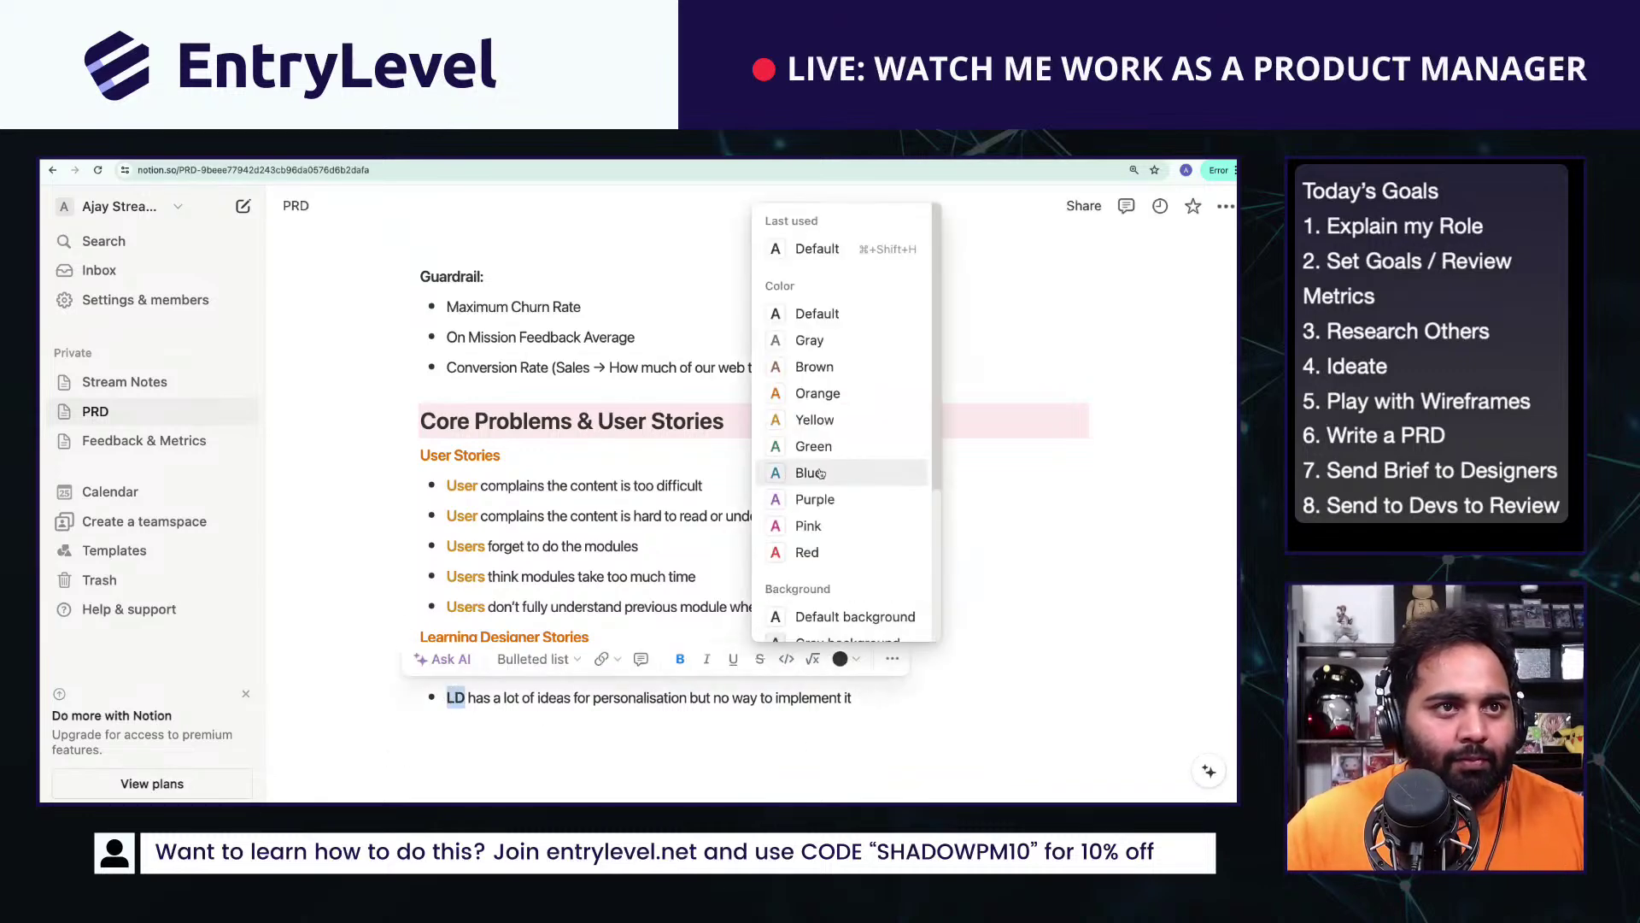
left_click(803, 473)
left_click(865, 705)
Step: Below the list, add the plain line "Zone of Proximal Development → Learners should learn stuff slightly outside of their comfort zone"
key("Return")
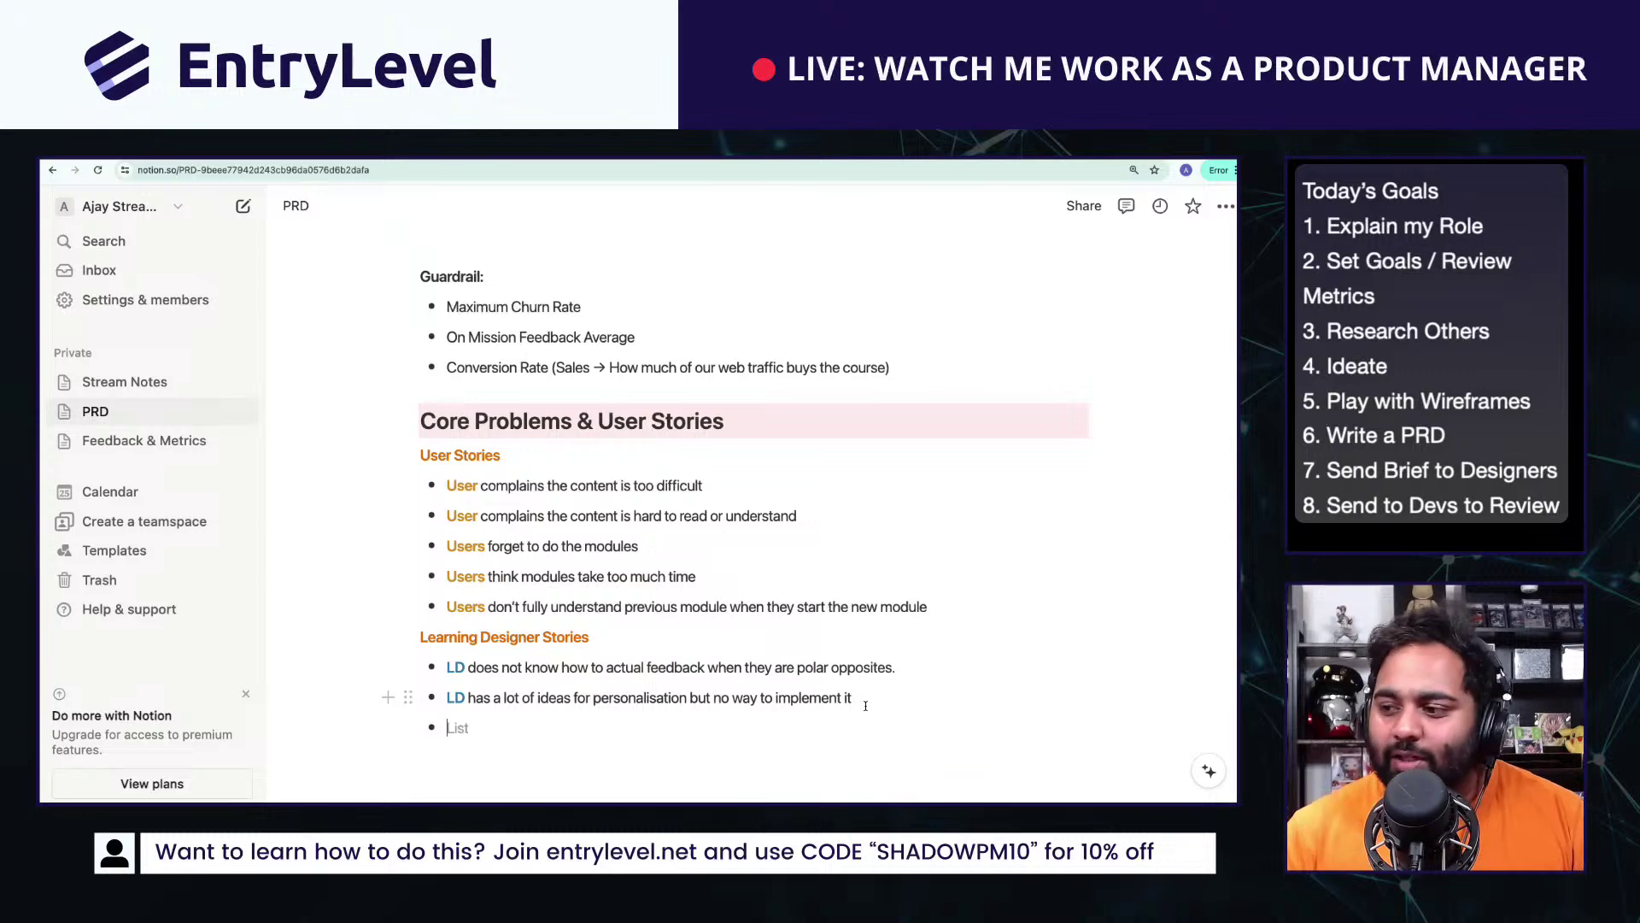
key("Return")
key("Return")
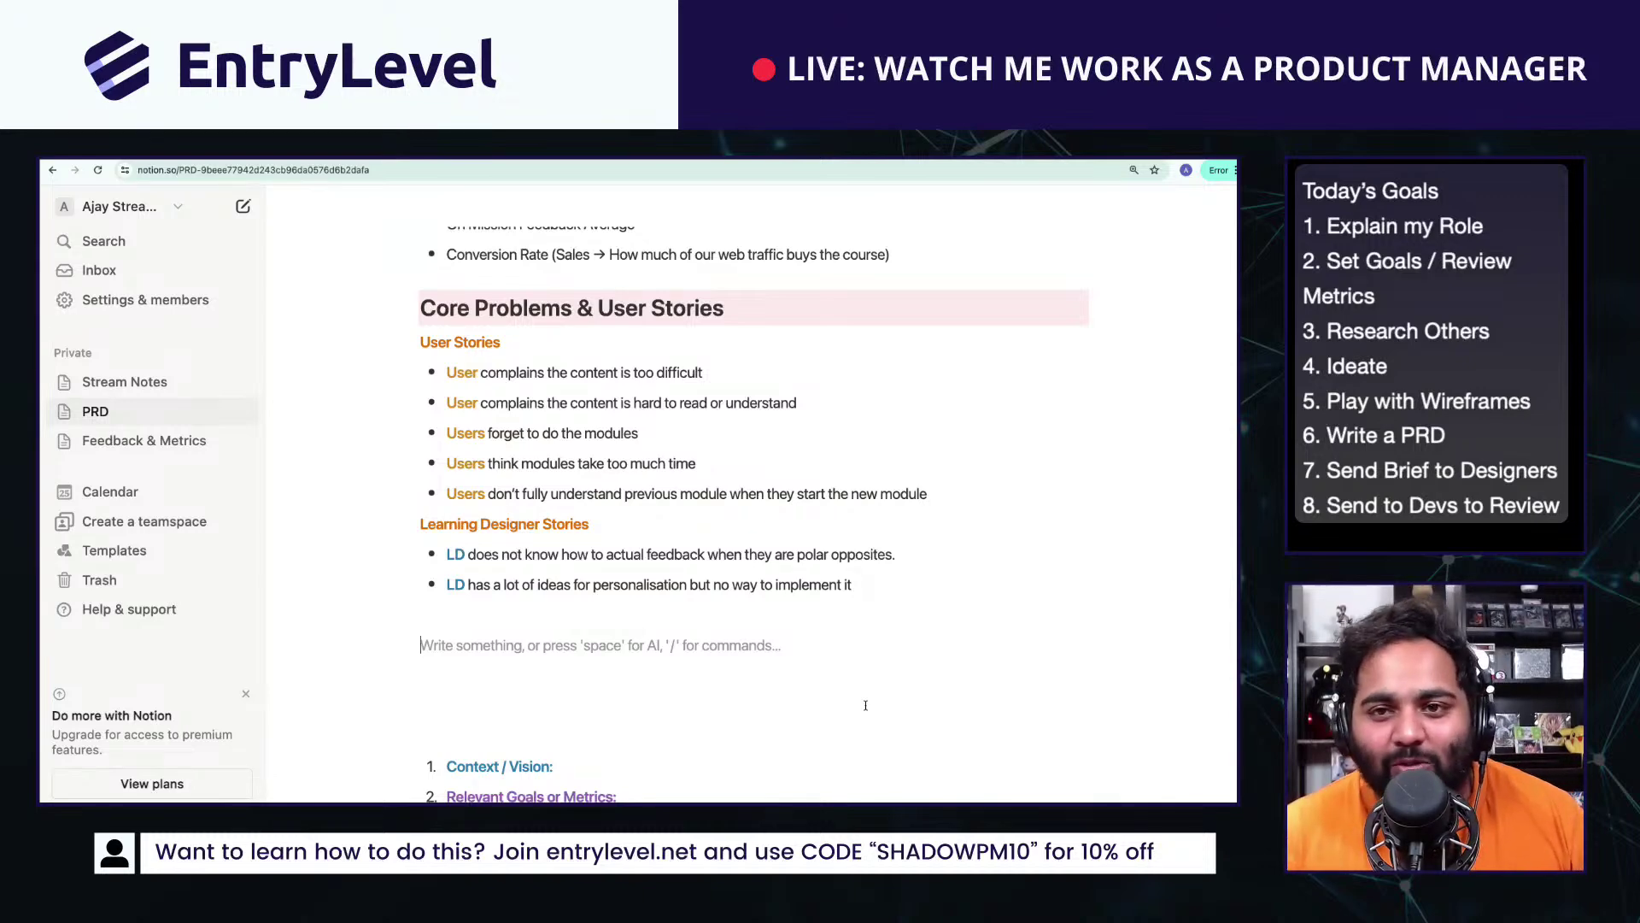
type("Z")
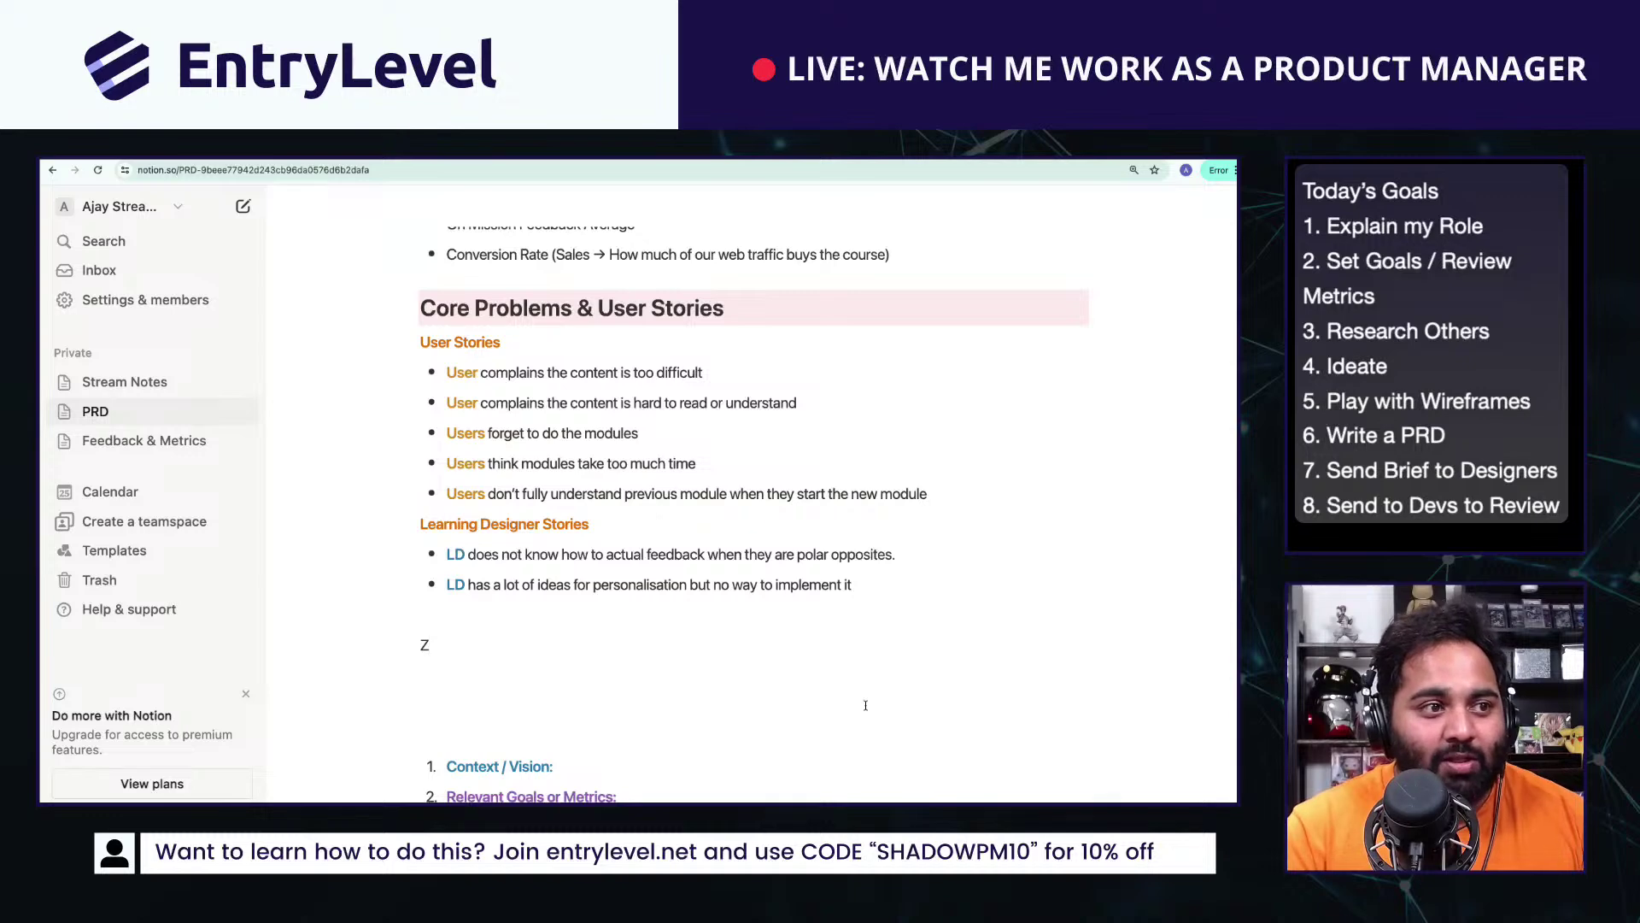
type("one of Proximal ")
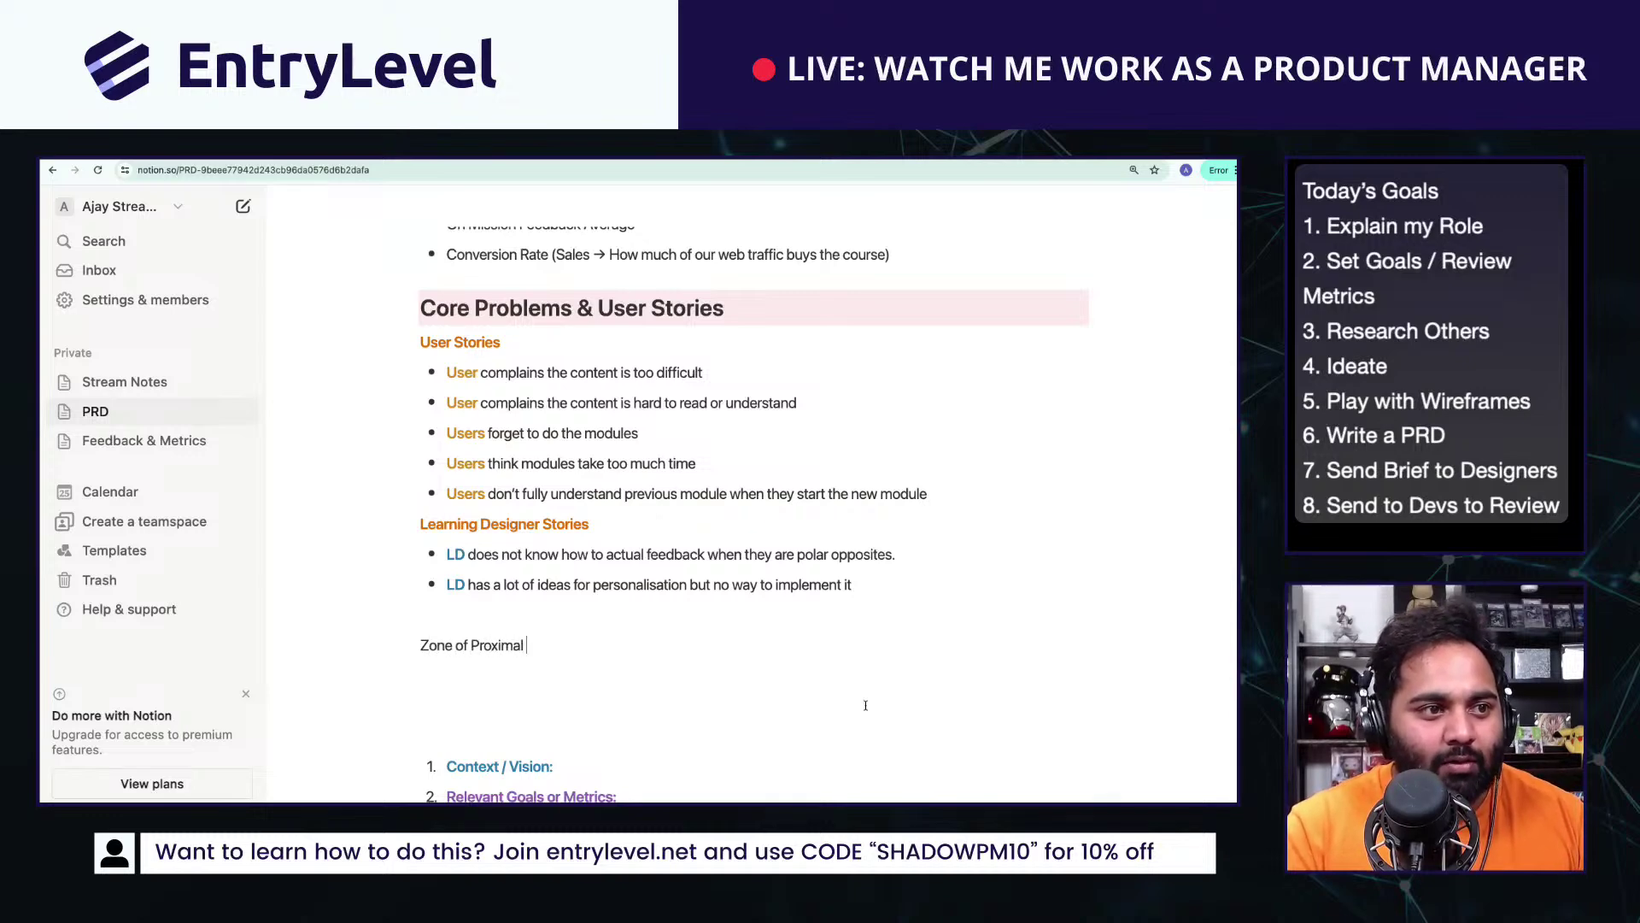
type("Development -")
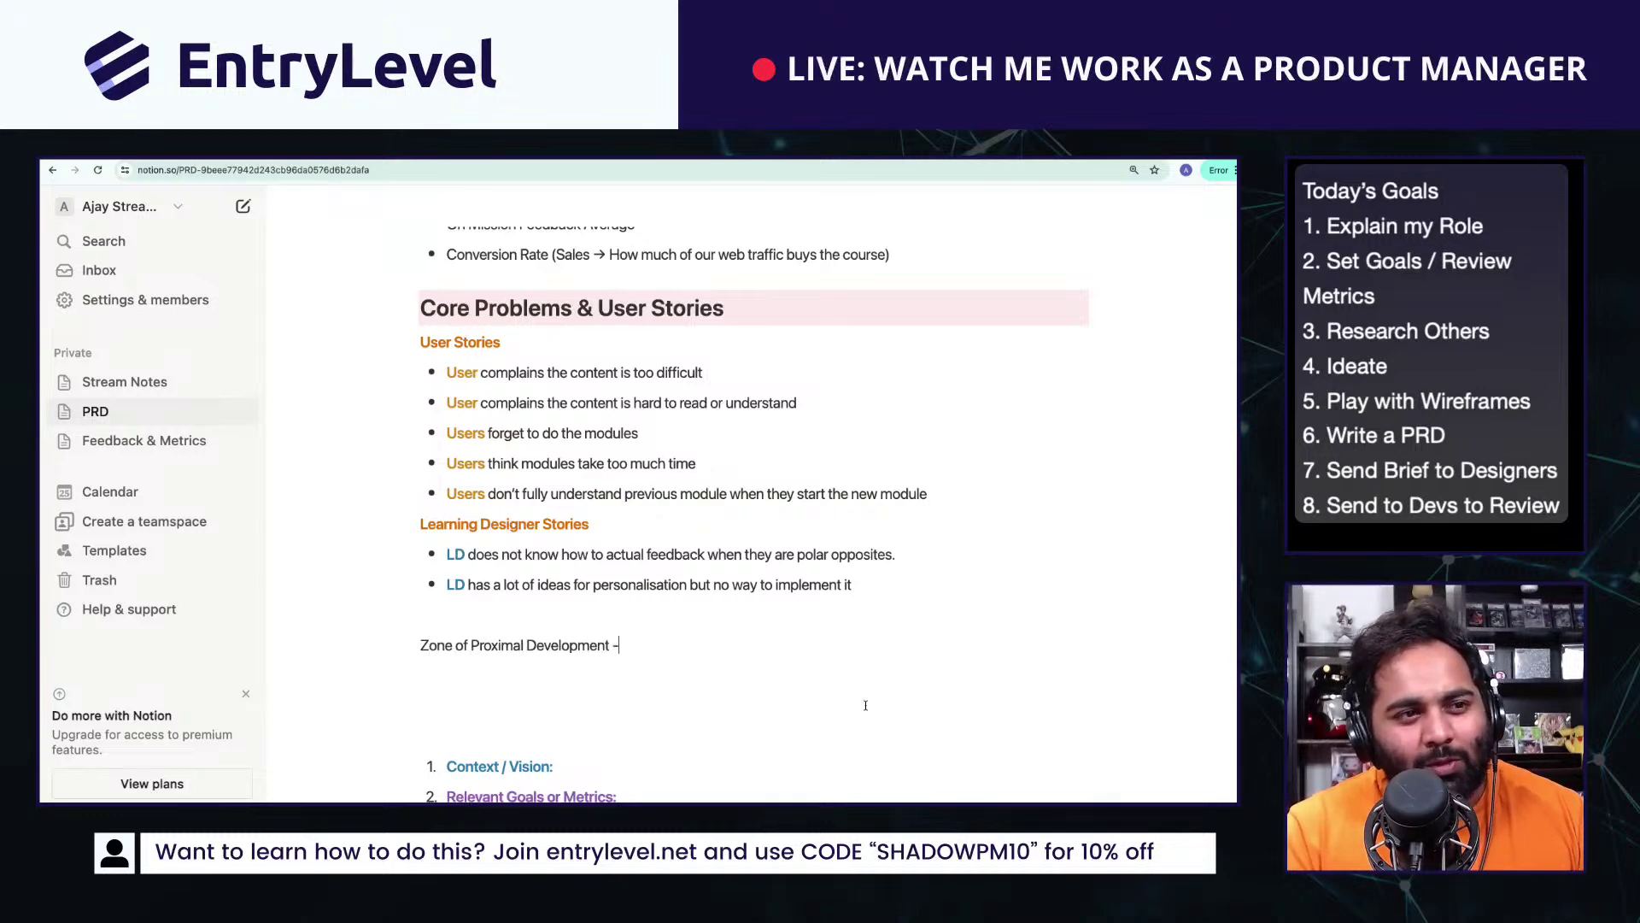
type("> Learner")
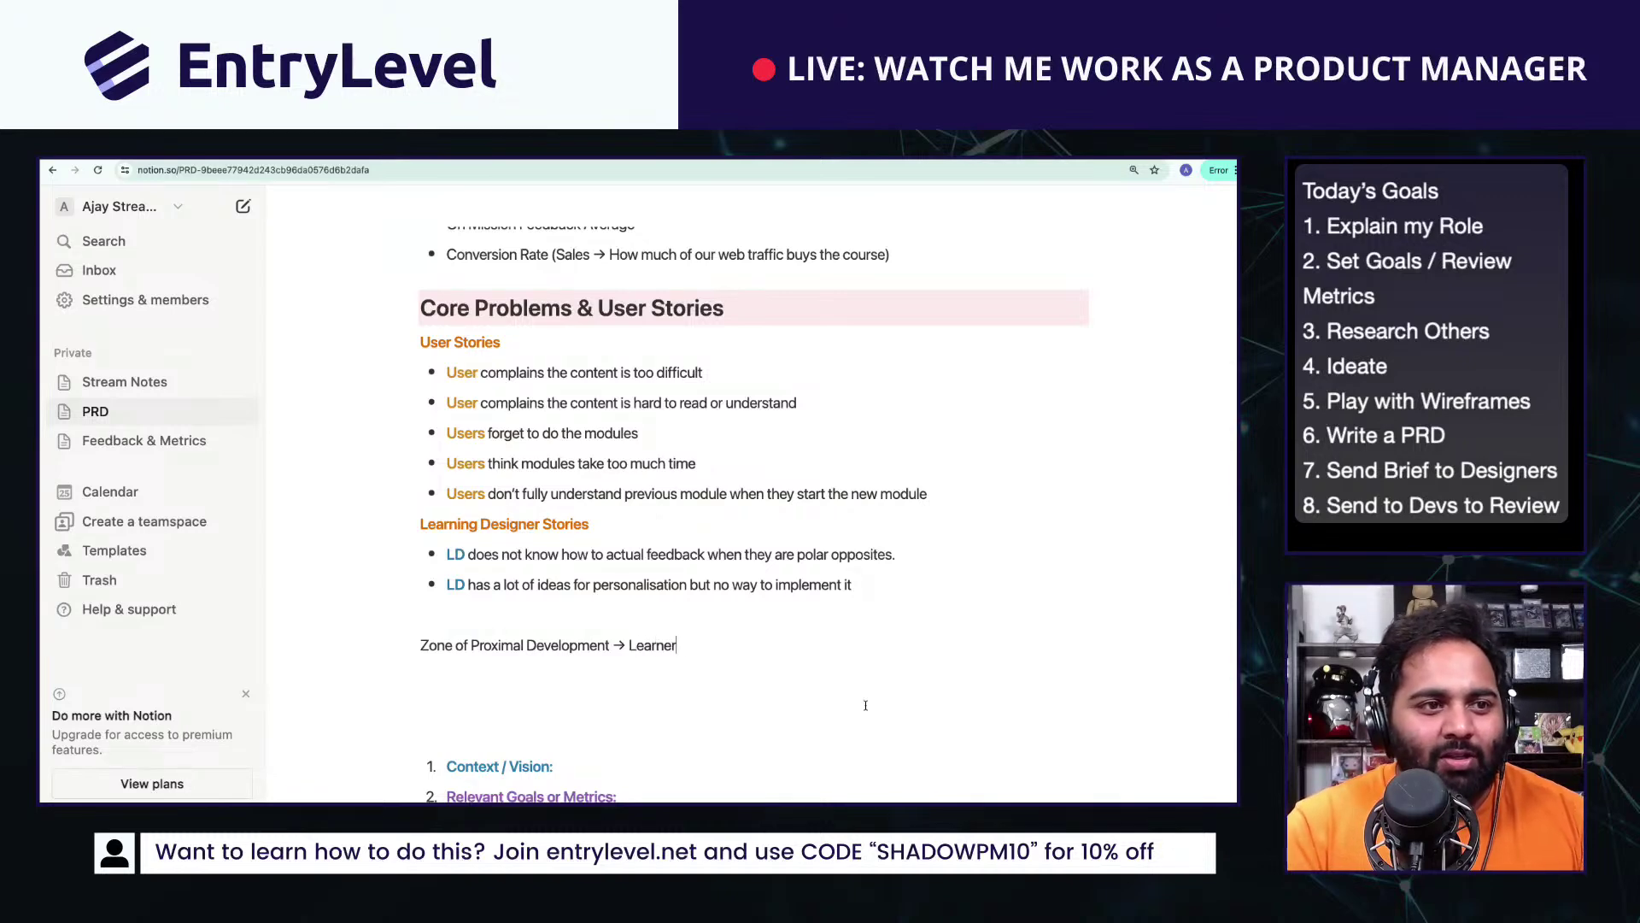
type("s hould learn s")
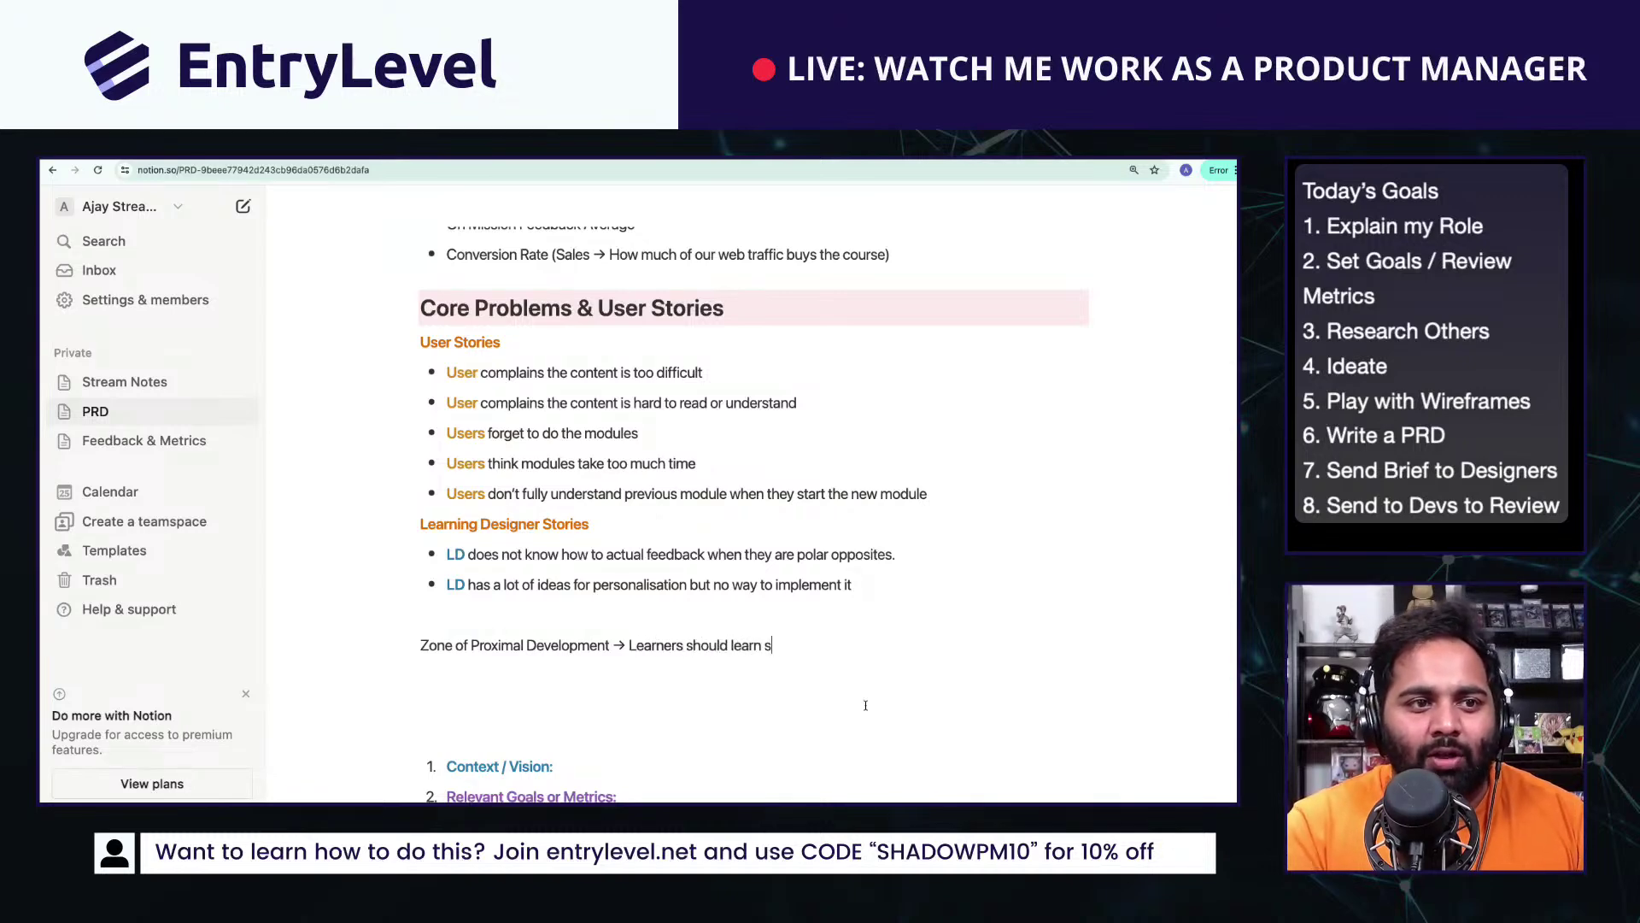
type("tuff slig")
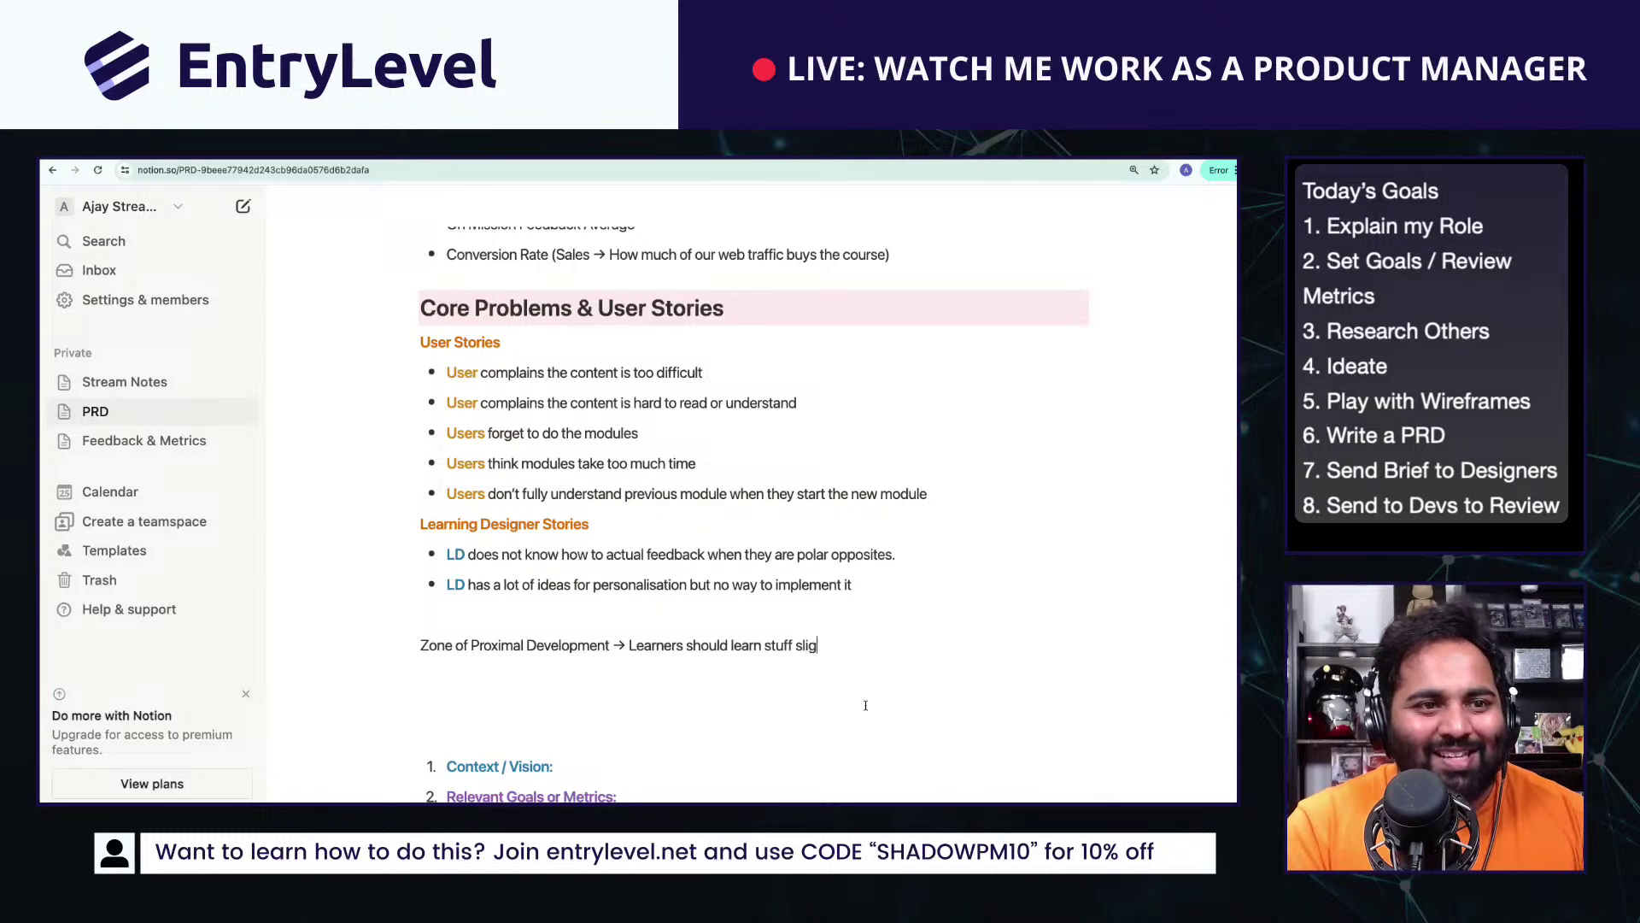
type("htly outside of t")
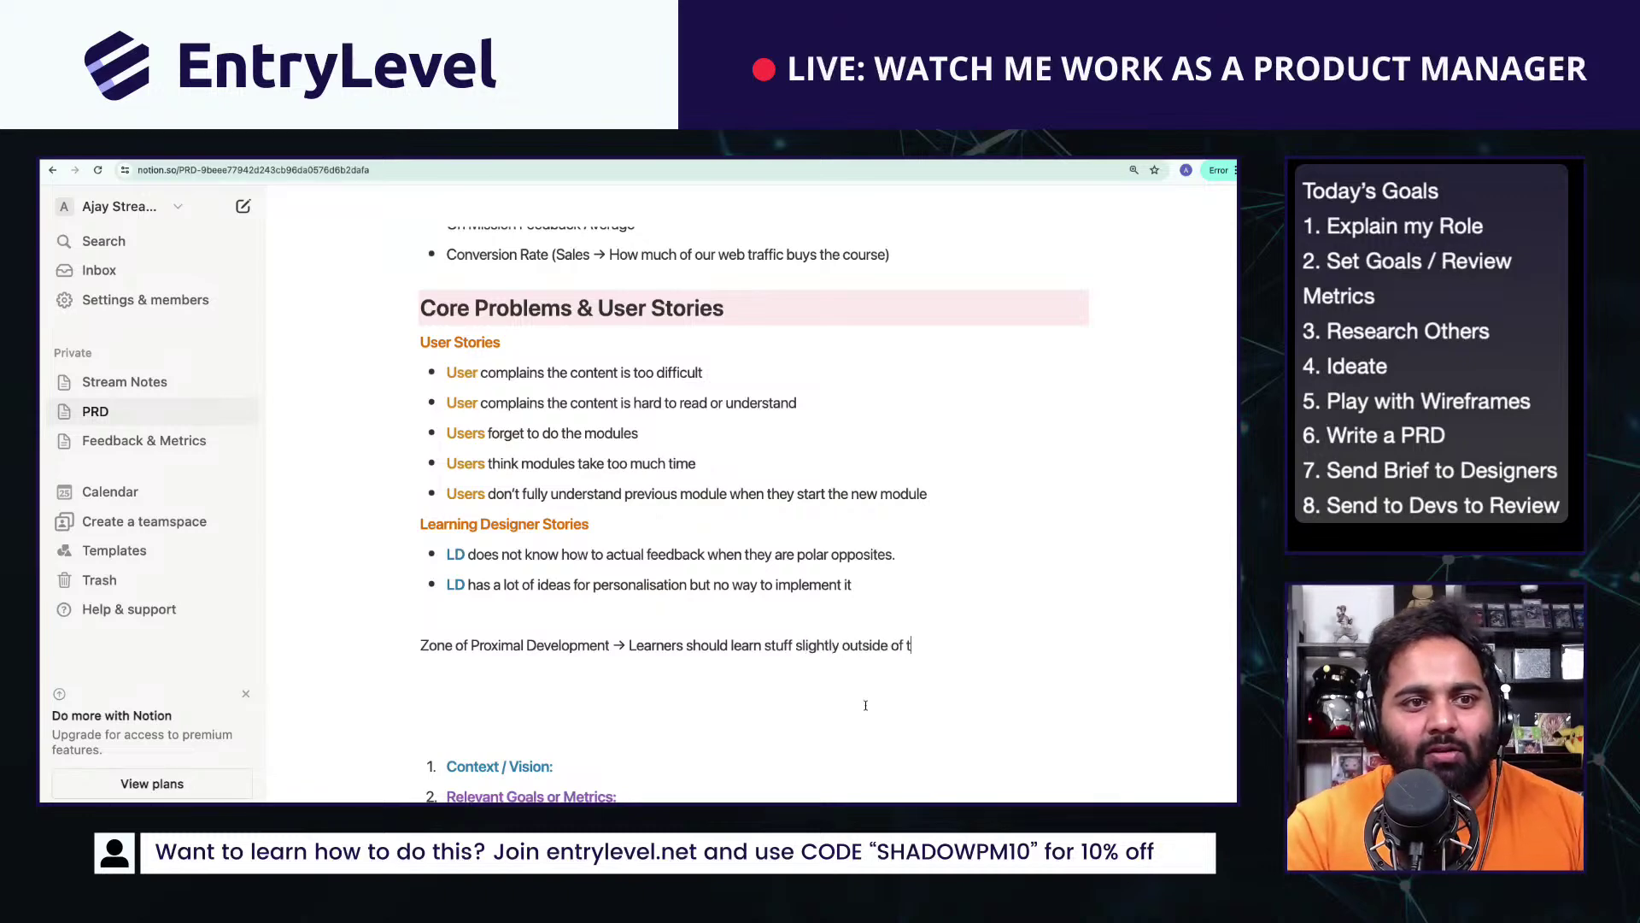
type("heir comf")
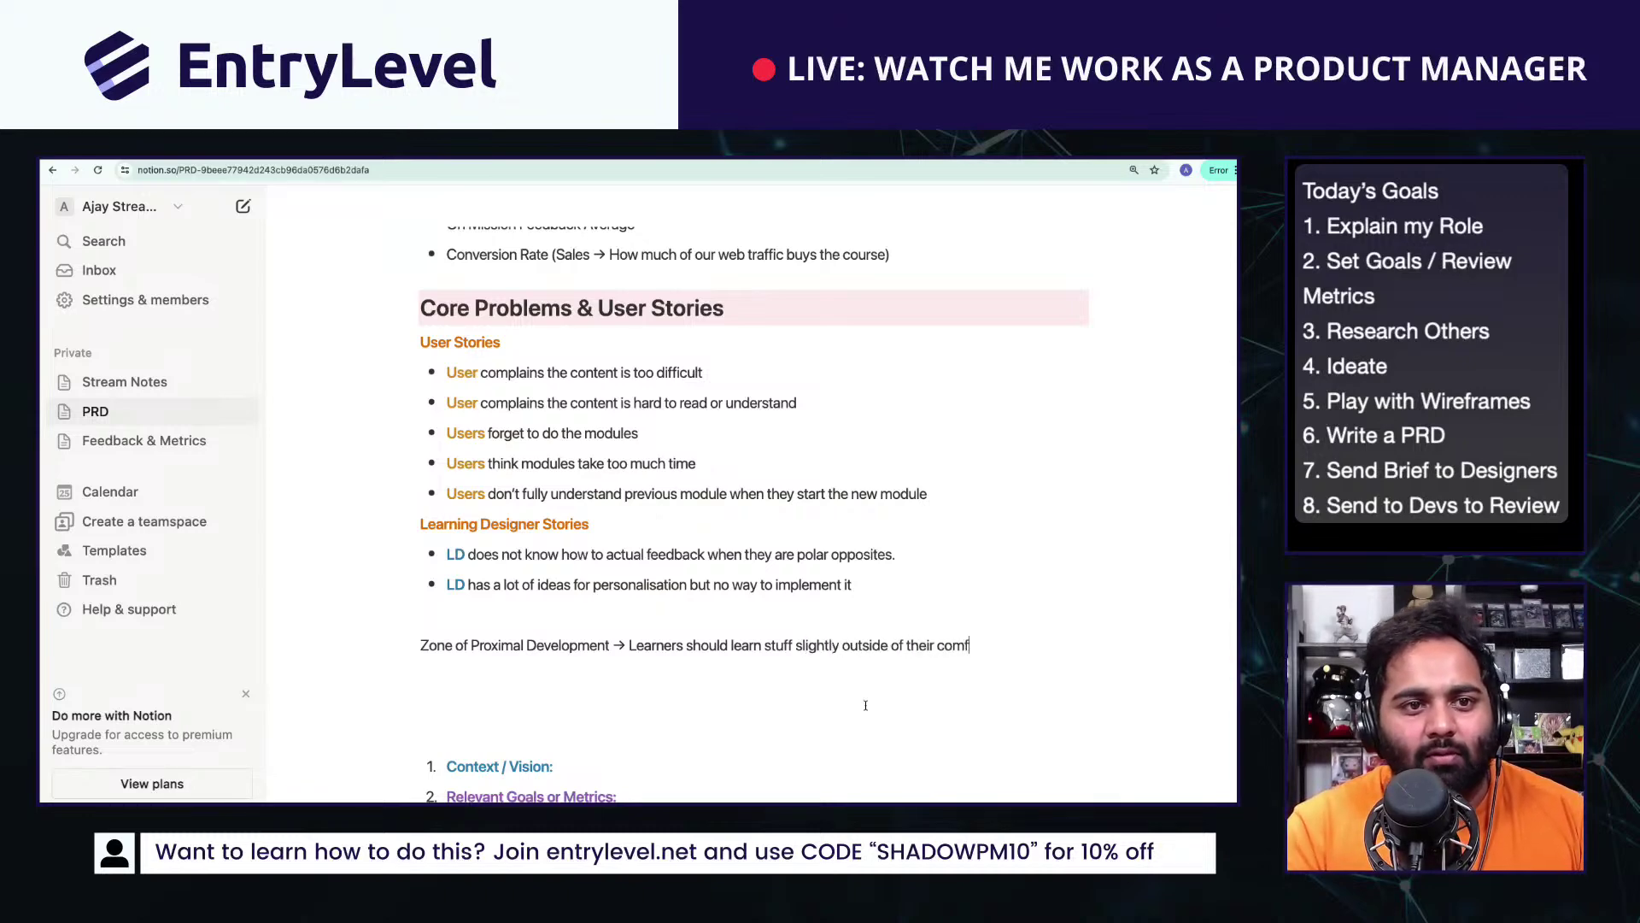
type("ort zone")
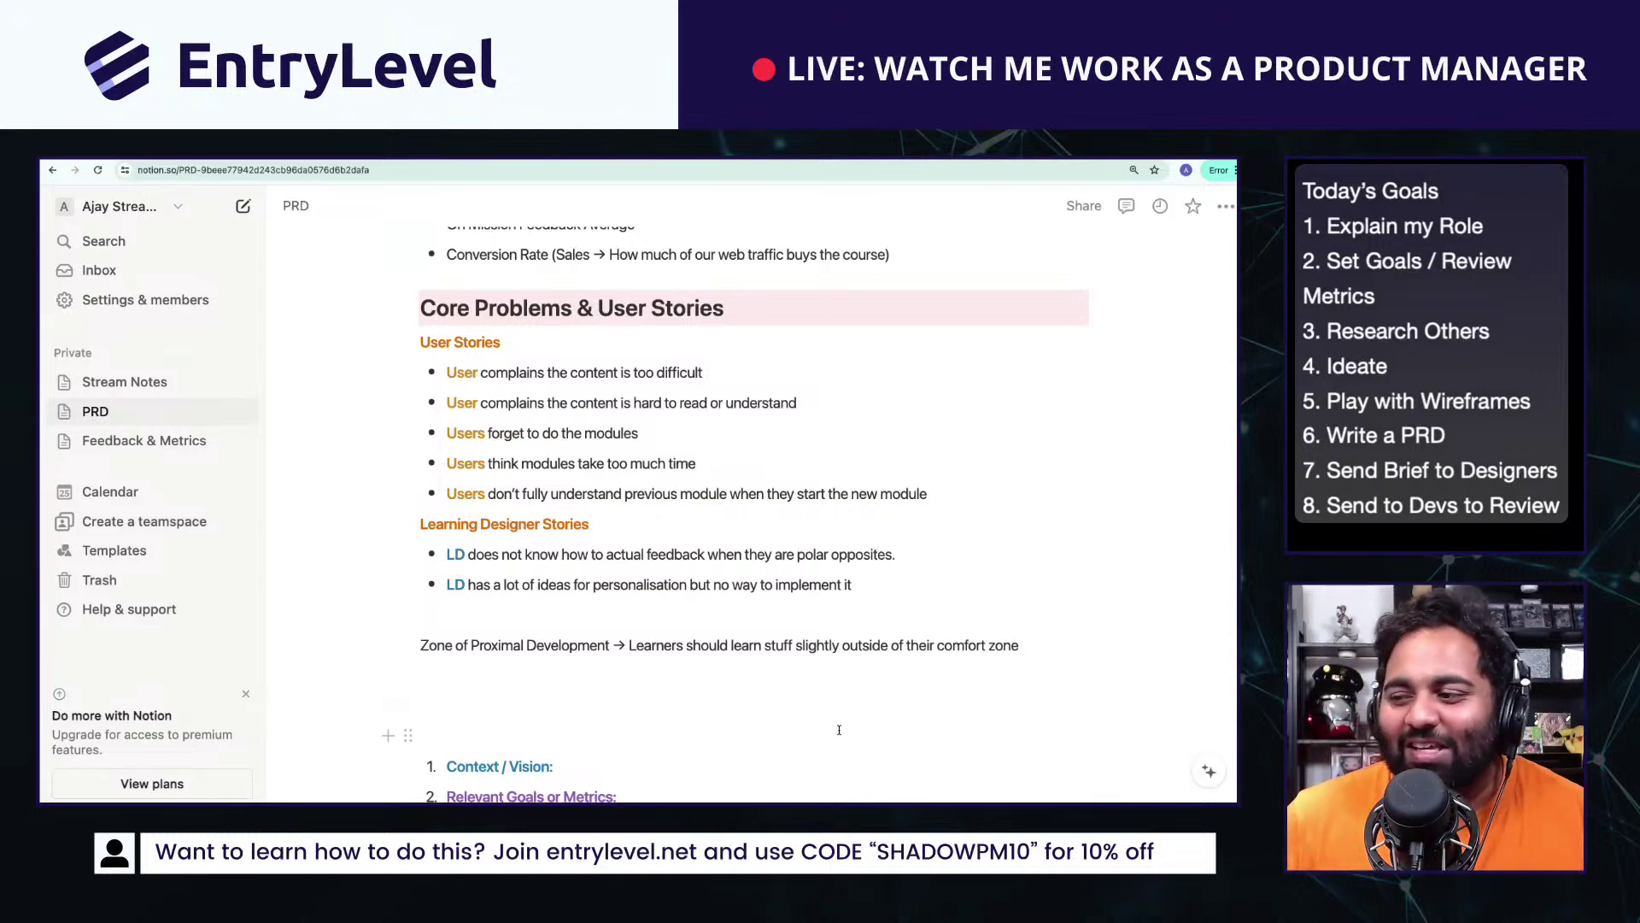
Step: Add a third Learning Designer bullet: "LD want to engage learners in the zone of proximal development"
key("Return")
type("LD ")
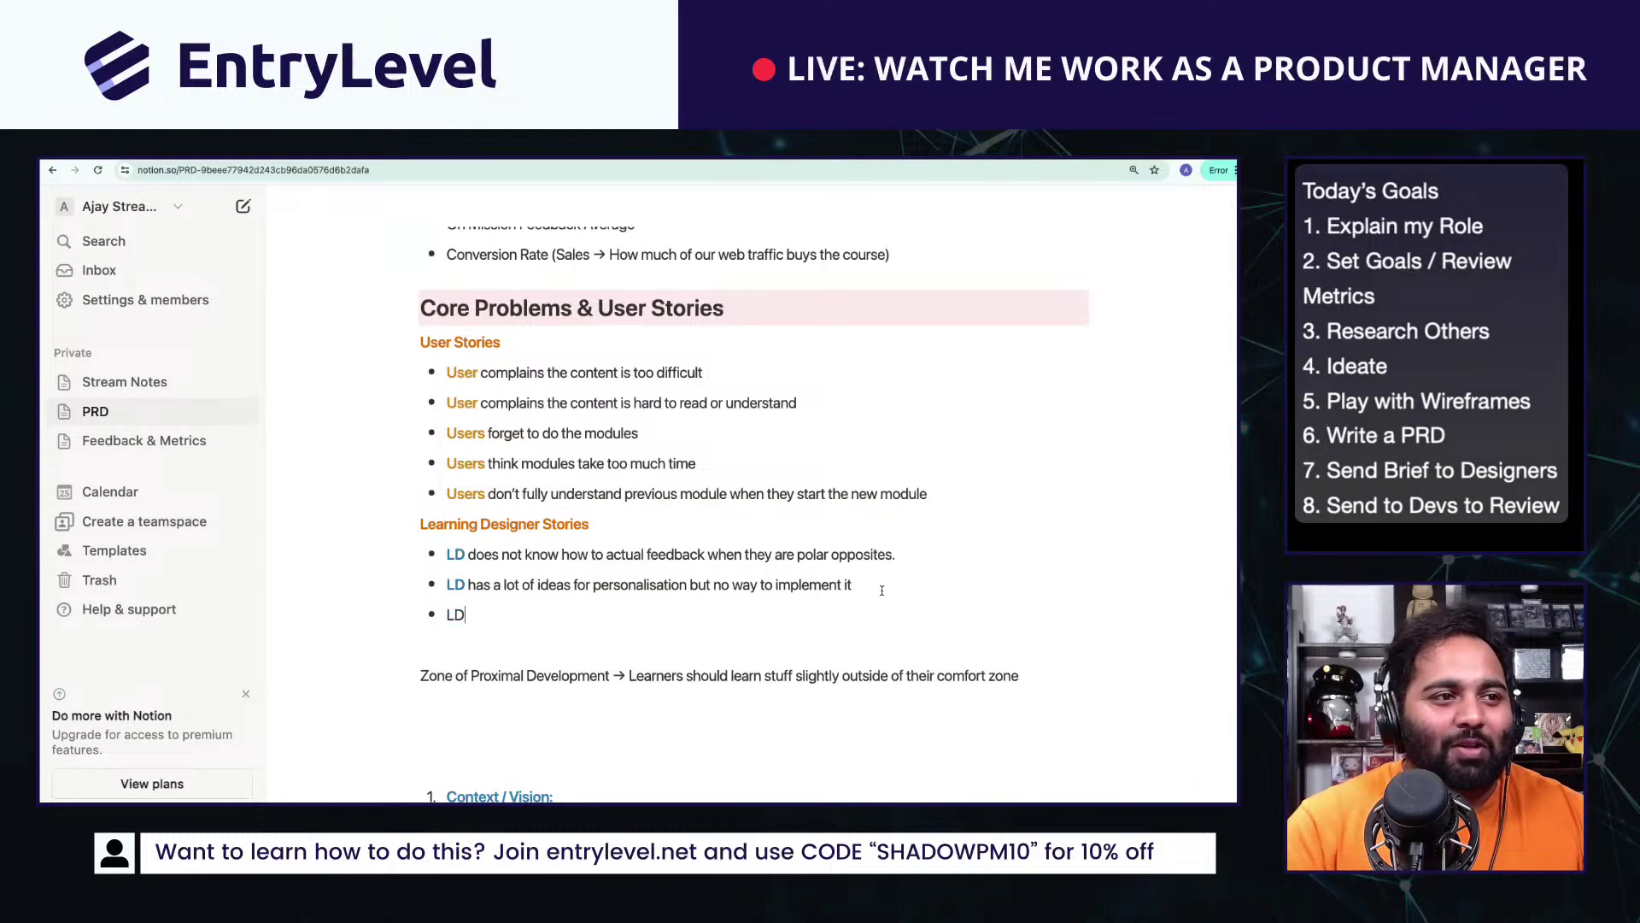
type("want to engage")
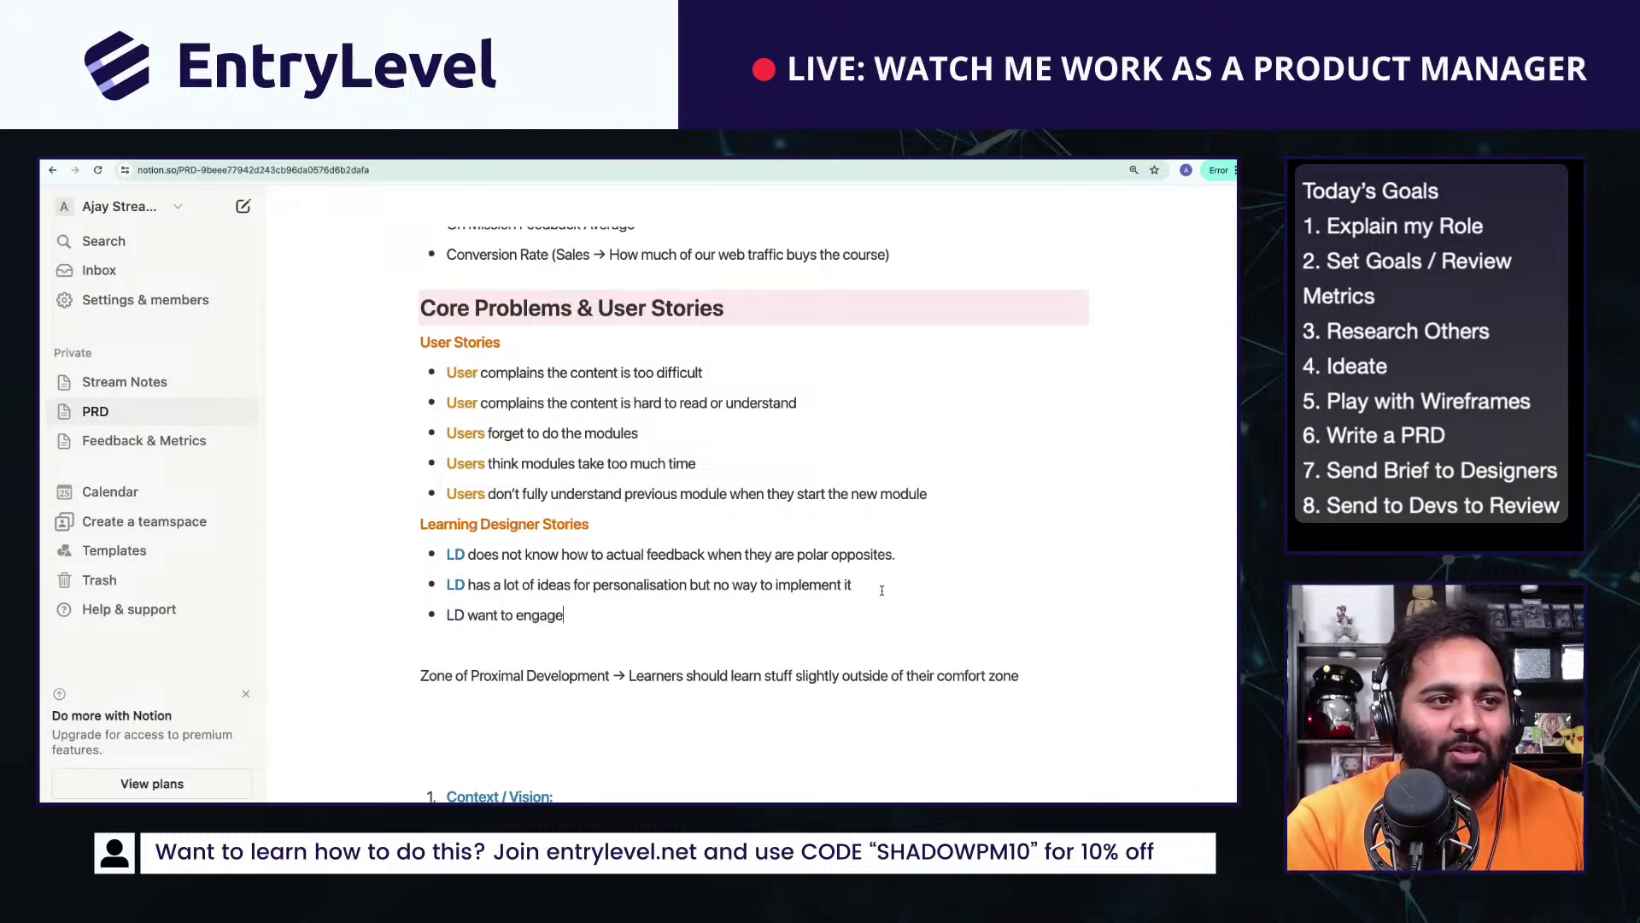
type(" le")
key("BackSpace")
type("learni")
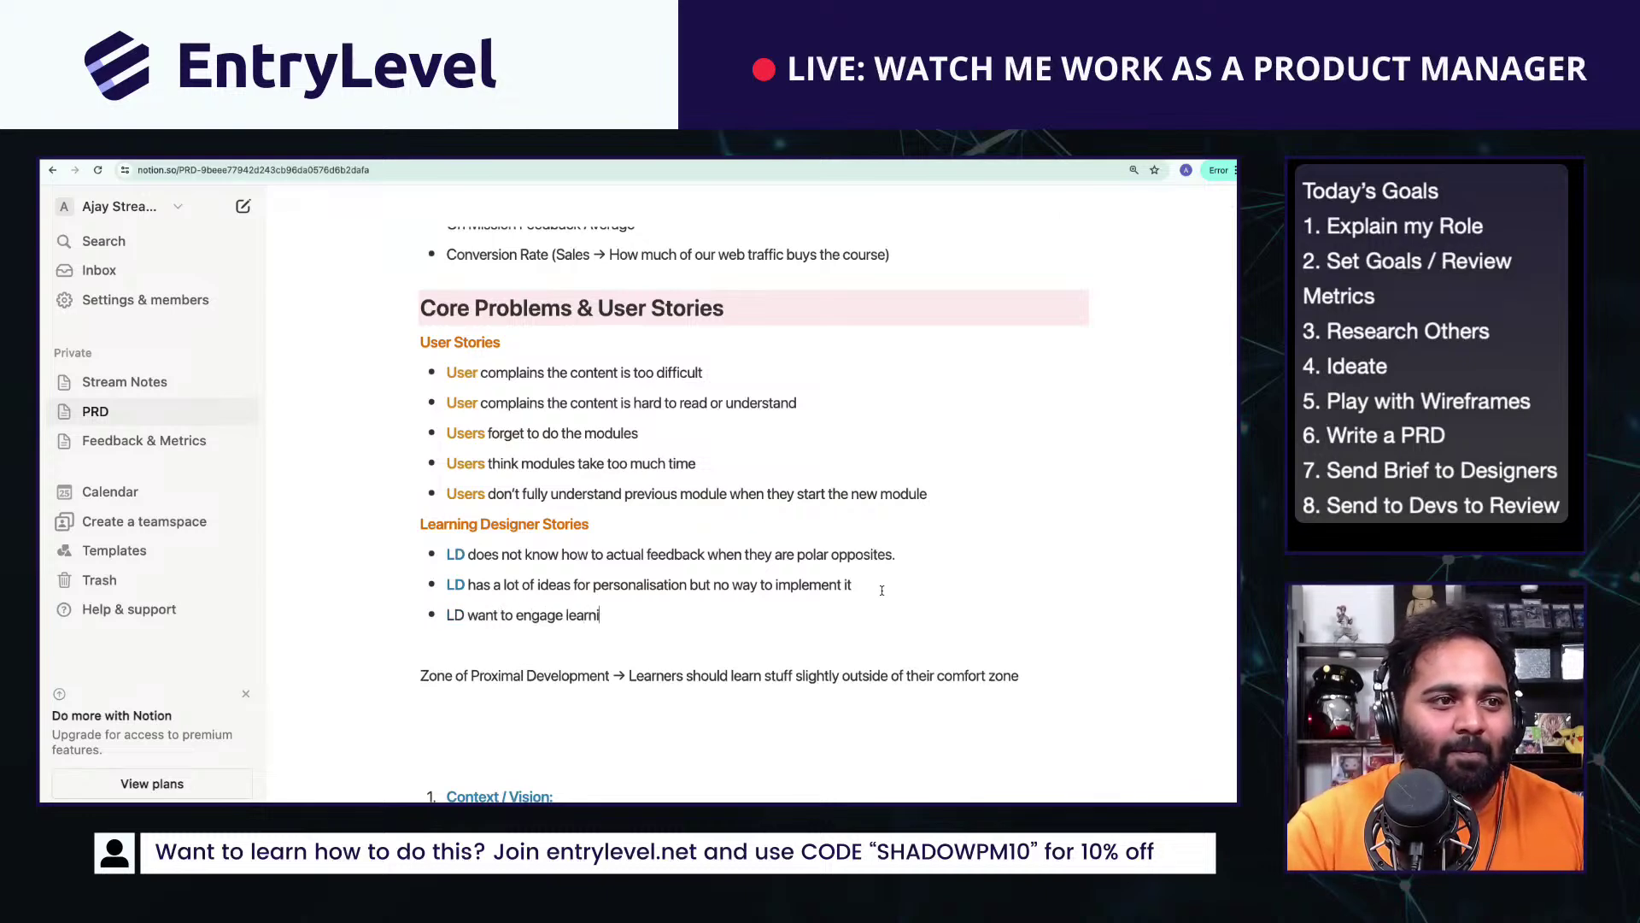
type("ng in the zone of ")
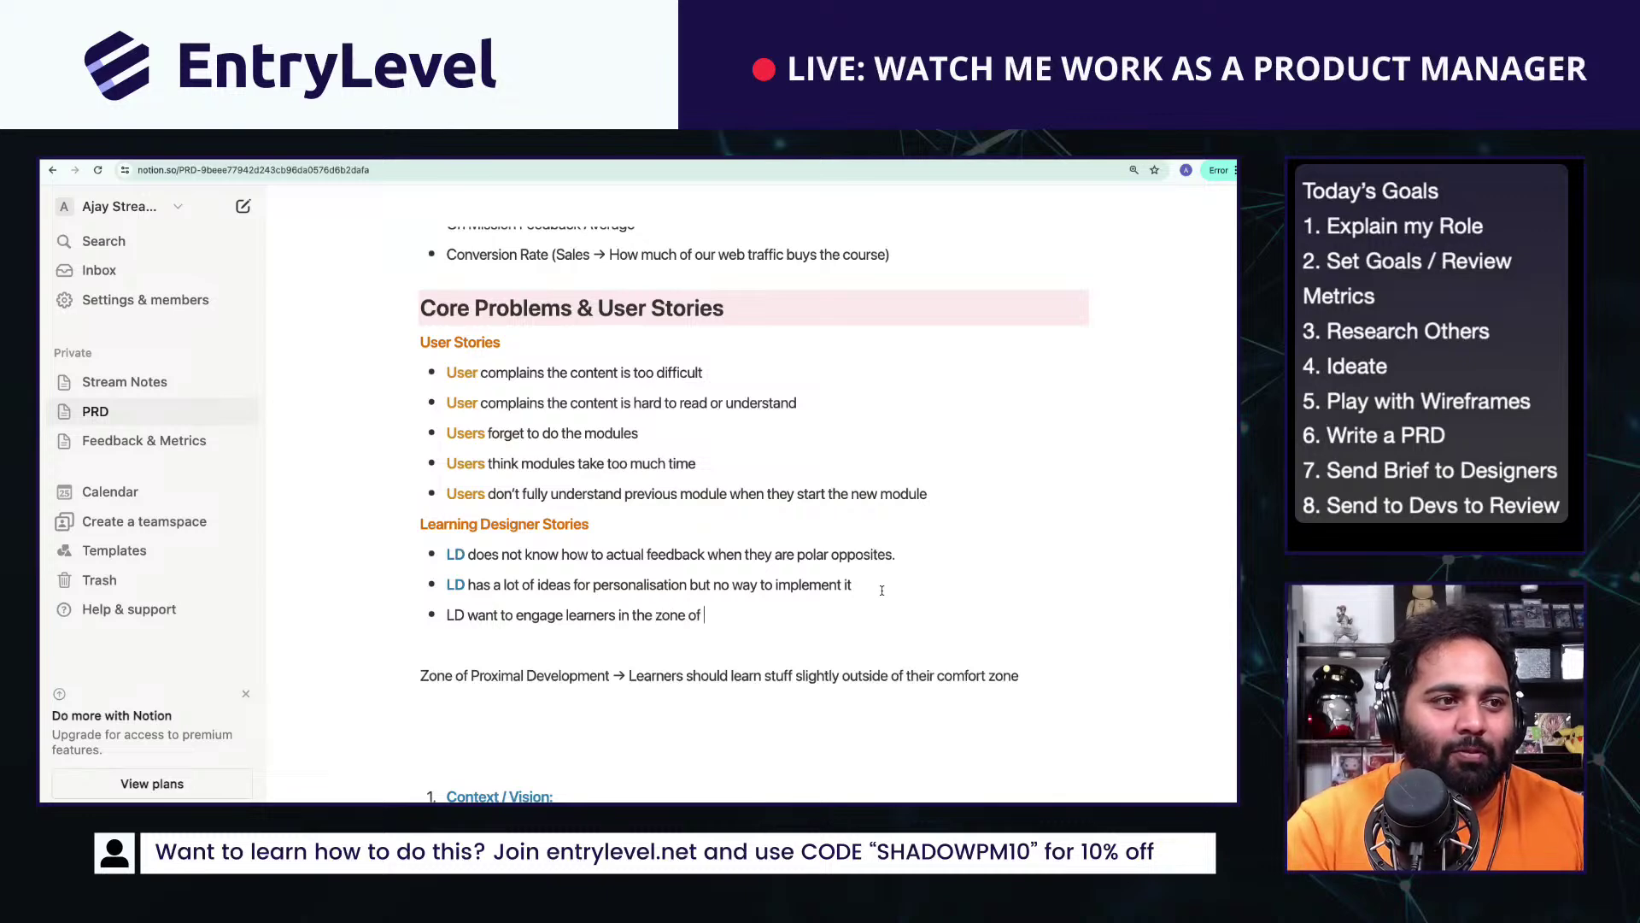
type("proximal development")
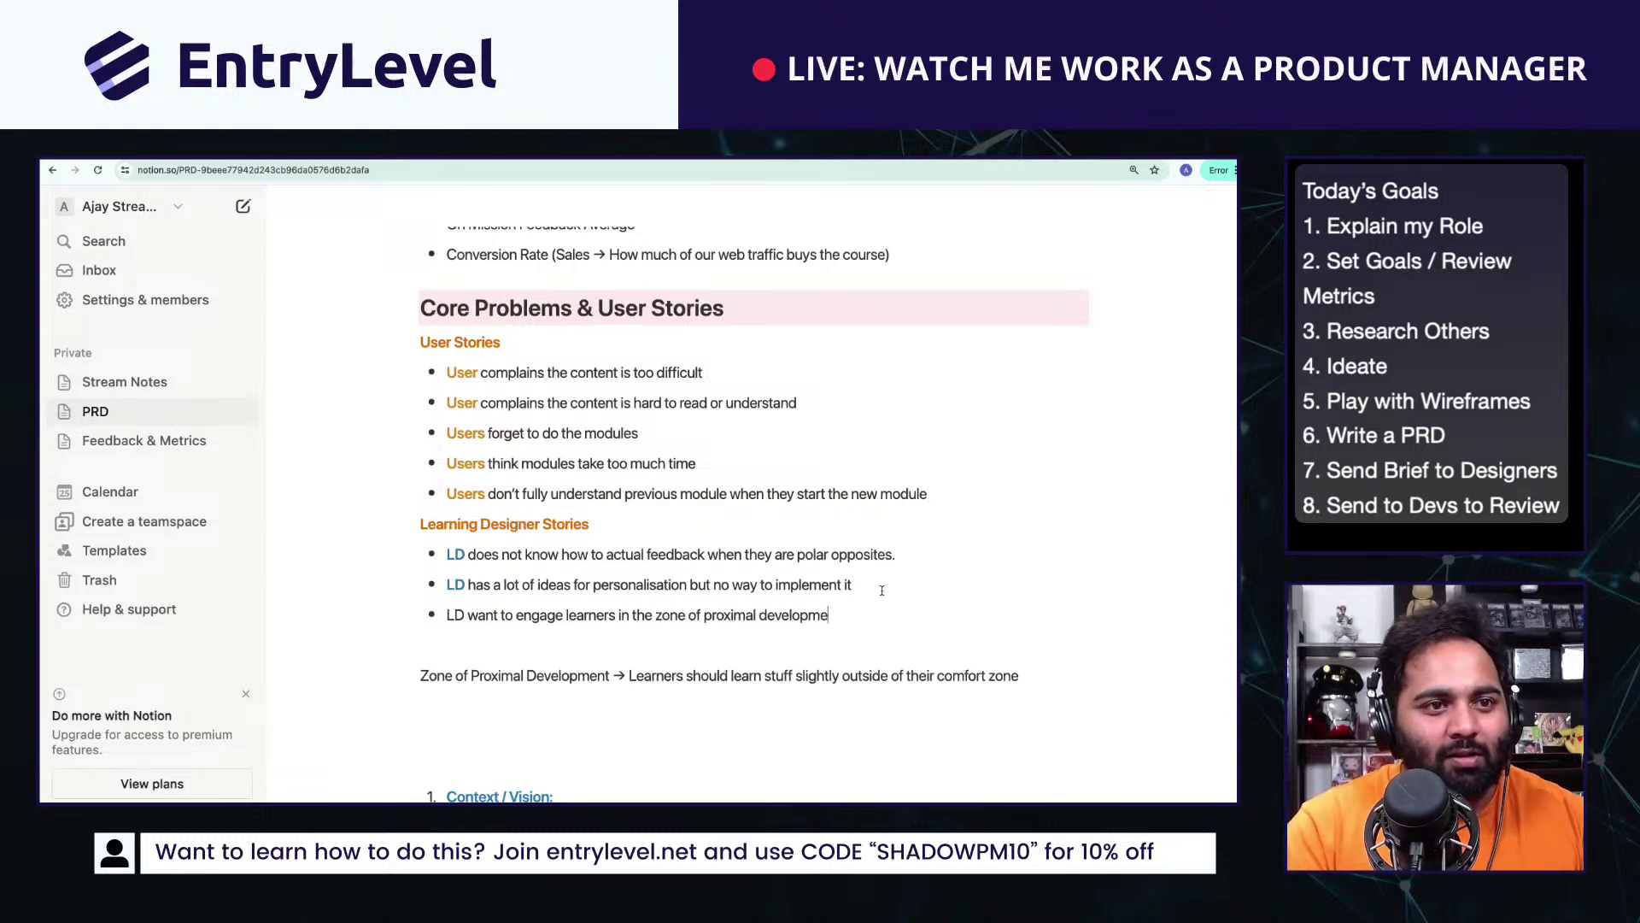
Step: Add a fourth Learning Designer bullet reading "LD want custom scaffolding"
key("Return")
type("LD want ")
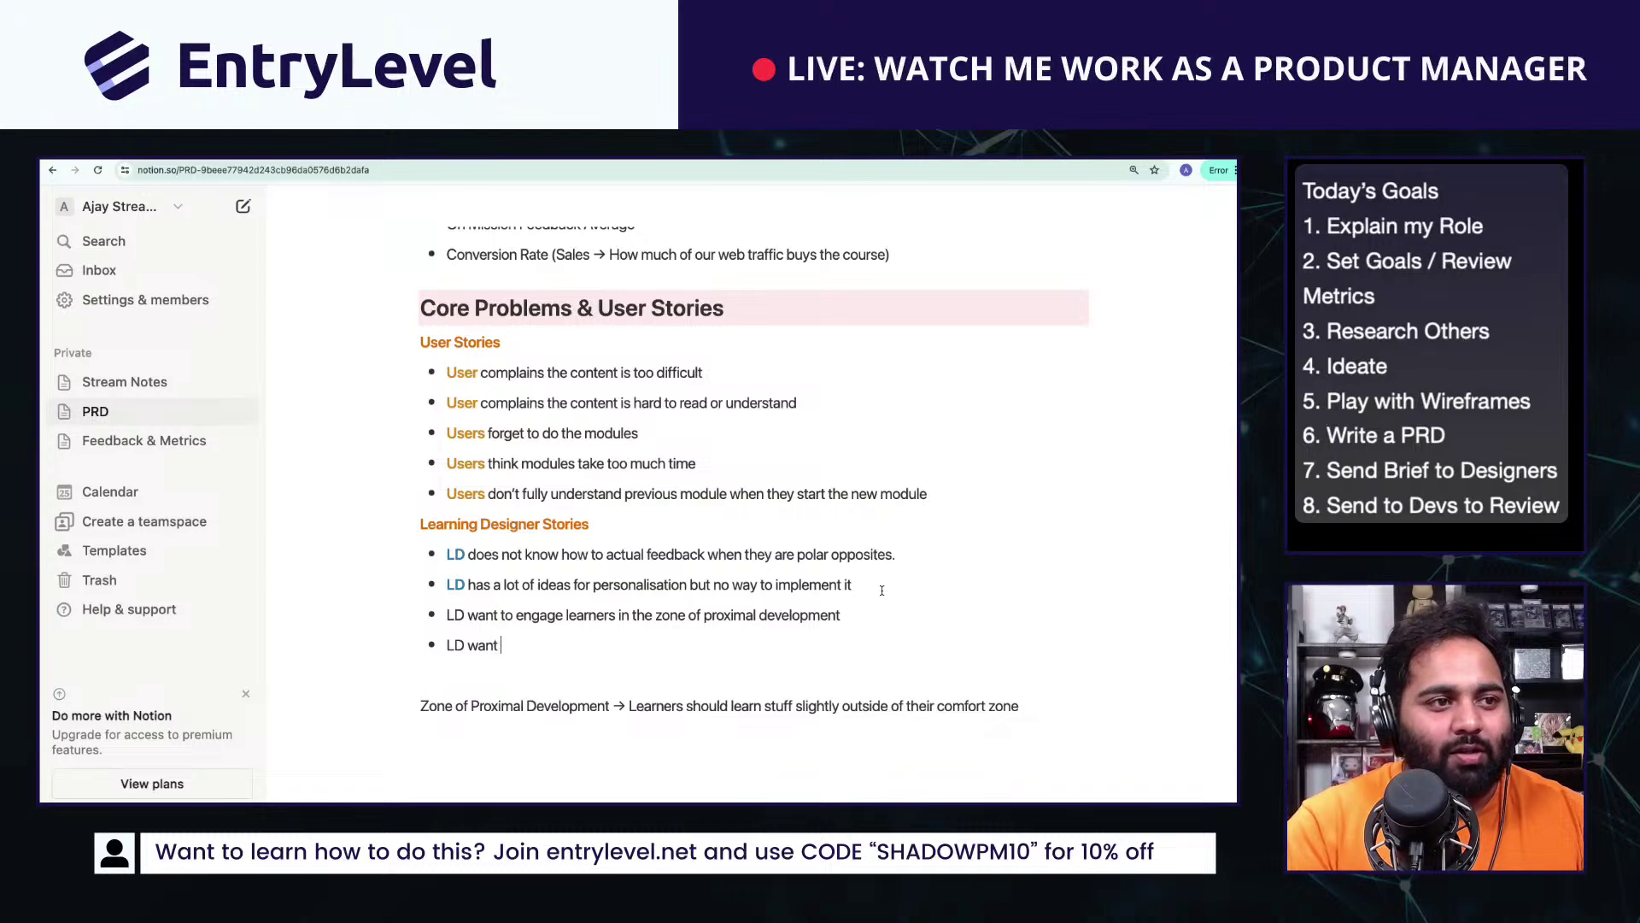
type("custom scaffolding")
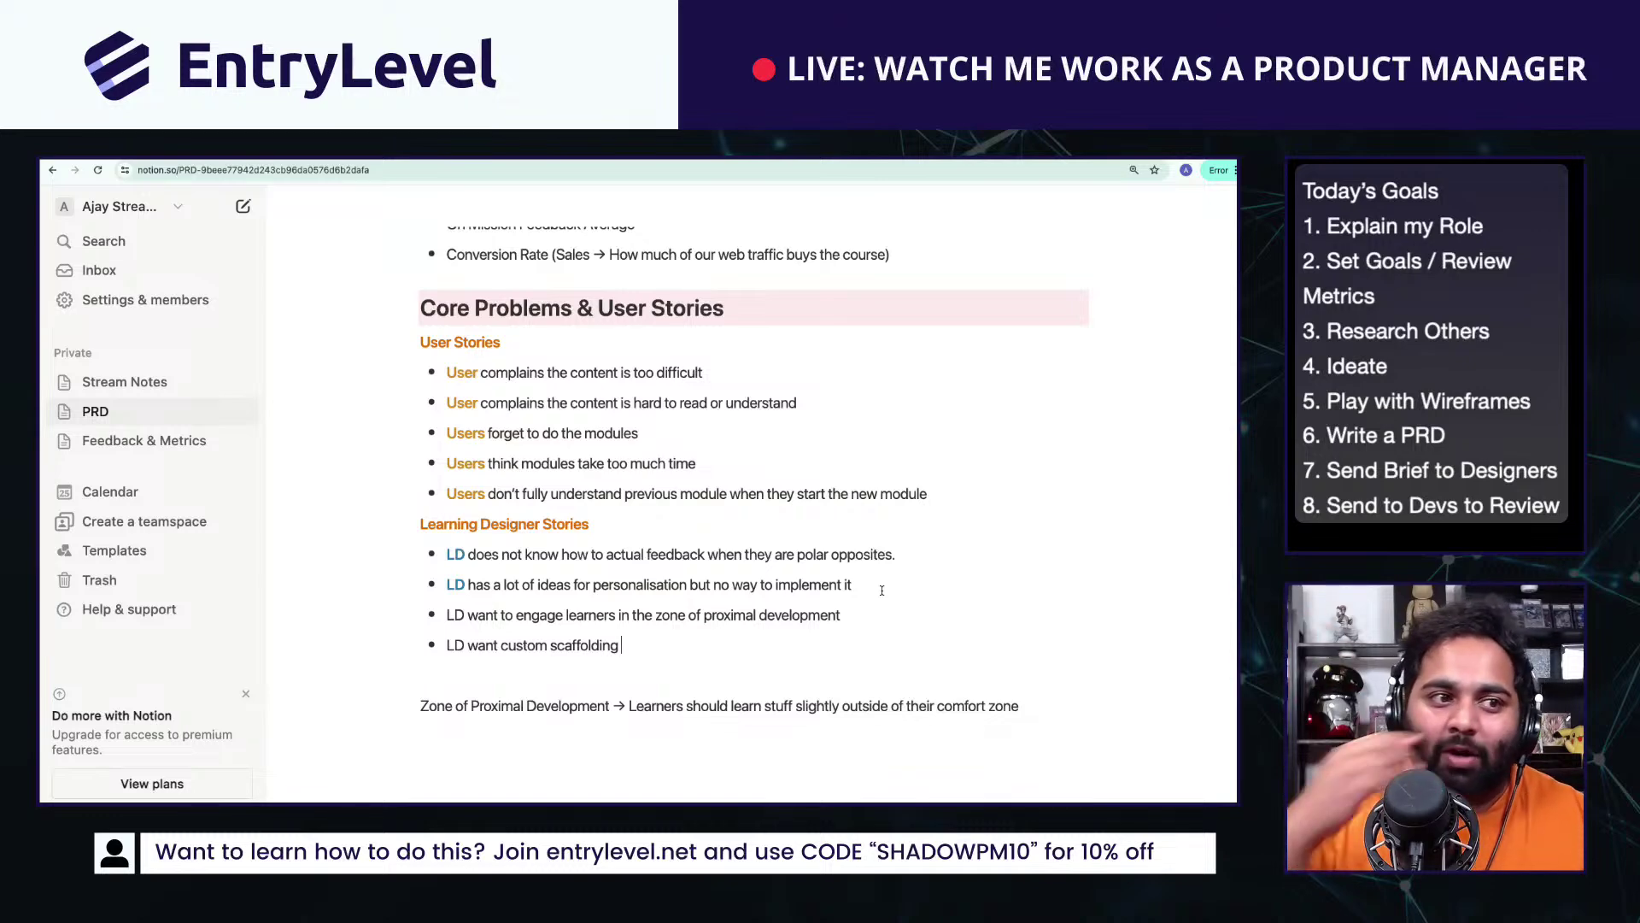
Step: Add a "Scaffolding" line below the Zone of Proximal Development note and start a bulleted list under it
scroll(802, 746, "down", 1)
key("Return")
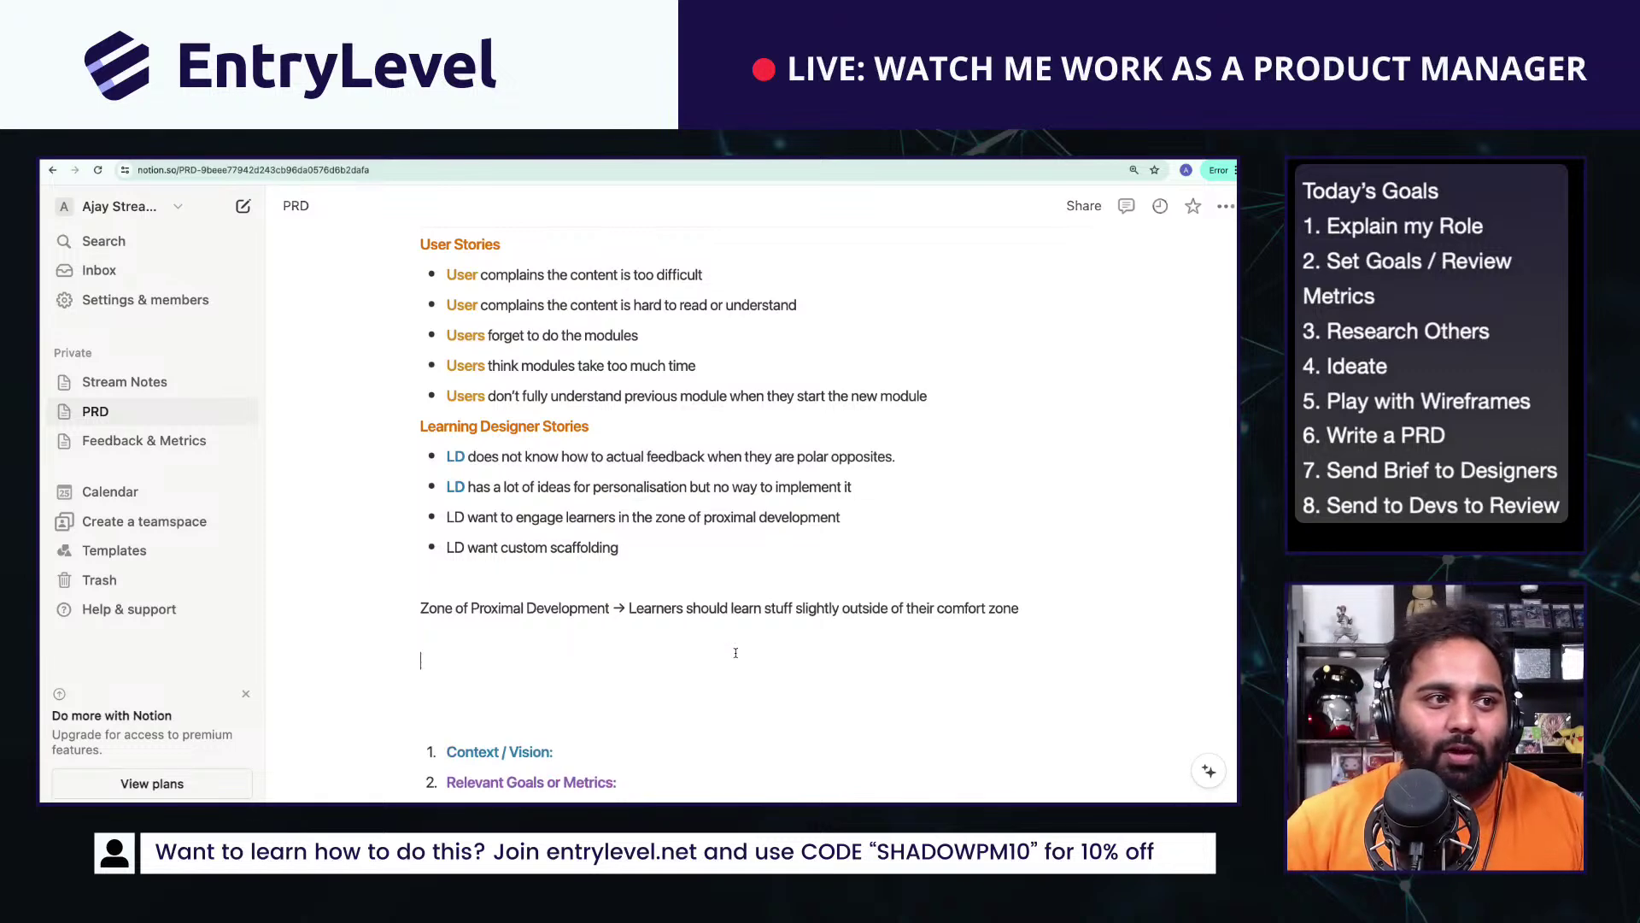
type("Scaffolding")
key("Return")
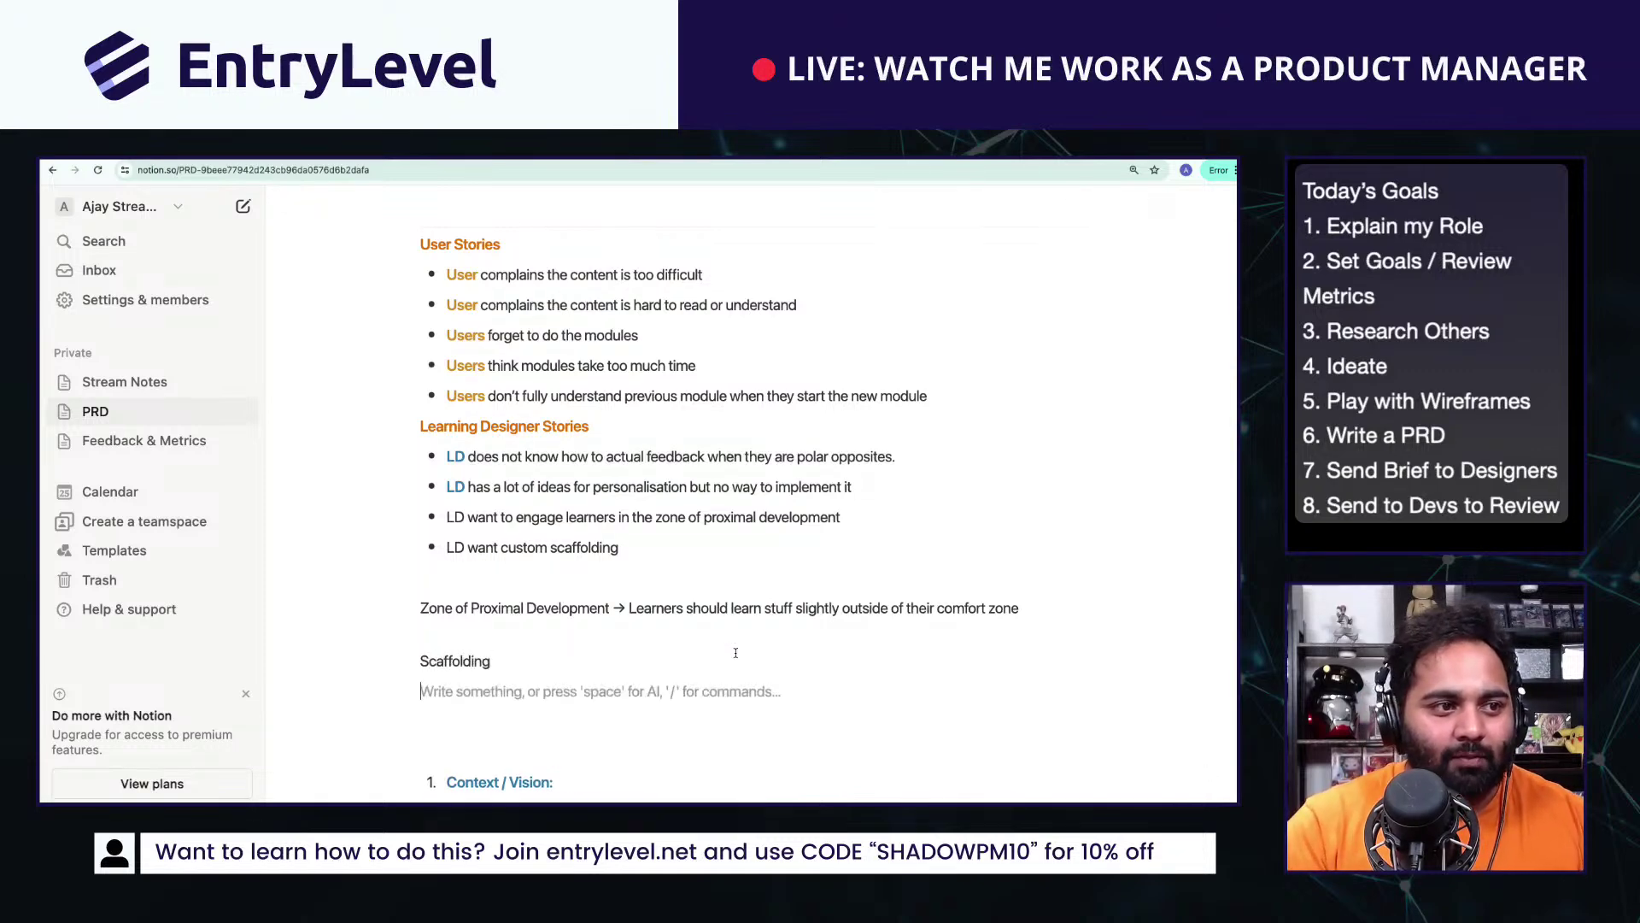
type("- ")
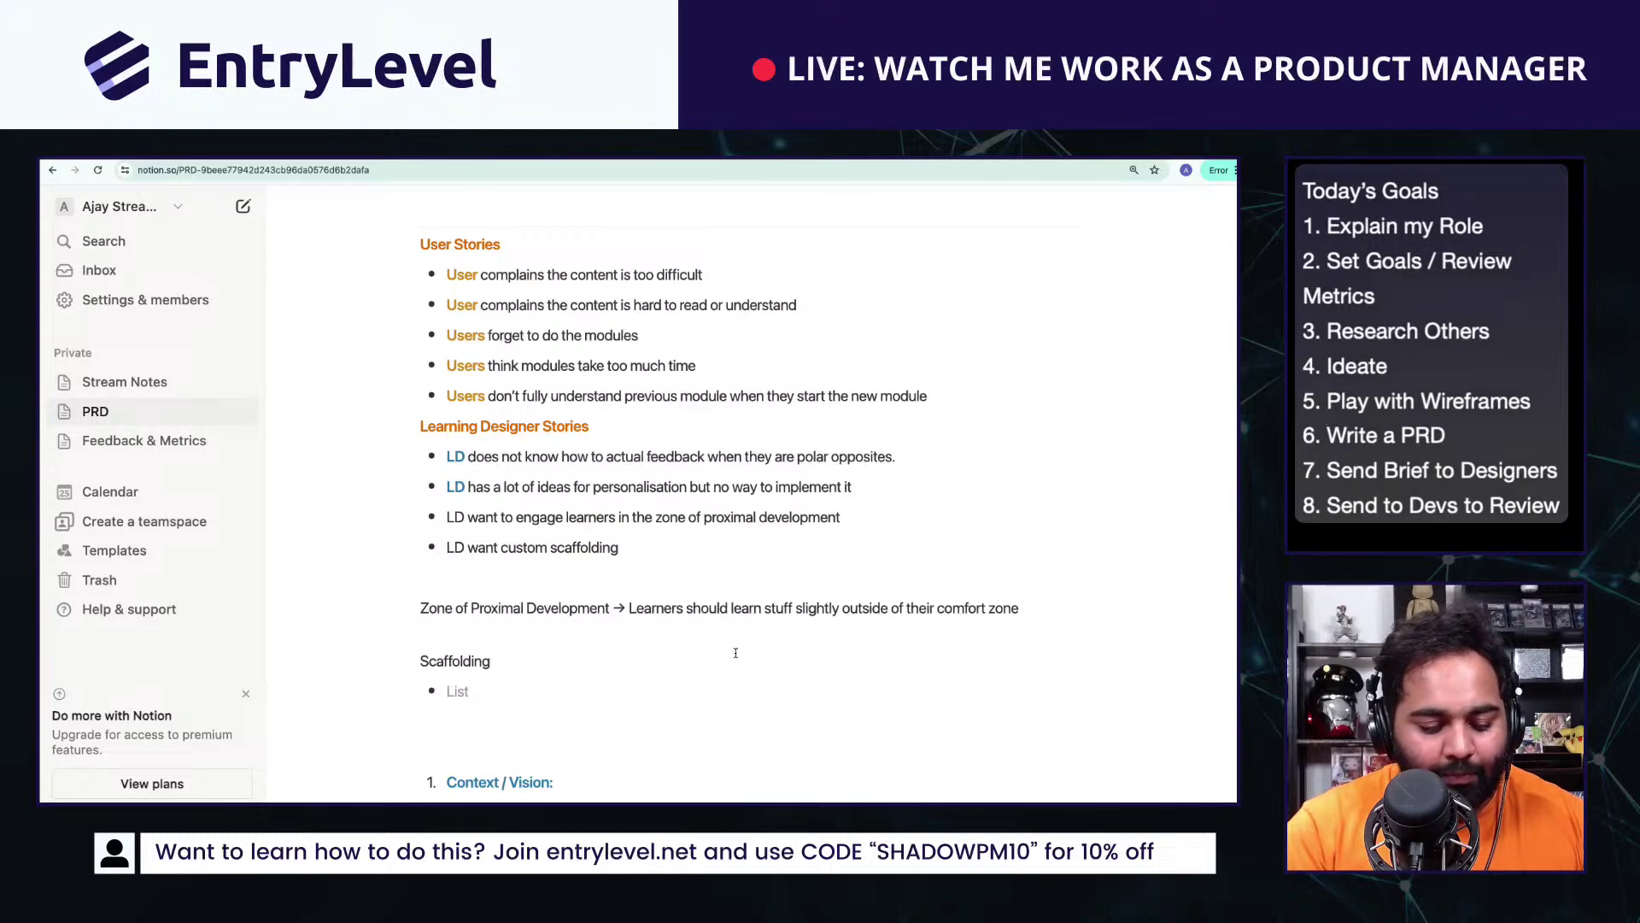
Step: Write the first Scaffolding bullet as "How to Count (What a number is, how to use your fingers for counting)"
type("How t")
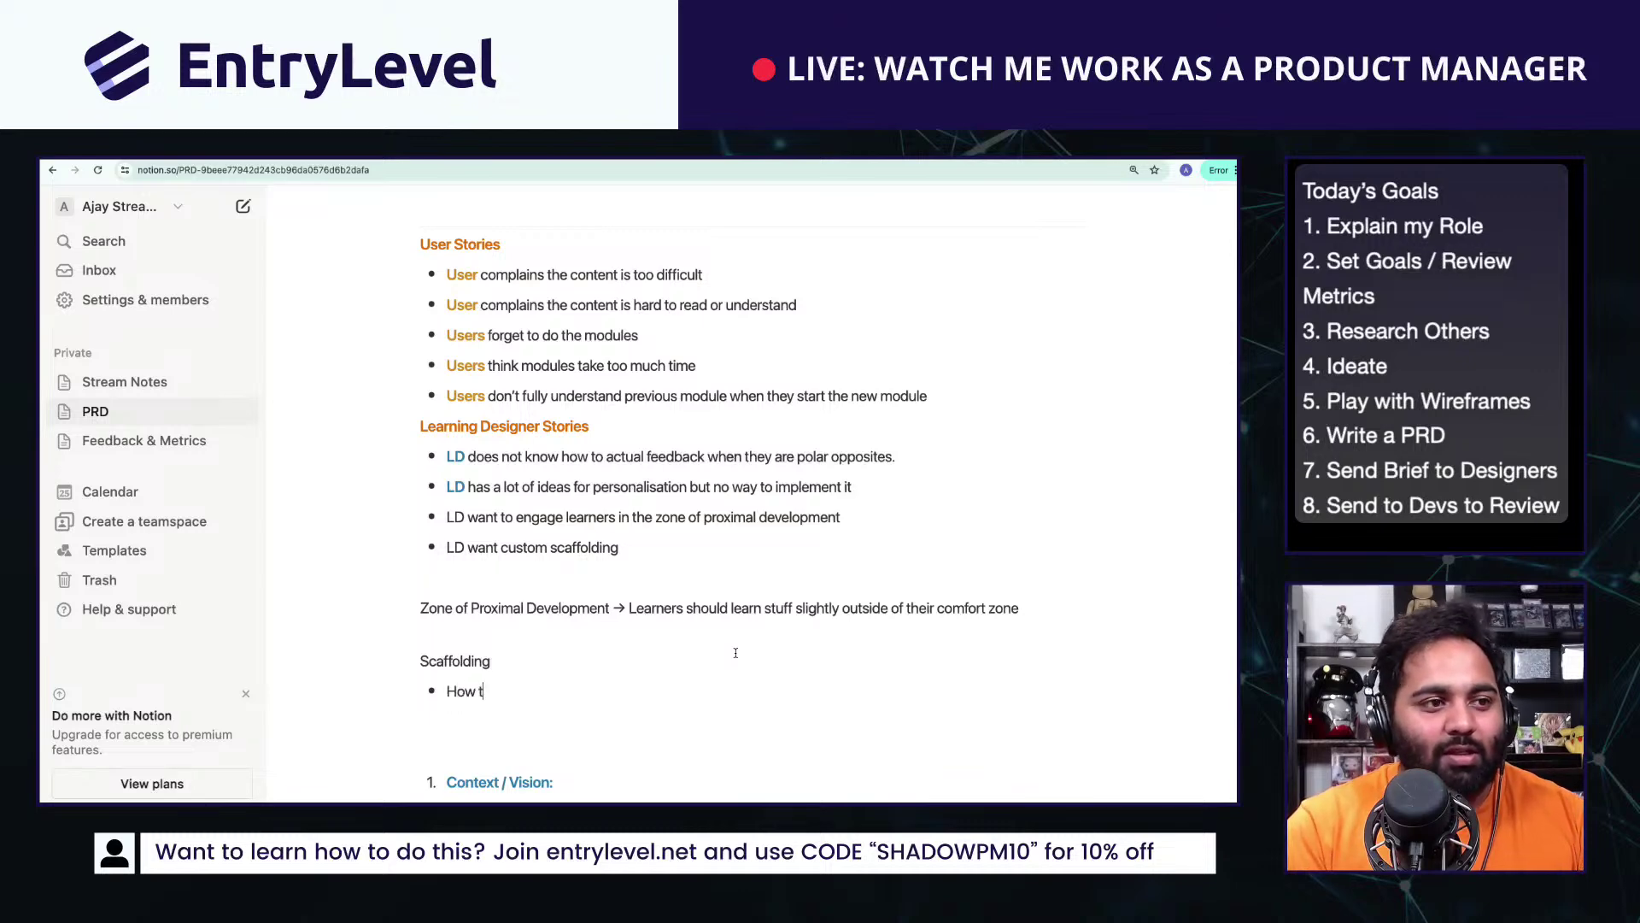
type("o Count")
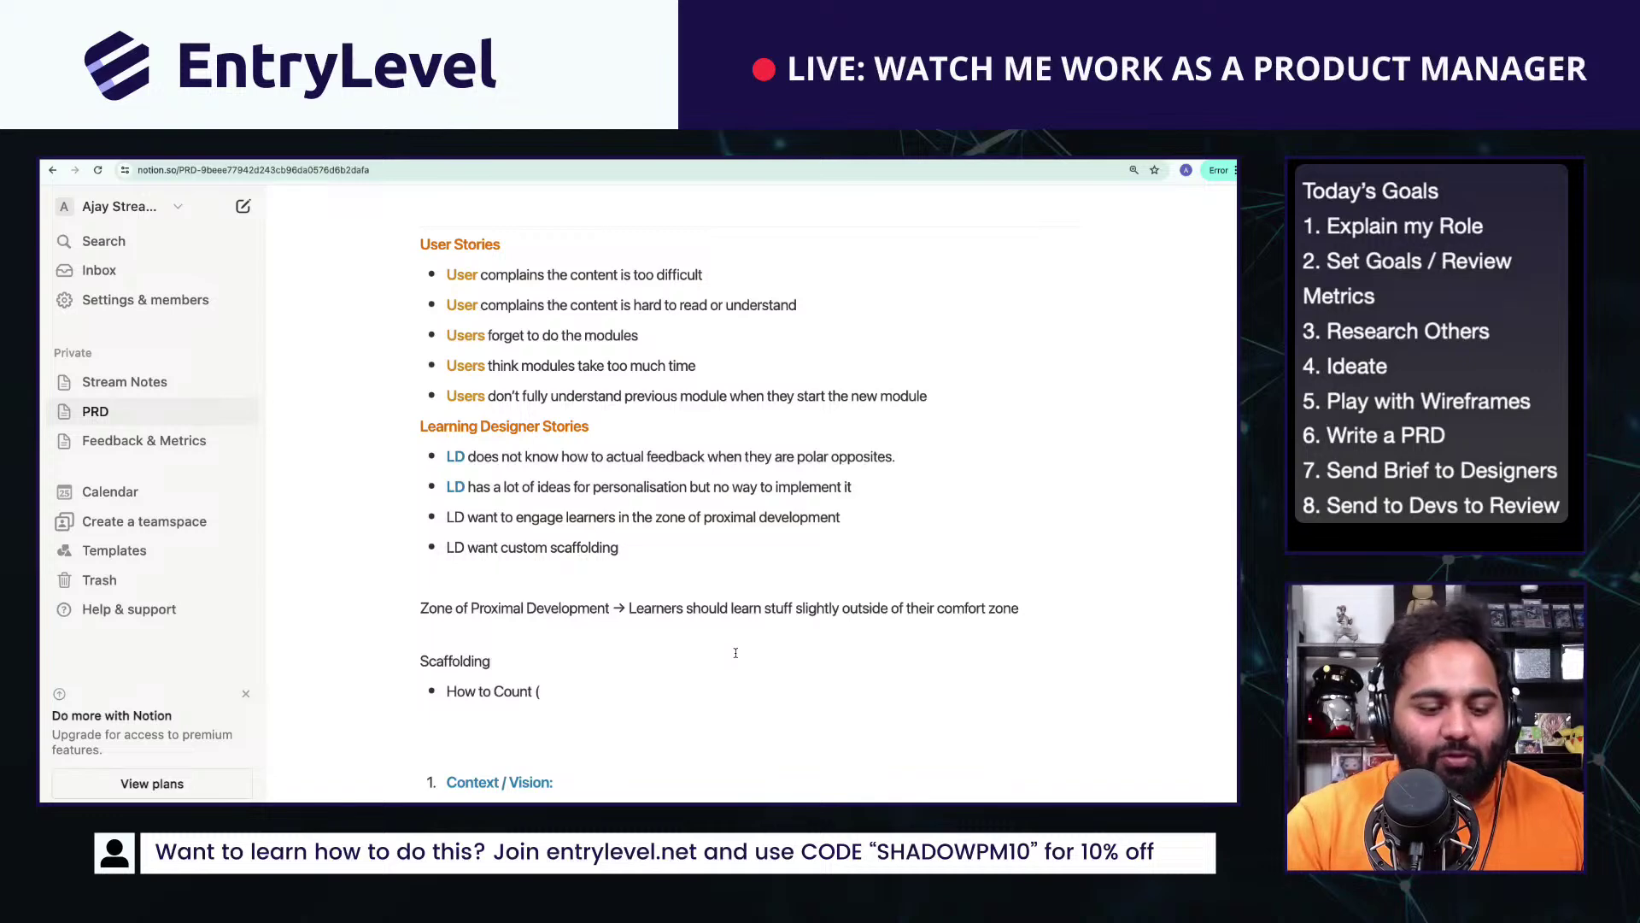
type(" (What a number")
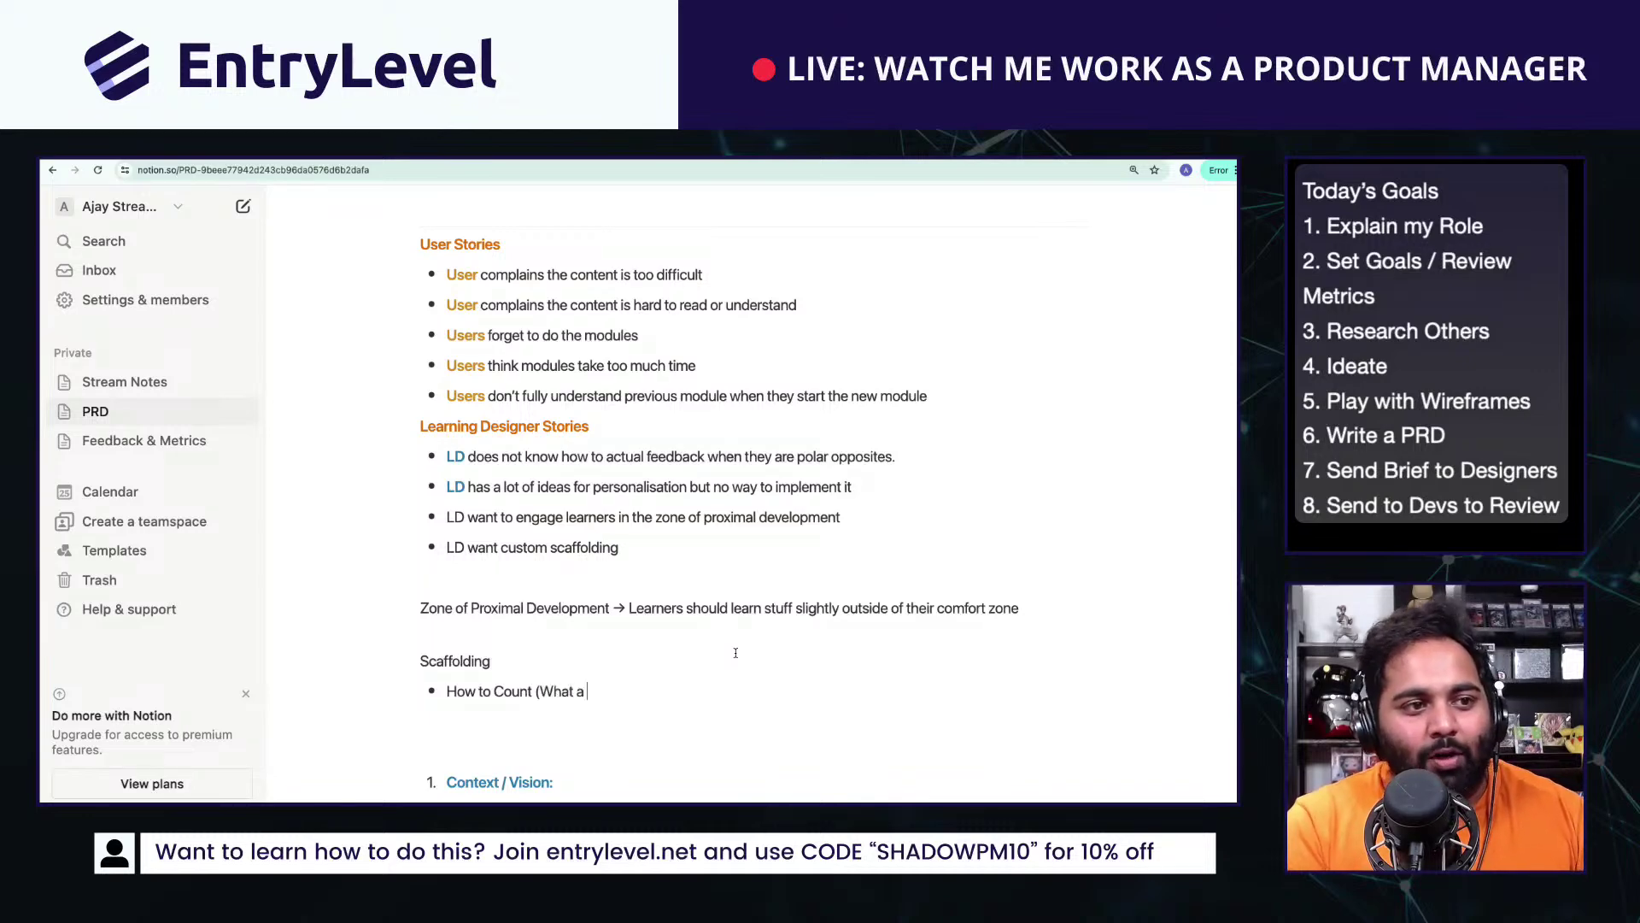
key("BackSpace")
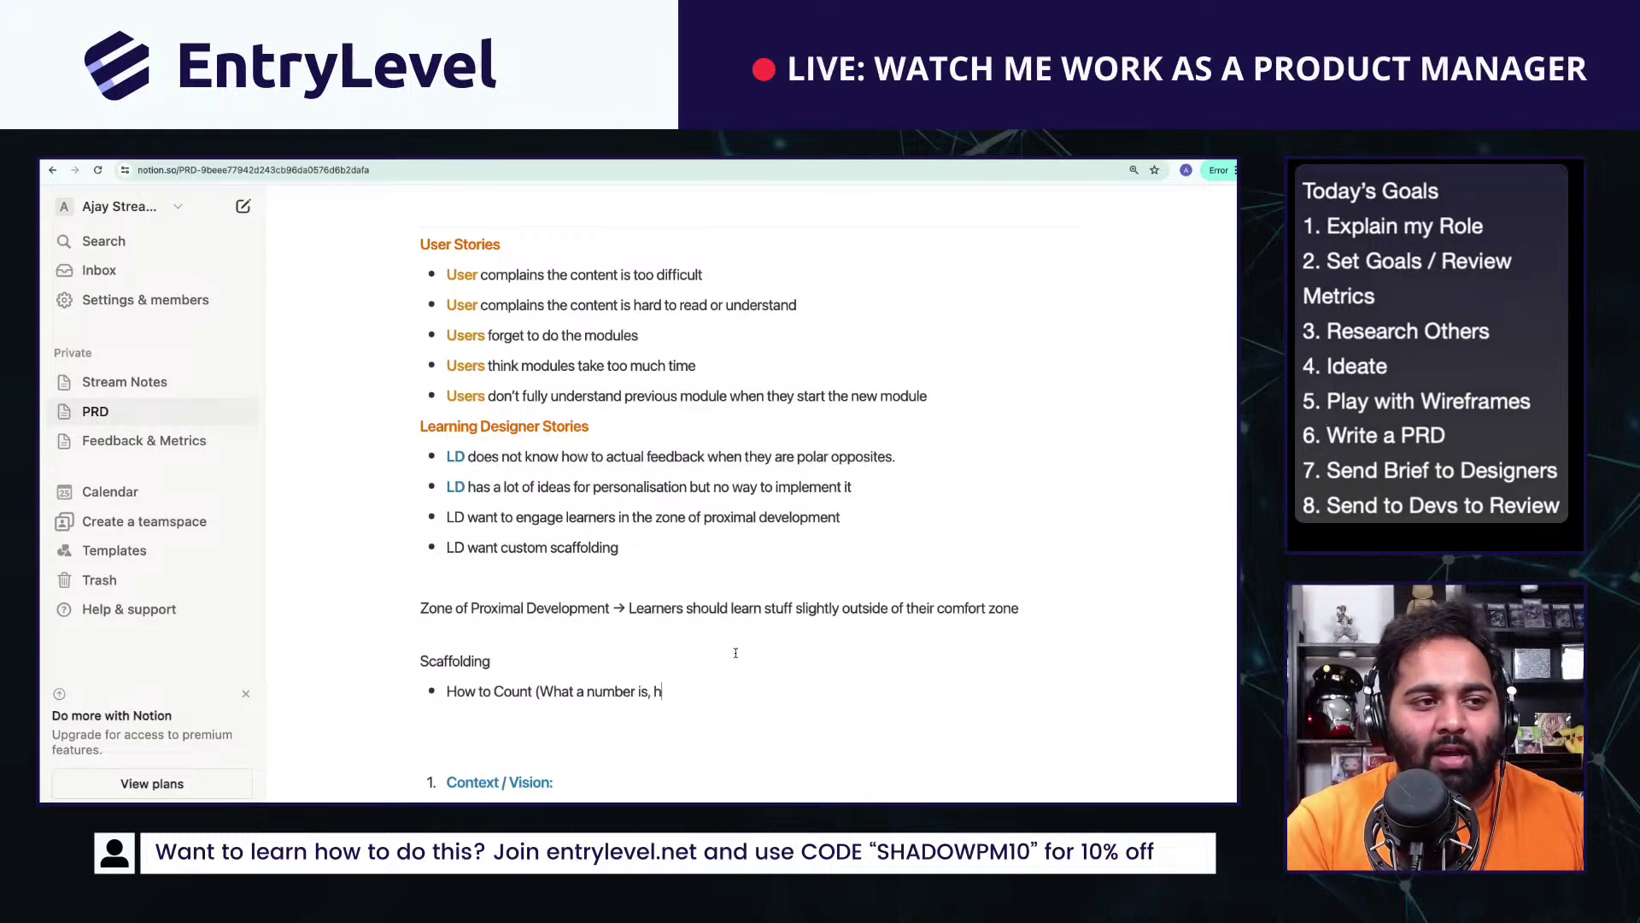
type("is, how to use")
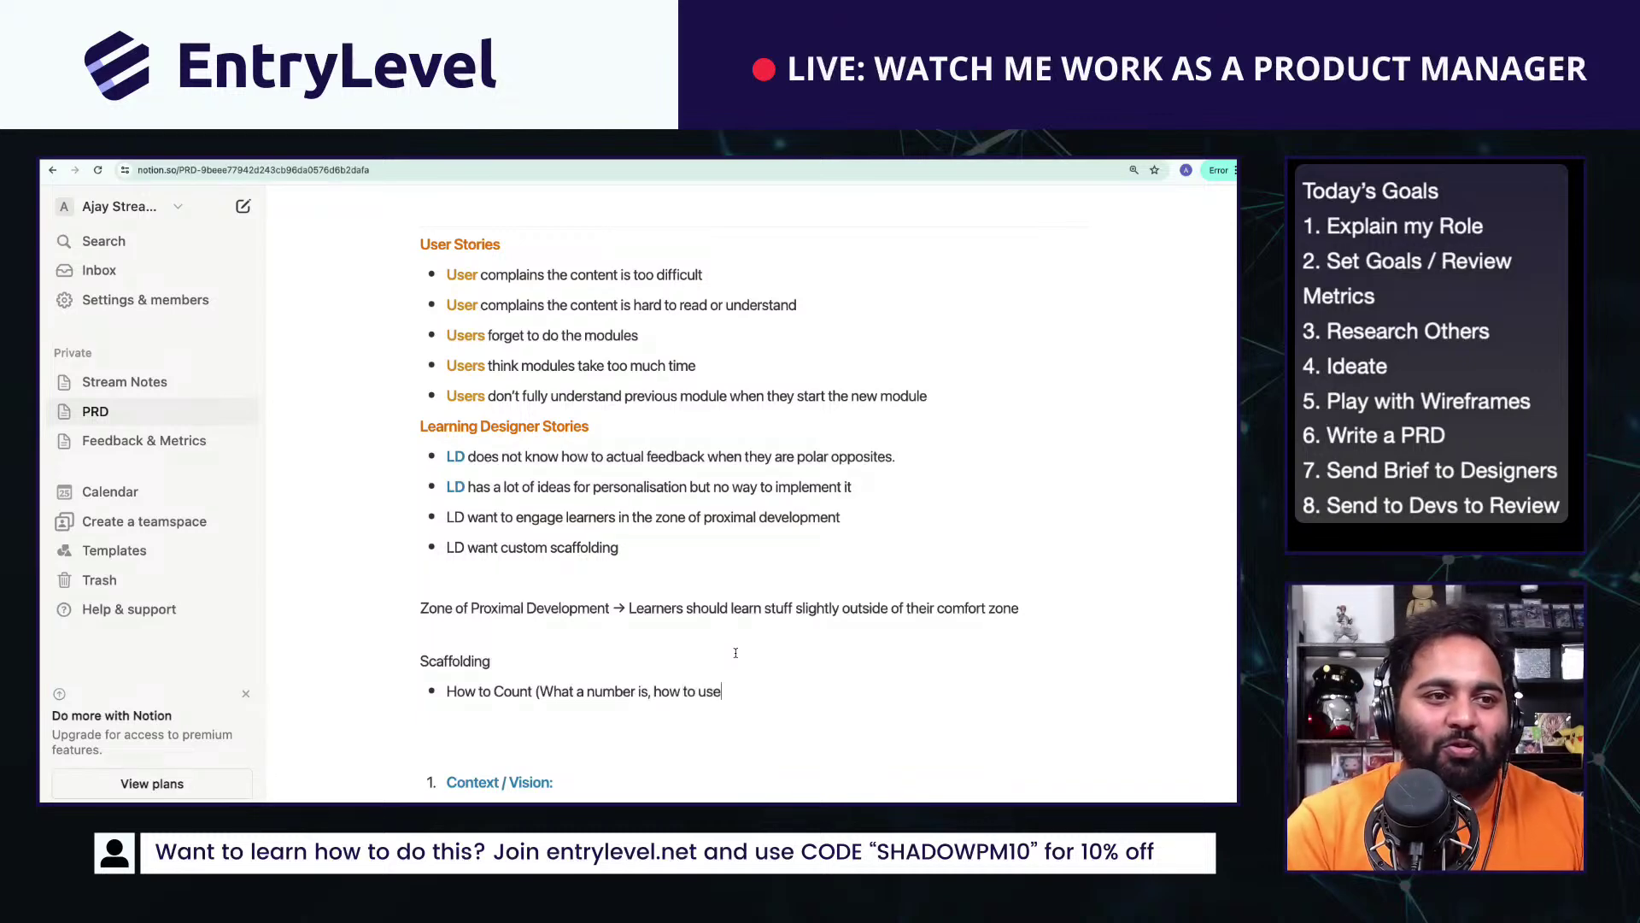
type(" your fingers ")
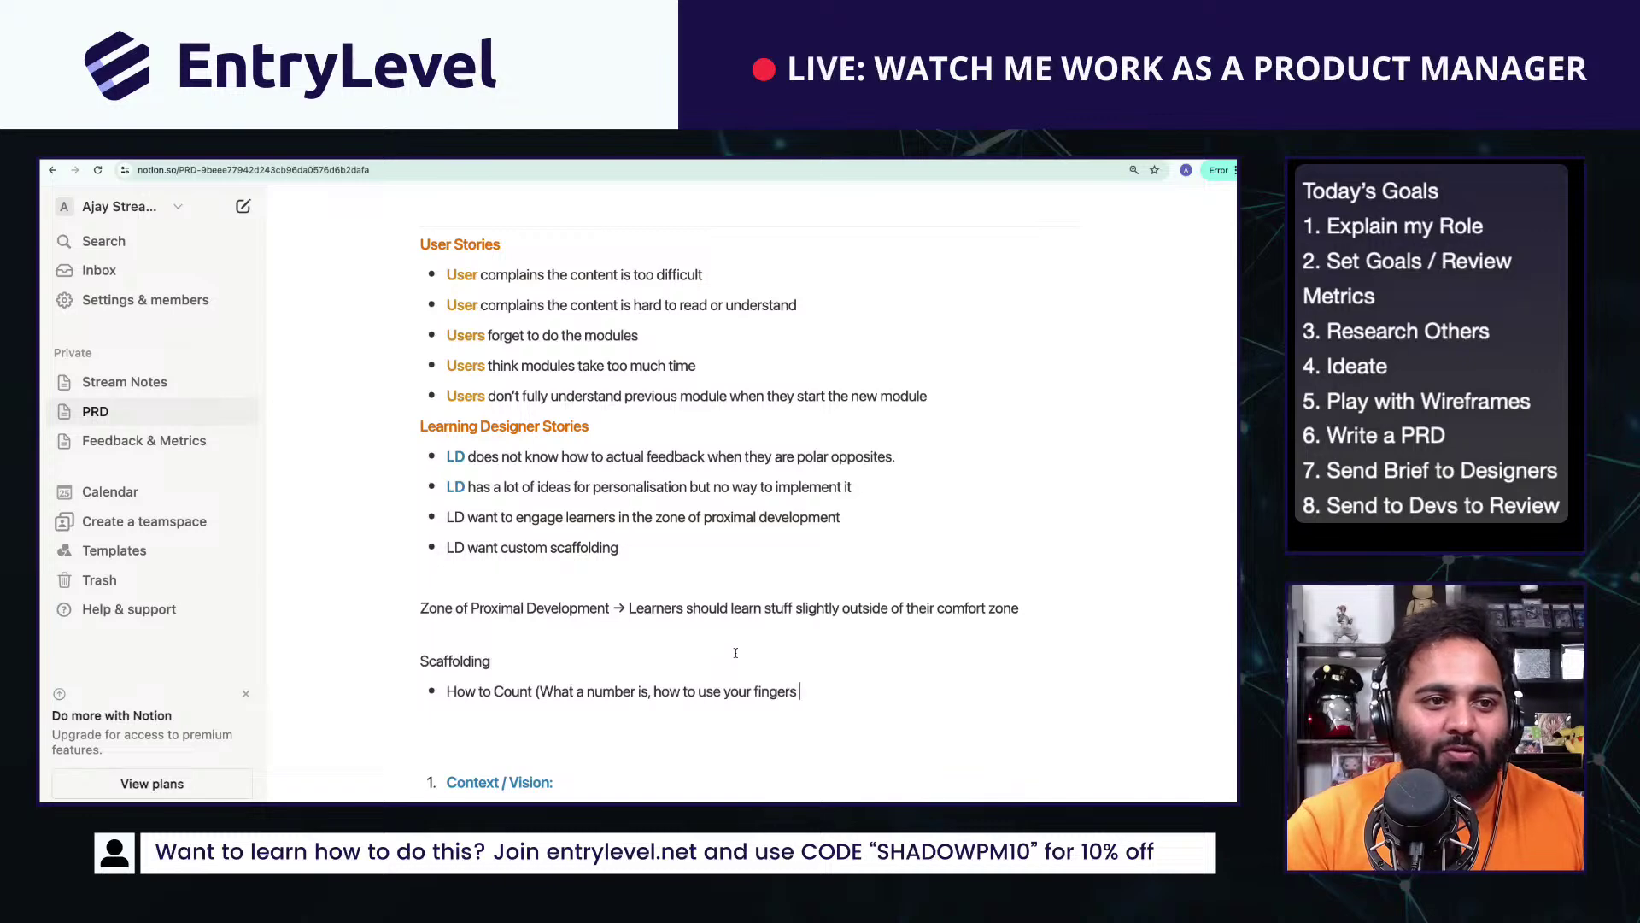
type("for counting")
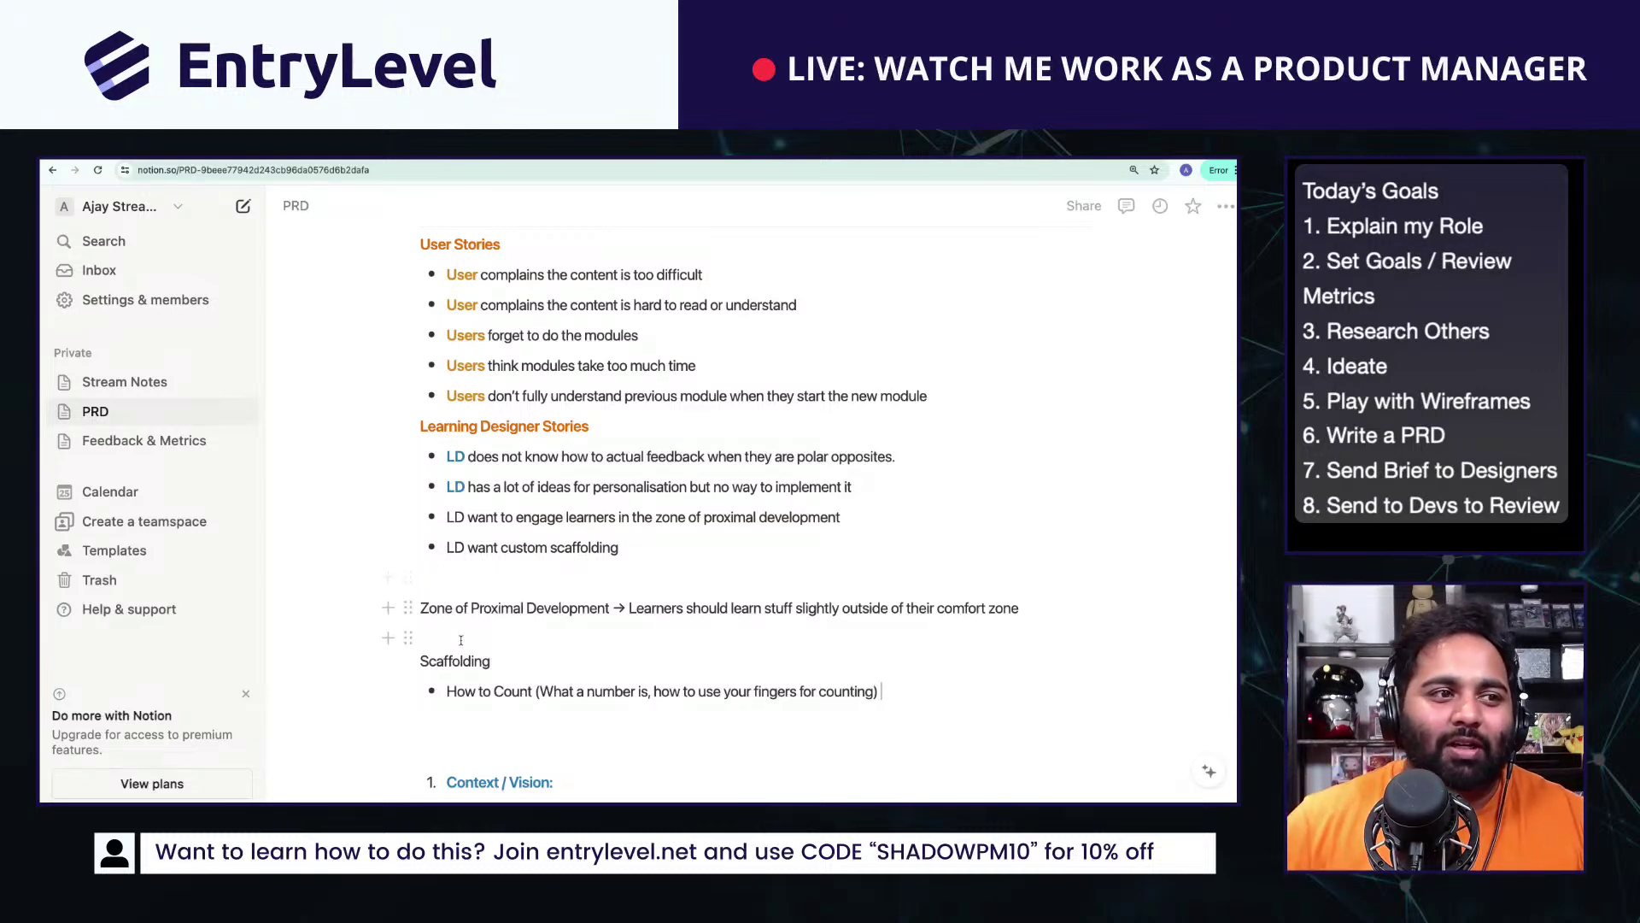
Step: Replace the bullet under Scaffolding with an explanation on the heading's own line: "Scaffolding → The building blocks as you learn something"
left_click_drag(438, 691, 537, 705)
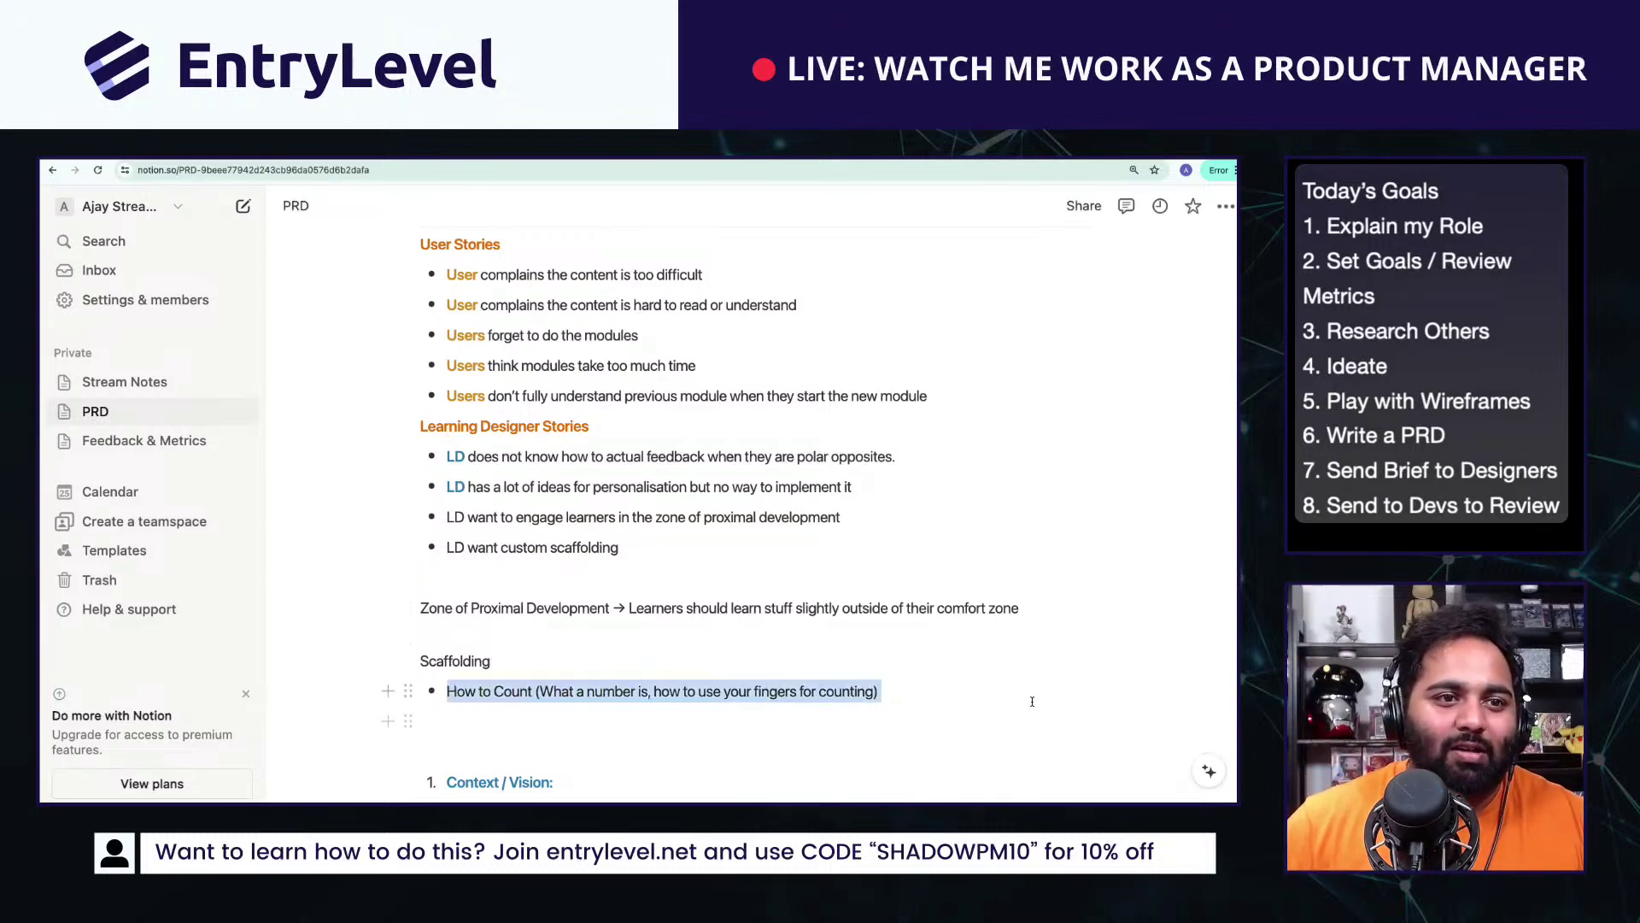
key("BackSpace")
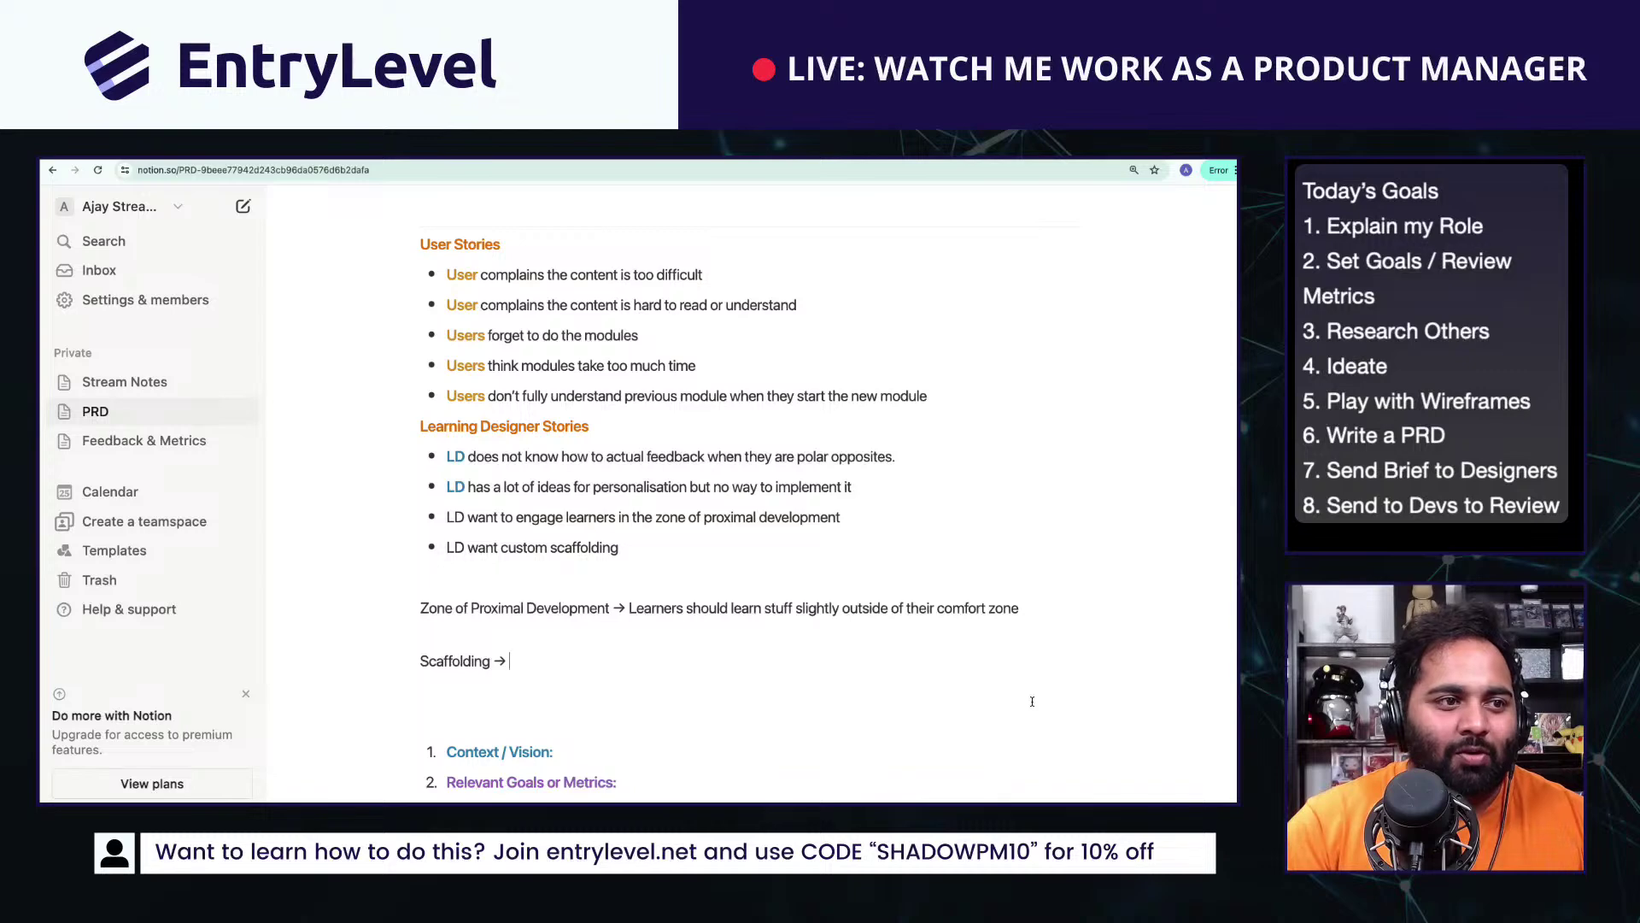
type("The building b")
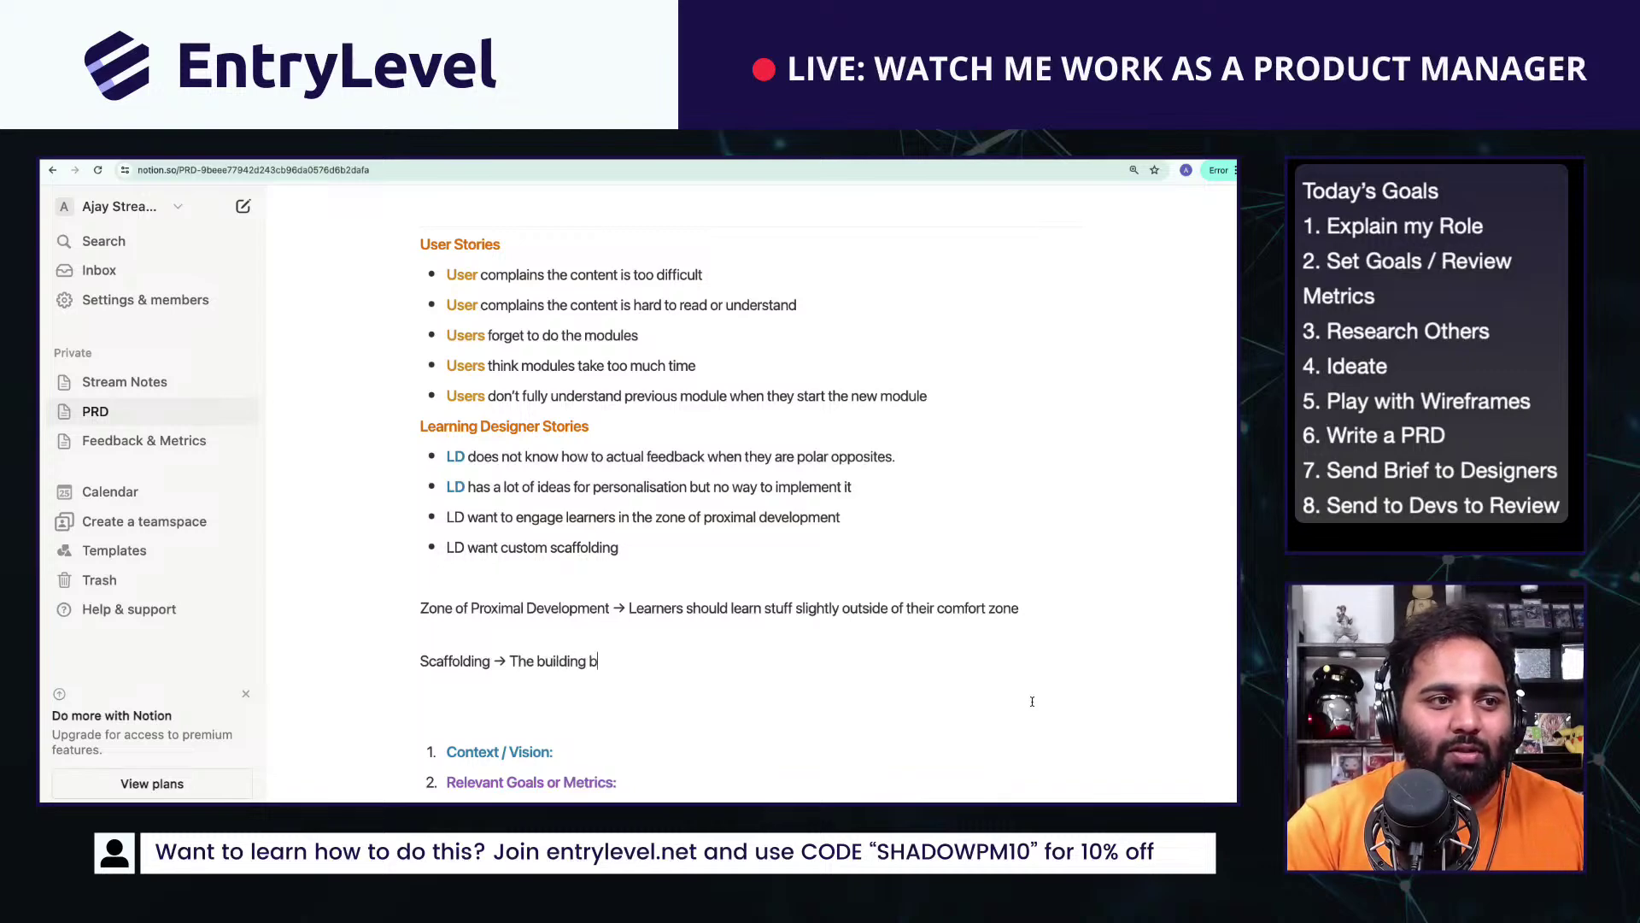
type("locks as you learn")
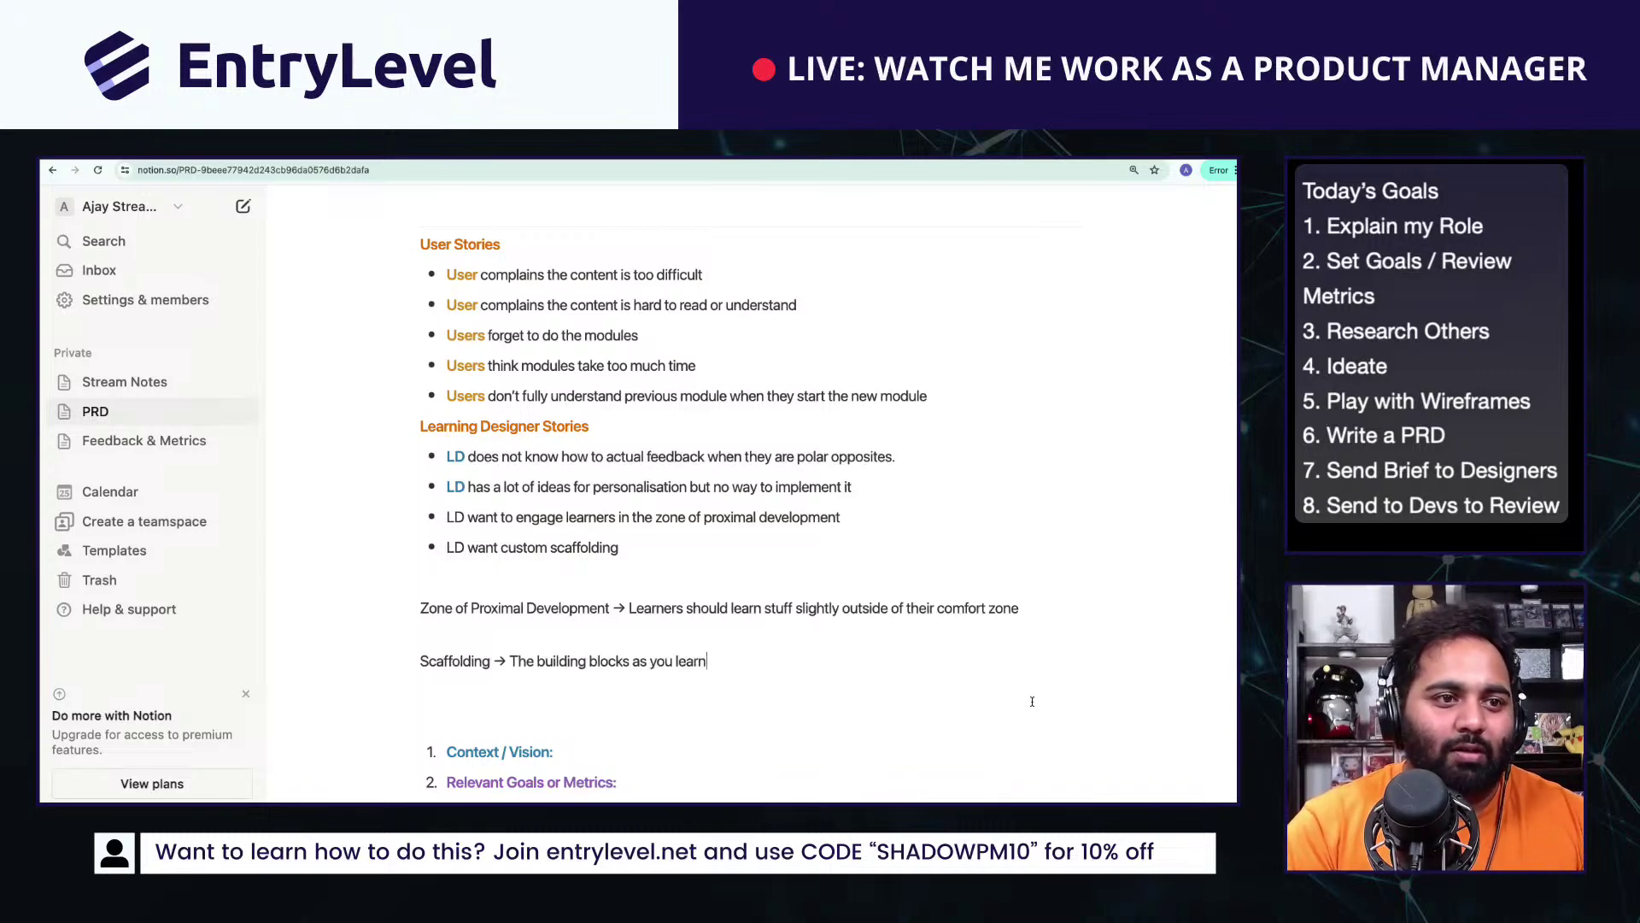
type(" something")
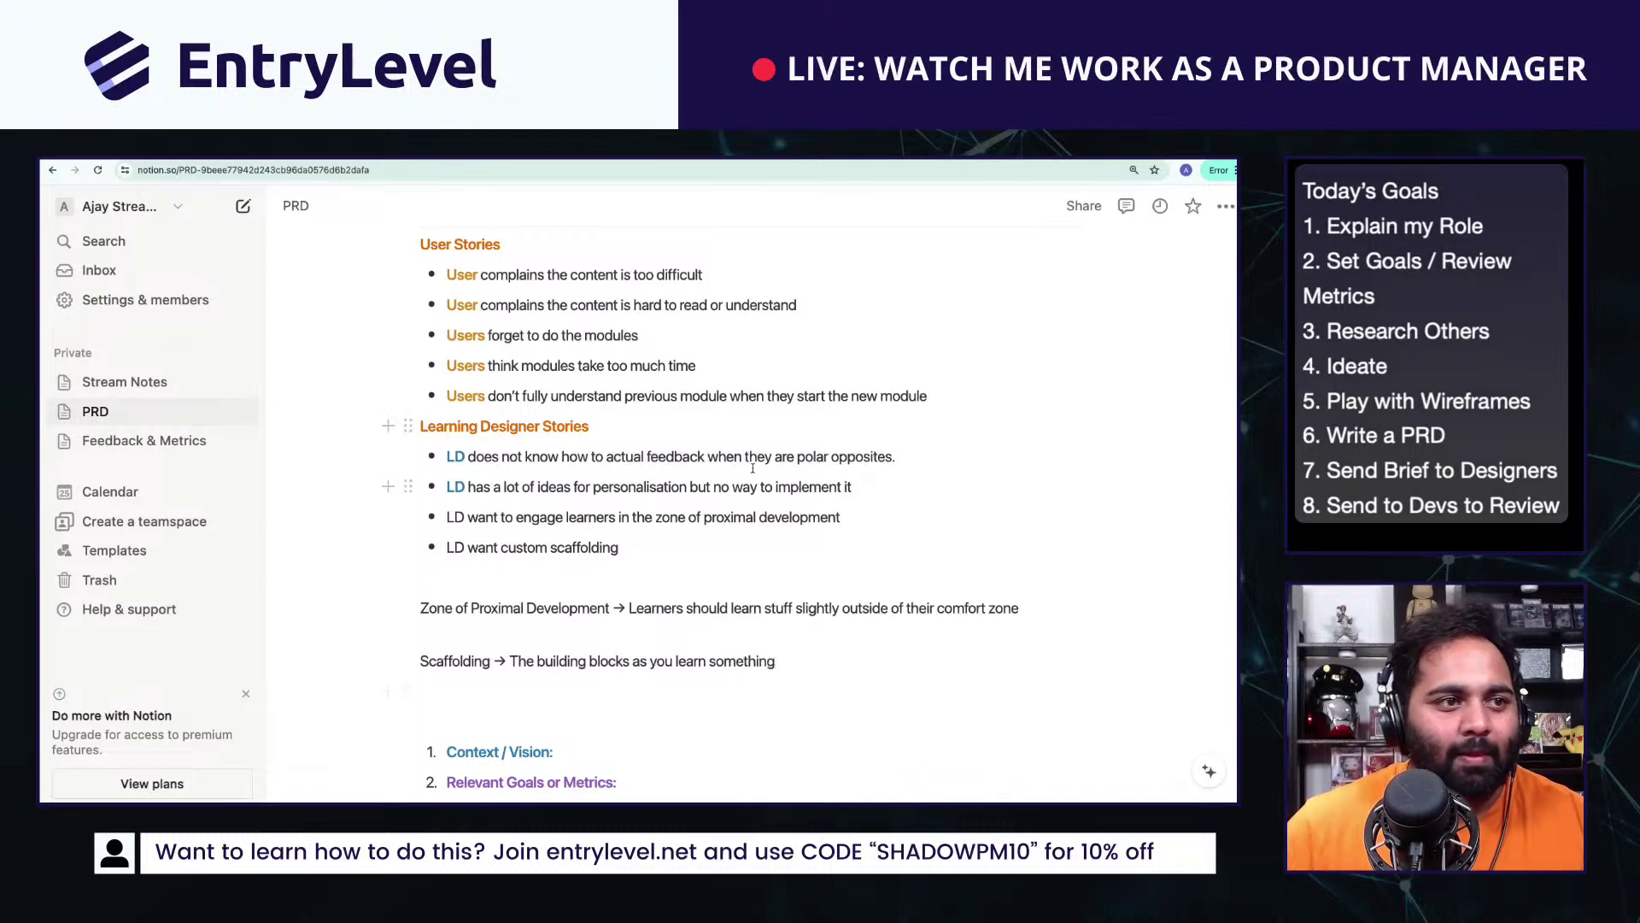
Step: Extend the fourth Learning Designer bullet to read "LD want custom scaffolding for each learner"
left_click(651, 553)
type("for e")
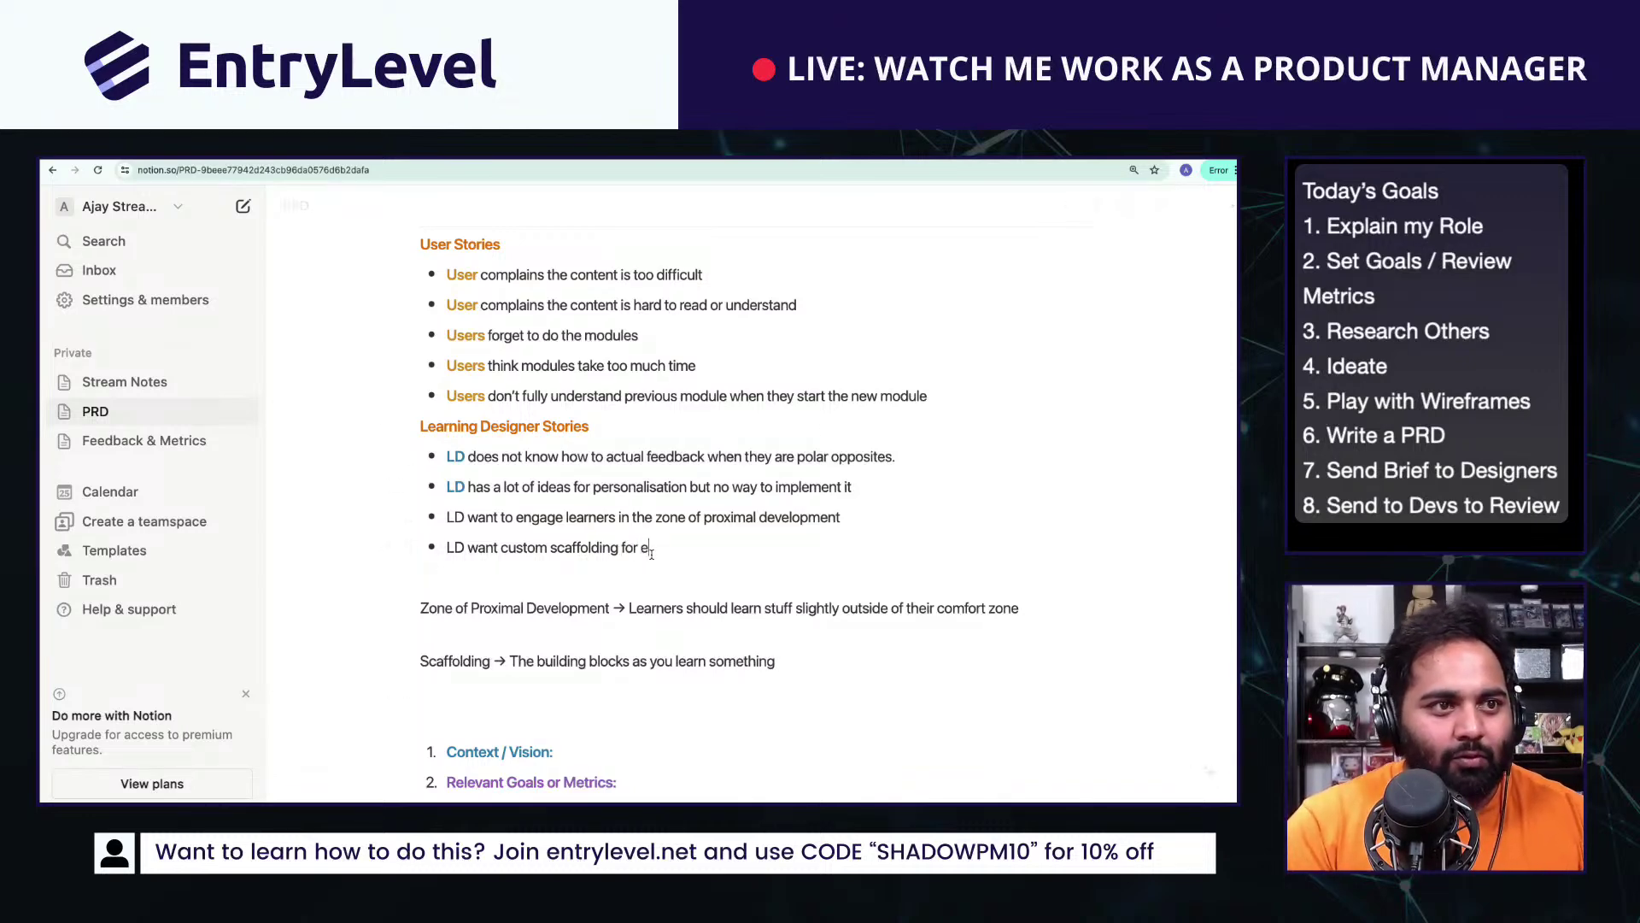
type("ach learner")
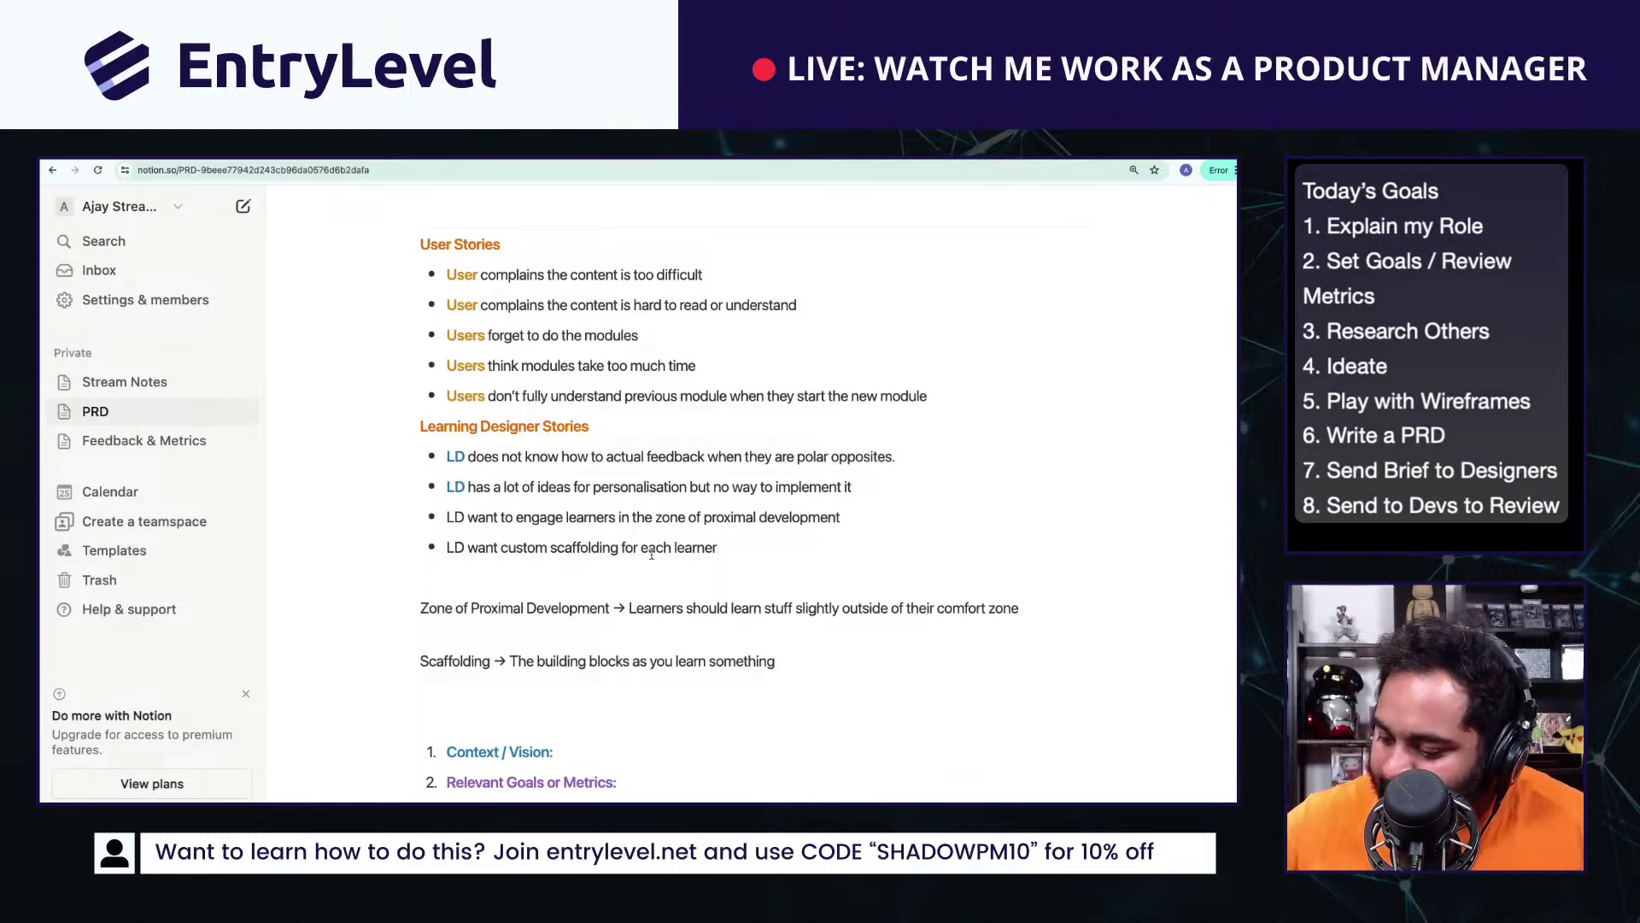
Step: Add a fifth Learning Designer bullet, "LD want to engage learners based on their individuals interest", correcting the misspelled word
key("Return")
type("LD want to enag")
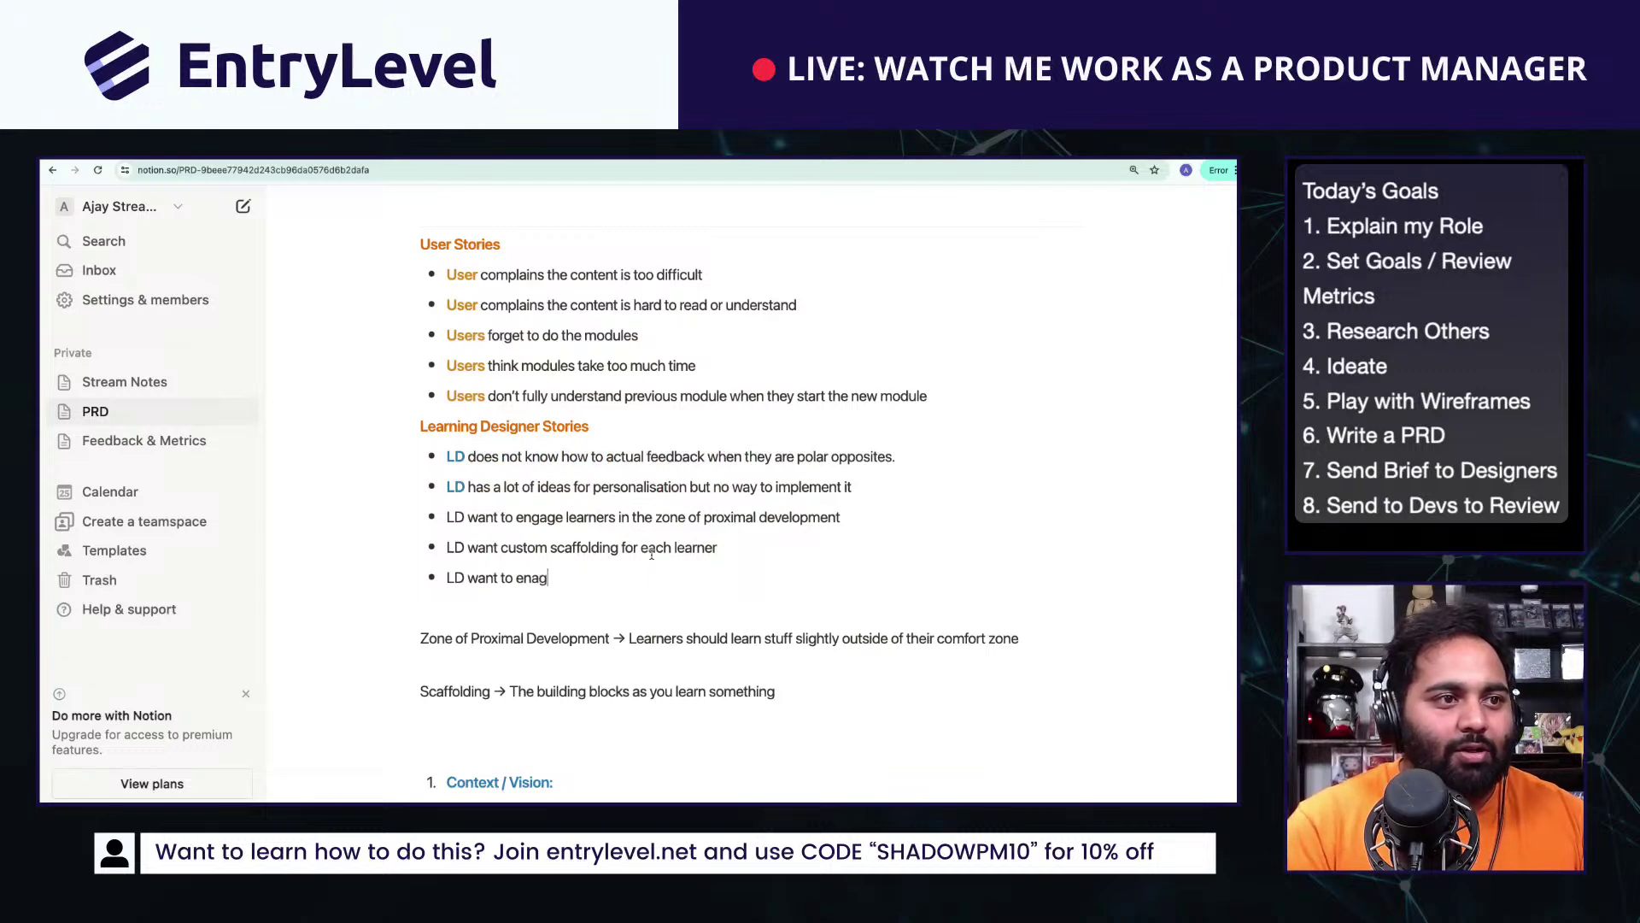
key("BackSpace")
key("BackSpace")
type("gage learners")
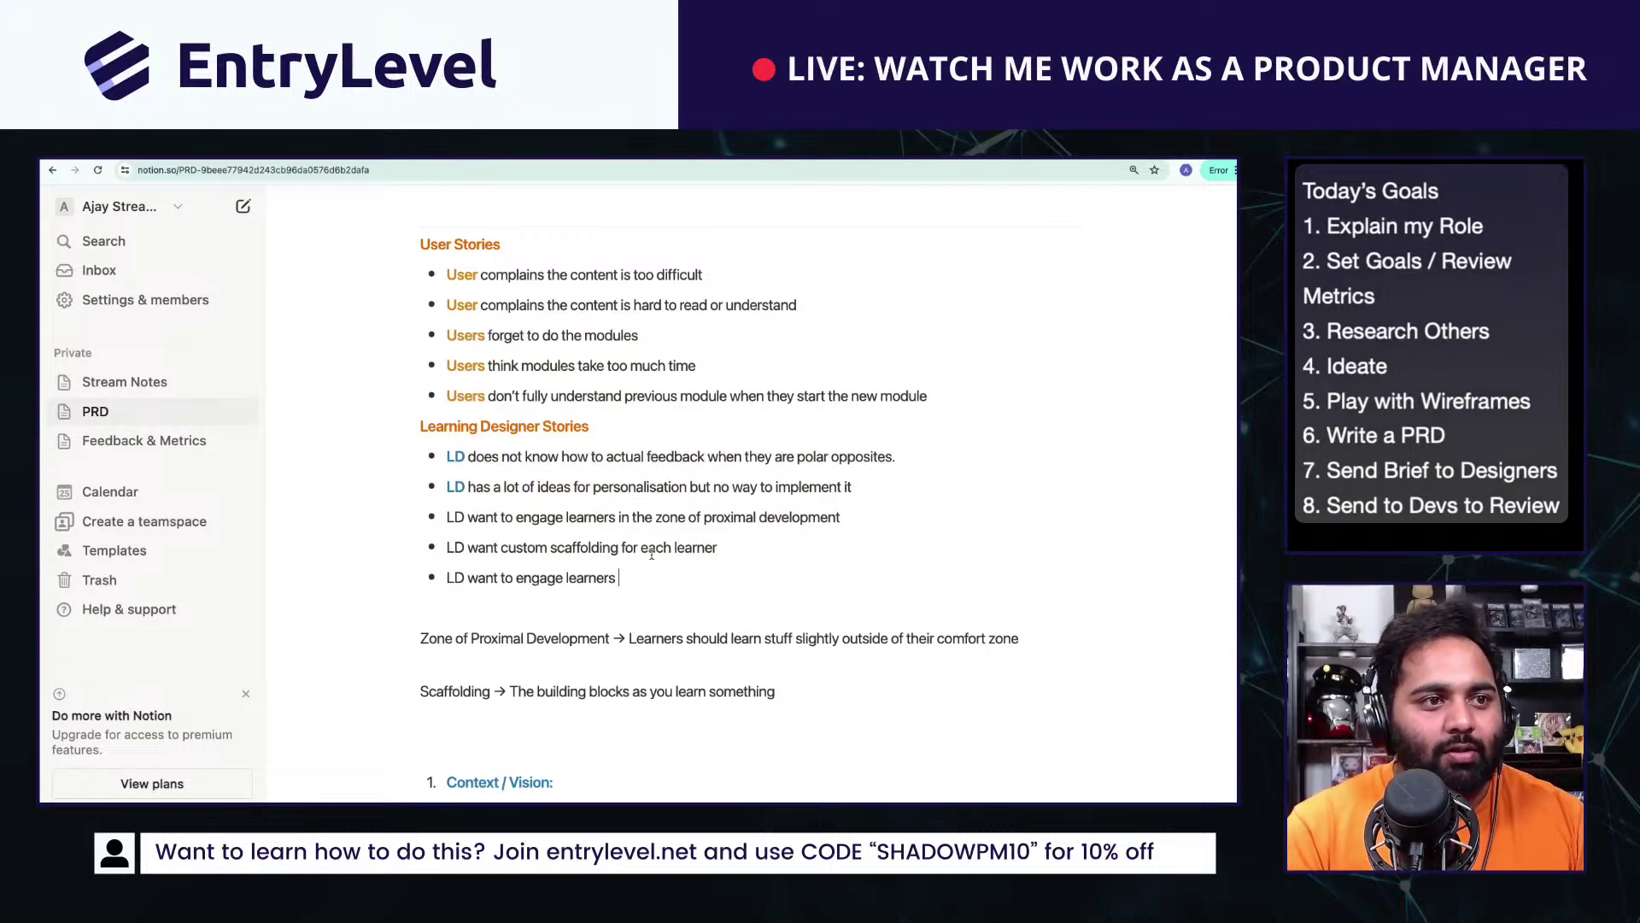
type(" based on thei")
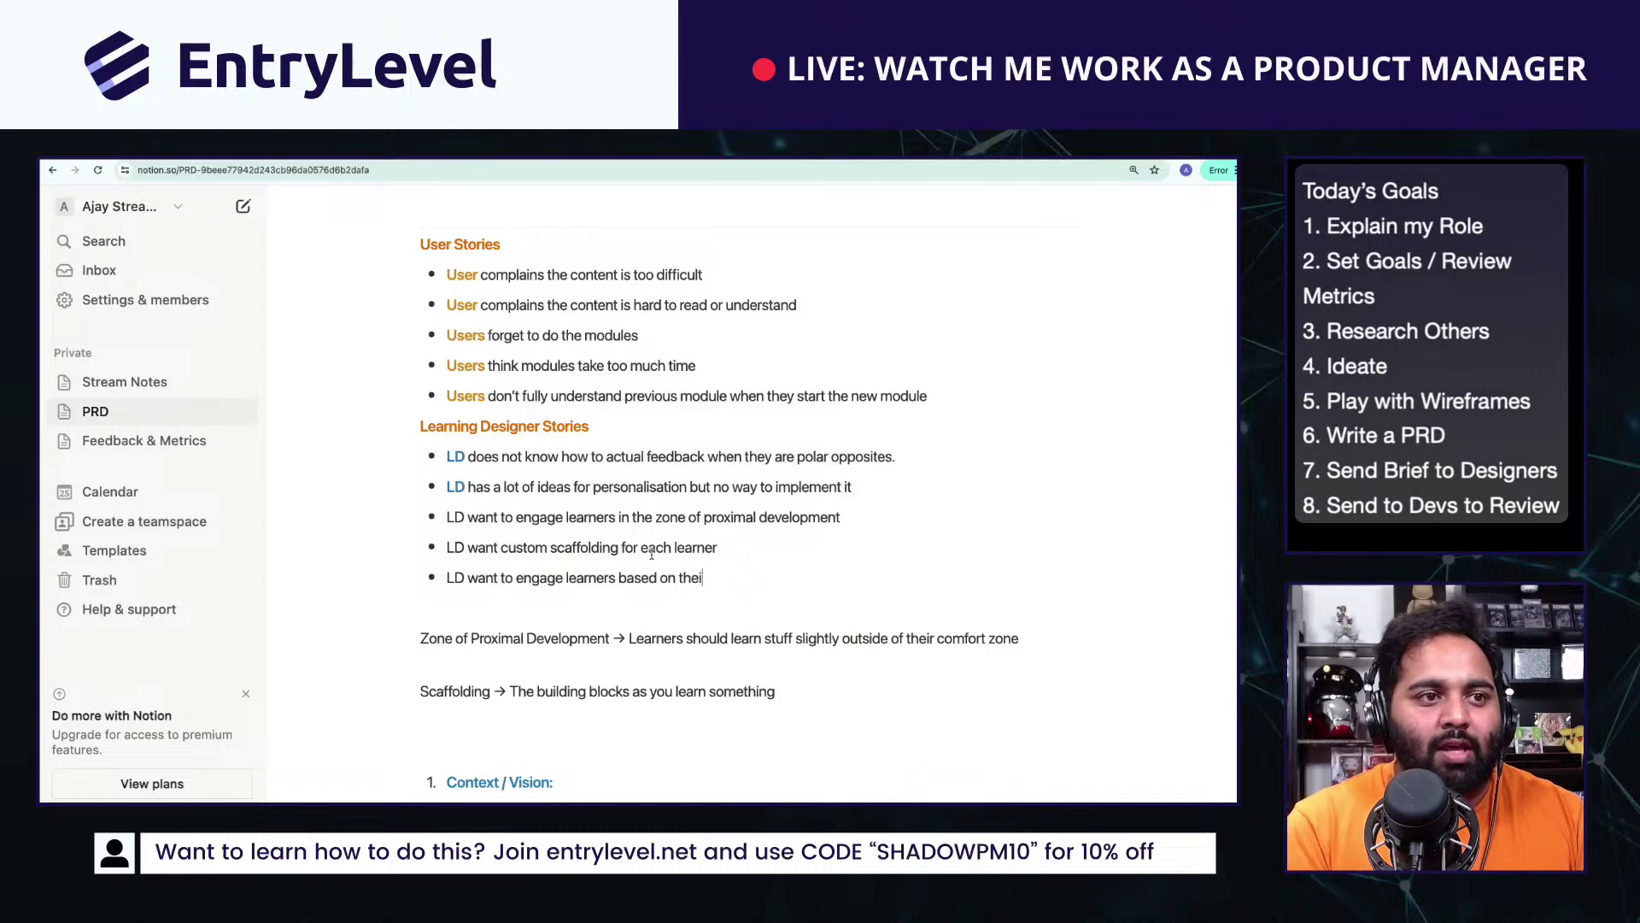
type("r individiuals interest")
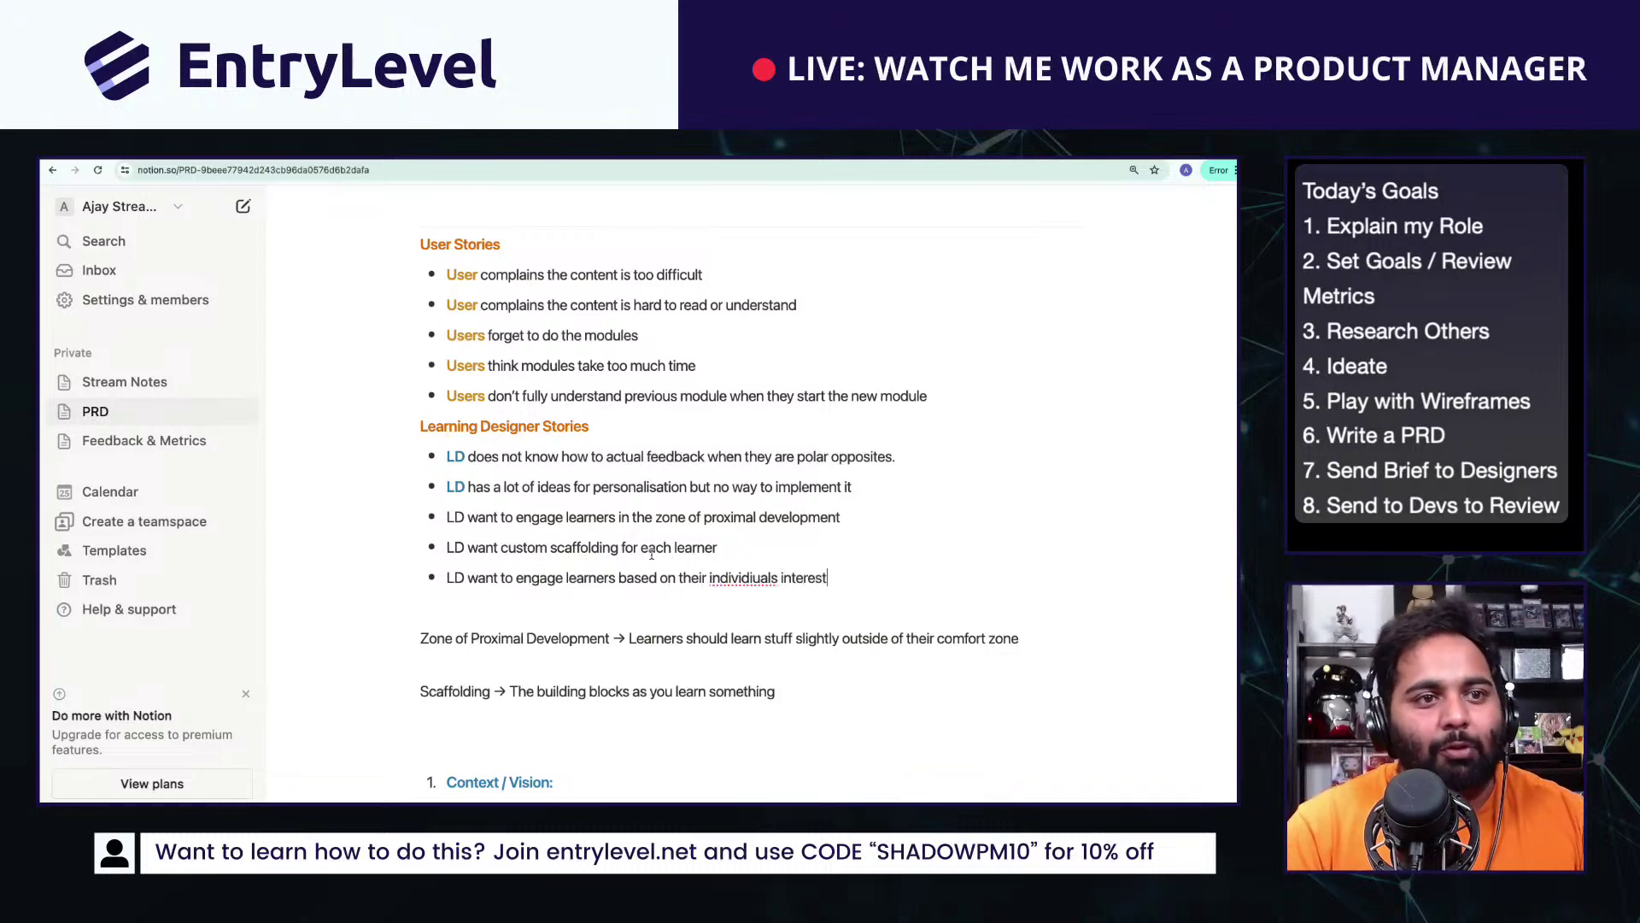
right_click(732, 578)
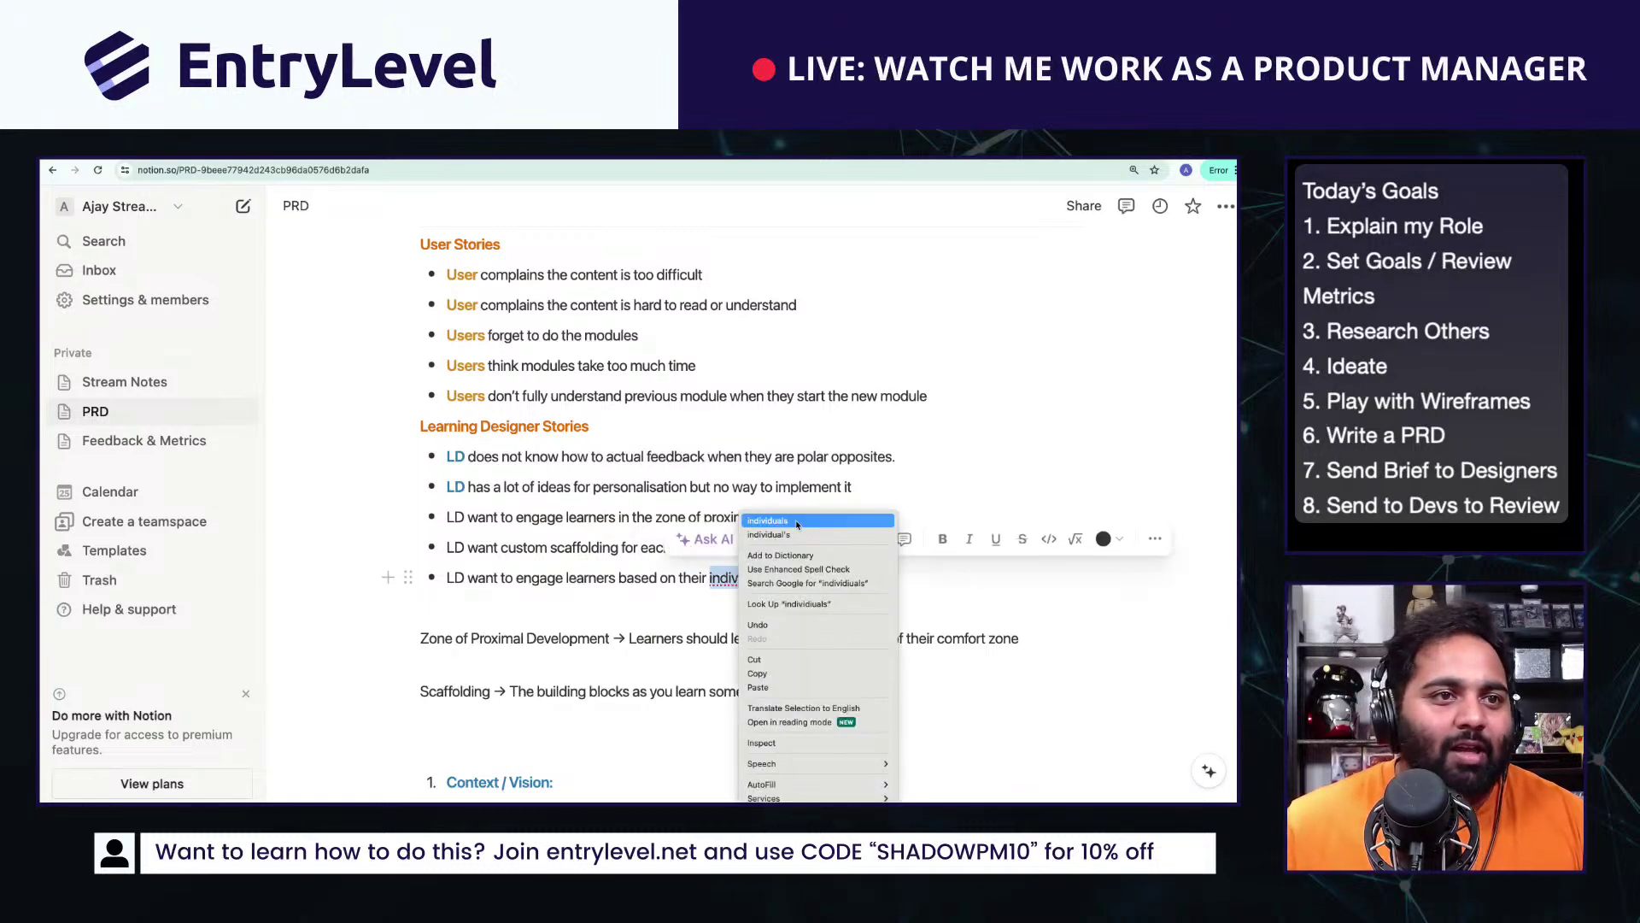
left_click(769, 524)
Step: Delete the Zone of Proximal Development and Scaffolding notes below the Learning Designer bullets
left_click_drag(786, 702, 418, 608)
key("BackSpace")
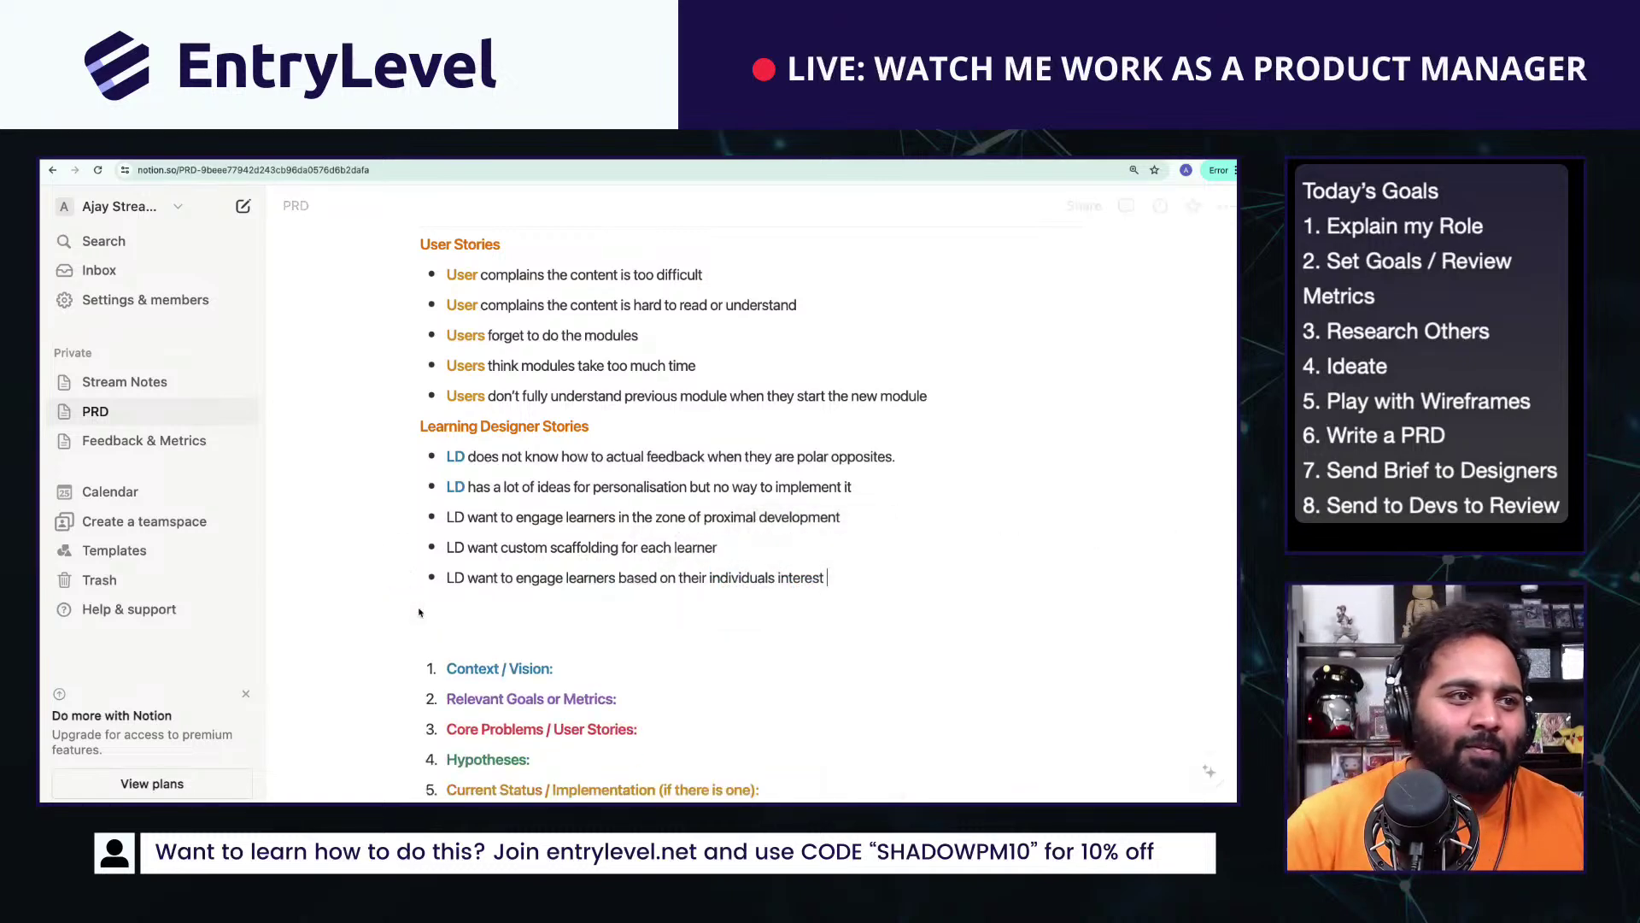
Step: Colour the word "LD" blue in the last three Learning Designer bullets to match the first two
double_click(457, 578)
left_click(826, 543)
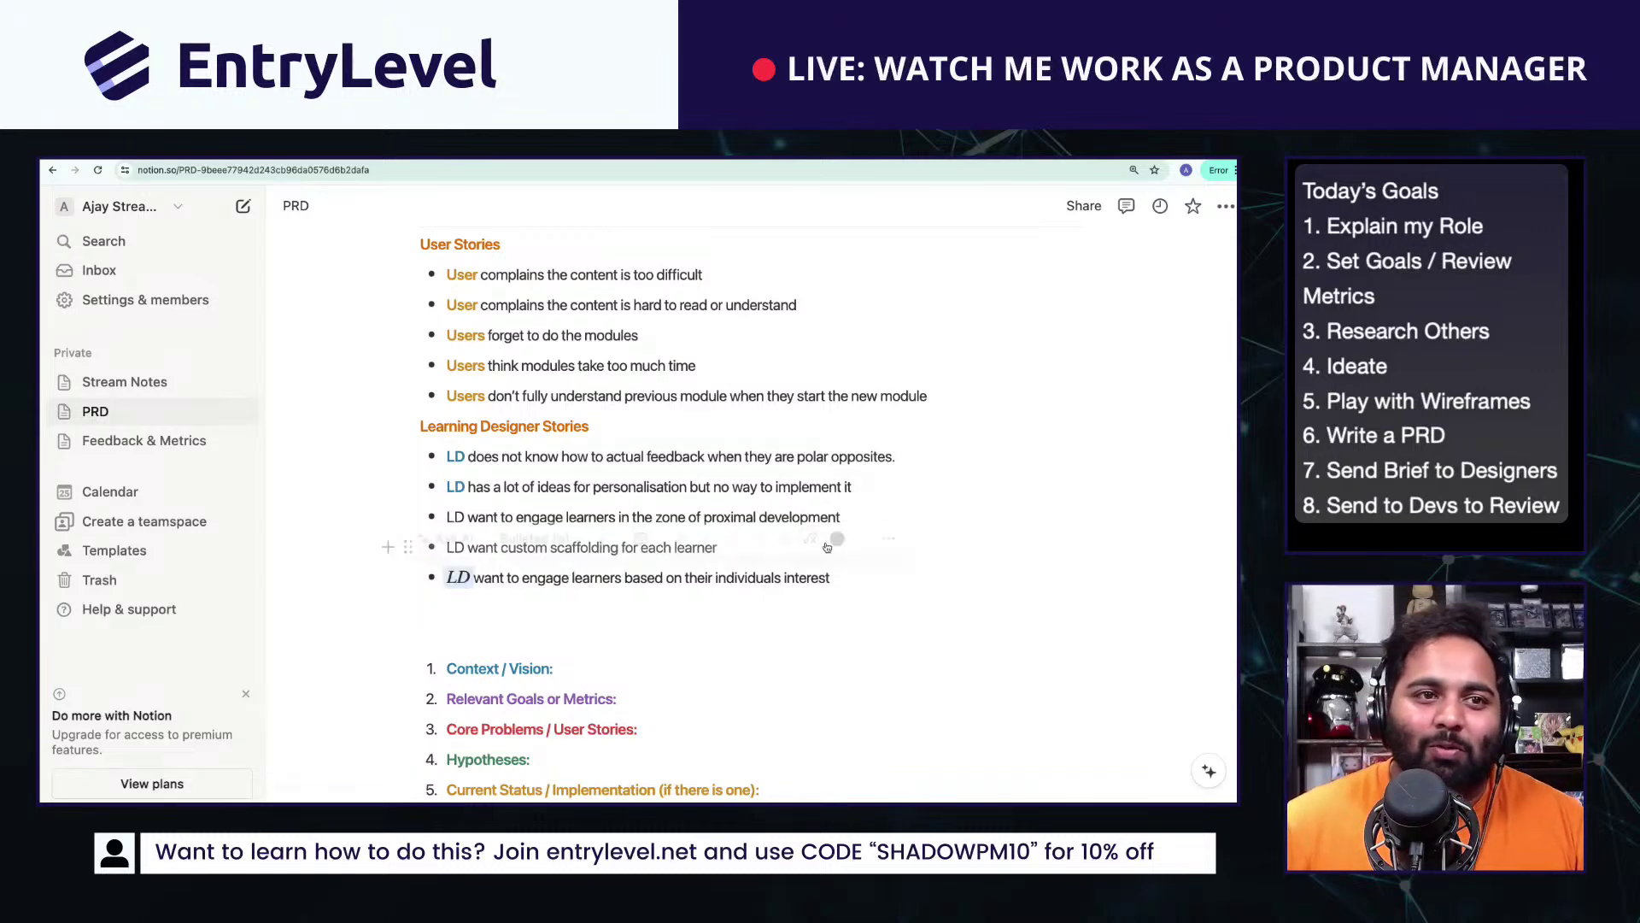
key("ctrl+z")
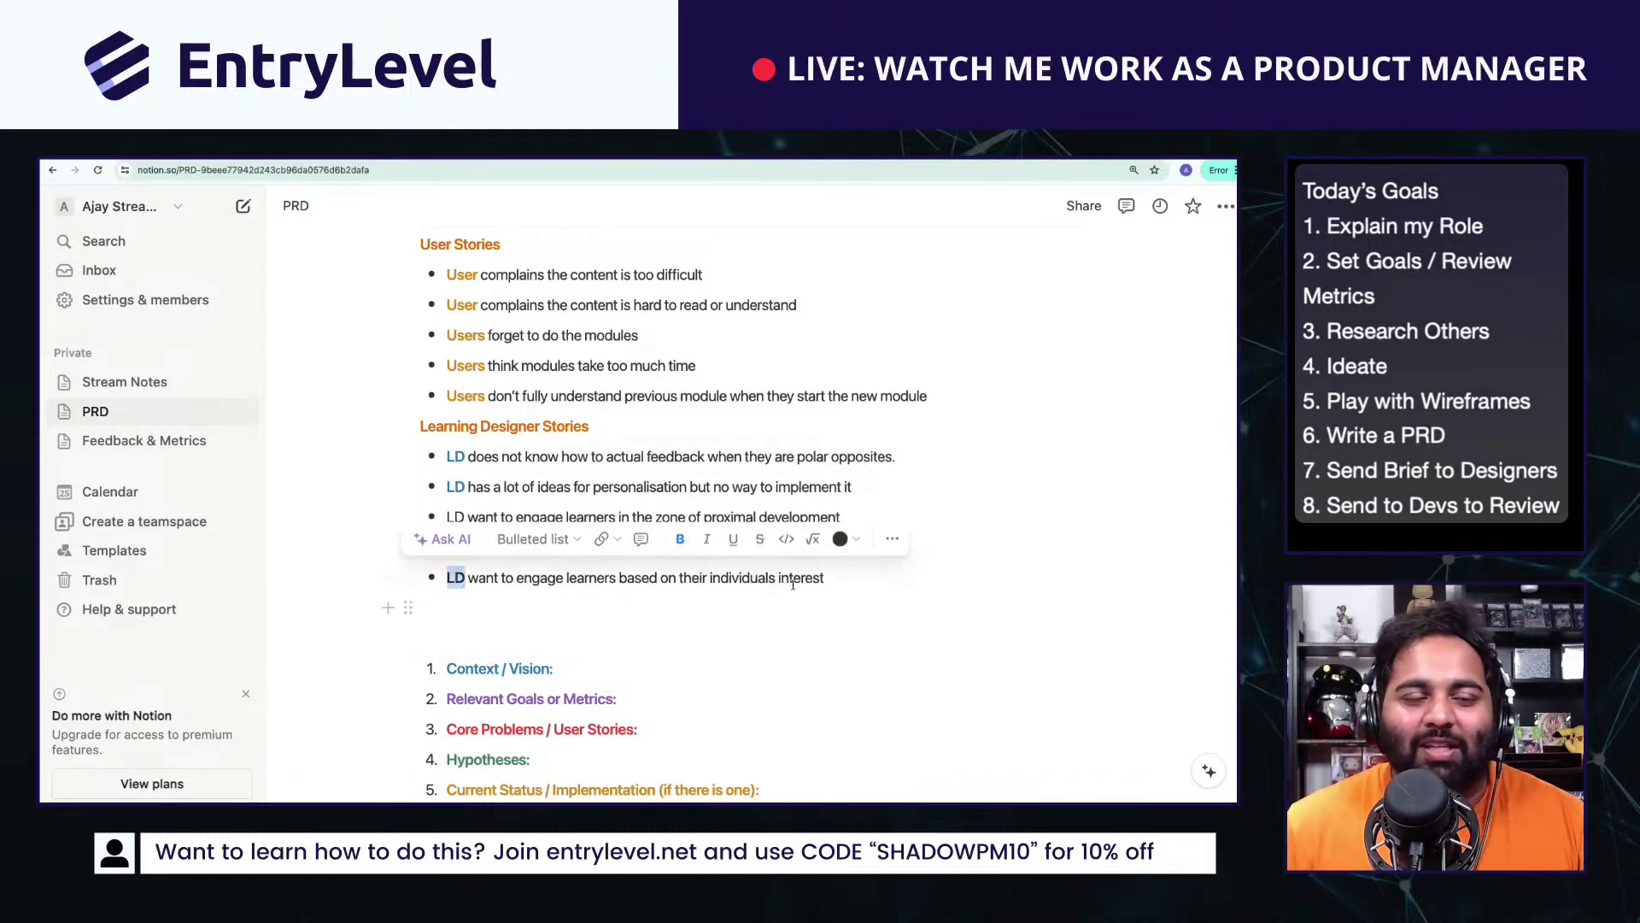
left_click(843, 538)
left_click(856, 411)
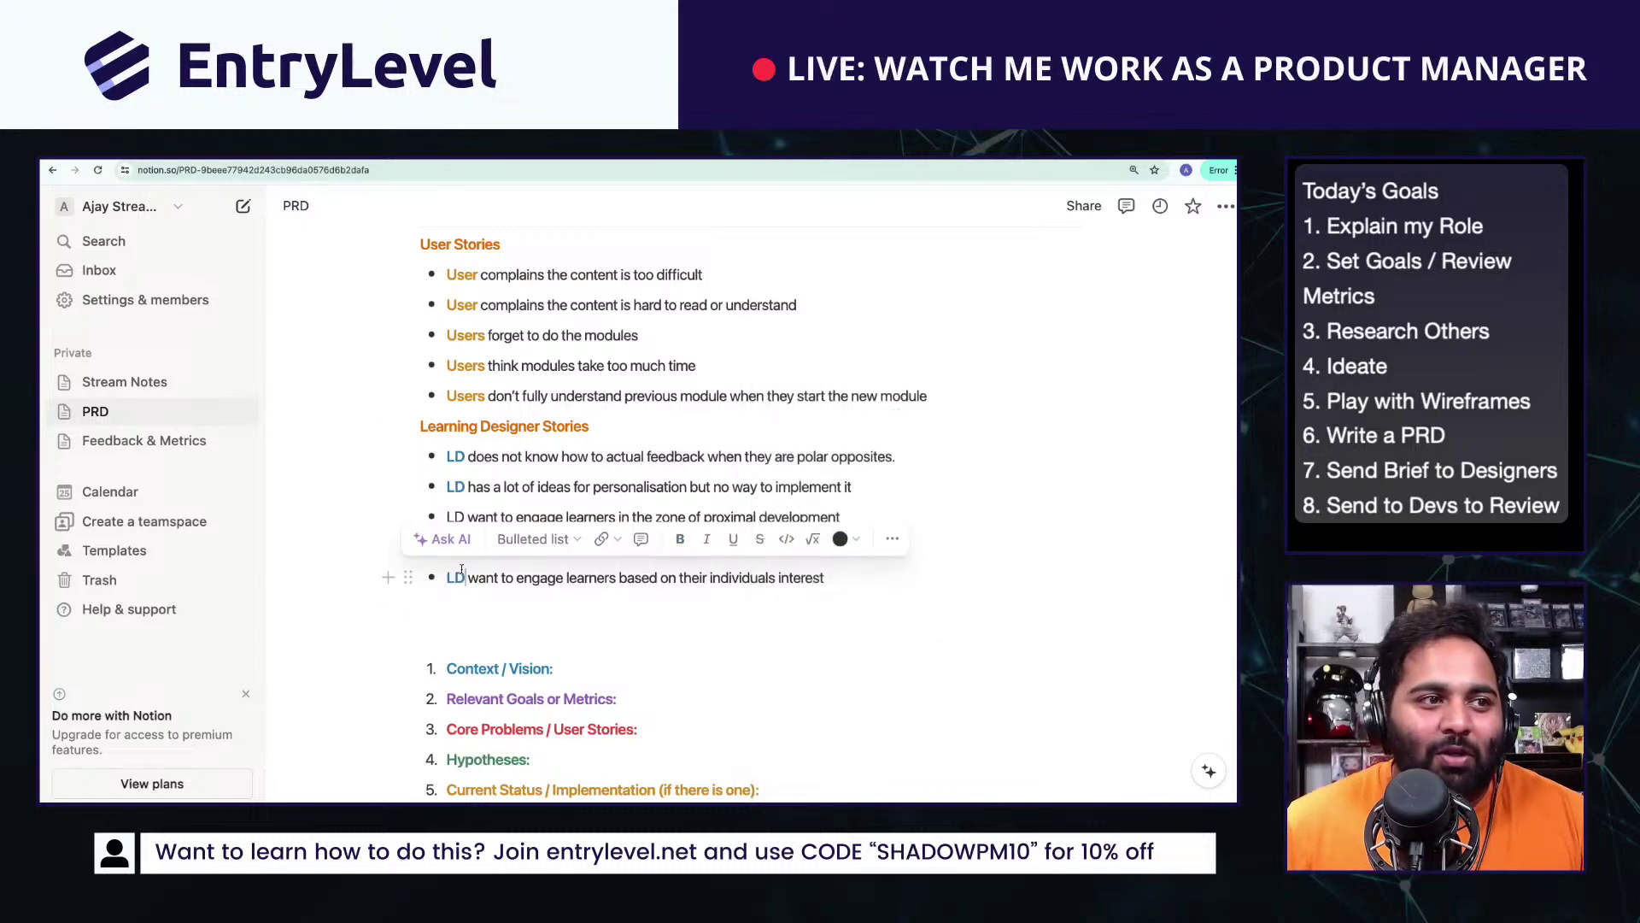
double_click(455, 547)
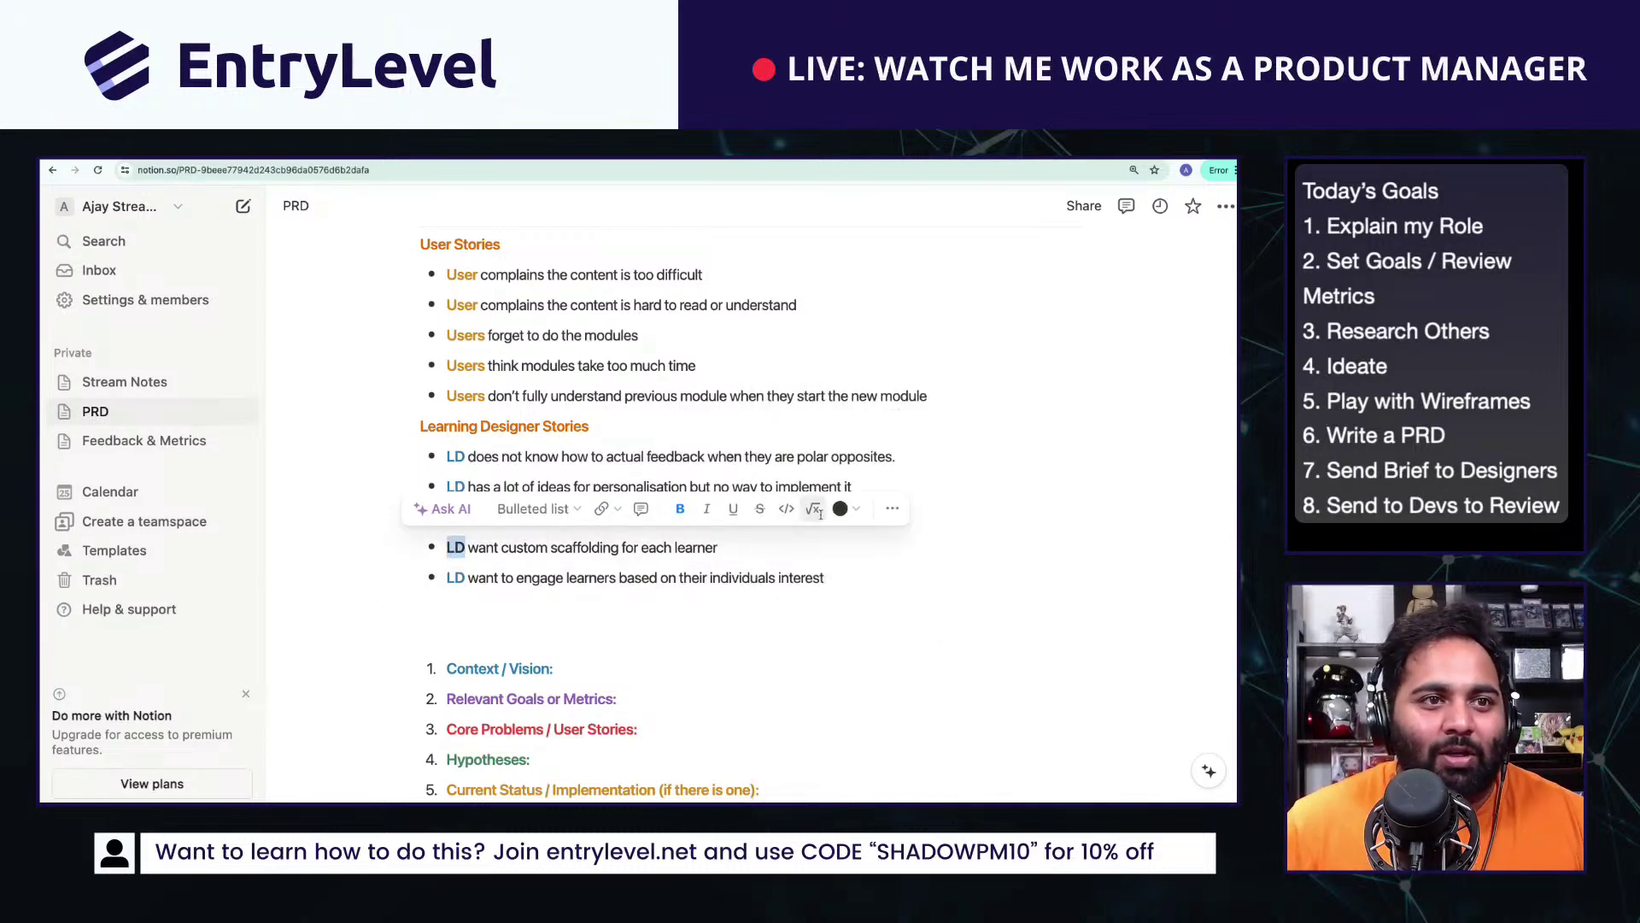
left_click(844, 508)
left_click(820, 411)
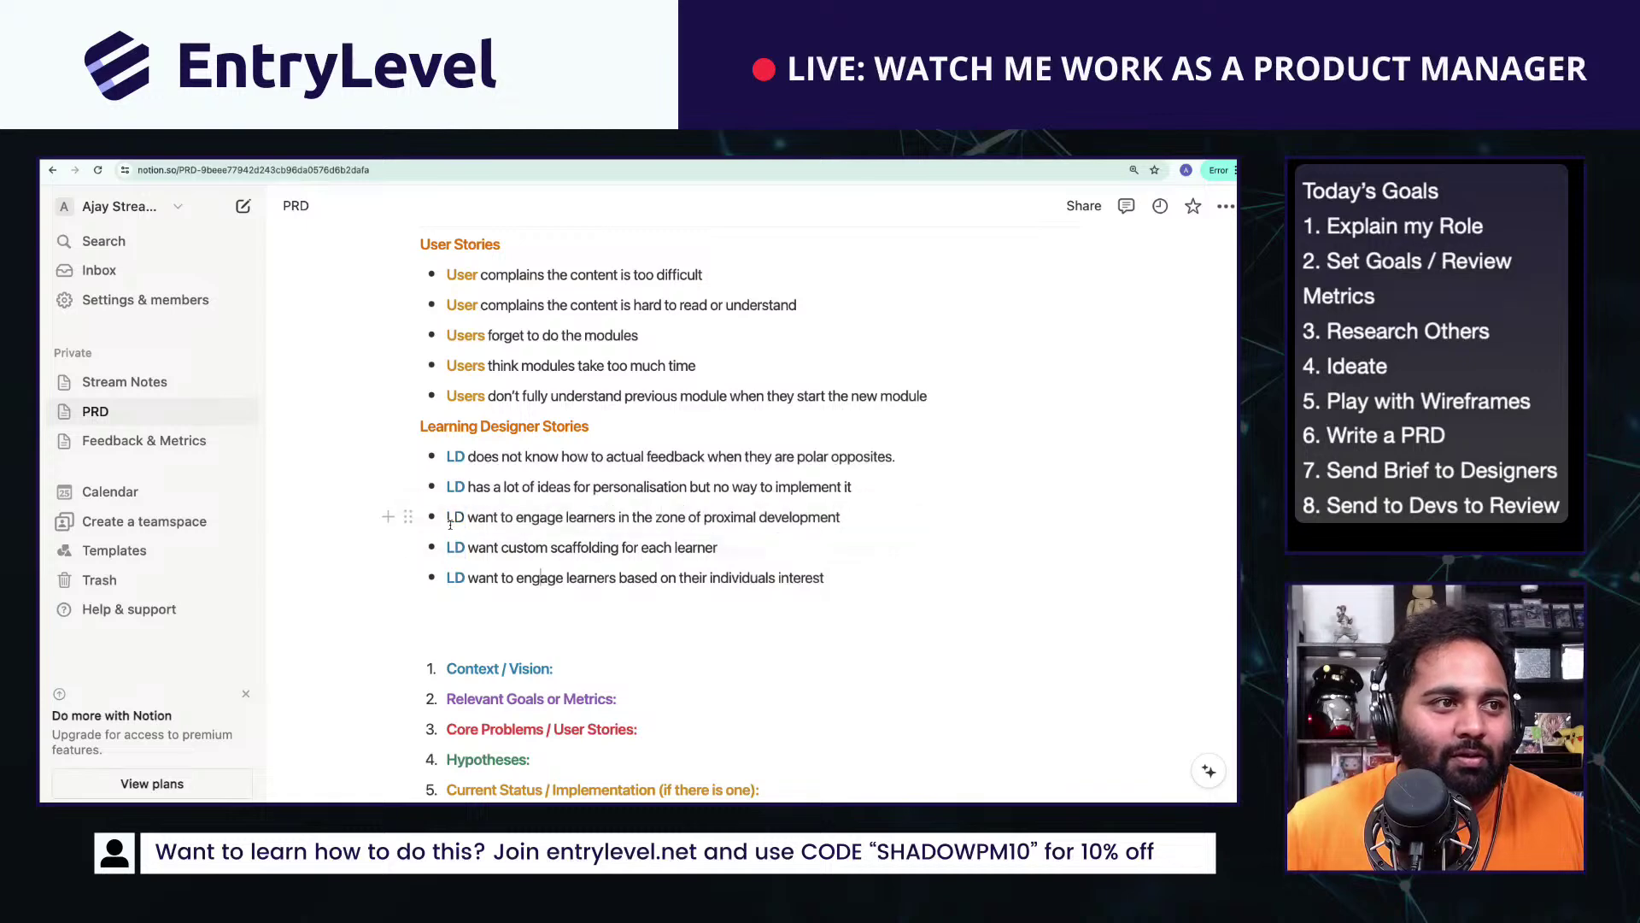
double_click(455, 517)
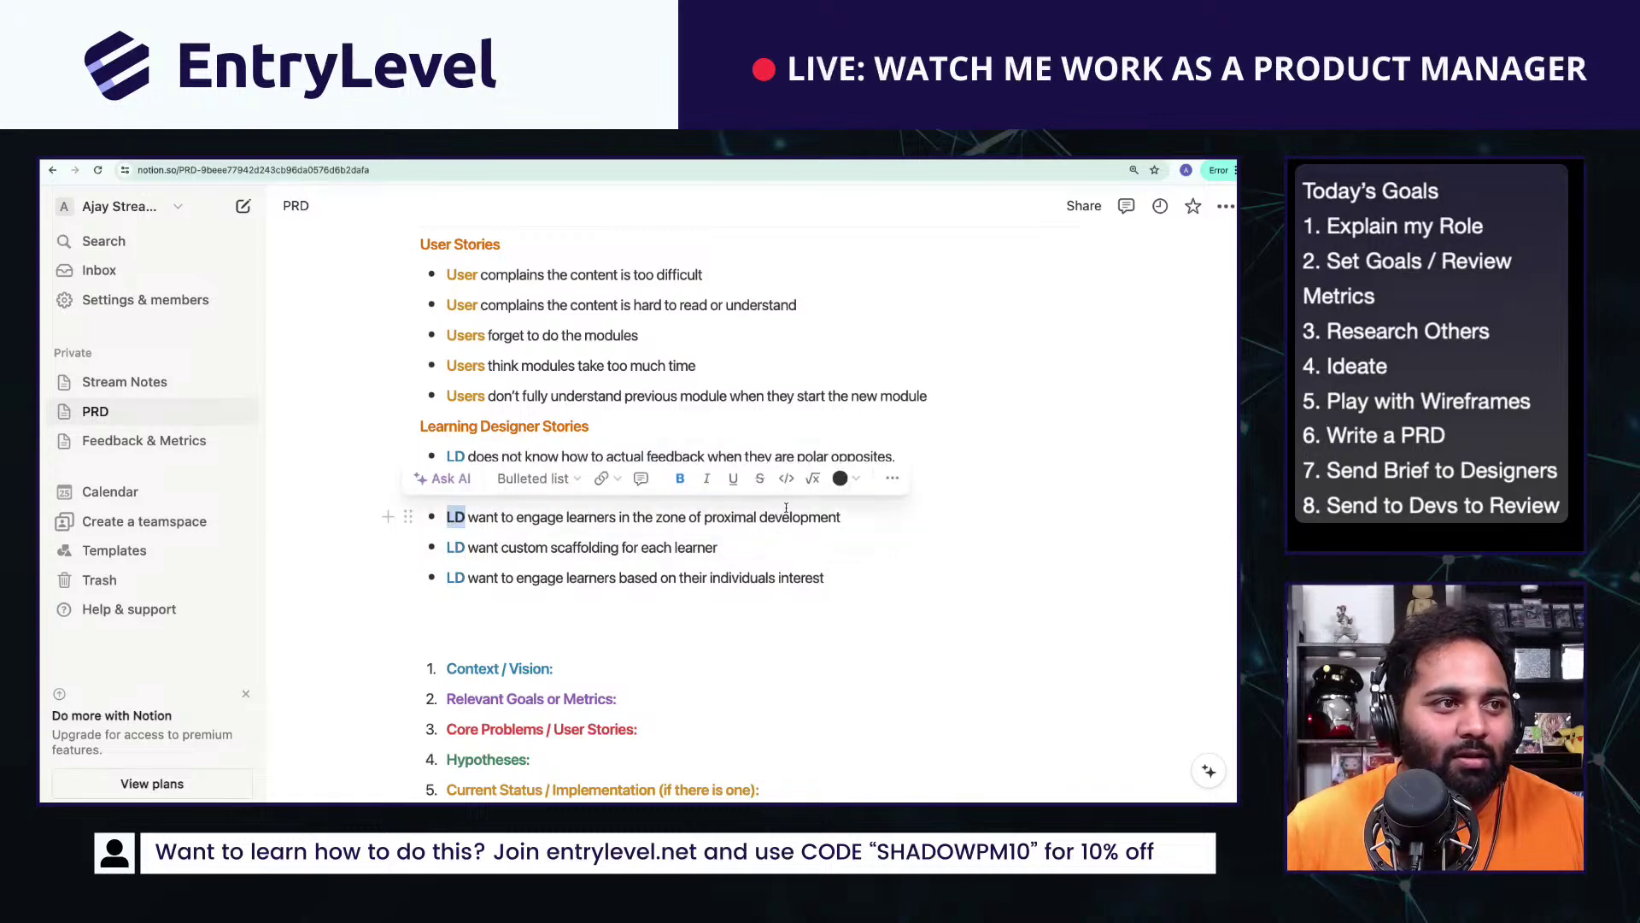
left_click(838, 481)
left_click(800, 421)
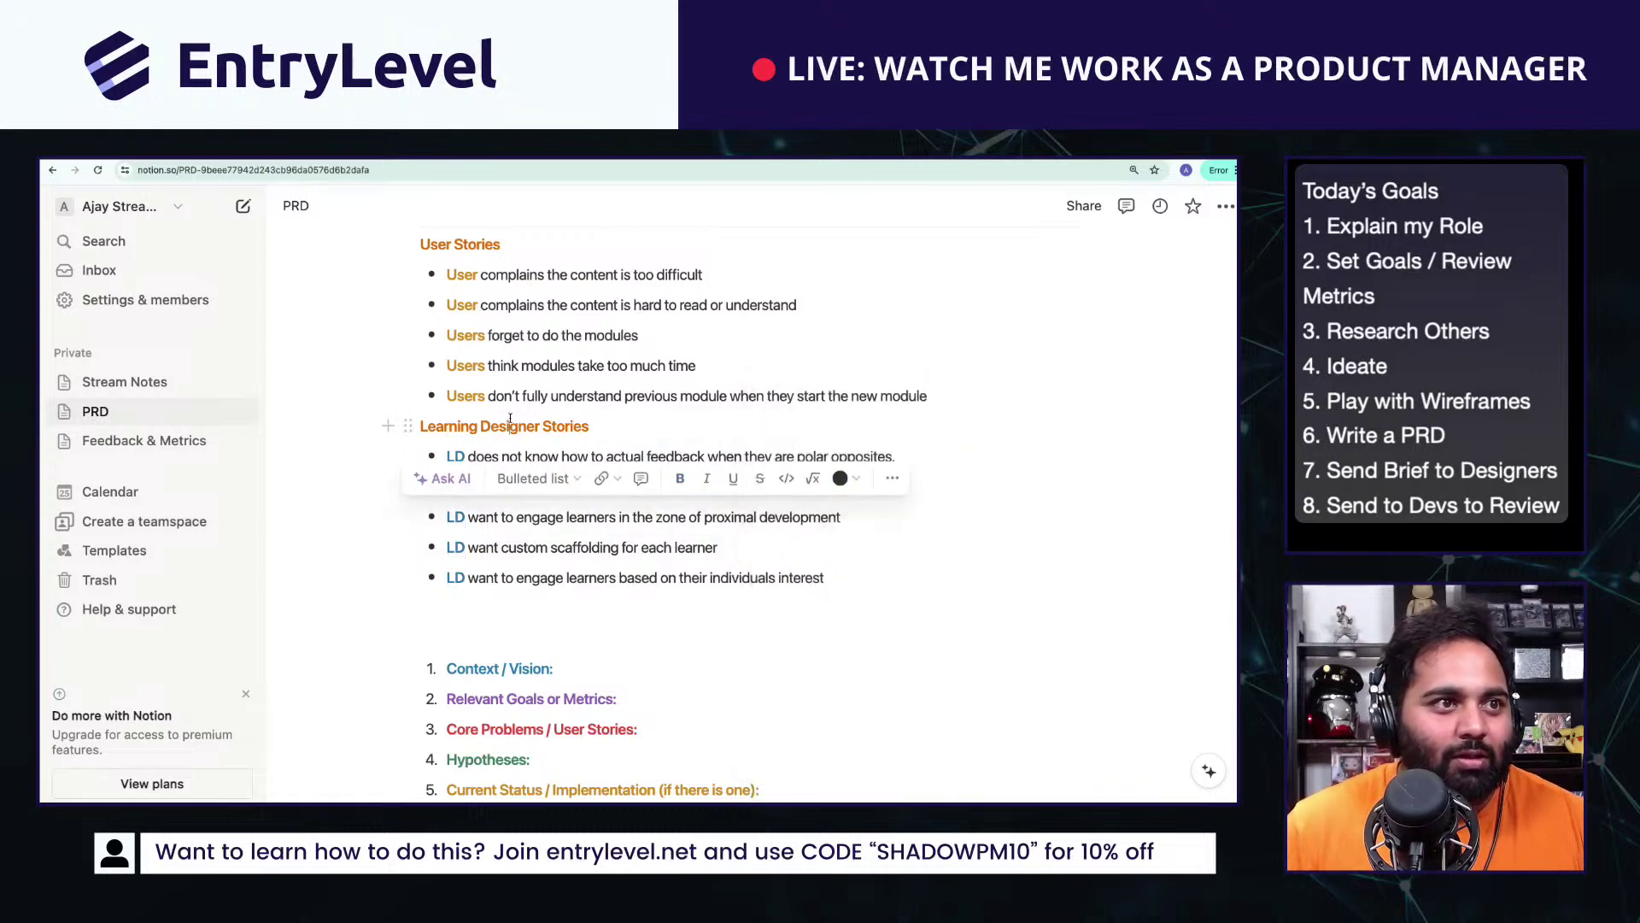
Step: Colour the Learning Designer Stories heading blue and the User Stories heading yellow
triple_click(510, 422)
left_click(768, 387)
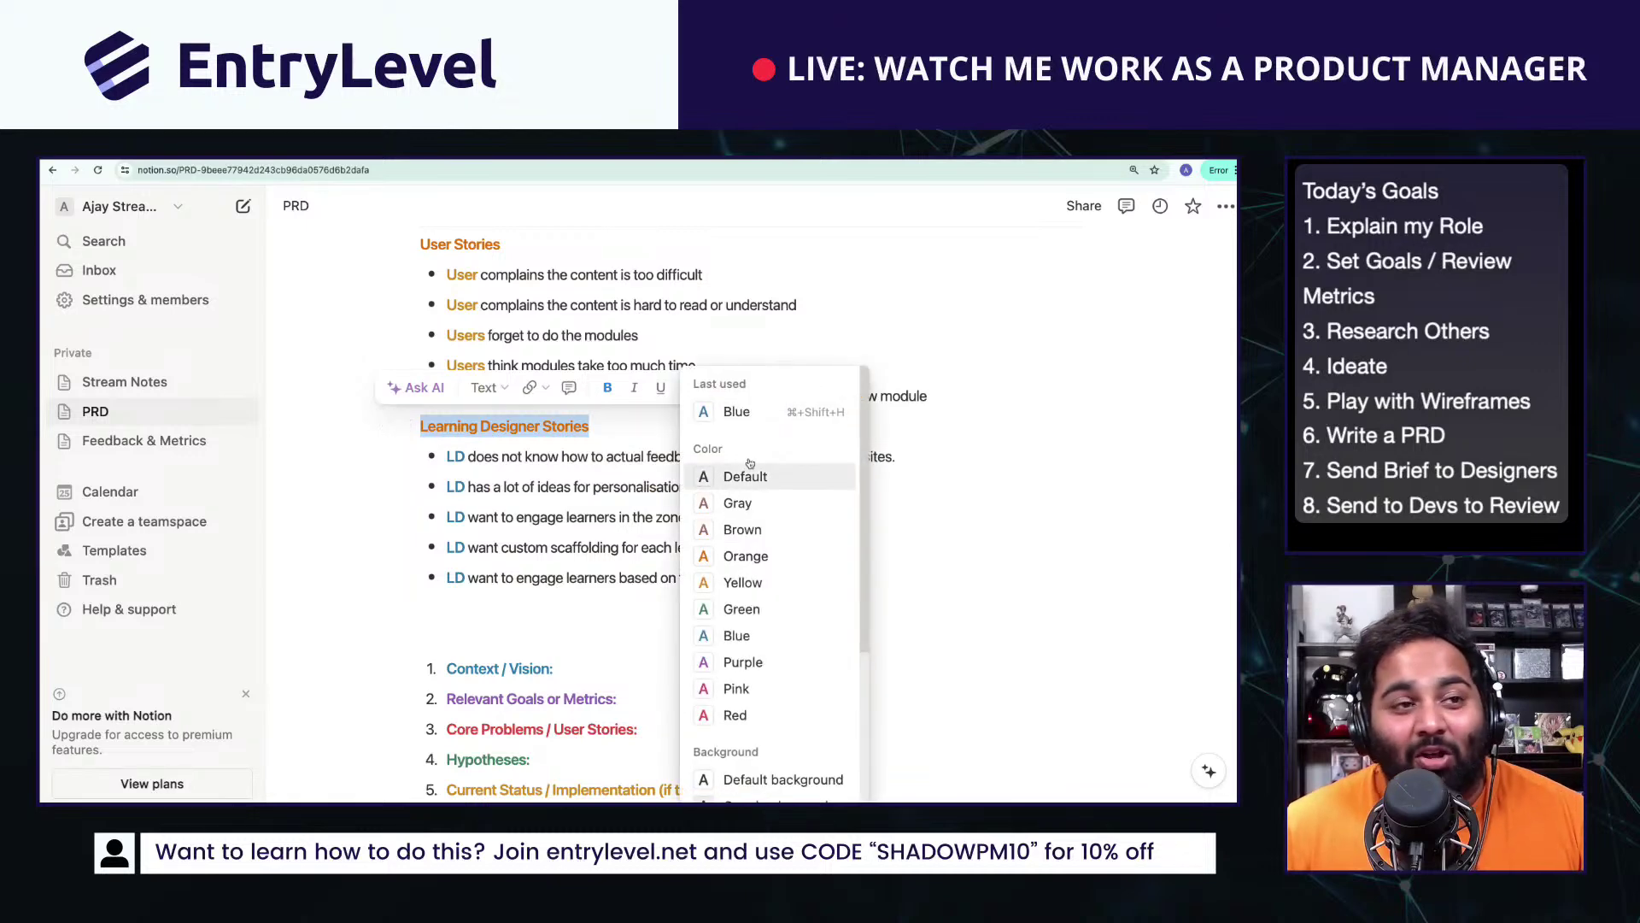
left_click(765, 413)
scroll(513, 478, "up", 3)
triple_click(476, 487)
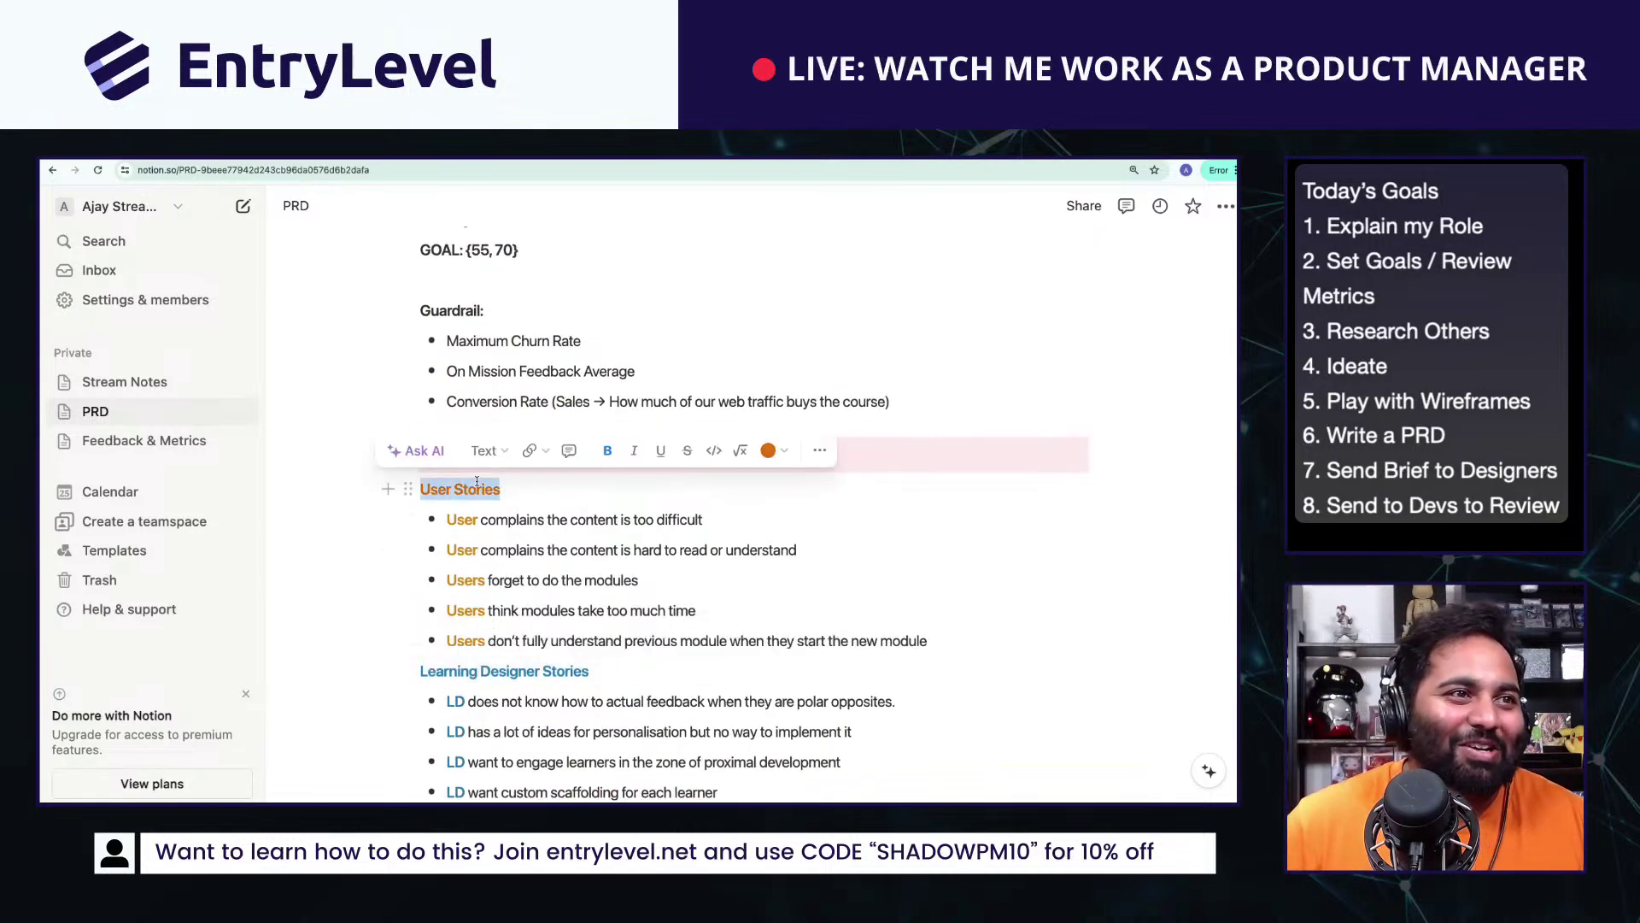
left_click(771, 450)
left_click(759, 628)
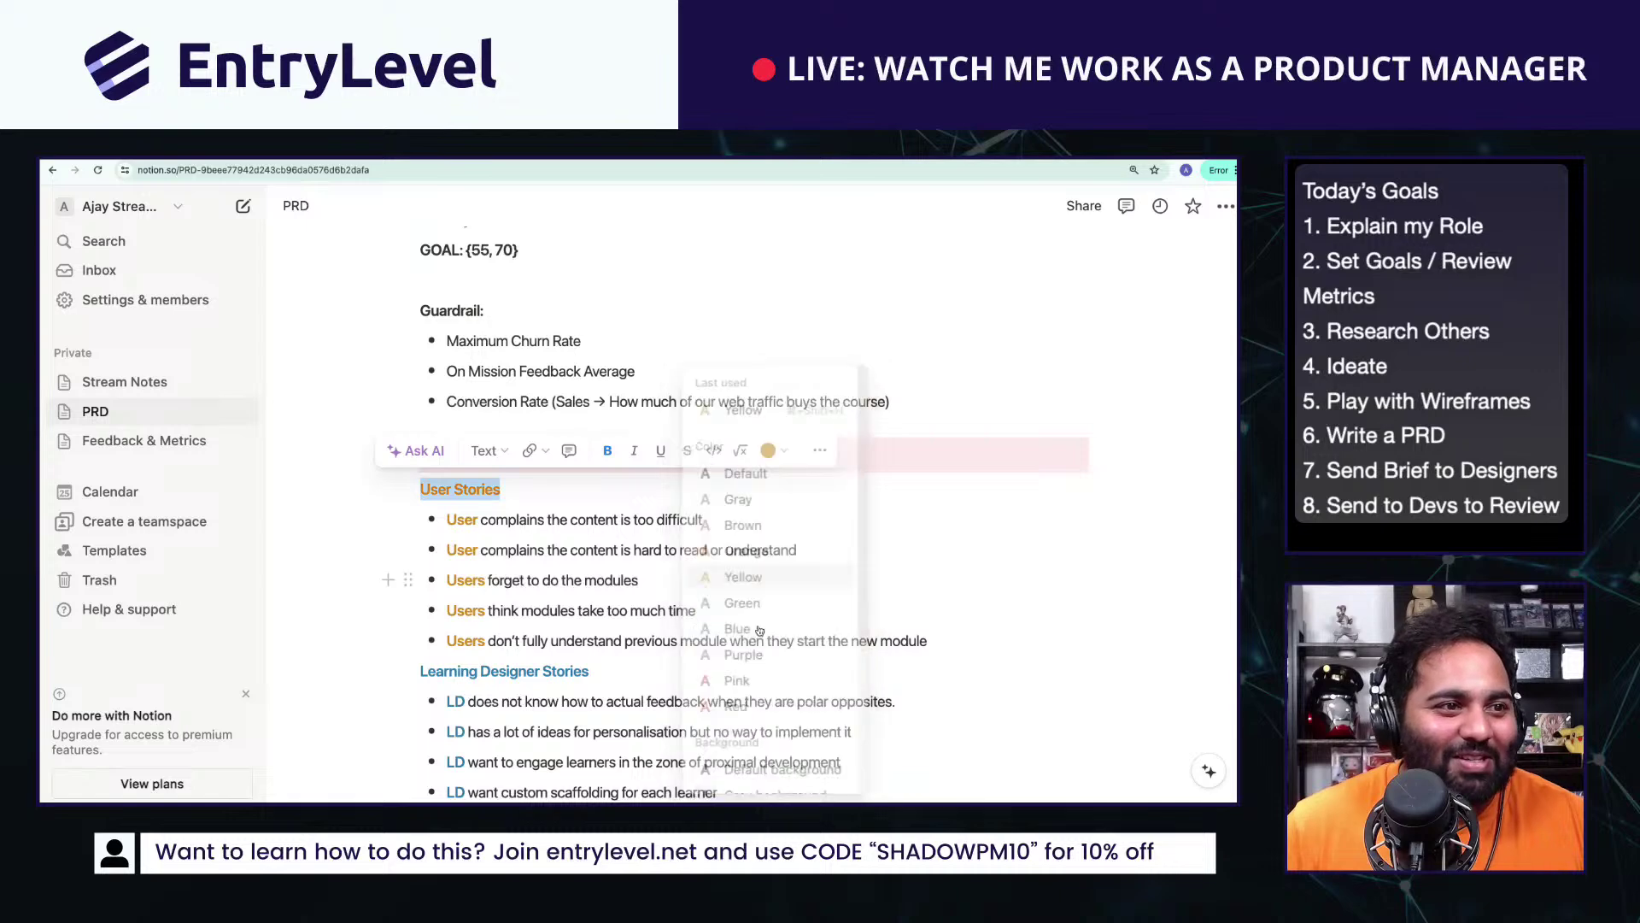
Step: Review the user and learning designer stories against the remaining sections in the numbered PRD outline
scroll(709, 548, "down", 6)
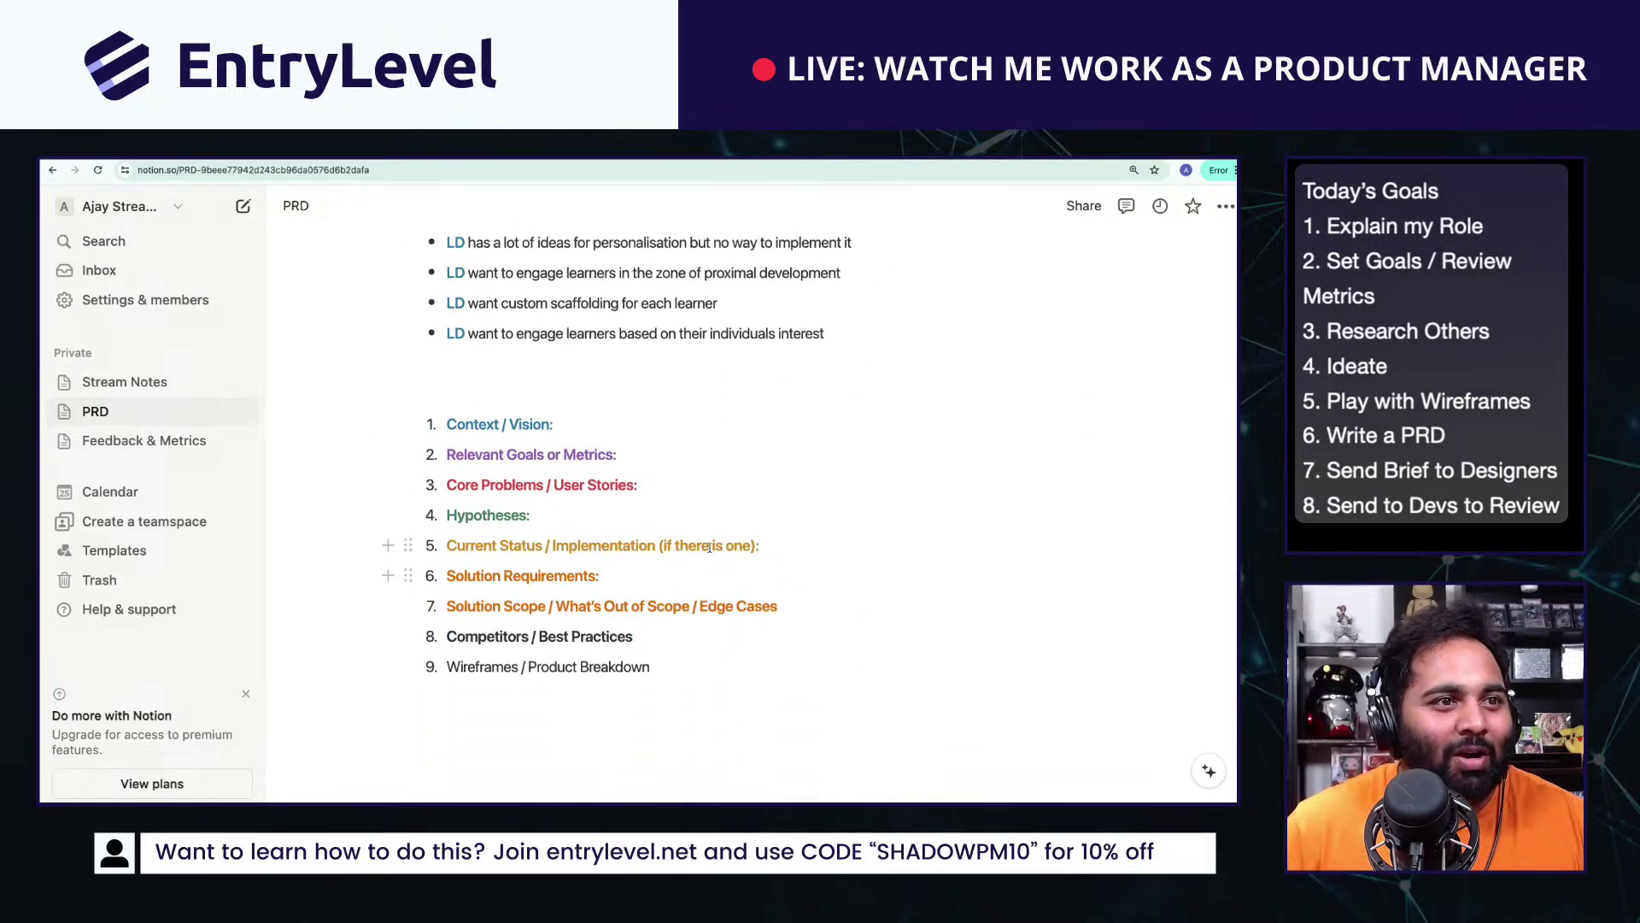
scroll(709, 548, "up", 5)
scroll(457, 534, "down", 4)
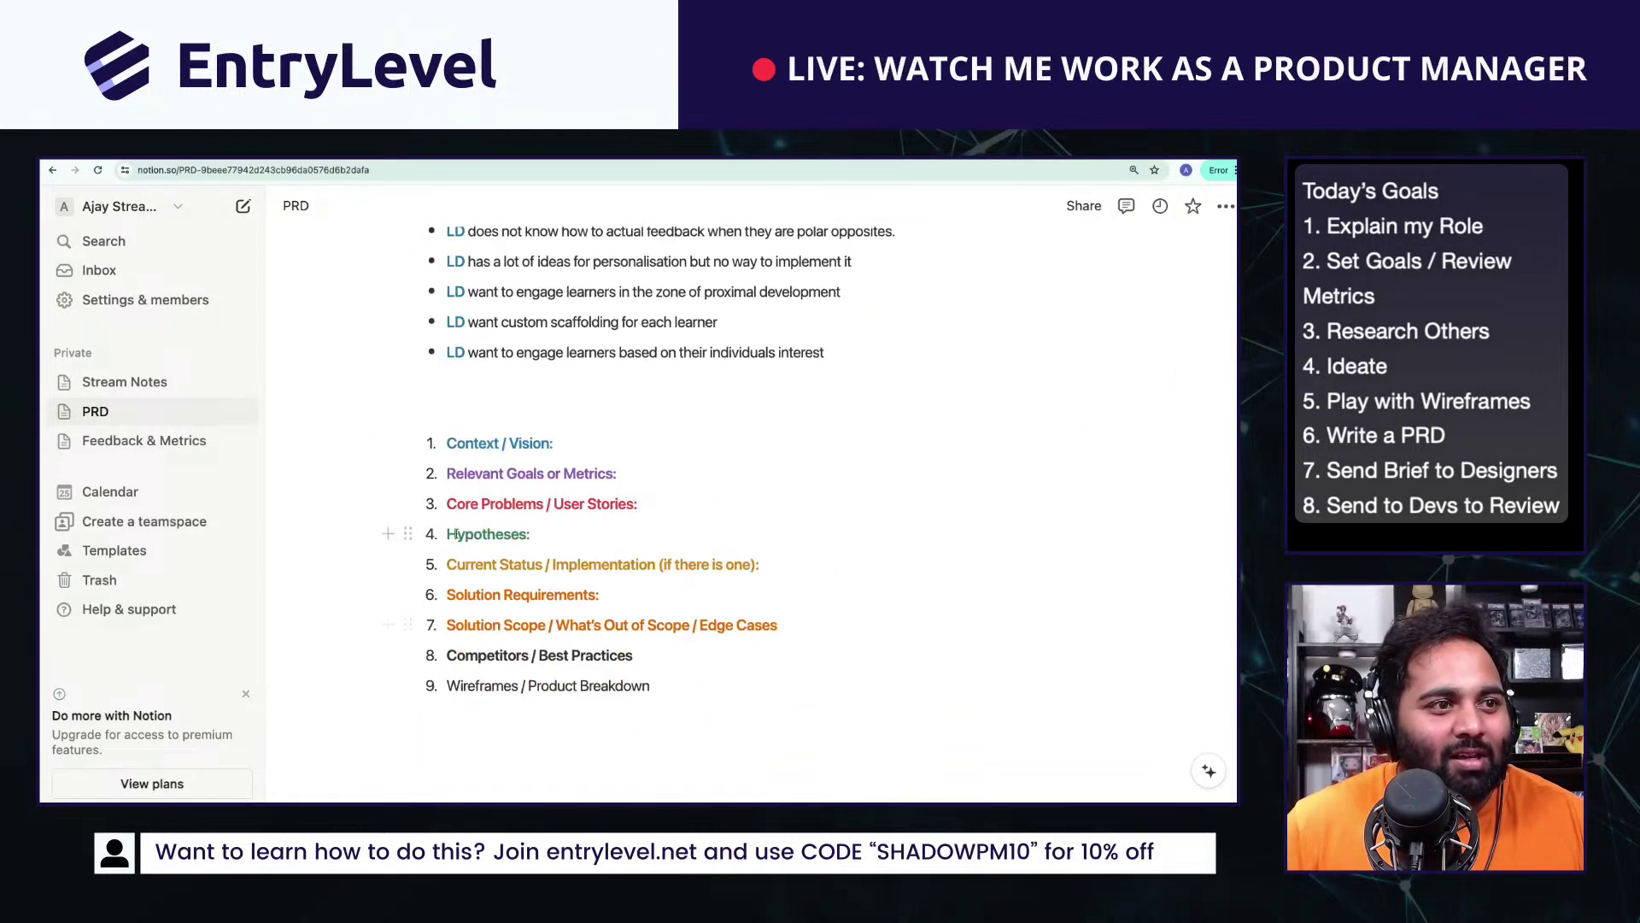
left_click_drag(546, 534, 446, 472)
left_click(552, 534)
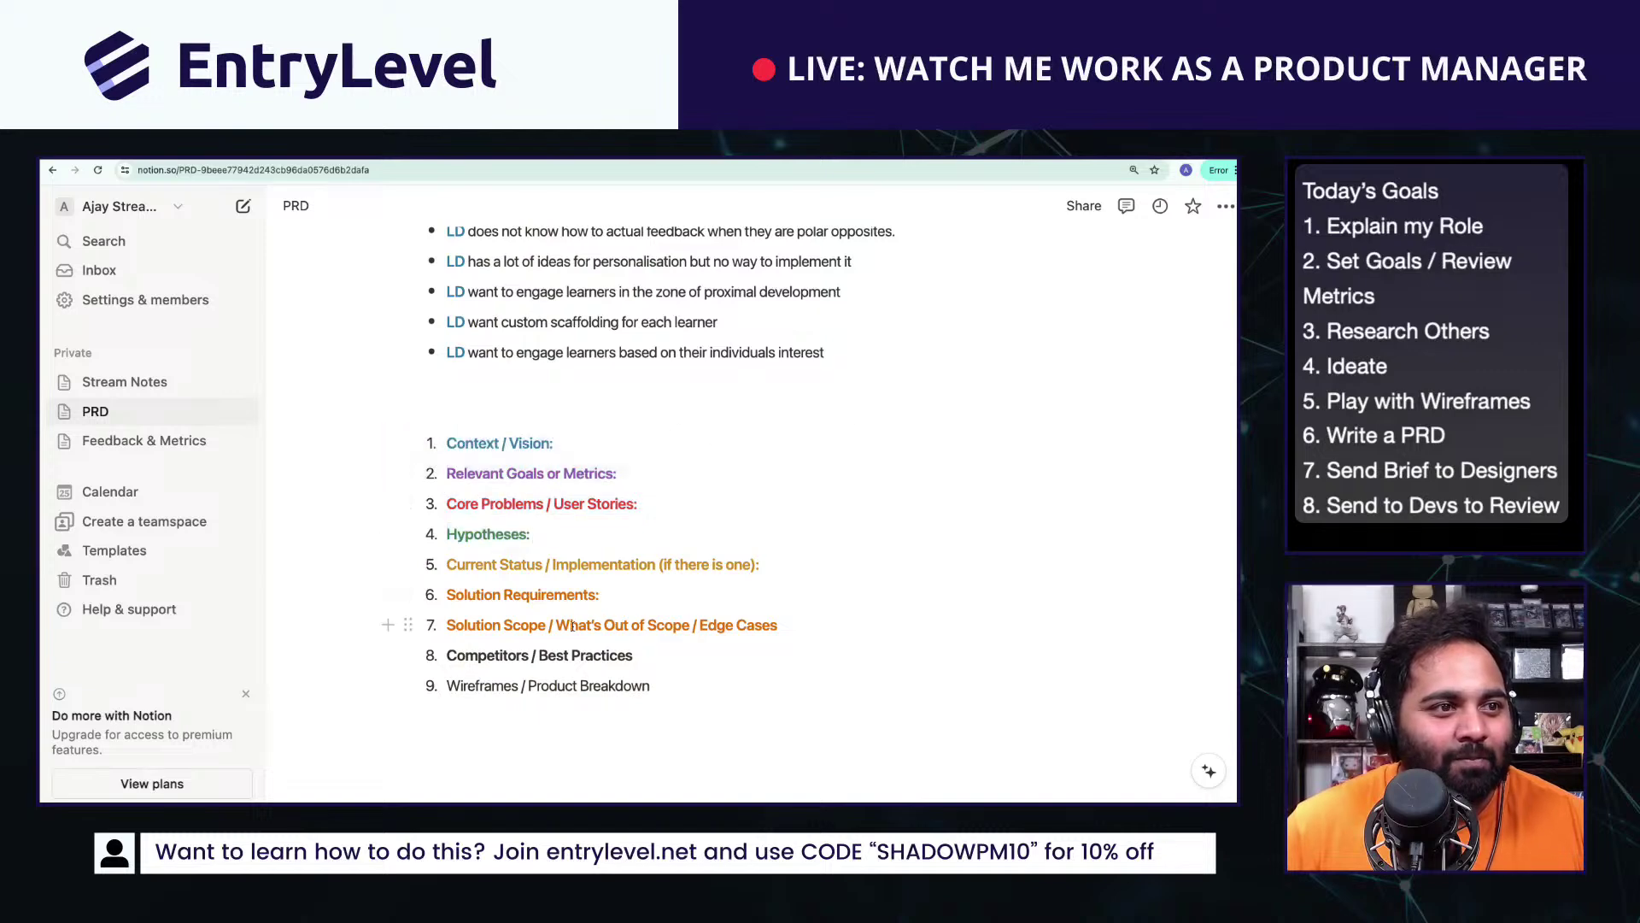
scroll(572, 626, "down", 1)
scroll(479, 581, "up", 4)
scroll(388, 524, "down", 3)
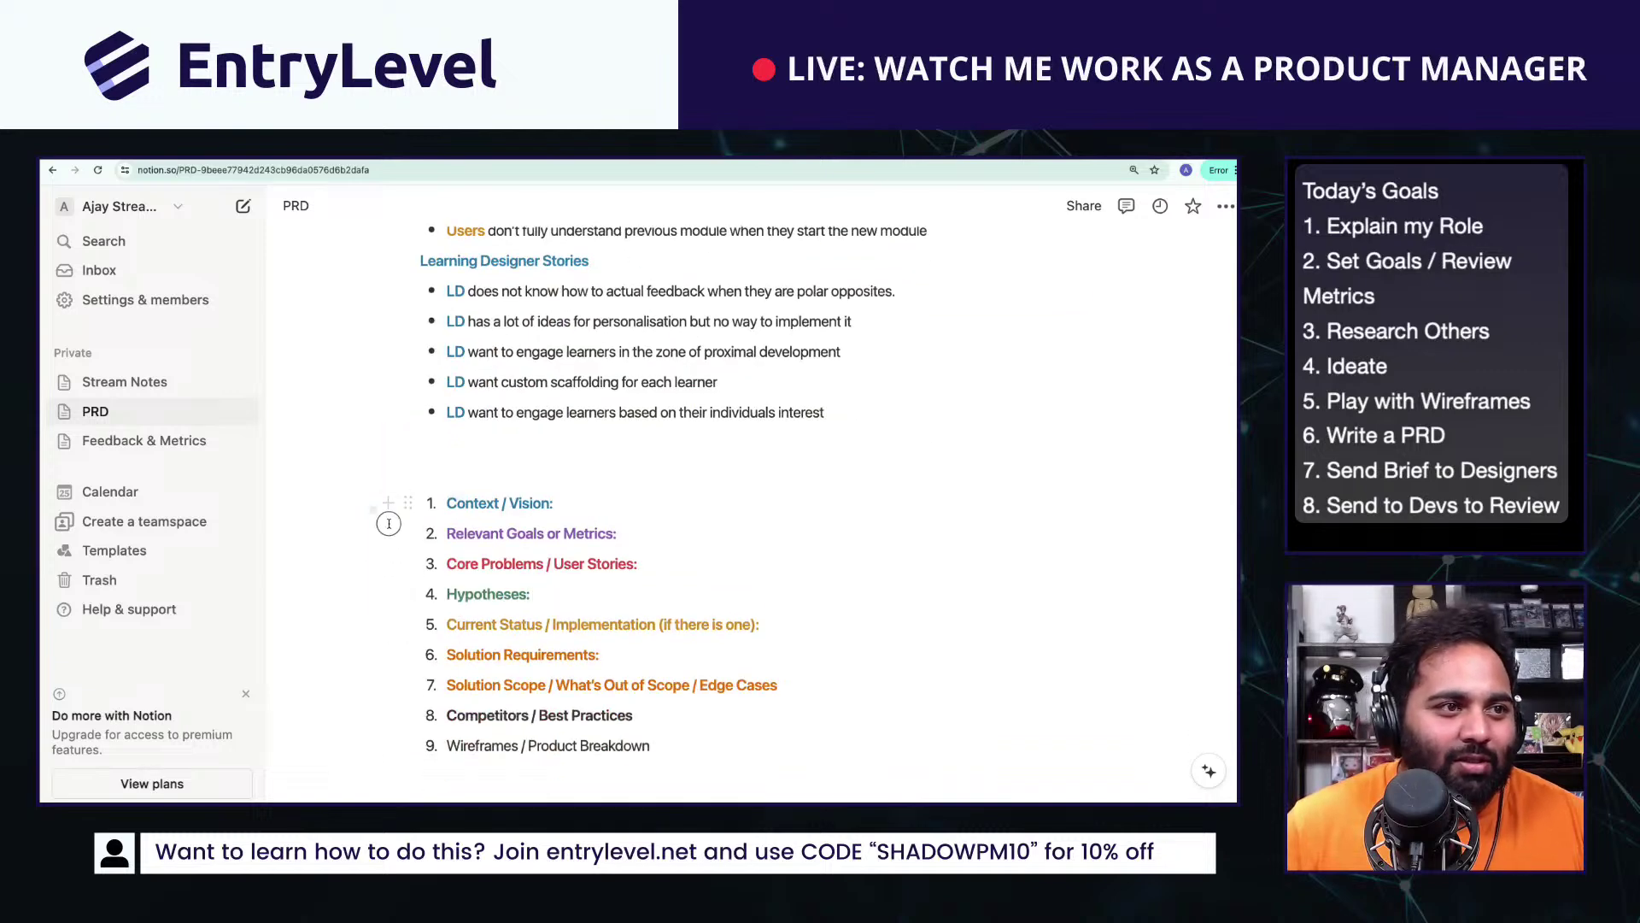
left_click_drag(389, 523, 493, 683)
left_click(493, 675)
scroll(494, 665, "up", 3)
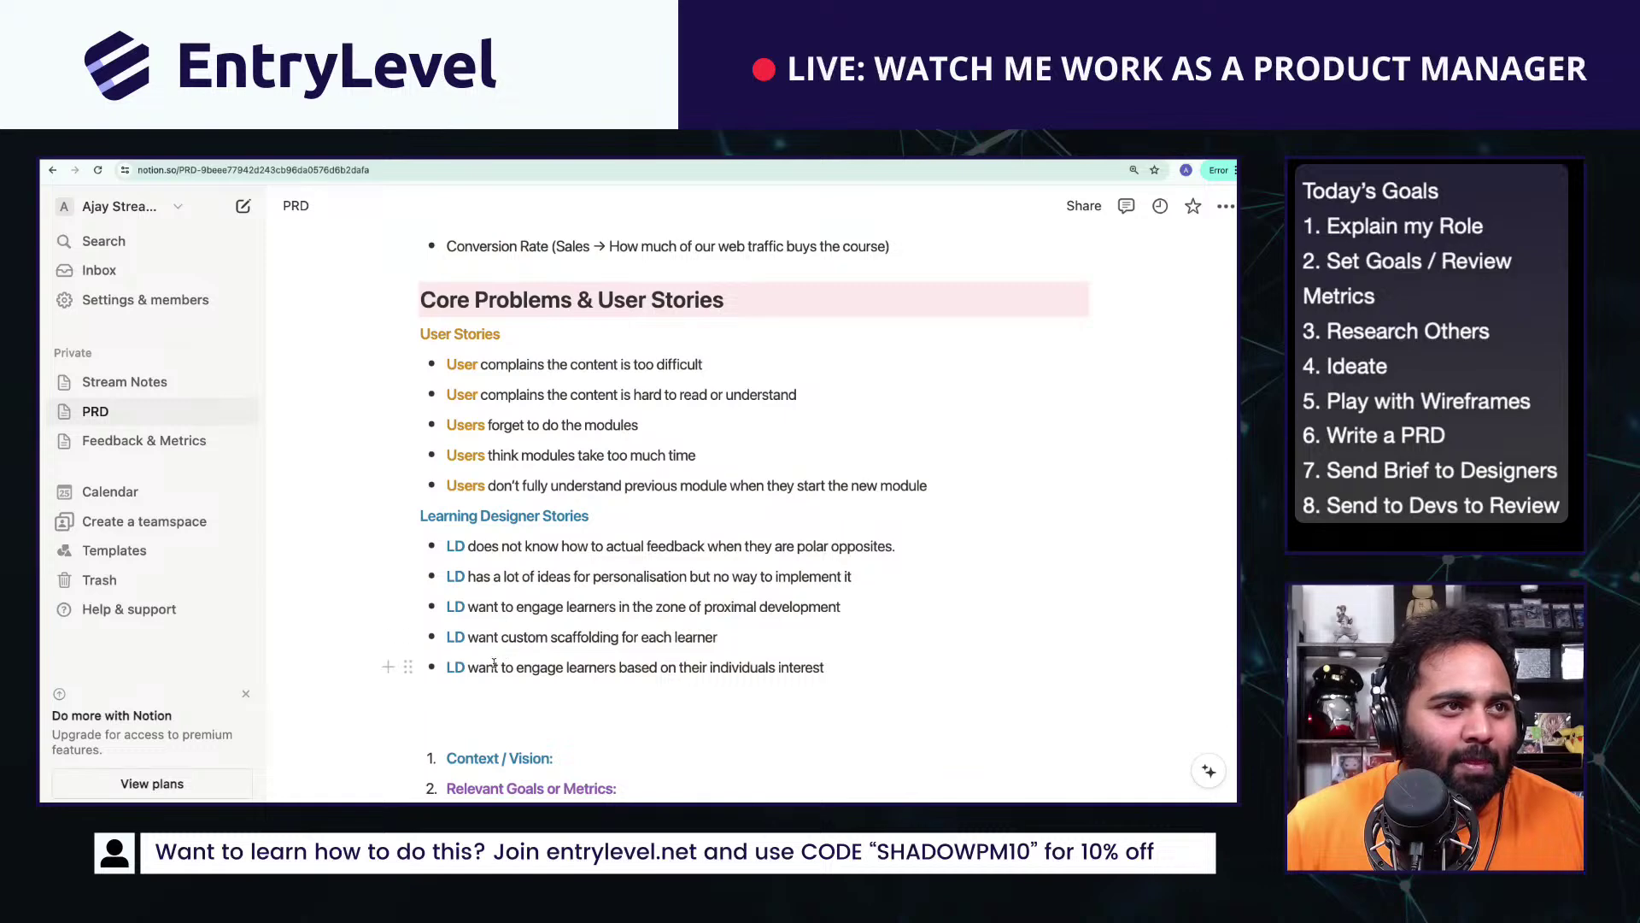
scroll(494, 664, "up", 1)
scroll(483, 684, "down", 2)
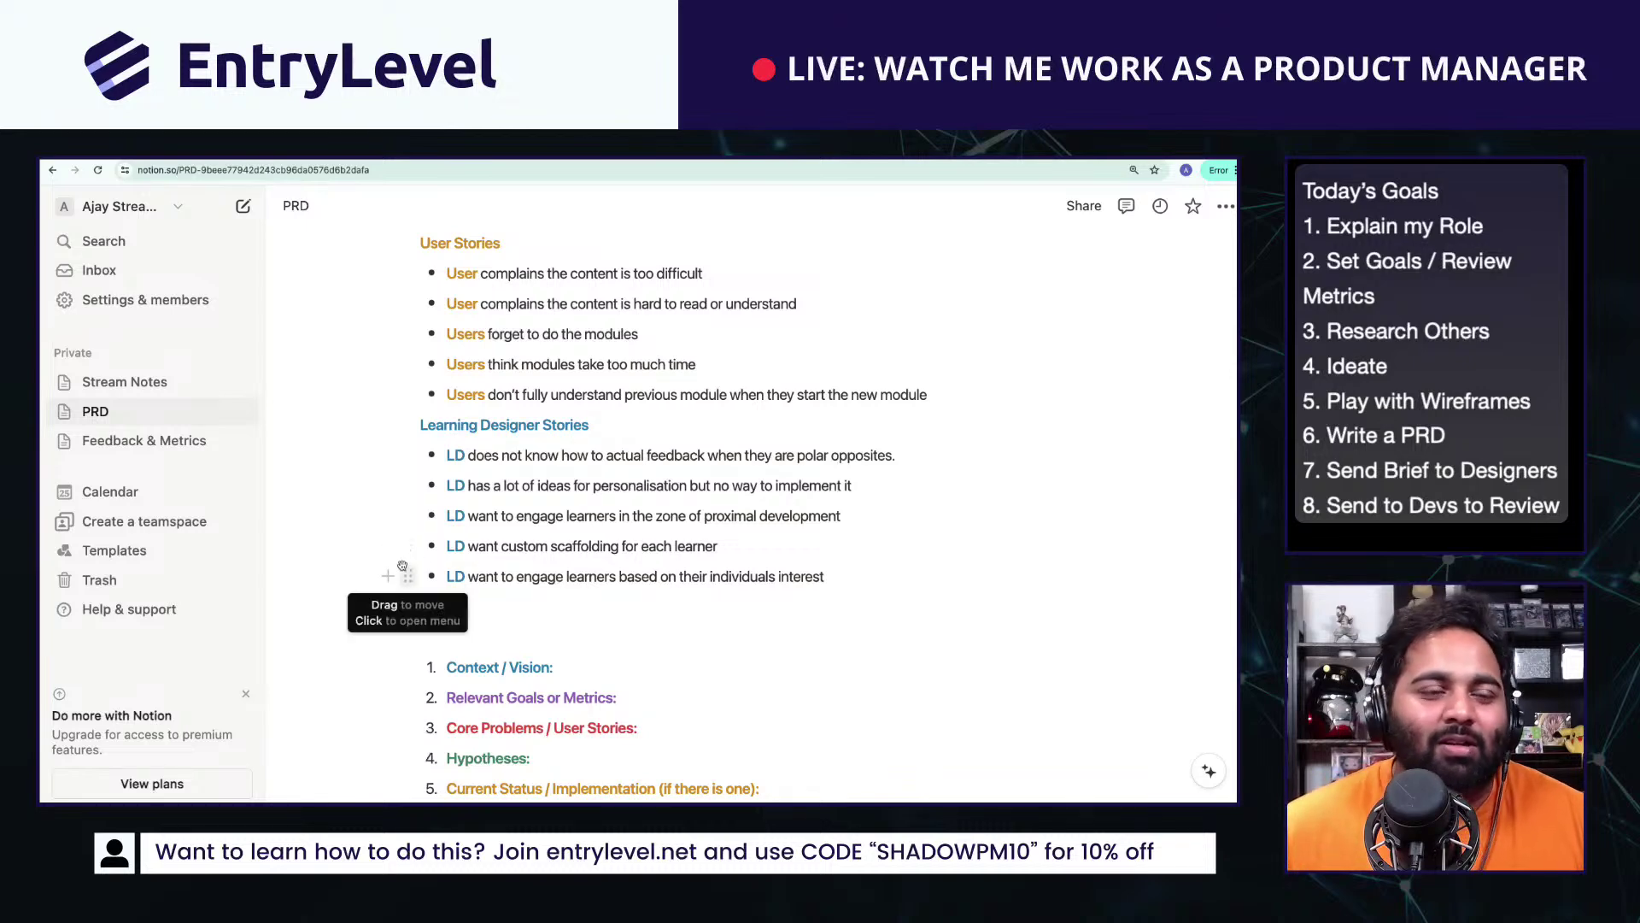
scroll(478, 589, "up", 15)
scroll(586, 614, "down", 5)
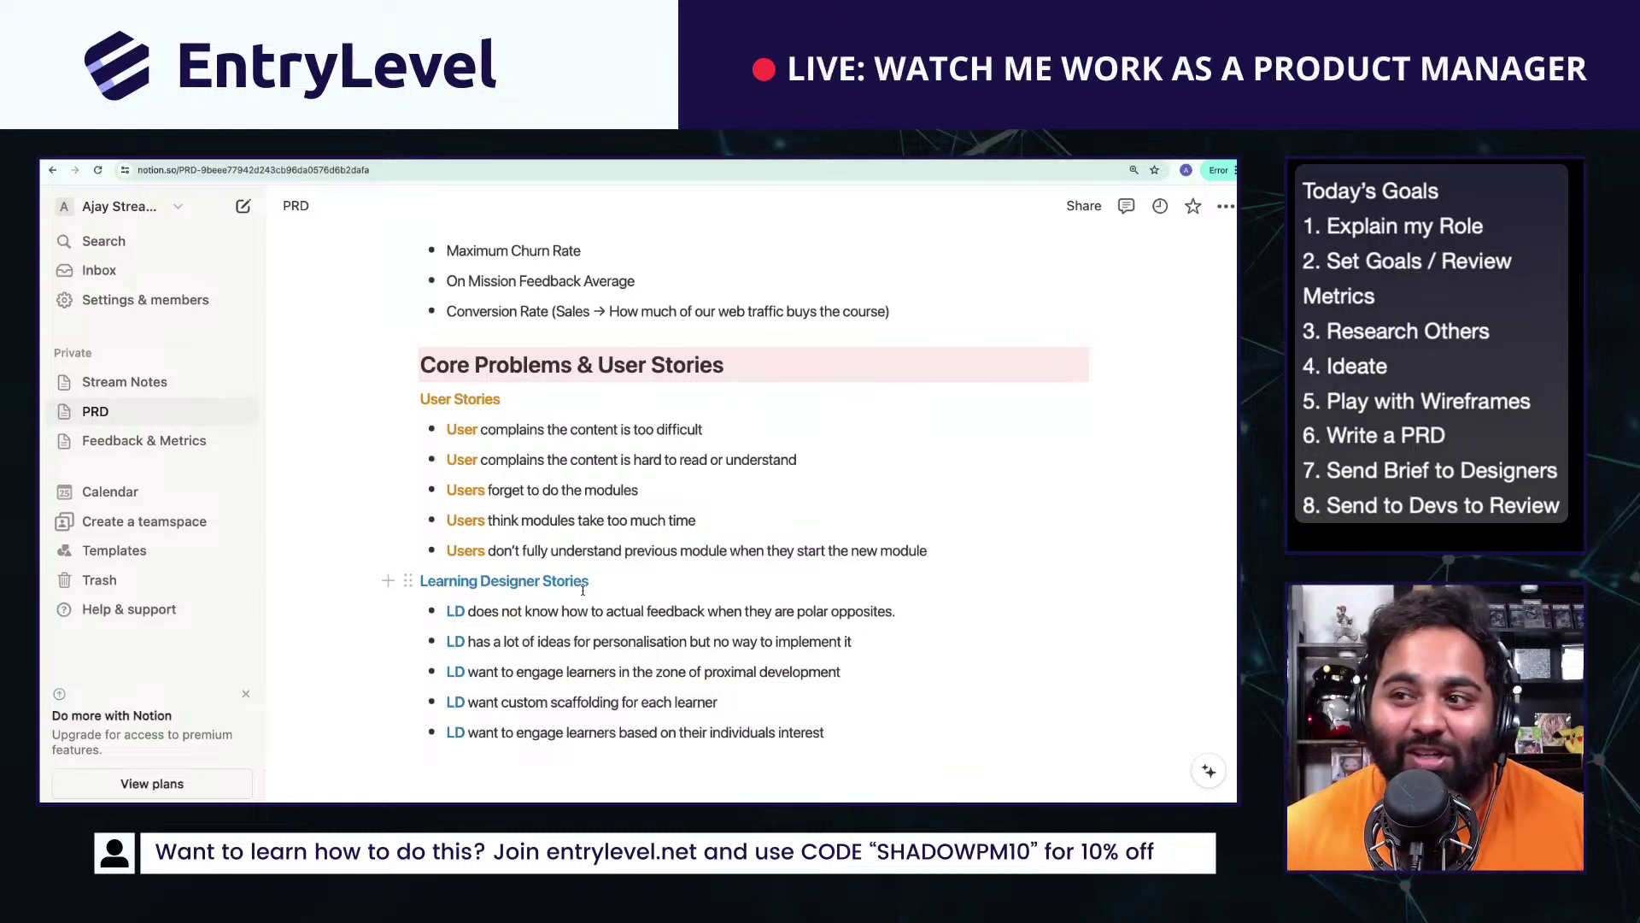
scroll(584, 590, "down", 4)
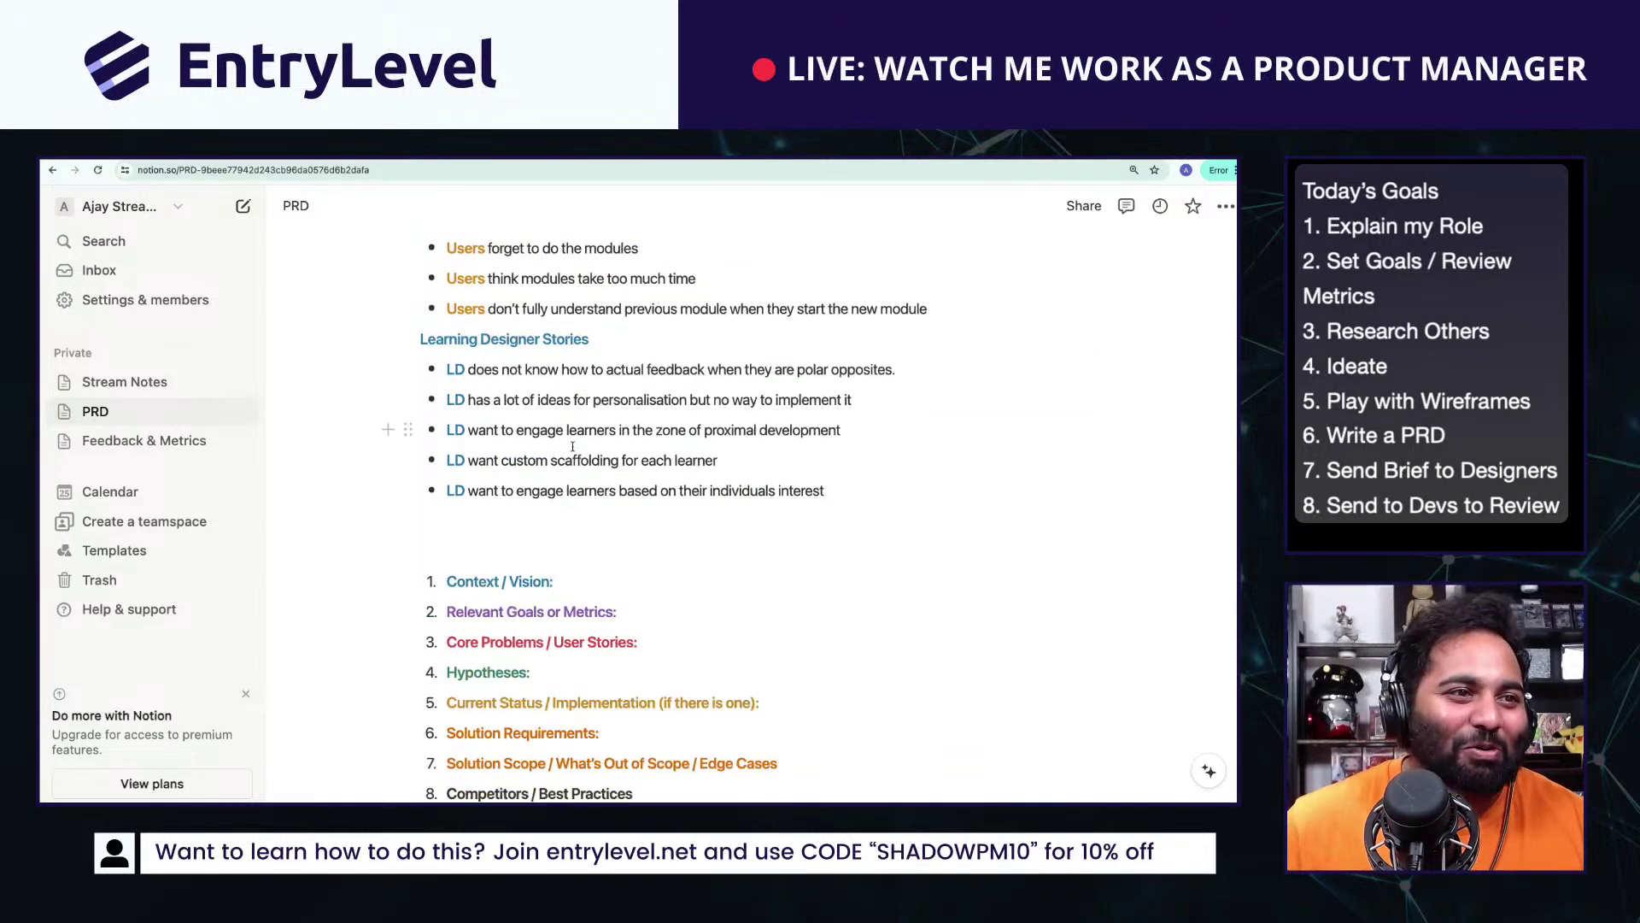
scroll(655, 567, "down", 2)
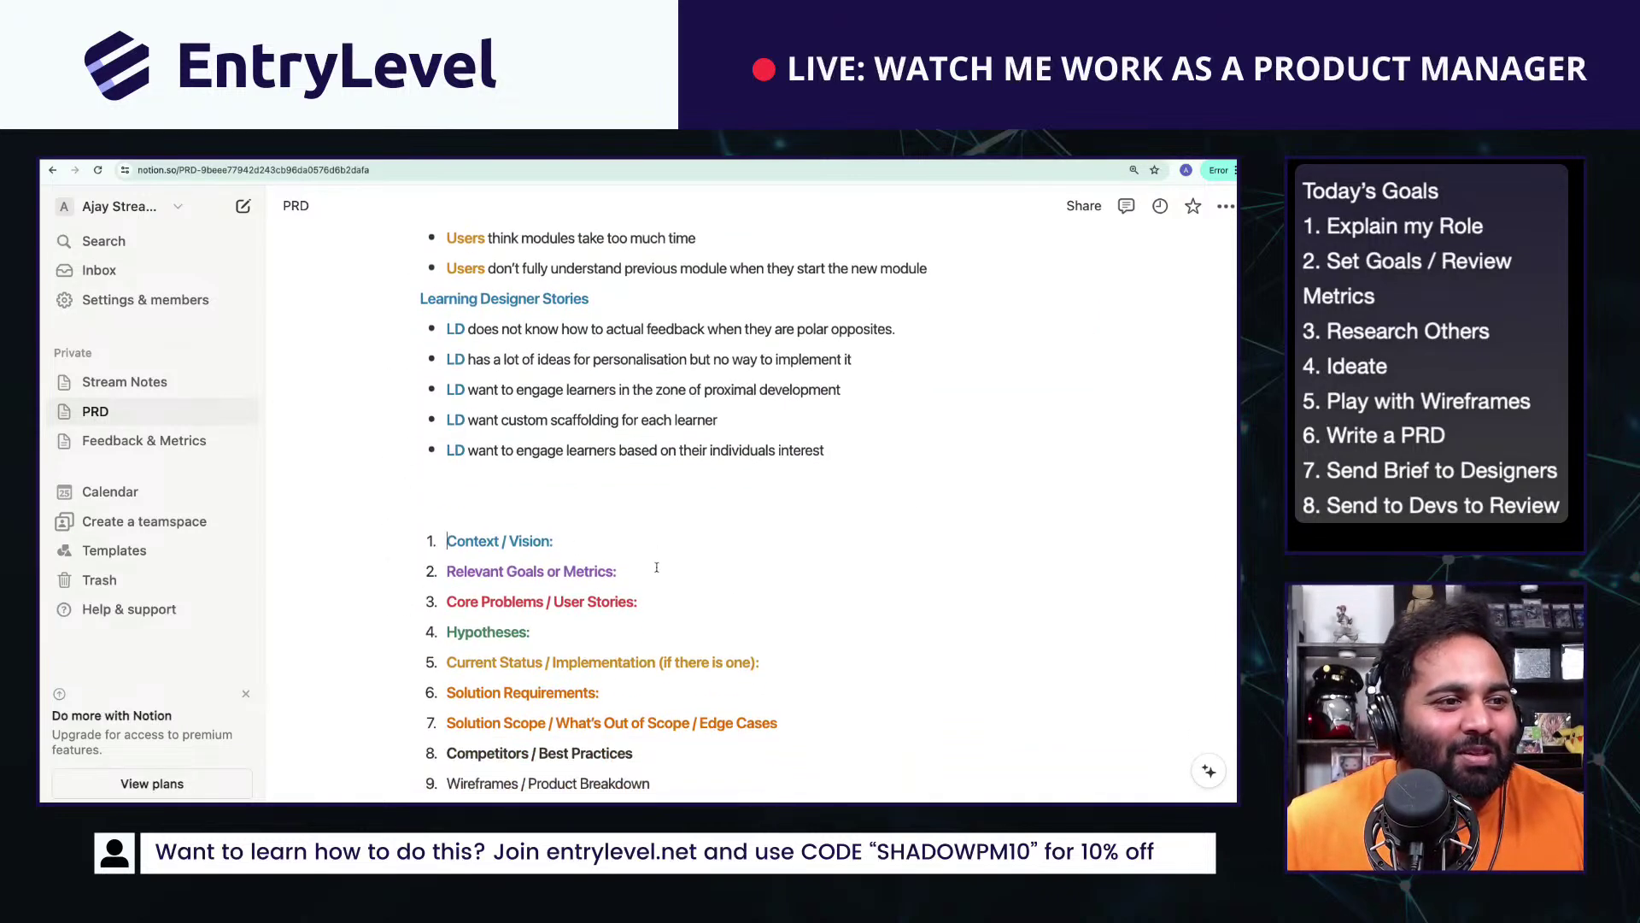
Step: Delete the Context / Vision, Relevant Goals or Metrics, Core Problems / User Stories and Hypotheses items from the numbered outline
left_click(446, 541)
key("Return")
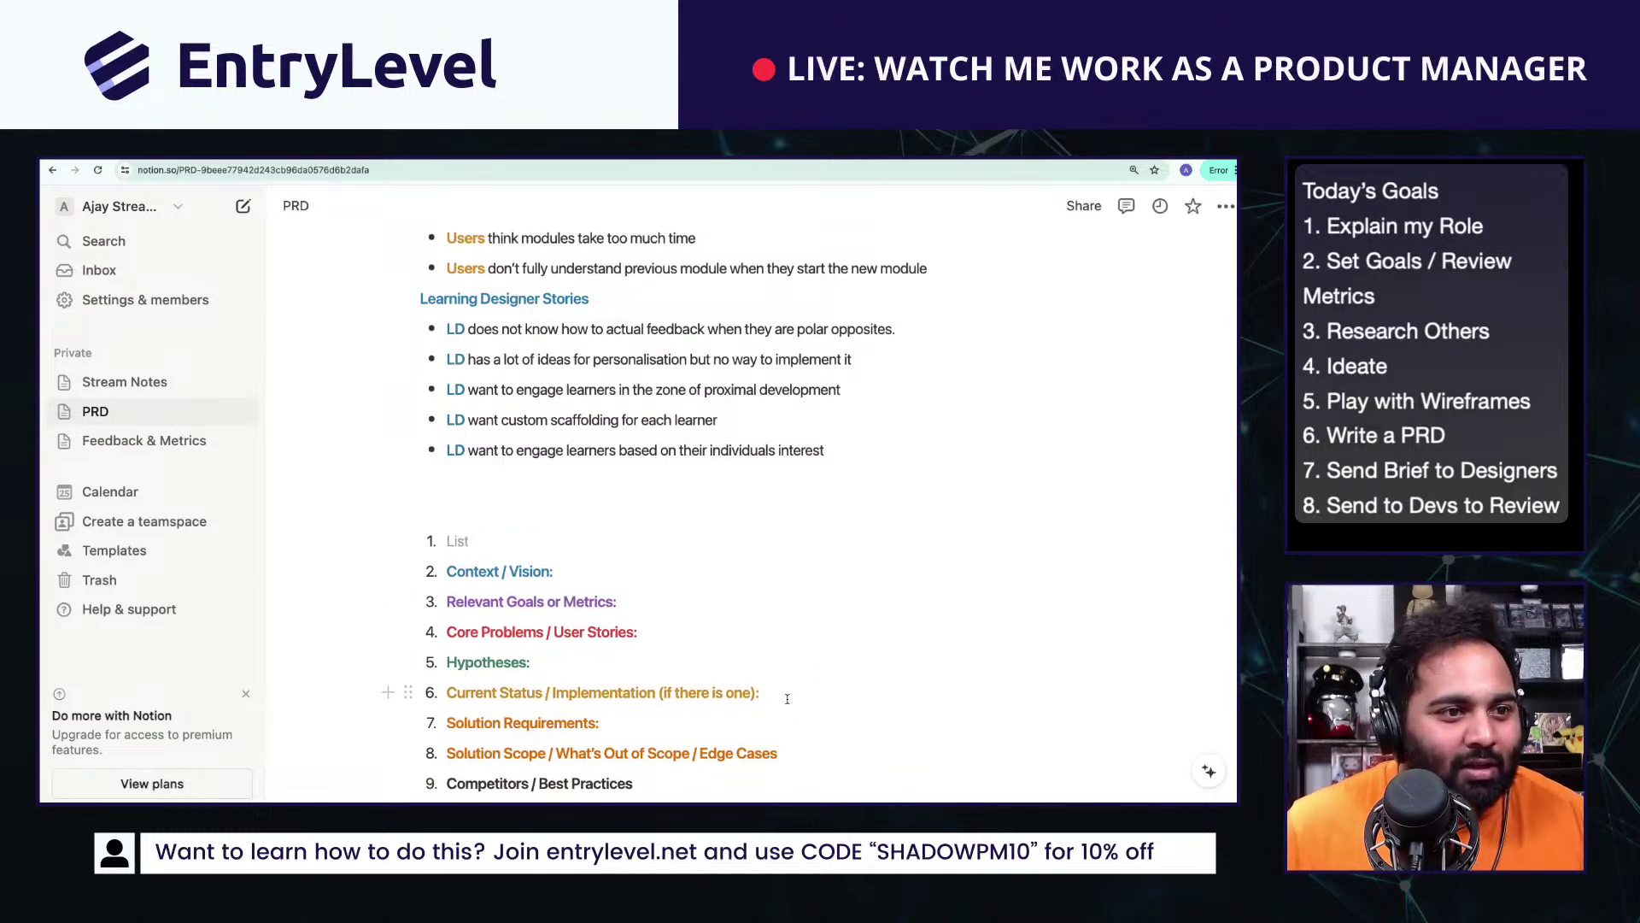
left_click_drag(538, 663, 459, 542)
key("BackSpace")
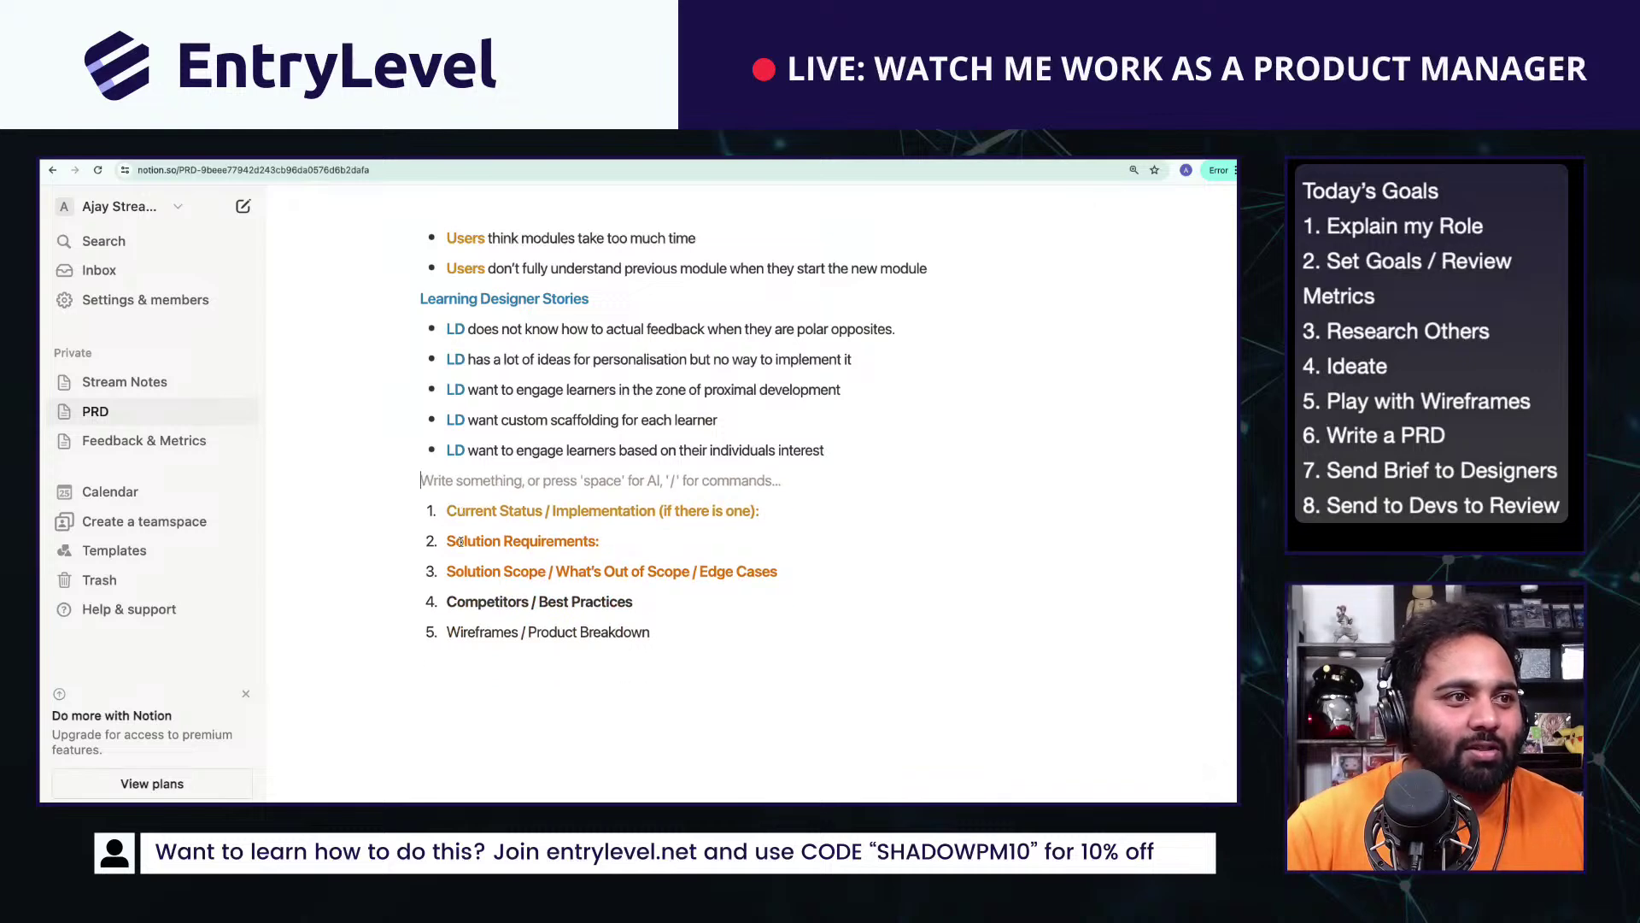
Step: Add the line "Explore the Current Build" between the Learning Designer Stories bullets and the numbered outline, with blank lines around it
key("Return")
key("Return")
key("Up")
key("Up")
key("Return")
type("Explore ")
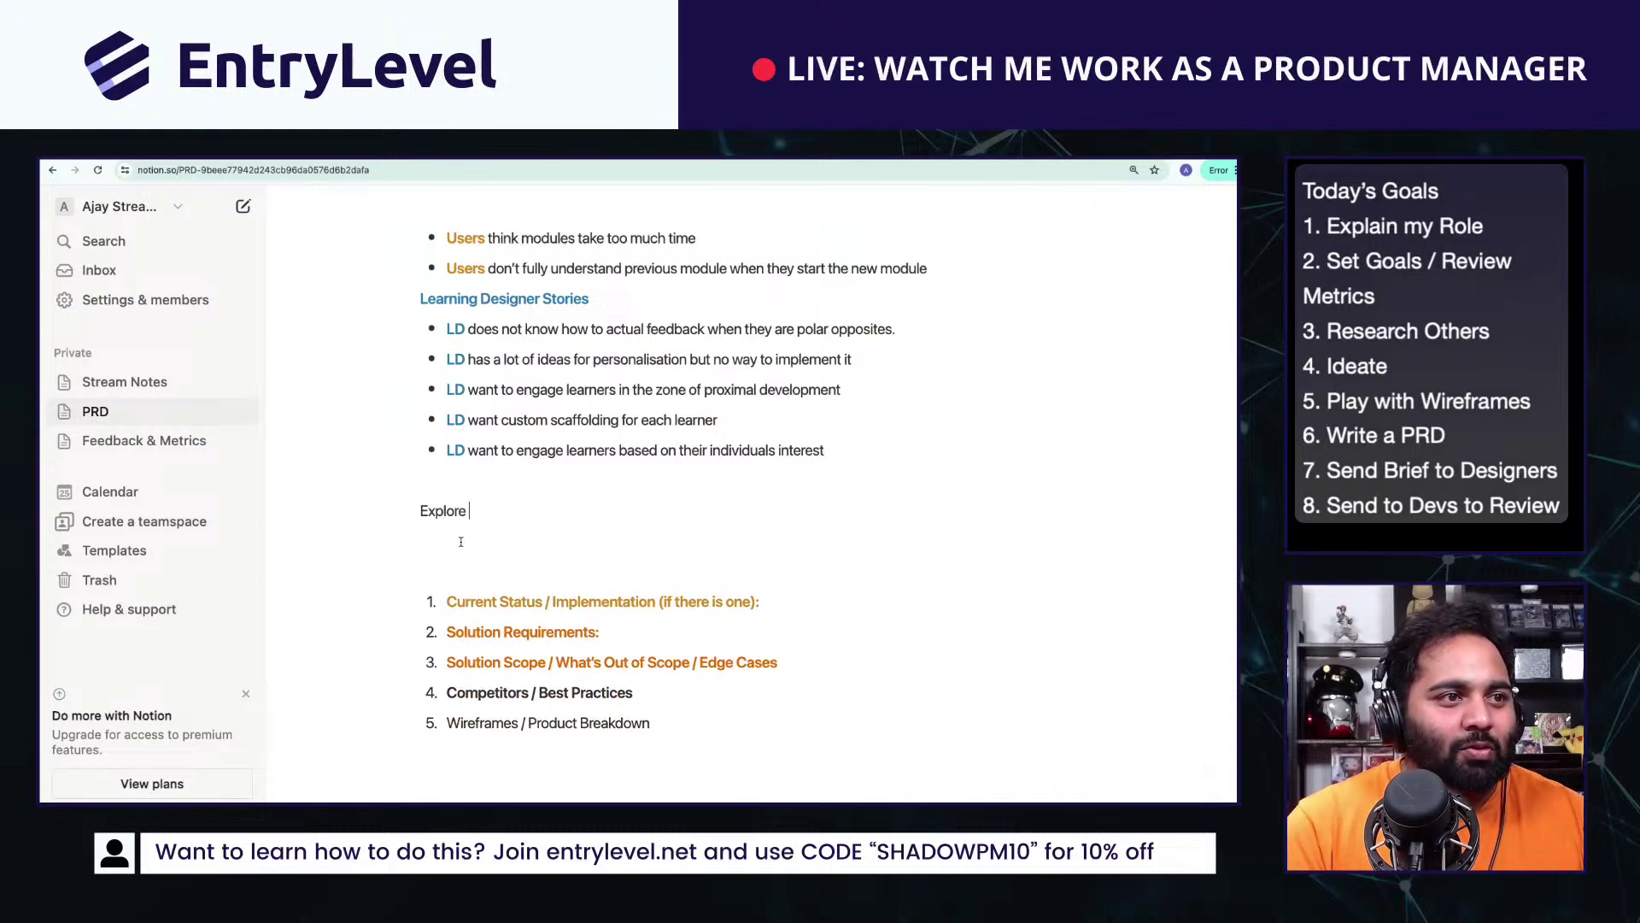
type("the Current Bu")
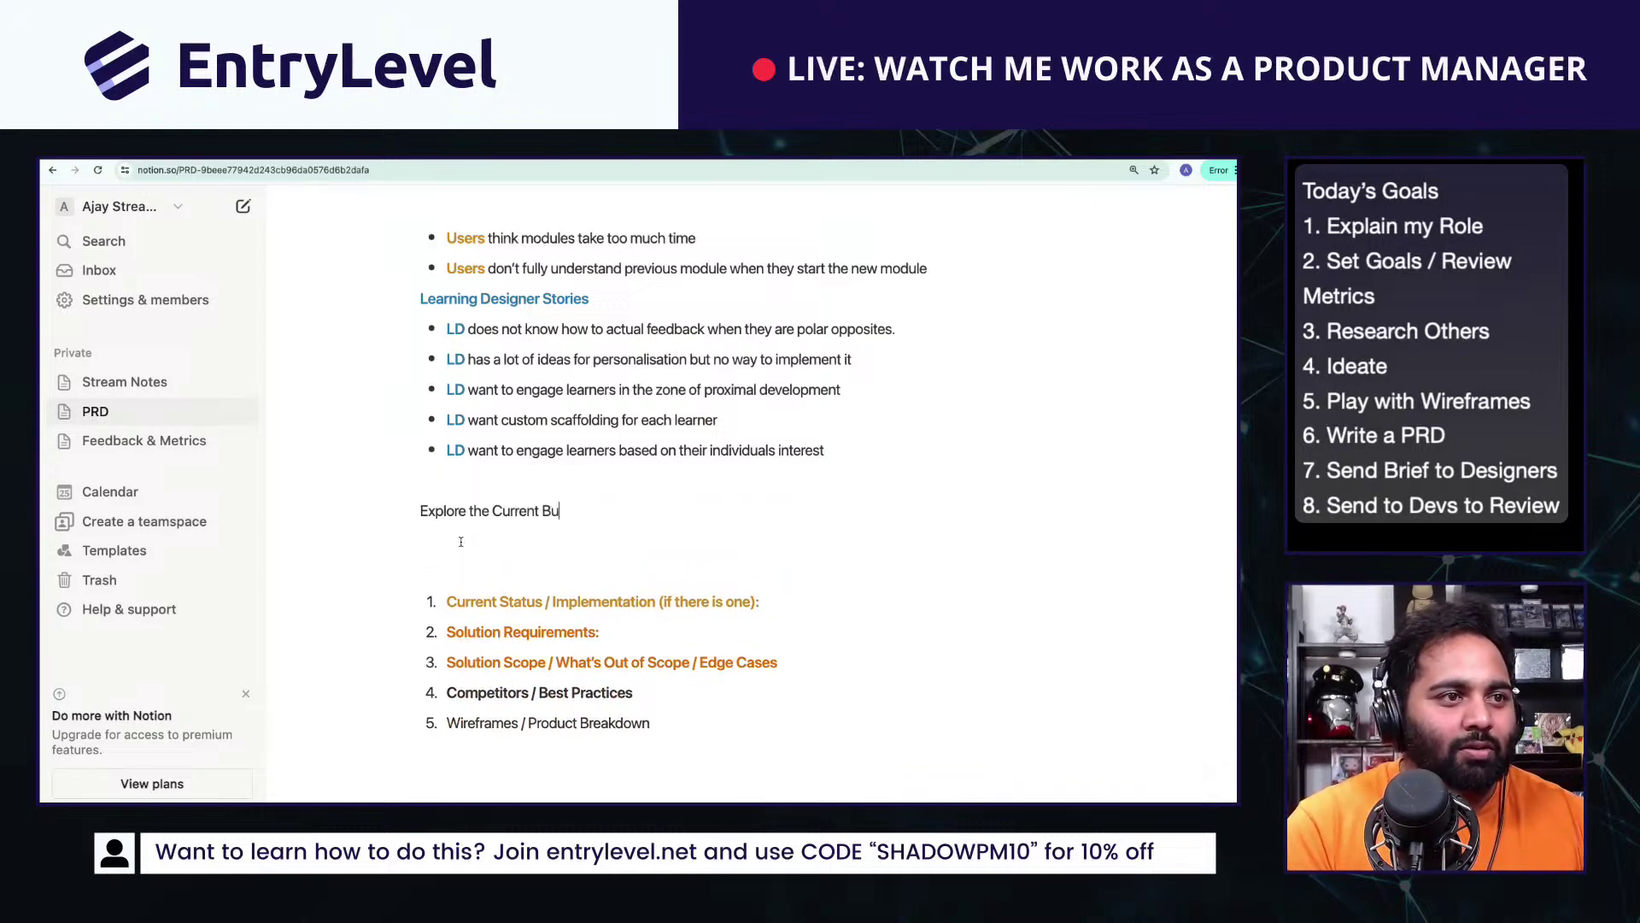
type("ild")
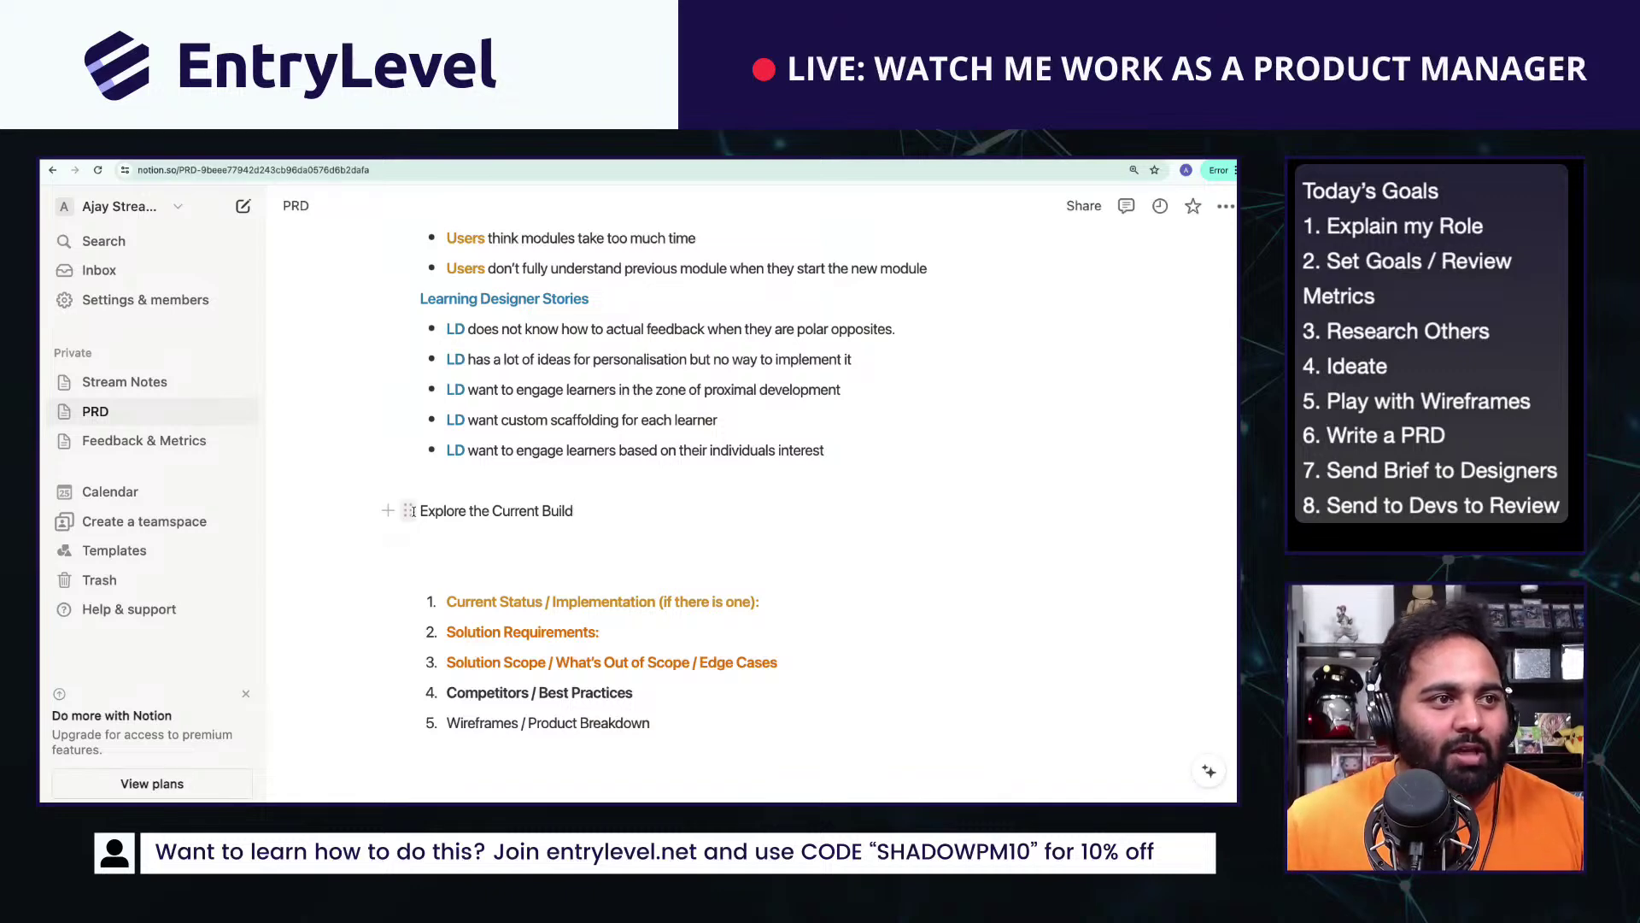
Step: Give the "Explore the Current Build" line a purple background
left_click(408, 510)
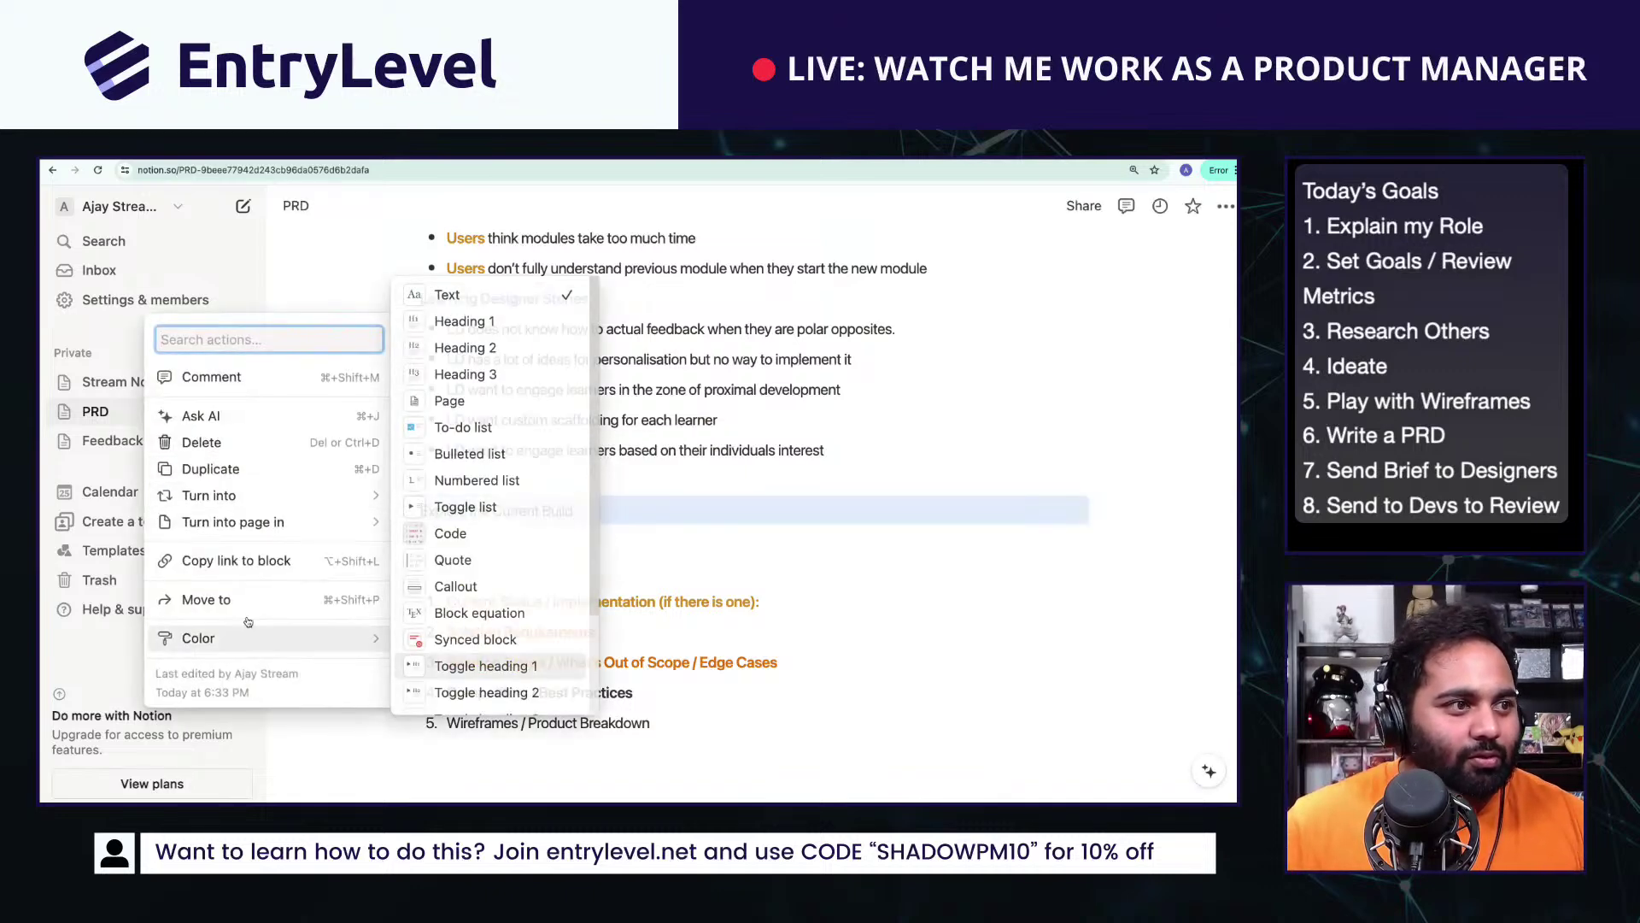
mouse_move(252, 636)
scroll(491, 640, "down", 3)
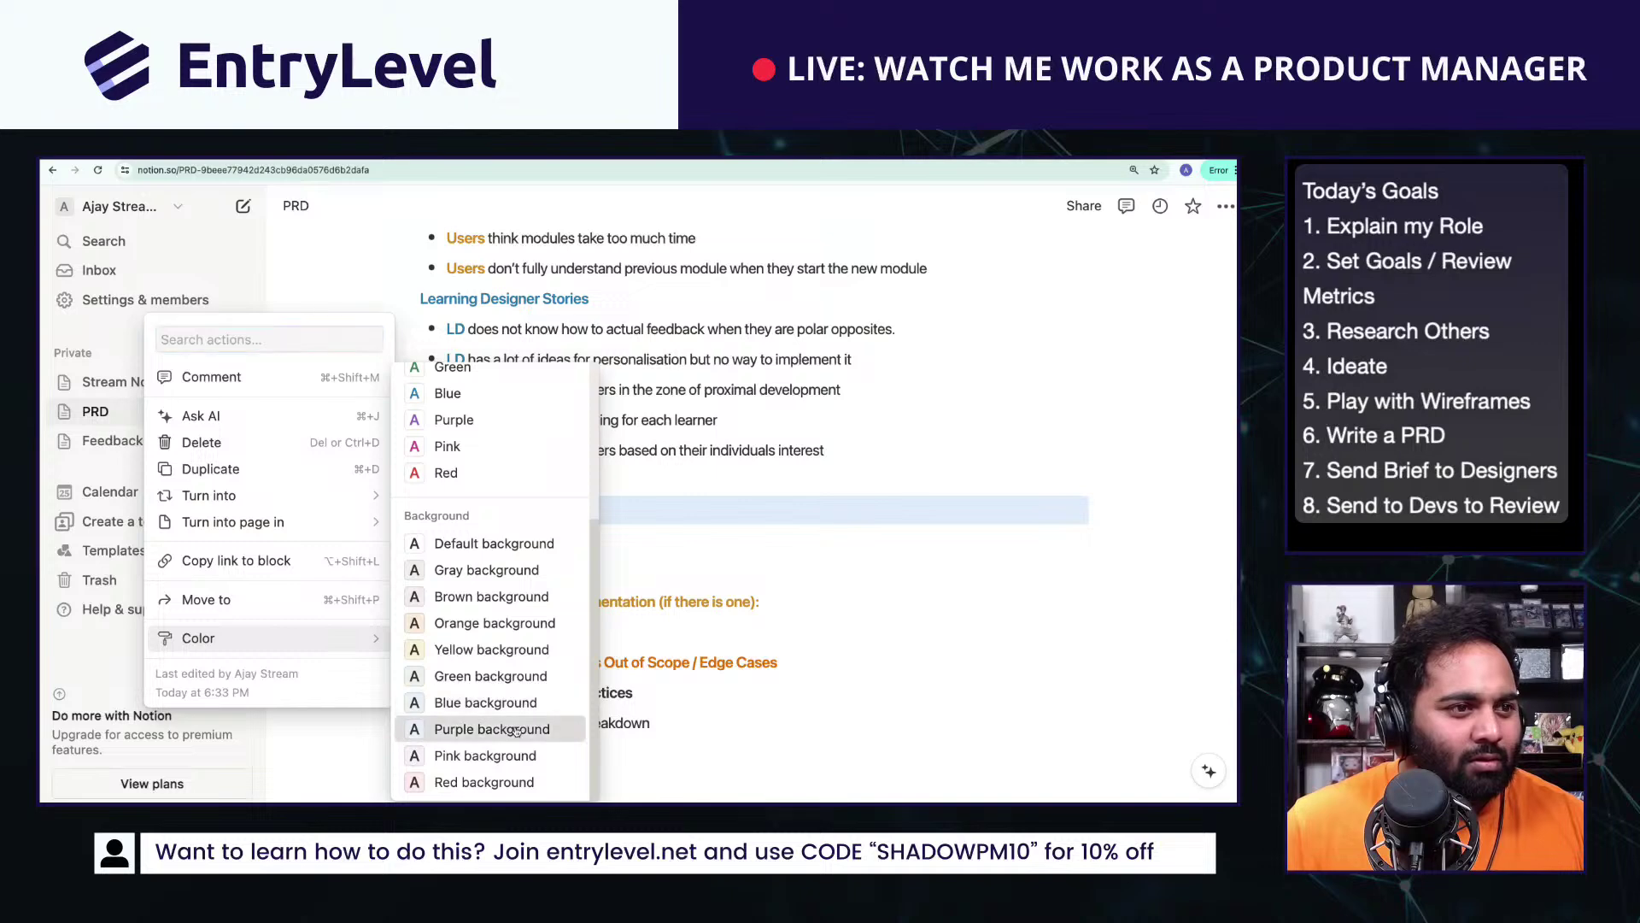
left_click(516, 730)
Step: Try the "Explore the Current Build" line as Heading 1 and as Heading 3
left_click(404, 513)
mouse_move(255, 658)
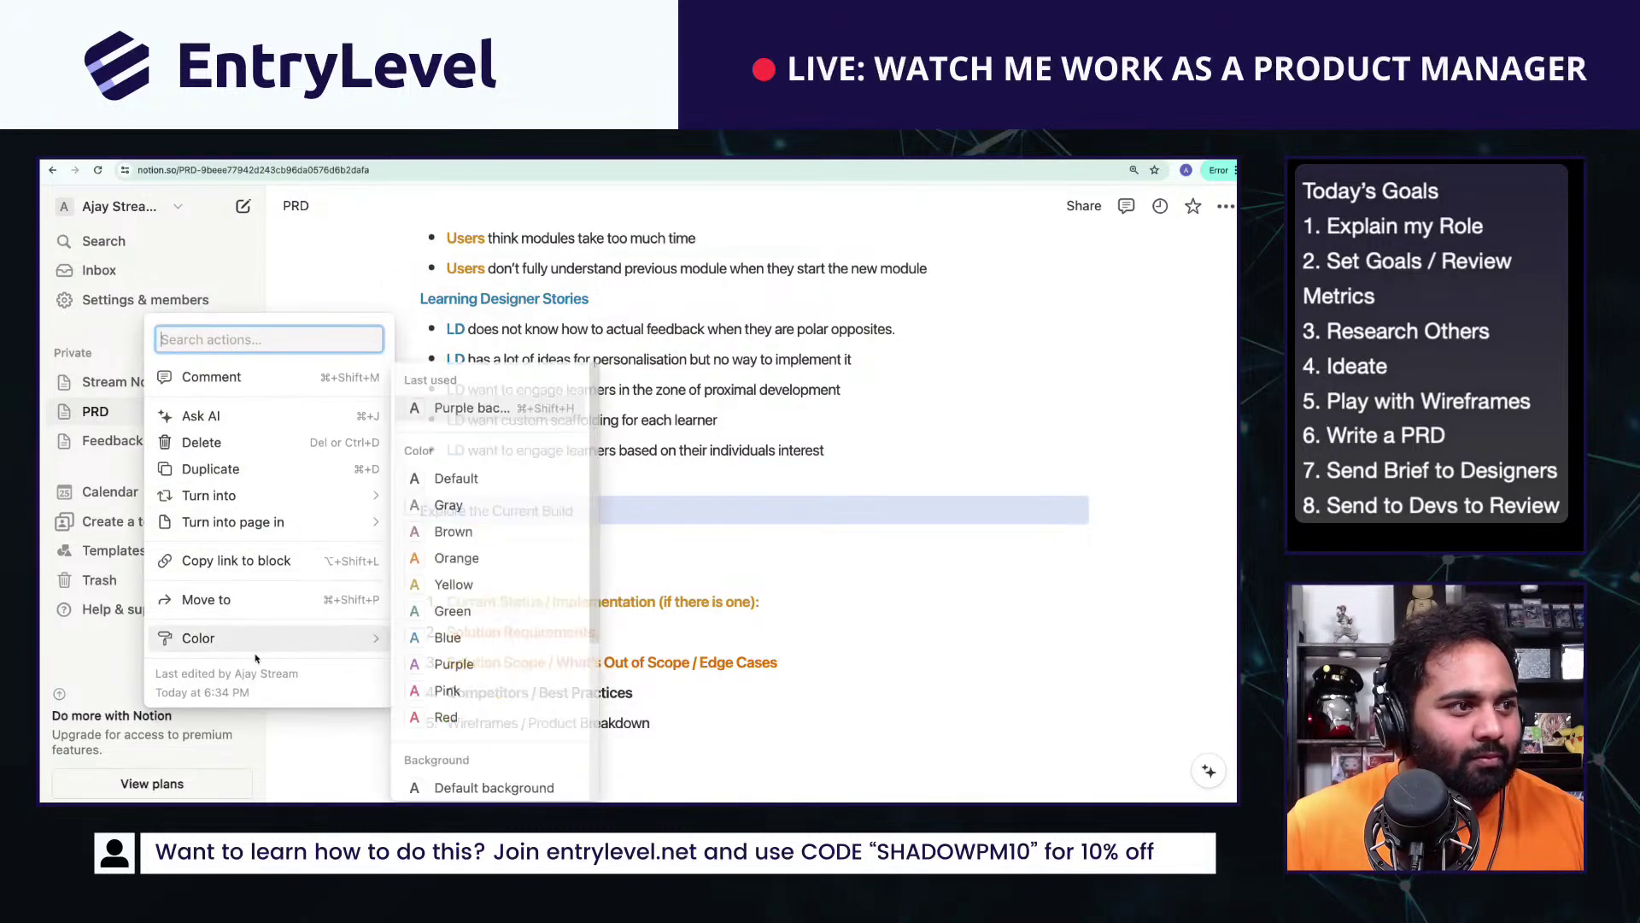
mouse_move(213, 496)
left_click(465, 319)
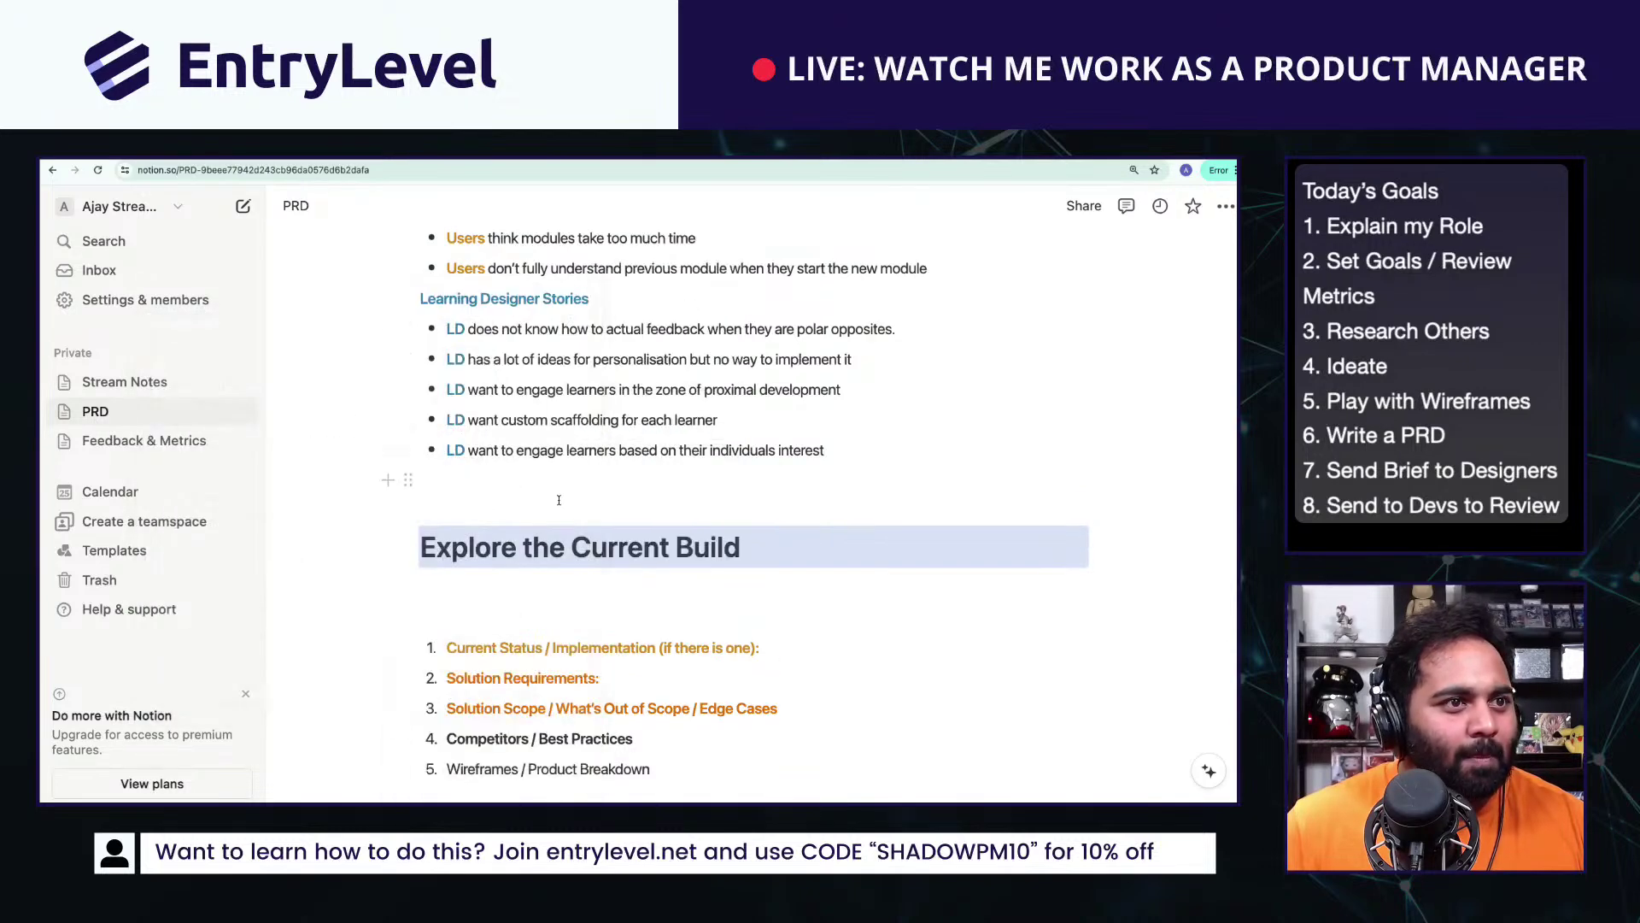
left_click(559, 495)
scroll(529, 547, "up", 5)
scroll(479, 581, "down", 5)
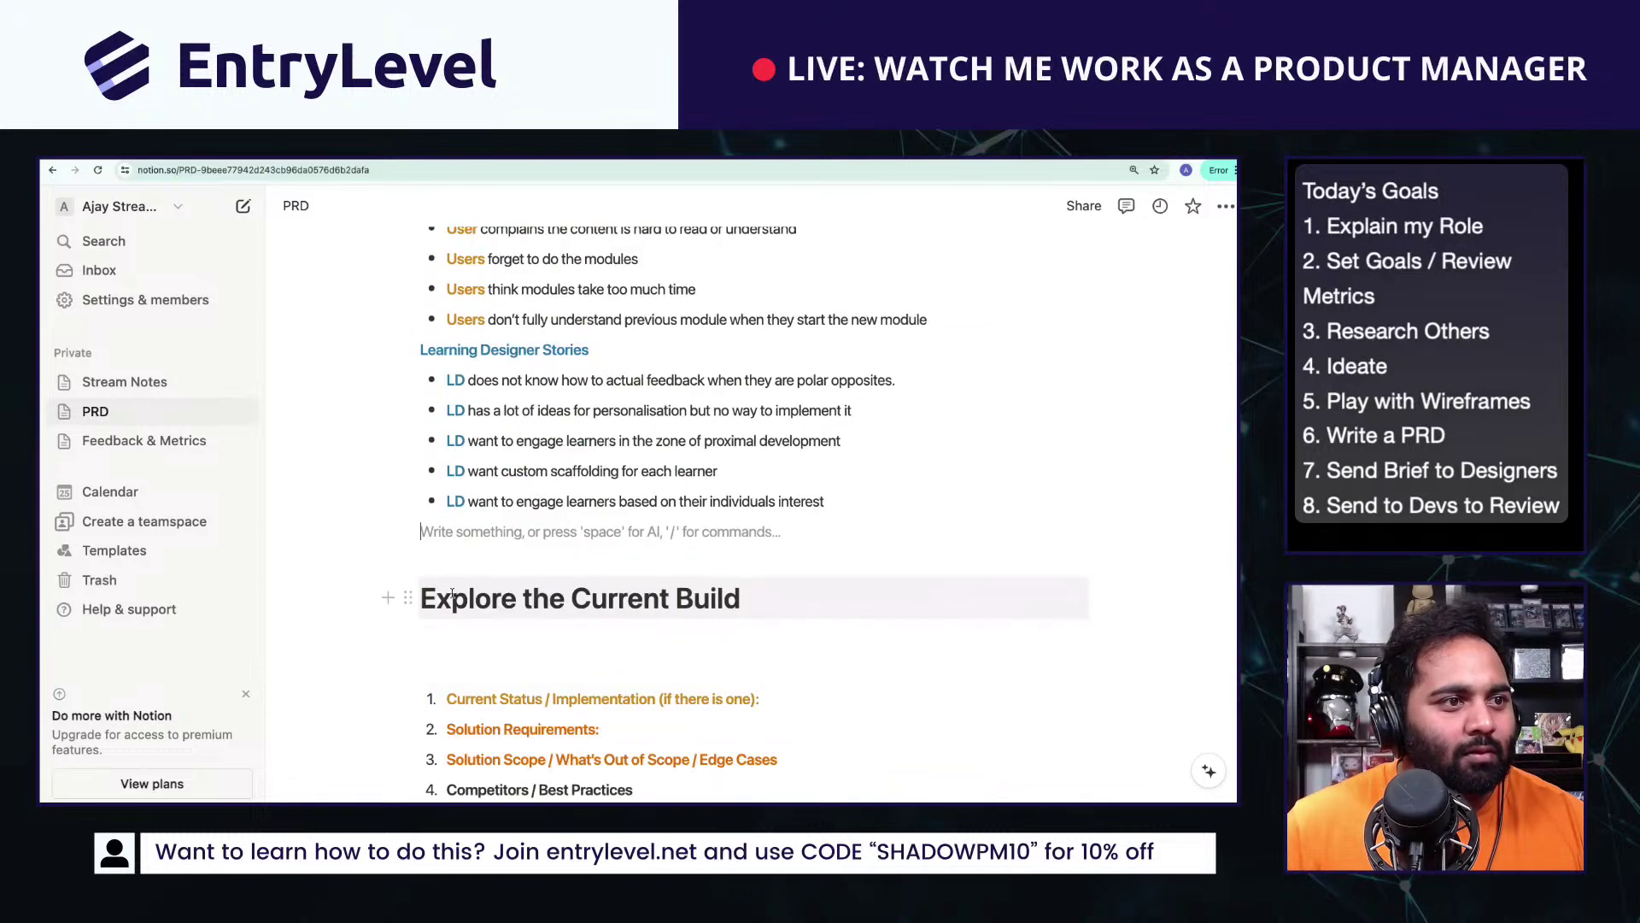
left_click(407, 598)
mouse_move(214, 579)
left_click(458, 454)
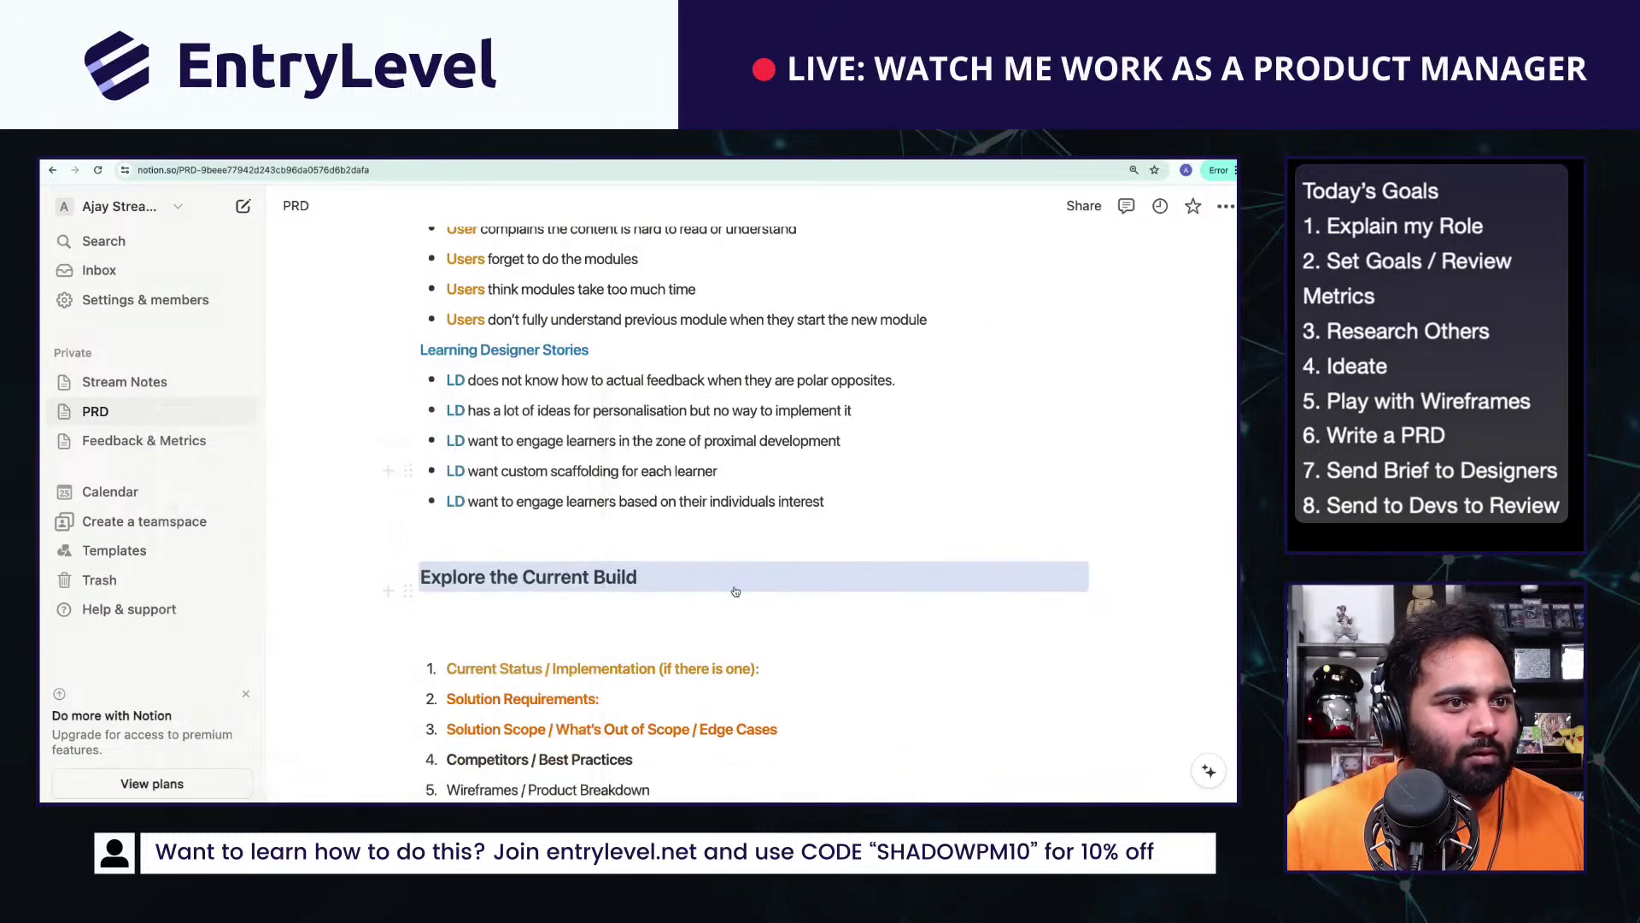
Step: Turn the "Explore the Current Build" line into a Heading 2 and remove the empty line above it
left_click(409, 590)
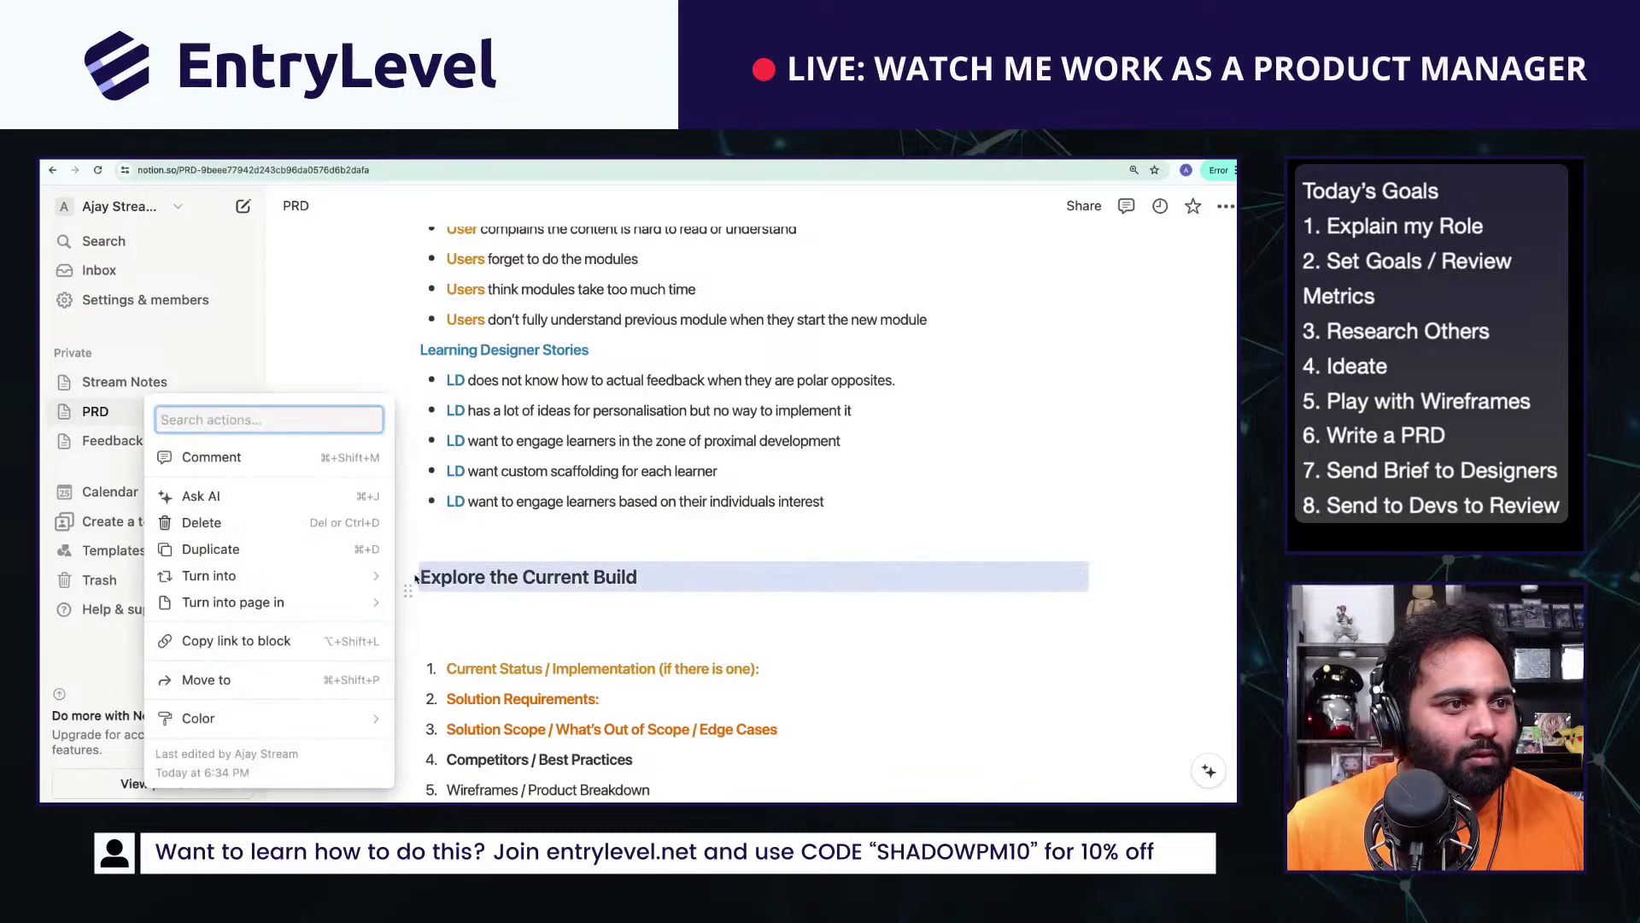
mouse_move(213, 575)
left_click(461, 428)
left_click(655, 551)
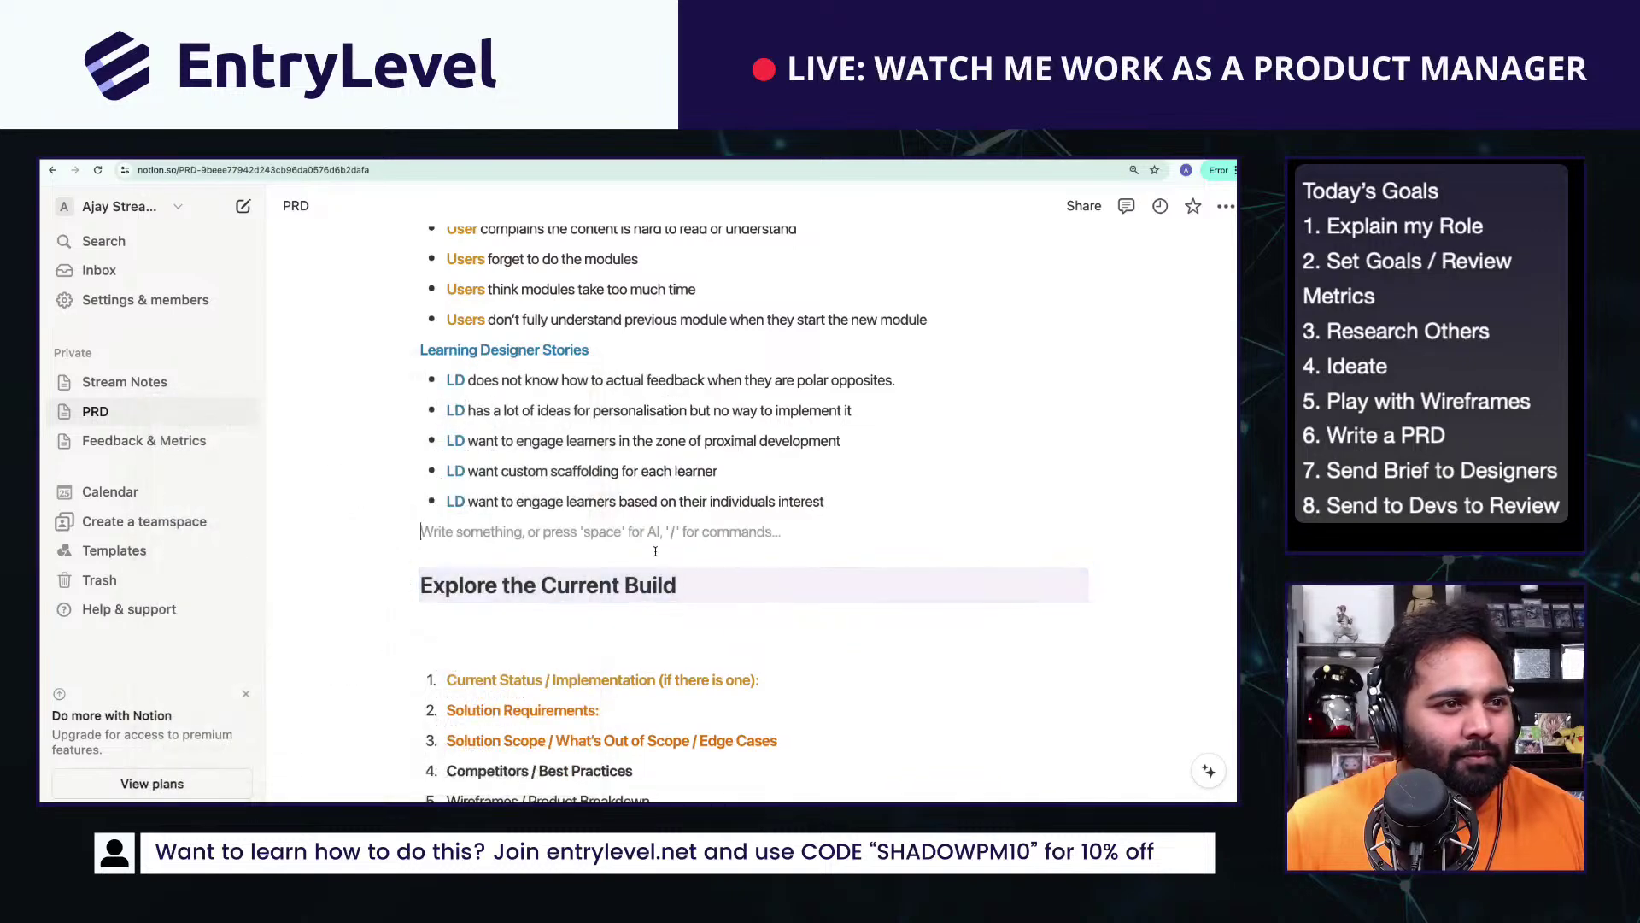
key("BackSpace")
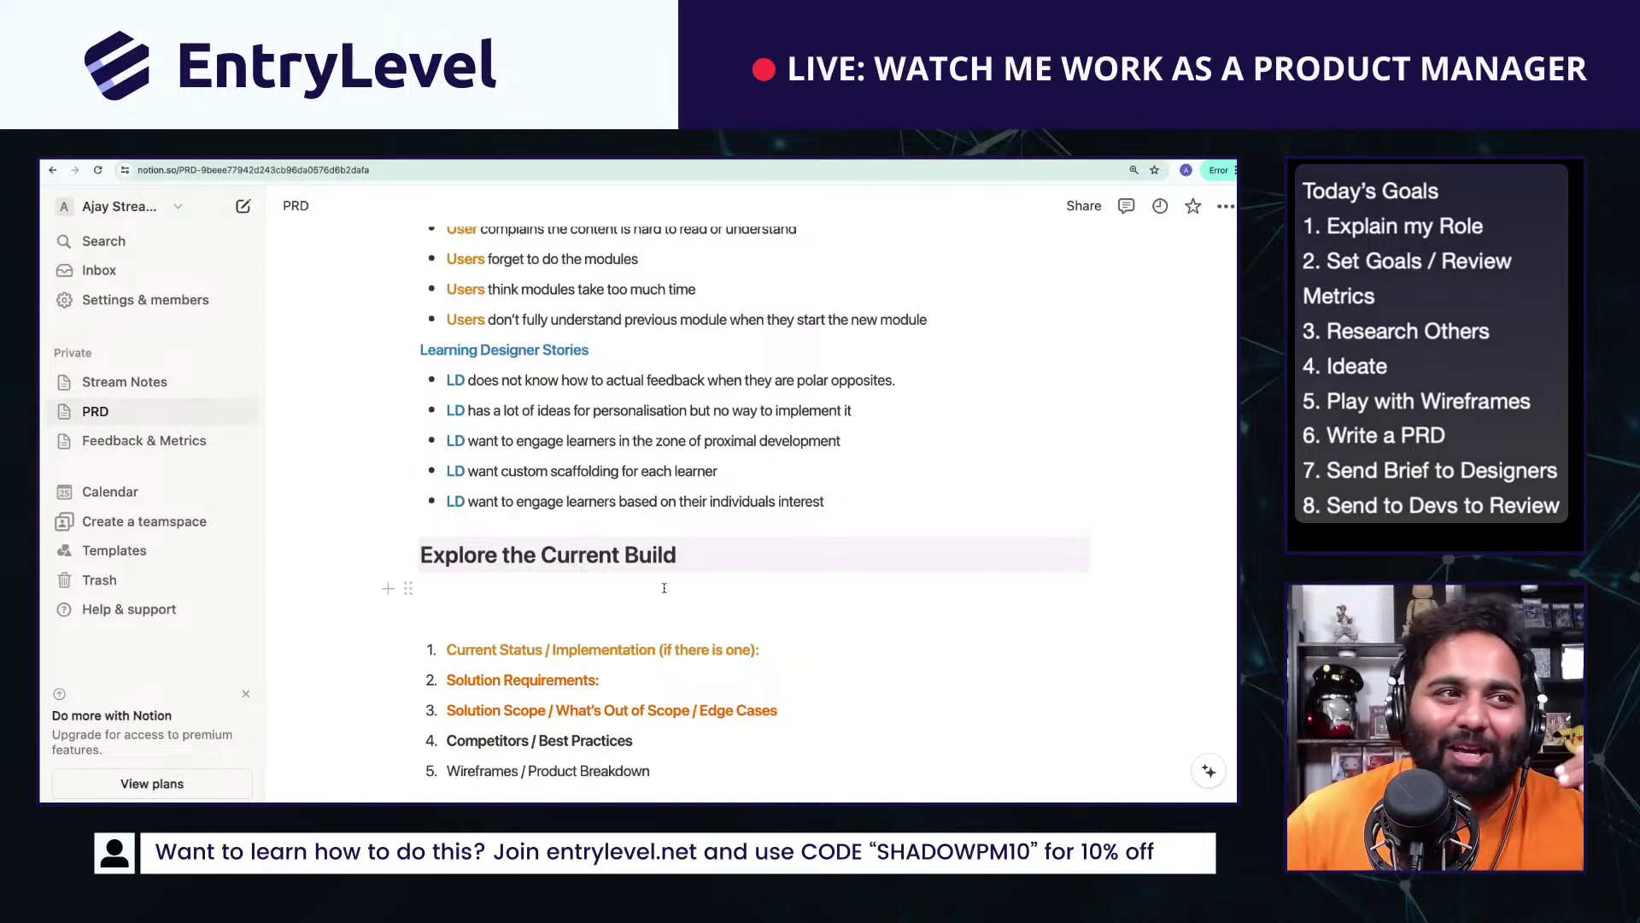
scroll(664, 587, "up", 8)
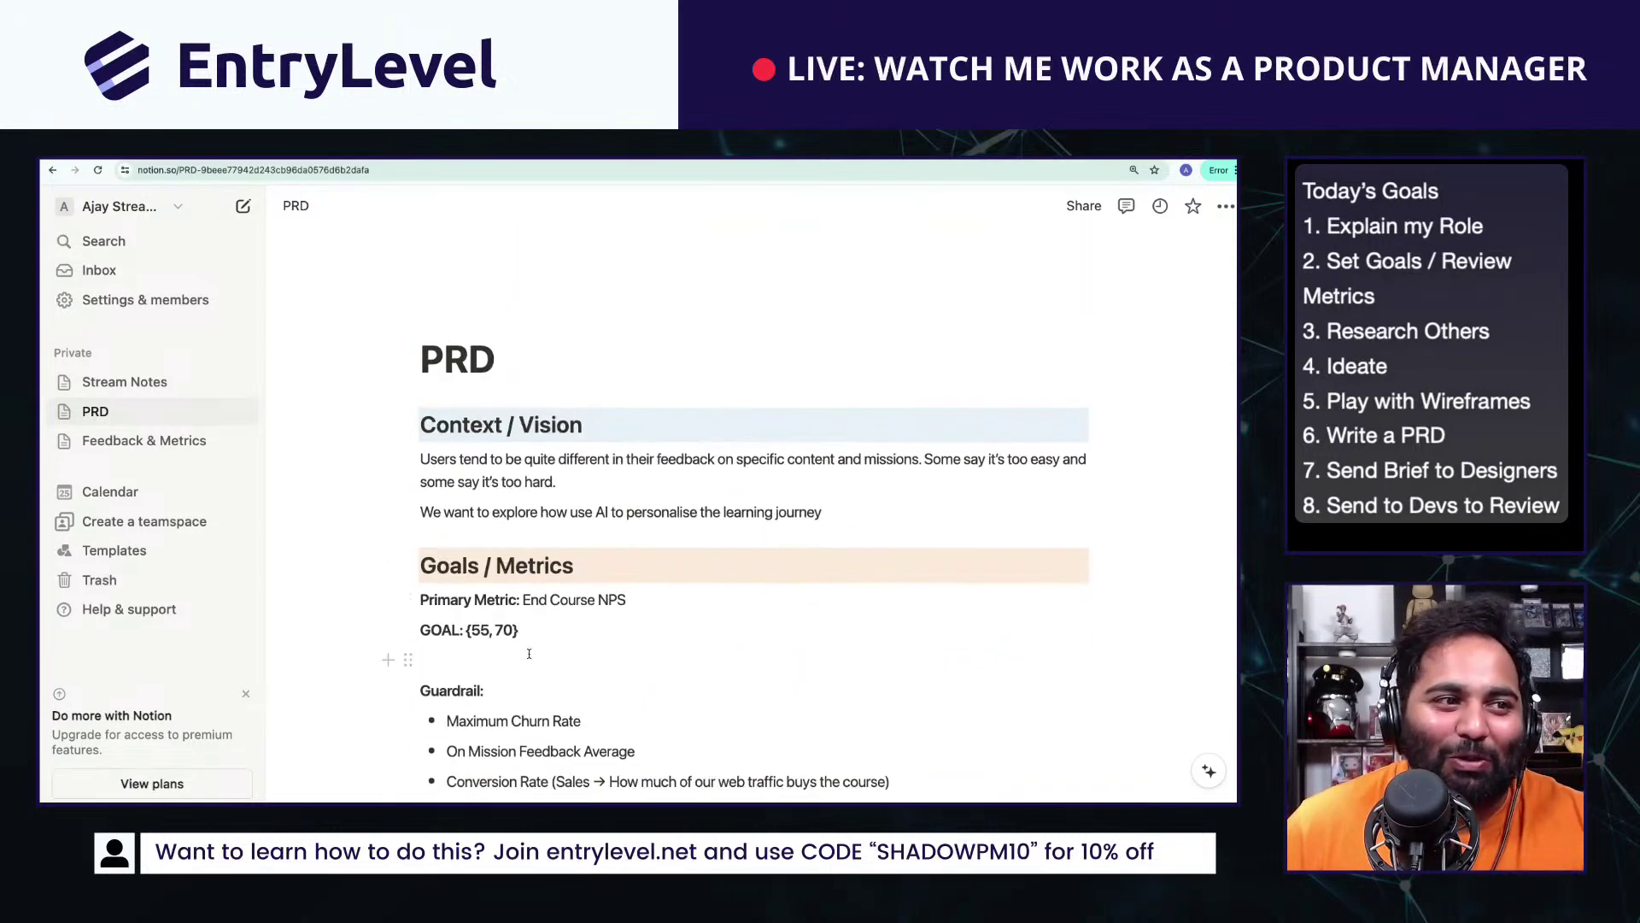
left_click(528, 653)
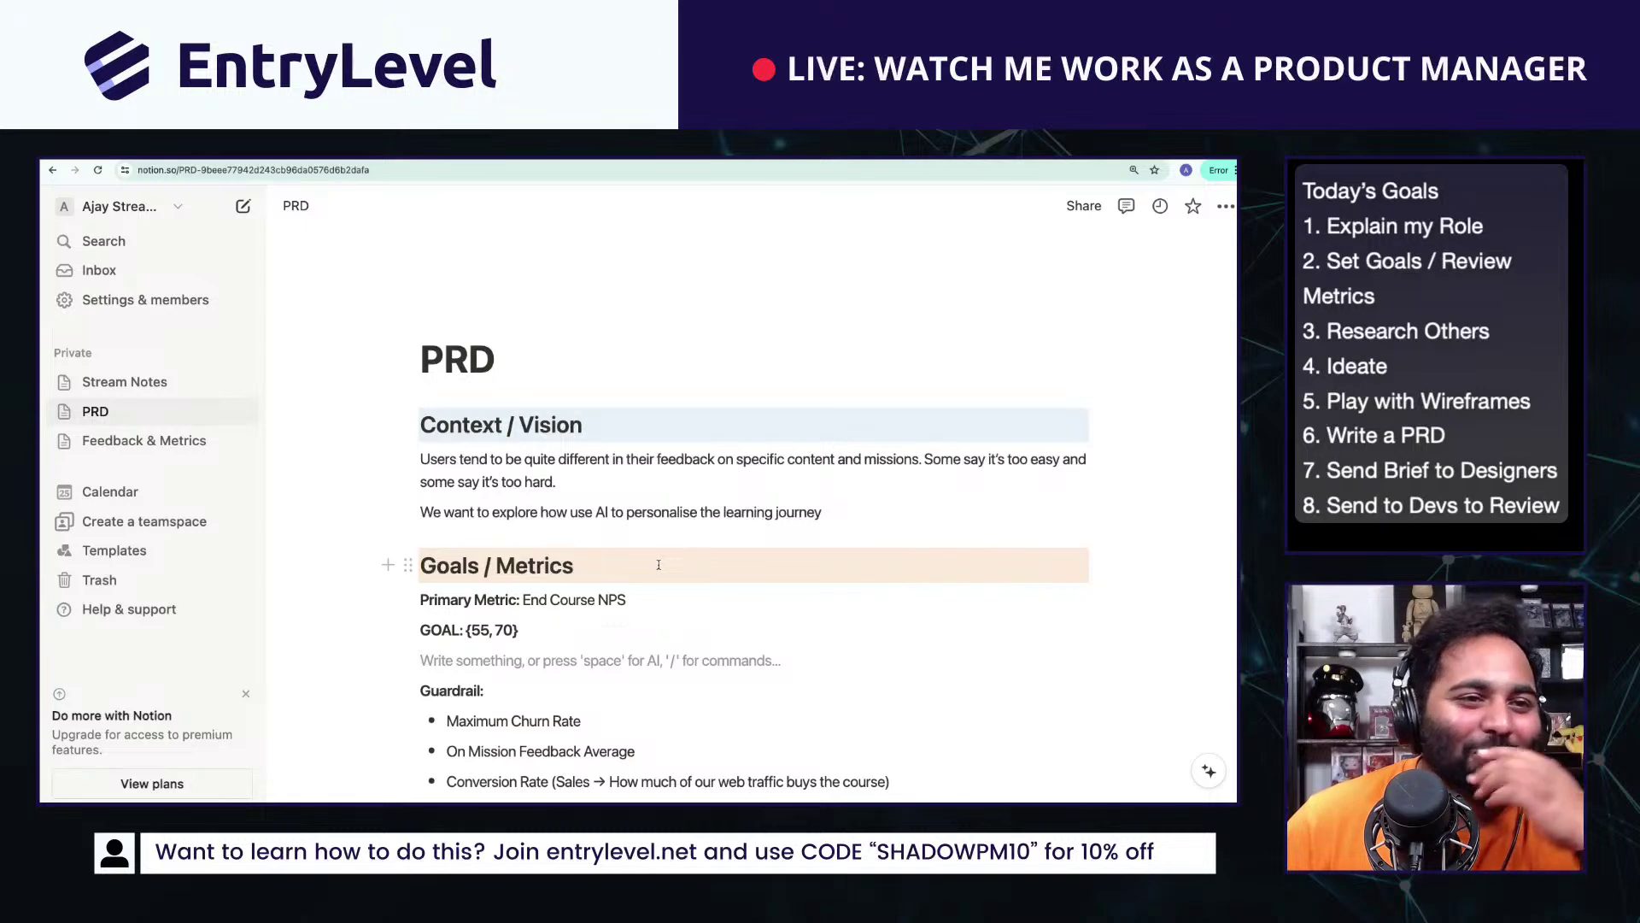
scroll(658, 565, "down", 10)
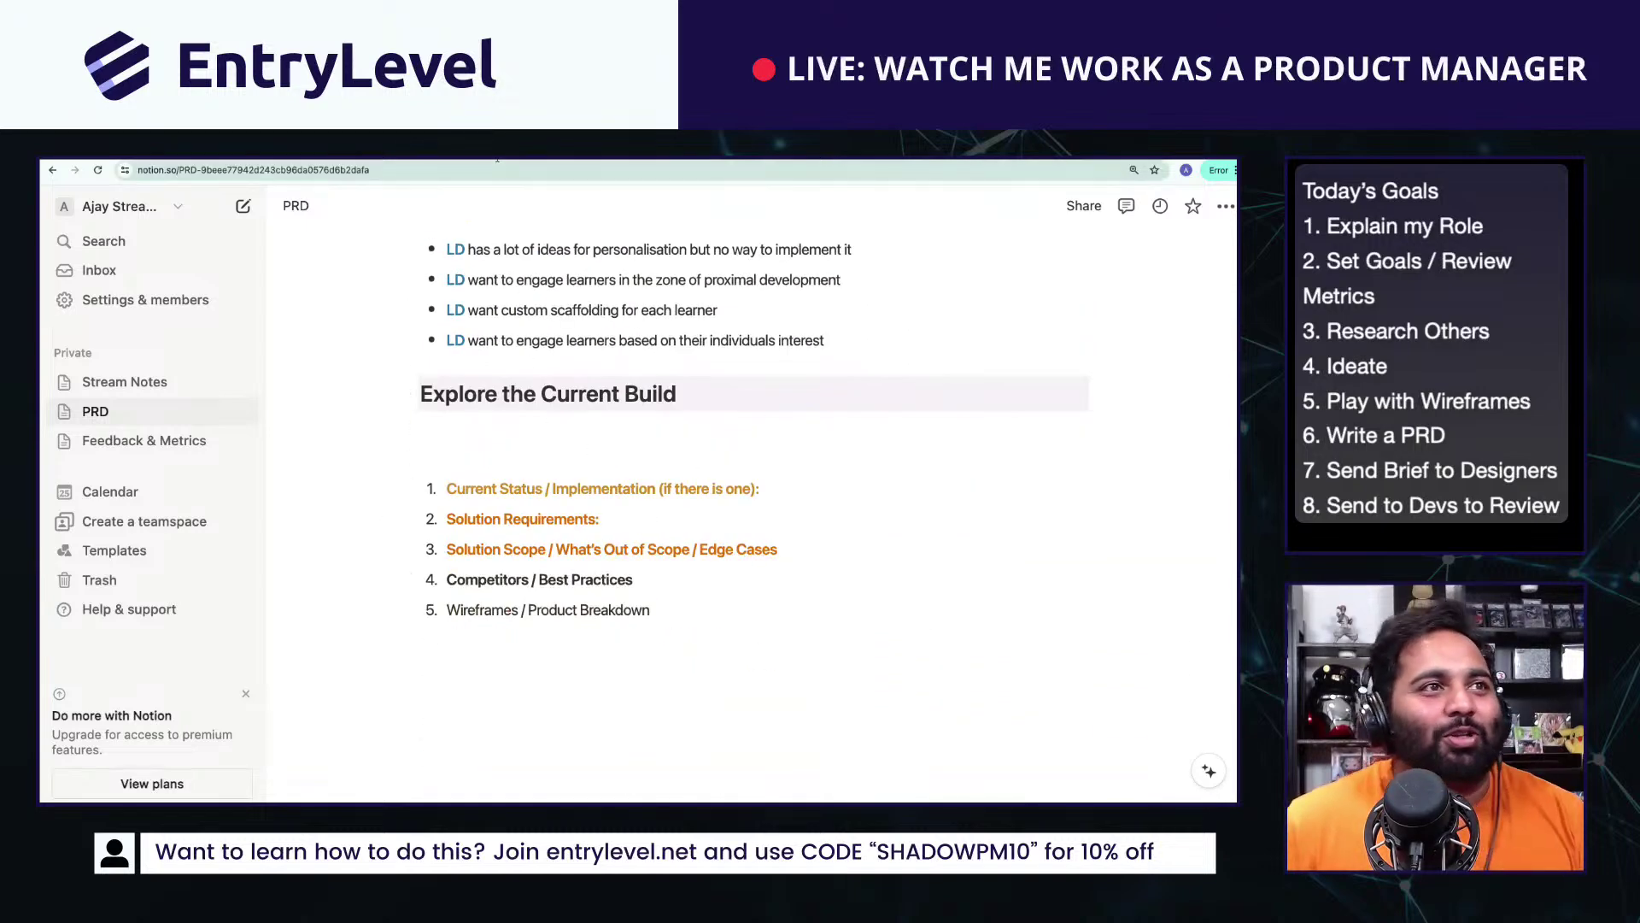
Step: Switch to the EntryLevel Product Management course and look through its missions and bonus modules
left_click(590, 161)
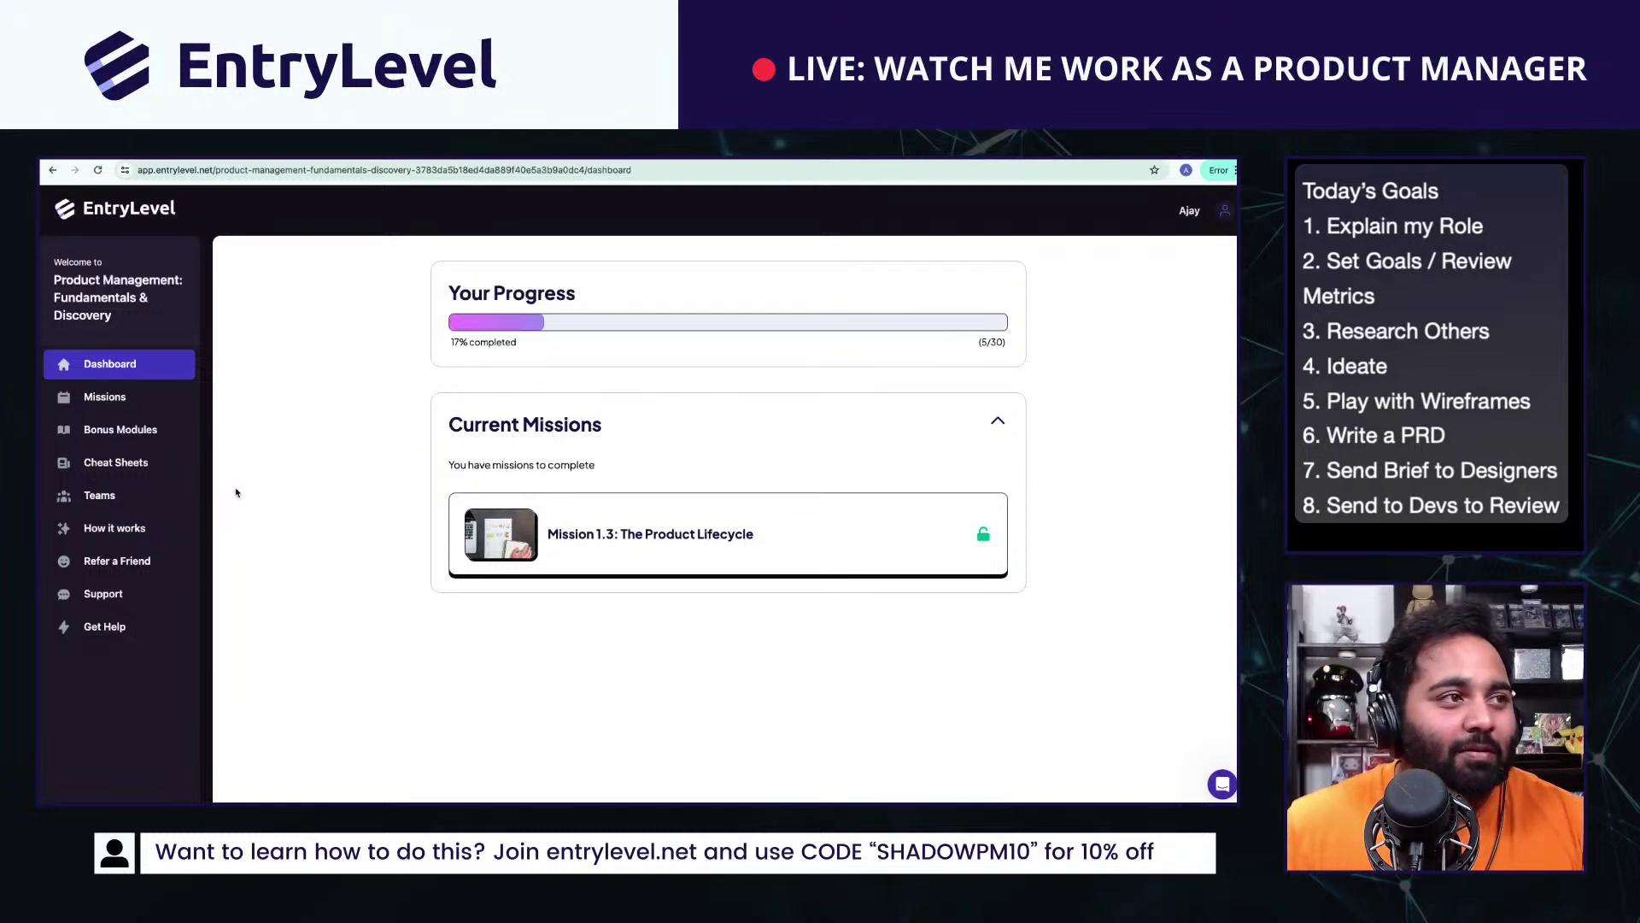
left_click(161, 389)
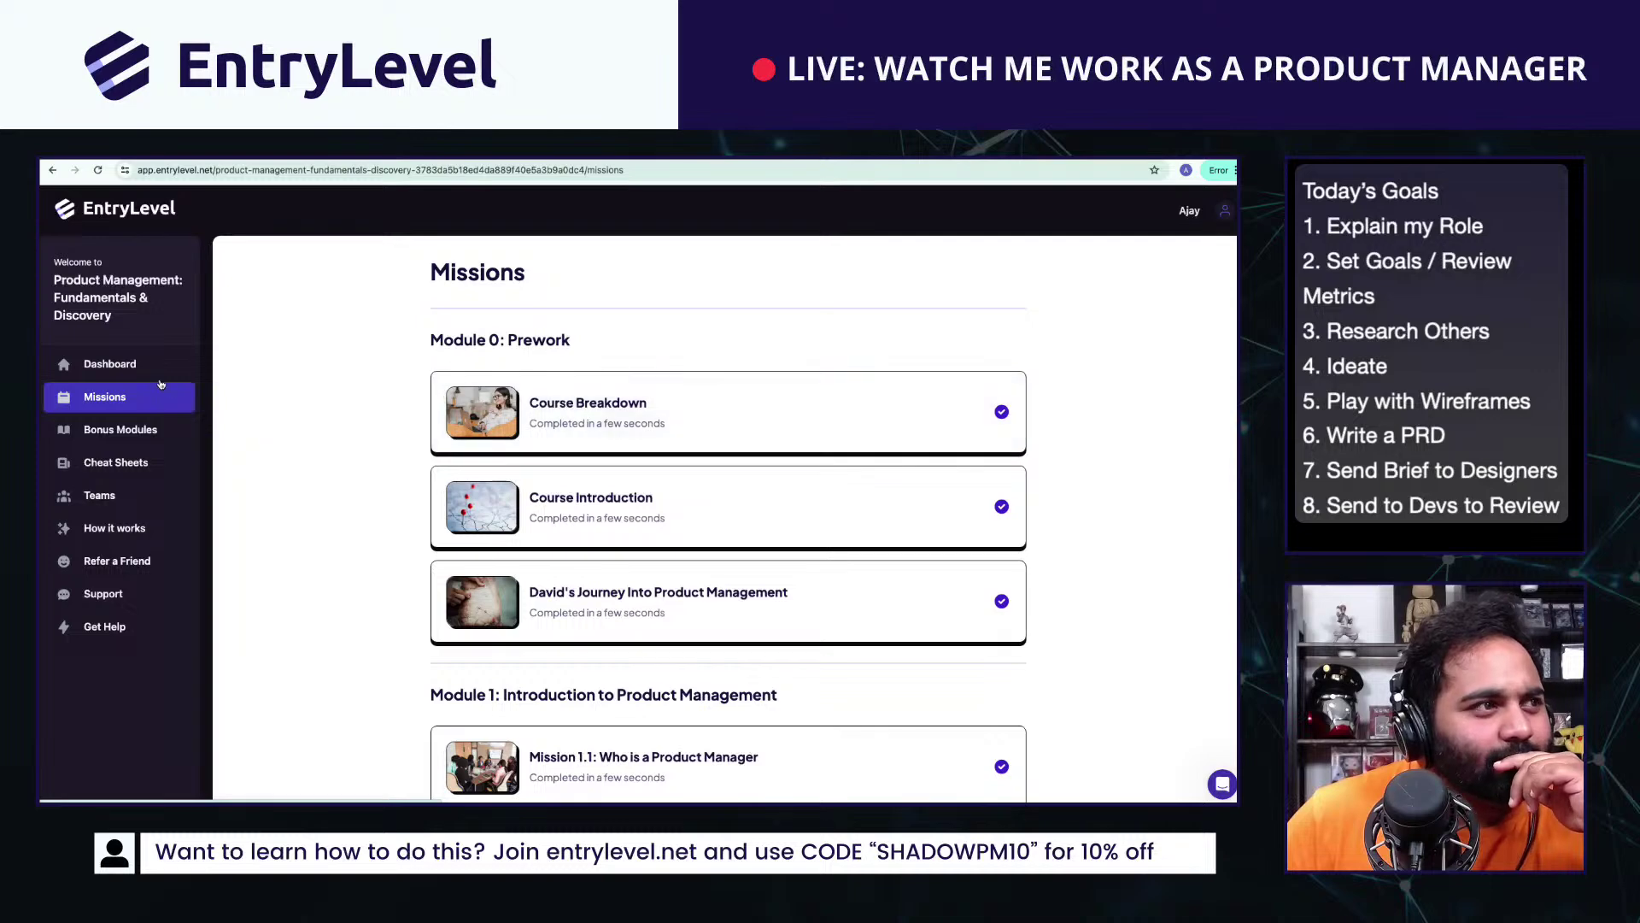
left_click(137, 366)
left_click(143, 404)
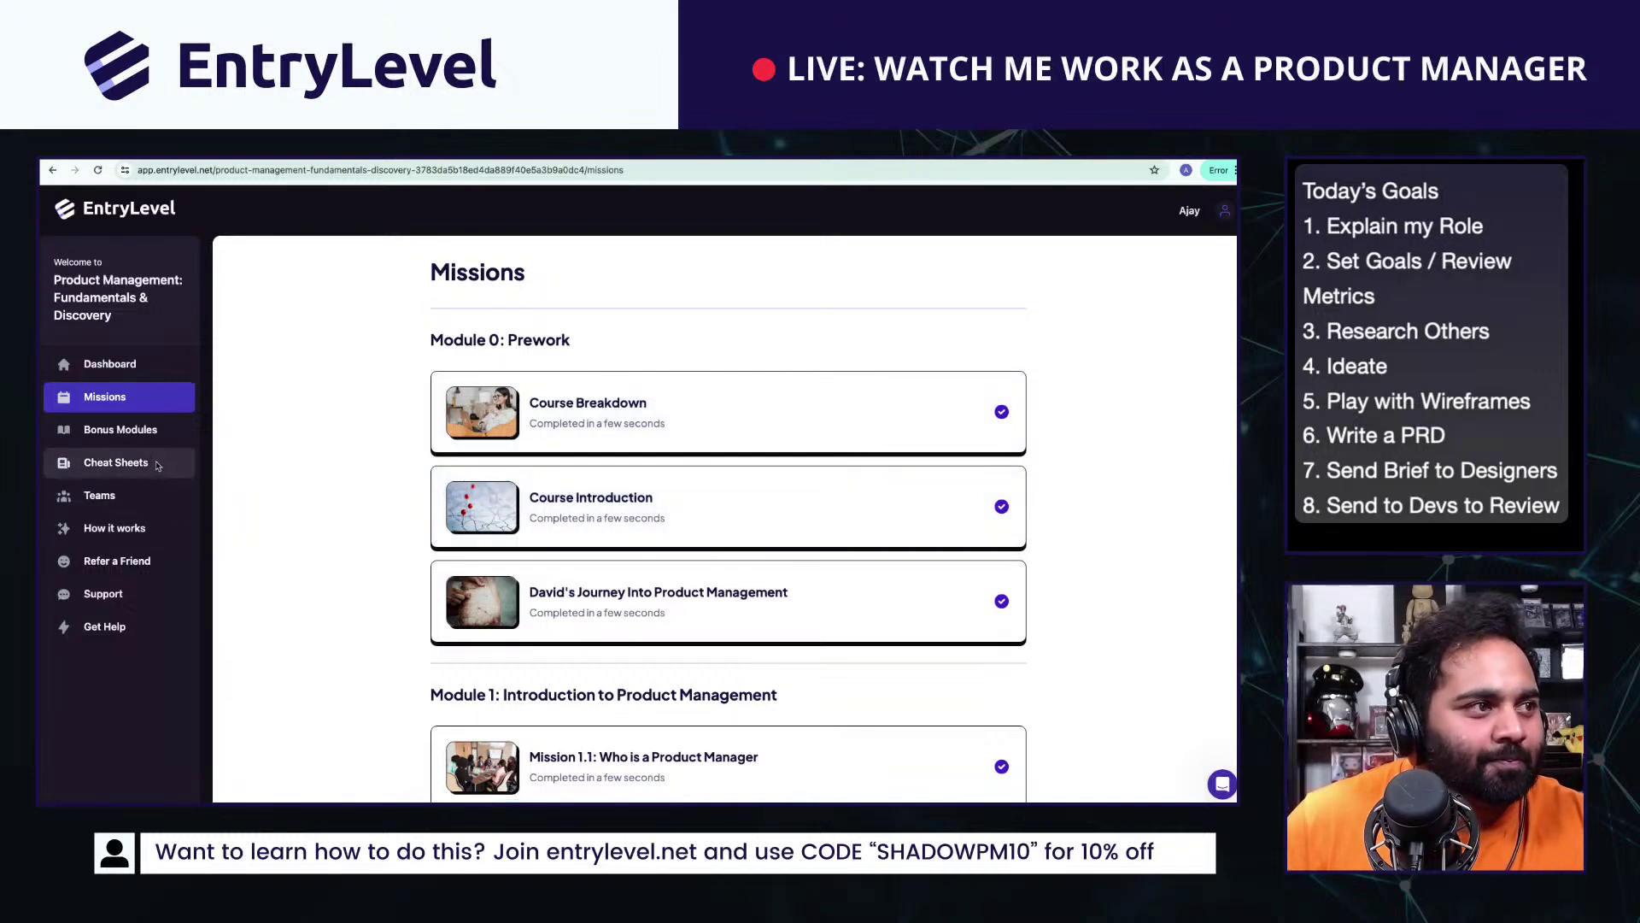
left_click(178, 434)
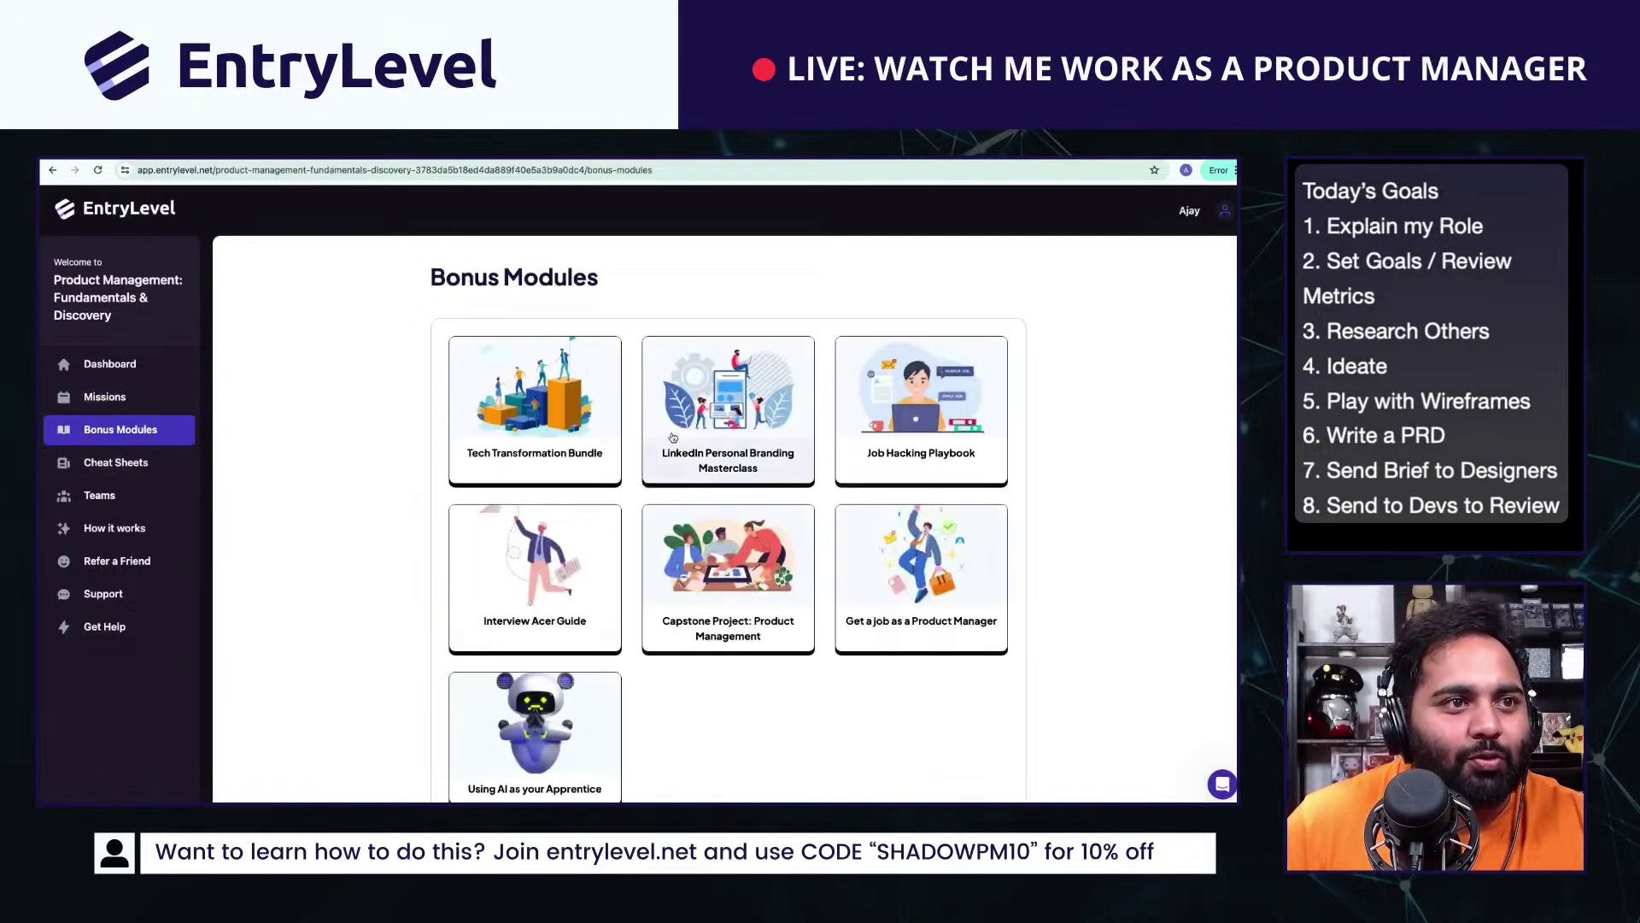
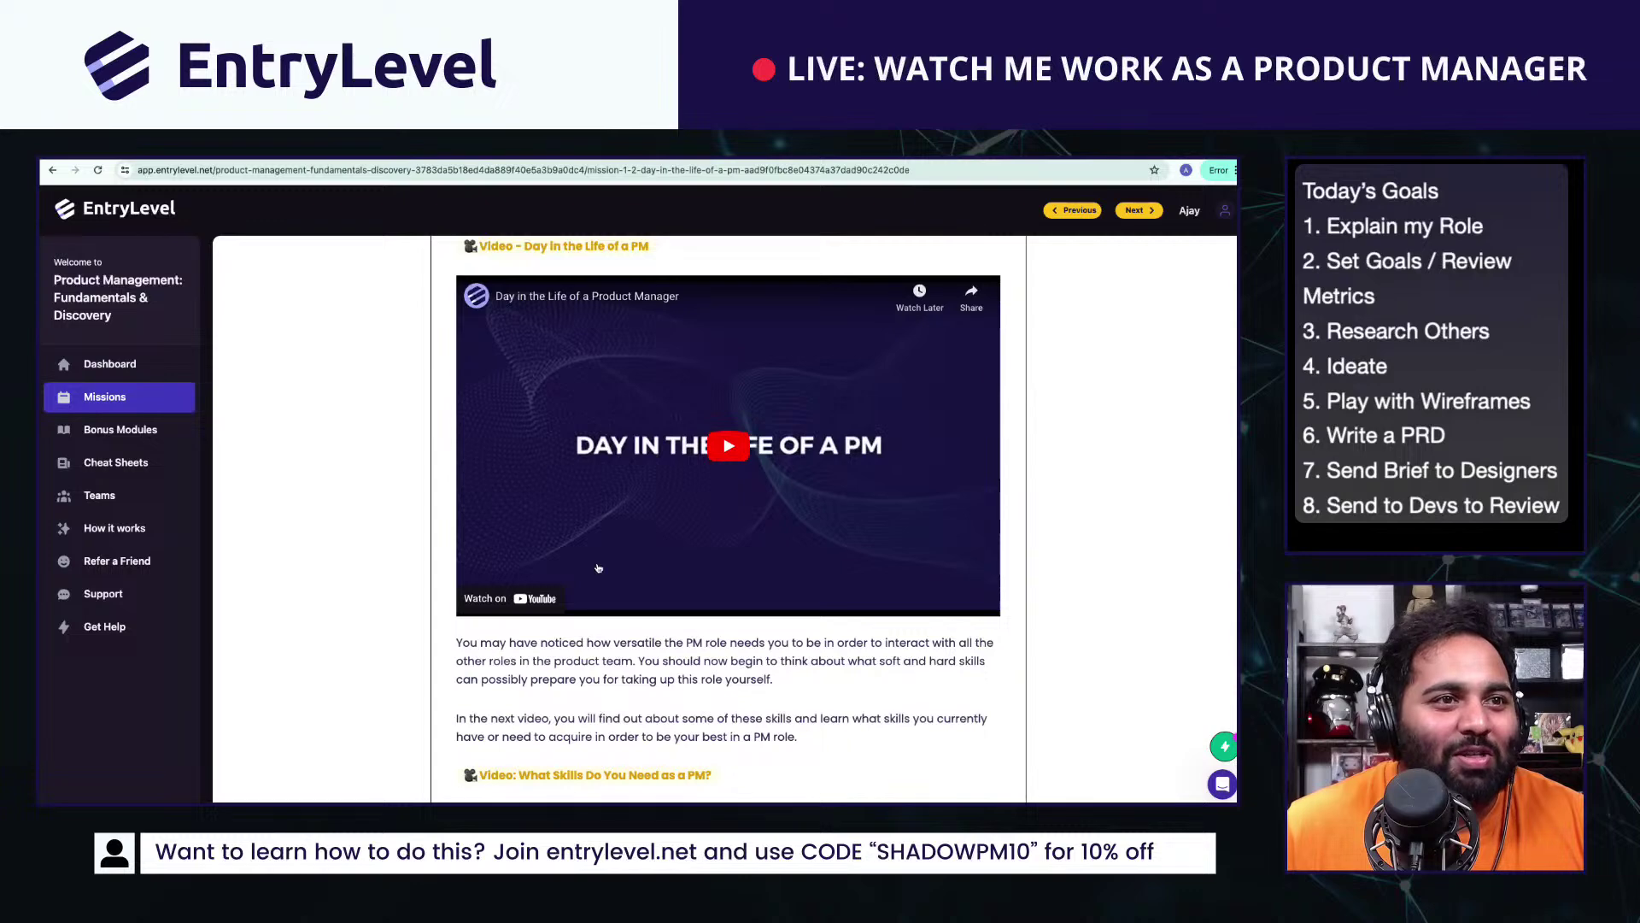
Step: Read through Mission 1.2's videos, learning summary and the "Product Managers in the Wild" section
scroll(597, 568, "down", 5)
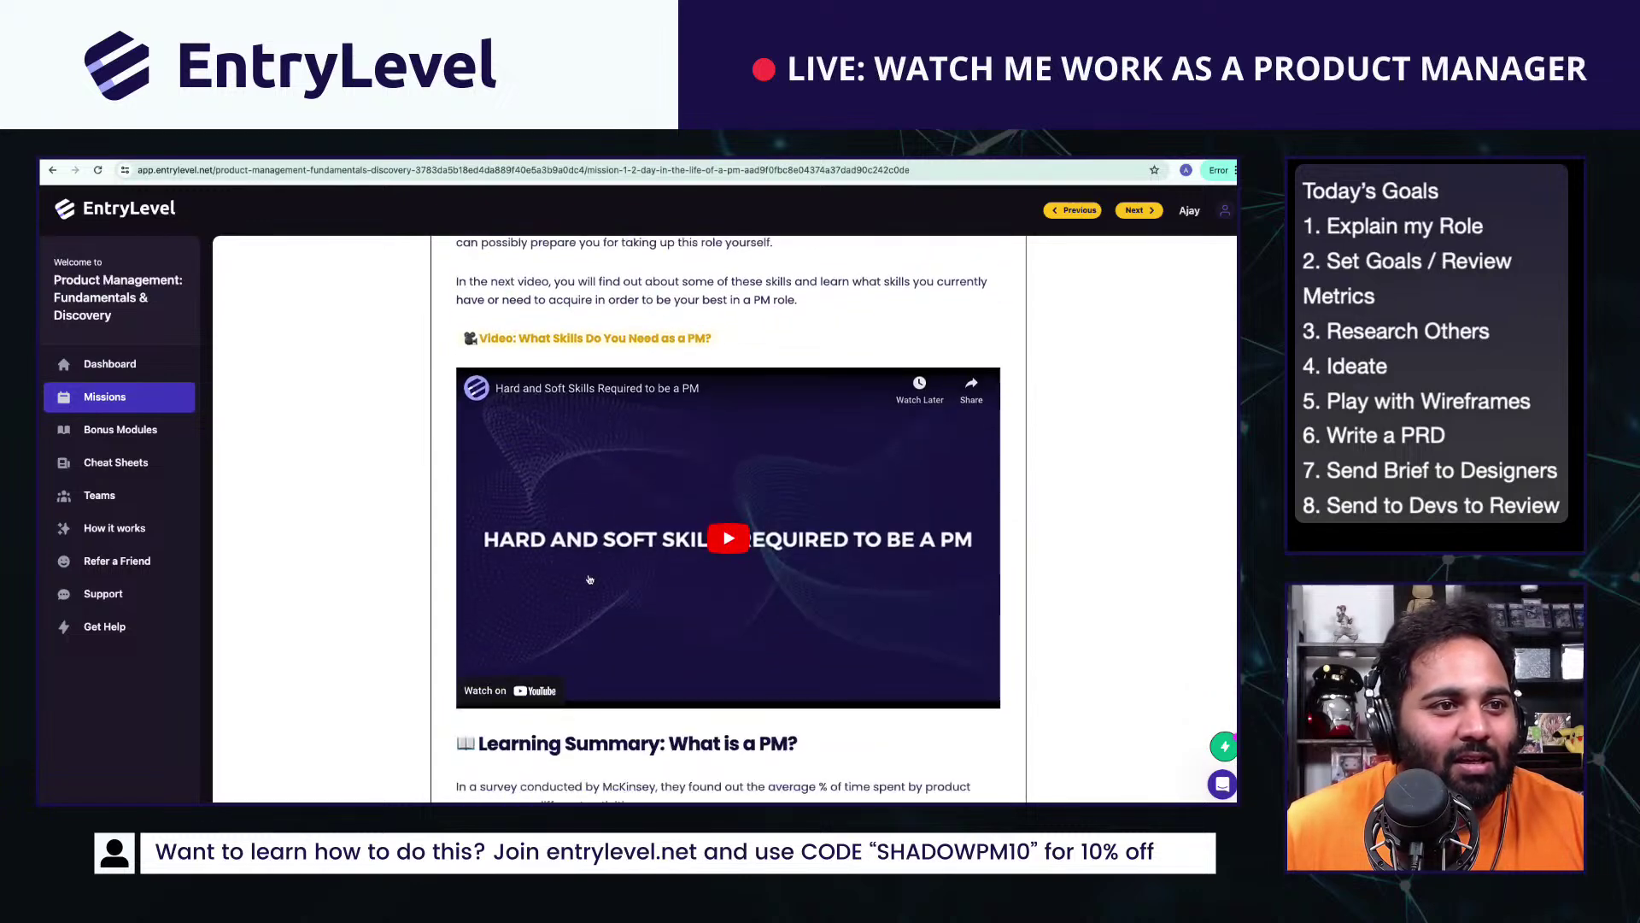
scroll(589, 579, "down", 4)
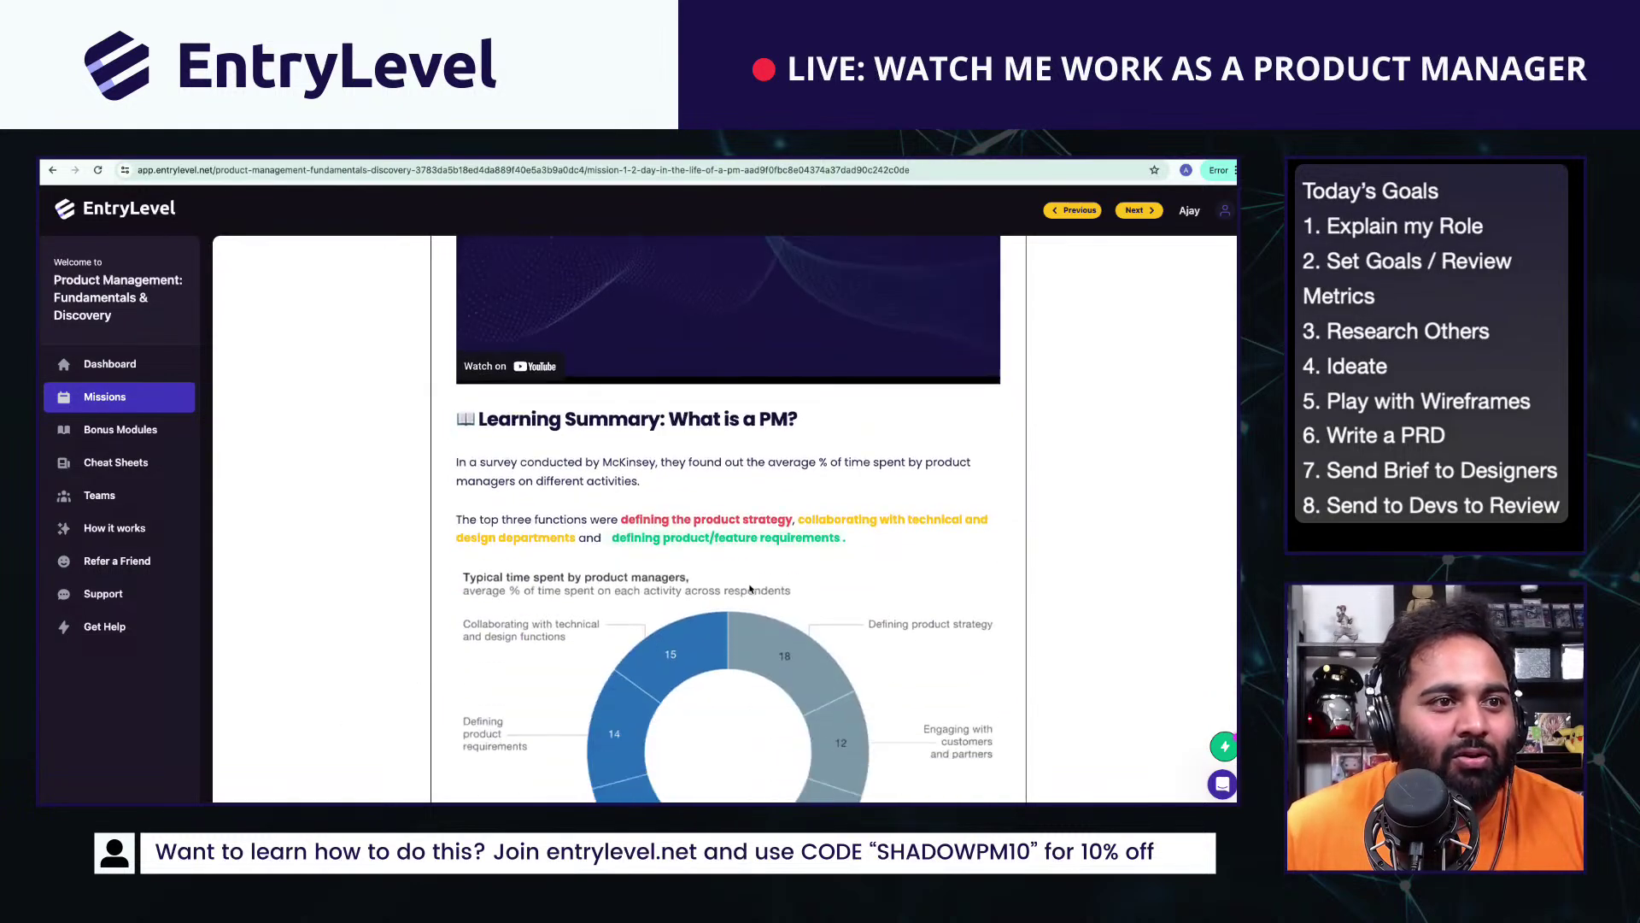
scroll(750, 589, "down", 7)
left_click_drag(548, 442, 902, 650)
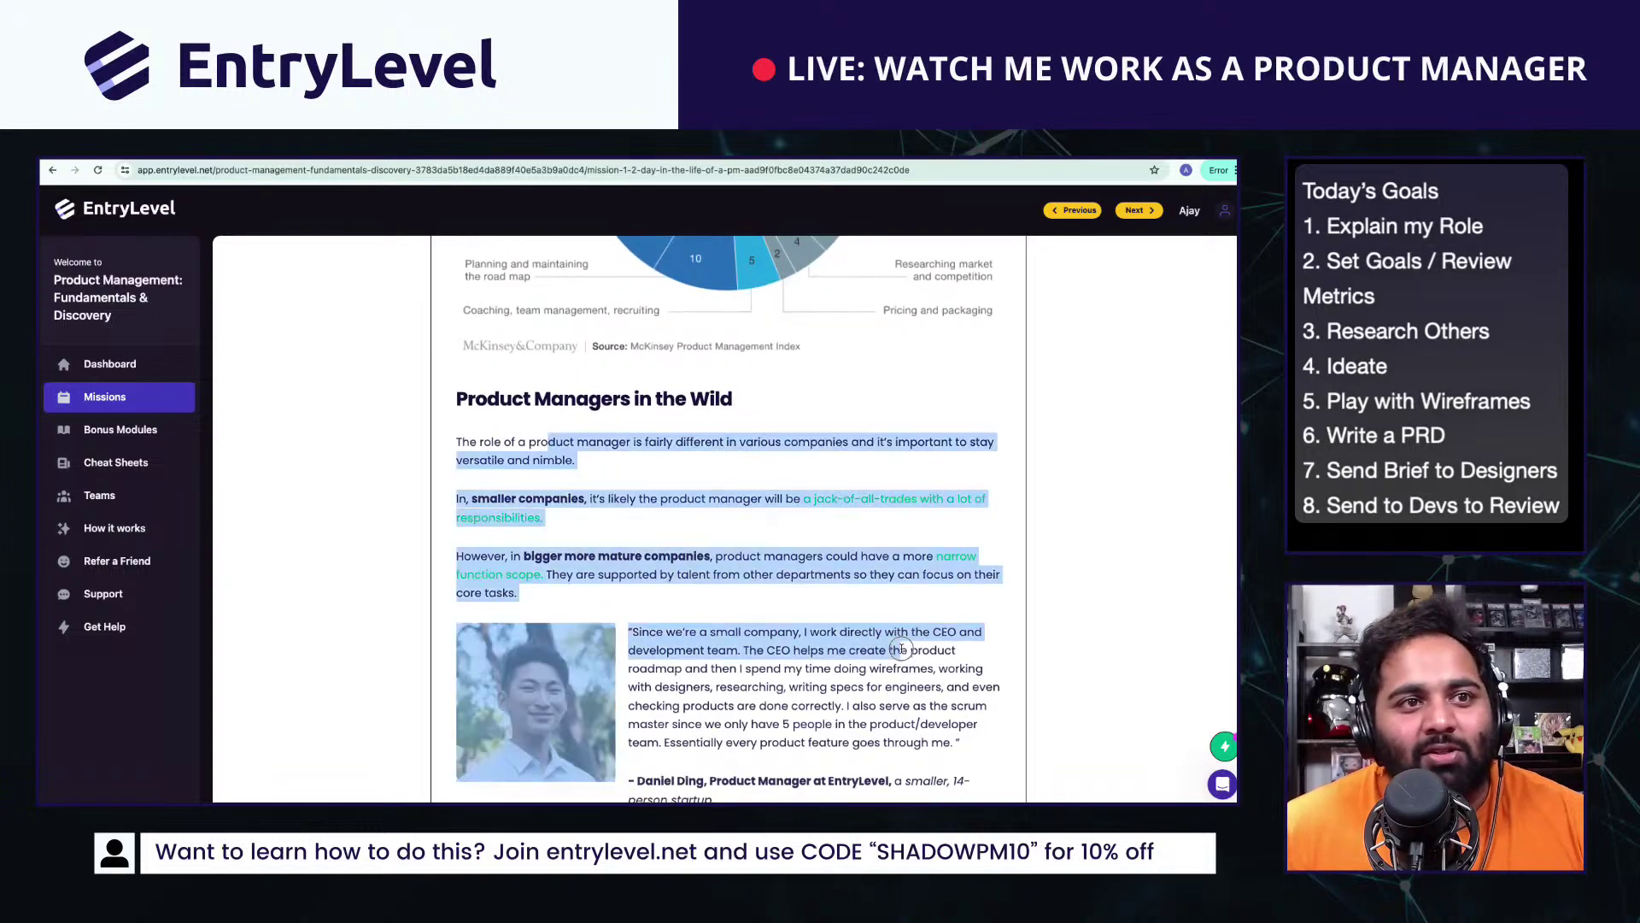
left_click(902, 649)
scroll(742, 681, "down", 3)
scroll(740, 681, "down", 7)
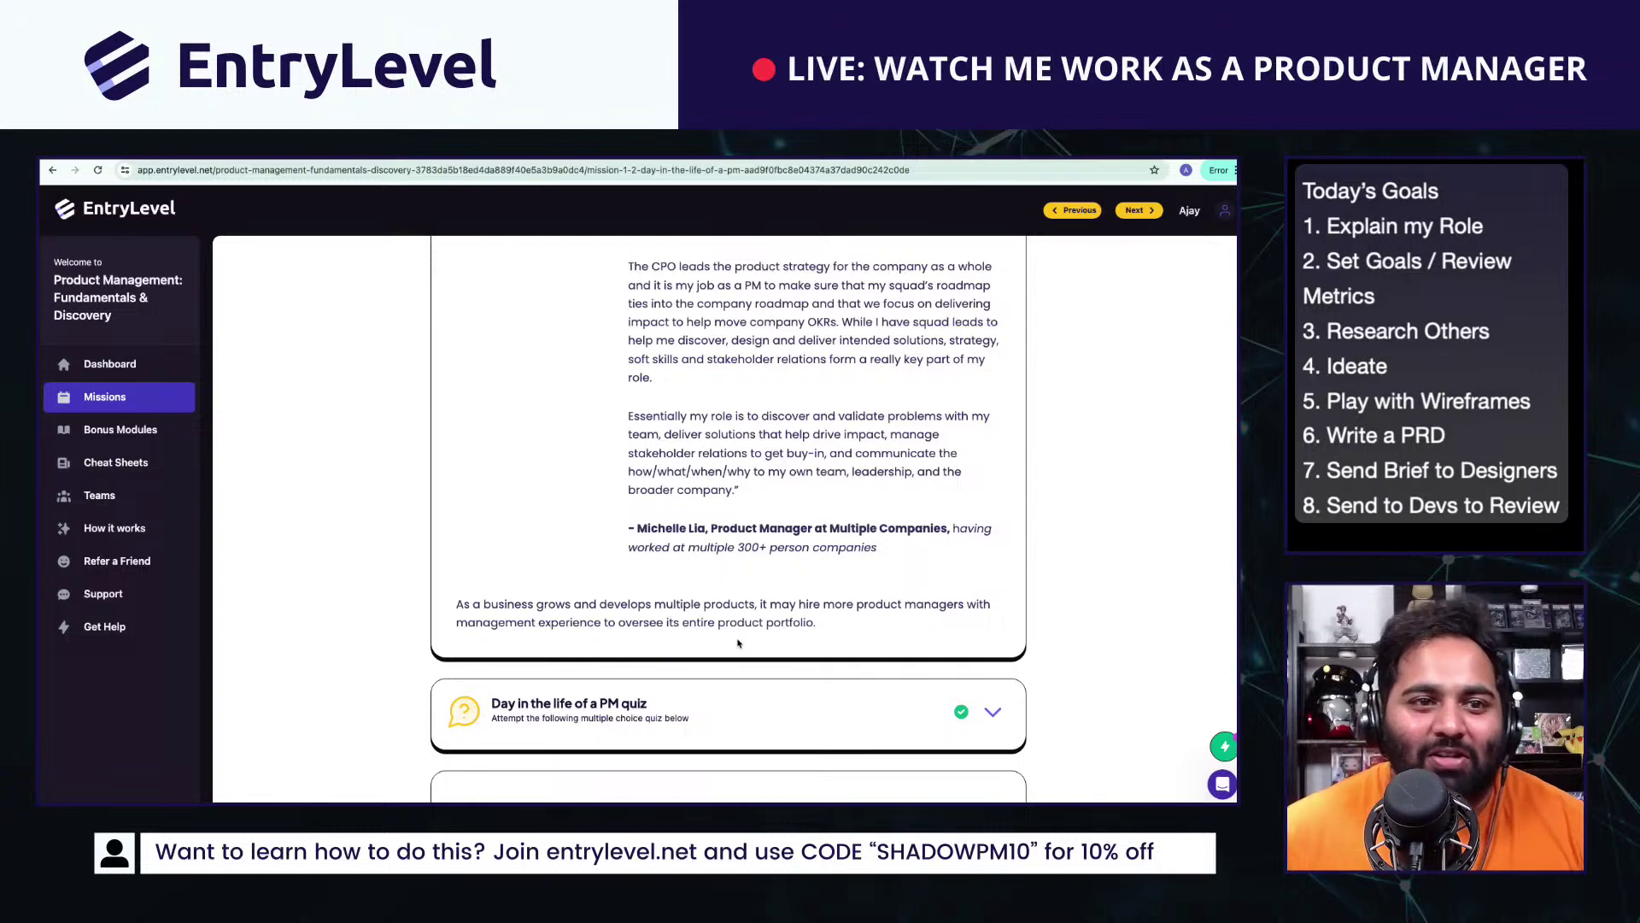
Step: Expand the "Day in the life of a PM quiz" and review its submitted answers
scroll(819, 576, "down", 3)
left_click(965, 512)
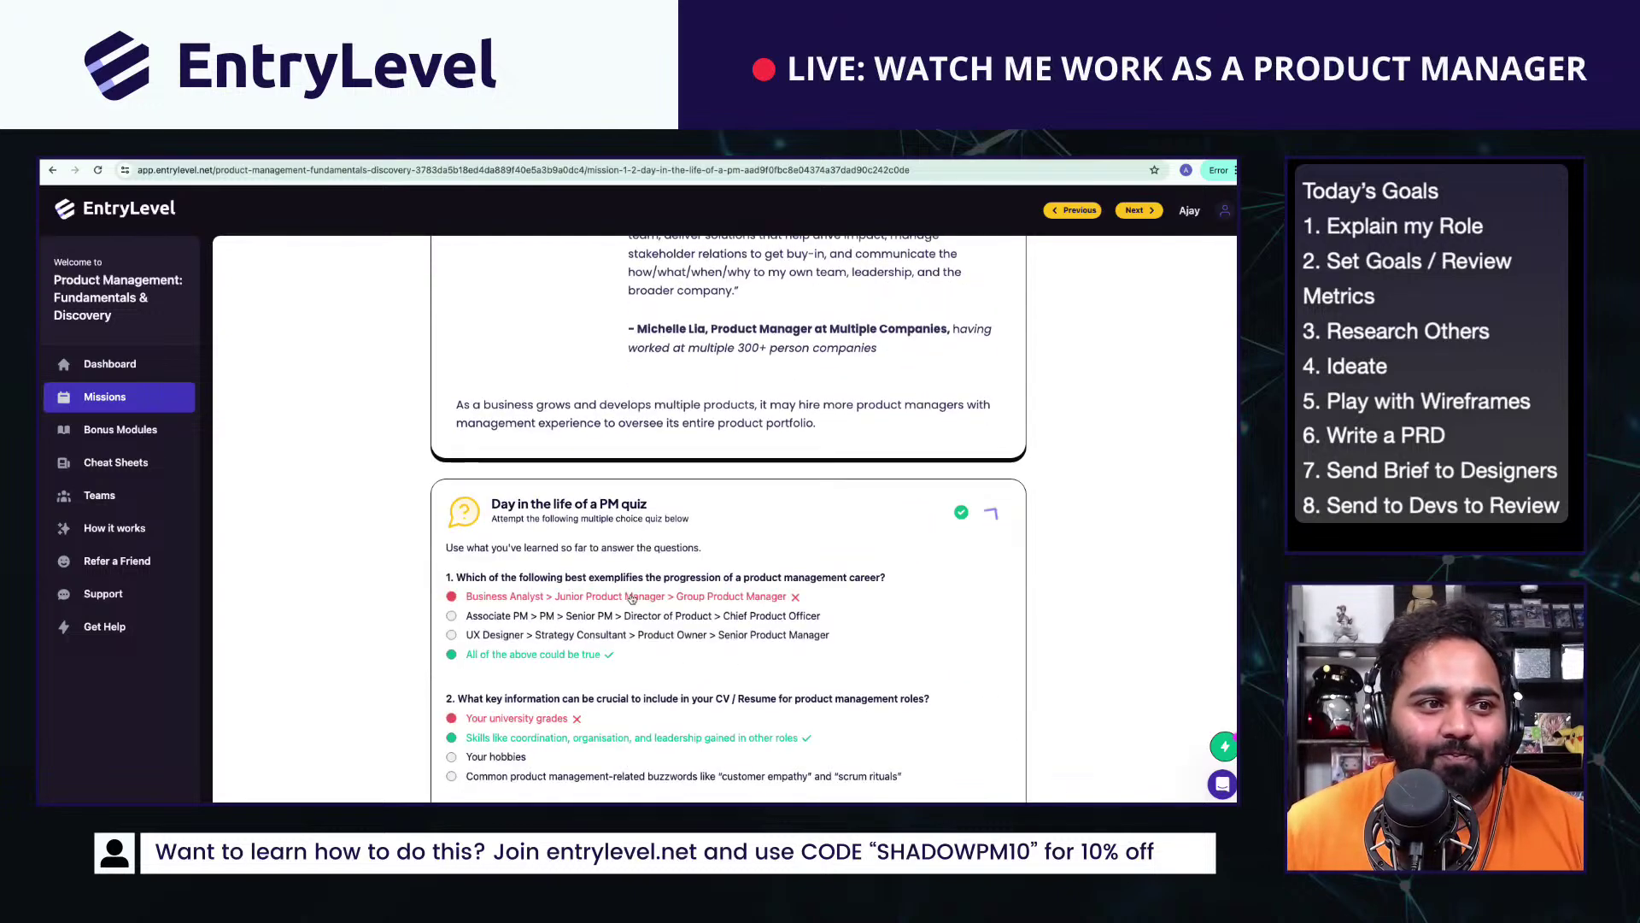
left_click_drag(463, 595, 725, 723)
left_click(727, 725)
scroll(738, 733, "down", 3)
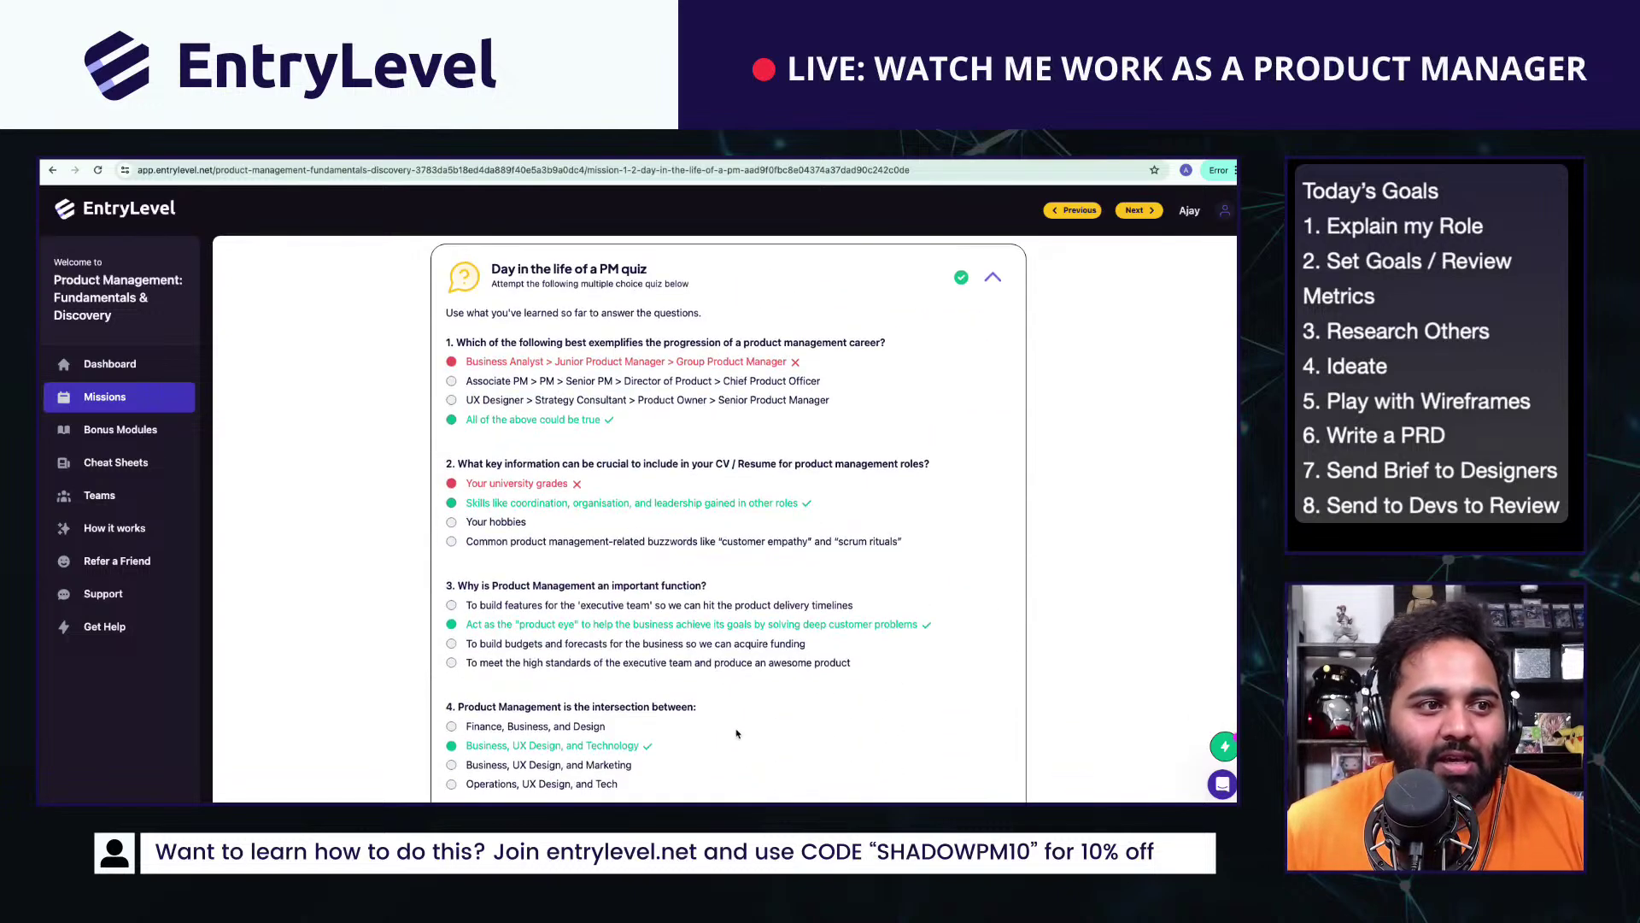
Step: Rate the mission "Loved it!" and submit a comment giving the presenter's first name and saying "doing a stream, ignore this data plz"
scroll(572, 674, "down", 4)
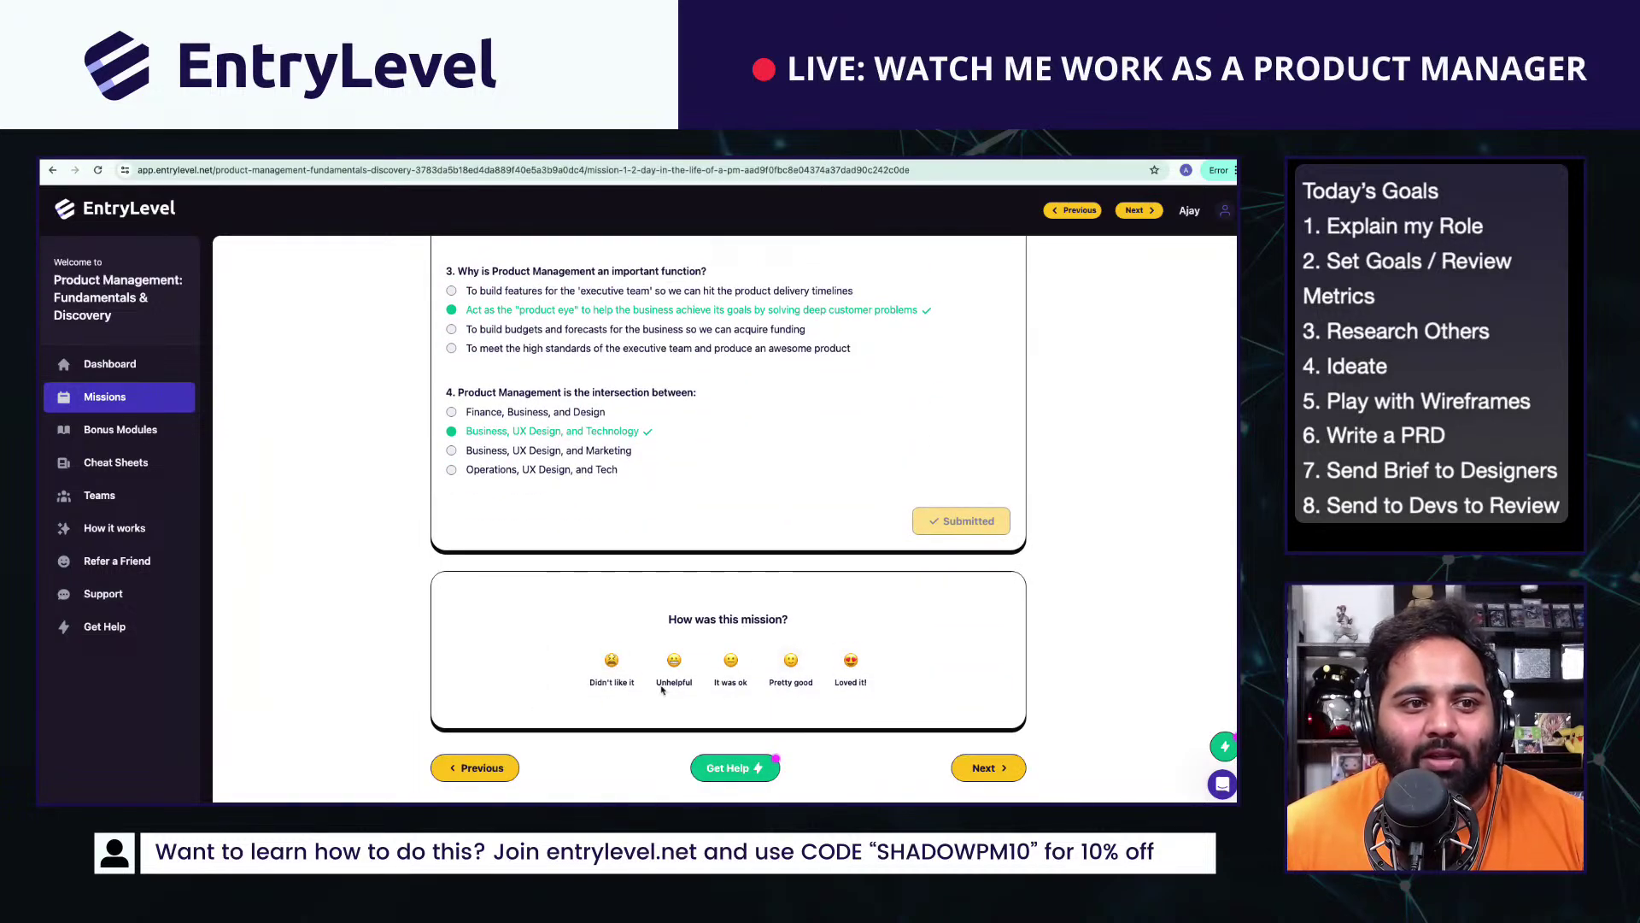
left_click(851, 661)
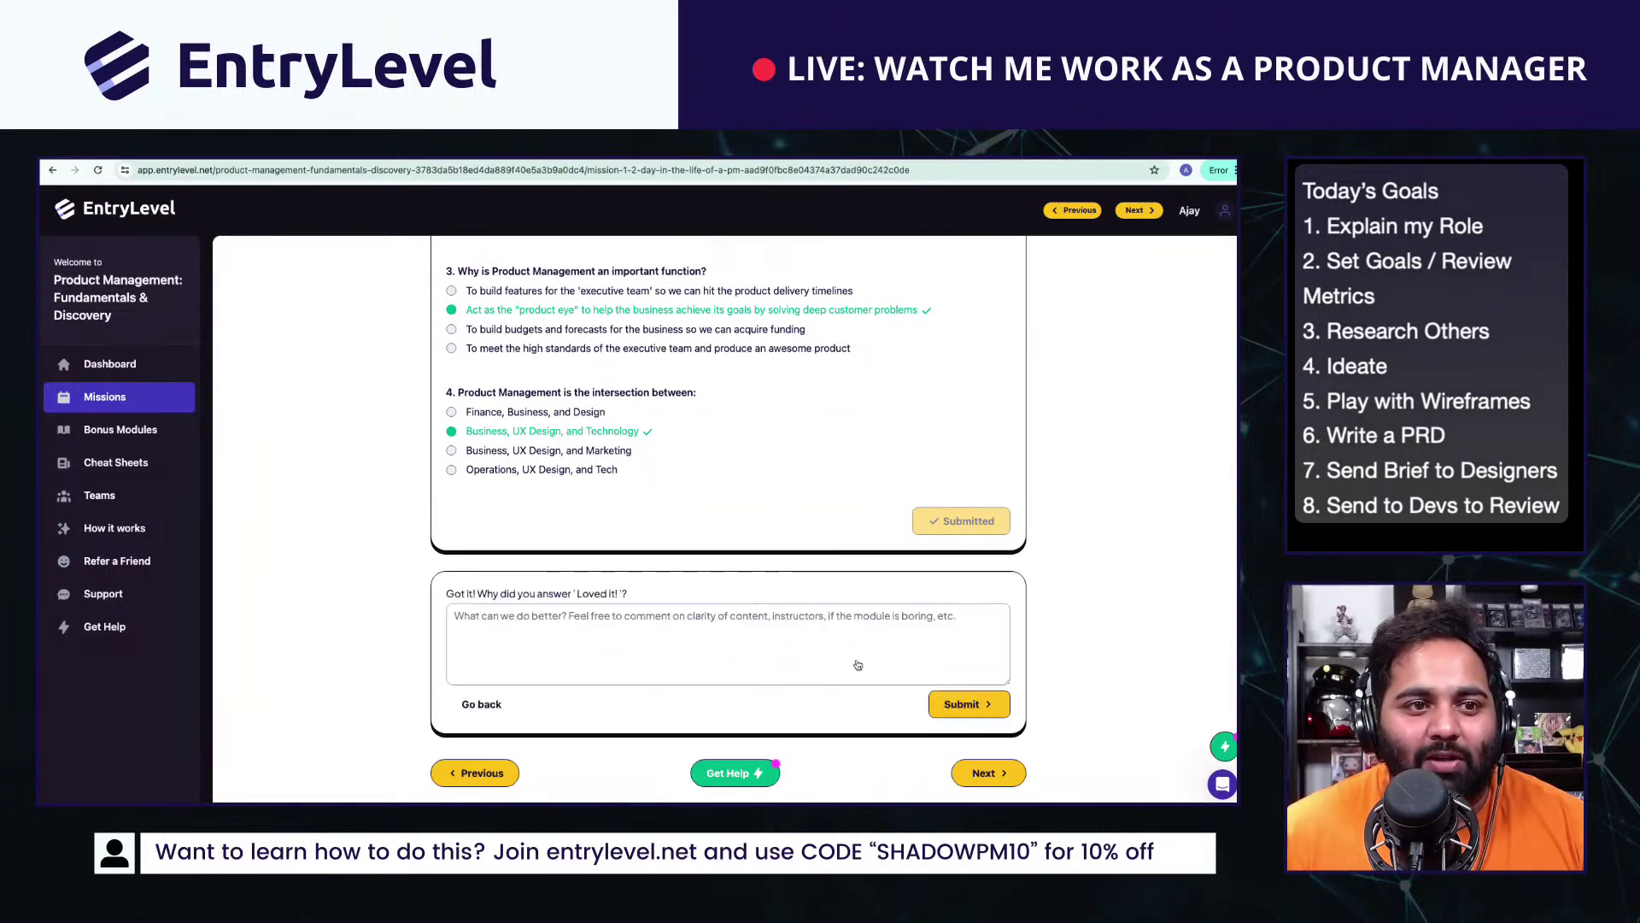
left_click(491, 709)
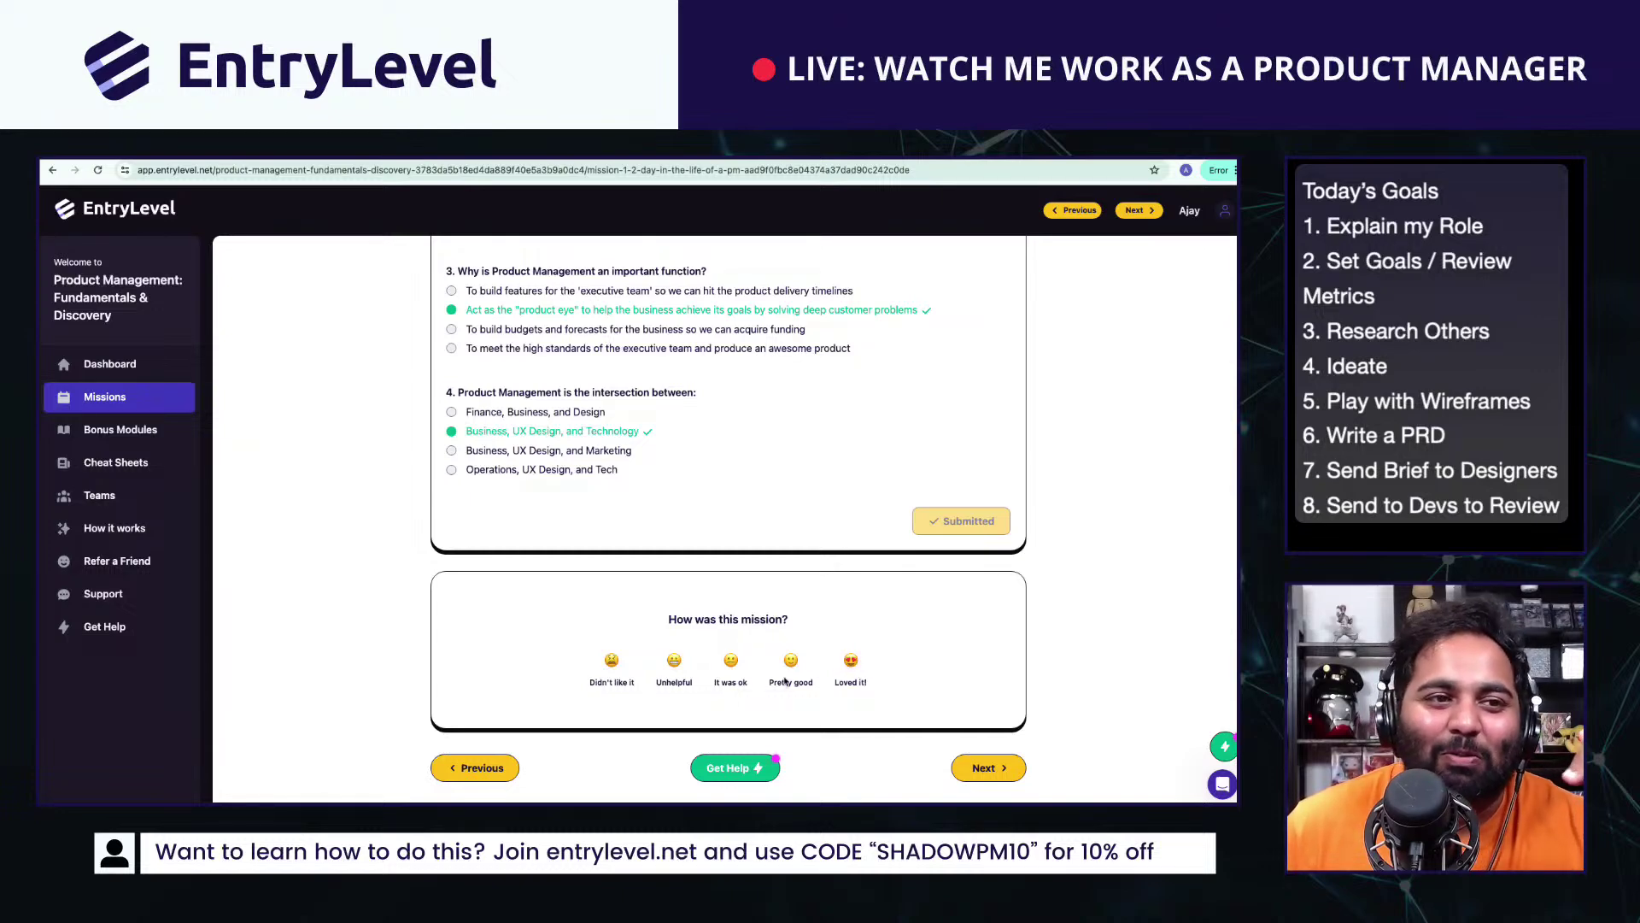
left_click(851, 663)
left_click(656, 645)
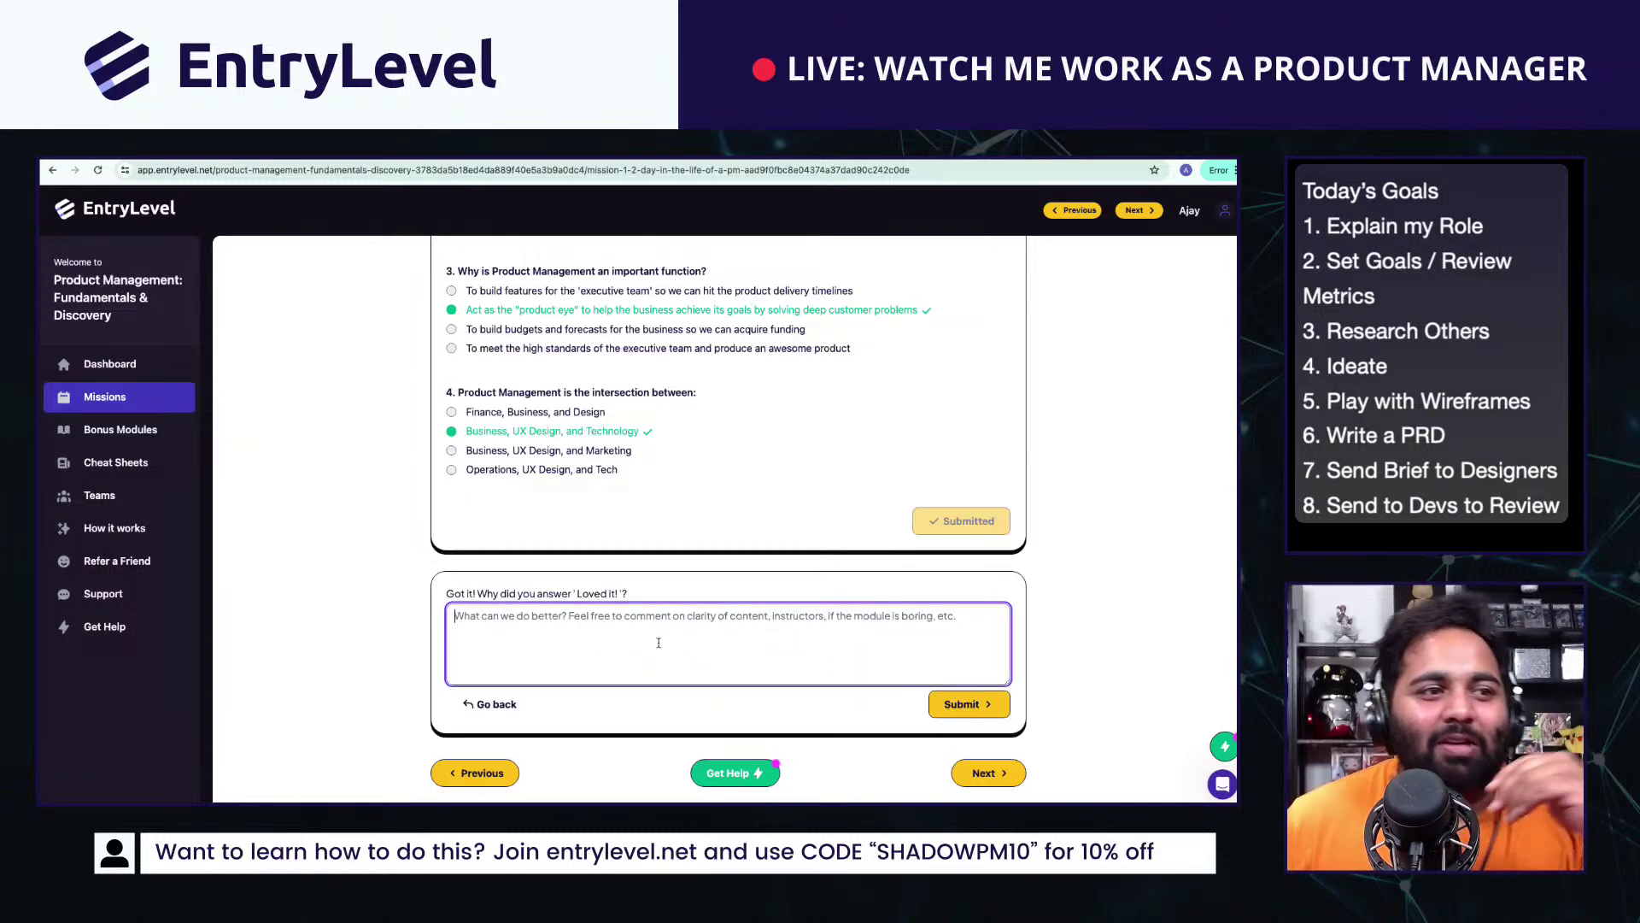
type("This is")
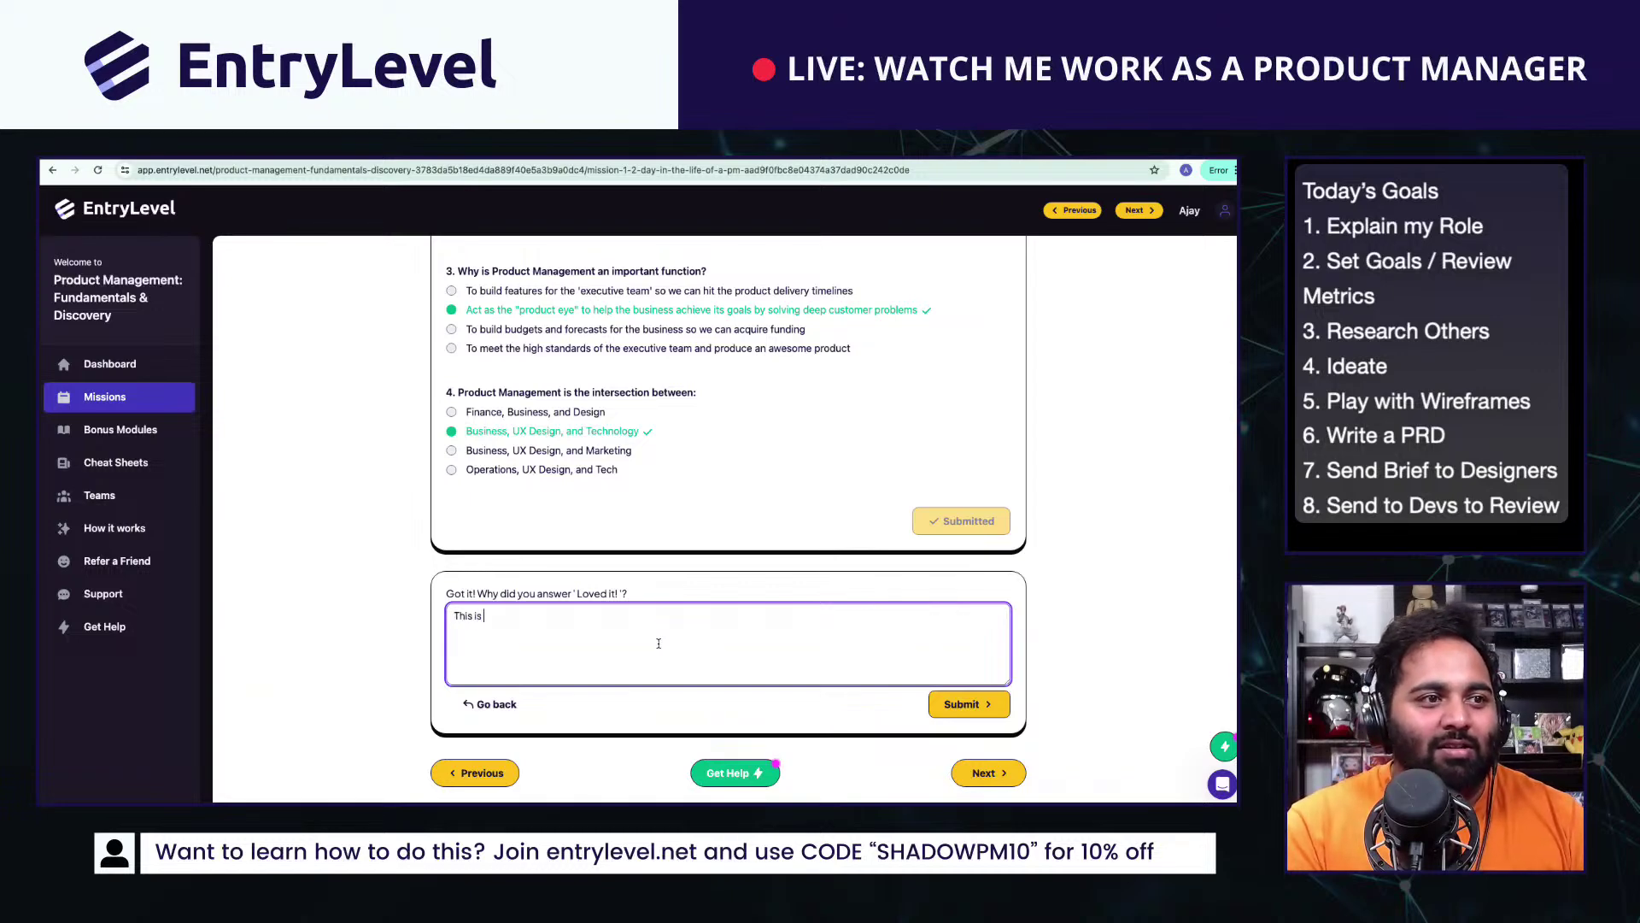
type(" Ajay doing a")
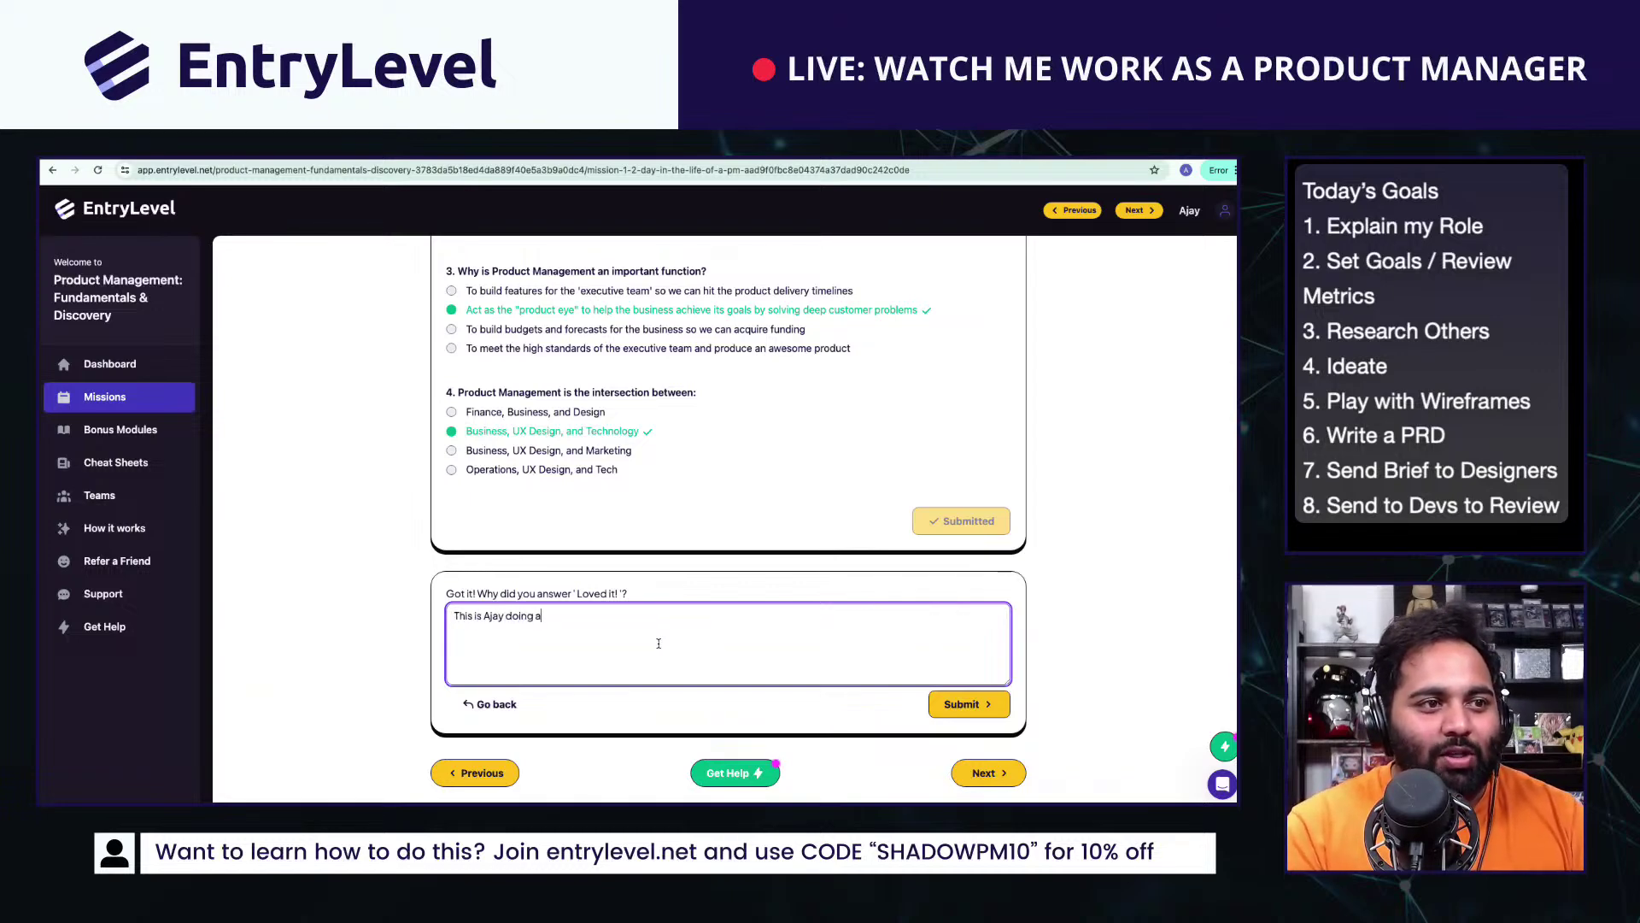
type(" stream, ignore this data plz")
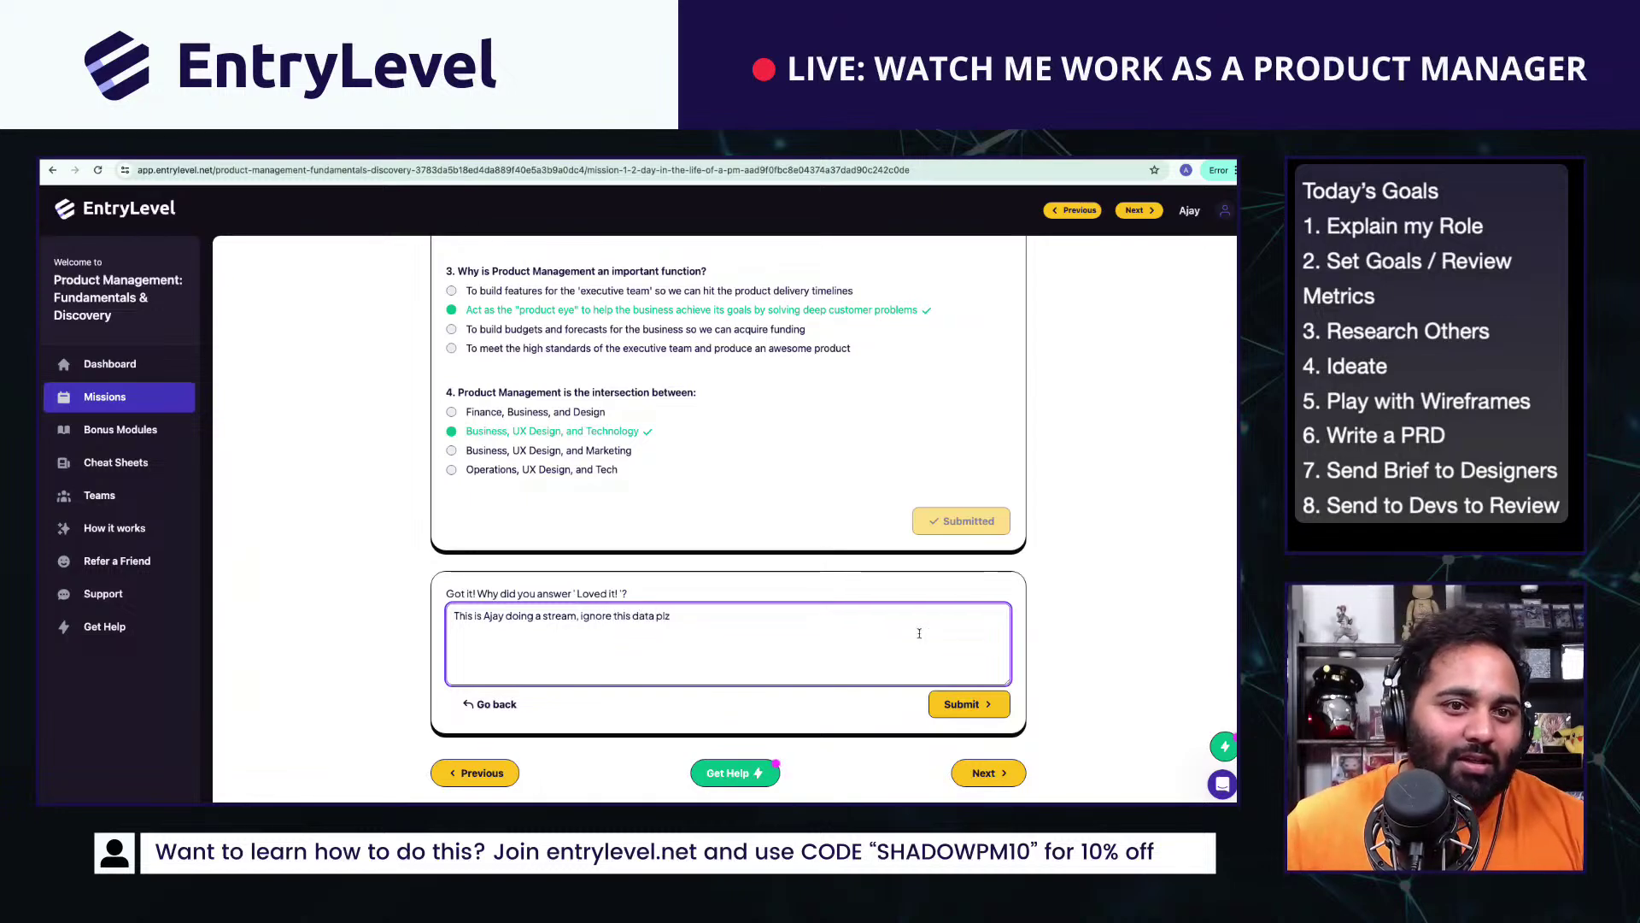
left_click(965, 699)
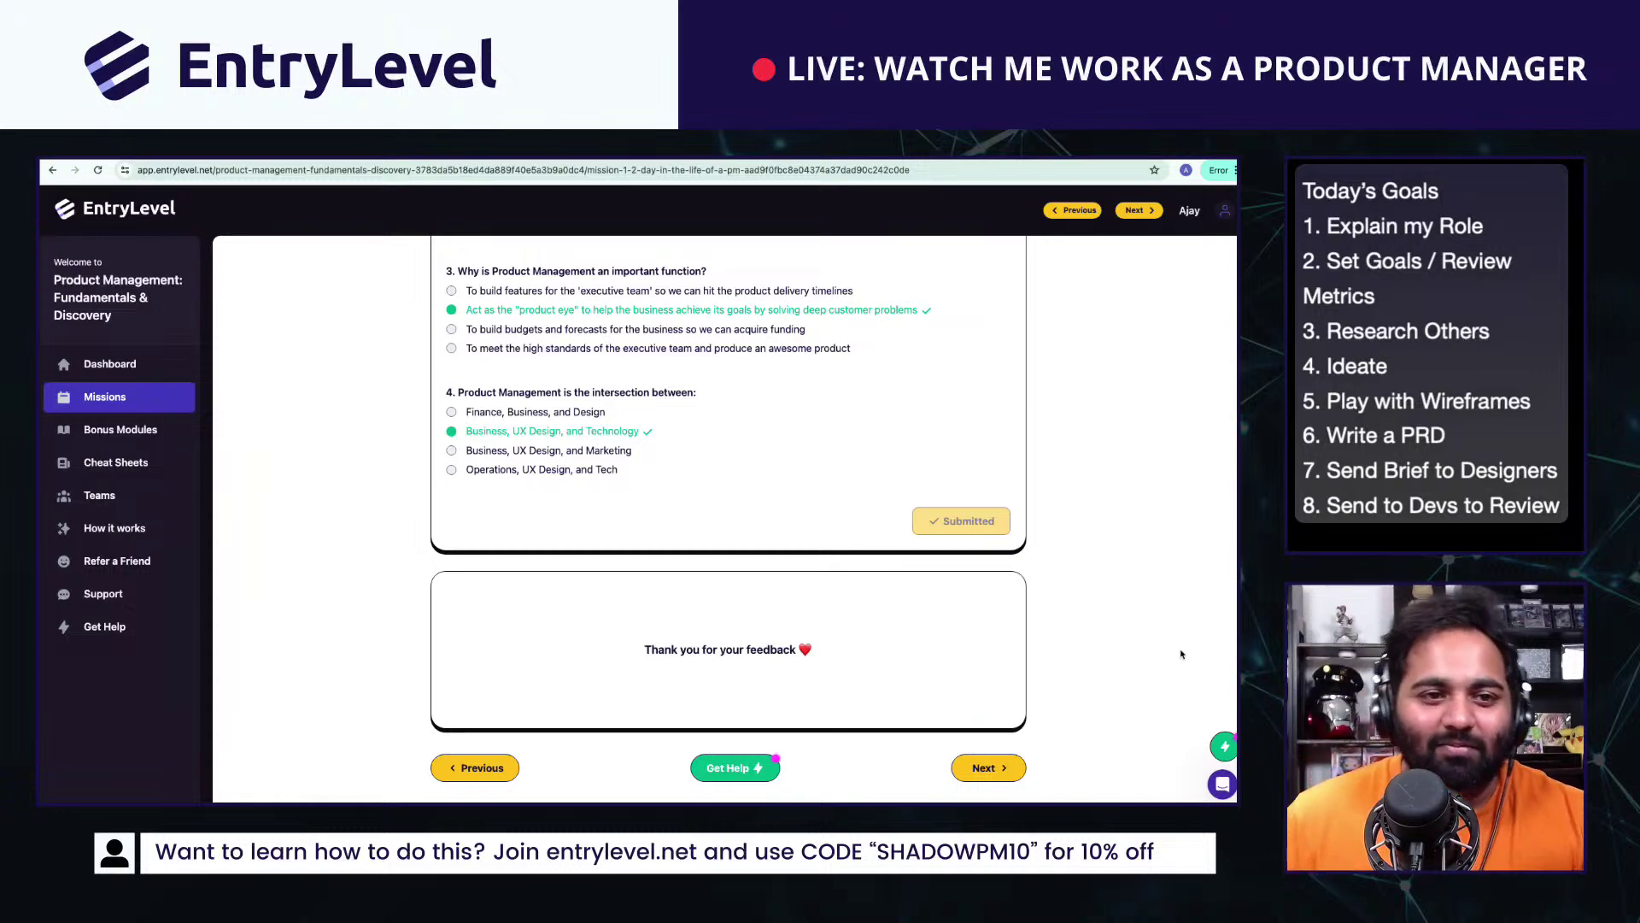
left_click(715, 769)
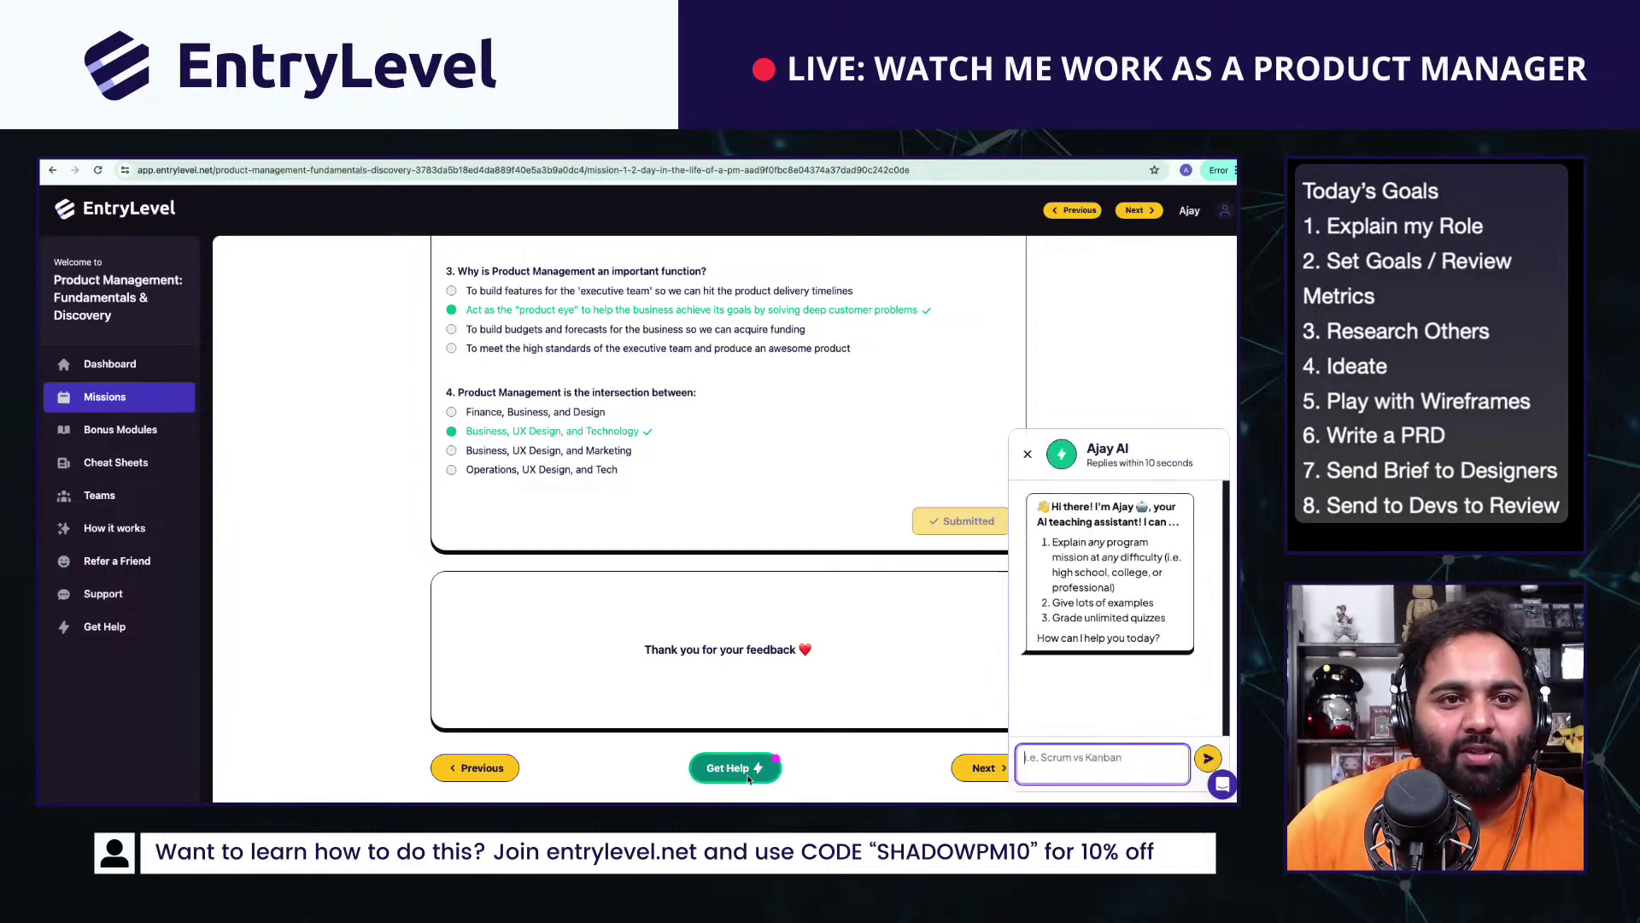
scroll(1005, 666, "up", 2)
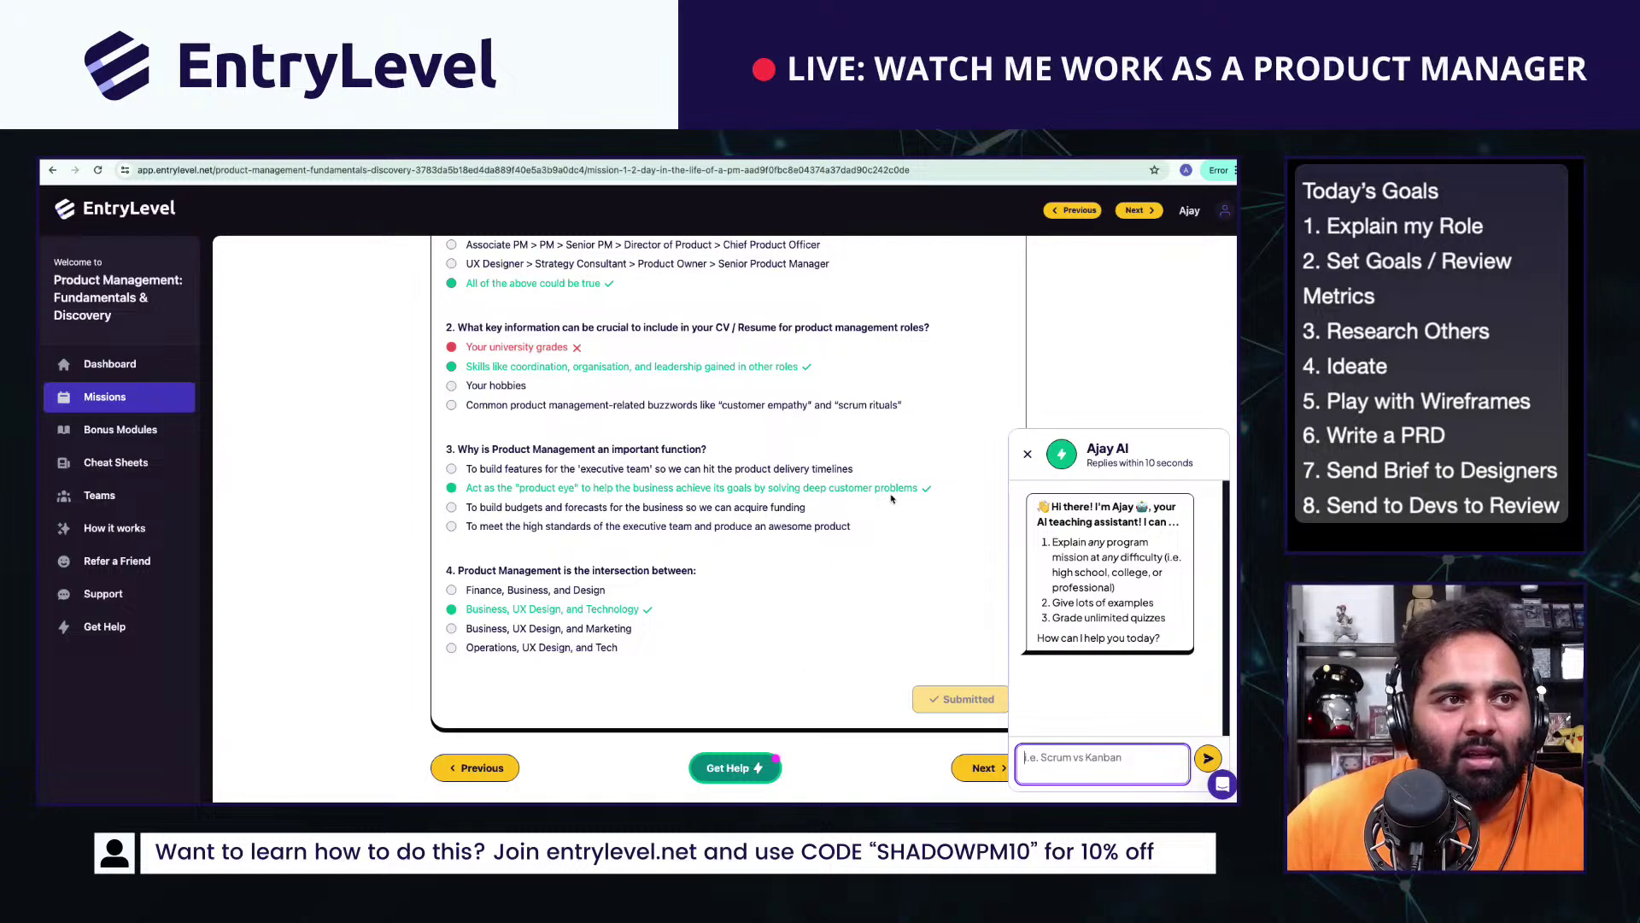
left_click(1070, 373)
Step: Ask the mission's AI teaching assistant "Give me examples of what a product manager might do at spotify"
scroll(940, 712, "down", 20)
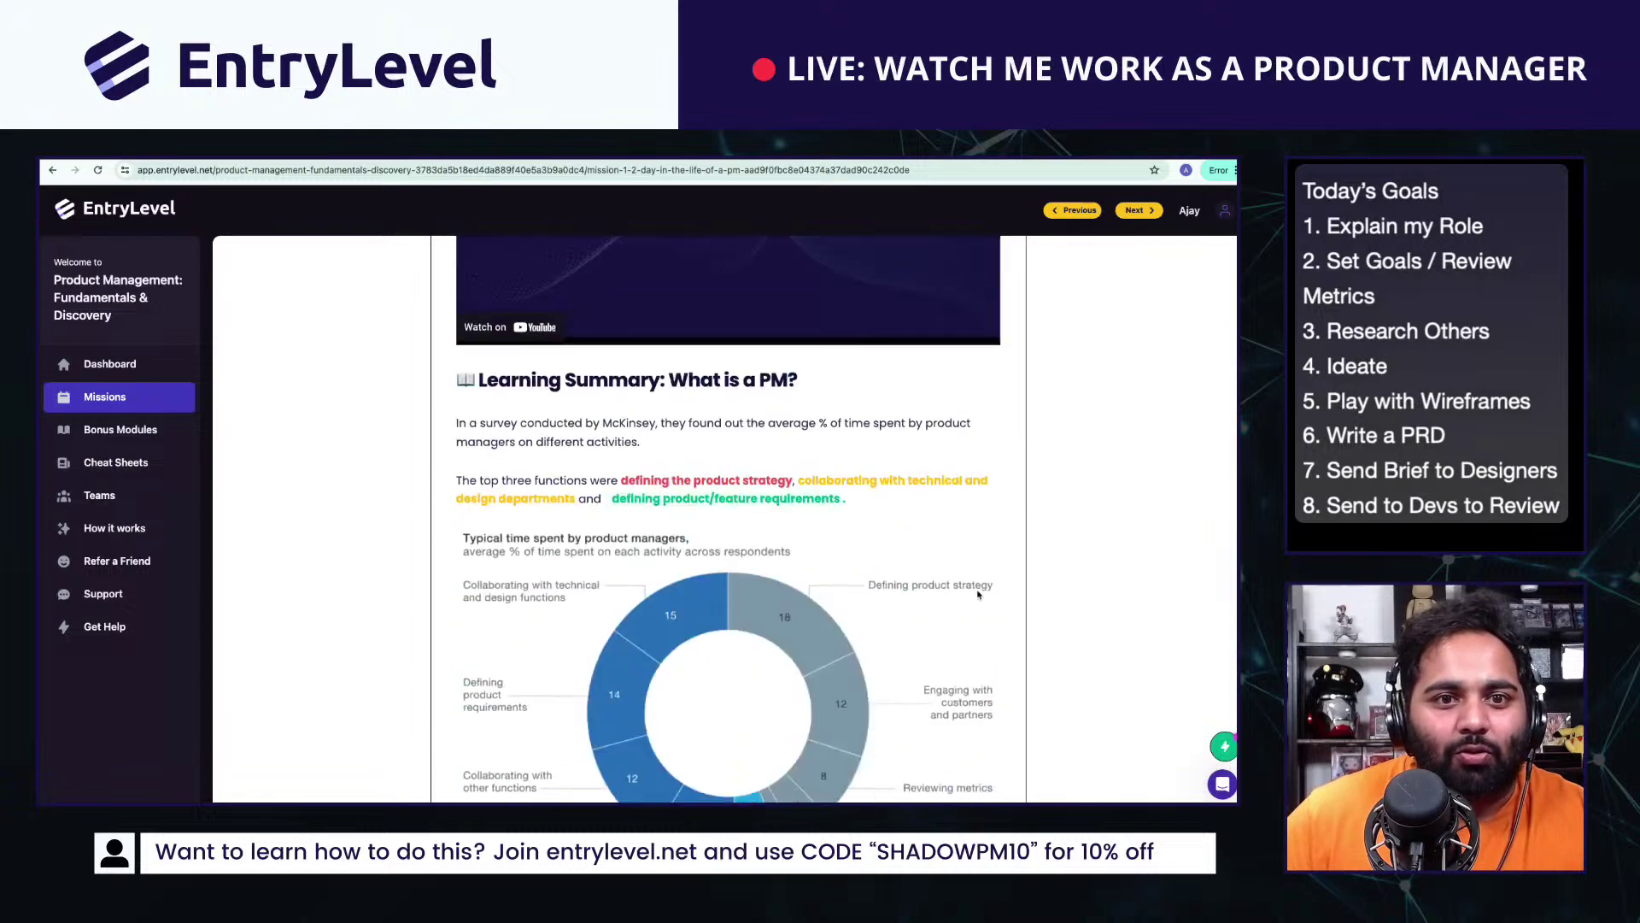
scroll(940, 711, "up", 3)
left_click(1222, 783)
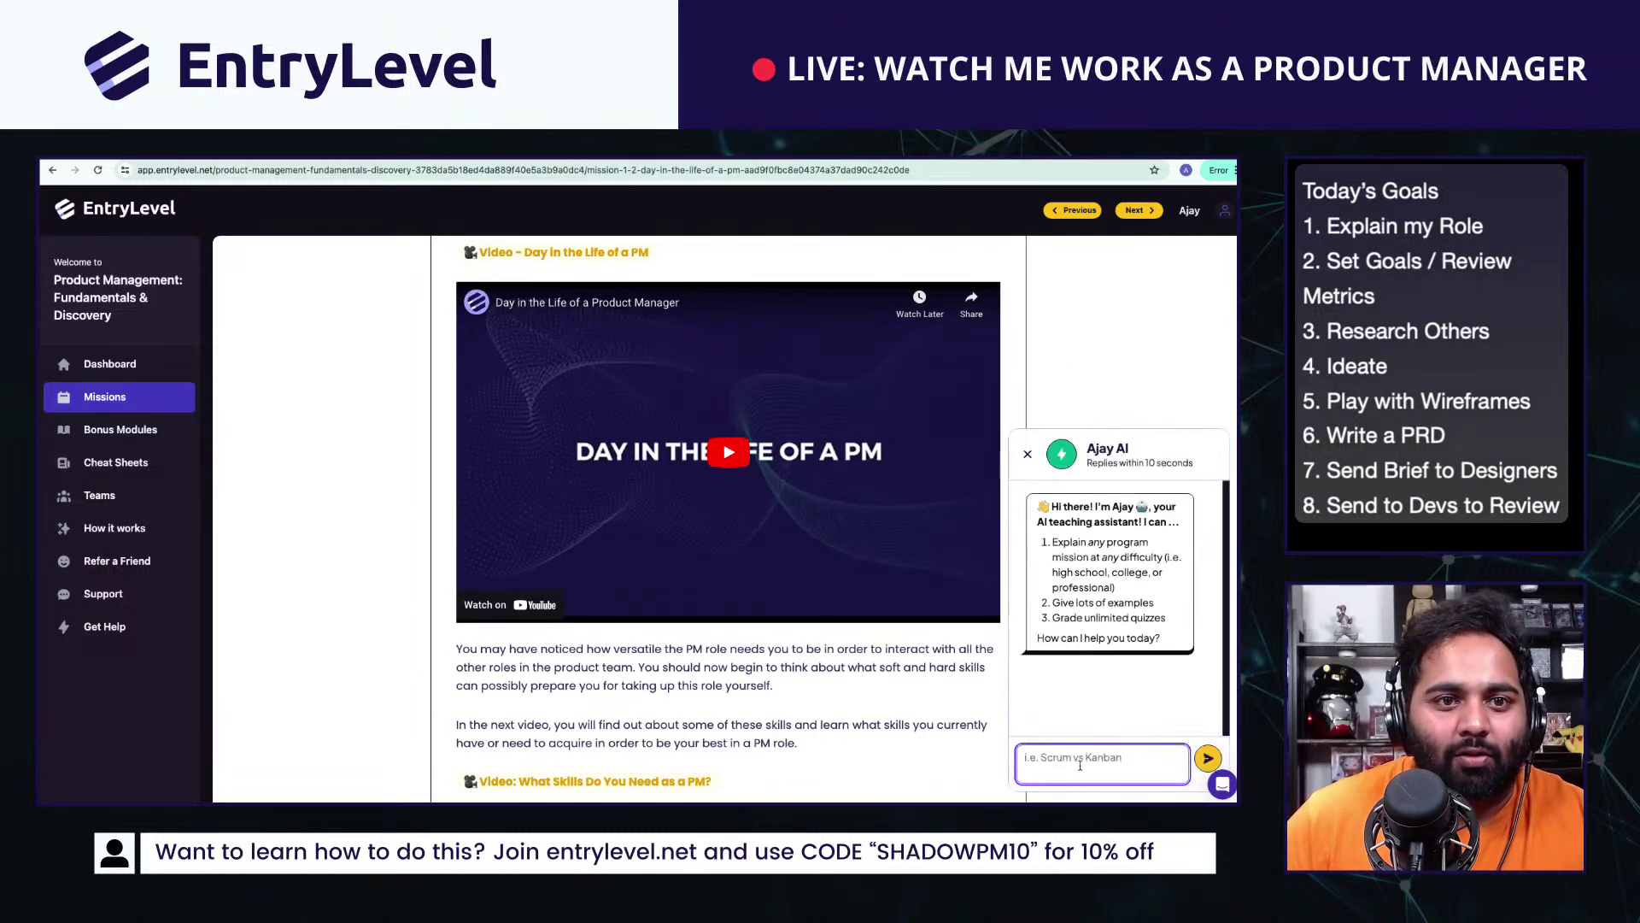
type("Give me examples o")
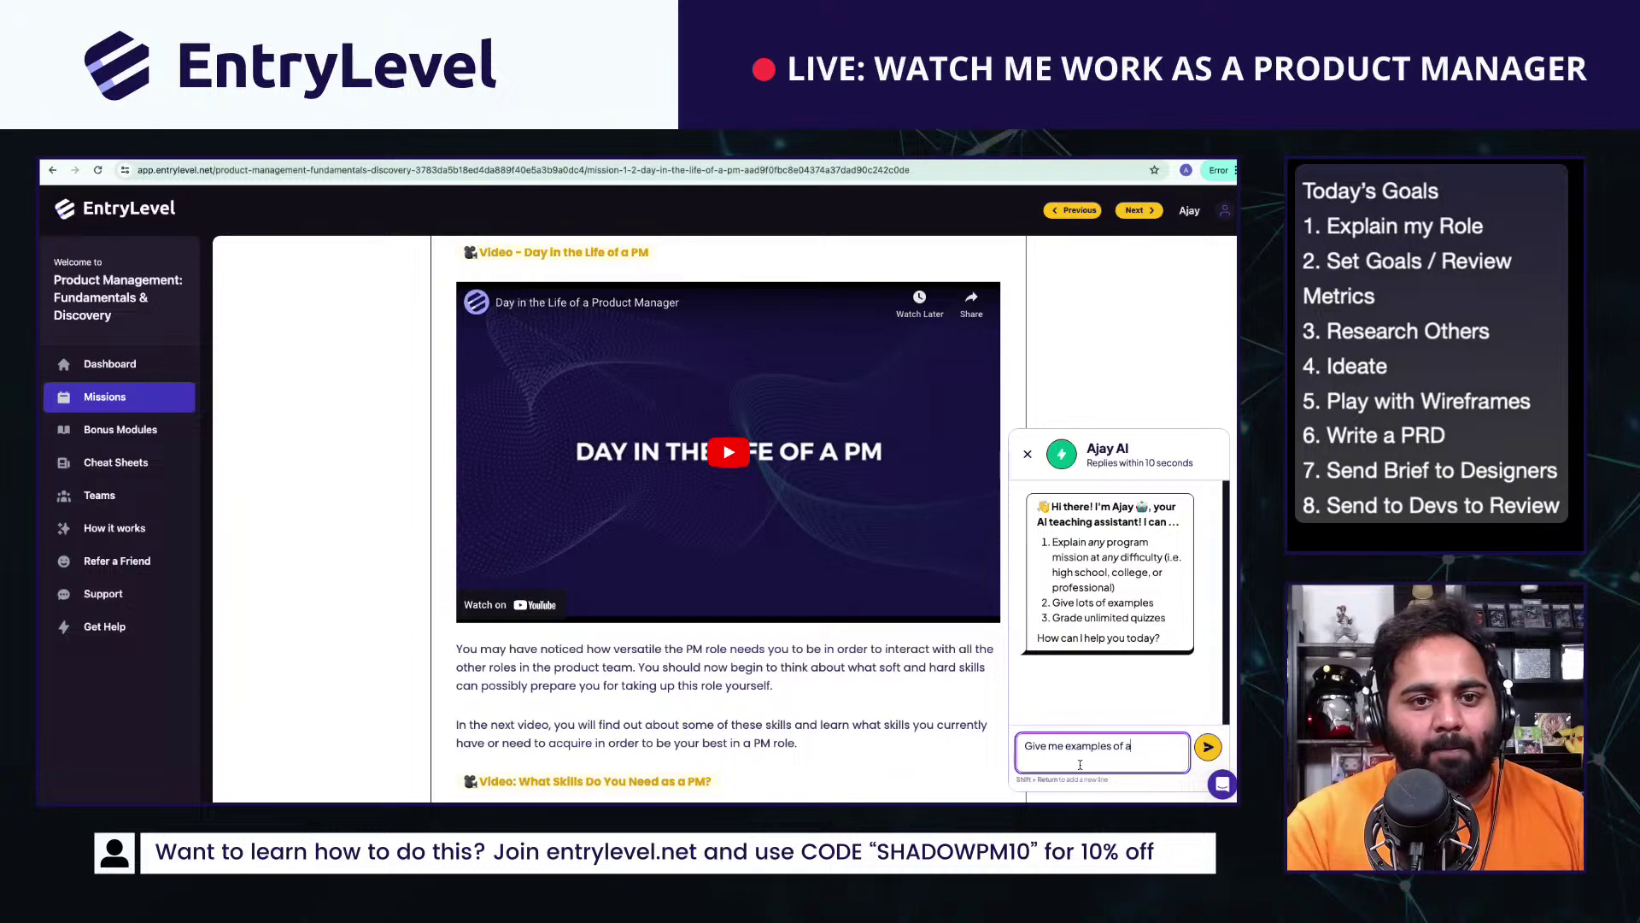
type("f what a produc")
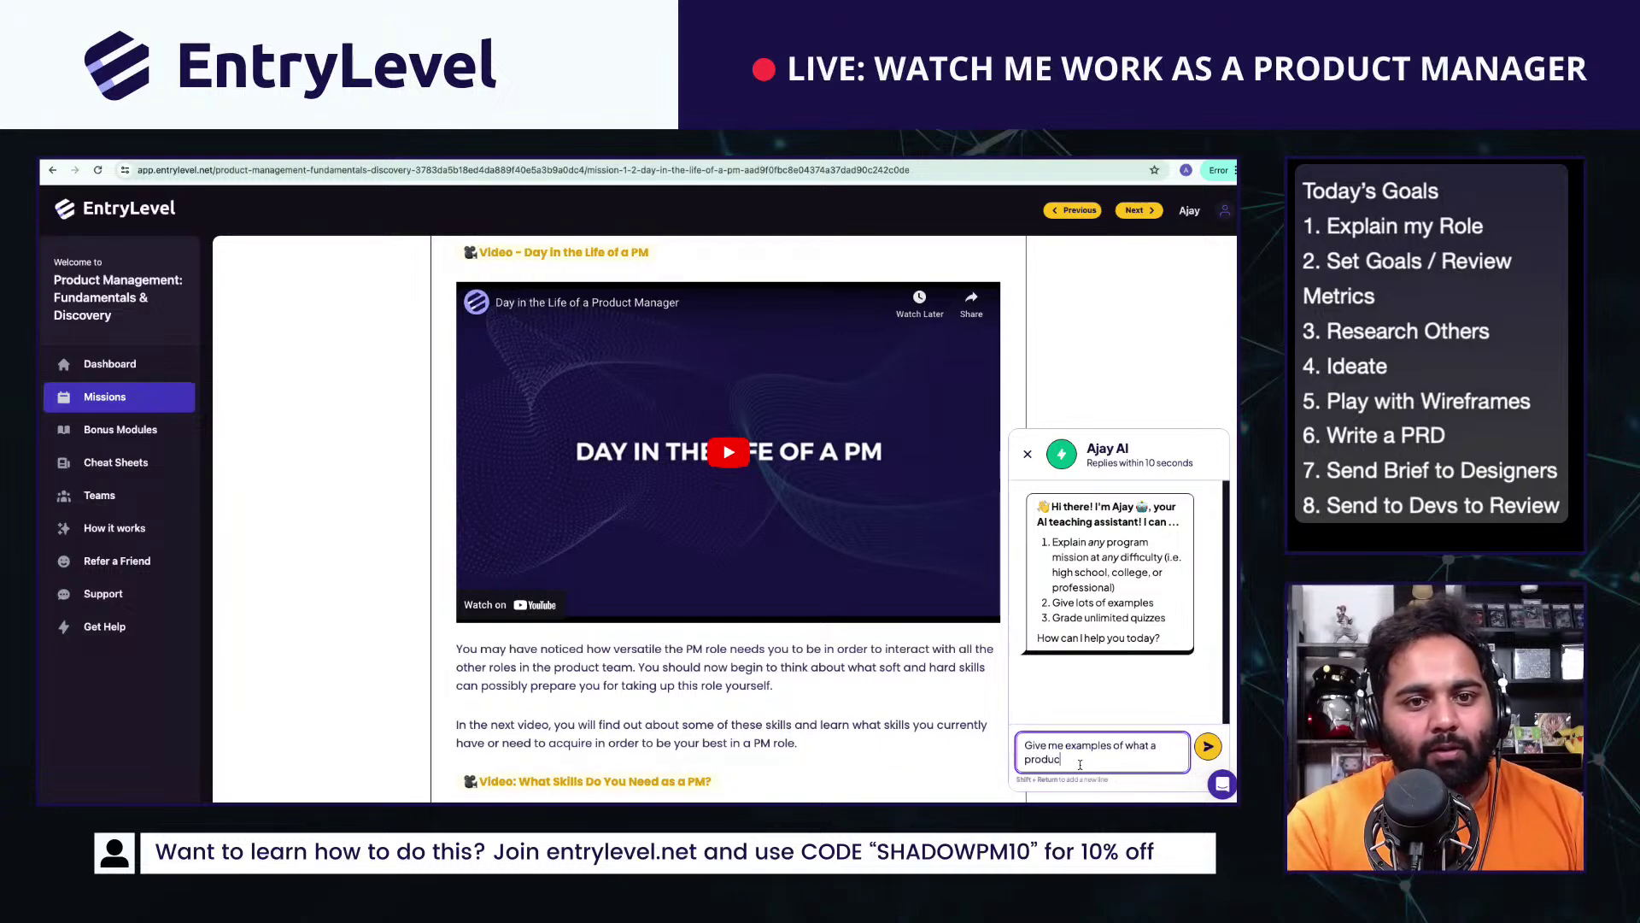
type("t manage")
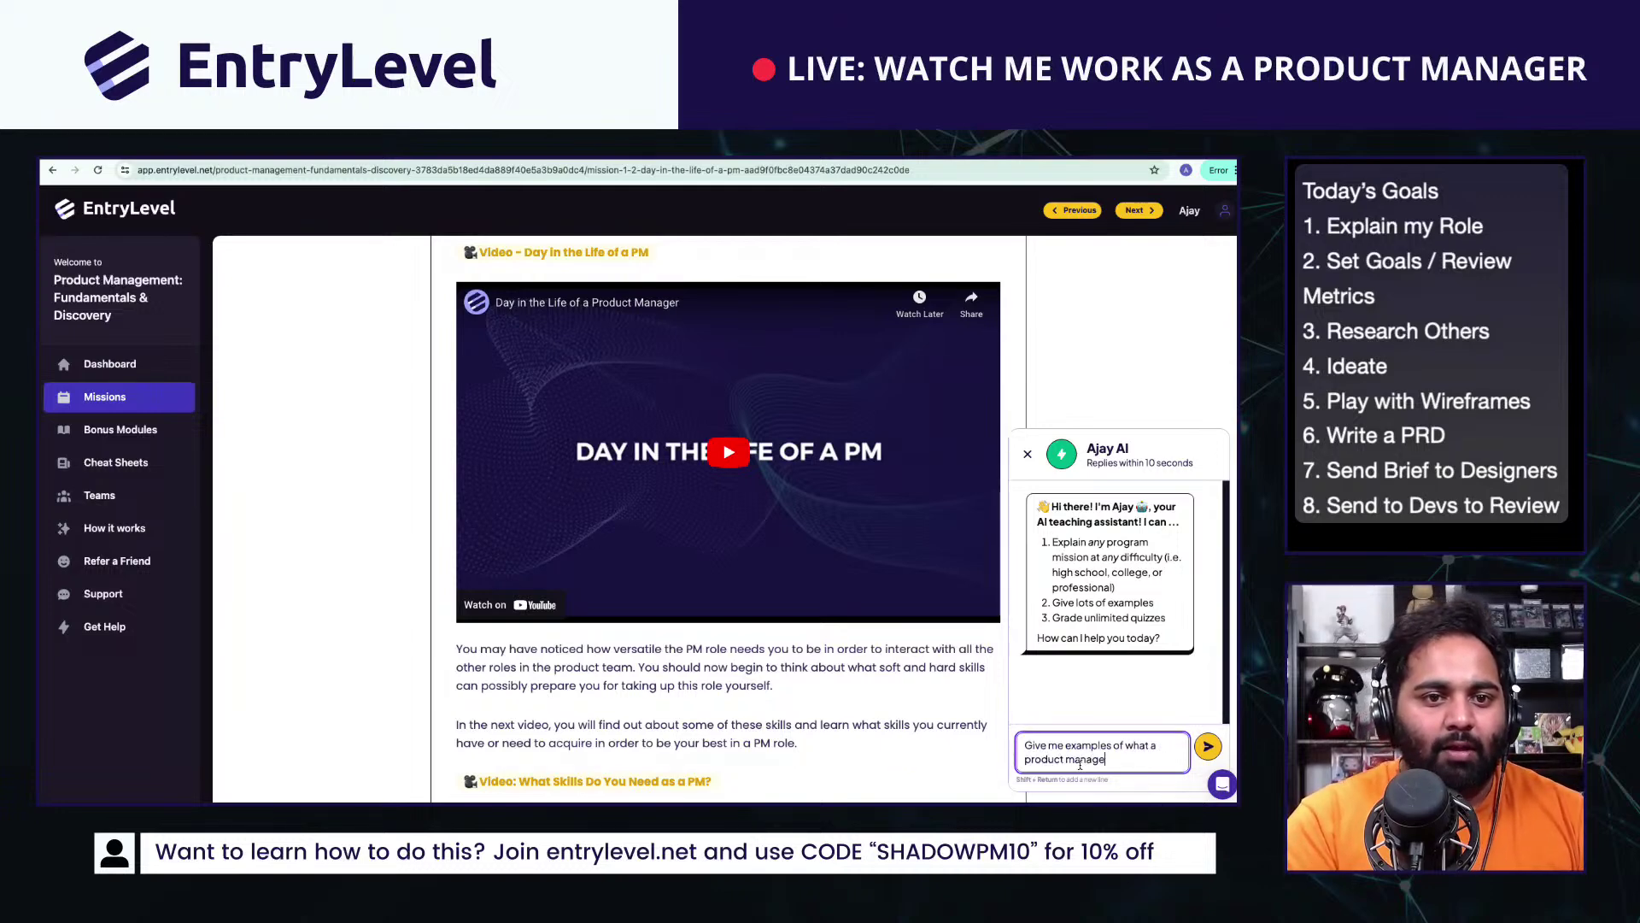
type("r might do at spotify")
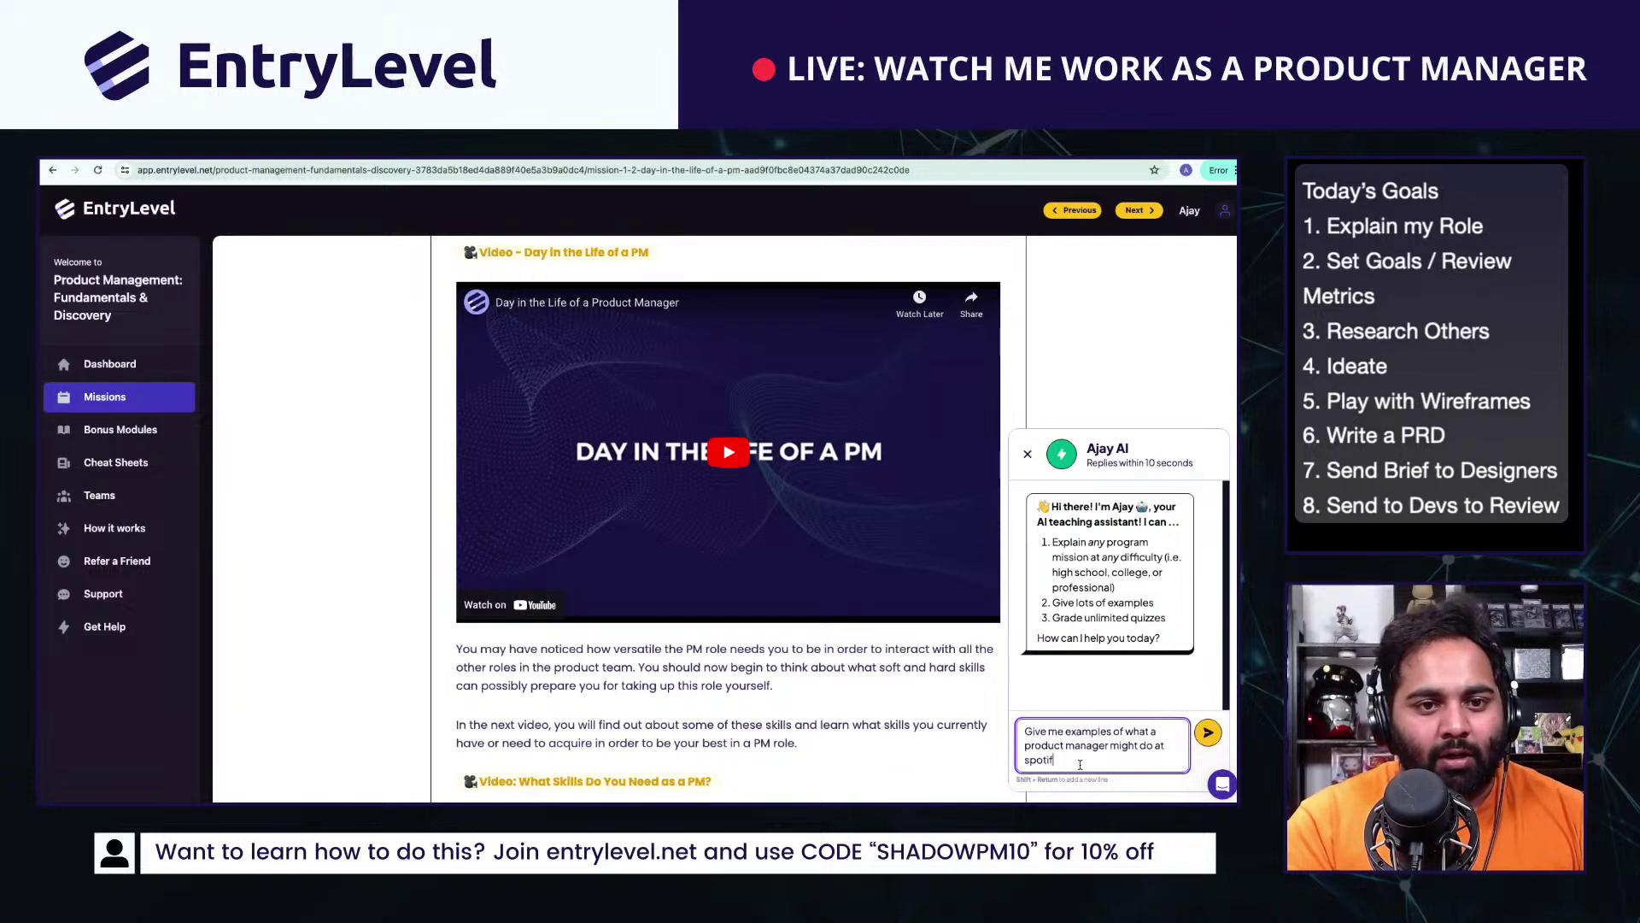
key("Return")
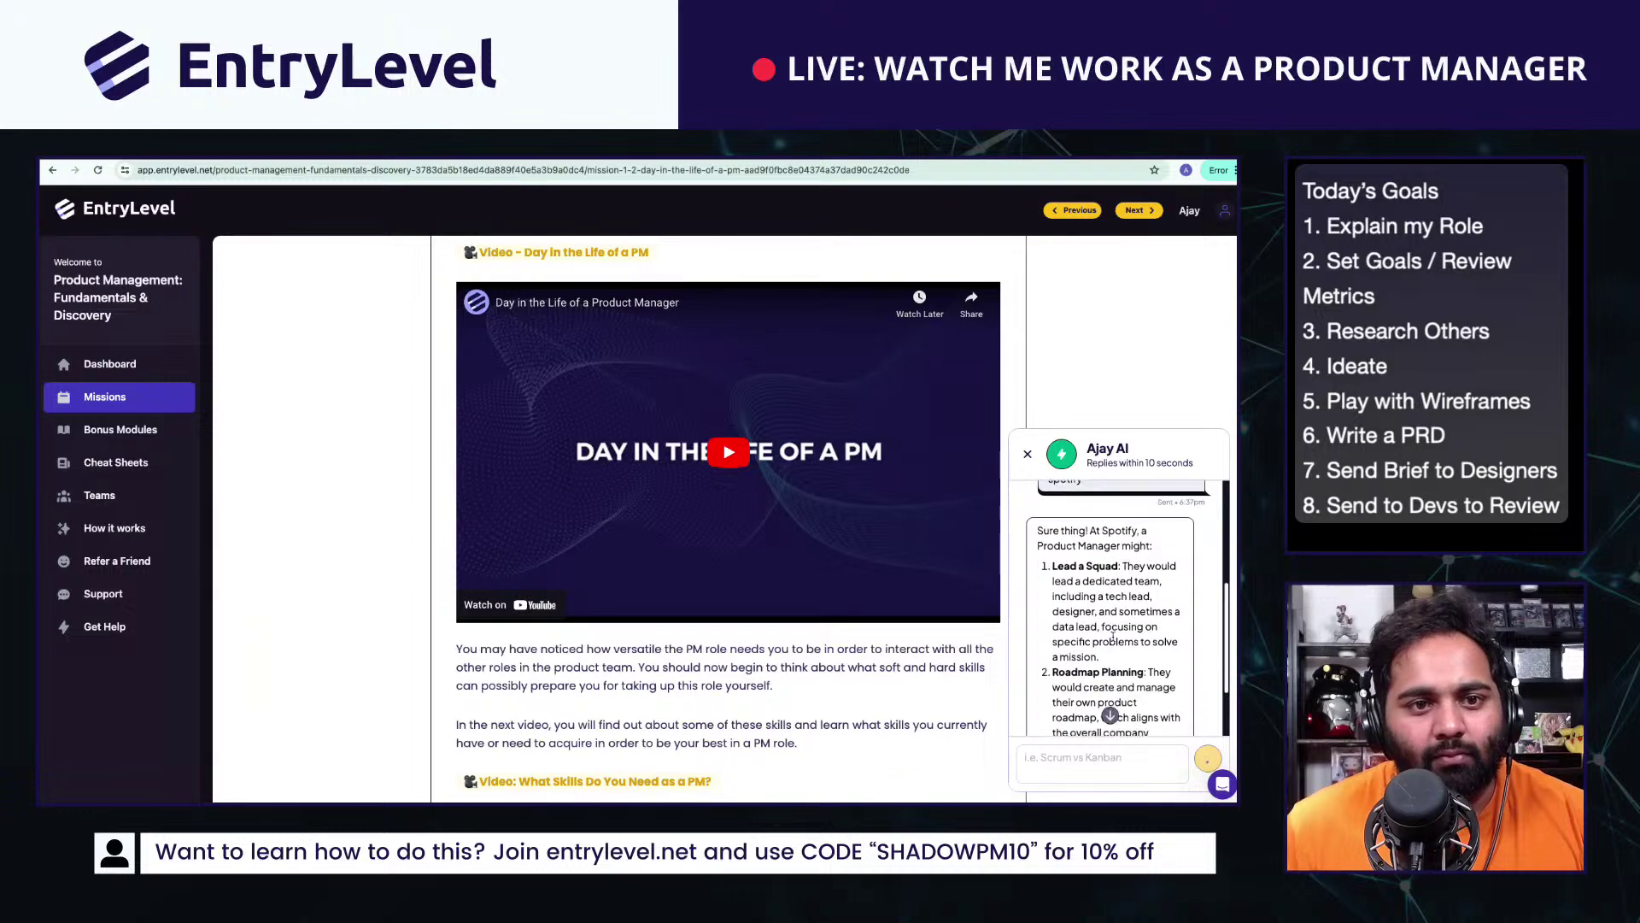
Step: Read the AI assistant's reply about Spotify product managers in the chat pop-up
scroll(1112, 636, "up", 1)
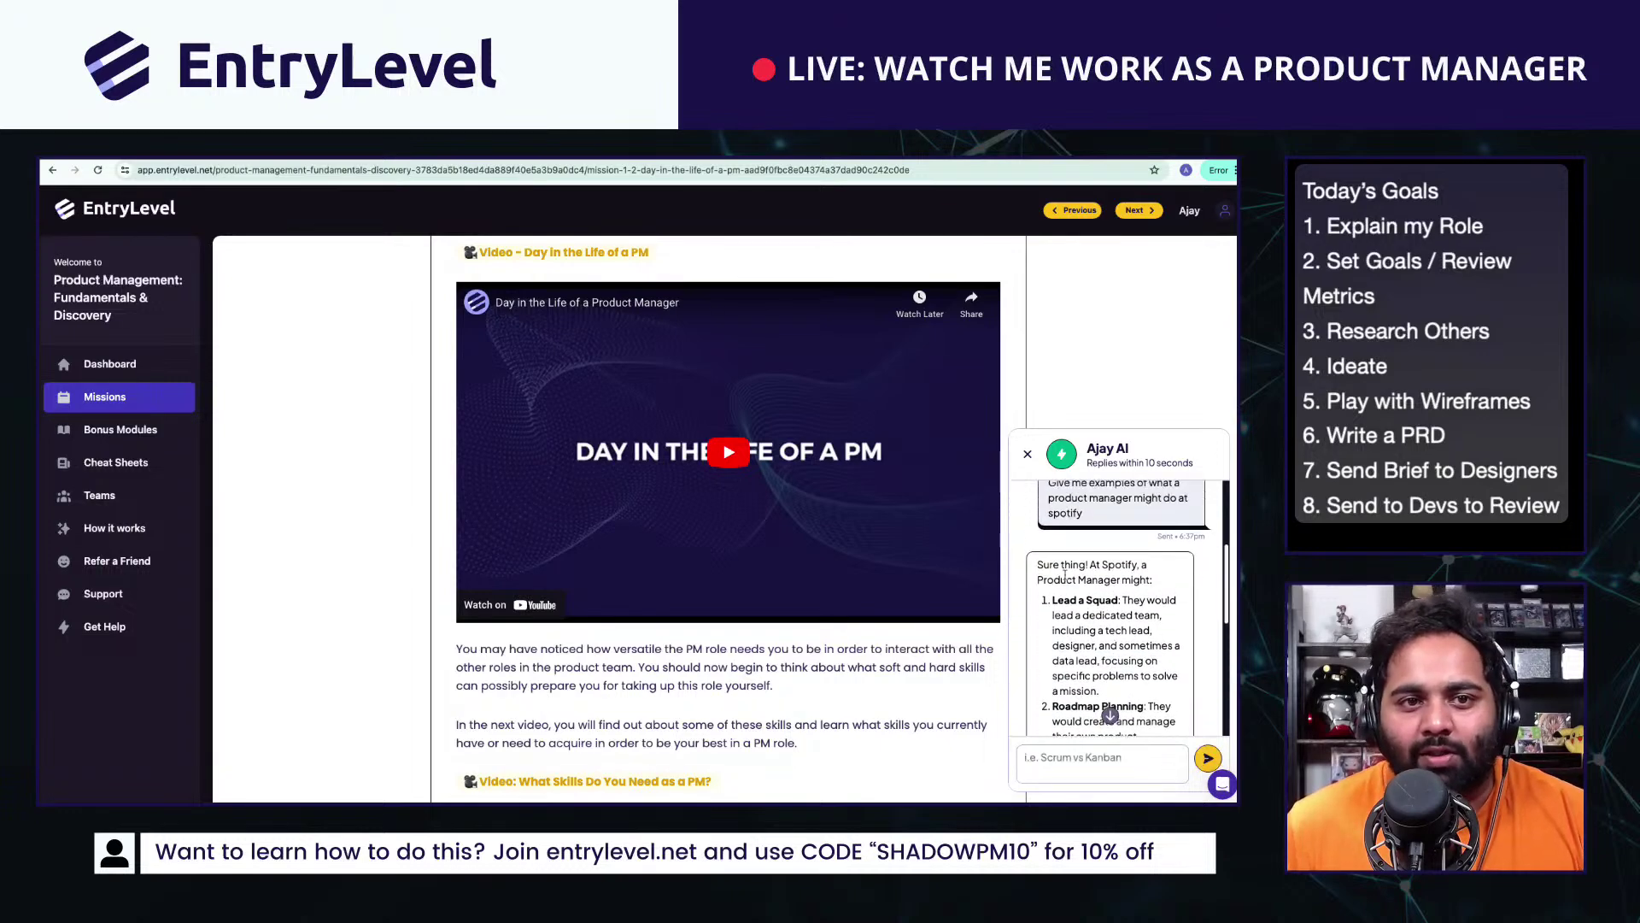
scroll(1068, 575, "down", 1)
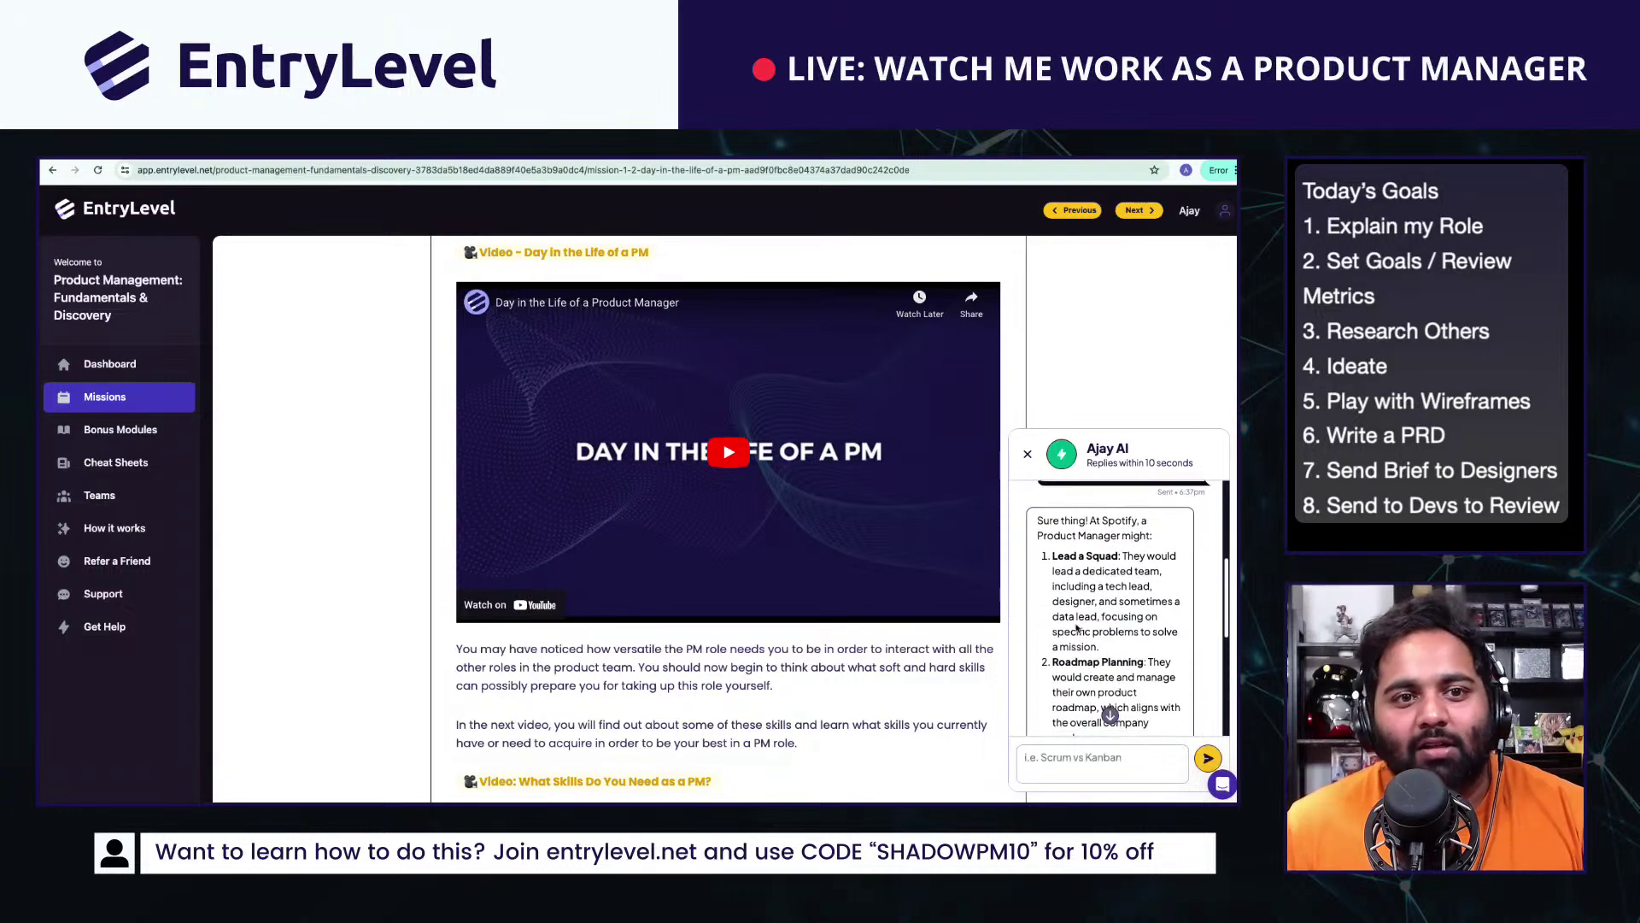
scroll(1127, 667, "down", 2)
scroll(1127, 666, "up", 2)
left_click_drag(1052, 581, 1114, 632)
left_click(1115, 632)
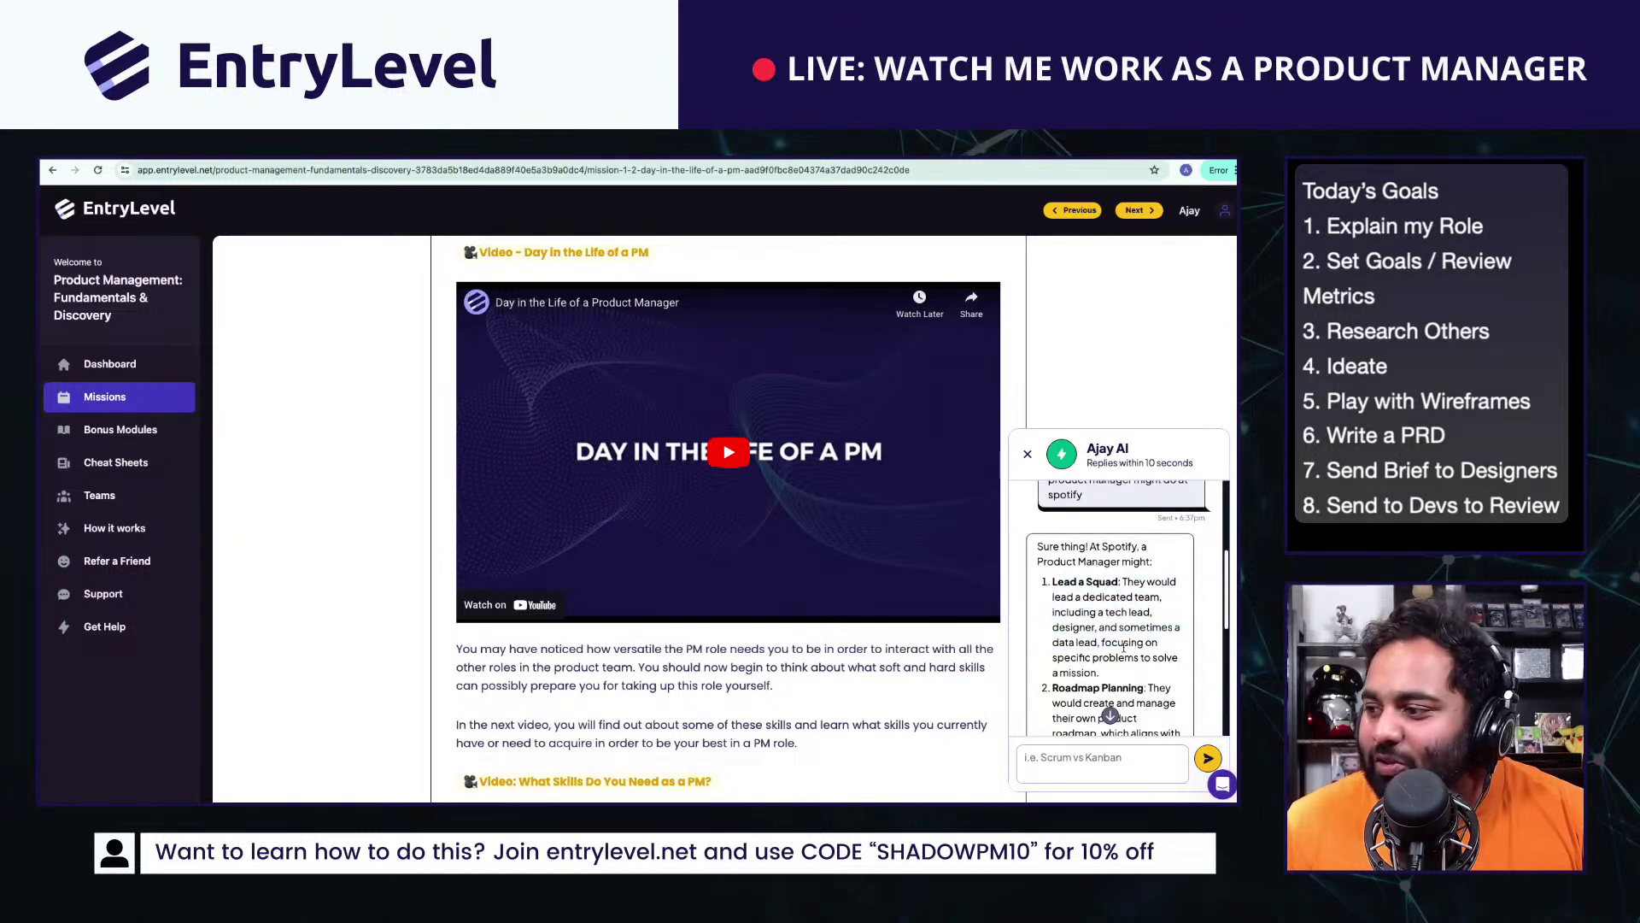
scroll(1188, 717, "down", 3)
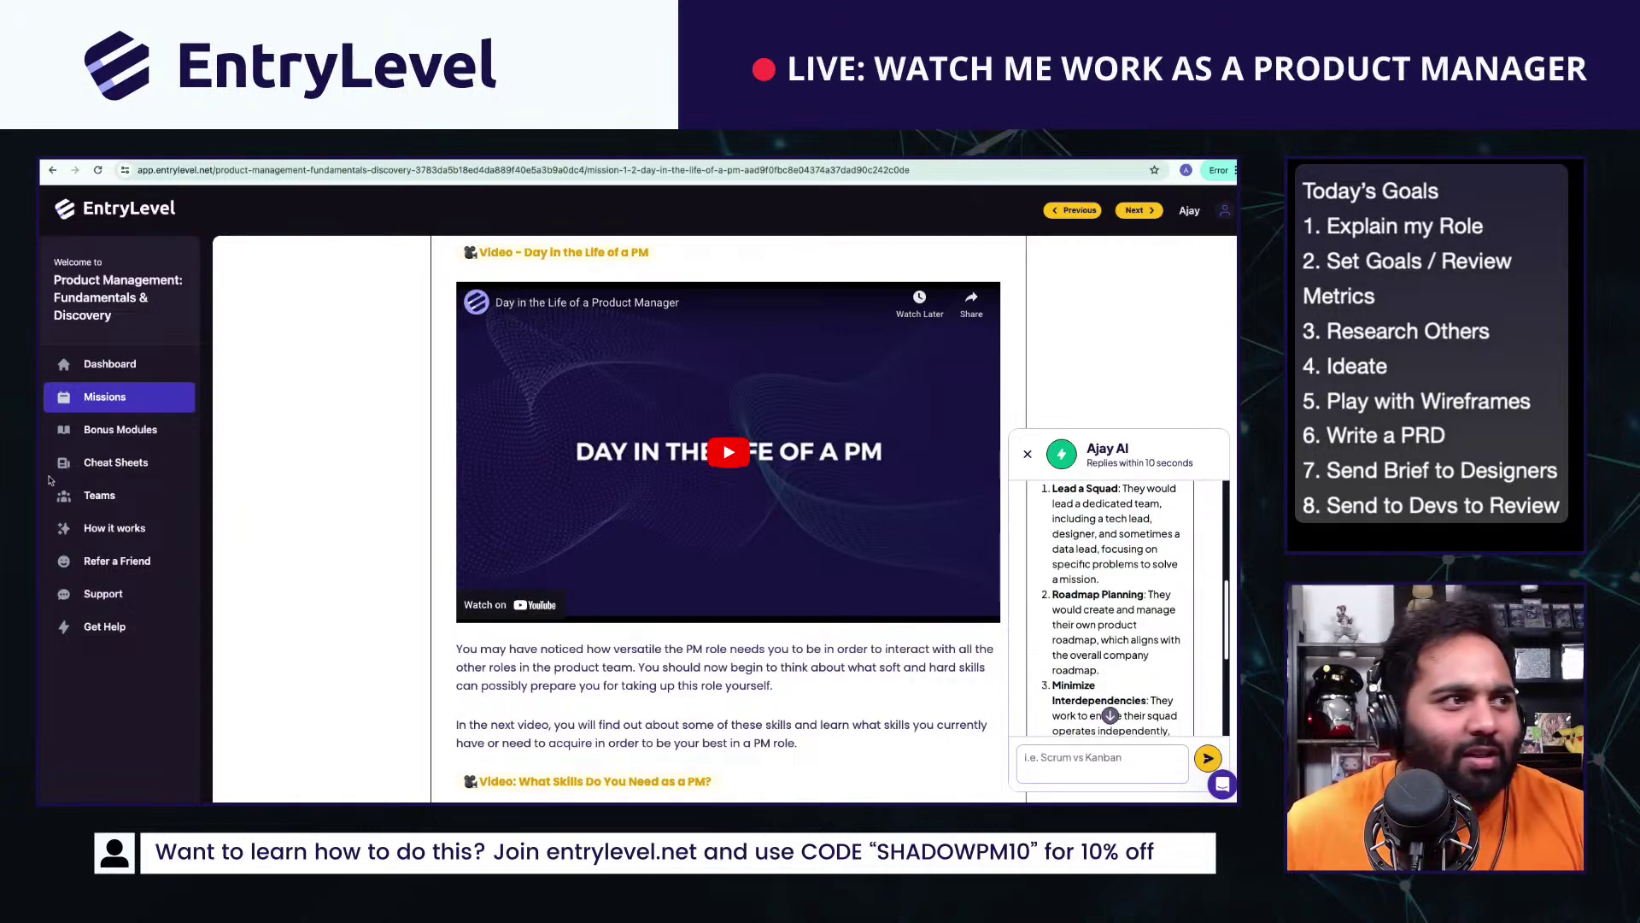
Step: Open the AI assistant's full-page chat and examine each point of its Spotify product manager answer
left_click(104, 626)
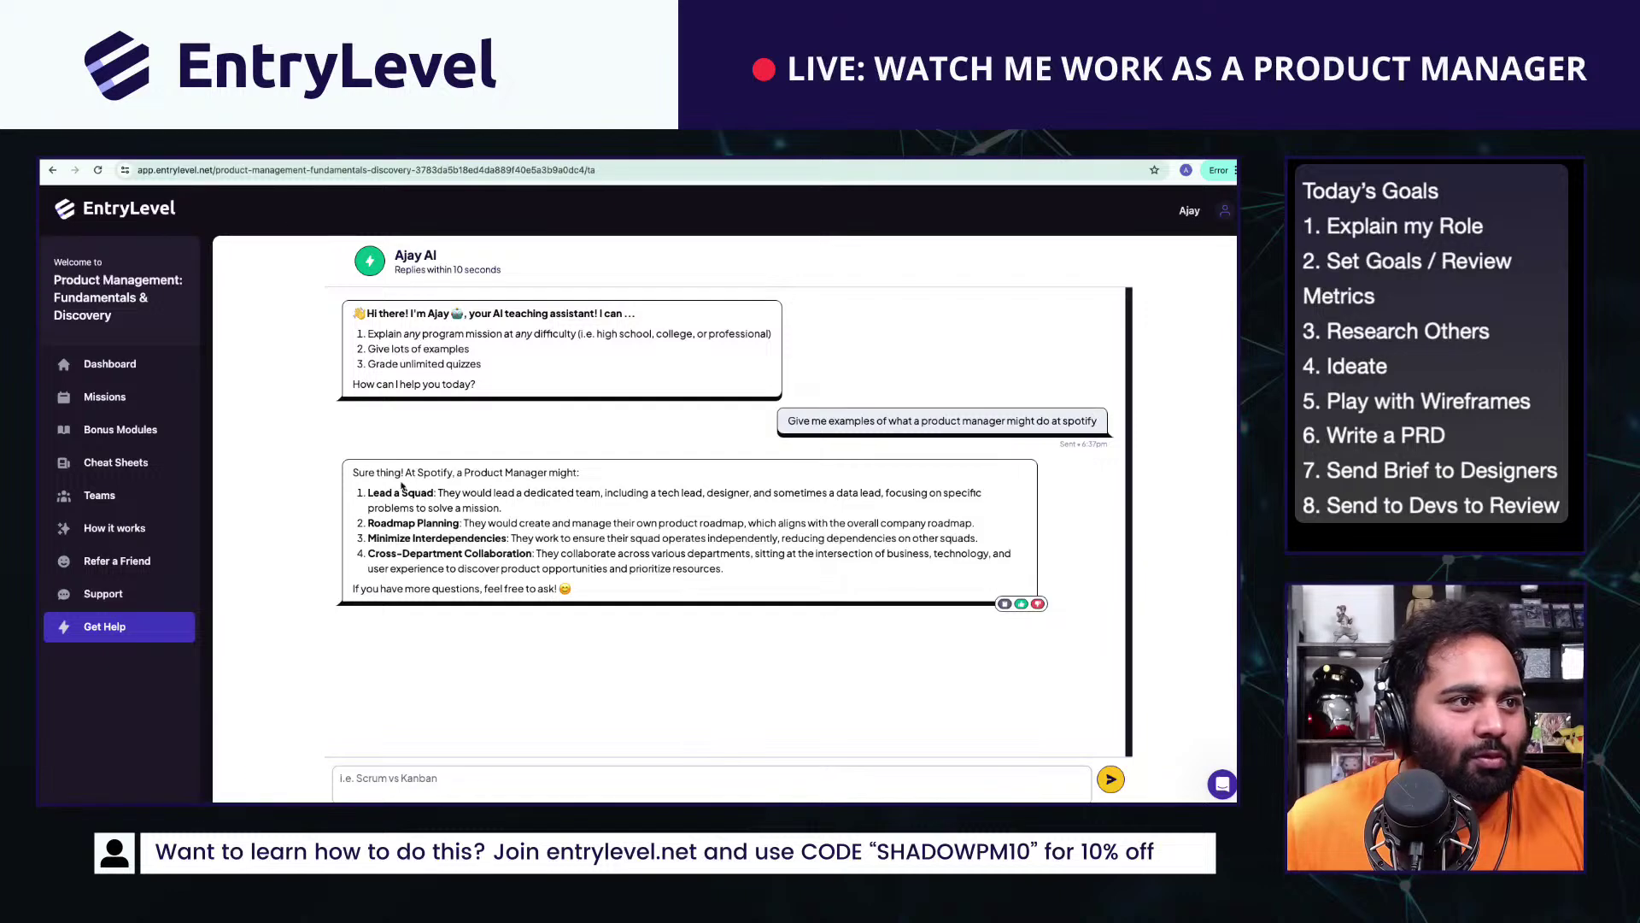
left_click_drag(368, 492, 570, 524)
left_click(445, 522)
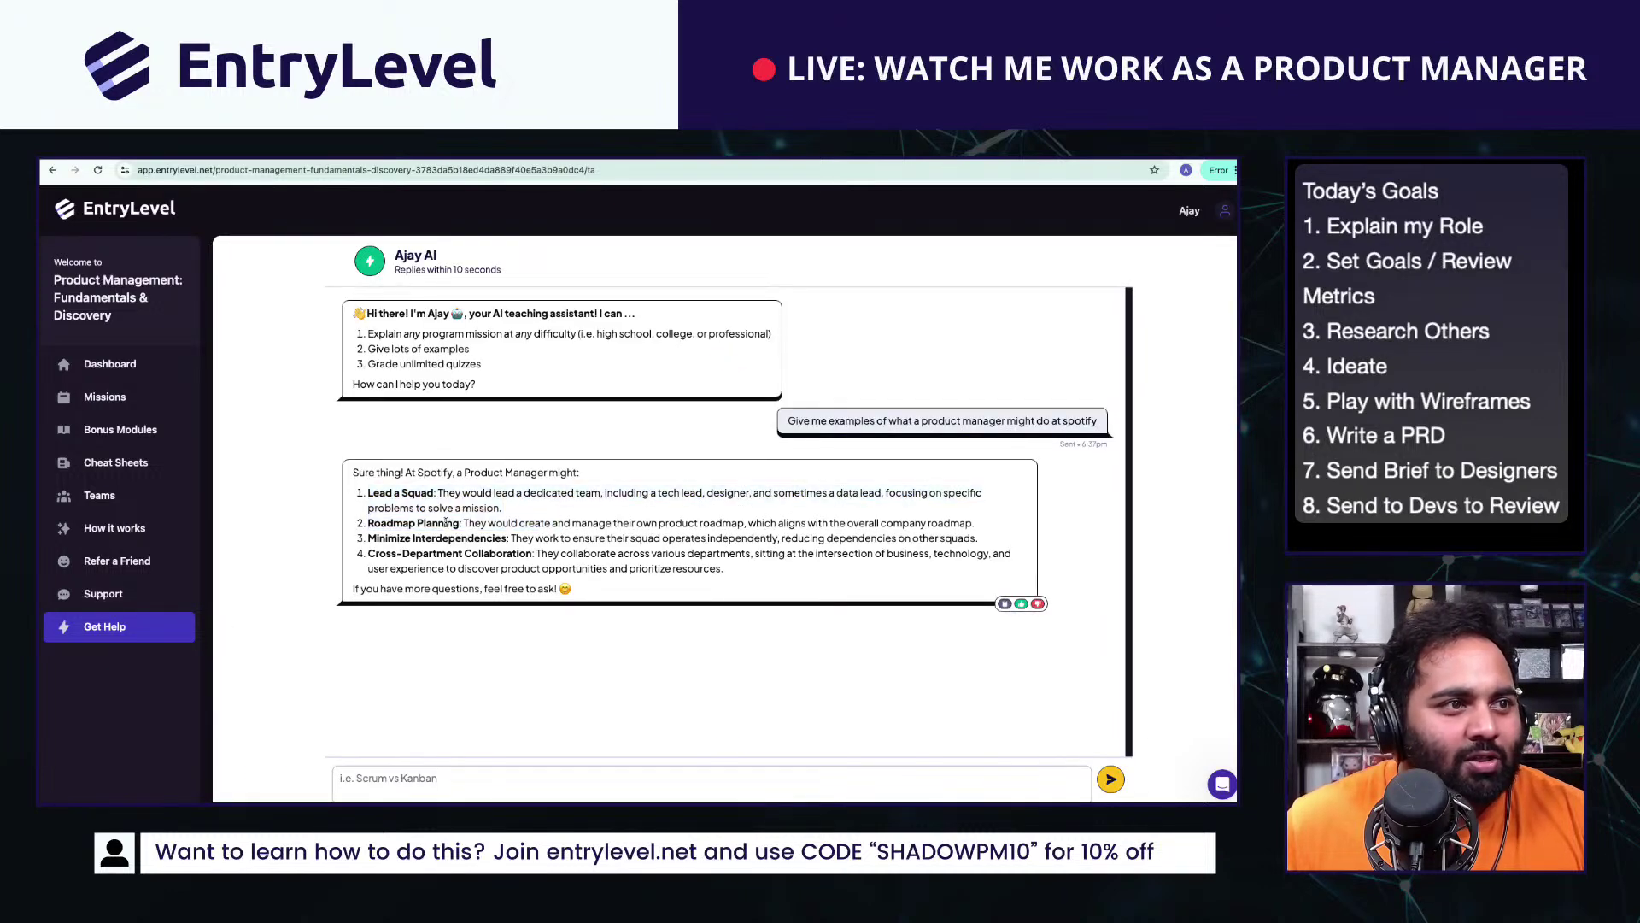
left_click_drag(445, 522, 648, 525)
left_click_drag(440, 538, 679, 555)
left_click(472, 559)
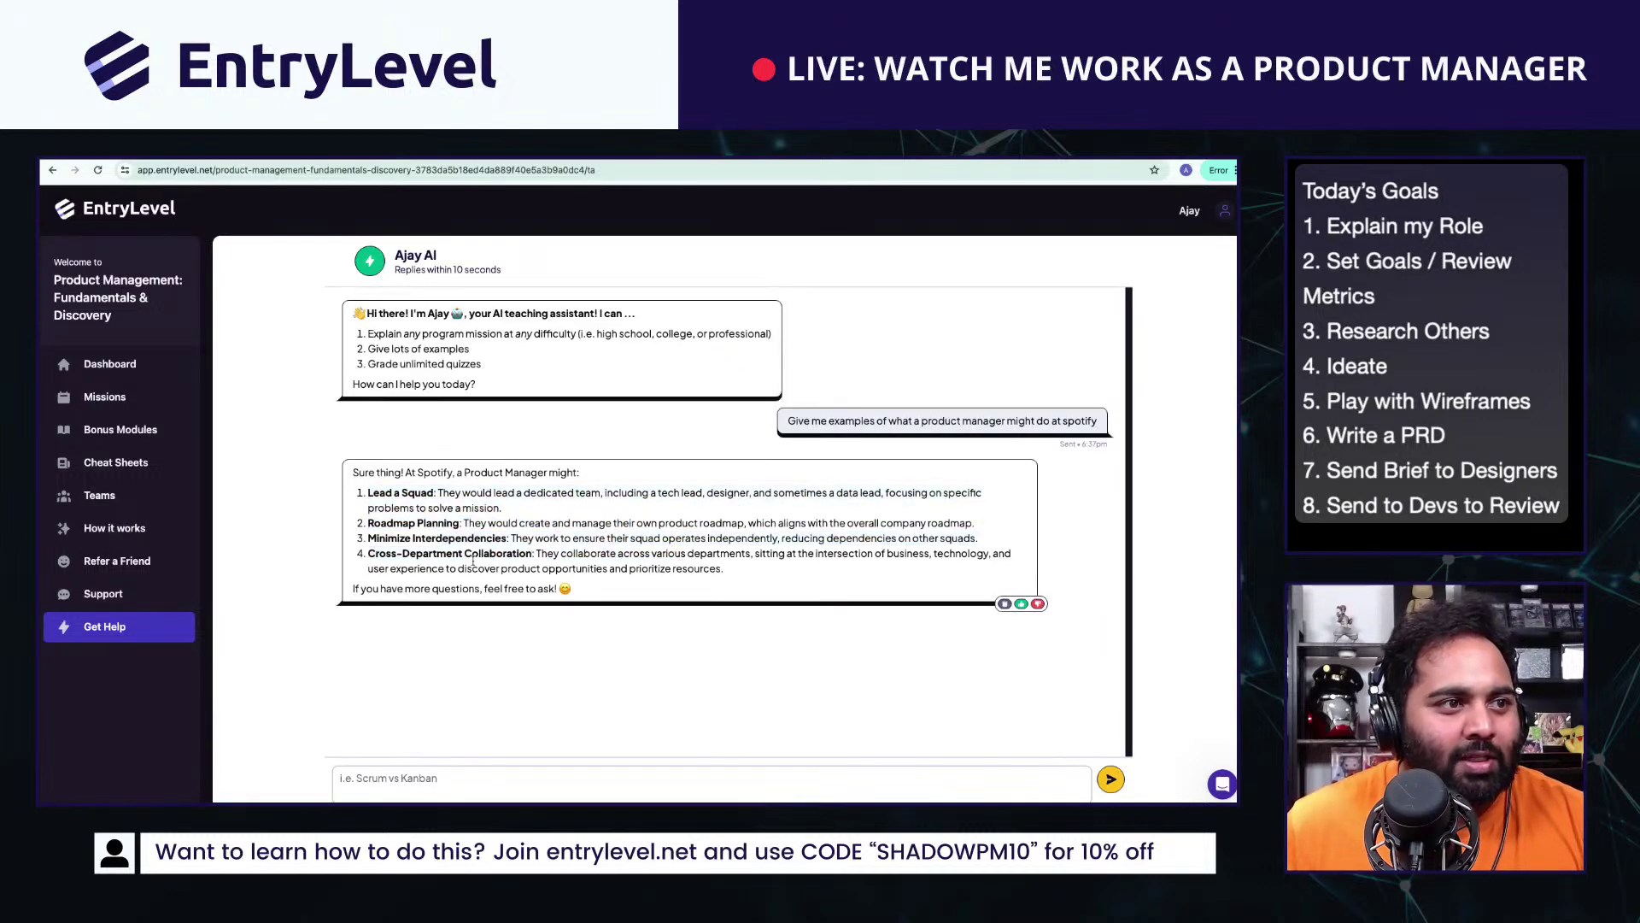
Step: Rate the AI assistant's Spotify answer positively and close the additional feedback form without submitting a comment
left_click_drag(472, 560, 571, 589)
left_click(570, 589)
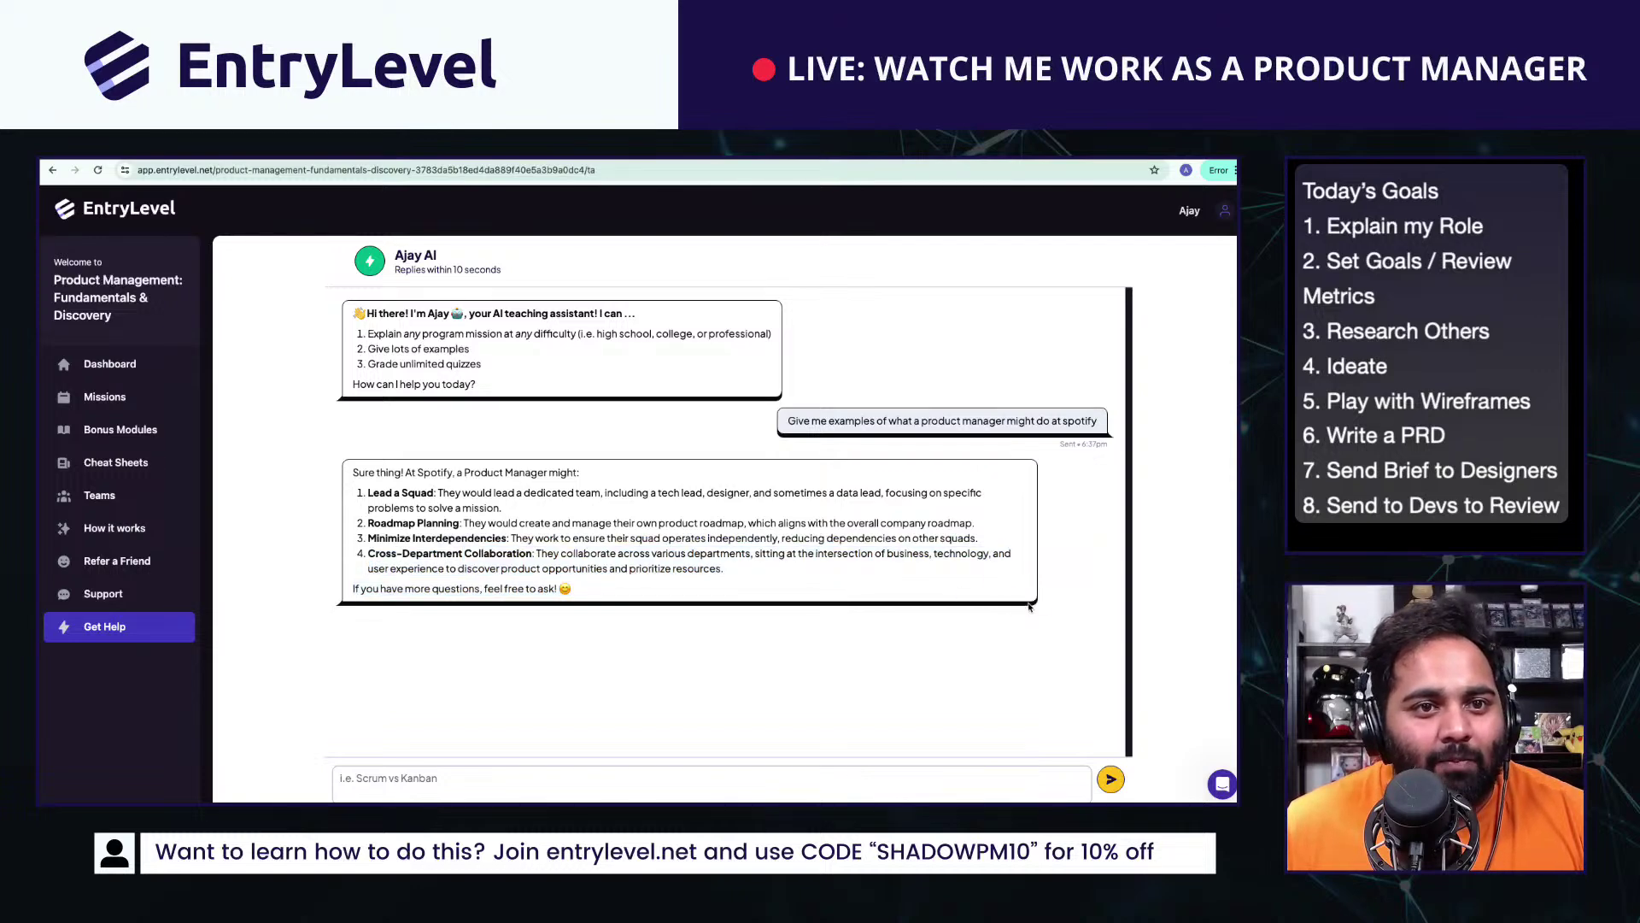
left_click(1027, 605)
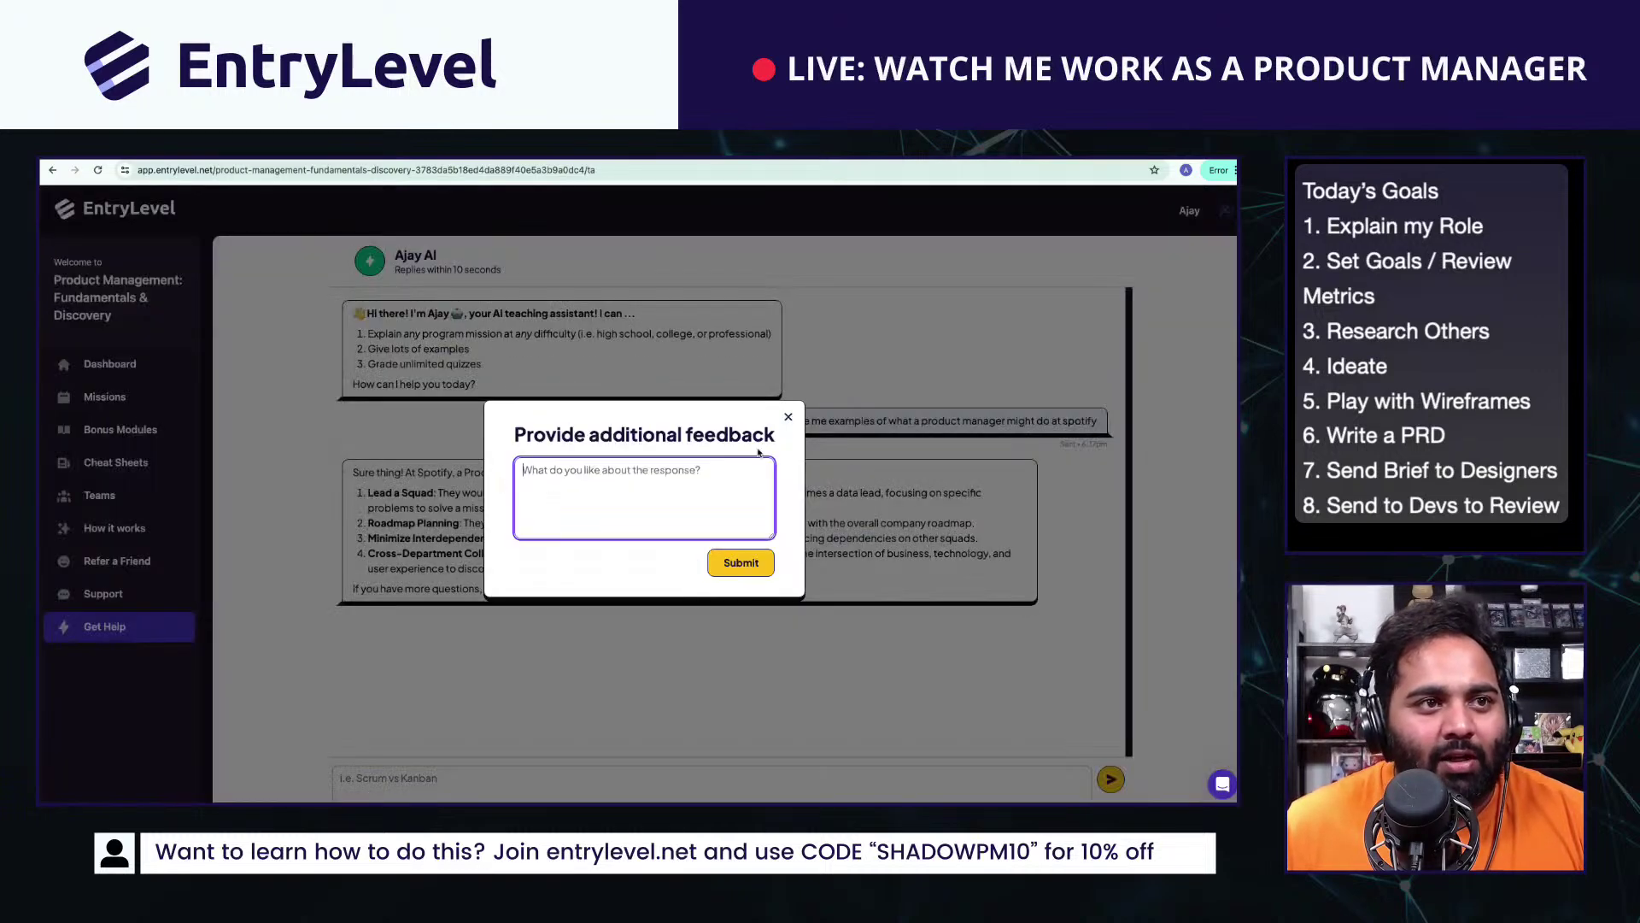
left_click(788, 416)
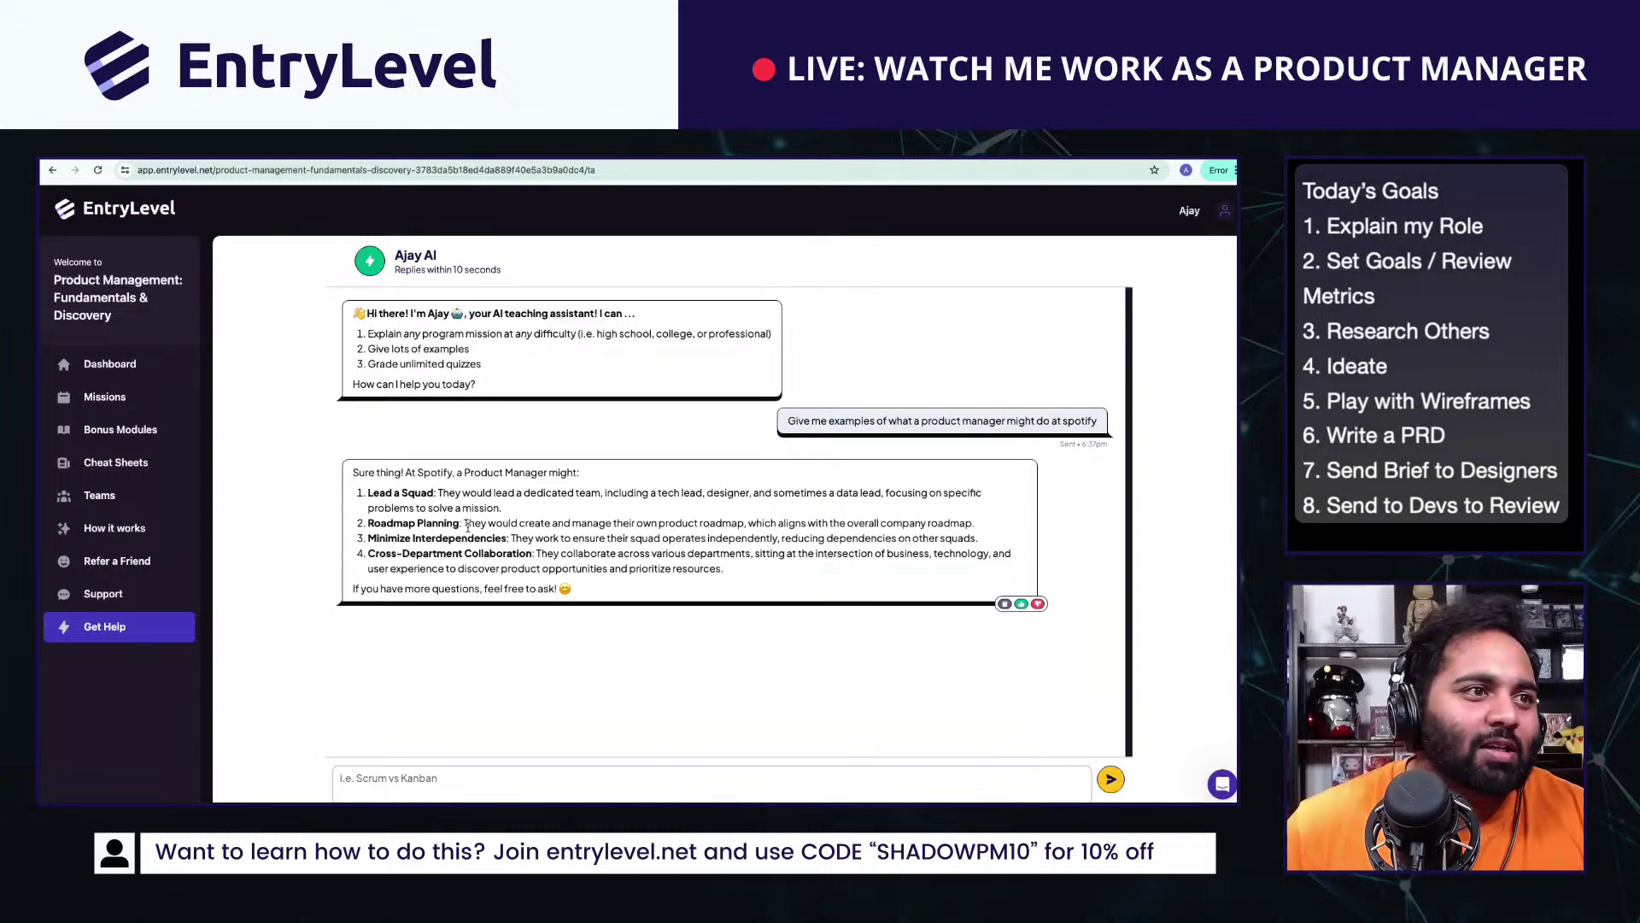
left_click_drag(549, 473, 747, 610)
left_click(749, 609)
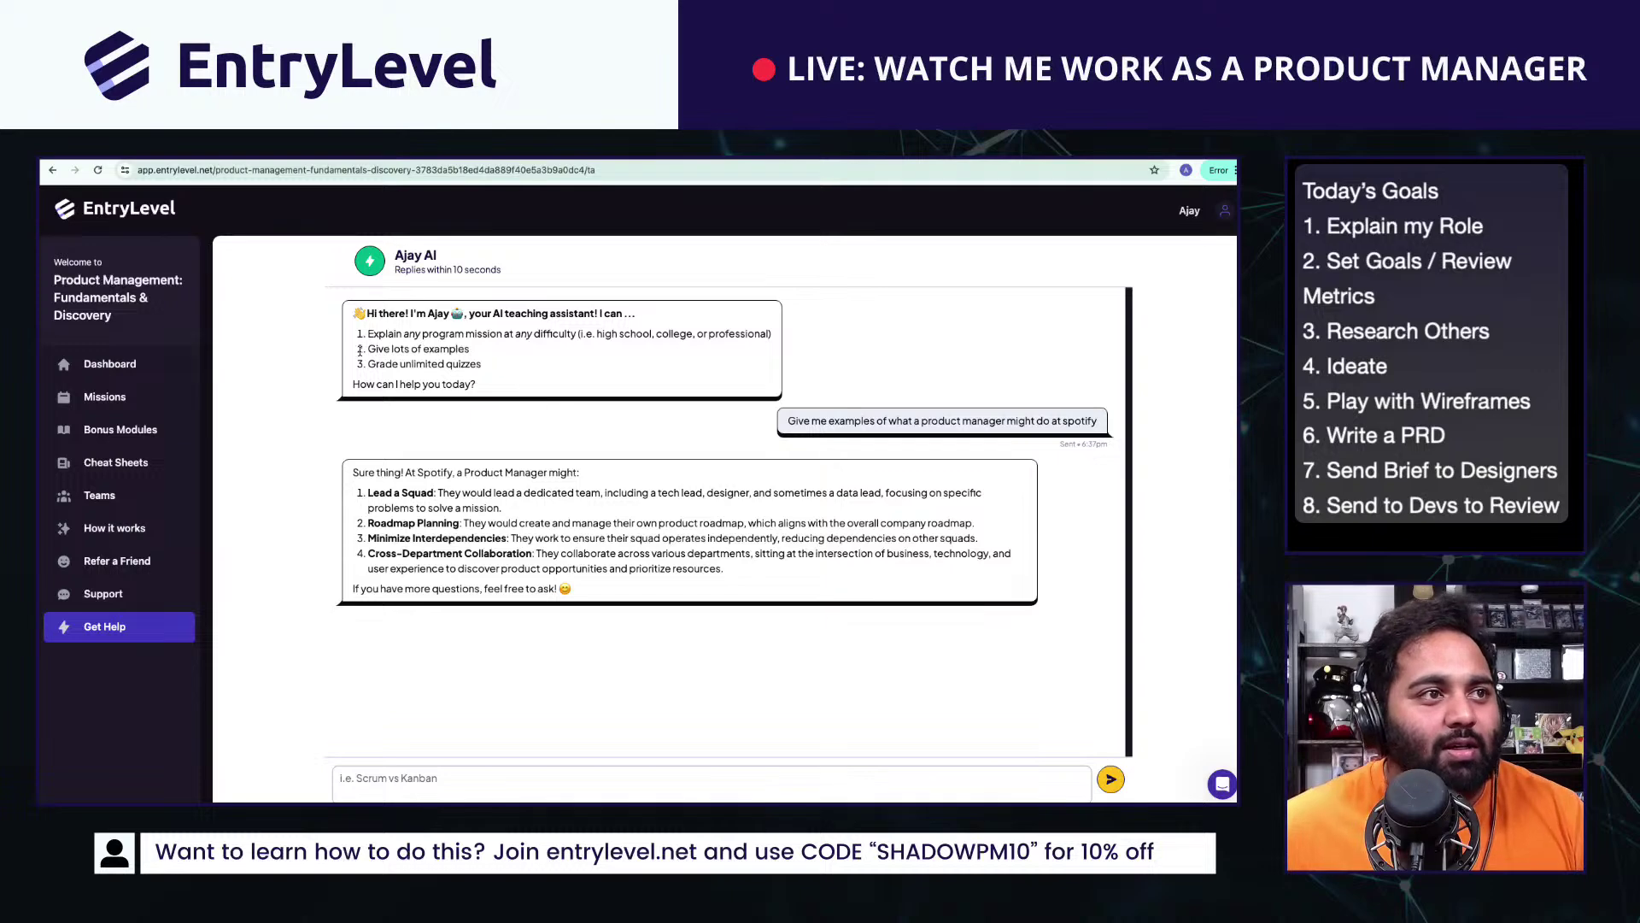
Step: Capture a screenshot of the AI assistant's greeting and paste it under "Explore the Current Build" in the Notion PRD
key("super+shift+4")
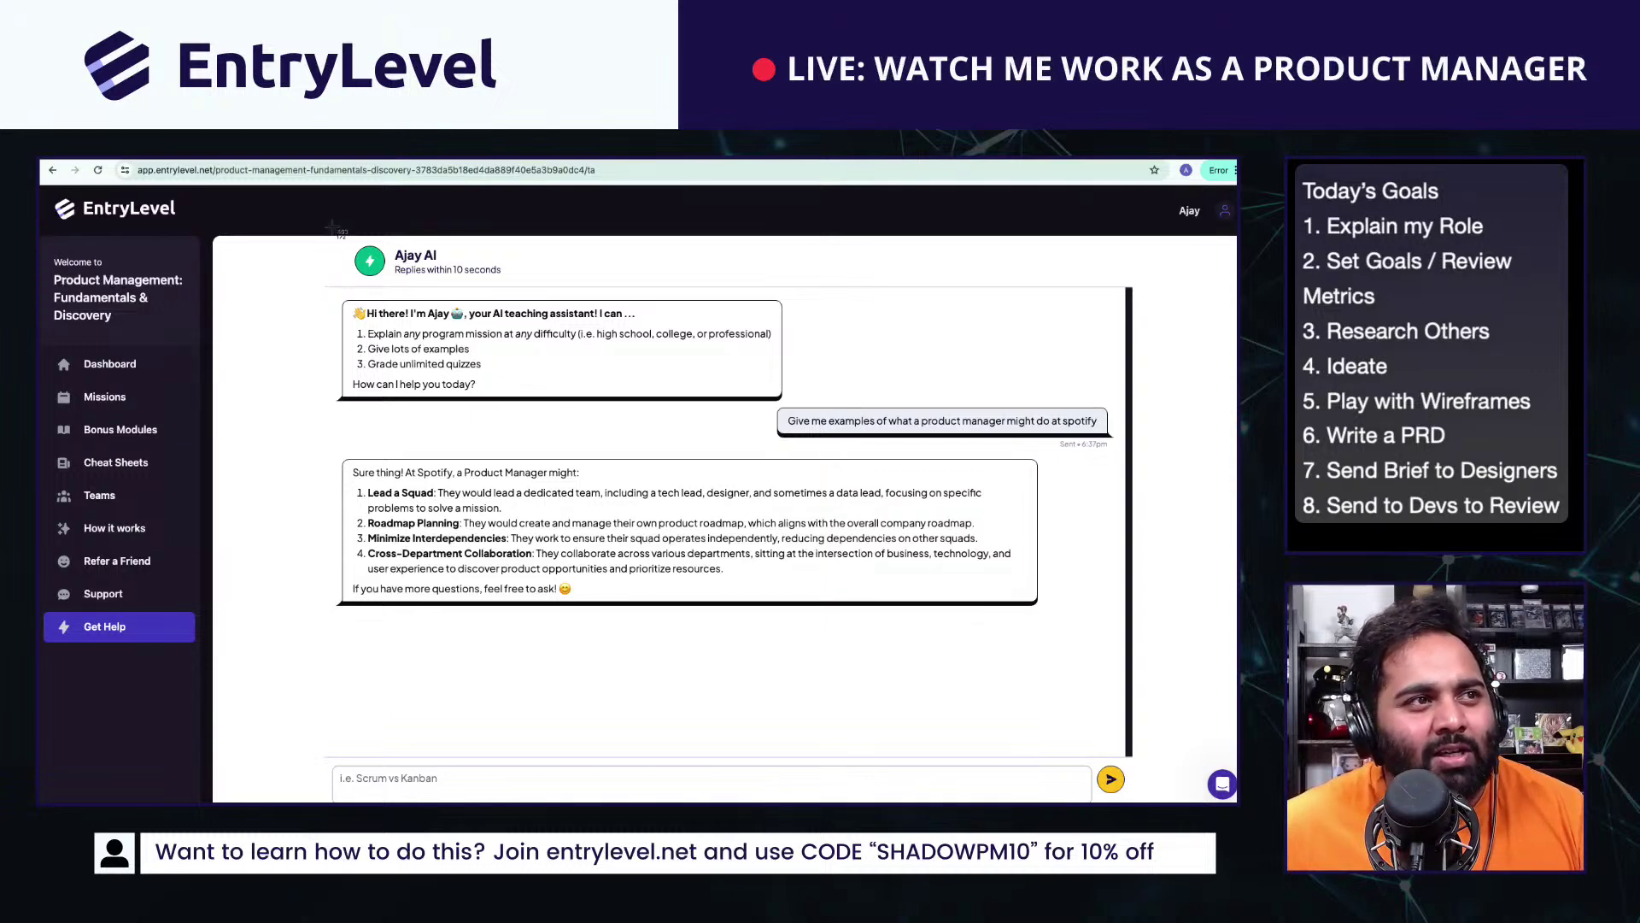
left_click_drag(314, 234, 811, 416)
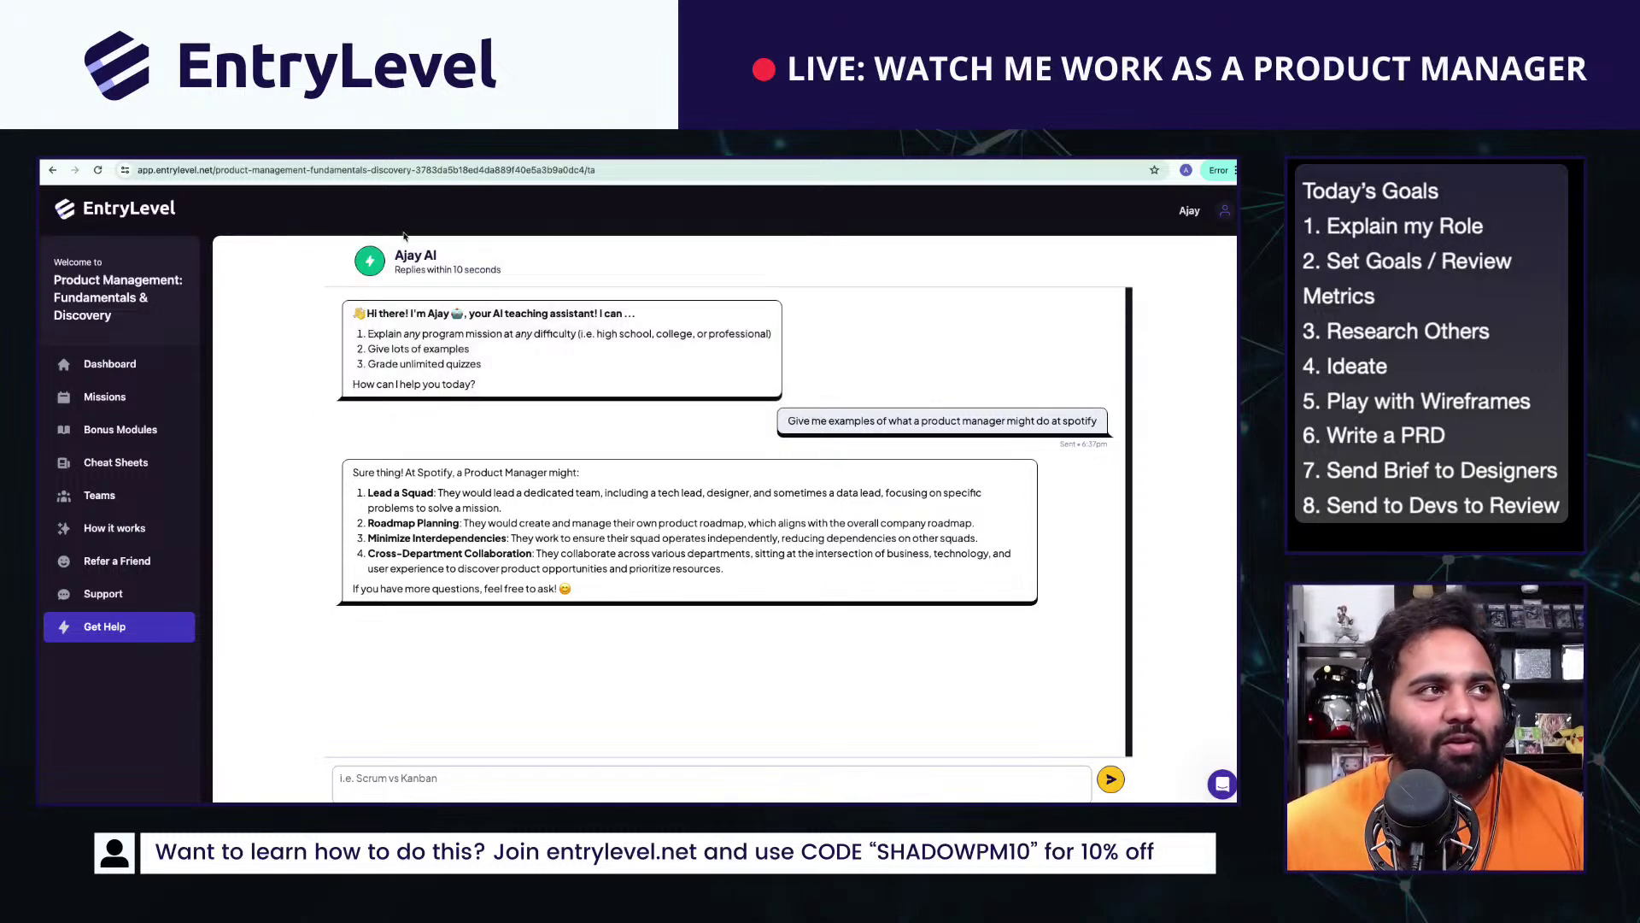
key("ctrl+Tab")
left_click(687, 538)
key("super+v")
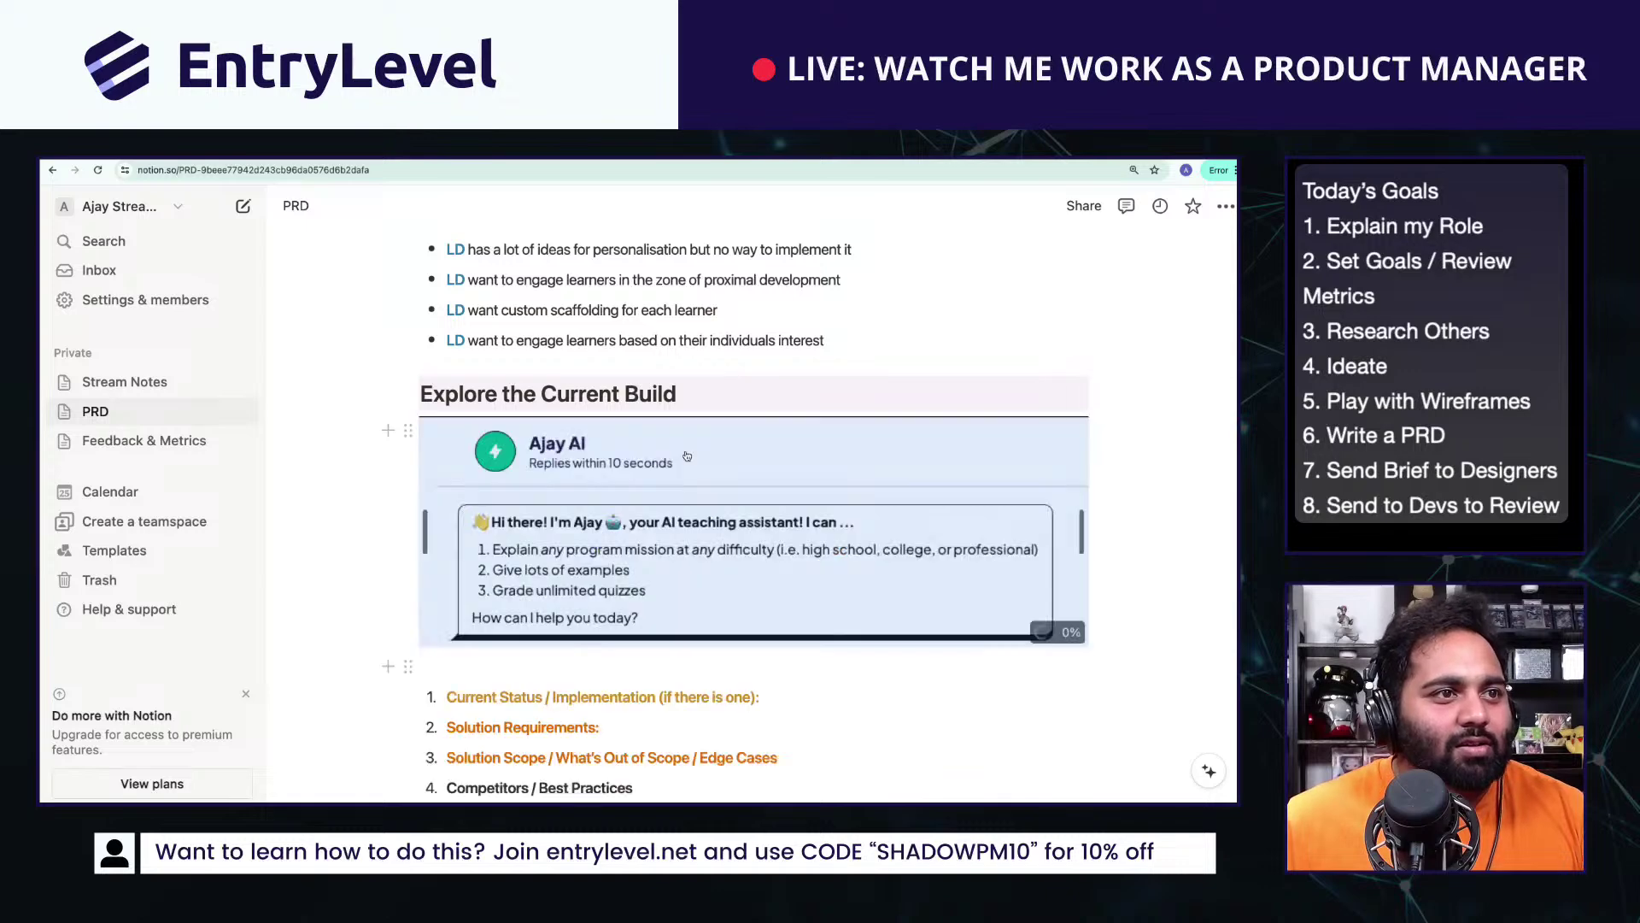
Step: Add the line "Lack of personalisation on Ajay AI" between the "Explore the Current Build" heading and the screenshot
scroll(687, 455, "down", 2)
left_click(723, 281)
key("Return")
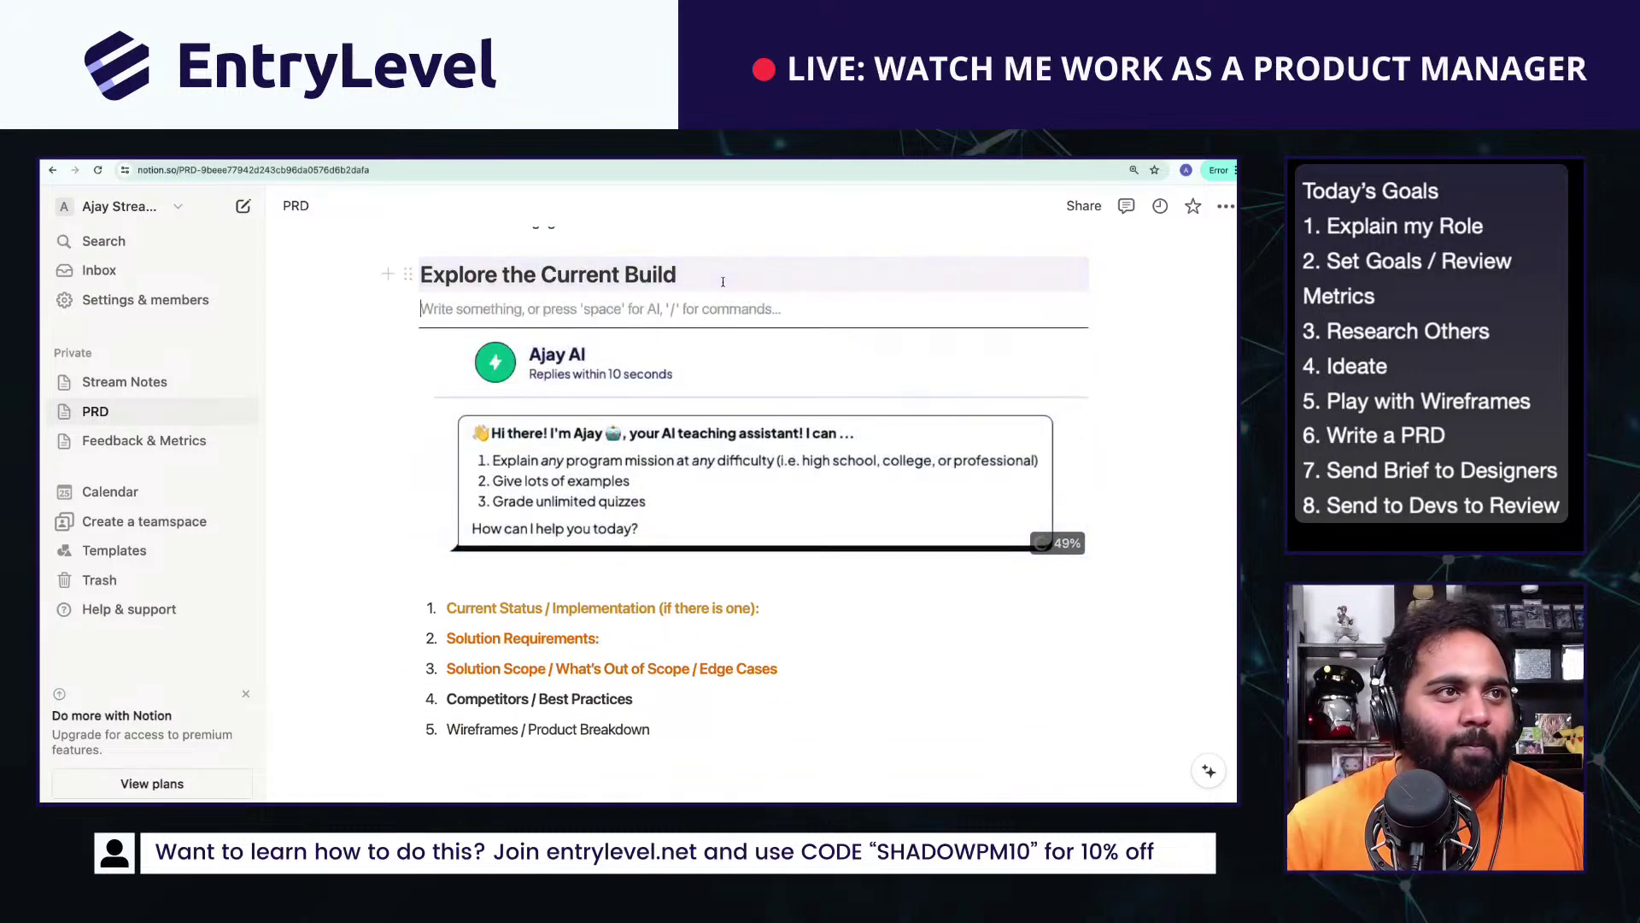
type("Lack of pe")
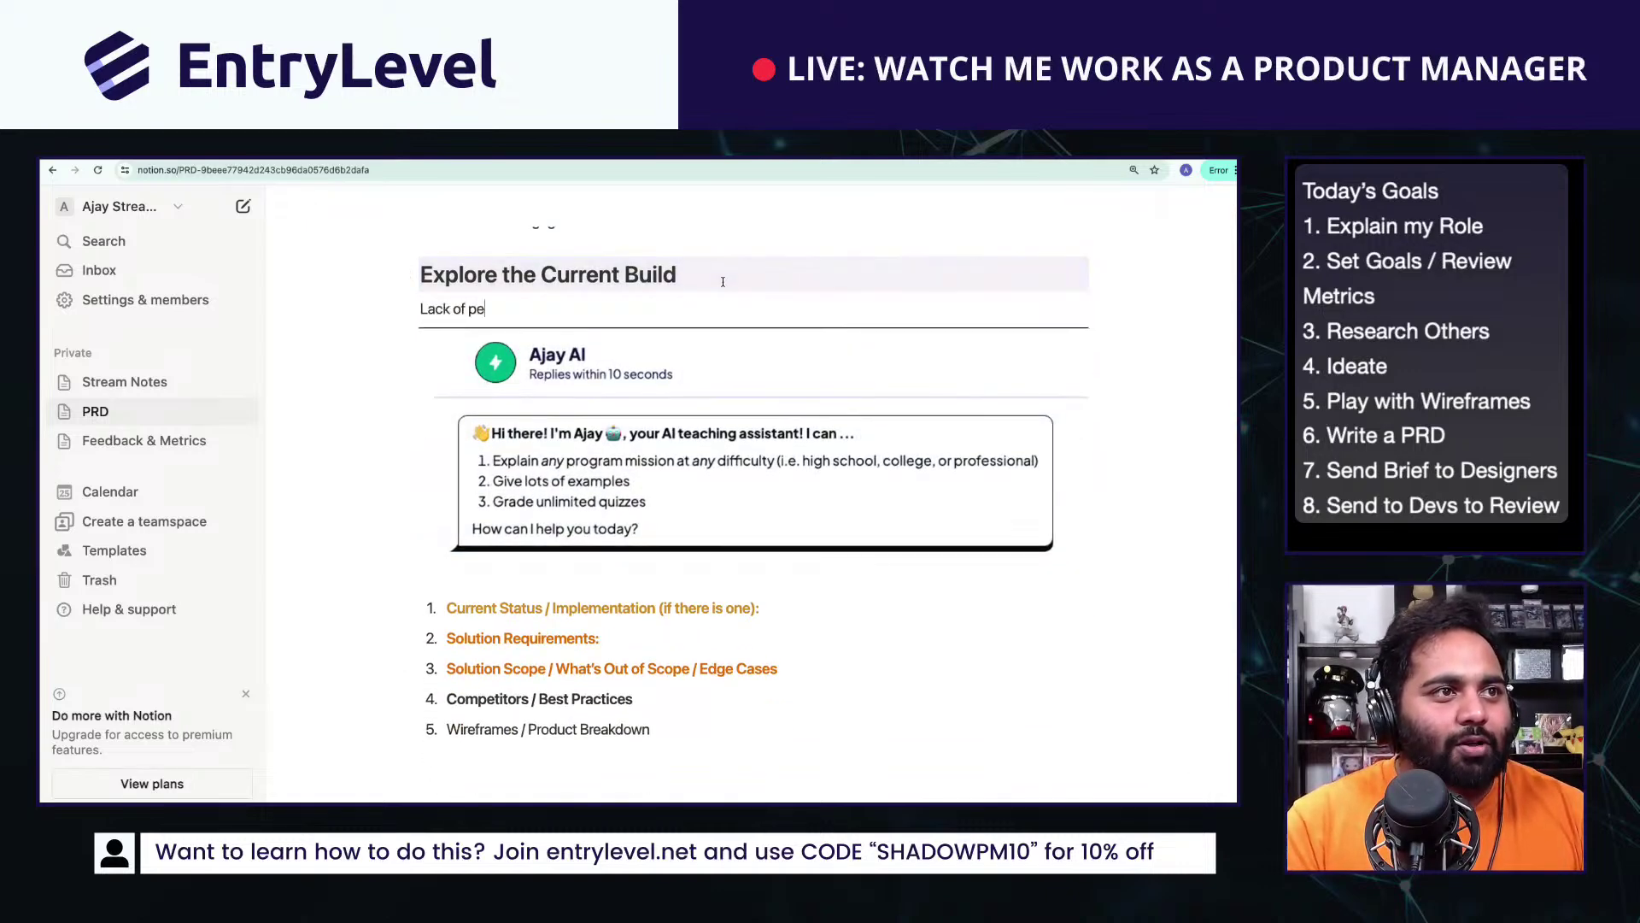
type("rsonalisationo")
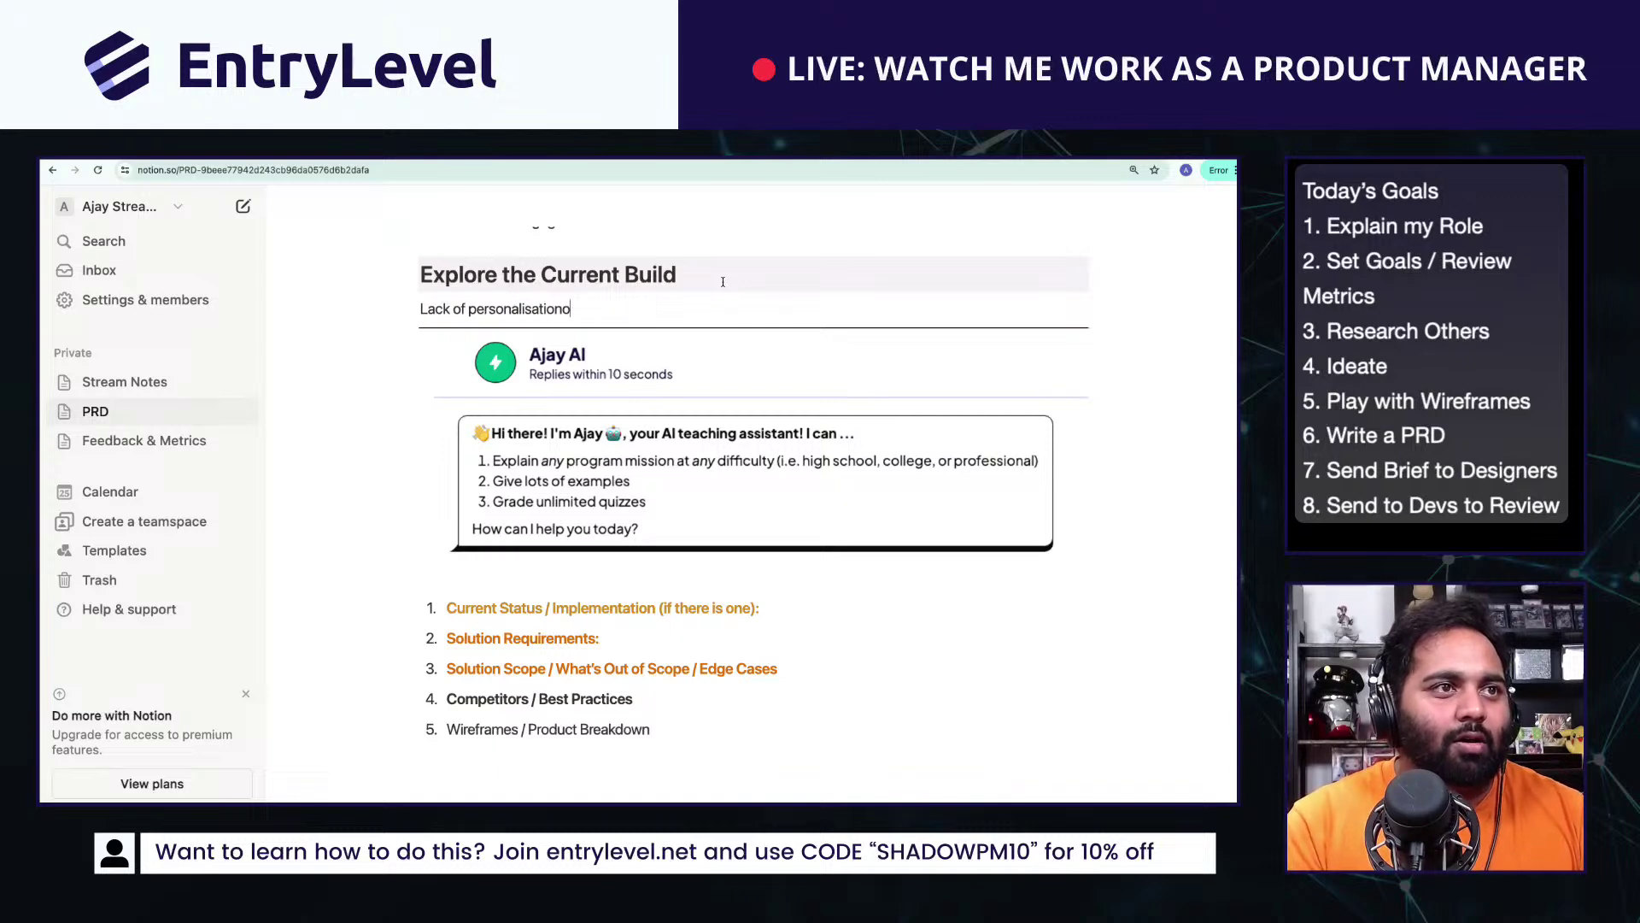
key("BackSpace")
type("on Ajay AI")
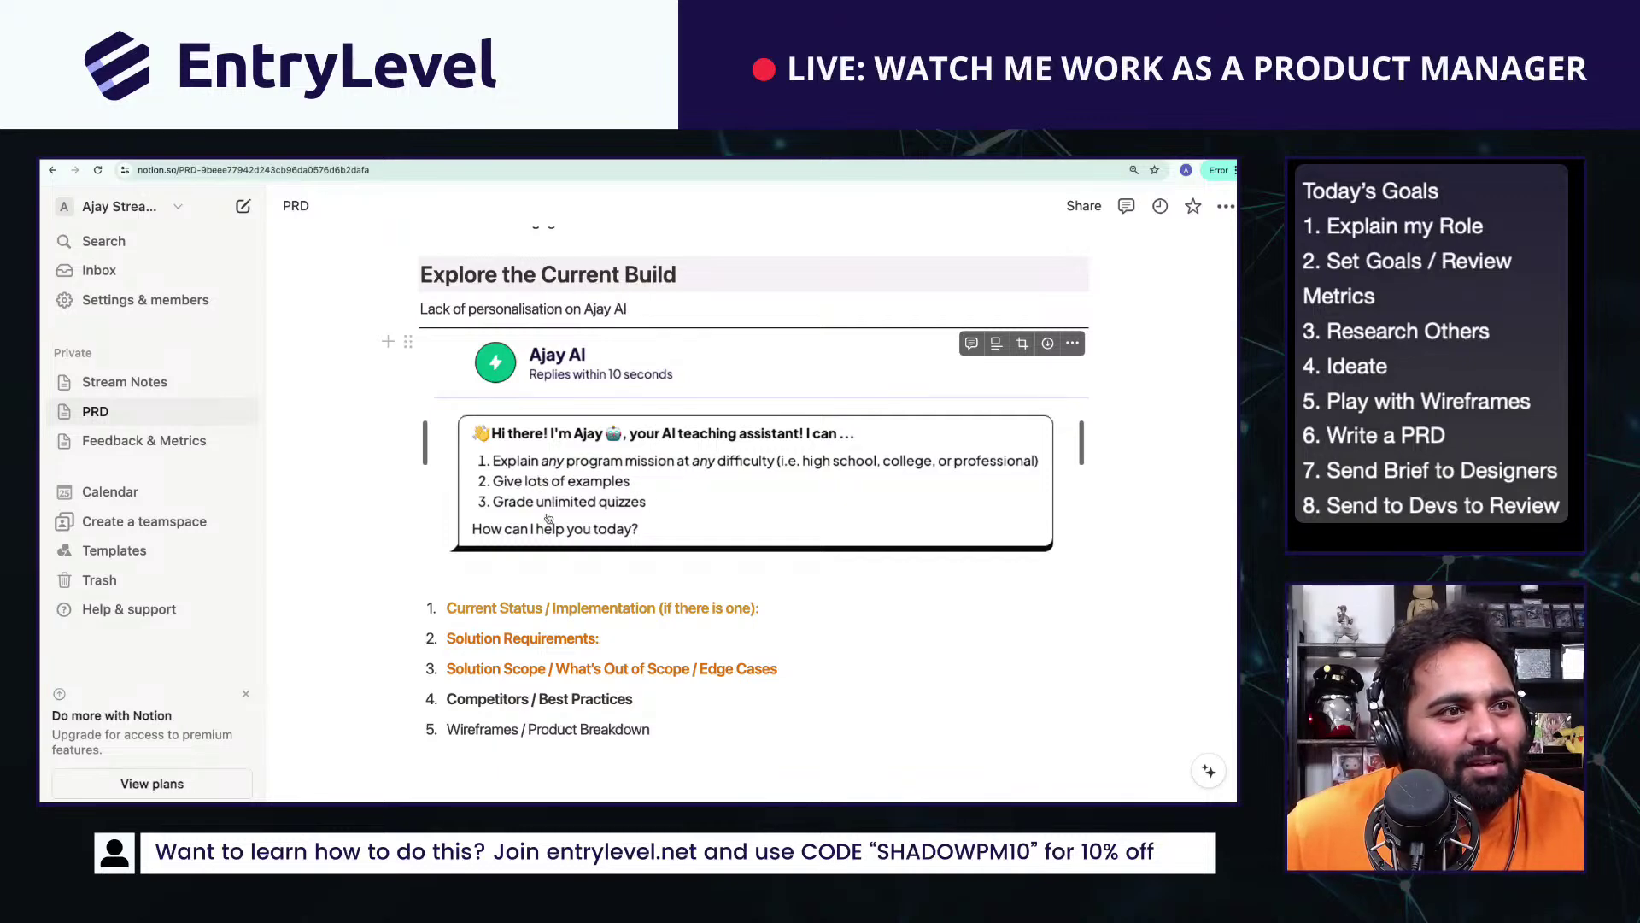
Step: Add the bullet "Content is static" directly below the pasted screenshot
left_click(387, 342)
left_click(533, 578)
type("- Contnet")
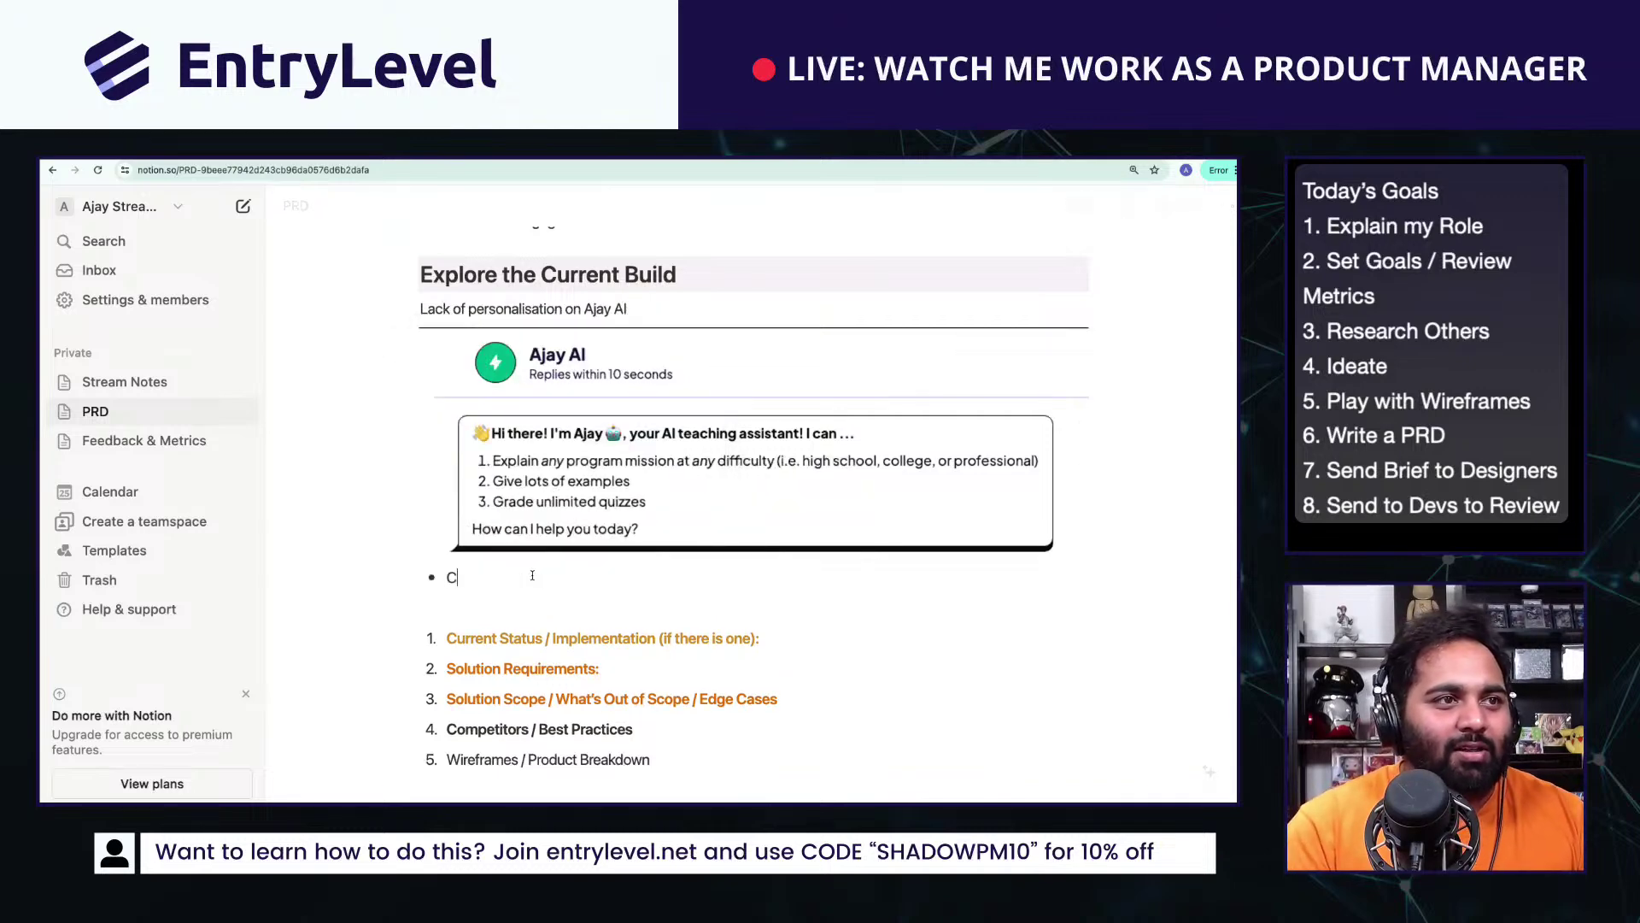
key("BackSpace")
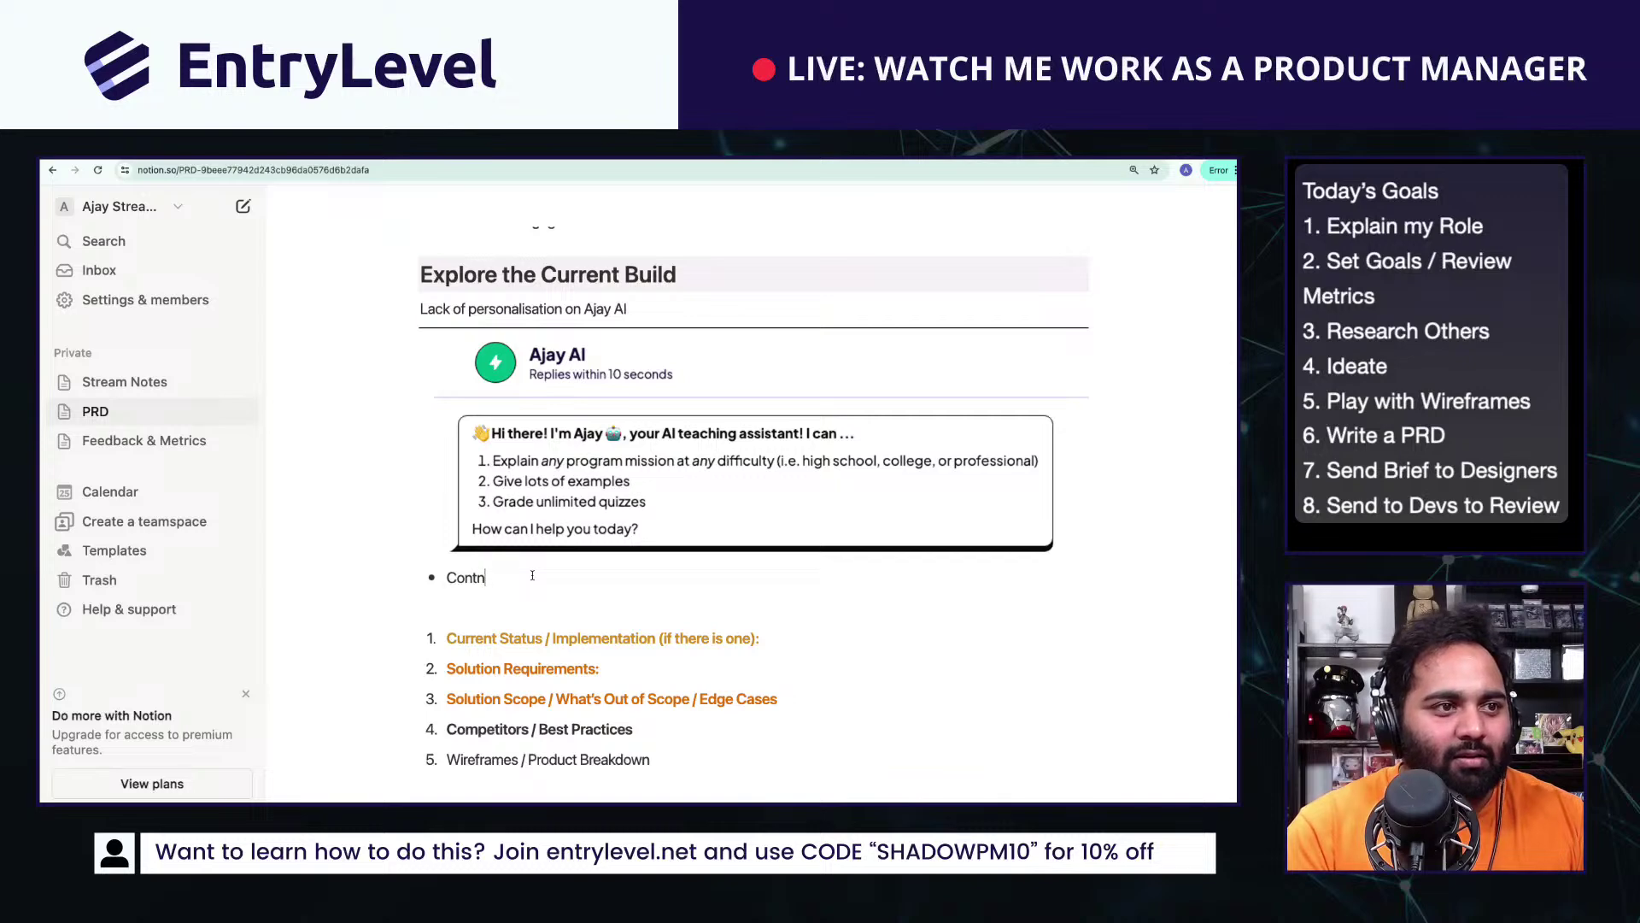
type("et")
key("BackSpace")
key("BackSpace")
key("BackSpace")
type("ent is s")
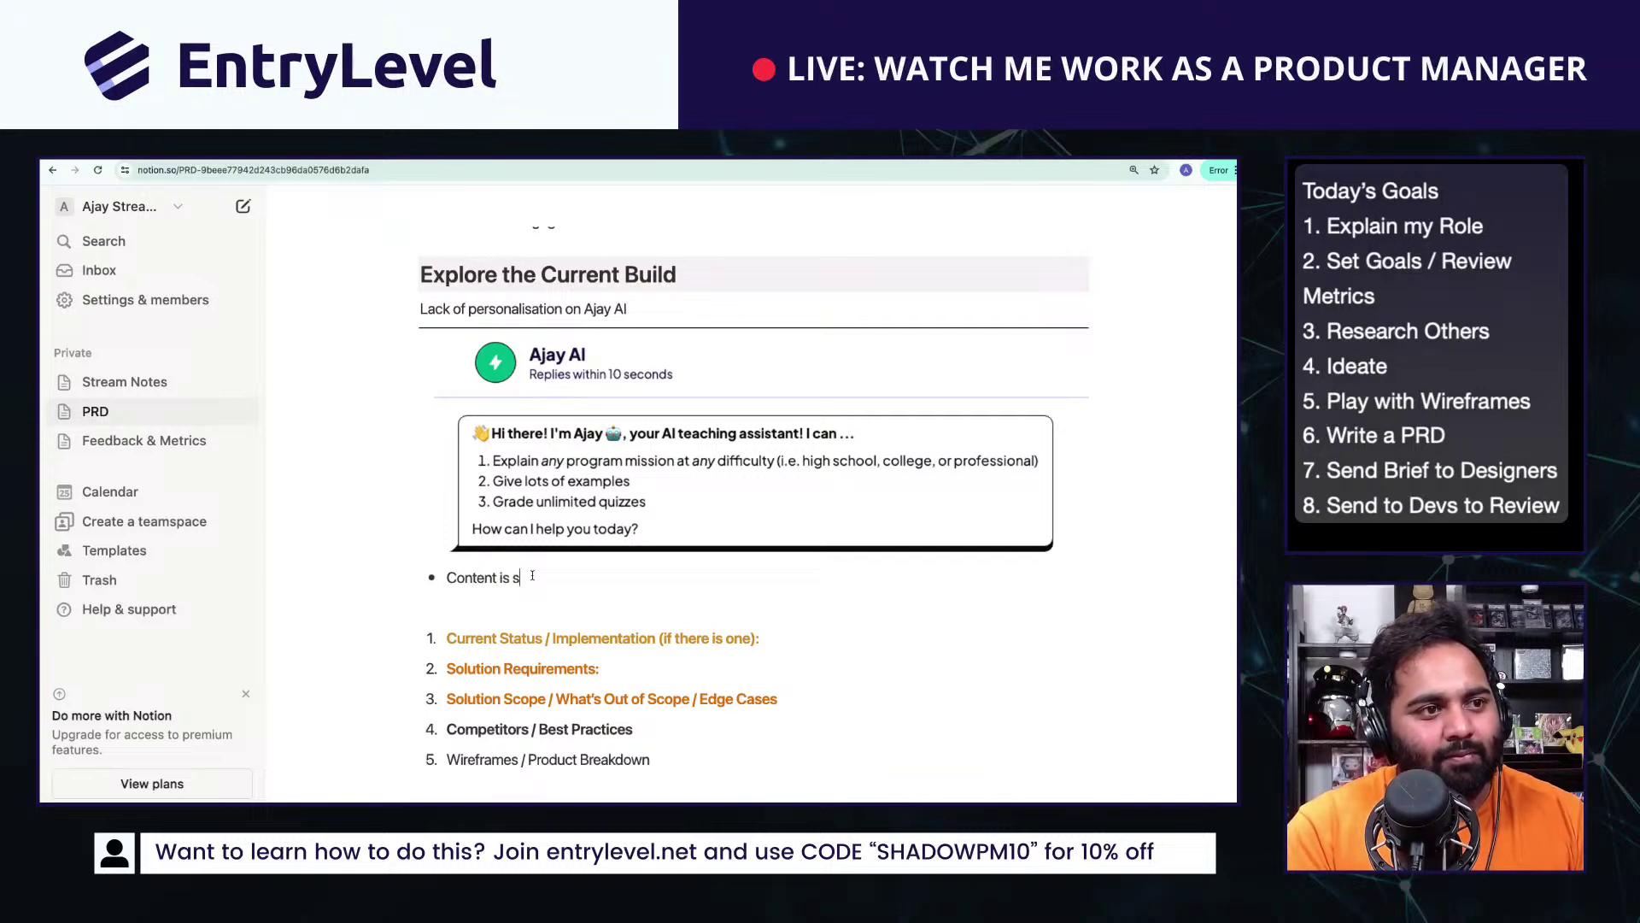
type("tatic")
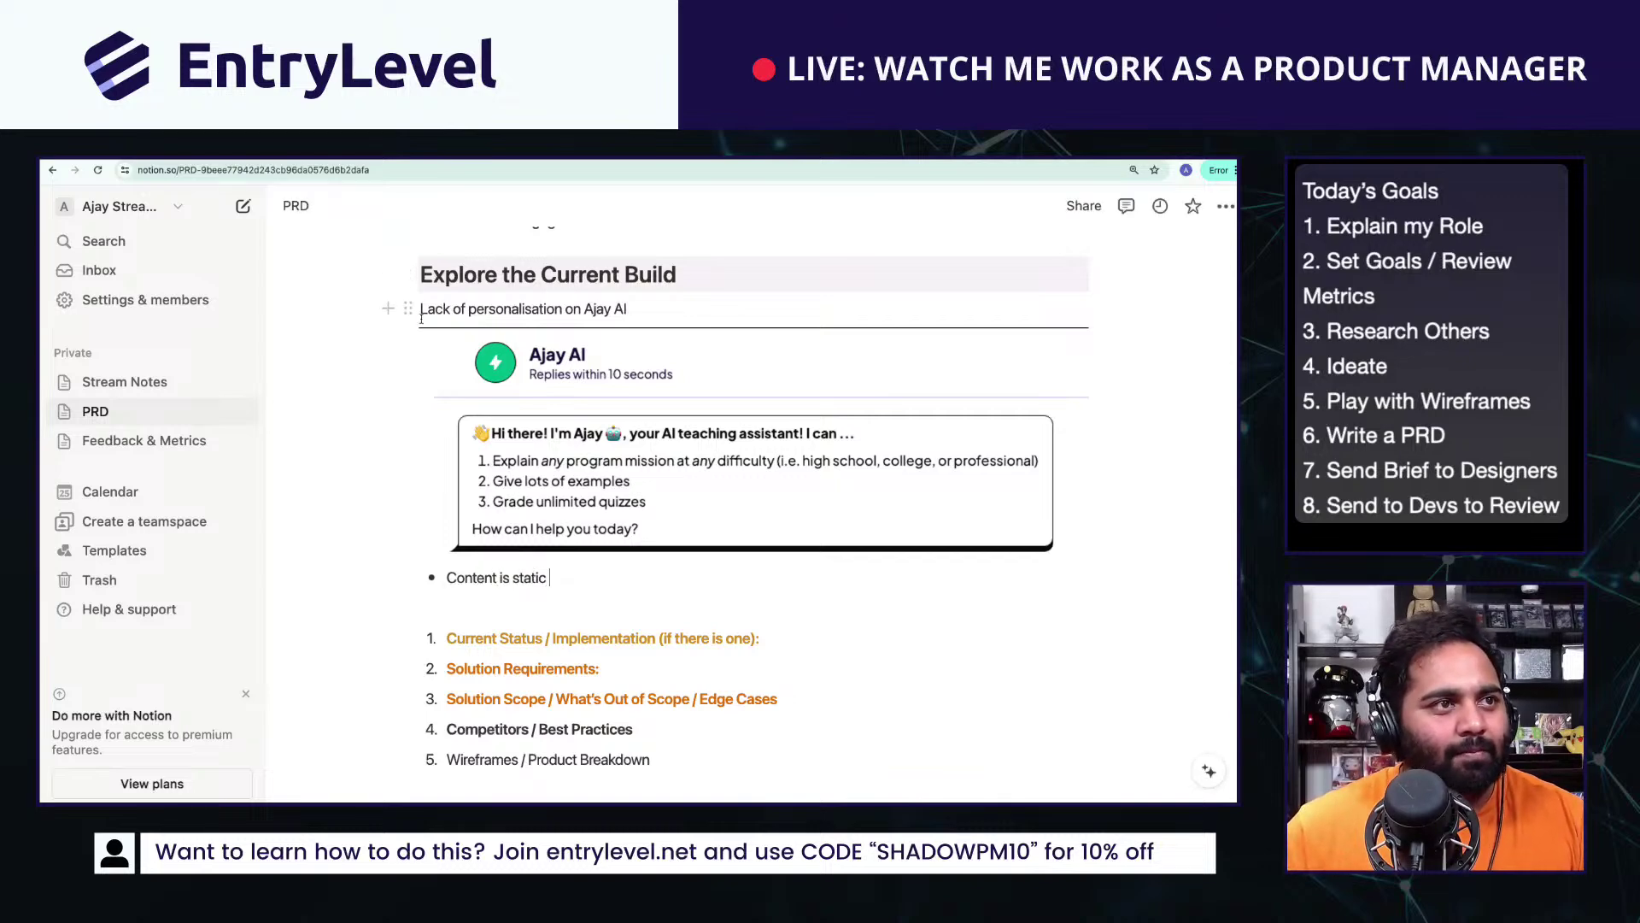
Step: Turn the personalisation line into a bullet and add the bullet "Quizzes are also static" below "Content is static"
left_click(421, 311)
type("-")
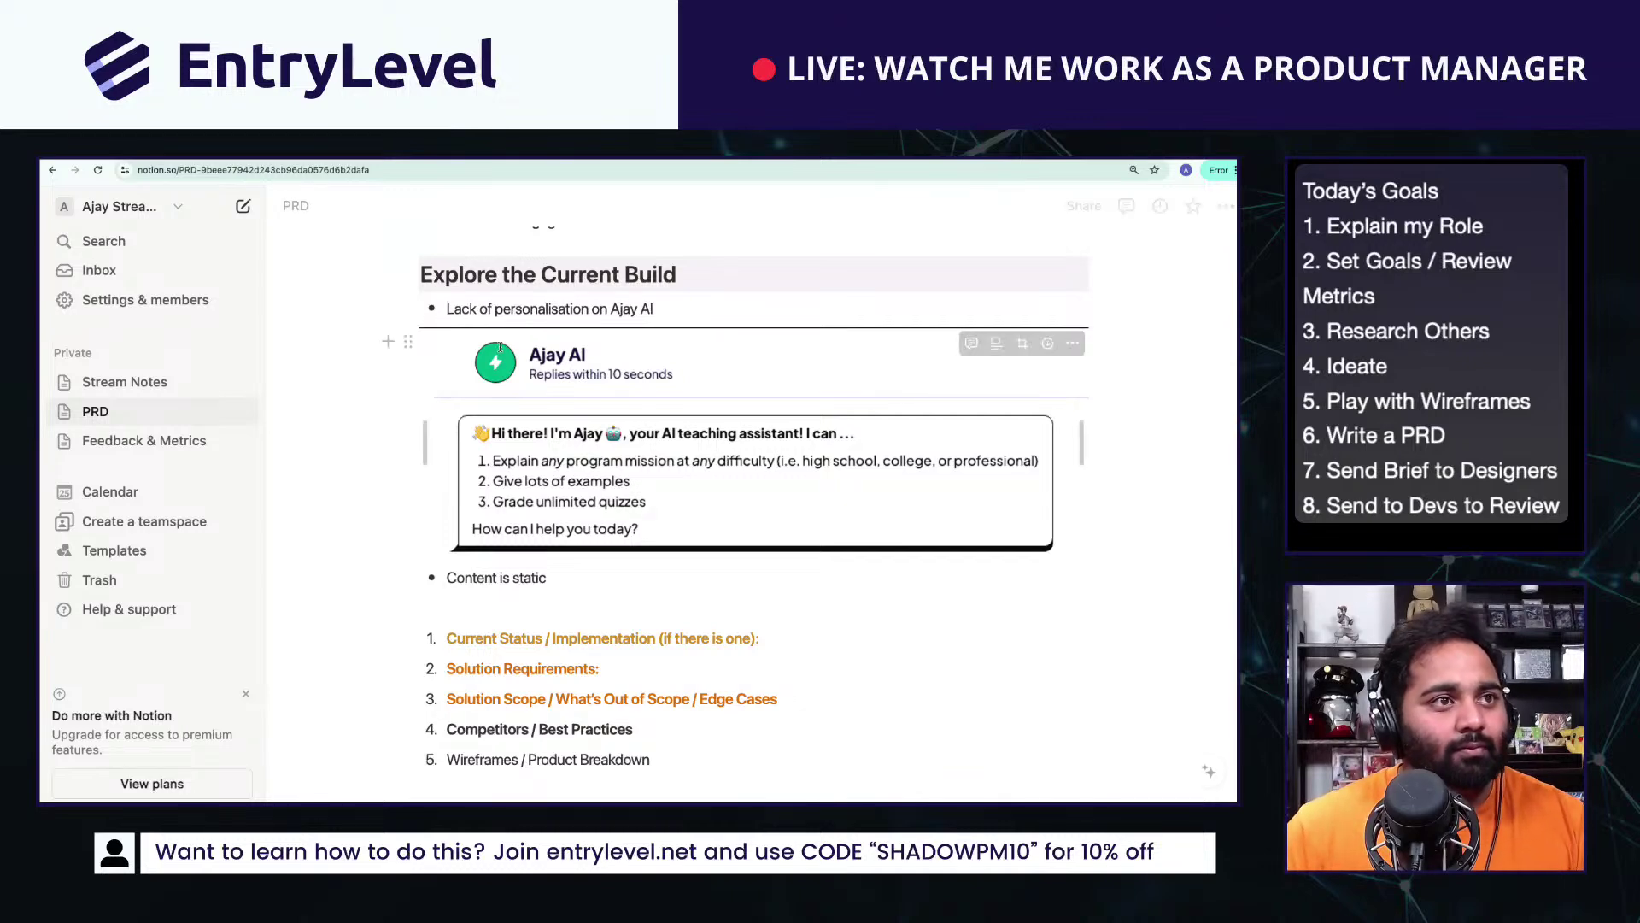
left_click(574, 578)
key("Return")
key("BackSpace")
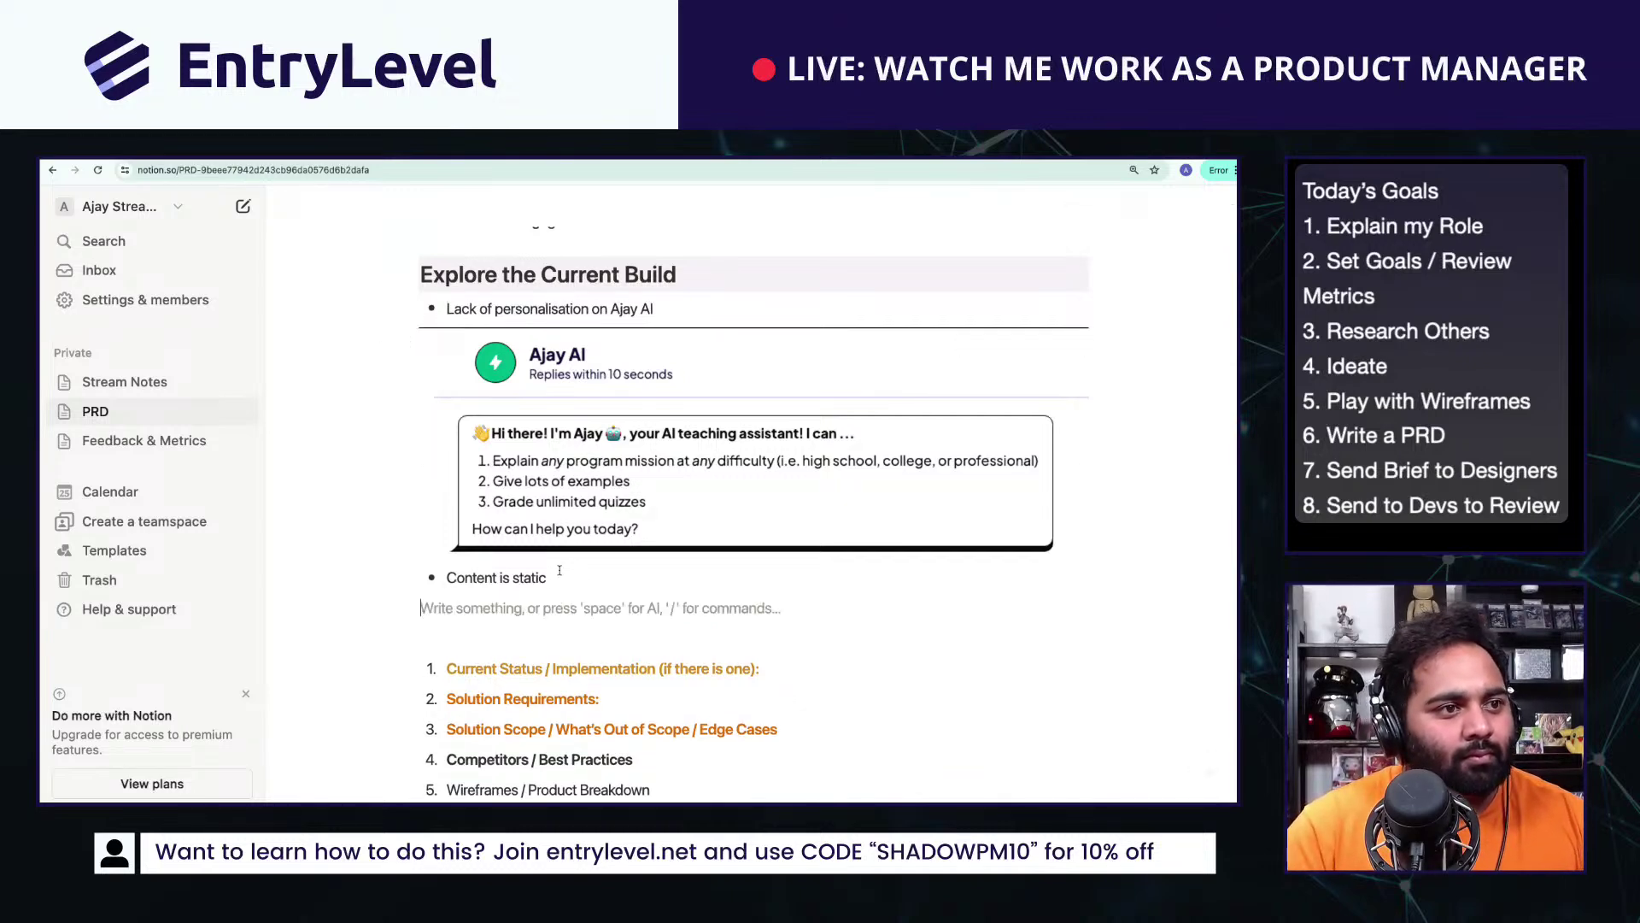
key("Return")
key("BackSpace")
type("- Quizzes ")
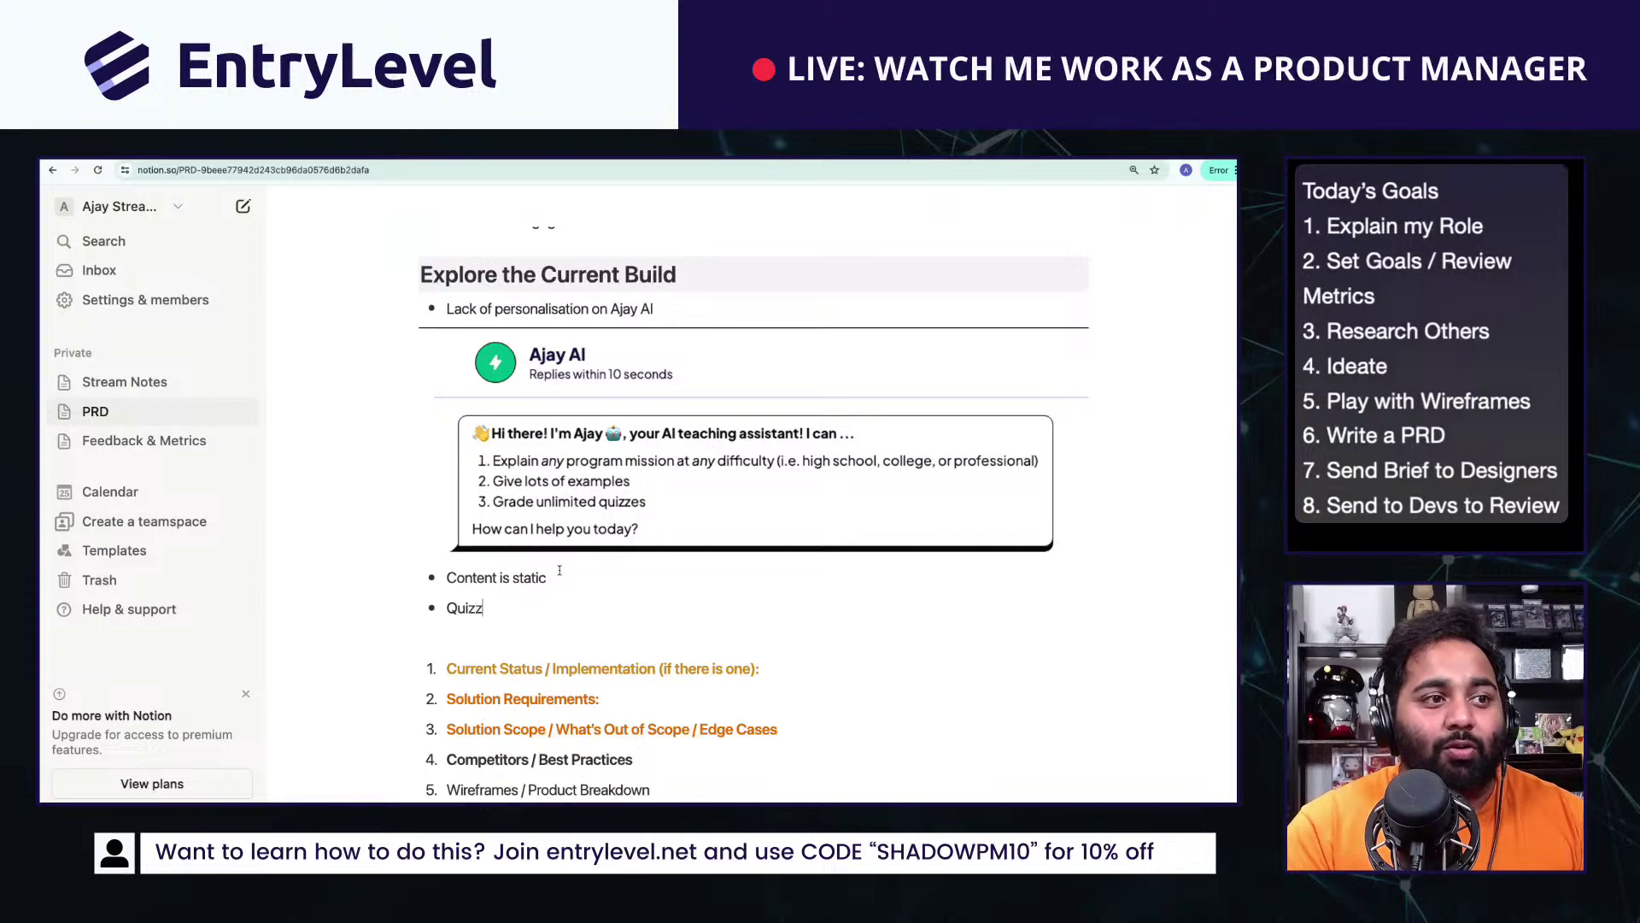
type("are also static")
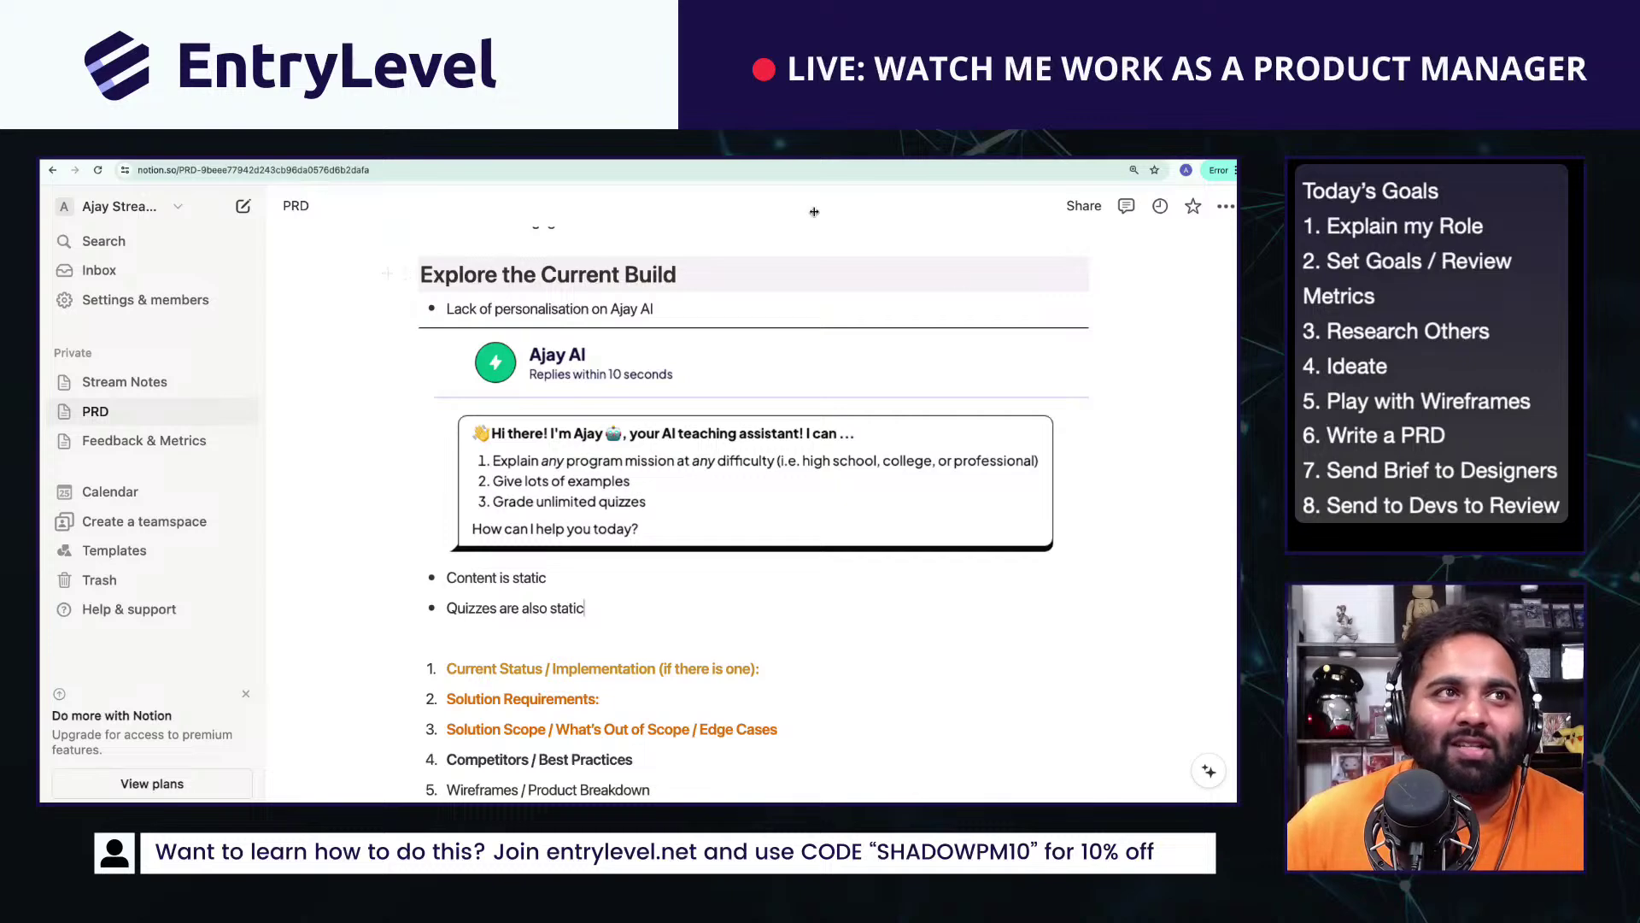
Step: Add a shaded section heading "Research Solutions" below the quizzes bullet, matching the "Explore the Current Build" heading style
left_click(538, 636)
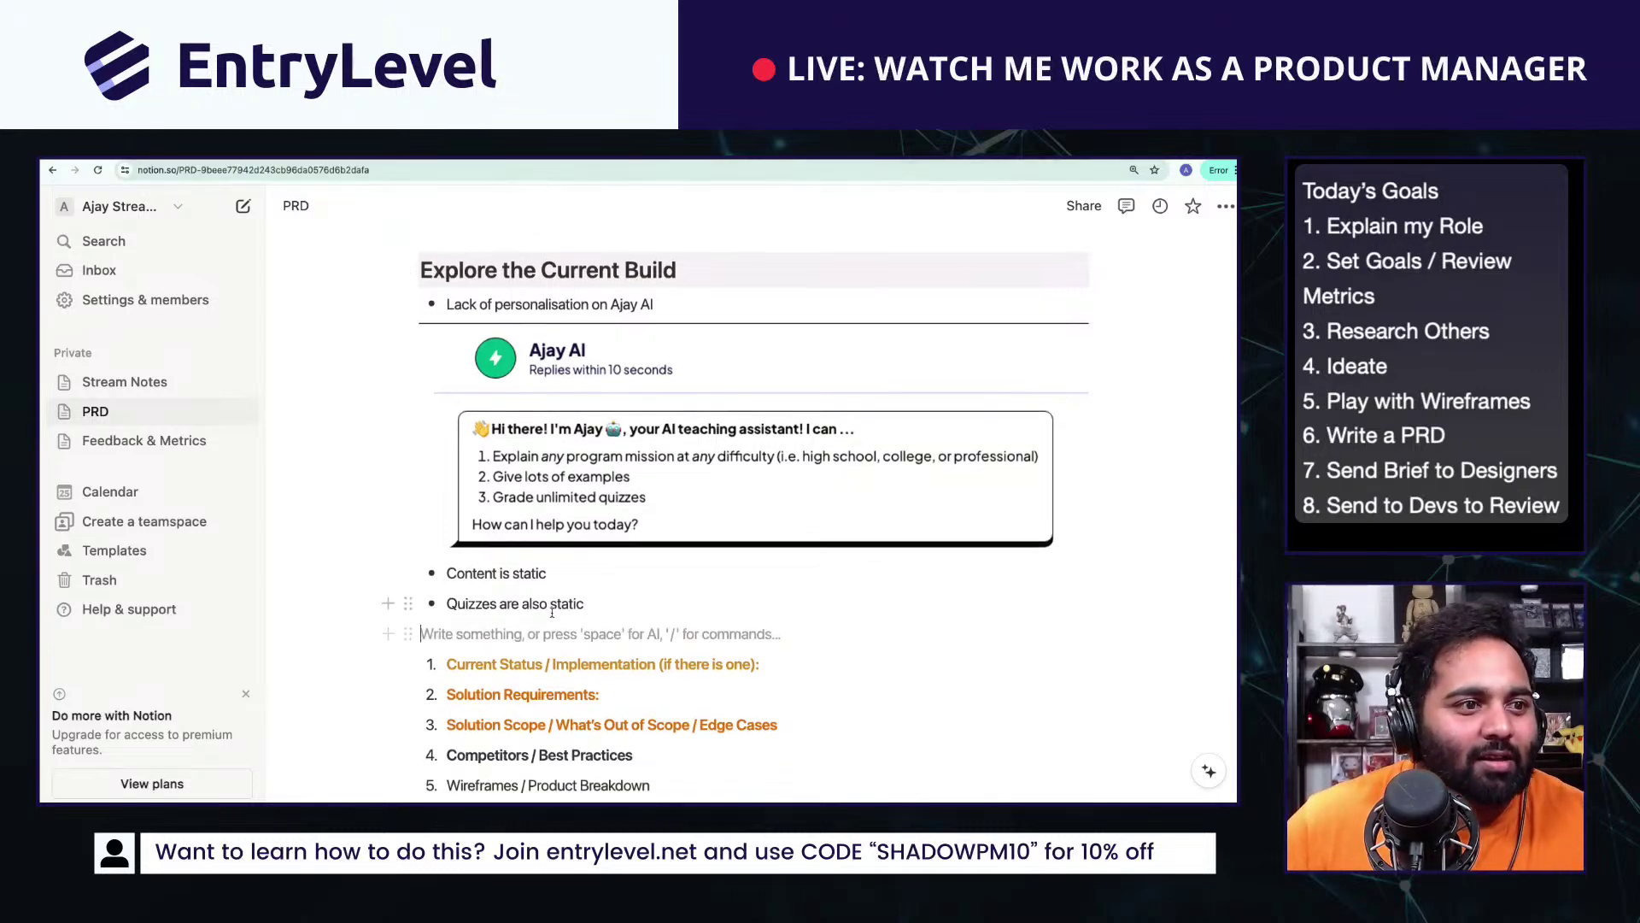
scroll(428, 577, "up", 2)
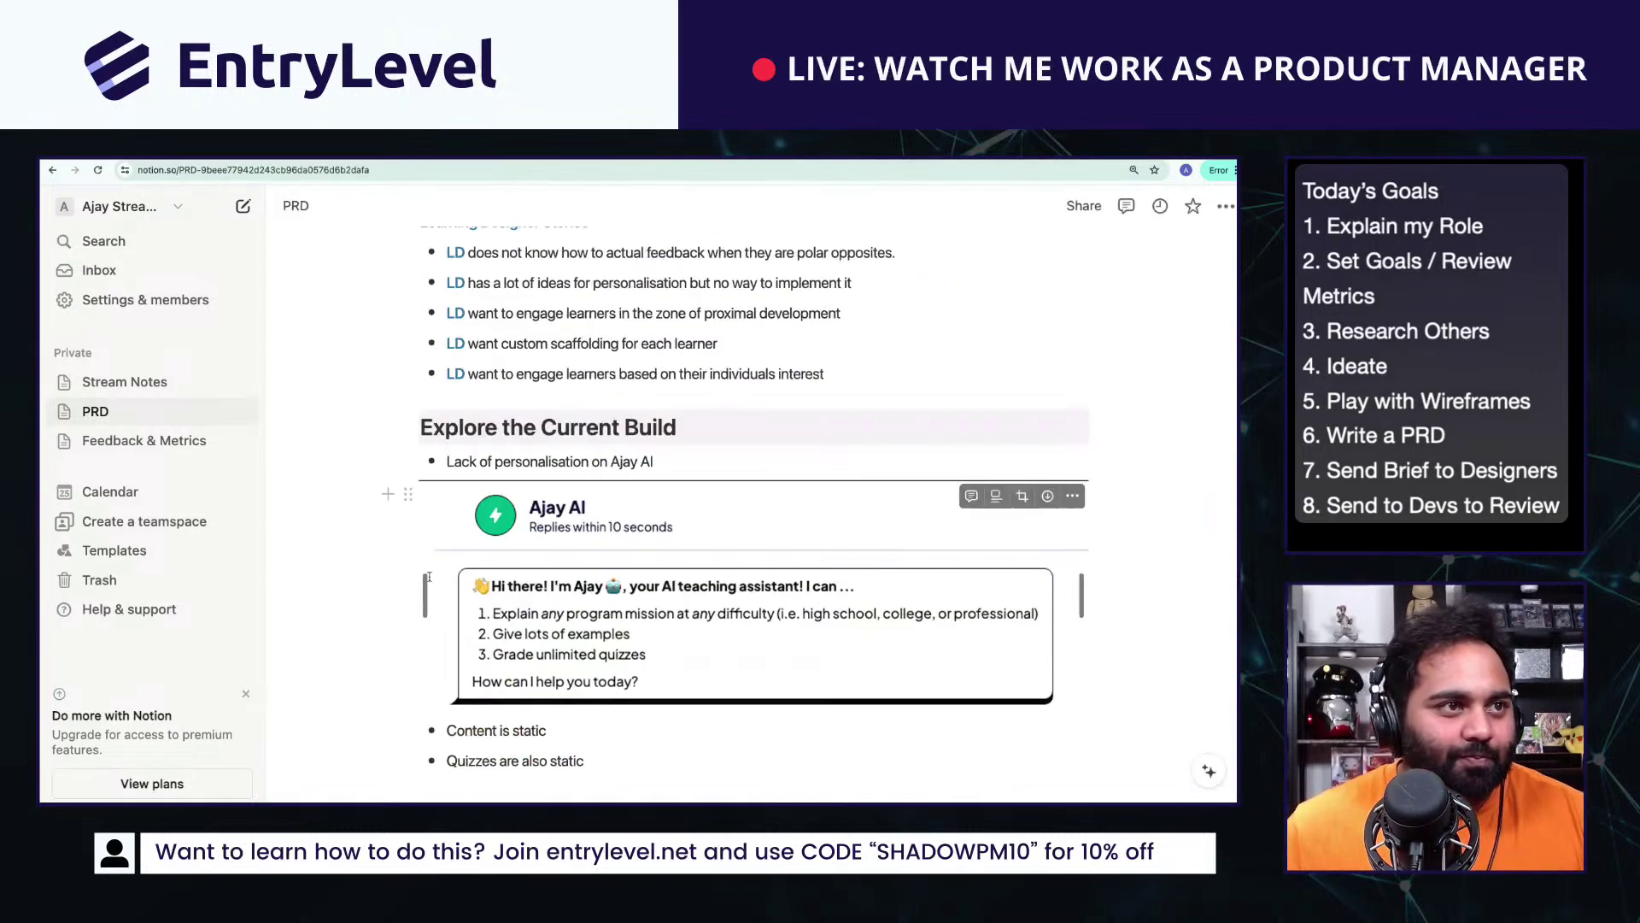
scroll(483, 550, "down", 3)
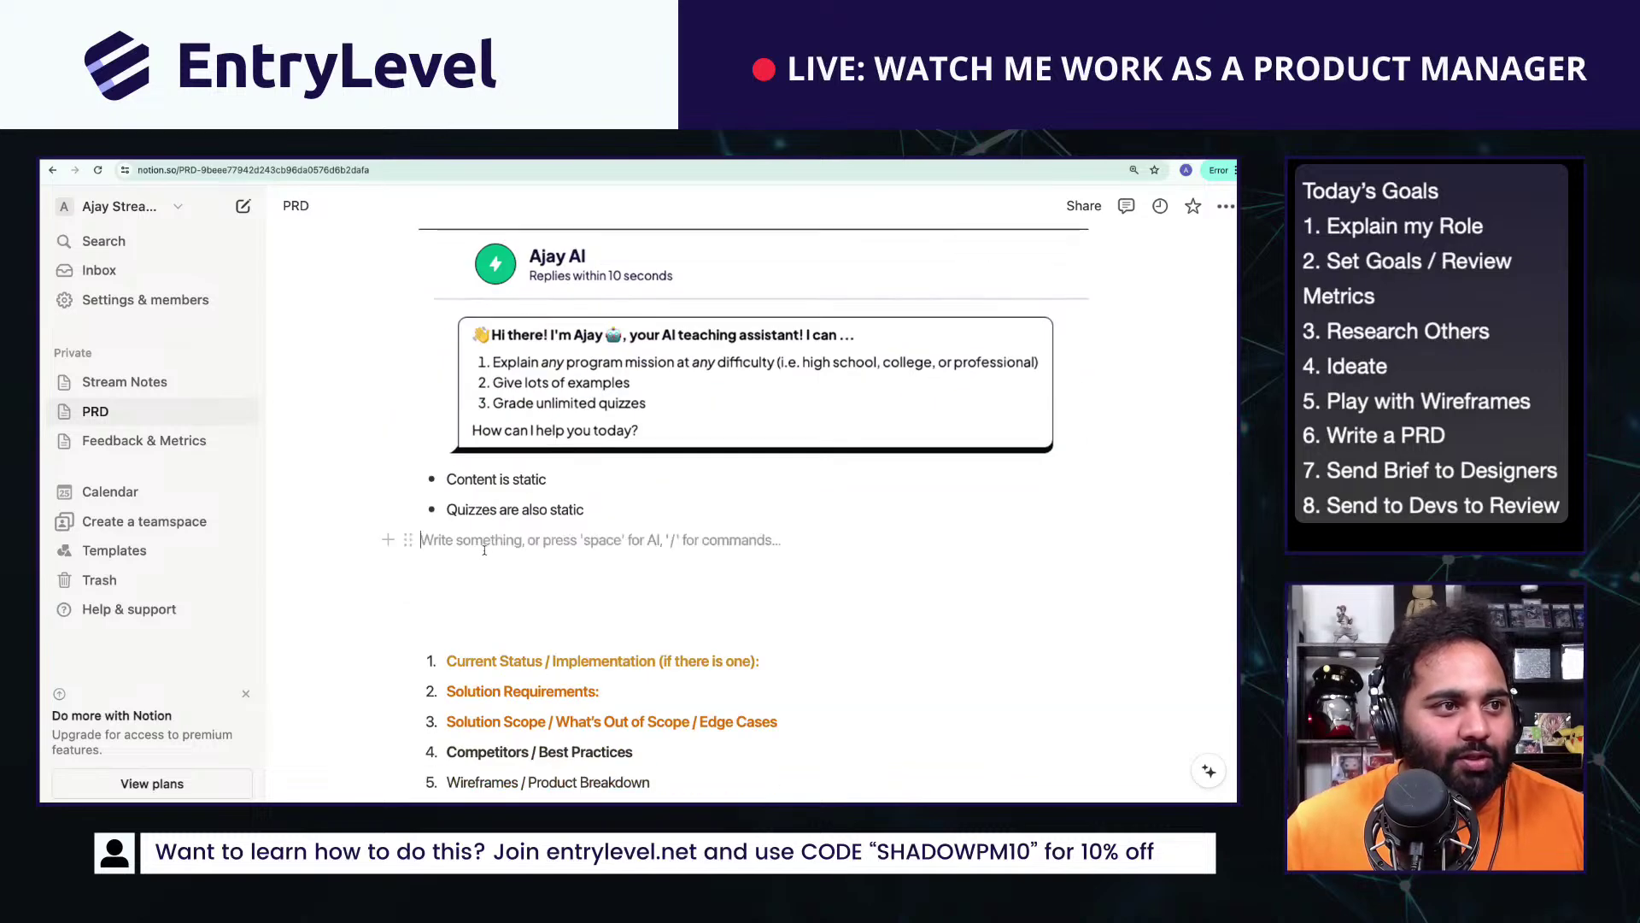
type("Explore the Current Build")
triple_click(516, 567)
type("So")
key("BackSpace")
key("BackSpace")
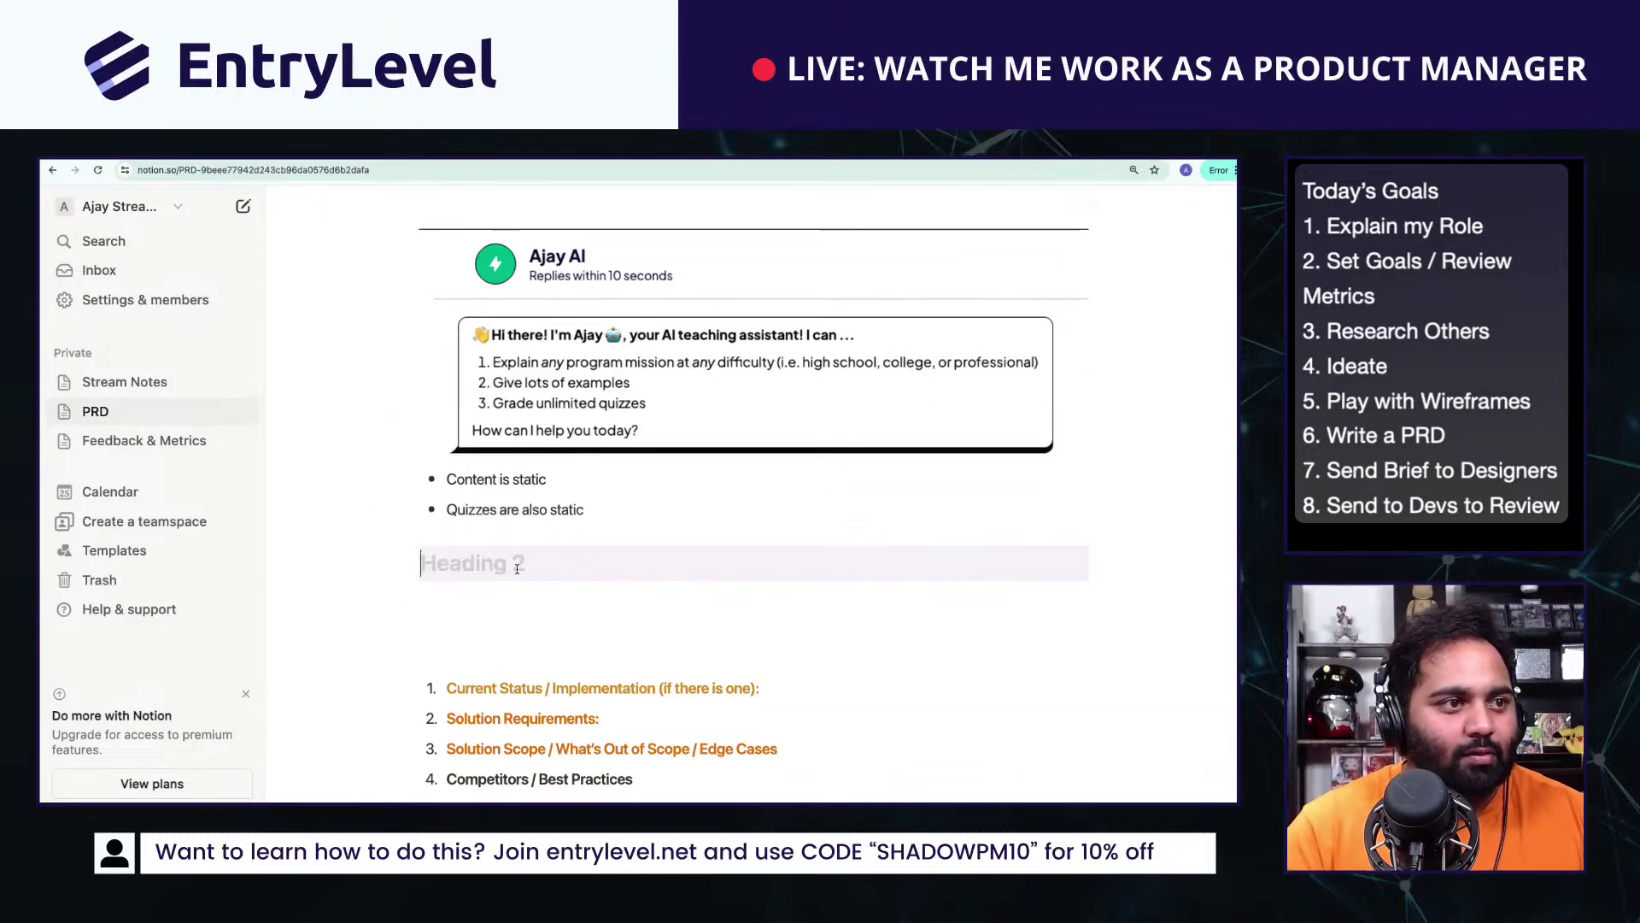
type("Research")
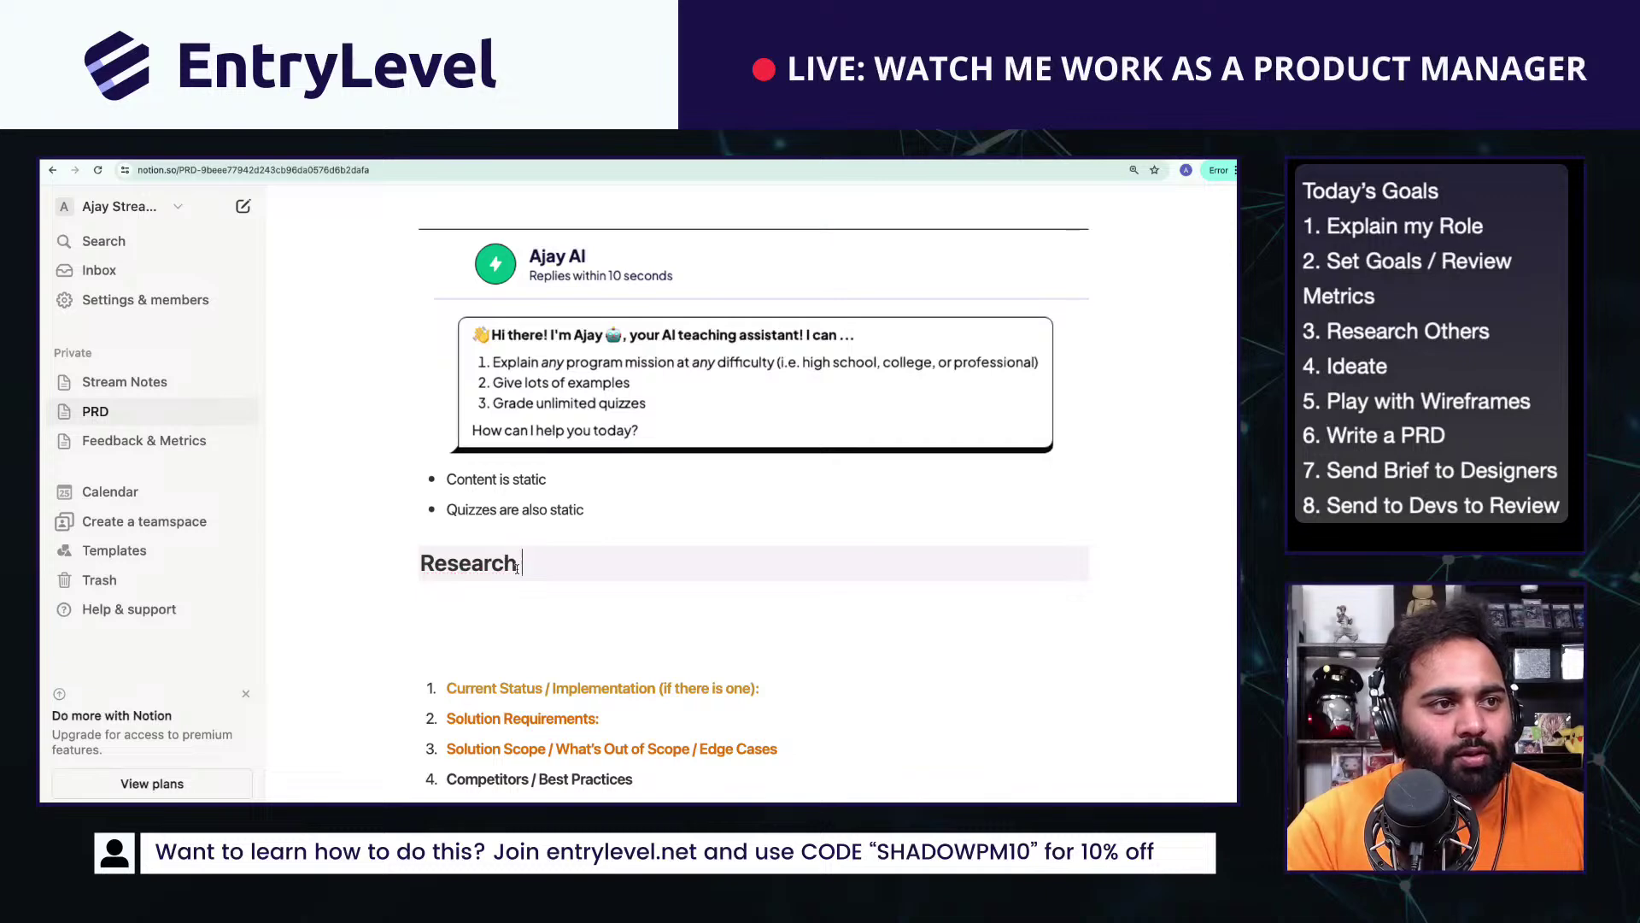
type(" Solutions")
Step: List "Competitor" and "Science if needbe" as bullets under the "Research Solutions" heading and end the list
key("Return")
type("- Comp")
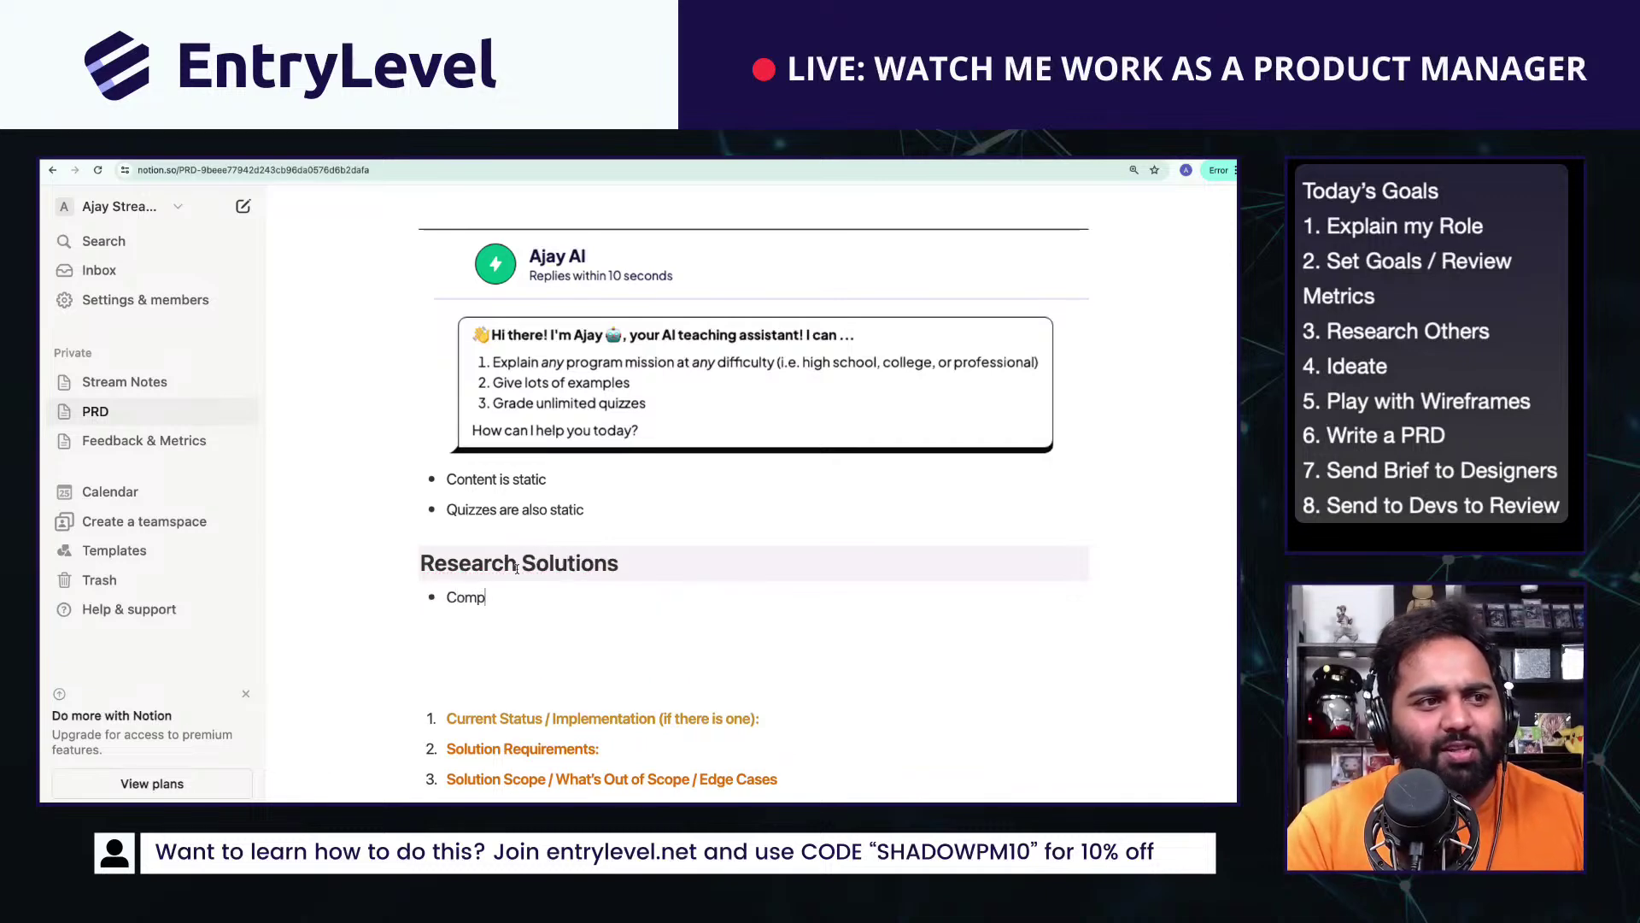
type("etitor")
key("Return")
type("Sc")
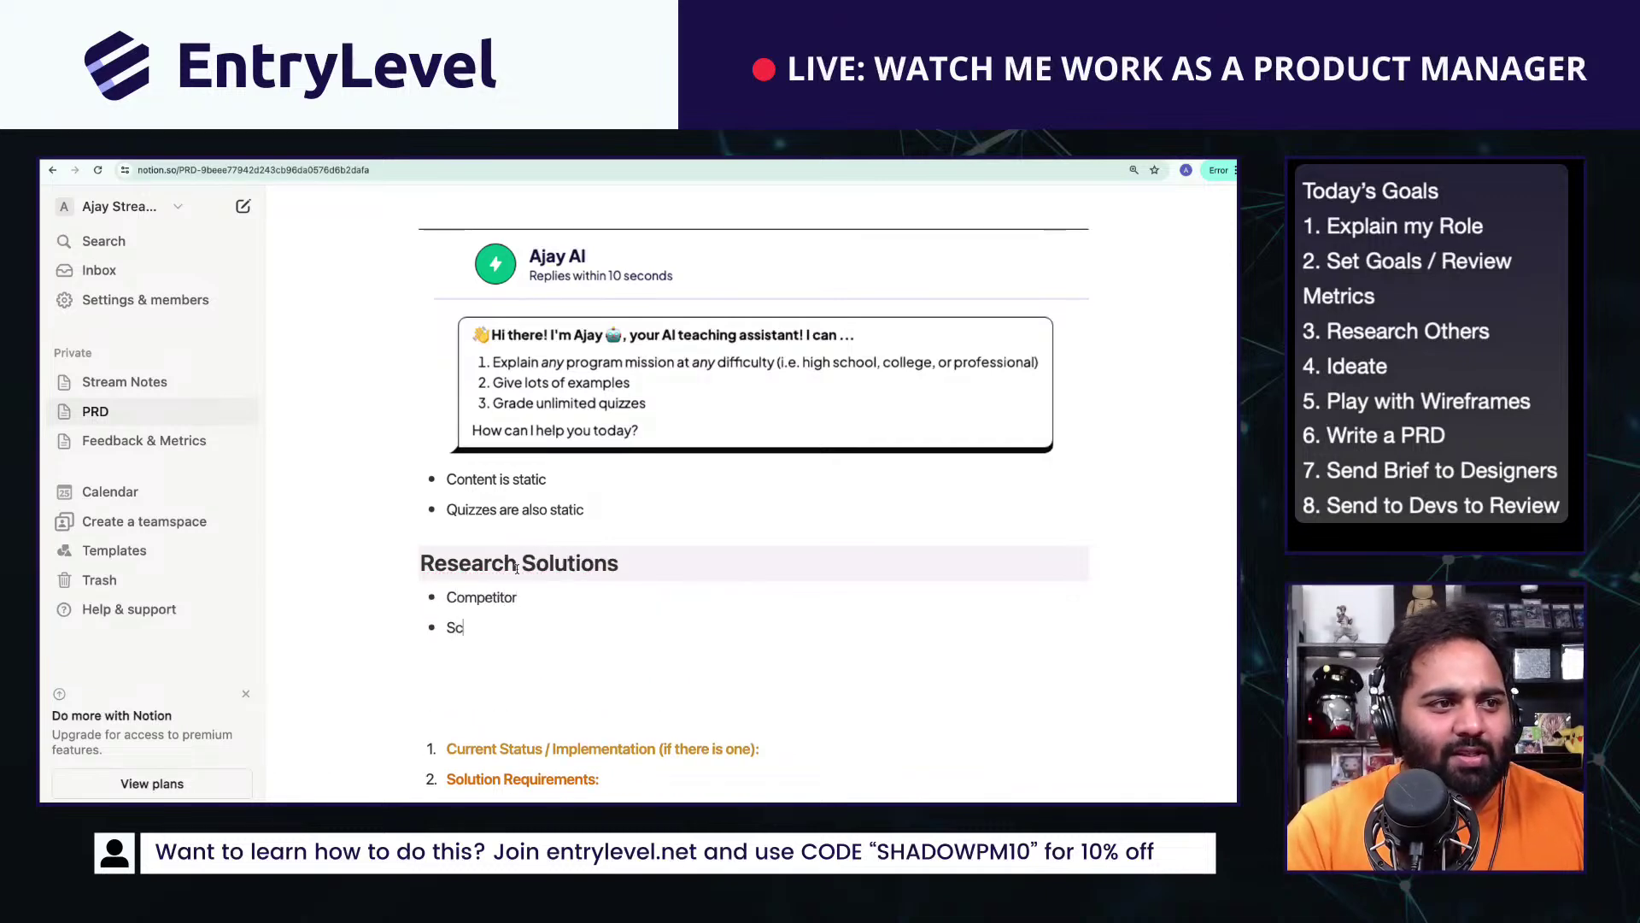
type("ience if need")
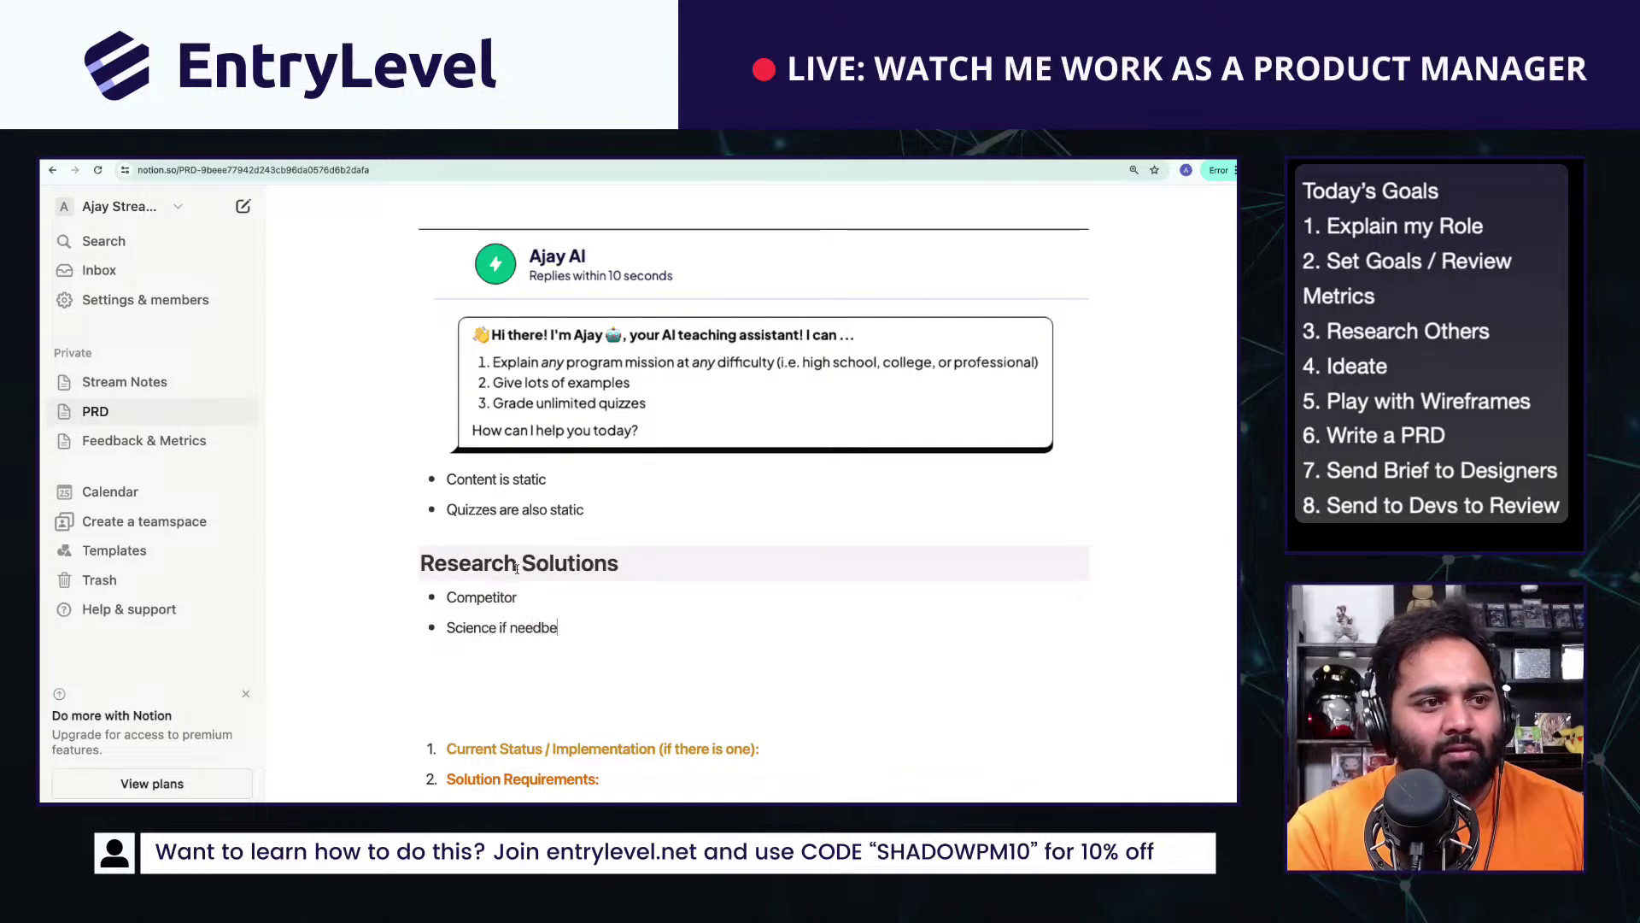
type("be")
key("Return")
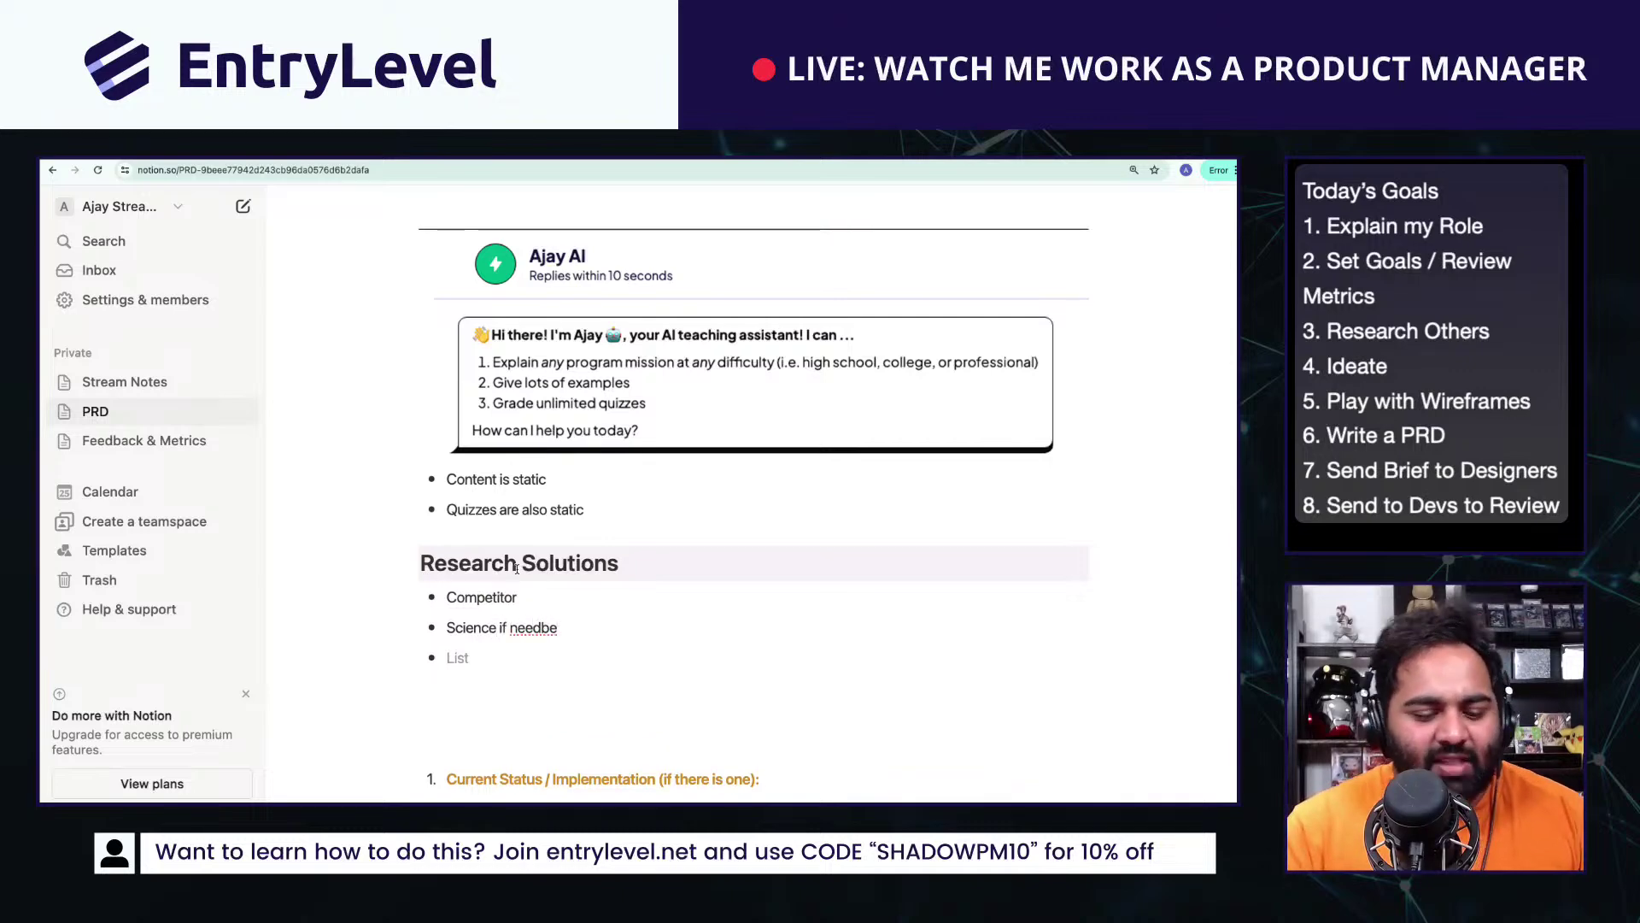
key("BackSpace")
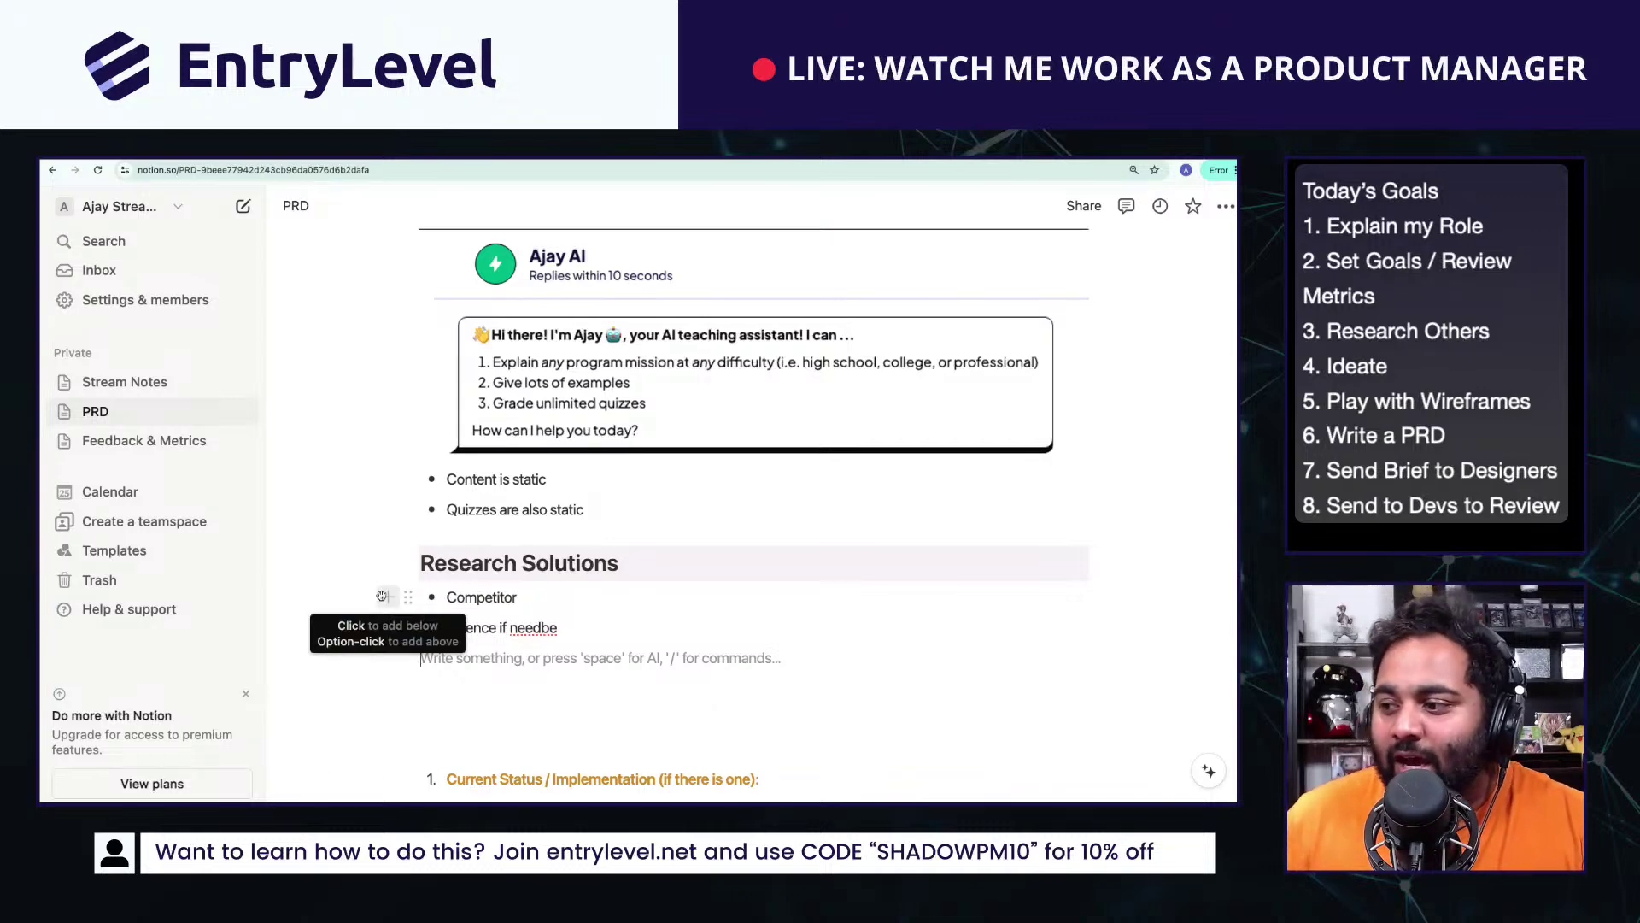
scroll(534, 639, "down", 2)
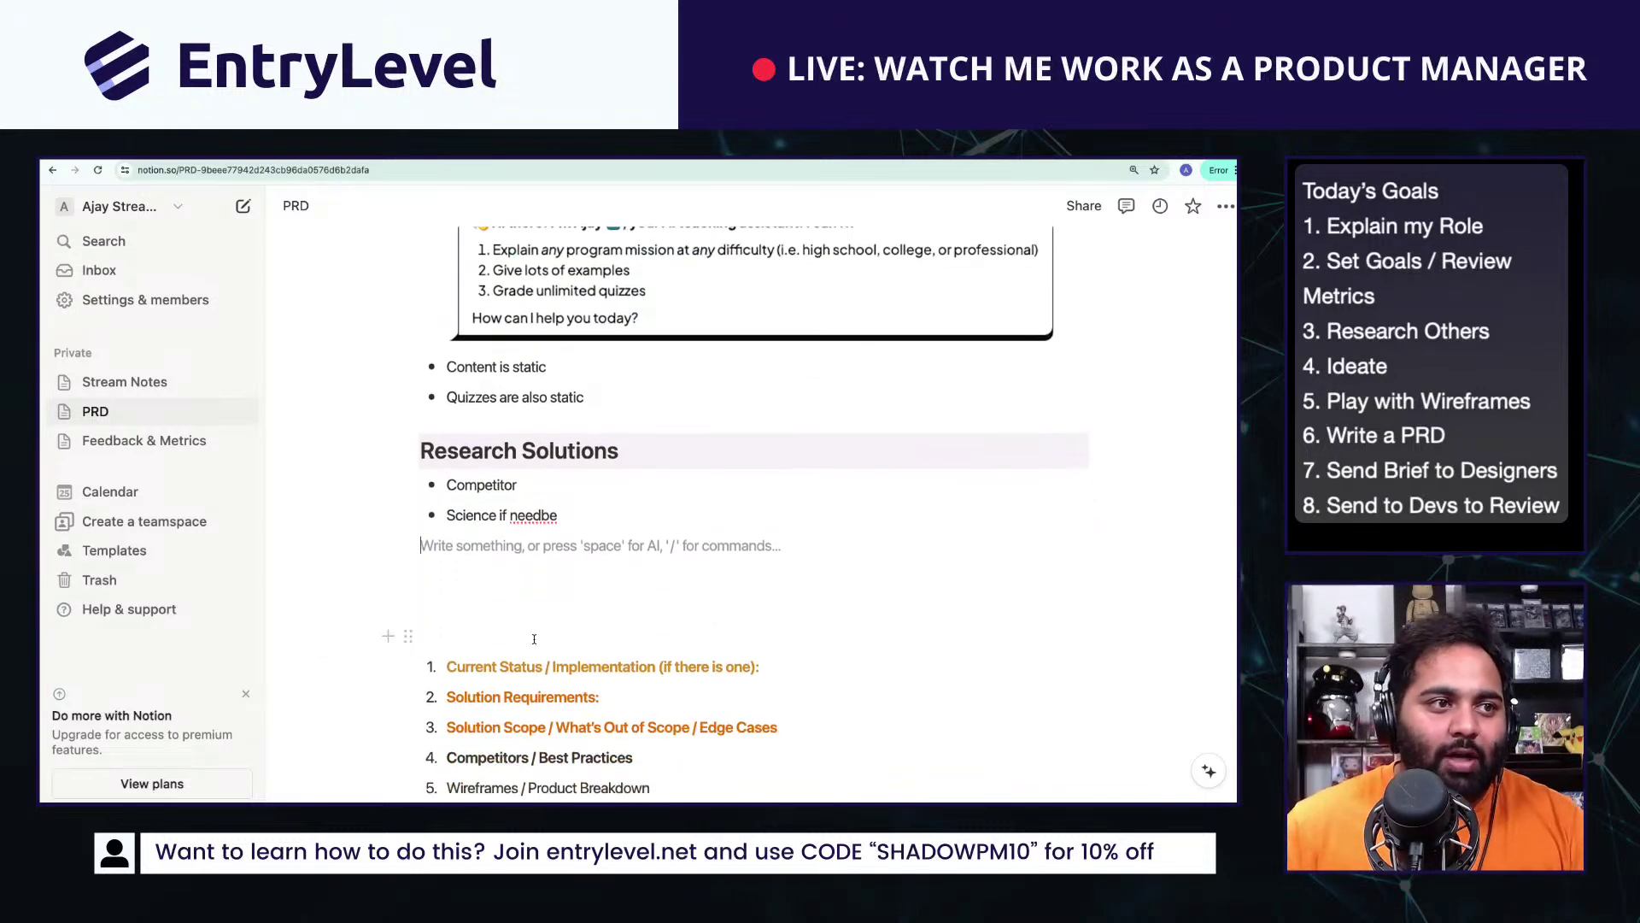
key("Return")
type("Do")
key("BackSpace")
key("BackSpace")
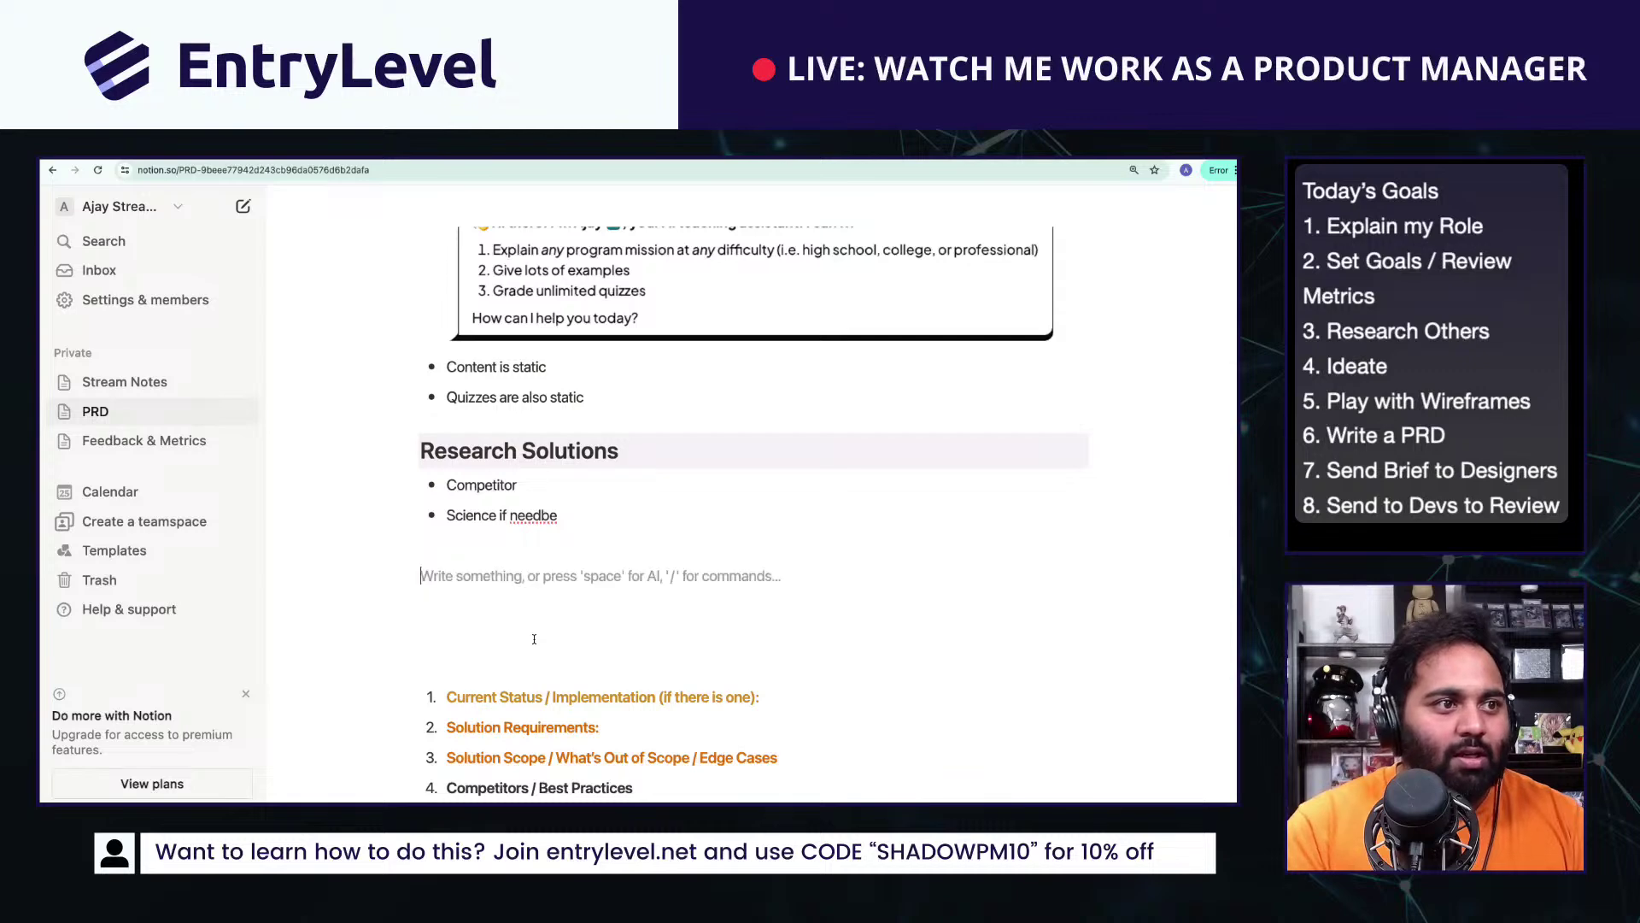
left_click(124, 382)
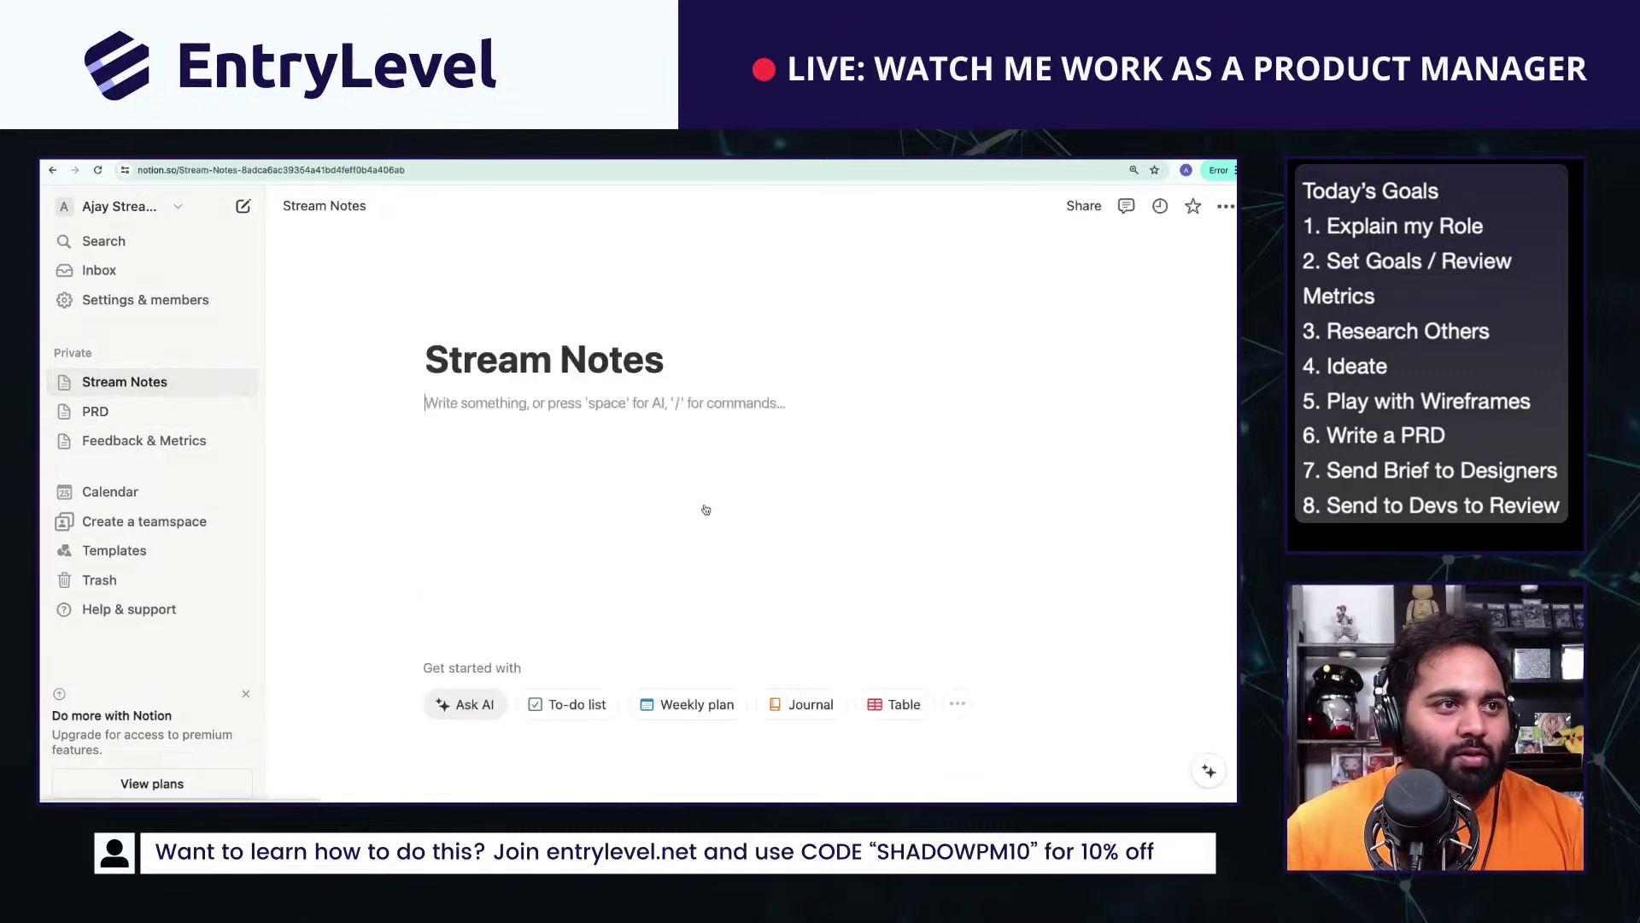
Step: Switch to the Canva whiteboard and place a copy of the "My Role in this:" heading in the empty area beside the gameplan flowchart
key("ctrl+Tab")
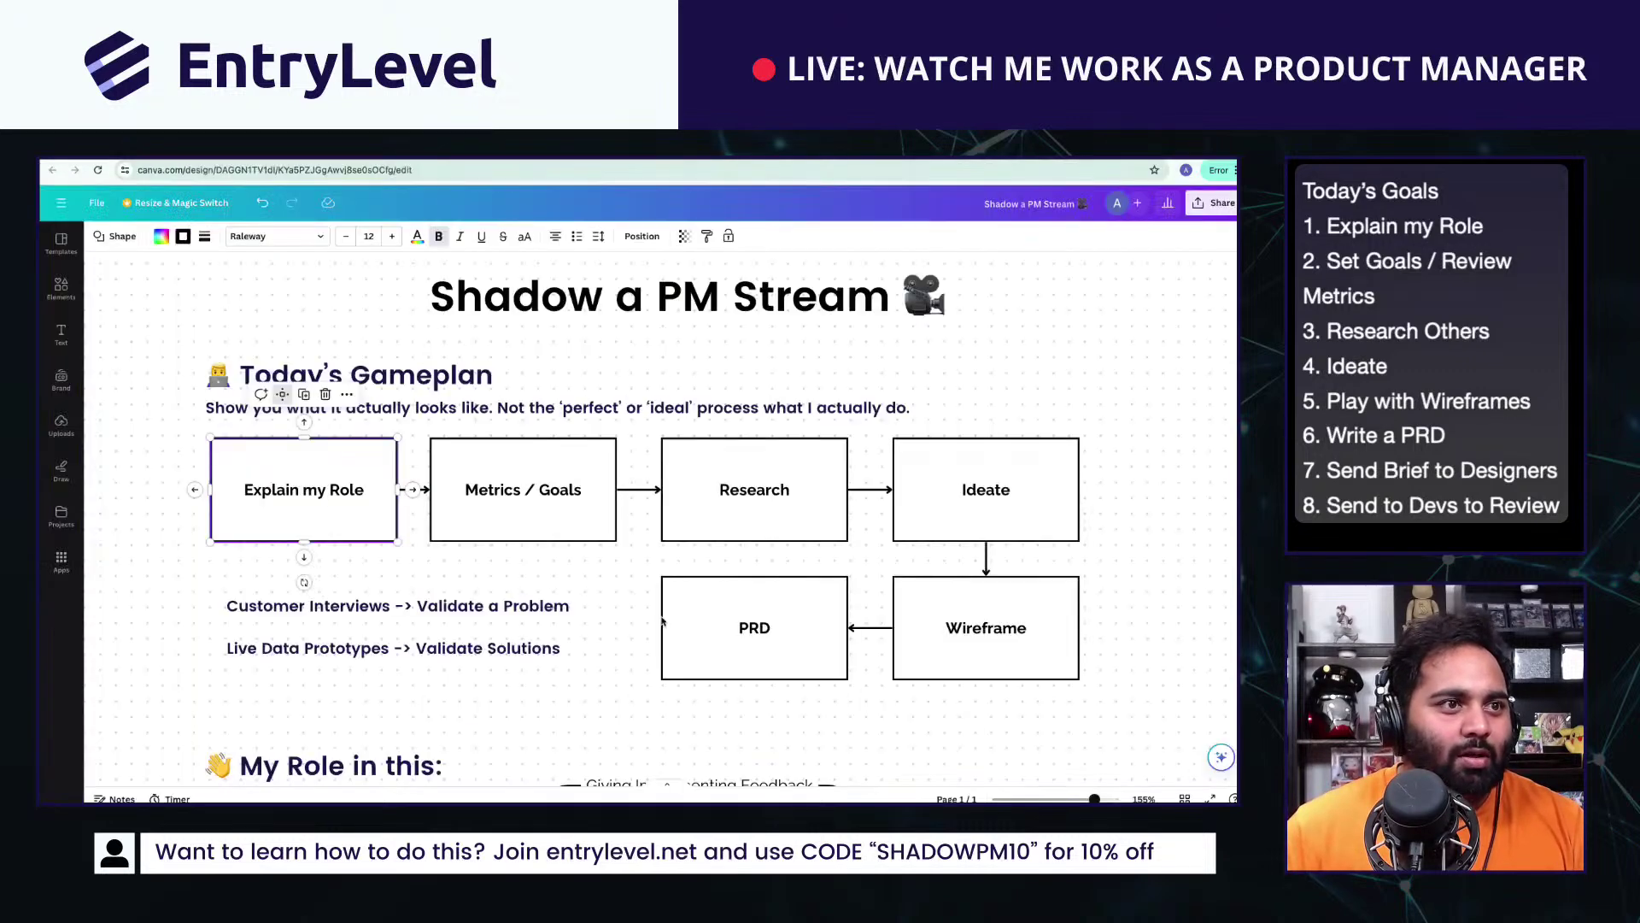
scroll(663, 622, "down", 5)
scroll(363, 644, "up", 2)
scroll(359, 641, "down", 3)
left_click(350, 444)
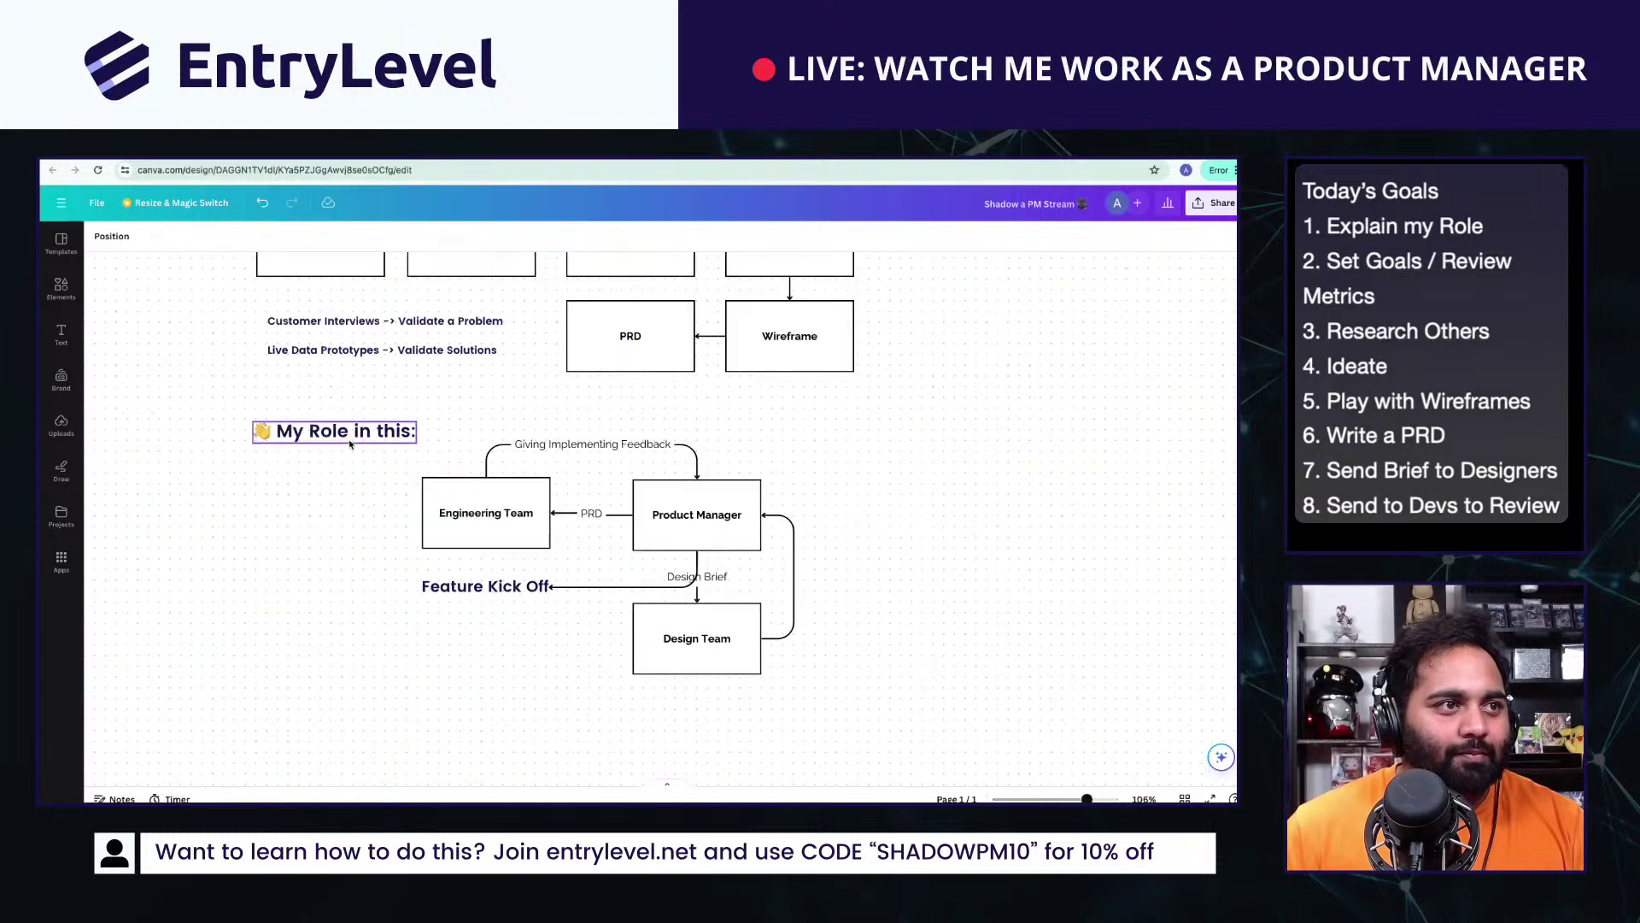
left_click_drag(350, 443, 1103, 317)
scroll(812, 567, "up", 3)
scroll(812, 566, "right", 3)
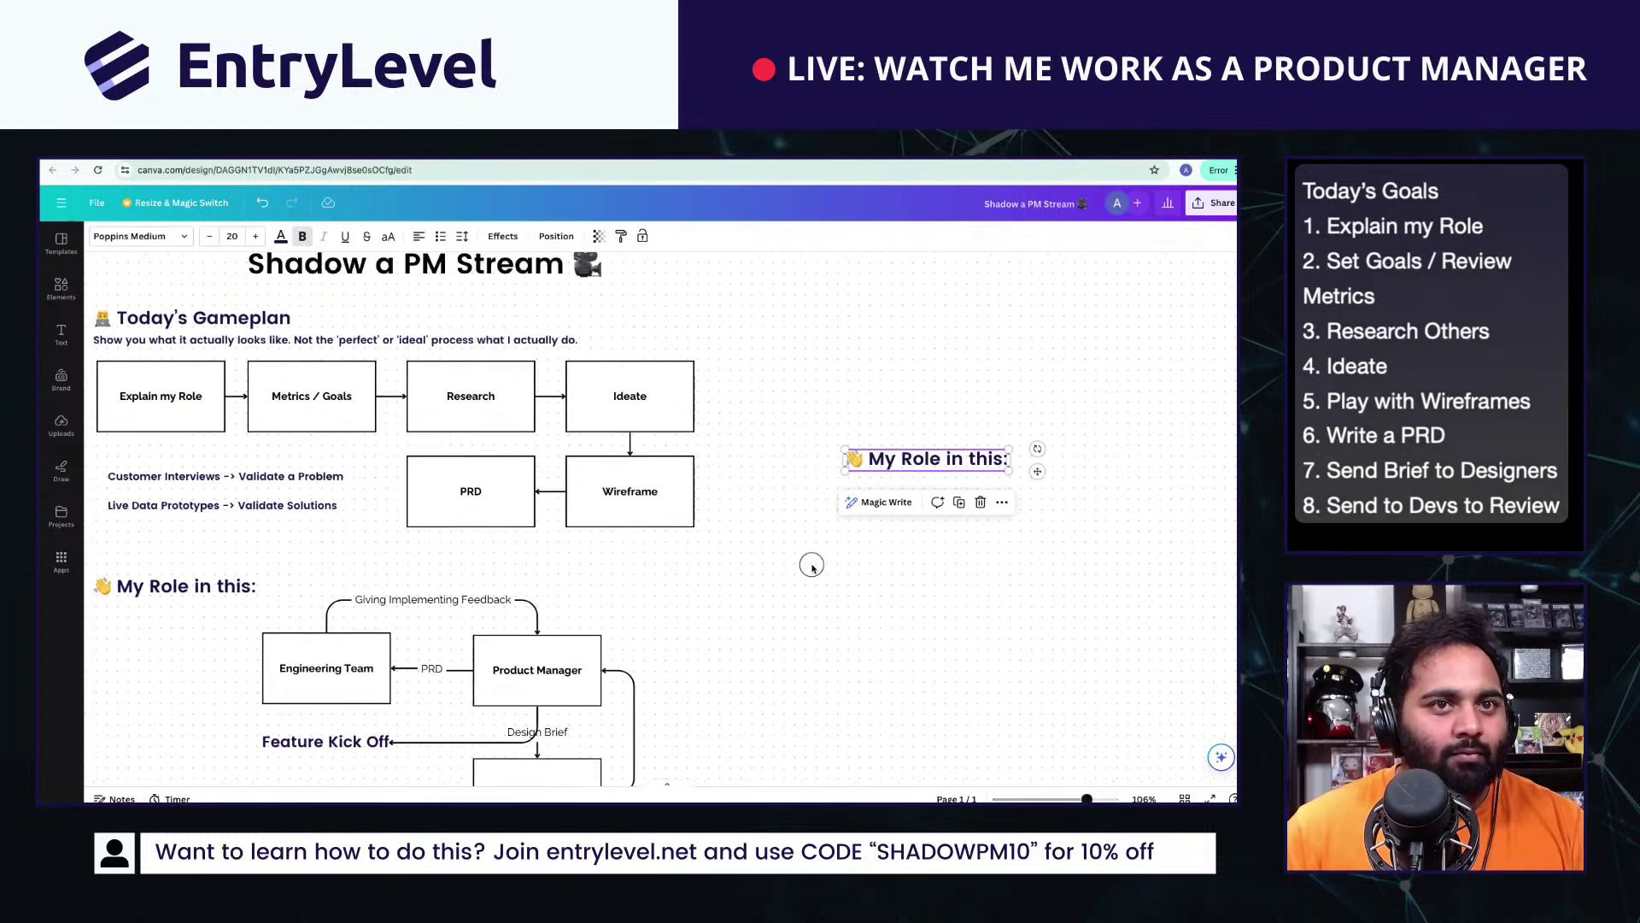
Step: Move the copied heading level with "Today's Gameplan" and change its text to "How I do Research"
left_click_drag(918, 454, 826, 314)
double_click(827, 316)
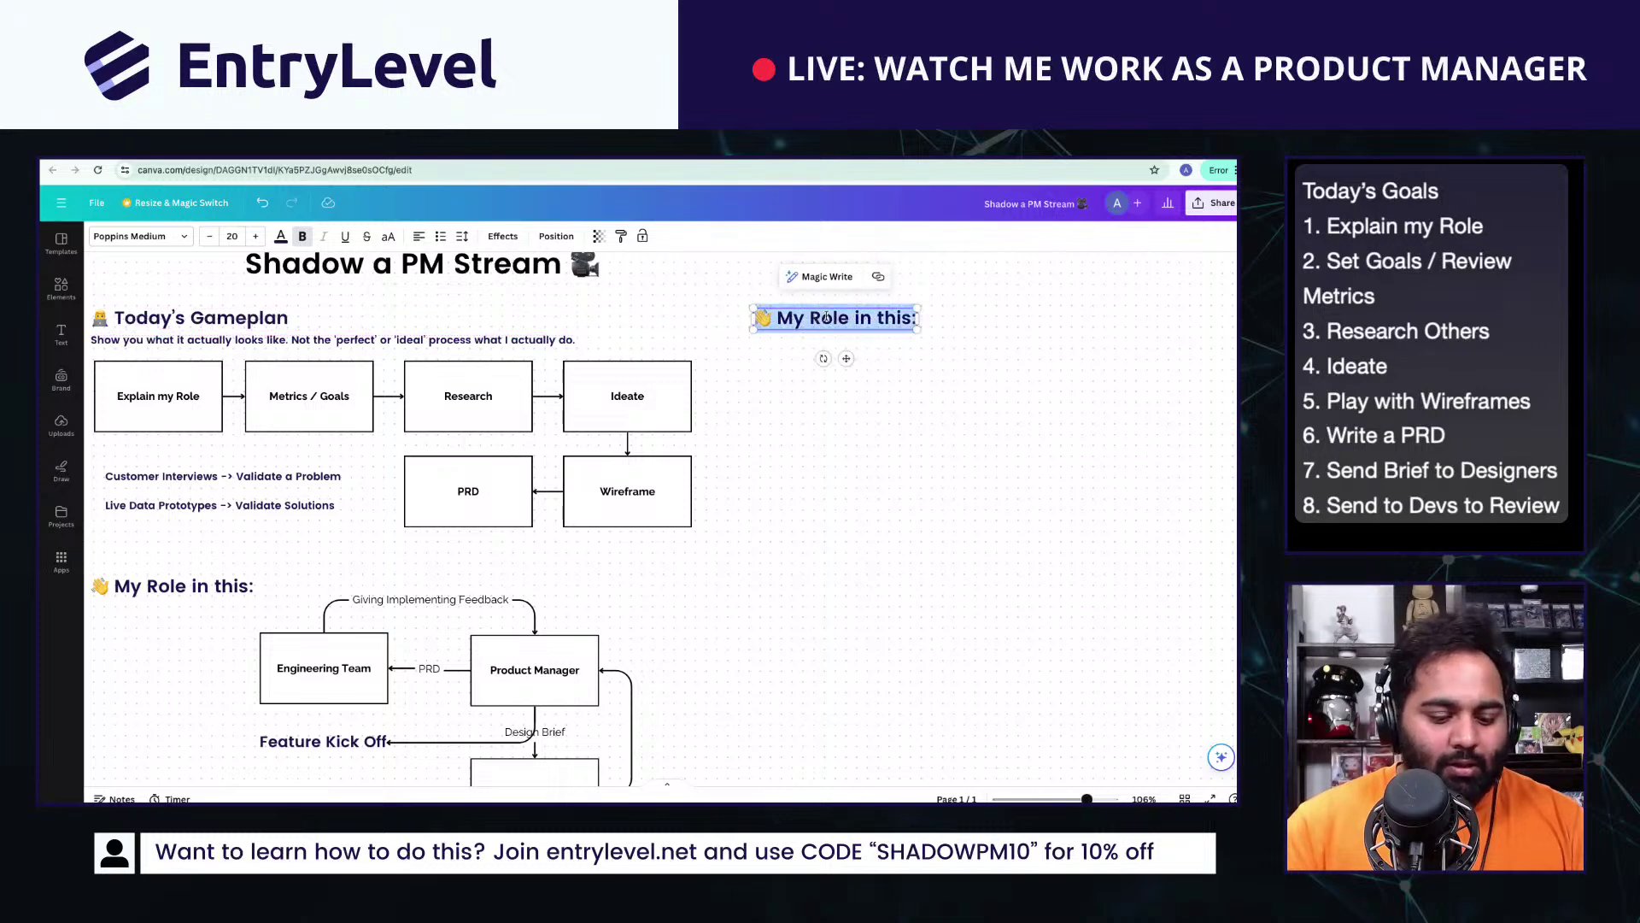
type("How I do Resea")
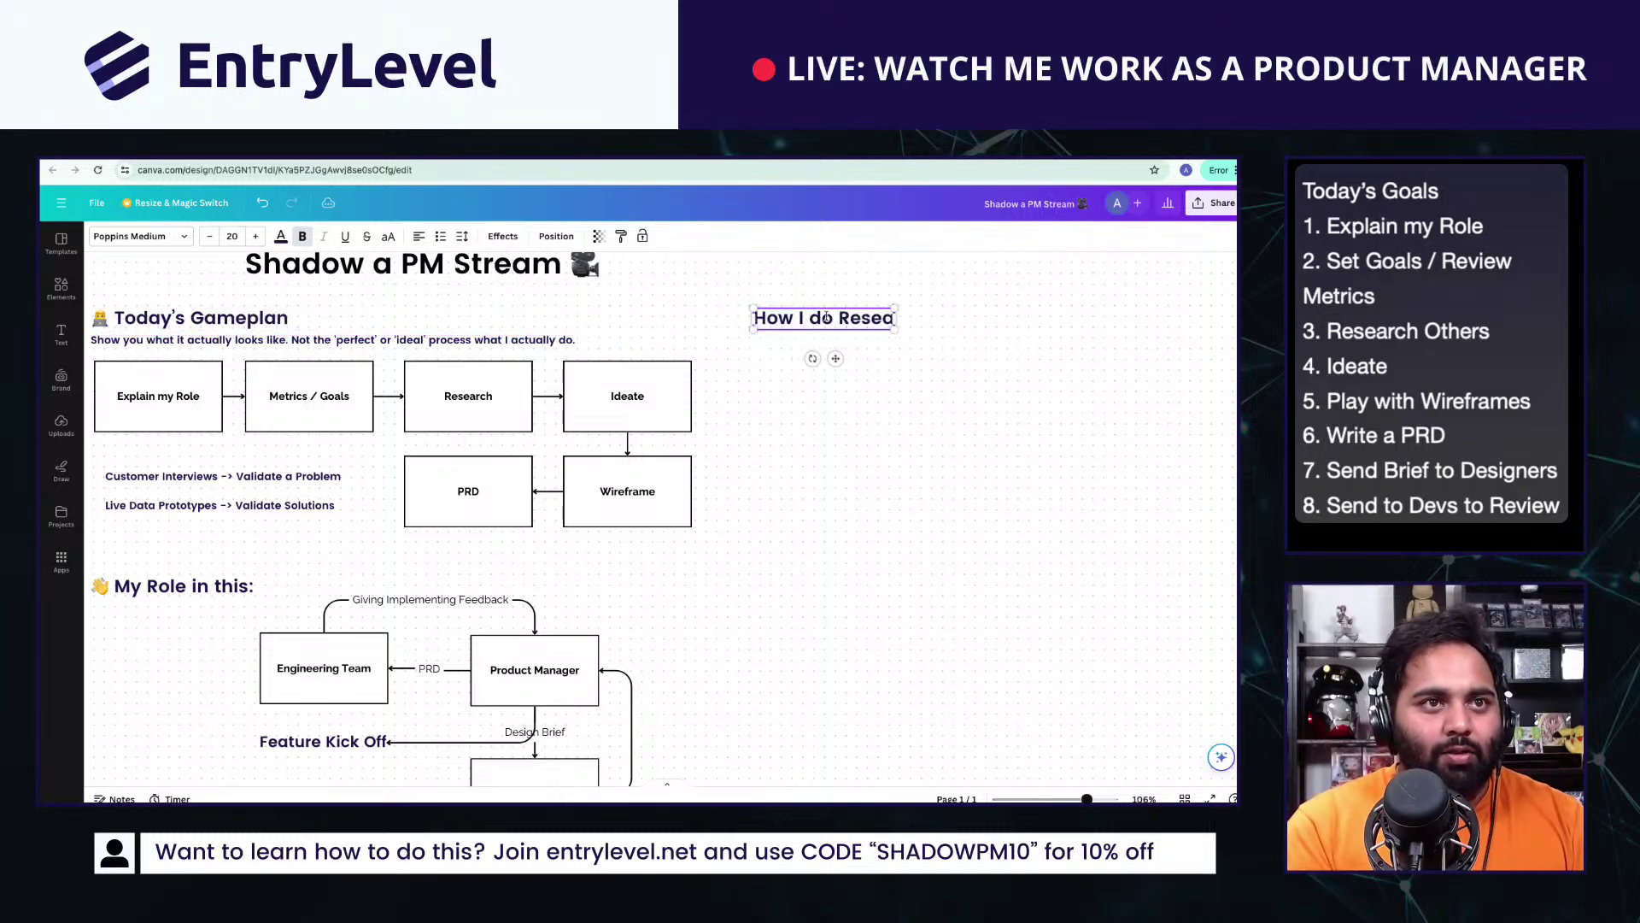
type("rch")
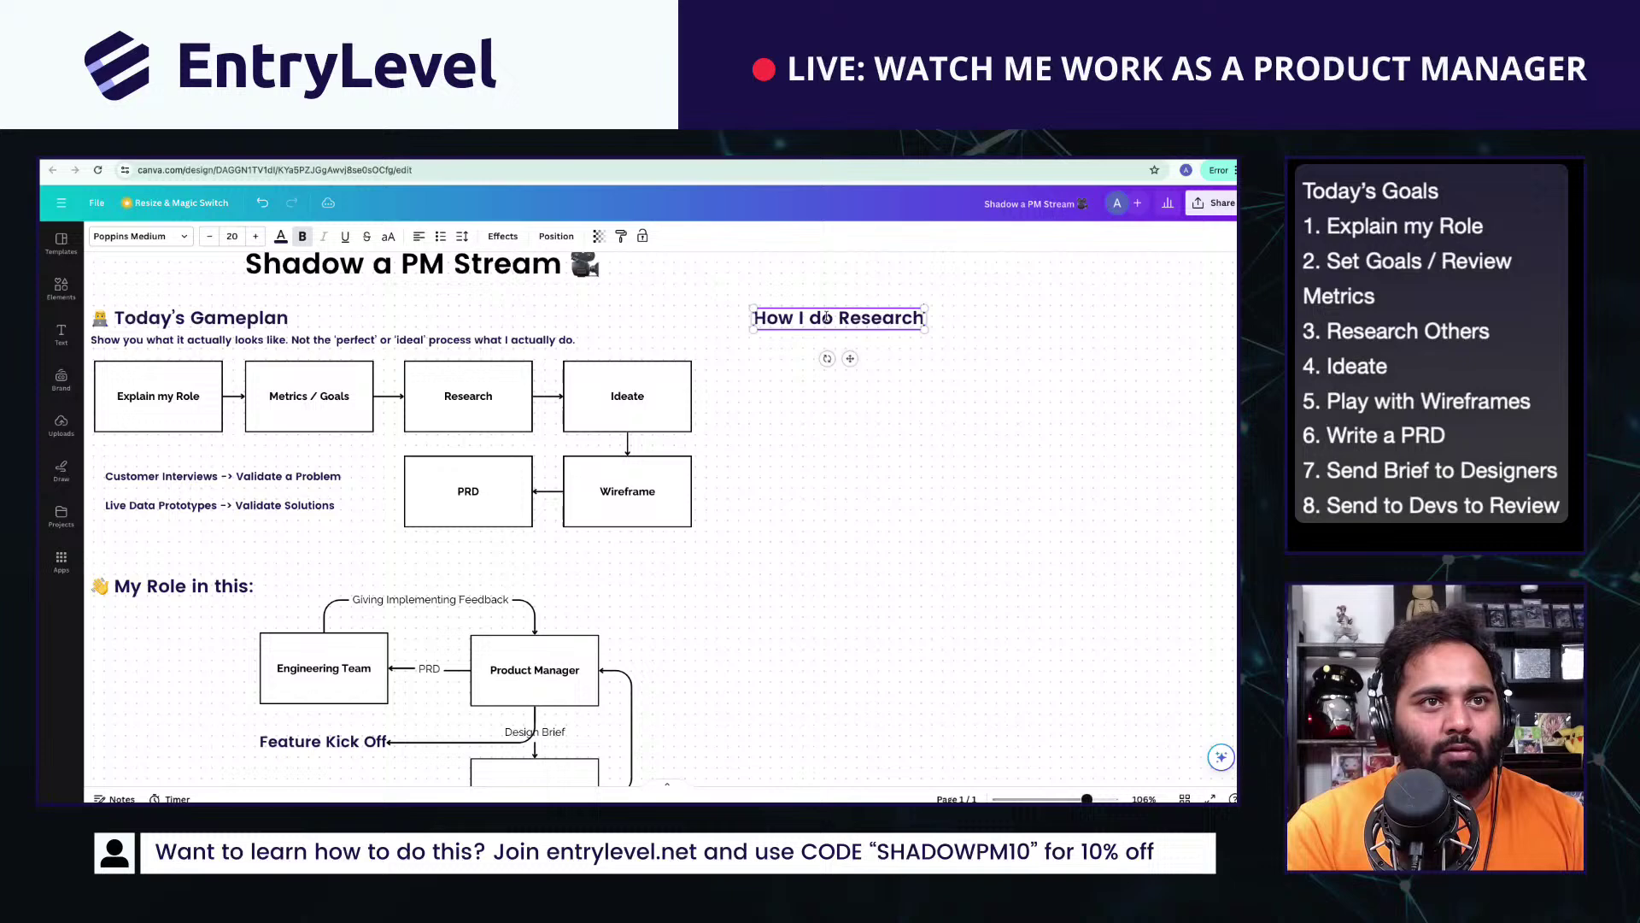
Step: Insert a microscope emoji and a space before "How I do Research" and shift the heading slightly to the right
left_click(759, 317)
key("ctrl+super+space")
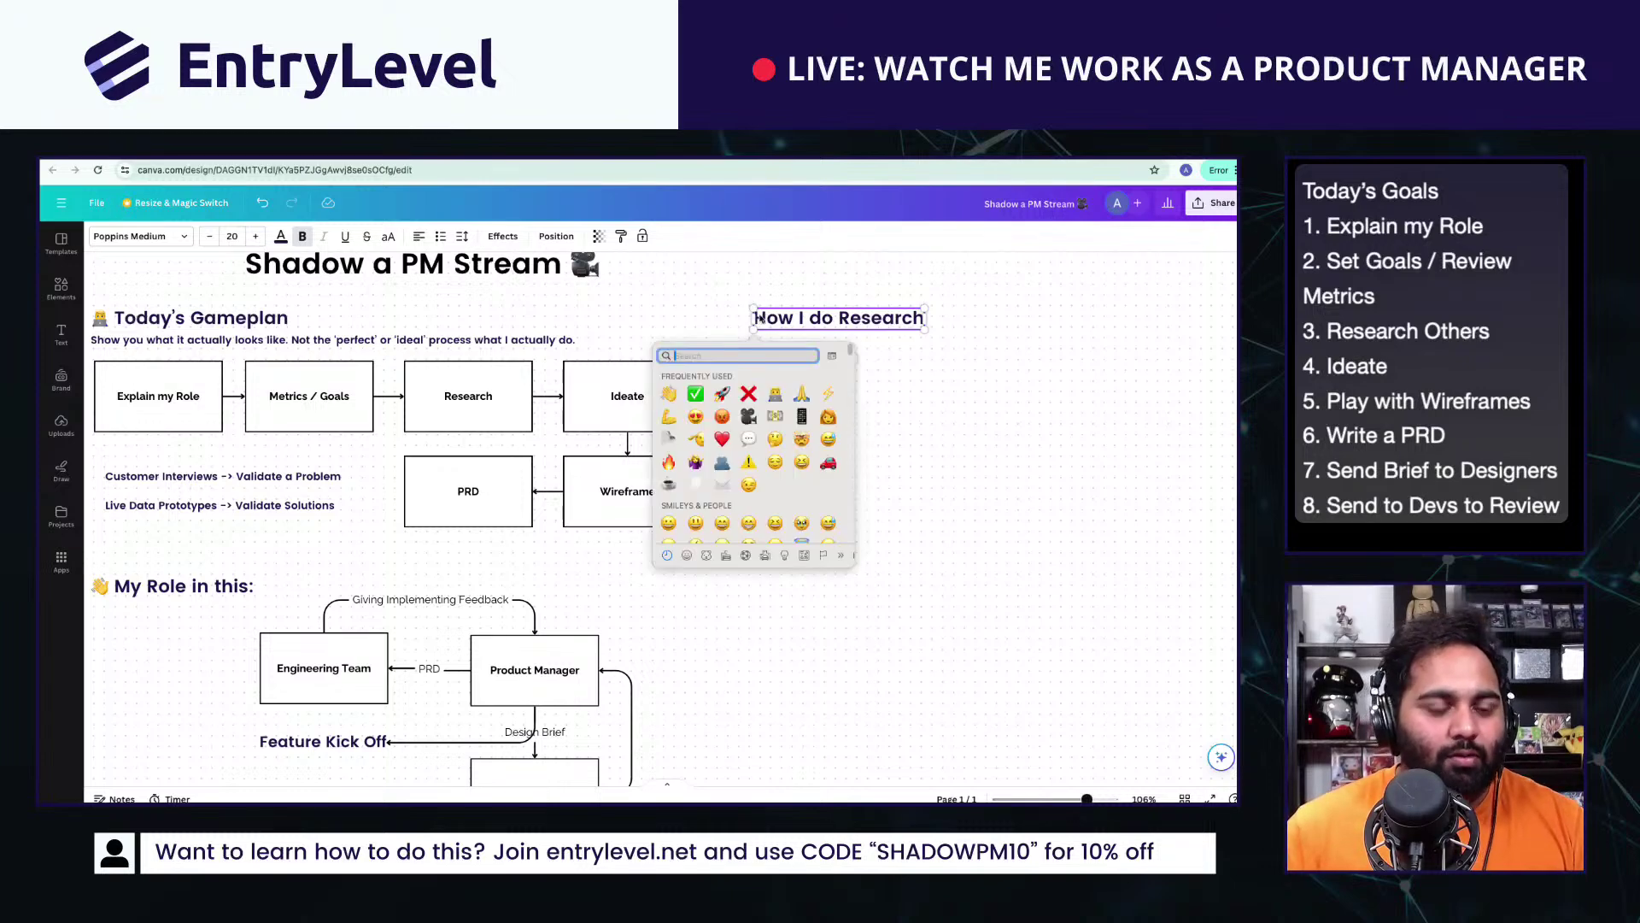
type("micro")
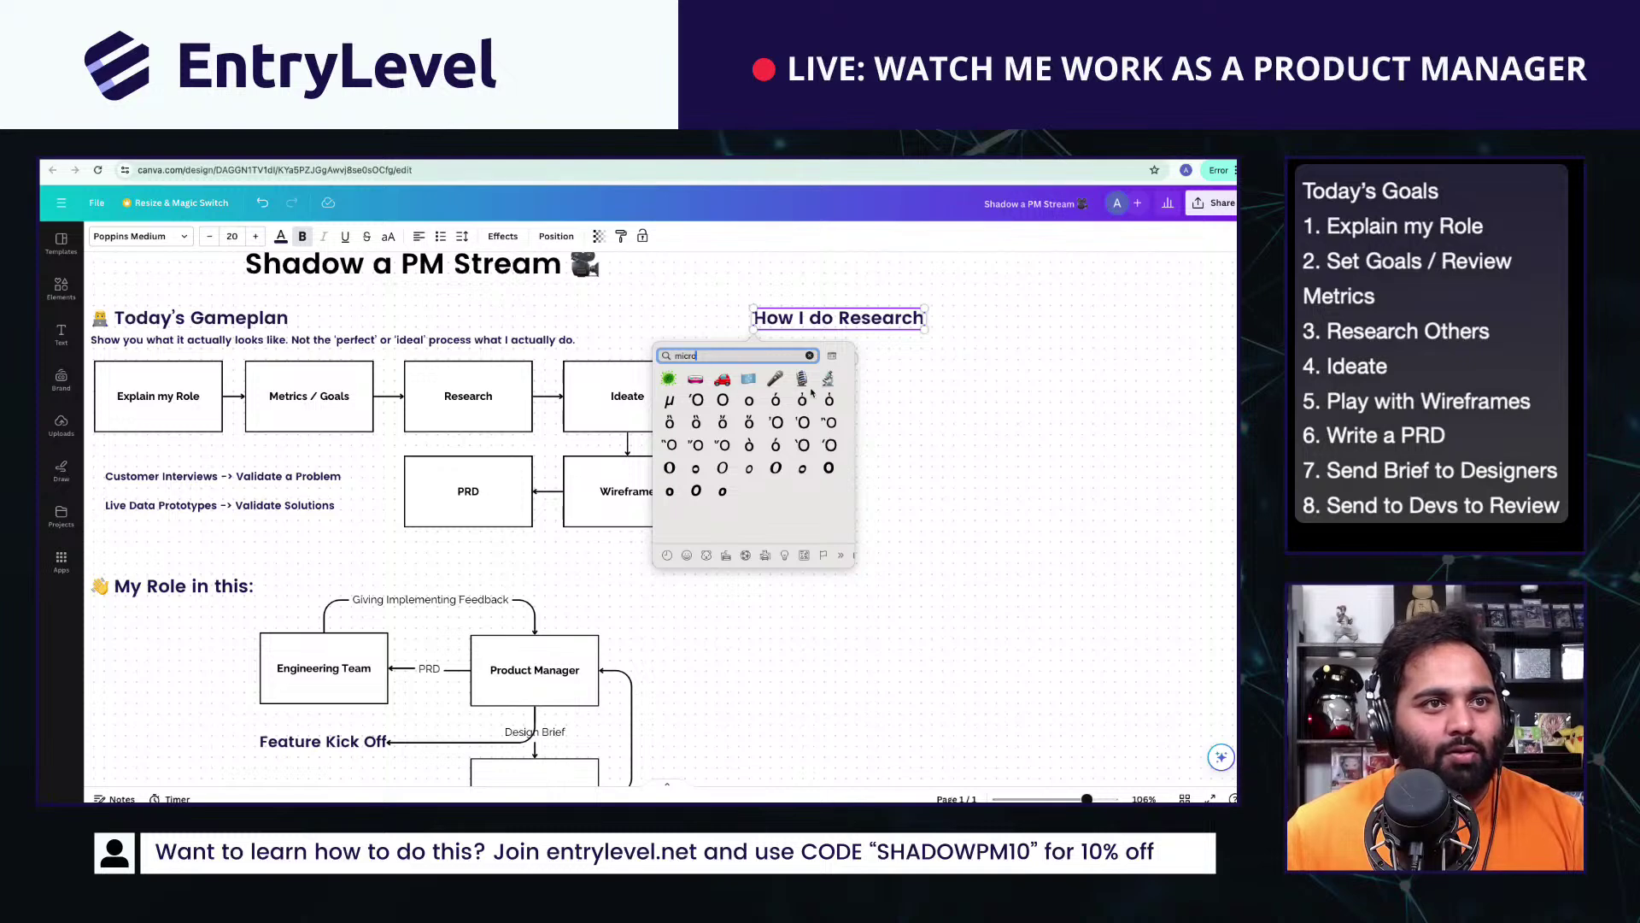
key("Escape")
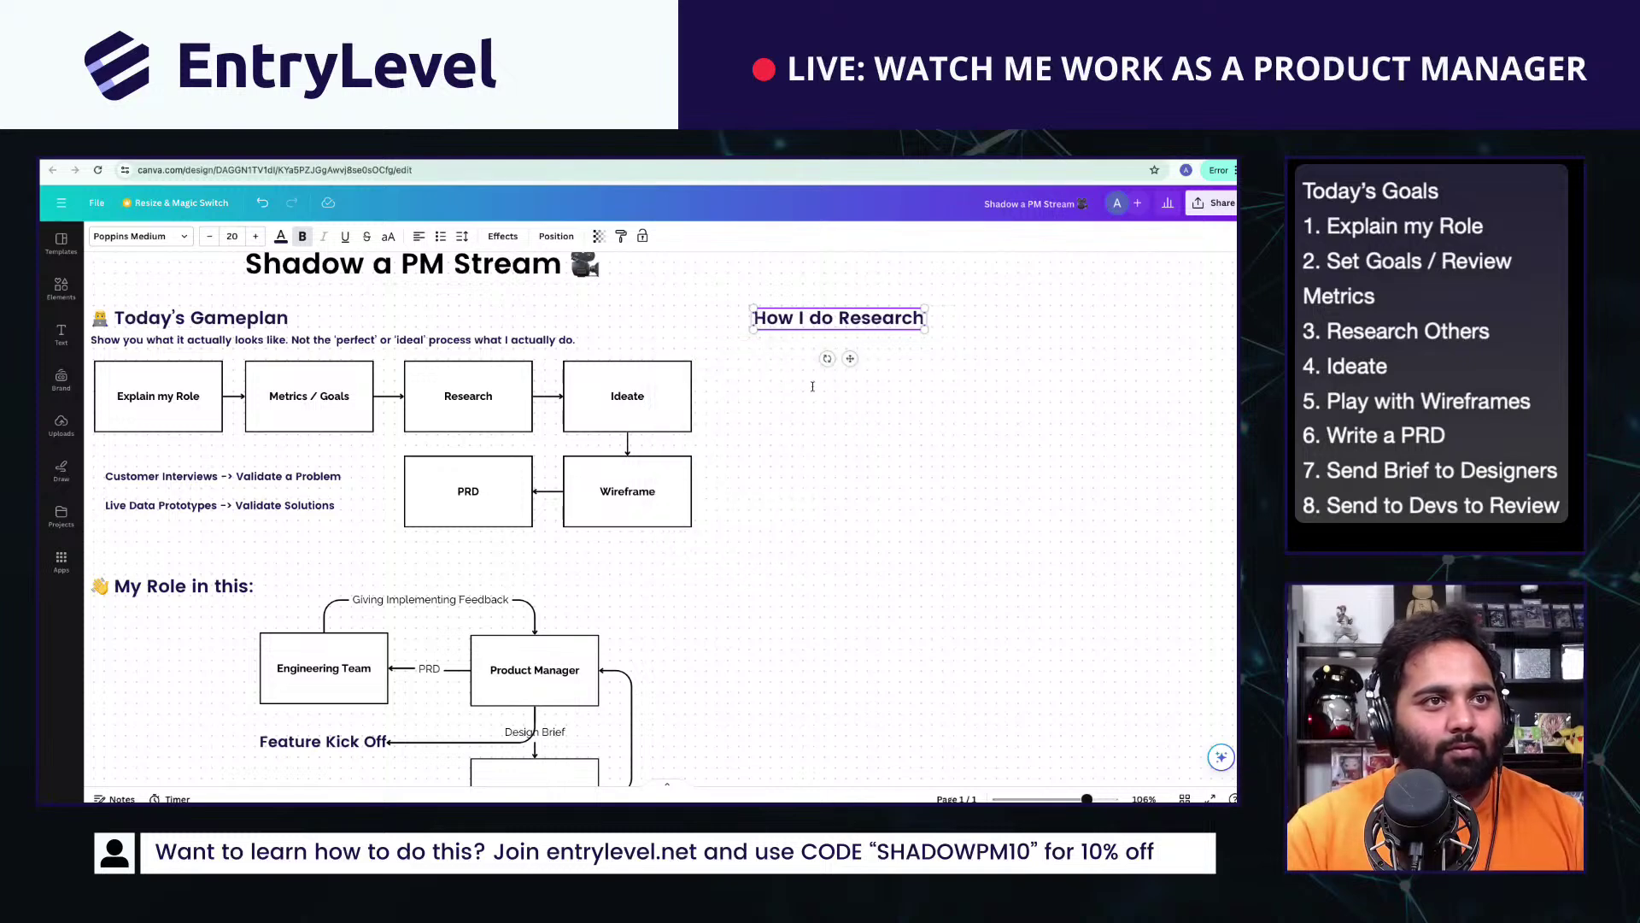
key("ctrl+super+space")
type("micro")
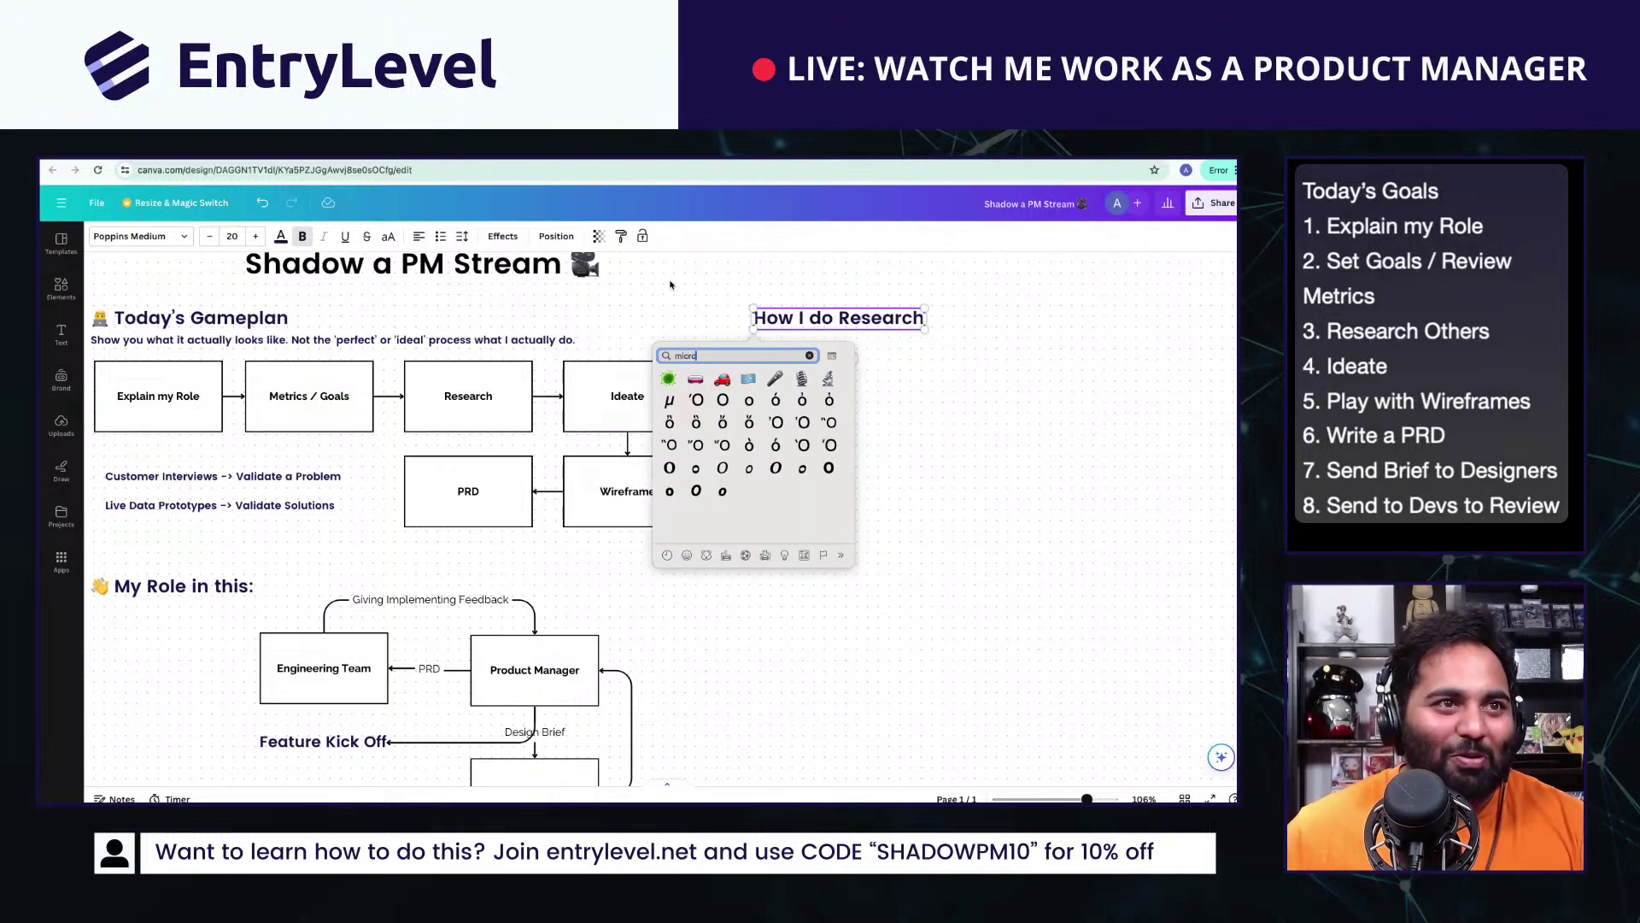
key("Return")
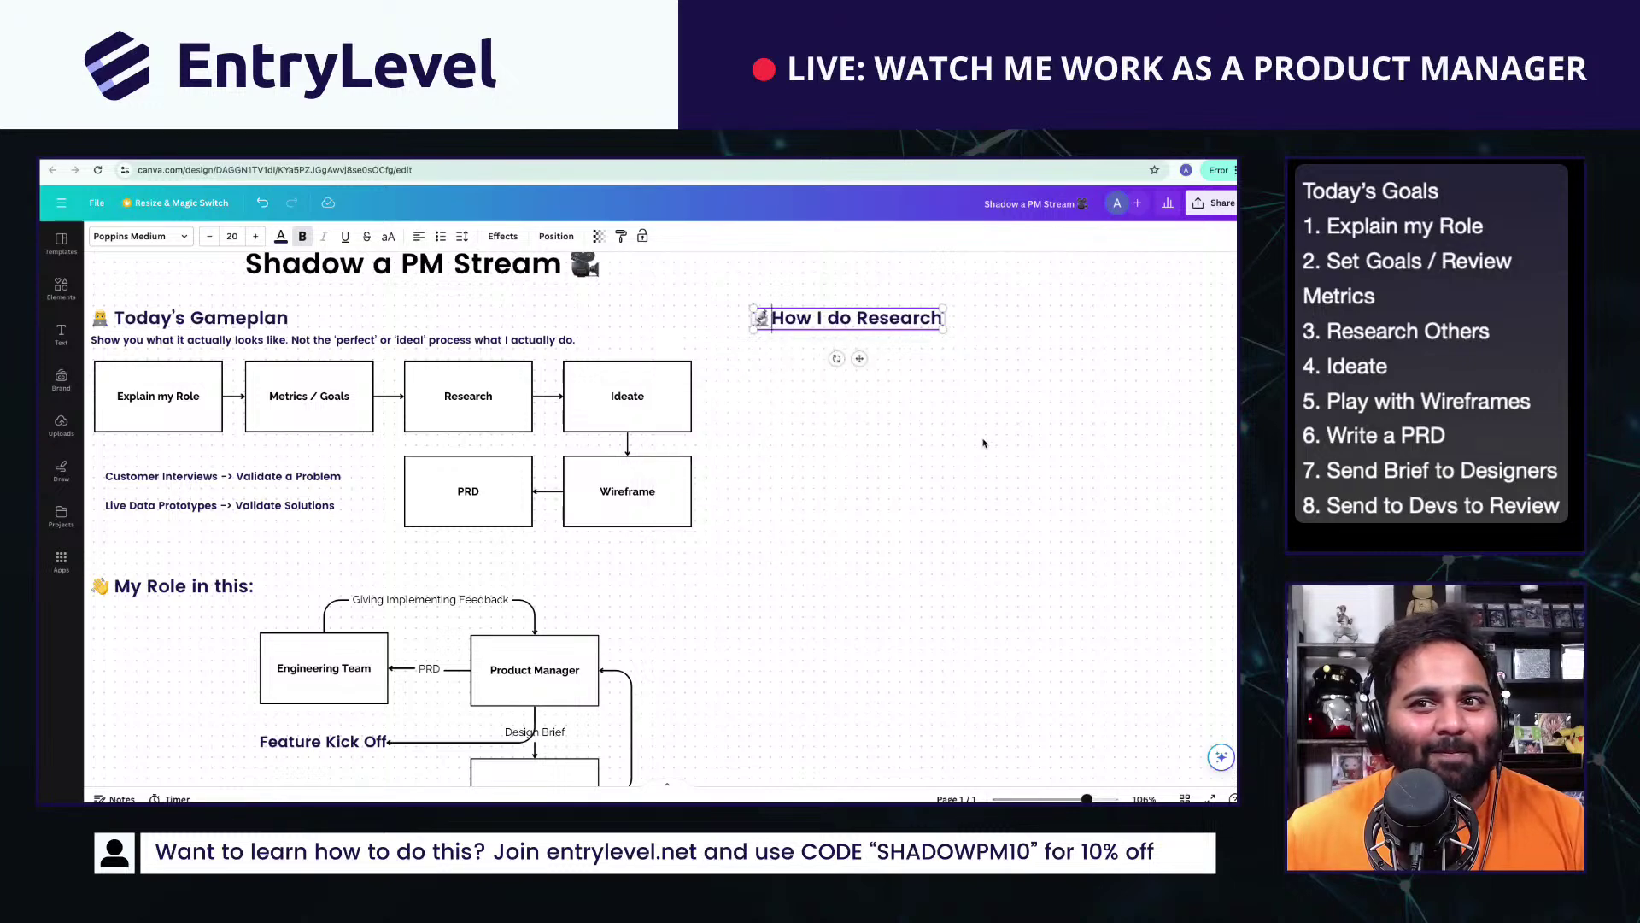
left_click(872, 317)
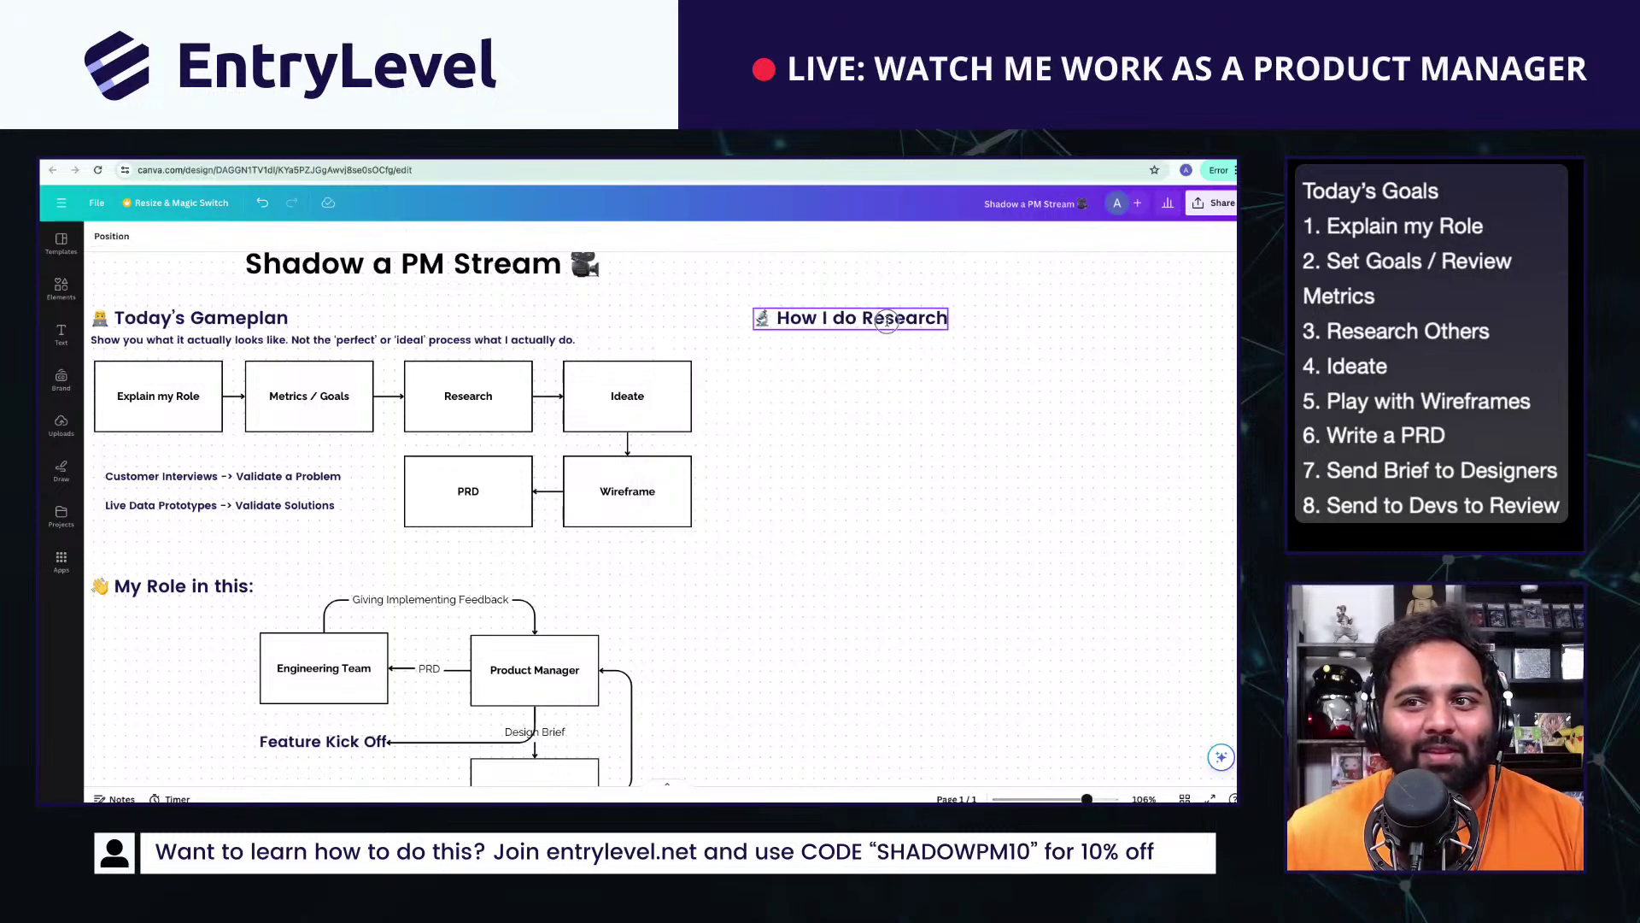
left_click_drag(873, 317, 887, 317)
left_click(913, 331)
key("ctrl+c")
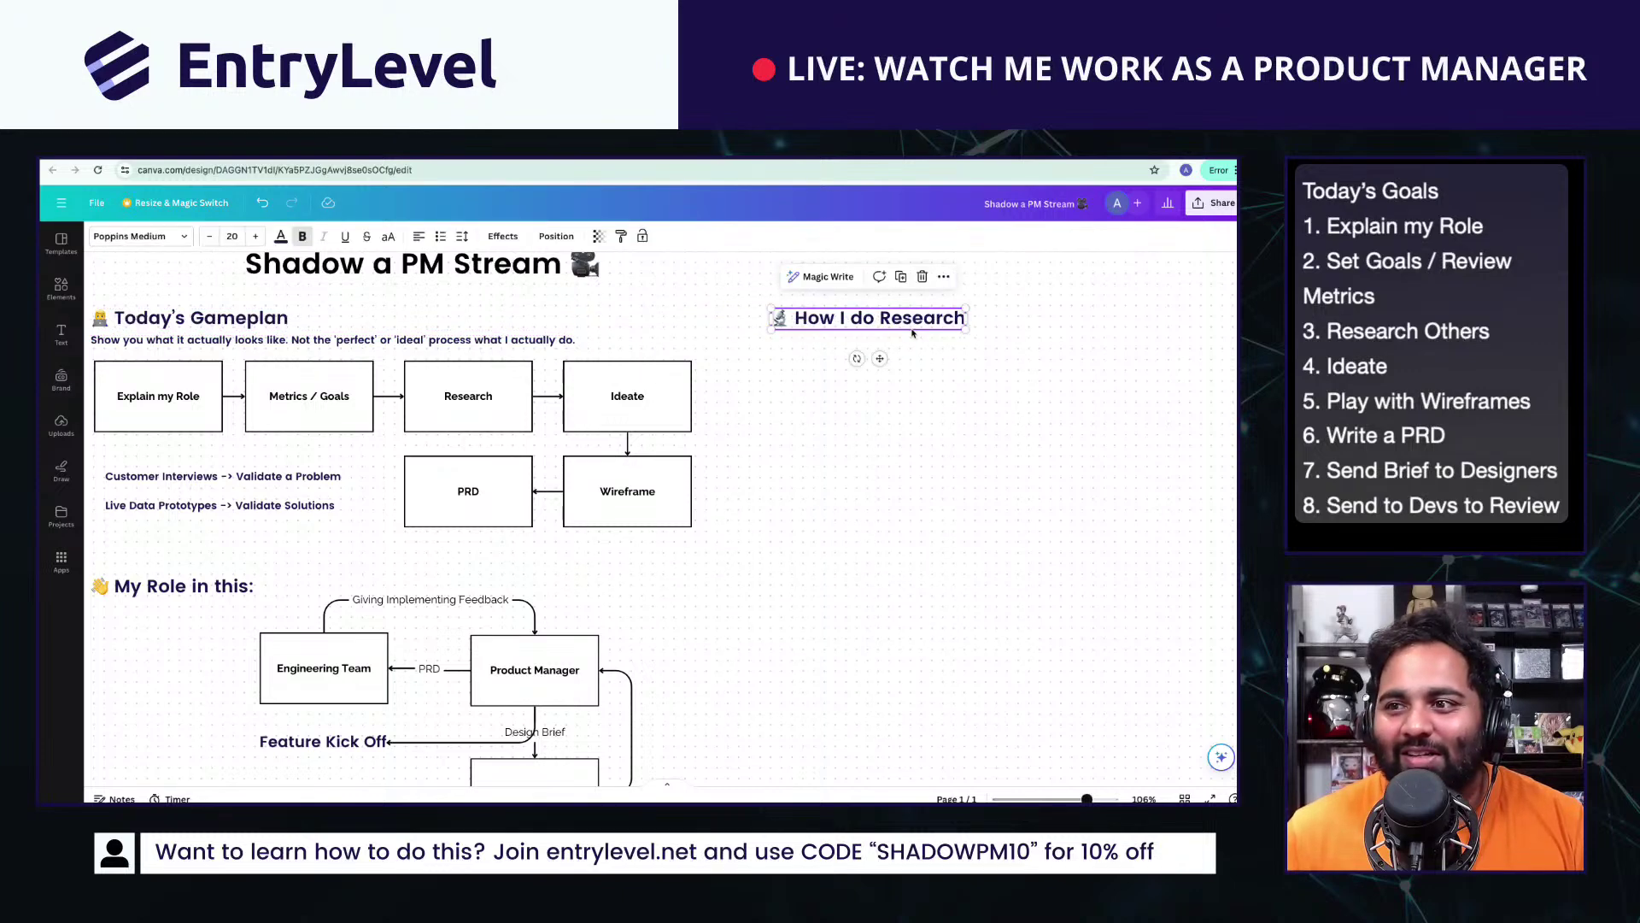
key("ctrl+v")
left_click_drag(704, 518, 966, 388)
left_click(965, 389)
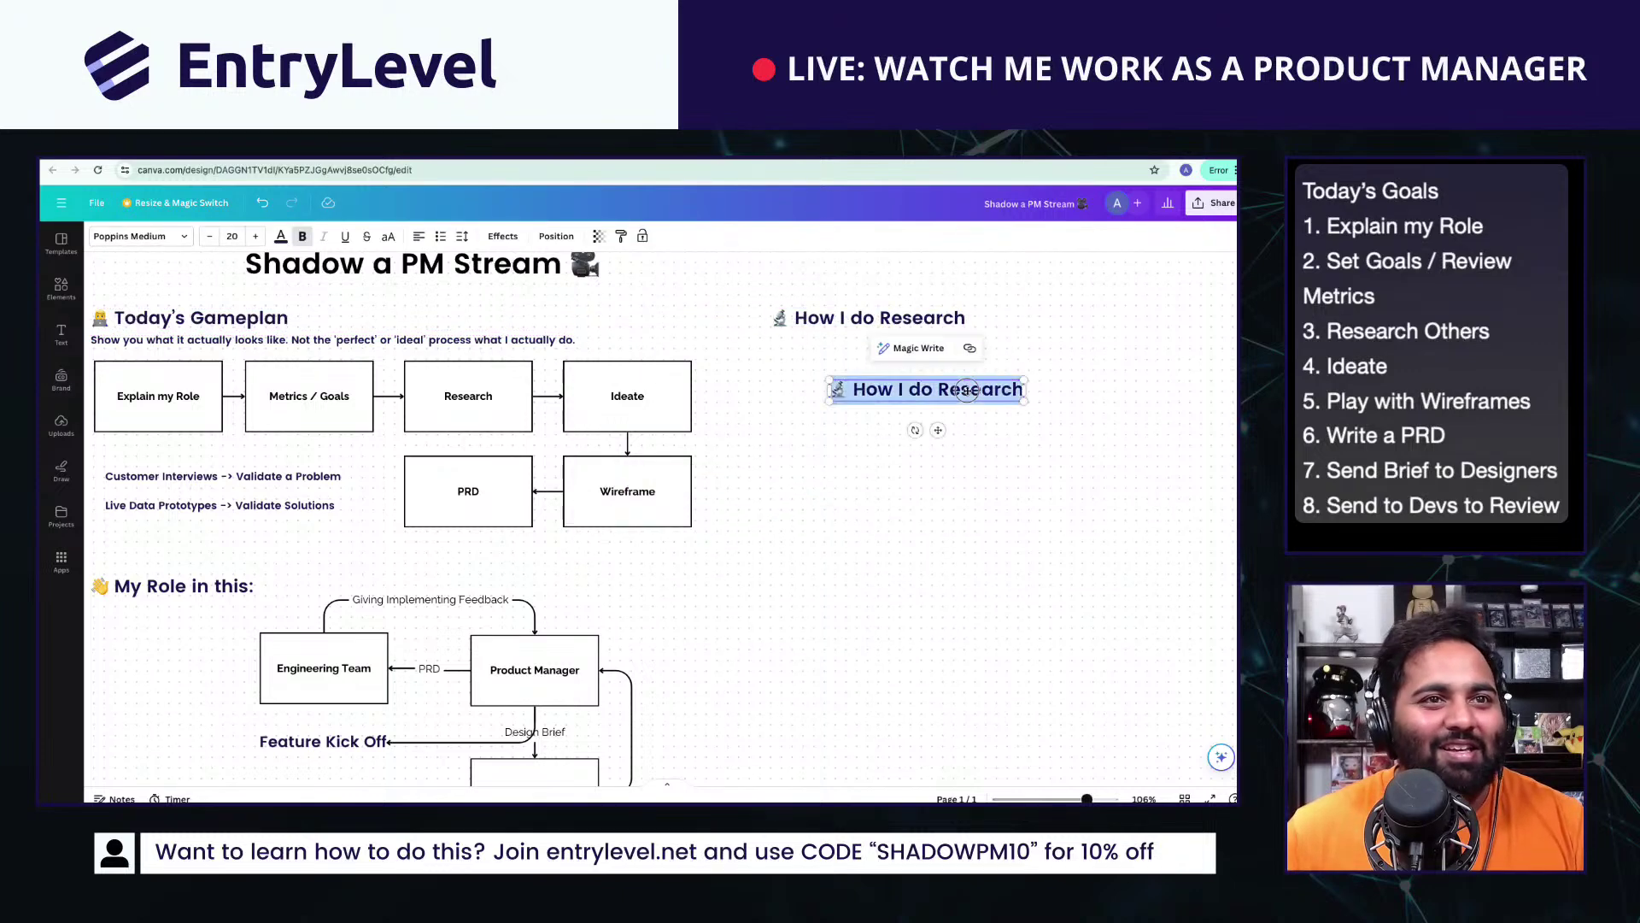
left_click(812, 429)
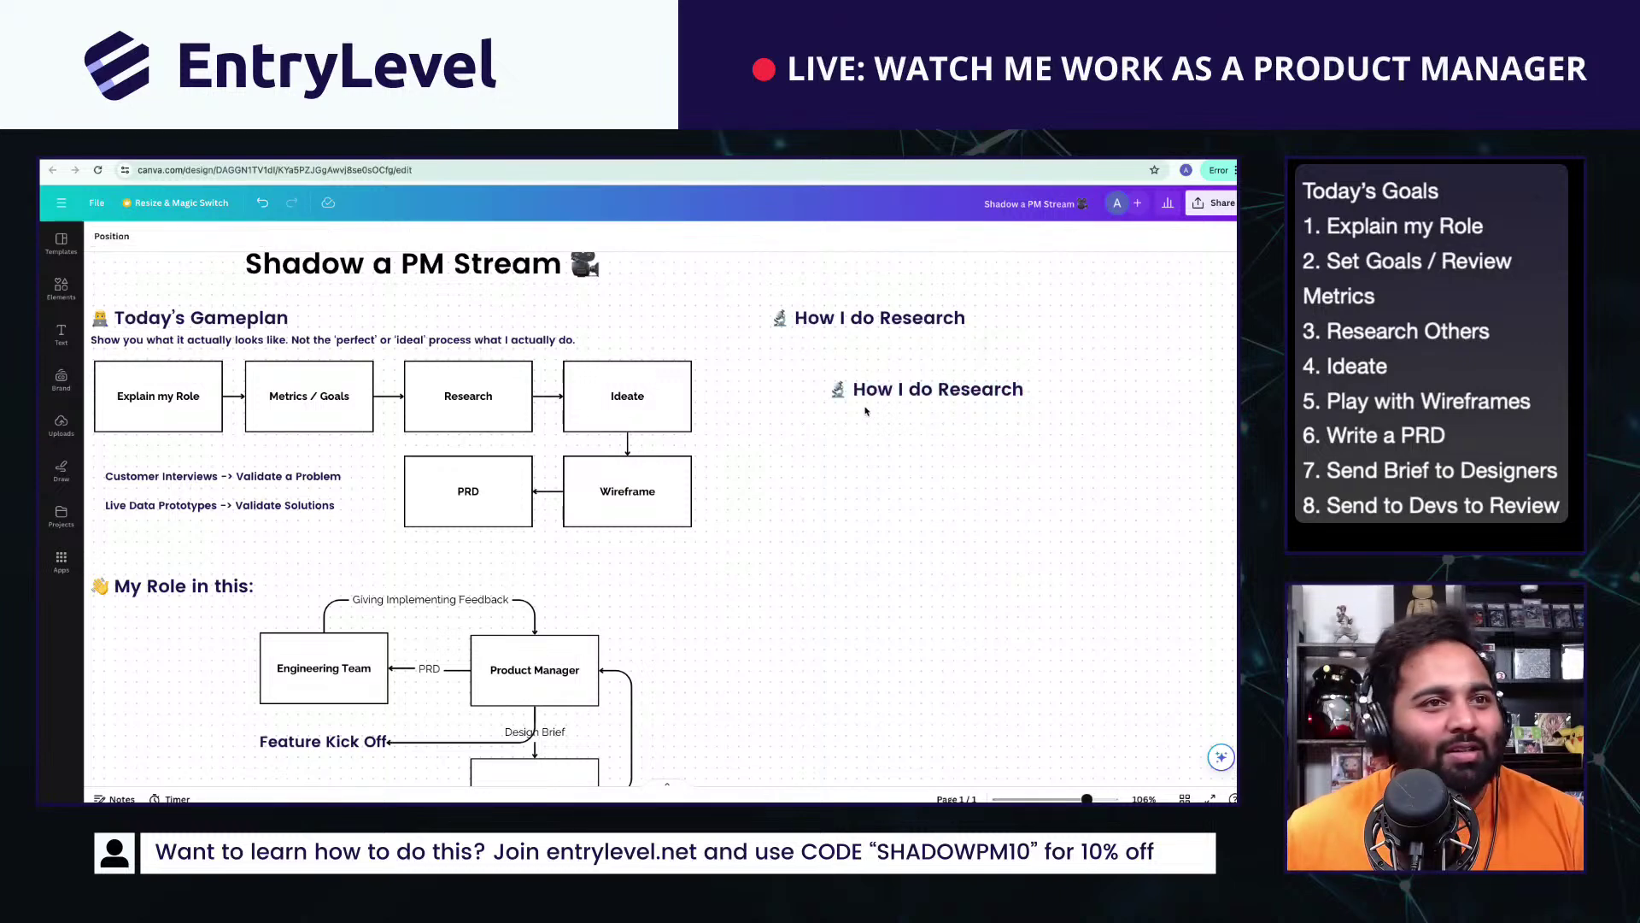
left_click(888, 390)
key("Delete")
Step: Place a copy of the "Explain my Role" box directly below the "How I do Research" heading
left_click(171, 395)
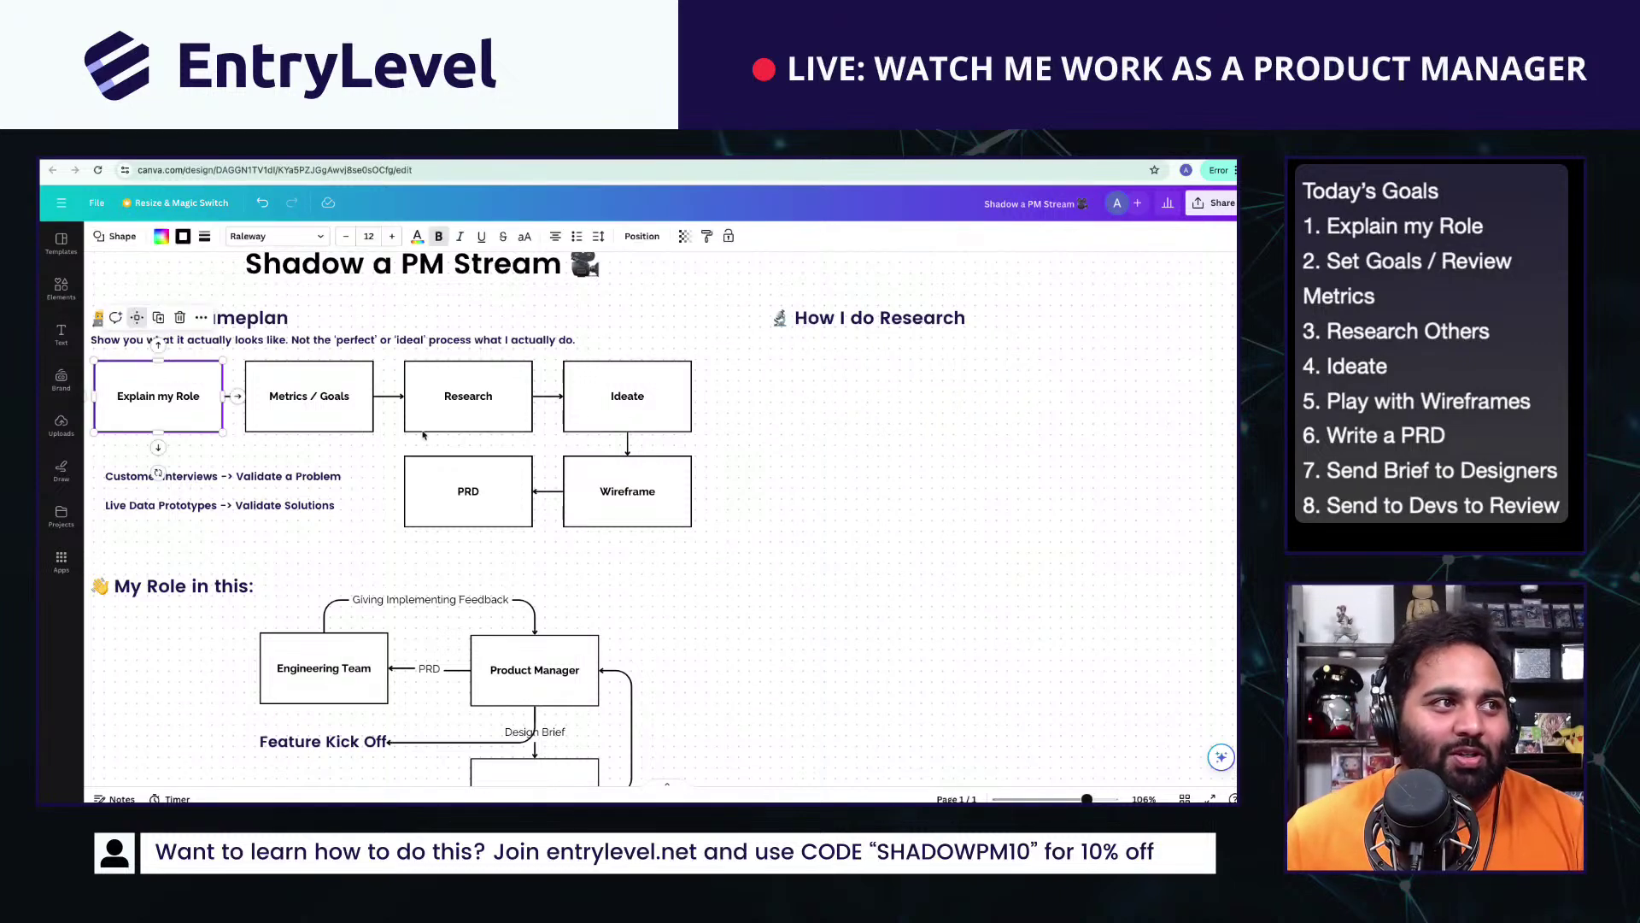
key("ctrl+c")
key("ctrl+v")
left_click_drag(667, 518, 850, 383)
Step: Replace the copied box's label with the partial word "Divr"
double_click(850, 383)
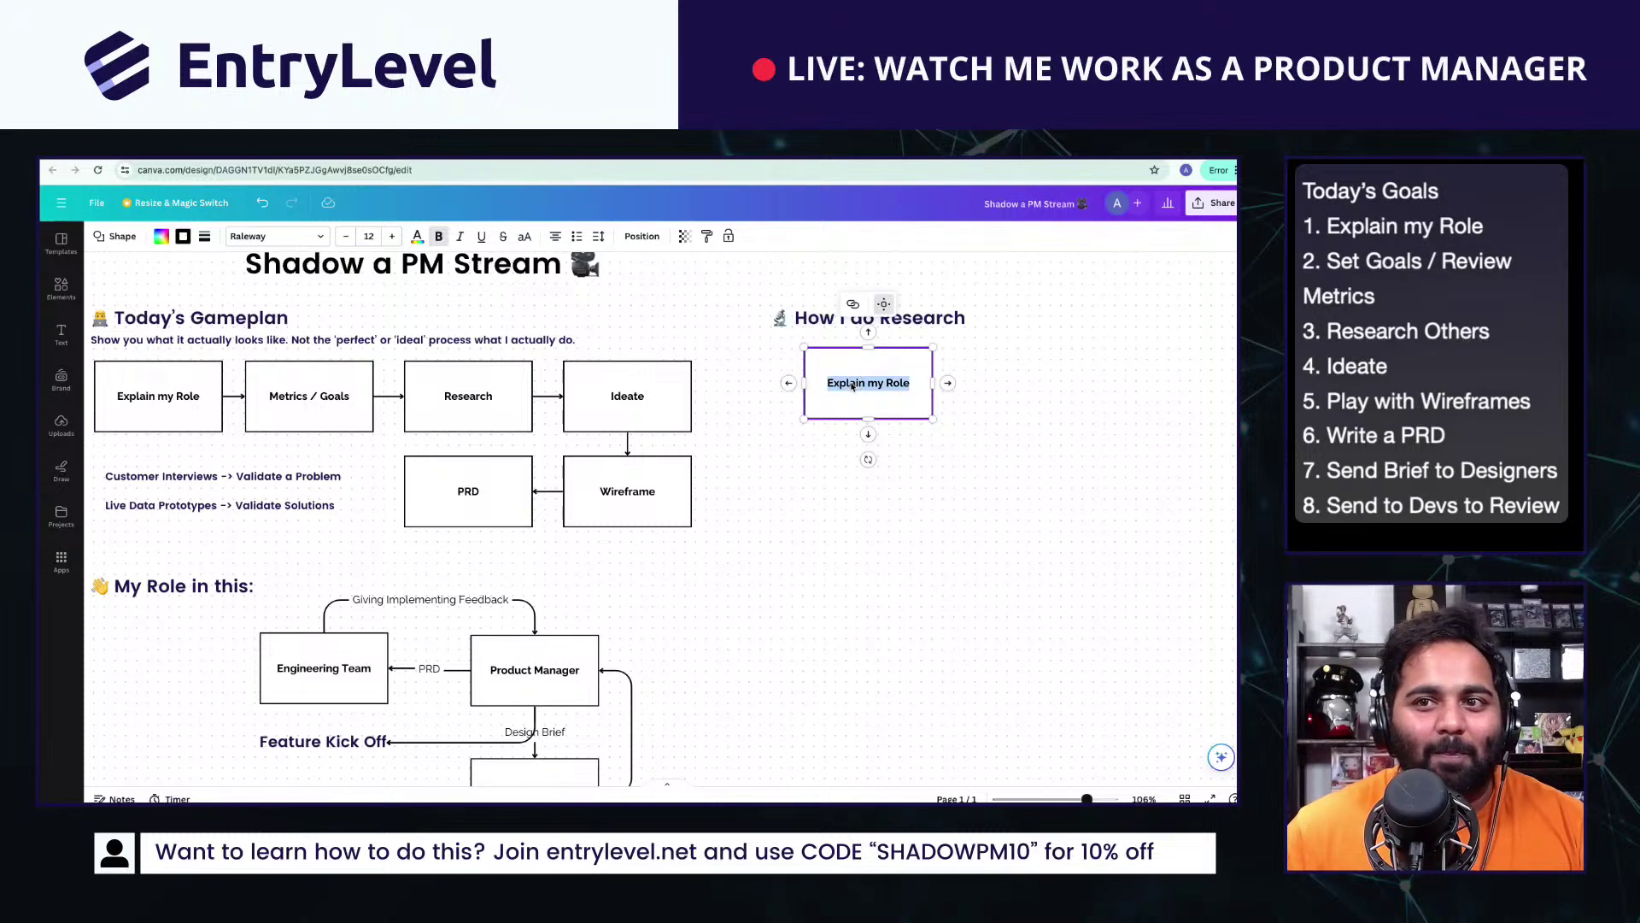
type("Divert")
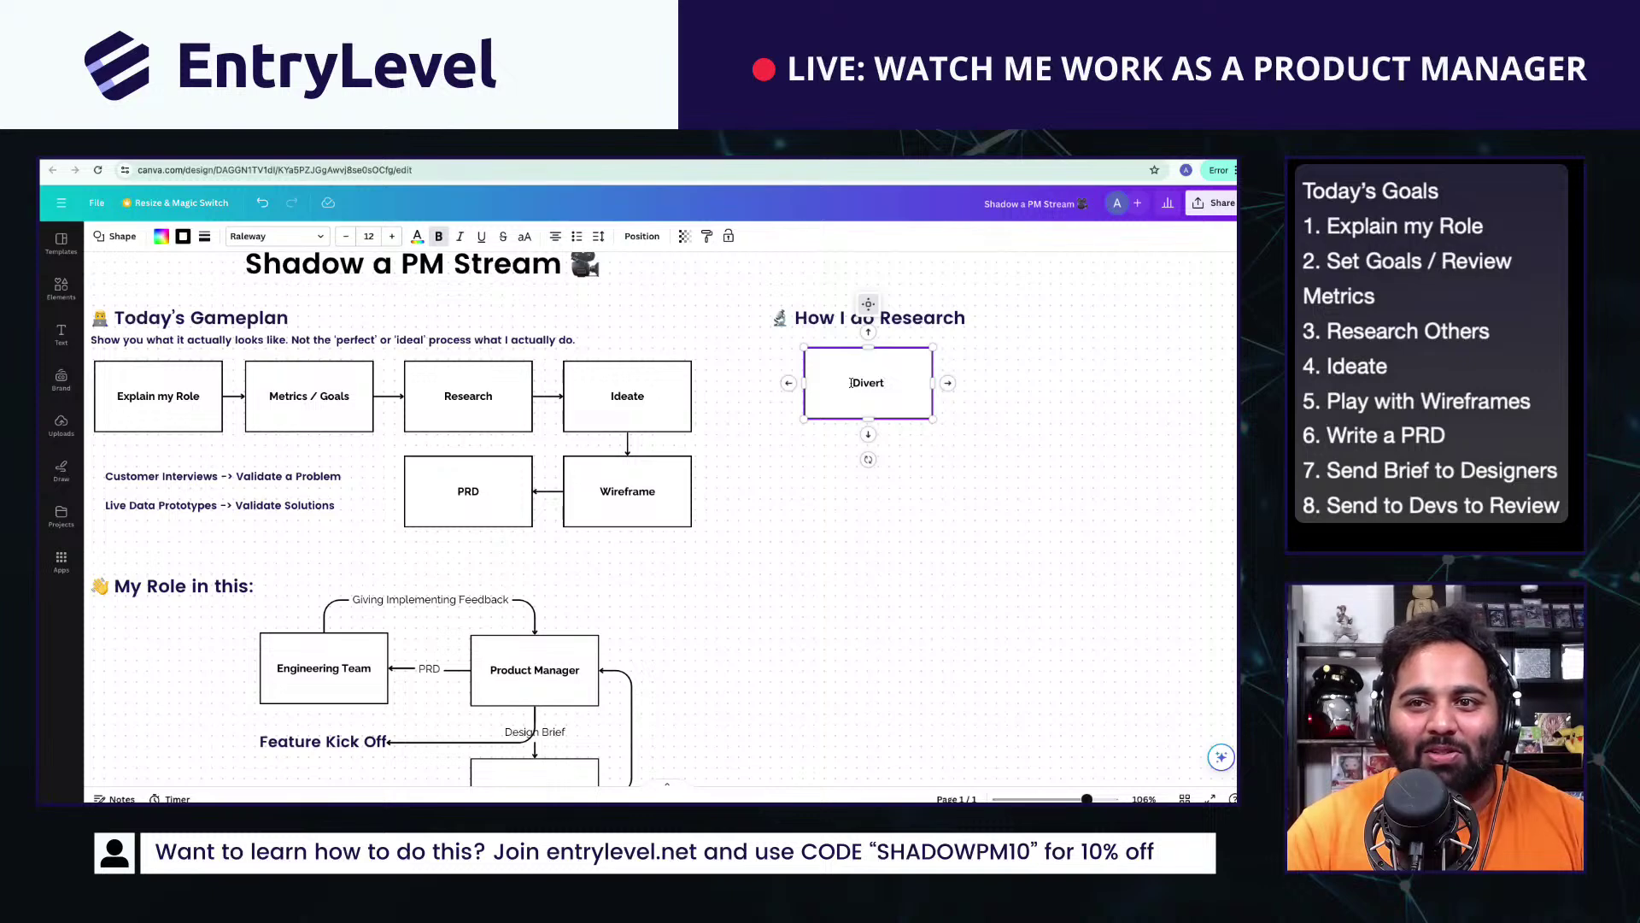
key("BackSpace")
key("BackSpace")
key("BackSpace")
key("BackSpace")
key("BackSpace")
type("i")
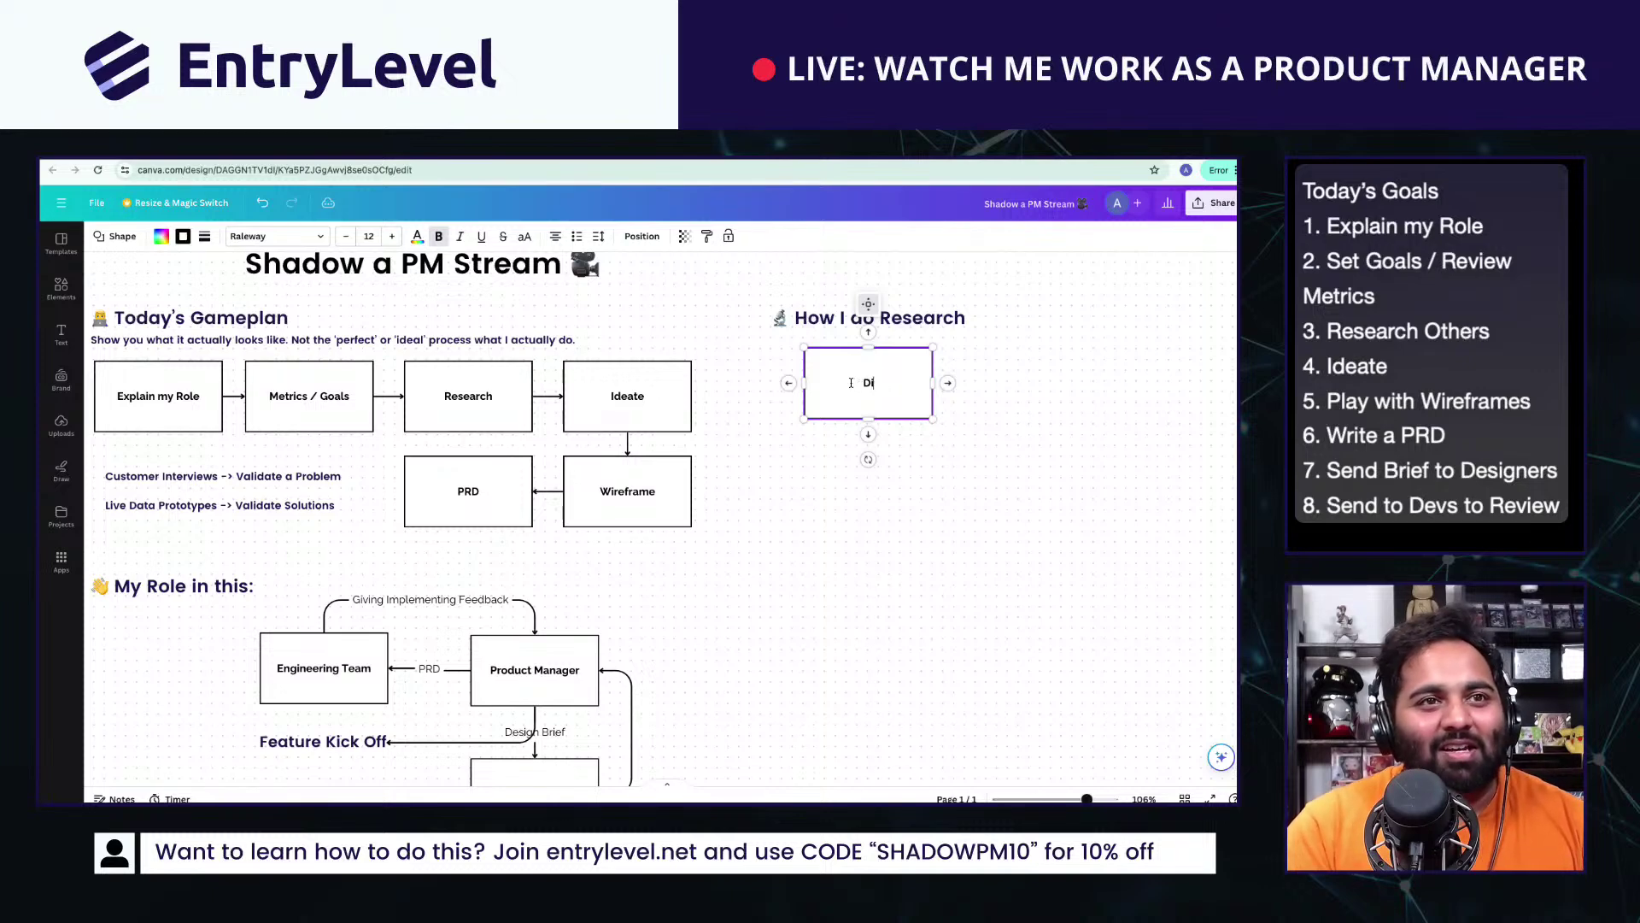
type("ver")
key("BackSpace")
key("BackSpace")
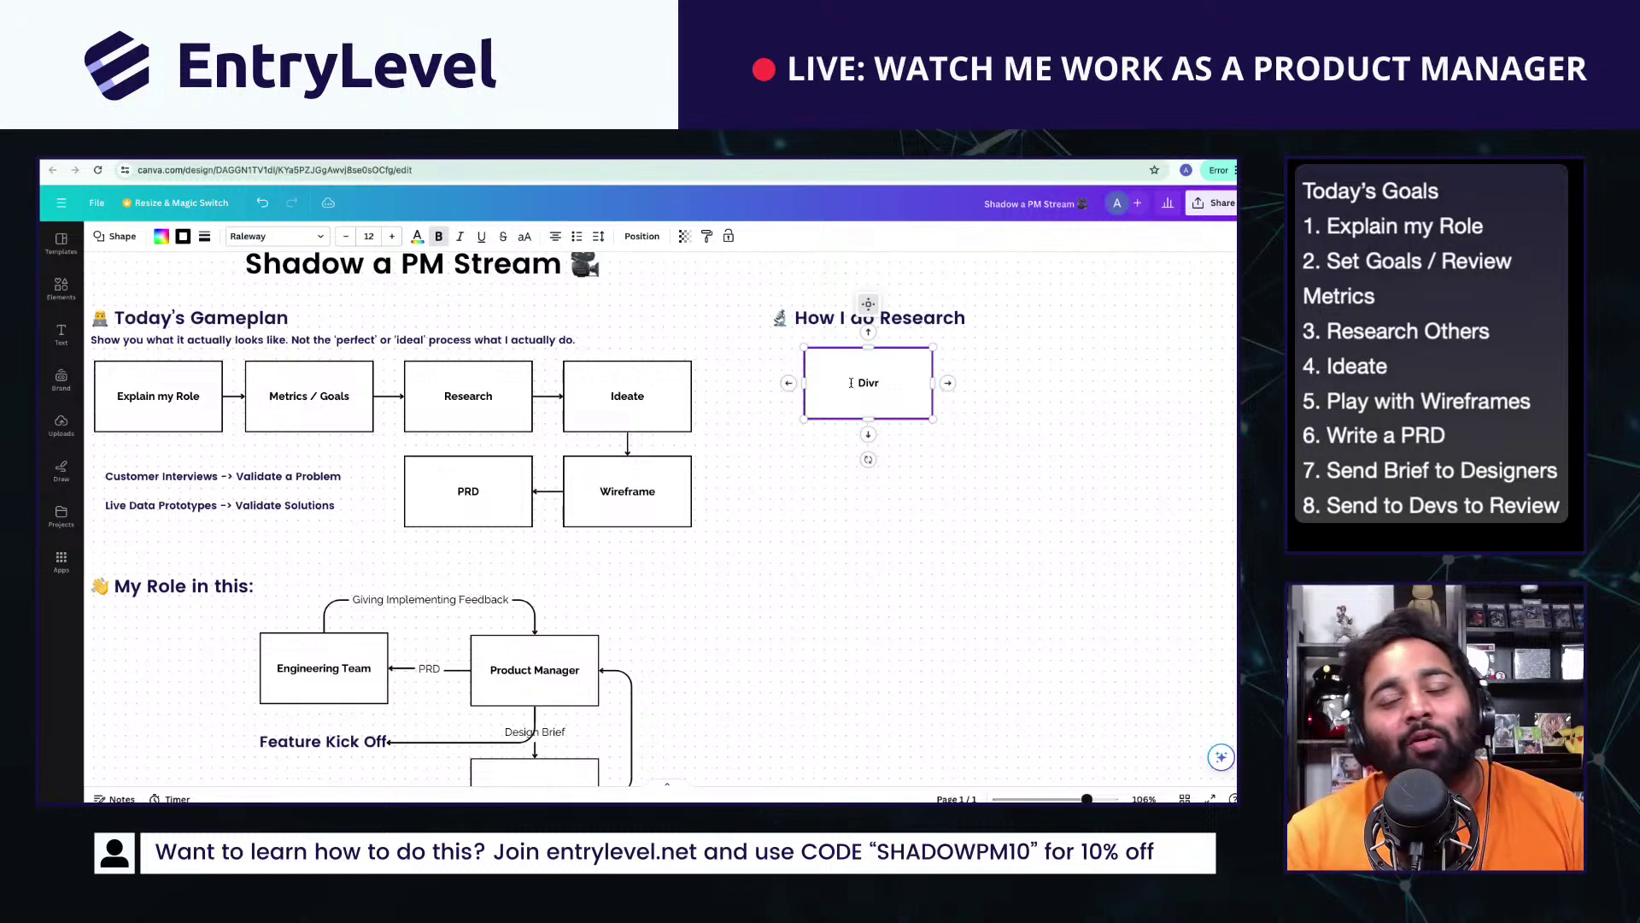
type("r")
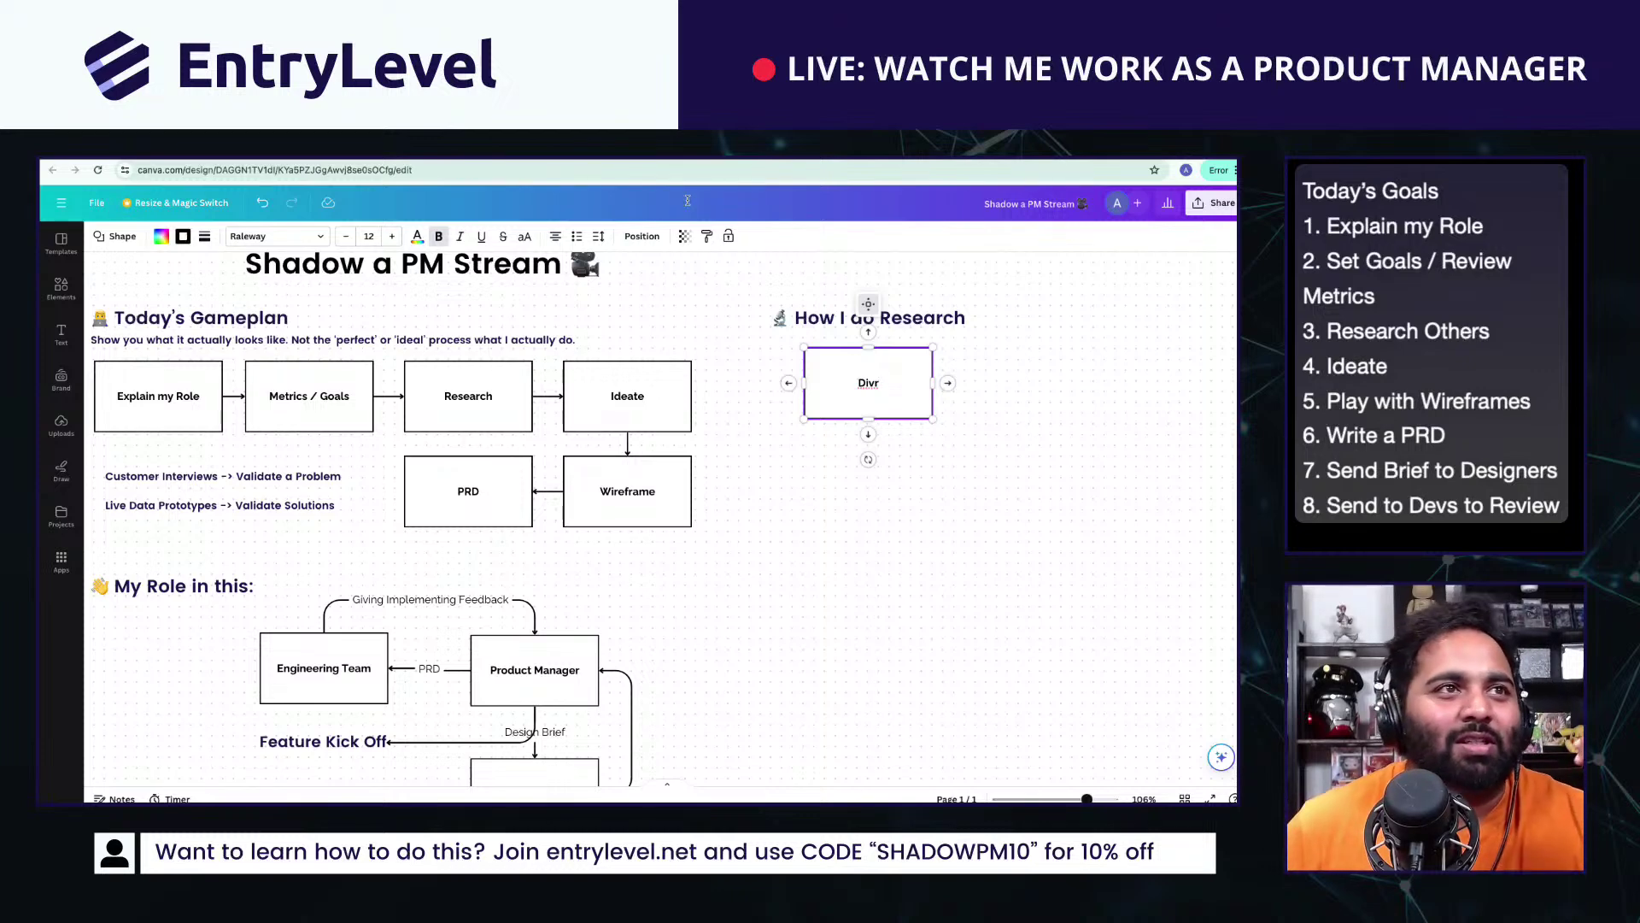
left_click(479, 148)
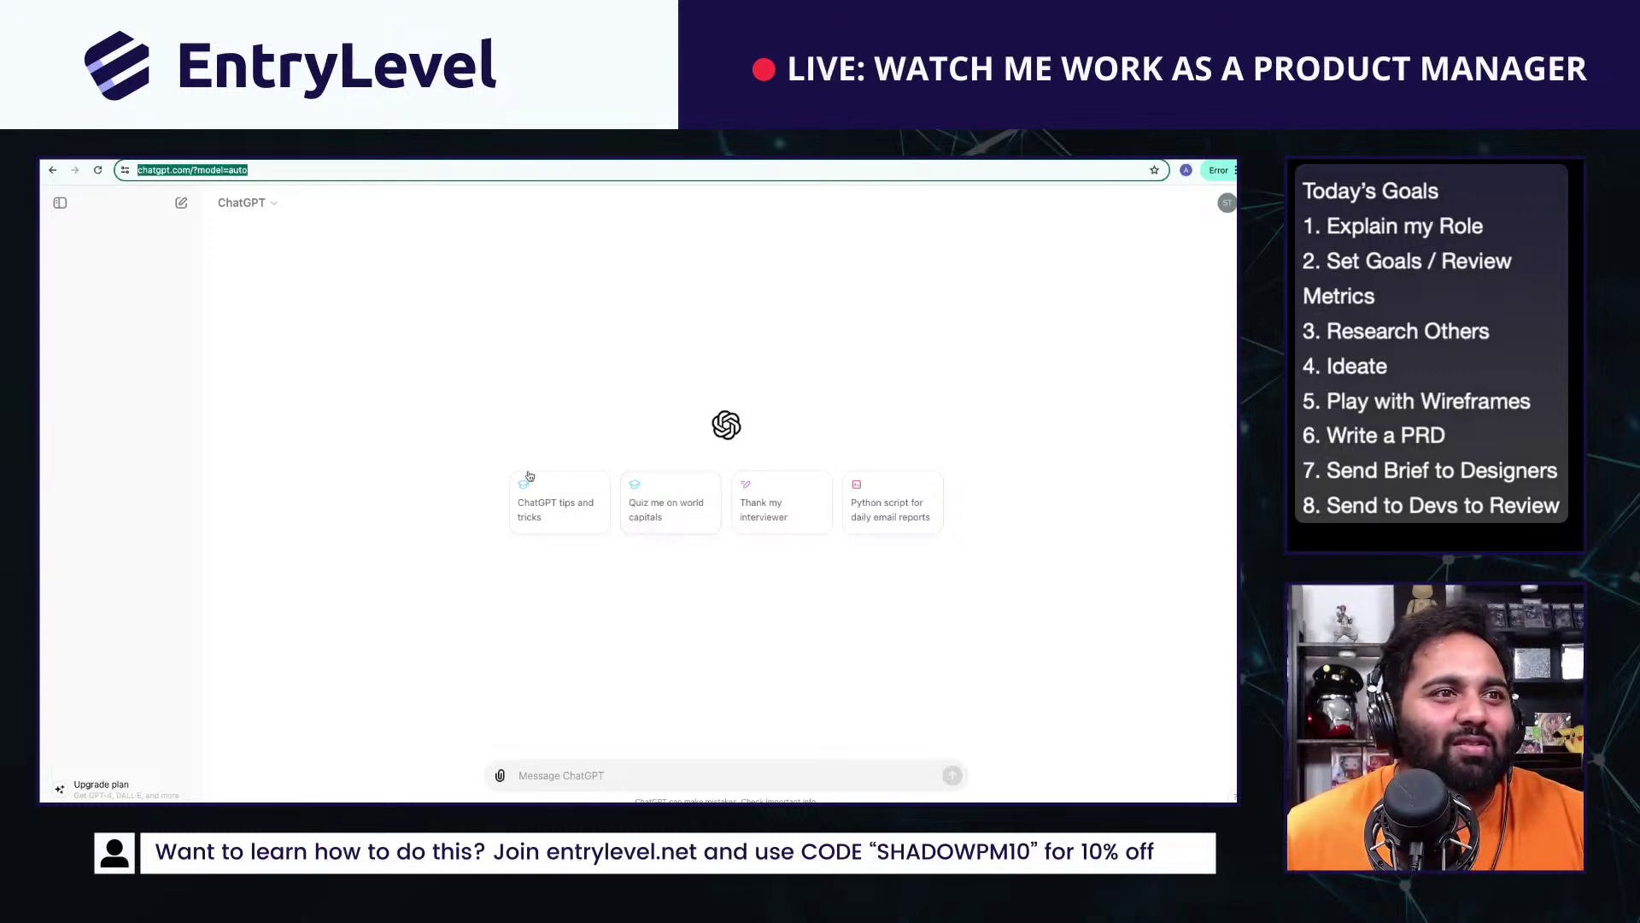
left_click(490, 159)
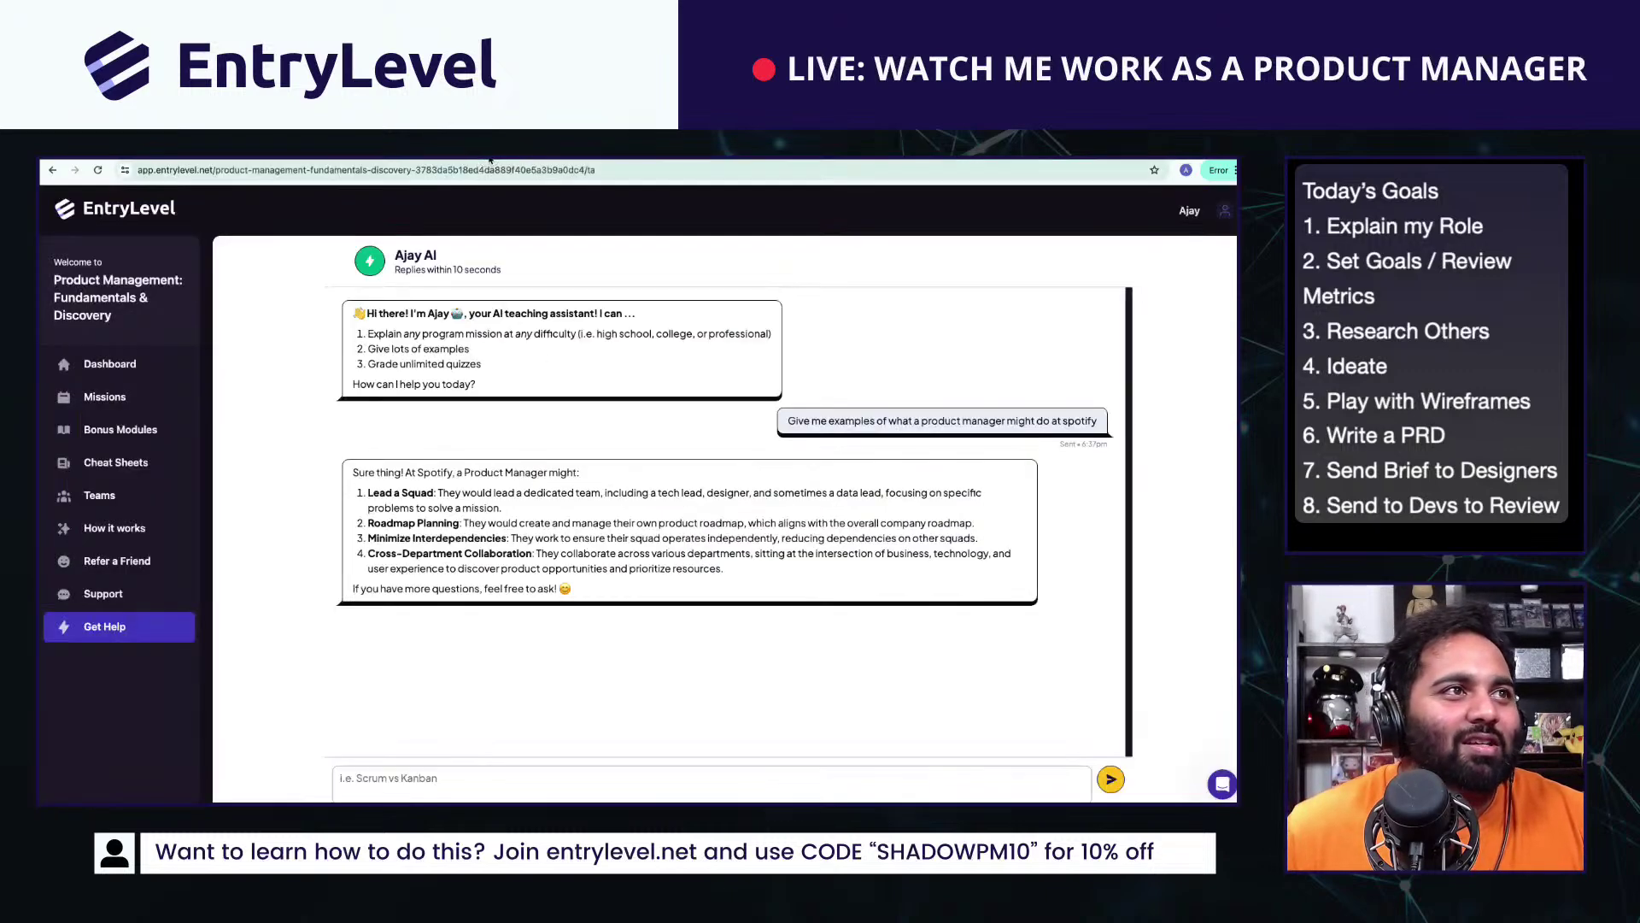
left_click(364, 159)
left_click(205, 158)
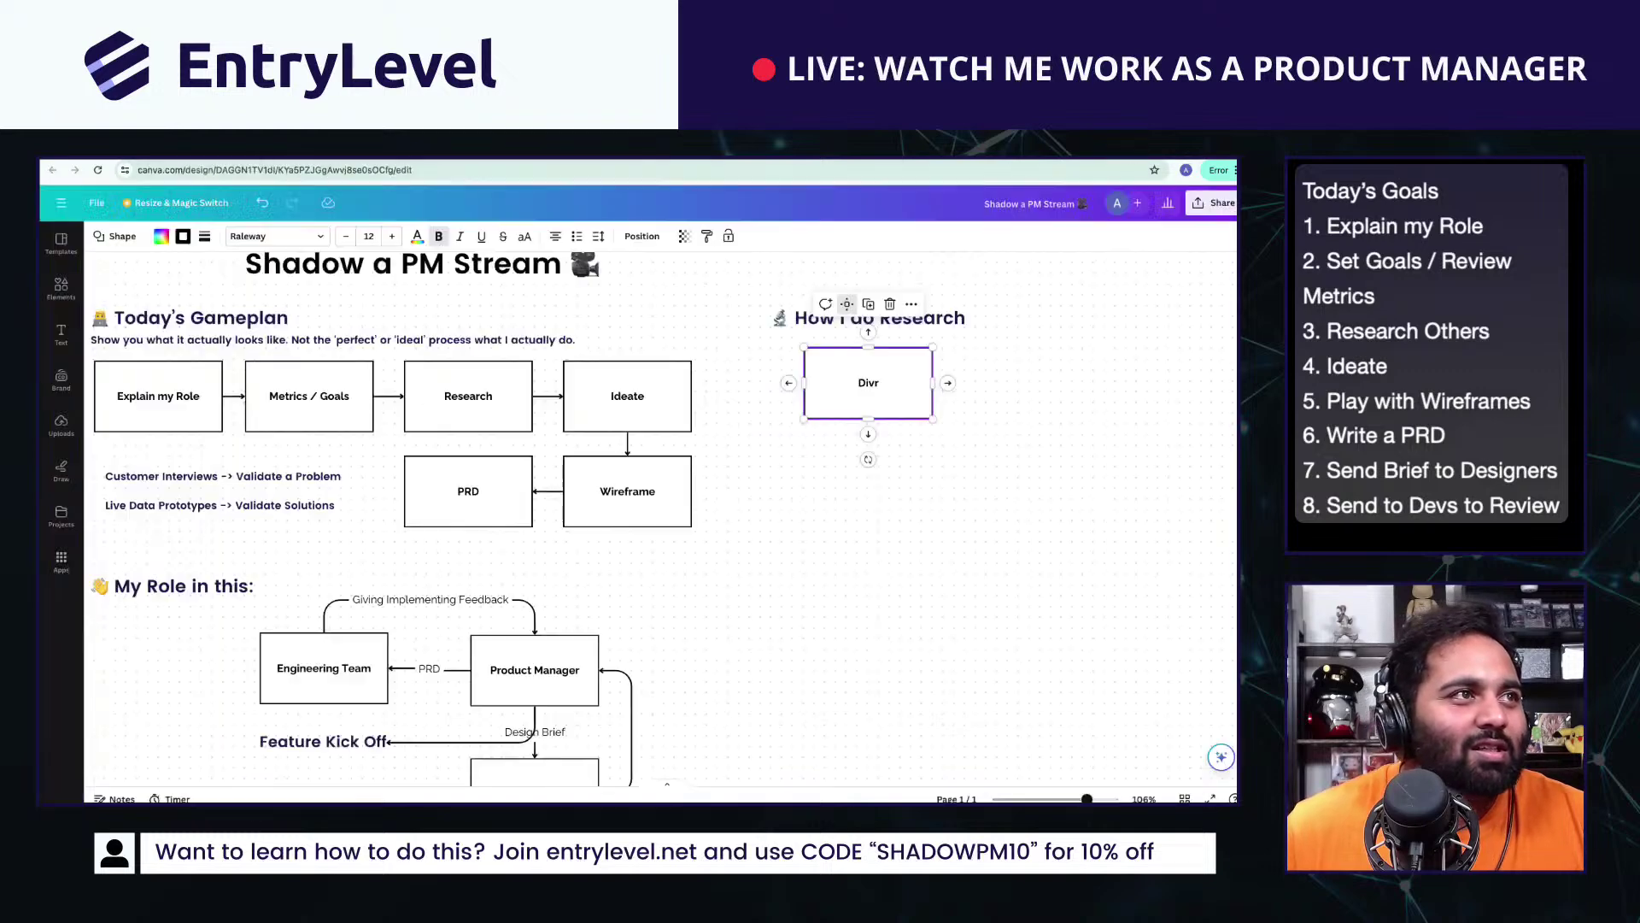
Step: Correct and complete the label of the box under "How I do Research" as "Divergent Research"
double_click(884, 381)
left_click(887, 383)
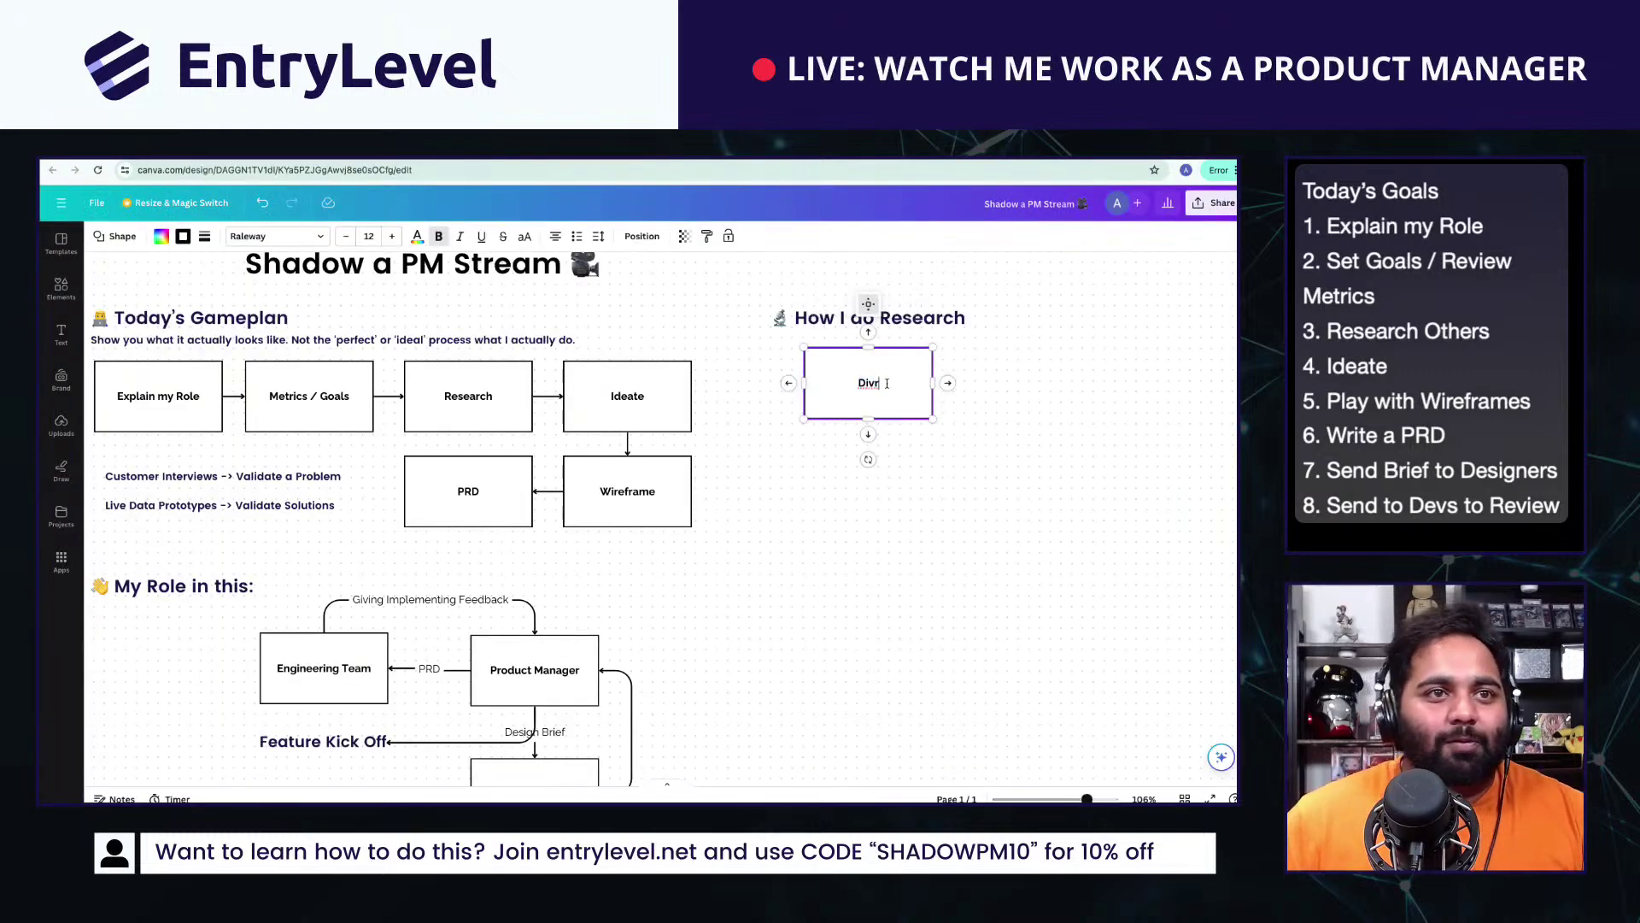
key("BackSpace")
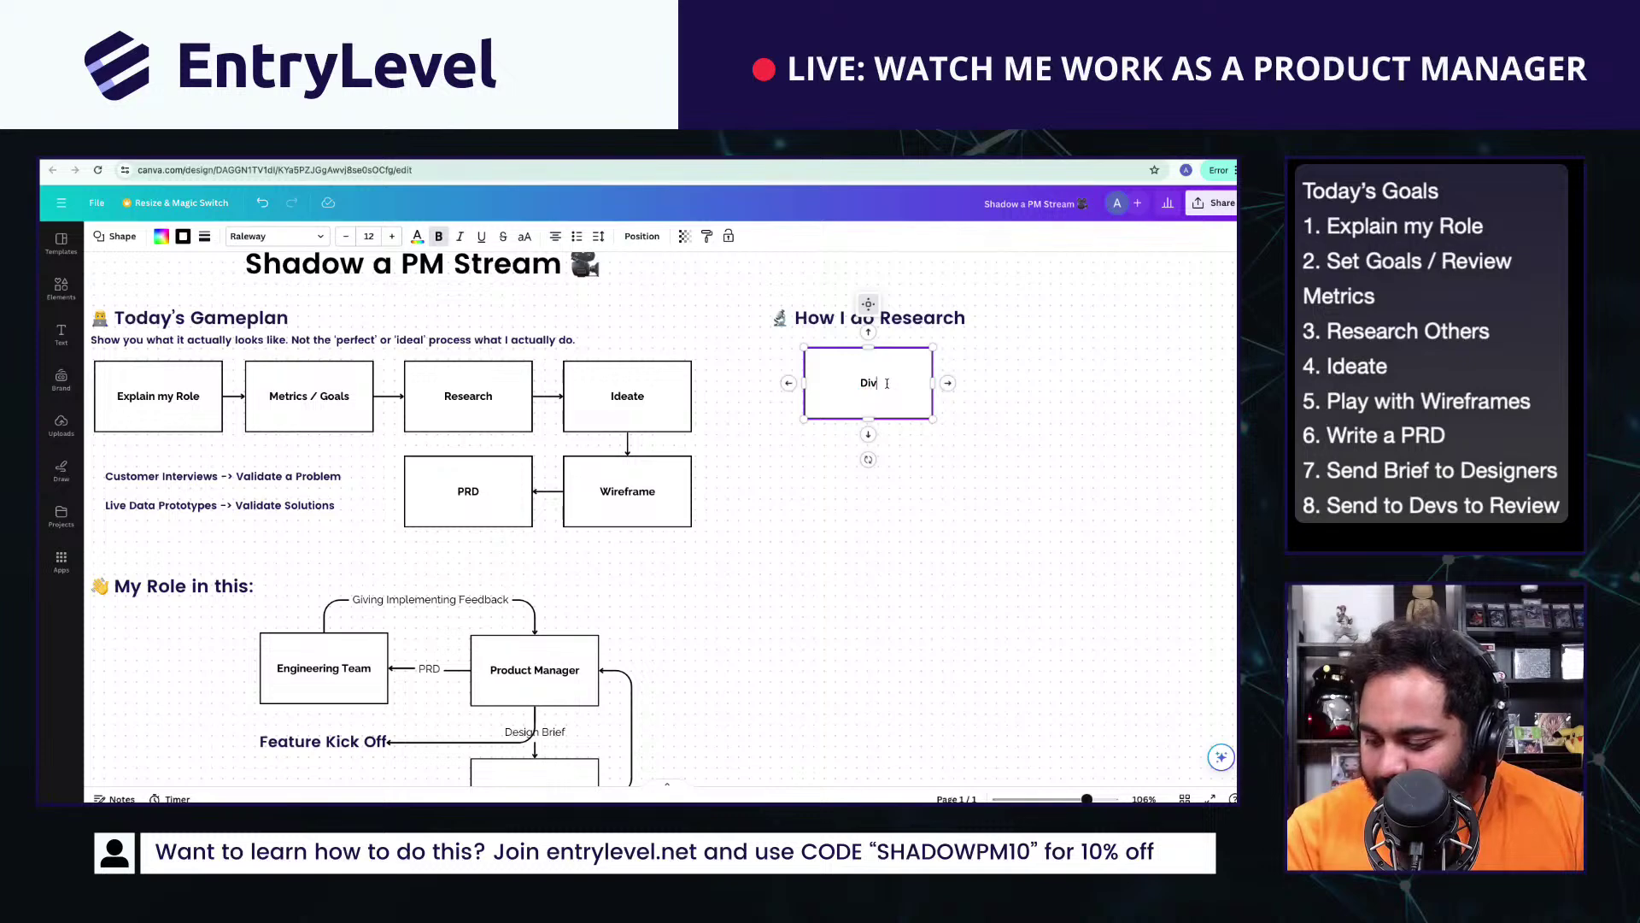
type("ergent")
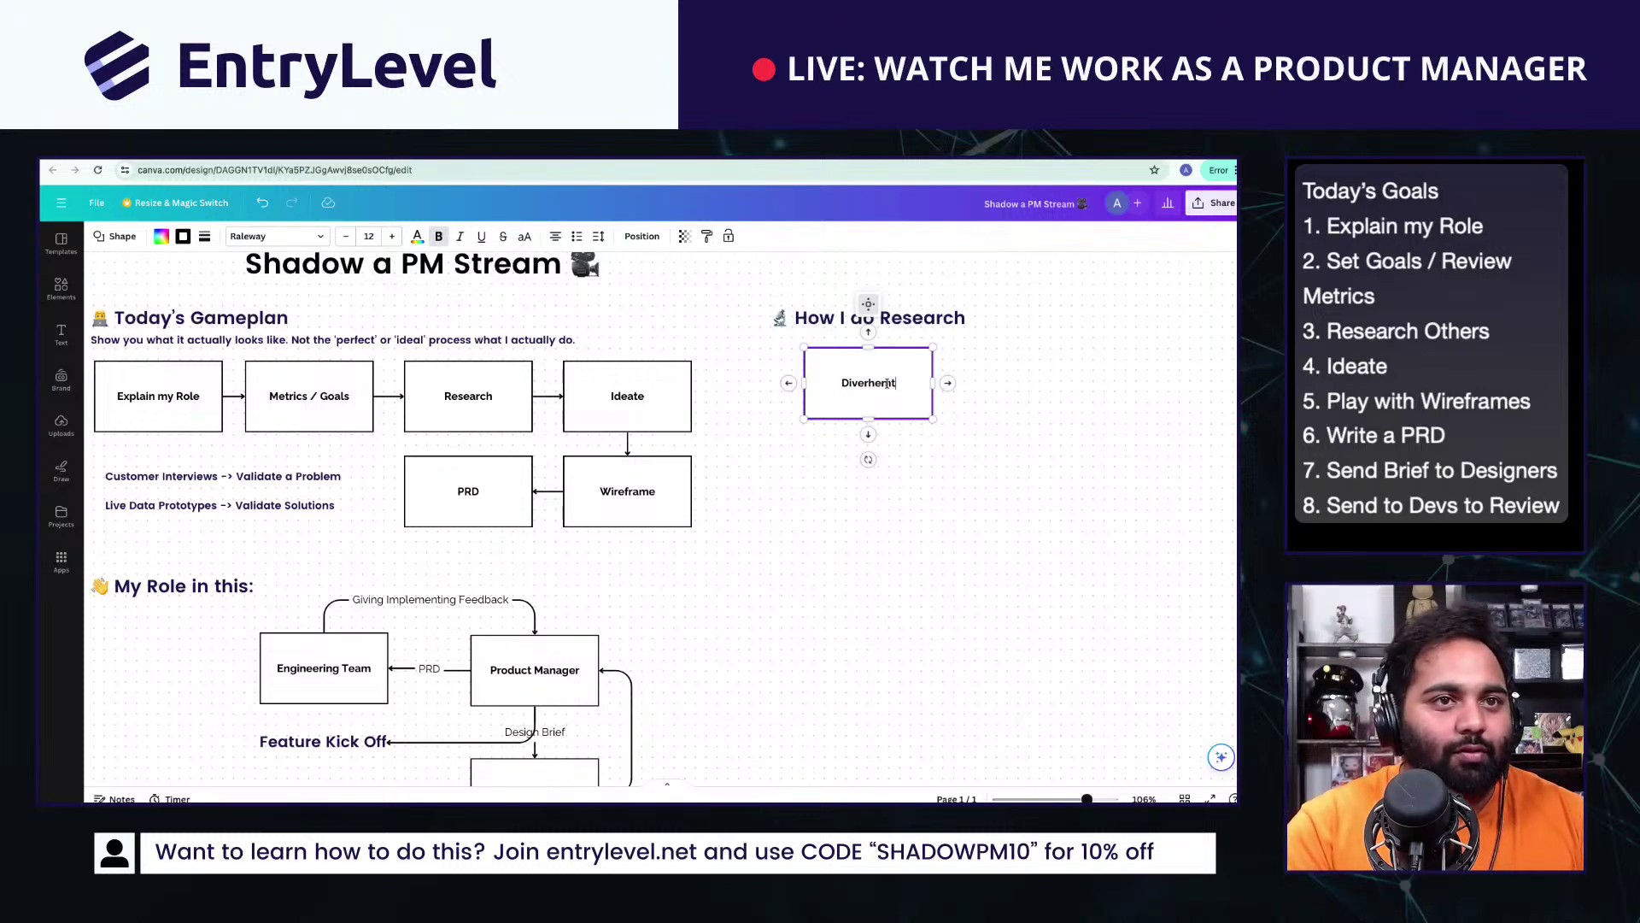
key("BackSpace")
key("BackSpace")
key("BackSpace")
type("ent Research")
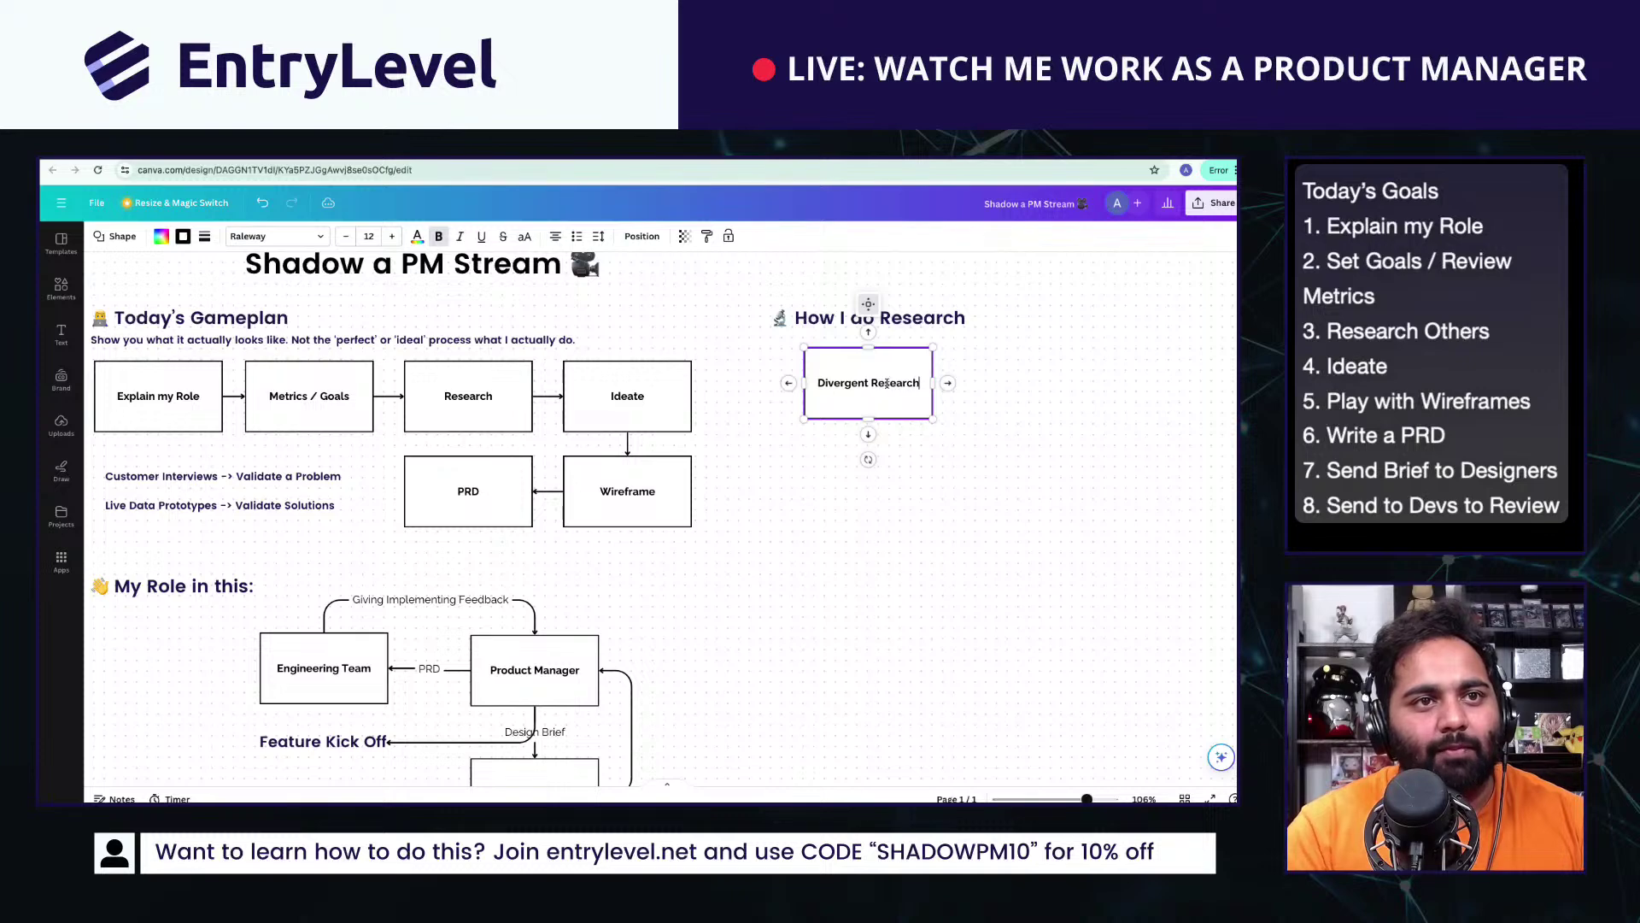
Step: Add the non-bold description "Wherever my brain decides to go" on a new line beneath "Divergent Research"
key("Return")
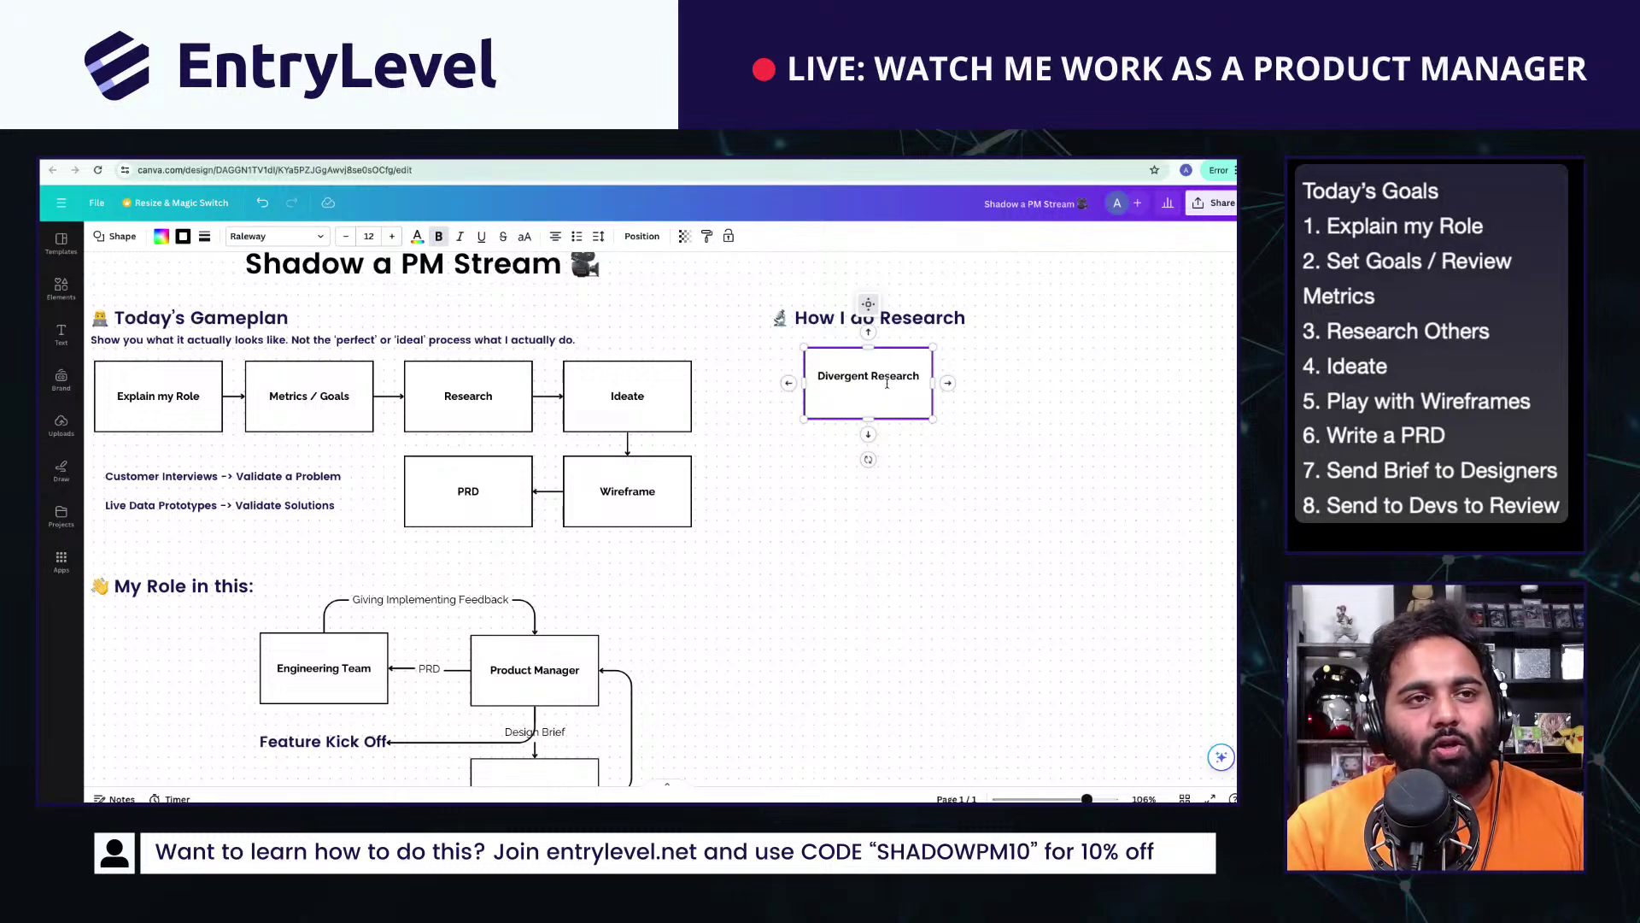
type("Wher")
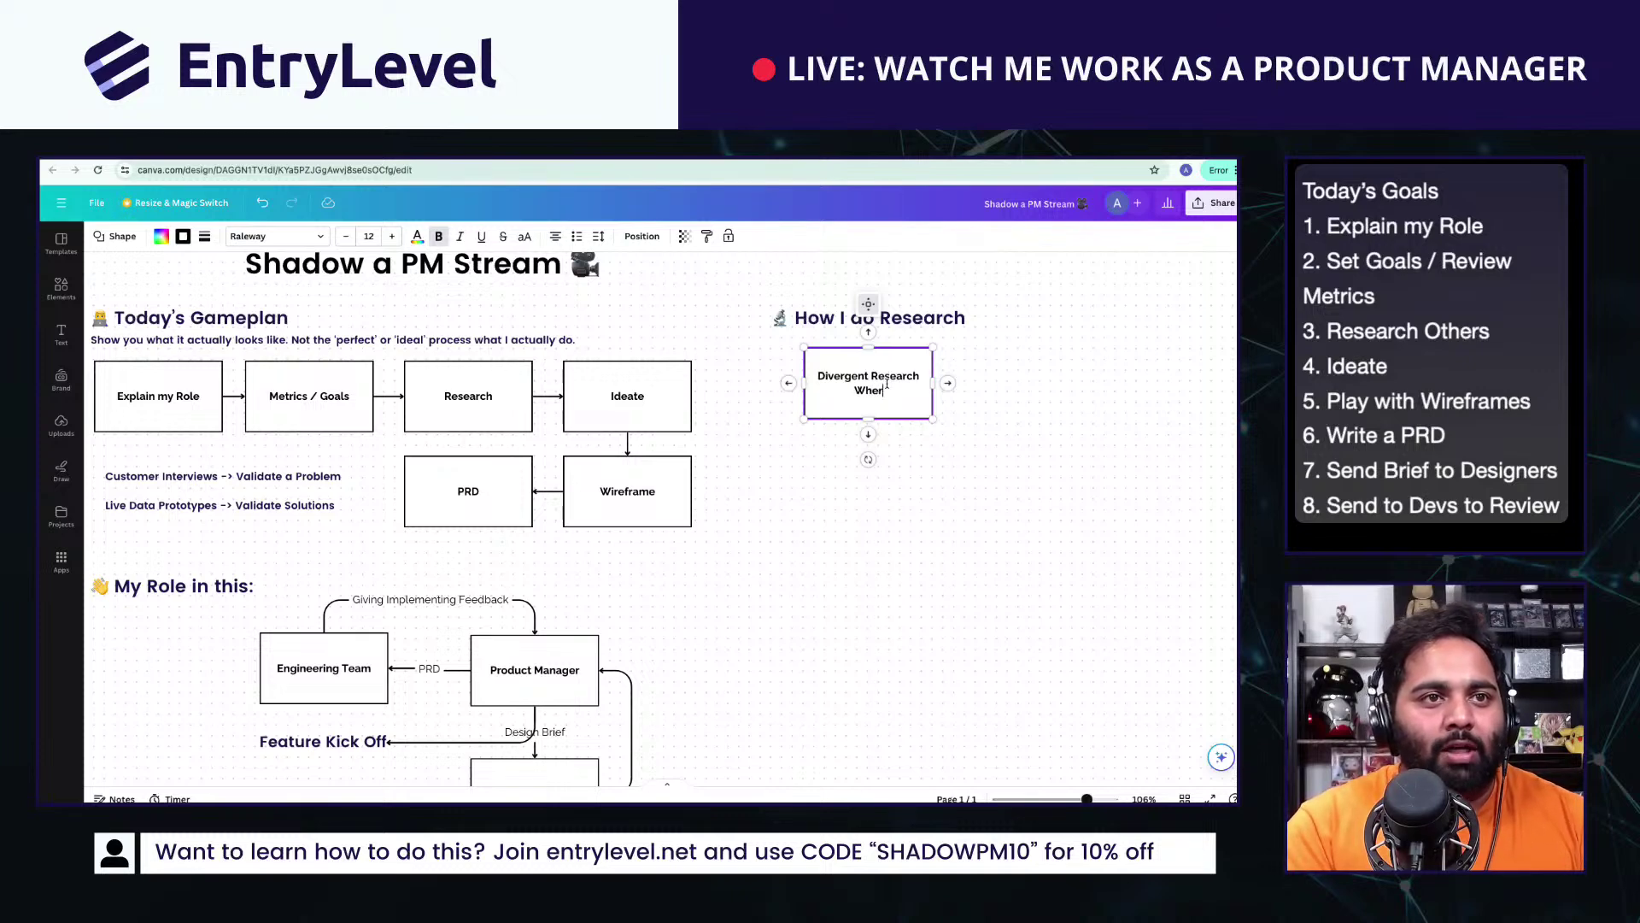
type("ever my brain decides to go")
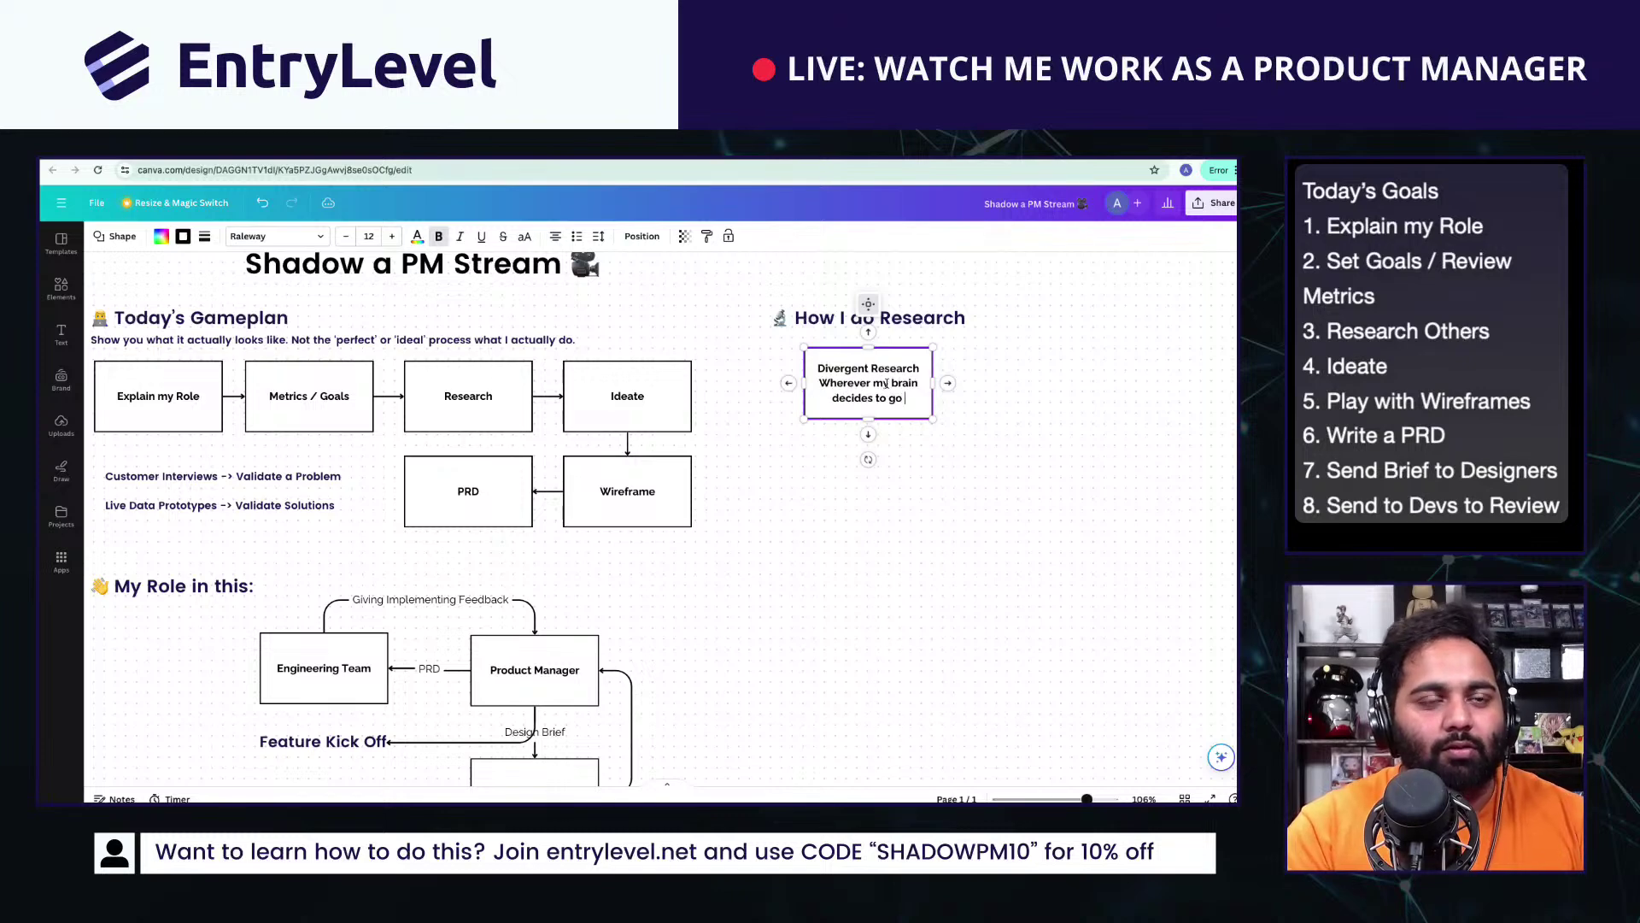
key("BackSpace")
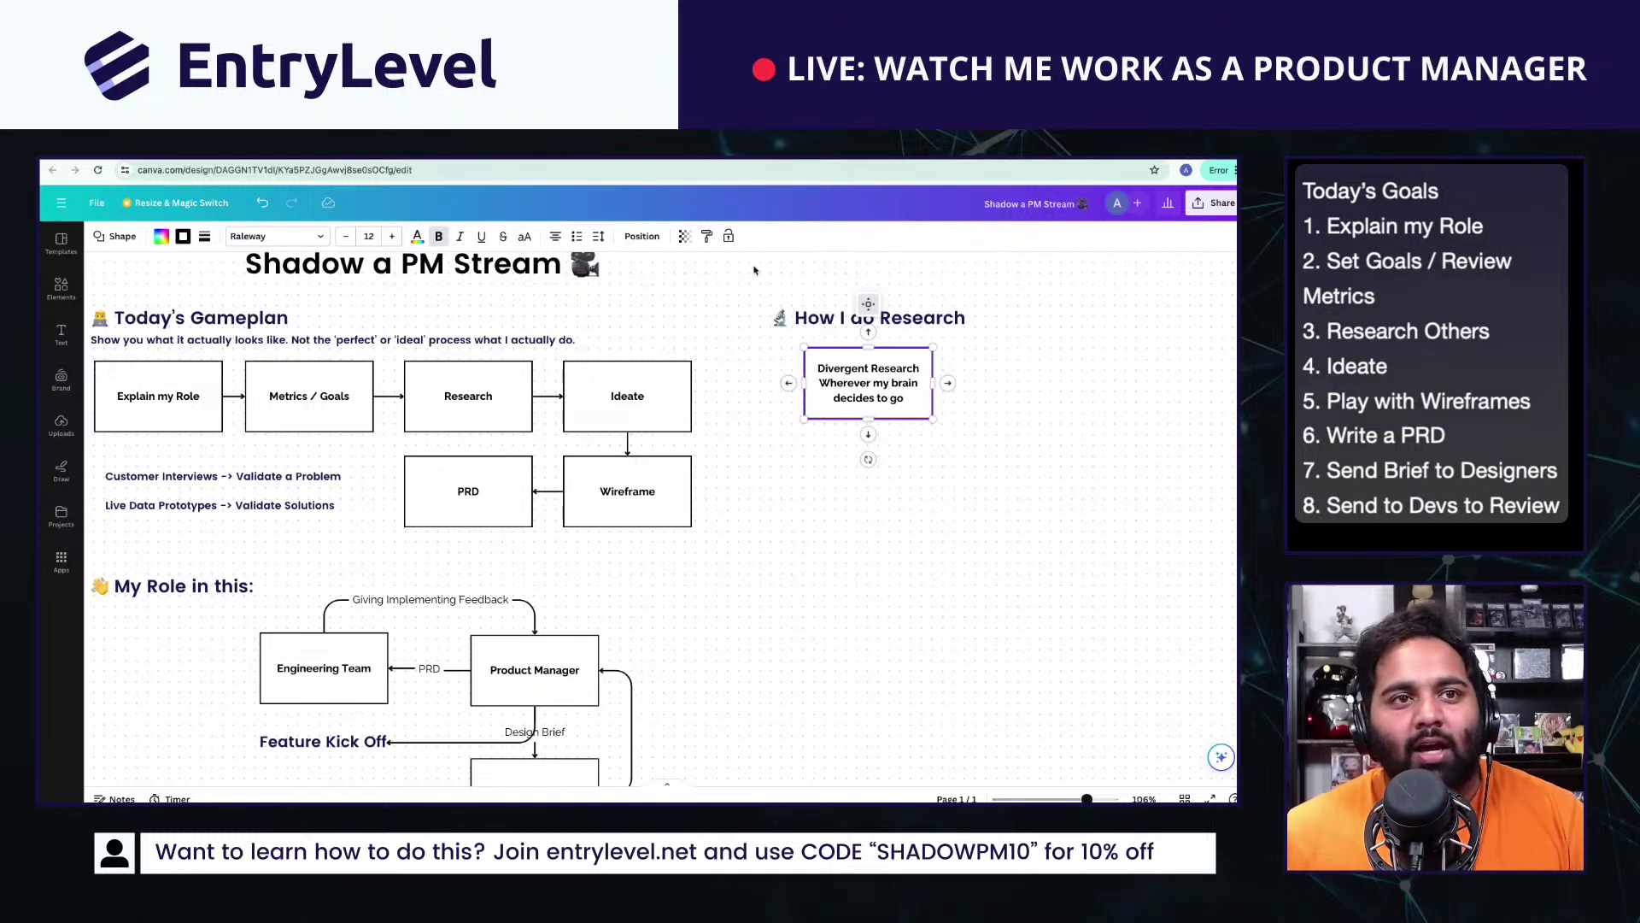
left_click_drag(819, 383, 1092, 374)
key("ctrl+b")
Step: Duplicate the "Divergent Research" box to its right and retitle the copy "Convergent Research"
left_click(893, 505)
left_click(1092, 373)
triple_click(1050, 366)
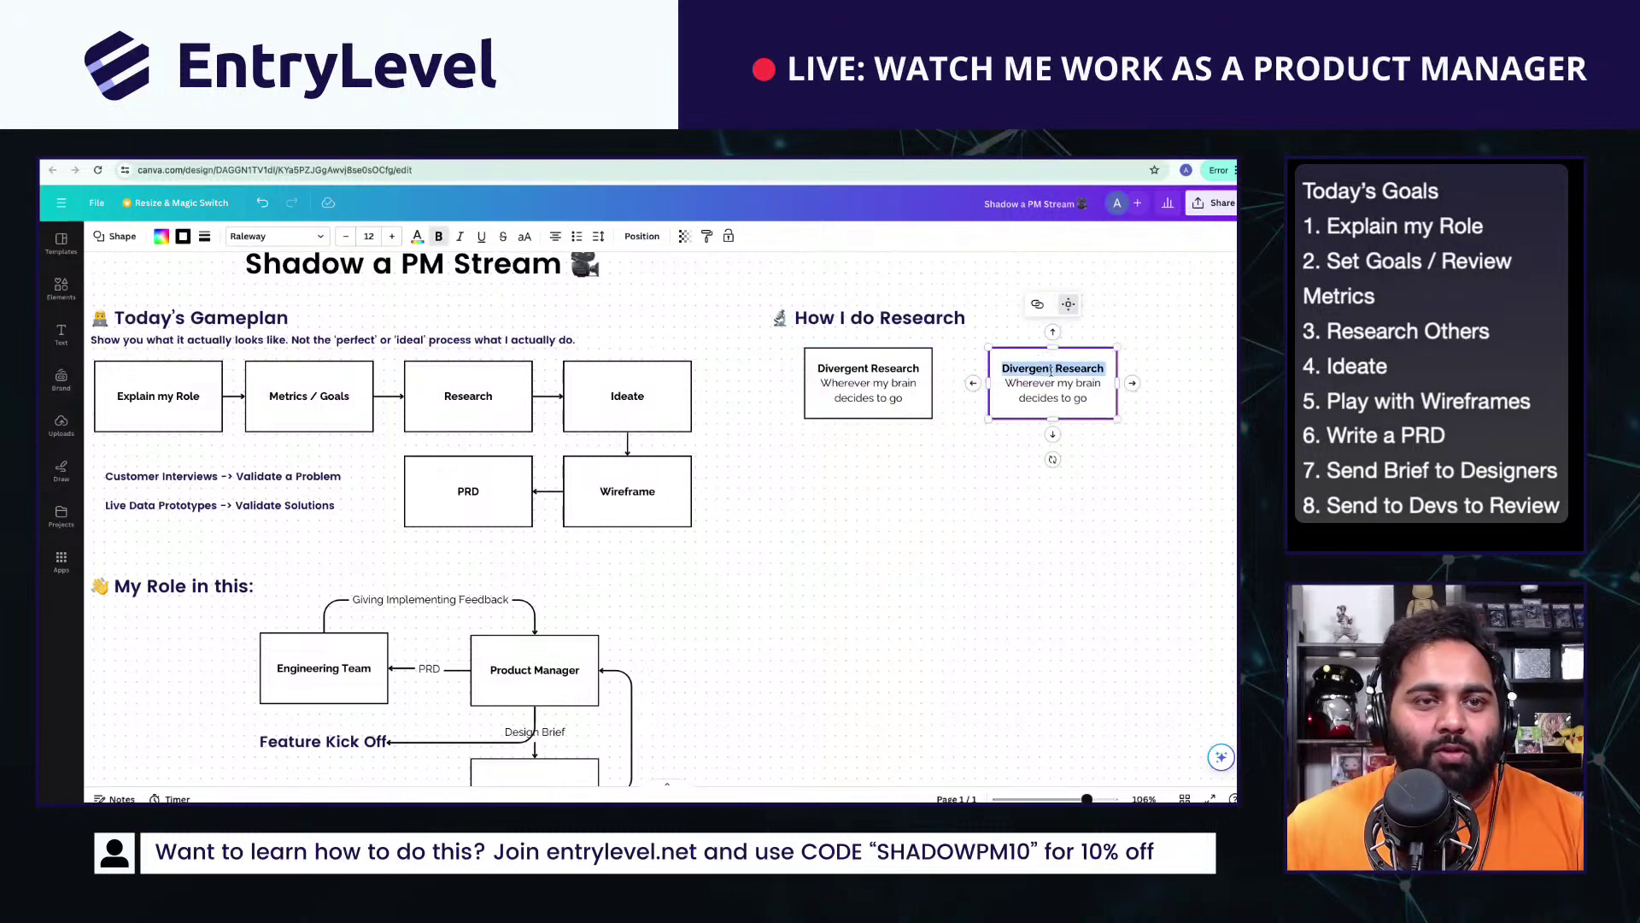
type("Convergent Resear")
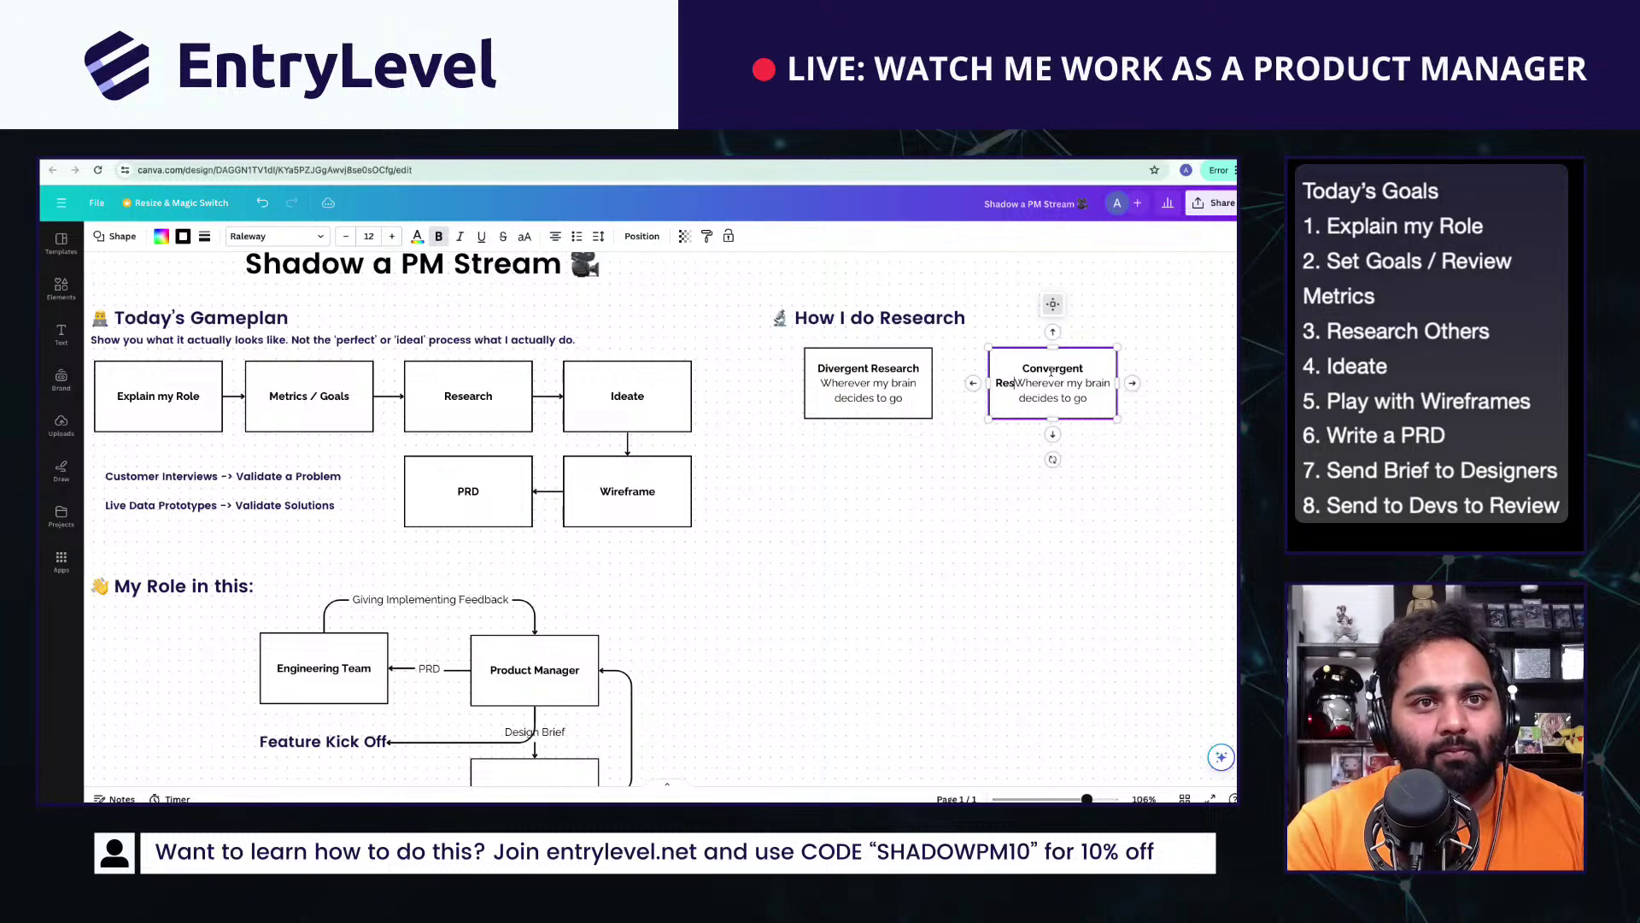
type("ch")
key("Return")
Step: Replace the "Convergent Research" description with "Distill all the research into manageable chunks of info." and connect "Divergent Research" to that box with an arrow
key("ctrl+shift+End")
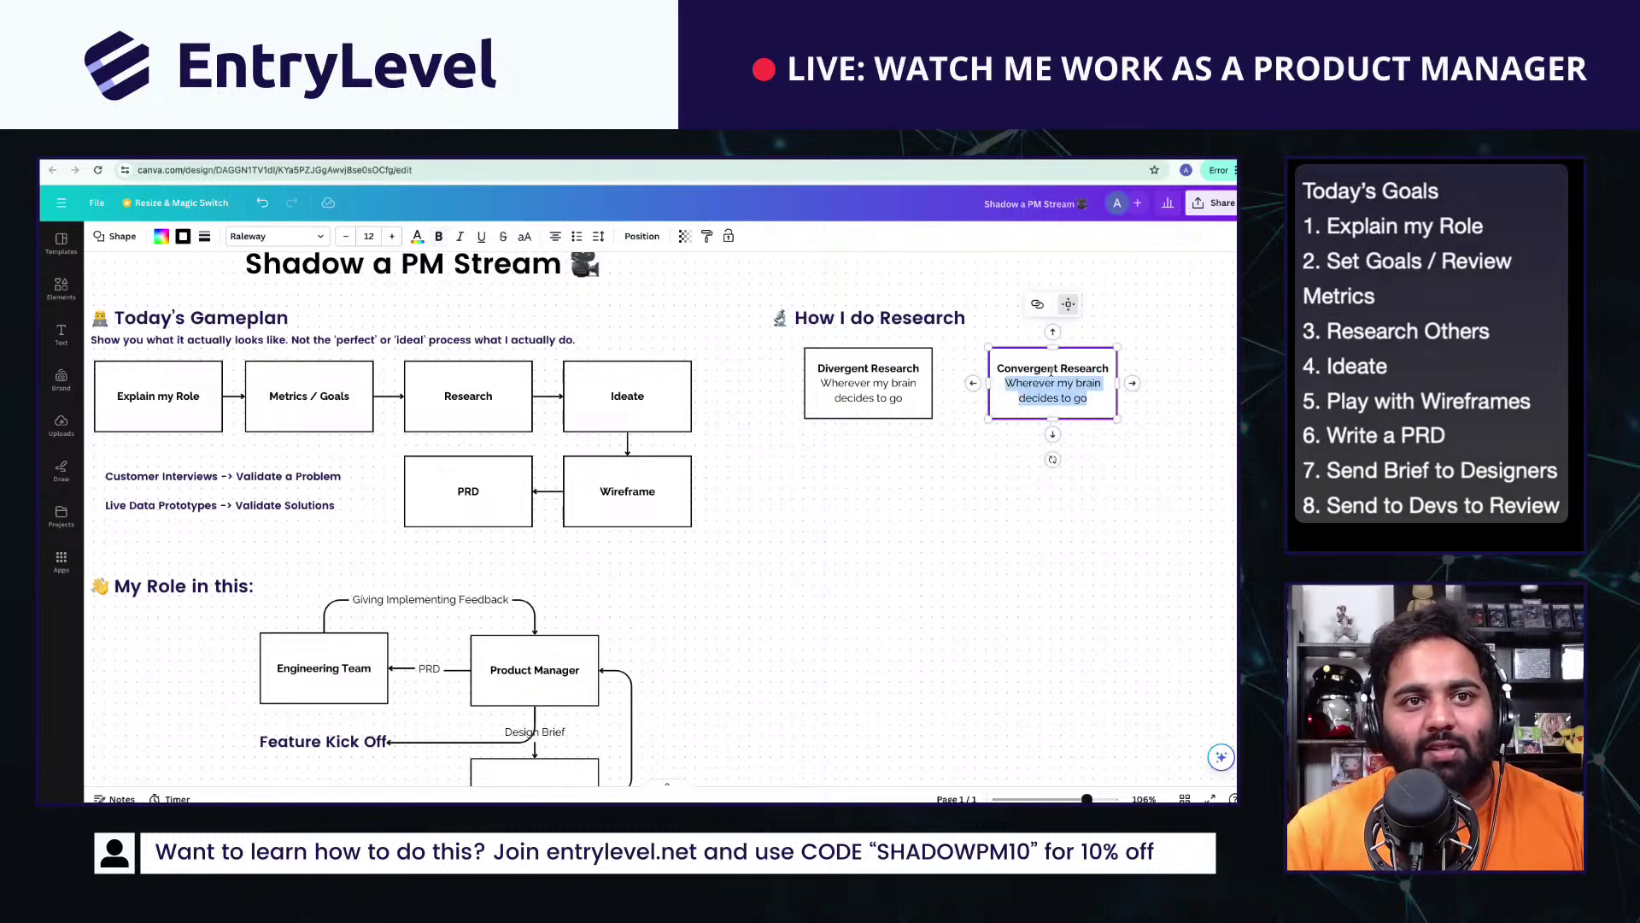
type("Distill all")
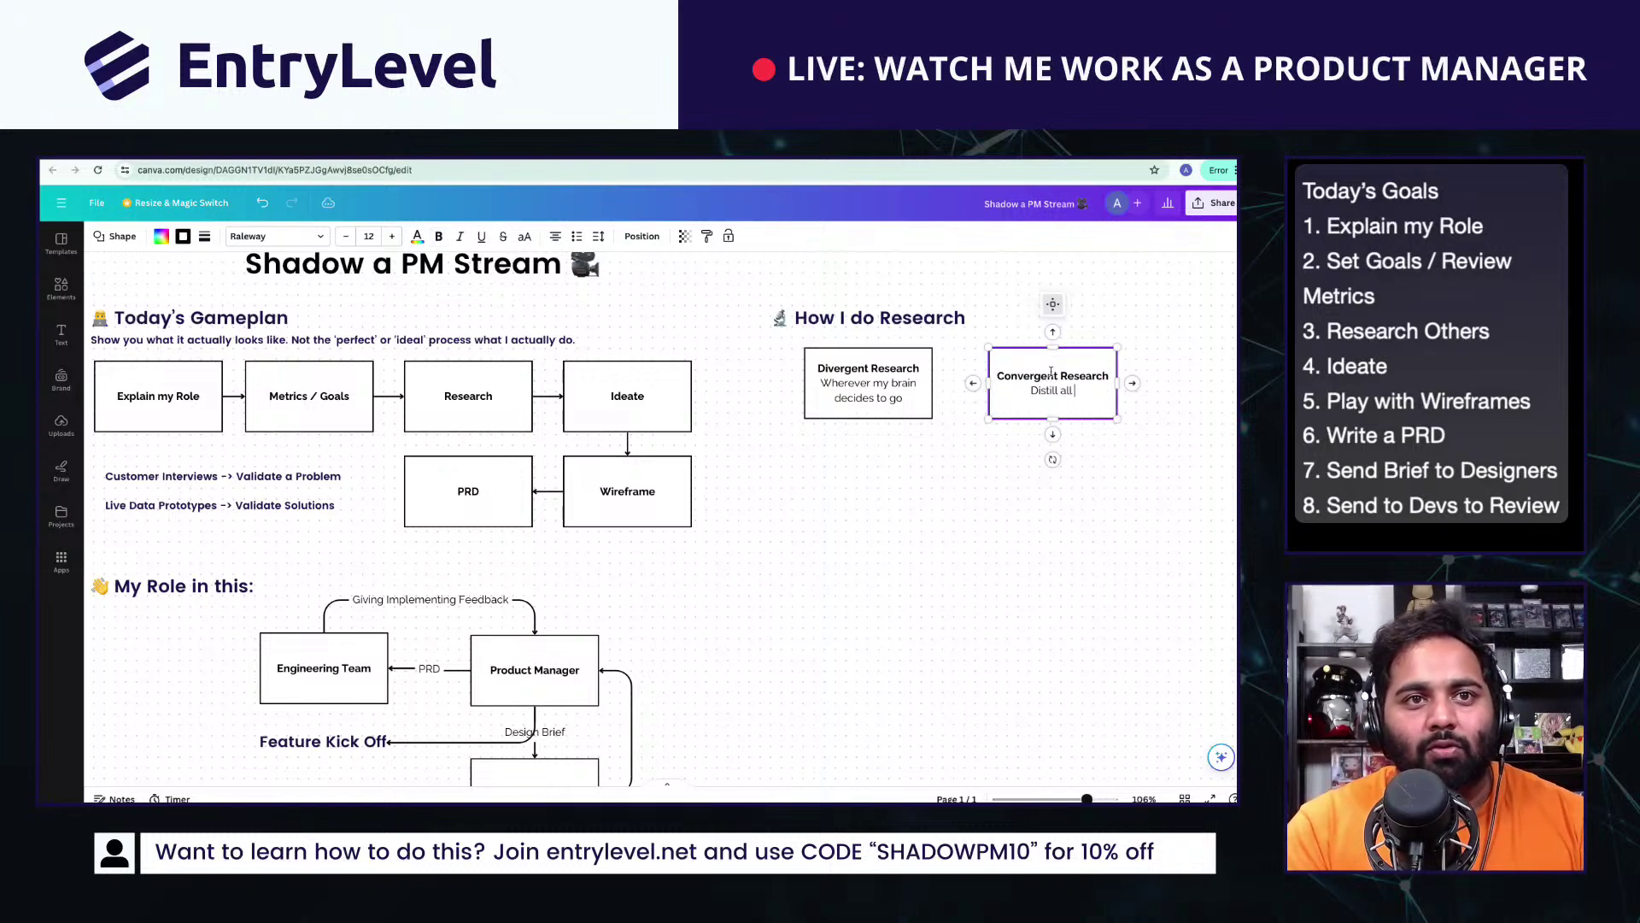
type(" the research into ")
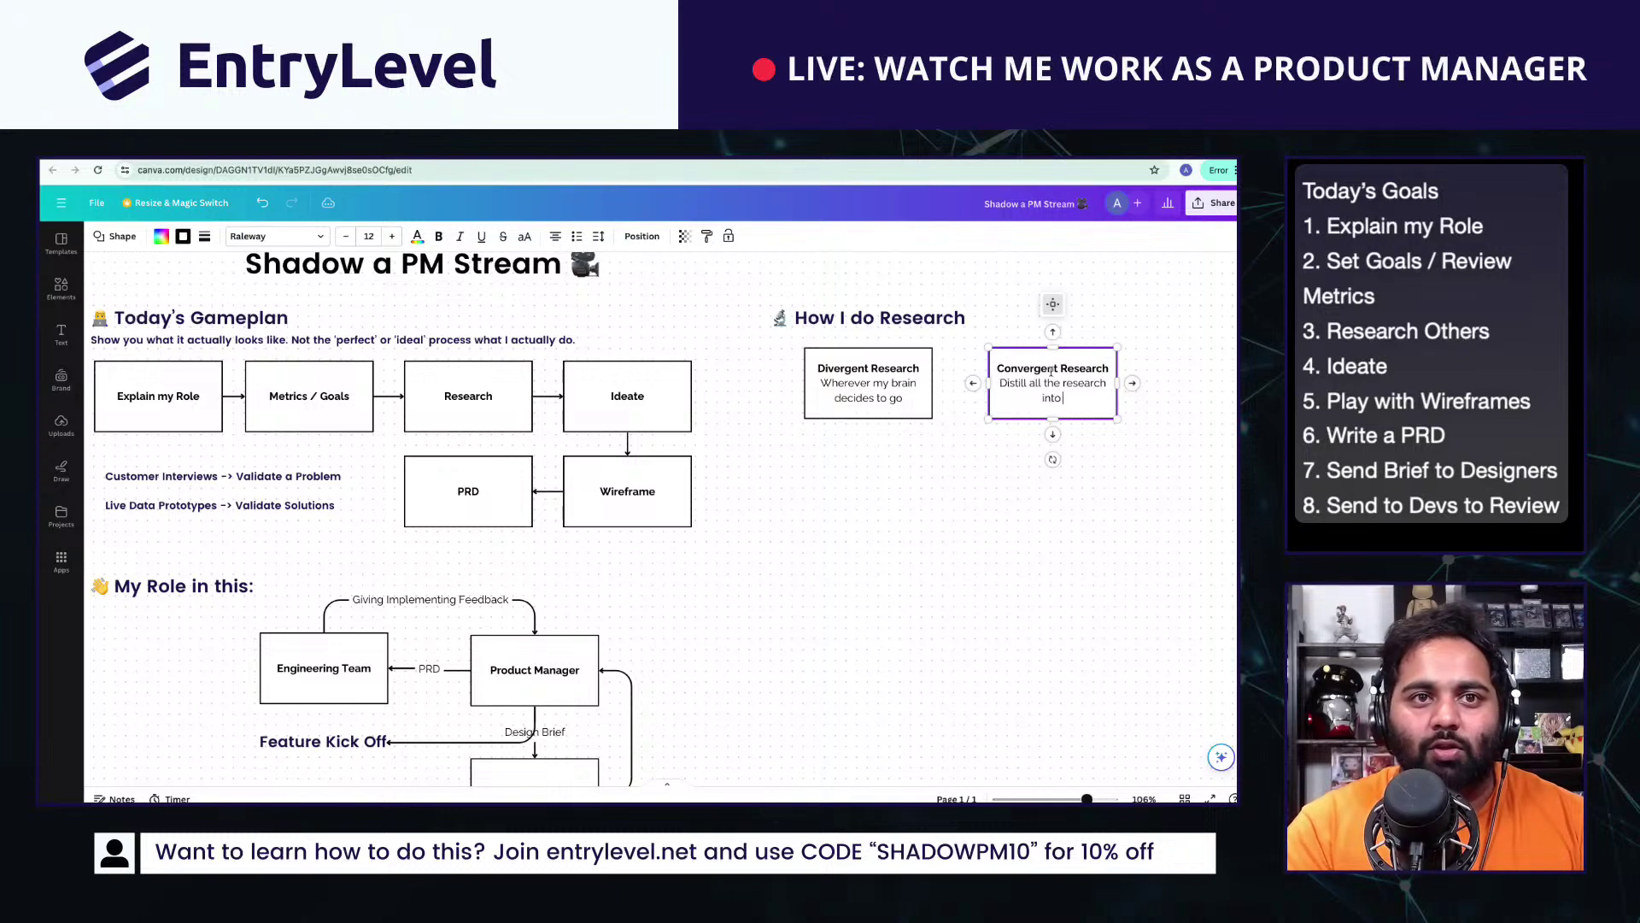
type("manageable ")
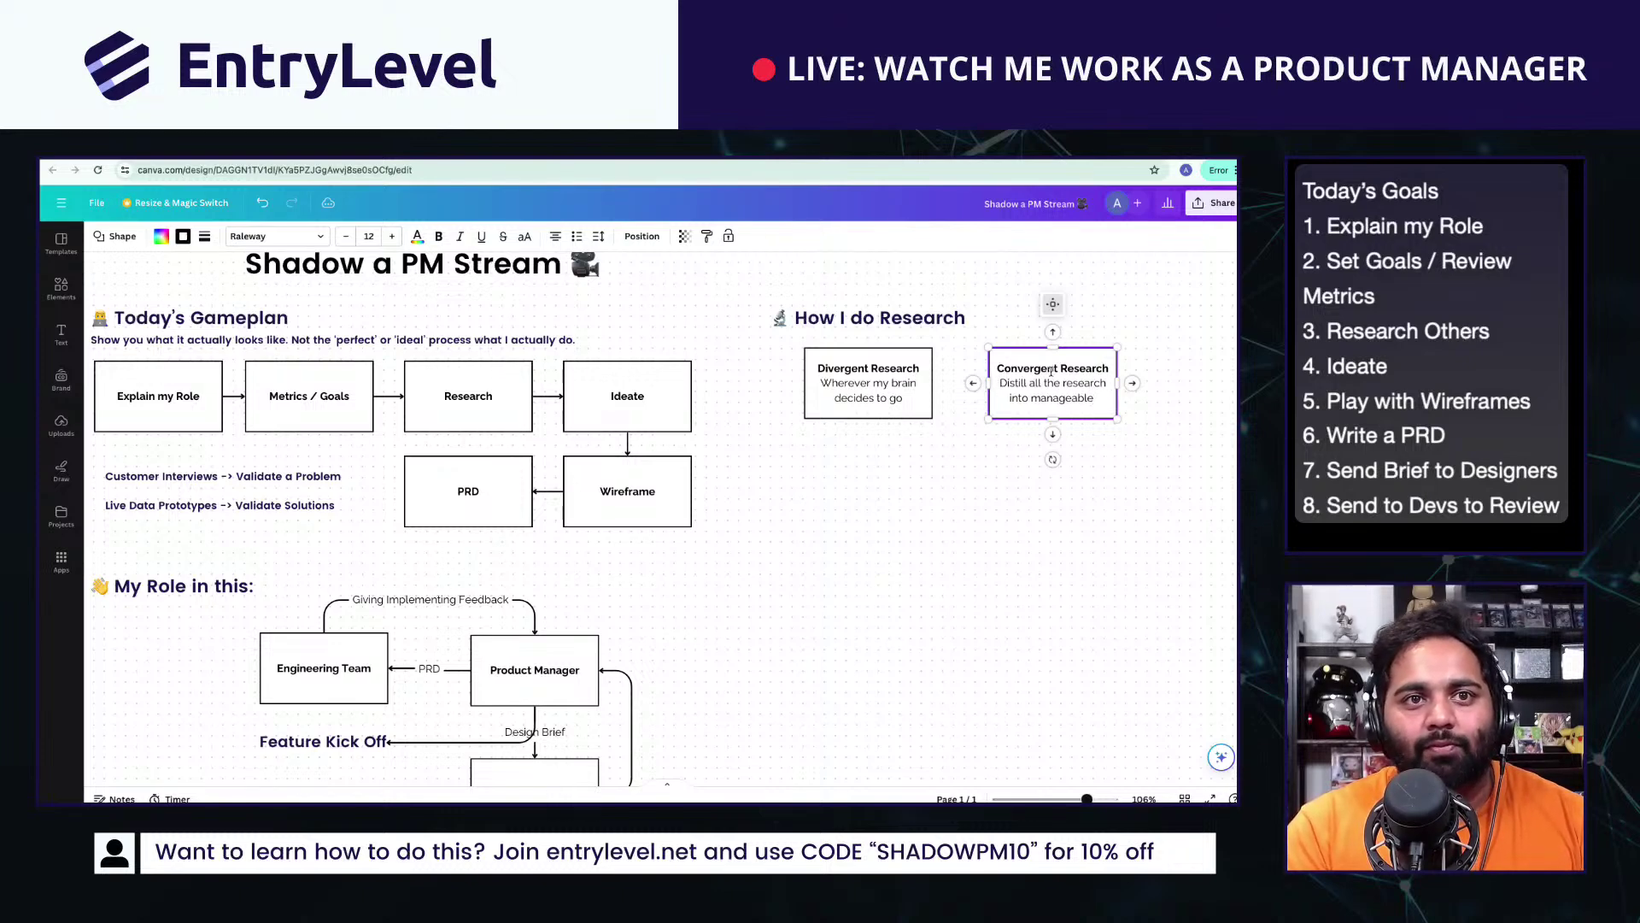
type("chunks of i")
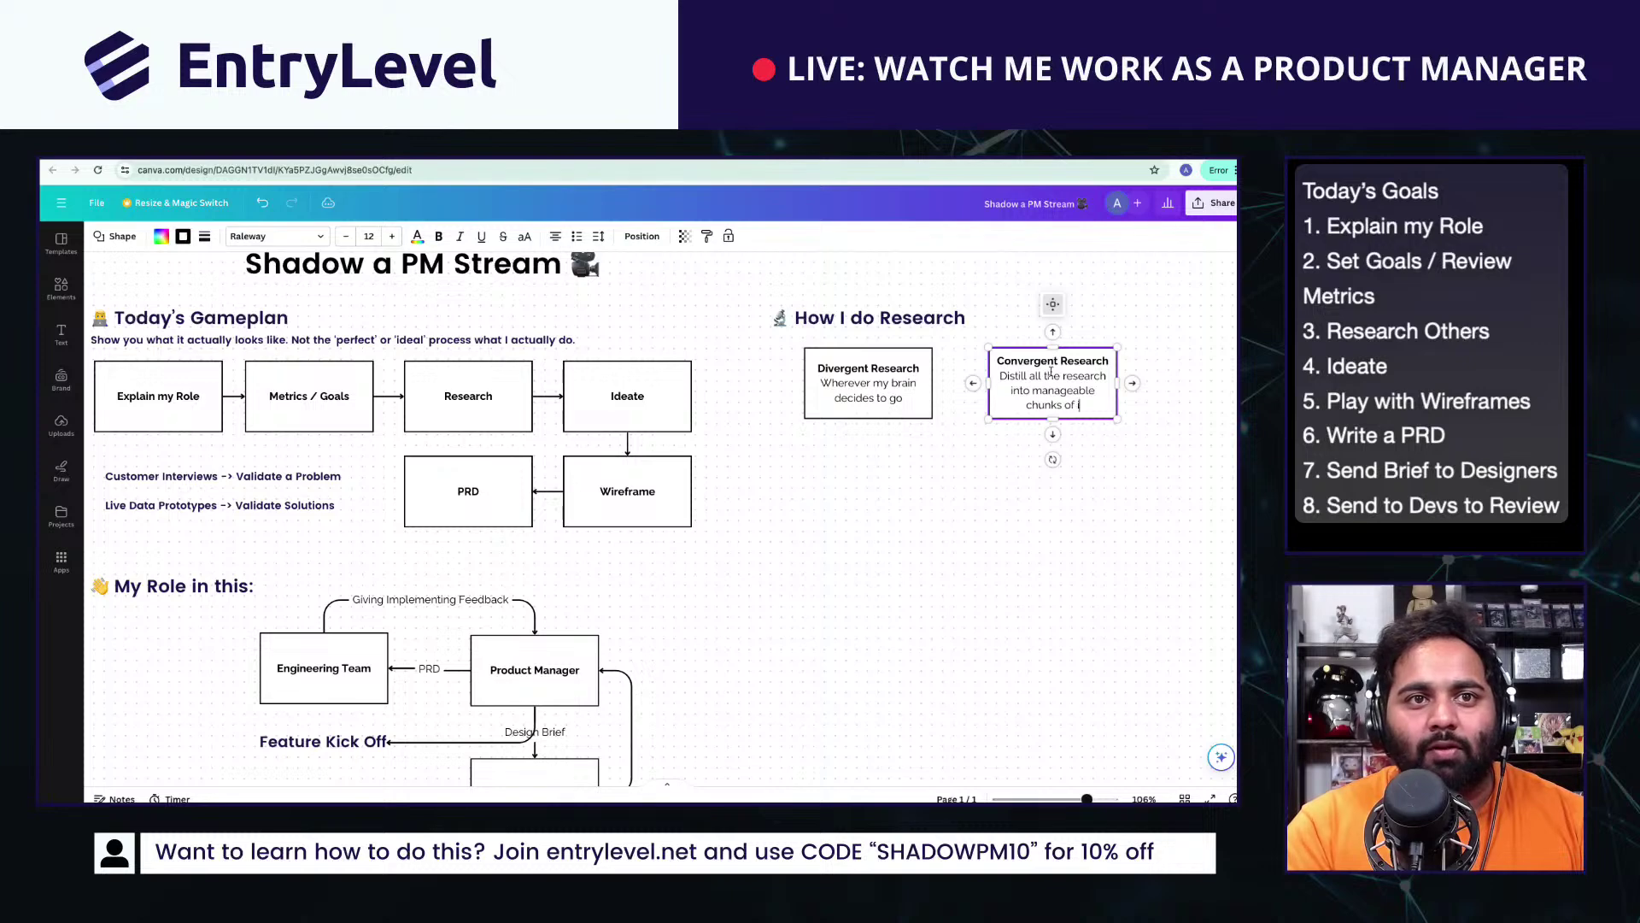
type("nfo.")
left_click(961, 387)
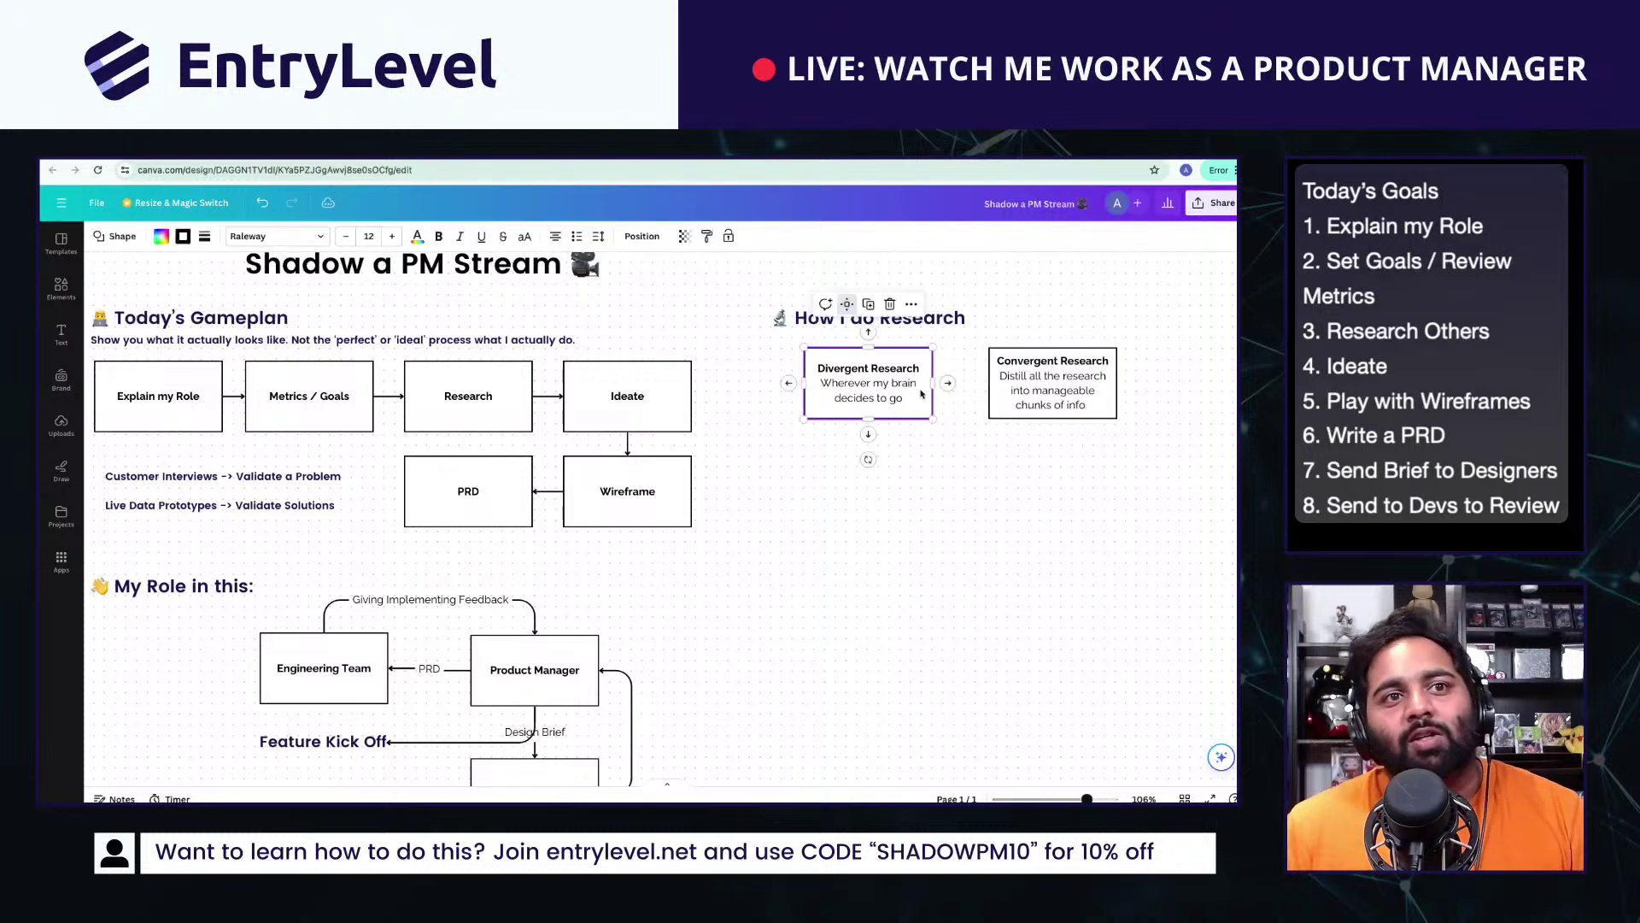
left_click_drag(957, 386, 989, 383)
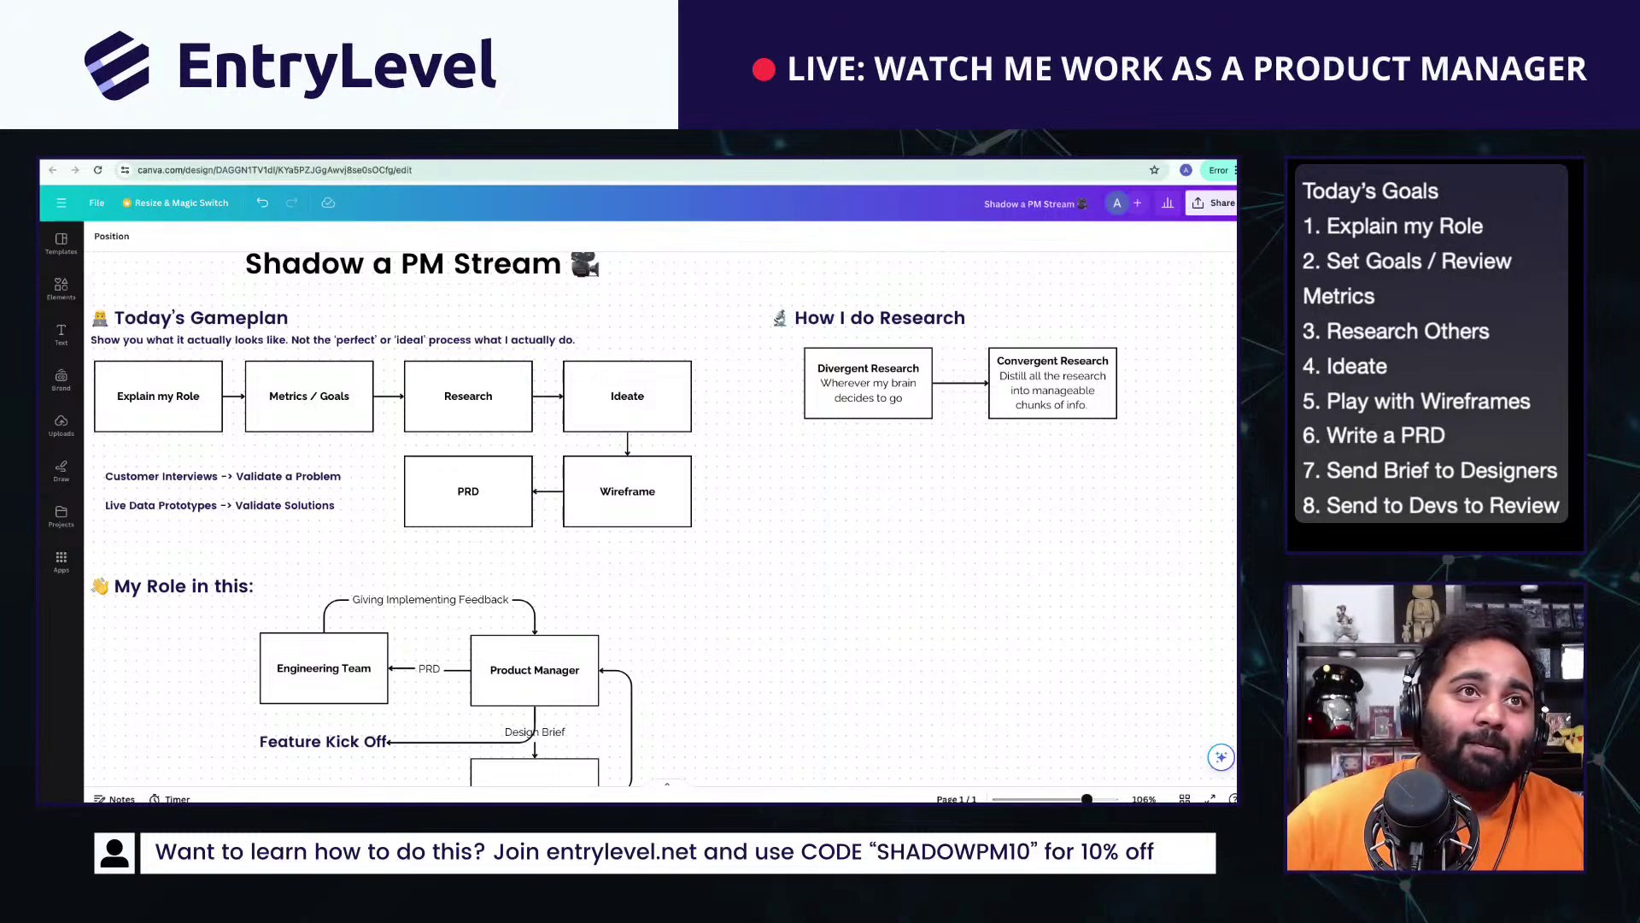
Step: Leave the whiteboard and search Google for "AI Education" in a new browser tab
left_click(927, 158)
key("ctrl+Tab")
key("ctrl+Tab")
key("ctrl+Tab")
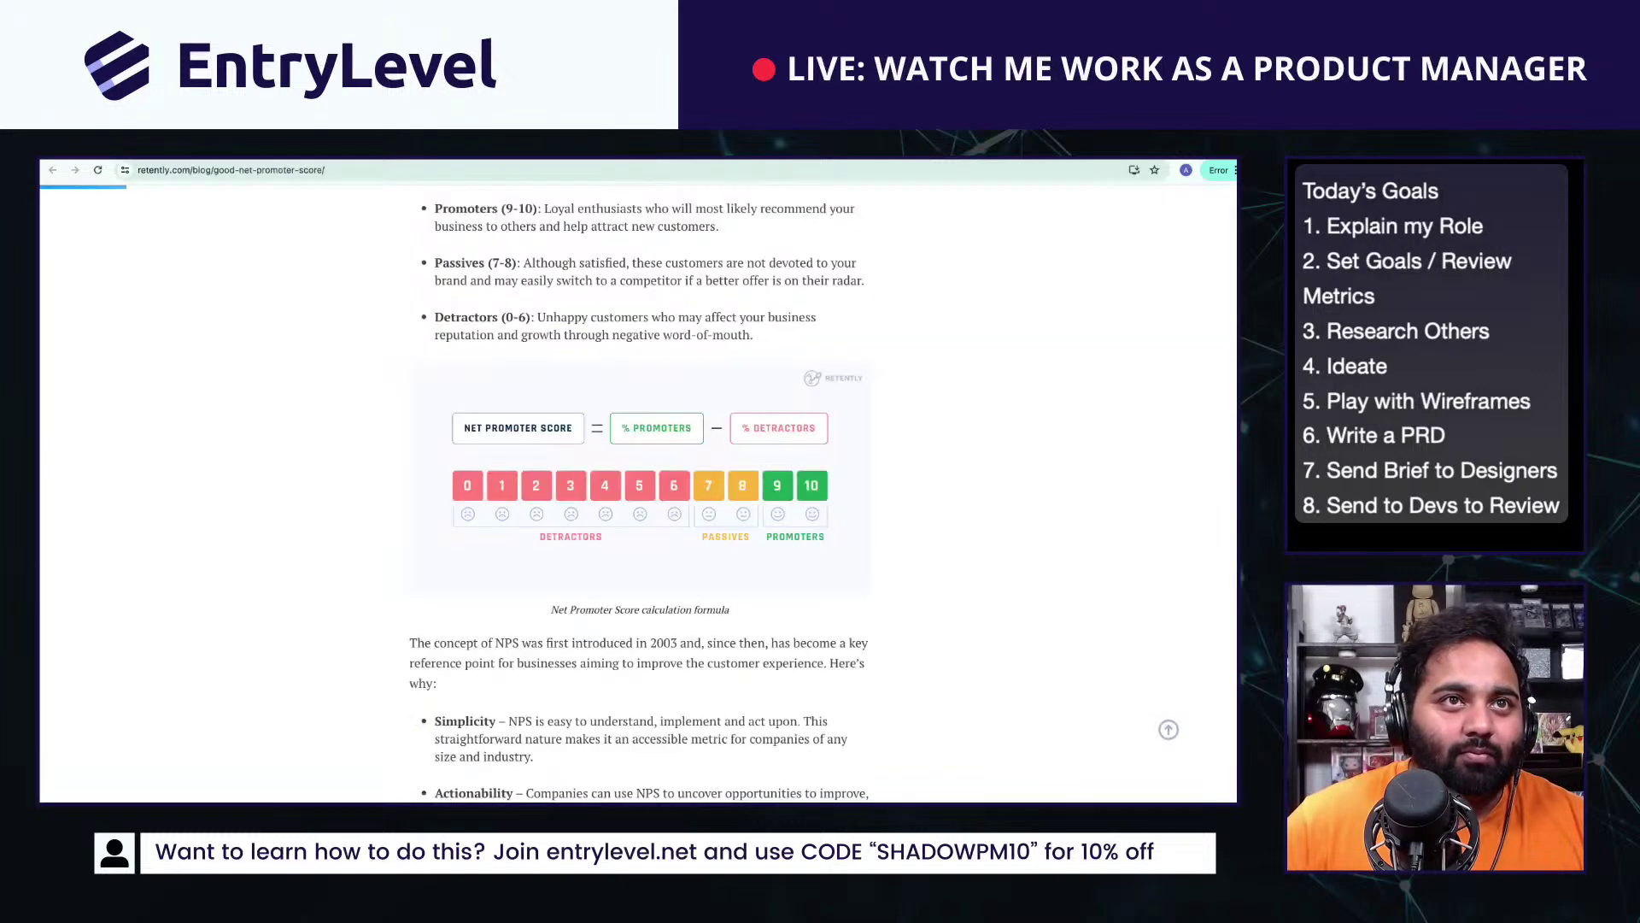
key("ctrl+t")
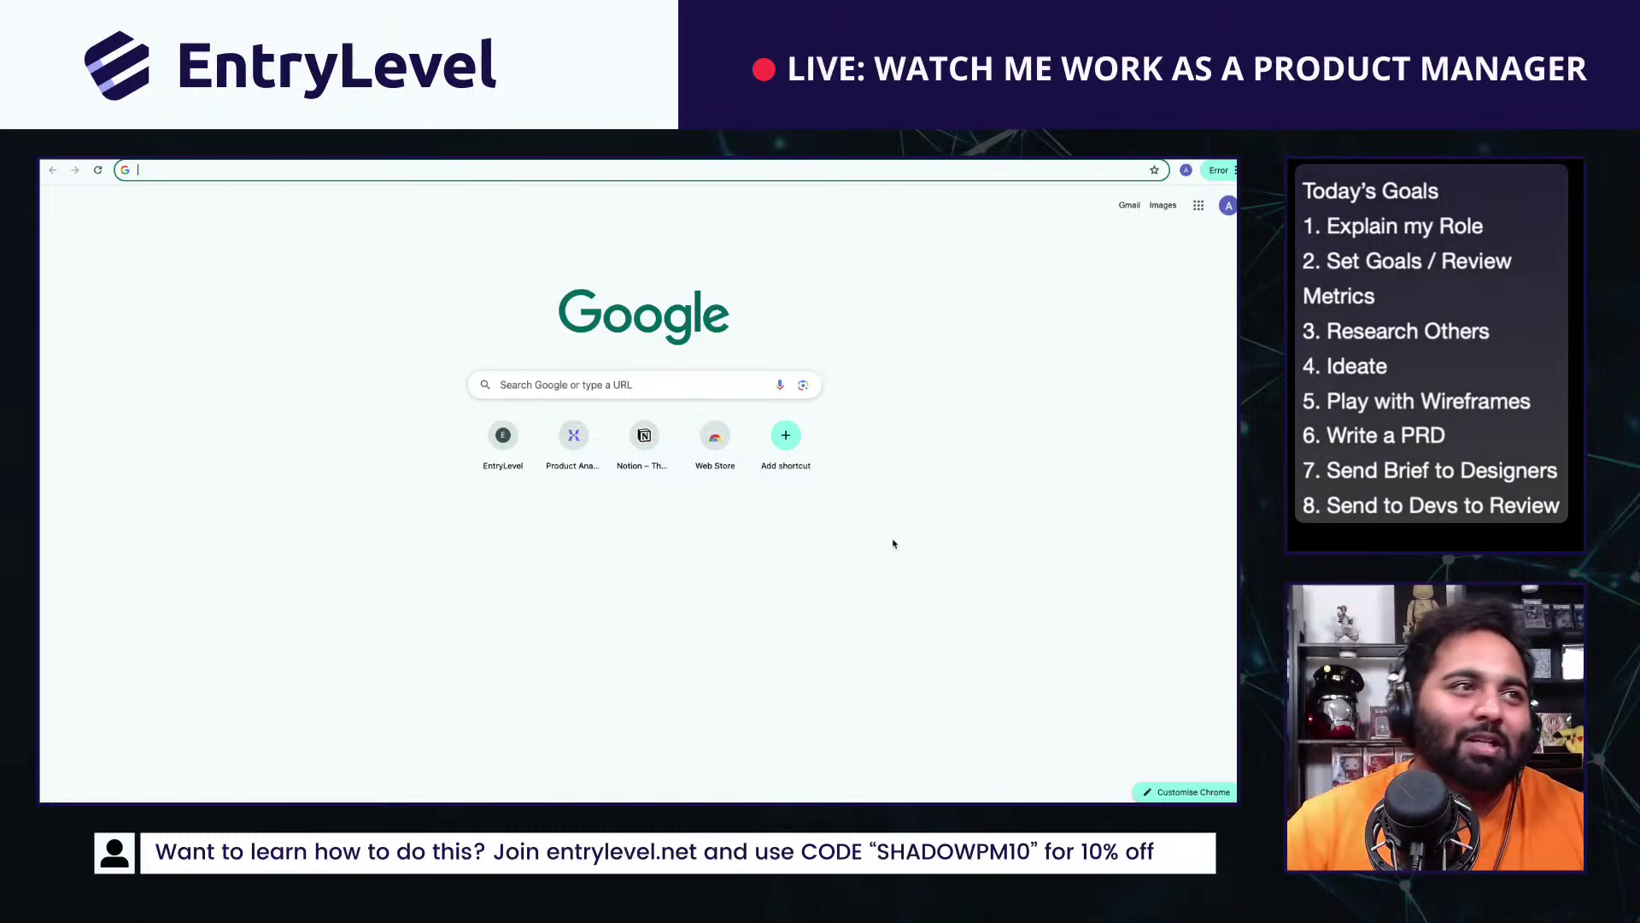
left_click(699, 385)
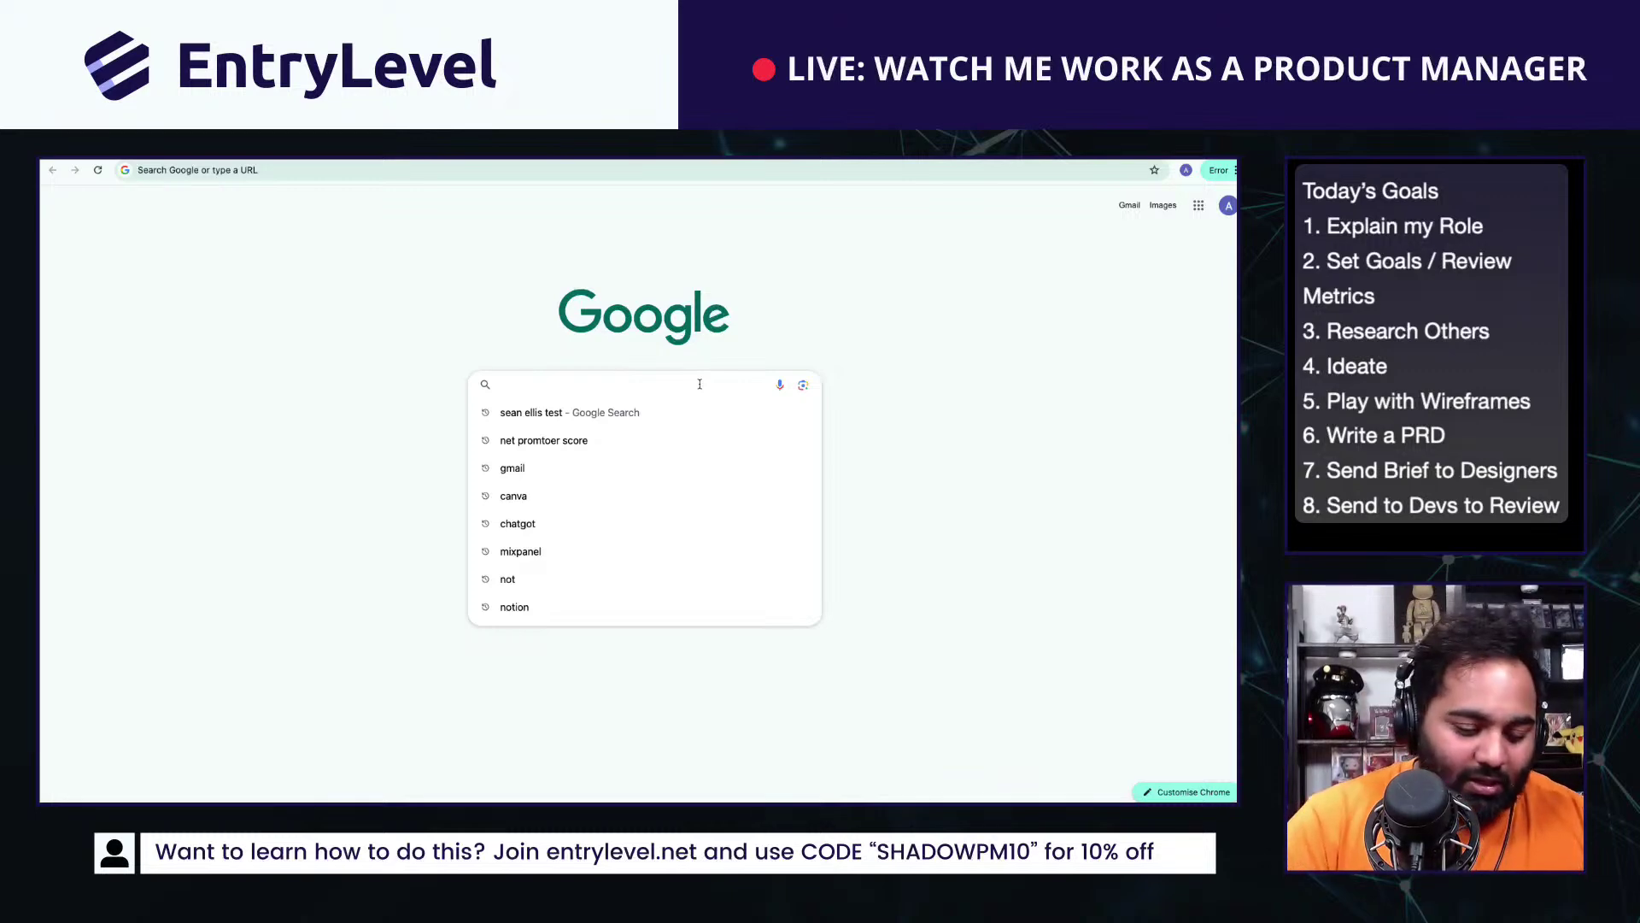
type("AI Education")
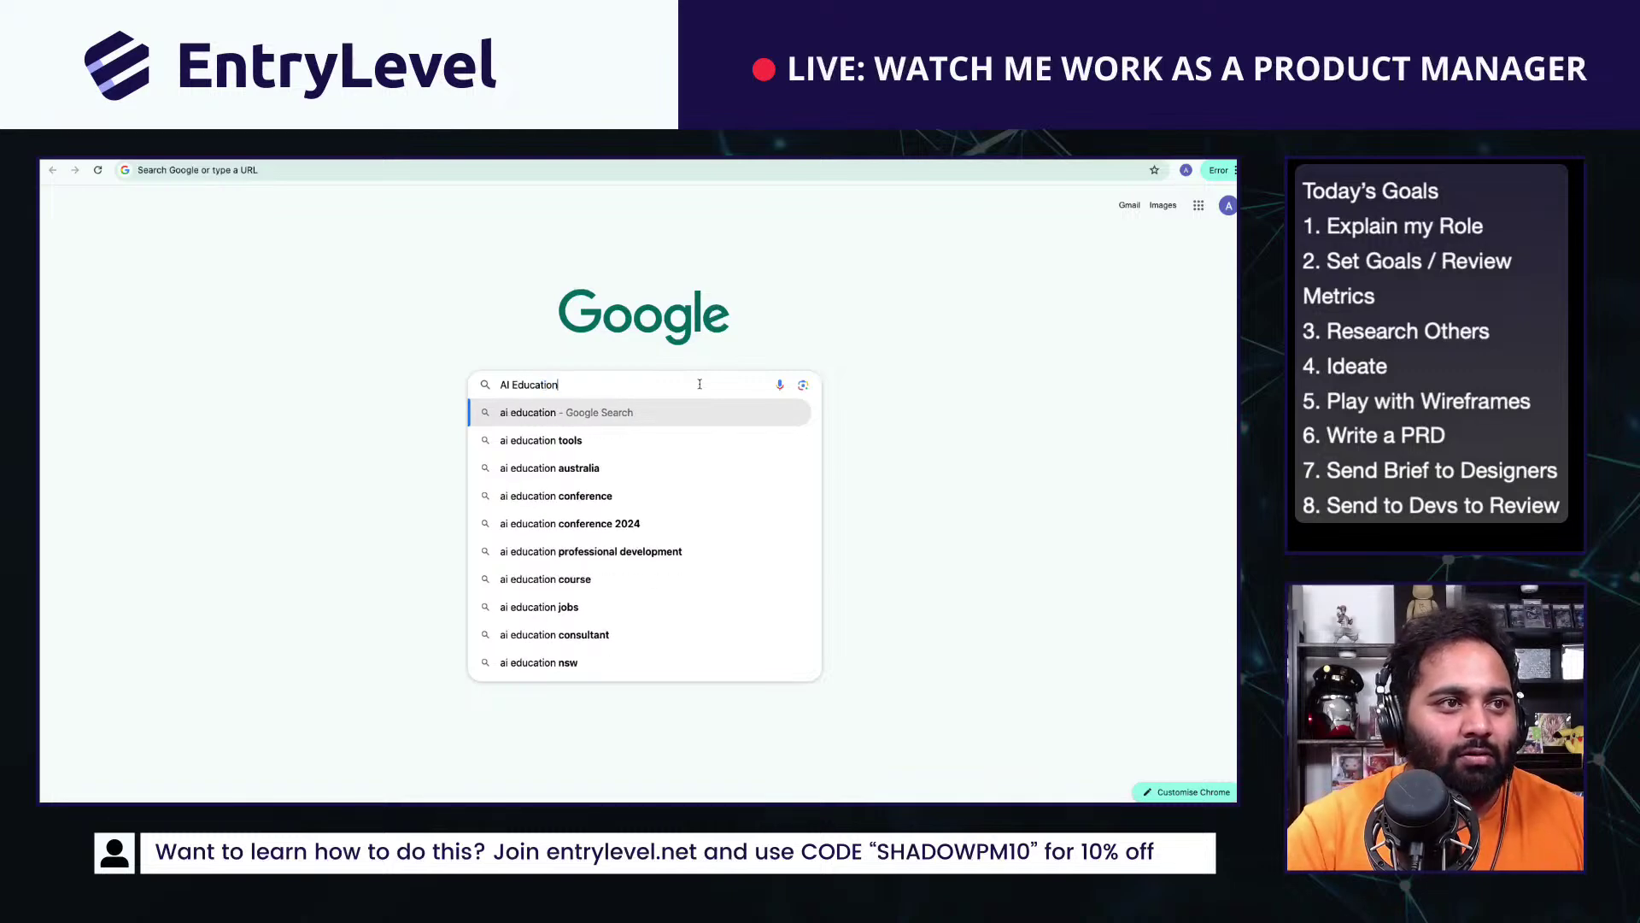
key("Return")
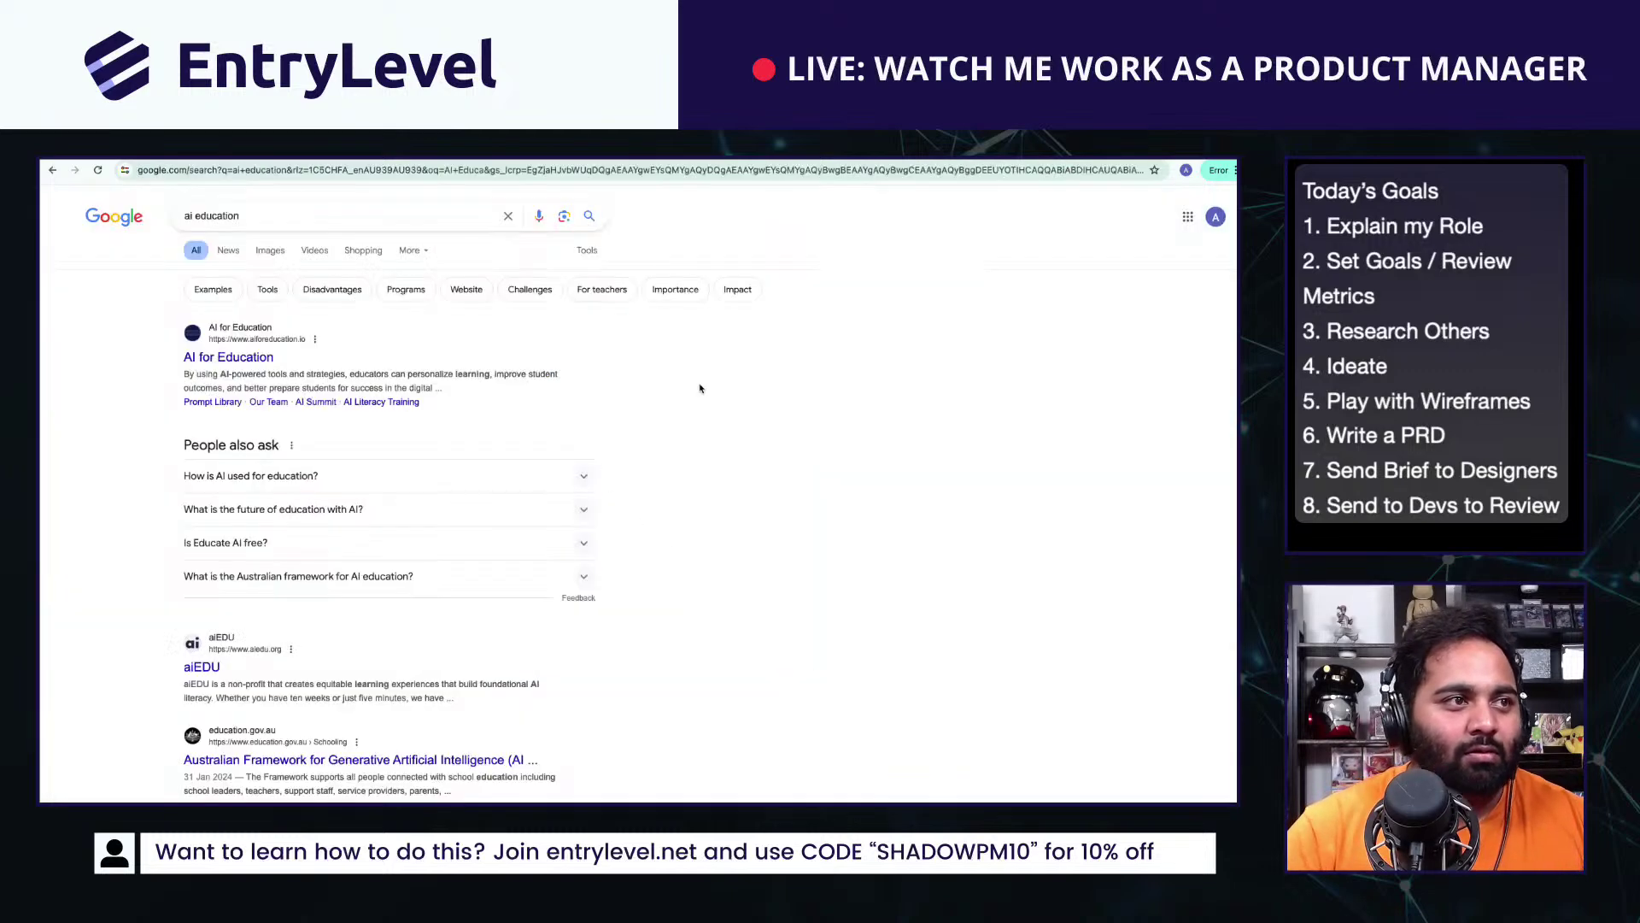
Step: Search Google for "AI generated courses" and open Thinkific's AI Course Creator result
triple_click(350, 213)
type("A")
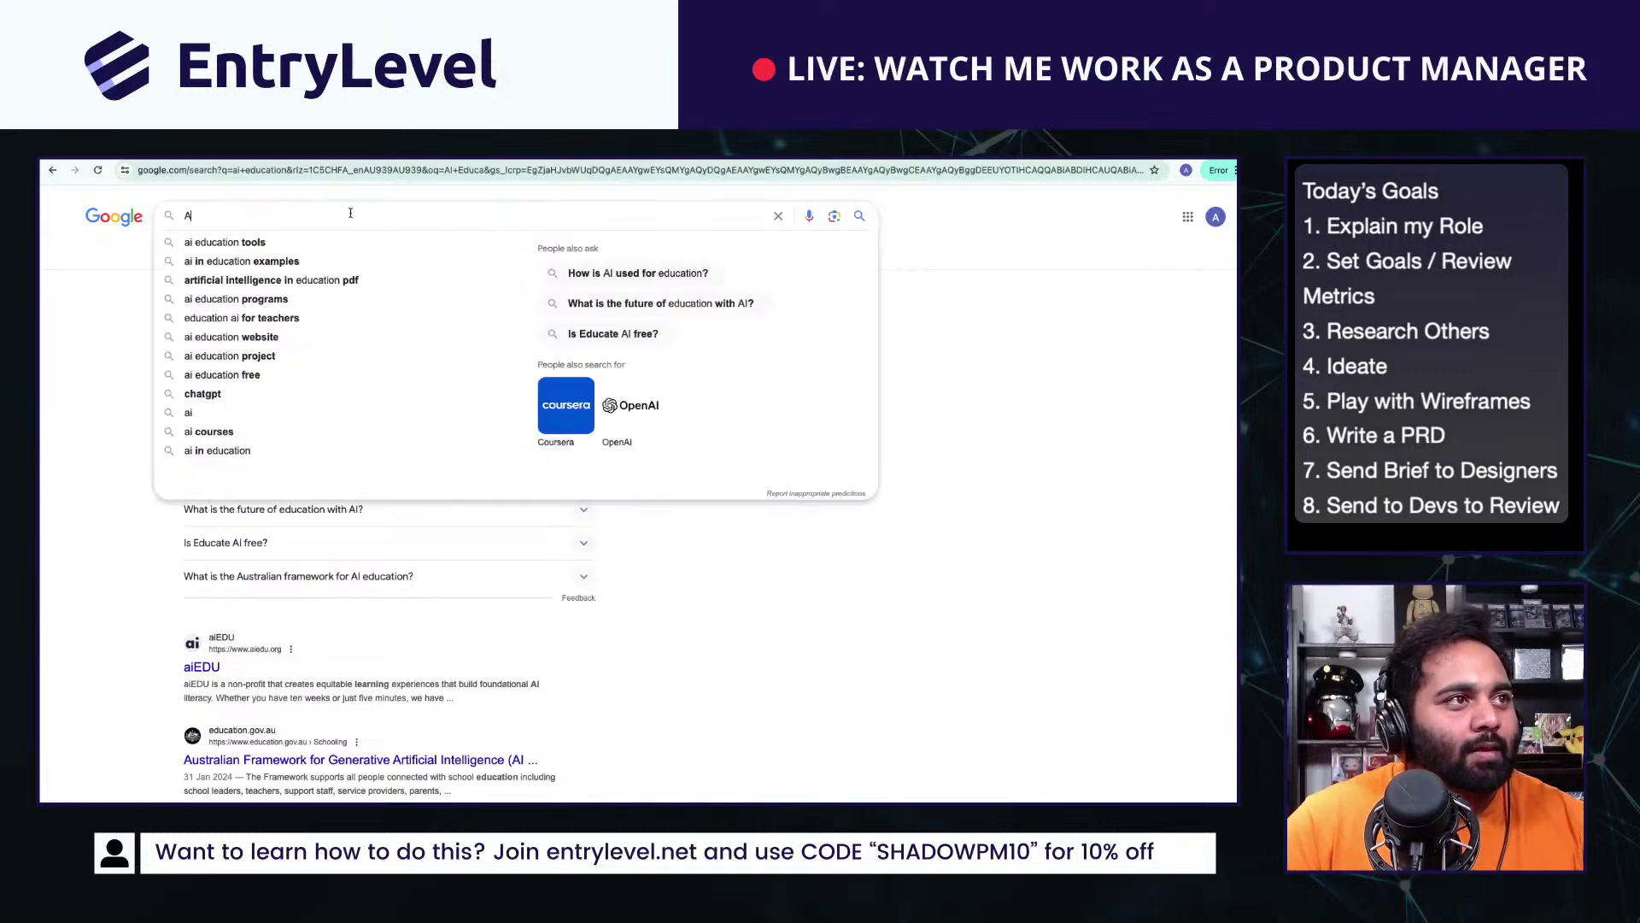
type("I generated courses")
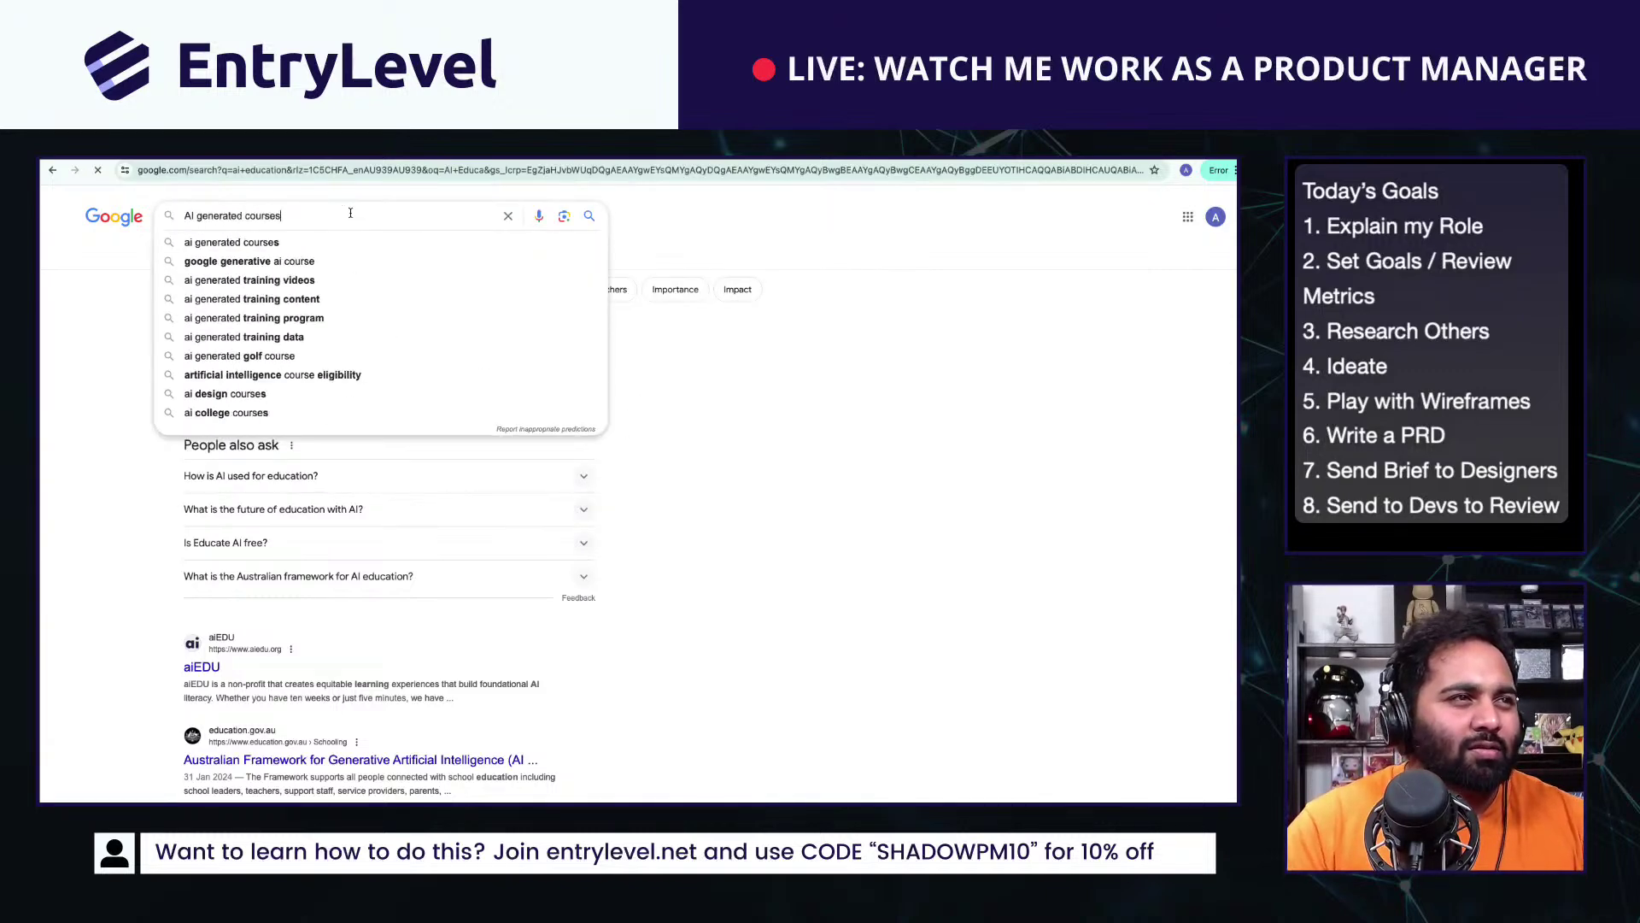
key("Return")
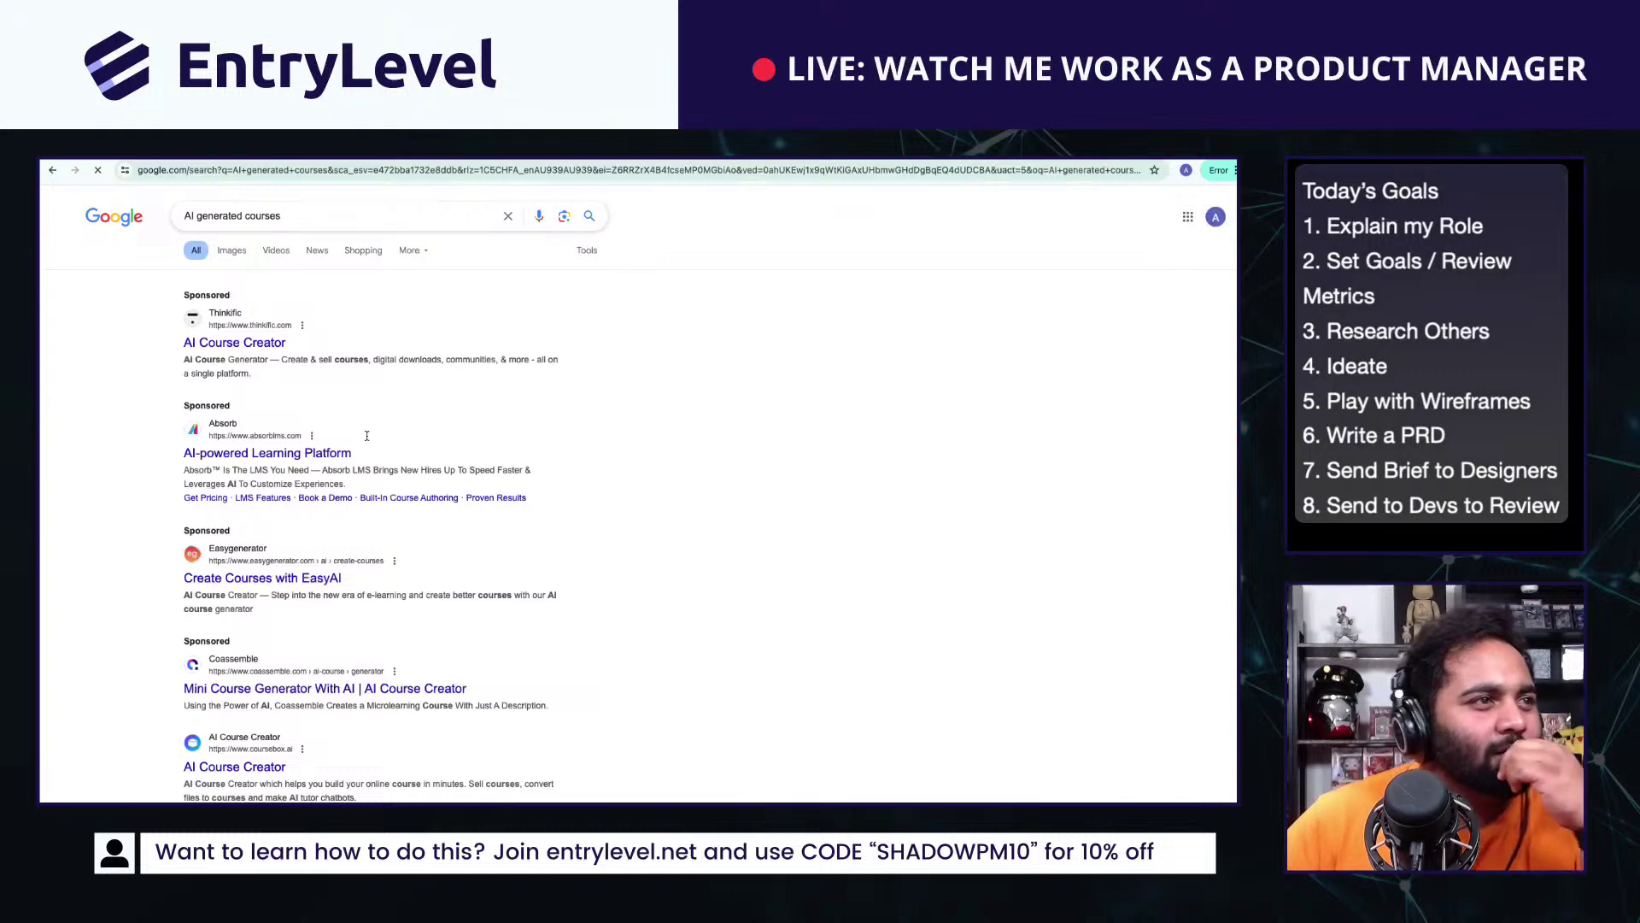
left_click(272, 360)
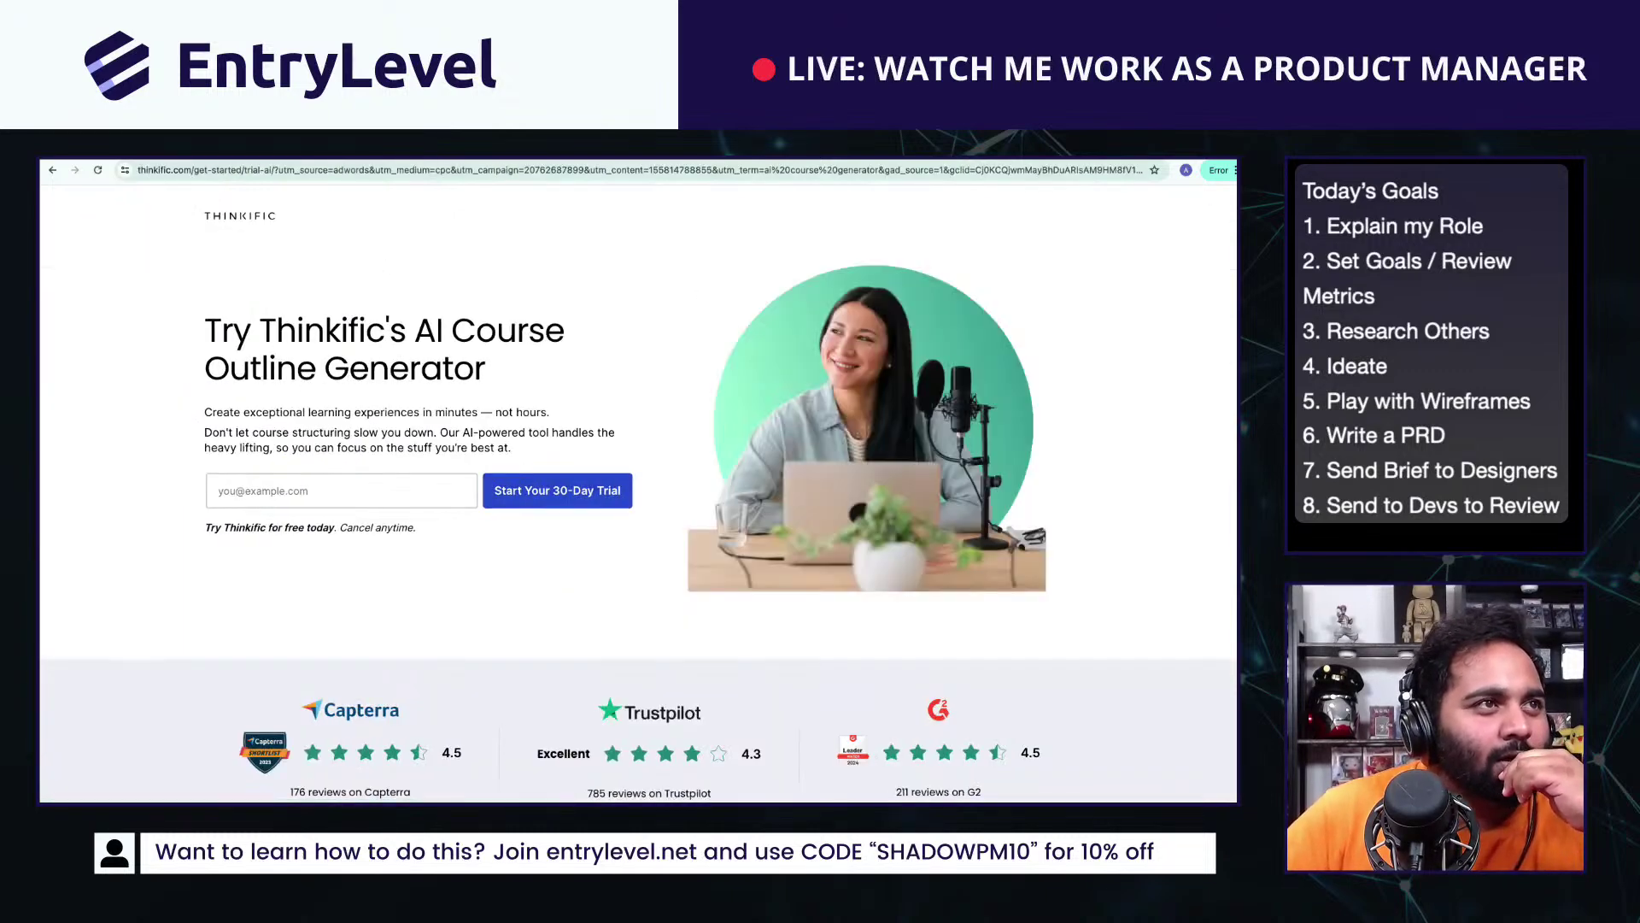
Step: Switch to Notion and create a new private page titled "Research Dump"
key("ctrl+shift+Tab")
left_click(245, 354)
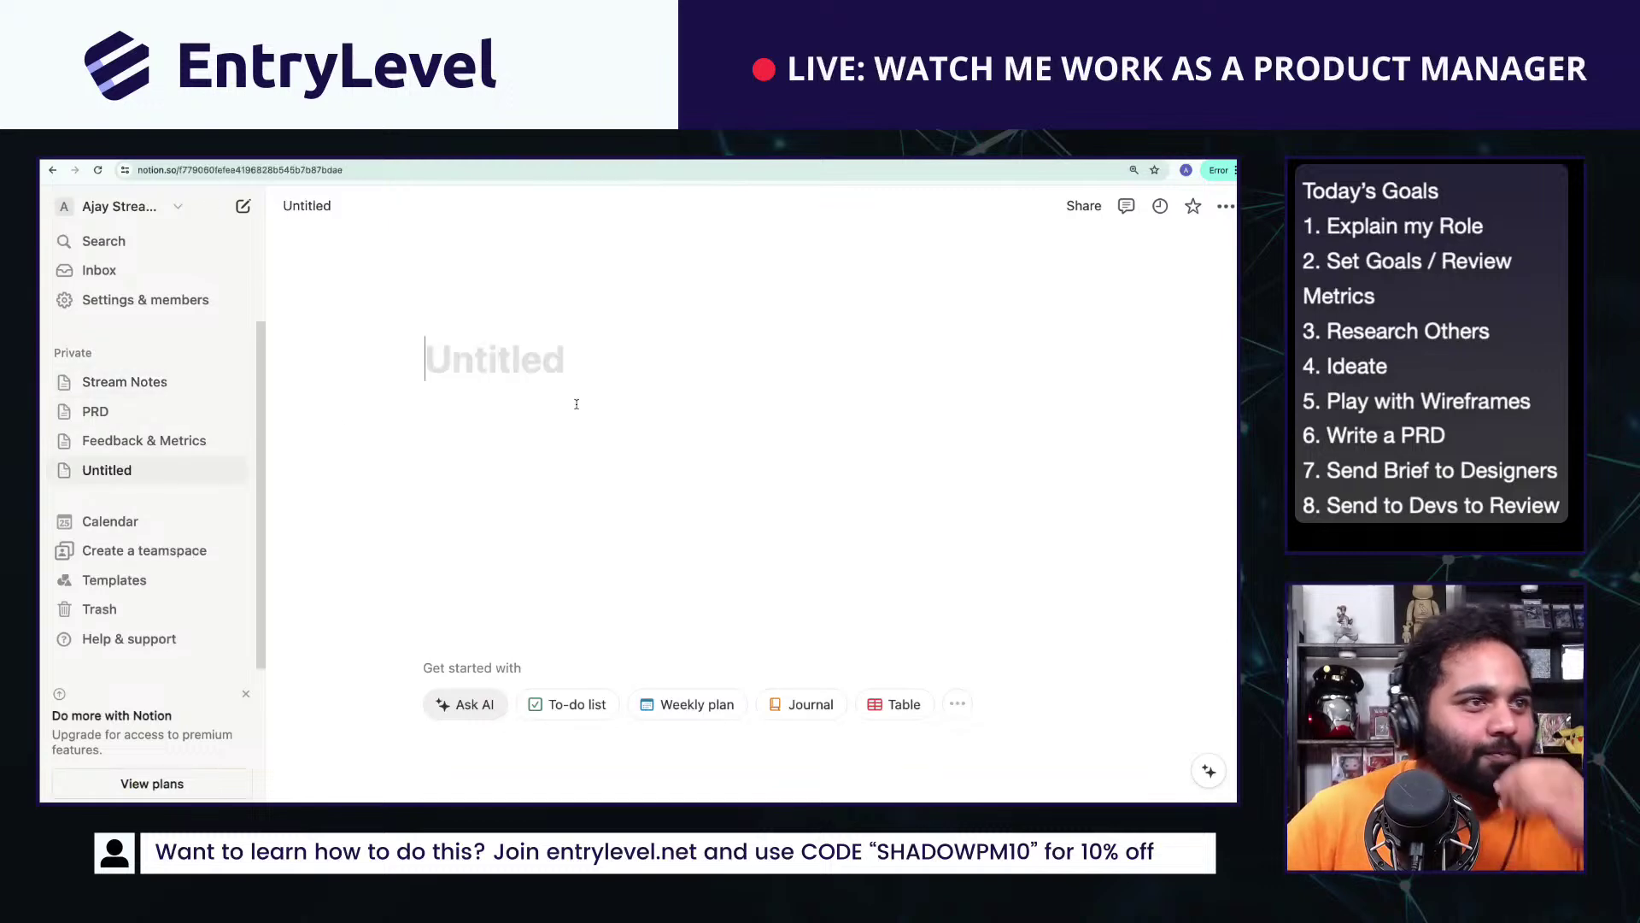
type("Research Du")
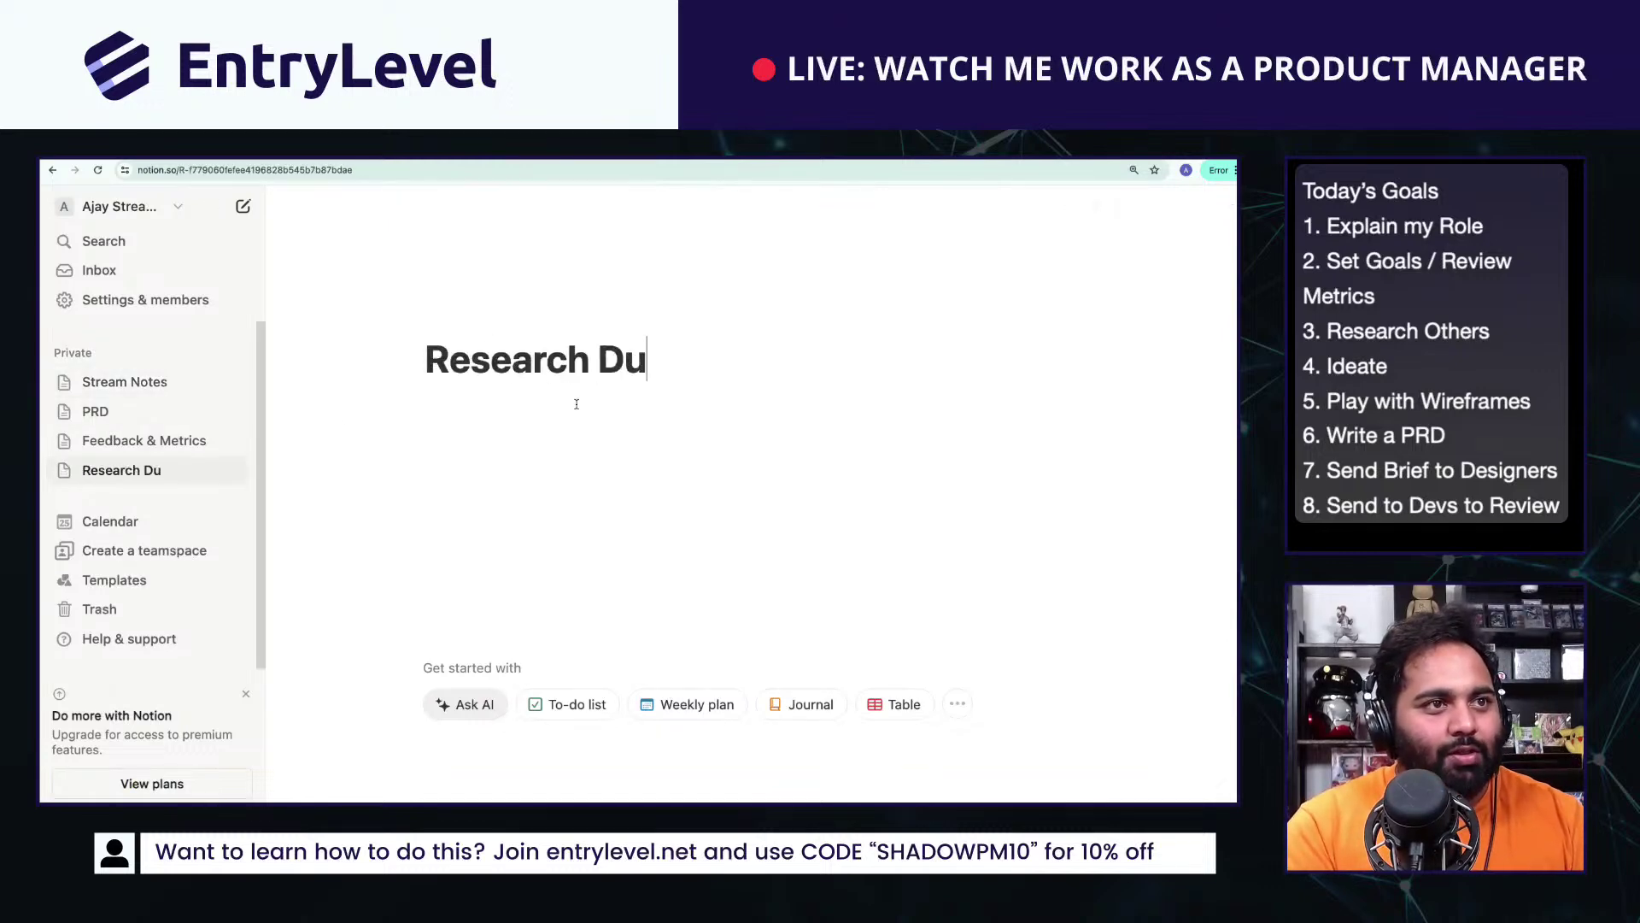
type("mp")
Step: Return to the Thinkific page and examine the three steps for building a course with its AI Outline Generator
left_click(1029, 158)
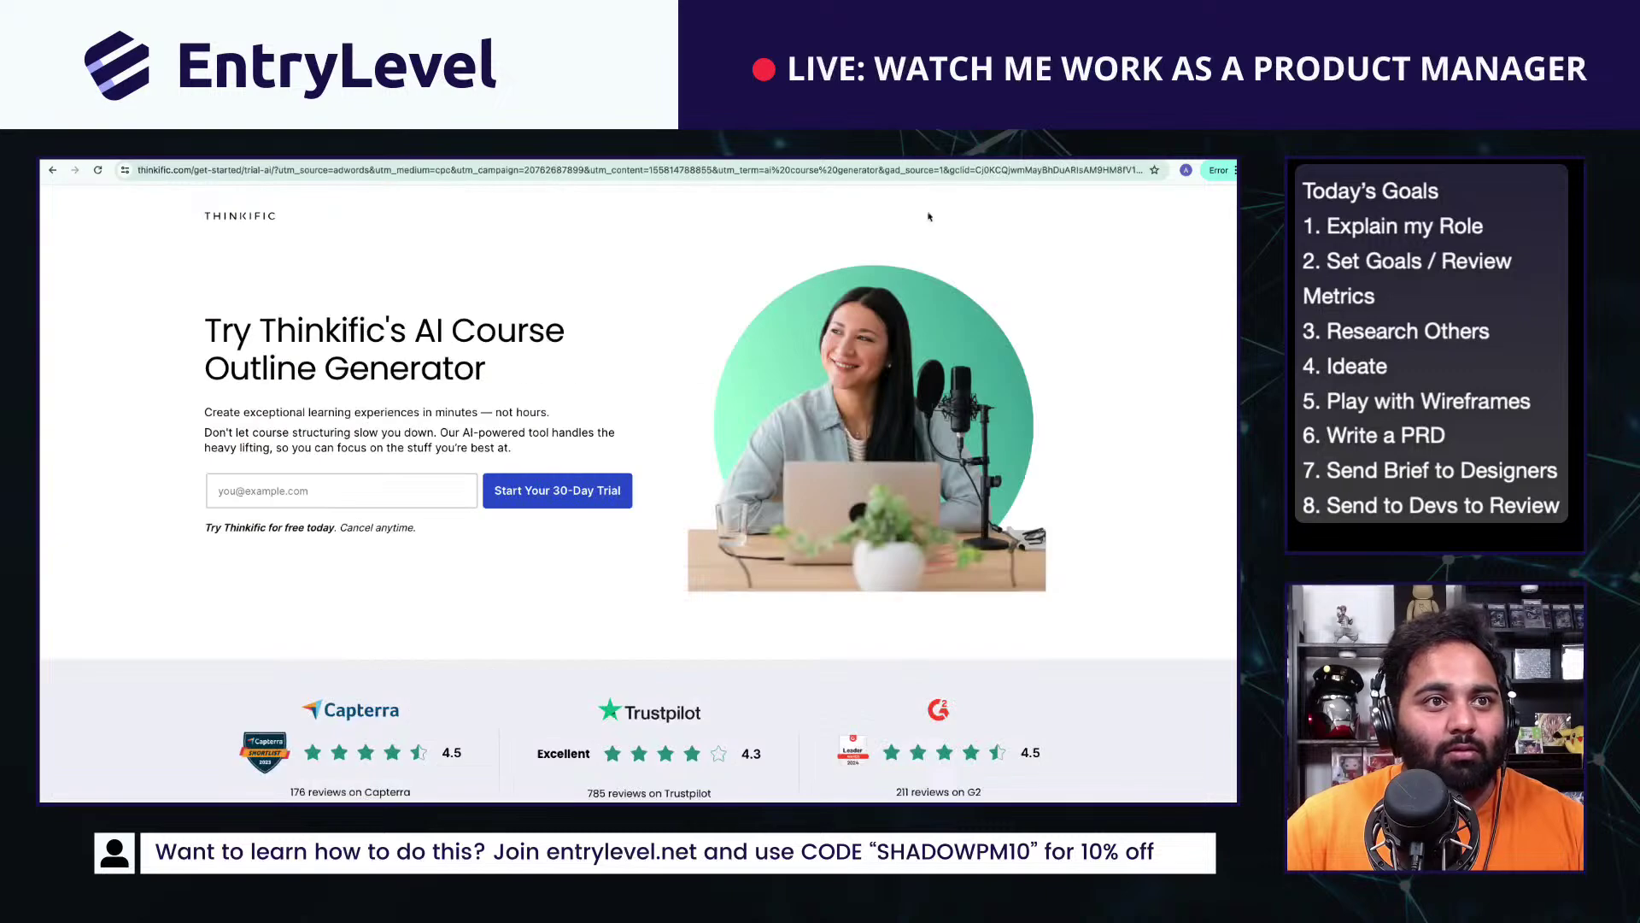
scroll(501, 664, "down", 5)
scroll(501, 664, "down", 5)
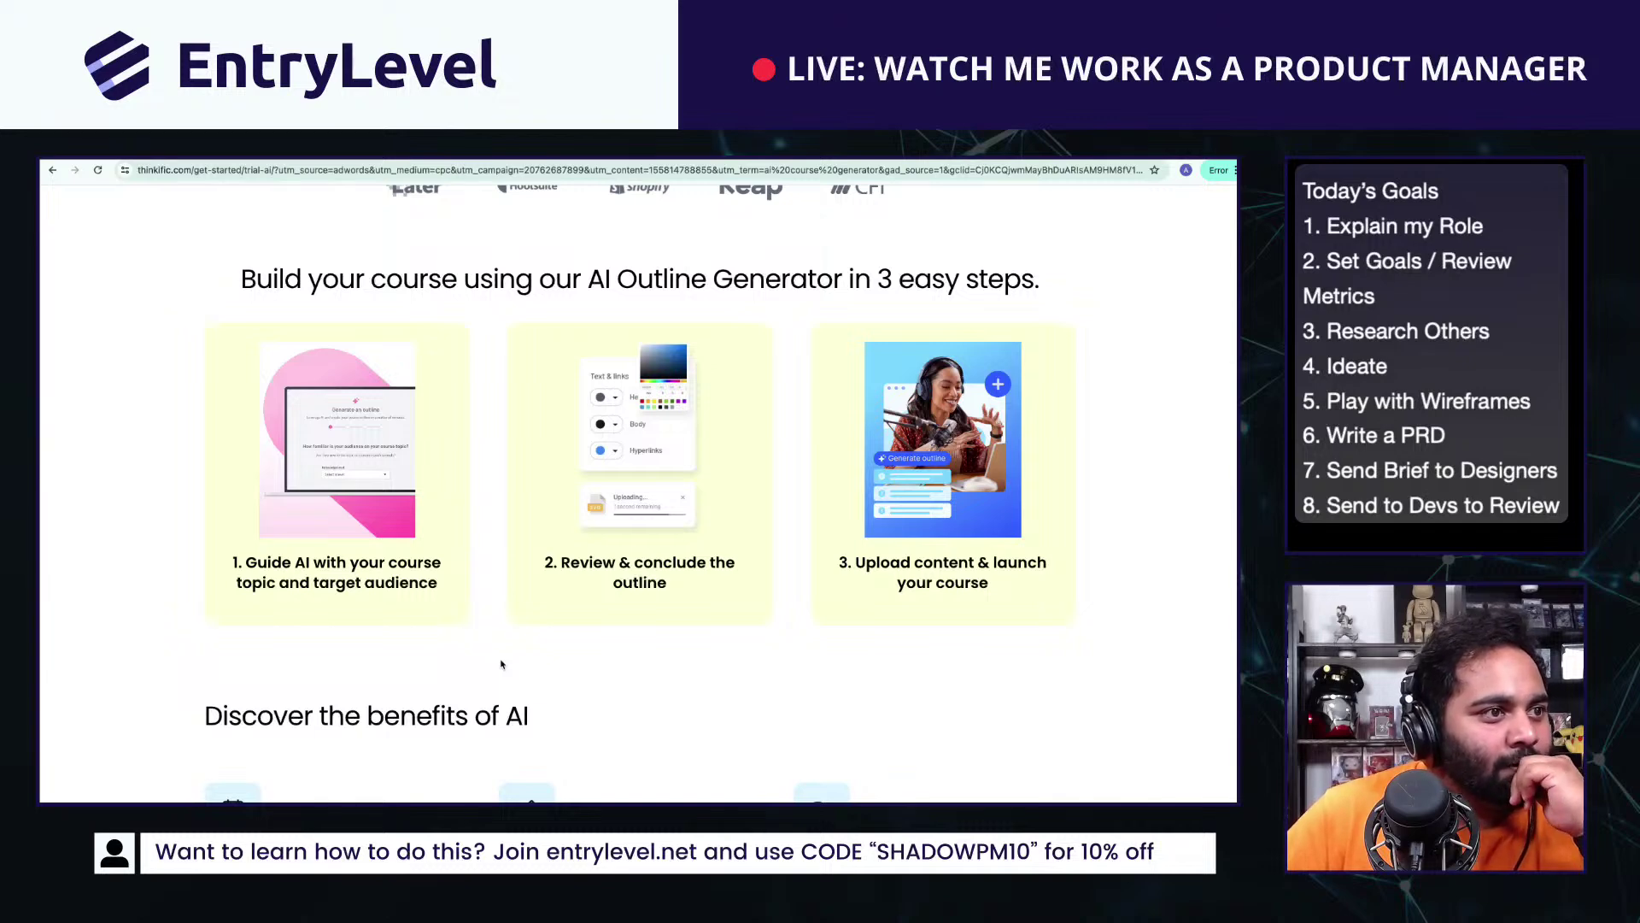
left_click_drag(326, 564, 382, 582)
left_click(382, 582)
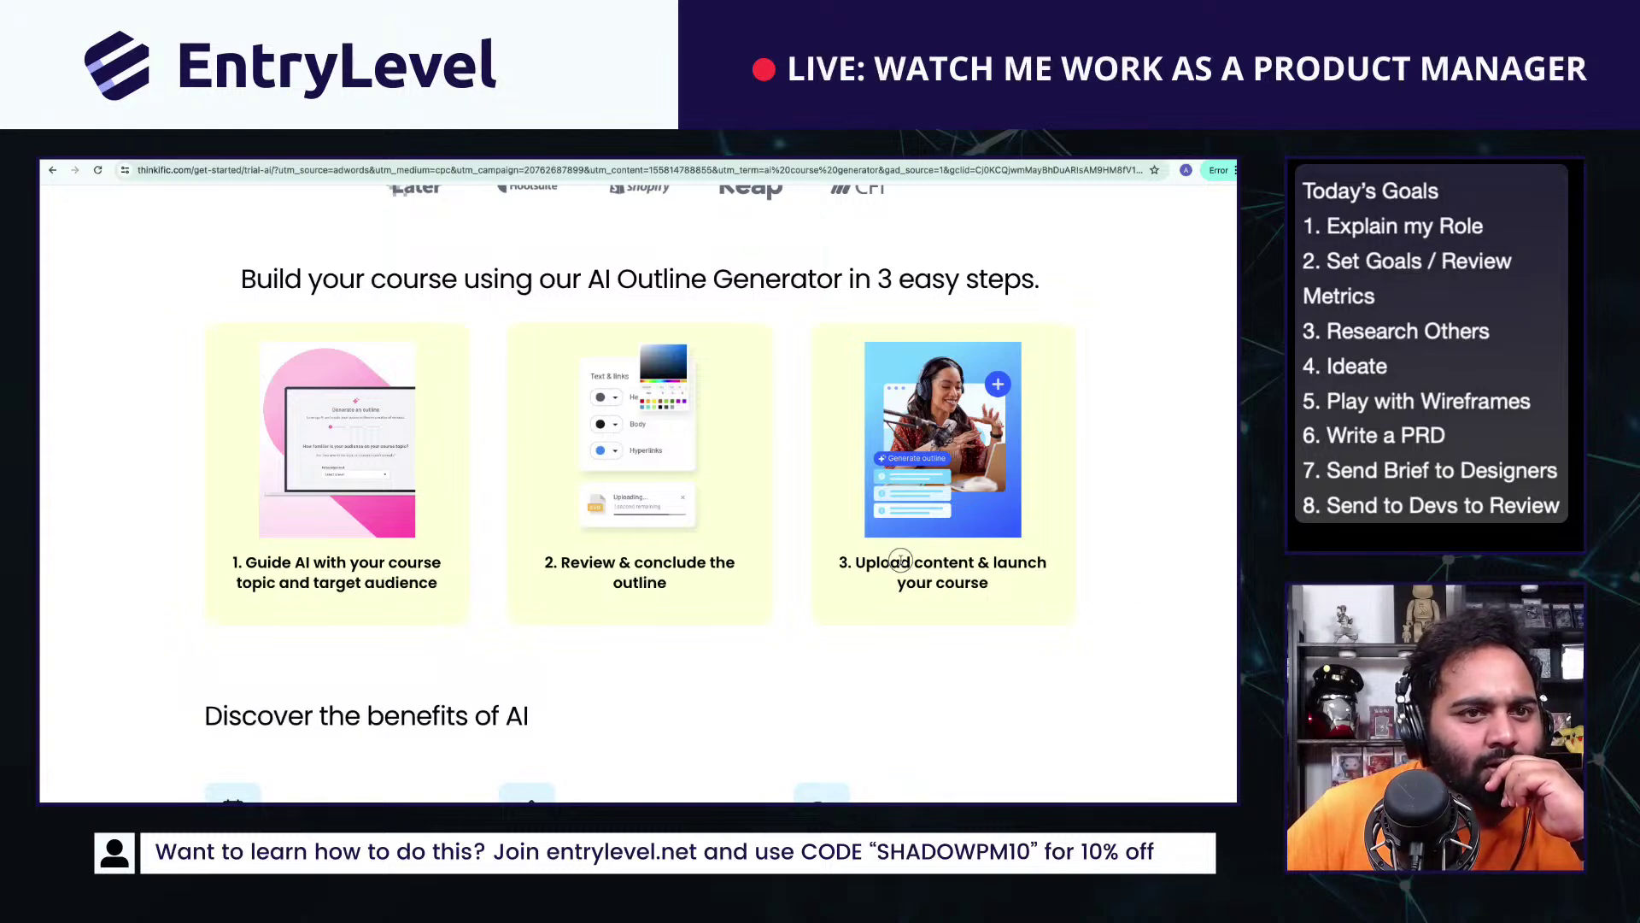
mouse_move(991, 590)
left_mouse_down()
mouse_move(897, 560)
mouse_move(989, 591)
left_mouse_up()
left_click(873, 548)
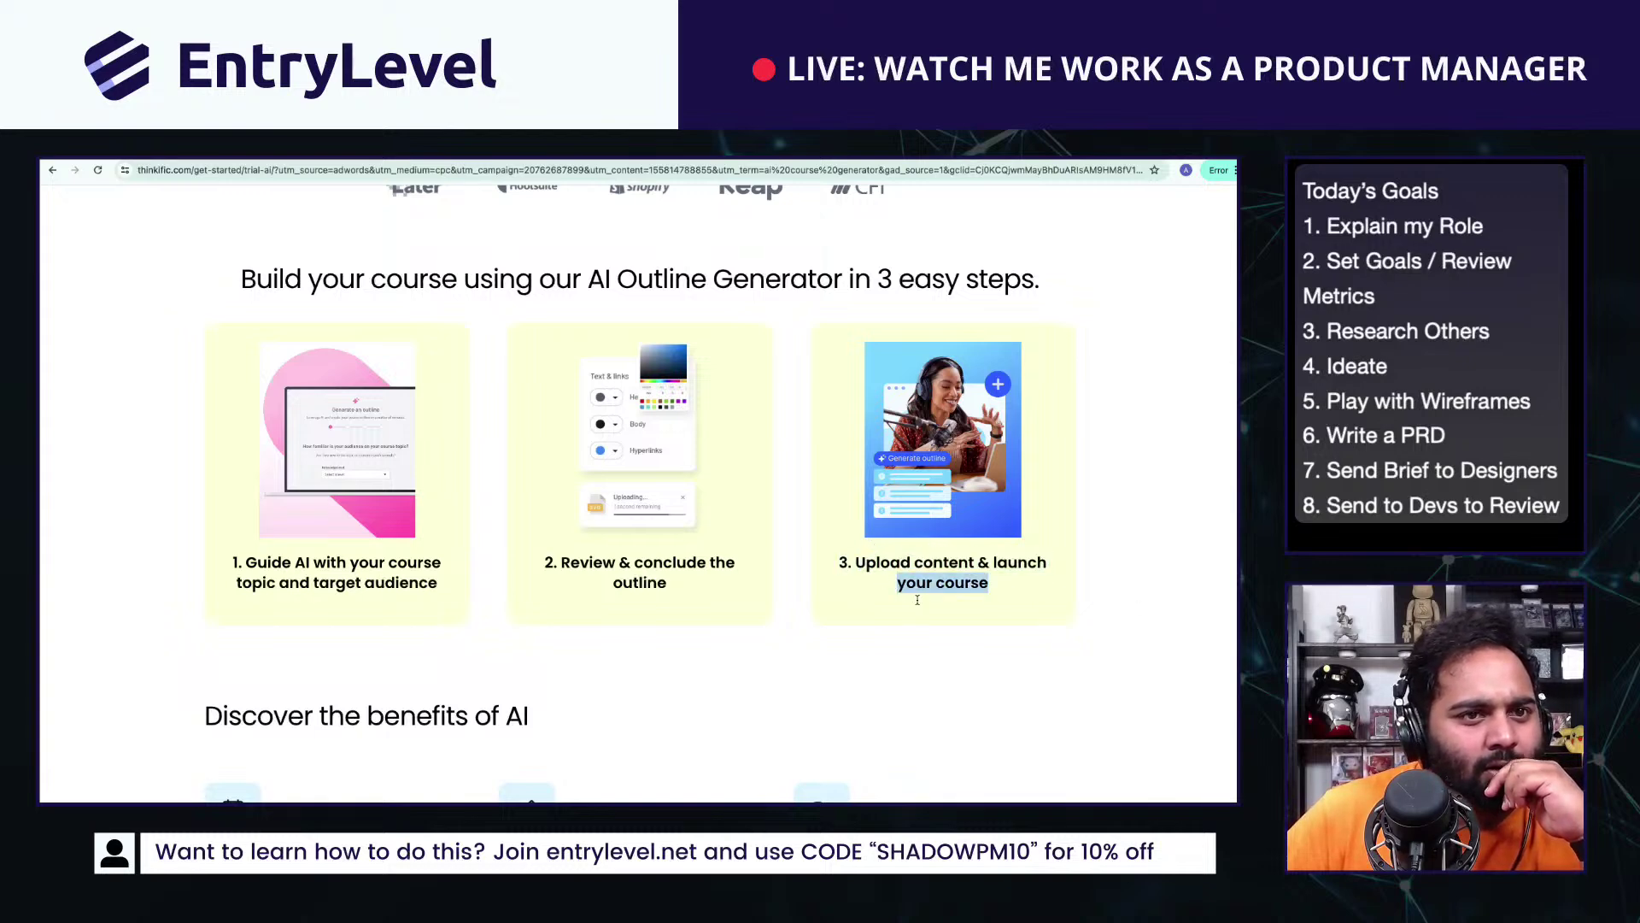
left_click(918, 605)
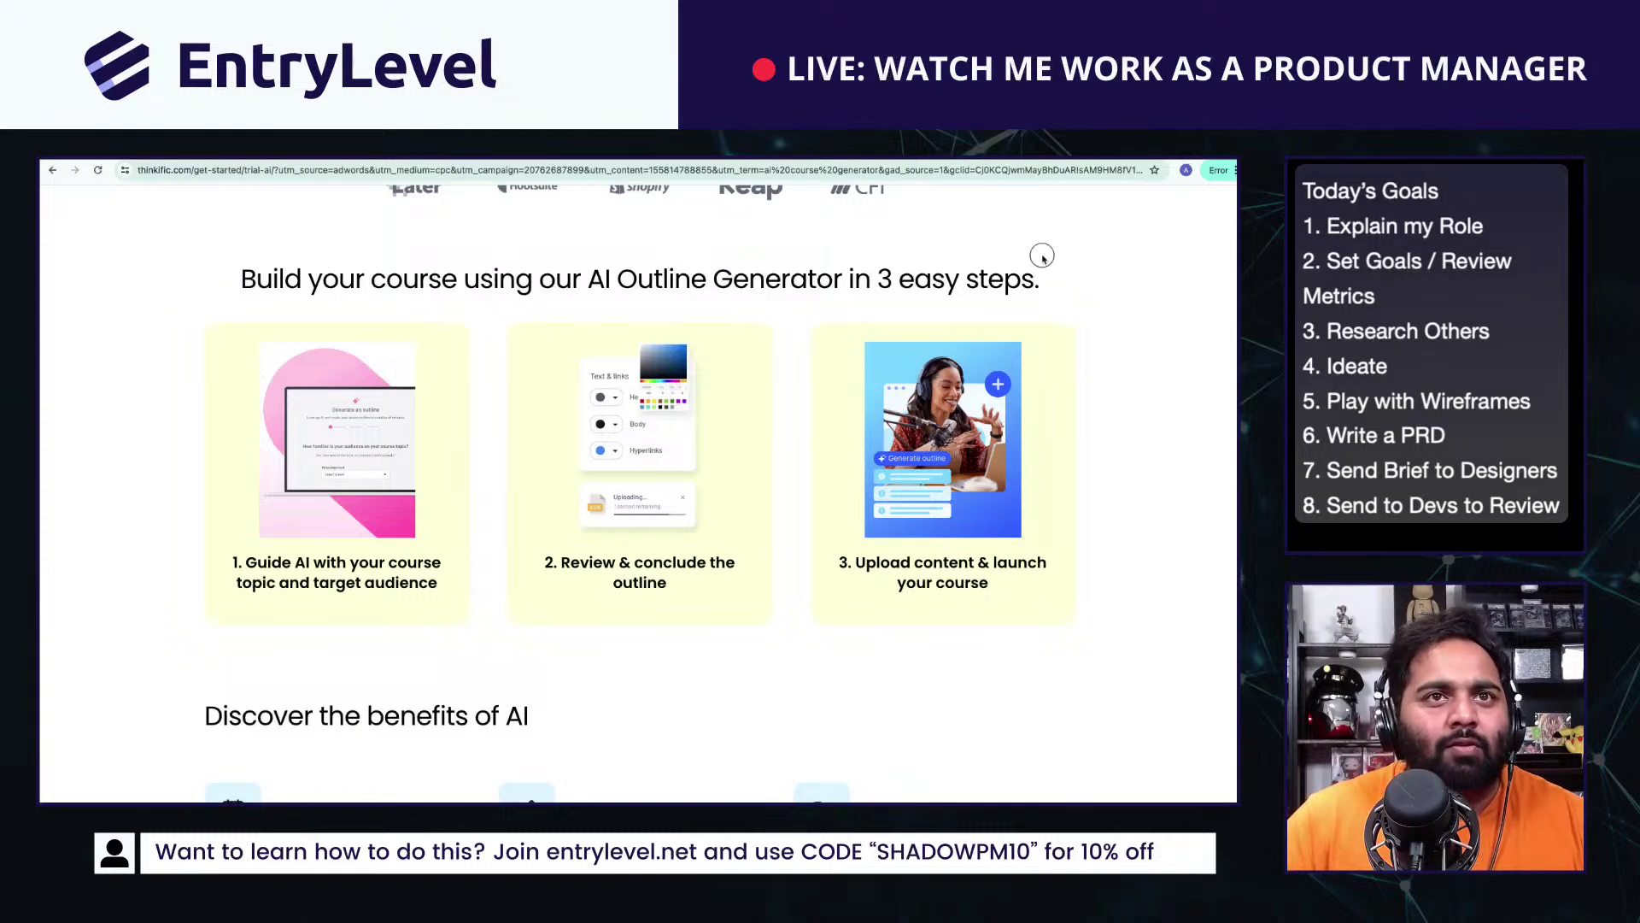
Step: Search Google for "Altschool Africa", open the school's website and view its Why Altschool page
left_click(1090, 149)
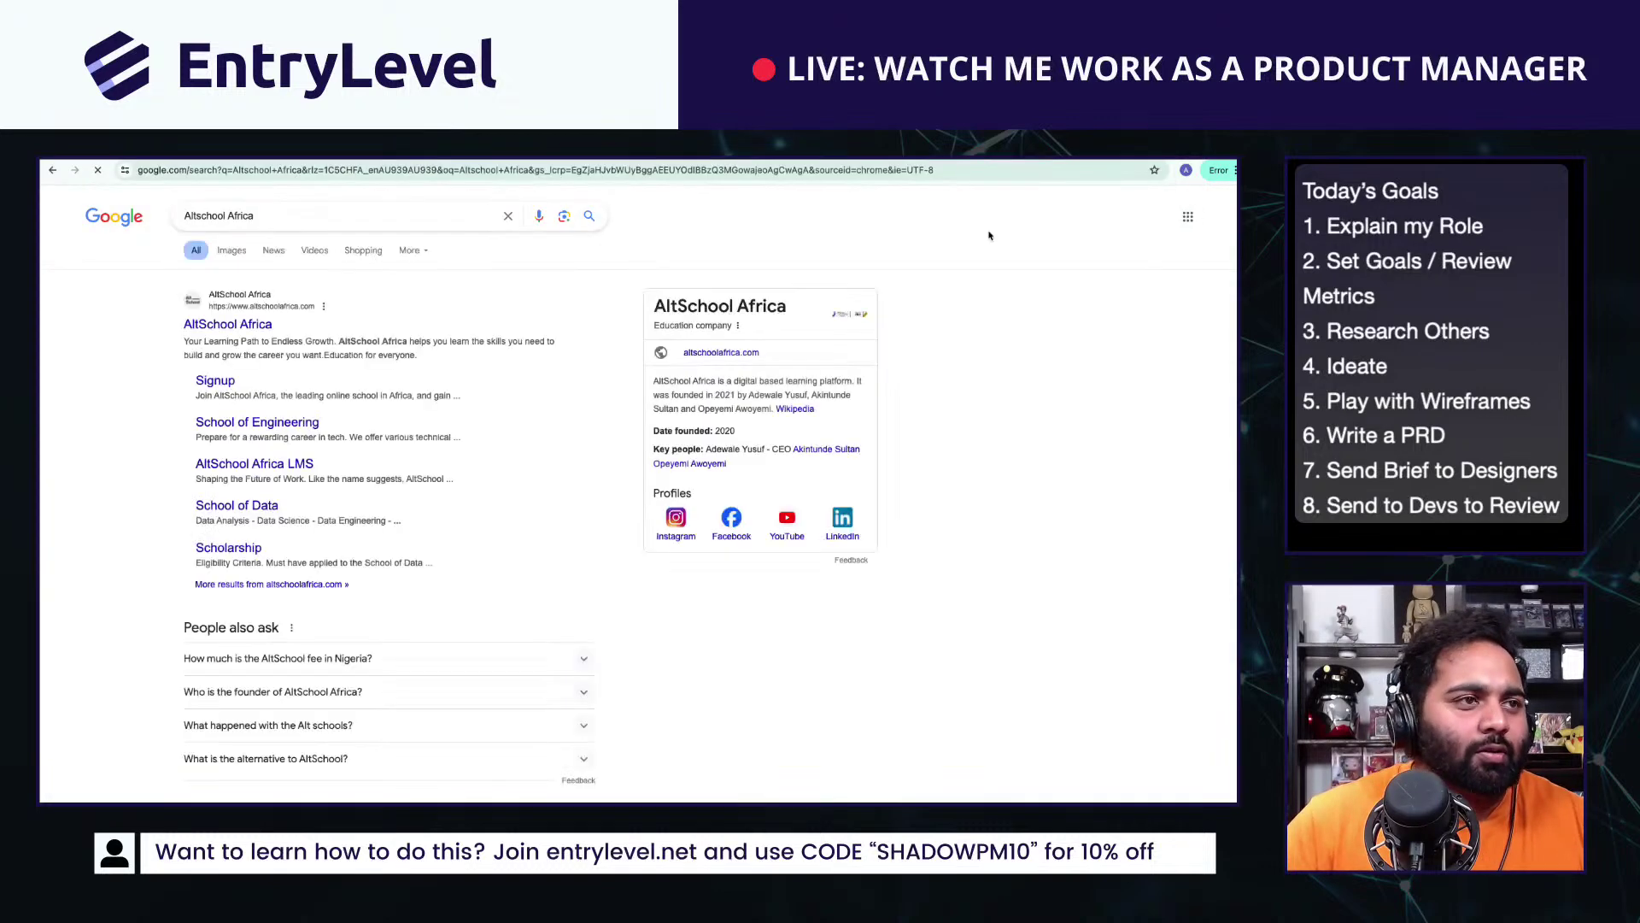
left_click(721, 352)
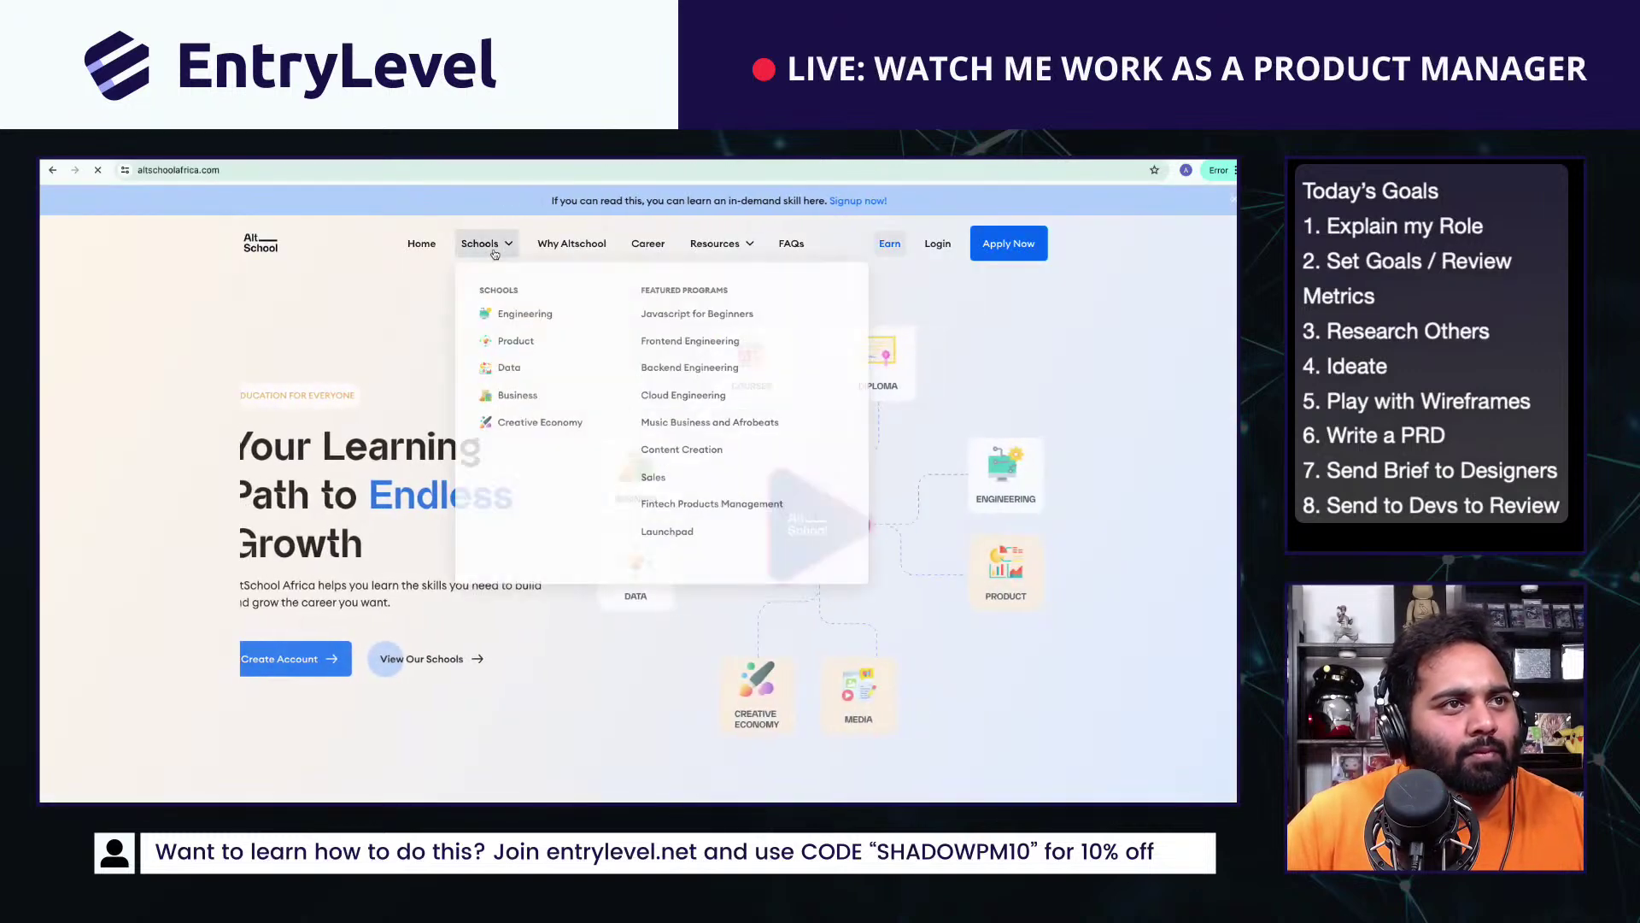
left_click(577, 249)
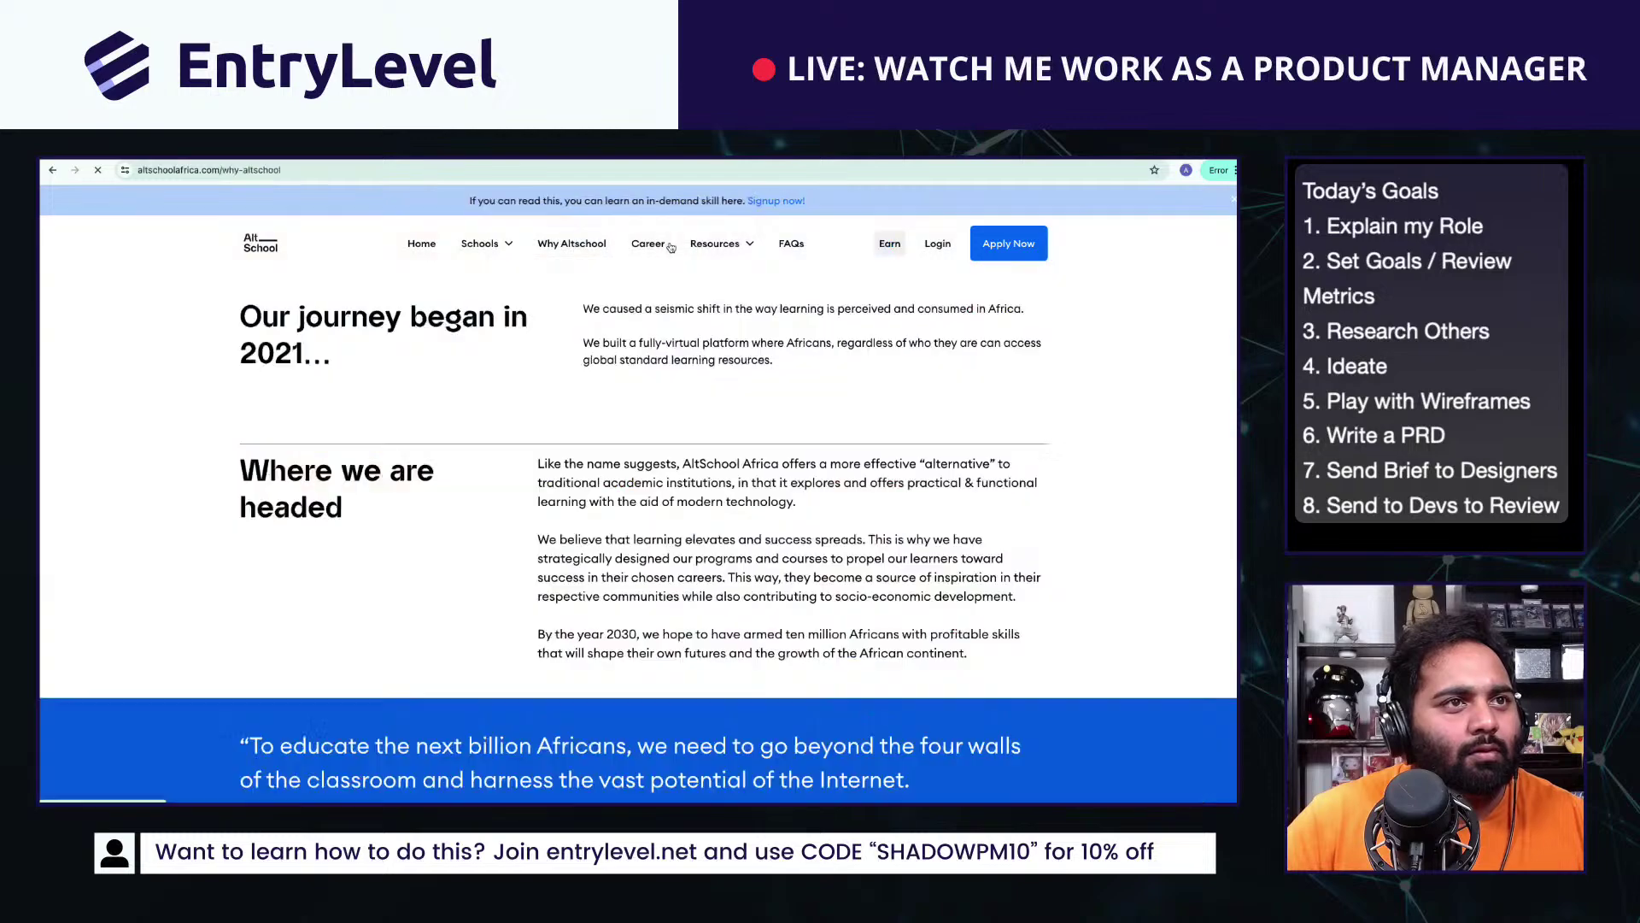
Step: Examine the programs, learning benefits, testimonials and footer on AltSchool Africa's homepage, and close the Thinkific page
left_click(248, 236)
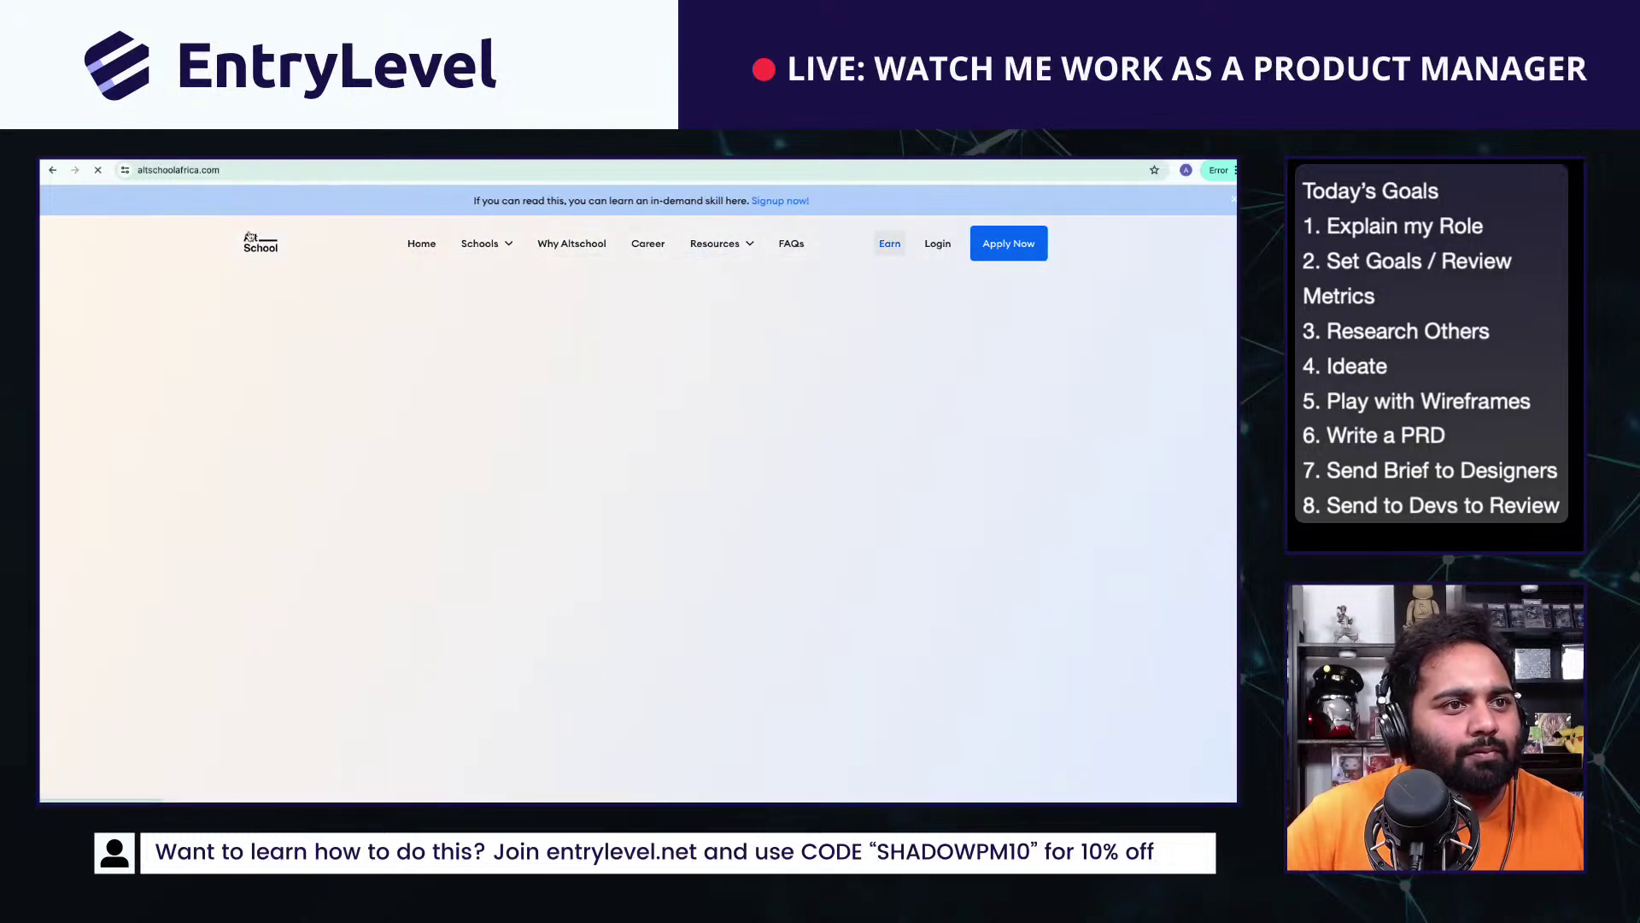
scroll(706, 578, "down", 10)
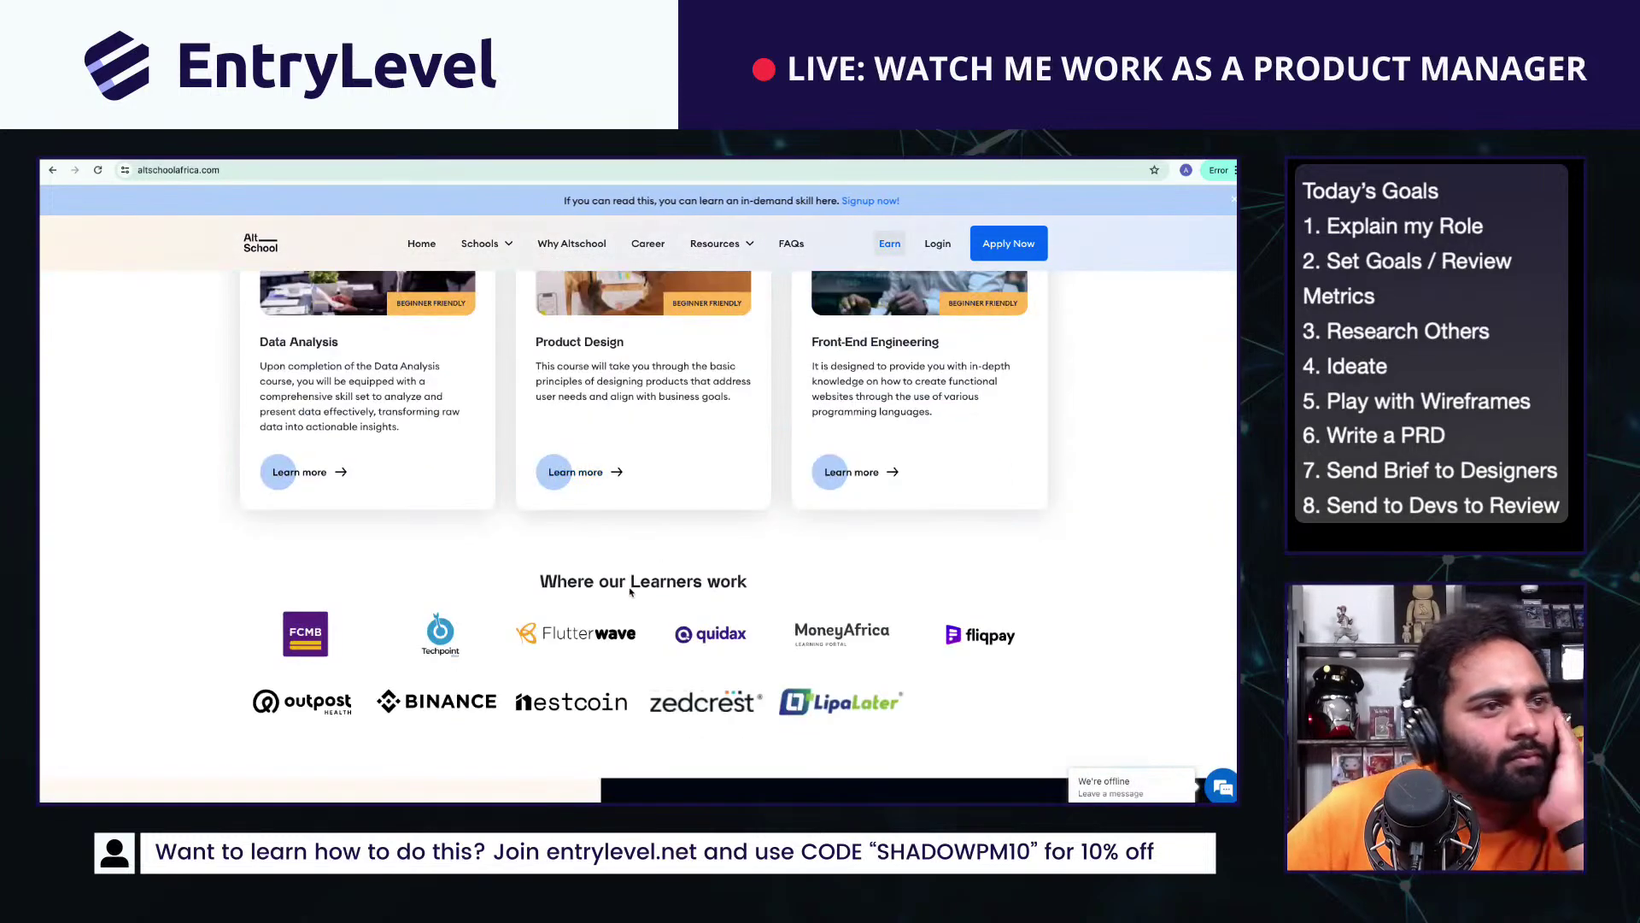
scroll(580, 624, "up", 1)
scroll(580, 626, "up", 3)
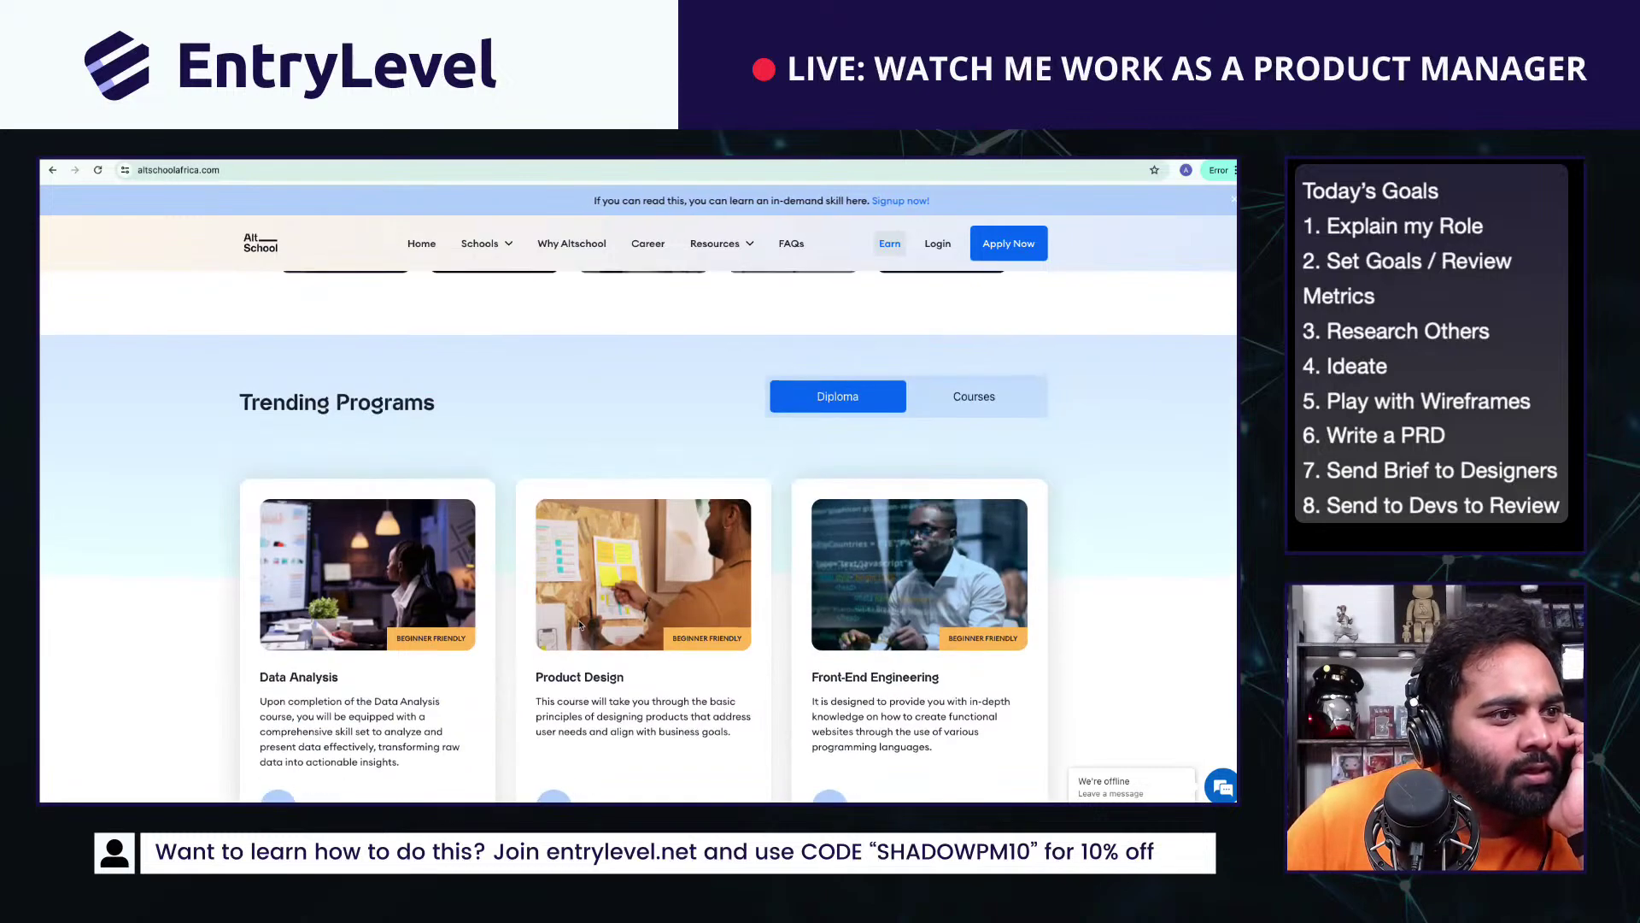
scroll(580, 624, "down", 10)
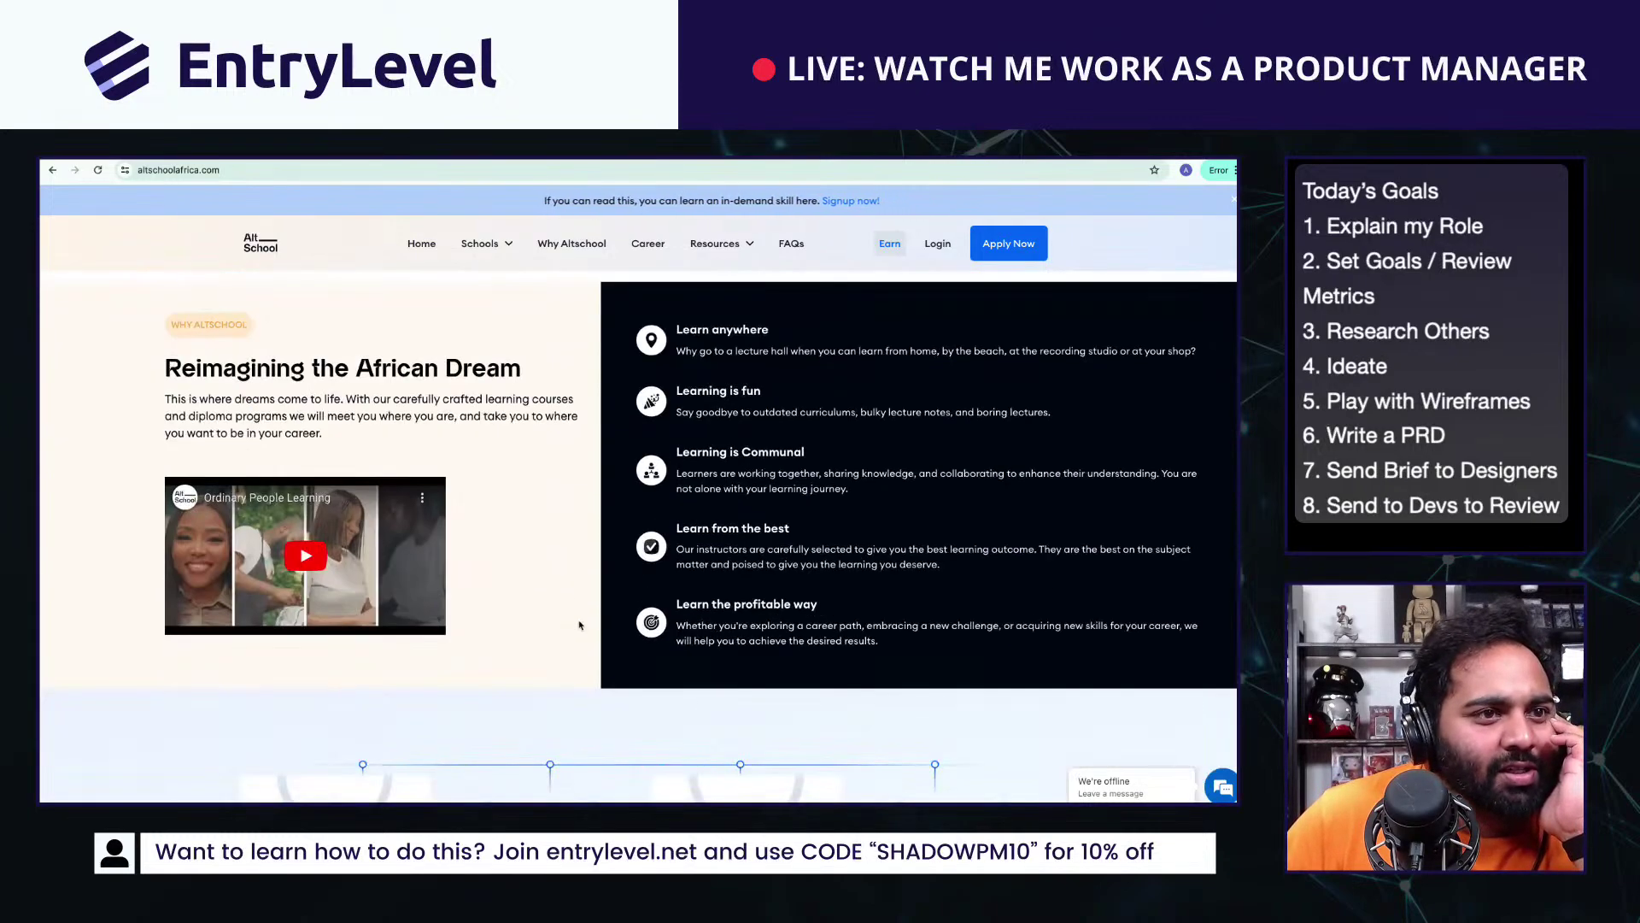
scroll(517, 540, "down", 1)
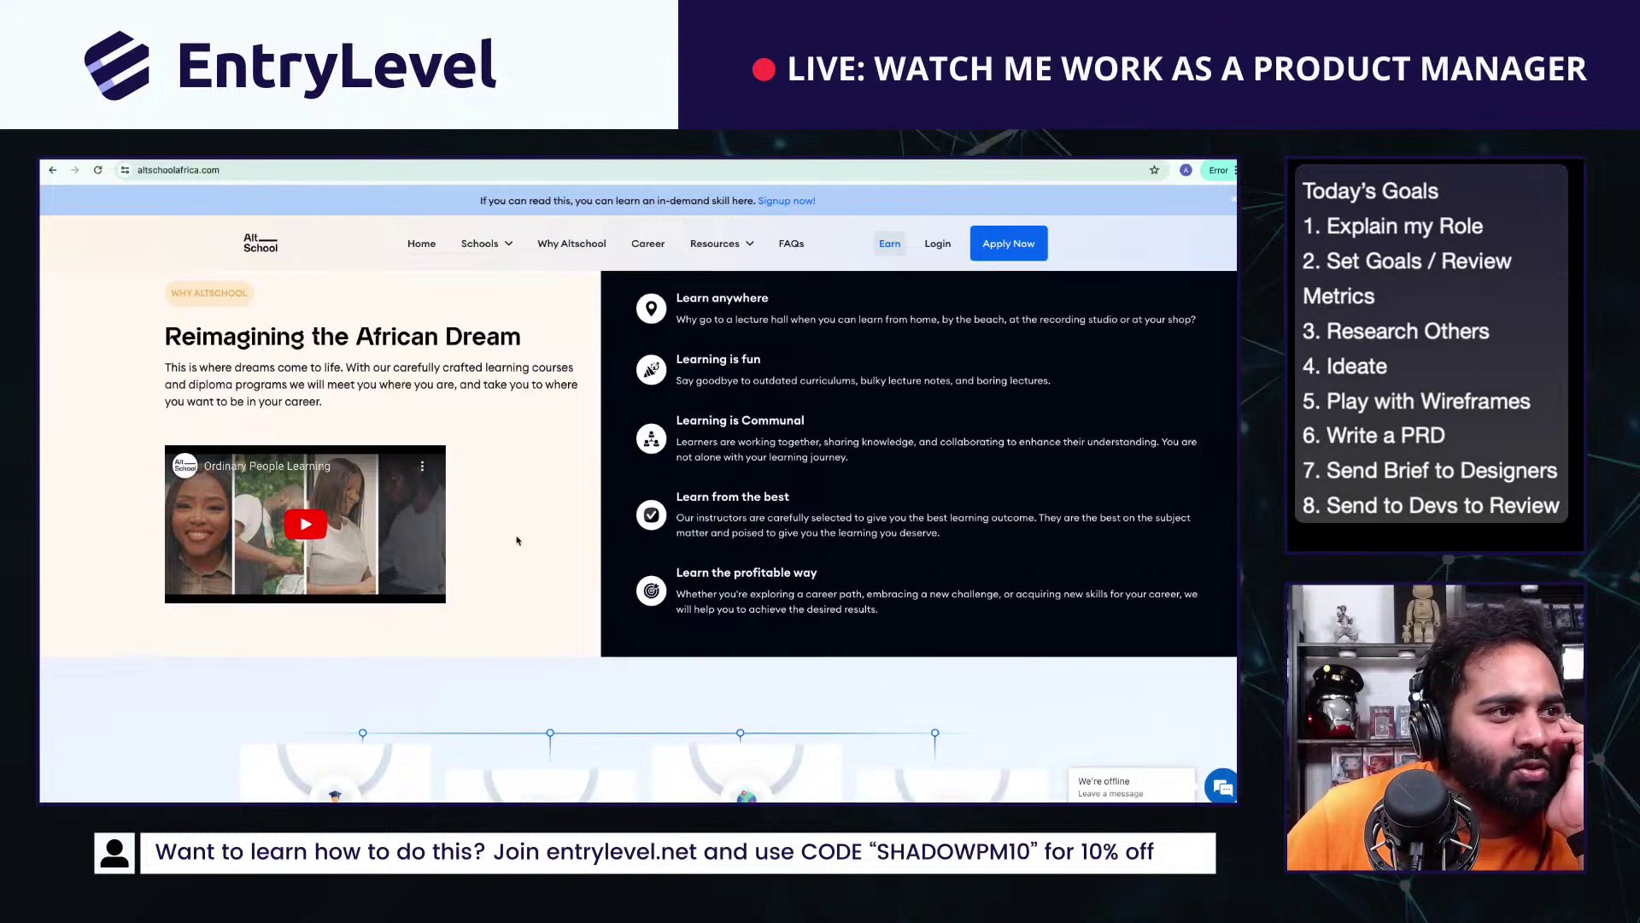
scroll(517, 540, "down", 10)
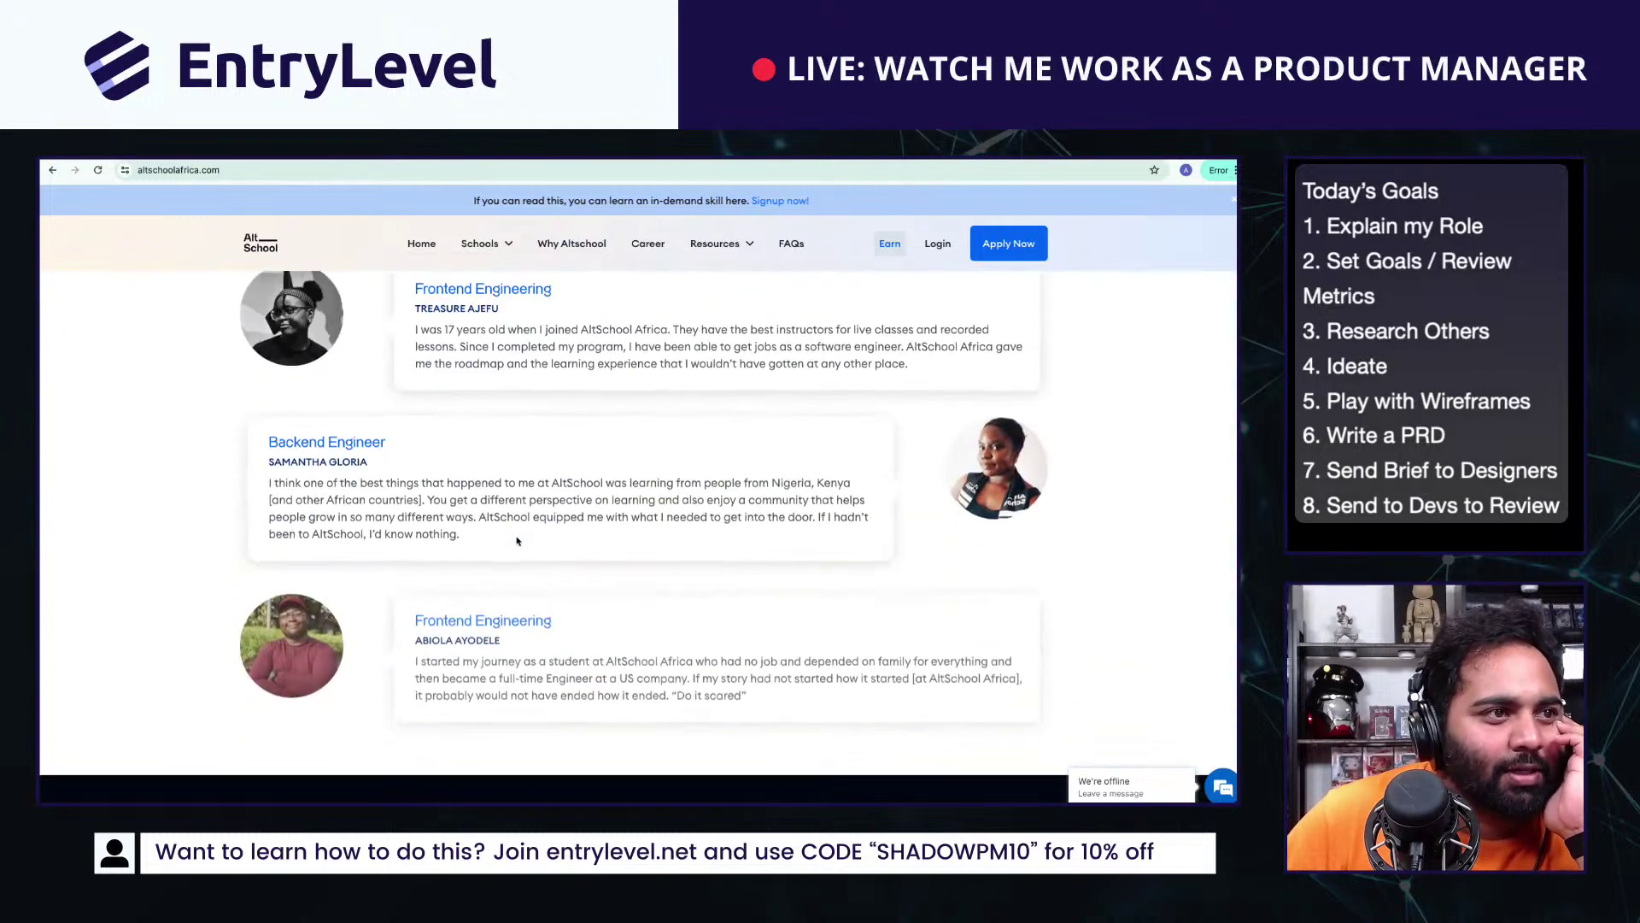
scroll(517, 540, "down", 10)
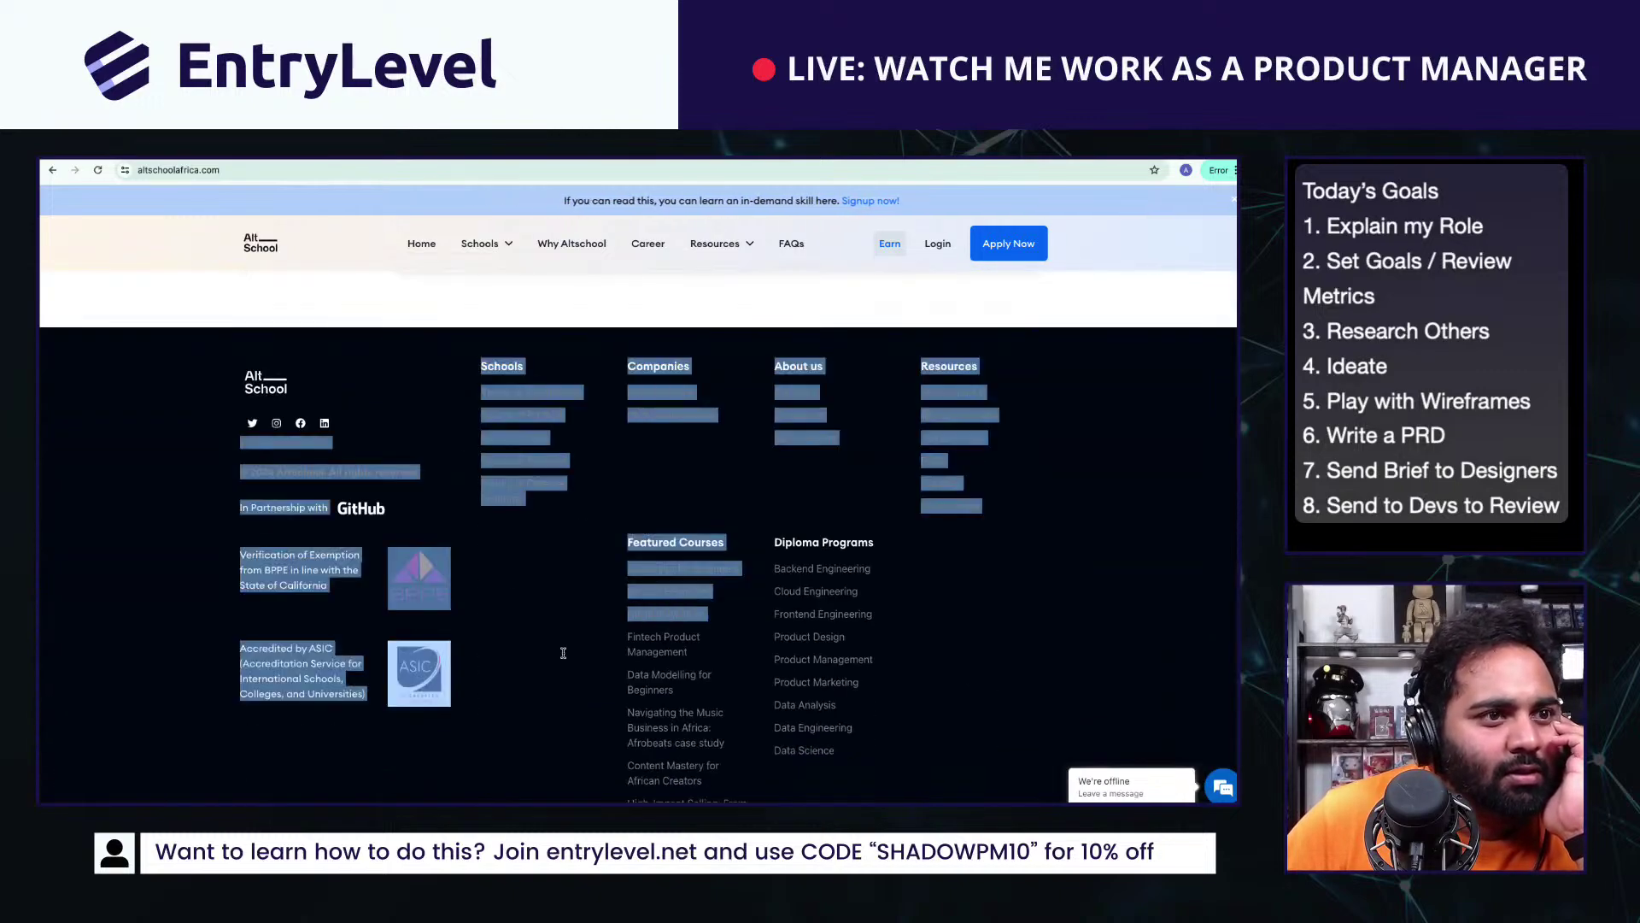
key("ctrl+Tab")
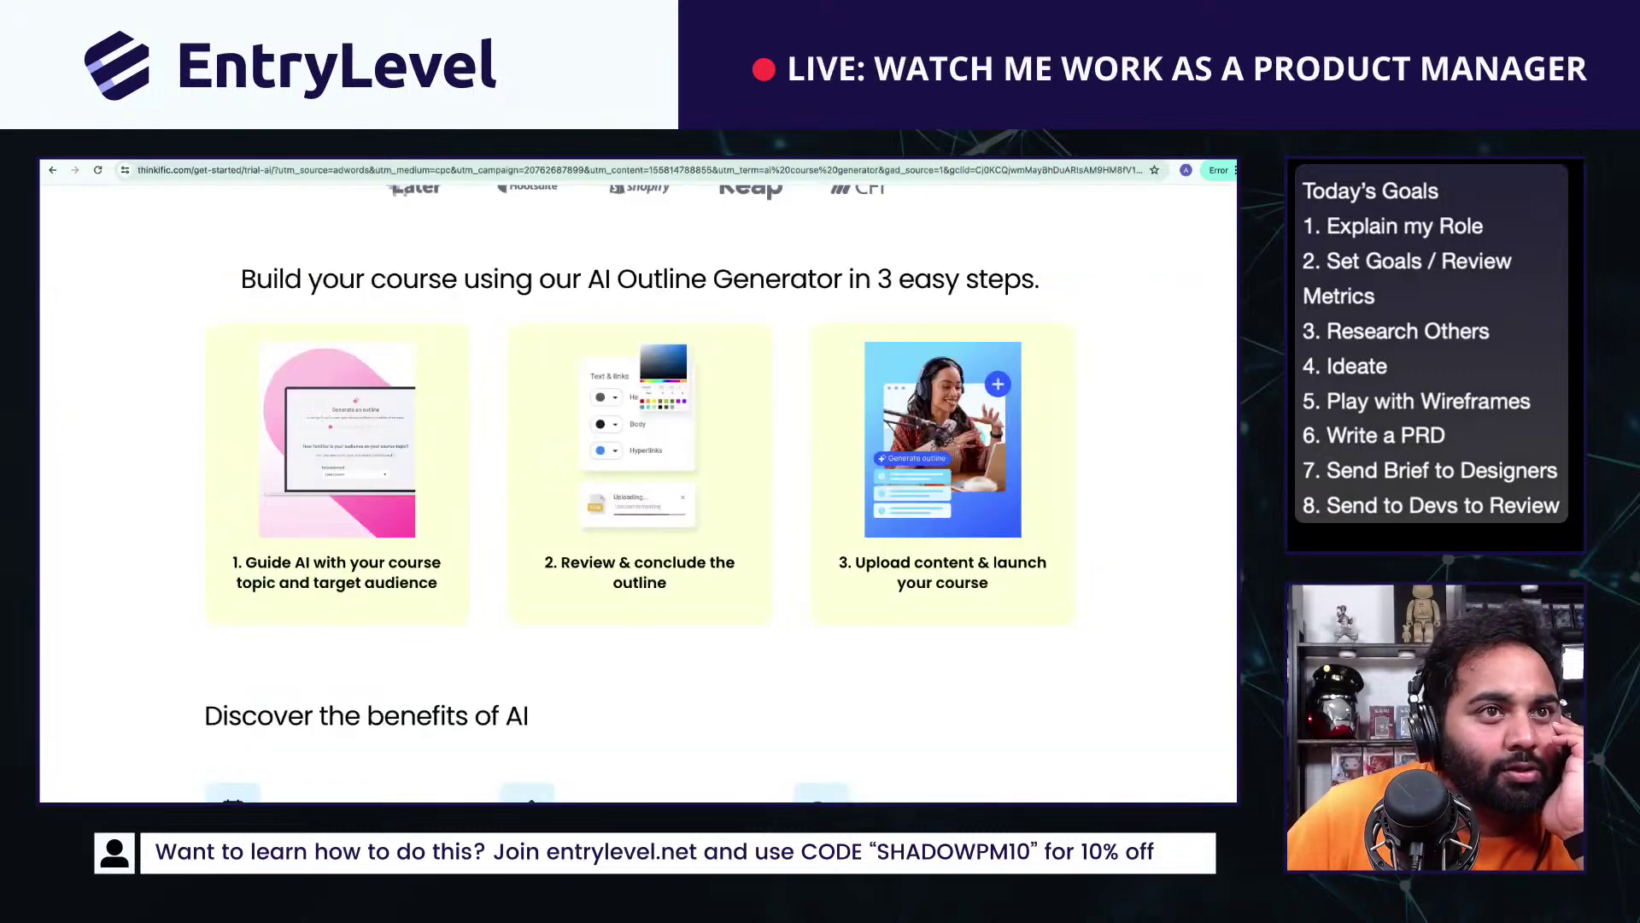
key("ctrl+w")
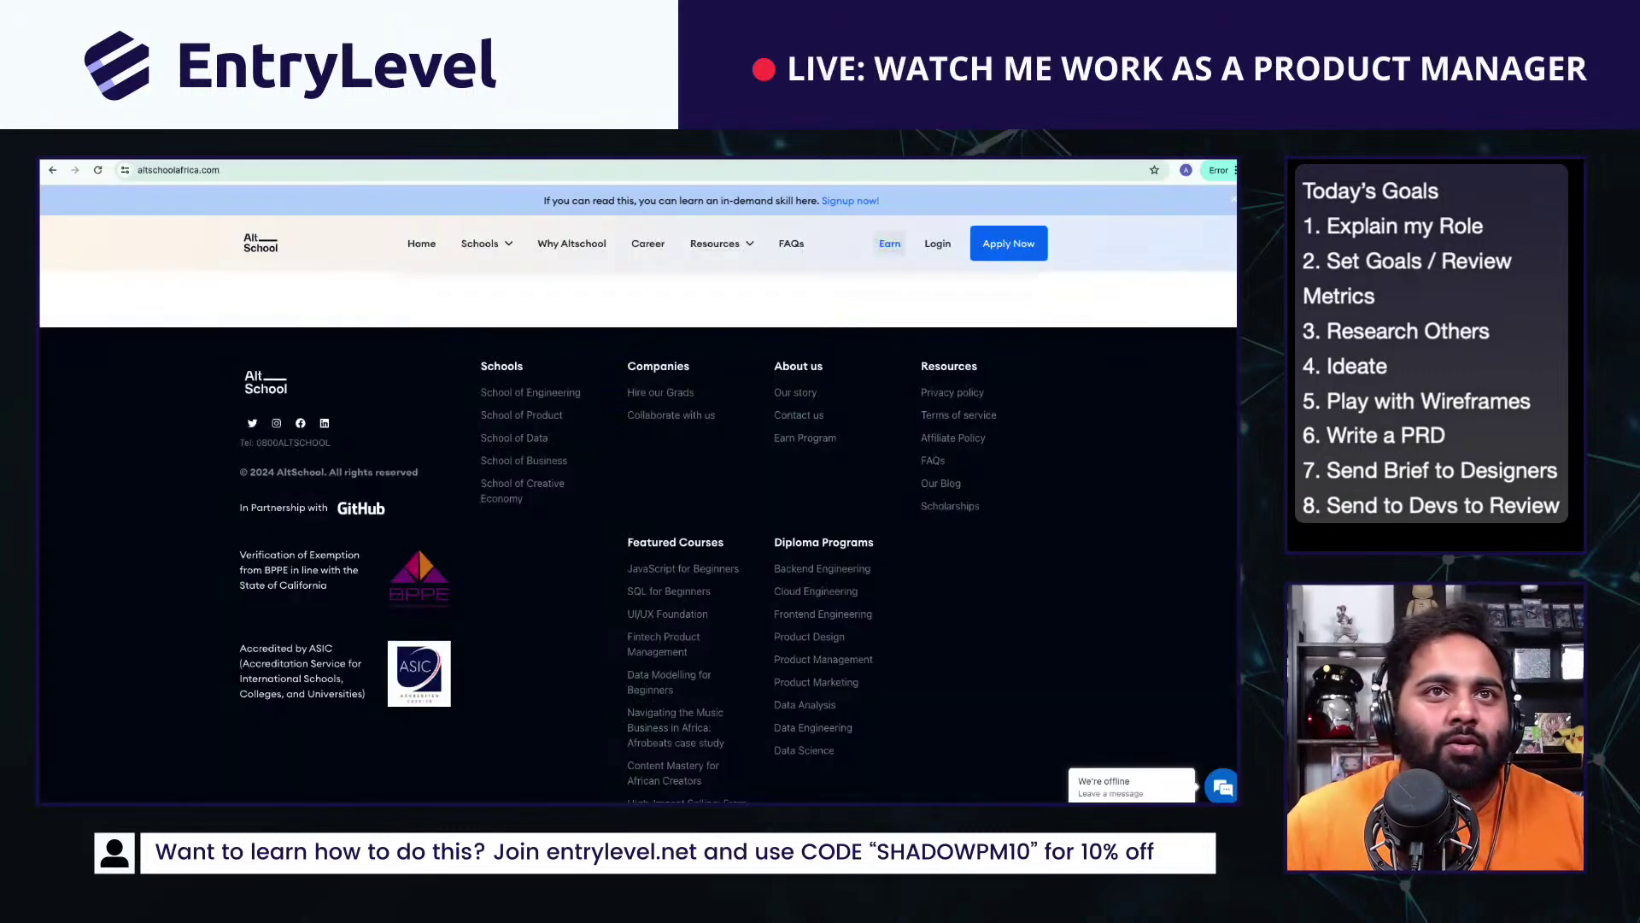
Step: Open YouTube in a new tab and search it for "Google IO Conference"
key("ctrl+t")
type("youtube")
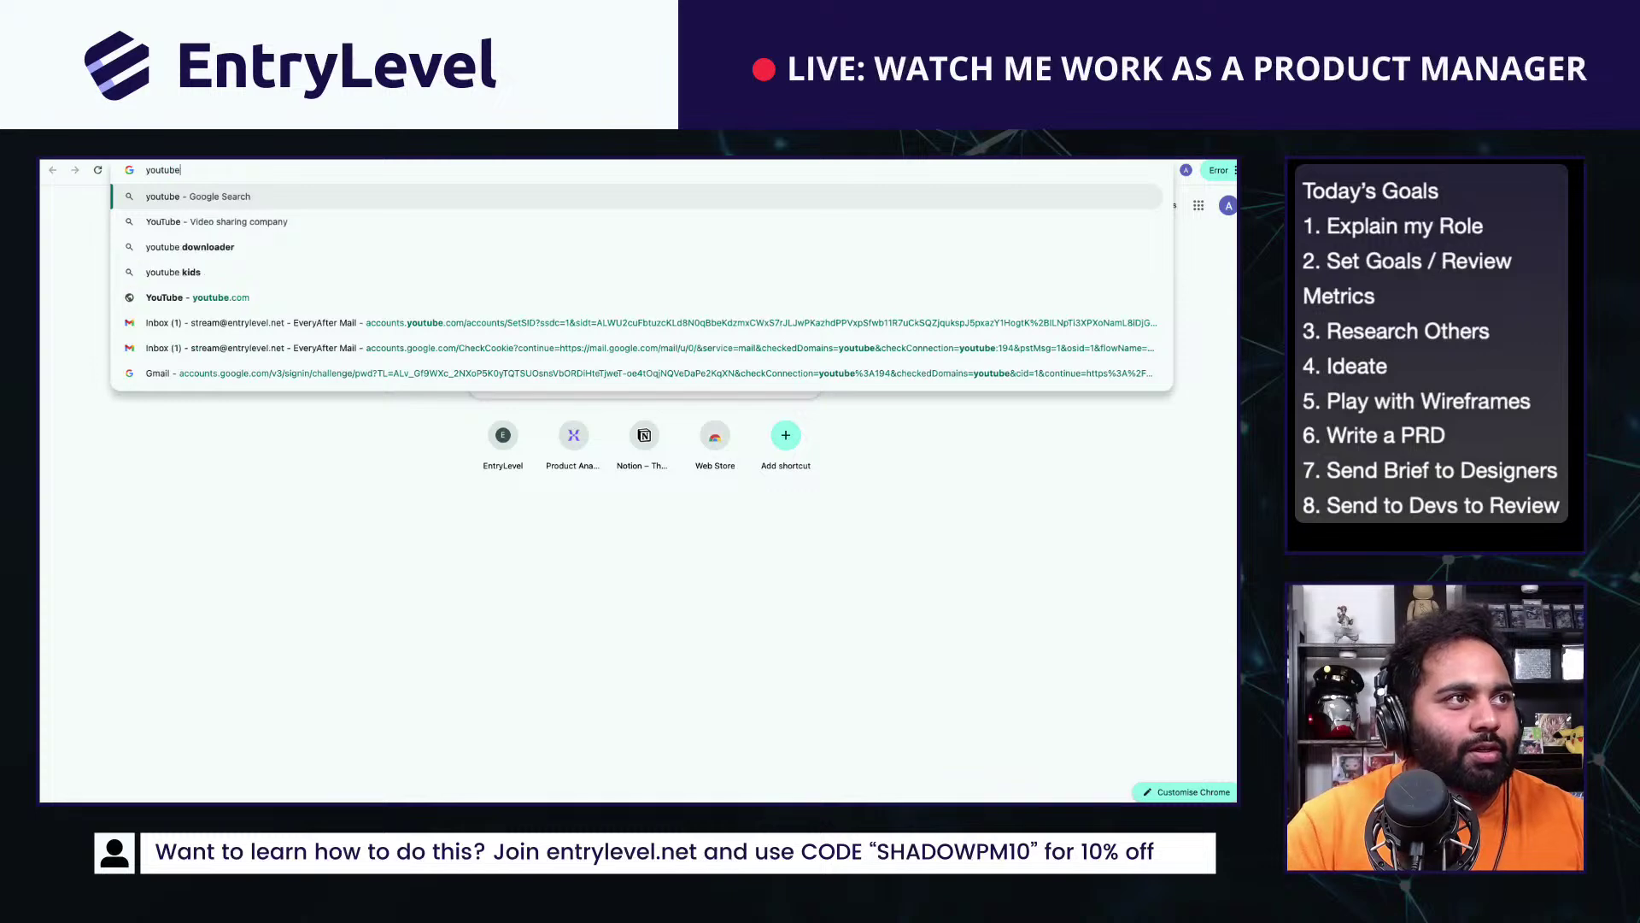
key("Return")
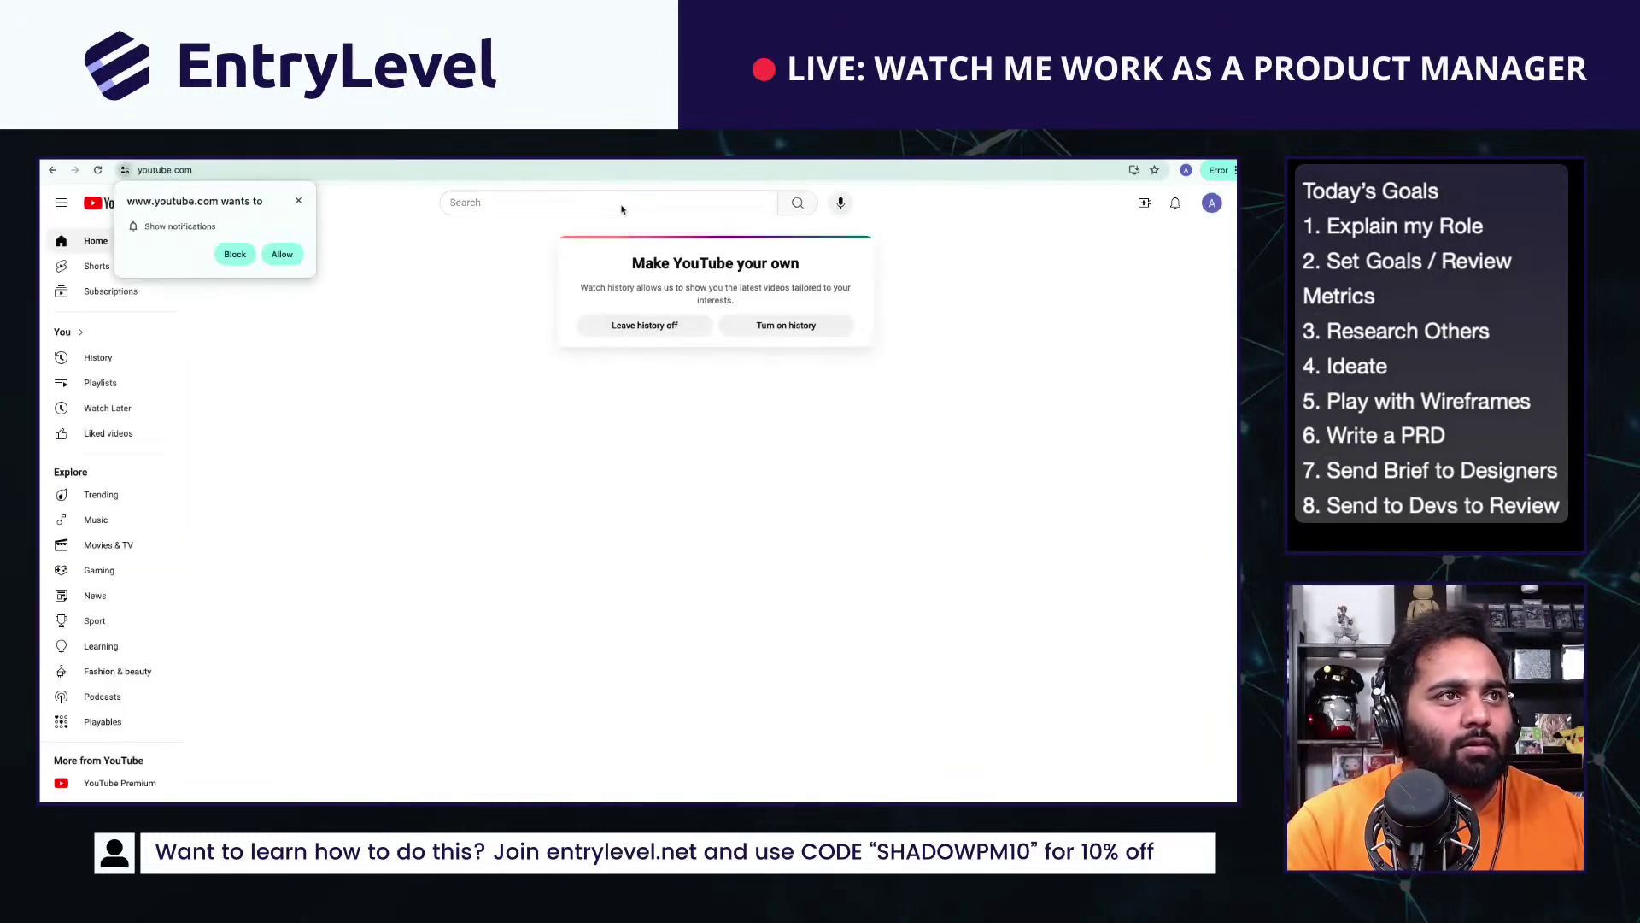
left_click(621, 205)
type("Goo")
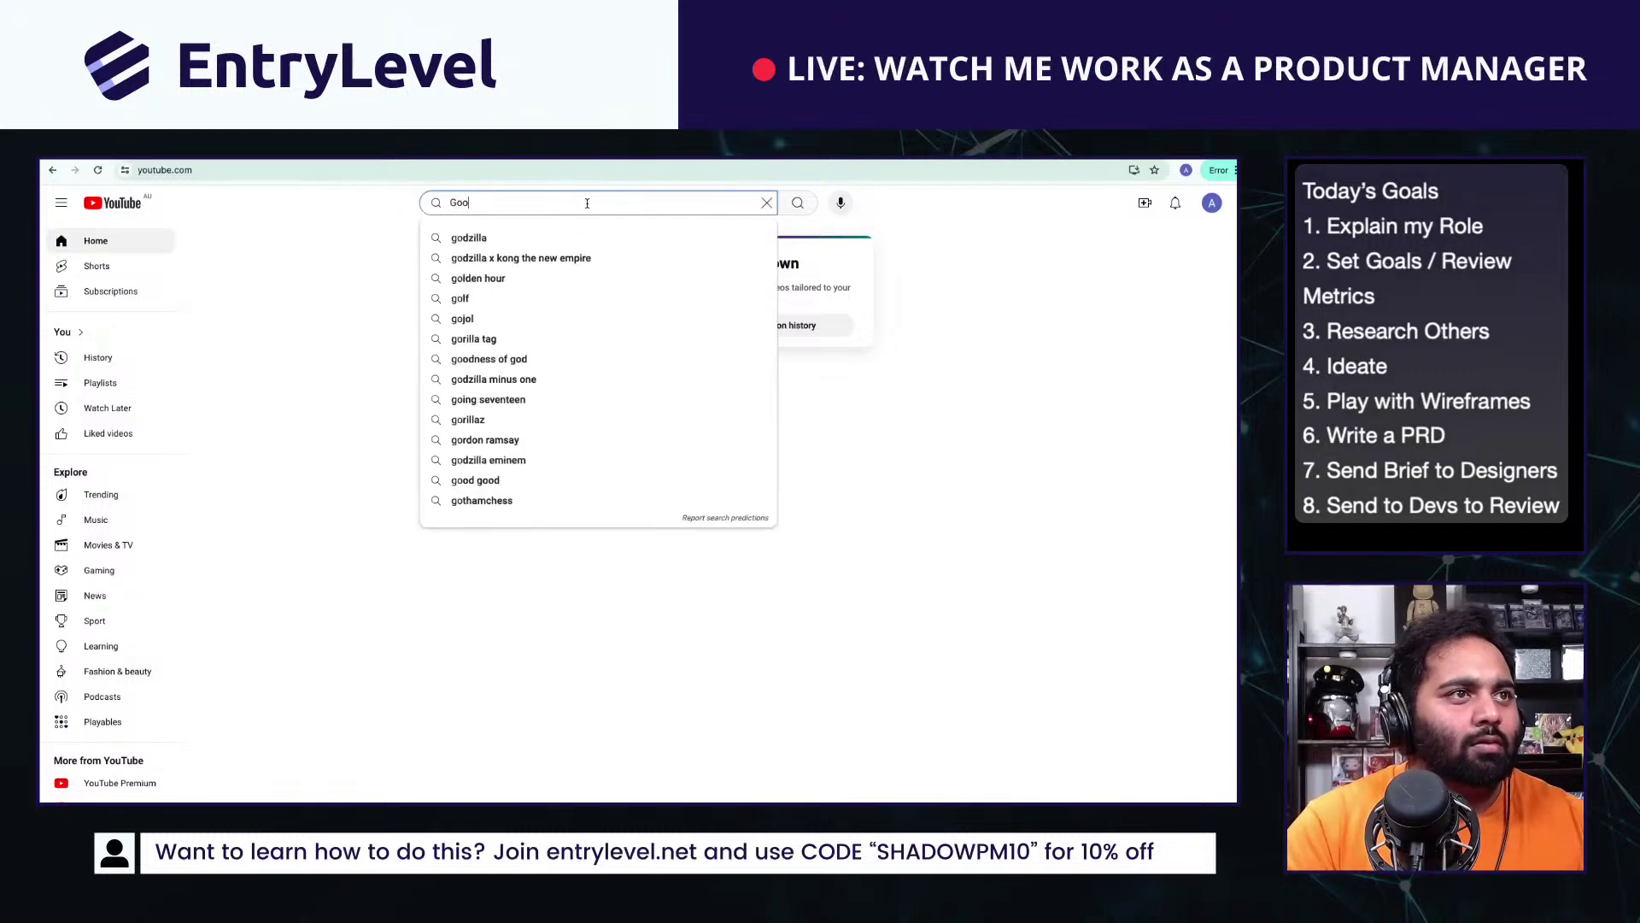
type("gle IO Conference")
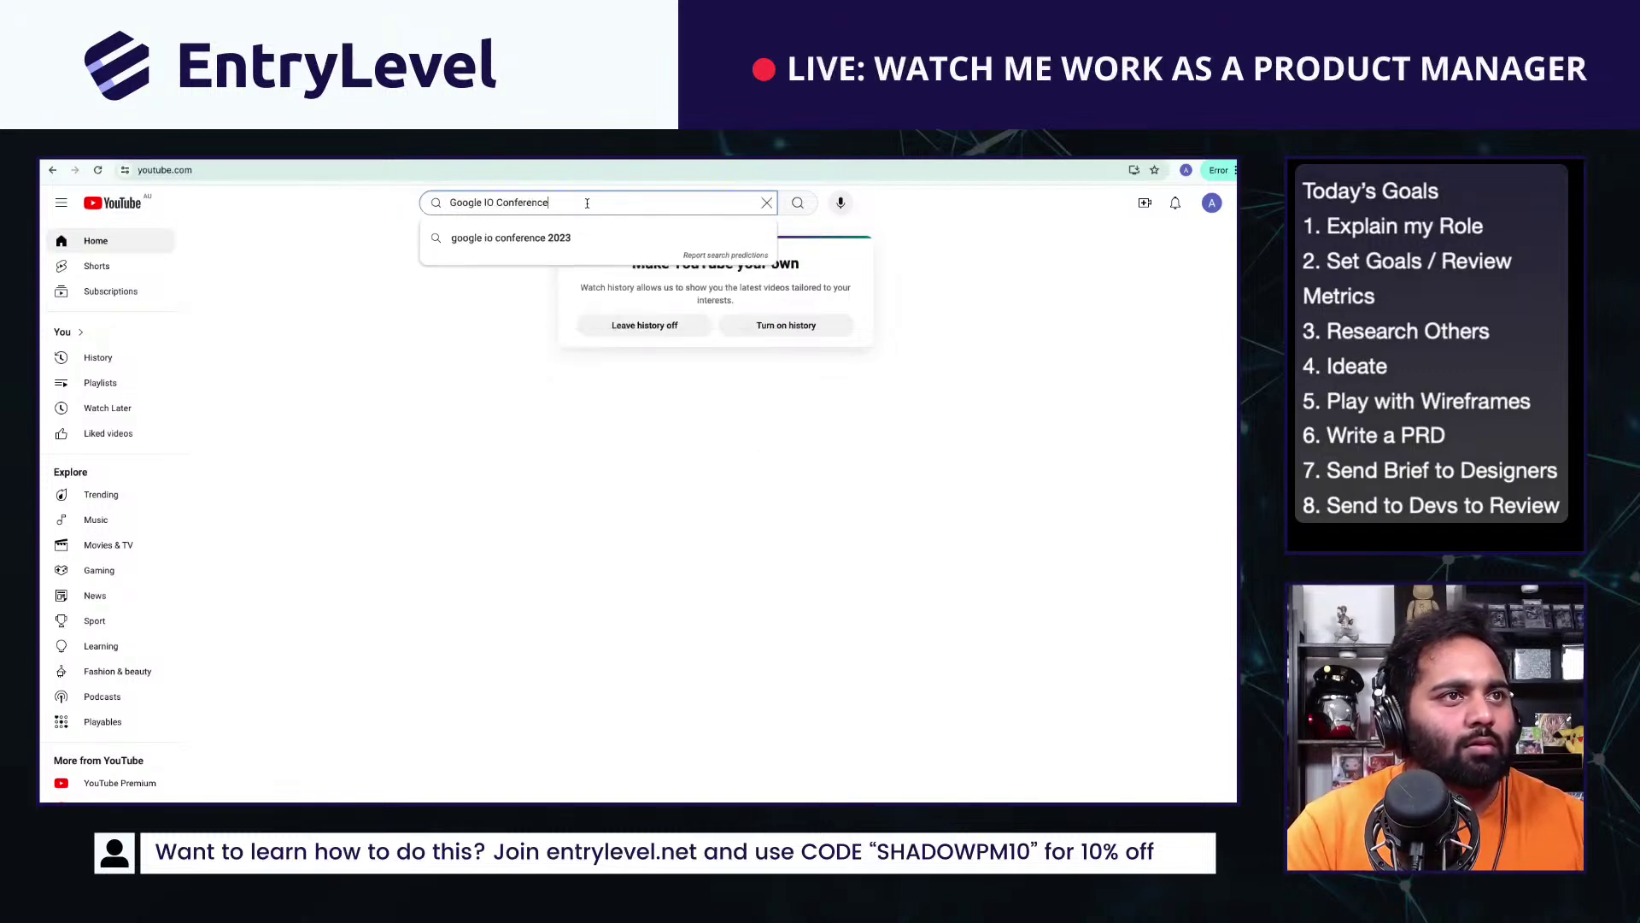
key("Return")
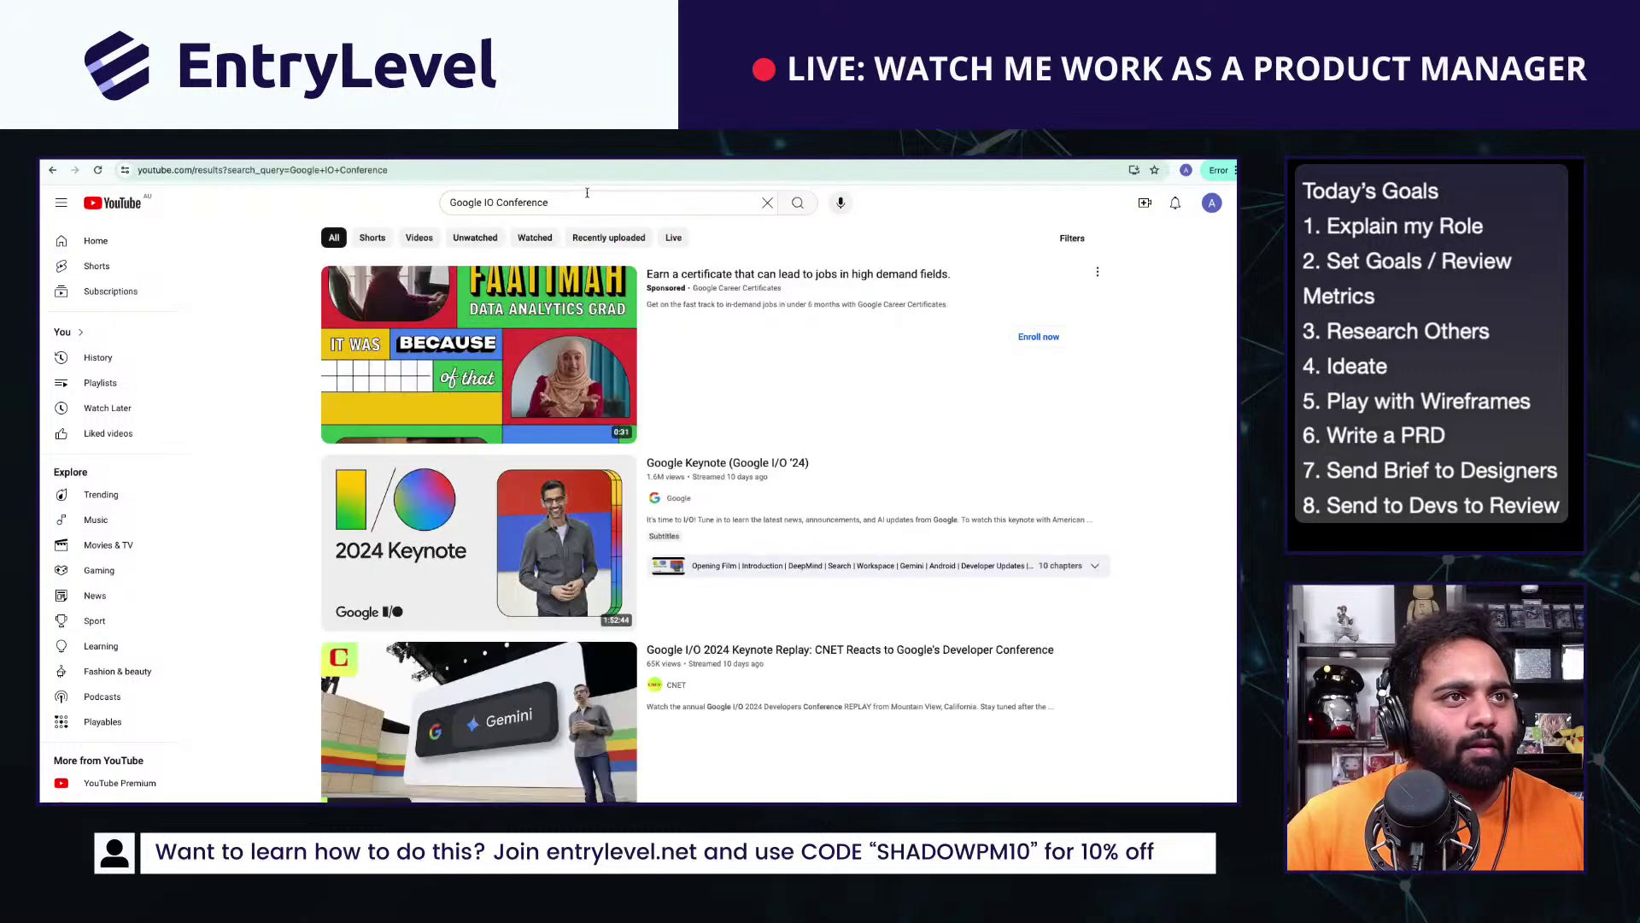
Step: Refine the search to "Google IO Conference the Verge" and open the video "Google I/O 2024 keynote in 17 minutes"
left_click(592, 202)
type("tr")
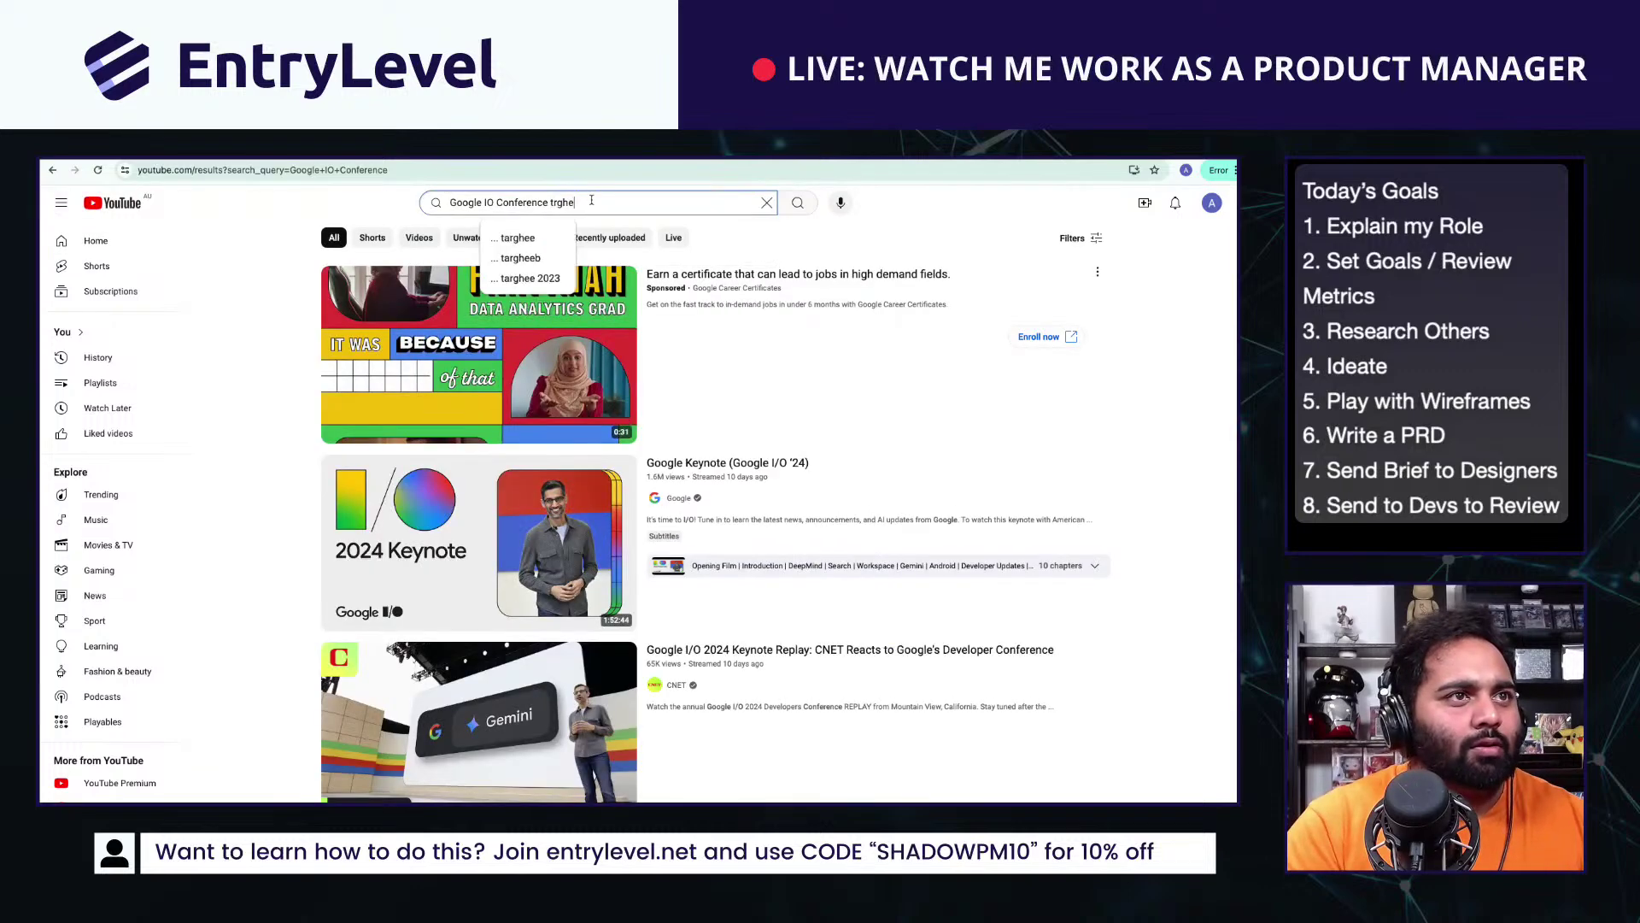
key("BackSpace")
type("he V")
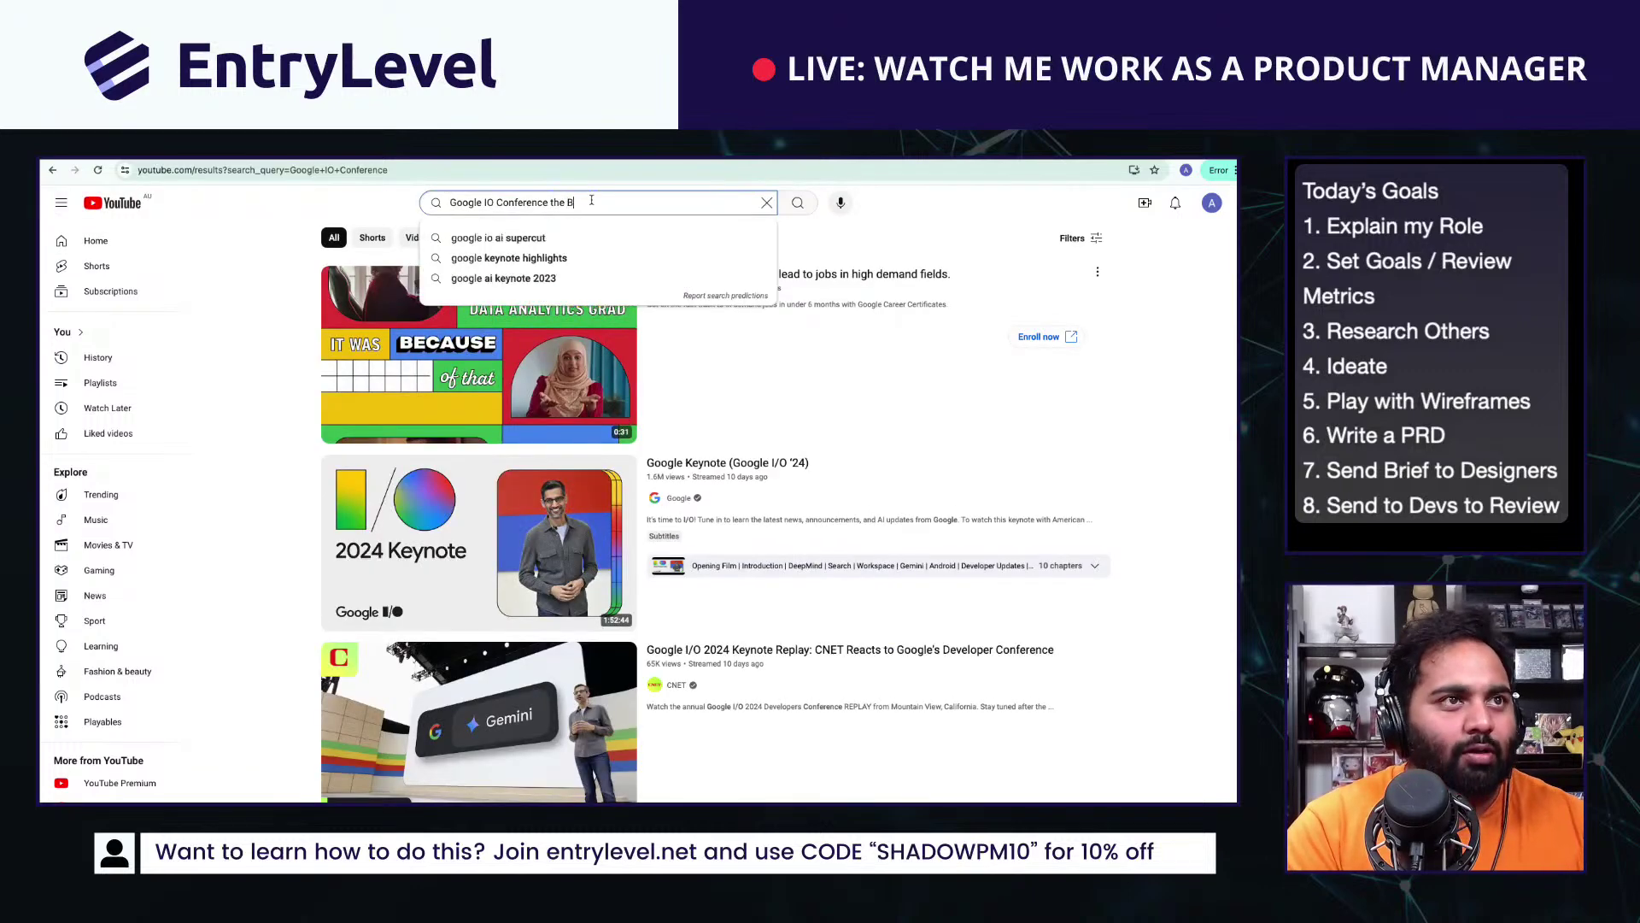
type("erge")
key("Return")
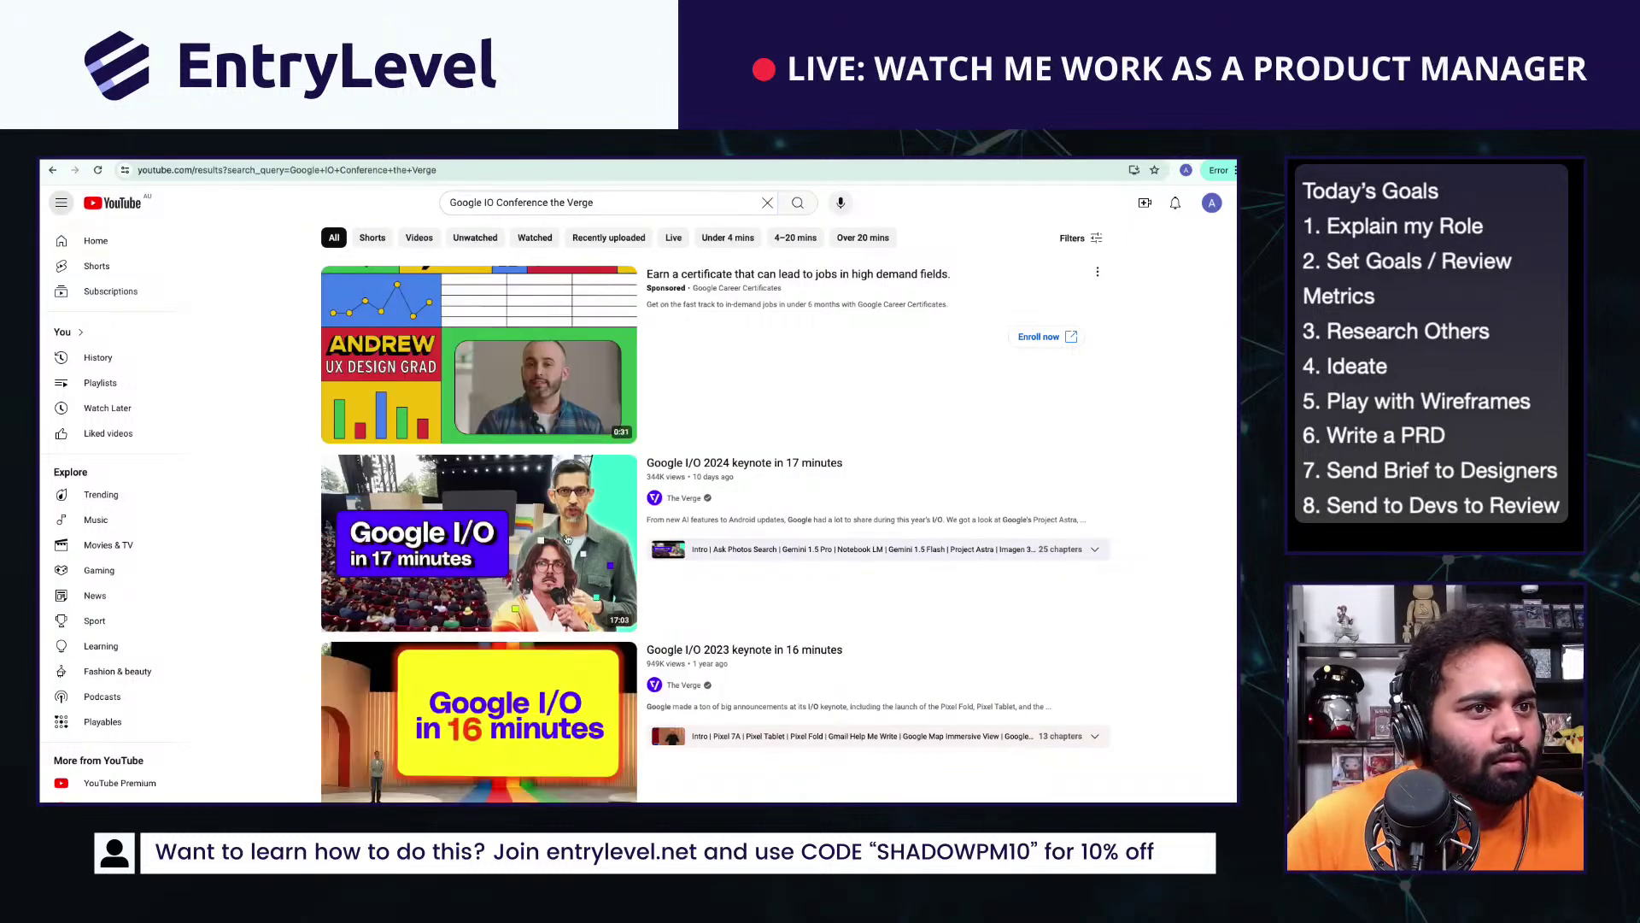
left_click(447, 489)
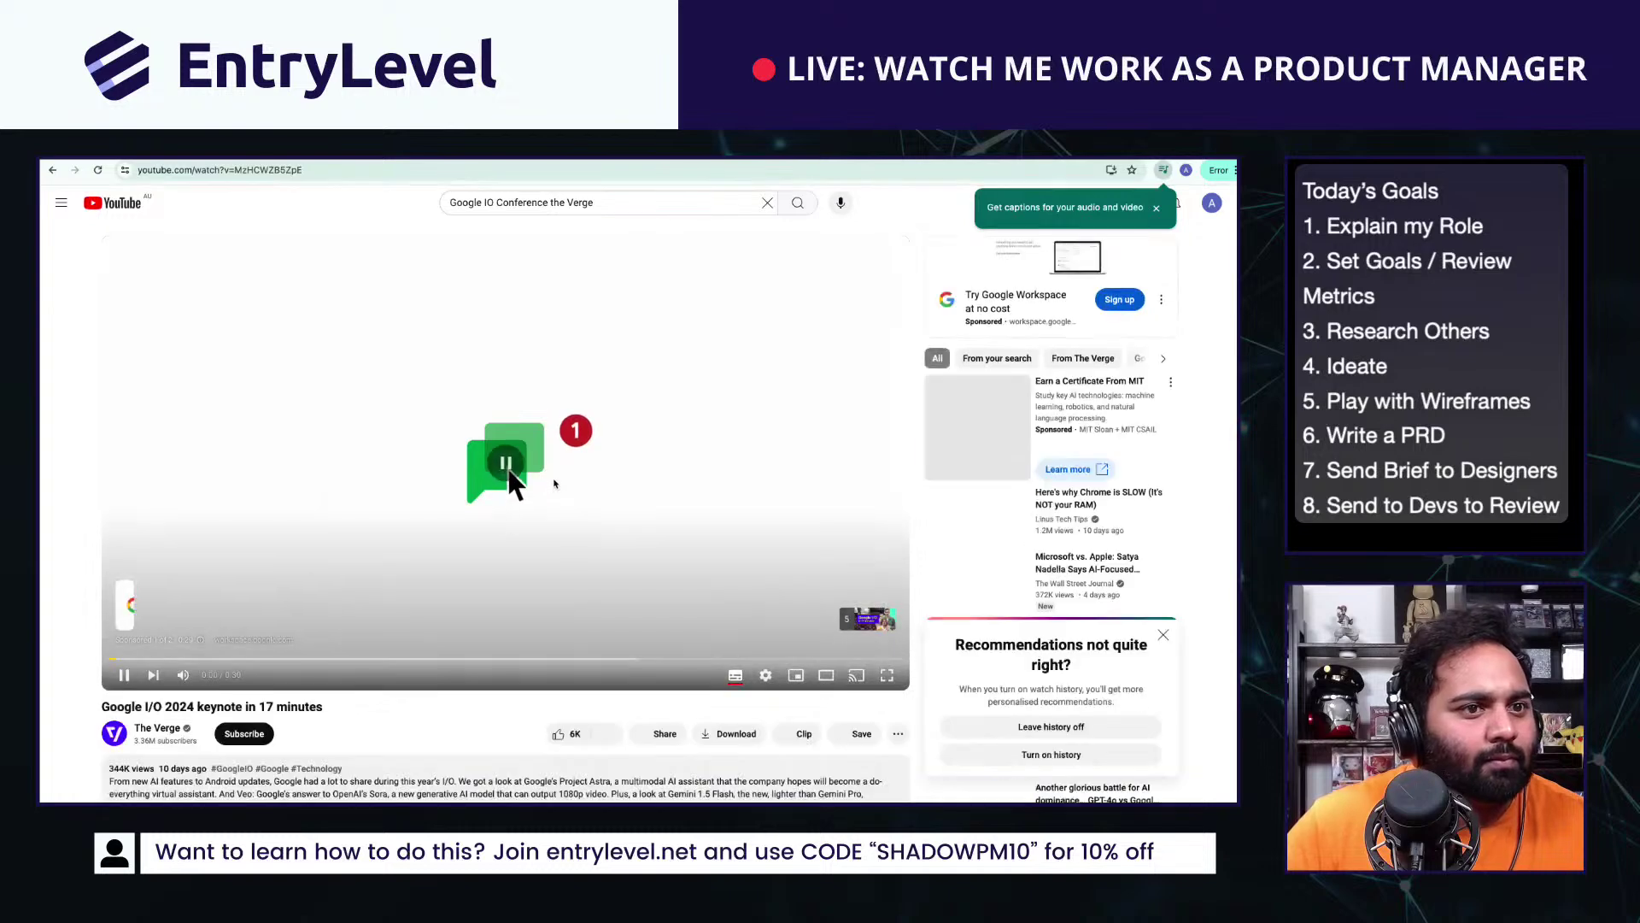
Step: Skip the ad and watch the Notebook LM chapter in full screen with sound, from about 2:16 to 2:54, pausing between parts
left_click(869, 621)
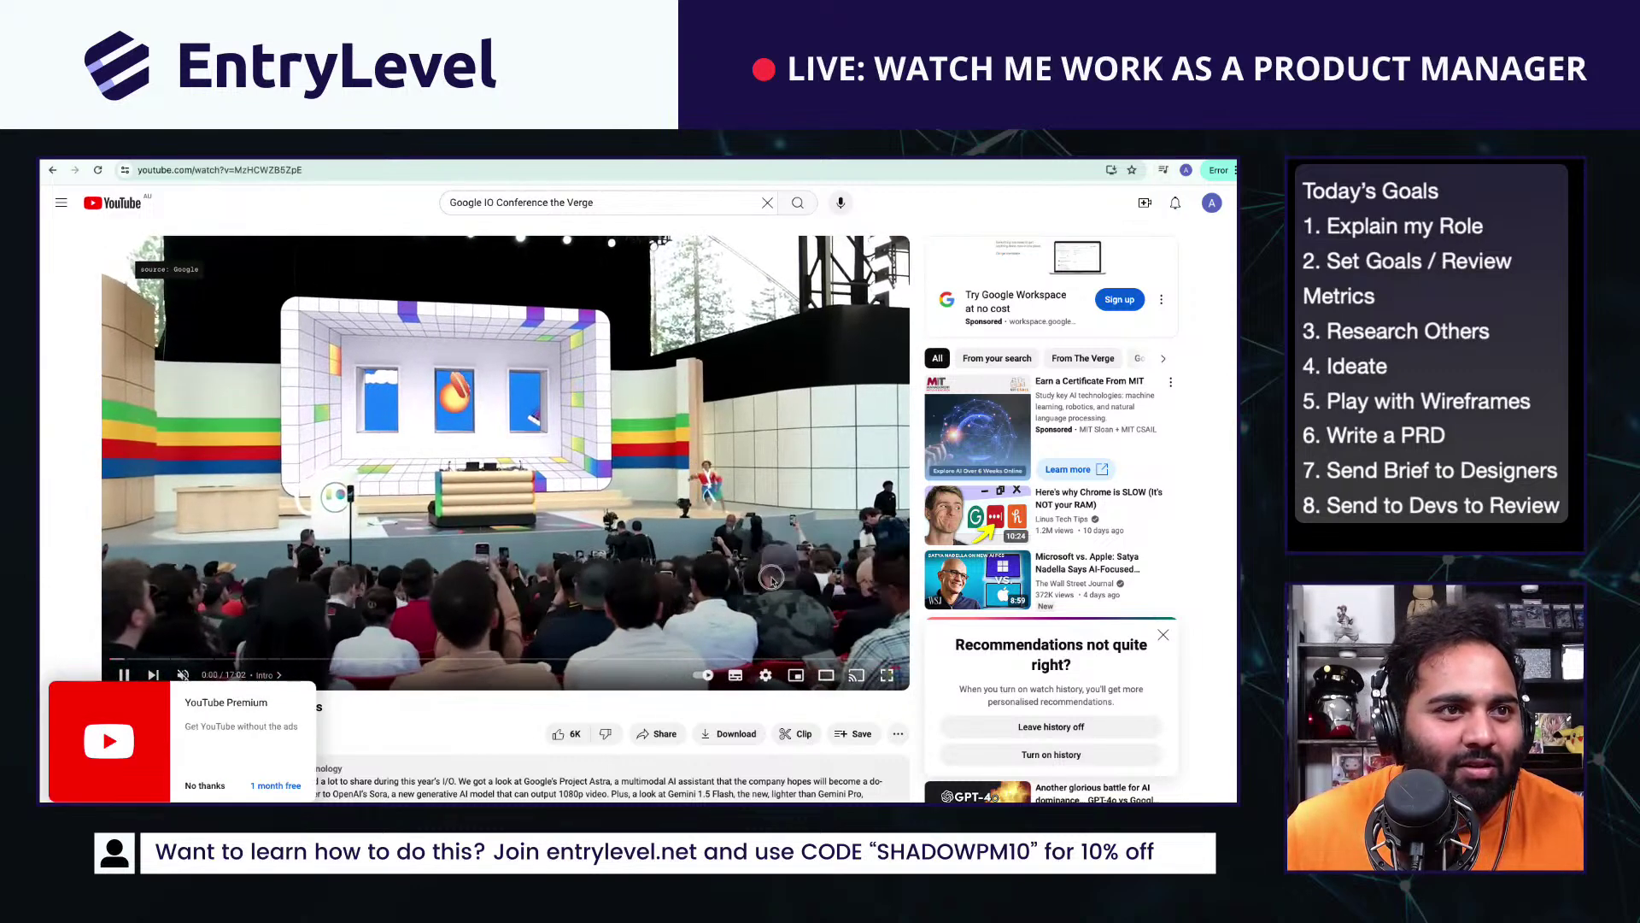
left_click(887, 675)
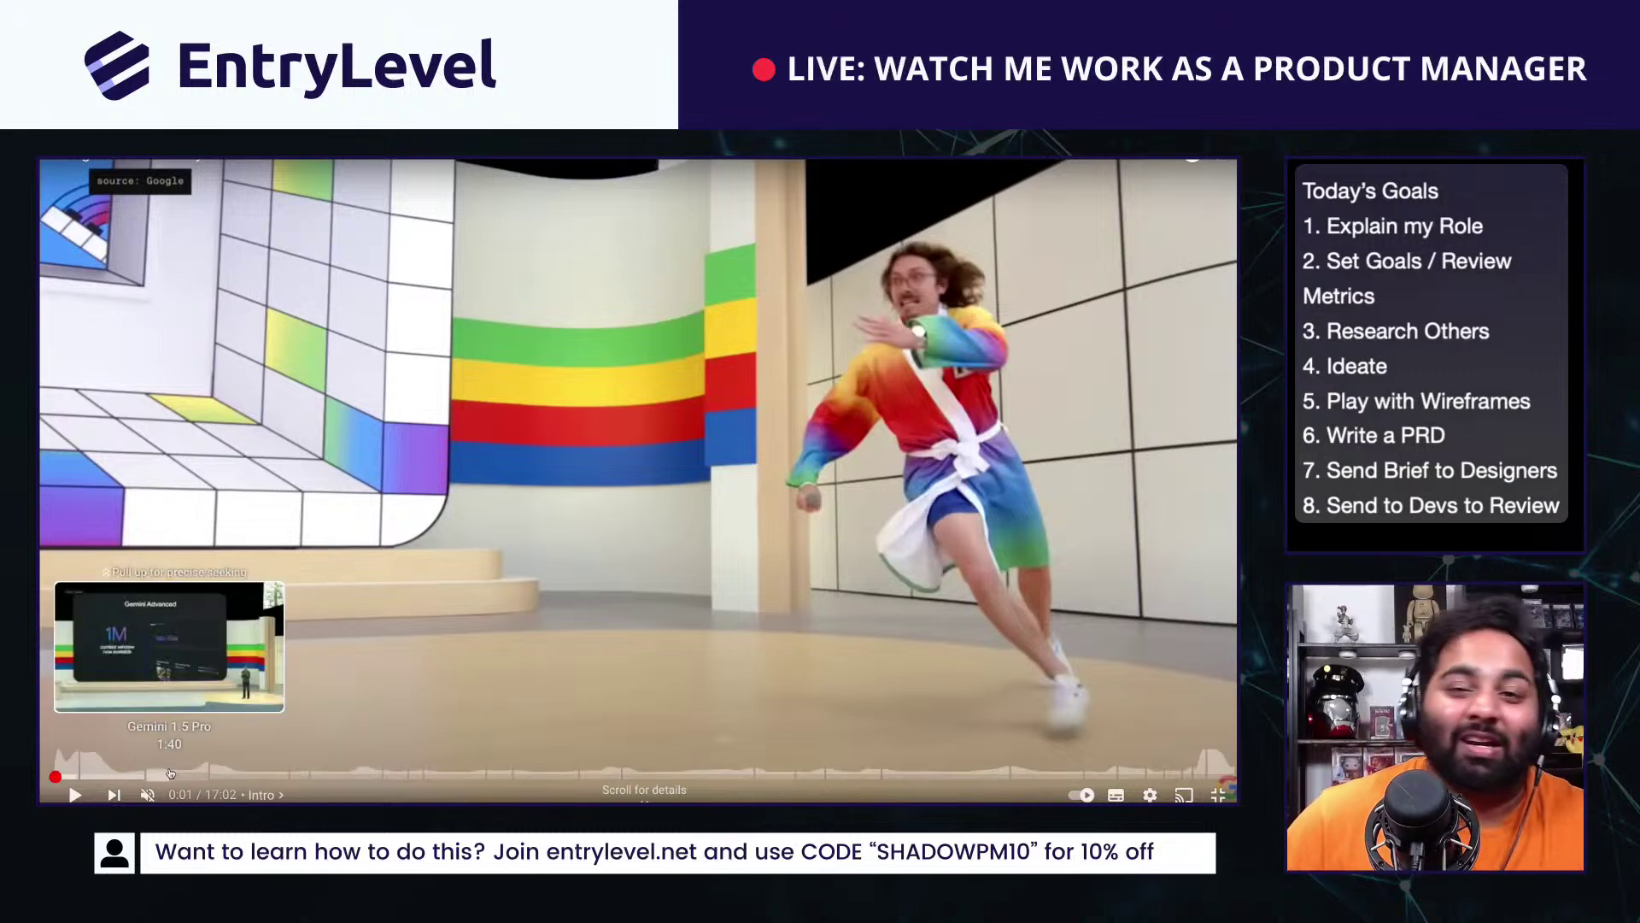
mouse_move(410, 801)
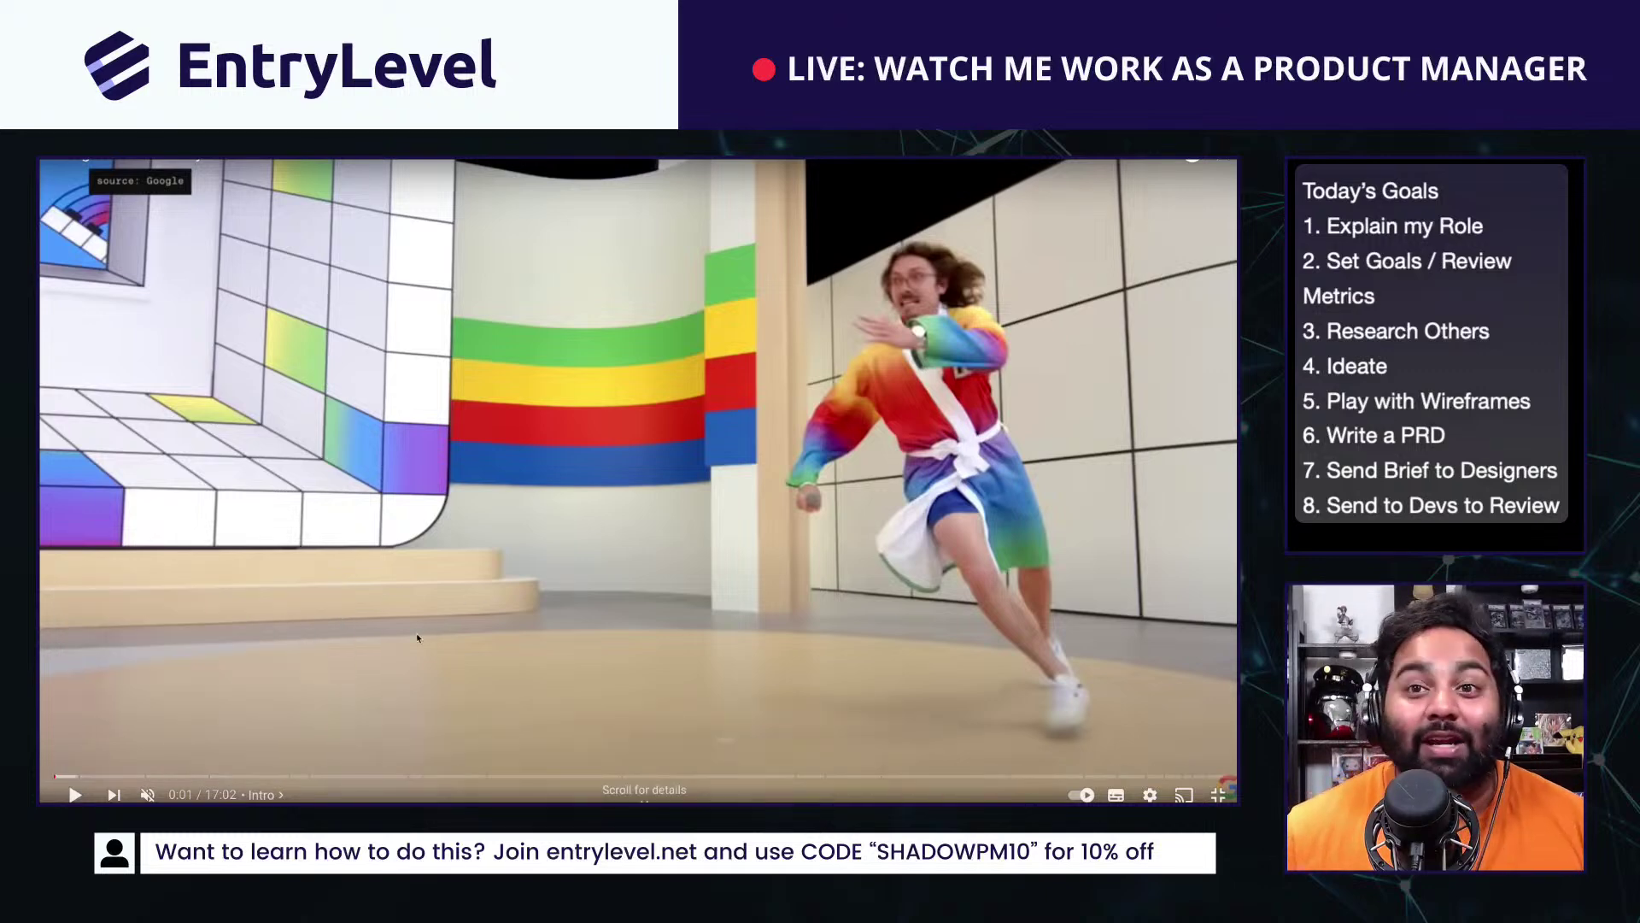
left_click(212, 777)
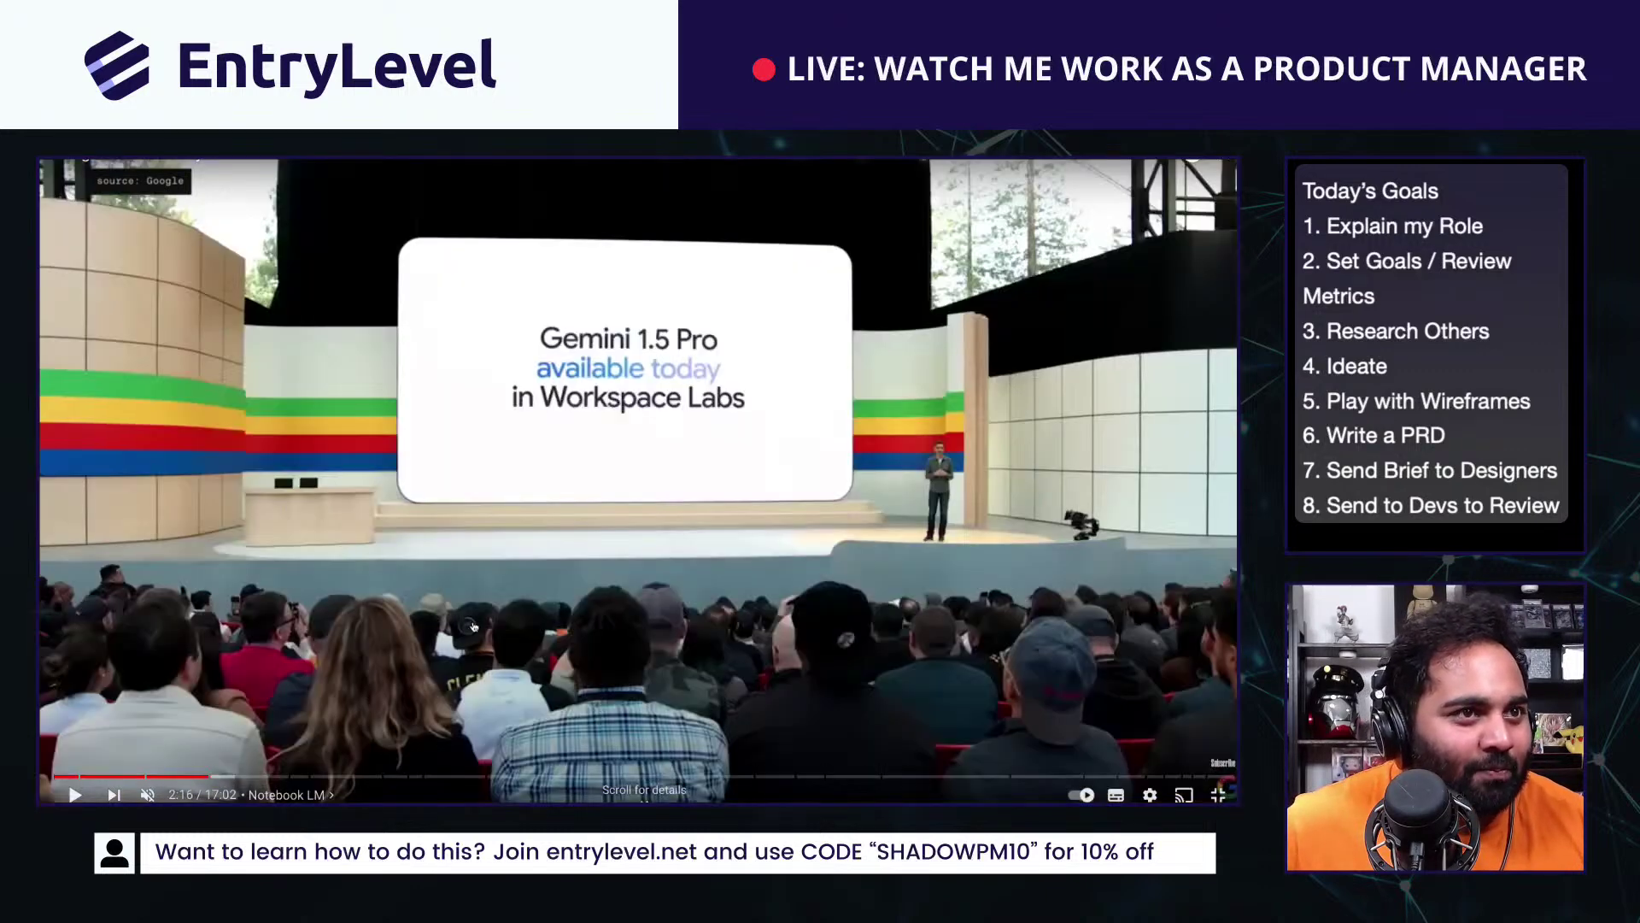
left_click(75, 794)
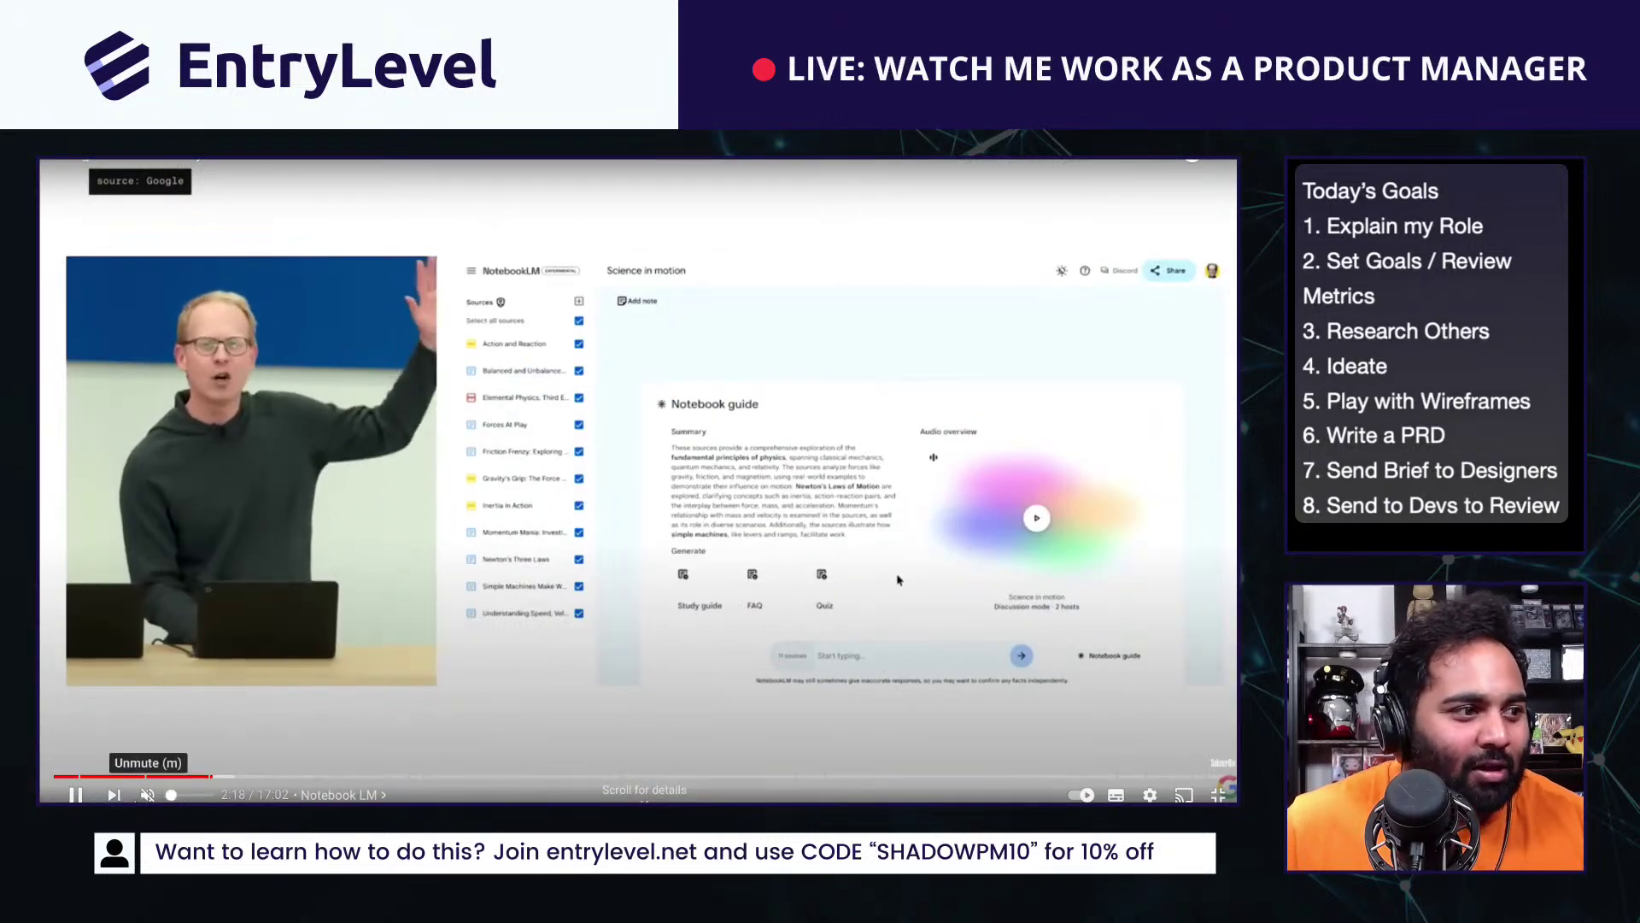
left_click_drag(211, 778, 209, 777)
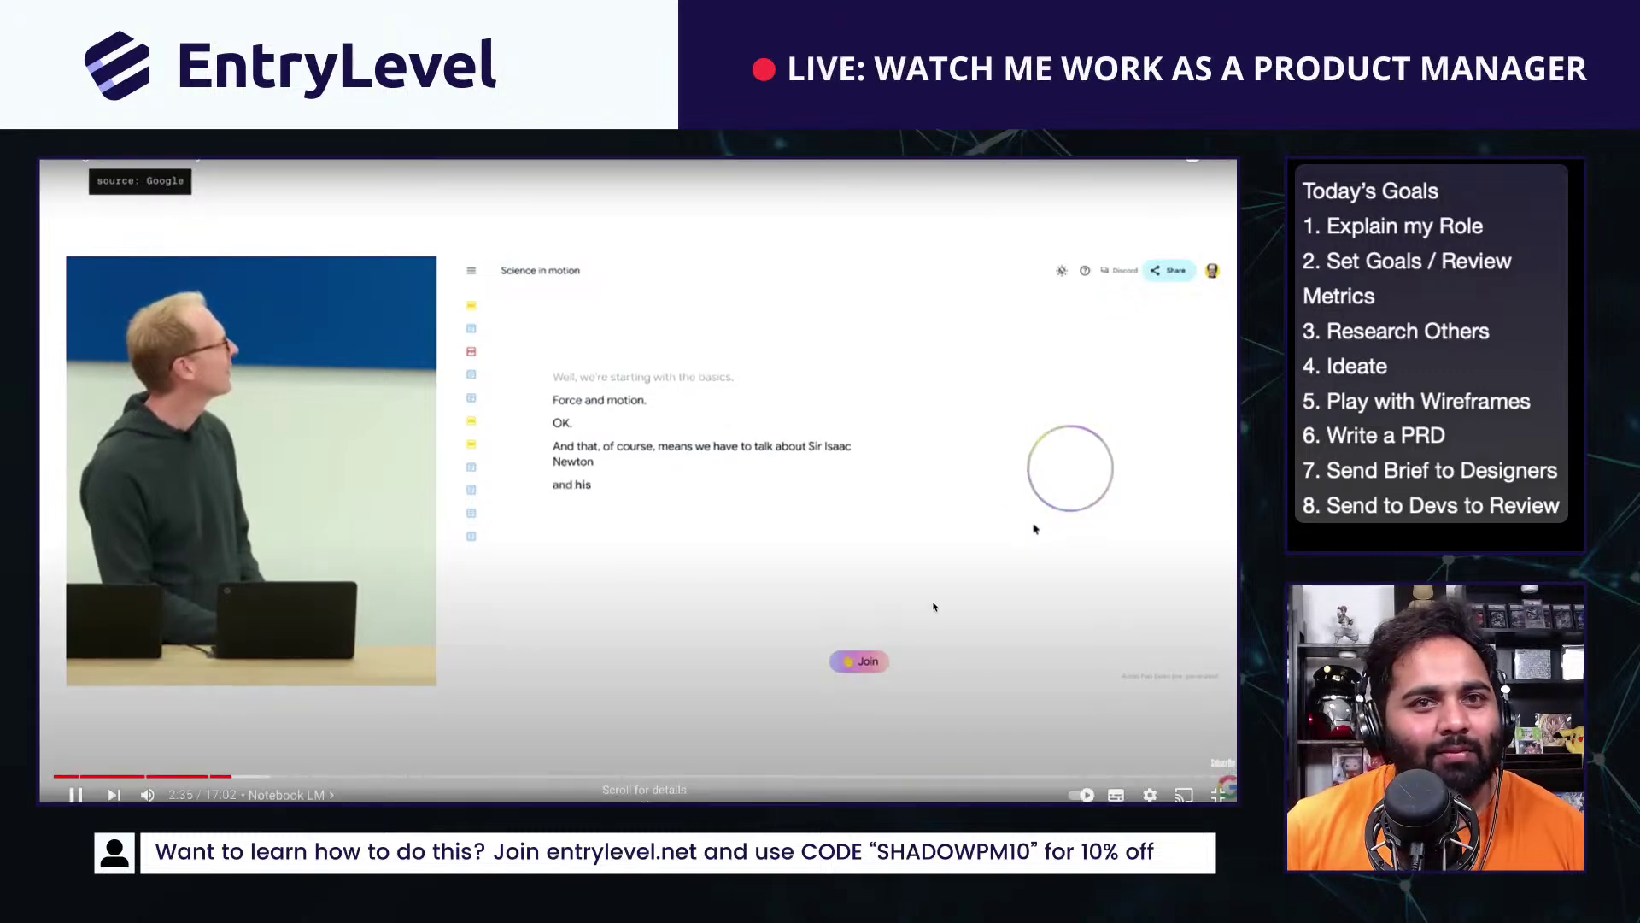
left_click(938, 603)
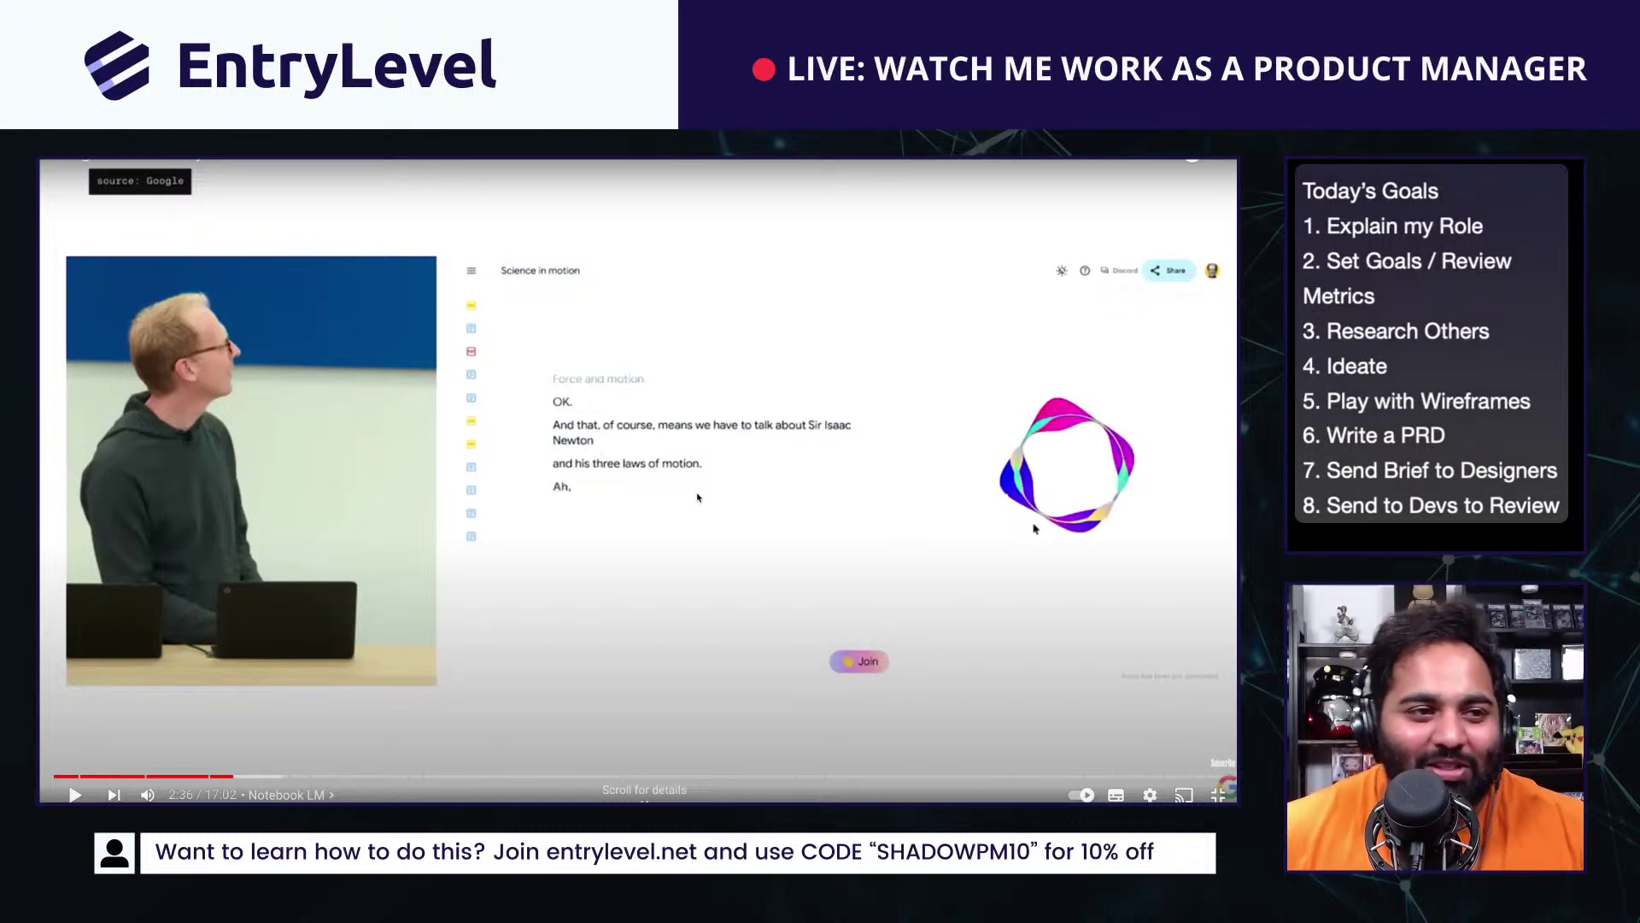
left_click(697, 497)
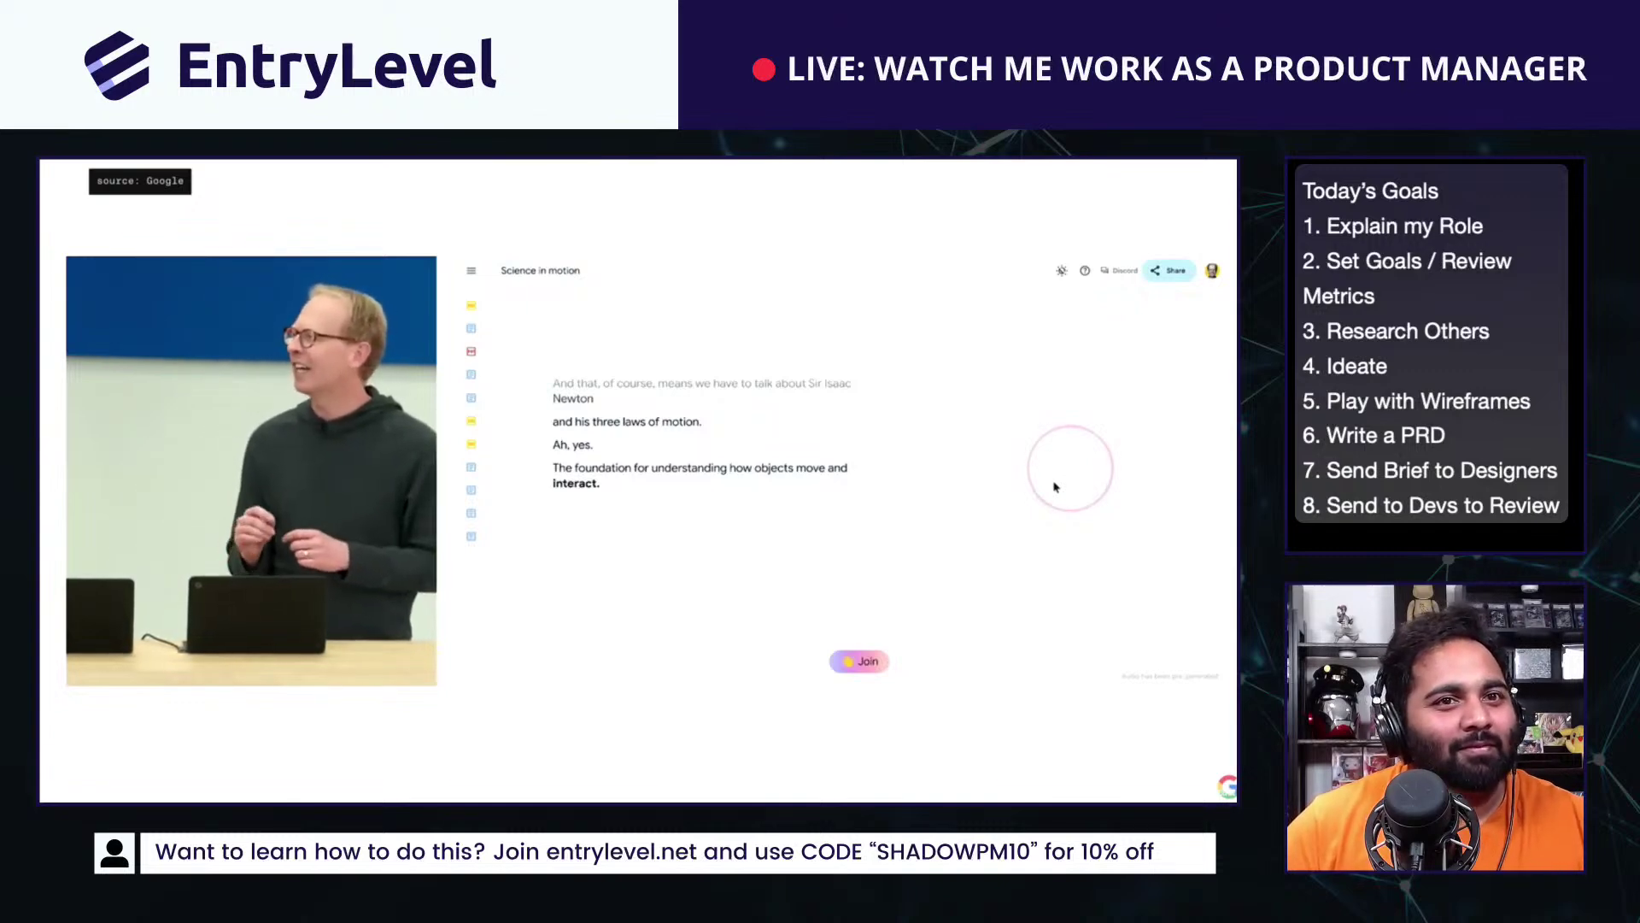
left_click(824, 556)
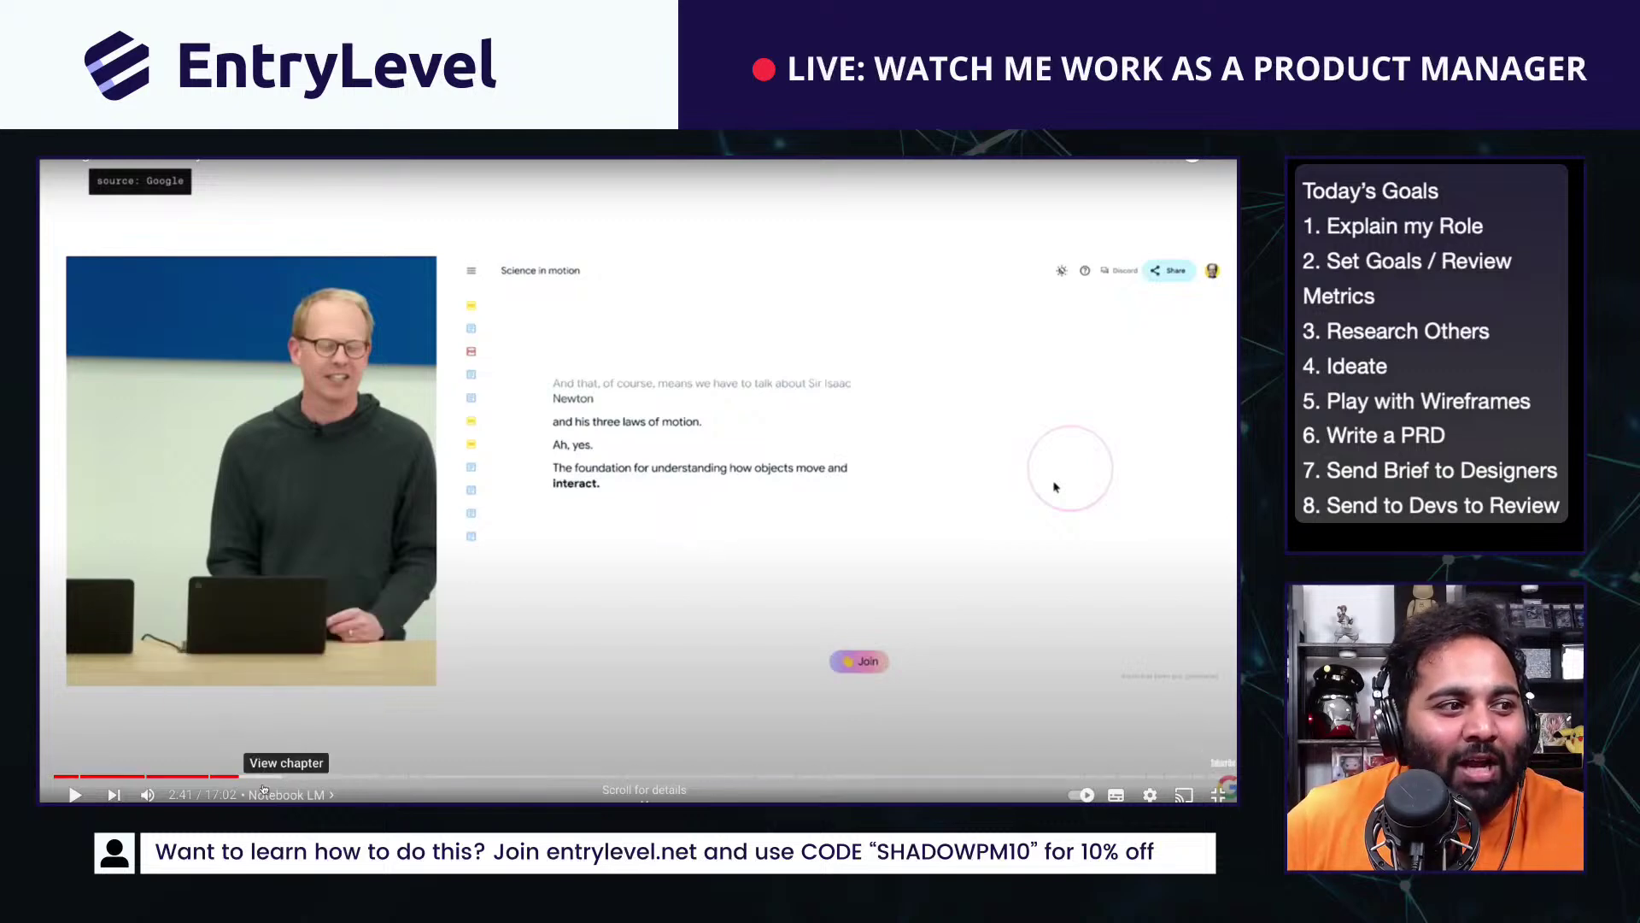
left_click_drag(260, 784, 392, 760)
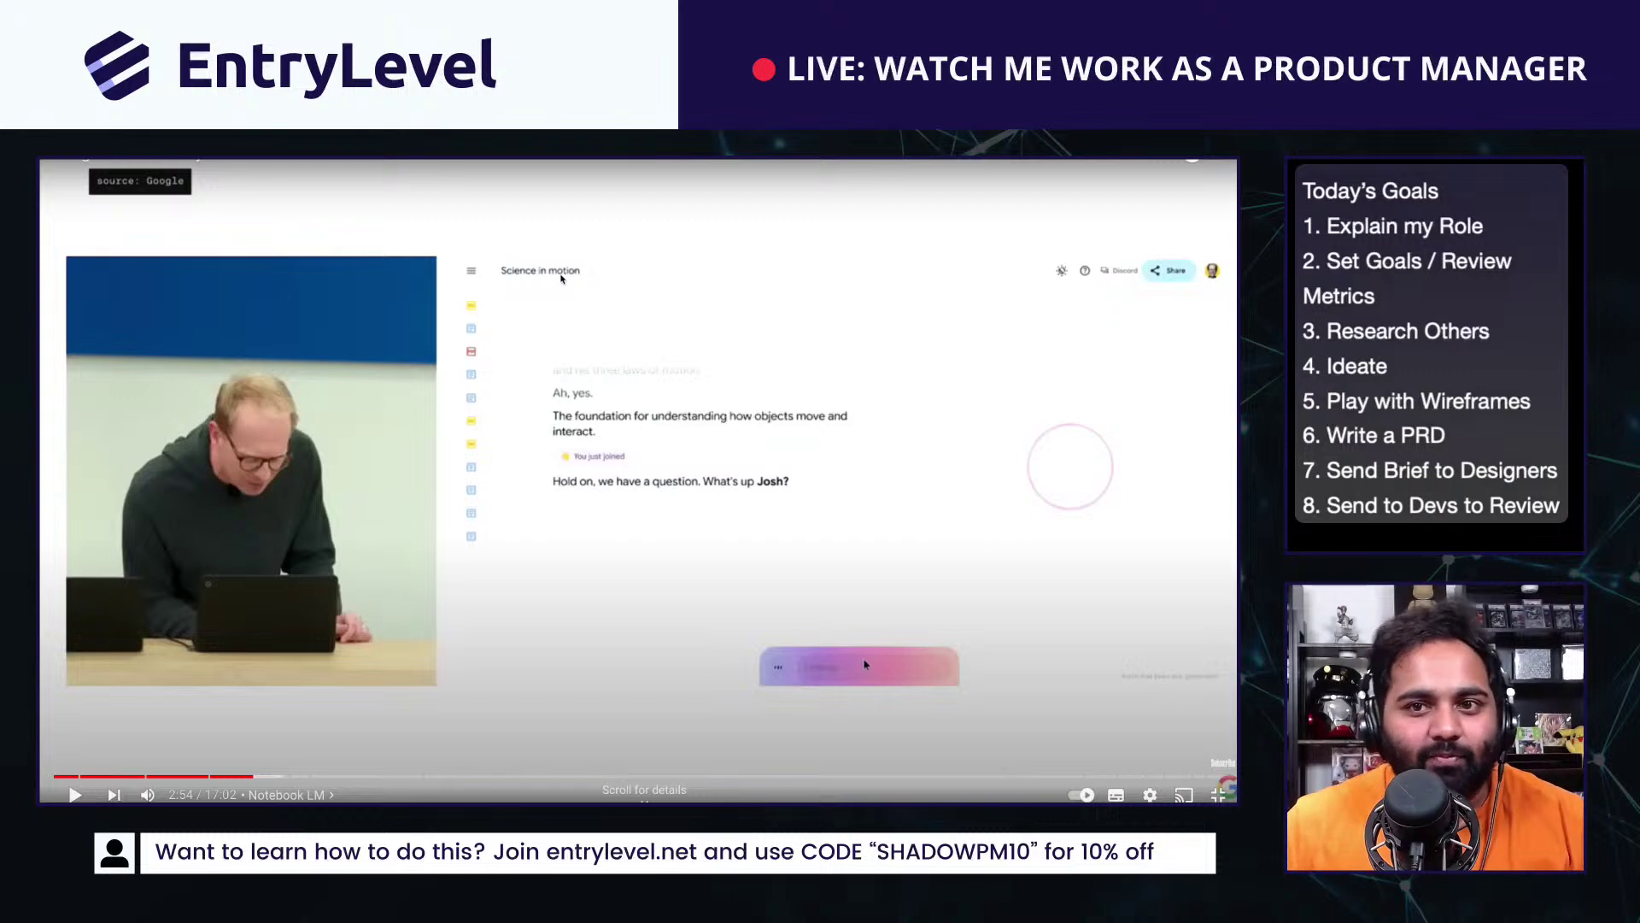
Step: Exit full screen, copy the video's URL and paste it into the Research Dump page in Notion
key("Escape")
right_click(504, 475)
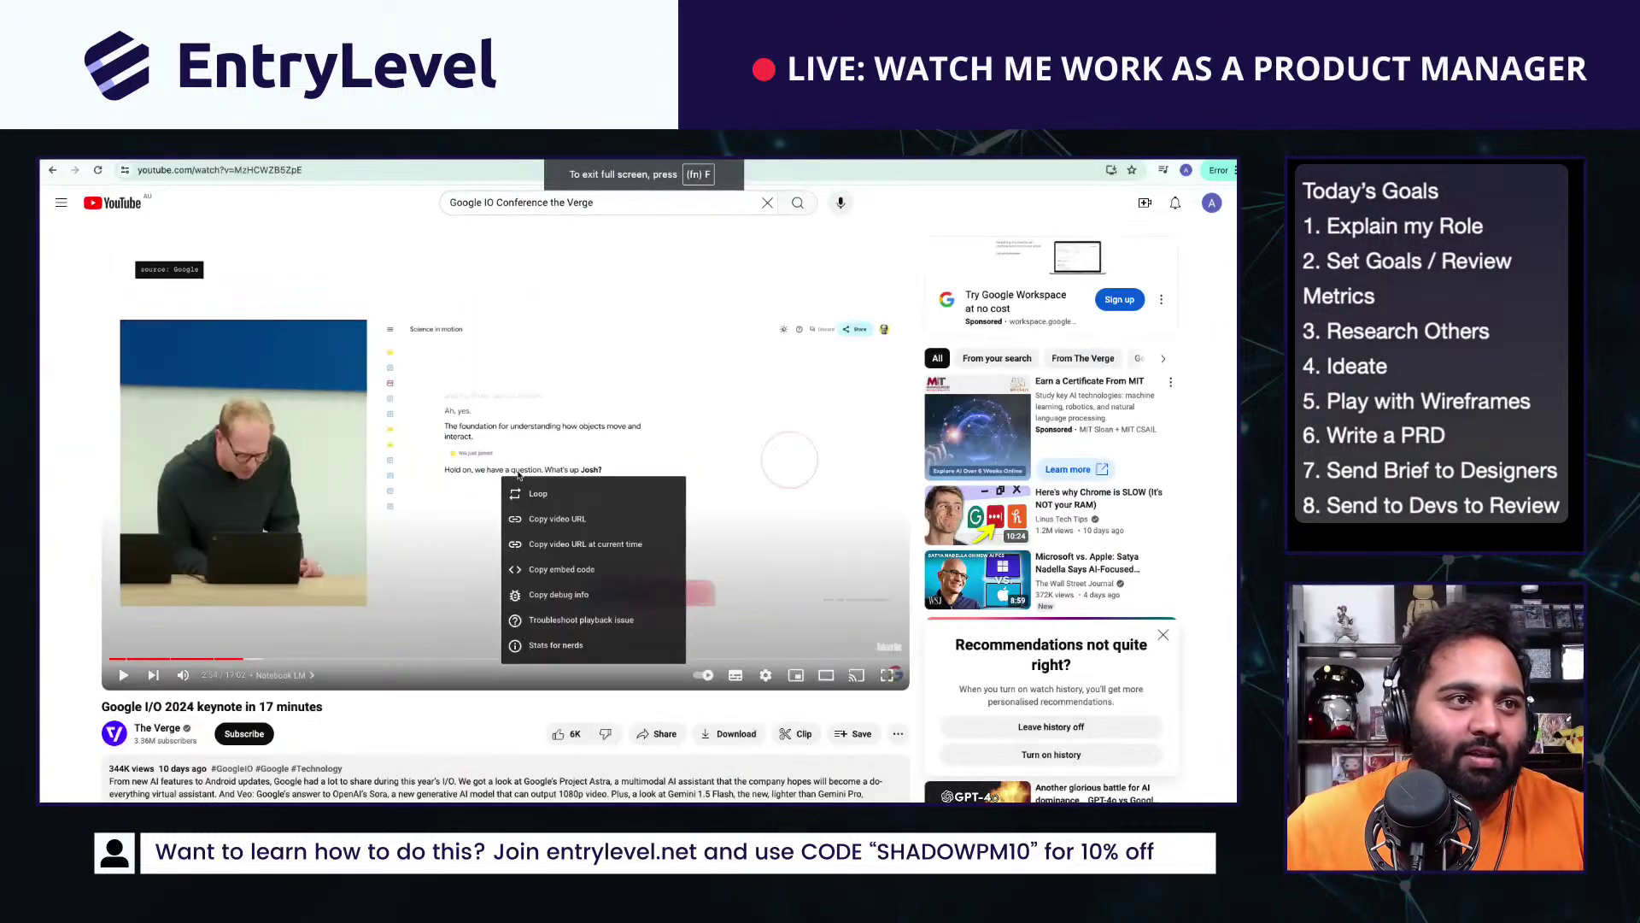
left_click(555, 521)
key("ctrl+Tab")
left_click(516, 404)
type("https://youtu.be/MzHCWZB5ZpE")
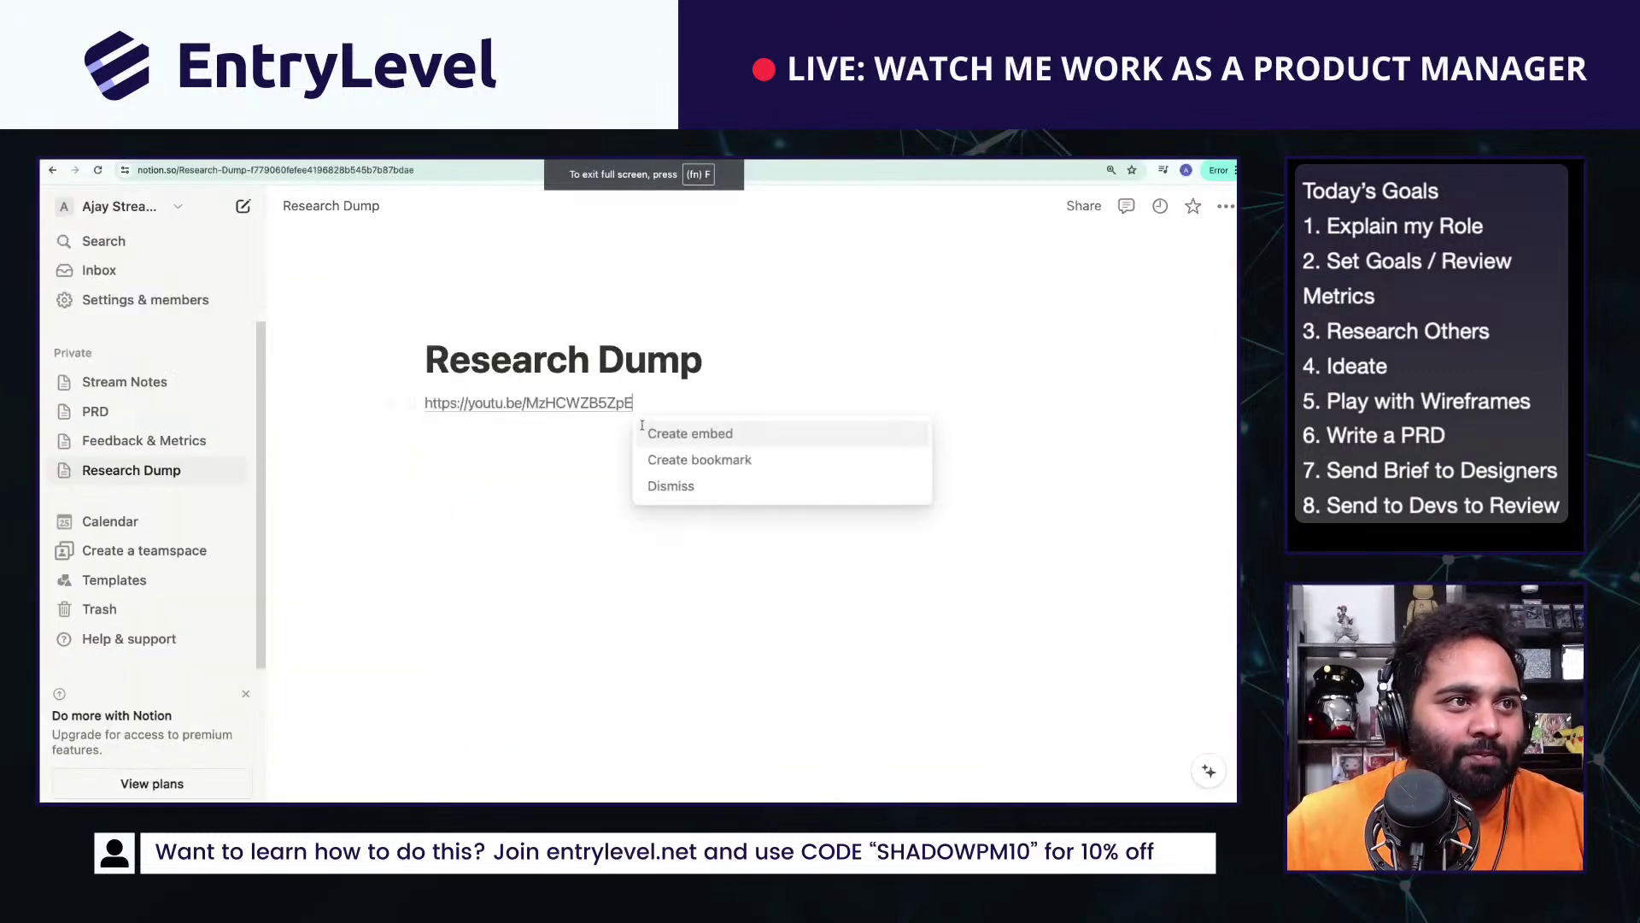
Step: Add the line "Instant Podcasts" above the pasted video link on the Research Dump page
left_click(781, 342)
key("Return")
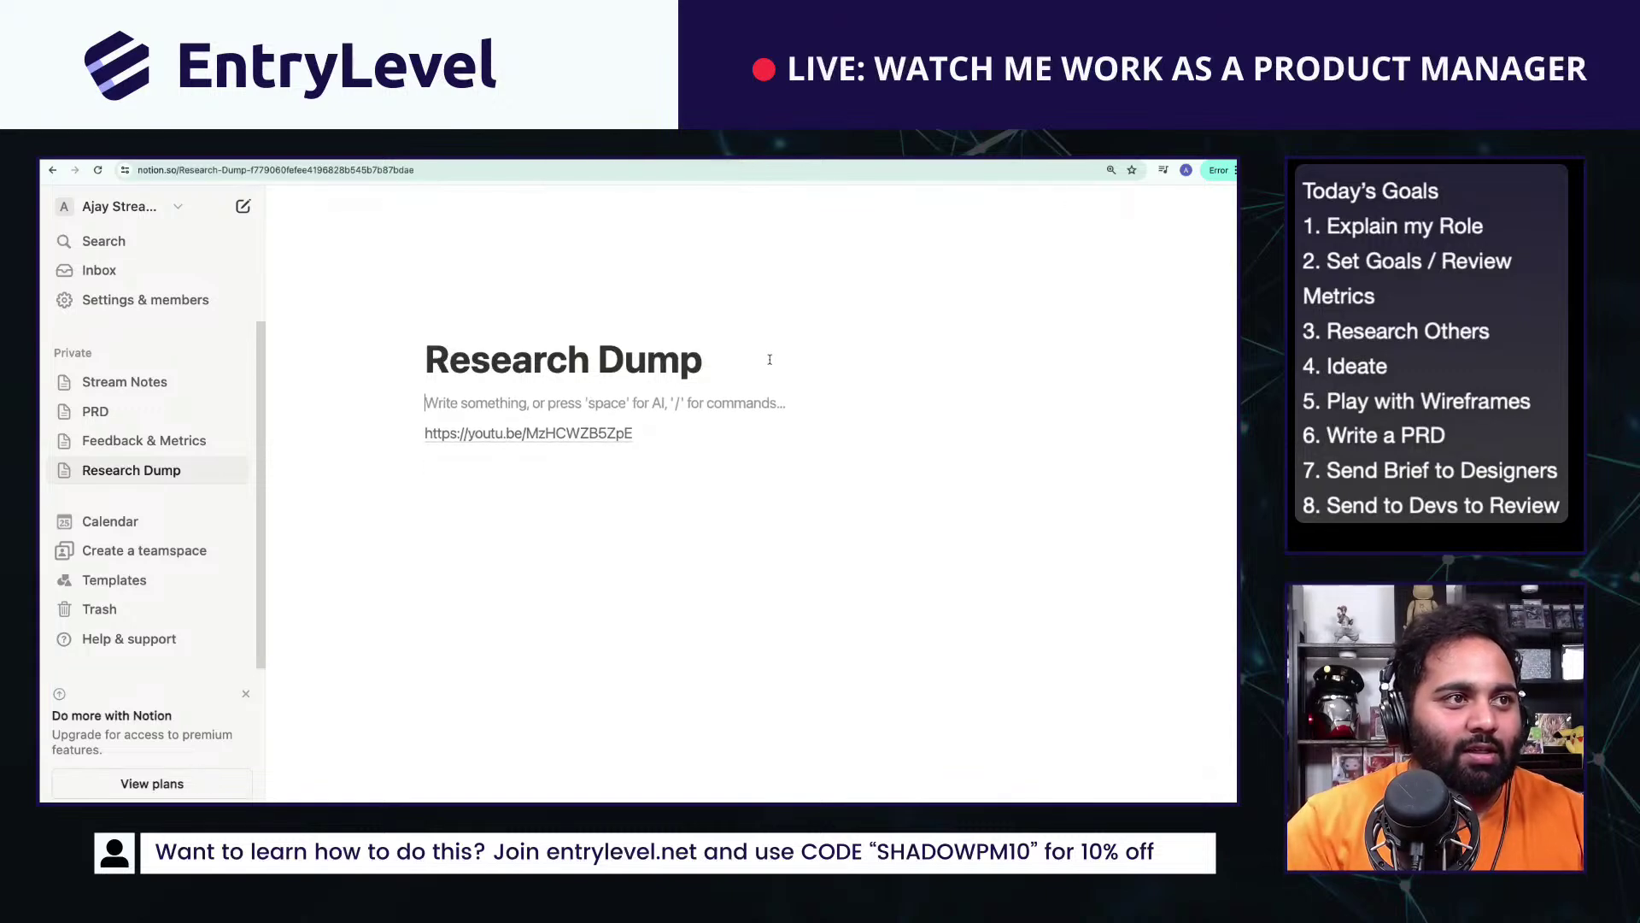
type("Instant Podcasts")
key("Return")
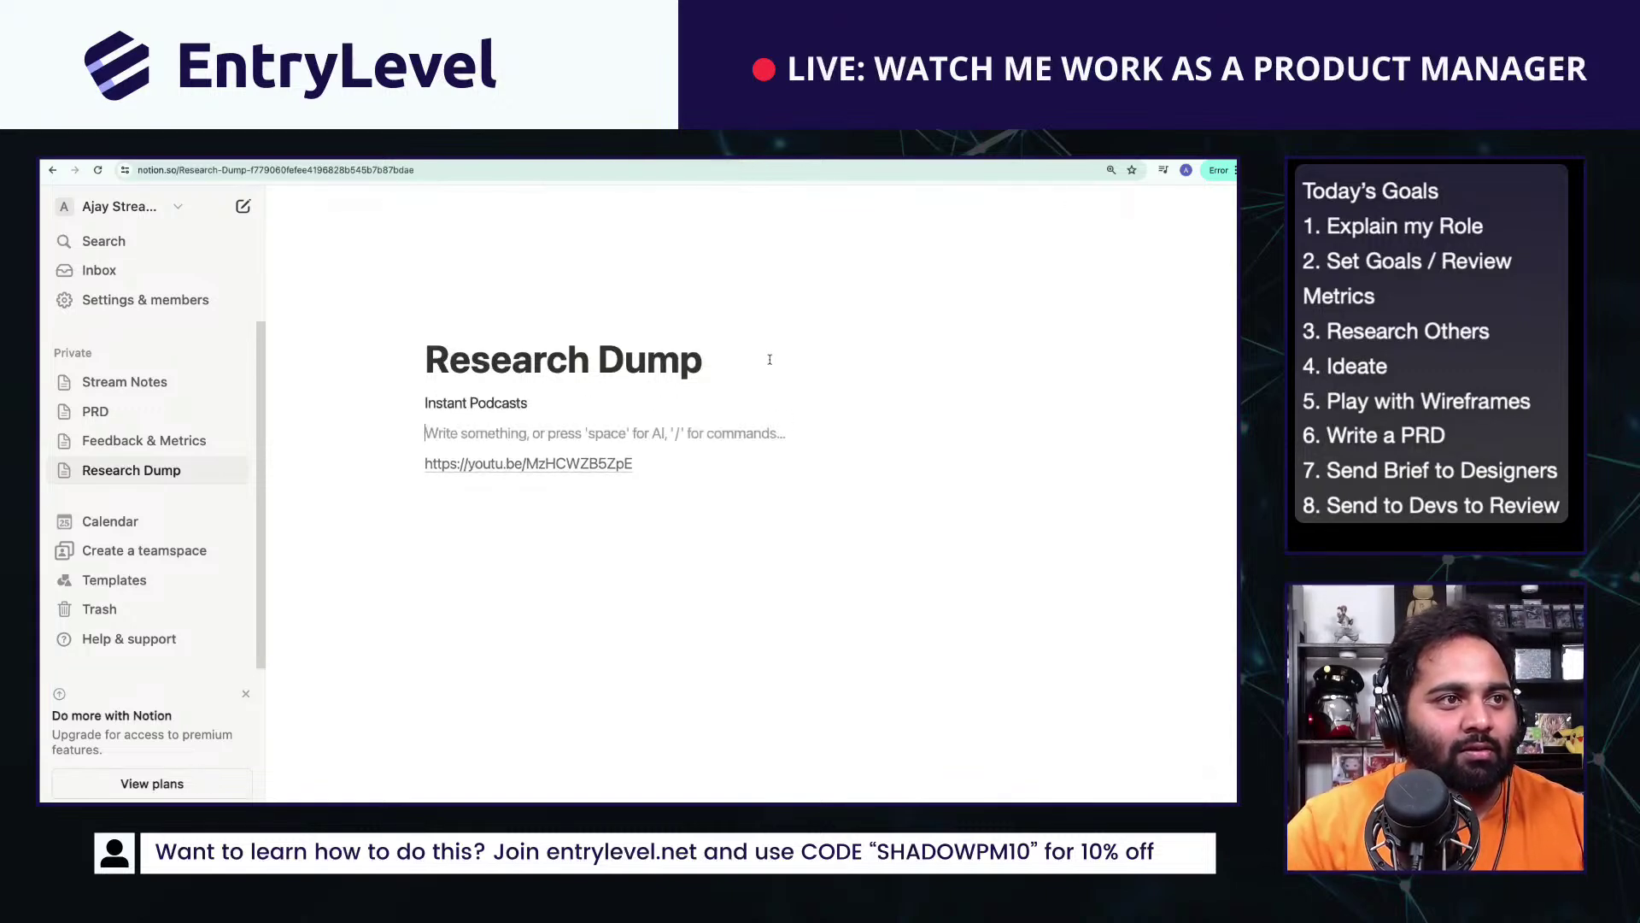
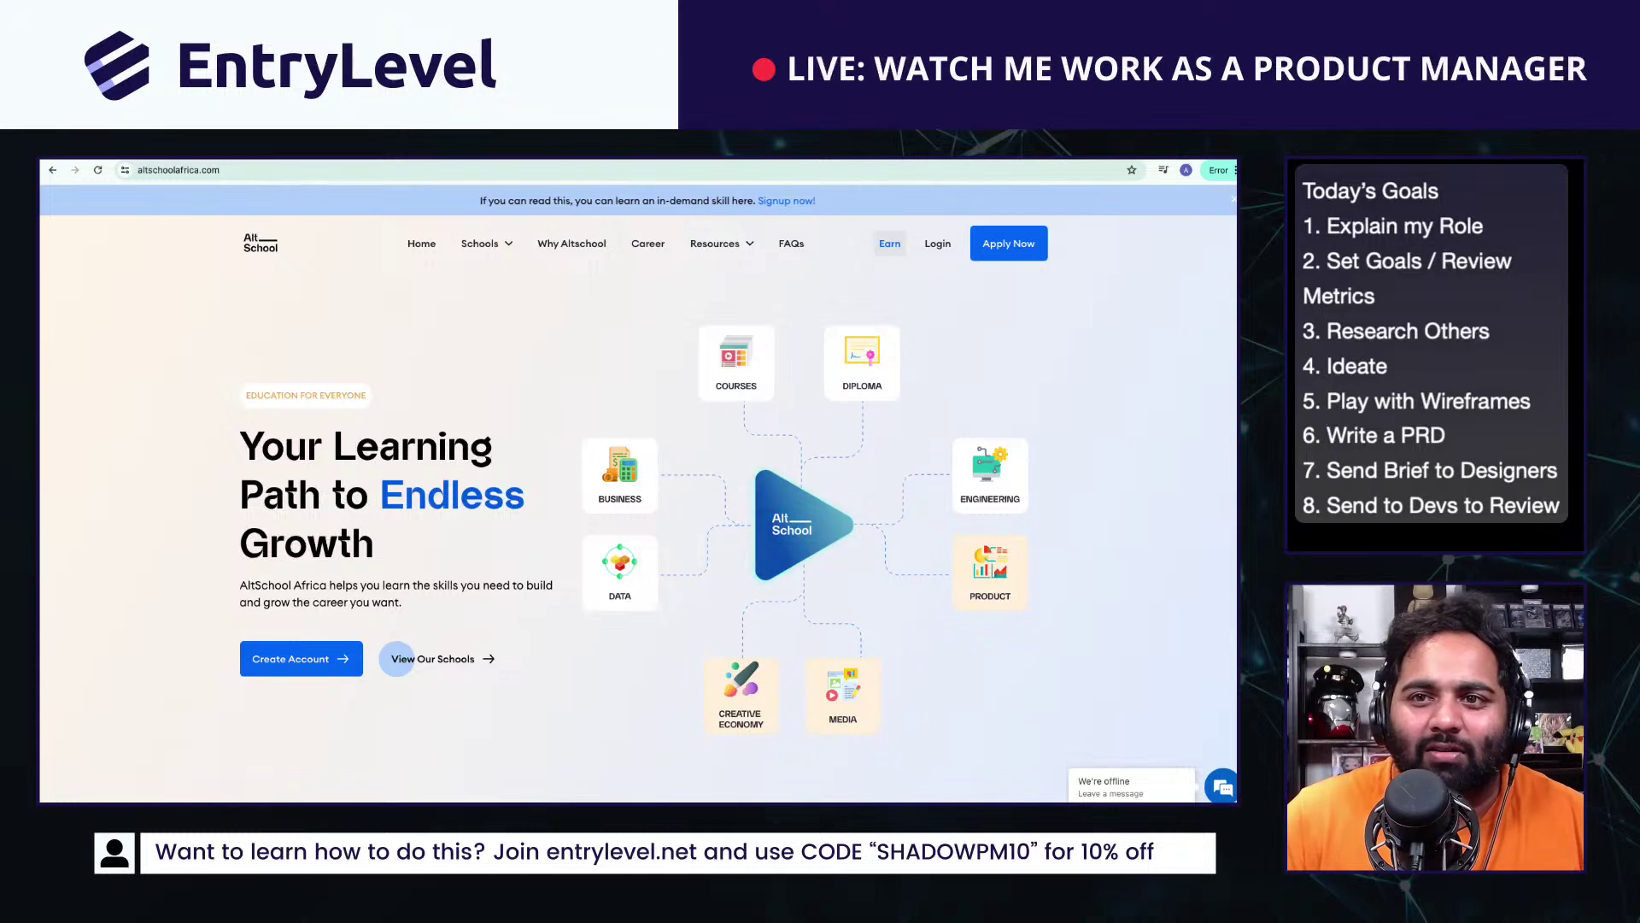
Step: From the AltSchool Africa page, search Google for "Learning Initiative Dubai" and open The Learning Initiative's website
left_click(479, 170)
key("ctrl+a")
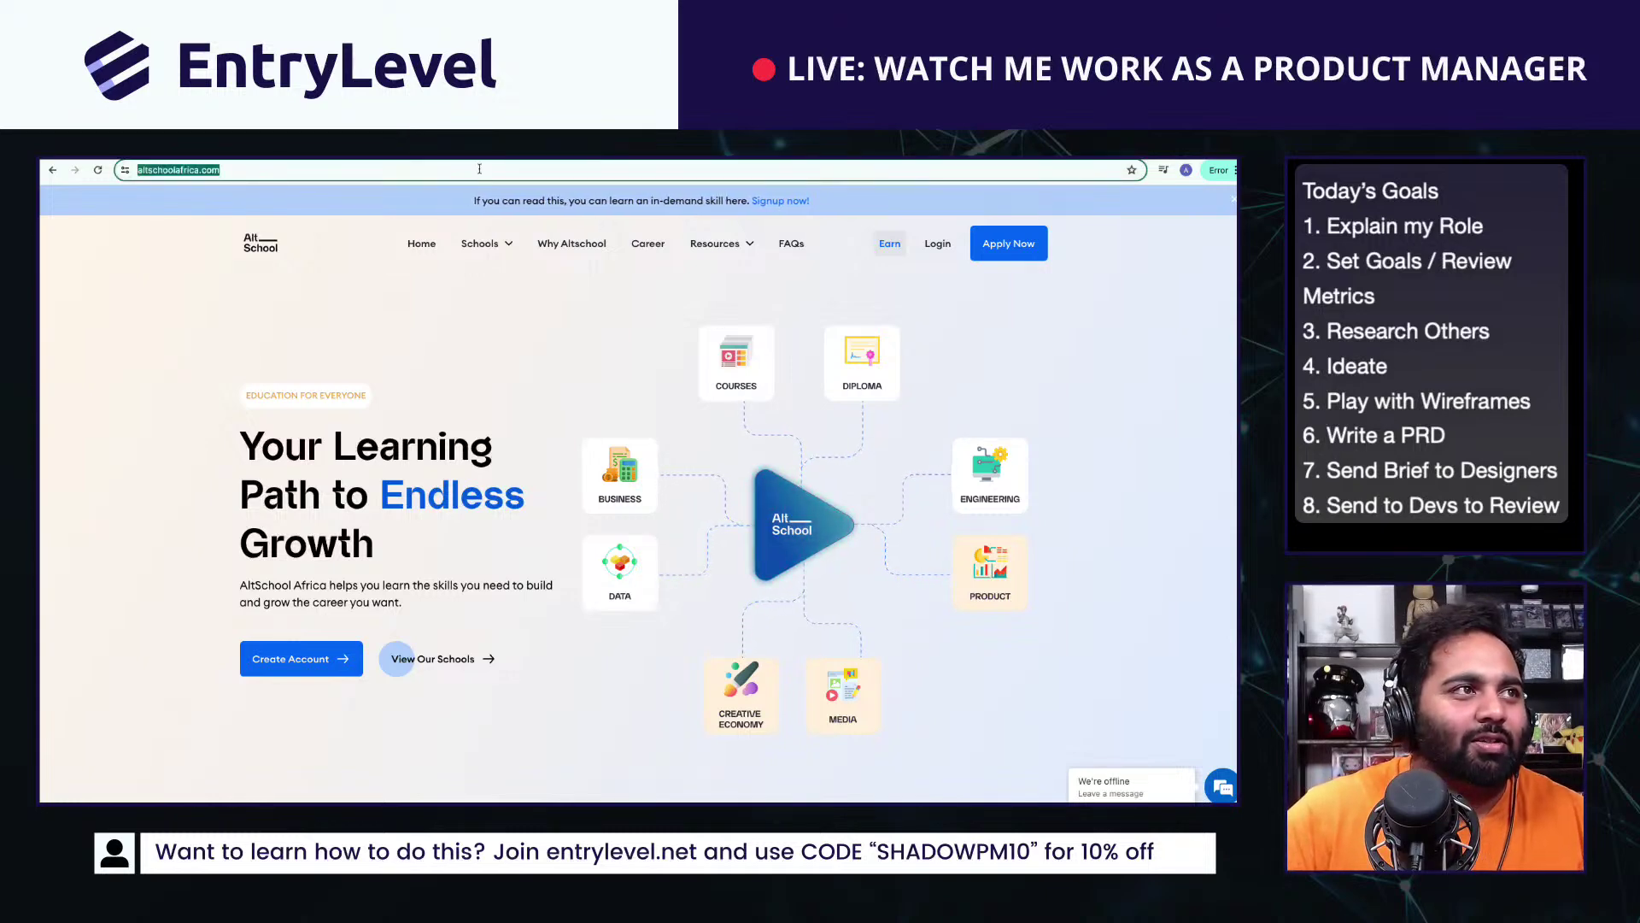
type("Learning i")
type("nai")
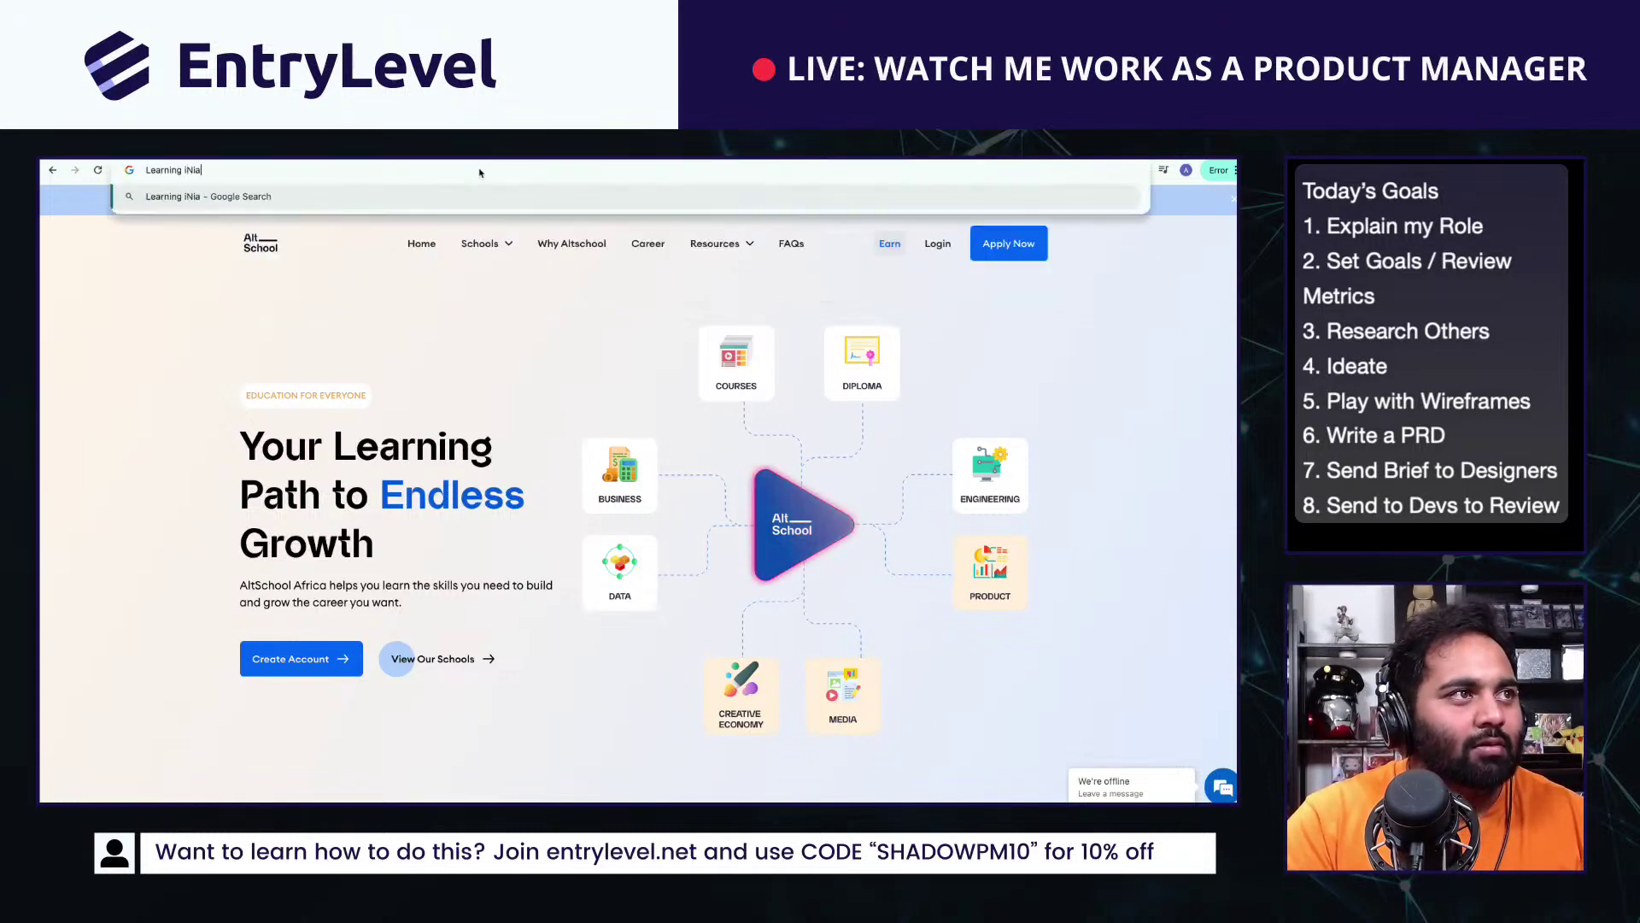
type("tive Dubai")
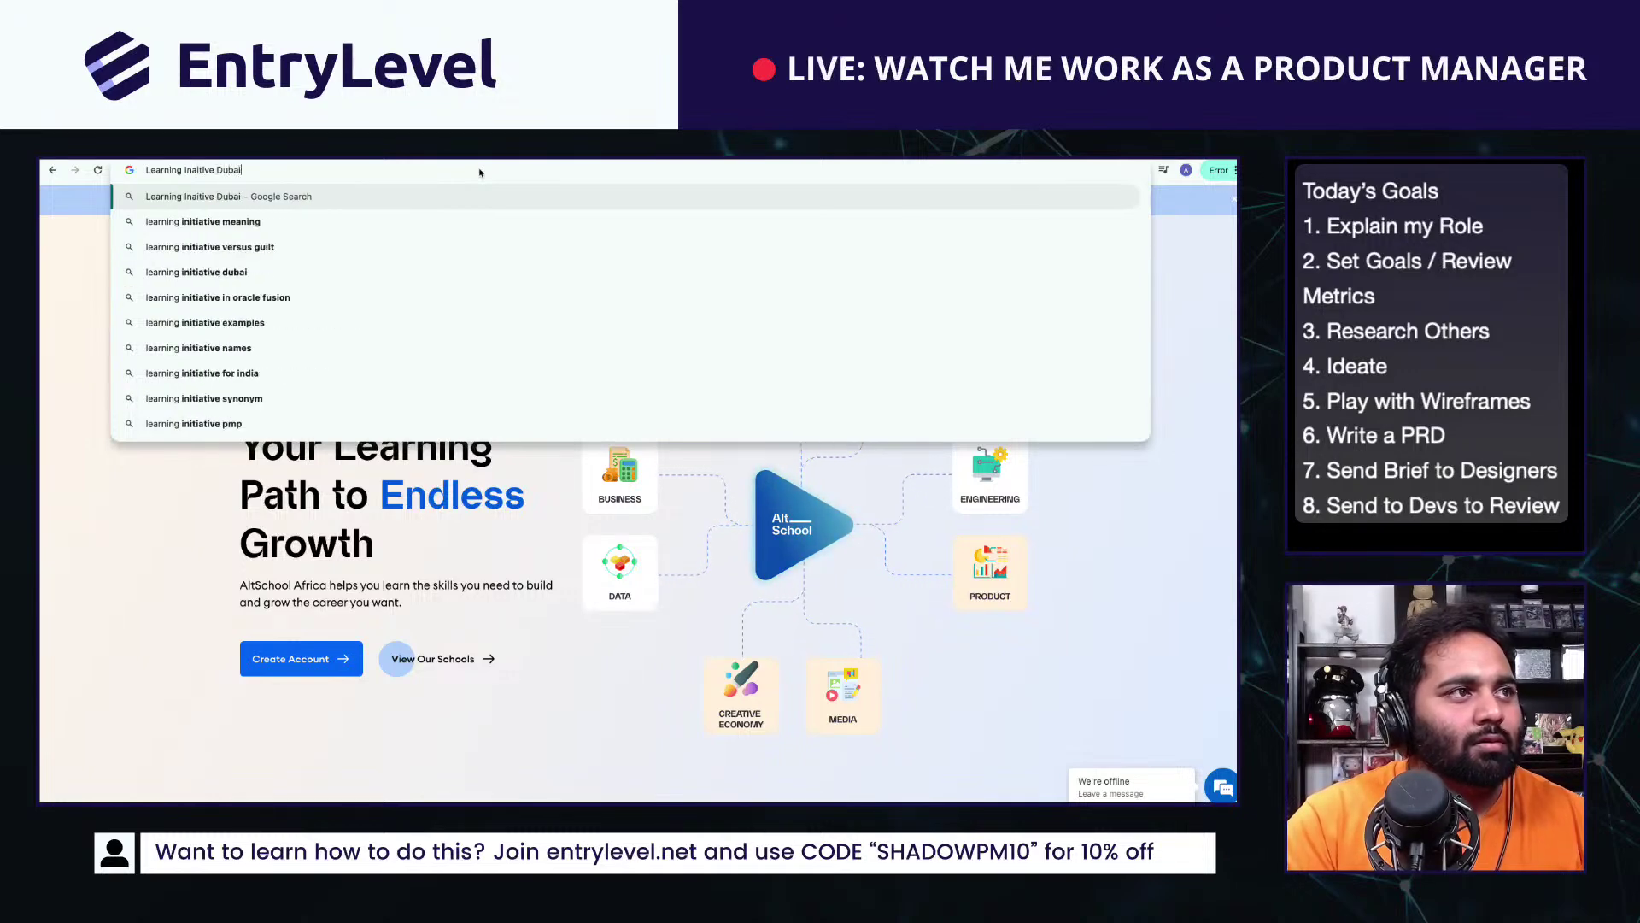
key("Return")
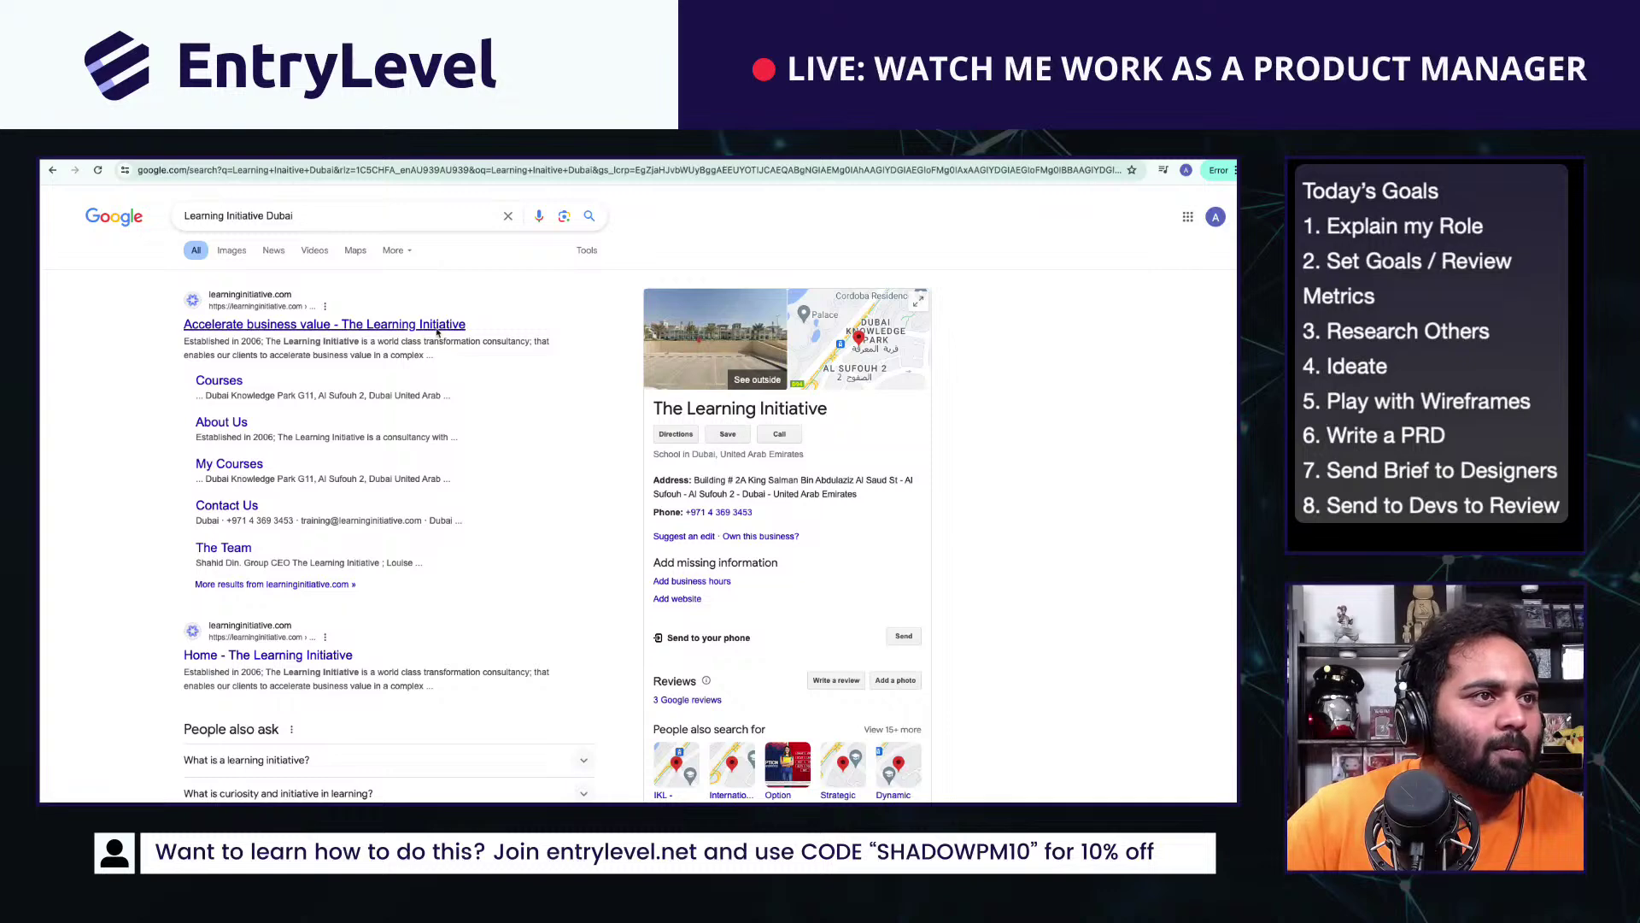
left_click(437, 333)
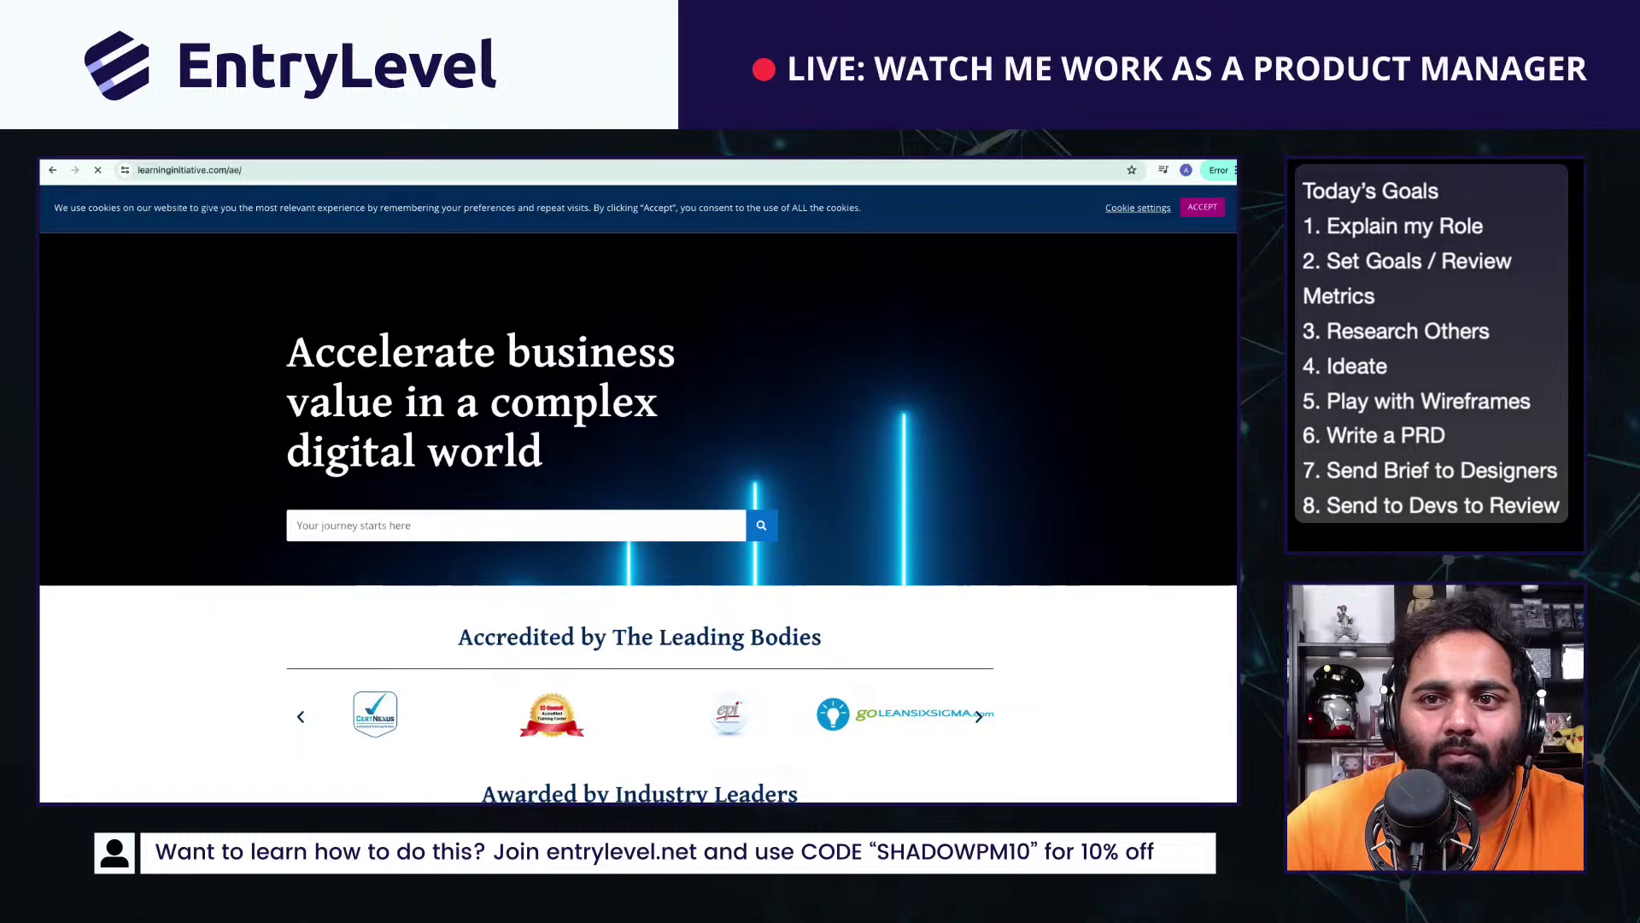
Step: Examine the accreditations, awards, approach, vision, mission and consultancy sections on The Learning Initiative's homepage
scroll(632, 617, "down", 5)
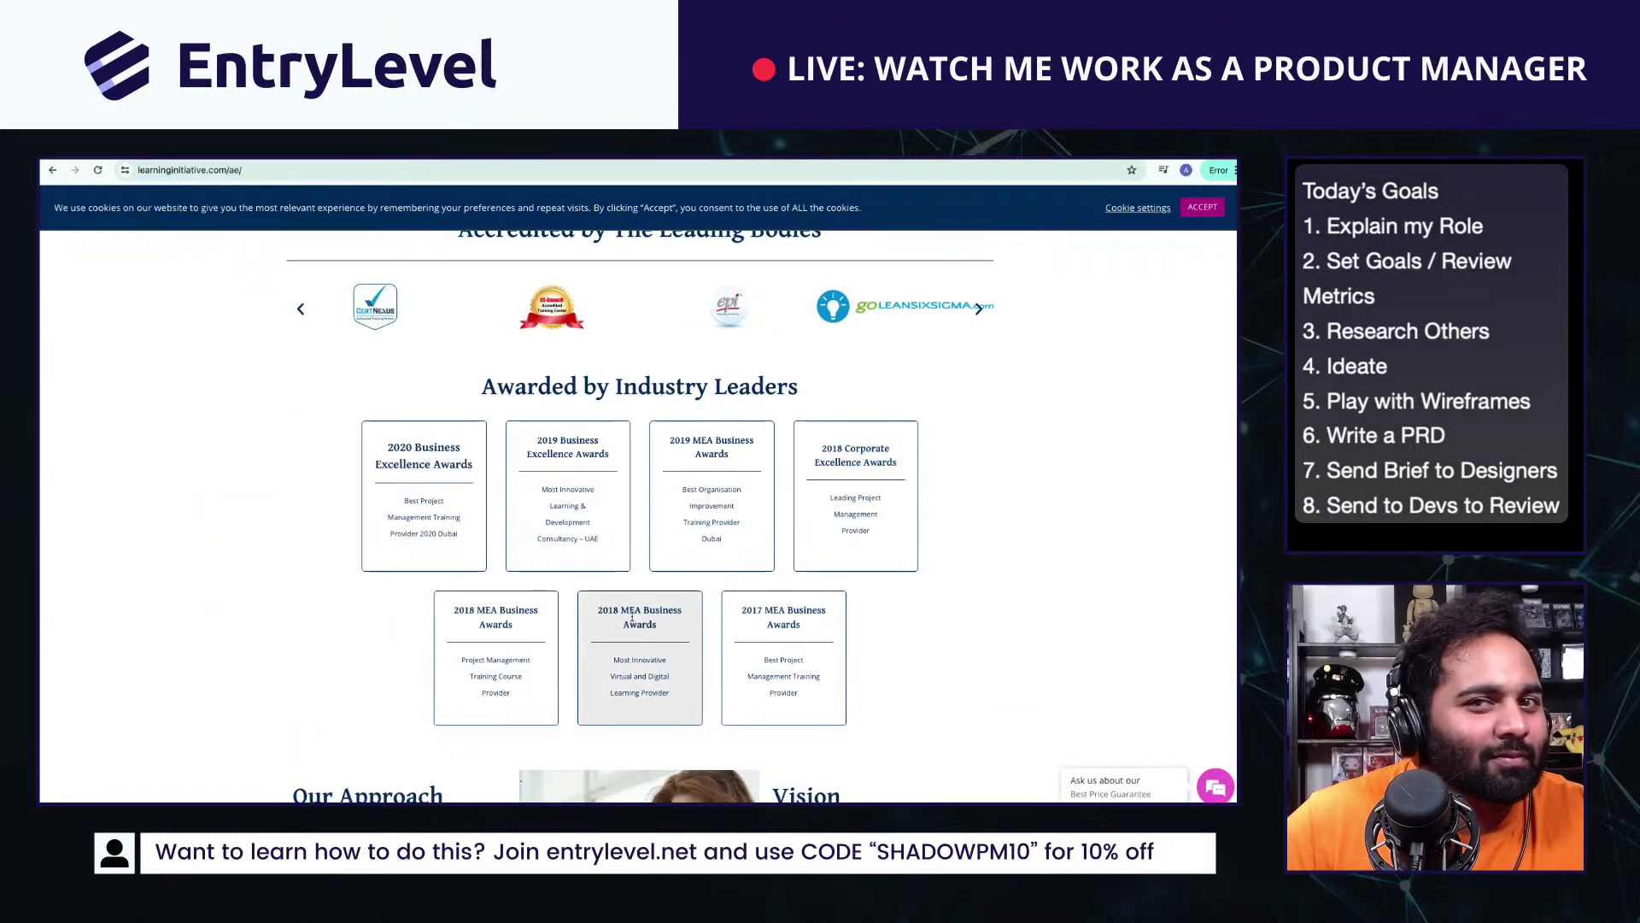
scroll(632, 617, "down", 3)
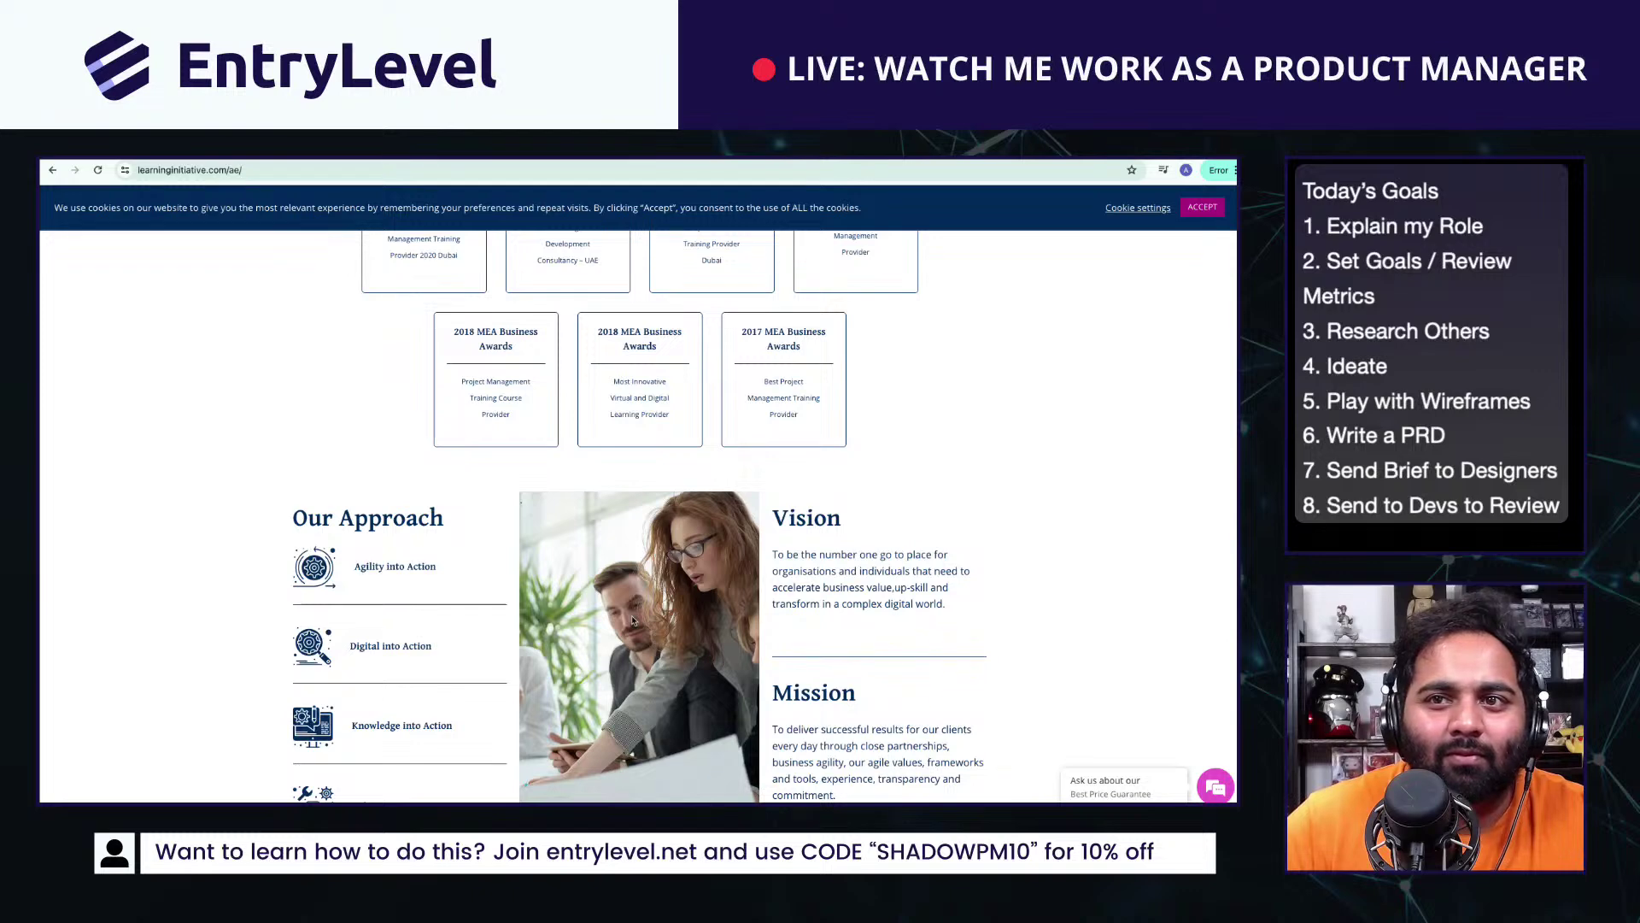
scroll(632, 619, "down", 2)
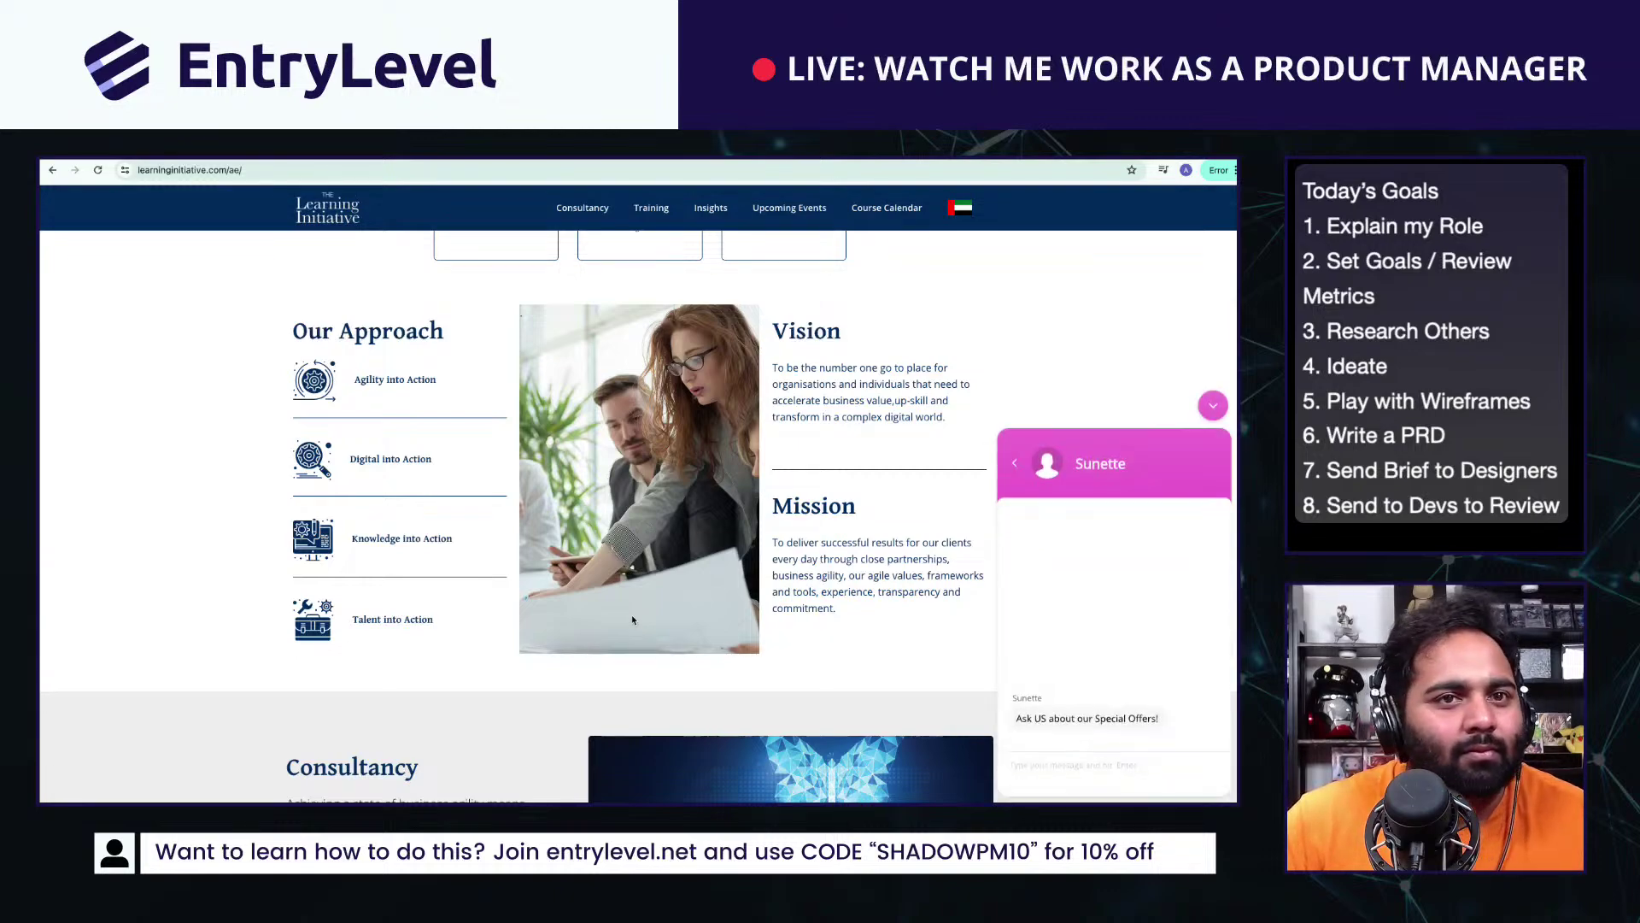
scroll(632, 619, "down", 3)
scroll(632, 619, "down", 3)
scroll(633, 620, "up", 15)
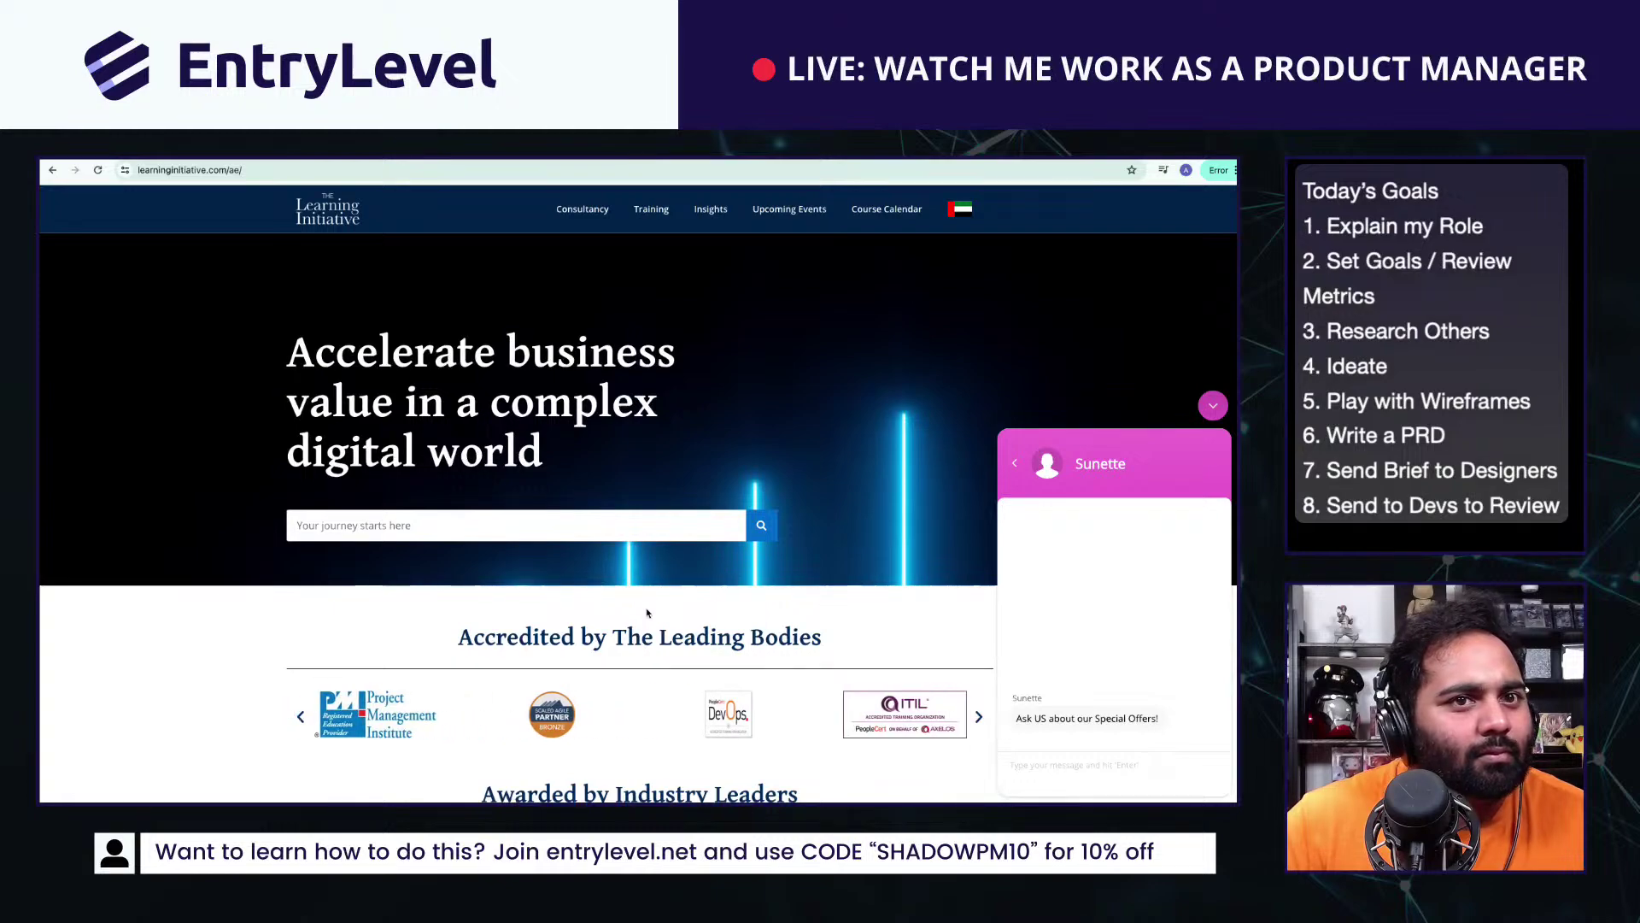
scroll(782, 559, "down", 6)
scroll(781, 559, "down", 10)
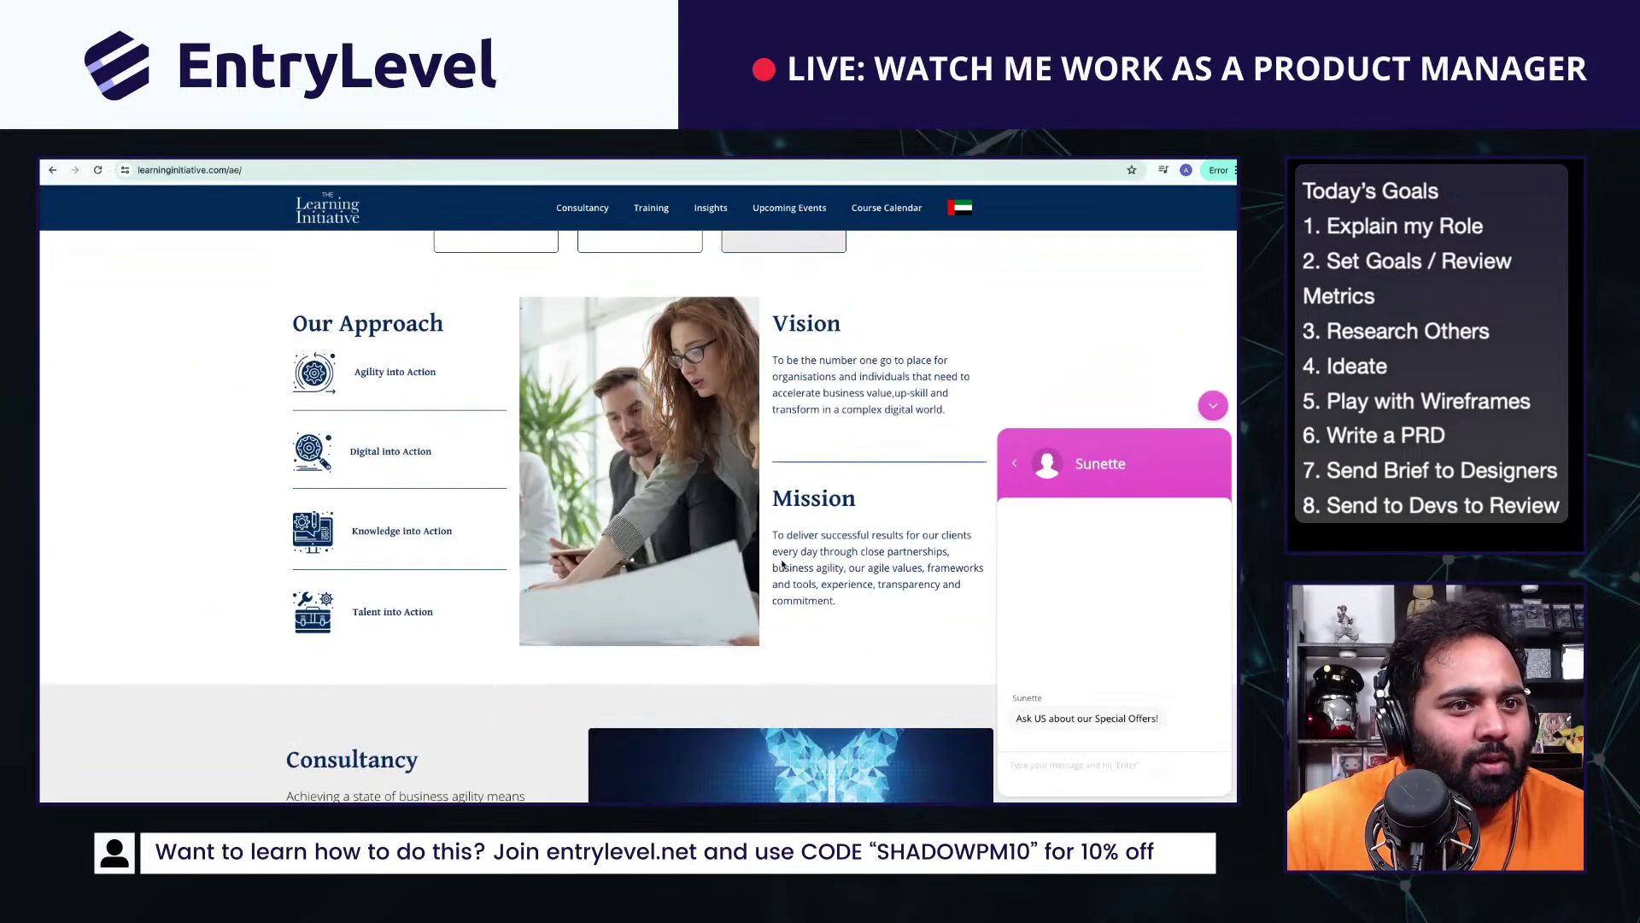
left_click(626, 213)
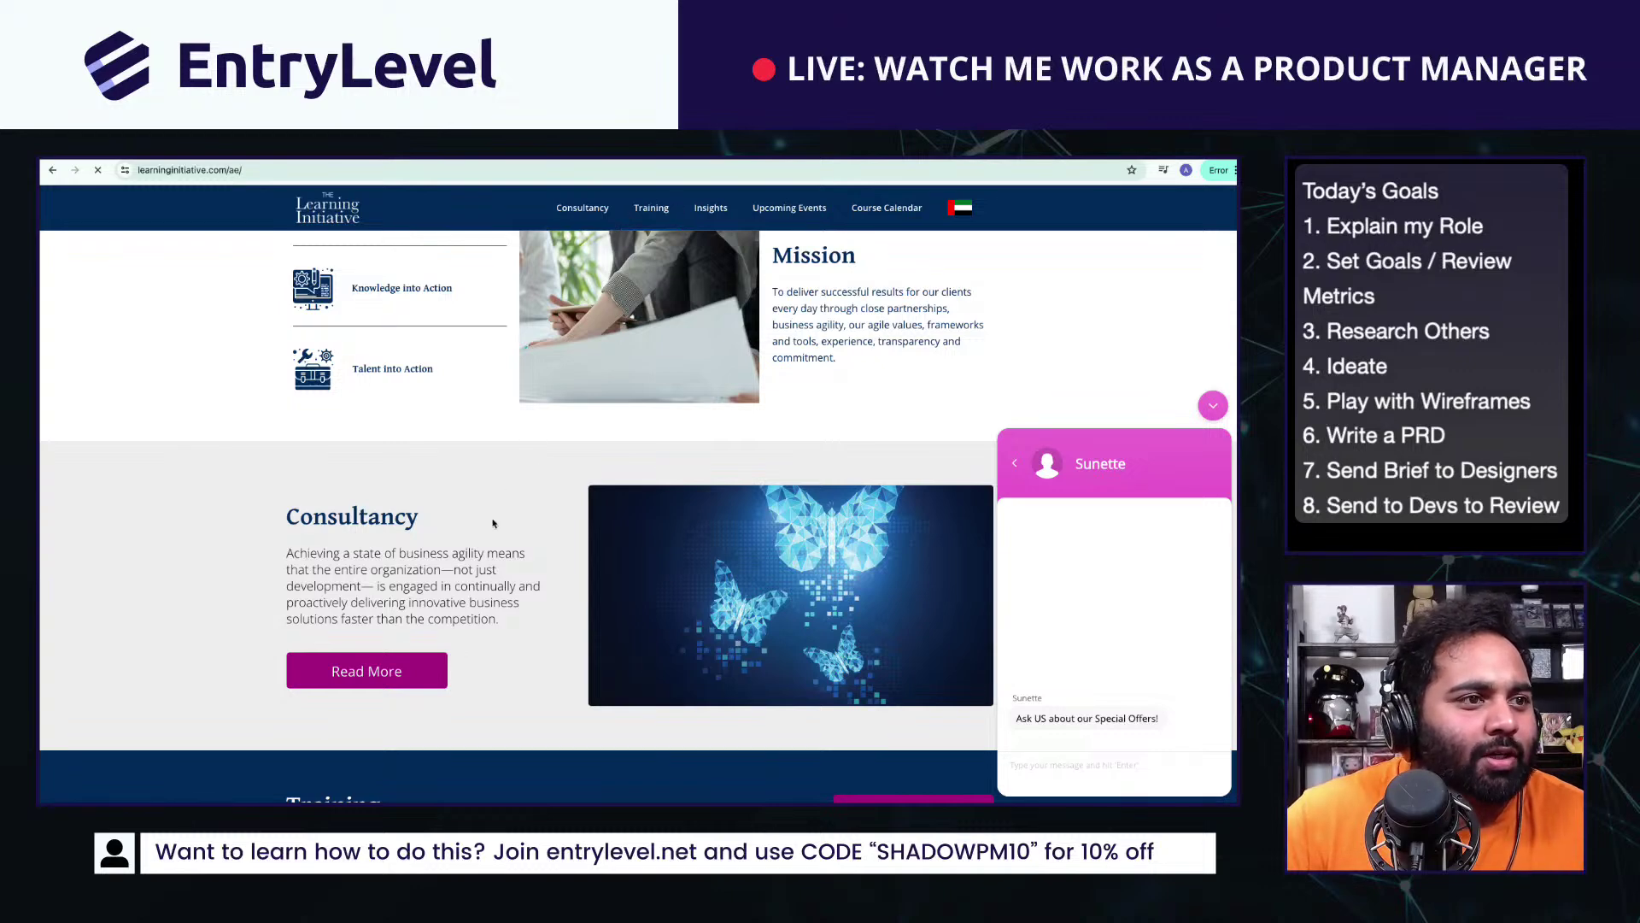
Step: From The Learning Initiative's training portfolio, open the Digital & IT Technologies category and its Architecting on AWS (AWSA) course
scroll(614, 498, "down", 5)
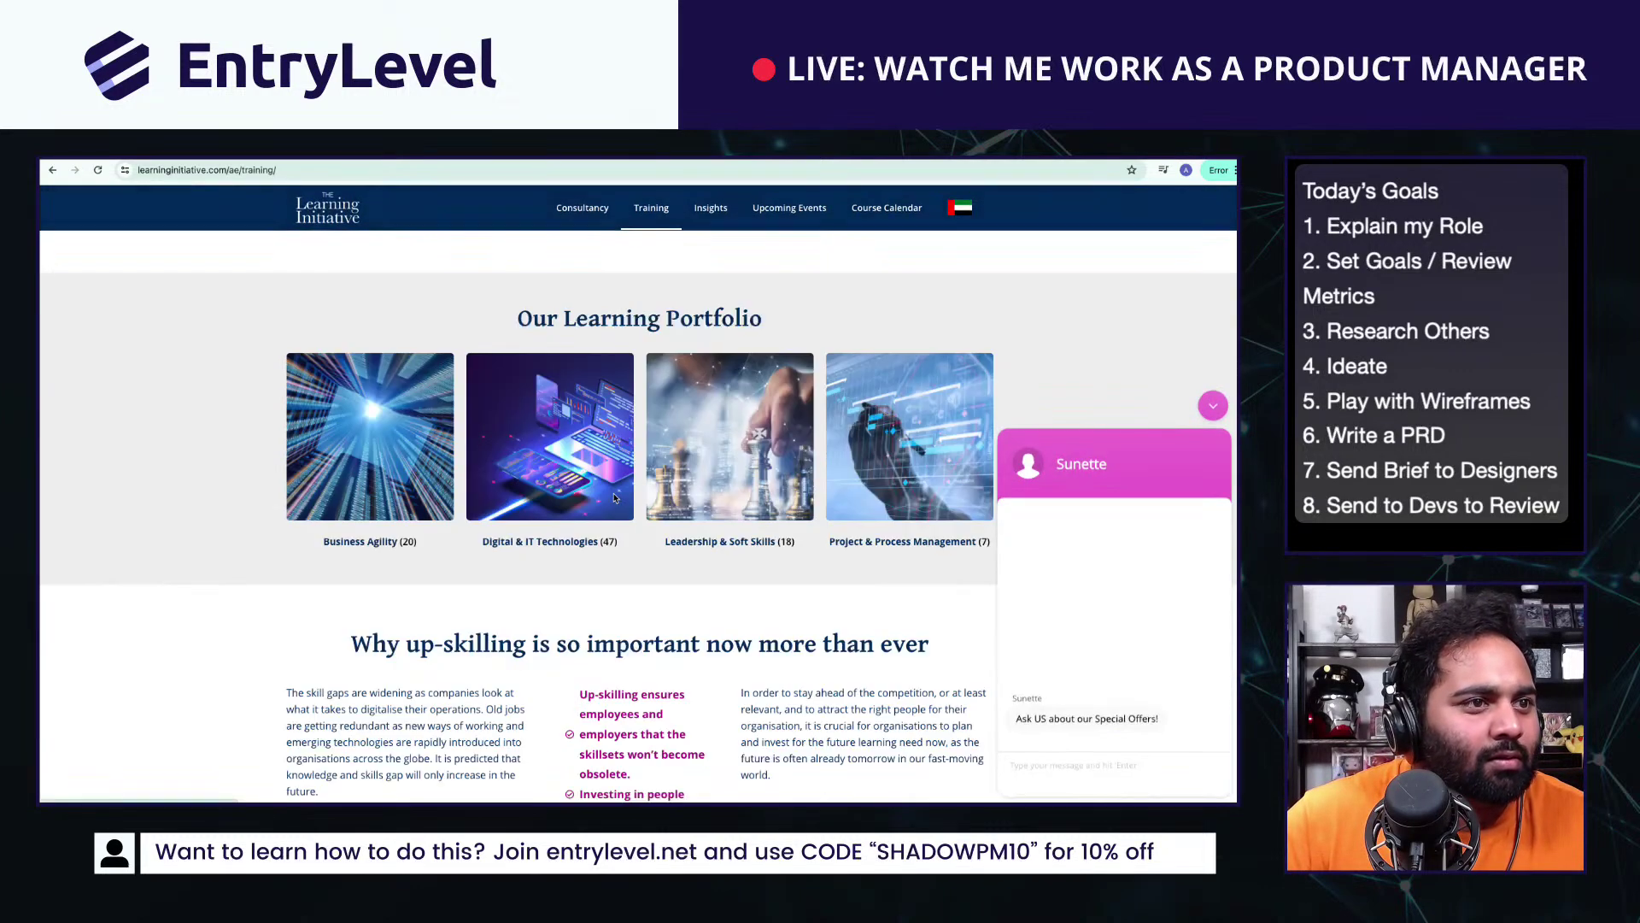
left_click(606, 443)
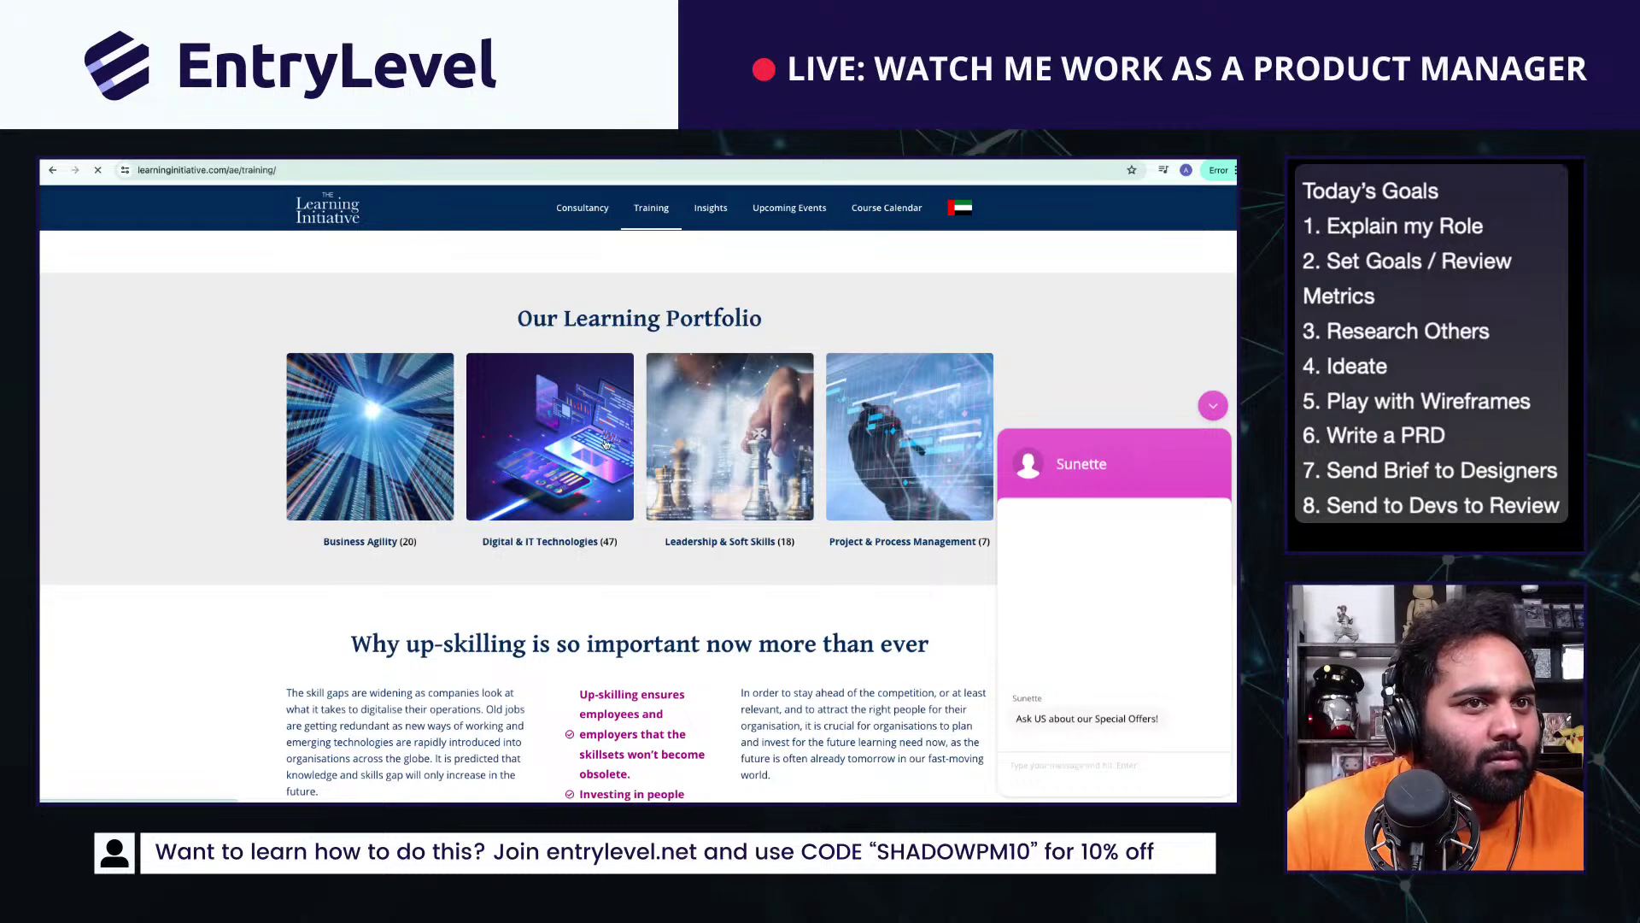
scroll(545, 530, "down", 5)
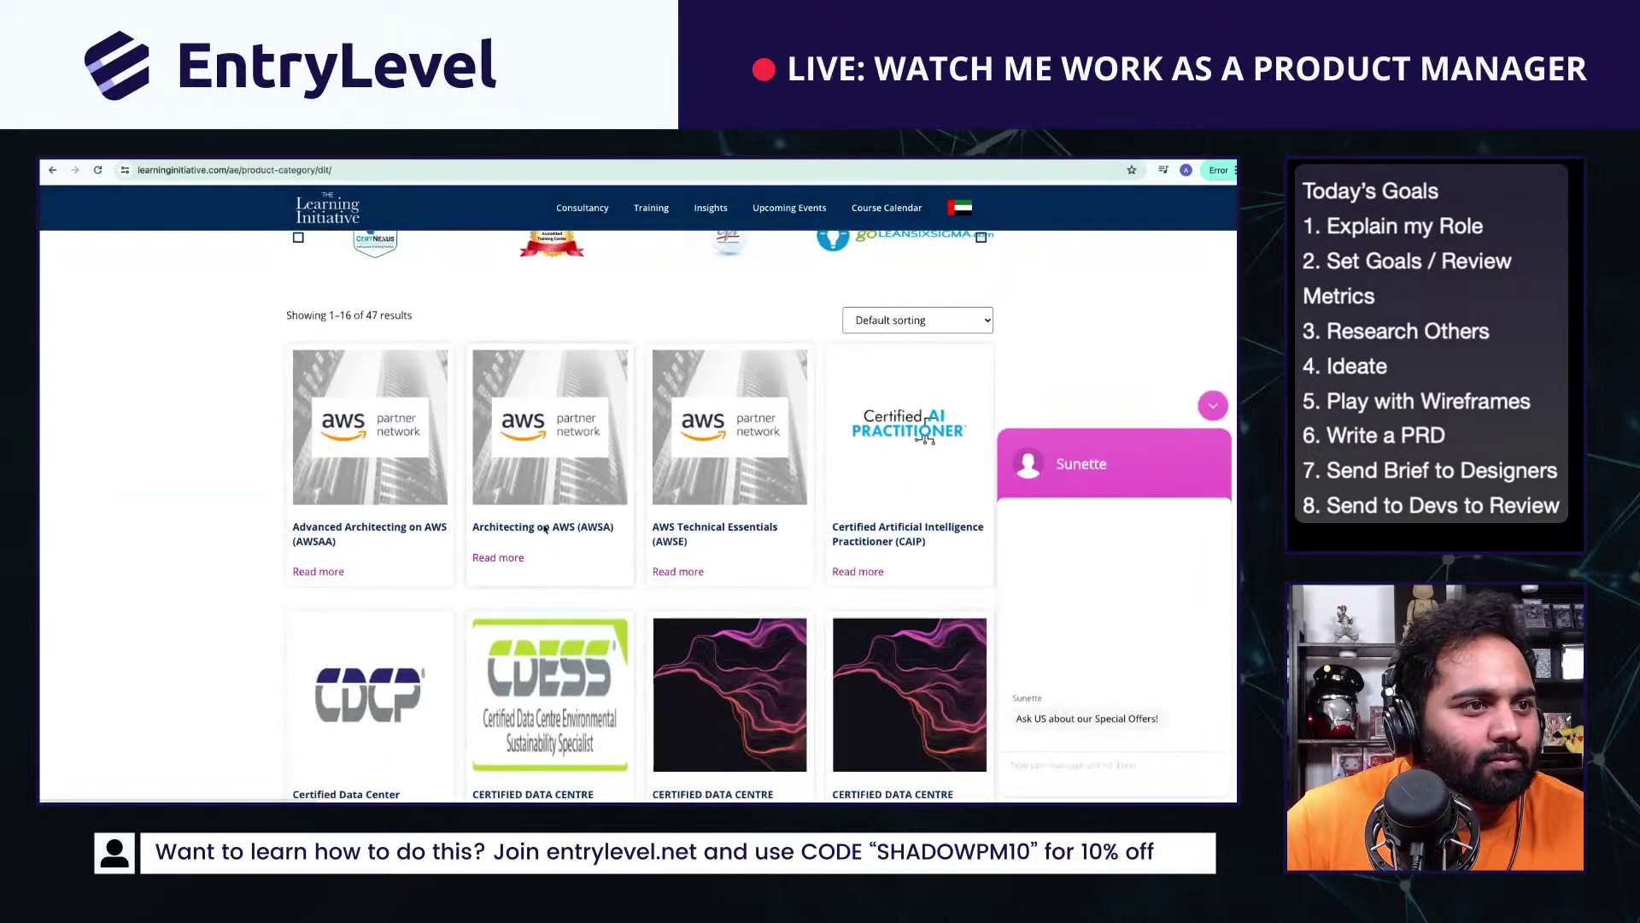
left_click(607, 480)
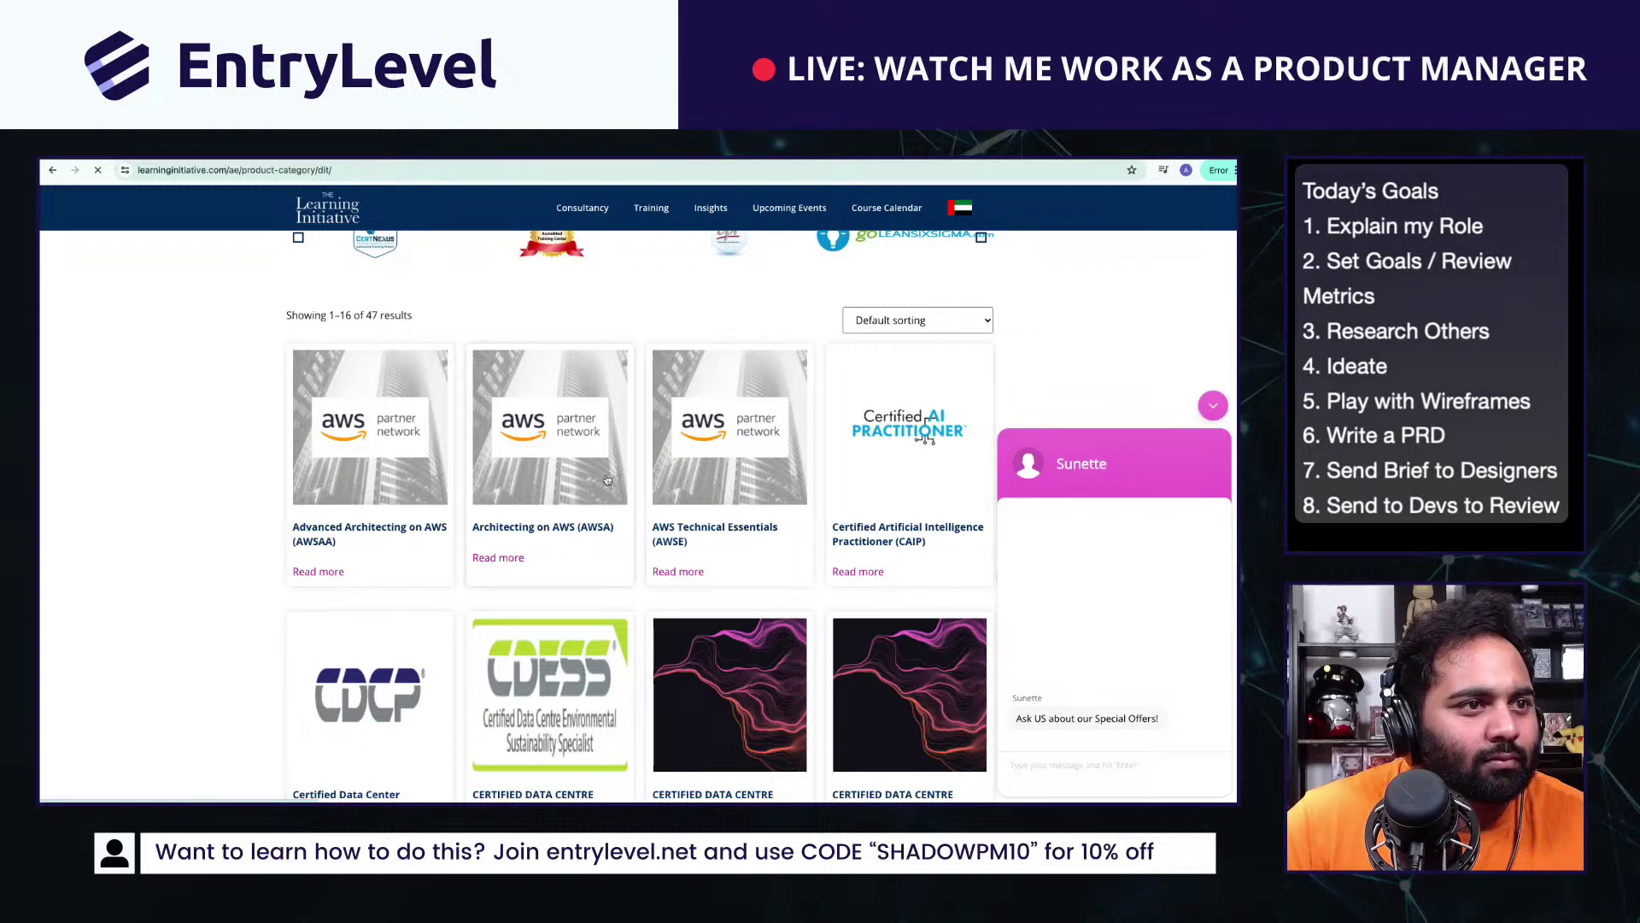
scroll(606, 480, "down", 5)
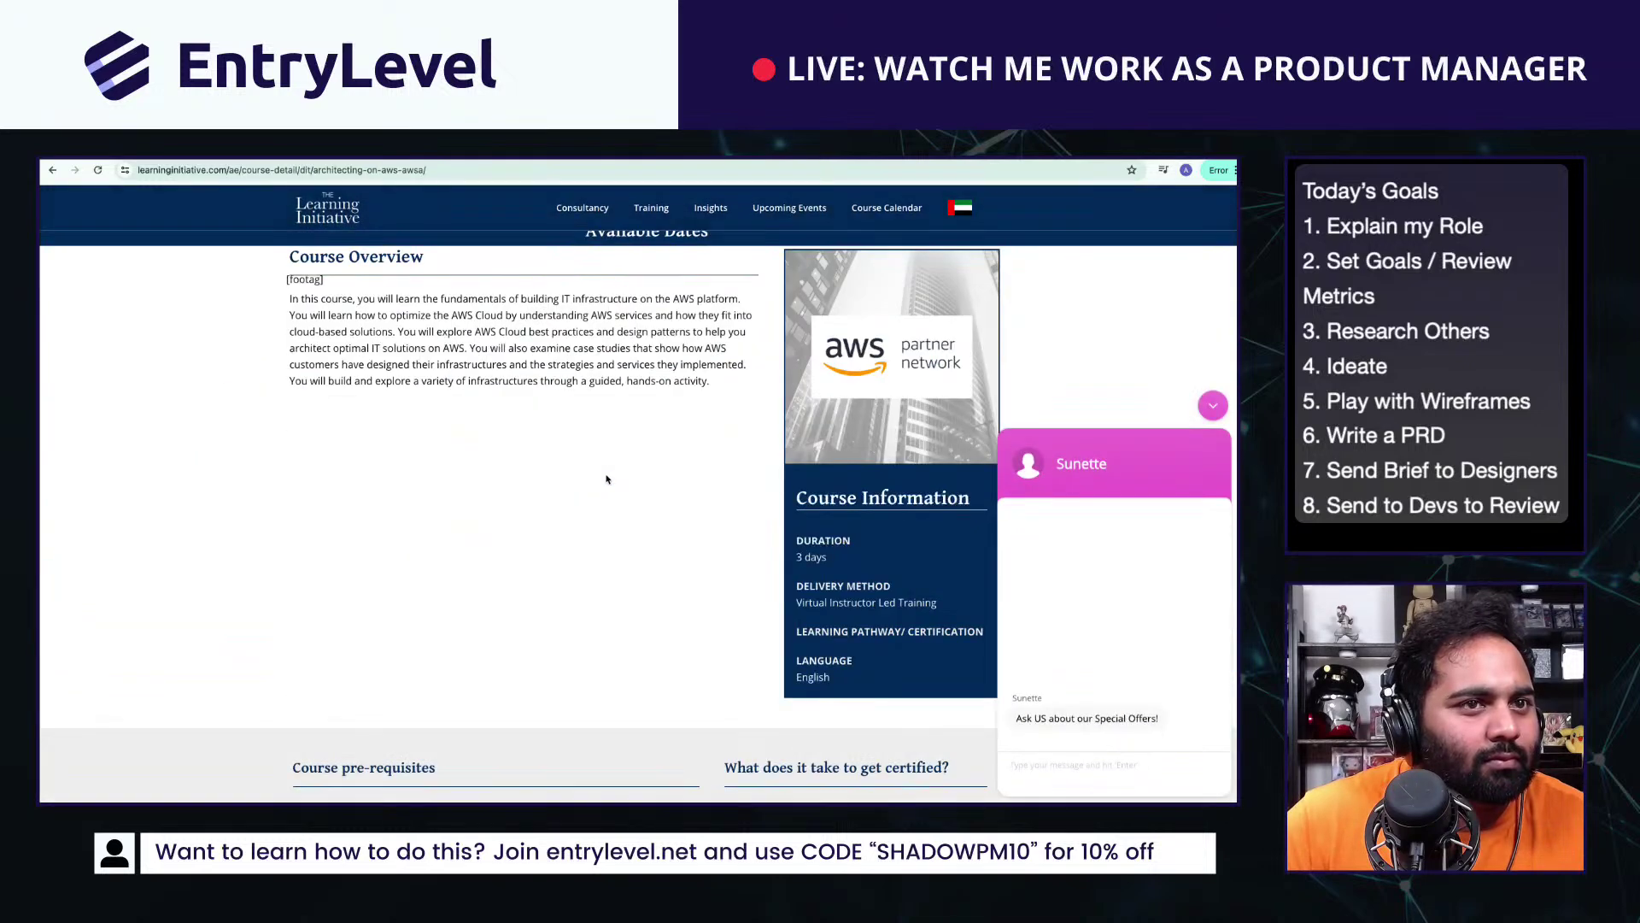
Step: Examine the AWS course's duration and delivery method in its course information, and collapse the chat window
scroll(607, 480, "down", 1)
left_click_drag(801, 493, 846, 555)
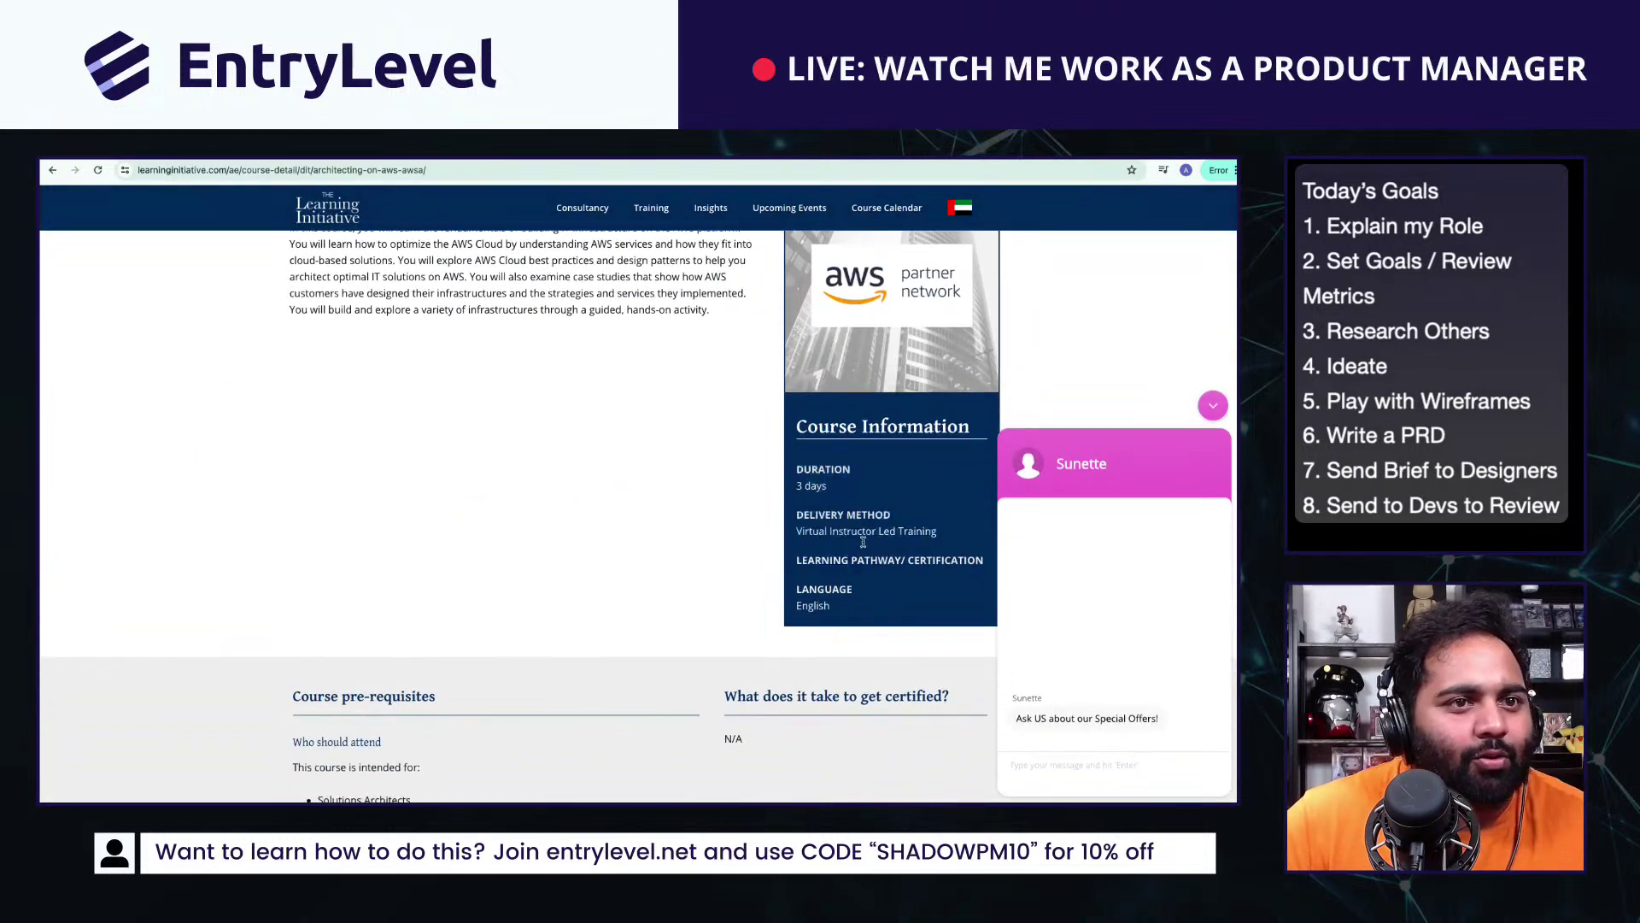
triple_click(861, 531)
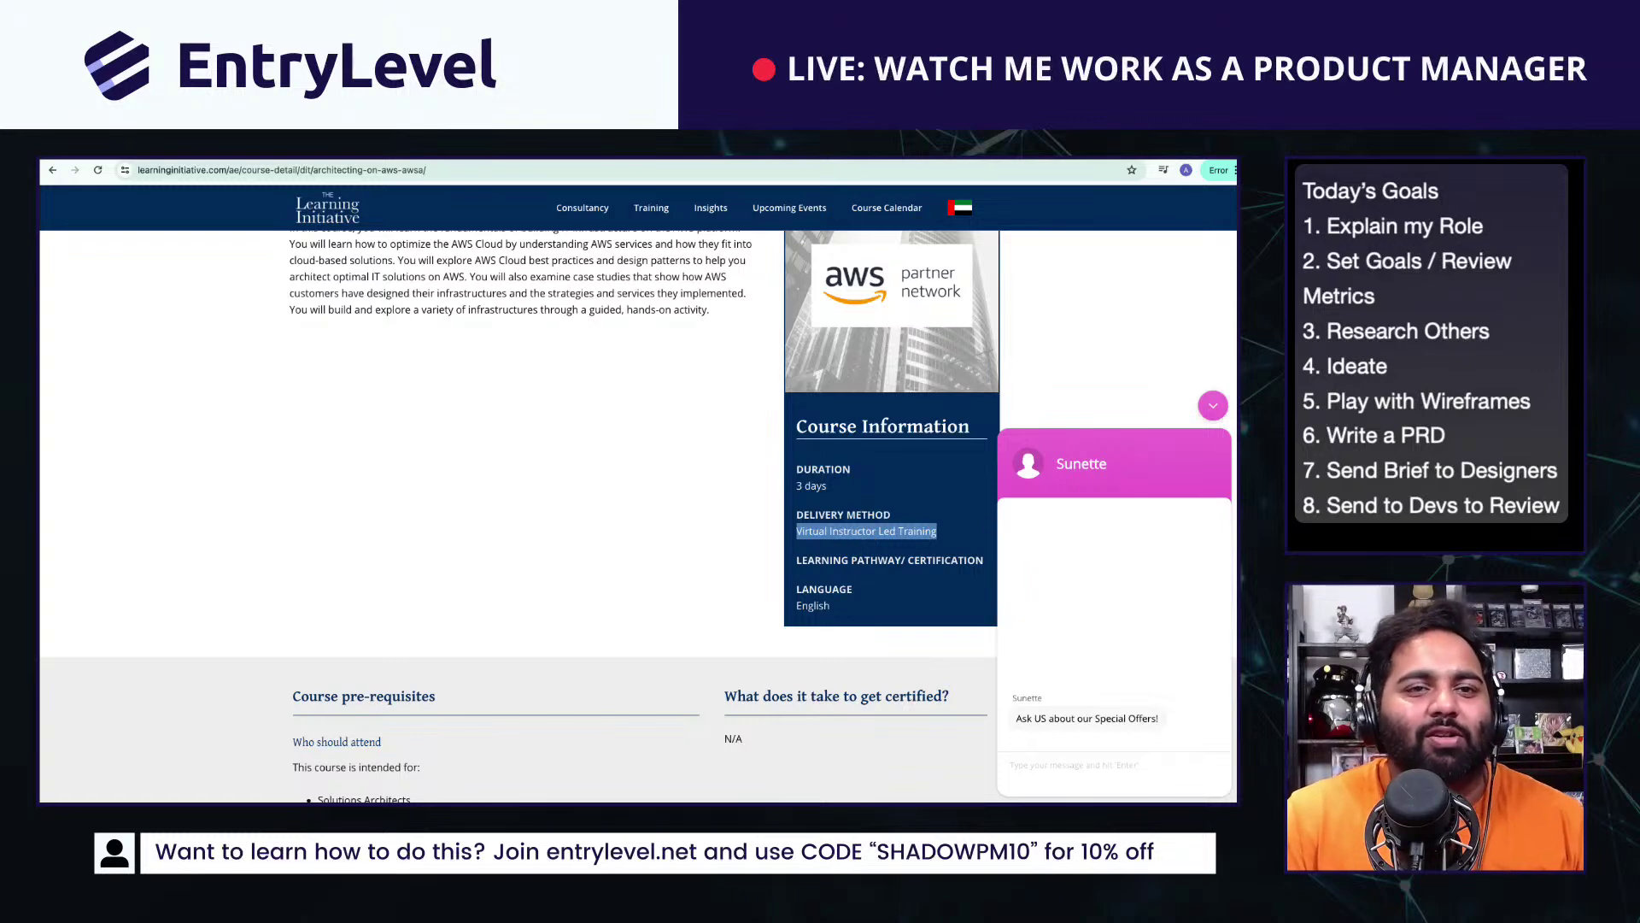
left_click(1104, 461)
scroll(506, 708, "up", 5)
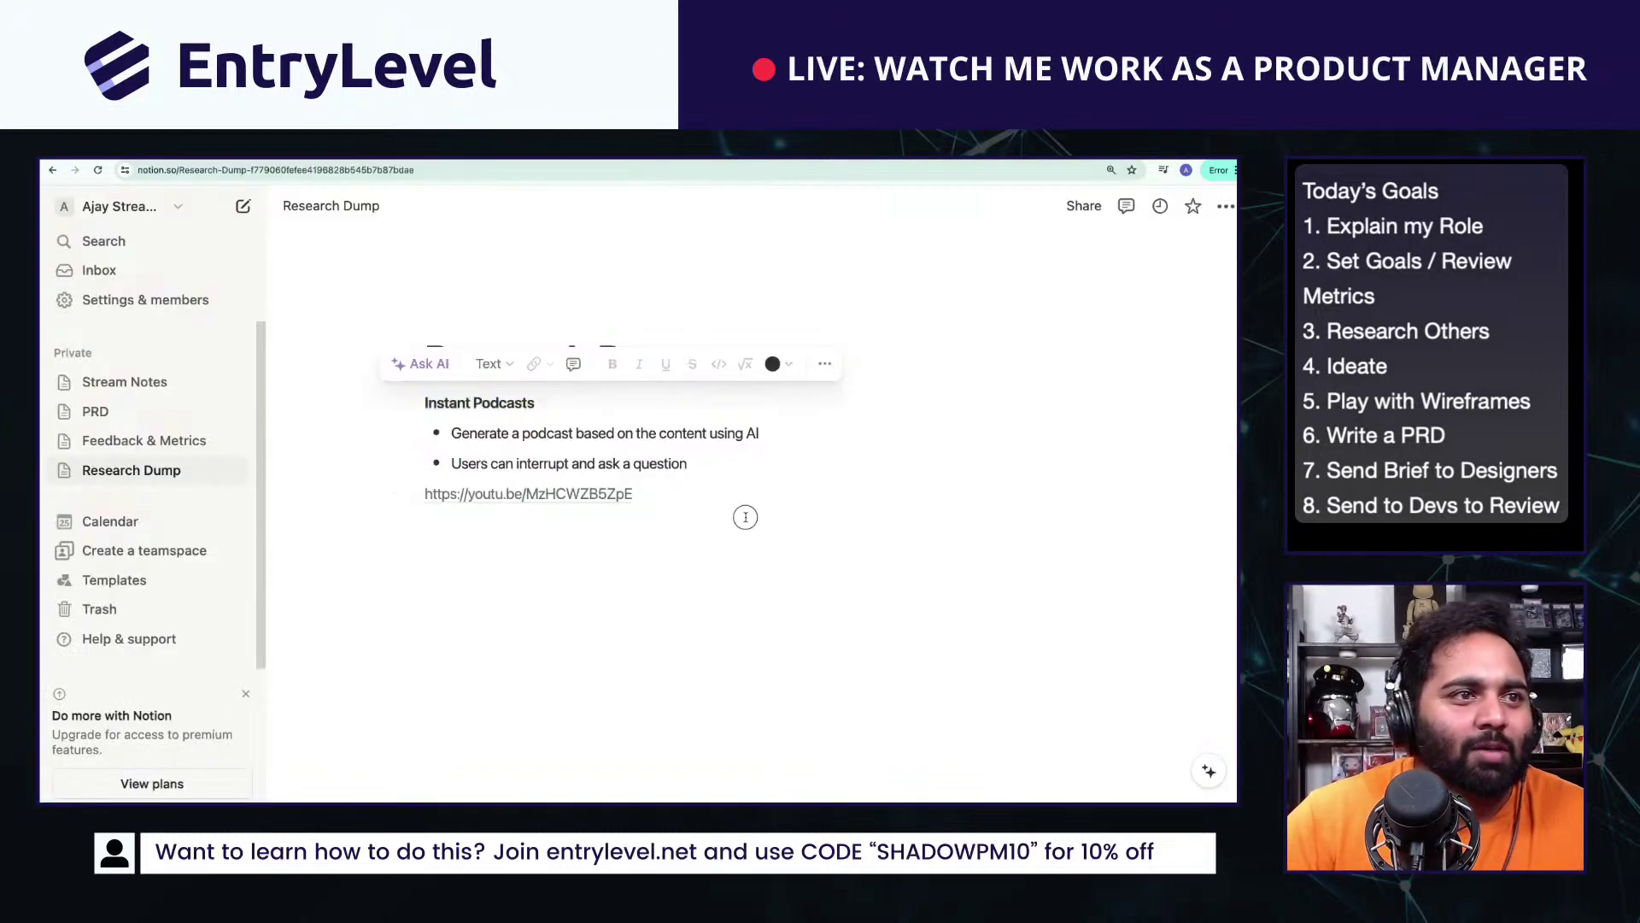
Step: Switch to the Research Dump page in Notion and add the line "EntryLevel" below the video link
left_click(745, 519)
key("Return")
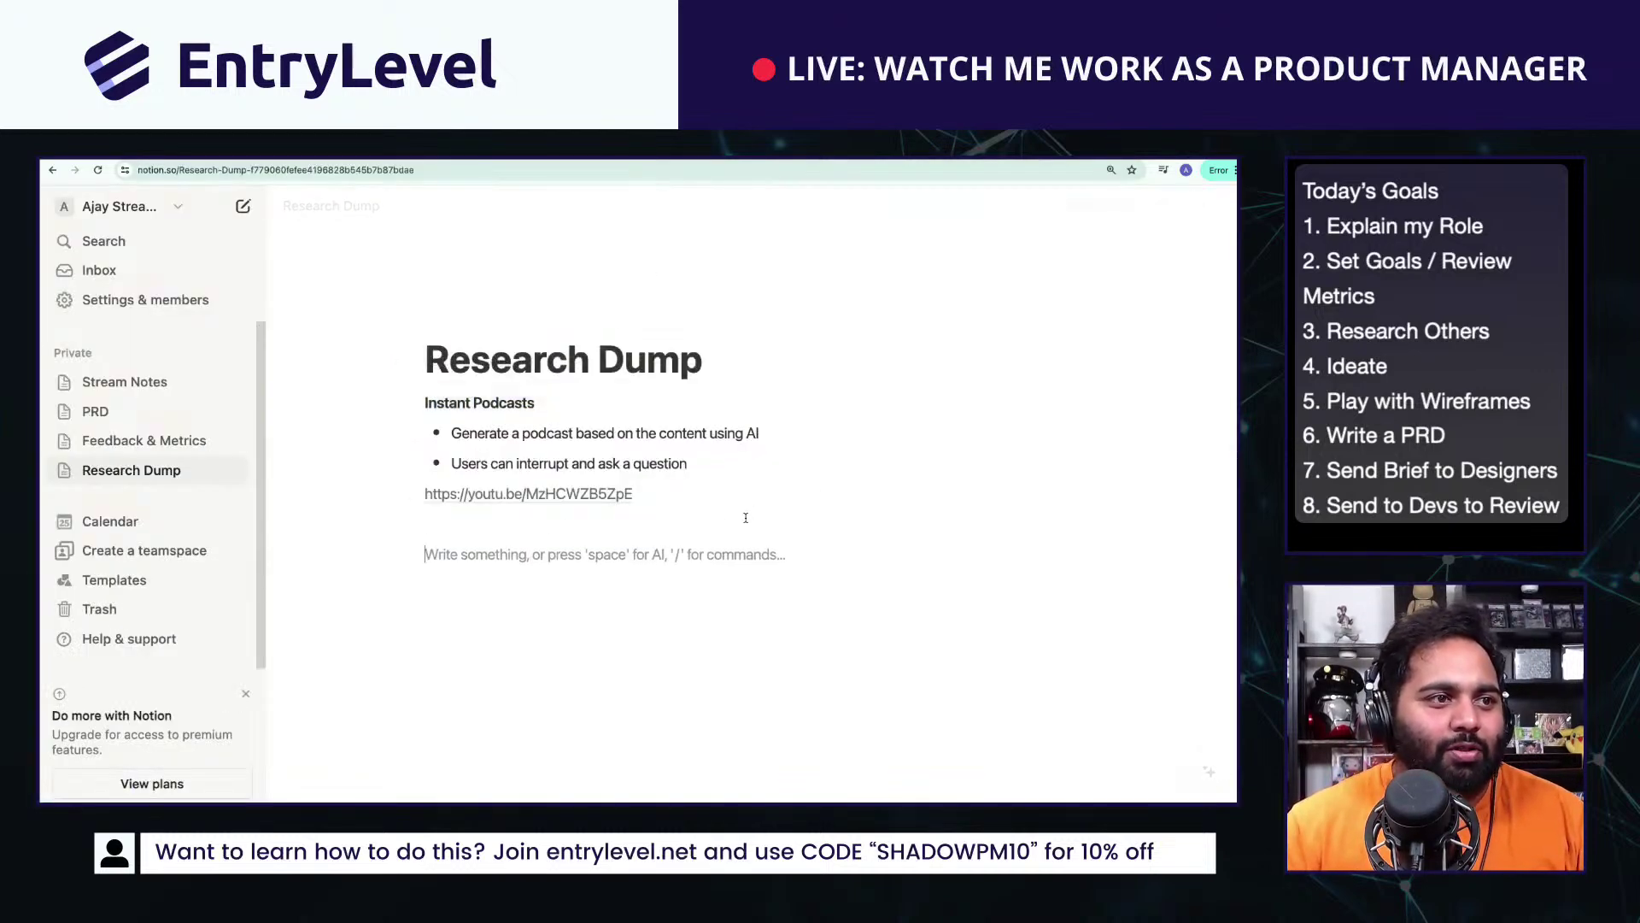
type("Entrylevel")
key("BackSpace")
key("BackSpace")
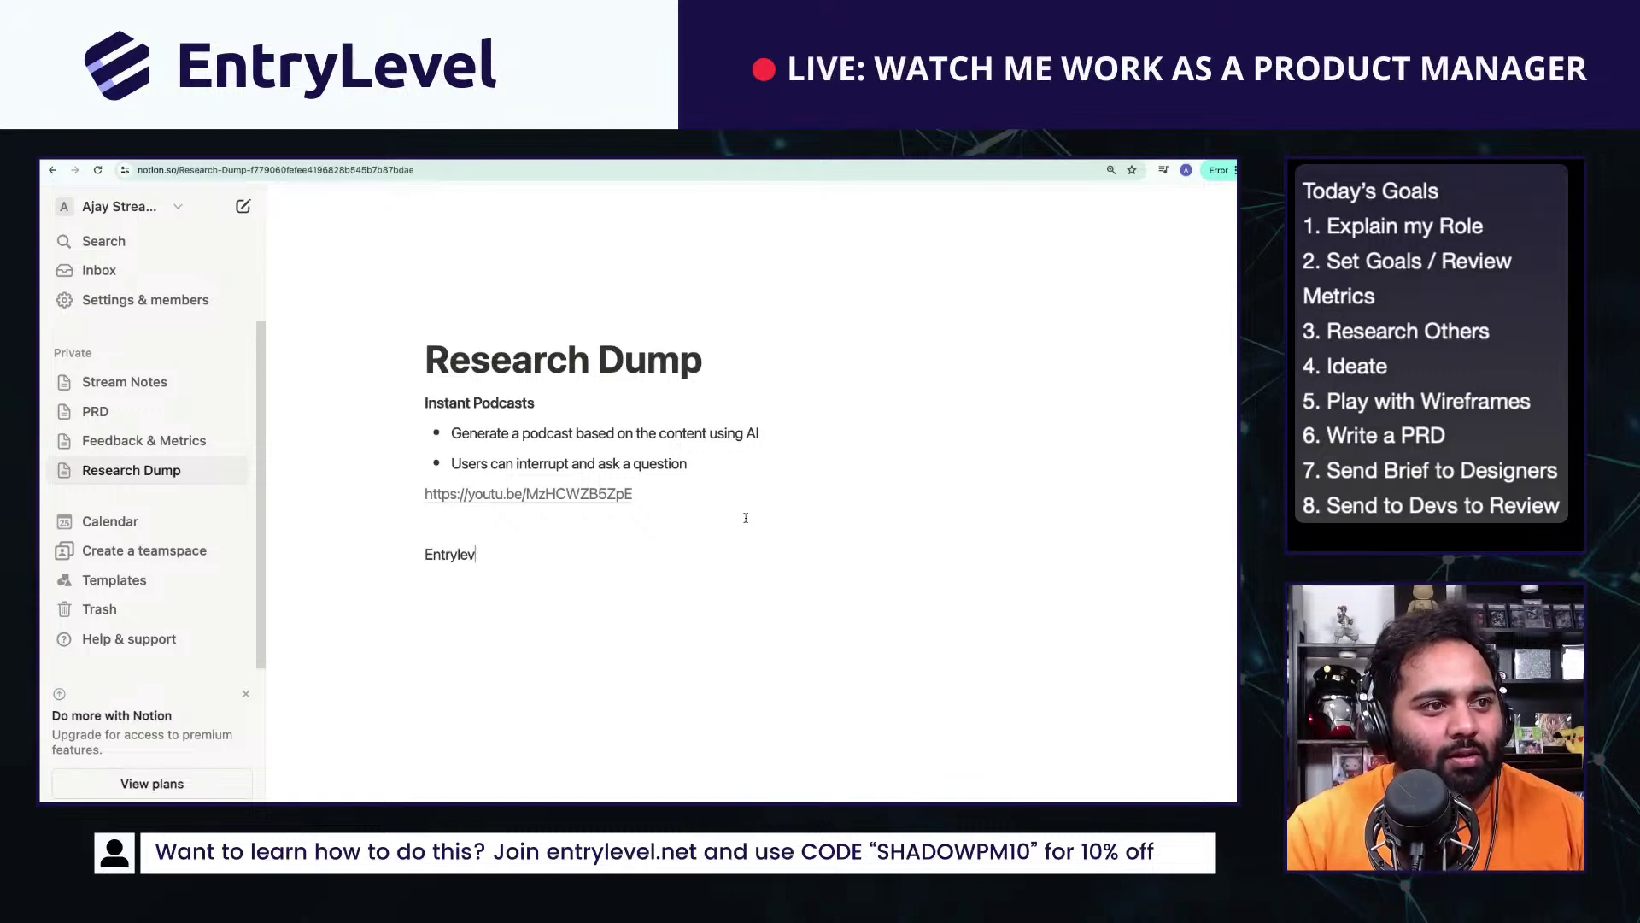
type("Level")
key("Return")
Step: Under EntryLevel, add the bullet "Train 20,000 people a year & have very little costs (so we can keep costs low for consumer)"
type("-")
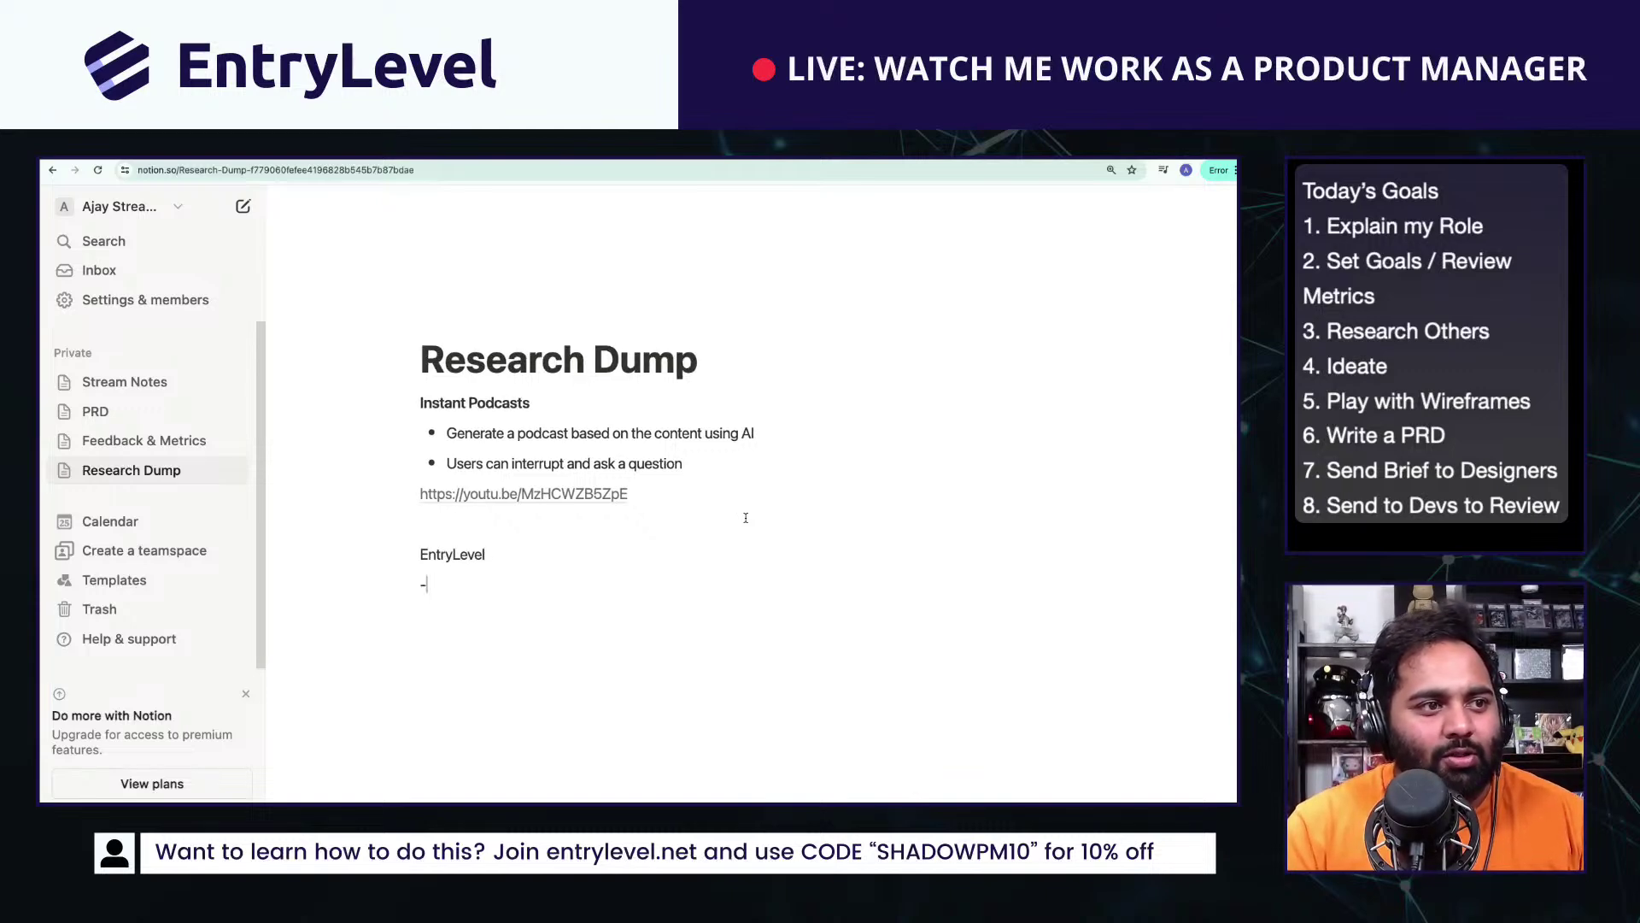
type("0 Tr")
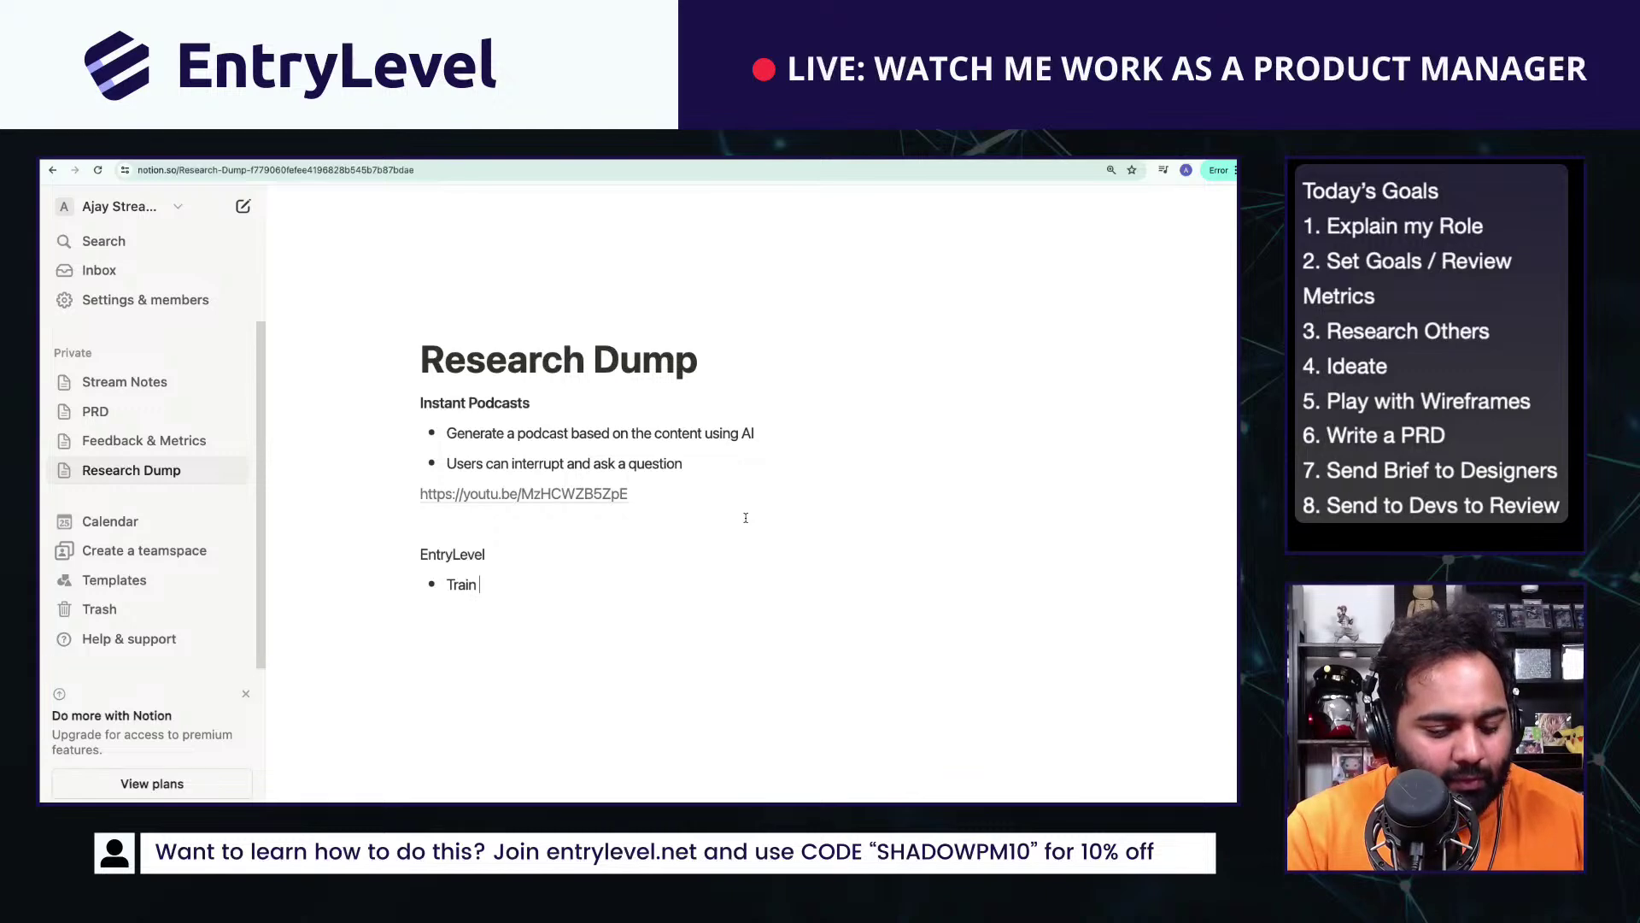
type("ain 20,00")
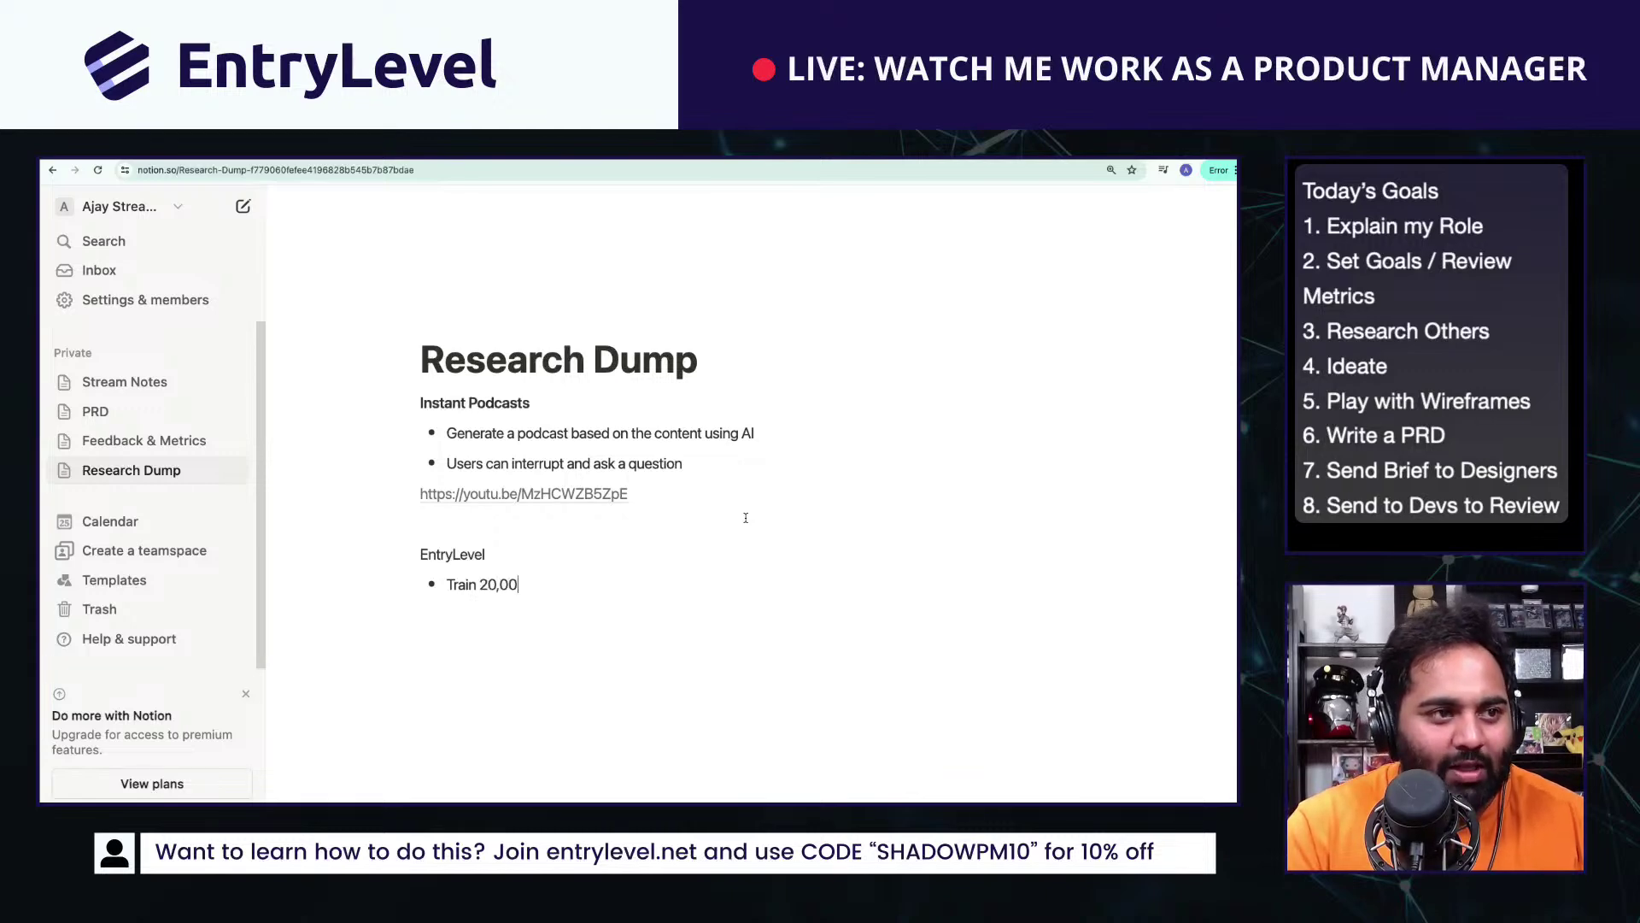
type("0 people a year")
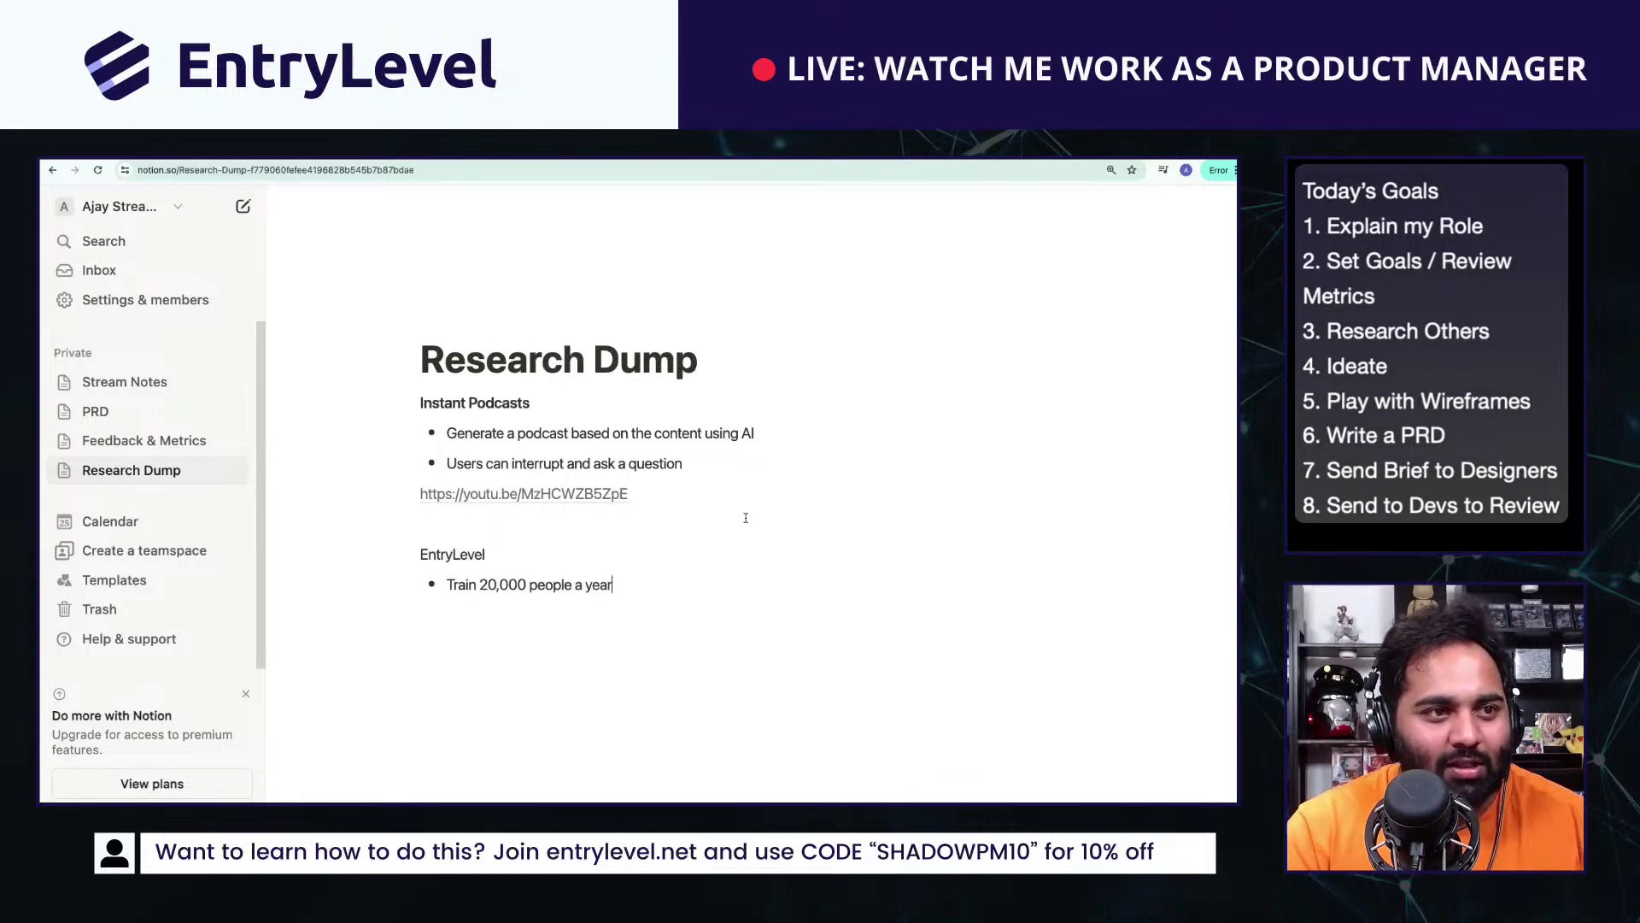
type(" & have very little")
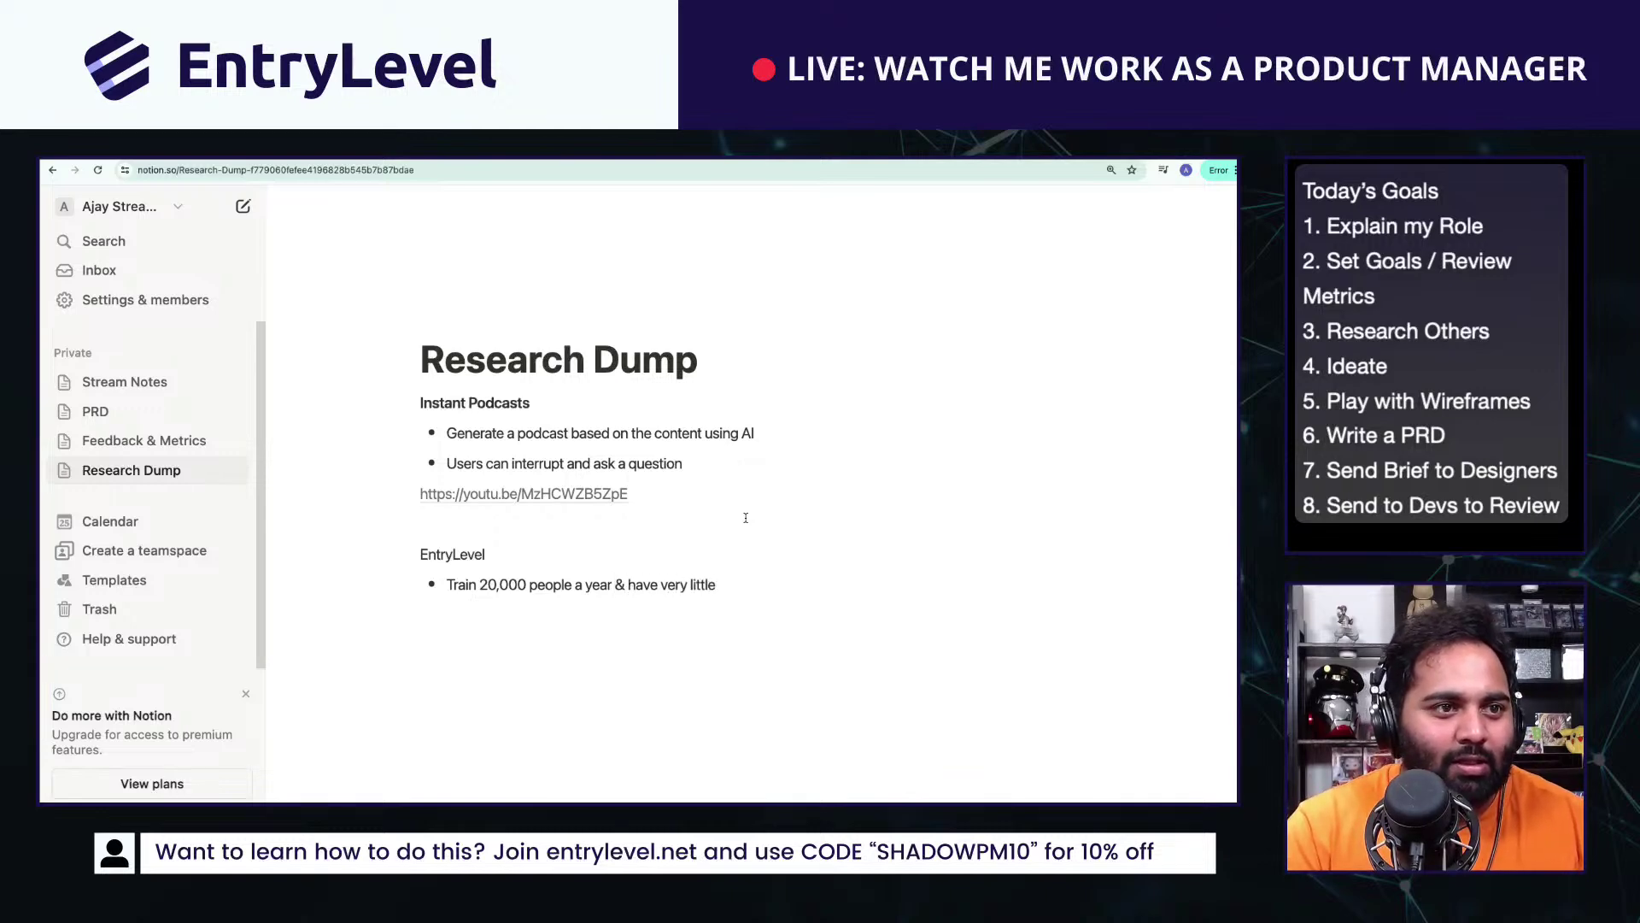
type(" costs (so ")
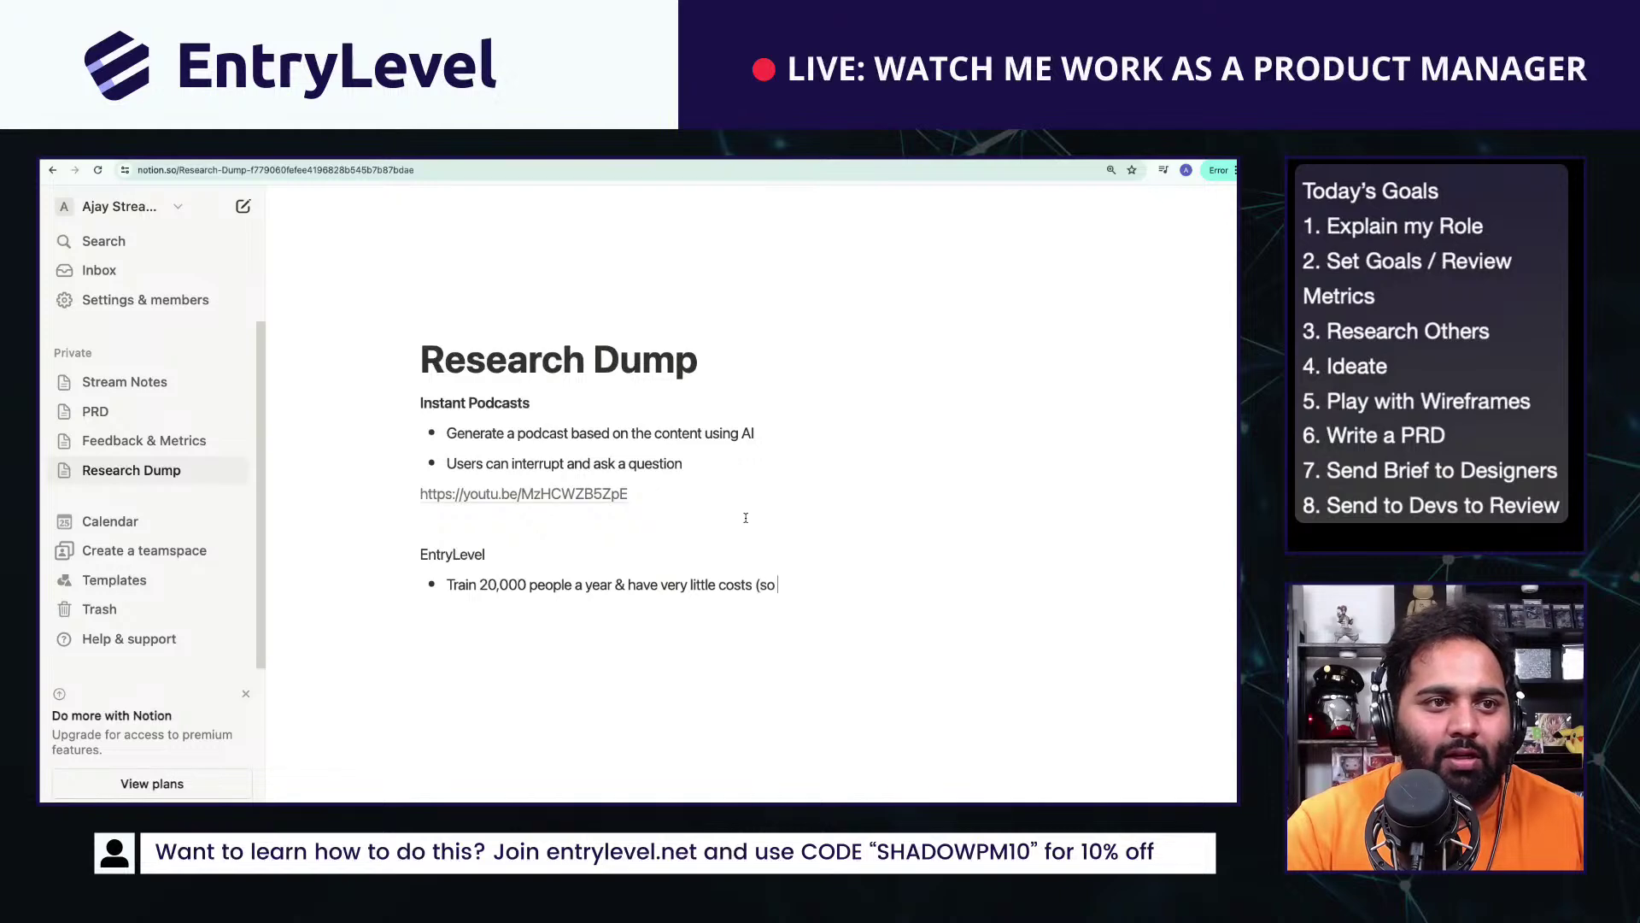
type("we can keep ")
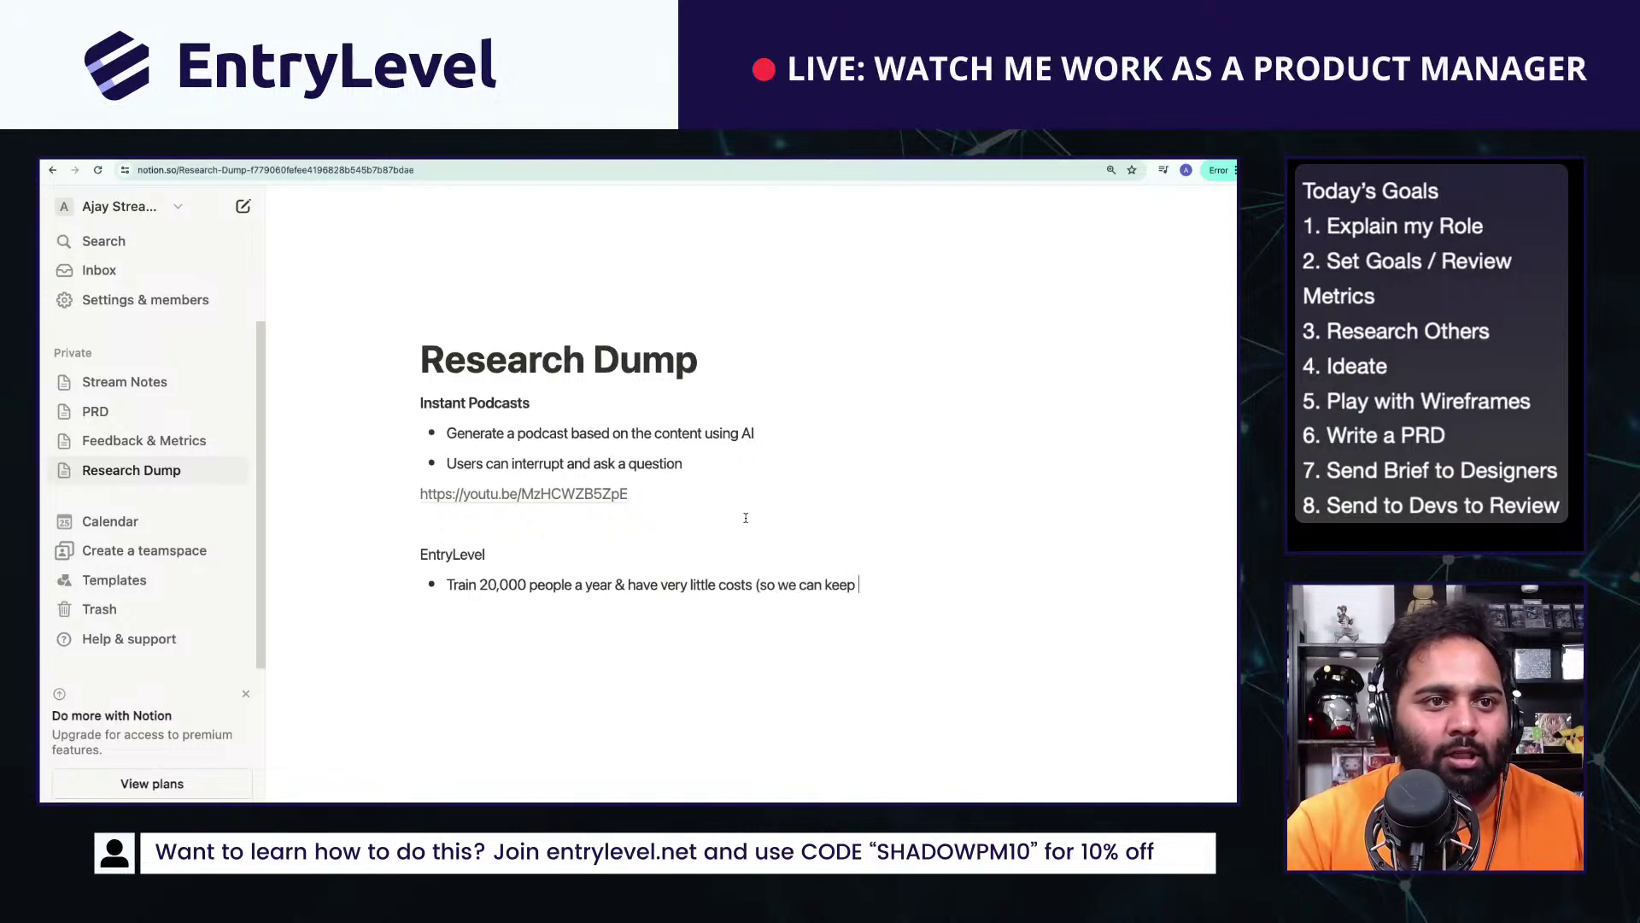
type("costs low for consu")
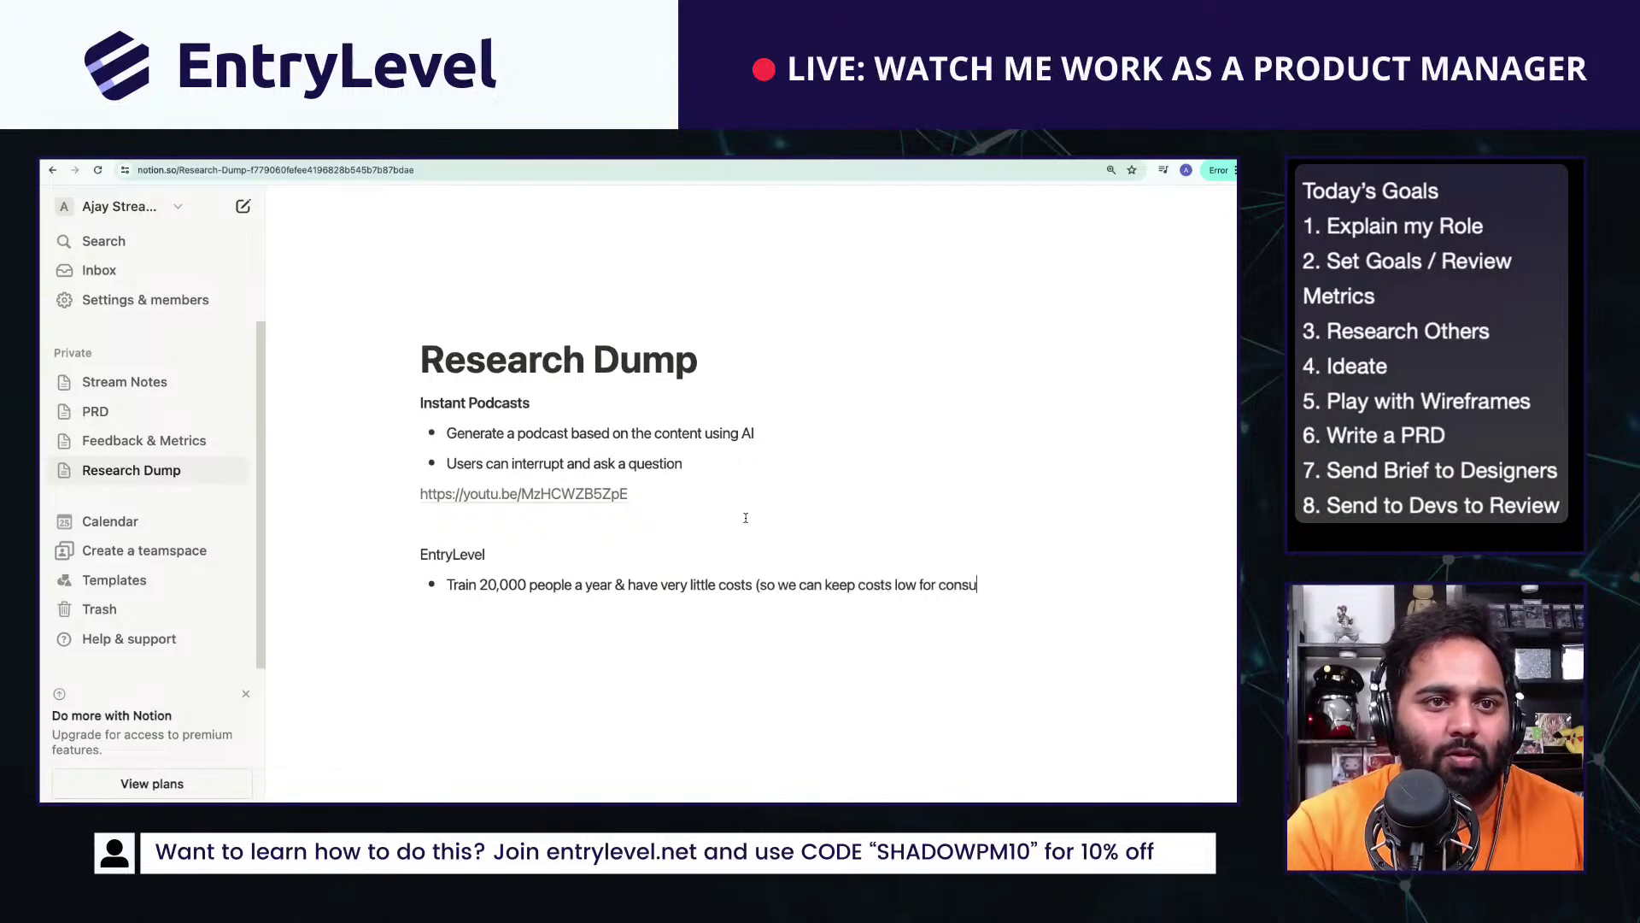
type("mer)")
key("Return")
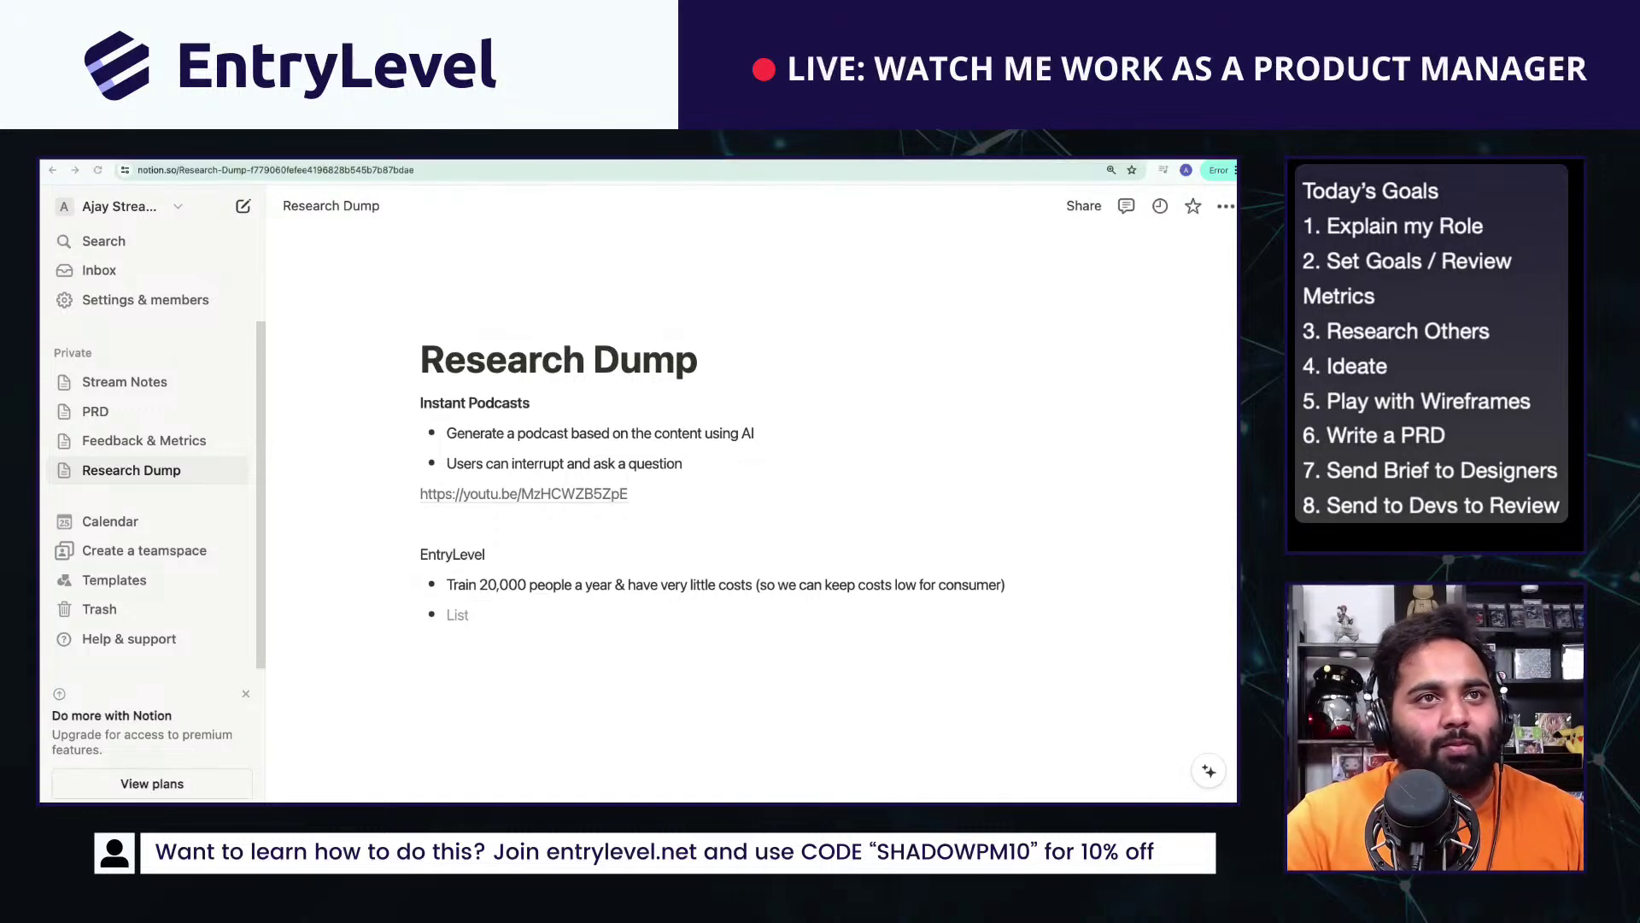
Step: Return to the Learning Initiative page, search Google for "Udemy AI" from there and look through the results
key("ctrl+Tab")
left_click(839, 172)
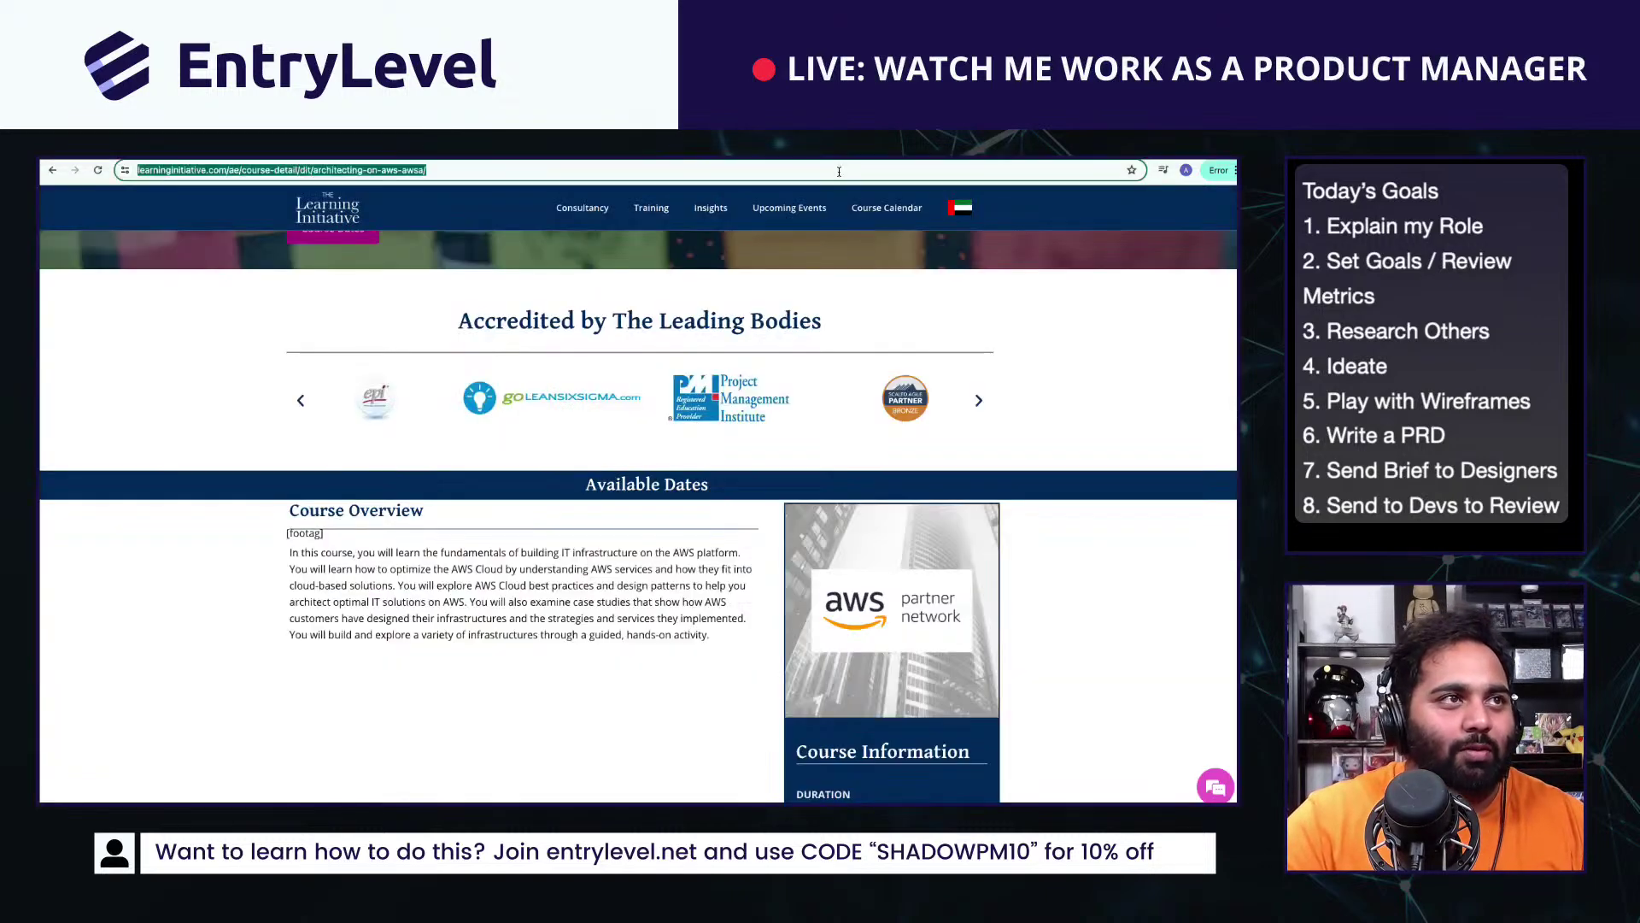
type("Udemy AI")
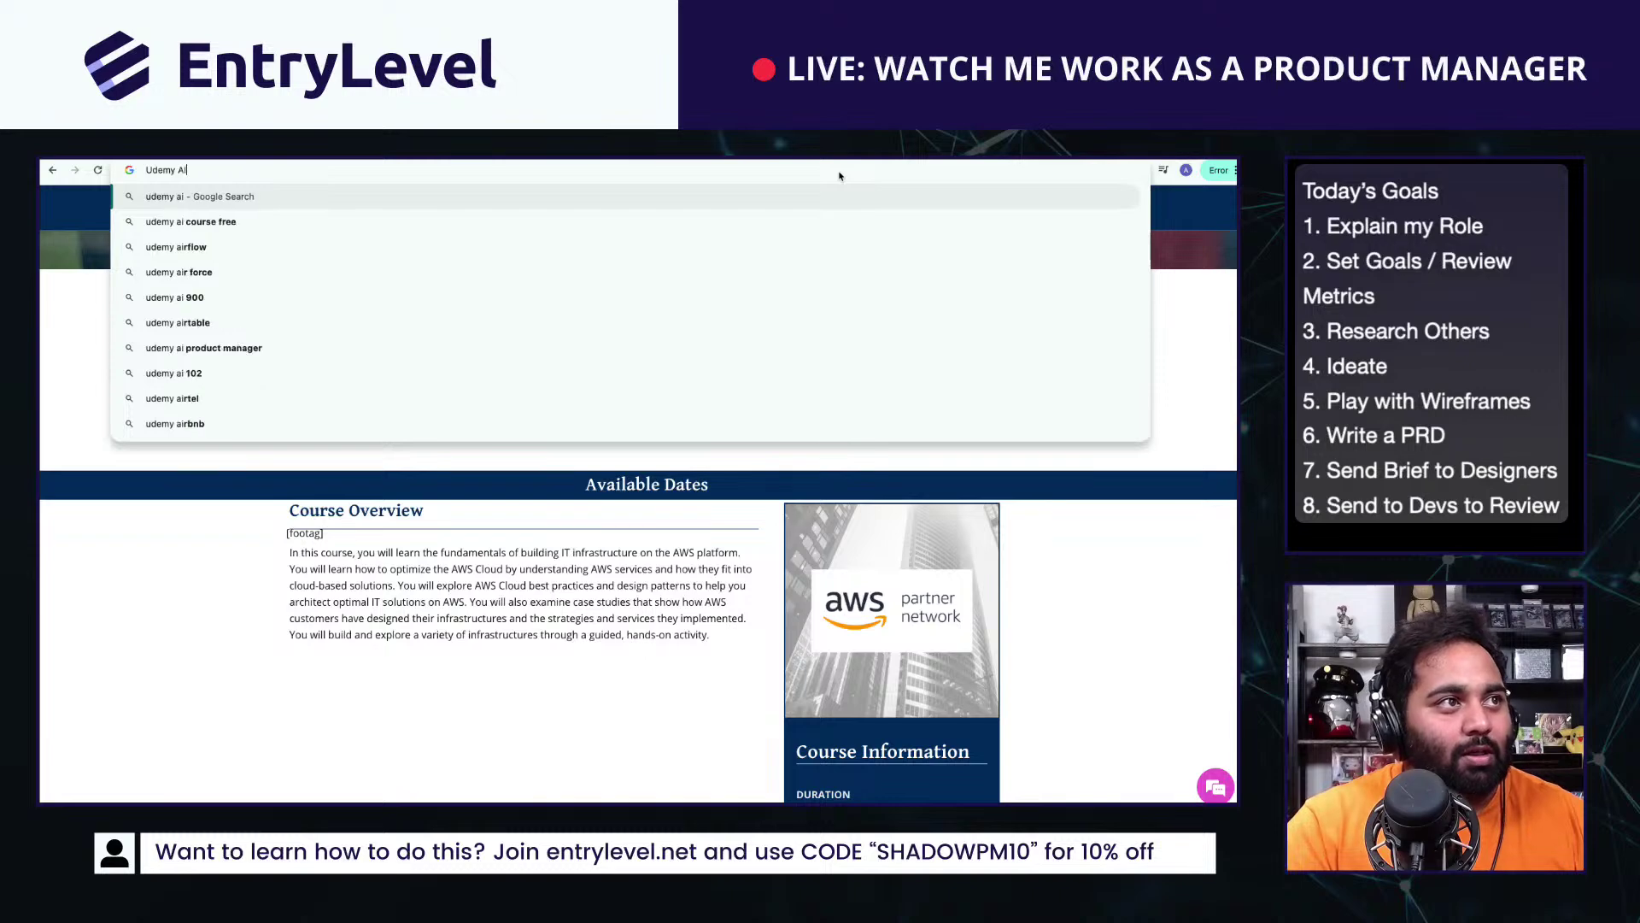
key("Return")
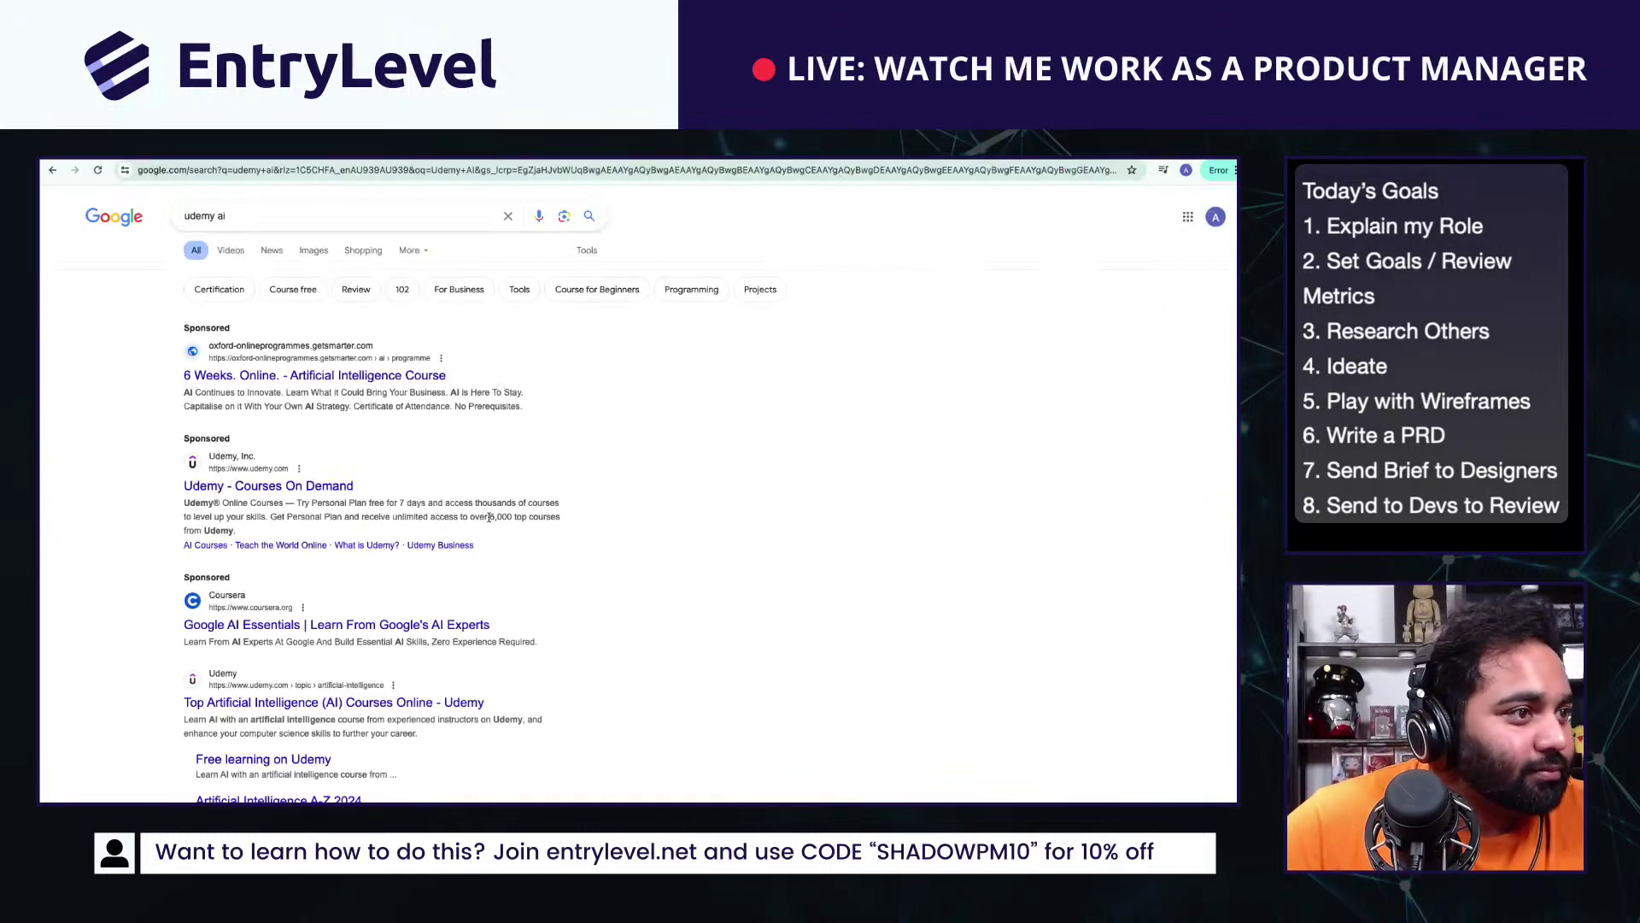
scroll(347, 590, "down", 10)
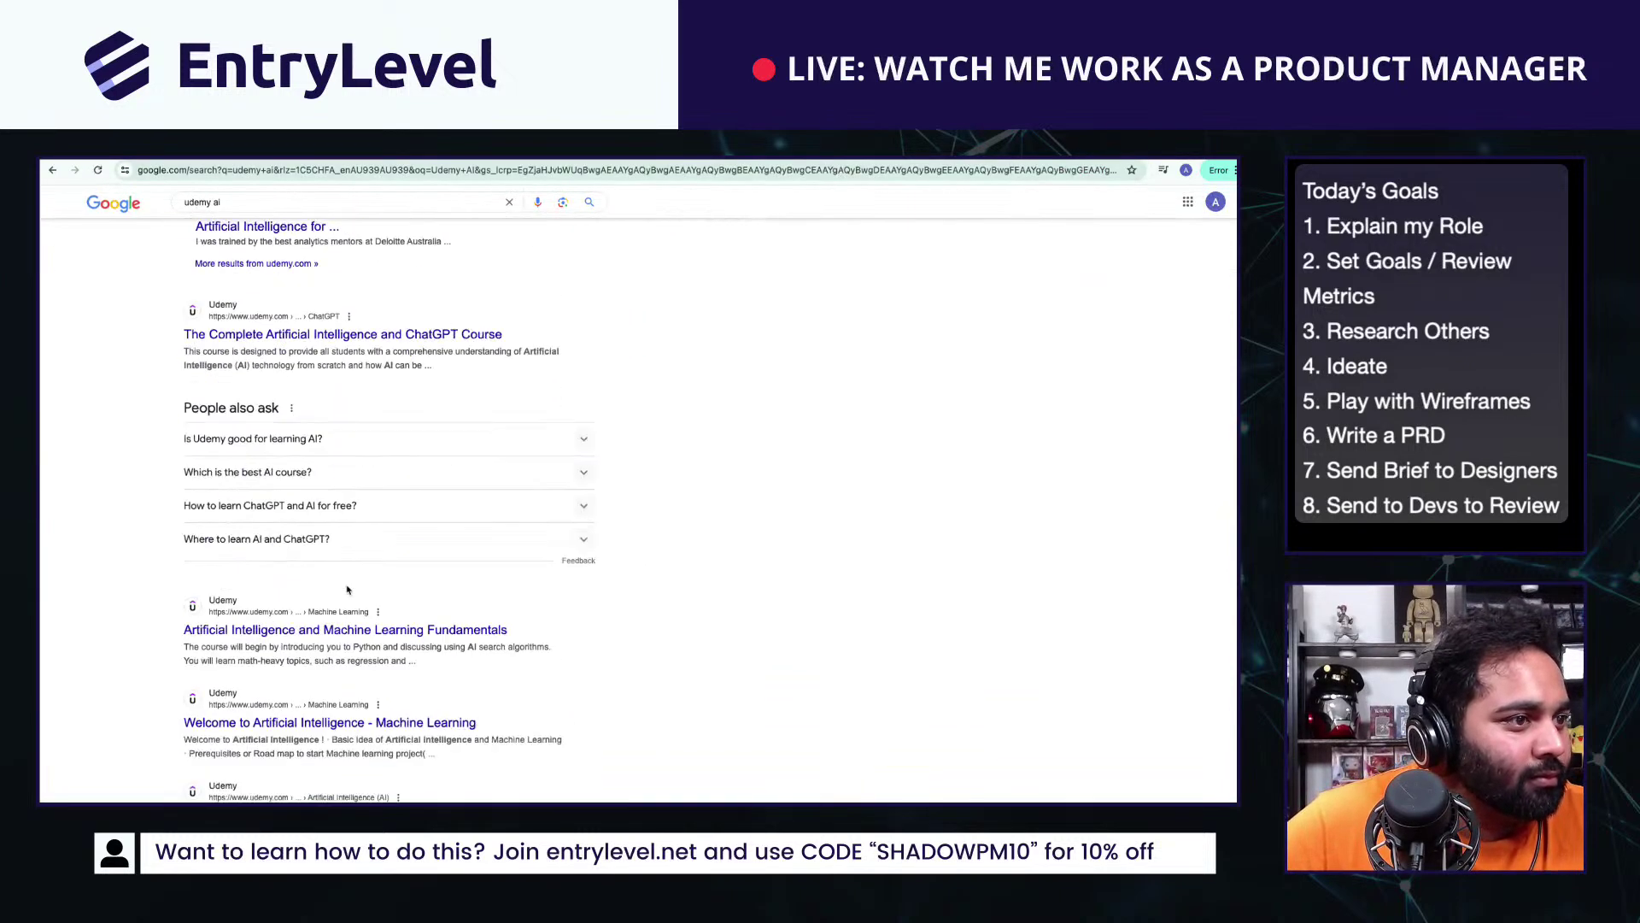
scroll(348, 589, "up", 10)
Step: Refine the Google search to "udemy ai strategy" and open Udemy's "Become an AI Strategist" course
left_click(254, 218)
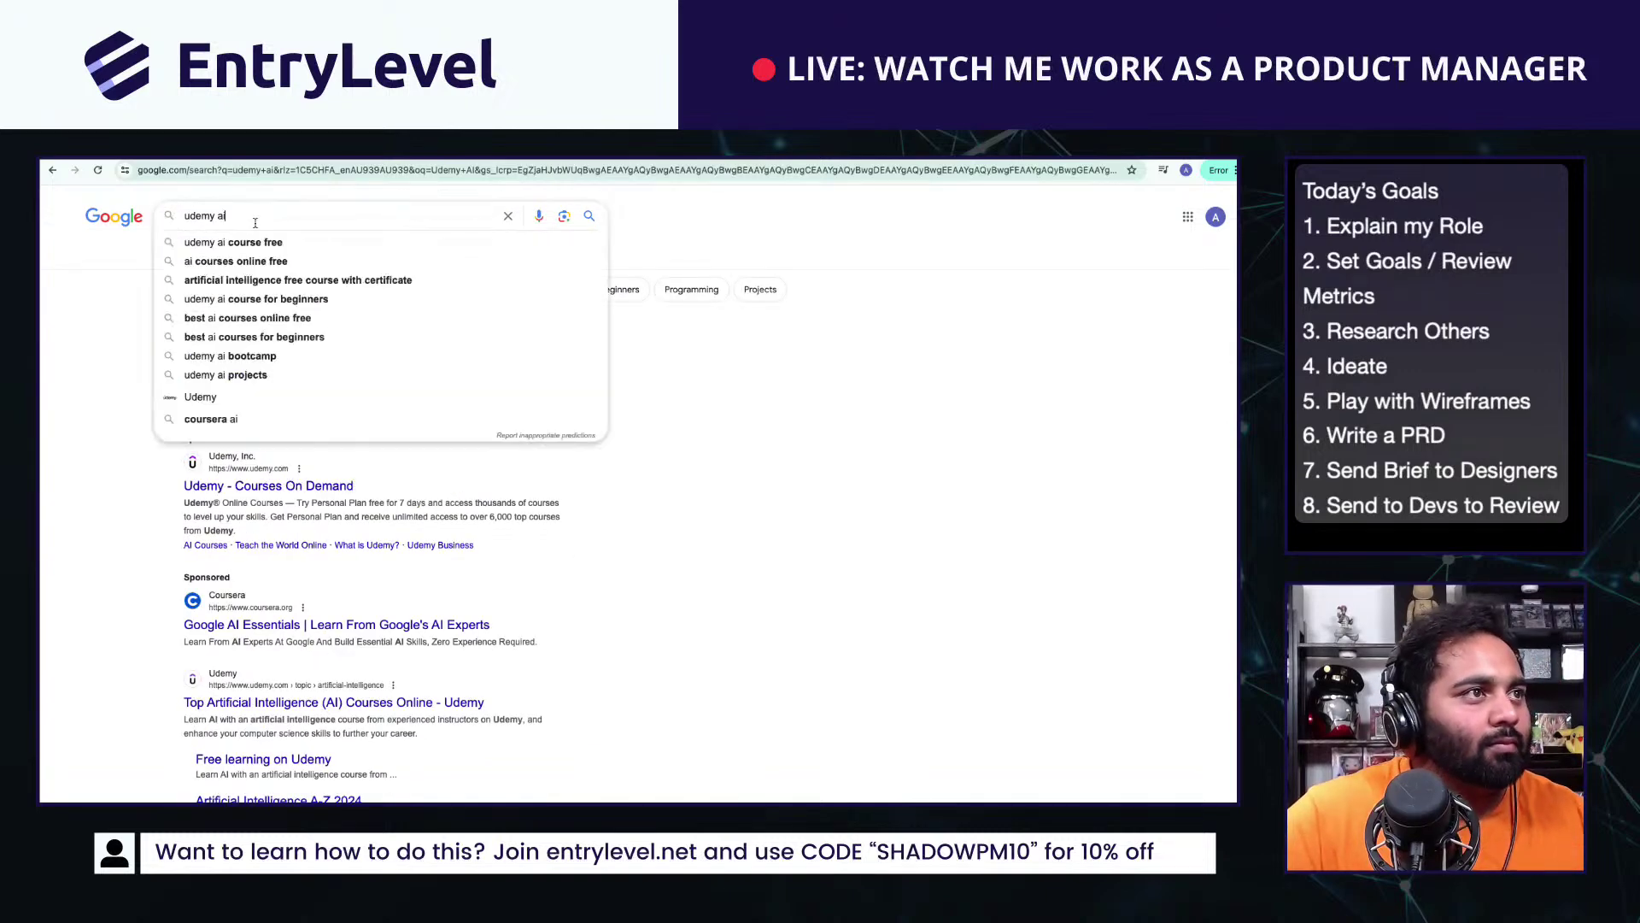
type("strategy")
key("Return")
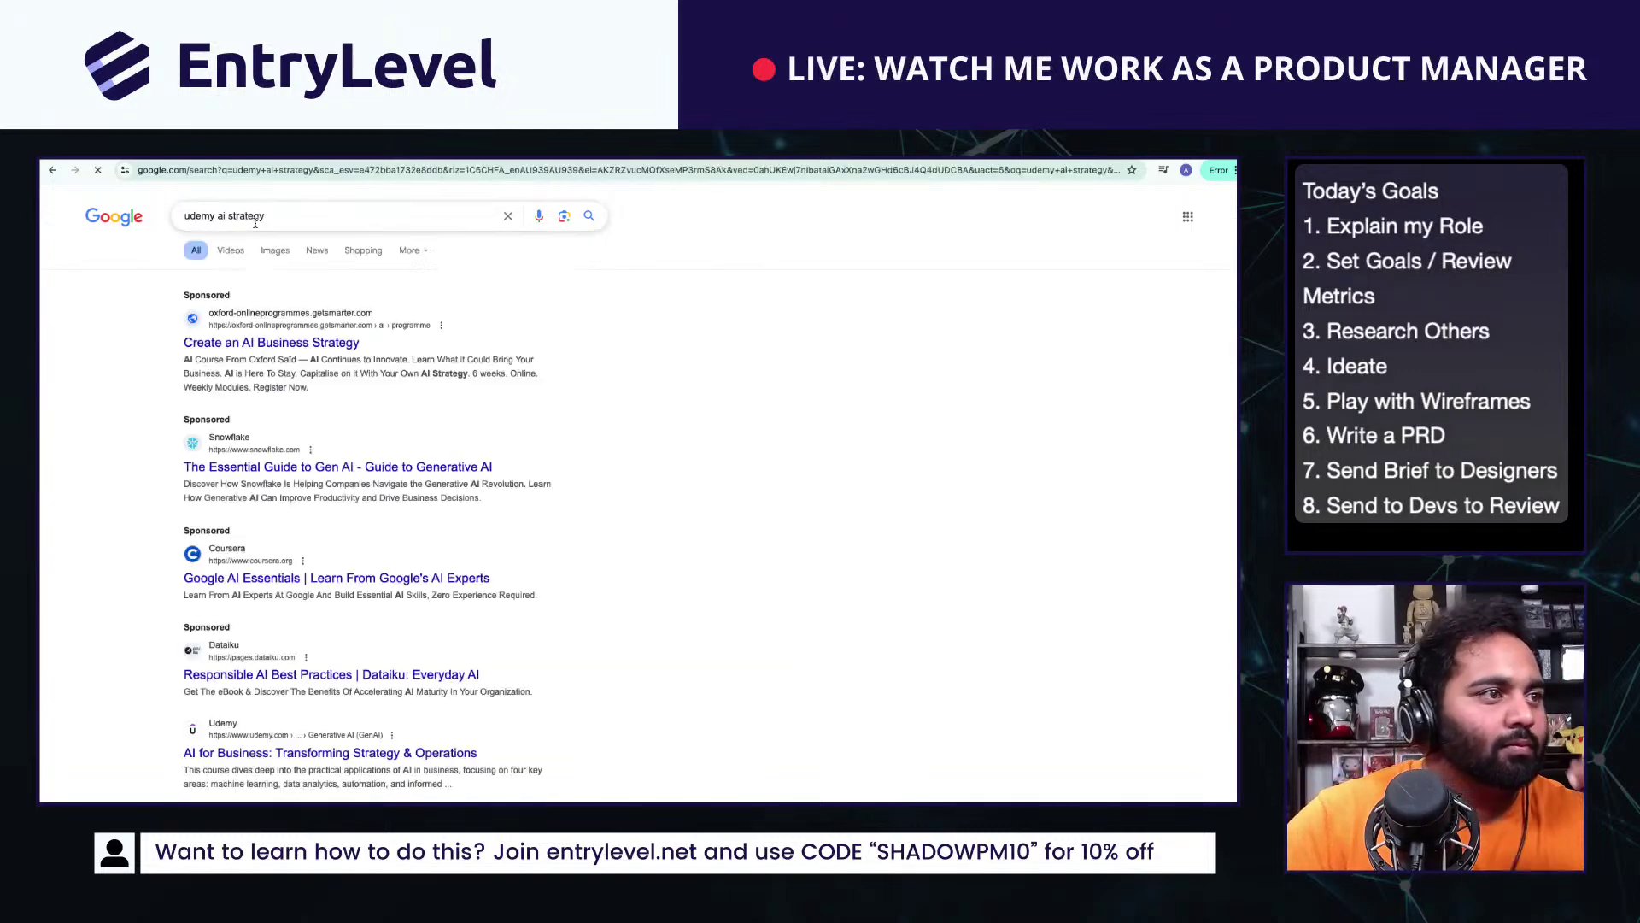
scroll(297, 608, "down", 6)
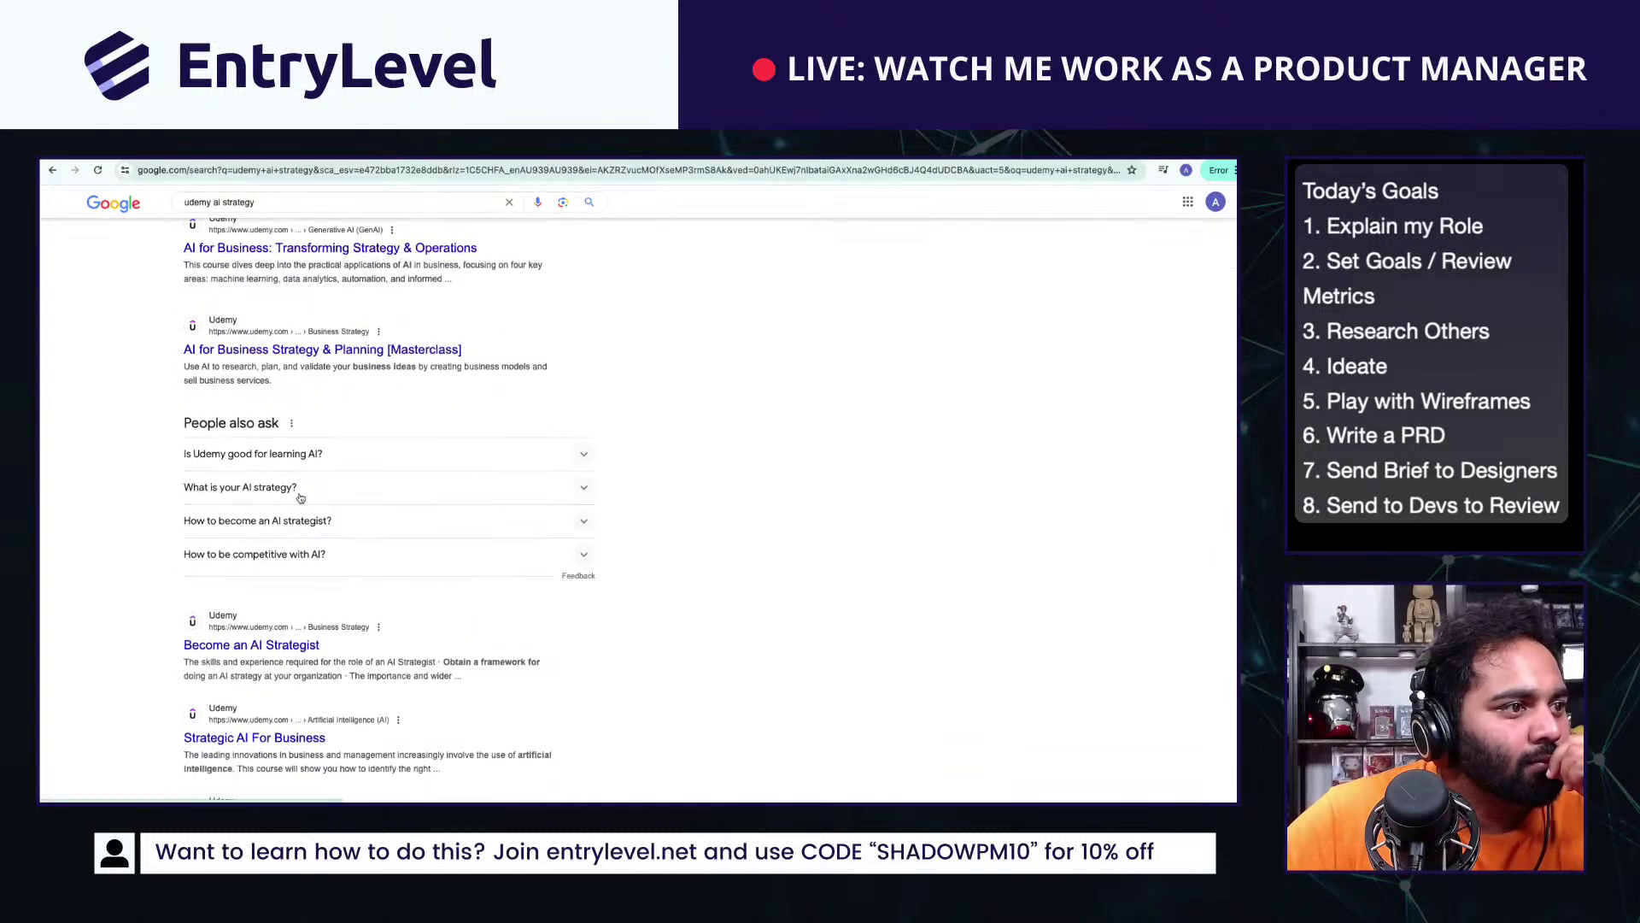
left_click(251, 647)
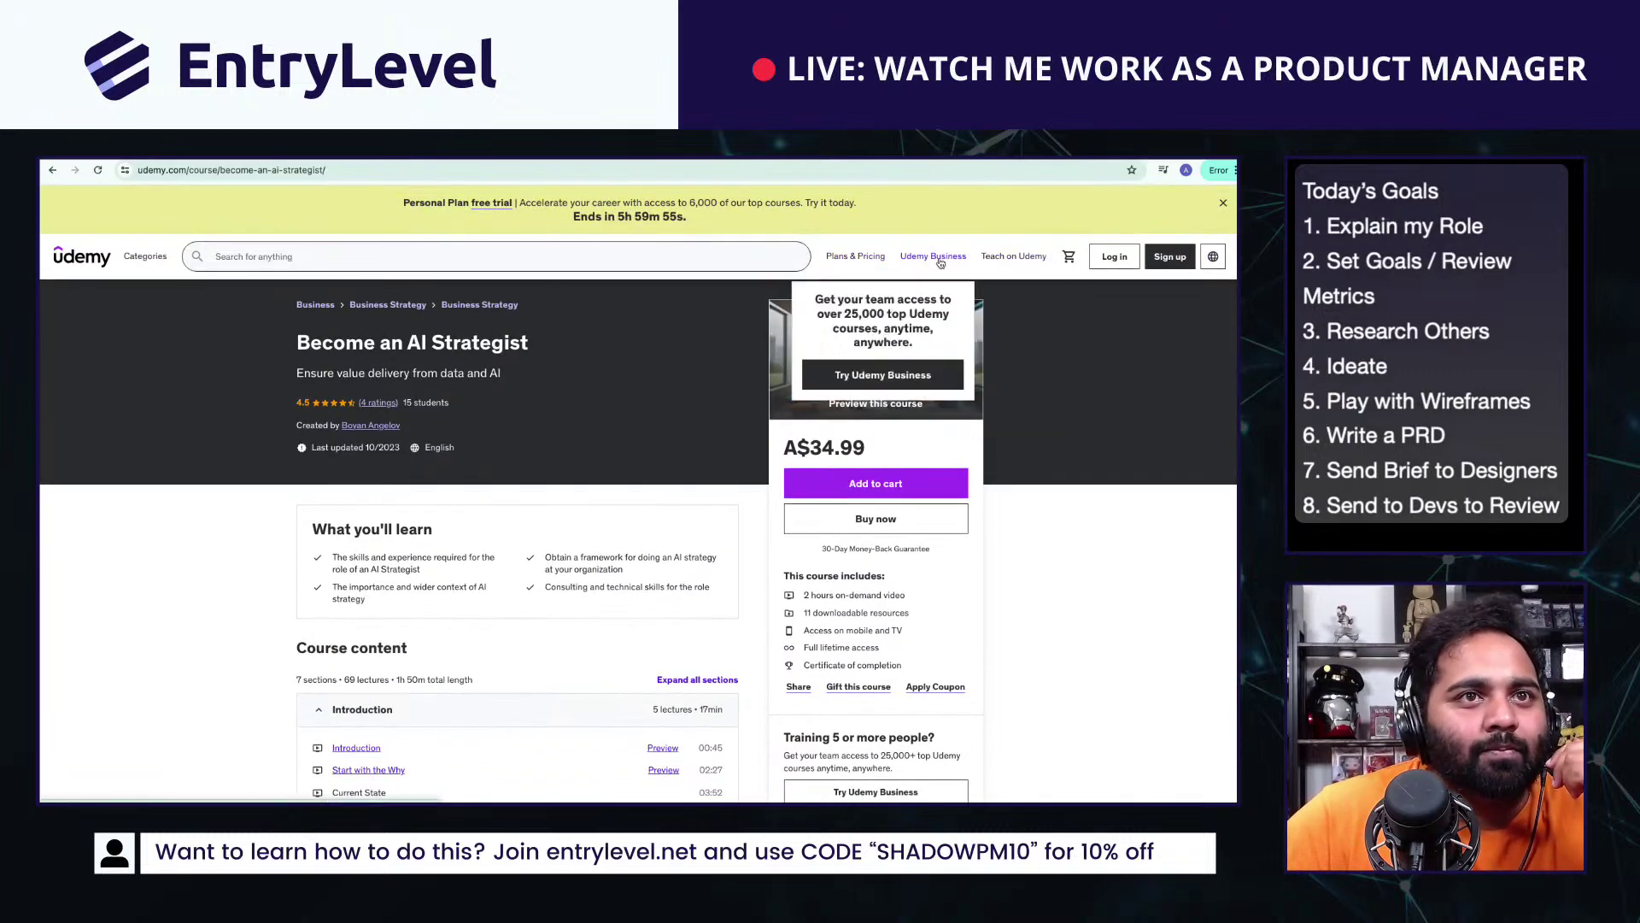
Step: Open the Teach on Udemy page and read the "So many reasons to start" section
left_click(1010, 258)
scroll(542, 455, "down", 5)
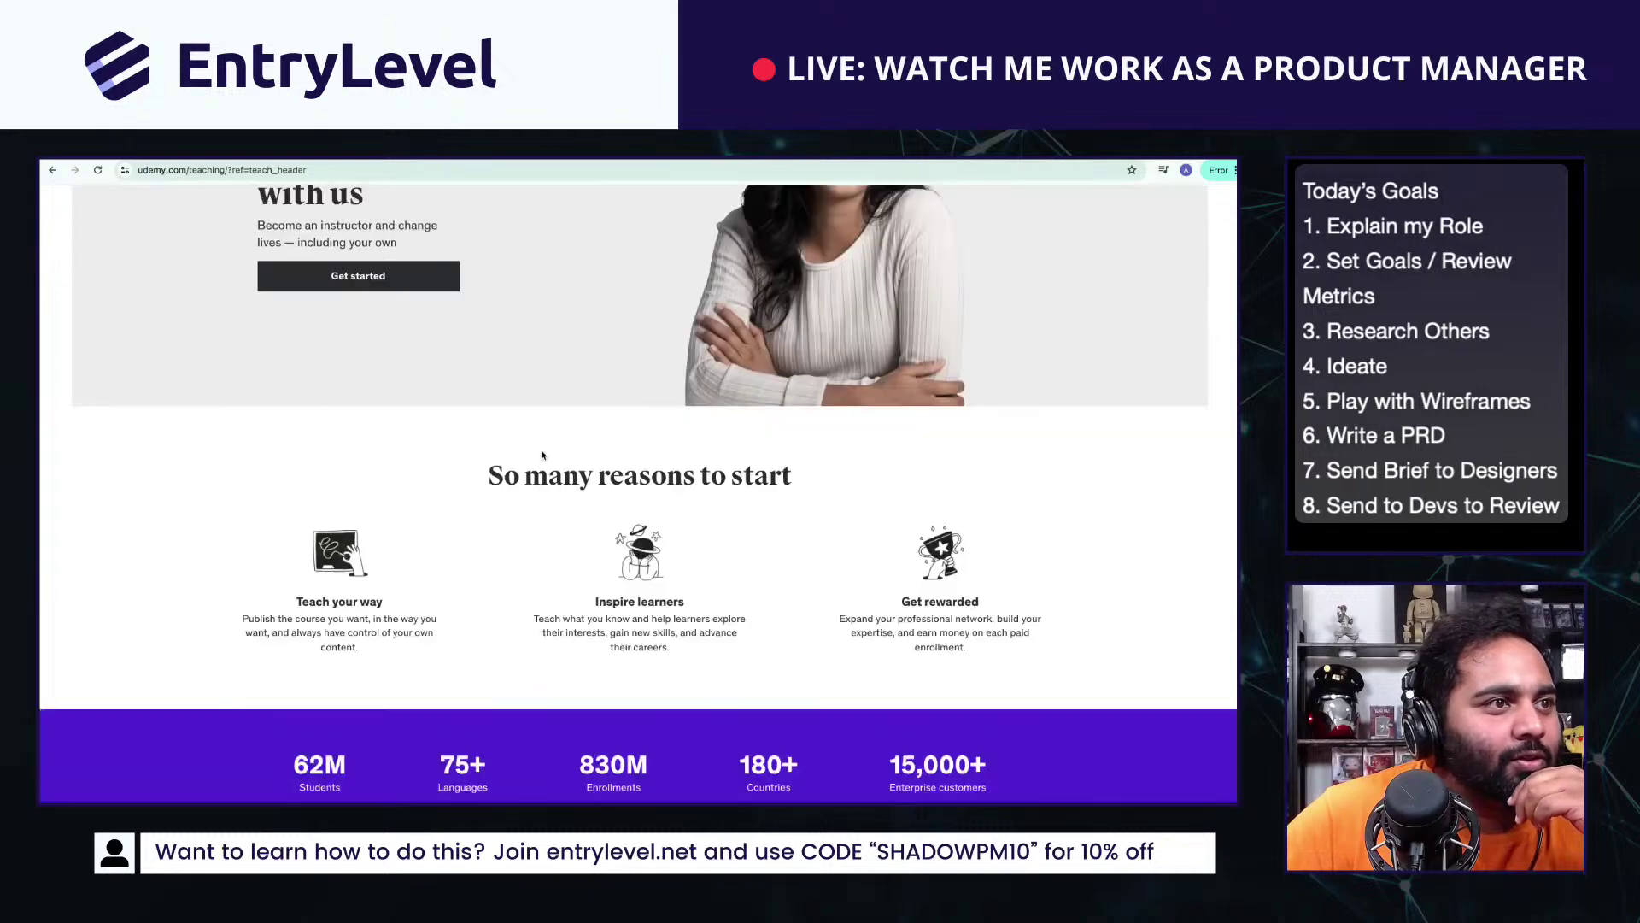
left_click_drag(181, 406, 555, 428)
left_click_drag(696, 427, 806, 437)
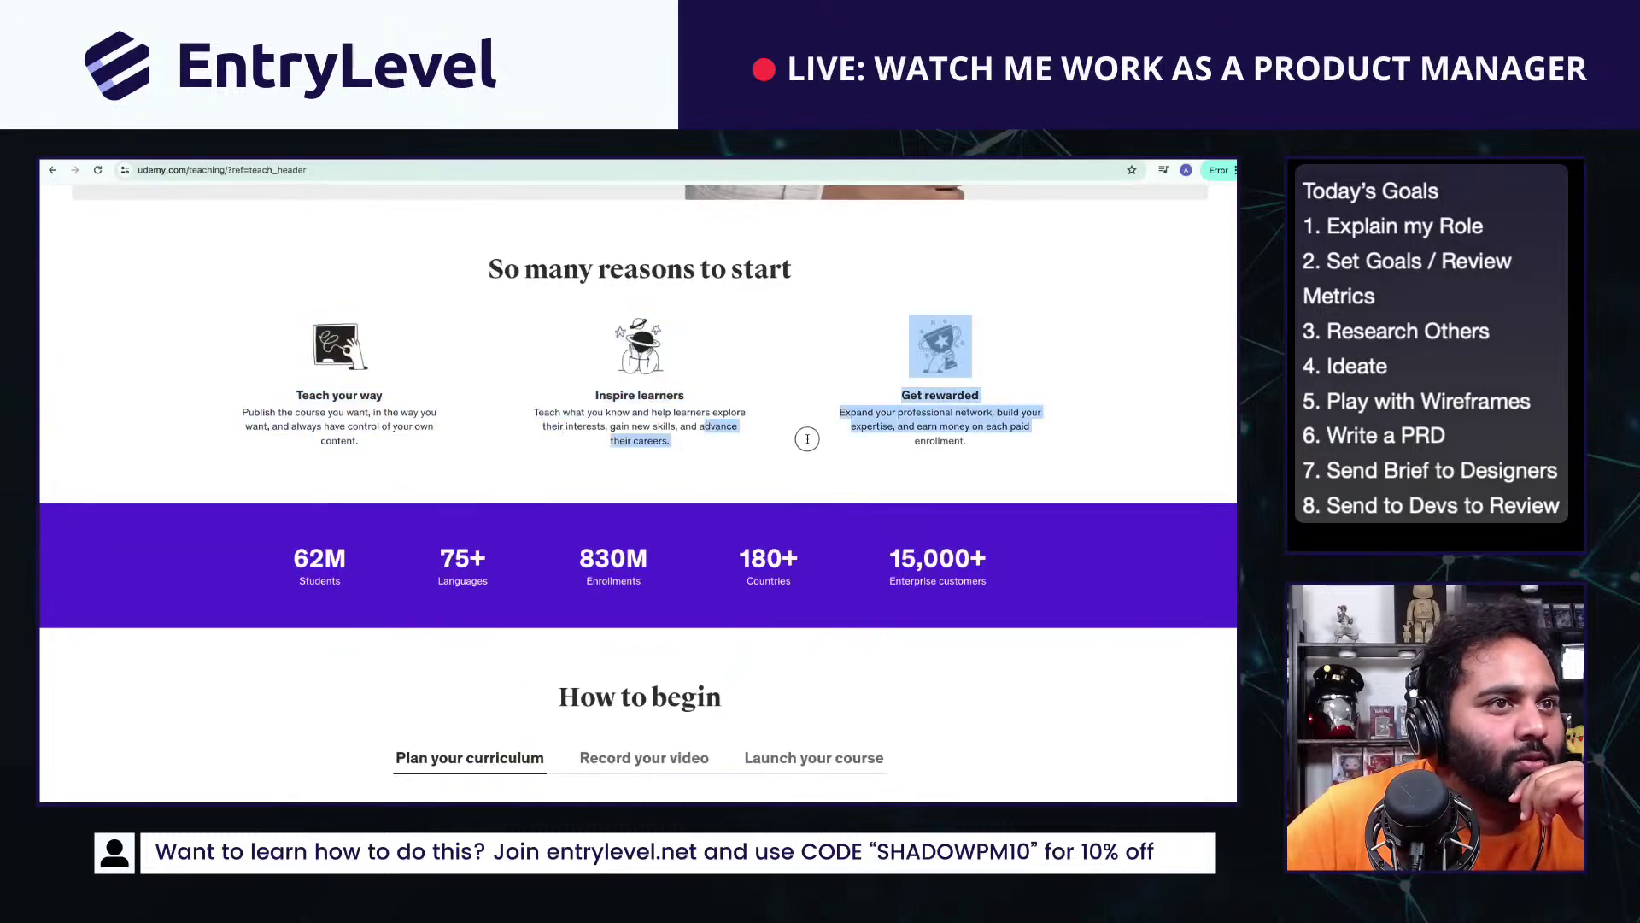
left_click(957, 426)
scroll(920, 438, "down", 1)
scroll(920, 437, "down", 4)
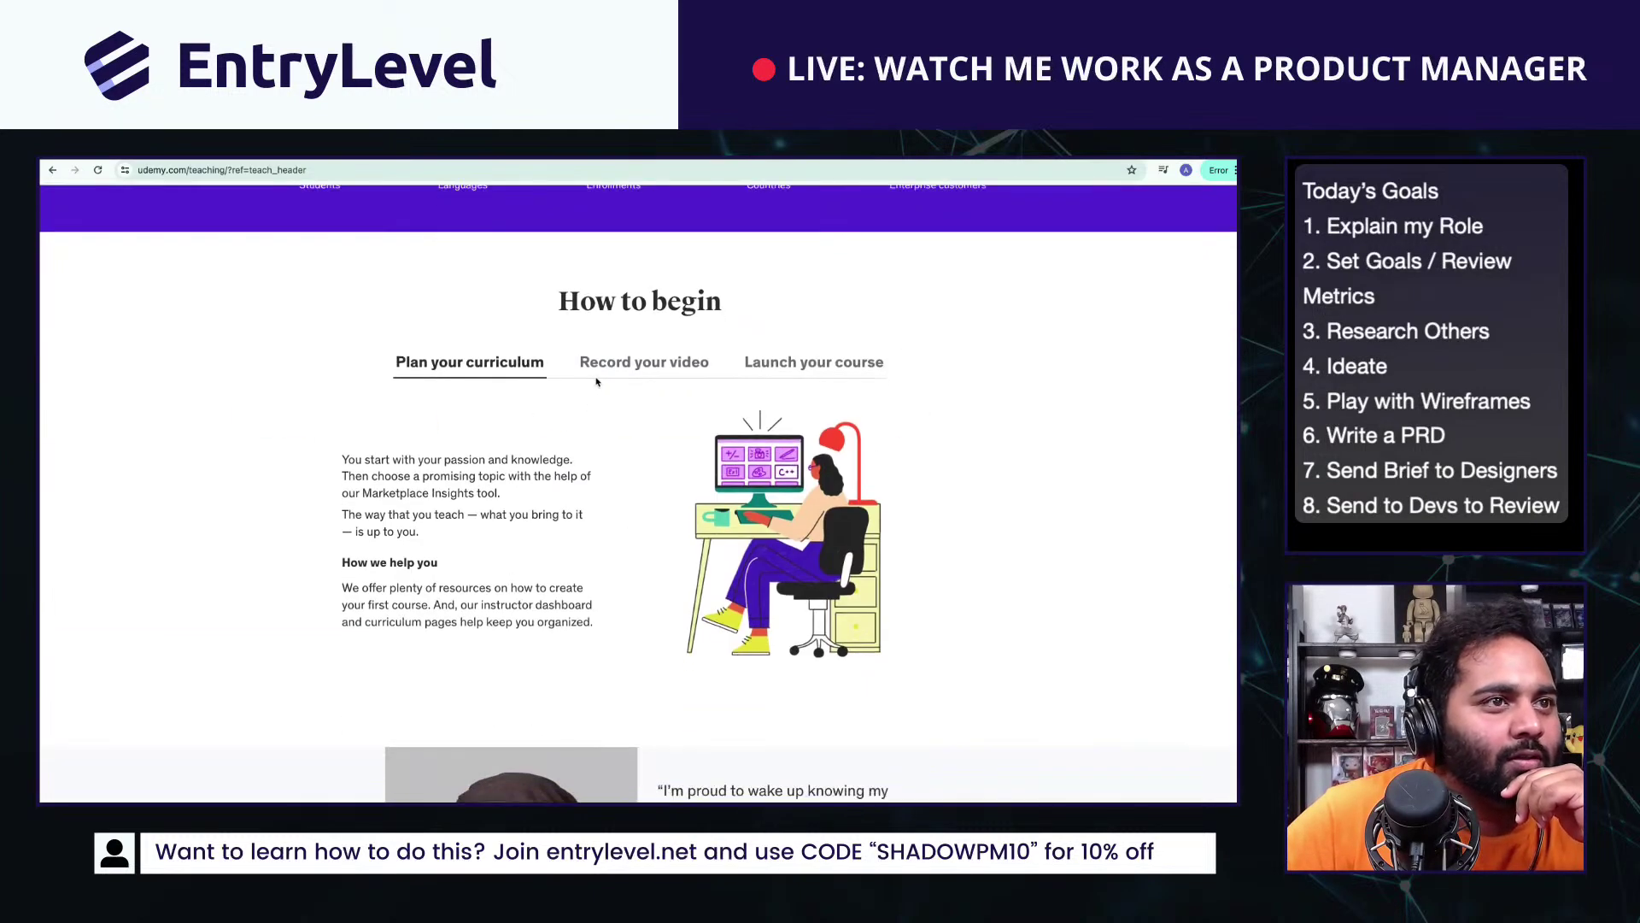
Step: View "Record your video" and "Launch your course" under "How to begin", and skim the rest of the teaching page
left_click(650, 361)
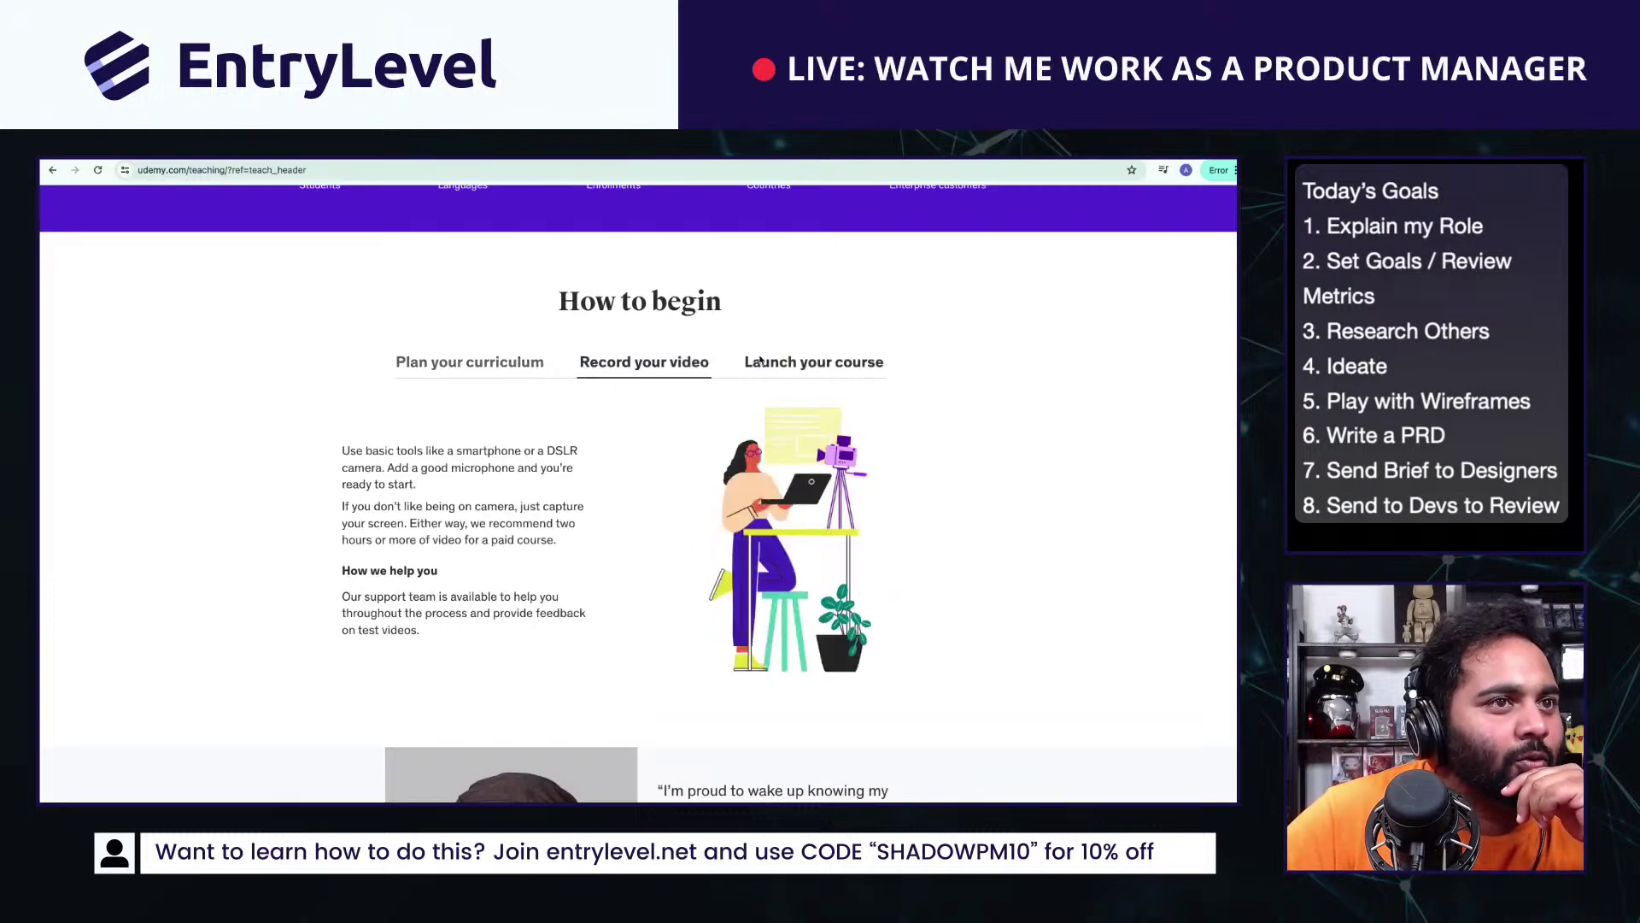
left_click(829, 361)
scroll(412, 443, "down", 5)
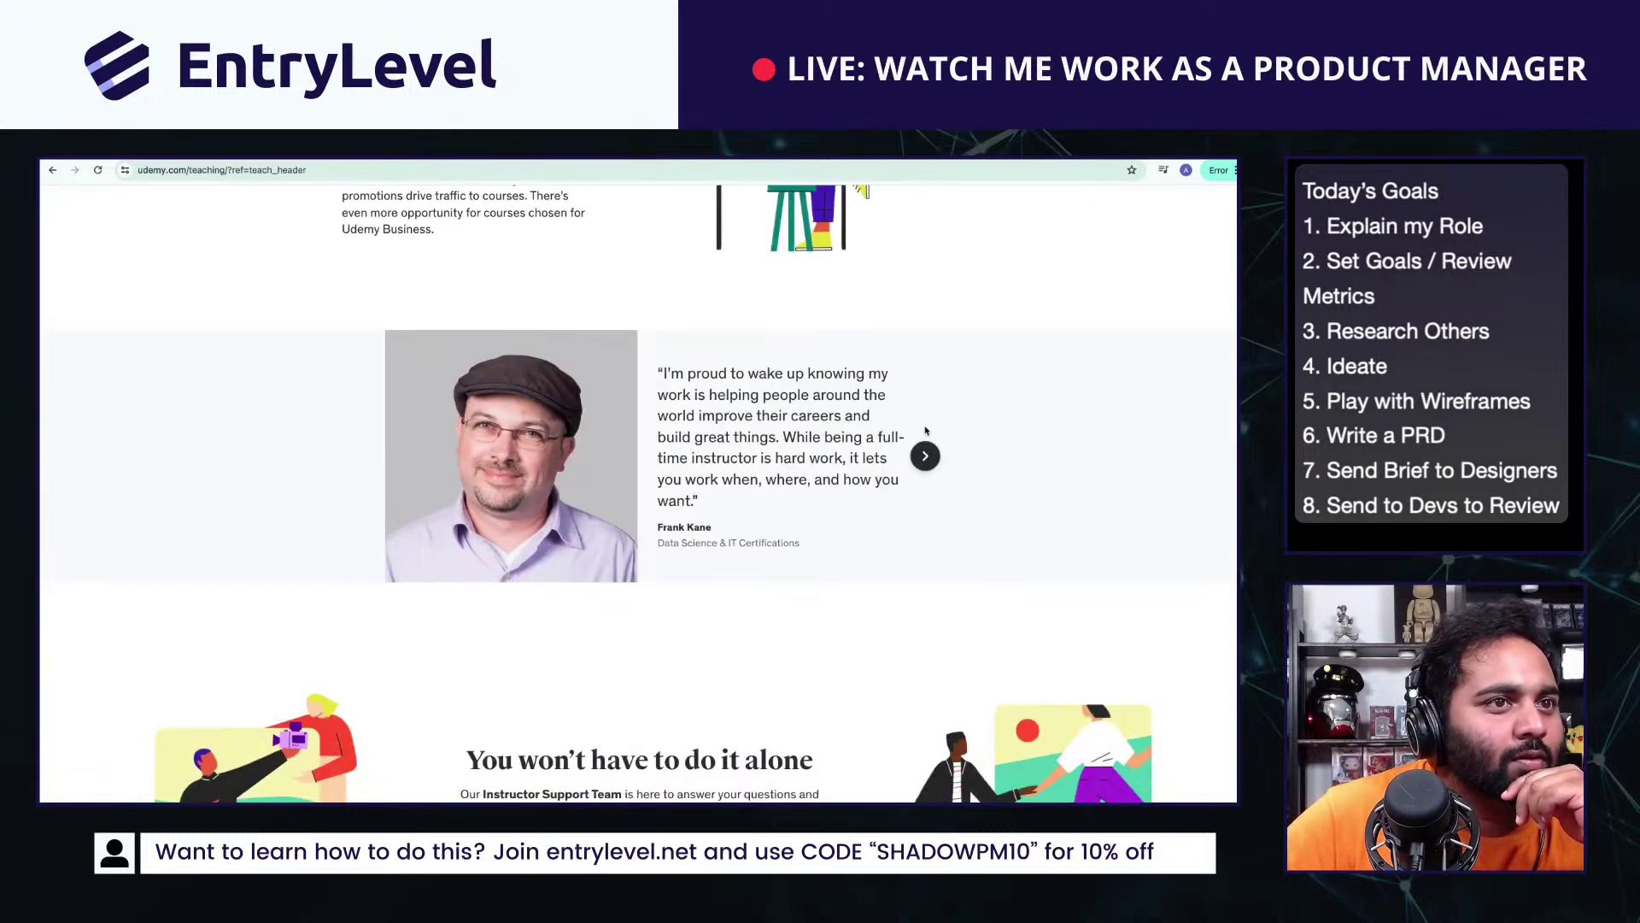
scroll(925, 431, "down", 4)
scroll(346, 360, "down", 5)
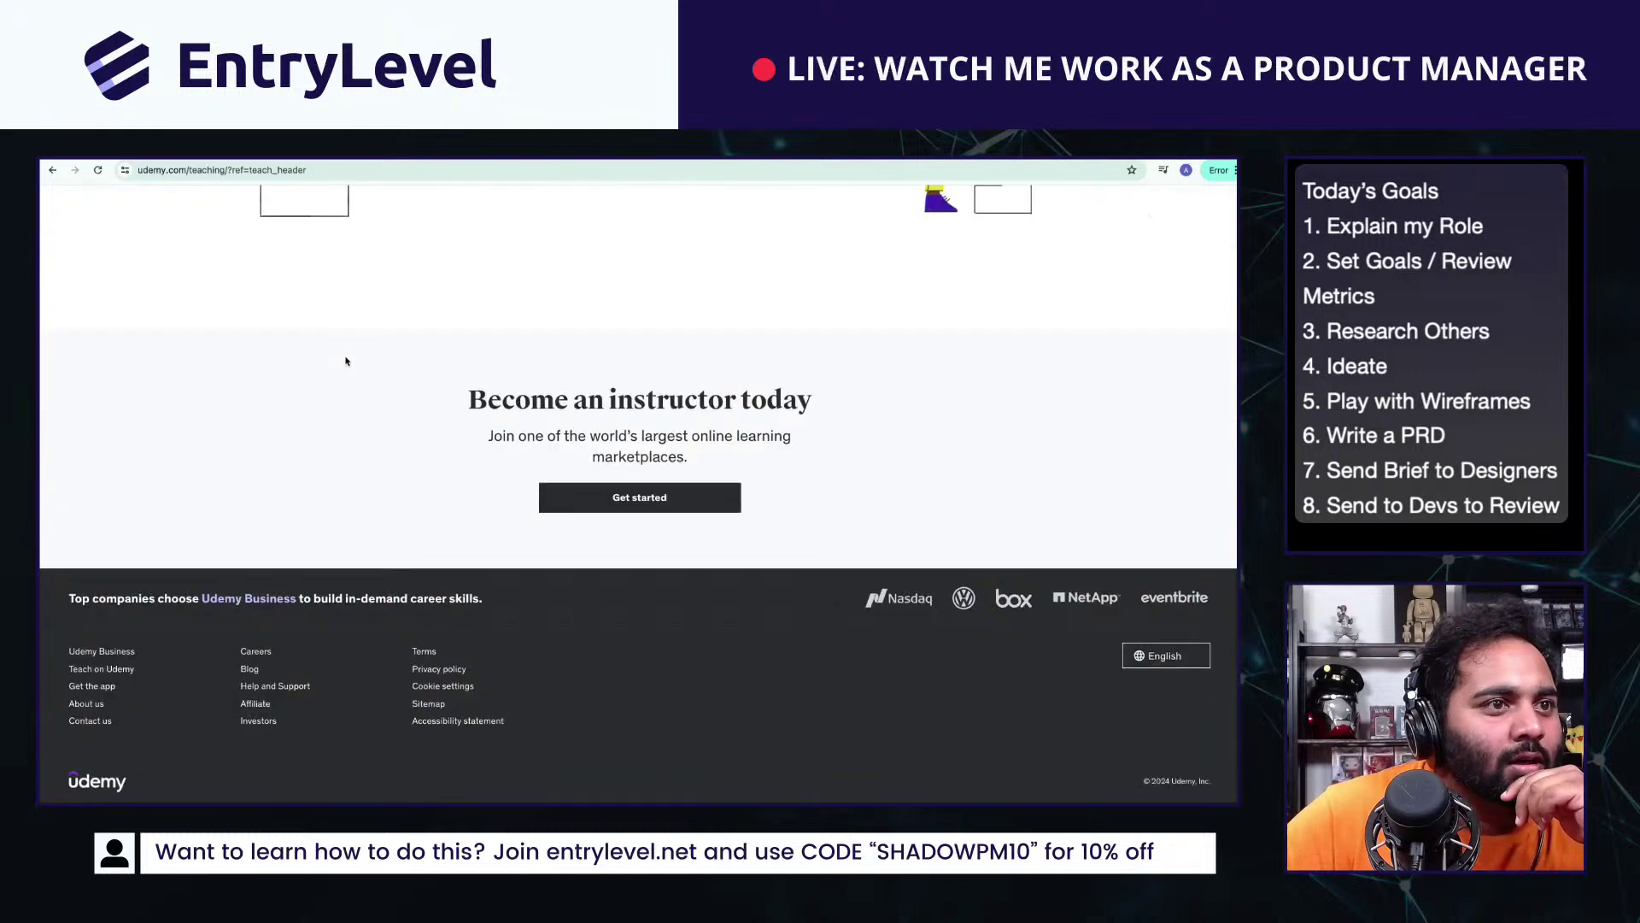
Step: Go back to "Plan your curriculum" and highlight its paragraph about choosing a topic with the Marketplace Insights tool
scroll(346, 360, "up", 10)
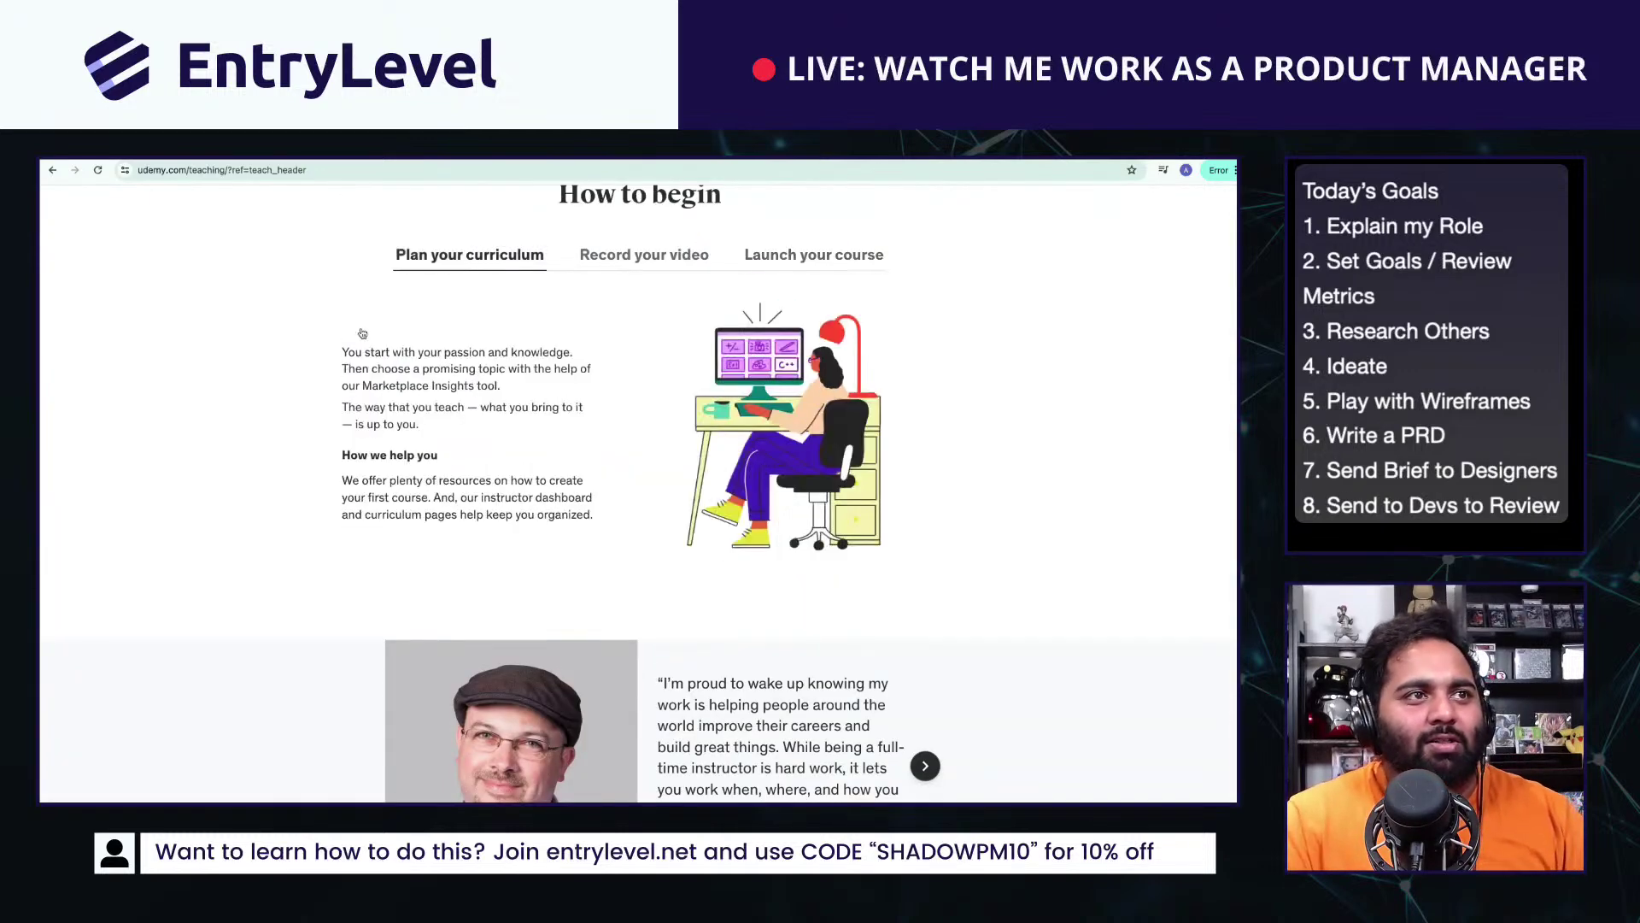
left_click_drag(363, 334, 438, 459)
left_click(468, 413)
triple_click(443, 394)
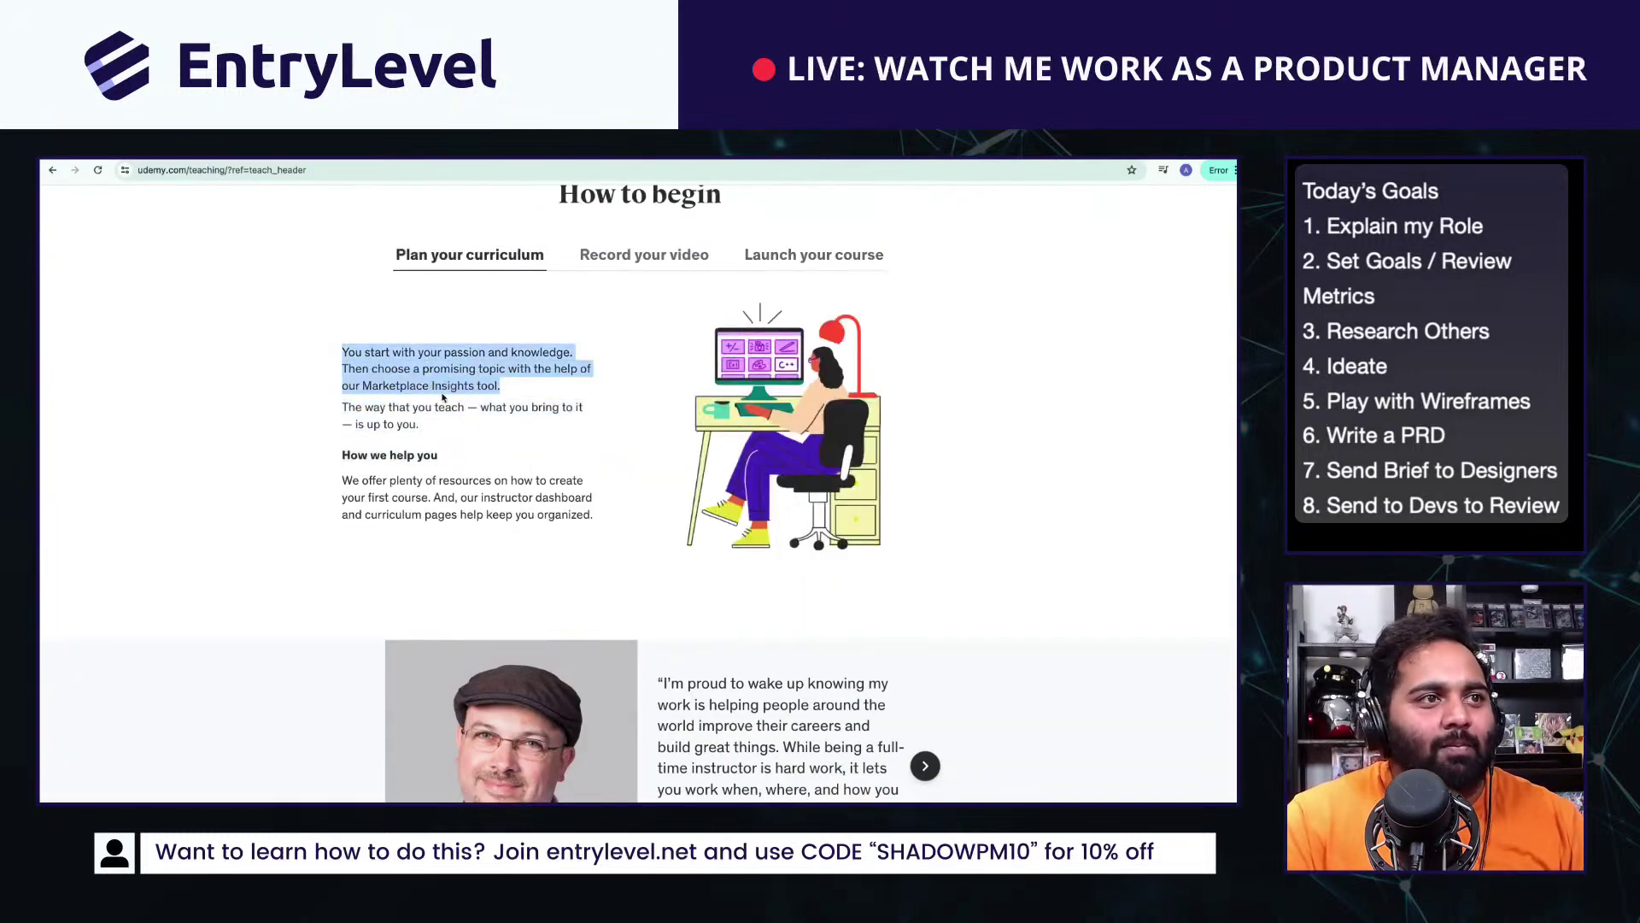
Step: Copy Udemy's "Then choose a promising topic with the help of our Marketplace Insights tool." sentence into Notion's Research Dump page, below the EntryLevel notes
left_click(465, 382)
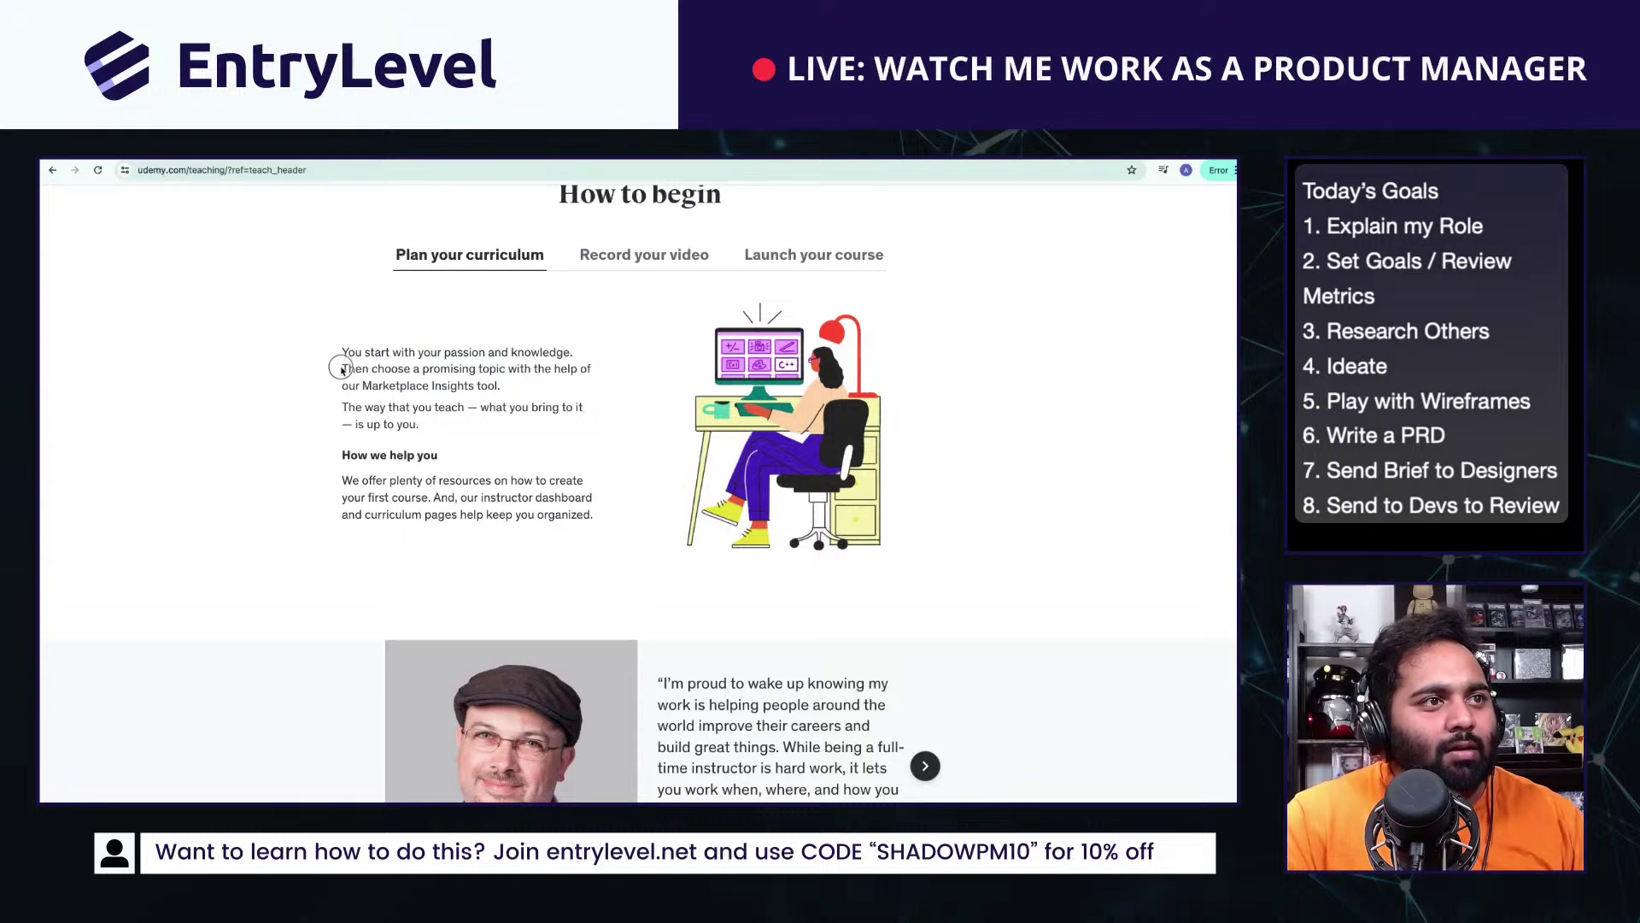
left_click_drag(345, 368, 506, 384)
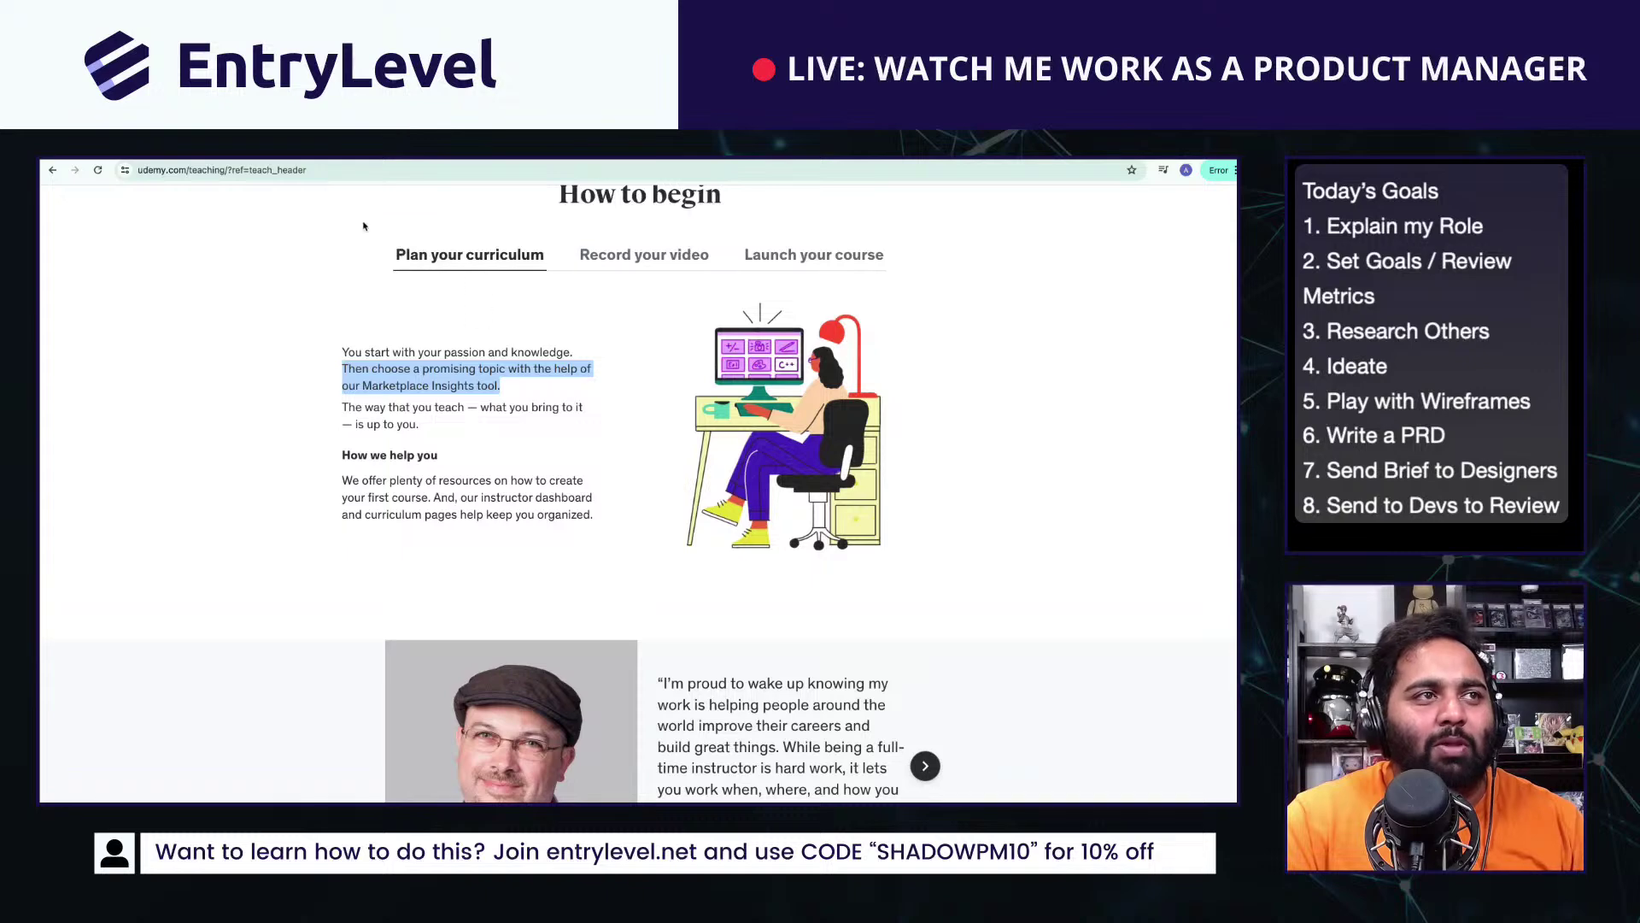
key("ctrl+c")
key("ctrl+Tab")
left_click(517, 644)
key("ctrl+v")
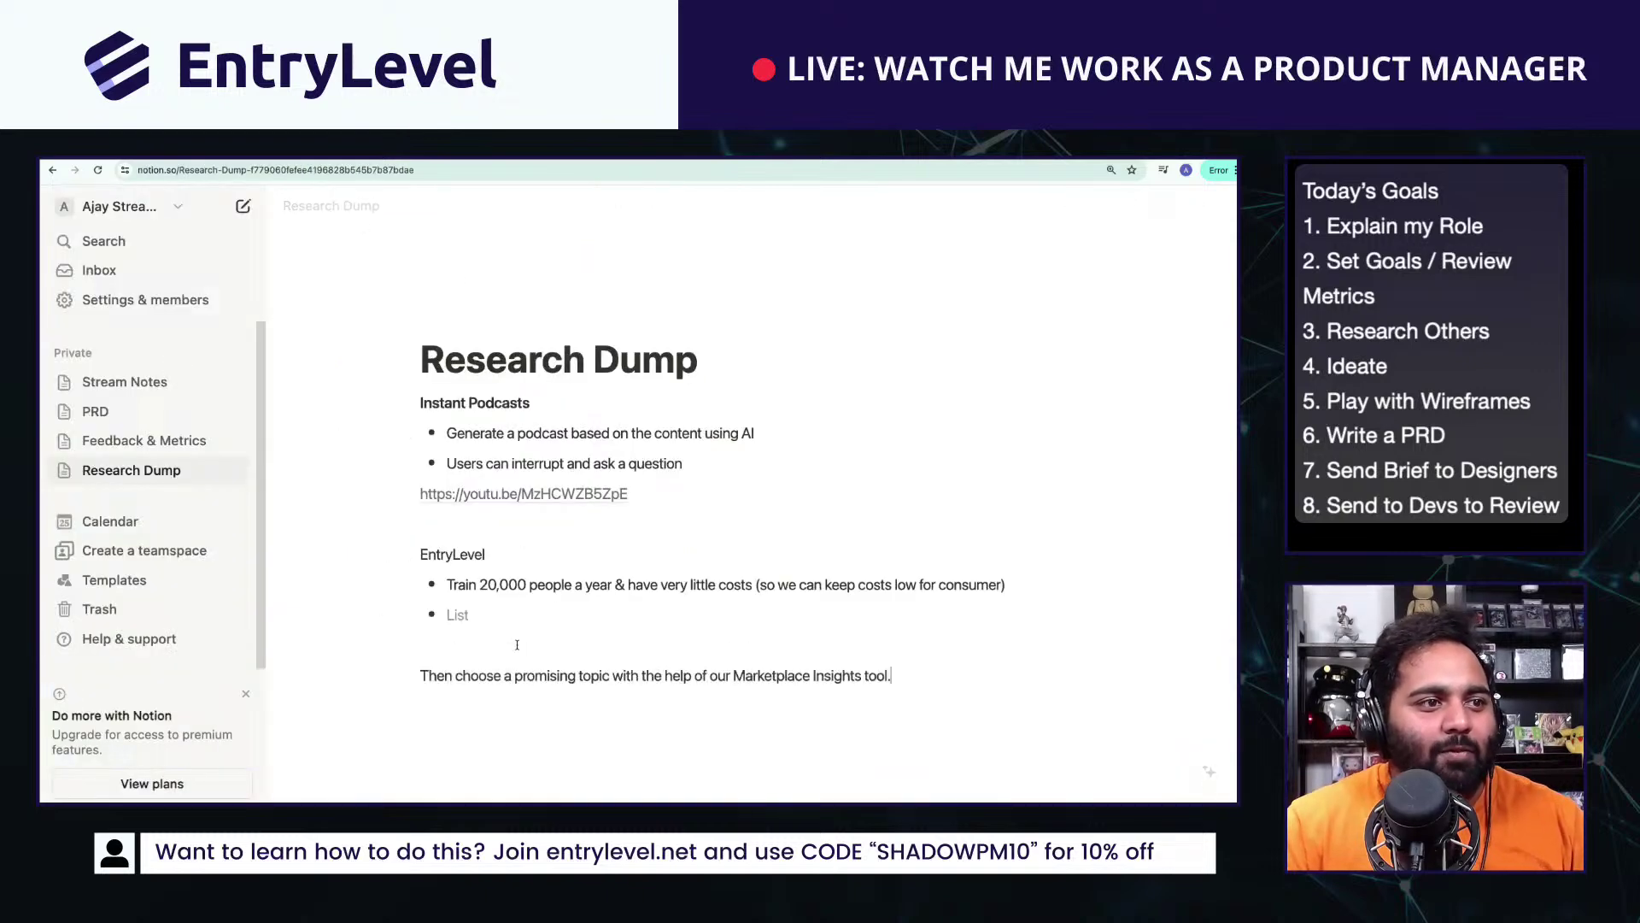
Step: Add the bullet "Helps teachers decide what to teach based on number of students interested and money potential" under the pasted Marketplace Insights sentence
scroll(516, 644, "down", 1)
key("Return")
type("- Helps")
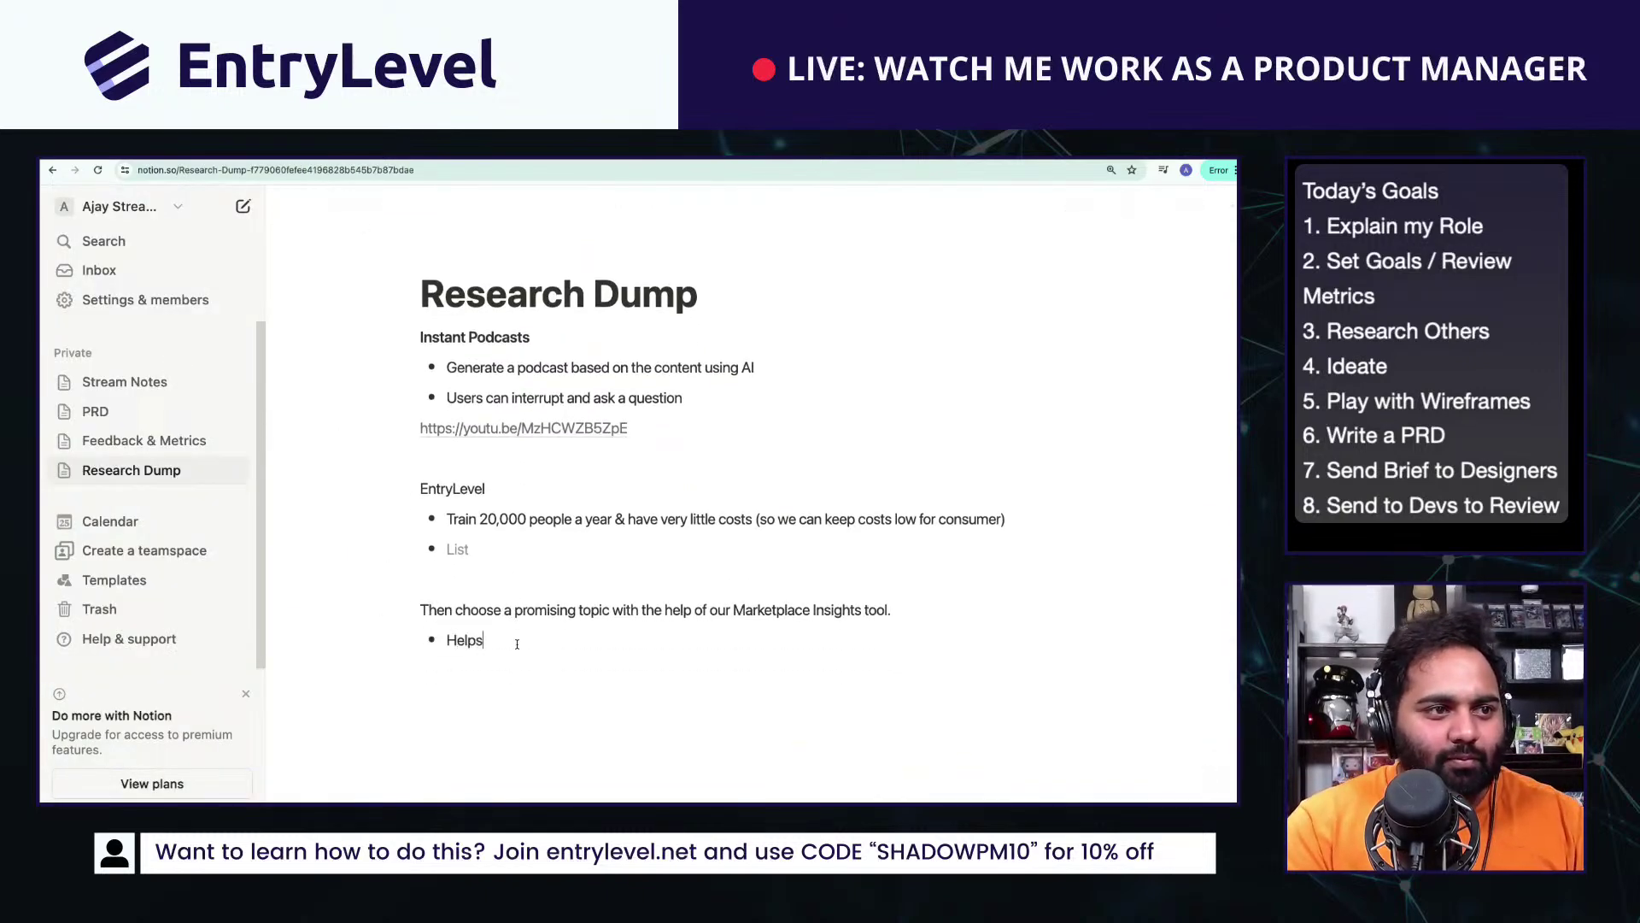
type(" teachers decide ")
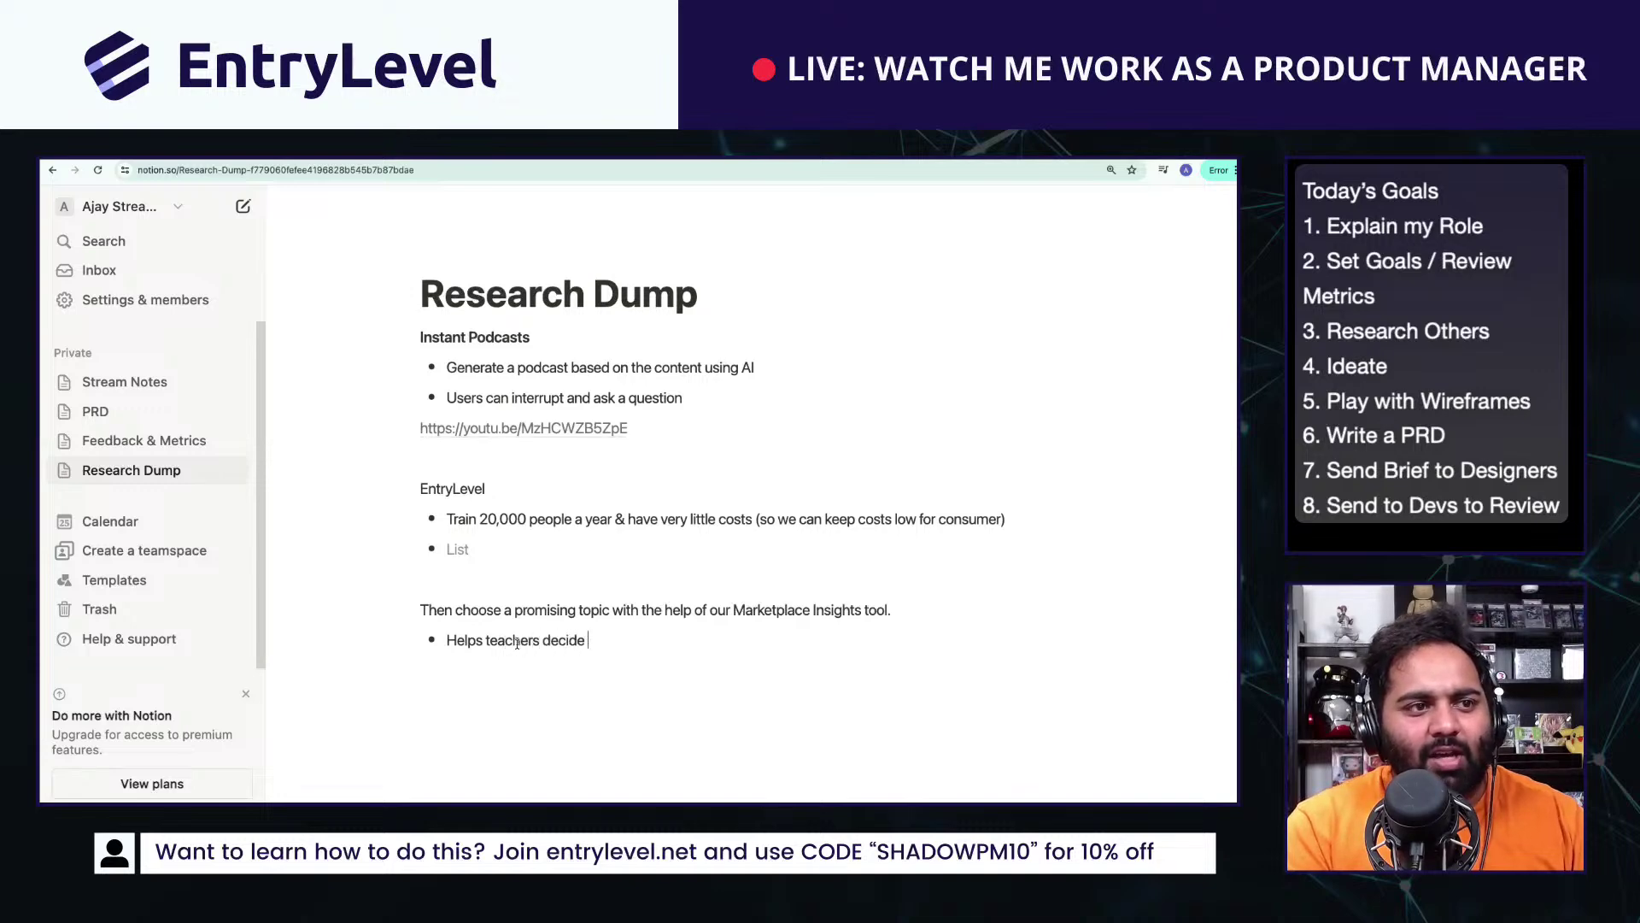
type("what to teach based o")
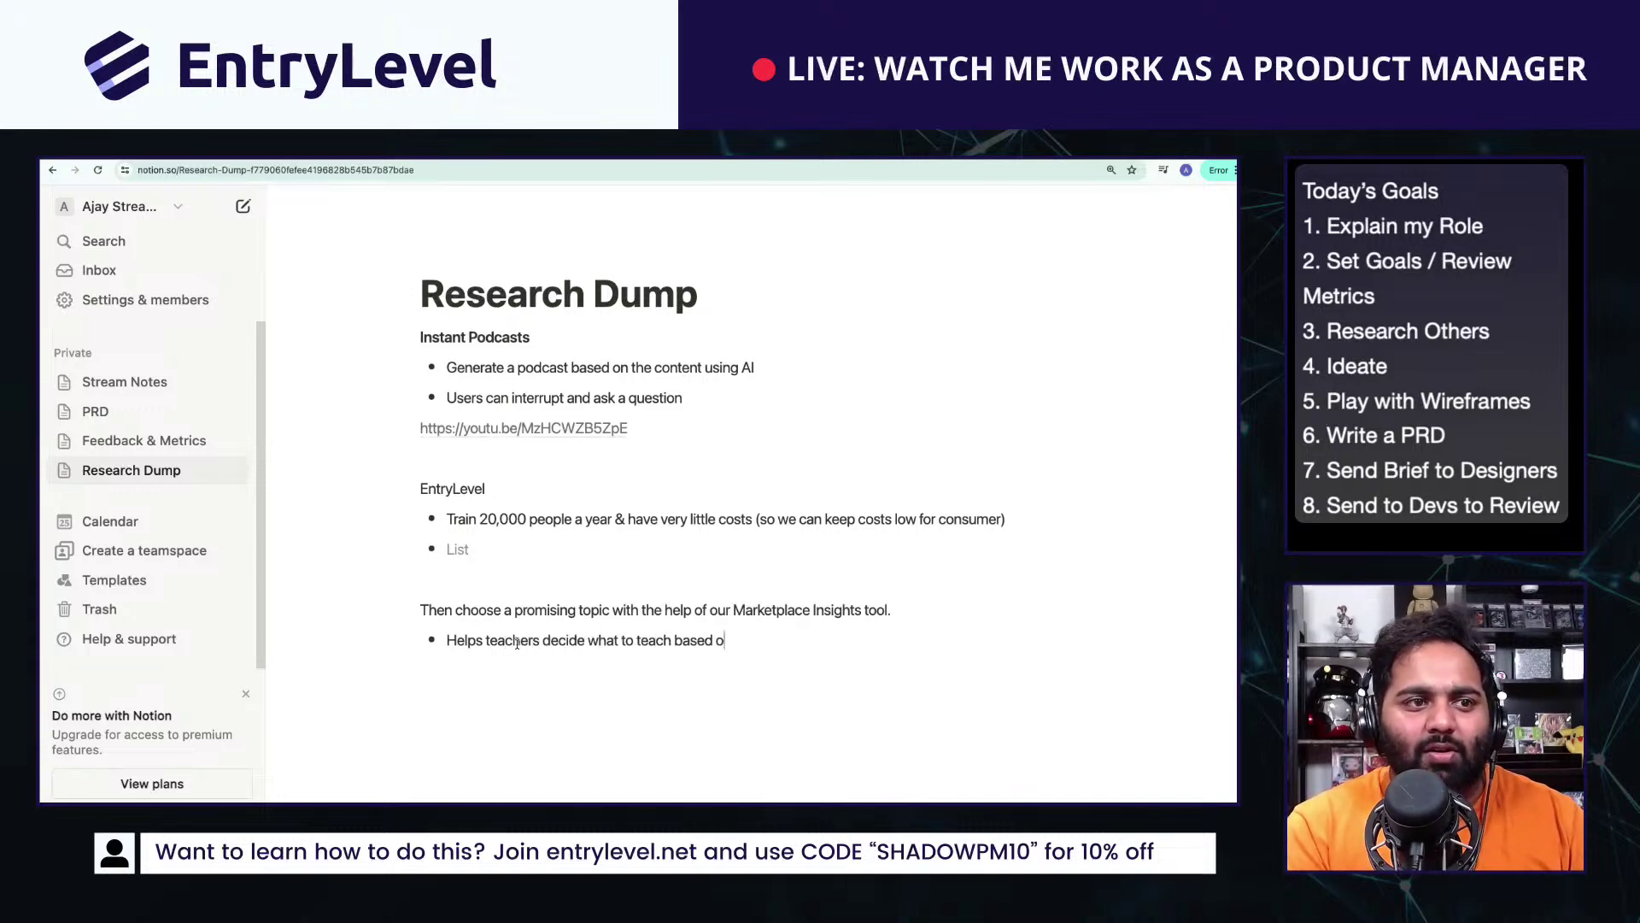
type("n number of ")
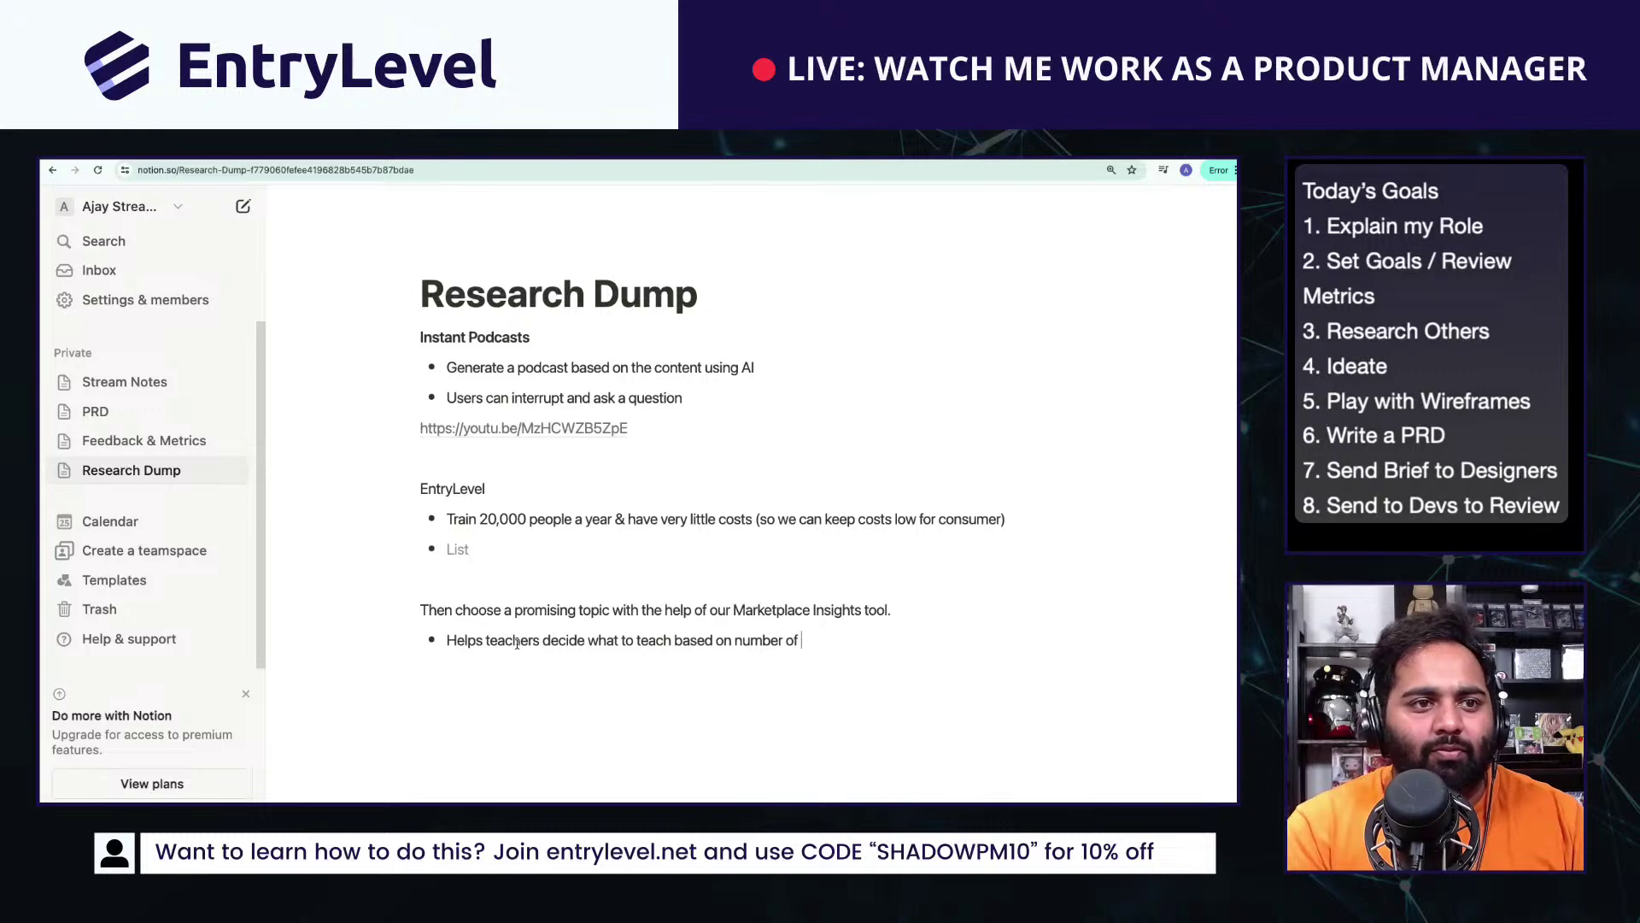
type("students interest")
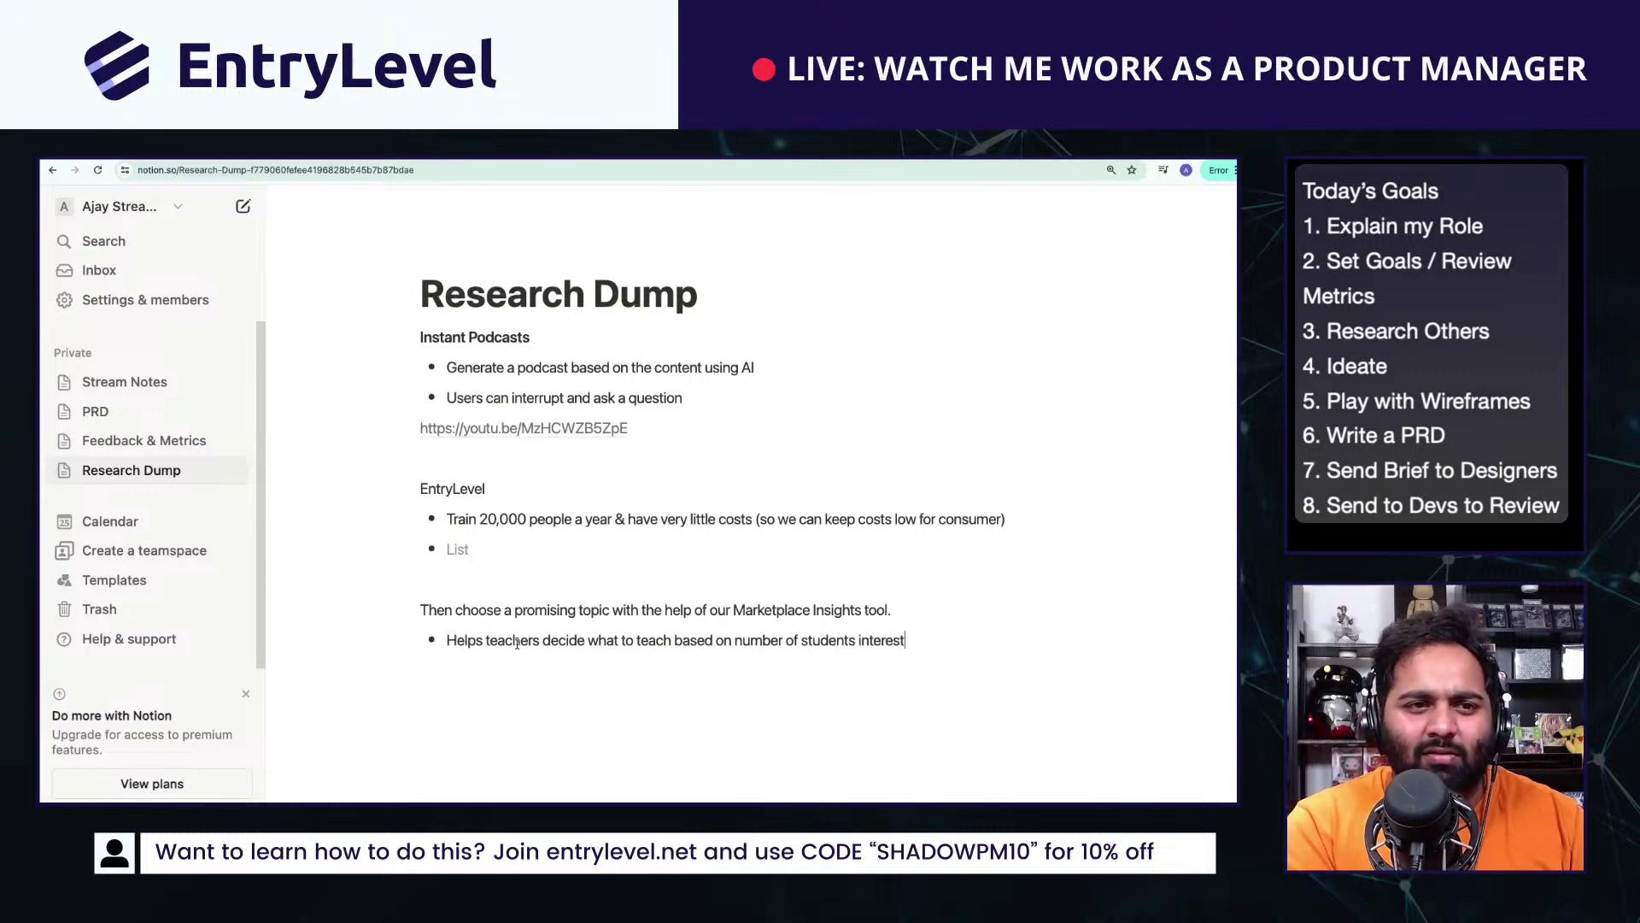
type("ed and mo")
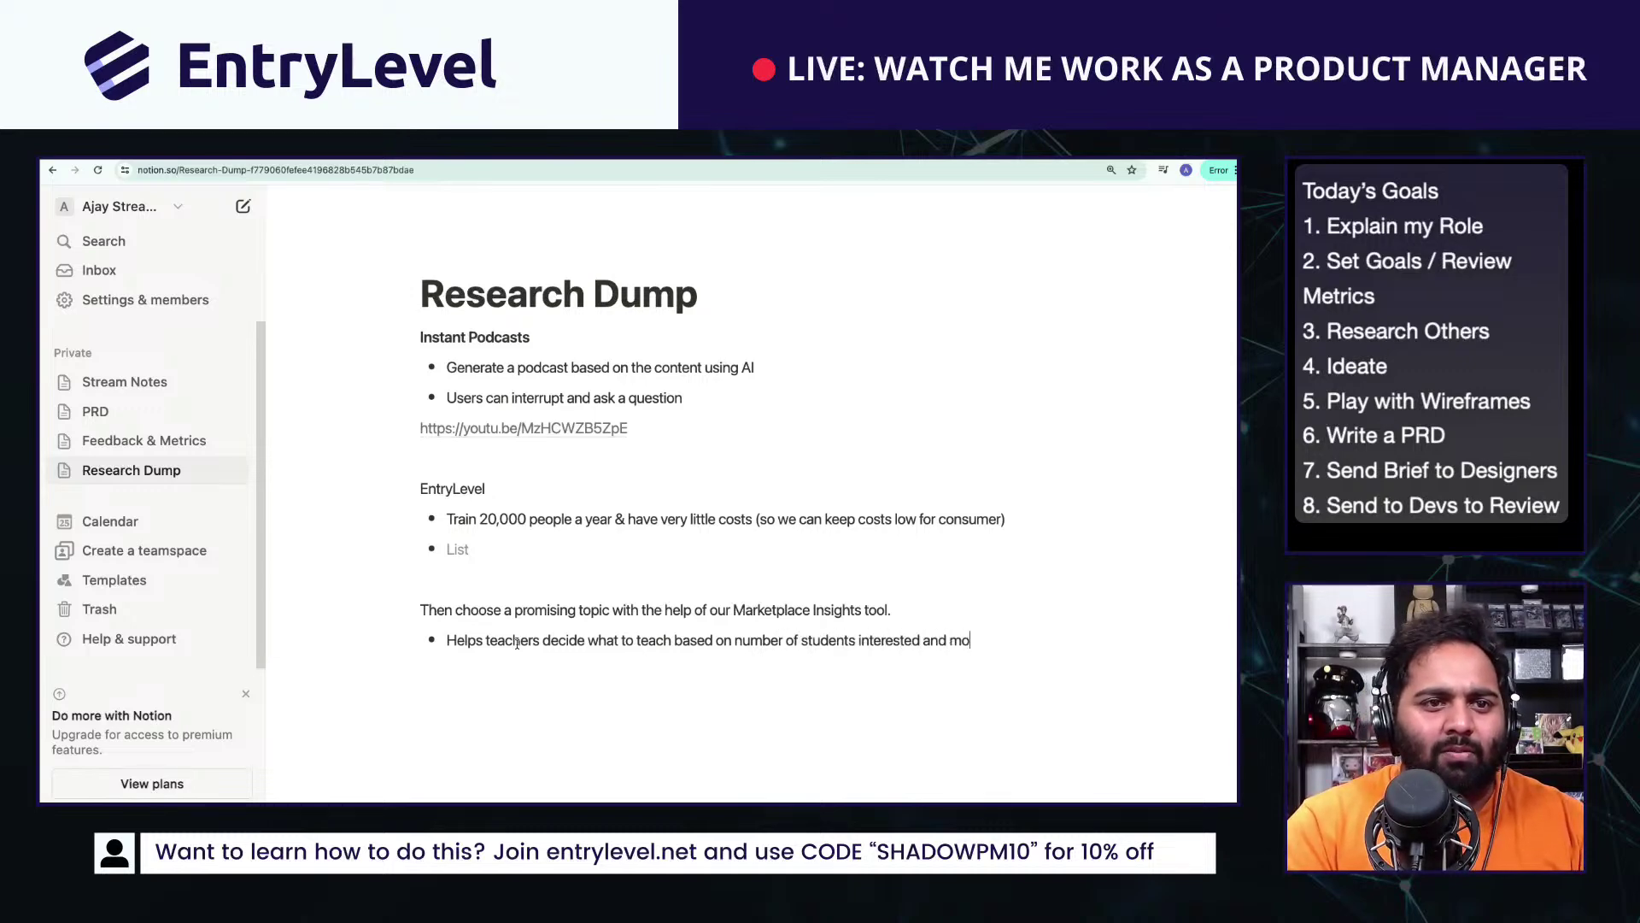
type("ney potential")
key("Return")
key("Return")
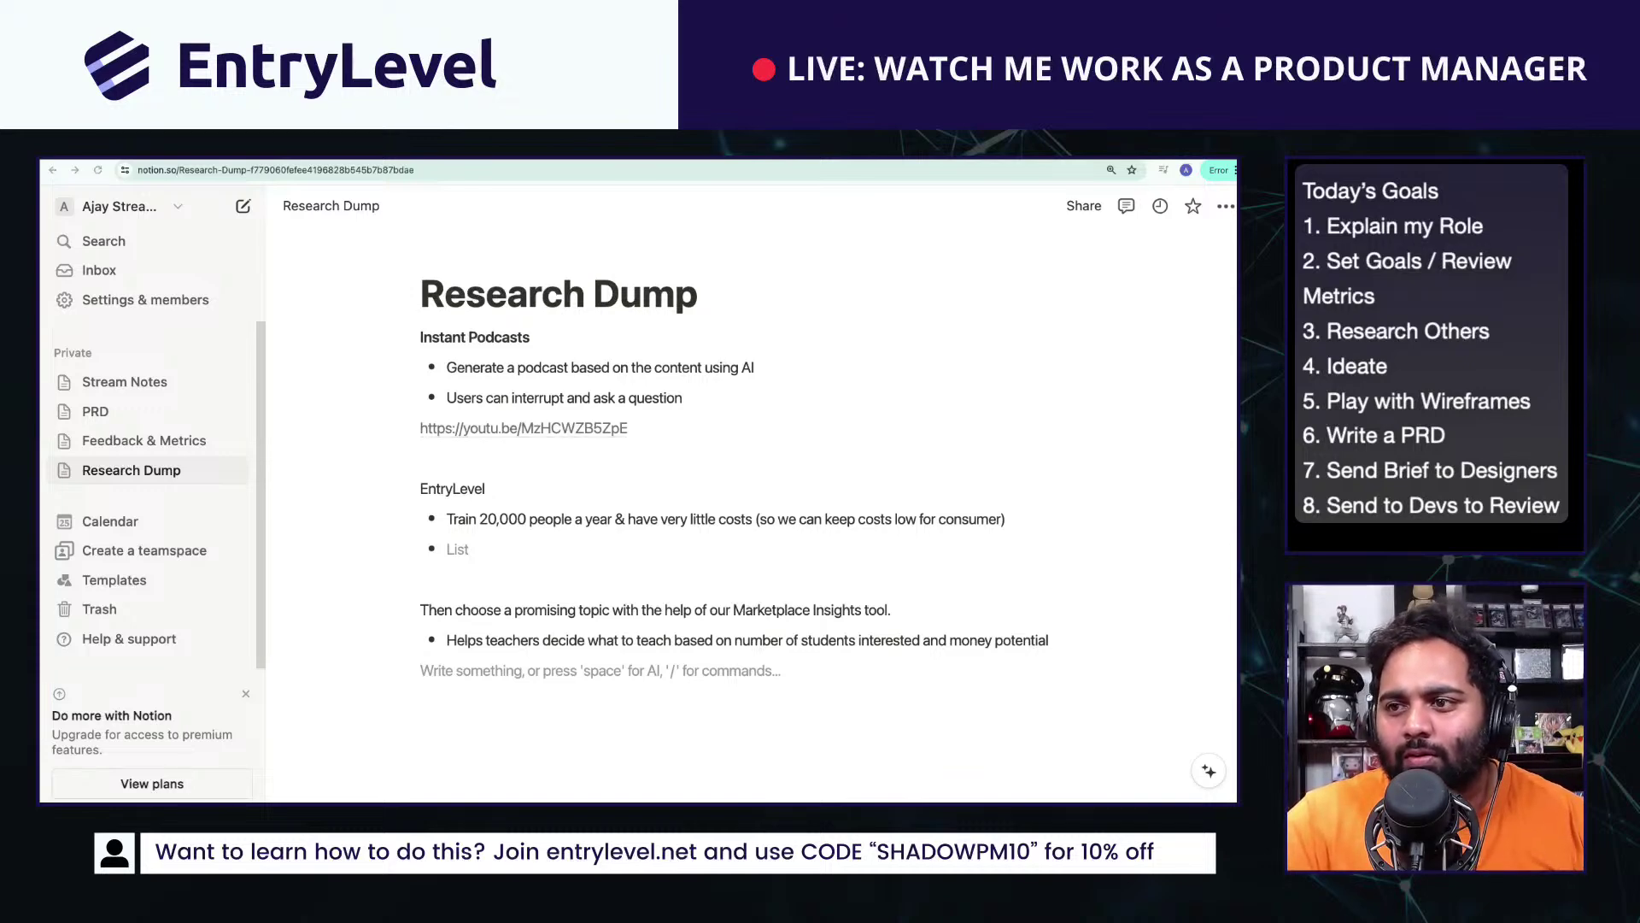
left_click(514, 157)
left_click(474, 158)
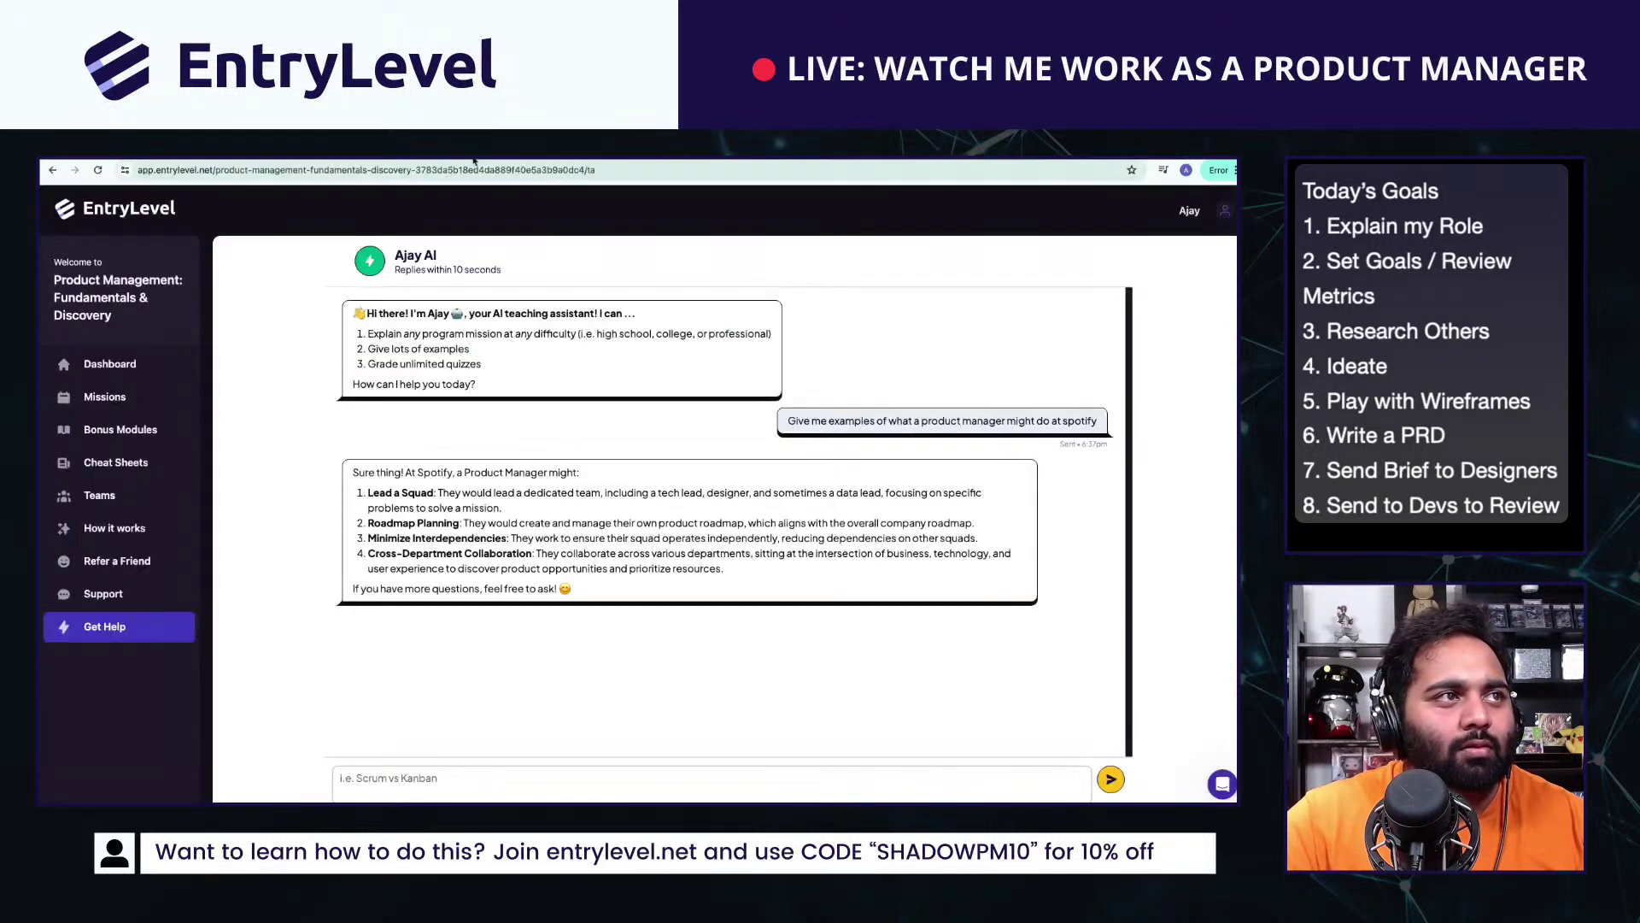
left_click(551, 157)
left_click(590, 158)
left_click(830, 169)
key("super+v")
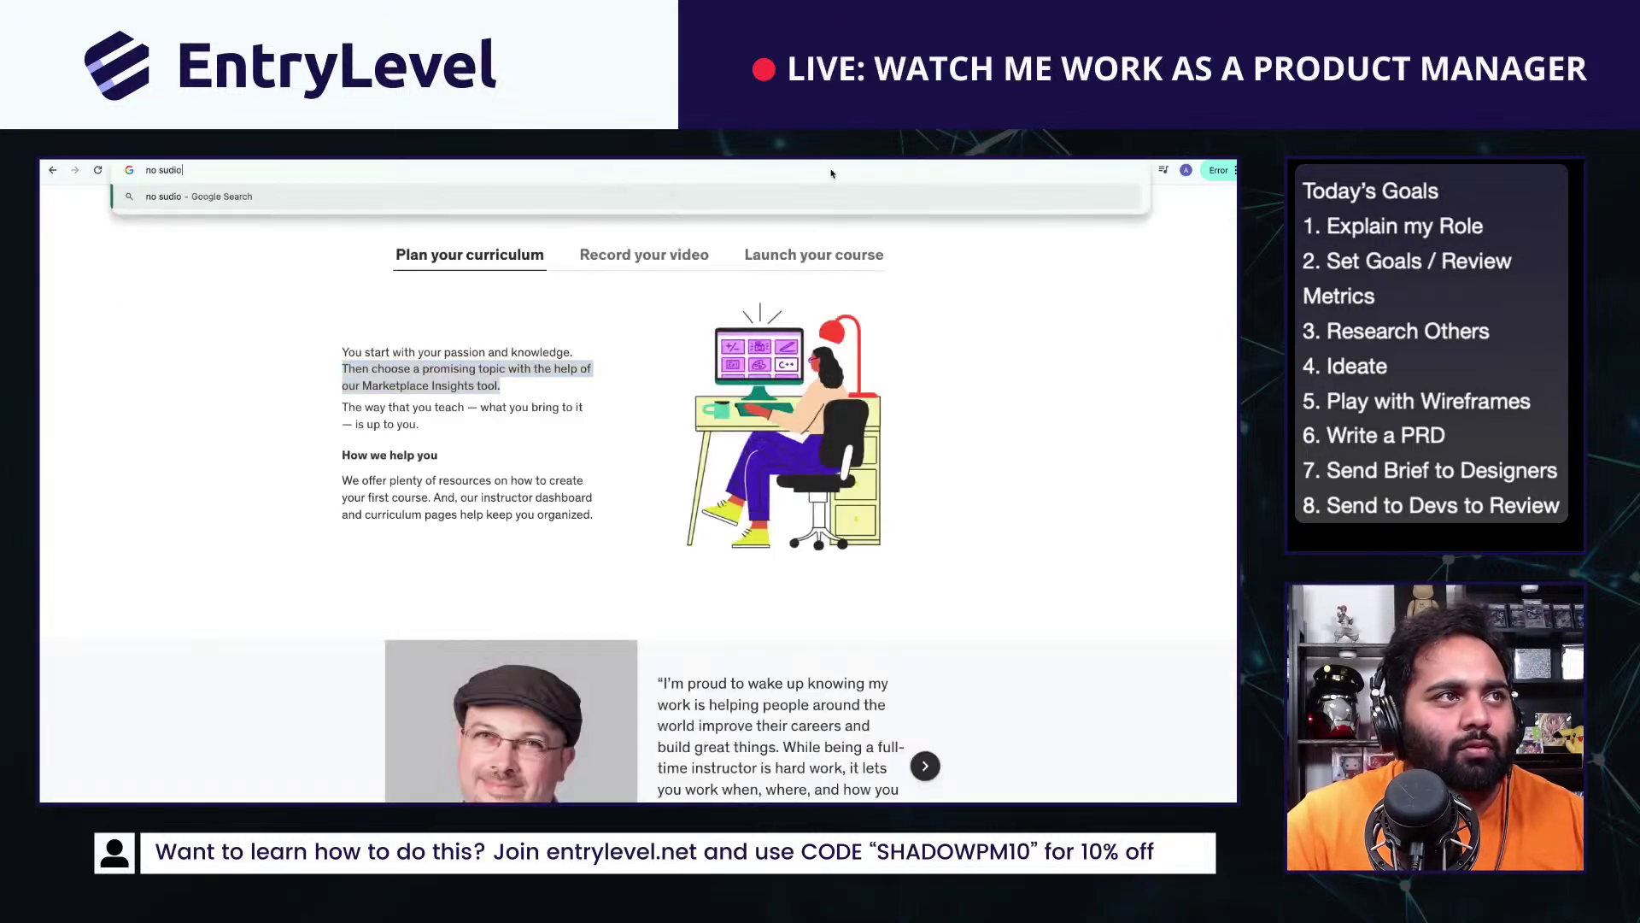
key("Return")
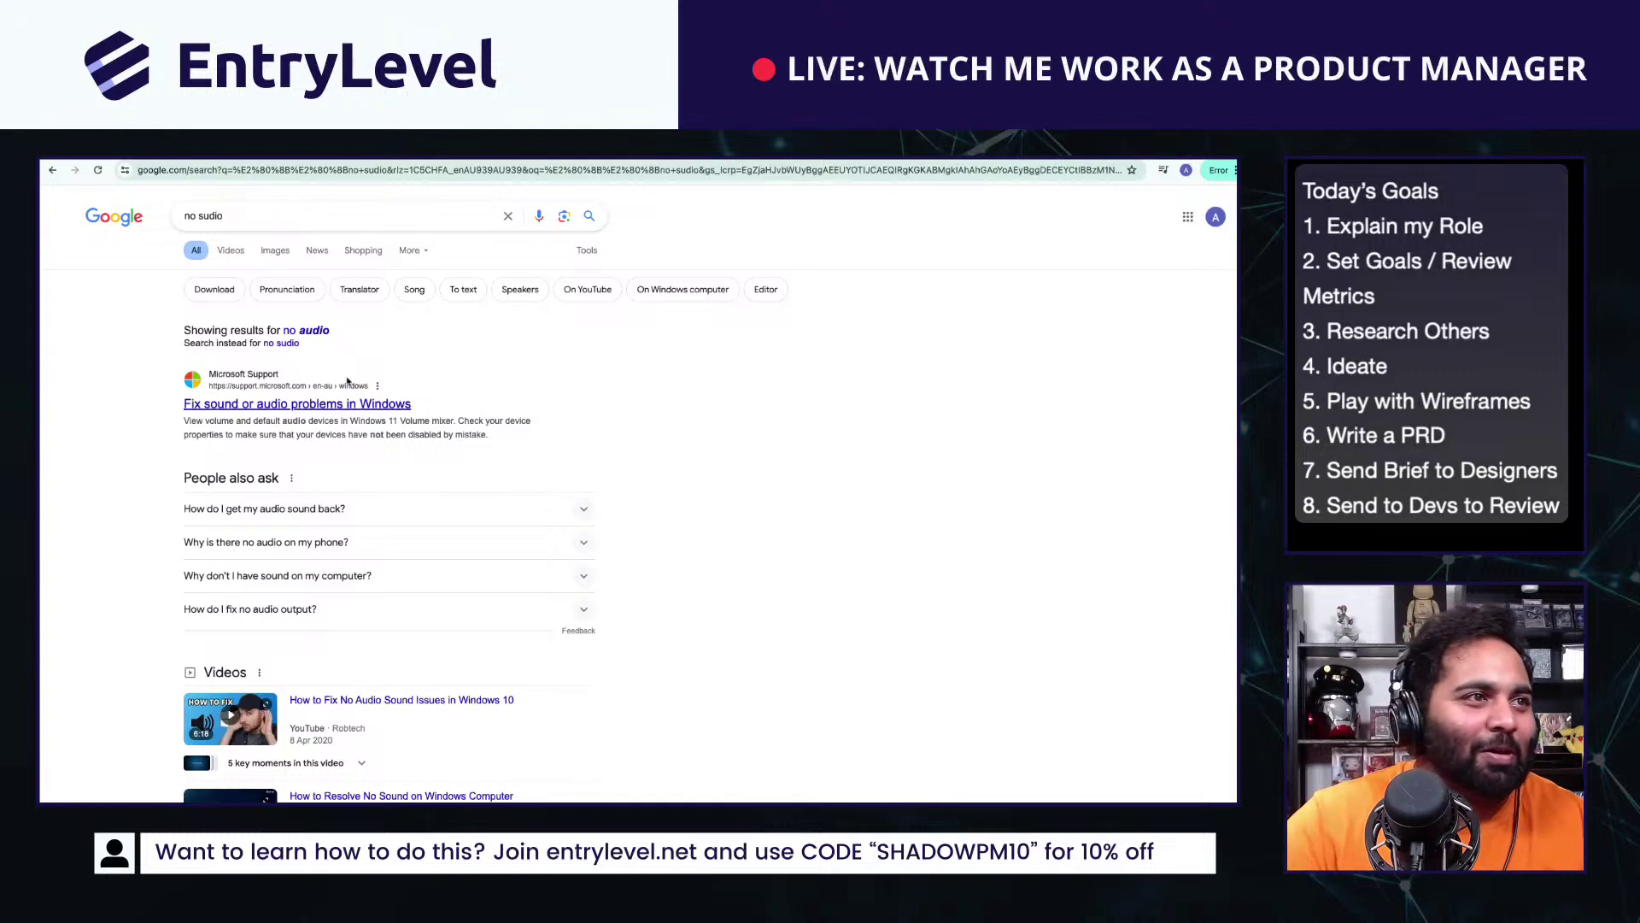
left_click(534, 158)
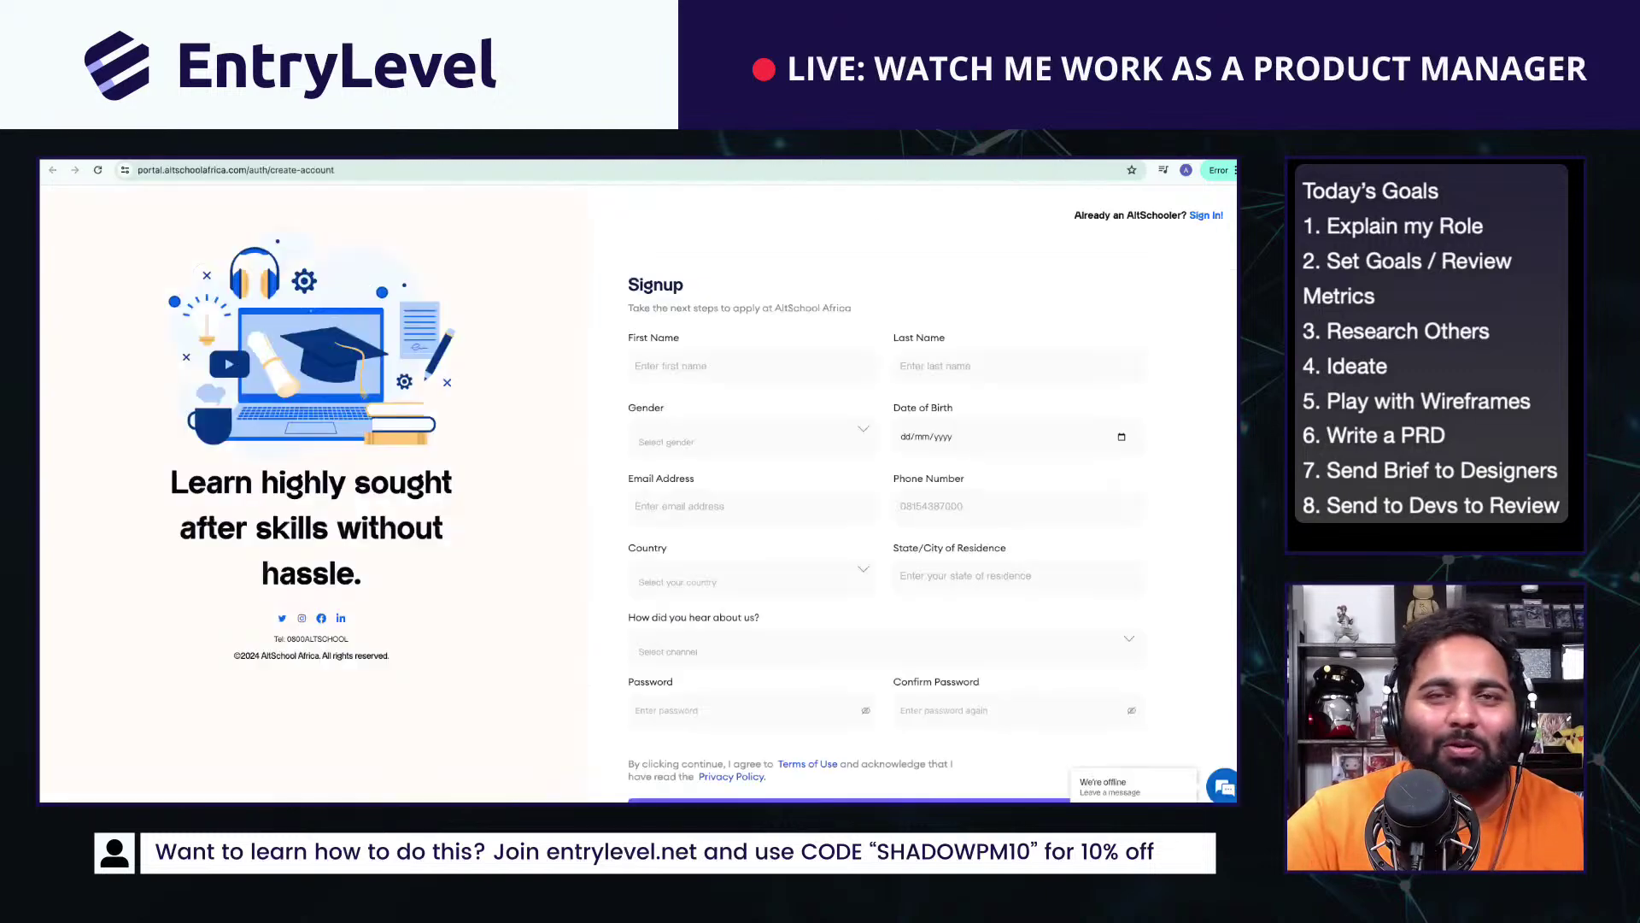
left_click(752, 367)
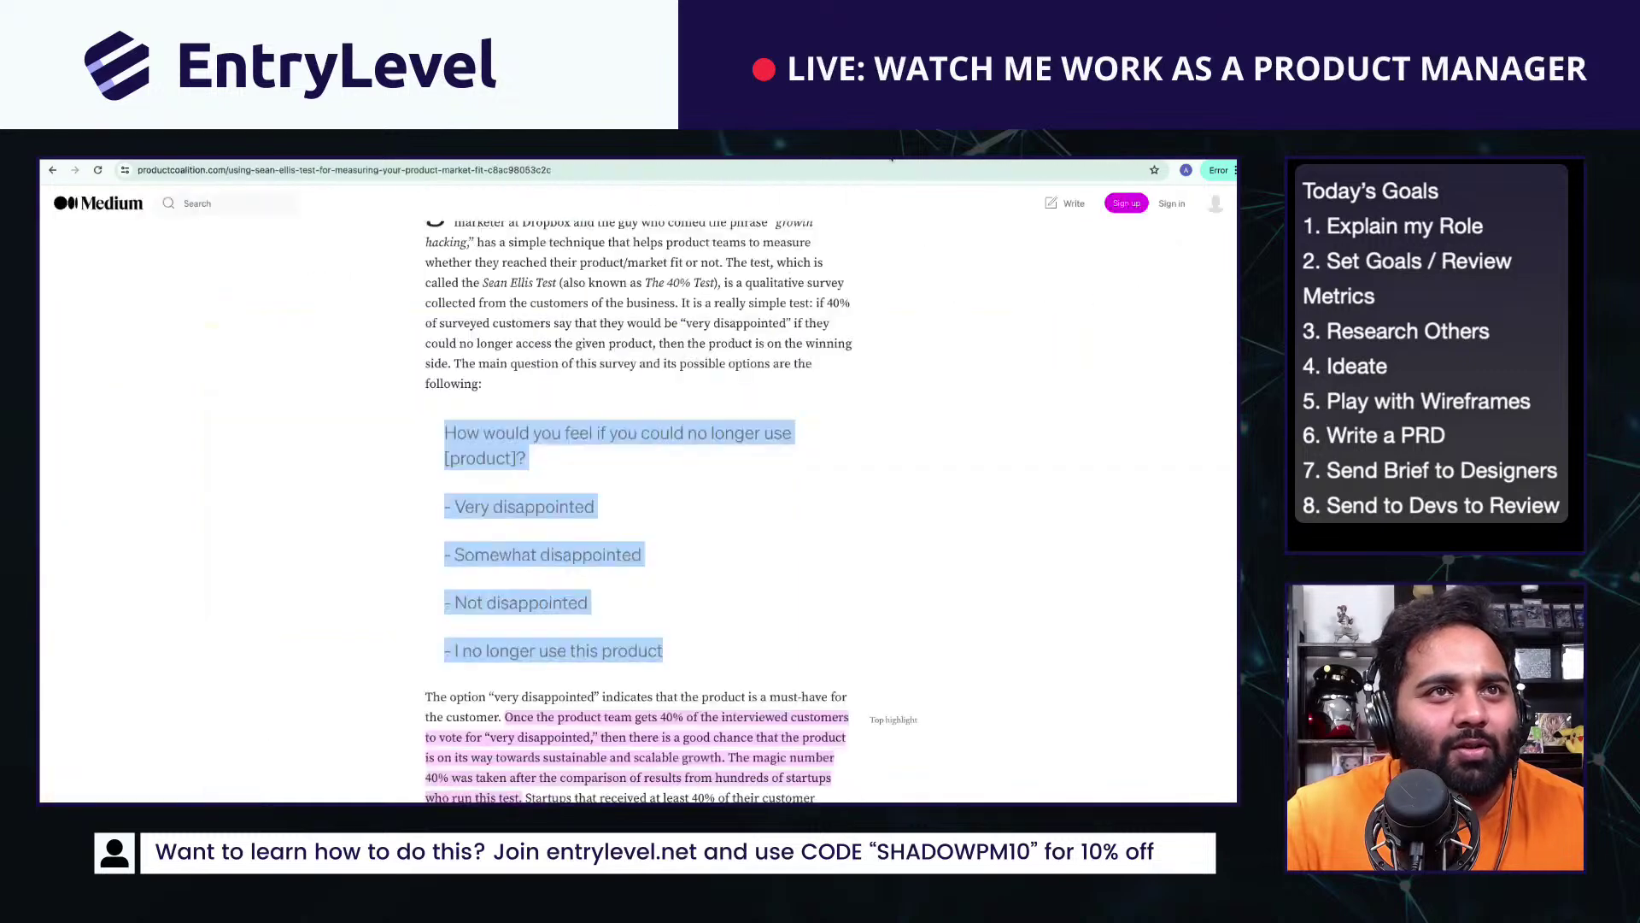
Step: Search Google for "AI personalised Learning" in place of the Sean Ellis test article
left_click(932, 165)
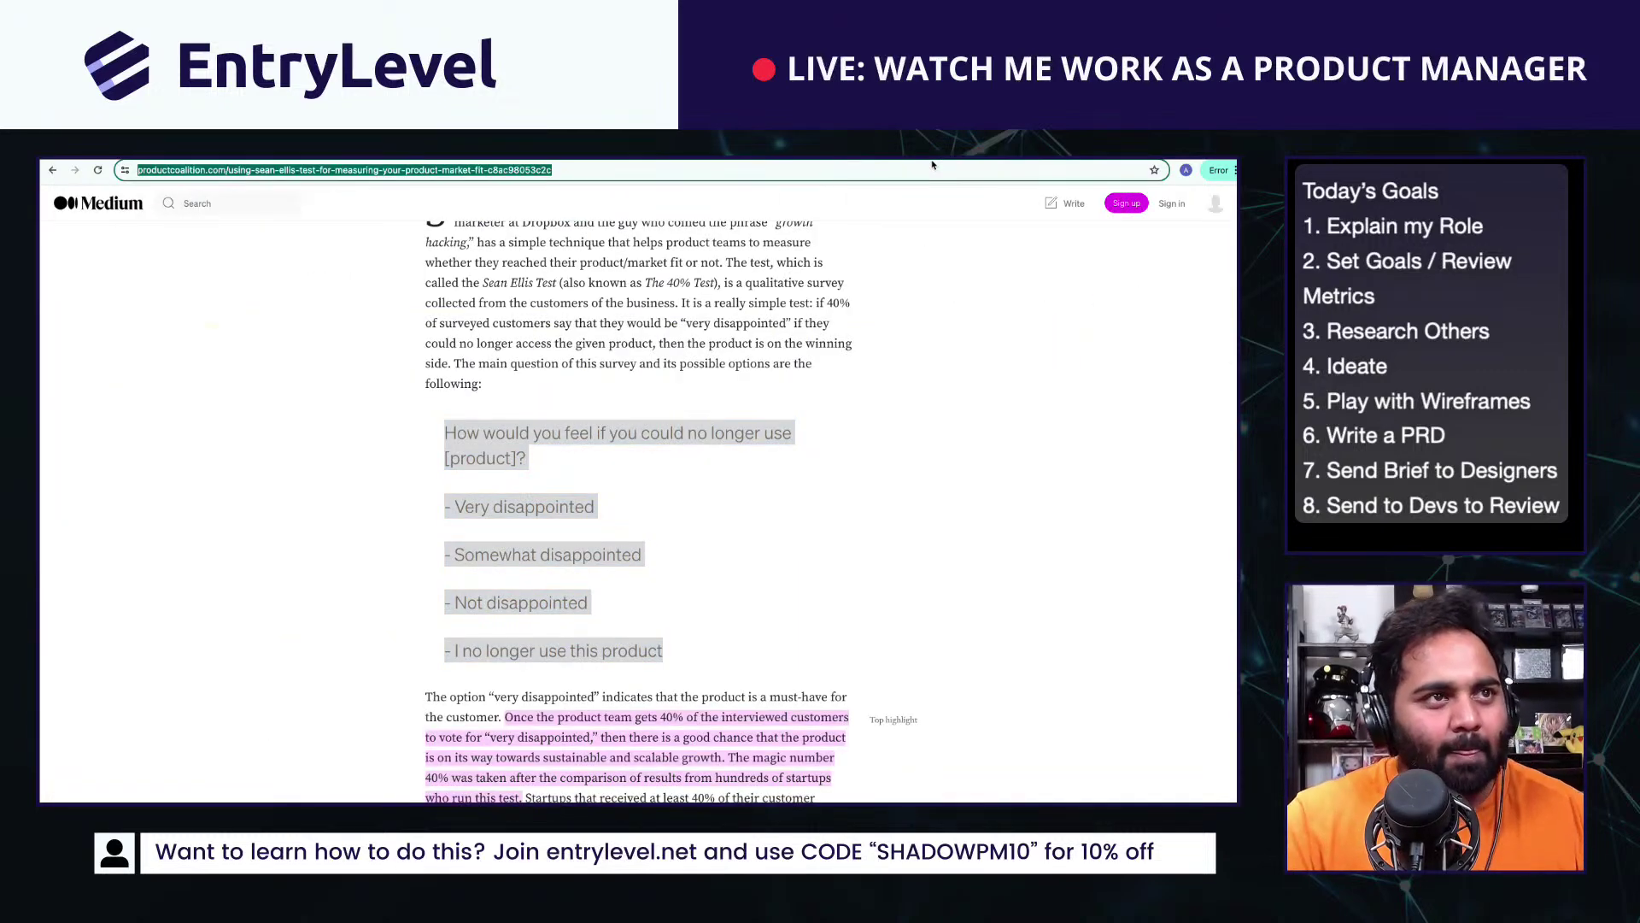
type("AI")
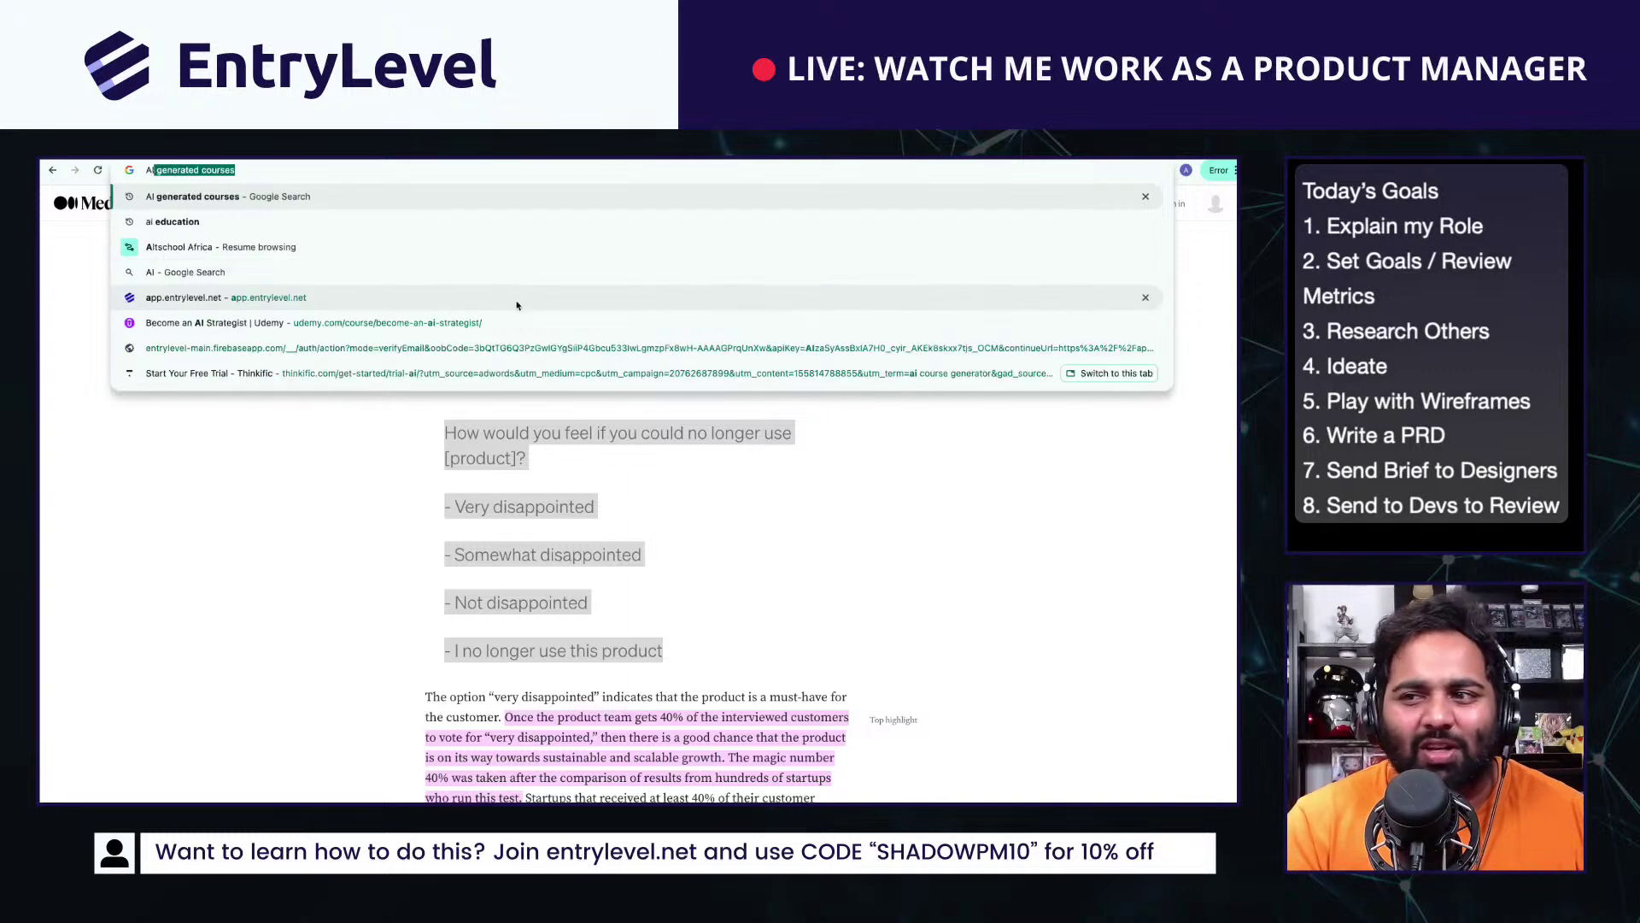
type(" personalised Le")
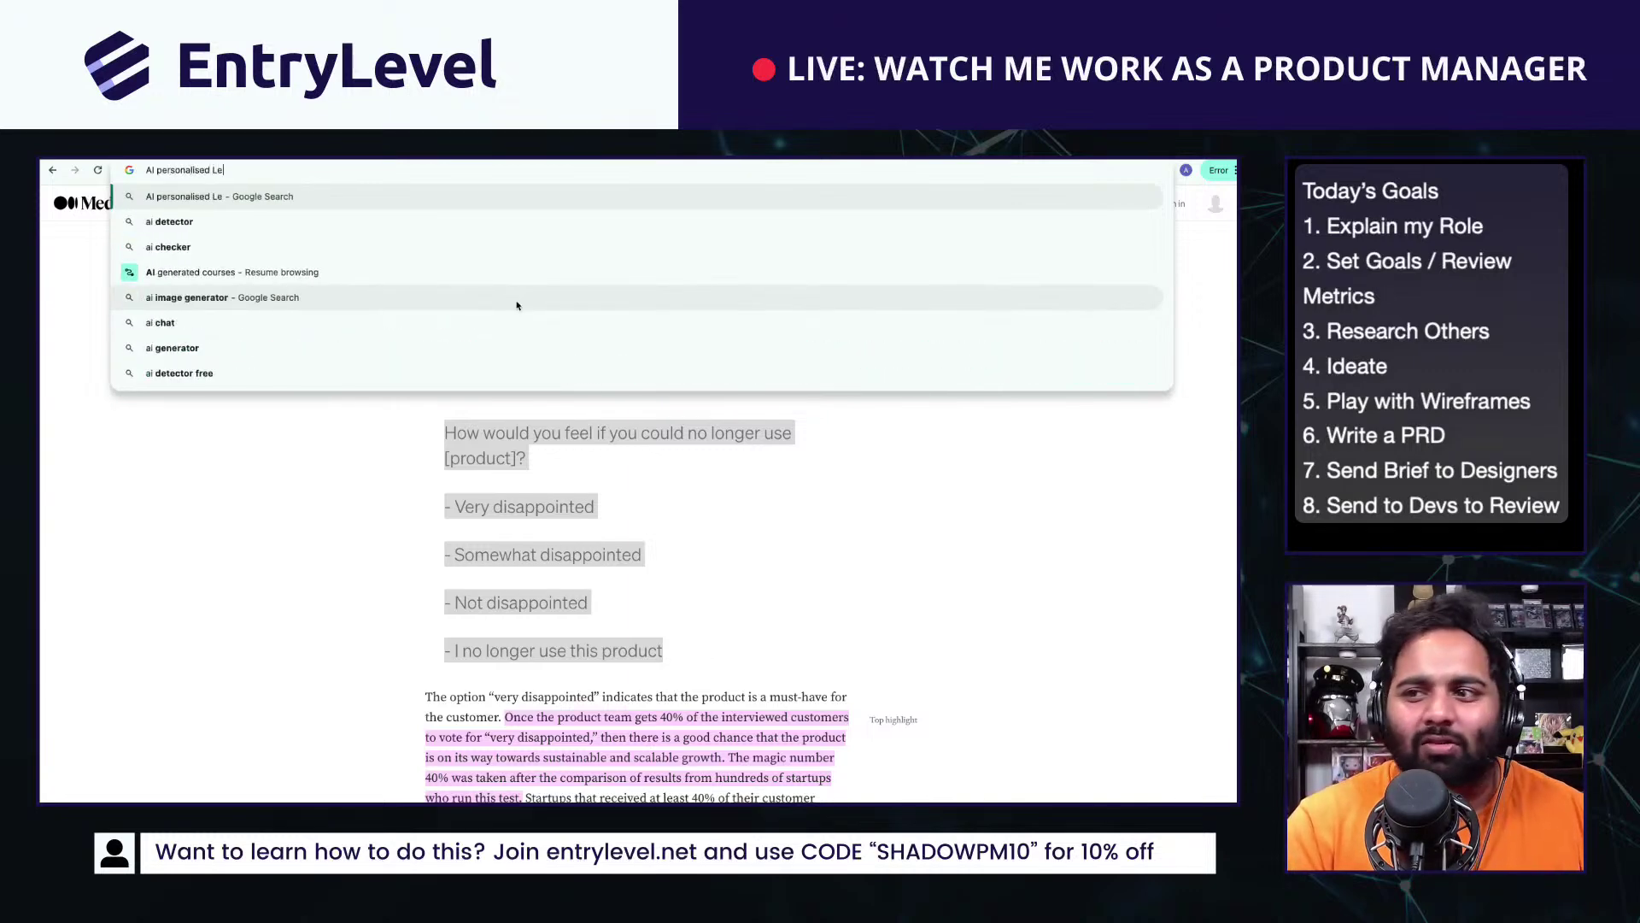
type("arning")
key("Return")
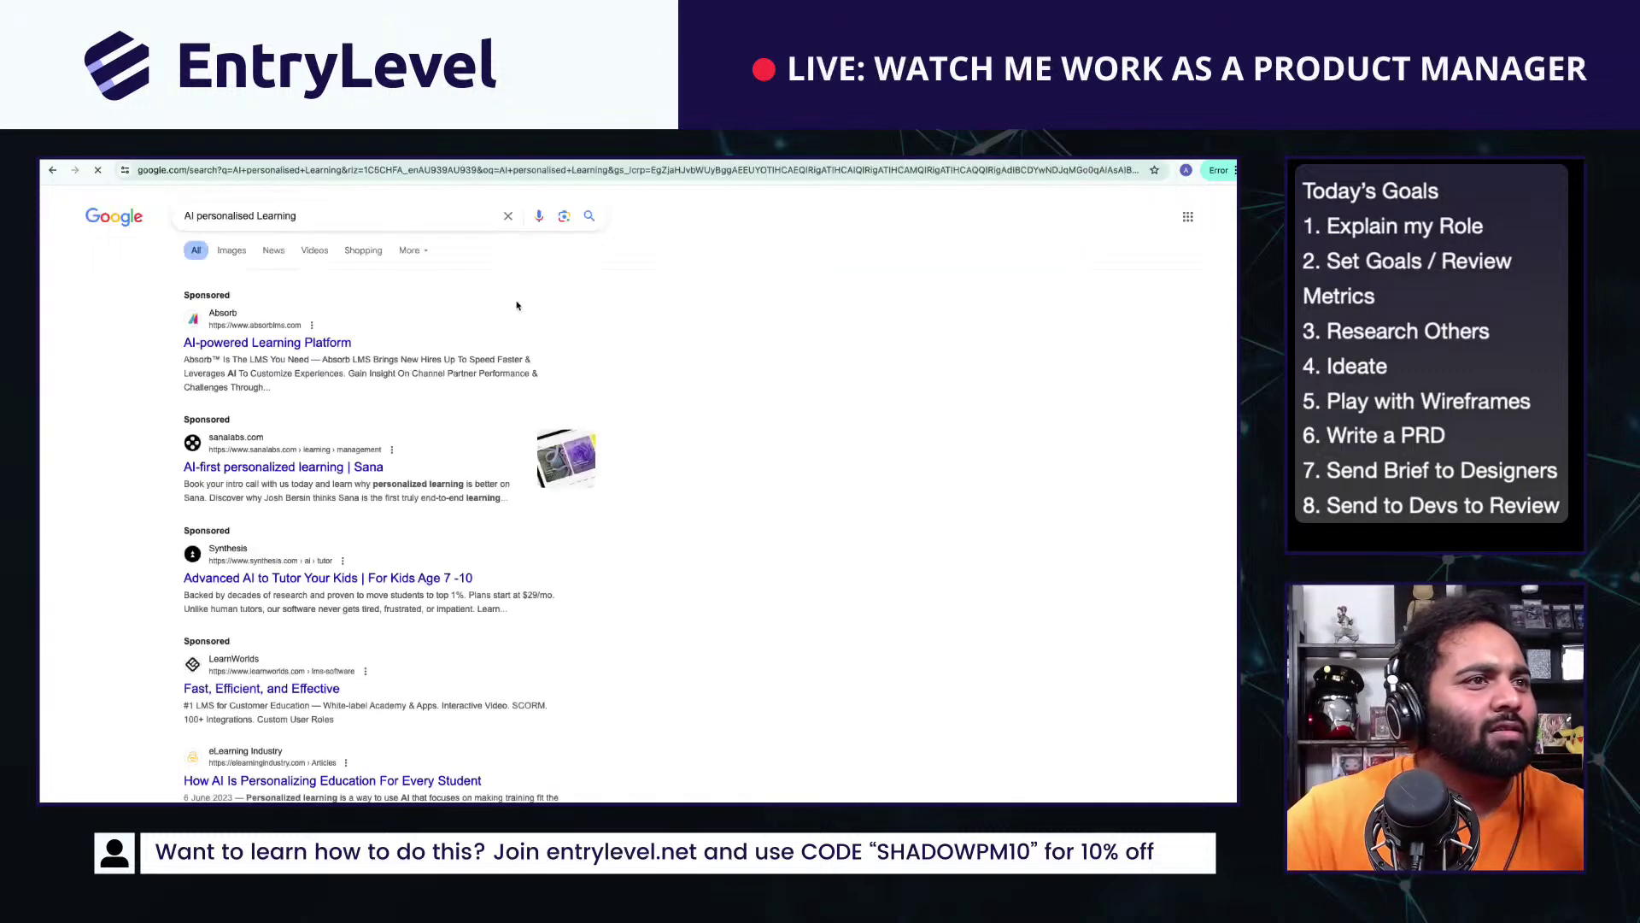
Step: Open Sana's "AI-first personalized learning" result with cookies rejected, and skim the Create and Learn sections of its platform page
left_click(284, 468)
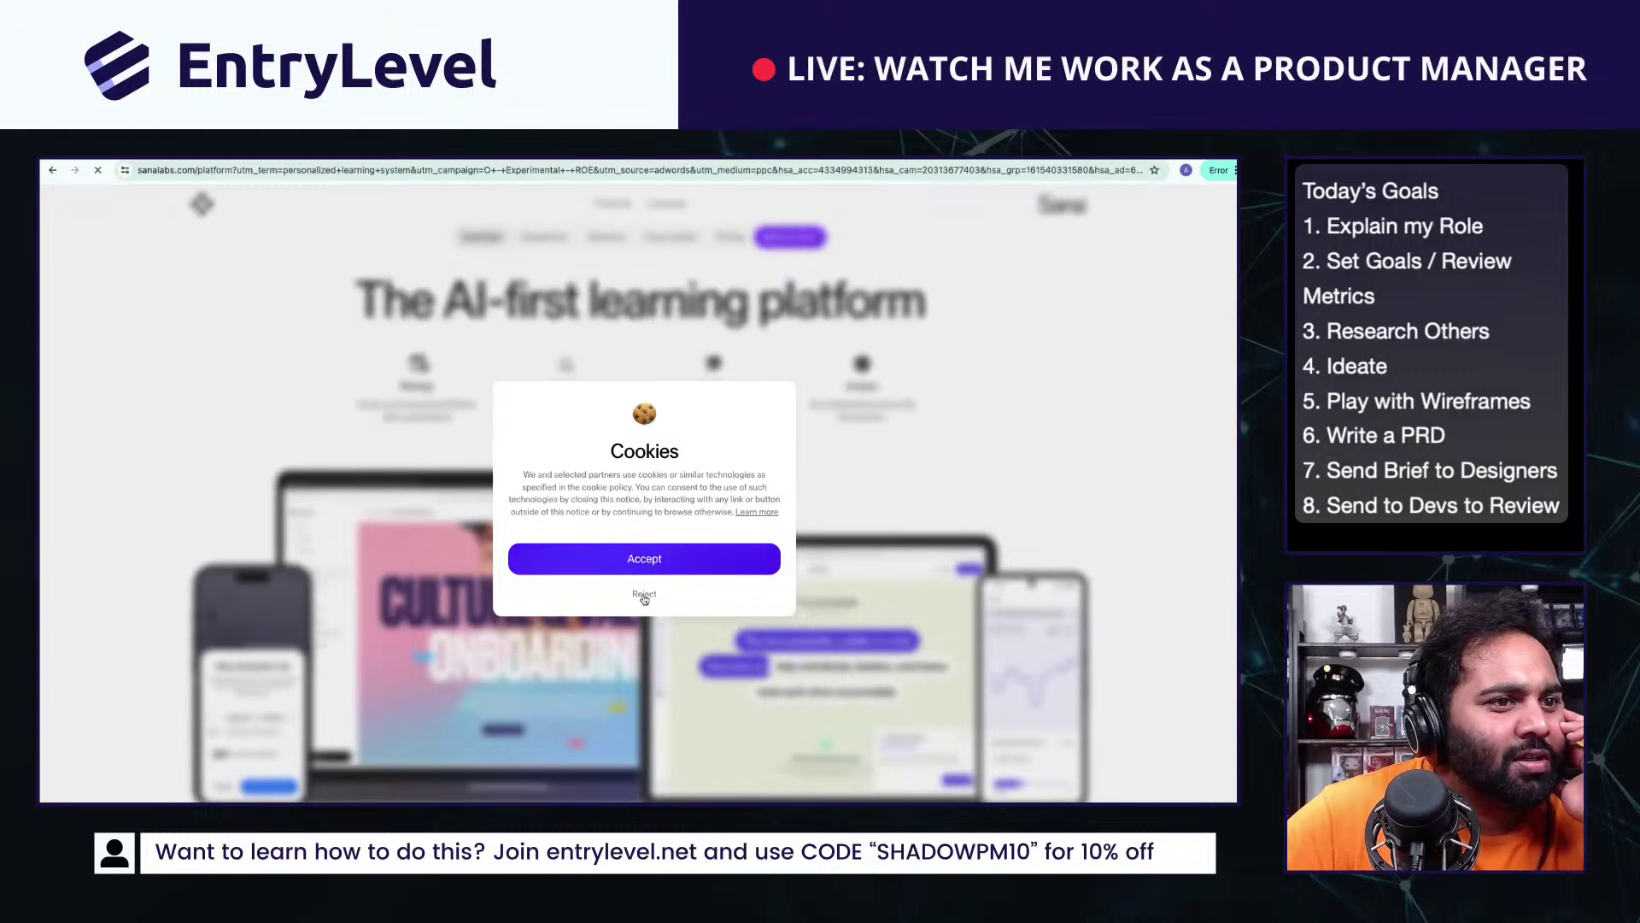
left_click(644, 595)
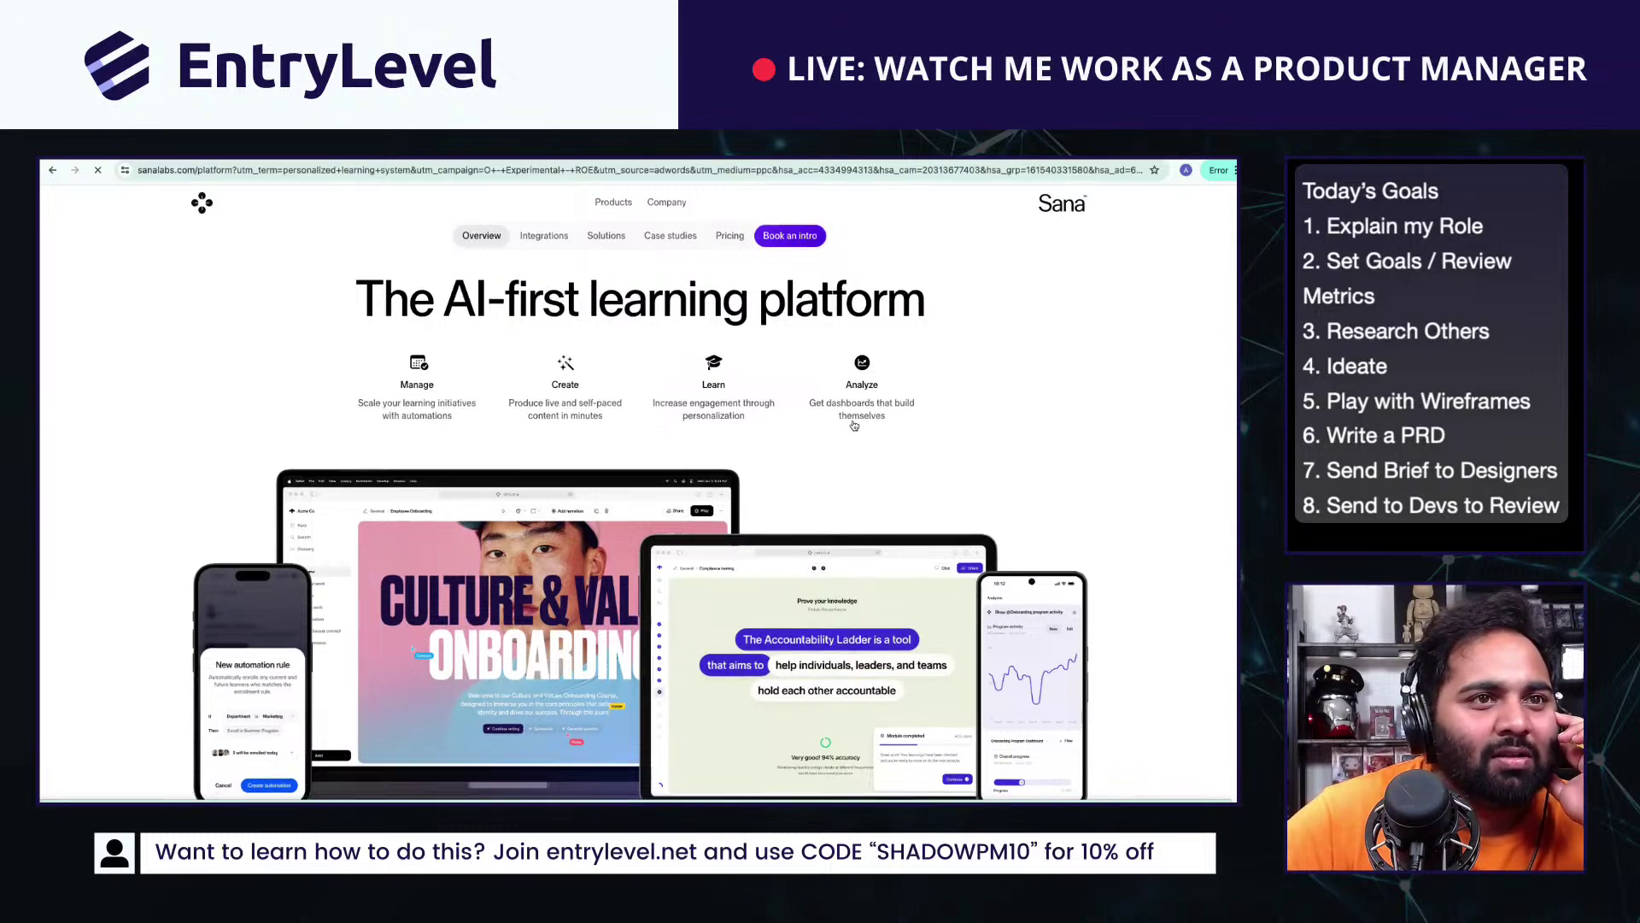
scroll(842, 434, "down", 2)
scroll(836, 440, "down", 3)
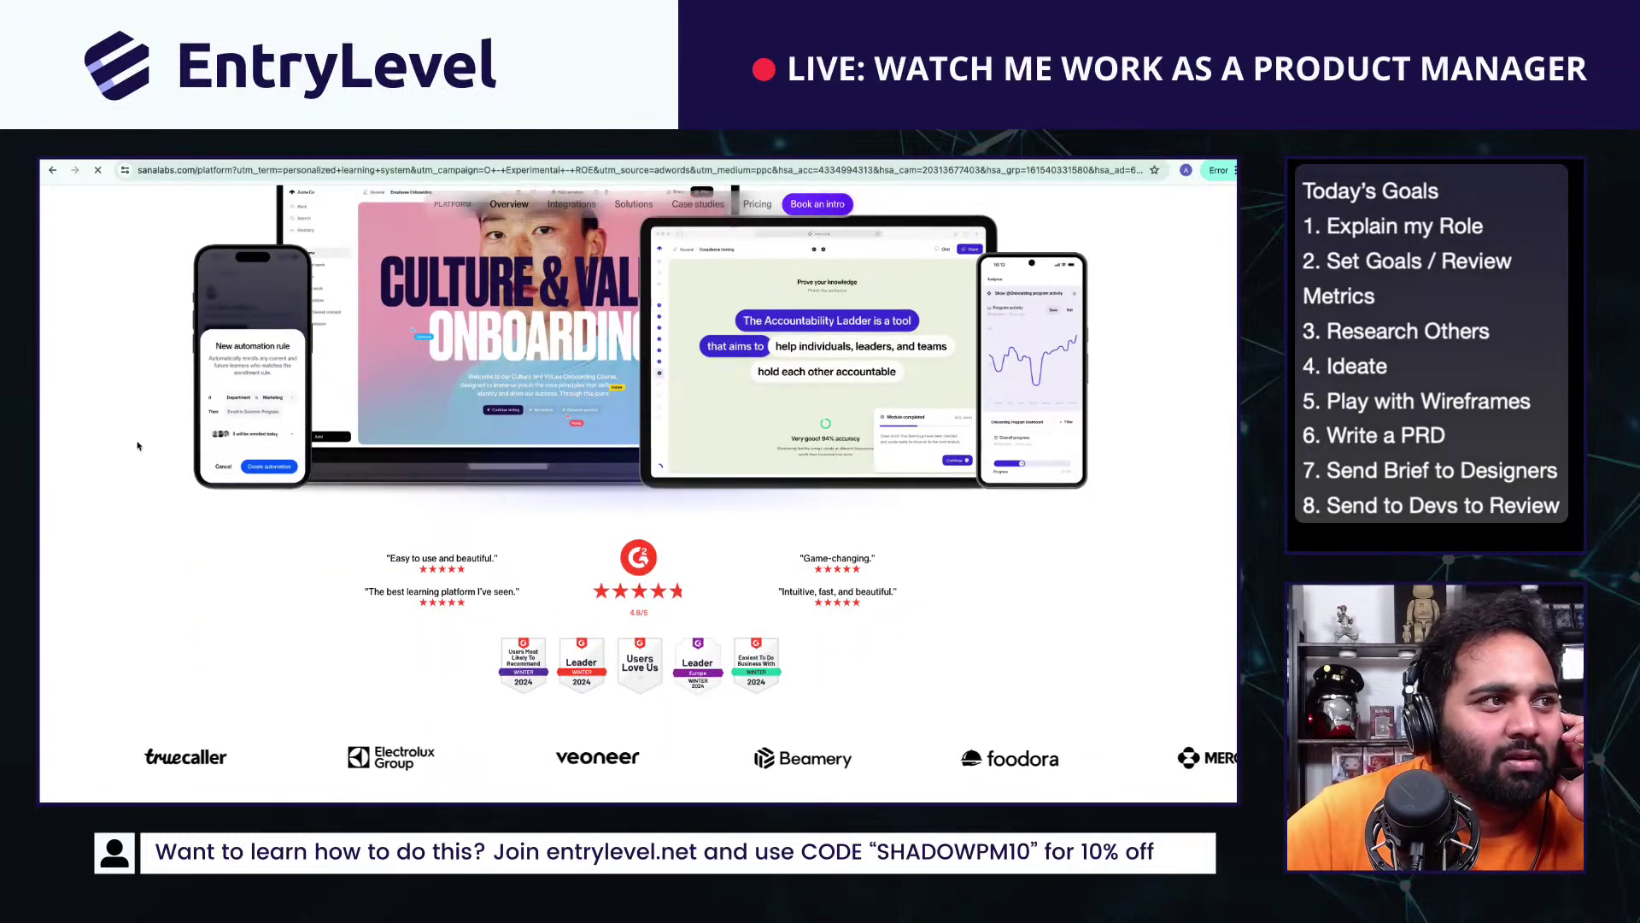
scroll(310, 470, "down", 6)
scroll(309, 475, "down", 10)
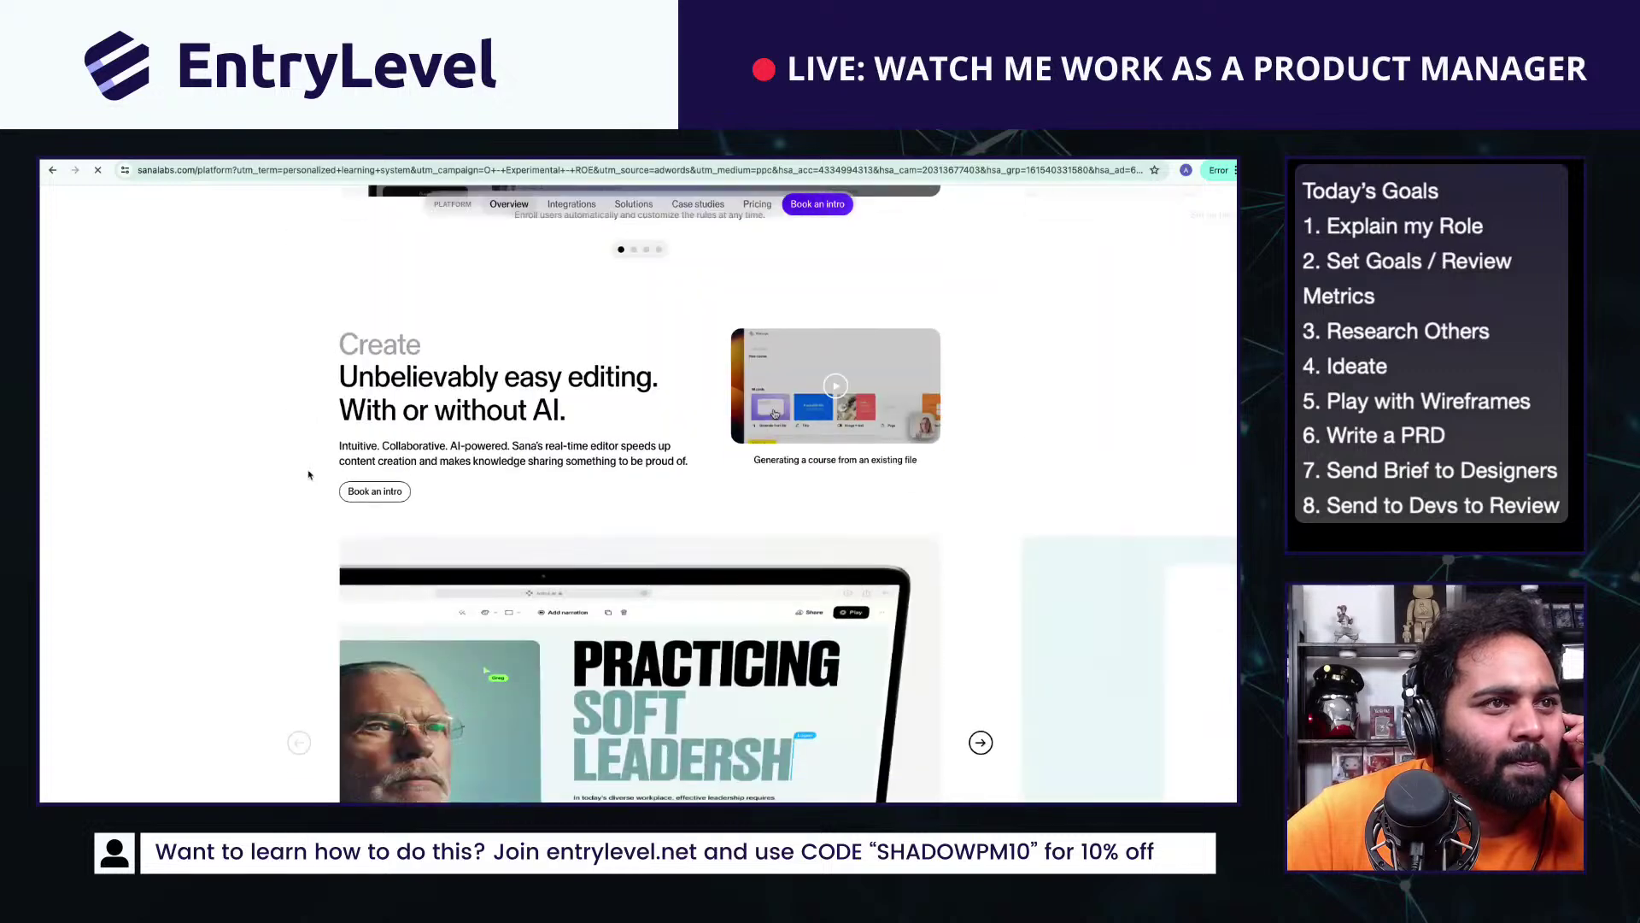
scroll(309, 475, "down", 12)
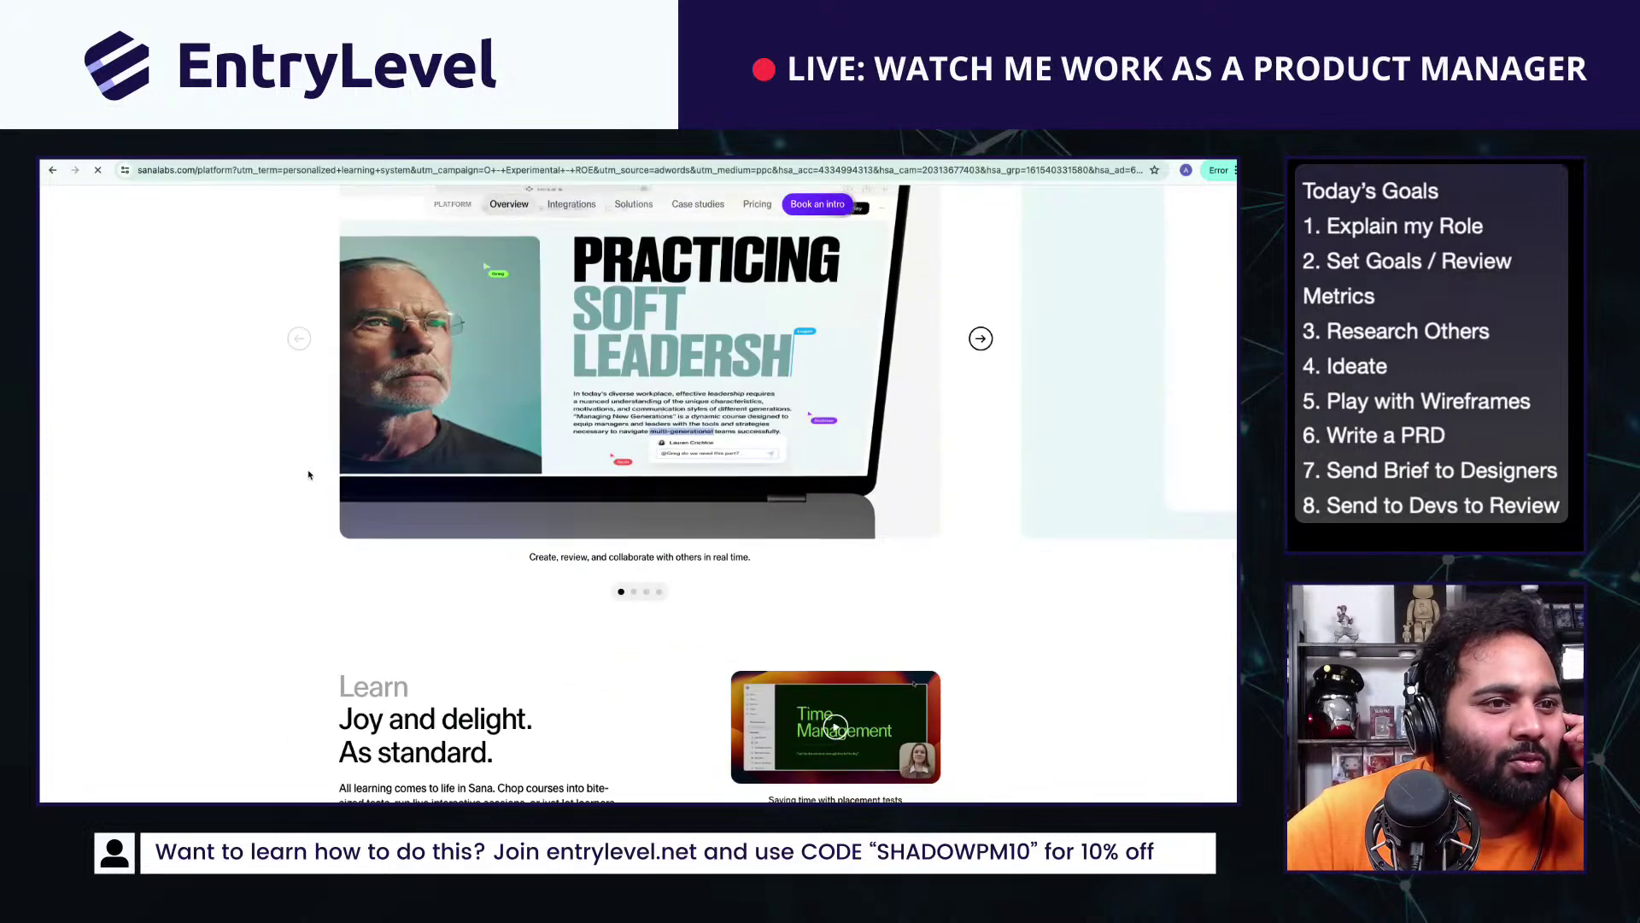
scroll(309, 475, "up", 20)
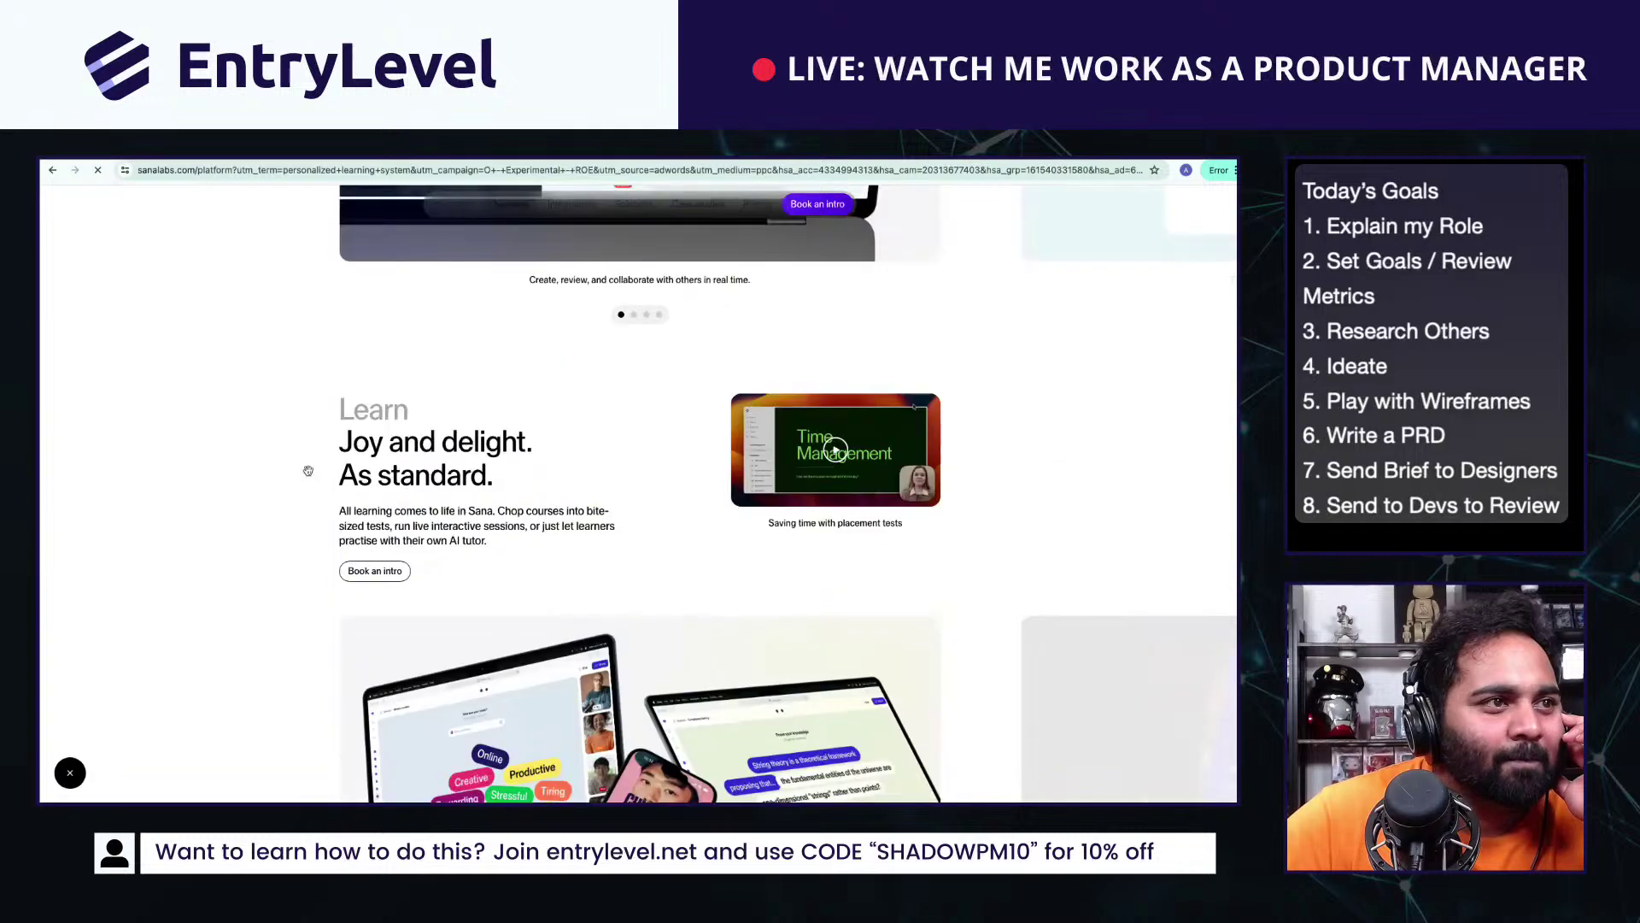
scroll(298, 469, "up", 1)
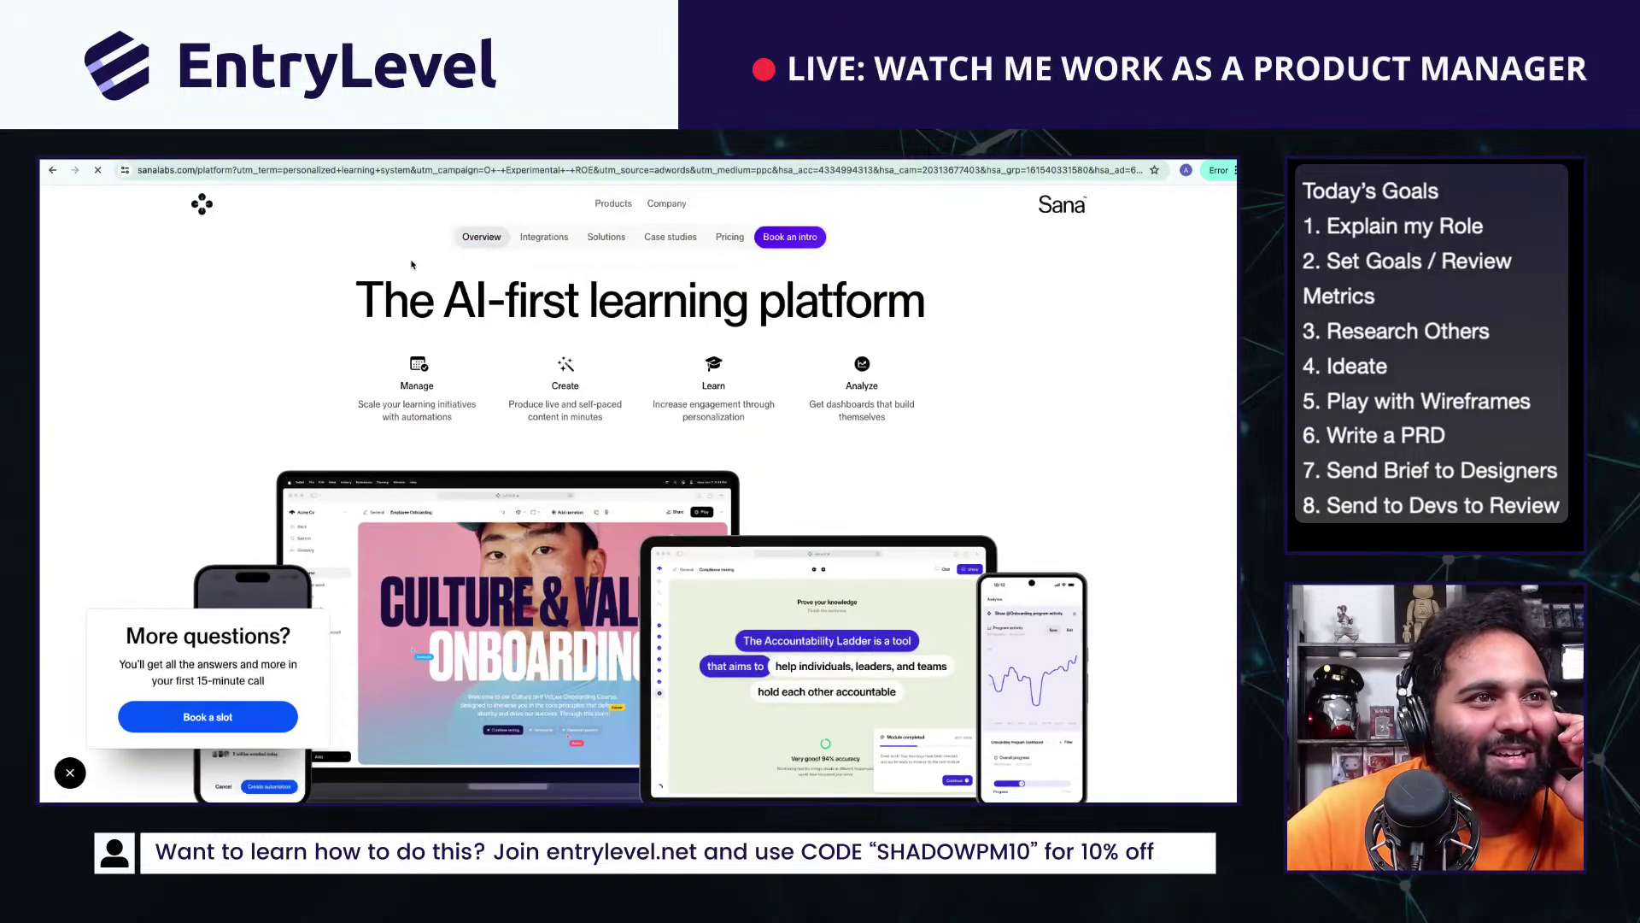
Step: Go to Sana's home page and look through its product overview, company description and AI Summit 2024 section
left_click_drag(668, 301, 377, 272)
left_click(250, 219)
left_click(202, 206)
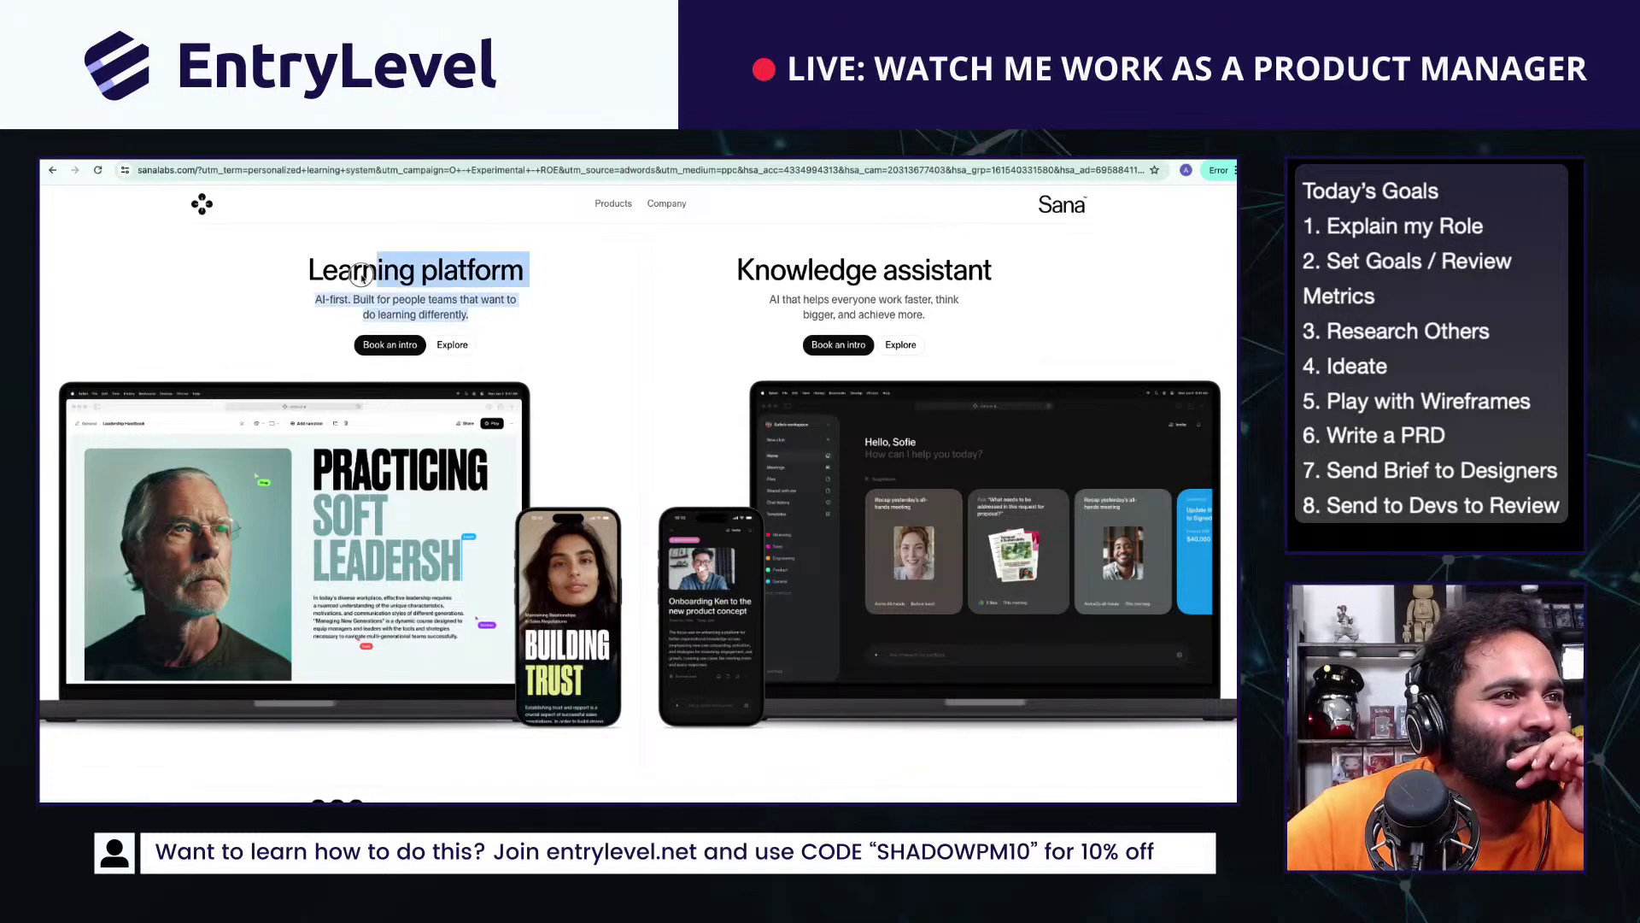
left_click(353, 273)
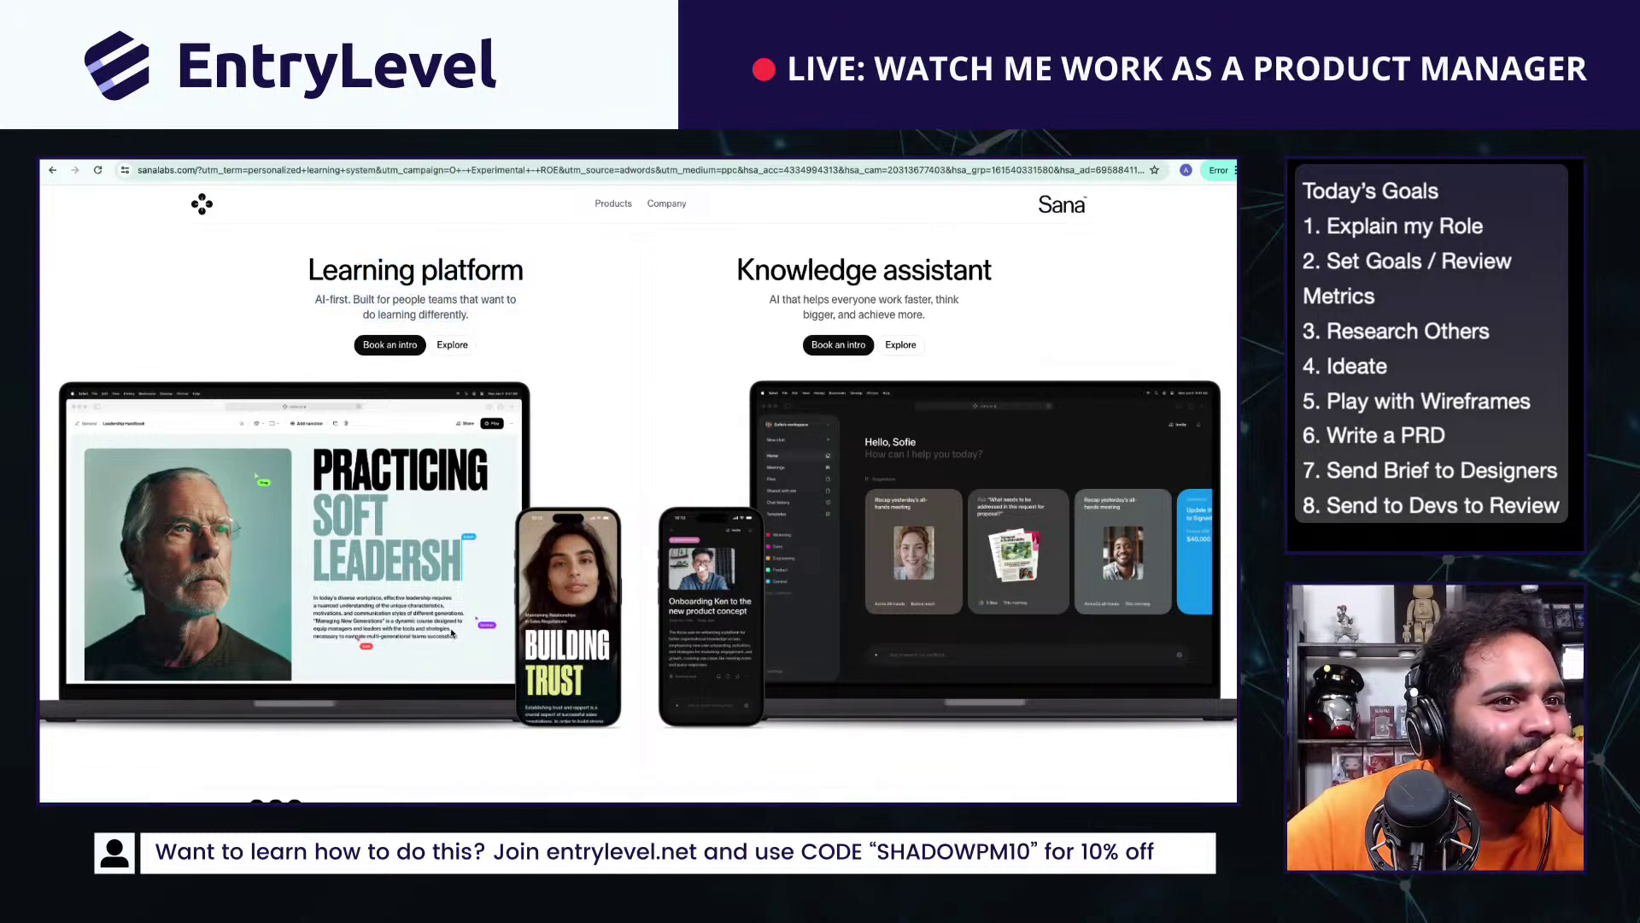
scroll(837, 540, "down", 8)
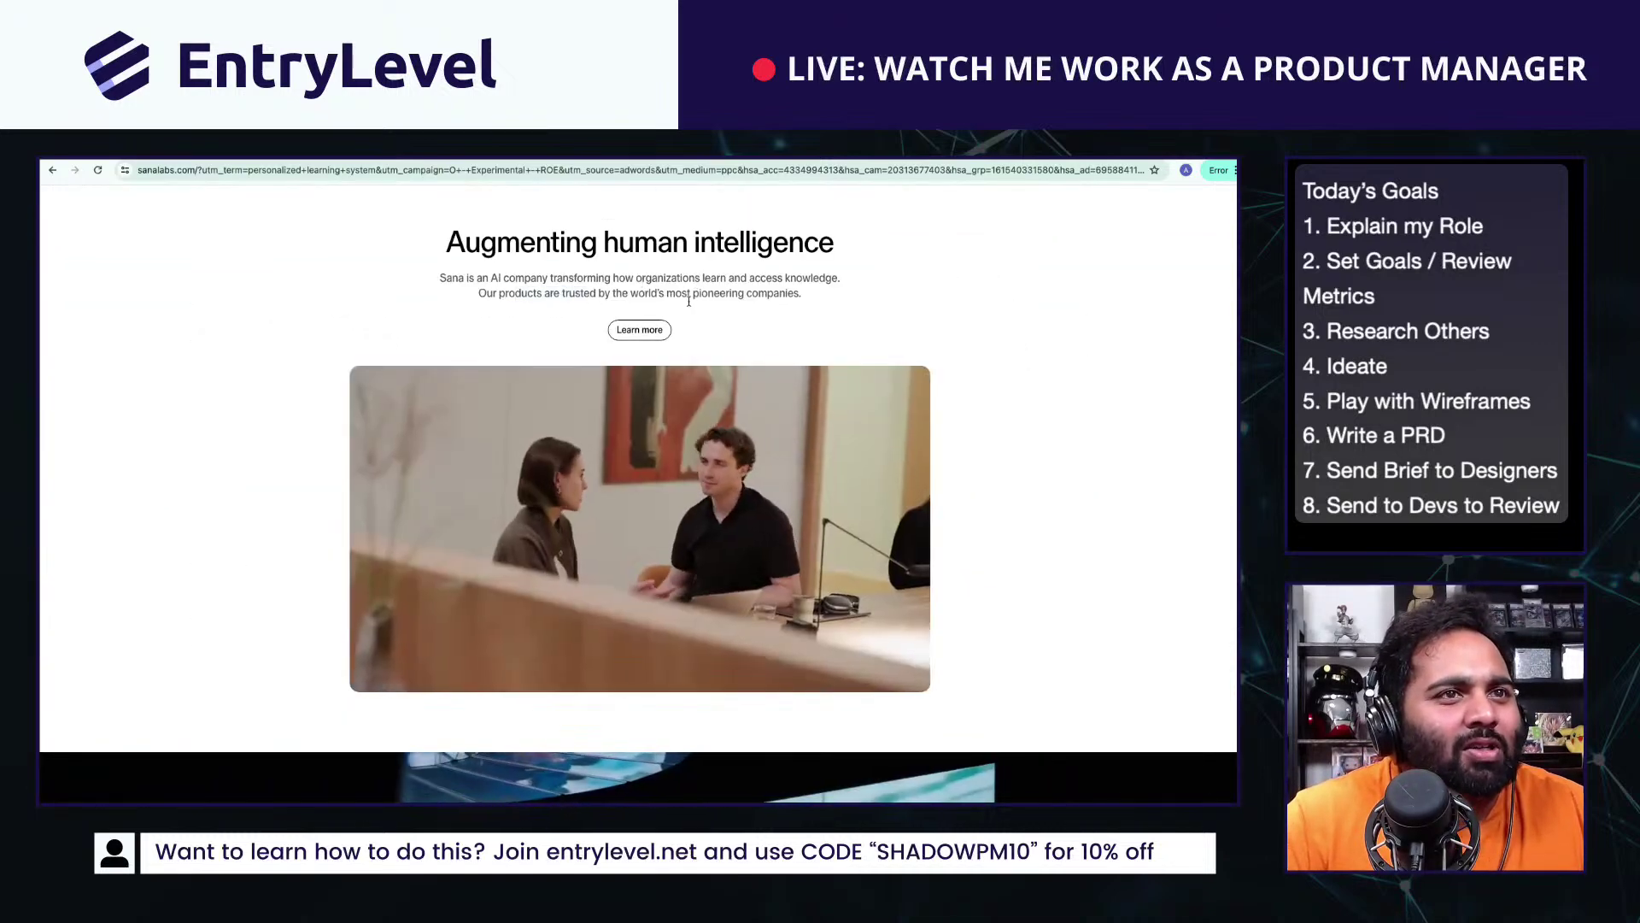
scroll(684, 314, "down", 5)
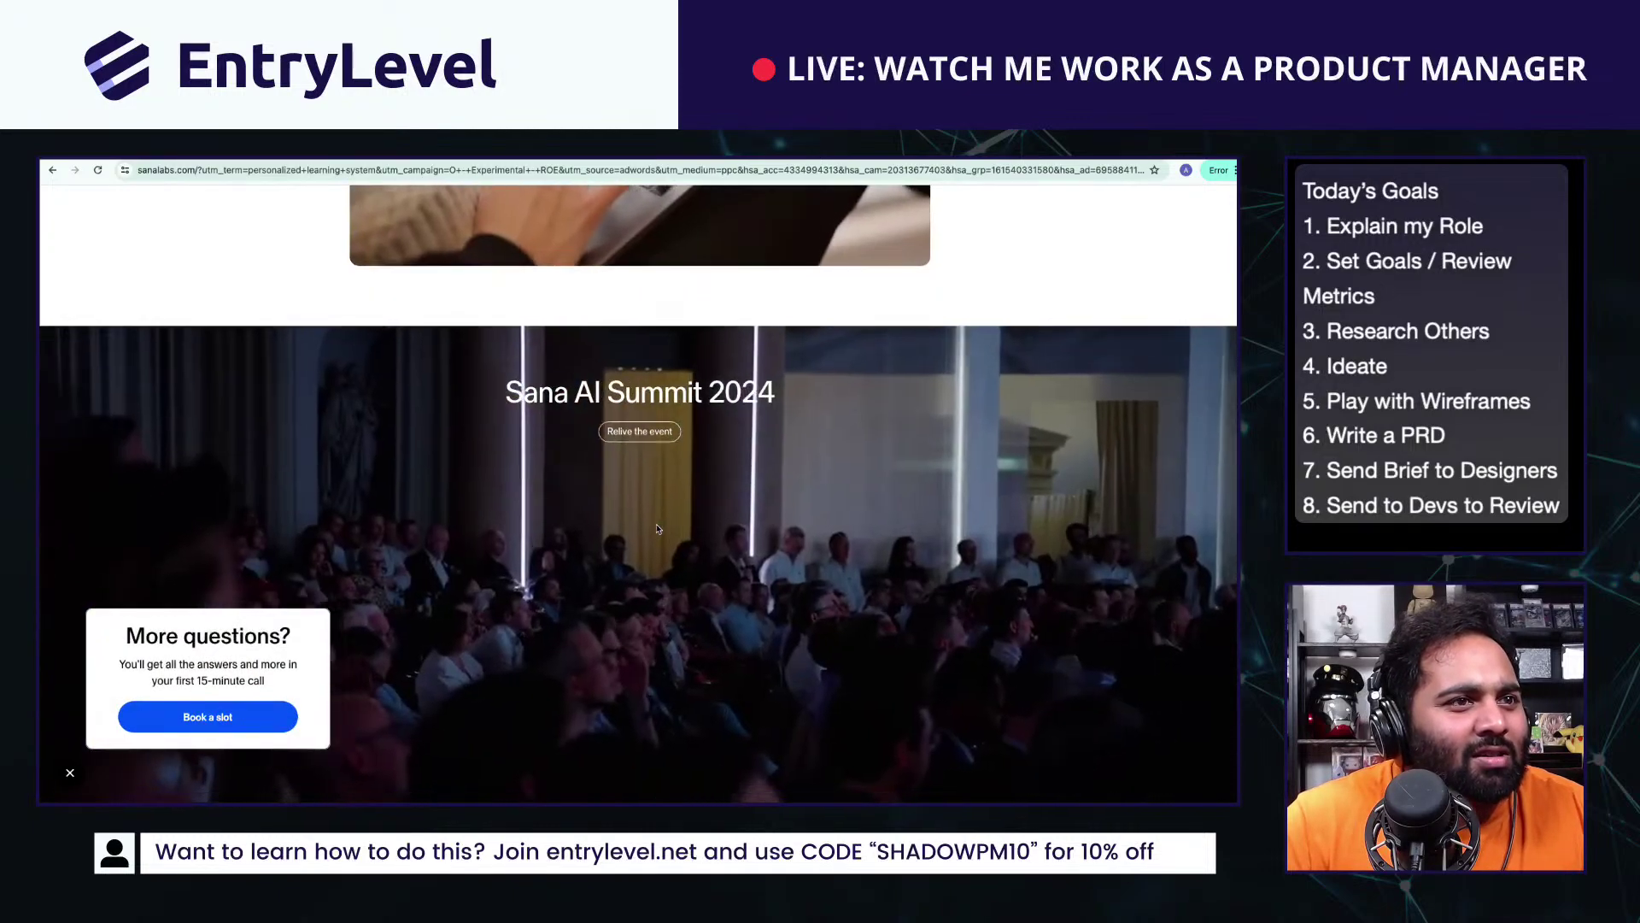
scroll(658, 529, "down", 3)
scroll(656, 524, "up", 15)
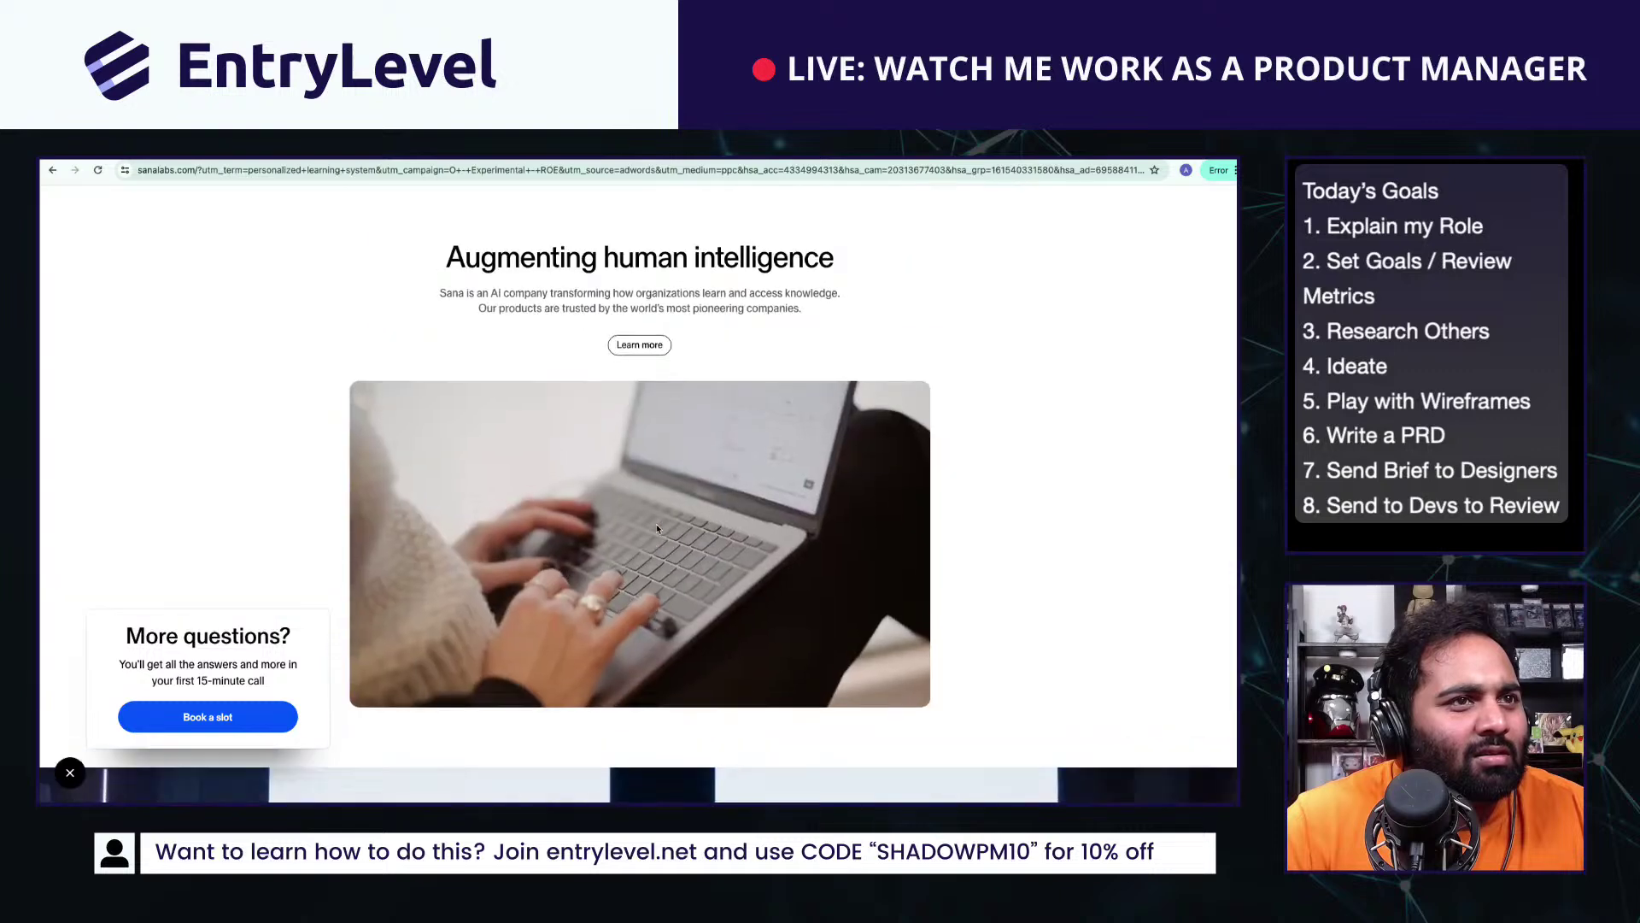
mouse_move(662, 205)
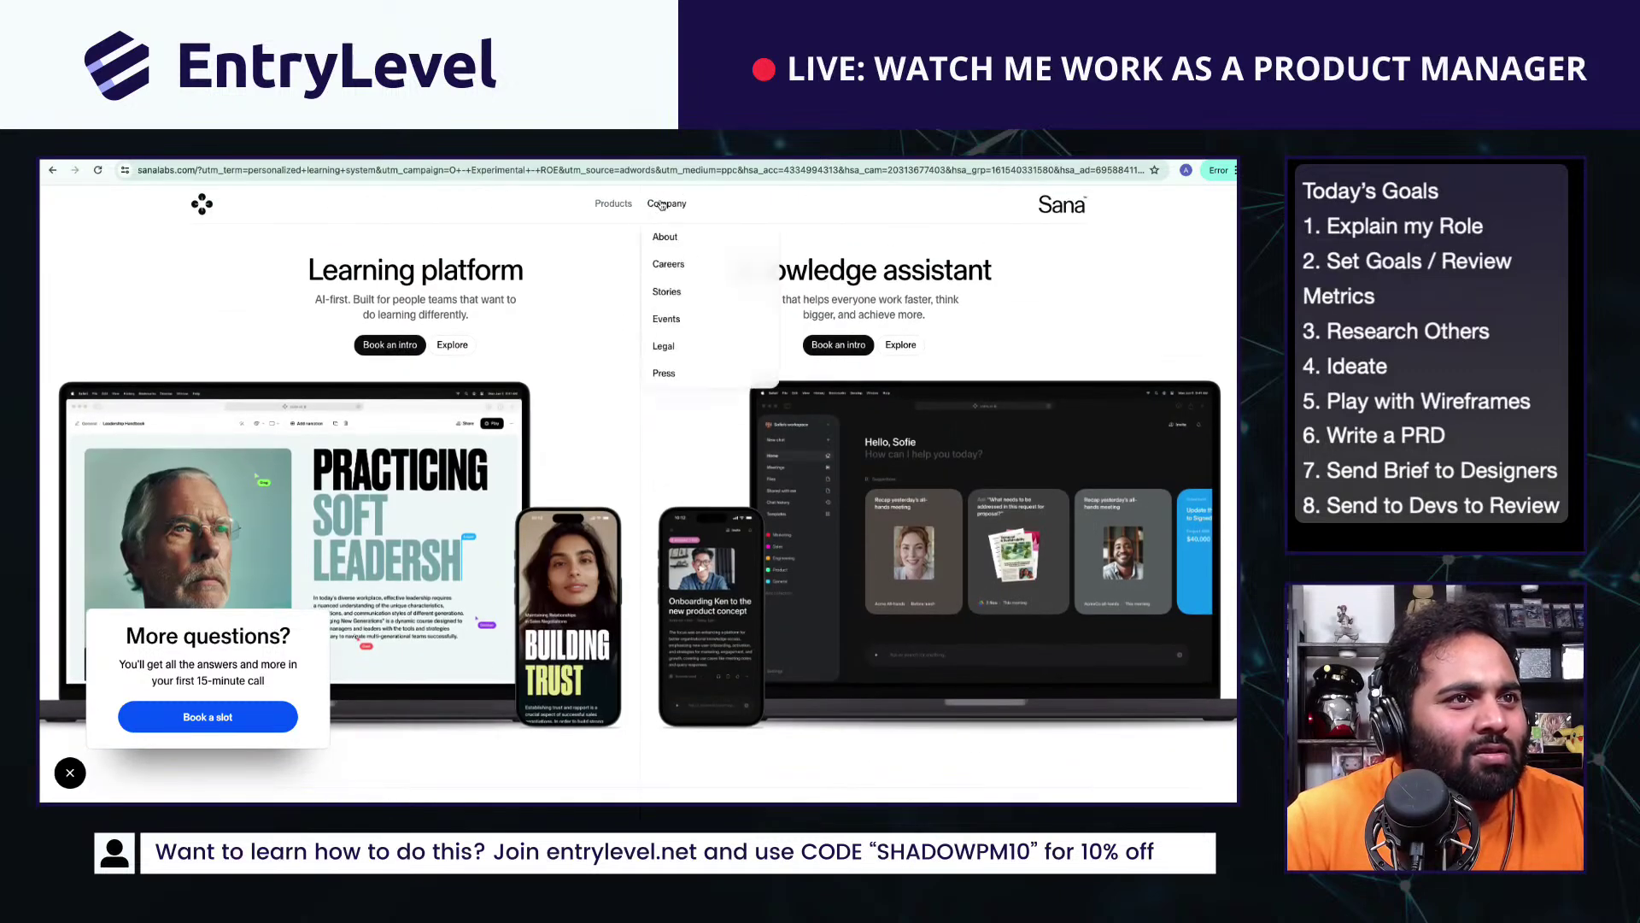
Step: Return to Sana's learning platform page and examine the Manage section on automated workflows and enrollment rules
left_click(520, 284)
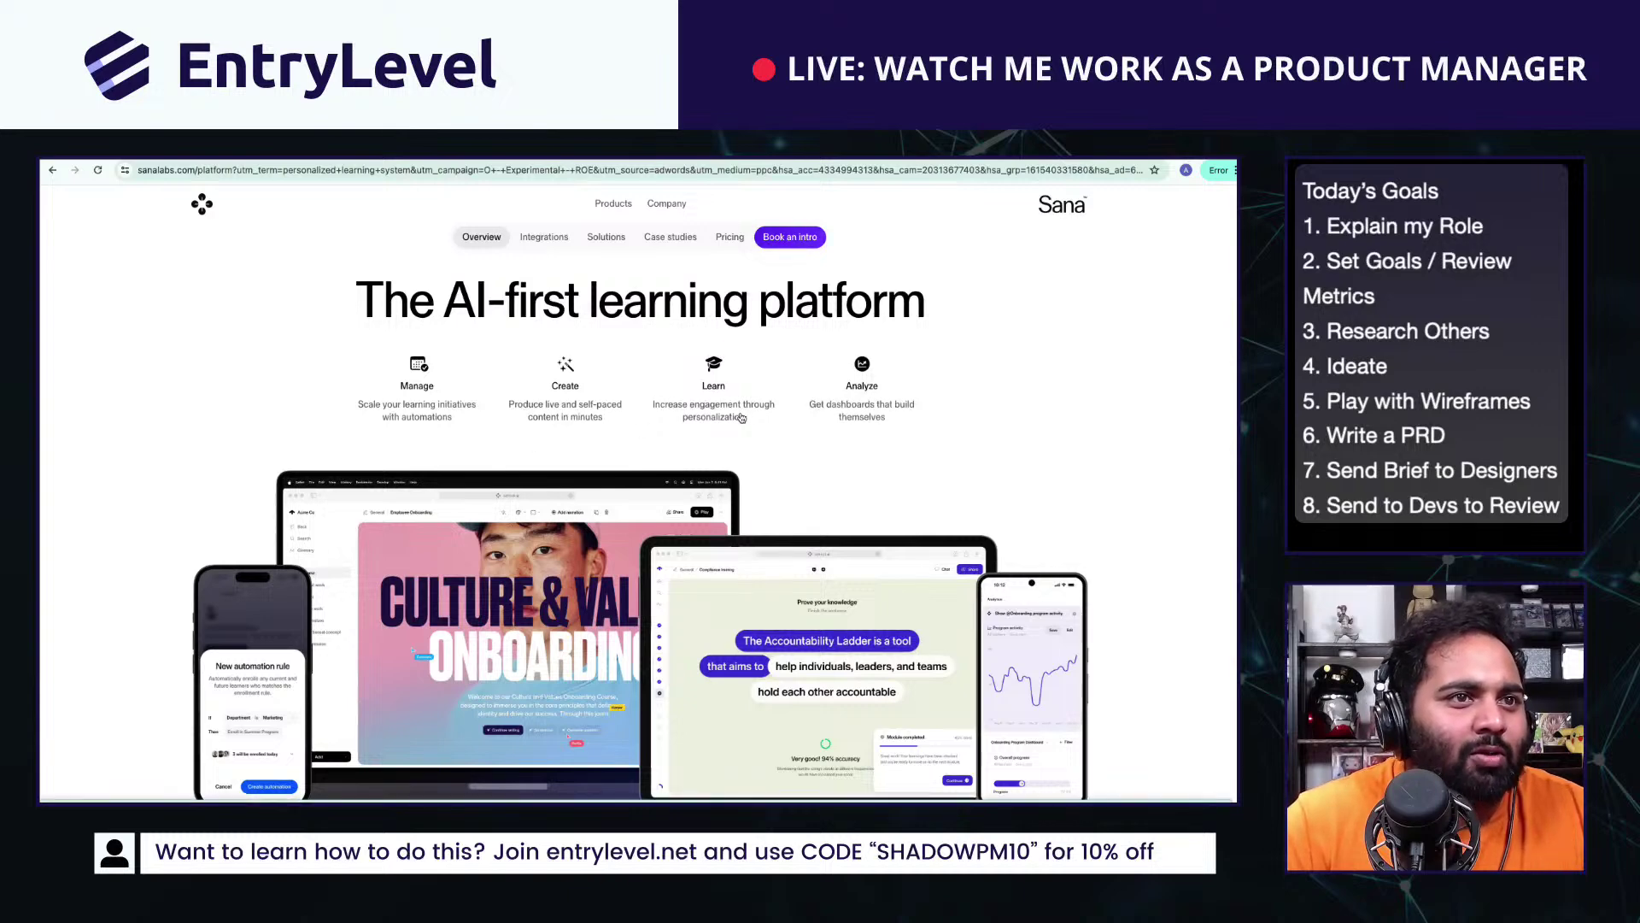
scroll(698, 374, "down", 10)
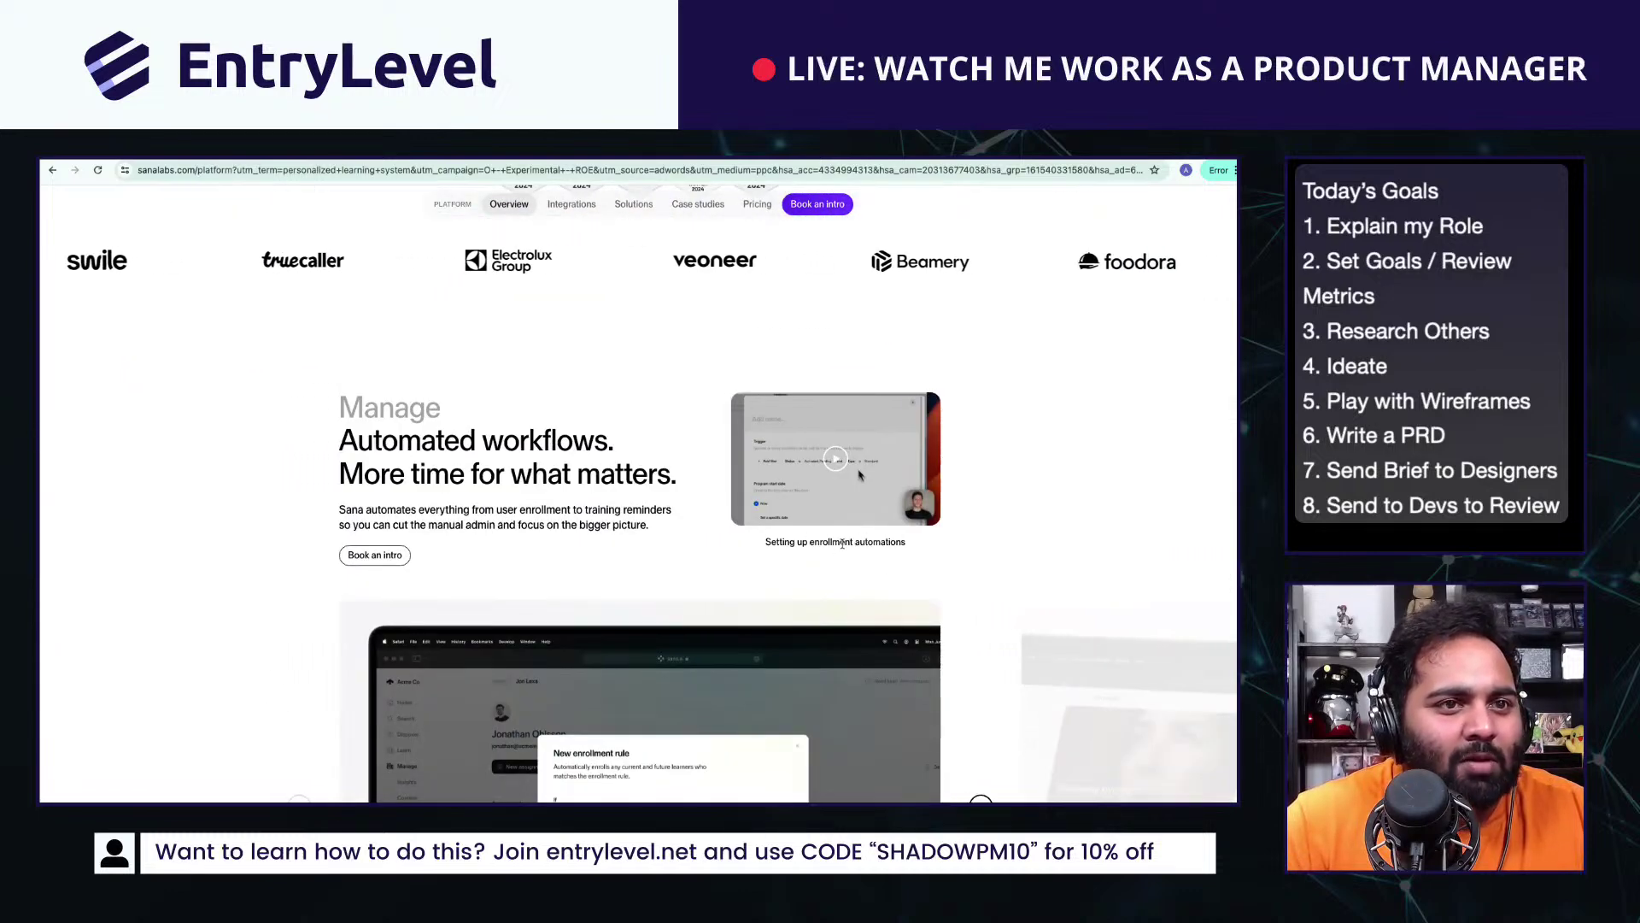
scroll(758, 561, "down", 5)
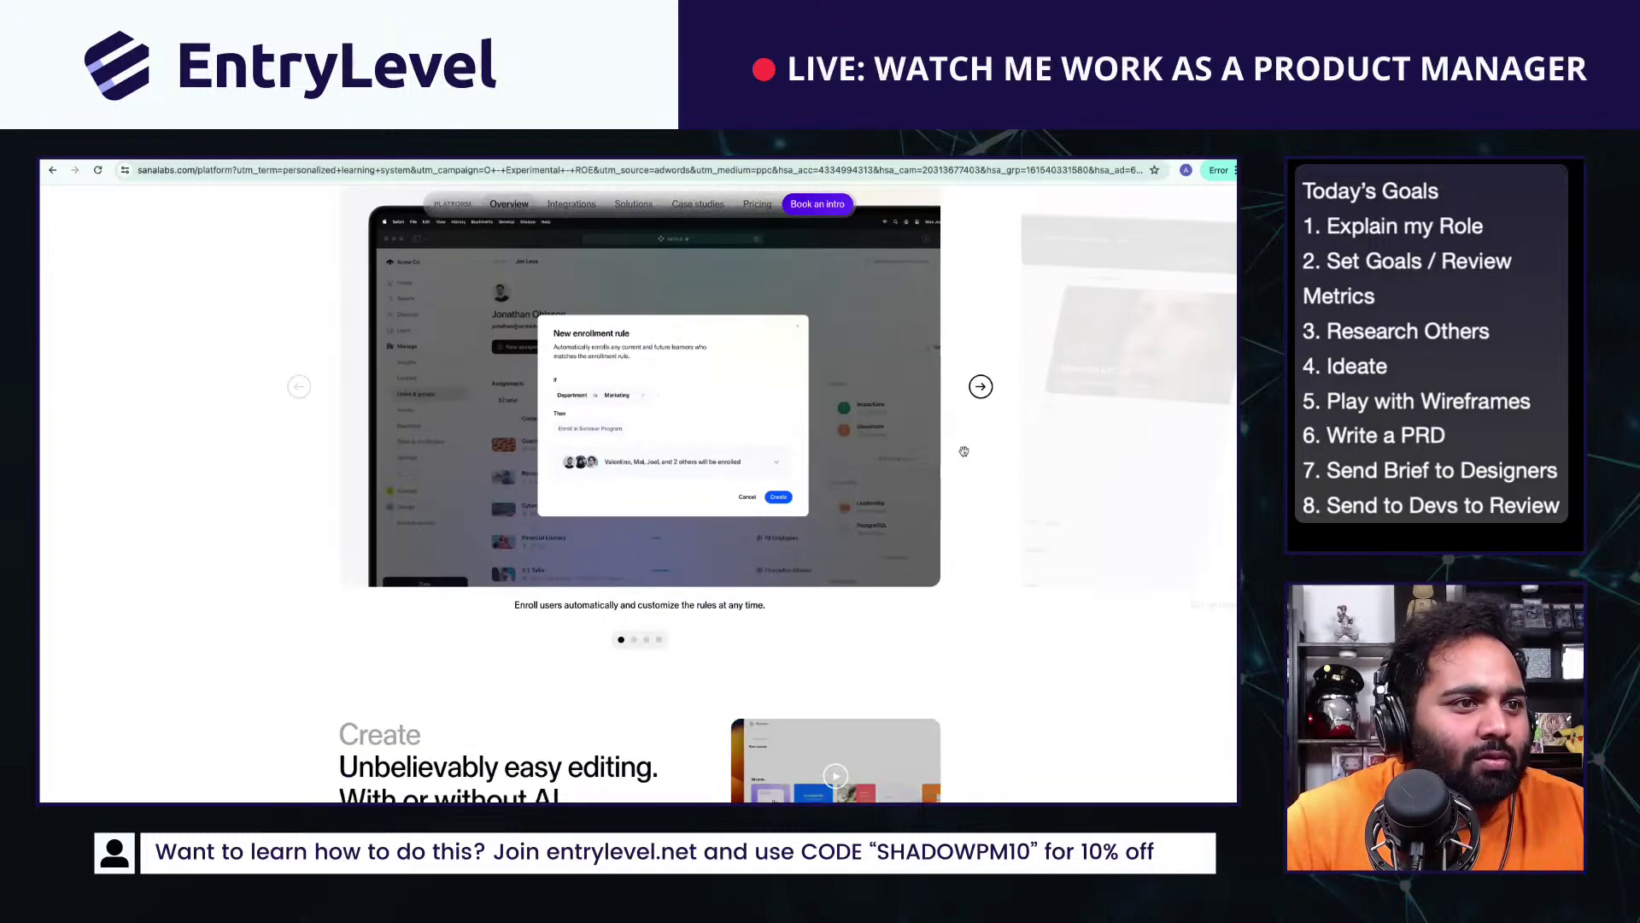
Step: Go through the Manage feature slides on Sana's platform page and skim the remaining sections down to the Core and Enterprise plans
left_click(980, 387)
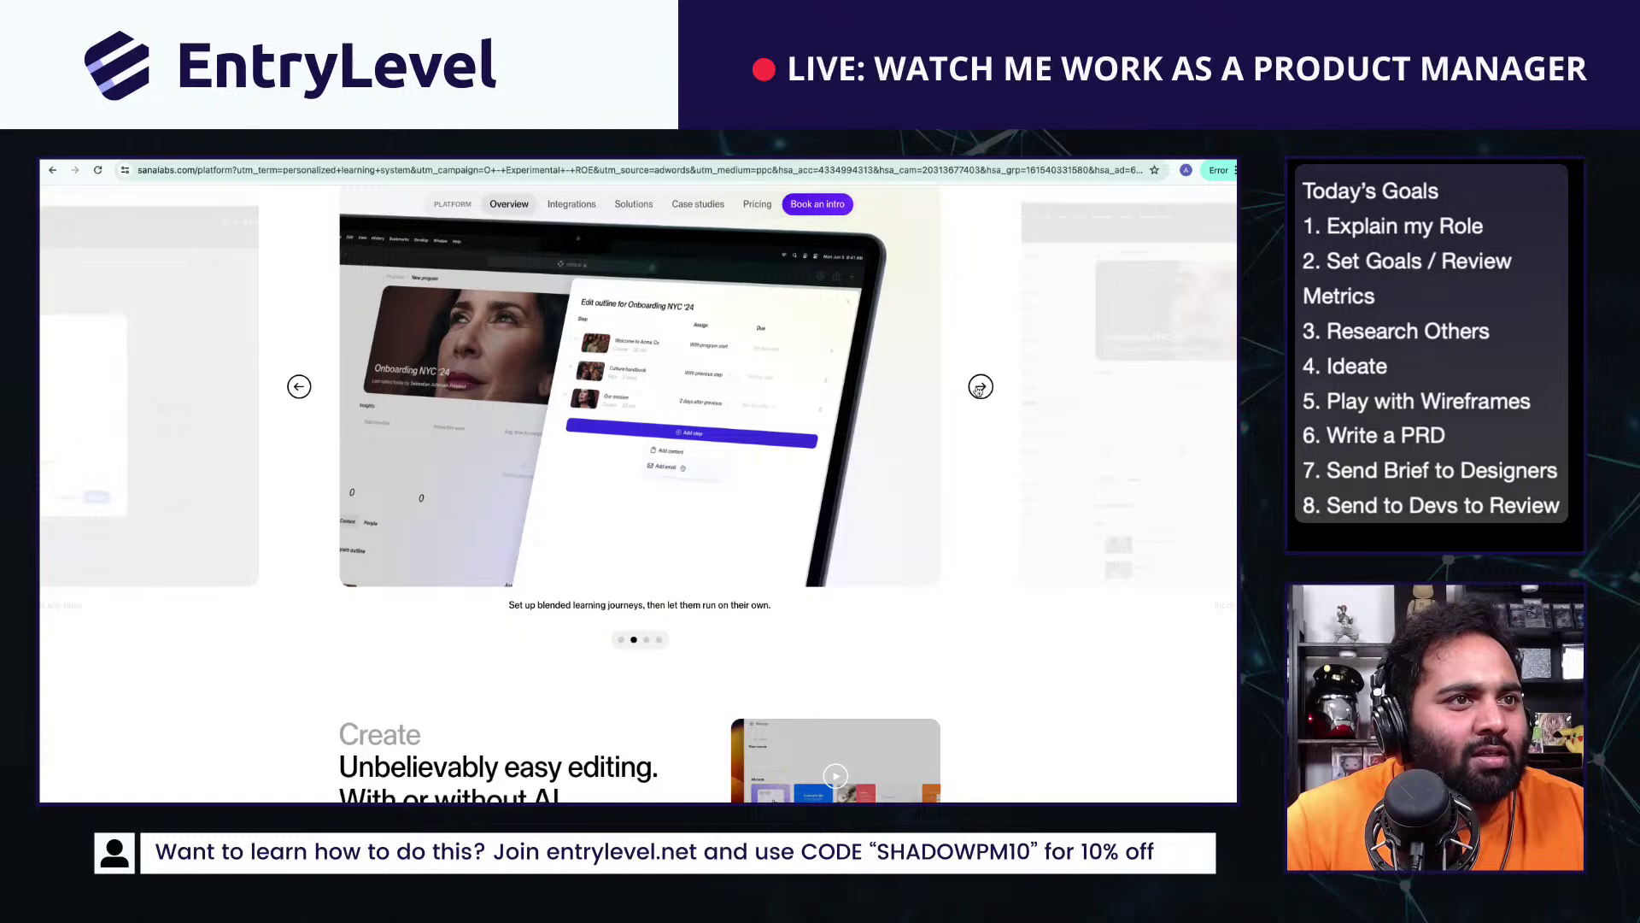
left_click(980, 387)
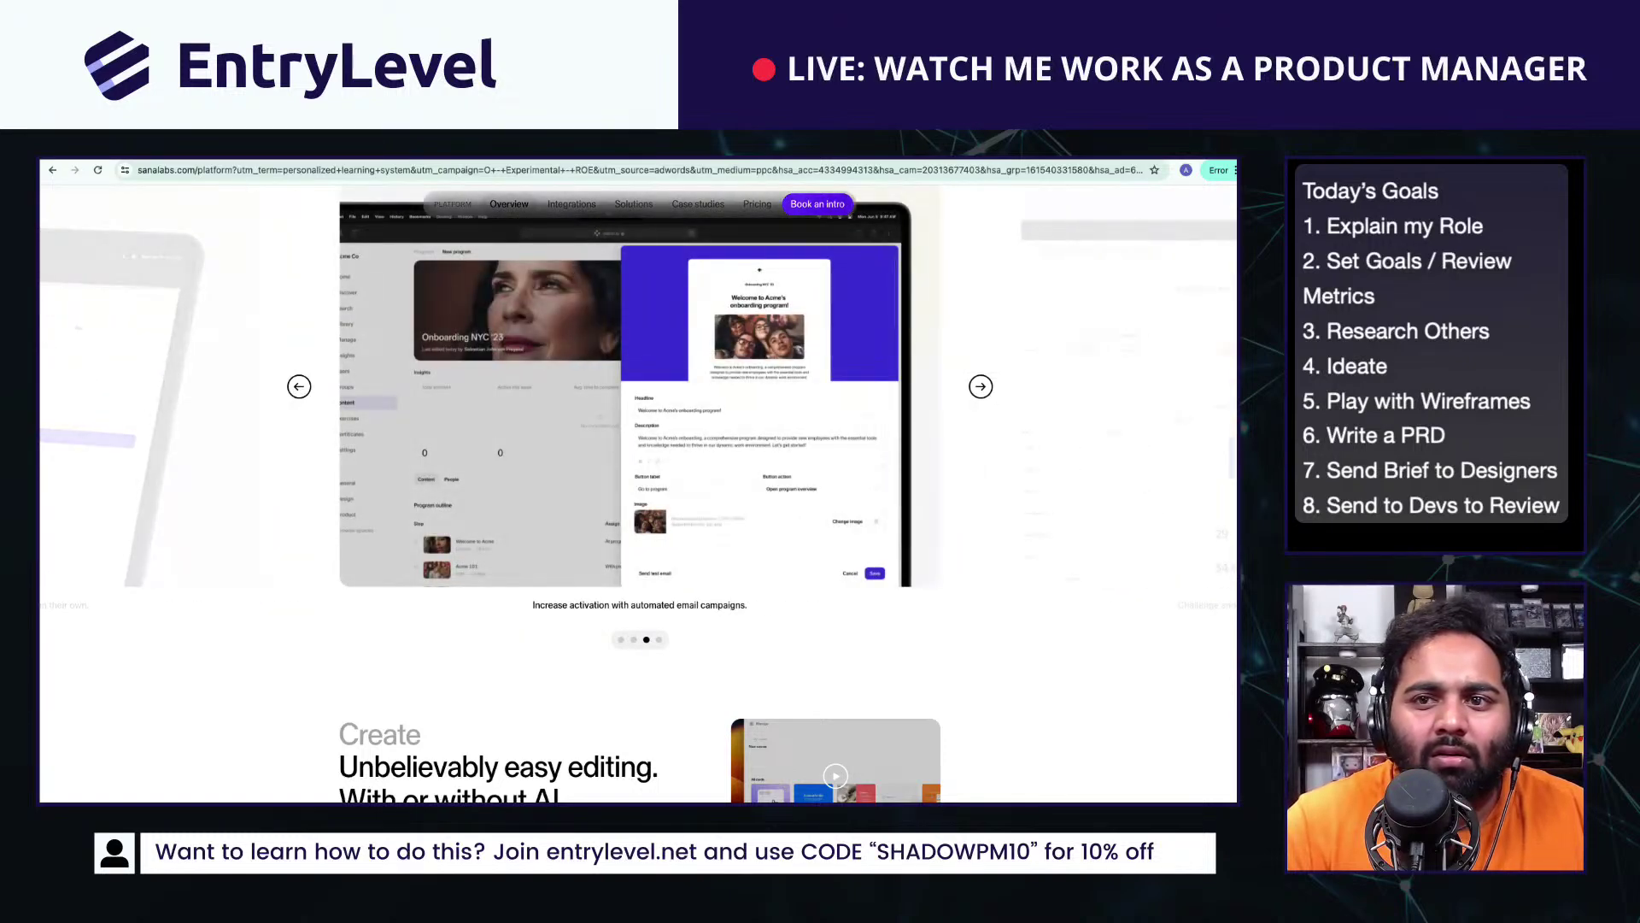
left_click(982, 388)
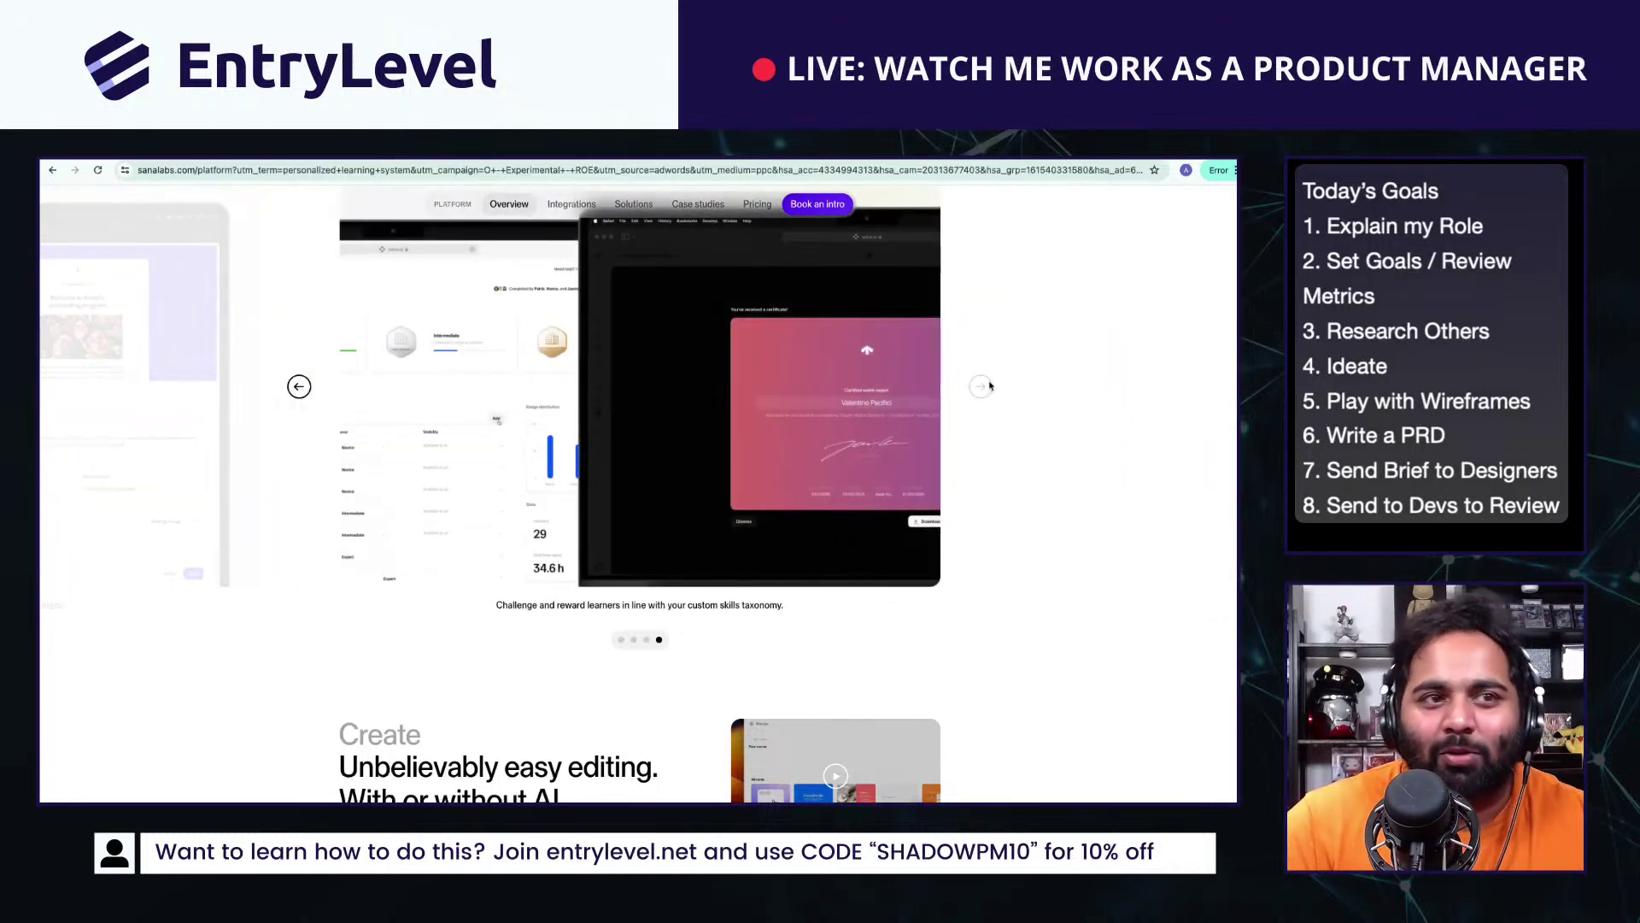
scroll(429, 445, "down", 5)
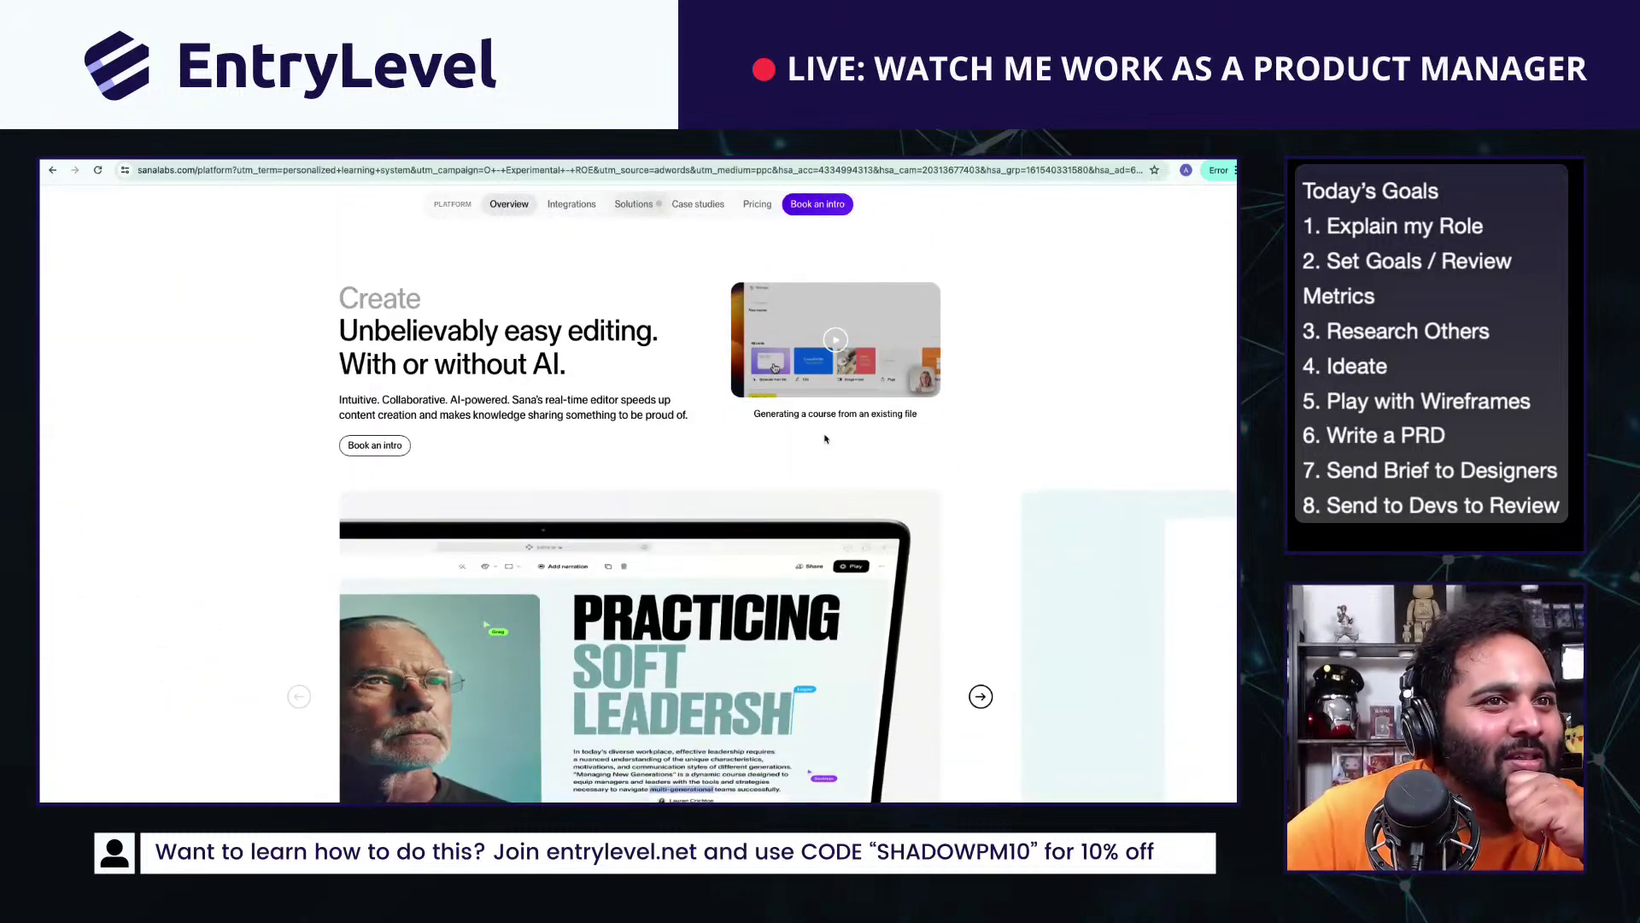
scroll(825, 438, "down", 8)
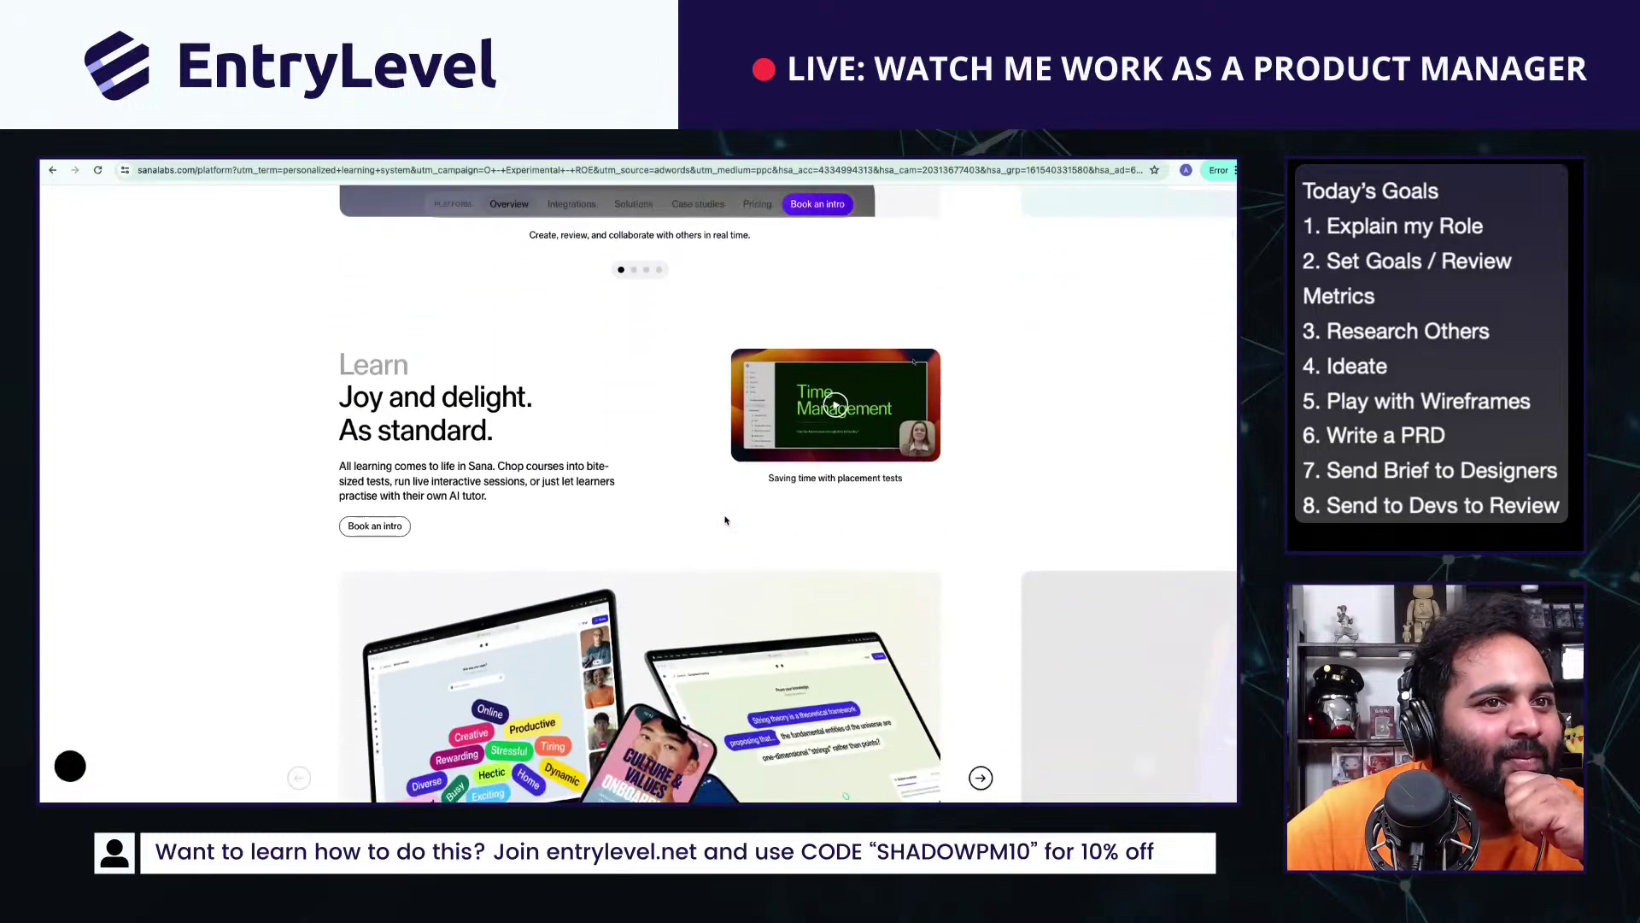
scroll(725, 520, "down", 8)
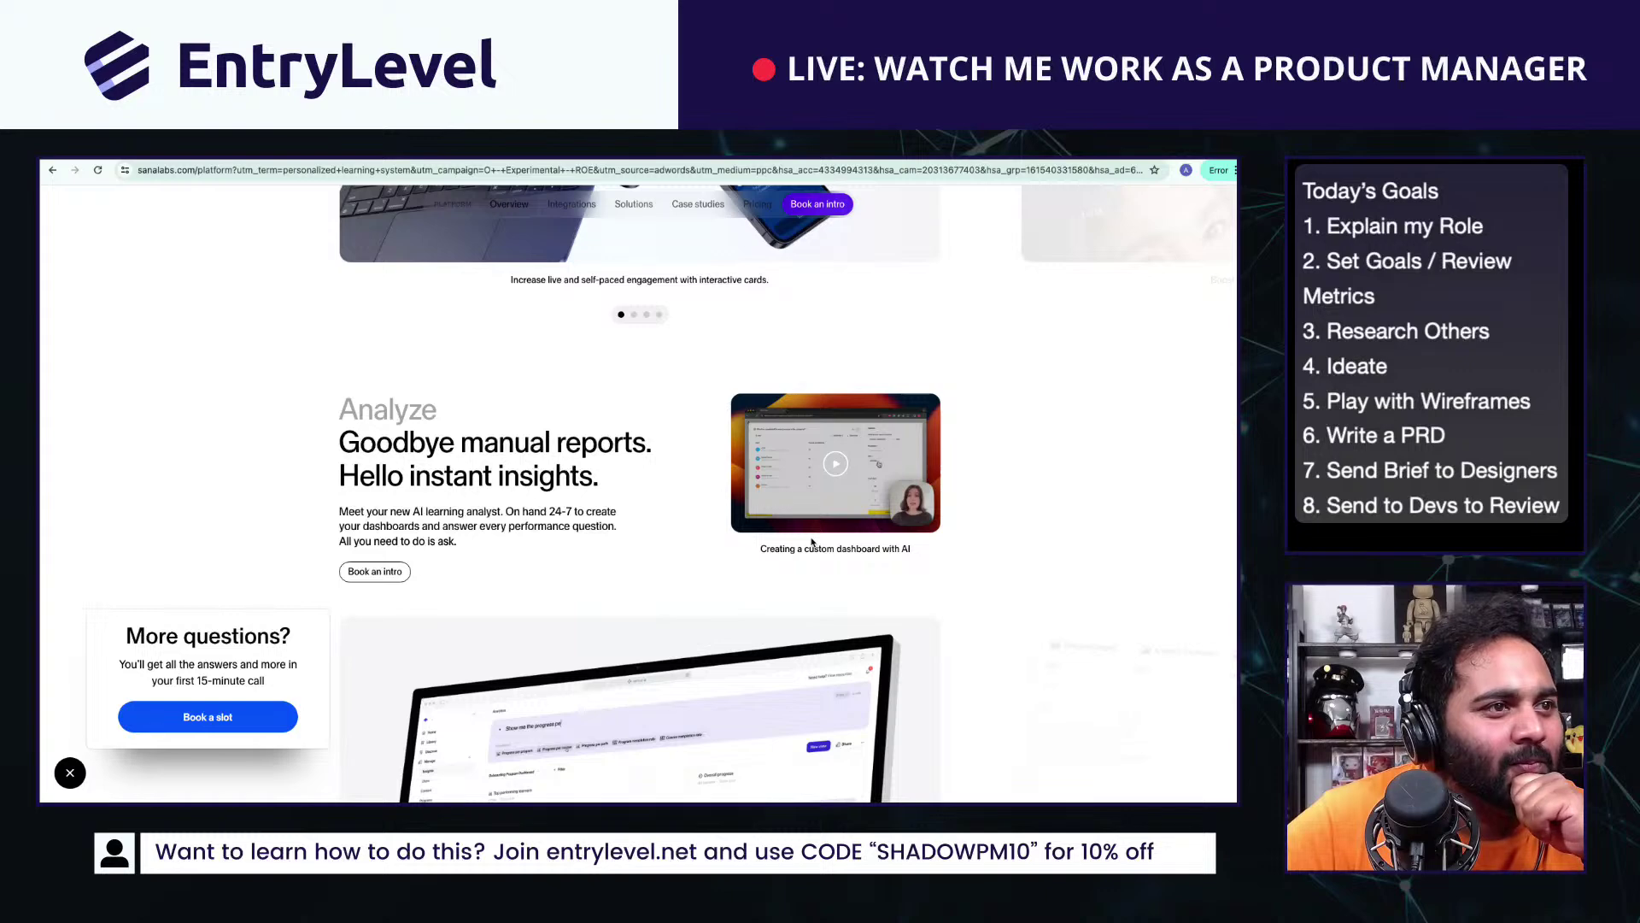
scroll(811, 540, "down", 5)
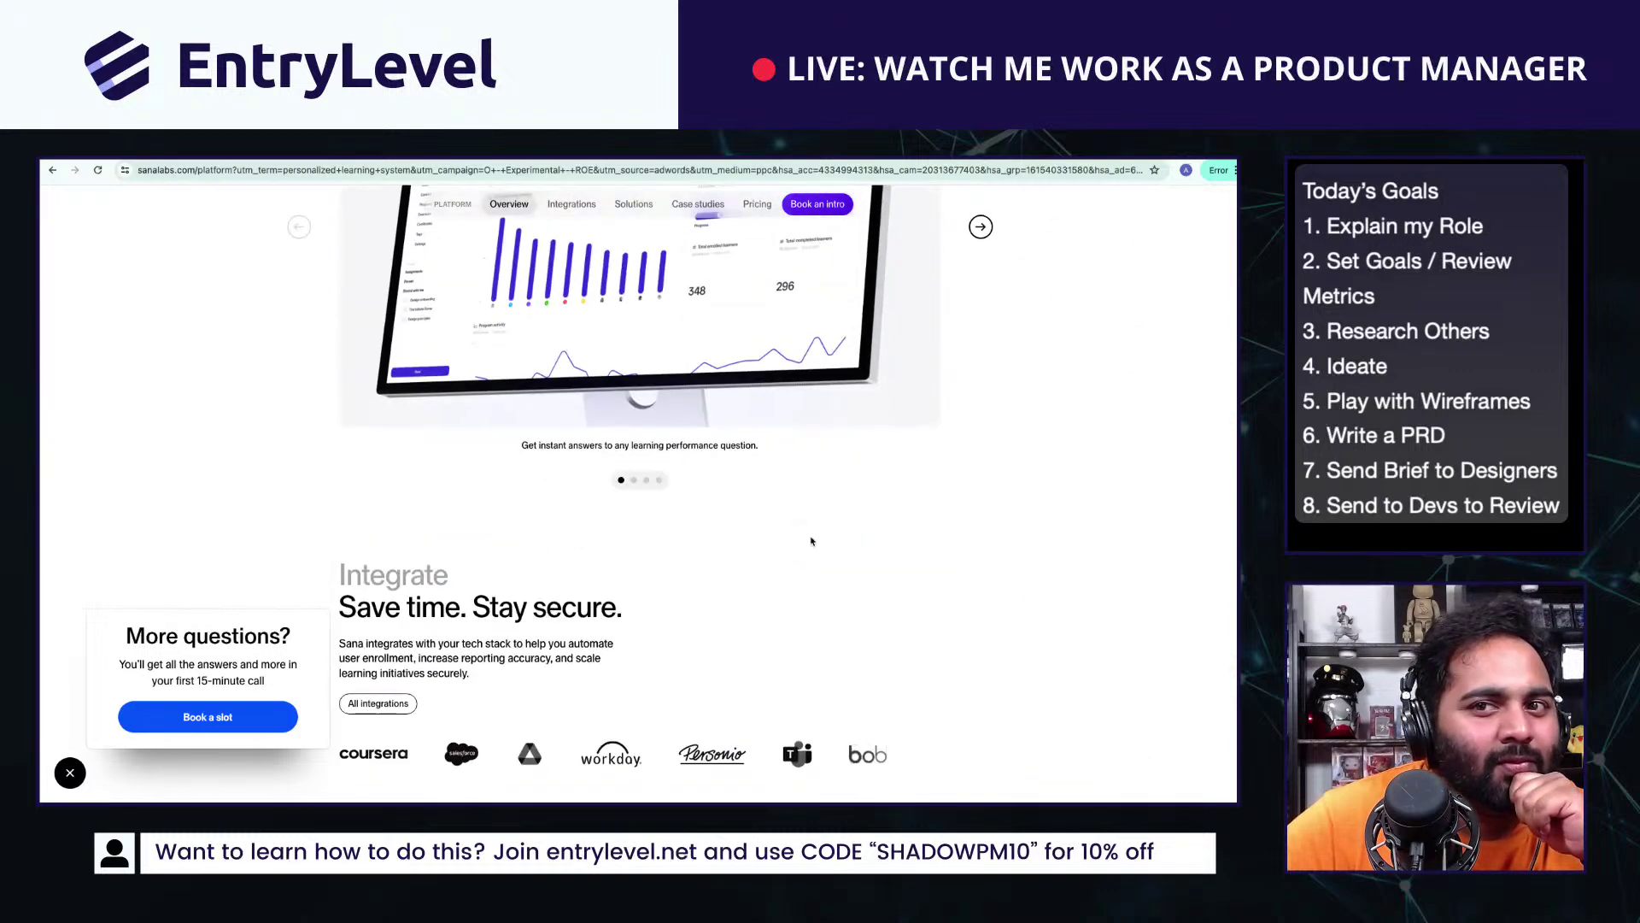
scroll(811, 540, "down", 10)
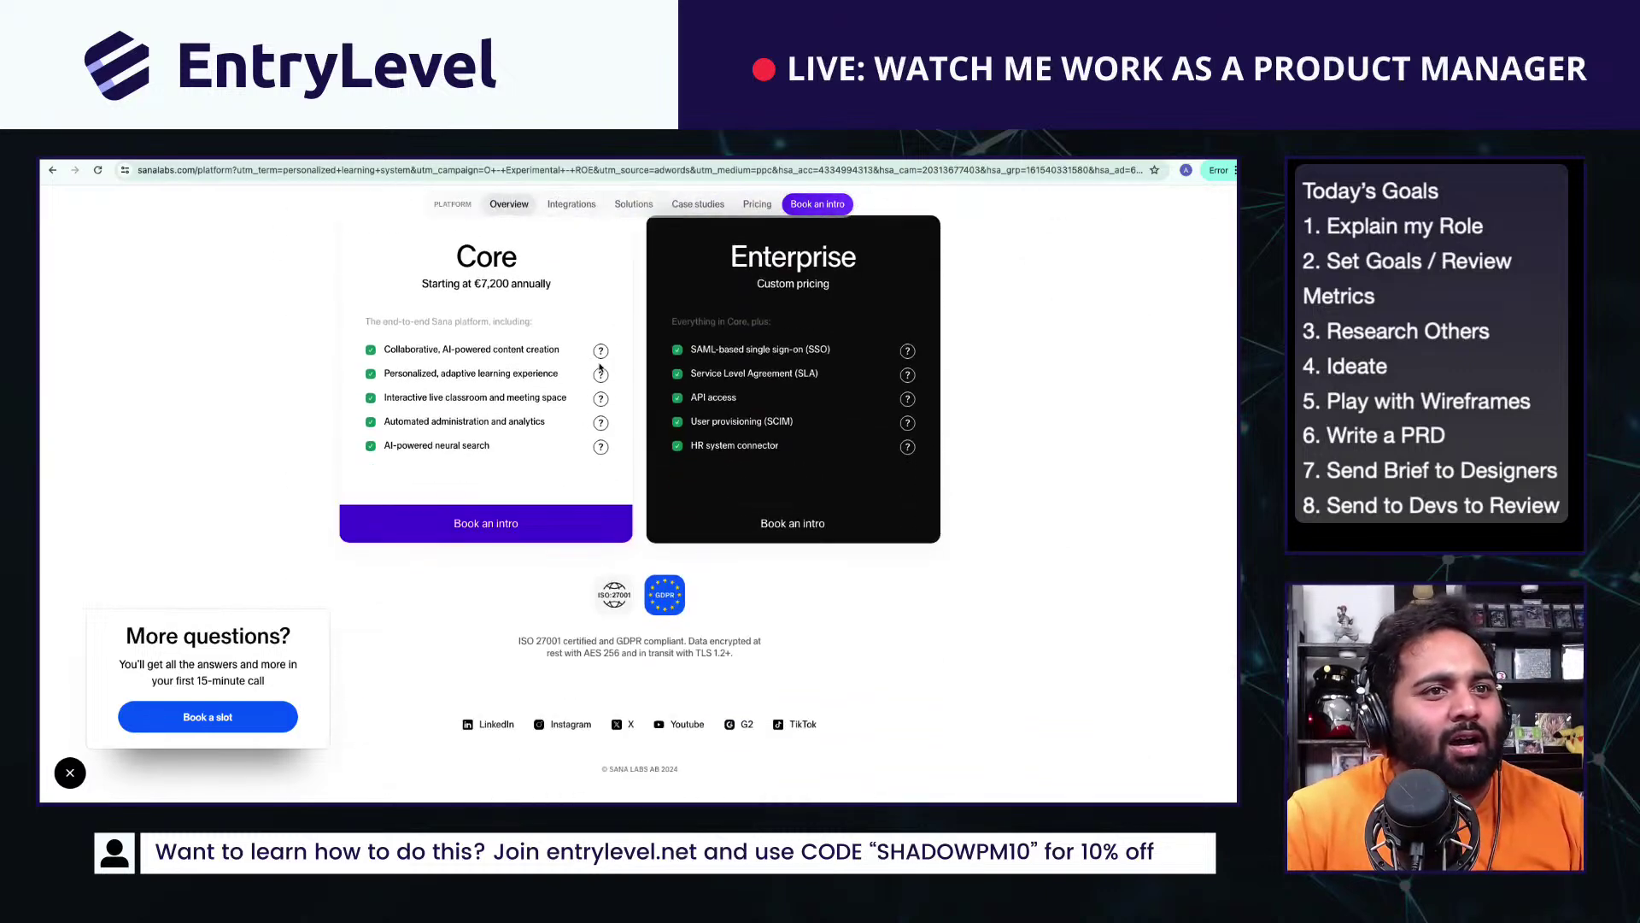
Step: Copy Sana's site address from the platform page and return to the Research Dump page in Notion
left_click(205, 170)
left_click(205, 171)
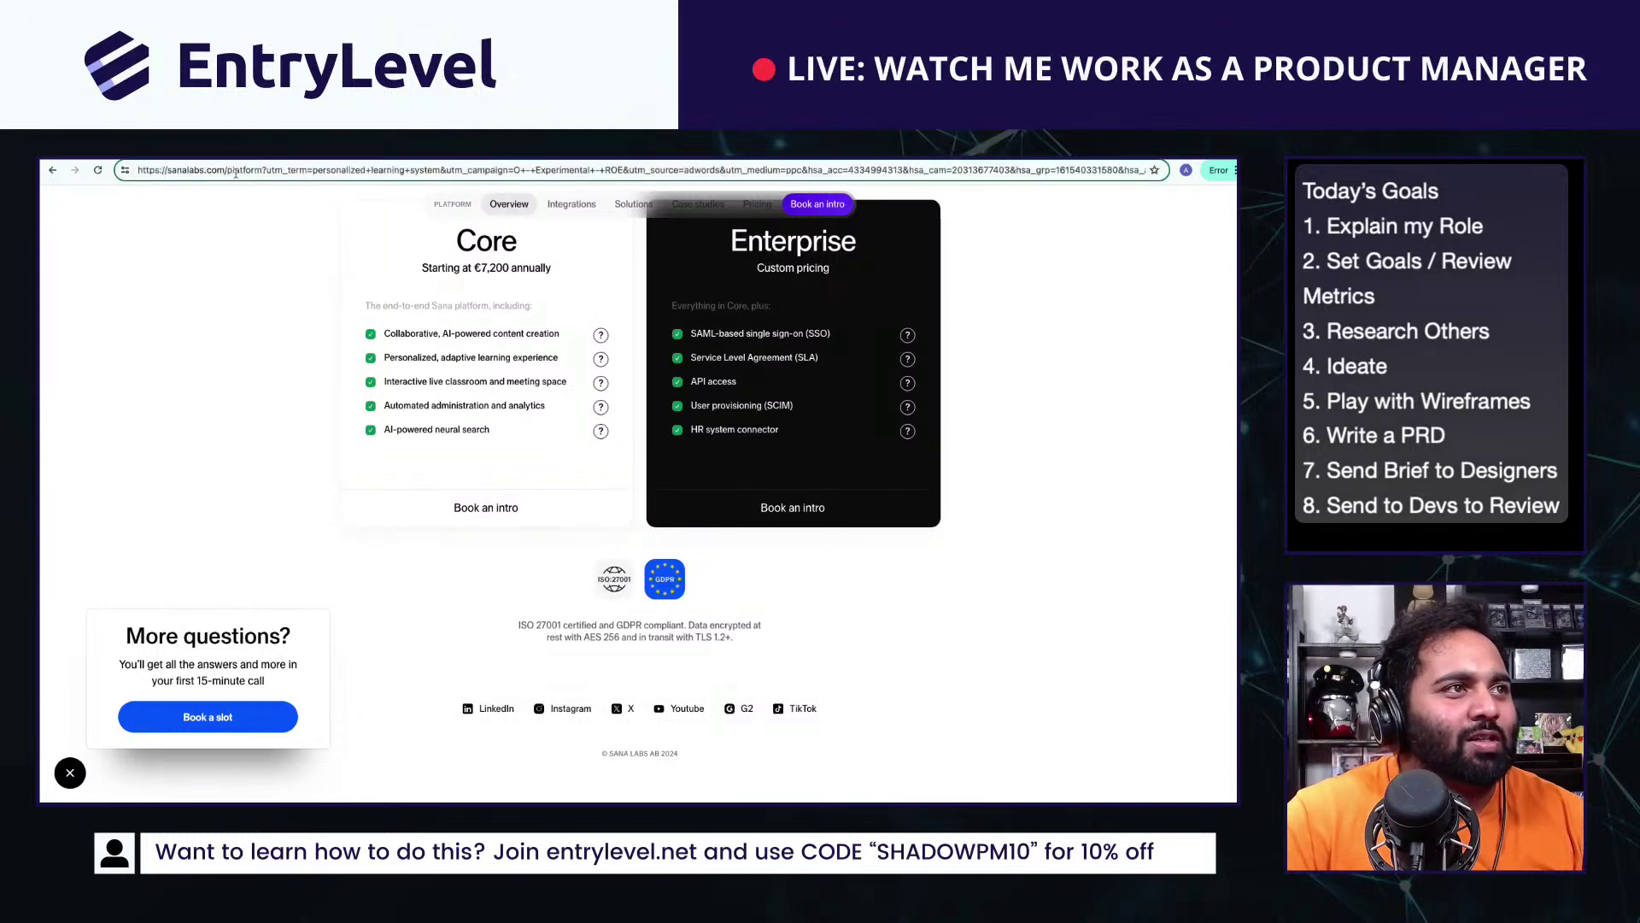
left_click(305, 485)
scroll(275, 501, "up", 1)
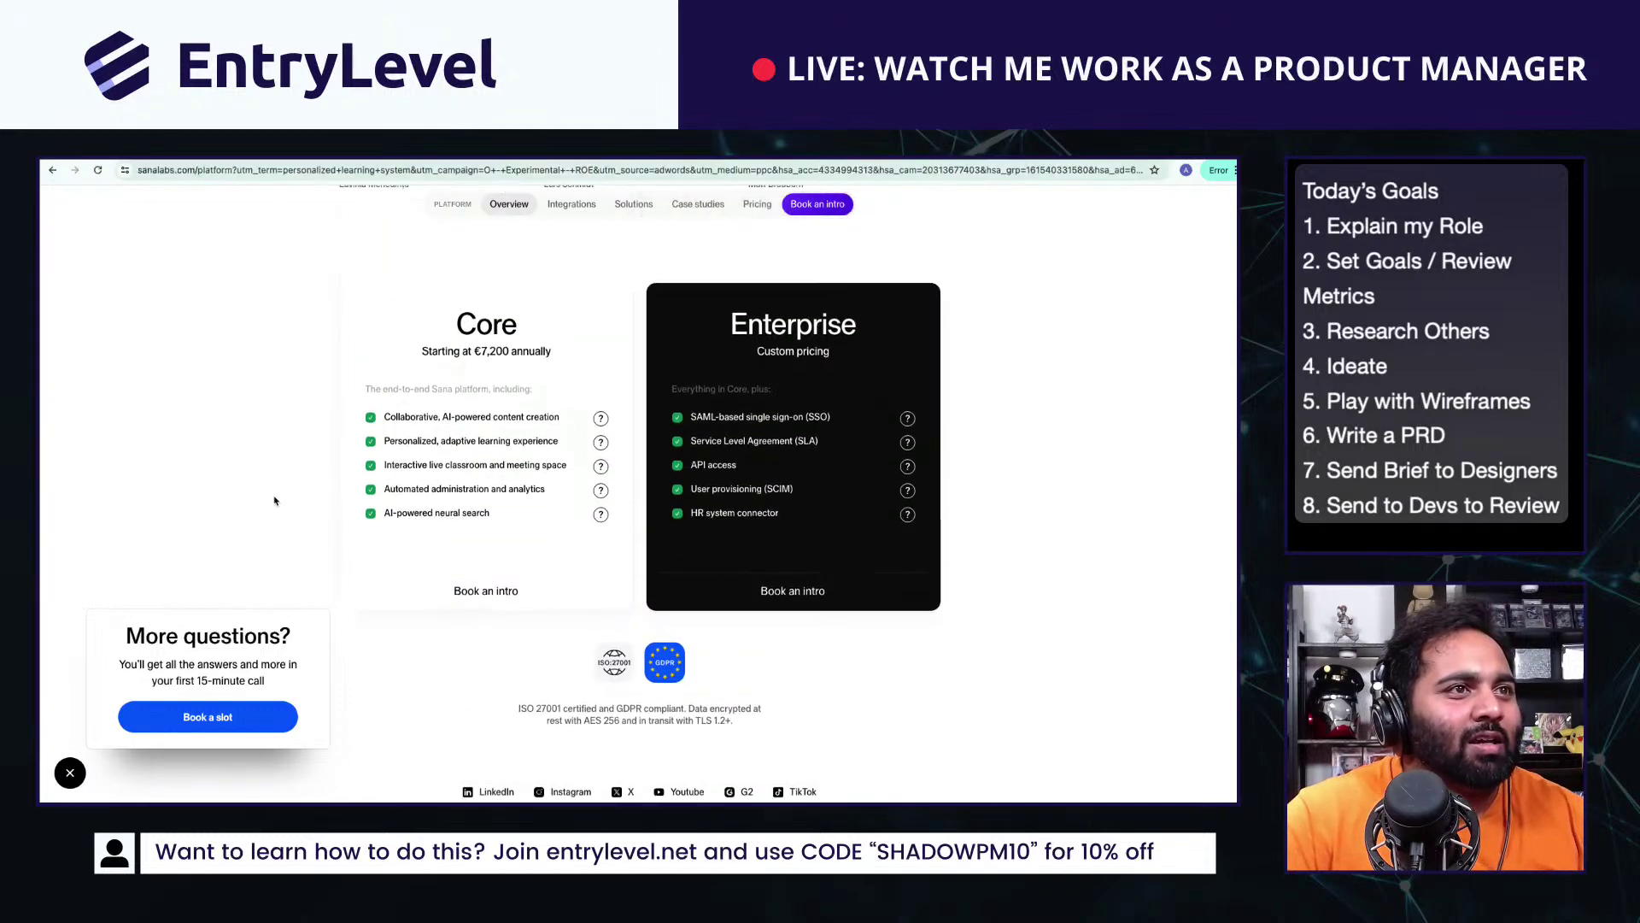
scroll(360, 530, "up", 3)
key("ctrl+shift+Tab")
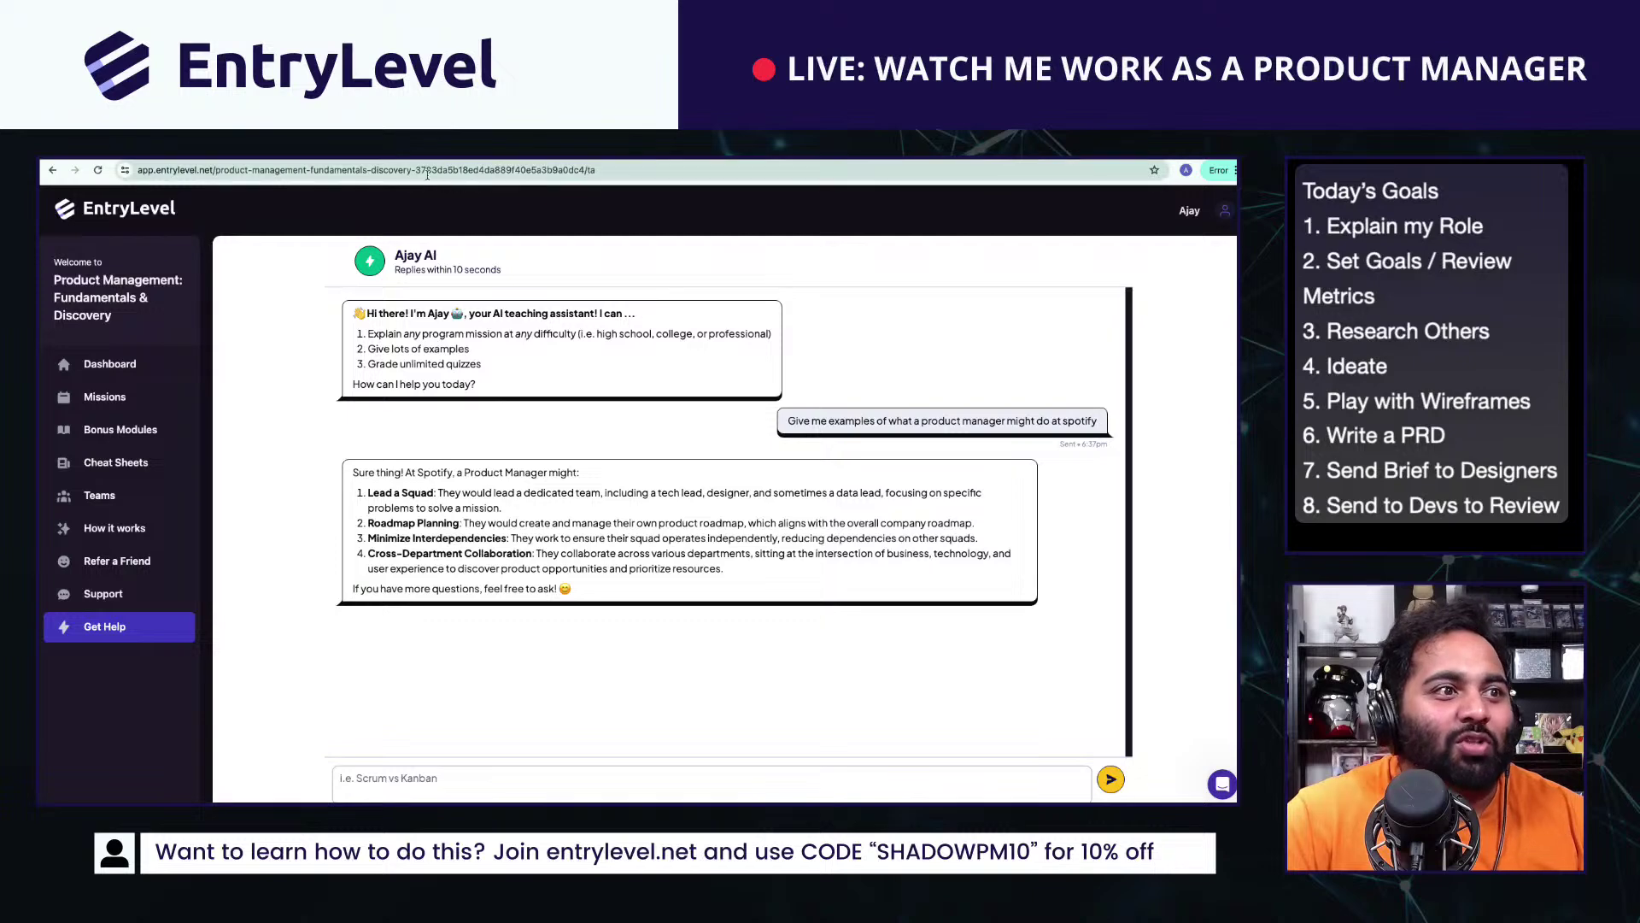
key("ctrl+shift+Tab")
left_click(543, 453)
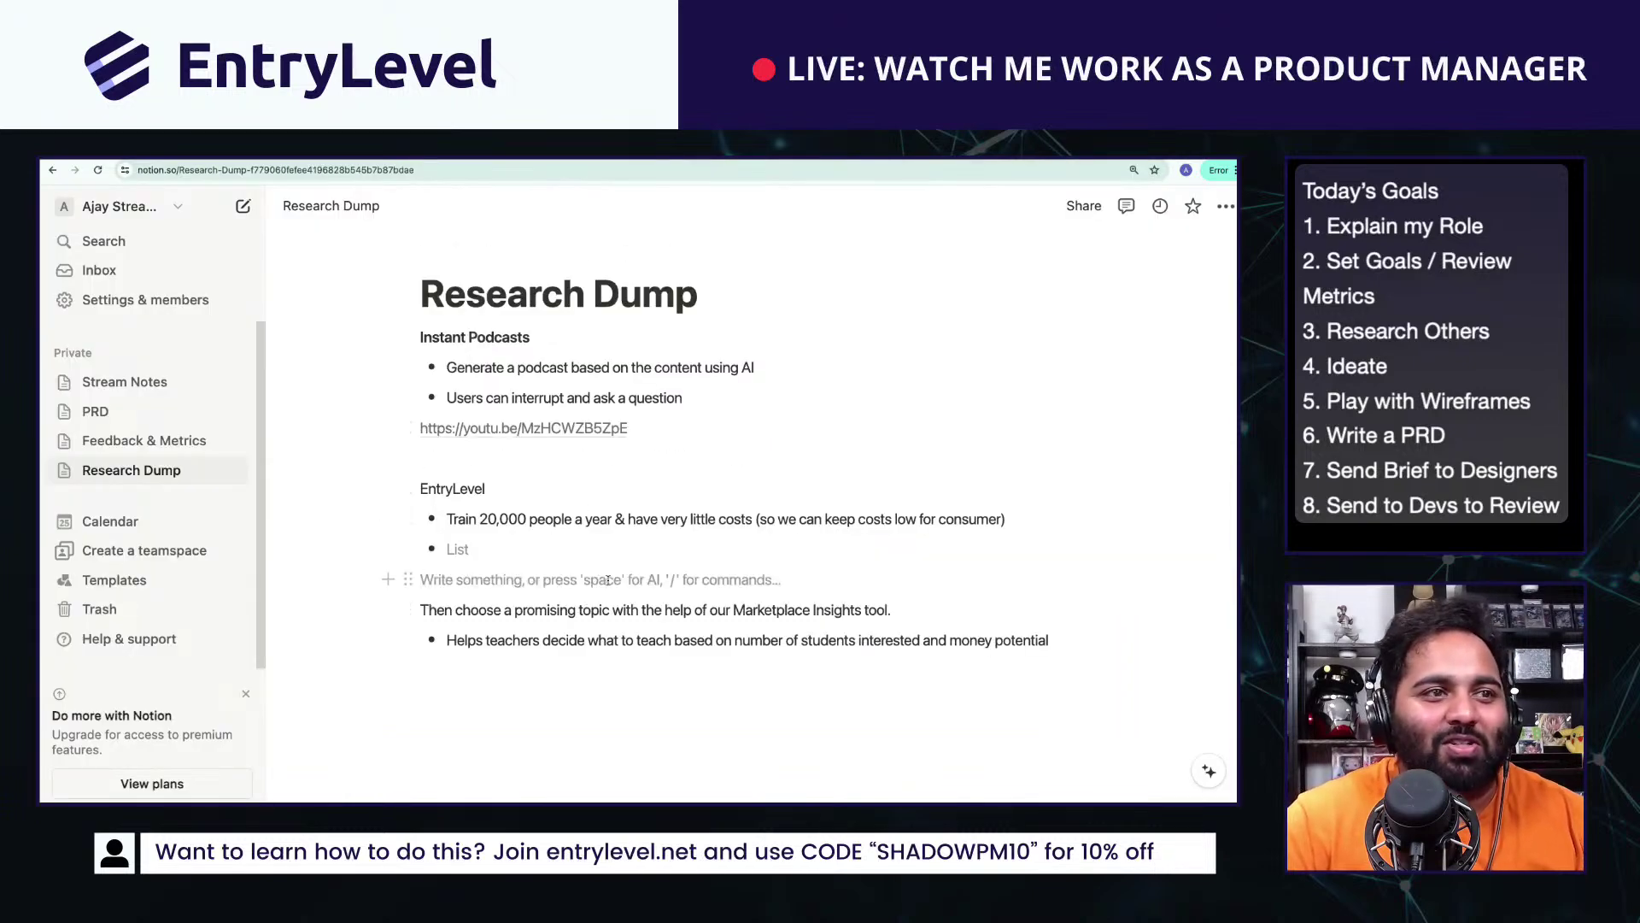
left_click(555, 687)
key("Return")
key("Return")
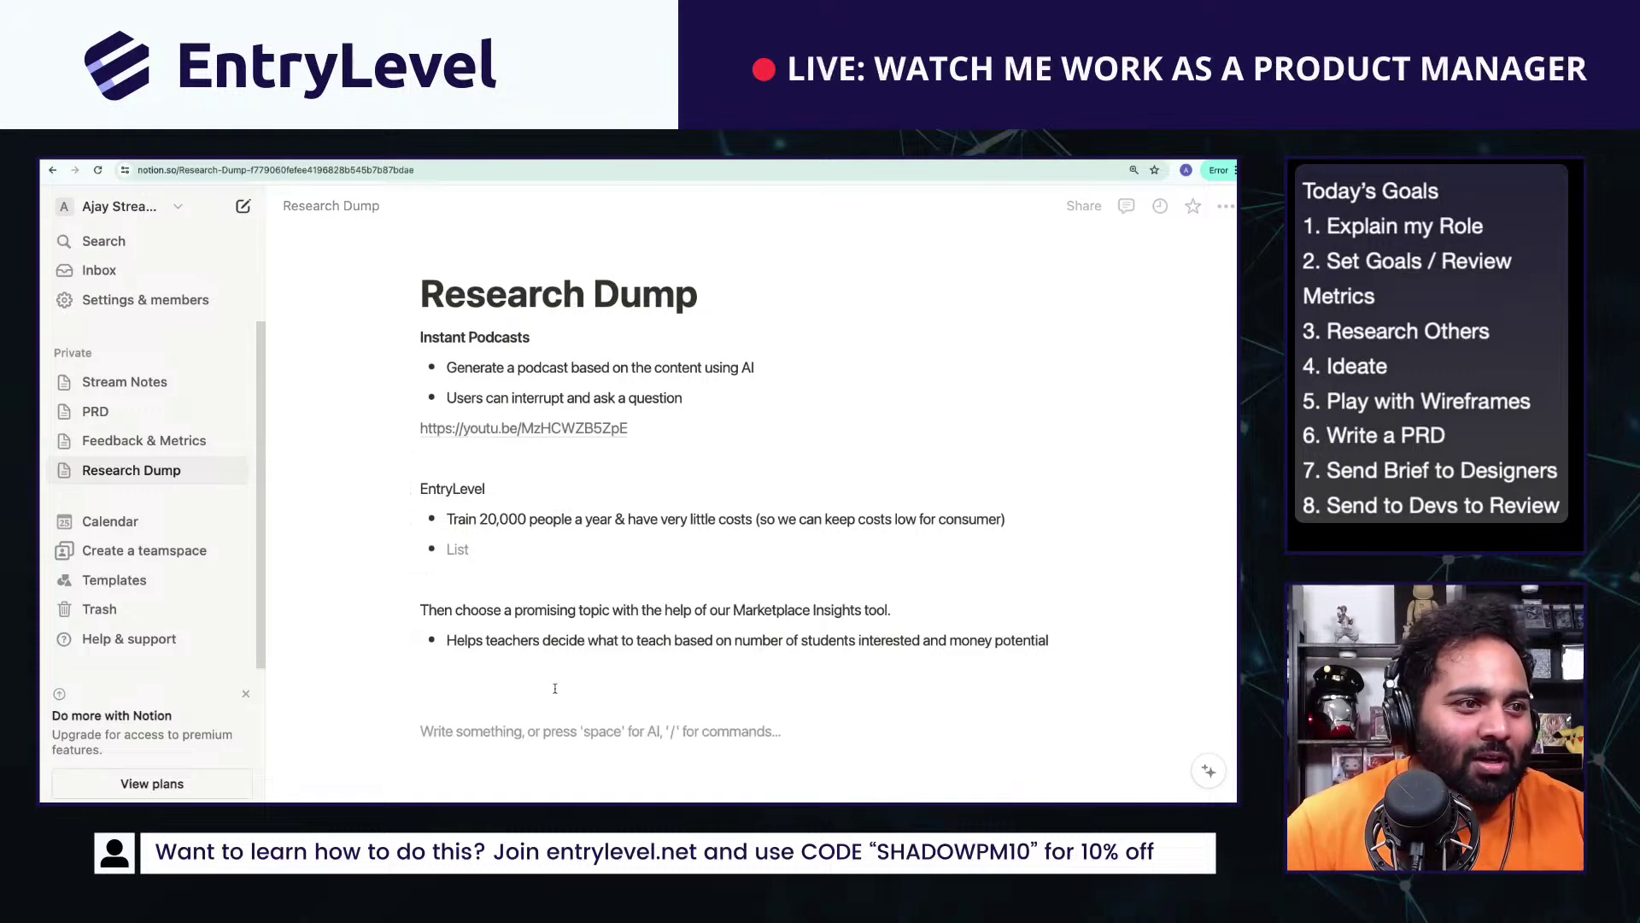
type("Check Out")
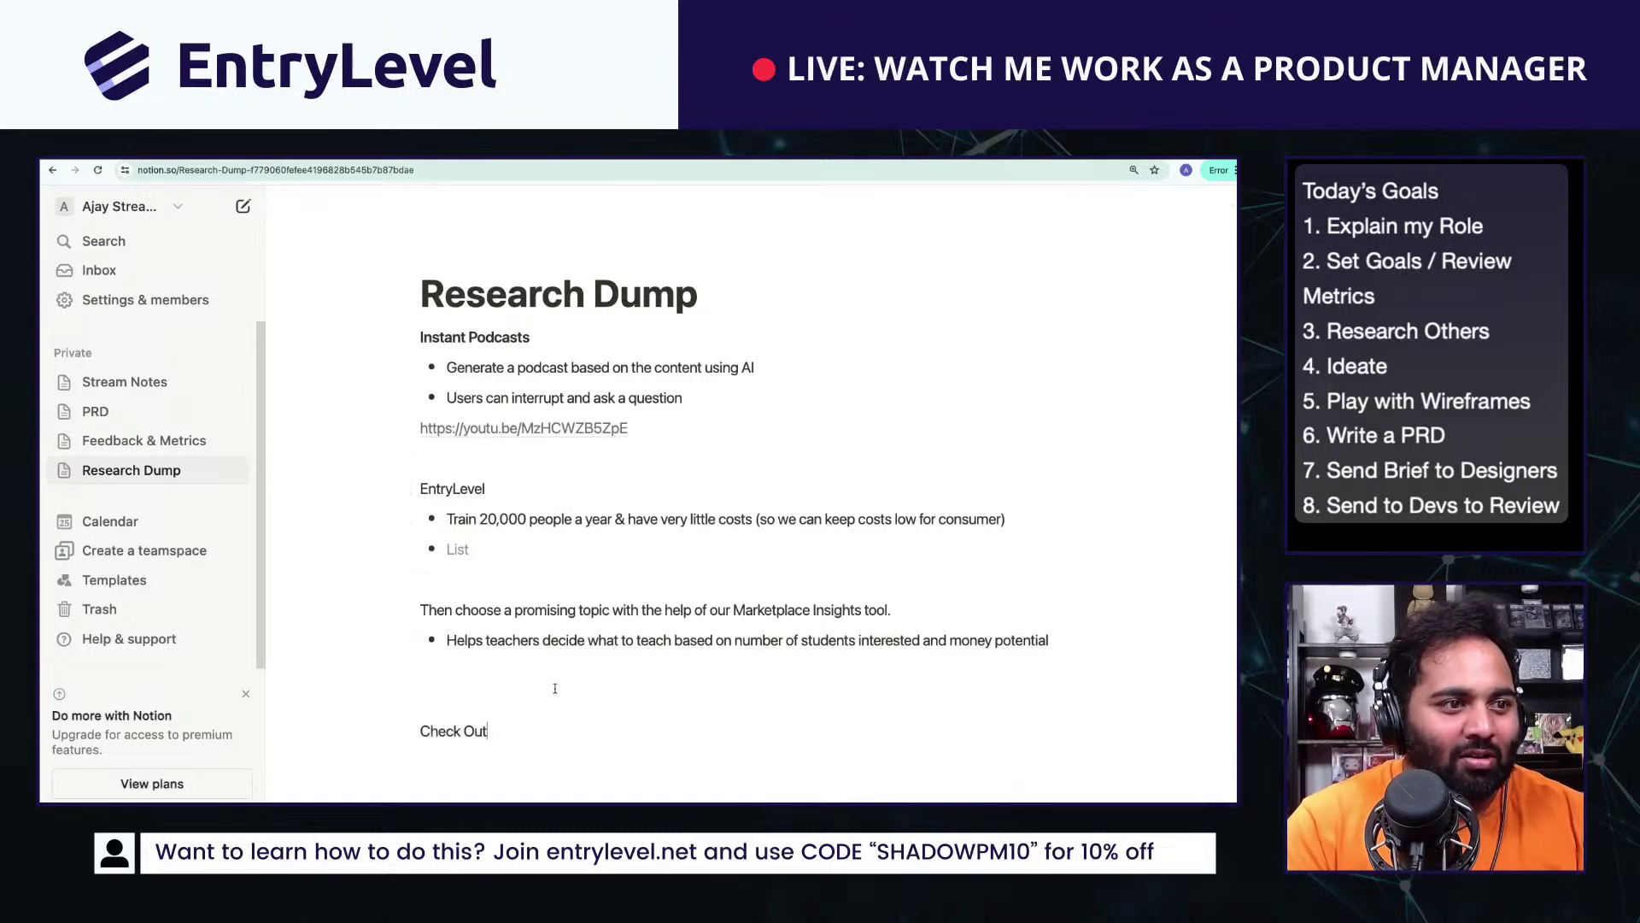
type(" Later:")
key("Return")
type("https://sanalabs.com/")
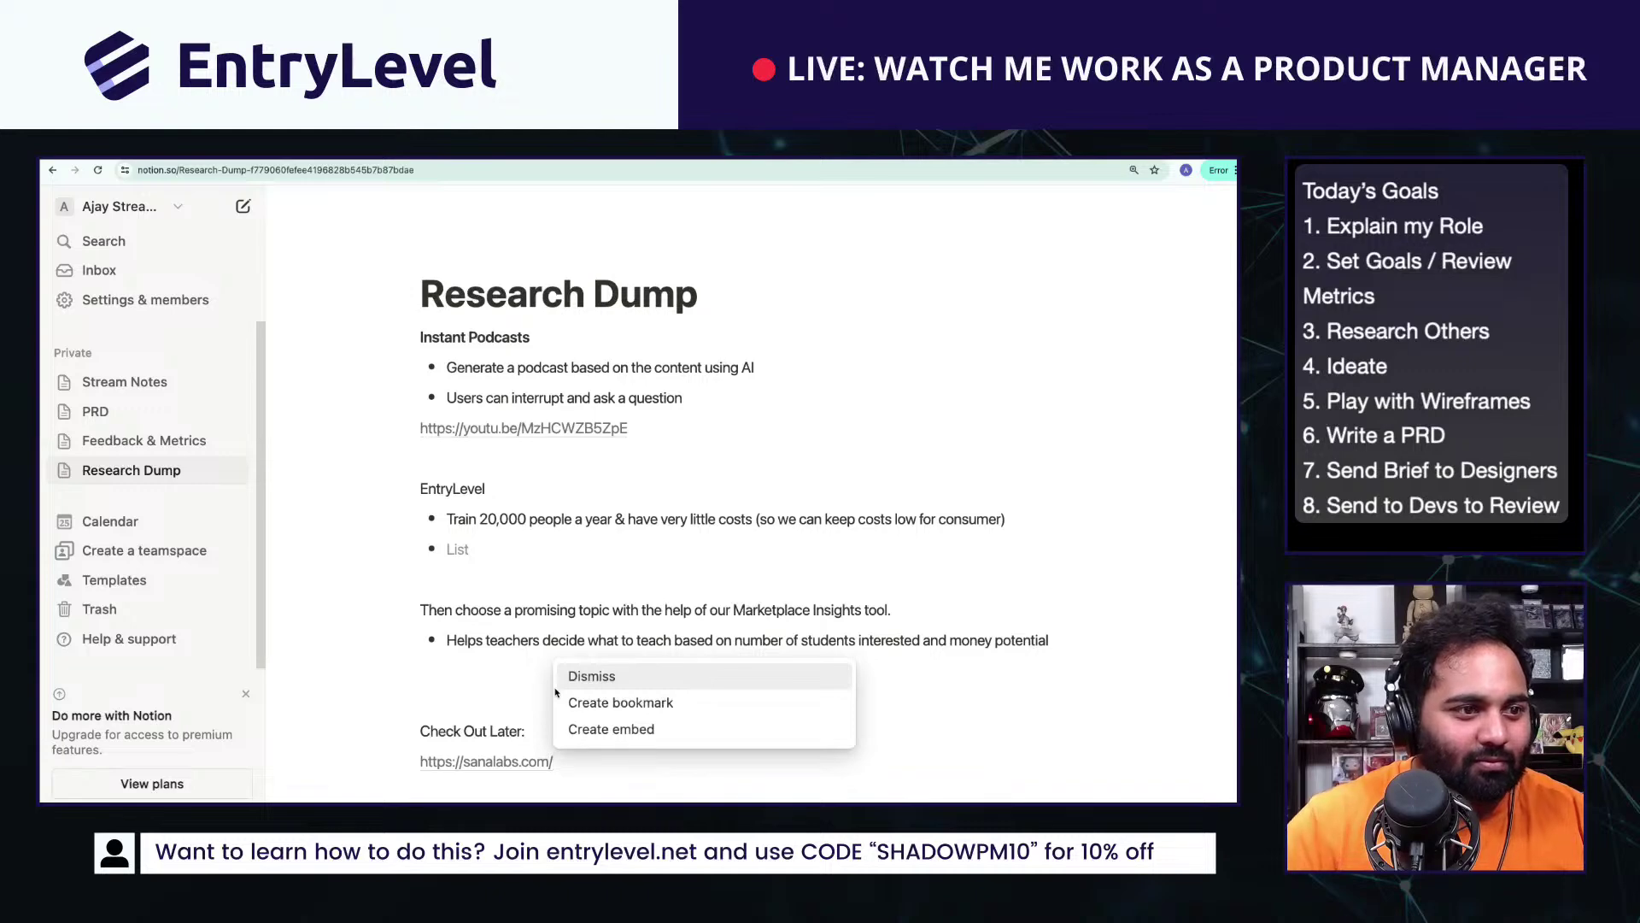
key("Return")
key("Return")
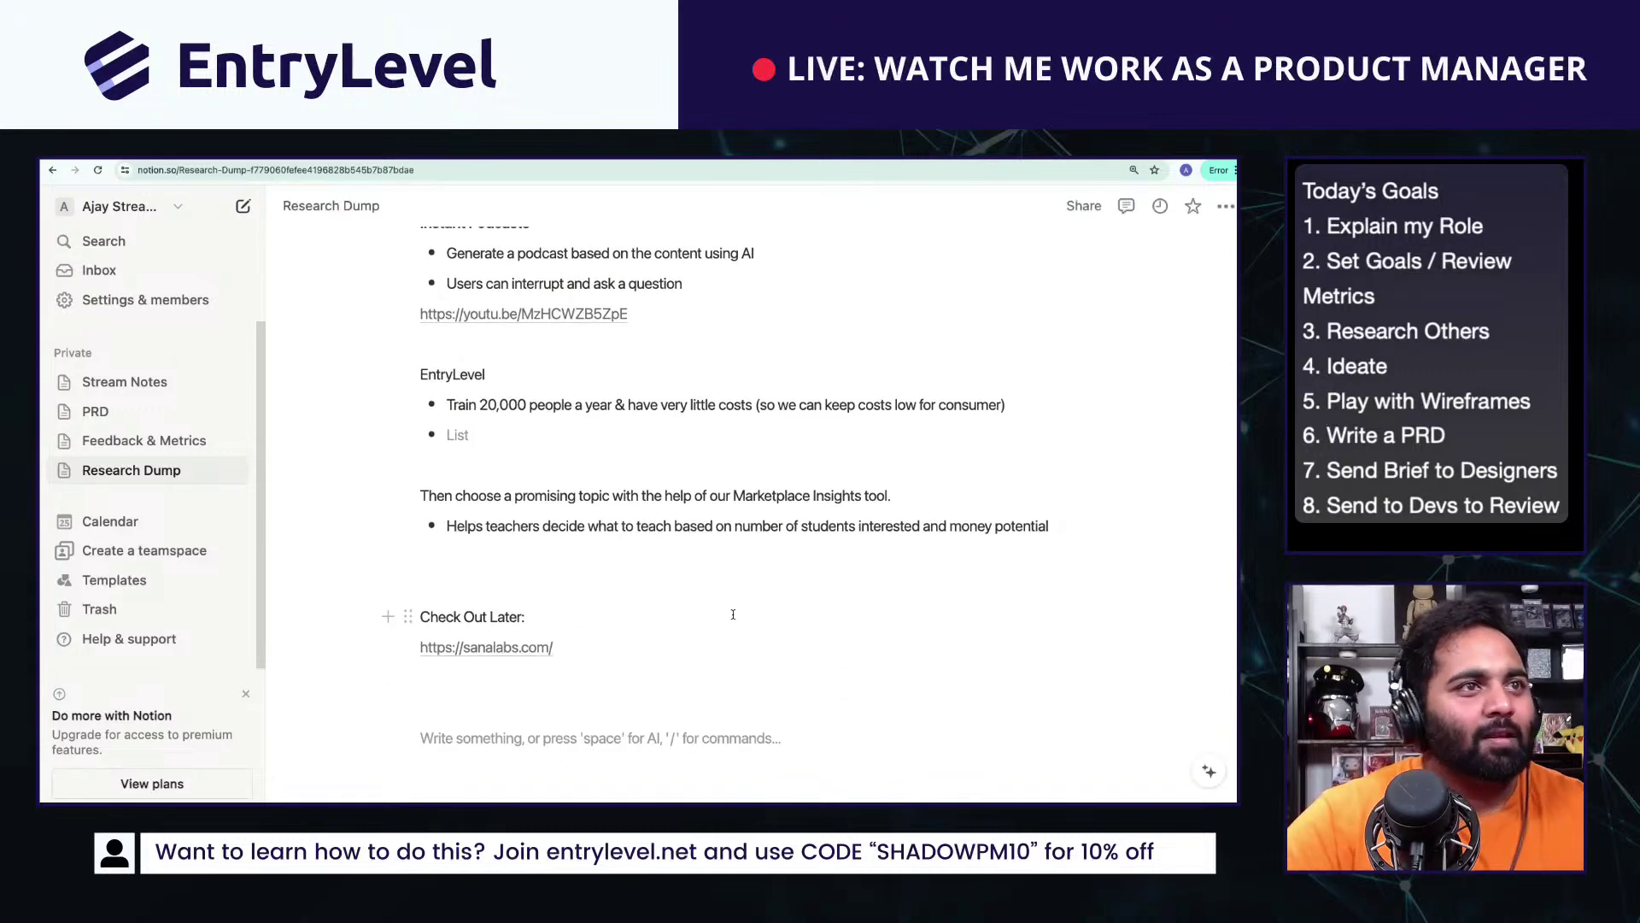
scroll(562, 478, "down", 2)
left_click(490, 570)
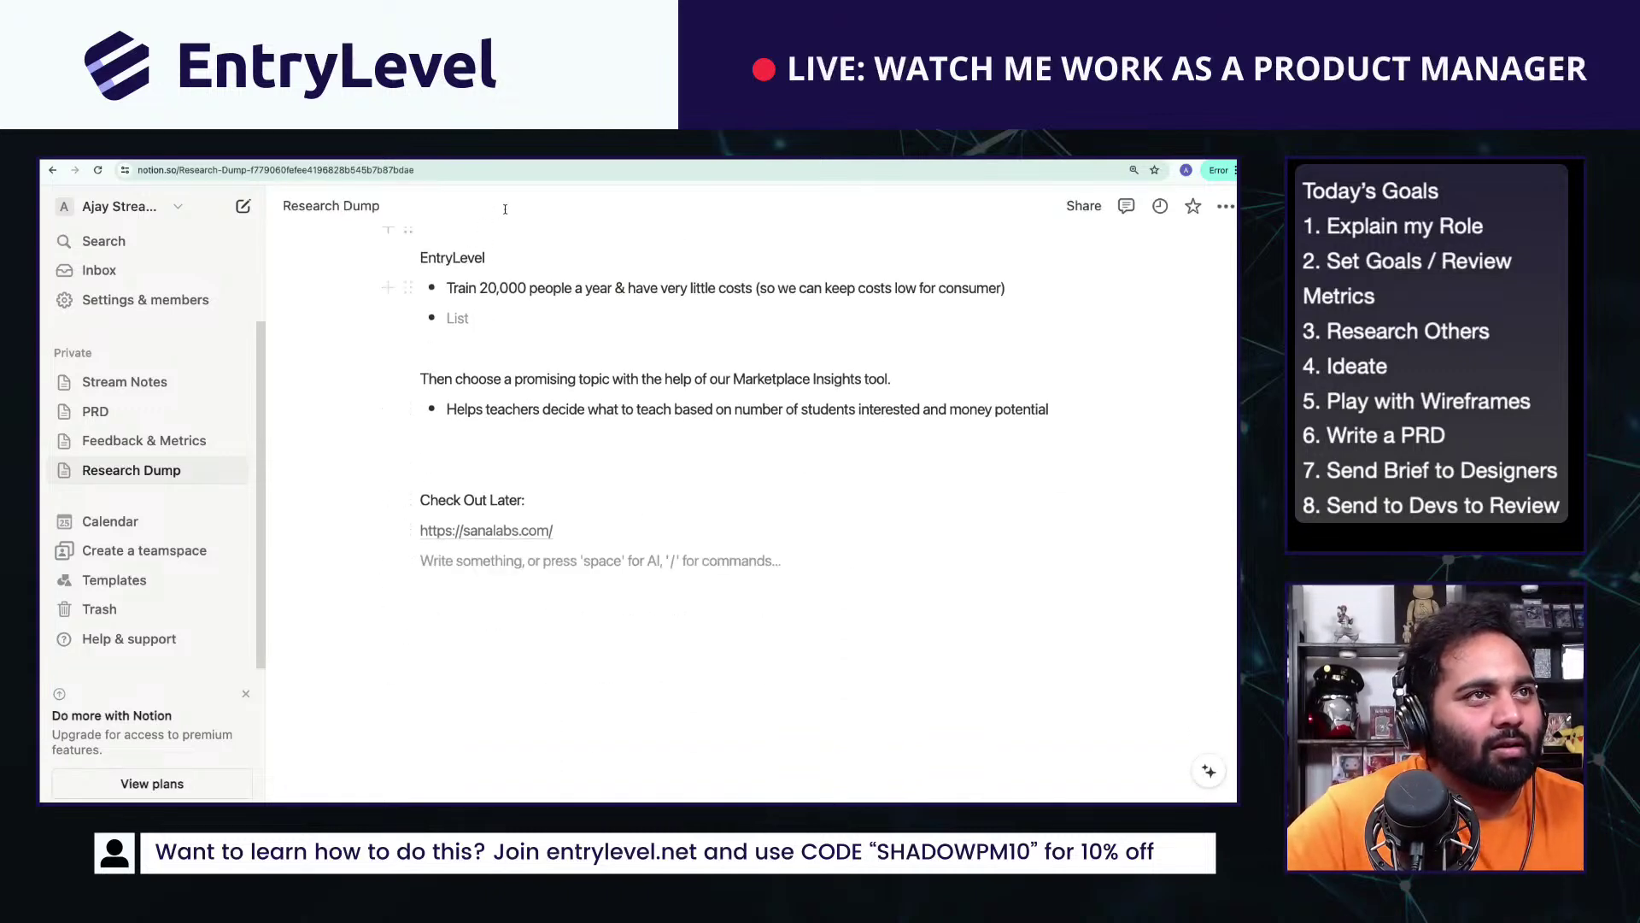
Step: Go back to the "AI personalised Learning" Google results and open Synthesis's "Advanced AI to Tutor Your Kids" result
left_click(573, 161)
left_click(54, 170)
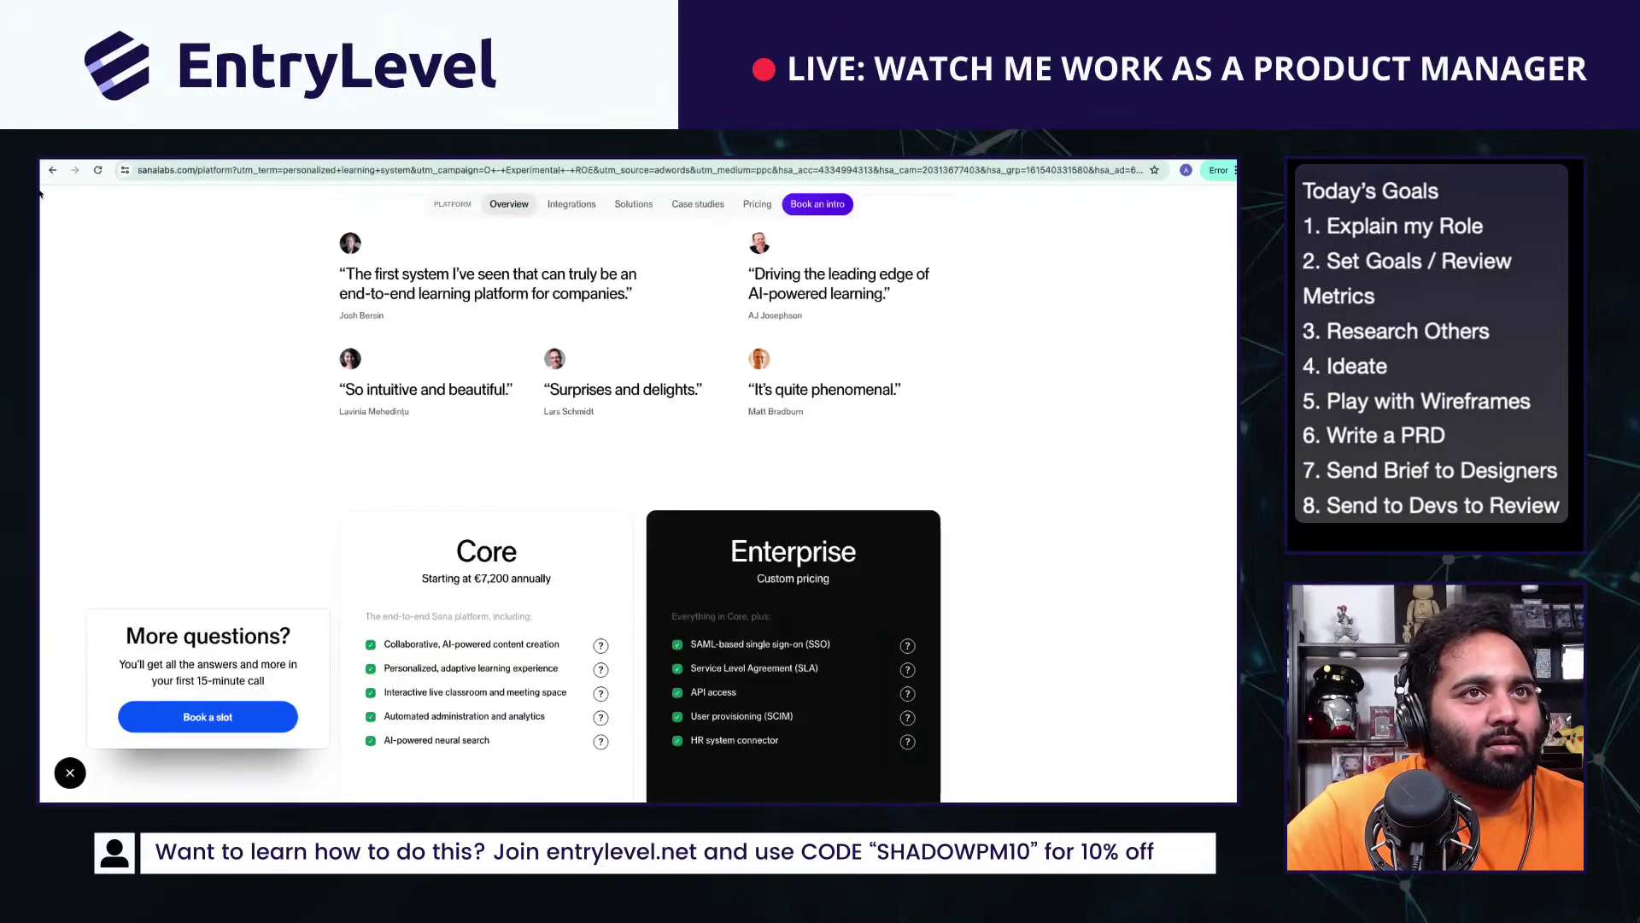
left_click(55, 171)
left_click(55, 171)
left_click(57, 170)
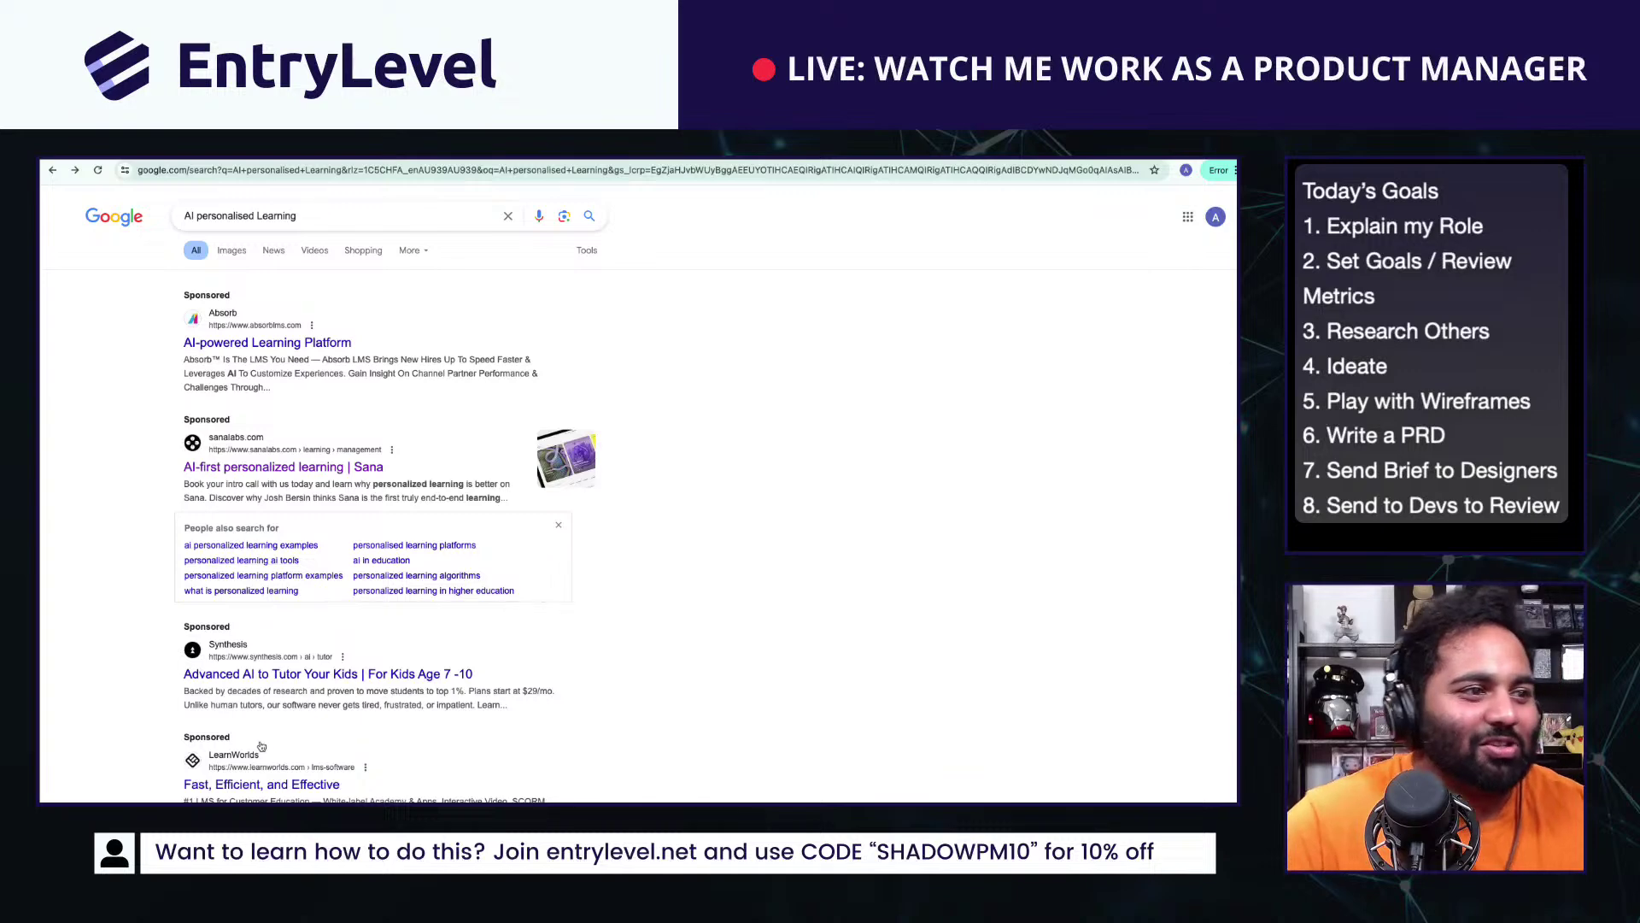
scroll(252, 742, "down", 2)
left_click(330, 574)
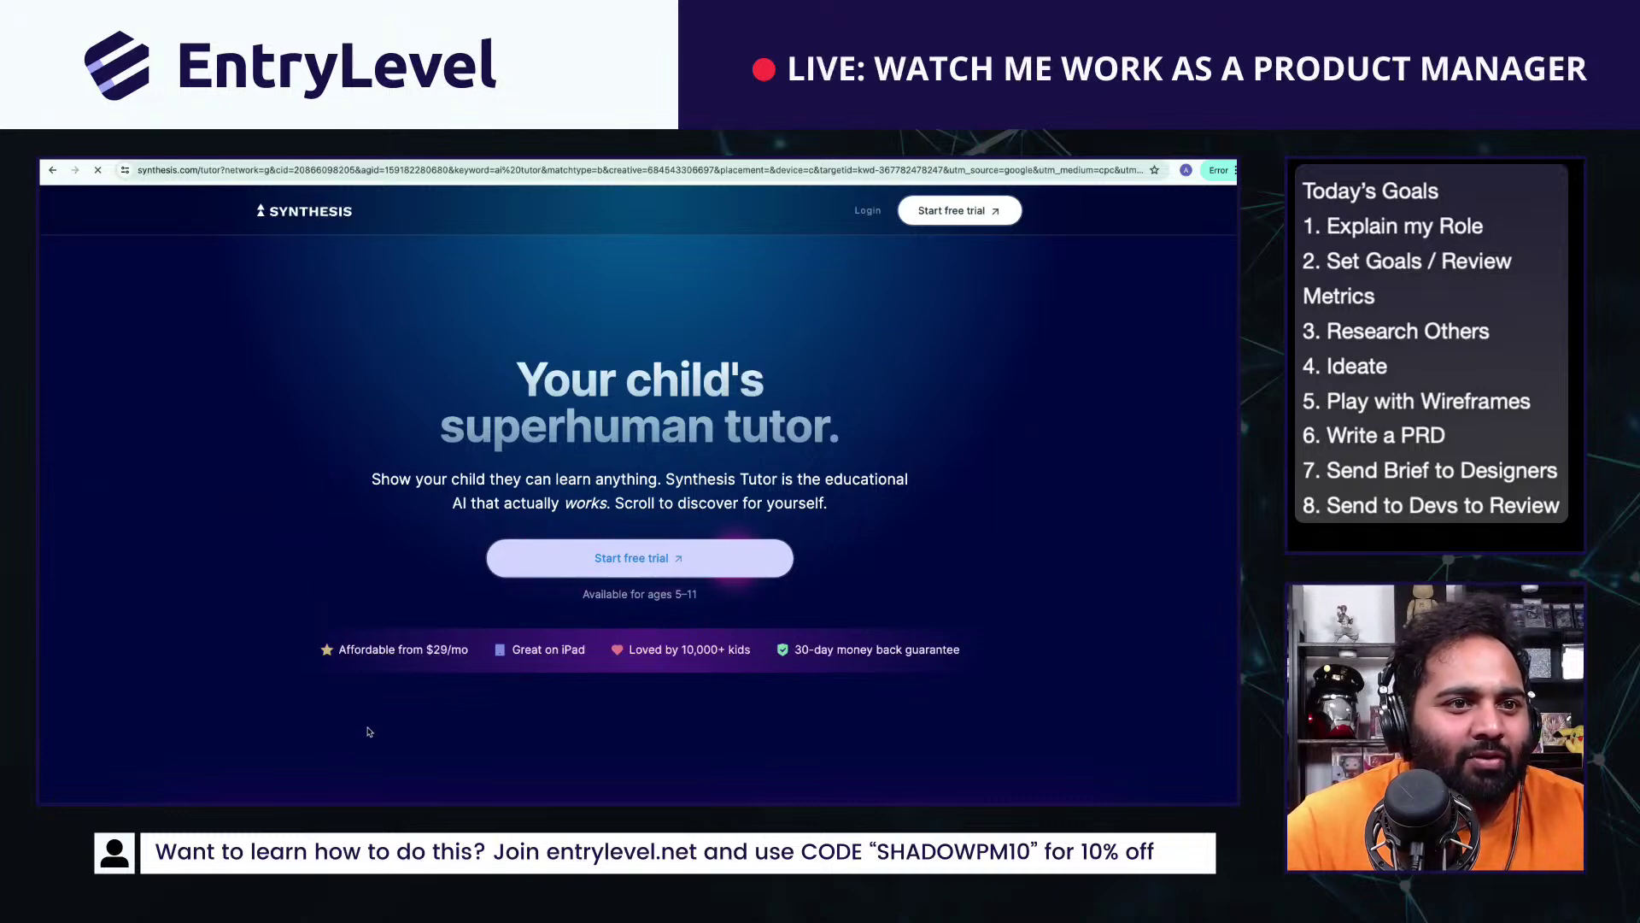
Step: Skim the Synthesis Tutor page and examine its comparison with learning apps and in-person tutors
scroll(469, 688, "down", 15)
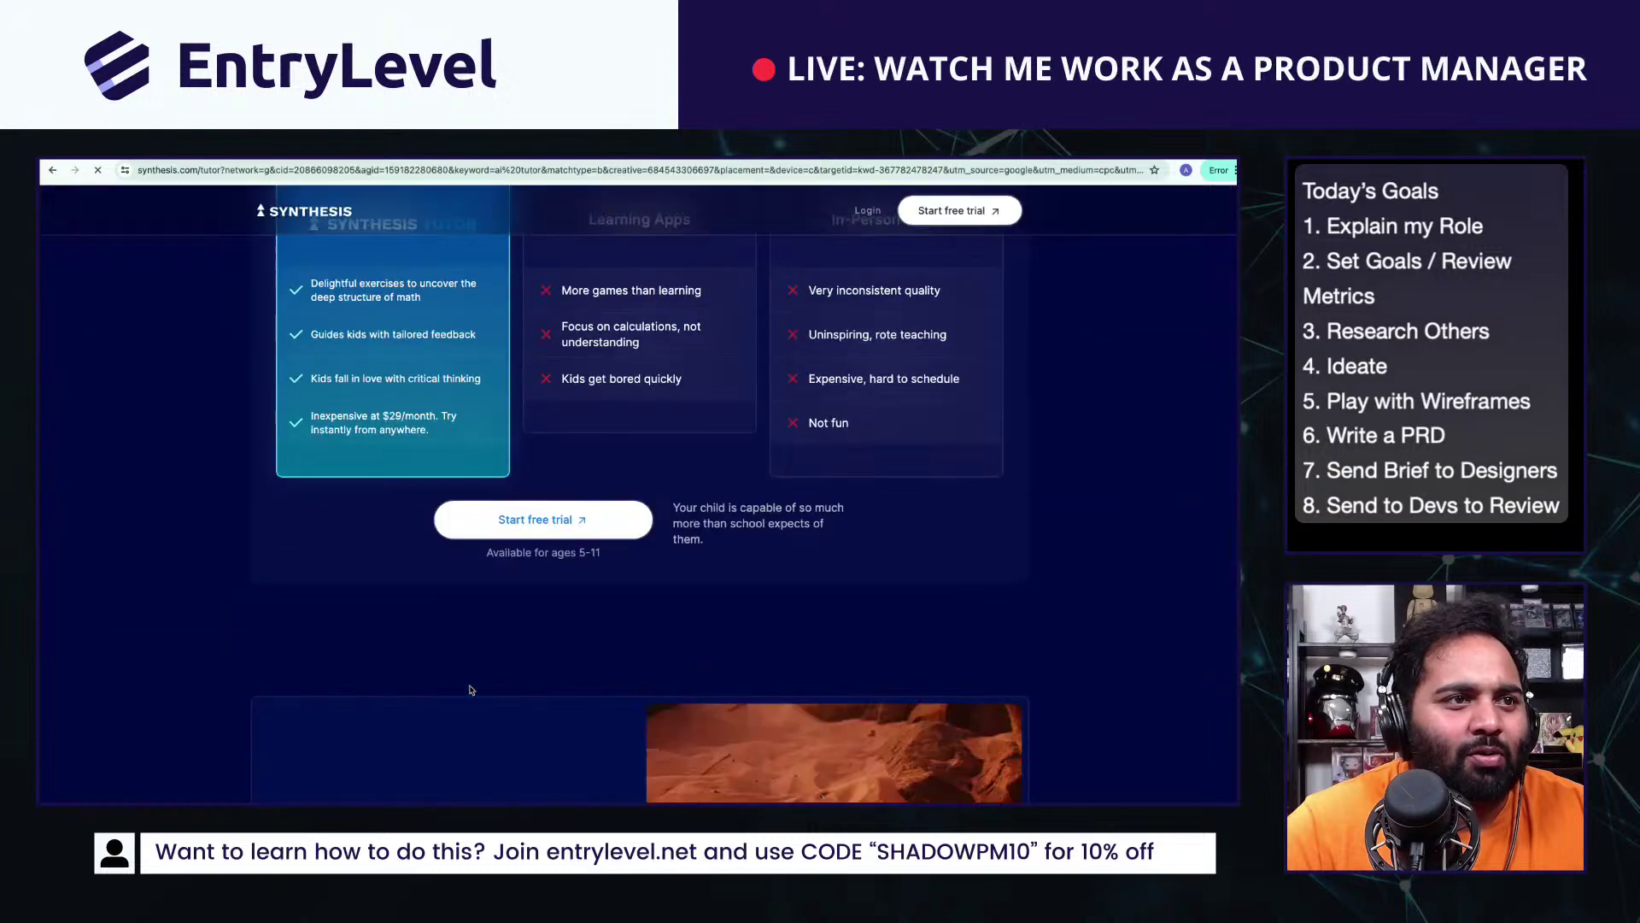
scroll(469, 688, "up", 4)
scroll(469, 689, "down", 3)
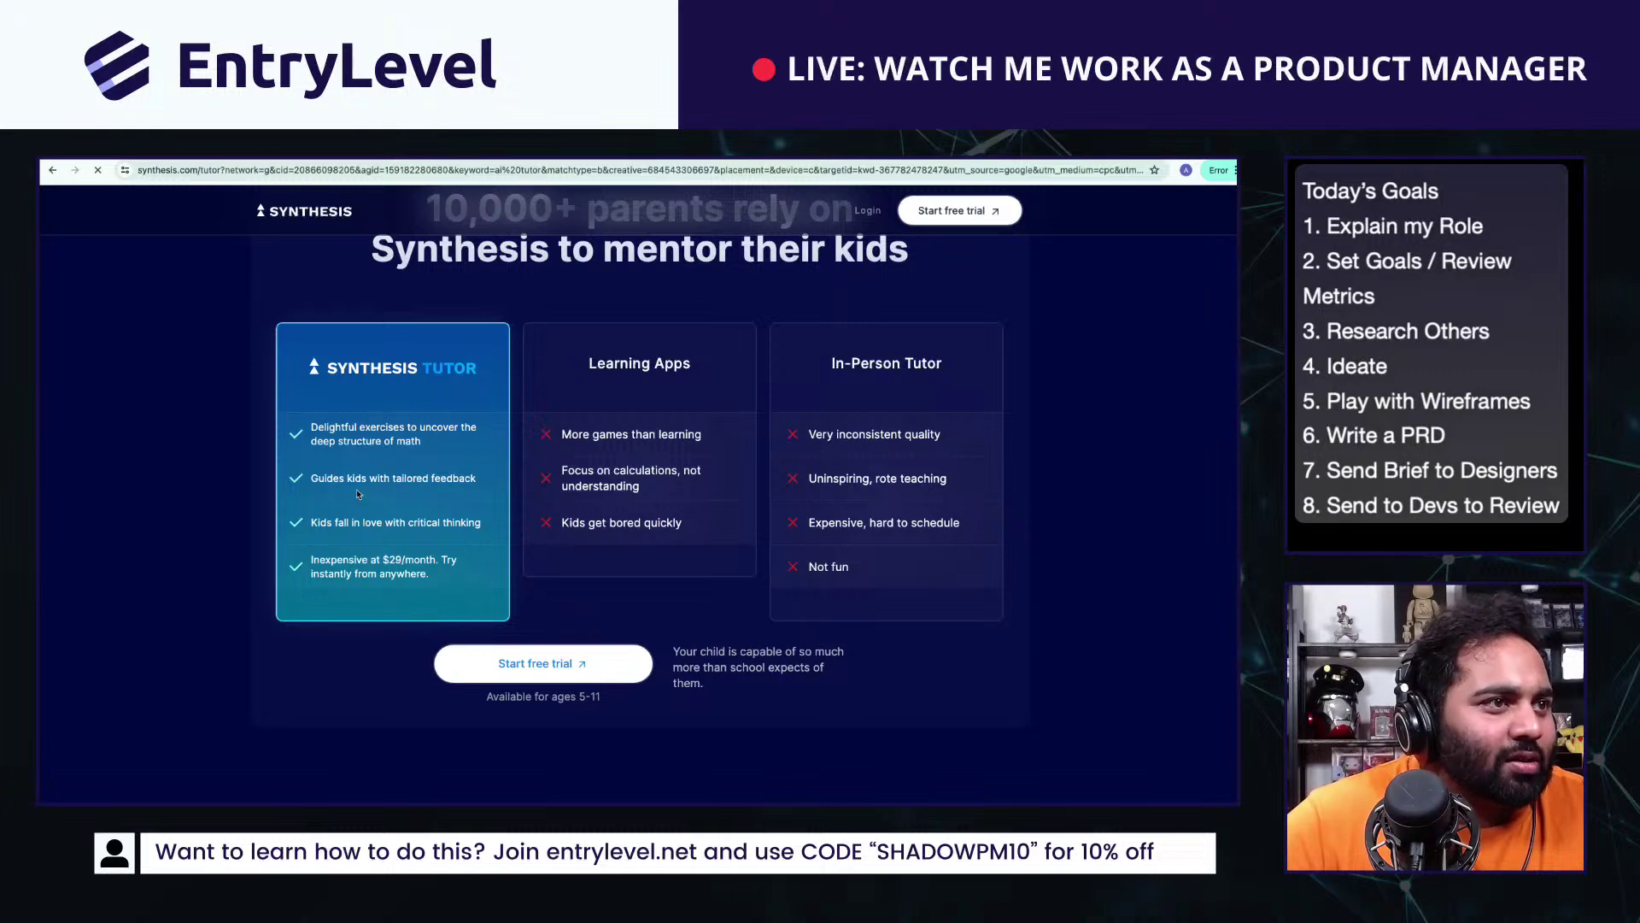
left_click_drag(369, 523, 431, 577)
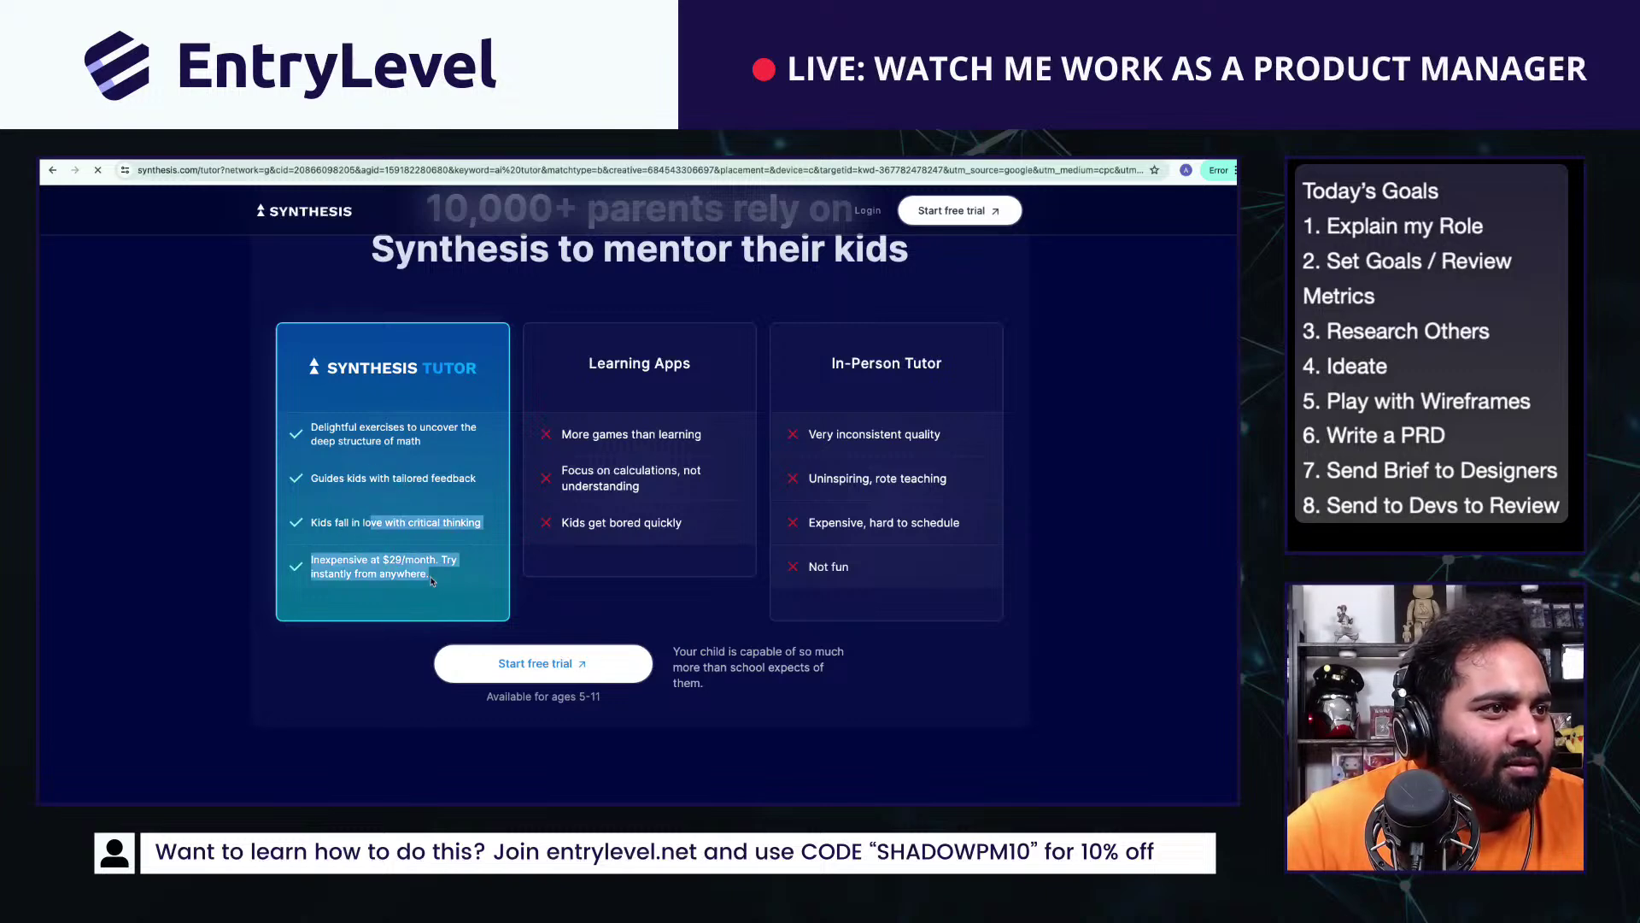
left_click(382, 562)
scroll(399, 556, "up", 10)
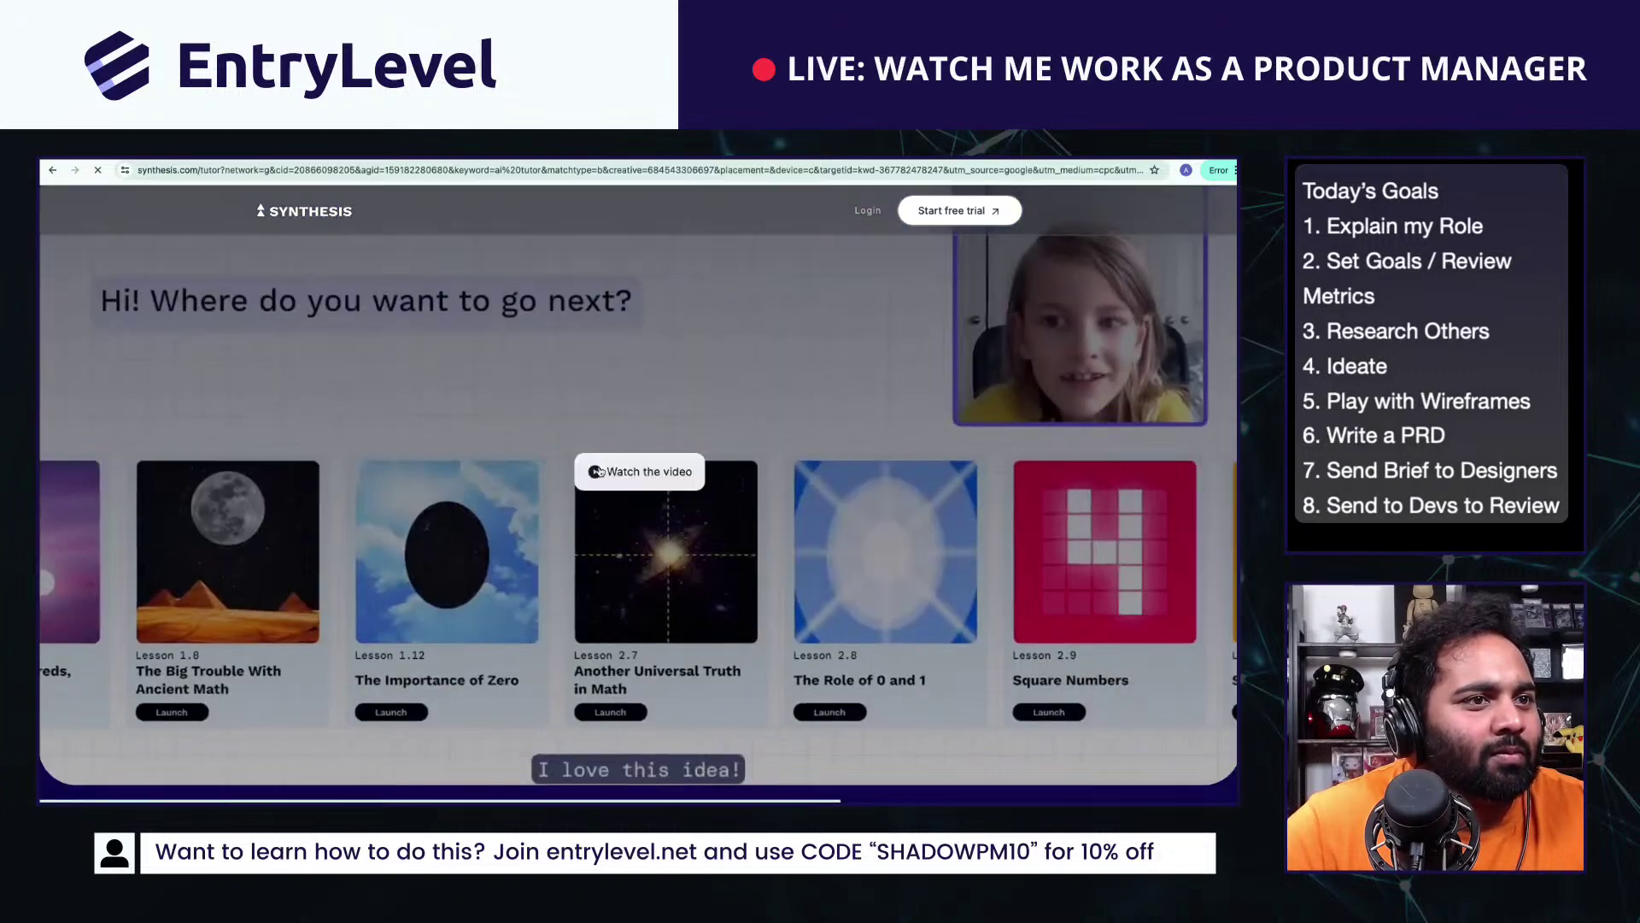
Step: Play the "Your Child's Personal AI Tutor" video, skip ahead to the 677 + 50 + 50 question, pause to study it, and close the video
left_click(623, 474)
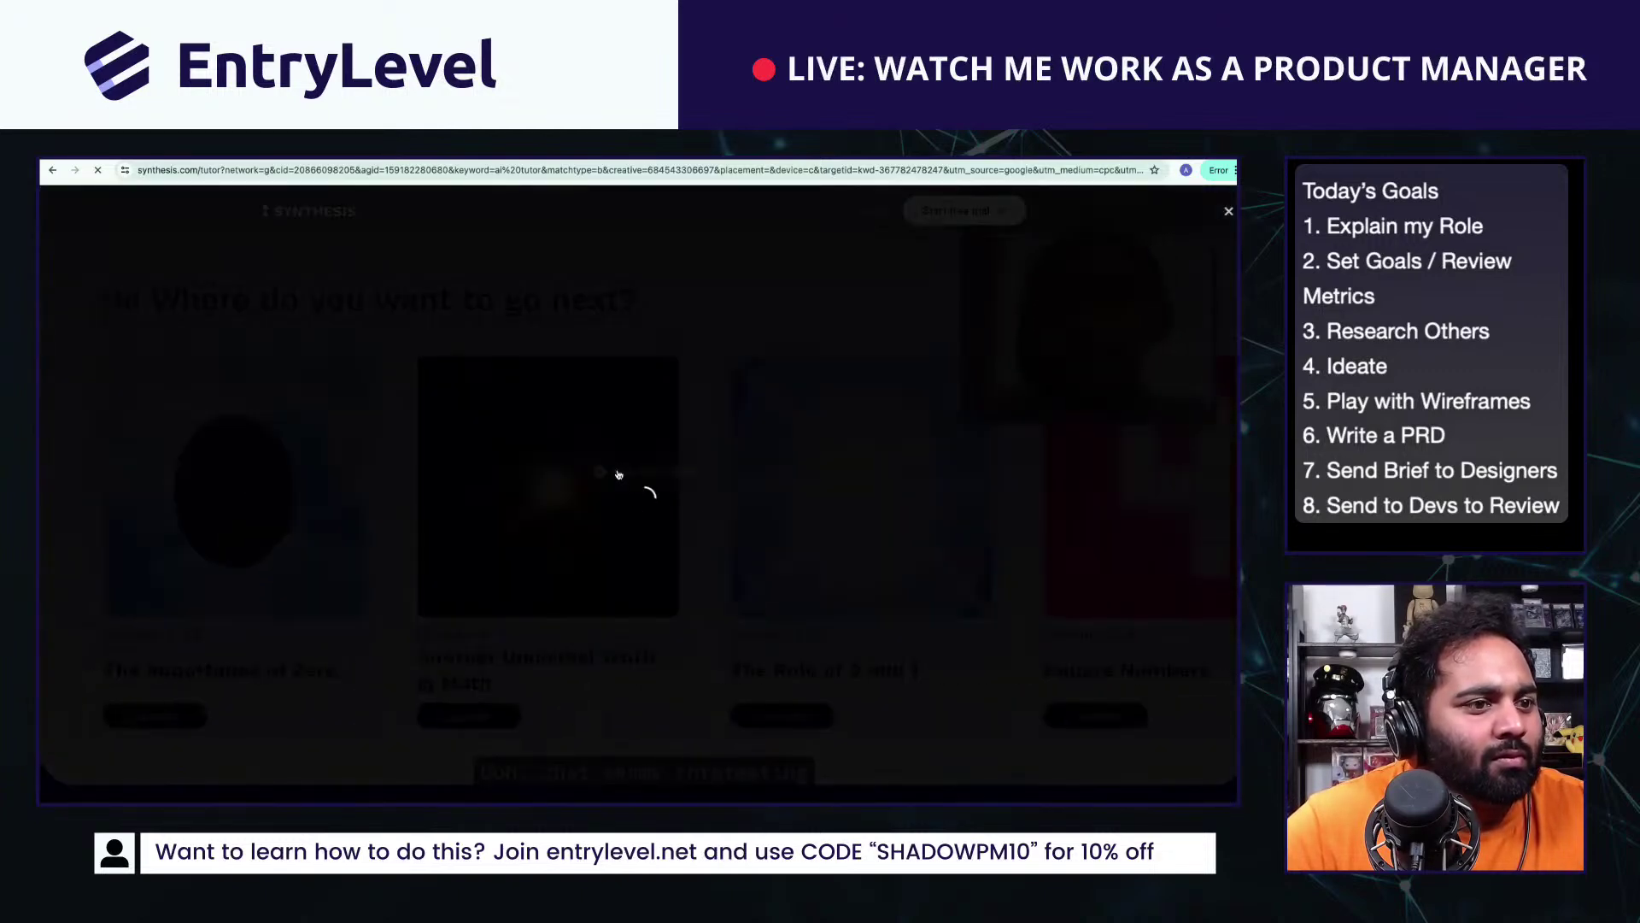
left_click(632, 500)
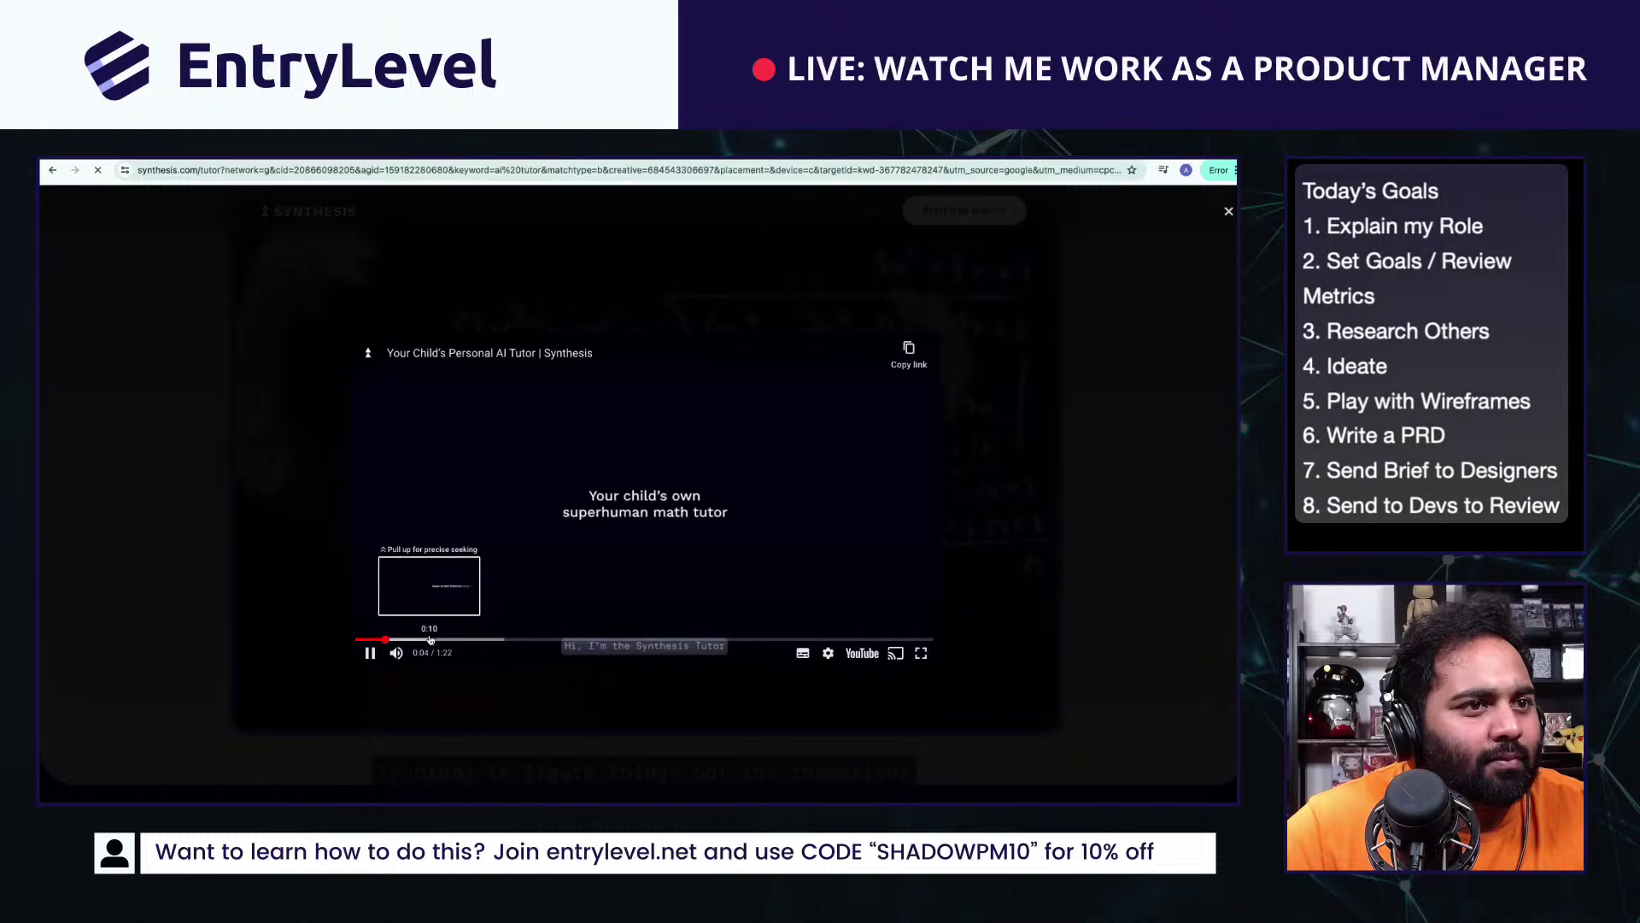
left_click(465, 639)
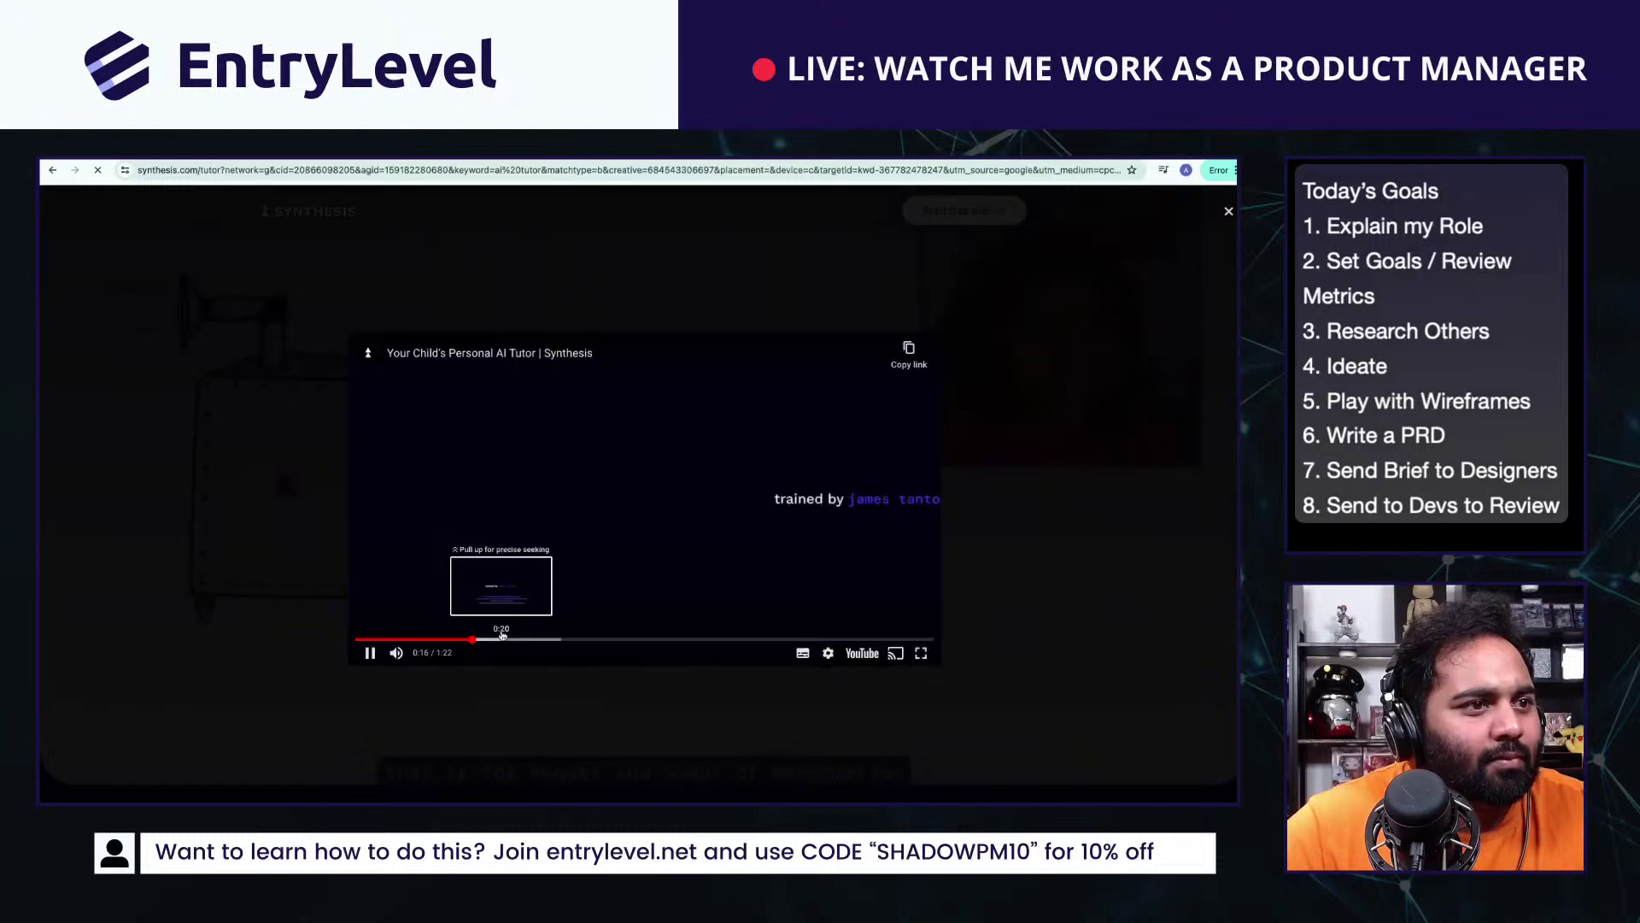
left_click(503, 638)
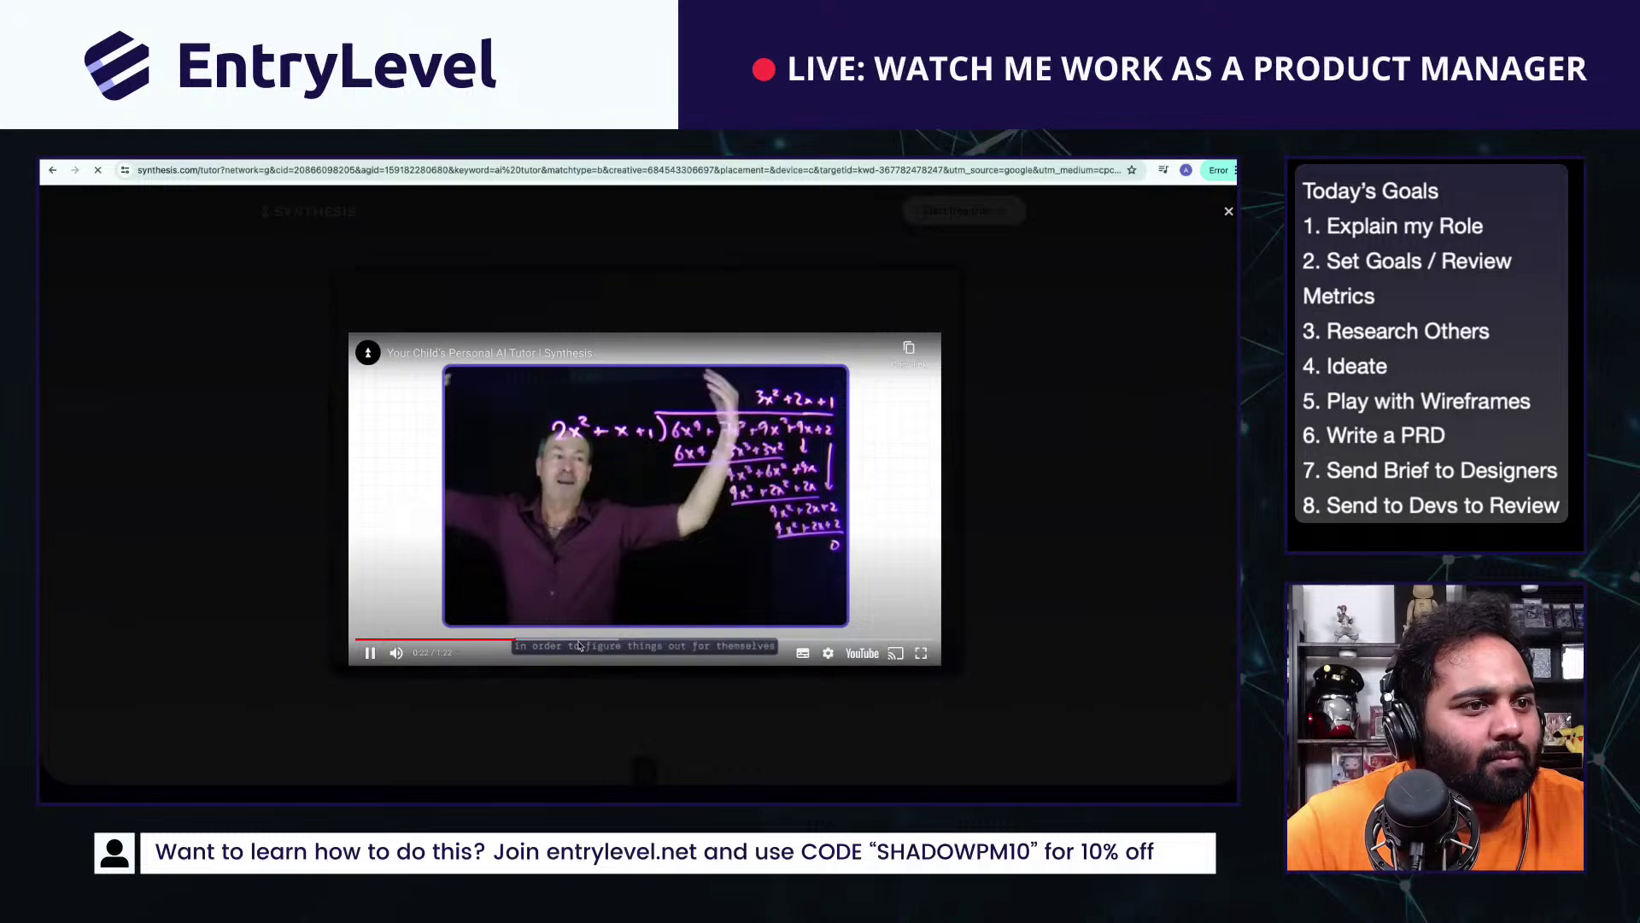
left_click(585, 638)
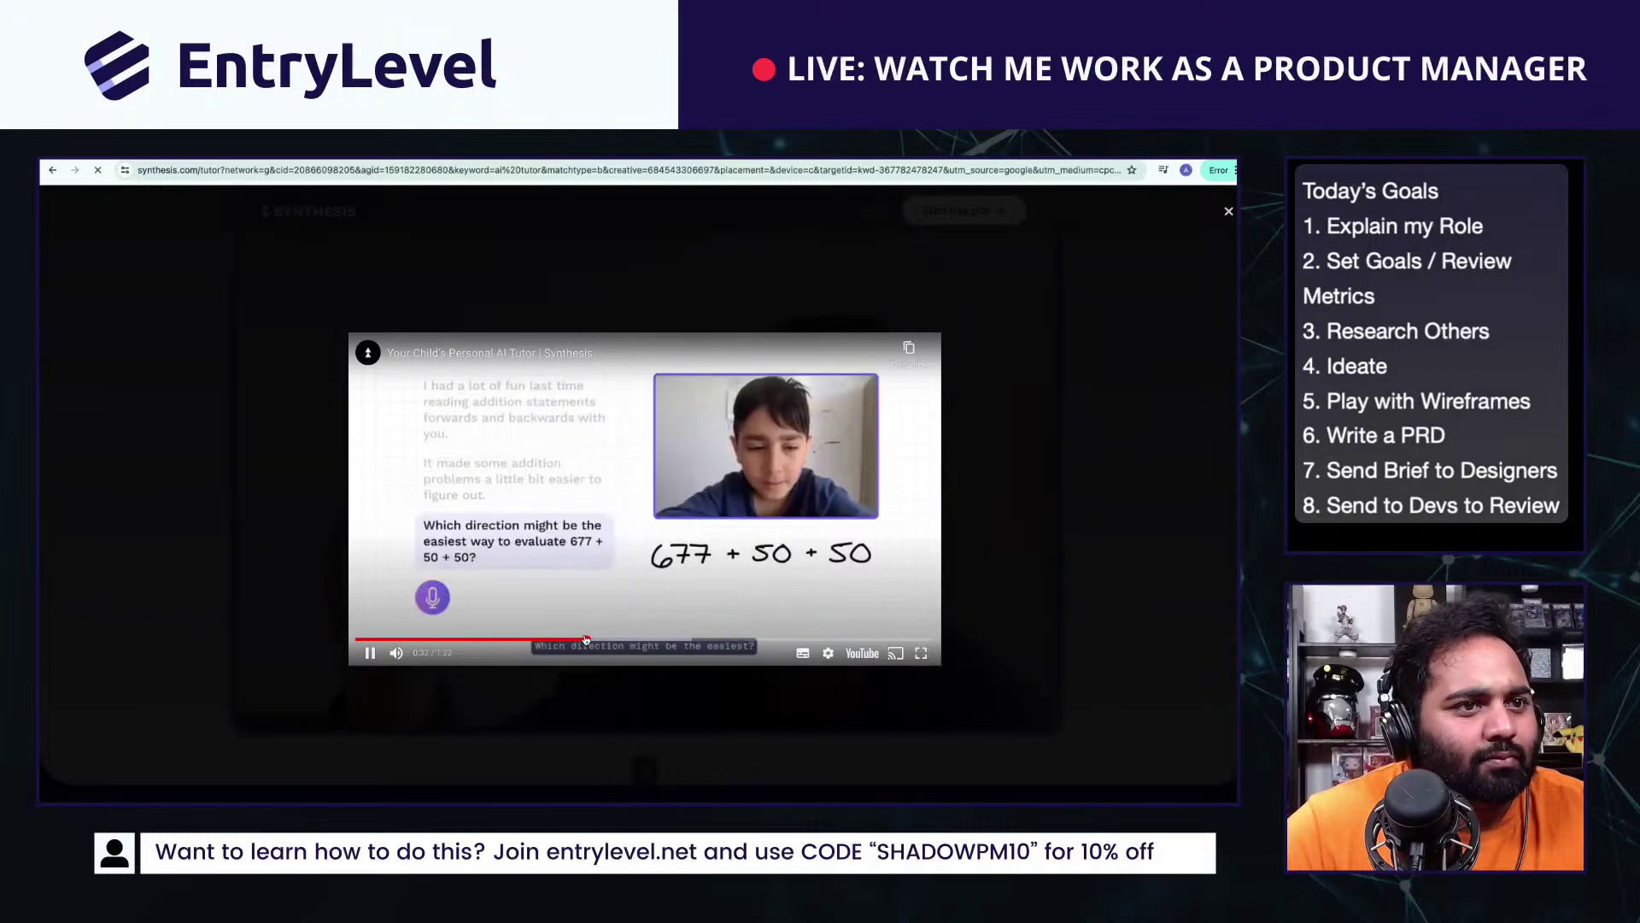
left_click(604, 582)
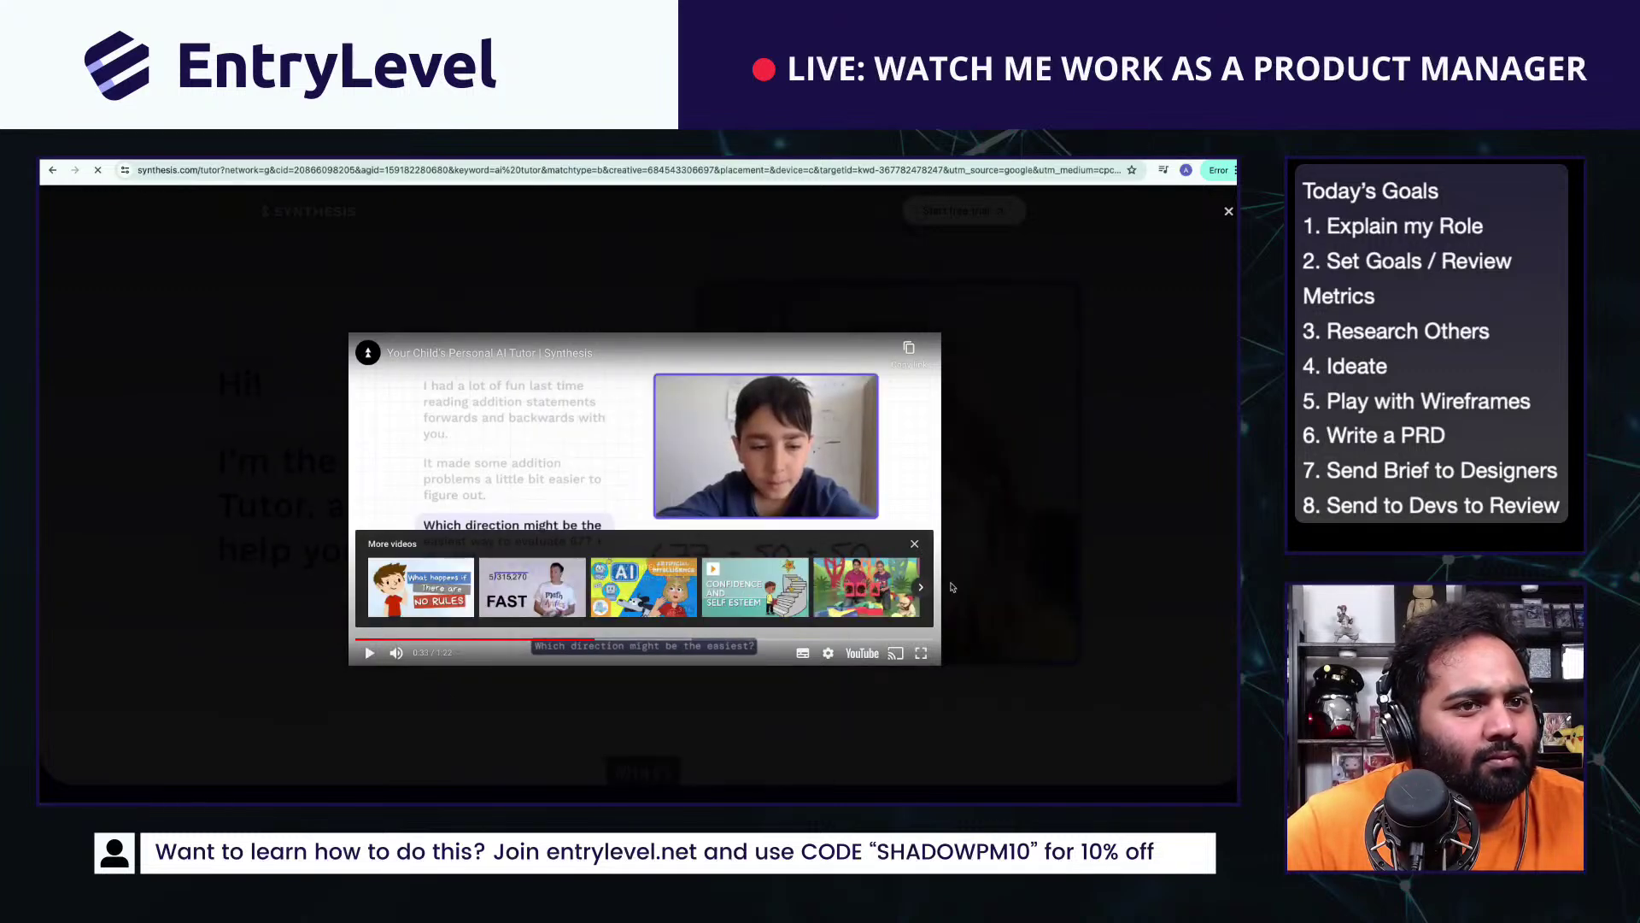
left_click(914, 543)
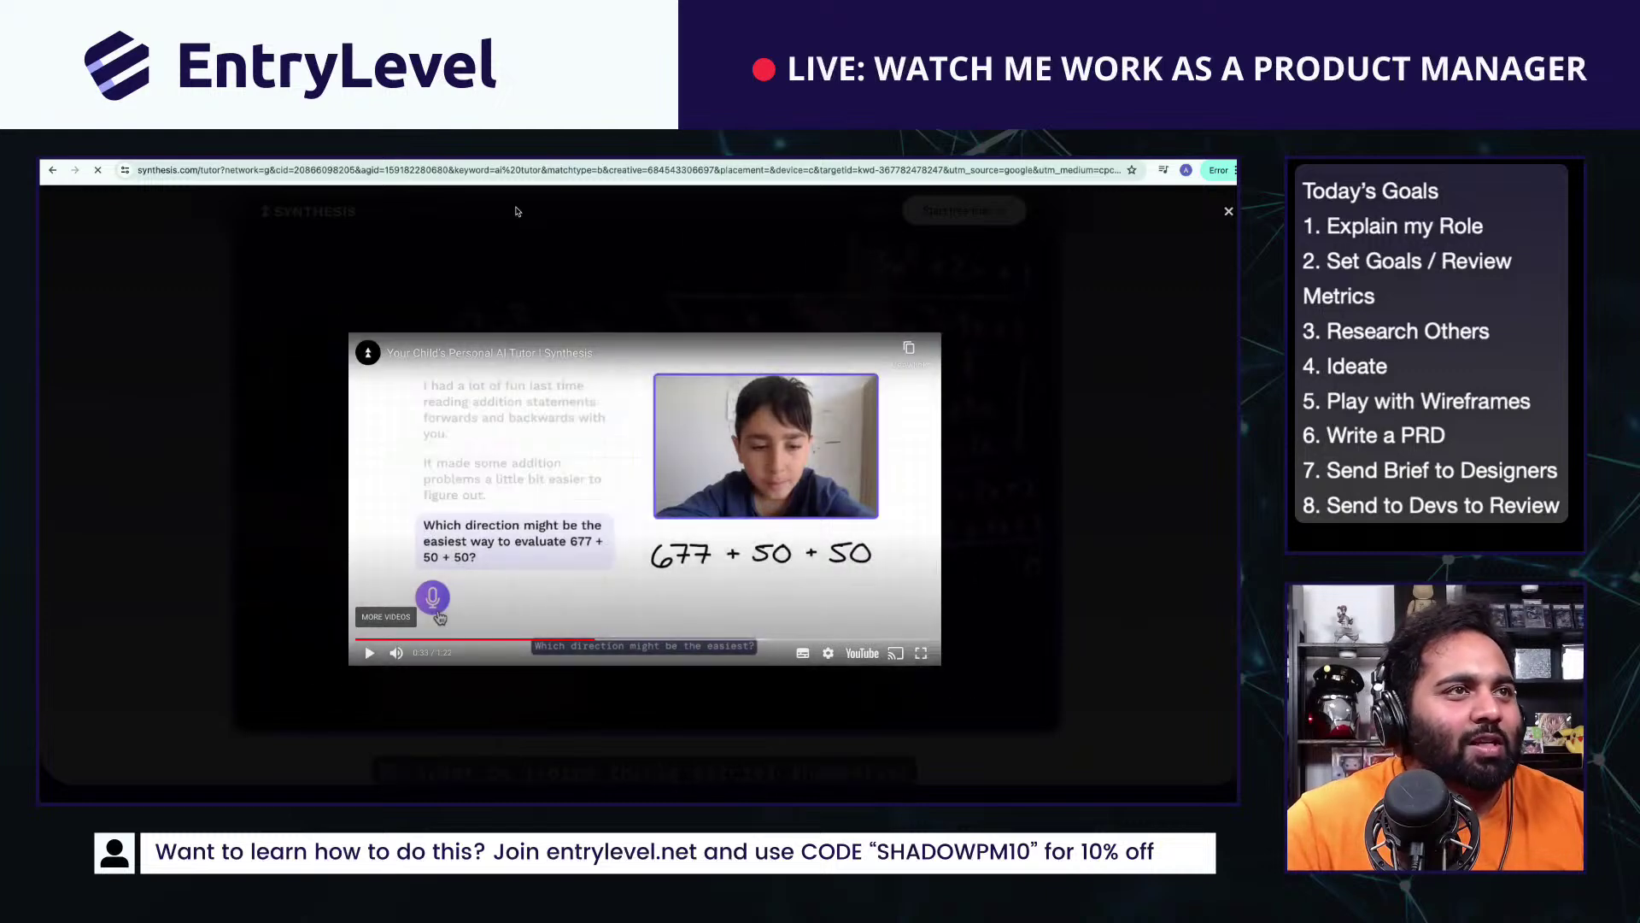
left_click(147, 424)
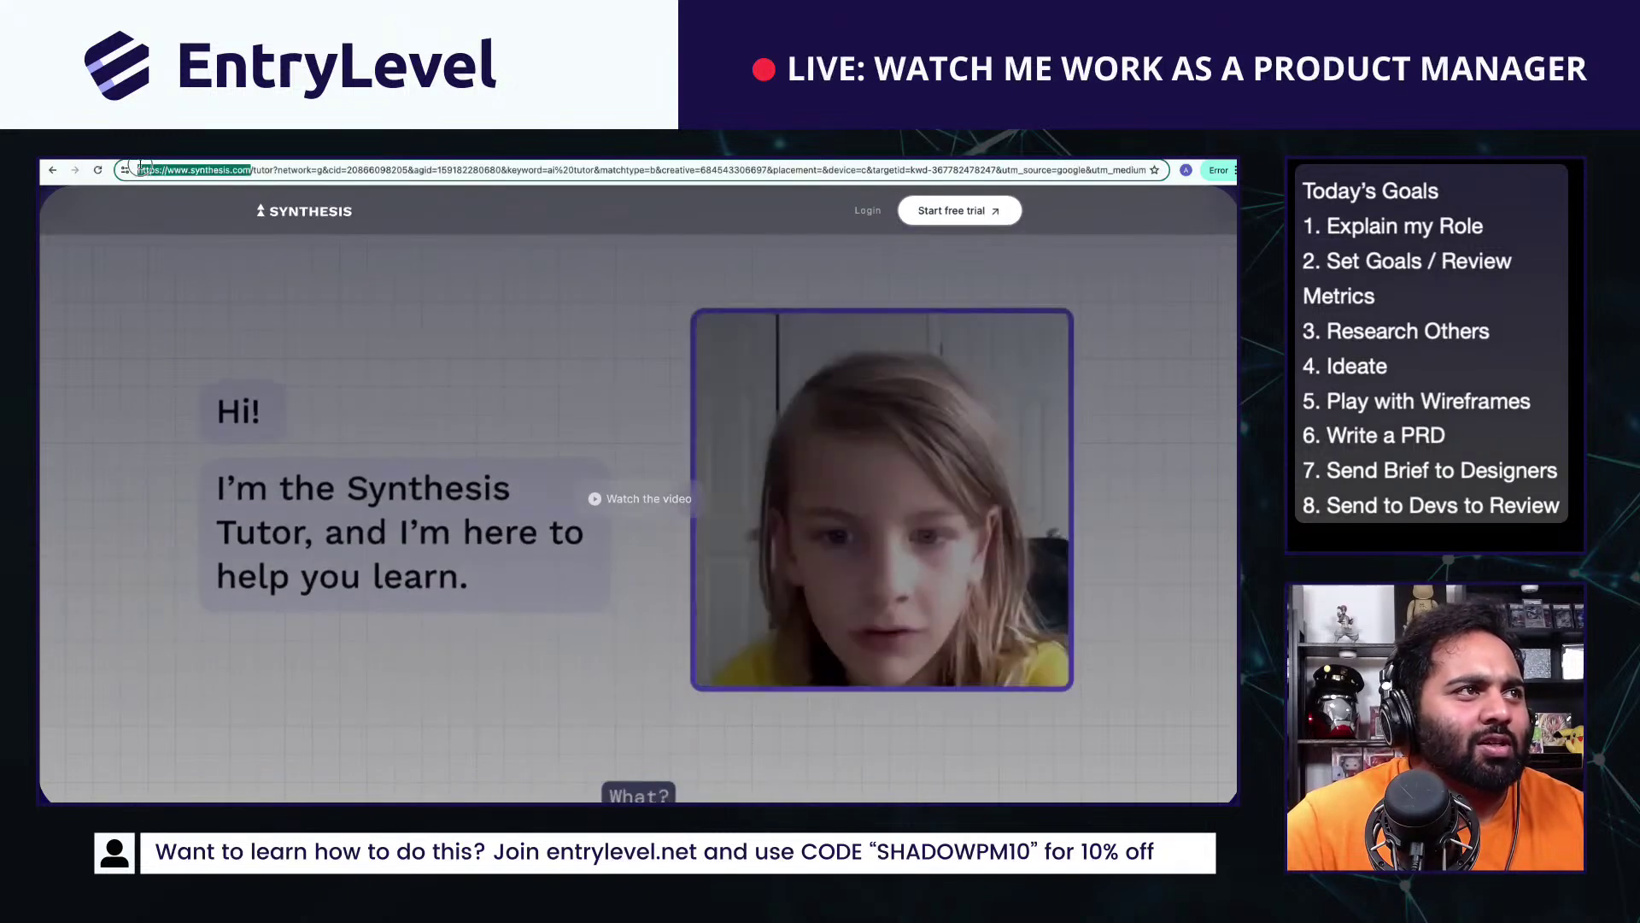
key("ctrl+Tab")
type("https://www.synthesis.com/")
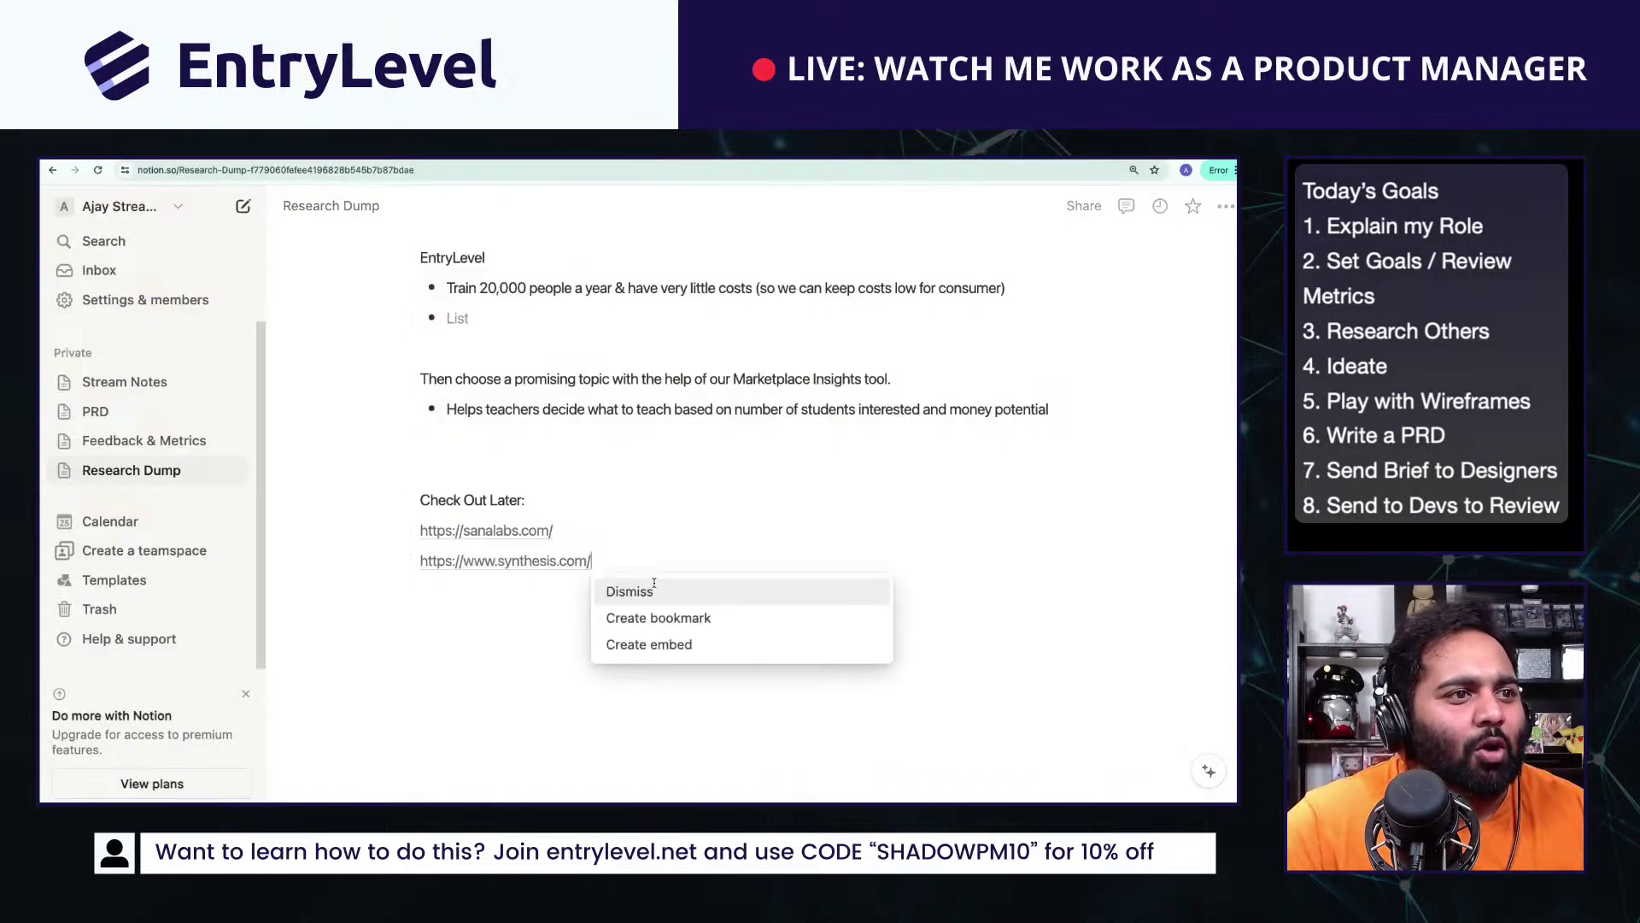
left_click(645, 588)
Step: Add a "Synthesis School" heading line between the YouTube link and the EntryLevel section in Research Dump
scroll(664, 571, "up", 3)
scroll(664, 571, "up", 1)
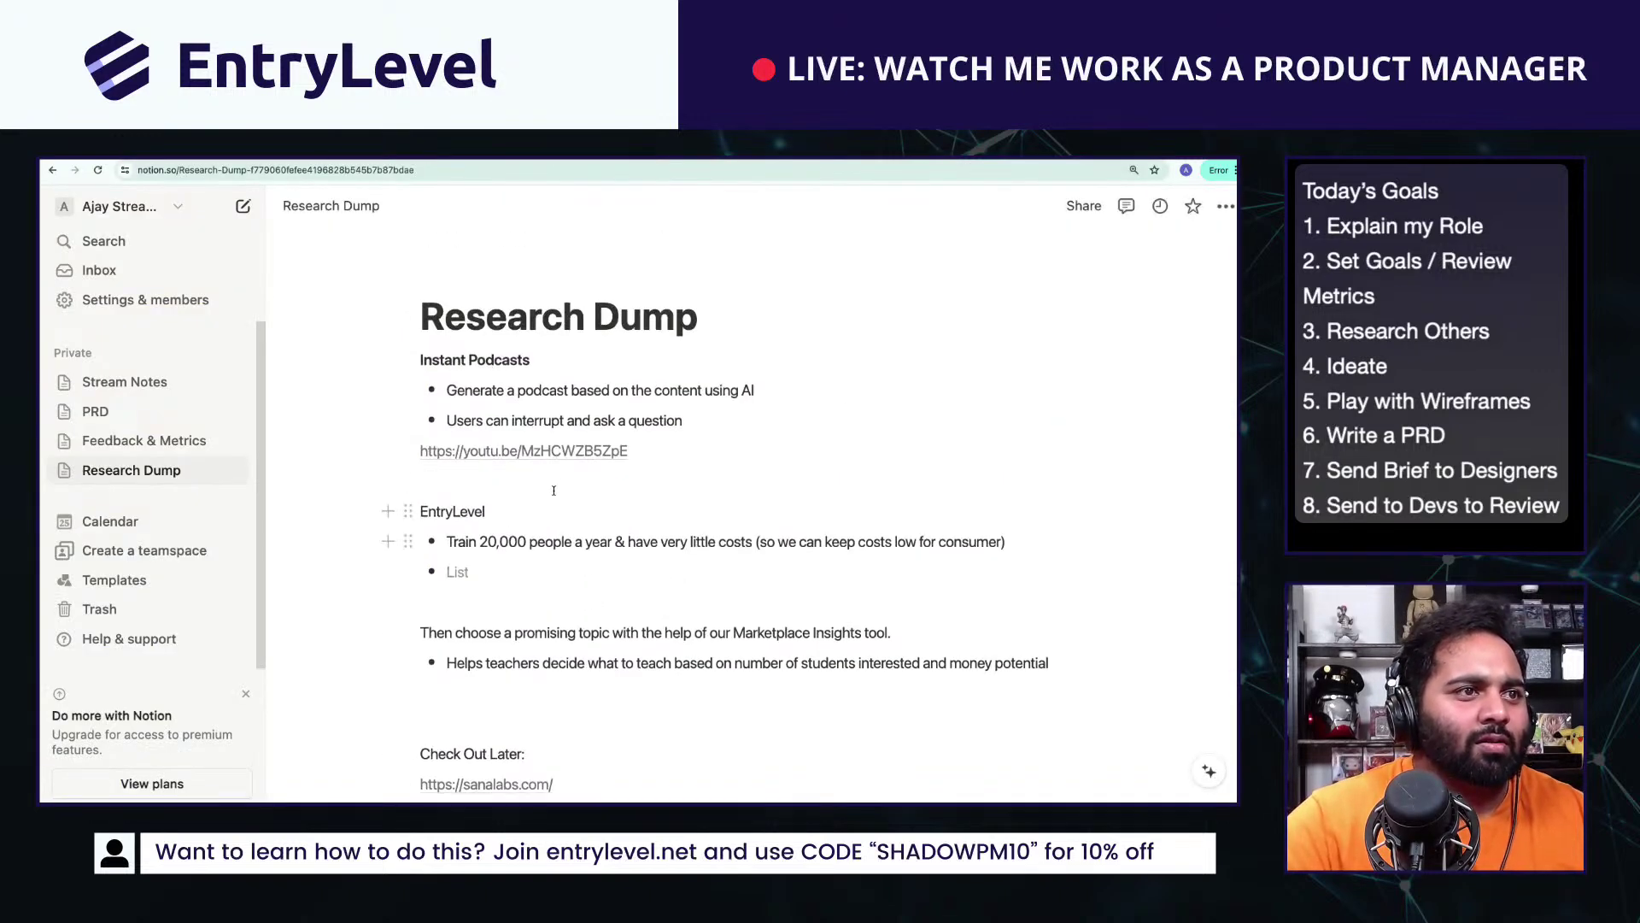
left_click(551, 483)
key("Return")
key("Return")
key("Up")
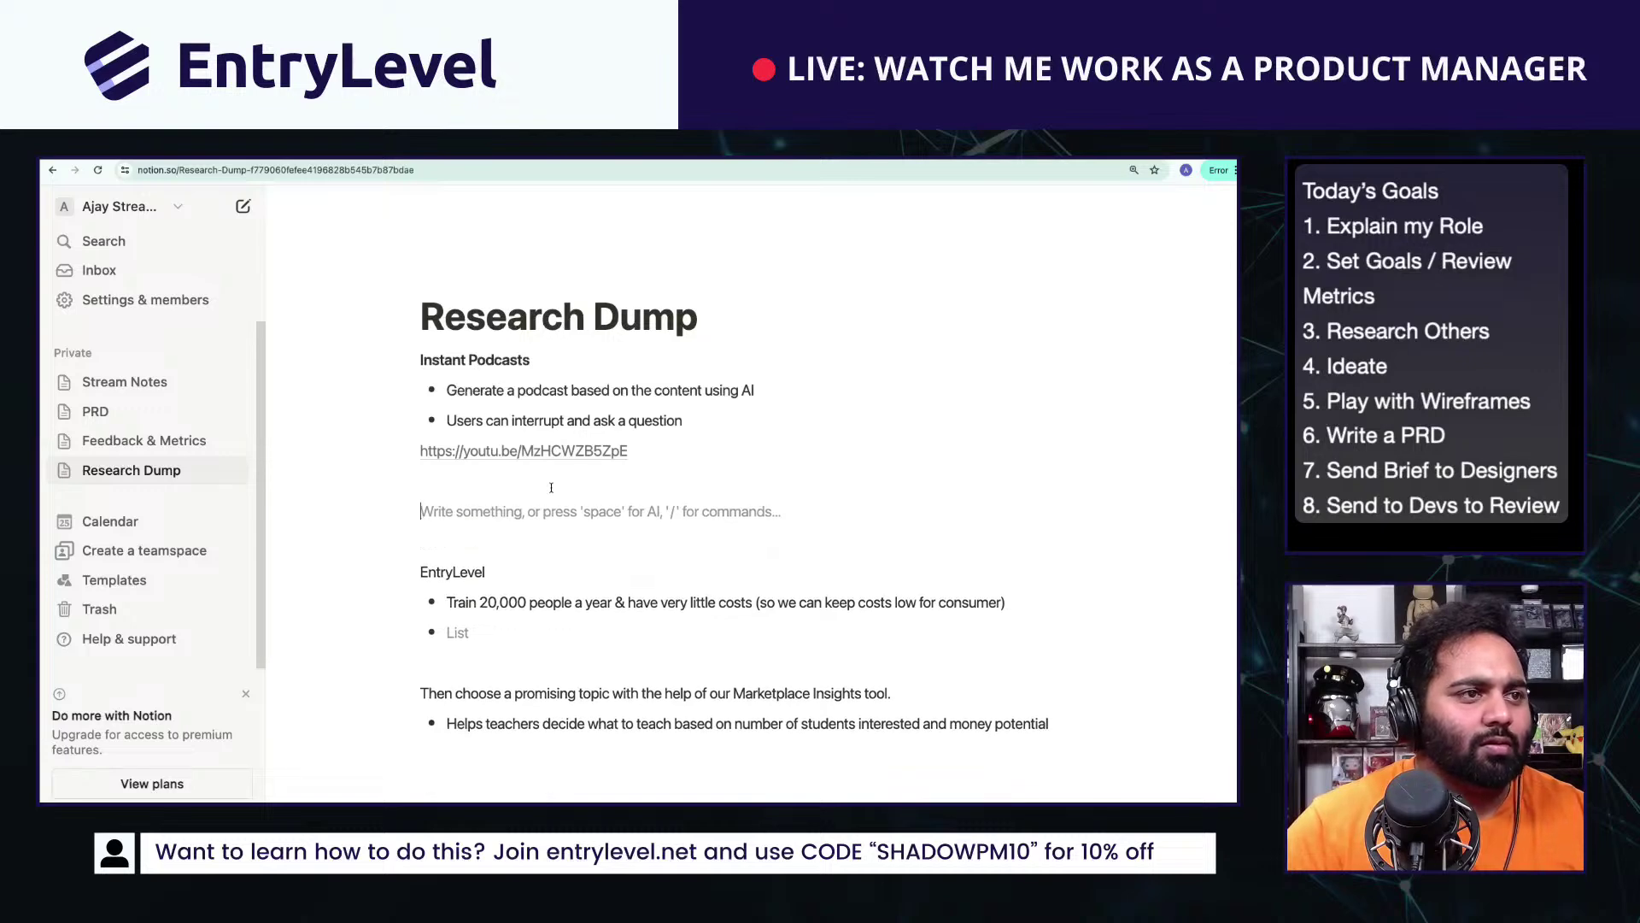
key("Up")
key("Return")
type("Synthesis")
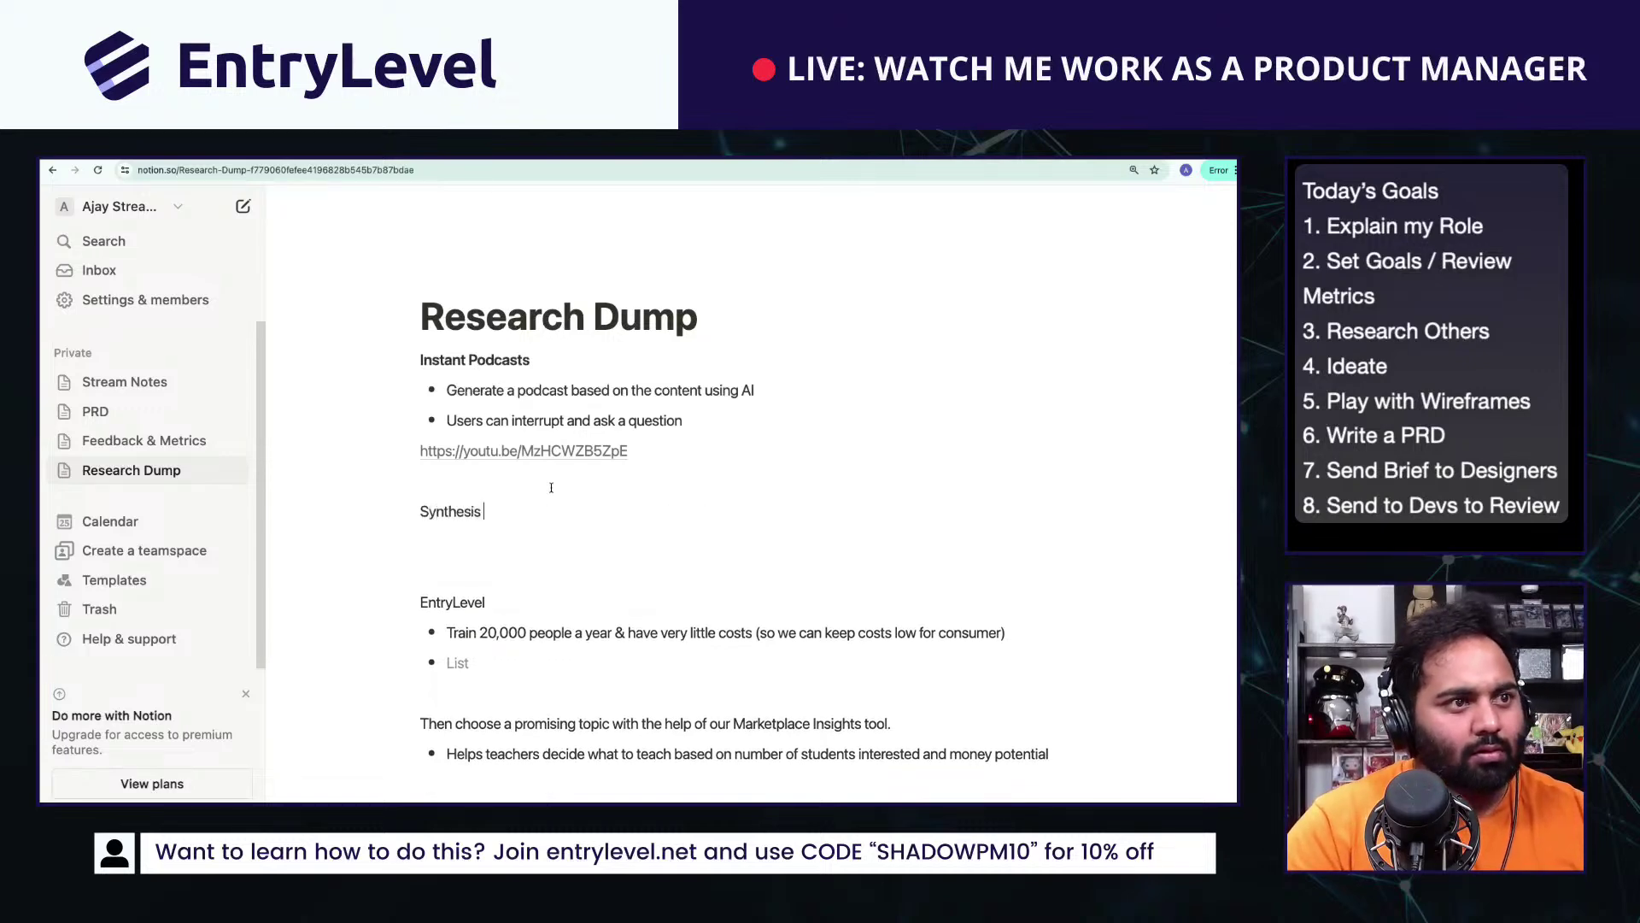
type(" School")
Step: List "AI Voice helping them answer questions without giving them the answer - “Hints”" and "GUIDED PROJECTS" as bullets under Synthesis School
key("Return")
type("-")
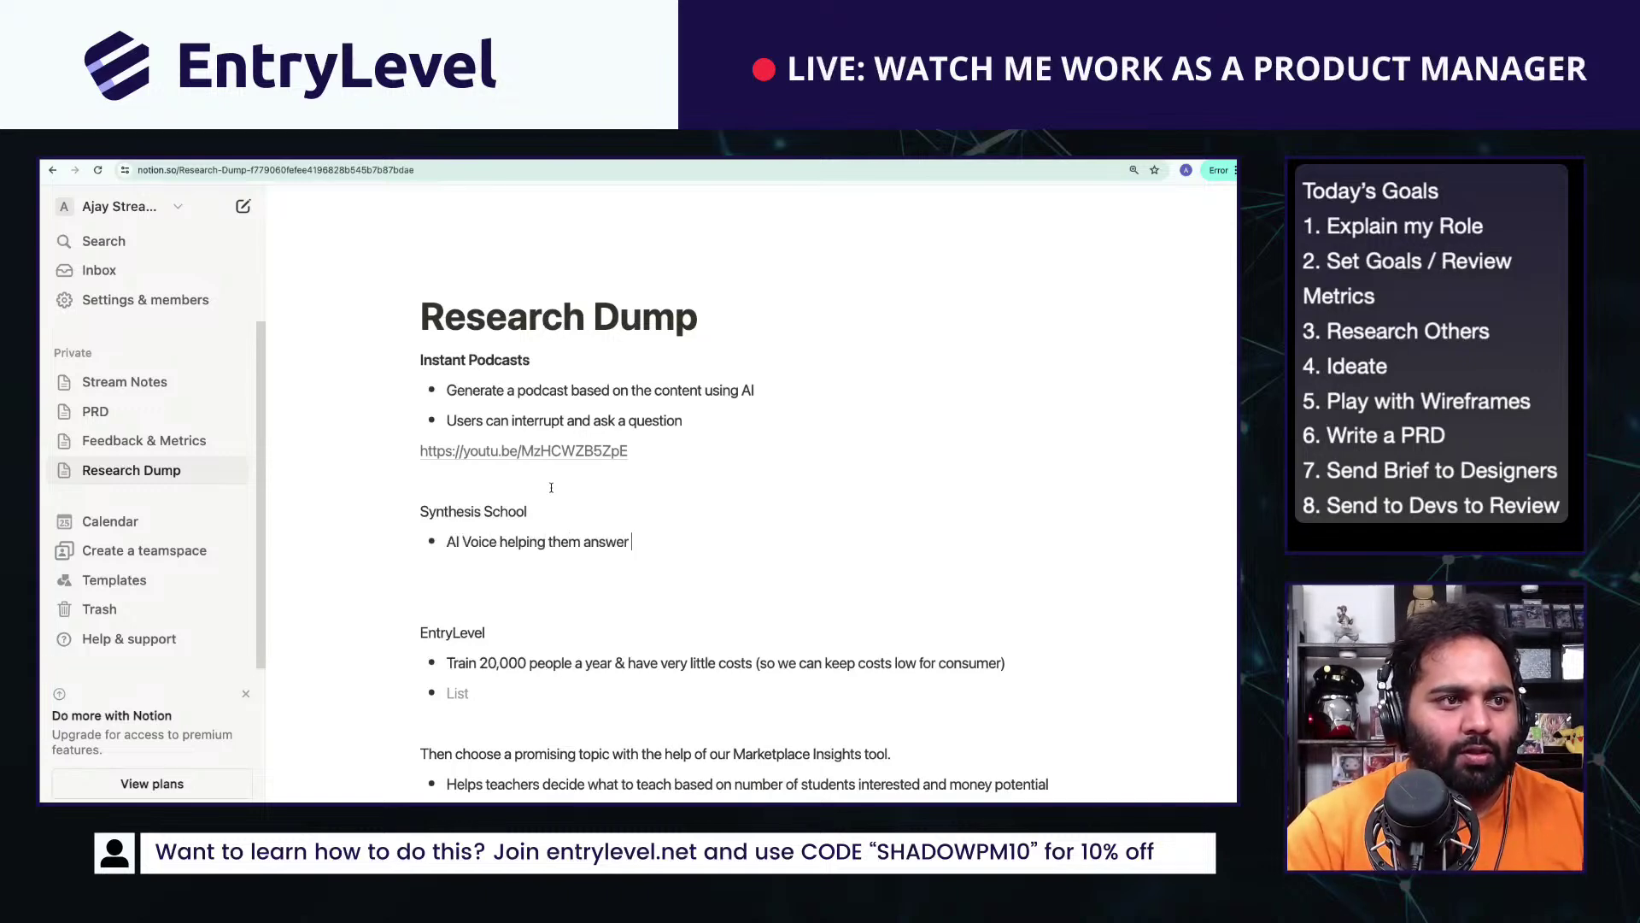
type("out g")
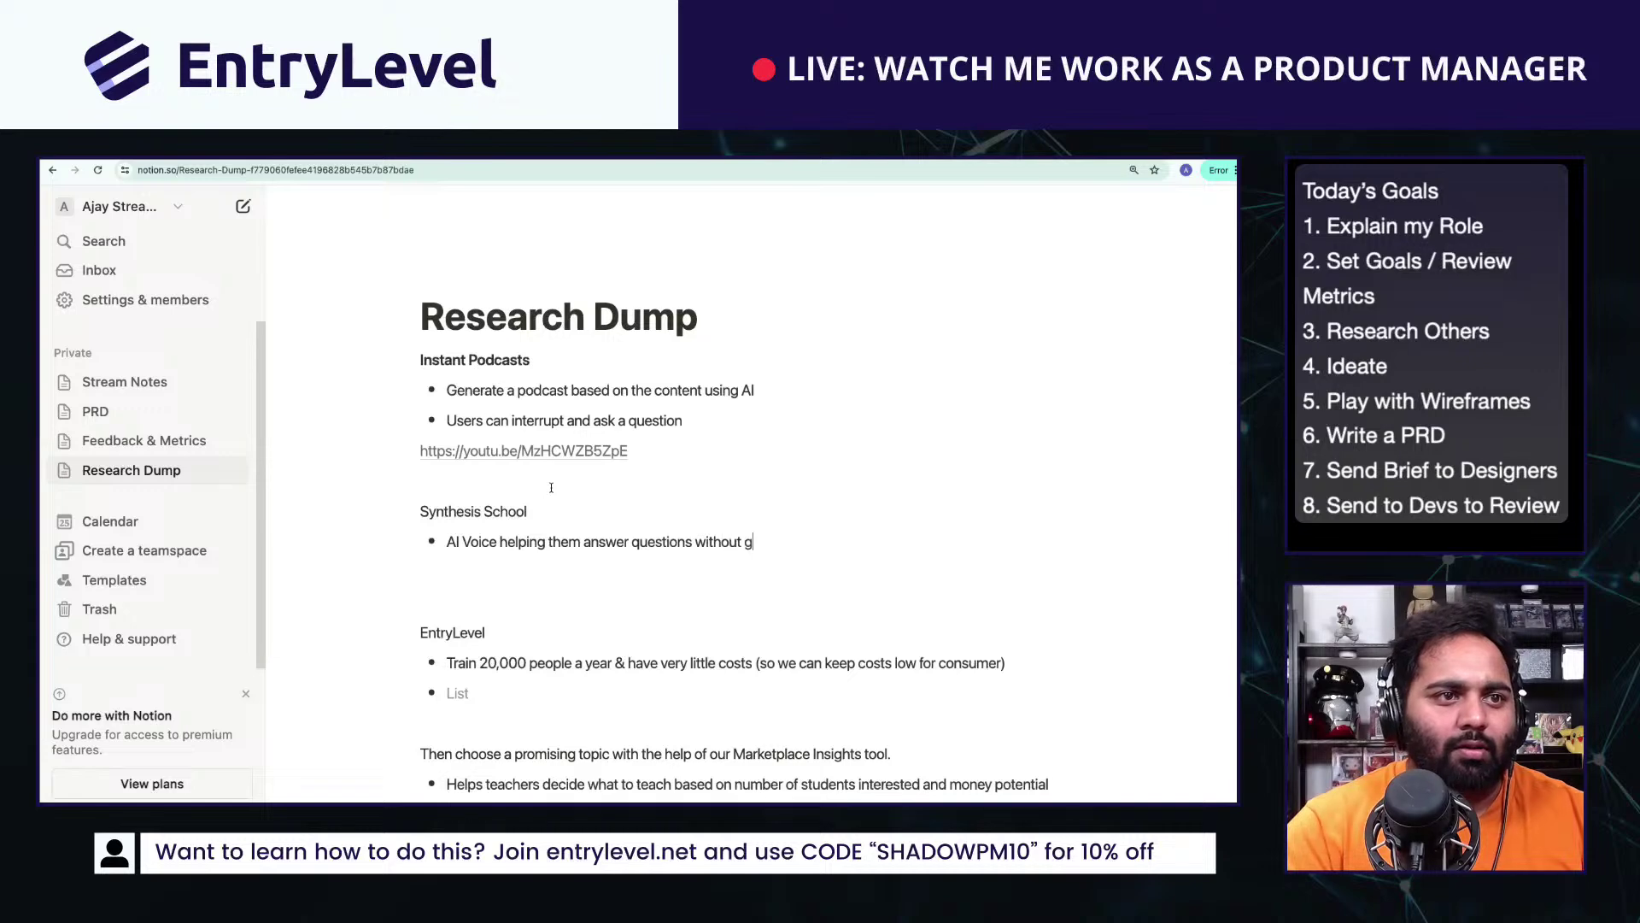
type("iving them the answer - “Hints”")
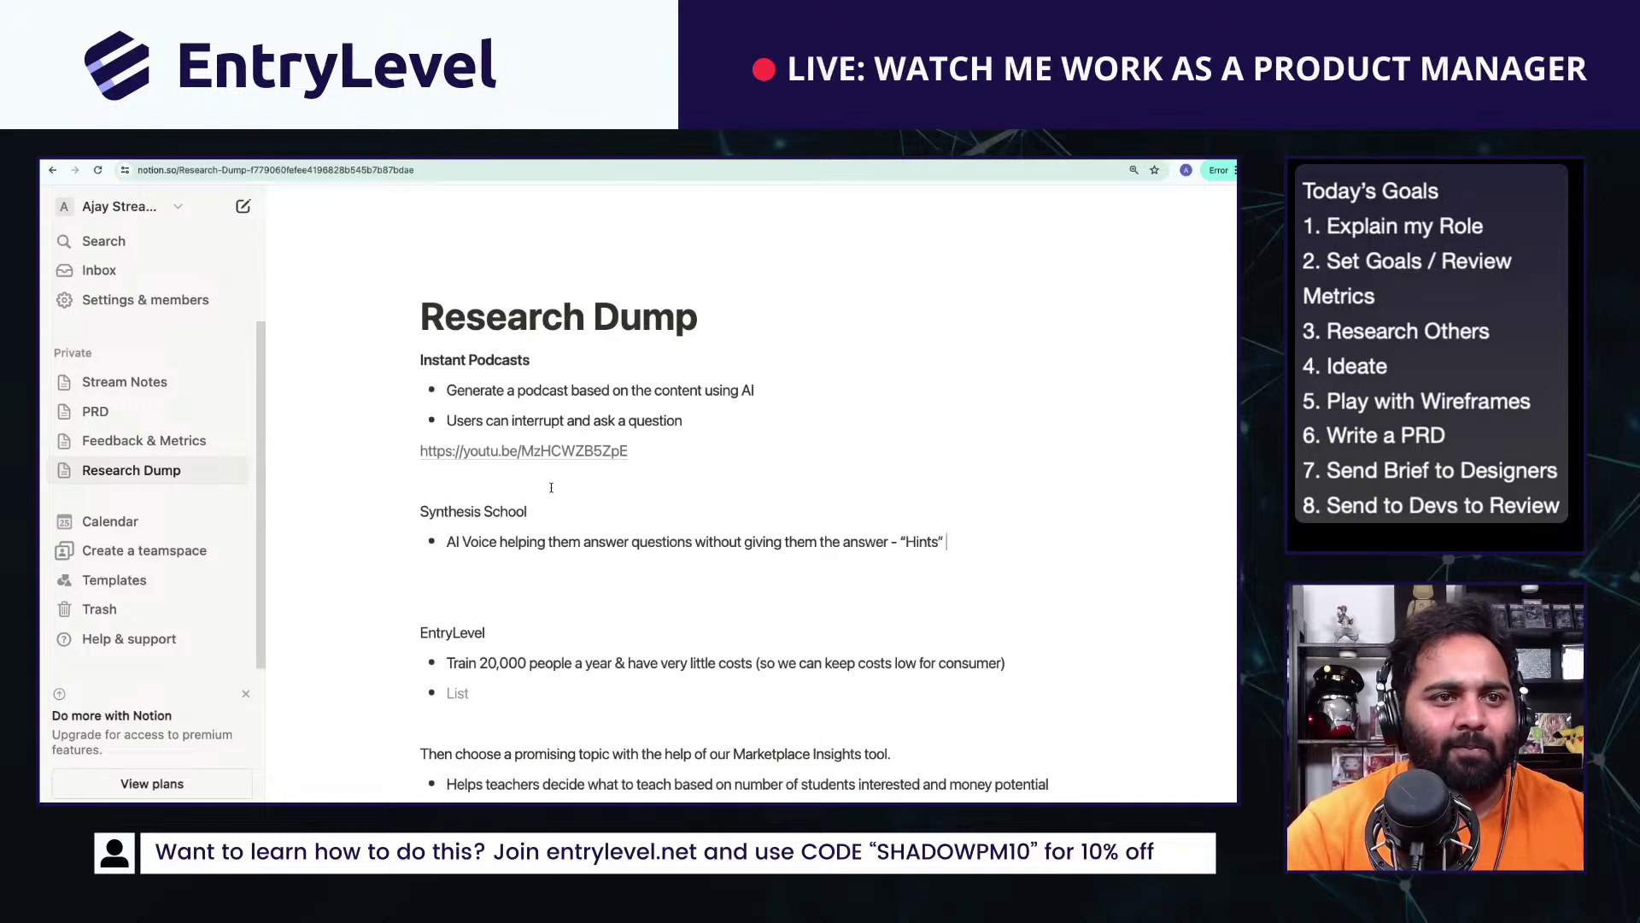
key("Return")
type("GUIDED PROJECTS")
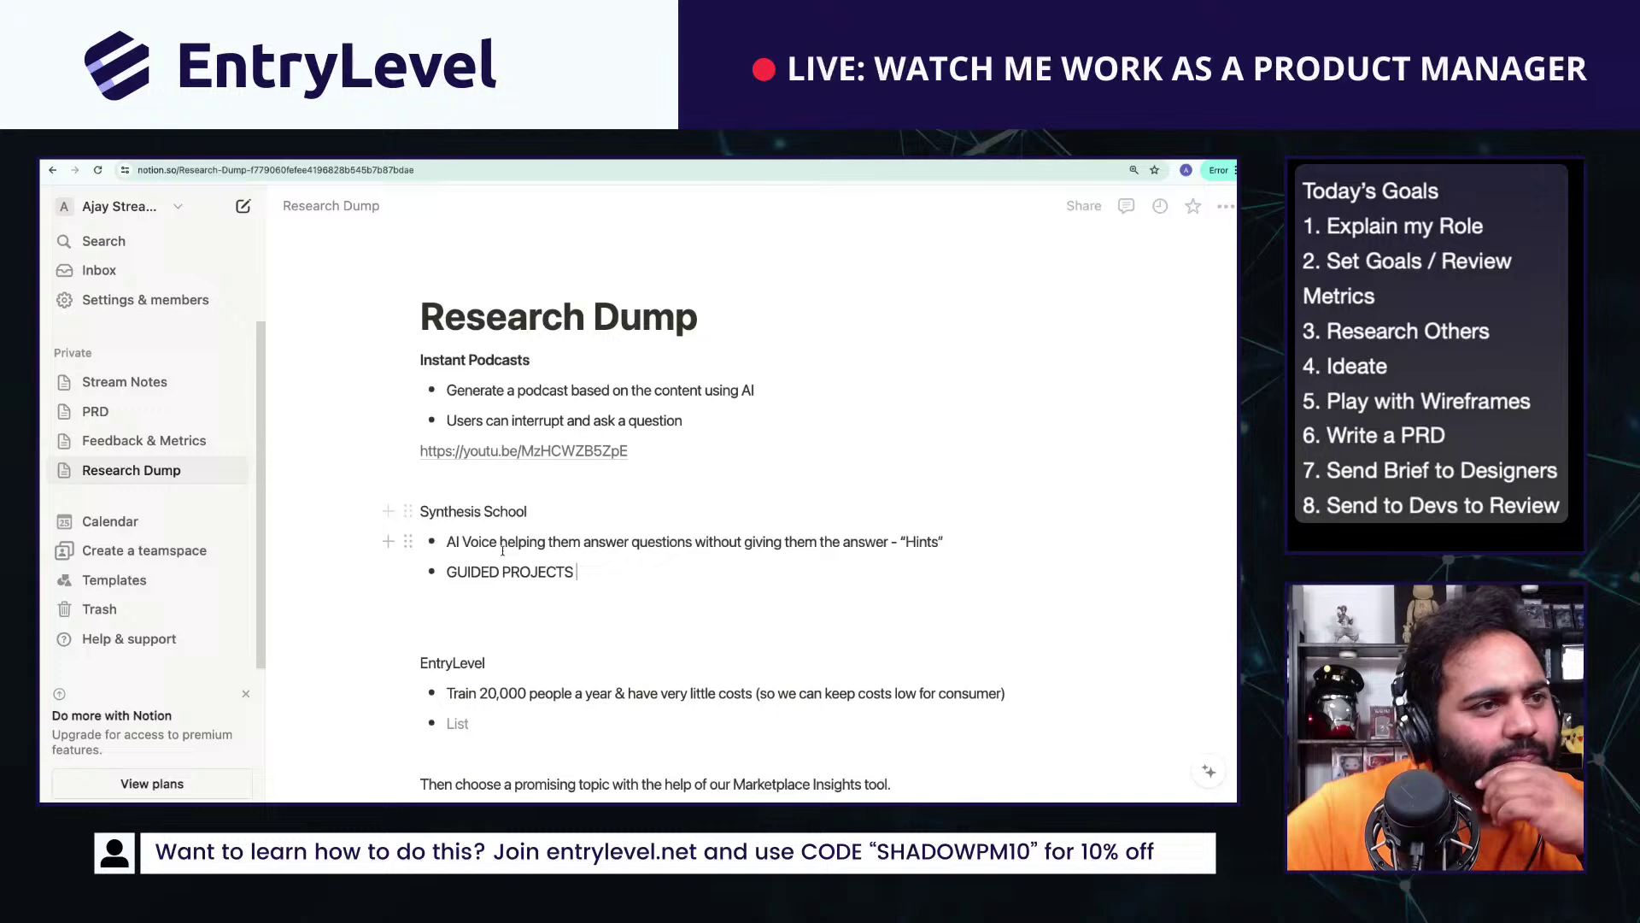
left_click_drag(528, 511, 419, 511)
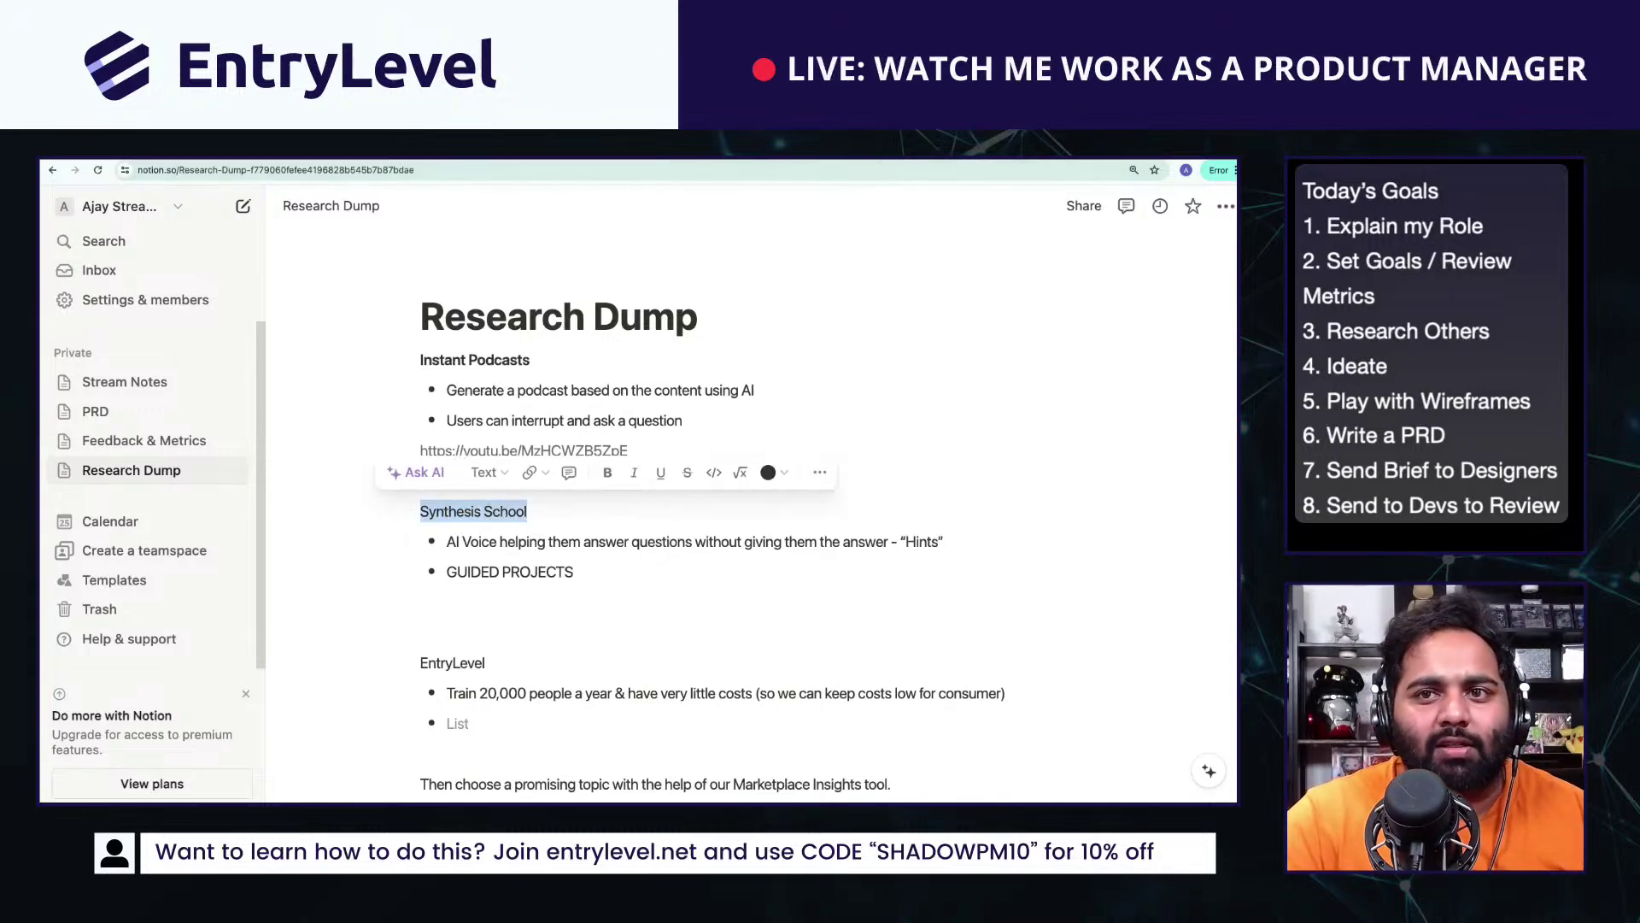
Step: Search Google for "Trailhead" in the Thinkific tab and open the Salesforce Trailhead site
key("ctrl+Tab")
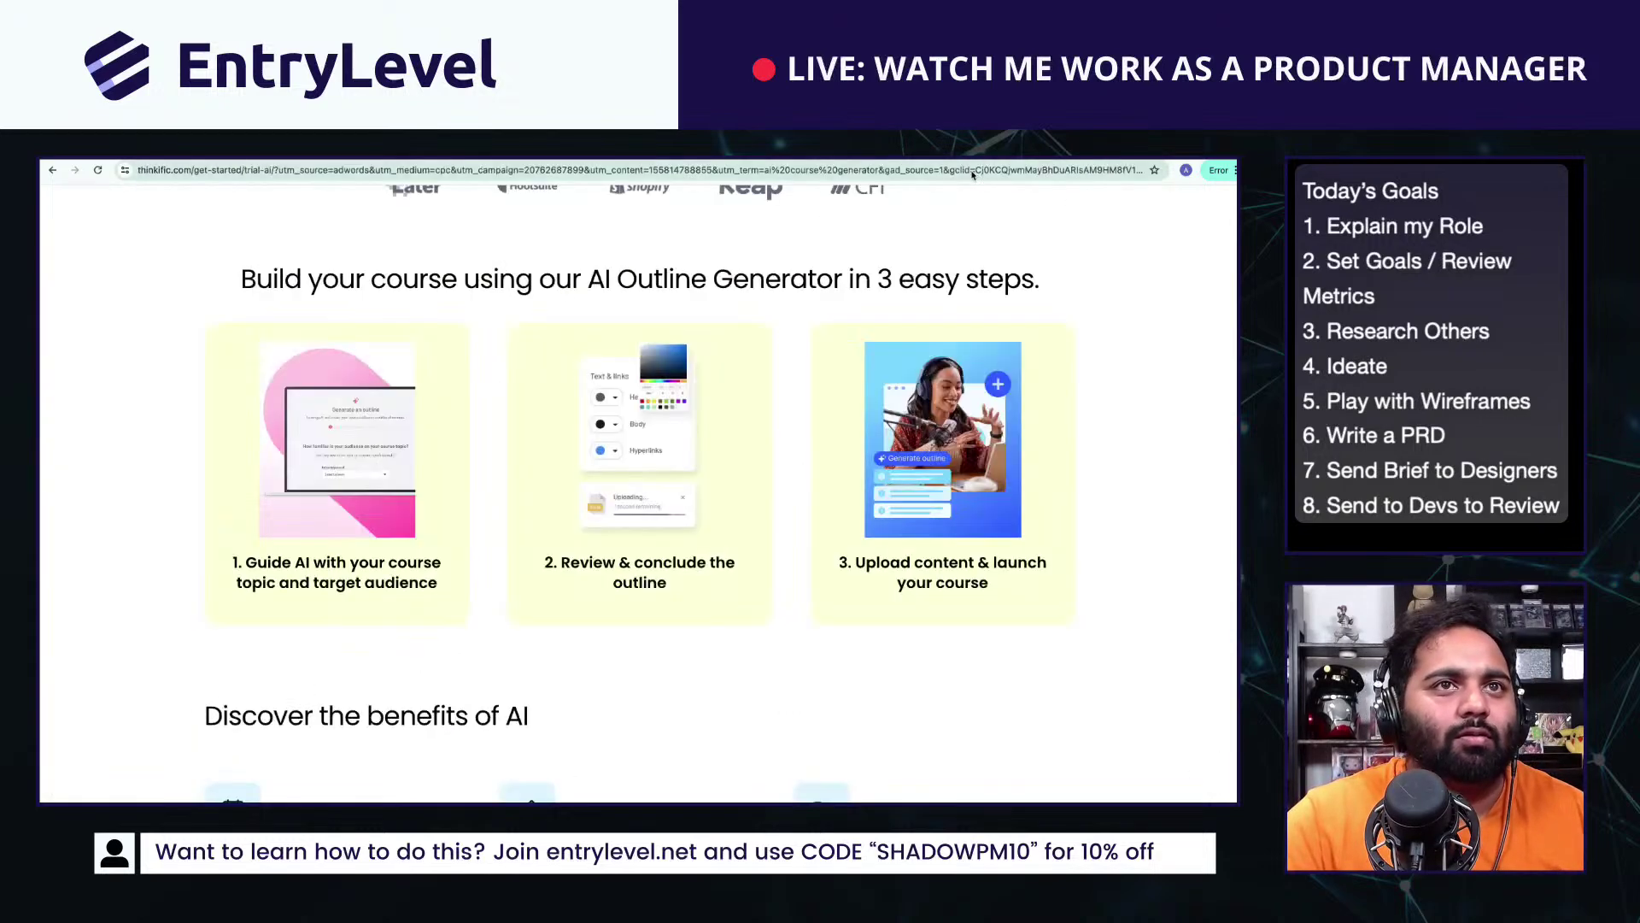
key("ctrl+l")
type("Trailhead")
key("Return")
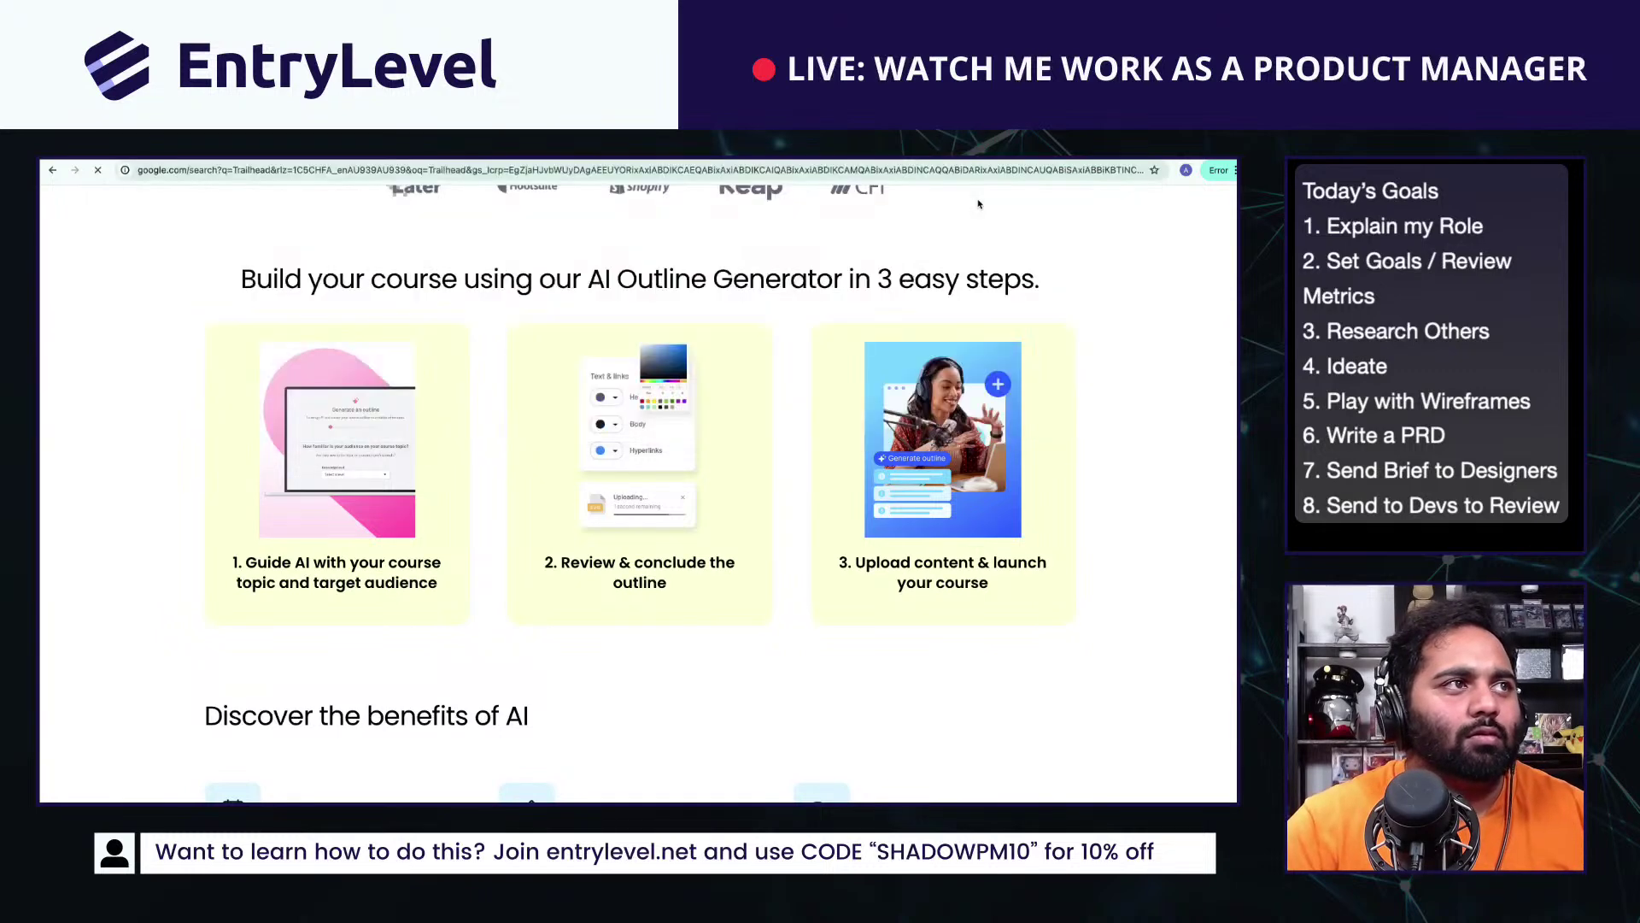
left_click(336, 401)
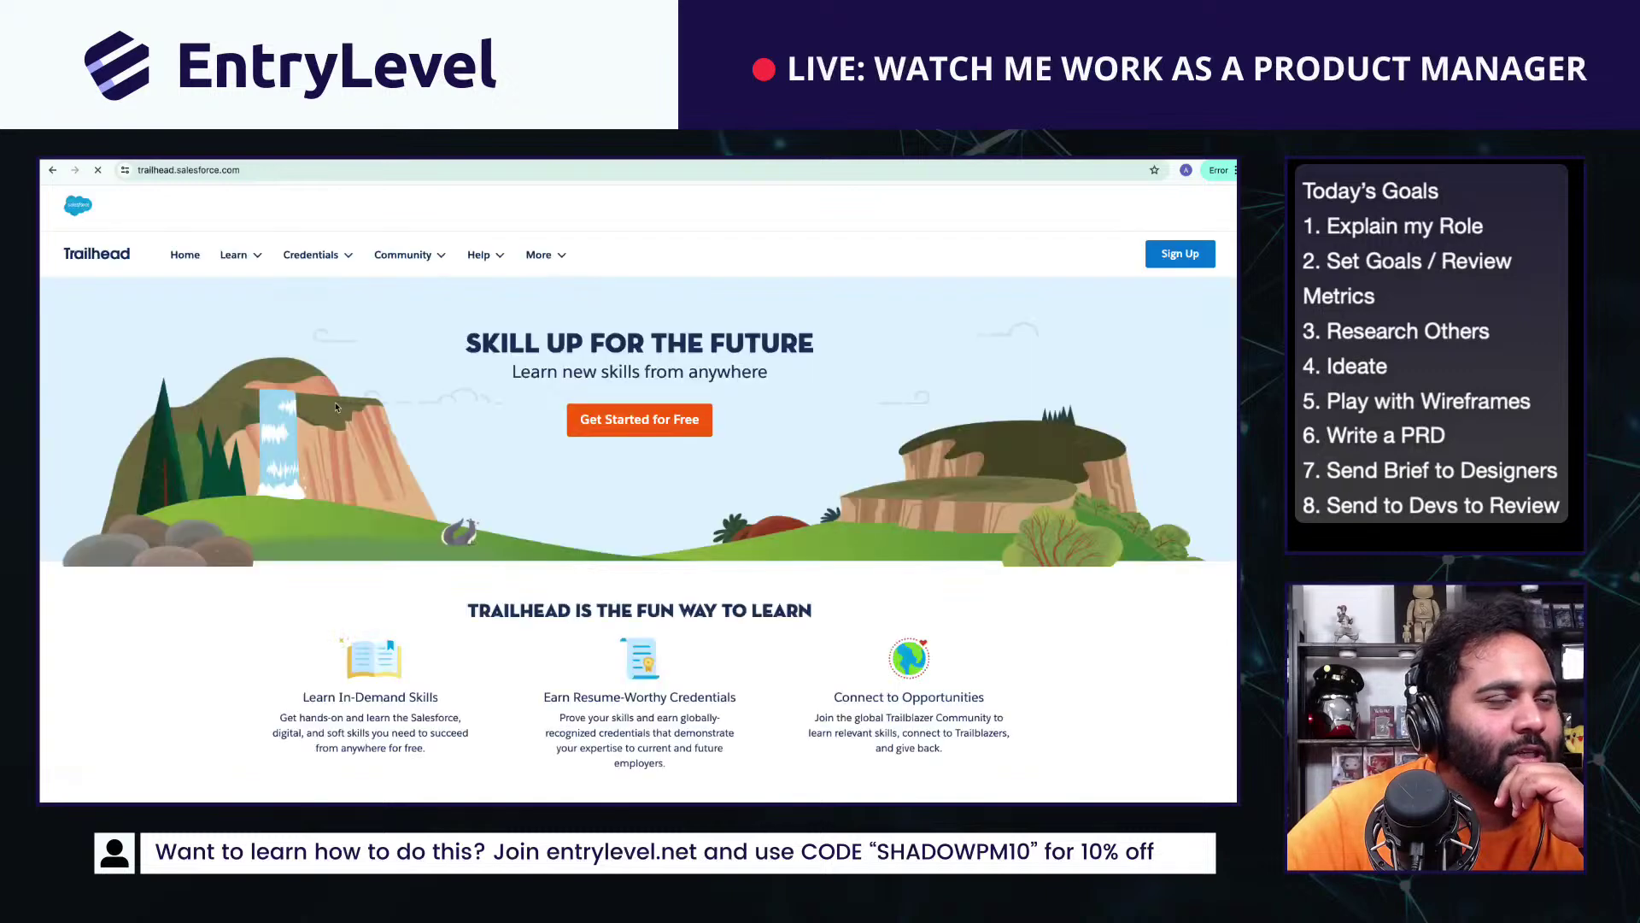
Step: Look through Trailhead's career and AI skills sections and view the Salesforce Developer role under Kickstart Your Career
scroll(582, 576, "down", 3)
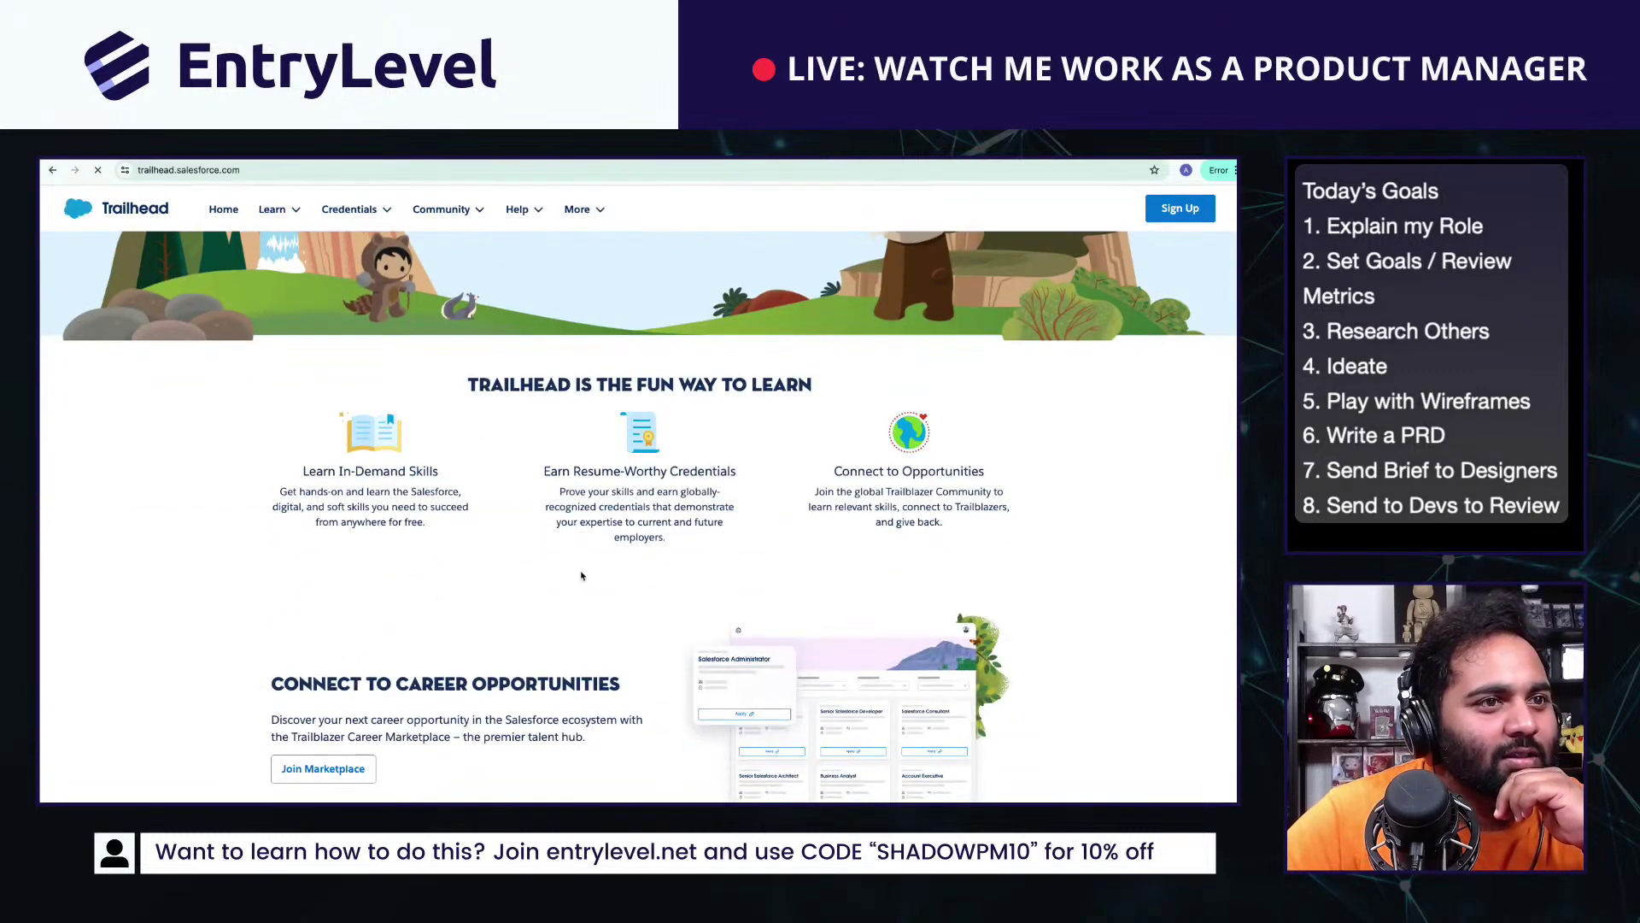
scroll(582, 576, "down", 5)
scroll(581, 576, "down", 2)
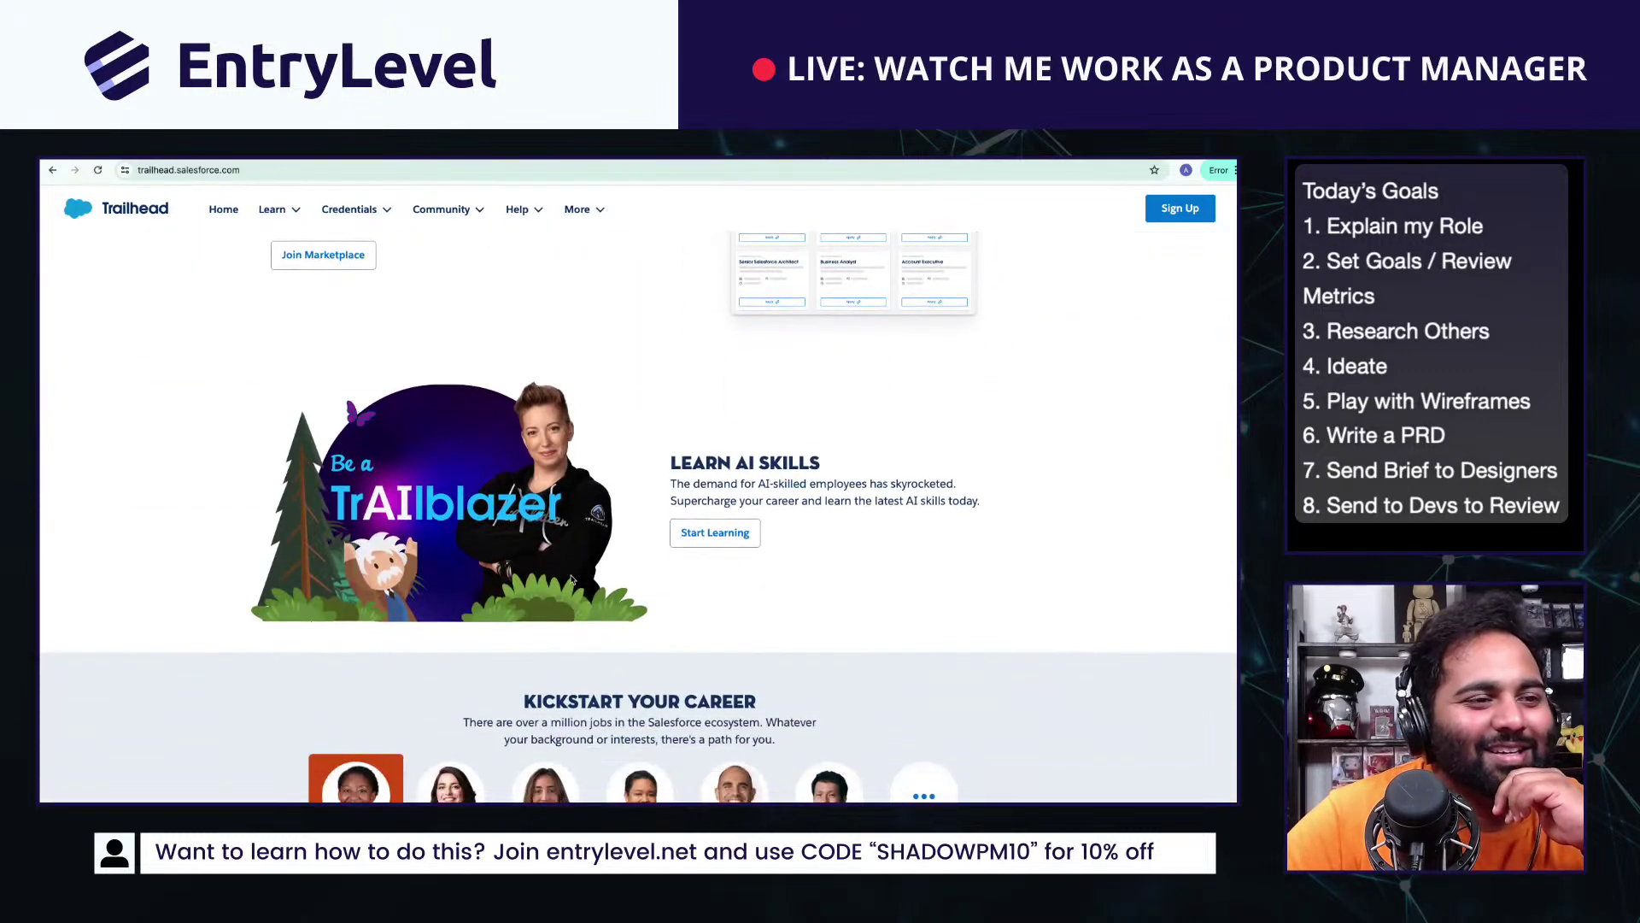
scroll(572, 581, "up", 3)
scroll(565, 582, "up", 7)
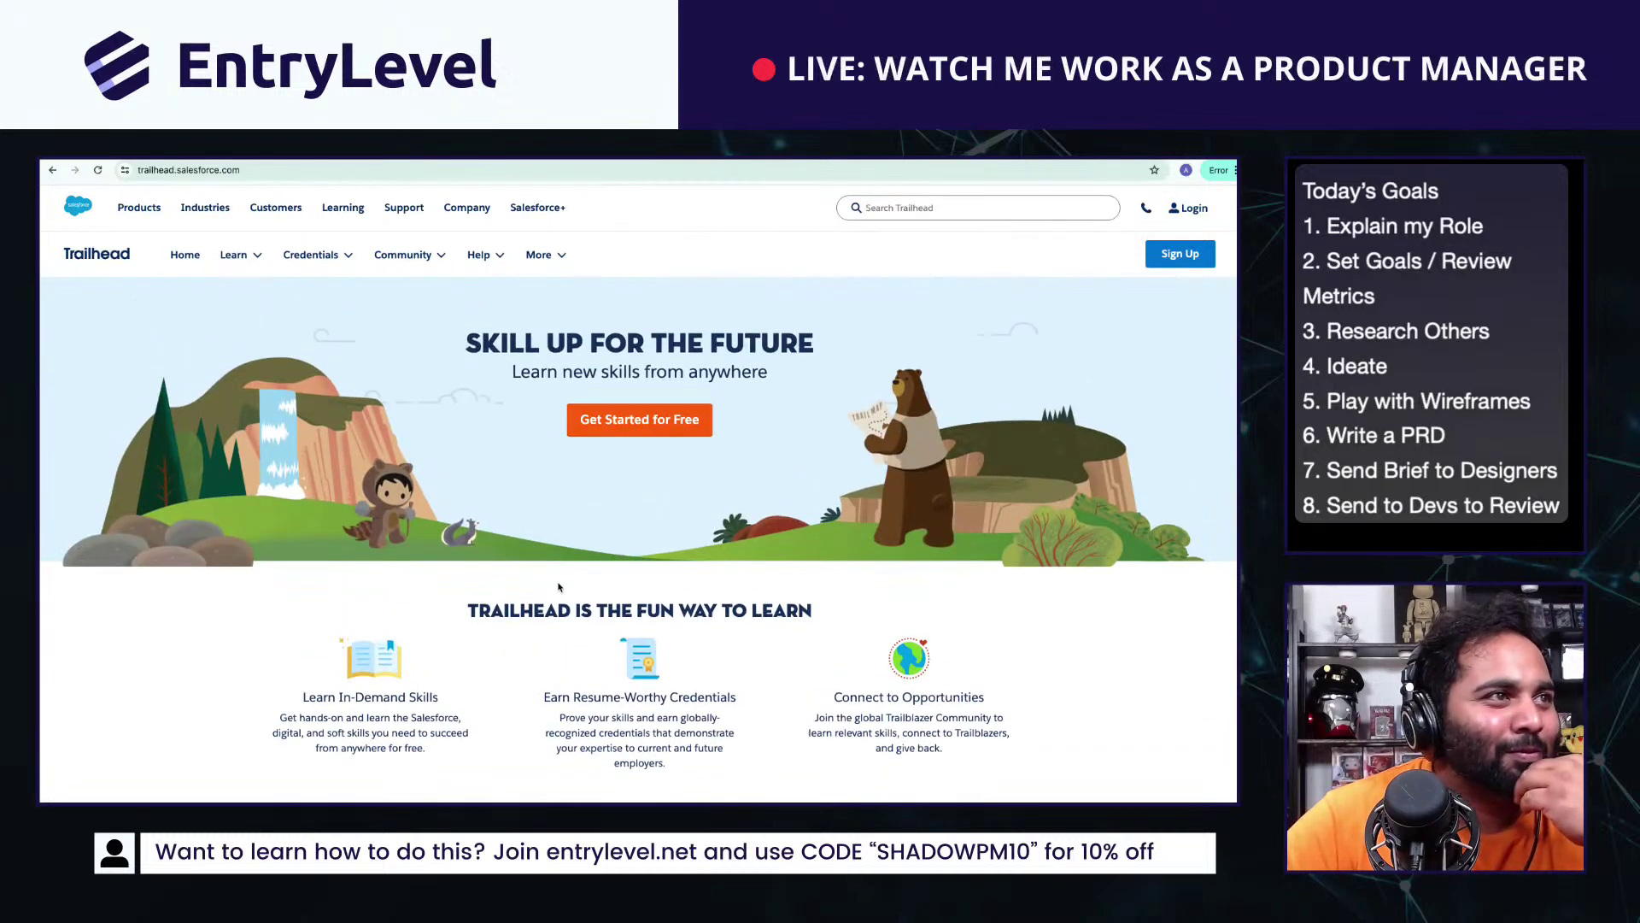
scroll(444, 358, "down", 10)
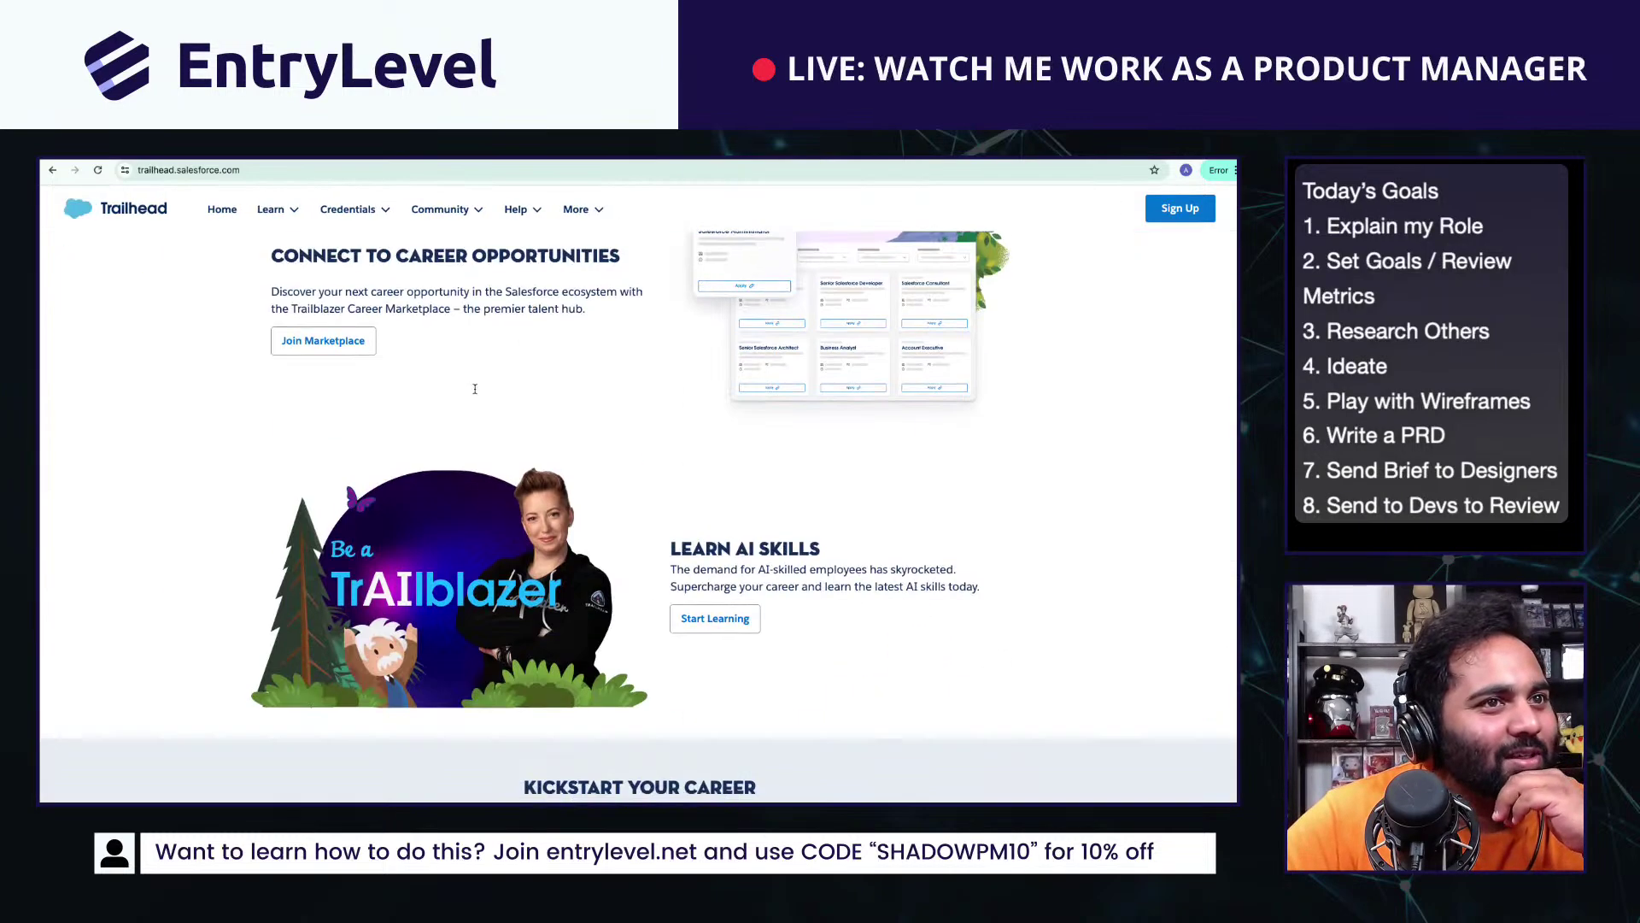
left_click(475, 393)
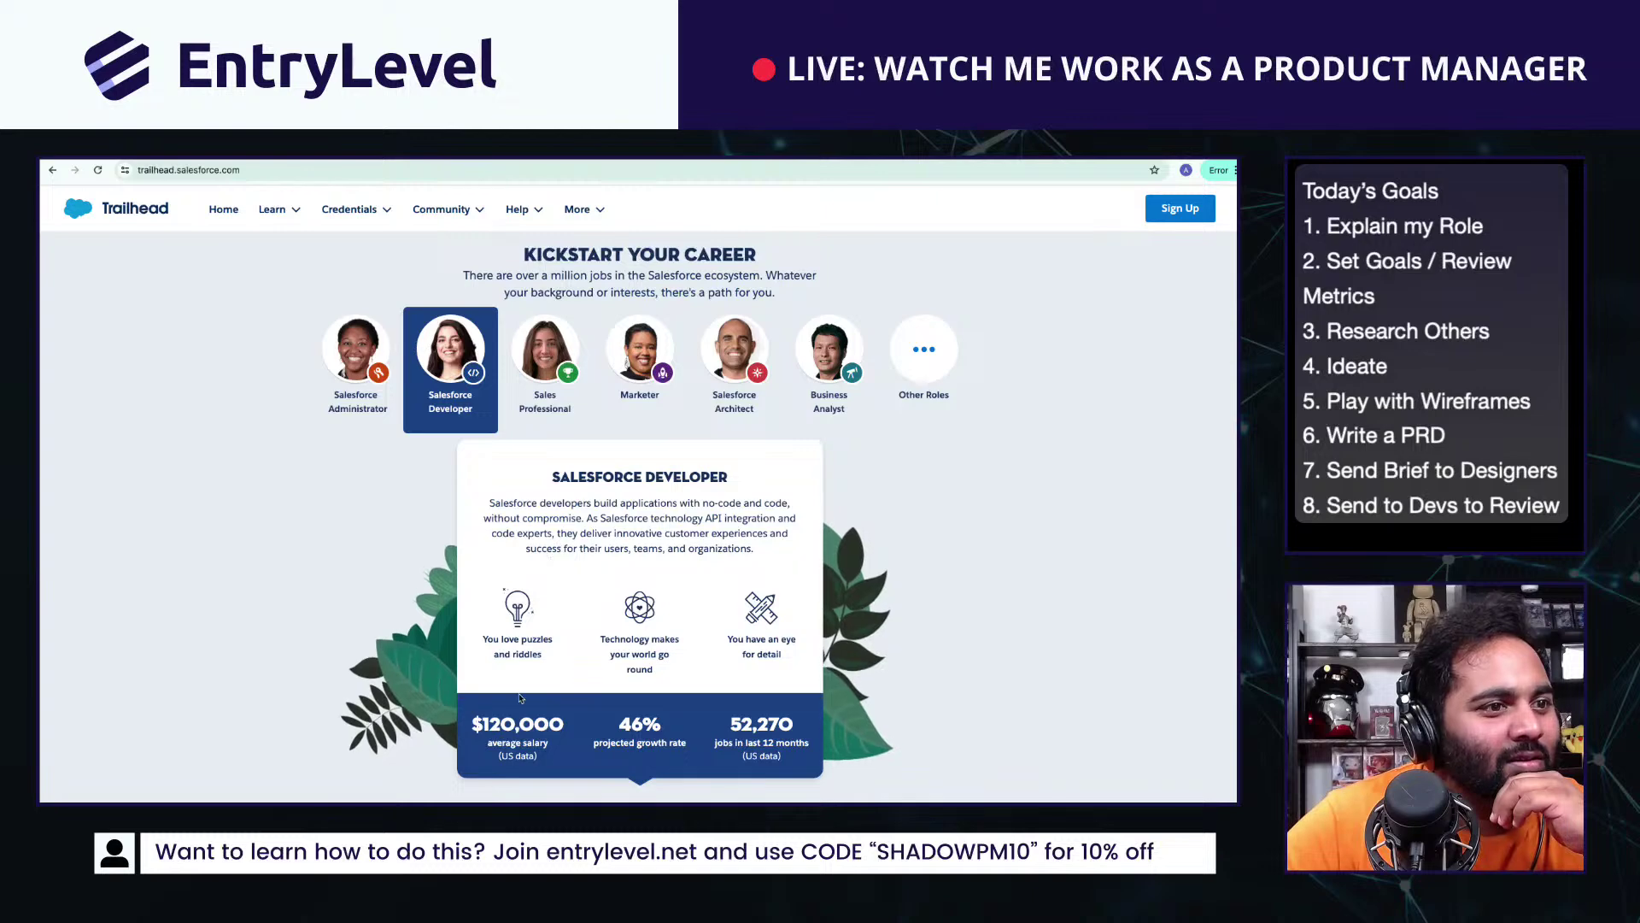
scroll(775, 639, "down", 5)
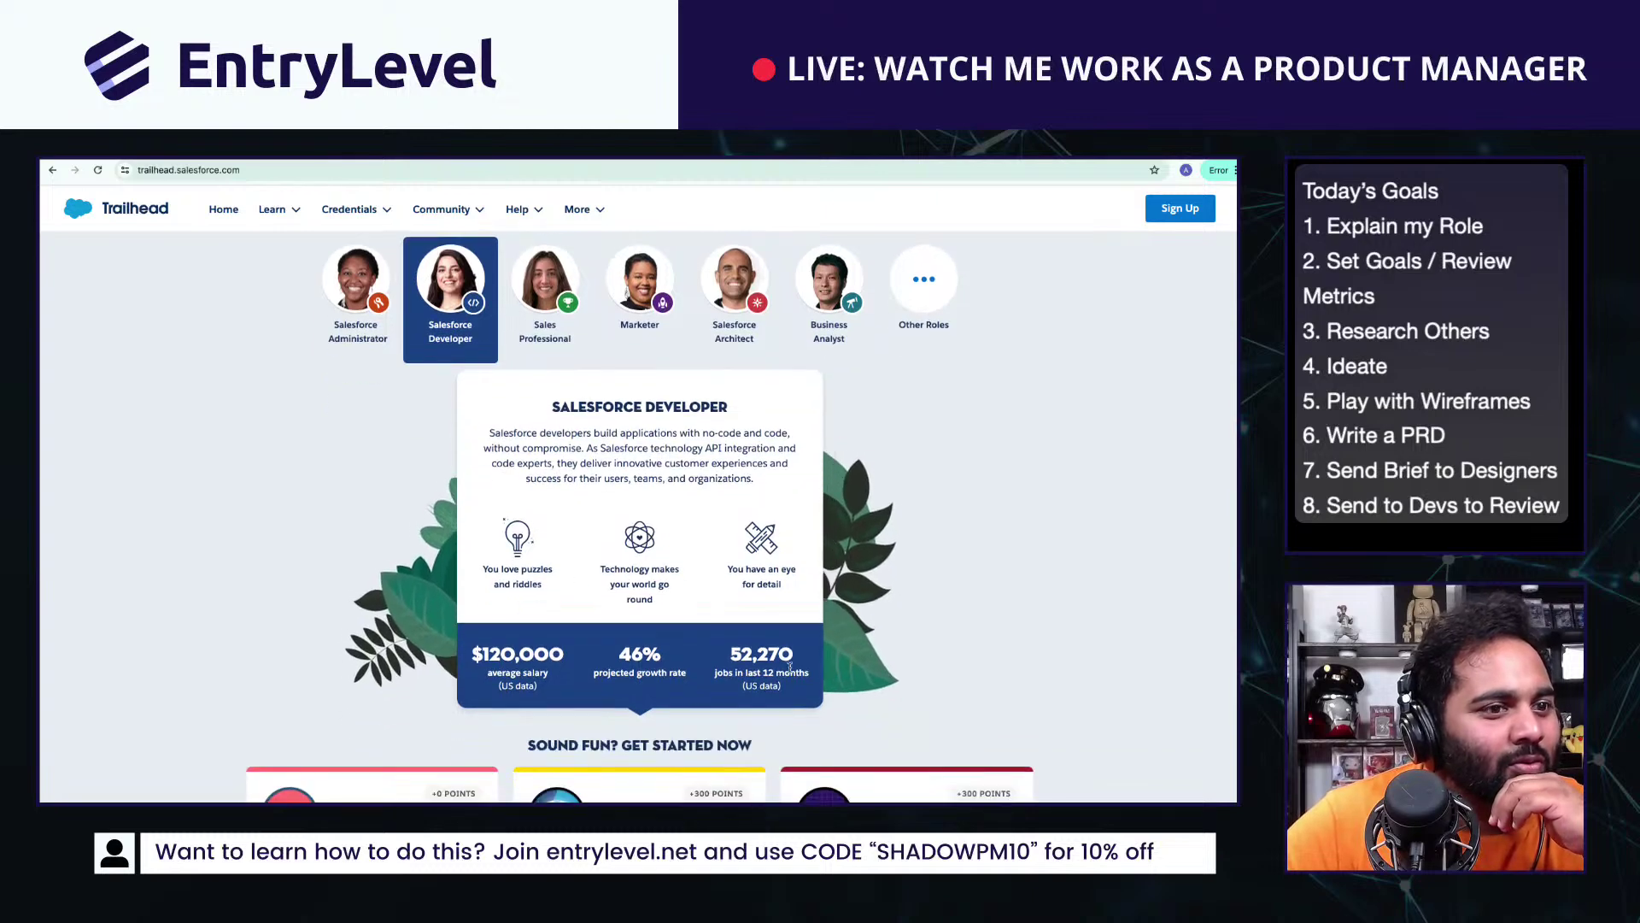
Step: Examine Trailhead's in-demand skills, resume-worthy credentials, Salesforce Administrator certification and community sections
scroll(607, 616, "down", 6)
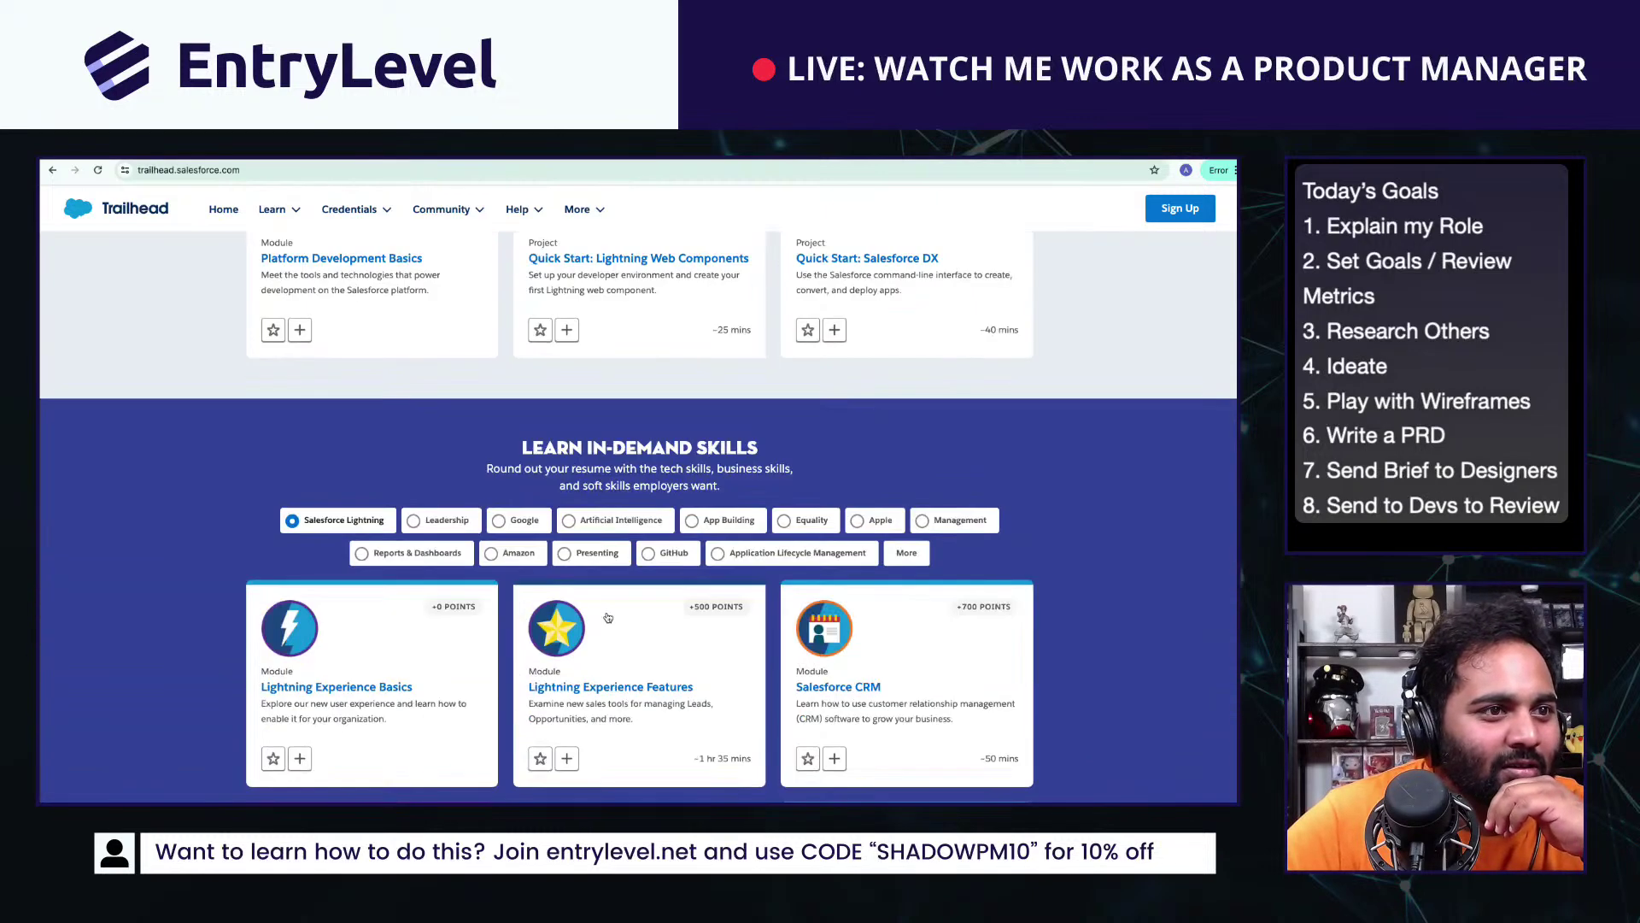
scroll(608, 616, "down", 5)
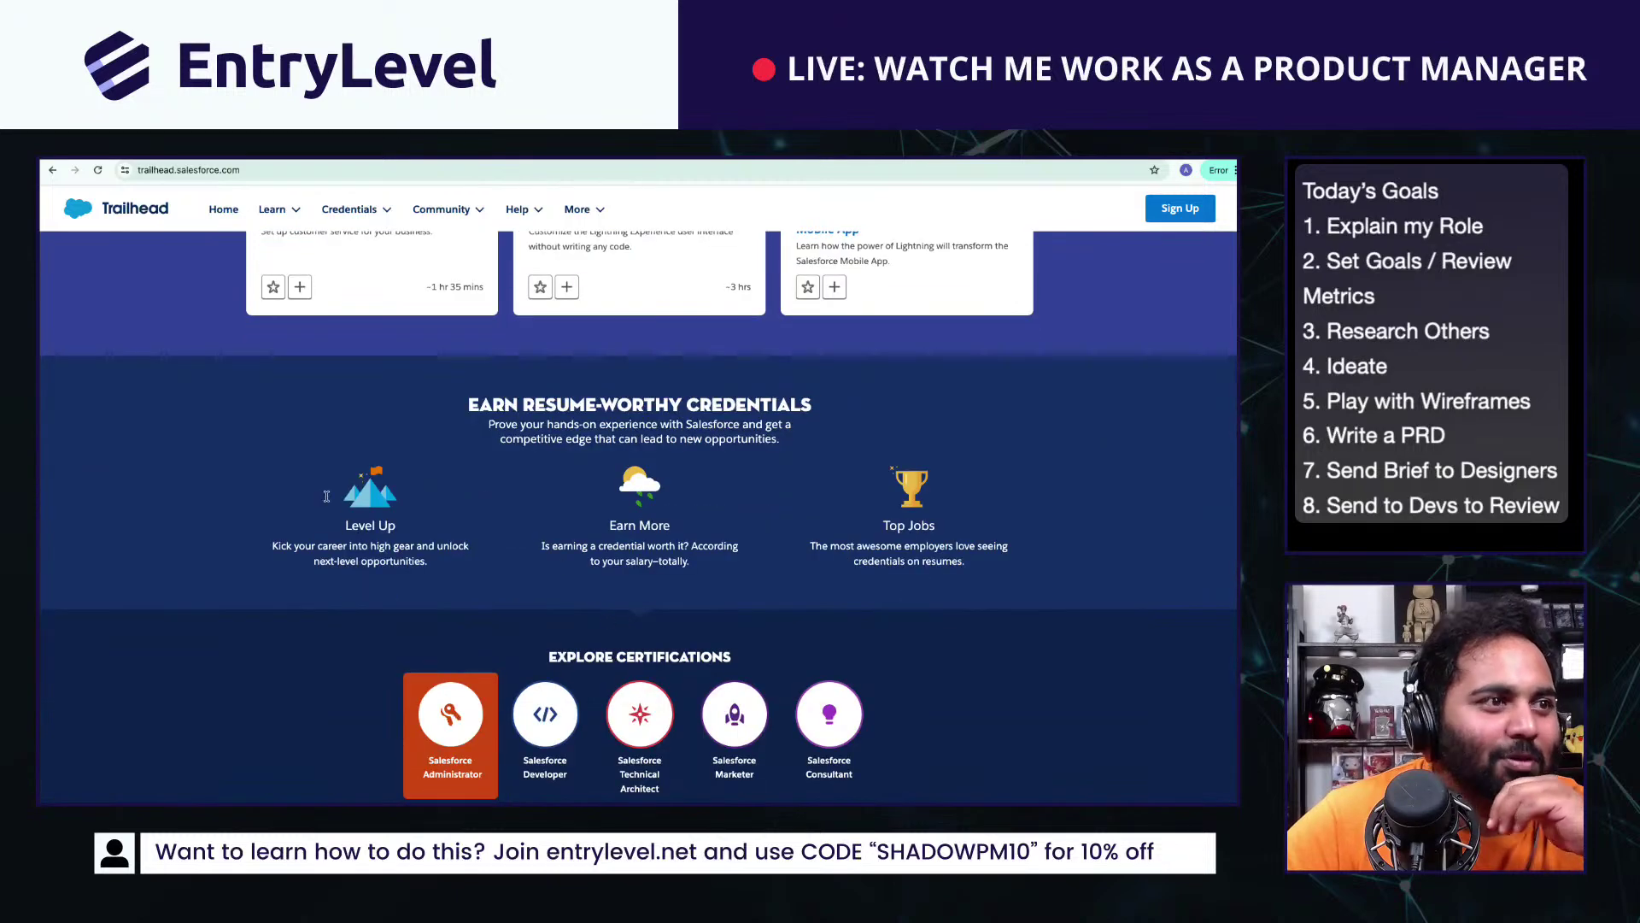
scroll(505, 616, "down", 3)
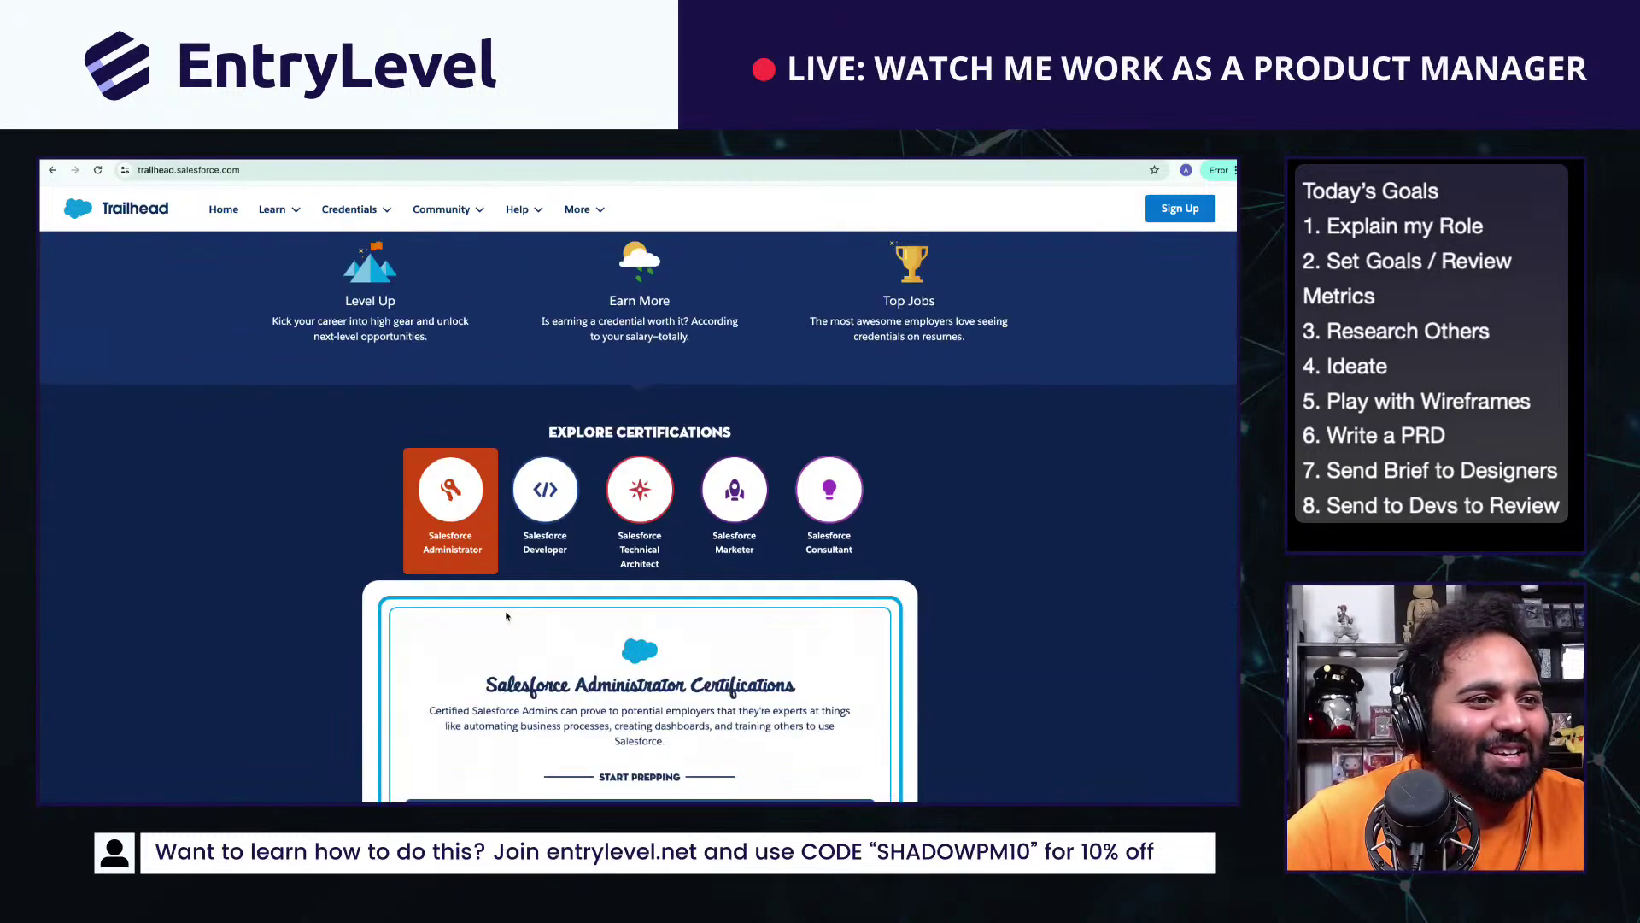
scroll(506, 616, "down", 5)
scroll(505, 616, "up", 1)
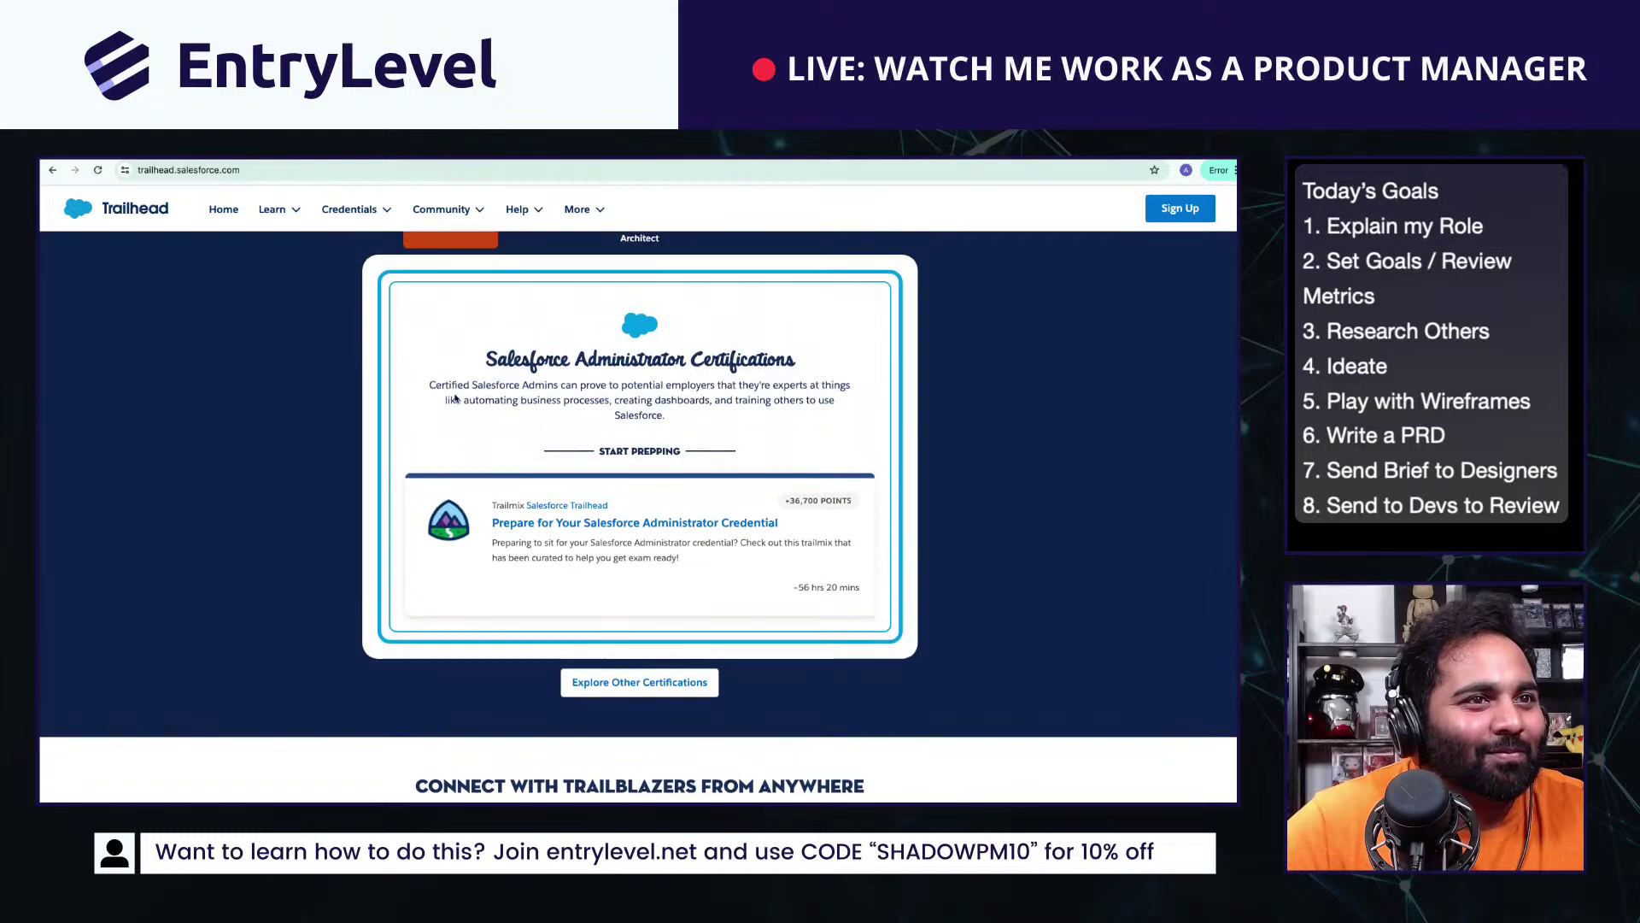
triple_click(610, 589)
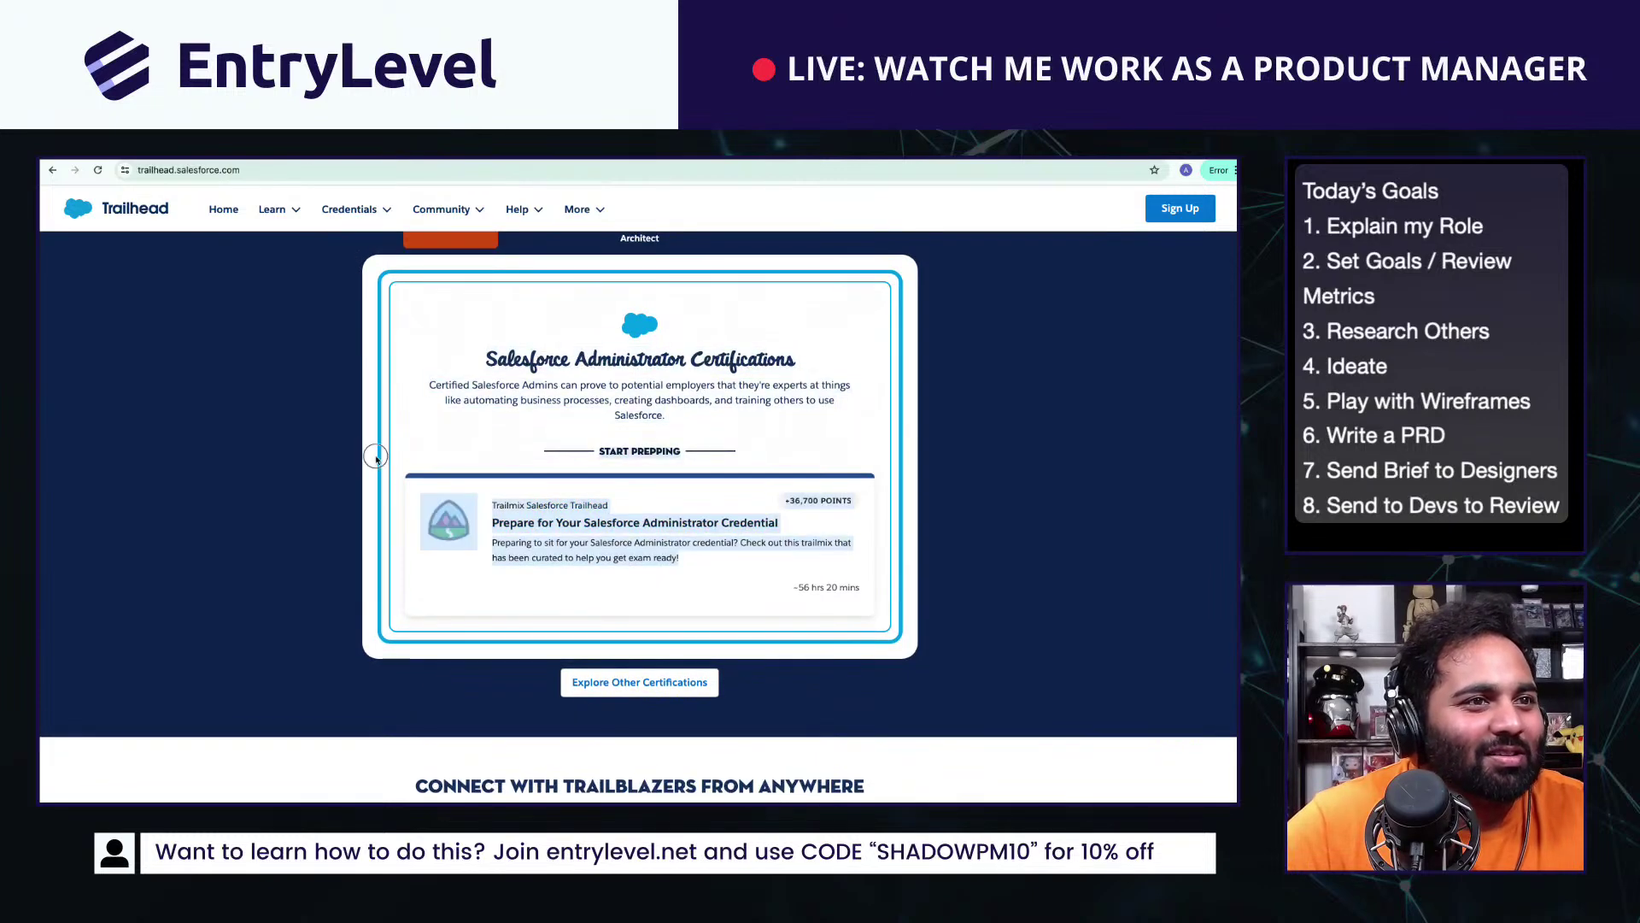
left_click(420, 636)
scroll(421, 636, "down", 1)
scroll(420, 636, "down", 4)
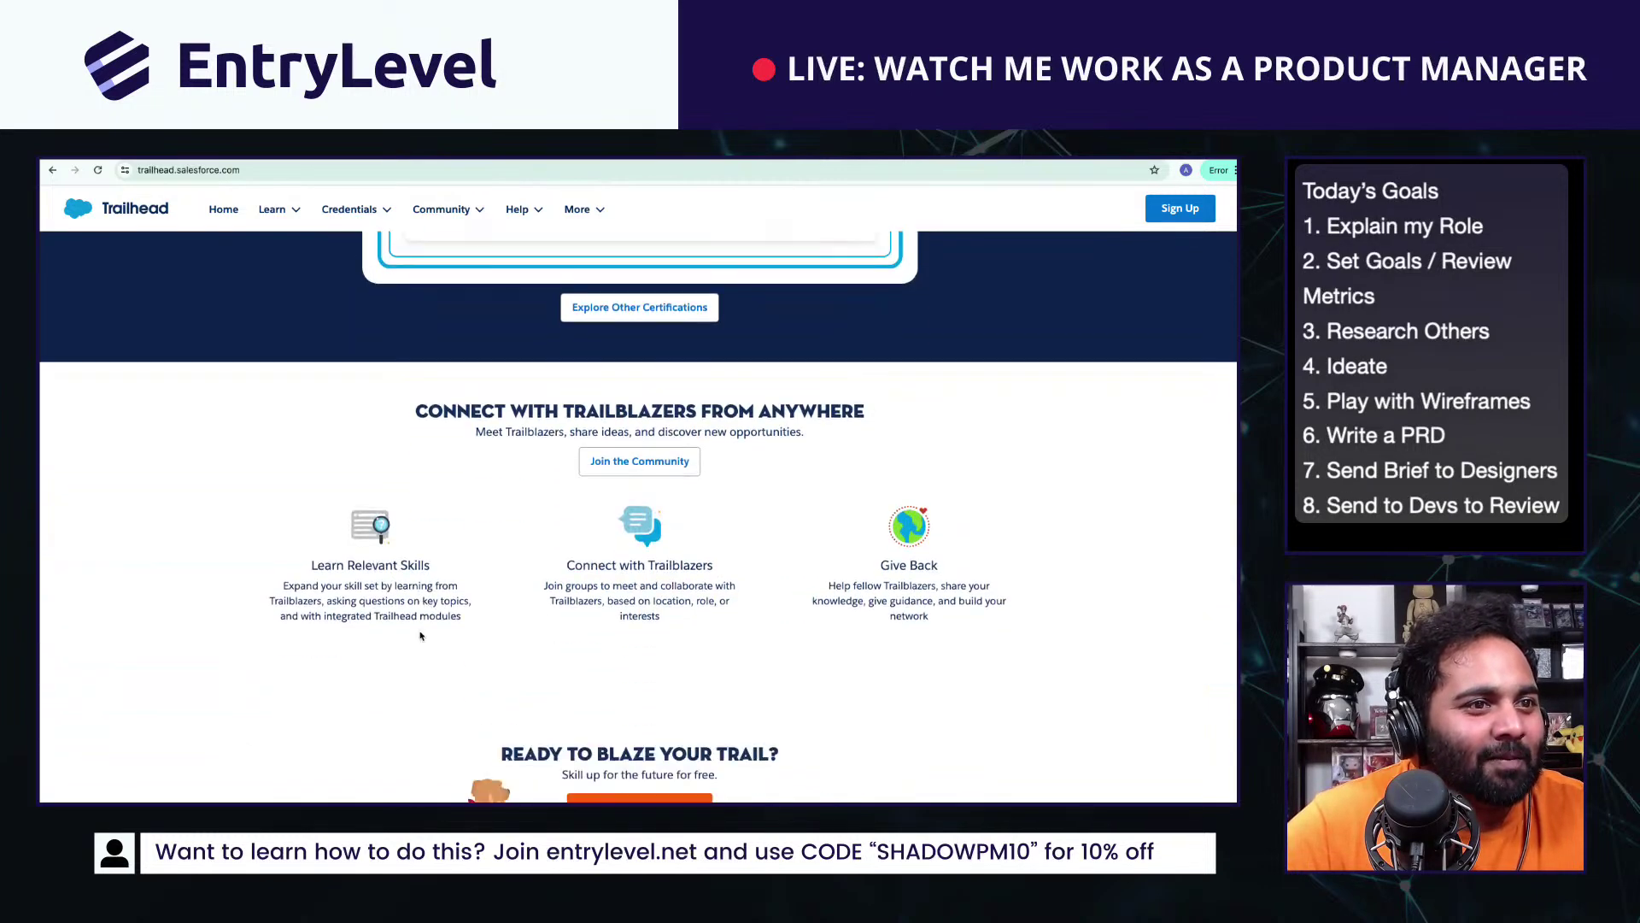
triple_click(359, 571)
left_click(812, 620)
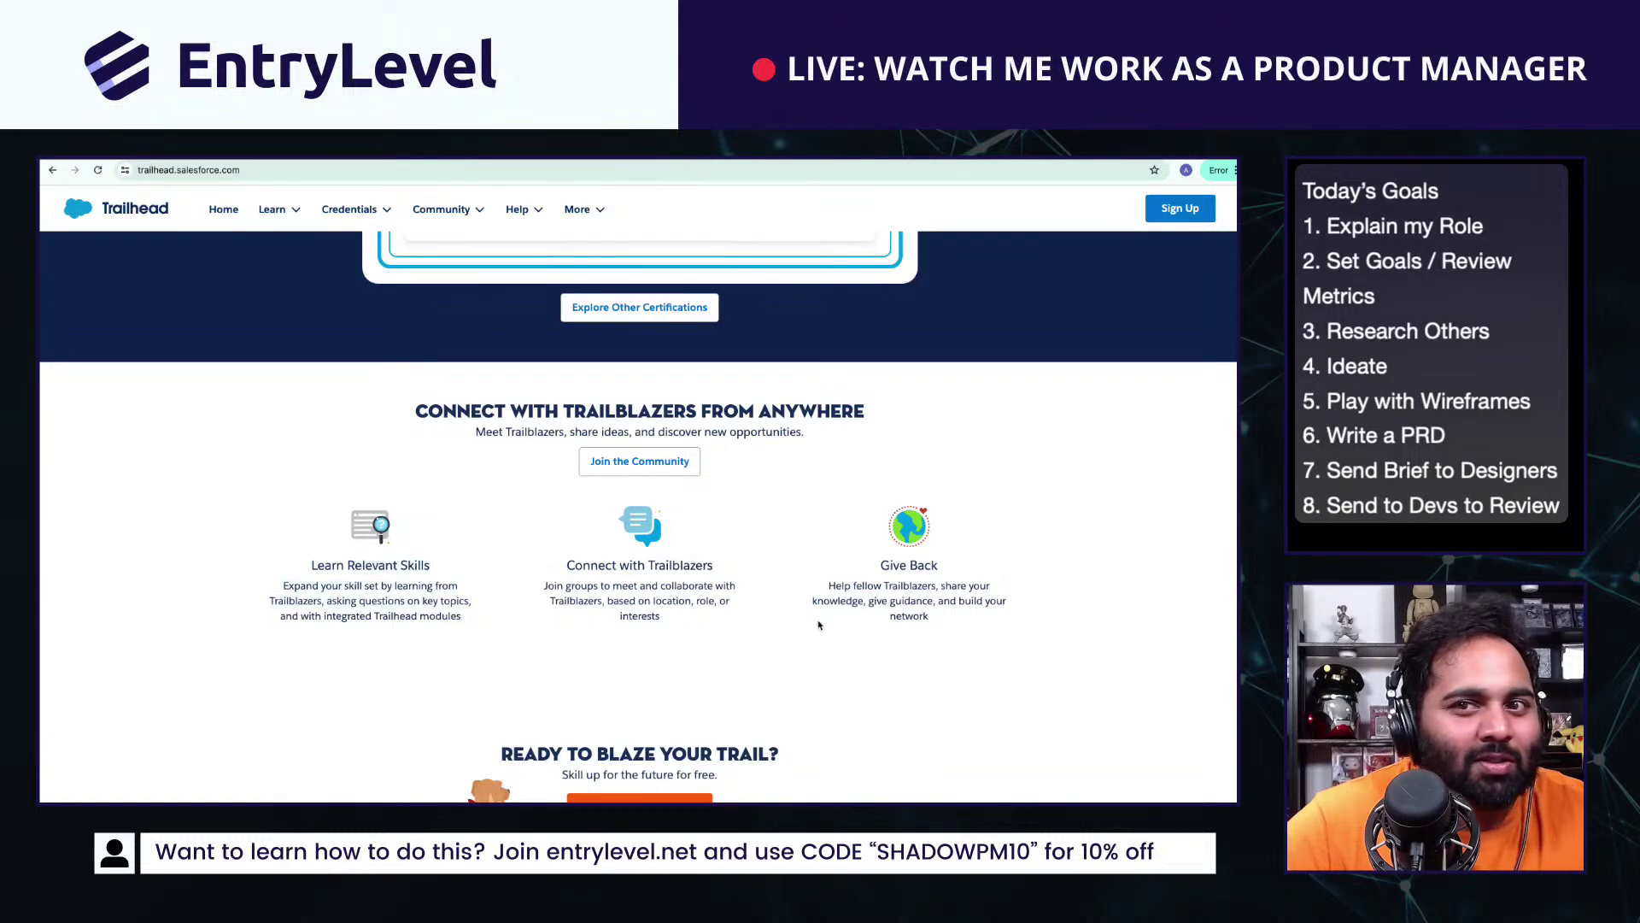
scroll(675, 635, "down", 3)
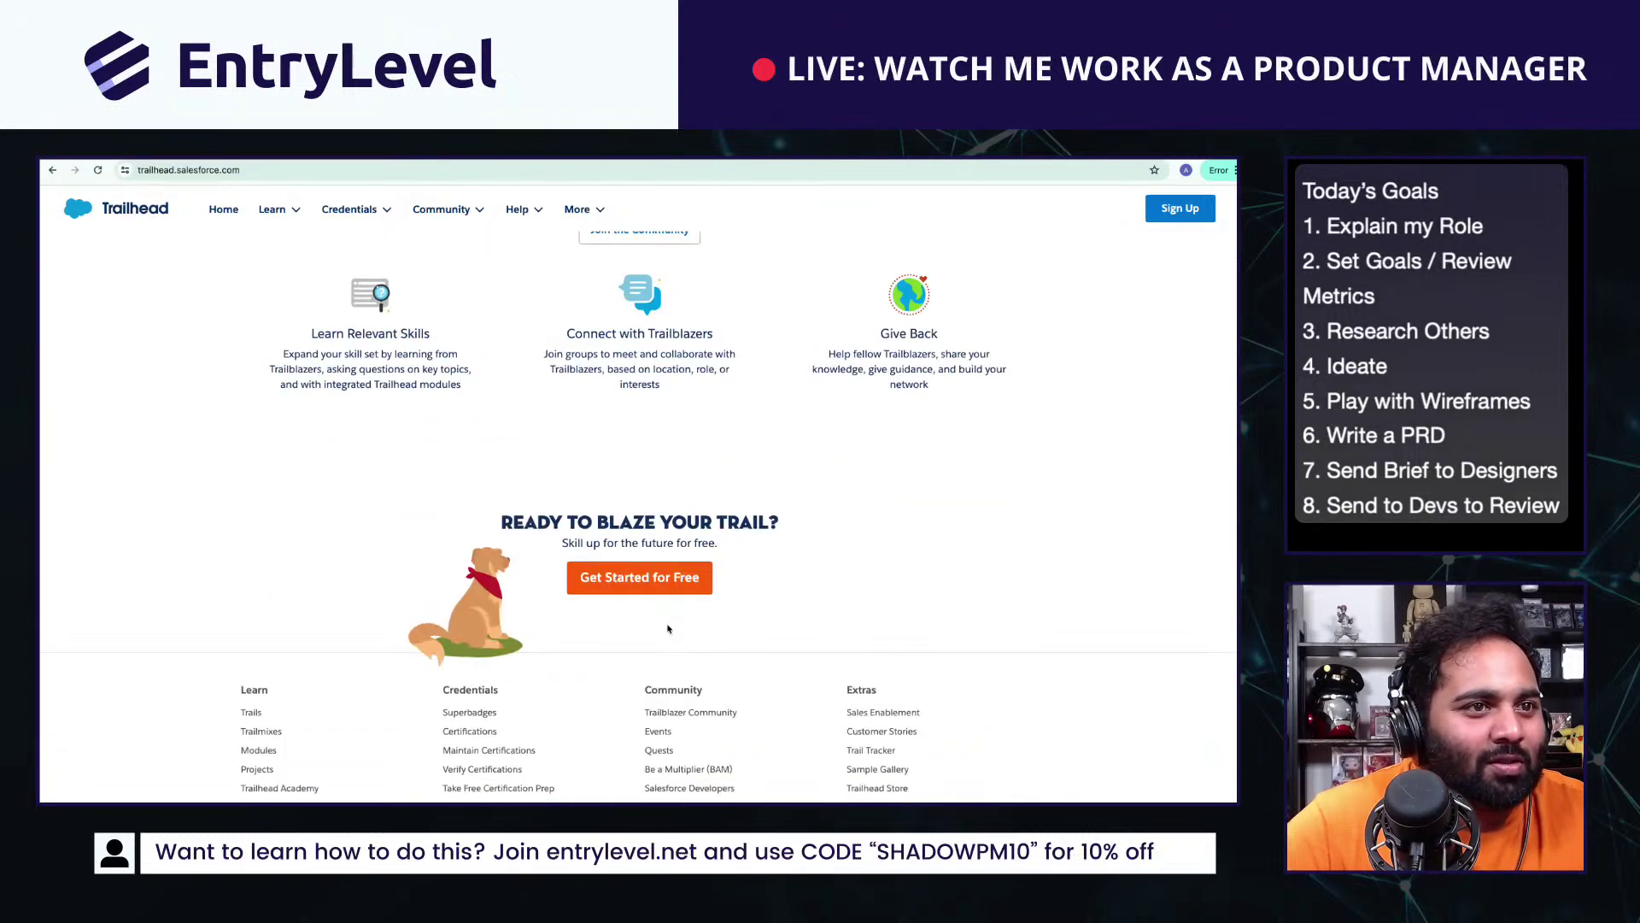
scroll(668, 630, "down", 1)
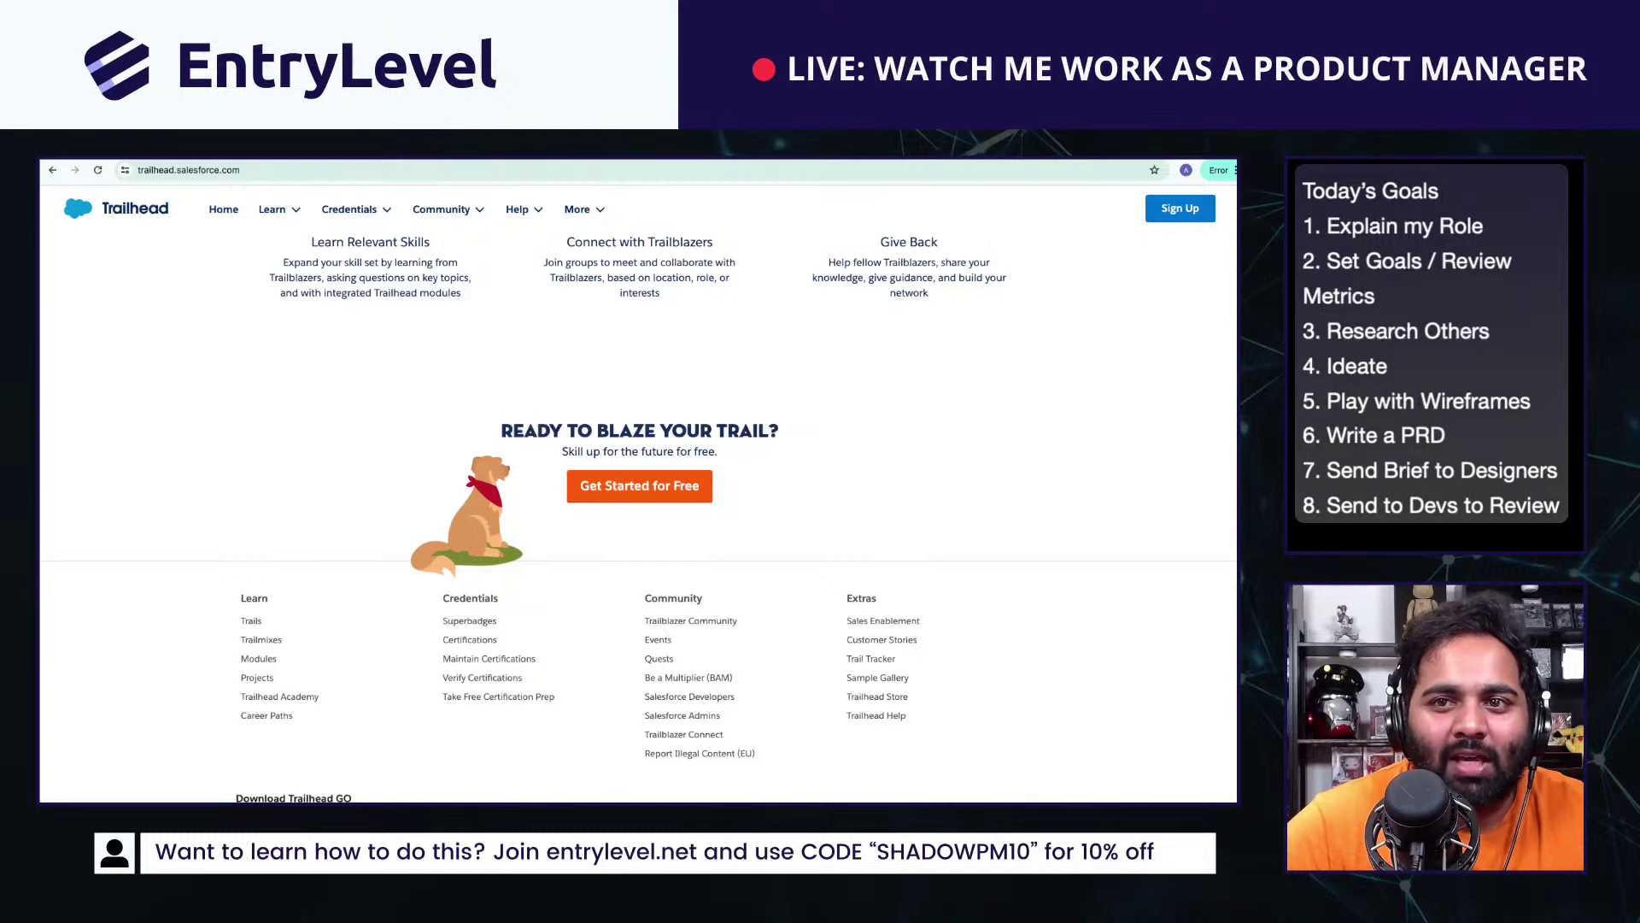
left_click(469, 639)
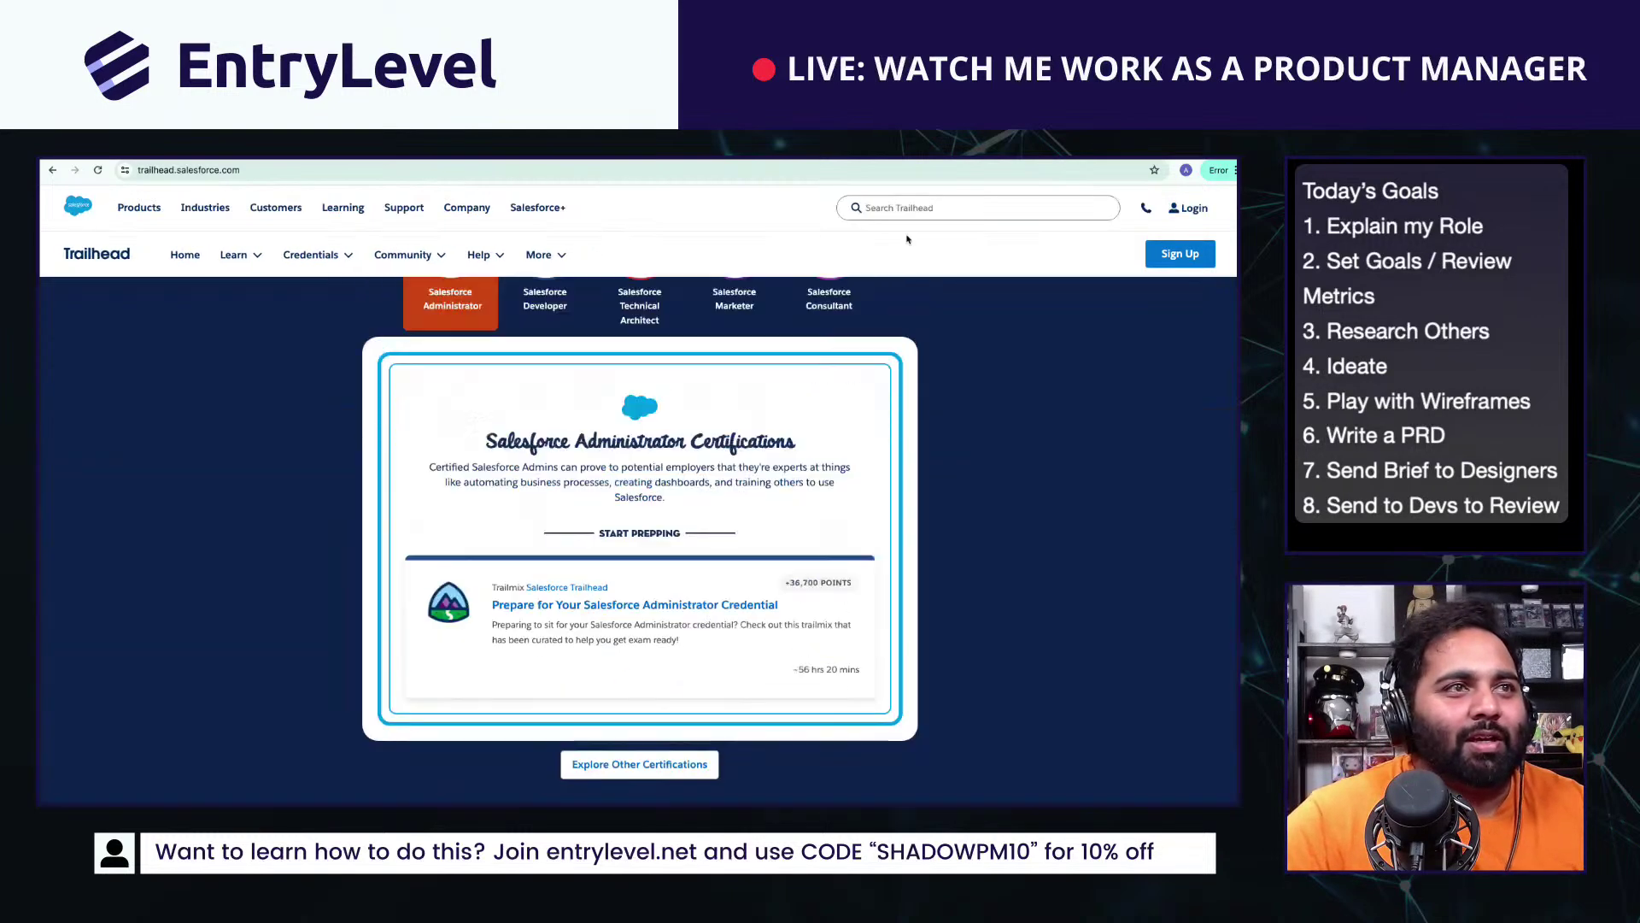
Step: Search Google for "khanmigo" in a new tab and open the official Khanmigo site, allowing only strictly necessary cookies
key("ctrl+t")
type("Khanmi")
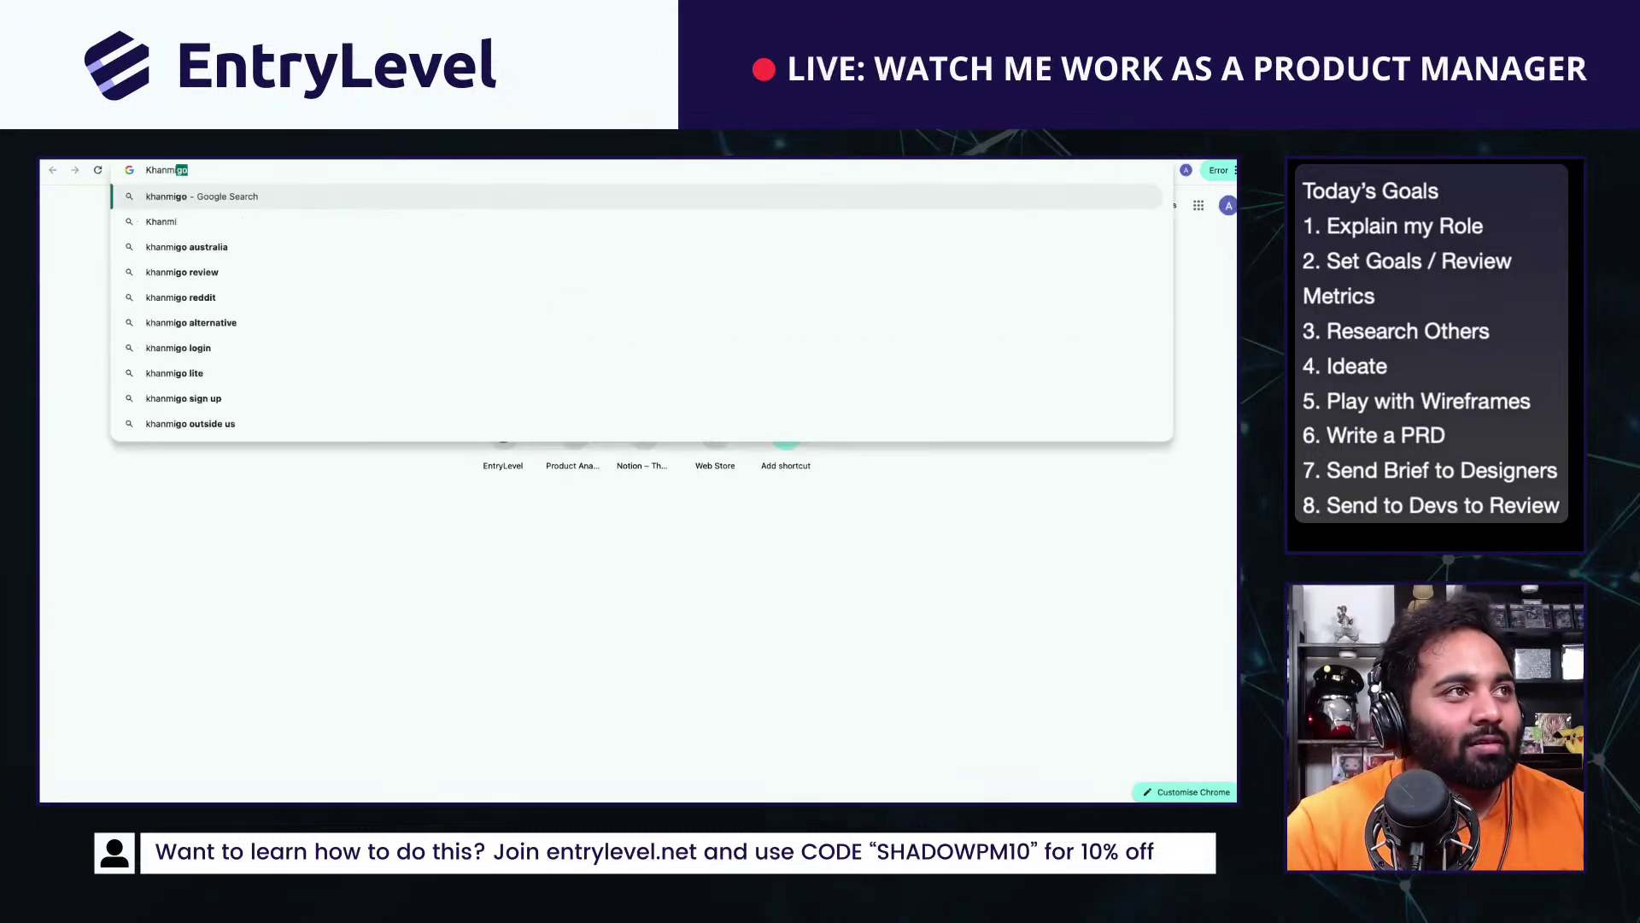
key("Return")
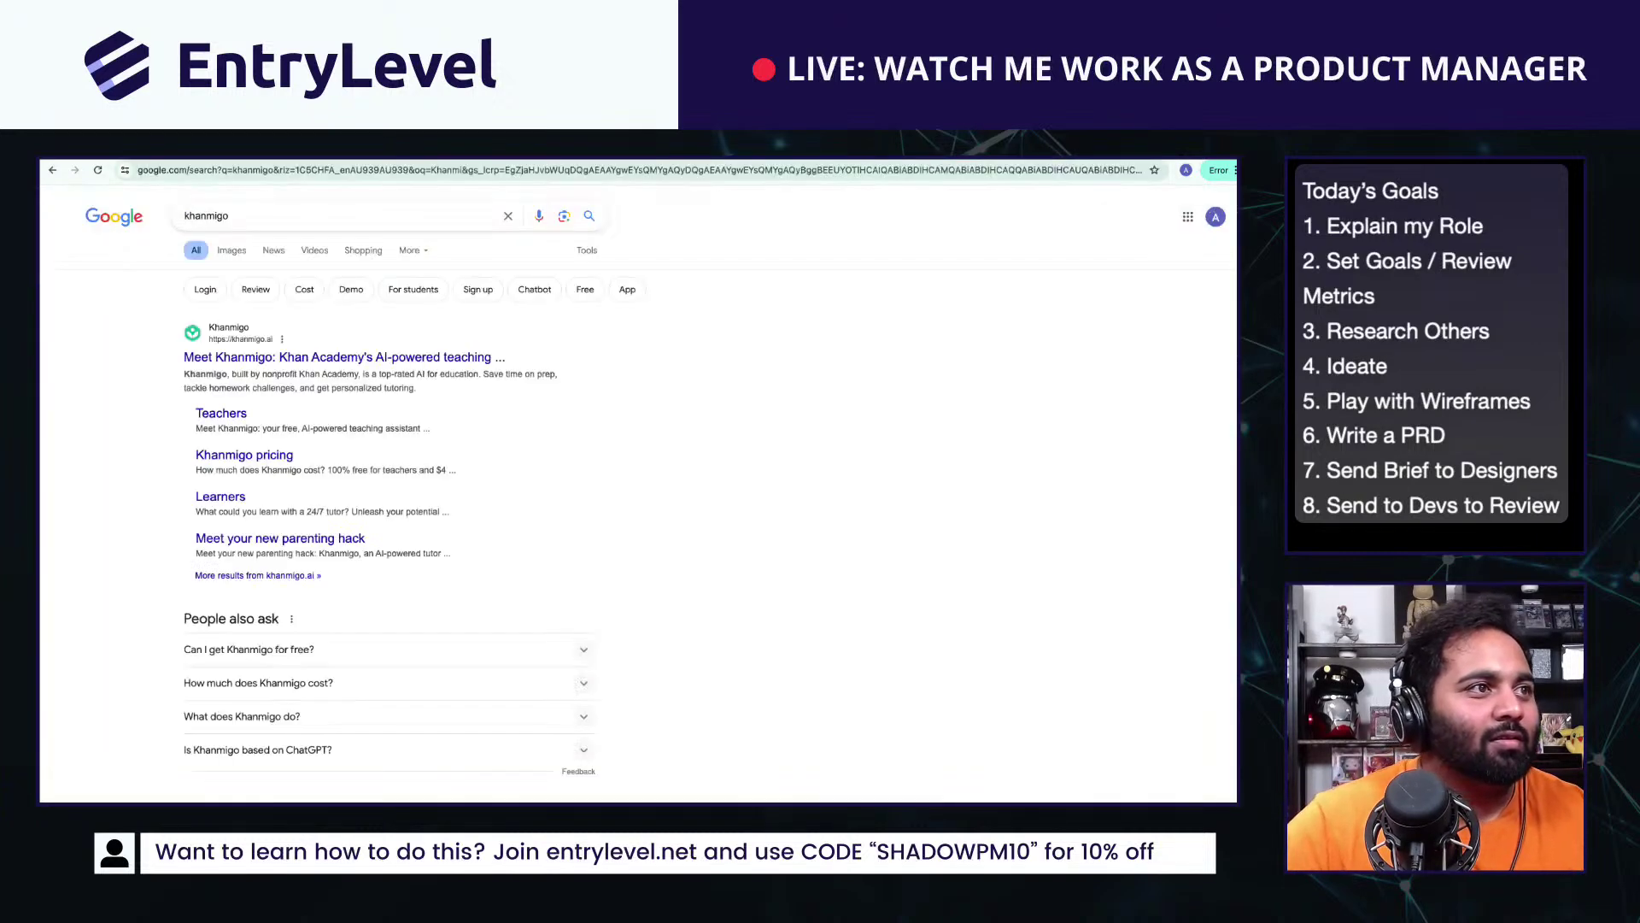
left_click(399, 358)
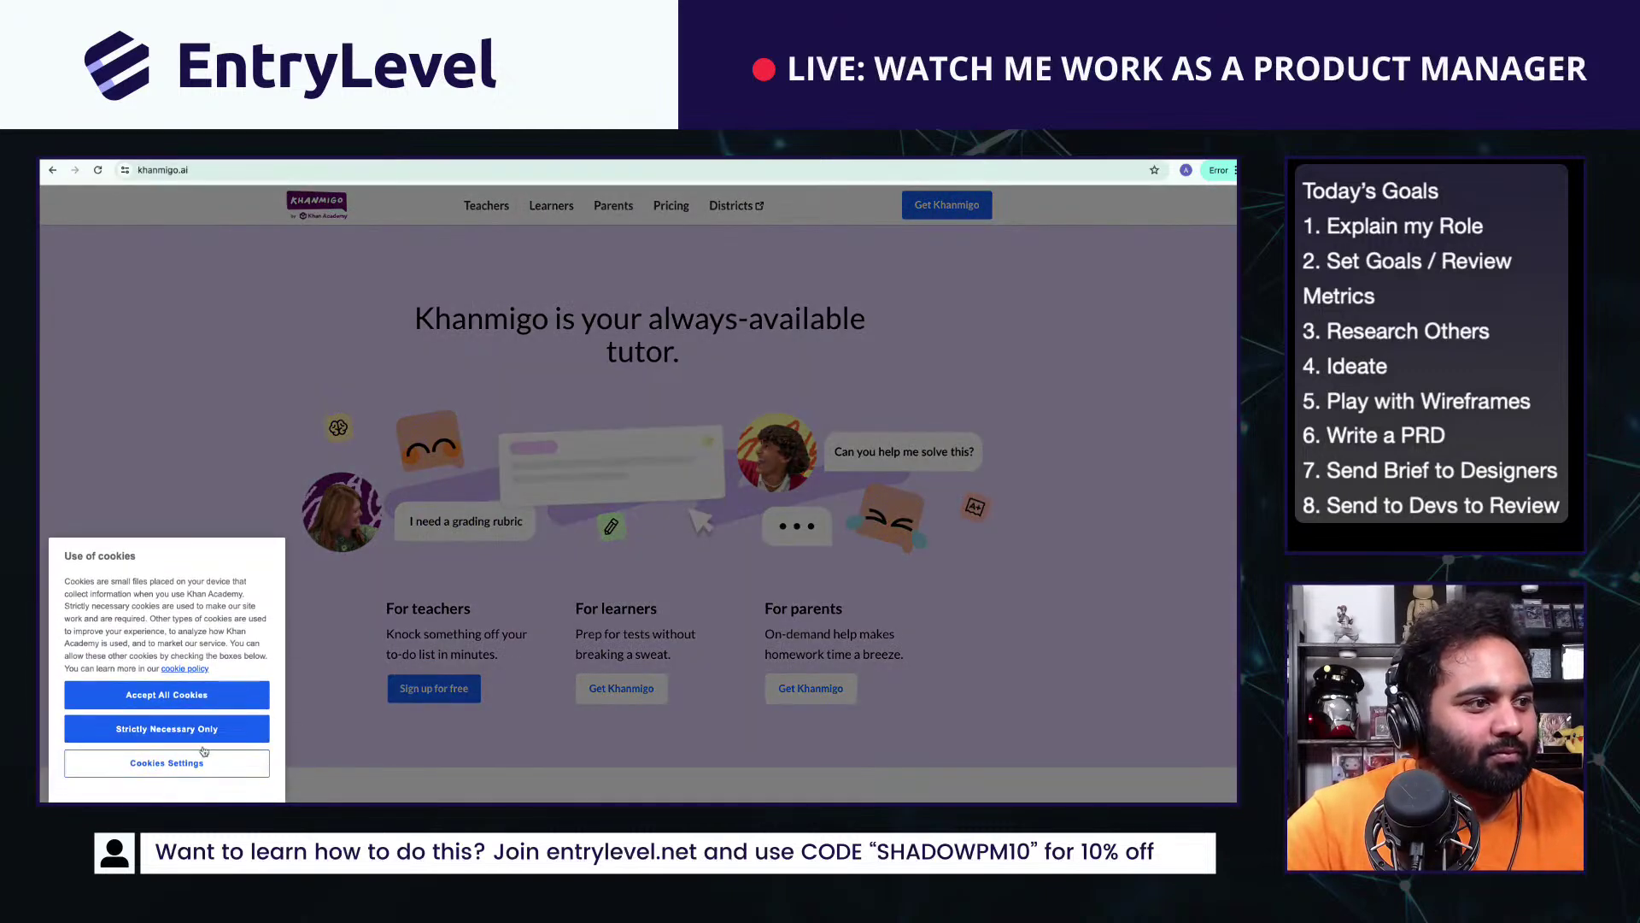
left_click(180, 730)
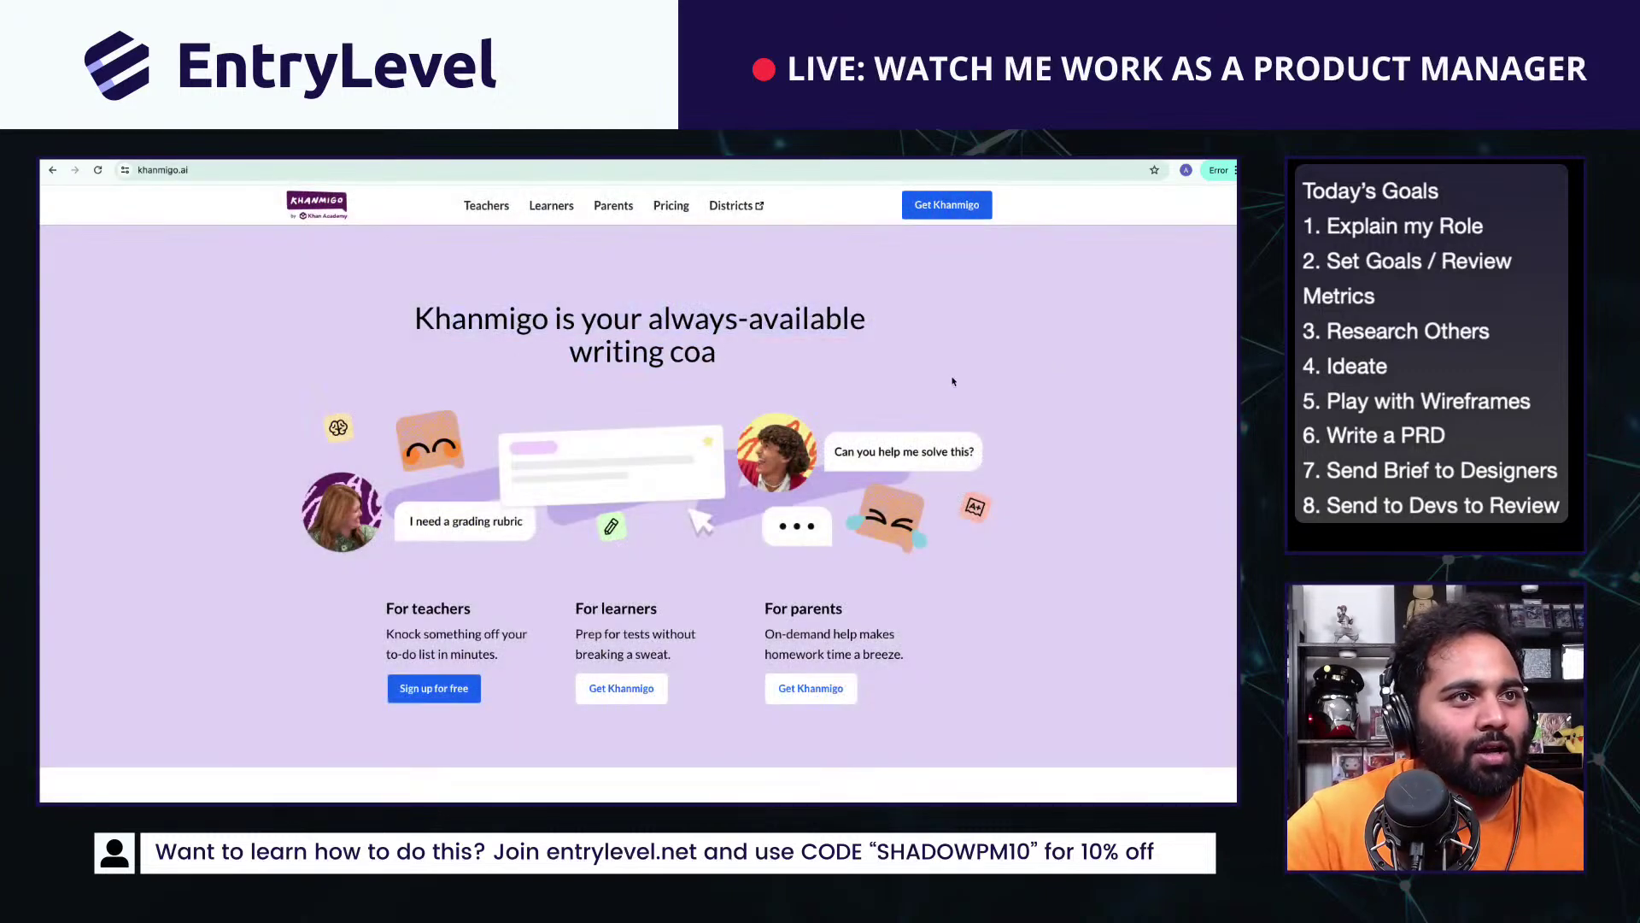
scroll(493, 595, "down", 5)
scroll(493, 595, "down", 3)
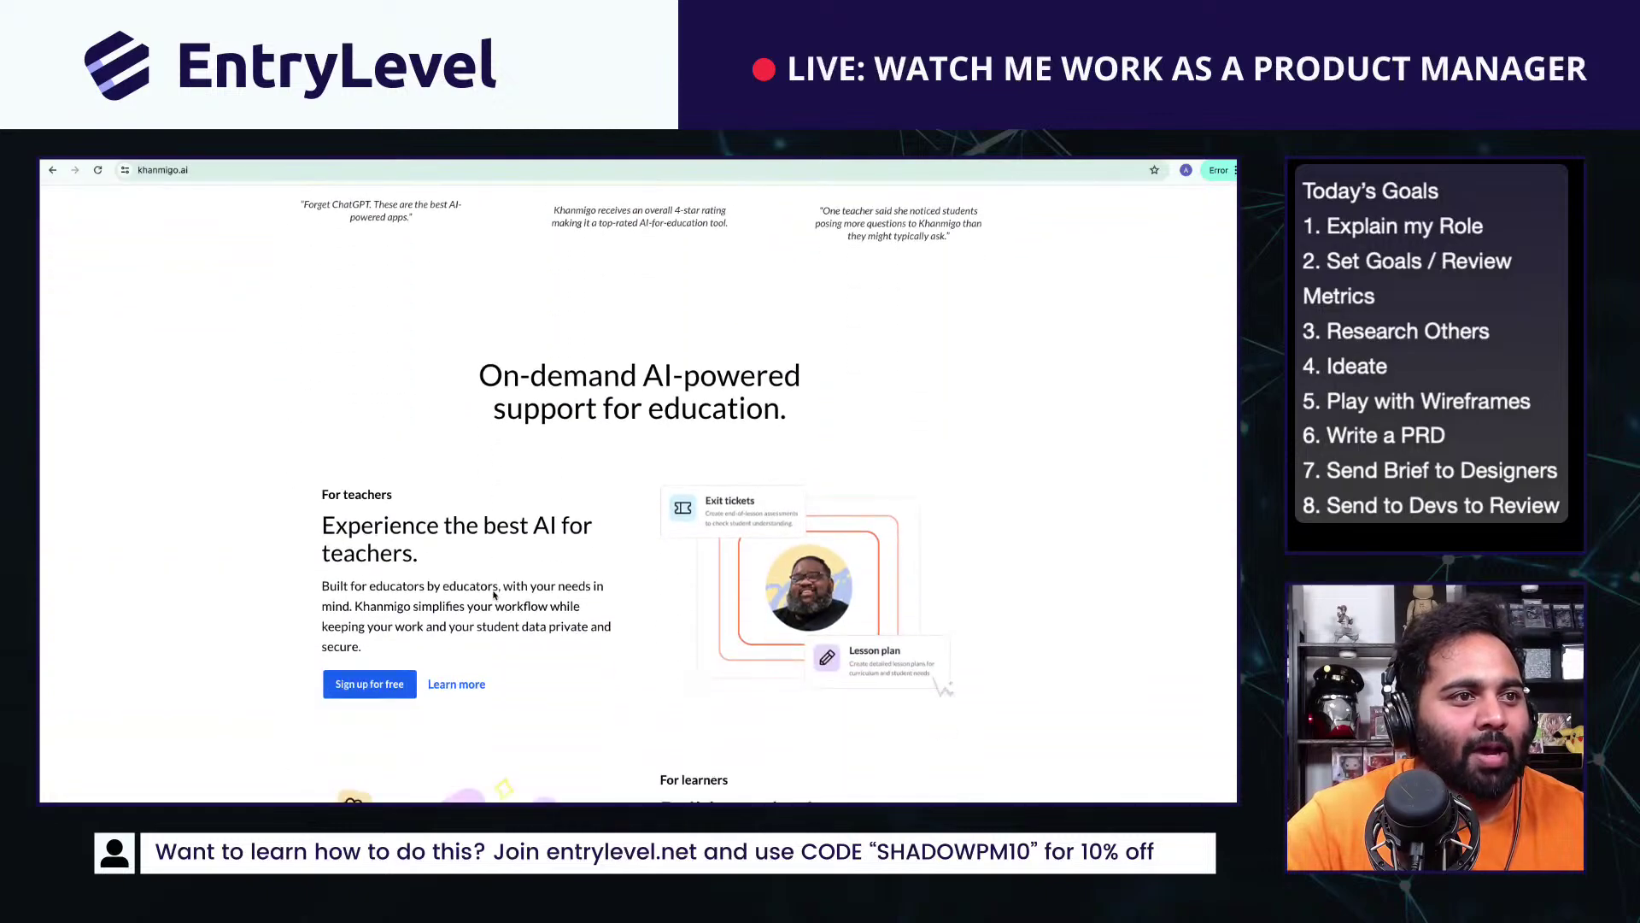
scroll(702, 530, "down", 20)
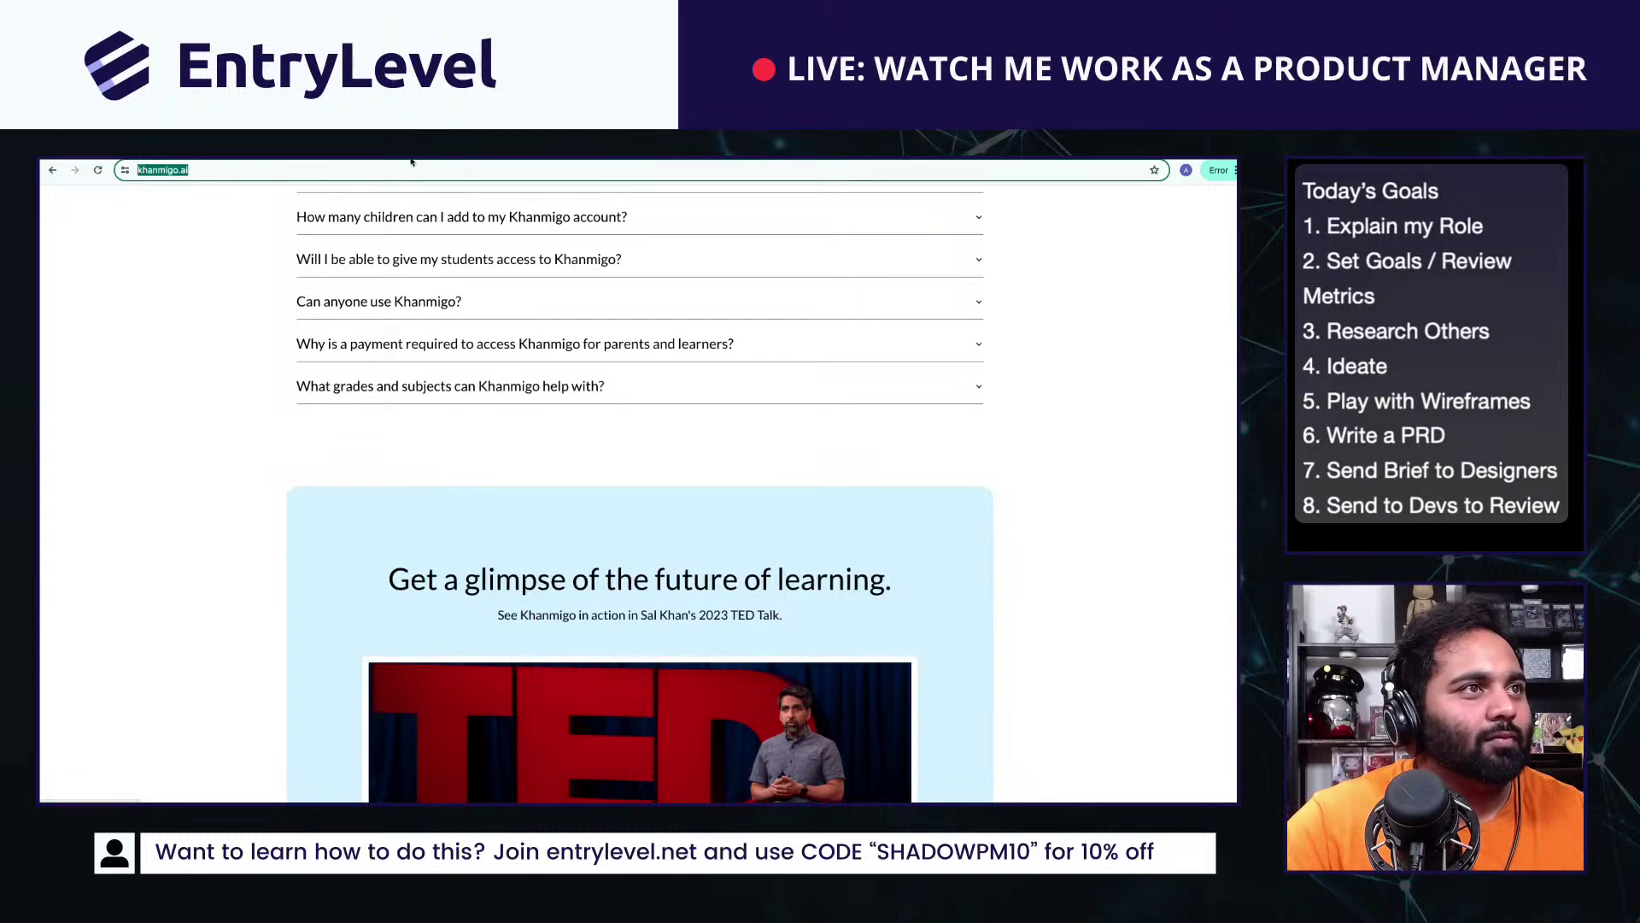
left_click(408, 159)
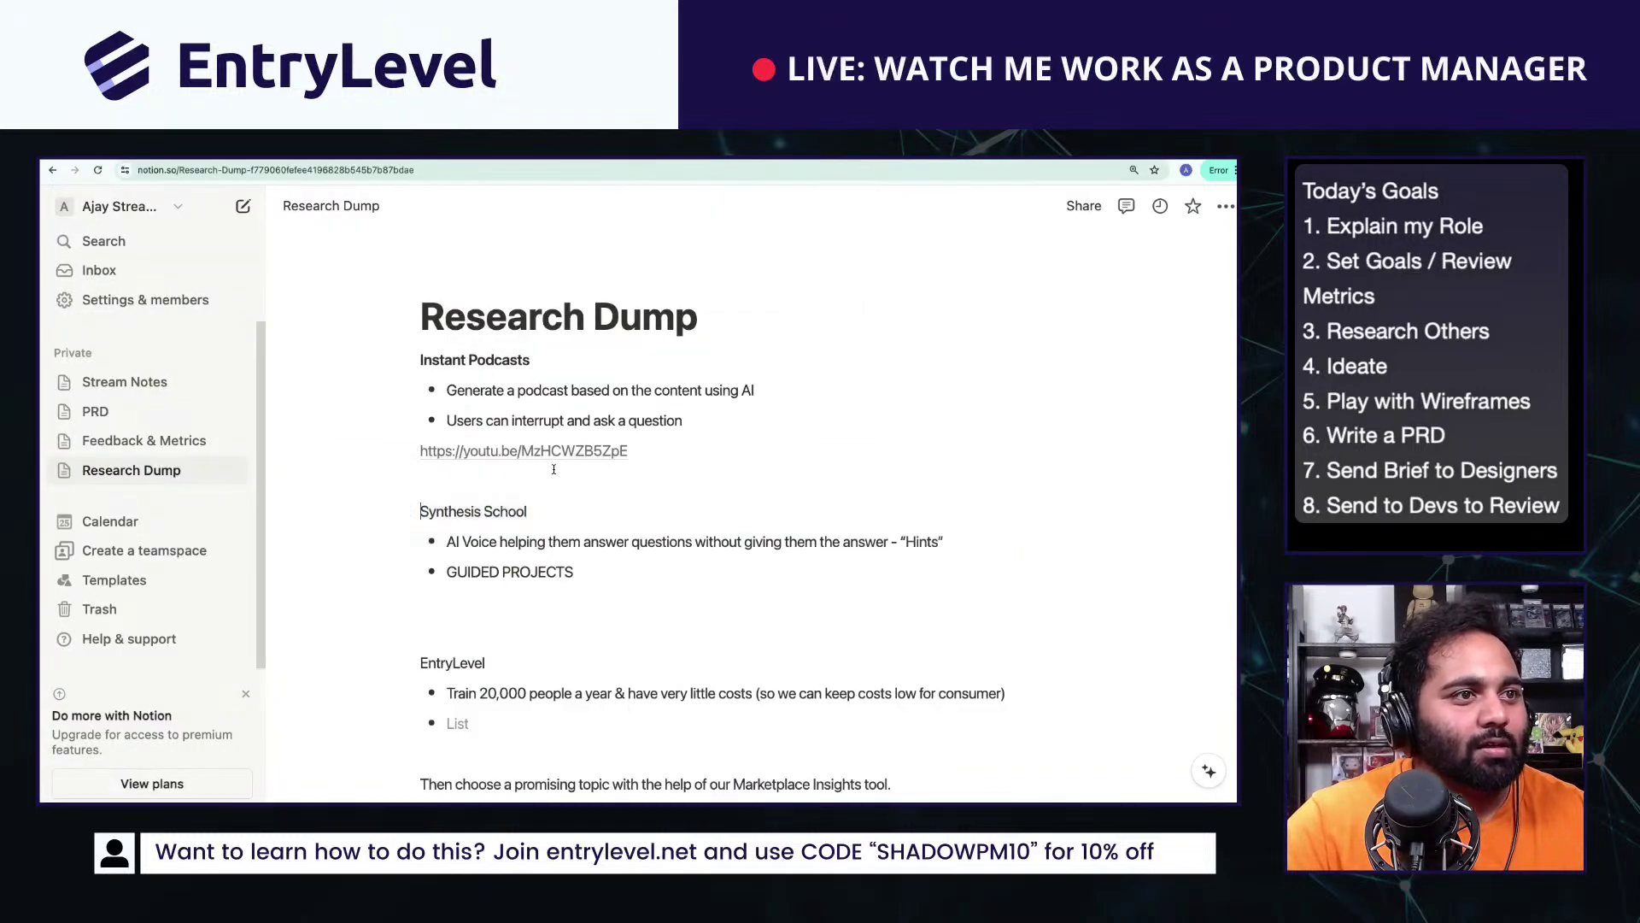
left_click(546, 481)
type("https://www.khanmigo.ai/")
key("Return")
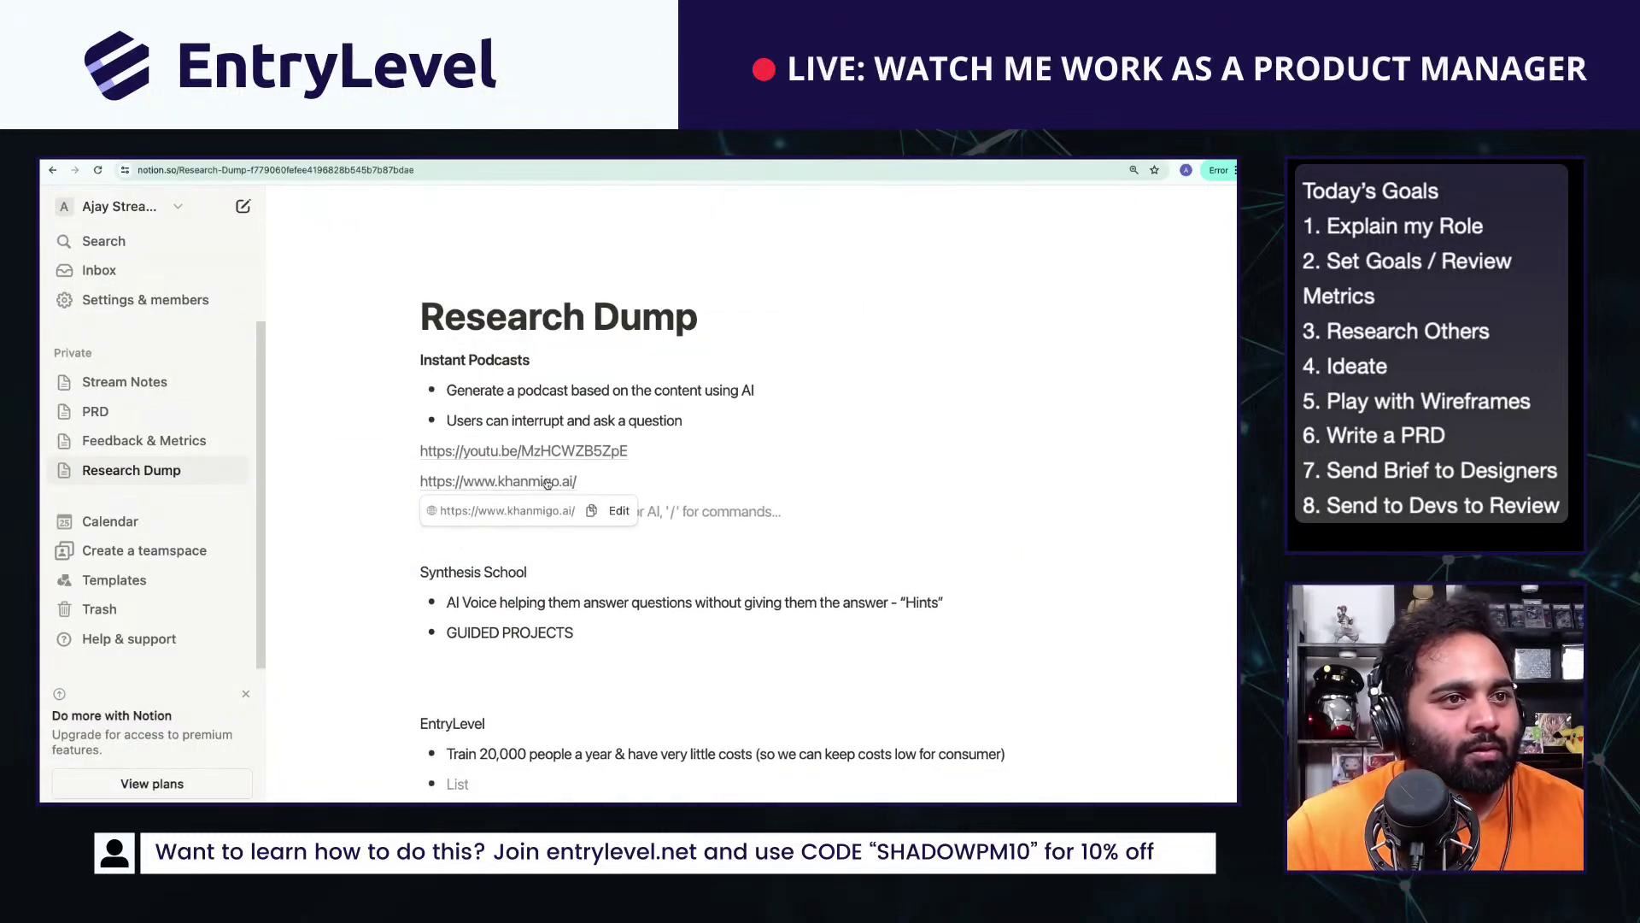
Step: Add a "Cool Site Design" section with a Trailhead bullet below the Check Out Later links in Research Dump
scroll(547, 483, "down", 5)
left_click(475, 632)
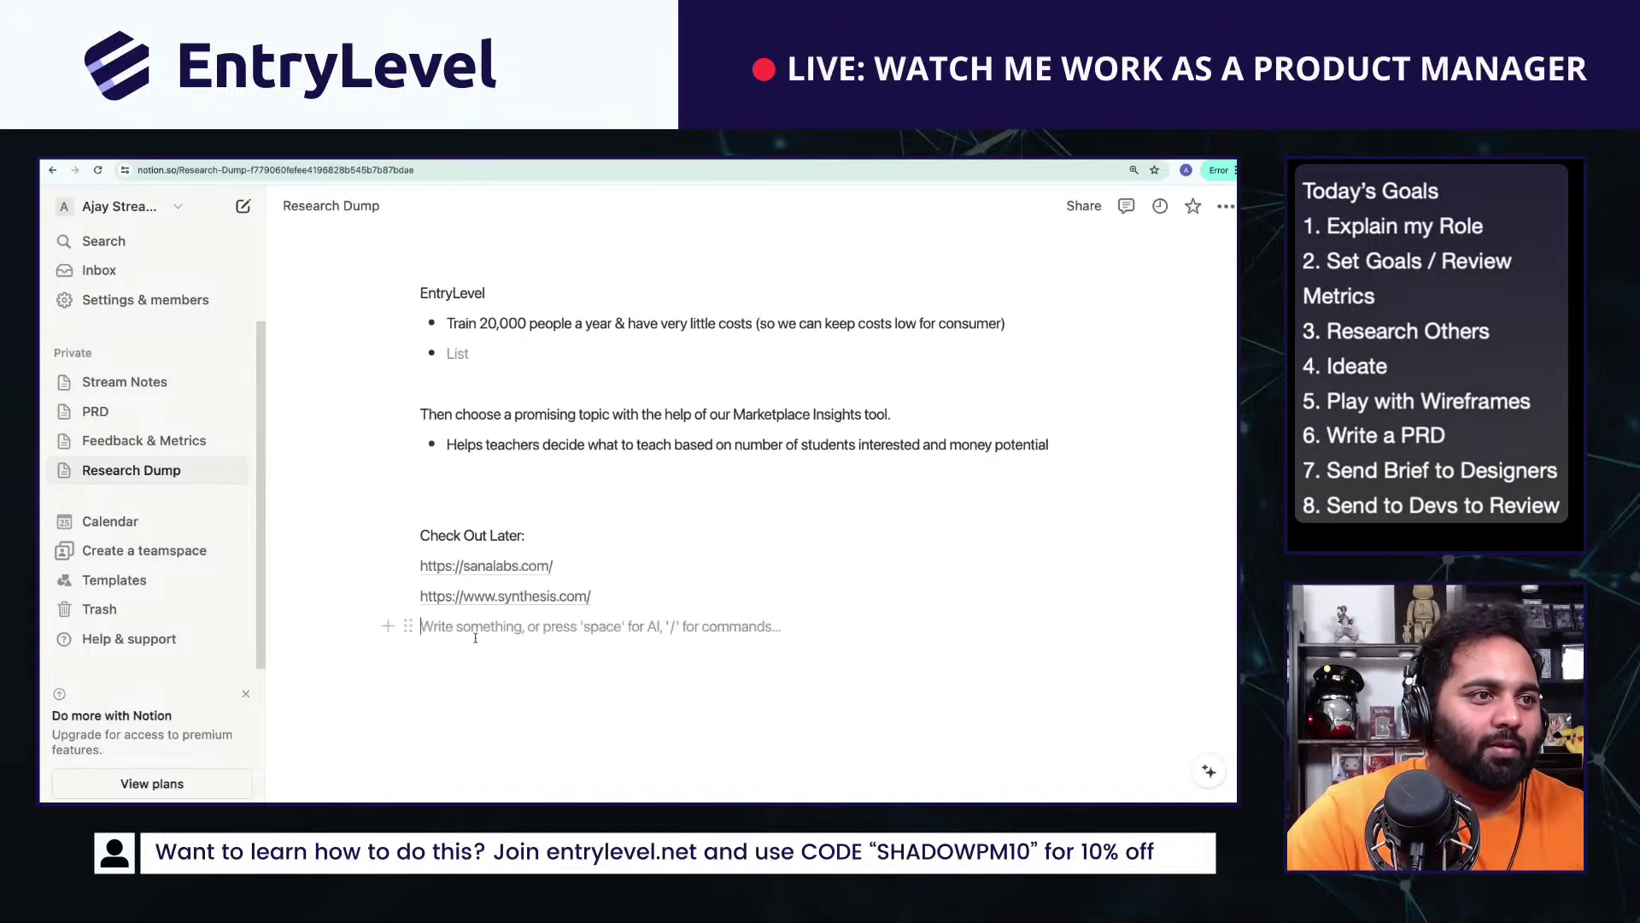
key("Return")
type("Cool Site De")
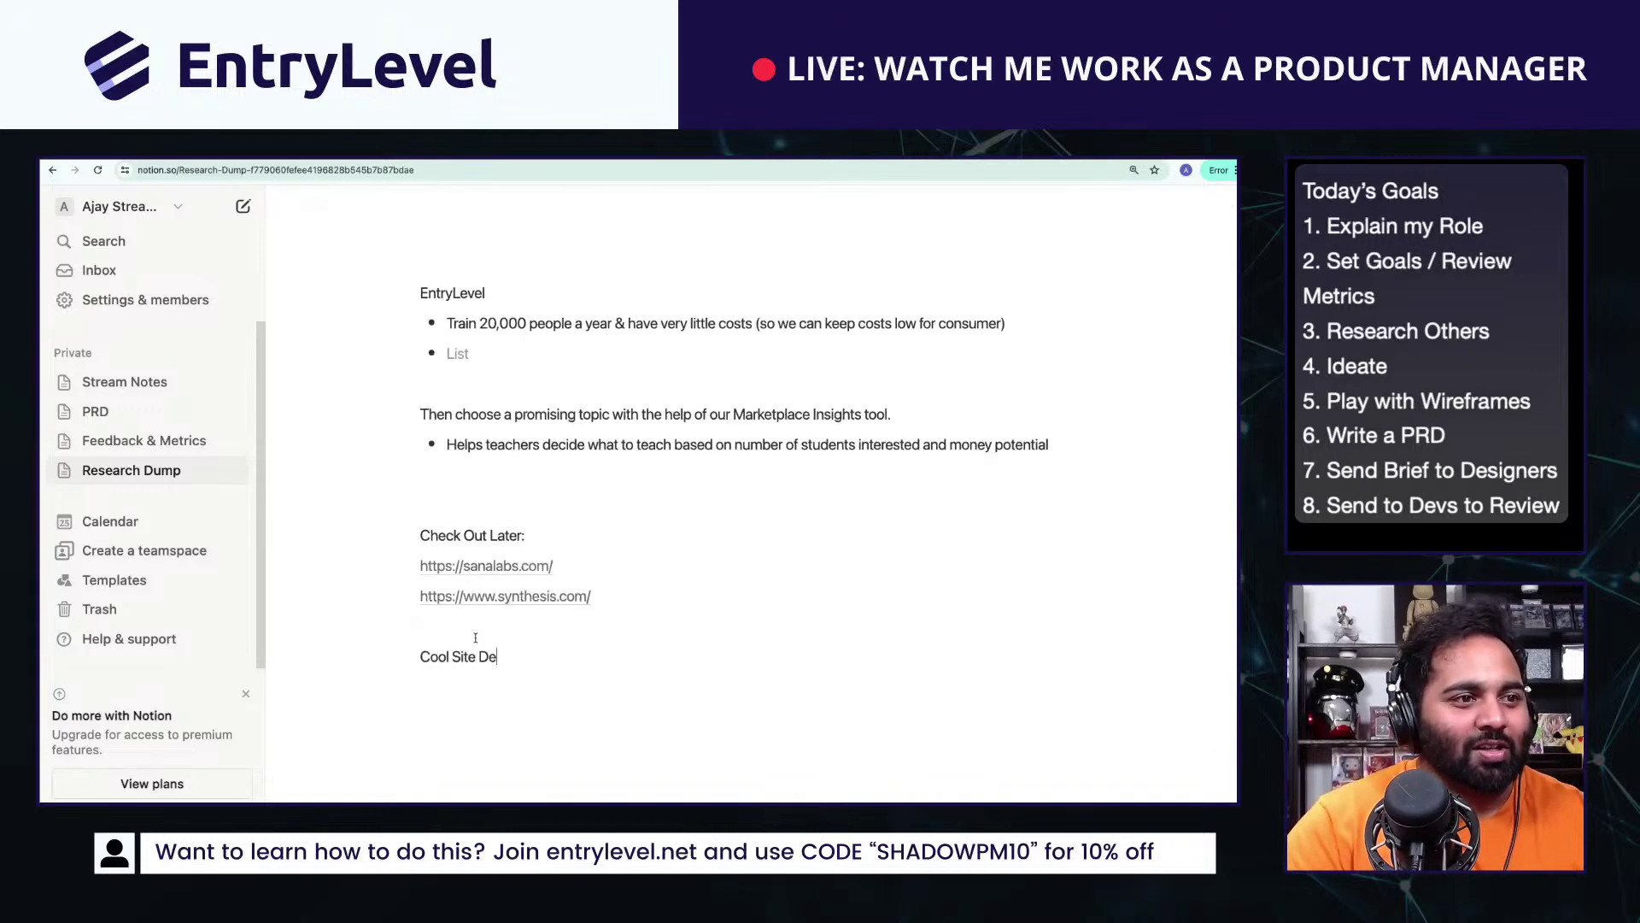
type("sign")
key("Return")
type("-")
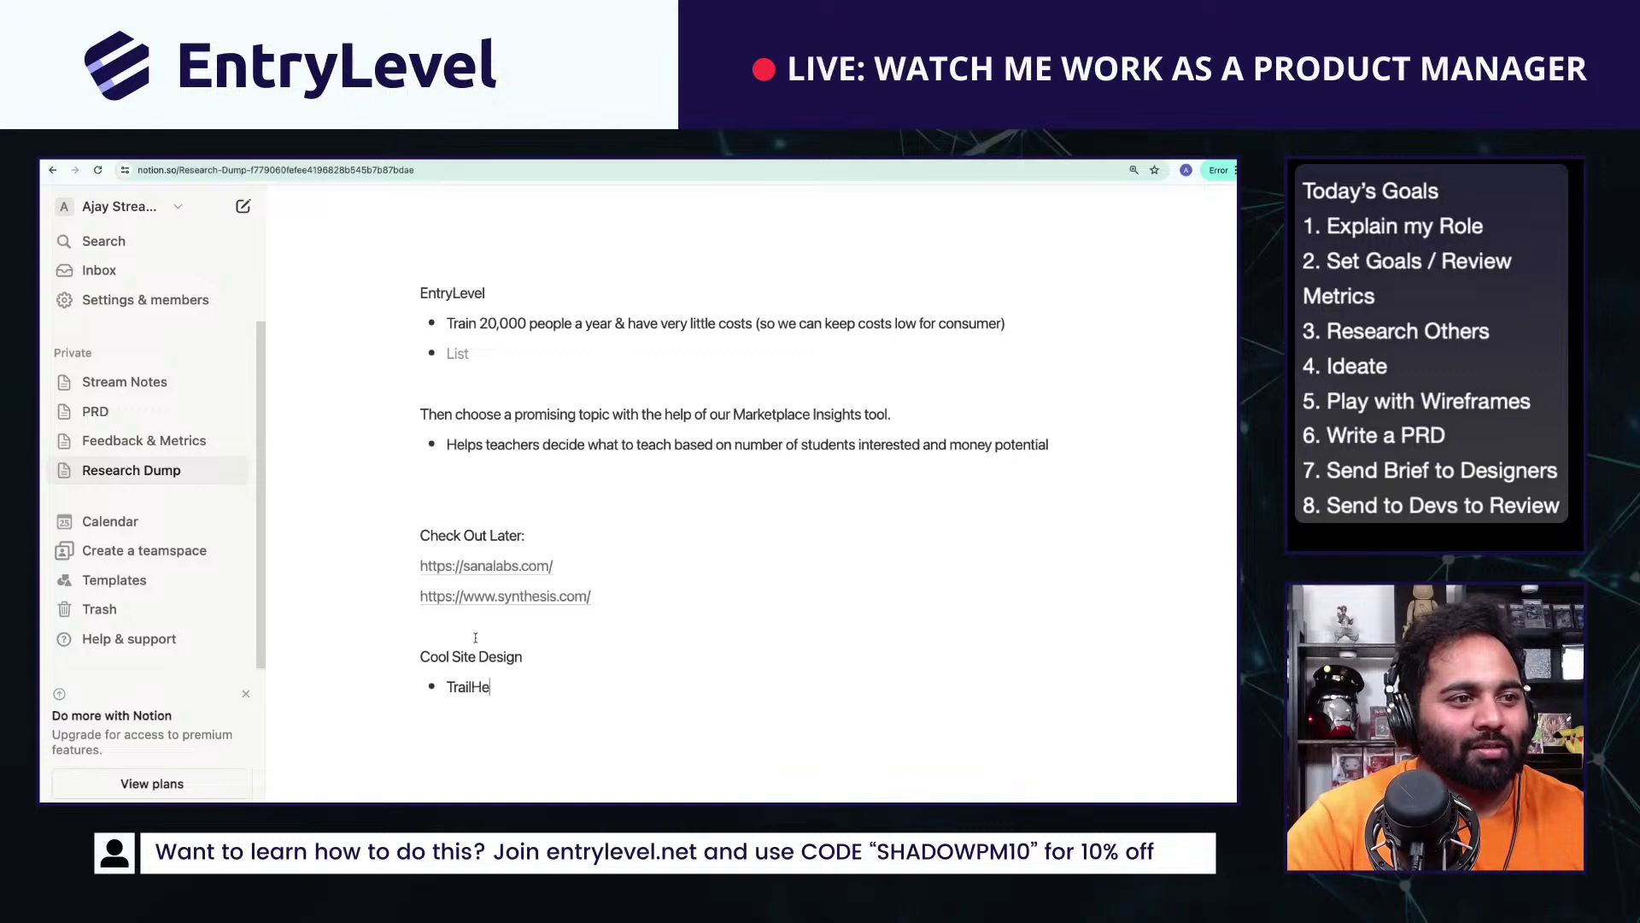
Step: Make the Synthesis School heading bold in Research Dump
scroll(734, 537, "up", 6)
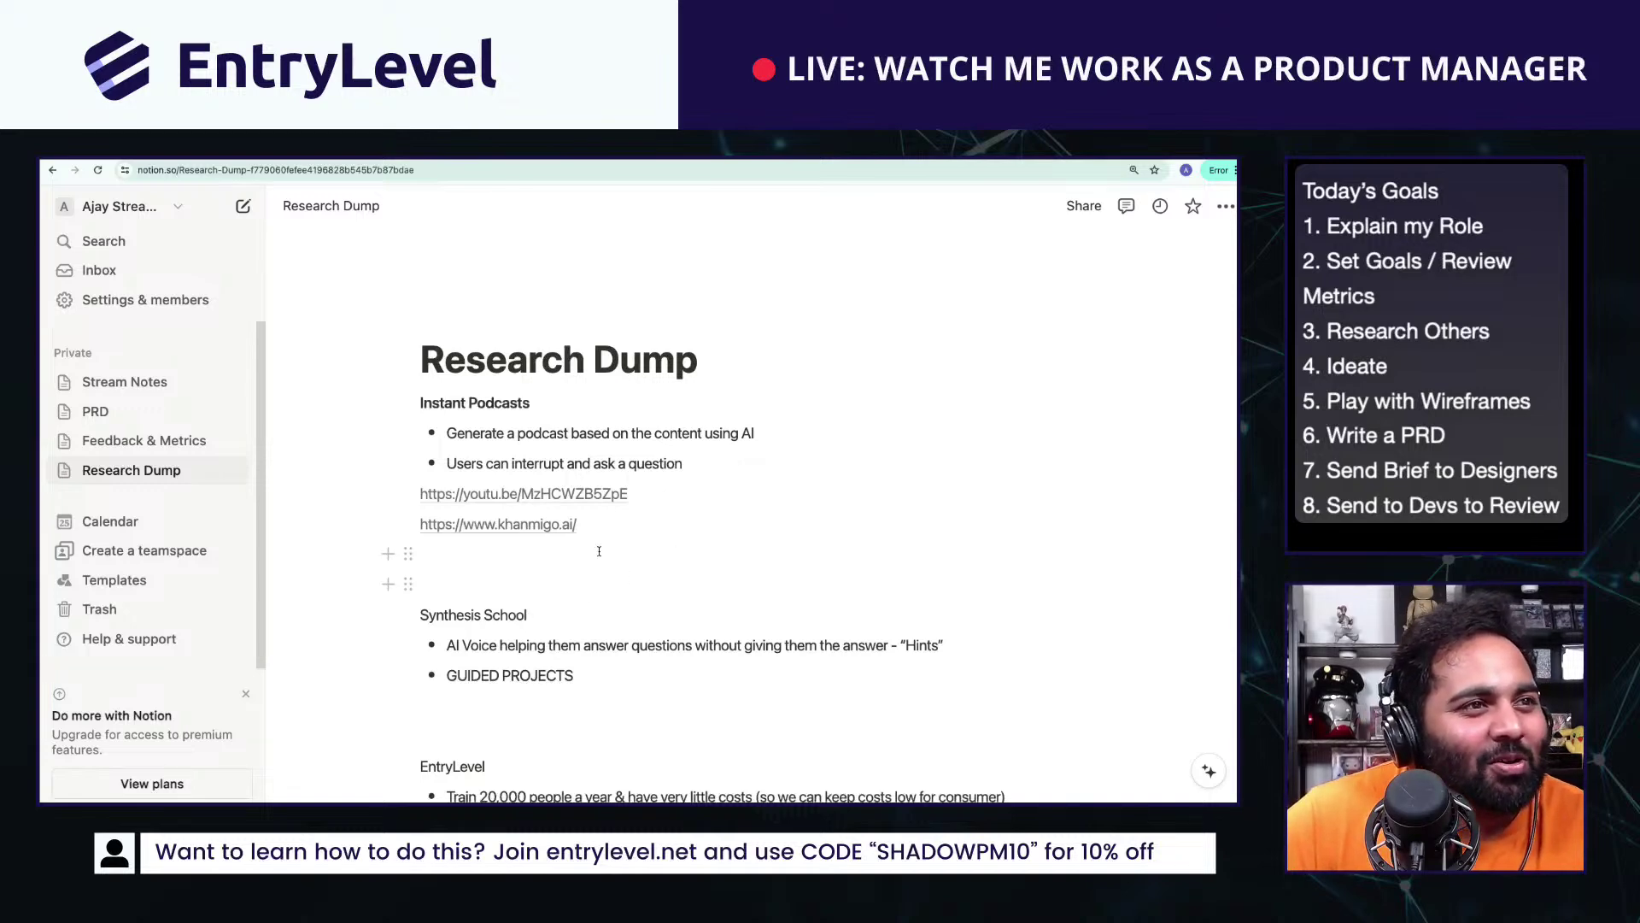
scroll(599, 551, "down", 3)
triple_click(514, 487)
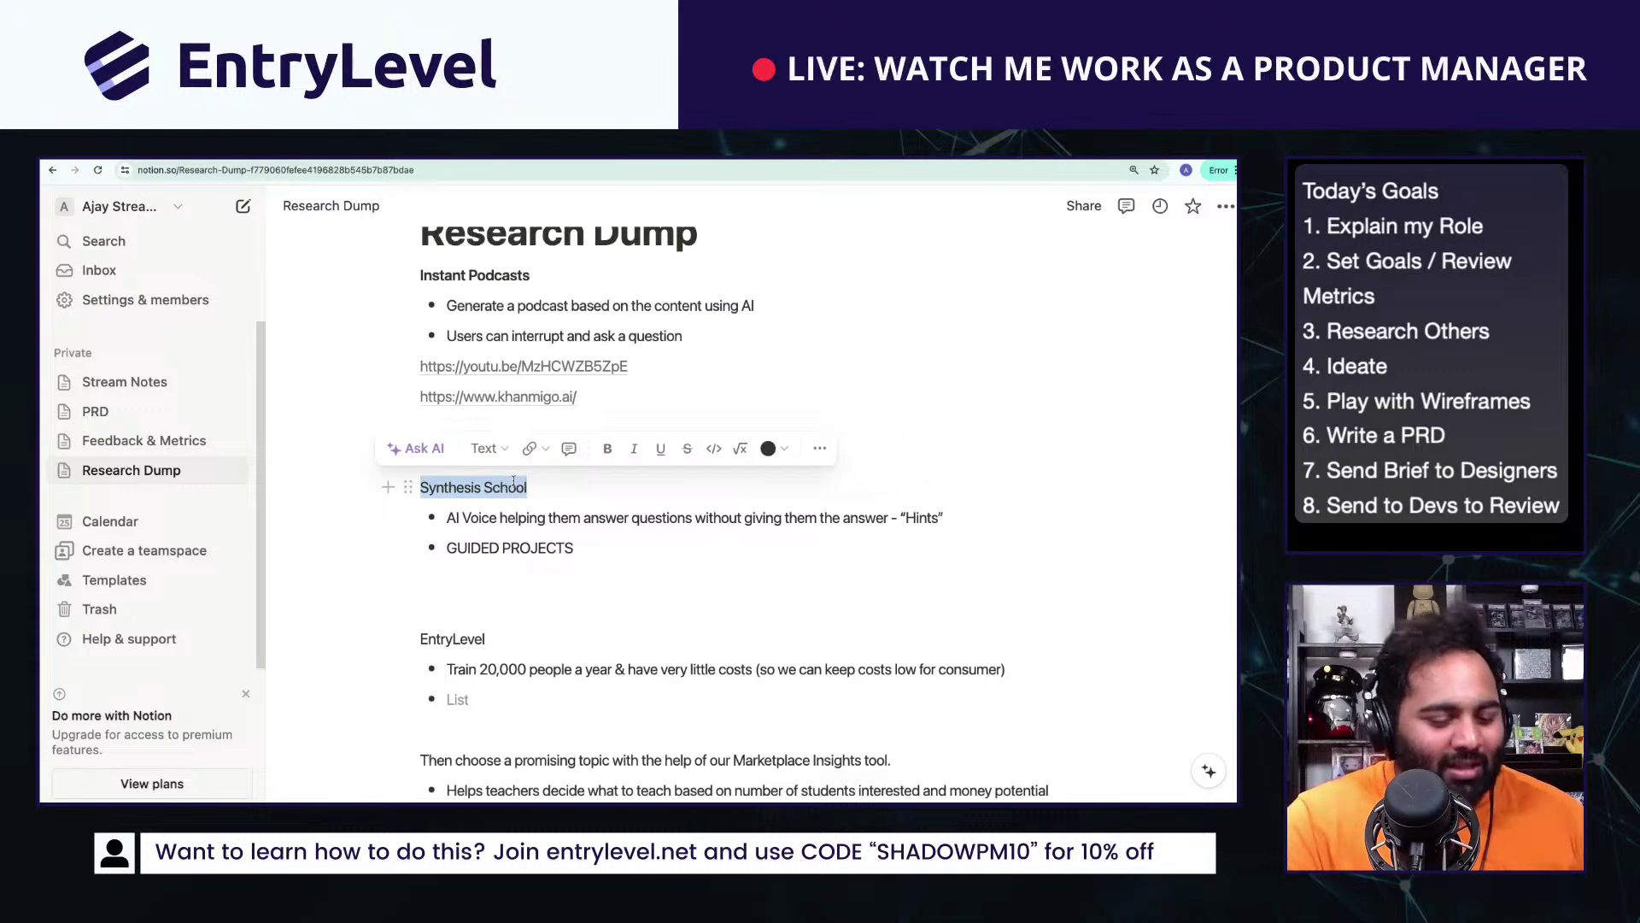
key("ctrl+b")
left_click(585, 533)
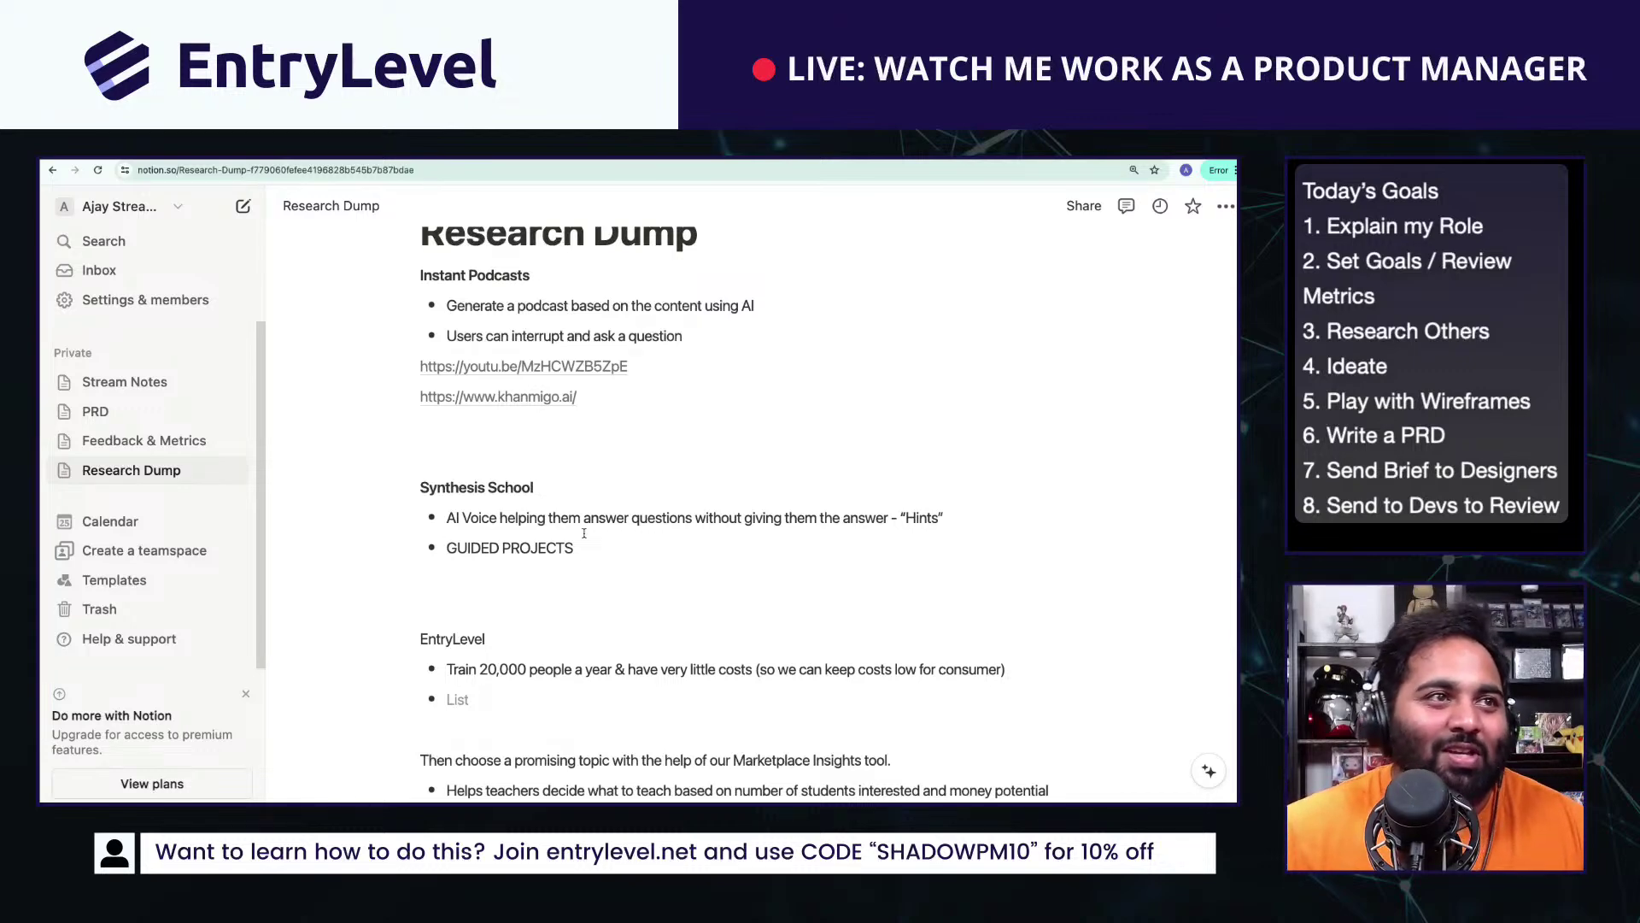
Step: Copy the notes from Instant Podcasts through GUIDED PROJECTS and open the PRD page
scroll(585, 533, "up", 3)
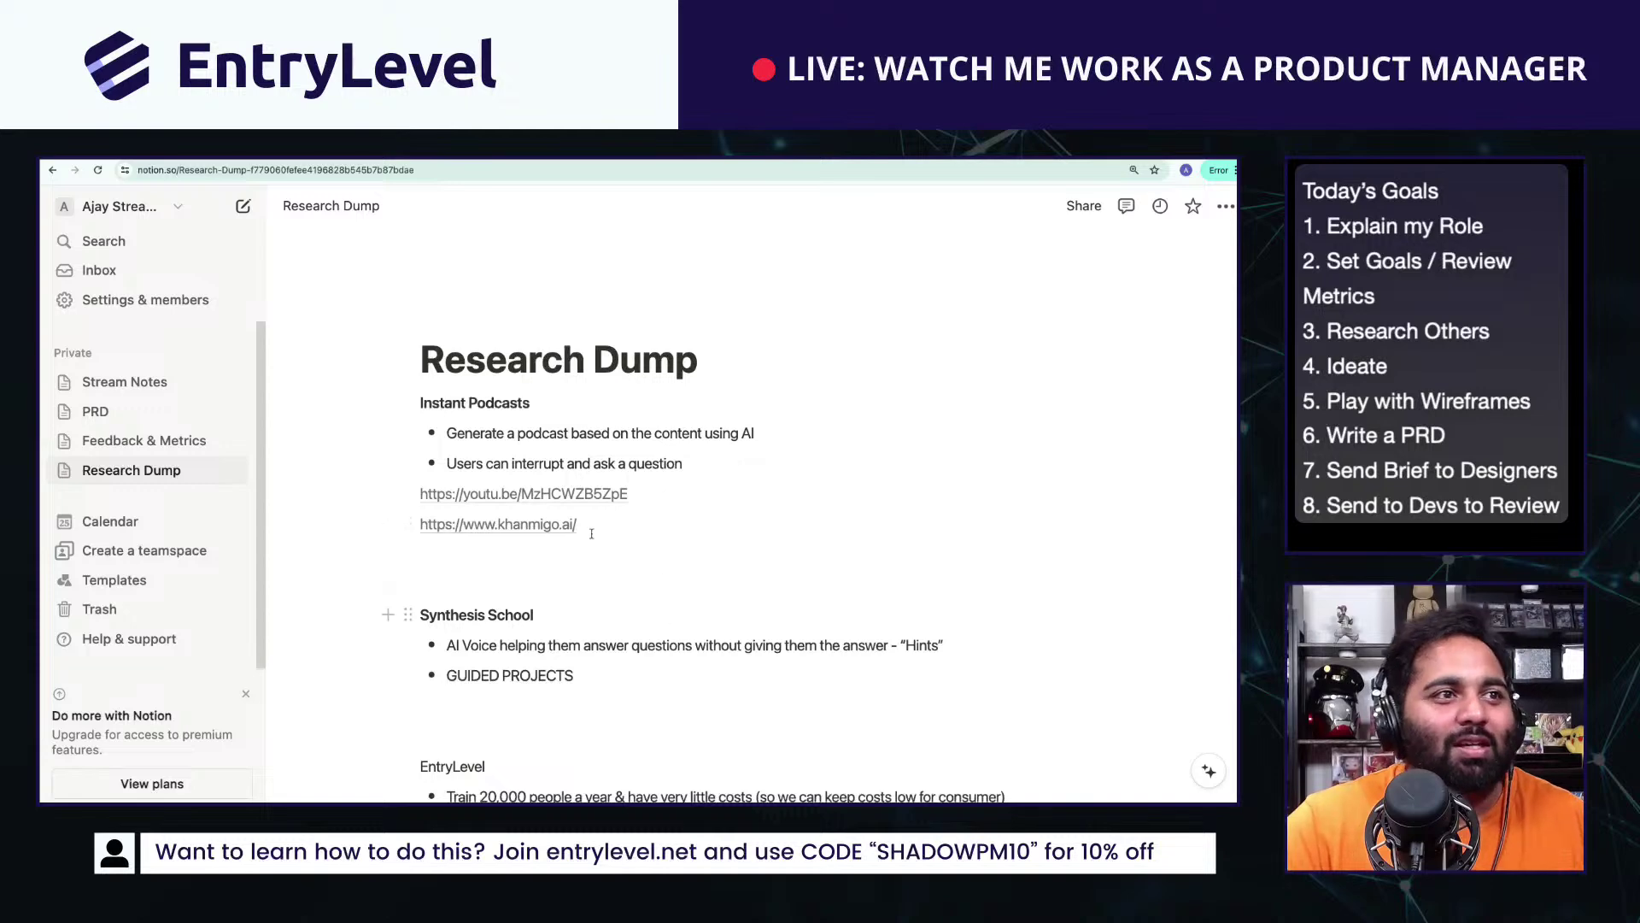
left_click_drag(380, 398, 578, 676)
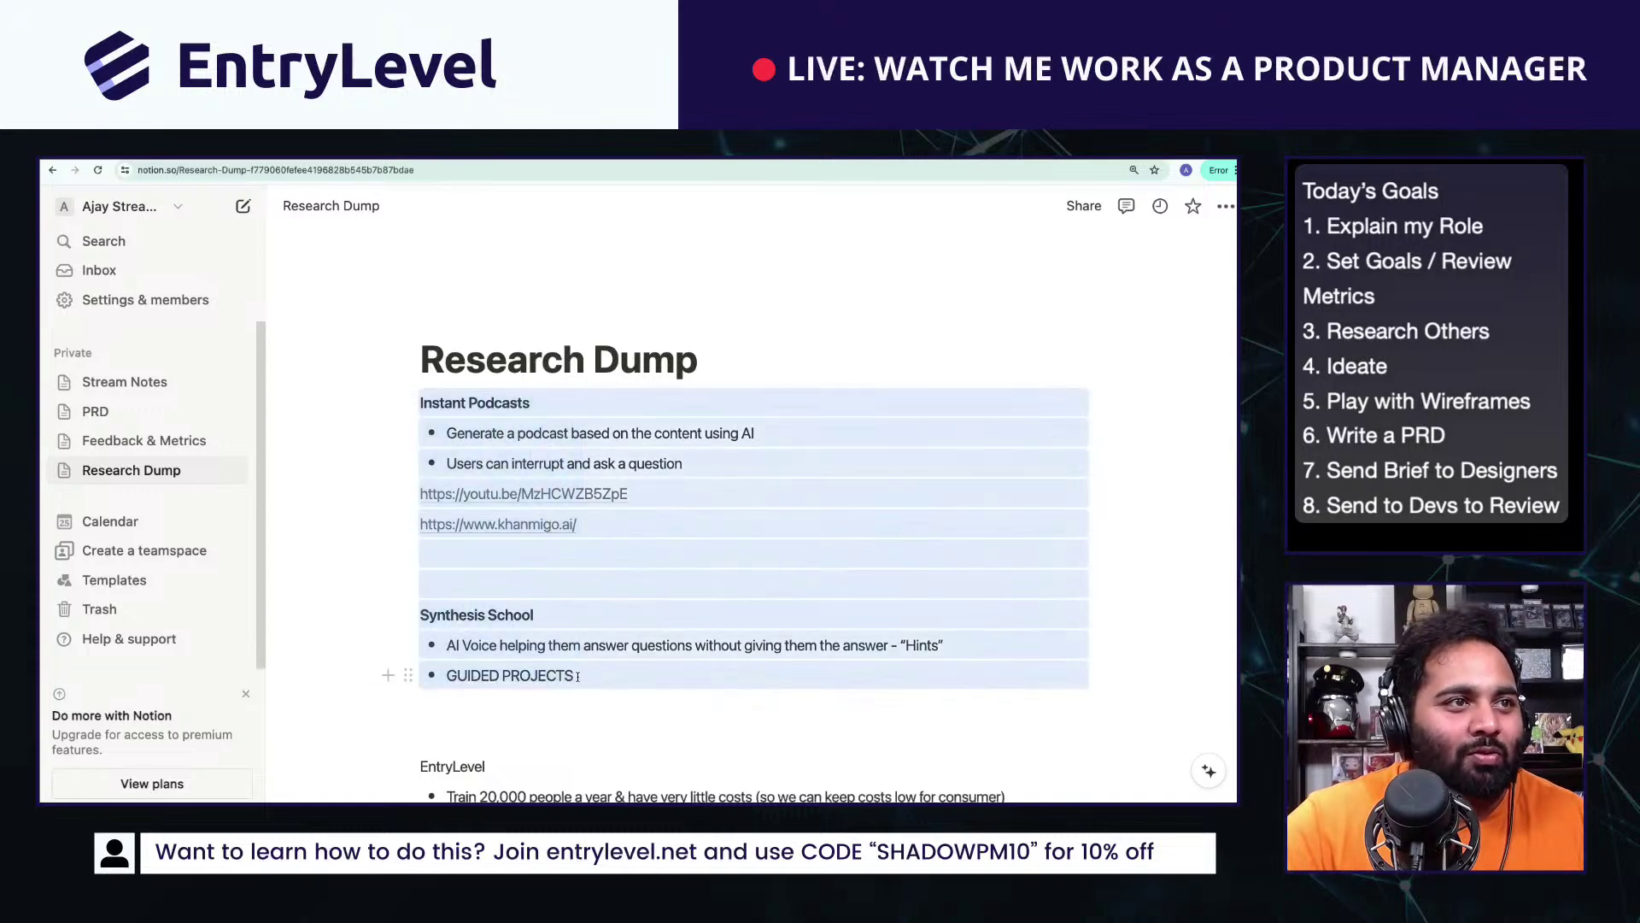
left_click(95, 411)
Step: Remove the Competitor and "Science if needbe" bullets under Research Solutions, leaving an empty line
scroll(726, 564, "down", 5)
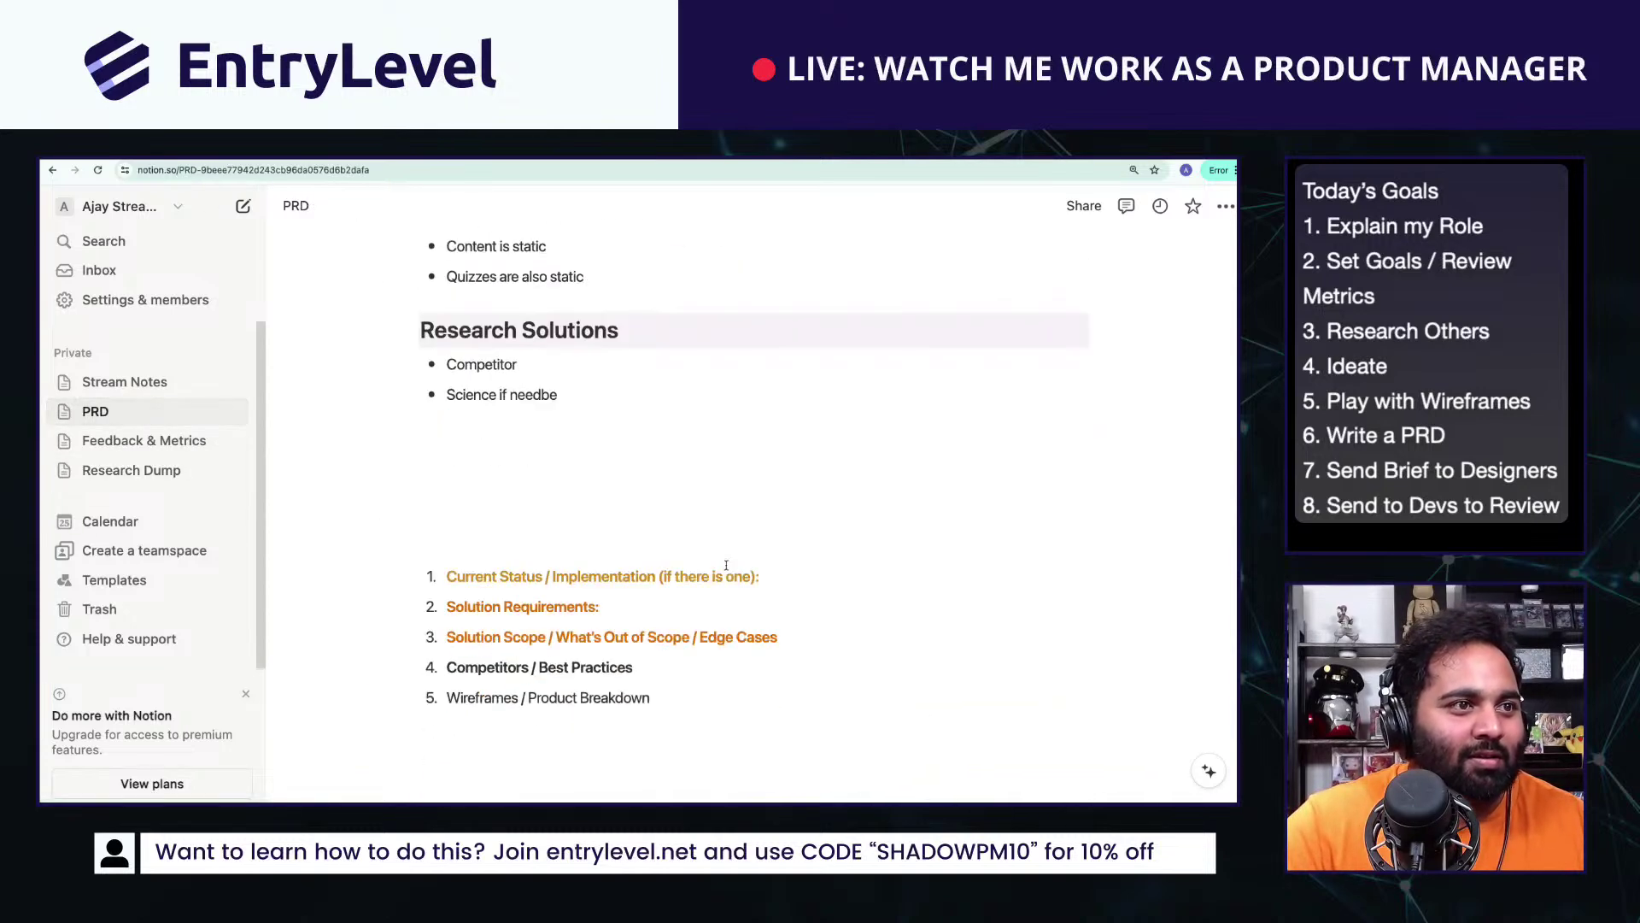
scroll(726, 565, "up", 3)
left_click_drag(523, 500, 446, 473)
key("BackSpace")
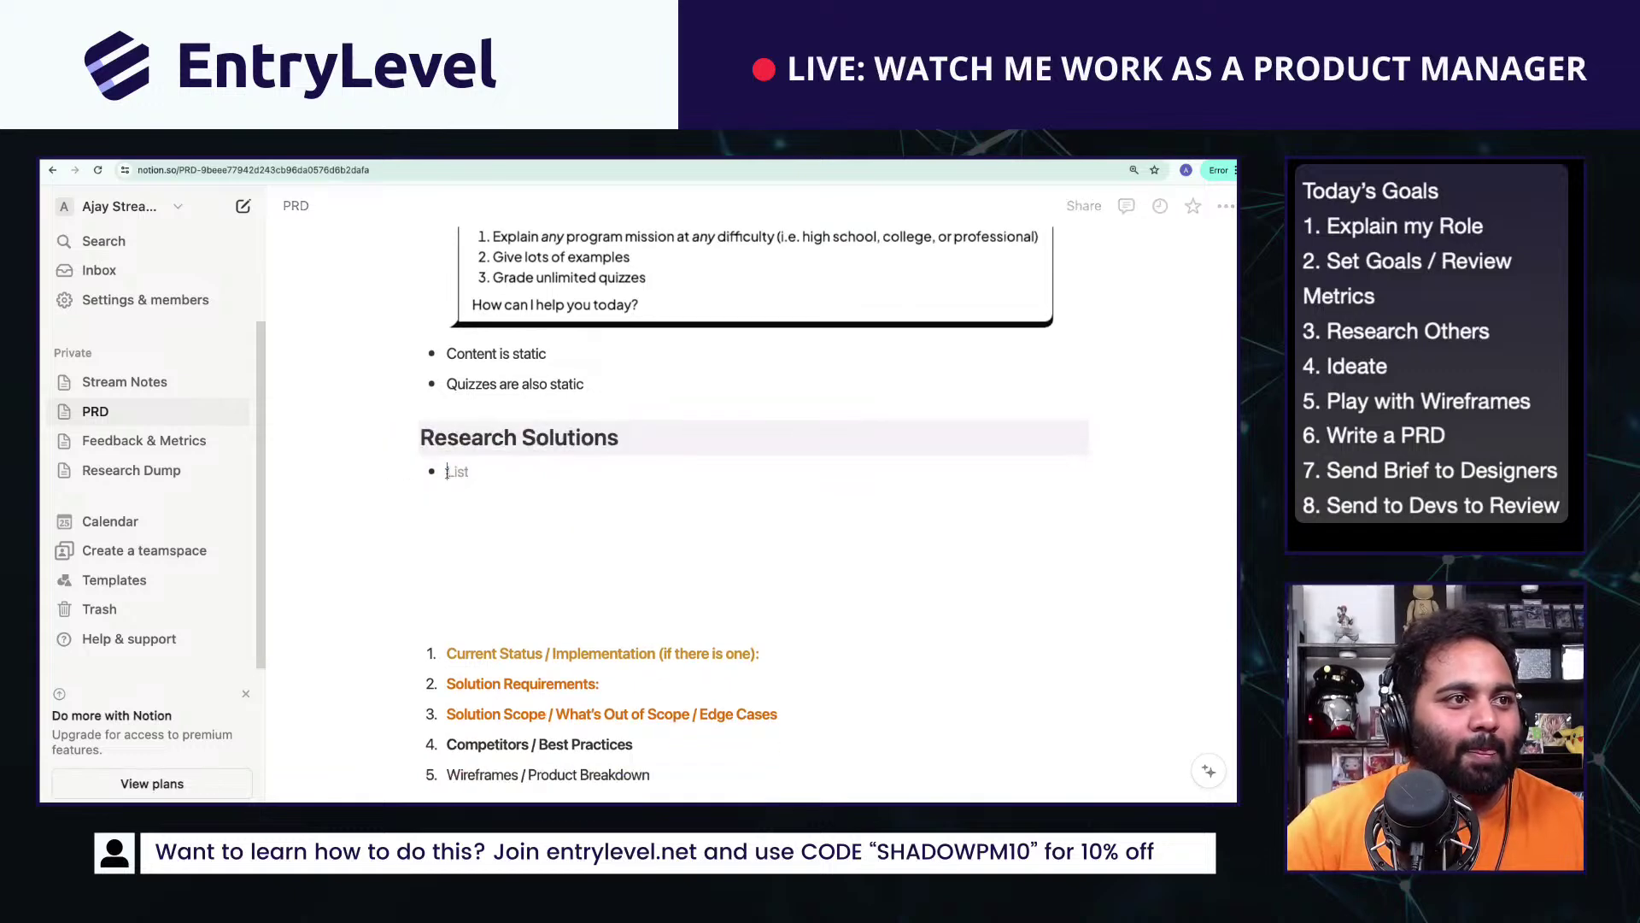
key("BackSpace")
key("Return")
key("BackSpace")
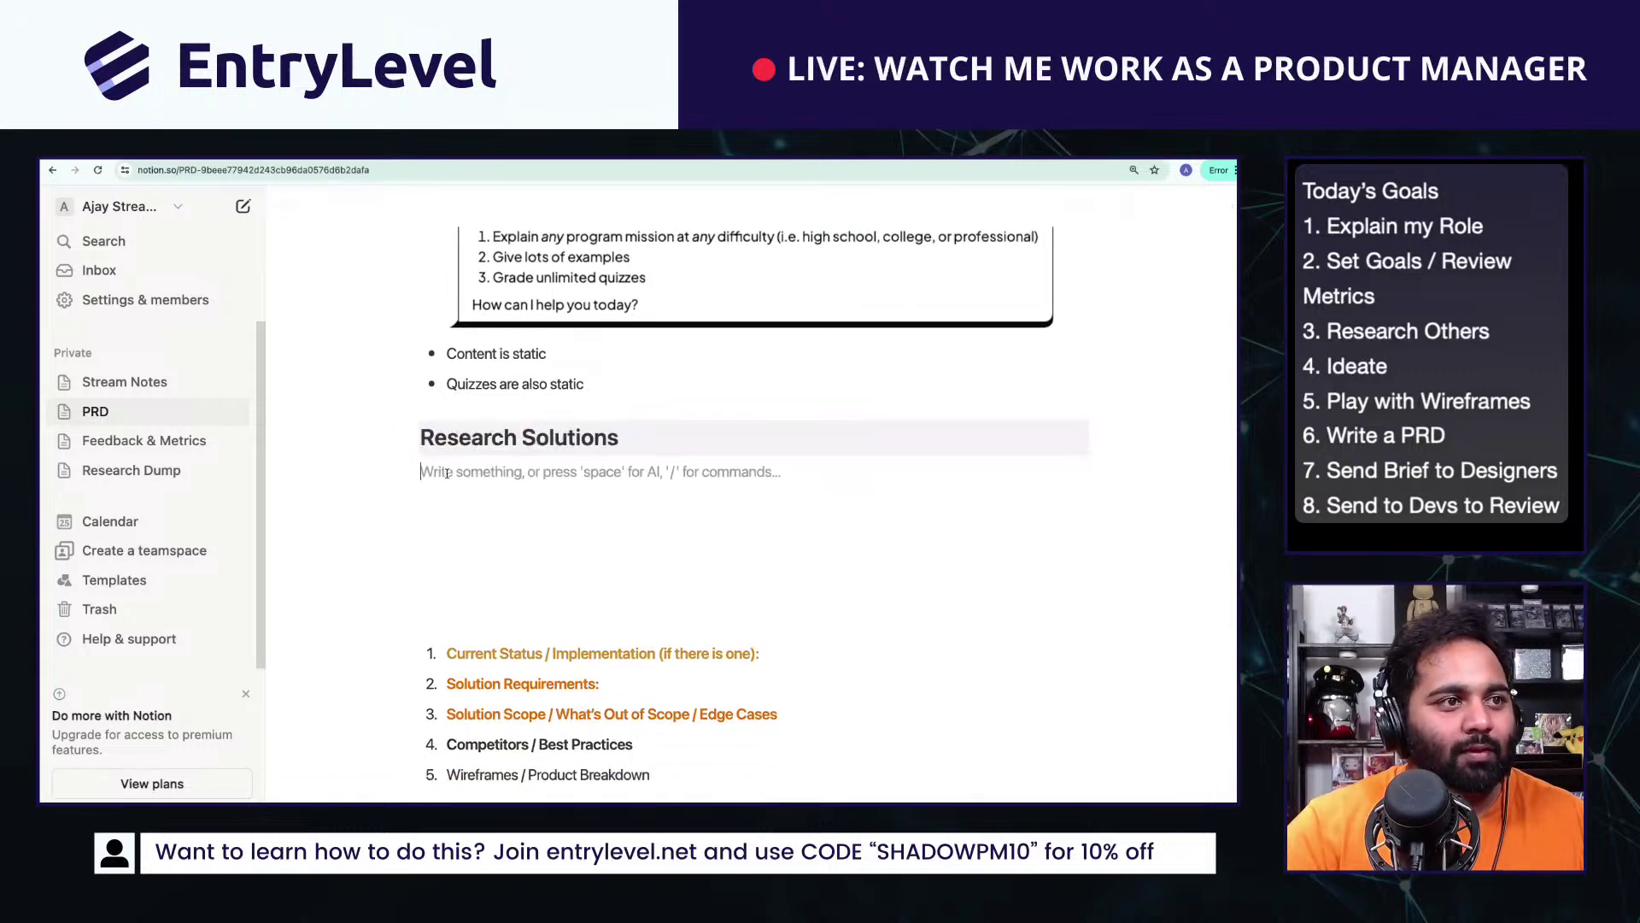
Step: Add the bullet "Audio Summaries by Google" under Research Solutions and paste the copied research notes beneath it
type("- A")
type("udio Summar")
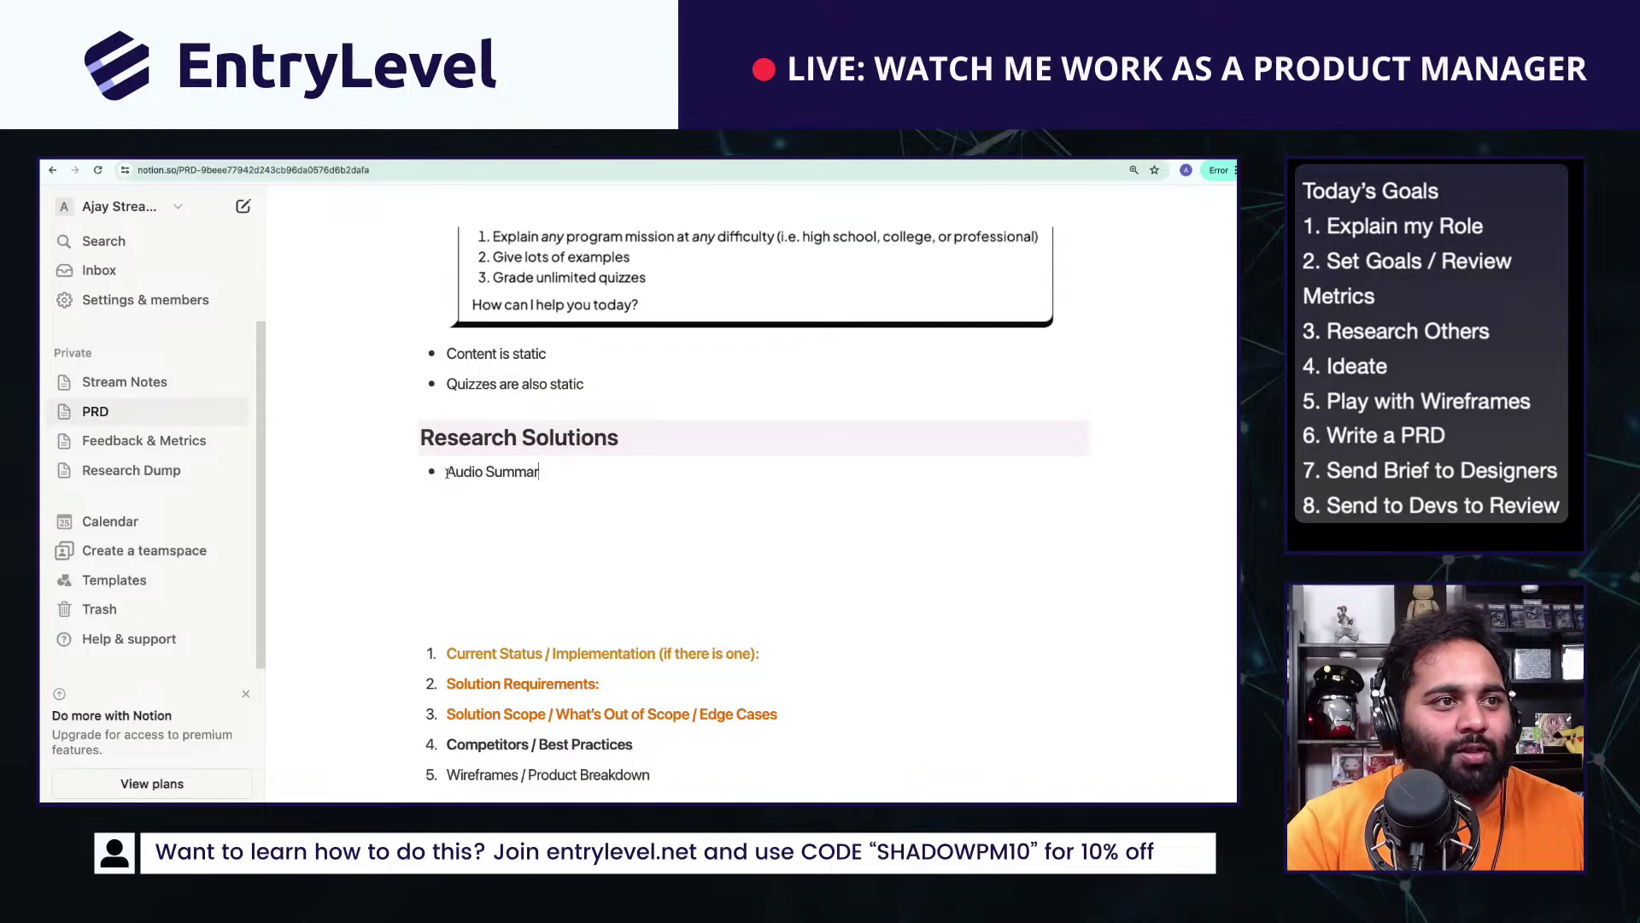
type("ies by GOogl")
key("BackSpace")
key("BackSpace")
key("BackSpace")
key("BackSpace")
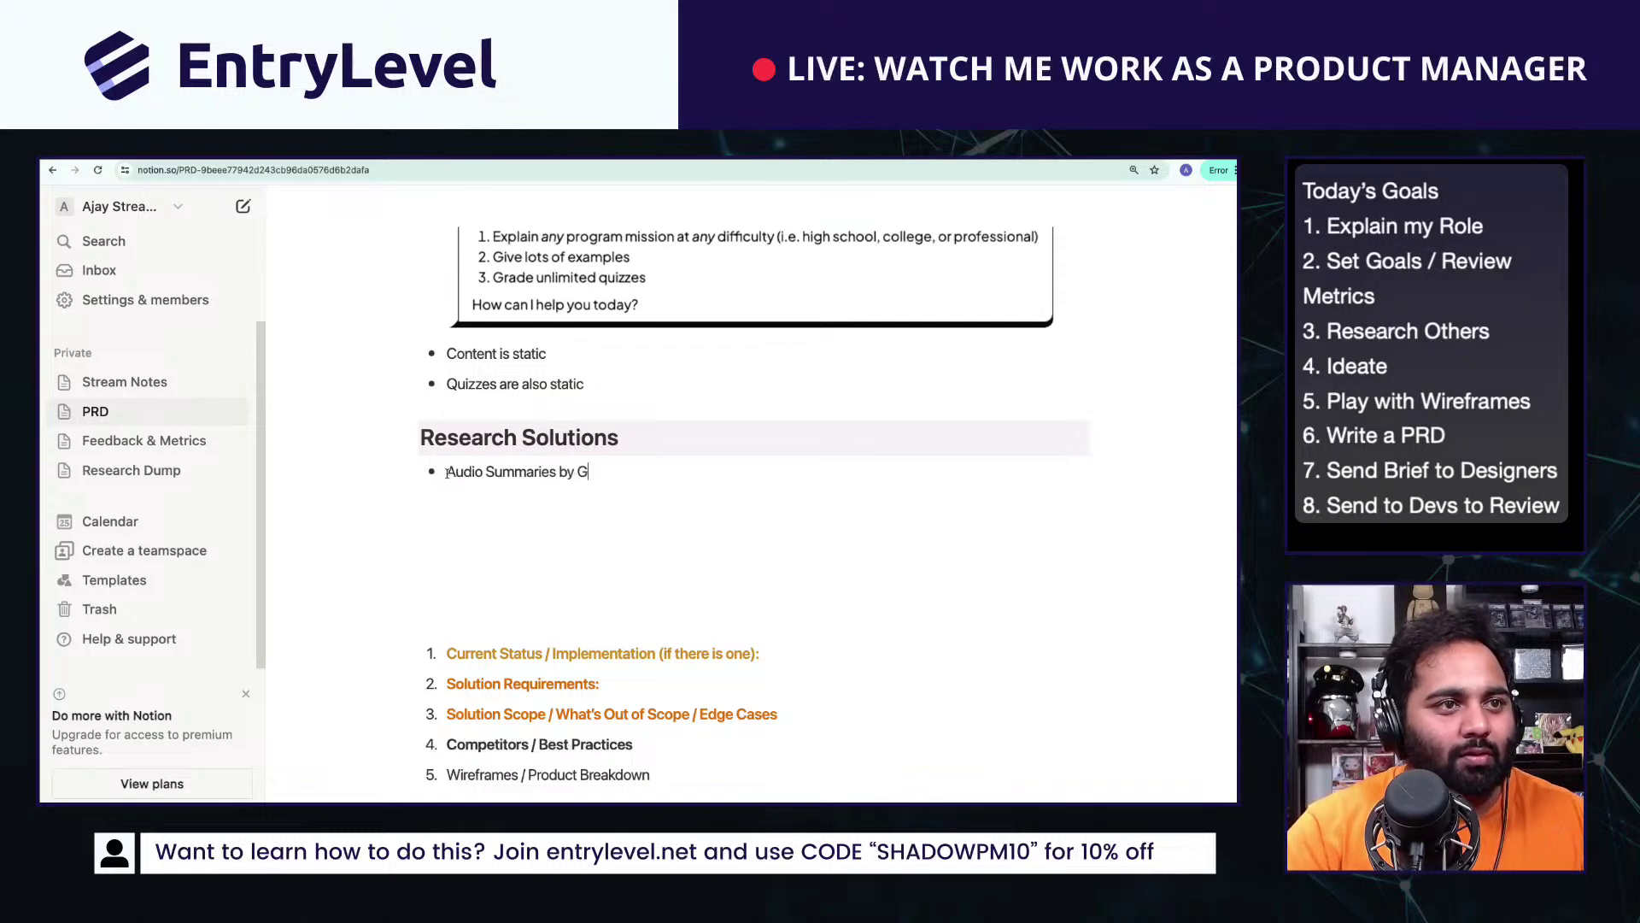
type("oogle")
key("Return")
key("Tab")
key("super+v")
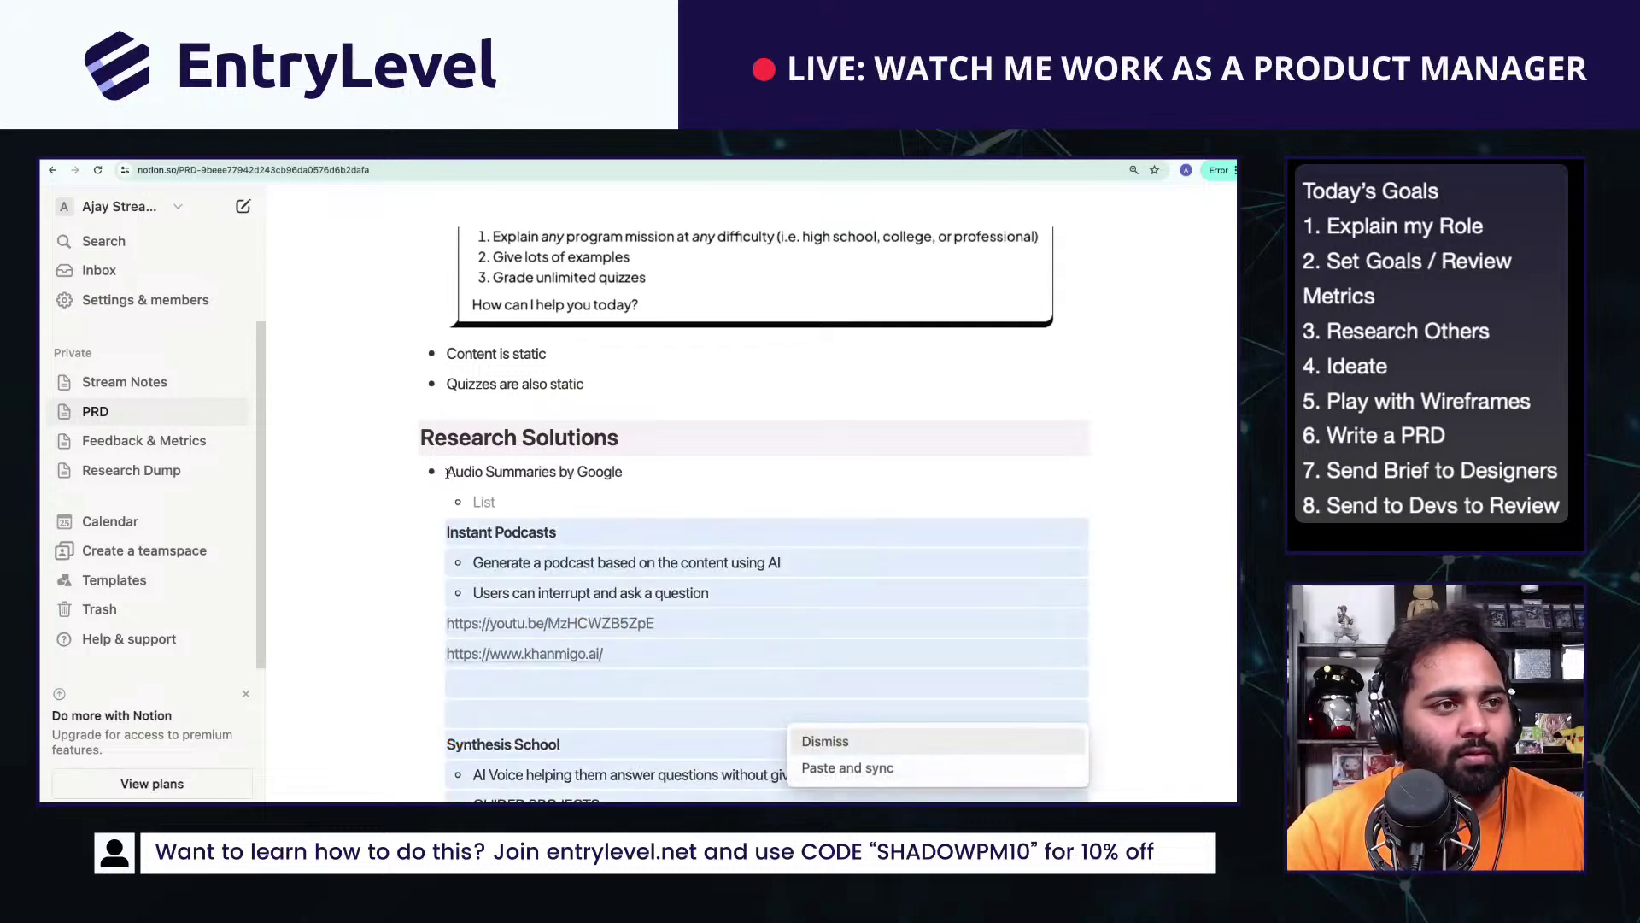
Step: Copy the two Instant Podcasts bullets into the empty sub-bullet under Audio Summaries by Google
left_click(692, 592)
left_click_drag(692, 592, 479, 560)
key("super+c")
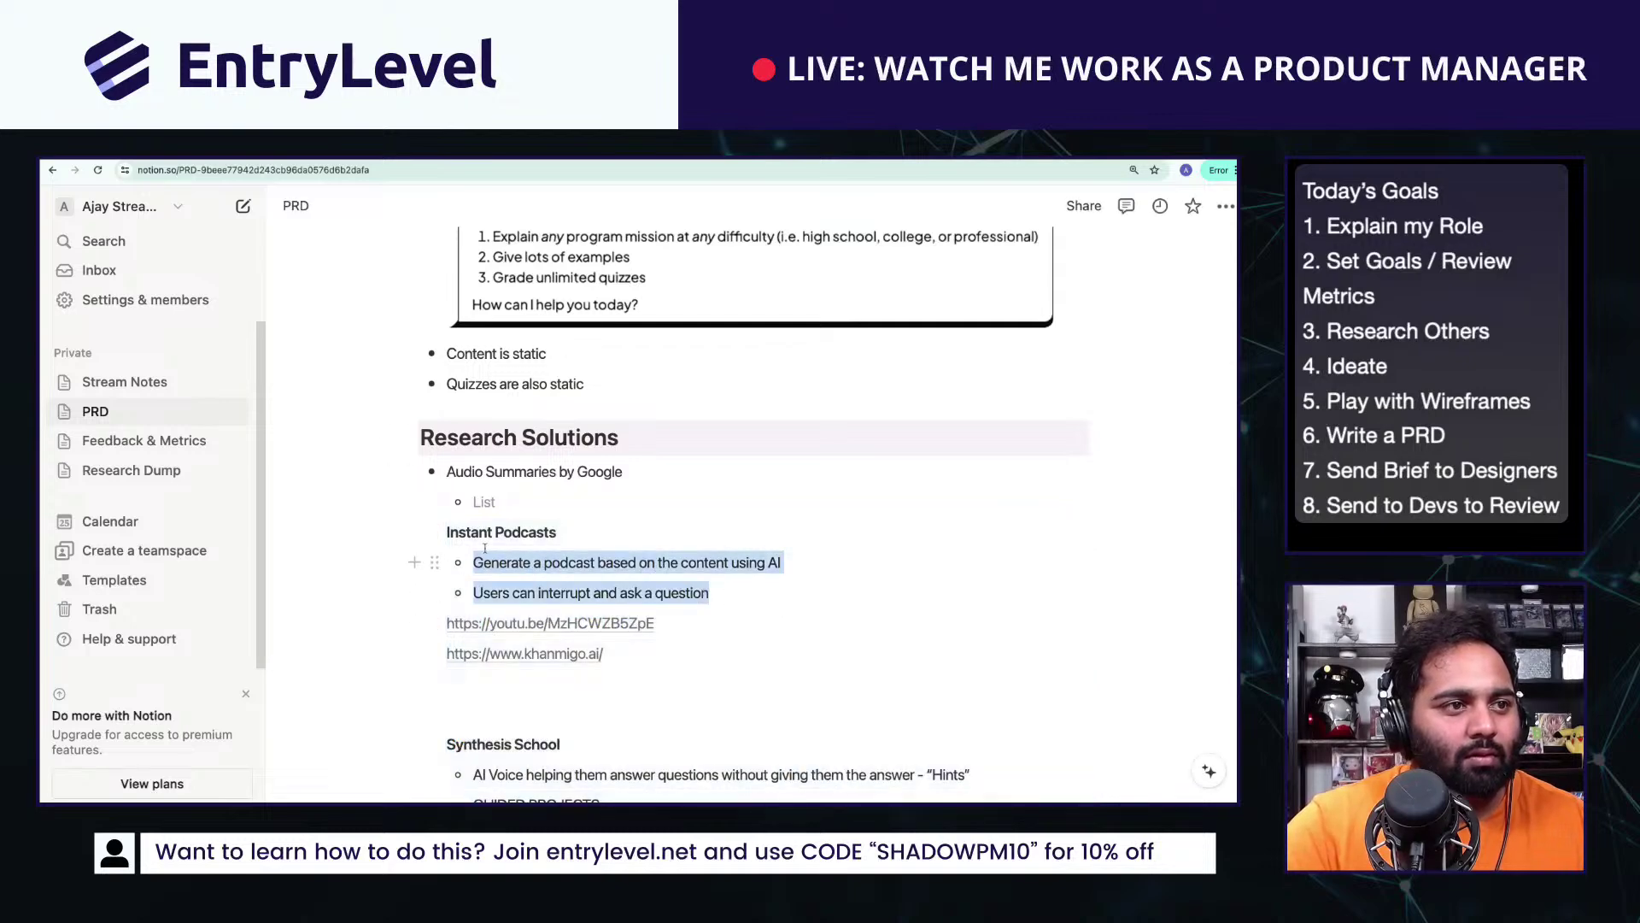
left_click(483, 501)
key("super+v")
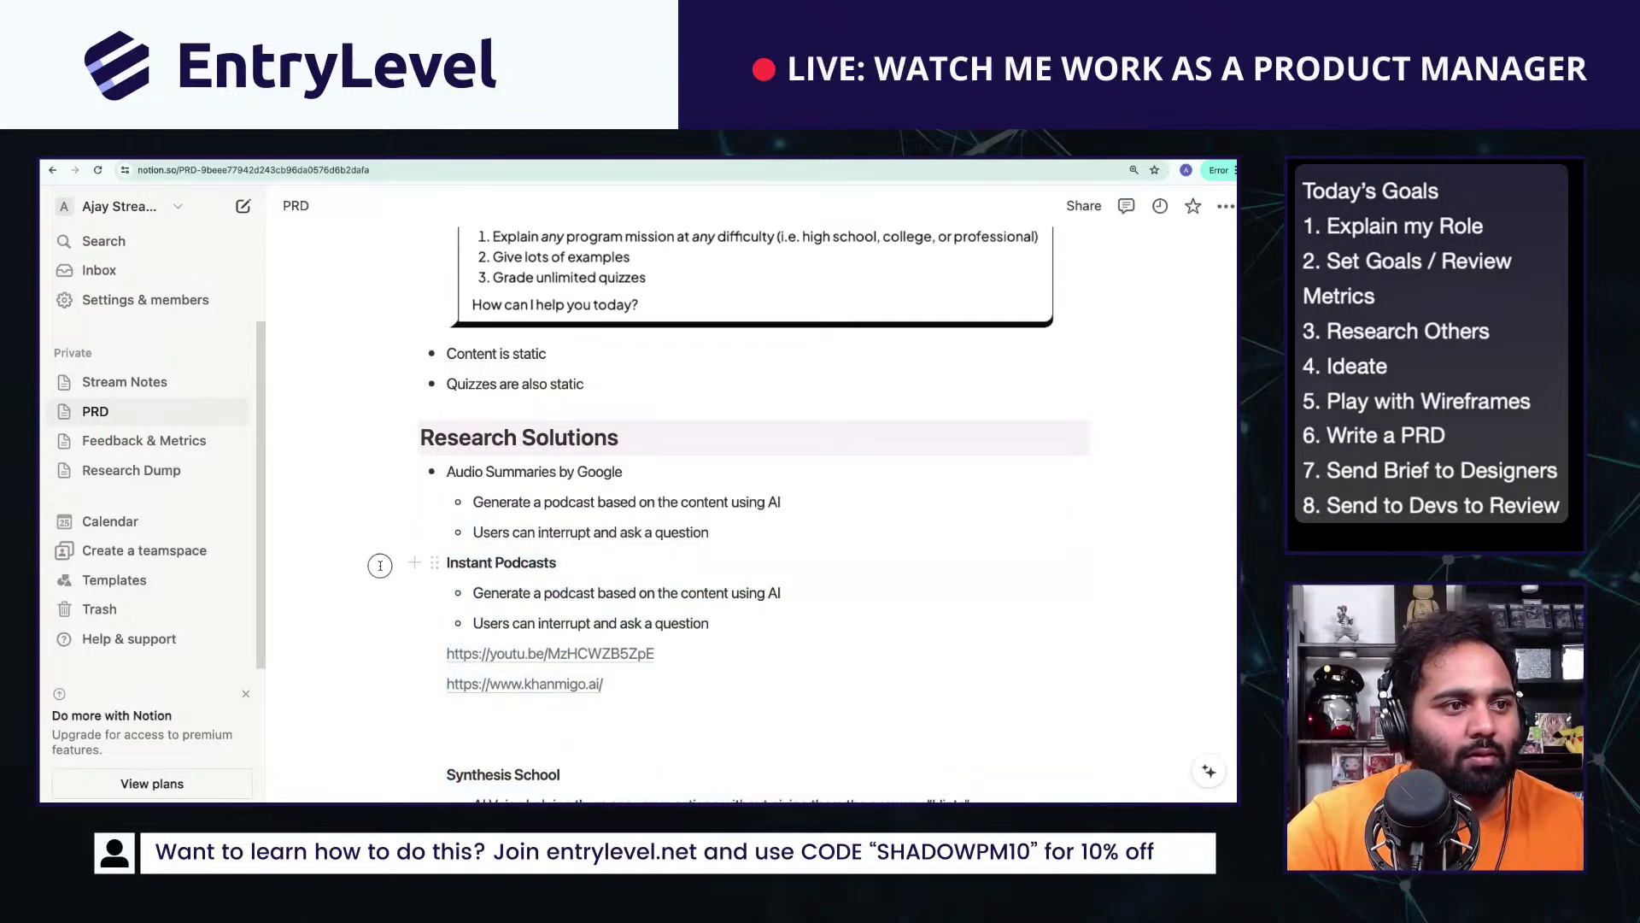
Step: Delete the duplicate Instant Podcasts section, its two links and the blank lines above Synthesis School
left_click_drag(576, 569, 561, 692)
key("BackSpace")
left_click(477, 583)
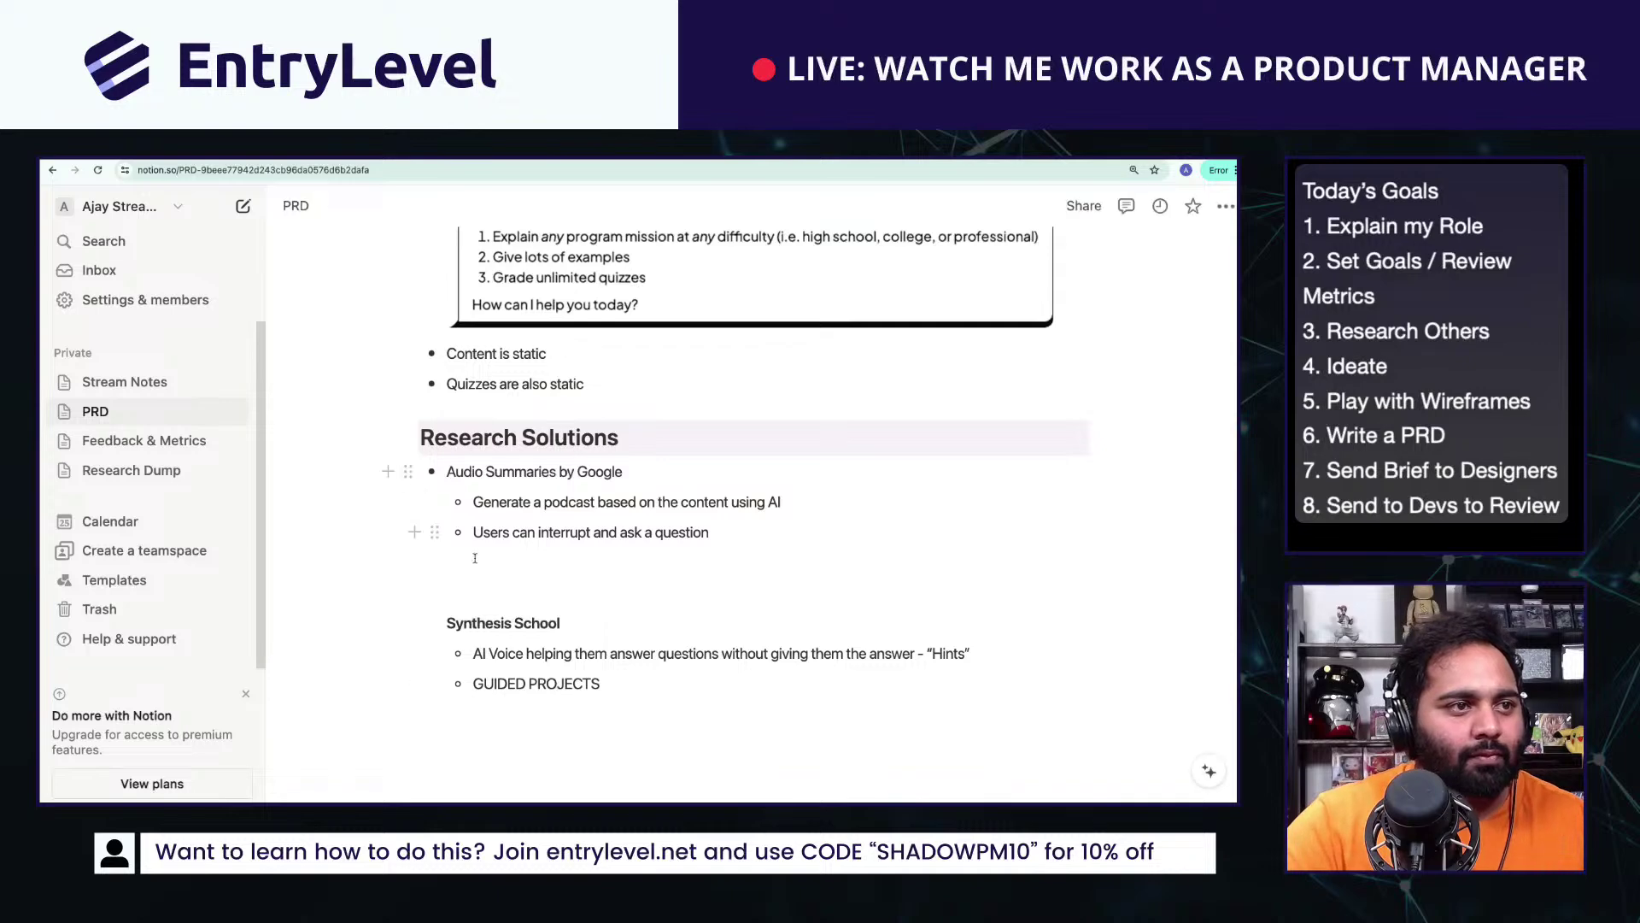
key("BackSpace")
key("Return")
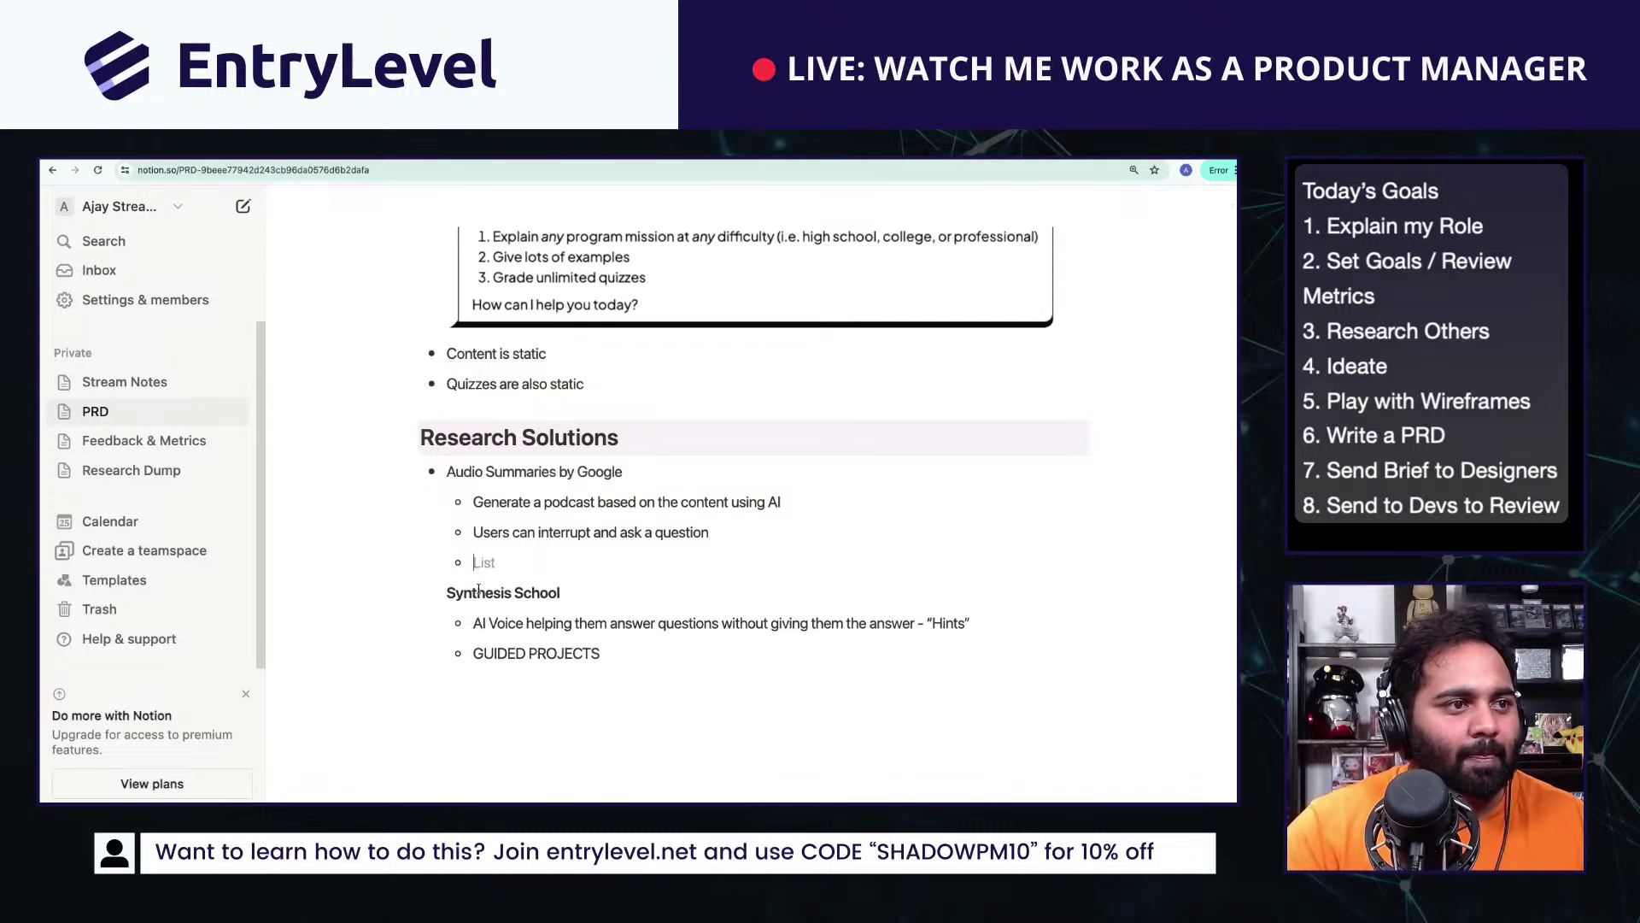
key("BackSpace")
Step: Turn Synthesis School into a top-level bullet with its two notes nested below it
left_click(443, 562)
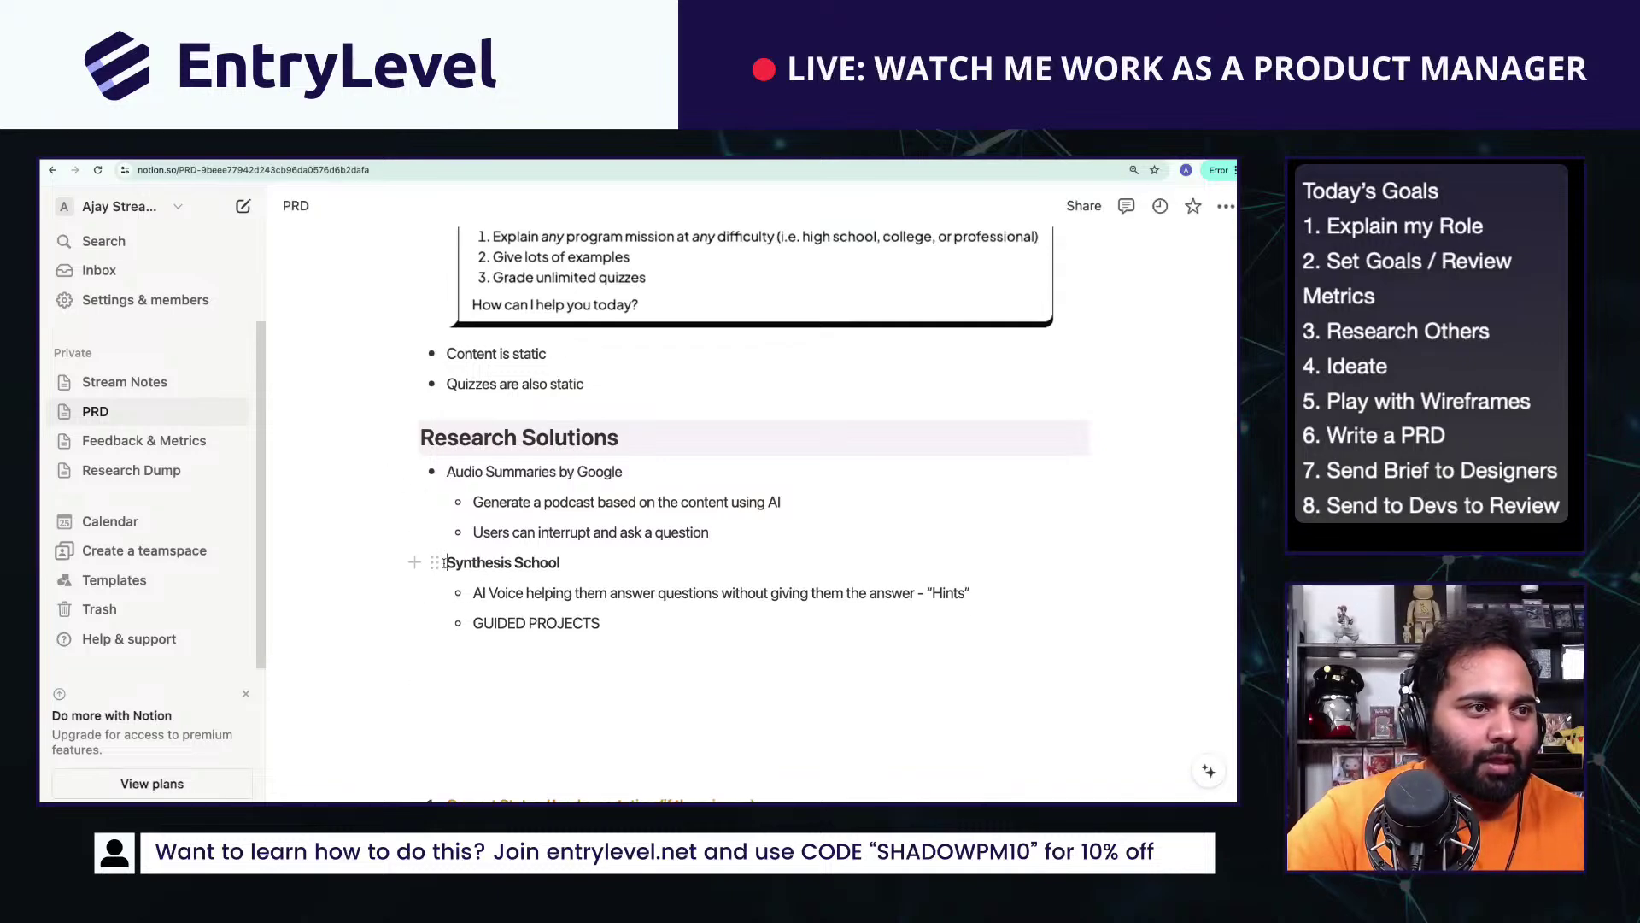
key("BackSpace")
type("-")
key("BackSpace")
key("Return")
key("shift+Tab")
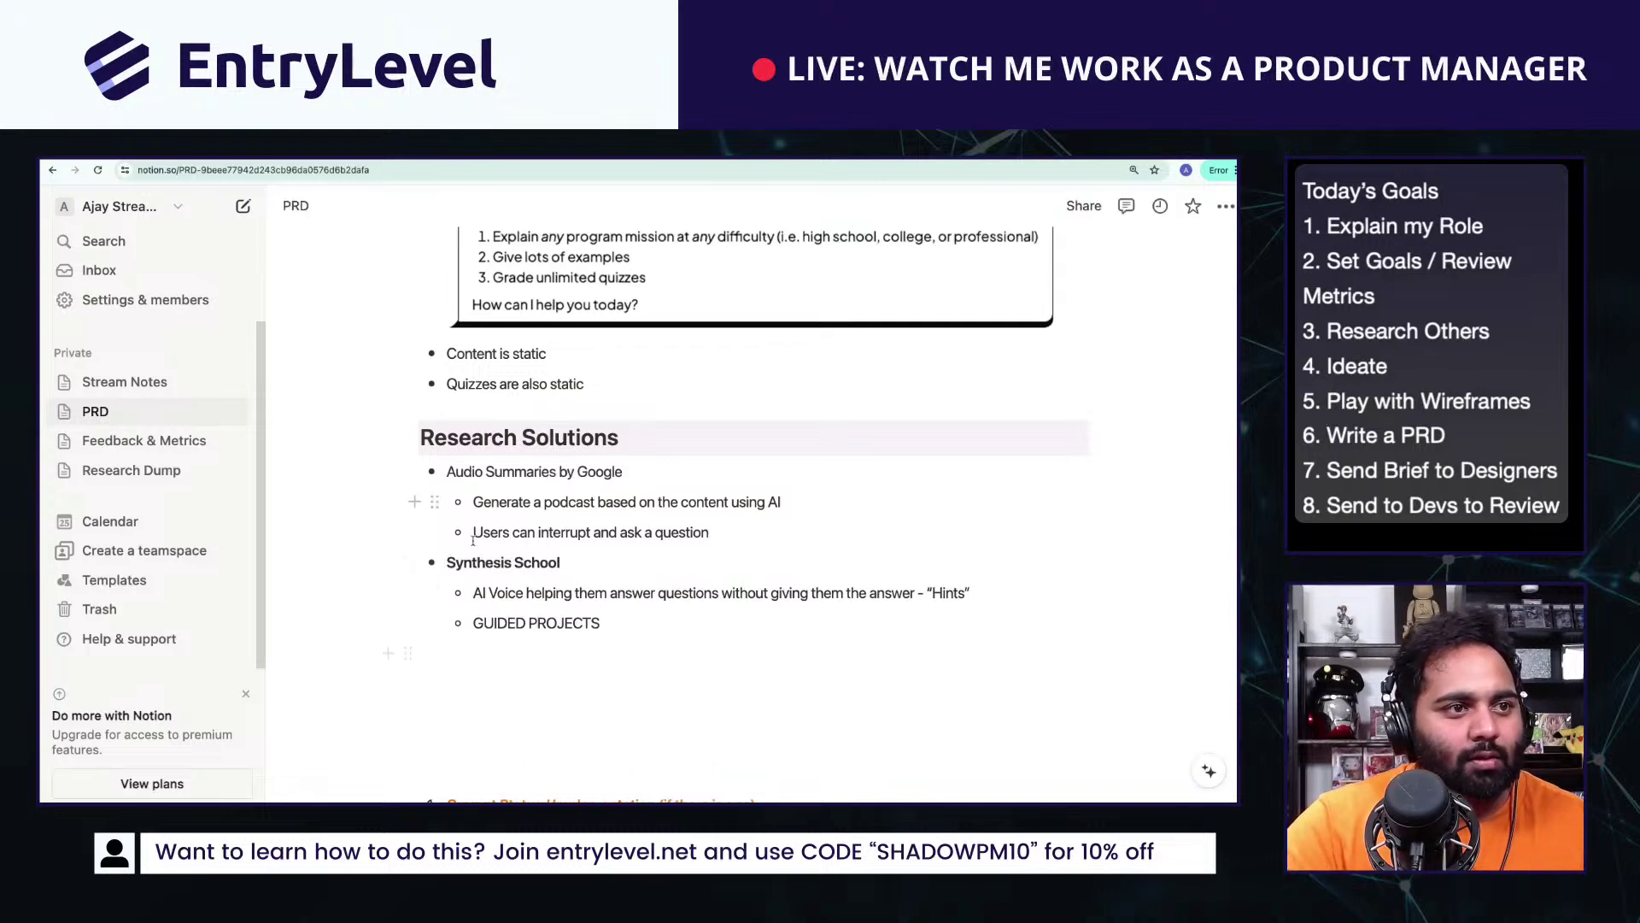
Step: Make the "Audio Summaries by Google" bullet bold
triple_click(561, 472)
key("ctrl+b")
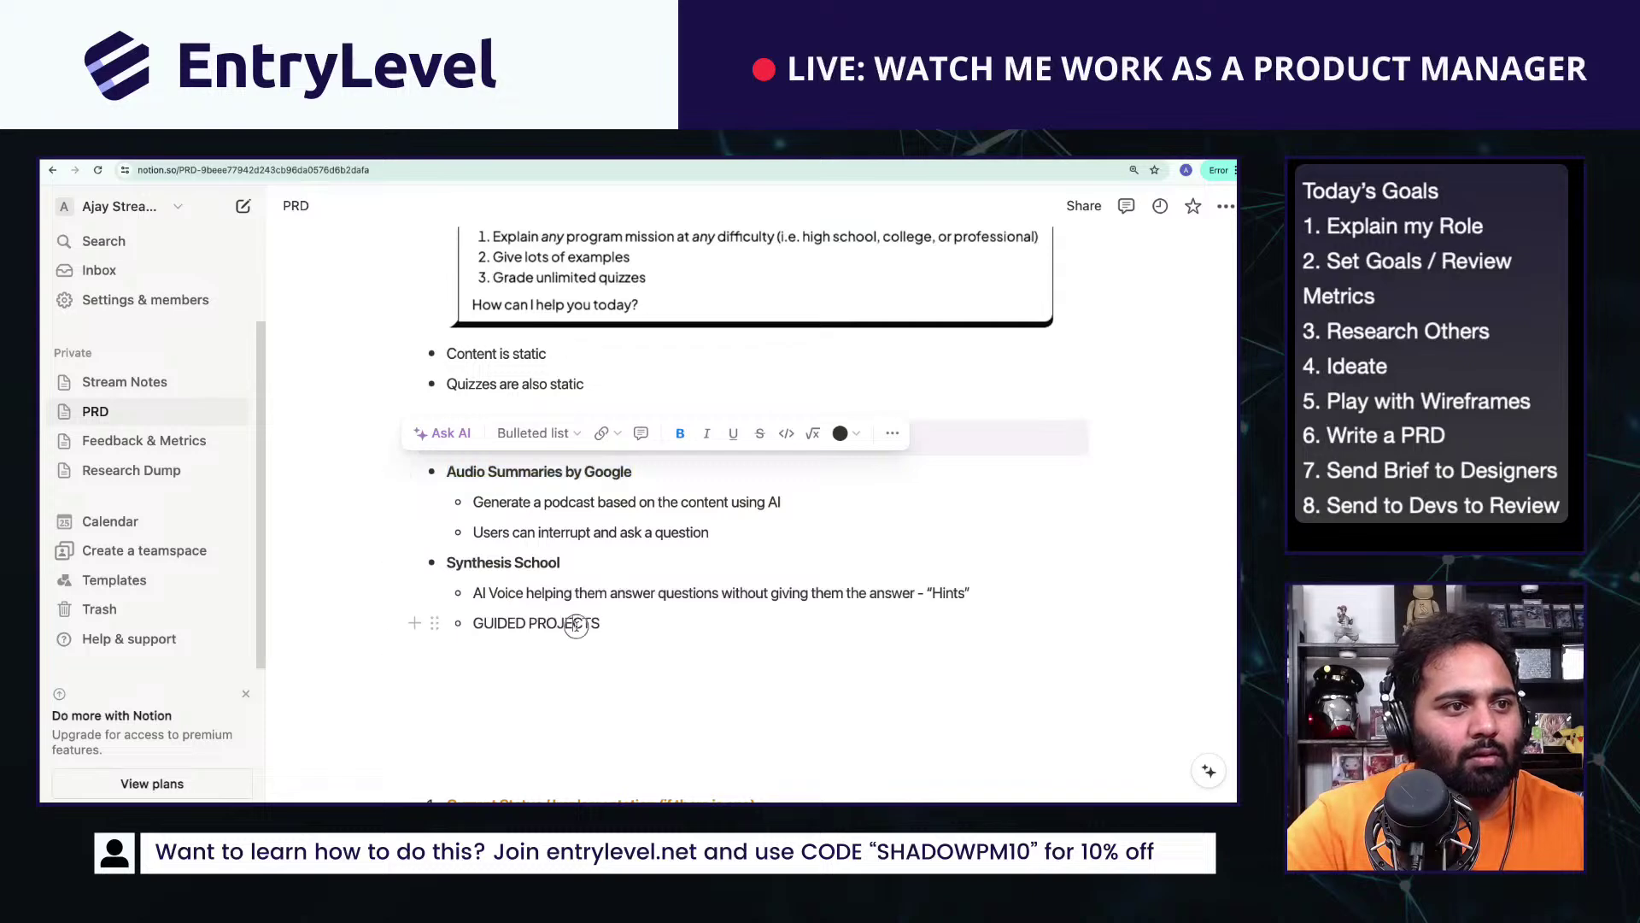
left_click(560, 679)
Step: Paste a copy of the Research Solutions heading below the Synthesis School notes
scroll(577, 688, "down", 4)
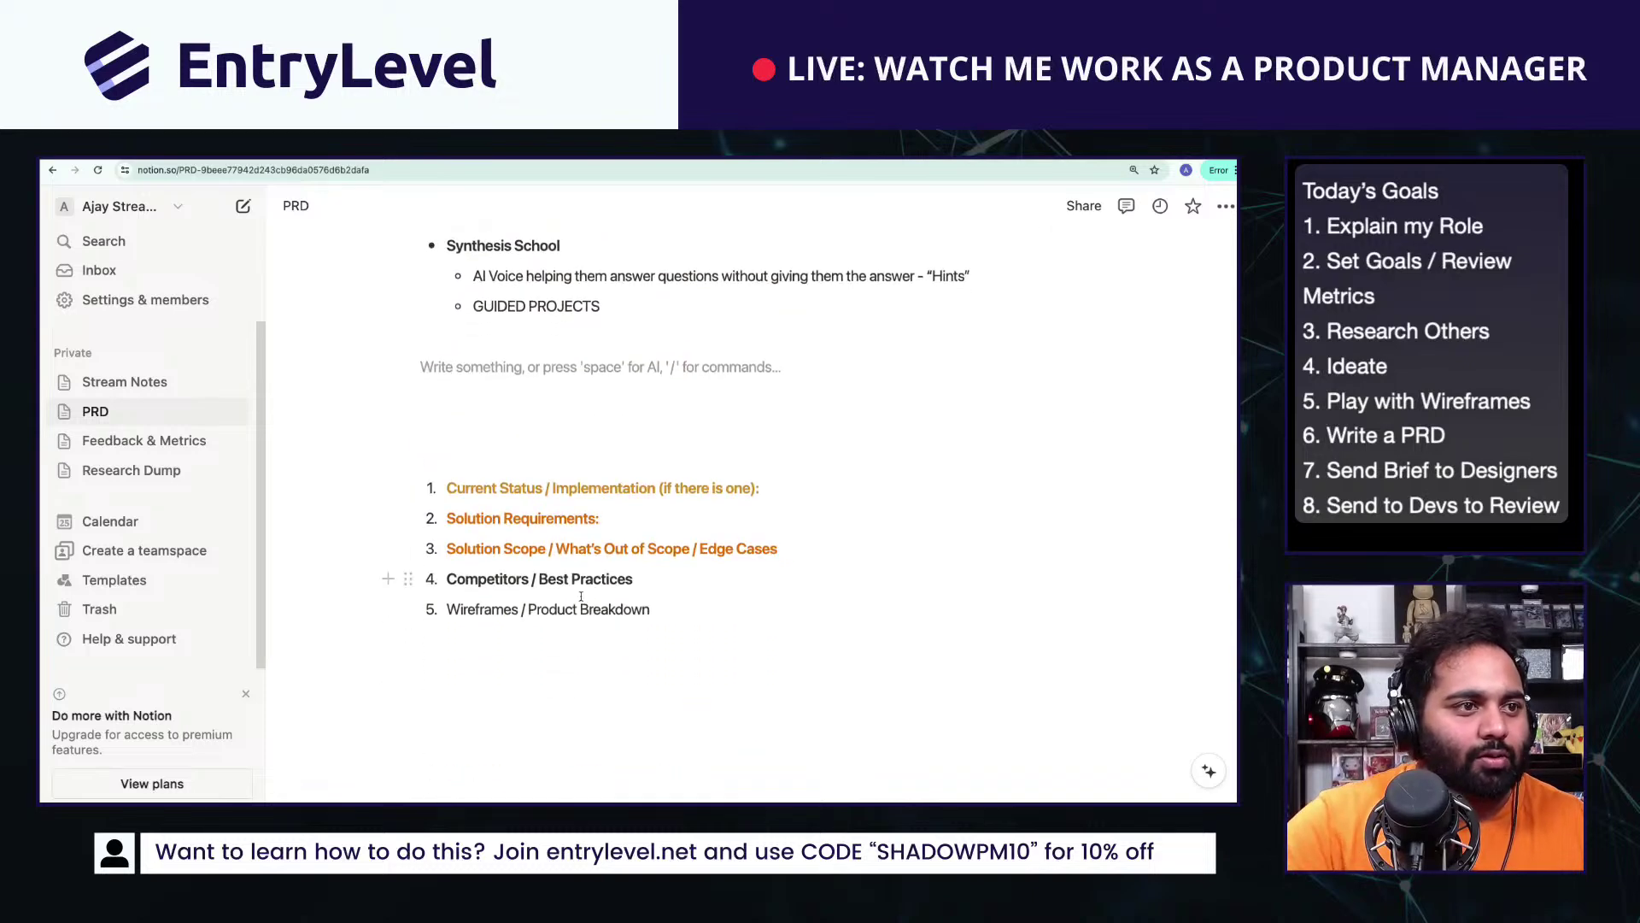
scroll(596, 596, "up", 4)
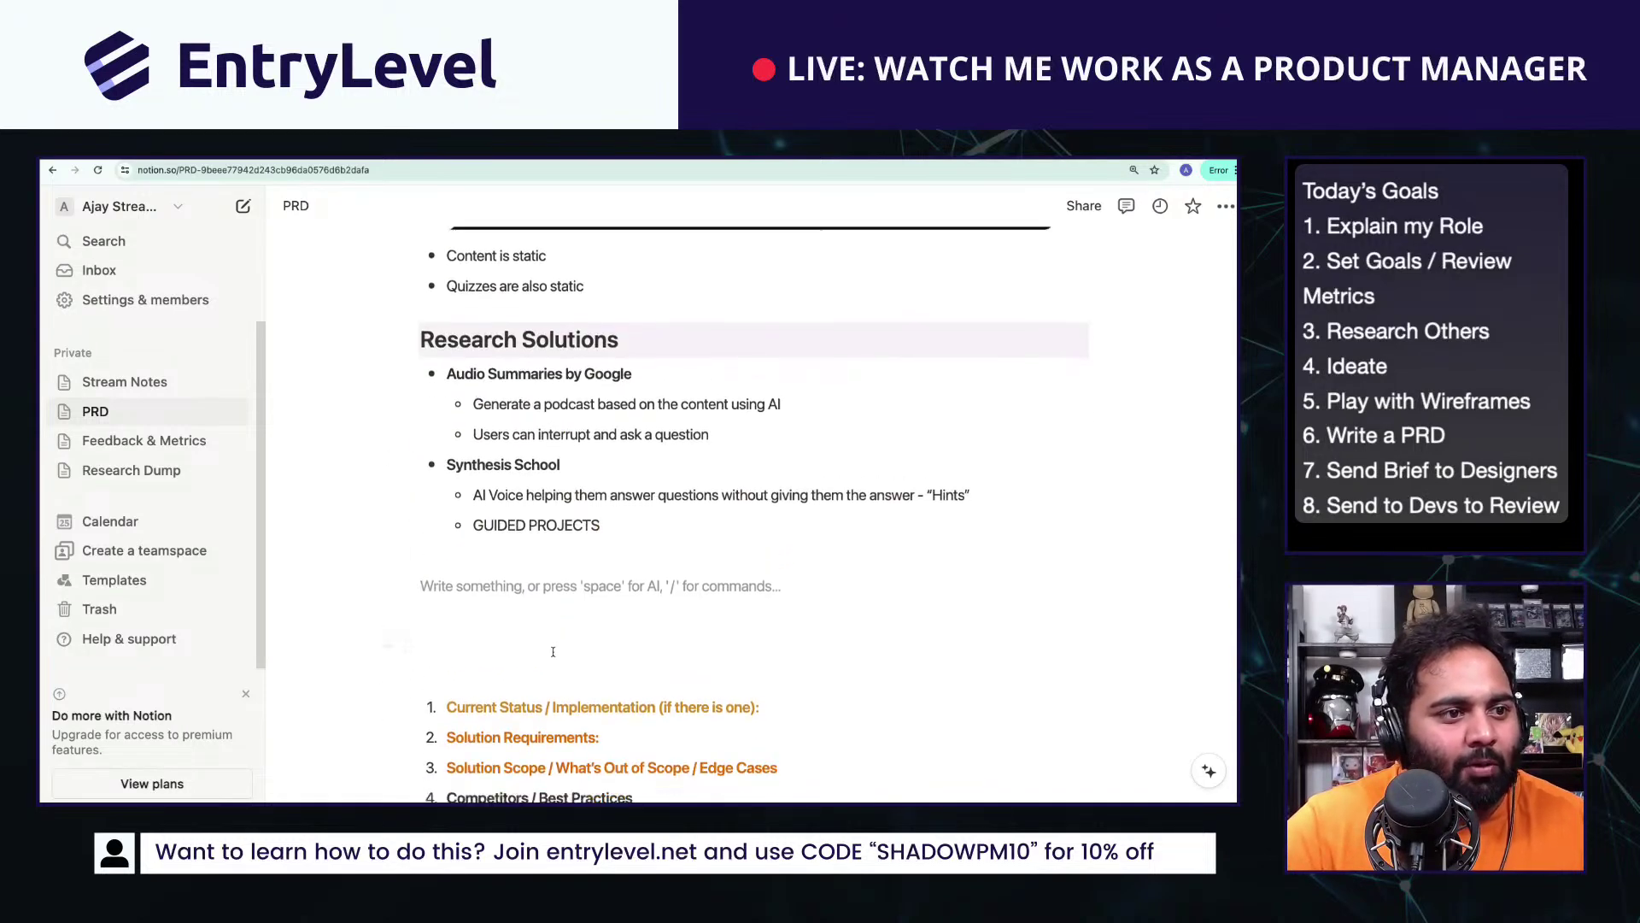
scroll(536, 659, "down", 2)
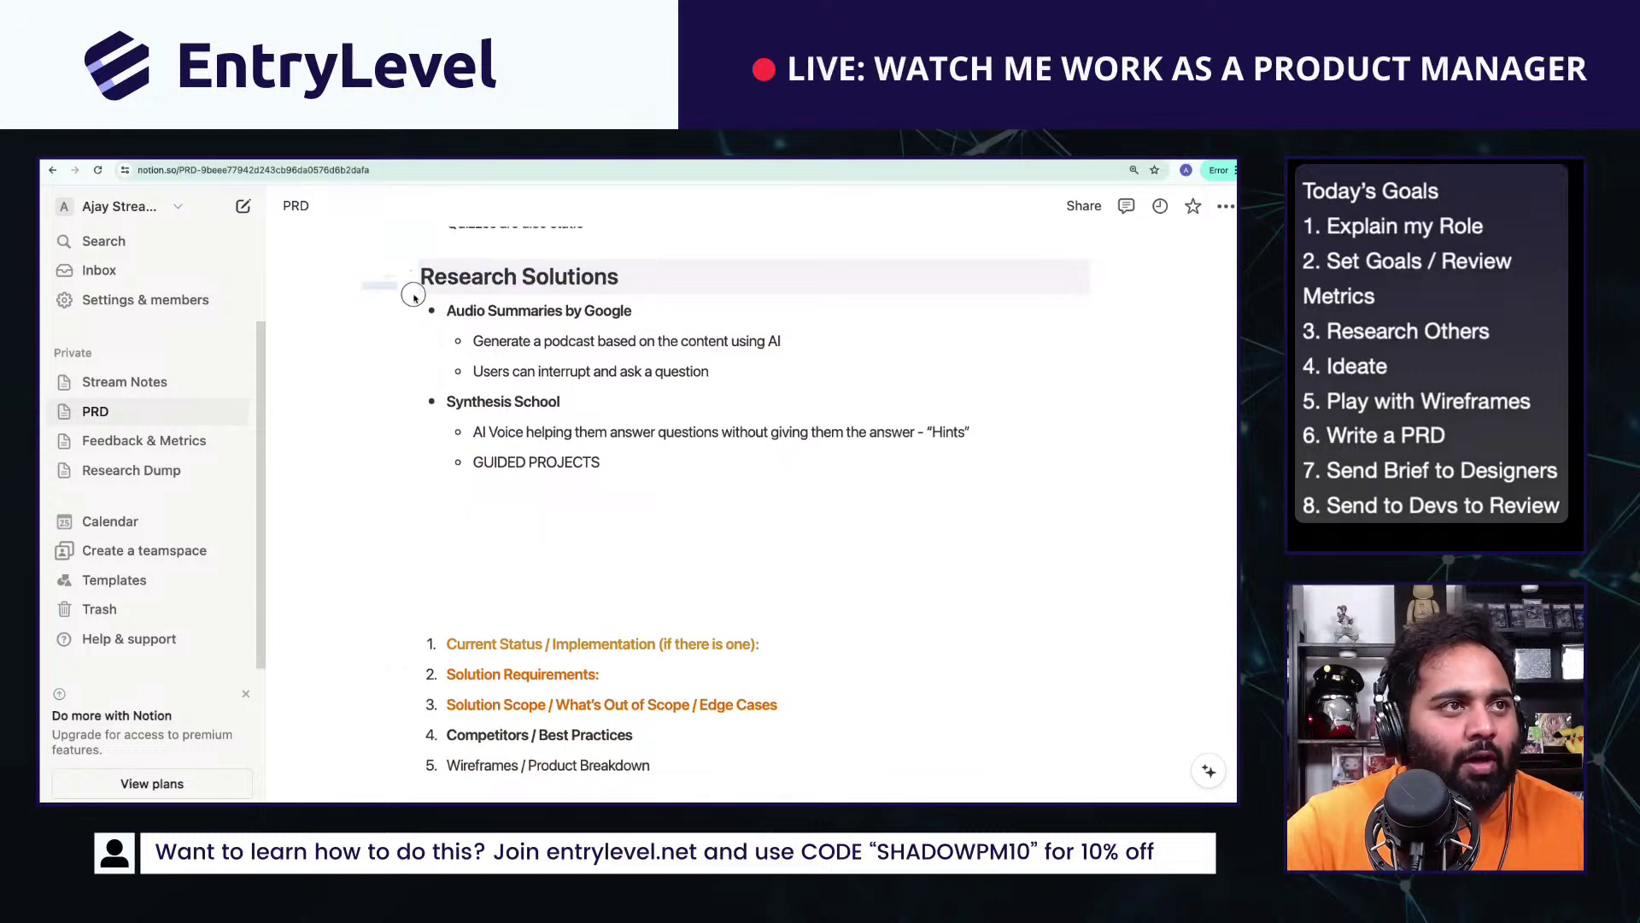
left_click(407, 275)
key("ctrl+c")
left_click(488, 512)
key("ctrl+v")
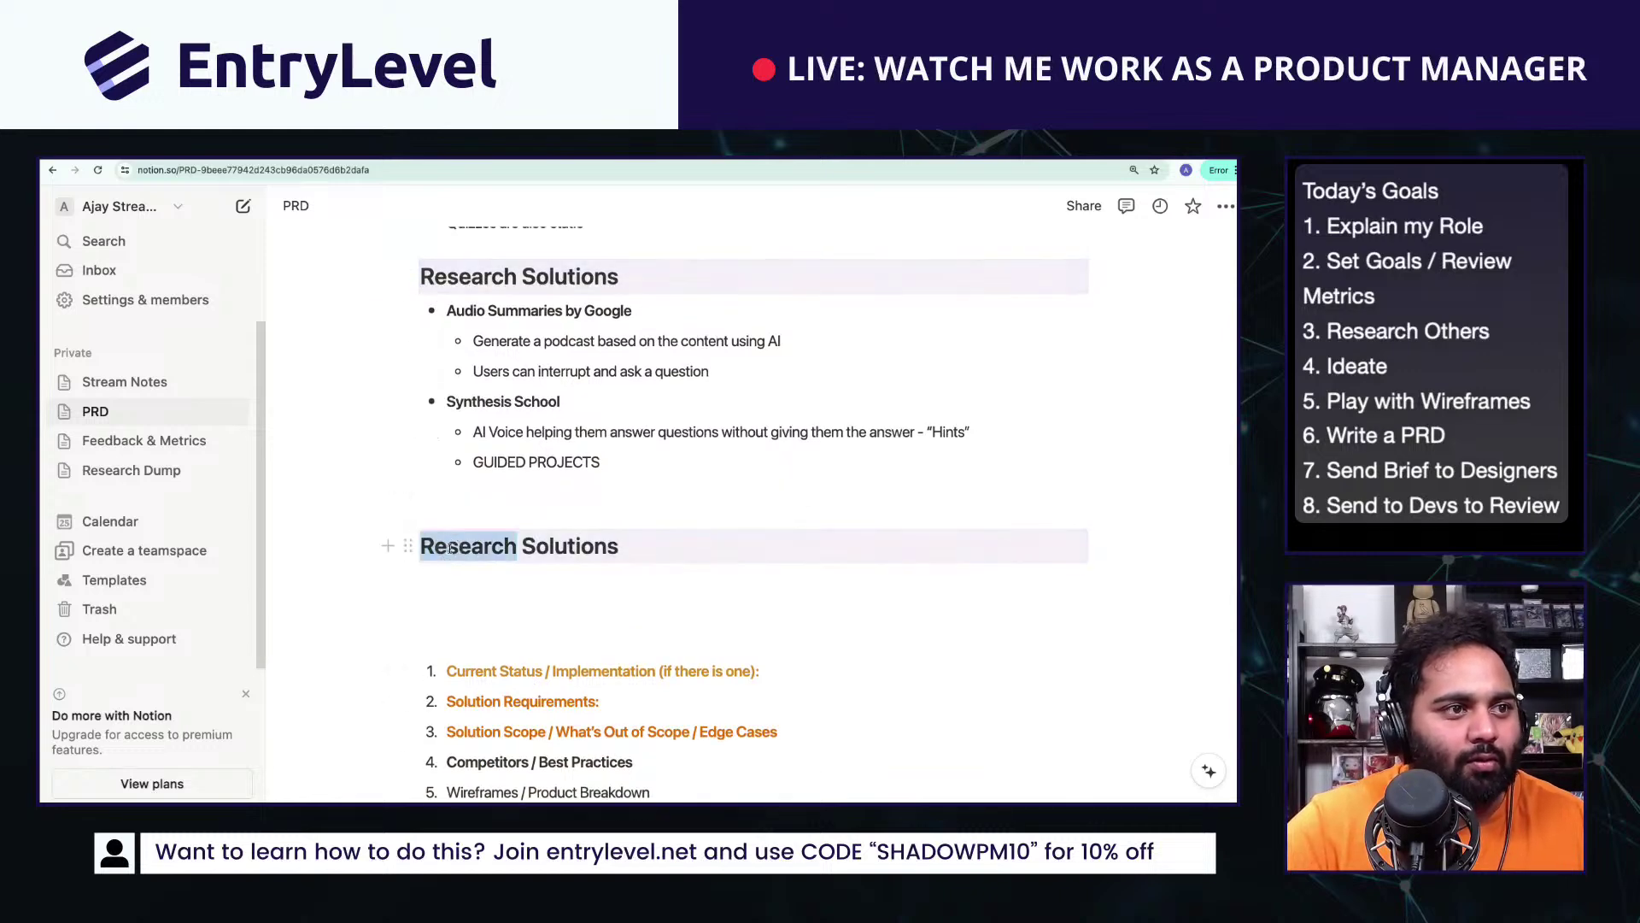
Step: Rename the copied heading "Solution Scope" and start a new line under it
triple_click(449, 547)
type("Sc")
key("BackSpace")
type("olu")
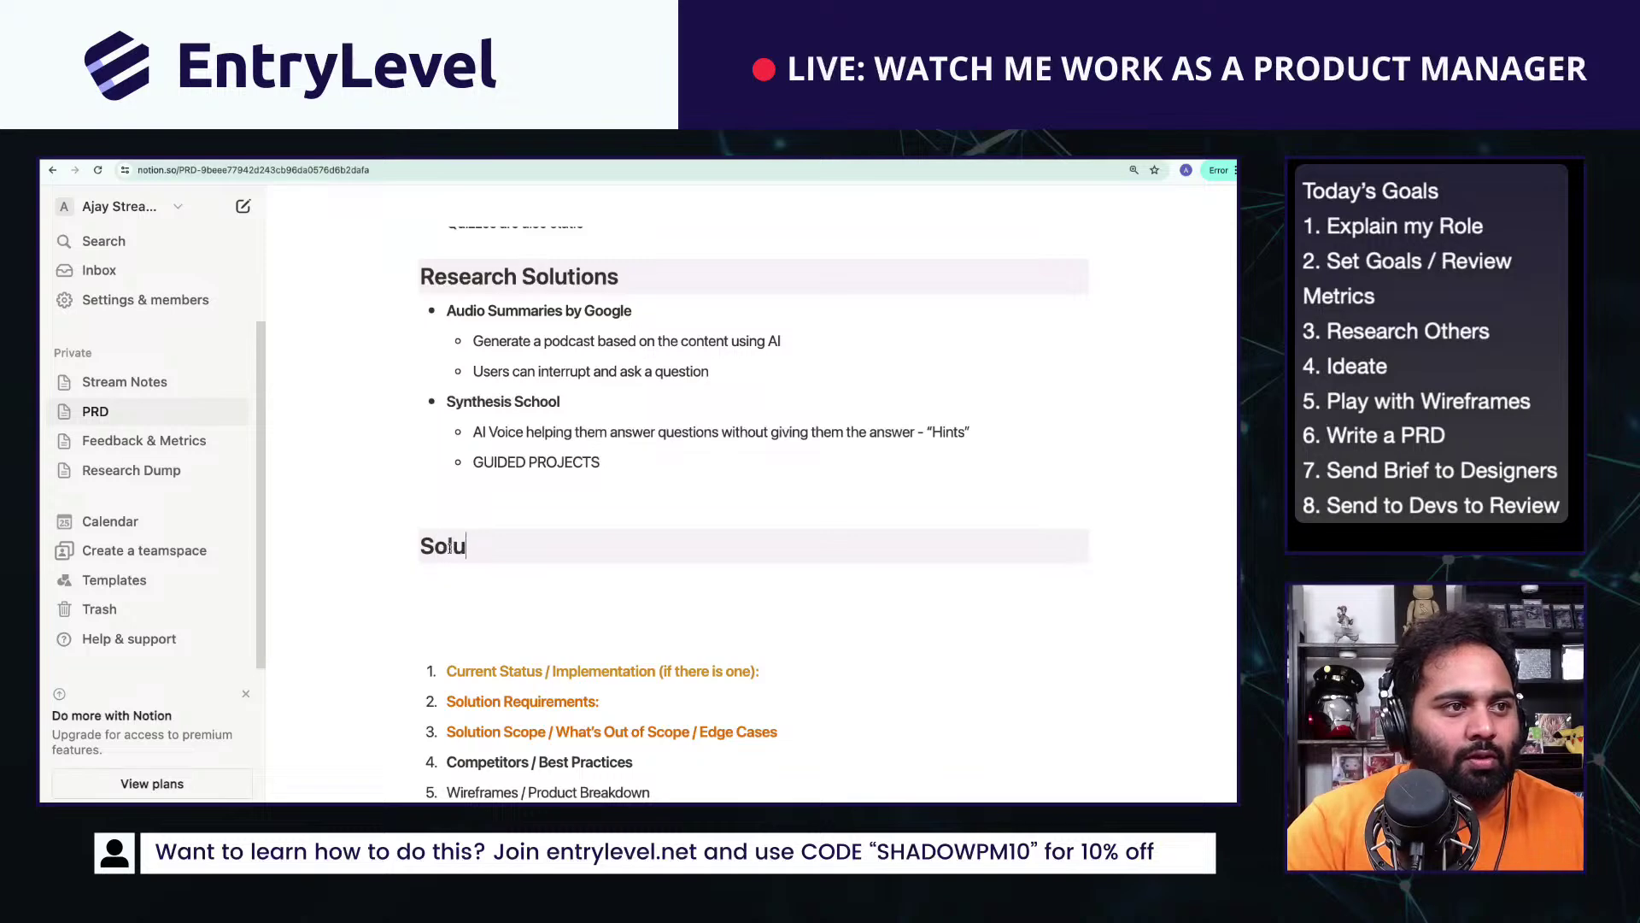
type("tion Scope")
key("Return")
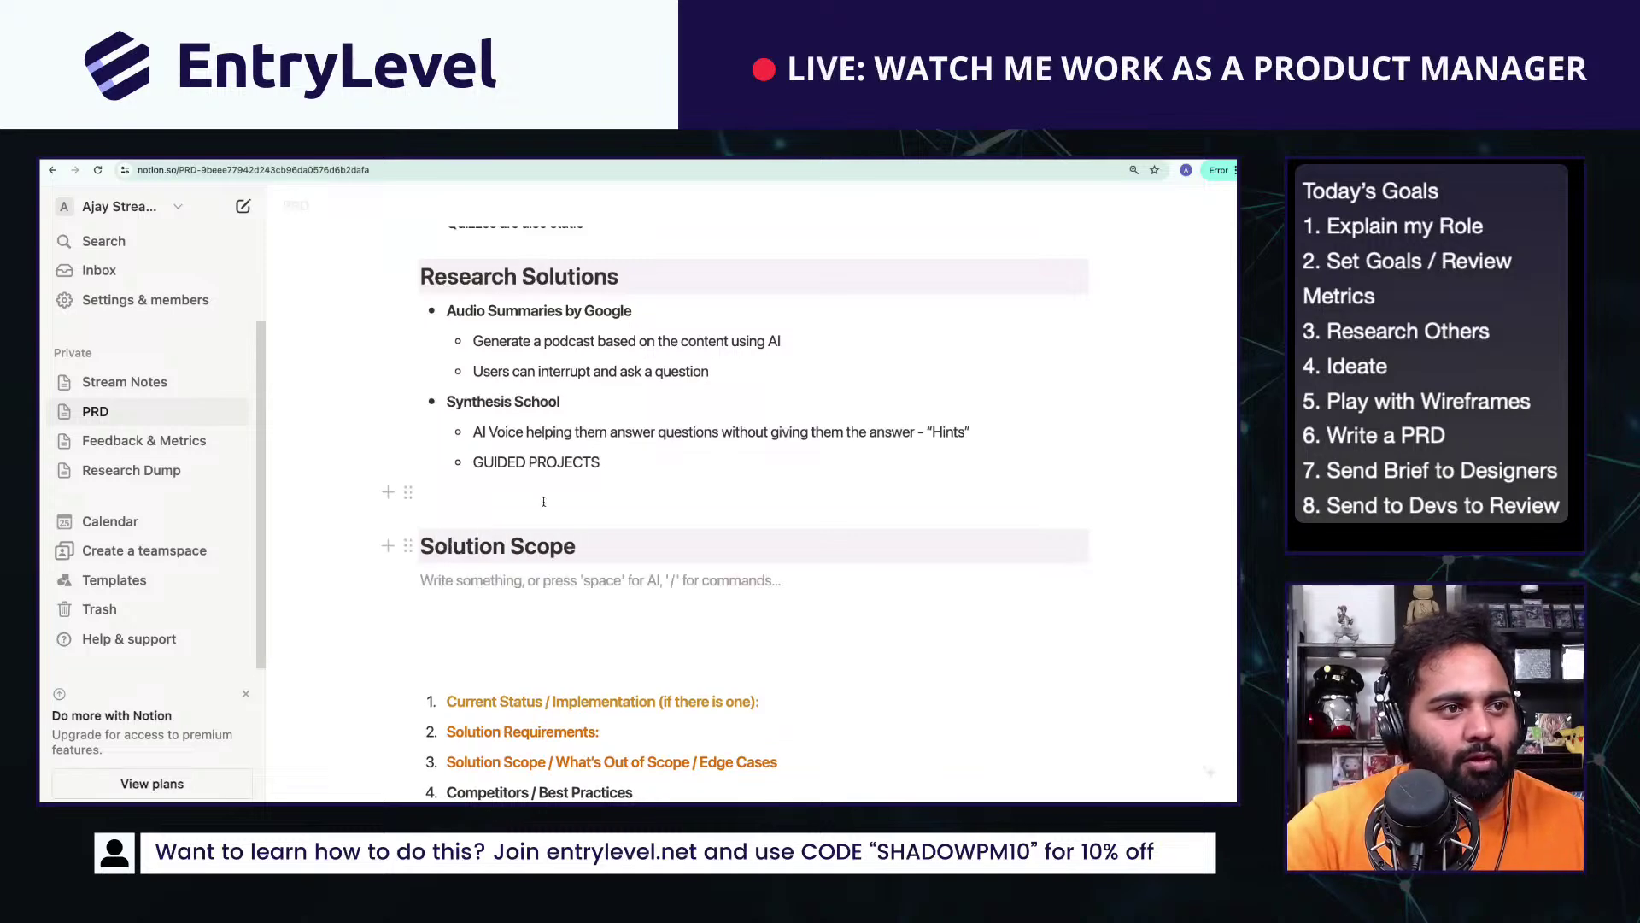
Step: Remove the blank line above Solution Scope and enter "What's in Scope" directly beneath the heading
left_click(543, 501)
key("BackSpace")
left_click(492, 555)
key("Return")
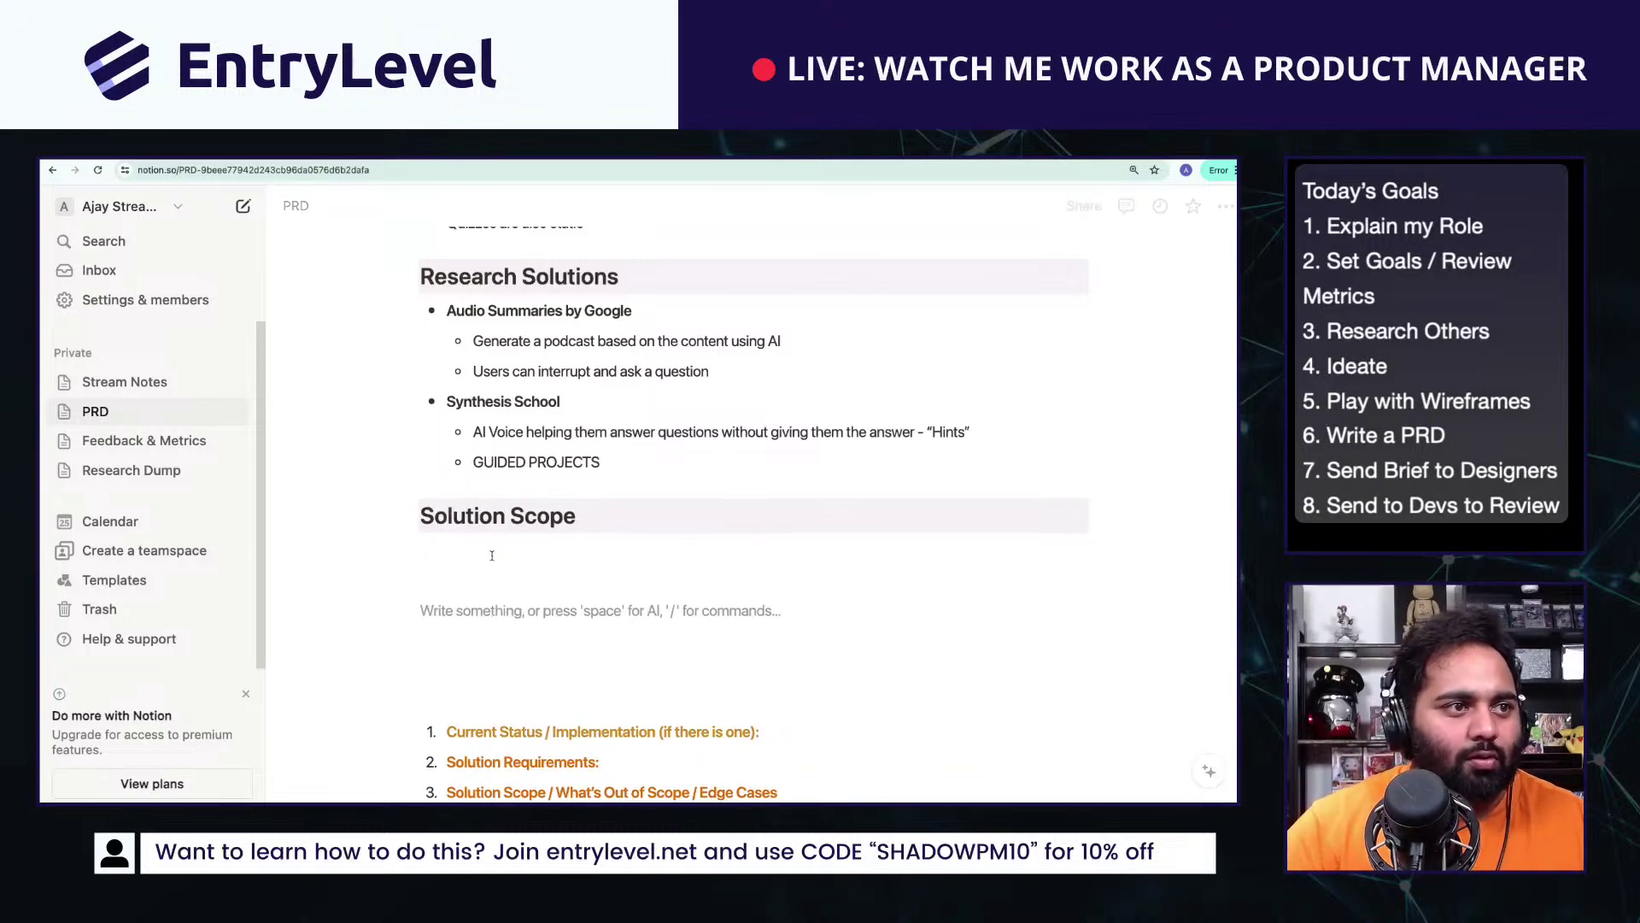
key("BackSpace")
type("What's in Scope")
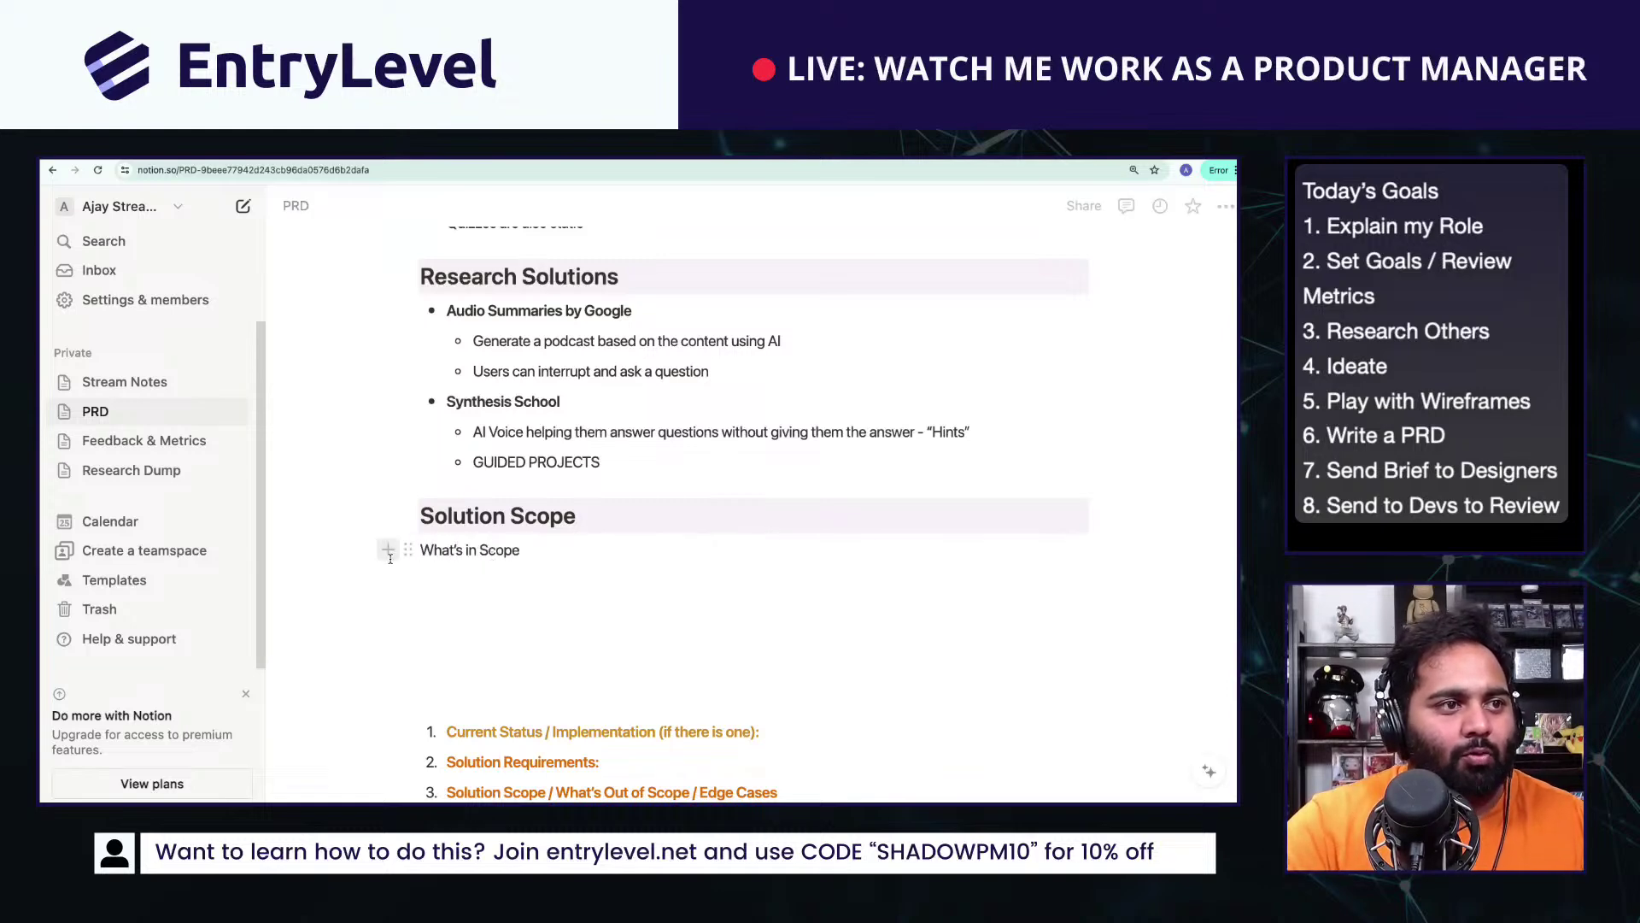
Step: Duplicate "What's in Scope" into a second column beside it and change the copy to "Not in the Scope"
left_click_drag(373, 549, 1109, 560)
key("super+d")
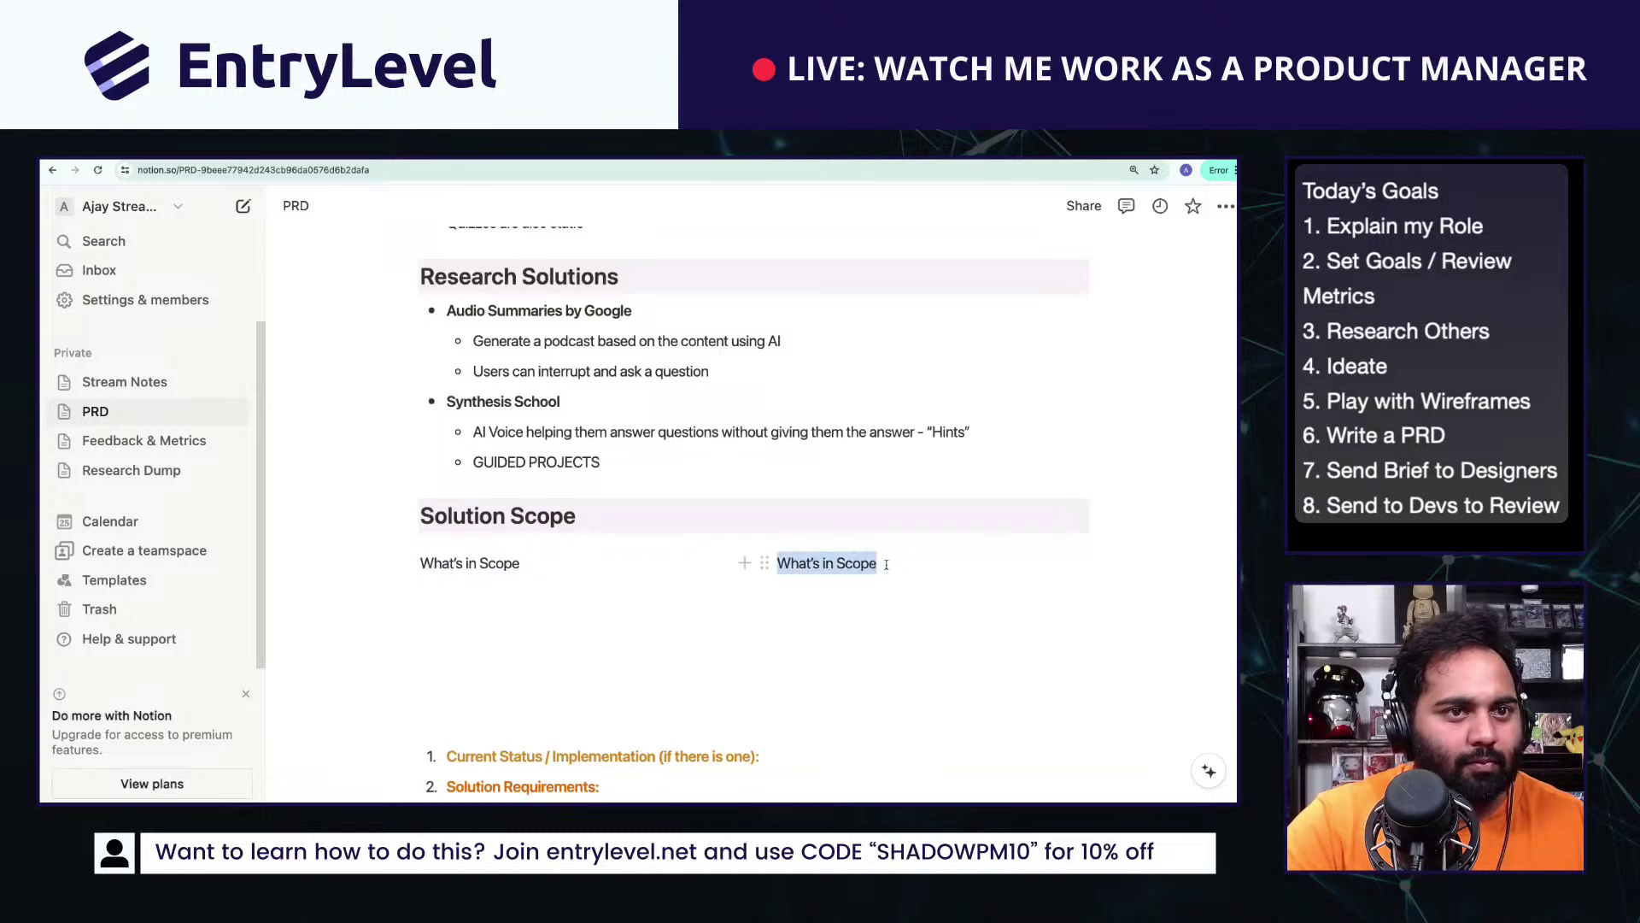
type("Not in the Scope")
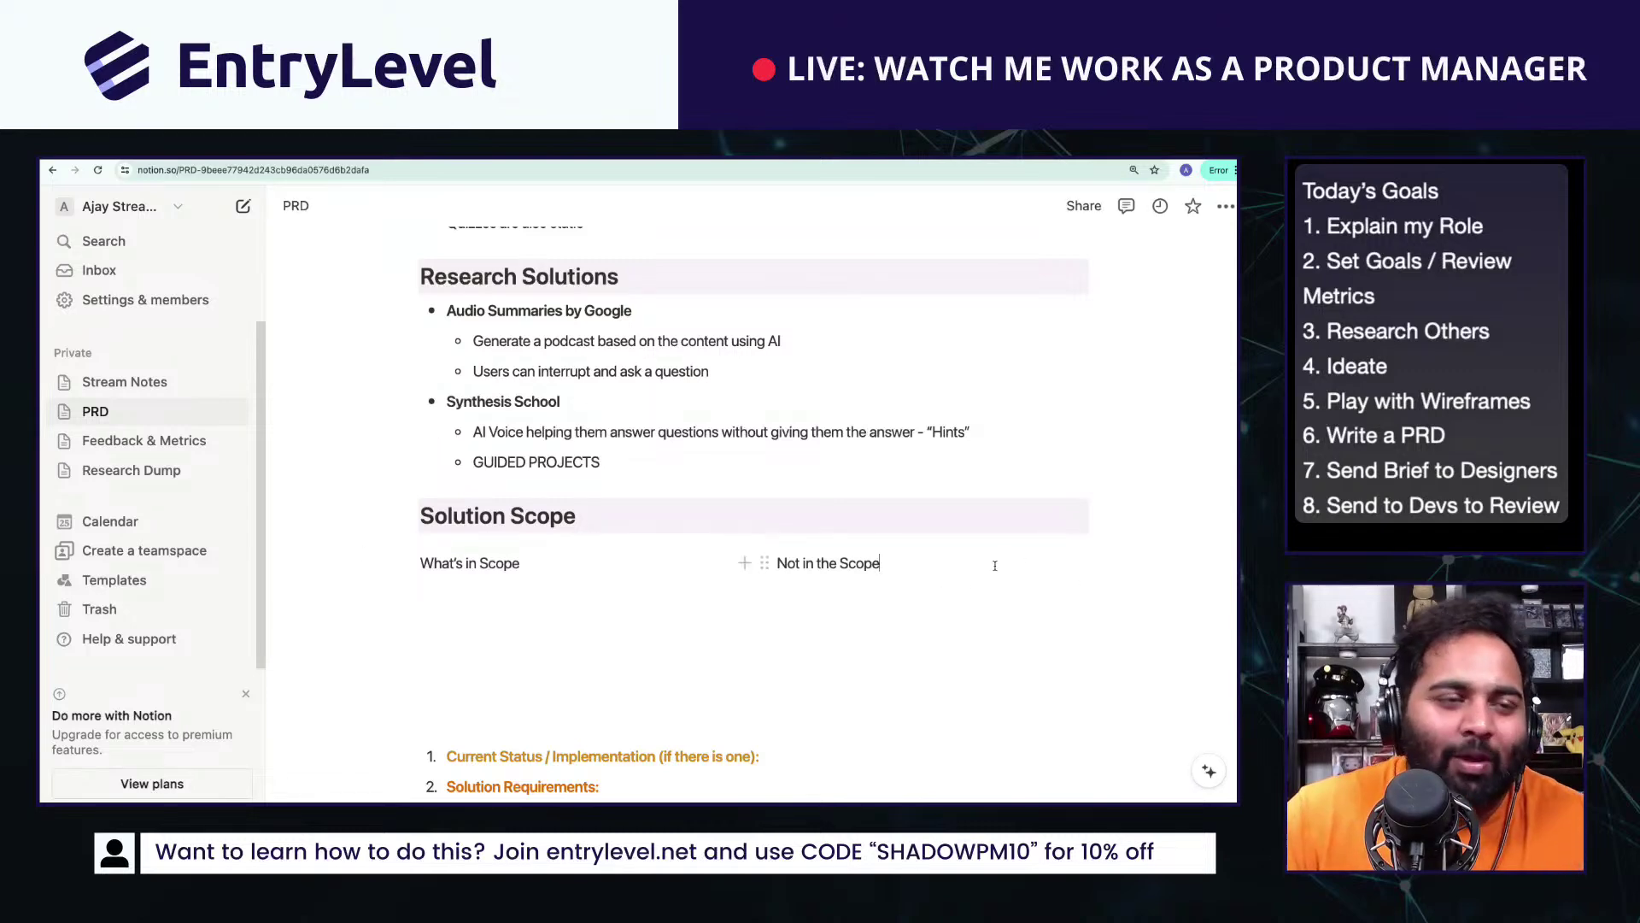
Step: Make the "What's in Scope" and "Not in the Scope" column titles bold
triple_click(472, 566)
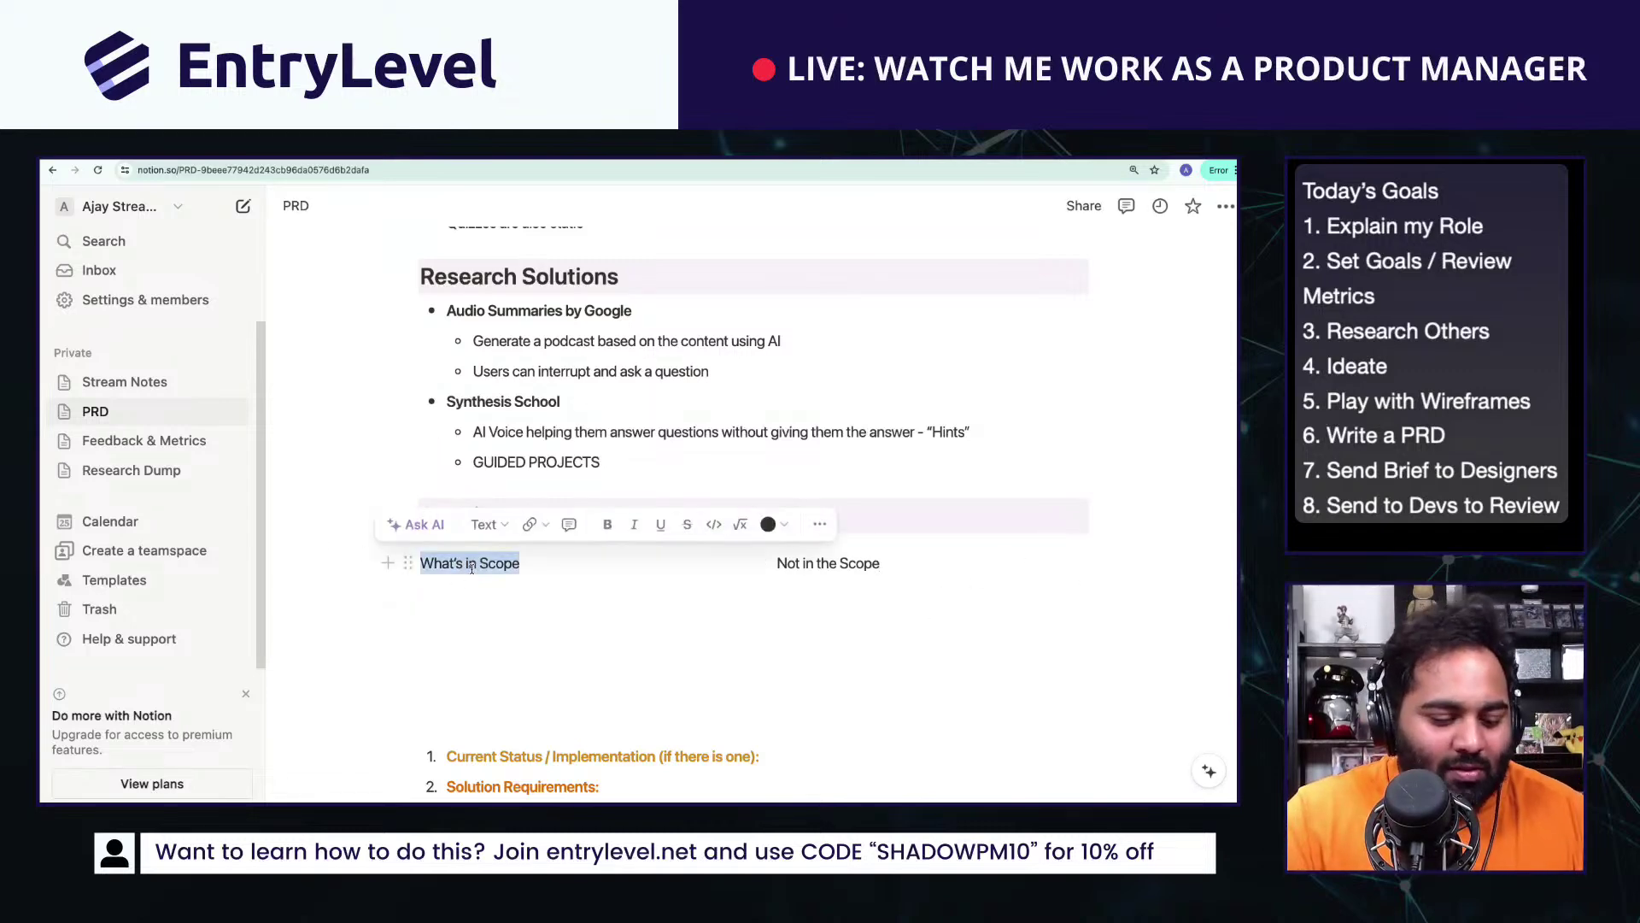
key("ctrl+b")
triple_click(848, 568)
key("ctrl+b")
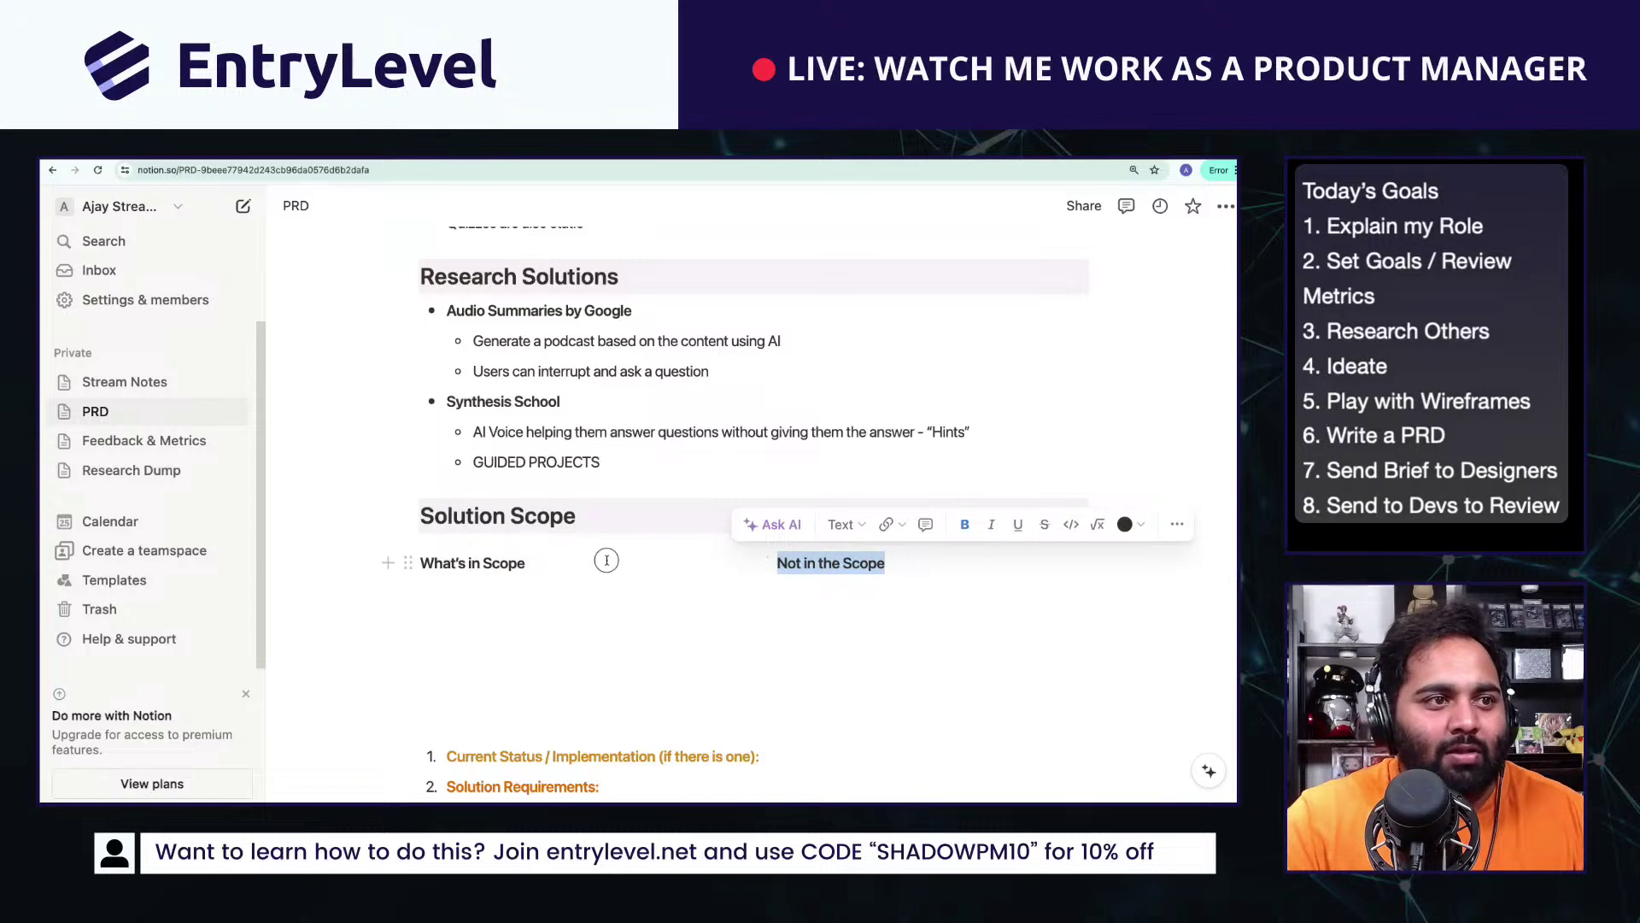
Step: Start a bulleted list under "What's in Scope" with "Create audio experiences for learners based on the content to allow them to listen to modules"
left_click_drag(525, 515, 606, 560)
key("Down")
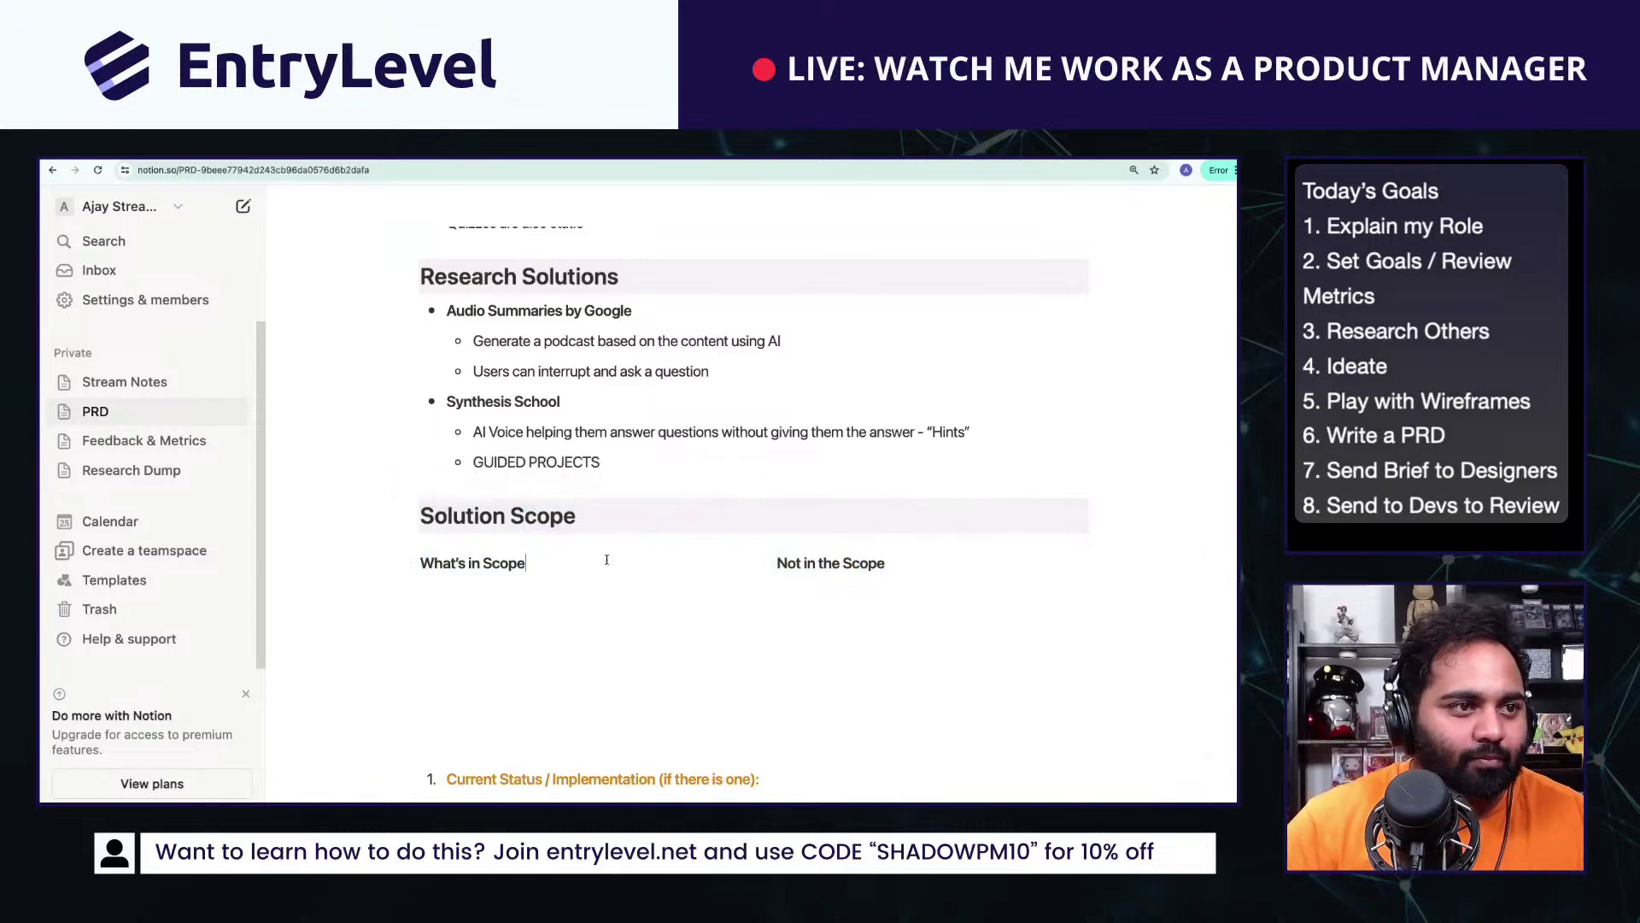
key("Return")
type("-")
type("I")
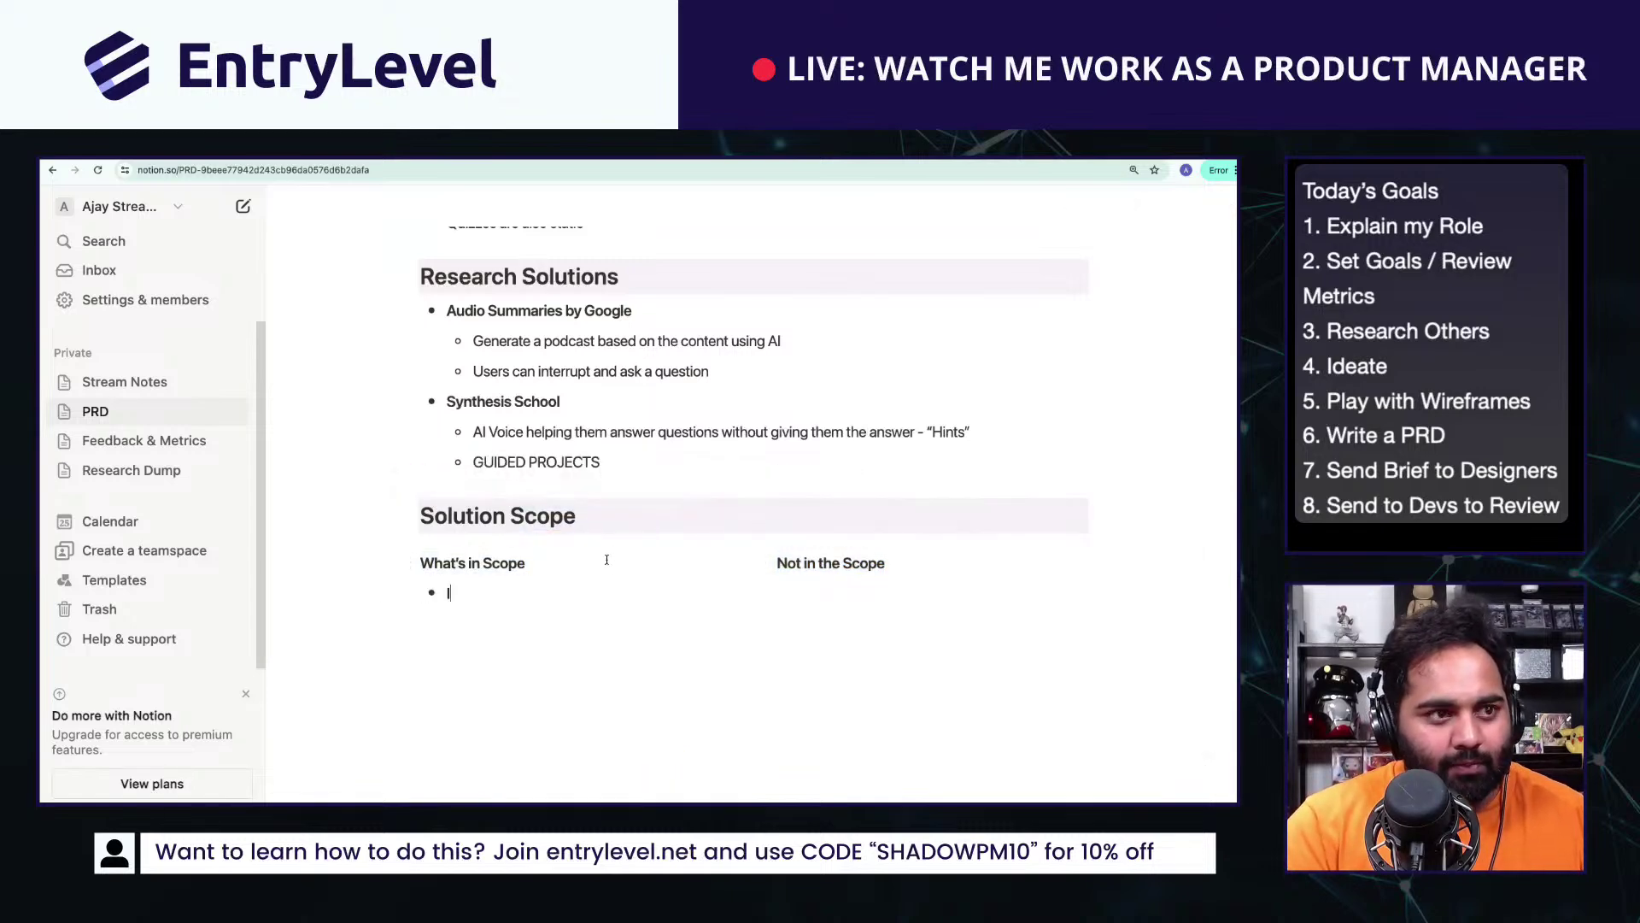
type("nsta")
type("C")
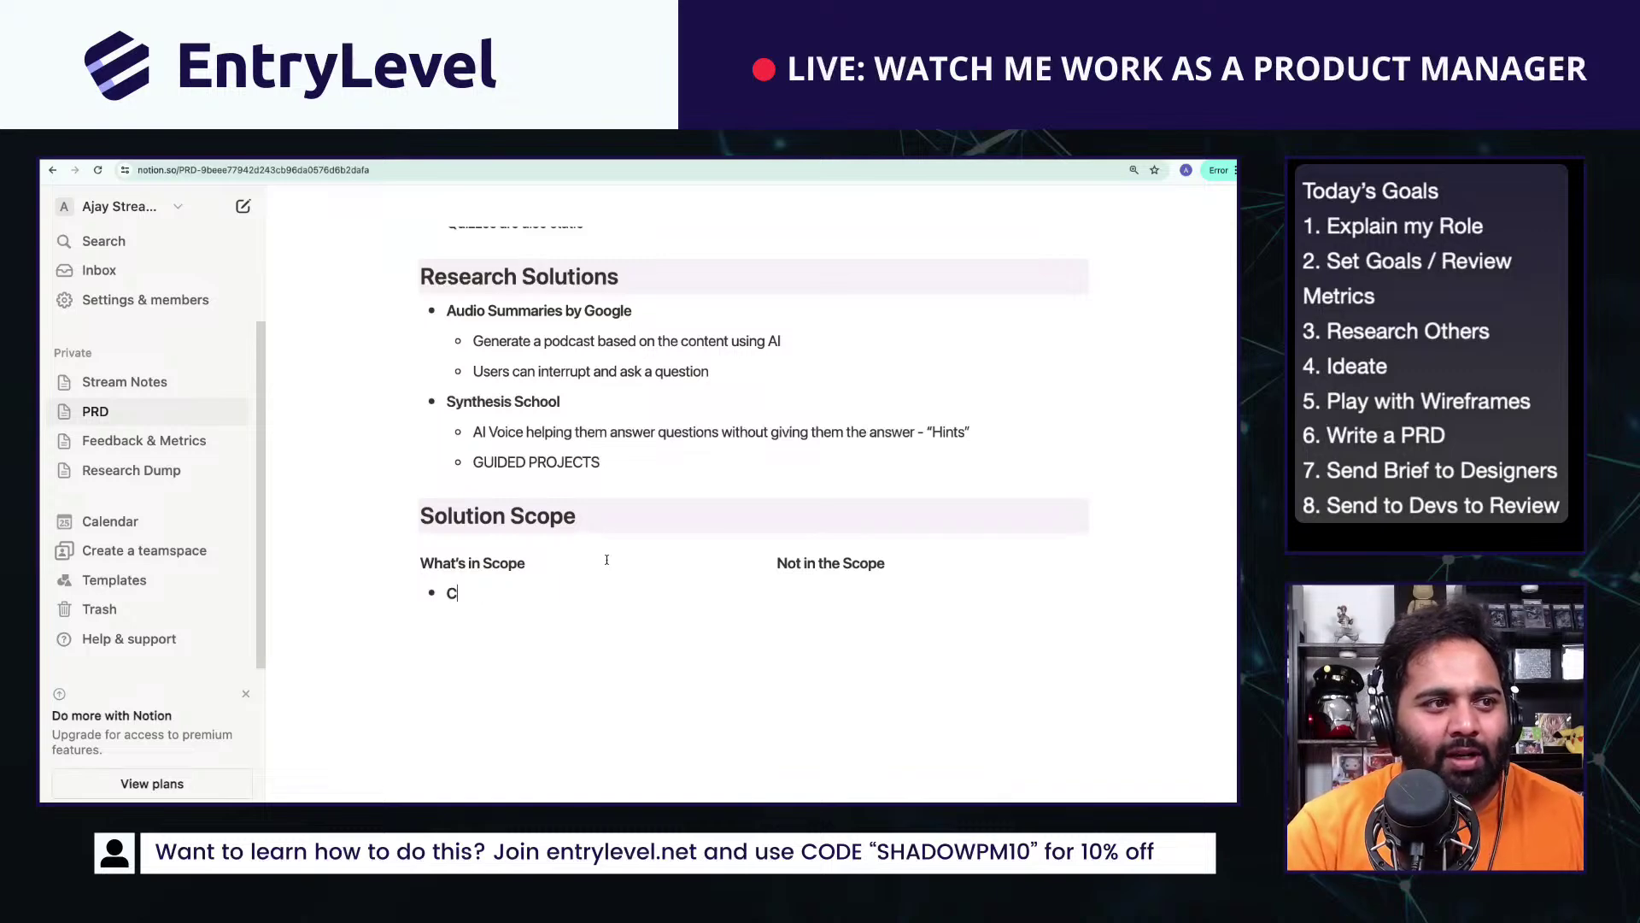
type("reate audio exper")
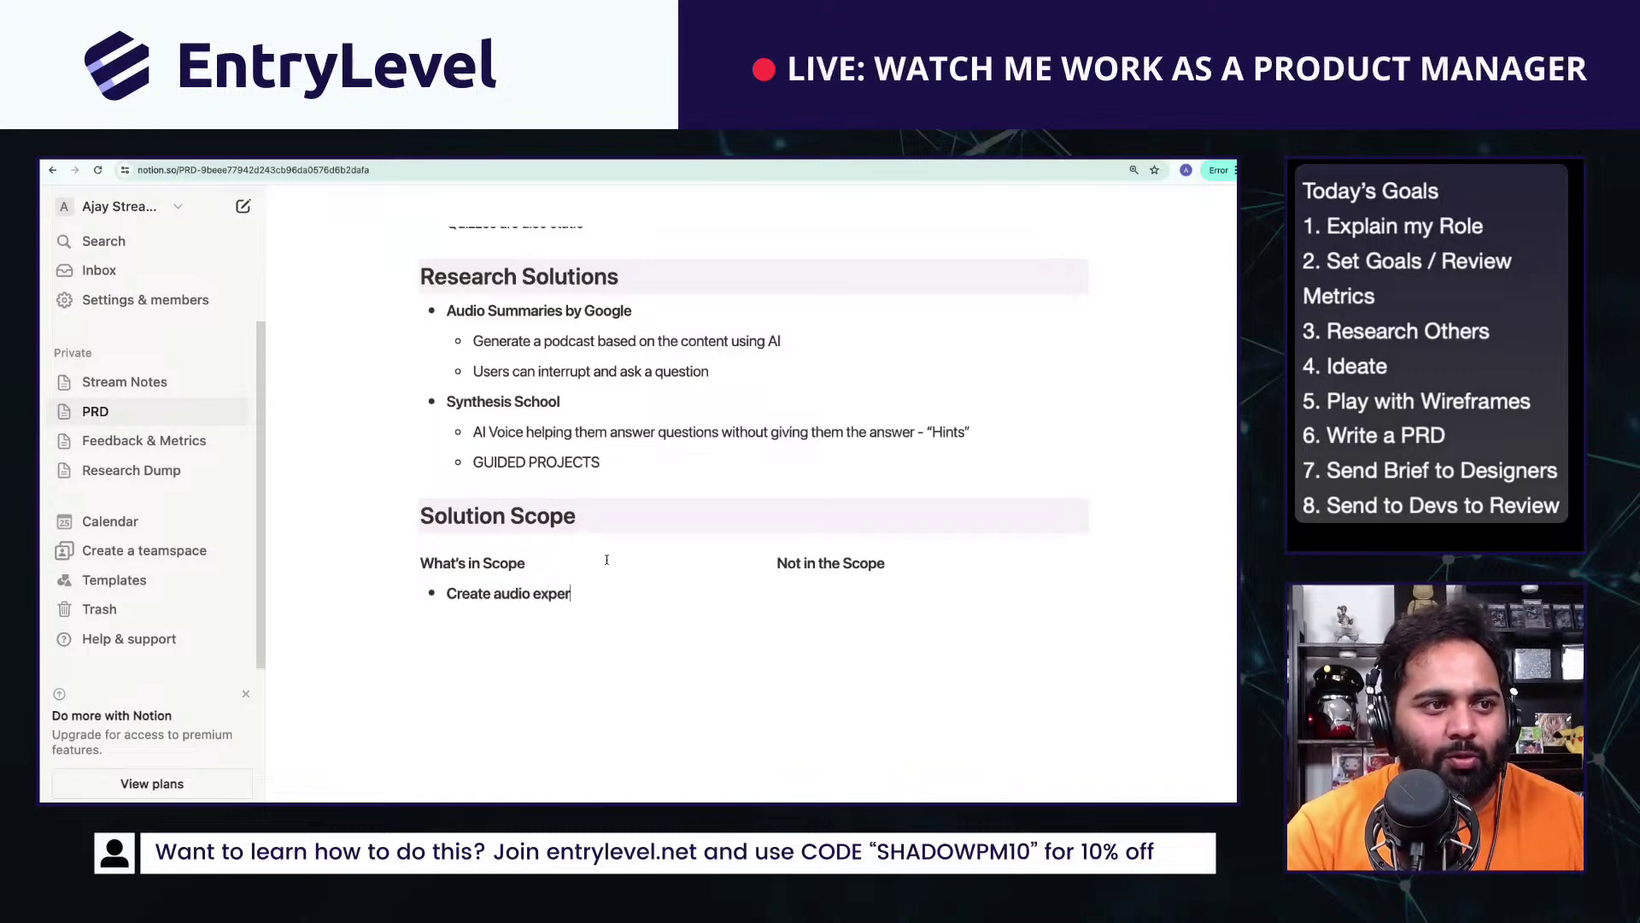
type("iences for learners")
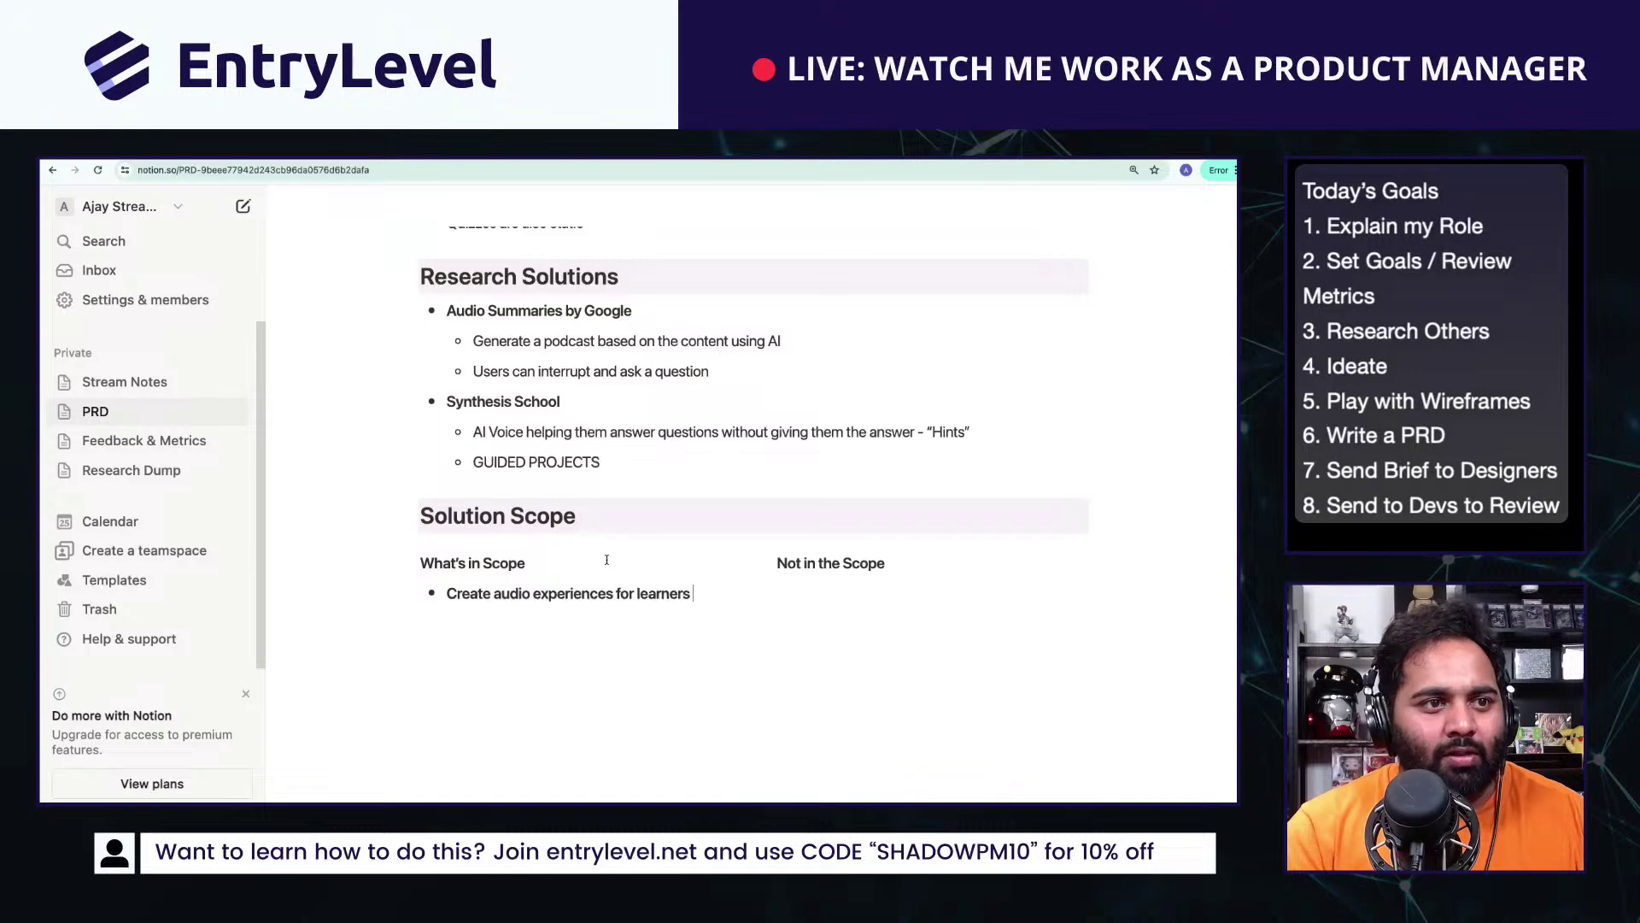
type(" based on the conte")
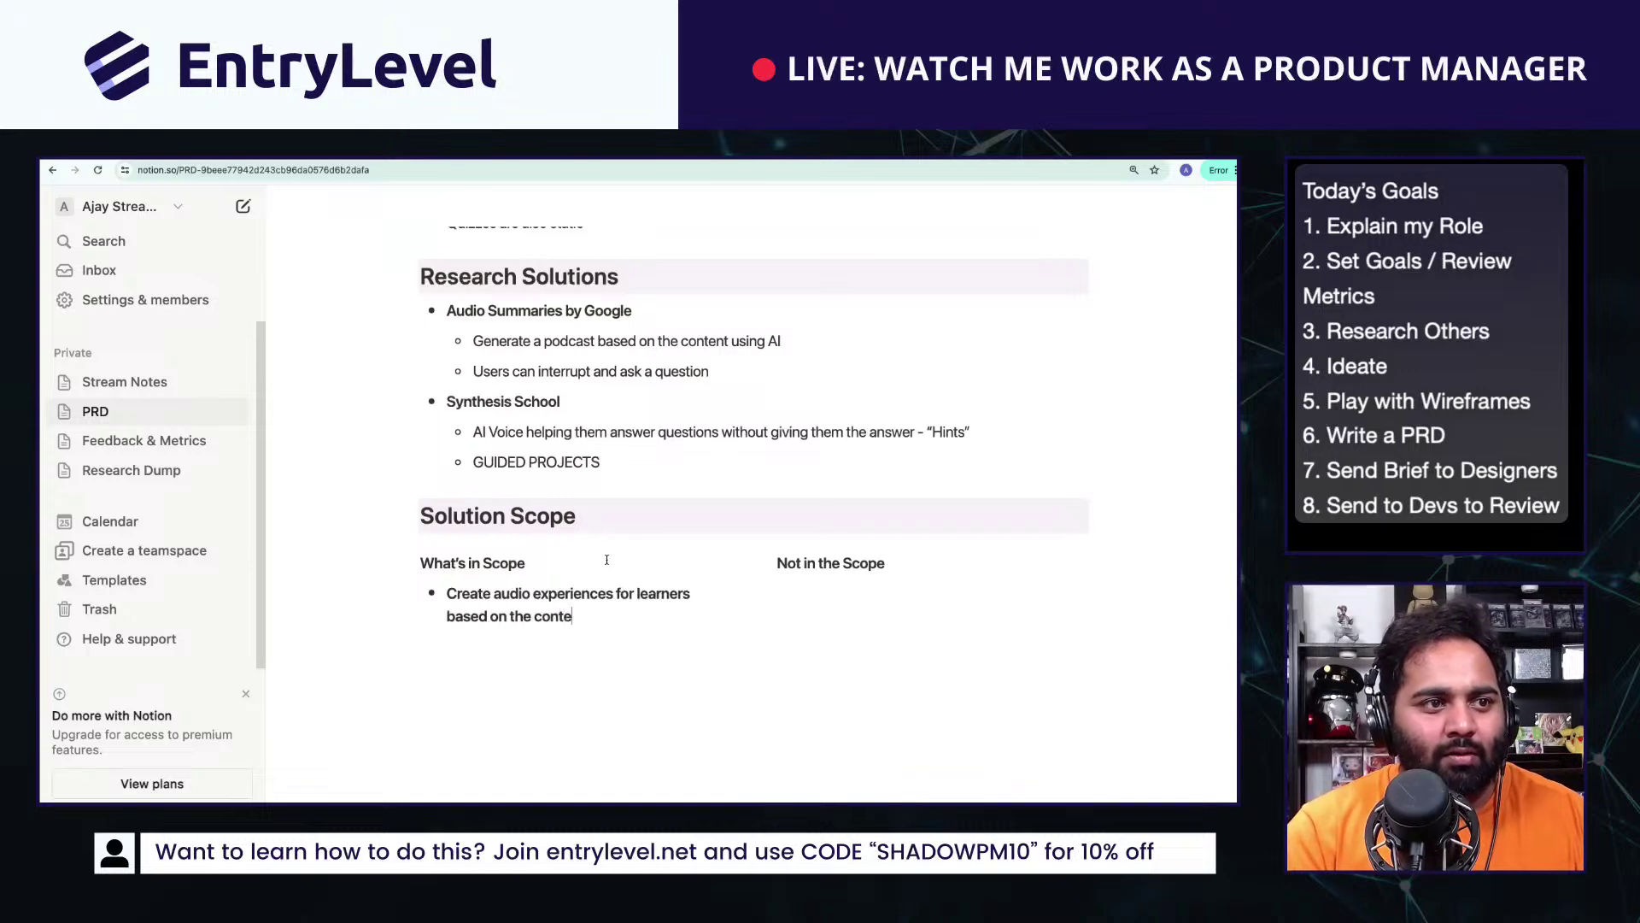
type("nt to allow them to")
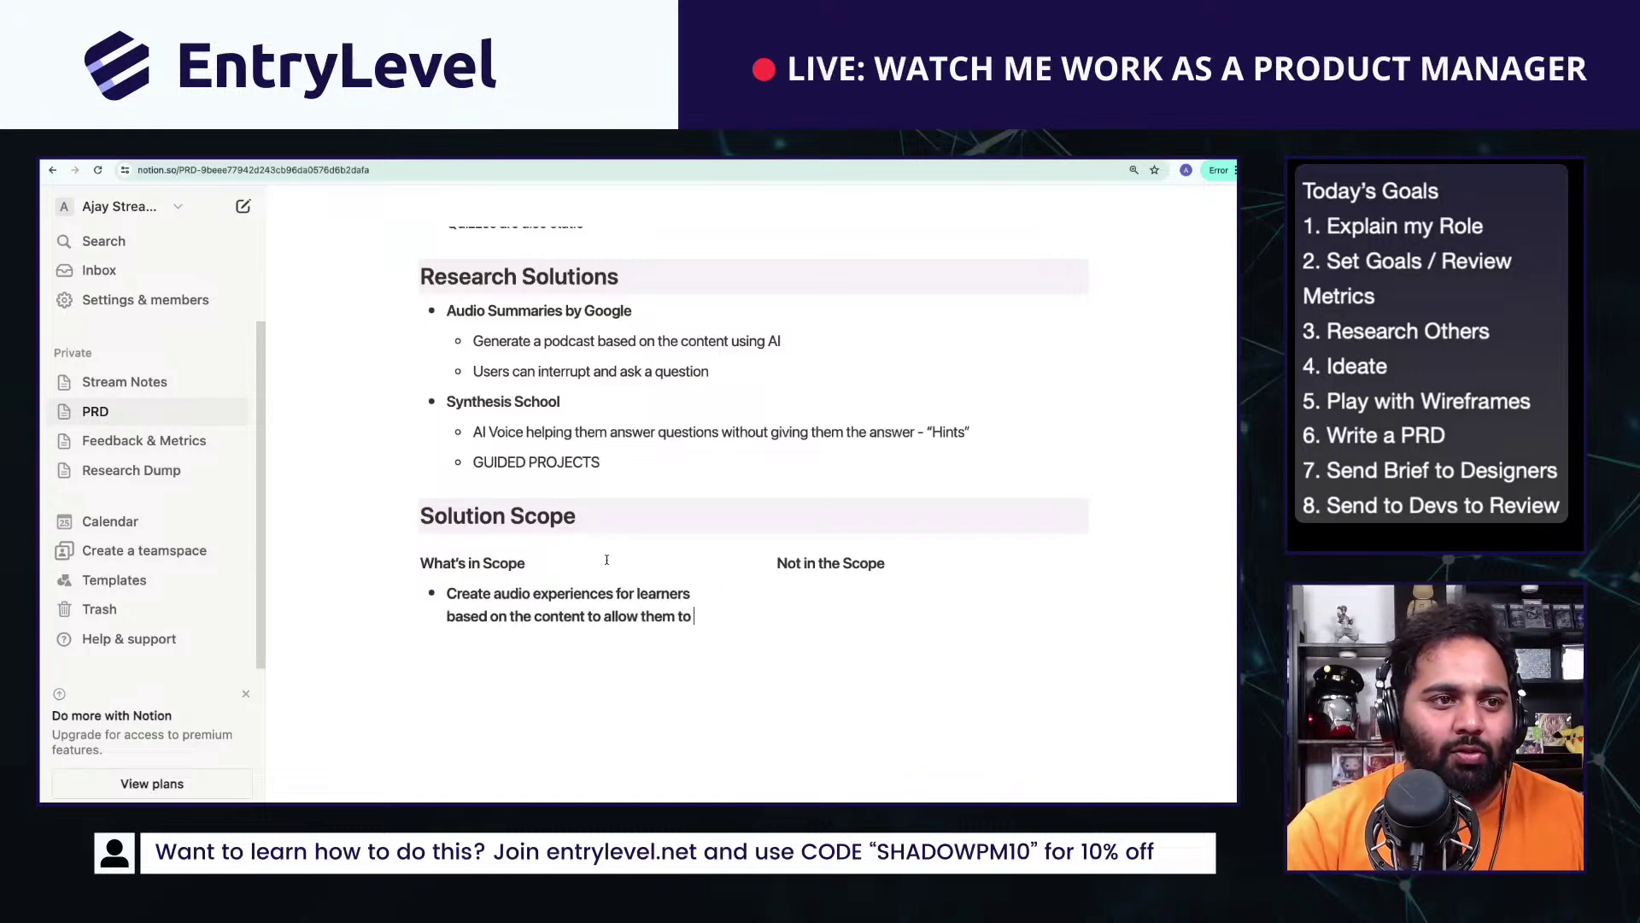
type(" listen to")
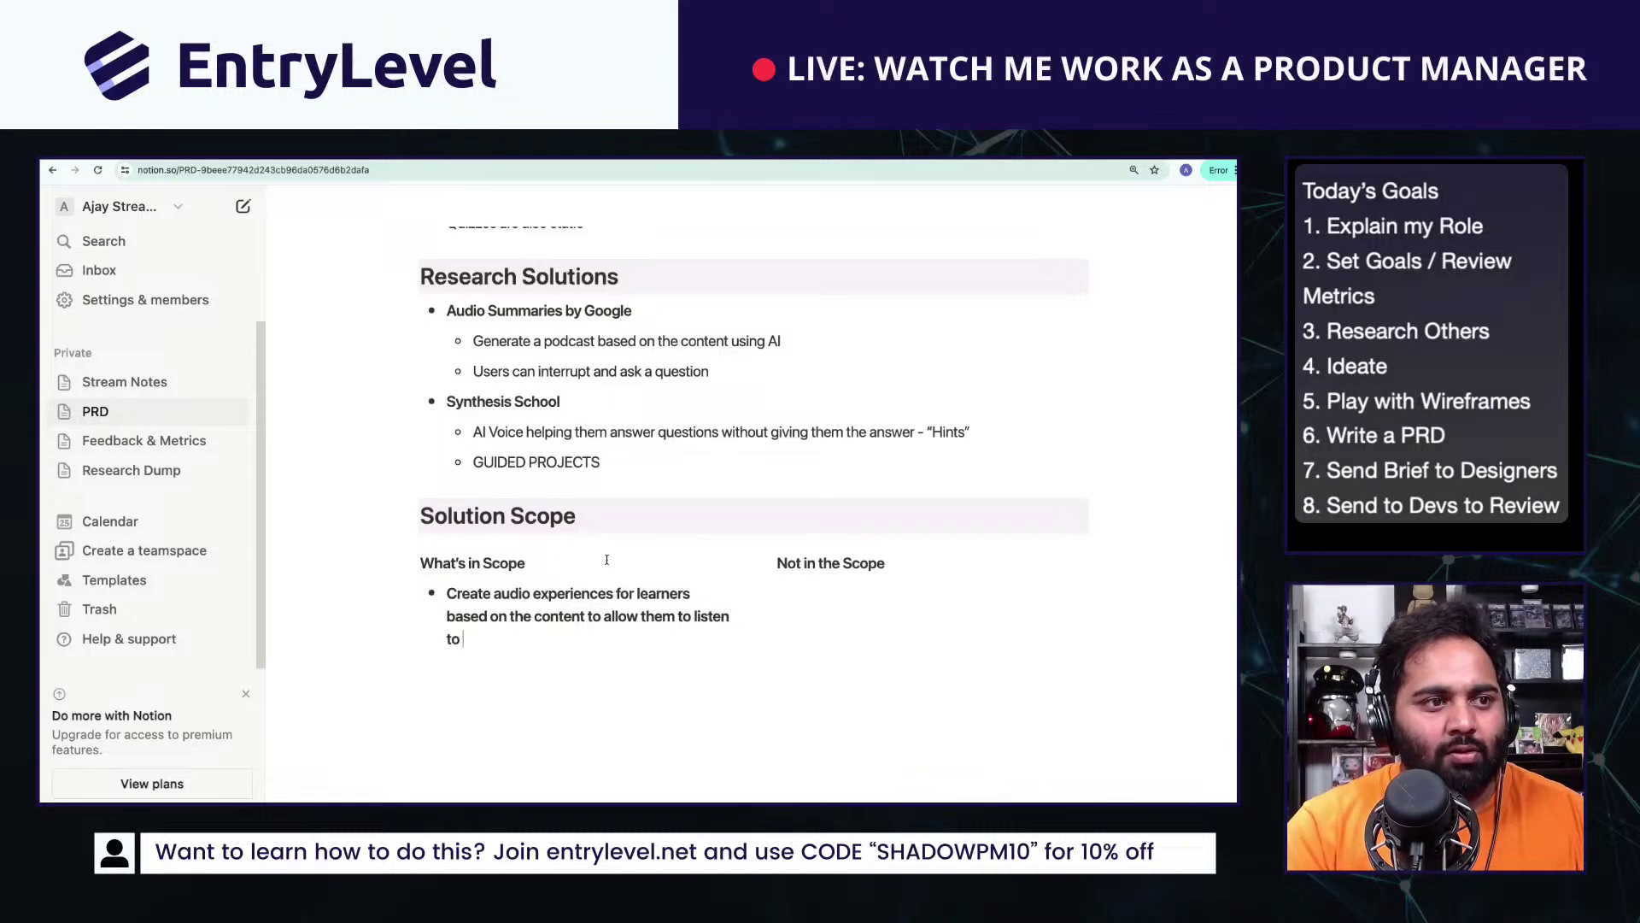
type(" modules")
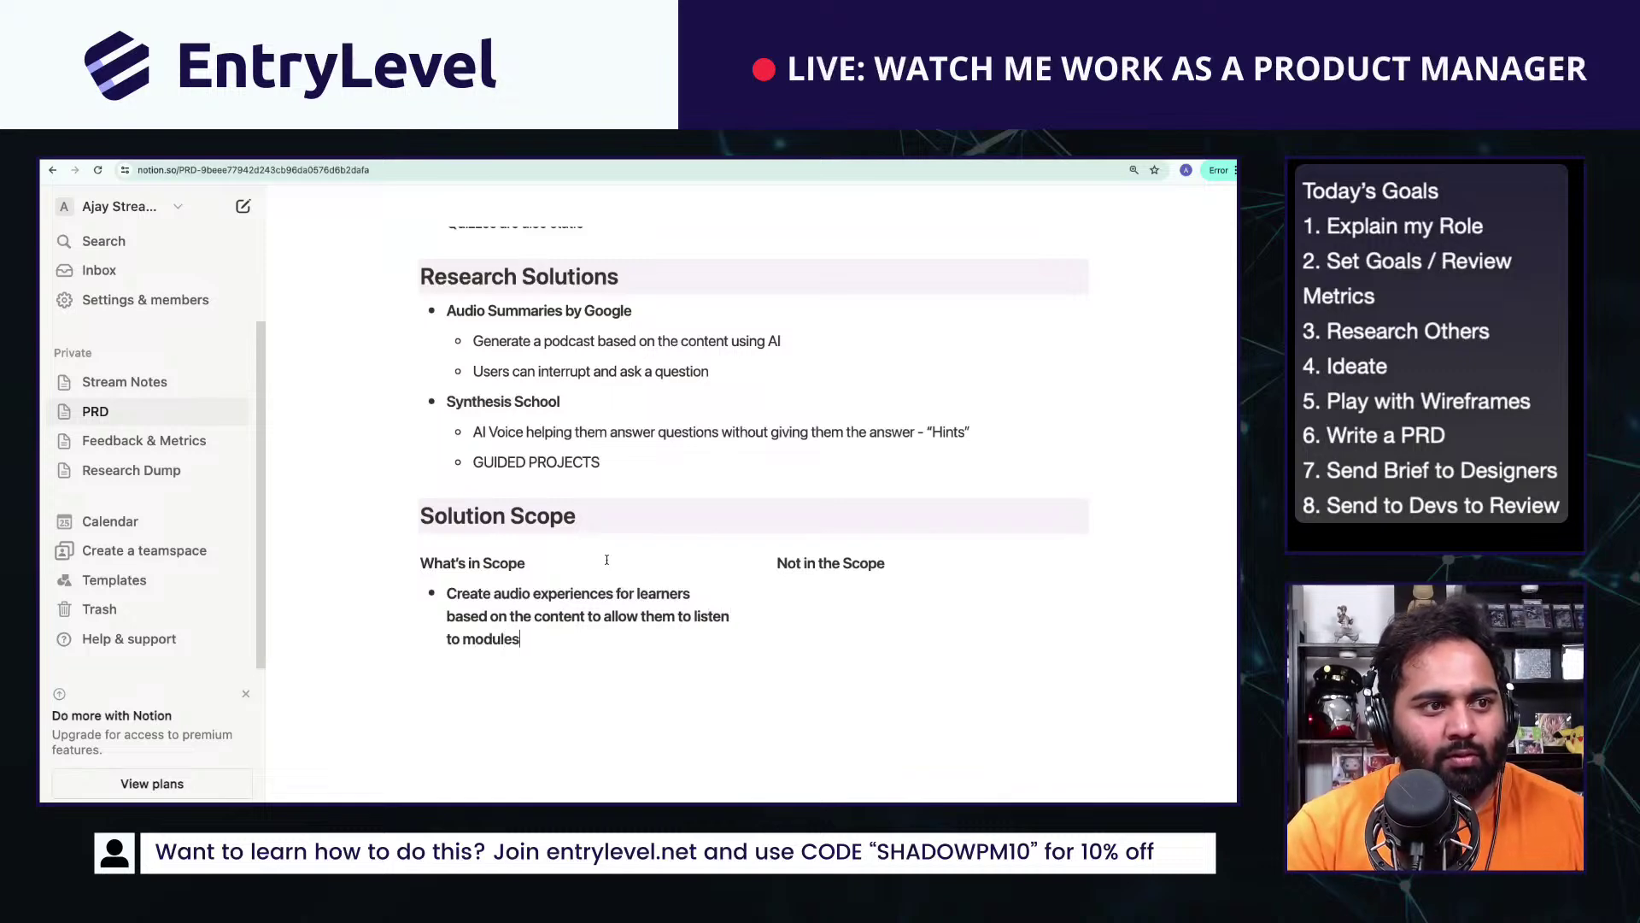
Step: Append "(maybe as they wash dishes)" to the end of the audio experiences bullet
type(" (may")
key("BackSpace")
key("BackSpace")
key("BackSpace")
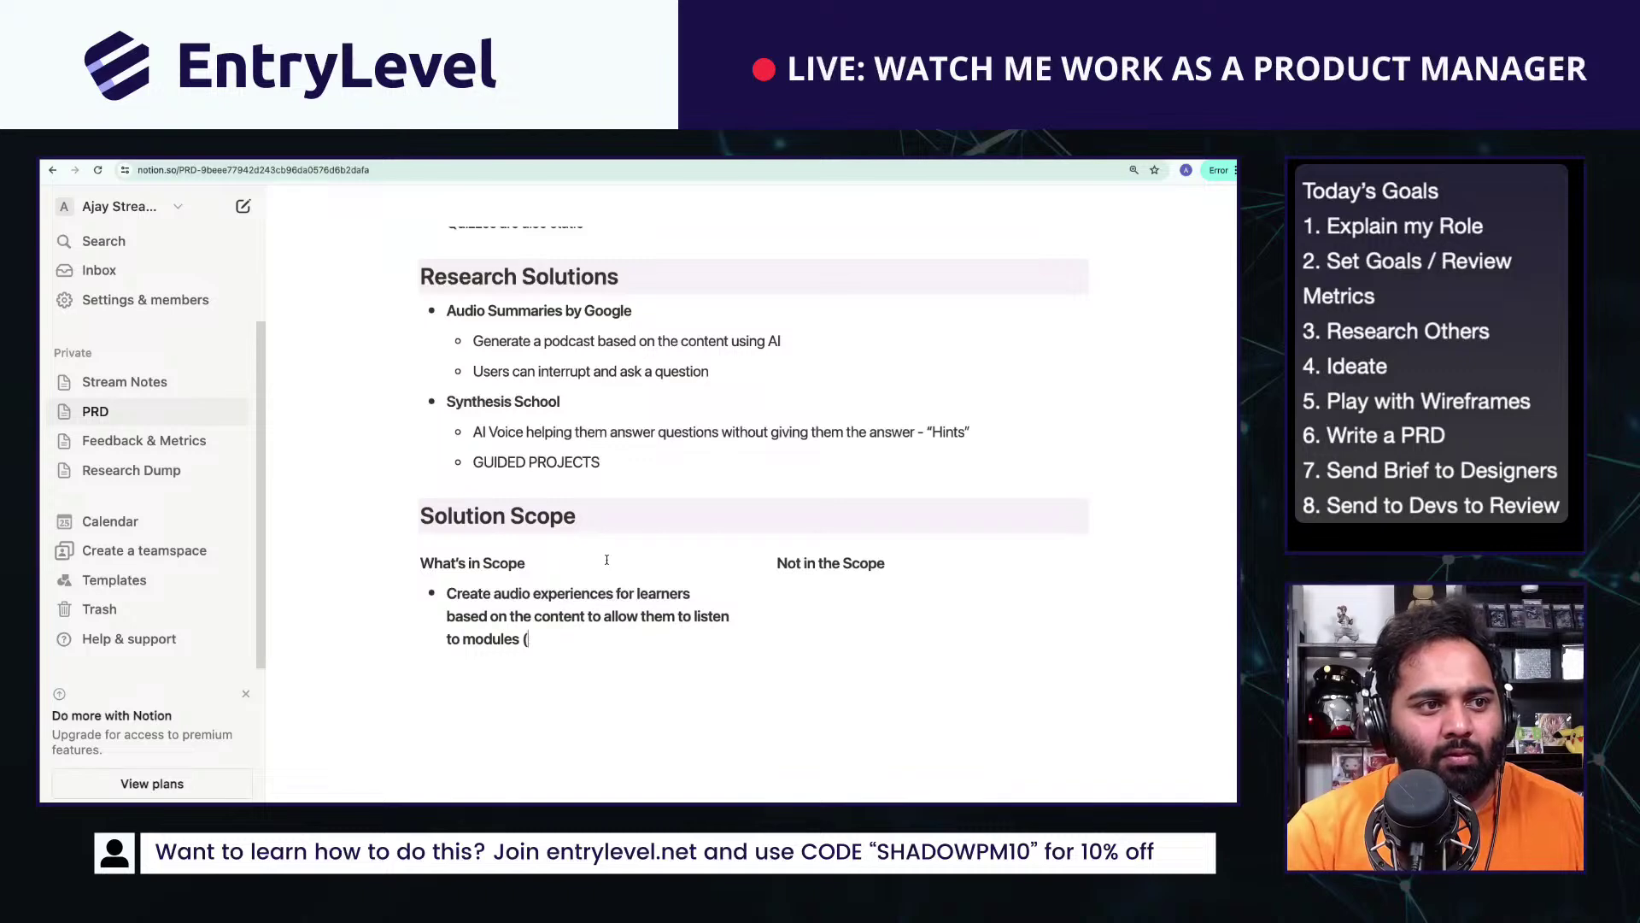
type("maybe as they wa")
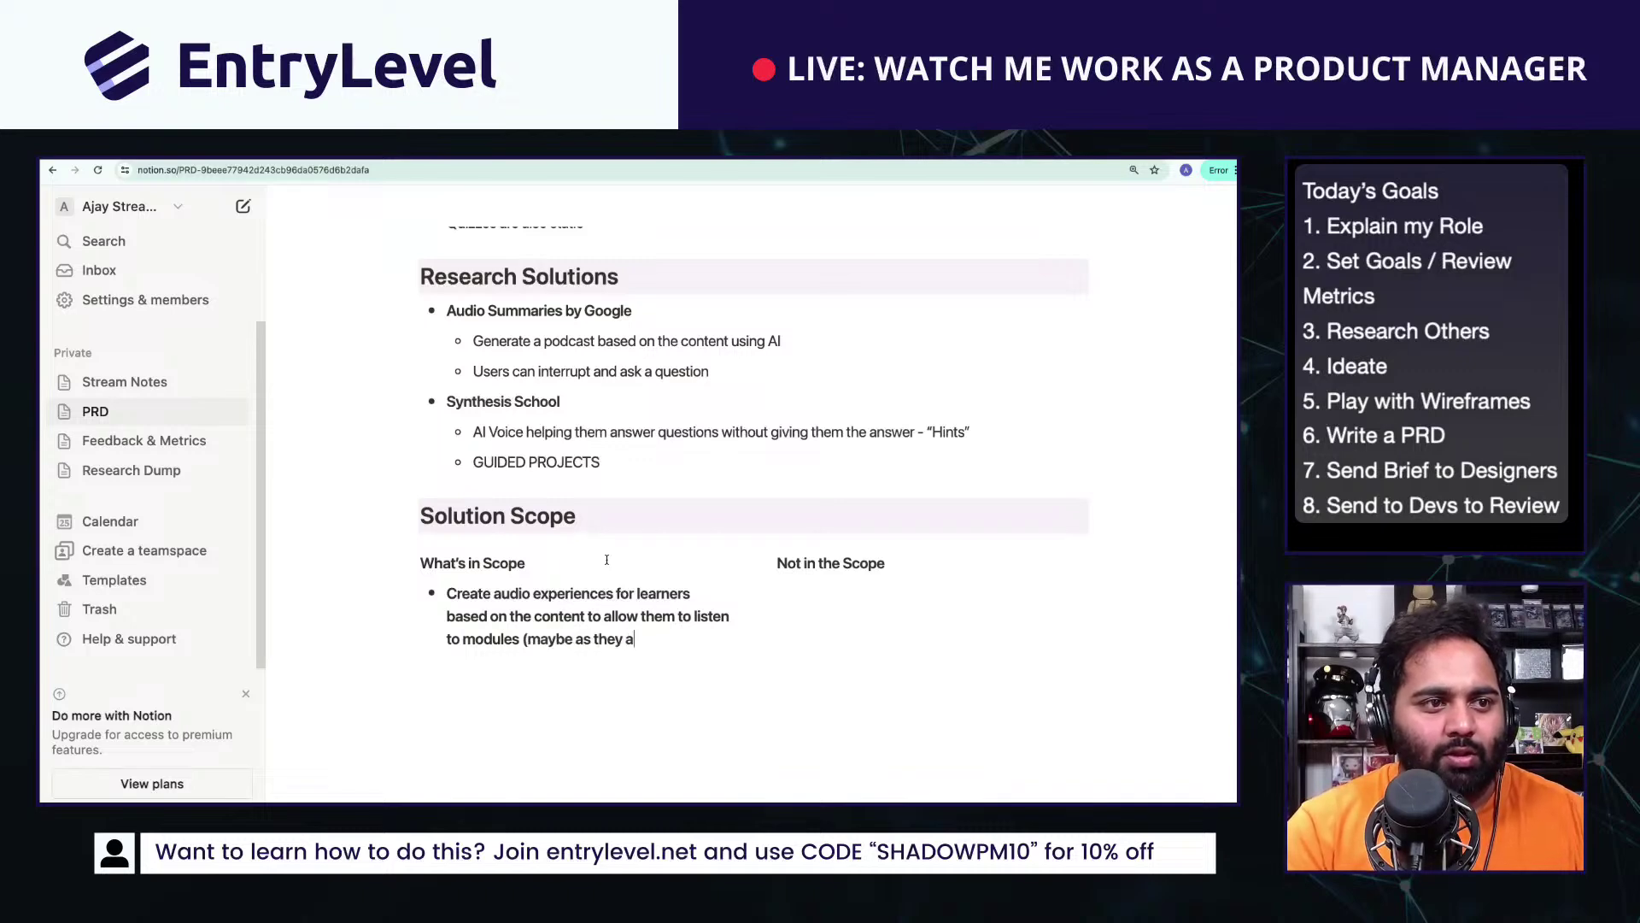
key("BackSpace")
type("wash th")
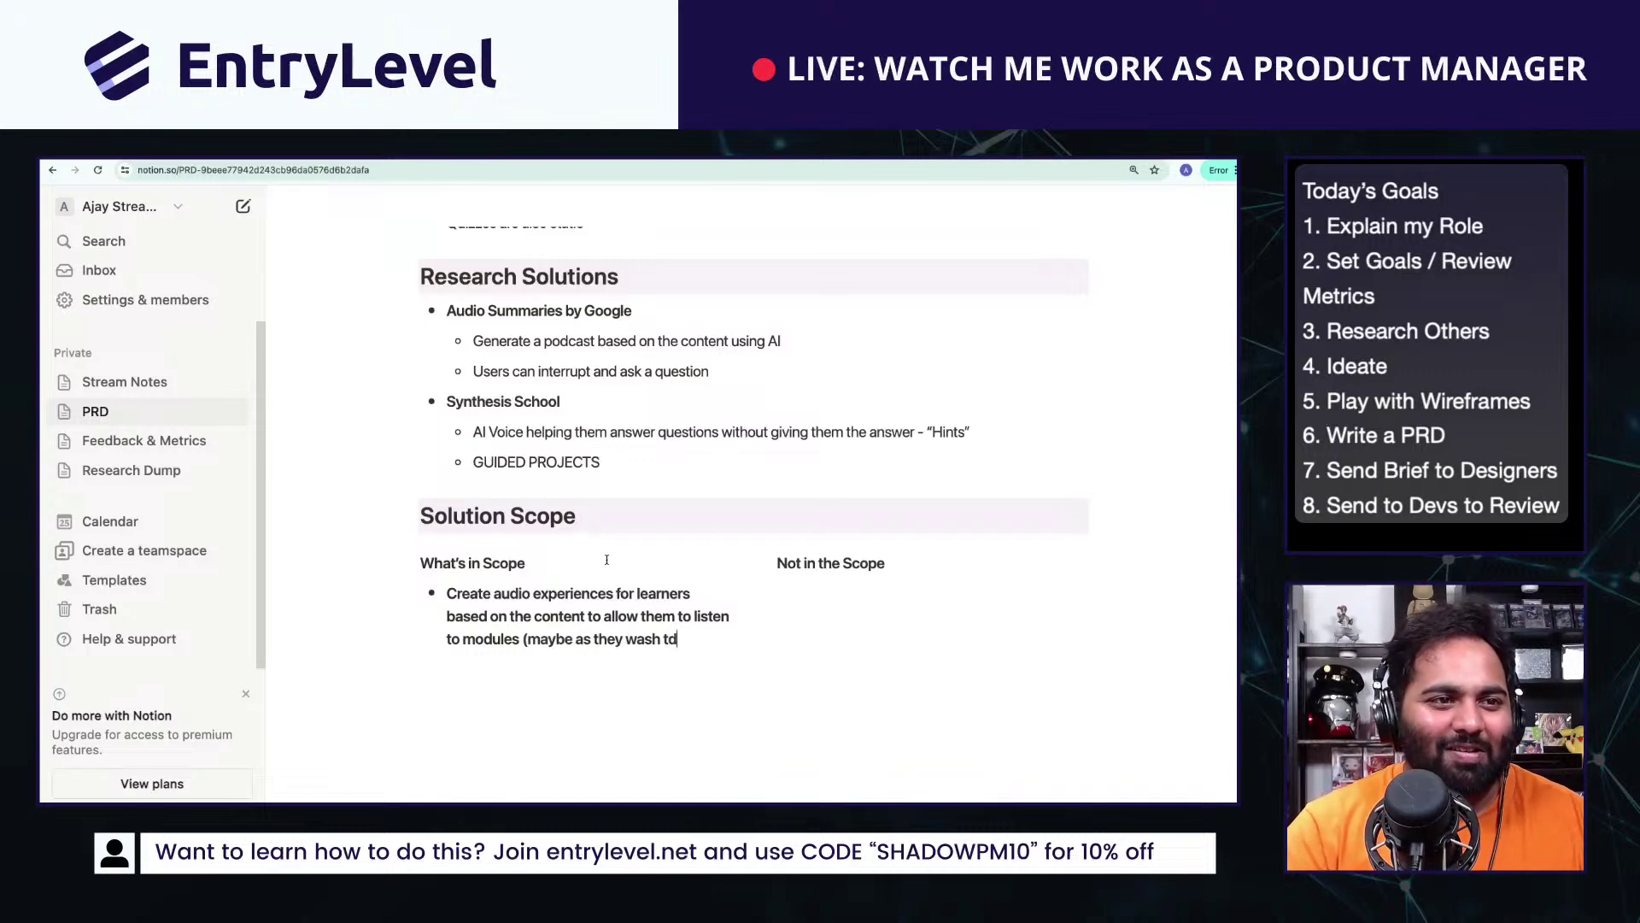
type("edishes")
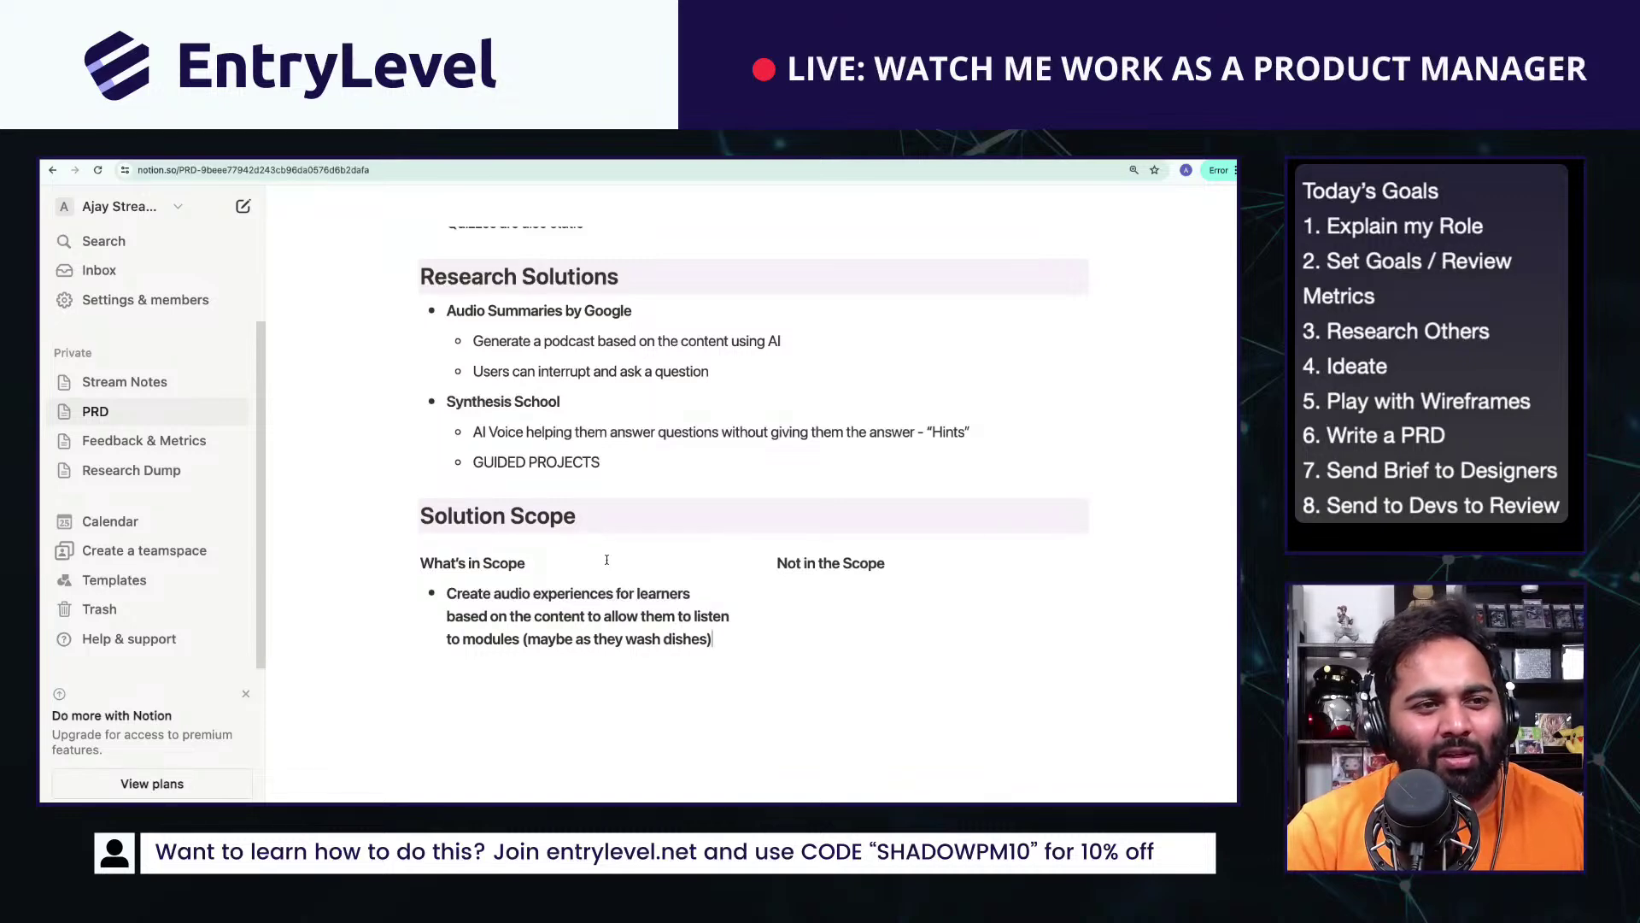
Step: Remove the bold formatting from the audio experiences bullet and continue on the empty bullet below it
triple_click(640, 615)
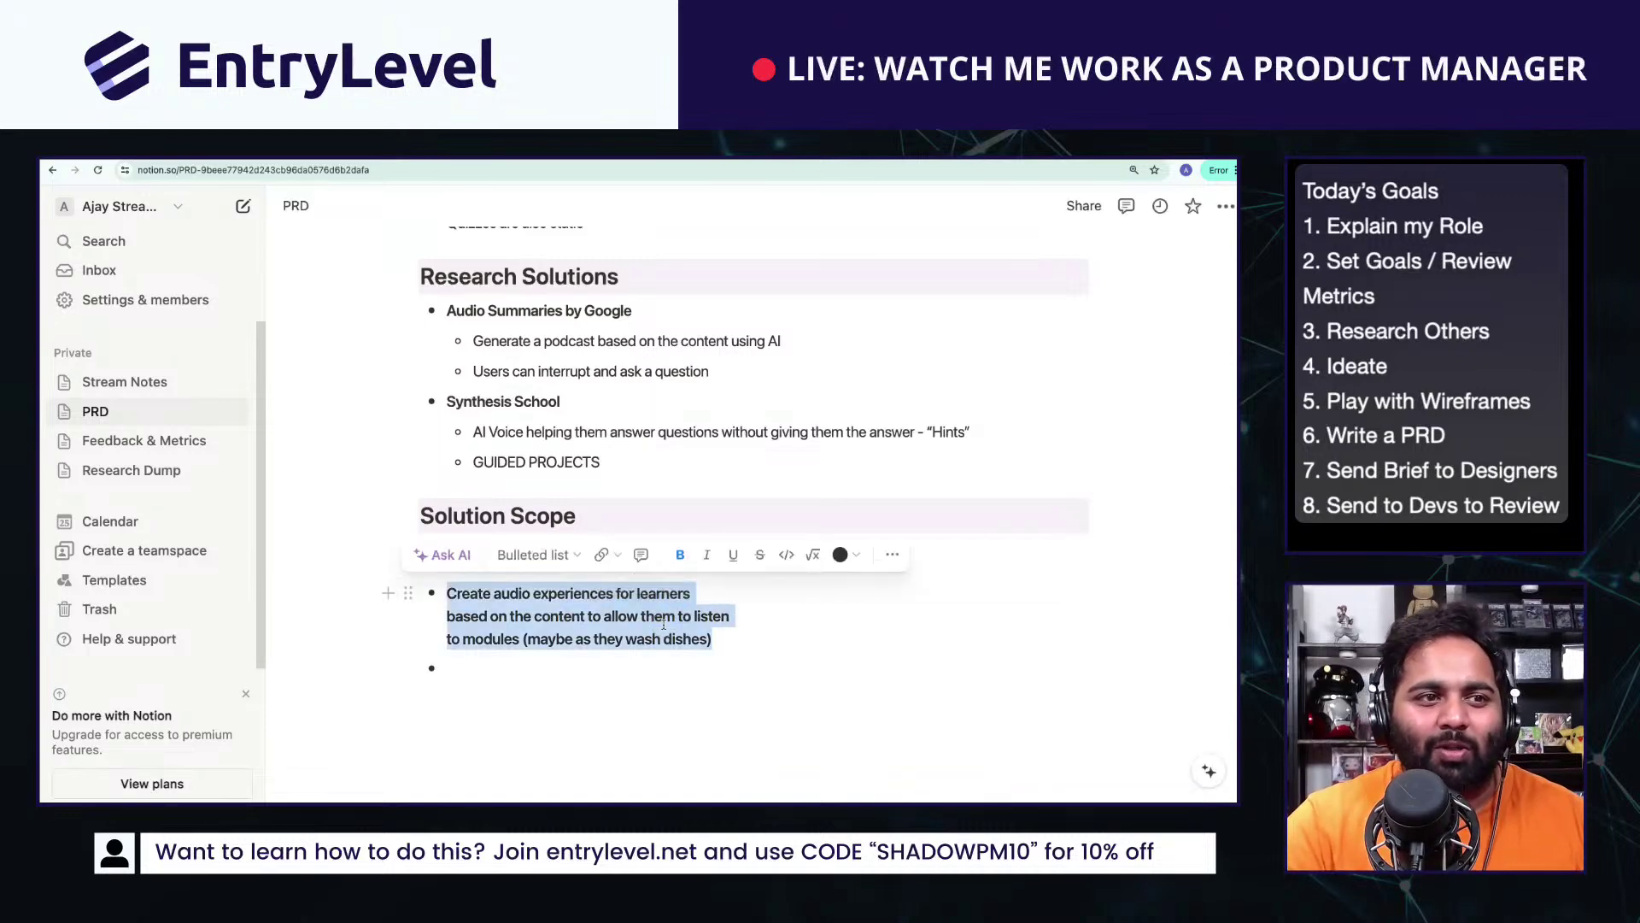
key("ctrl+b")
left_click(622, 667)
scroll(651, 609, "down", 2)
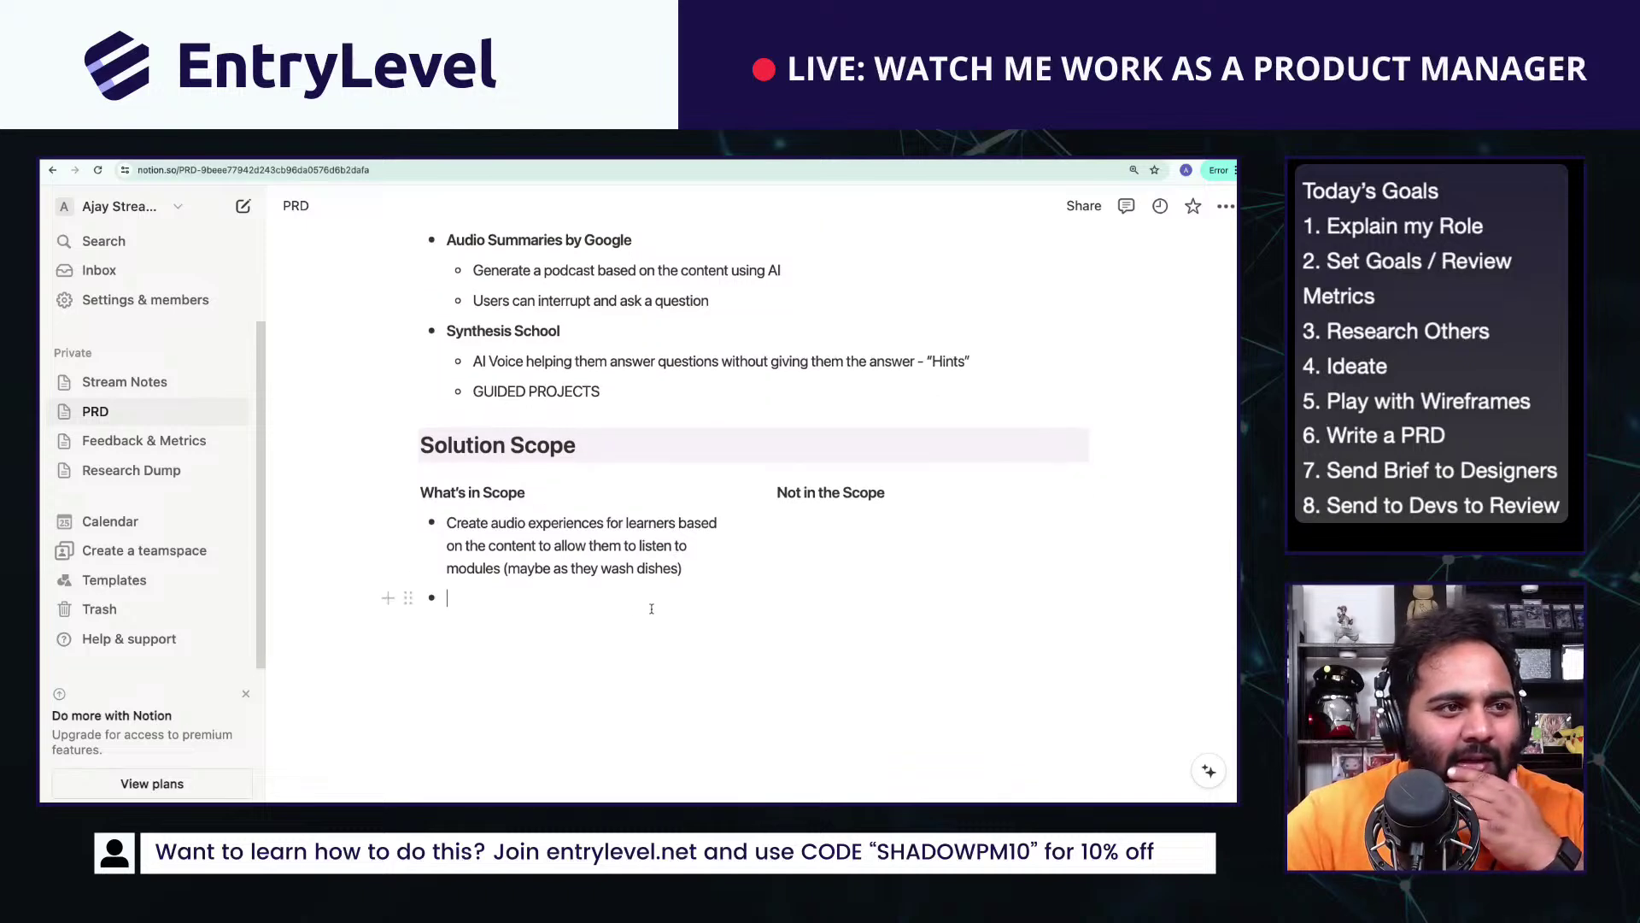
Step: Add the What's in Scope bullet "Interest Based Tailoring of the Content" in non-bold text and start another bullet
left_click(828, 543)
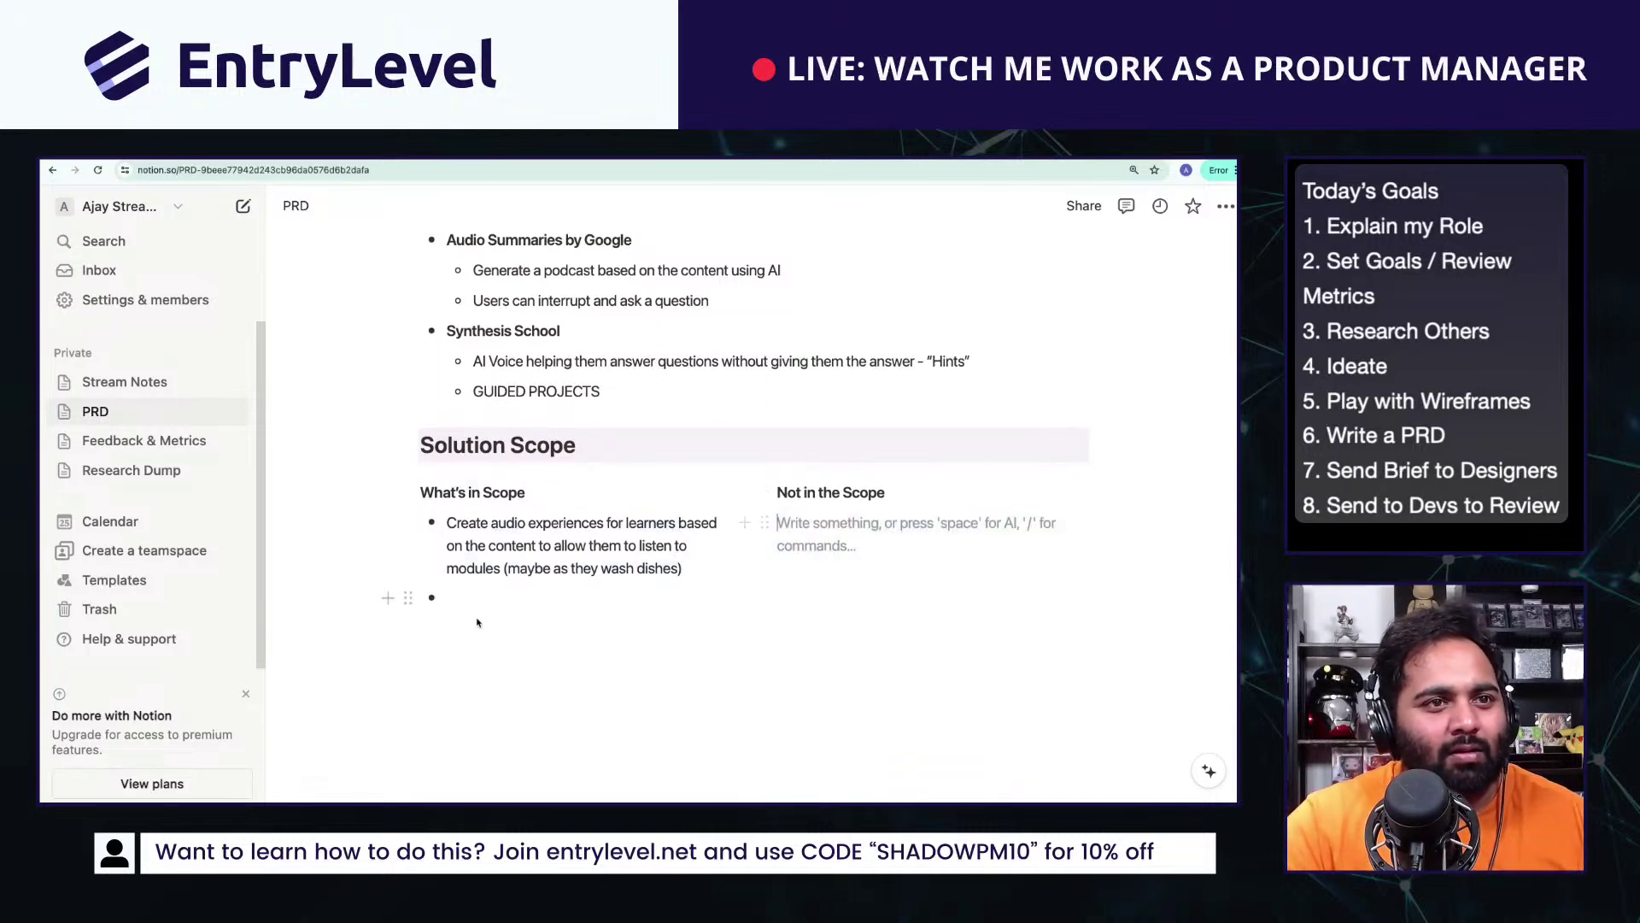
left_click(503, 601)
type("I")
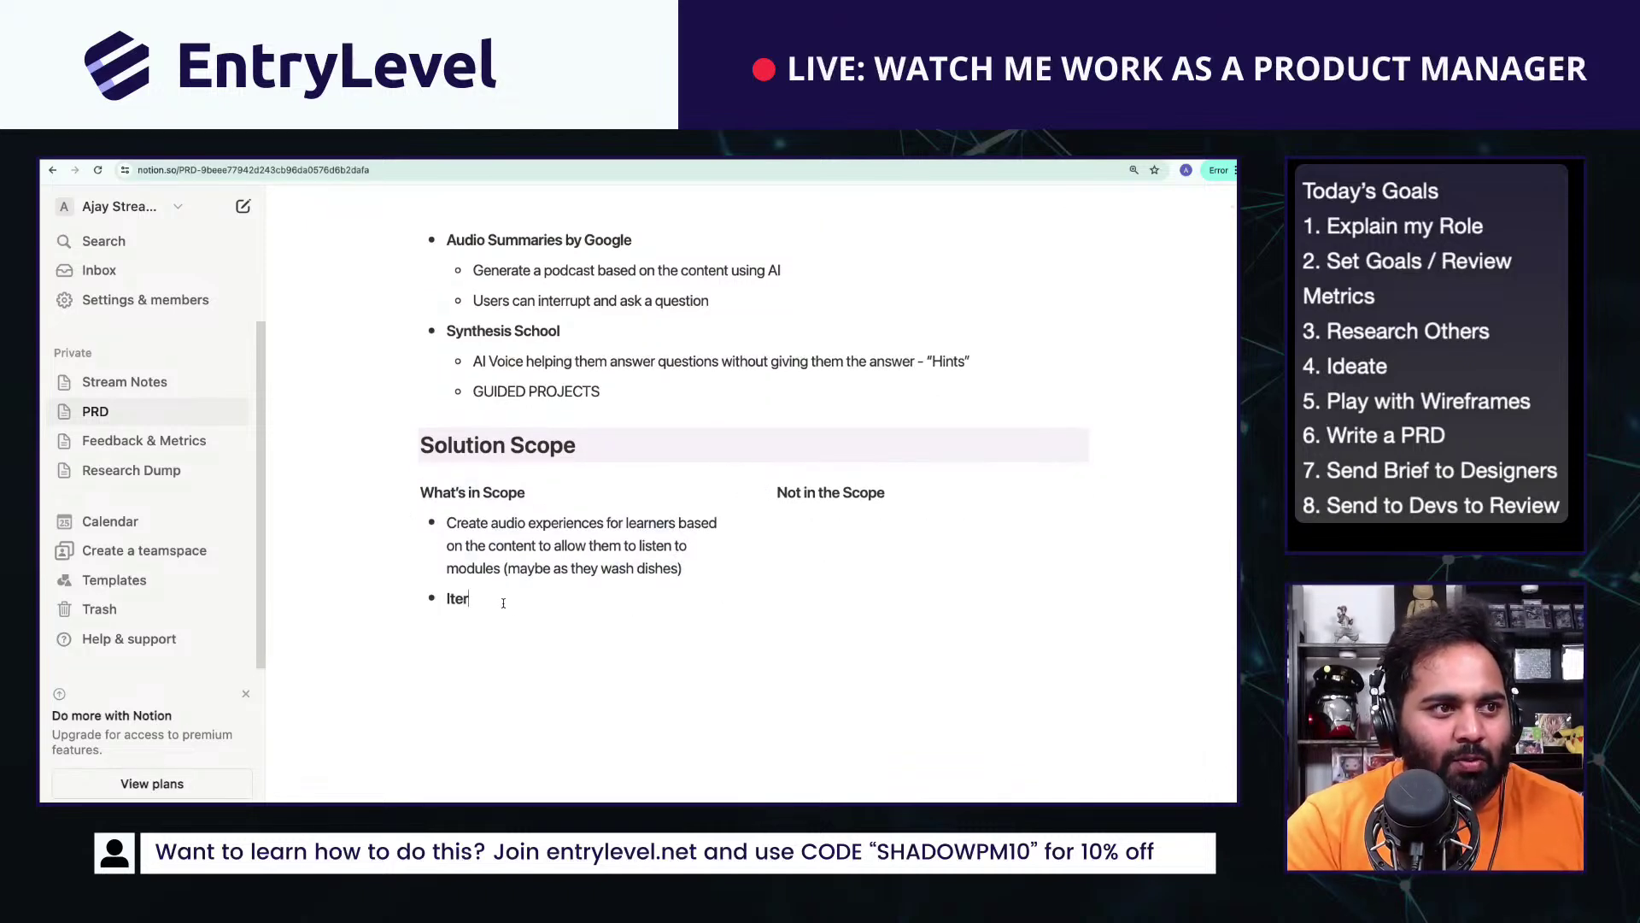
type("nterest Bas")
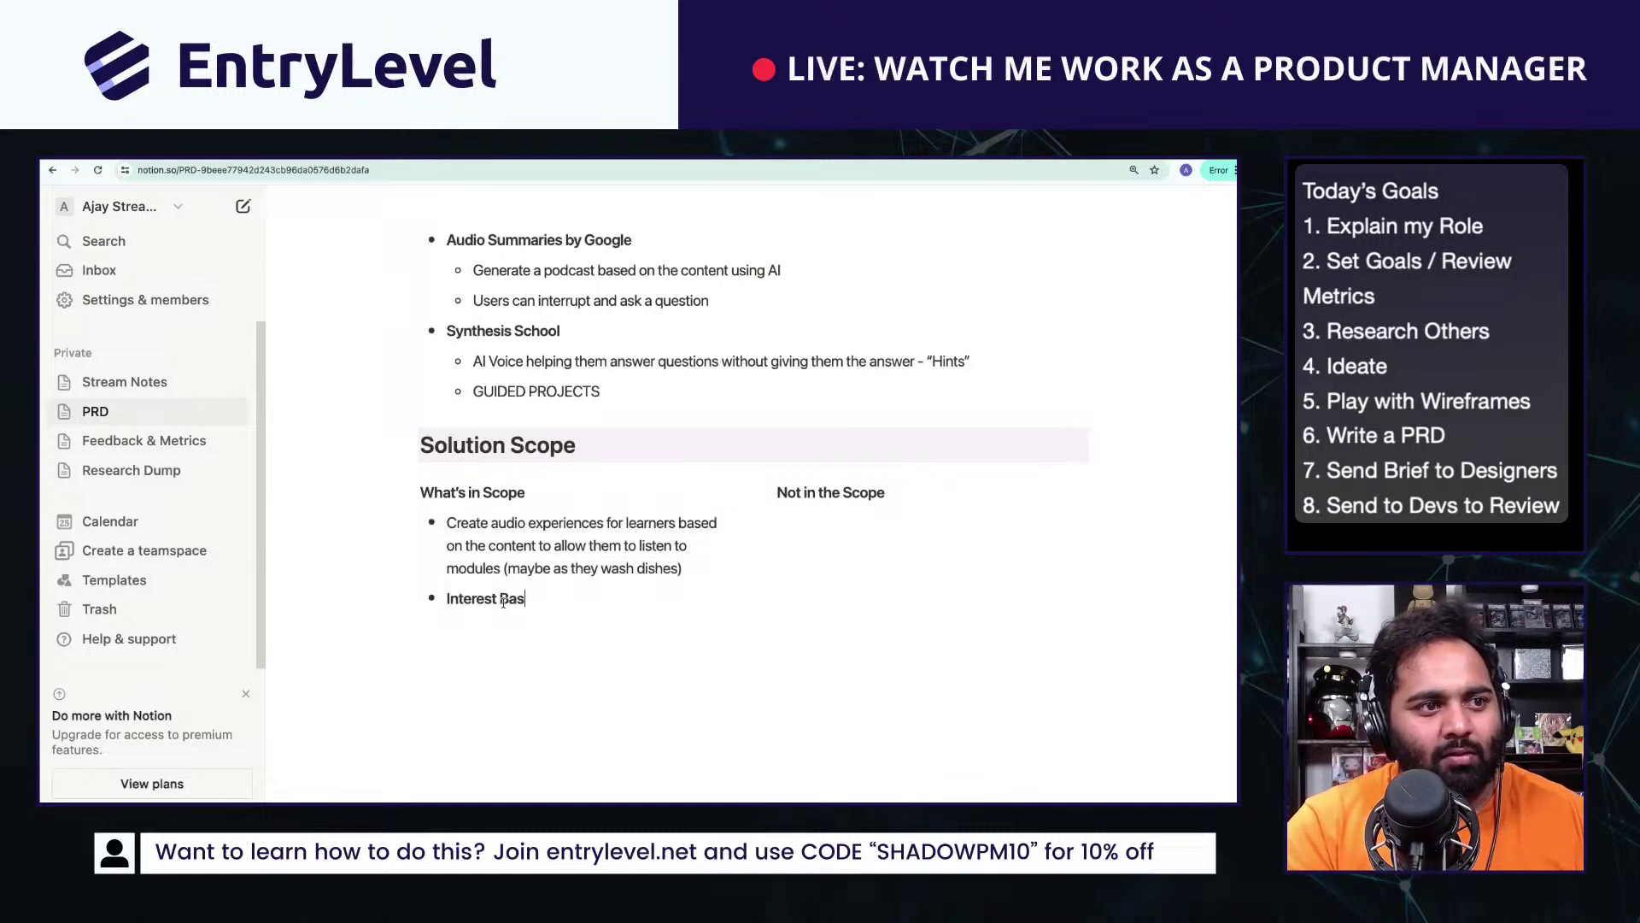
type("ed Tailored do")
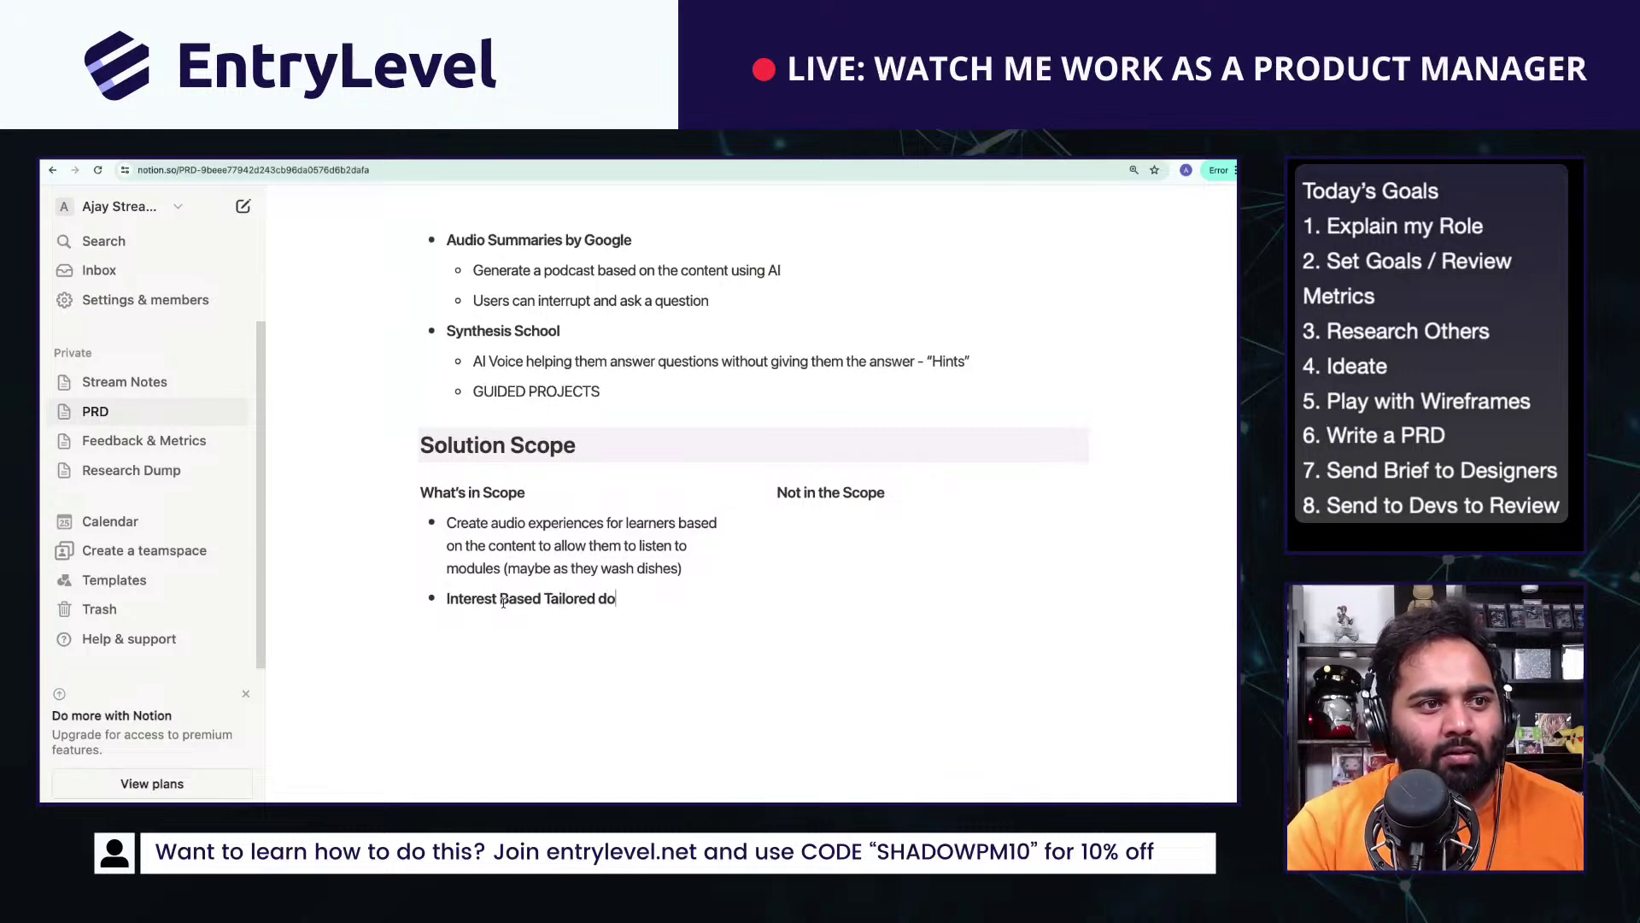
type("ing of the Content")
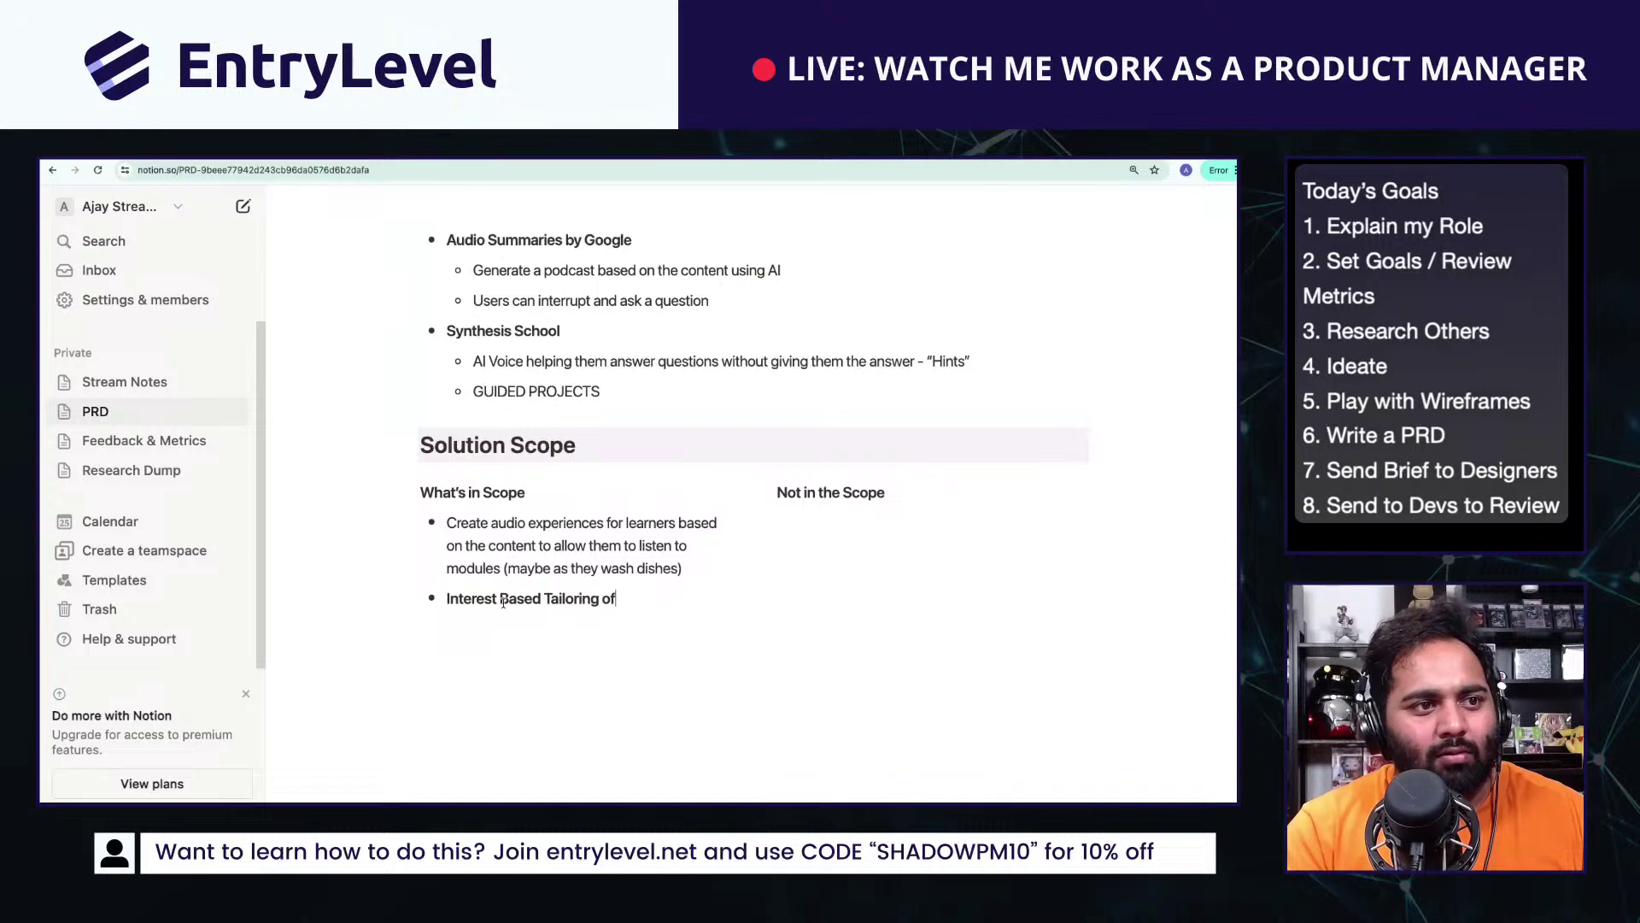
key("shift+Home")
key("ctrl+b")
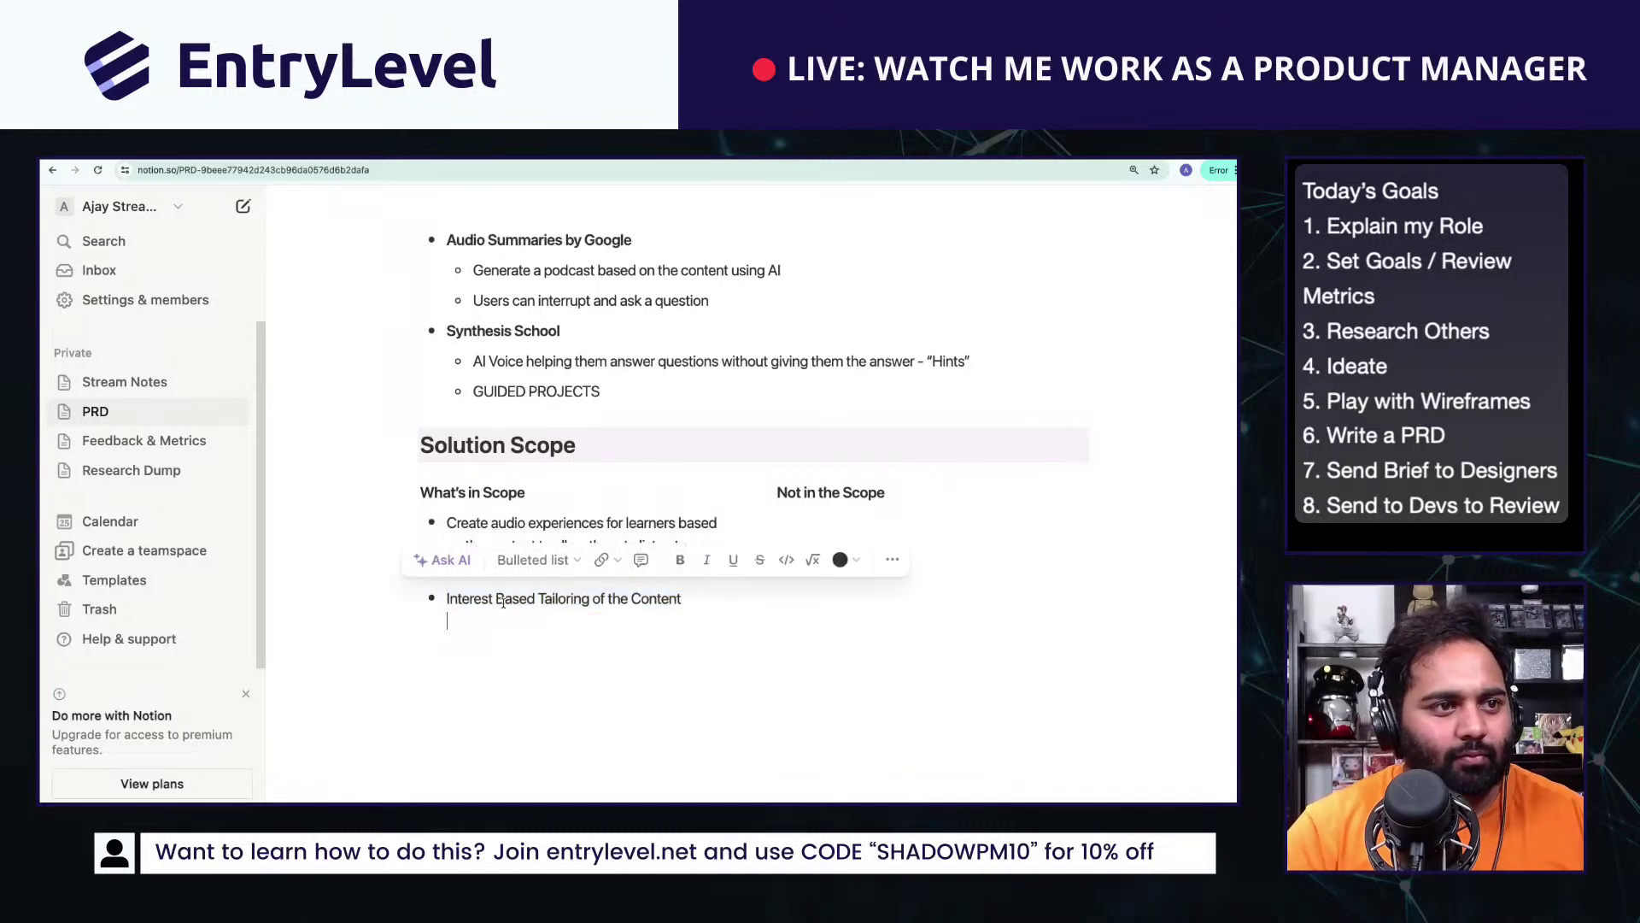
key("Right")
key("Return")
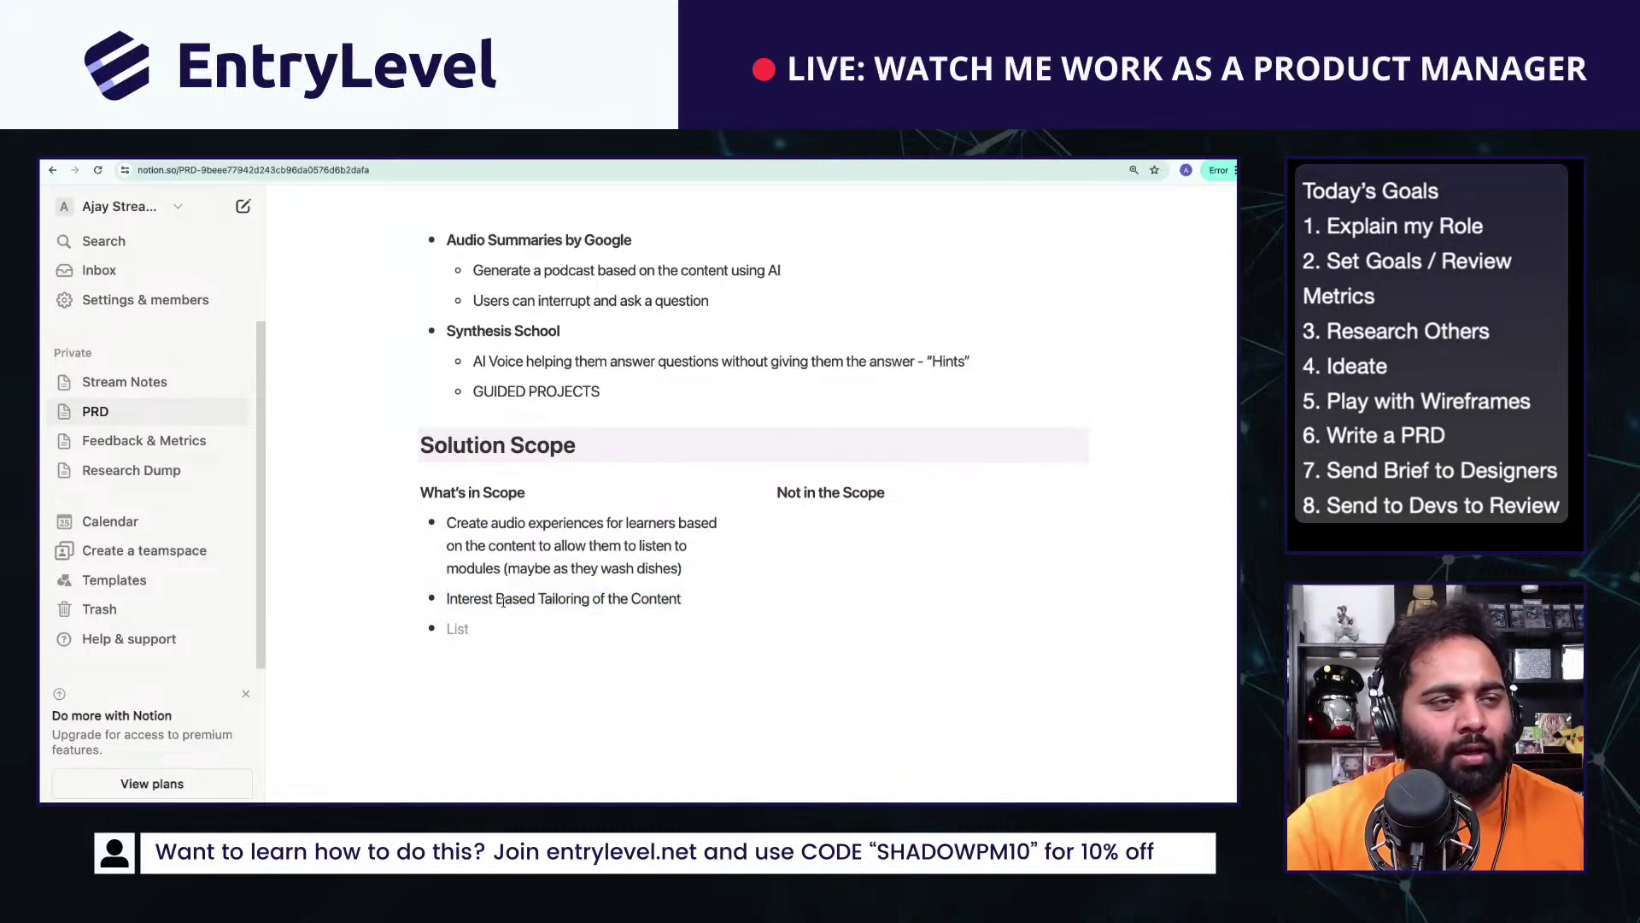
Step: Enter "AI Guided Projects" as the third bullet under What's in Scope
scroll(598, 581, "up", 2)
scroll(703, 560, "down", 5)
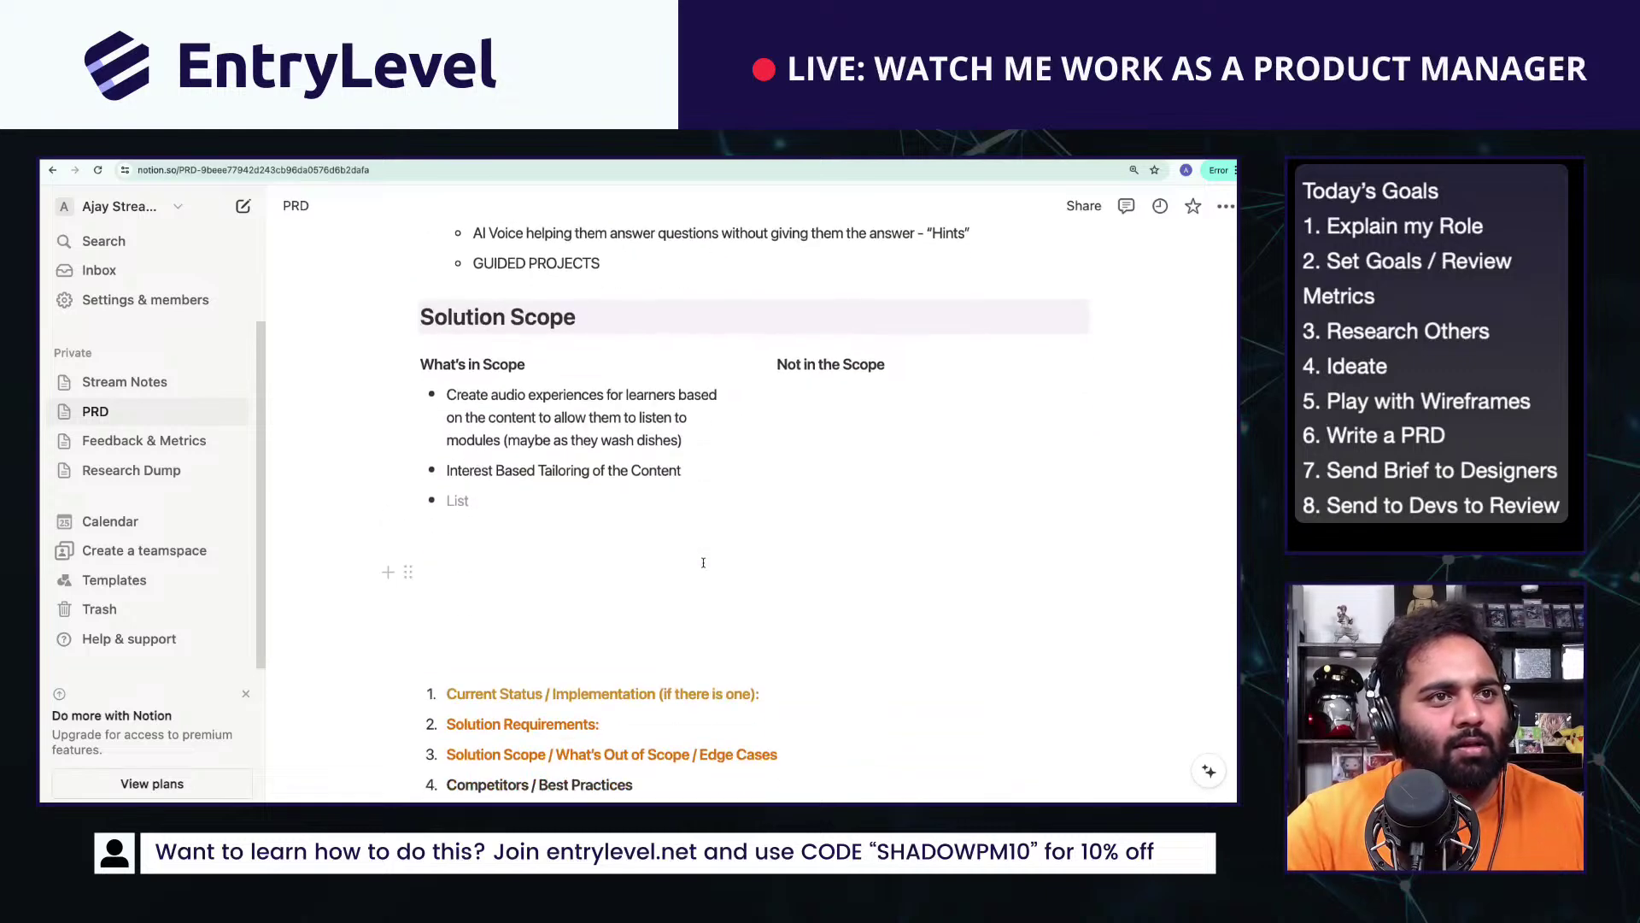
type("Voi")
key("BackSpace")
key("BackSpace")
key("BackSpace")
type("A")
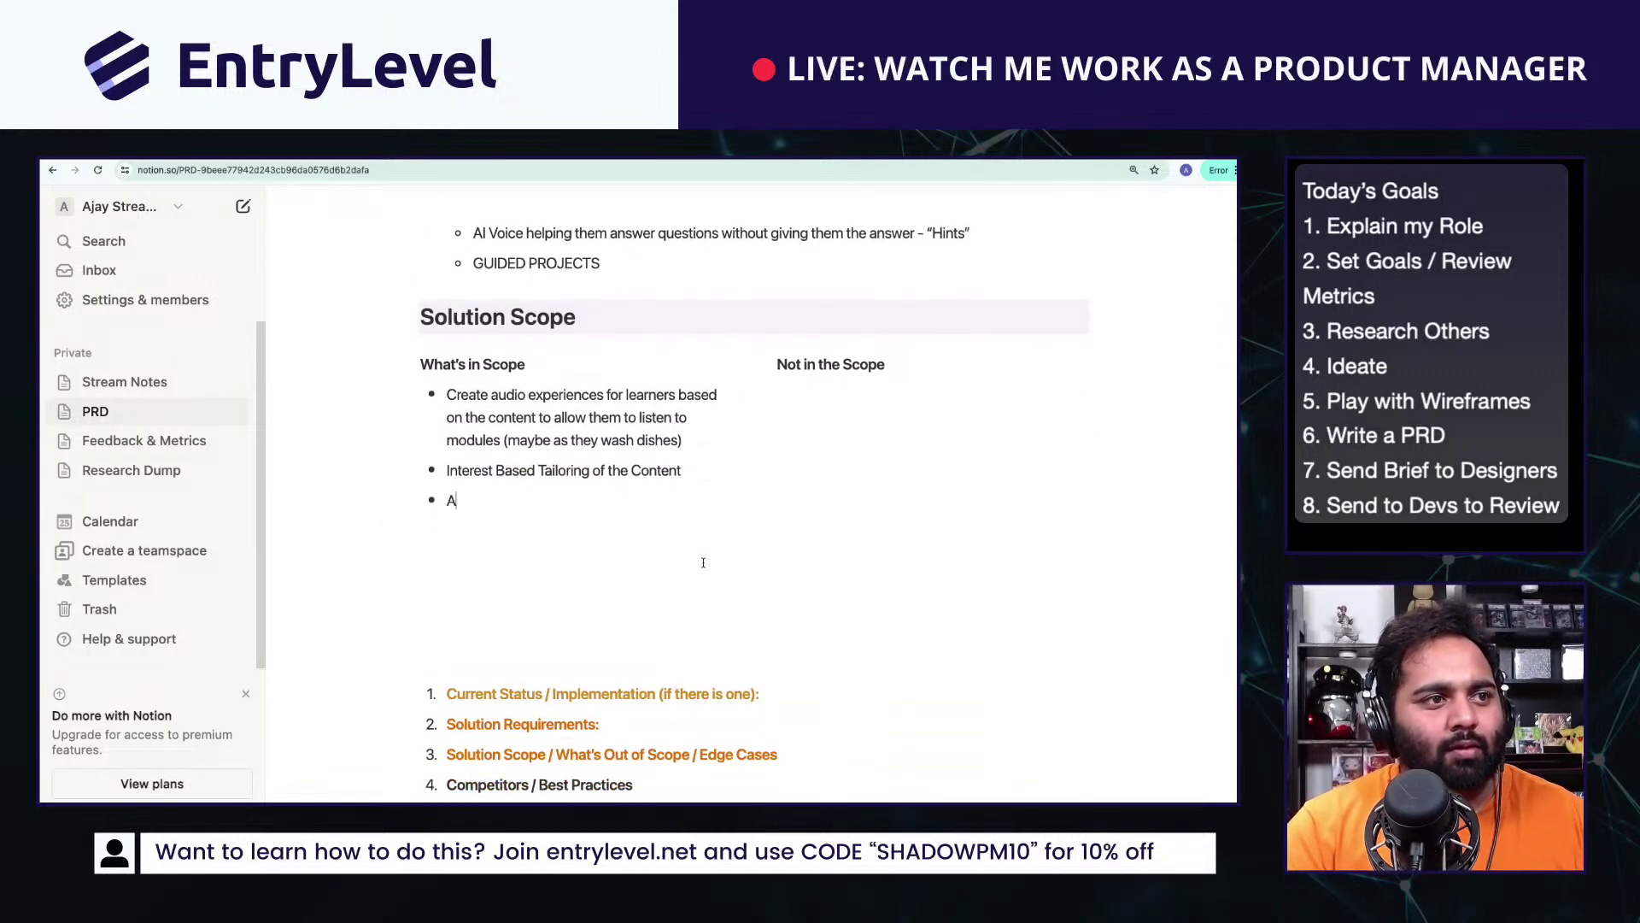
type("I Guided Pro")
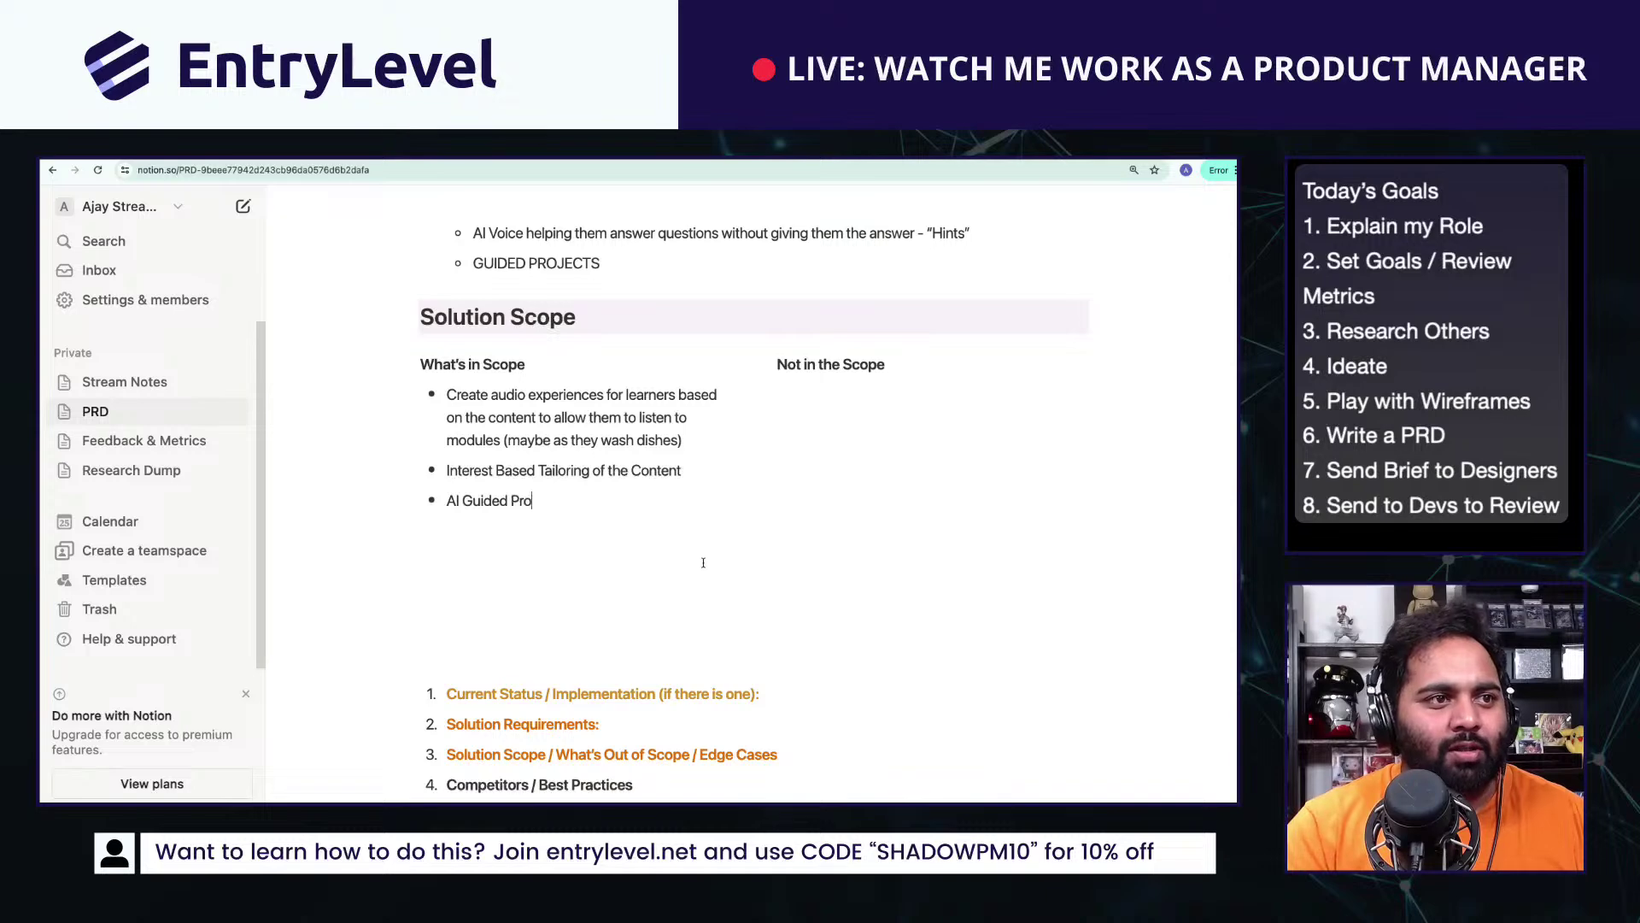
type("jecst")
key("BackSpace")
key("BackSpace")
key("BackSpace")
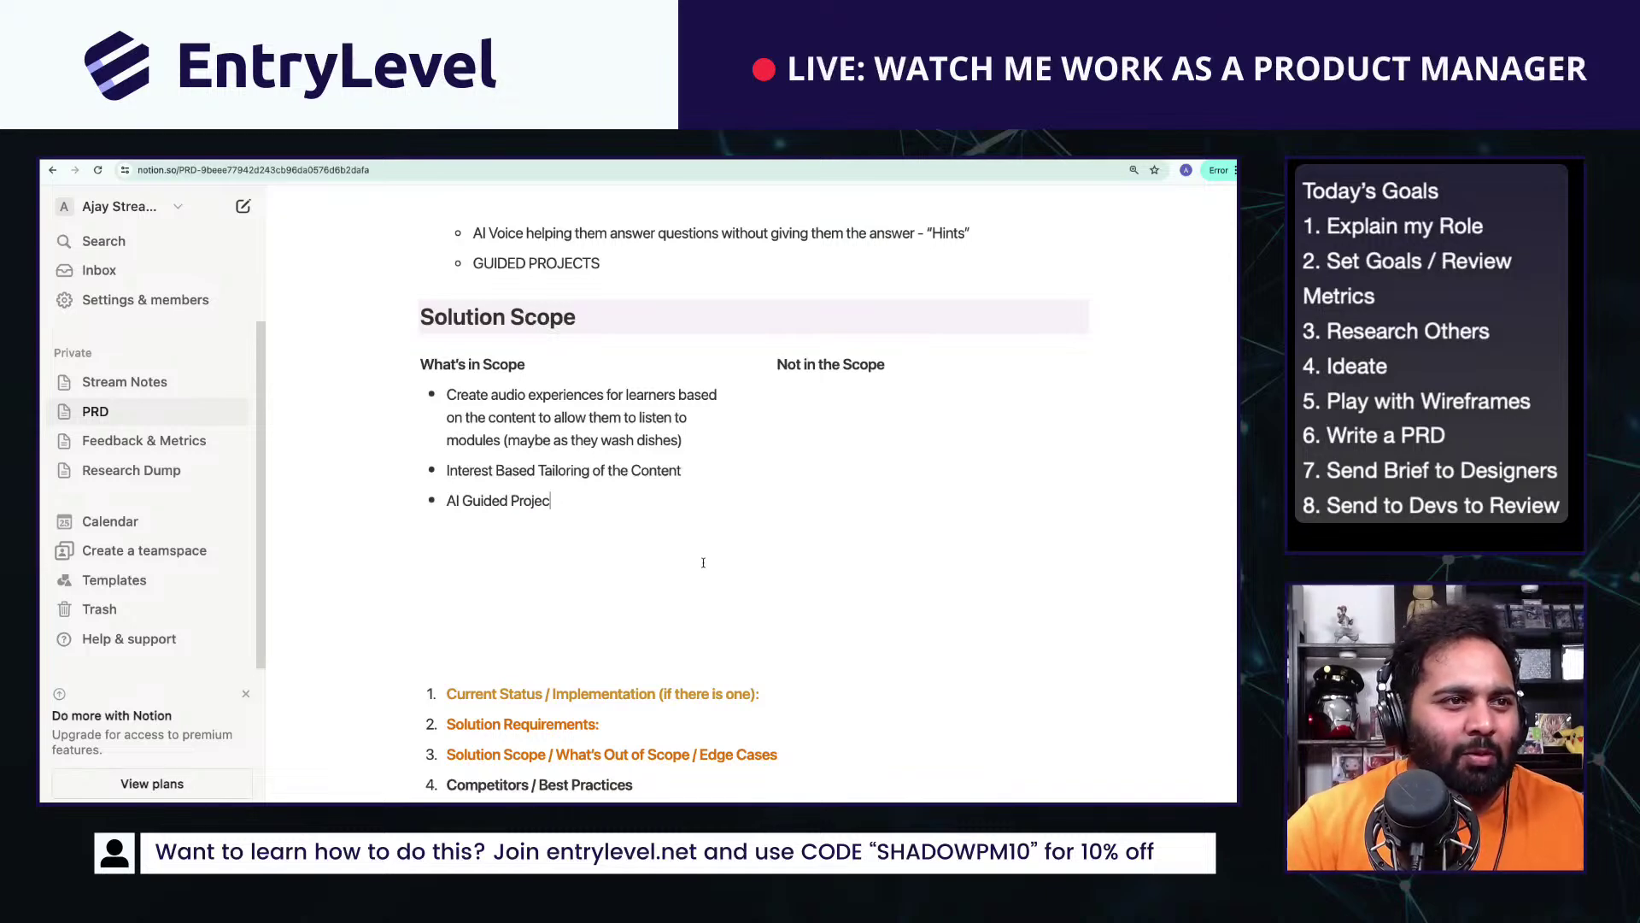
type("ts")
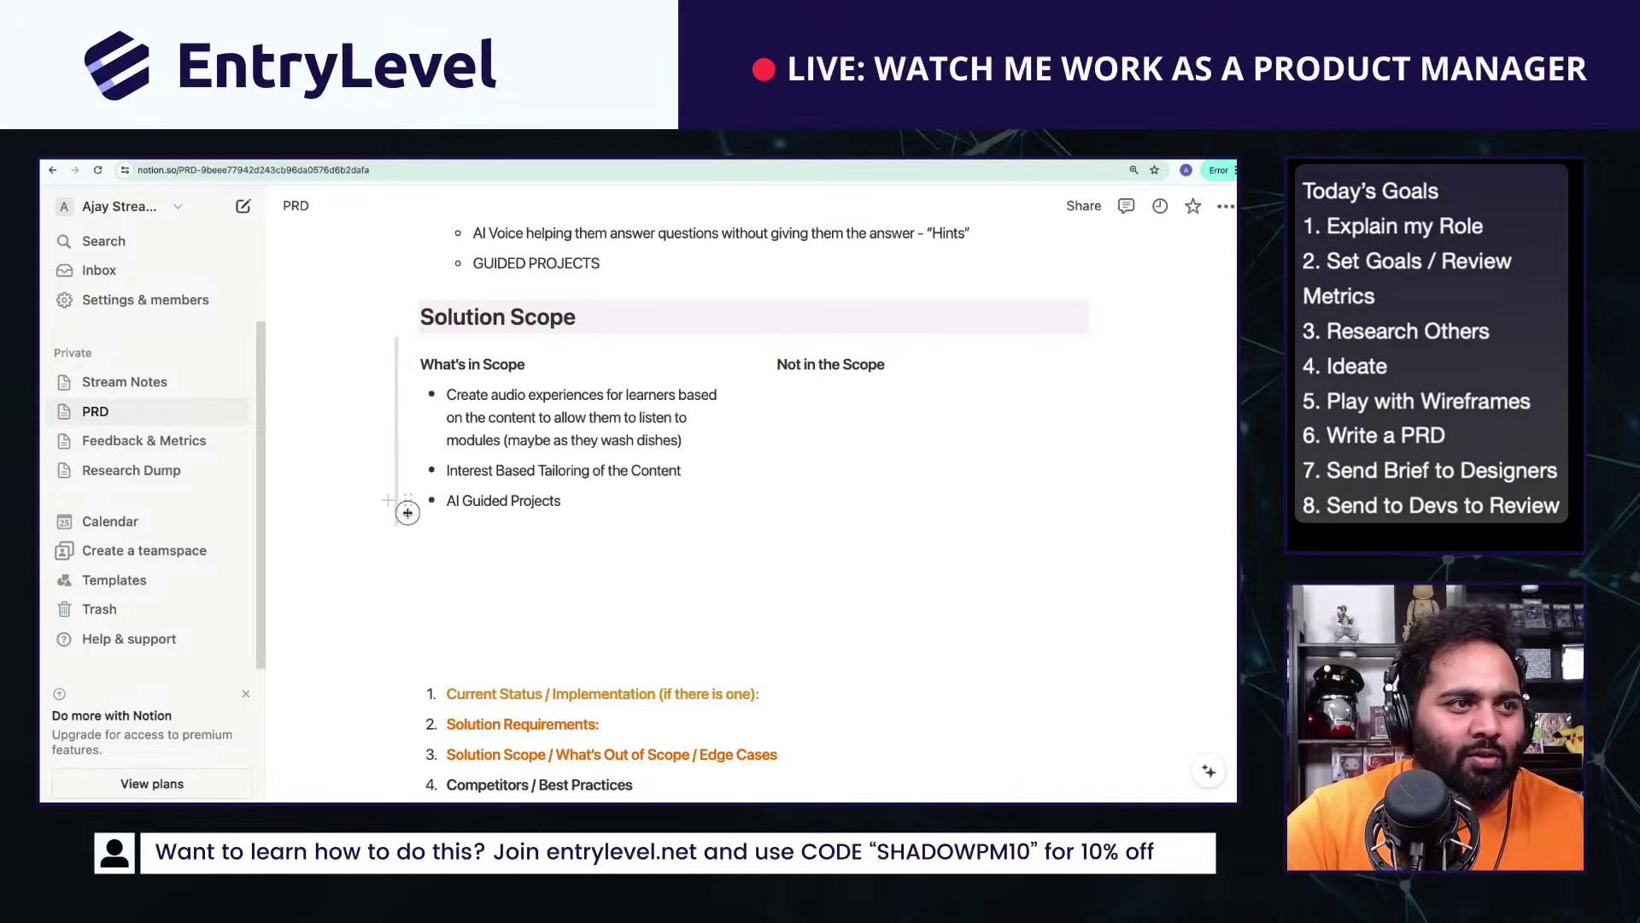
Step: Move the "AI Guided Projects" bullet from What's in Scope to the "Not in the Scope" column
left_click(408, 502)
left_click_drag(410, 503, 826, 406)
scroll(623, 429, "up", 3)
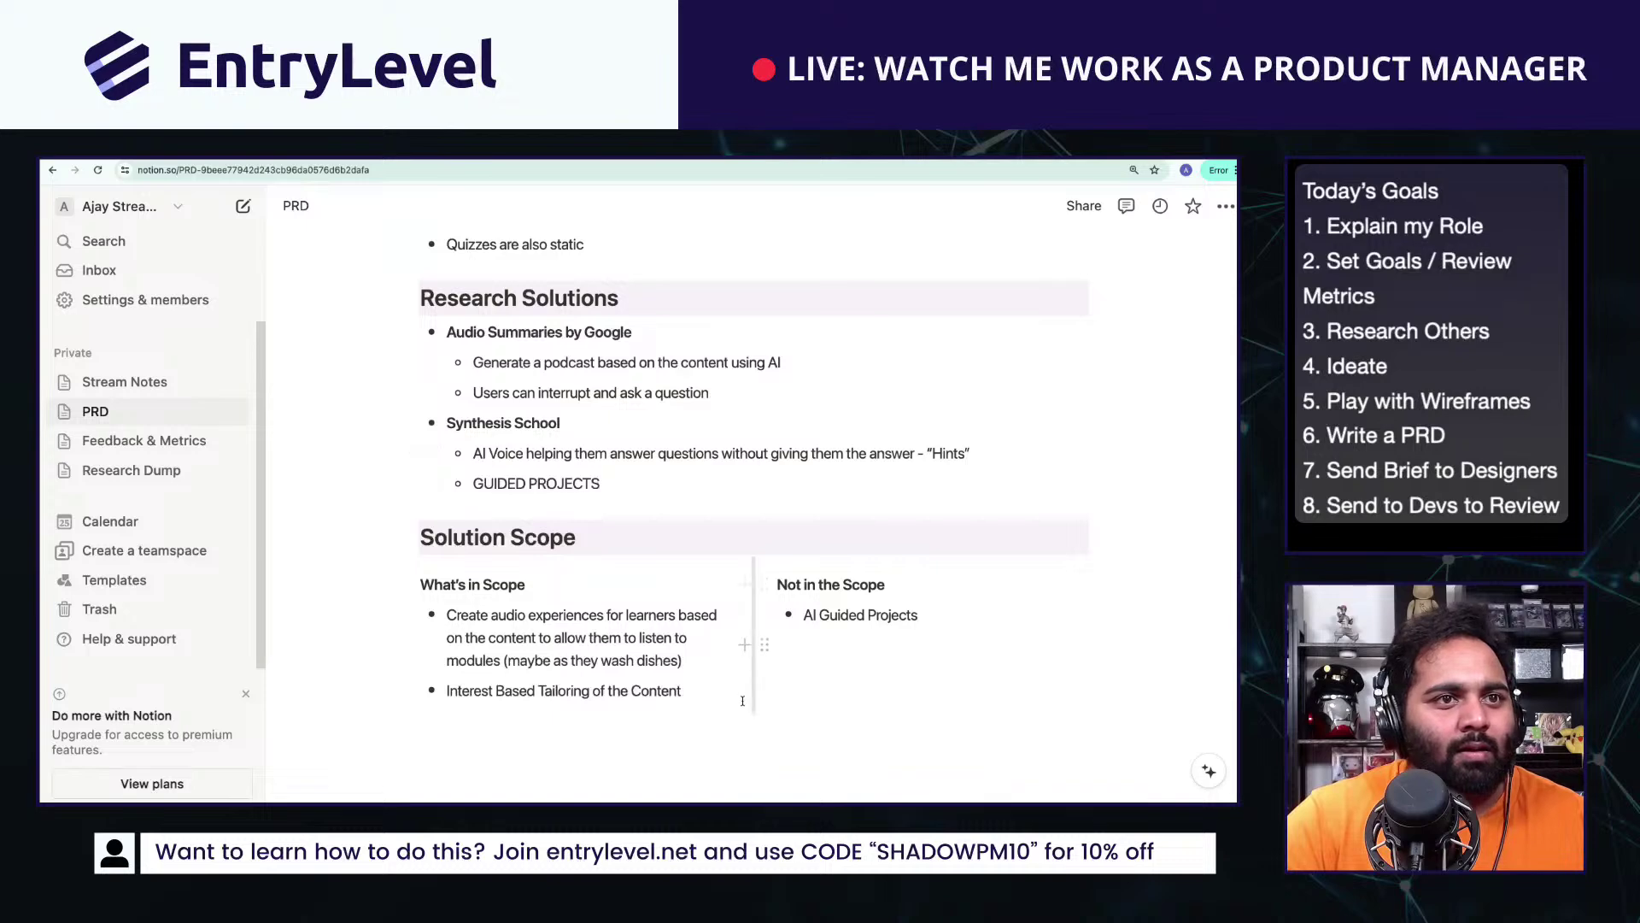
Step: Add the bullet "AI Generated Quizzes" below "Interest Based Tailoring of the Content" under What's in Scope
left_click(688, 694)
key("Up")
key("Return")
key("BackSpace")
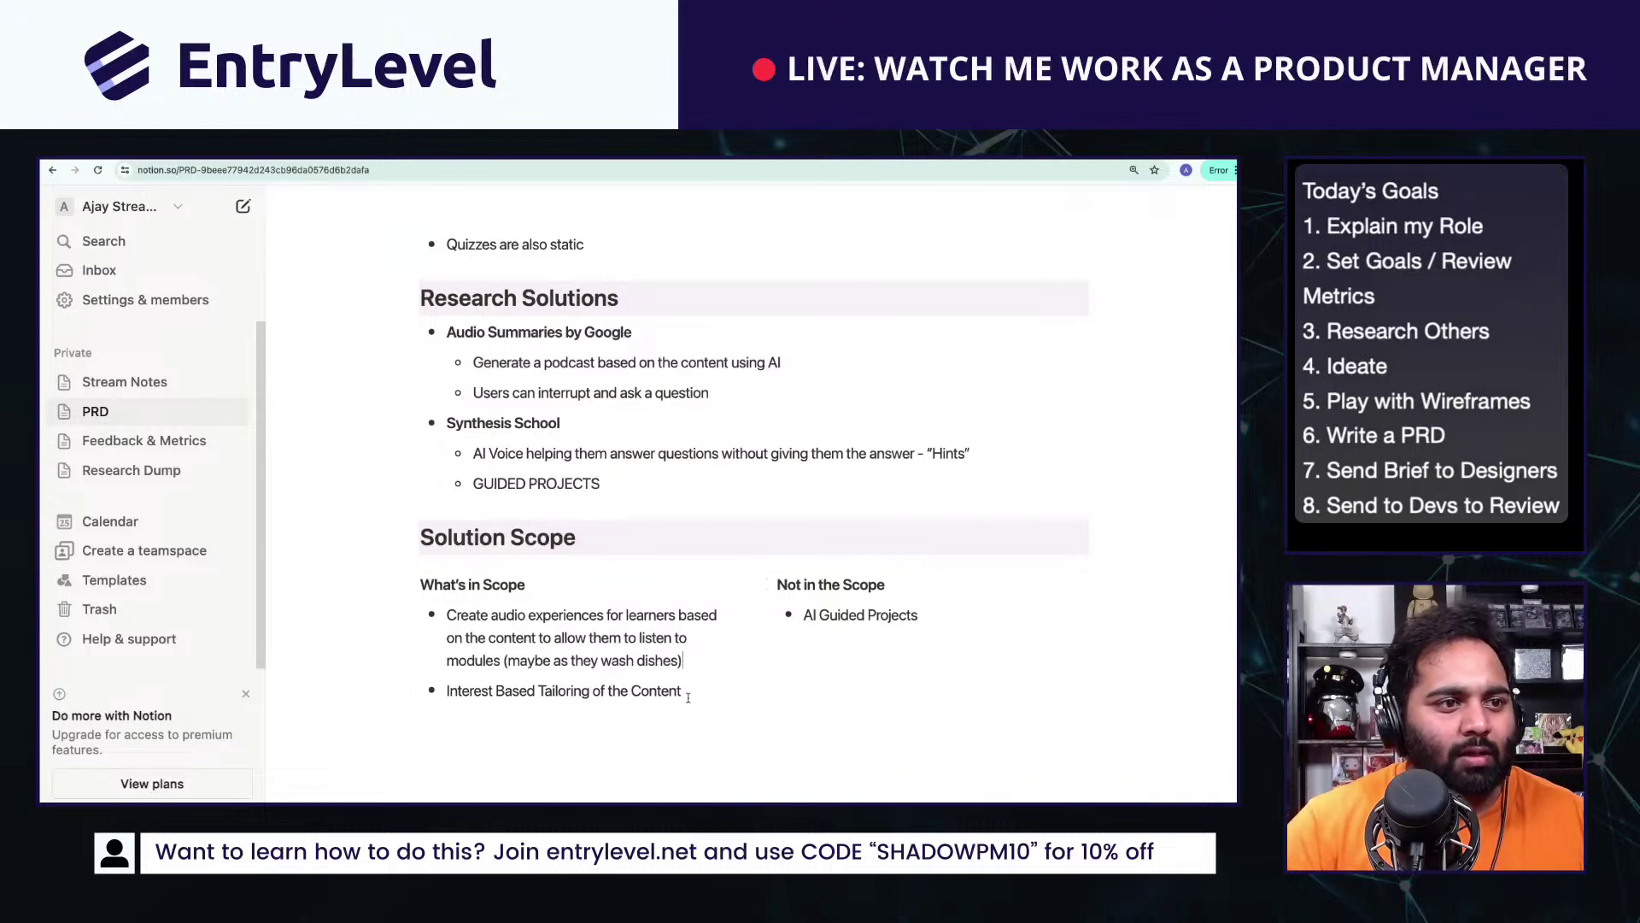
key("Return")
type("De")
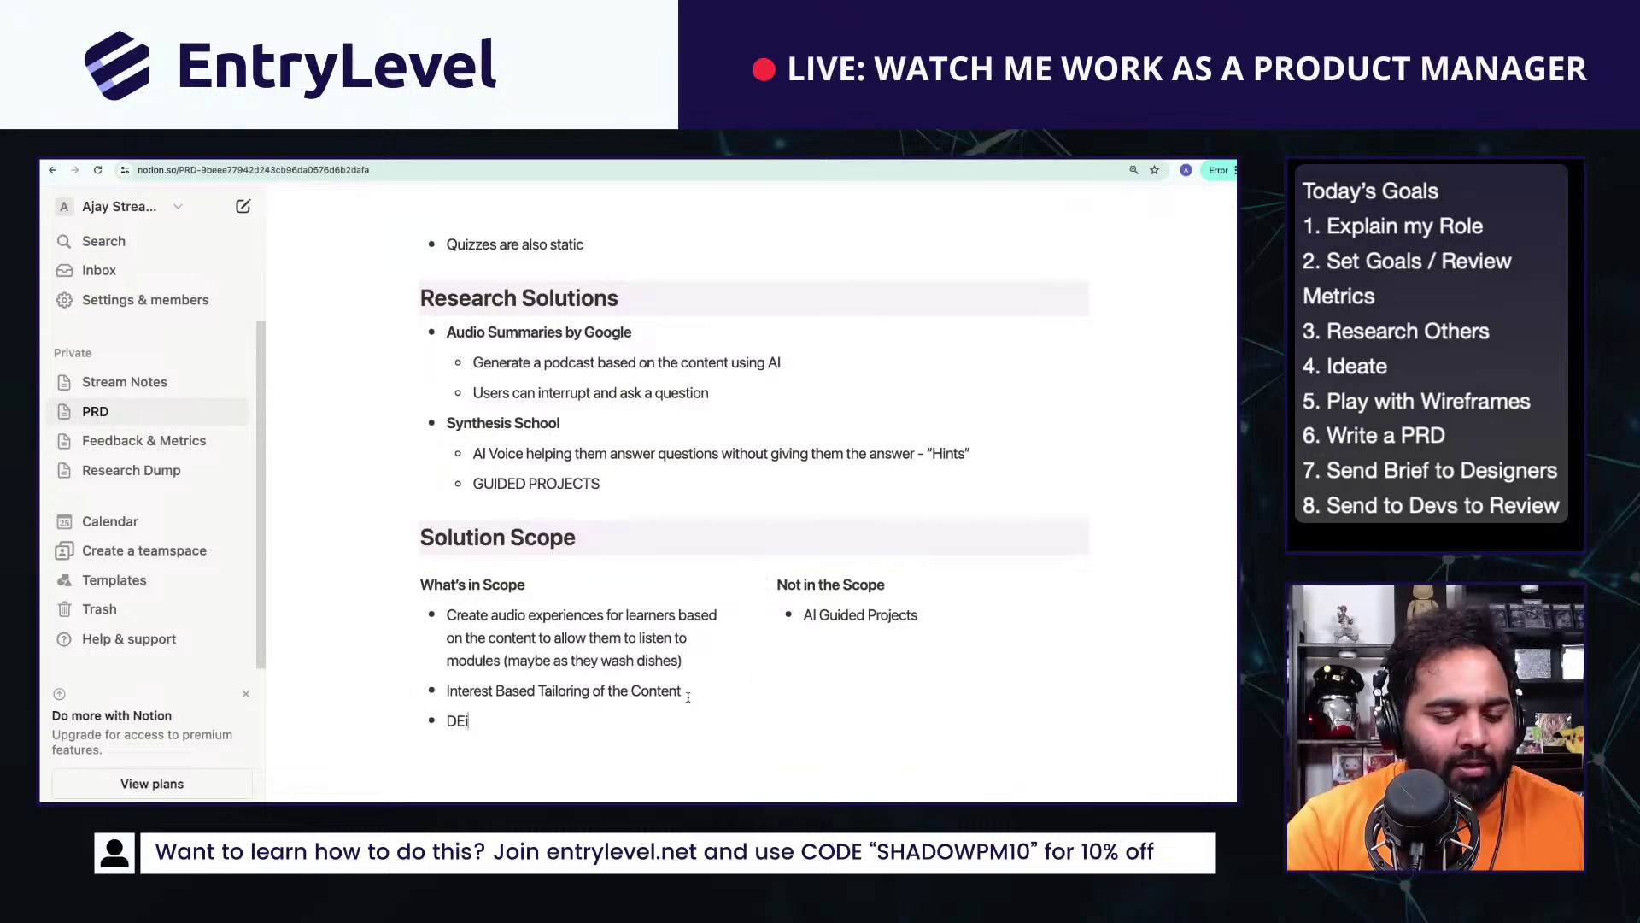
key("BackSpace")
key("BackSpace")
type("AI Generat")
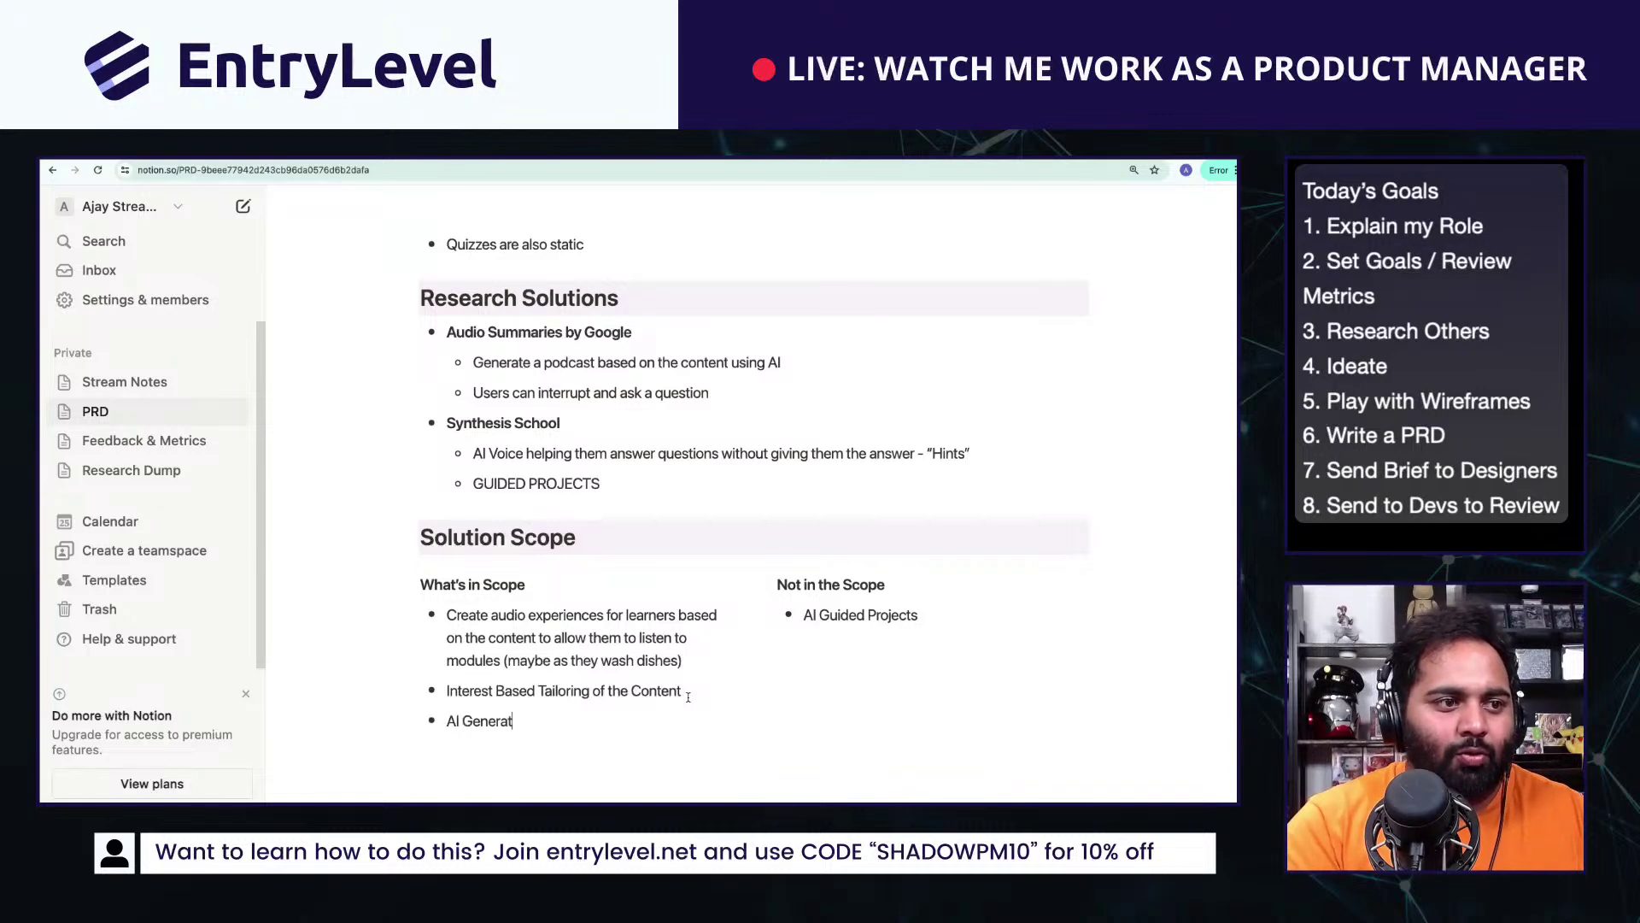
type("ed Quizzes")
Step: Start a further What's in Scope bullet below "AI Generated Quizzes" with "AI Tailo"
key("Return")
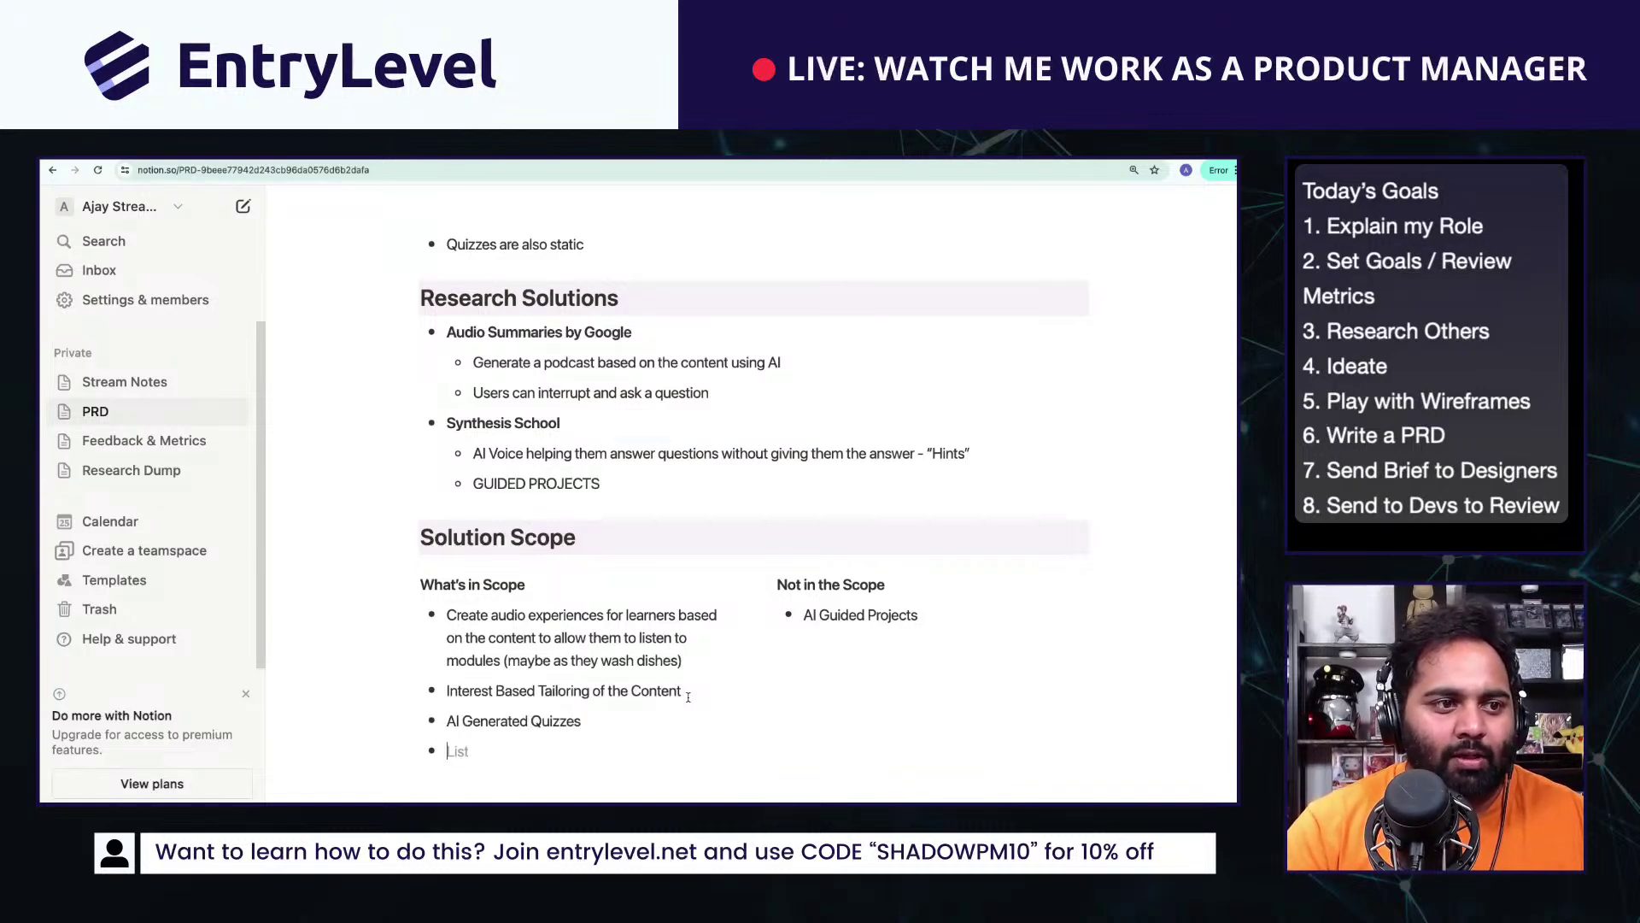
type("AI Tailo")
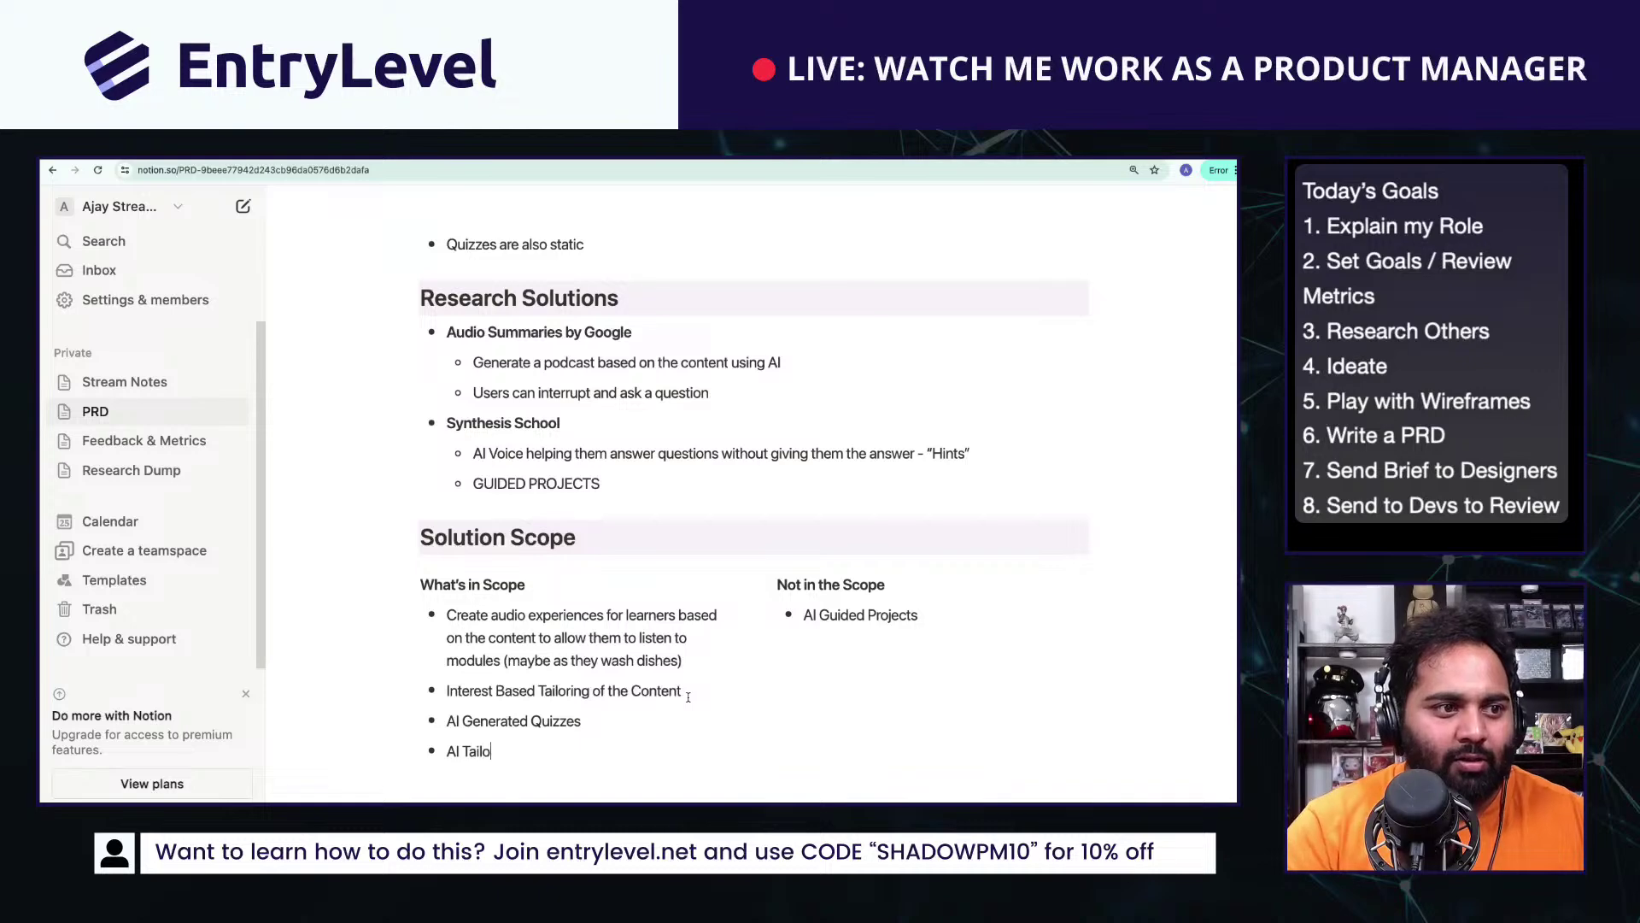
Step: Complete the last What's in Scope bullet so it reads "AI Tailored DIFFICULTY of content"
type("red DIFFICULT")
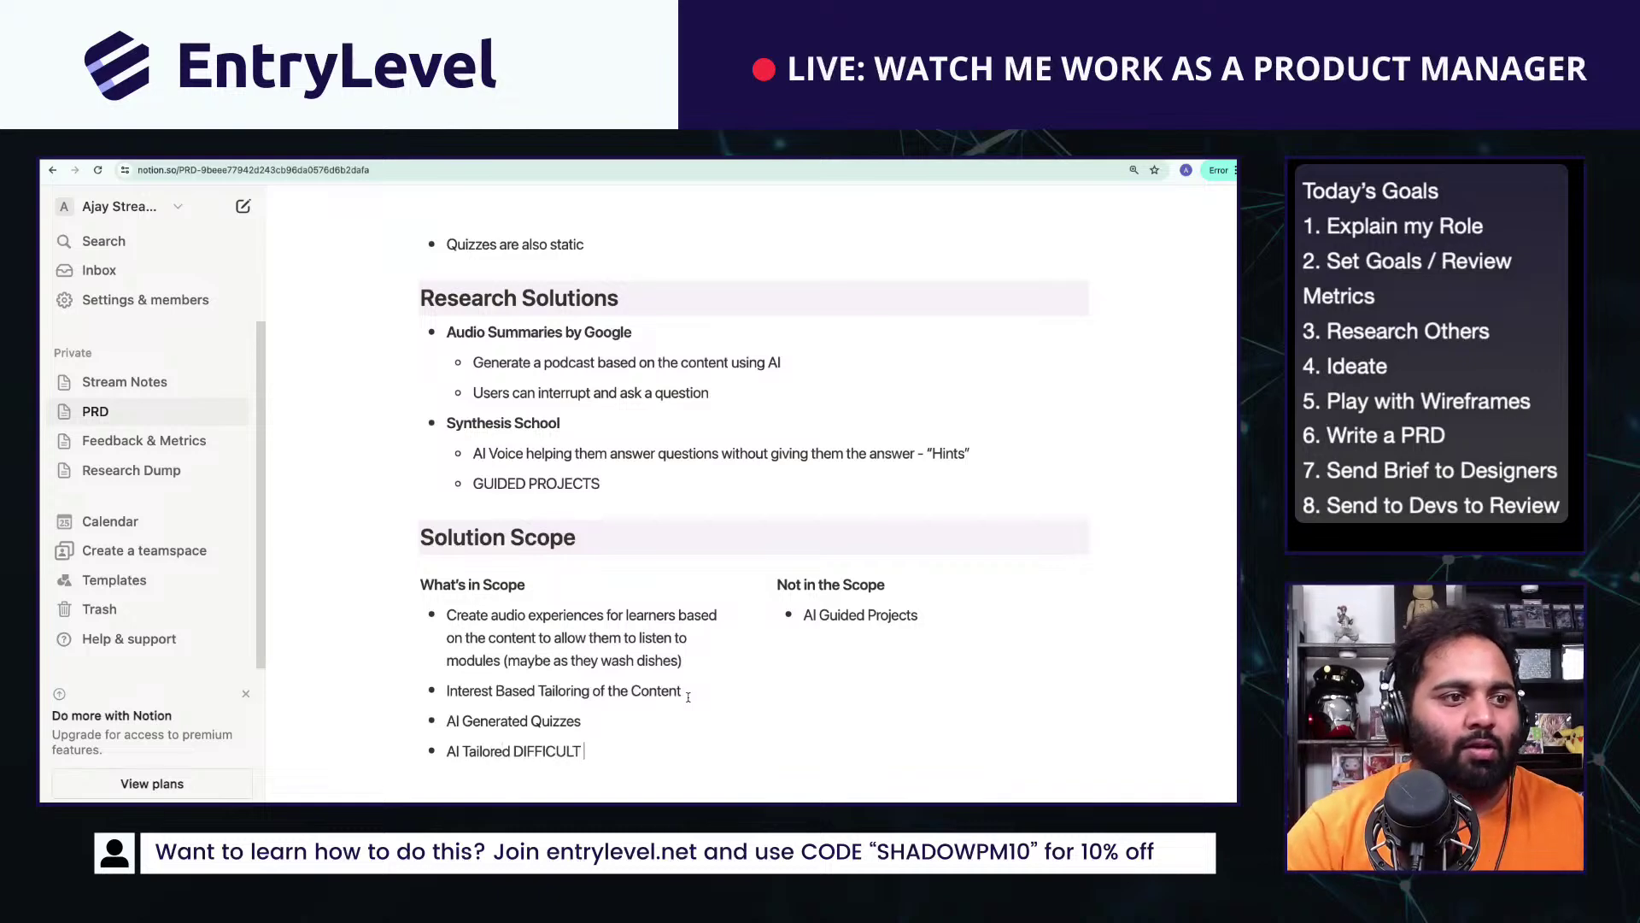
type("Y of cou")
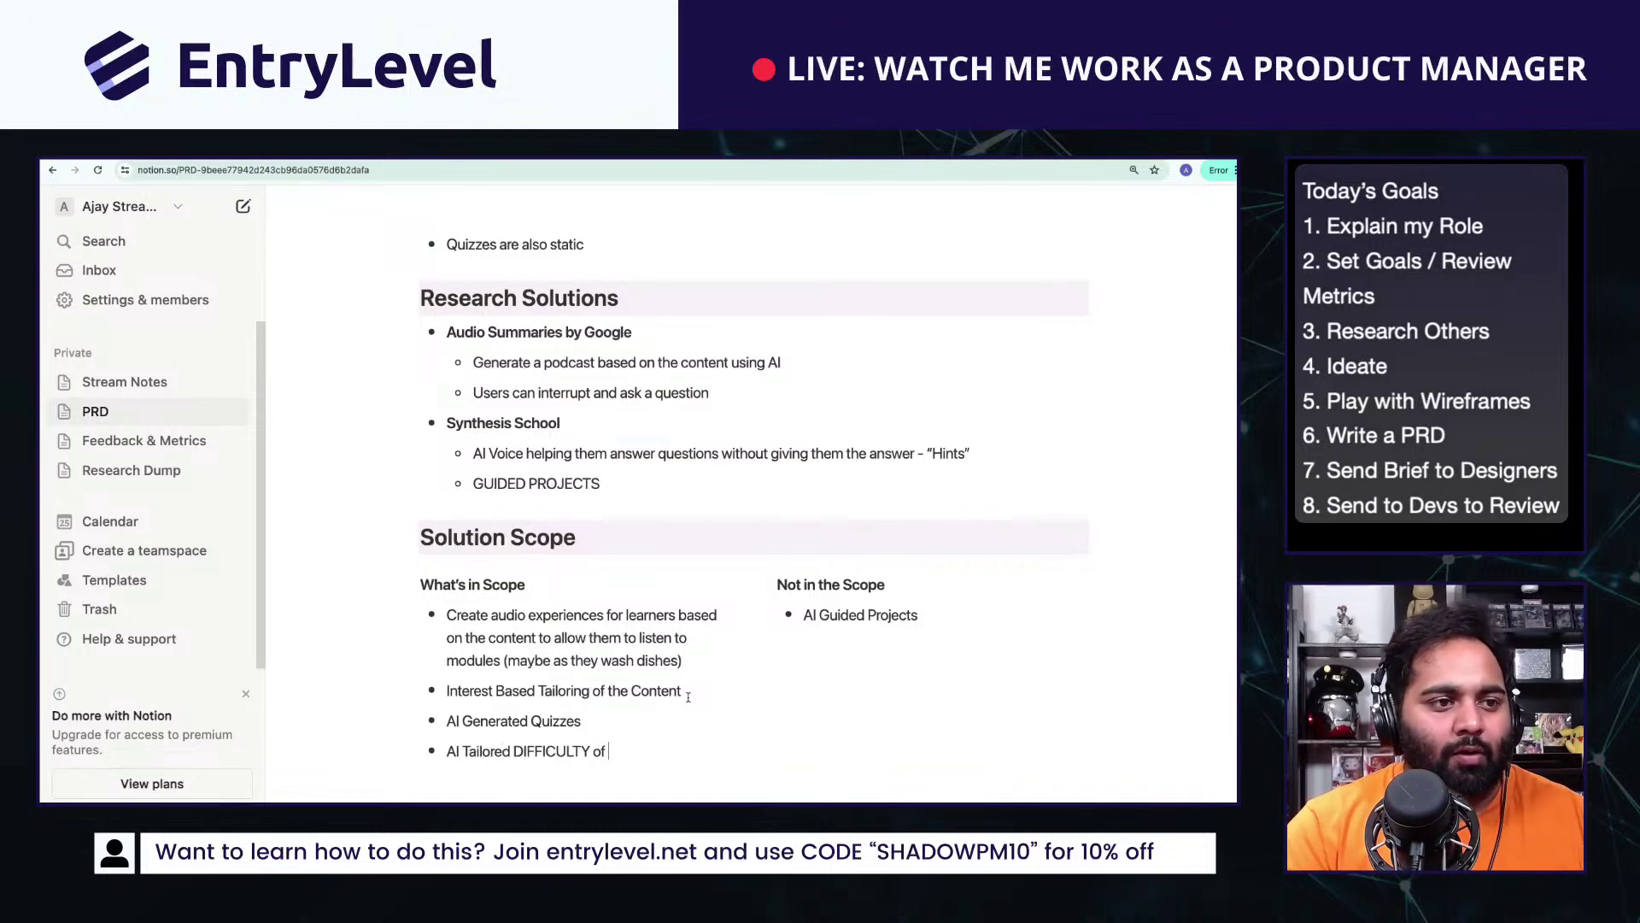
key("BackSpace")
key("BackSpace")
type("ontent")
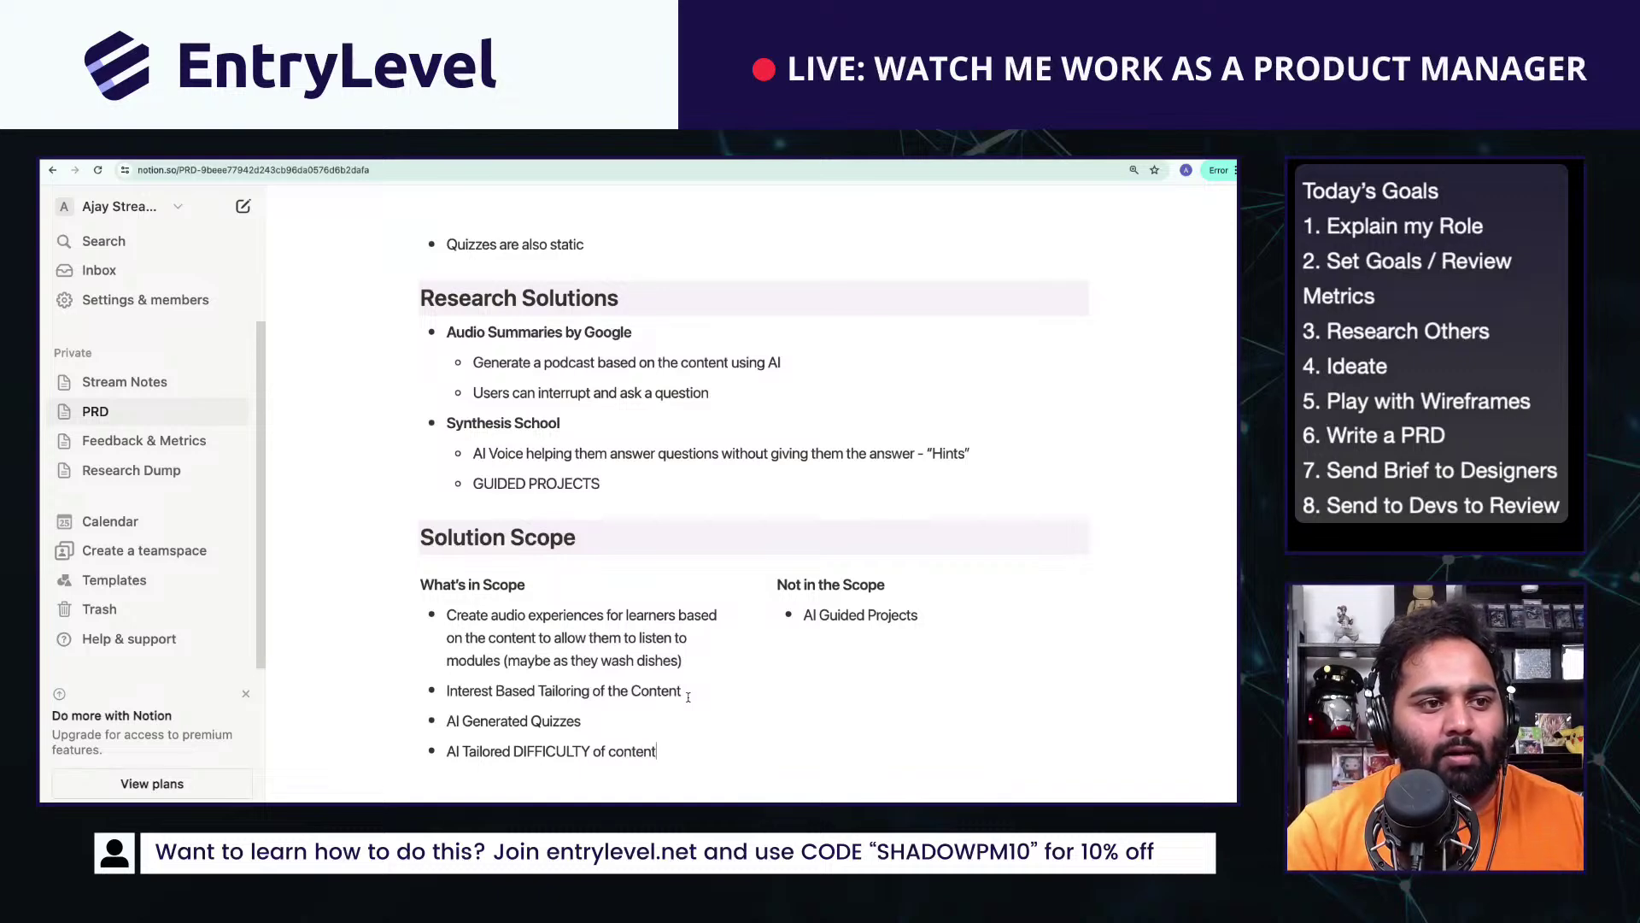
Step: Add a What's in Scope bullet reading "AI based reordering of modules & generation of new modules"
key("Return")
type("AI bas")
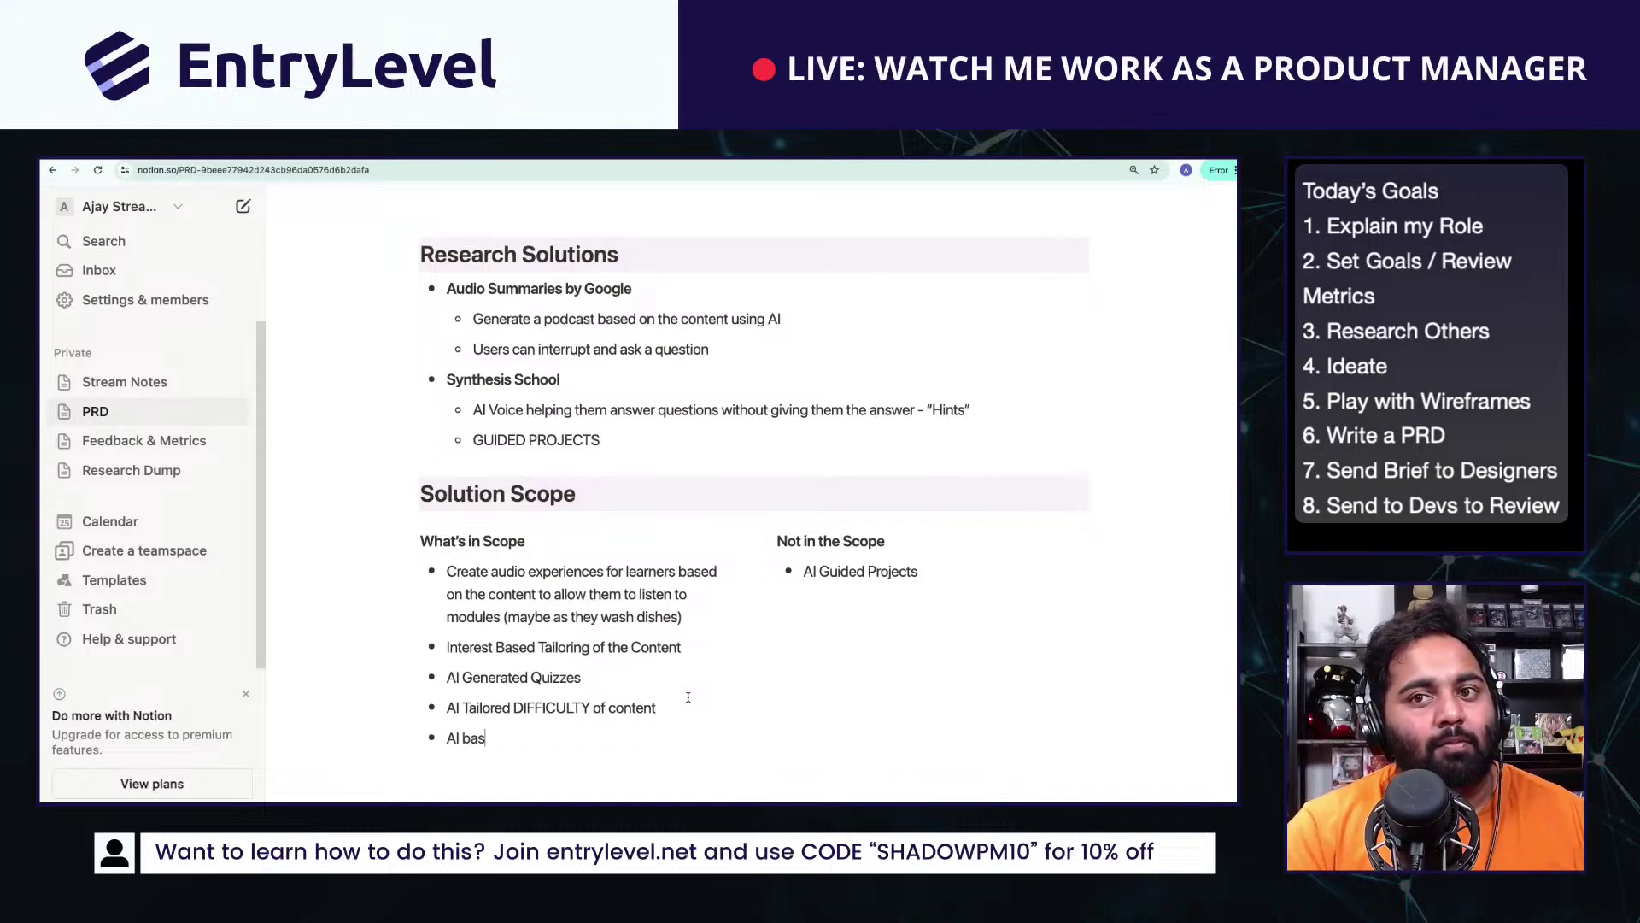
type("ed reorder")
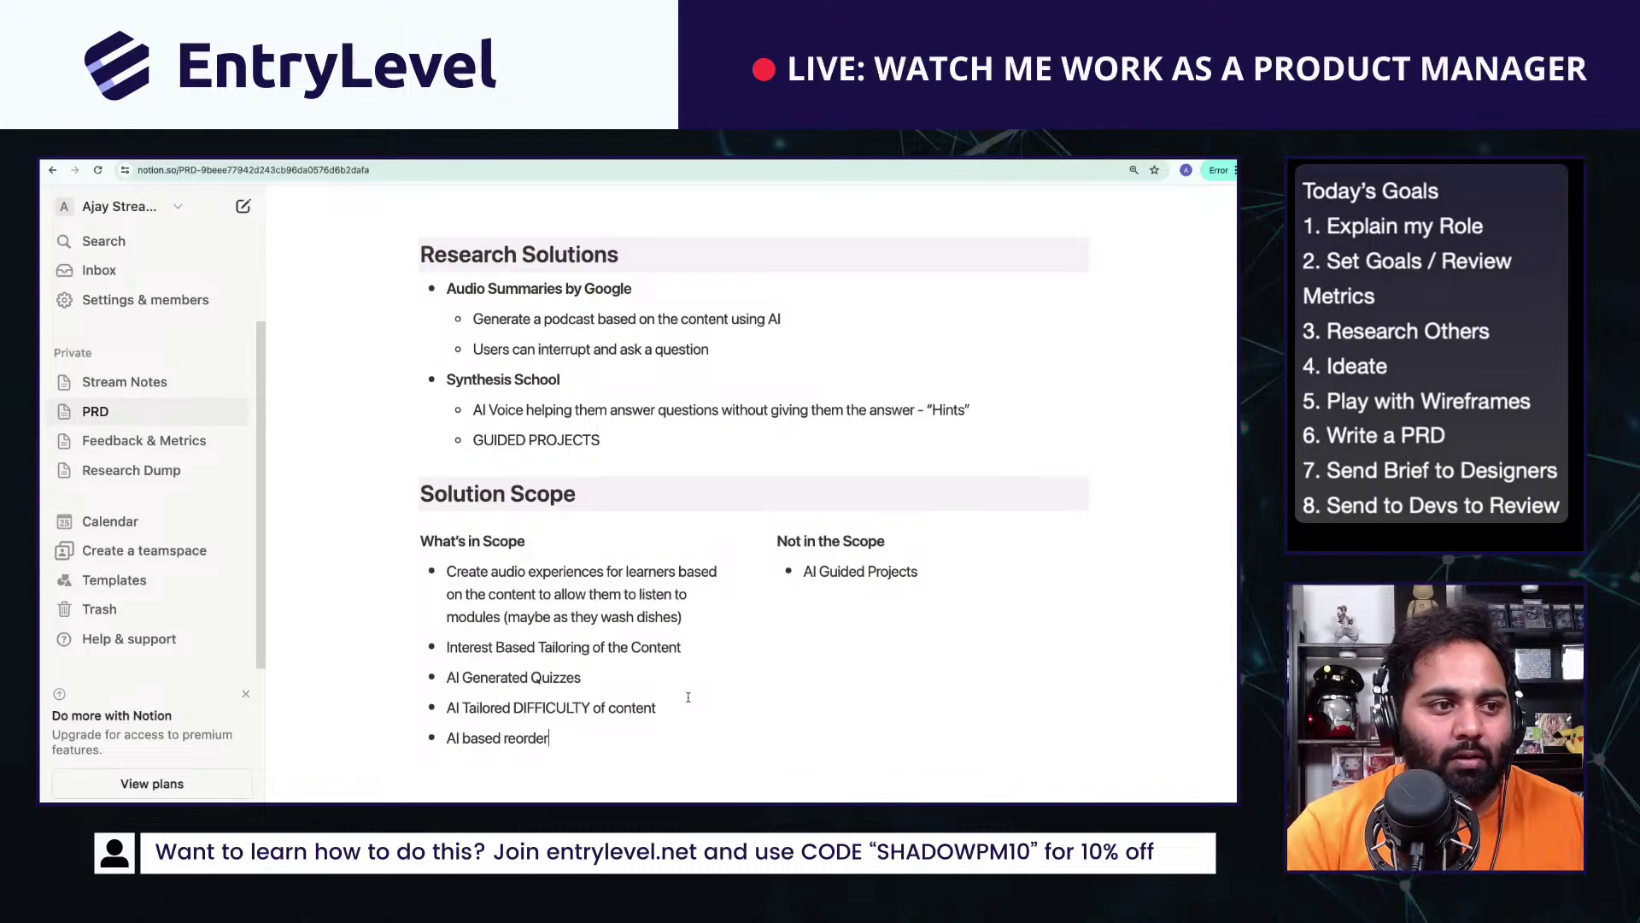
type("ing of modules ")
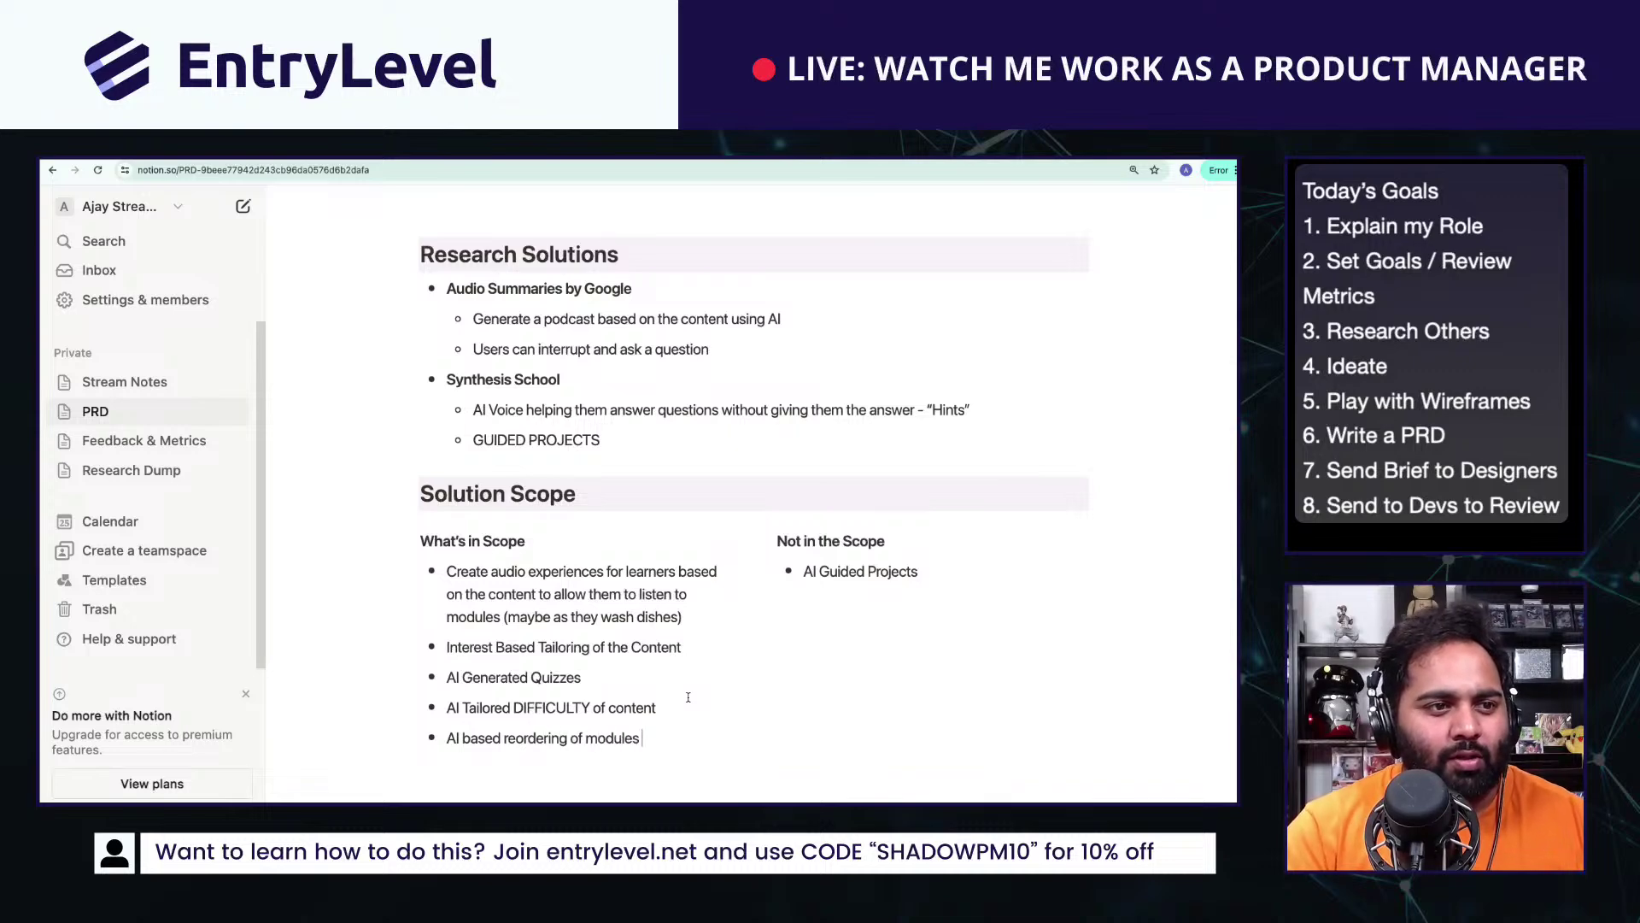
type("& generationg")
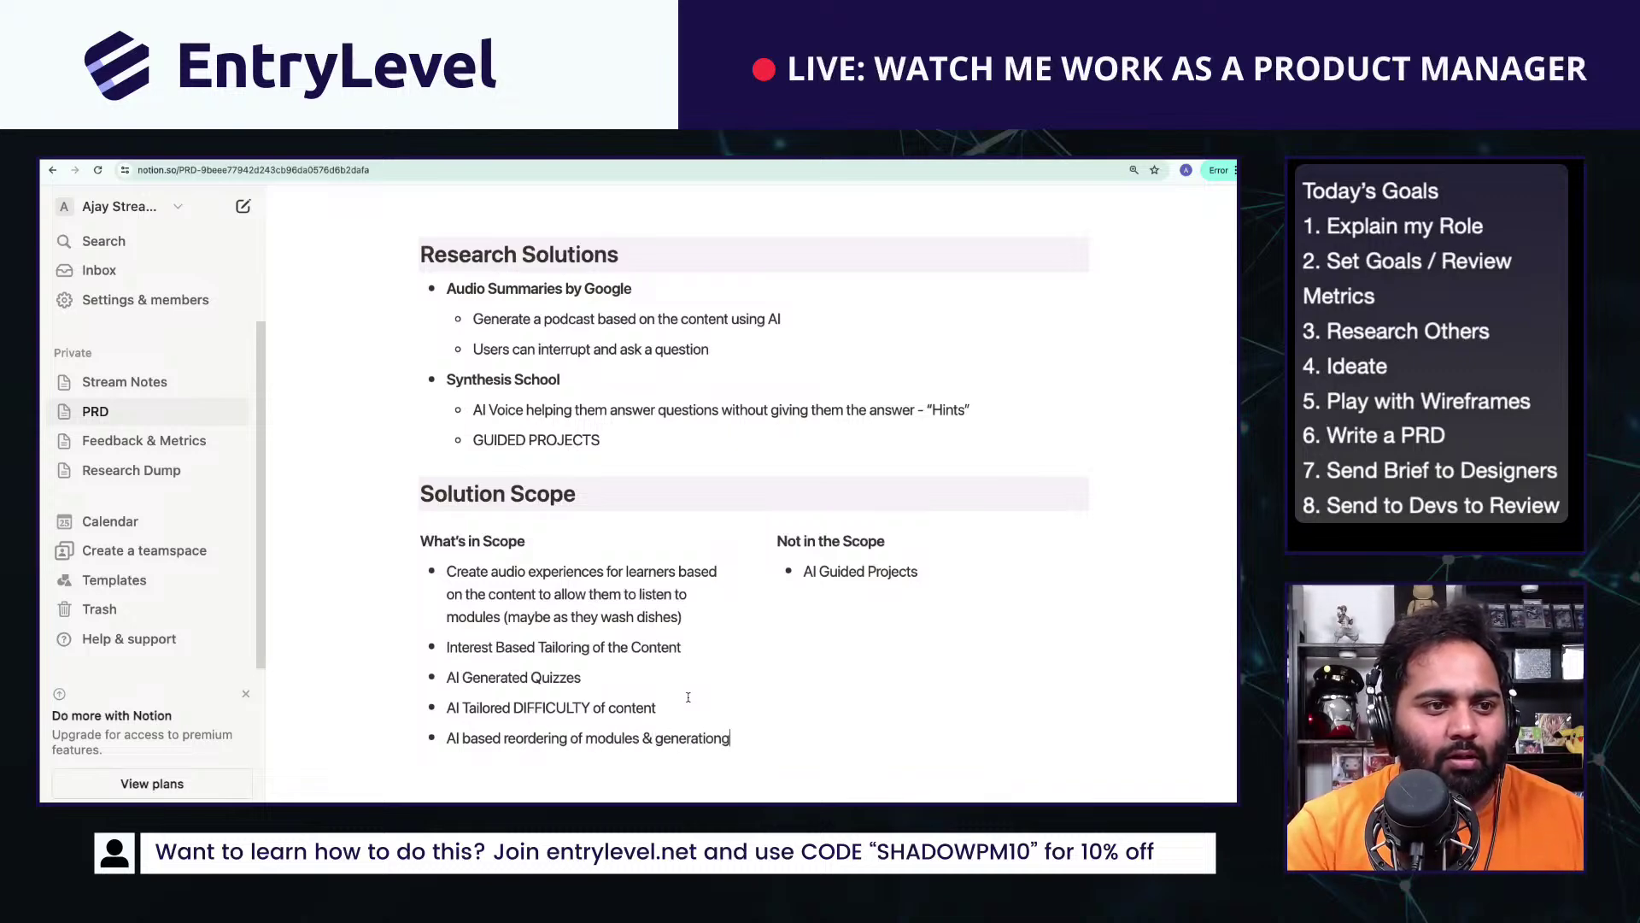
type(" of new modules")
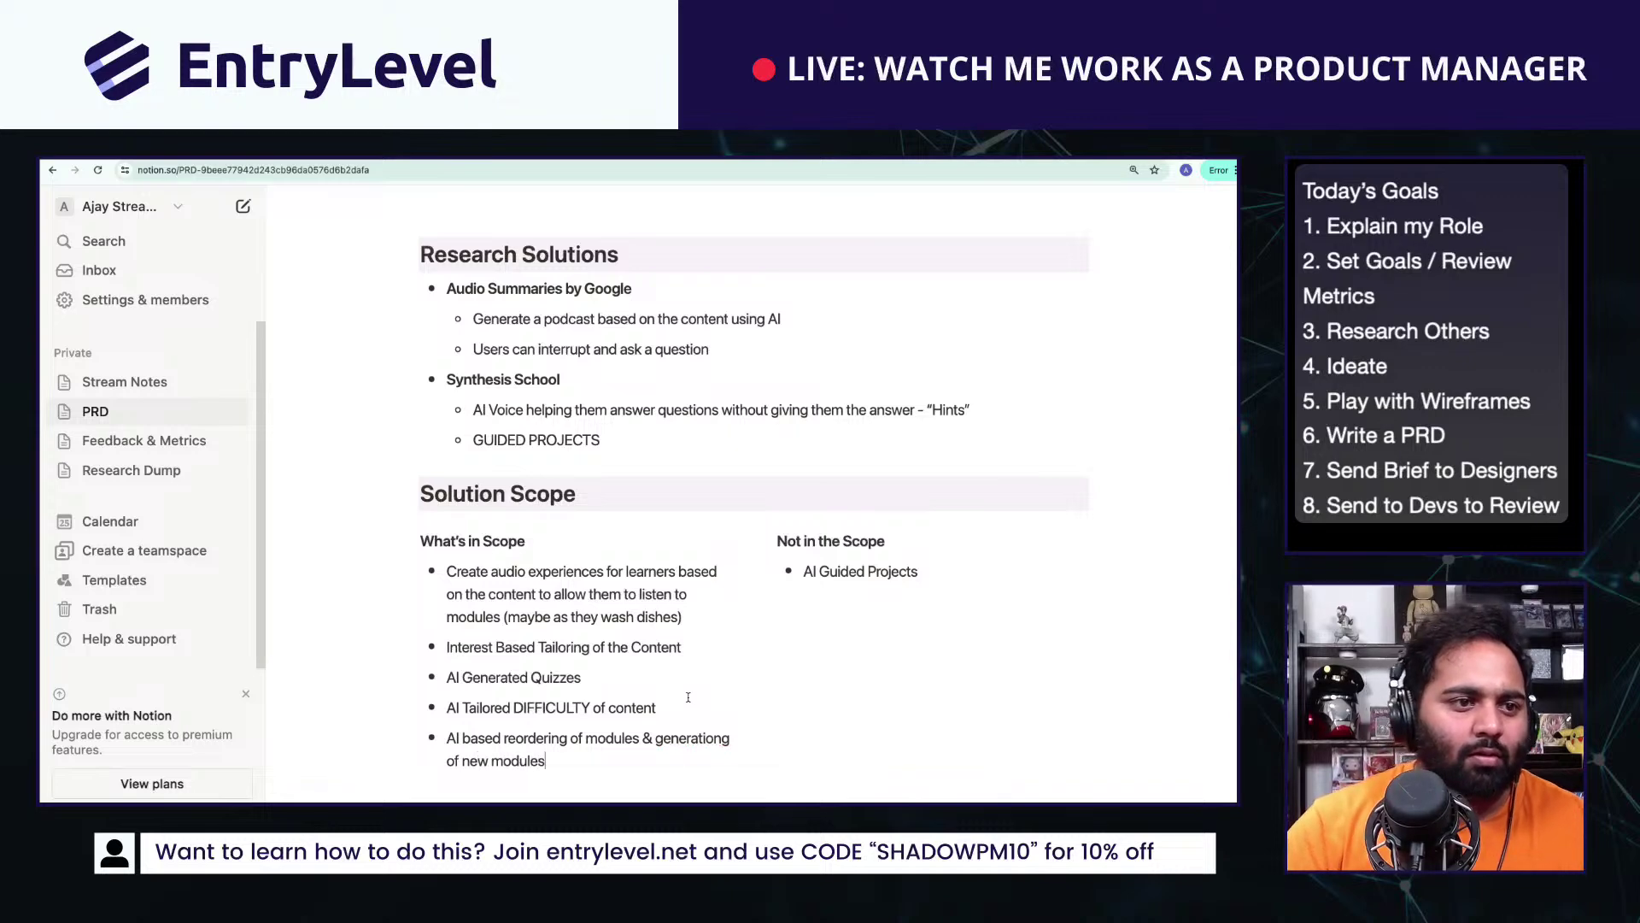
mouse_move(688, 799)
left_click(730, 738)
key("BackSpace")
Step: Add a "Phase 1" line below the two scope columns, leaving a blank line above it
scroll(668, 694, "down", 5)
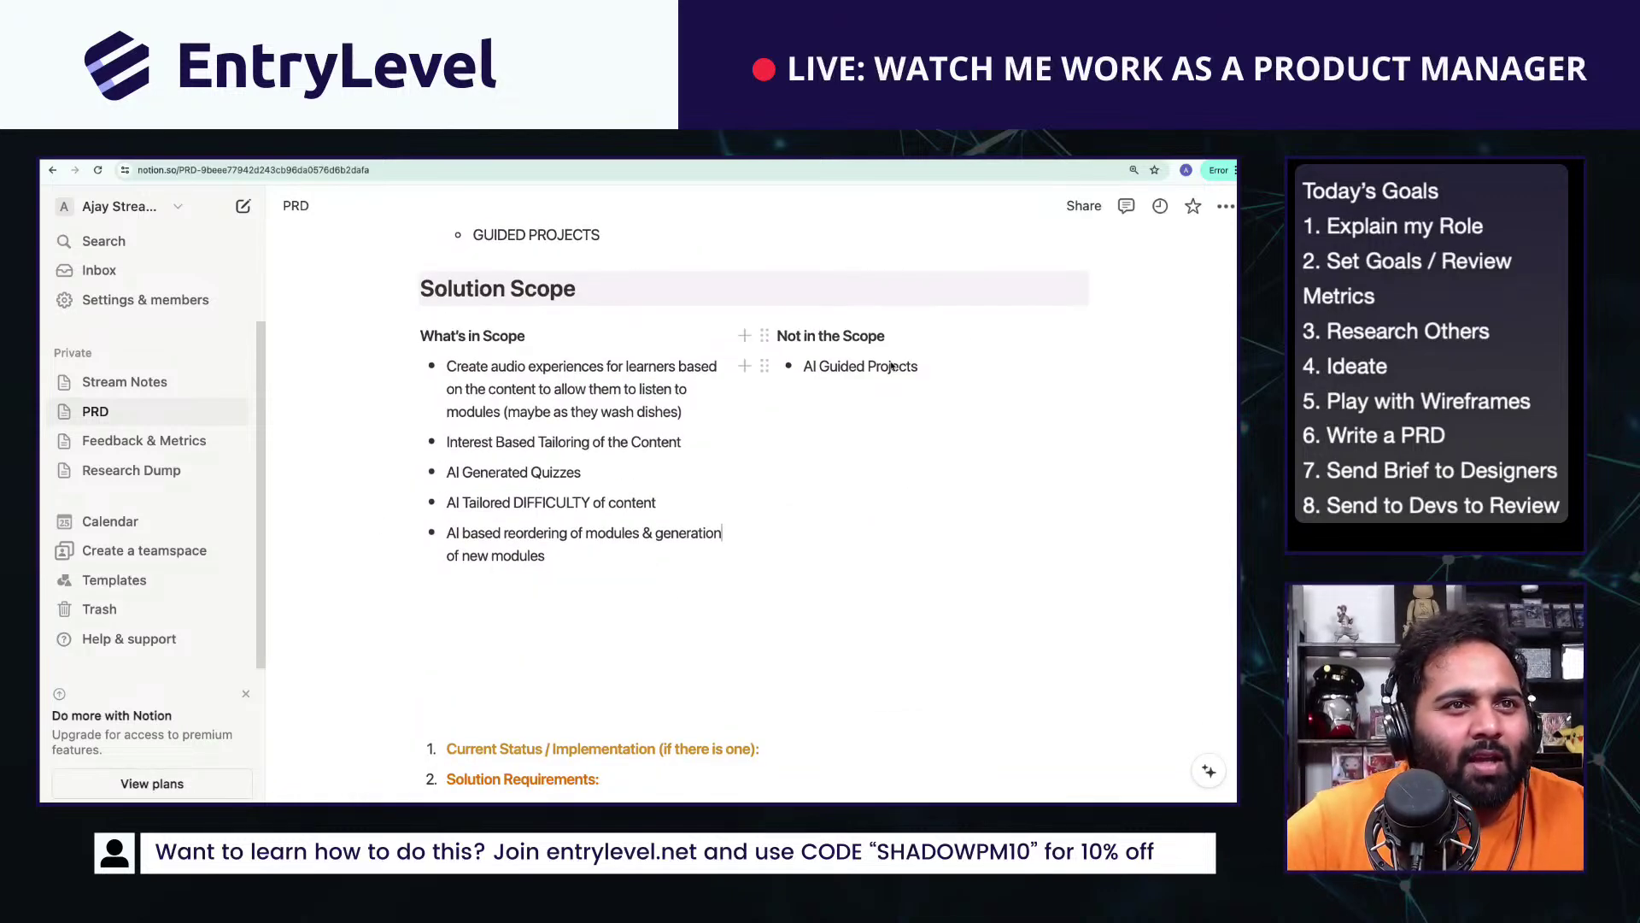
left_click(961, 365)
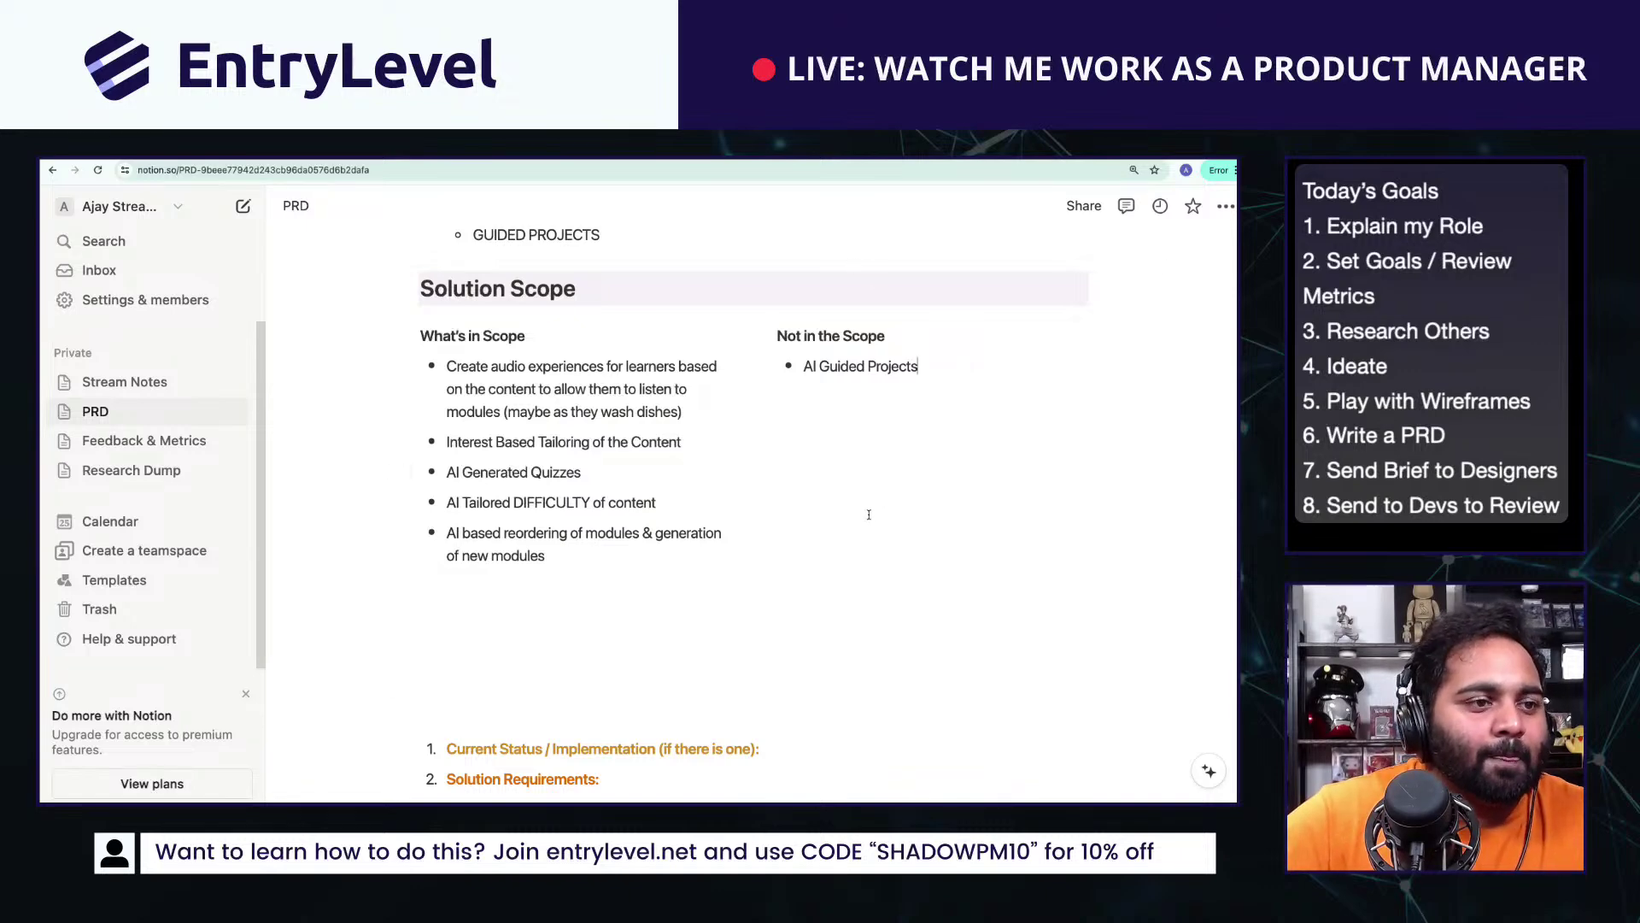
scroll(603, 439, "down", 3)
scroll(603, 439, "up", 3)
left_click_drag(339, 345, 503, 556)
left_click(521, 620)
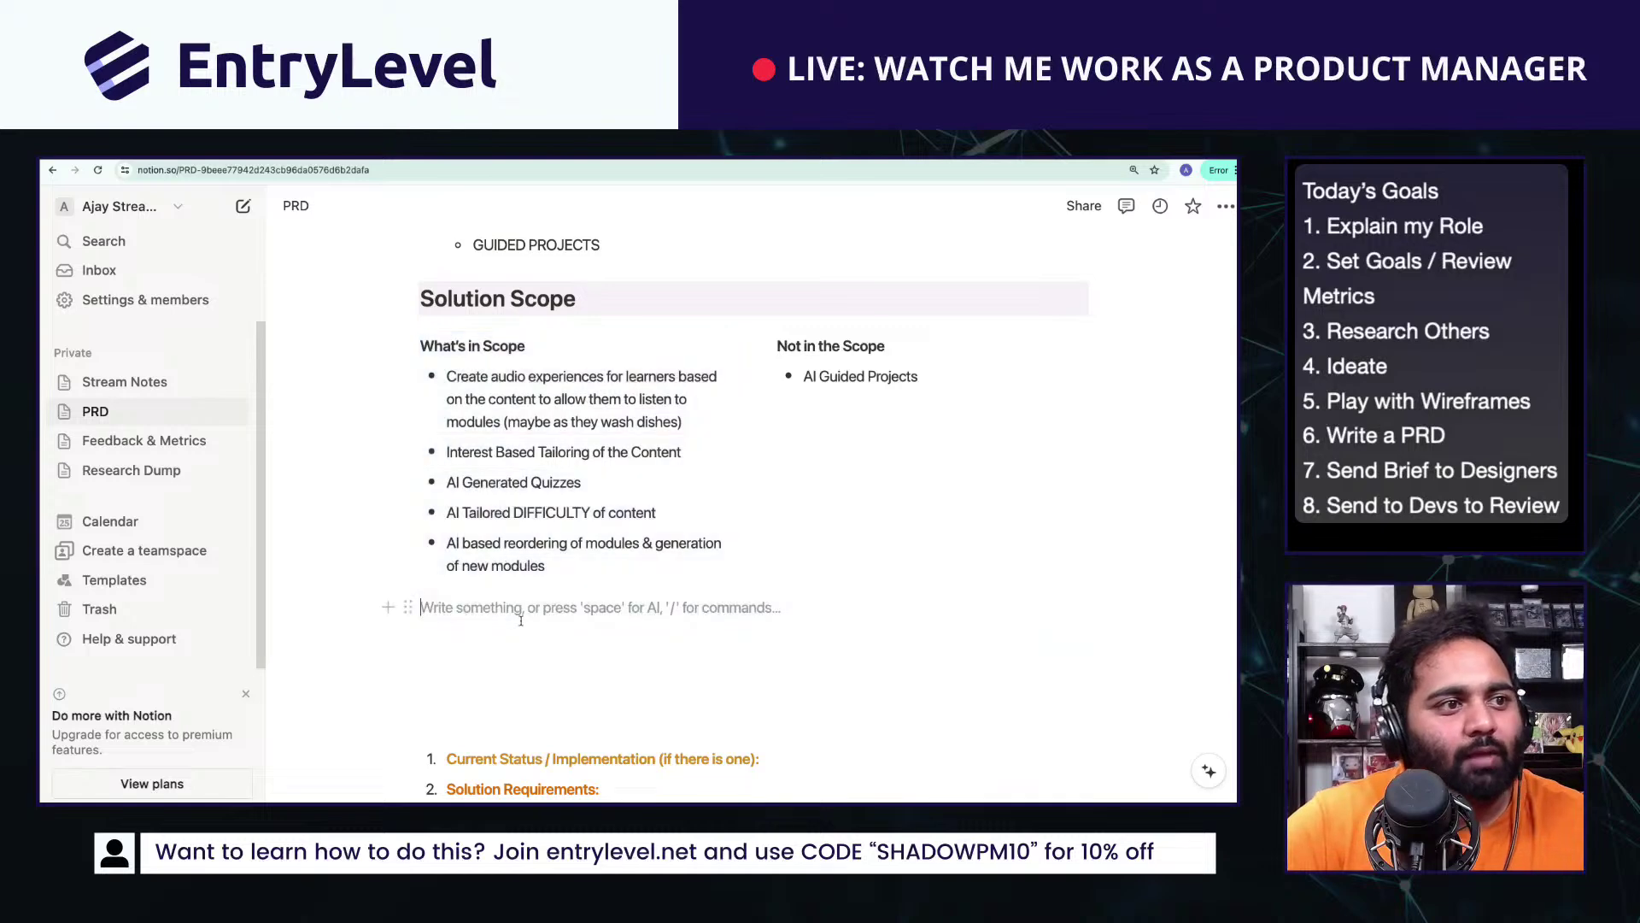
key("Return")
type("Phase 1")
key("Return")
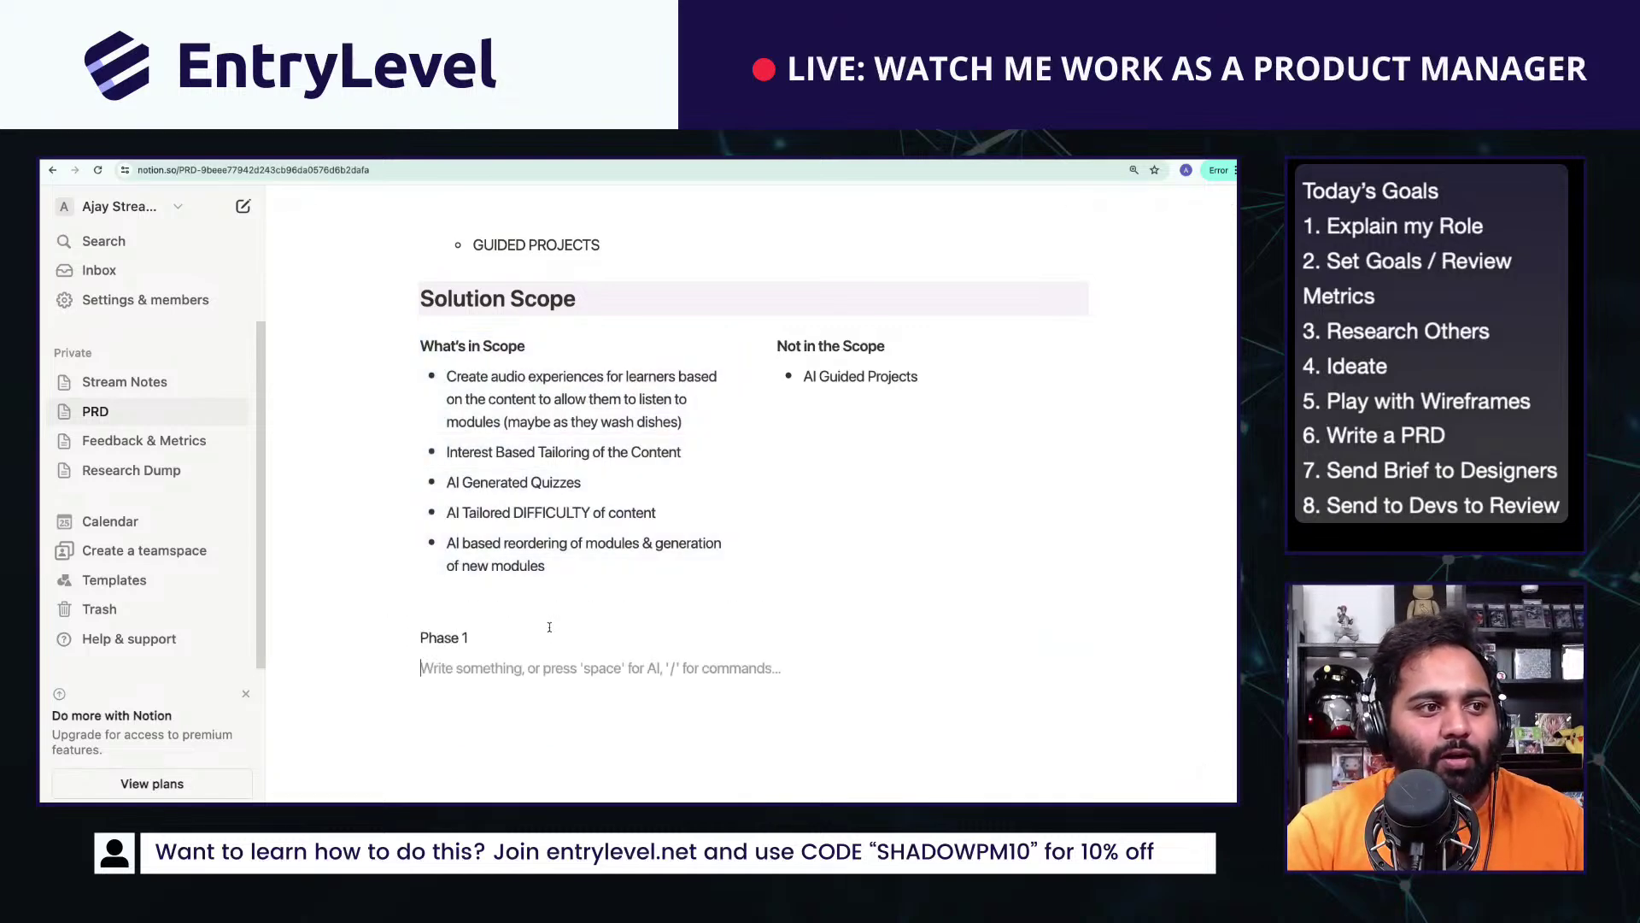
Step: Add a "Phase 2" line below Phase 1, separated by a blank line
key("Return")
type("OP")
key("BackSpace")
key("BackSpace")
type("Opti")
key("BackSpace")
key("BackSpace")
key("BackSpace")
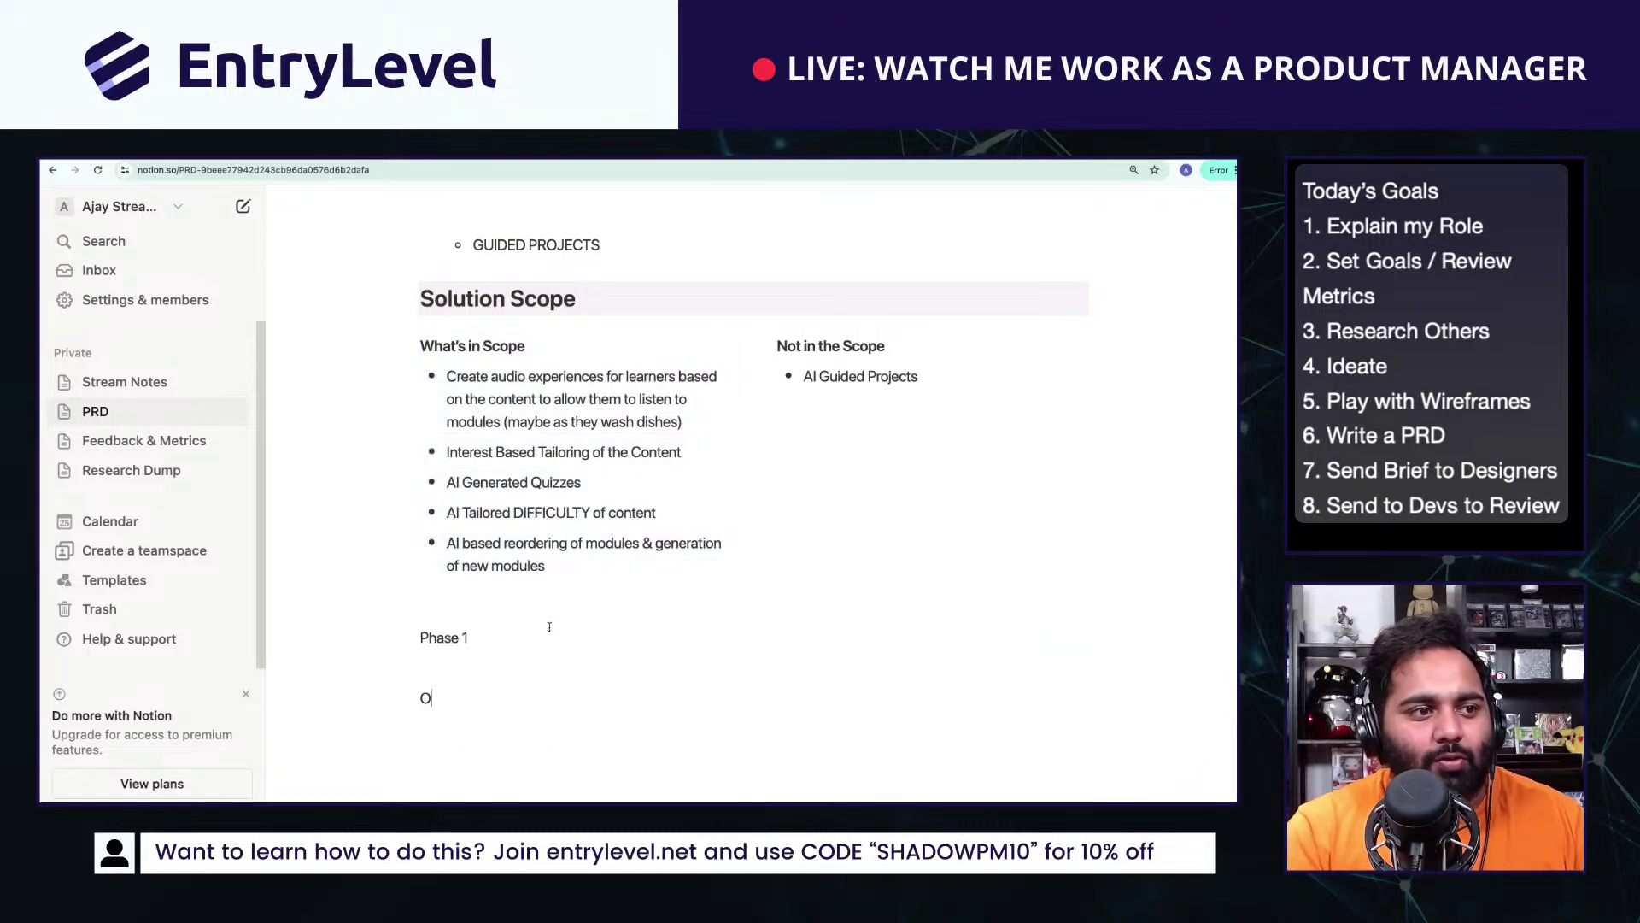
key("BackSpace")
type("Phases")
key("BackSpace")
type("2")
key("Return")
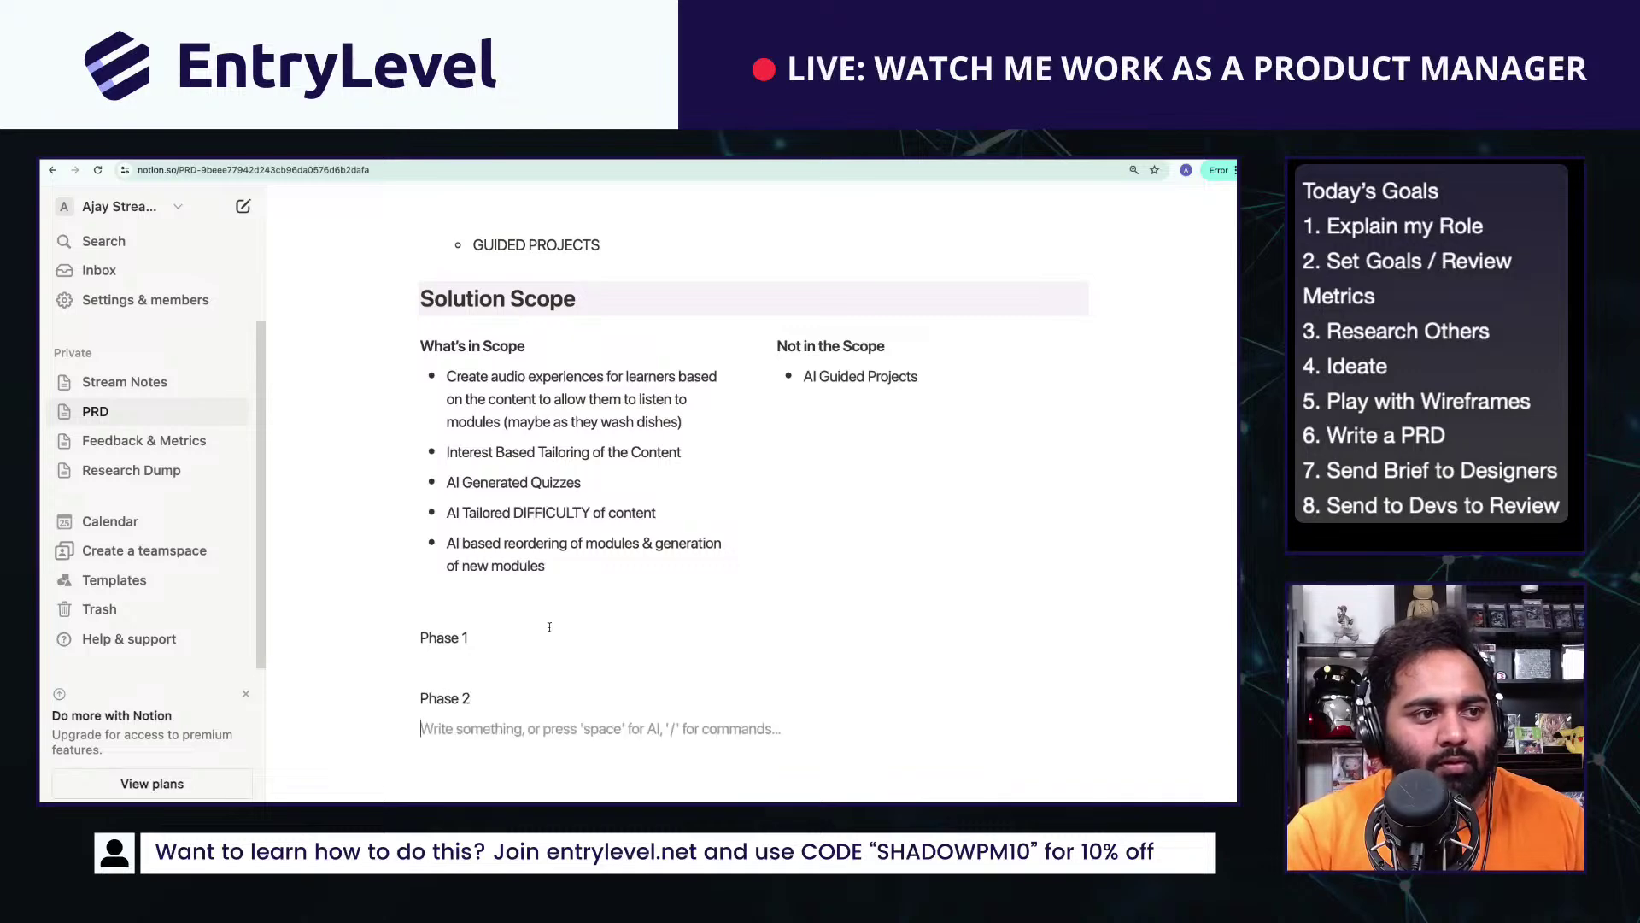
Step: Add a "Phase 3" line below Phase 2, separated by a blank line
key("Return")
type("Phase 23")
key("BackSpace")
key("BackSpace")
type("3")
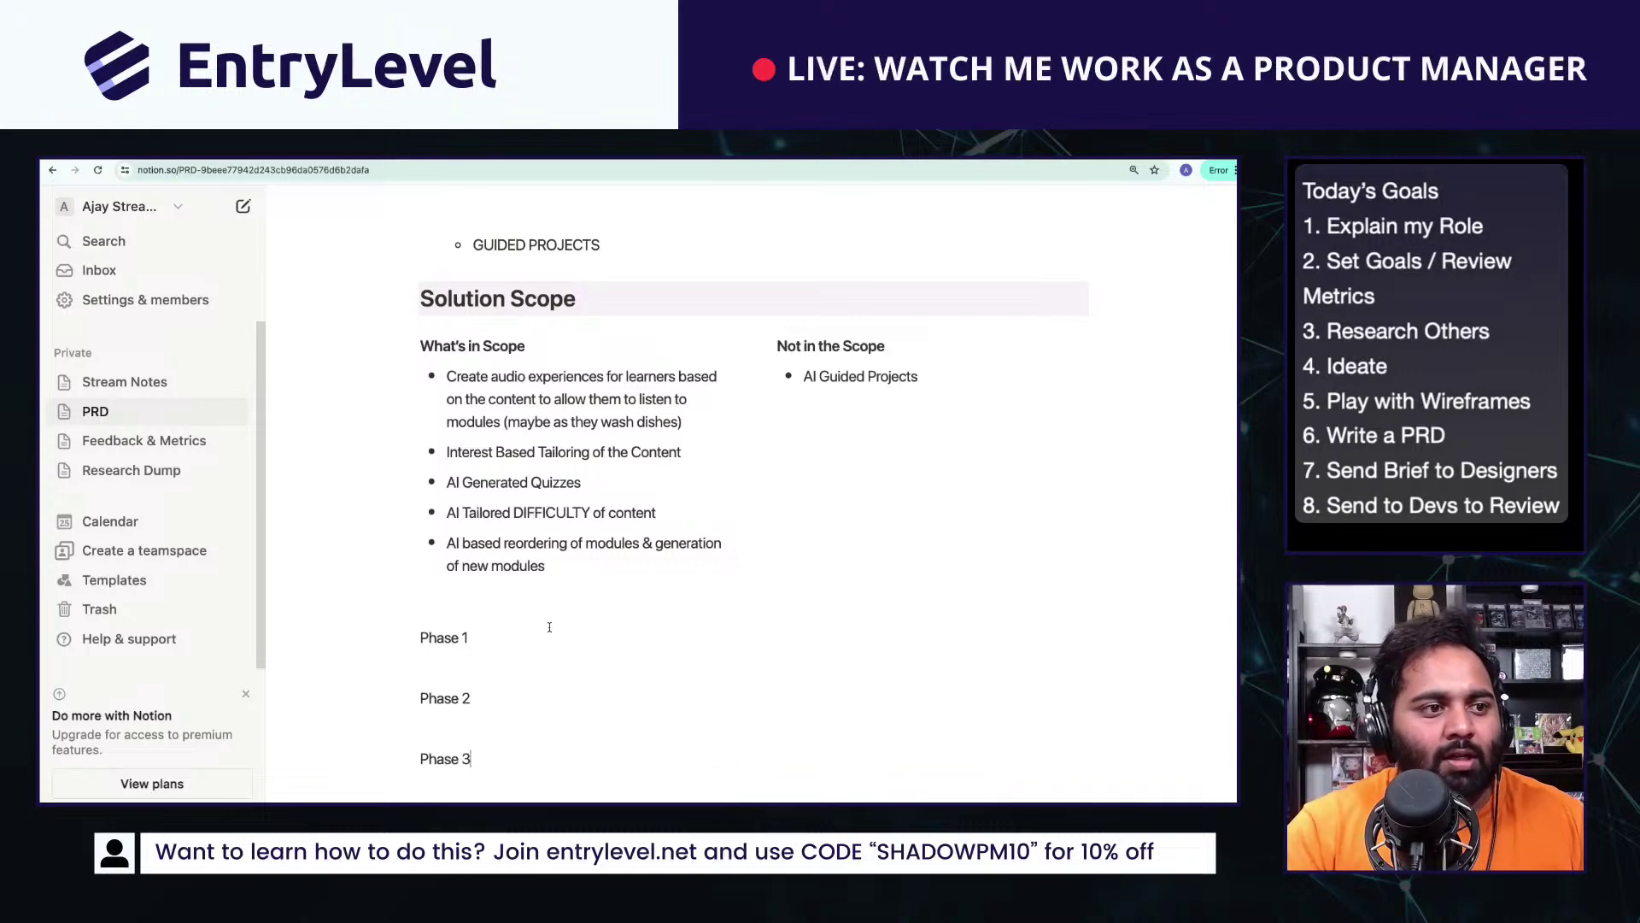
Step: Extend the Phase 1 line to read "Phase 1 - LIVE DATA PROTOTYPE"
left_click(560, 637)
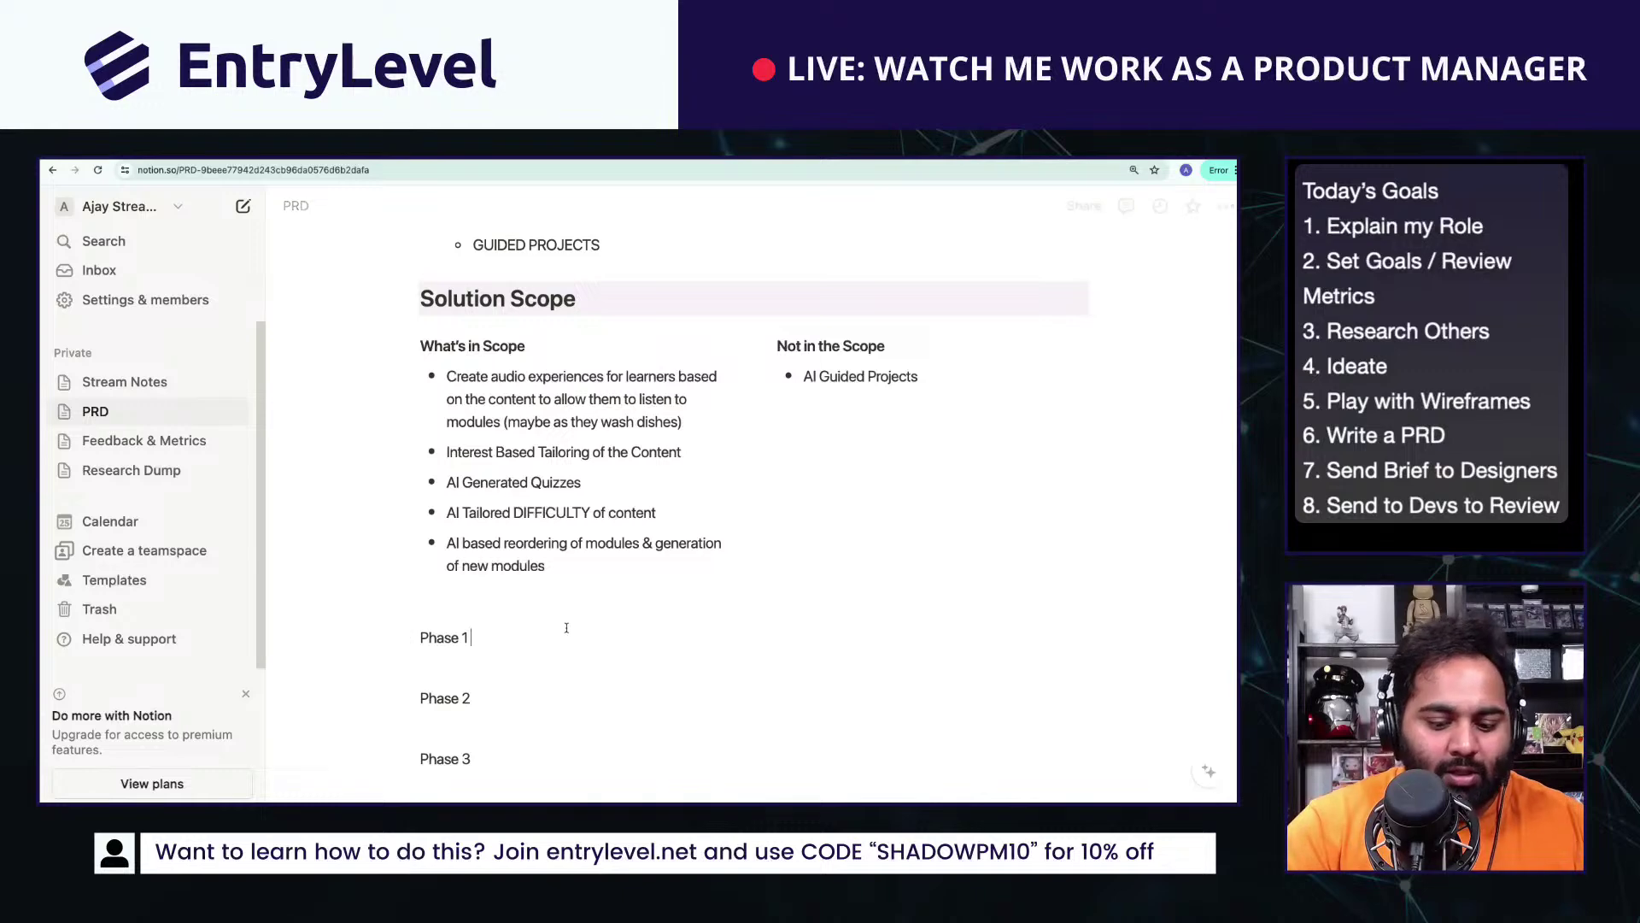
type("- LIVE DSA")
key("BackSpace")
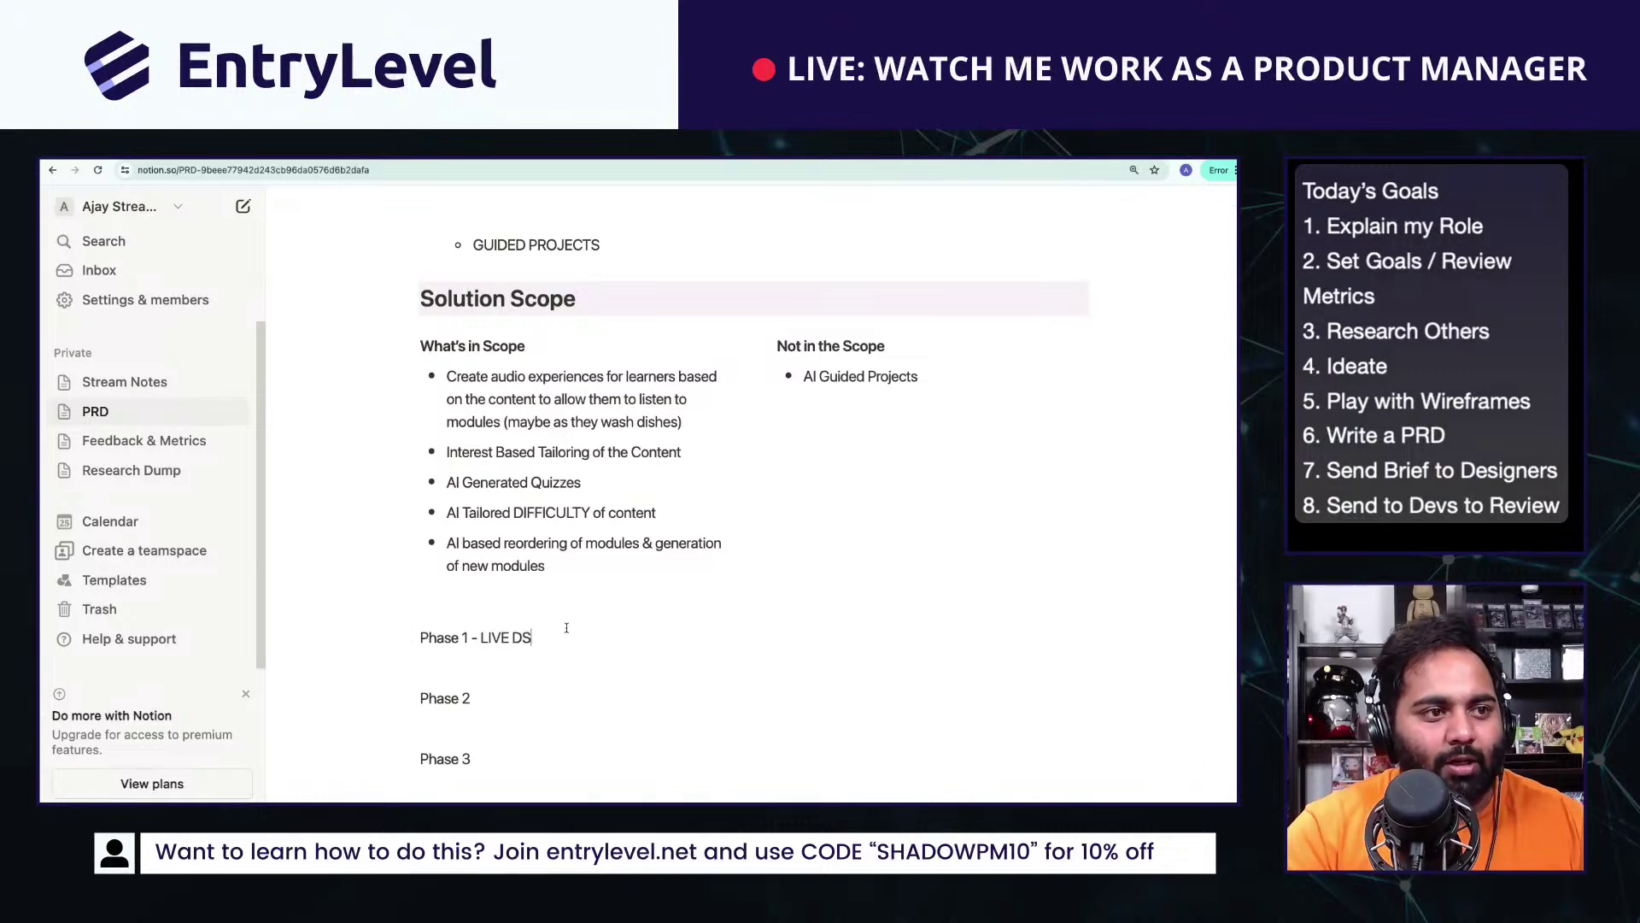
key("BackSpace")
type("ATA PR")
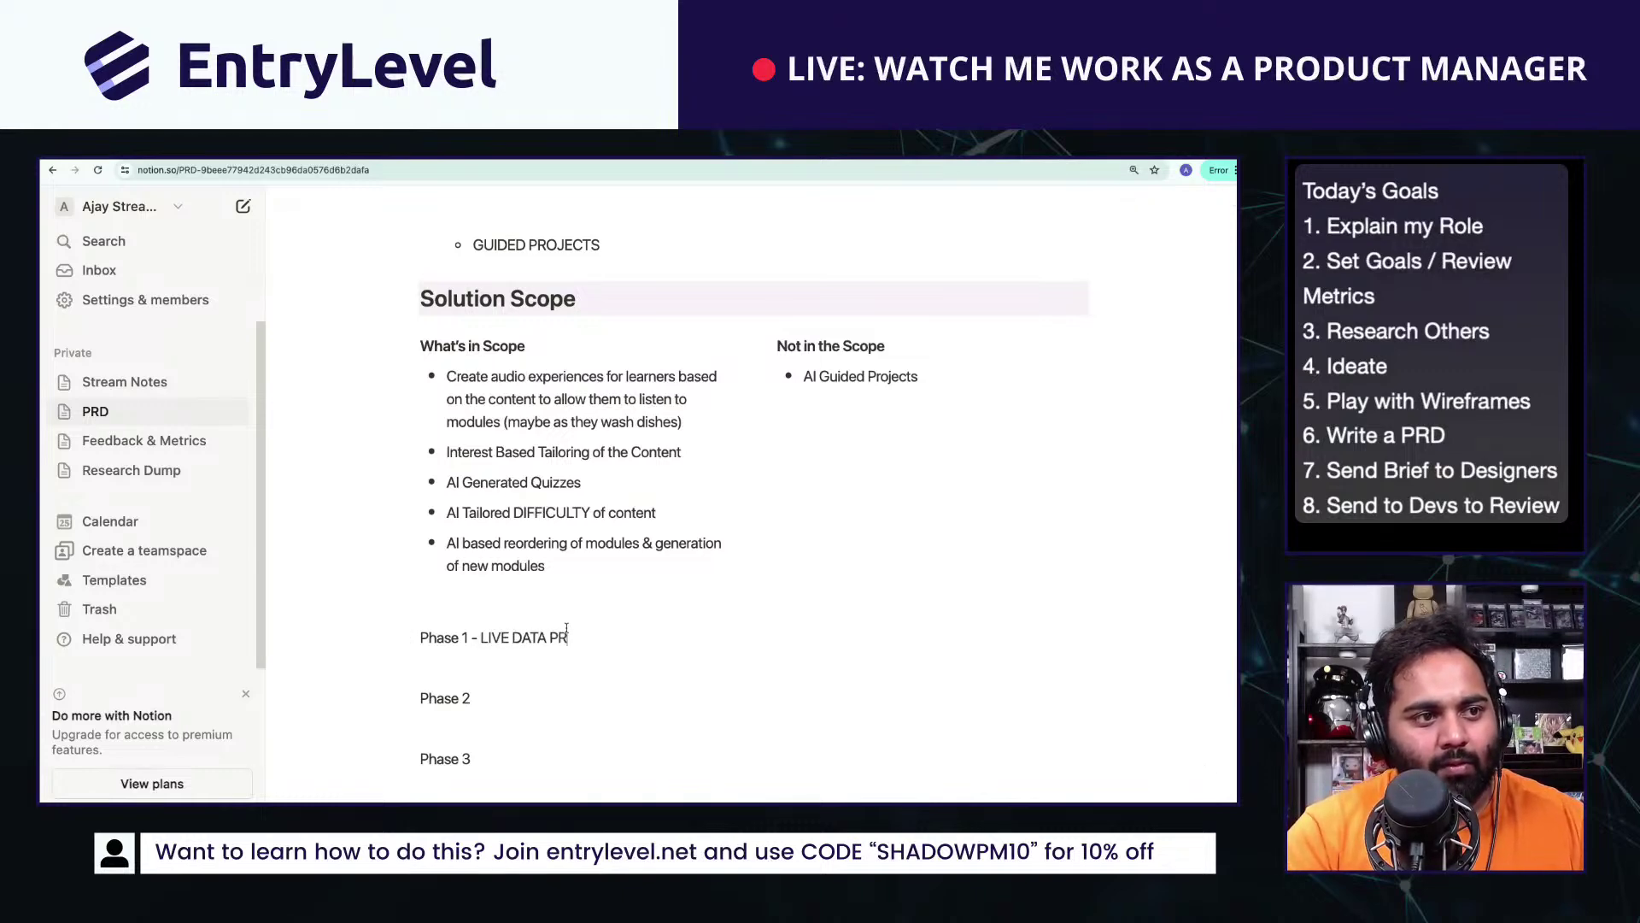
type("OTOTYPE")
Step: Add the bullet "Quick, Valuable and Easy to Build" under Phase 1
key("Return")
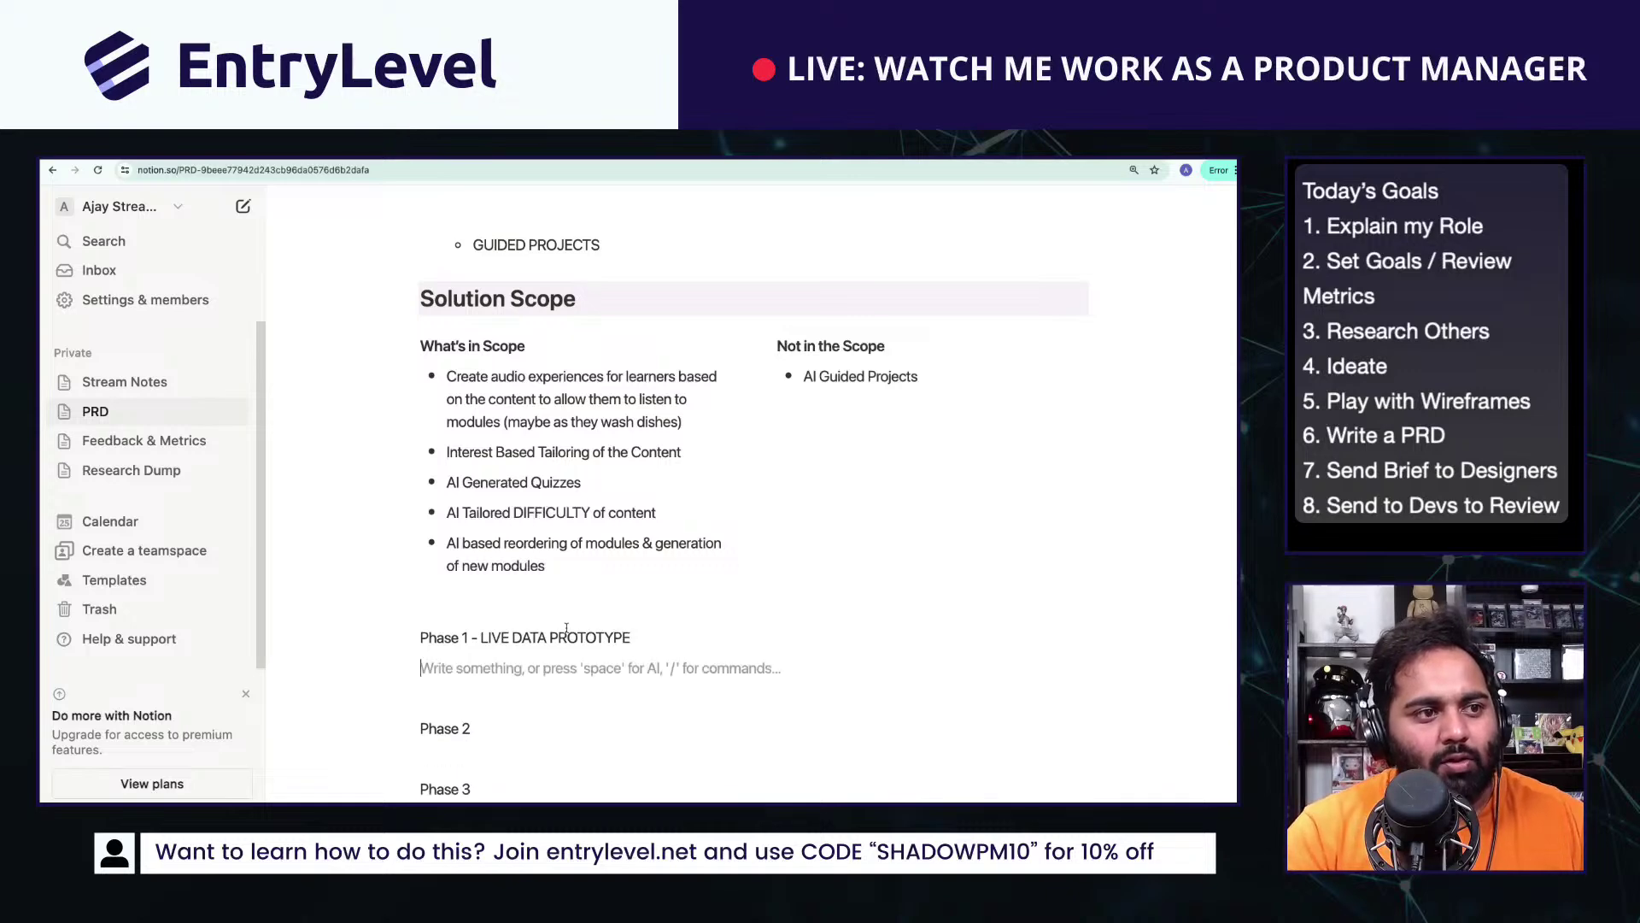
type("- Quick")
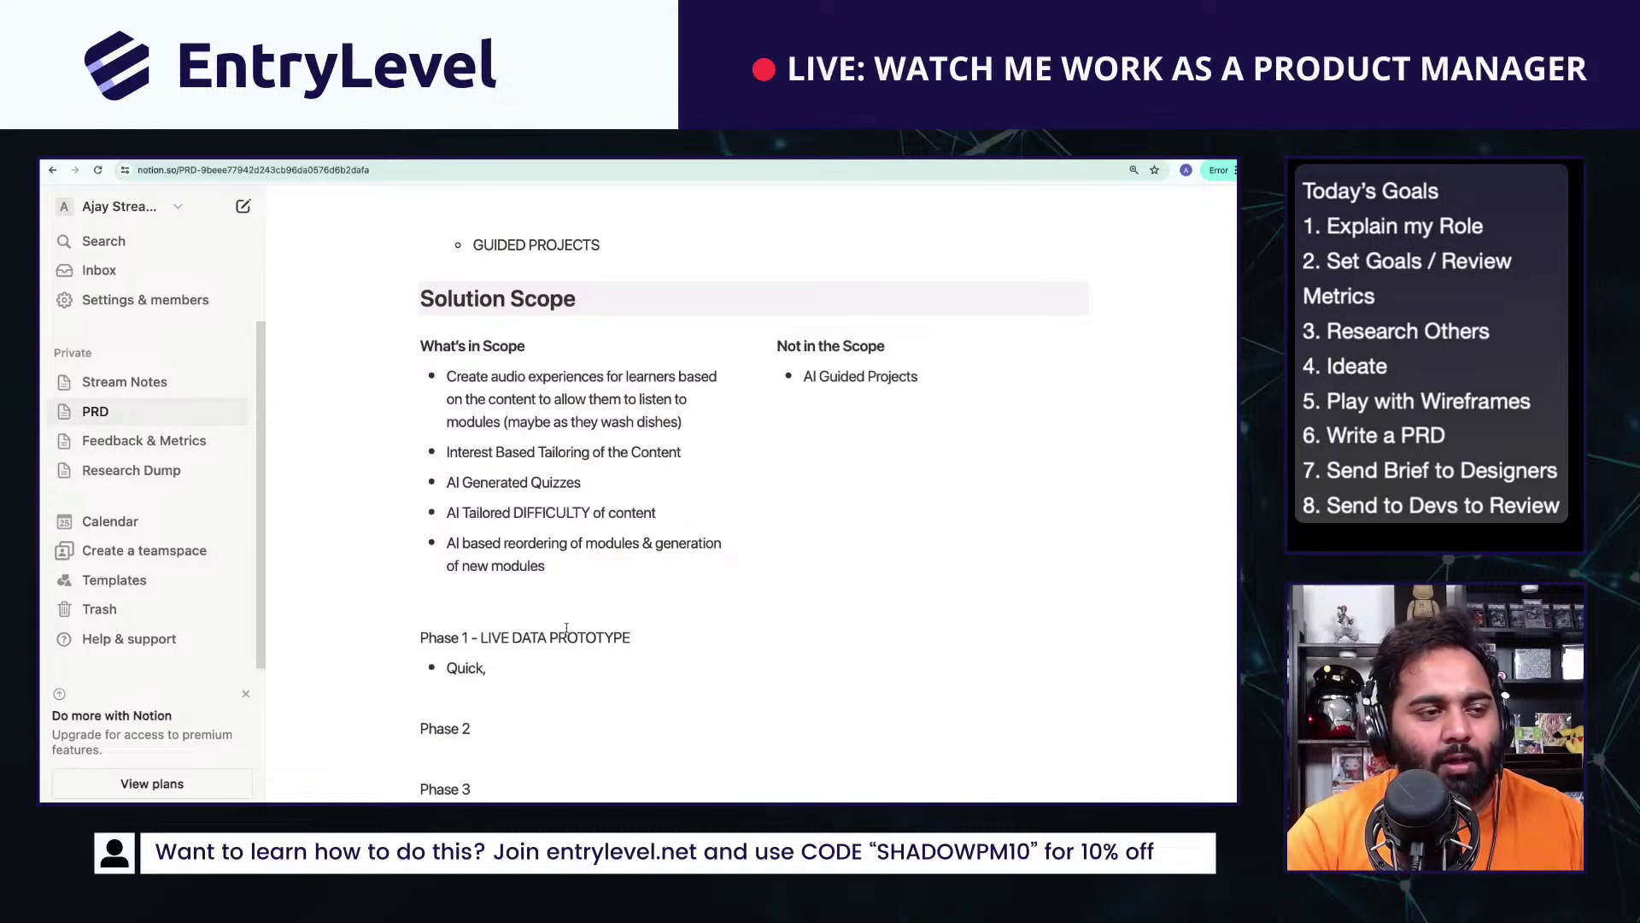
type(", Va")
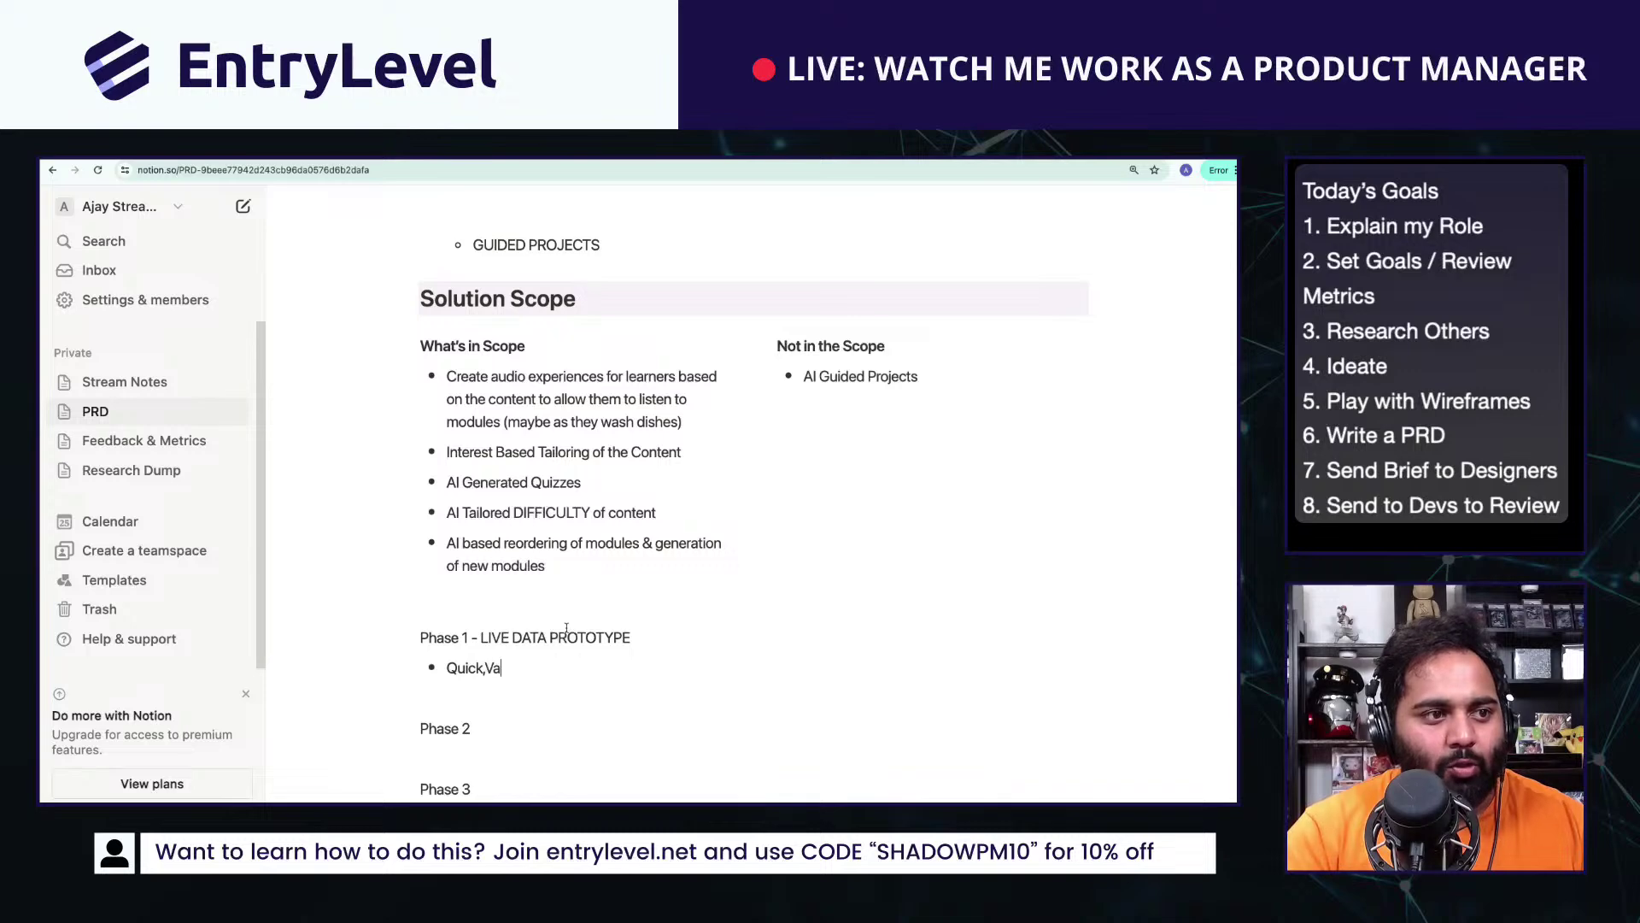
type("luab")
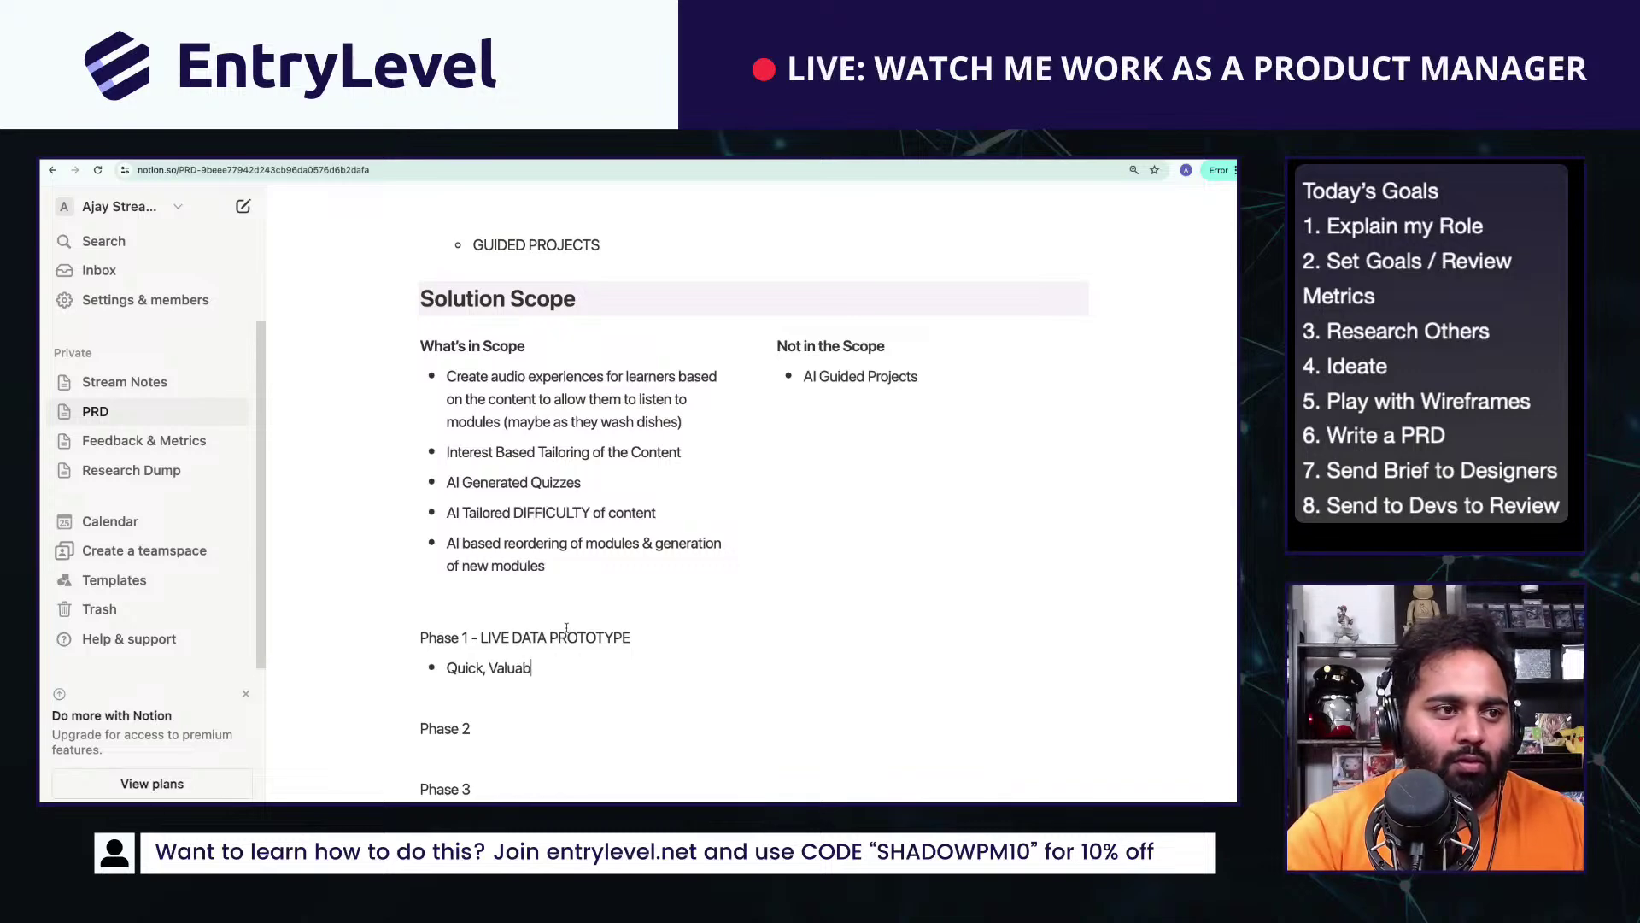
type("le and Easy to Build")
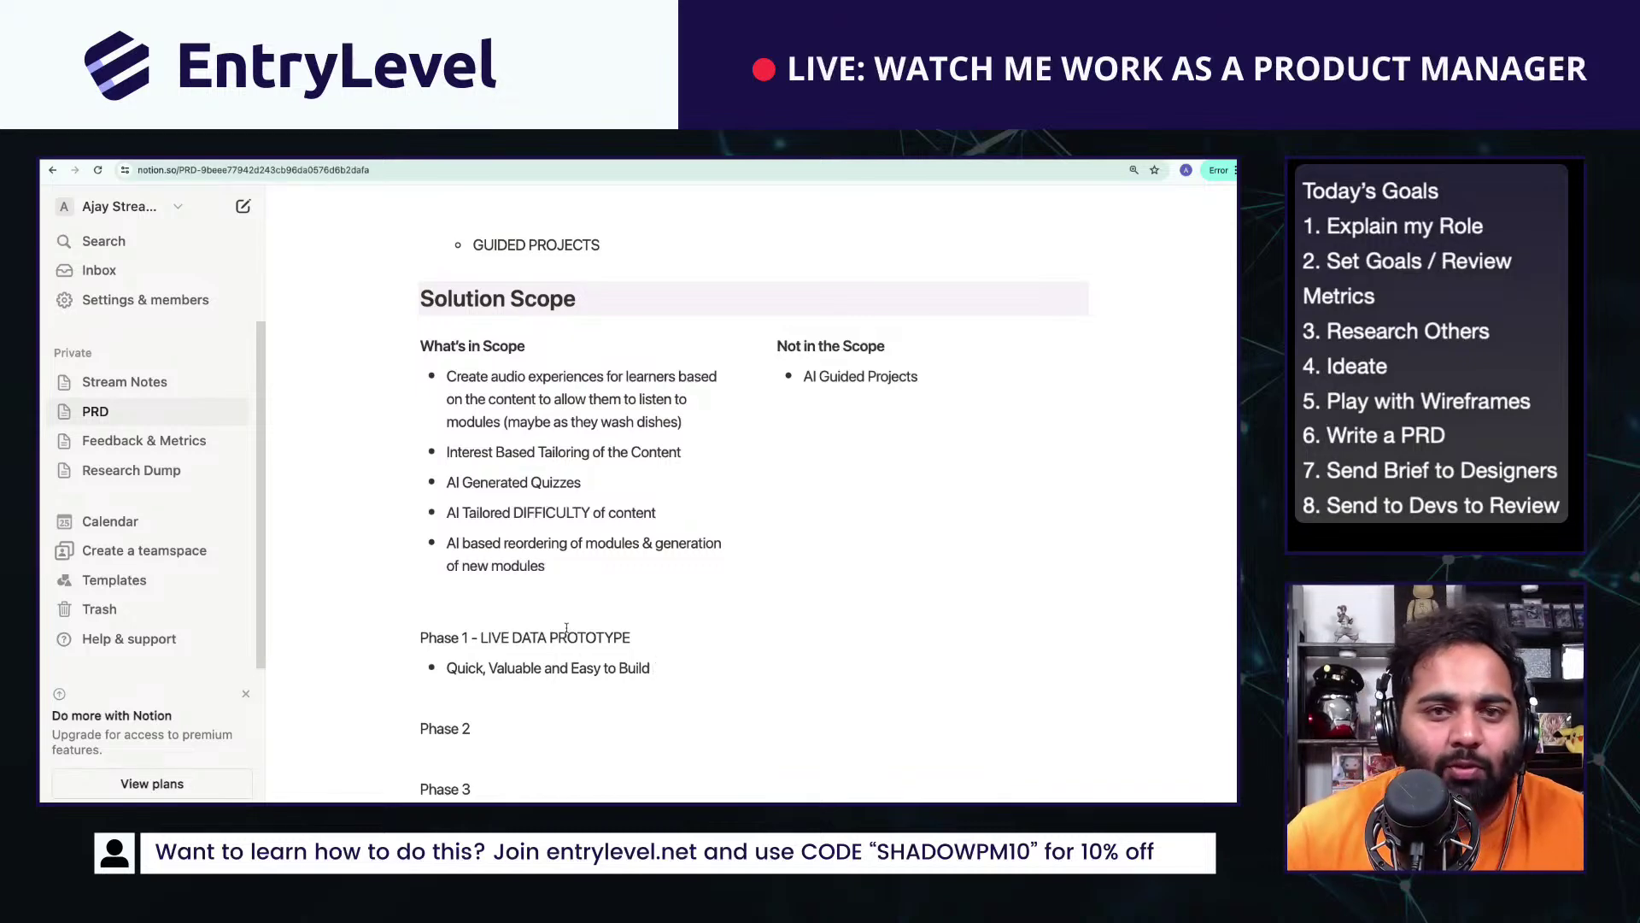
Step: Add a second Phase 1 bullet reading "Help us build conviction on this pathway"
key("Return")
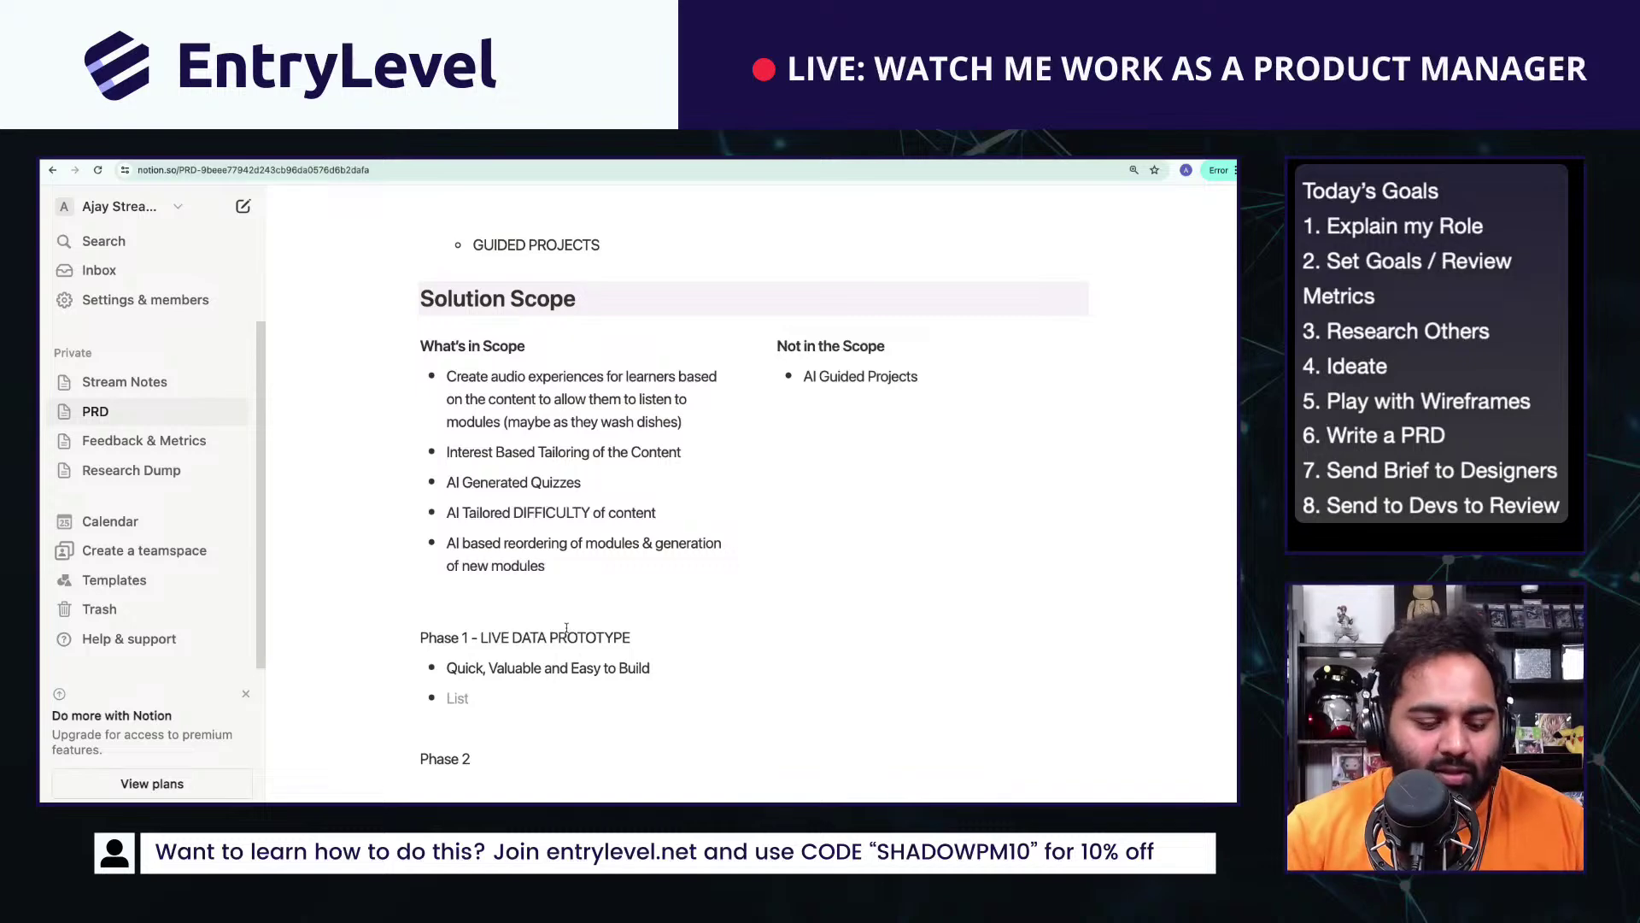
type("Help us bui")
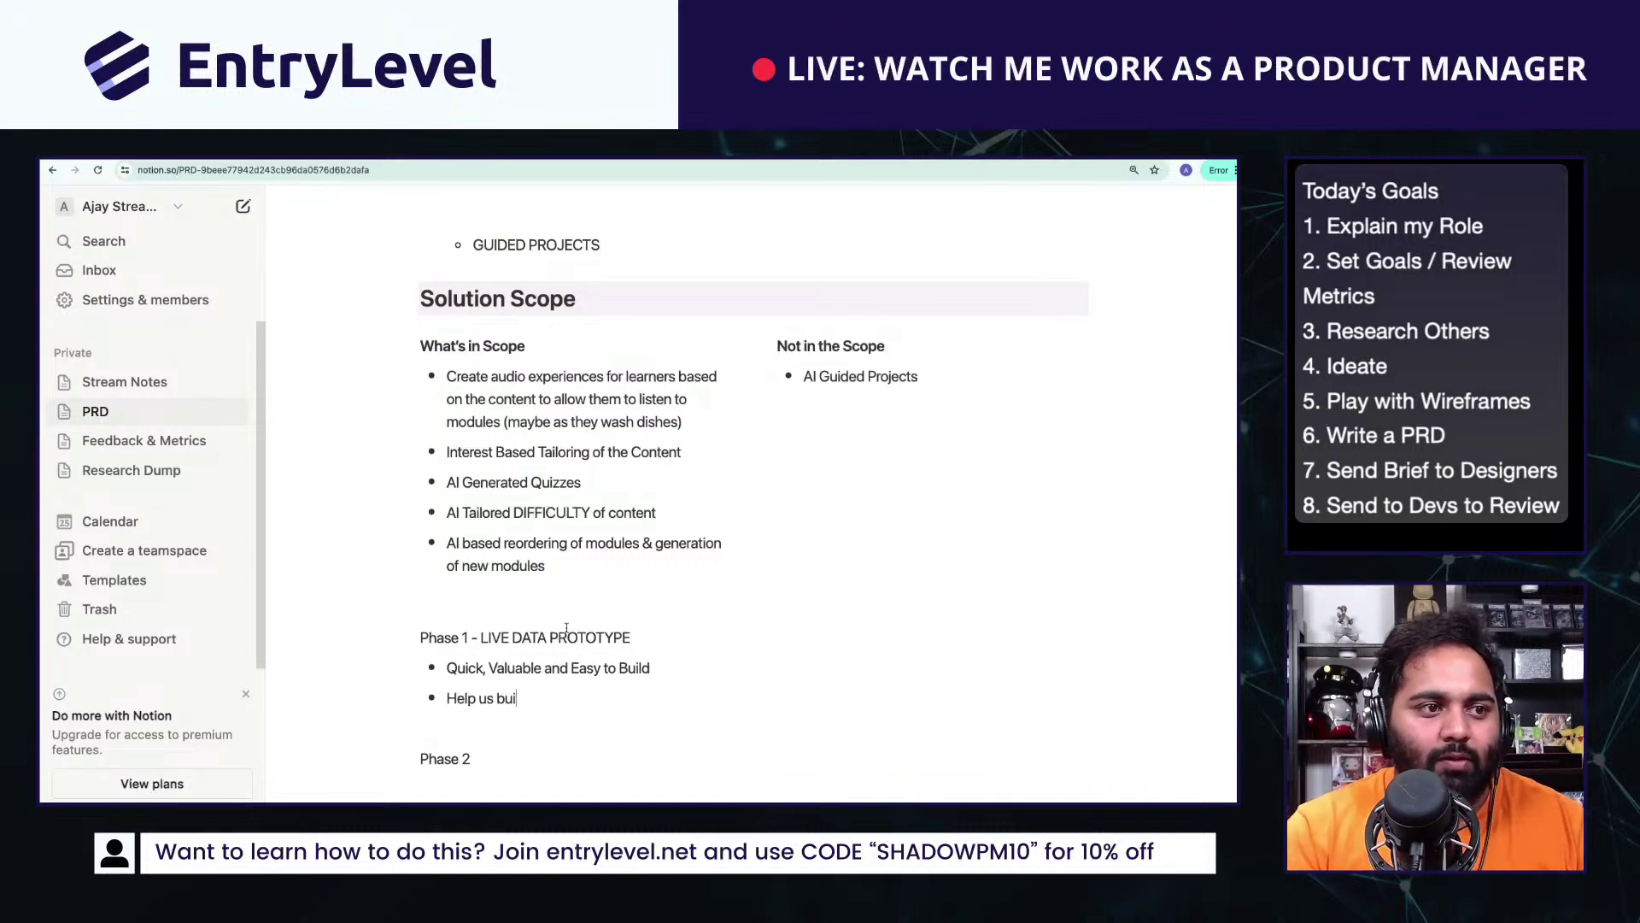
type("ld convic")
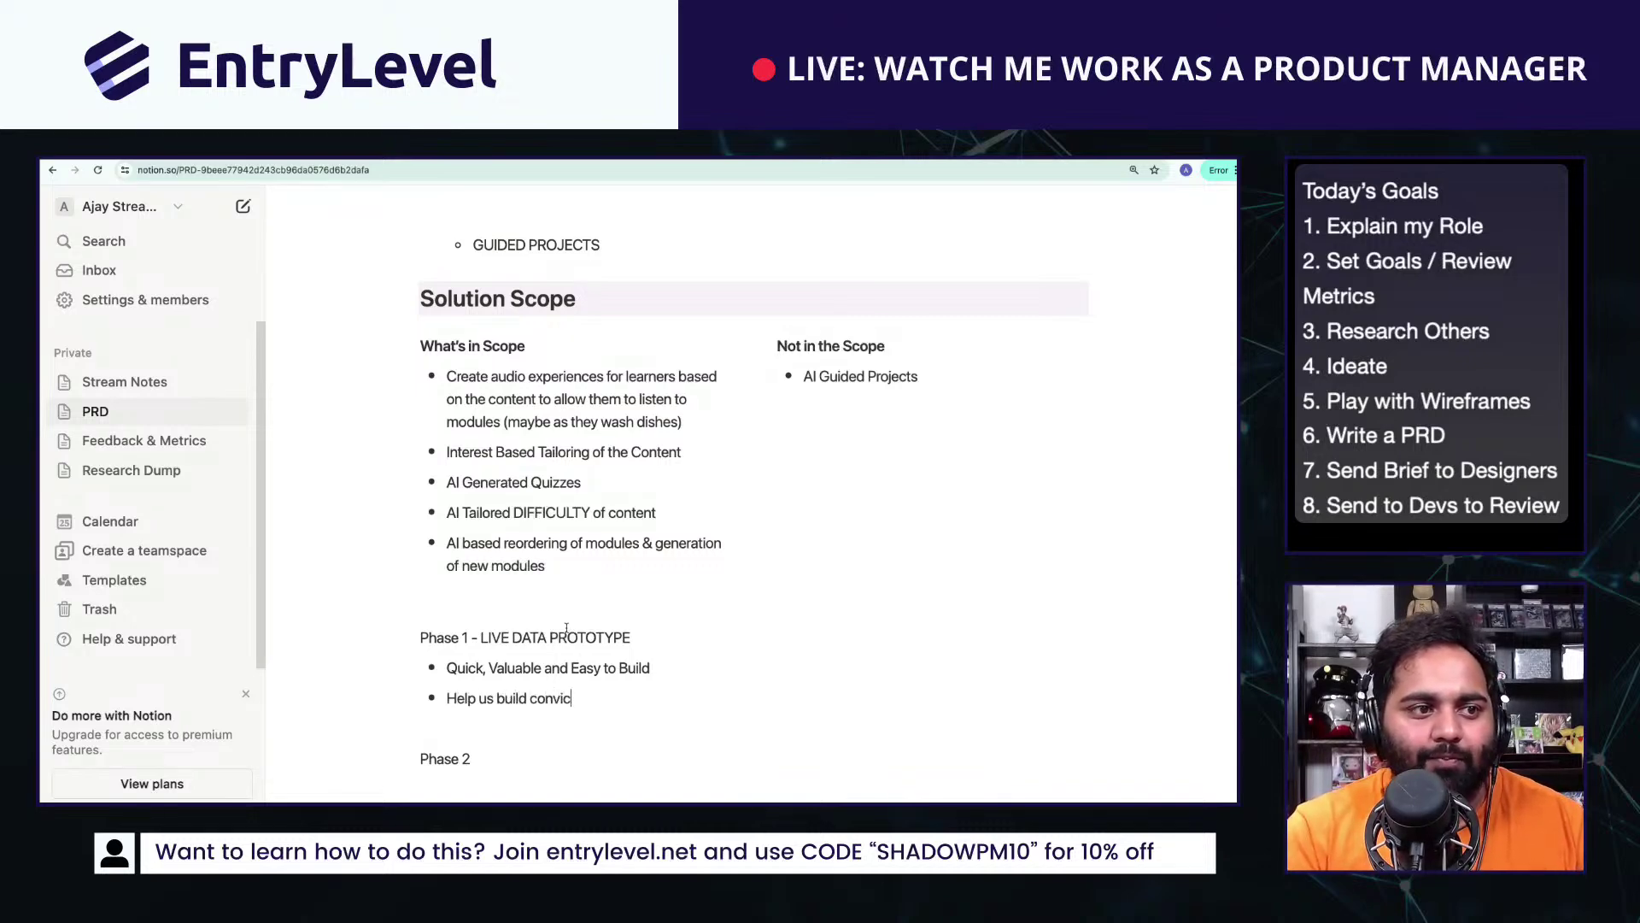
type("tion on this pat")
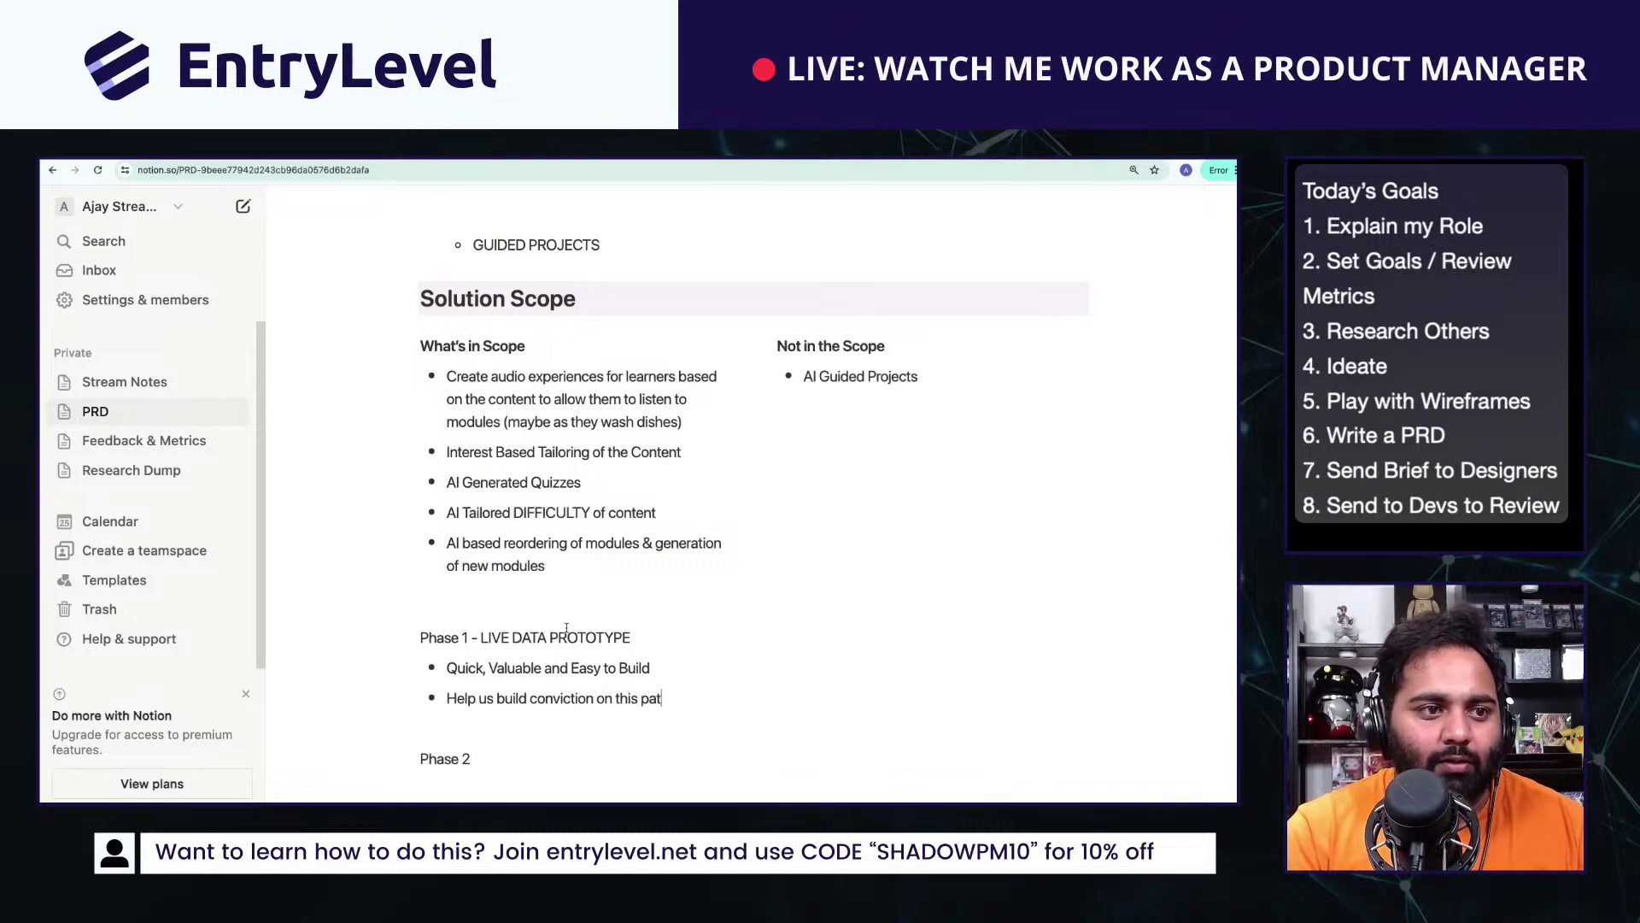
type("hway")
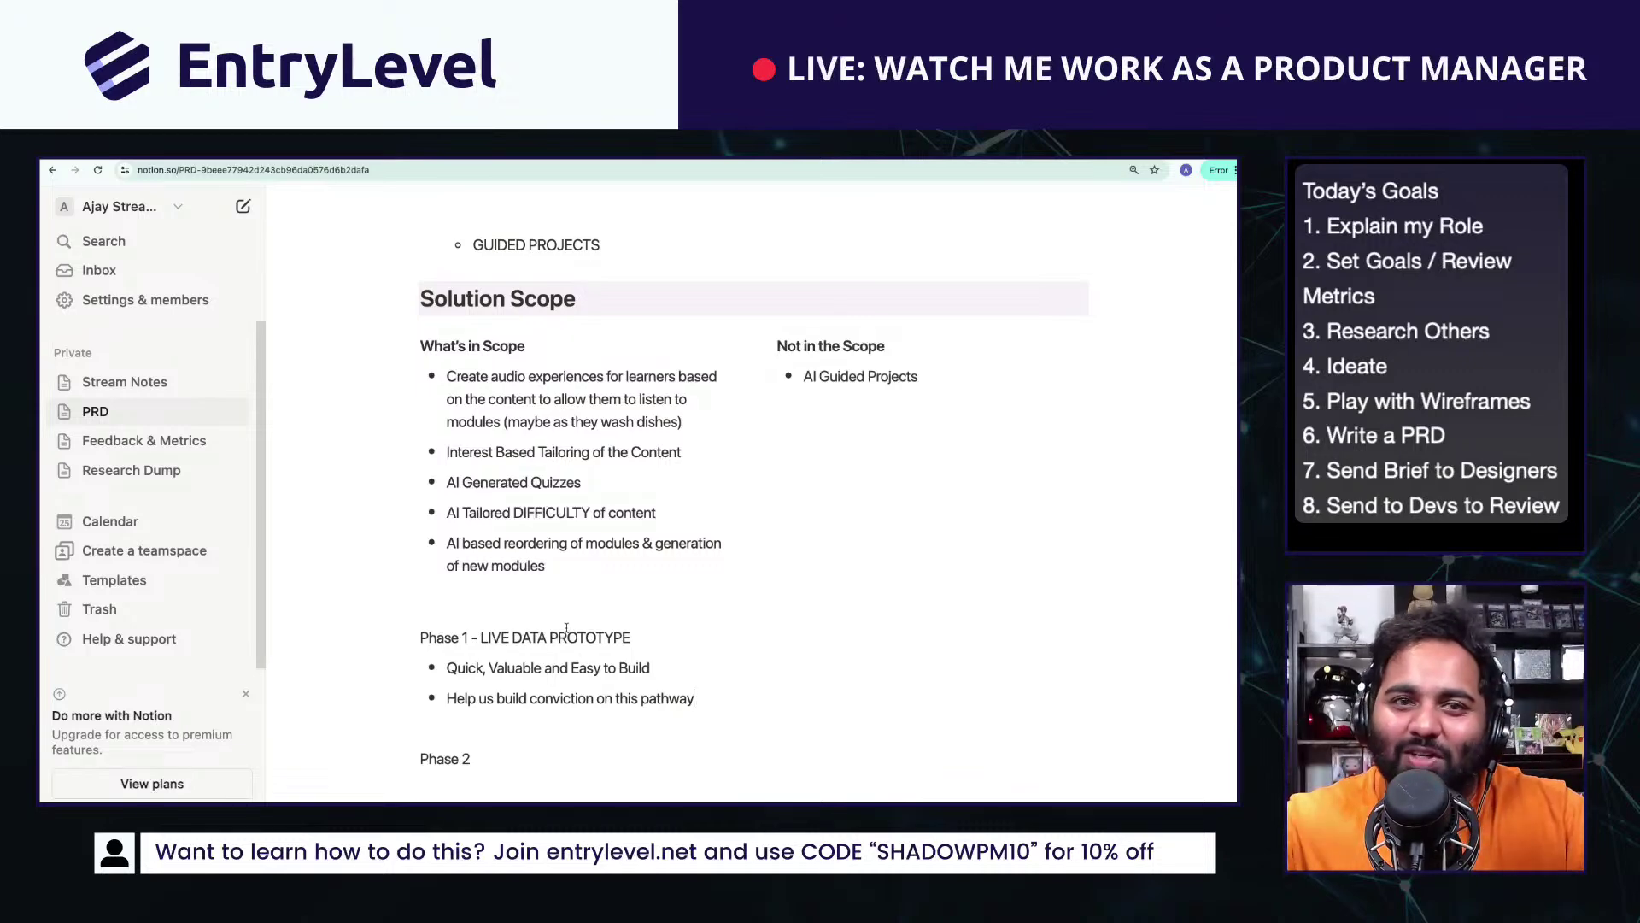
Step: Extend the Phase 3 line to read "Phase 3 - FULL ON BUILD"
scroll(512, 666, "down", 5)
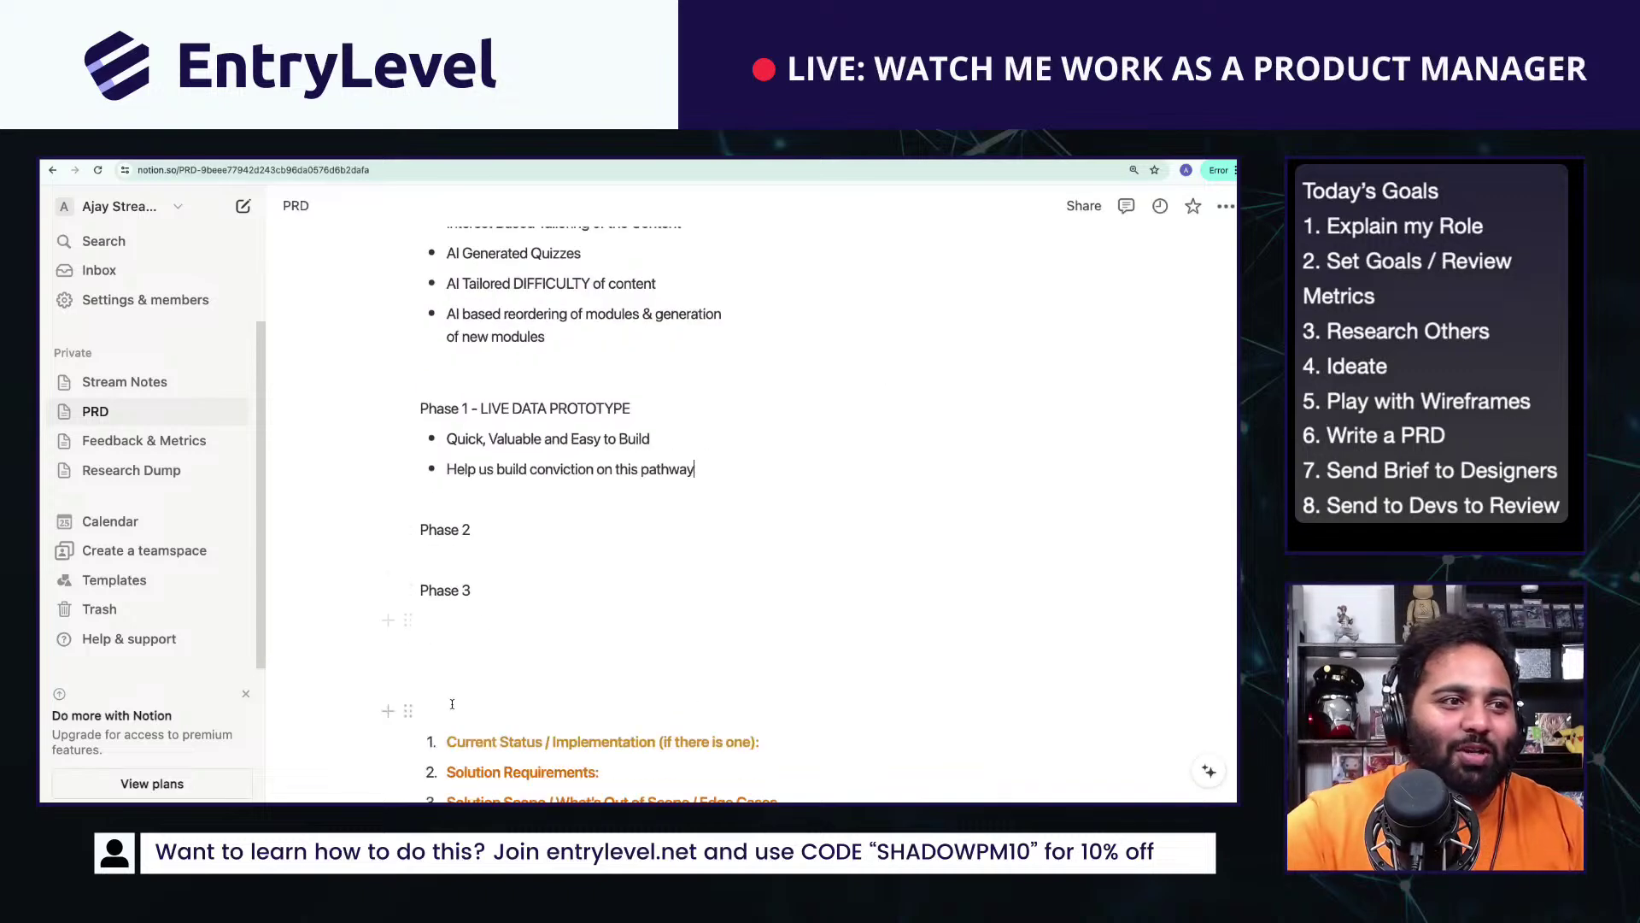
left_click(513, 597)
type("- FULL ON BUILD")
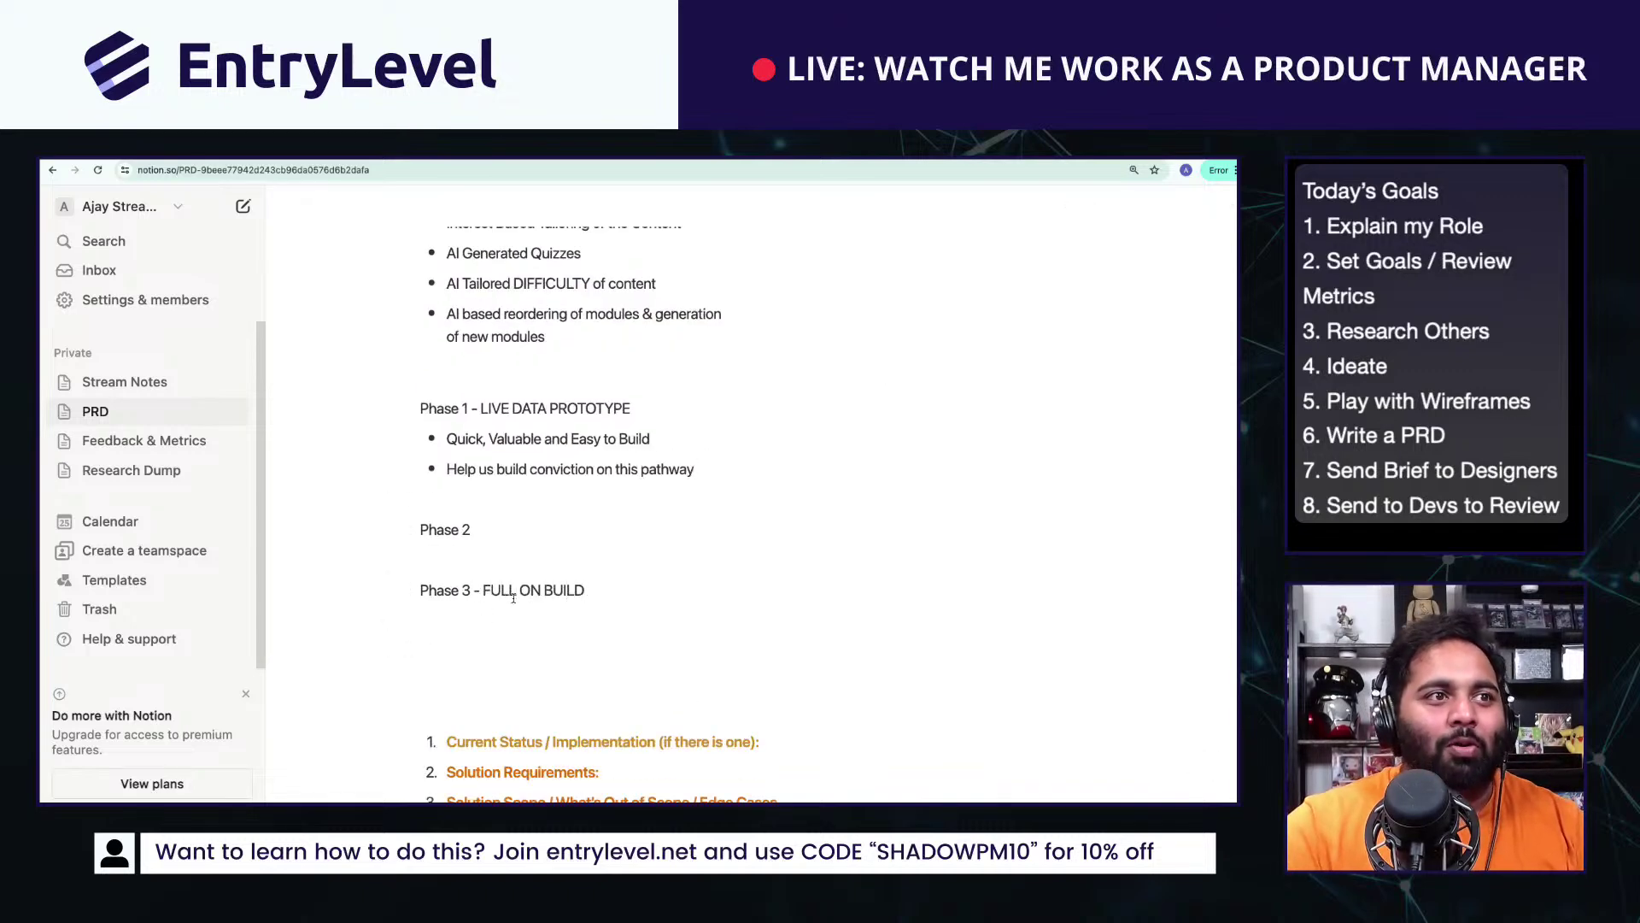
Step: Make the Phase 1 line bold and extend the Phase 2 line to read "Phase 2 - MORE FUNCTIONALITY"
triple_click(602, 410)
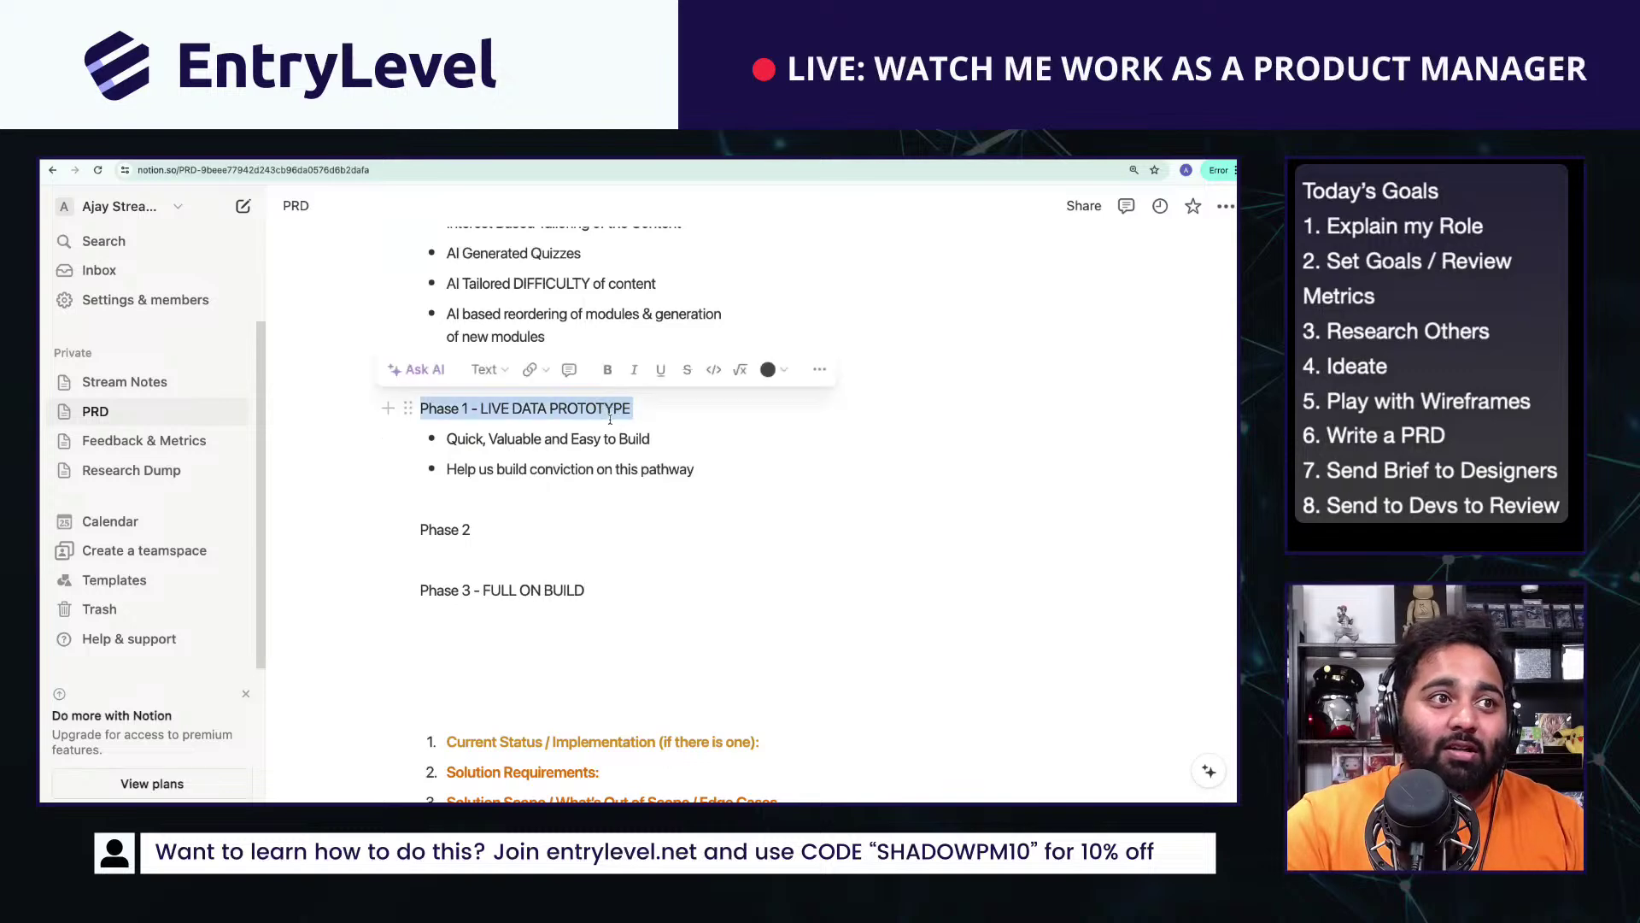
key("ctrl+b")
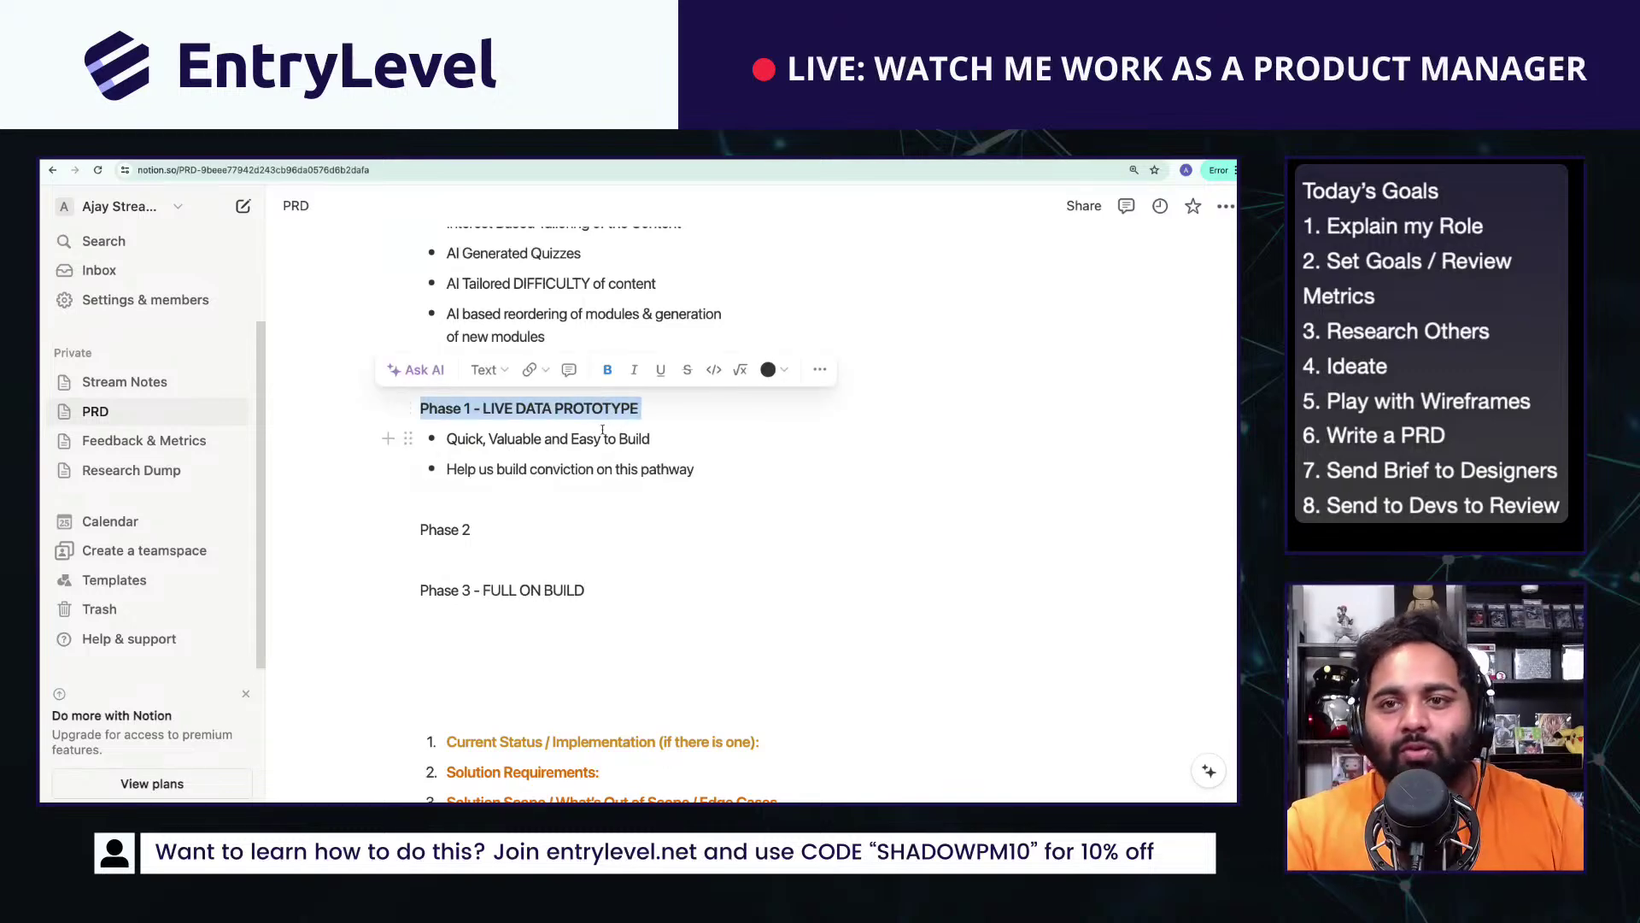
left_click(566, 537)
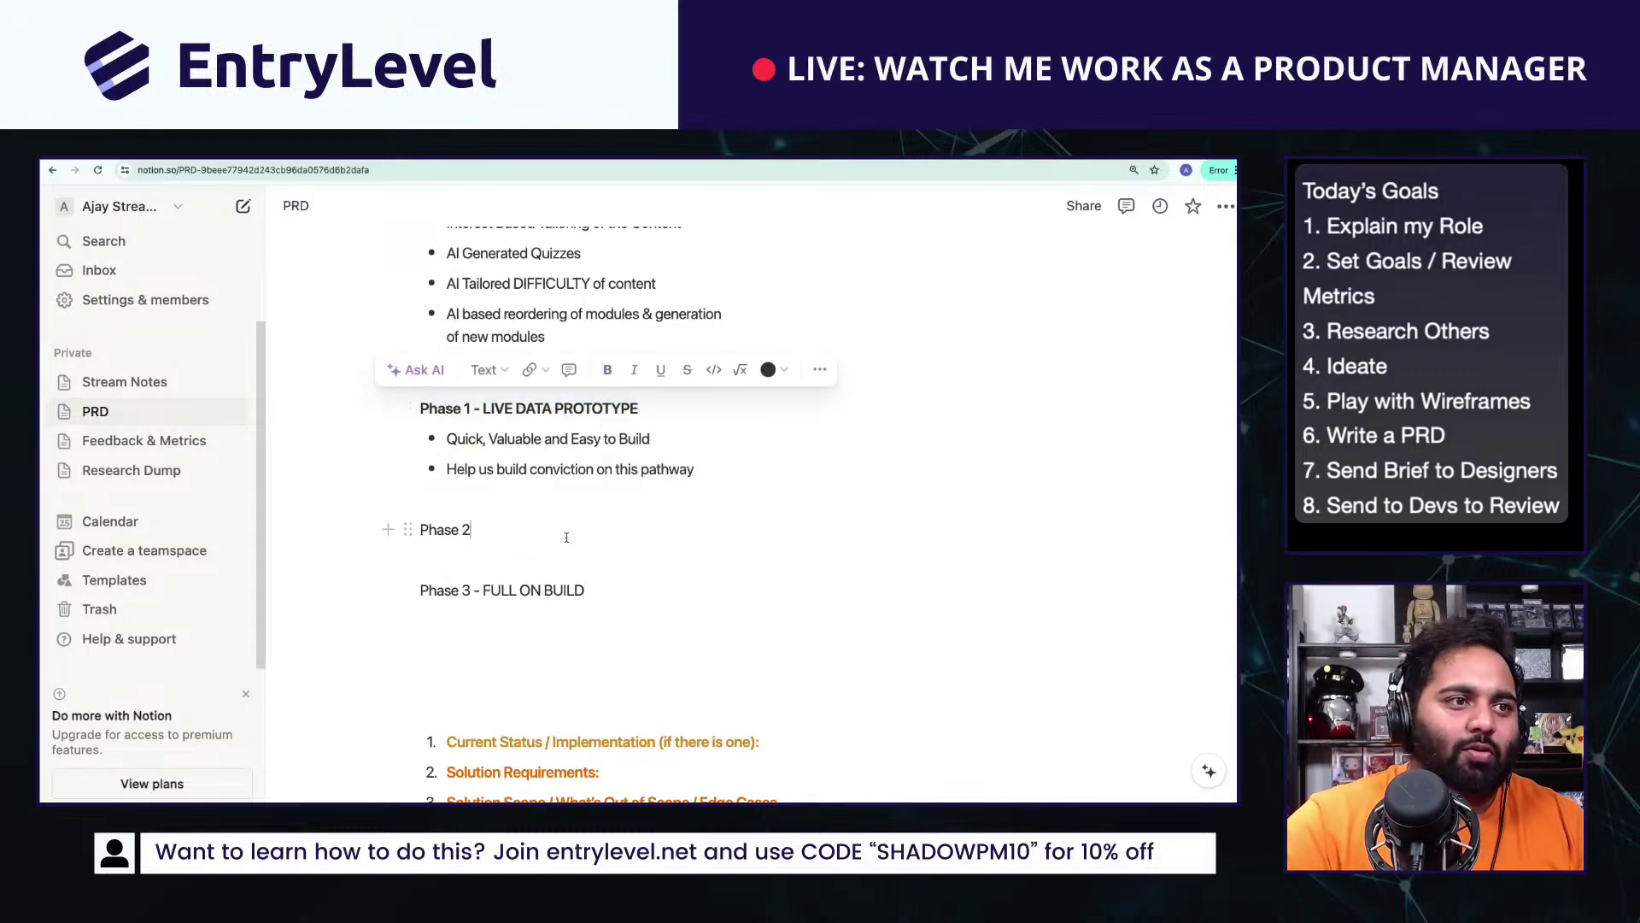
type("- MORE FU")
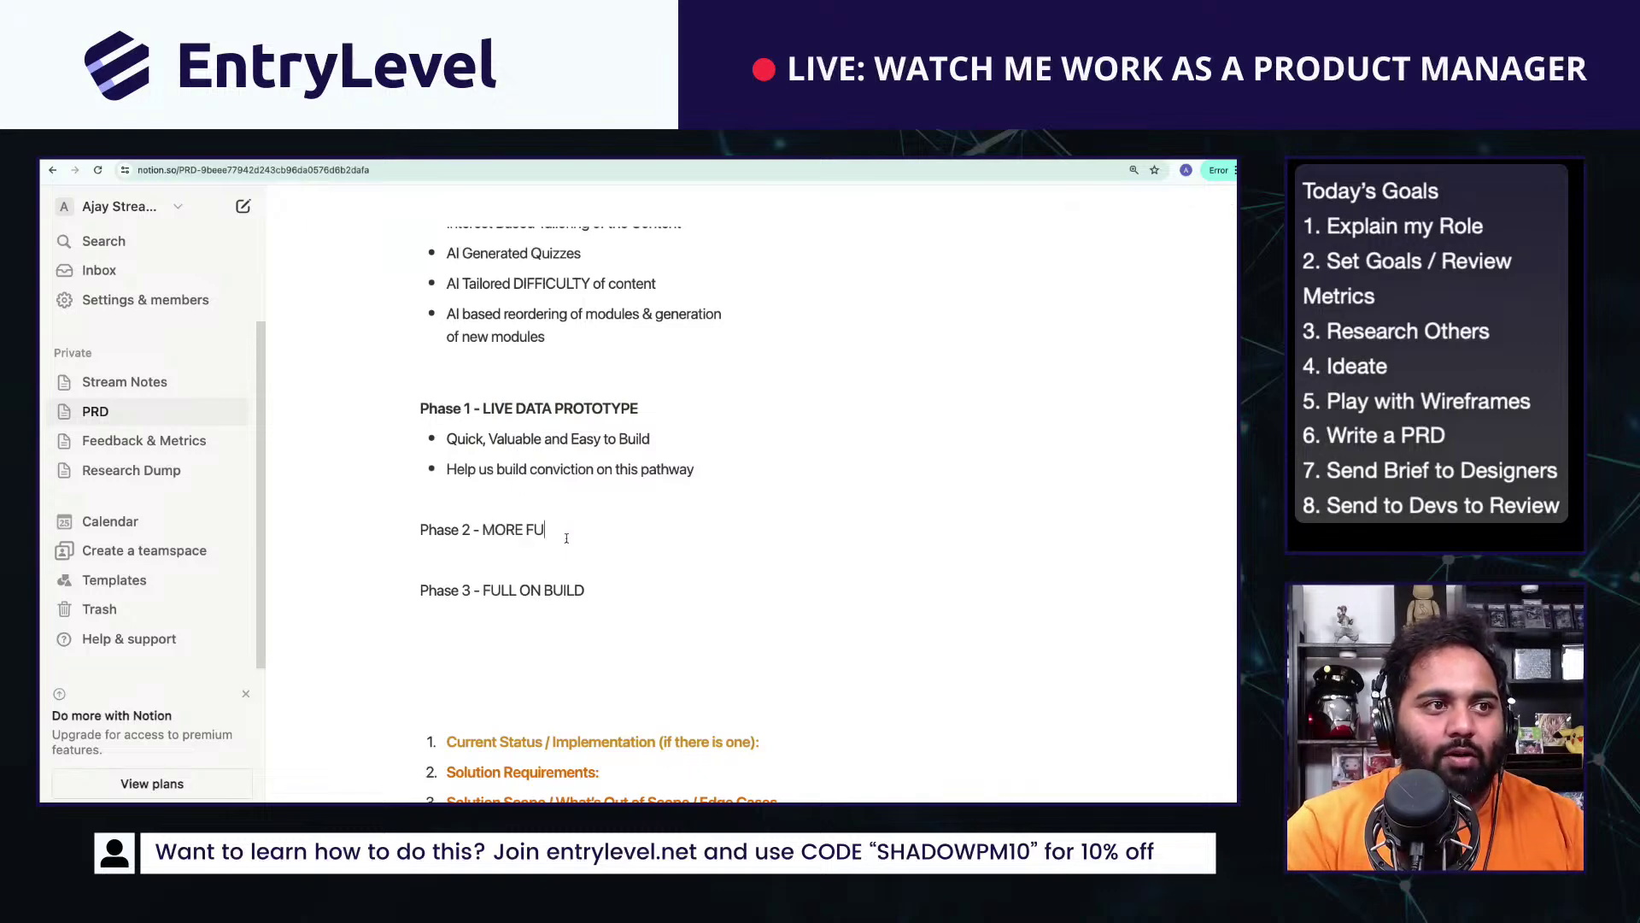
type("NCTIONALITY")
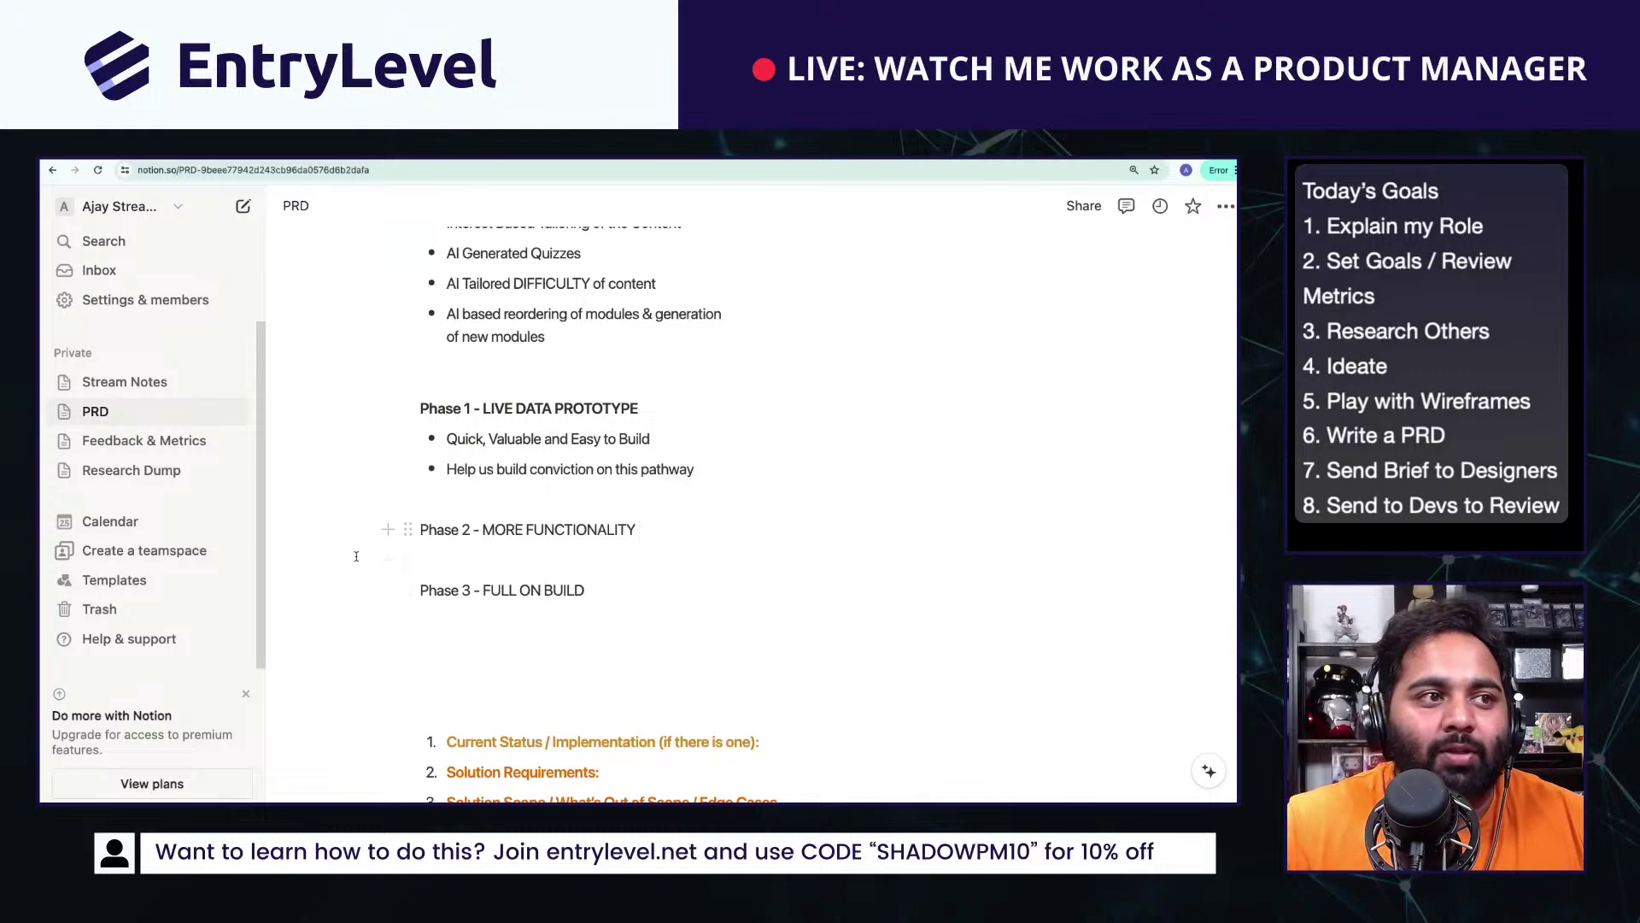
left_click_drag(337, 405, 384, 556)
left_click(507, 559)
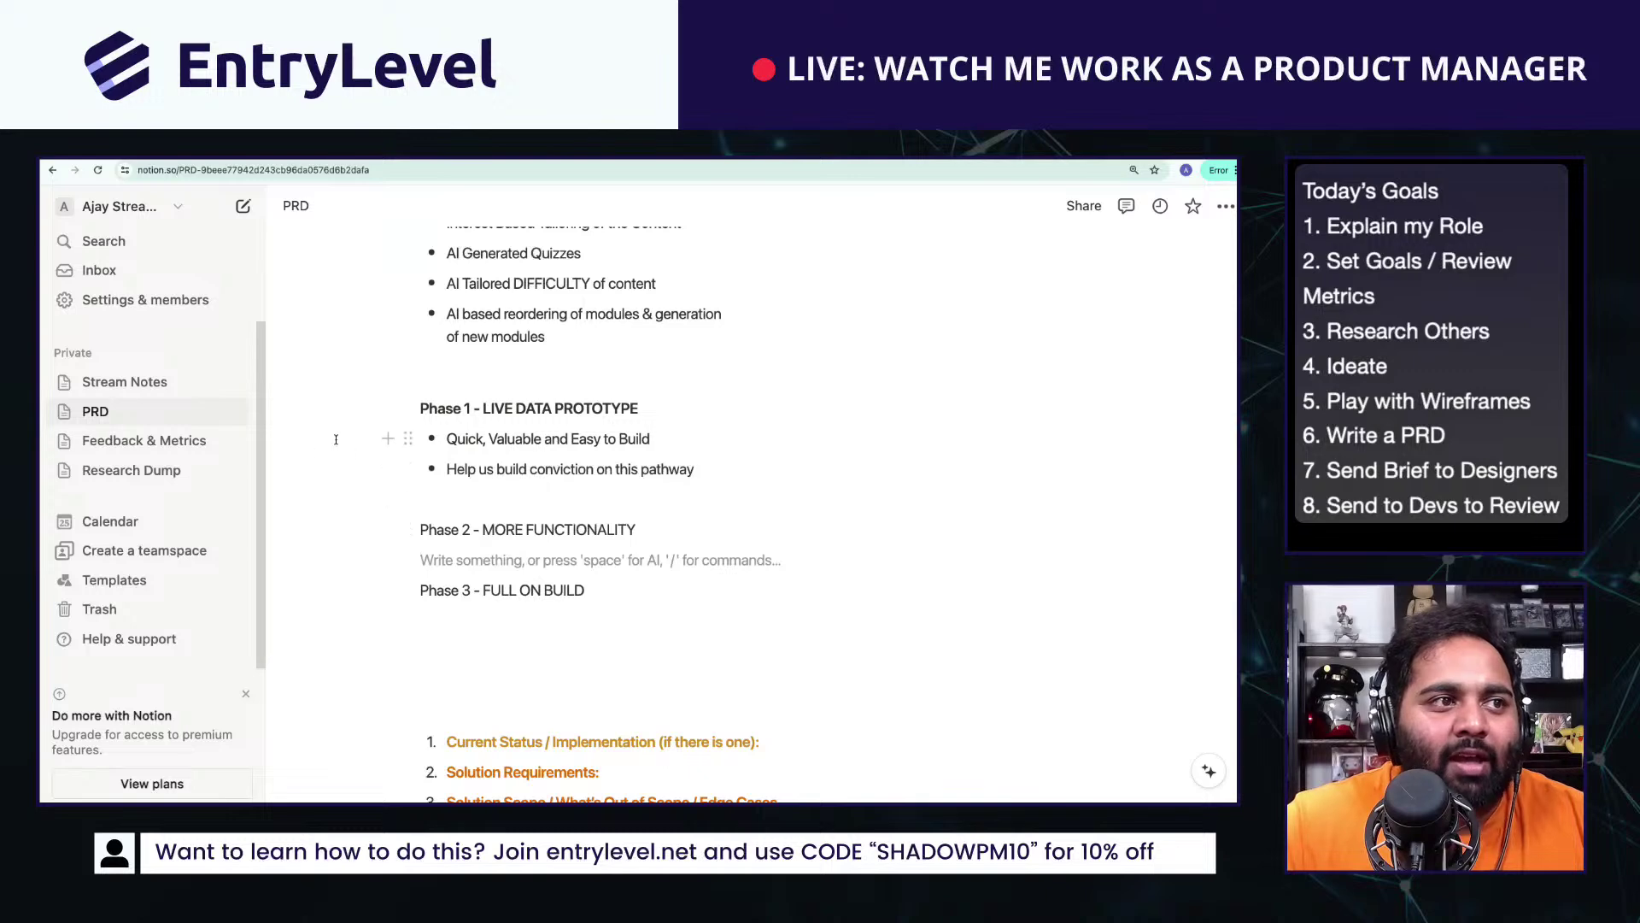
left_click(506, 376)
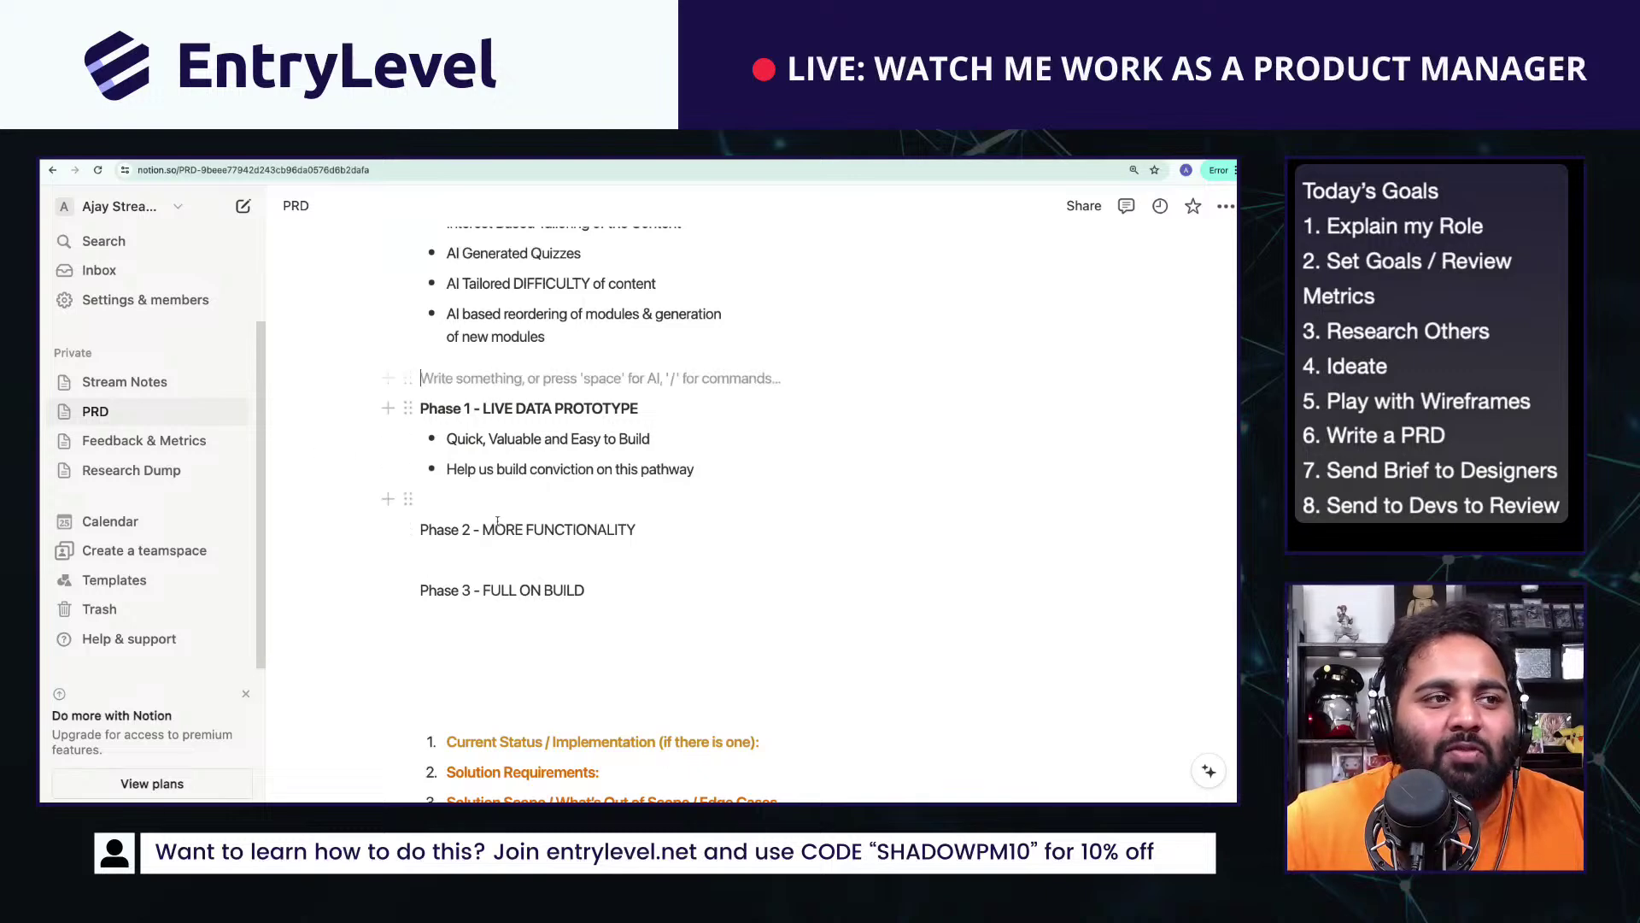
triple_click(438, 596)
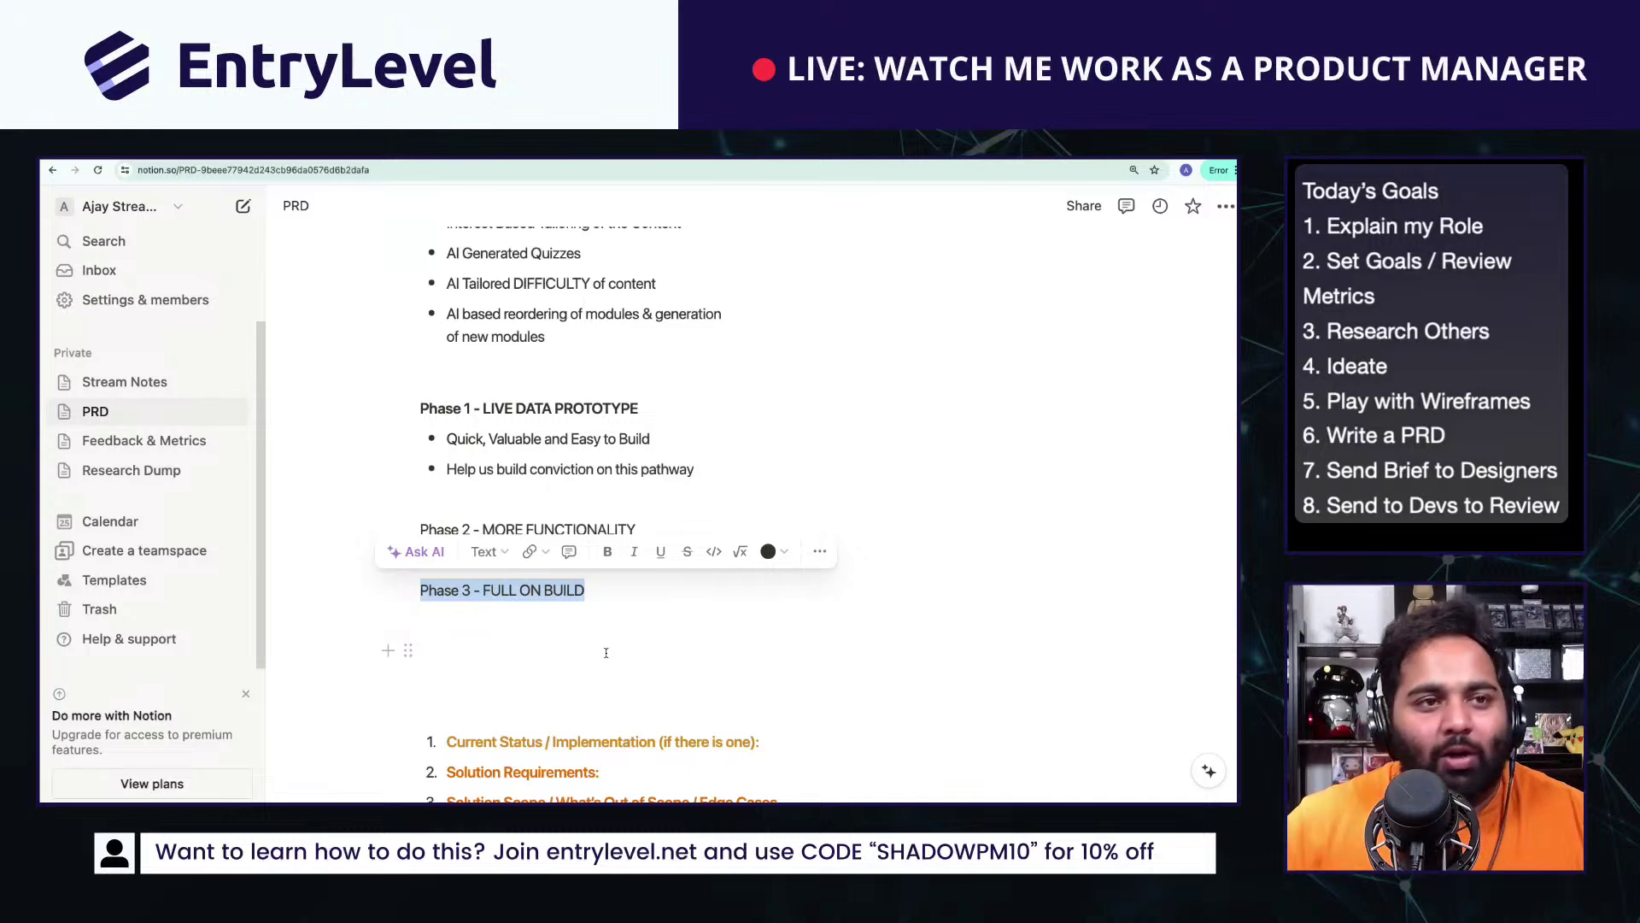
Step: Add the line "My product is always in a SHIPPABLE STATE" above the Phase 1 heading, separated from the bullets by a blank line
left_click(620, 379)
key("Return")
key("Return")
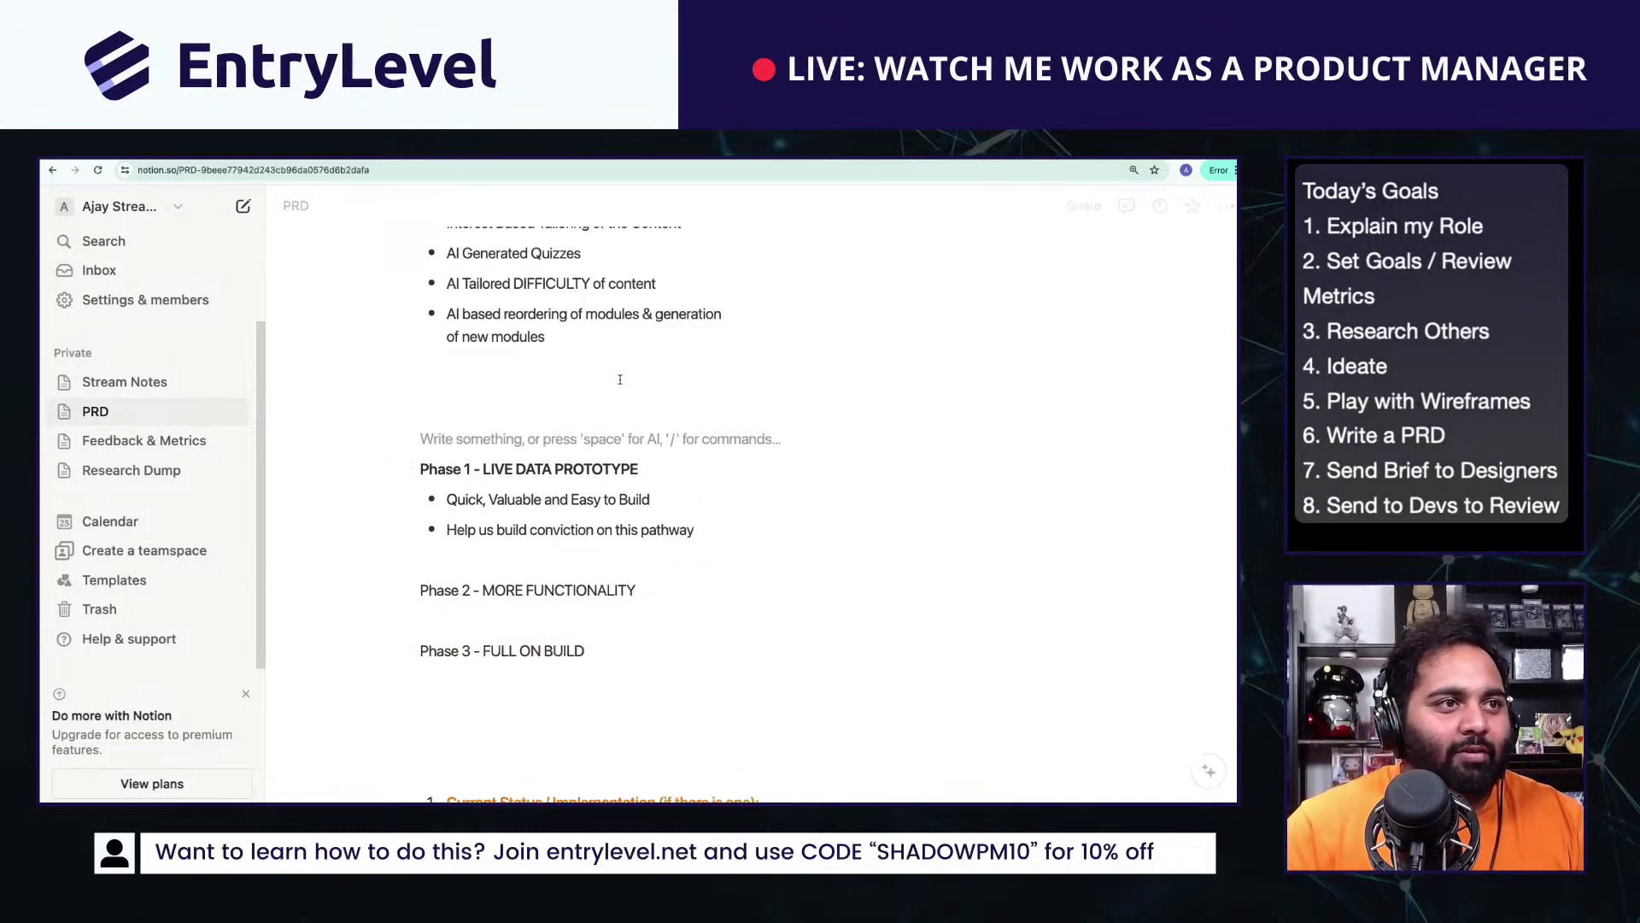
key("BackSpace")
type("My")
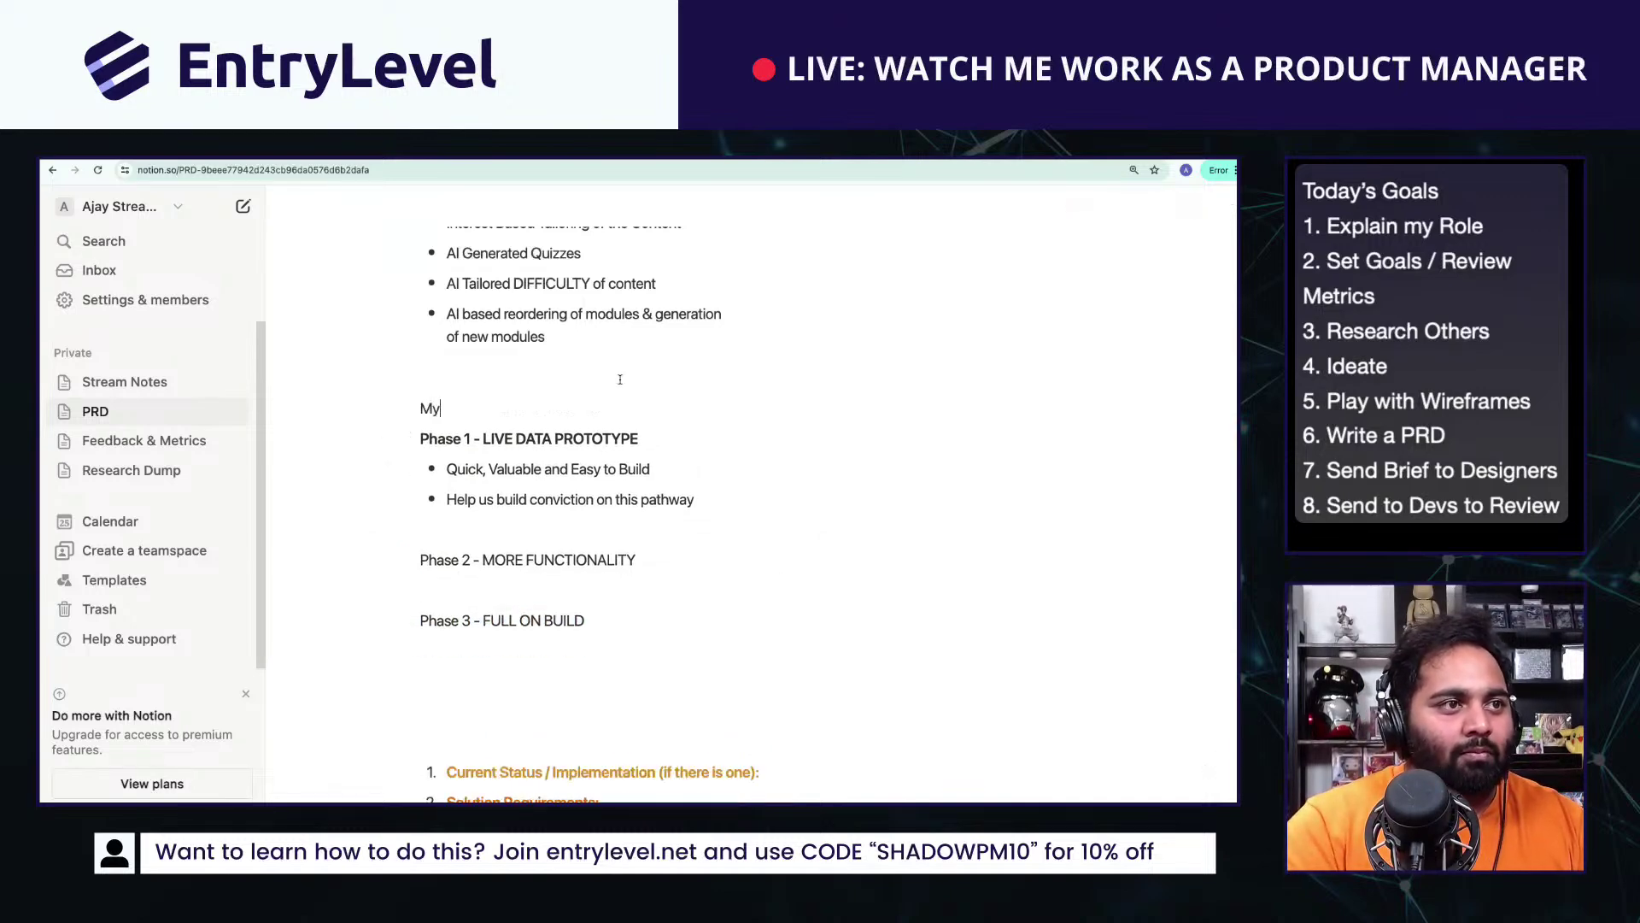
type(" product is always i")
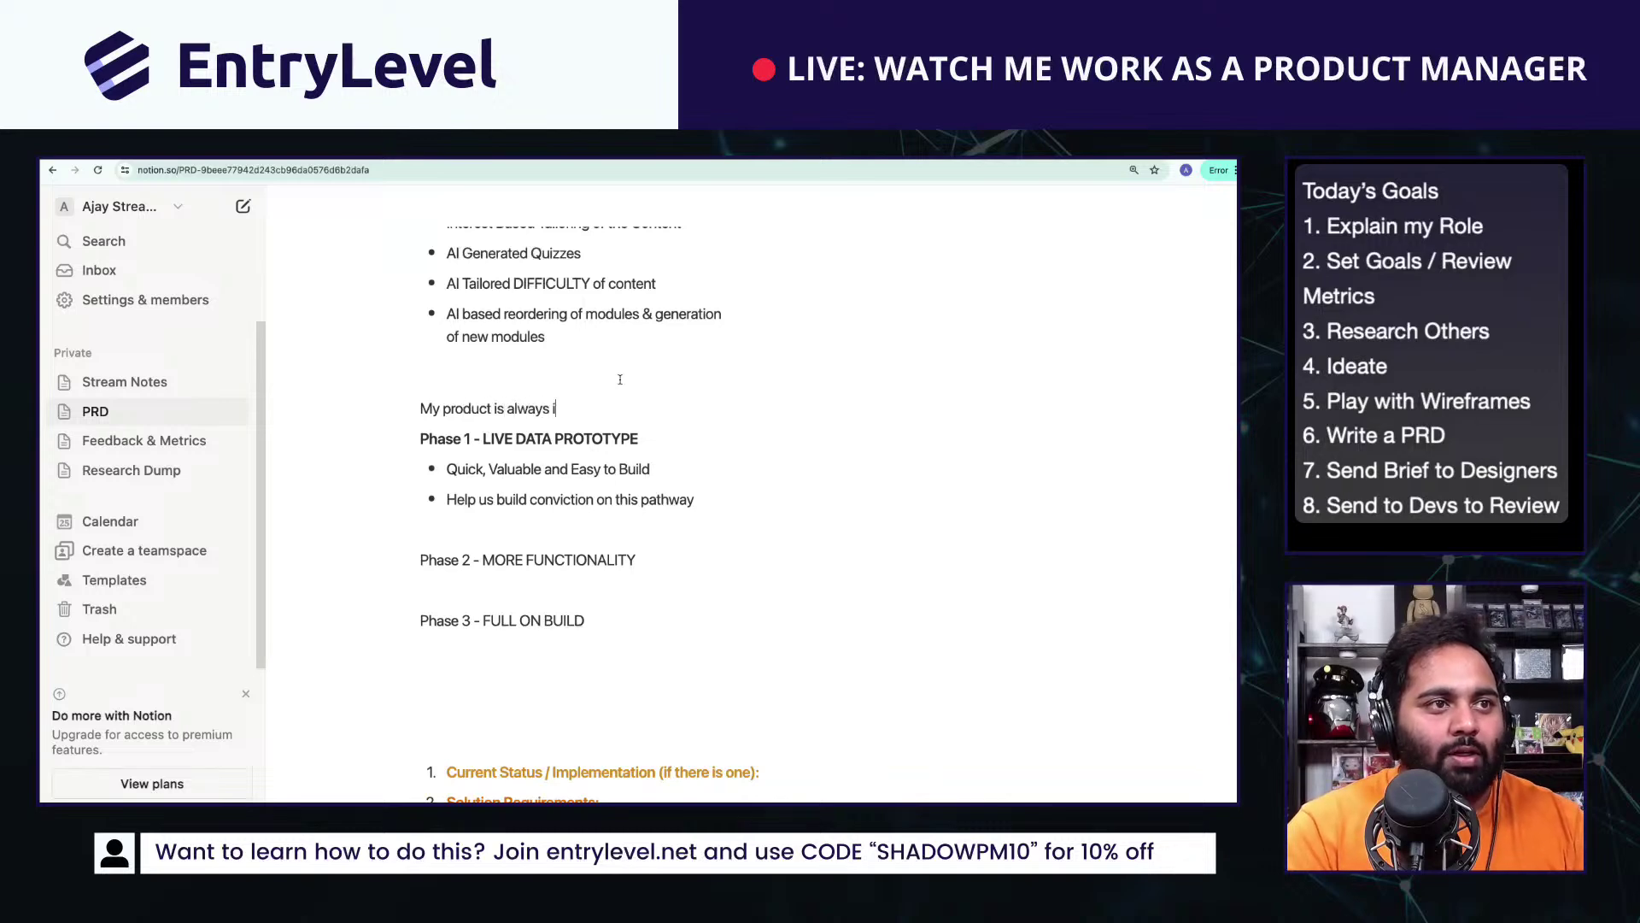
type("n a SHIPPP")
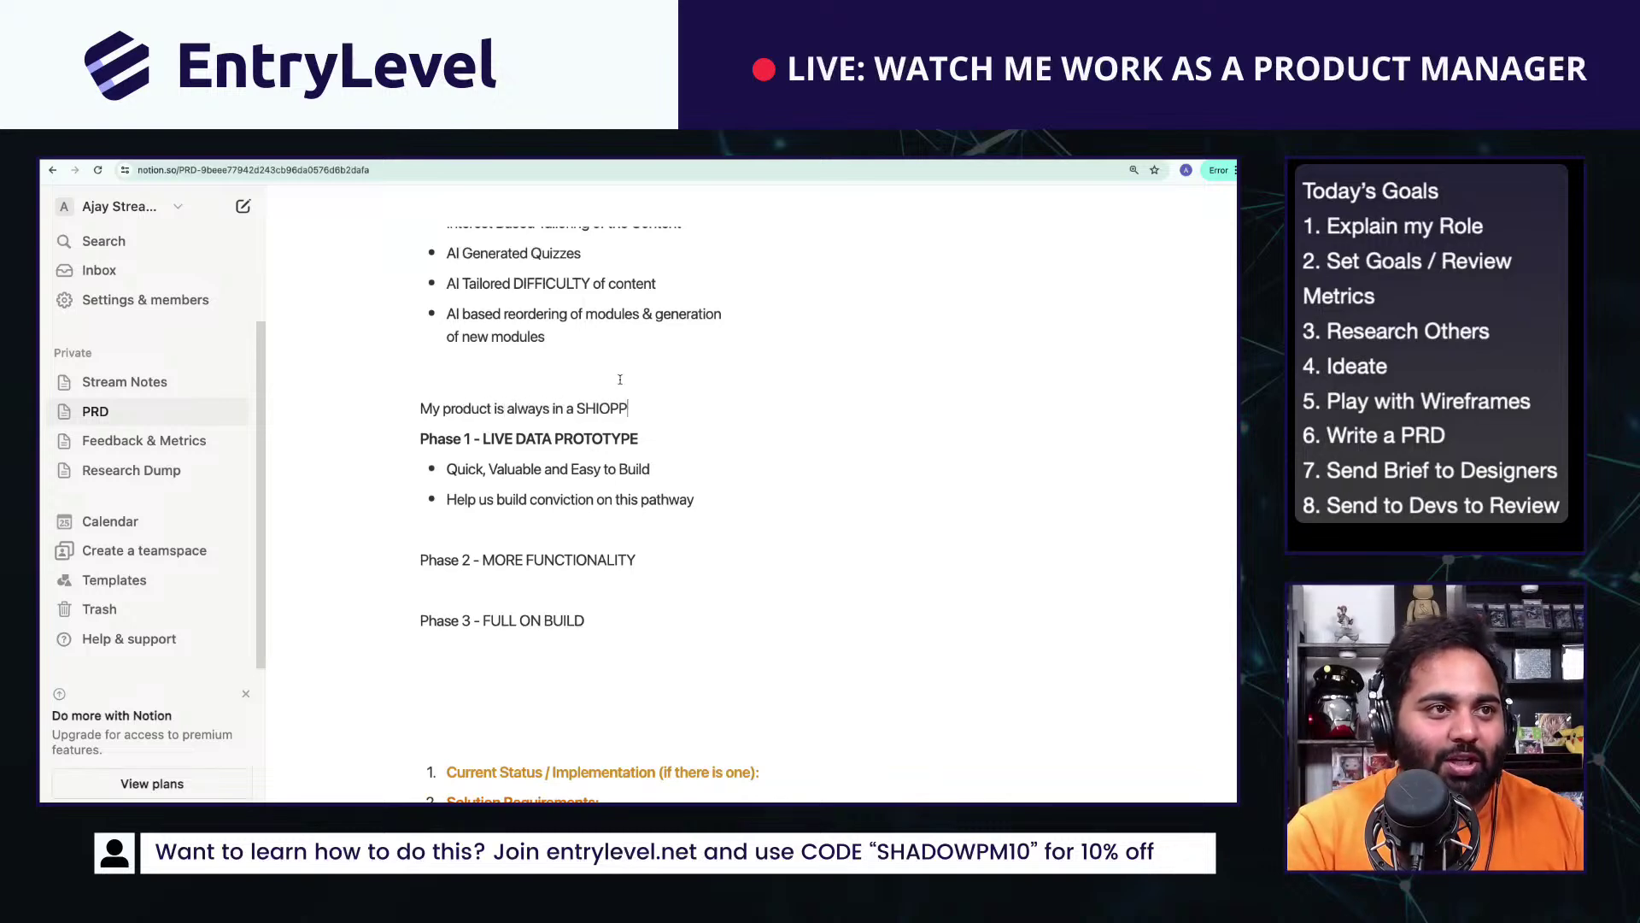
key("BackSpace")
key("BackSpace")
key("BackSpace")
type("PPABLE ")
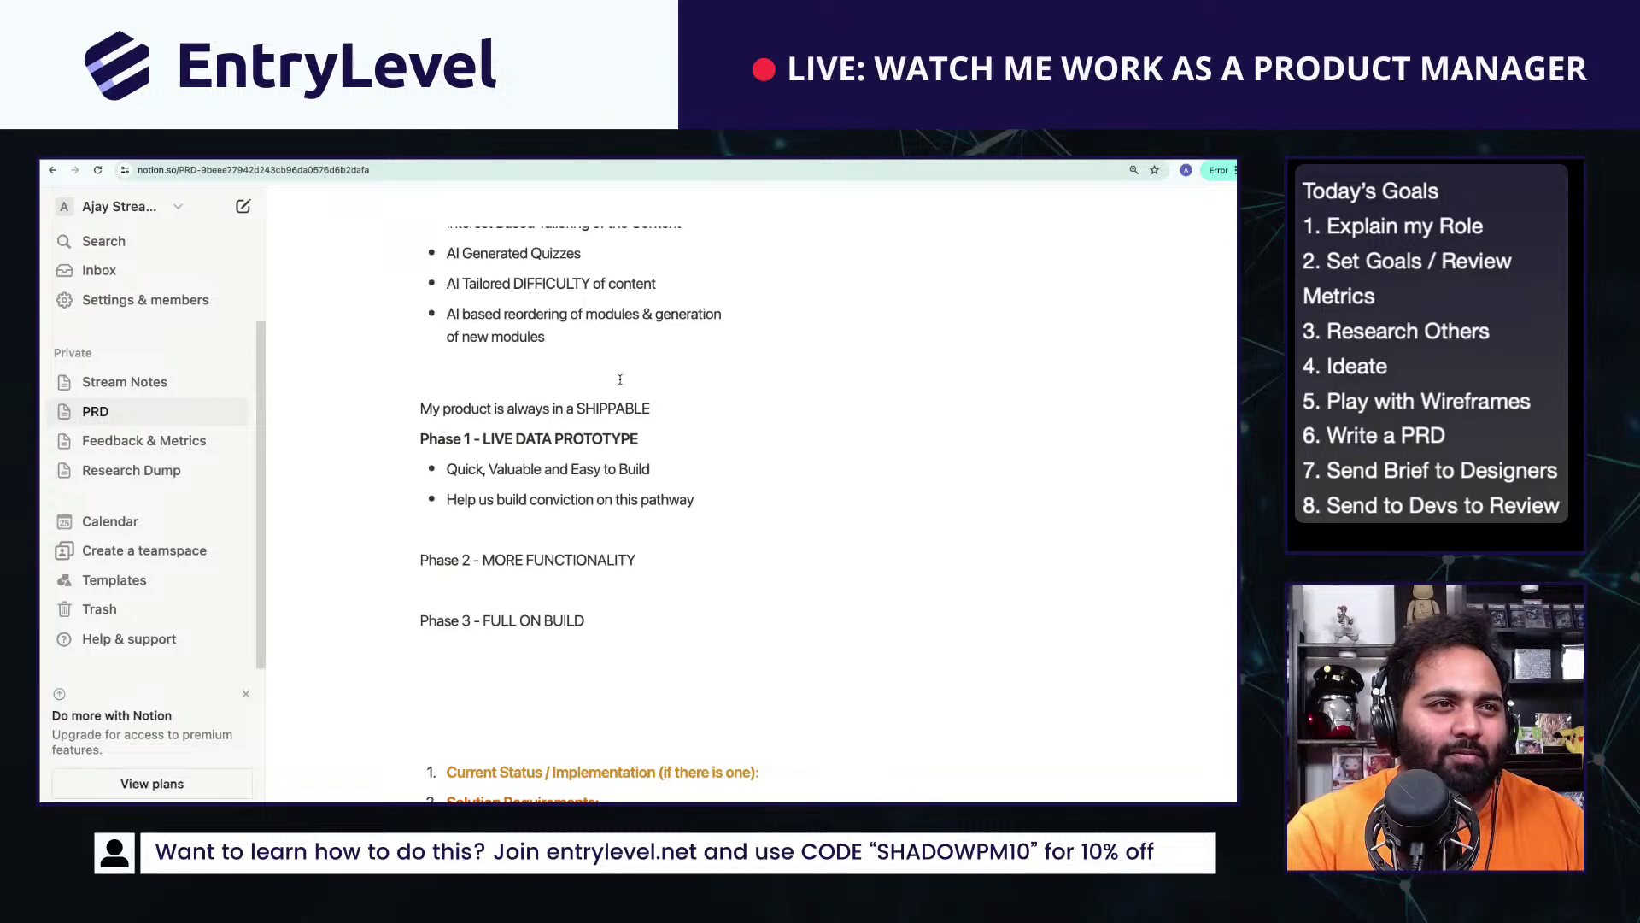
type("STATE")
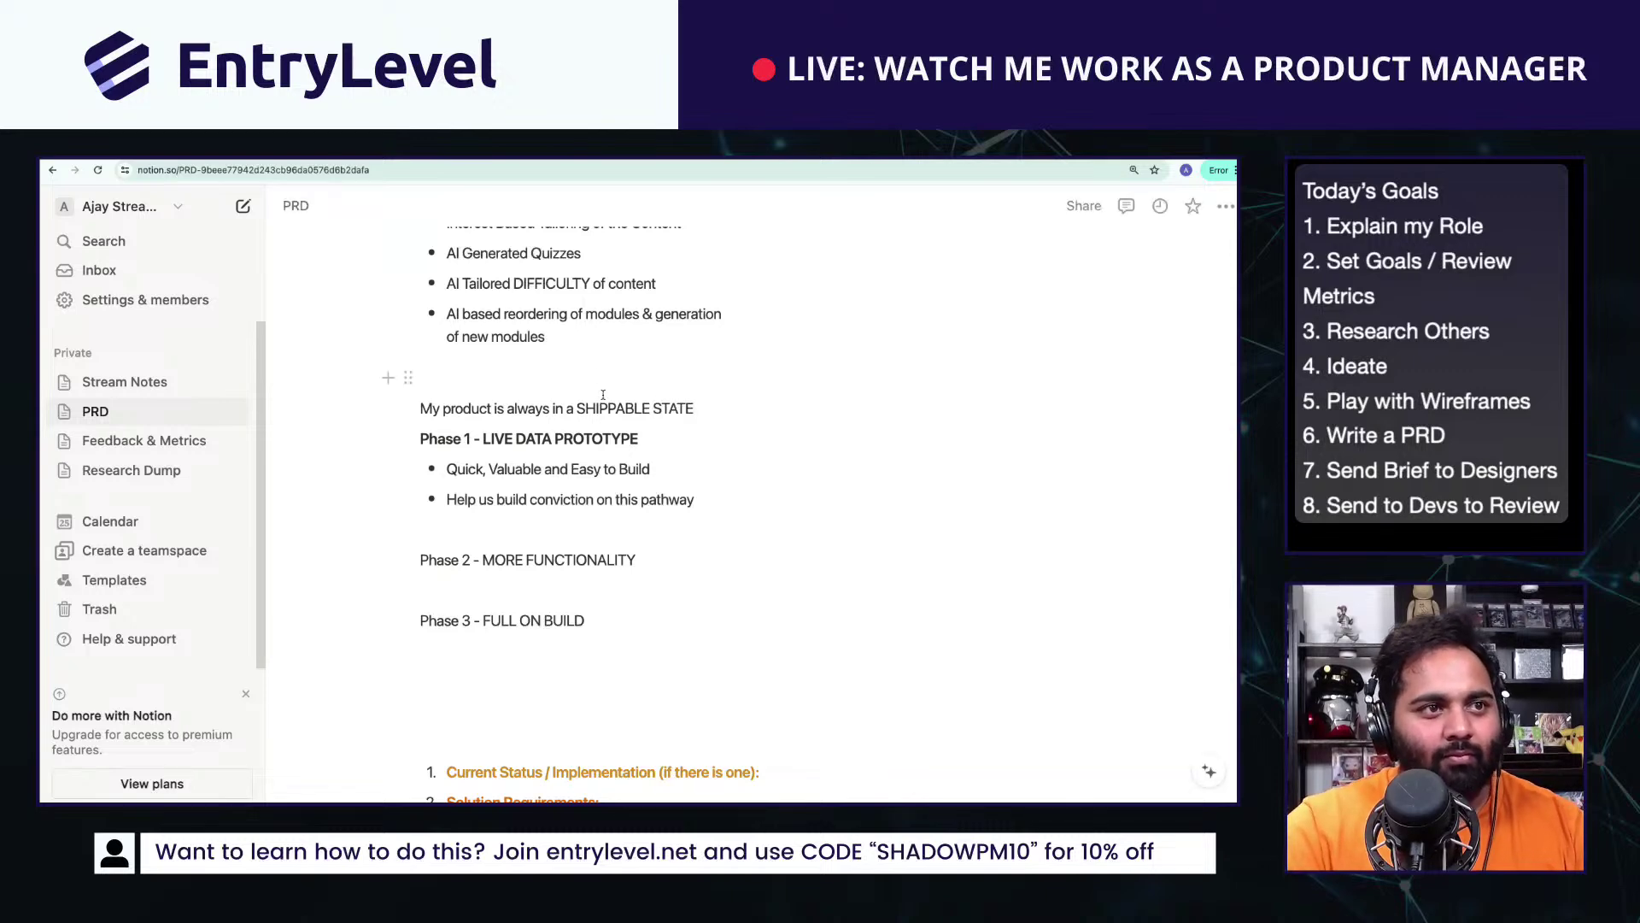
Step: Make "SHIPPABLE STATE" bold, end the sentence with a period and add blank lines before Phase 1
left_click_drag(578, 410, 695, 412)
key("ctrl+b")
left_click(728, 416)
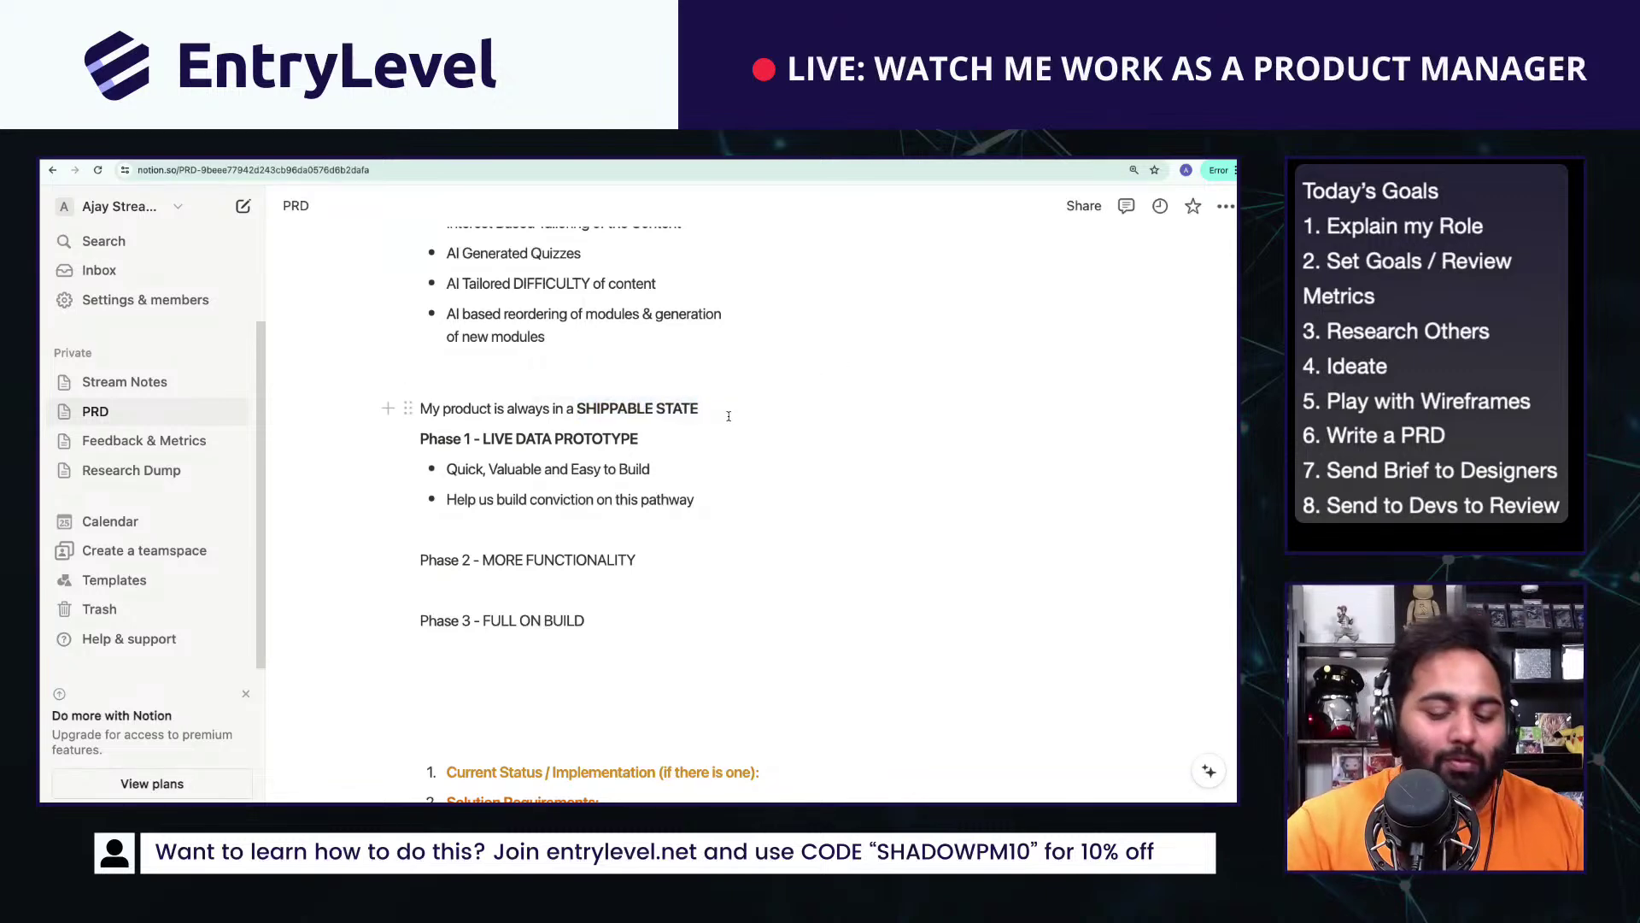
type(".")
key("Return")
key("Return")
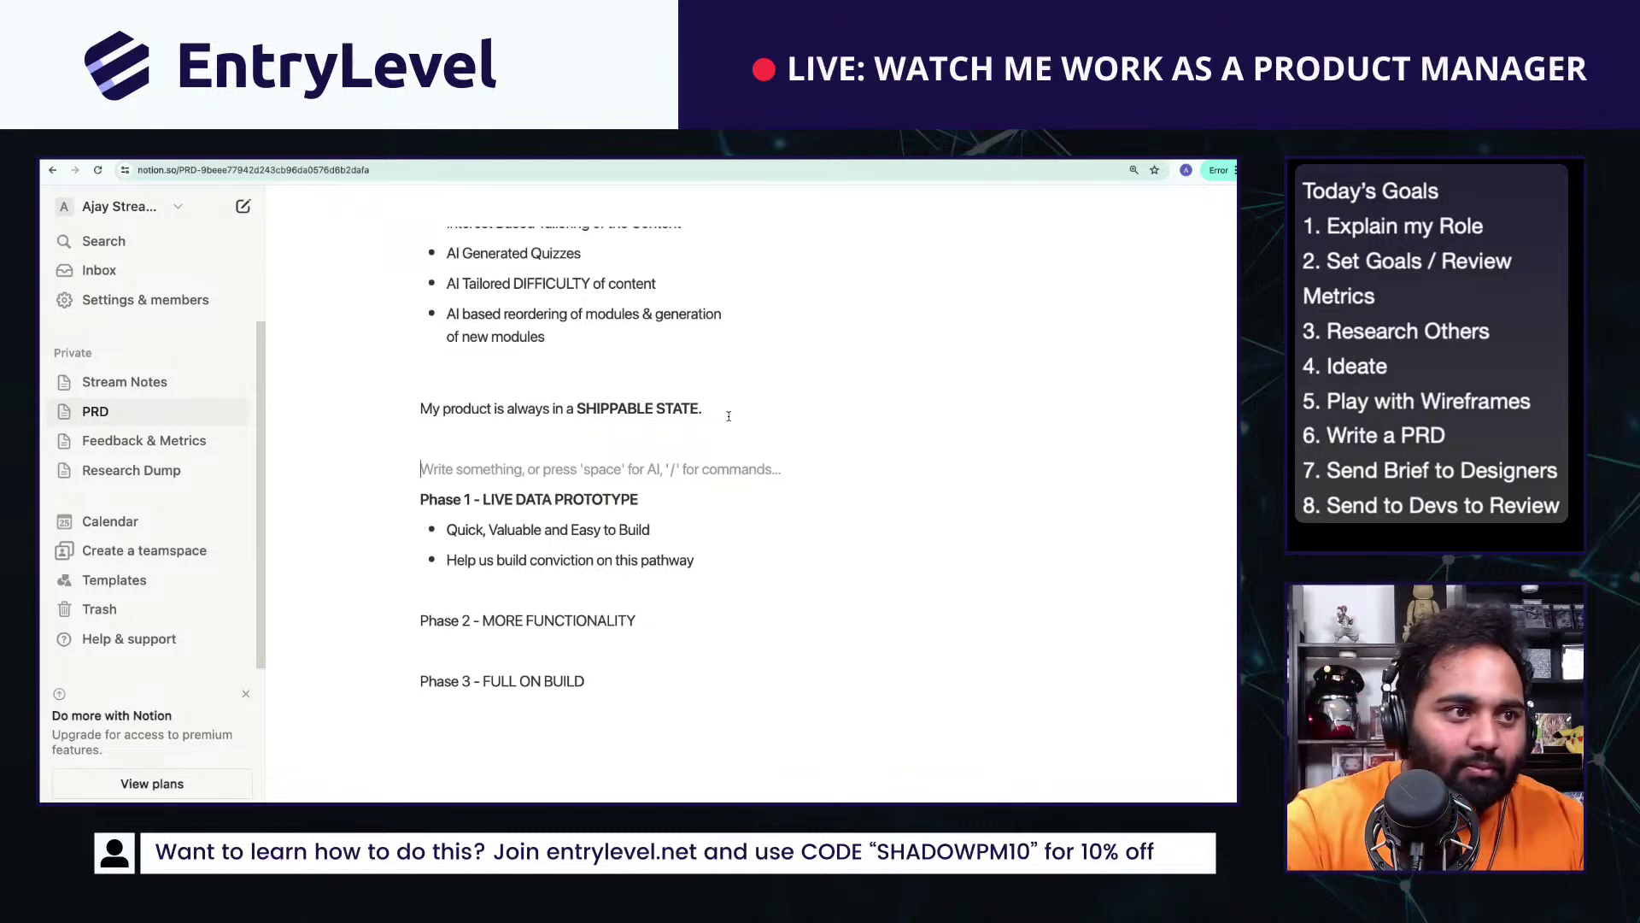
Step: Copy the shippable-state sentence and all three phases into the "Shadow a PM Stream" Canva whiteboard, in the space below the research diagram
left_click_drag(331, 387, 567, 709)
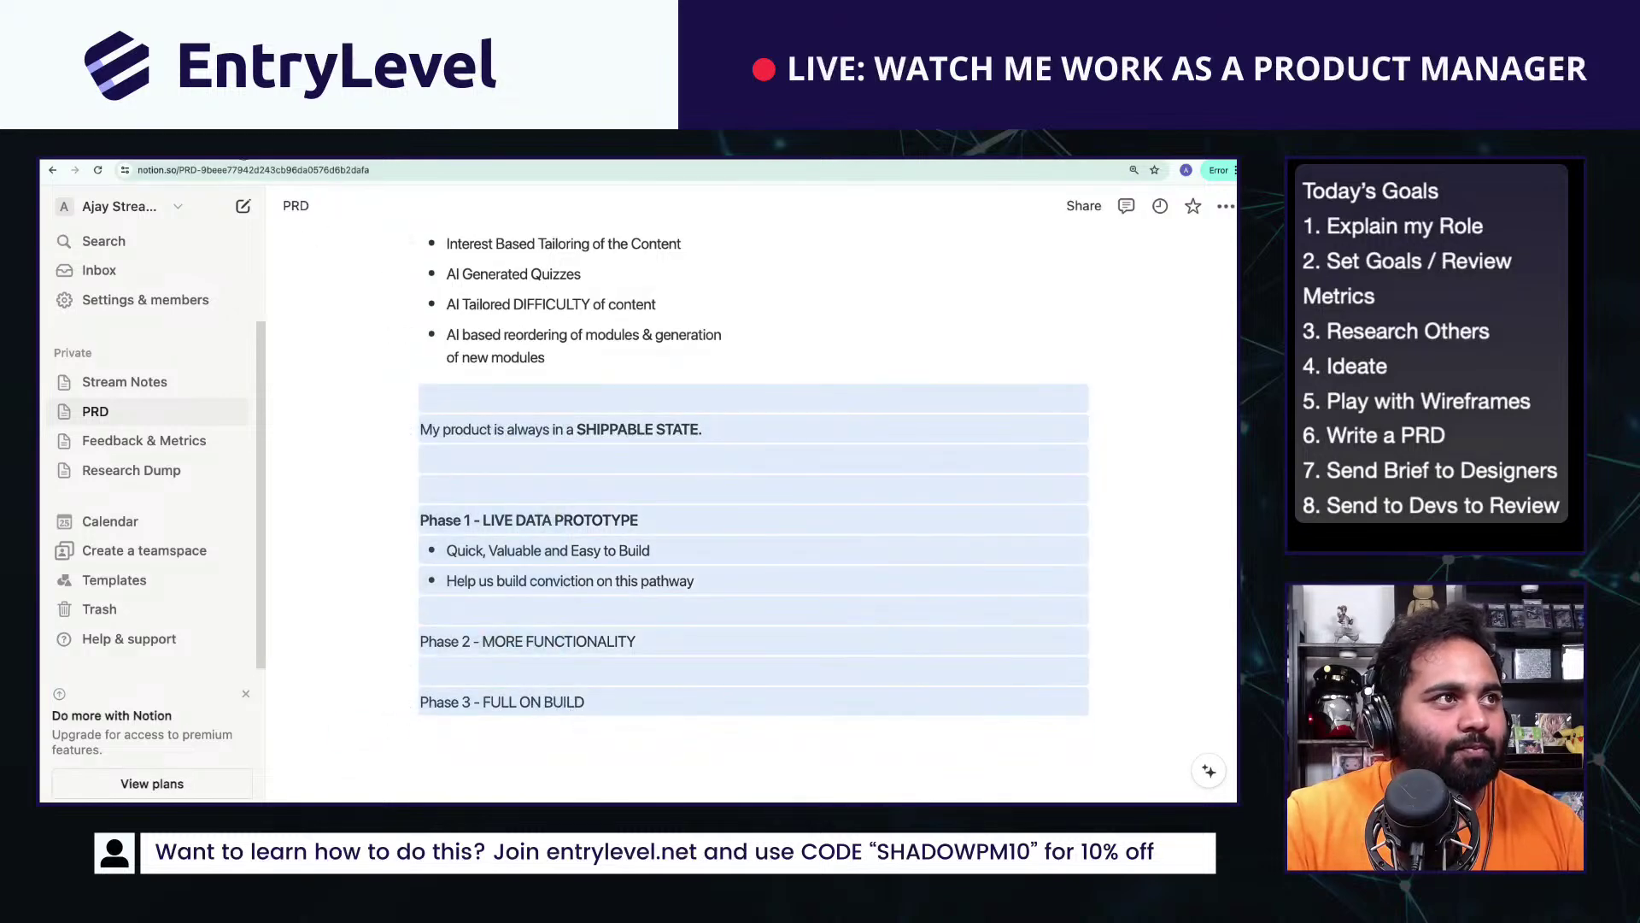
key("ctrl+c")
key("ctrl+Tab")
key("ctrl+v")
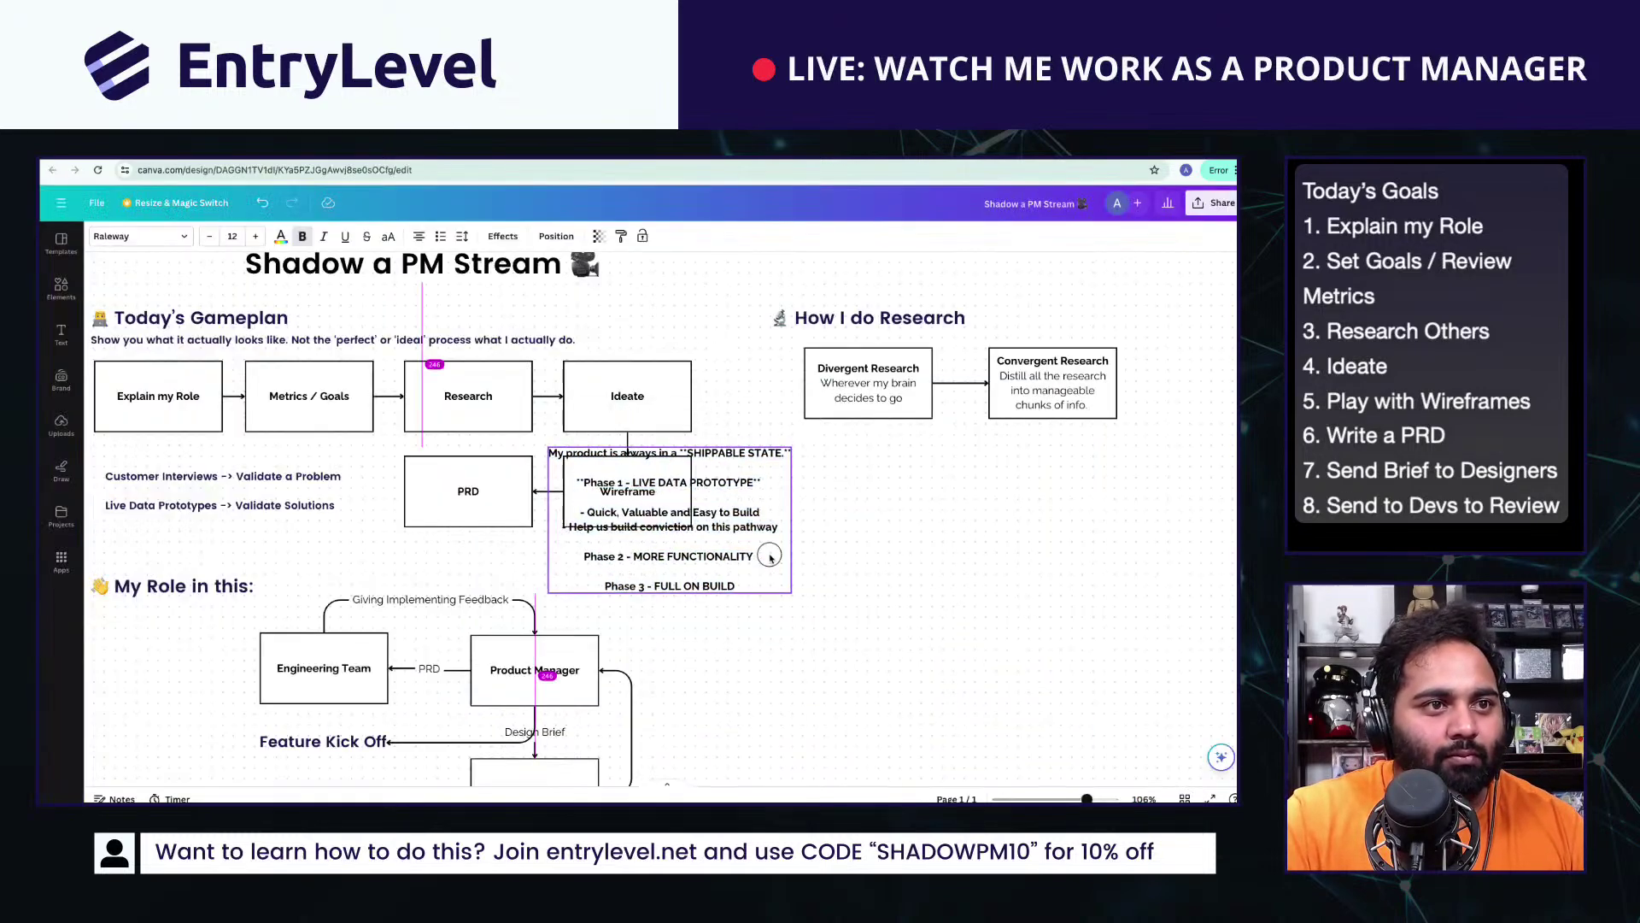
left_click_drag(769, 557, 954, 638)
key("ctrl+Tab")
key("ctrl+Tab")
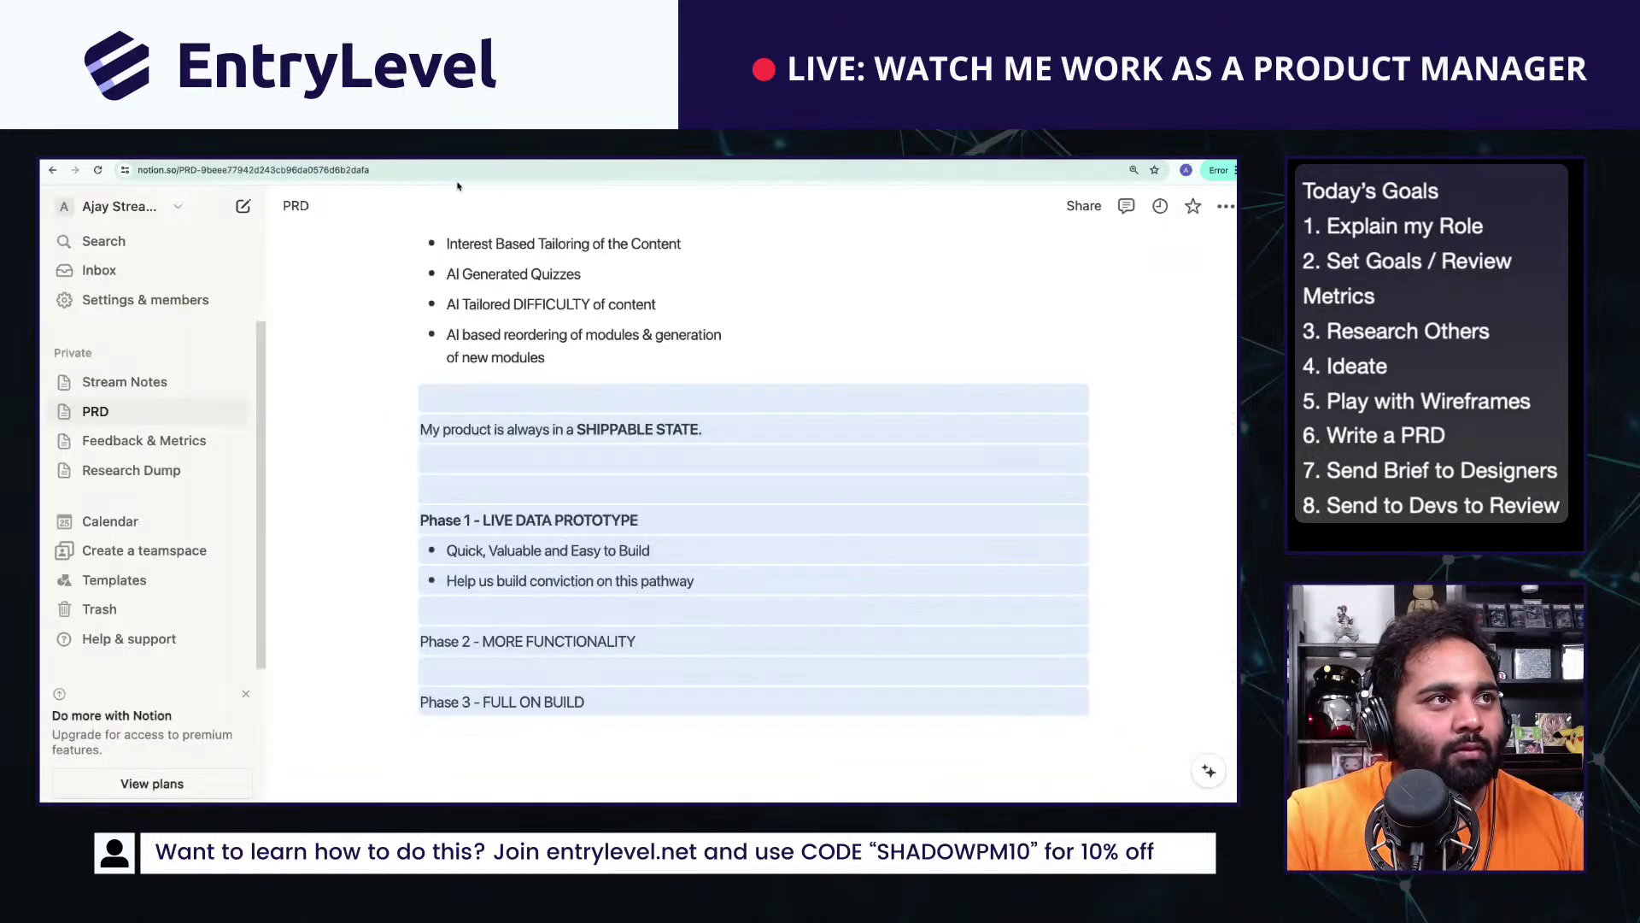
Step: Delete the Phase 1, Phase 2 and Phase 3 lines with their bullets from the PRD, keeping the shippable-state sentence
left_click(421, 503)
scroll(462, 521, "up", 2)
scroll(513, 550, "down", 5)
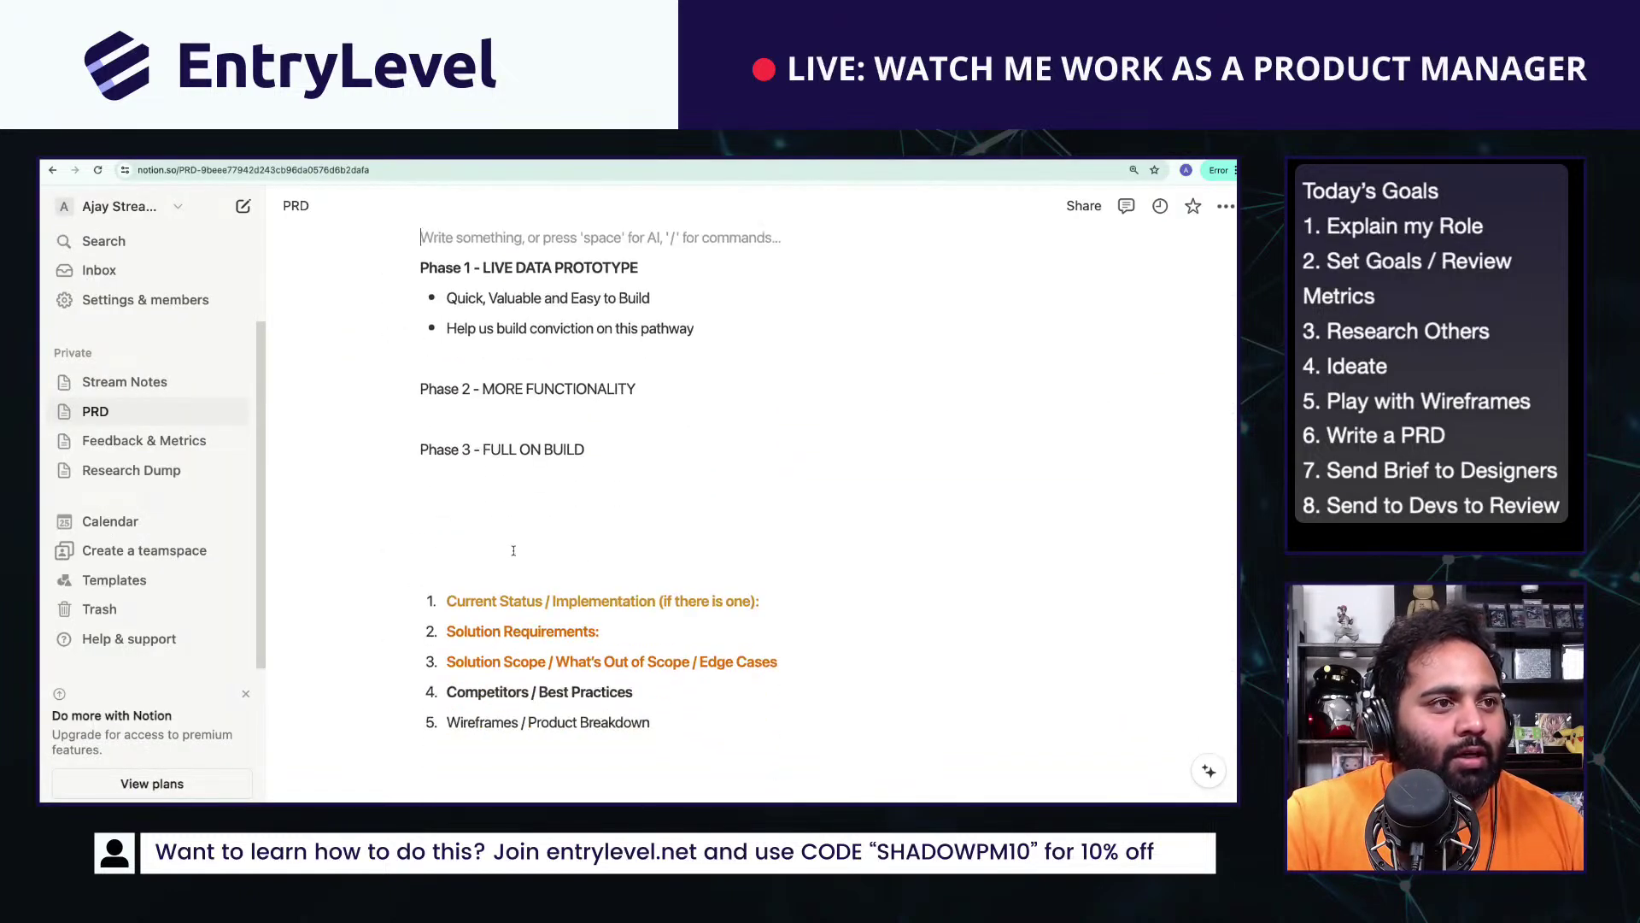
scroll(506, 553, "up", 1)
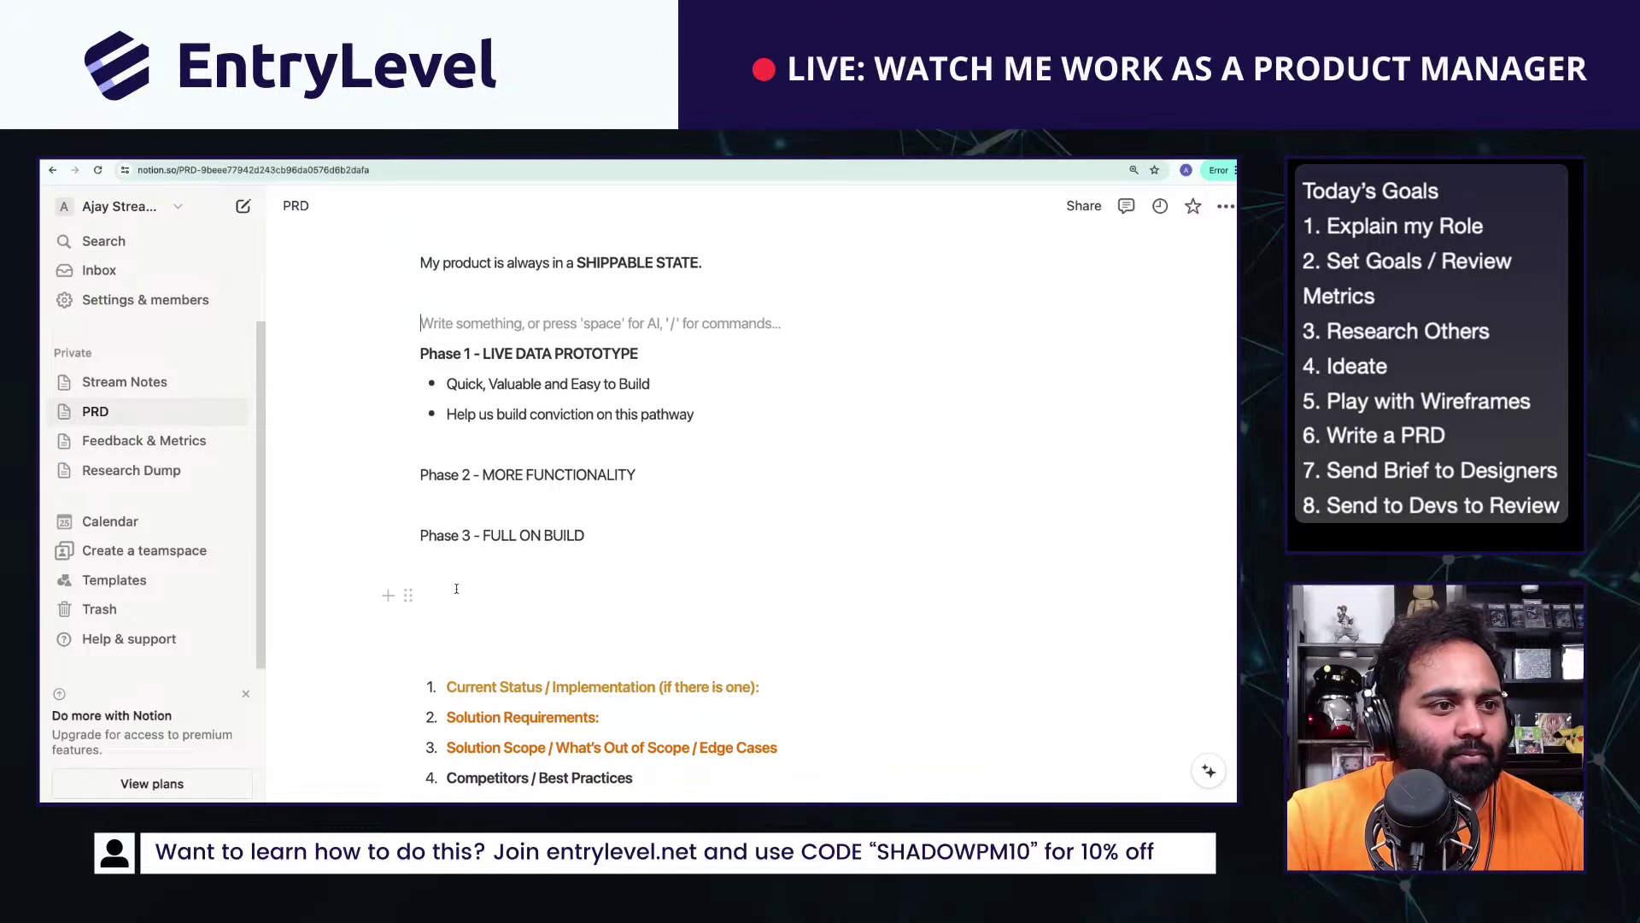
left_click_drag(386, 323, 514, 537)
key("BackSpace")
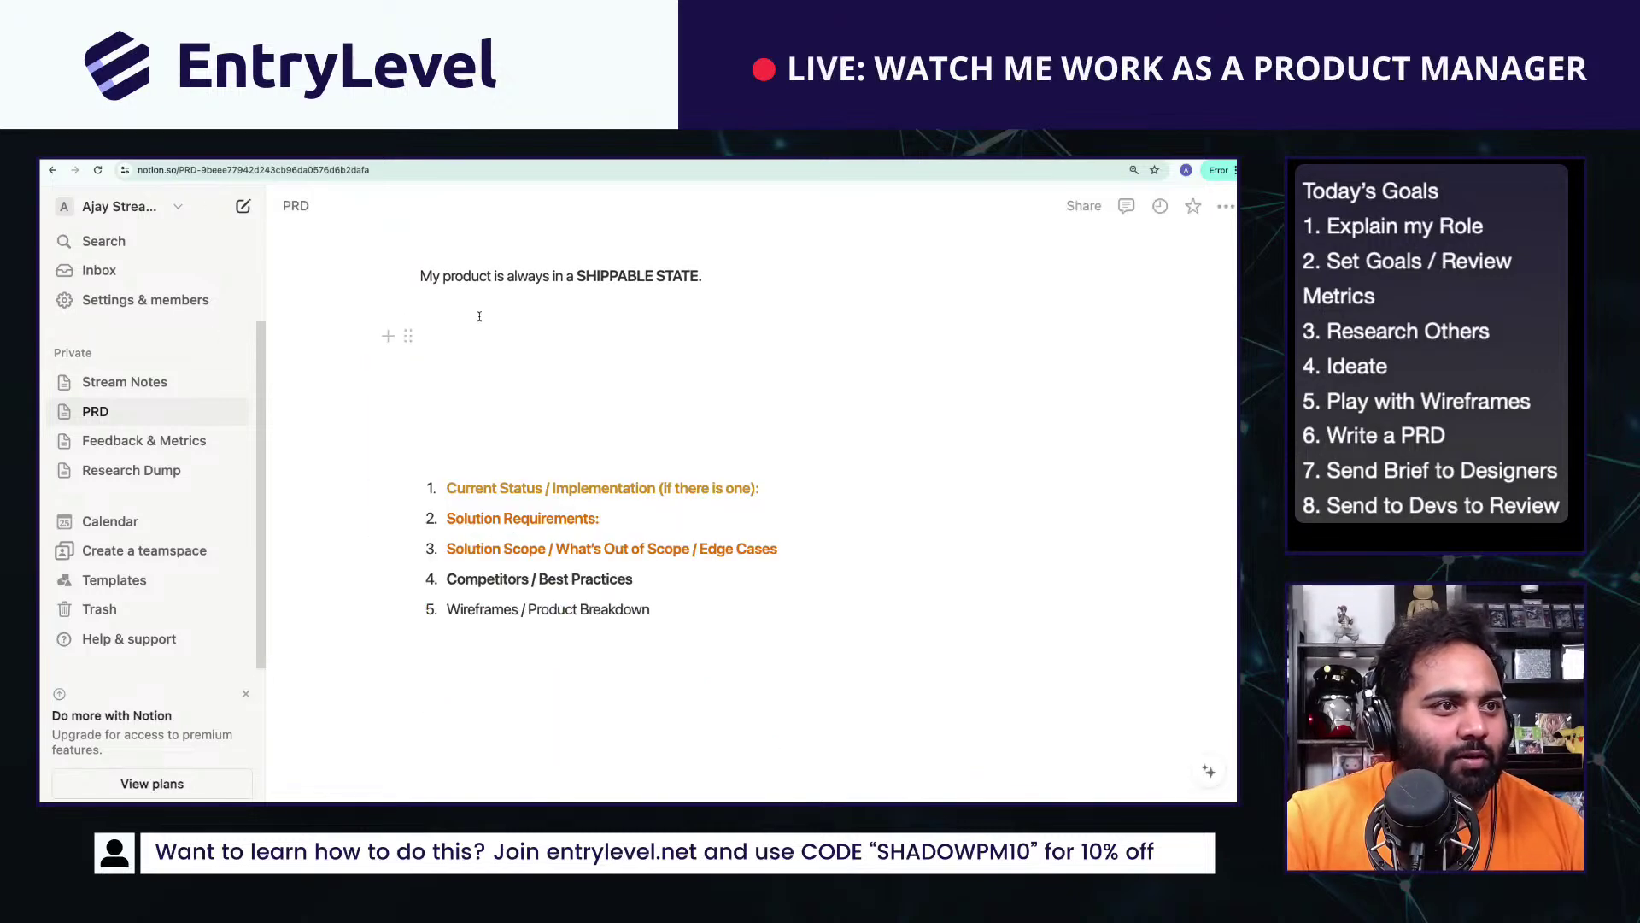
Step: Switch to Canva, create a blank whiteboard and dismiss its welcome message
key("ctrl+Tab")
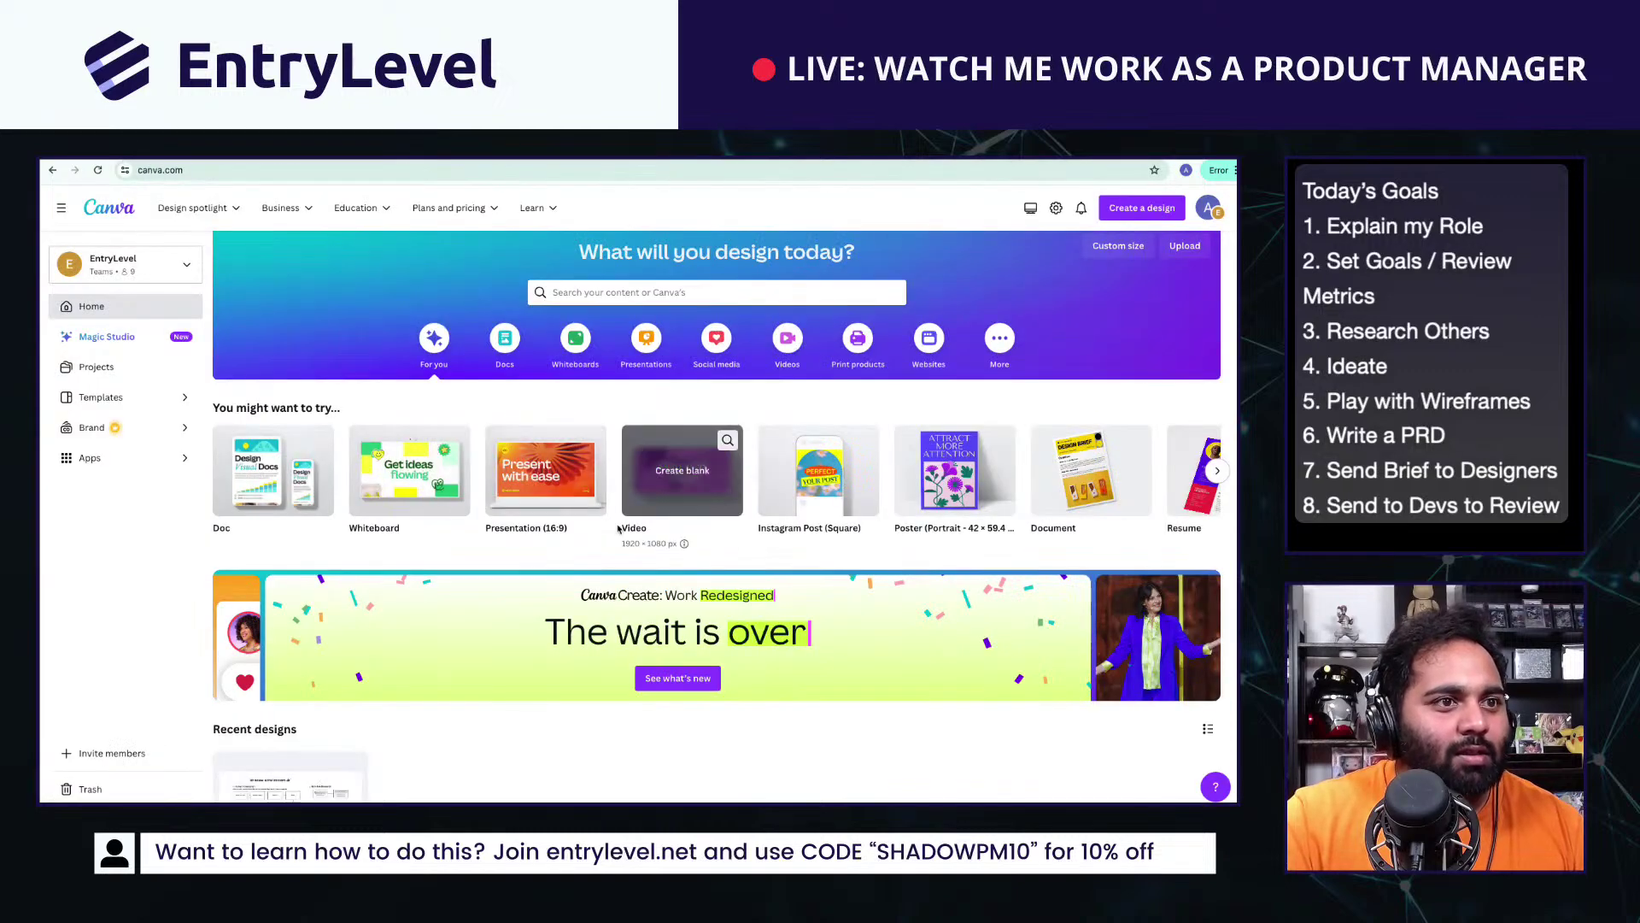
left_click(517, 513)
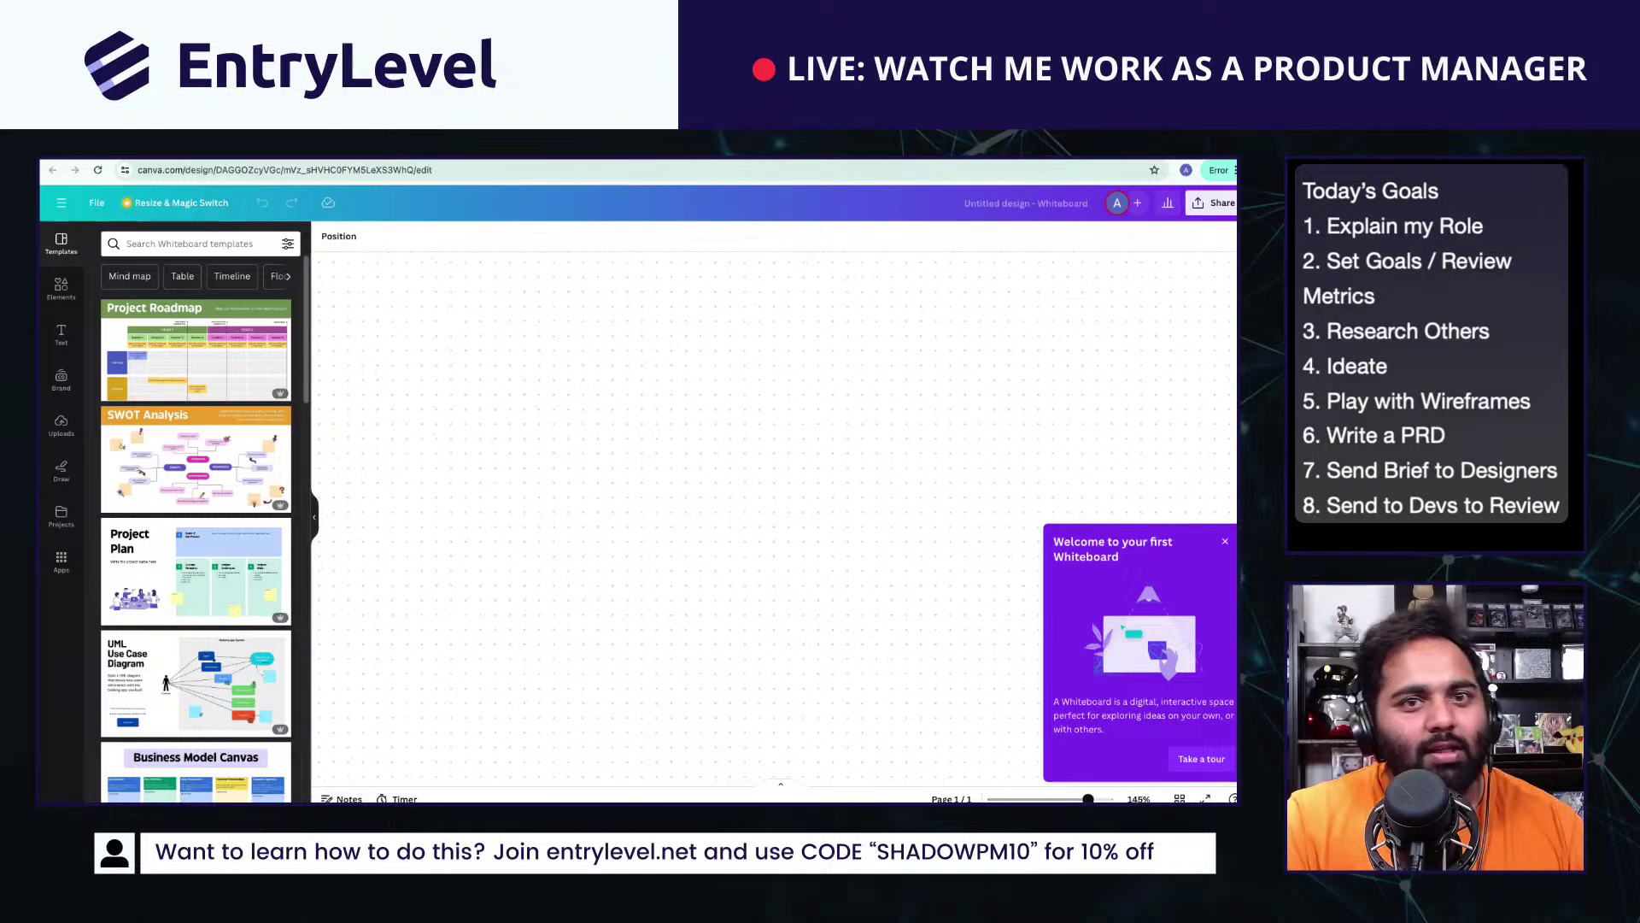
left_click(1226, 541)
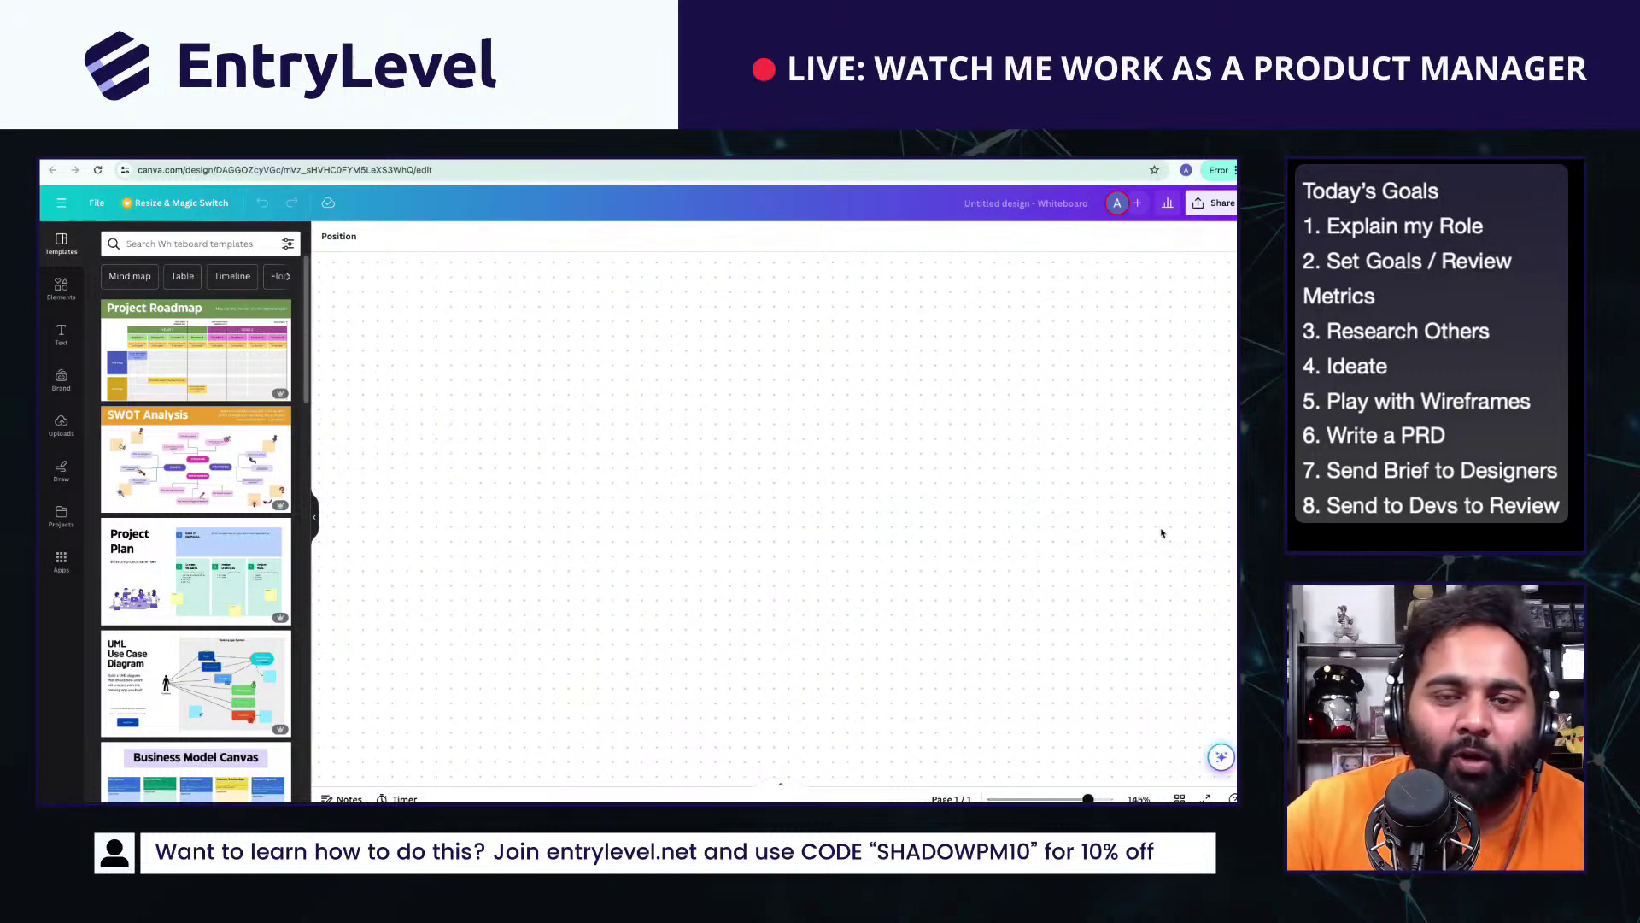
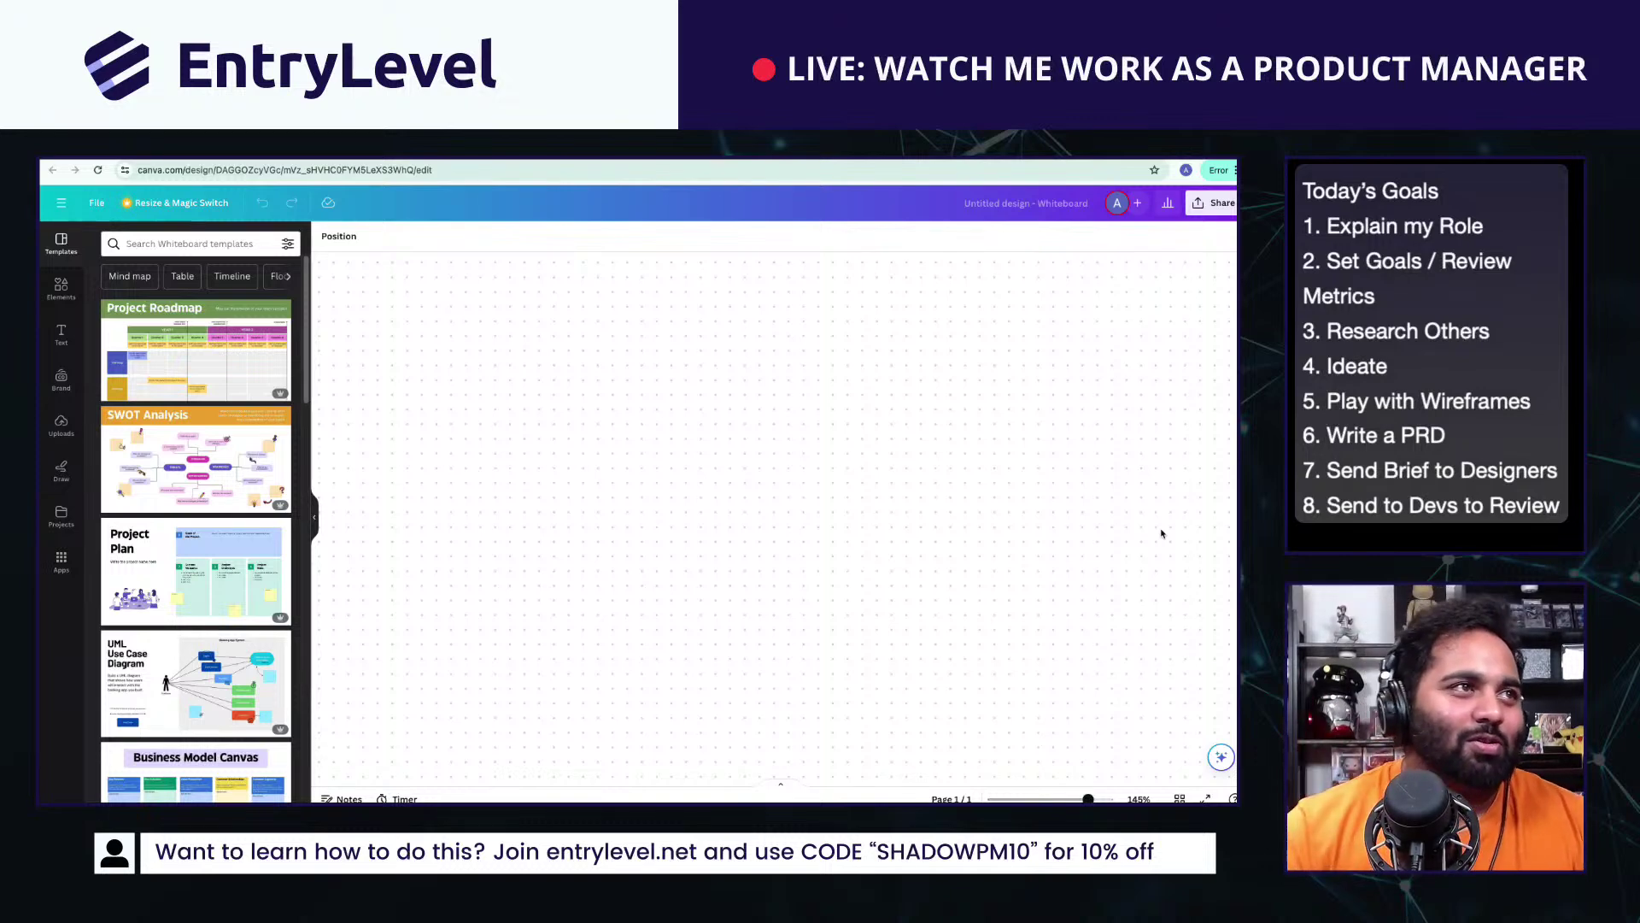
Step: Capture the AI teaching assistant chat from the EntryLevel course and paste the screenshot into the new Canva whiteboard
key("ctrl+Tab")
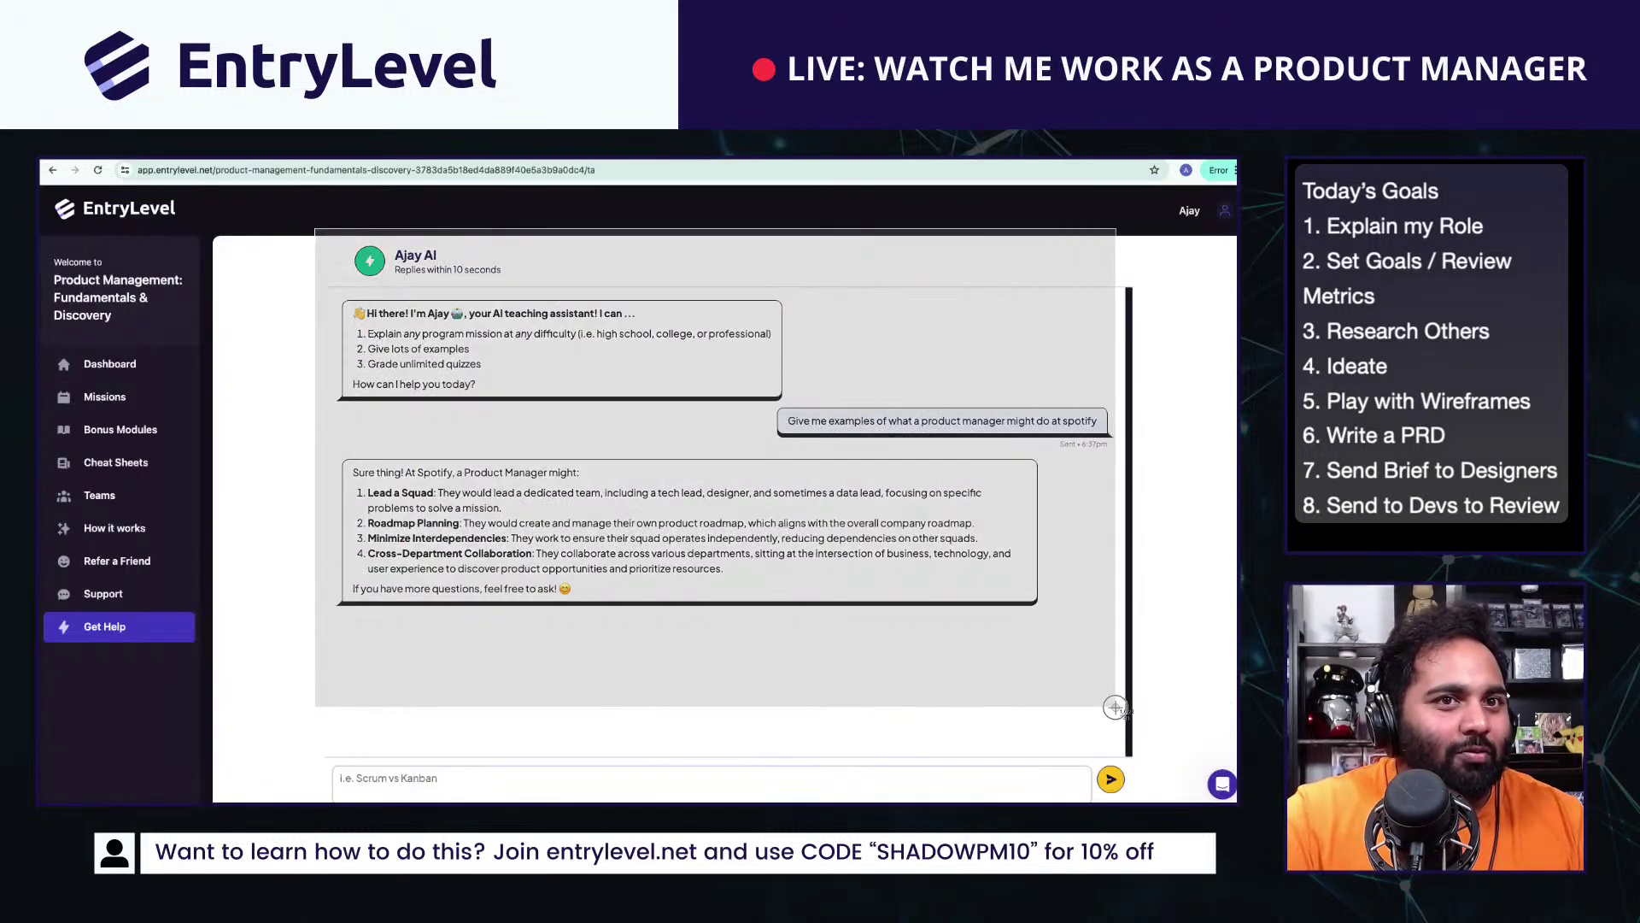
key("ctrl+shift+Tab")
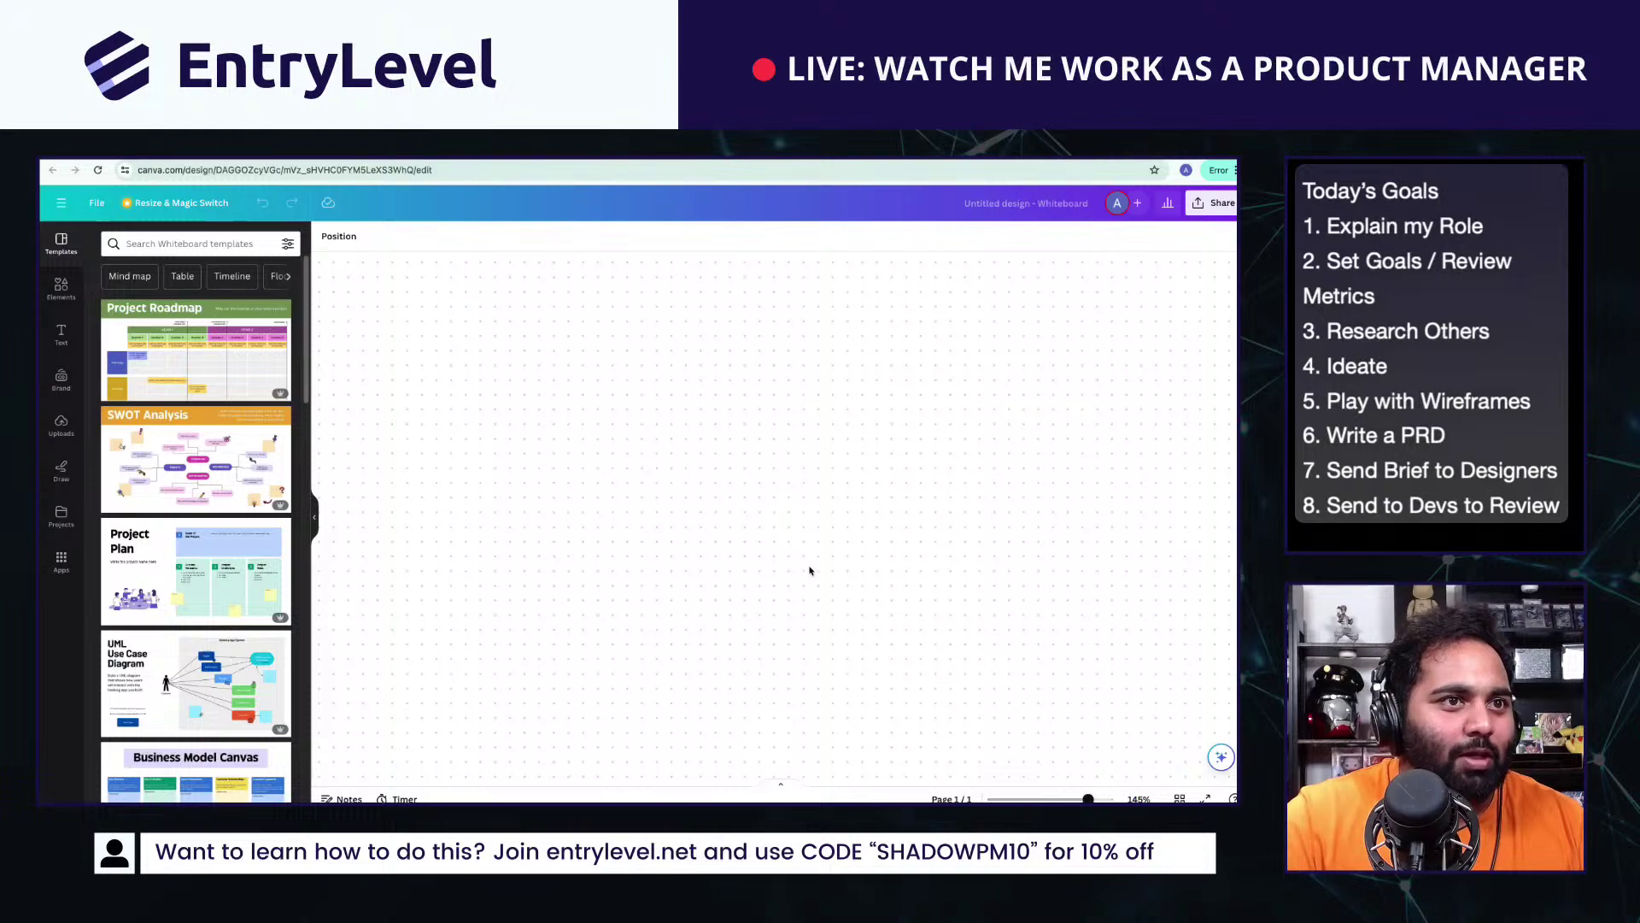
key("ctrl+v")
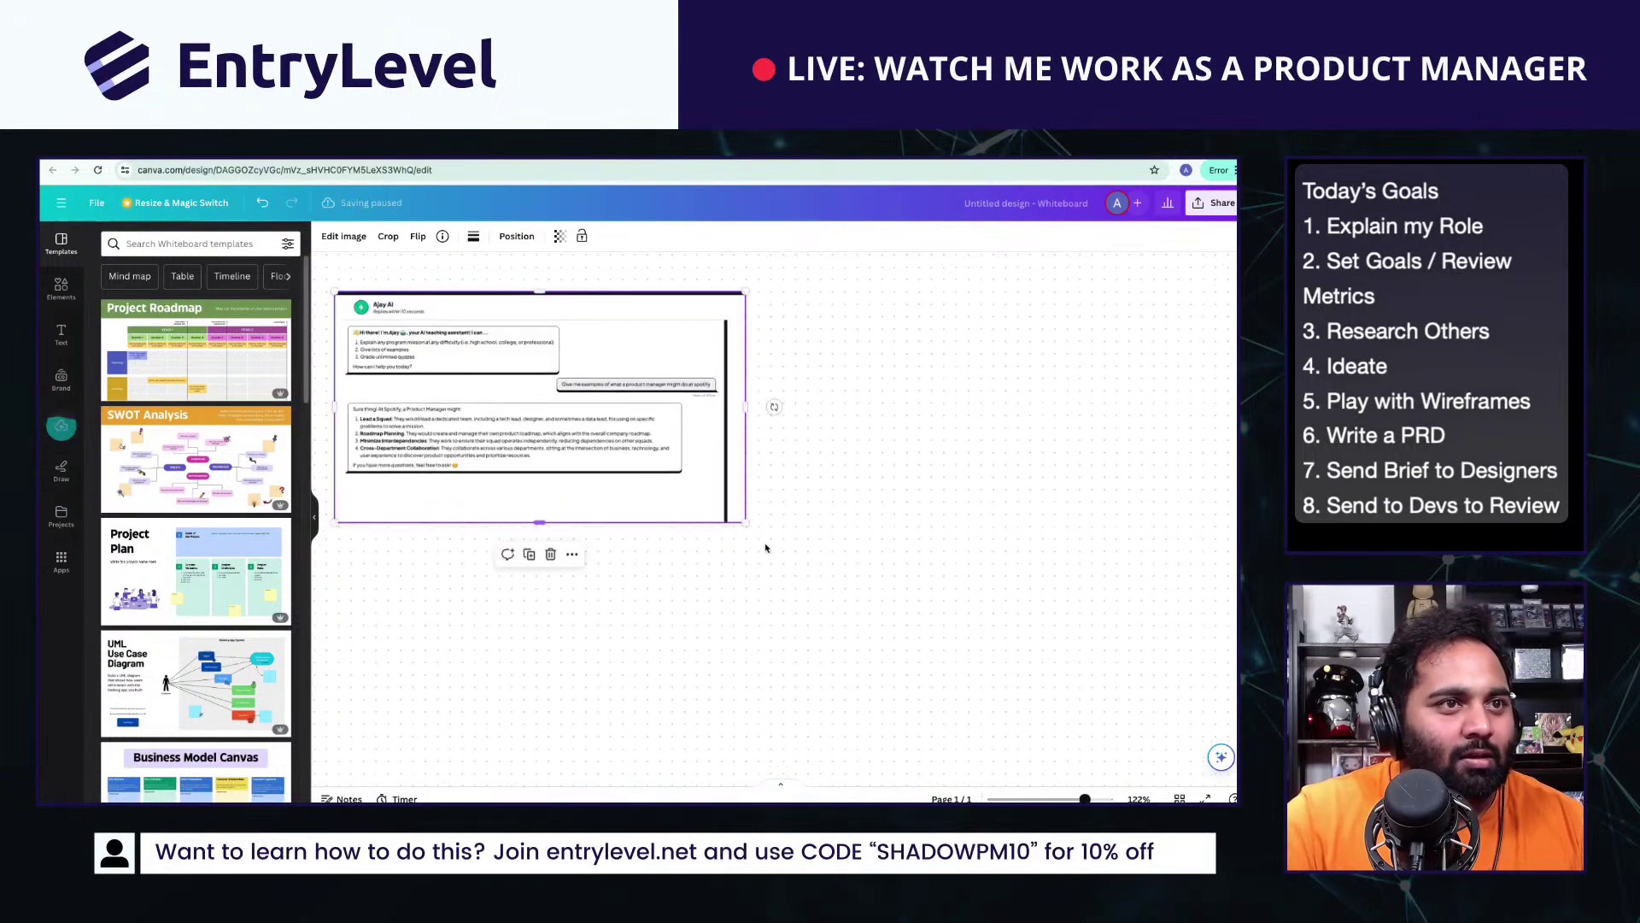
Step: Switch to the EntryLevel course and look through the Course Breakdown page and the Bonus Modules for a suitable content page
left_click(615, 161)
left_click(179, 403)
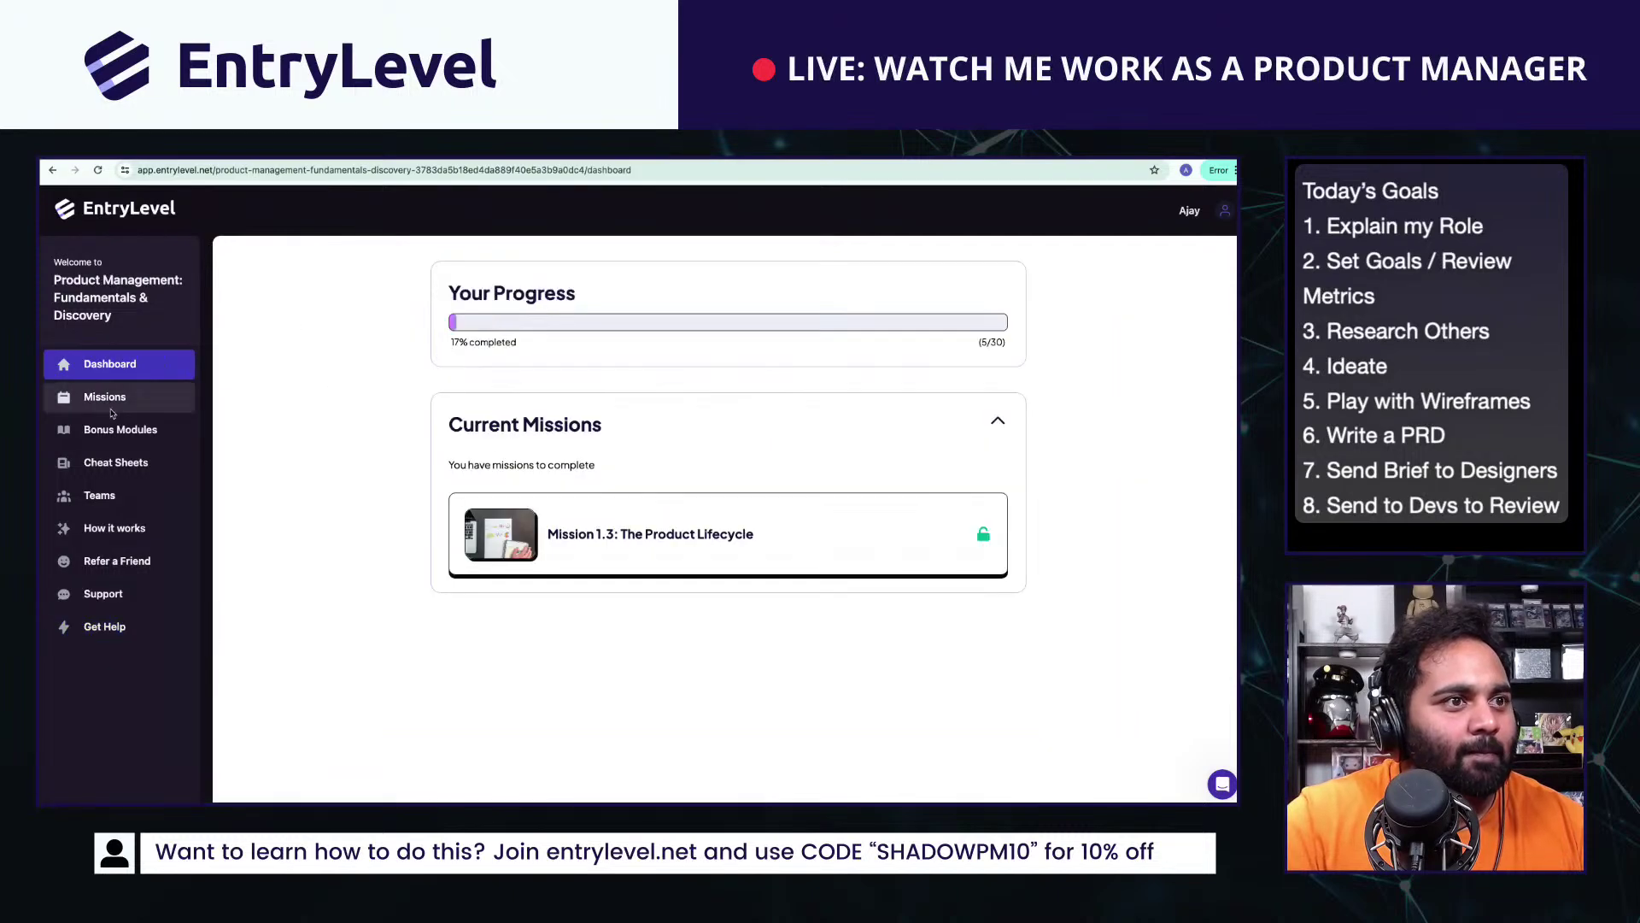
left_click(559, 416)
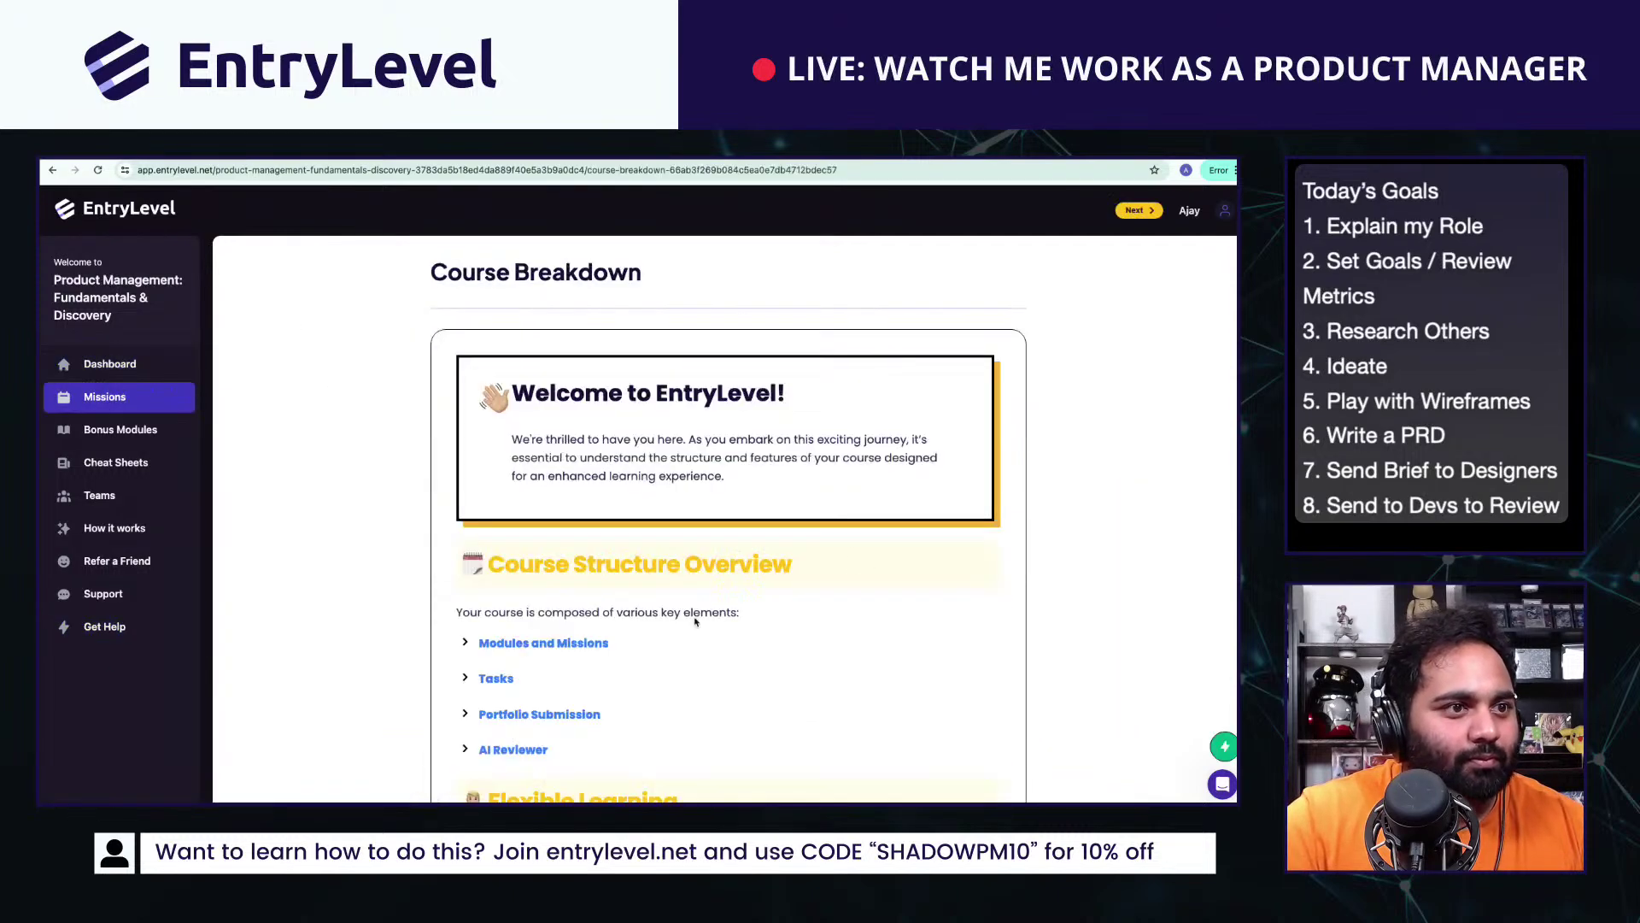
scroll(692, 623, "down", 5)
scroll(684, 628, "up", 5)
scroll(685, 628, "down", 6)
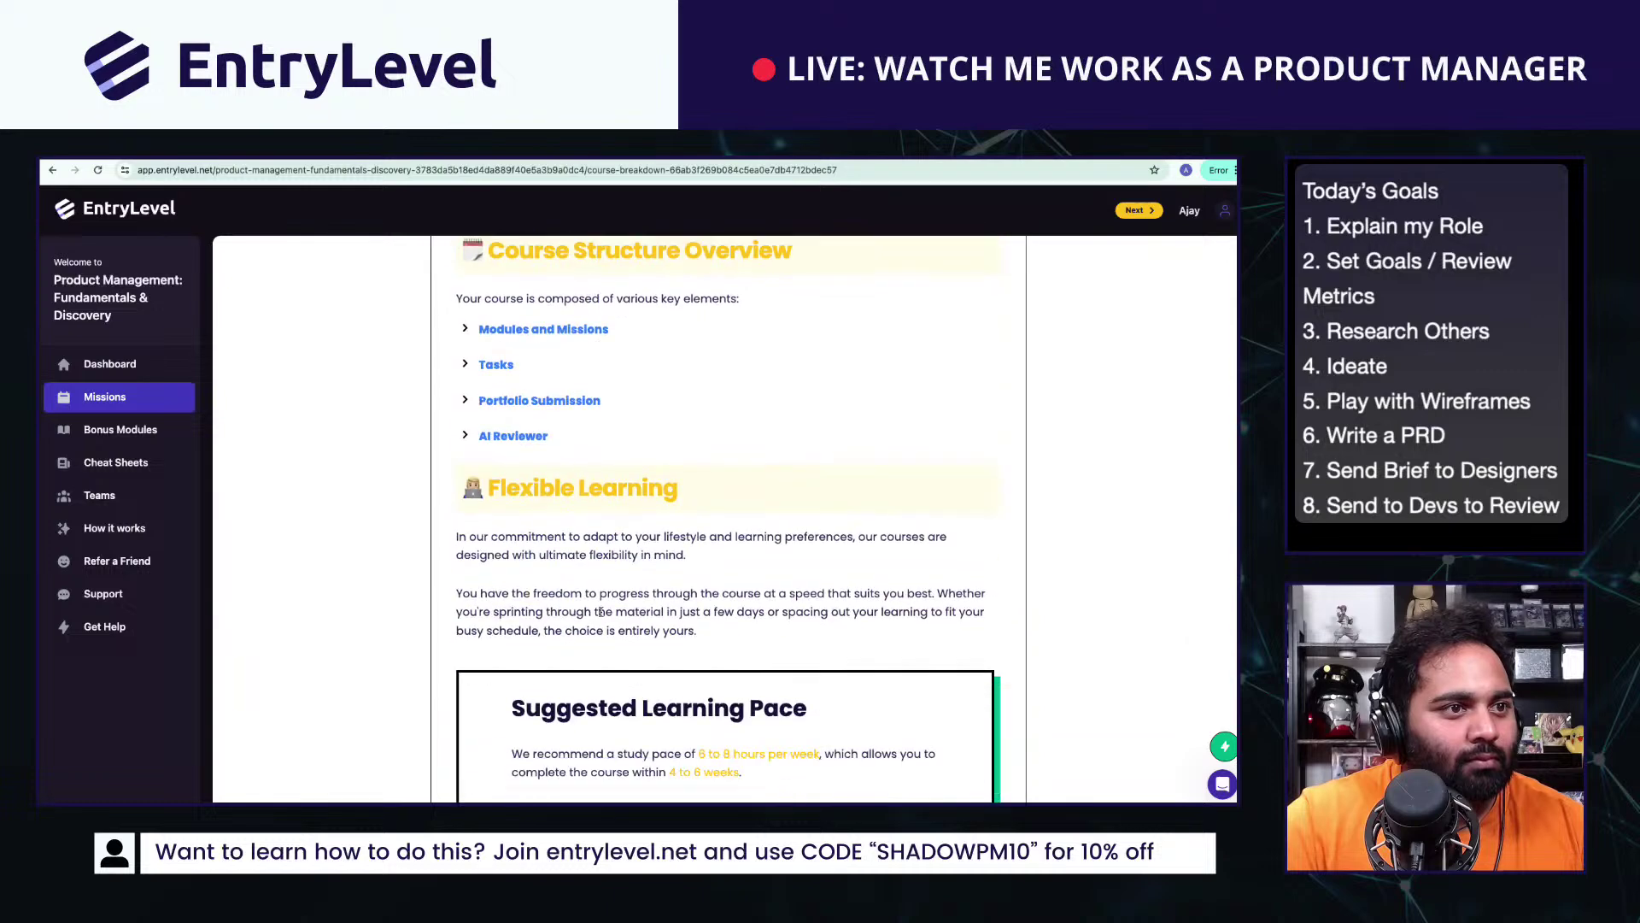
left_click(135, 429)
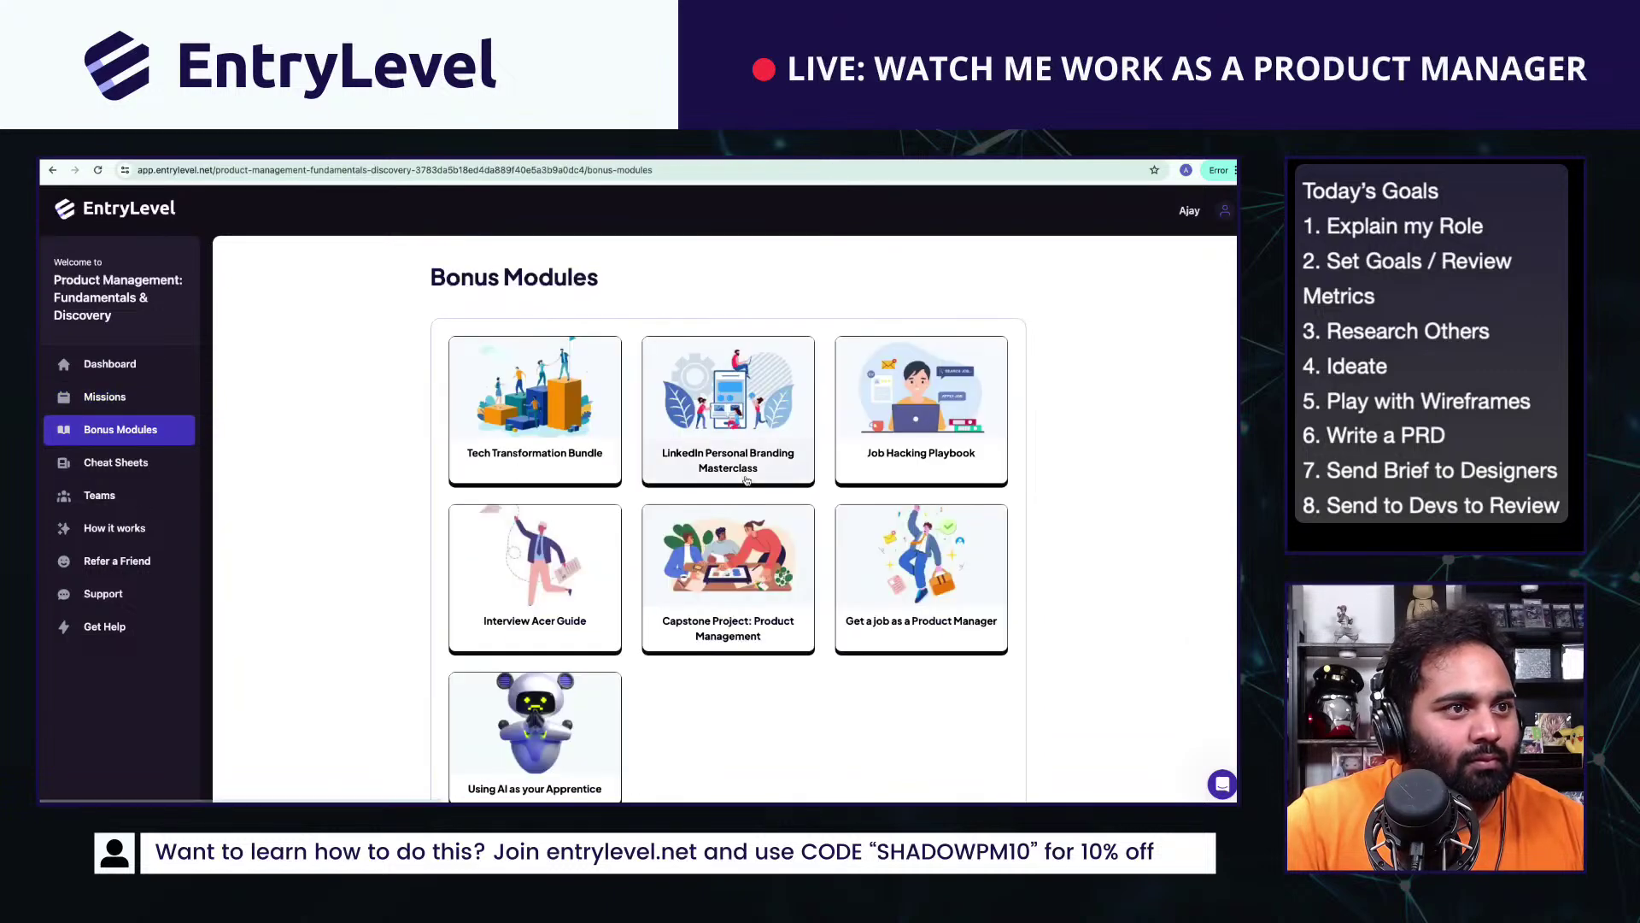
Step: Open "Mission 1.3: The Product Lifecycle" from the course's current missions and capture its opening section
left_click(139, 397)
left_click(157, 363)
left_click(595, 544)
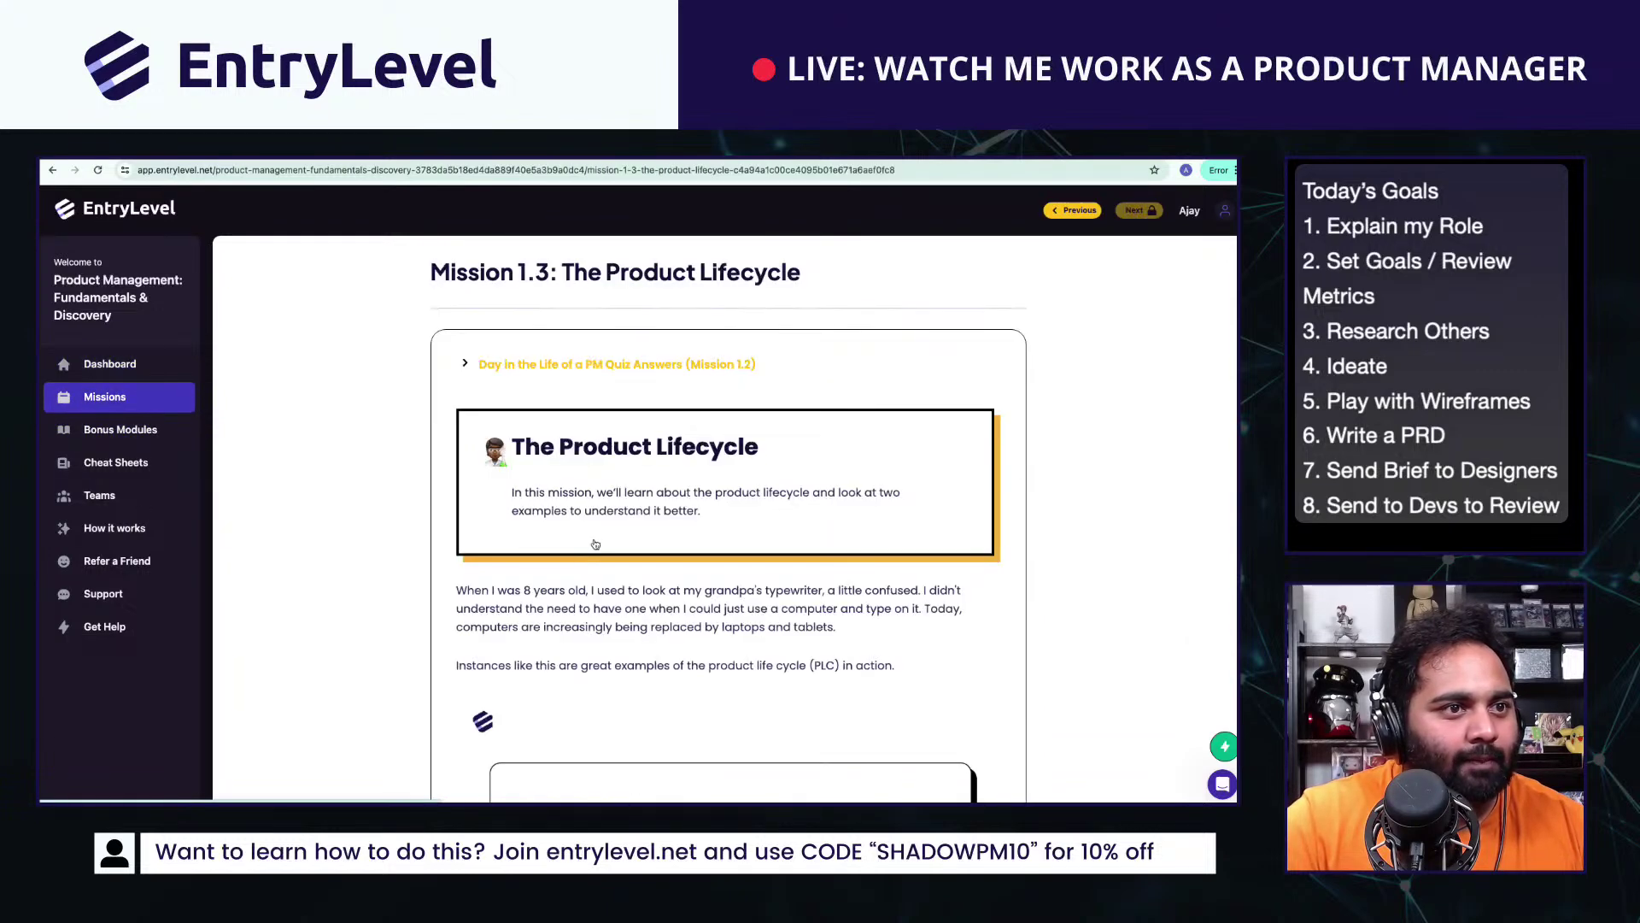
scroll(520, 546, "down", 5)
scroll(520, 546, "up", 5)
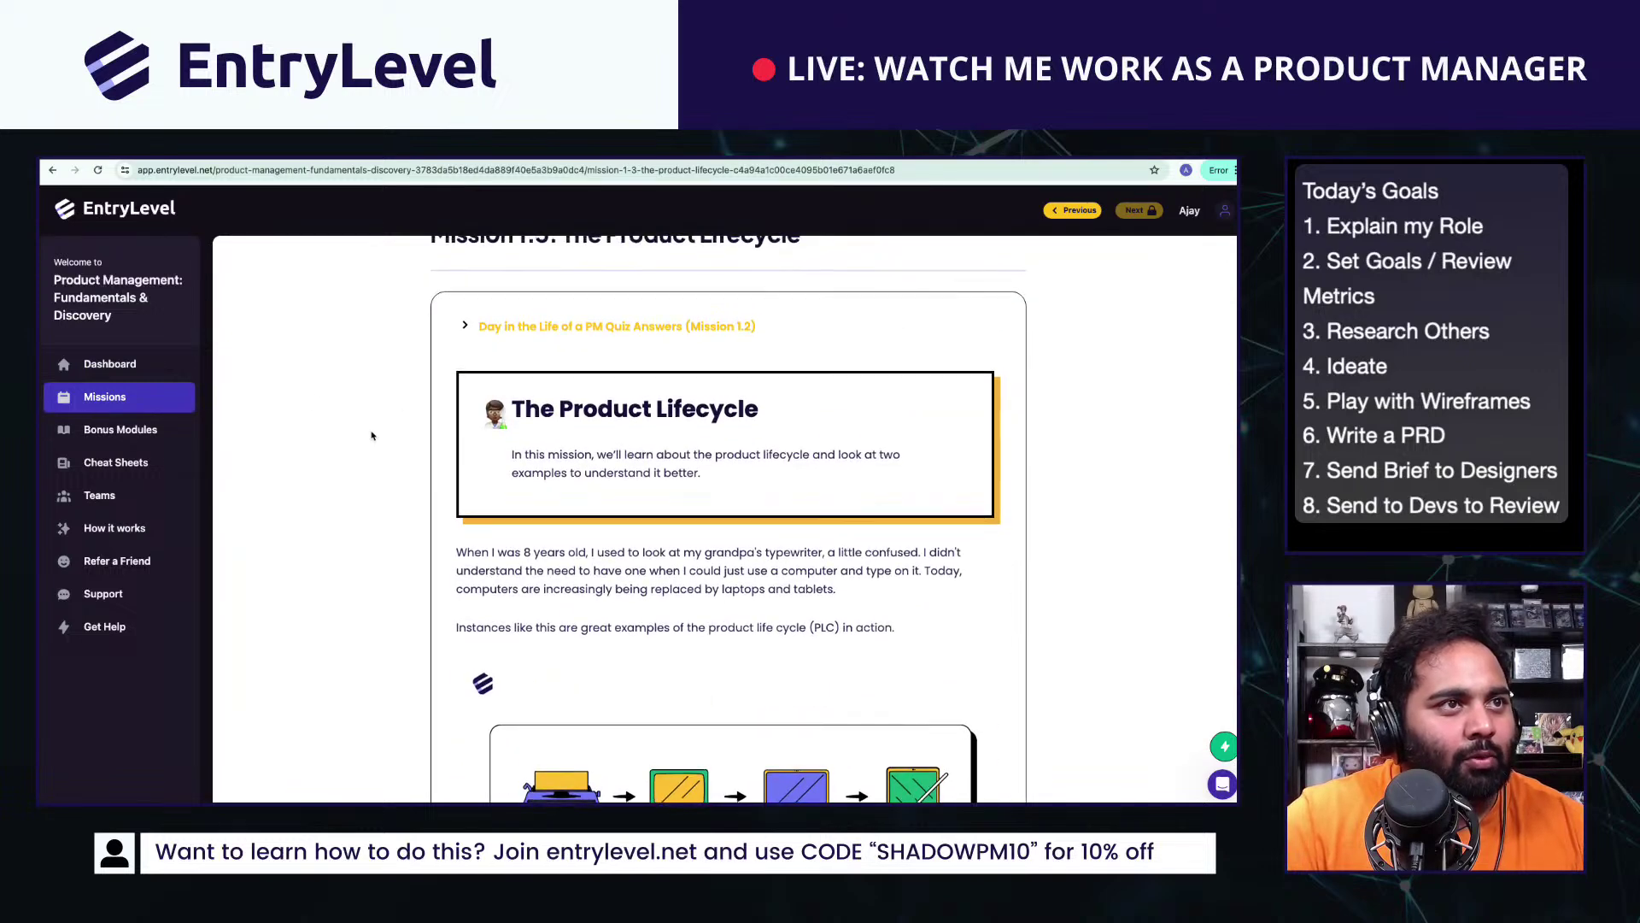
scroll(374, 397, "up", 1)
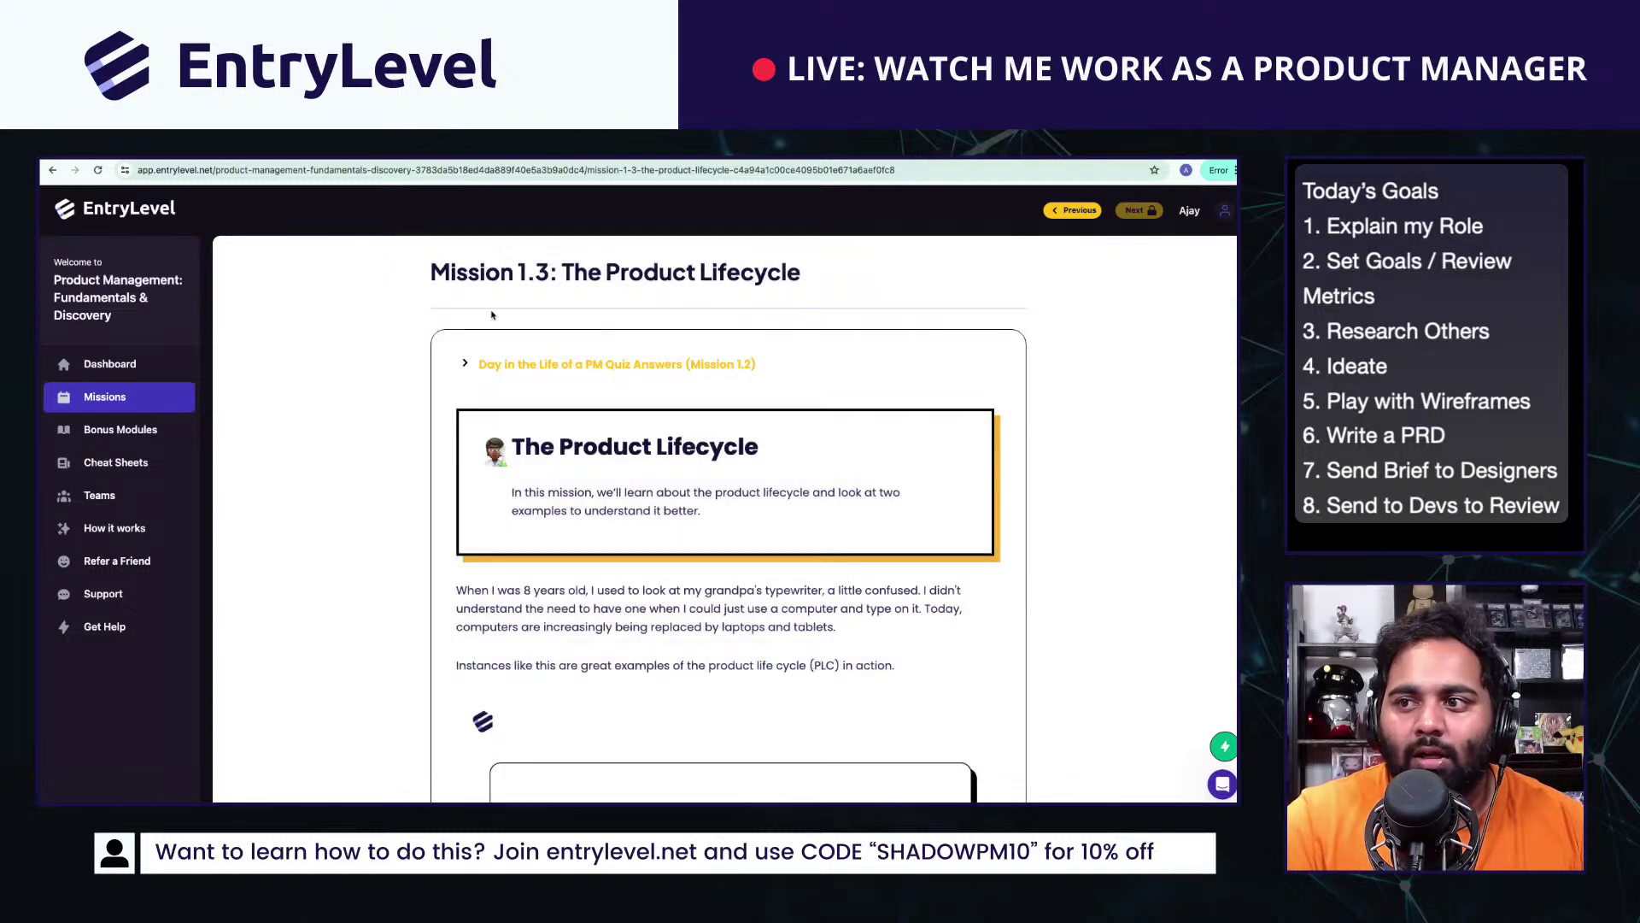
Step: Paste the Mission 1.3 screenshot into the new Canva whiteboard and place it to the right of the AI chat screenshot
left_click(354, 154)
left_click(391, 154)
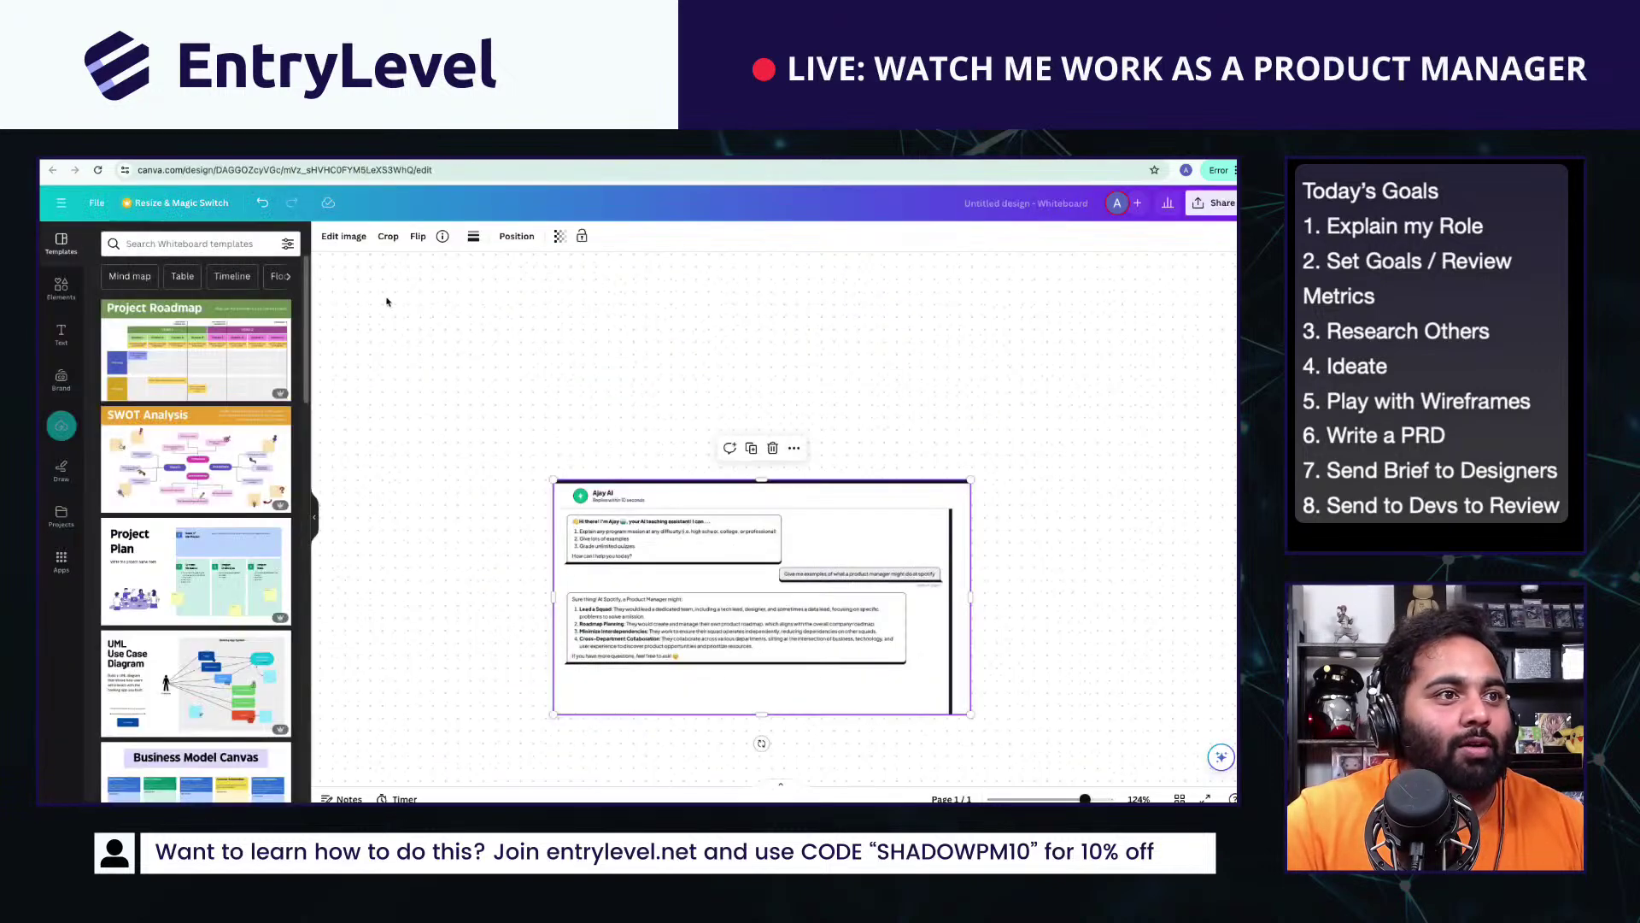
left_click(427, 154)
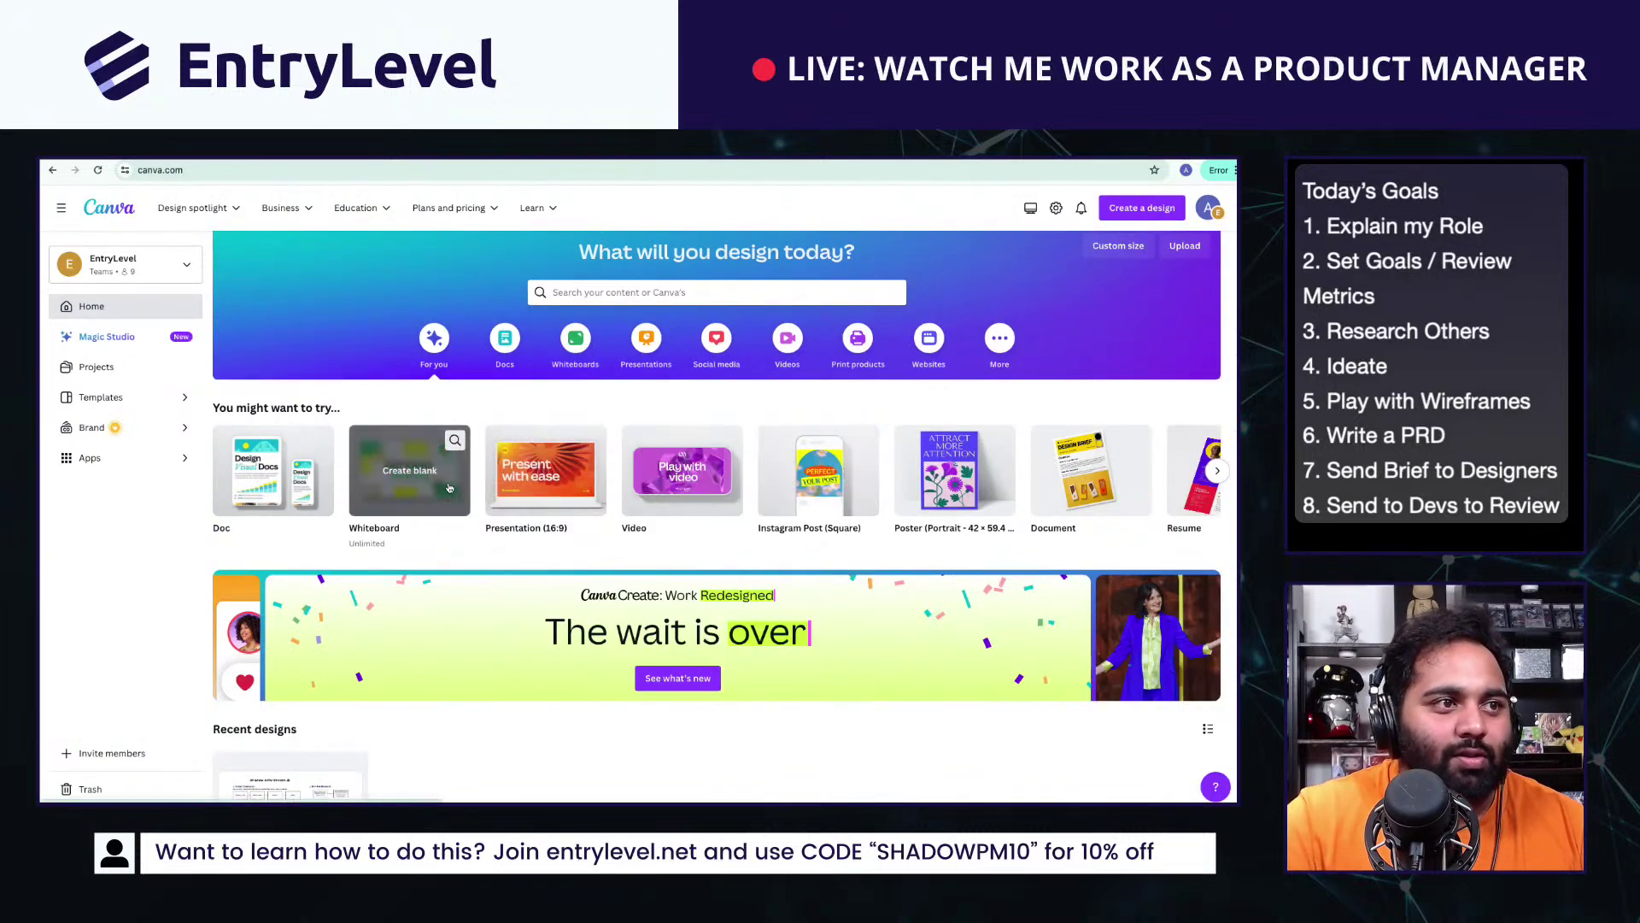
left_click(391, 154)
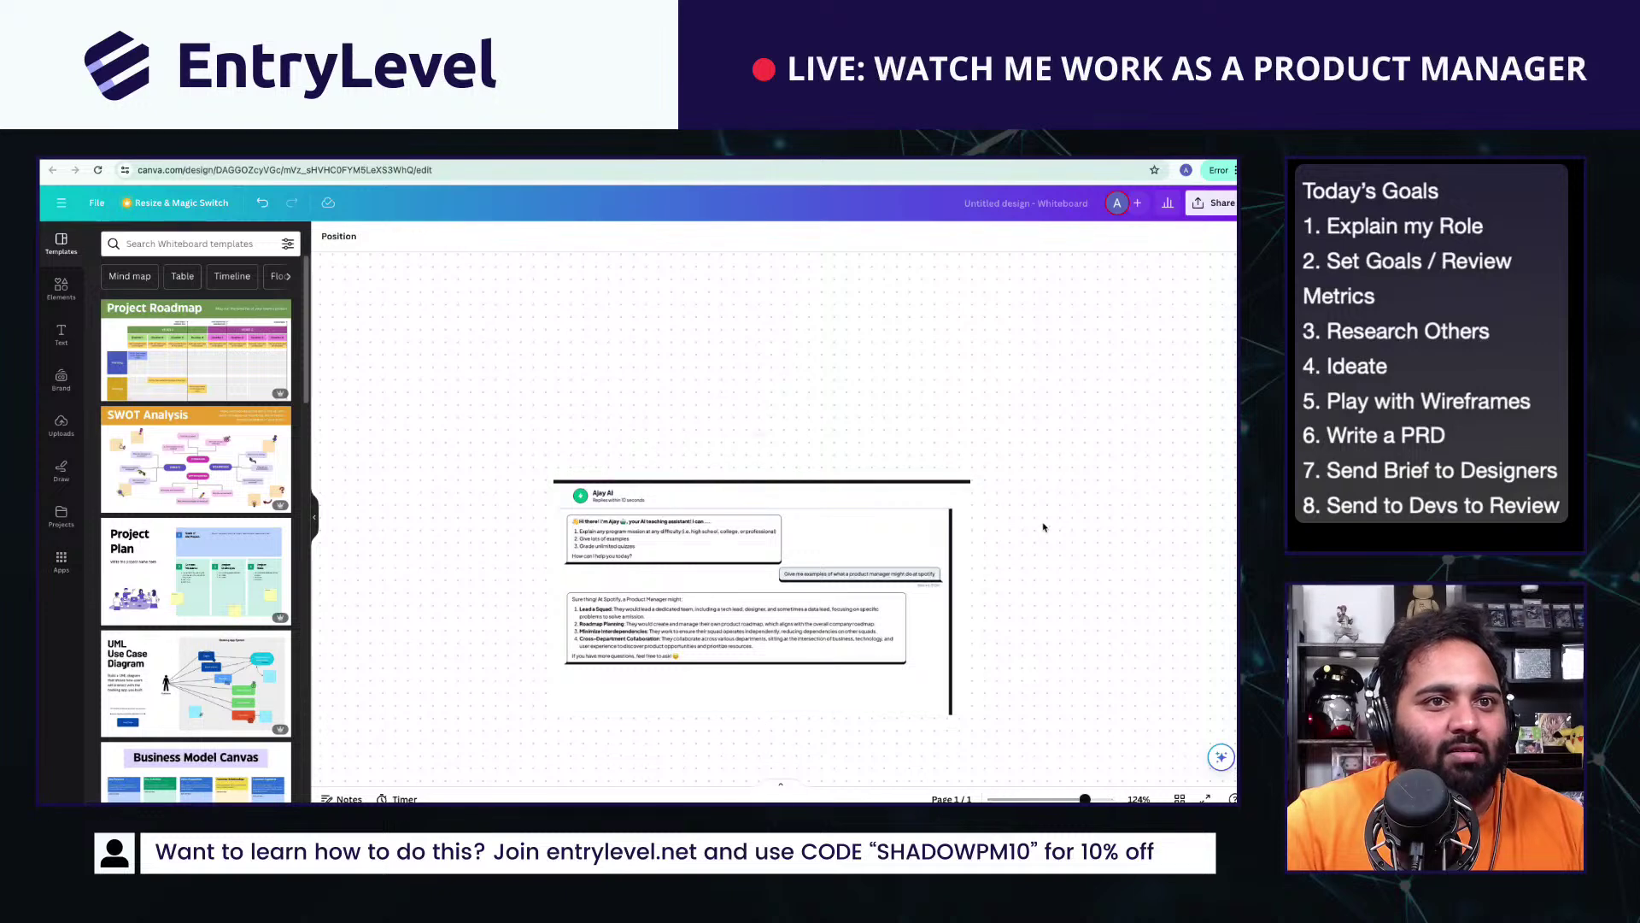
key("super+v")
left_click_drag(840, 517, 1196, 549)
scroll(1073, 549, "right", 5)
scroll(1073, 549, "down", 2)
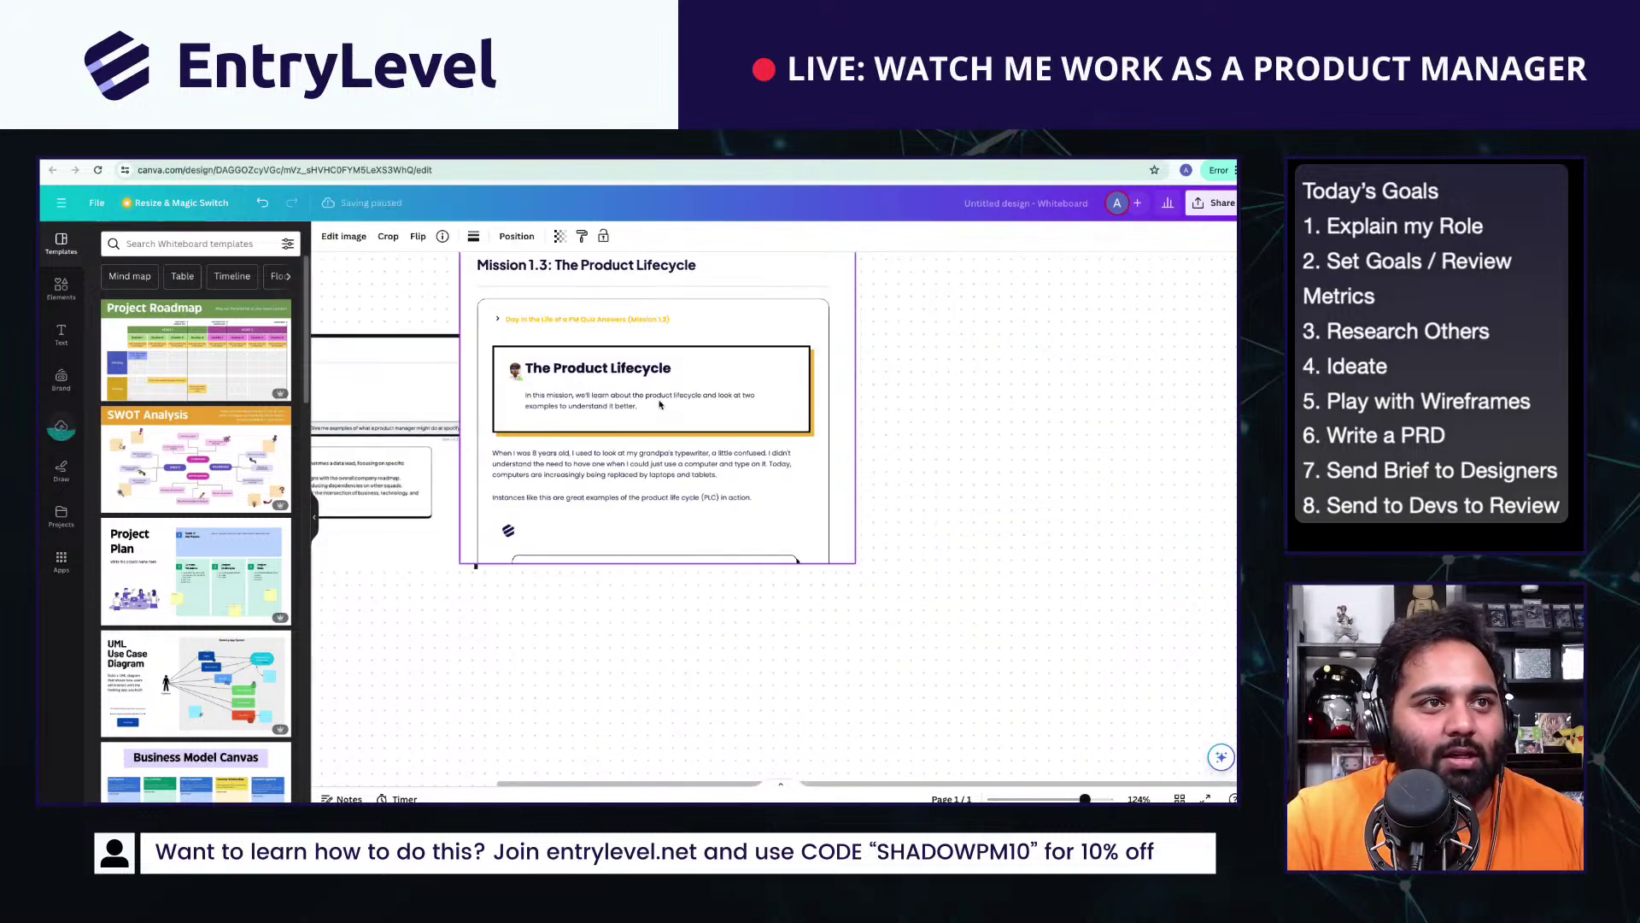
Step: Shift the Mission 1.3 screenshot slightly away from the AI chat screenshot so the two stand clear of each other
left_click_drag(665, 410, 738, 491)
scroll(721, 589, "down", 4)
left_click(589, 376)
Step: Switch to the EntryLevel course's Mission 1.3 page and capture the "Product Lifecycle task" question form as a screenshot
left_click(399, 157)
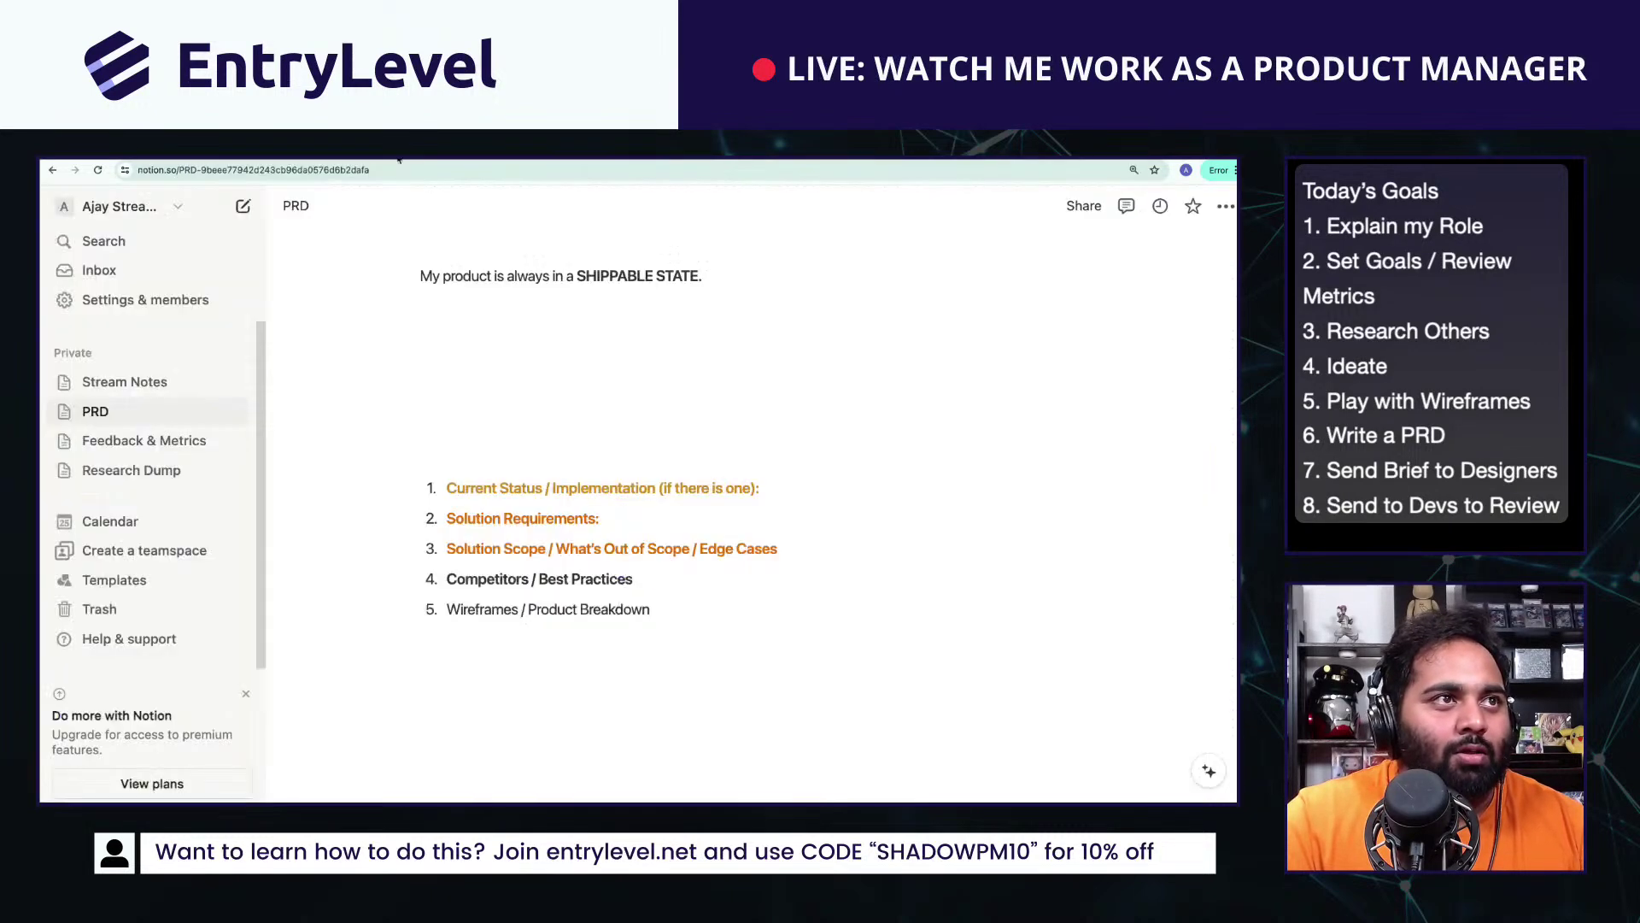
left_click(556, 157)
left_click(612, 159)
scroll(614, 601, "down", 10)
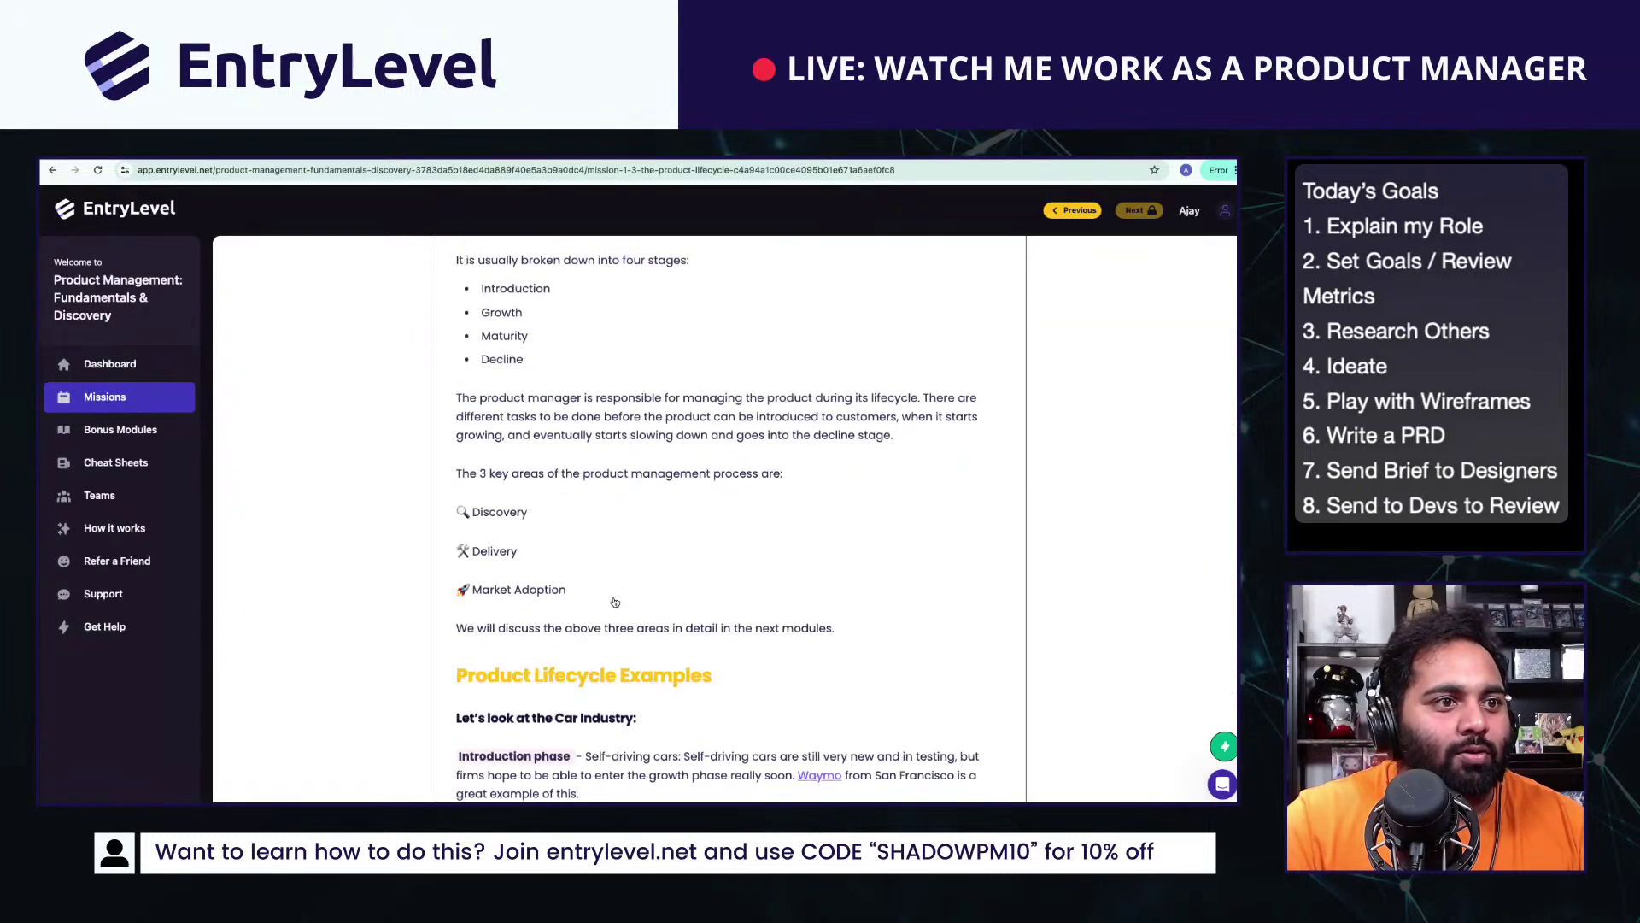
scroll(614, 602, "down", 3)
scroll(614, 602, "up", 6)
scroll(614, 602, "down", 6)
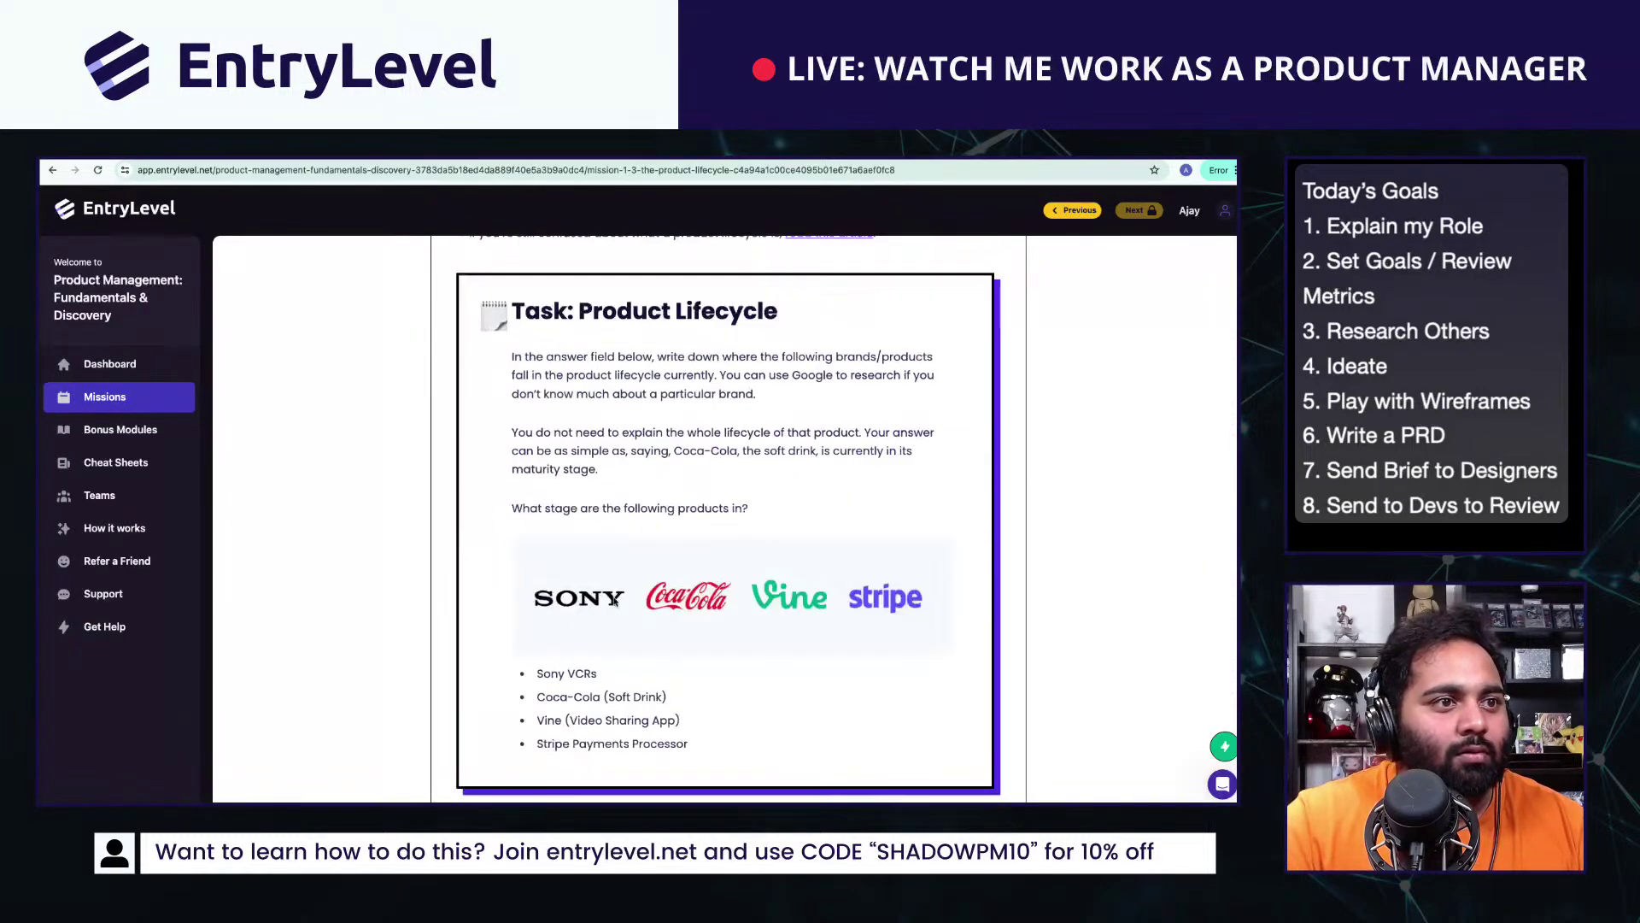
scroll(614, 601, "down", 6)
scroll(614, 602, "up", 1)
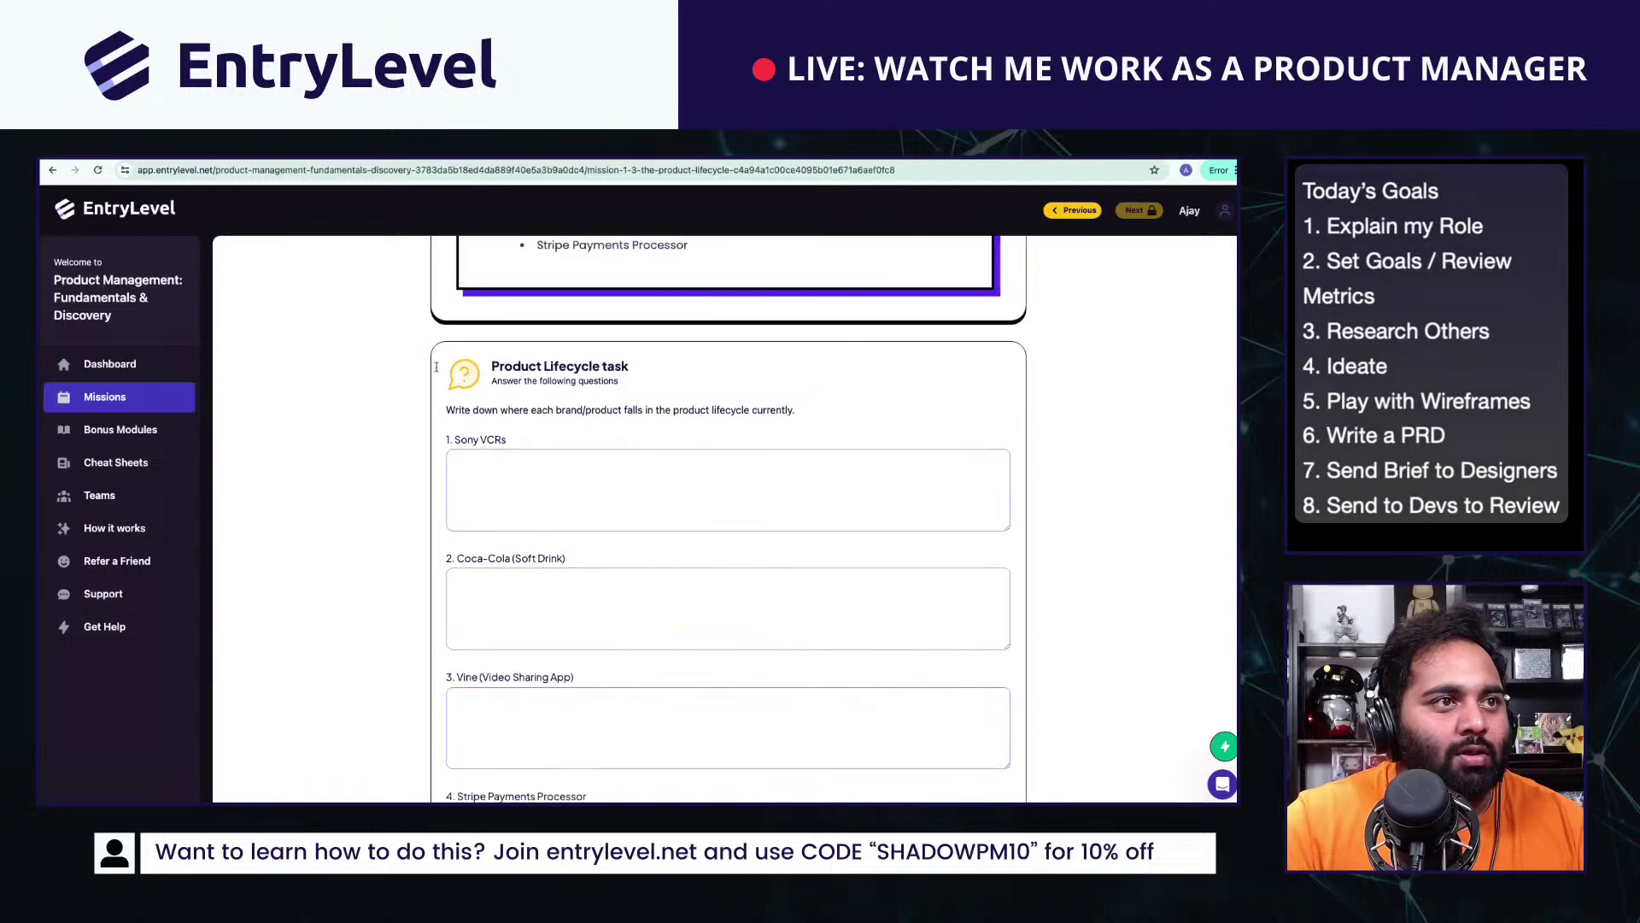
left_click_drag(396, 315, 1064, 781)
Step: Paste the Product Lifecycle task screenshot into the new Canva whiteboard and place it to the right of the Mission 1.3 screenshot
left_click(357, 158)
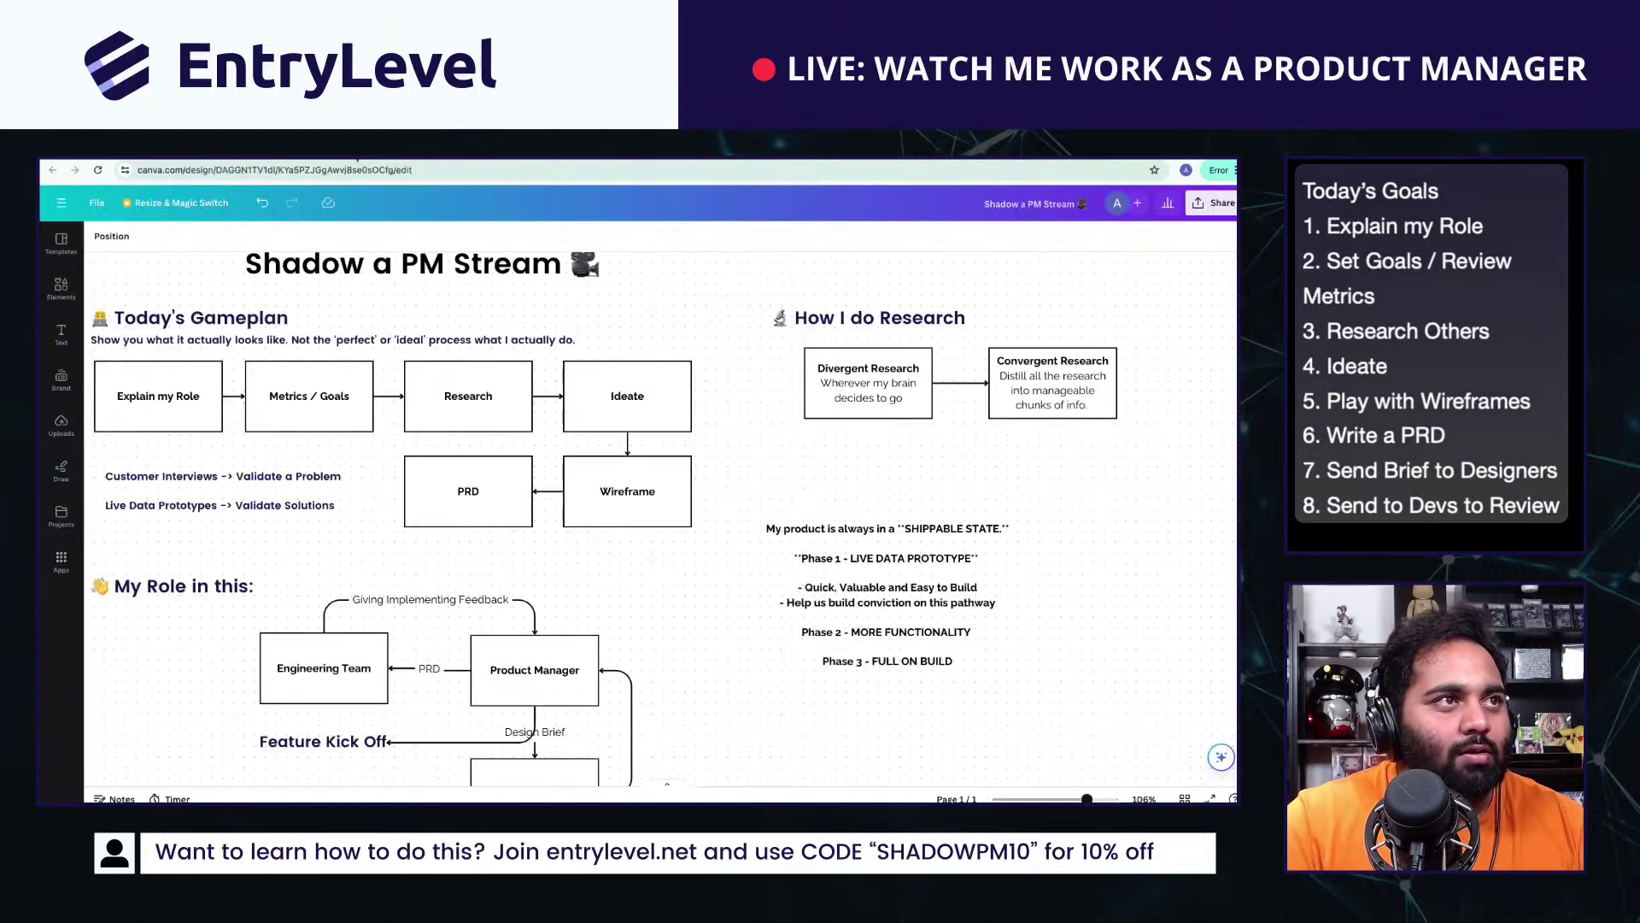
key("ctrl+Tab")
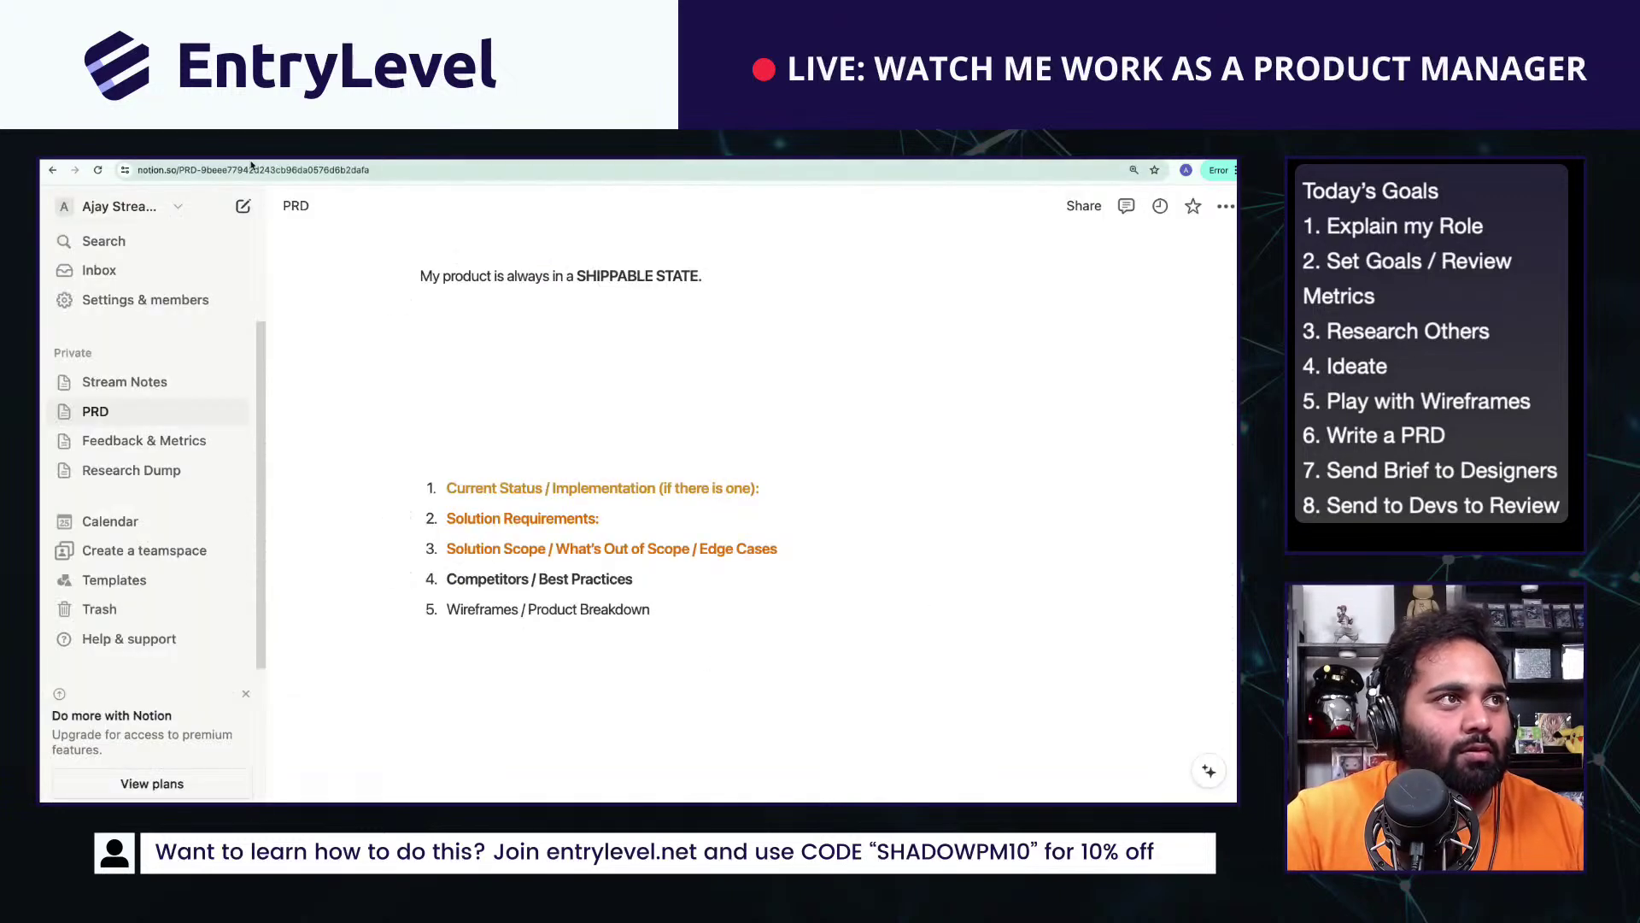
key("ctrl+Tab")
key("ctrl+v")
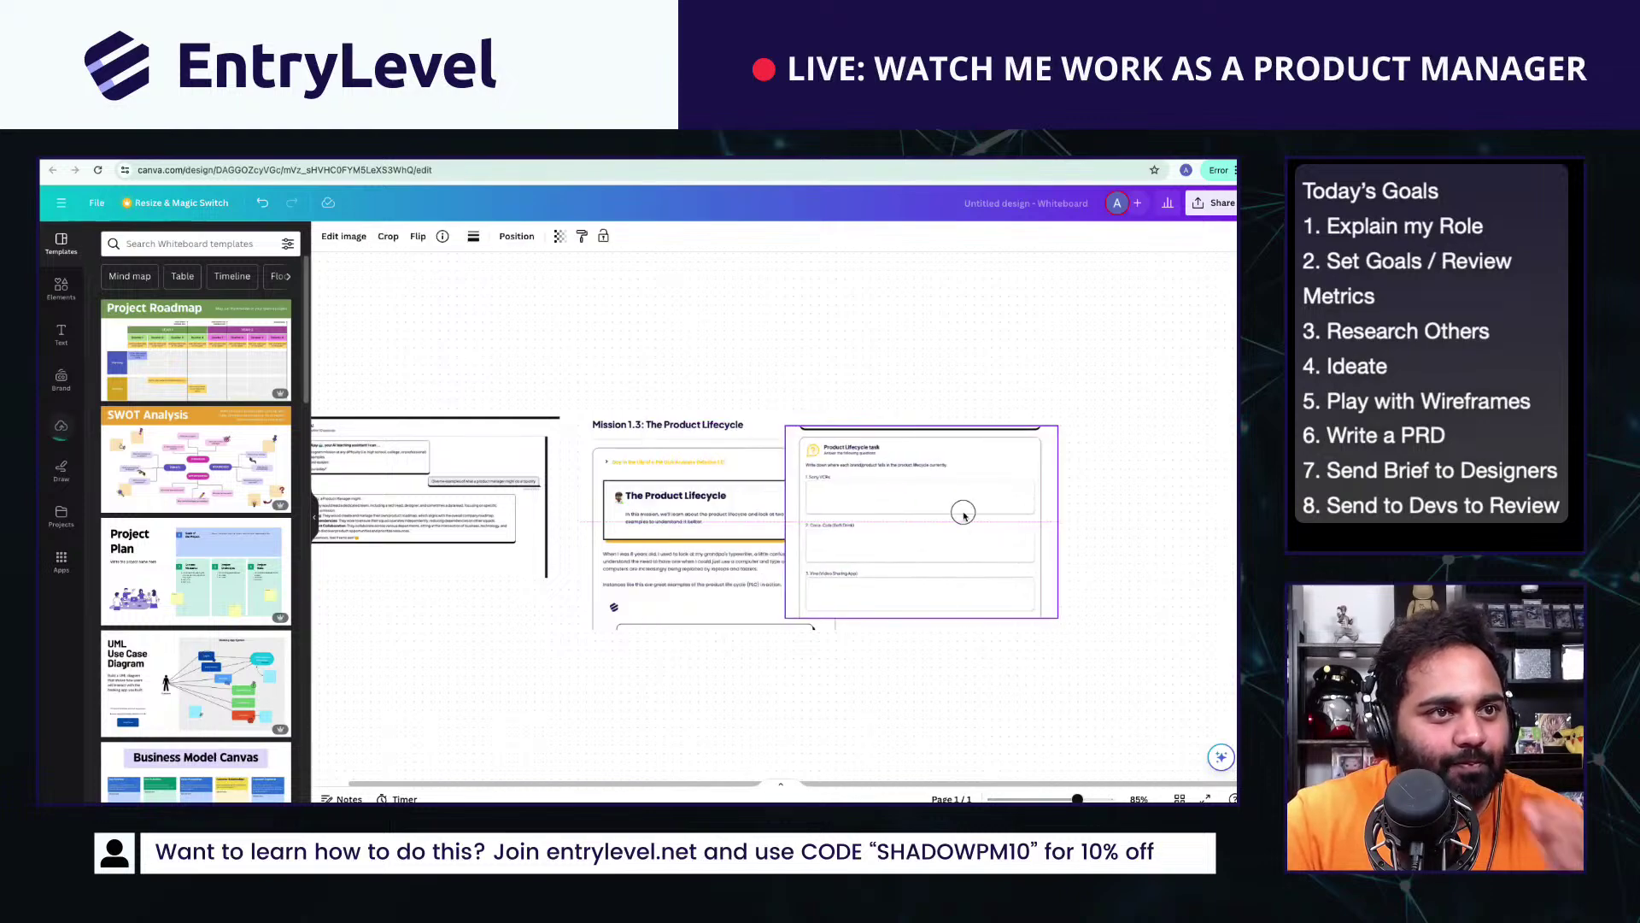
left_click(780, 684)
Step: Return to the Mission 1.3 page and capture the end of the task form with the Submit, Previous, Get Help and Next buttons
key("ctrl+Tab")
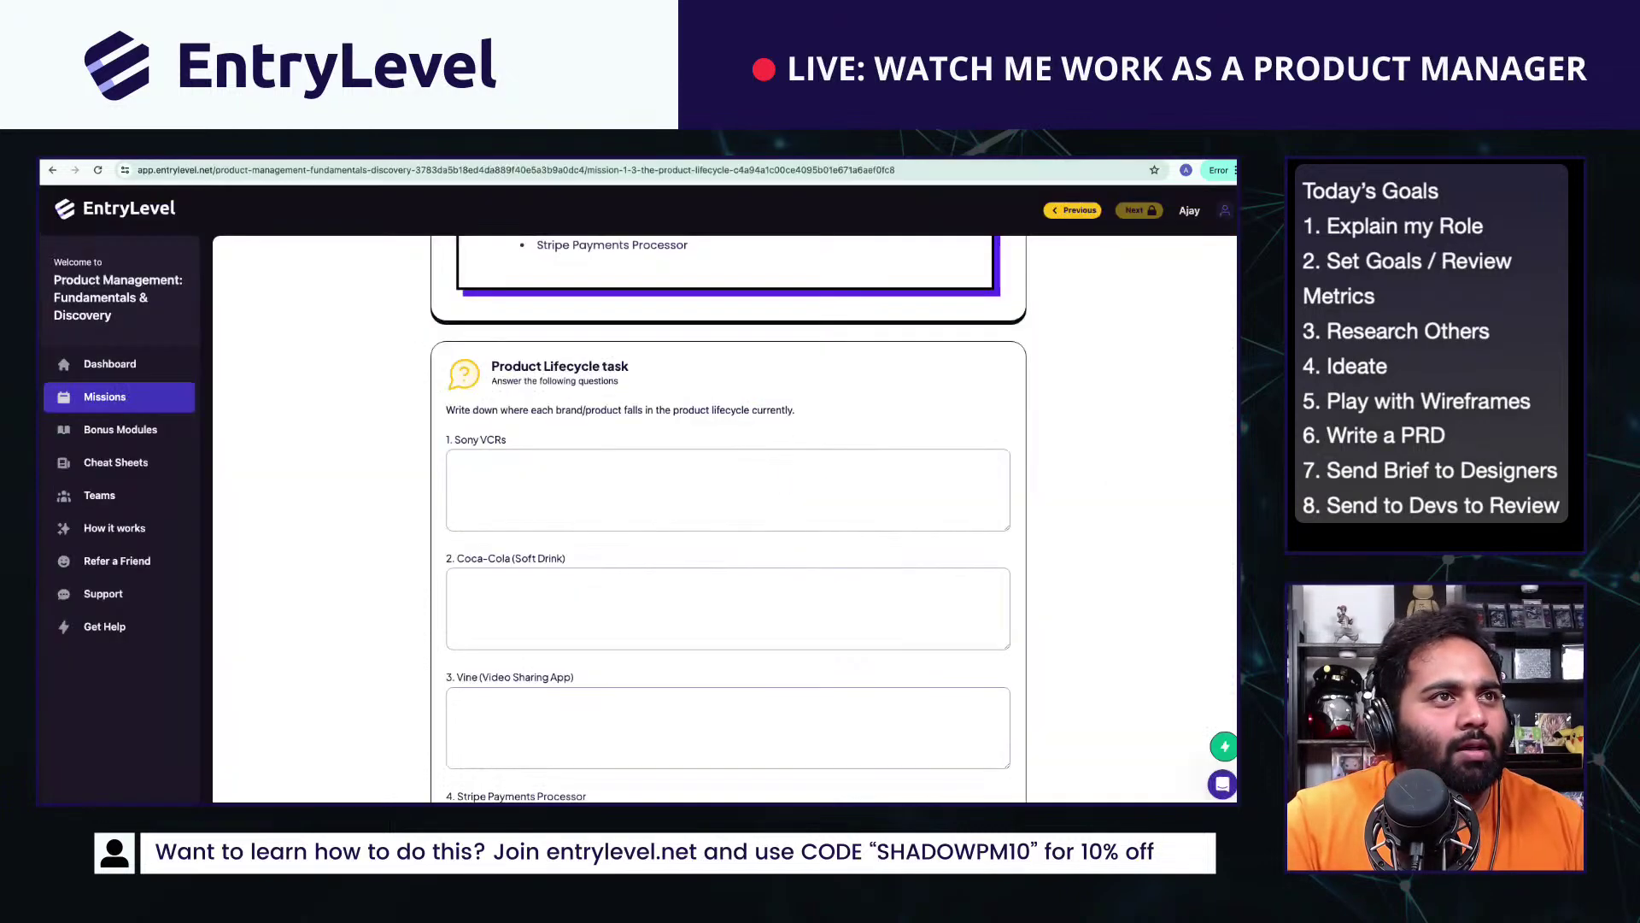
scroll(669, 755, "down", 4)
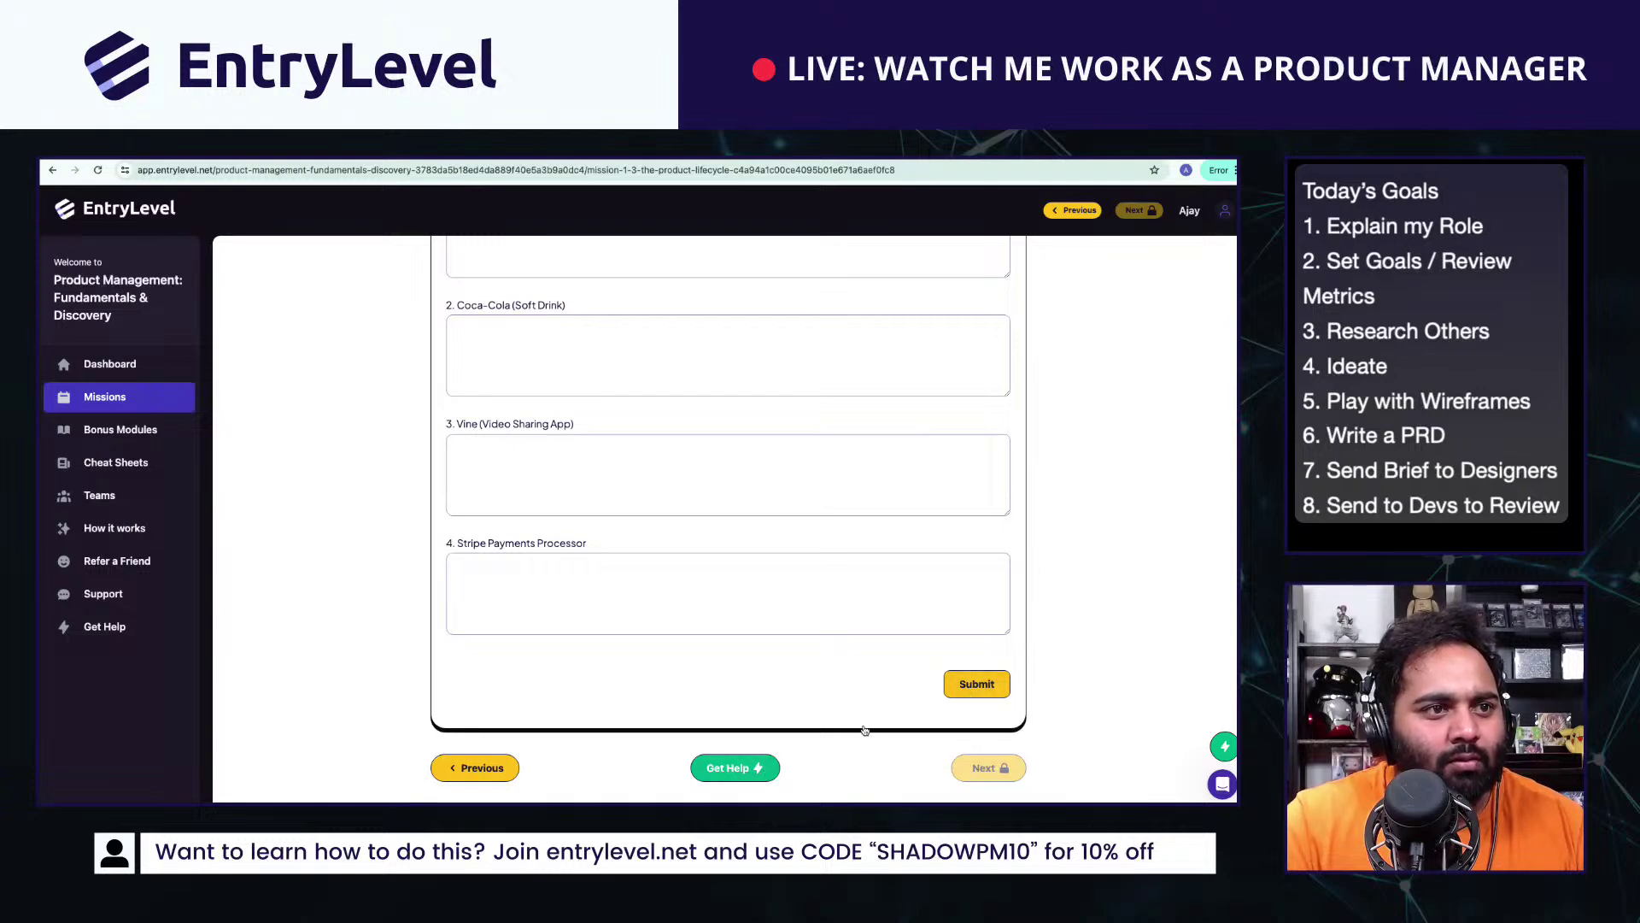
key("super+shift+4")
left_click_drag(346, 553, 1111, 801)
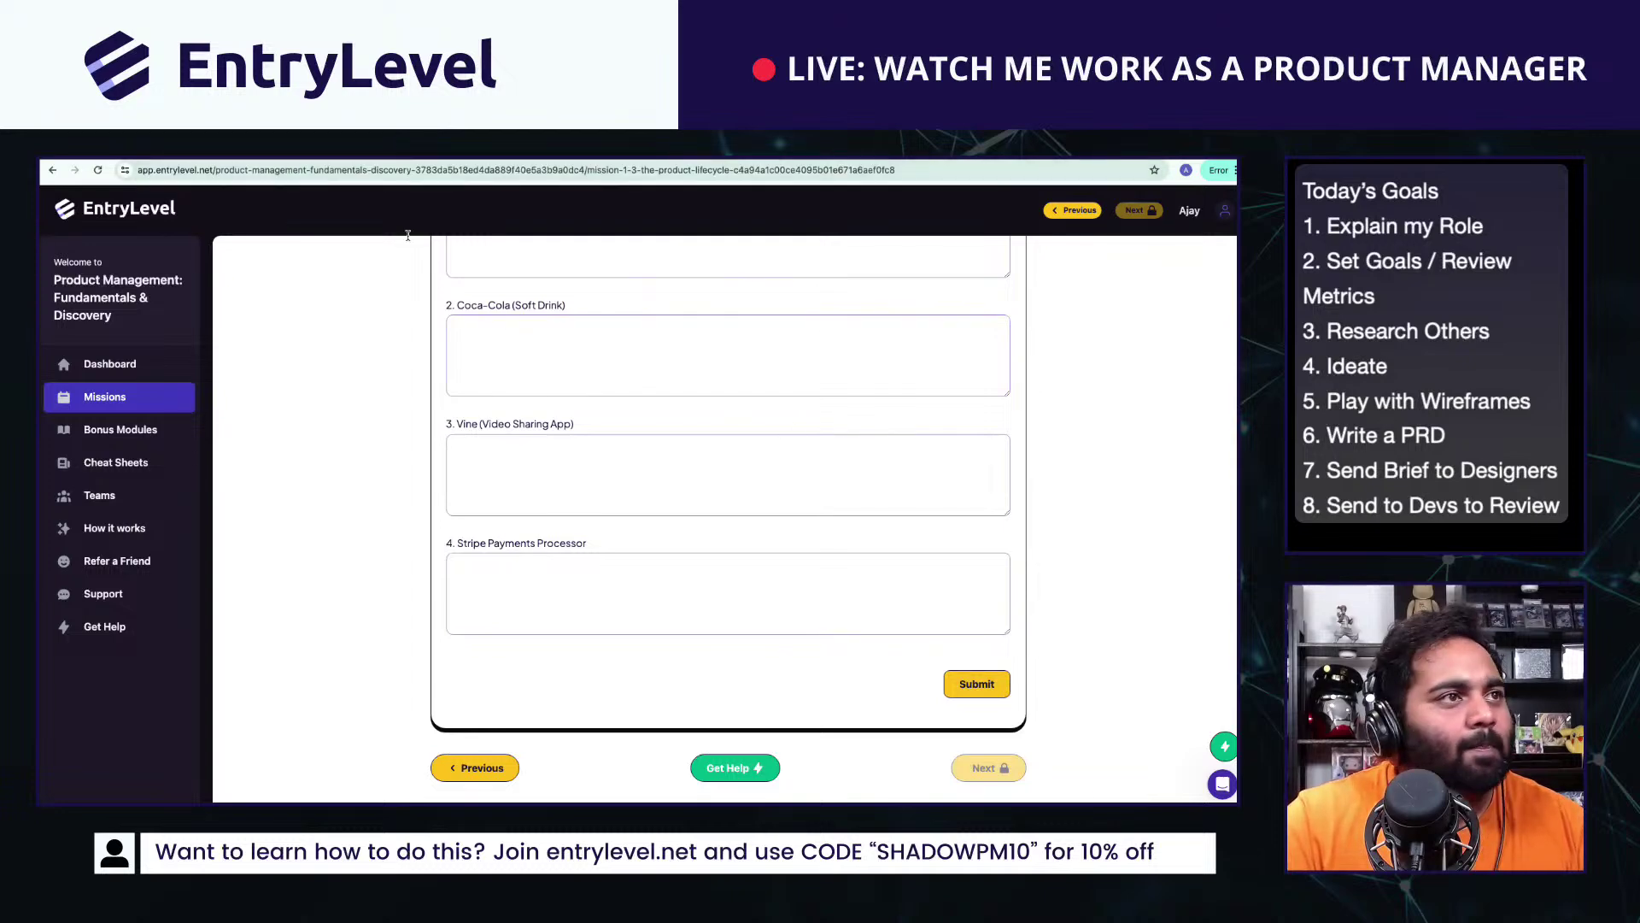
Step: Paste the form-ending screenshot into the new Canva whiteboard and place it over the lower part of the Product Lifecycle task screenshot
left_click(347, 161)
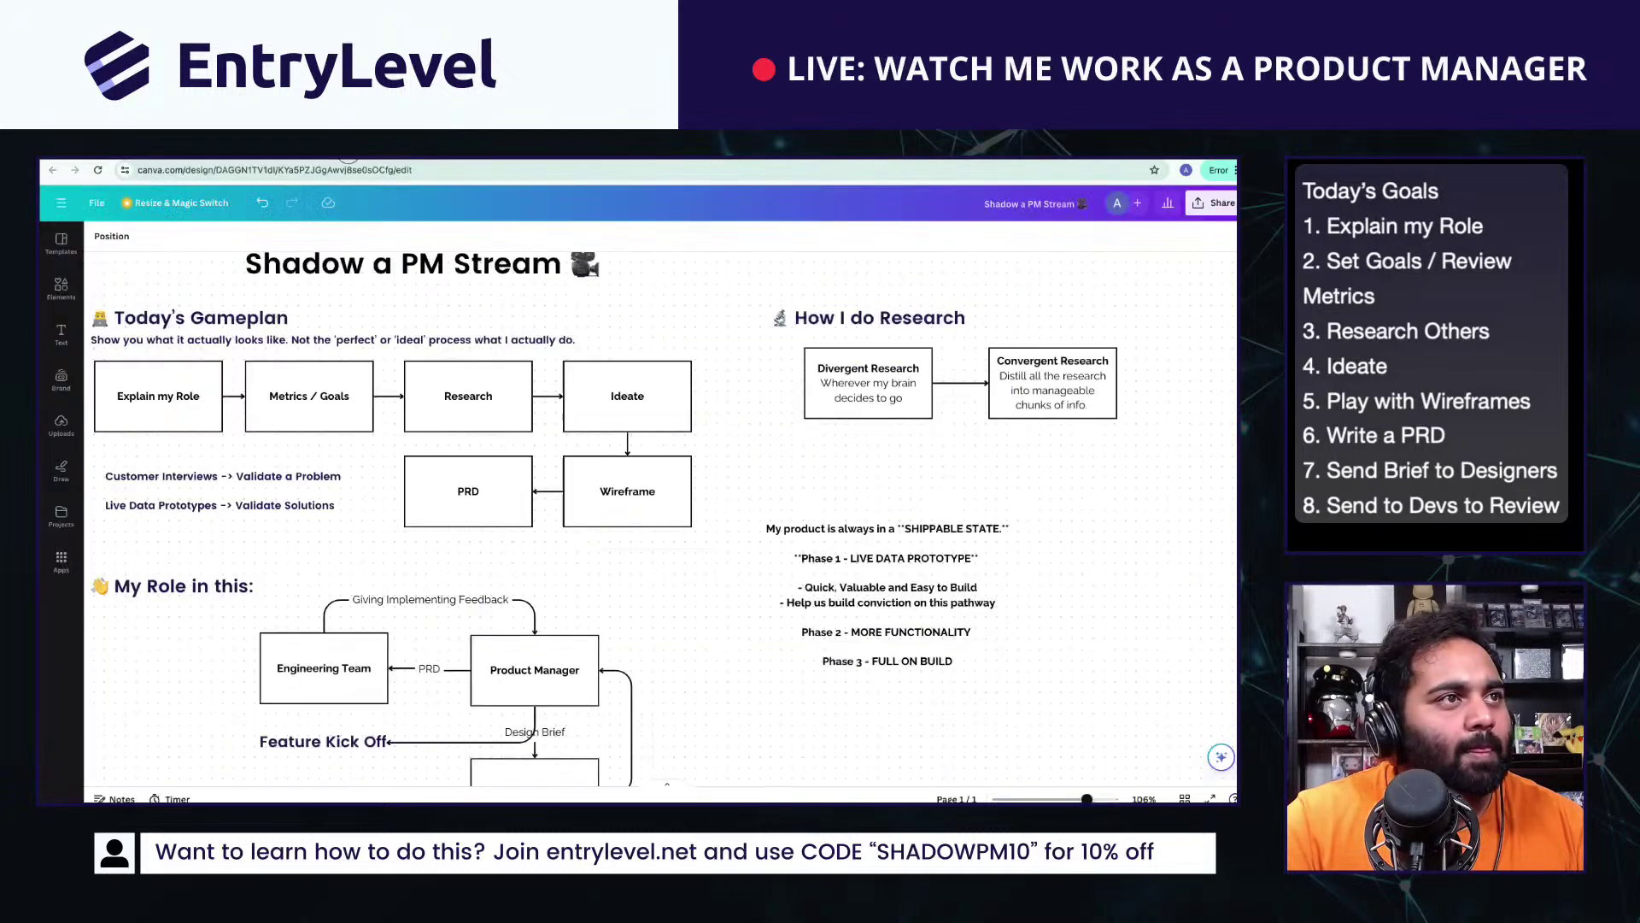
left_click(243, 160)
key("super+v")
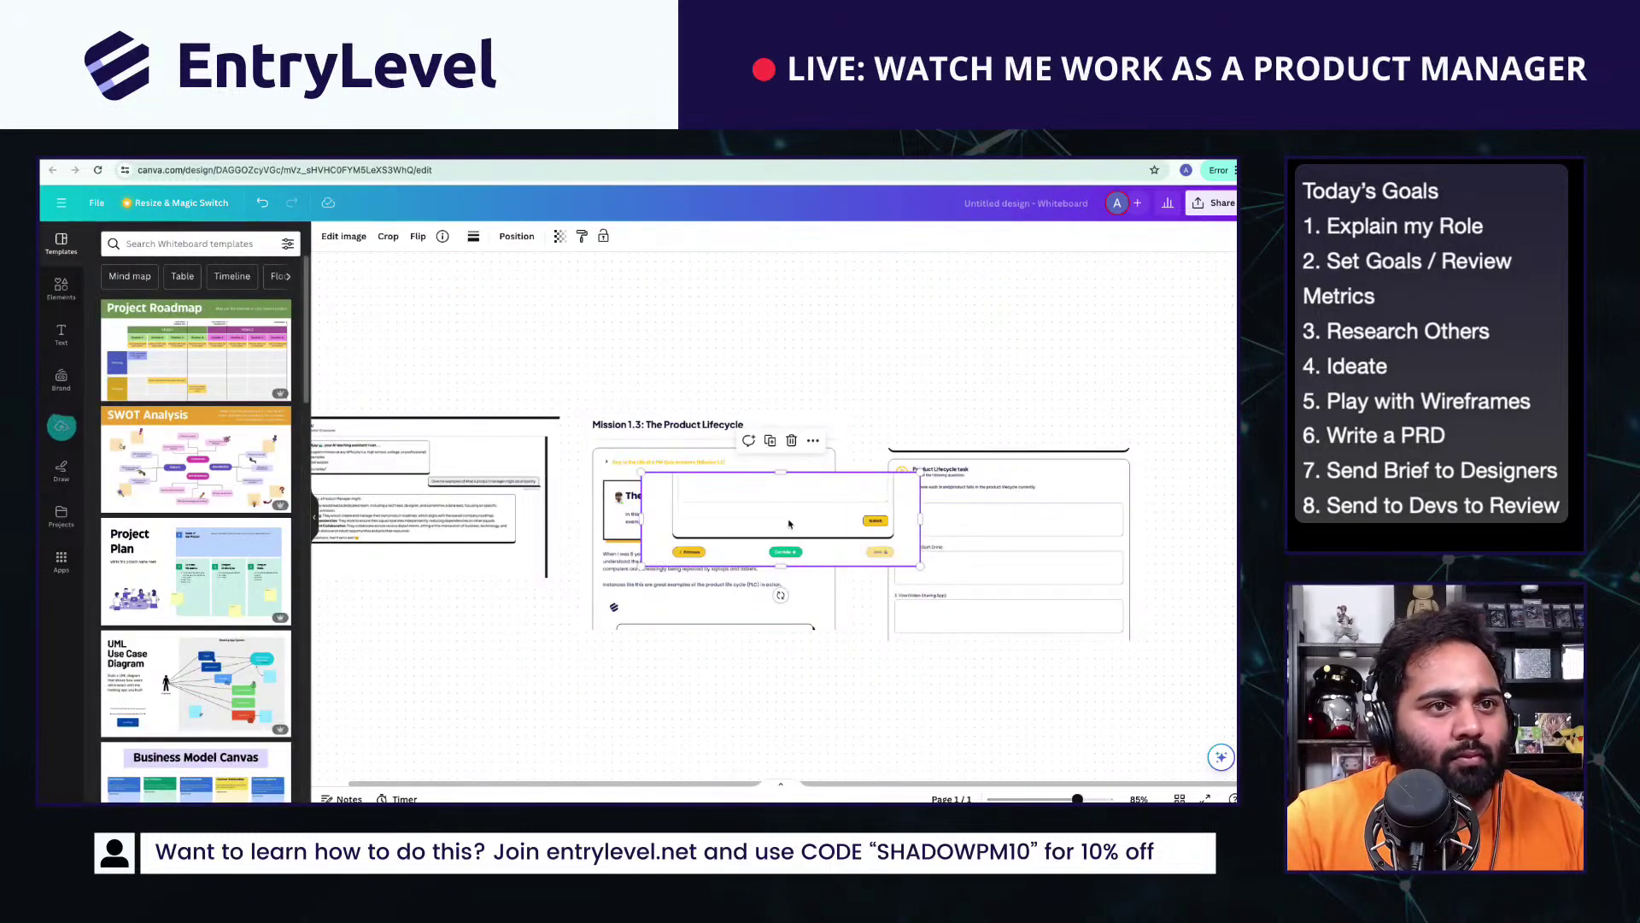
left_click_drag(791, 547, 1077, 645)
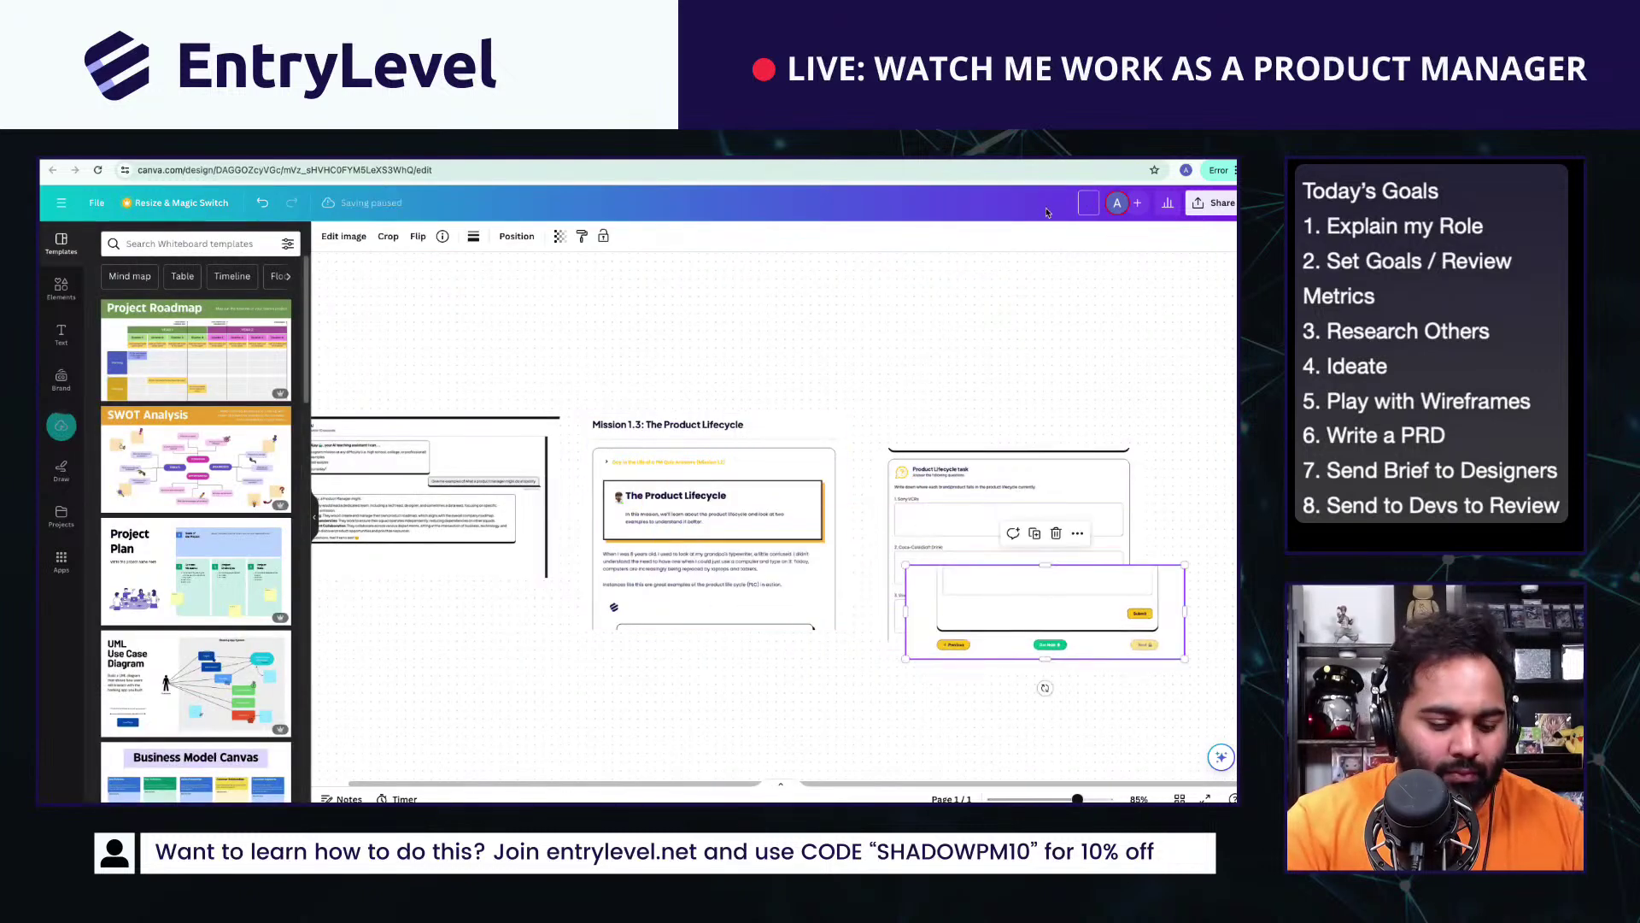
Step: Rename the whiteboard "AI Powered Courses" and move the Submit-button screenshot above the Product Lifecycle task screenshot
type("AI Powered Courses")
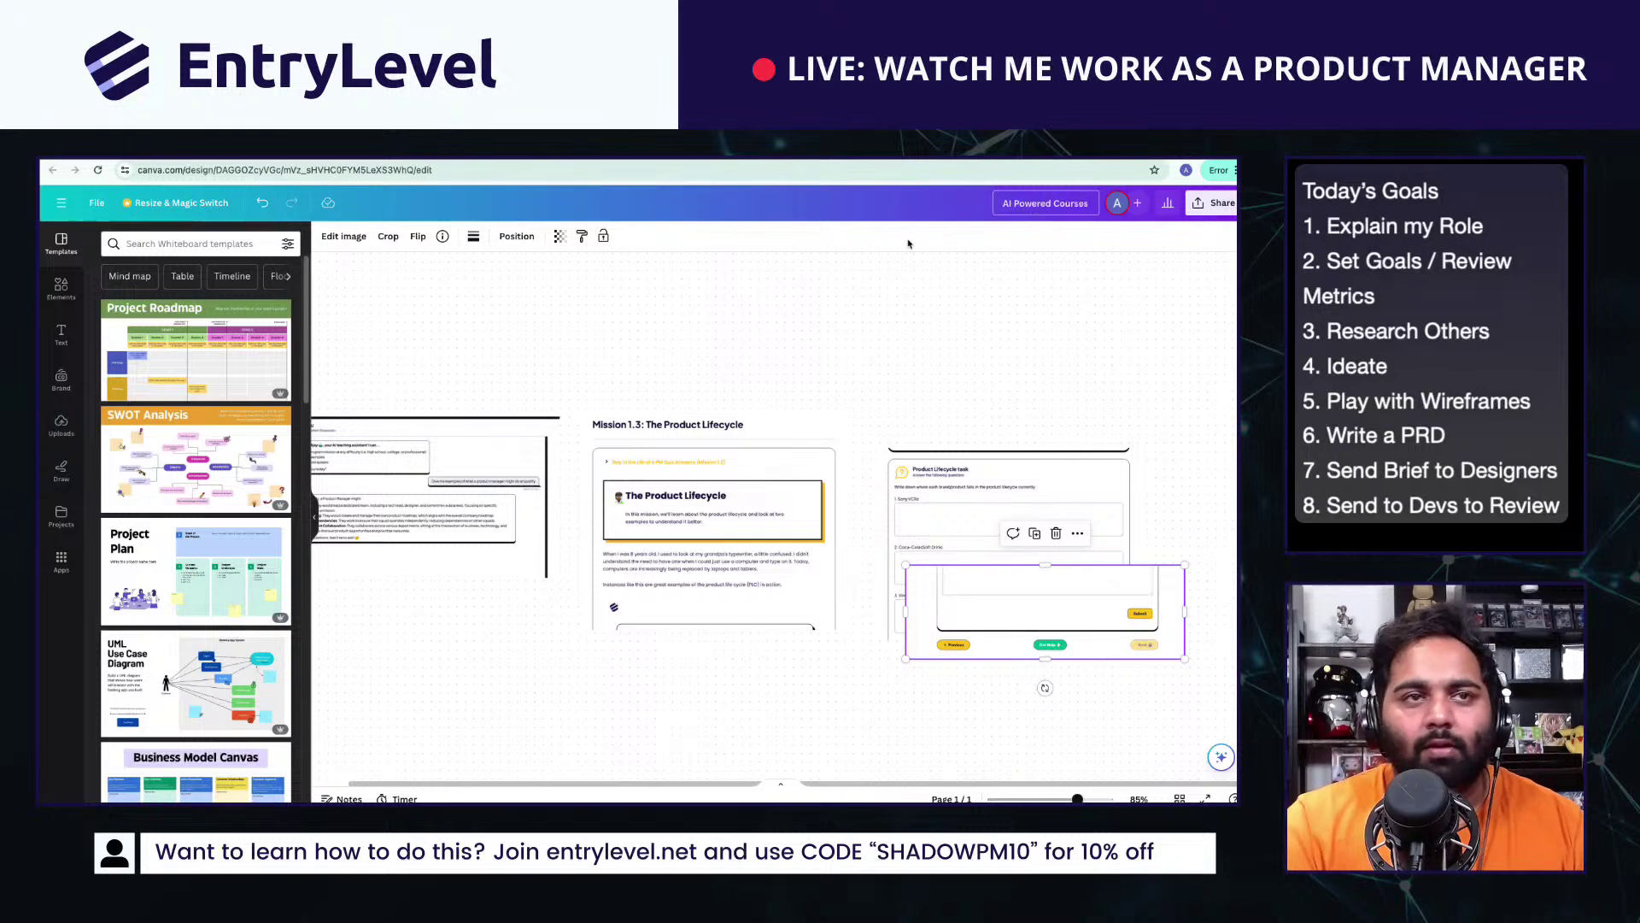
left_click(956, 386)
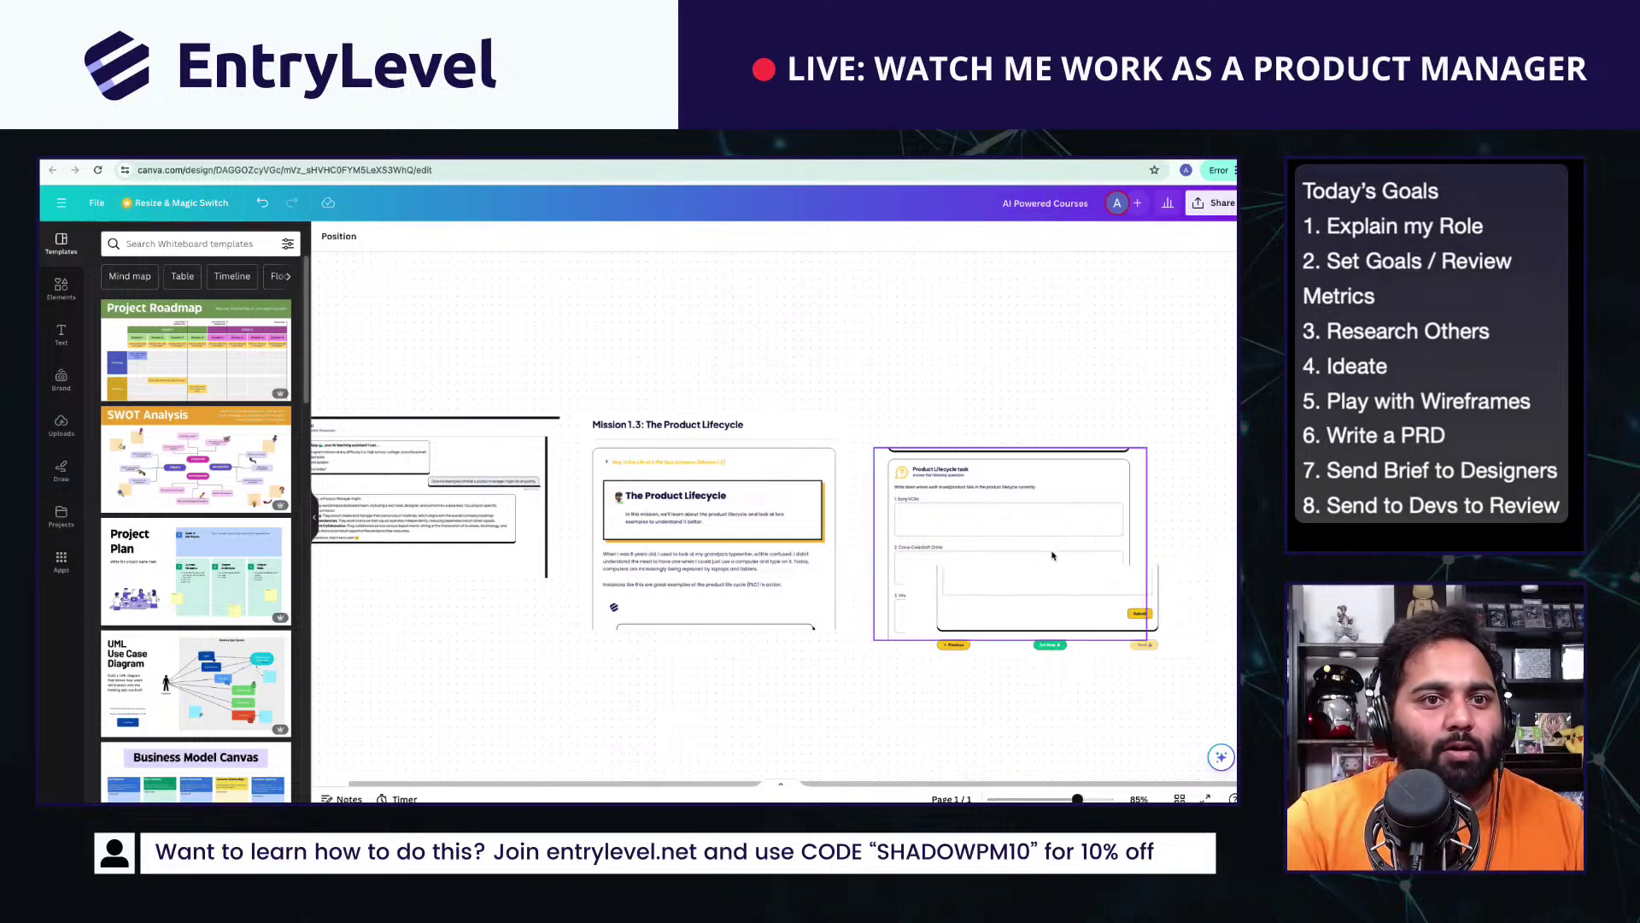
left_click_drag(1024, 593, 976, 368)
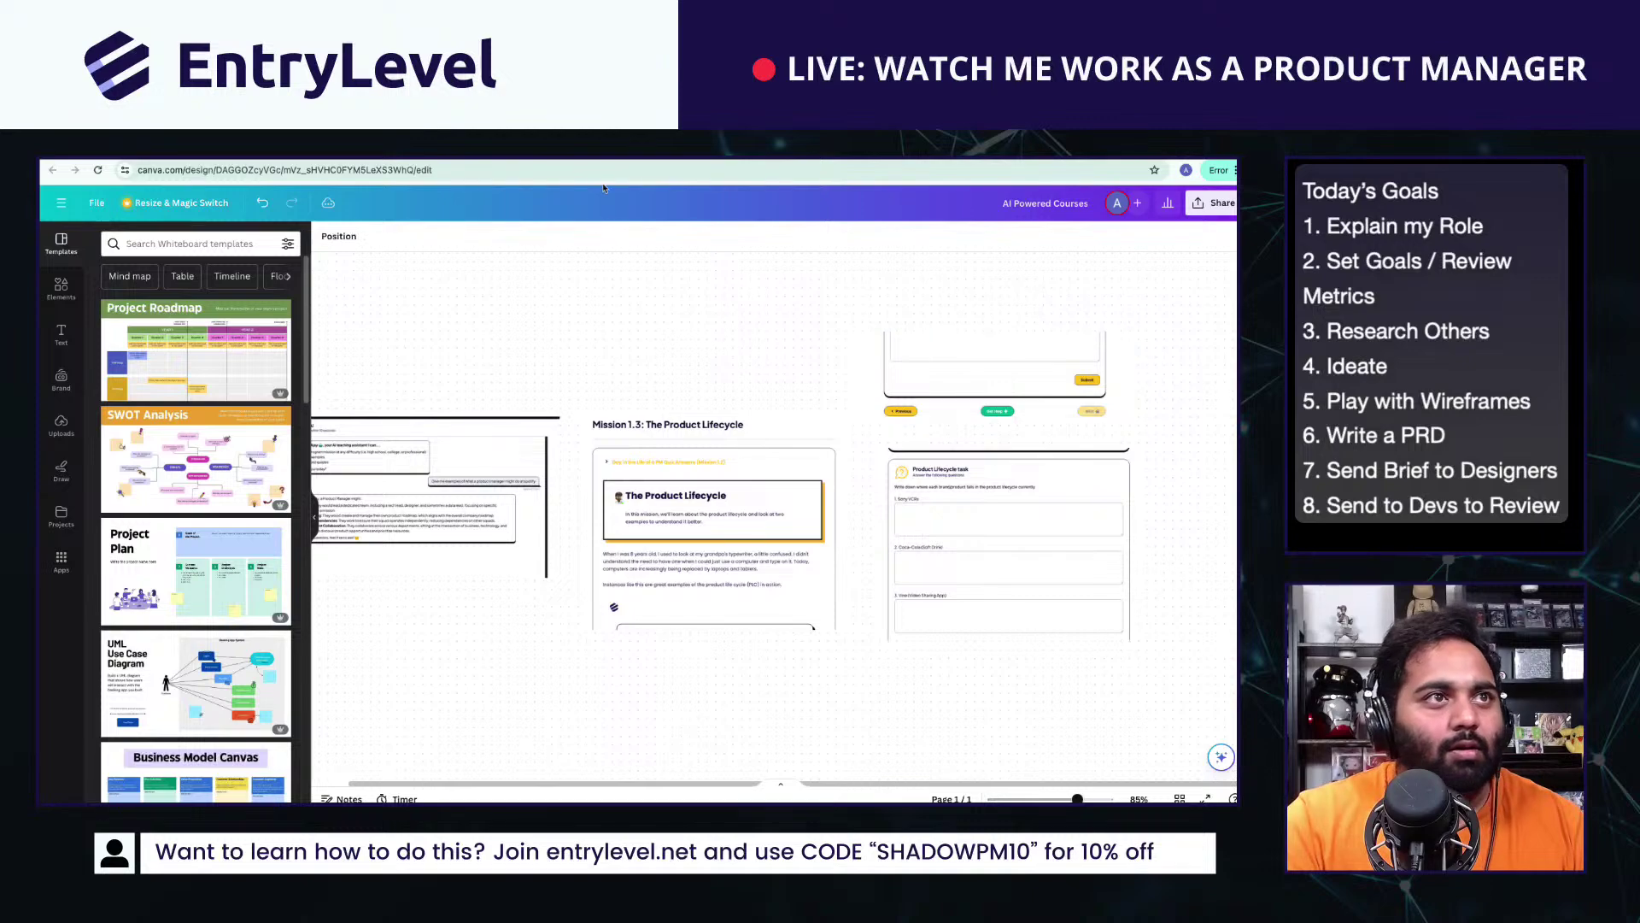
Step: Go to the preceding mission in the EntryLevel course, expand the "Day in the life of a PM quiz" and capture its first two questions
key("ctrl+Tab")
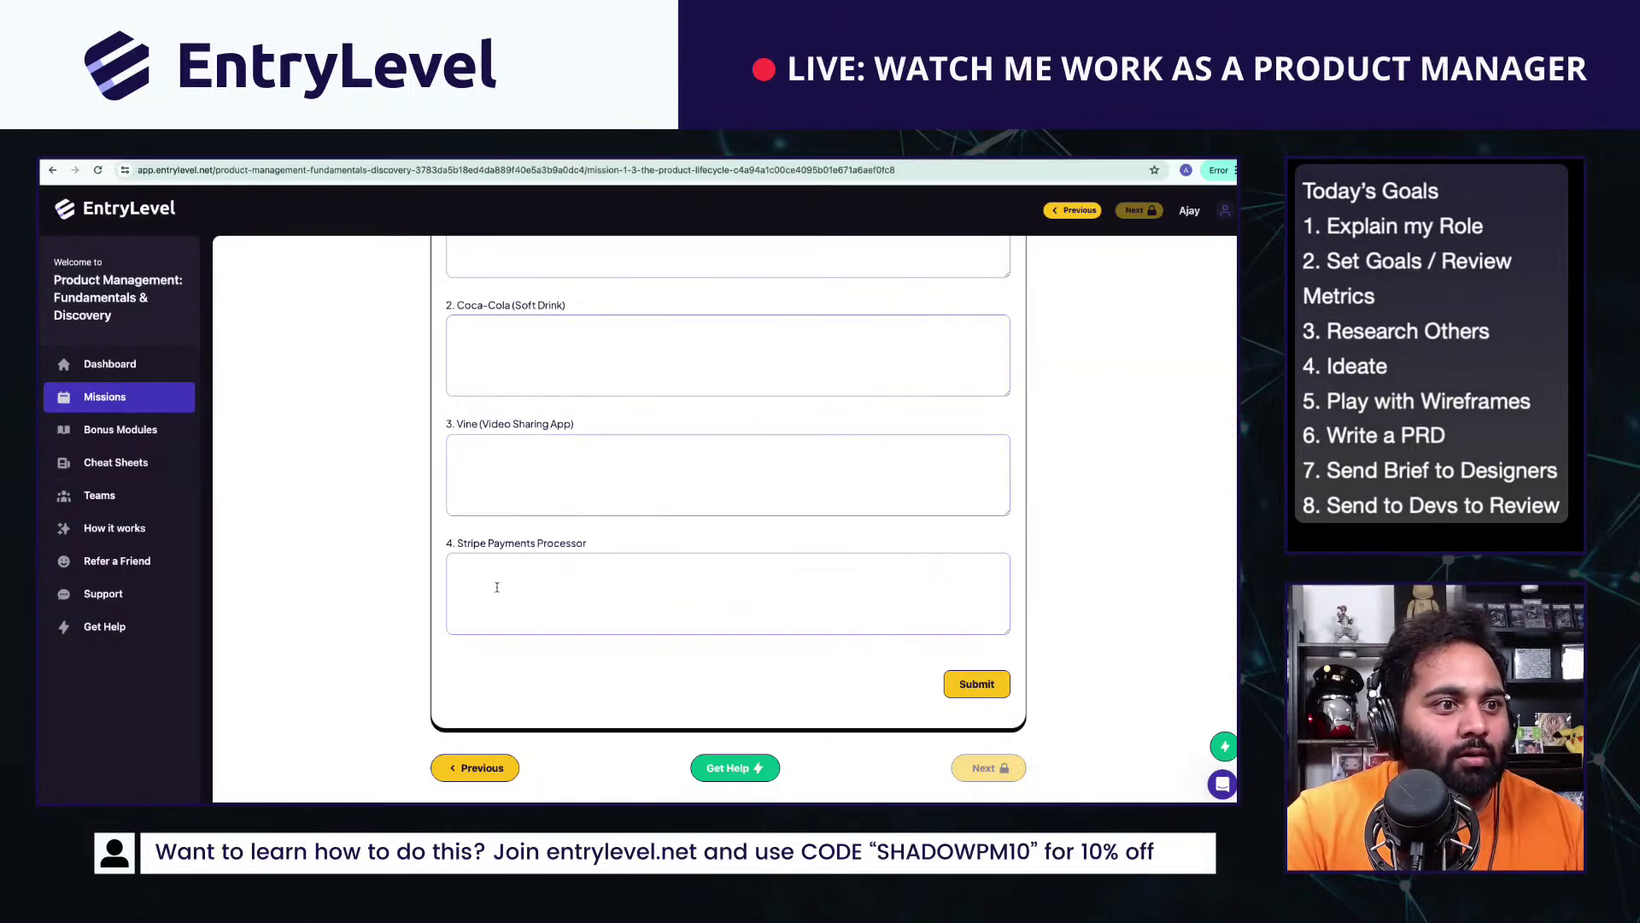
left_click(474, 767)
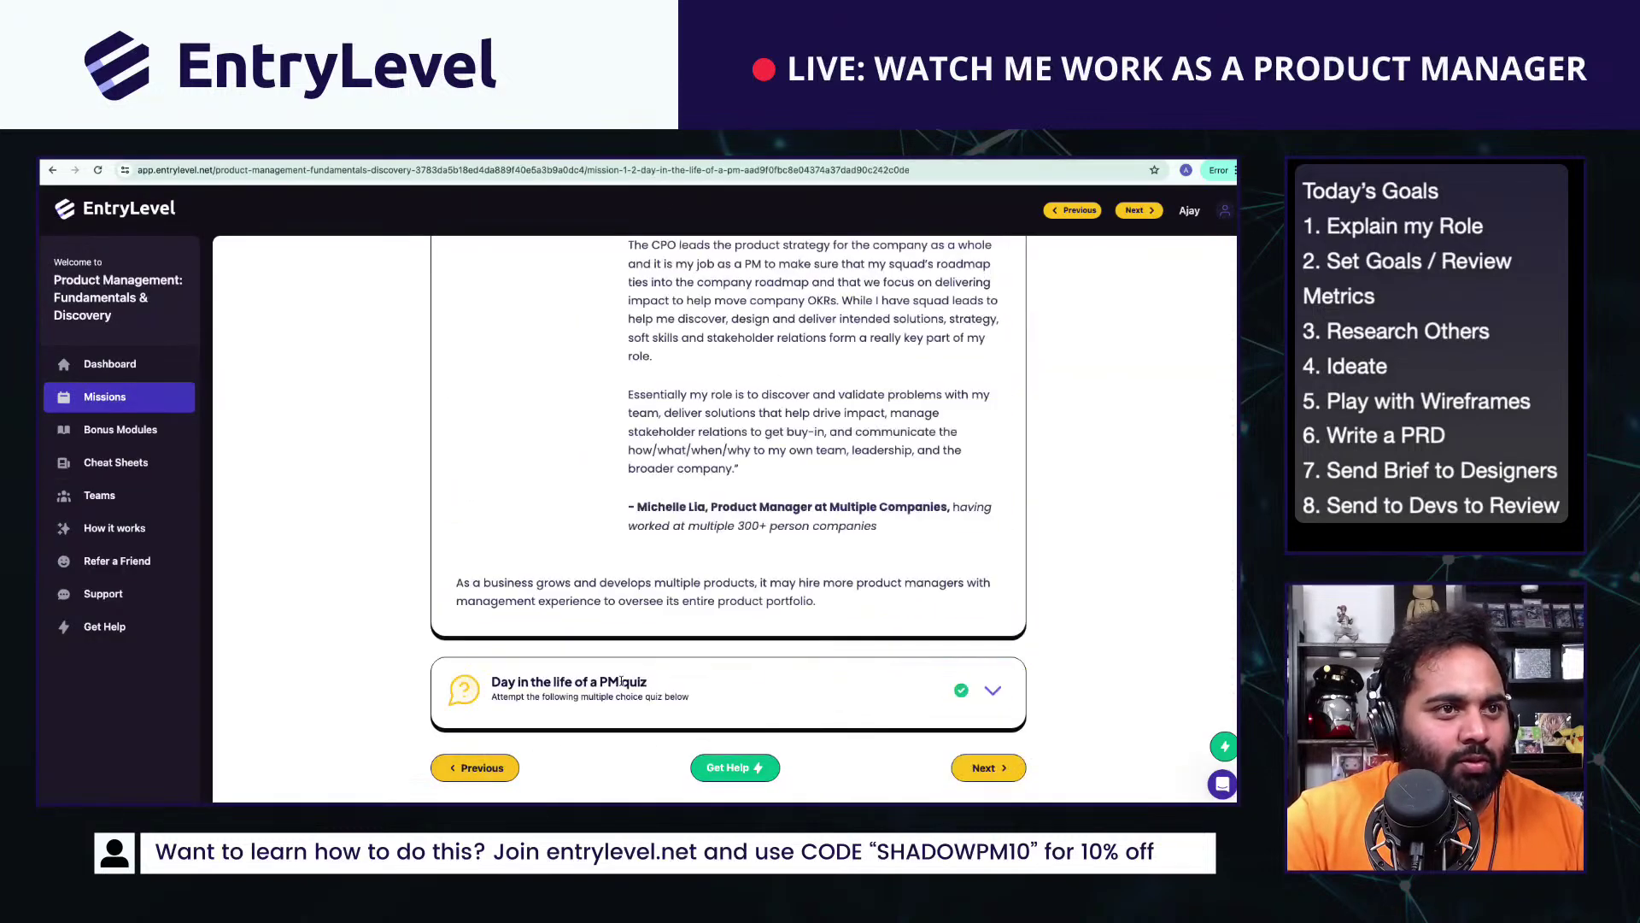
left_click(993, 691)
scroll(729, 513, "up", 2)
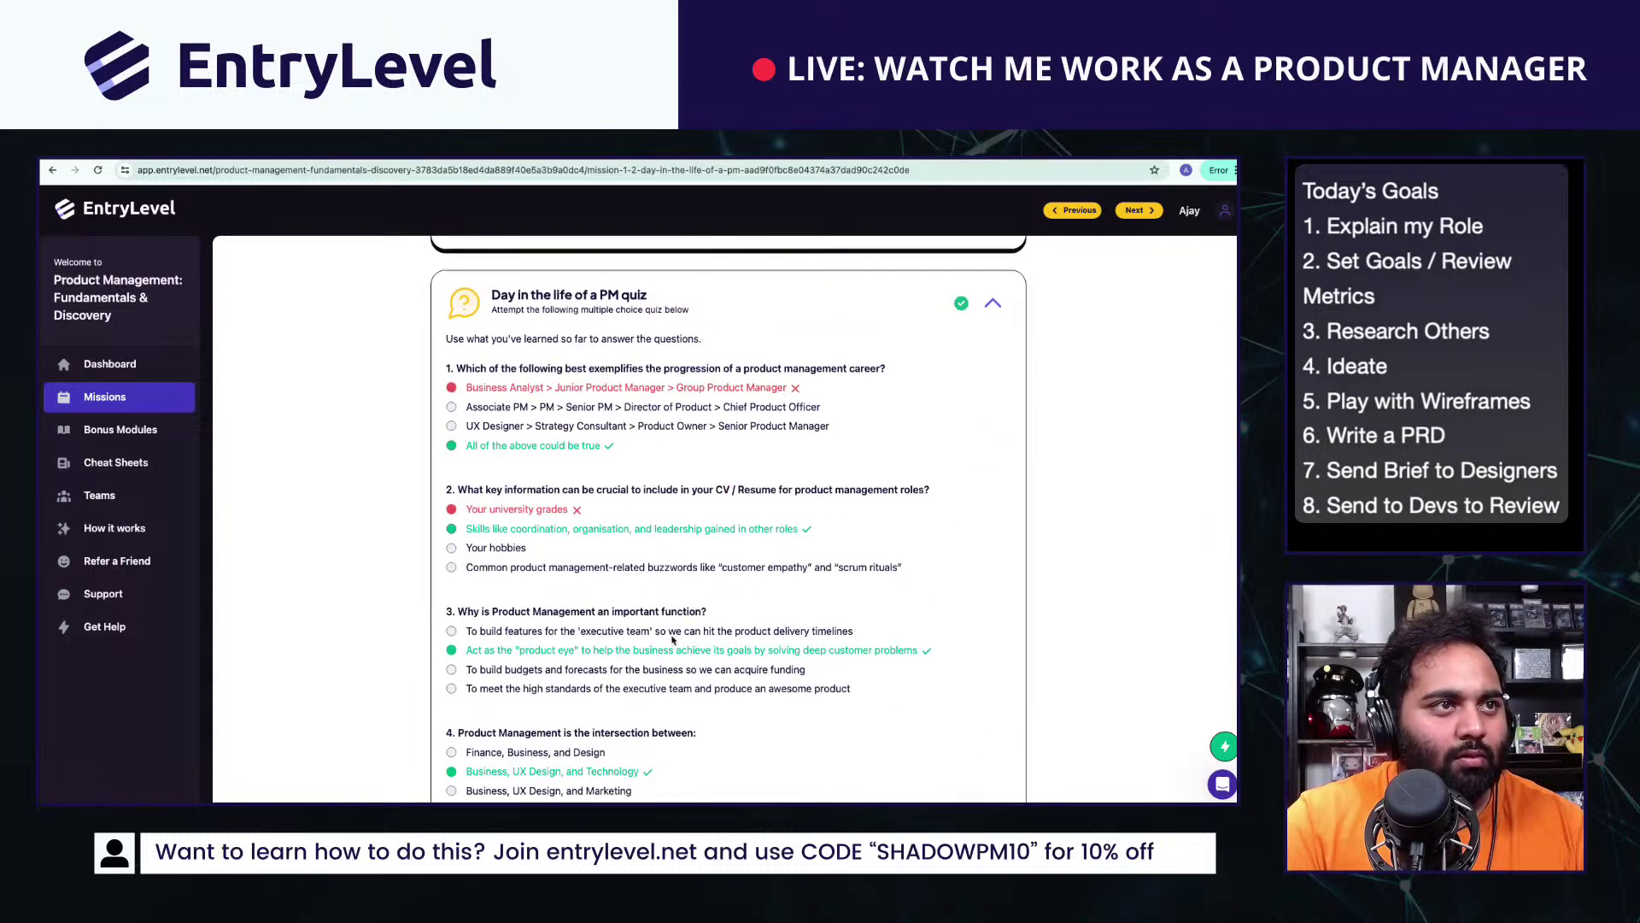
key("super+shift+4")
left_click_drag(413, 322, 1090, 668)
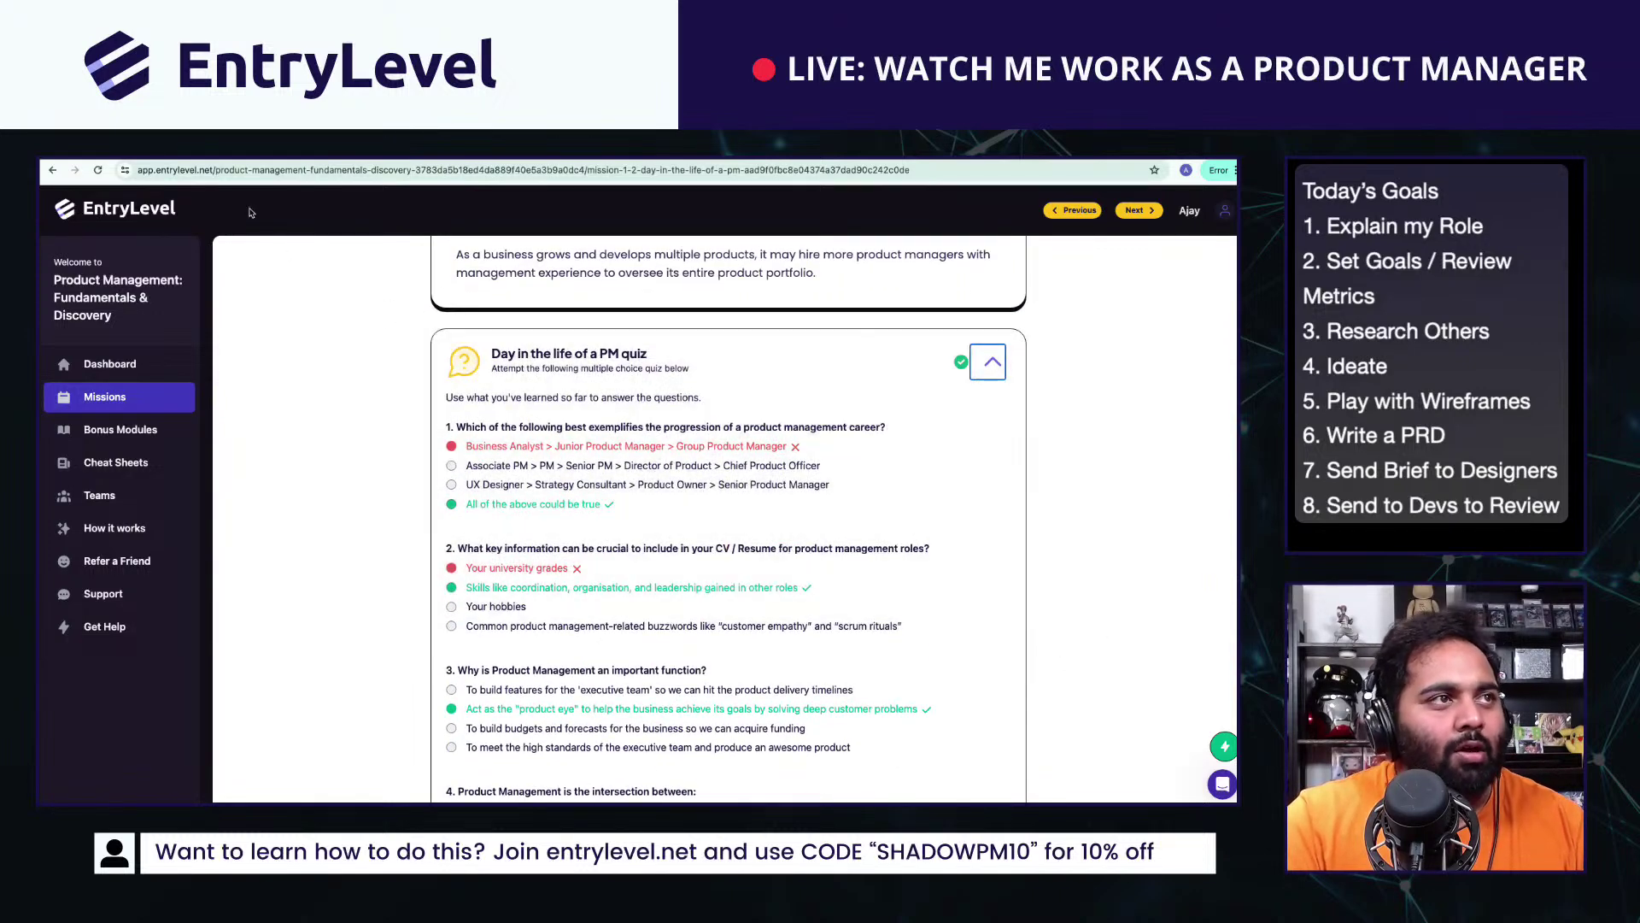
Step: Paste the quiz screenshot into the AI Powered Courses whiteboard and place it above the Mission 1.3 screenshot
key("ctrl+Tab")
key("super+v")
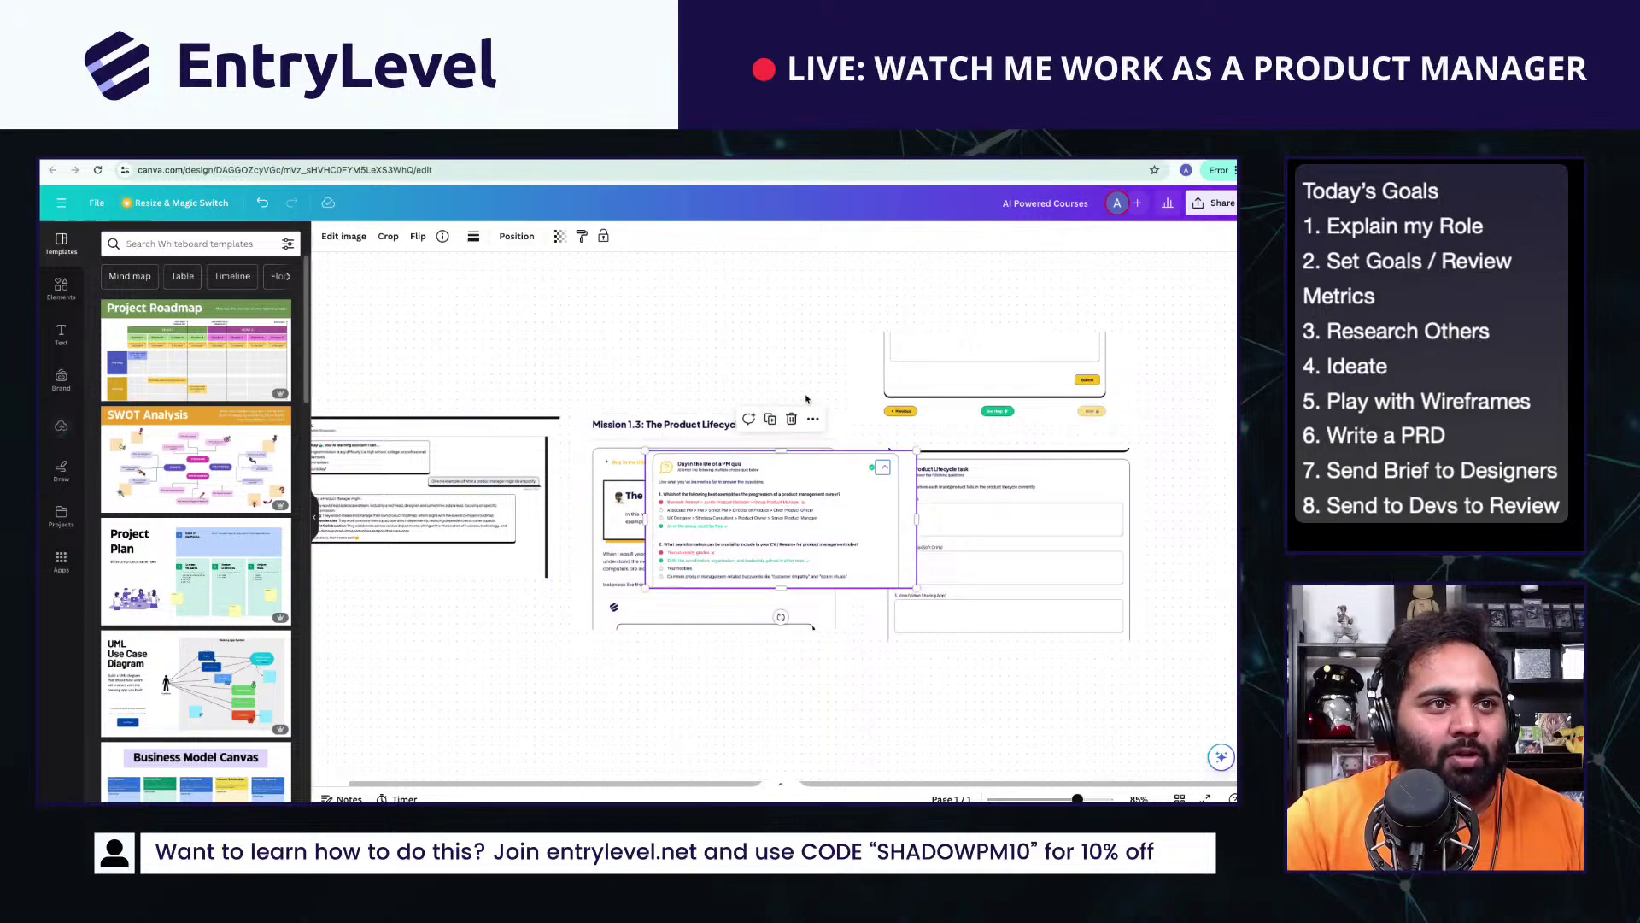
left_click_drag(782, 547, 649, 363)
scroll(817, 547, "down", 5)
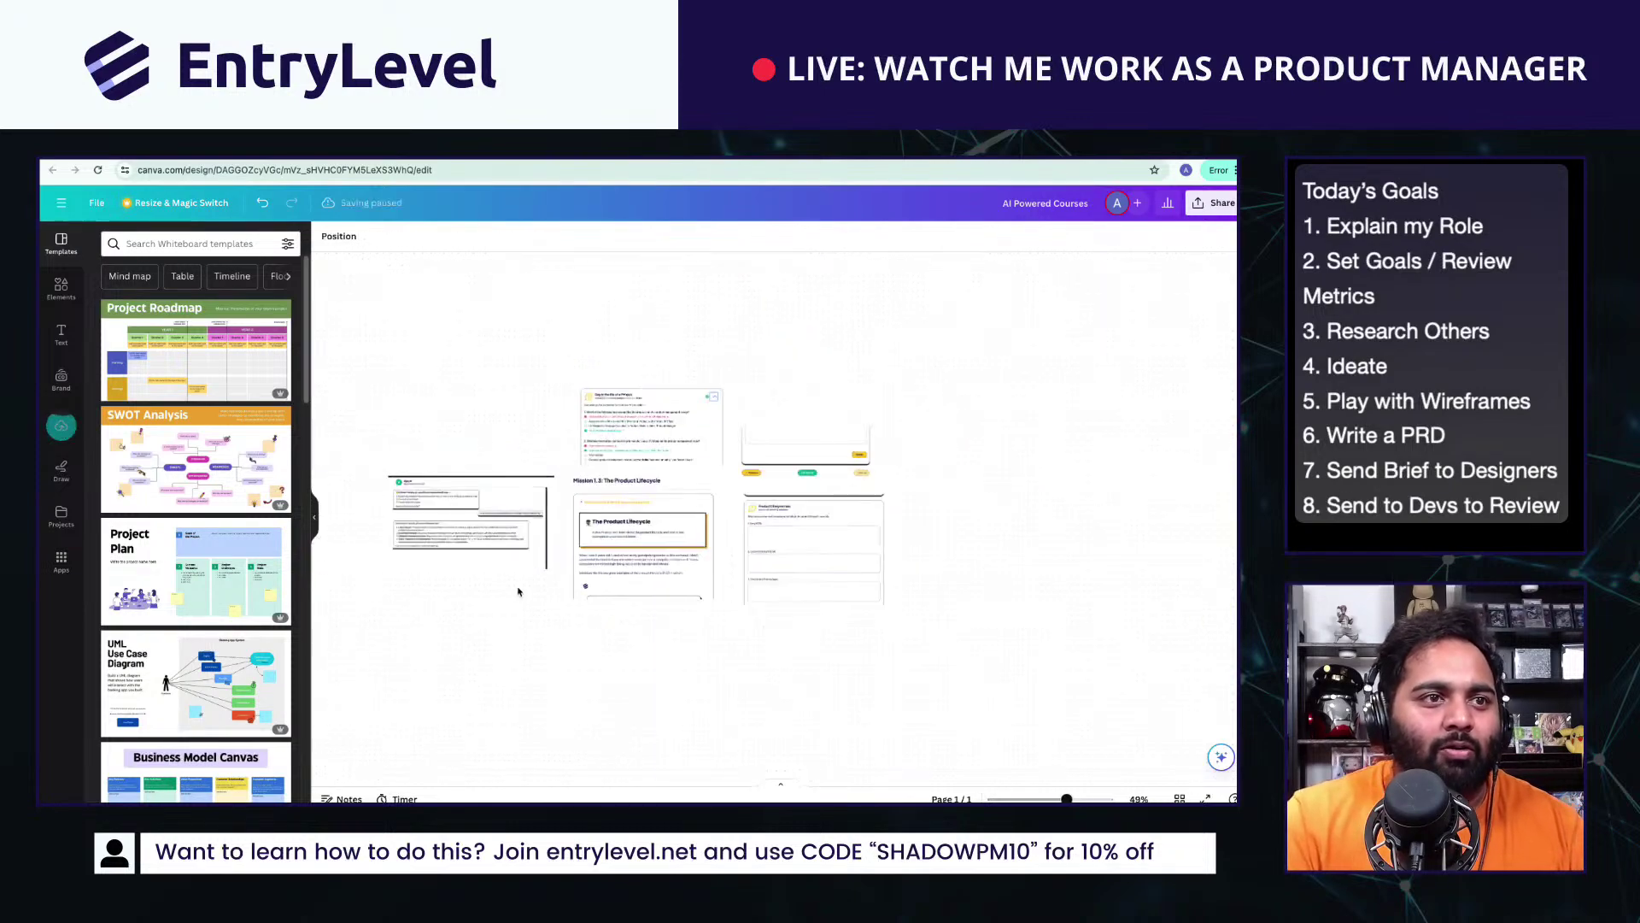
Step: Add a heading text box below the AI chat screenshot and open its text for editing
scroll(694, 551, "up", 6)
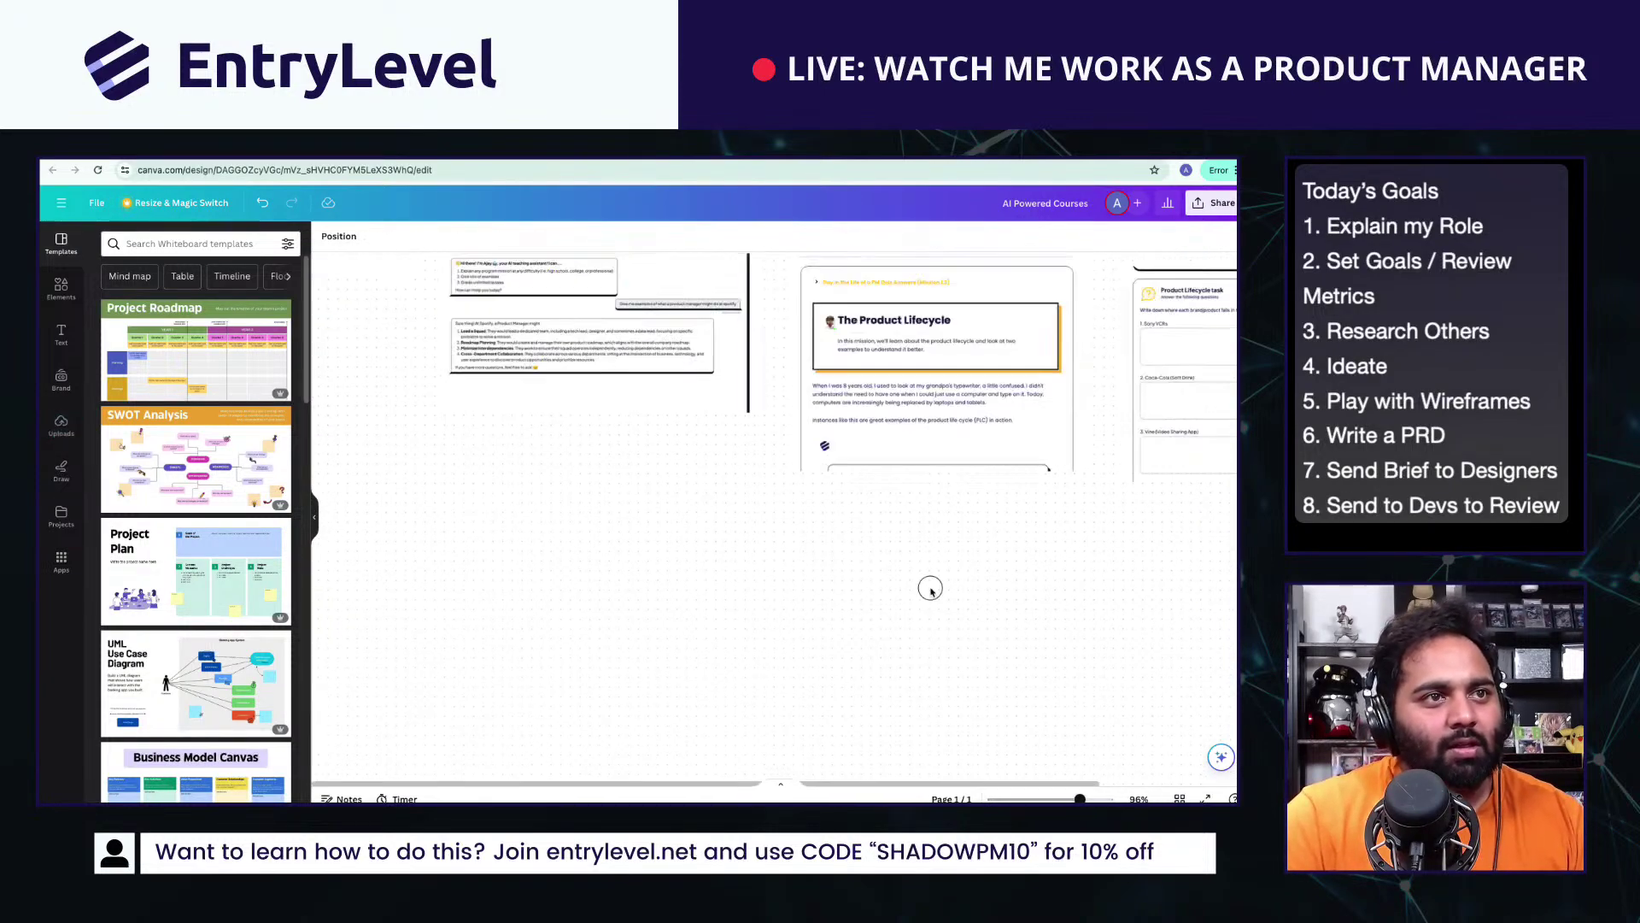
left_click(65, 345)
left_click(150, 338)
left_click_drag(781, 523, 617, 619)
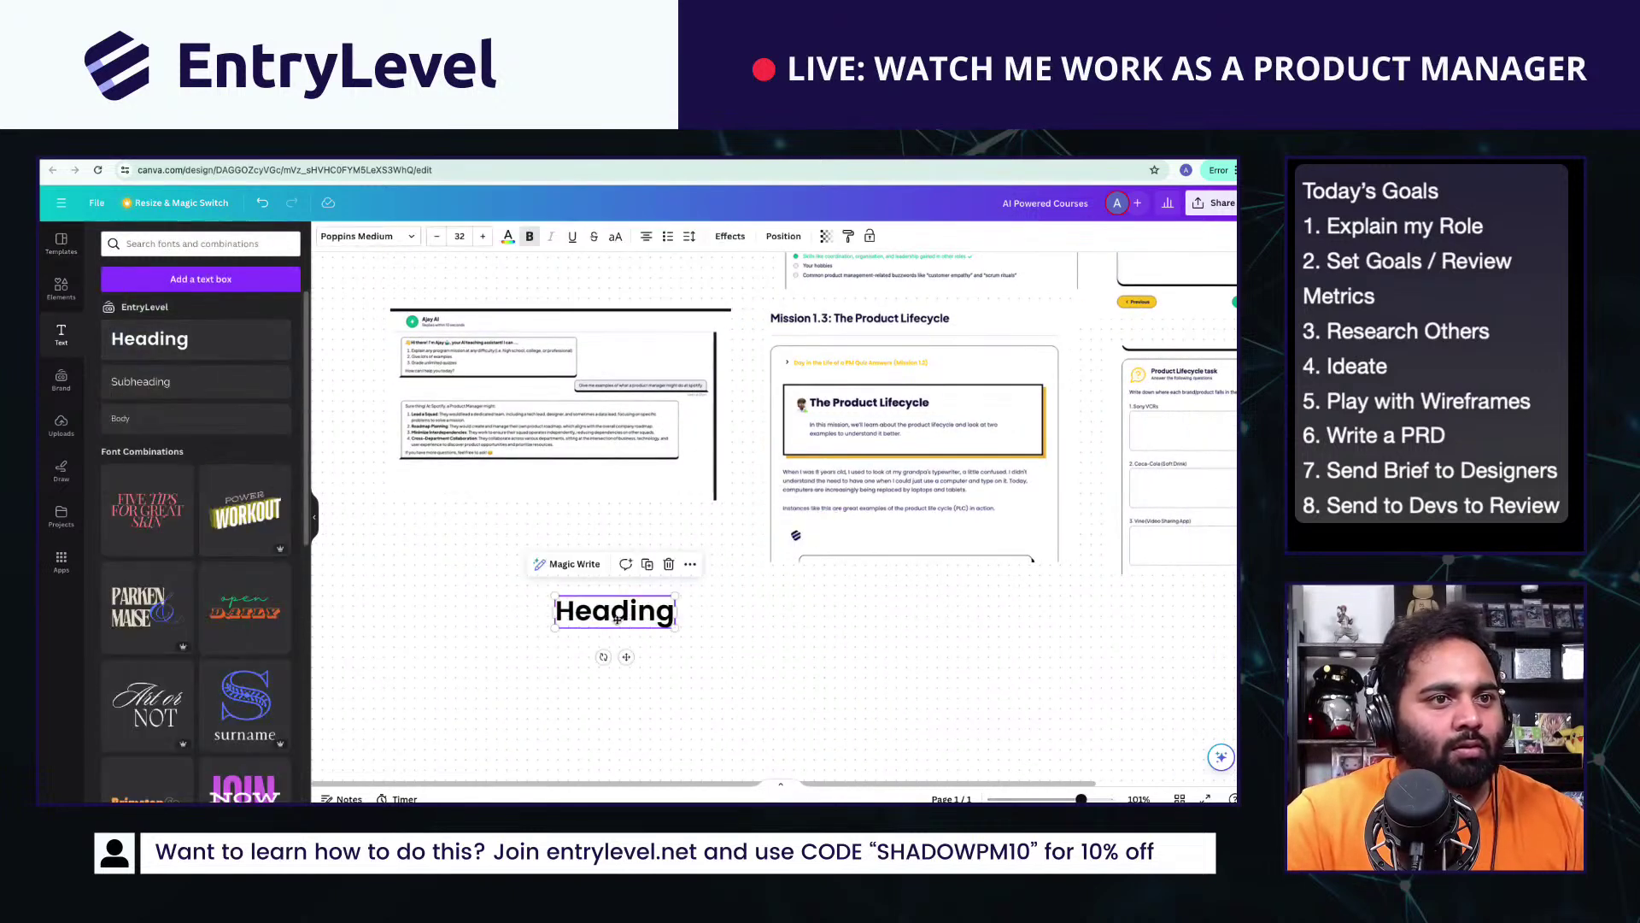
double_click(617, 619)
type("Features")
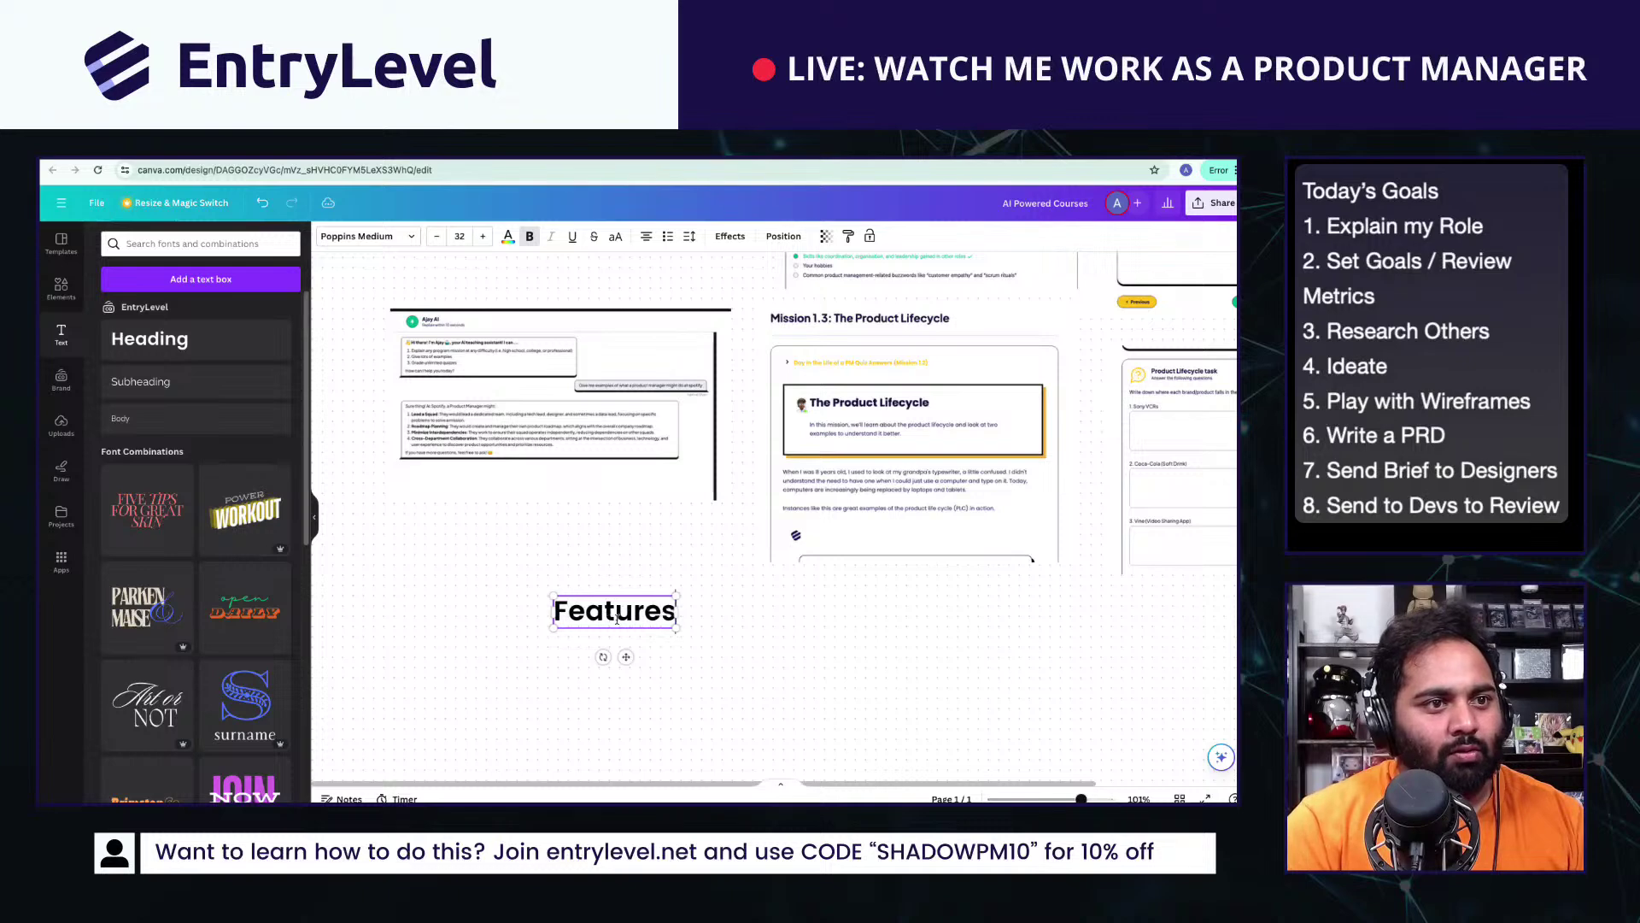
key("BackSpace")
key("BackSpace")
key("BackSpace")
key("BackSpace")
key("BackSpace")
key("BackSpace")
key("BackSpace")
key("BackSpace")
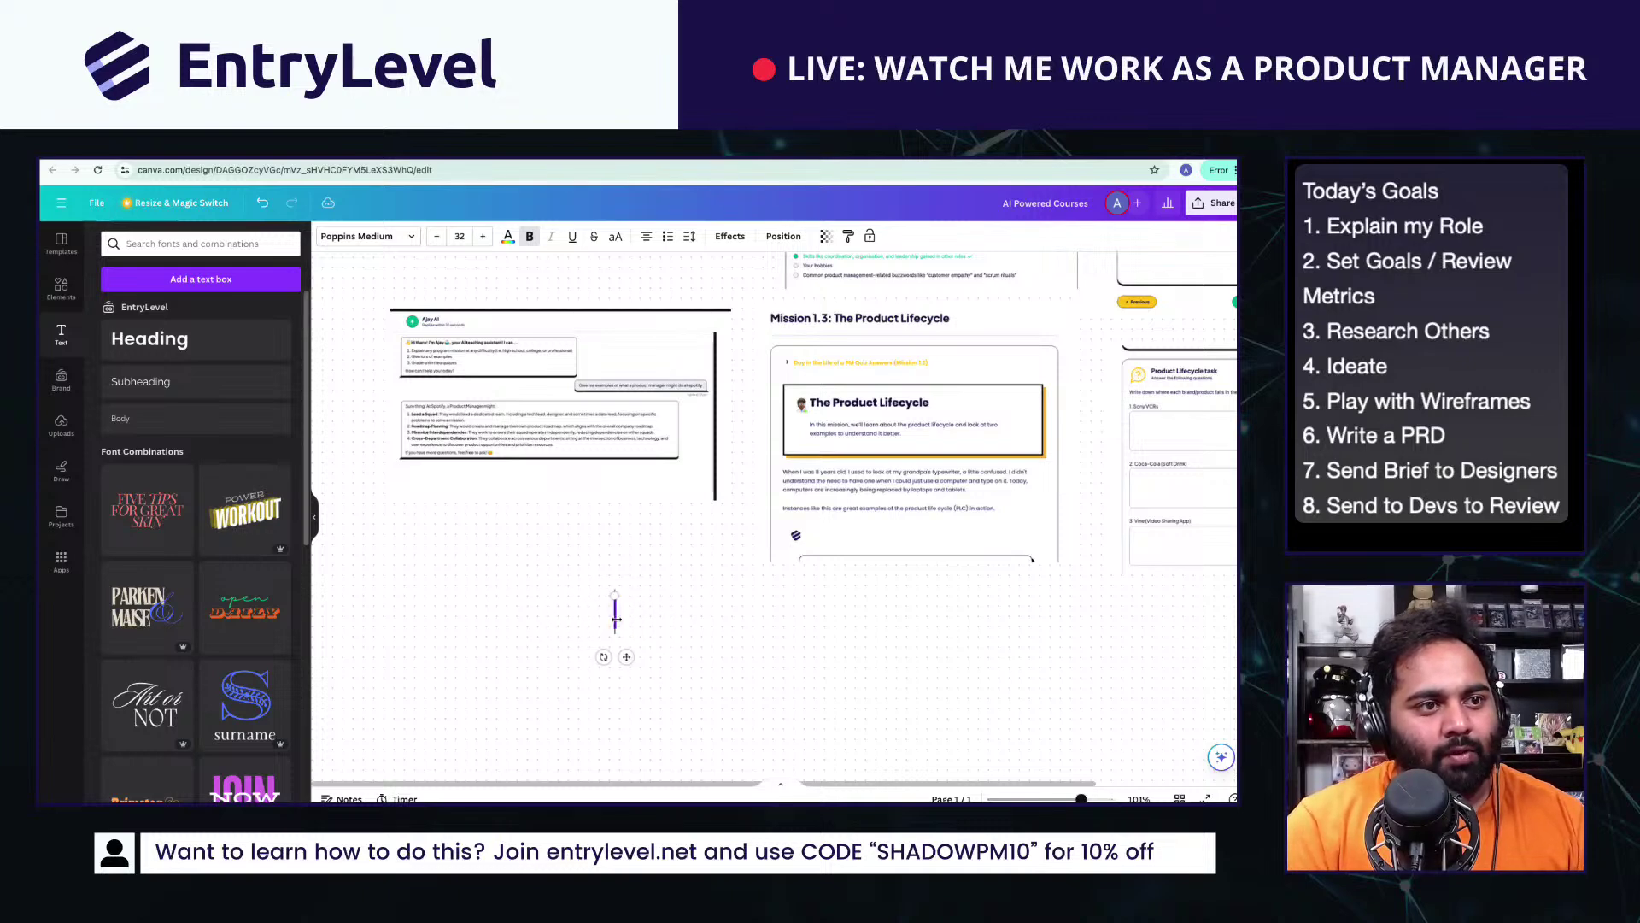
Step: Enter "Ideas for Features" as the heading text and place the heading centrally below the row of screenshots
type("Ideas for Featur")
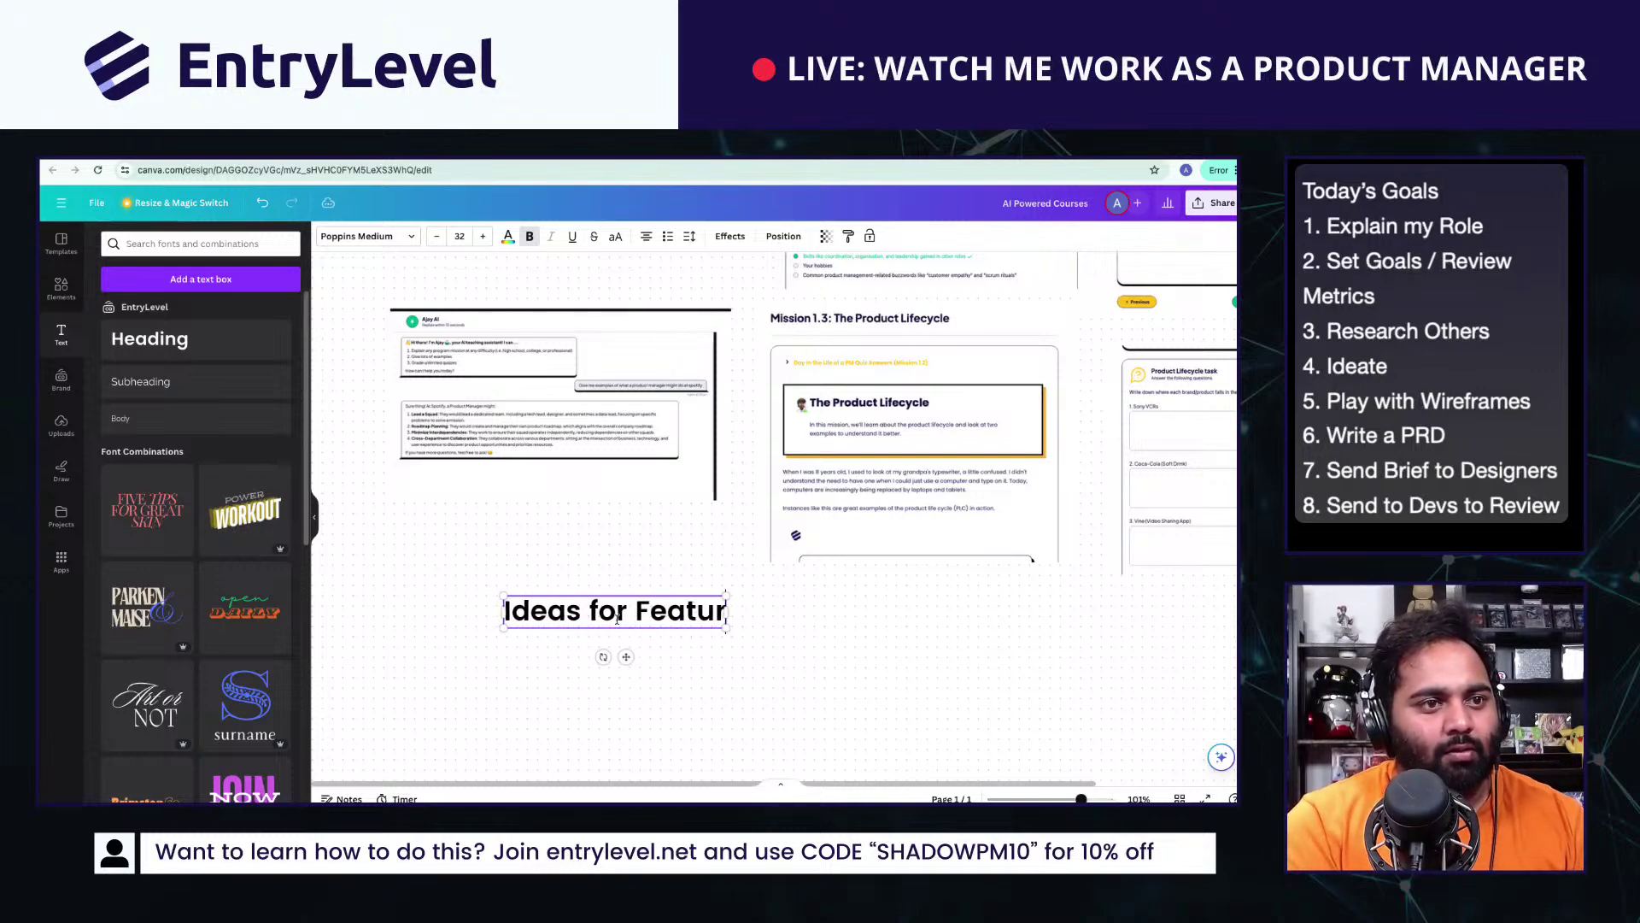
type("es")
left_click(772, 686)
left_click_drag(663, 623, 960, 631)
scroll(944, 663, "down", 3)
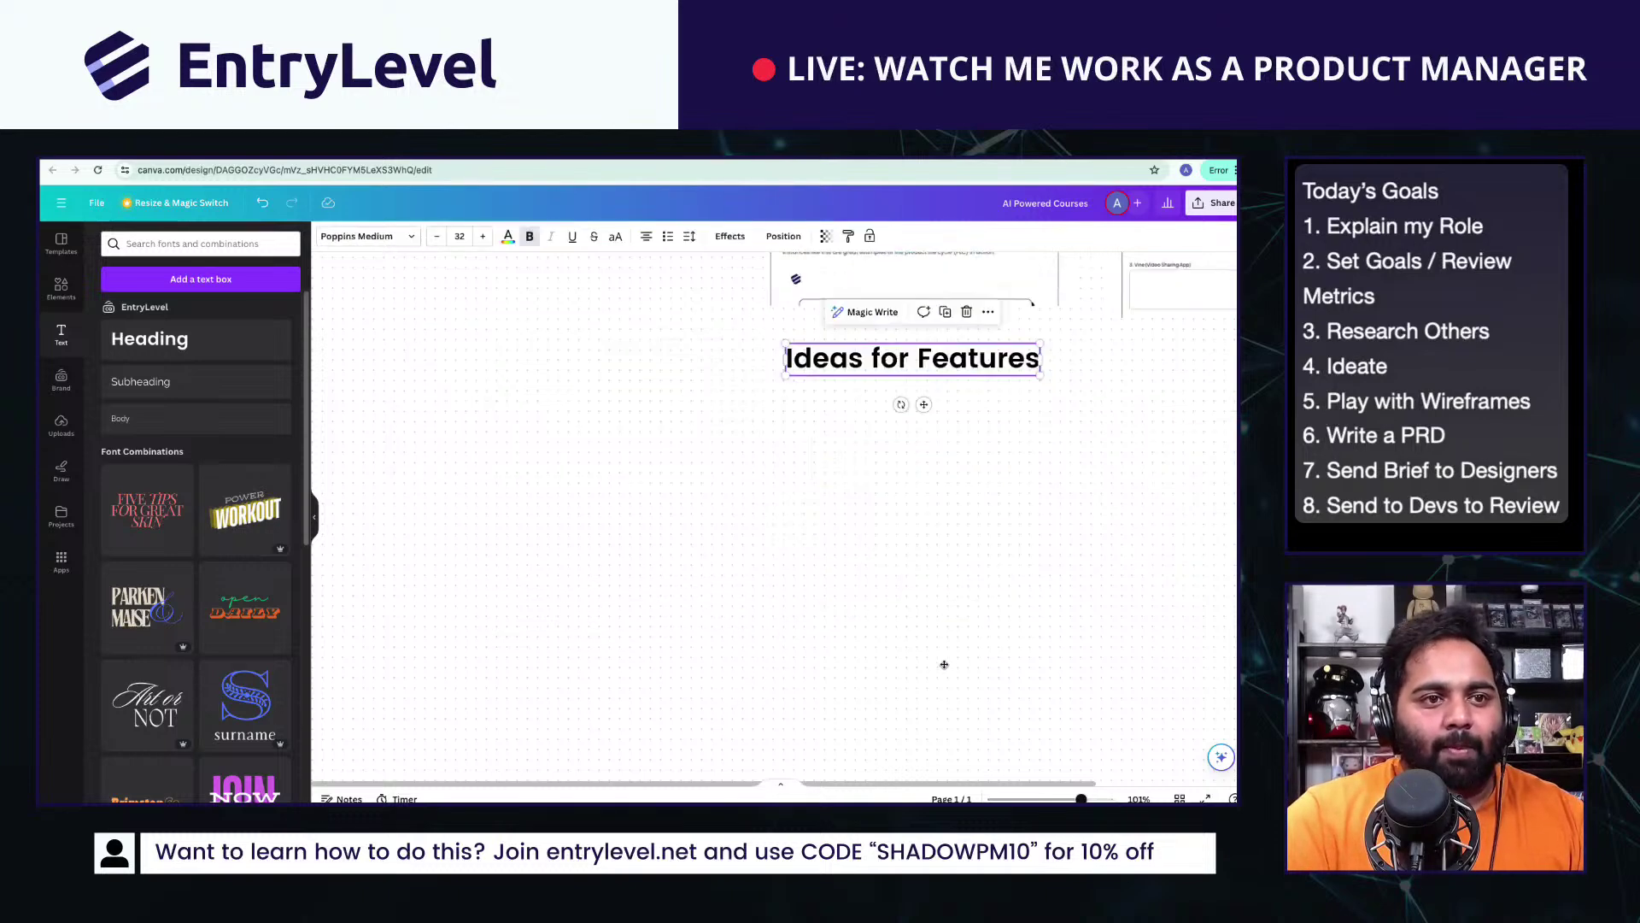
scroll(945, 663, "down", 2)
left_click_drag(956, 416, 825, 463)
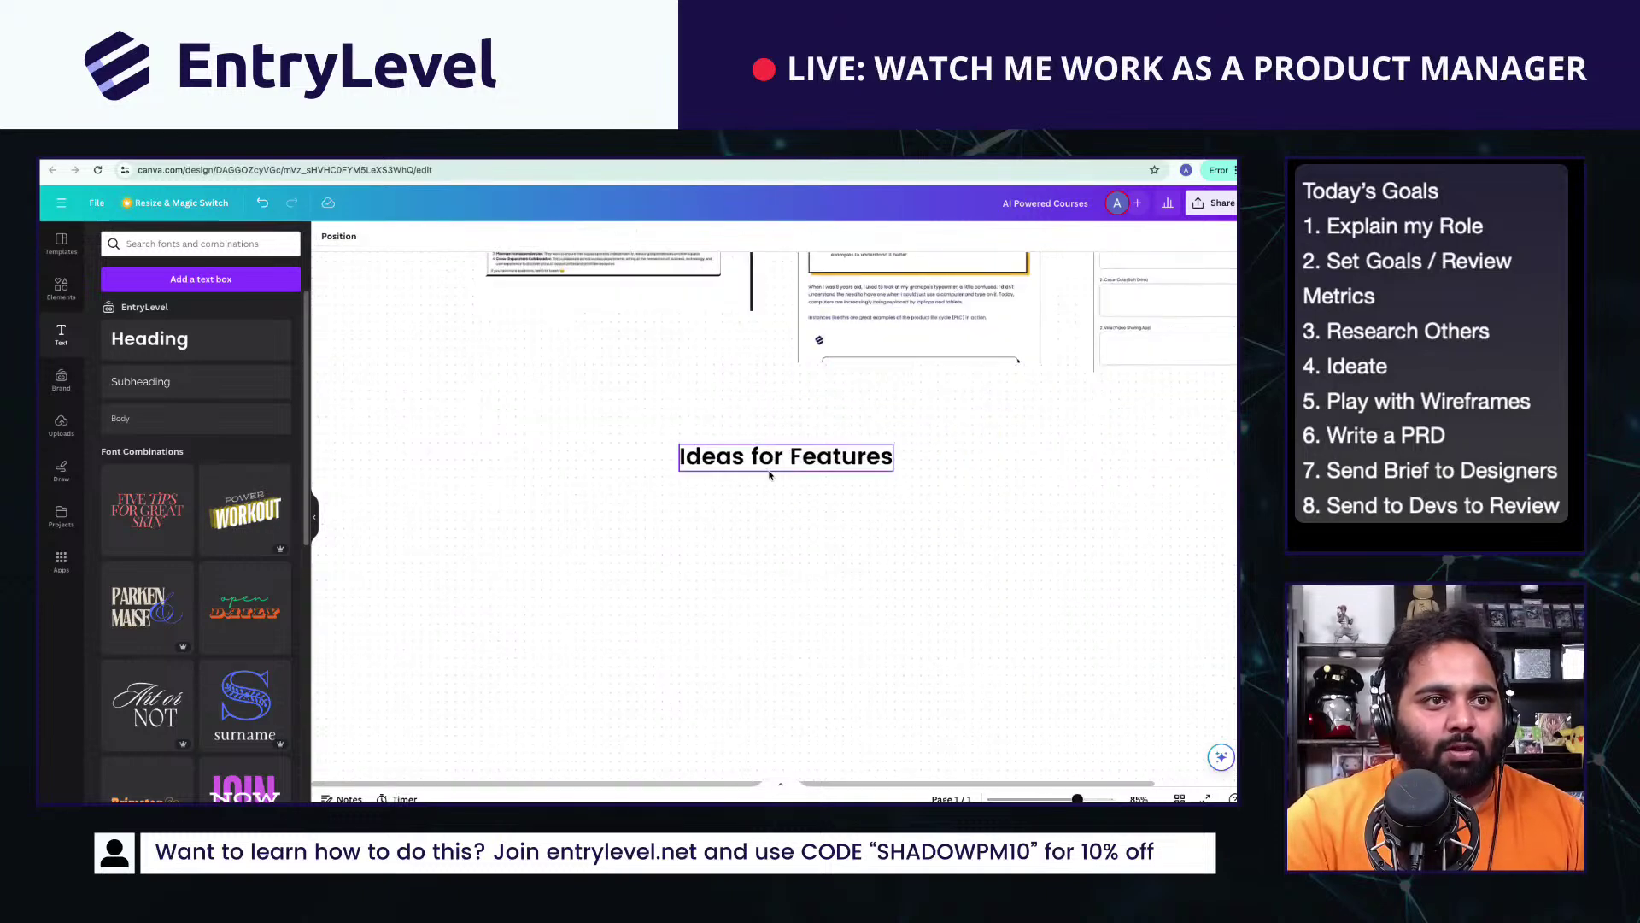
Step: Duplicate the "Ideas for Features" heading, place the copy below and to its left, and change its text to "Instant Podcasts"
key("ctrl+d")
left_click_drag(788, 523, 647, 544)
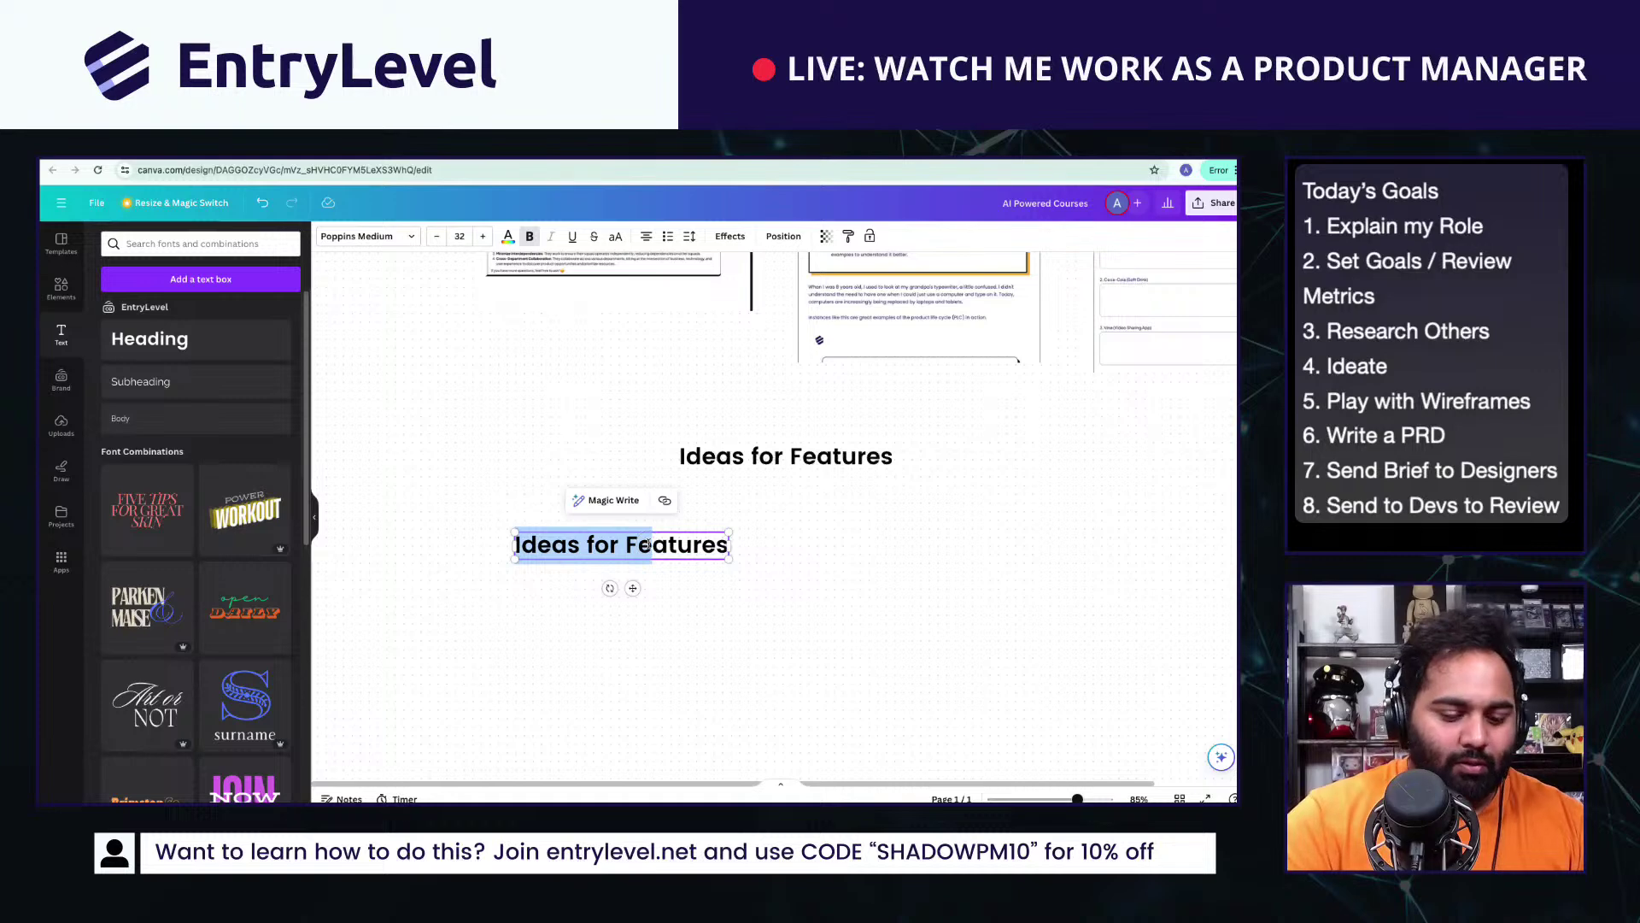
key("ctrl+a")
type("Instant P")
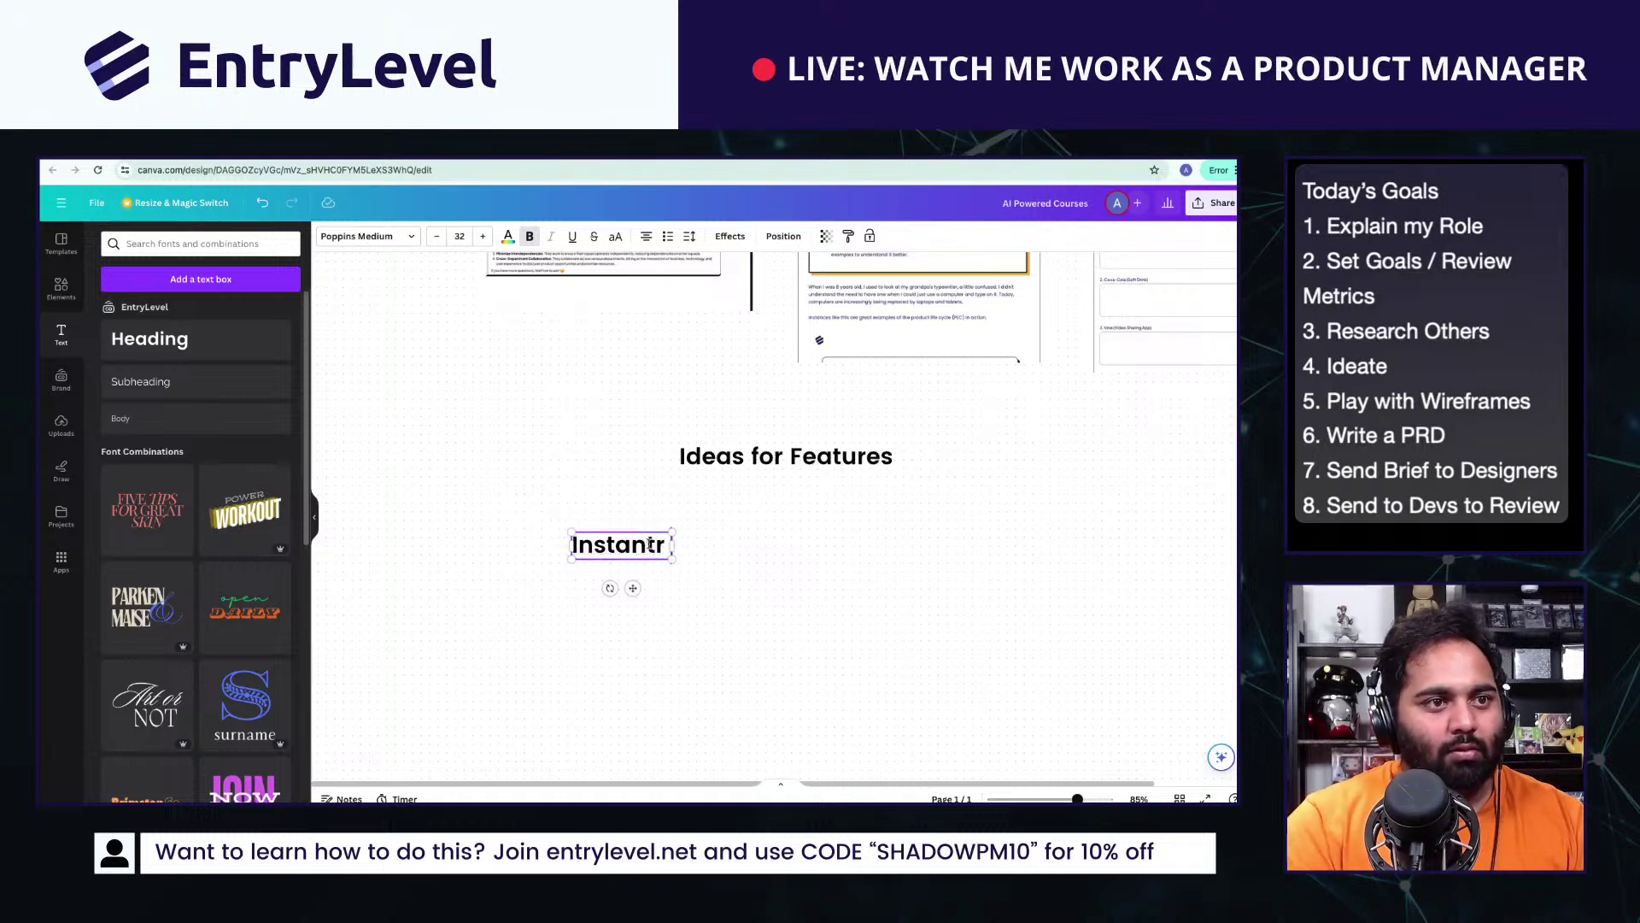
type("odcasts")
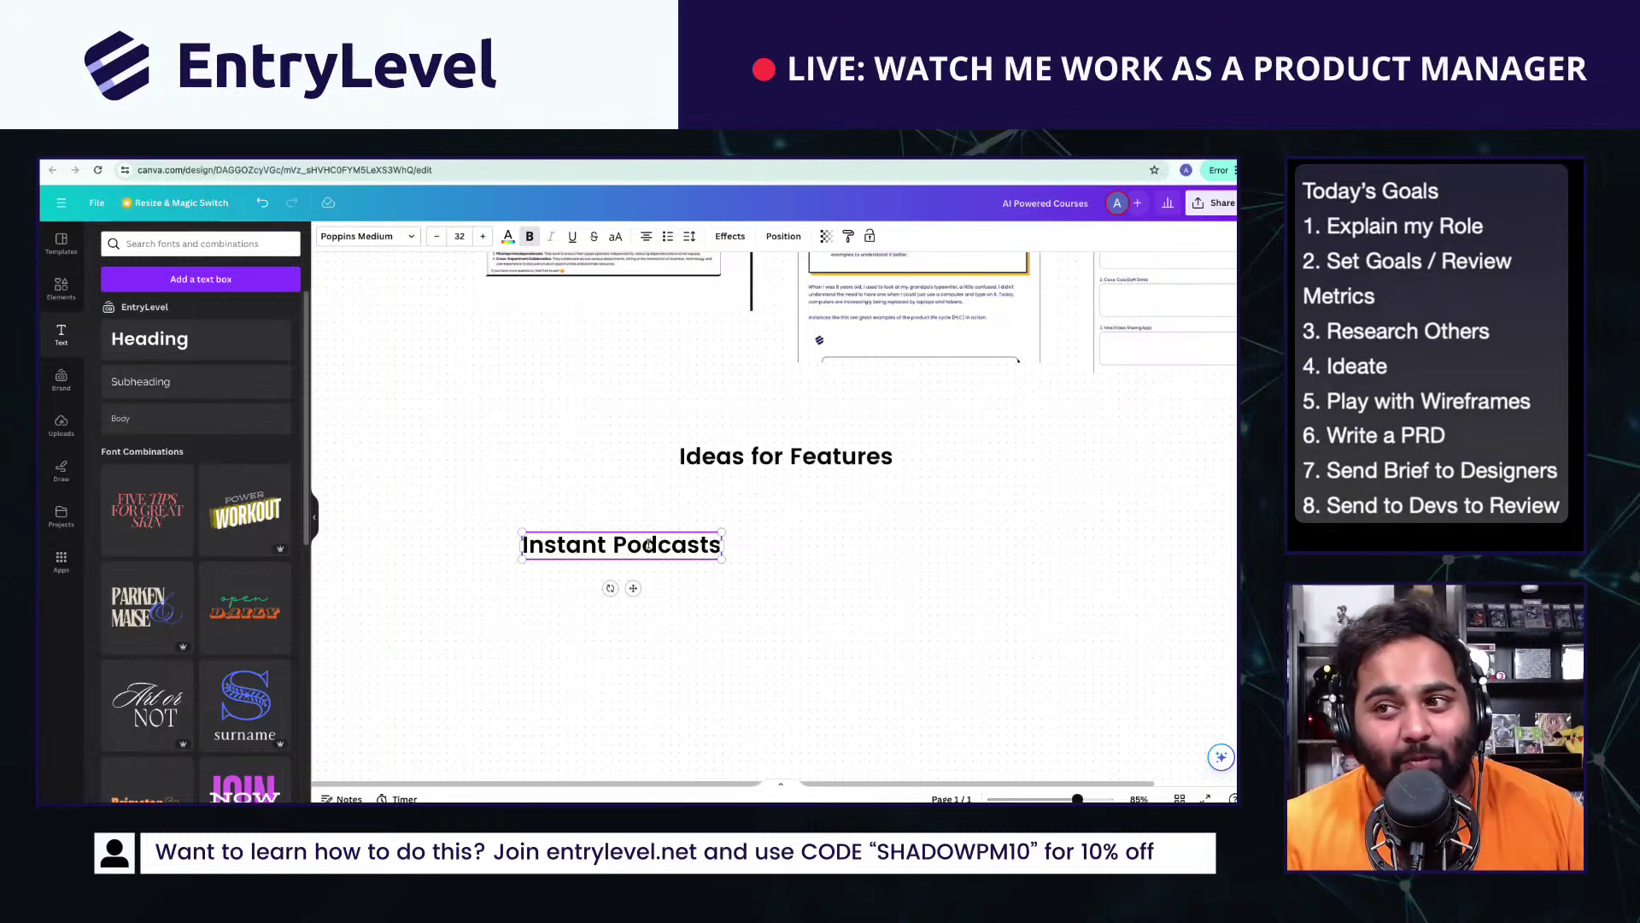
Step: Move "Instant Podcasts" further up and left under the heading, and add a copy of it to its right
left_click(646, 583)
left_click_drag(640, 551, 570, 527)
key("ctrl+c")
key("ctrl+v")
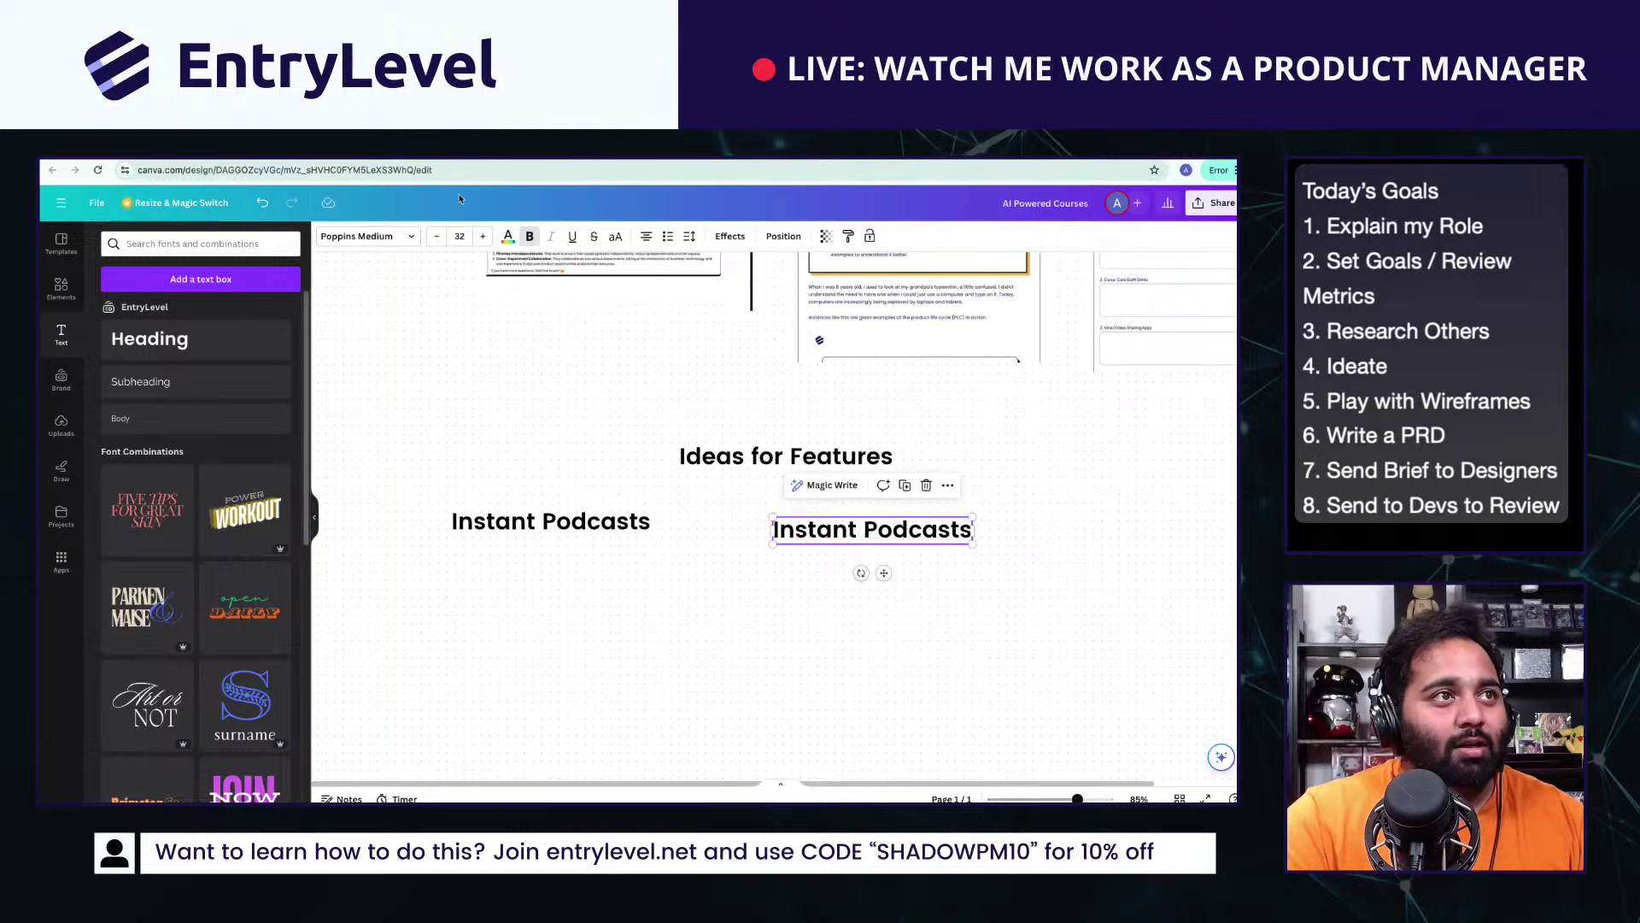
Step: Review the "What's in Scope" list under Solution Scope in the Notion PRD and return to the AI Powered Courses whiteboard in Canva
key("ctrl+Tab")
scroll(606, 400, "up", 5)
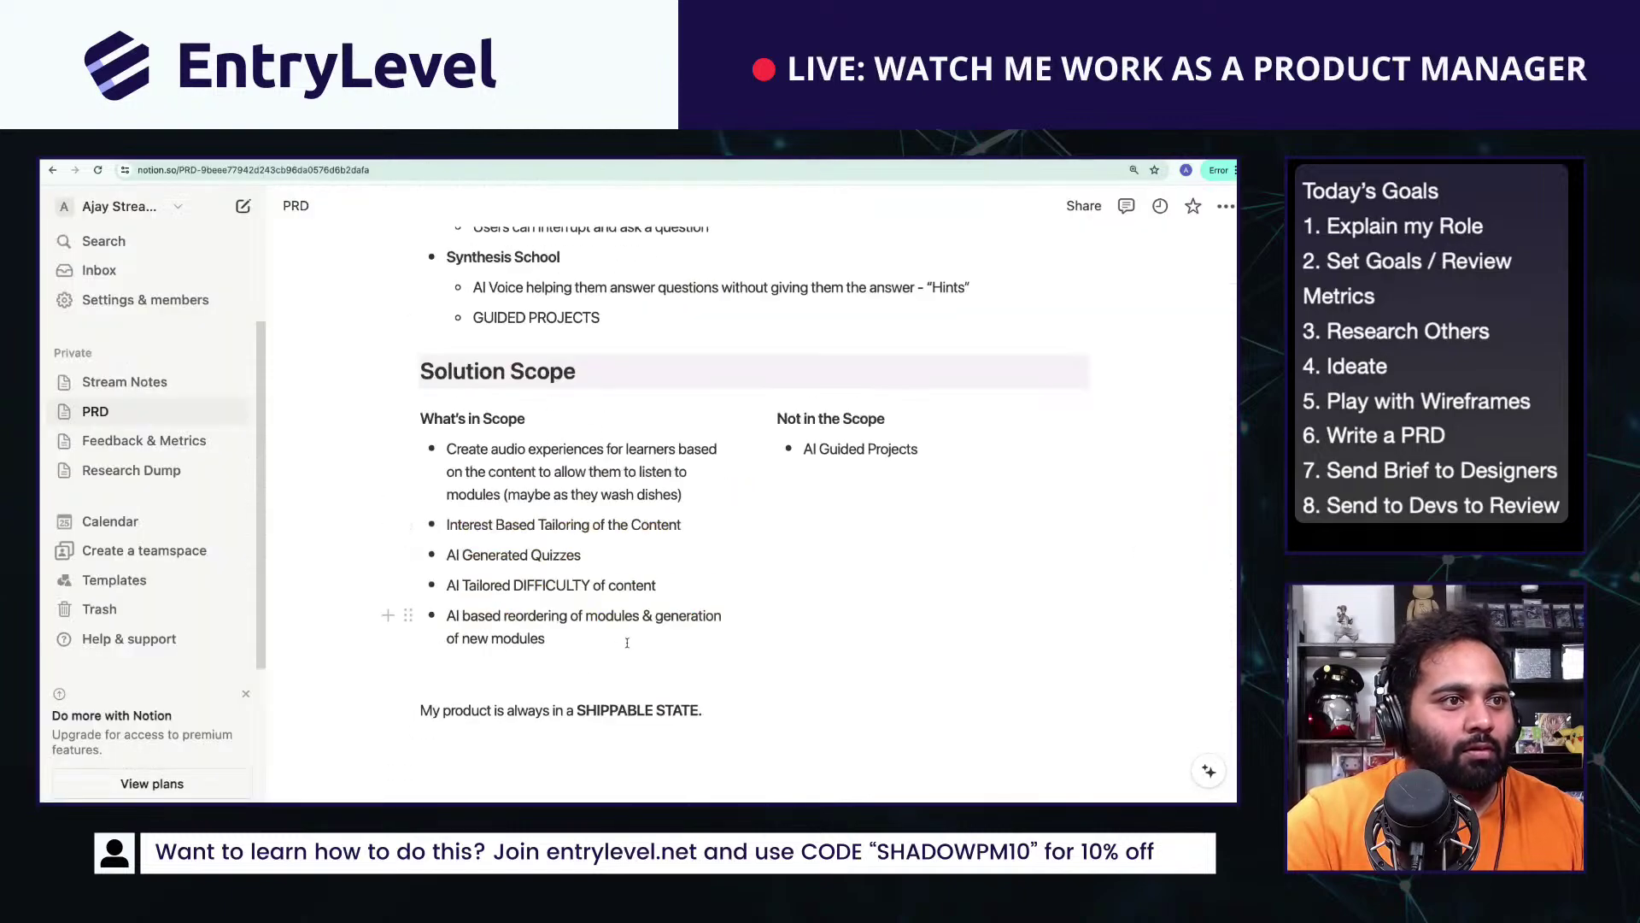
scroll(627, 643, "up", 4)
scroll(598, 615, "down", 5)
left_click_drag(568, 605, 433, 408)
key("ctrl+Tab")
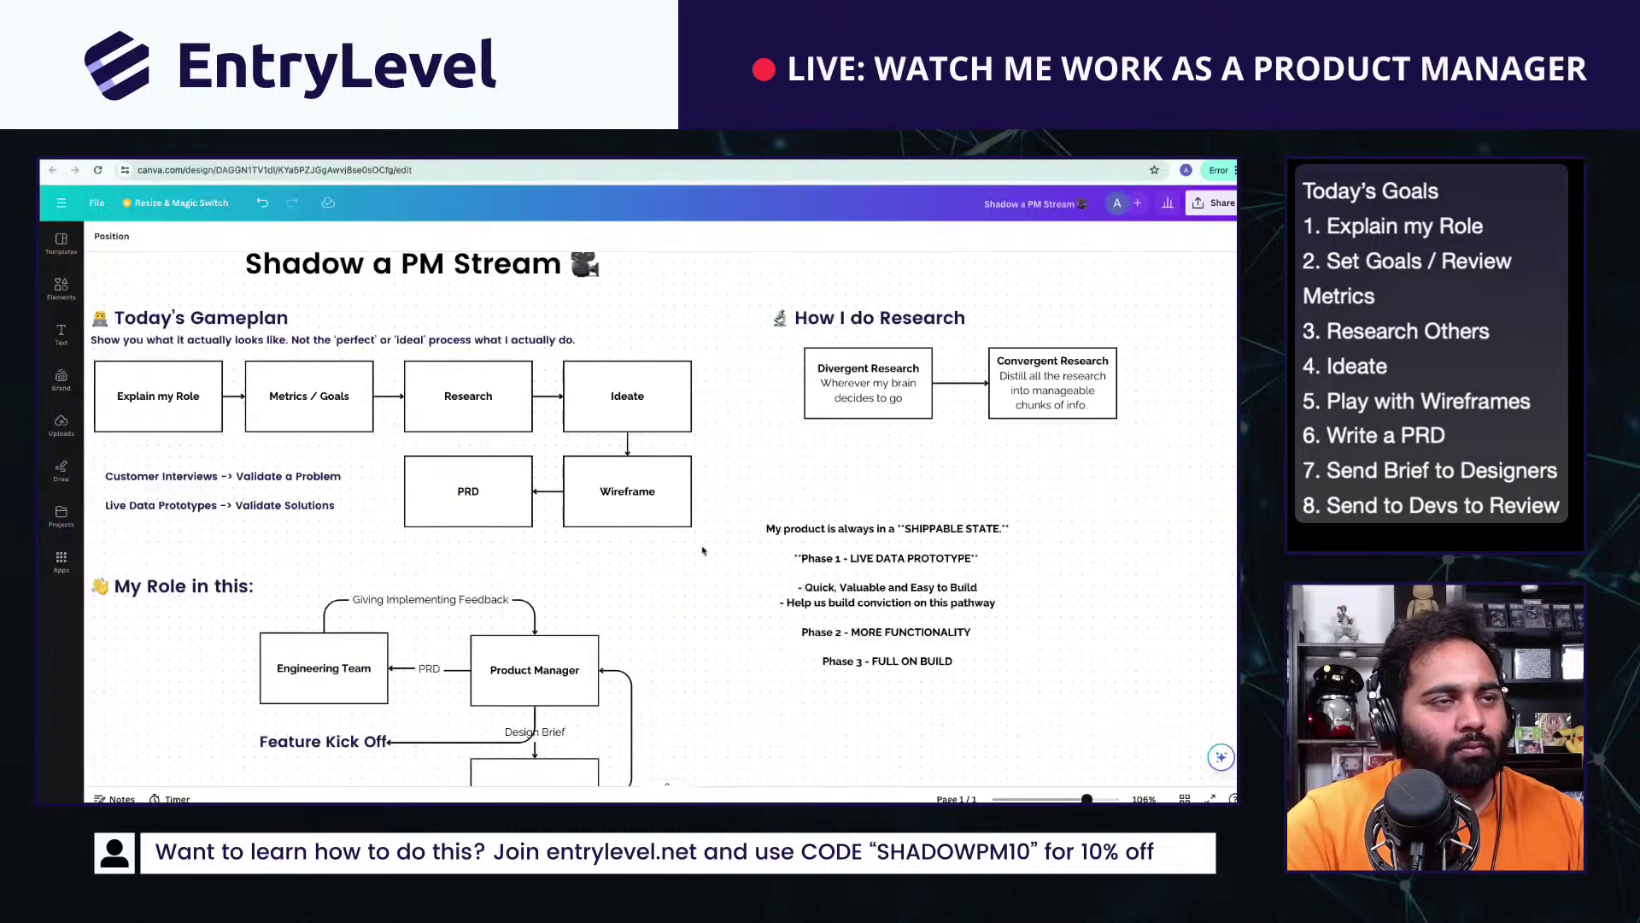
key("ctrl+Tab")
Step: Change the text of the second "Instant Podcasts" copy to "AI Generated Quizzes"
left_click(641, 578)
double_click(841, 527)
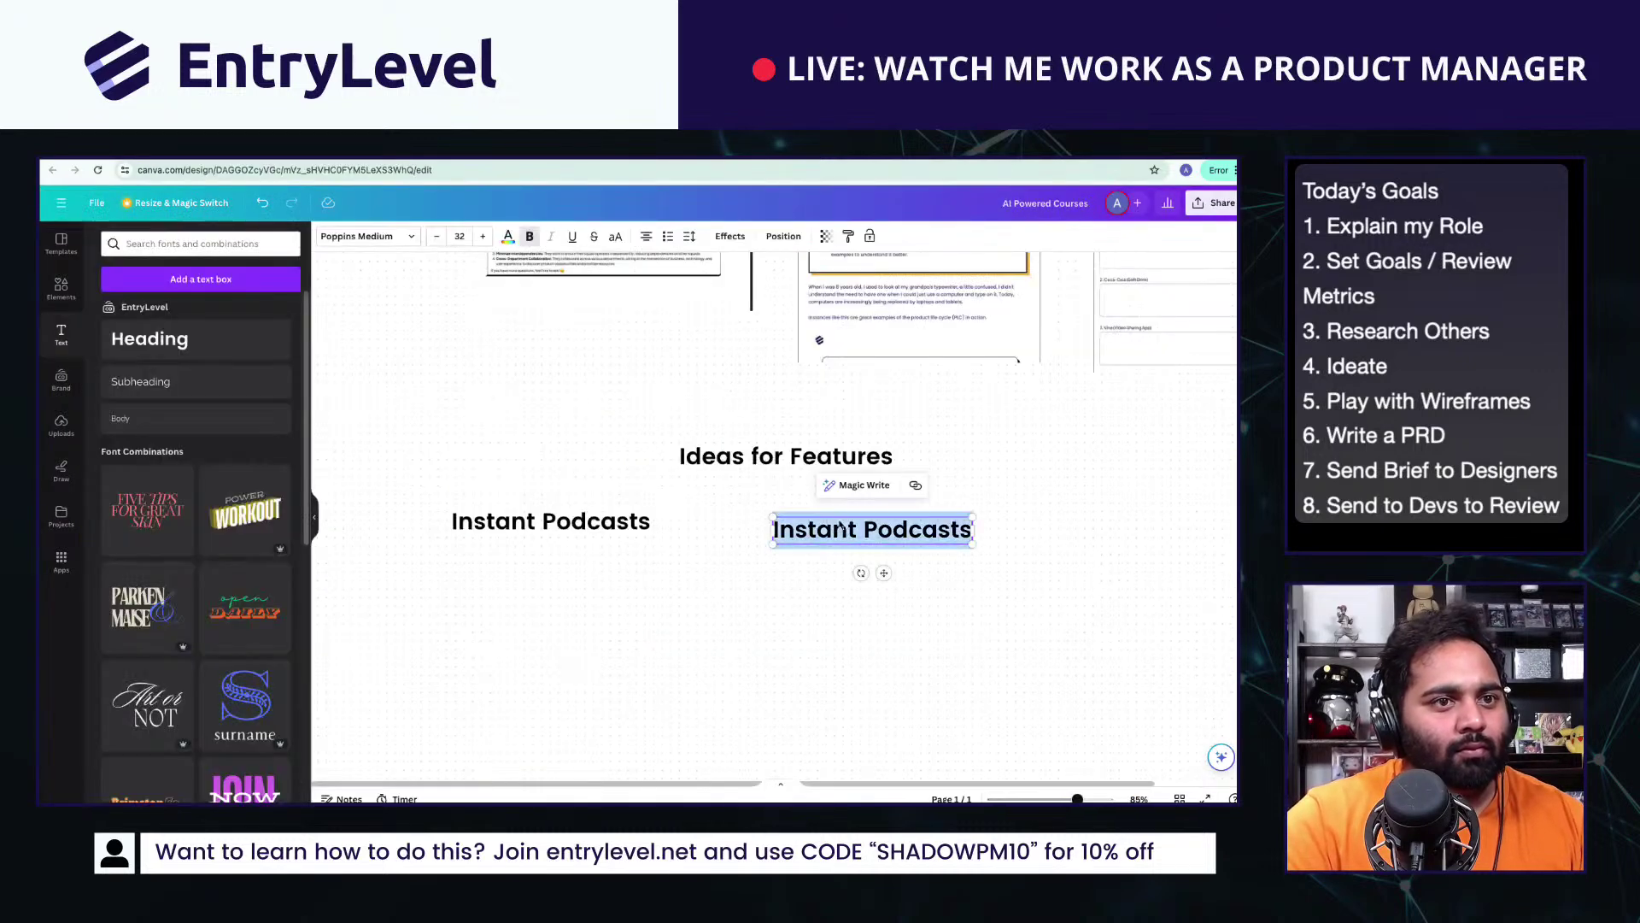
type("AI Generated")
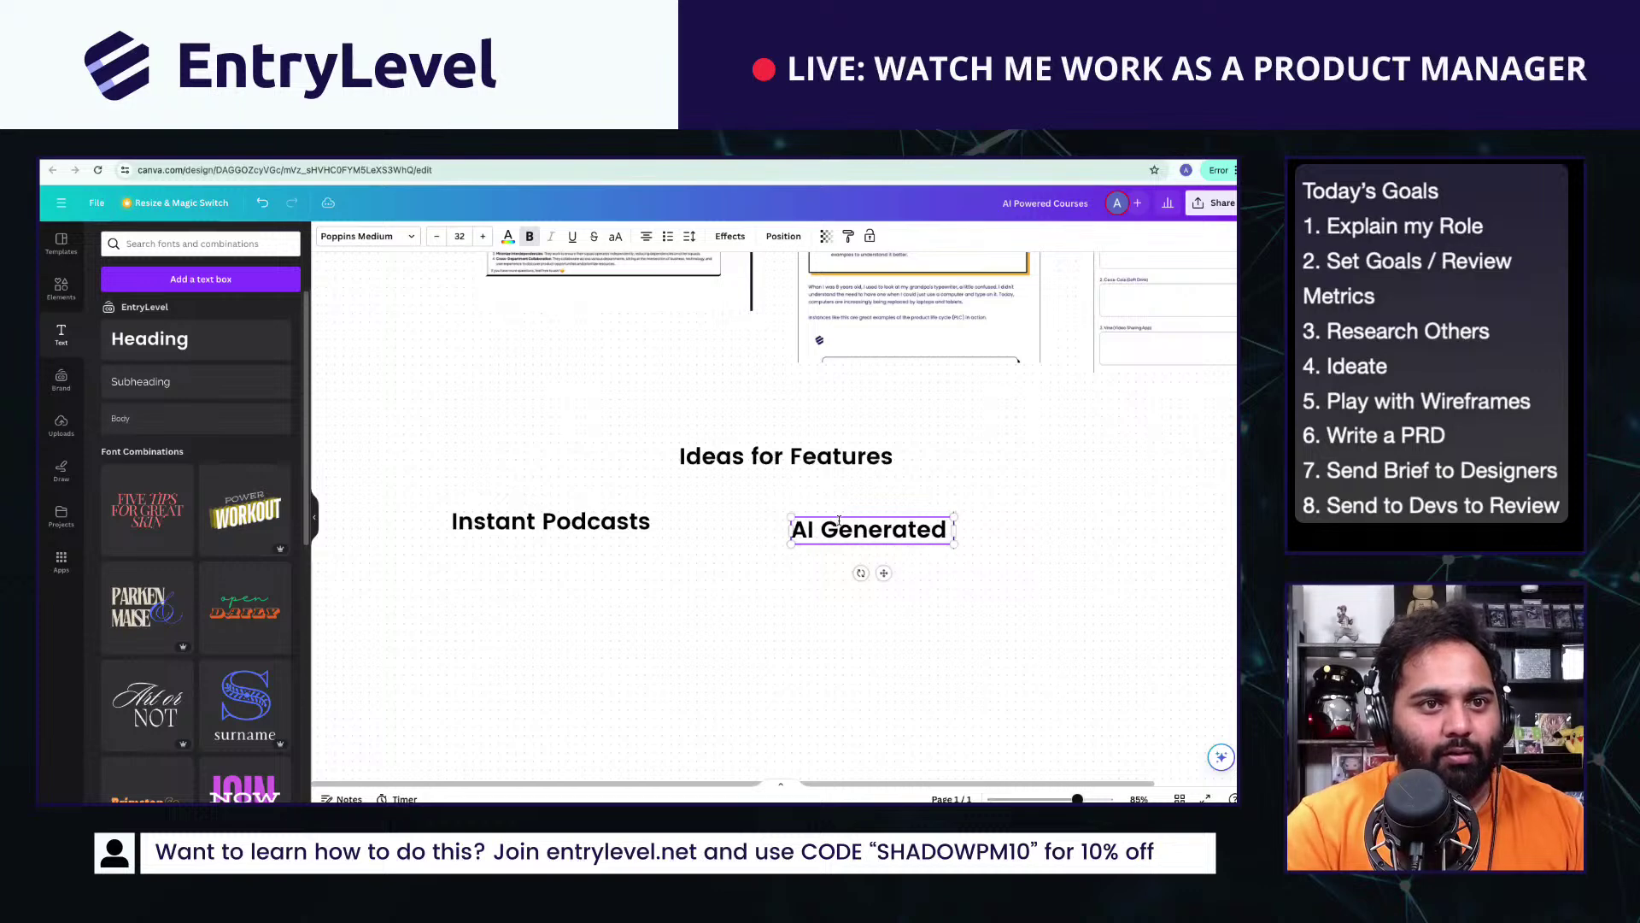
type(" Quizzes")
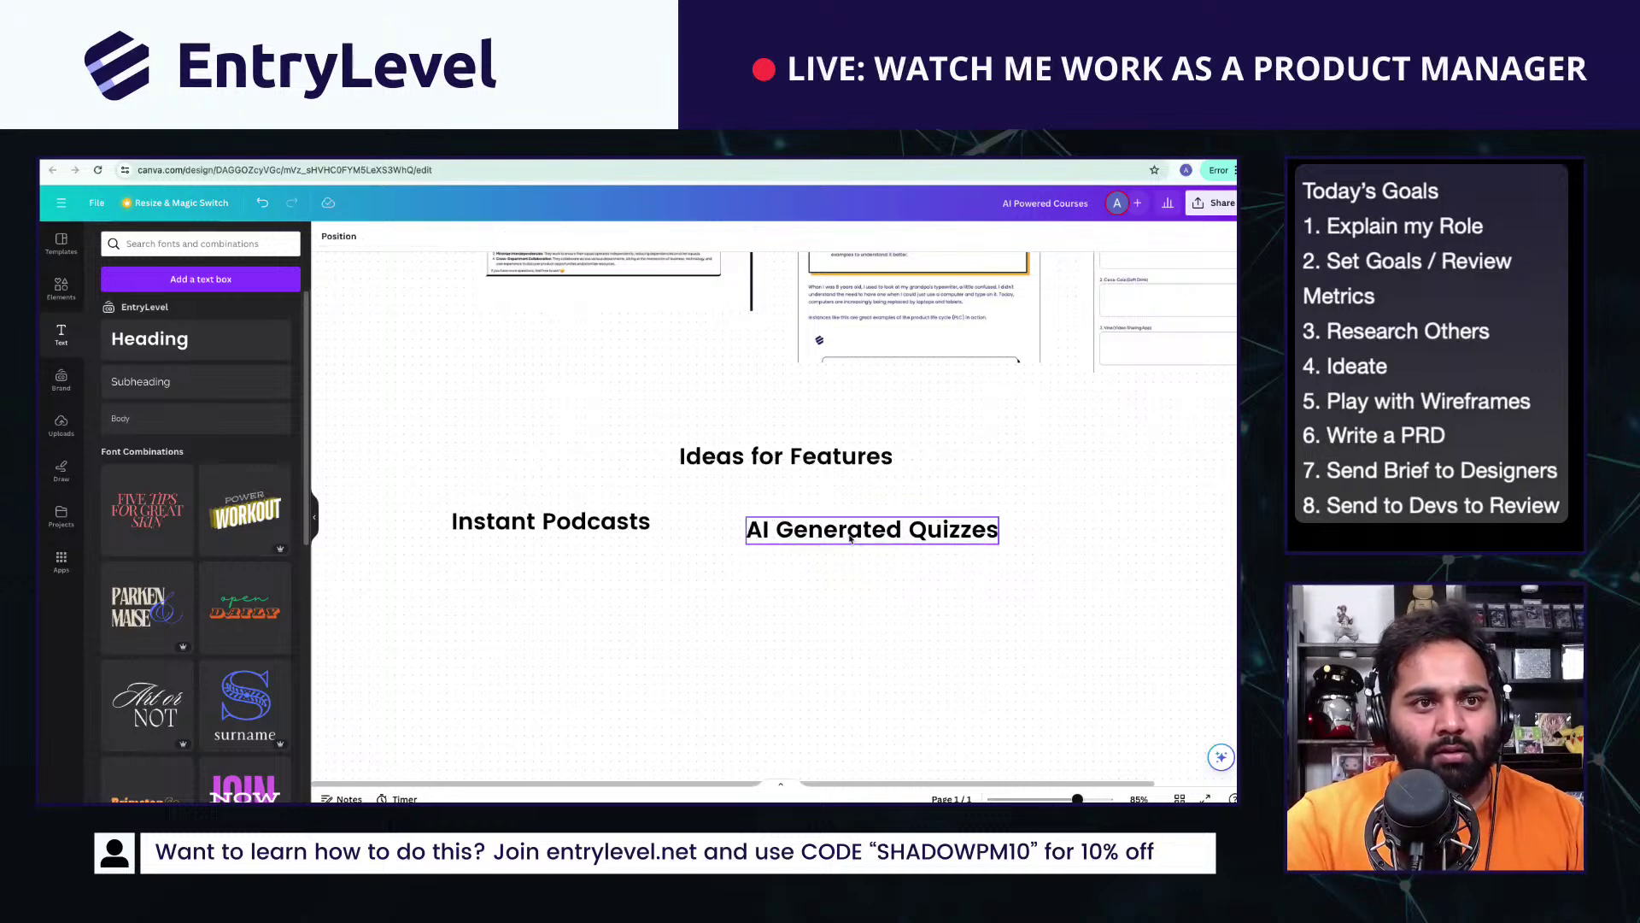
key("Escape")
Step: Place a copy of "AI Generated Quizzes" below the two ideas and enlarge the "Ideas for Features" heading to about size 40
left_click_drag(815, 517, 615, 605)
left_click(879, 459)
left_click_drag(897, 469, 921, 457)
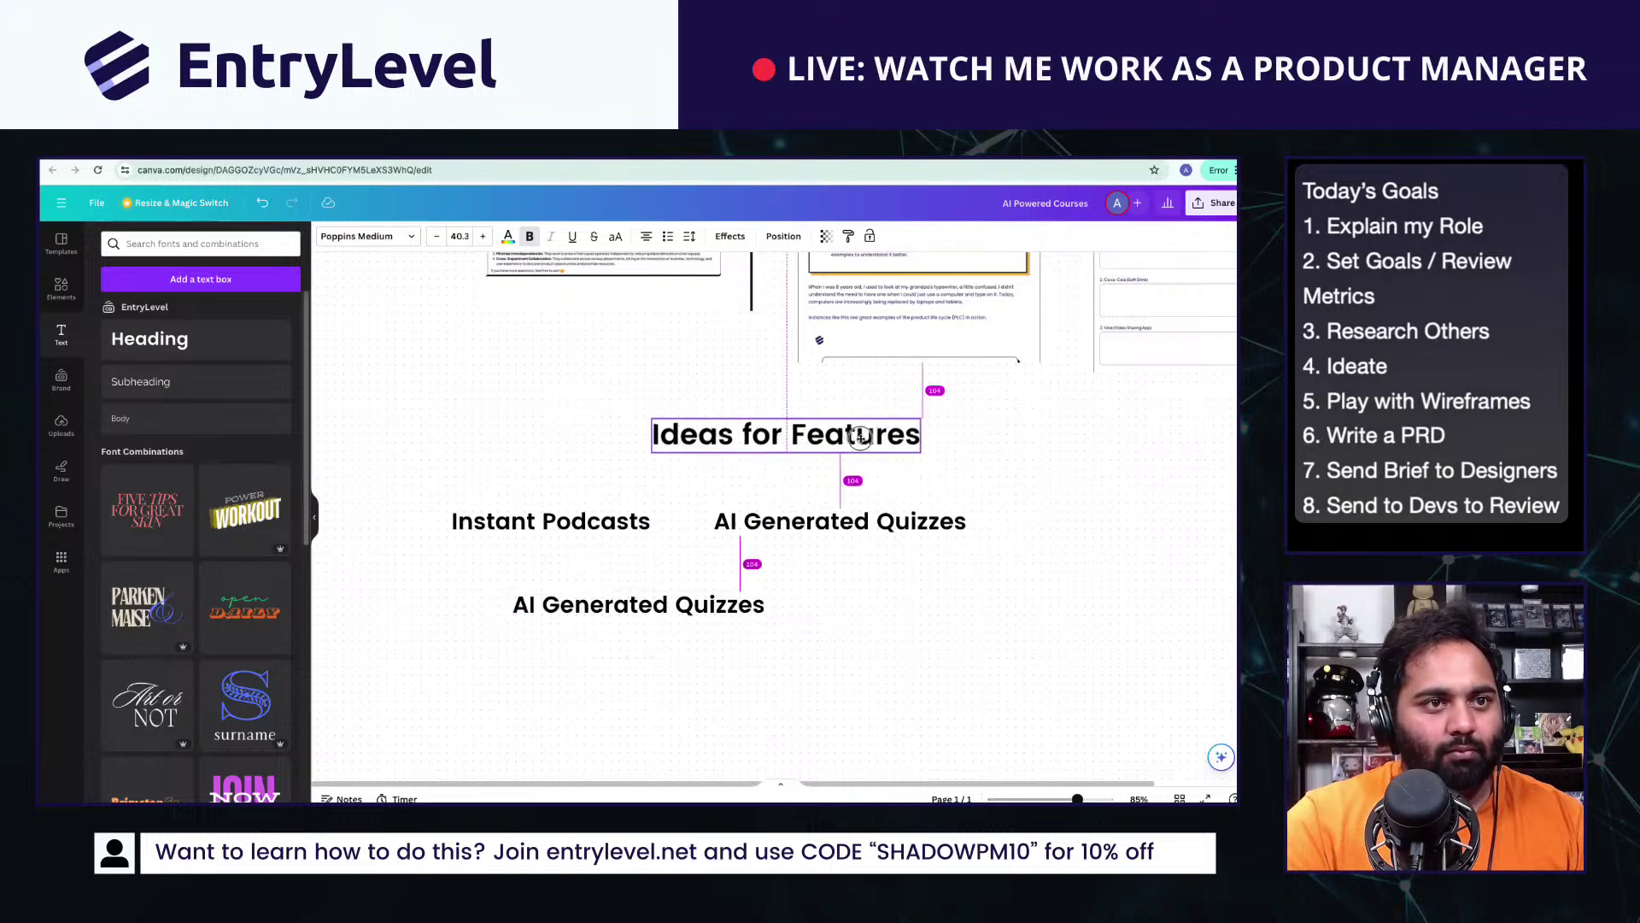
Step: Move the lower quizzes copy beneath "Instant Podcasts" and change its text to "Changing the Content of the Module based on Learning"
left_click(638, 603)
left_click_drag(638, 604, 565, 586)
double_click(565, 586)
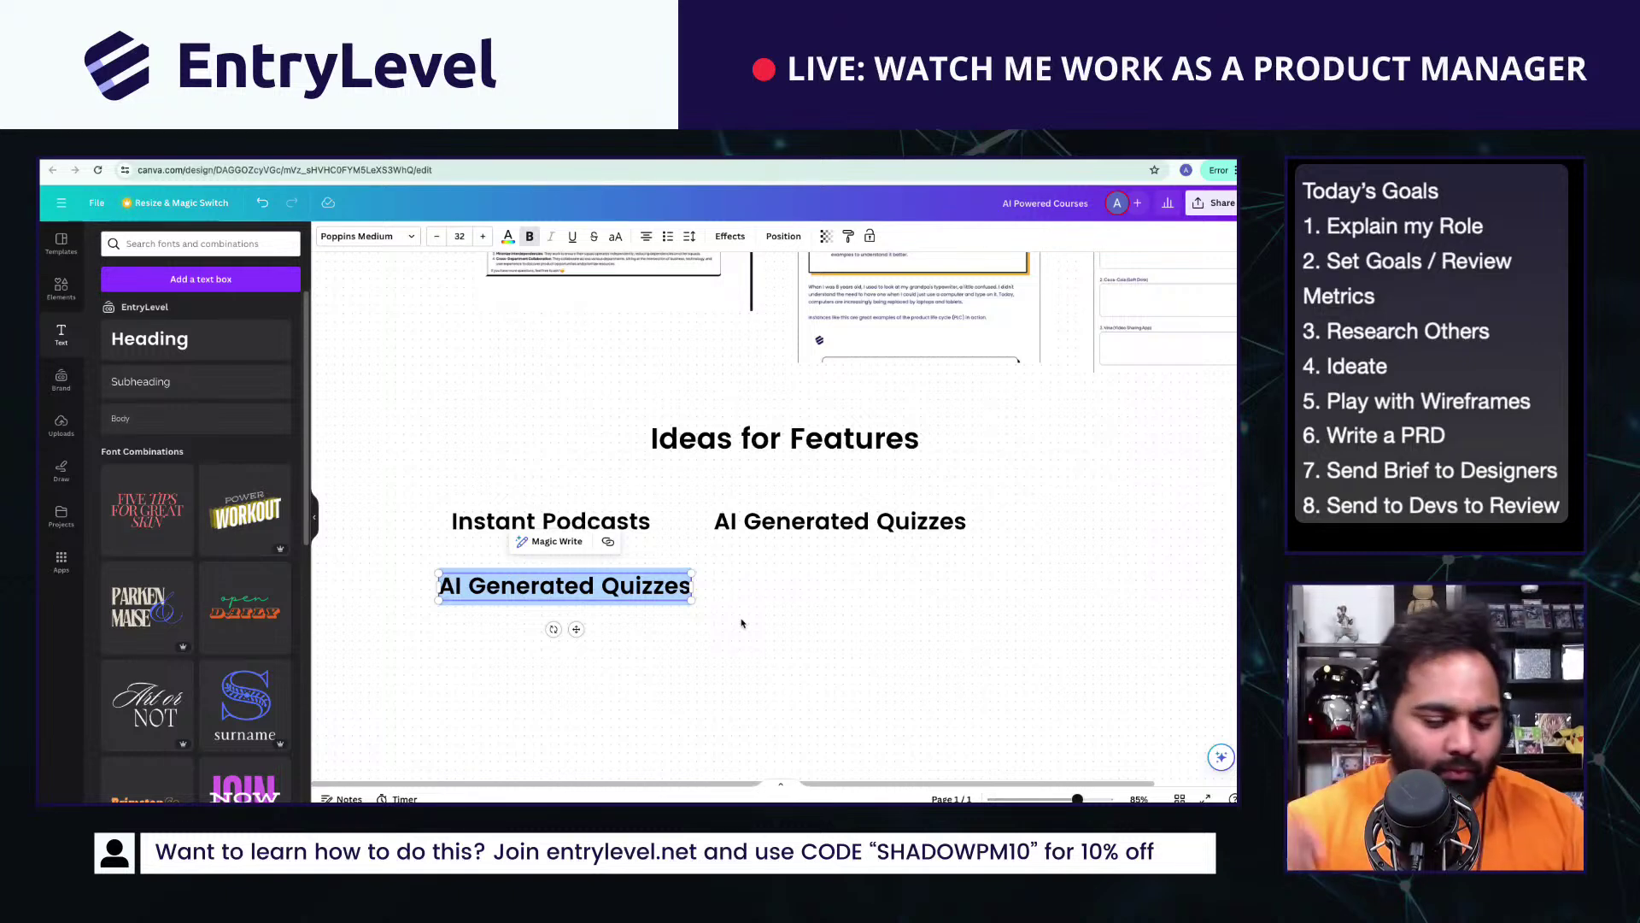
type("Modul")
key("BackSpace")
key("BackSpace")
key("BackSpace")
key("BackSpace")
key("BackSpace")
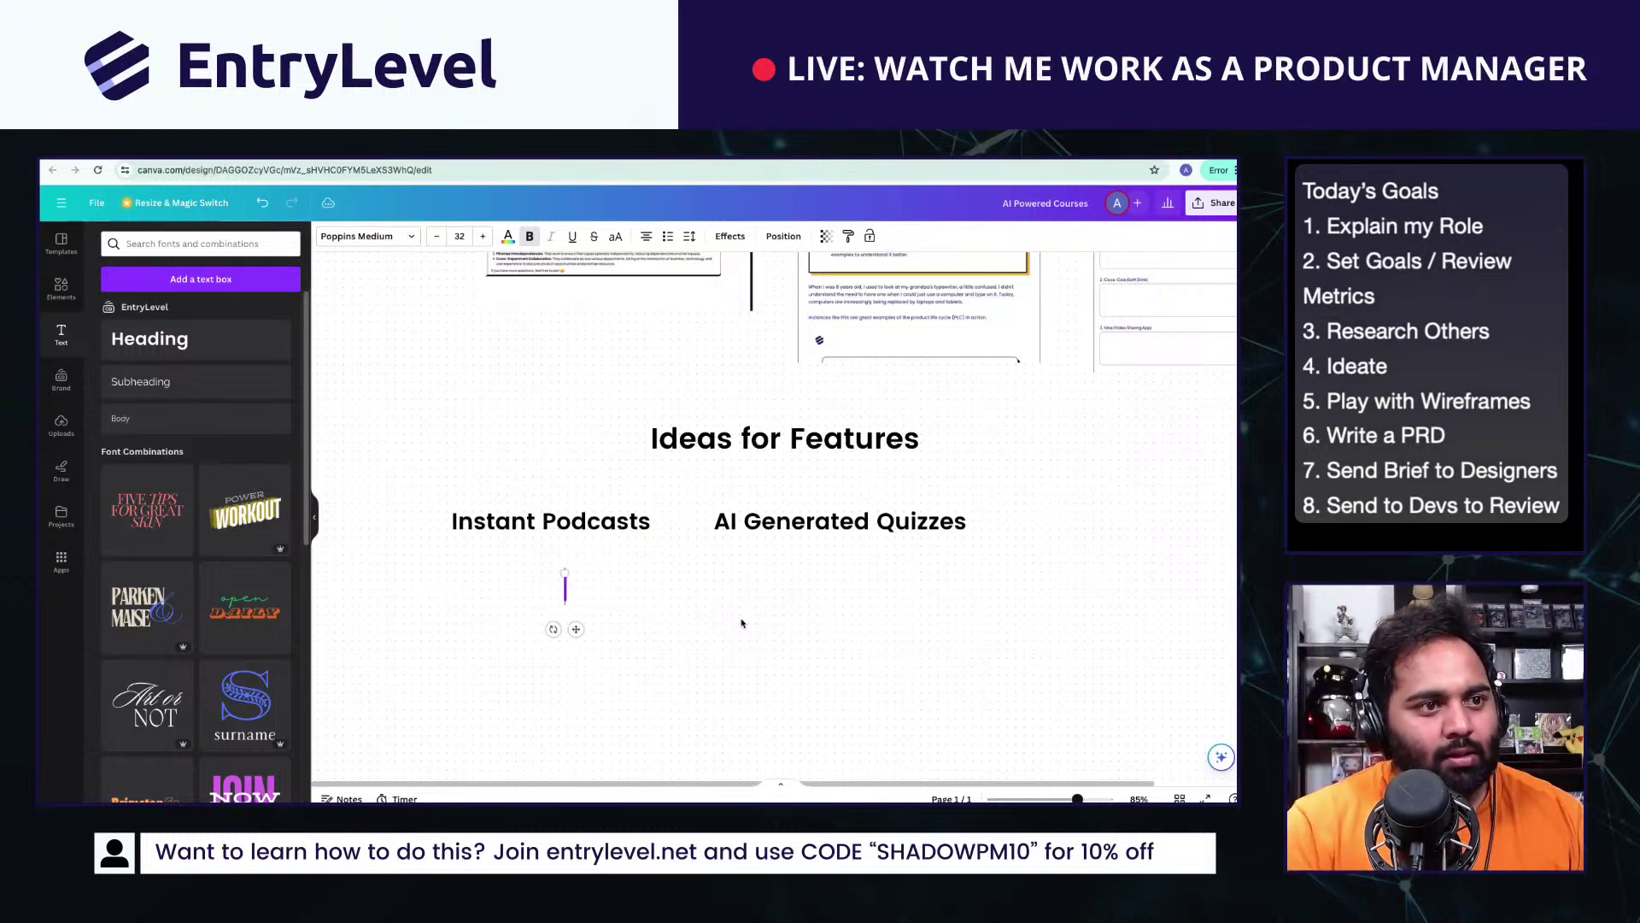
type("Changing the Content")
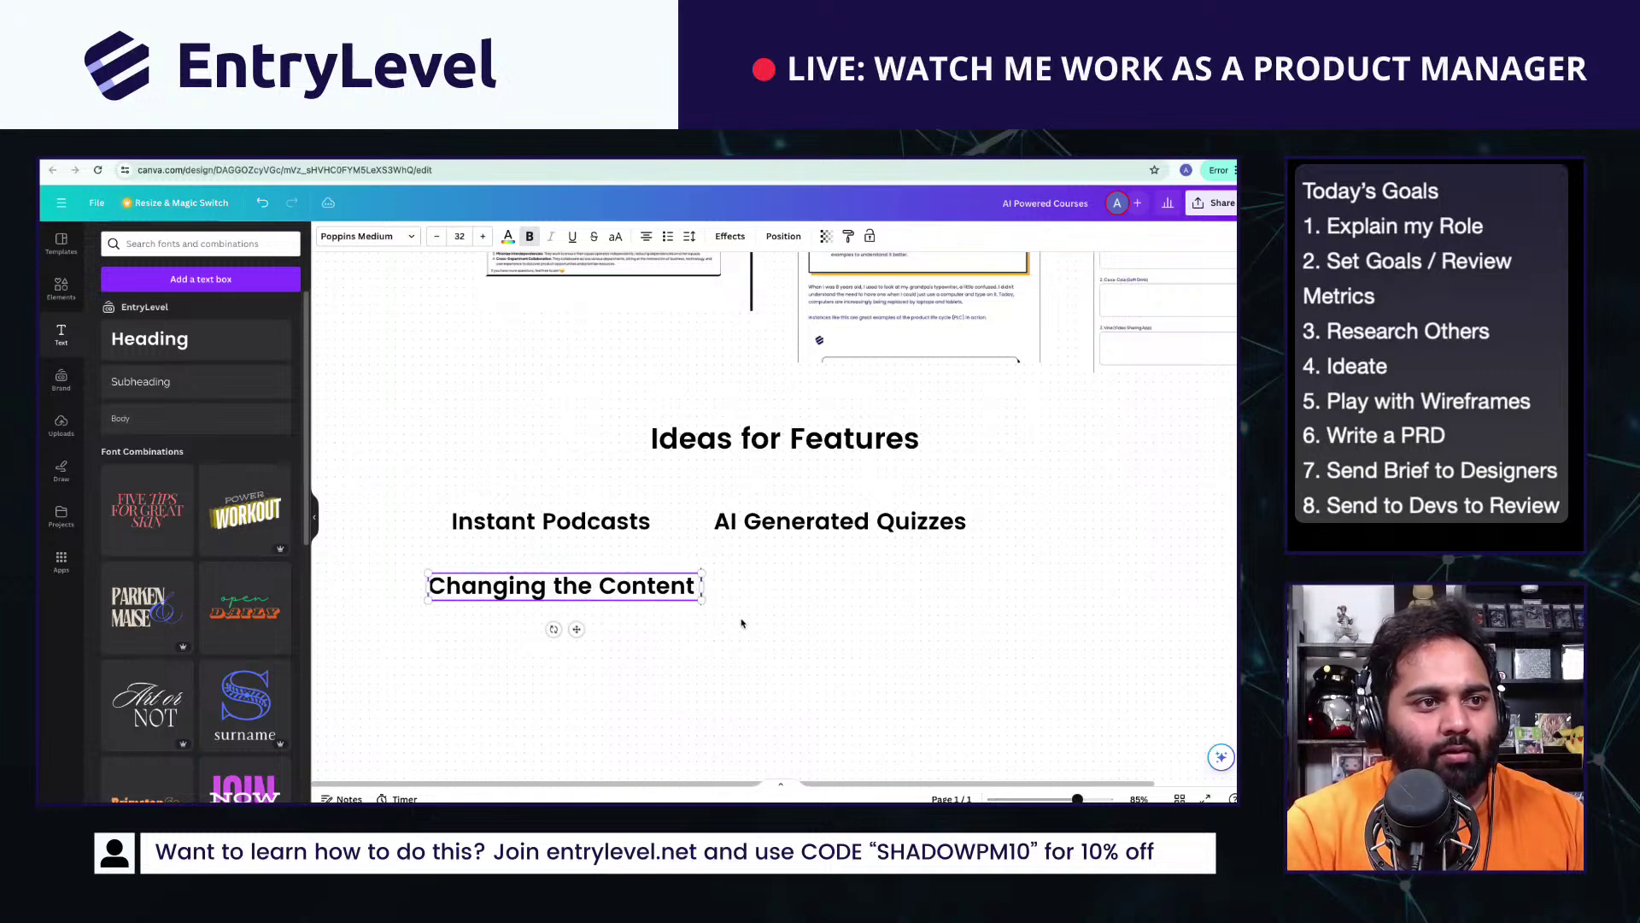
type(" of the Module bas")
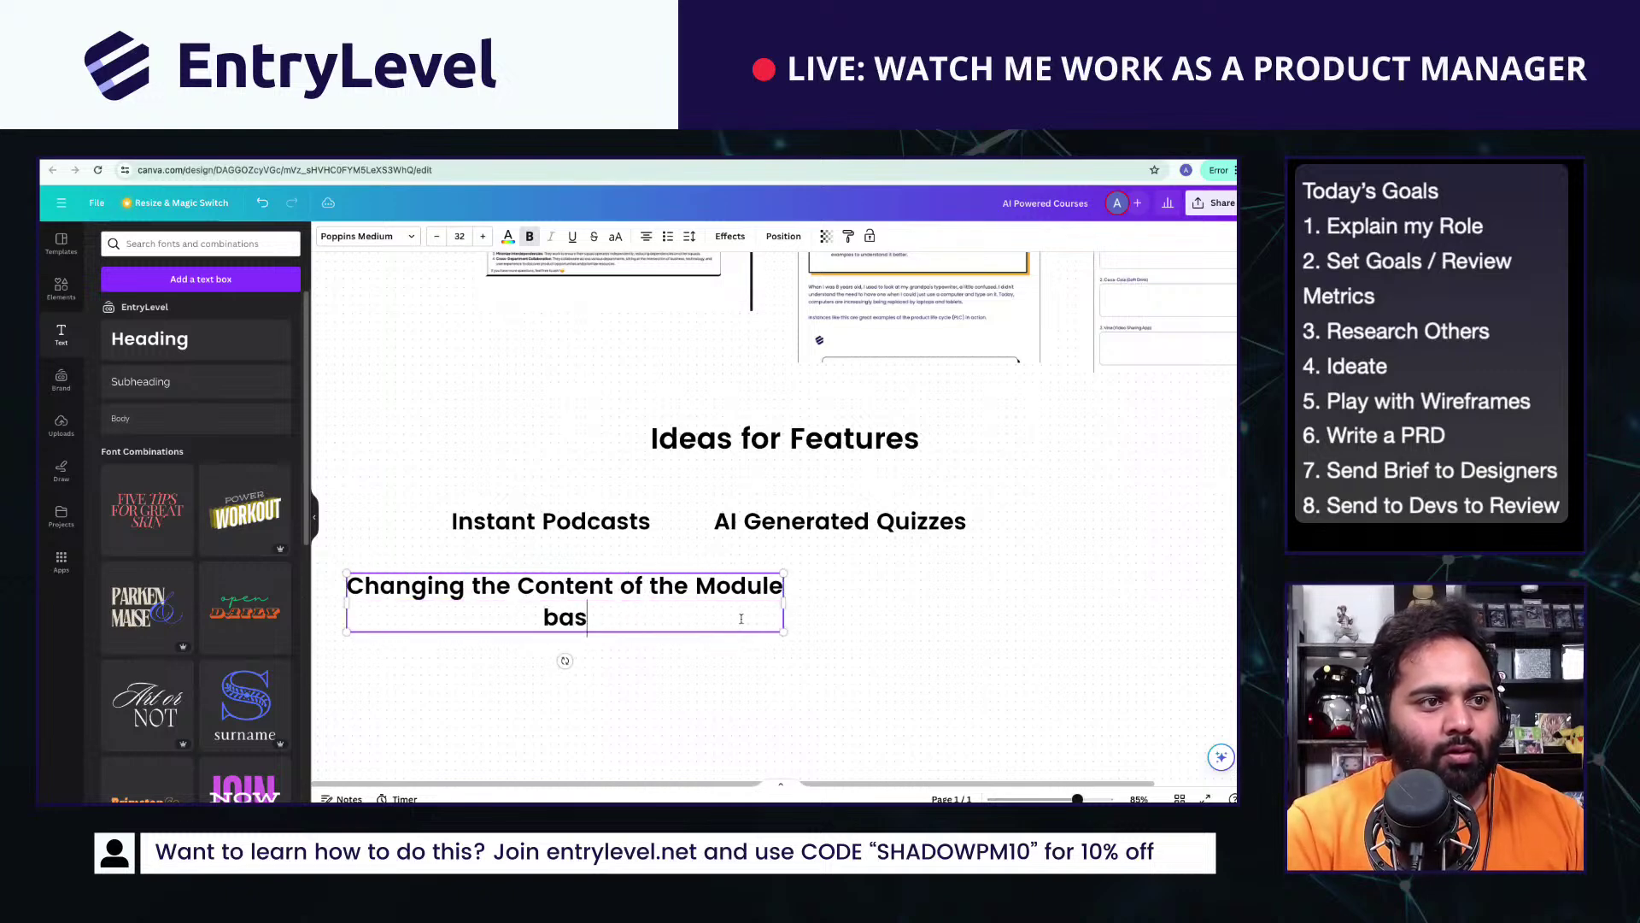
type("ed on Learni")
type("ng")
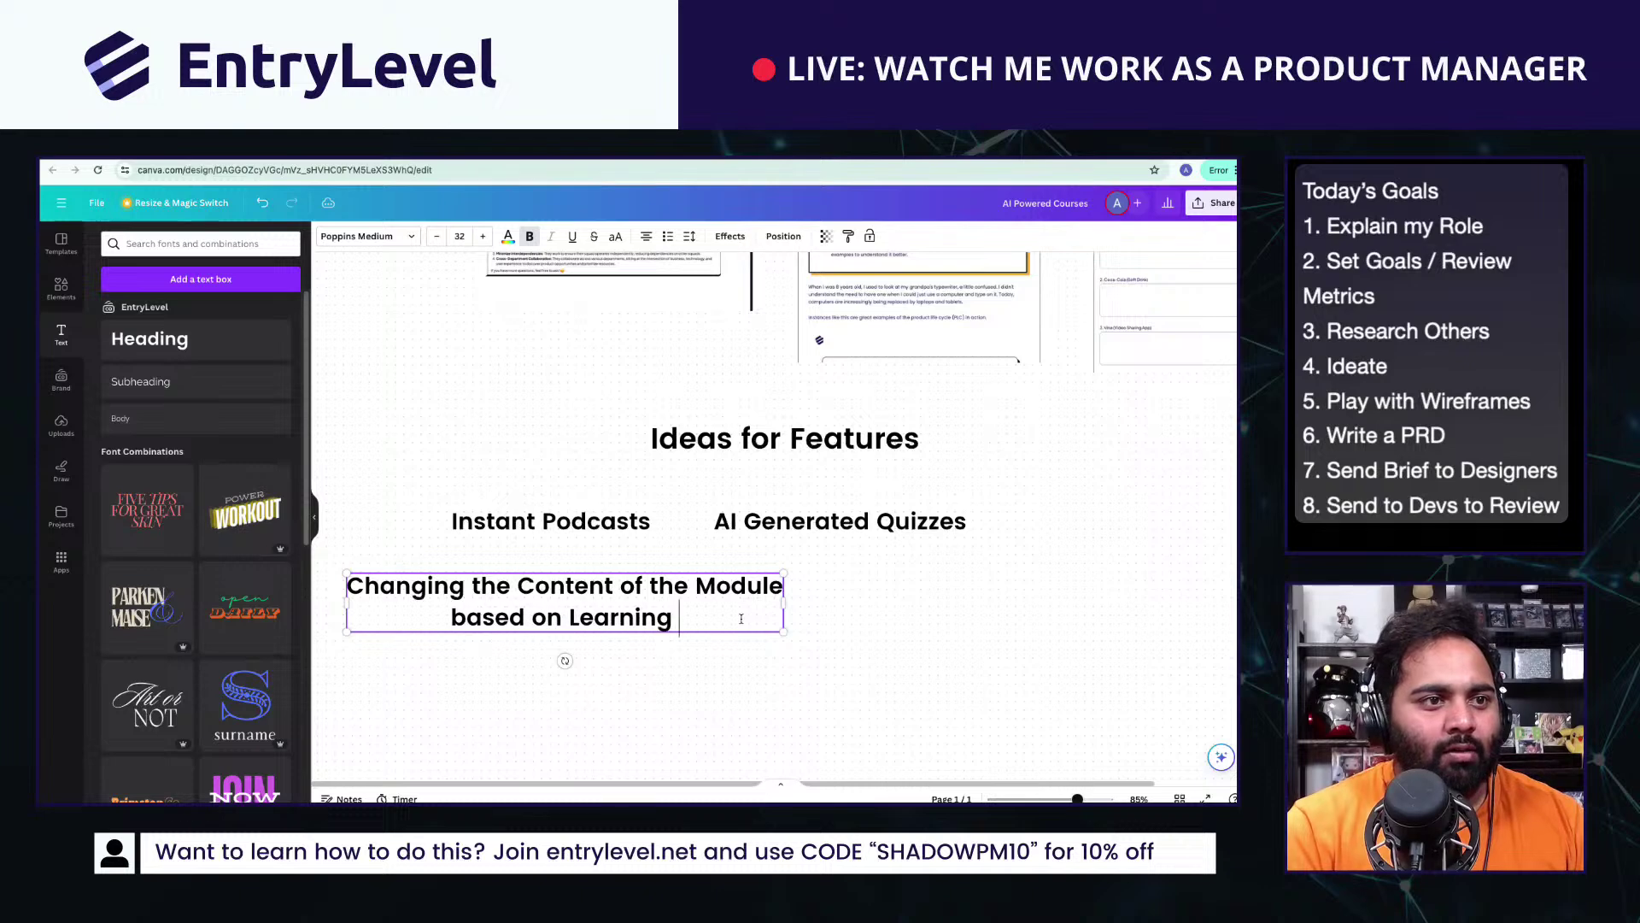
Step: Replace the word "Learning" with "Progress" in the module content idea
left_click(695, 639)
left_click(620, 617)
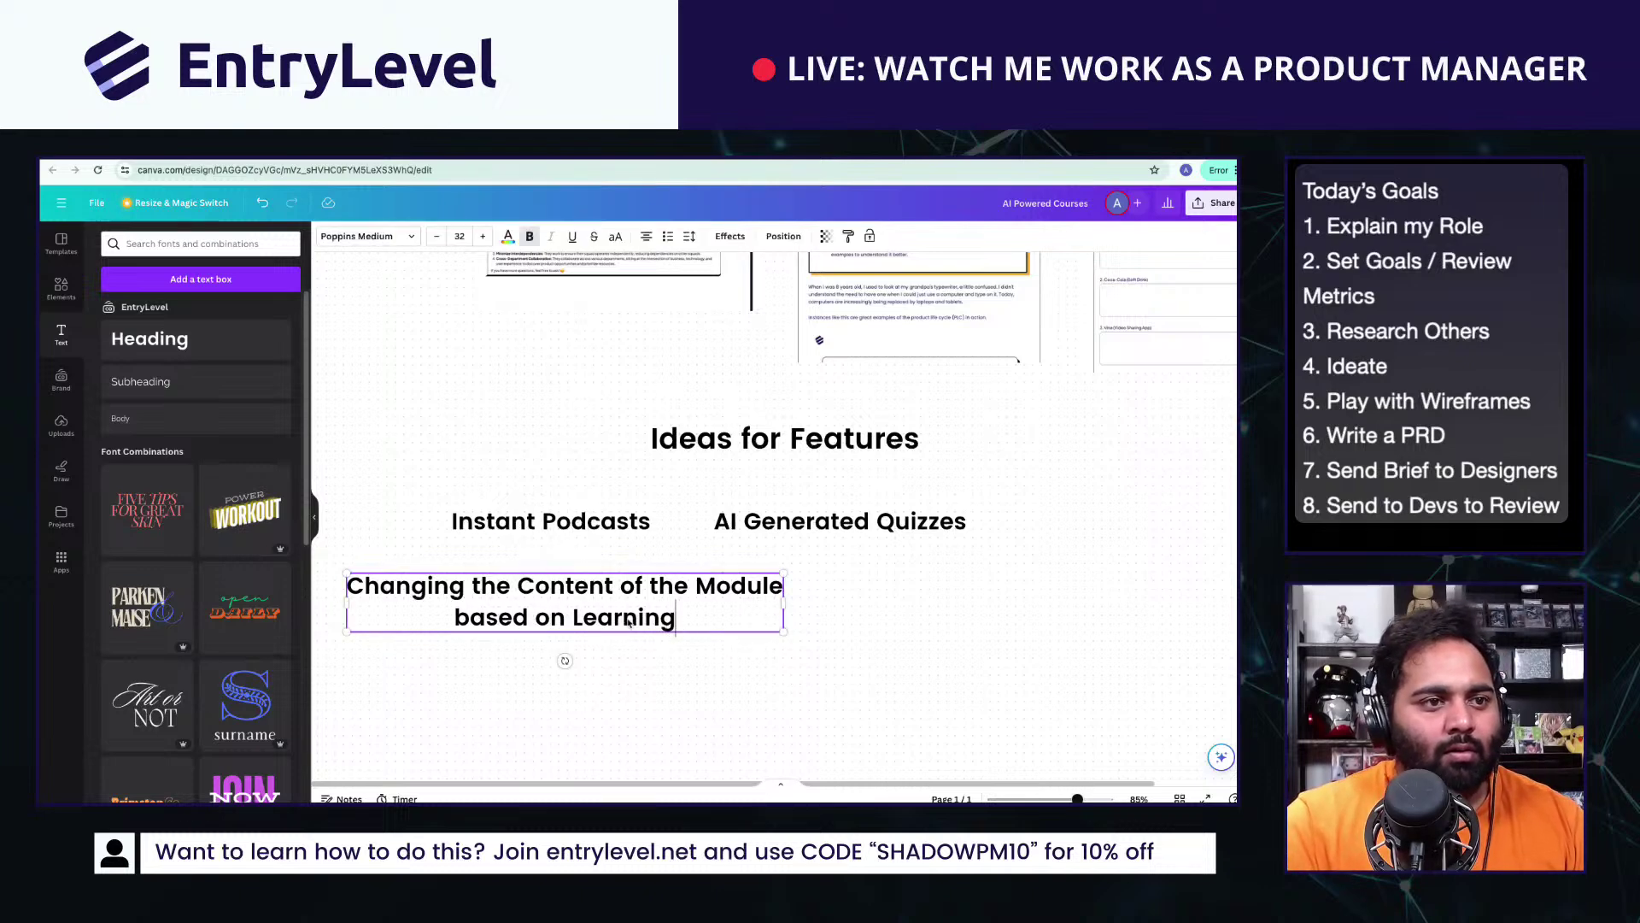
double_click(619, 616)
type("Progress")
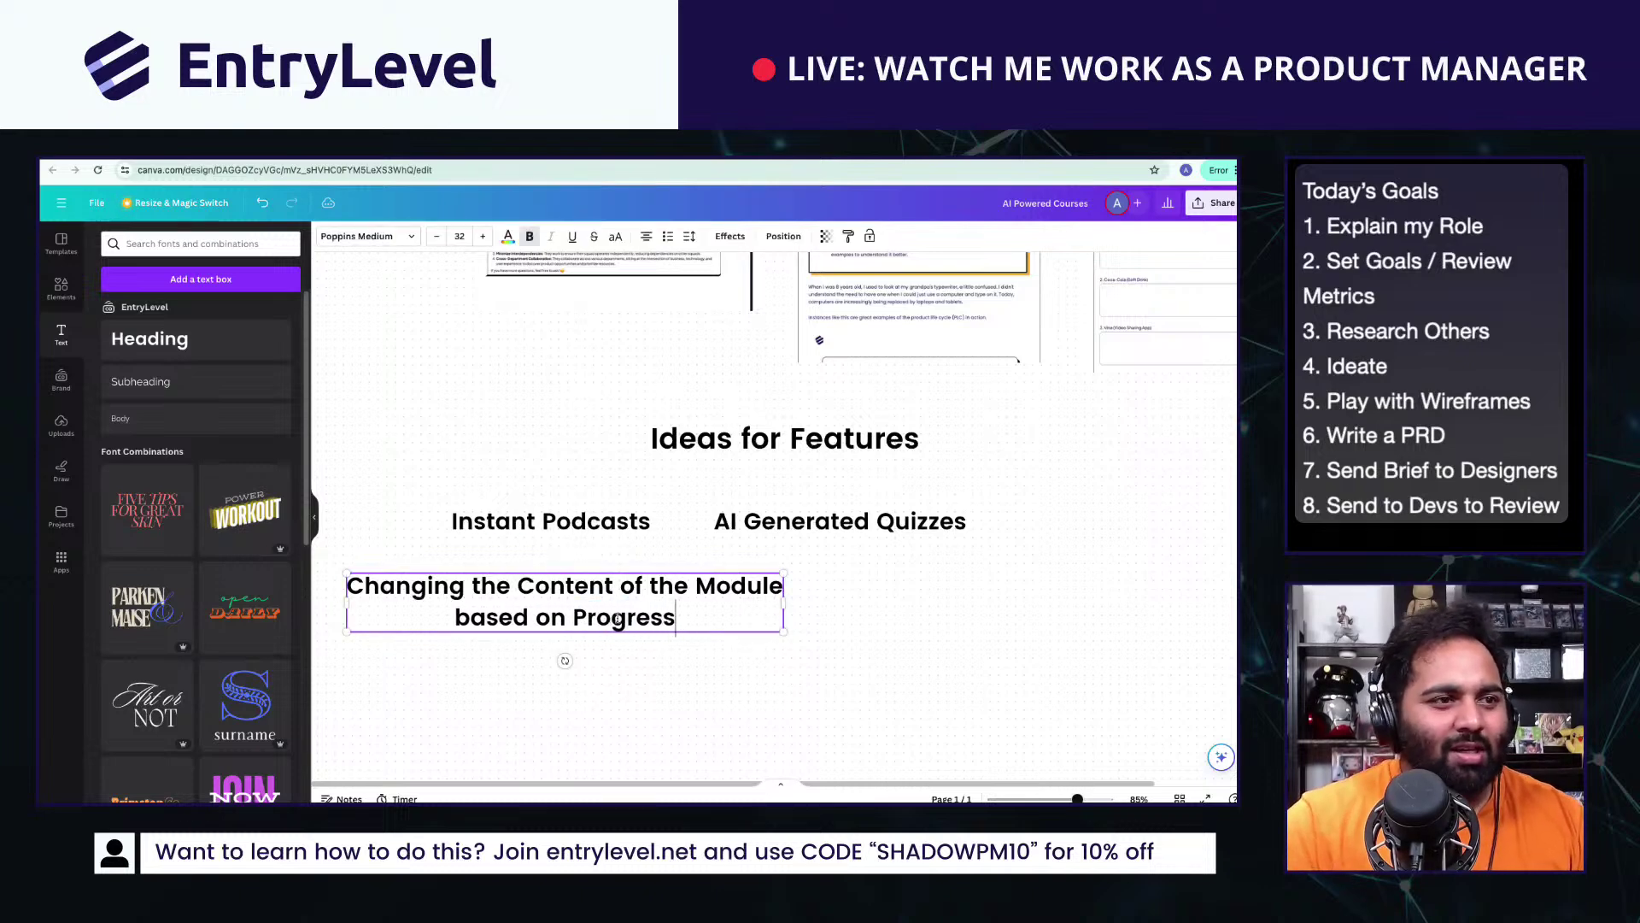
Step: Move "AI Generated Quizzes" further right and stack the "Changing the Content of the Module based on Progress" text directly beneath it
left_click_drag(698, 623, 1002, 637)
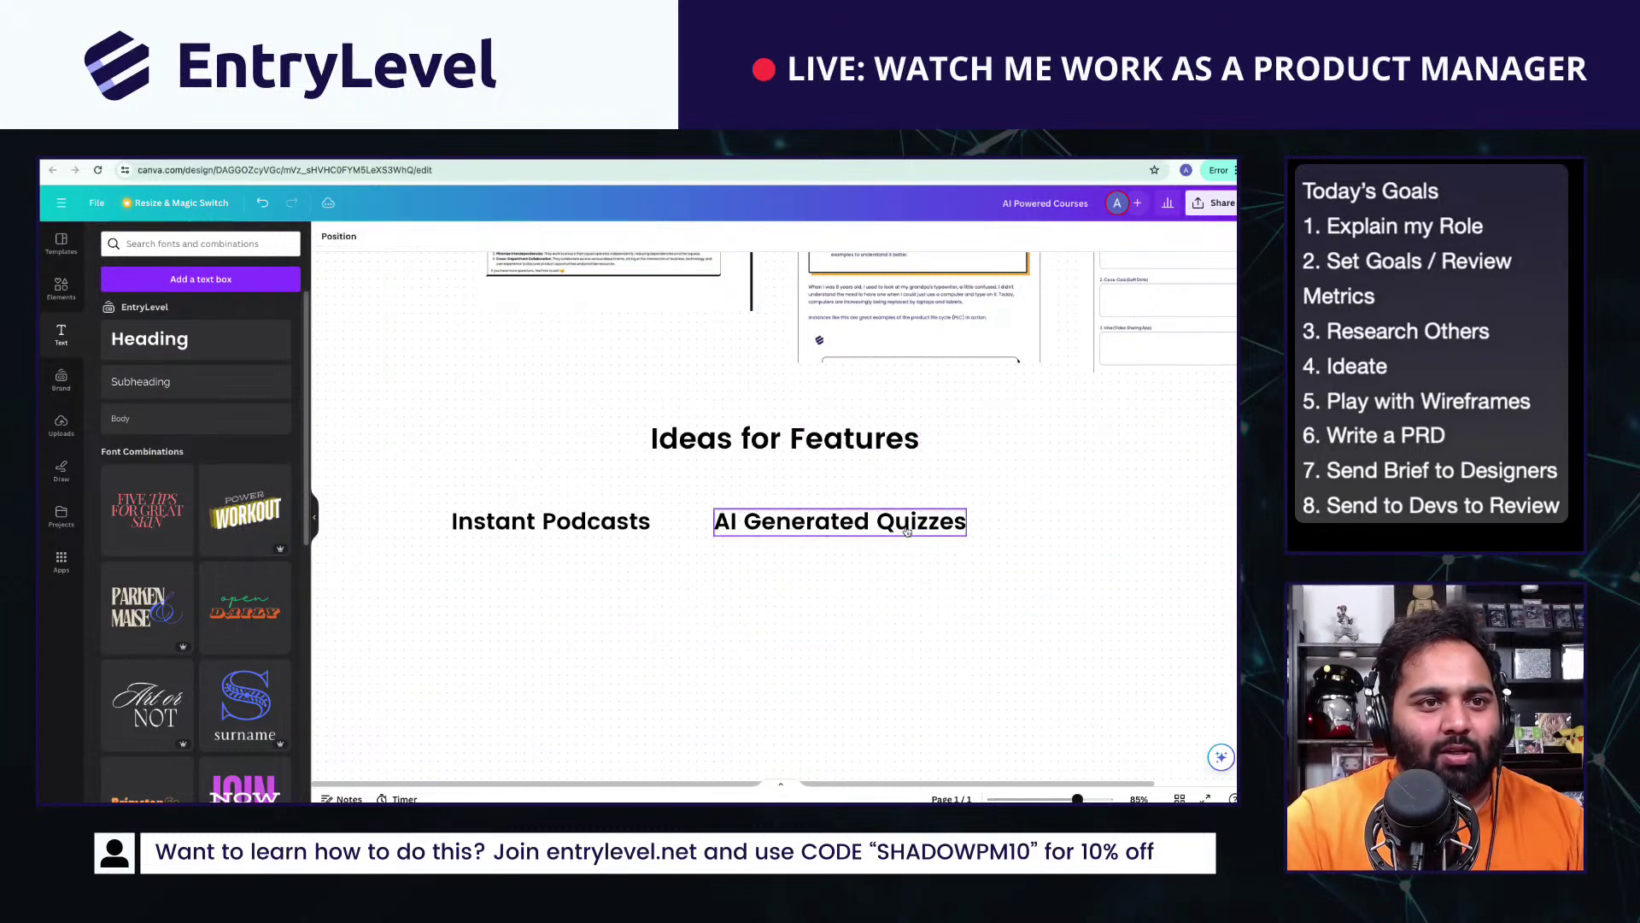
left_click(851, 524)
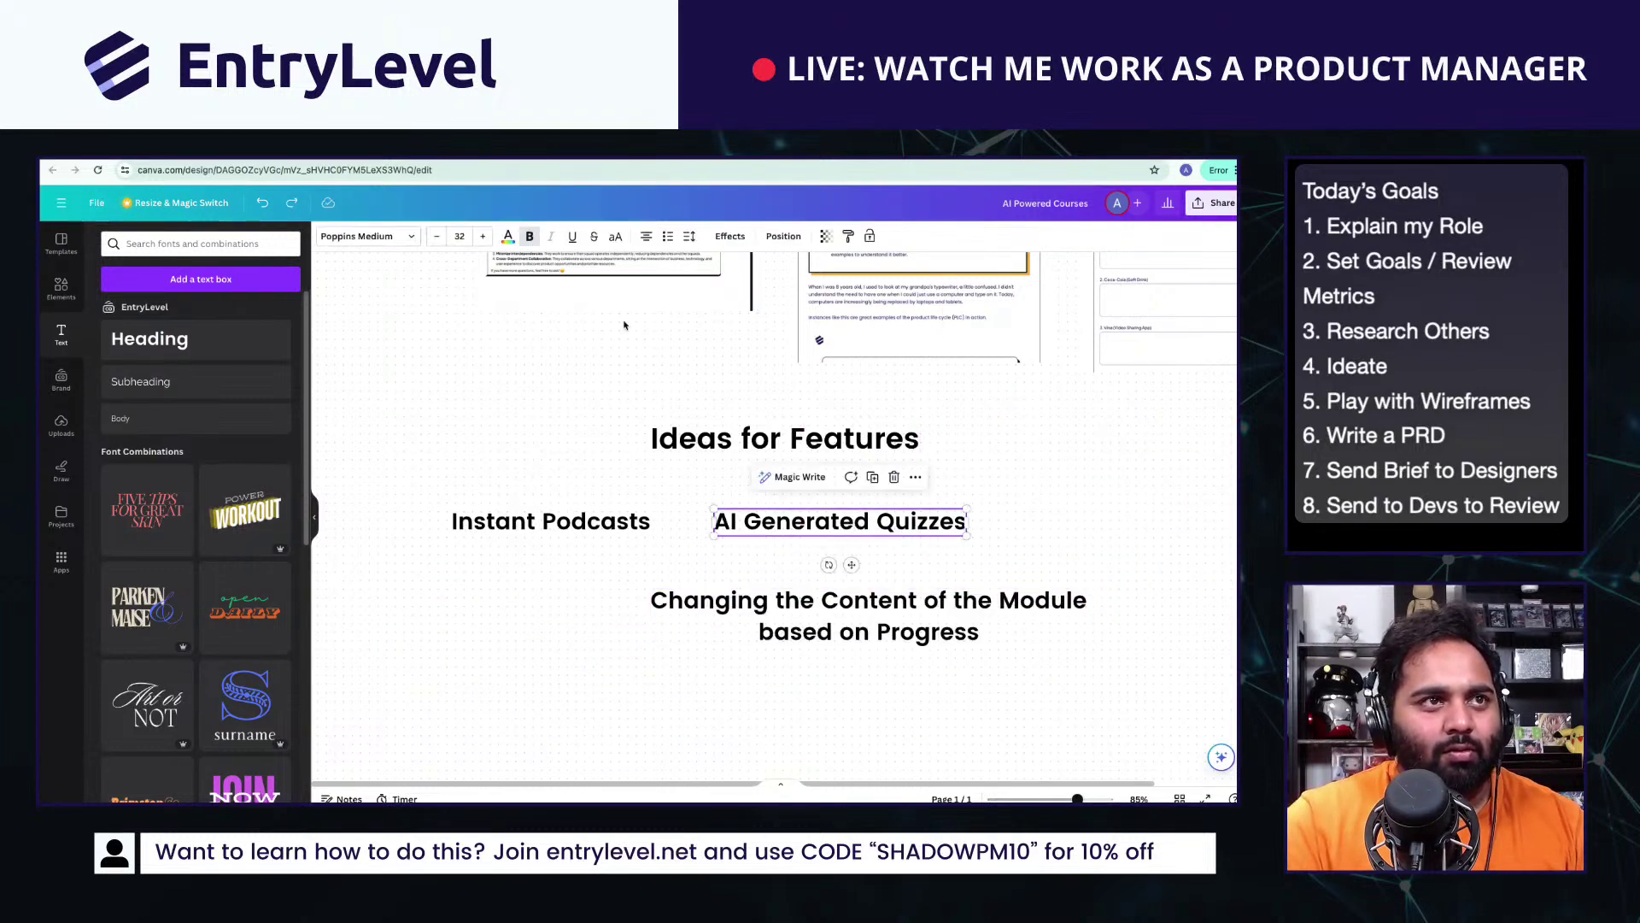
left_click_drag(922, 530, 1046, 526)
left_click(991, 596)
left_click(972, 567)
Step: Duplicate the module content idea, place the copy below the other ideas, and change its text to "Review Modules"
key("super+c")
key("super+v")
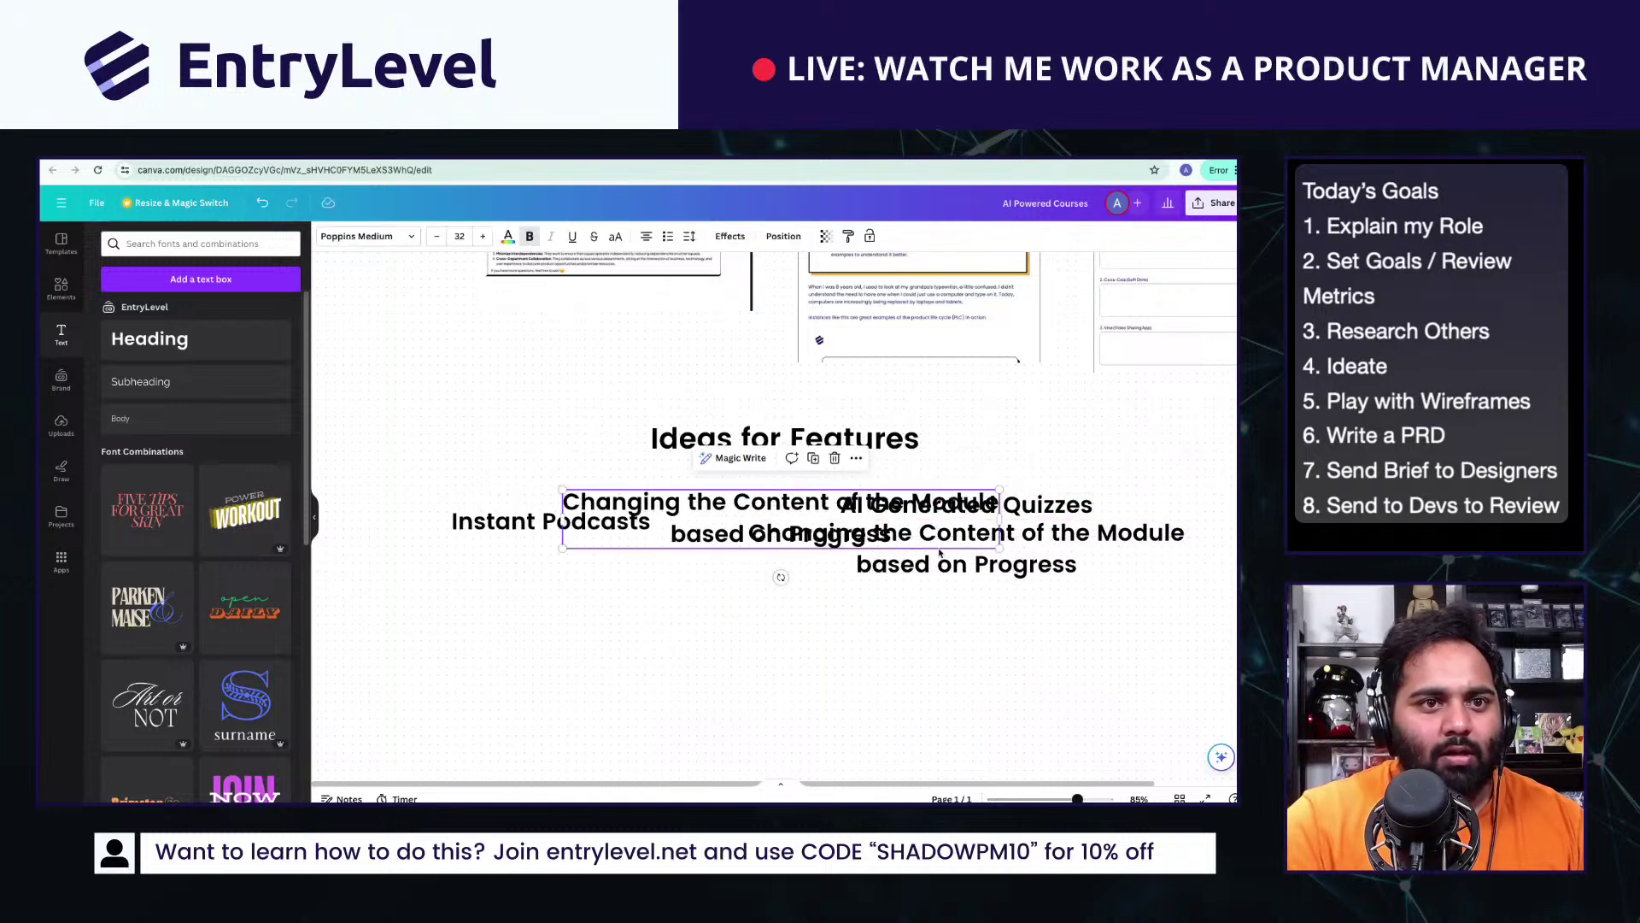
left_click_drag(939, 551, 858, 668)
double_click(779, 636)
type("Gener")
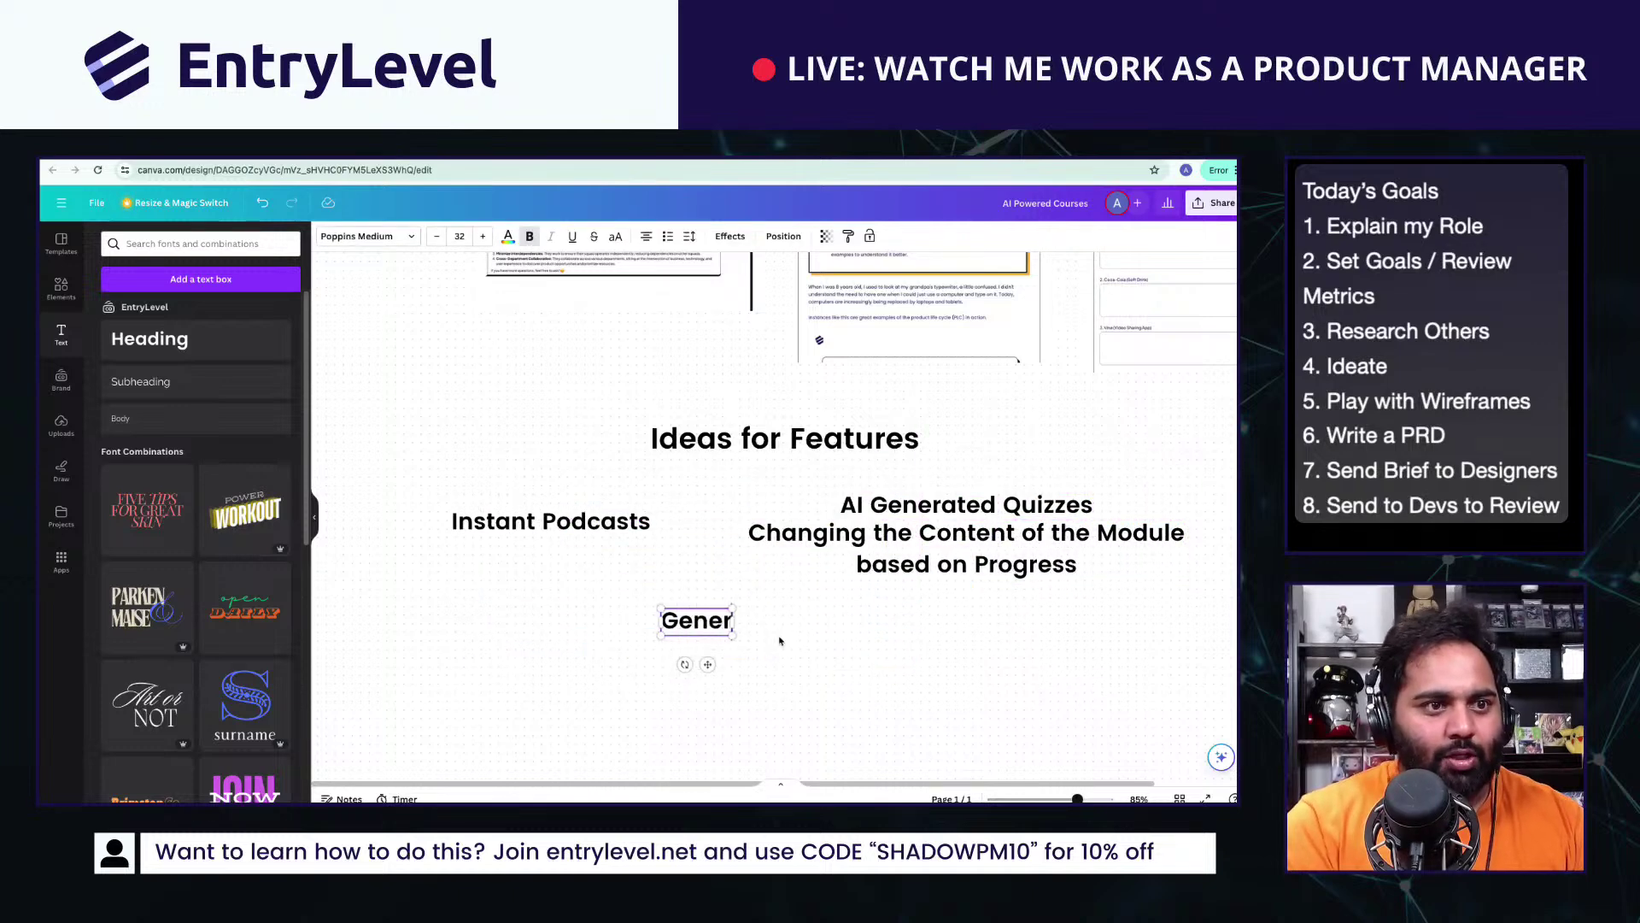
type("ated Qui")
key("super+a")
key("BackSpace")
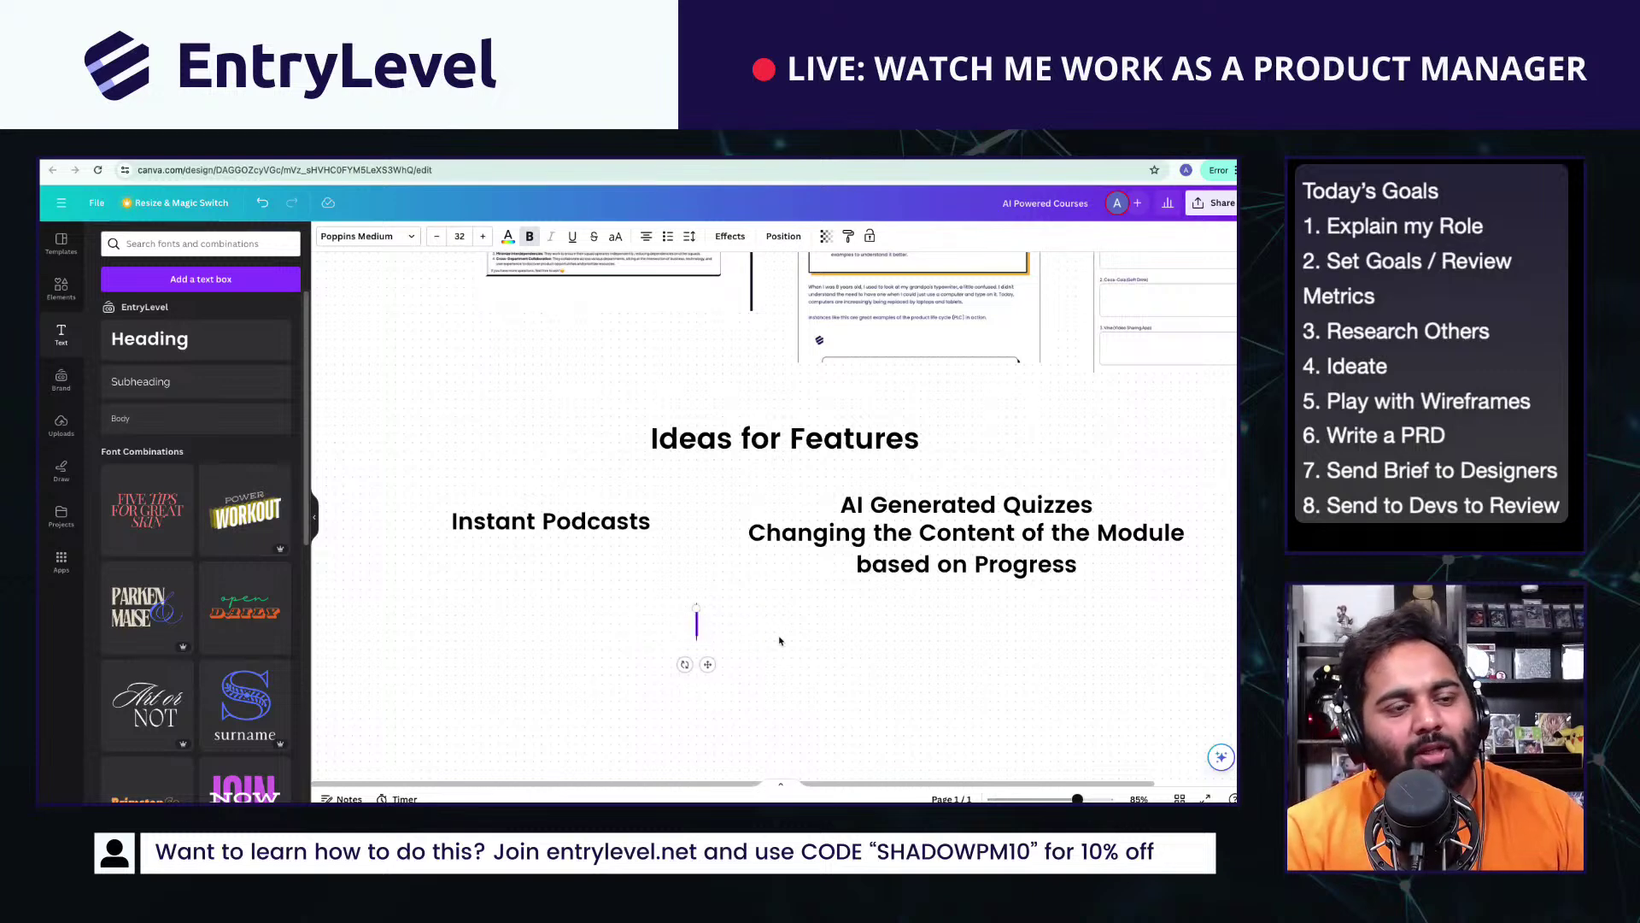
type("Review Modules")
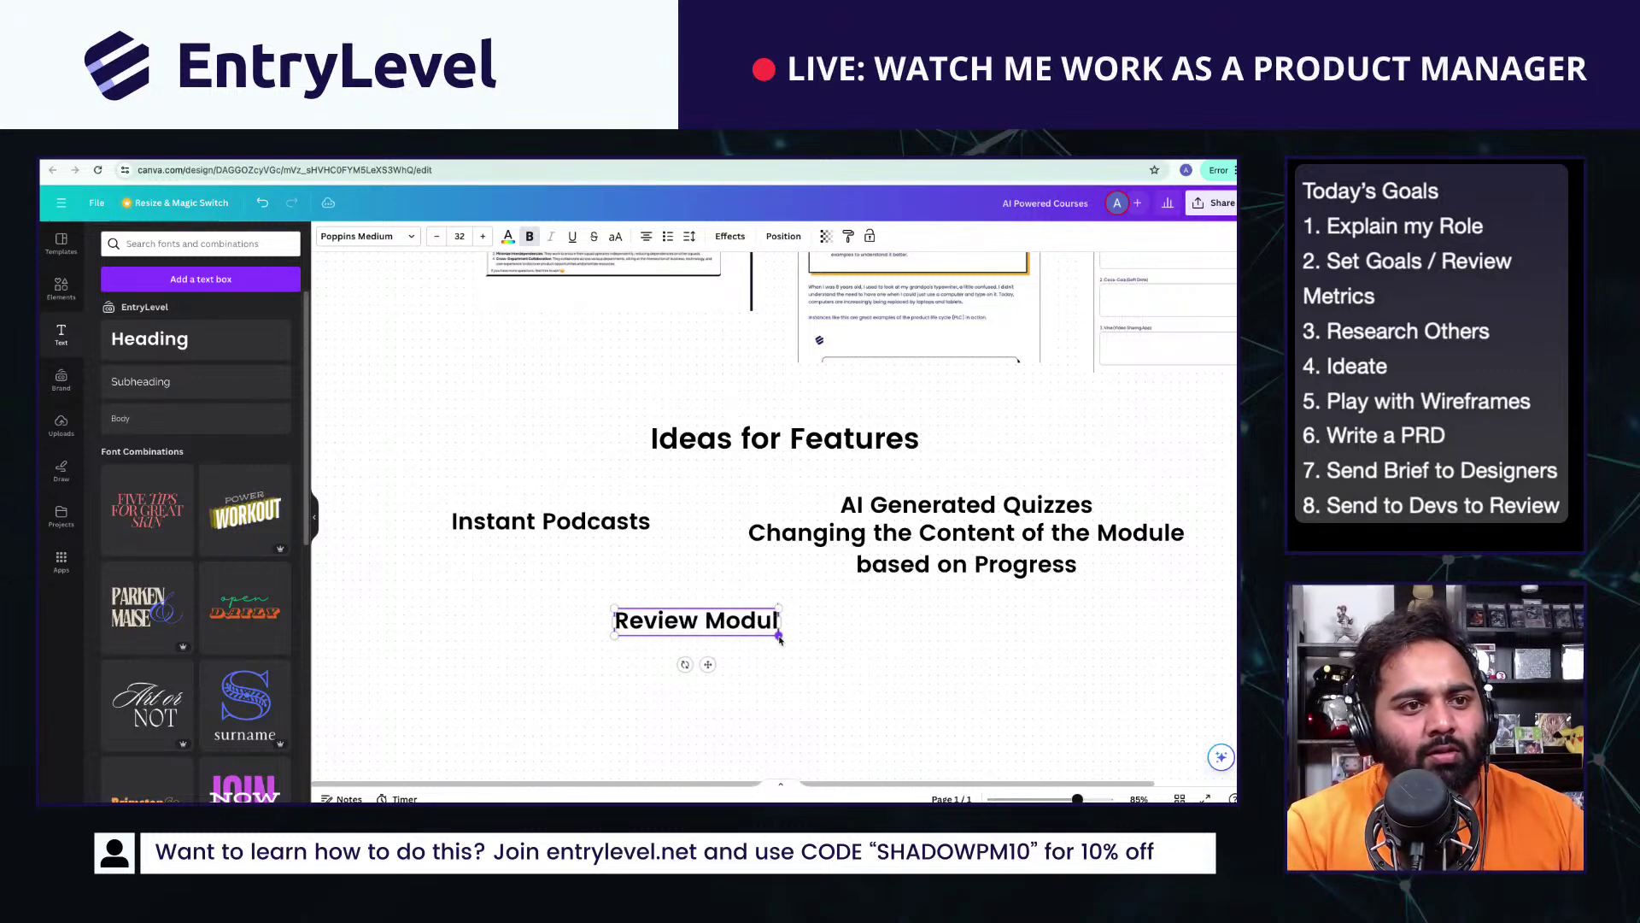
Step: Below "Review Modules", leave a blank line and list "Module 1", "Module 2" and "Module 3" on separate lines
key("Return")
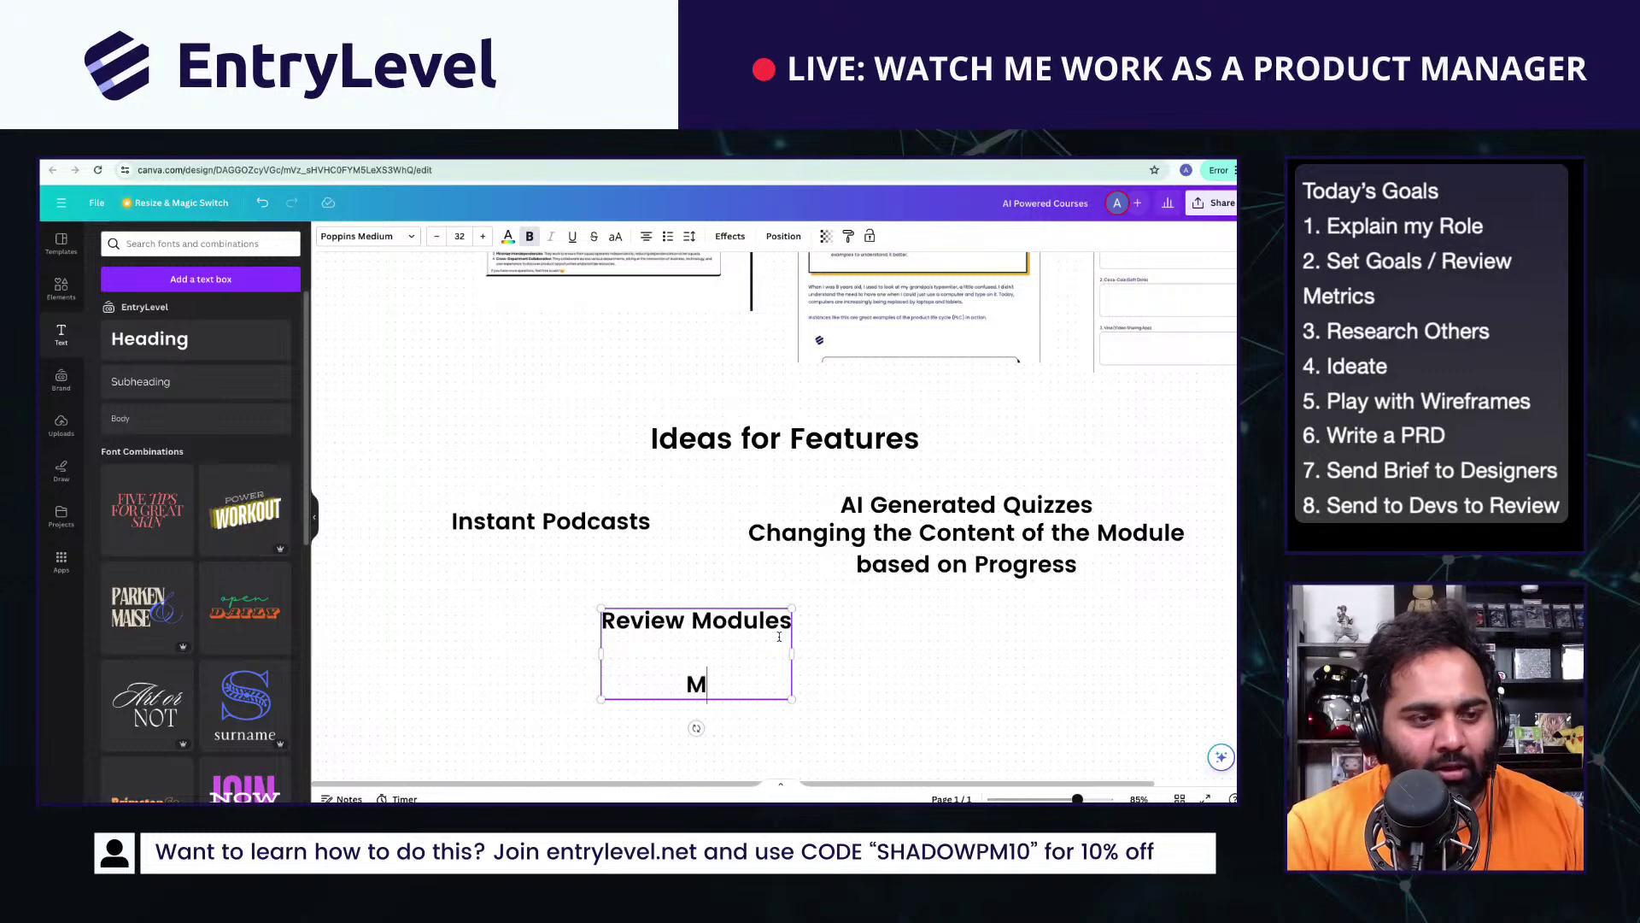
type("Module 1")
key("Return")
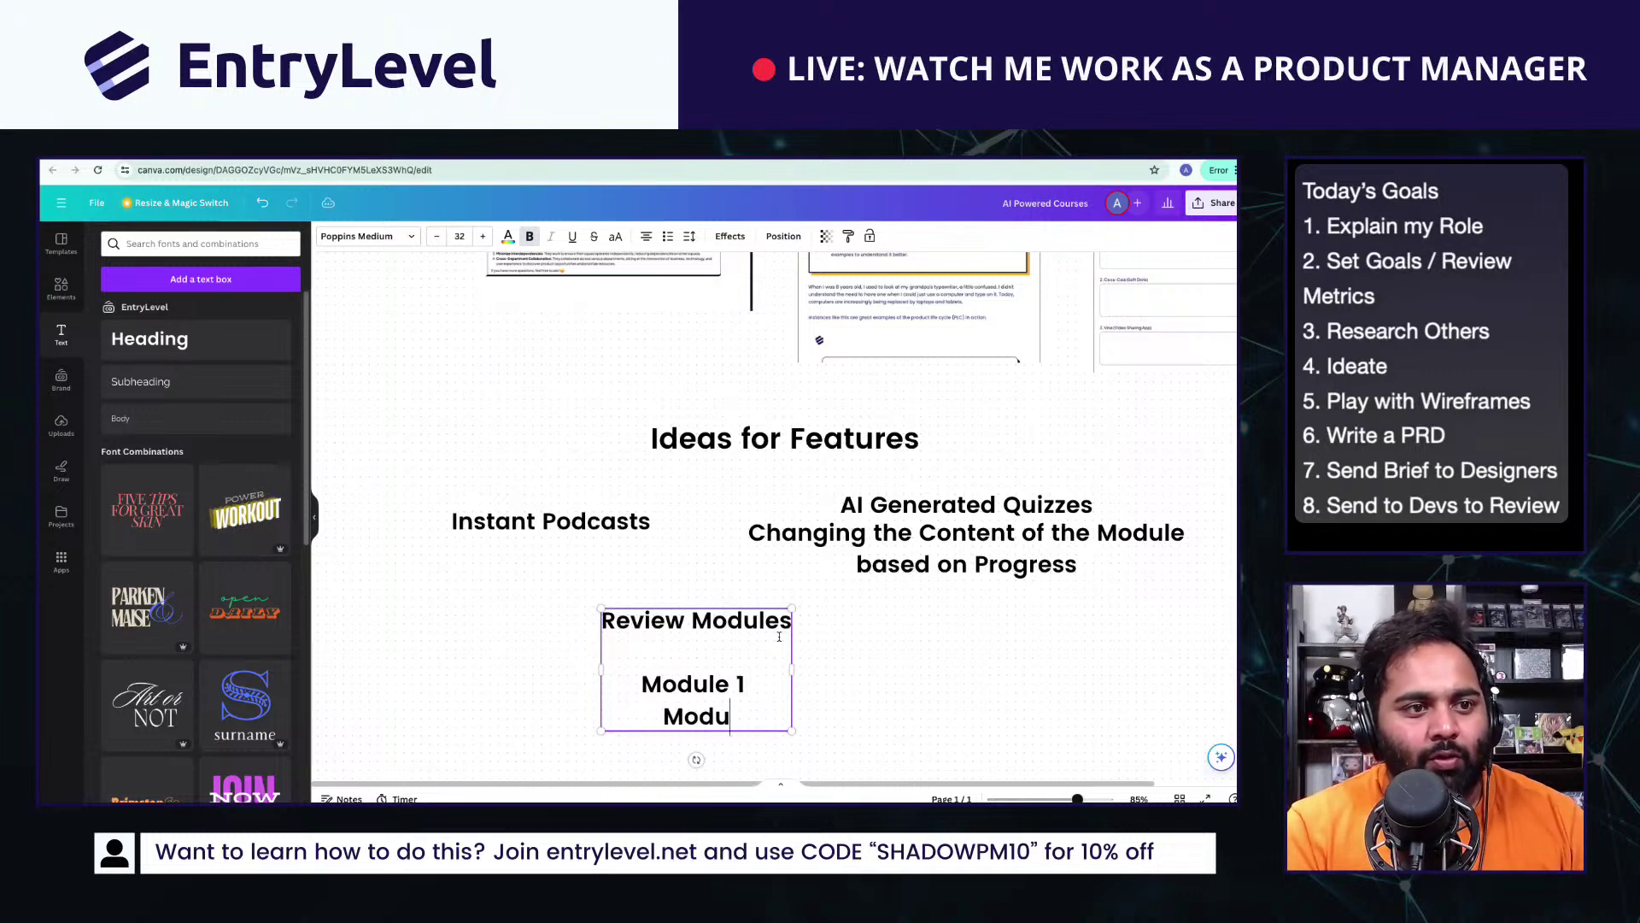
type("Module 2")
key("Return")
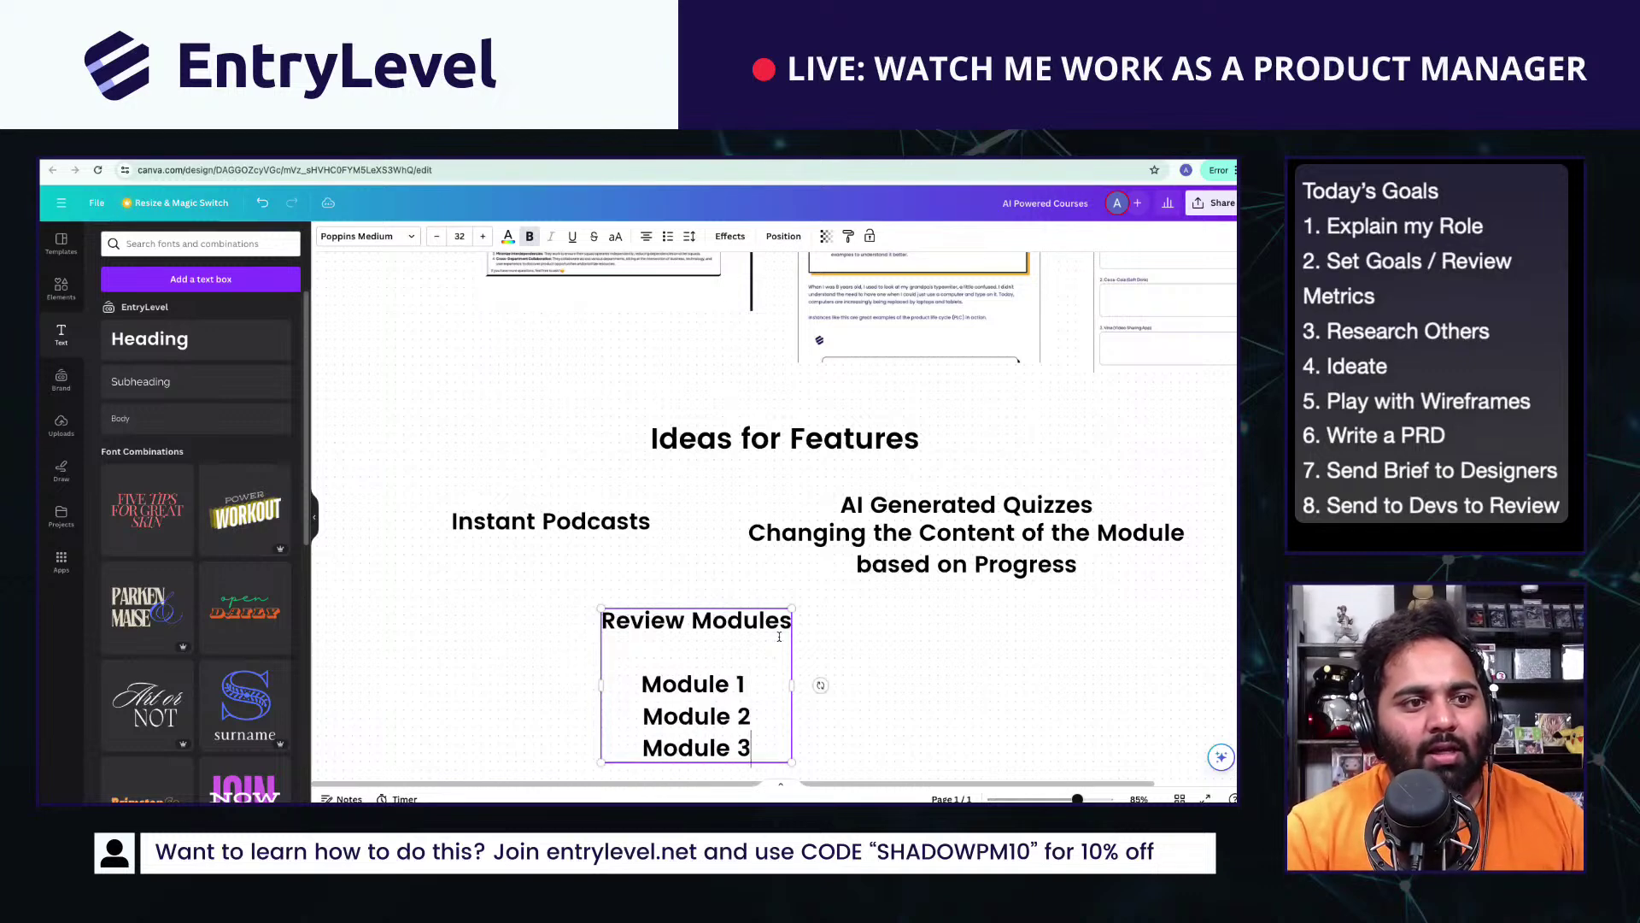
type("Module 3")
Step: Move the Review Modules text under the quiz ideas and add "Module 3.5" with "(Review all the stuff they got wrong in the quizzes)"
scroll(820, 663, "down", 3)
left_click_drag(728, 560, 980, 546)
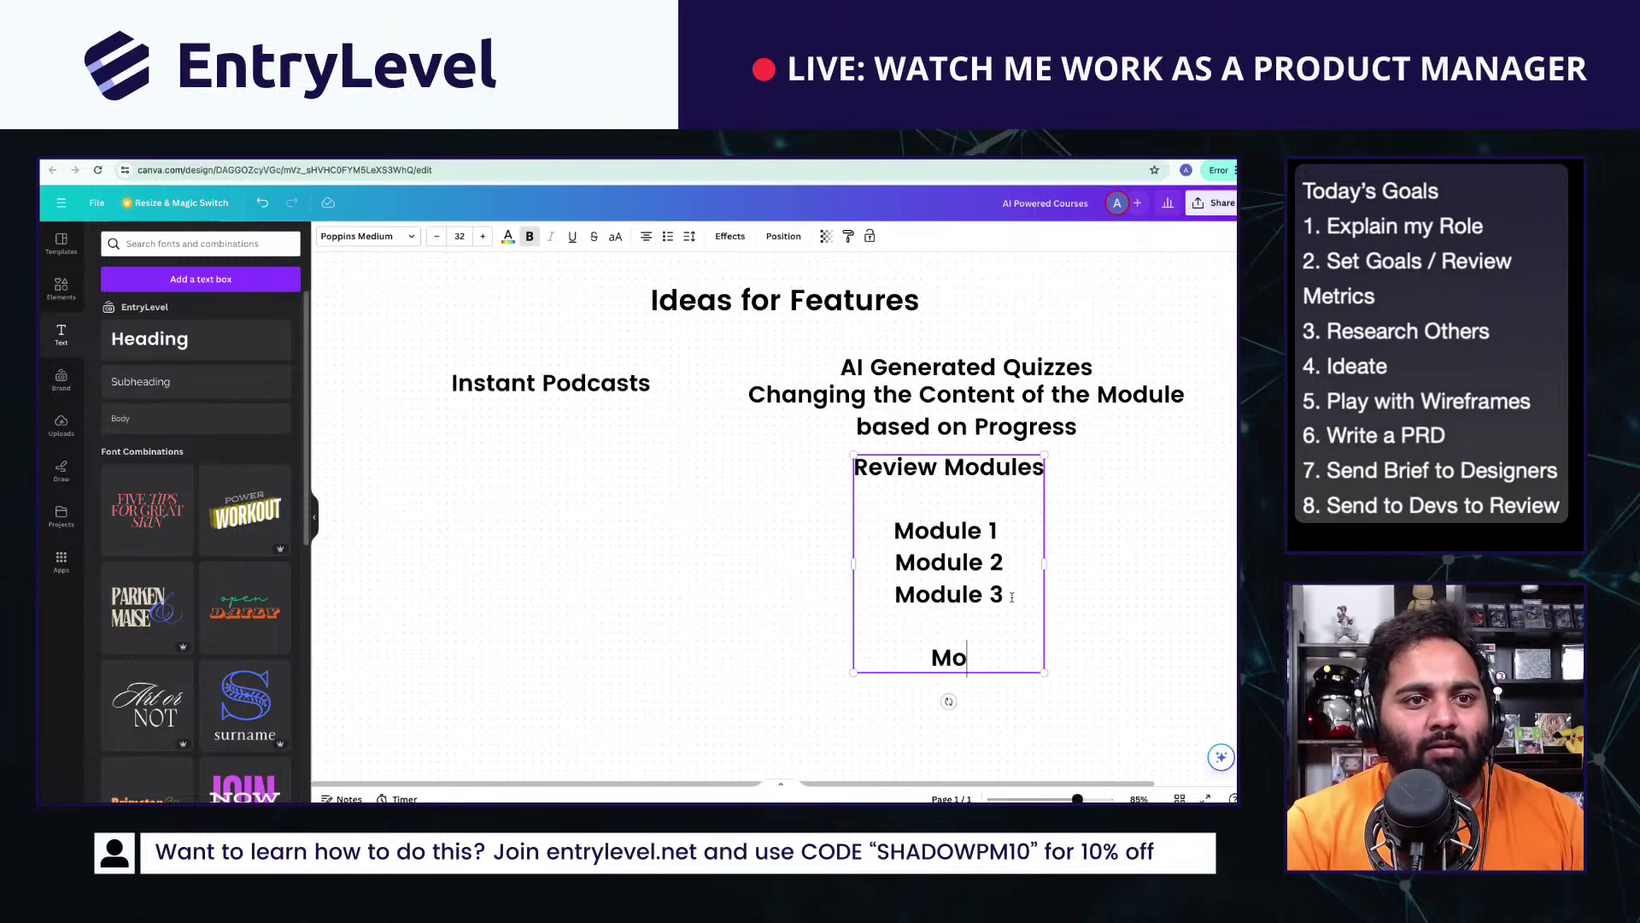
key("Return")
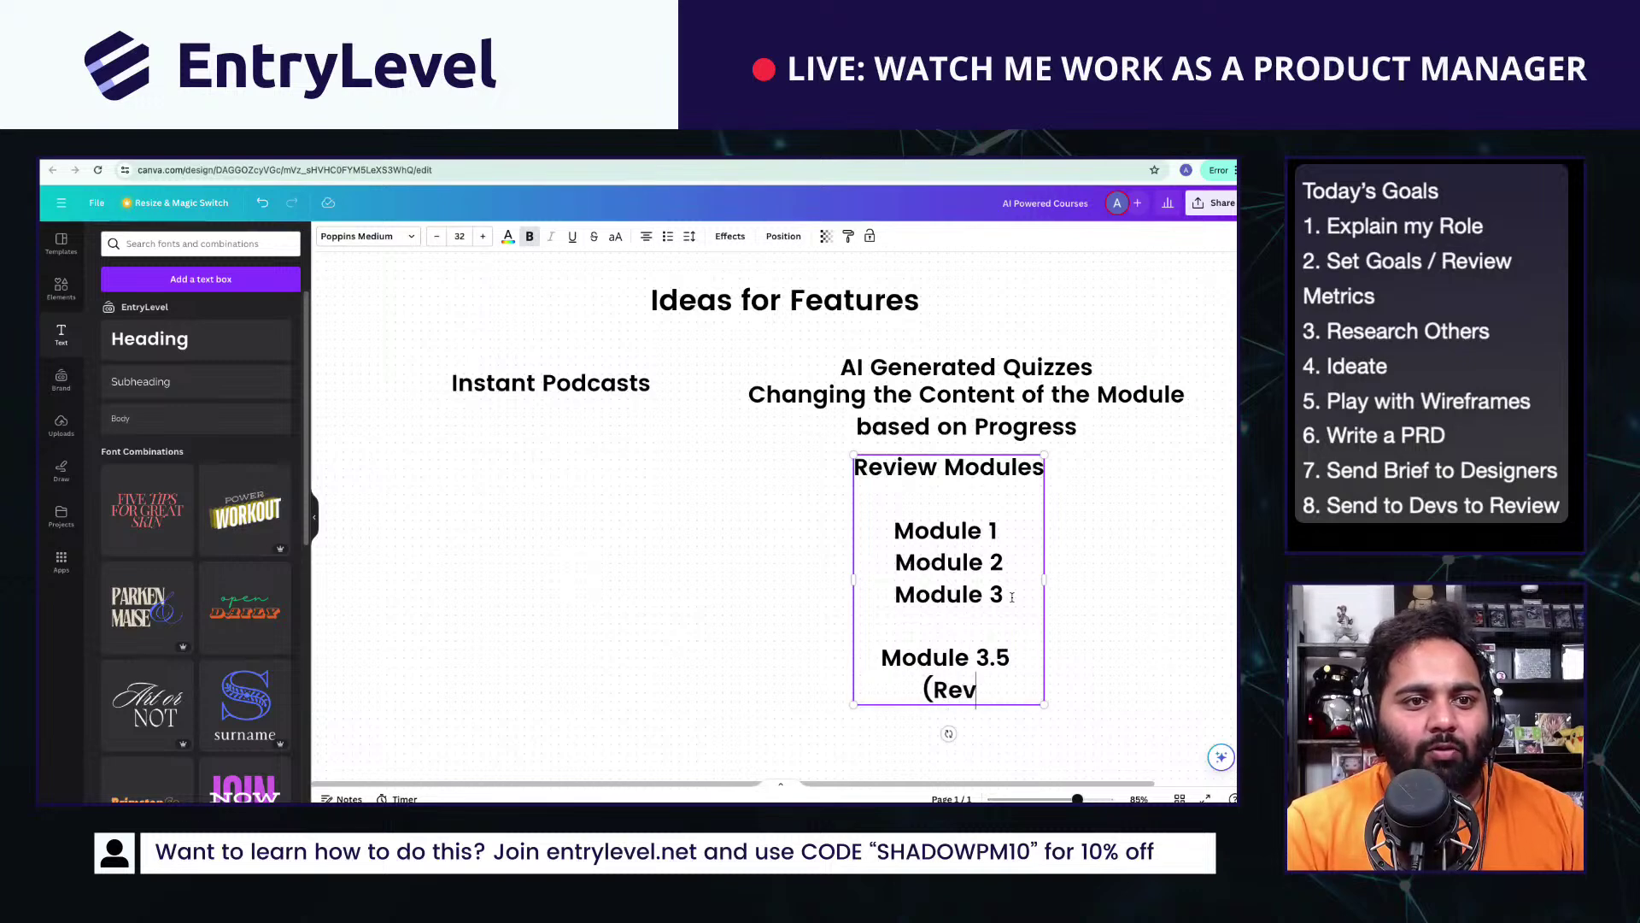
type("(Review all the st")
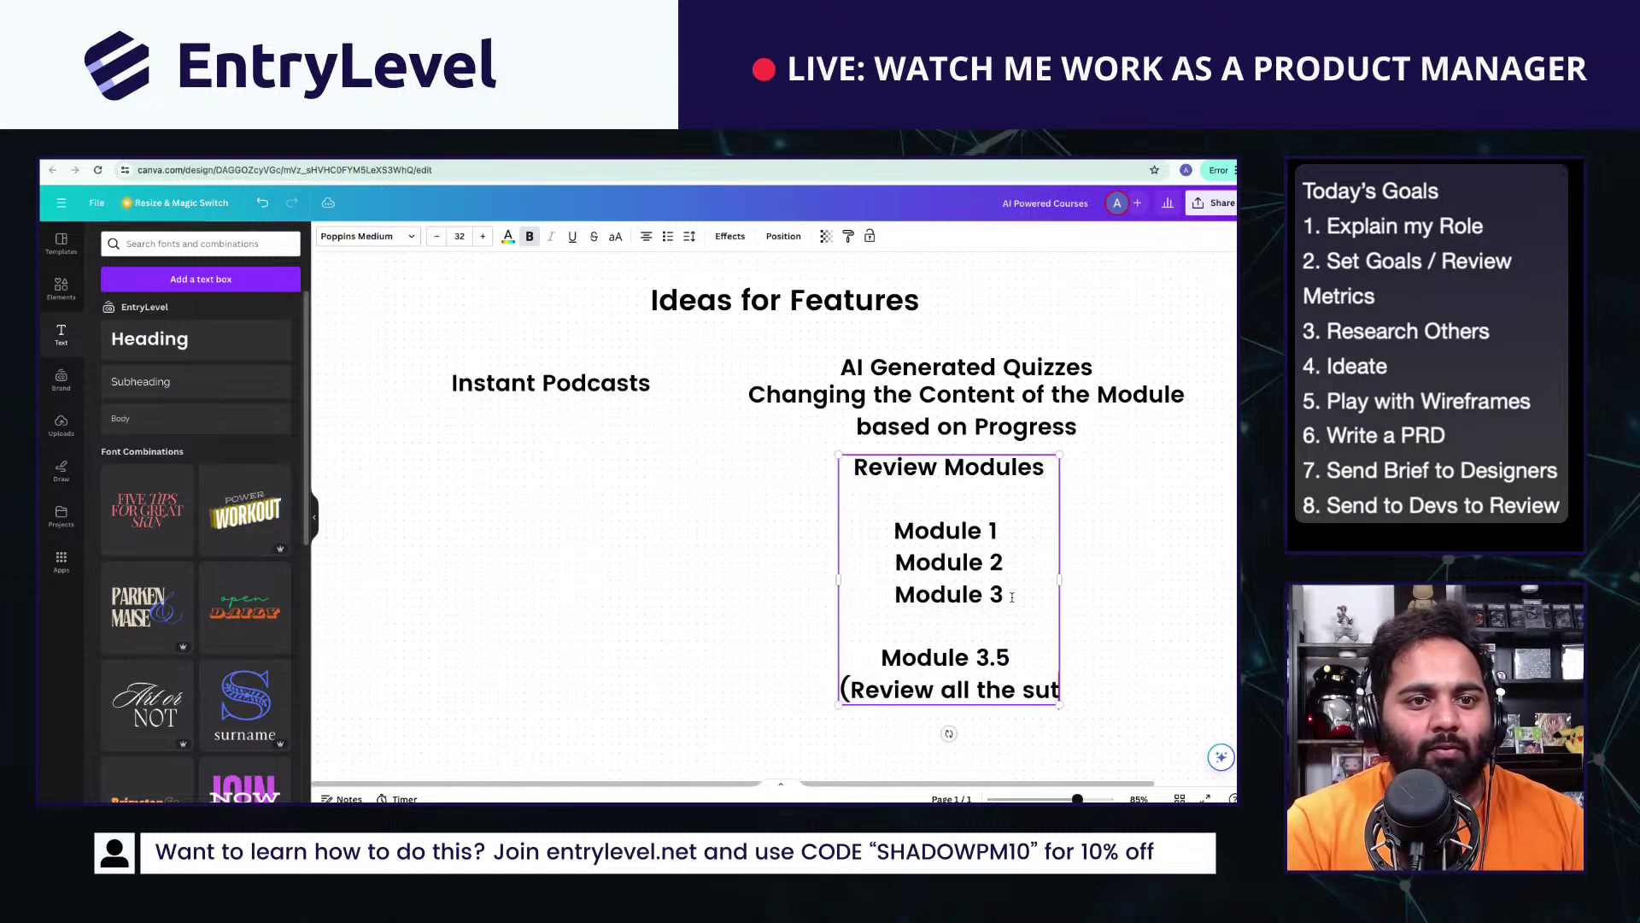
type("uff they got w")
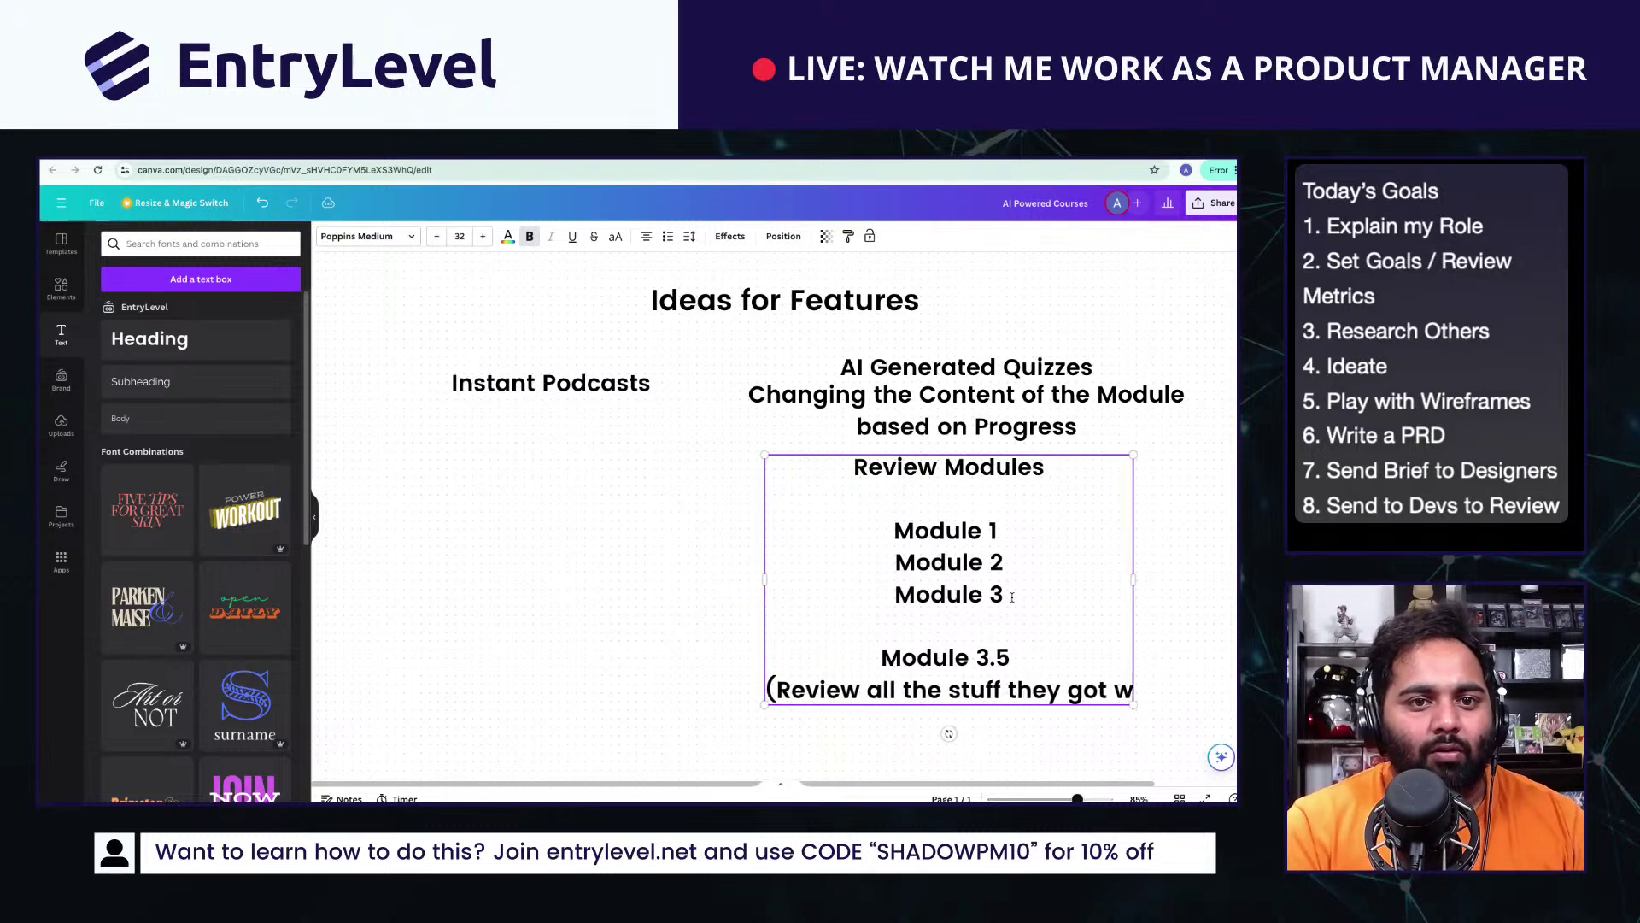
type("rong in the quiz")
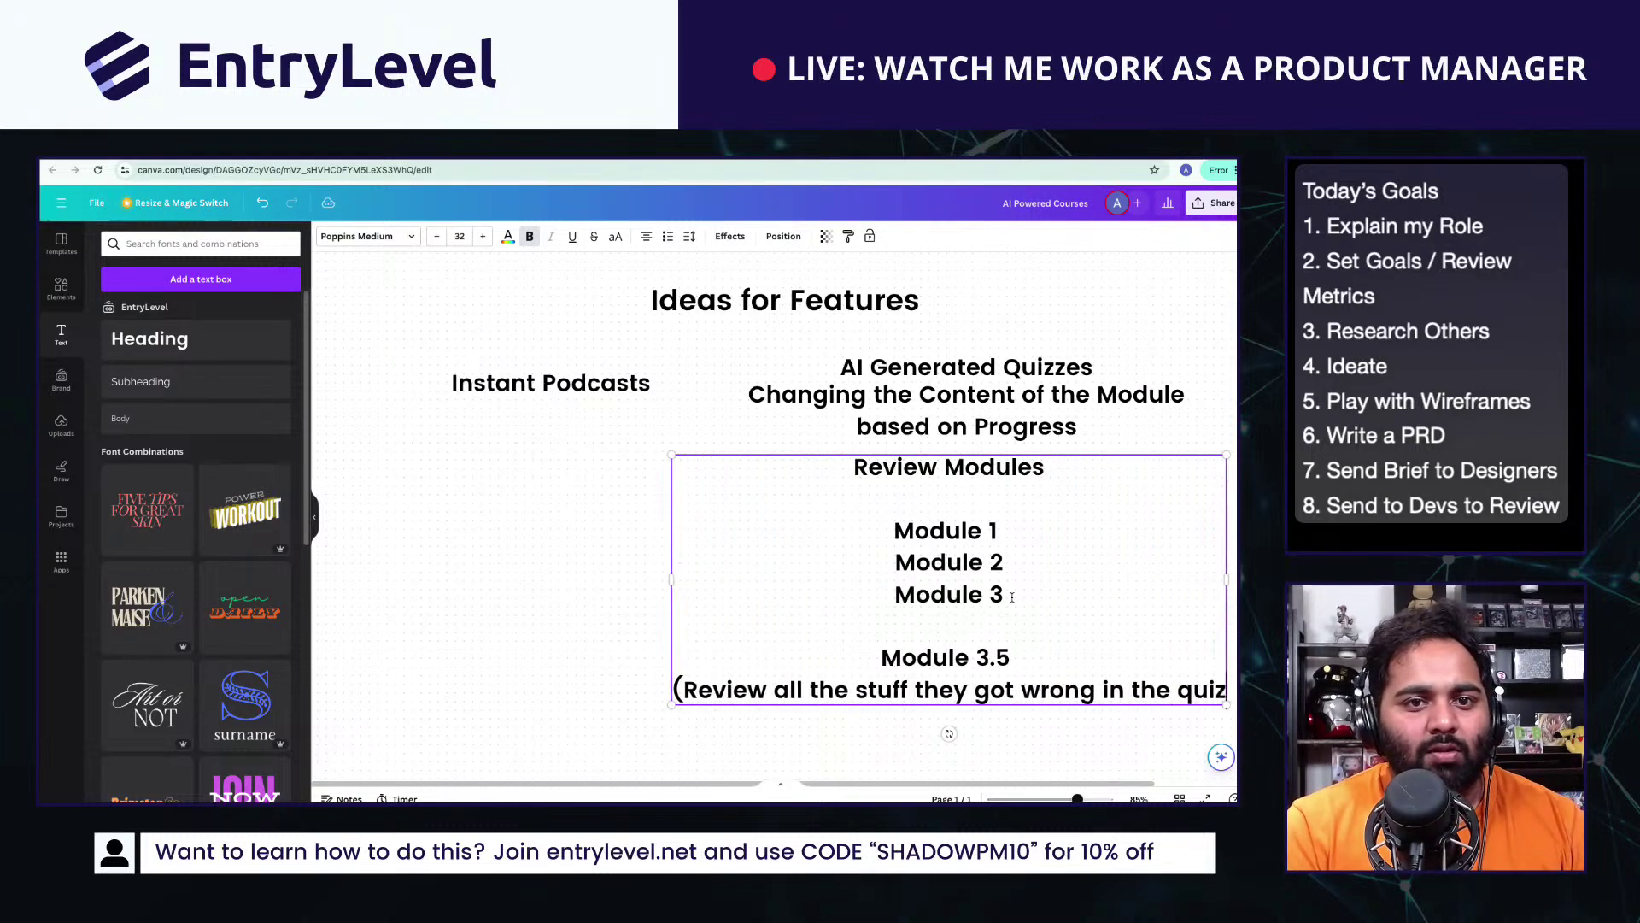
type("zes)")
Step: Reduce the module lines beneath the "Review Modules" title to font size 19 and shift the text box slightly down and right
key("ctrl+a")
left_click_drag(893, 523, 1237, 697)
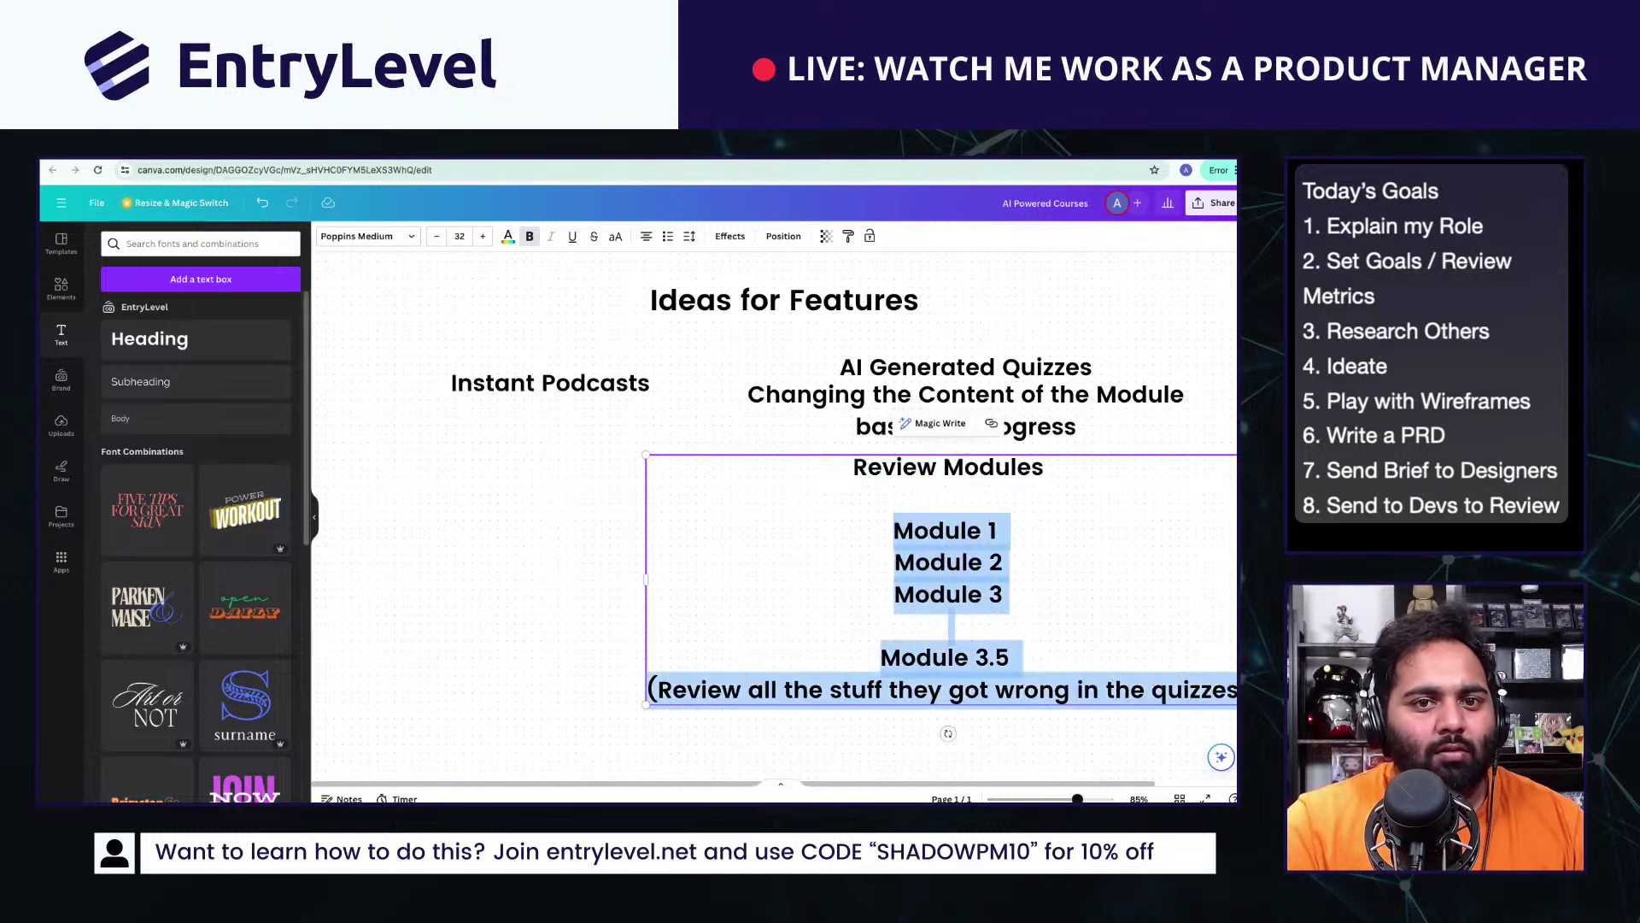
left_click(429, 238)
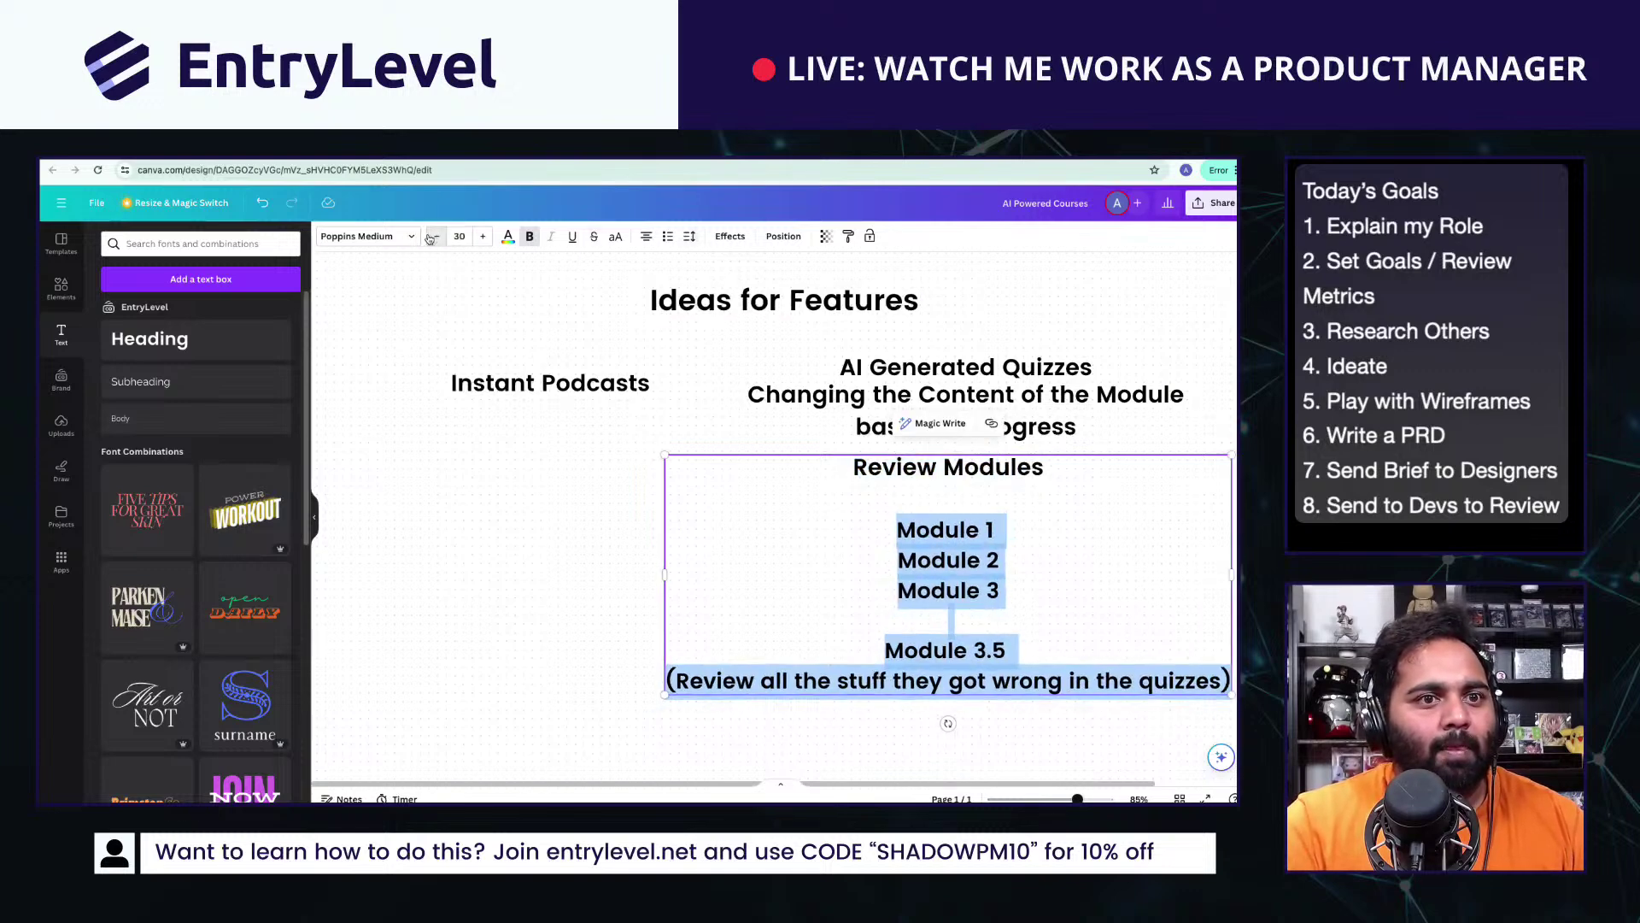
left_click(428, 239)
left_click(429, 238)
left_click(429, 238)
left_click(494, 524)
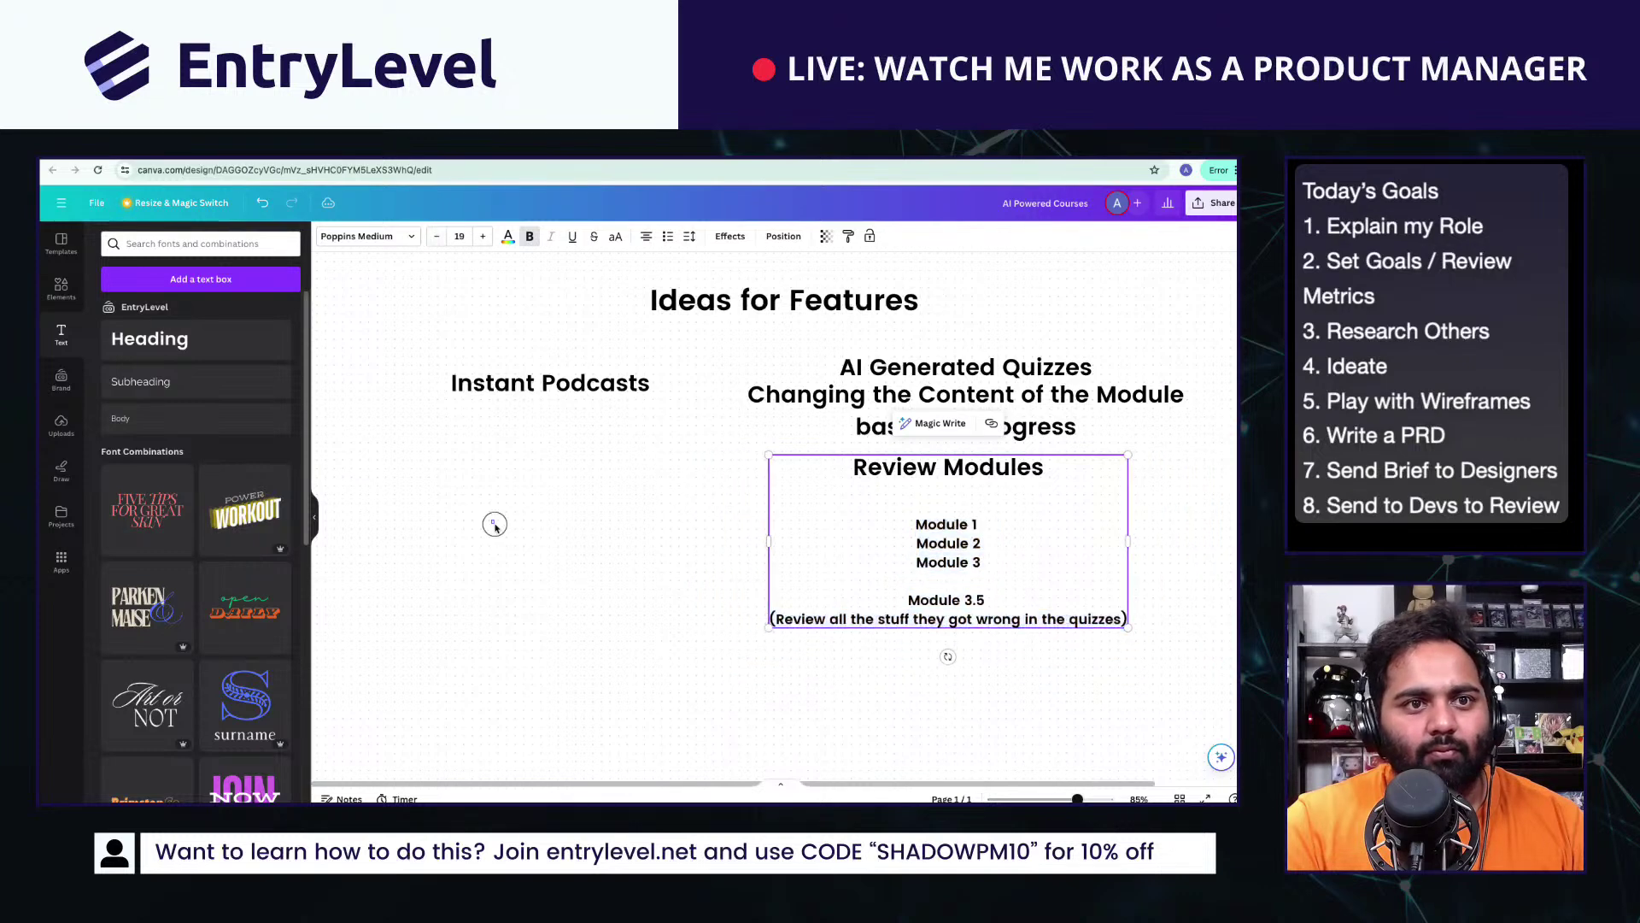
left_click(1061, 604)
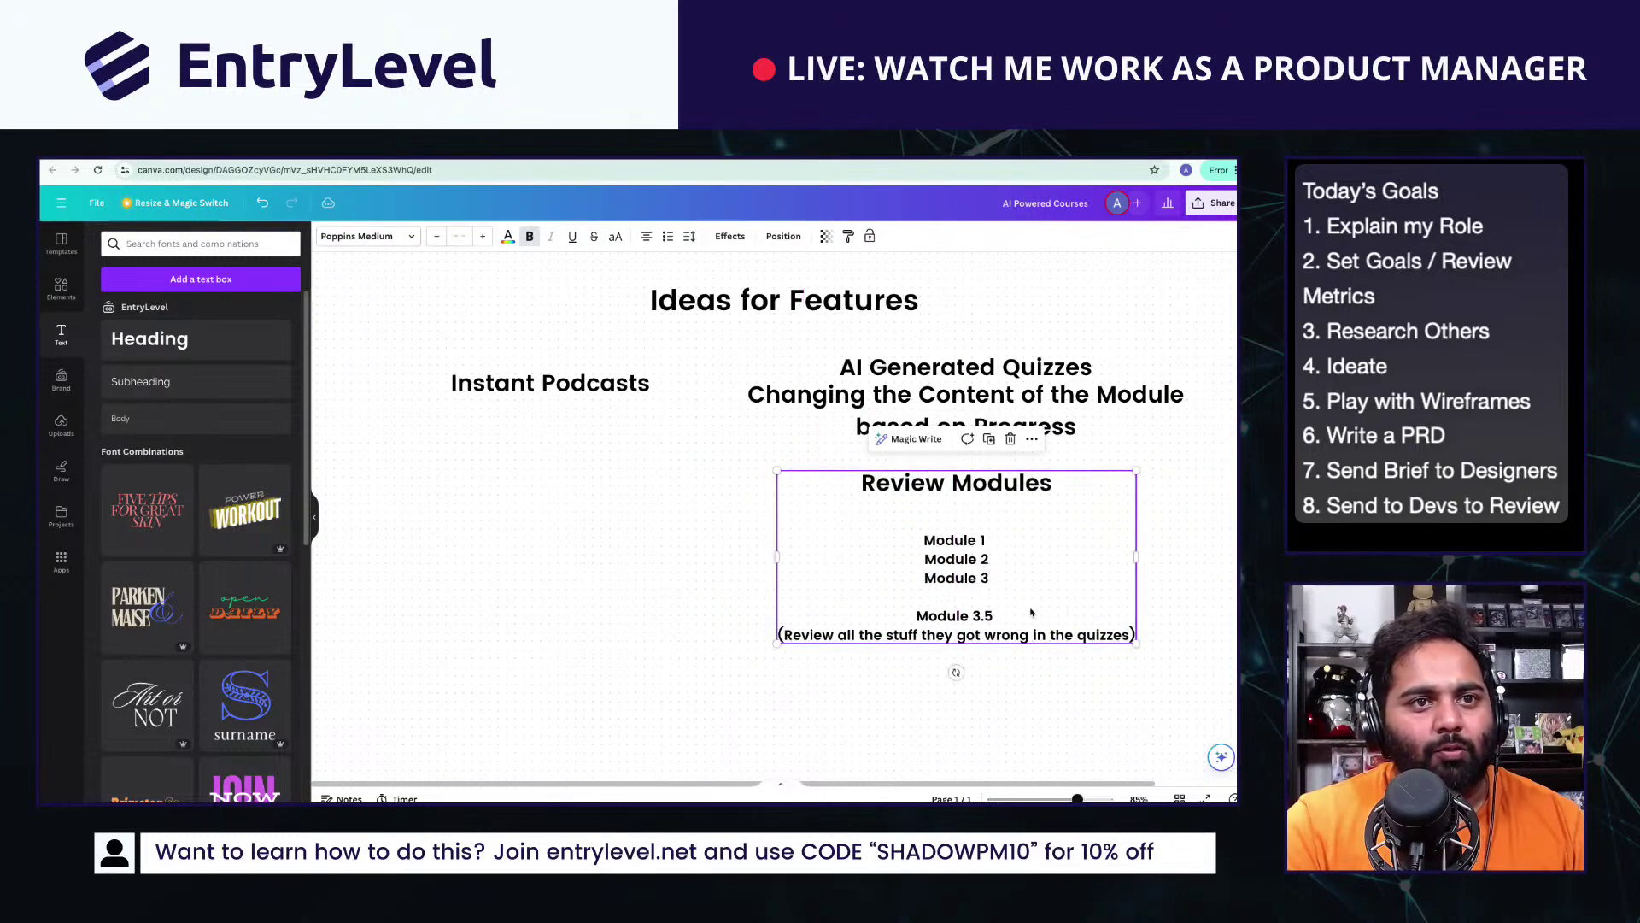
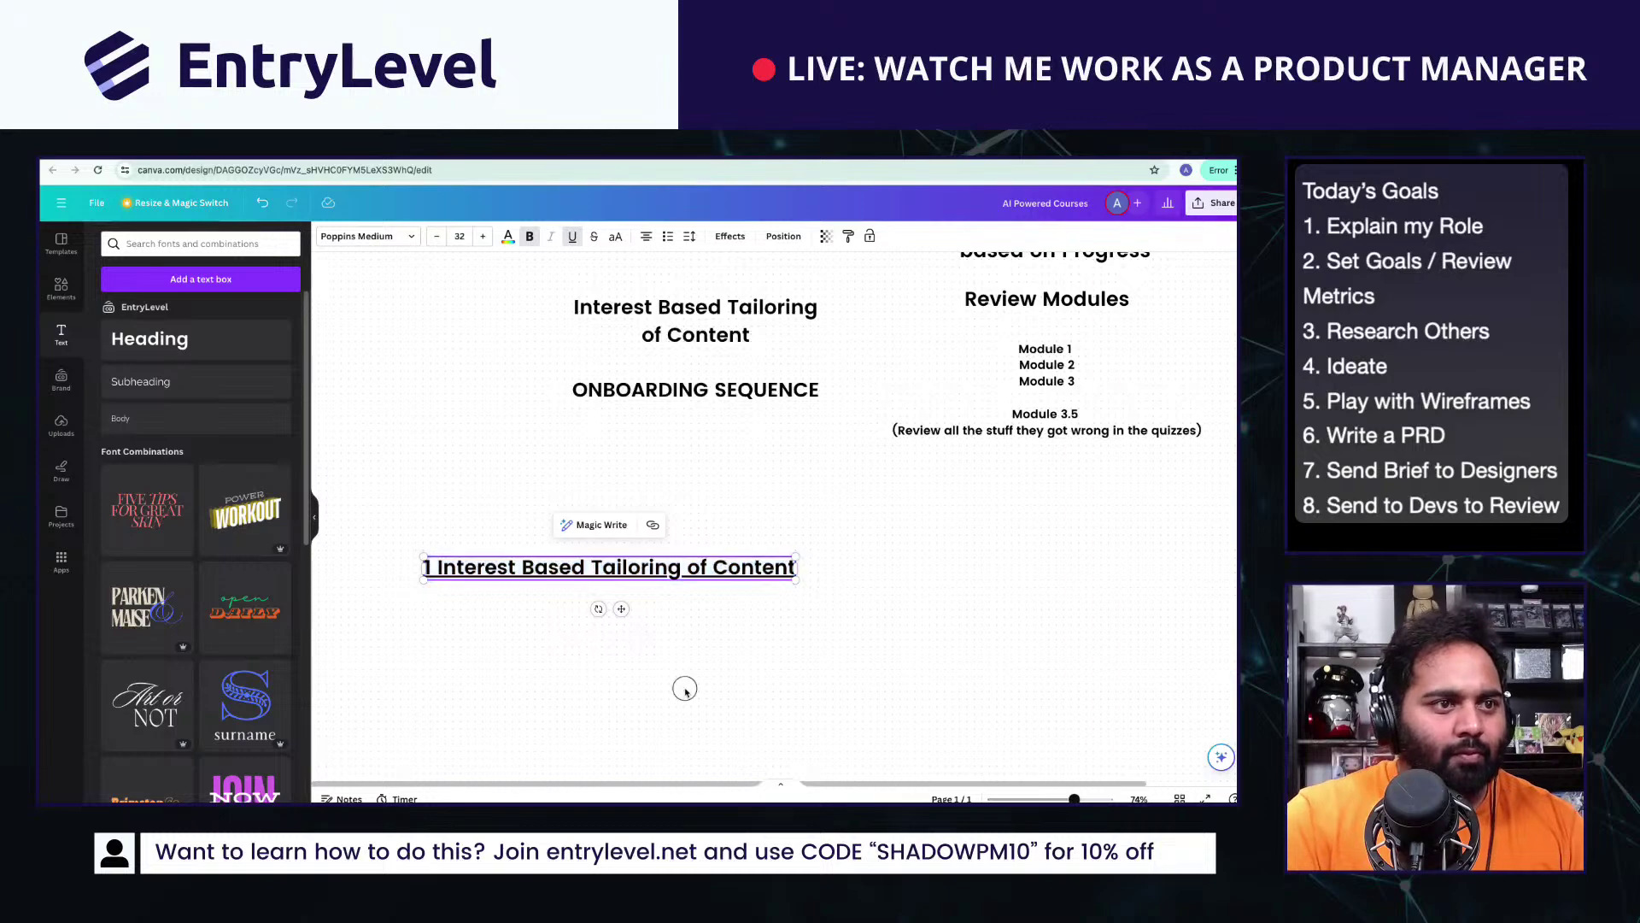
scroll(746, 626, "down", 4)
left_click(897, 485)
scroll(897, 485, "down", 6)
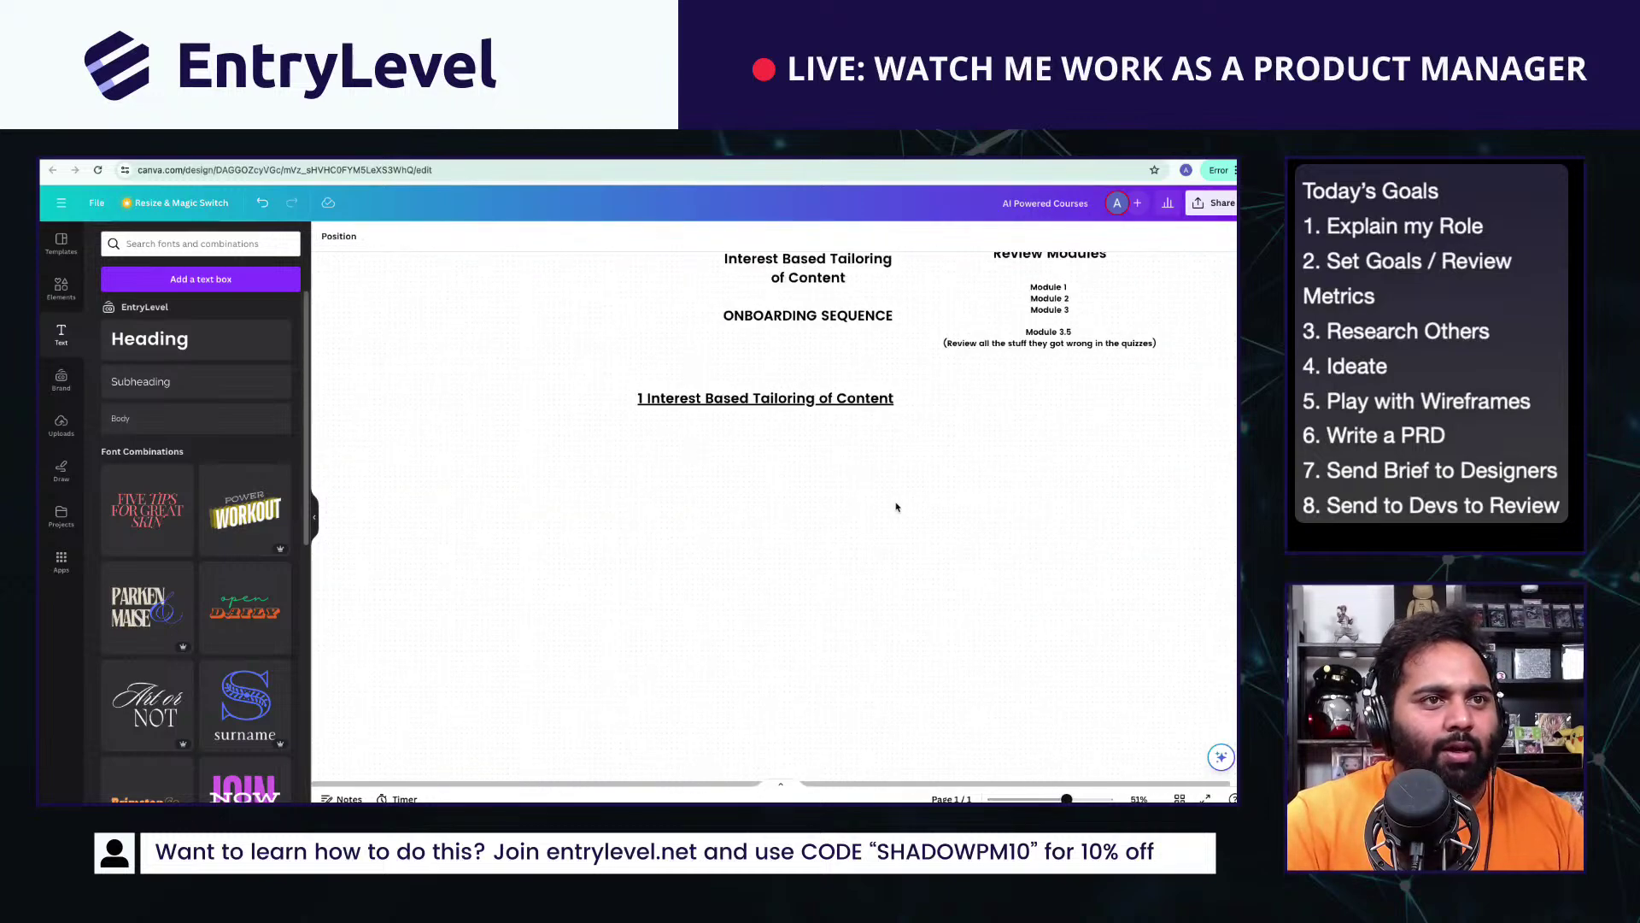
scroll(798, 512, "up", 2)
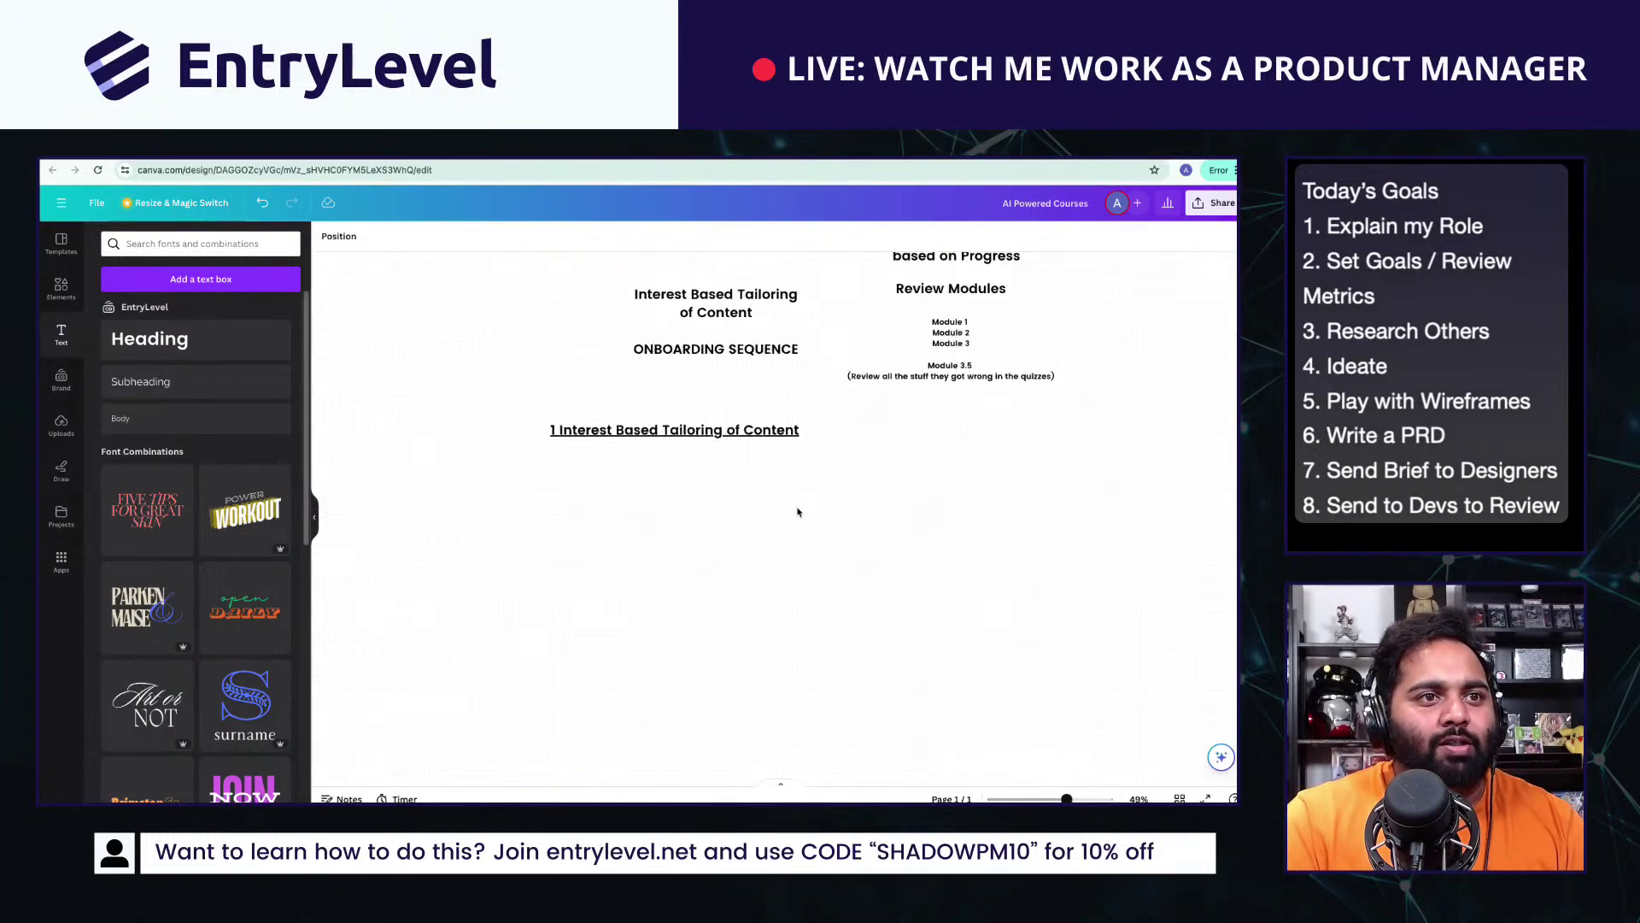
scroll(968, 551, "down", 2)
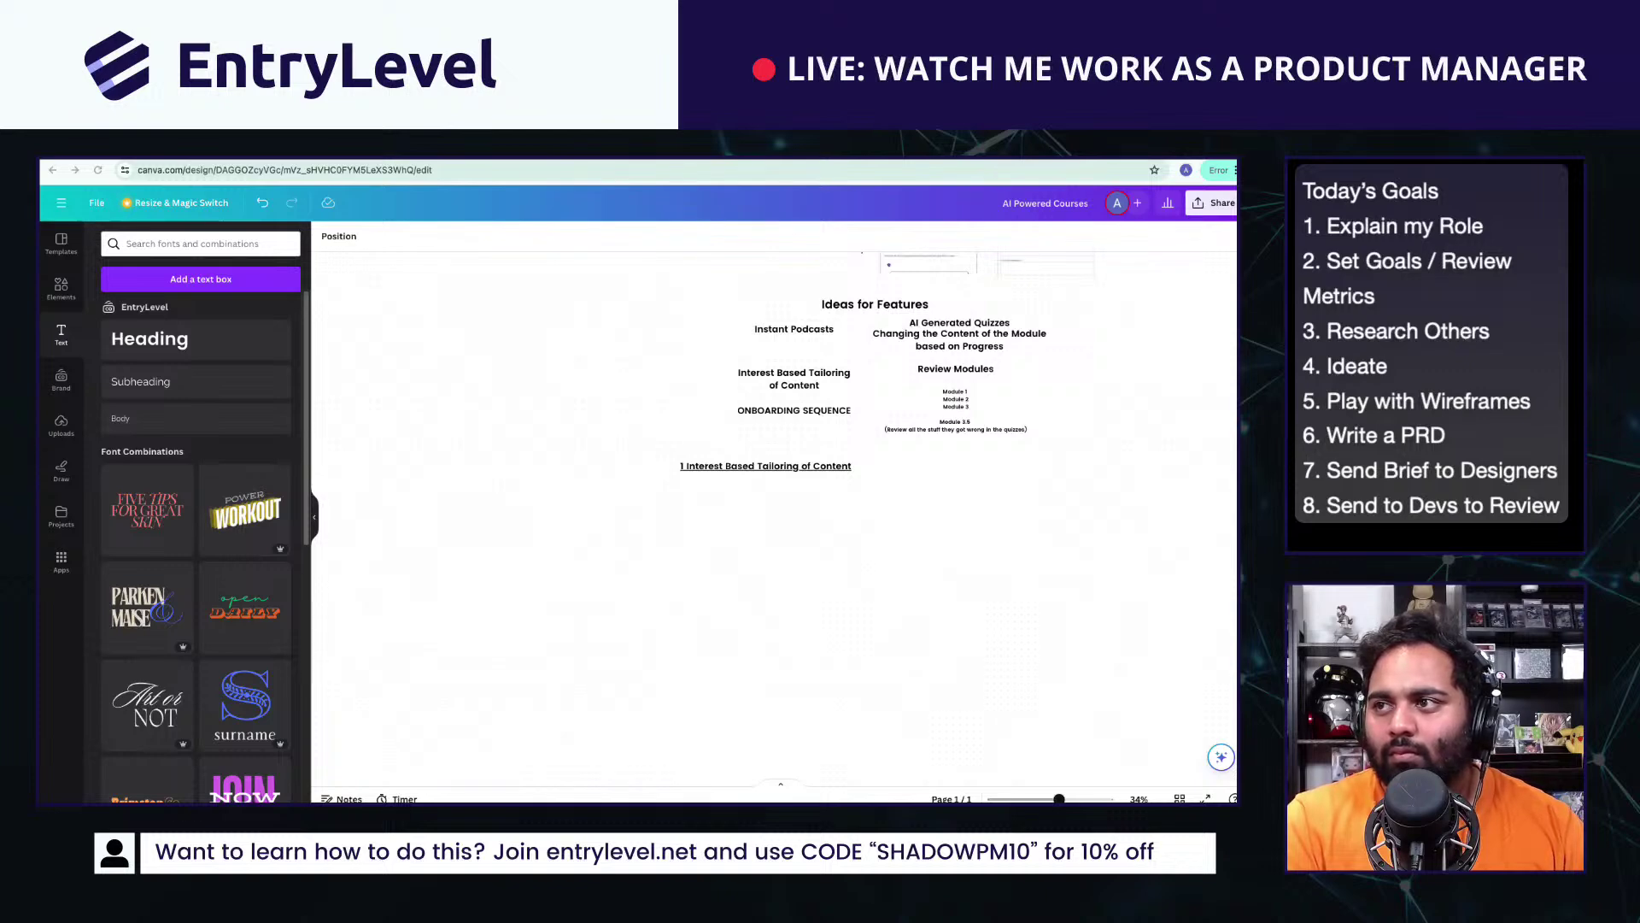
Step: Paste the payment-success and welcome wireframe screens and place them, scaled down, beneath the heading "1 Interest Based Tailoring of Content"
key("super+v")
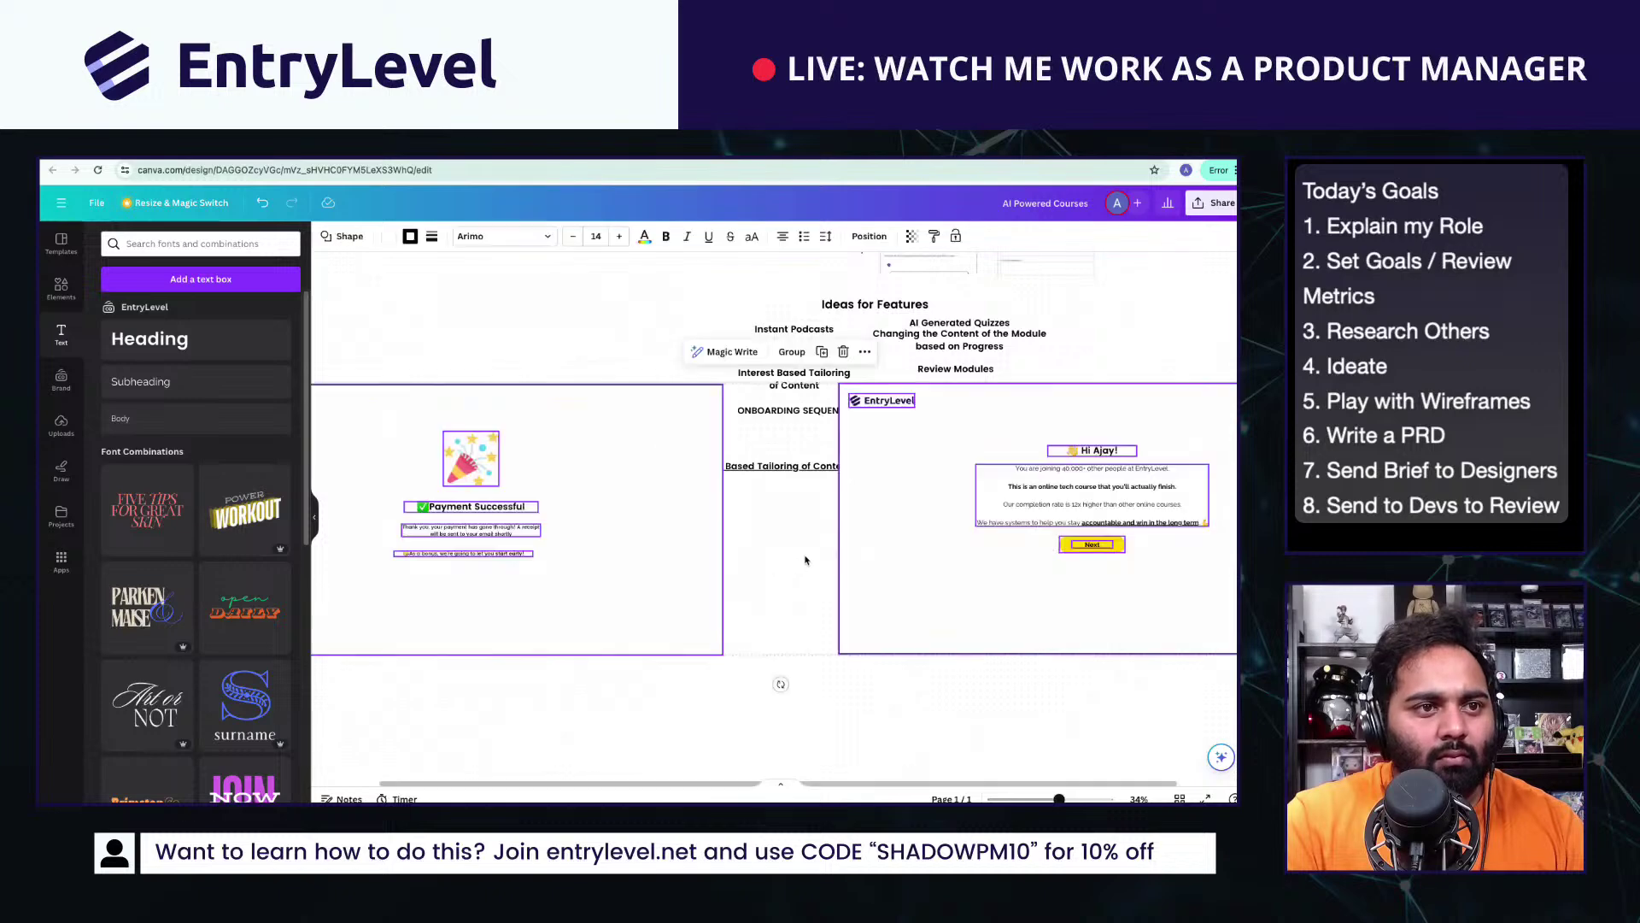
scroll(1078, 697, "down", 3)
left_click_drag(1008, 589, 1015, 691)
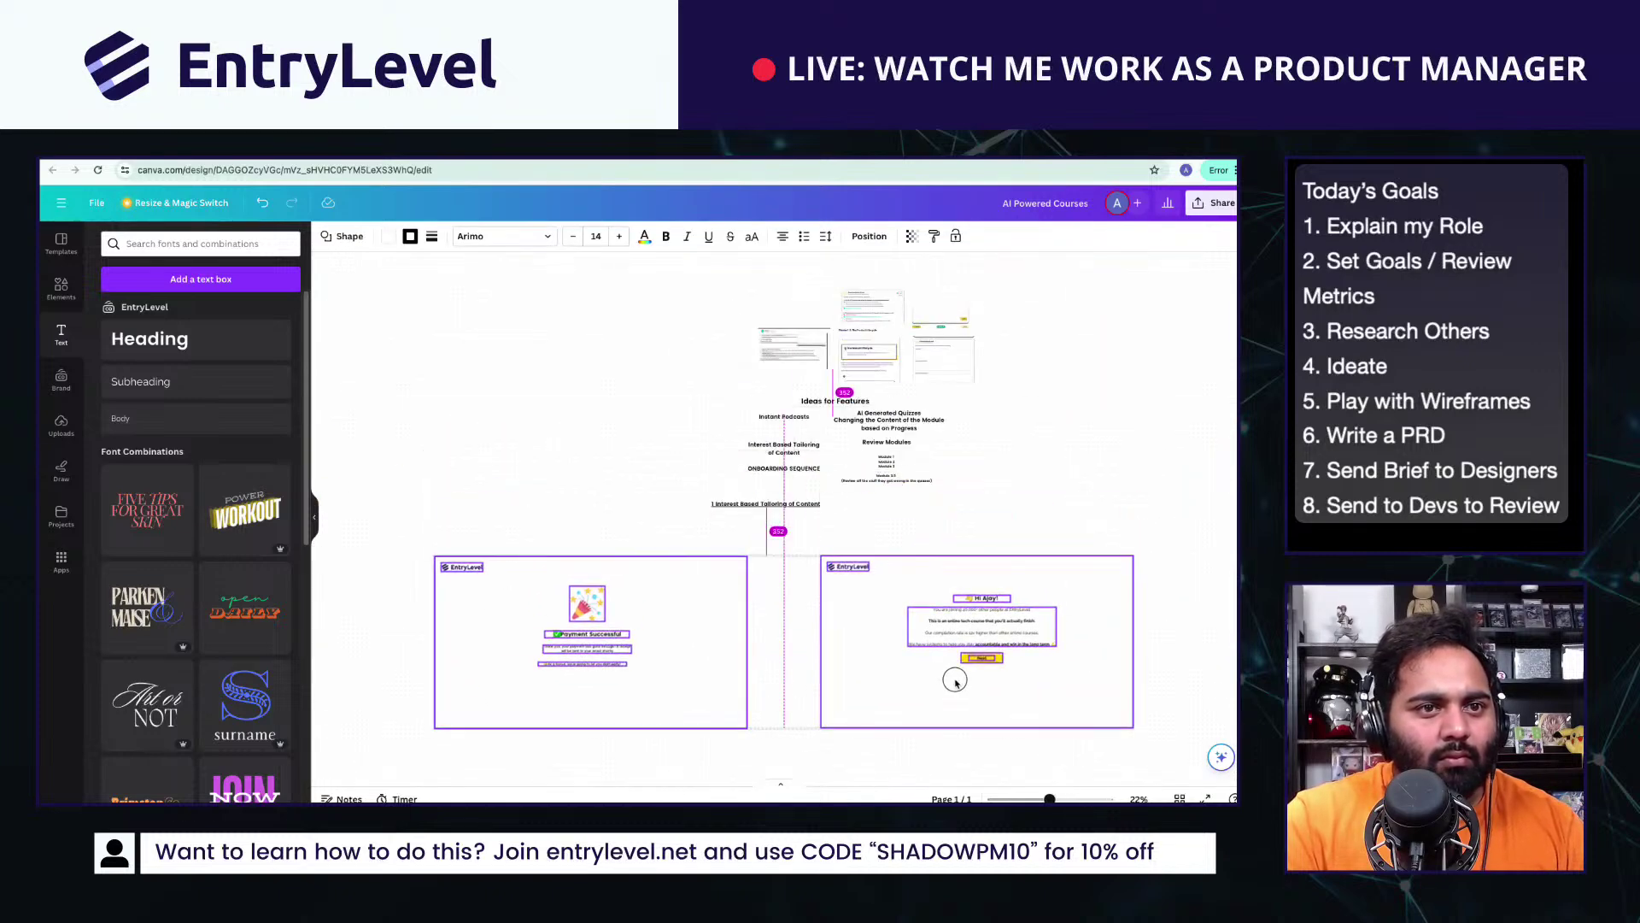
left_click_drag(1131, 725, 849, 680)
left_click_drag(769, 624, 1039, 581)
scroll(745, 638, "up", 5)
scroll(746, 638, "down", 5)
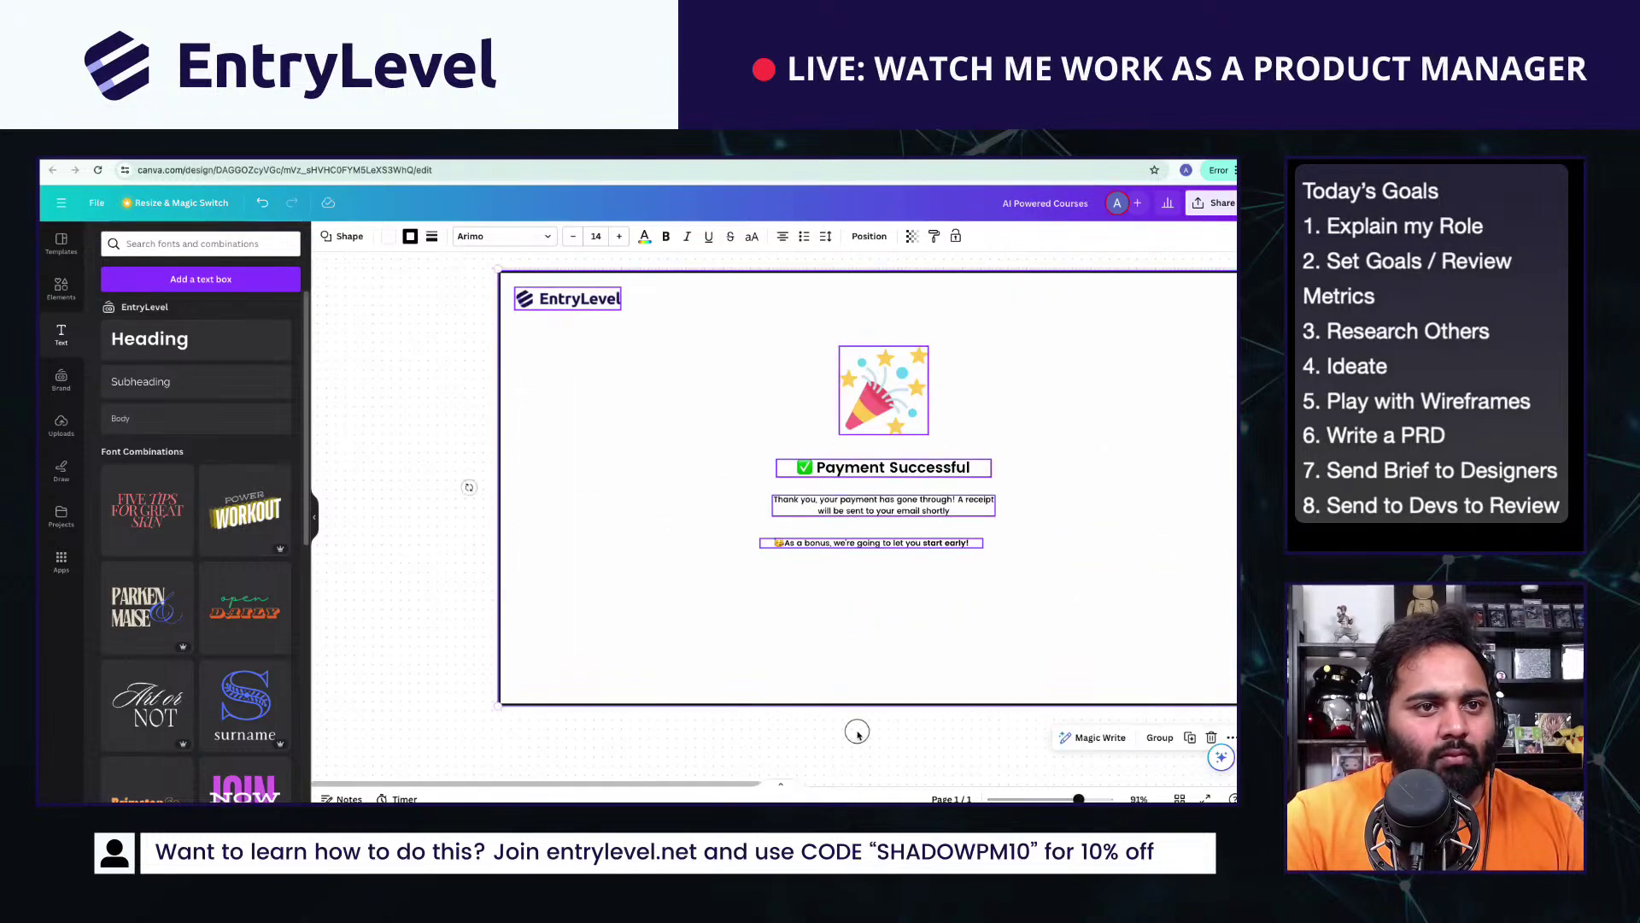
Step: Examine the pasted payment-success and welcome screens, including the welcome message about completion rates and accountability
left_click(520, 534)
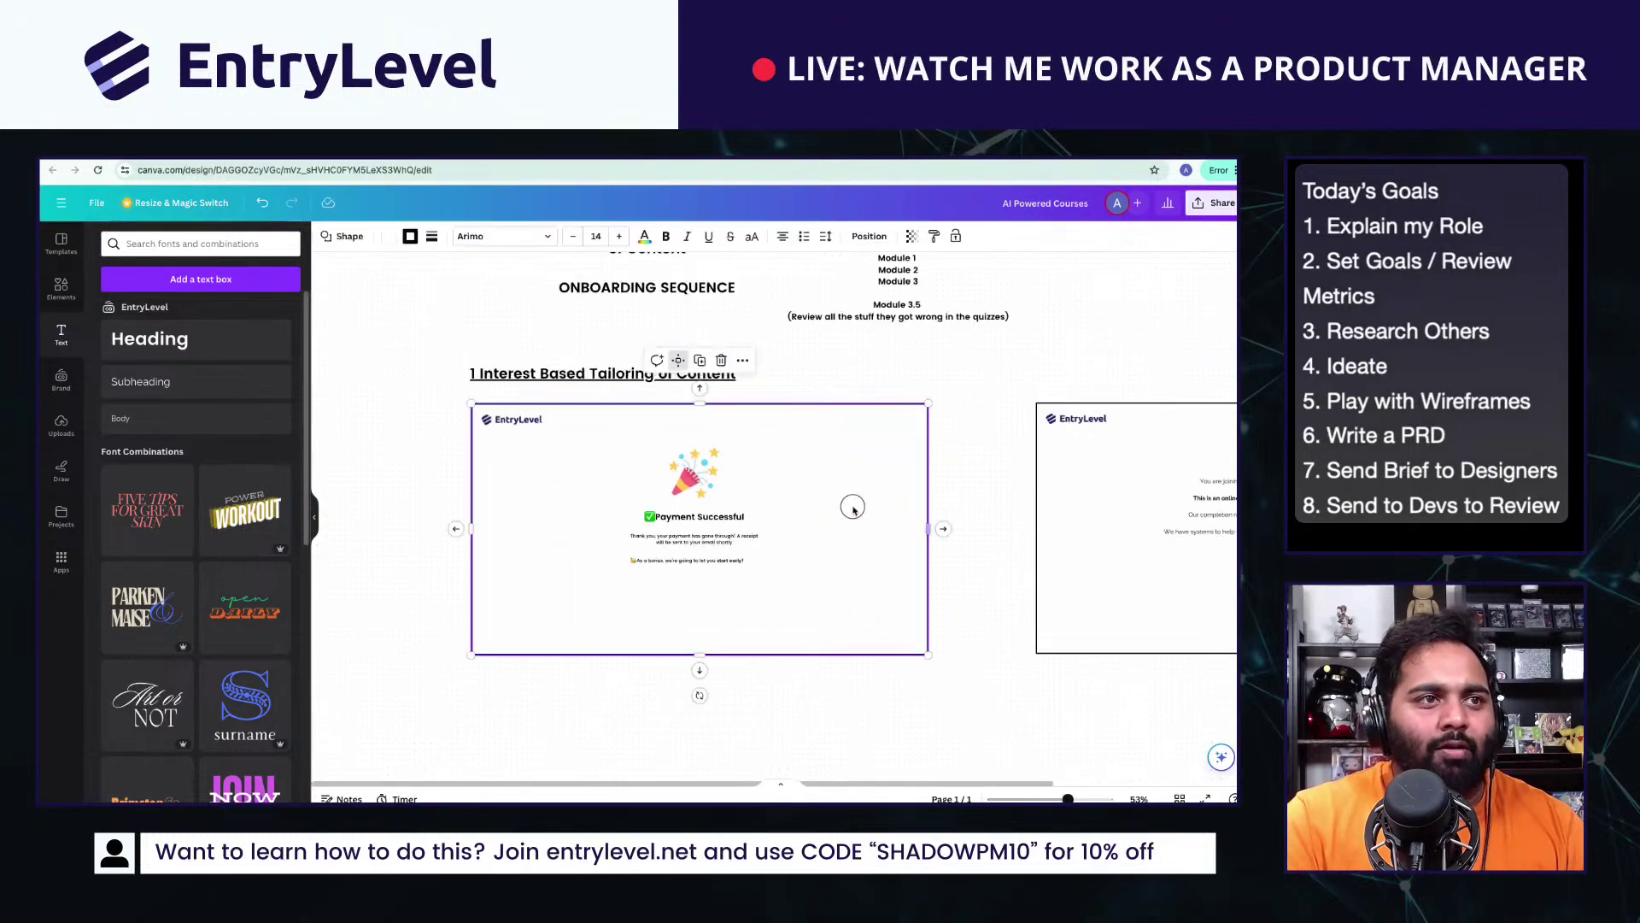
scroll(547, 521, "right", 5)
key("Tab")
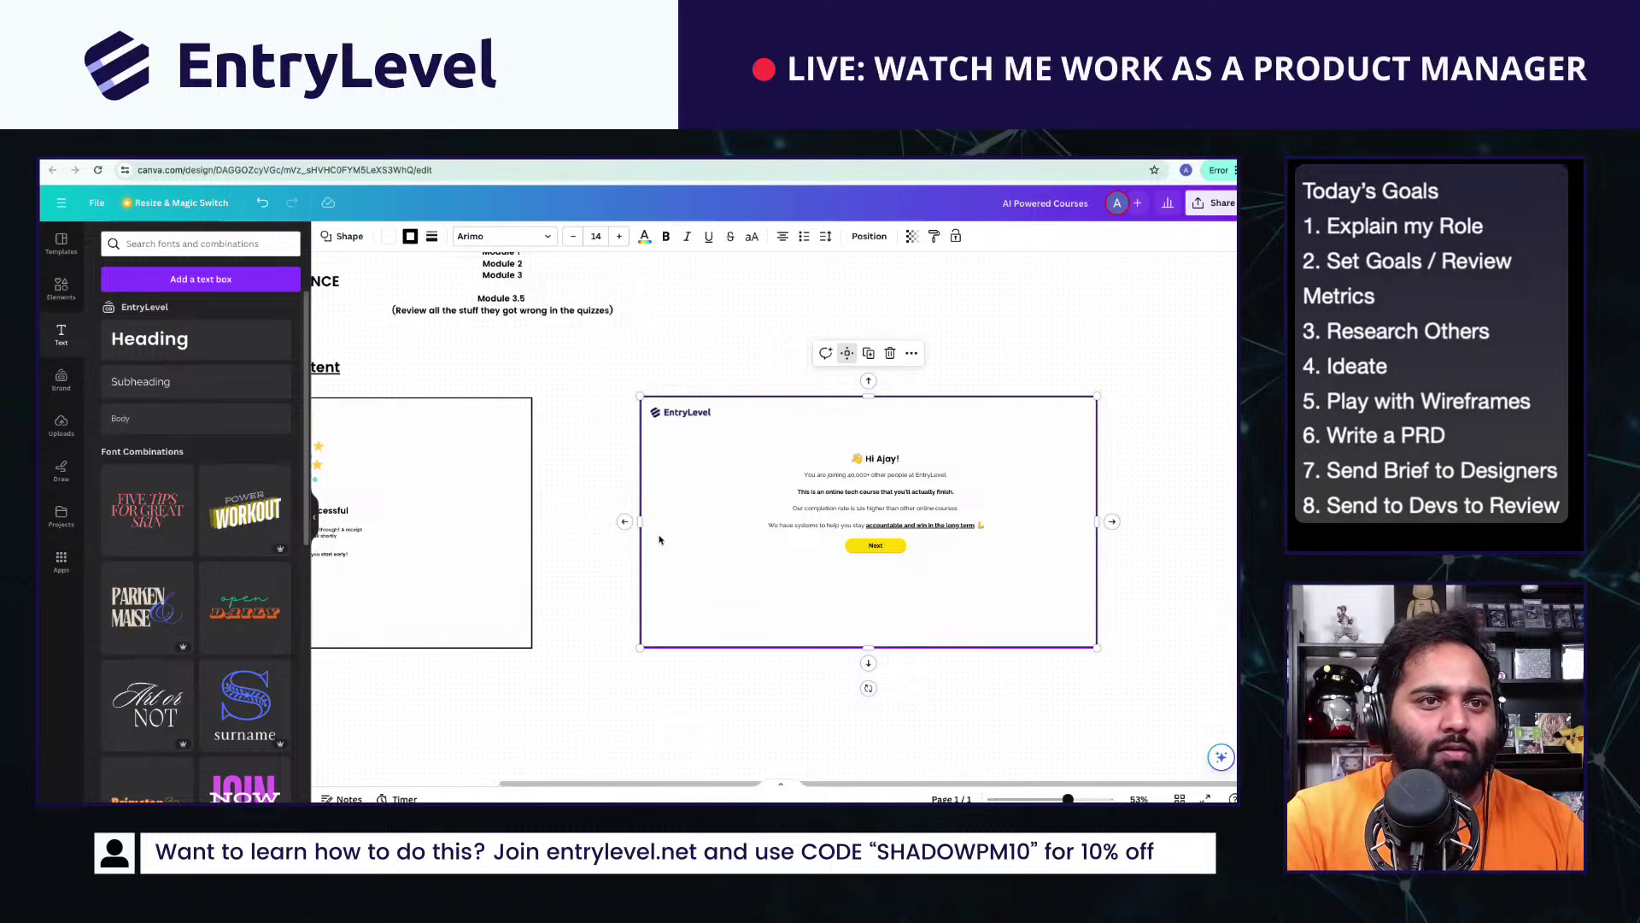
scroll(660, 539, "right", 3)
scroll(838, 446, "left", 5)
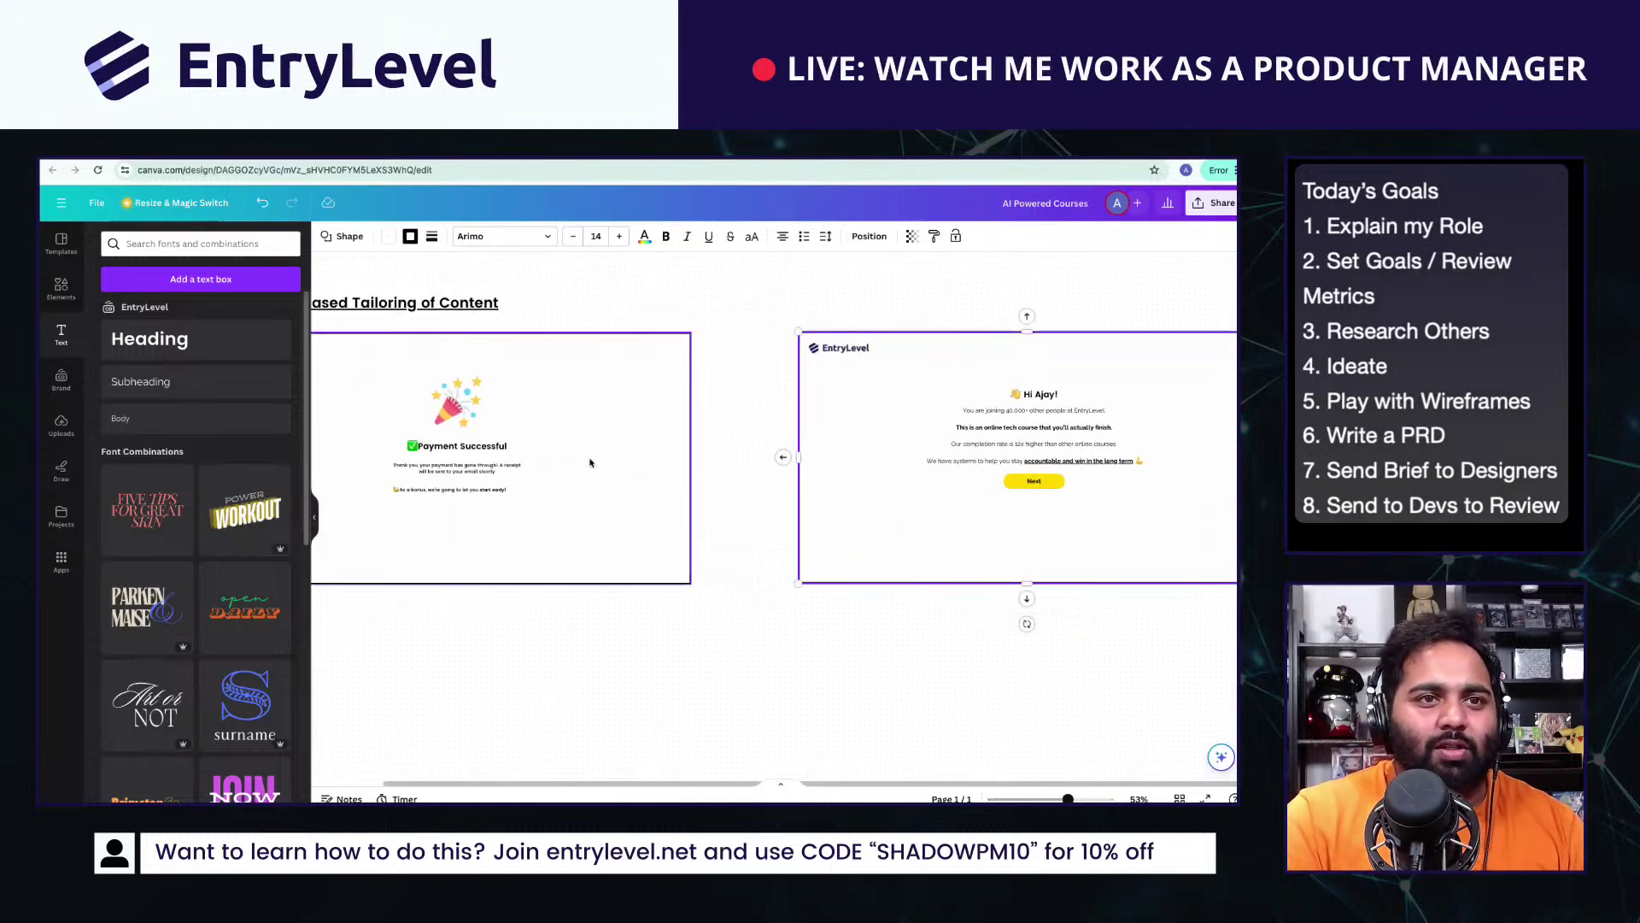
scroll(807, 649, "down", 3)
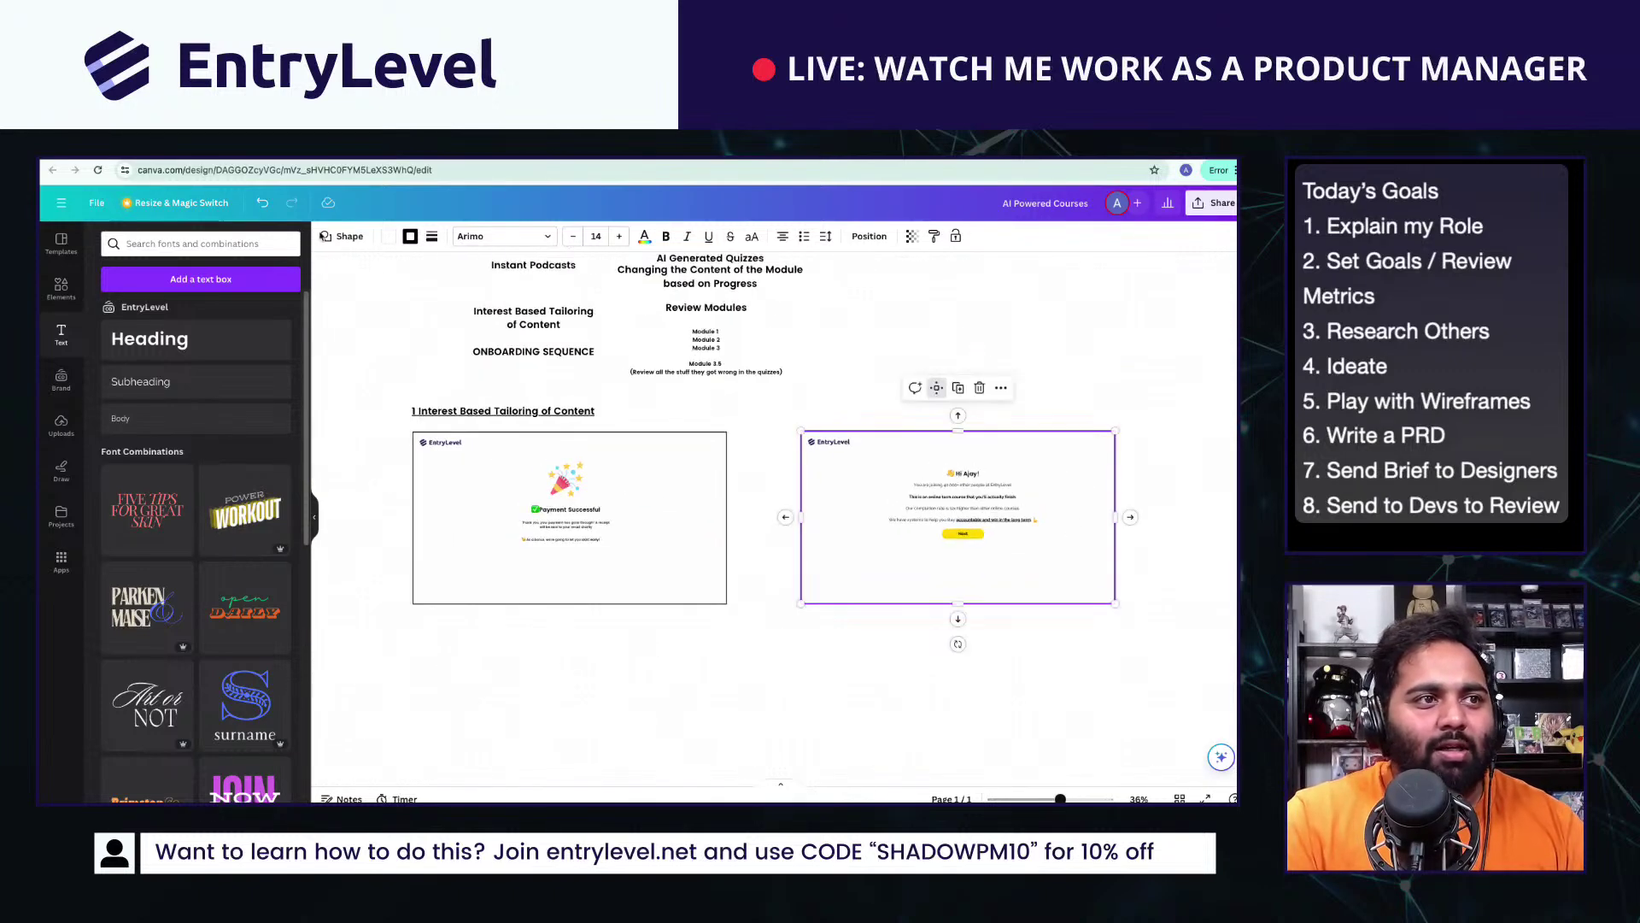
scroll(962, 521, "up", 5)
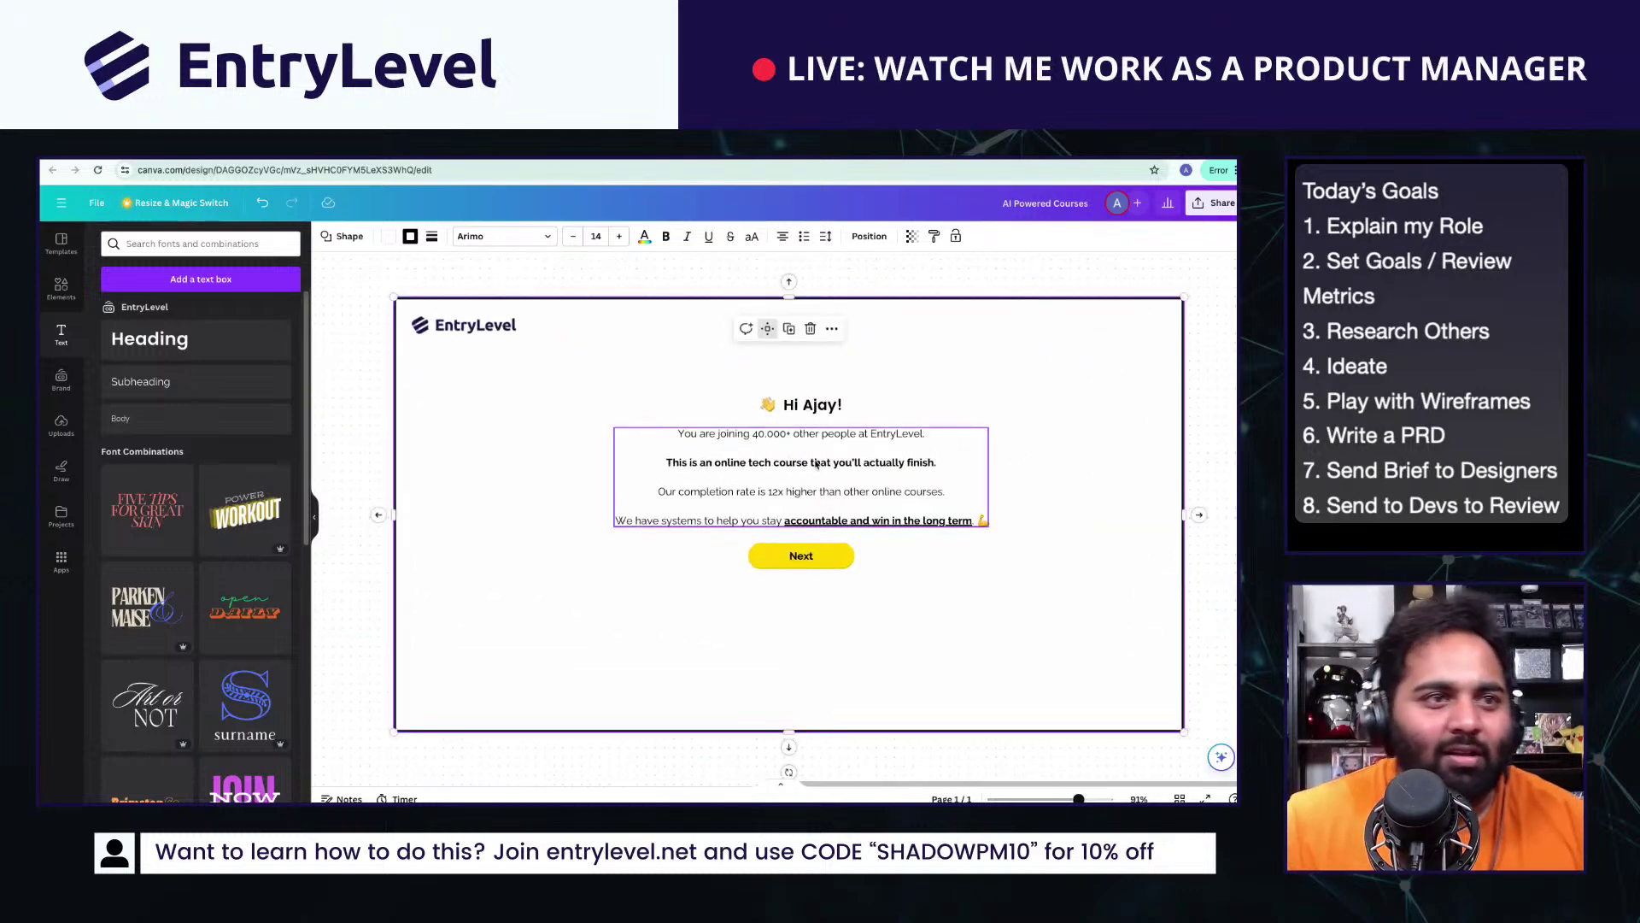
key("Escape")
scroll(868, 693, "down", 1)
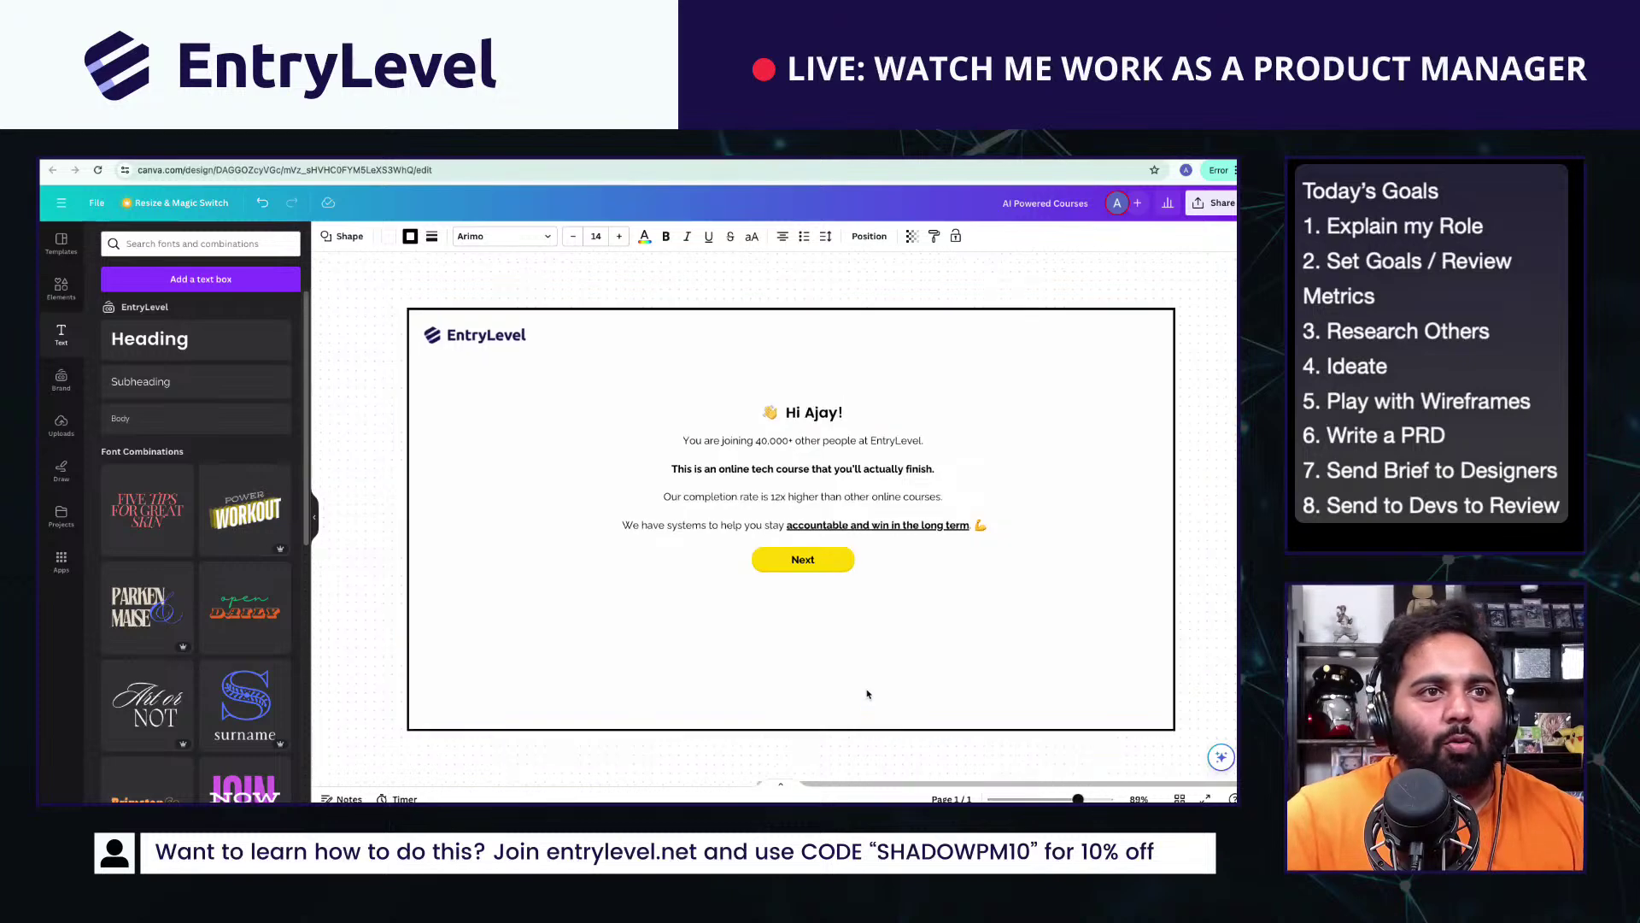
Step: Duplicate the welcome screen's empty frame and EntryLevel logo to start a third wireframe screen to its right
scroll(868, 694, "down", 4)
left_click(831, 538)
left_click_drag(831, 538, 1236, 544)
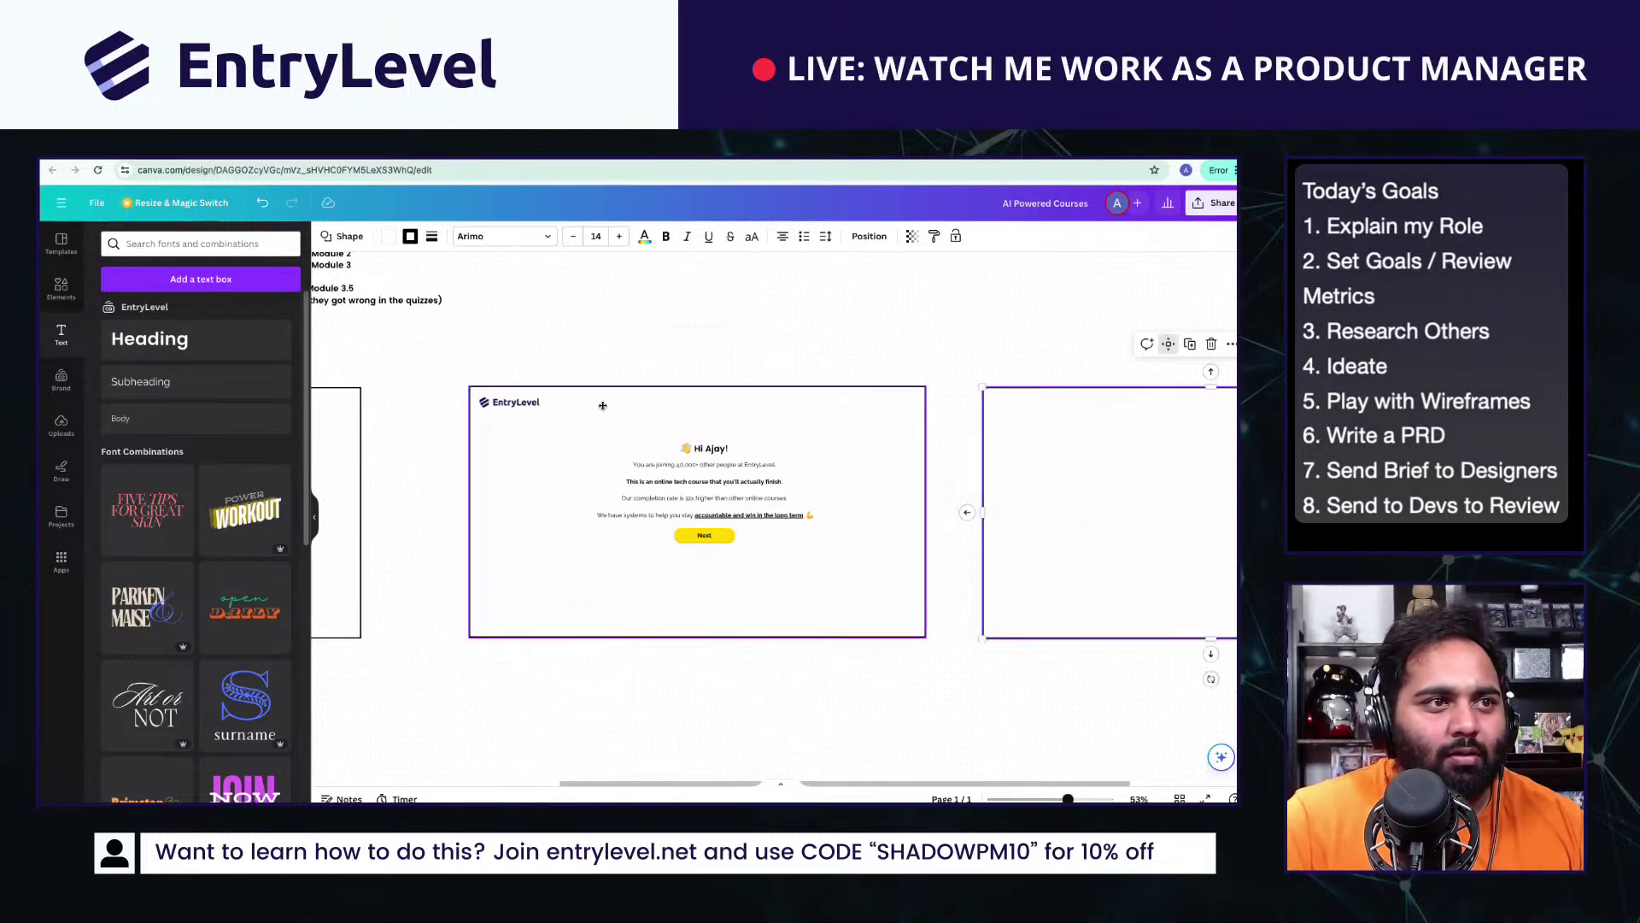
left_click_drag(603, 405, 1036, 403)
left_click_drag(1051, 311, 811, 323)
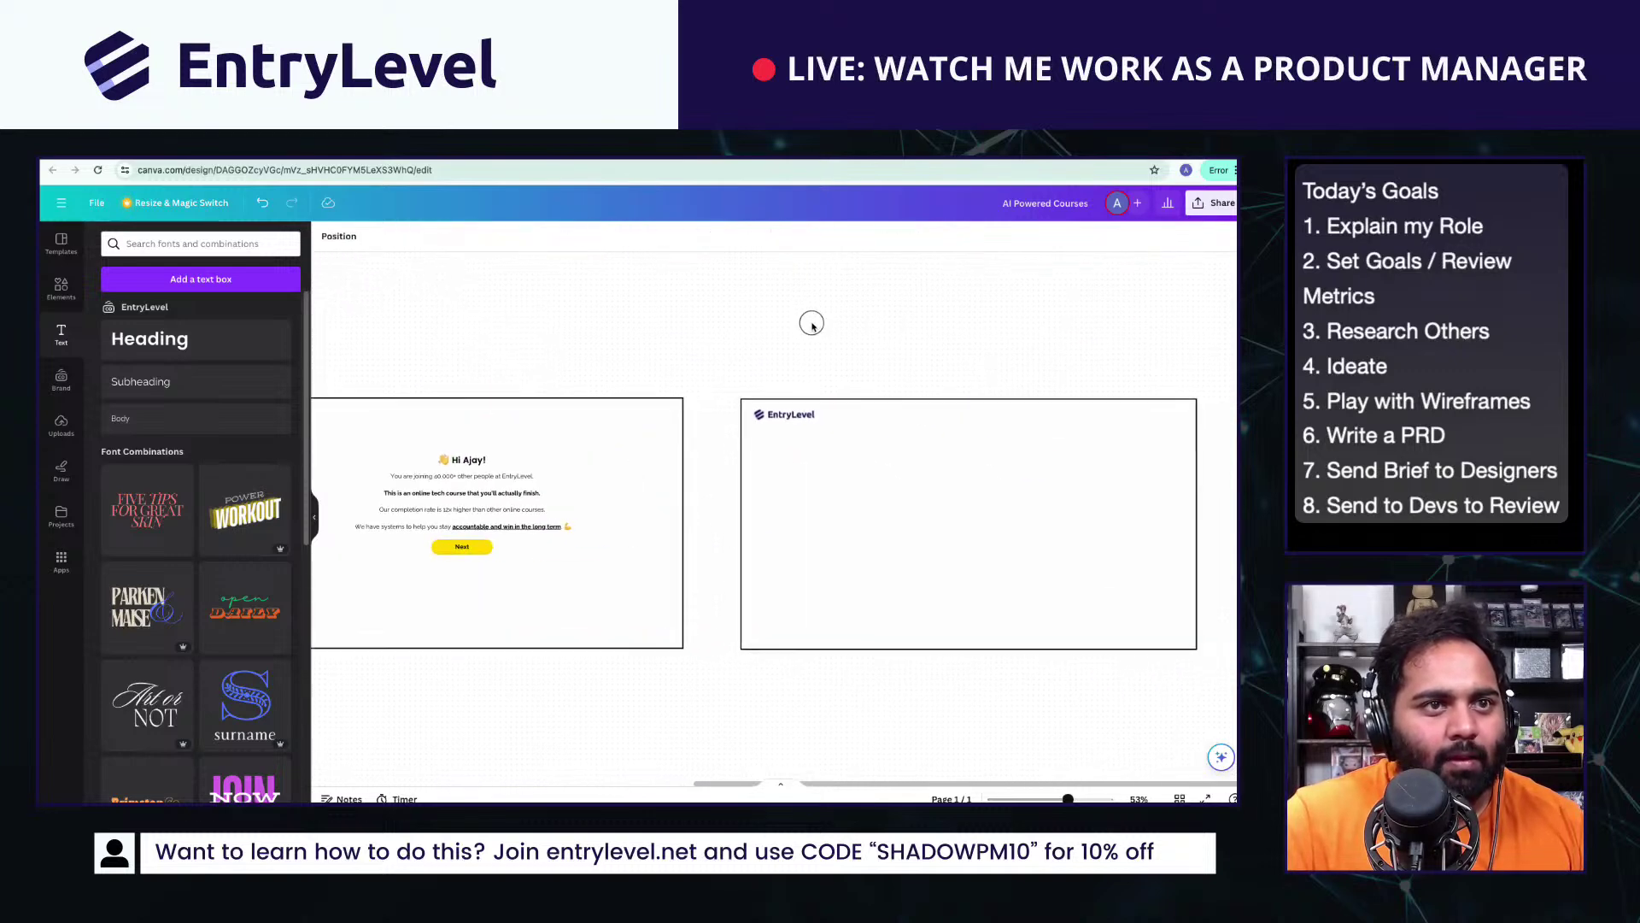
Step: Copy the greeting heading into the third screen, change it to "We want to make this more fun!" and widen its text box
left_click_drag(462, 459, 959, 460)
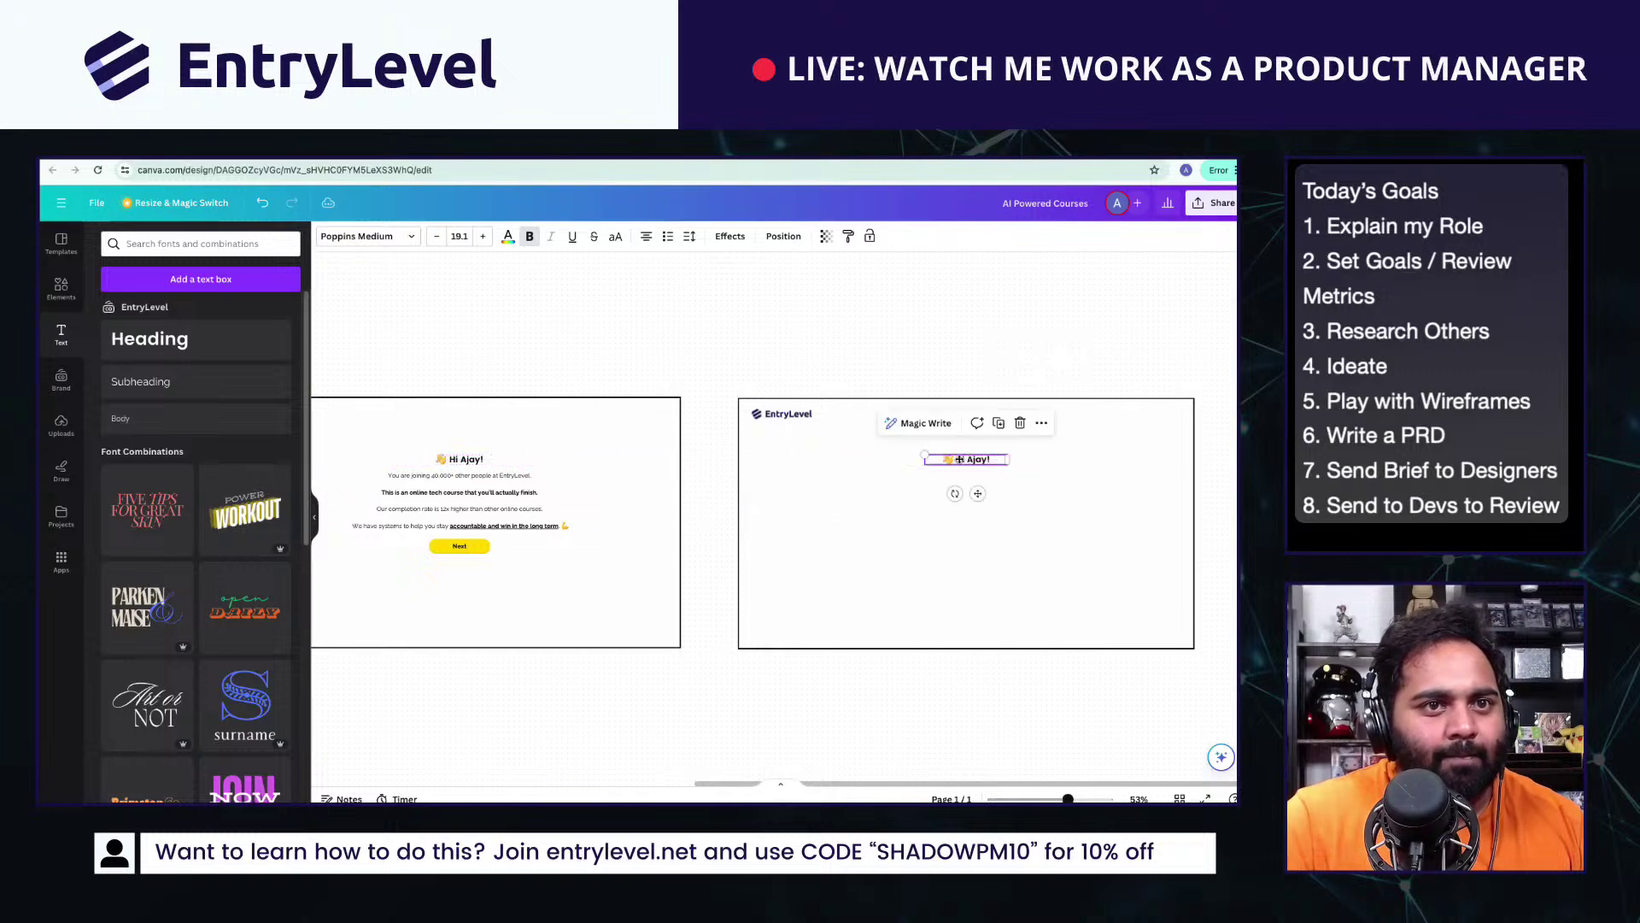
double_click(960, 459)
type("We wan")
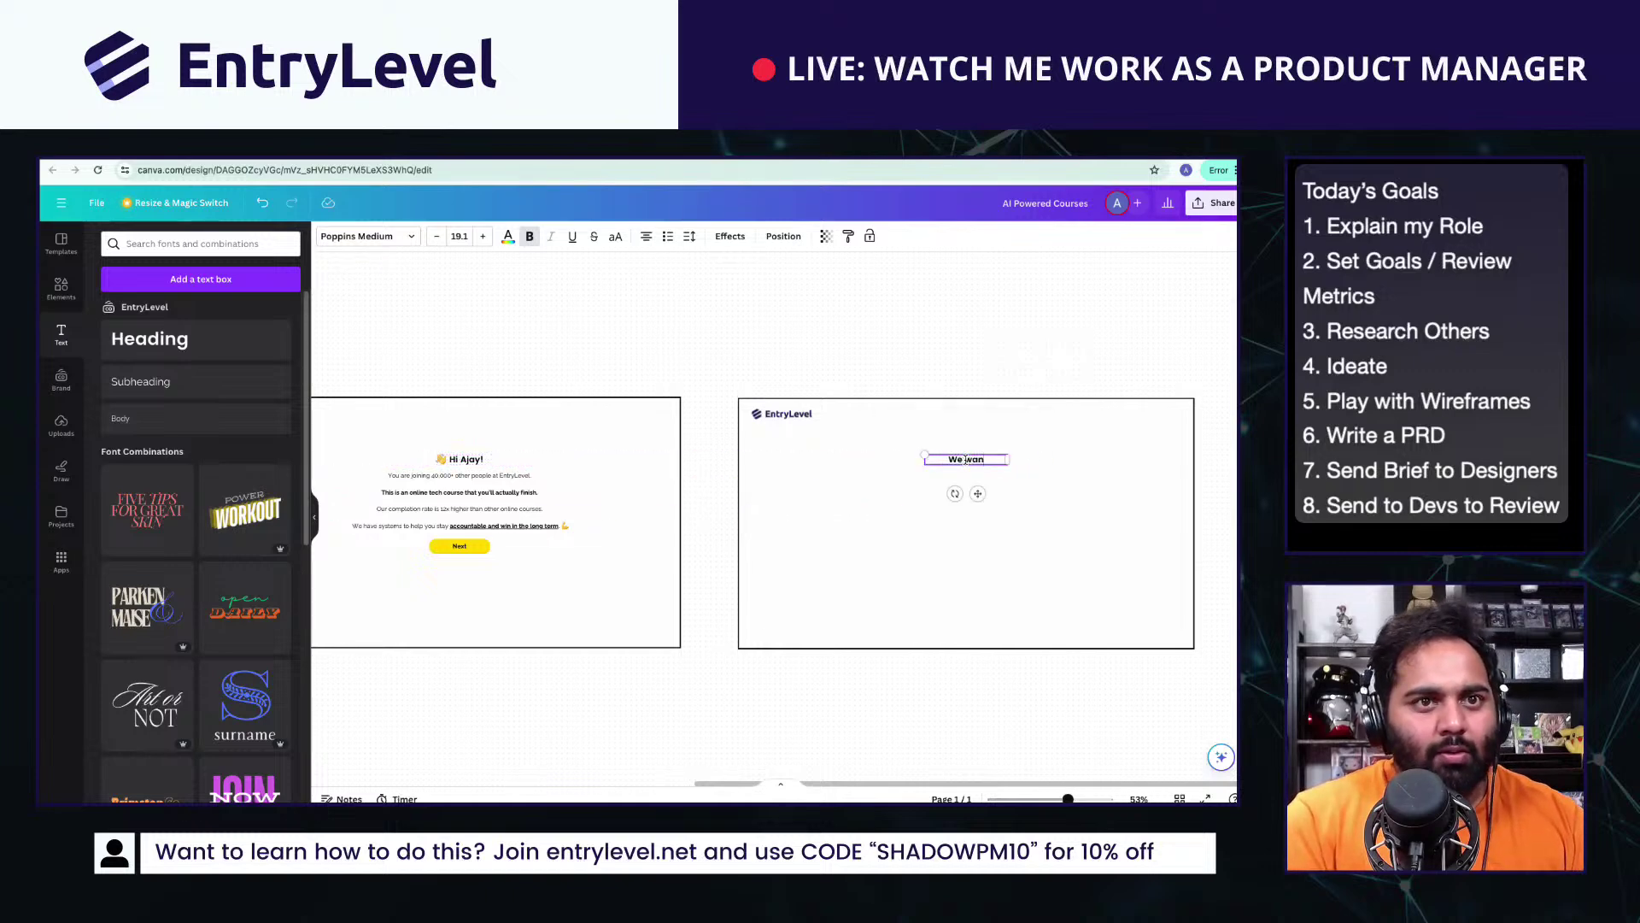
type("t to make this more fu")
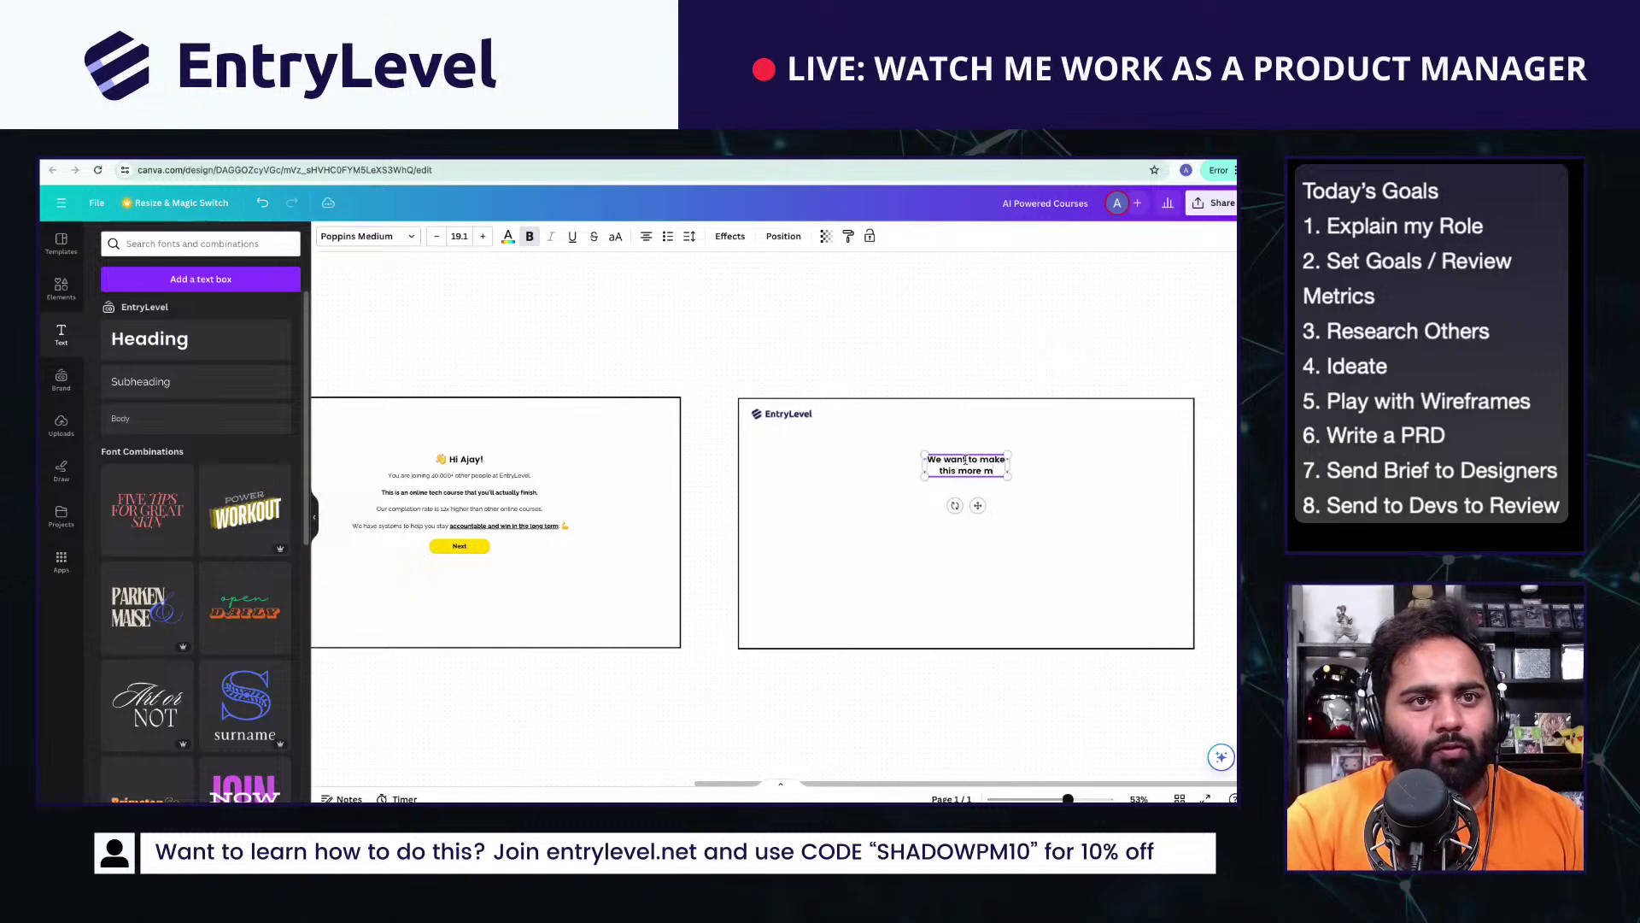
type("n!")
scroll(966, 465, "up", 5)
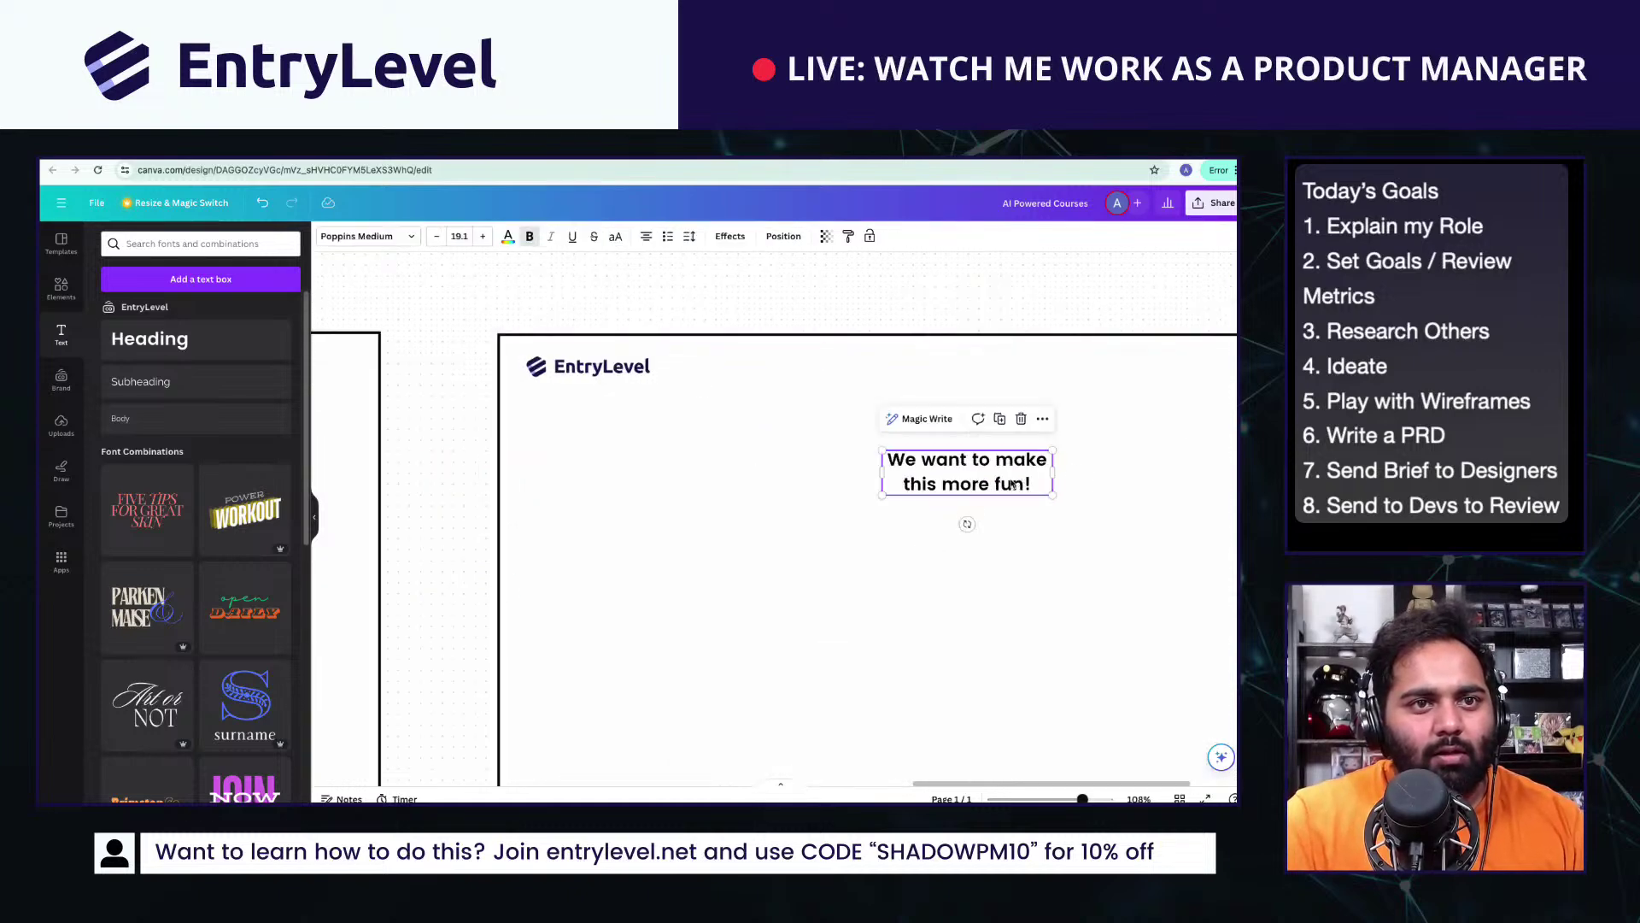
mouse_move(1053, 471)
left_mouse_down()
mouse_move(1162, 479)
mouse_move(1079, 483)
left_mouse_up()
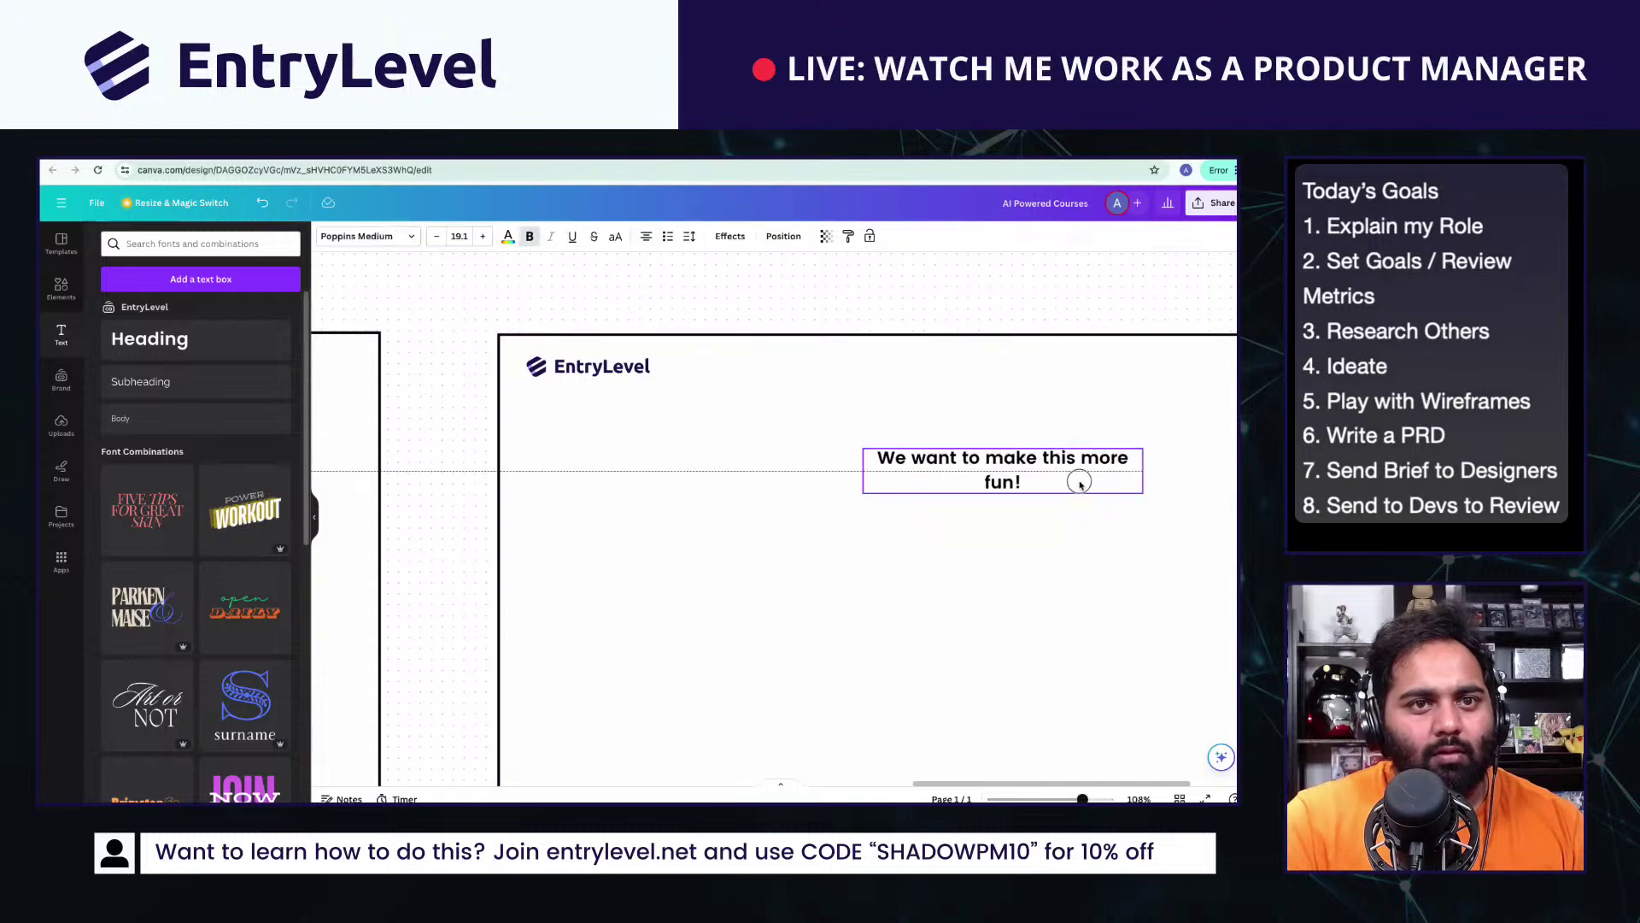
Step: Copy the welcome screen's body text beneath the new heading and replace it with "We will tailor the examples so that they suit your tastes, interests"
scroll(1078, 482, "down", 5)
left_click(475, 549)
left_click_drag(475, 548, 1060, 565)
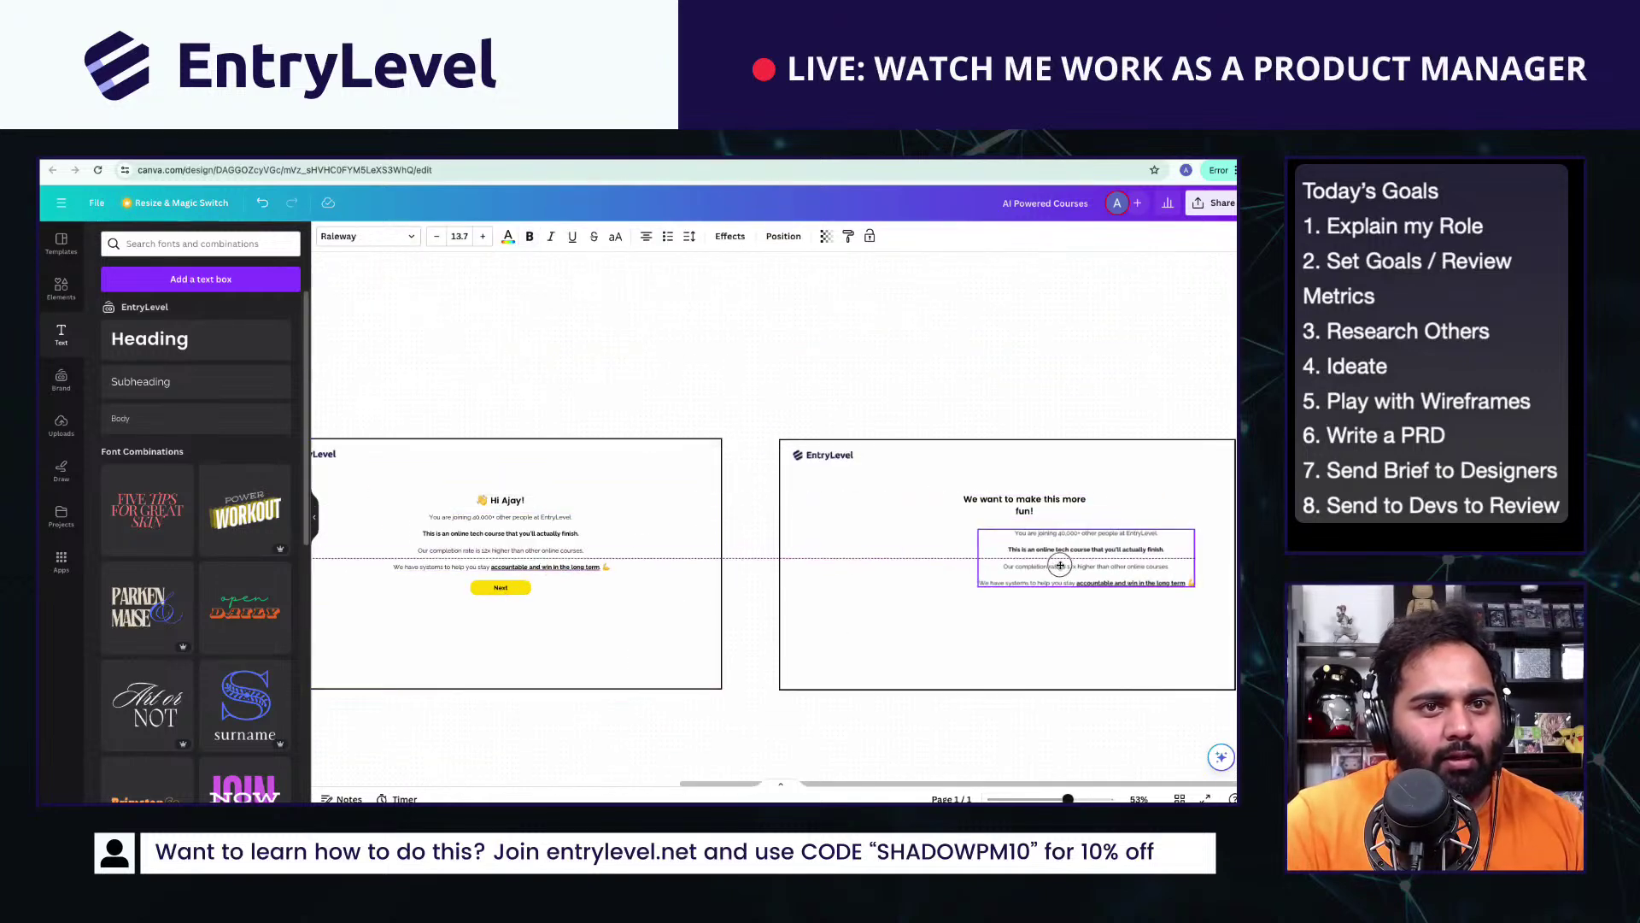
scroll(1060, 565, "up", 6)
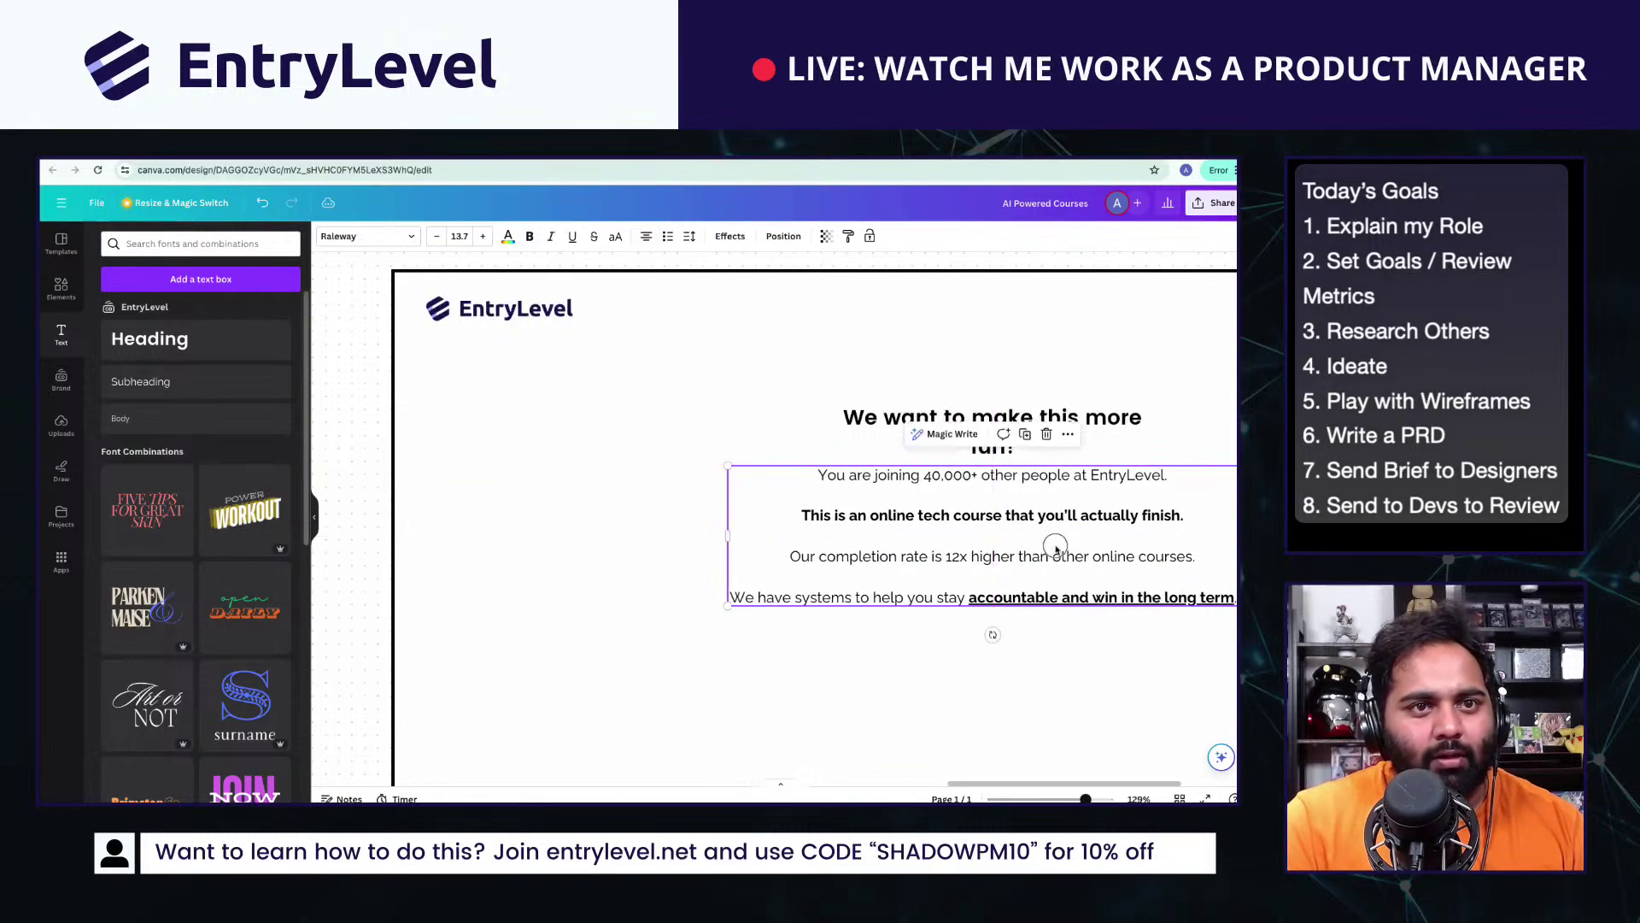
triple_click(1056, 546)
key("ctrl+a")
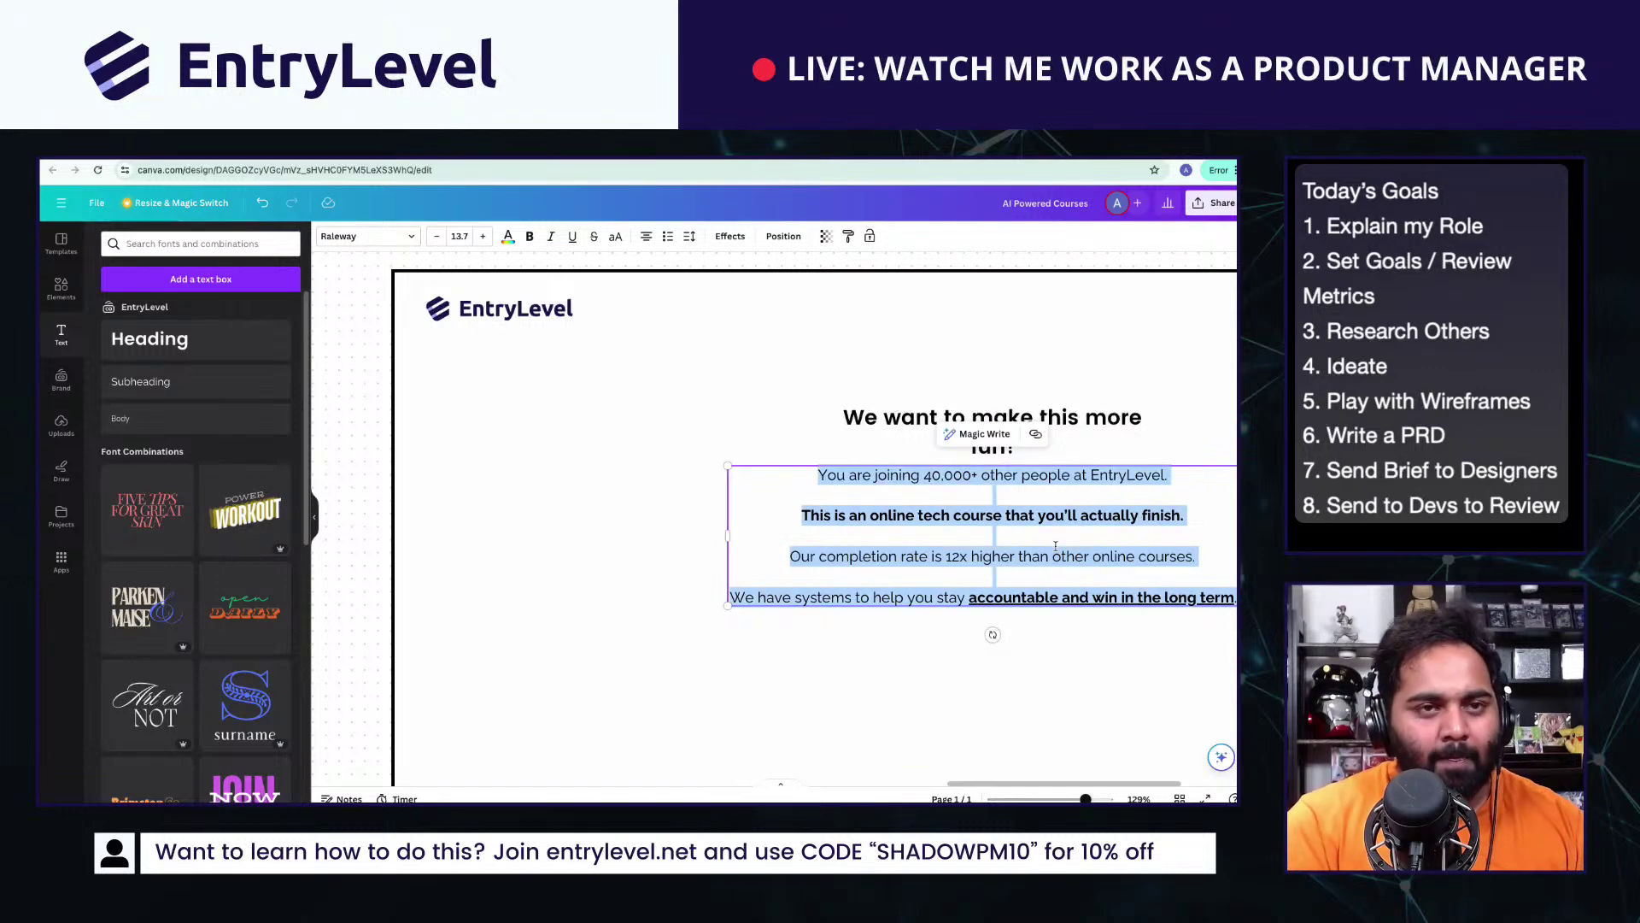
type("W")
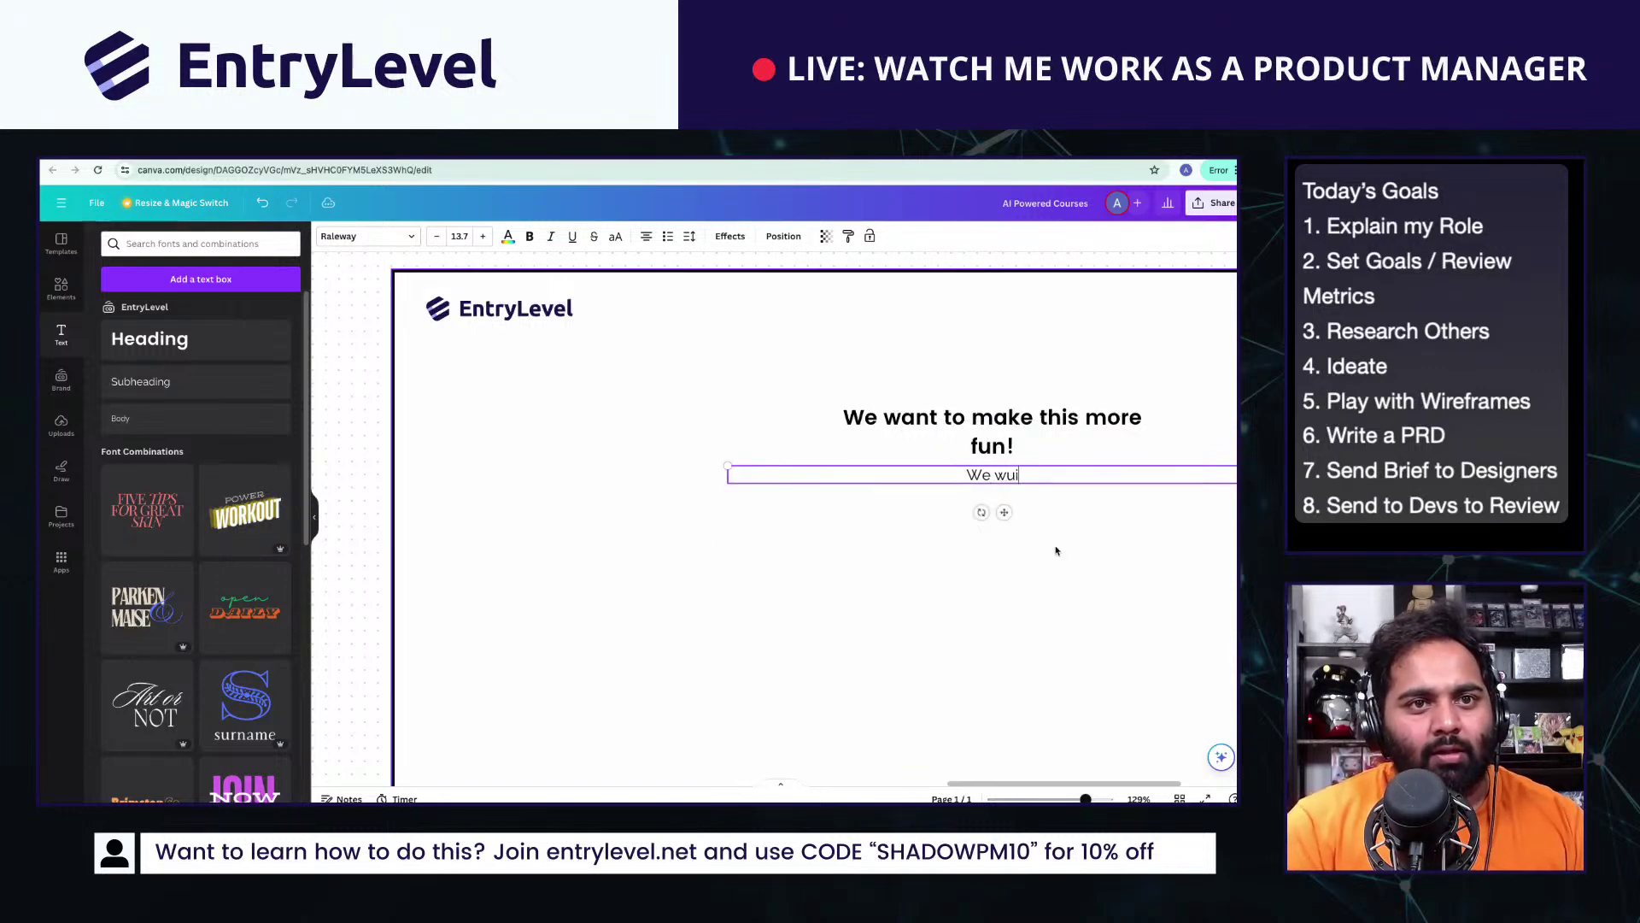
type("e will tailor the ")
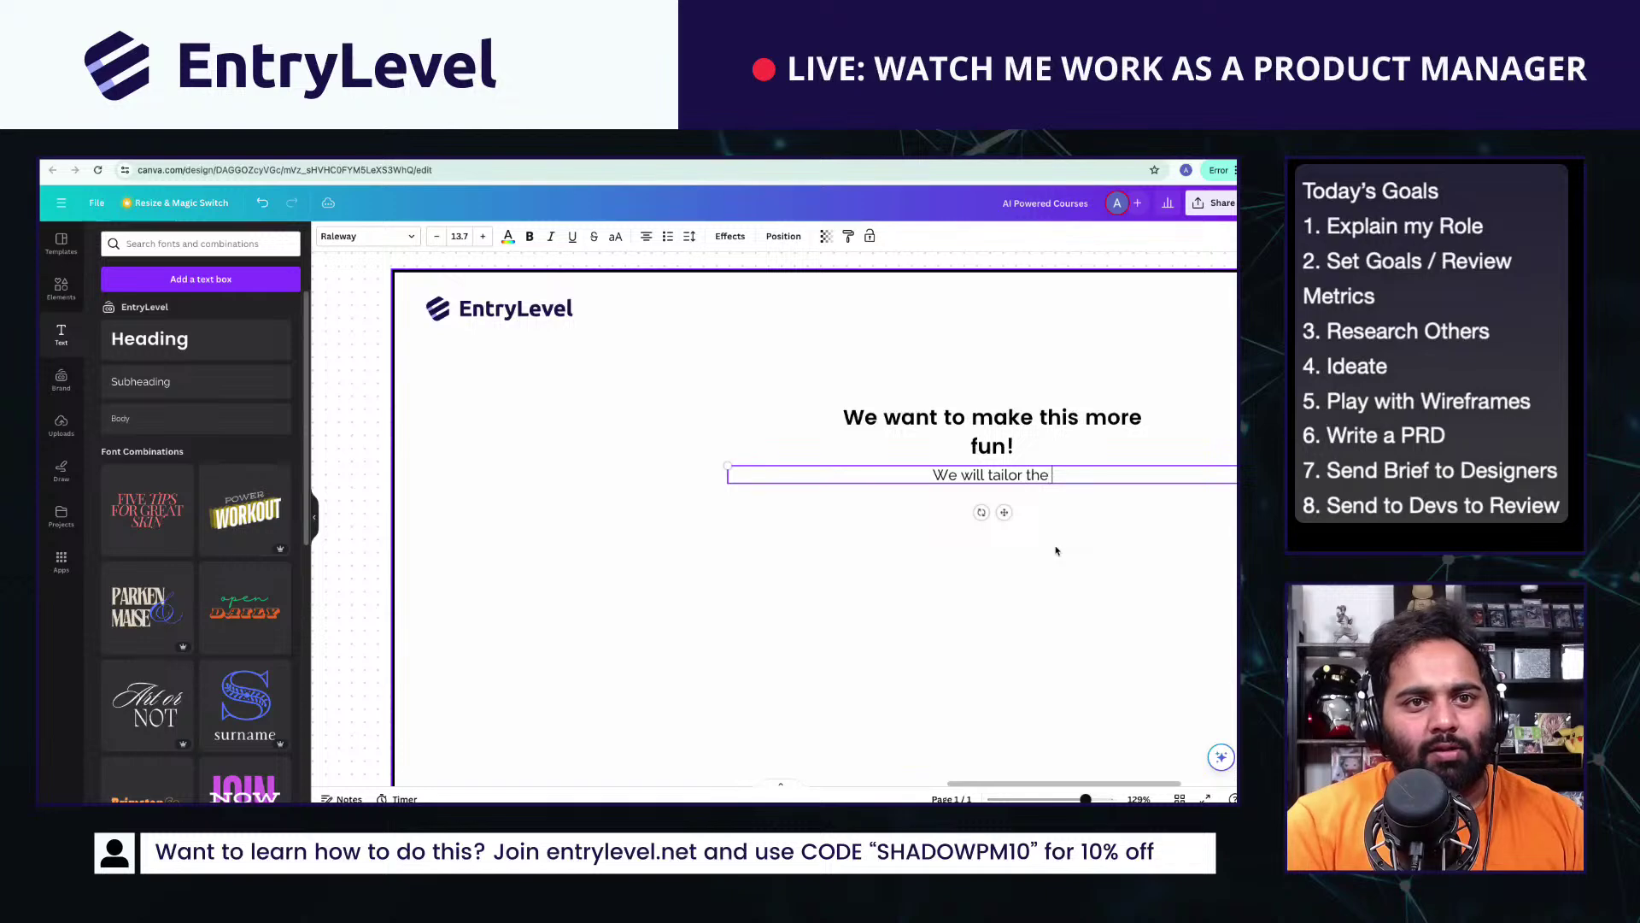
type("examples so that ")
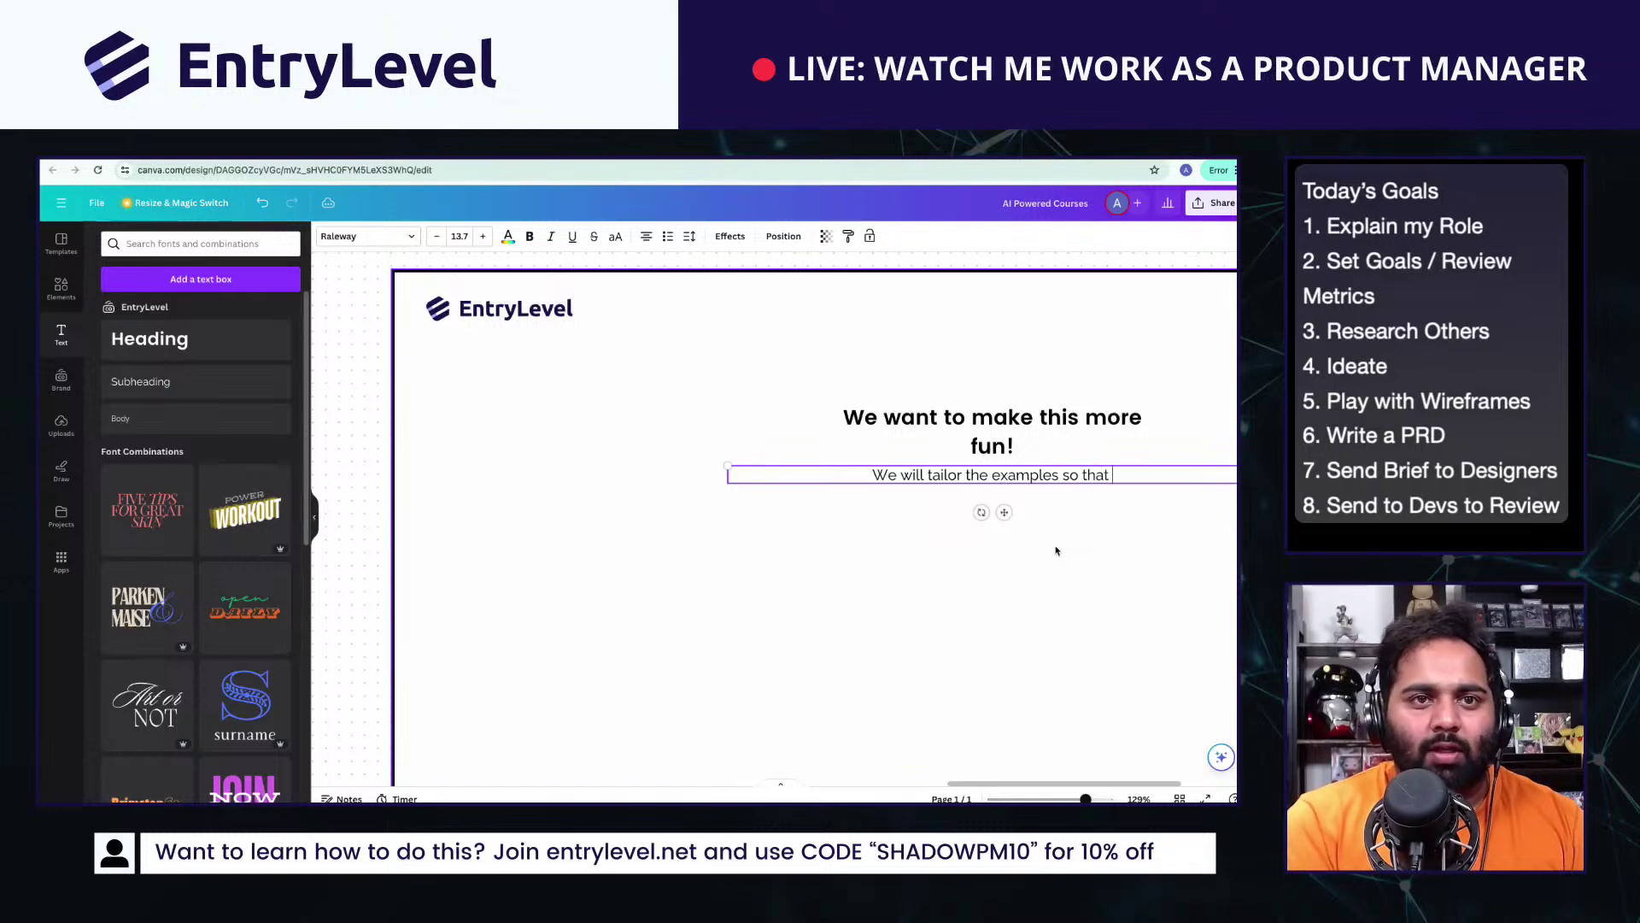
type("they suit your tast")
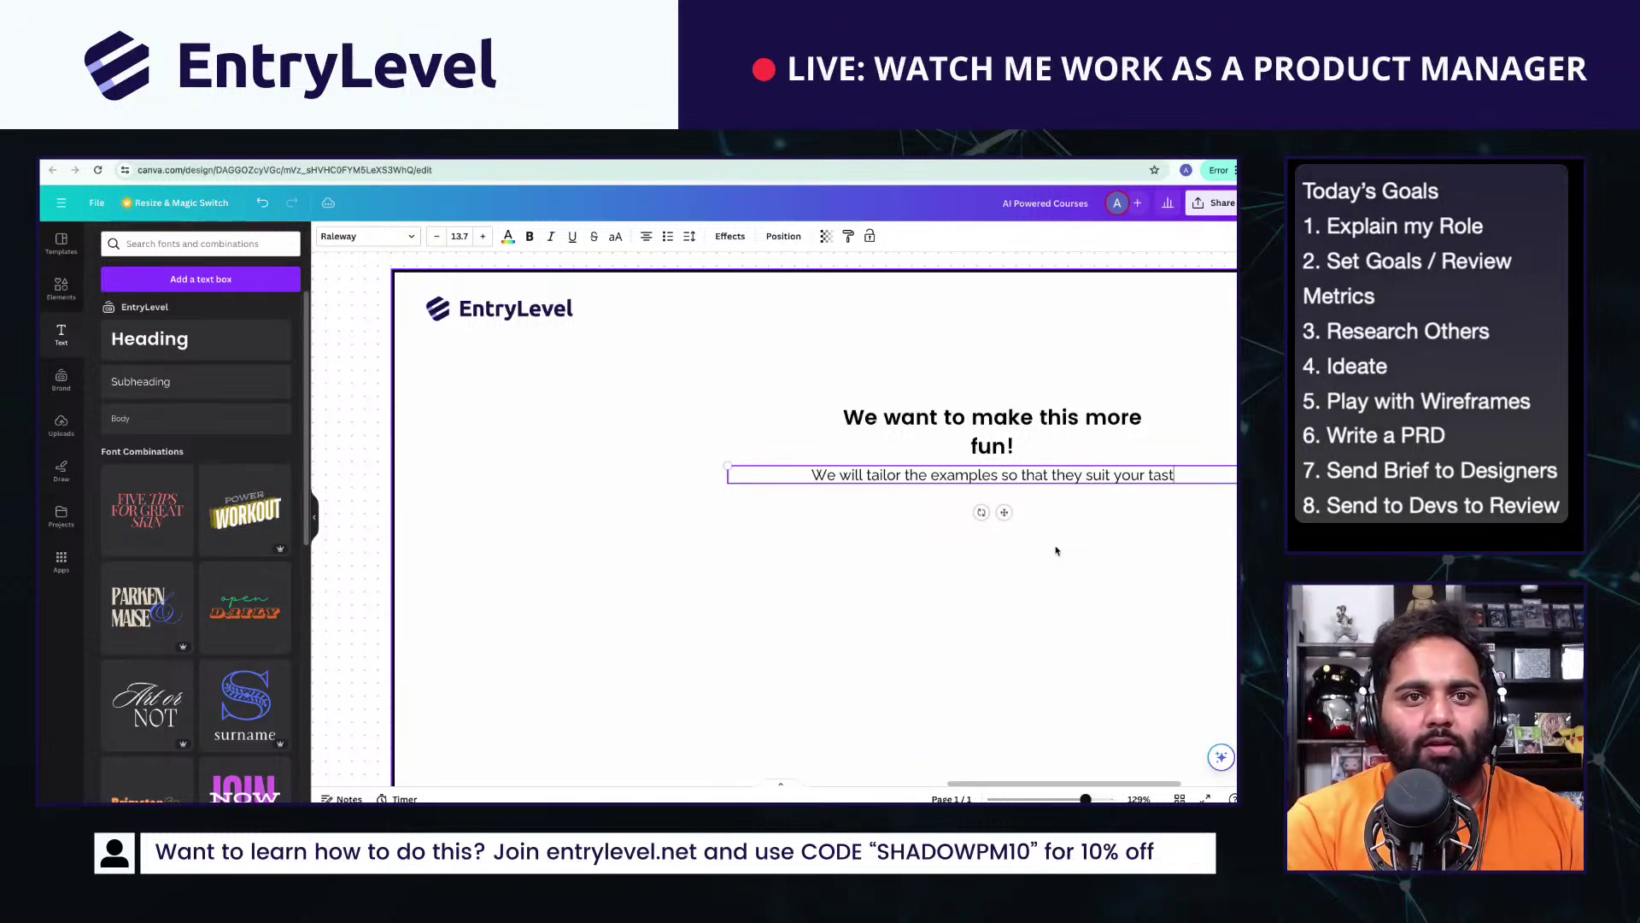
type("es, interests")
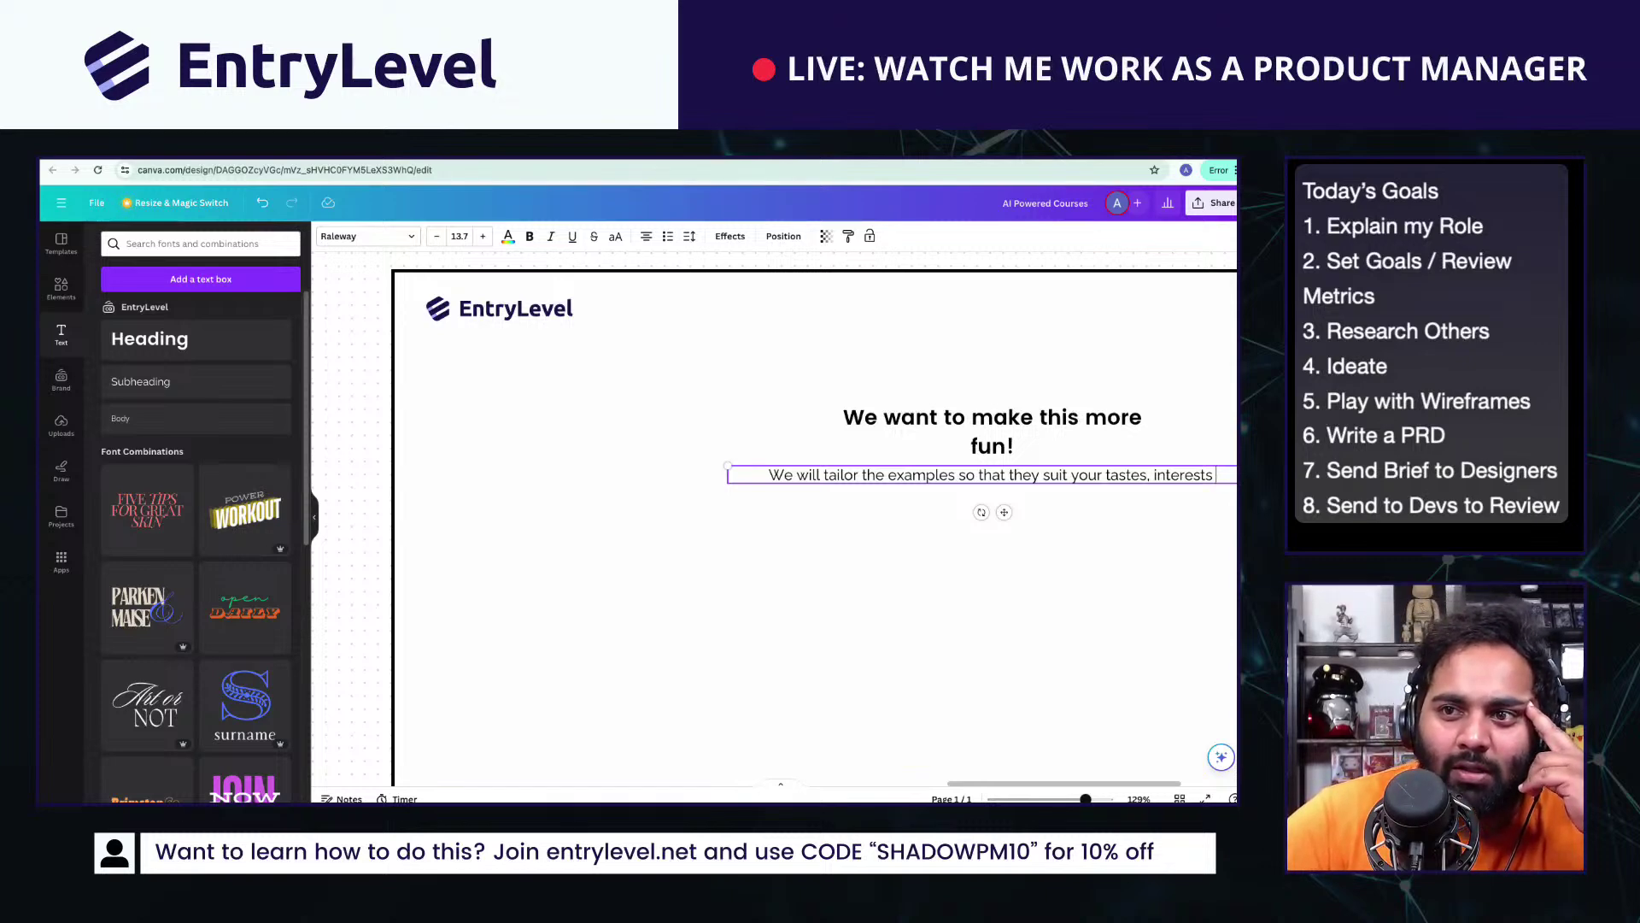
left_click(1127, 640)
Step: Duplicate the idea "Changing the Content of the Module based on Progress" and place the copy to the right of "Review Modules"
scroll(1128, 641, "down", 5)
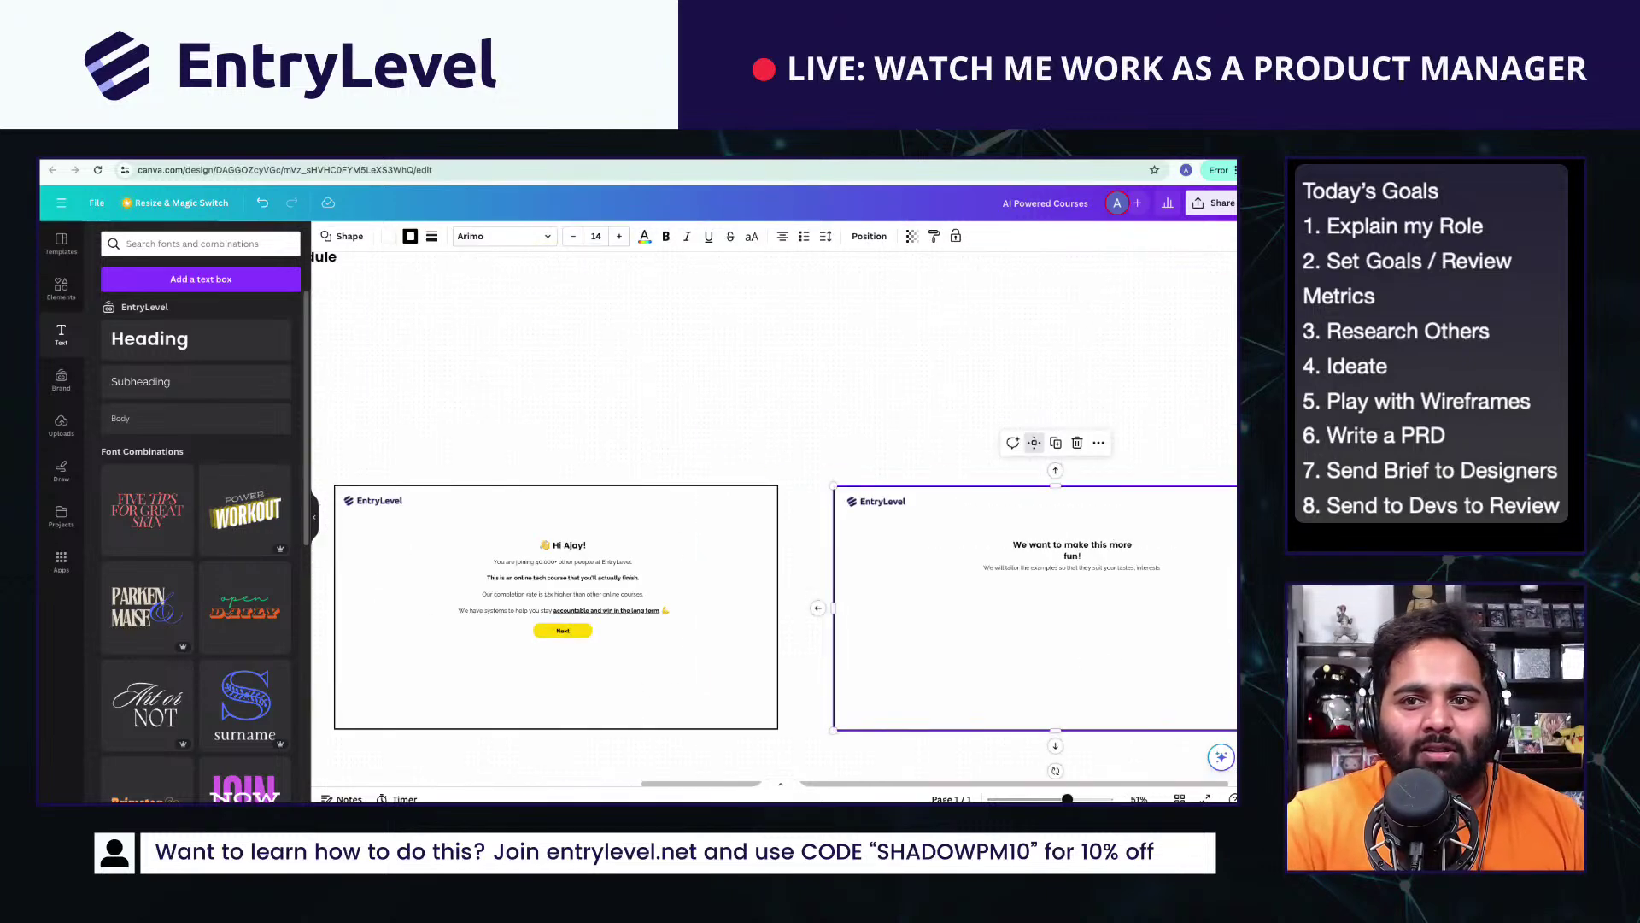
scroll(988, 528, "up", 5)
scroll(988, 529, "left", 5)
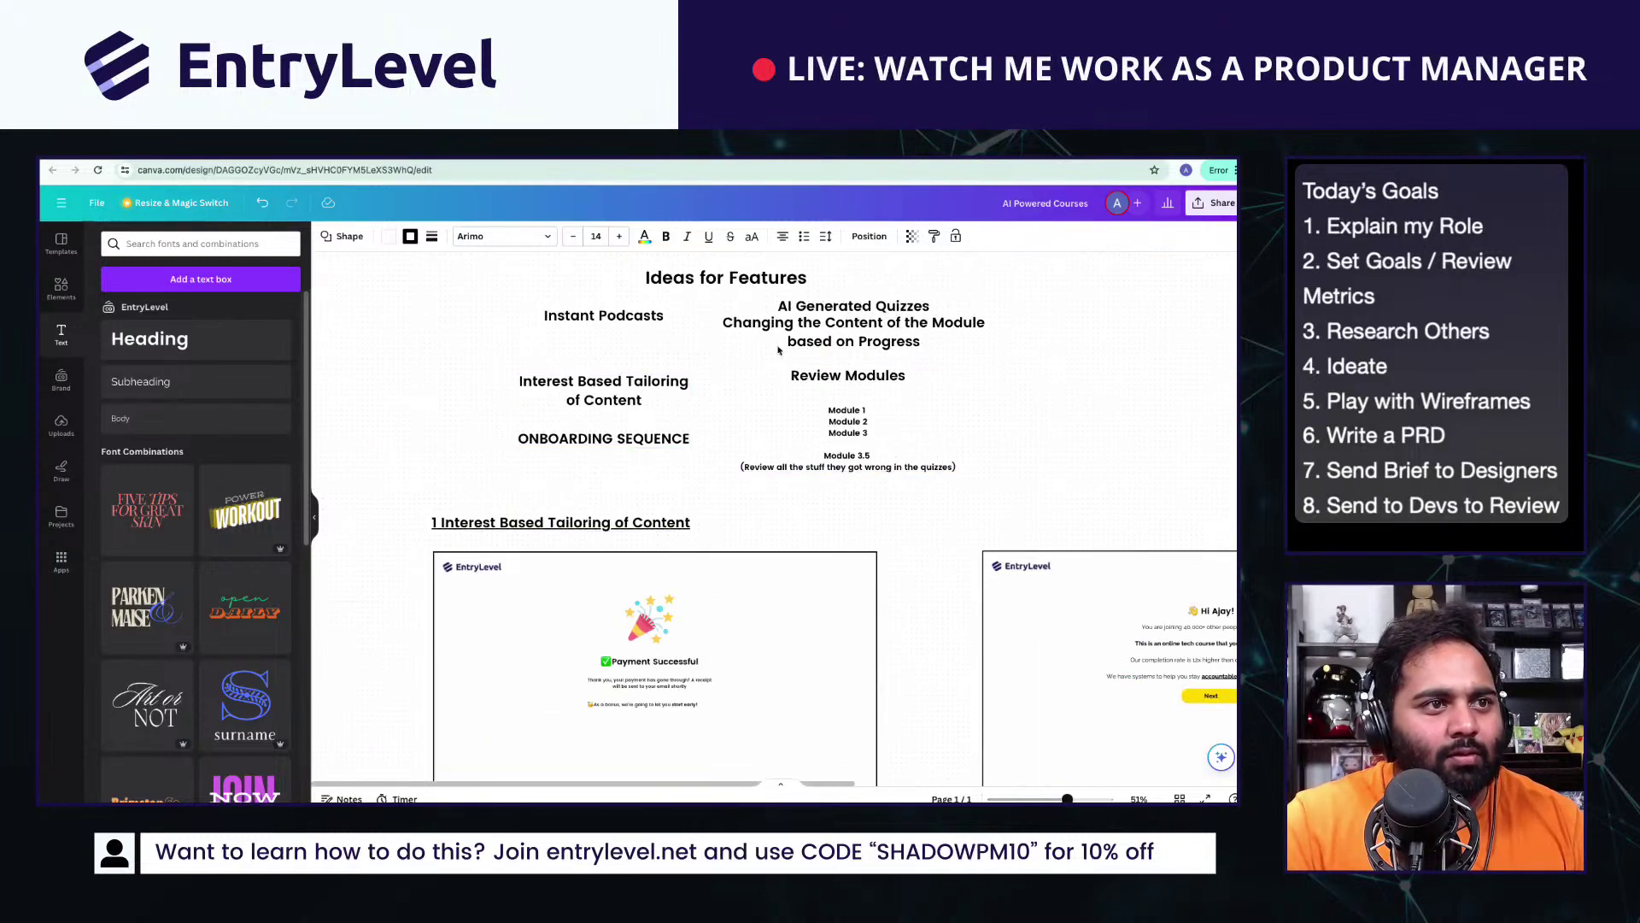
left_click(982, 348)
key("ctrl+v")
left_click_drag(739, 522, 1119, 397)
Step: Replace the copied idea's text with "Instead of giving you the answer it prompts you with a hint to help you get it"
triple_click(1119, 397)
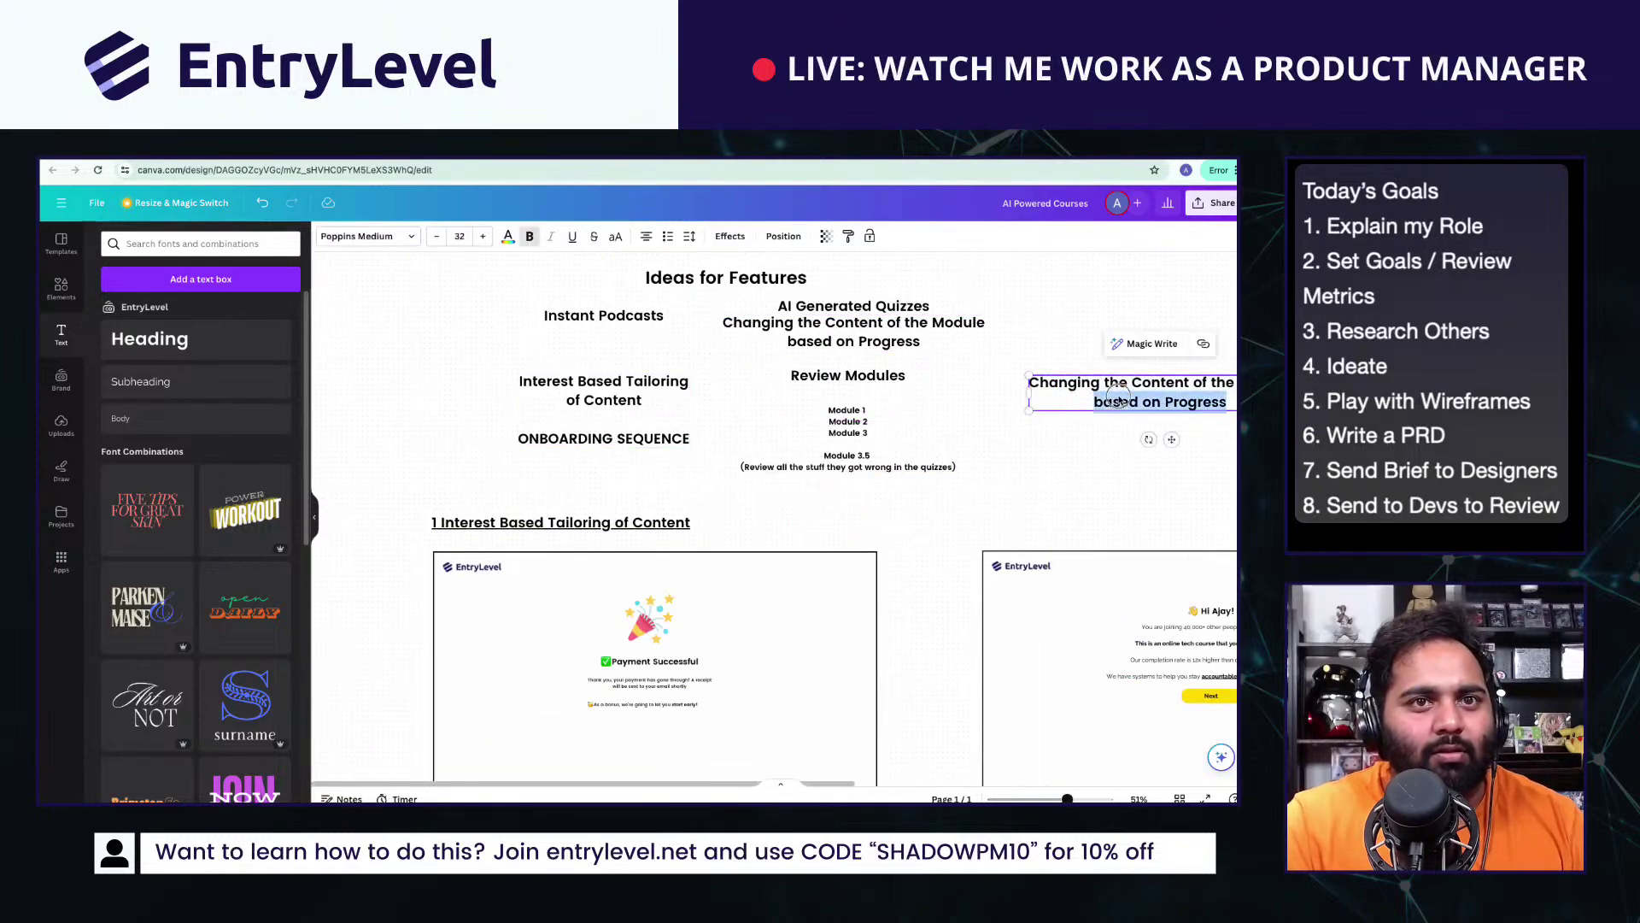
key("ctrl+a")
type("Instea")
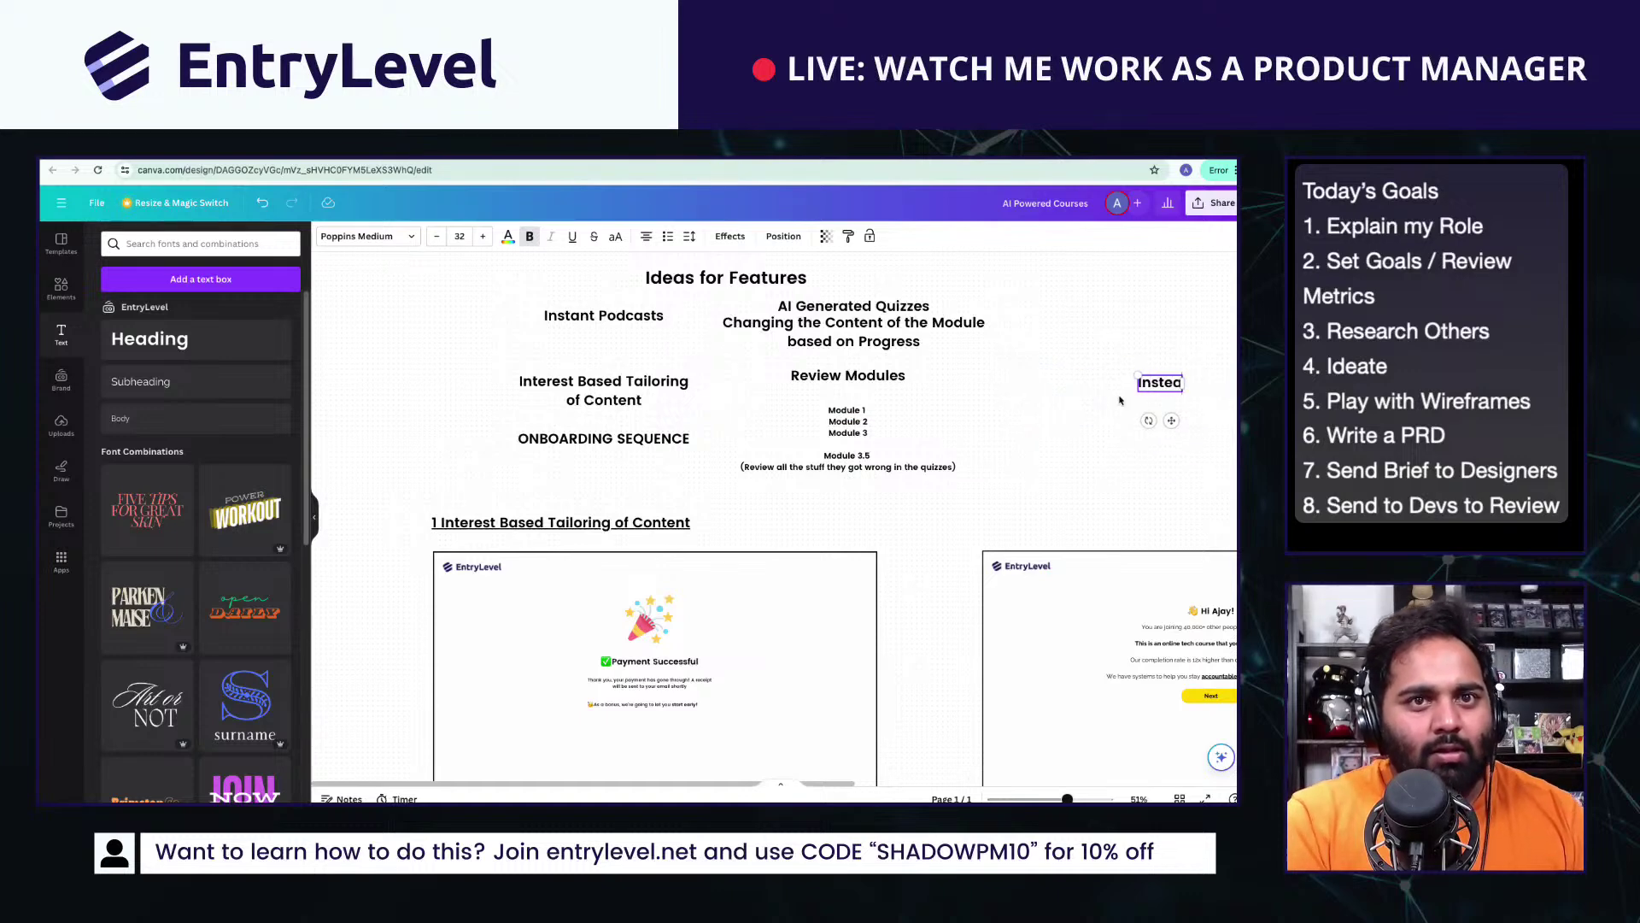
type("d of giving you th")
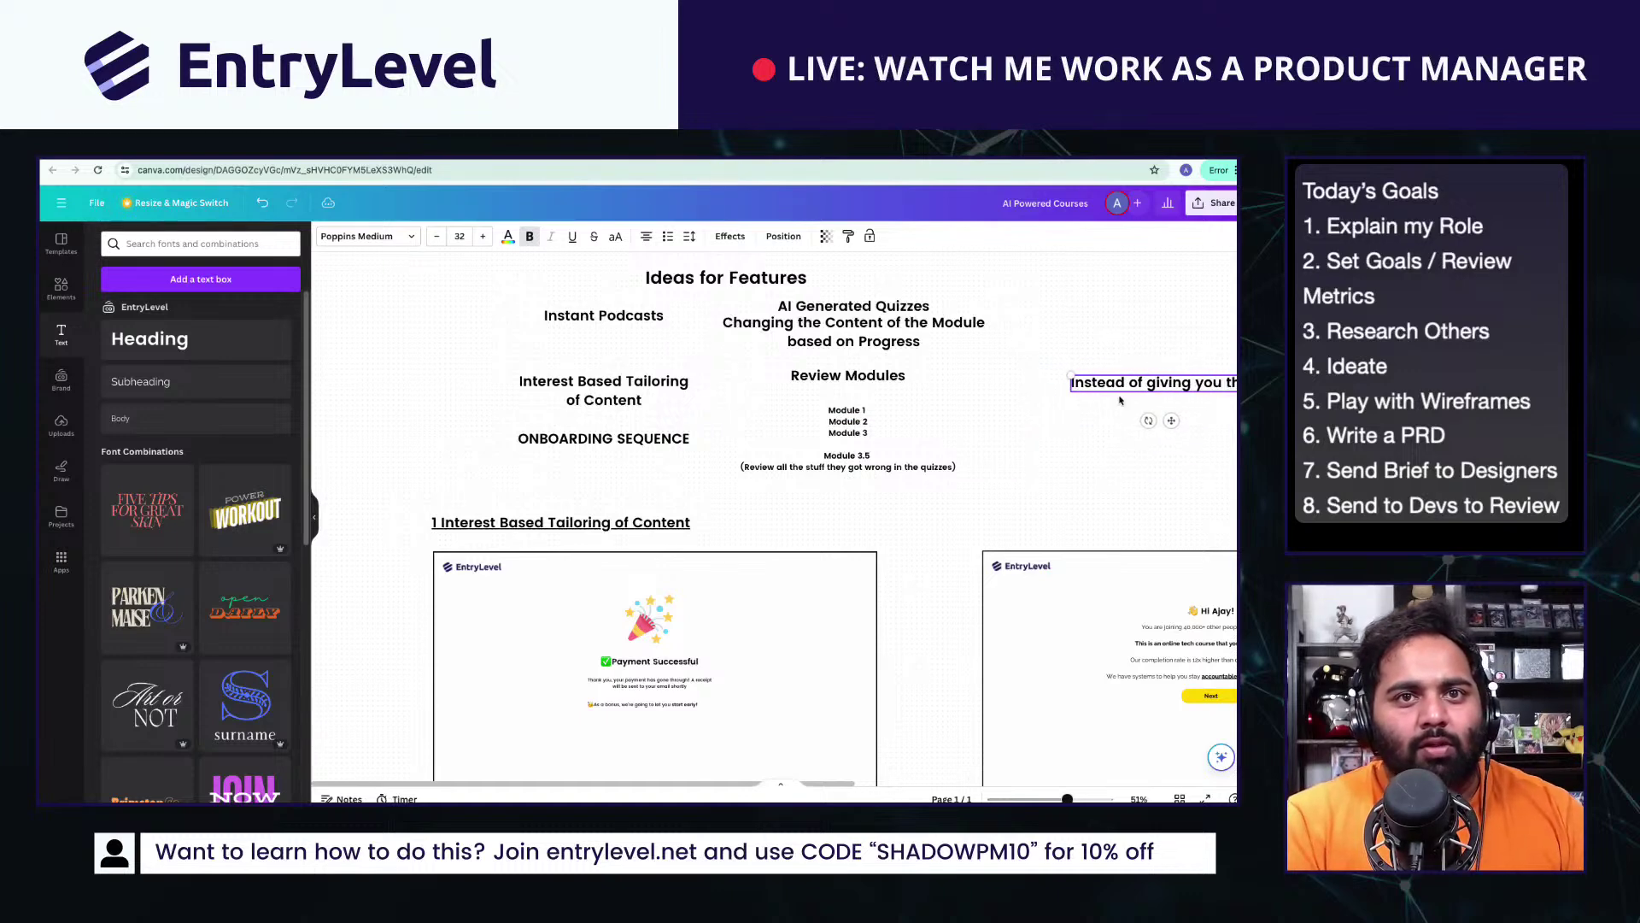
type("e answer it p")
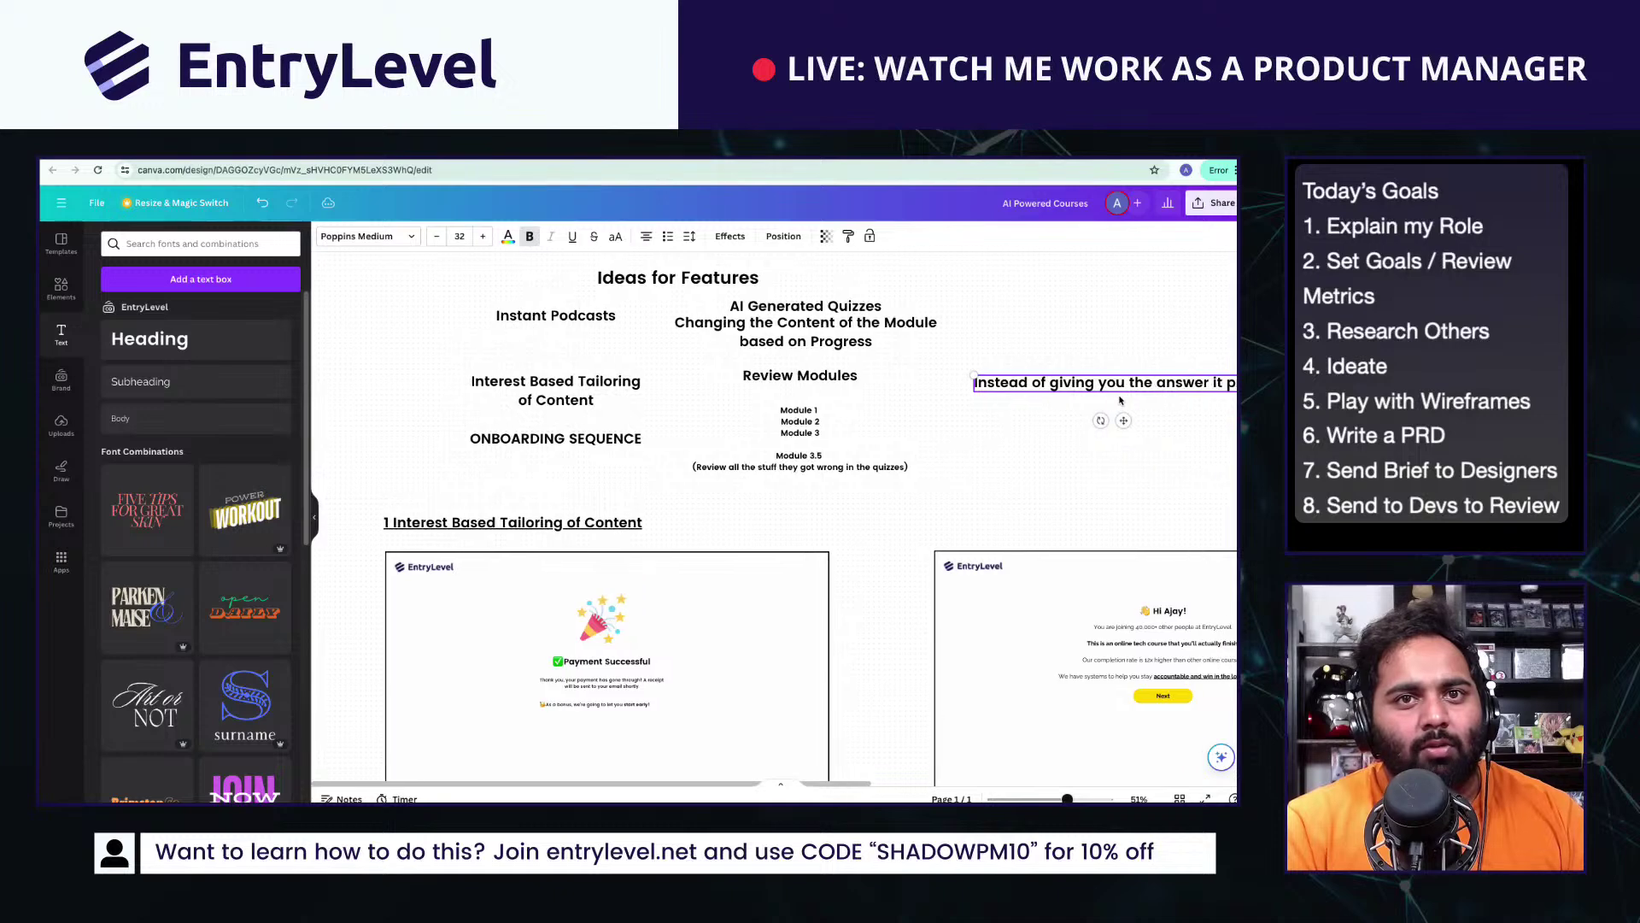
type("rompts you with a hi")
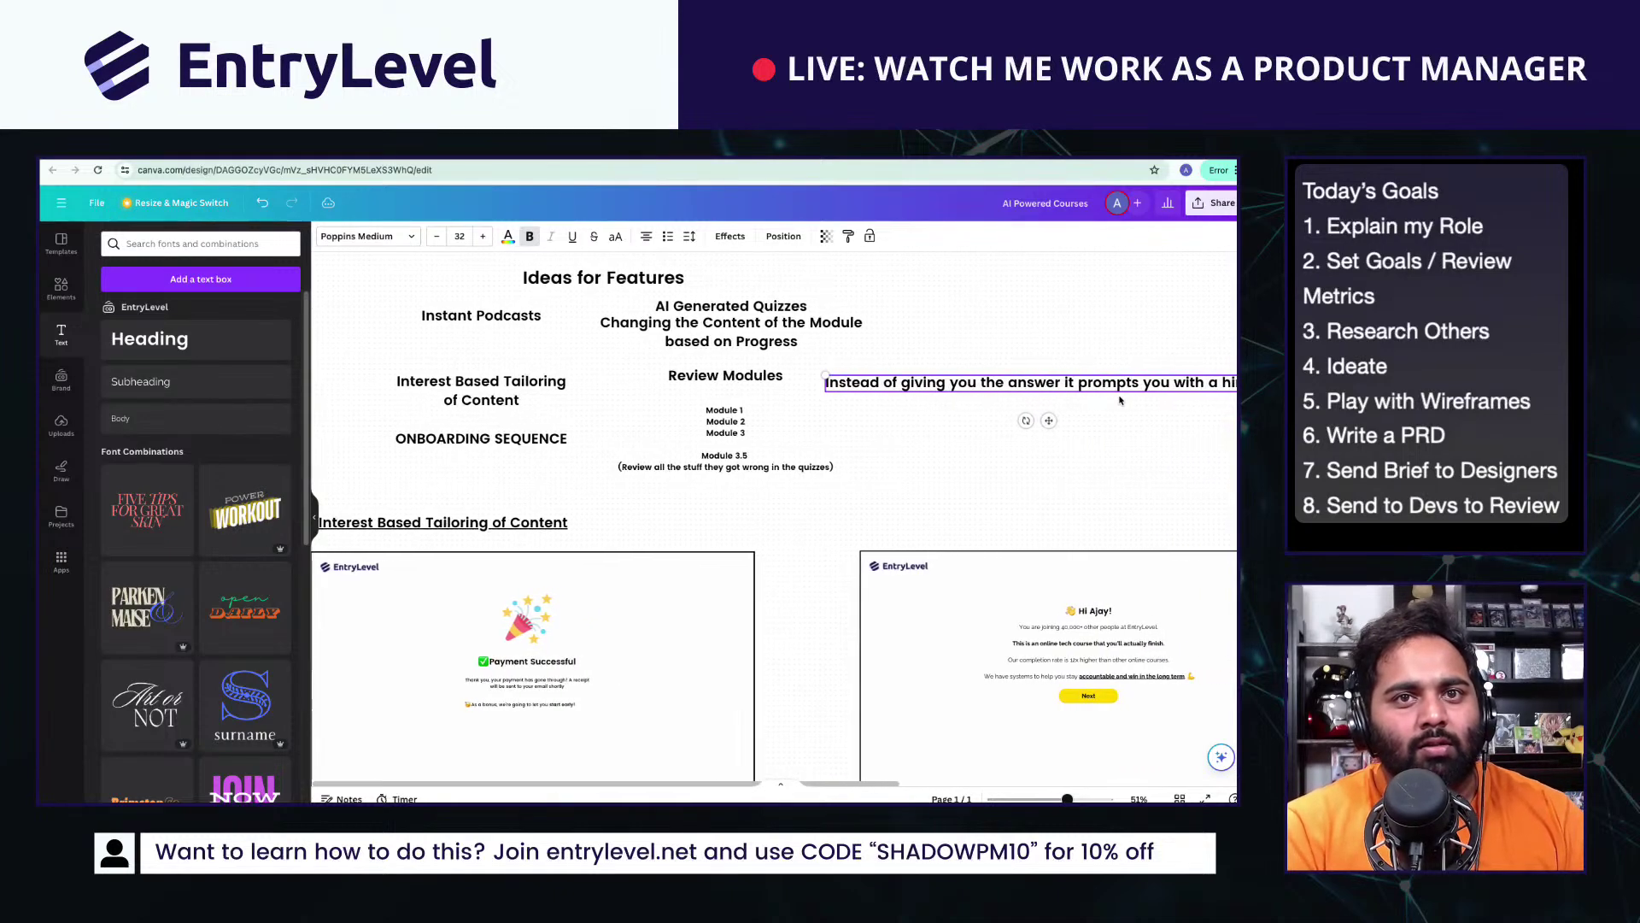
type("nt to help yo")
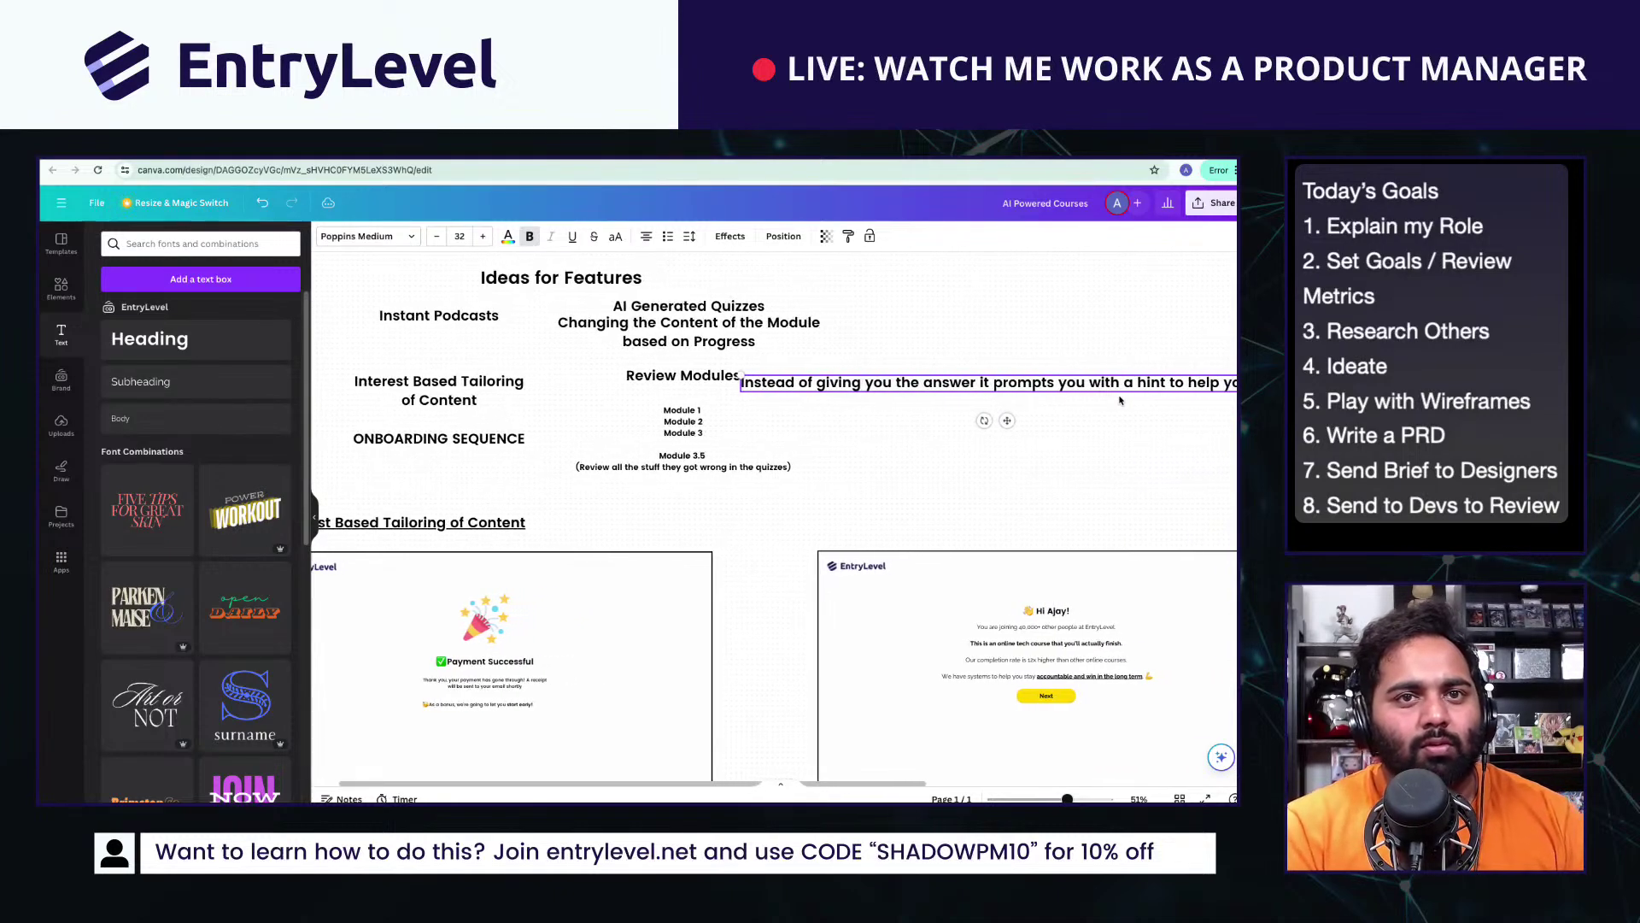
type("u get")
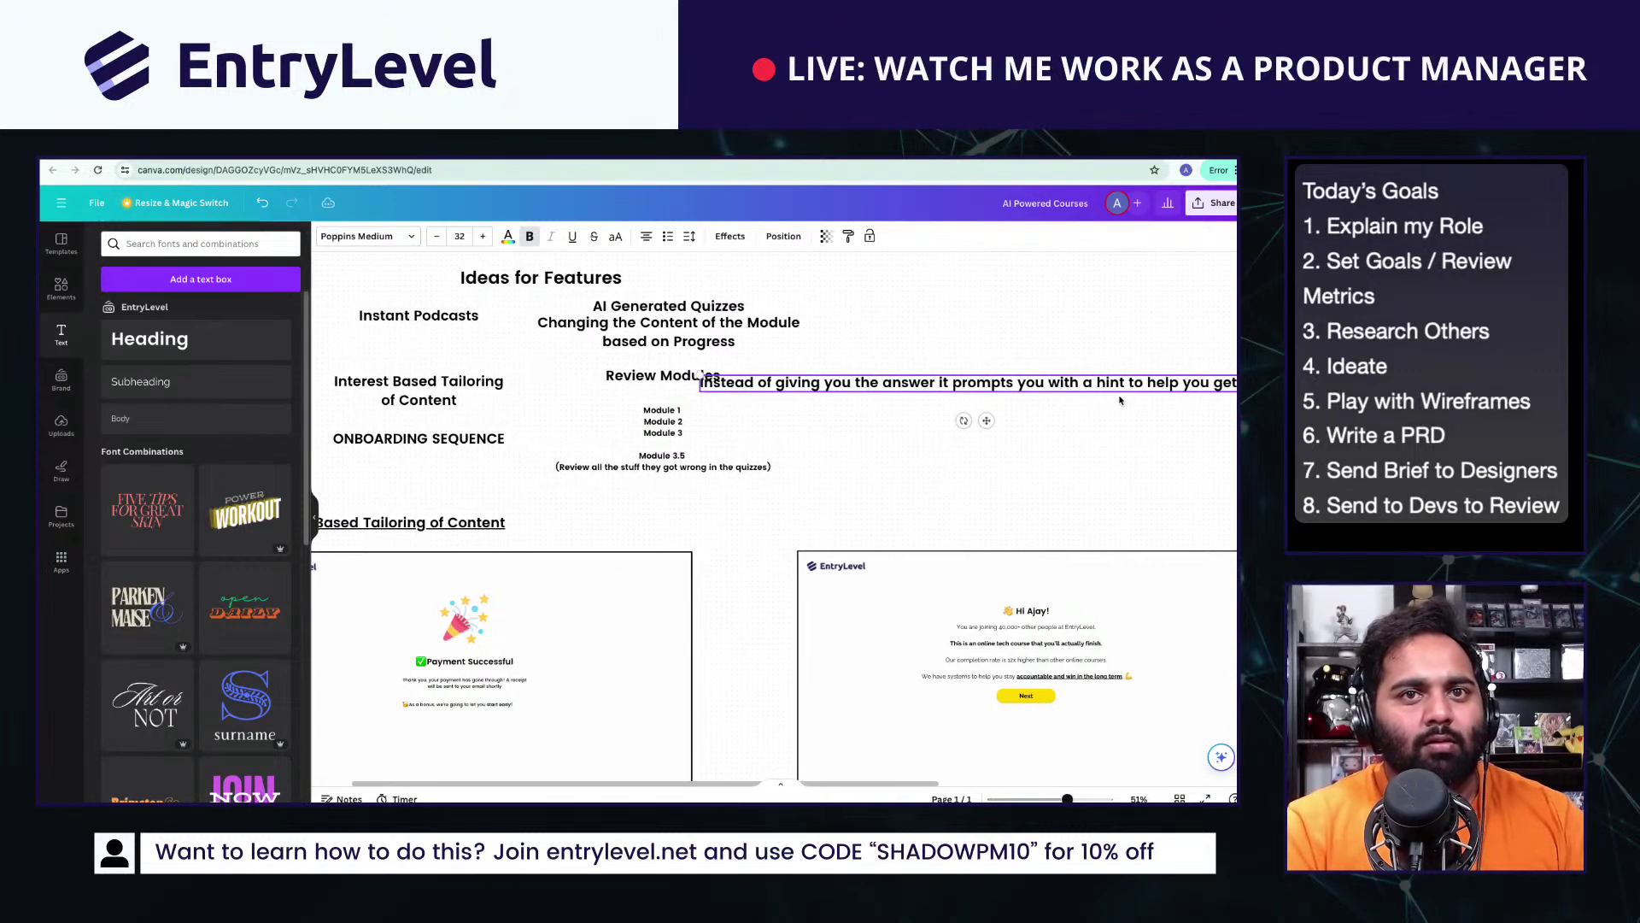
type(" it")
Step: Shrink the hint idea's text, wrap it onto three lines and place it to the right of the AI Generated Quizzes idea
left_click_drag(1120, 389, 997, 342)
left_click(1148, 373)
left_click(1148, 374)
left_click(908, 498)
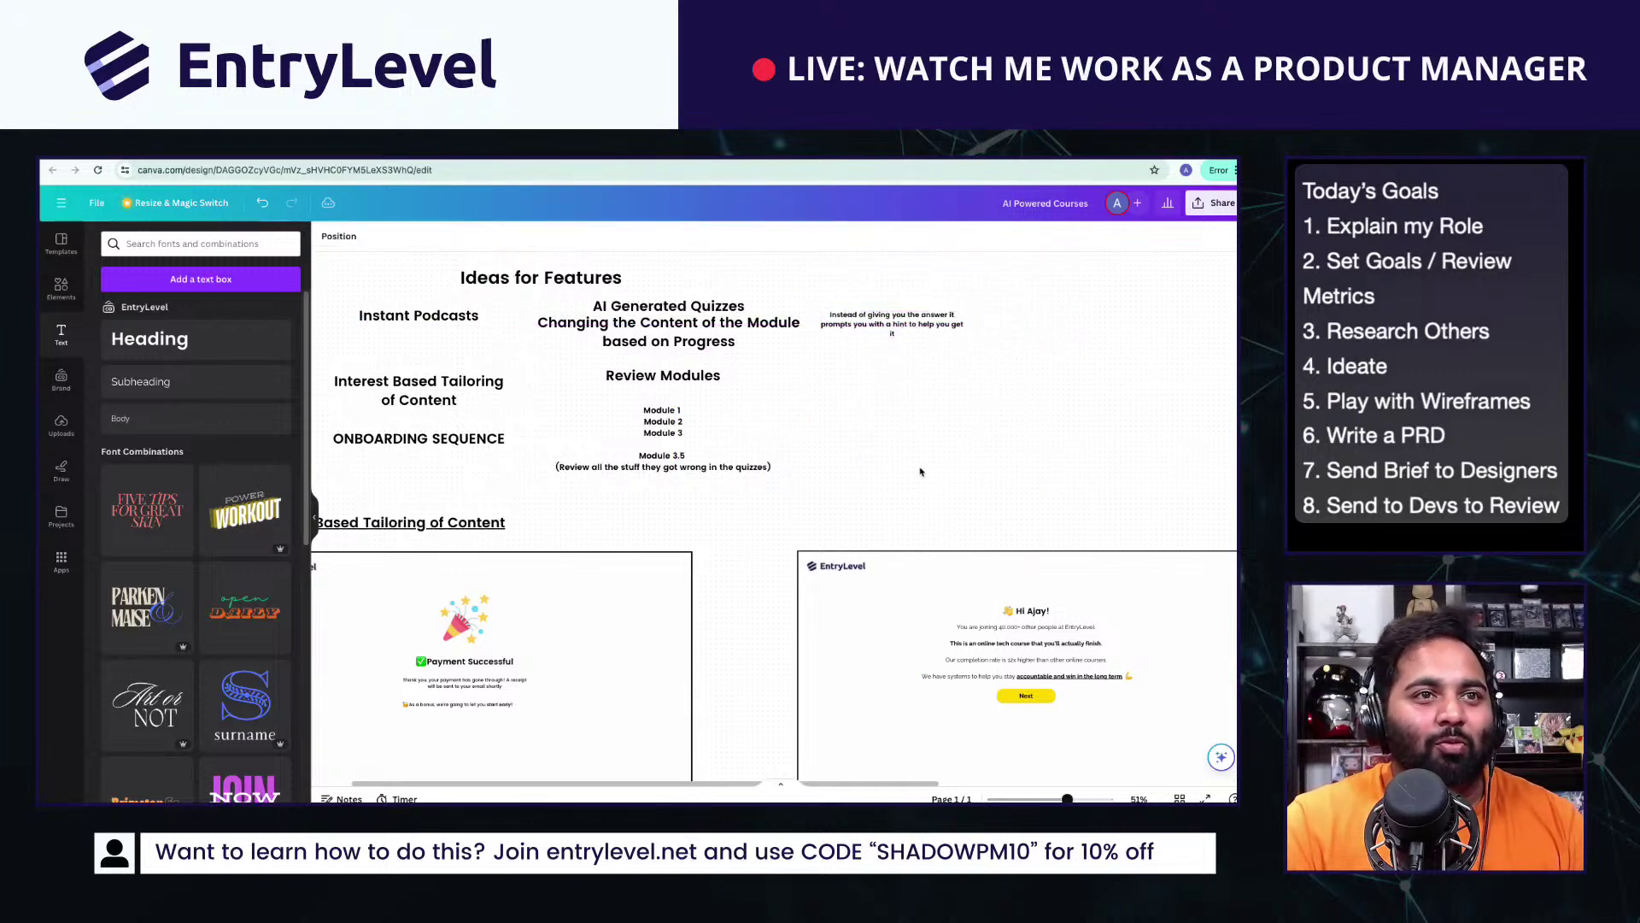
scroll(922, 526, "down", 3)
scroll(921, 525, "up", 5)
scroll(771, 454, "right", 6)
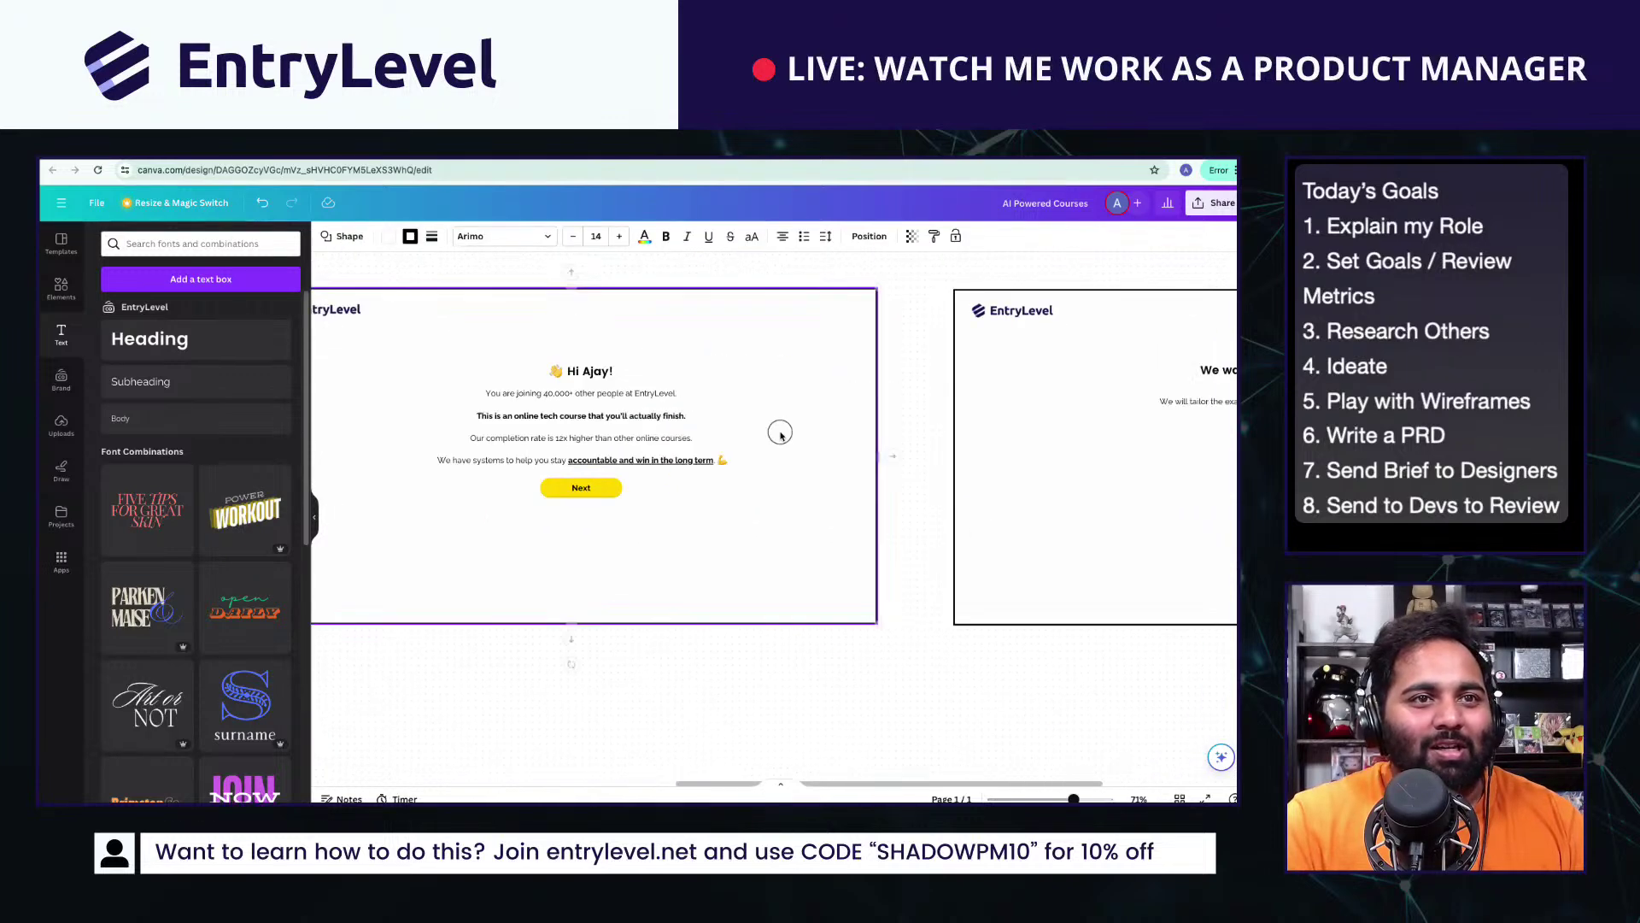
Step: Duplicate the "We will tailor the examples" text, narrow the copy to two lines and place it below and left of the original
left_click(501, 395)
scroll(773, 432, "up", 3)
left_click(813, 505)
scroll(814, 506, "down", 3)
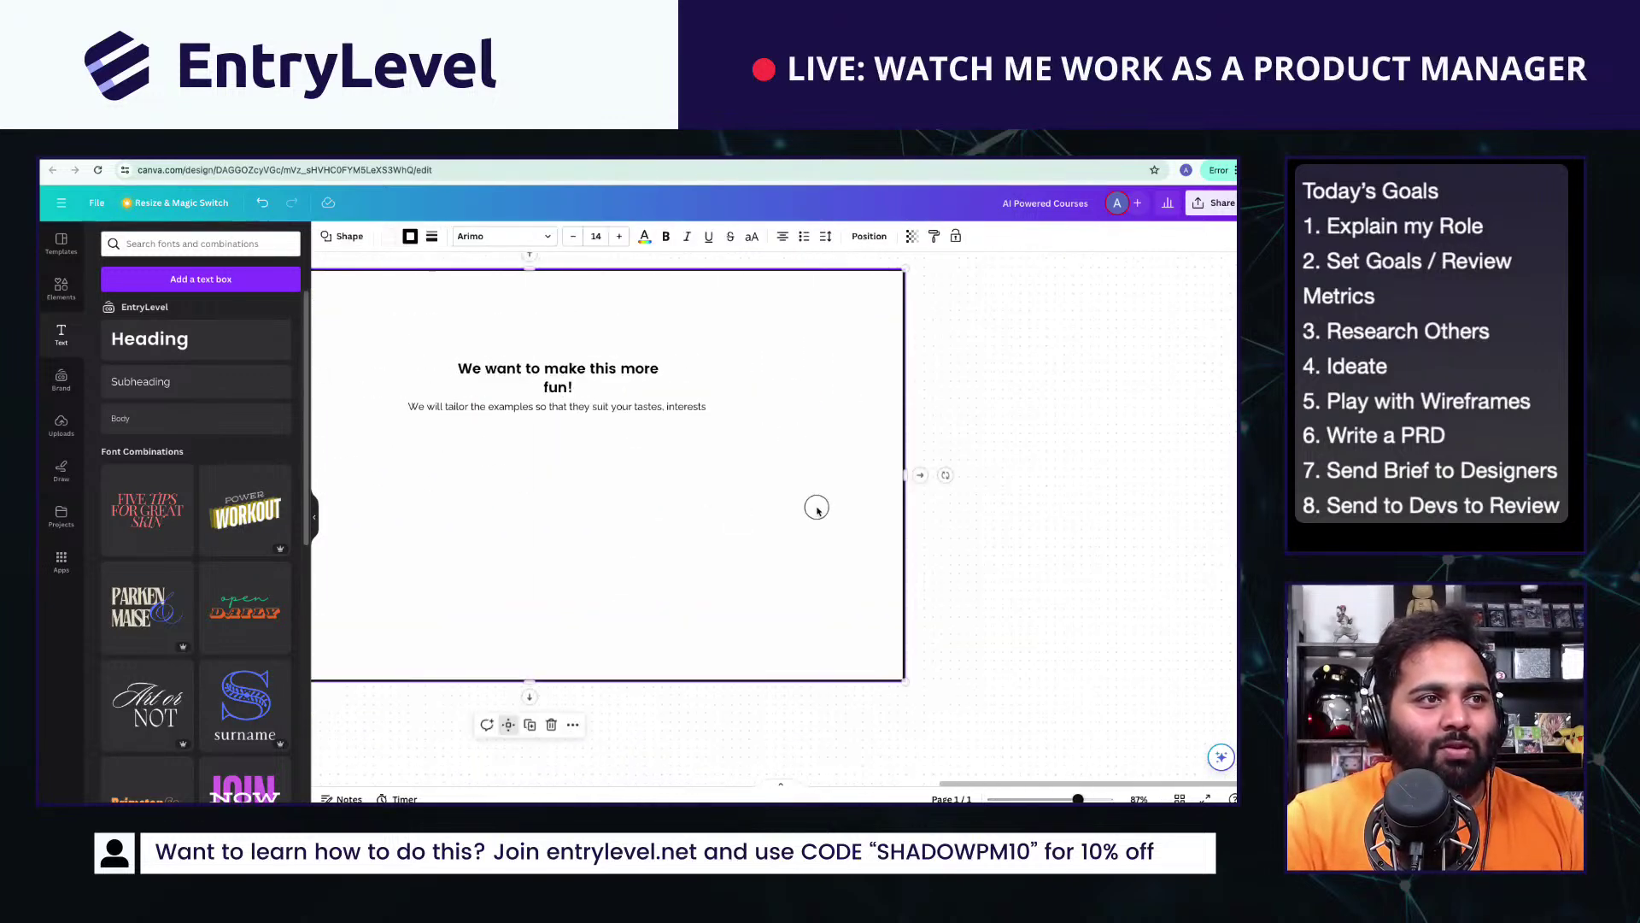
scroll(714, 445, "up", 2)
scroll(714, 445, "down", 1)
left_click(812, 378)
key("ctrl+d")
left_click_drag(864, 380, 756, 419)
left_click_drag(875, 427, 733, 421)
scroll(674, 461, "up", 3)
scroll(747, 476, "down", 3)
Step: Replace the copied text with the title line "NPS: Net Promoter Score" and begin a new line beneath it
double_click(705, 422)
key("ctrl+a")
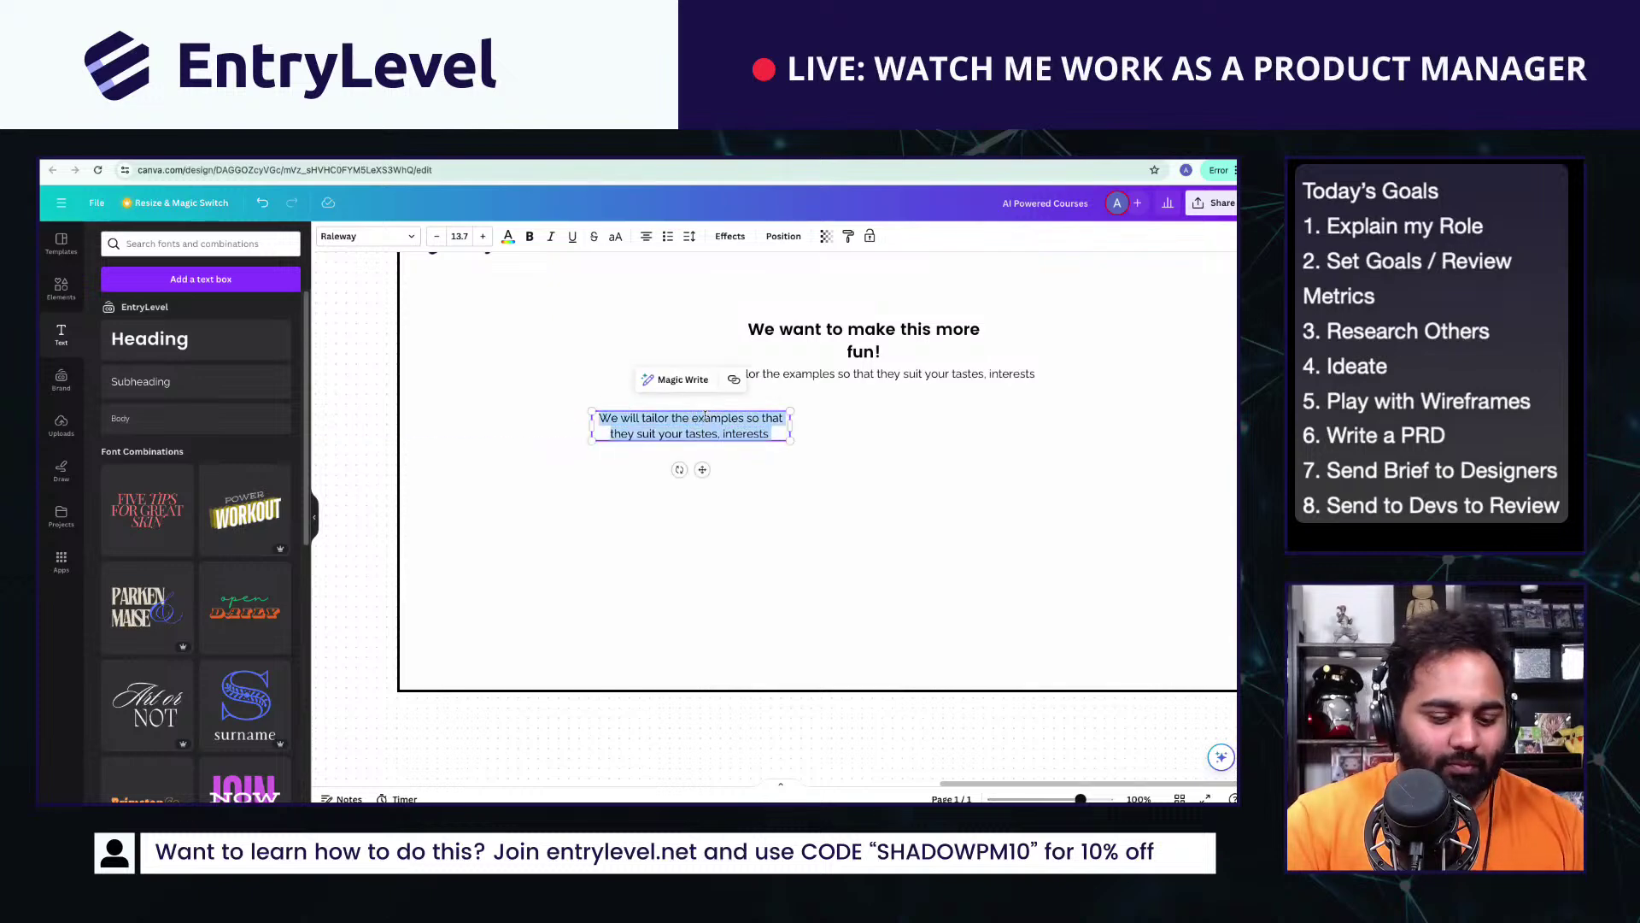
type("NOPS")
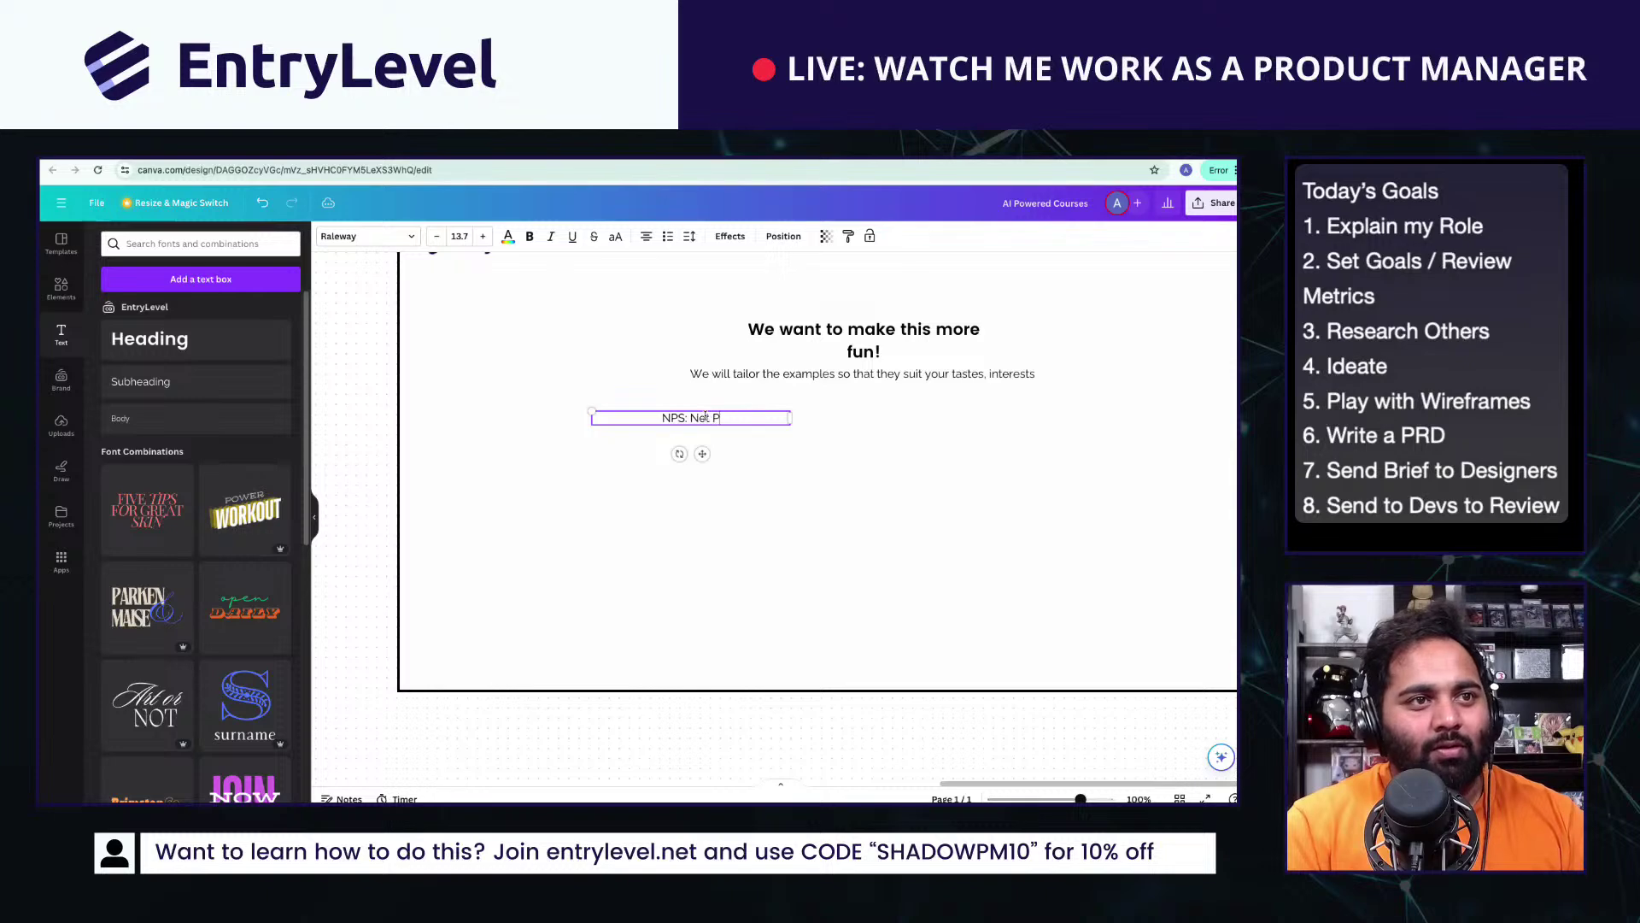
type(": Net Promoter Score")
key("Return")
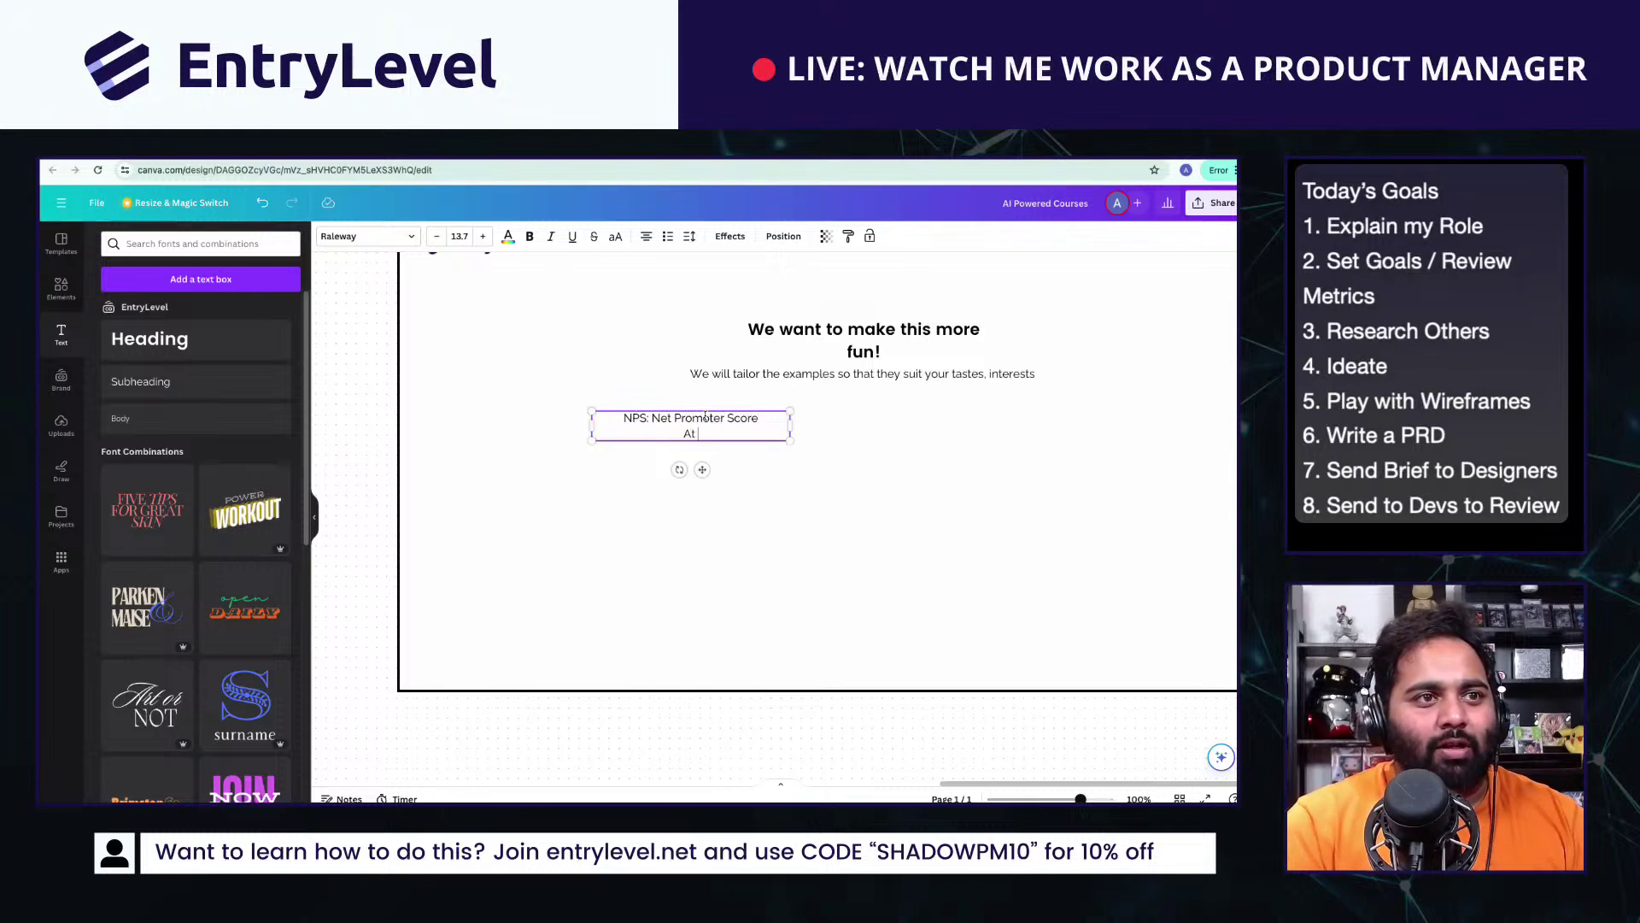
Step: Write the description "At EntryLevel we use NPS to gage interest in our" under the NPS title line
type("At EntryLevel wit")
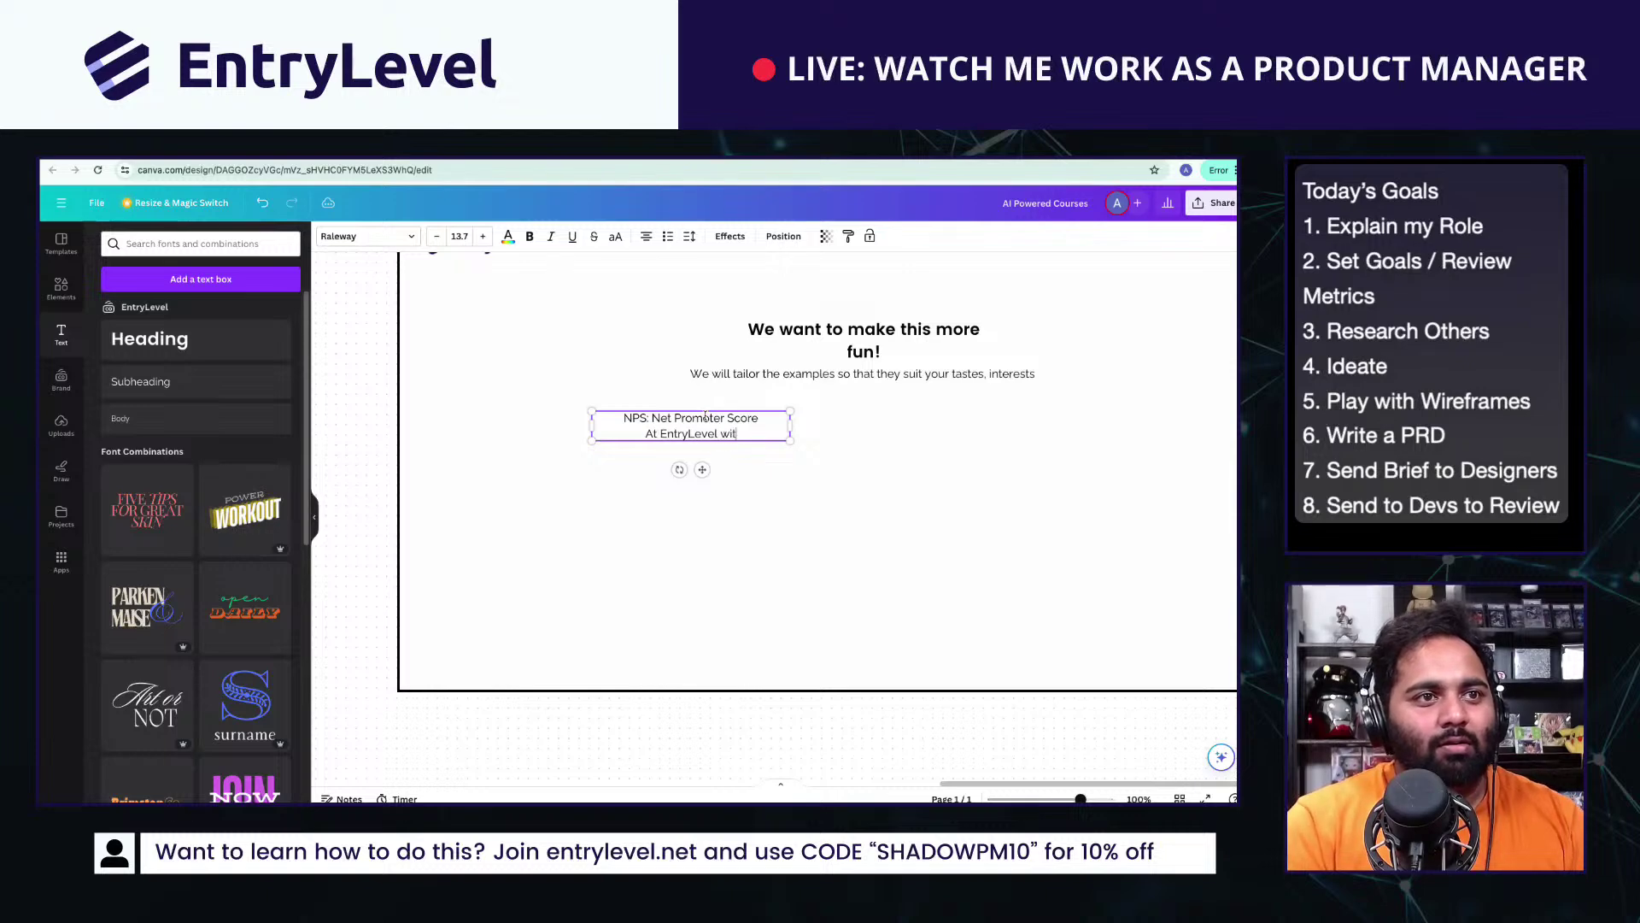
key("BackSpace")
key("BackSpace")
type("e use NPS")
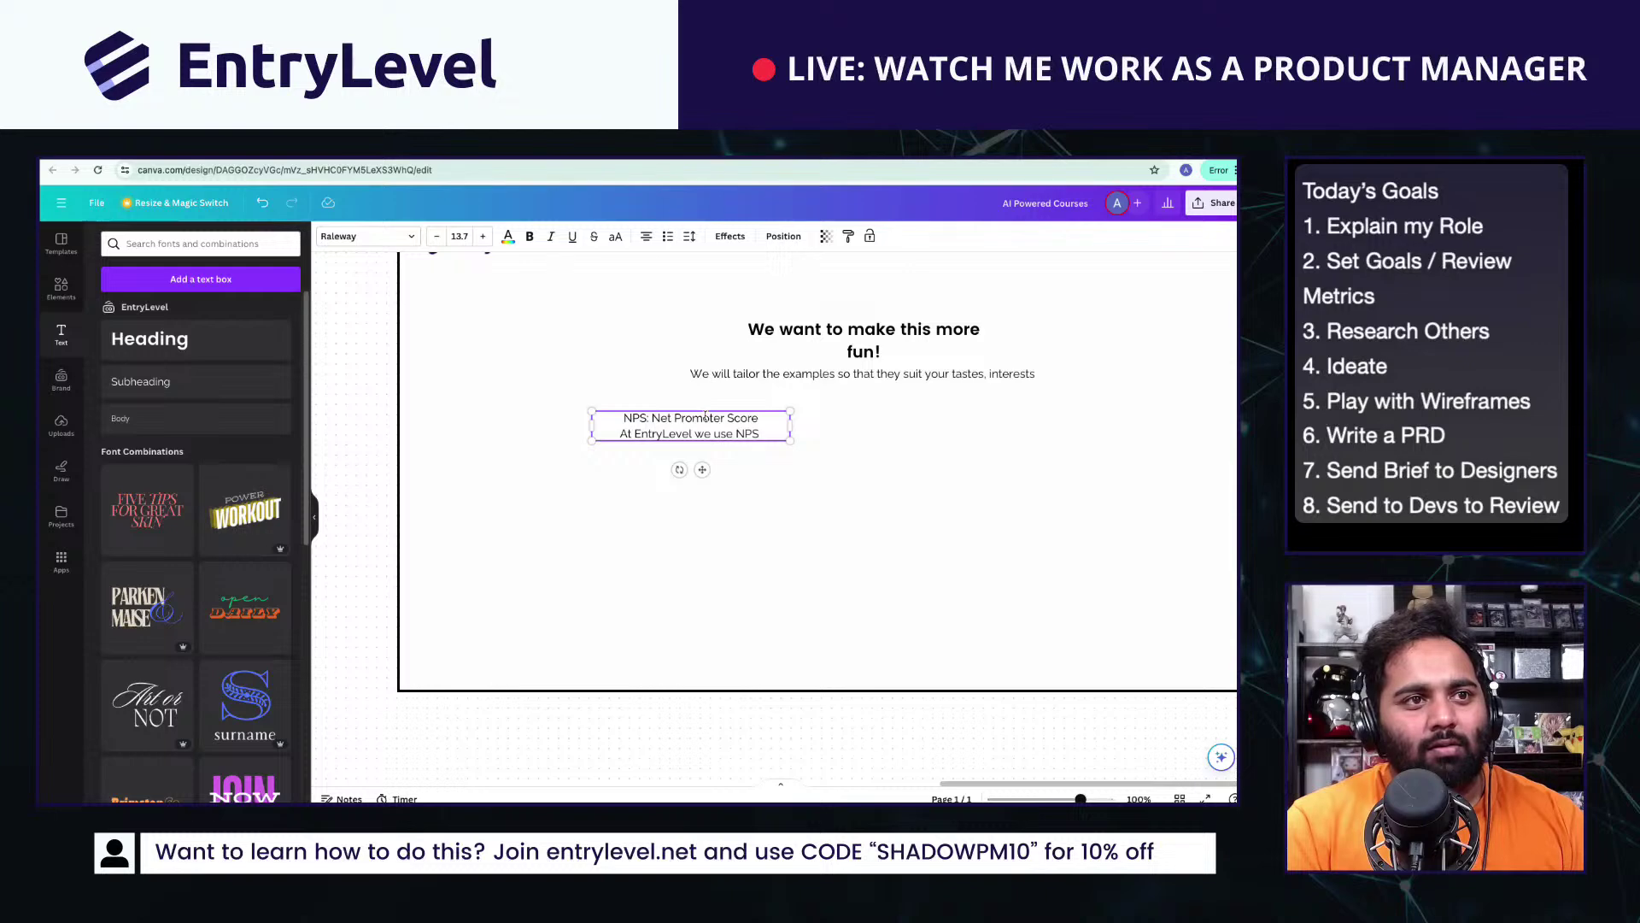
type(" to engage")
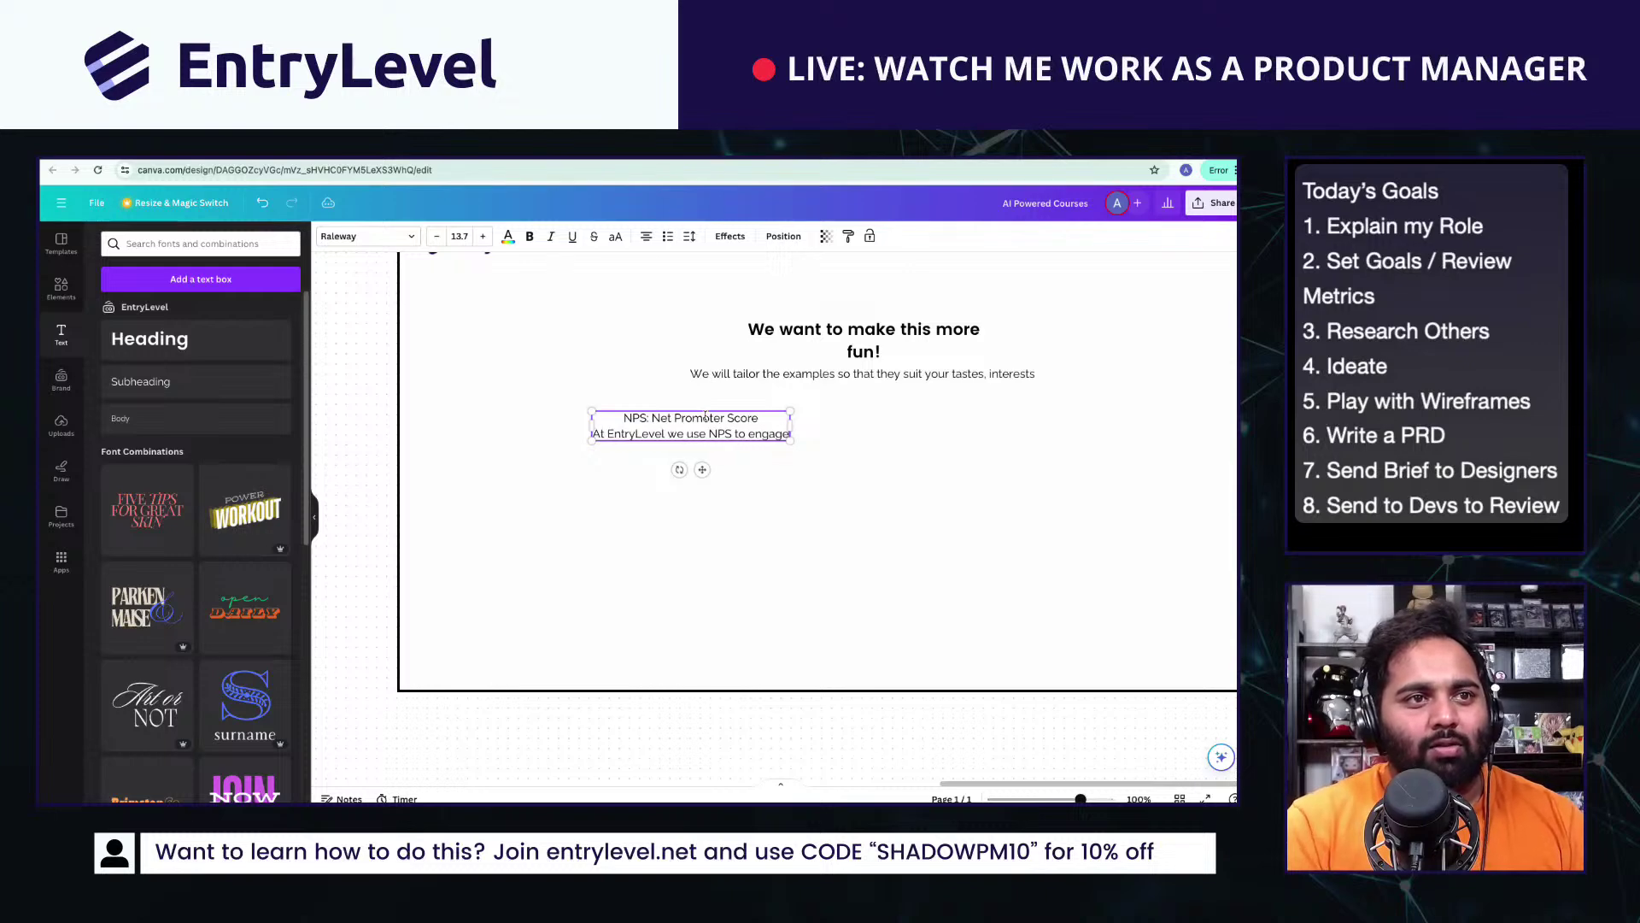
key("BackSpace")
key("BackSpace")
key("BackSpace")
key("BackSpace")
key("BackSpace")
key("BackSpace")
type("gage intere")
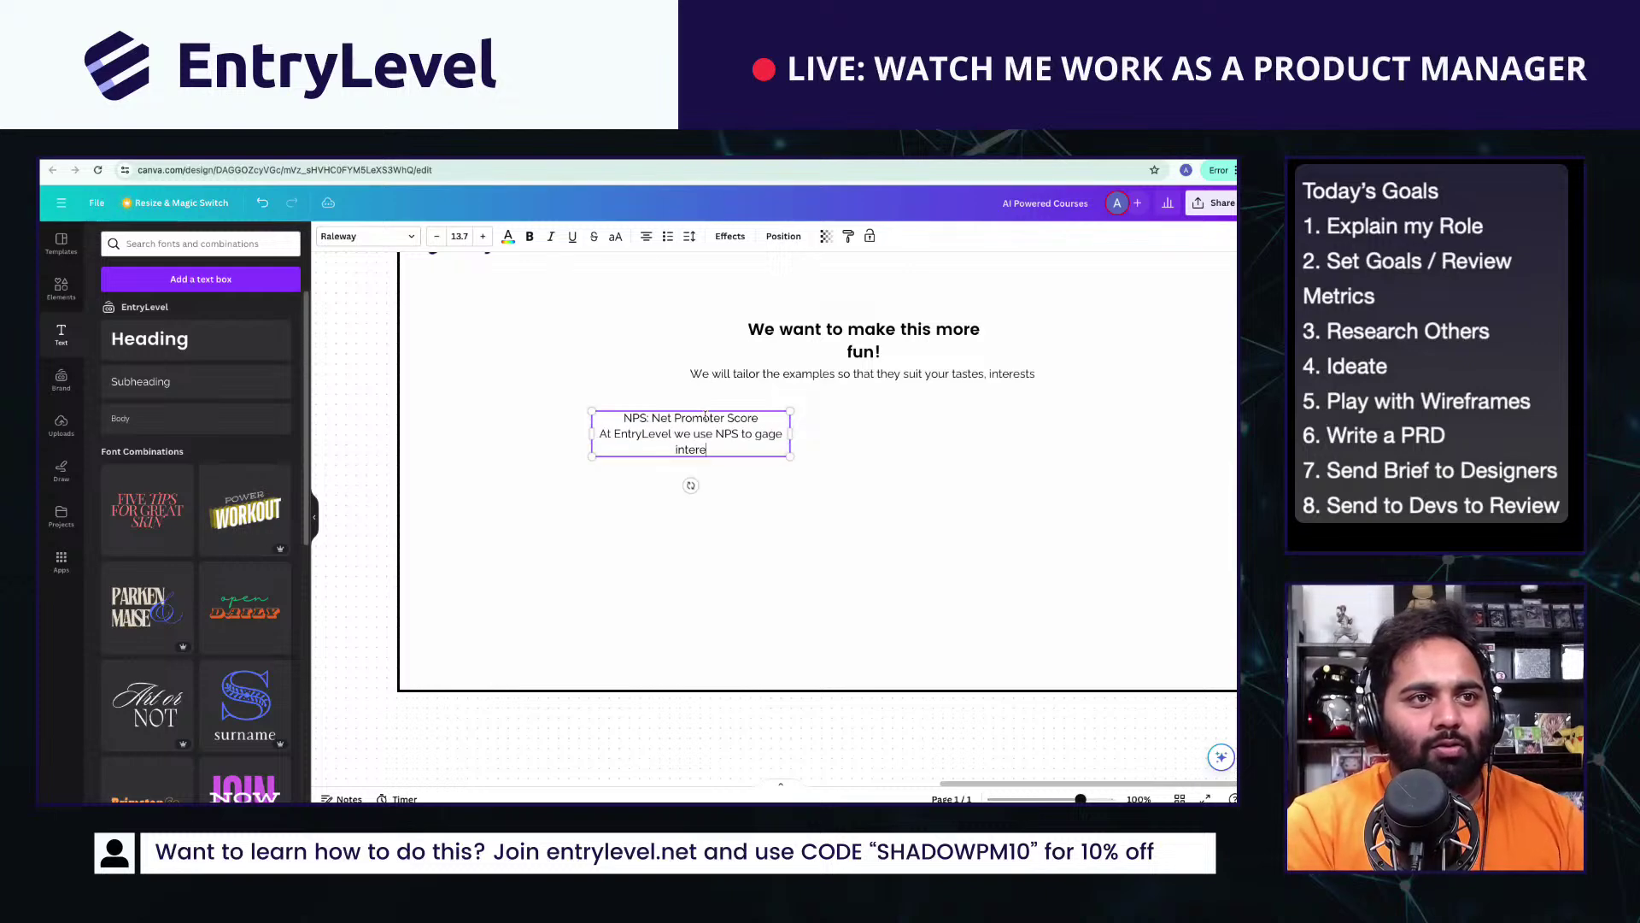
type("st in our")
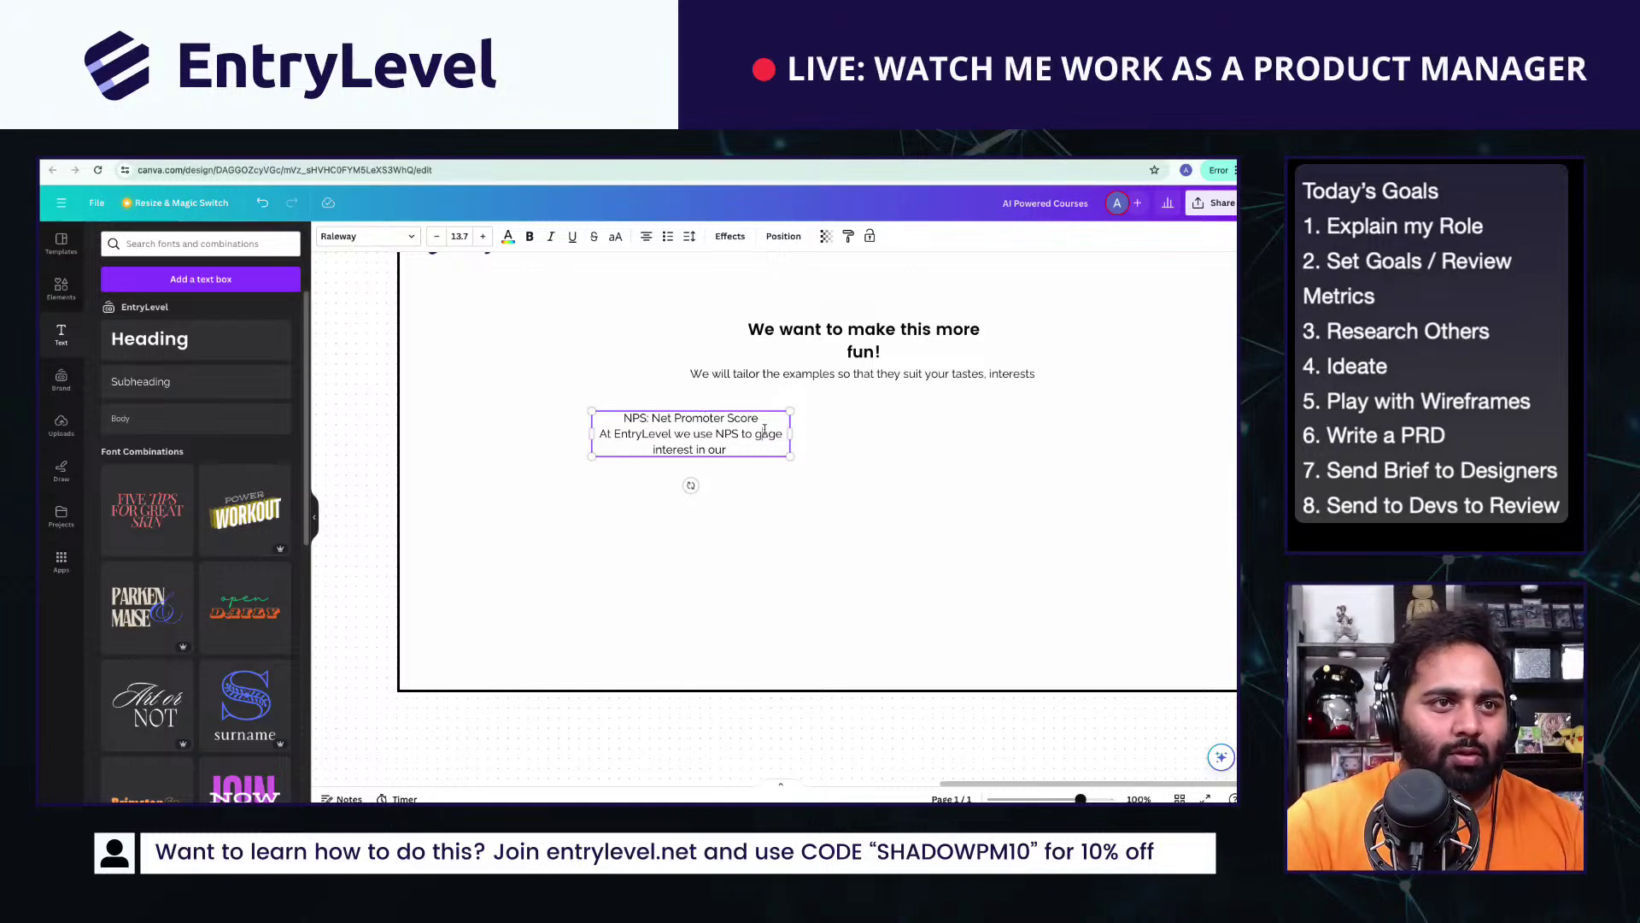
Step: Correct "gage" to "gauge" in the NPS description and finish the sentence with "courses."
left_click(764, 429)
type("u")
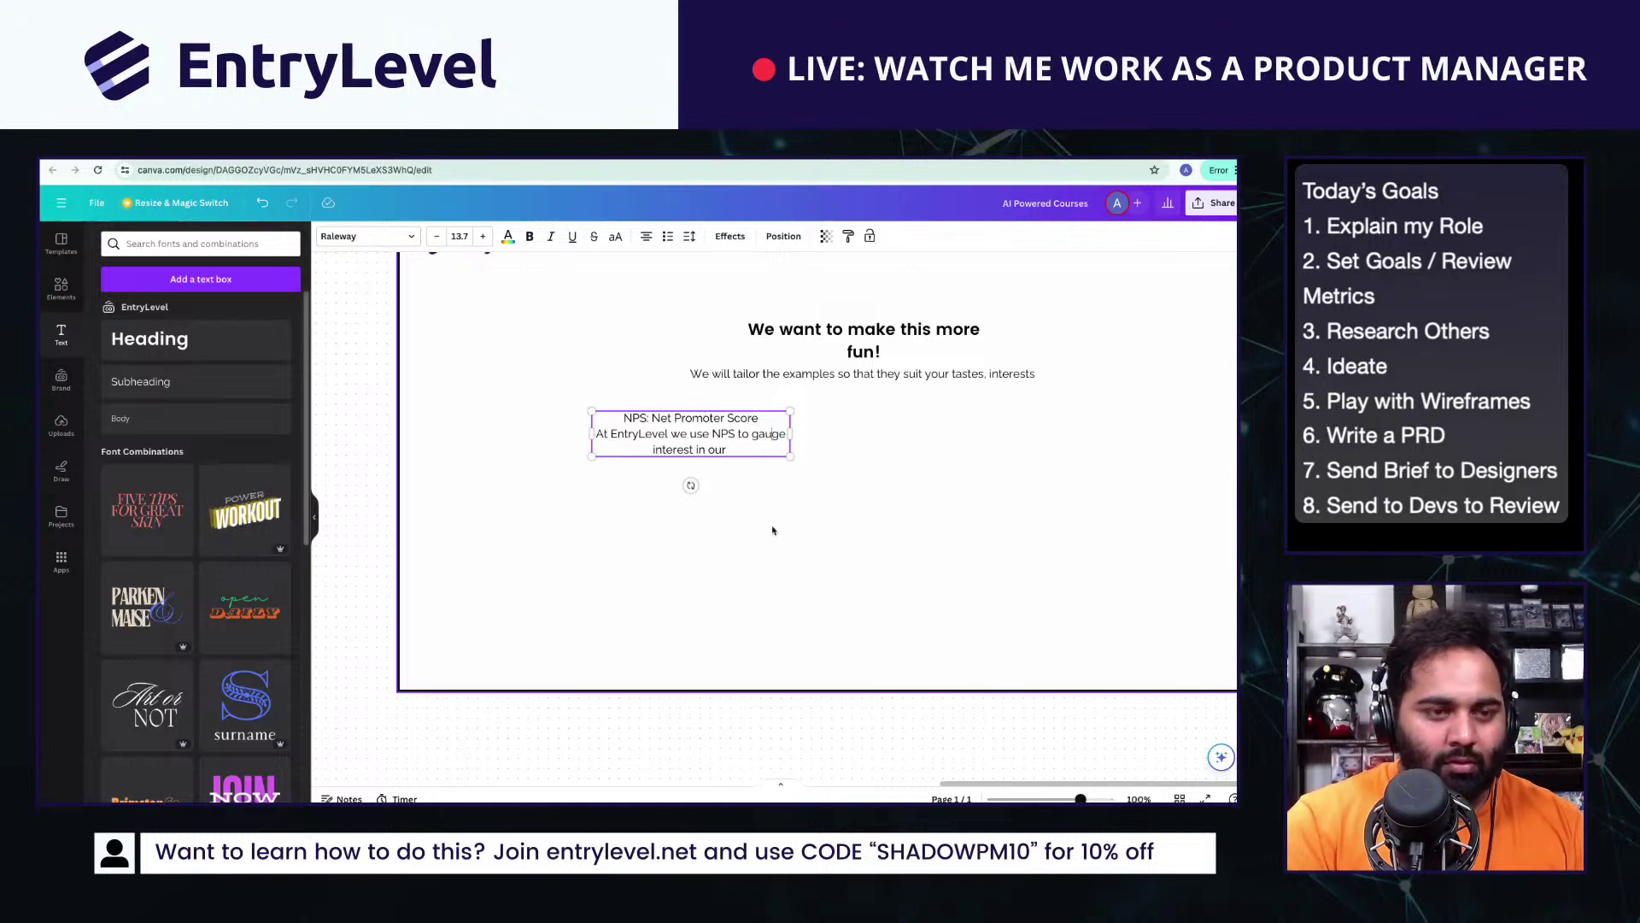
left_click(742, 446)
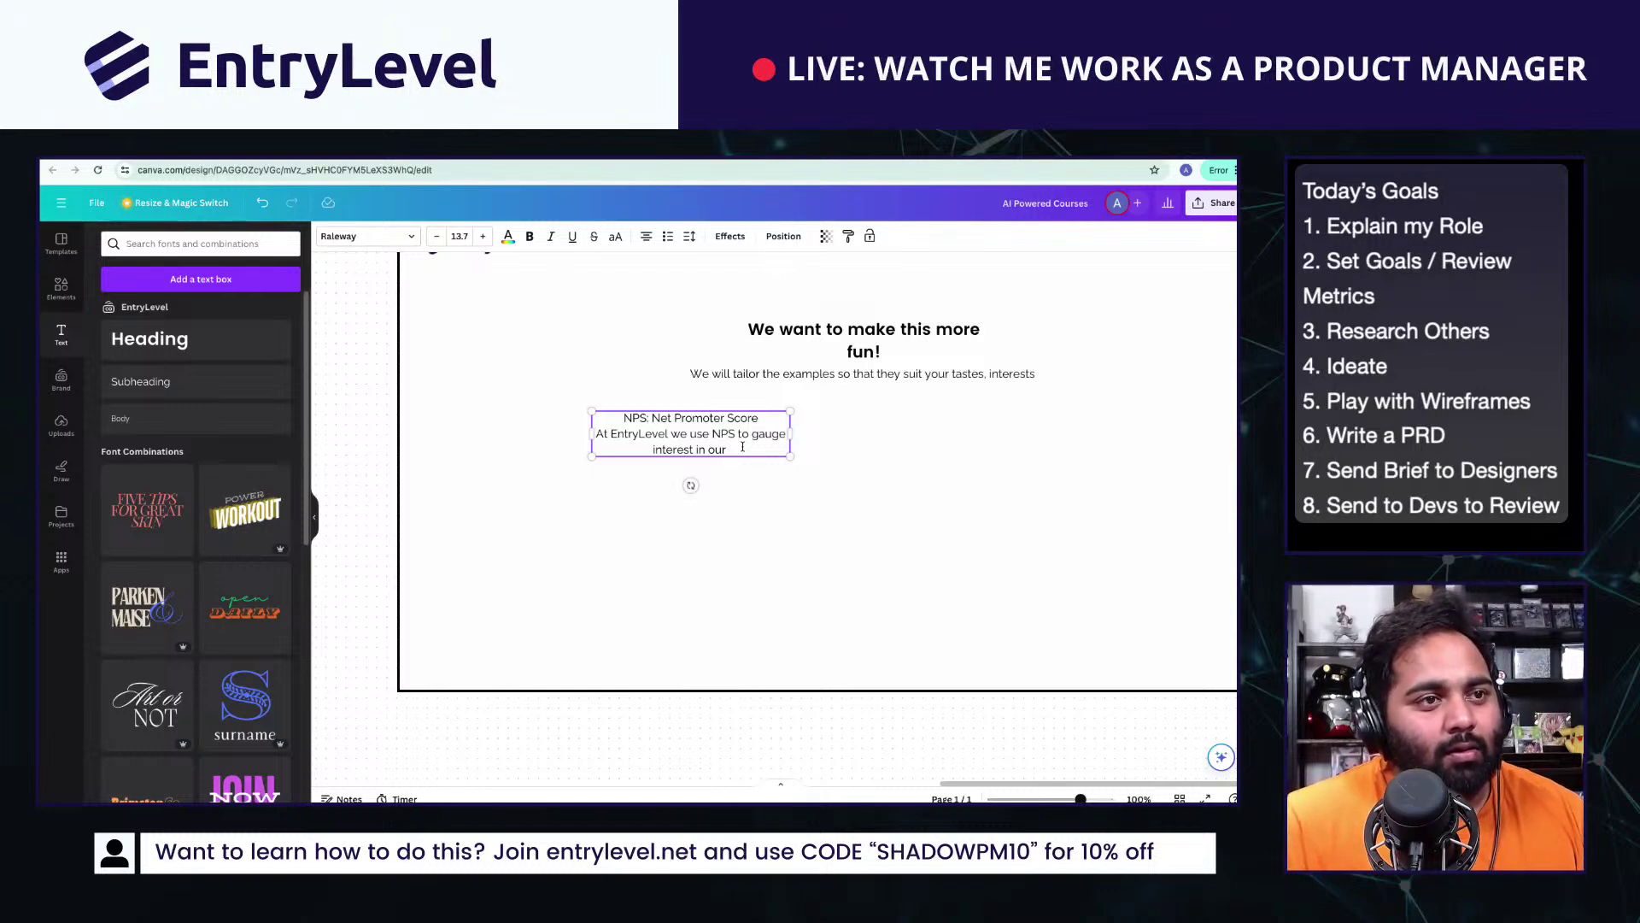
type("courses/")
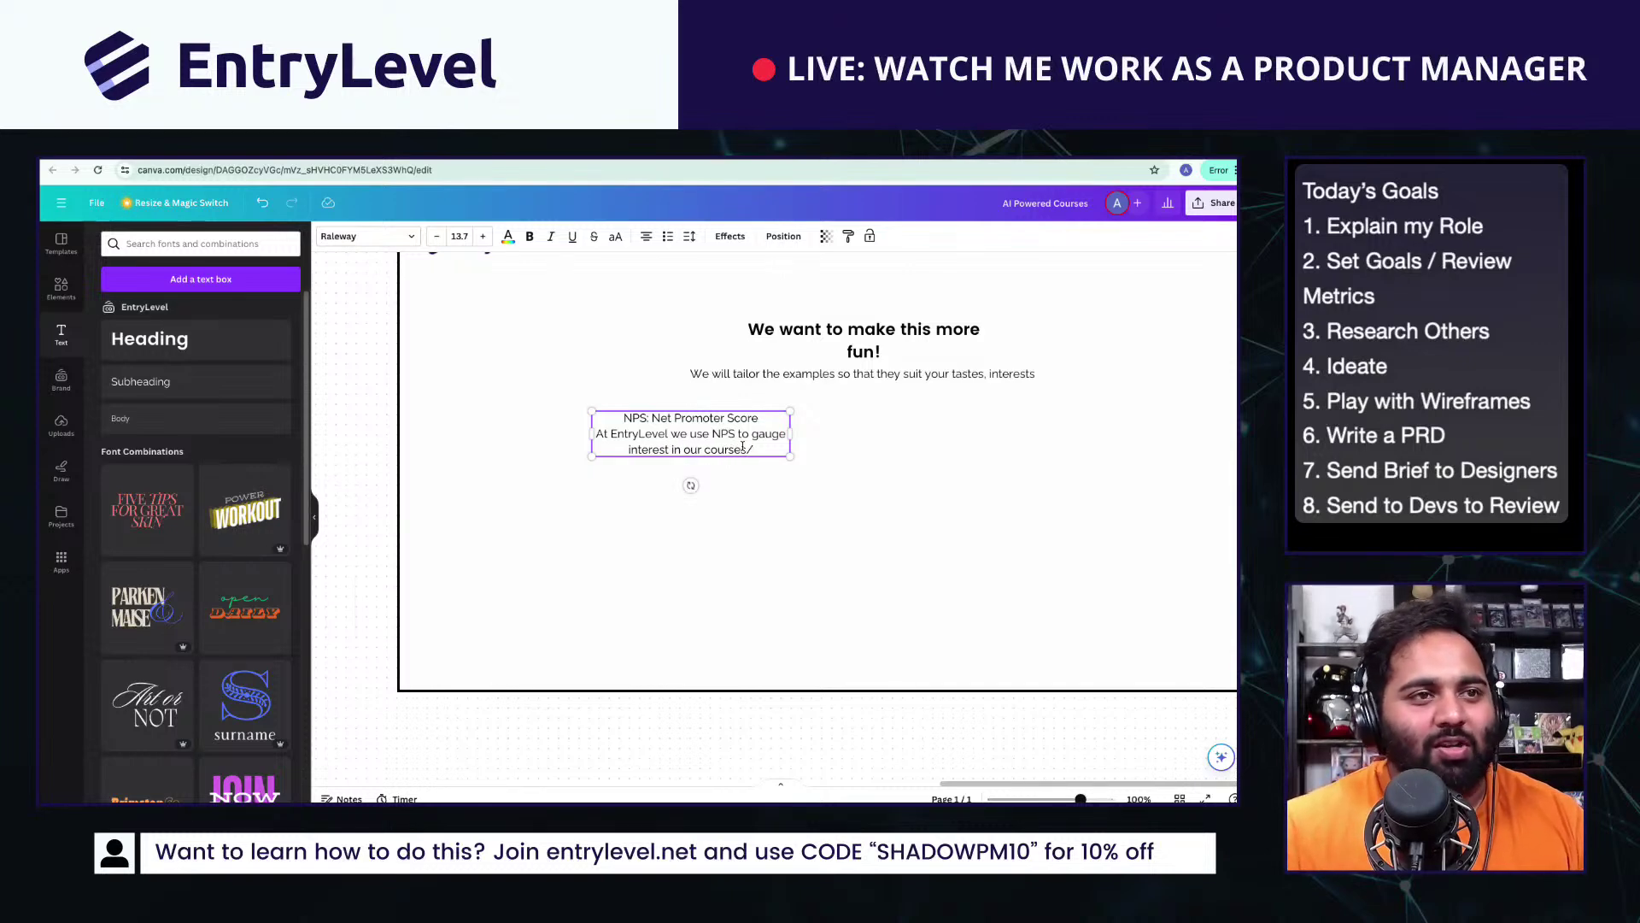
key("BackSpace")
type(".")
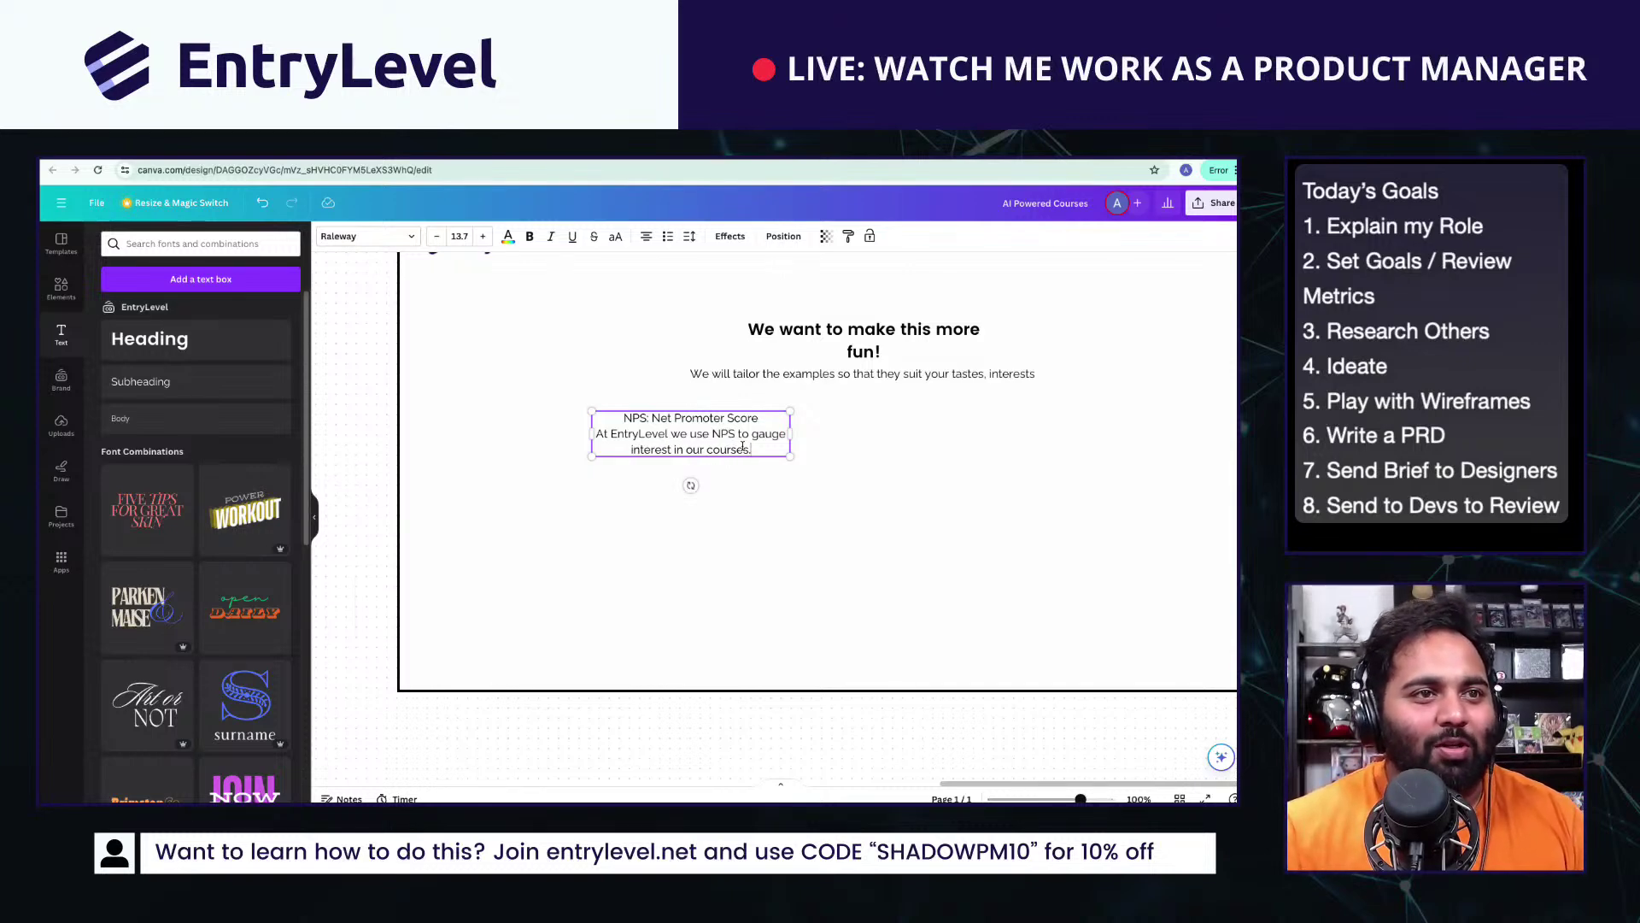
Step: Make the "NPS: Net Promoter Score" title line bold
triple_click(649, 418)
key("ctrl+b")
left_click(745, 438)
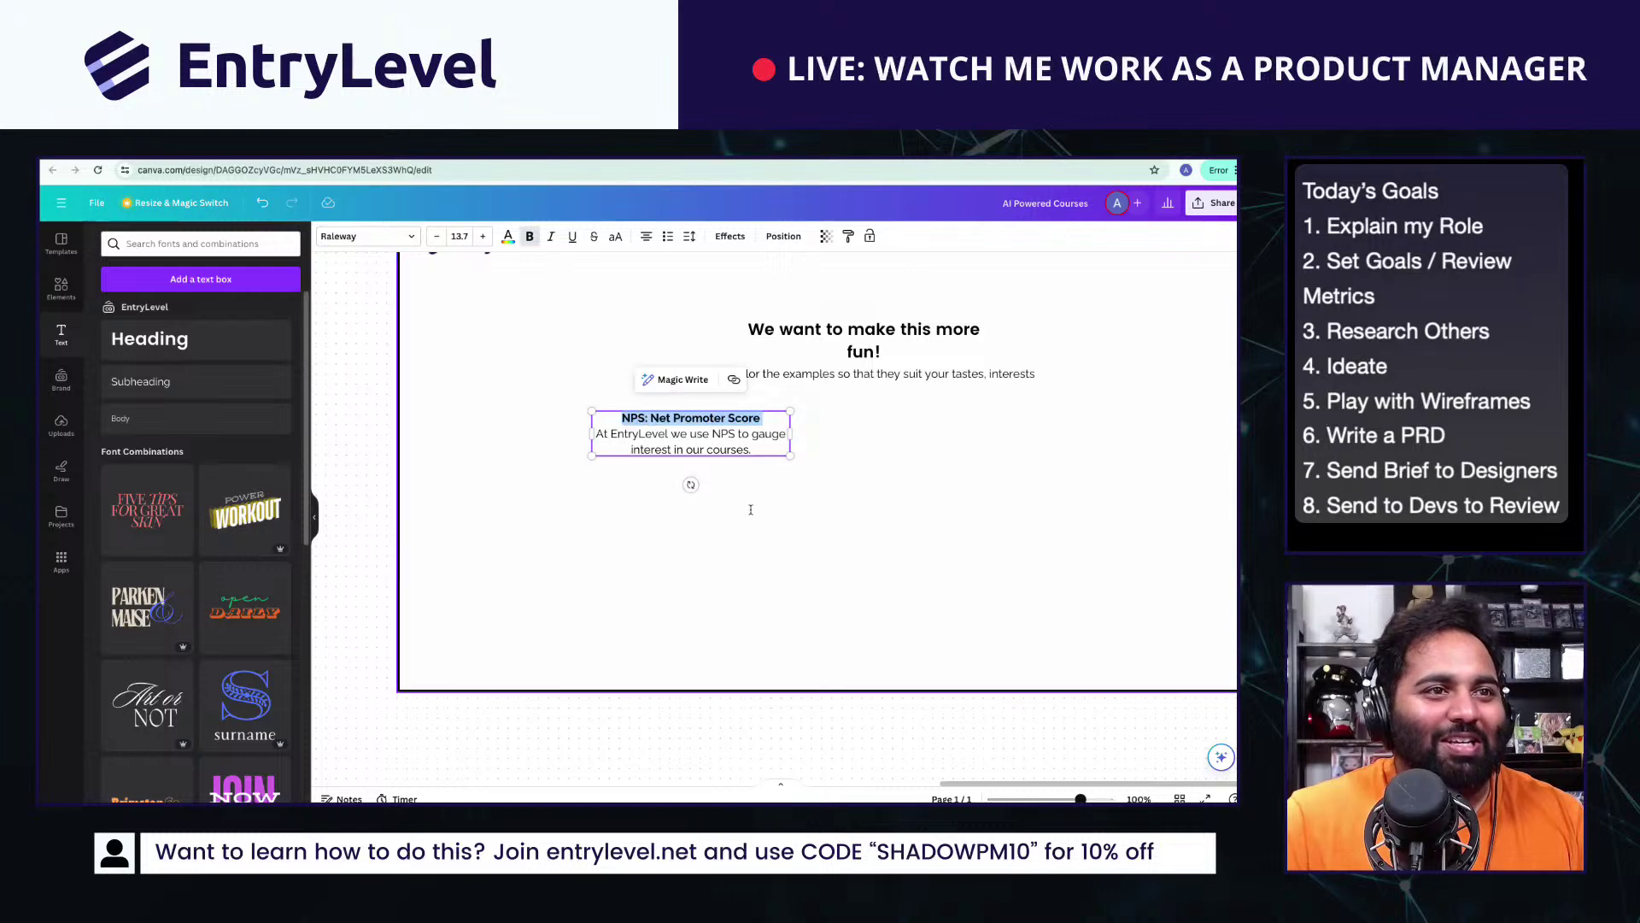
Step: Duplicate the NPS text block and place the copy on the right side of the frame, level with the original
left_click(745, 438)
key("ctrl+d")
left_click_drag(770, 501, 1022, 408)
Step: Clear the description from the right-hand NPS copy, leaving only its bold title
triple_click(1015, 438)
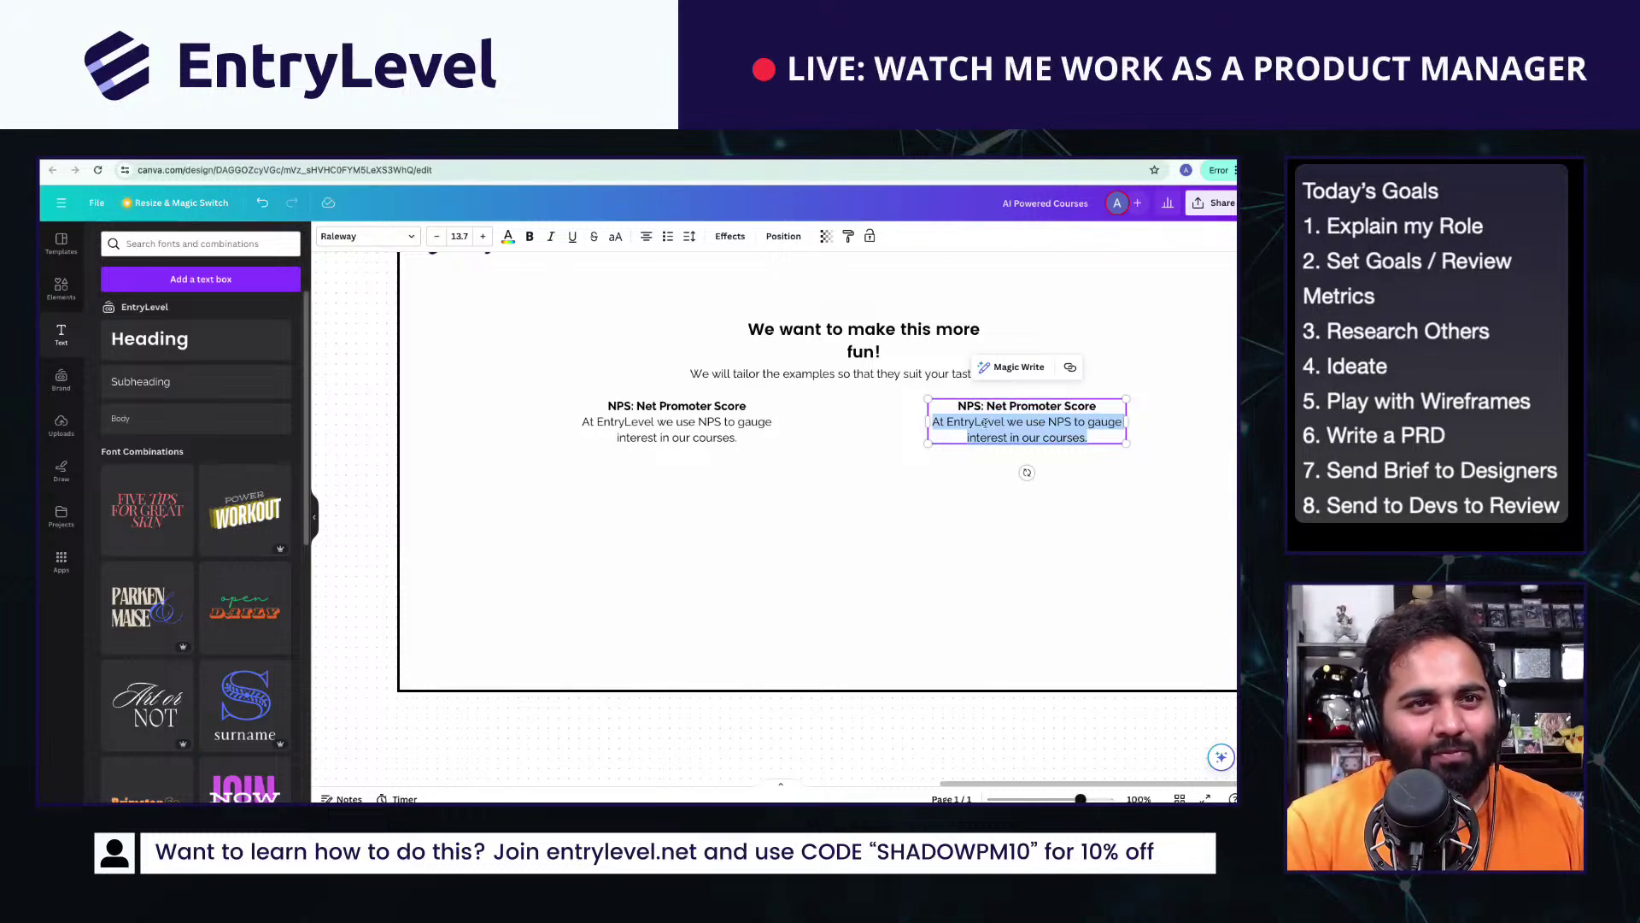
type("Imagine")
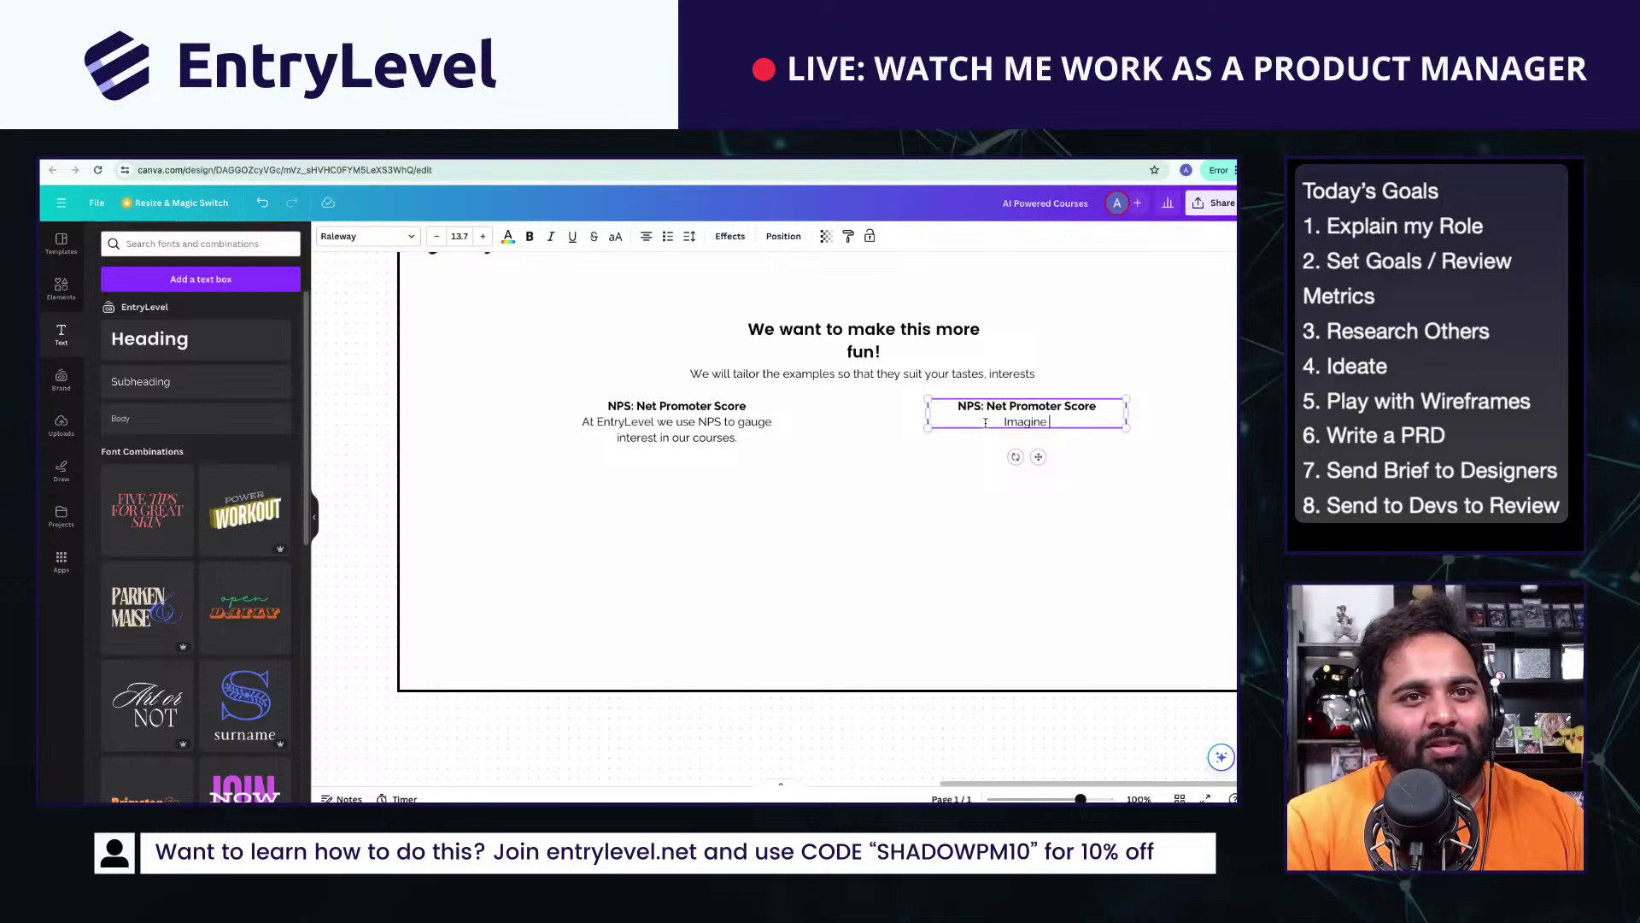
key("ctrl+a")
left_click(985, 422)
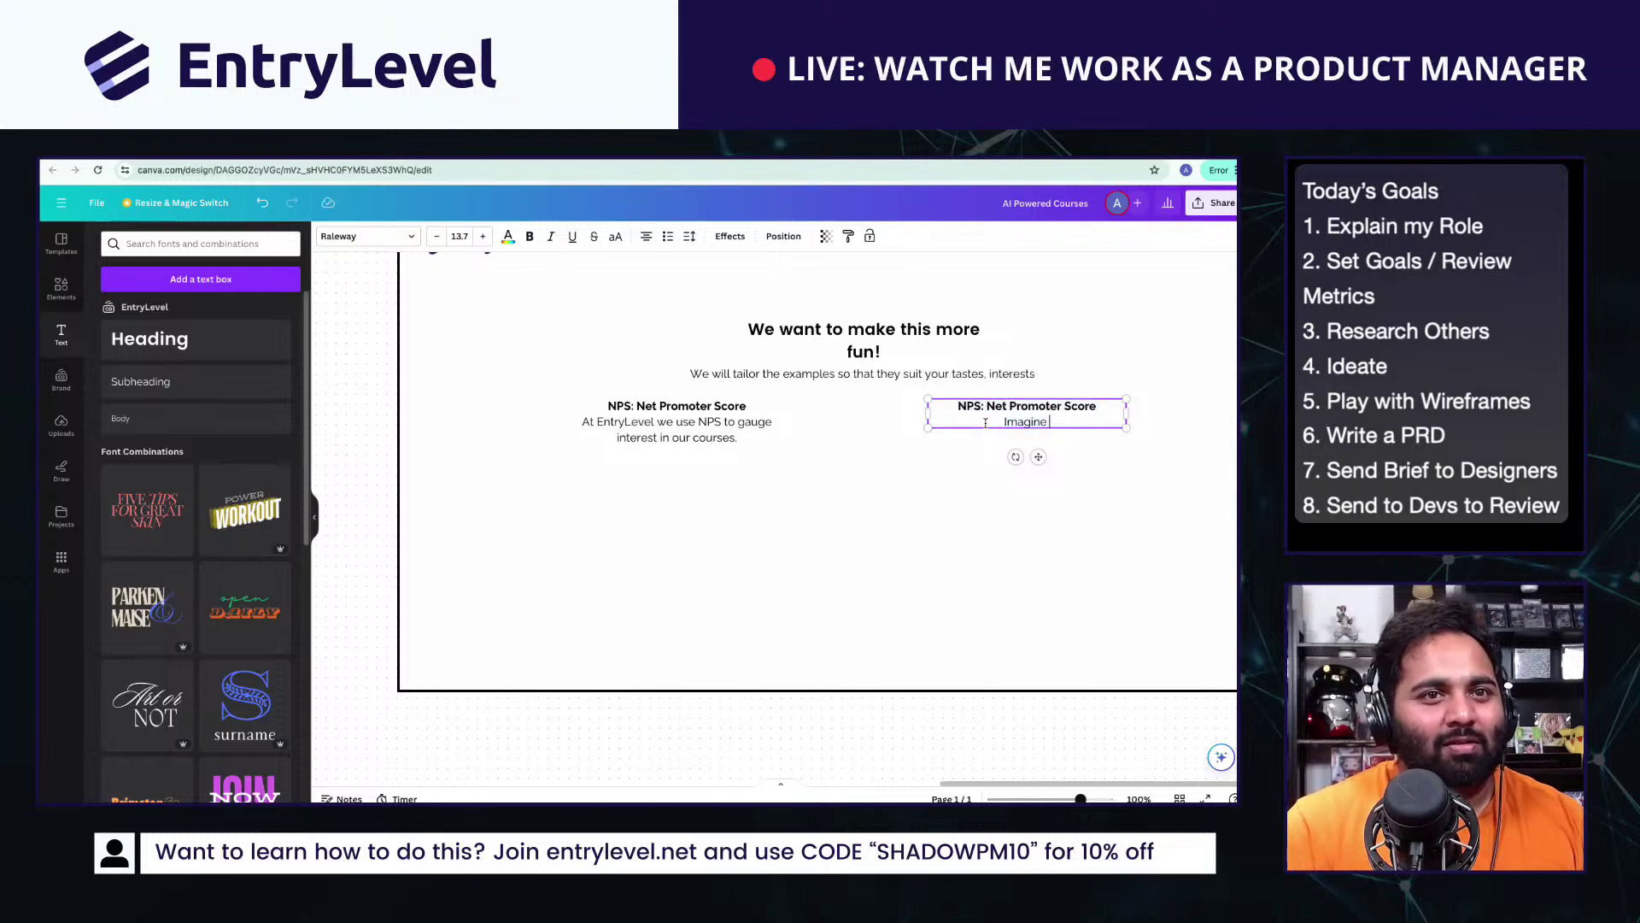
double_click(1032, 419)
key("BackSpace")
Step: Spread the two NPS blocks apart, moving the left one further left and the right one further right
left_click(735, 427)
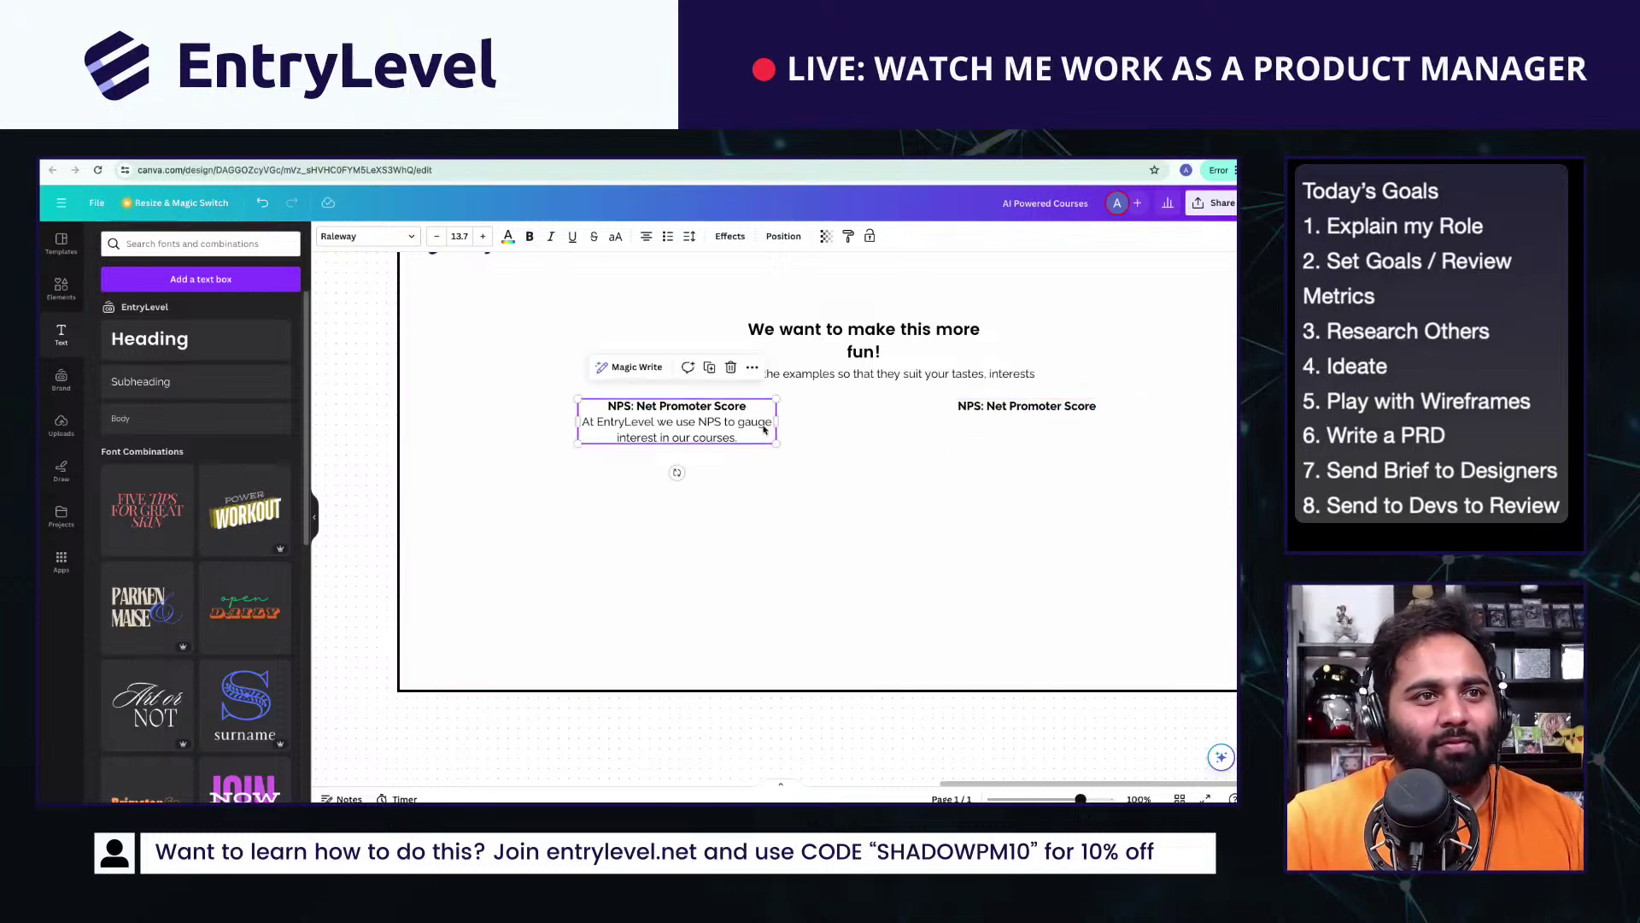
left_click_drag(734, 427, 702, 427)
left_click_drag(982, 418, 1002, 418)
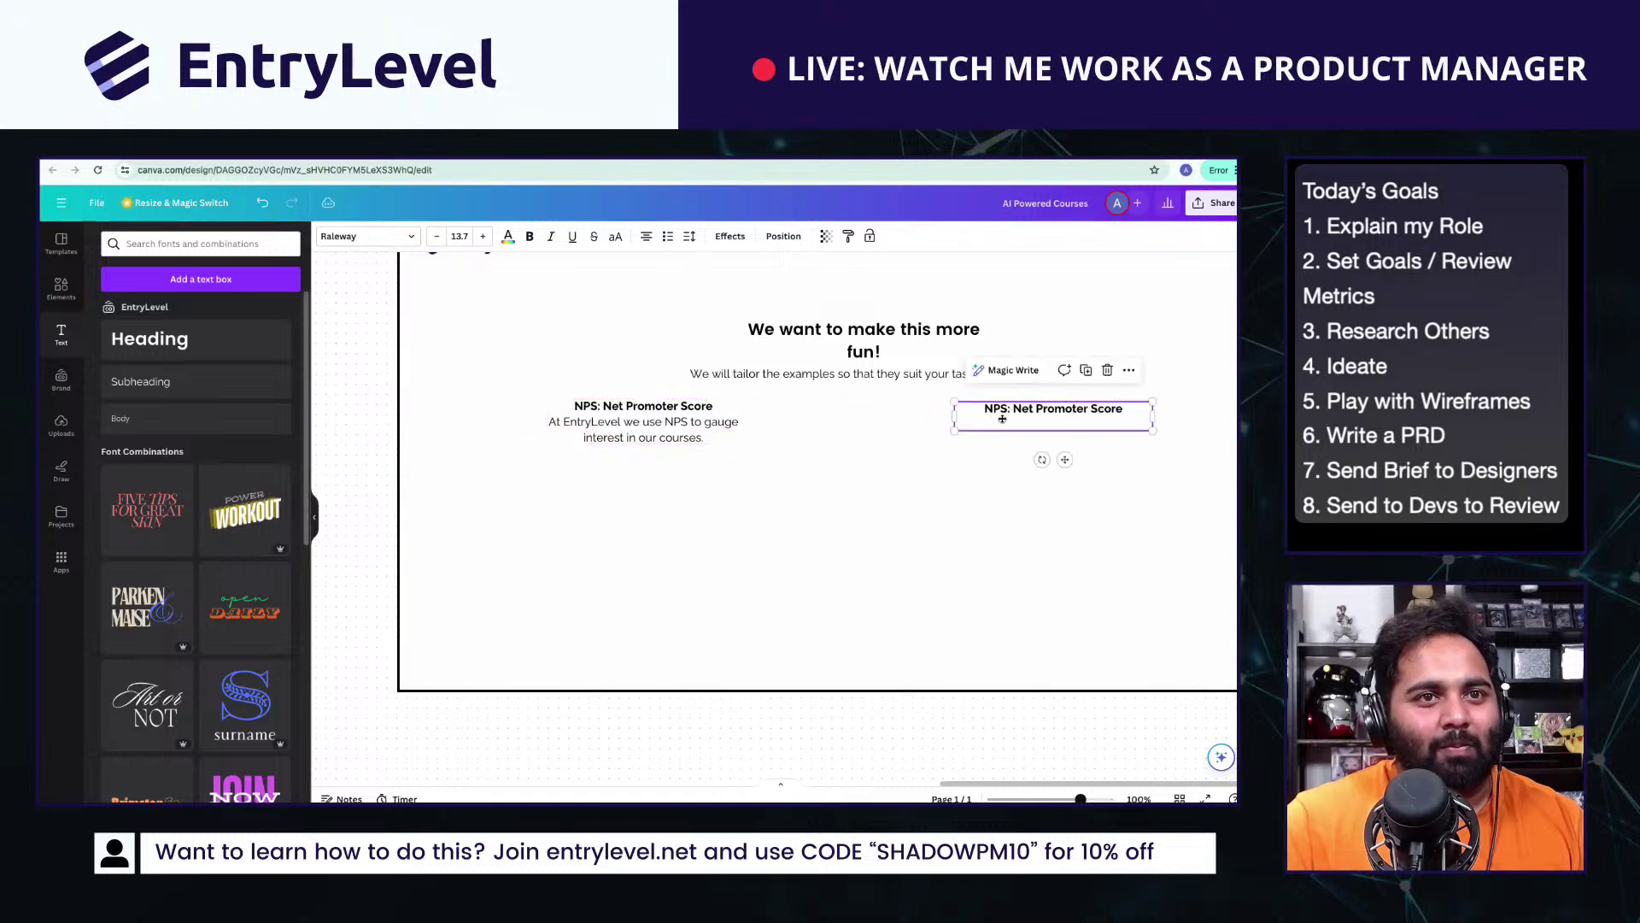
left_click(1088, 418)
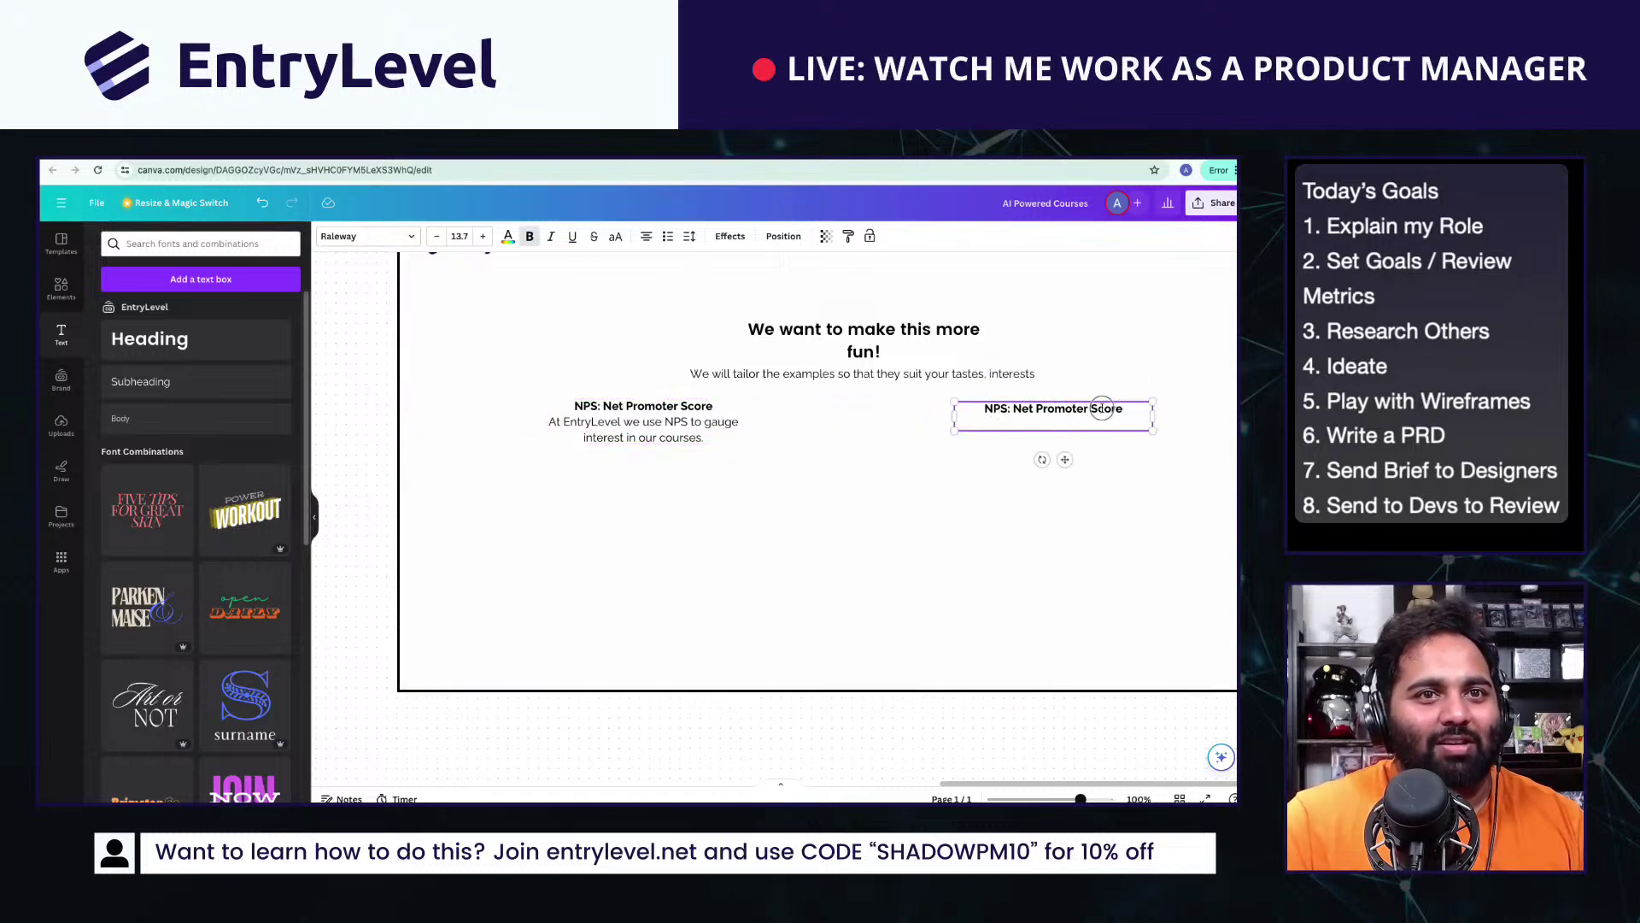
triple_click(1111, 408)
left_click(632, 405)
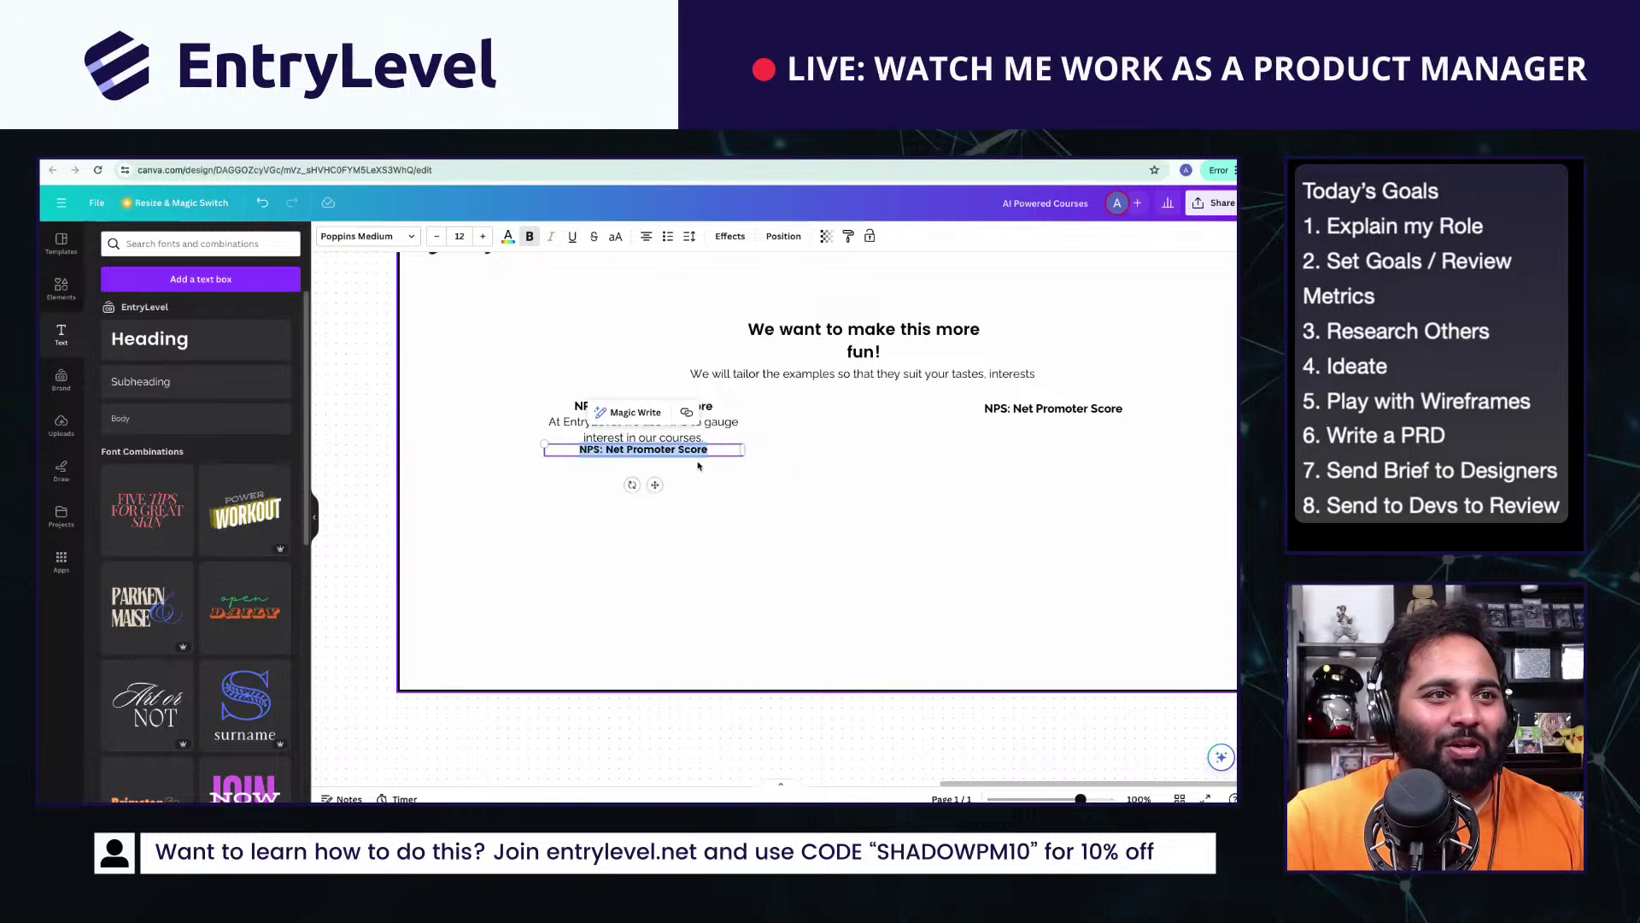
key("ctrl+z")
key("ctrl+z")
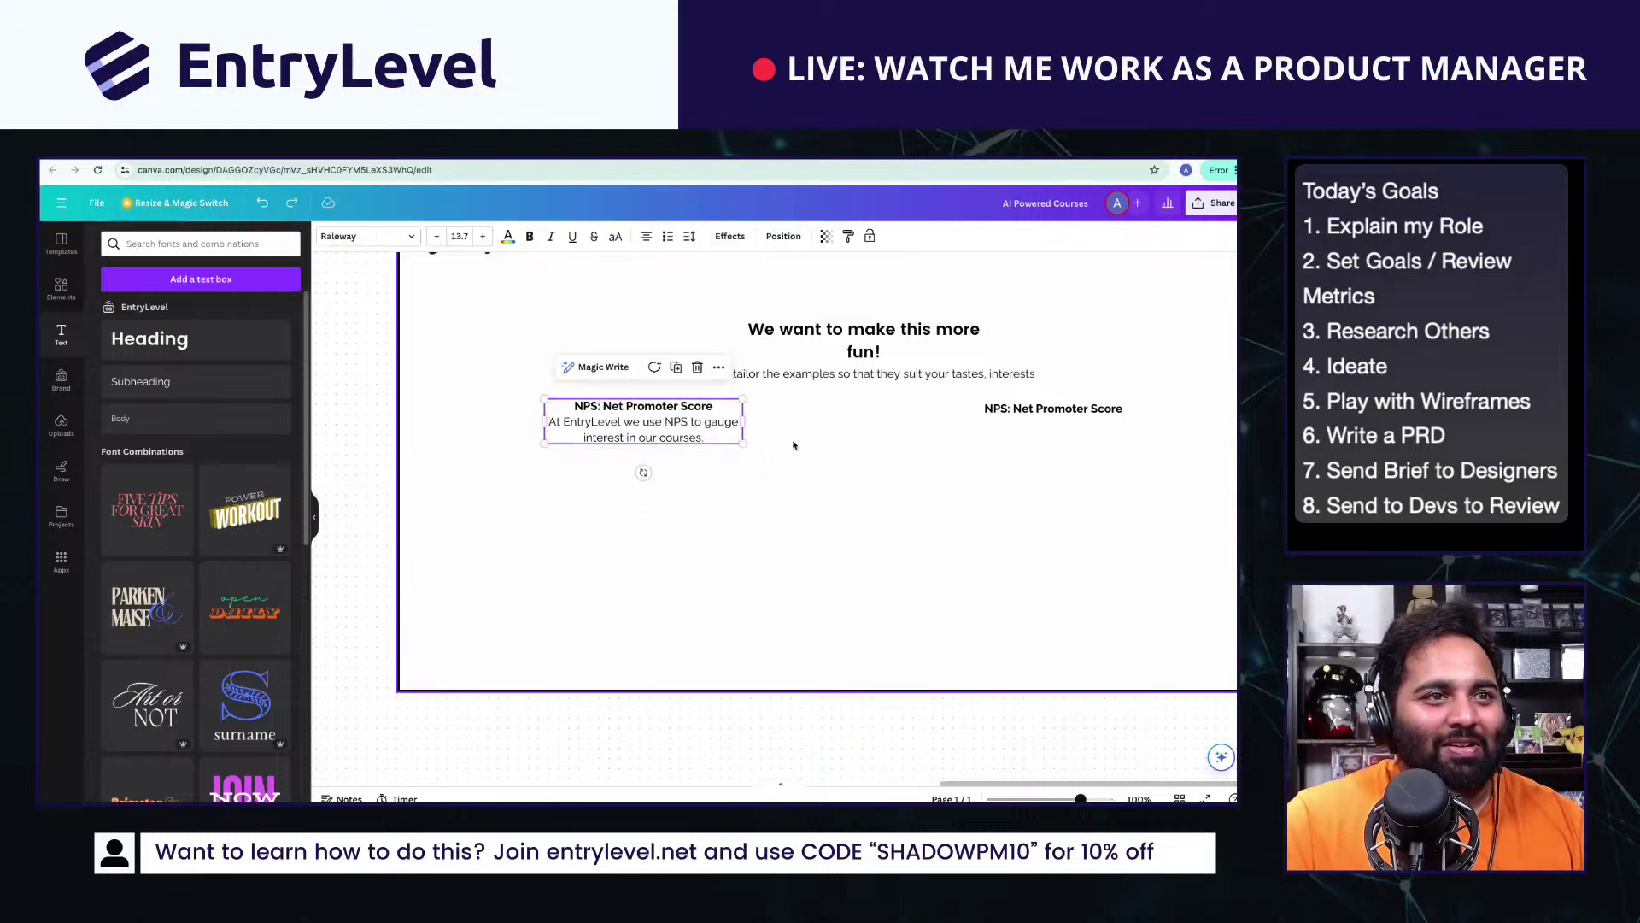
Step: Duplicate the left NPS block, place the copy below and between the two blocks, and replace its text with "Harry Potter"
key("ctrl+d")
left_click_drag(783, 511, 838, 504)
double_click(838, 502)
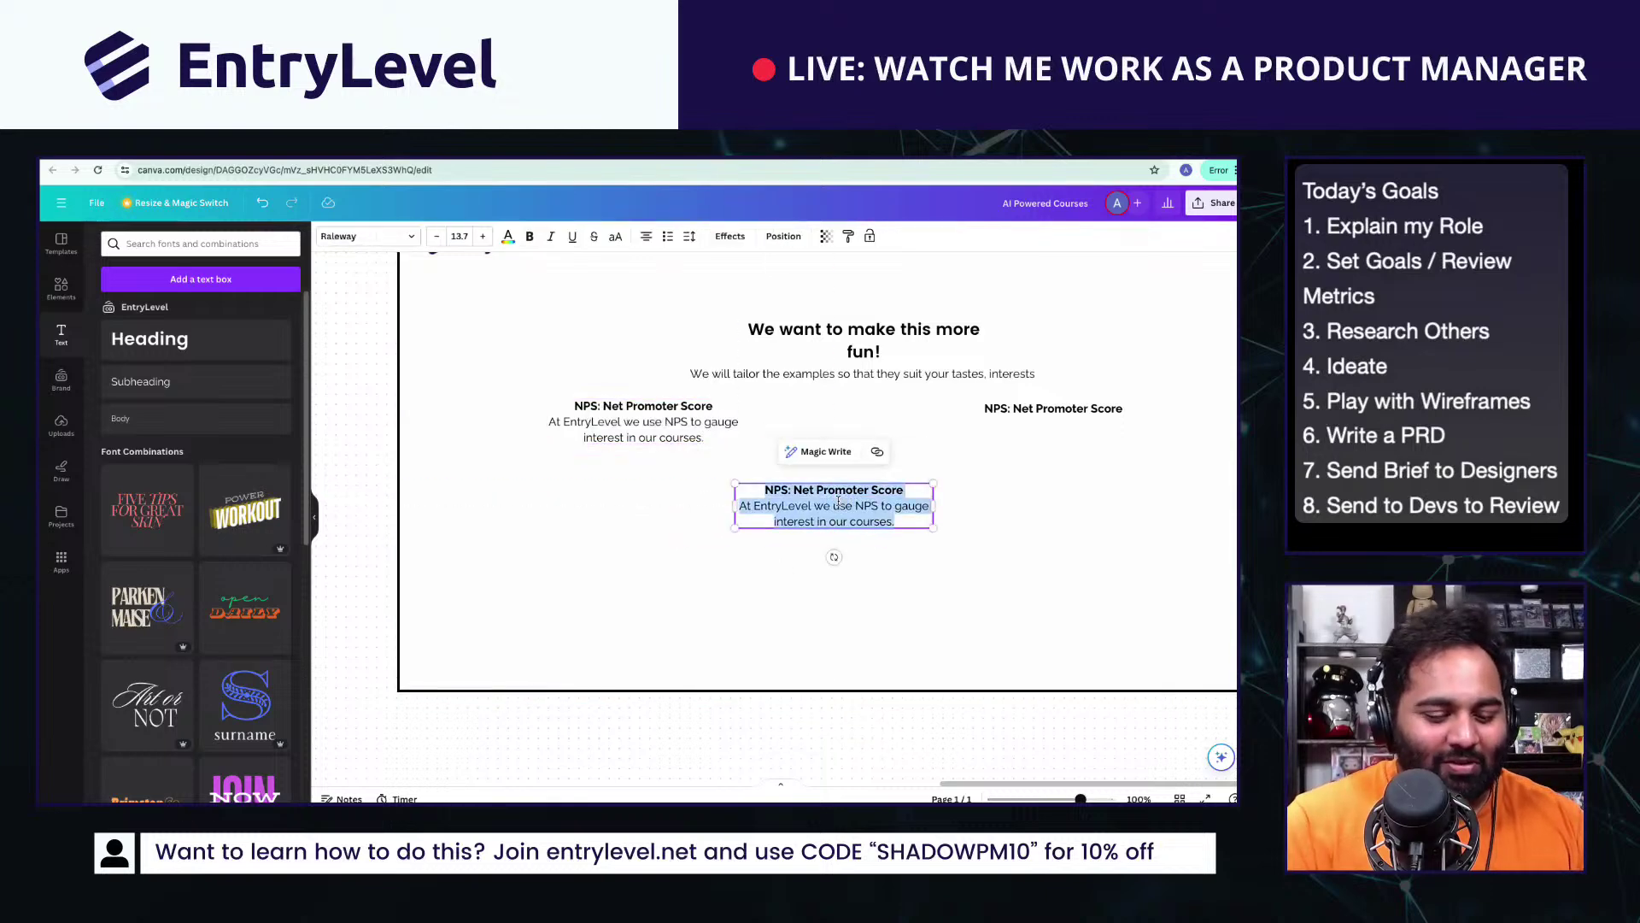
type("Harry Po")
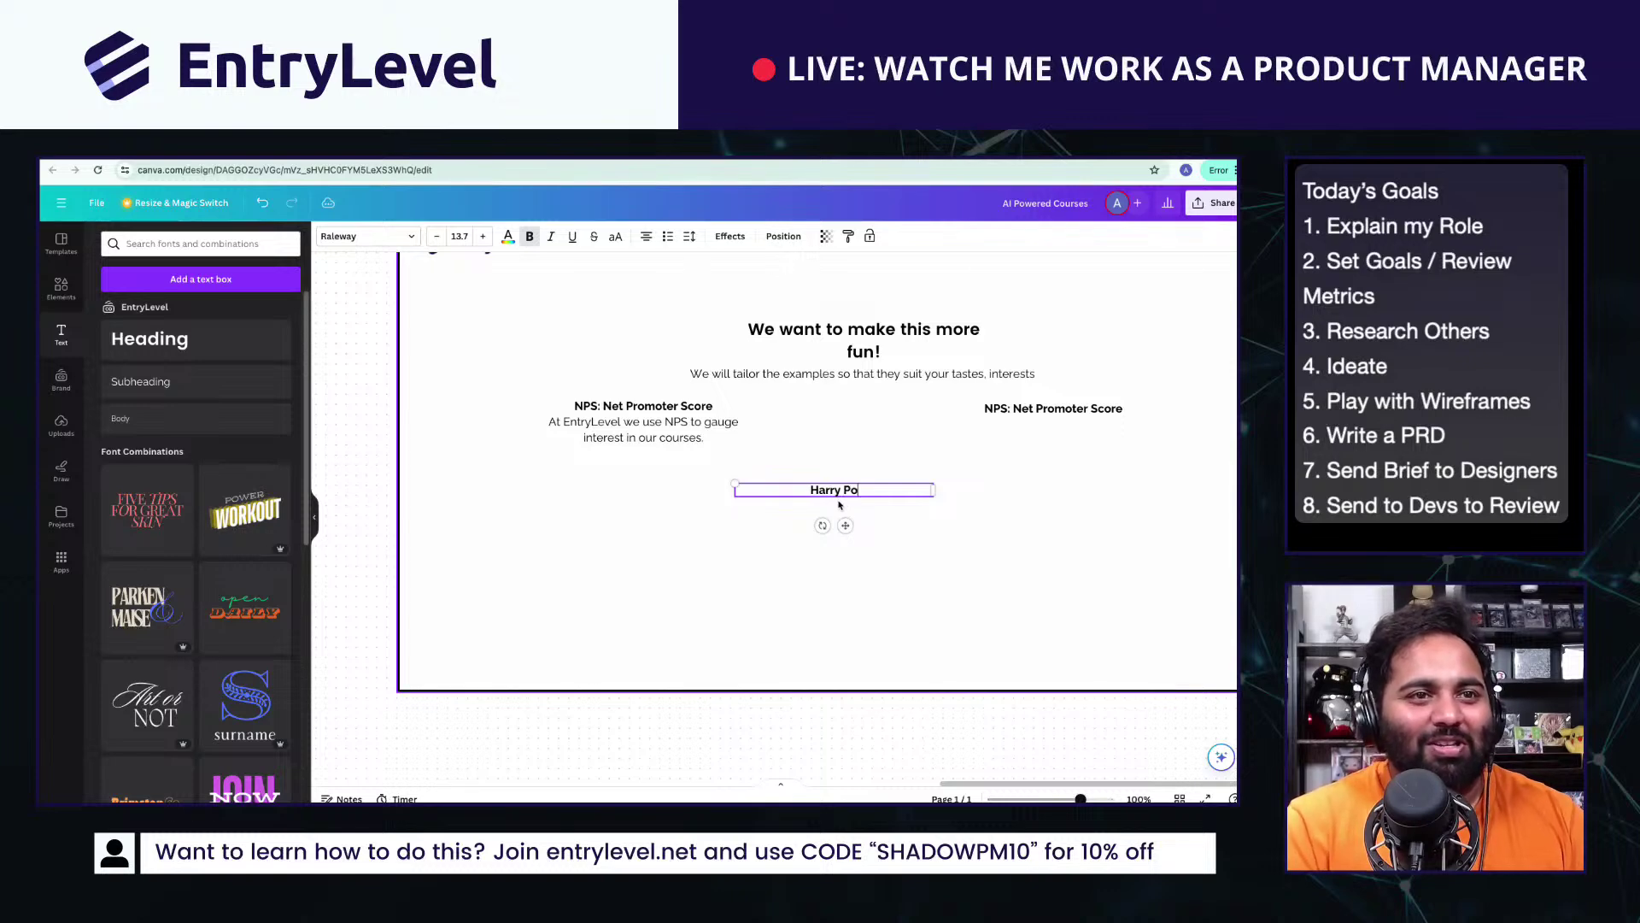
type("tter")
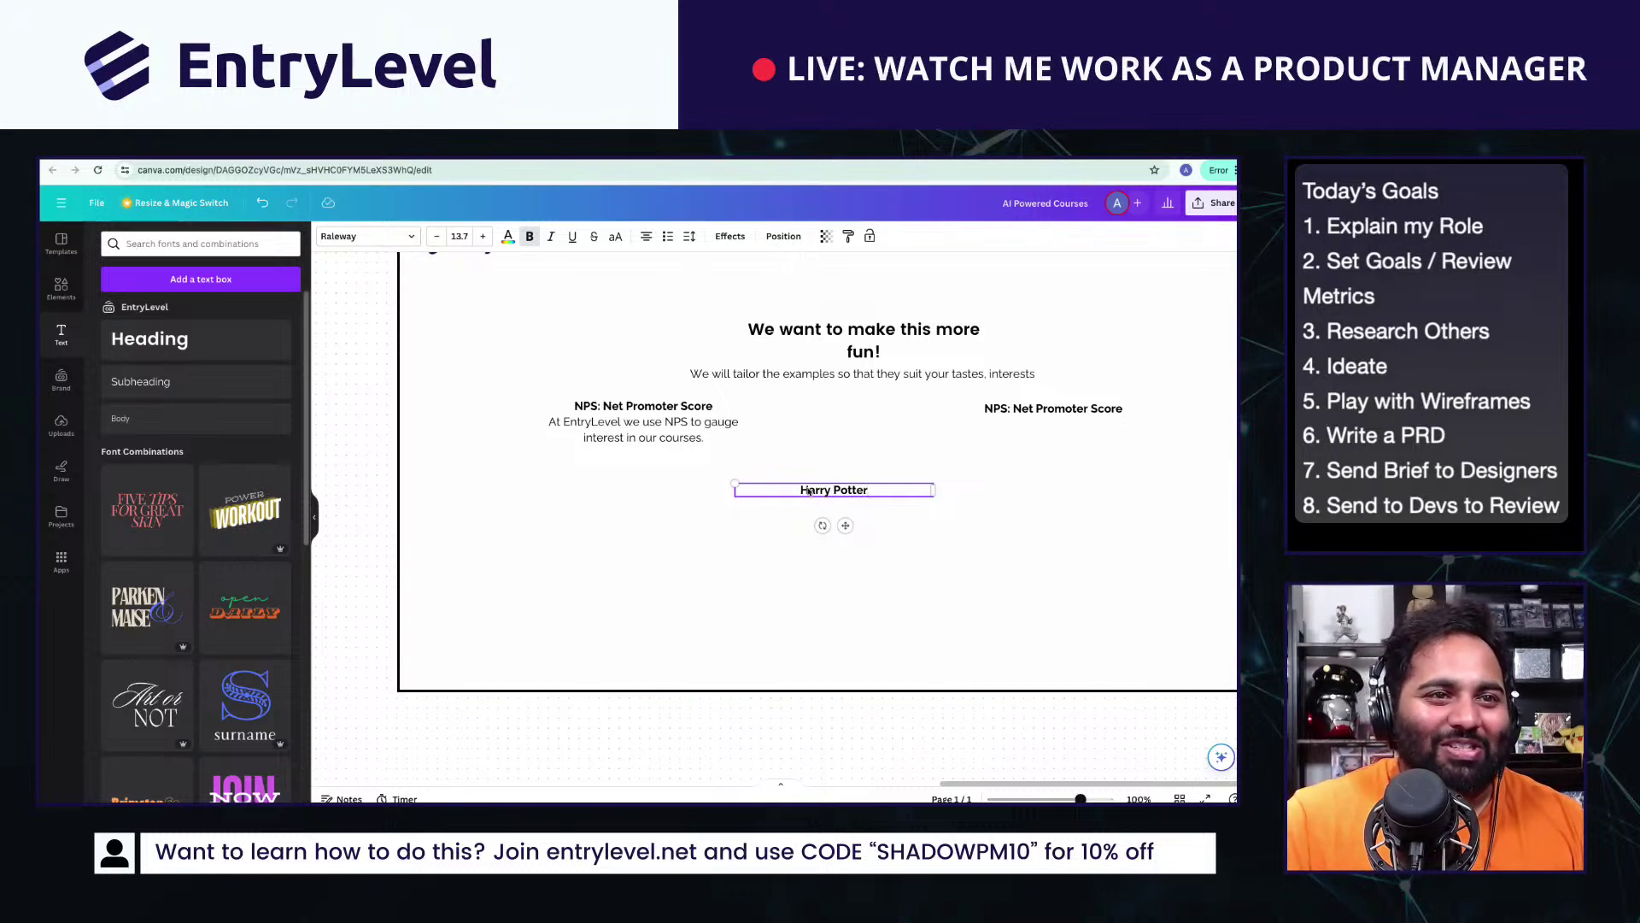
Step: Insert a lightning bolt emoji in front of "Harry Potter", searching the emoji picker for "light"
key("ctrl+super+space")
type("ligth")
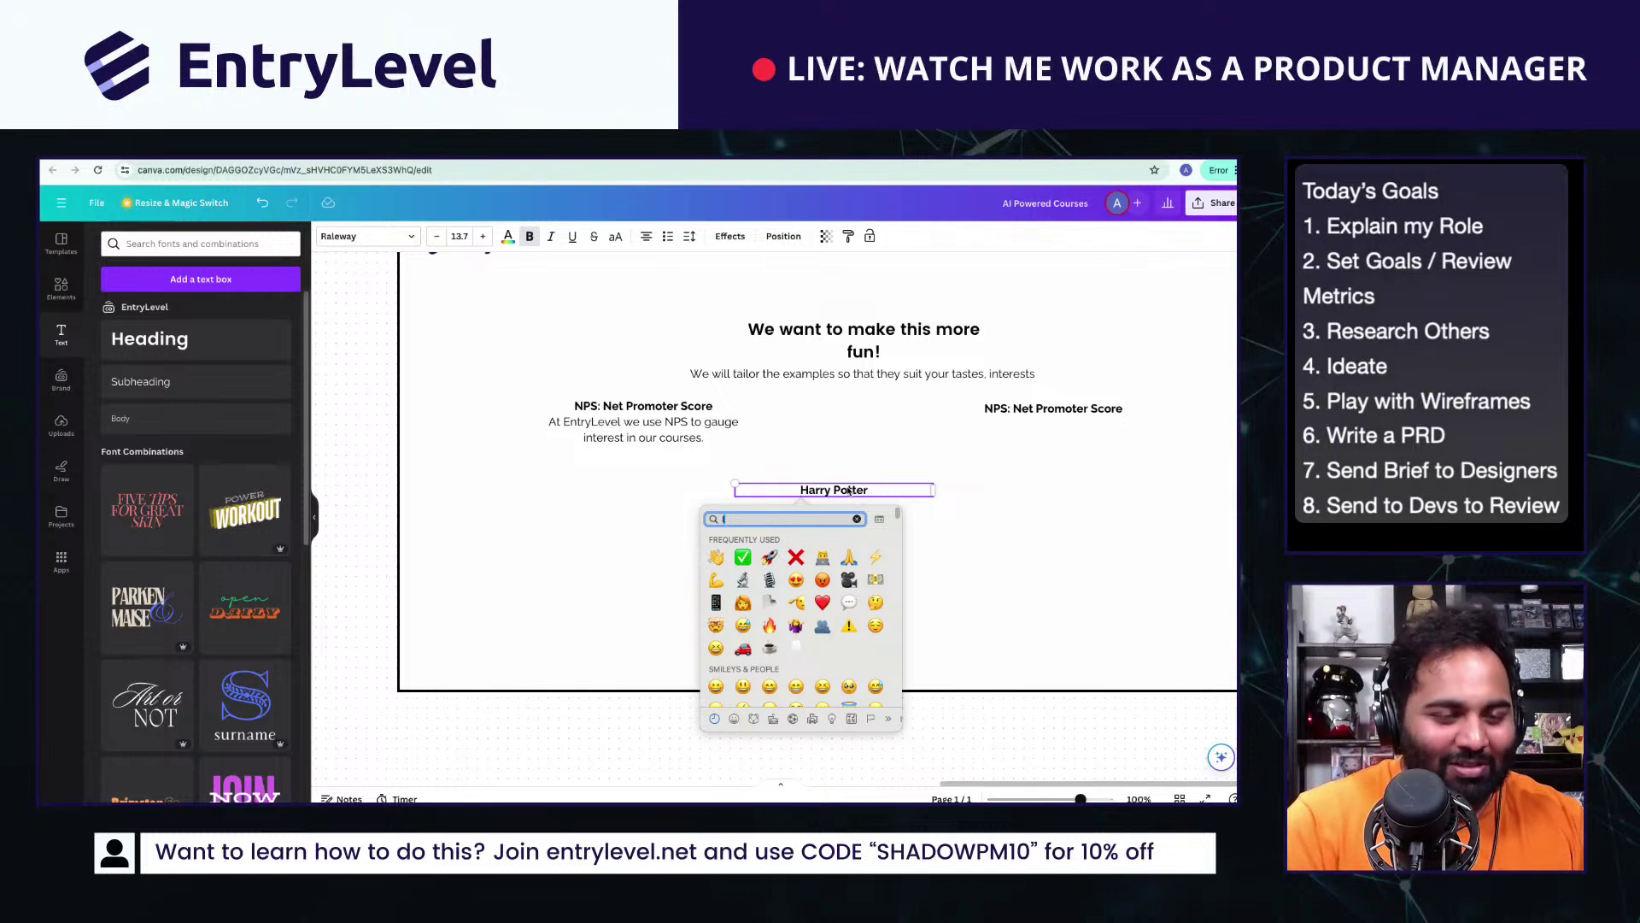
key("BackSpace")
key("BackSpace")
type("ht")
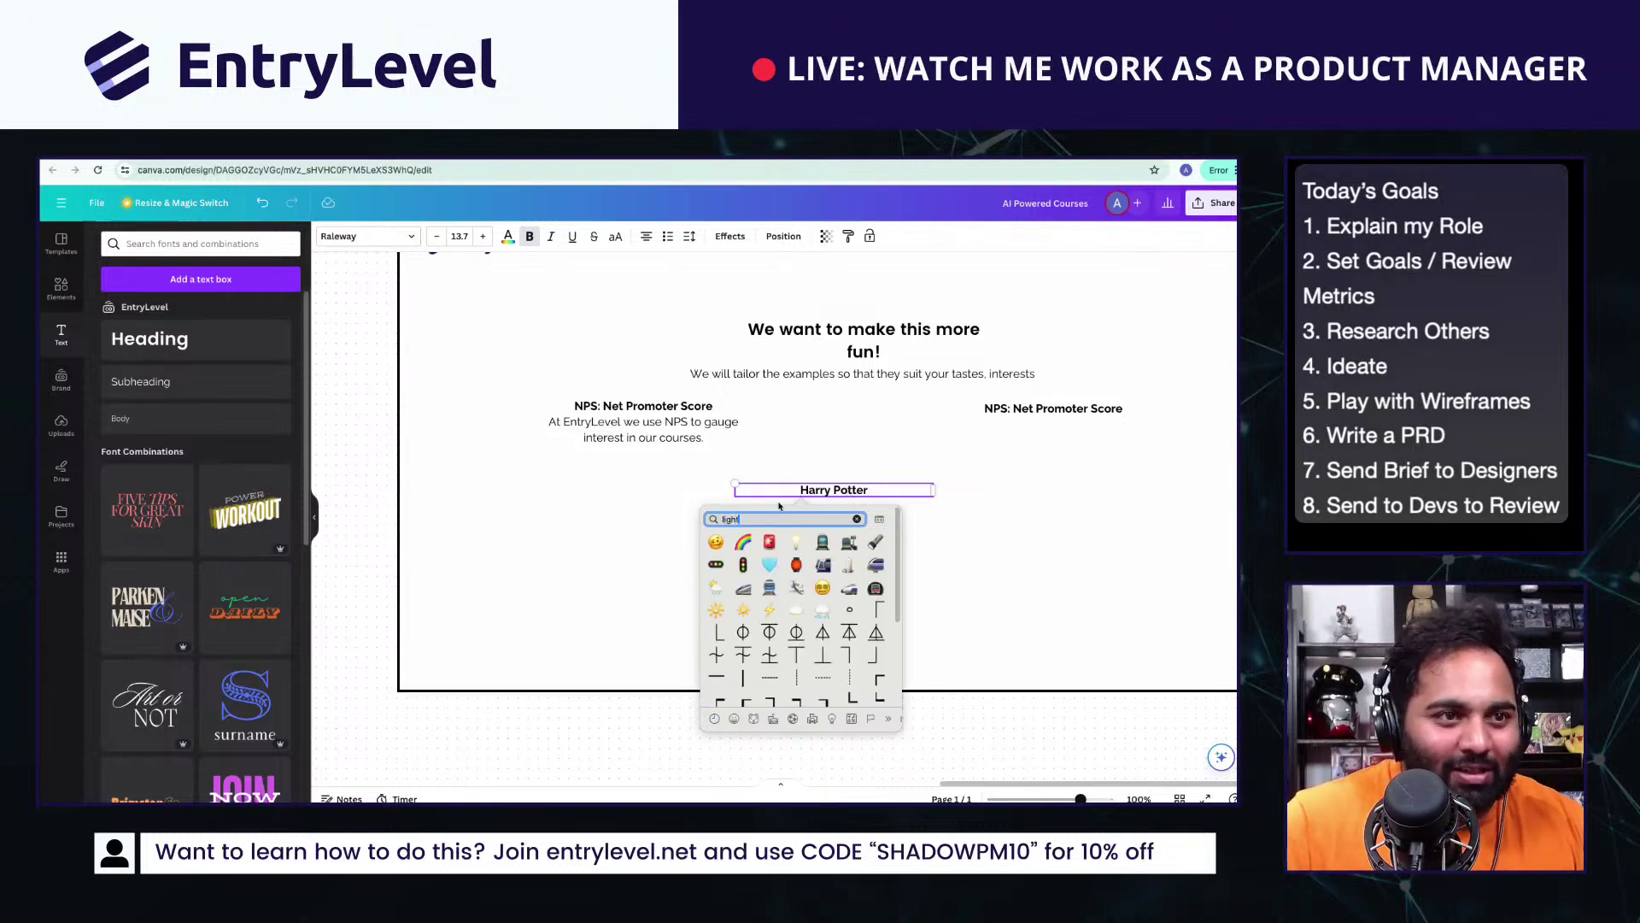
left_click(770, 610)
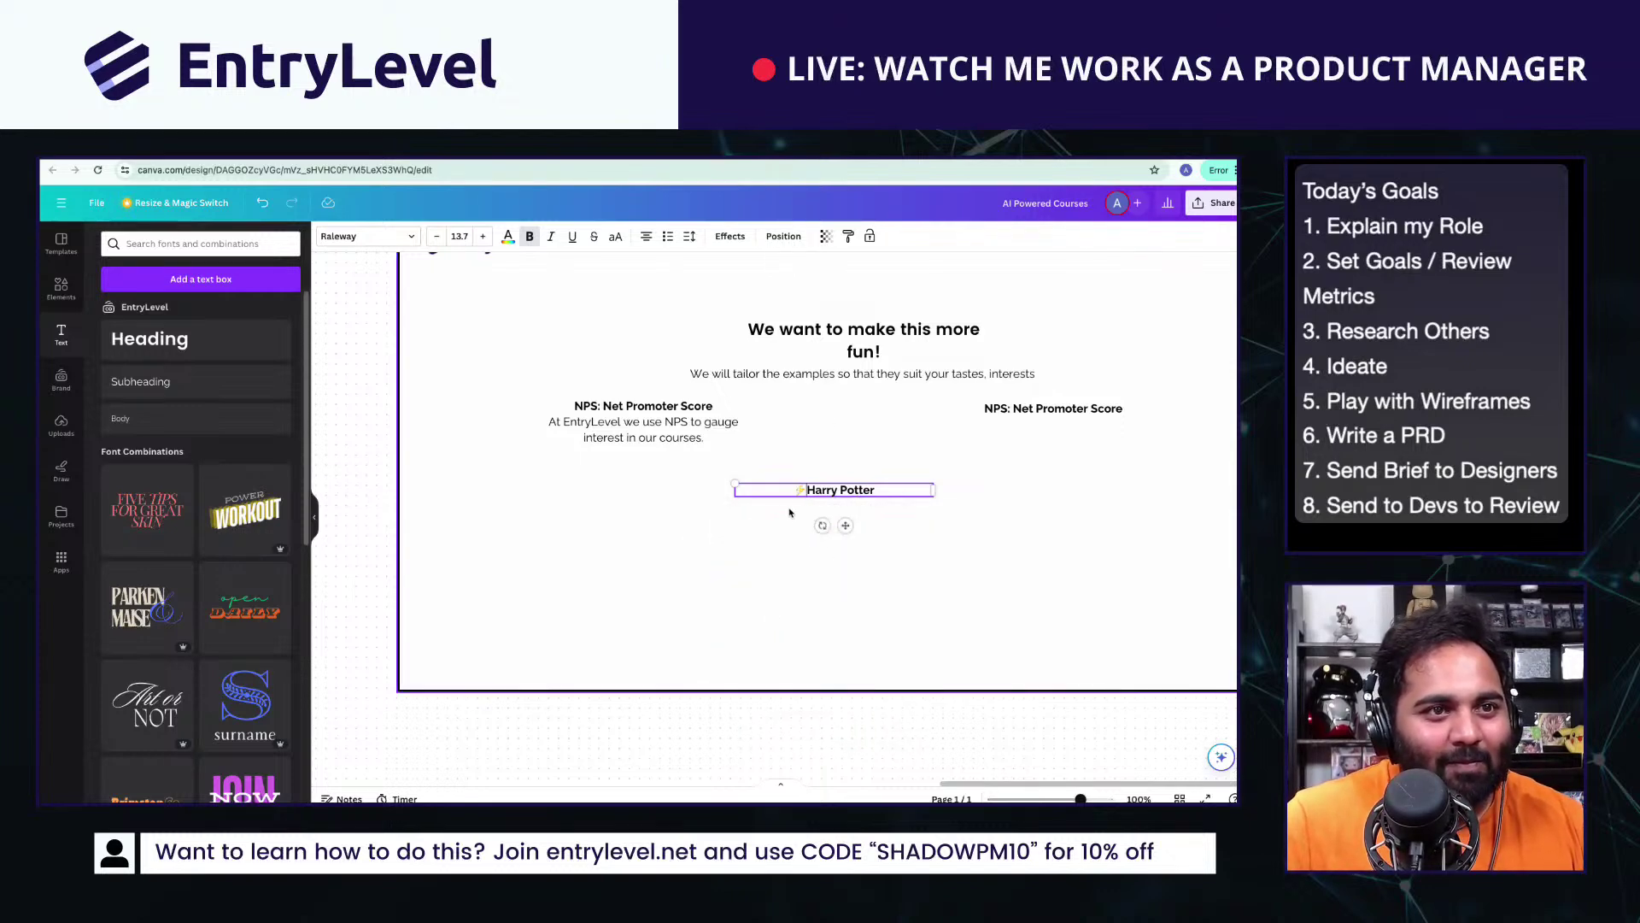
Step: Insert a wizard emoji before the lightning bolt and move the Harry Potter label up between the two NPS blocks
key("ctrl+super+space")
type("w")
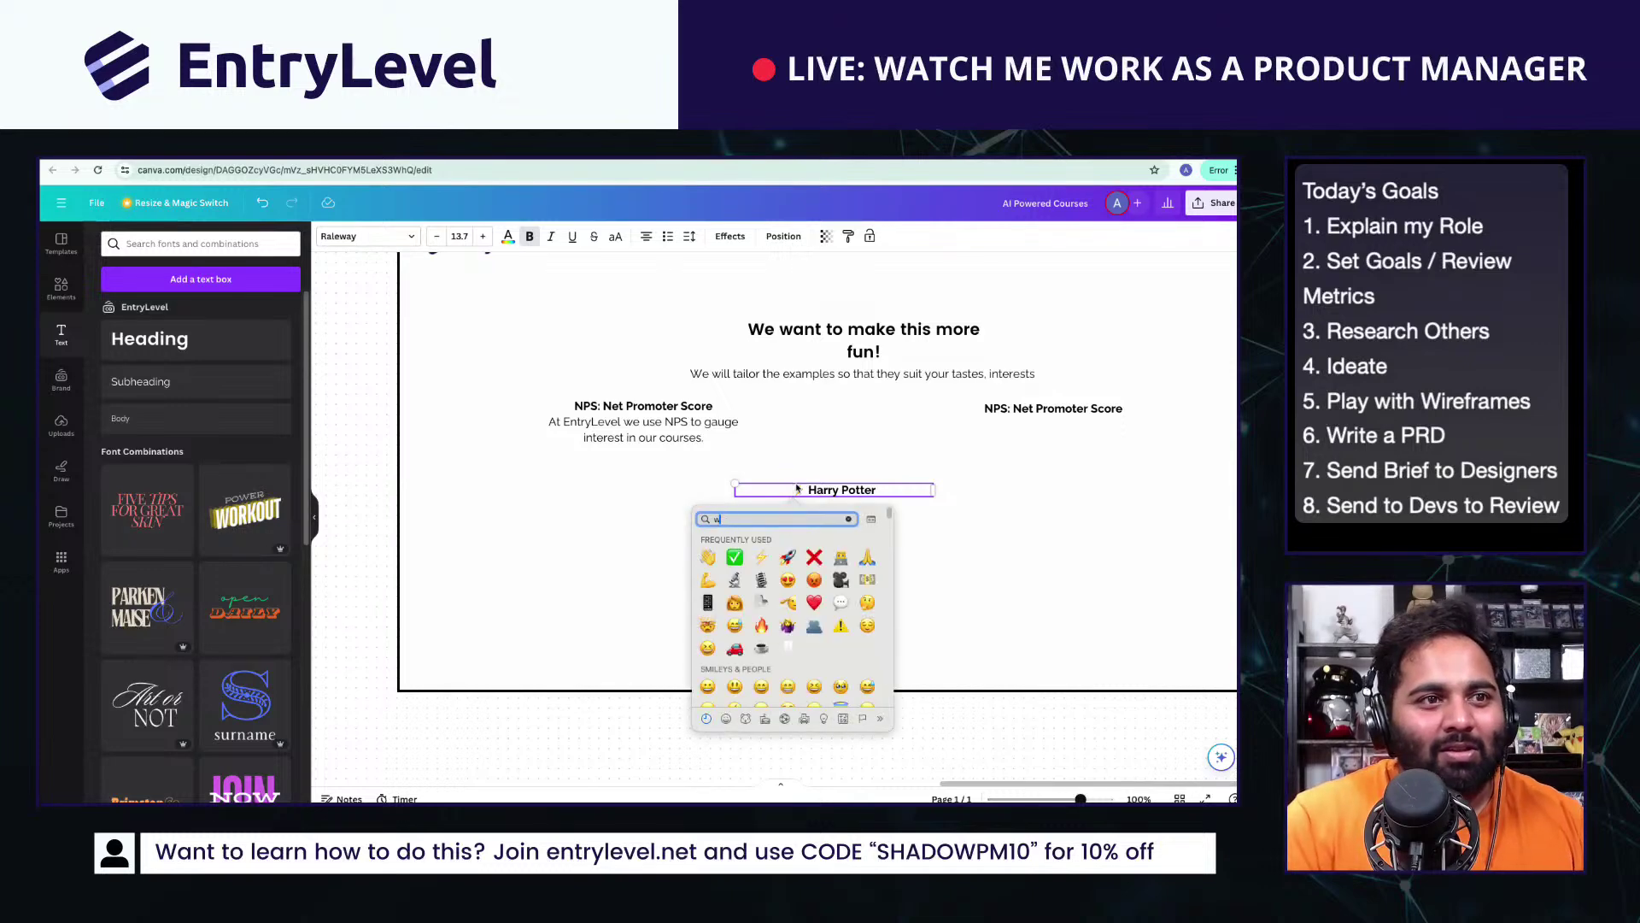
type("izard")
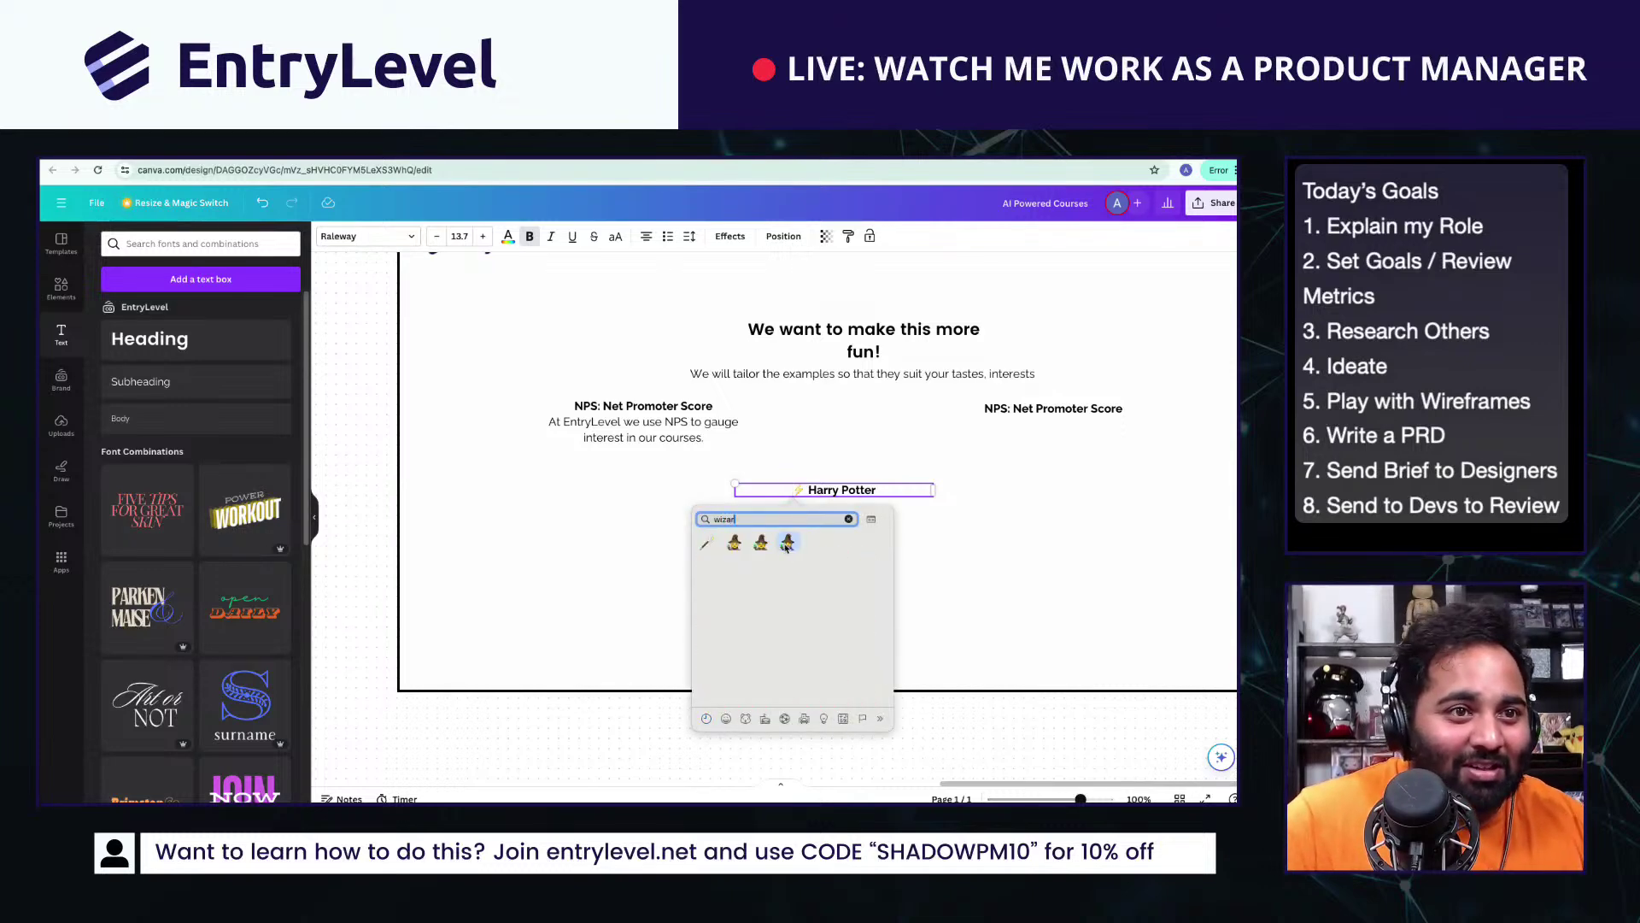
left_click(787, 542)
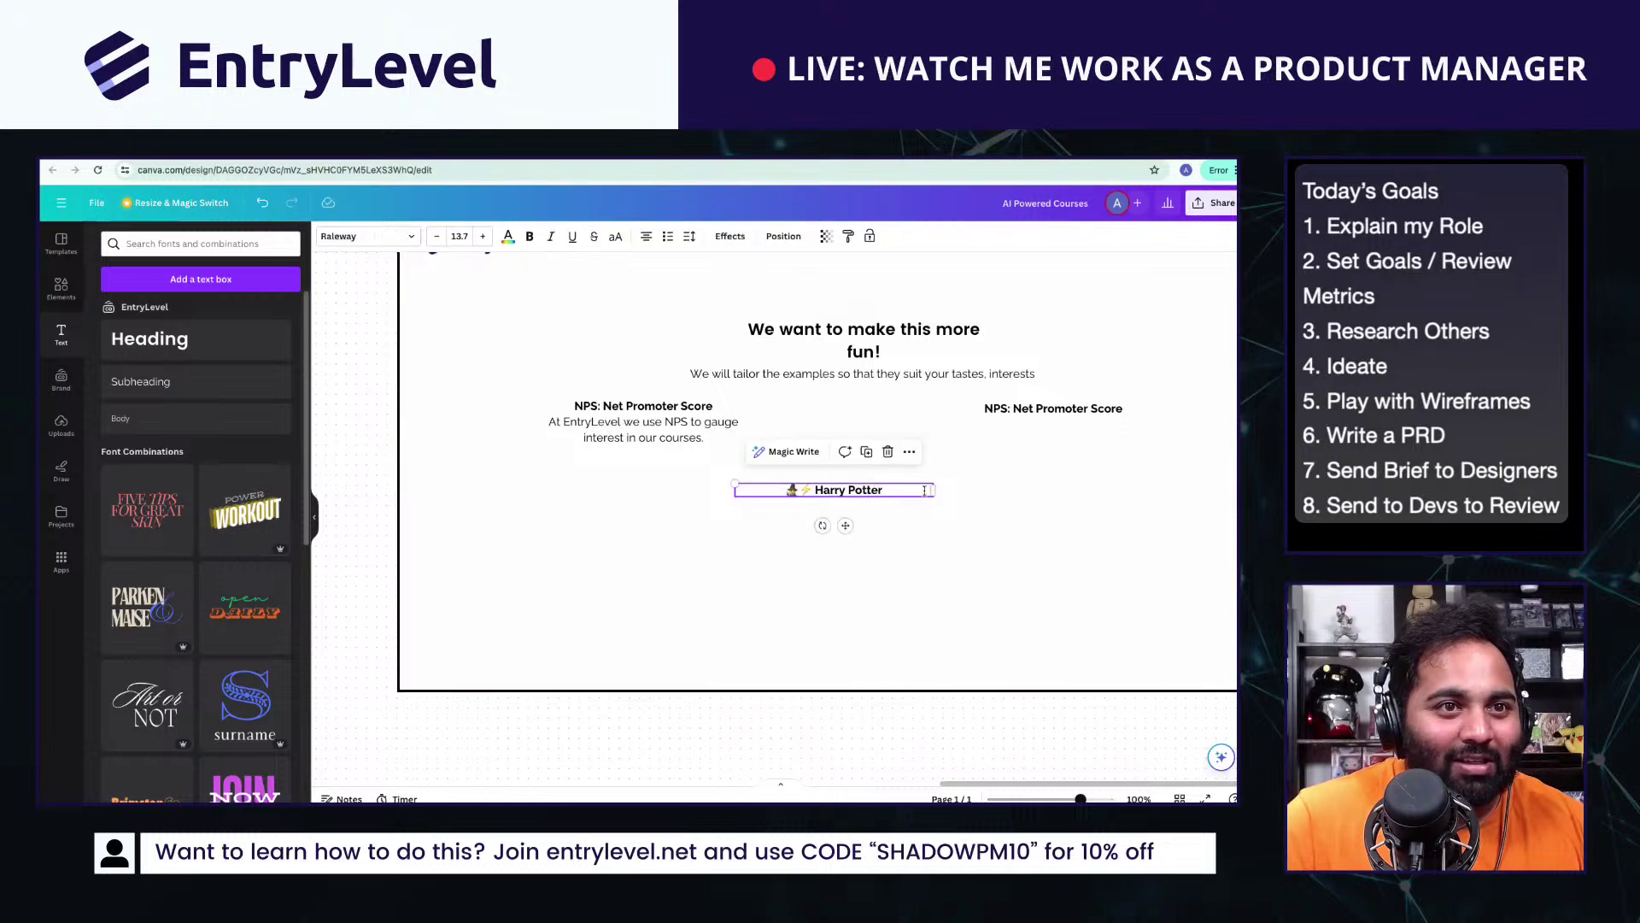
left_click_drag(934, 490, 895, 417)
Step: Search the elements for "arrow" and add a line arrow running from the first NPS block to the Harry Potter label
left_click(644, 421)
left_click(159, 245)
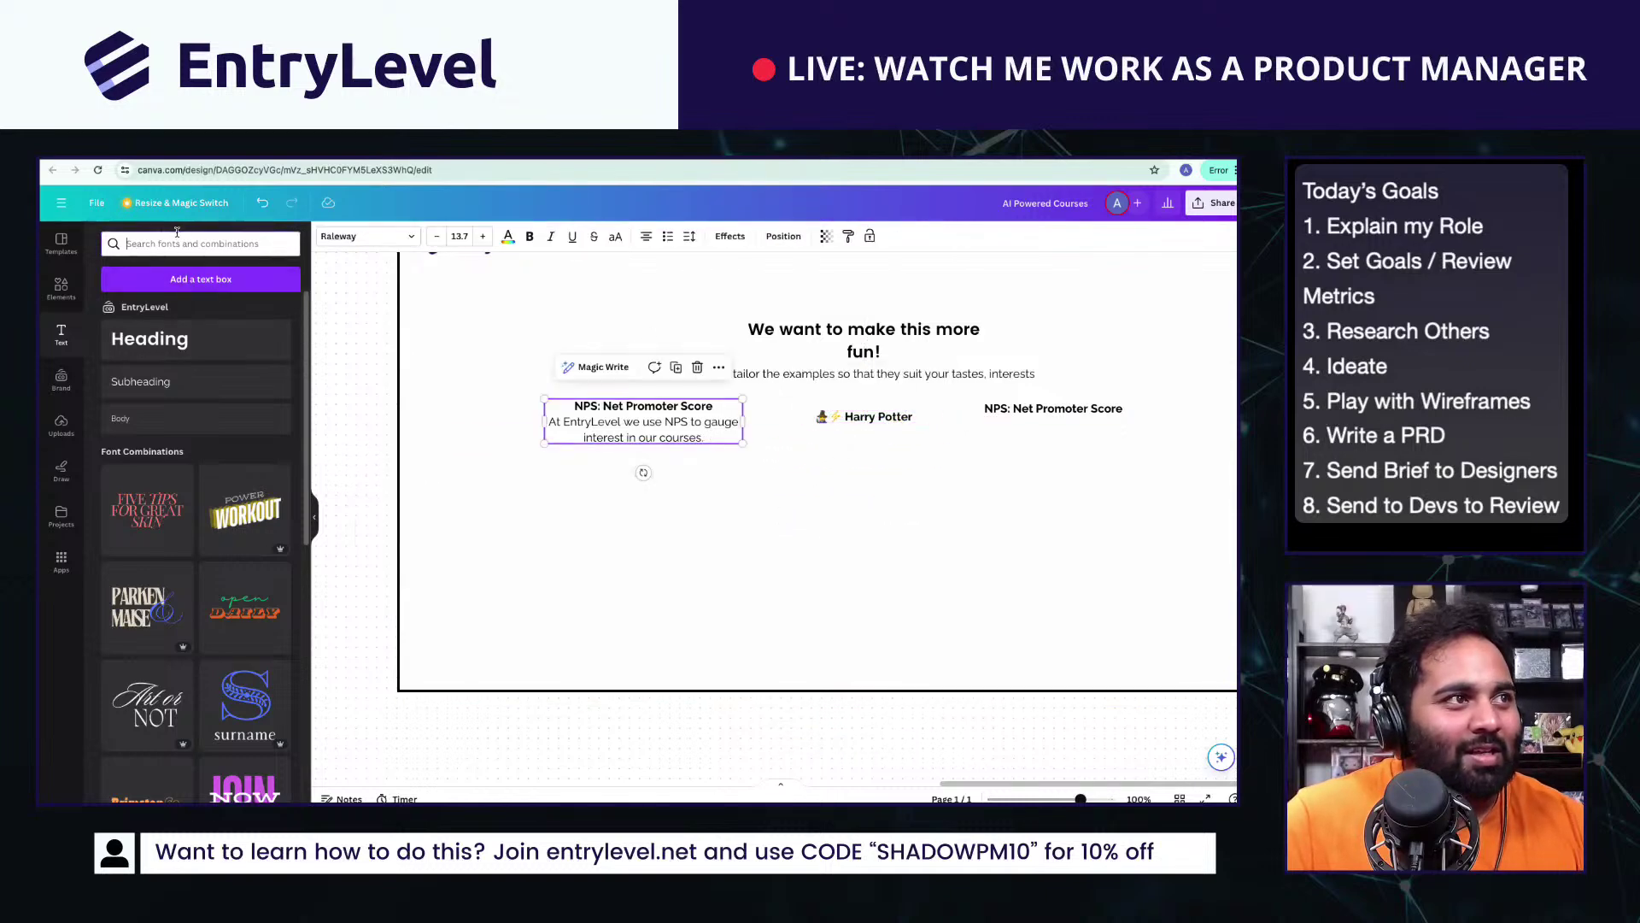
type("arrow")
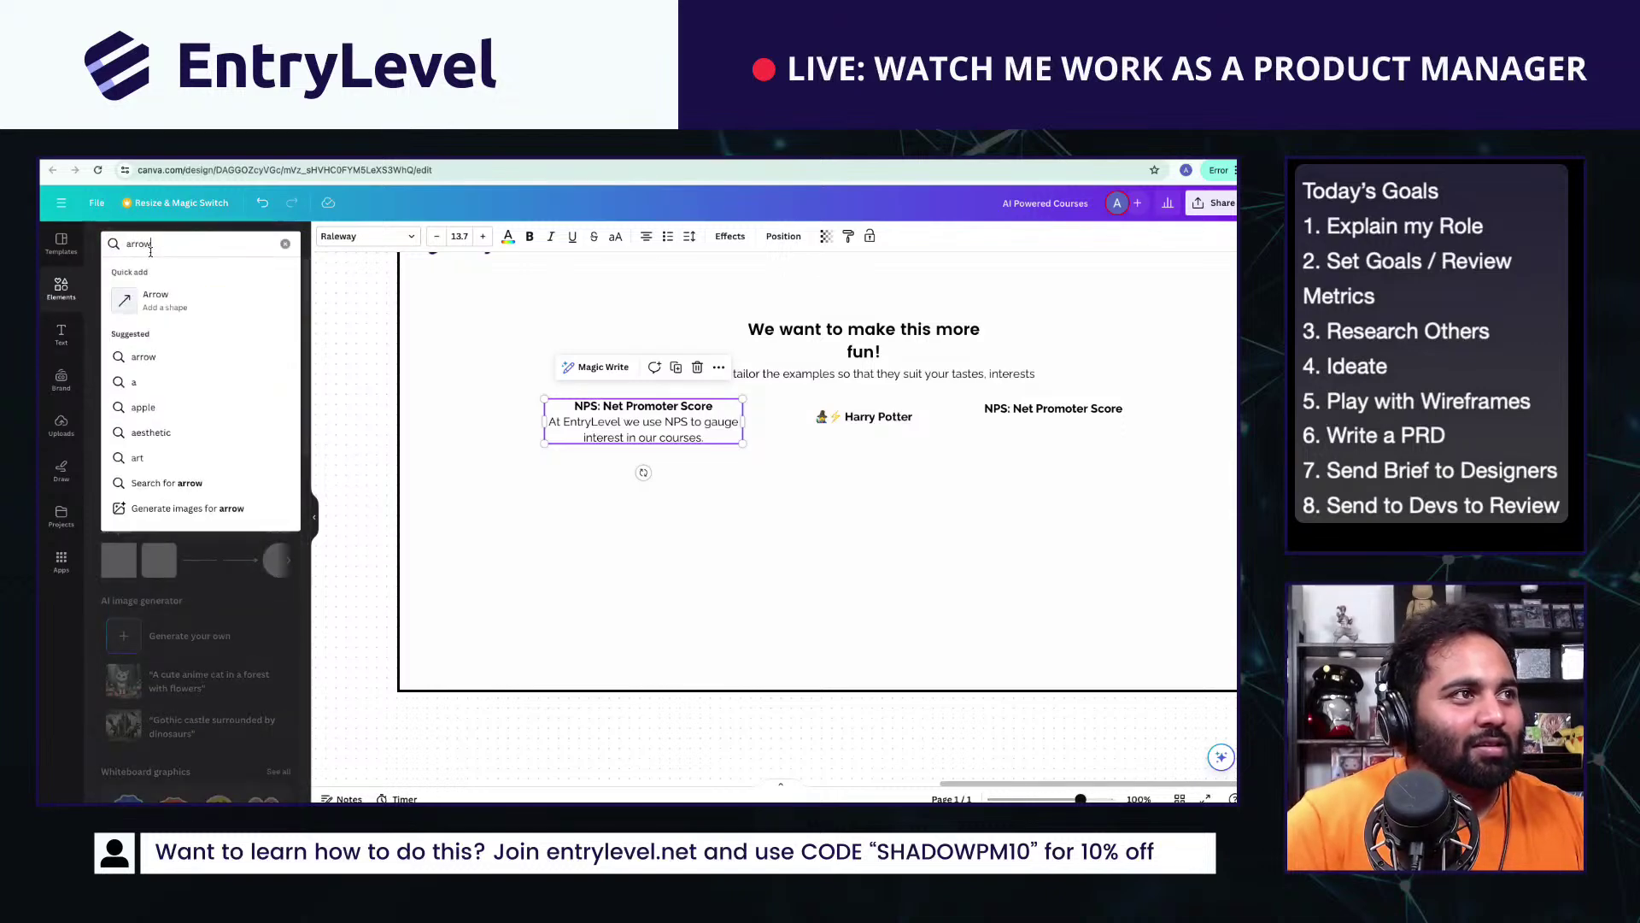
key("Return")
left_click(200, 369)
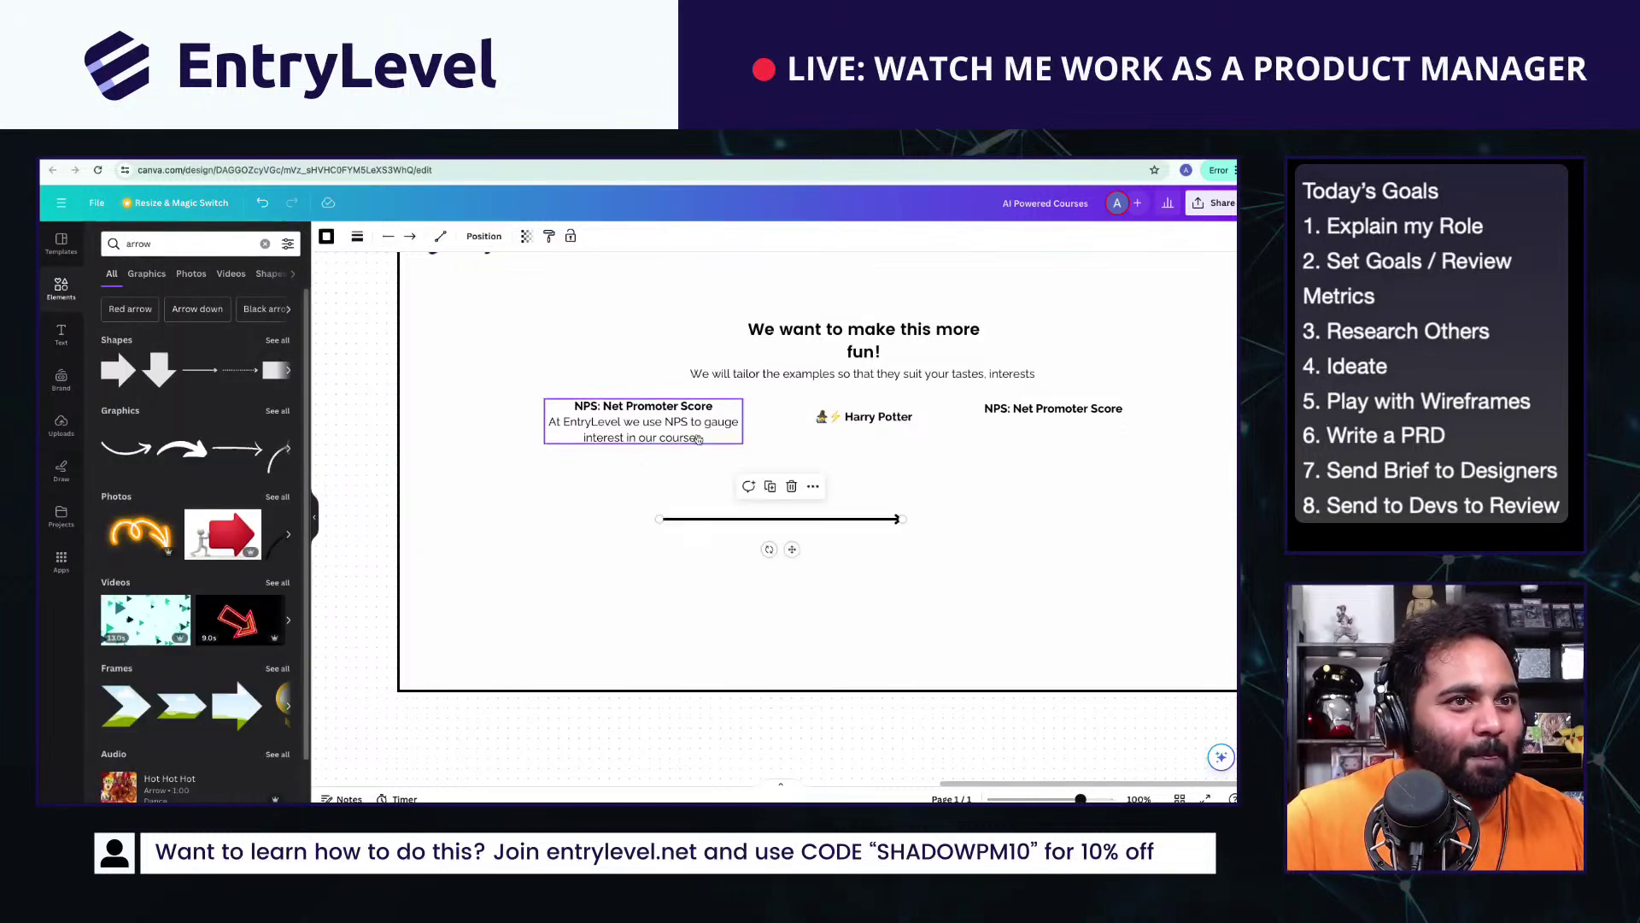
left_click_drag(662, 528, 742, 421)
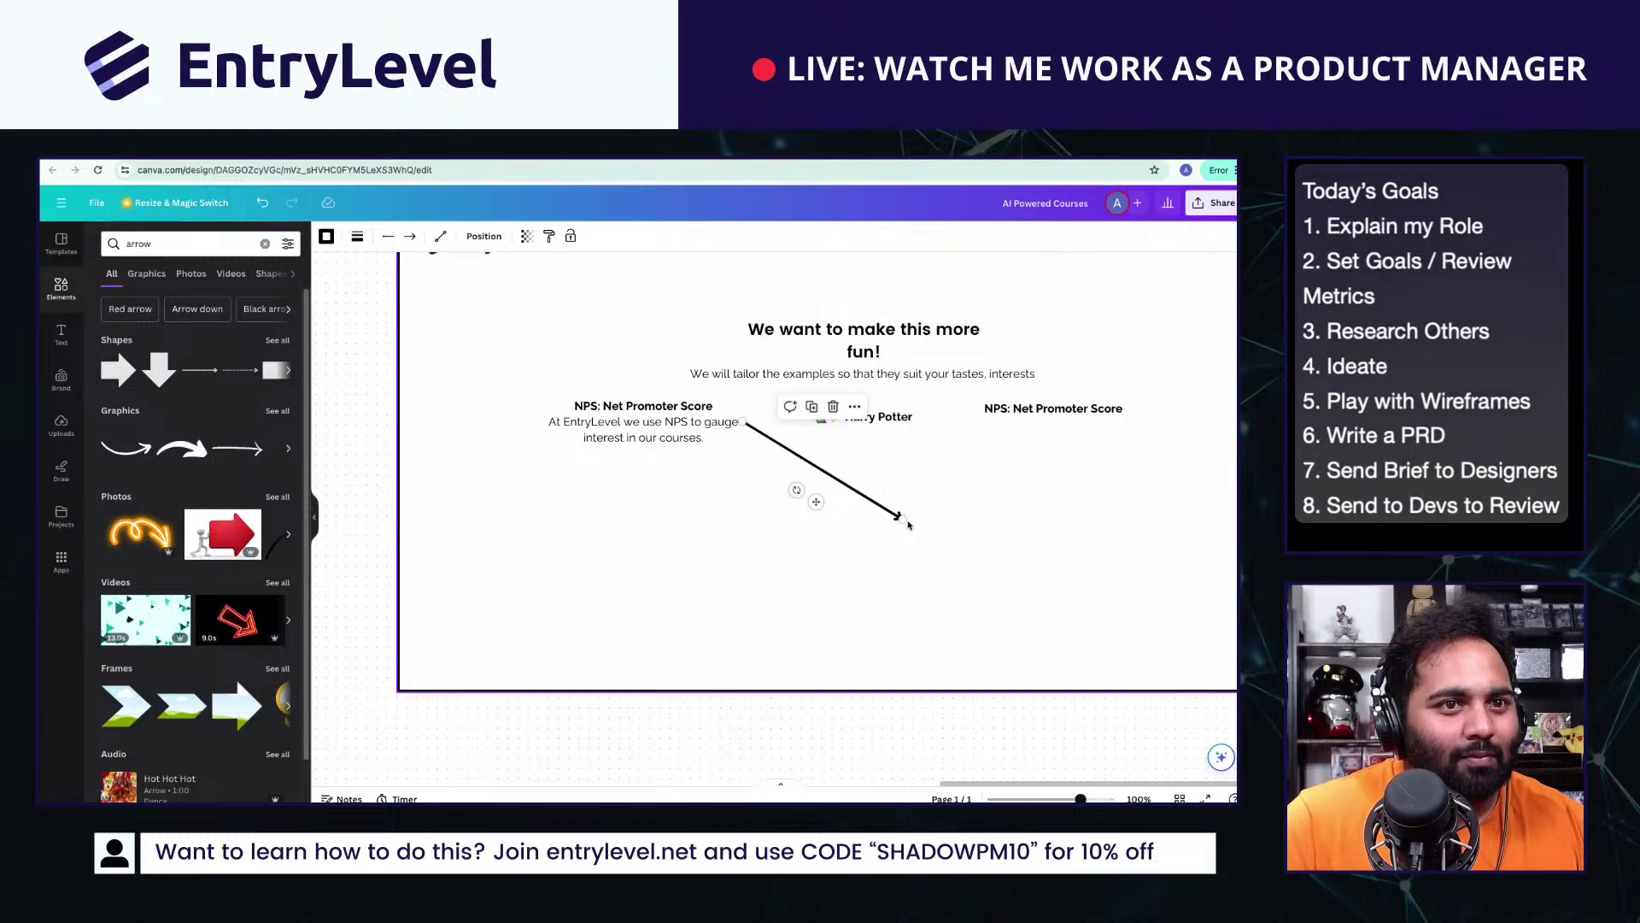
left_click_drag(901, 519, 827, 429)
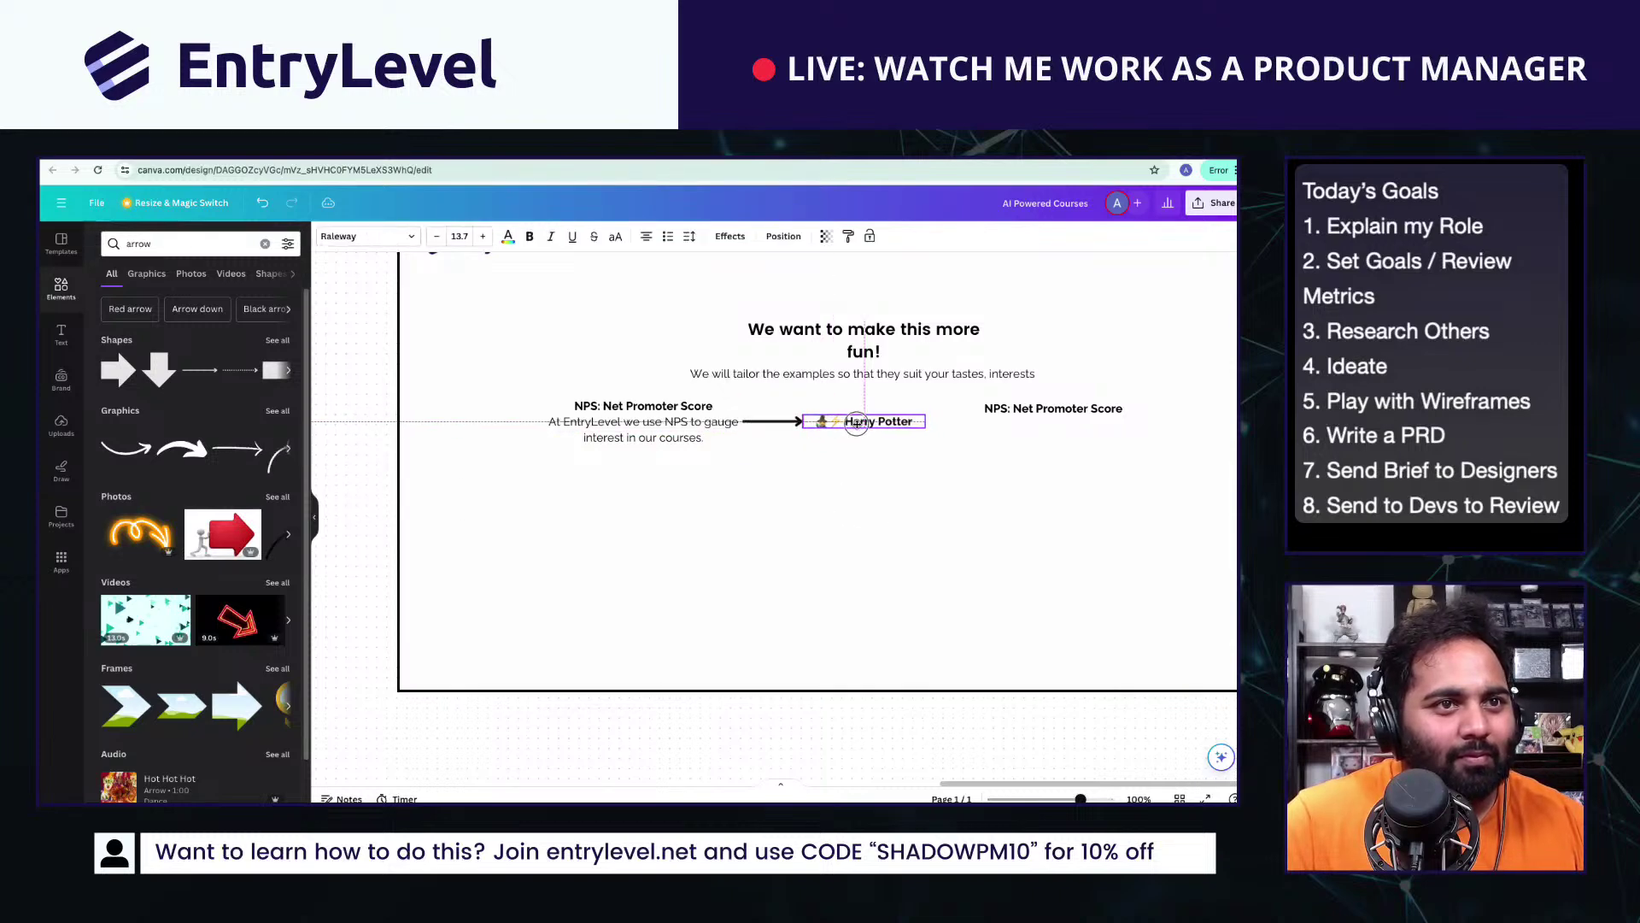
Step: Switch to ChatGPT and ask it to explain Net Promoter Score using Harry Potter as the example, kept to 2 sentences
left_click(1008, 415)
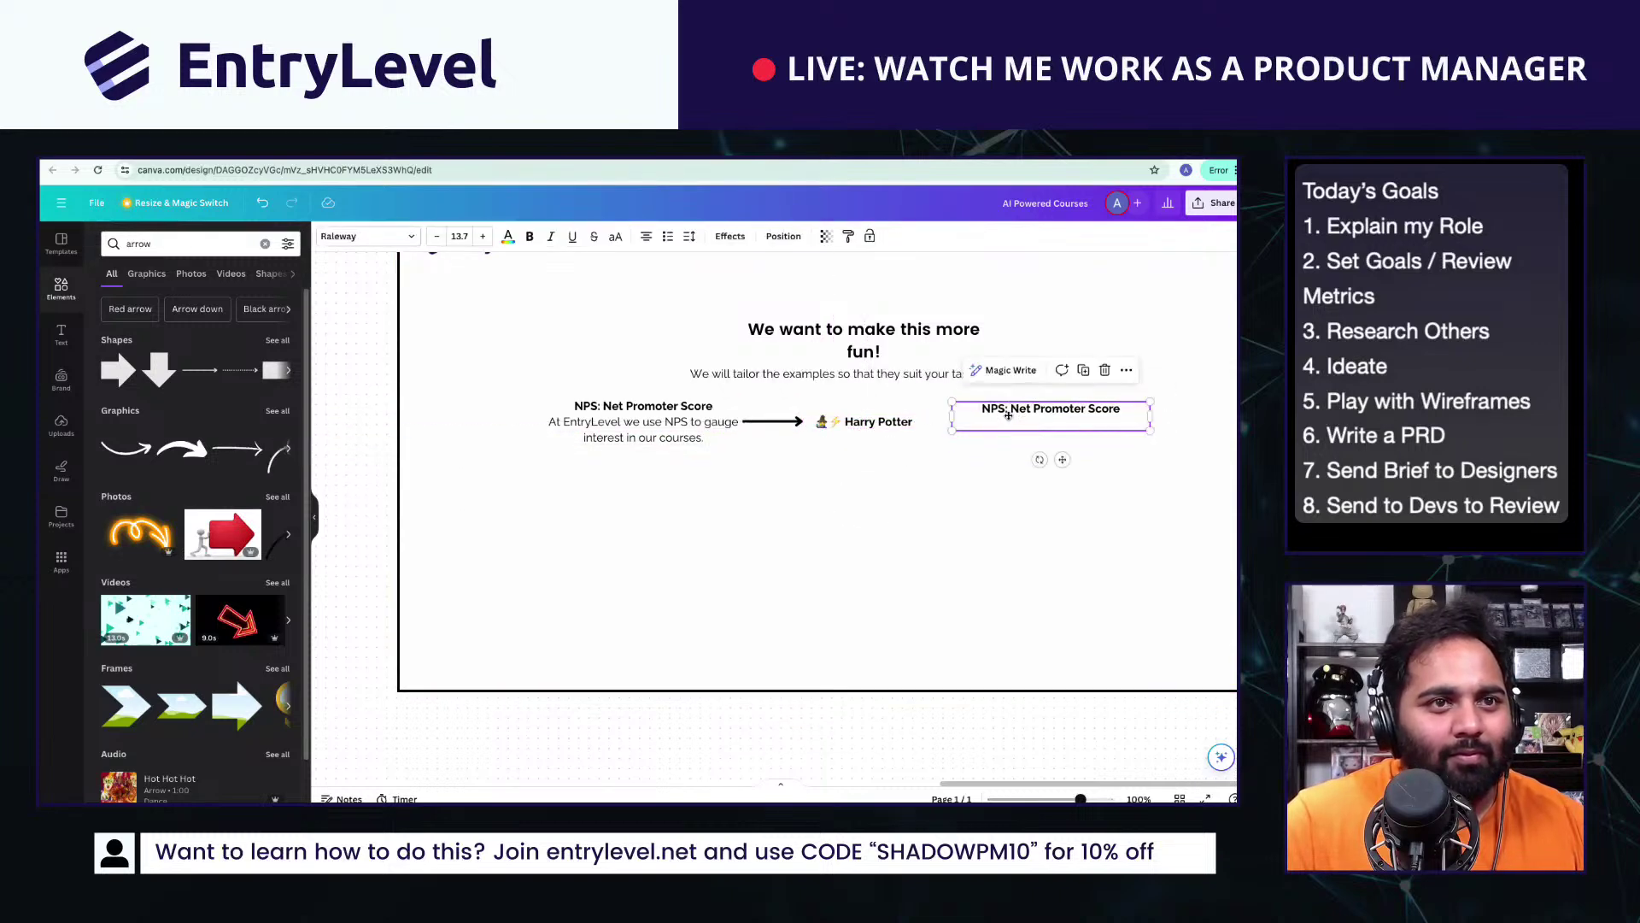
triple_click(1013, 410)
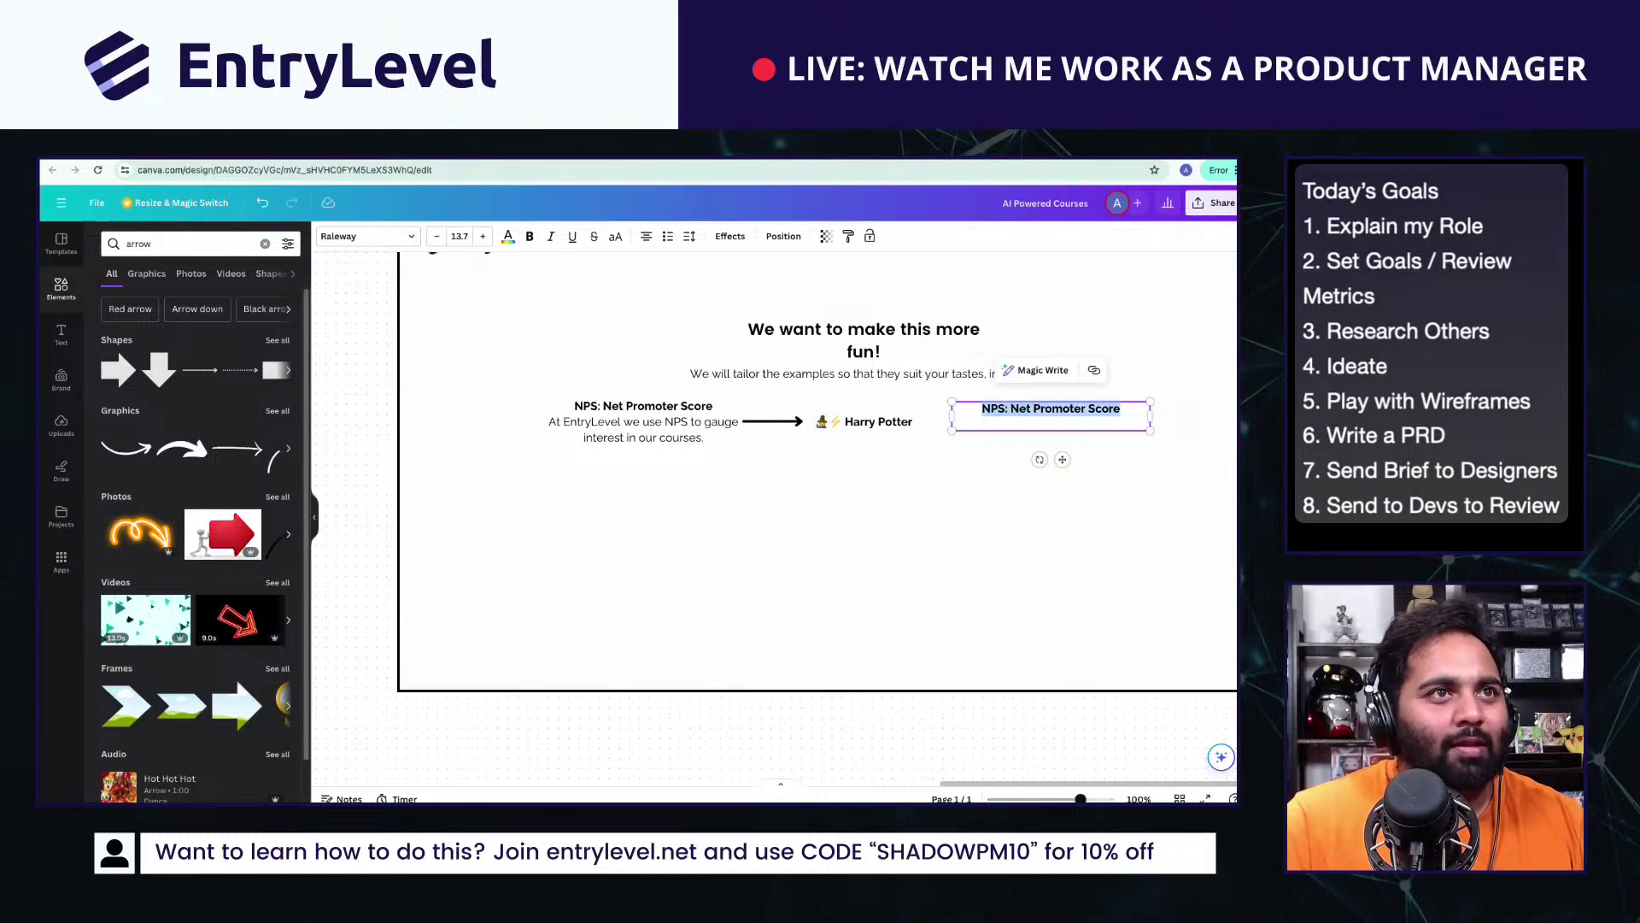
key("ctrl+Tab")
left_click(652, 774)
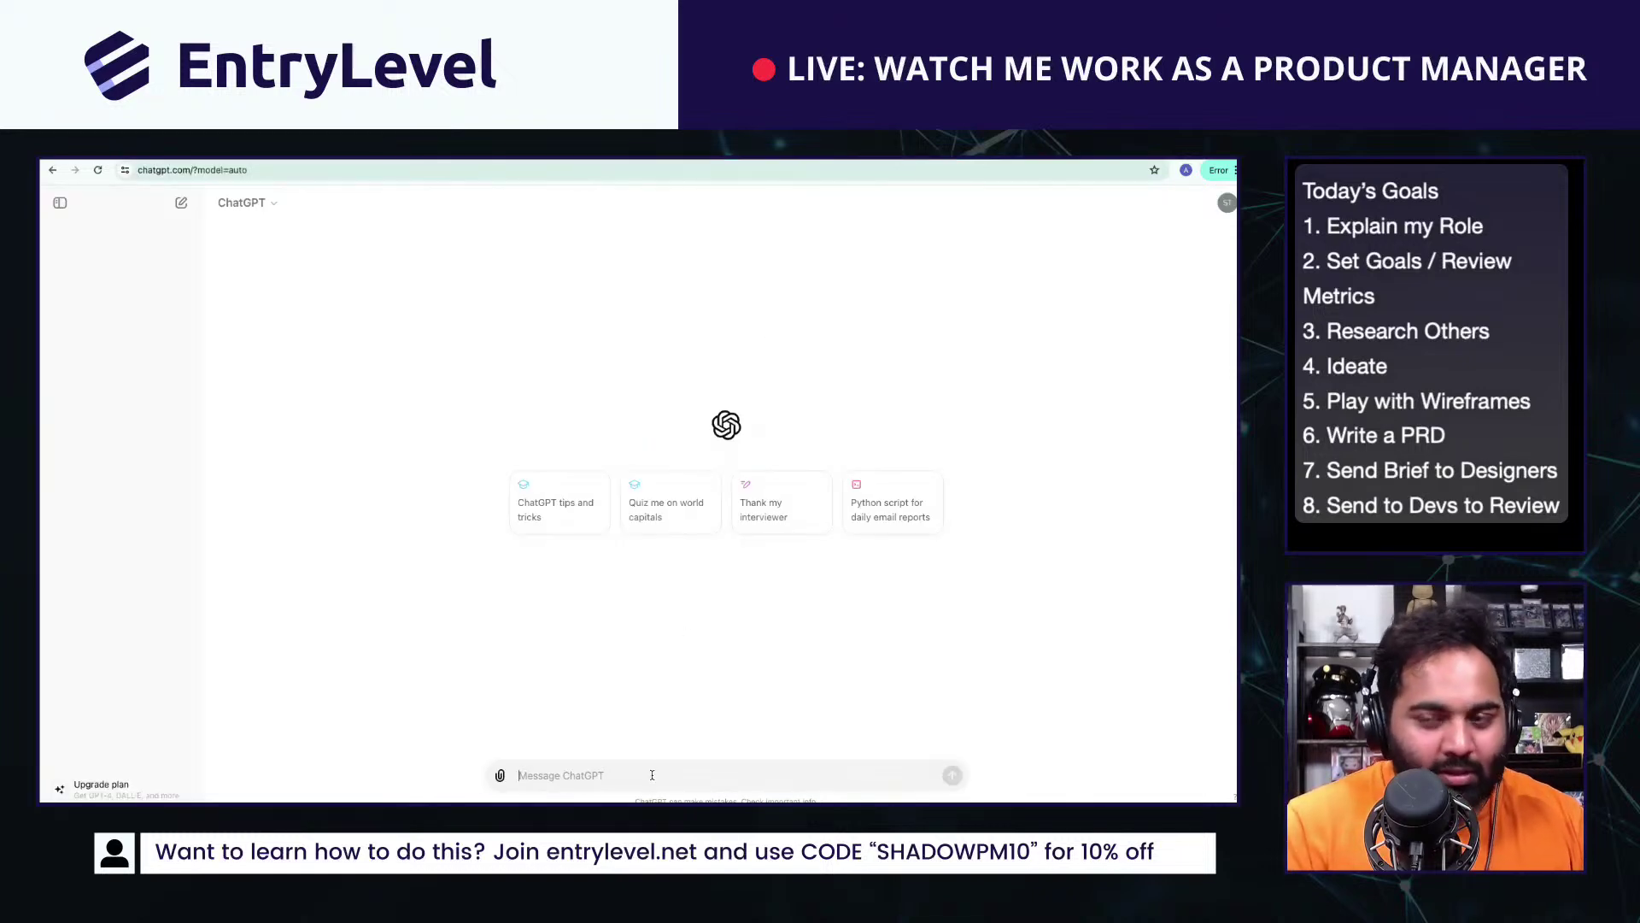
type("Give m")
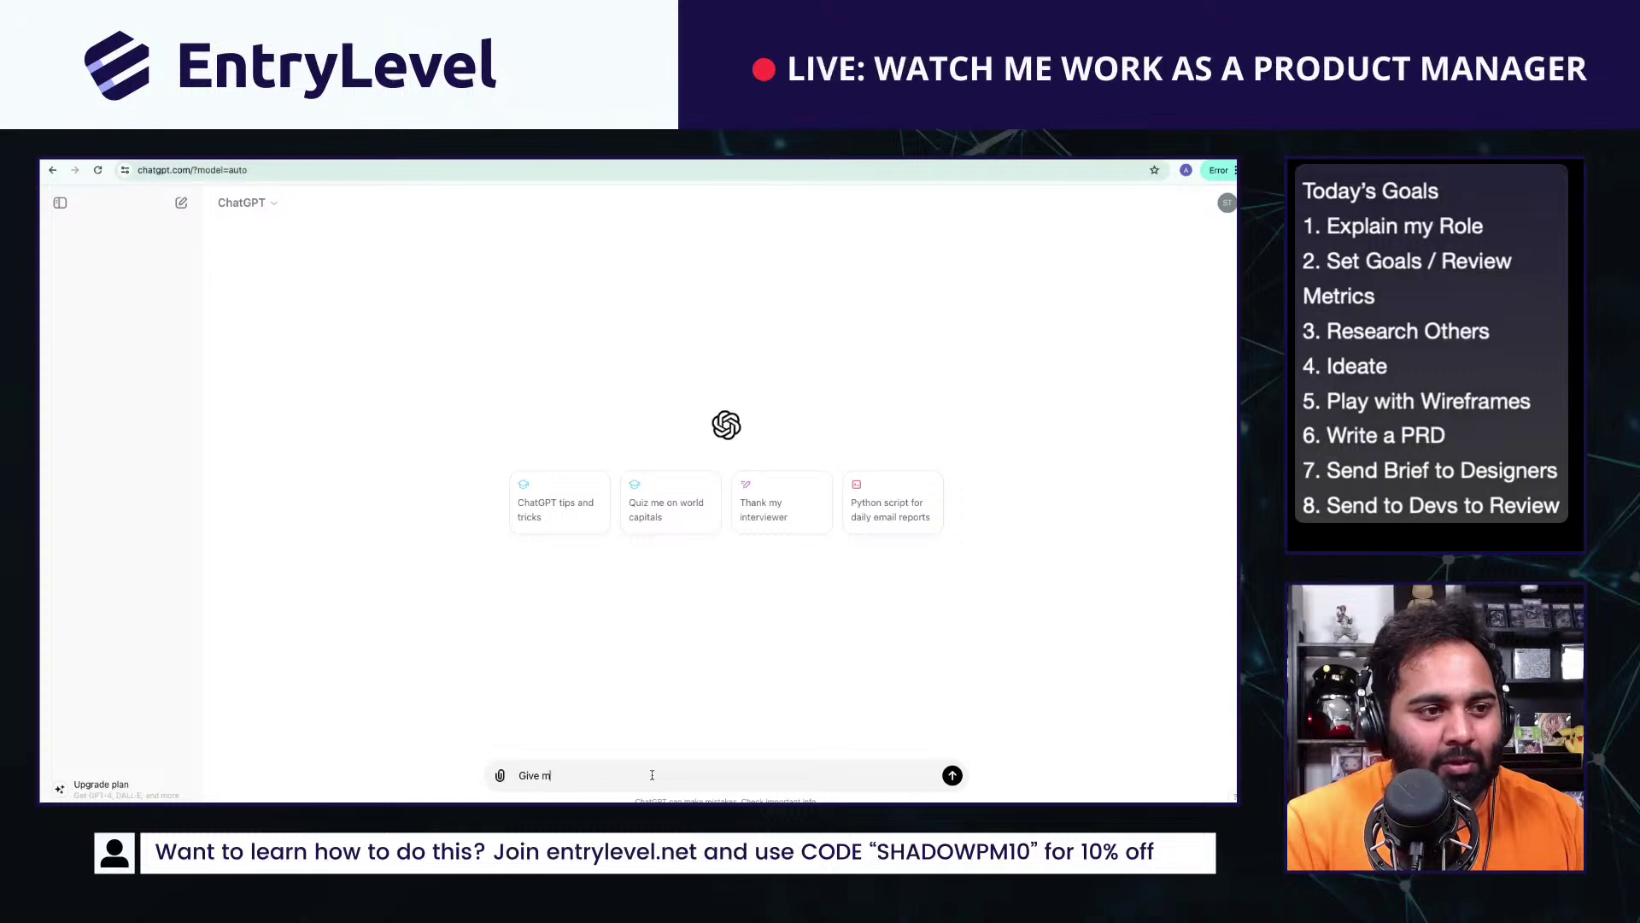
key("BackSpace")
key("BackSpace")
type("Explain Net Promoter Scor")
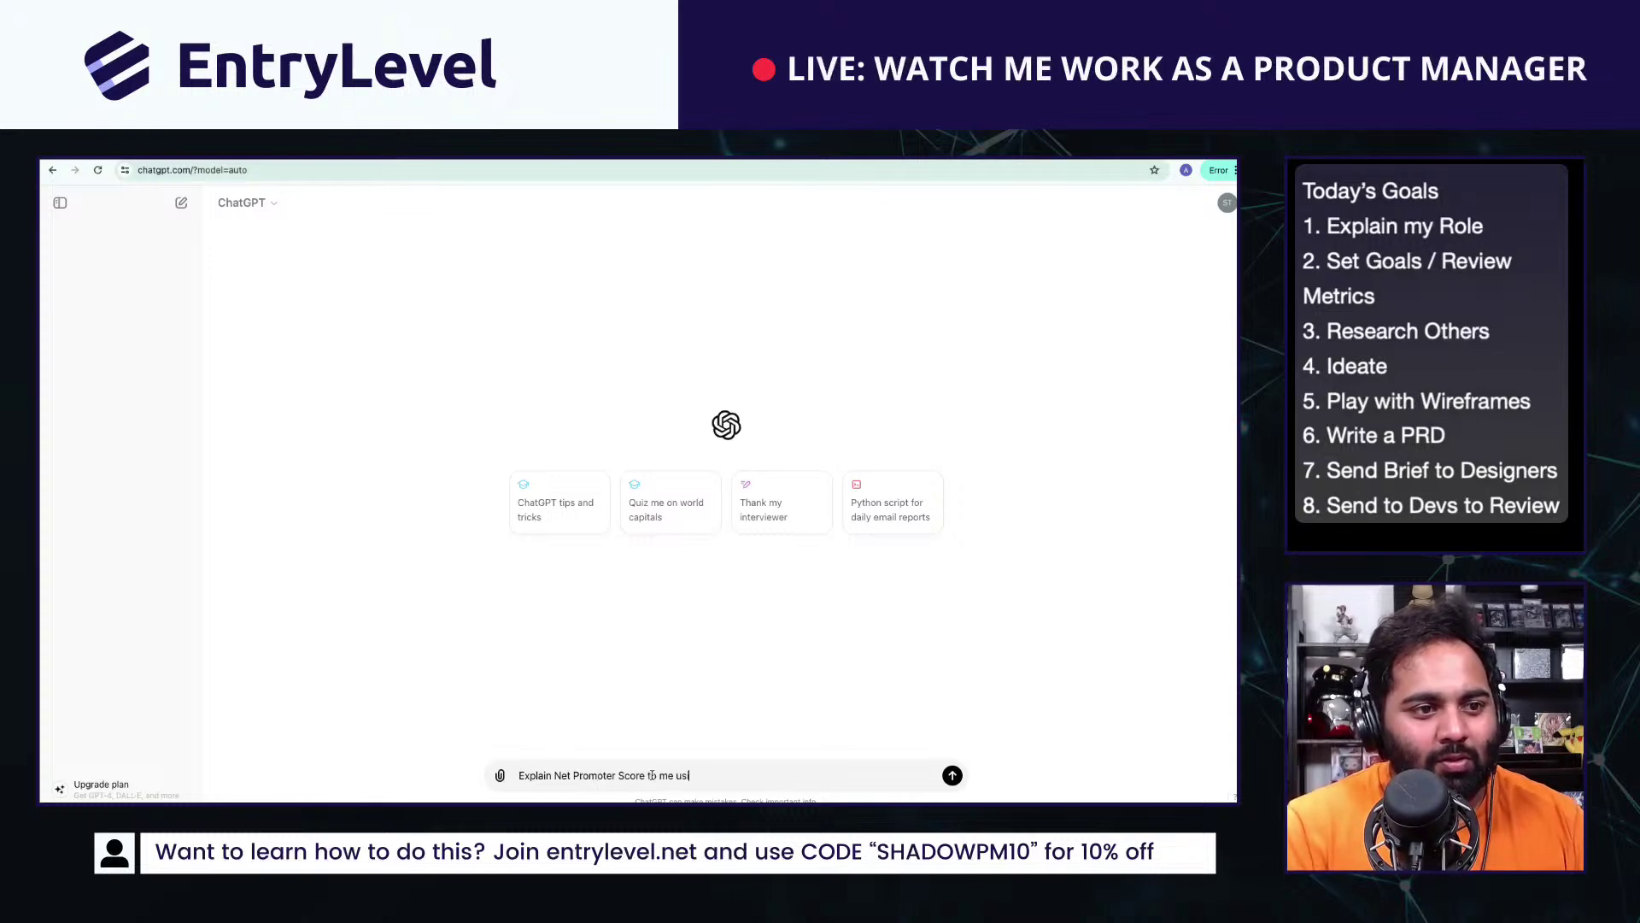
type("arry Potter as the example. Keep it to 2-3")
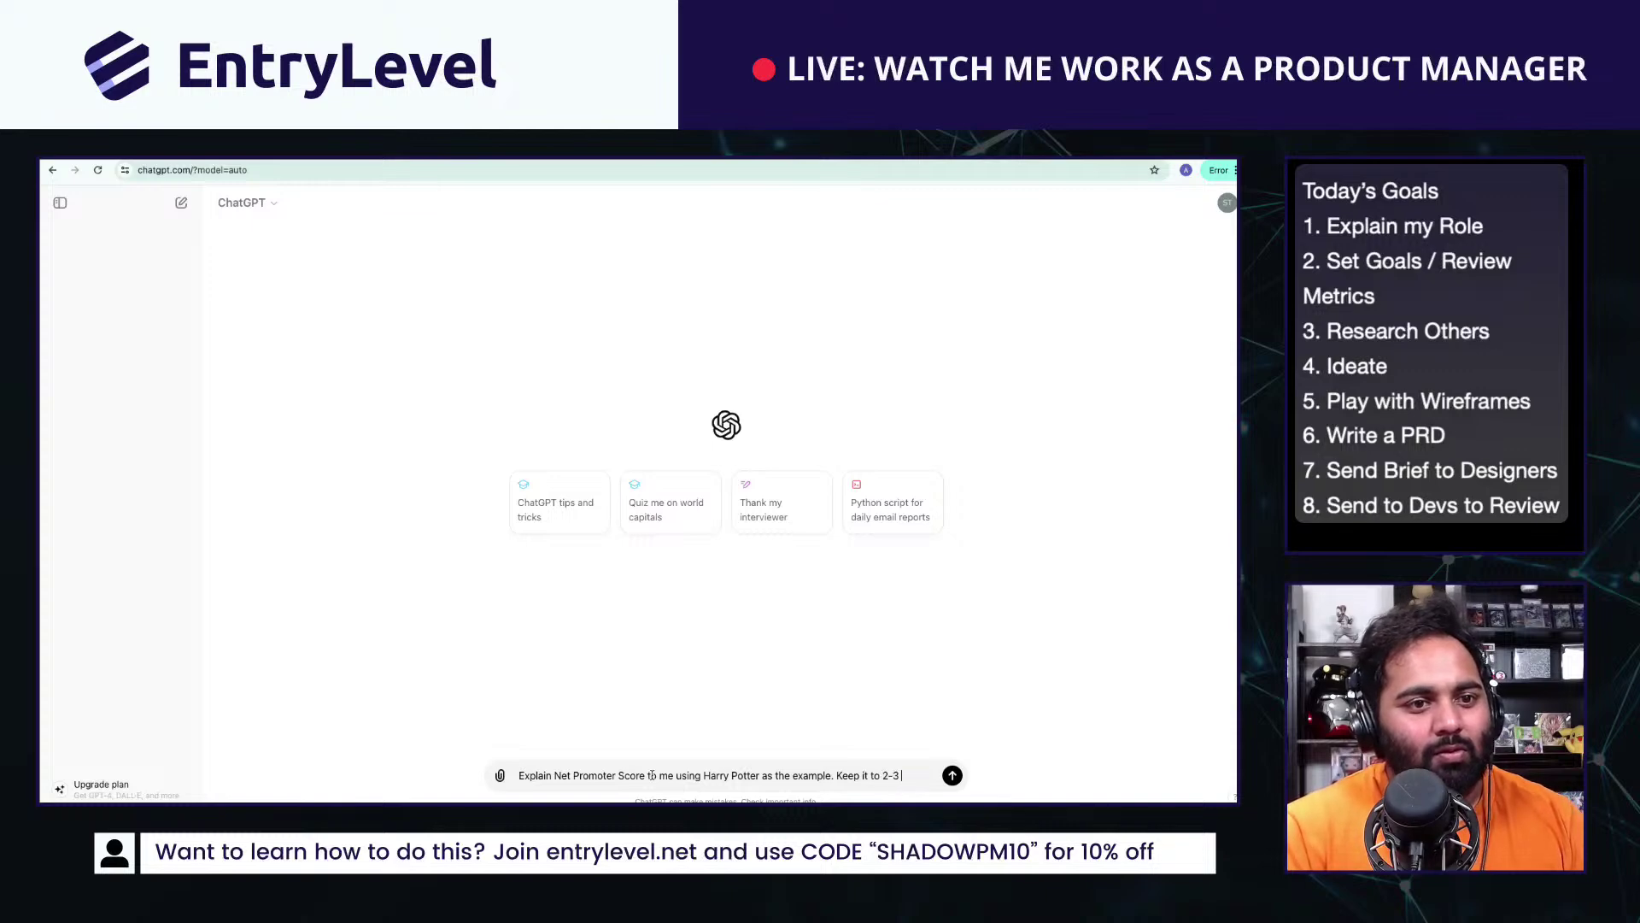
type("entences")
key("Return")
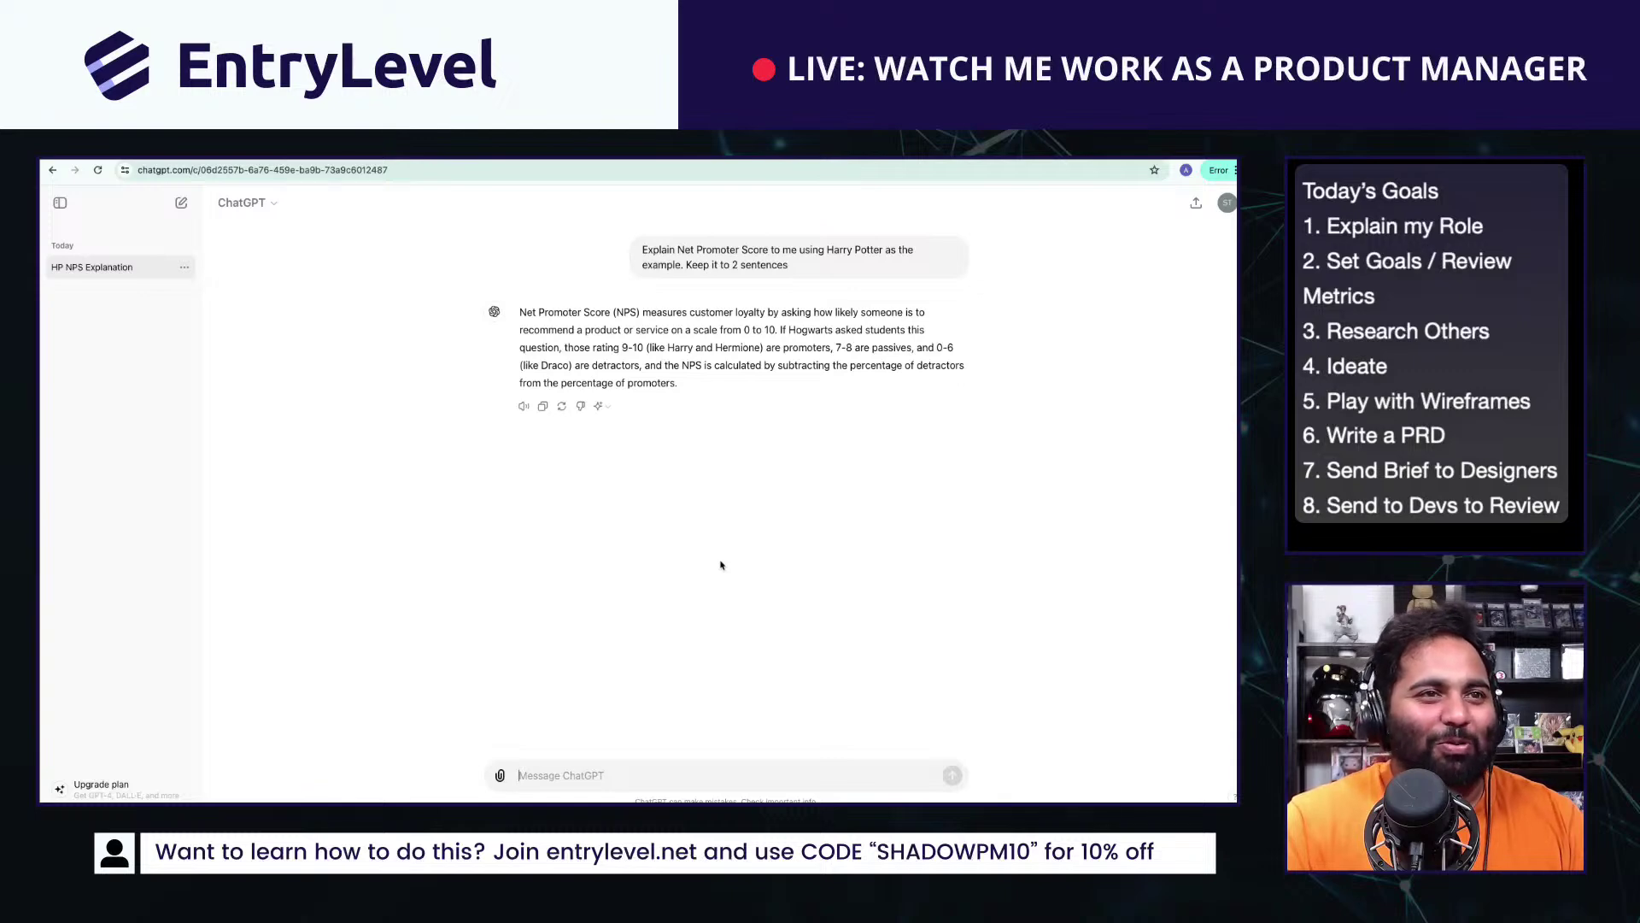
Step: Ask ChatGPT the follow-up "Explain how they might use NPS for Harry Potter"
left_click_drag(694, 384, 728, 368)
left_click(630, 778)
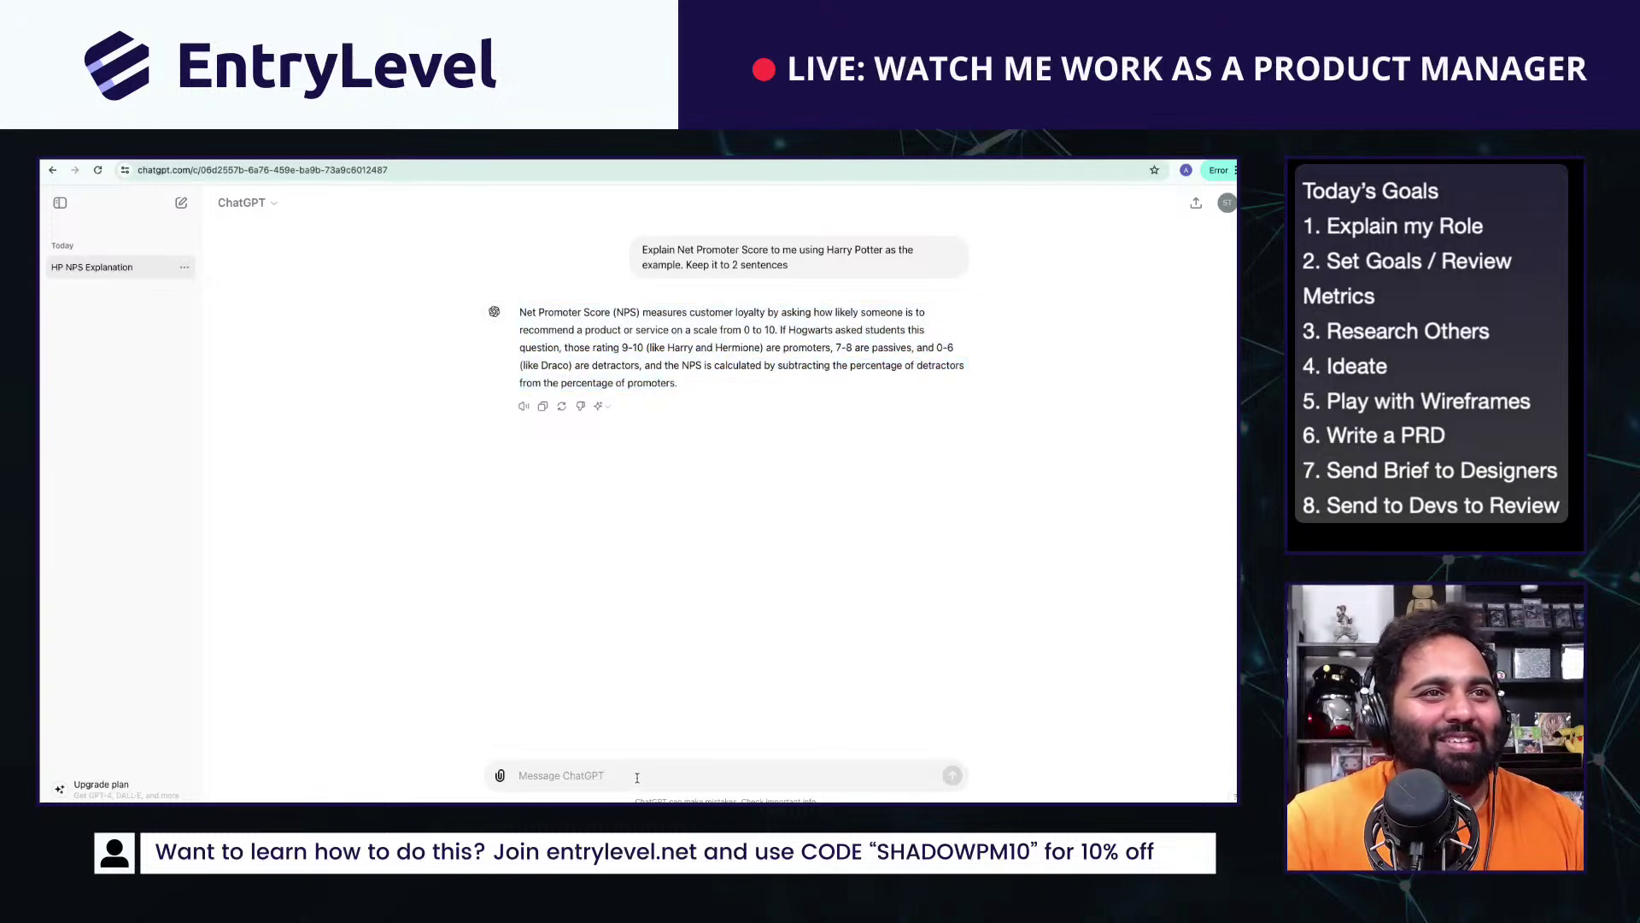
type("M")
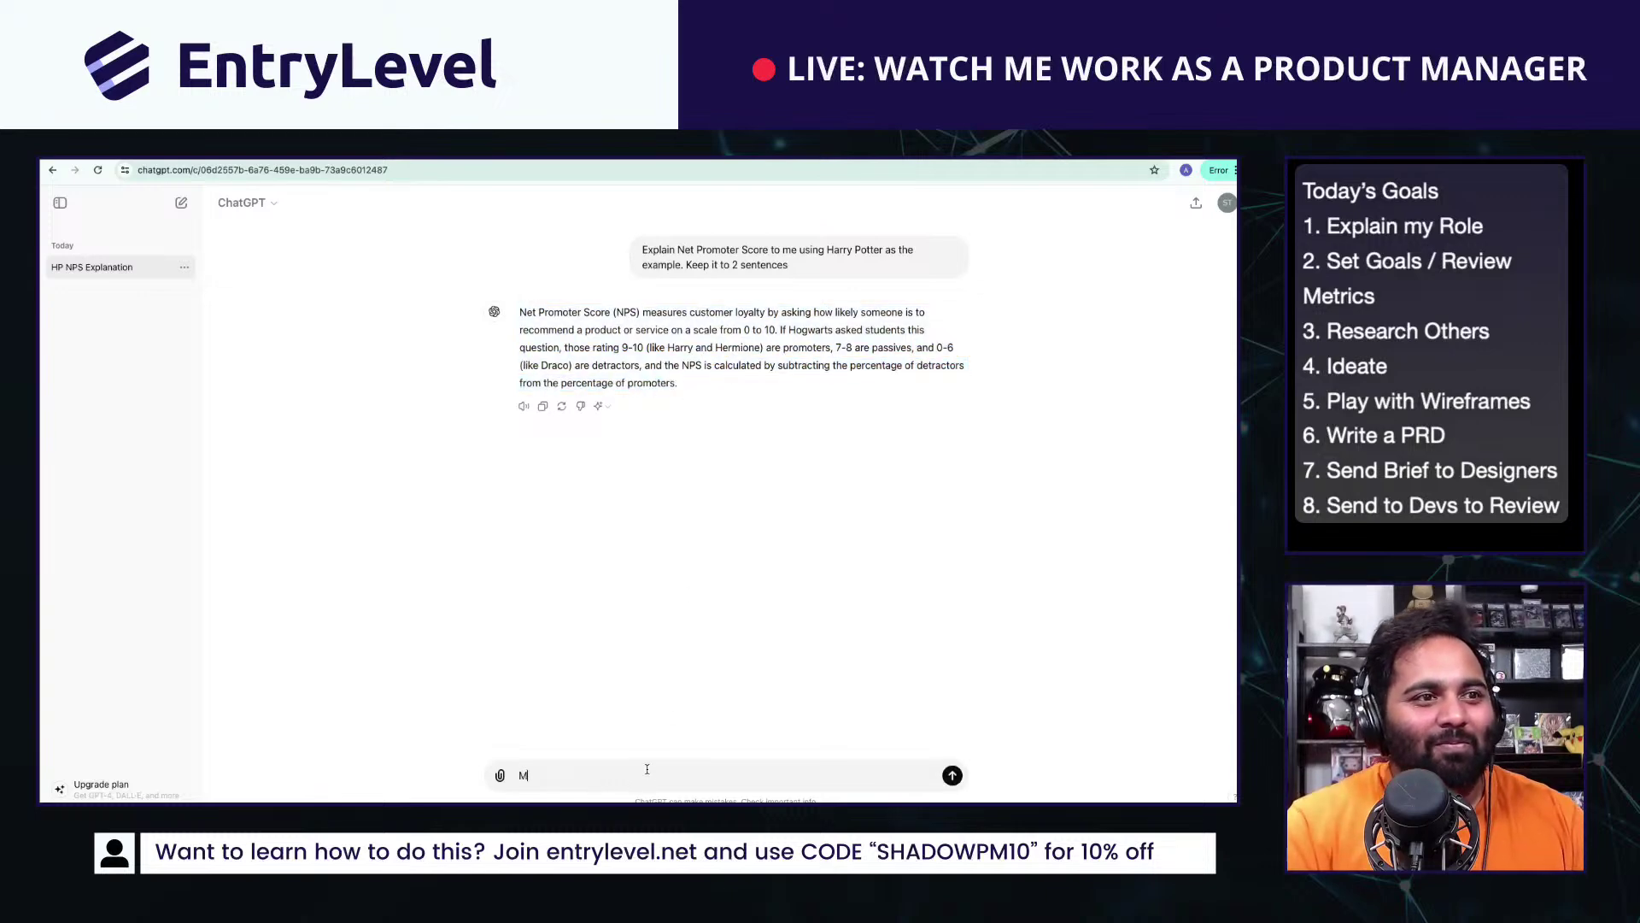
type("ake it more")
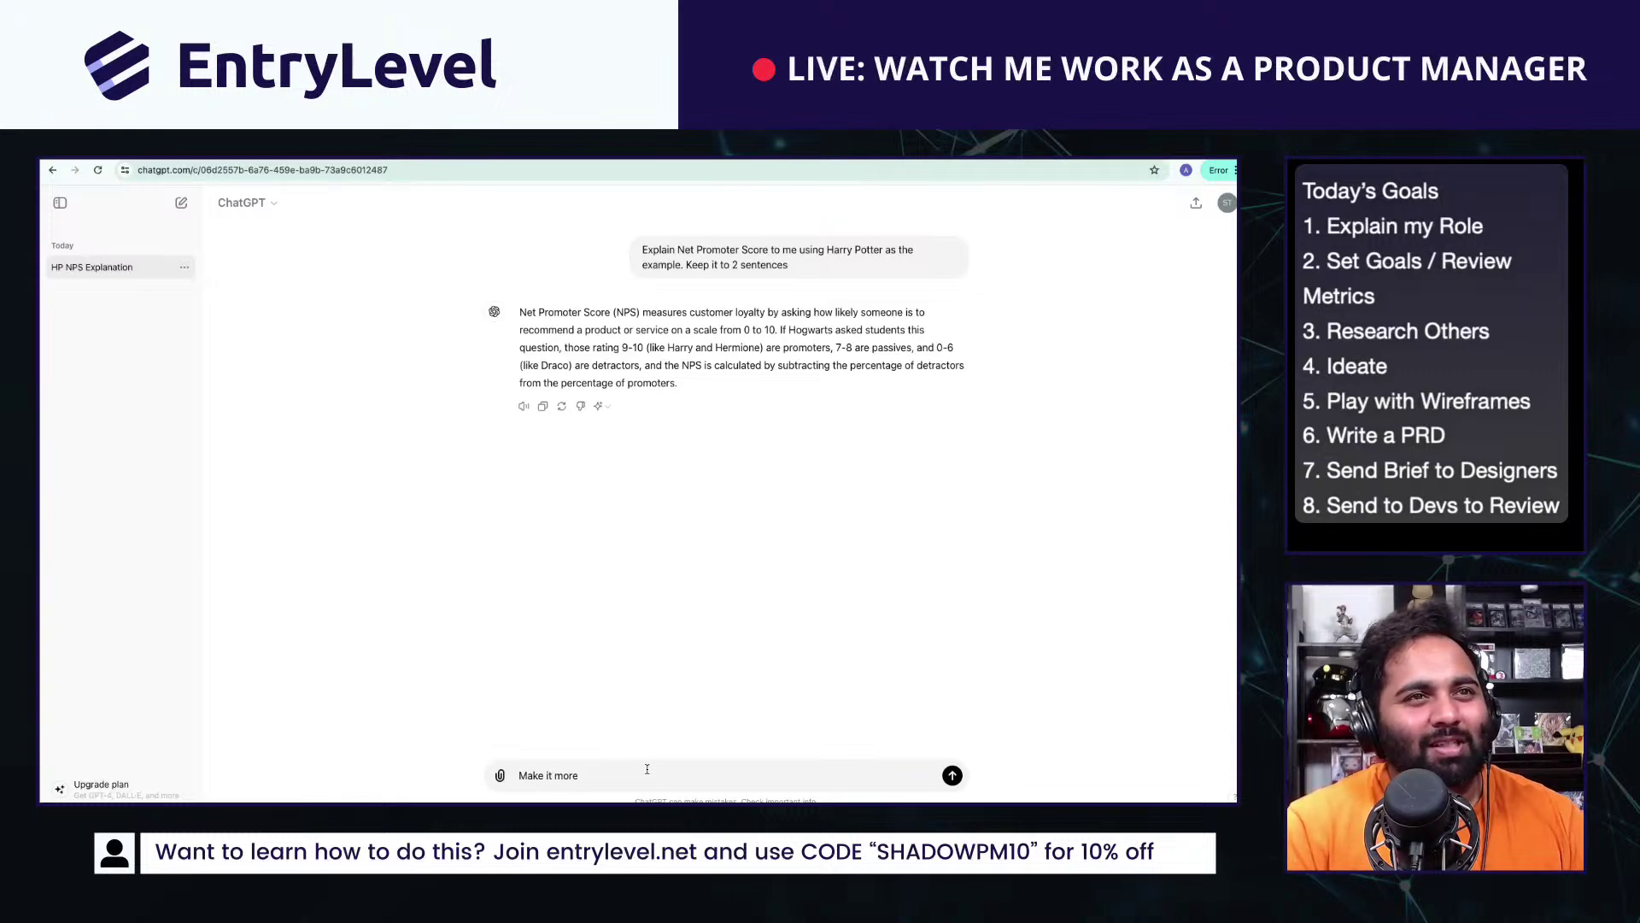
key("ctrl+a")
key("BackSpace")
type("Explain how th")
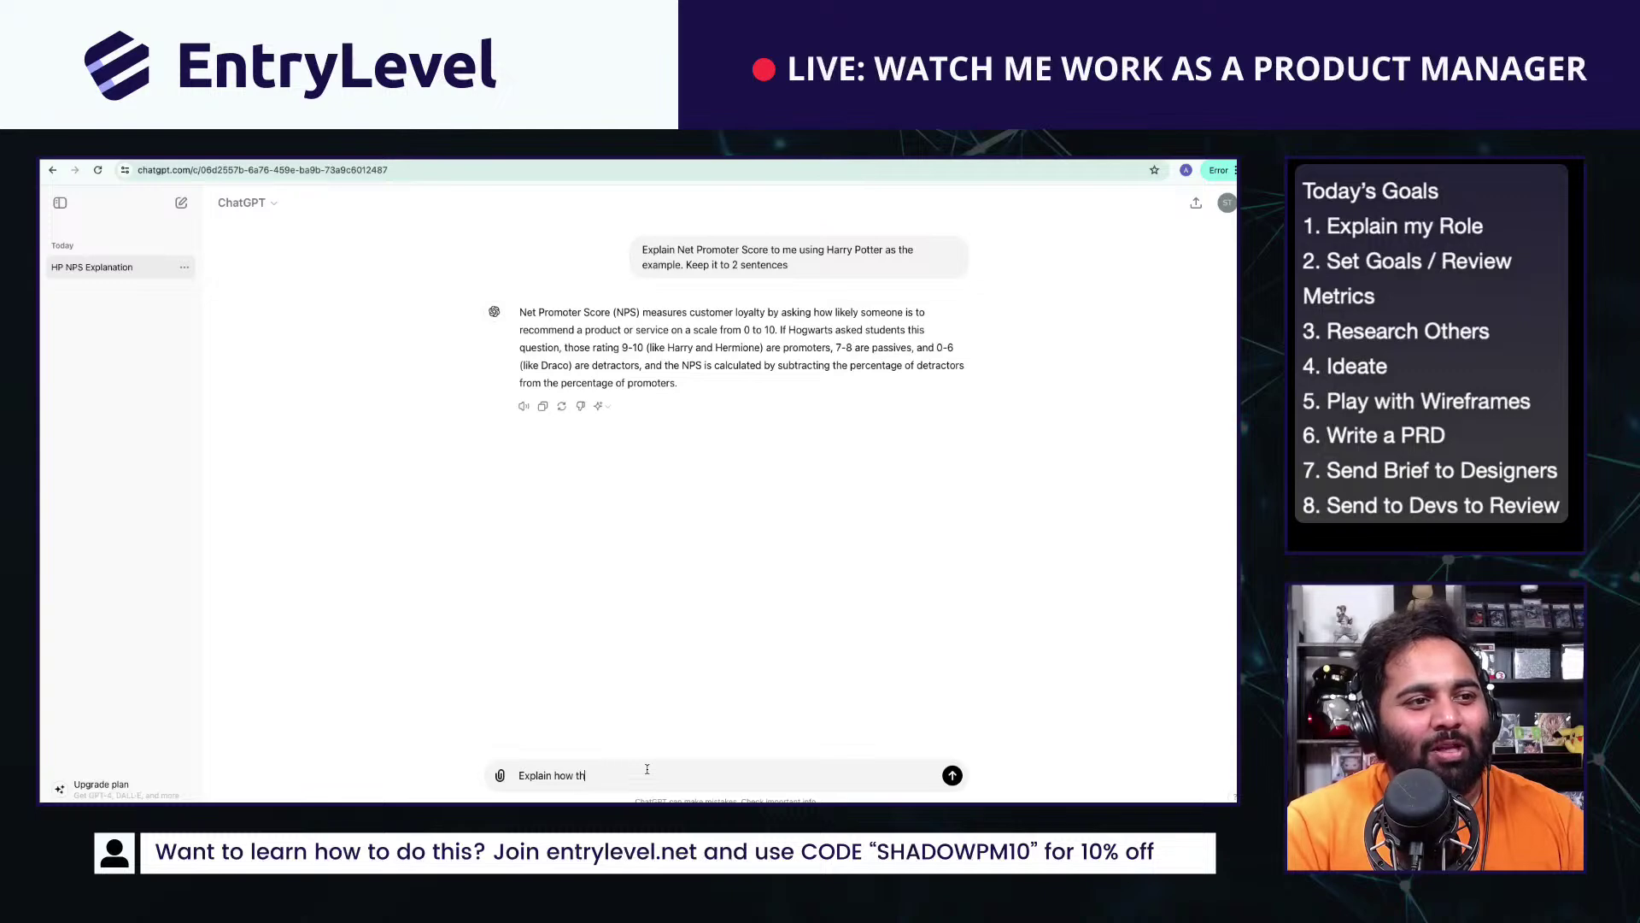
type("ey might use NPS for")
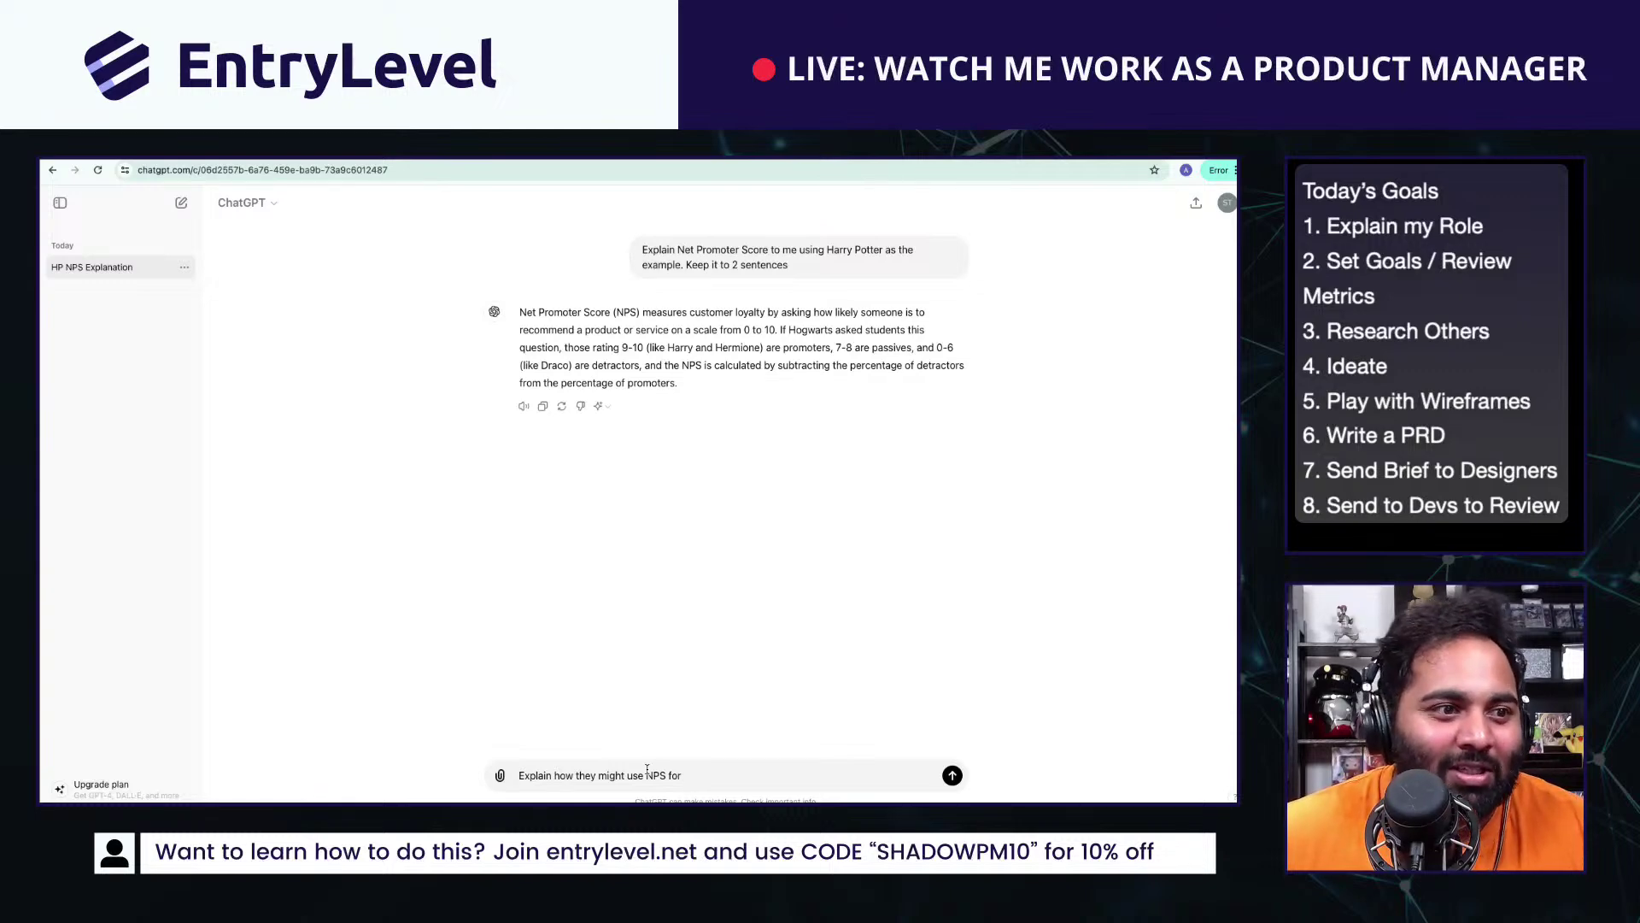
type("Harry Potter")
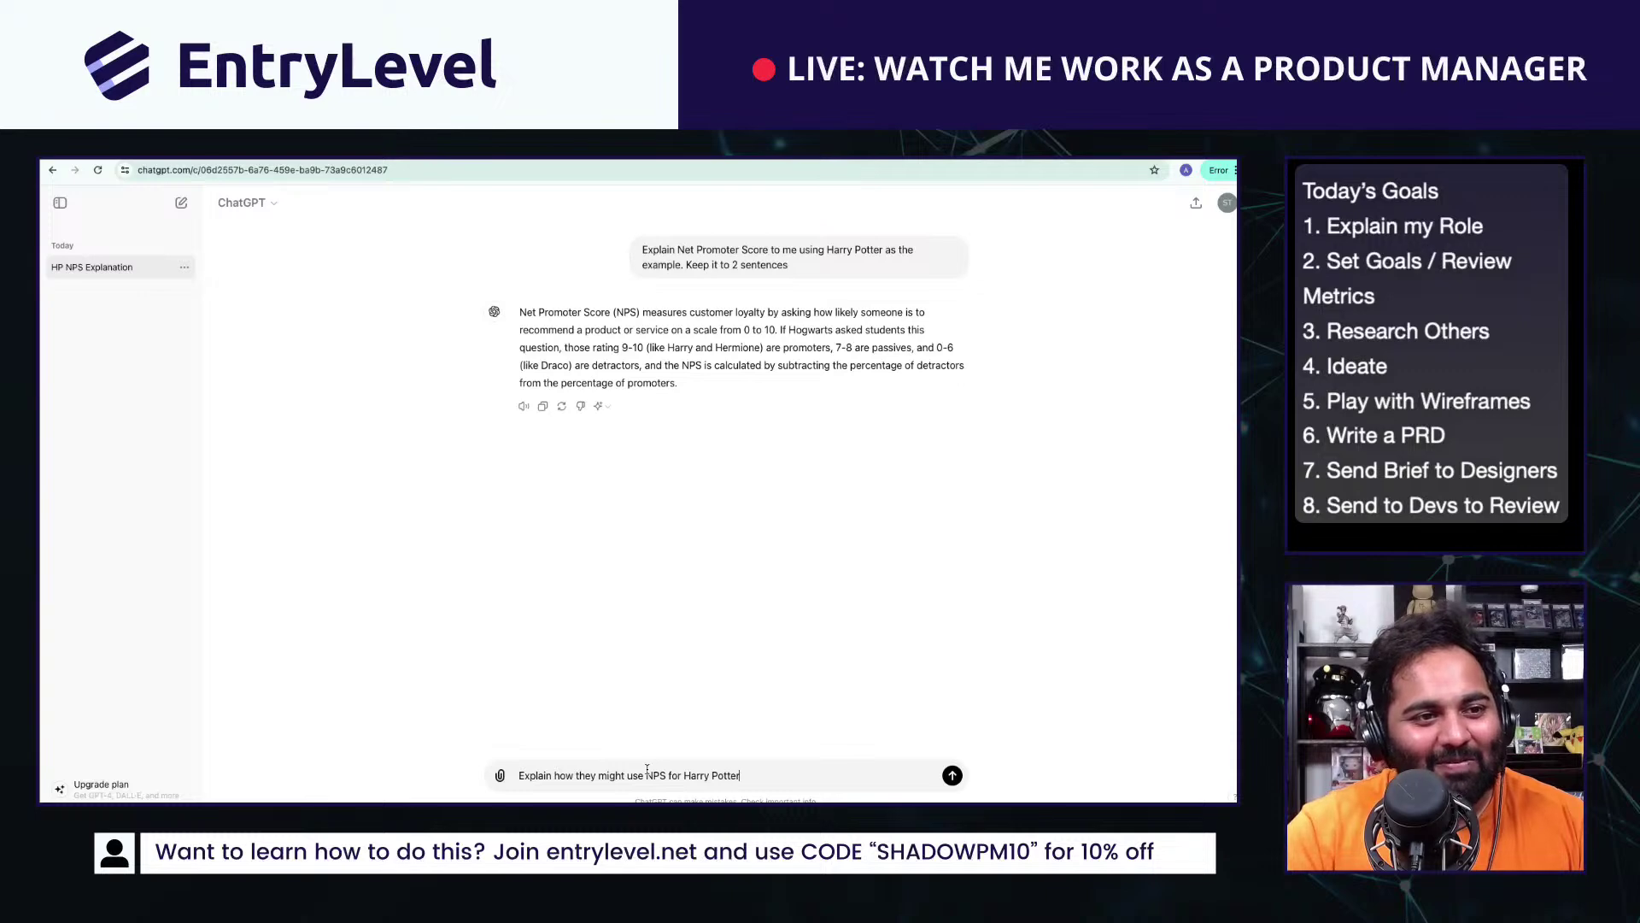
key("Return")
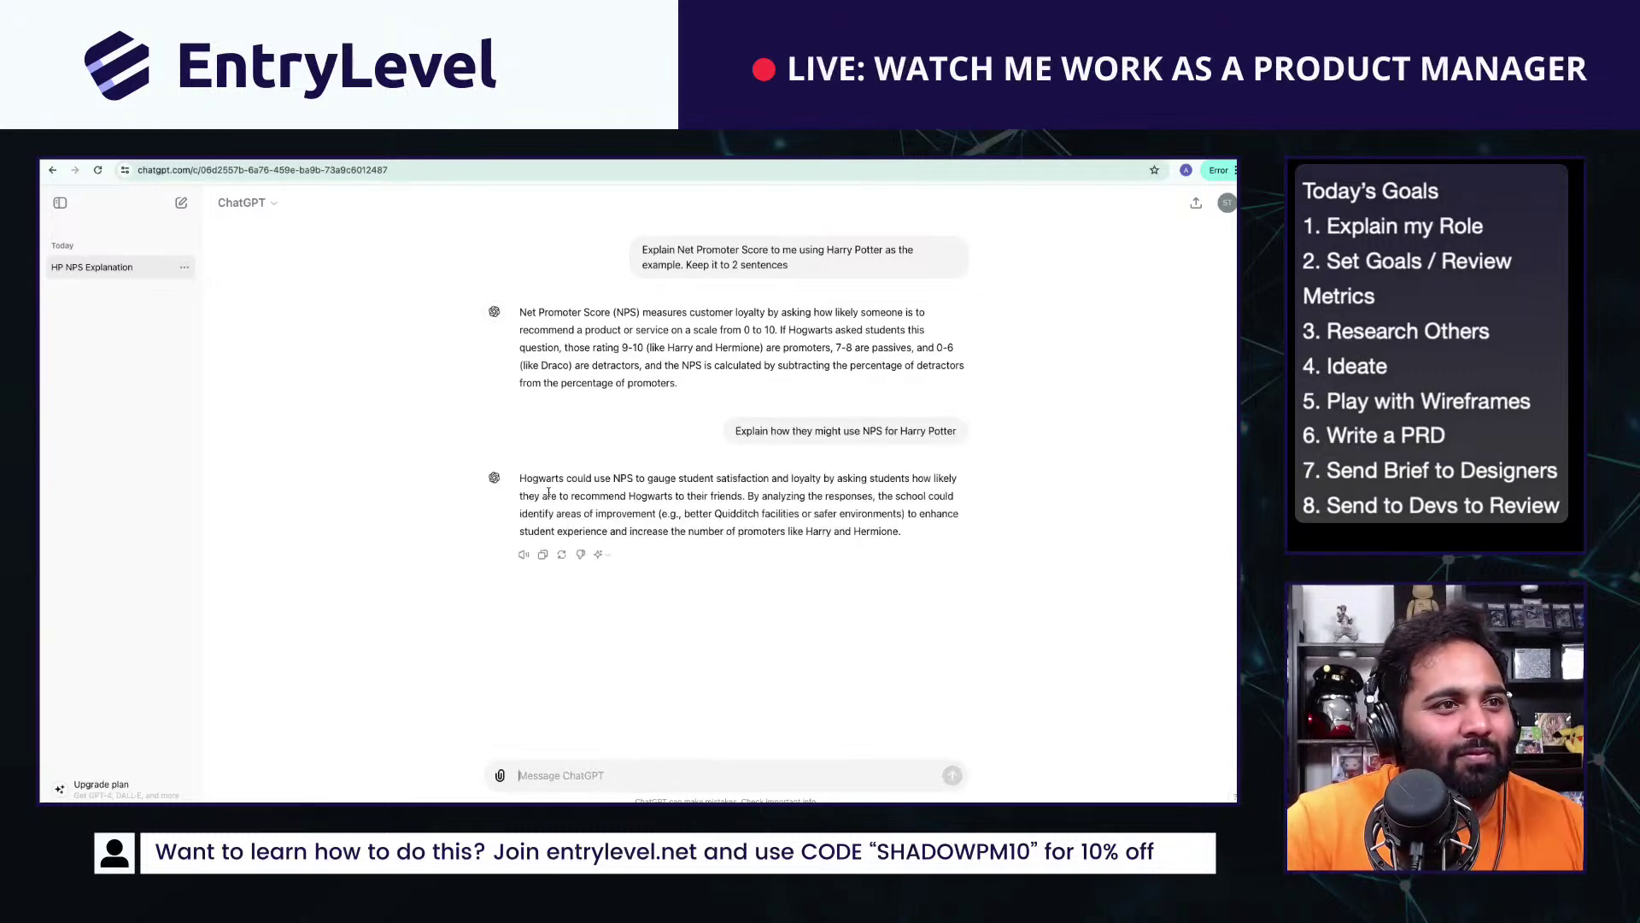
Step: Copy the answer's first sentence into Canva under the second NPS heading, make it non-bold, and widen the block
left_click_drag(519, 478, 748, 497)
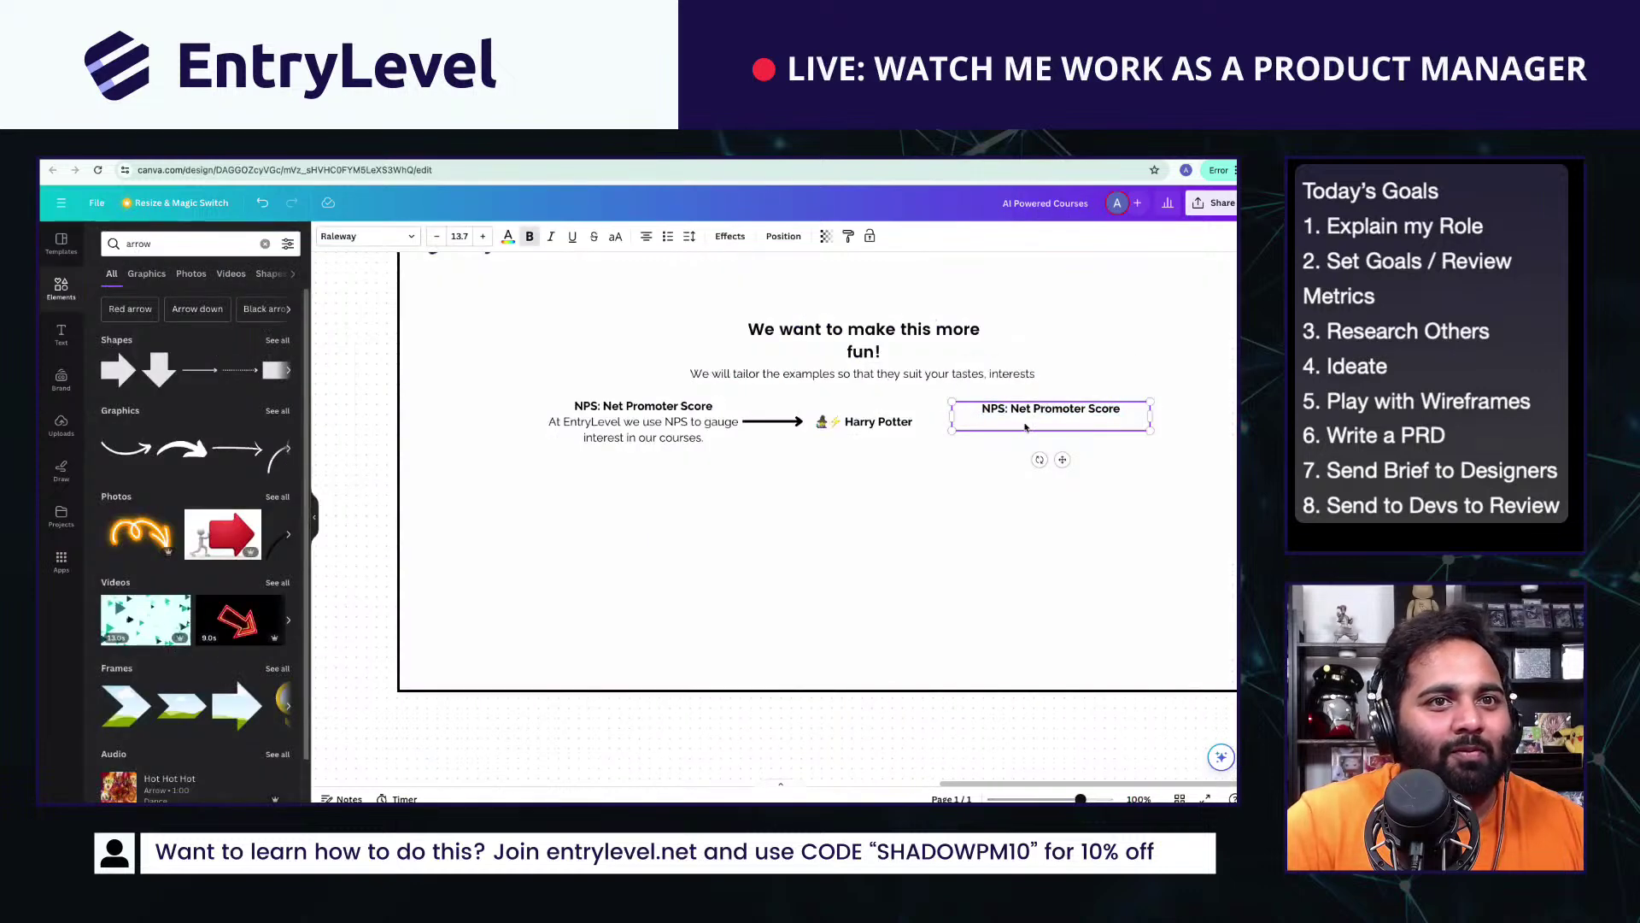
type("Hogwarts could use NPS to gauge student satisfaction and loyalty by asking students how likely they are to recommend Hogwarts to their friends.")
key("shift+ctrl+Up")
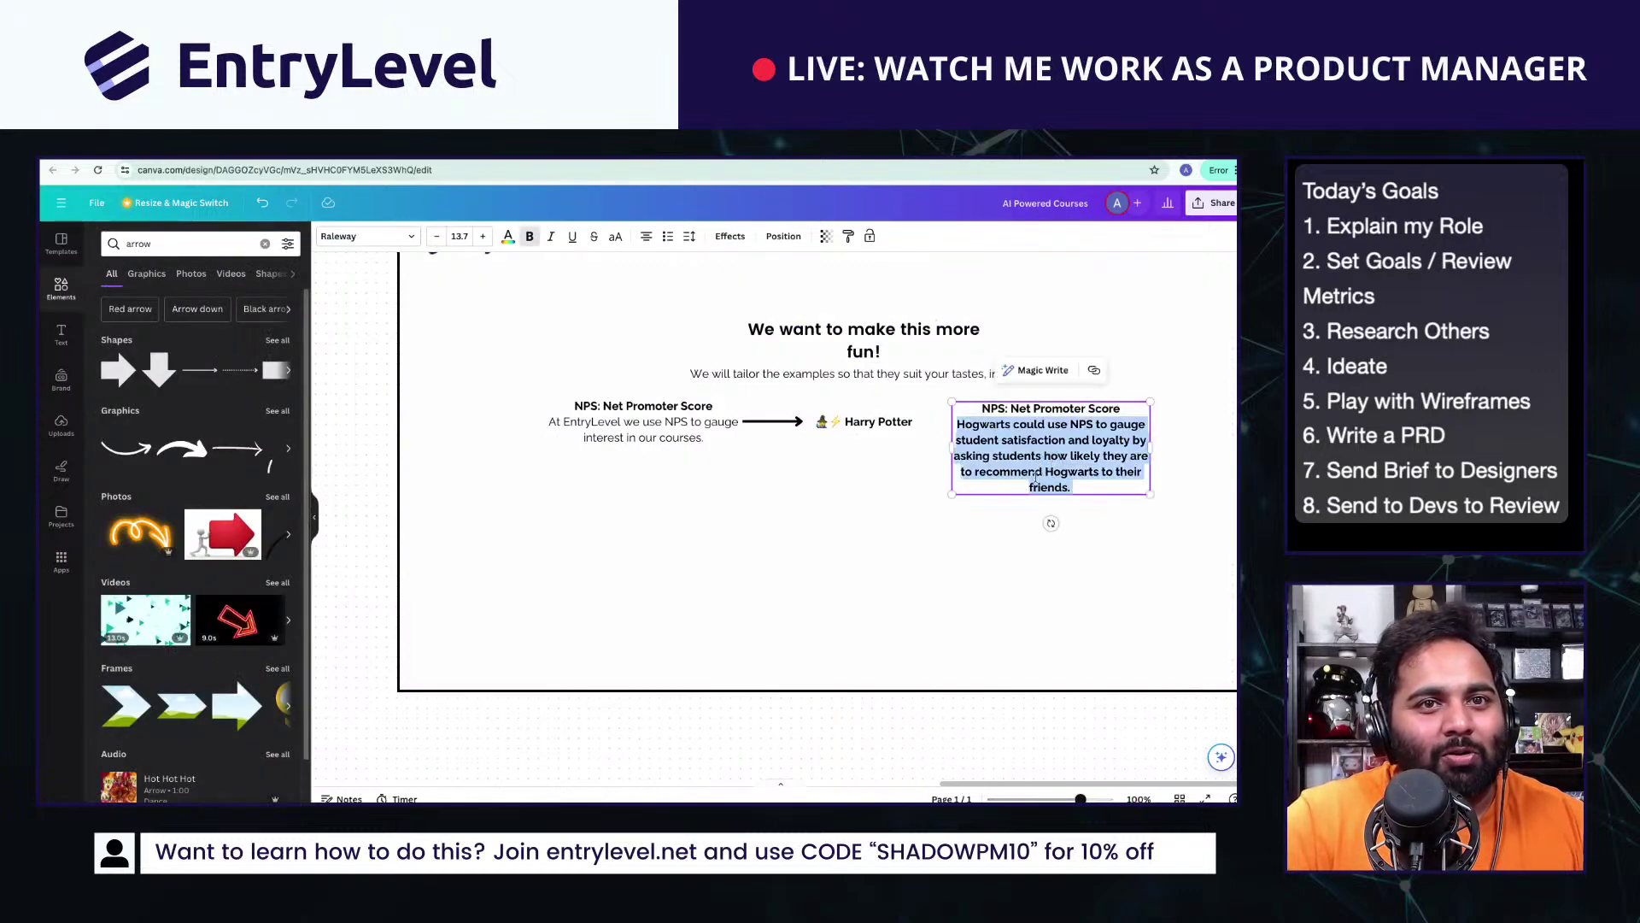
key("ctrl+b")
key("Escape")
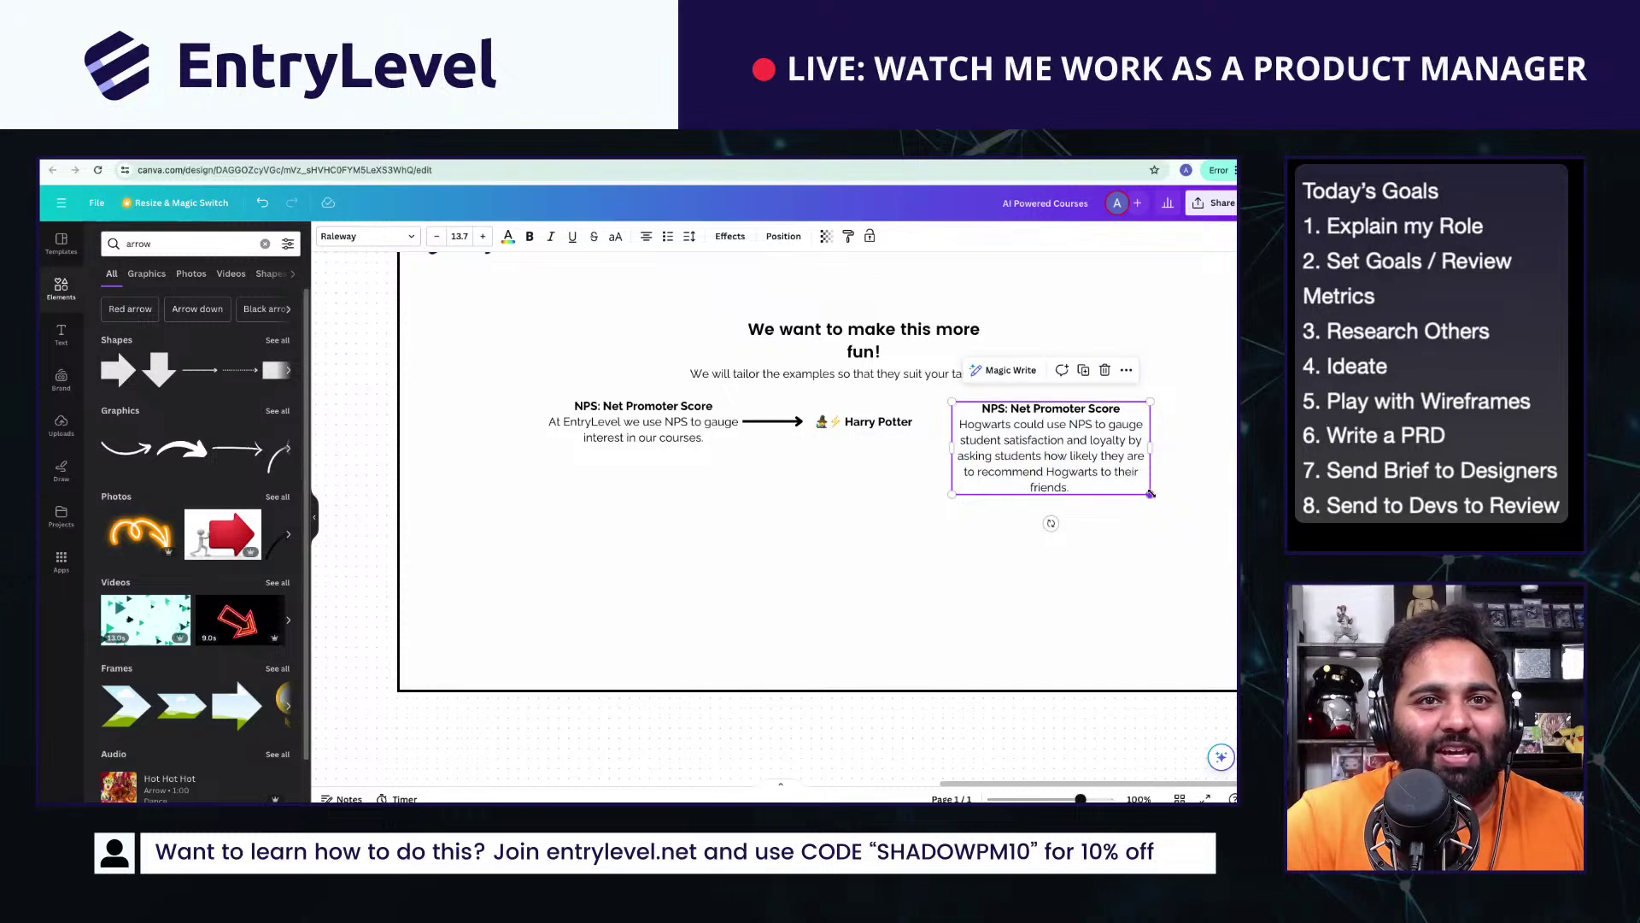
left_click_drag(1149, 493, 1207, 474)
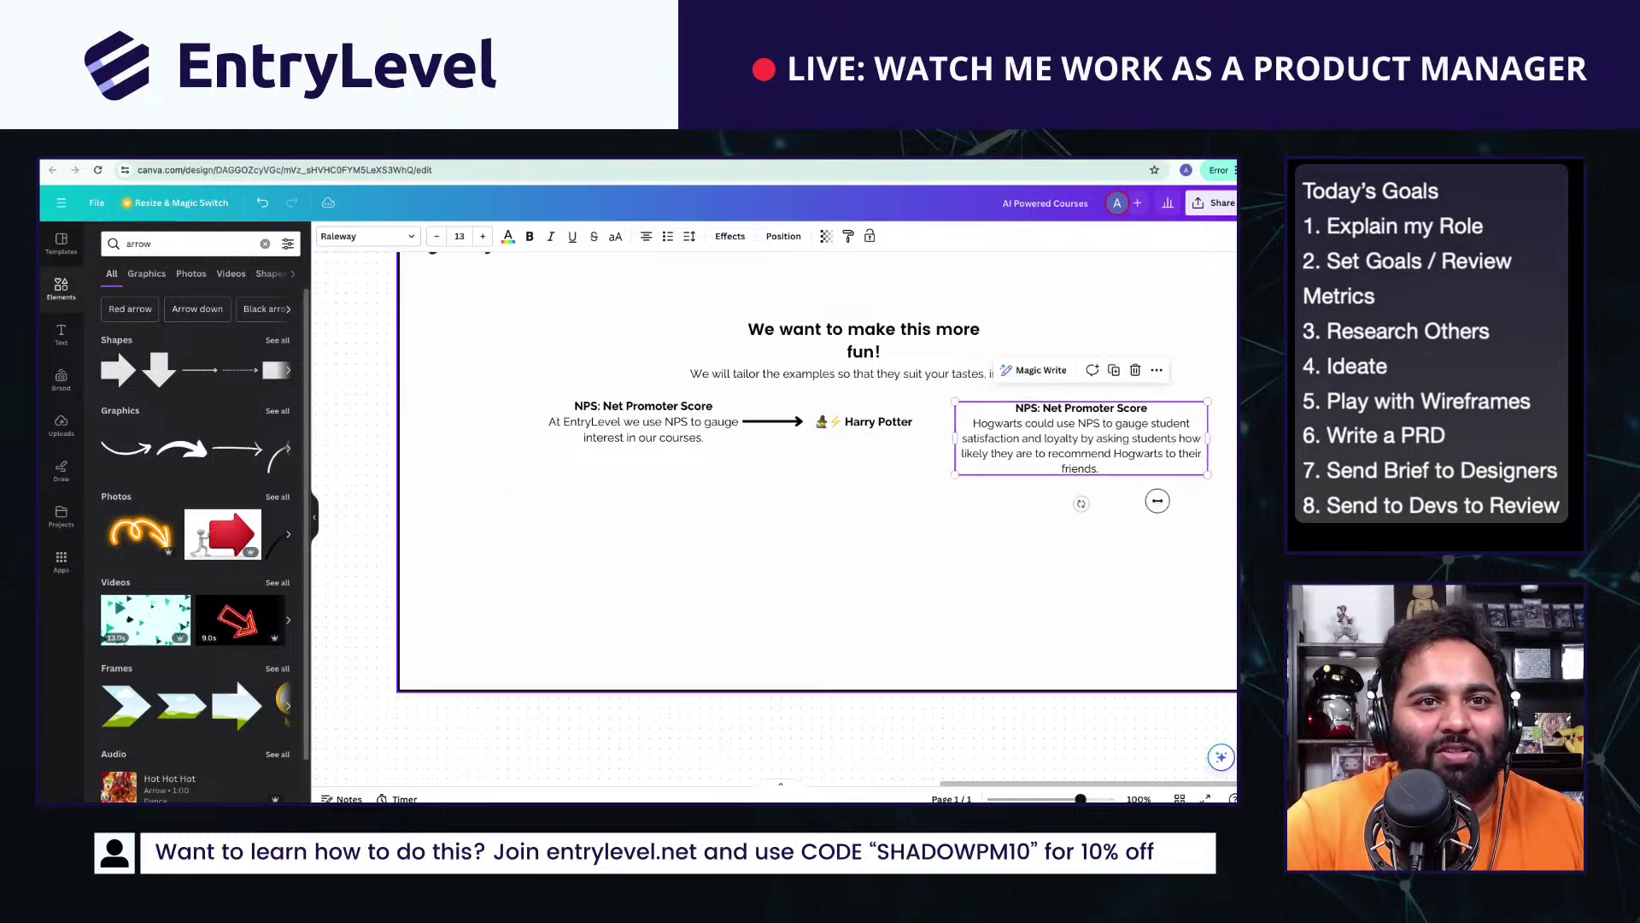
Step: Duplicate the arrow and place the copy between the Harry Potter label and the Hogwarts NPS block
left_click(880, 421)
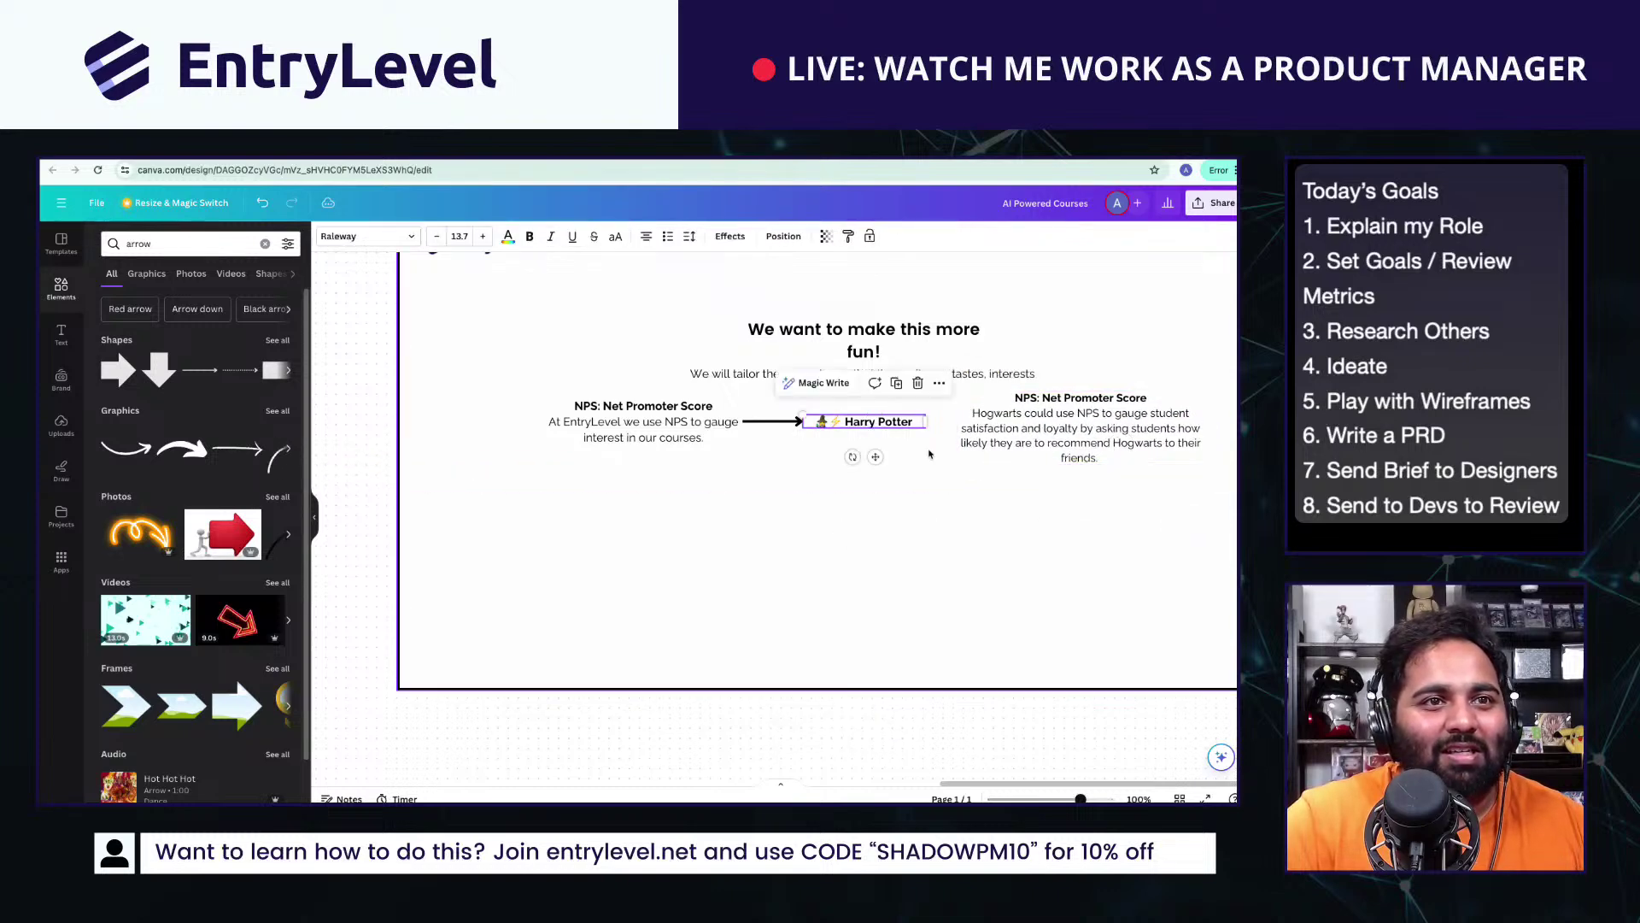
left_click(798, 422)
key("super+c")
key("super+v")
left_click_drag(777, 520, 1044, 417)
Step: Select the NPS blocks, the Harry Potter label and the arrows together and scale the row down beneath the subtitle
left_click(878, 421, "shift")
left_click(643, 421, "shift")
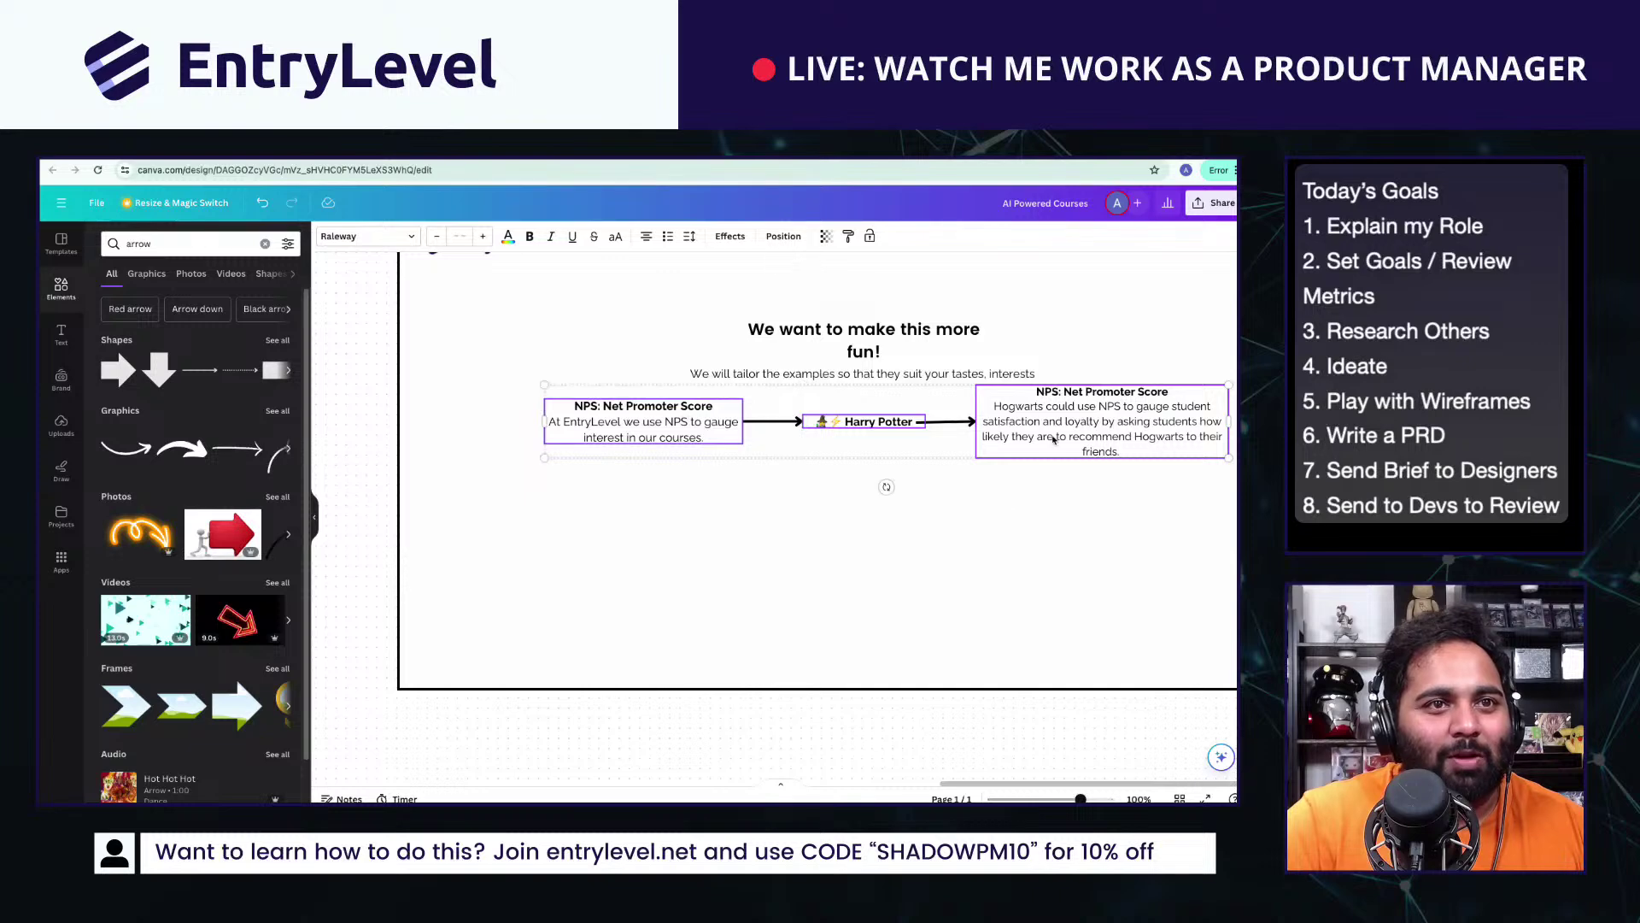
left_click_drag(1228, 458, 997, 436)
left_click(999, 469)
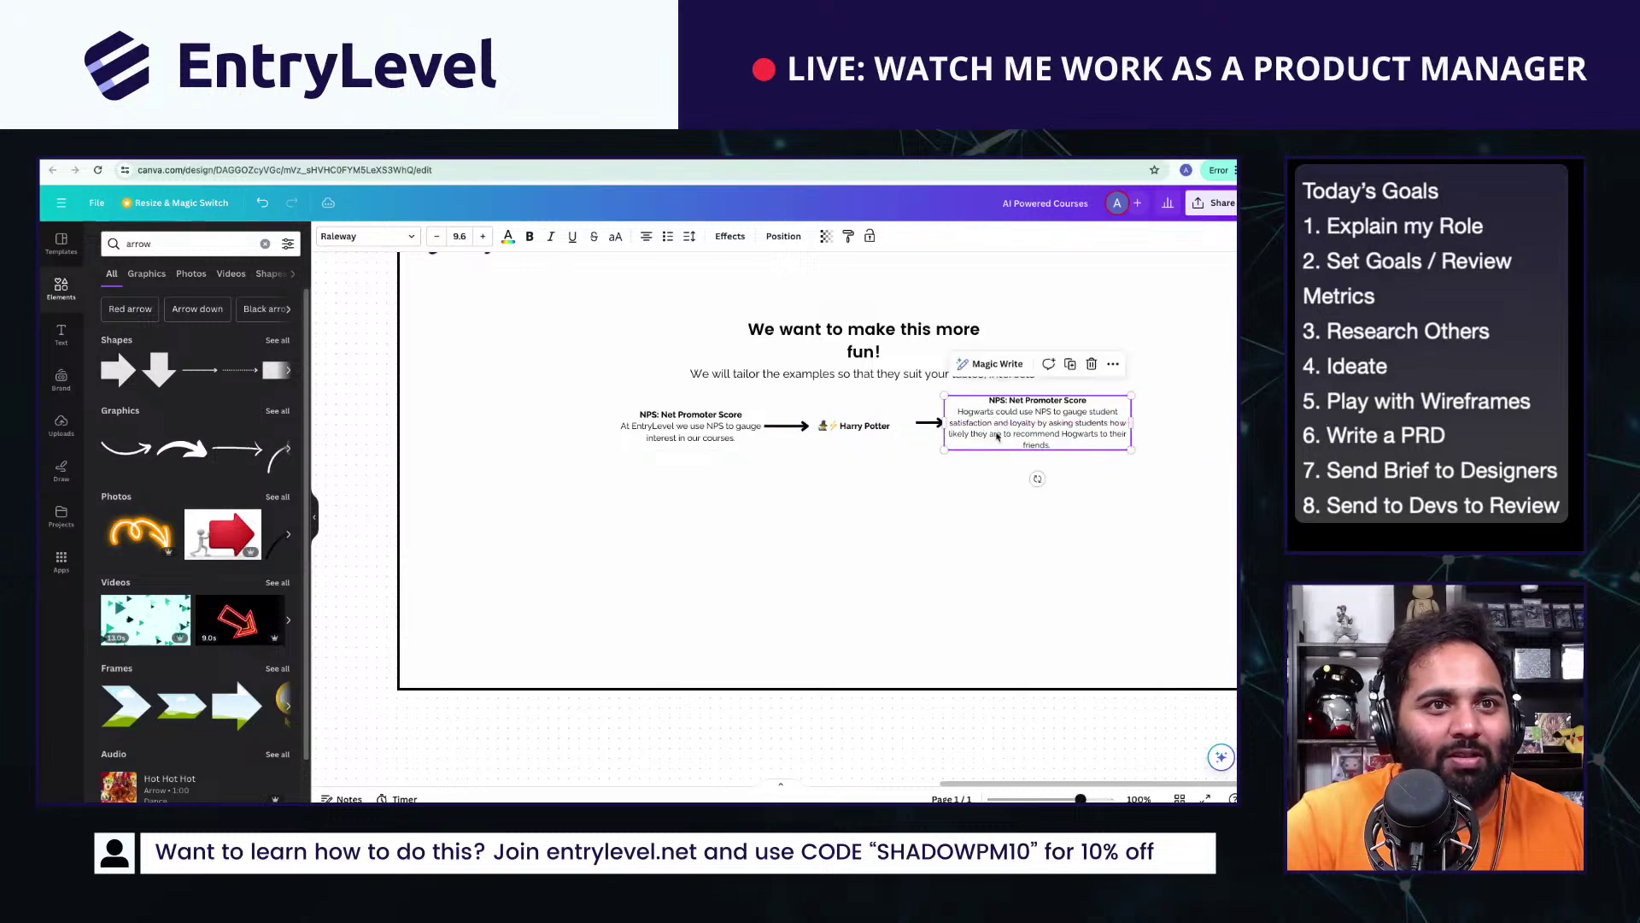
Step: Duplicate the subtitle, change the copy to "Pick some Interests or Add your own", and centre it below the NPS example row
left_click(854, 373)
key("ctrl+d")
left_click_drag(837, 518, 954, 477)
double_click(954, 476)
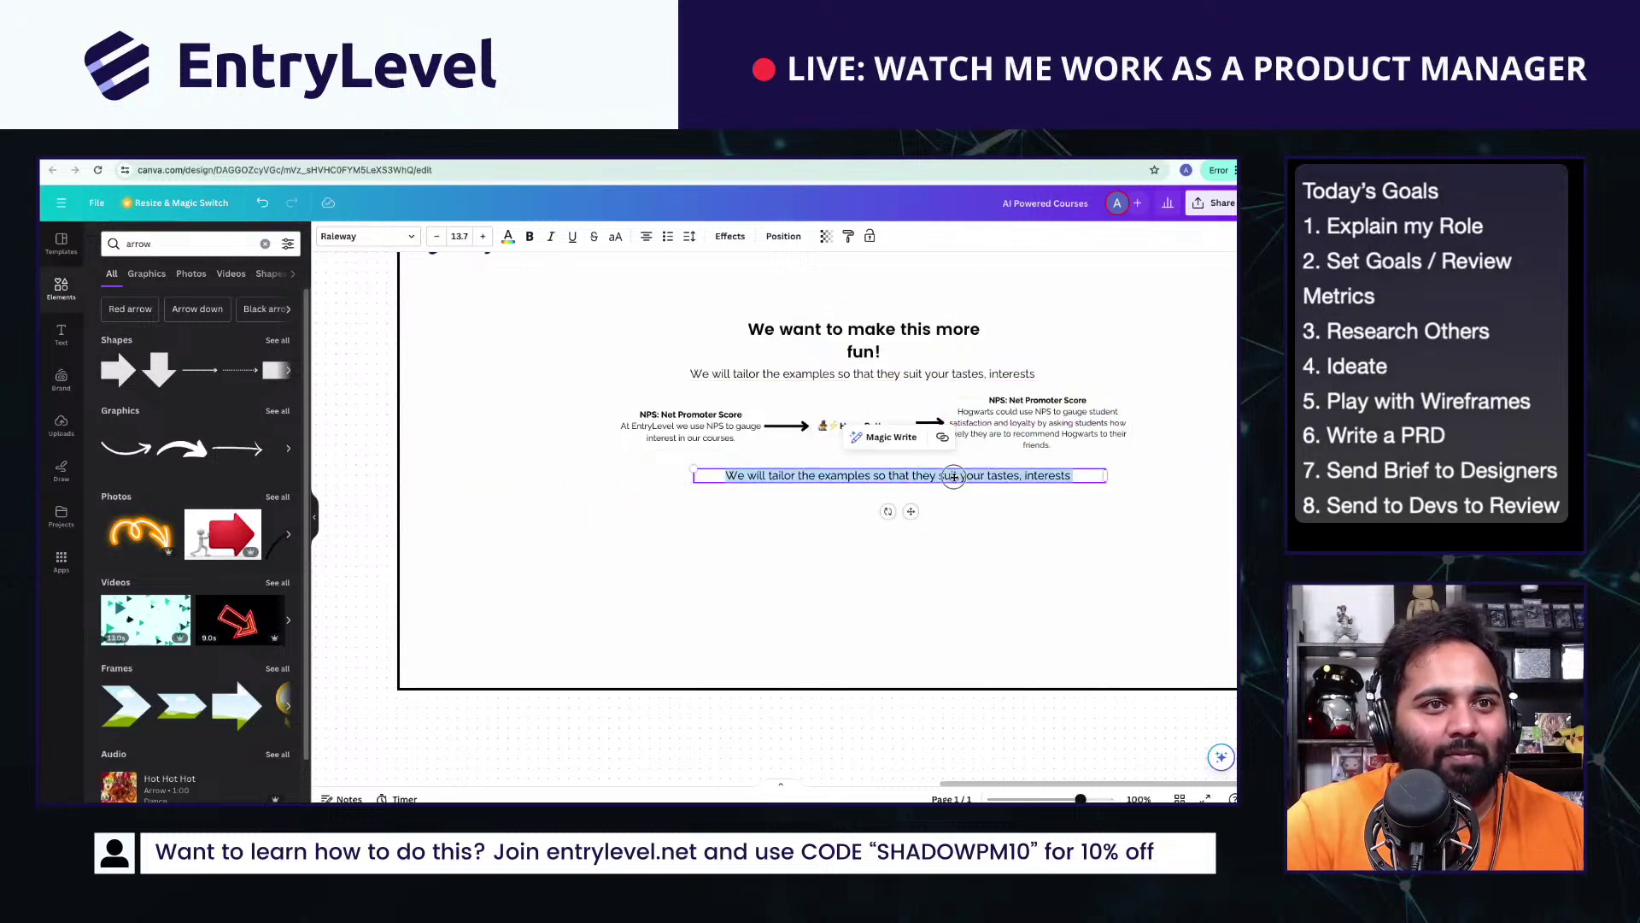
type("Pick some In")
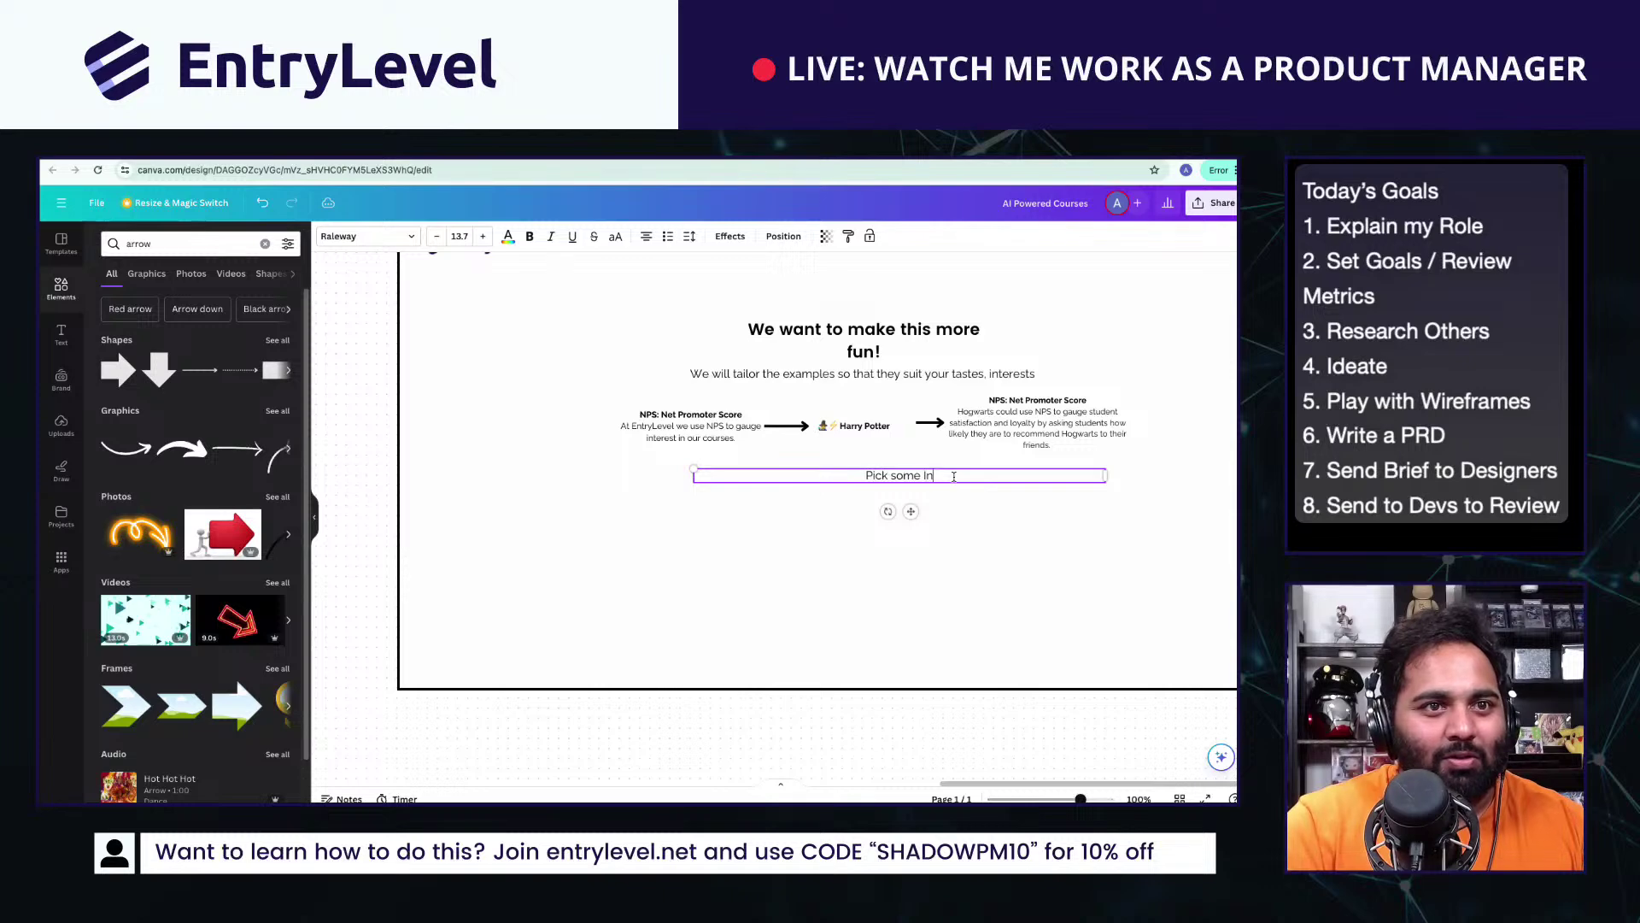
type("terests or A")
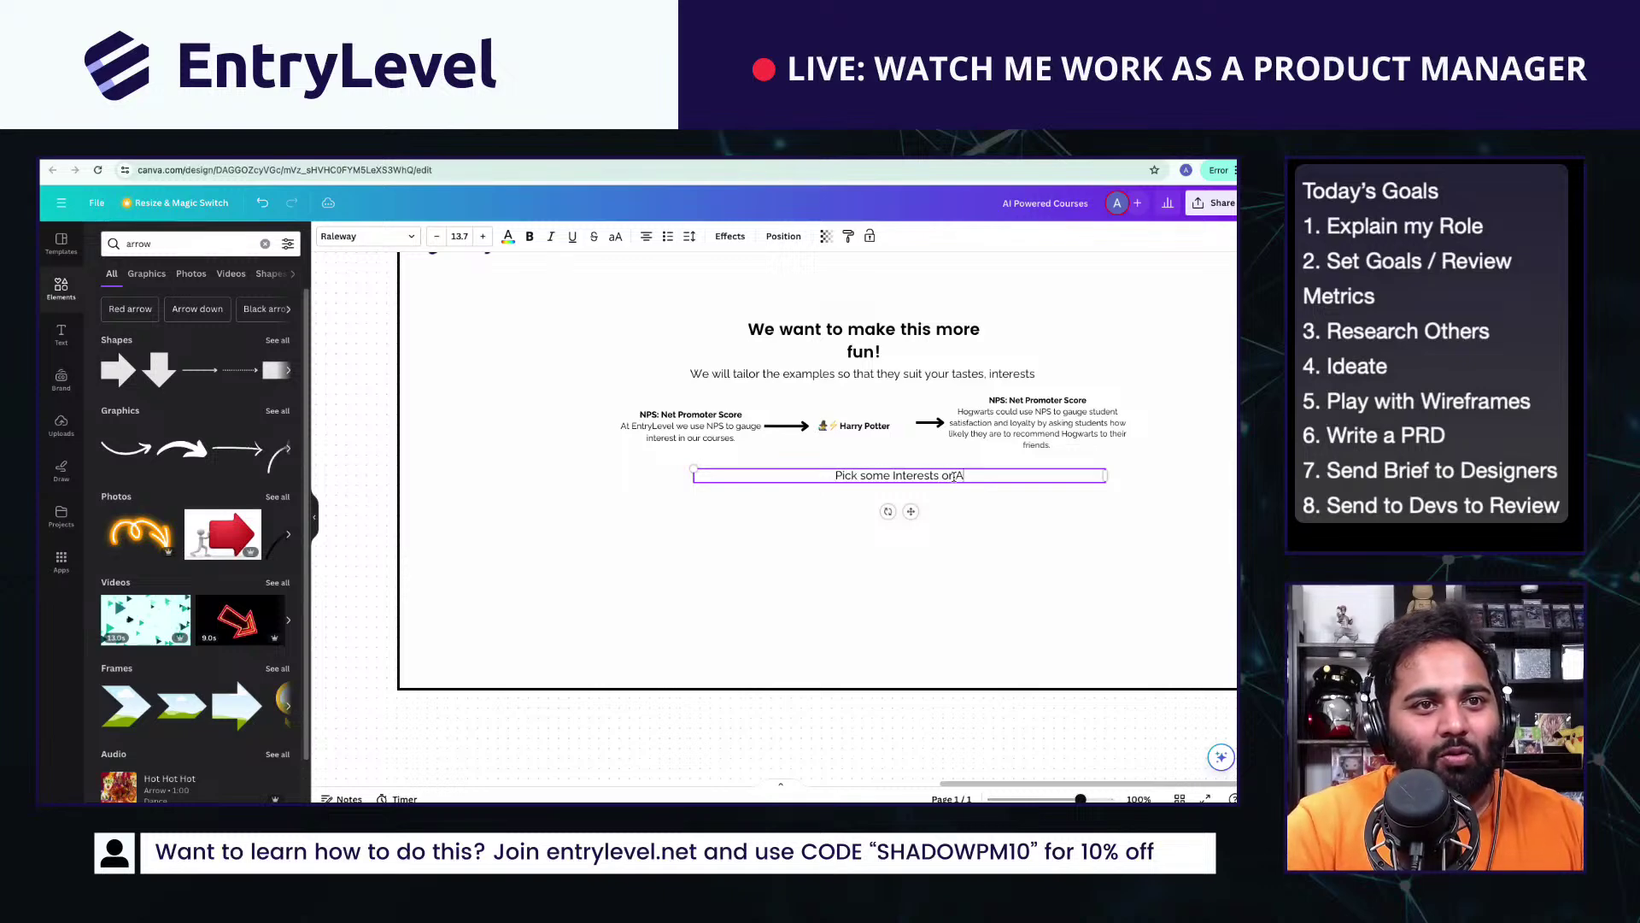
type("dd your own")
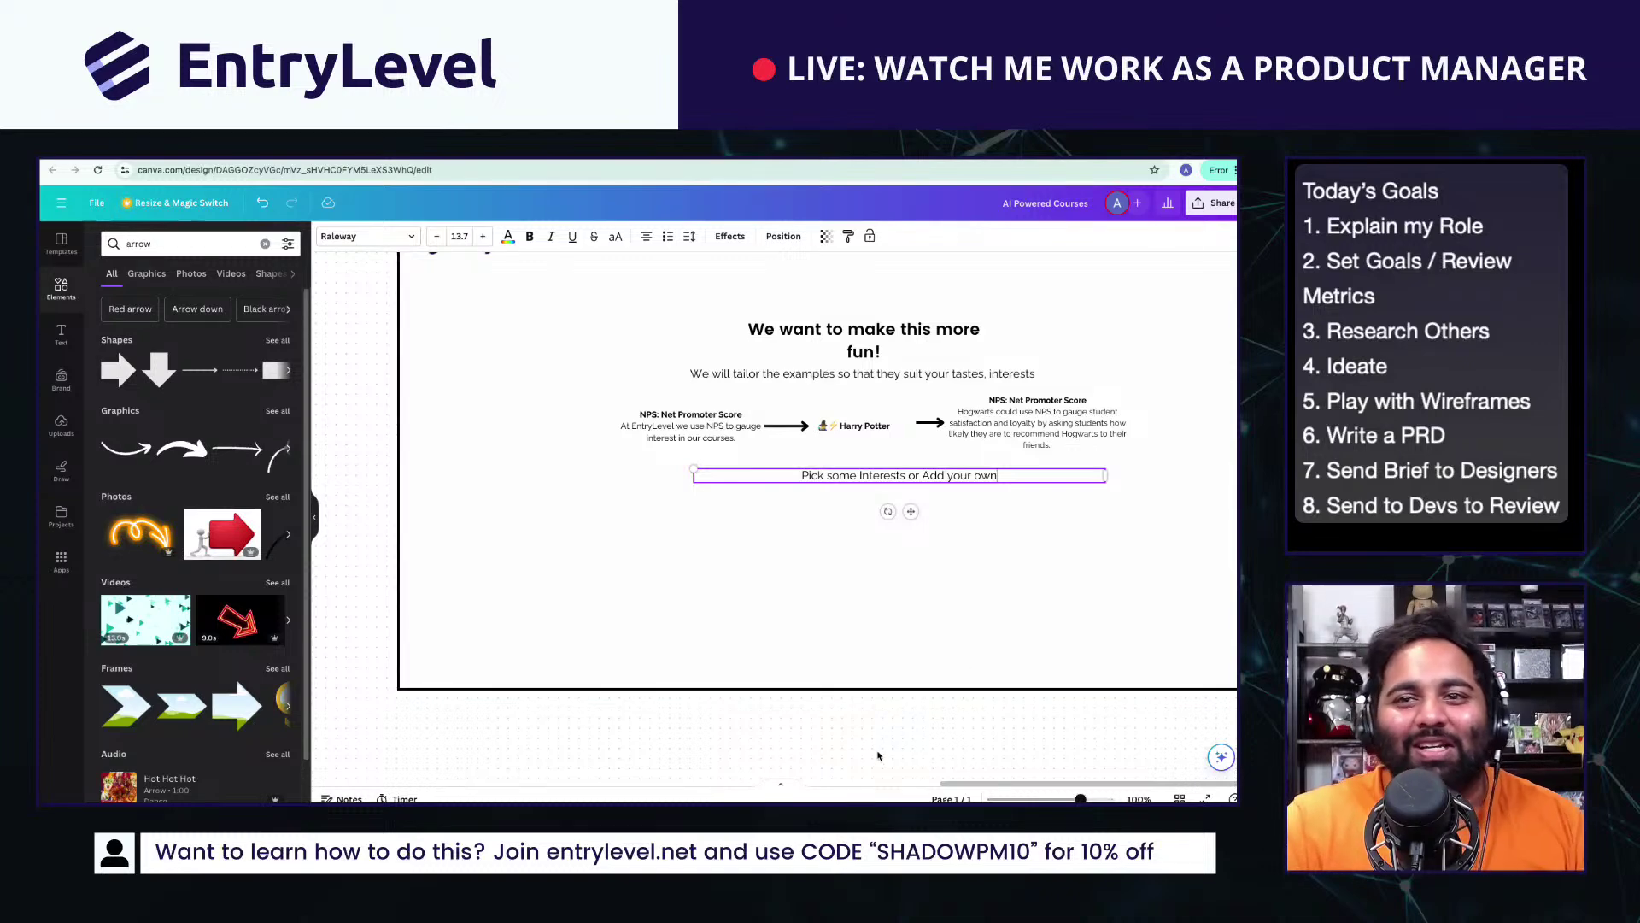
left_click_drag(944, 472, 908, 480)
left_click(948, 506)
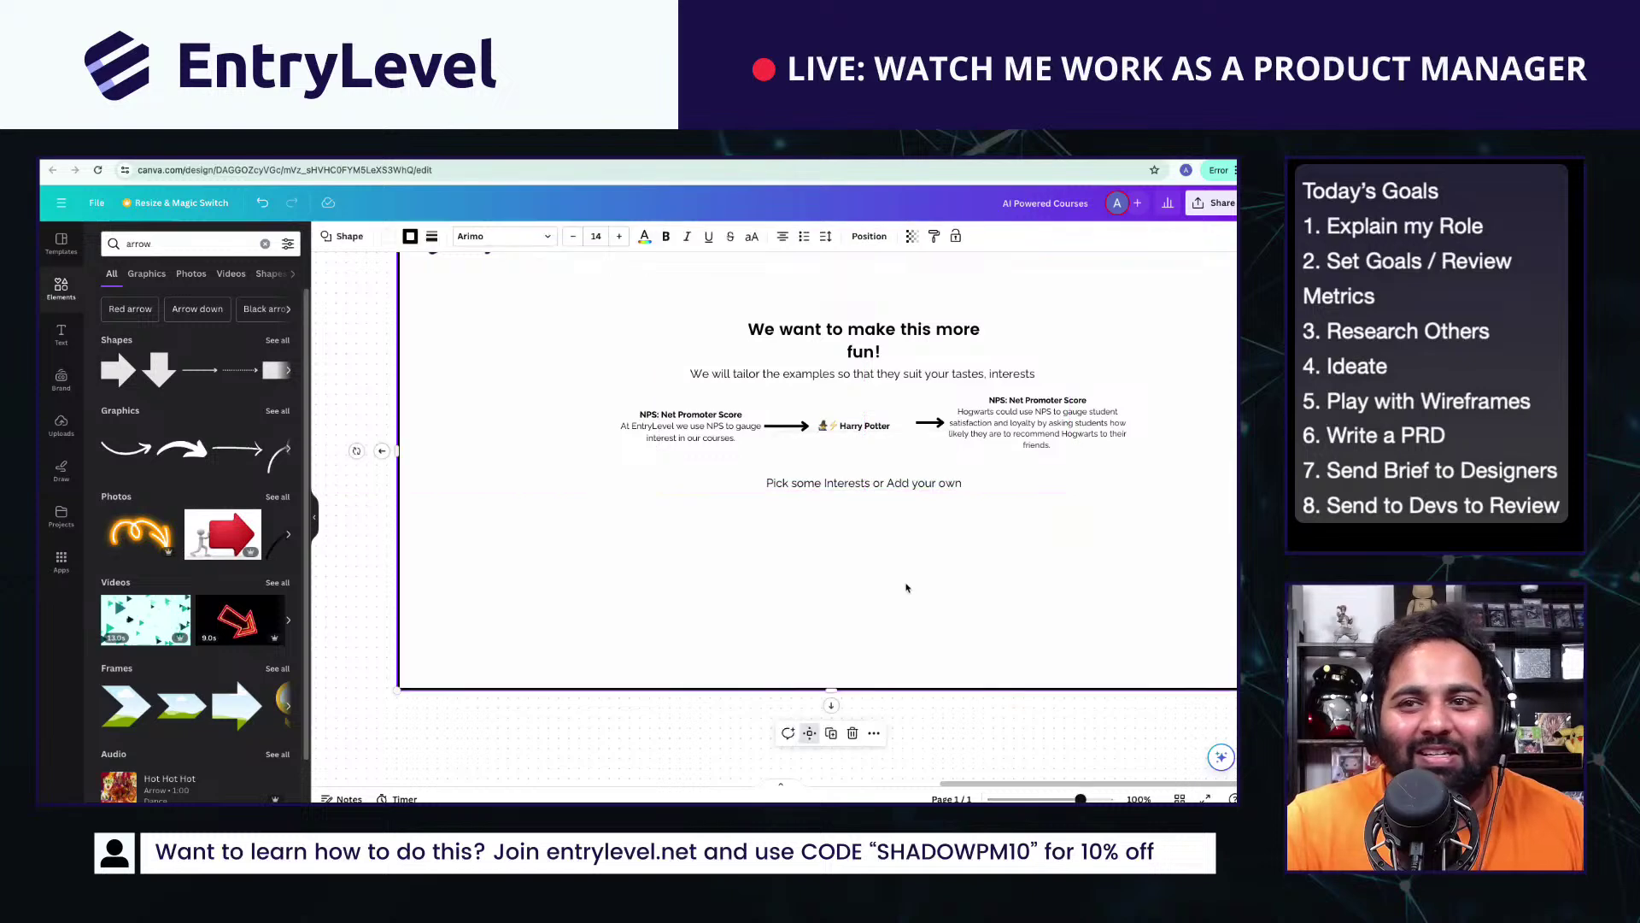
left_click(966, 489)
key("super+c")
key("super+v")
left_click_drag(901, 530, 959, 557)
key("super+z")
left_click_drag(881, 521, 965, 551)
double_click(965, 551)
key("BackSpace")
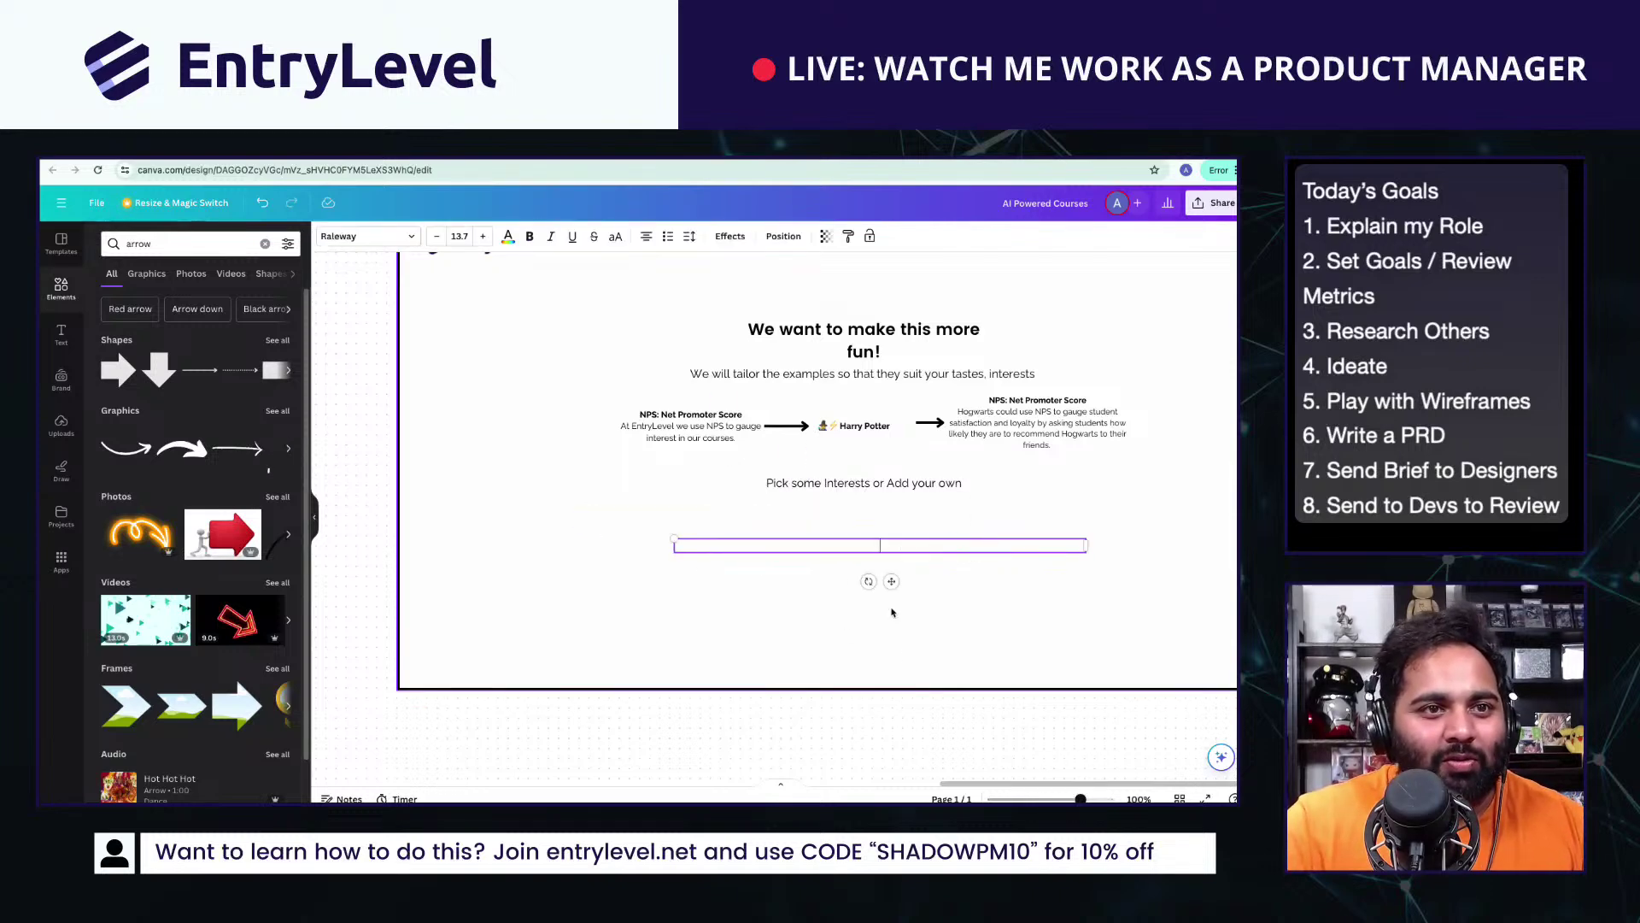
left_click(913, 545)
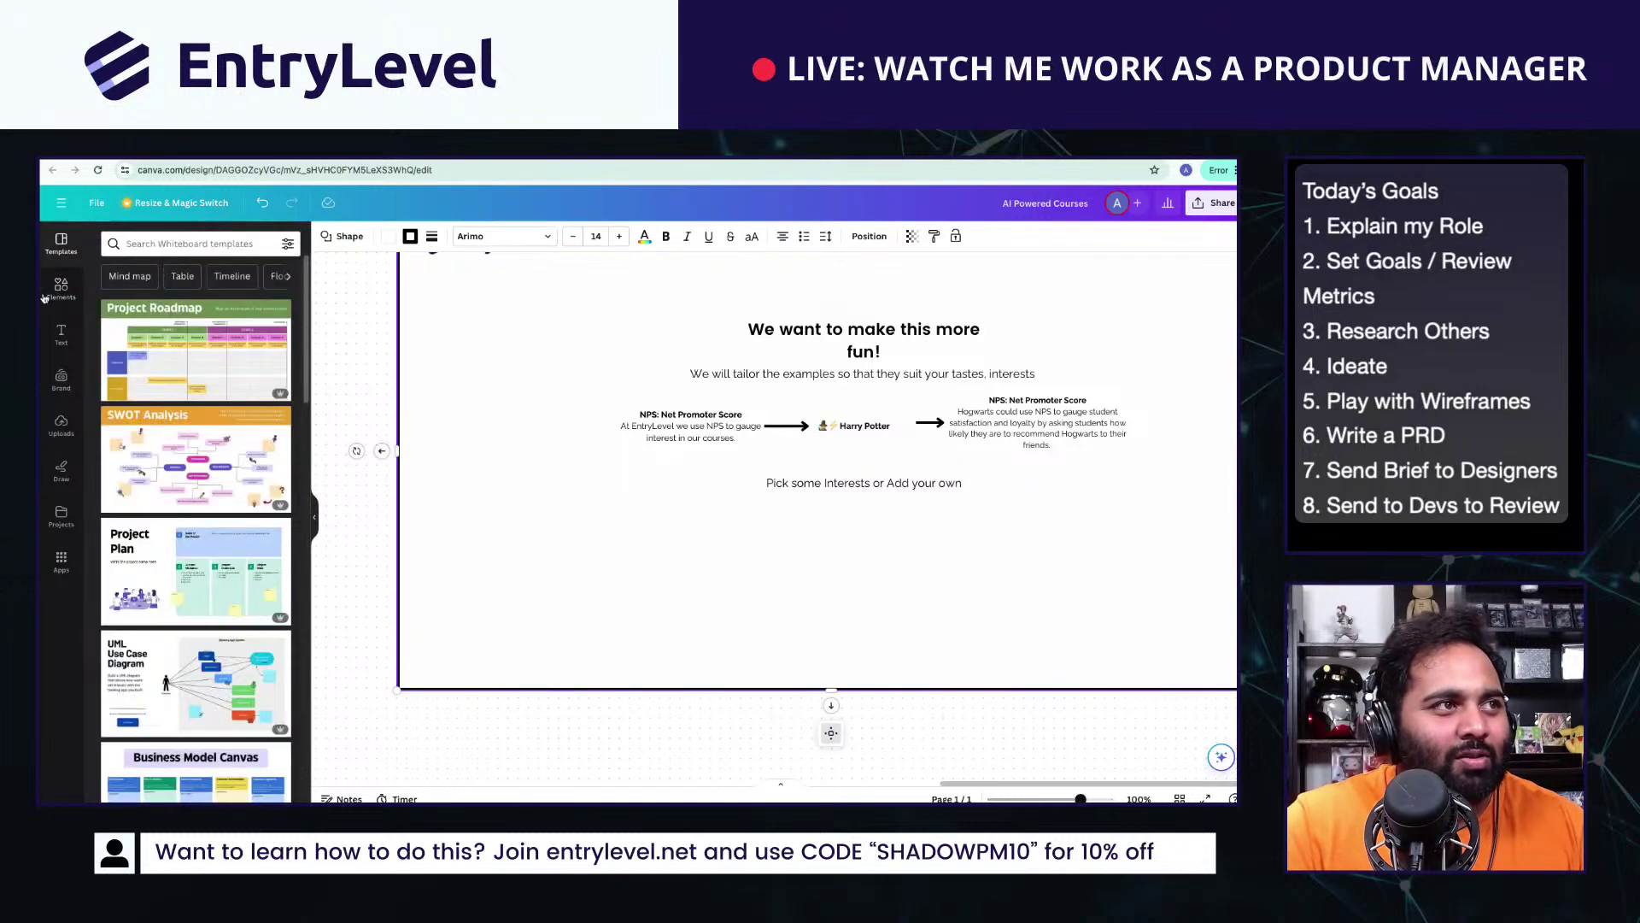
Step: Insert a square shape and flatten it into a narrow bar below the "Pick some Interests or Add your own" line
left_click(273, 341)
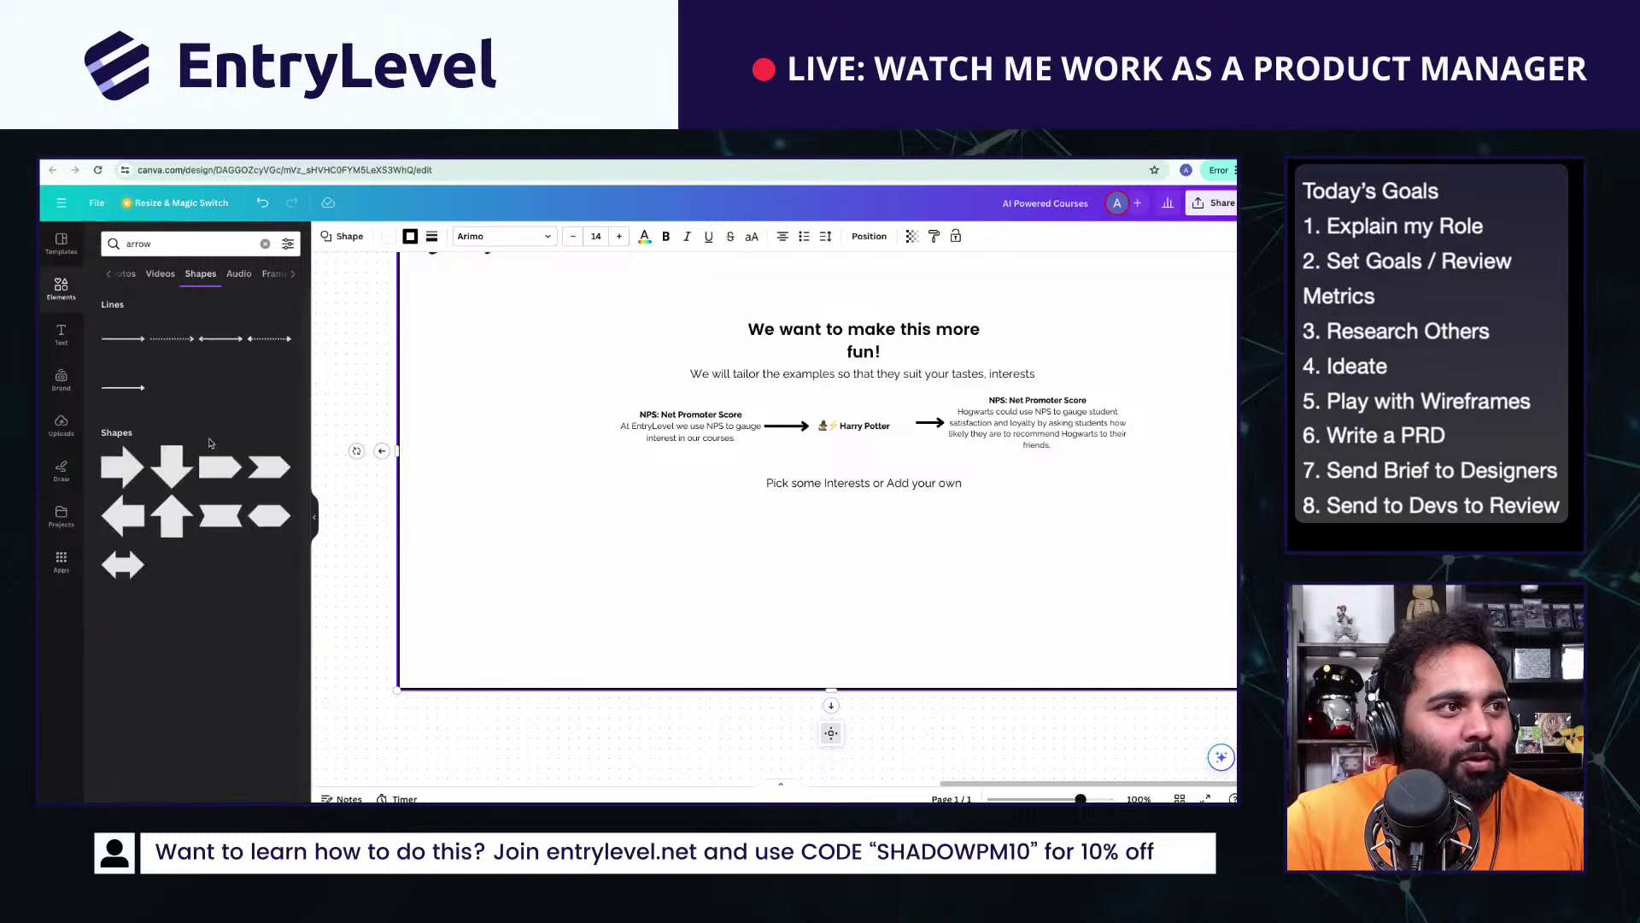
left_click(110, 273)
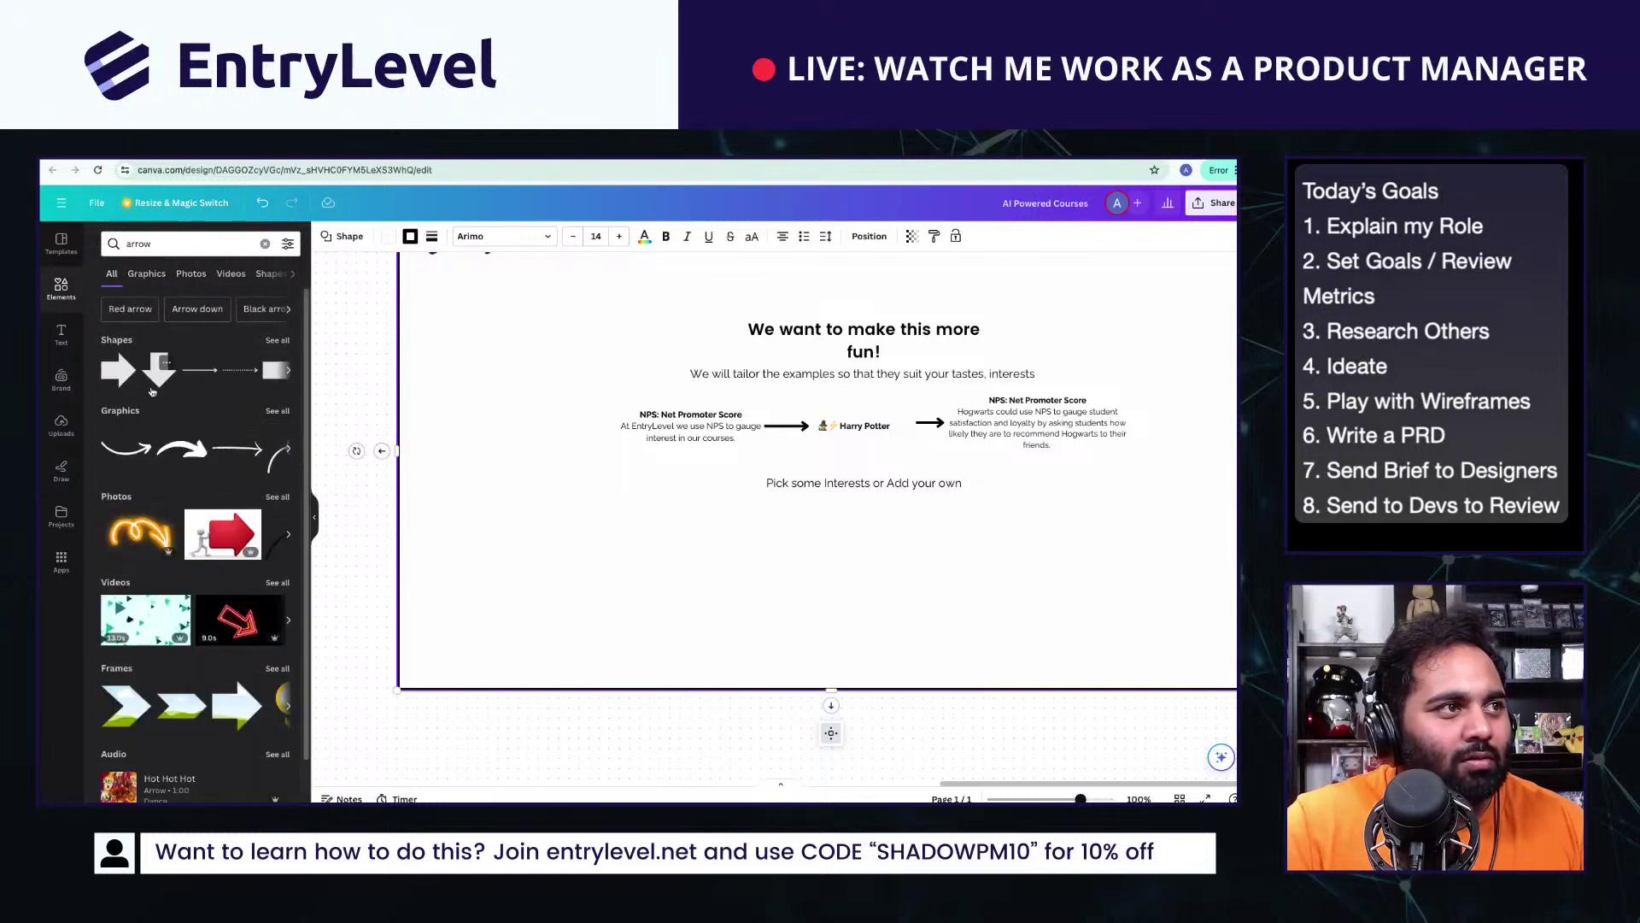
left_click(264, 243)
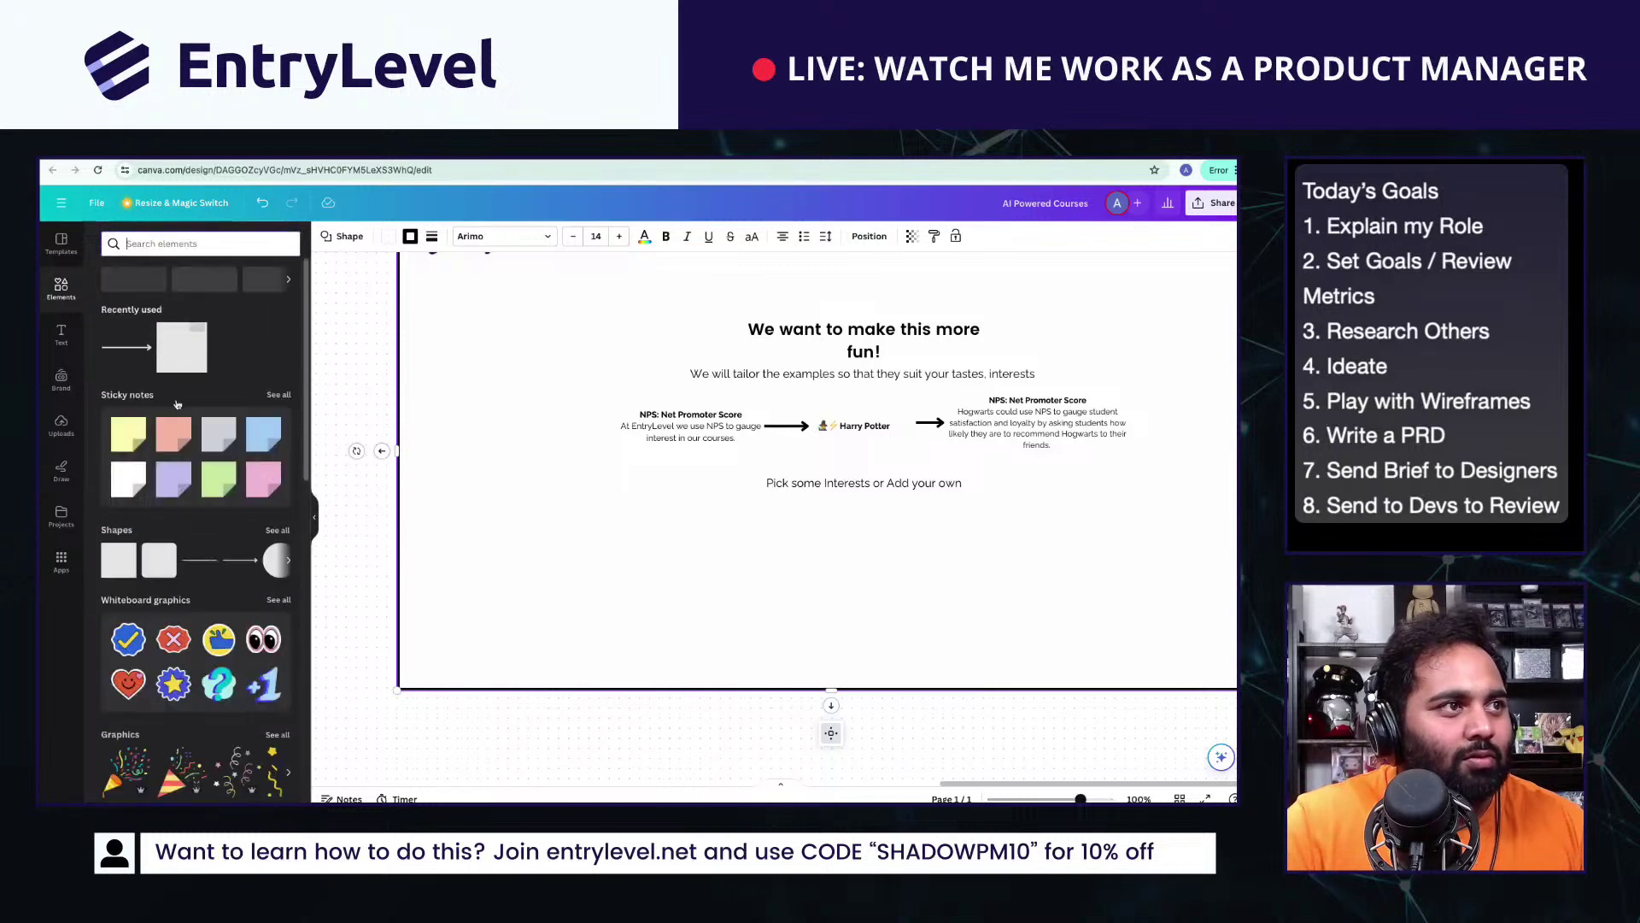
left_click(118, 560)
mouse_move(777, 558)
left_mouse_down()
mouse_move(777, 460)
mouse_move(778, 556)
mouse_move(753, 536)
left_mouse_up()
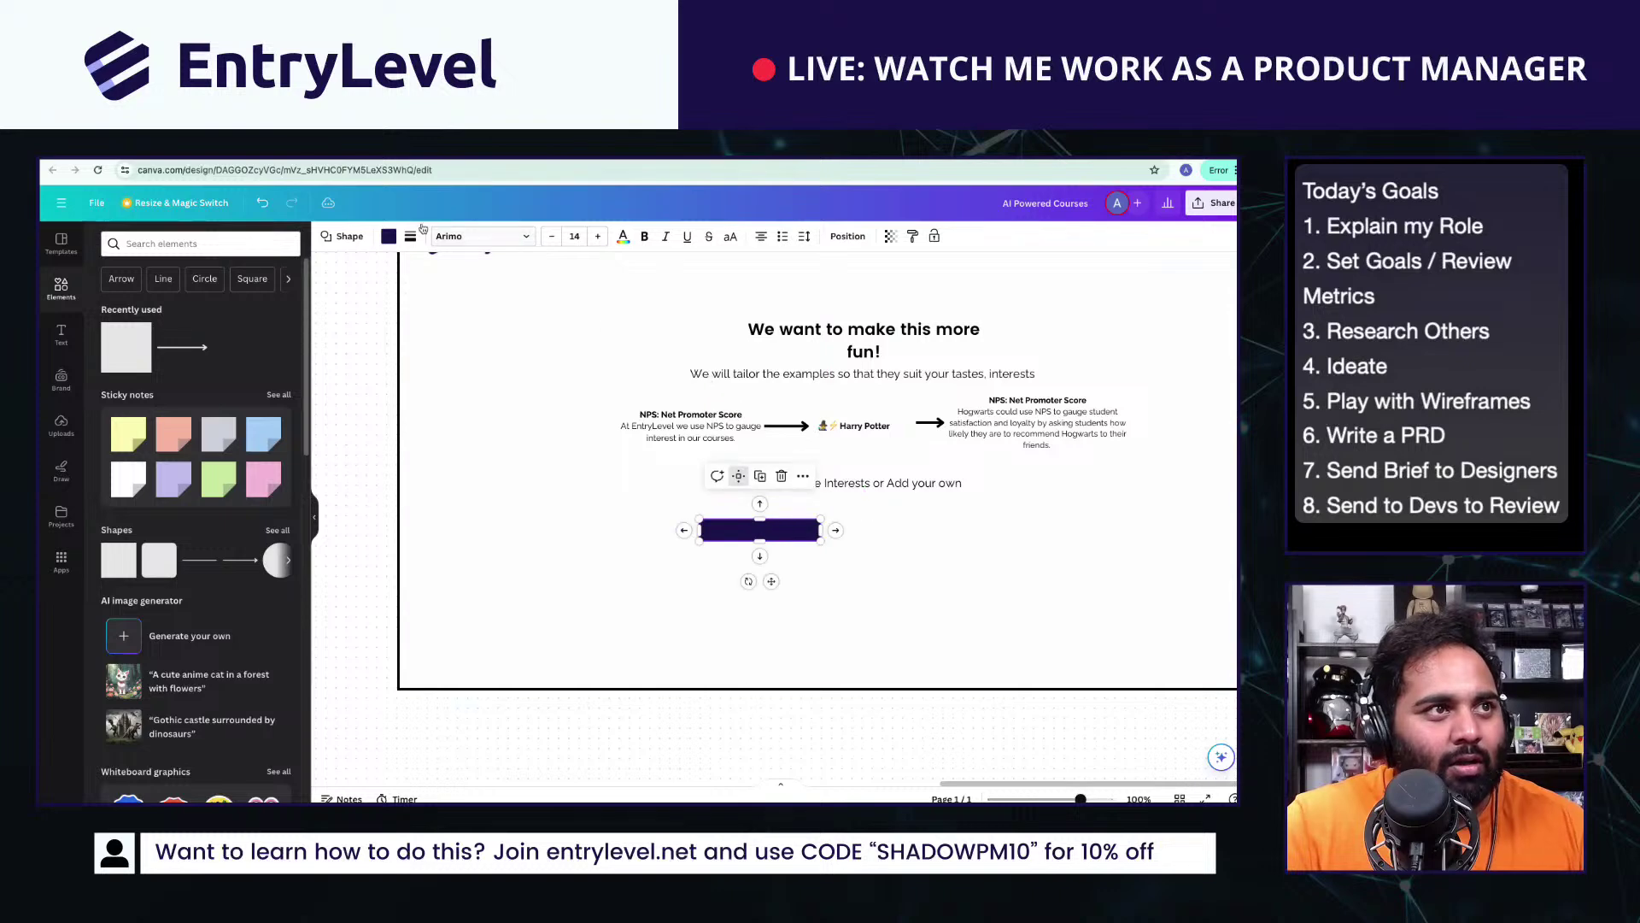
Step: Fill the narrow bar with the custom pale yellow #FFF19B, leaving it without a border
left_click(410, 236)
mouse_move(411, 318)
left_mouse_down()
mouse_move(453, 322)
mouse_move(405, 325)
left_mouse_up()
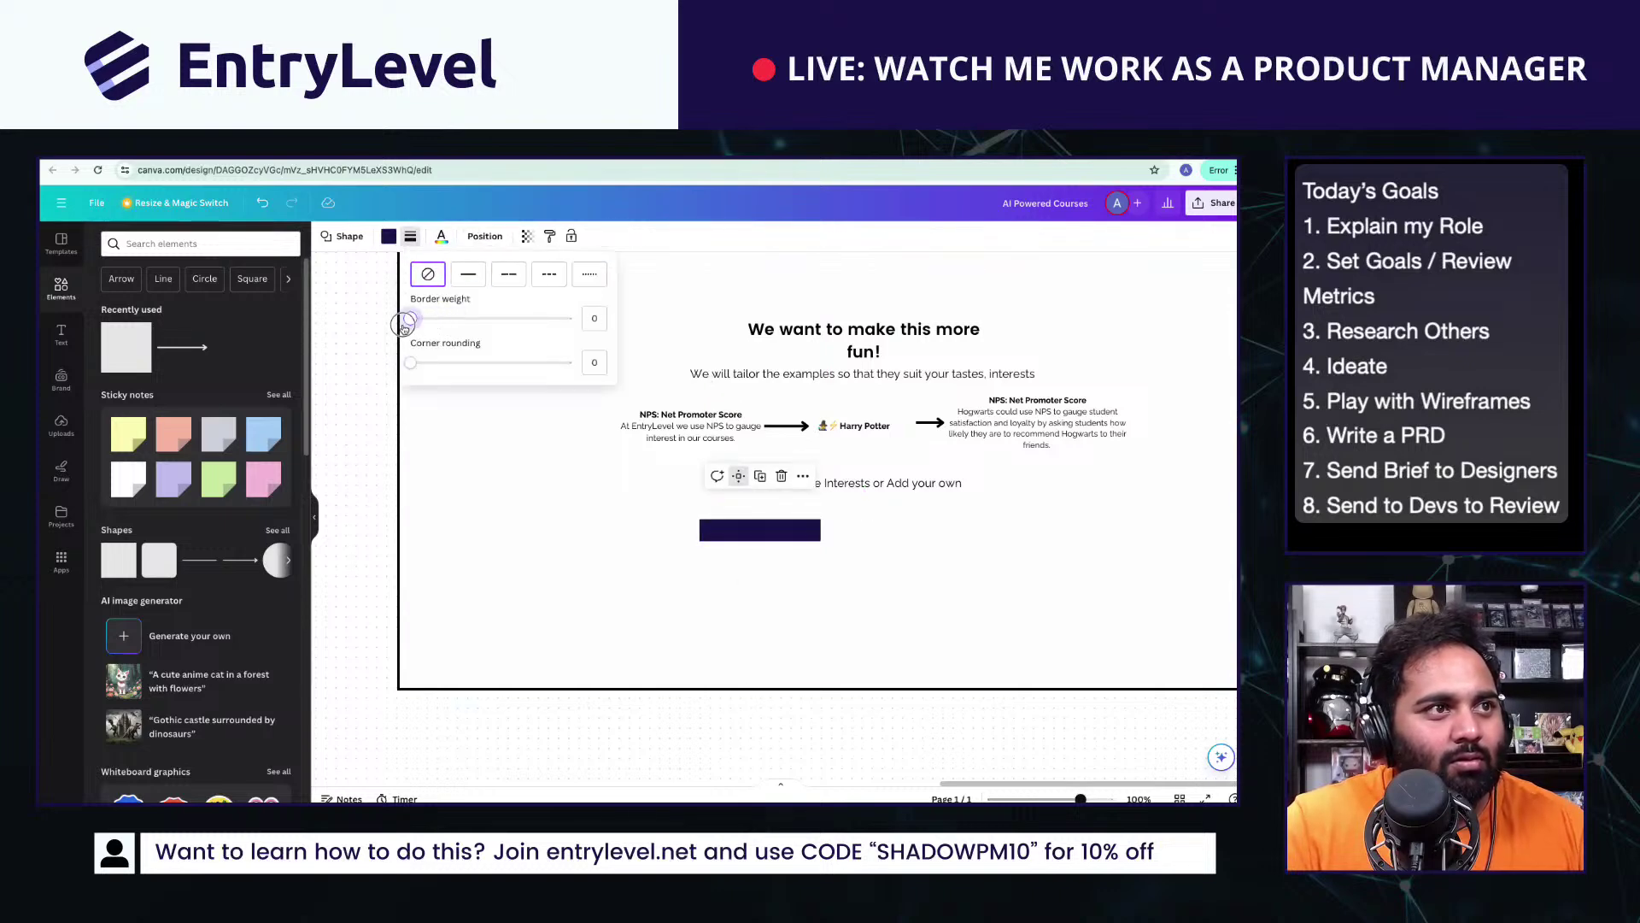
left_click(389, 236)
left_click(245, 347)
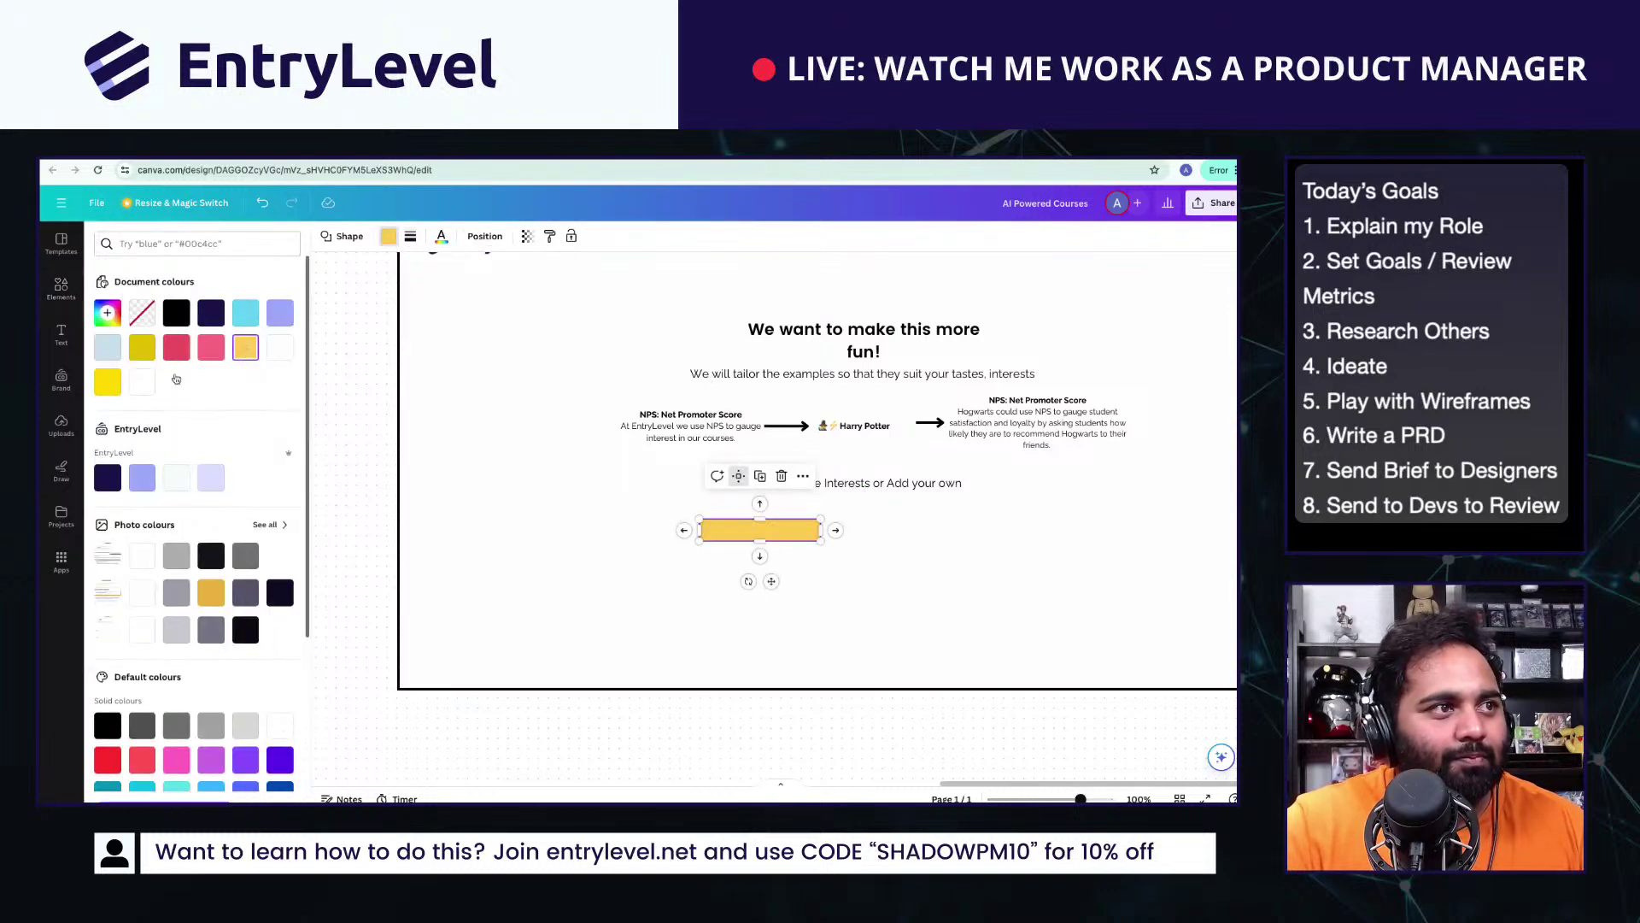
left_click(108, 381)
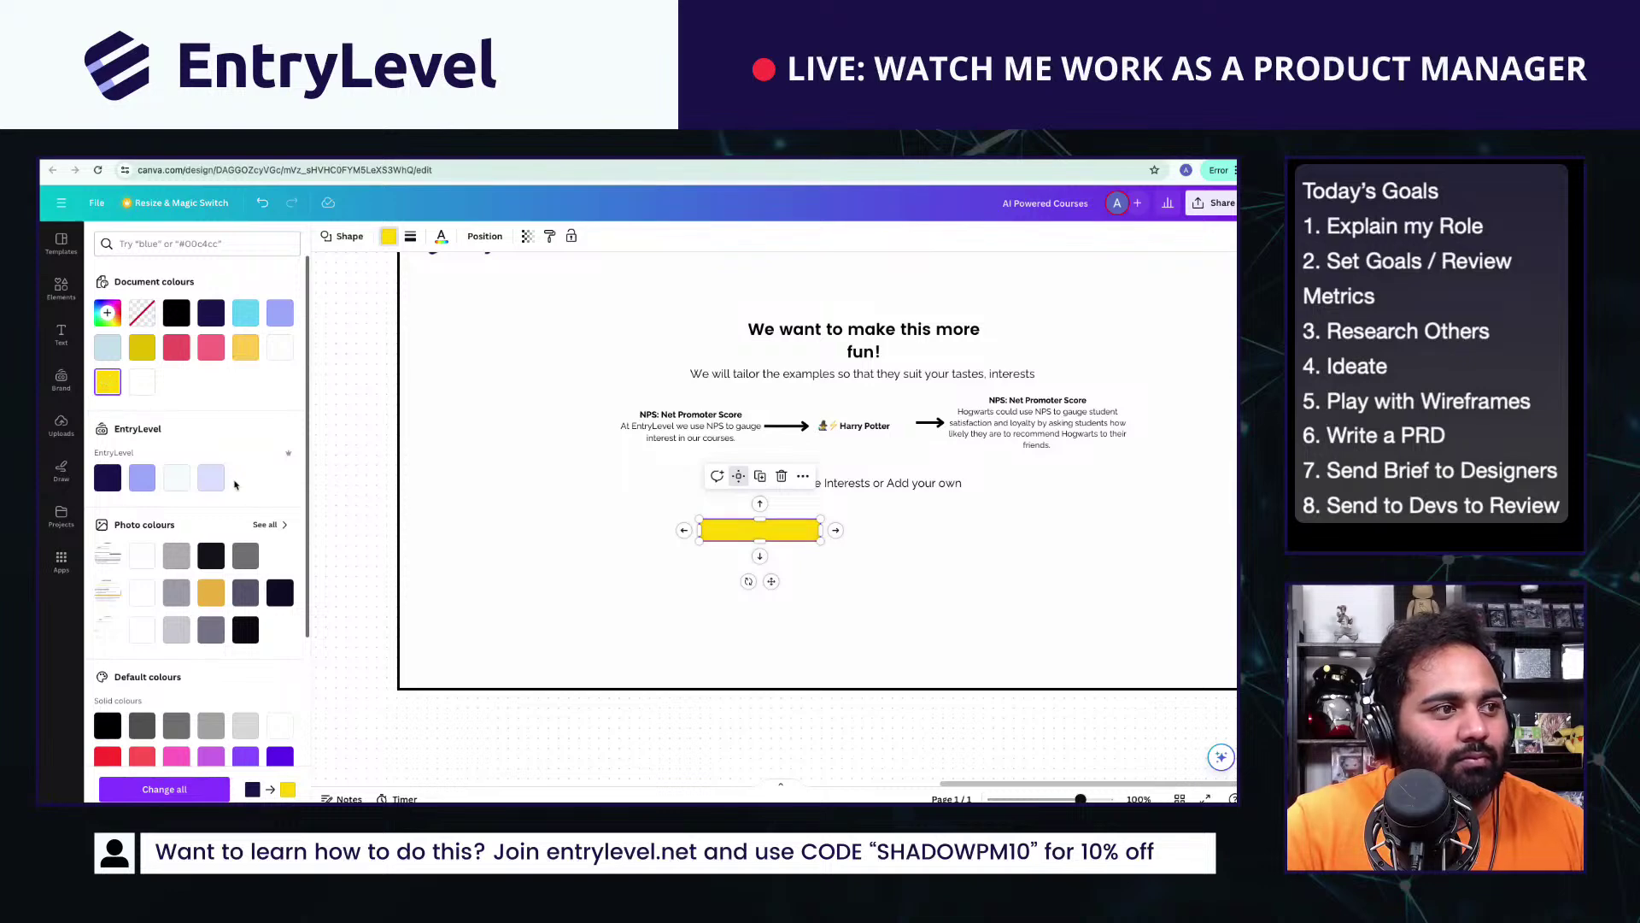
left_click(345, 236)
left_click(389, 236)
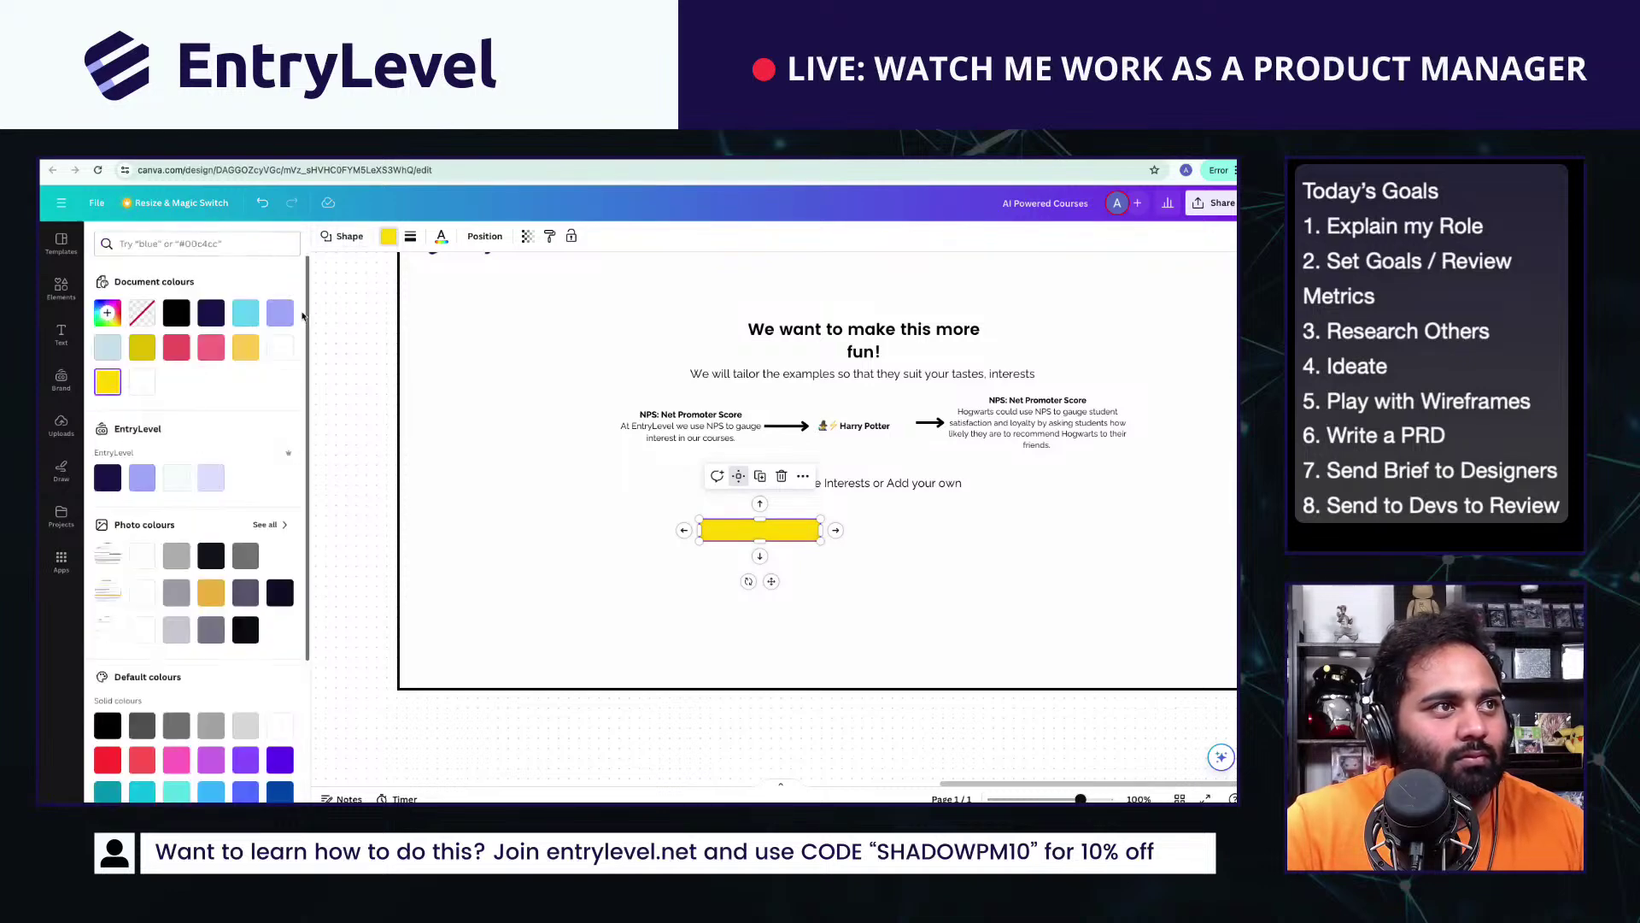
left_click(143, 313)
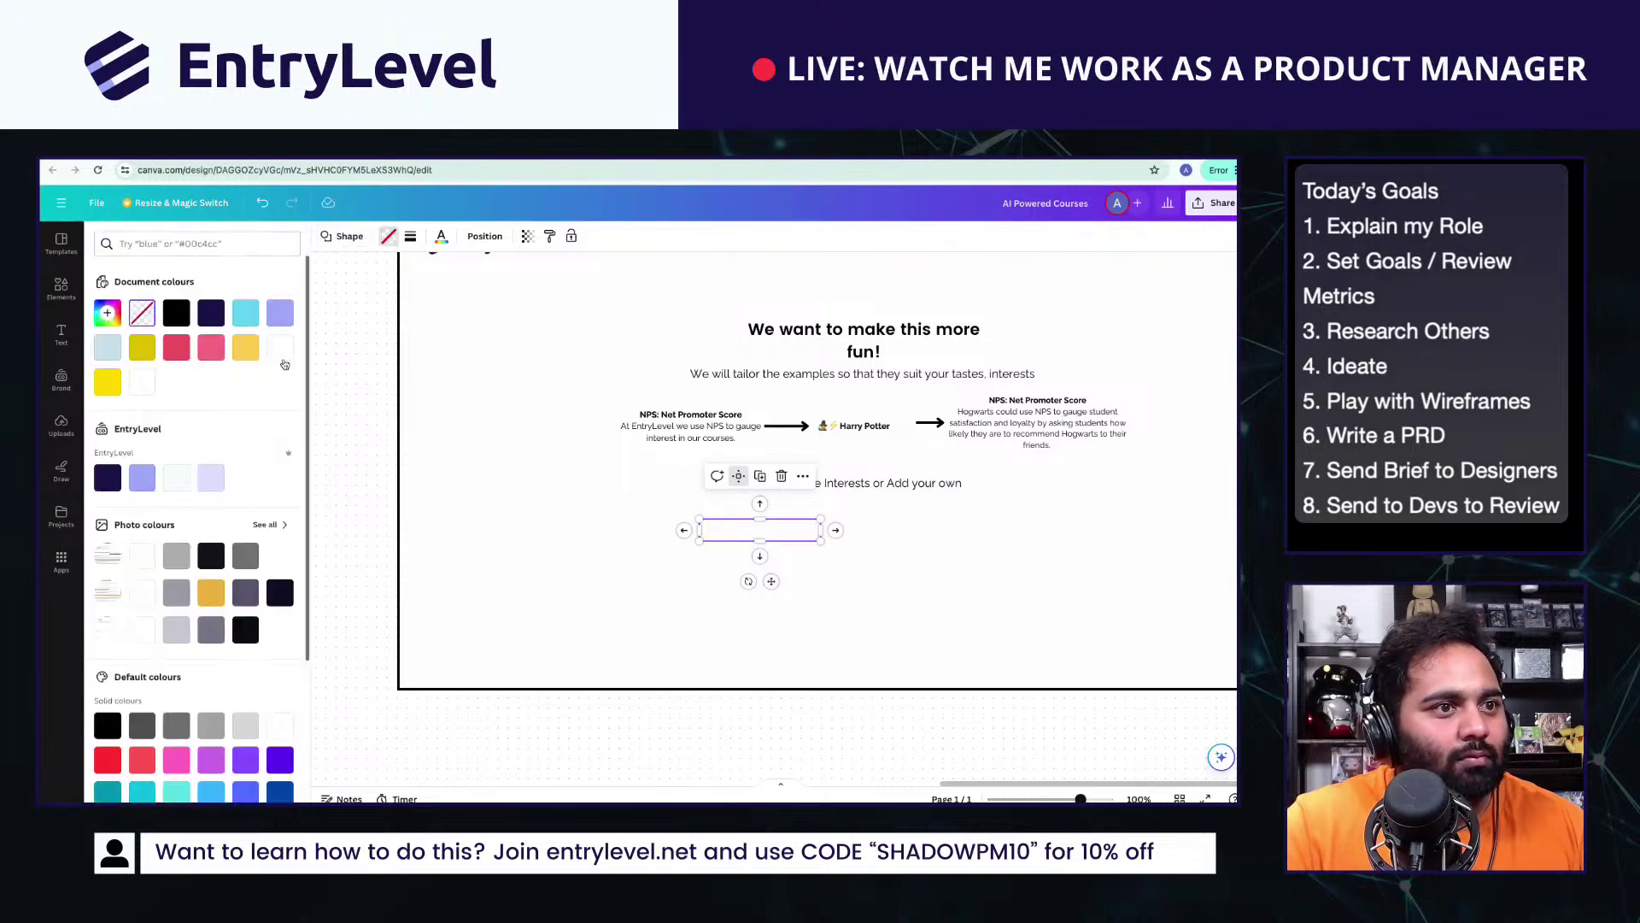
left_click(108, 381)
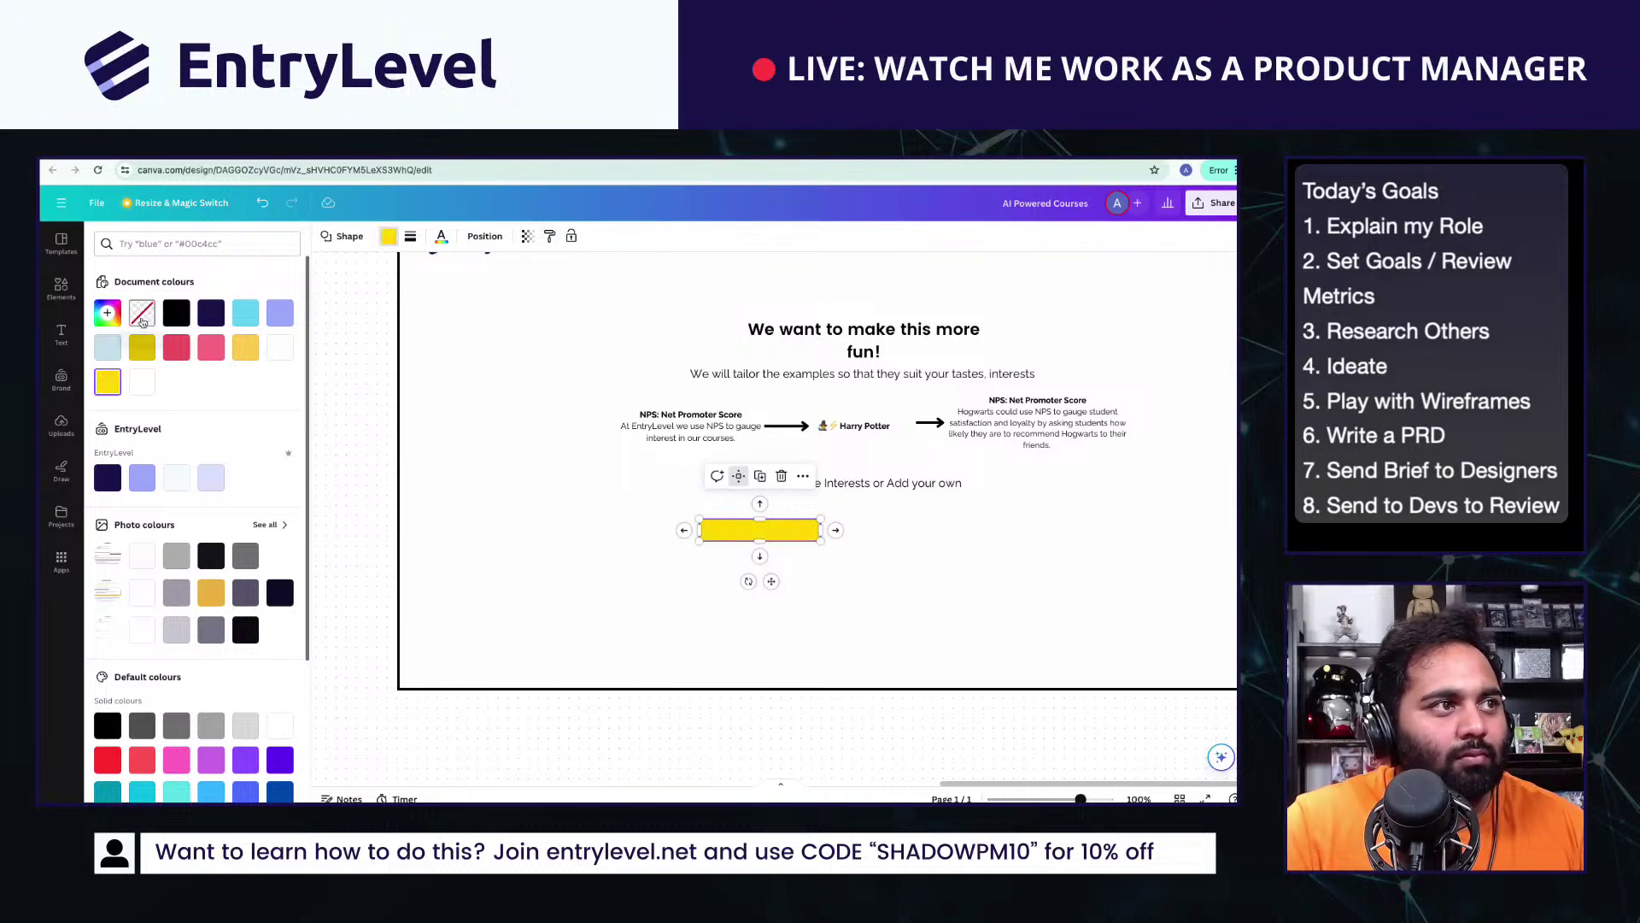
left_click(108, 312)
left_click_drag(239, 385, 175, 371)
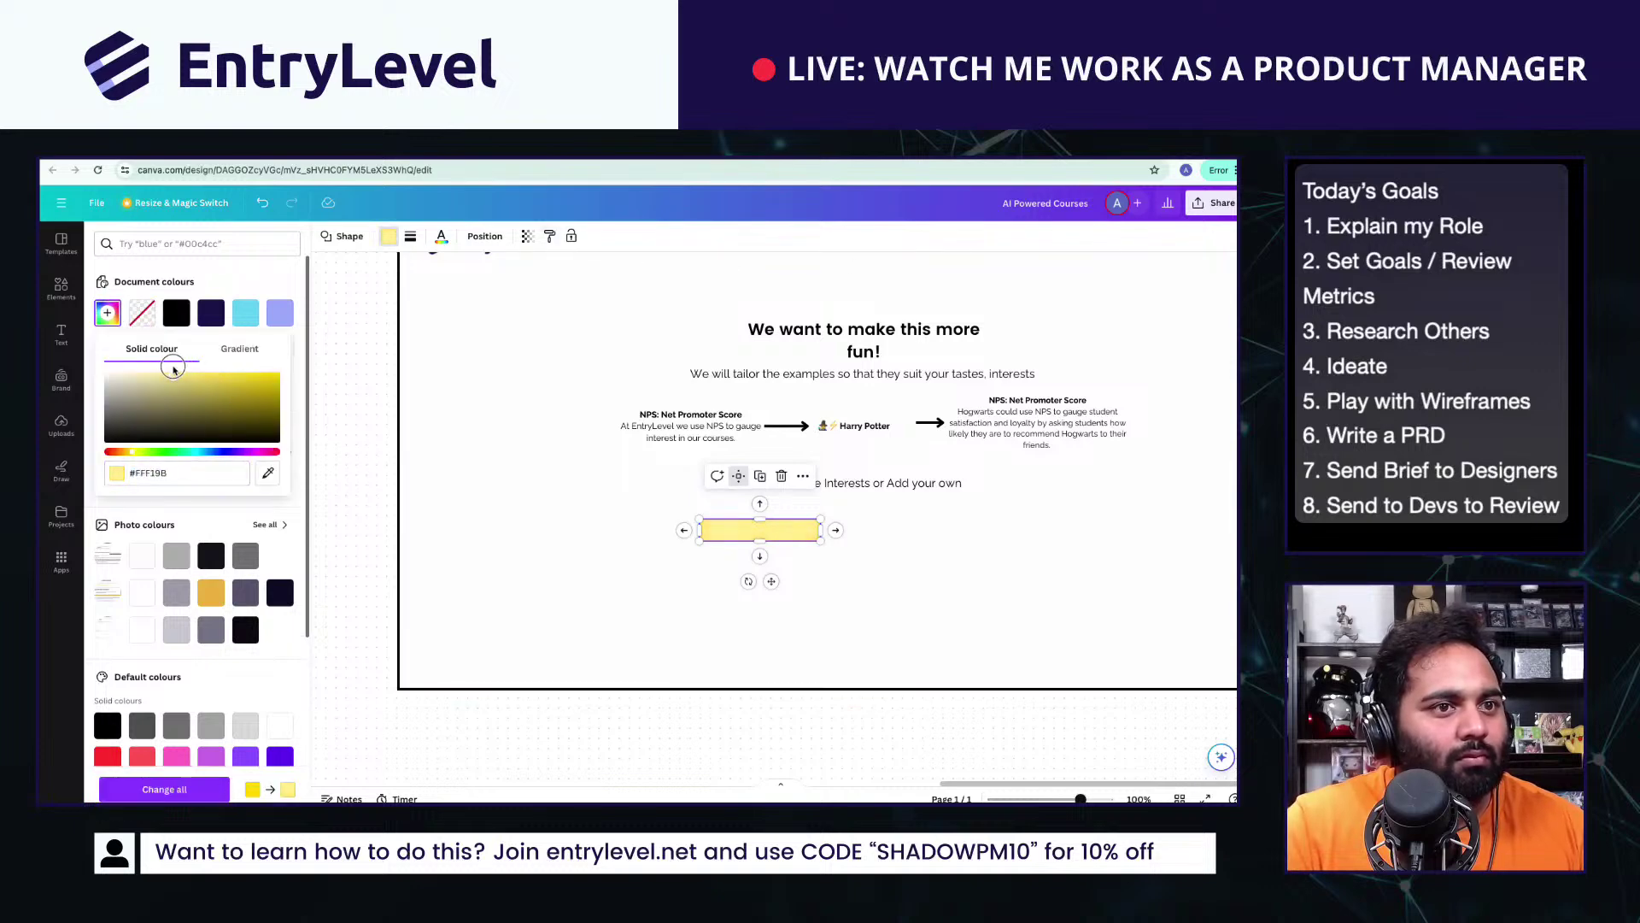
left_click(692, 508)
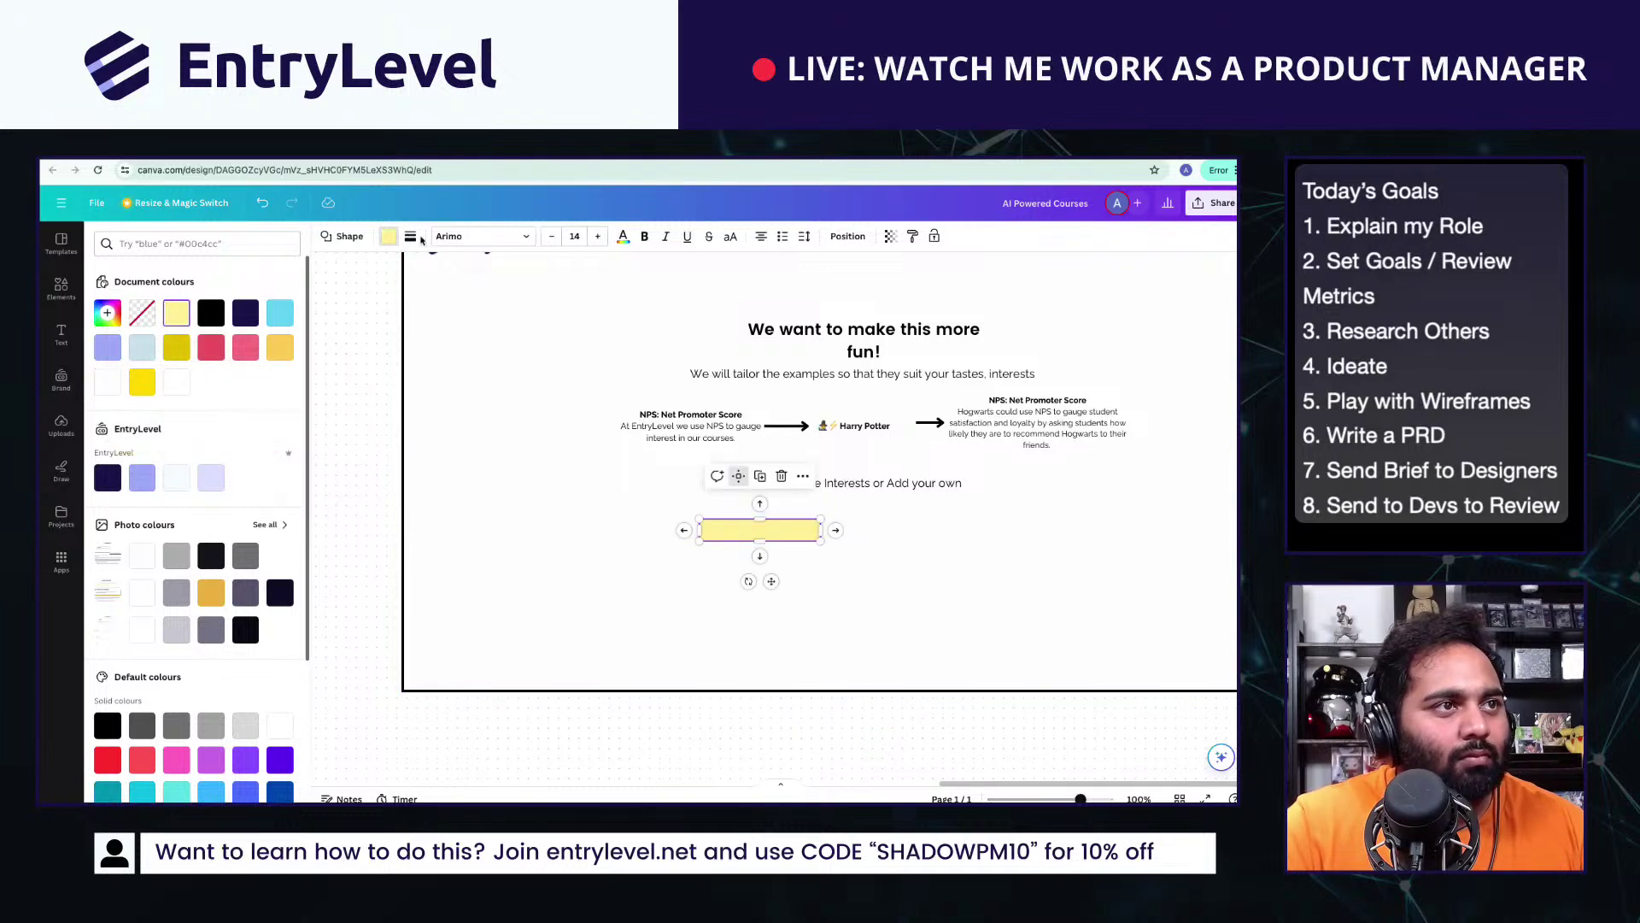
Step: Set the yellow bar's corner rounding to 29 and copy it into two centred rows of three and four pills
left_click(410, 235)
left_click_drag(411, 362, 453, 363)
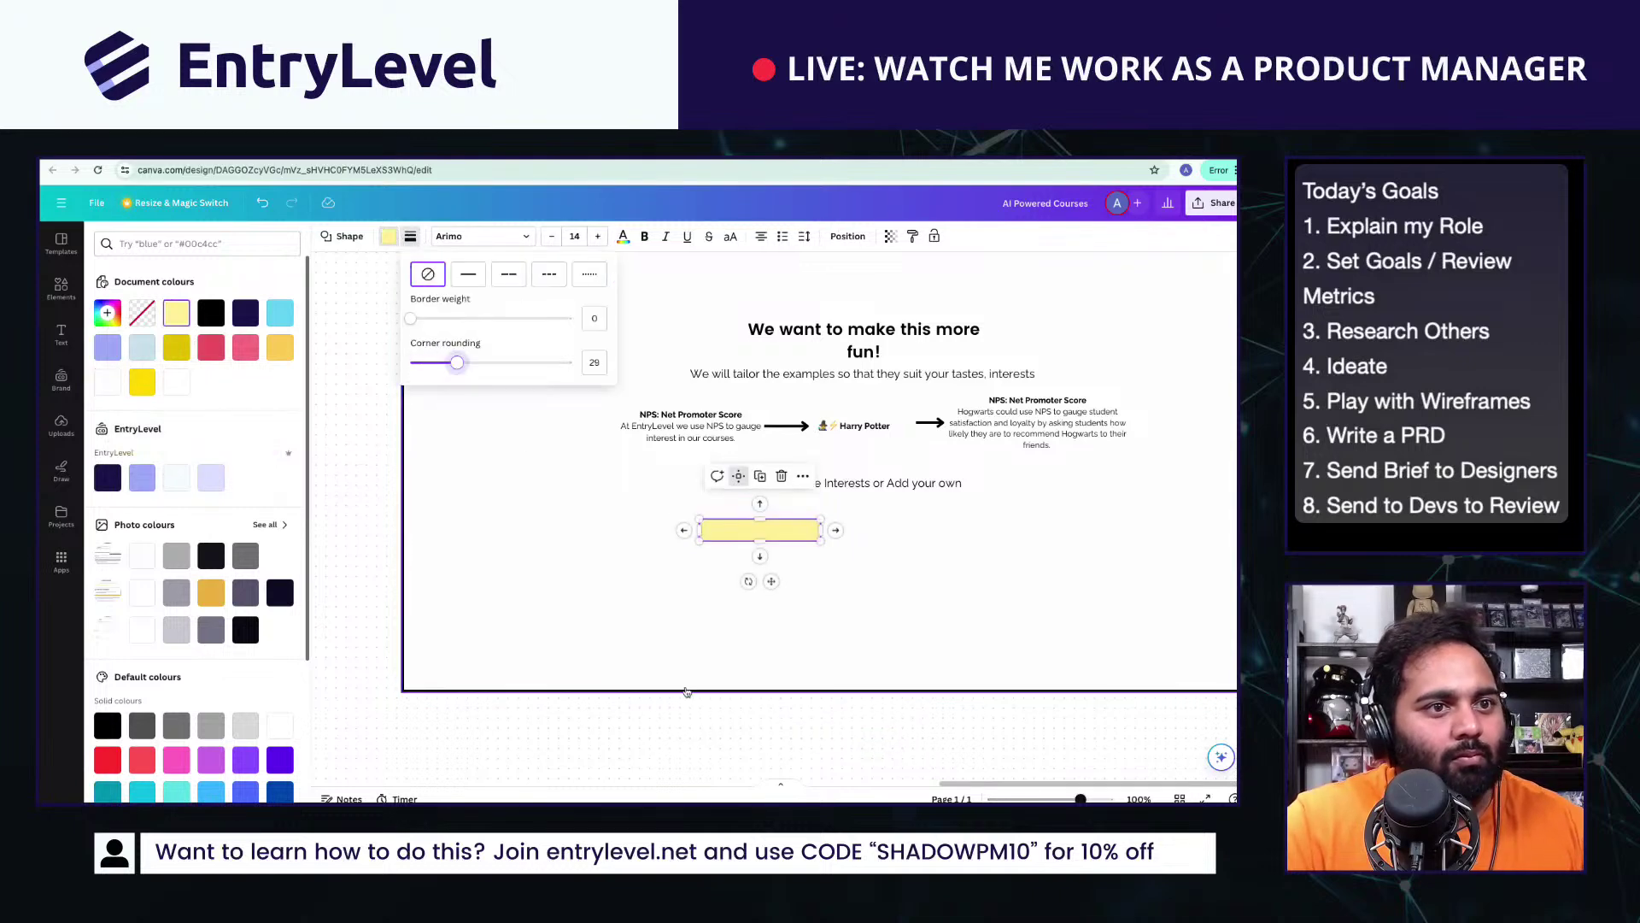
left_click(787, 537)
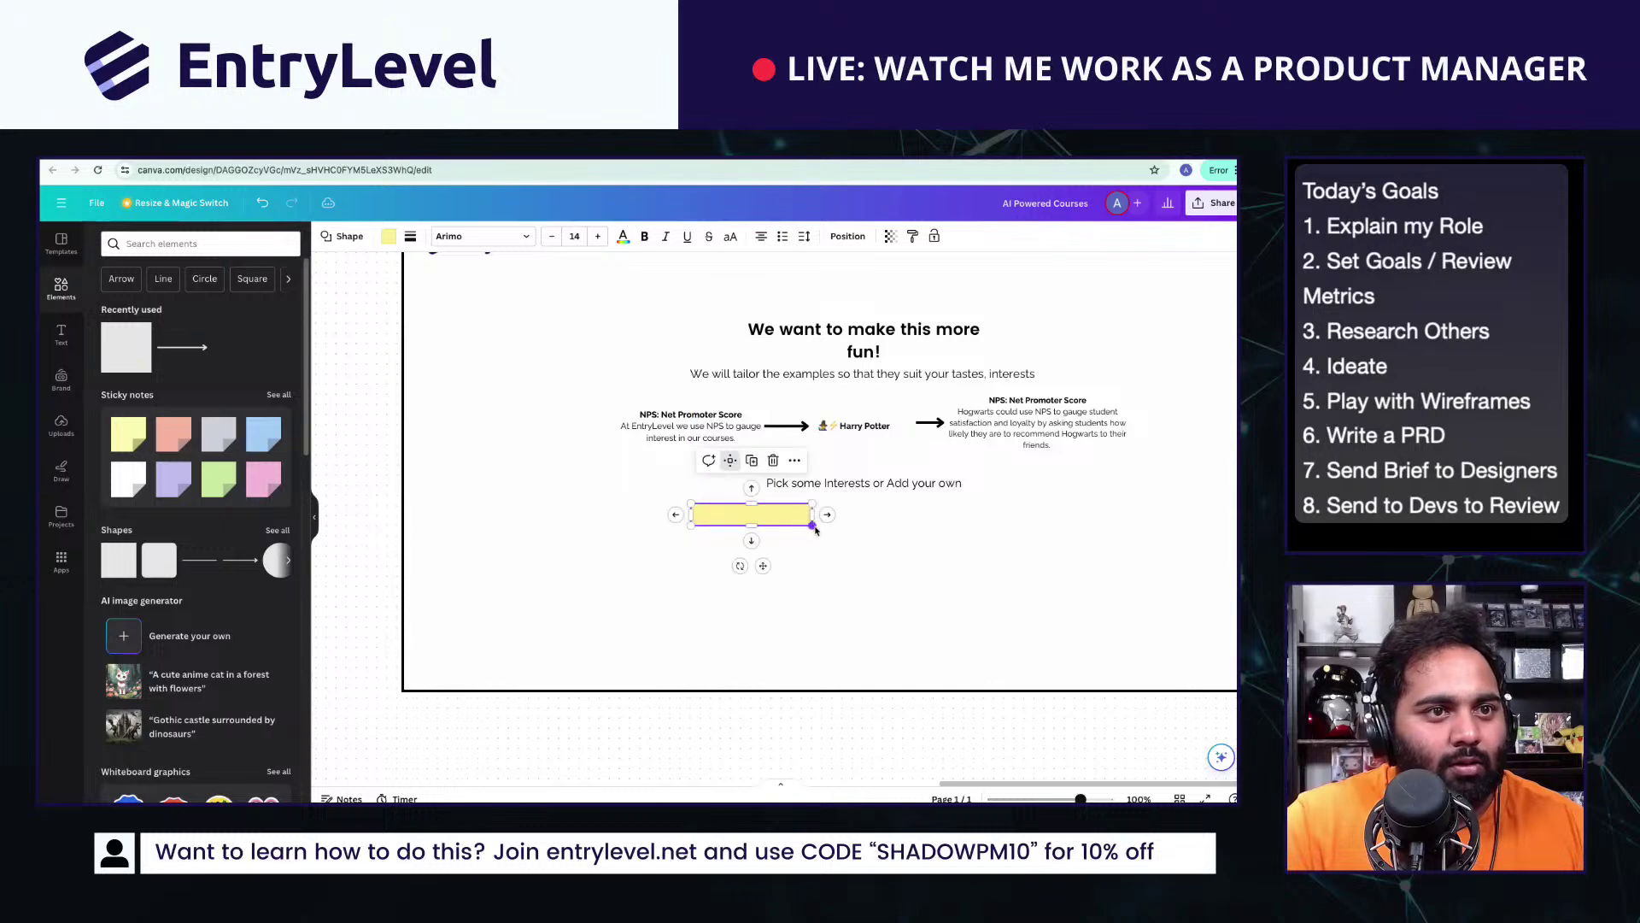
left_click_drag(804, 535, 1019, 541)
Step: Select all seven yellow pills and duplicate both rows directly beneath the originals
left_click(782, 528)
left_click(677, 543, "shift")
left_click(963, 511, "shift")
left_click(850, 511, "shift")
left_click(741, 544, "shift")
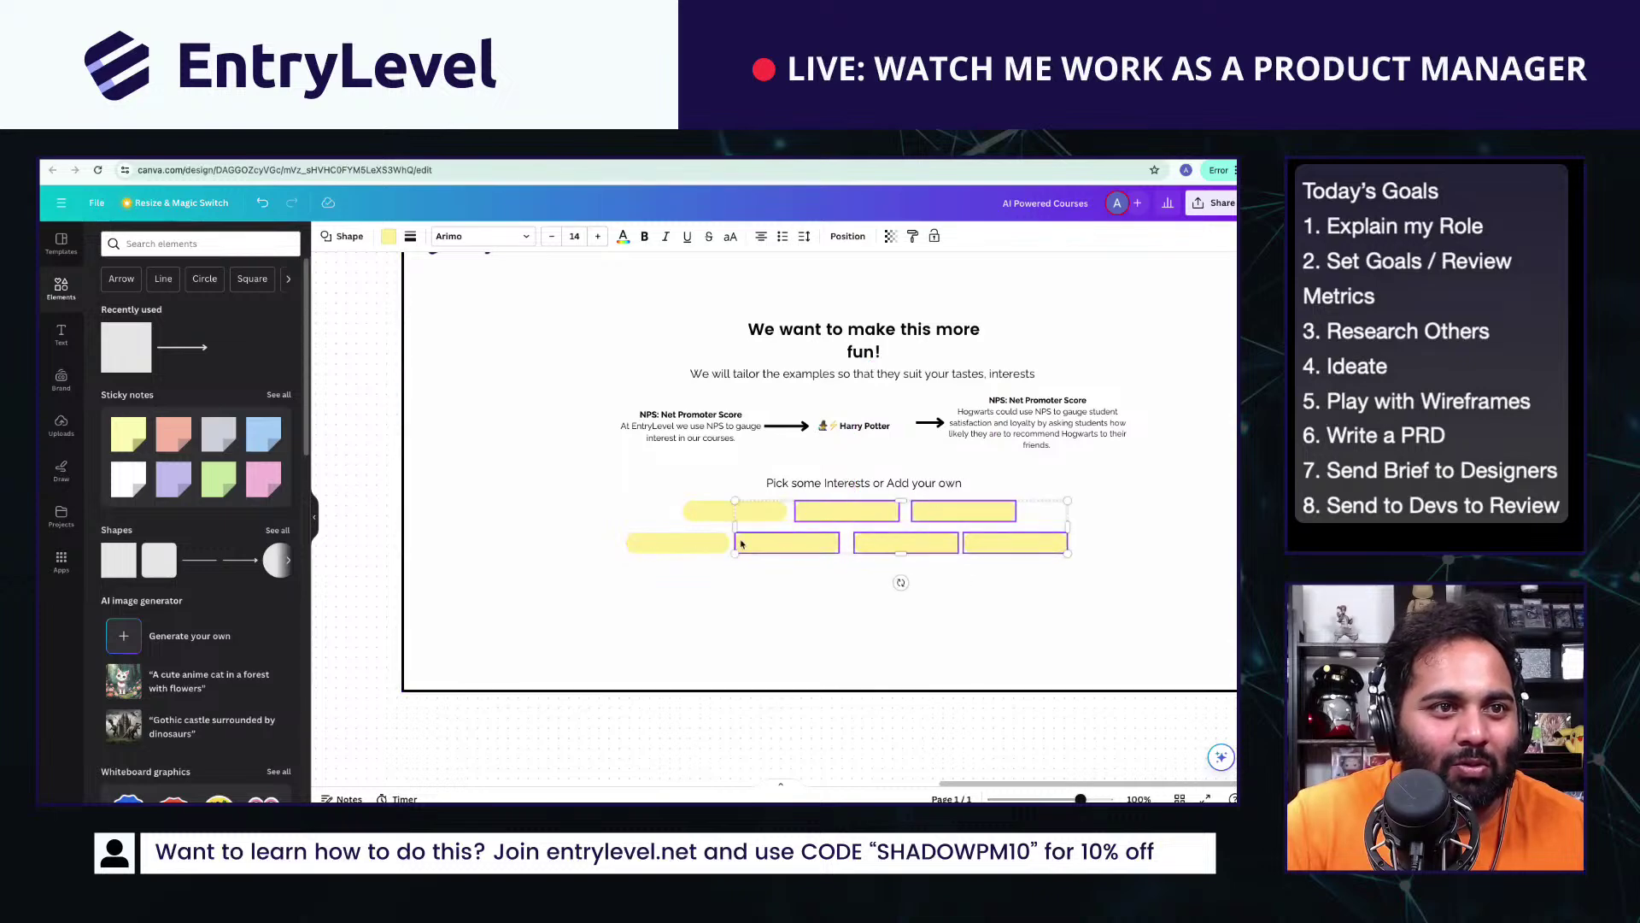
left_click(677, 543, "shift")
left_click(735, 510, "shift")
left_click_drag(893, 526, 911, 589)
left_click(998, 729)
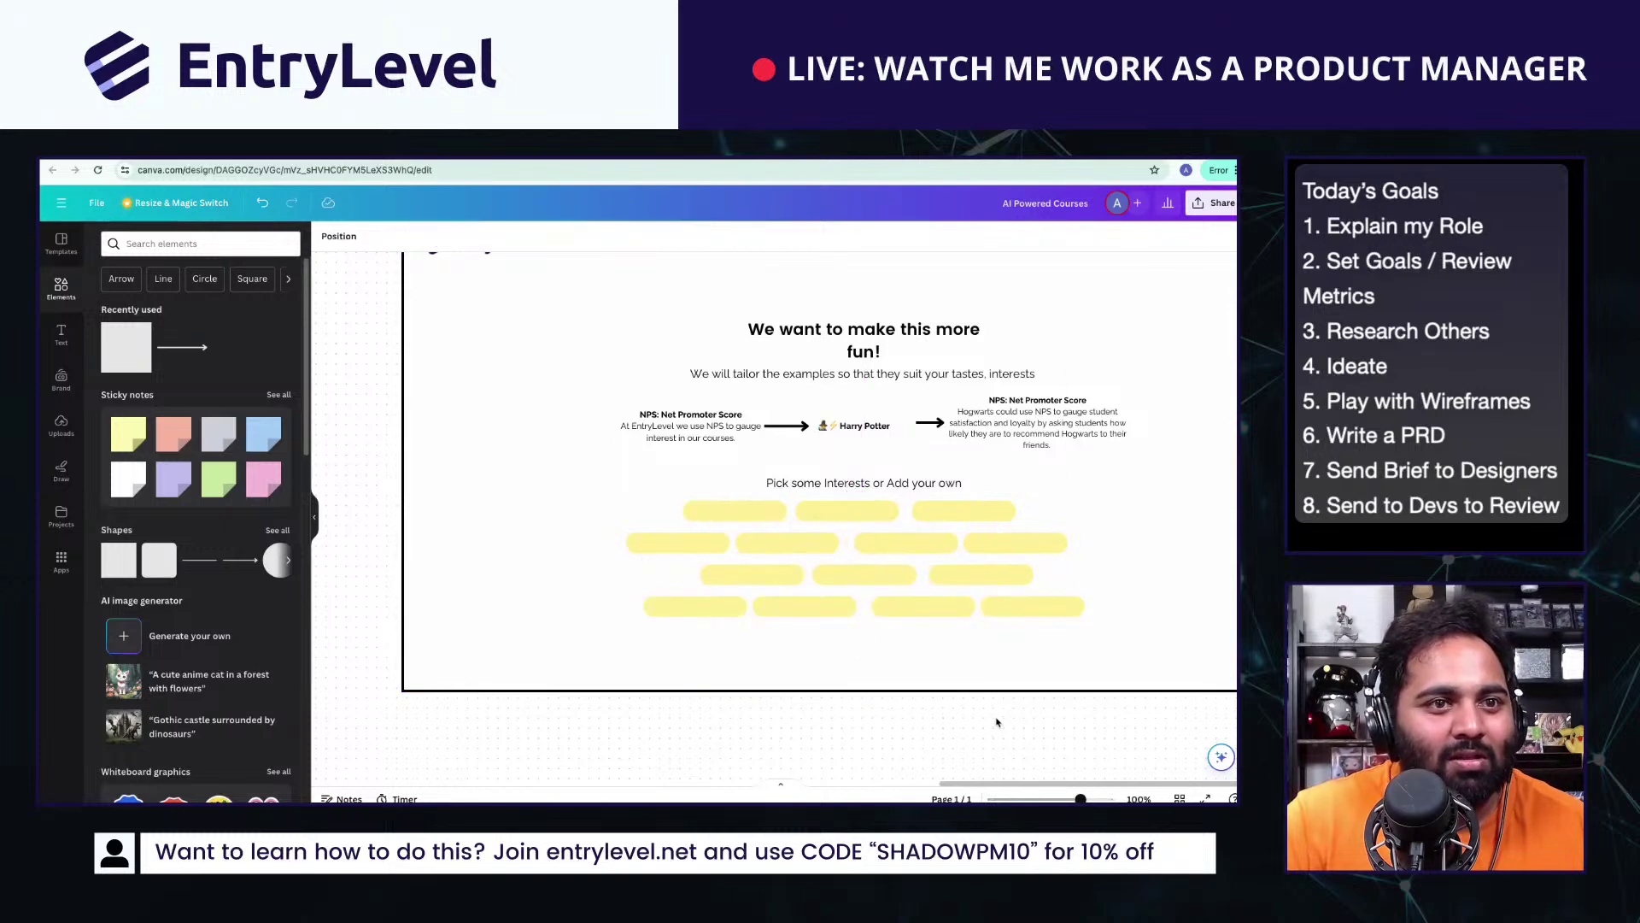
Step: Duplicate the "Pick some Interests" line, change the copy to "Punk Rock", narrow its box, and place it on the first row's middle pill
left_click(948, 483)
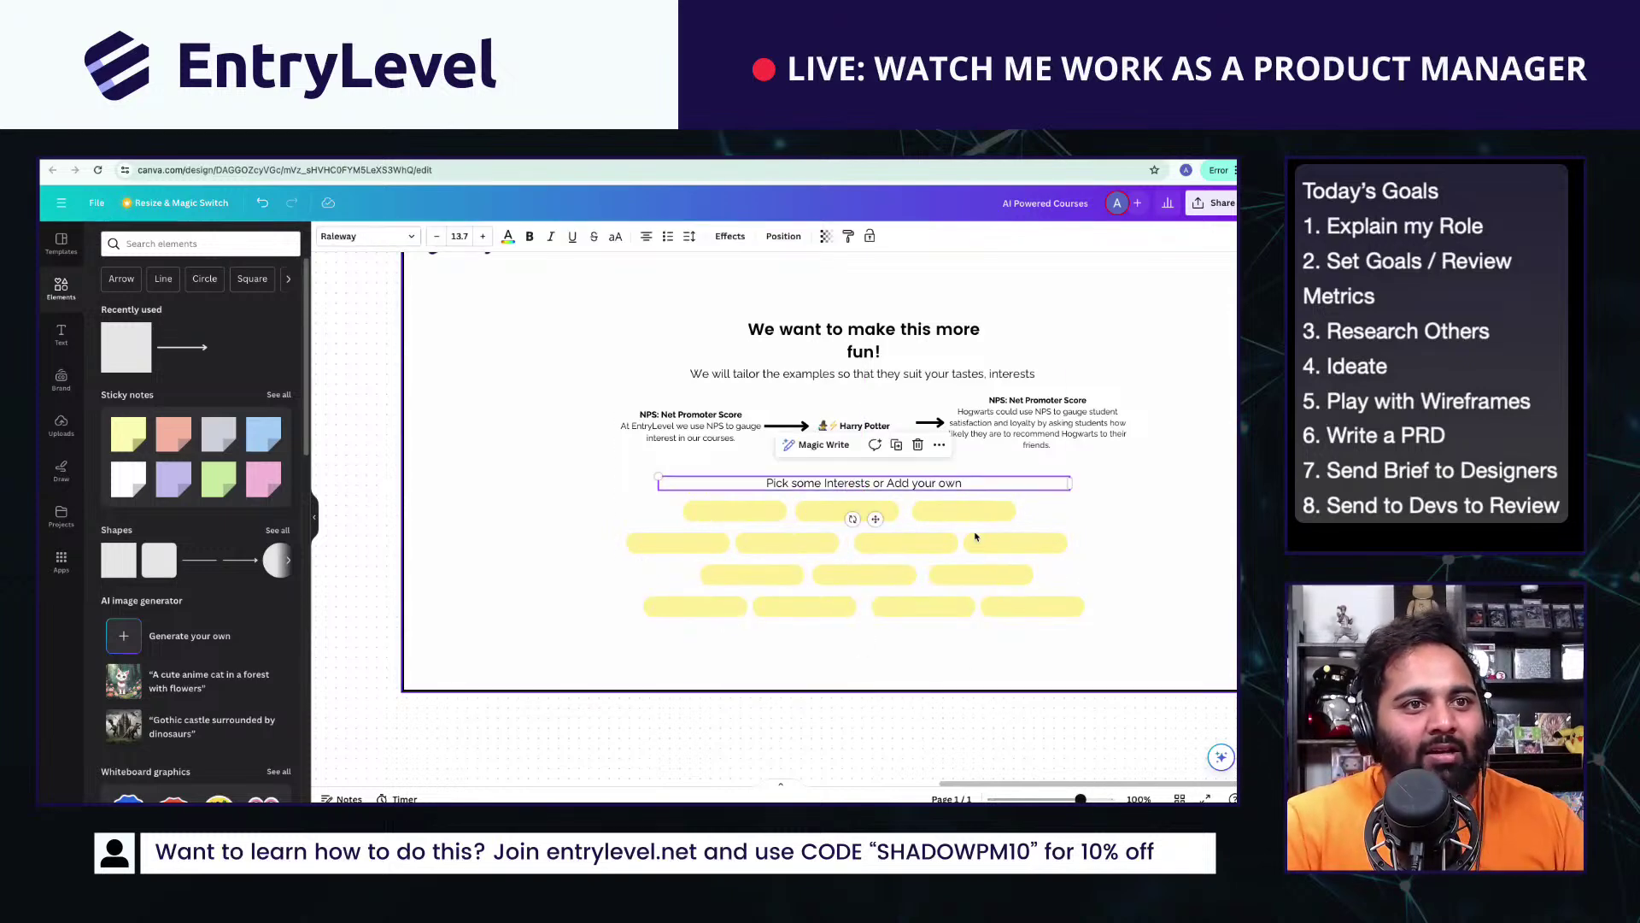
left_click_drag(948, 483, 955, 615)
double_click(955, 615)
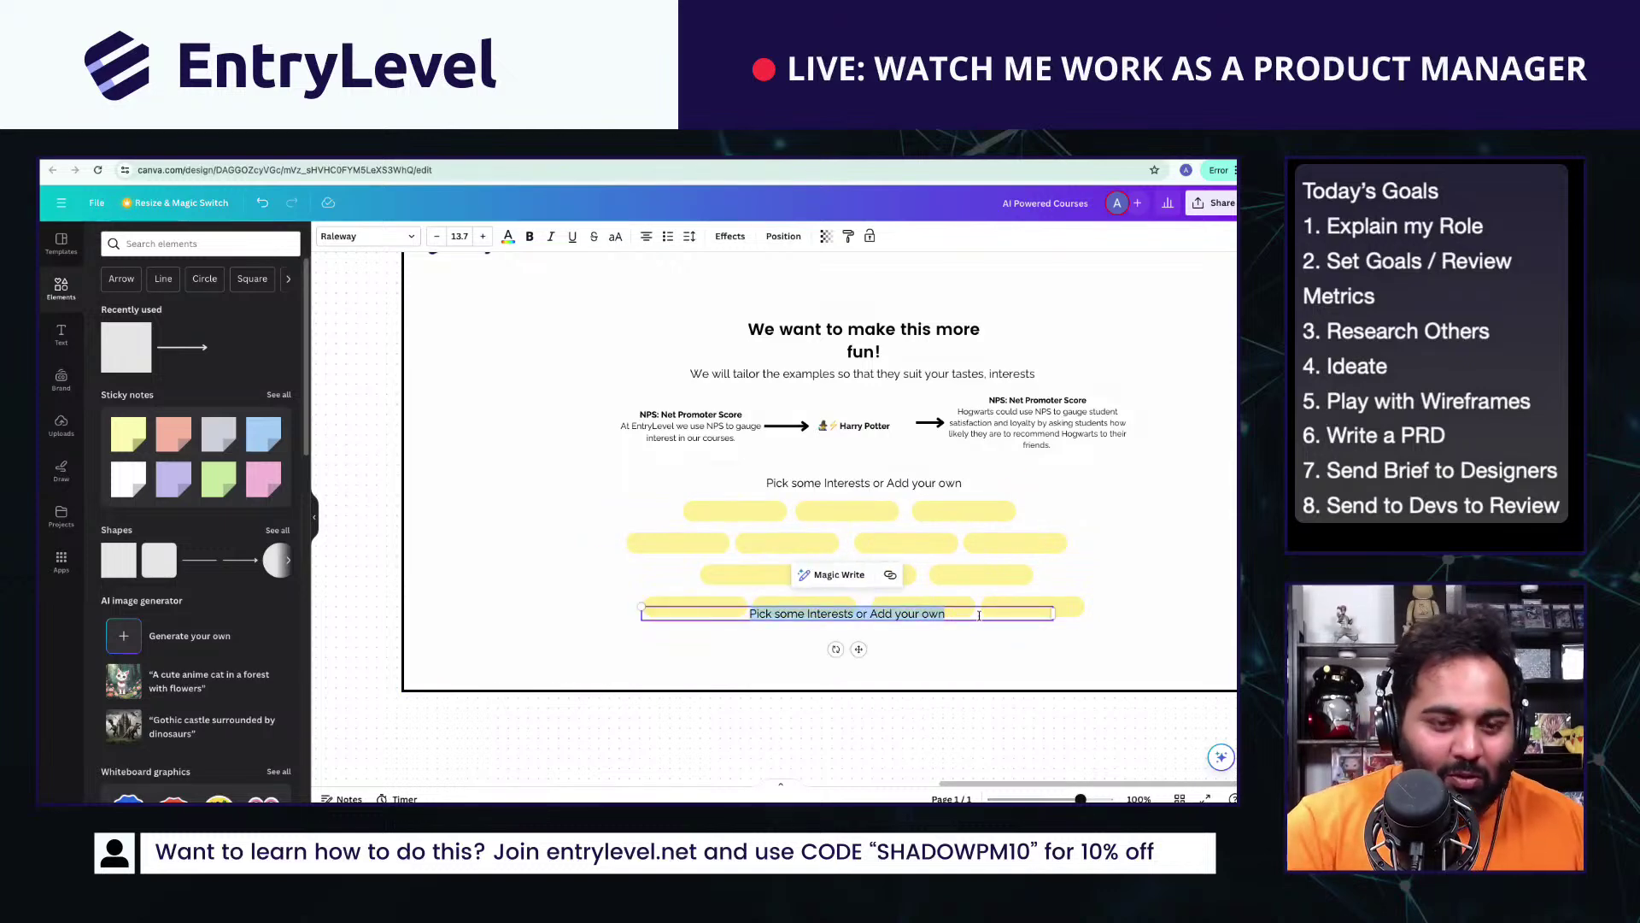
type("Punk Rock")
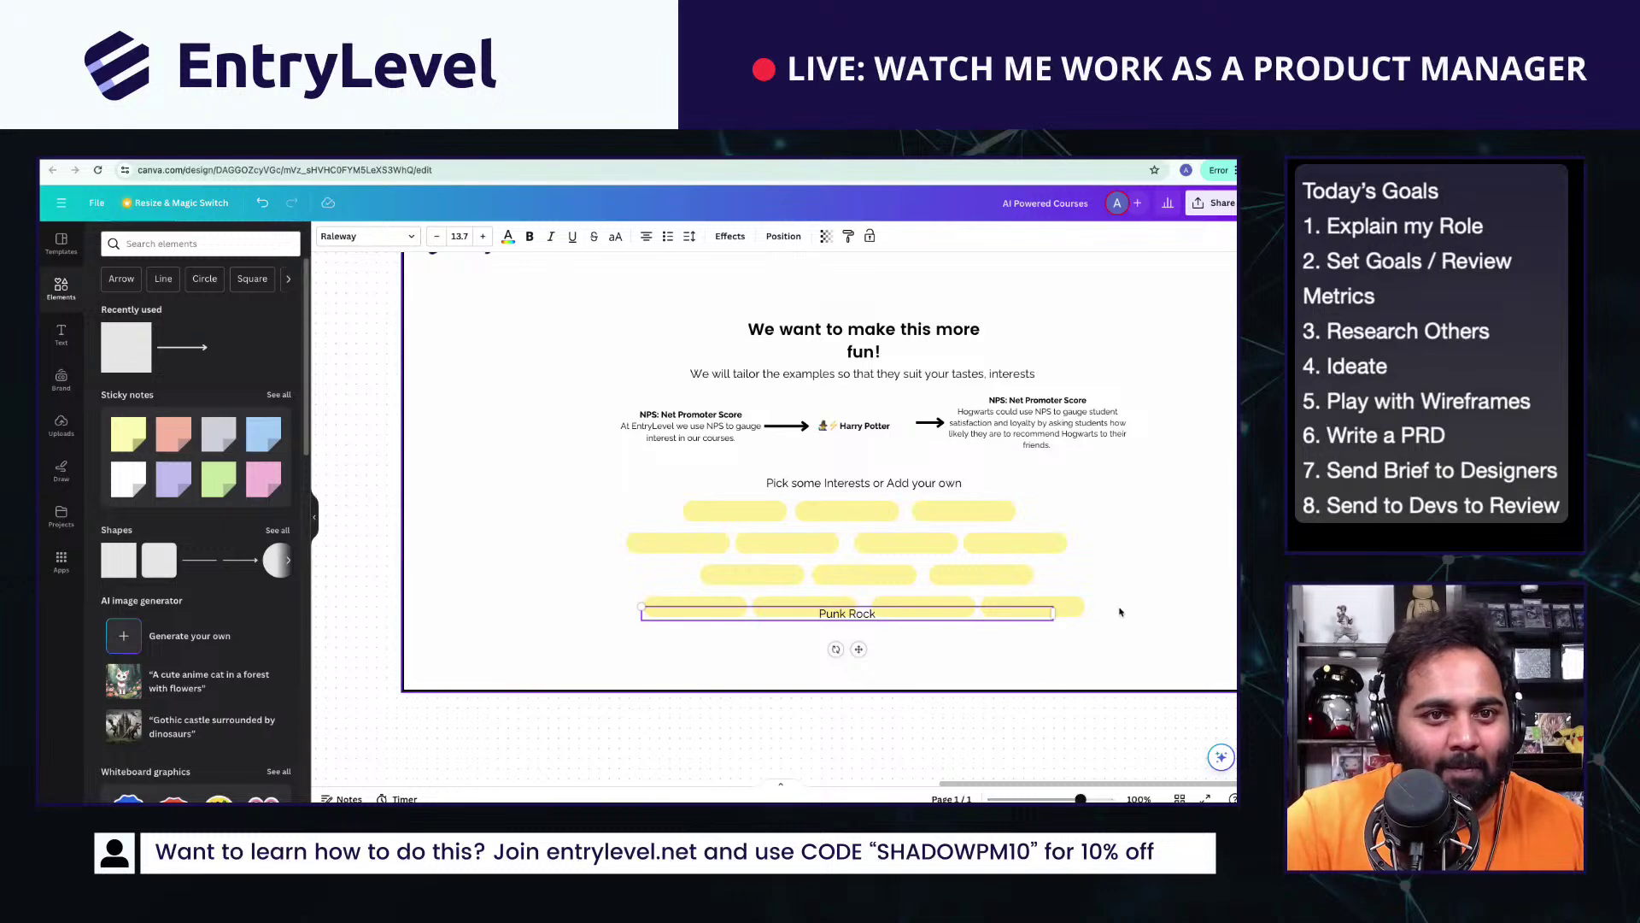
left_click_drag(1054, 613, 755, 513)
Step: Copy the pill label onto the first row's other two pills, naming the first "Pokemon" and the third "Anime"
key("ctrl+d")
double_click(756, 513)
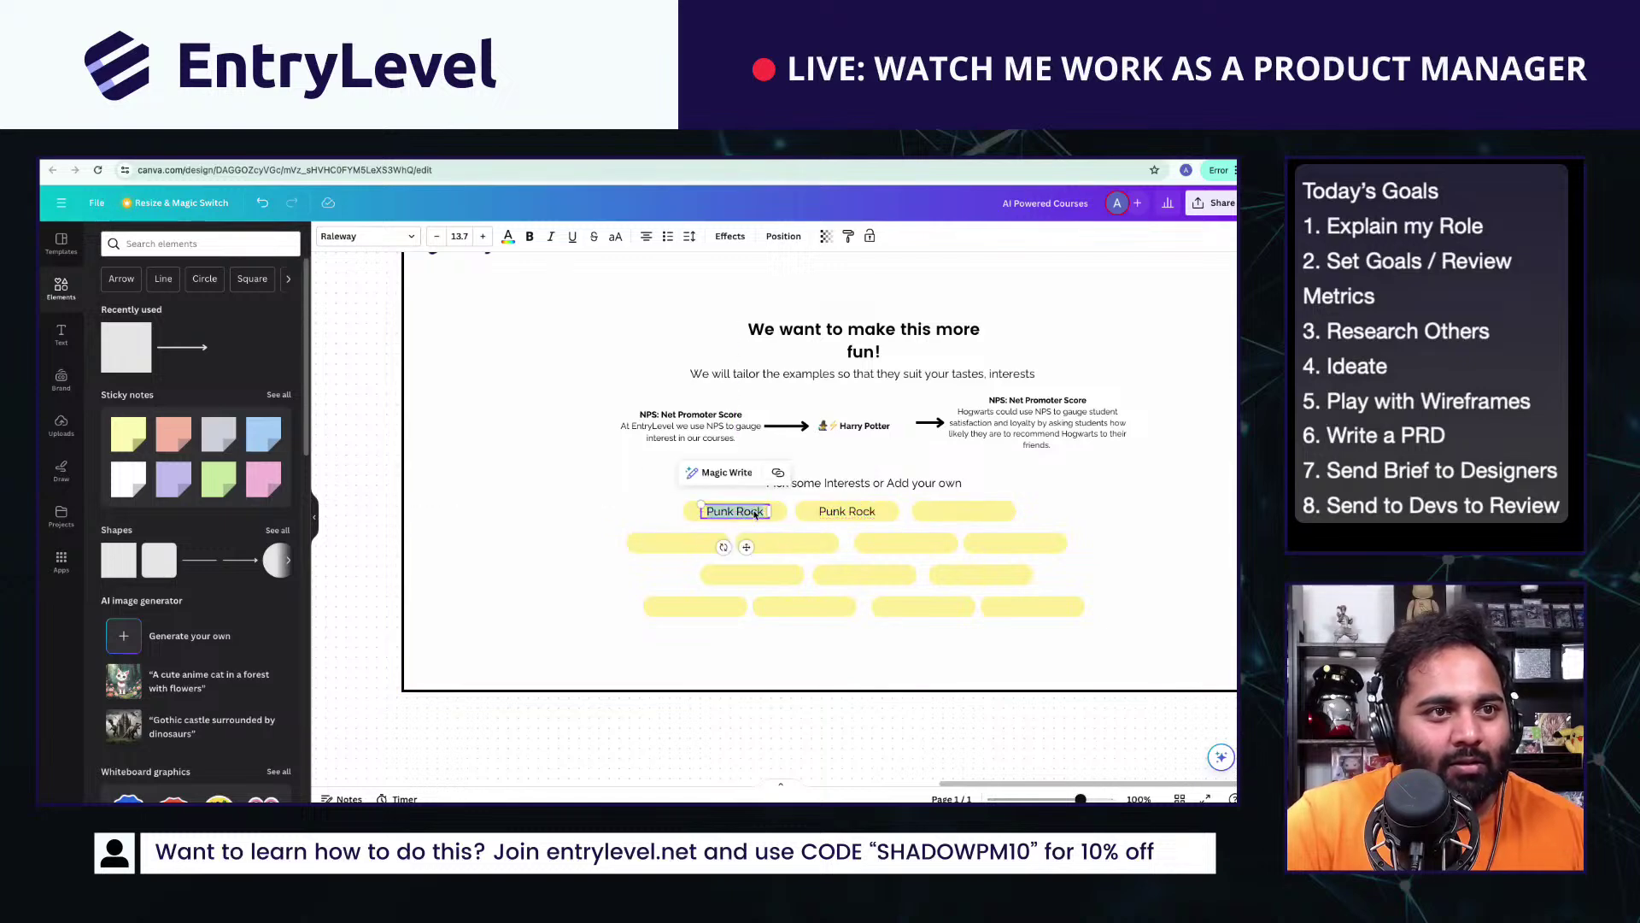
type("Pokemon")
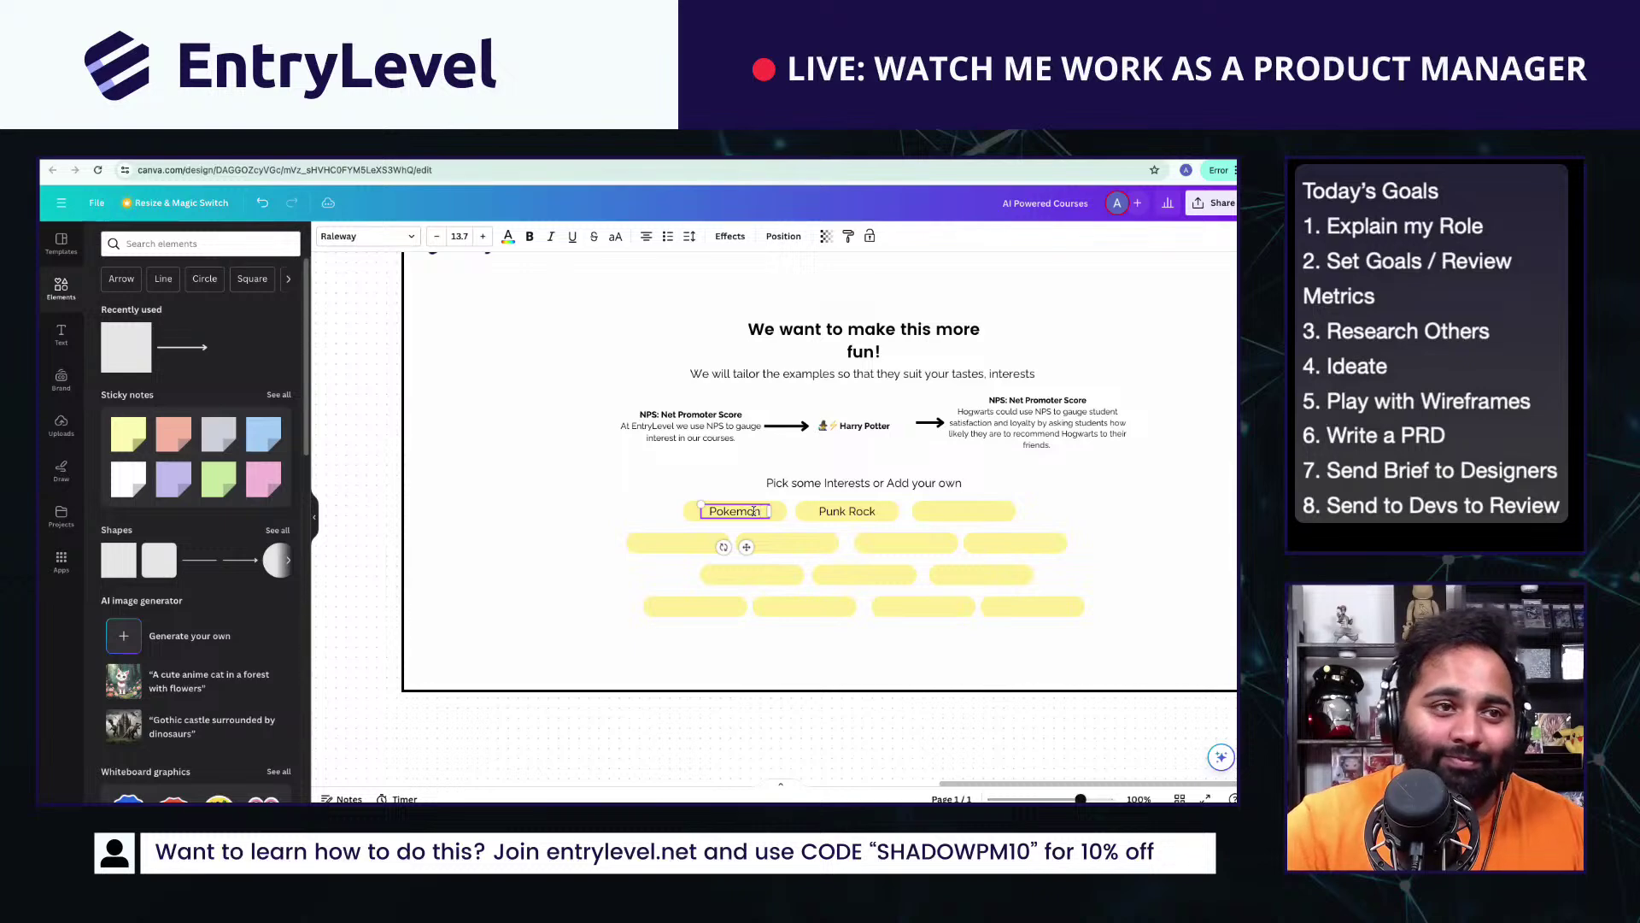
key("Escape")
left_click_drag(731, 524, 968, 511)
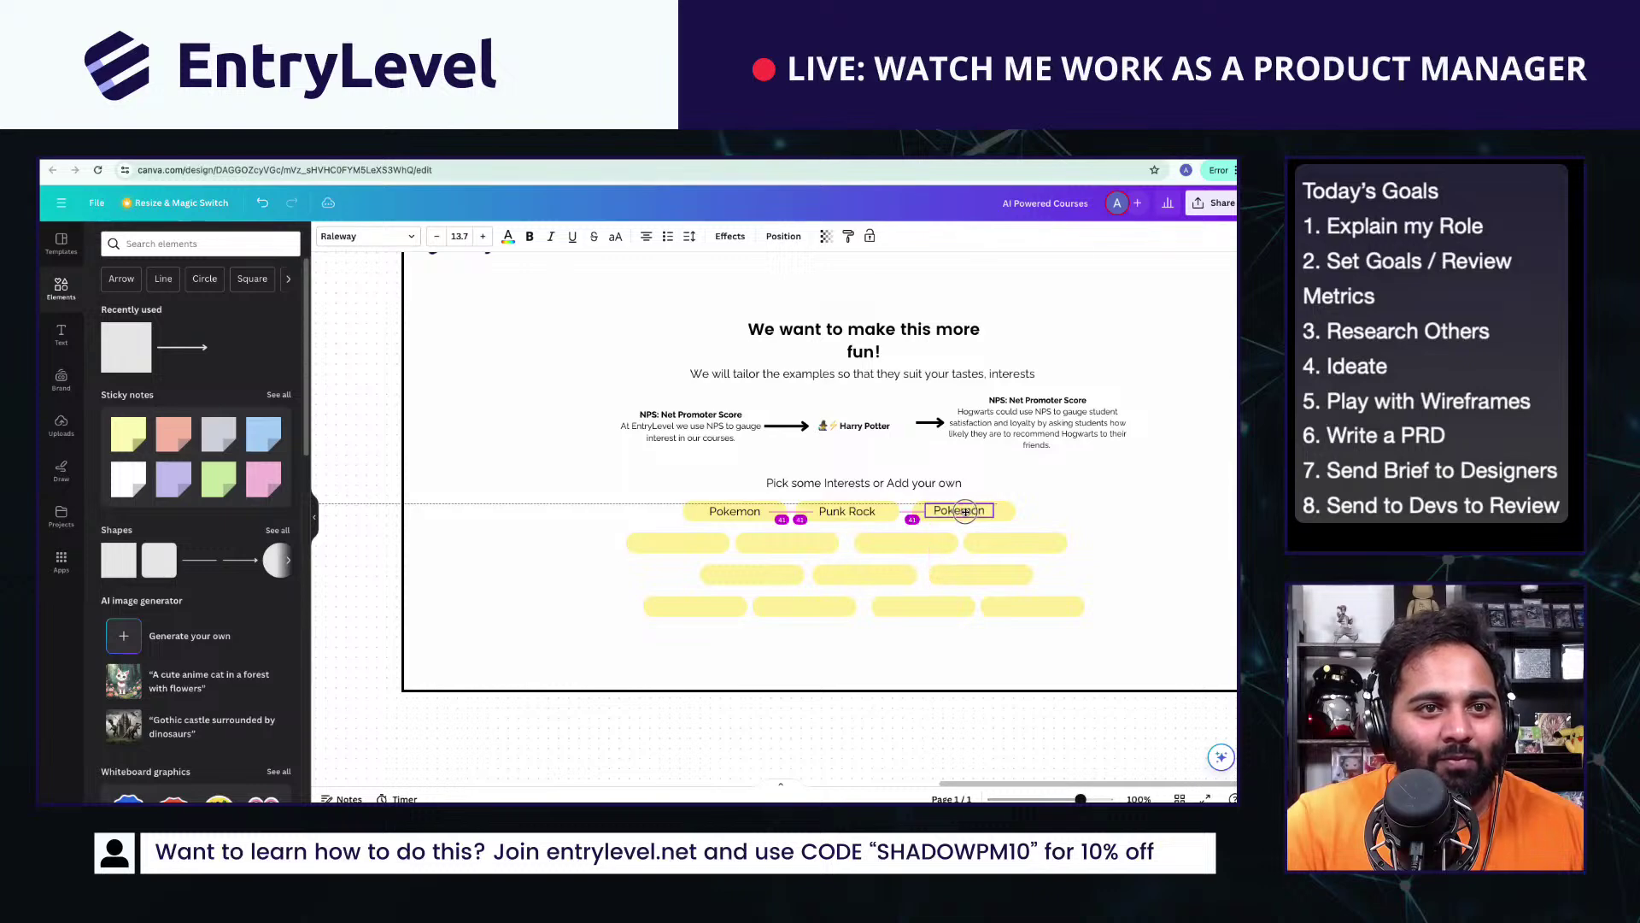
double_click(968, 513)
type("Ar")
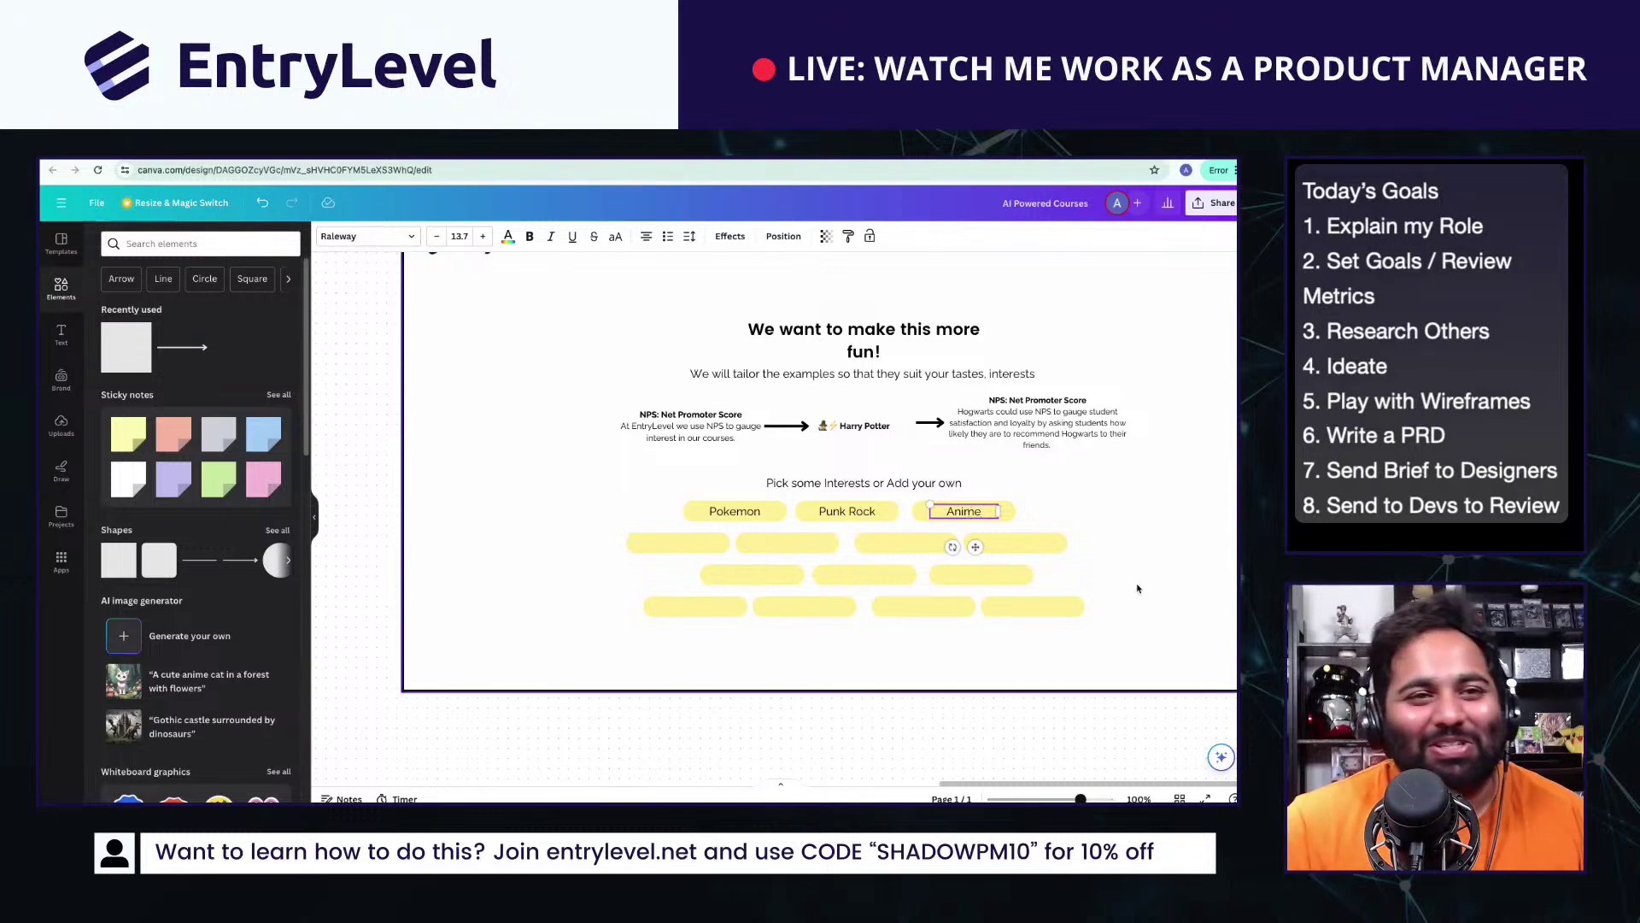
Step: Copy the pill label onto the second row's first two pills, naming them "Tennis" and "Taylor Swift"
left_click(964, 511)
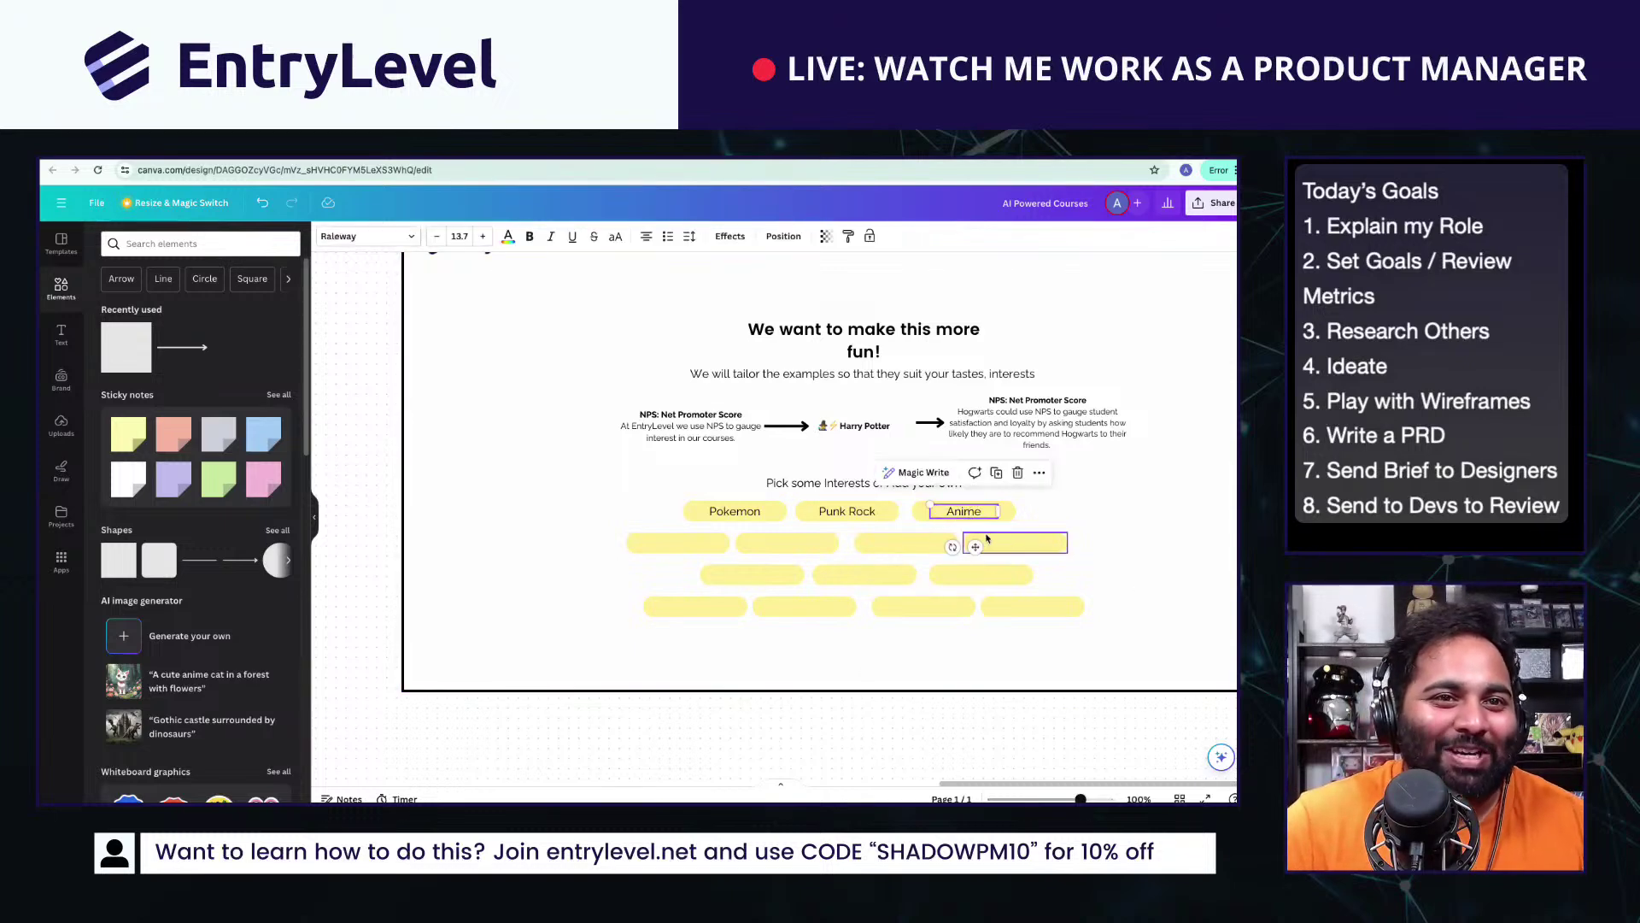
left_click_drag(964, 511, 677, 544)
double_click(676, 544)
type("Tennis")
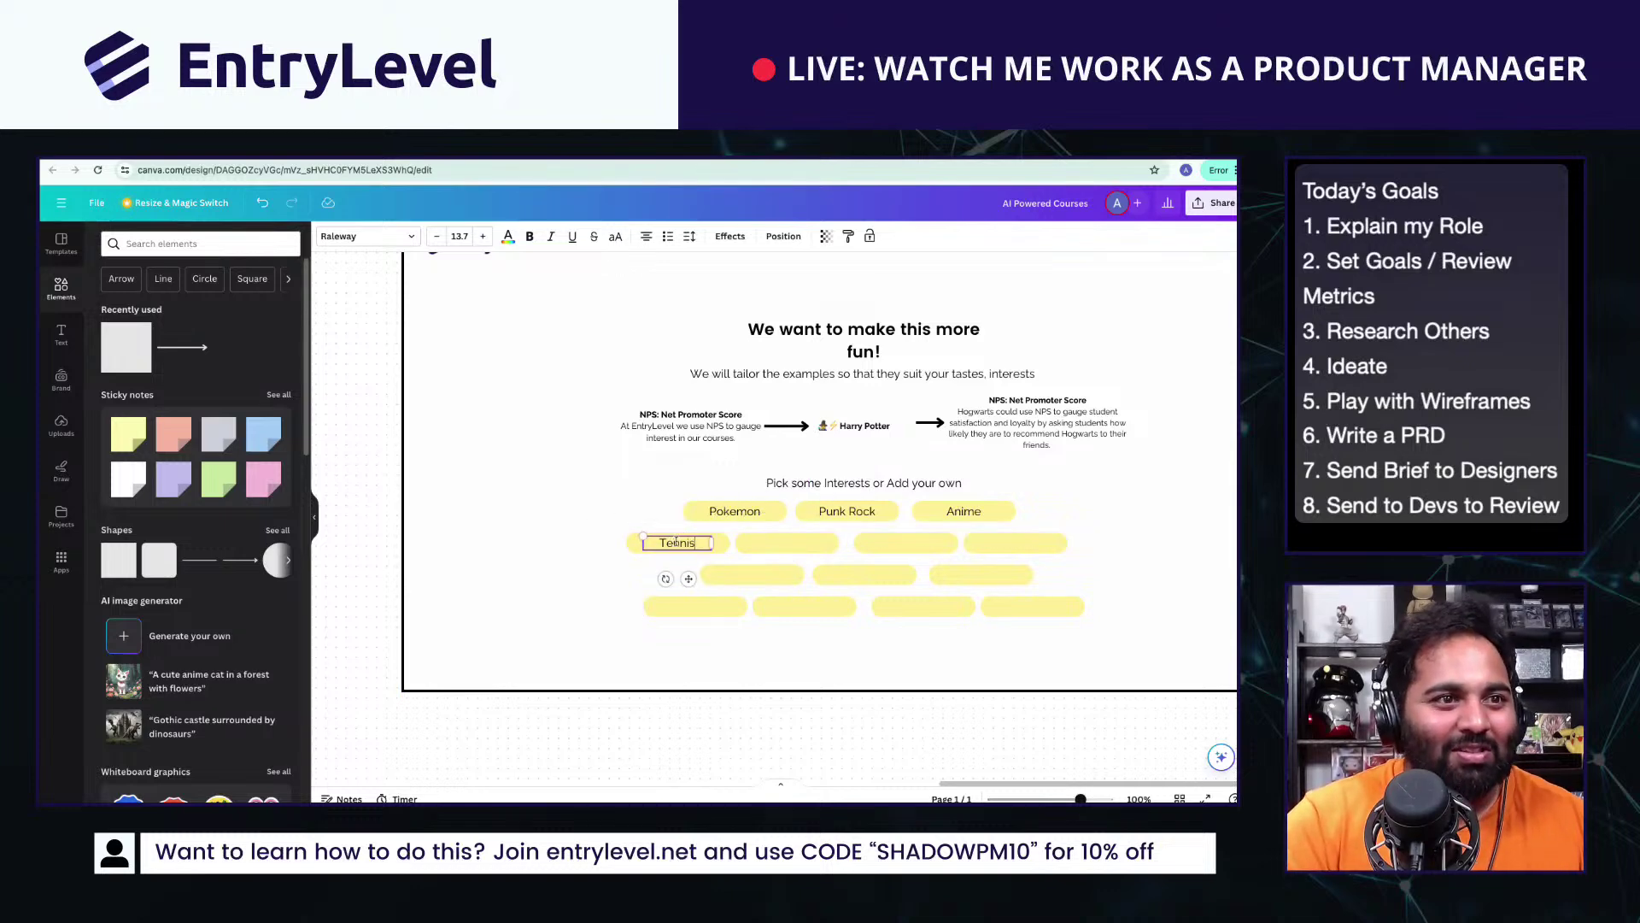
left_click(691, 665)
left_click(677, 544)
left_click_drag(677, 543, 802, 544)
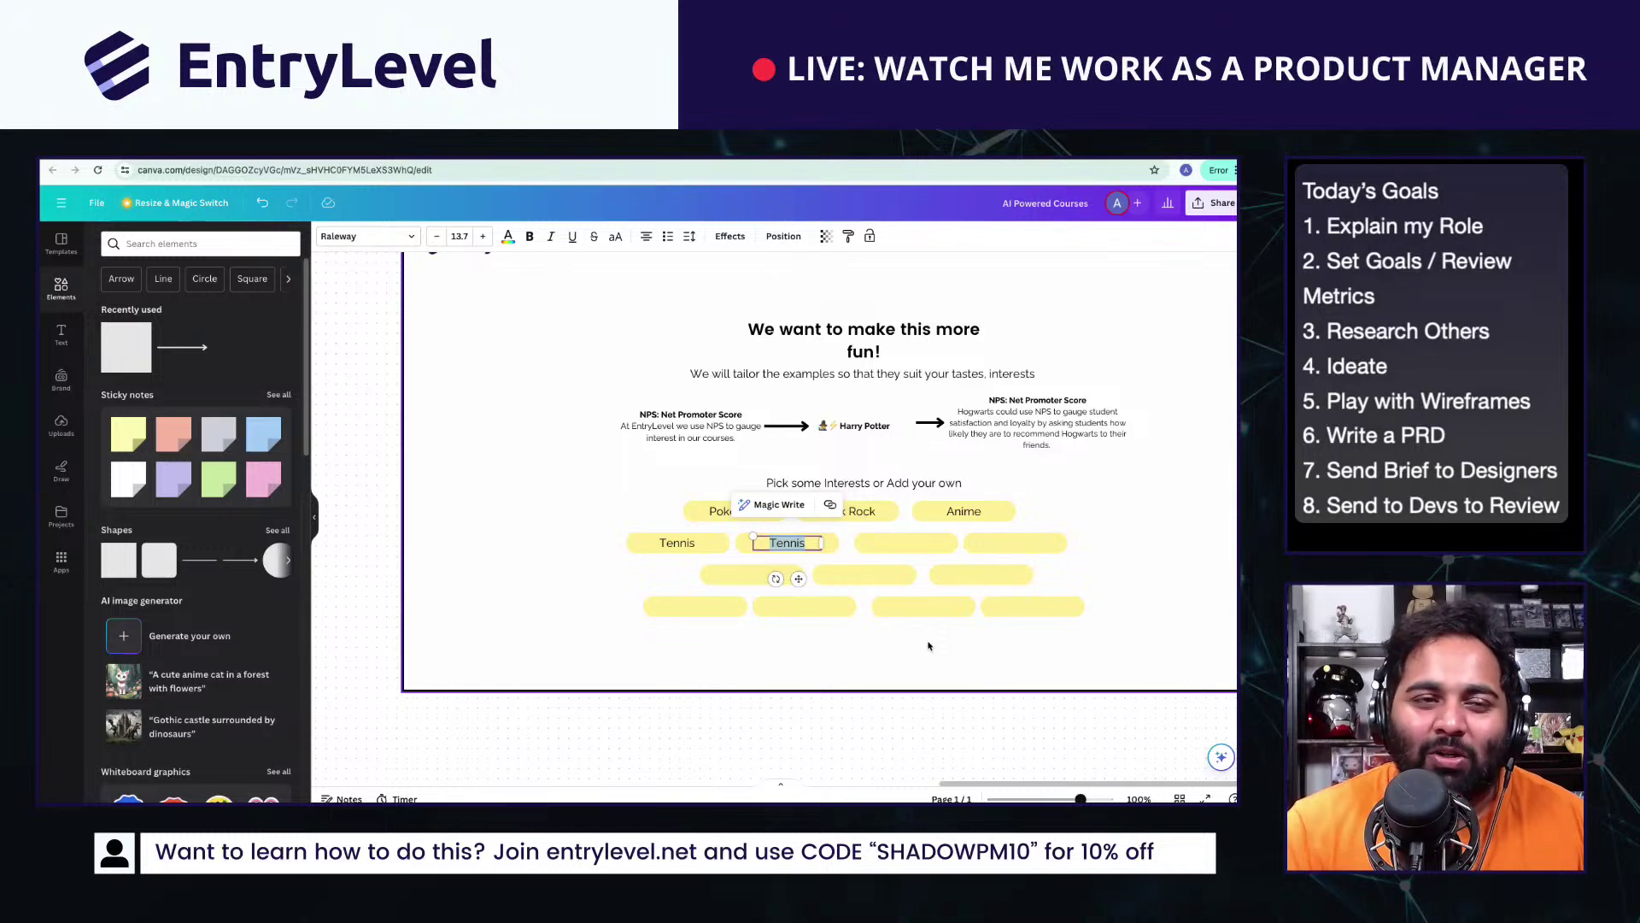
type("Taylor Swift")
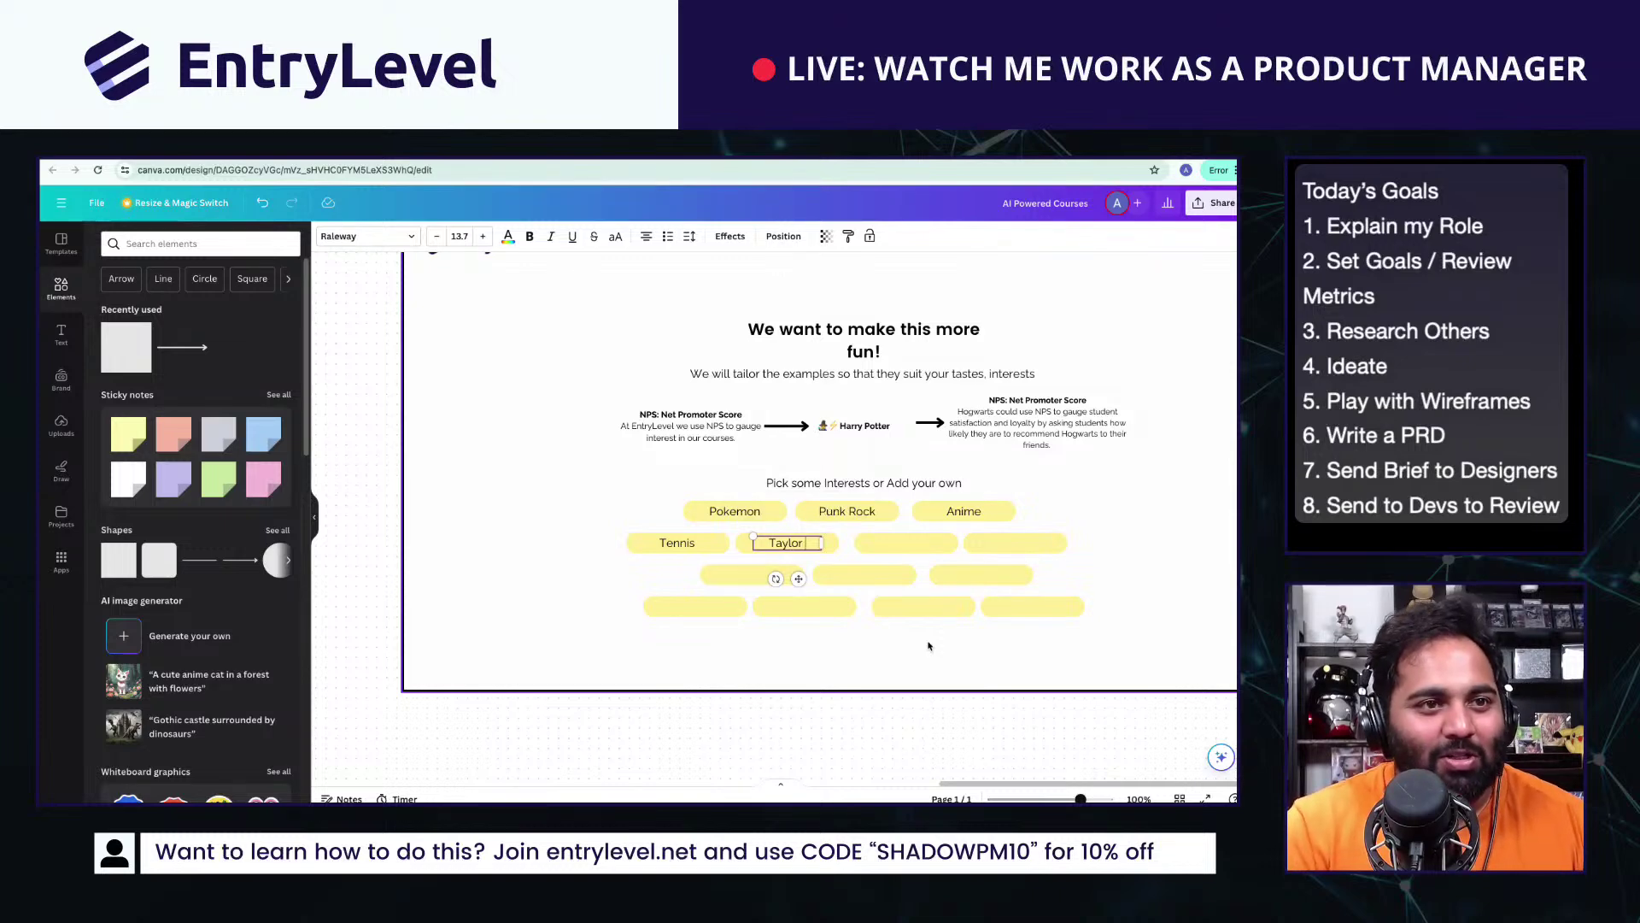
left_click(915, 728)
Step: Insert another square and reshape it into a long, thin bar spanning the area beneath the pill rows
left_click(141, 357)
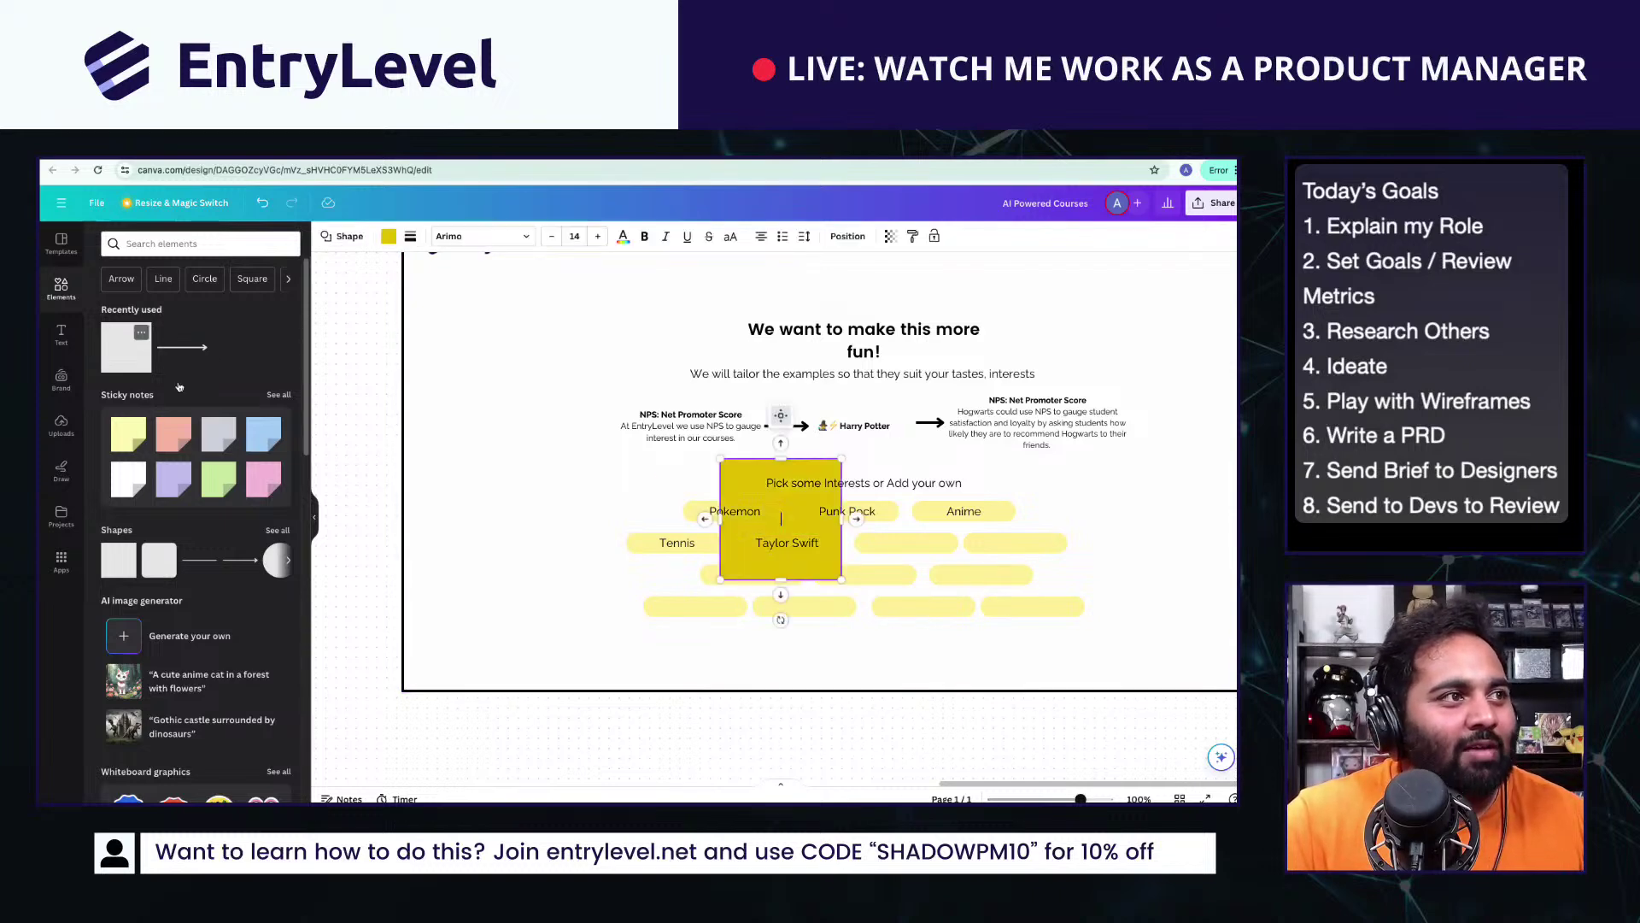
left_click_drag(780, 459, 1151, 643)
left_click(1039, 663)
left_click(1049, 641)
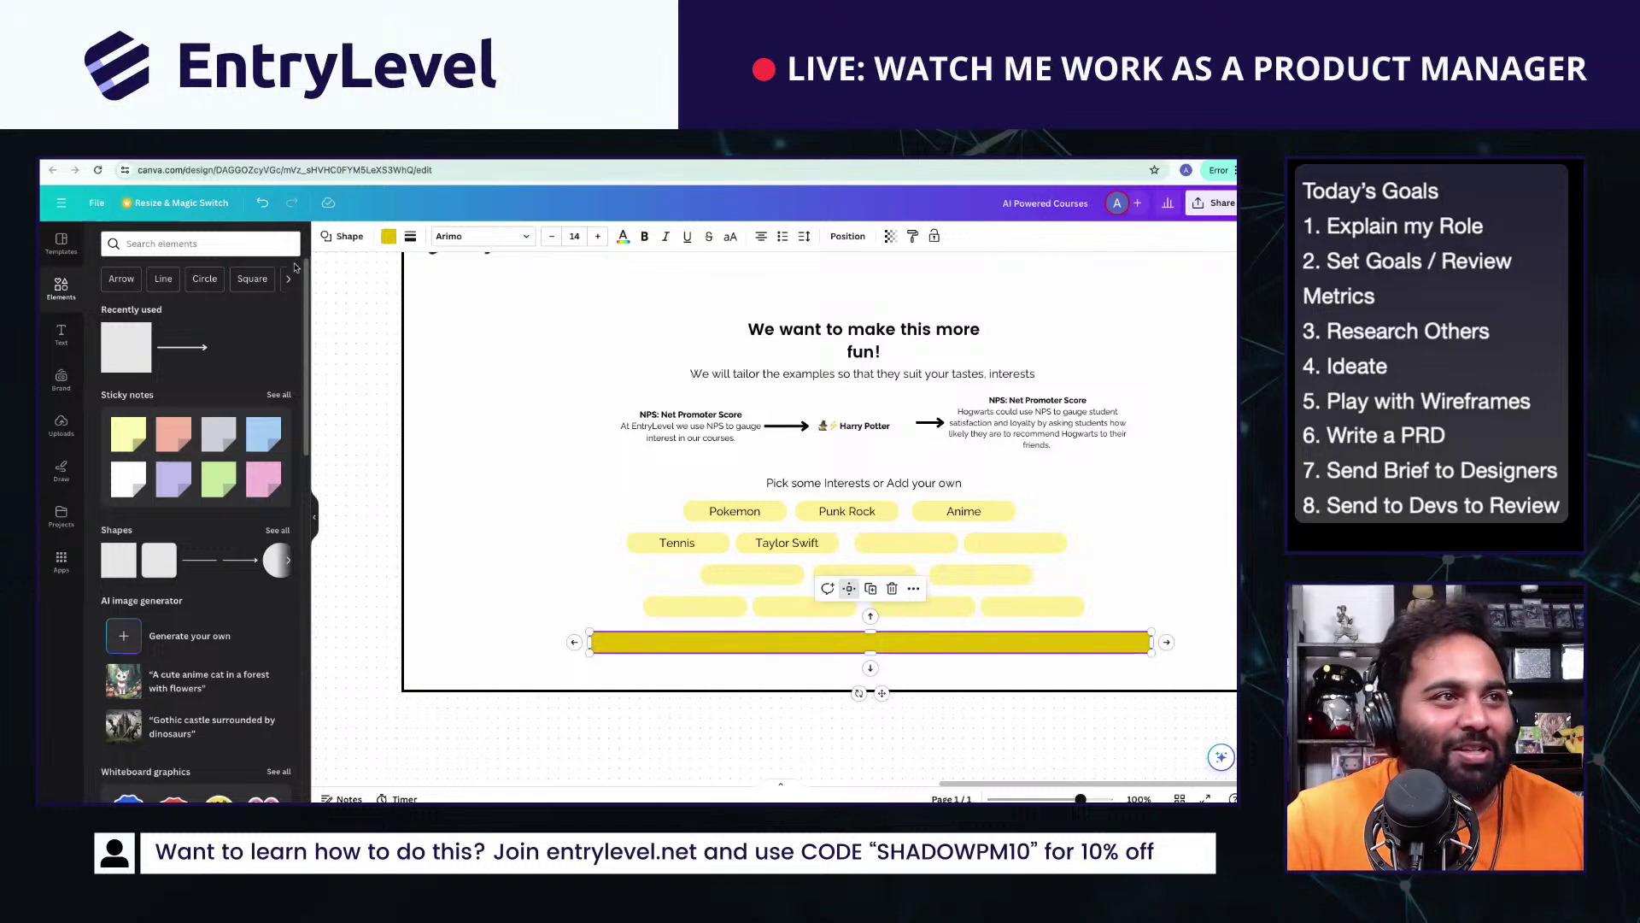
Step: Give the long bar a white fill and a thin solid black border
left_click(388, 236)
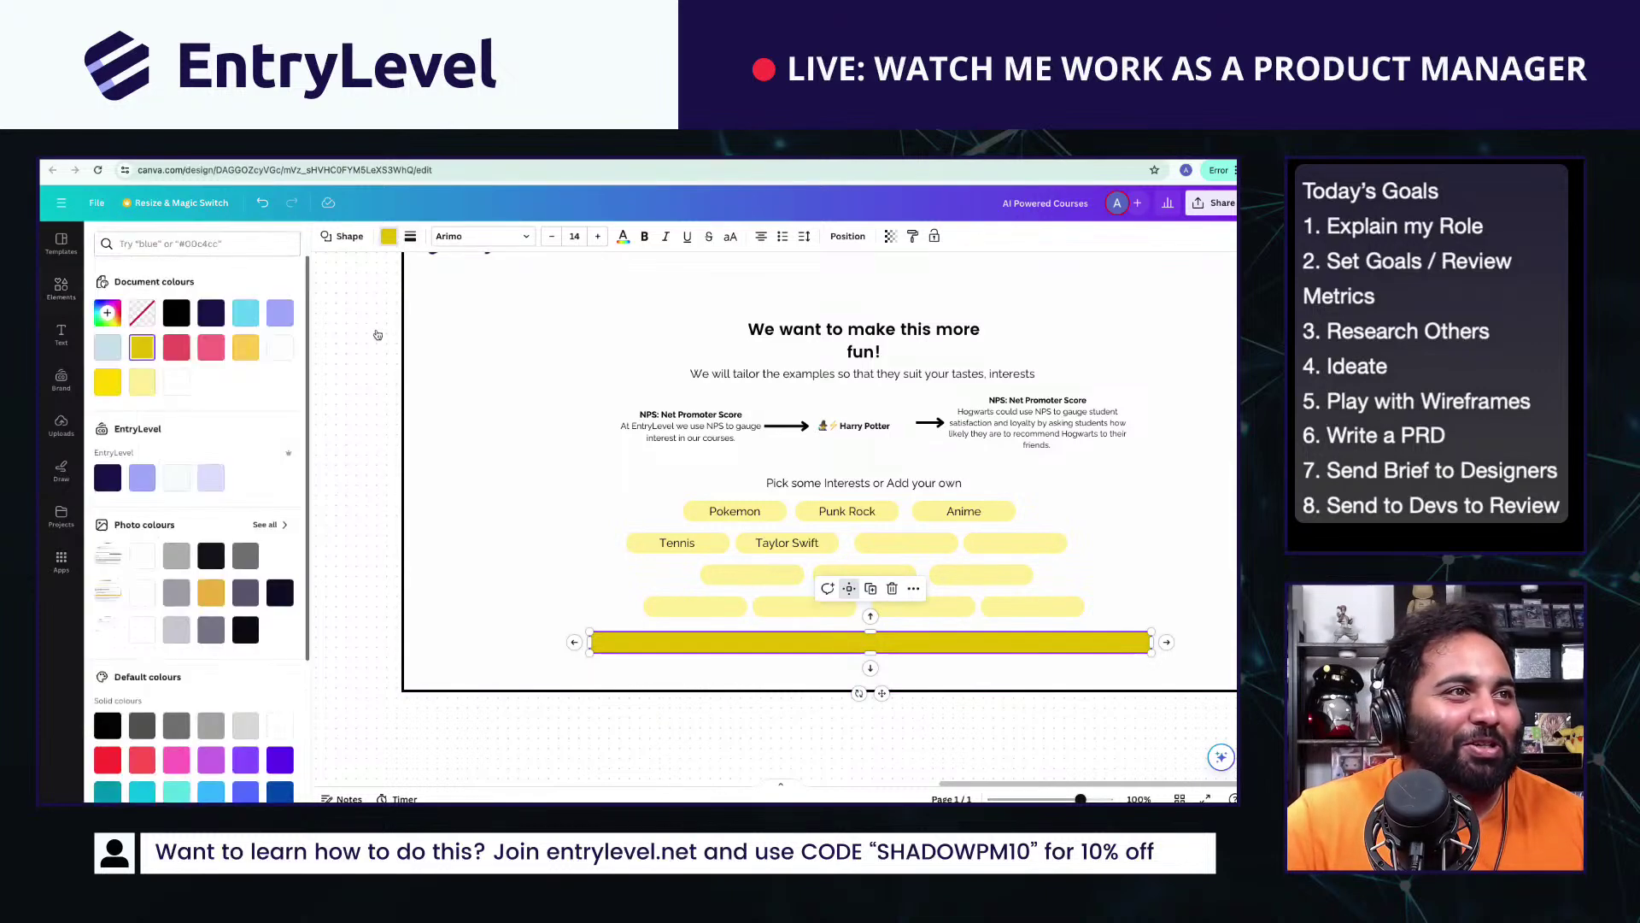
left_click(177, 384)
left_click(143, 384)
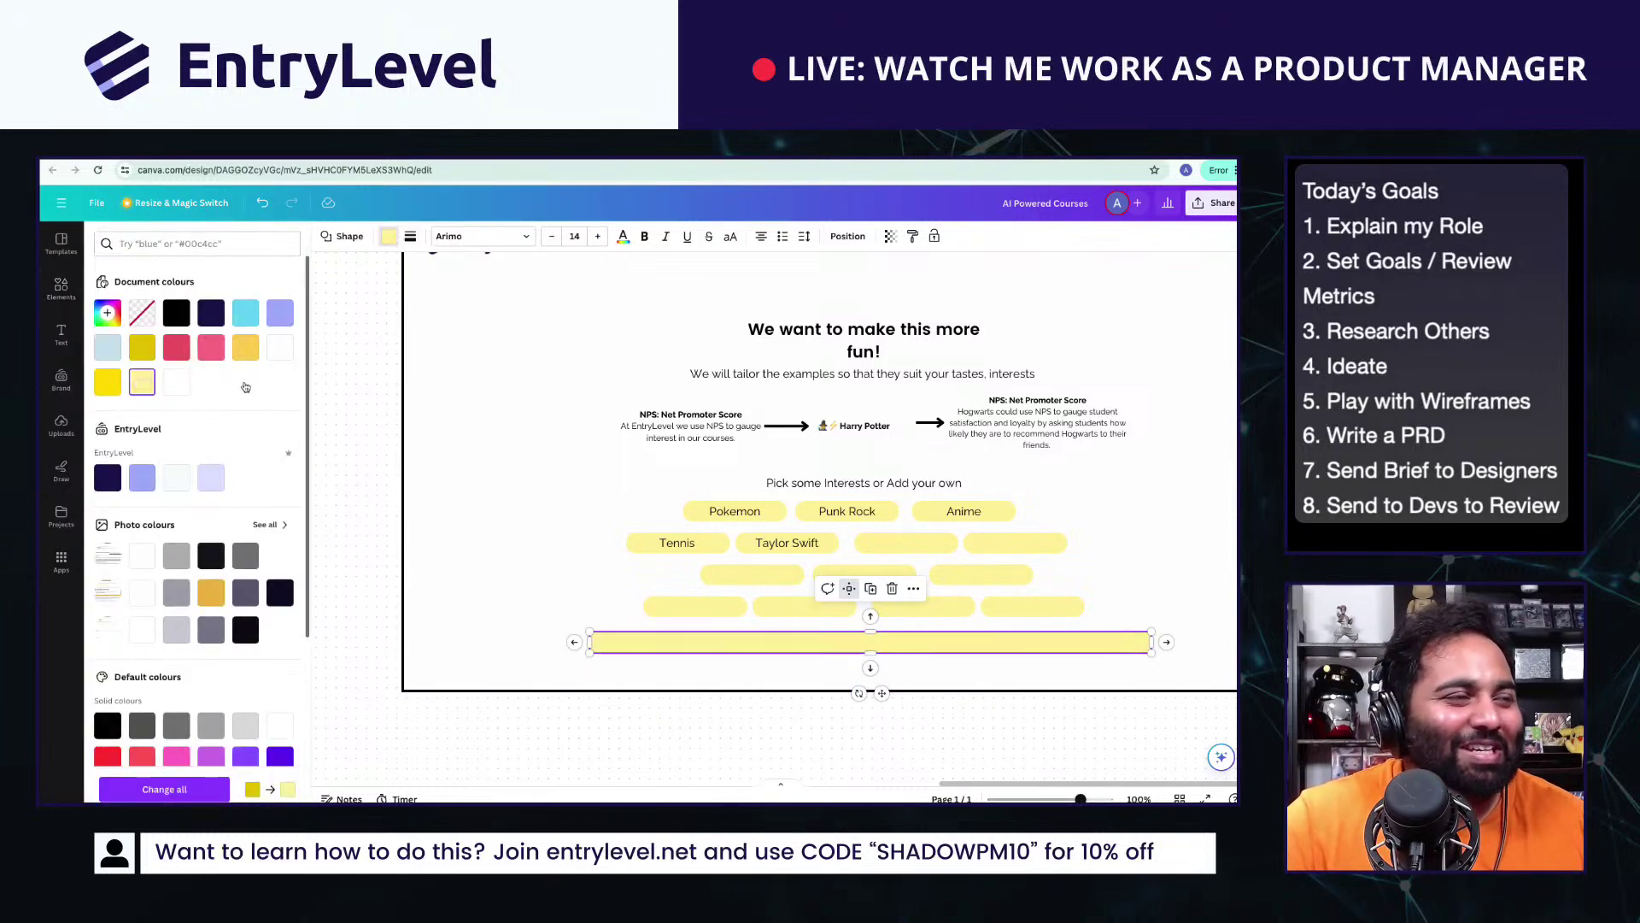
left_click(289, 350)
left_click(410, 236)
left_click(468, 274)
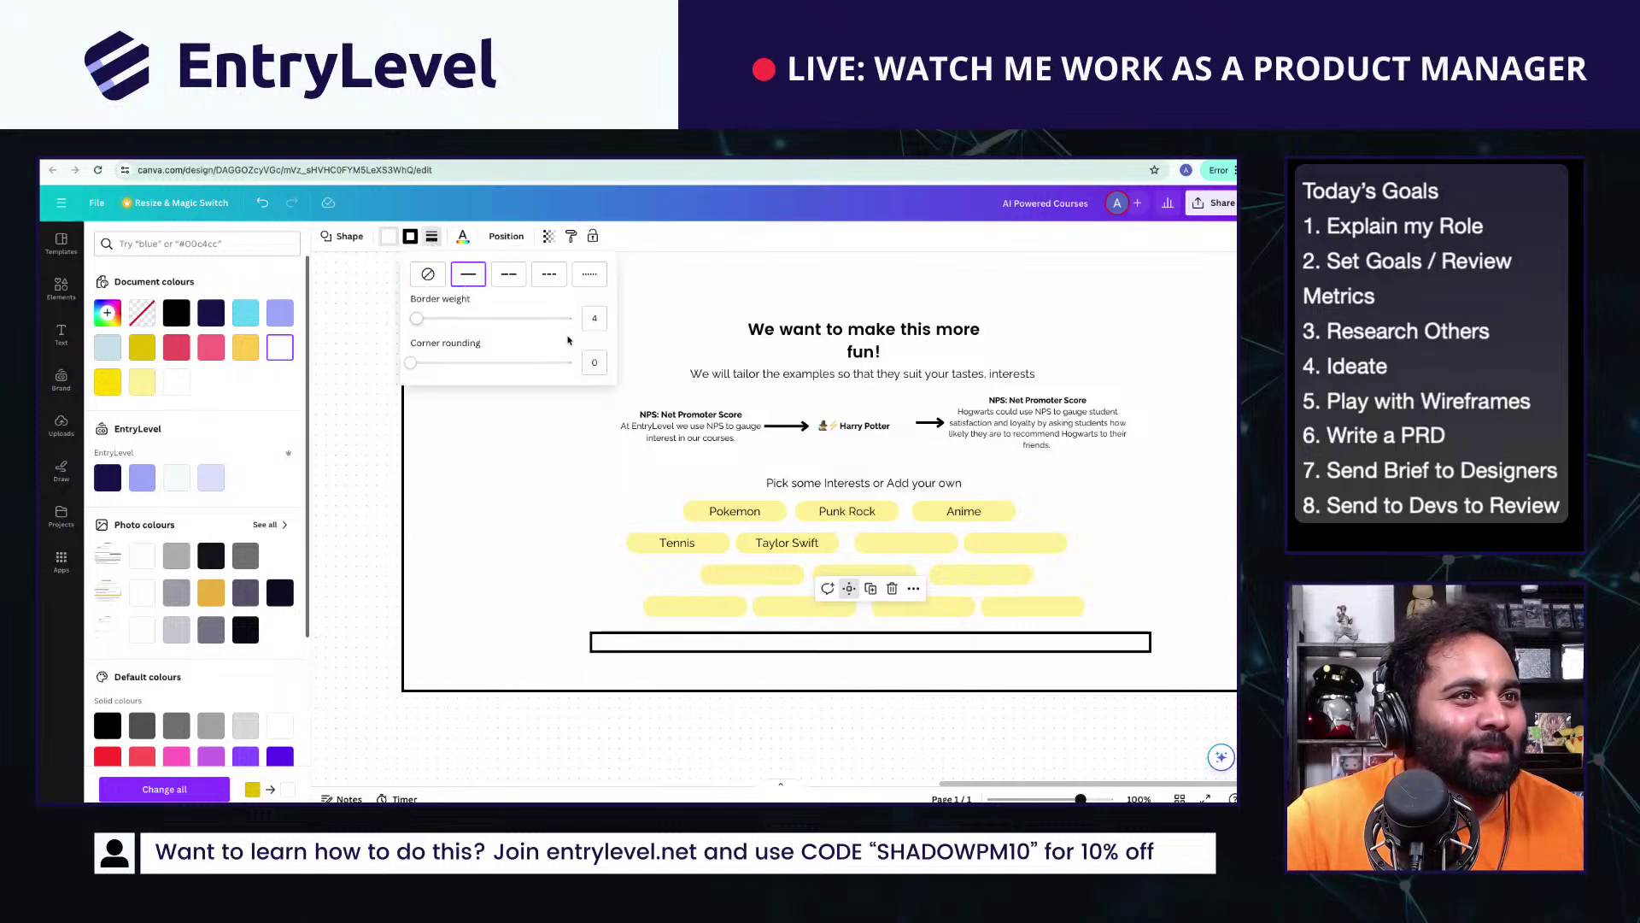
left_click_drag(413, 318, 412, 319)
Step: Shorten the outlined box and centre it closely beneath the last row of pills
left_click_drag(946, 642, 940, 642)
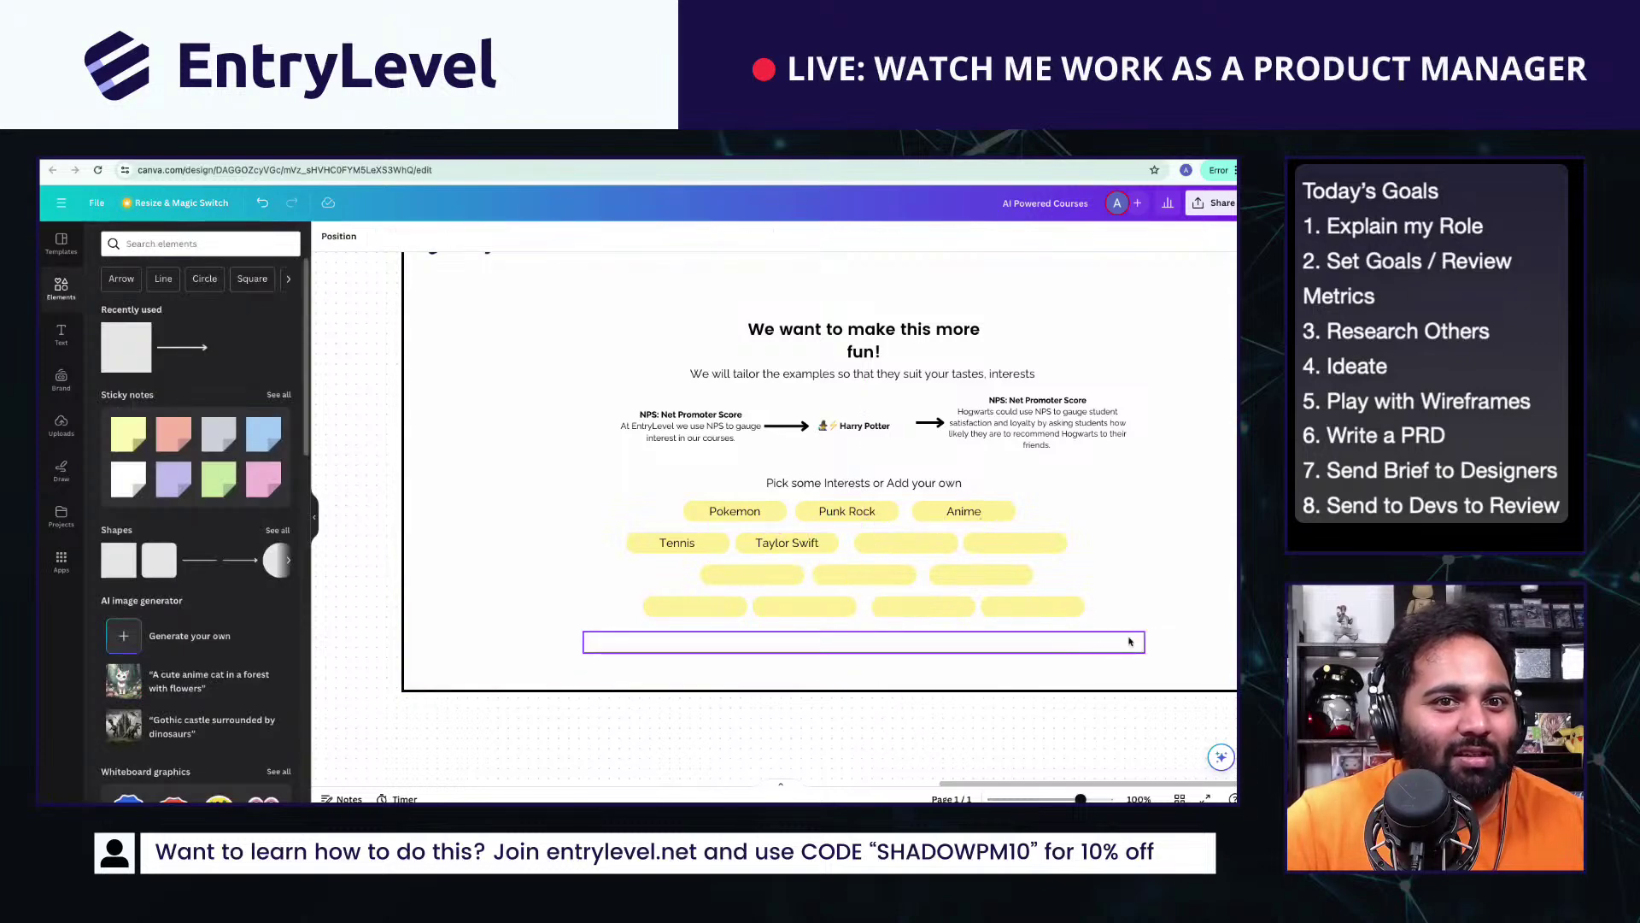
left_click_drag(1145, 642, 1102, 651)
left_click_drag(1062, 642, 1063, 638)
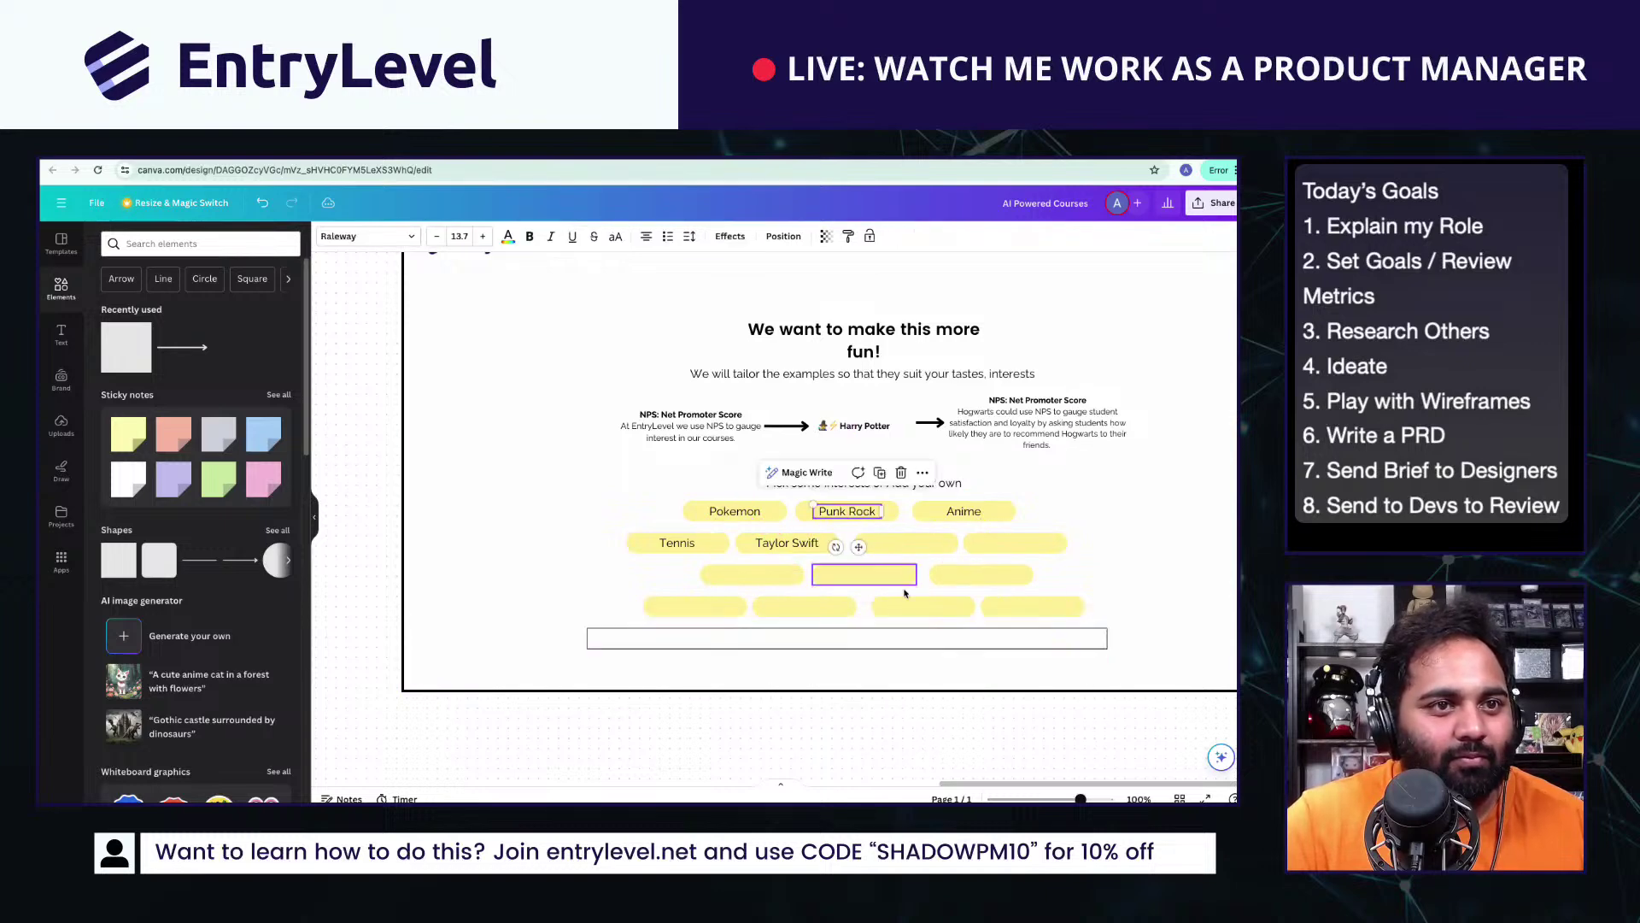
Step: Enter the placeholder text "Type more options here &" in the long outlined box beneath the pills
left_click(885, 642)
type("Type m")
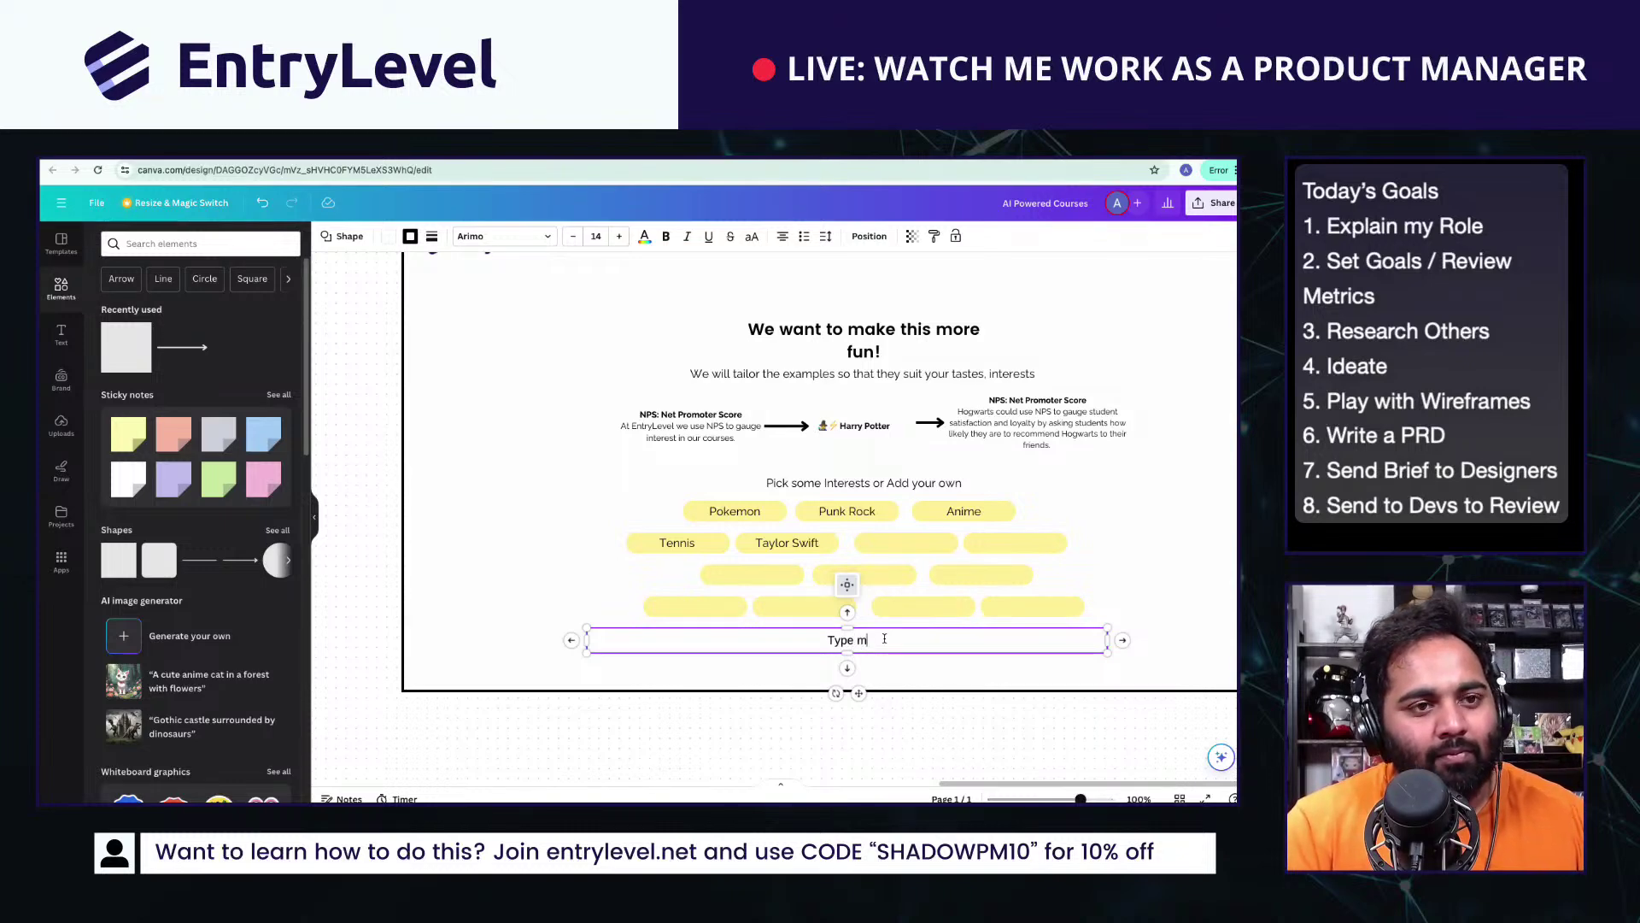
type("ore options here &")
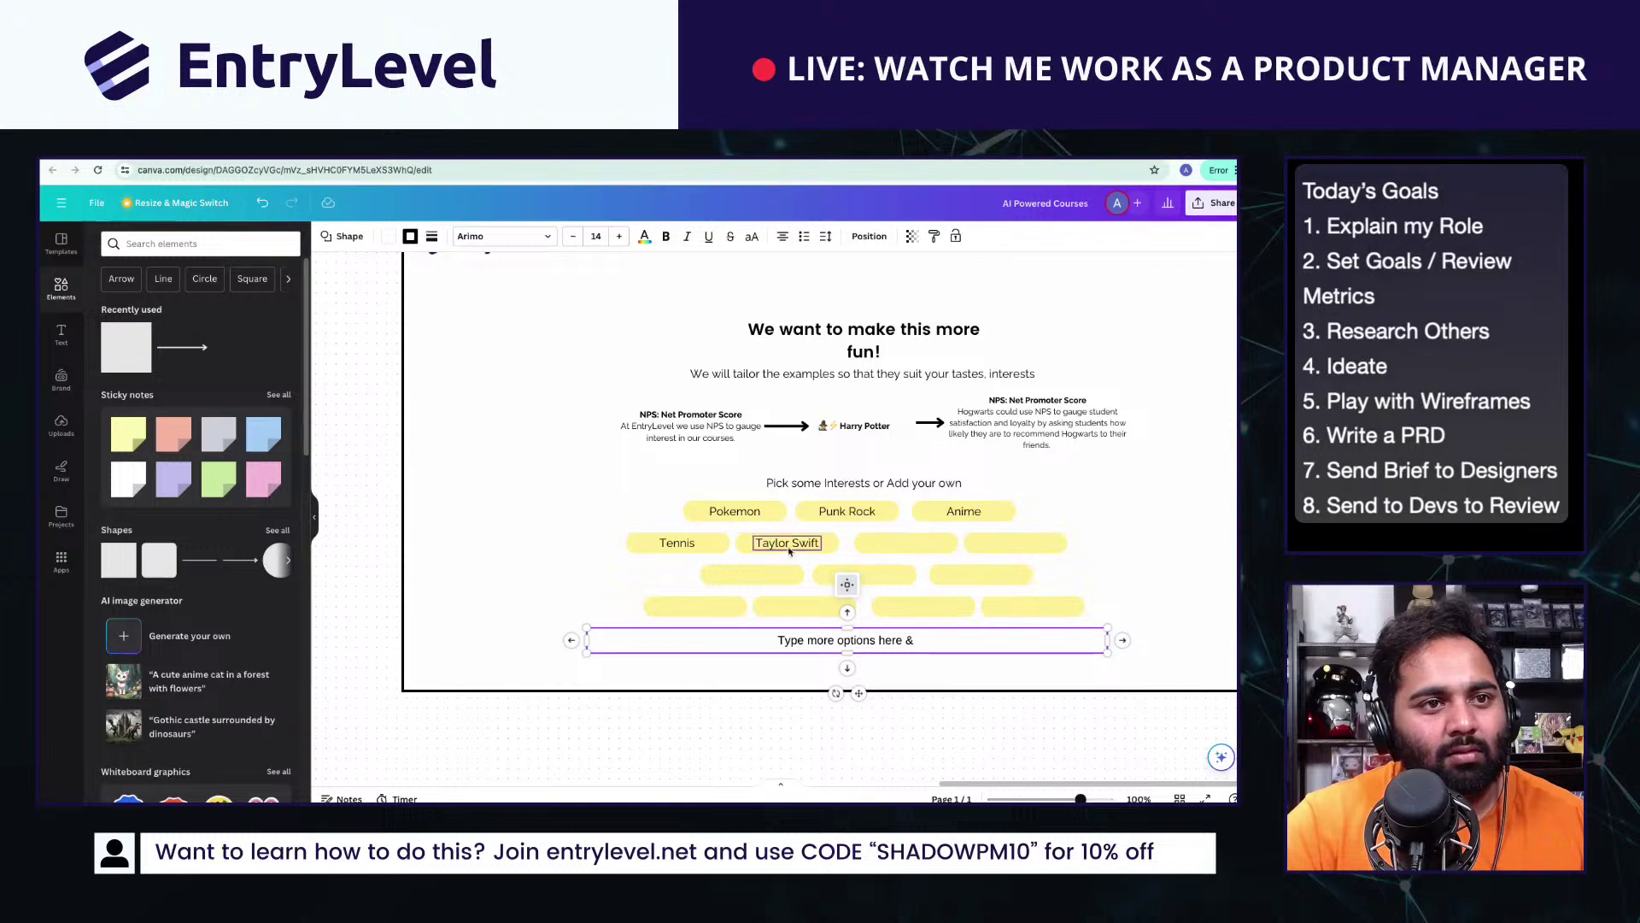
Step: Find a plain X graphic by searching for "cross" and place small copies of it on the bottom row's last two pills
left_click(1032, 606)
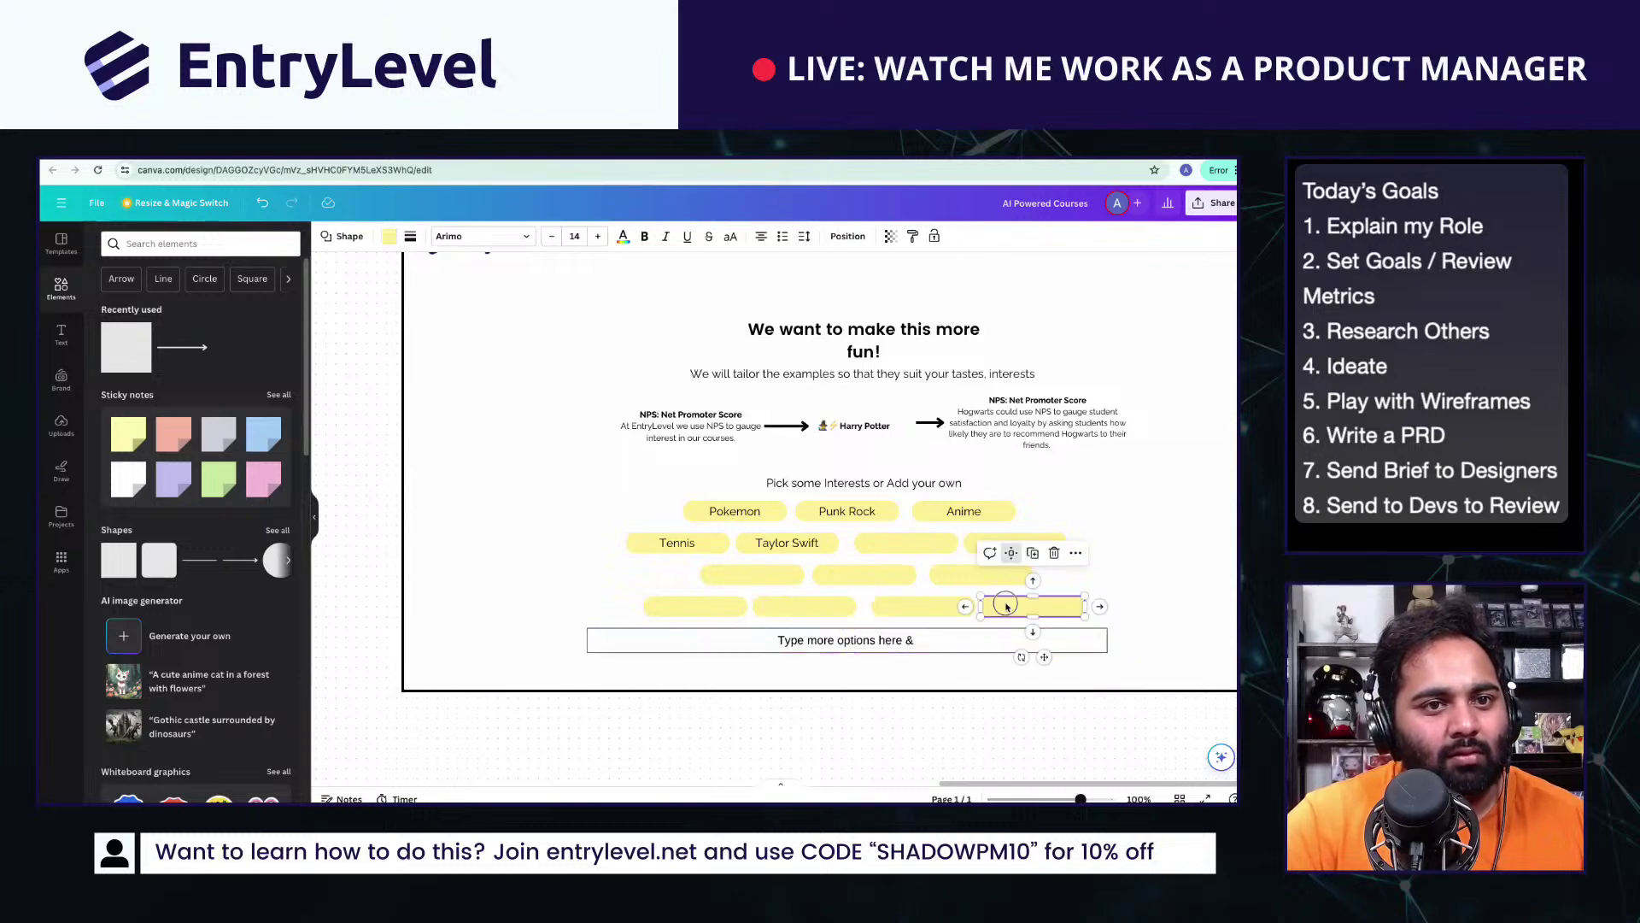
left_click(250, 250)
type("cross")
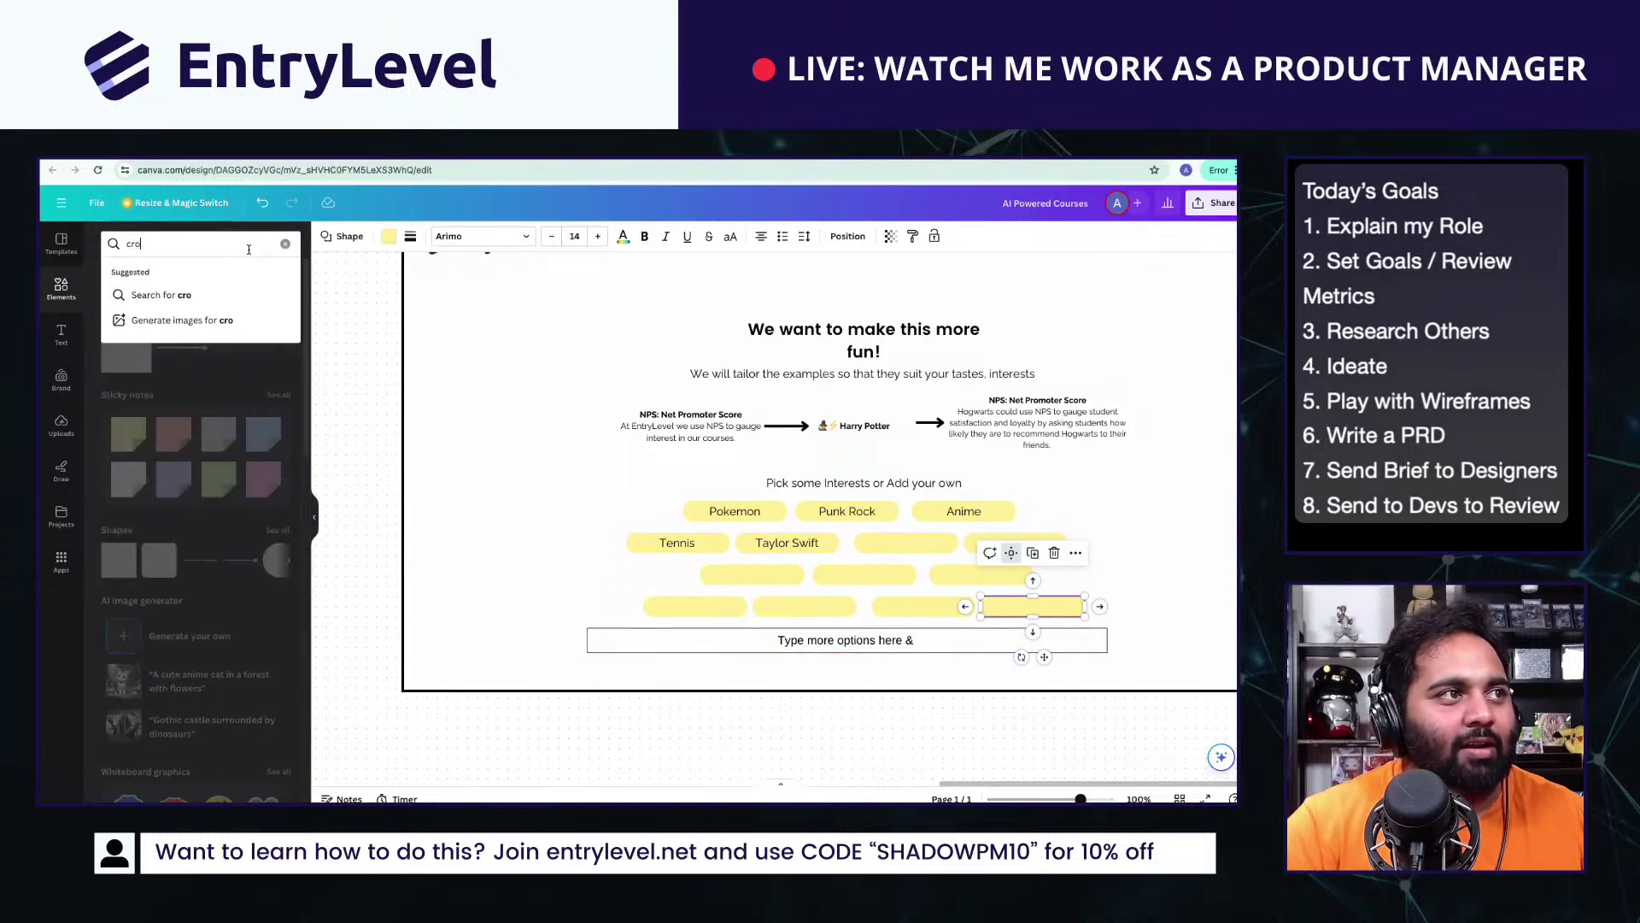
key("Return")
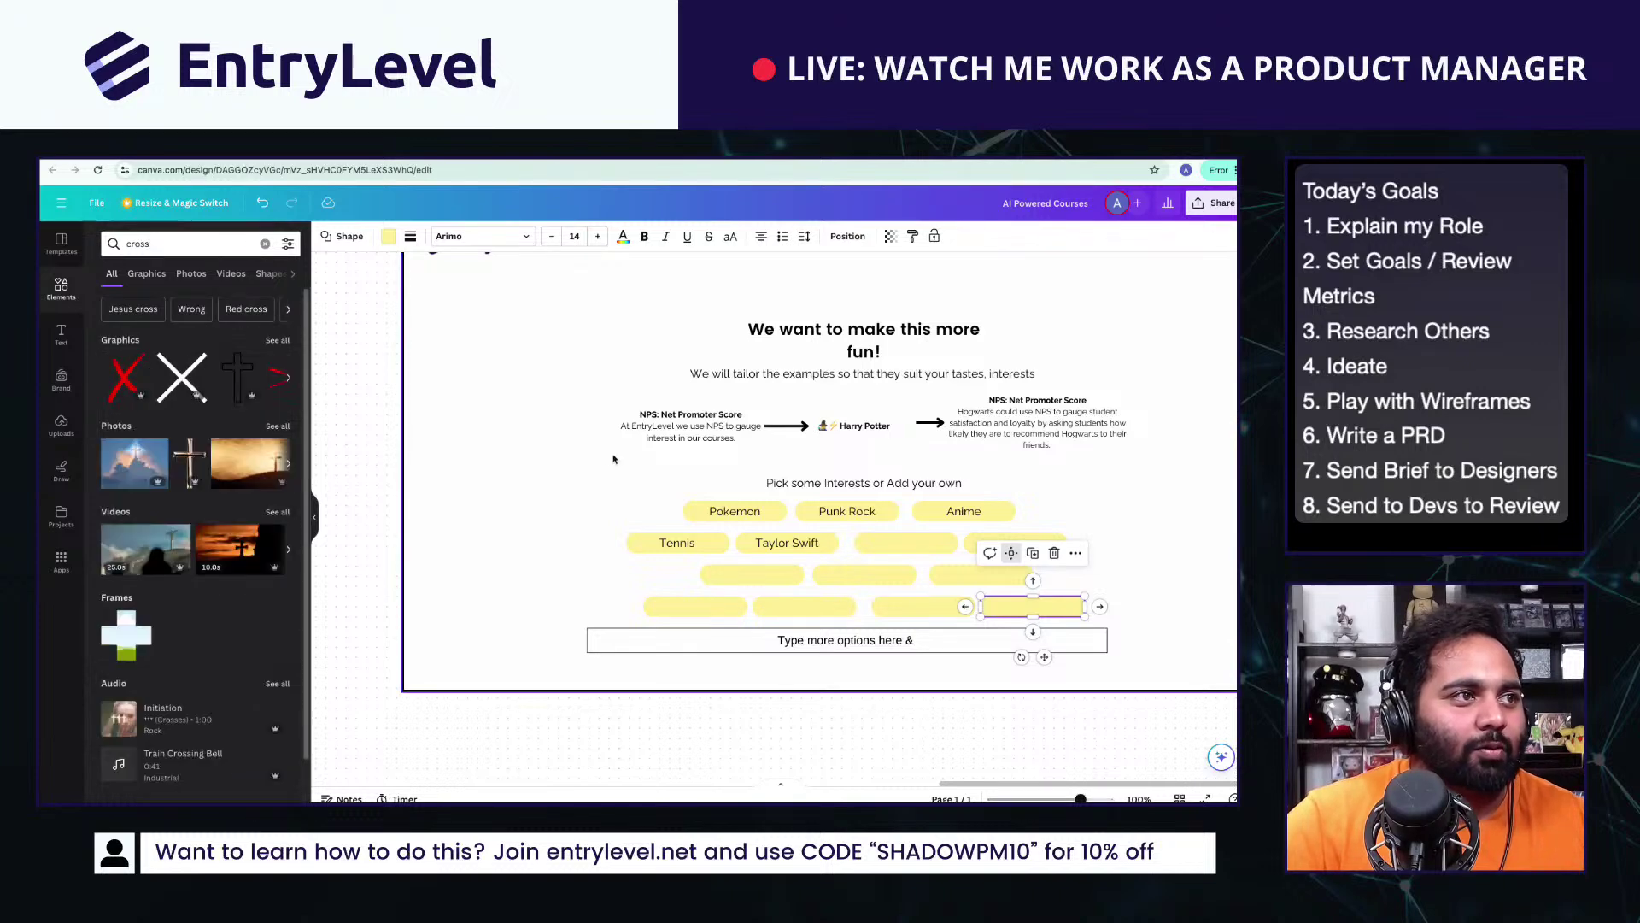
left_click(181, 376)
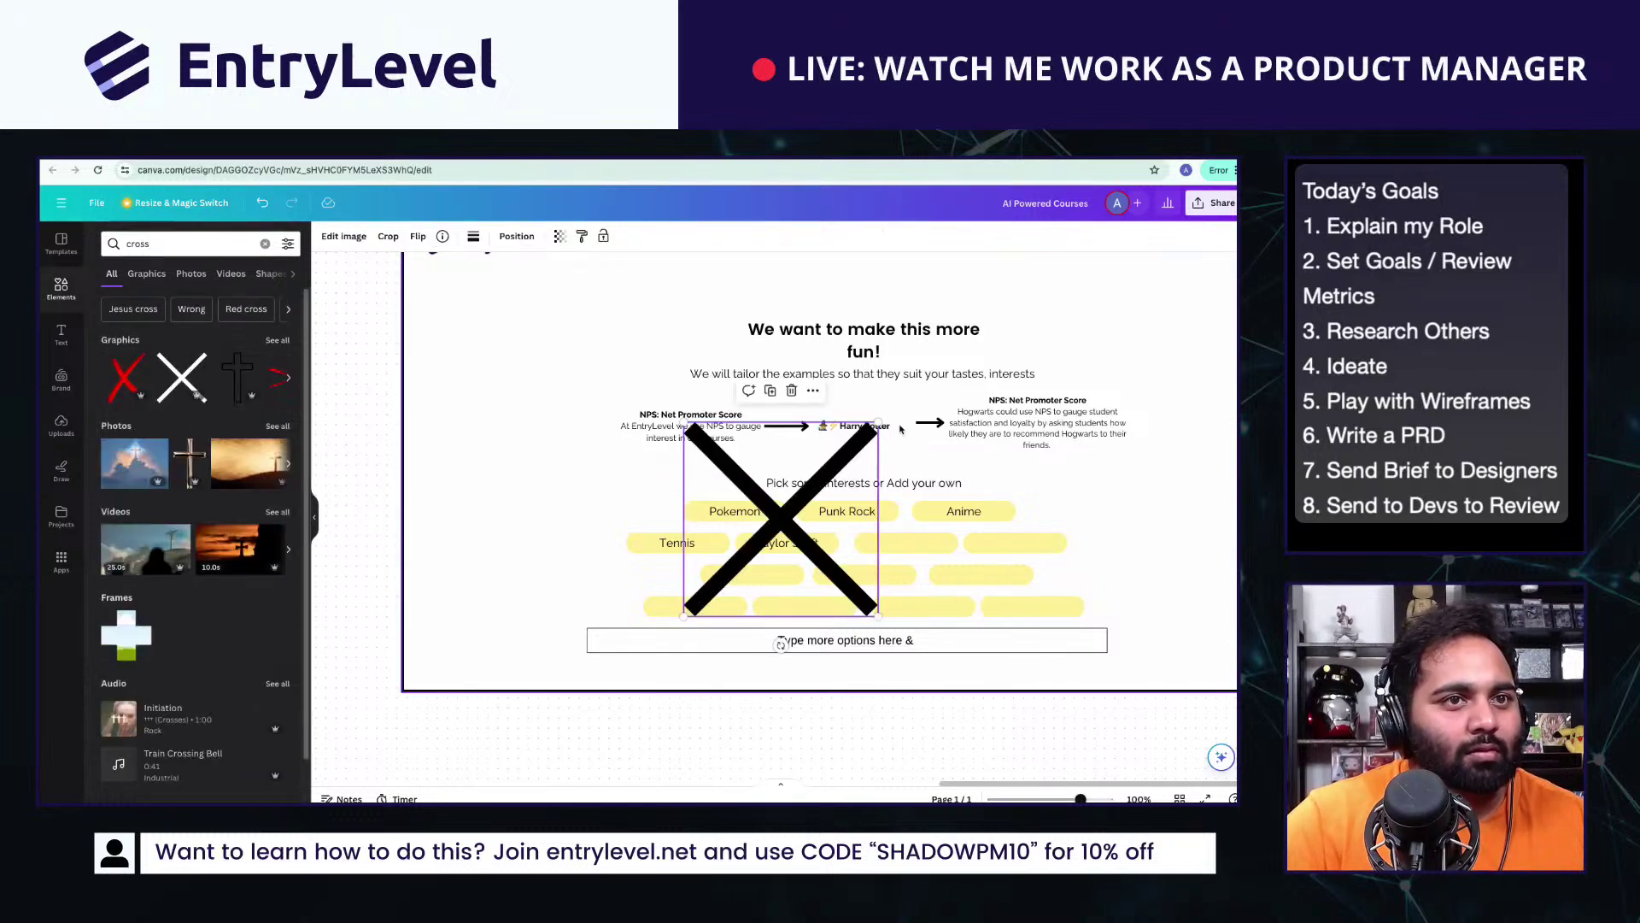
left_click_drag(854, 447, 1070, 606)
left_click(787, 542)
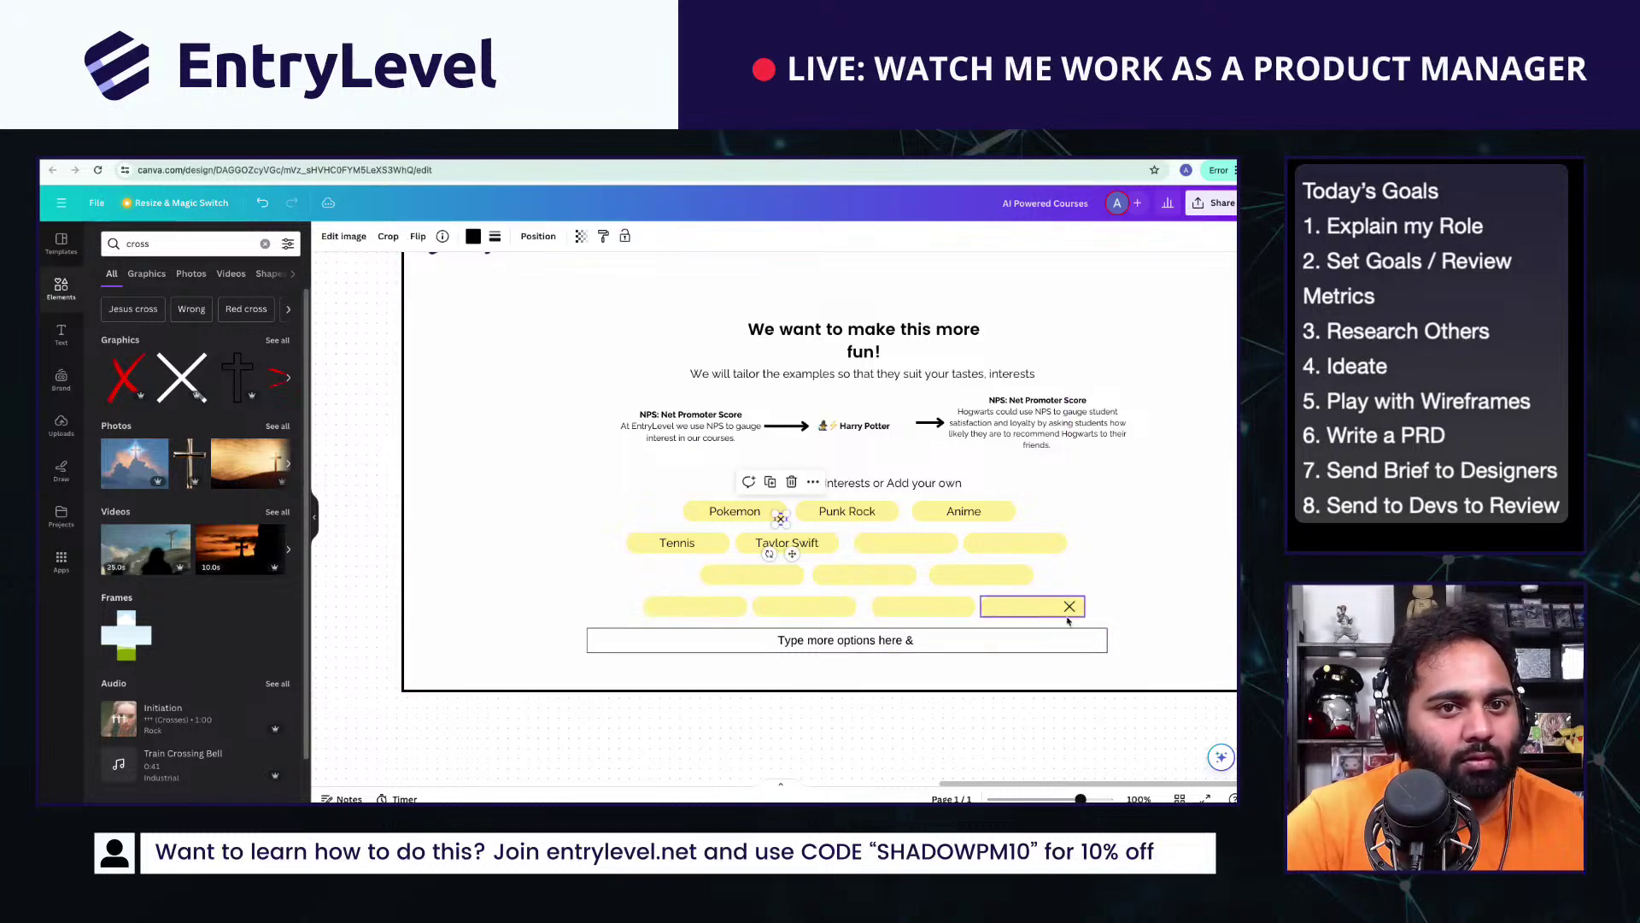
left_click_drag(780, 519, 960, 605)
Step: Complete the outlined box's placeholder text so it reads "Type more options here & press enter"
left_click(963, 645)
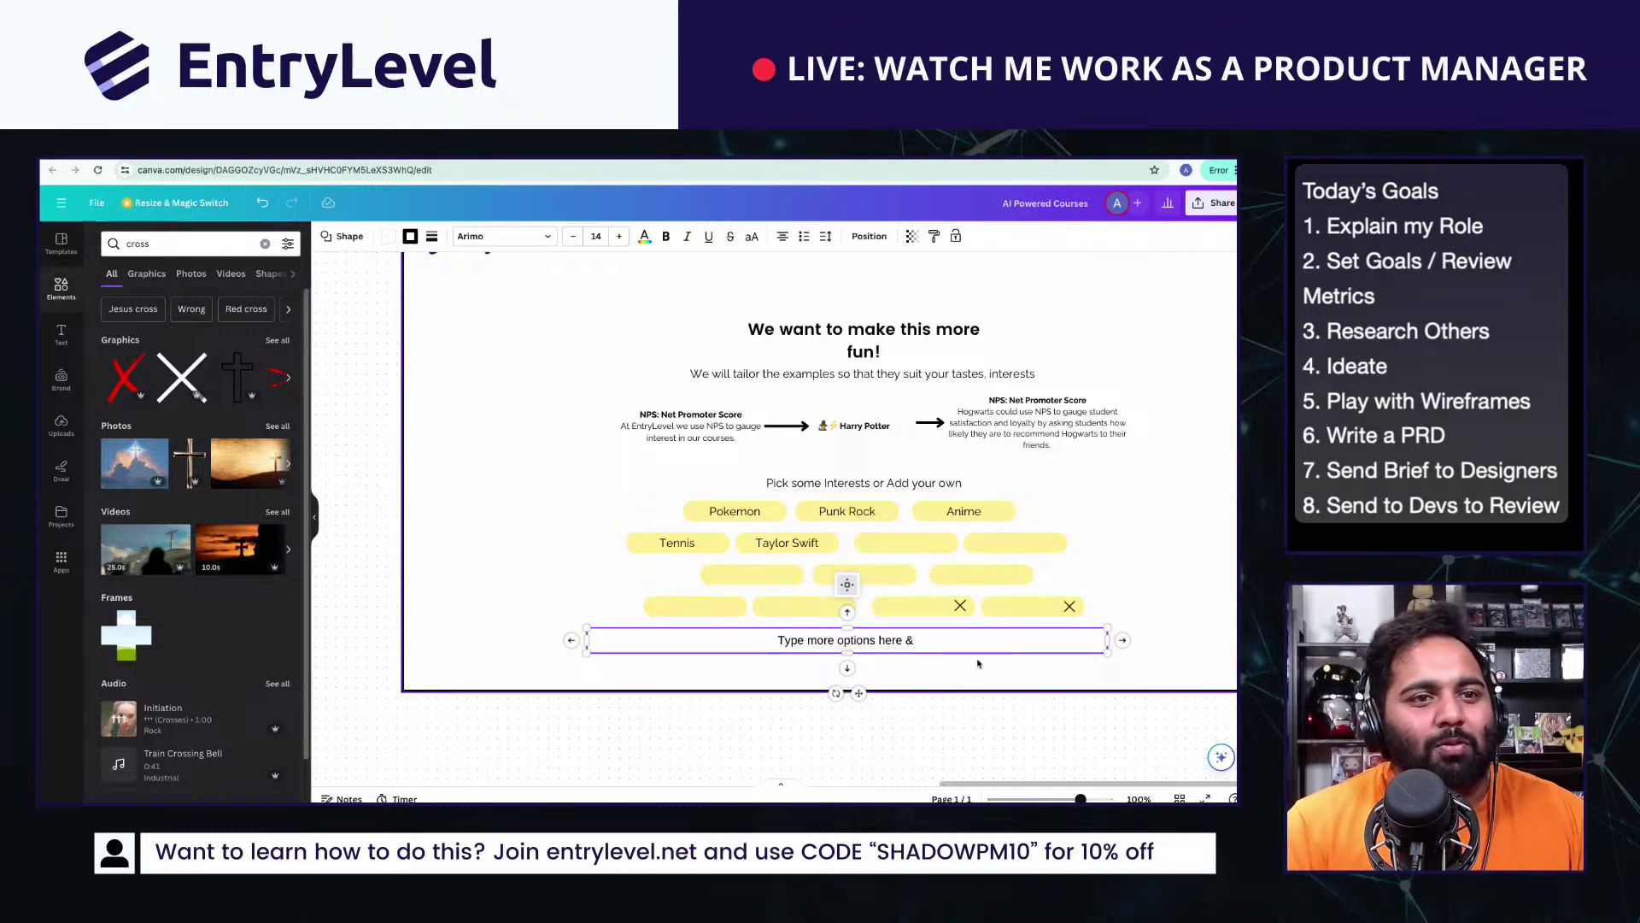
type("& pres")
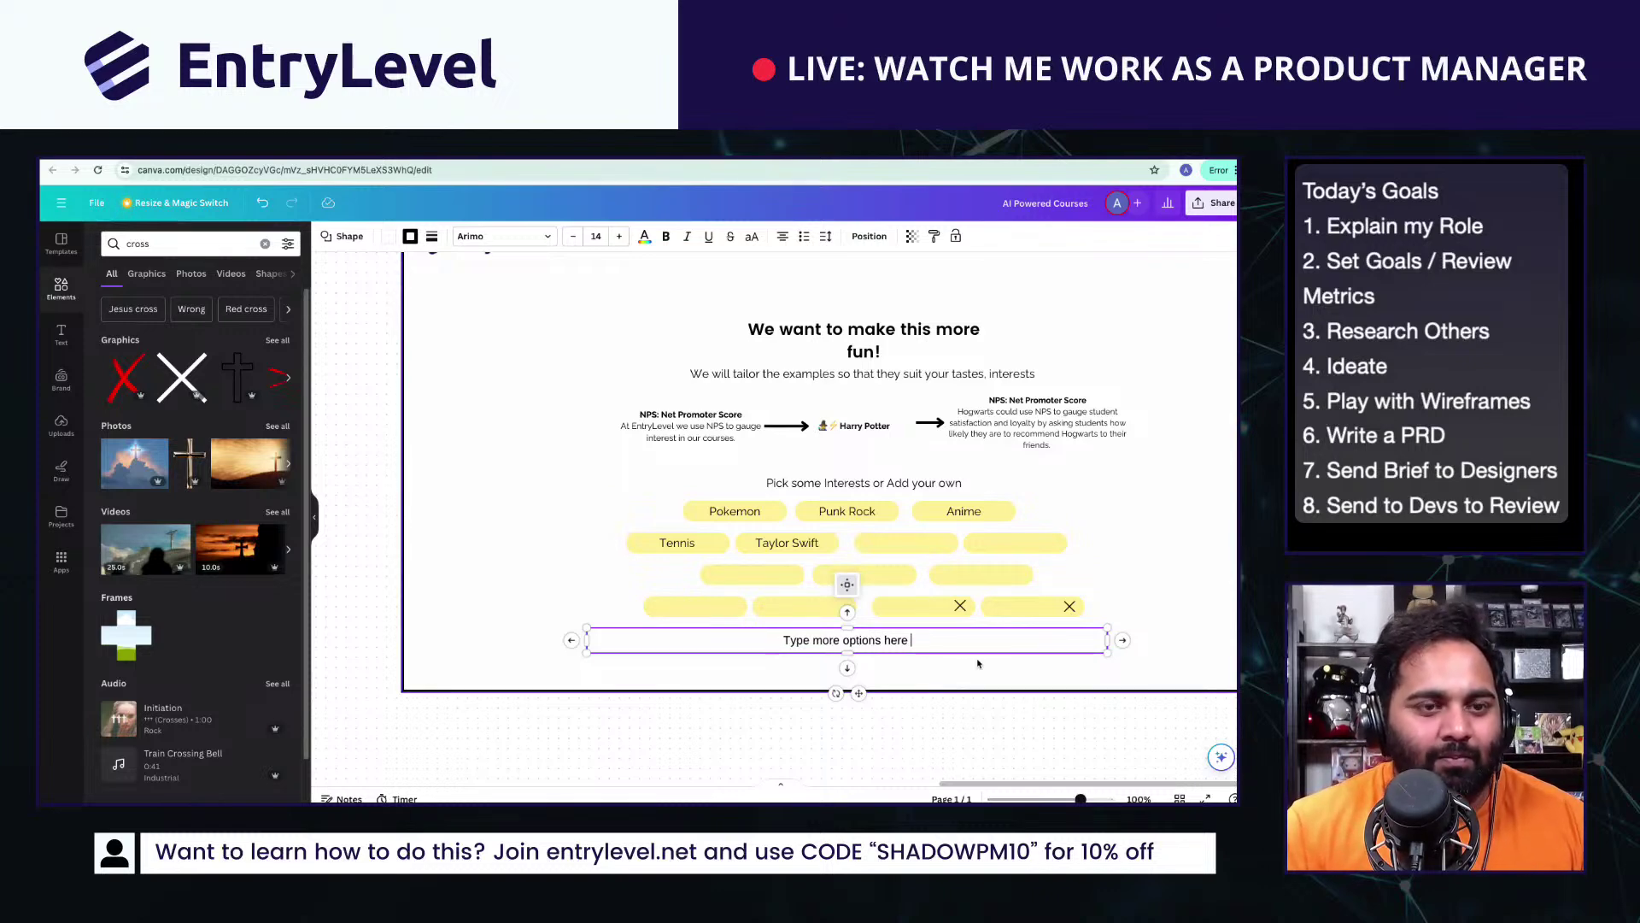
type("s enter")
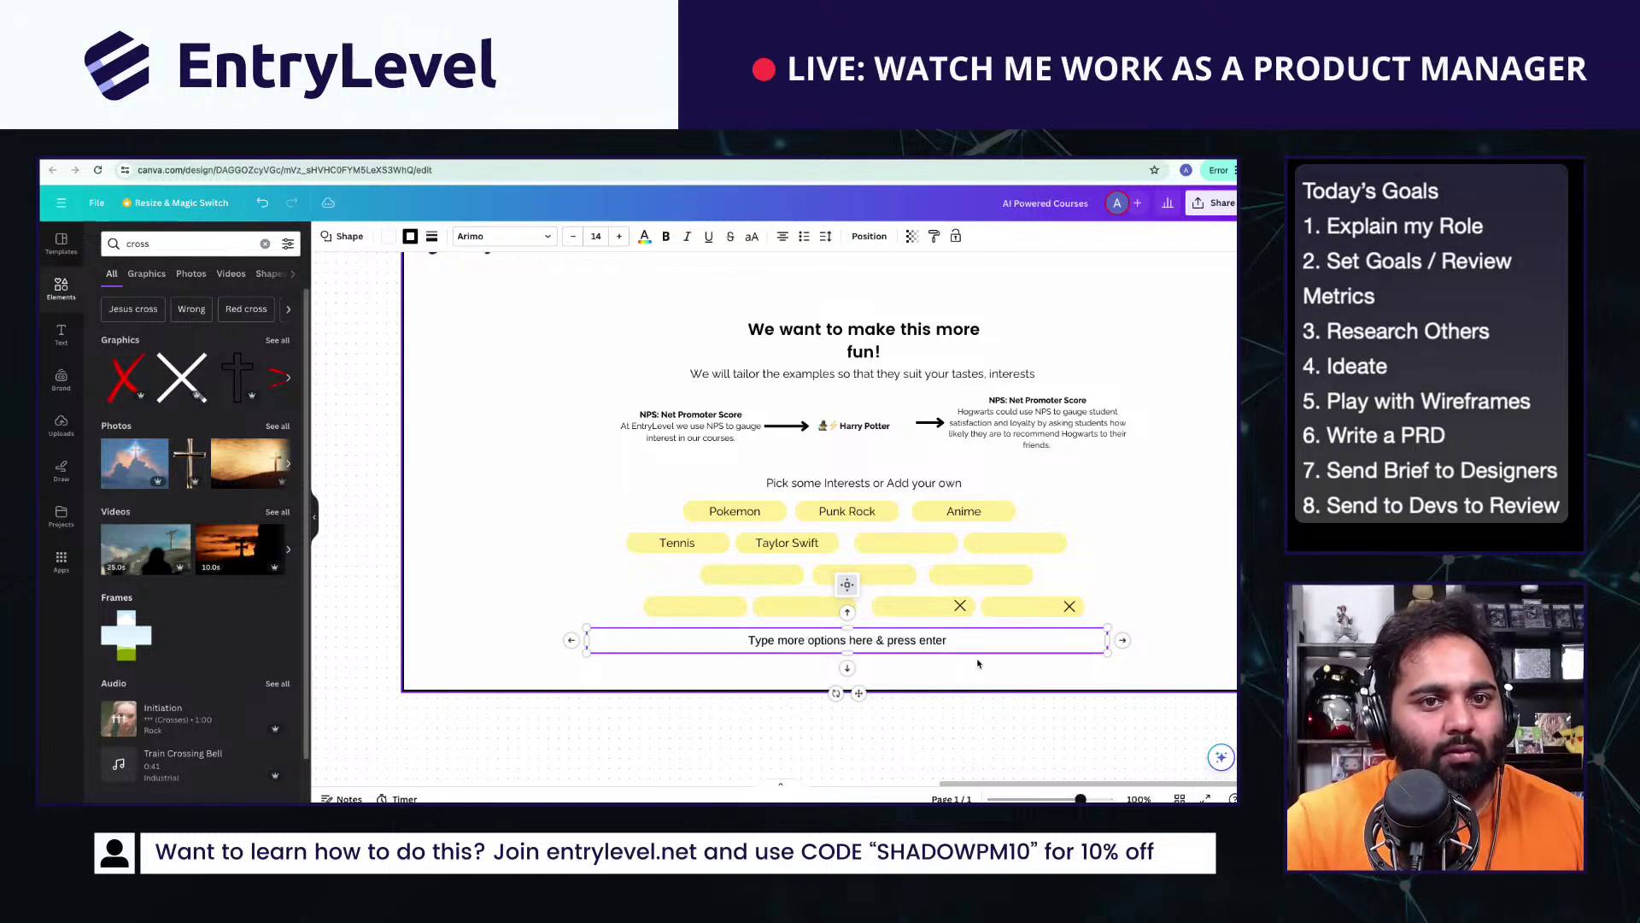
left_click(978, 663)
scroll(1017, 742, "down", 3)
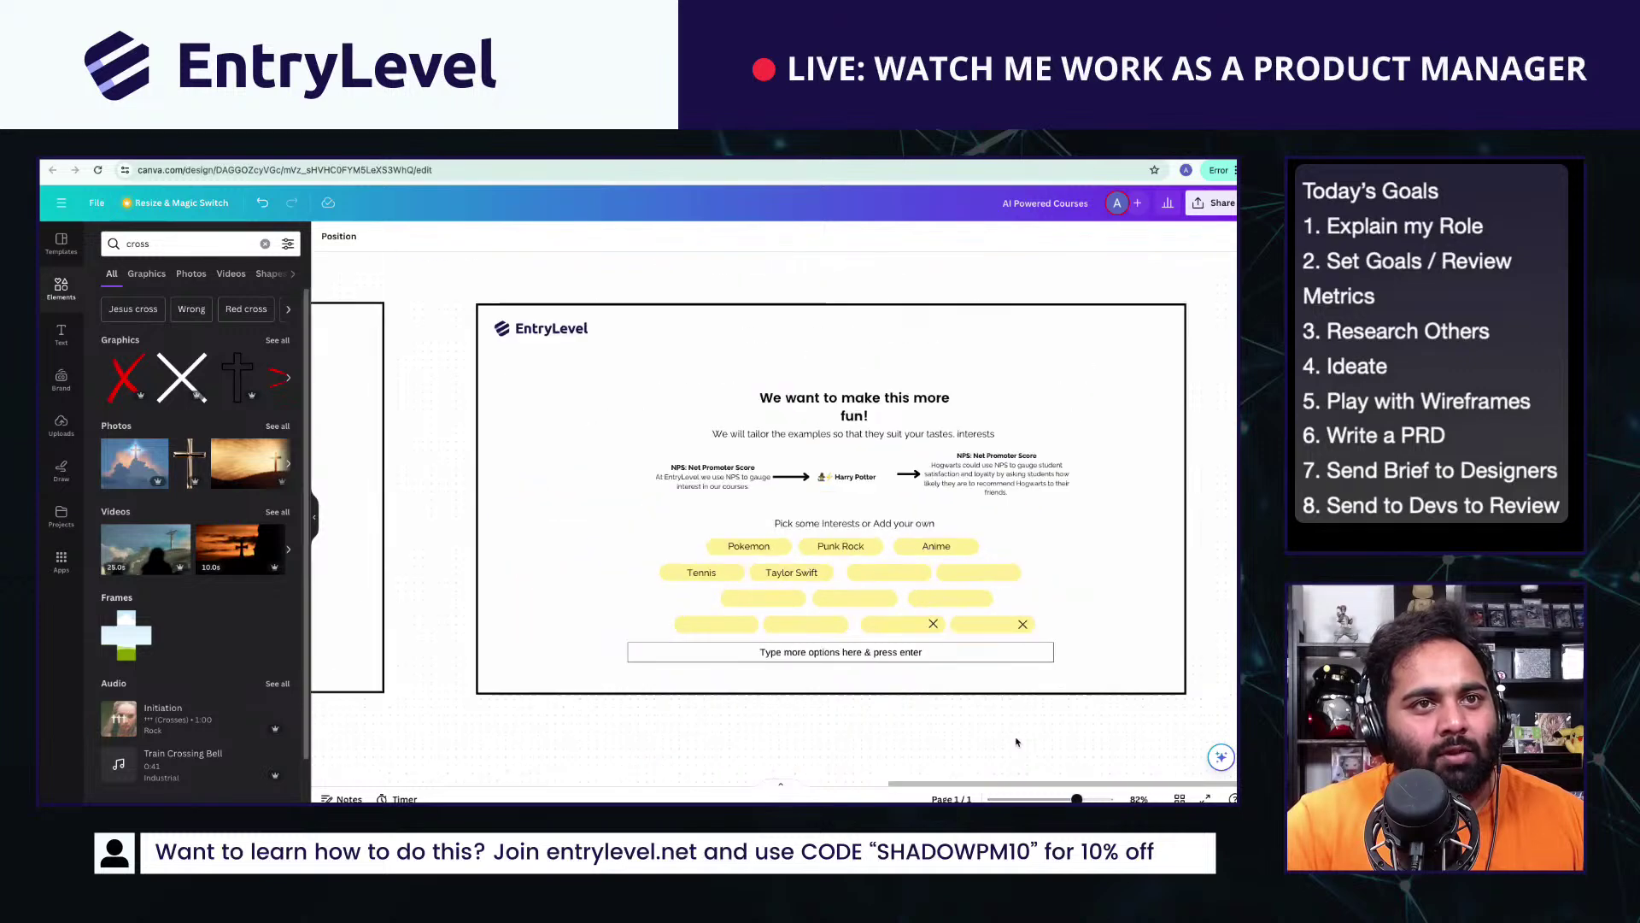
scroll(817, 624, "up", 3)
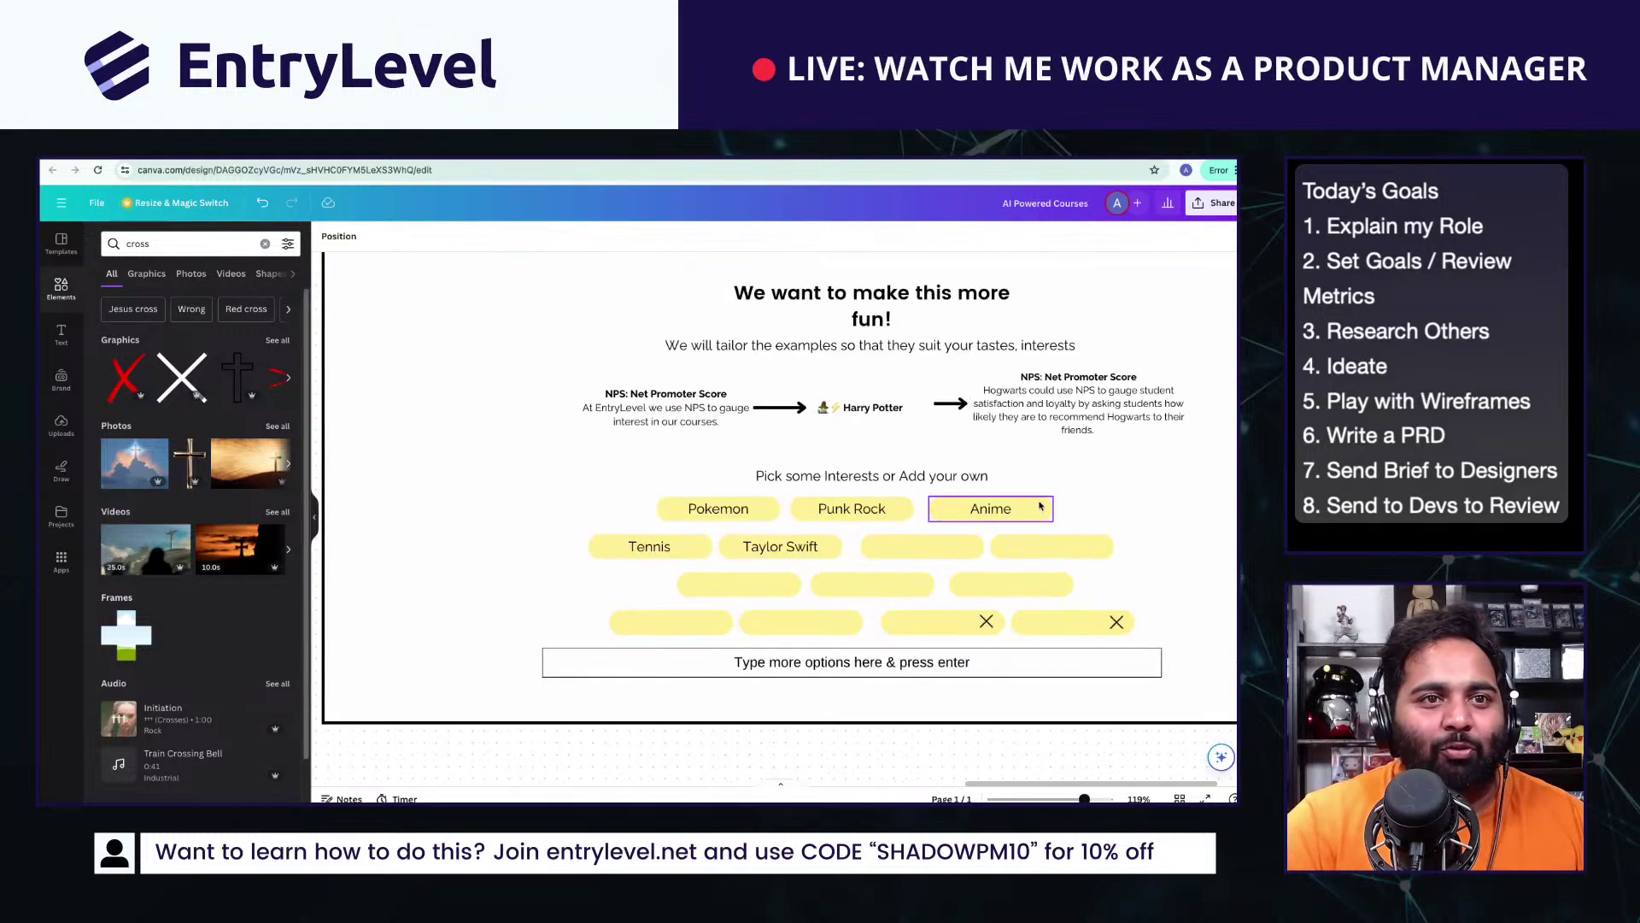
scroll(668, 598, "down", 3)
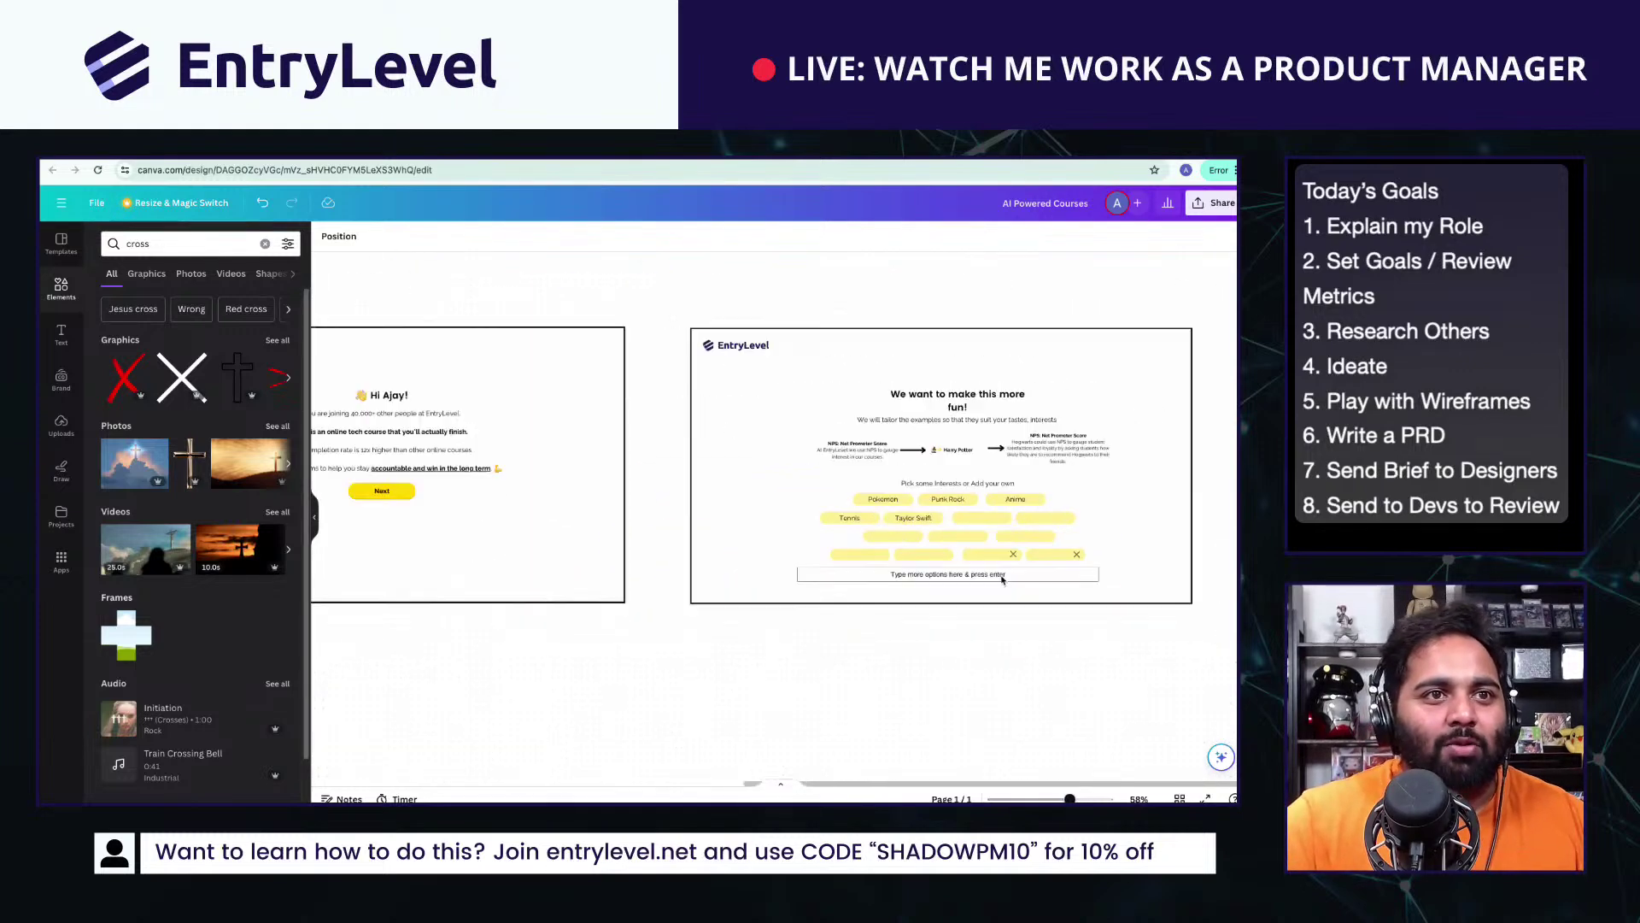
Step: Add a heading reading "Implementation Notes" in the empty space just outside the interests frame's right edge
left_click(667, 621)
scroll(579, 359, "right", 1)
left_click(414, 298)
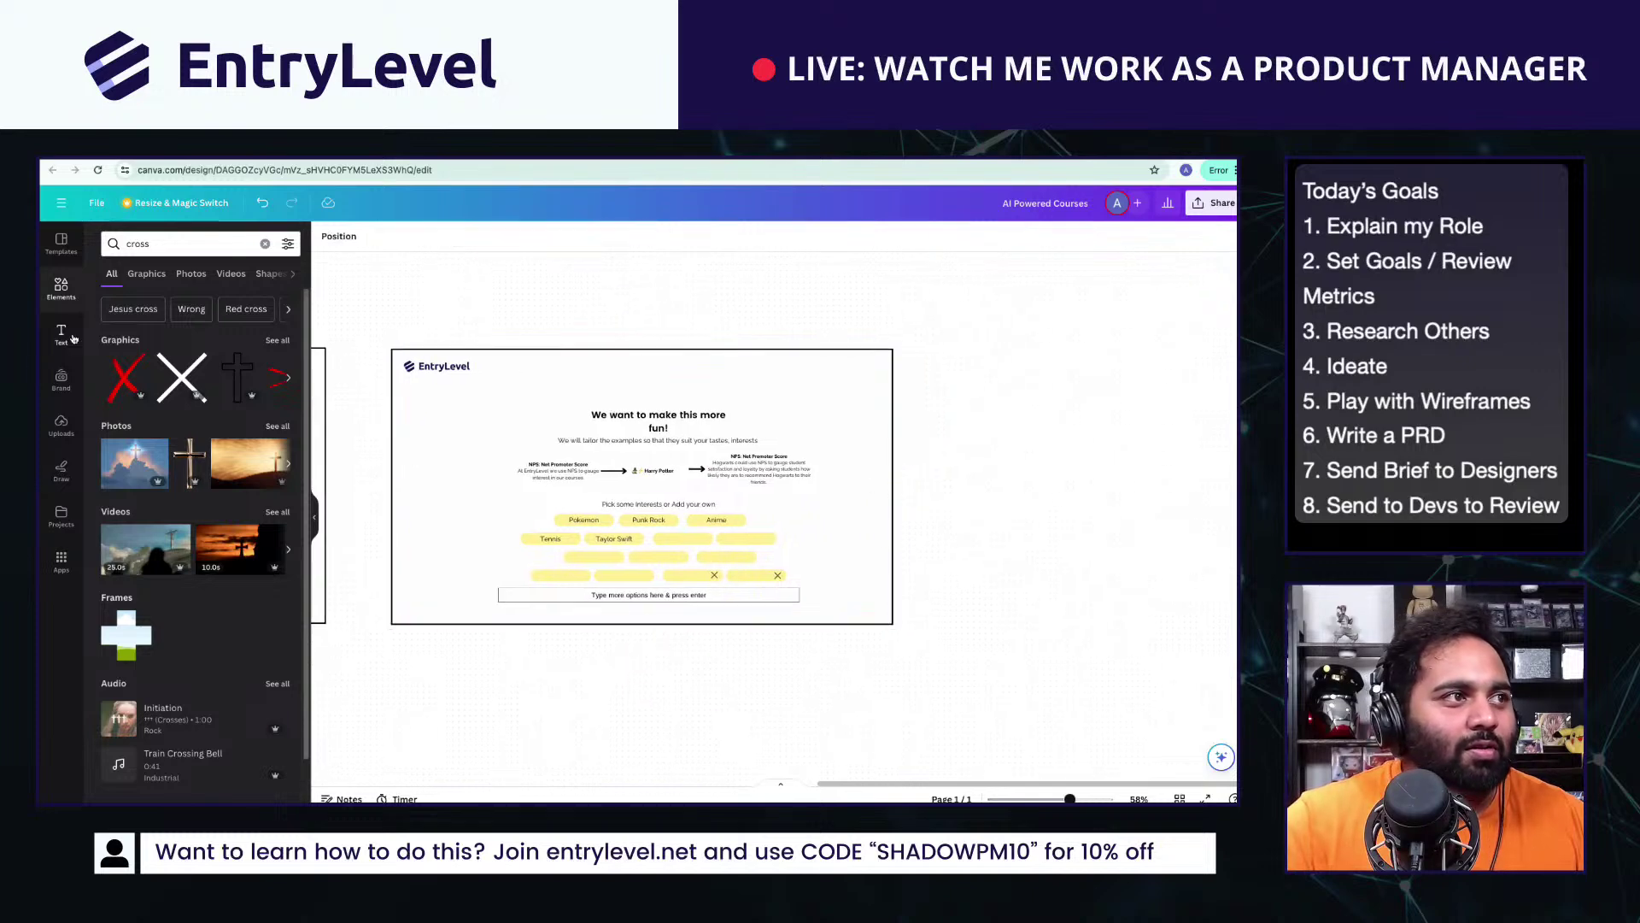
left_click(61, 333)
left_click(179, 338)
type("K")
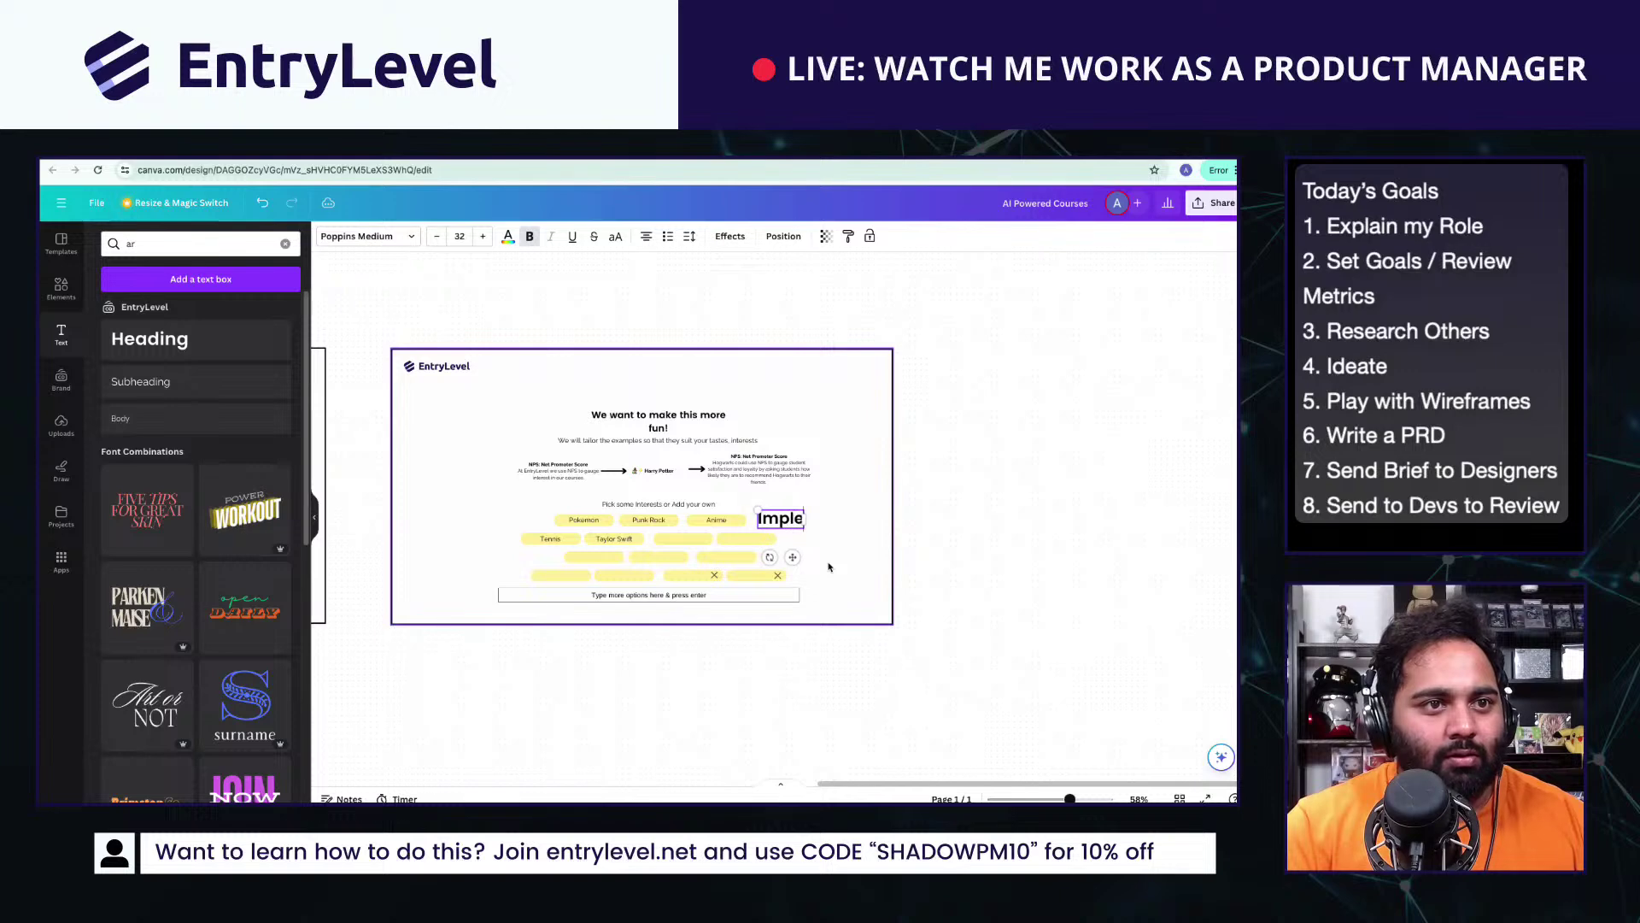
type("mplementation Notes")
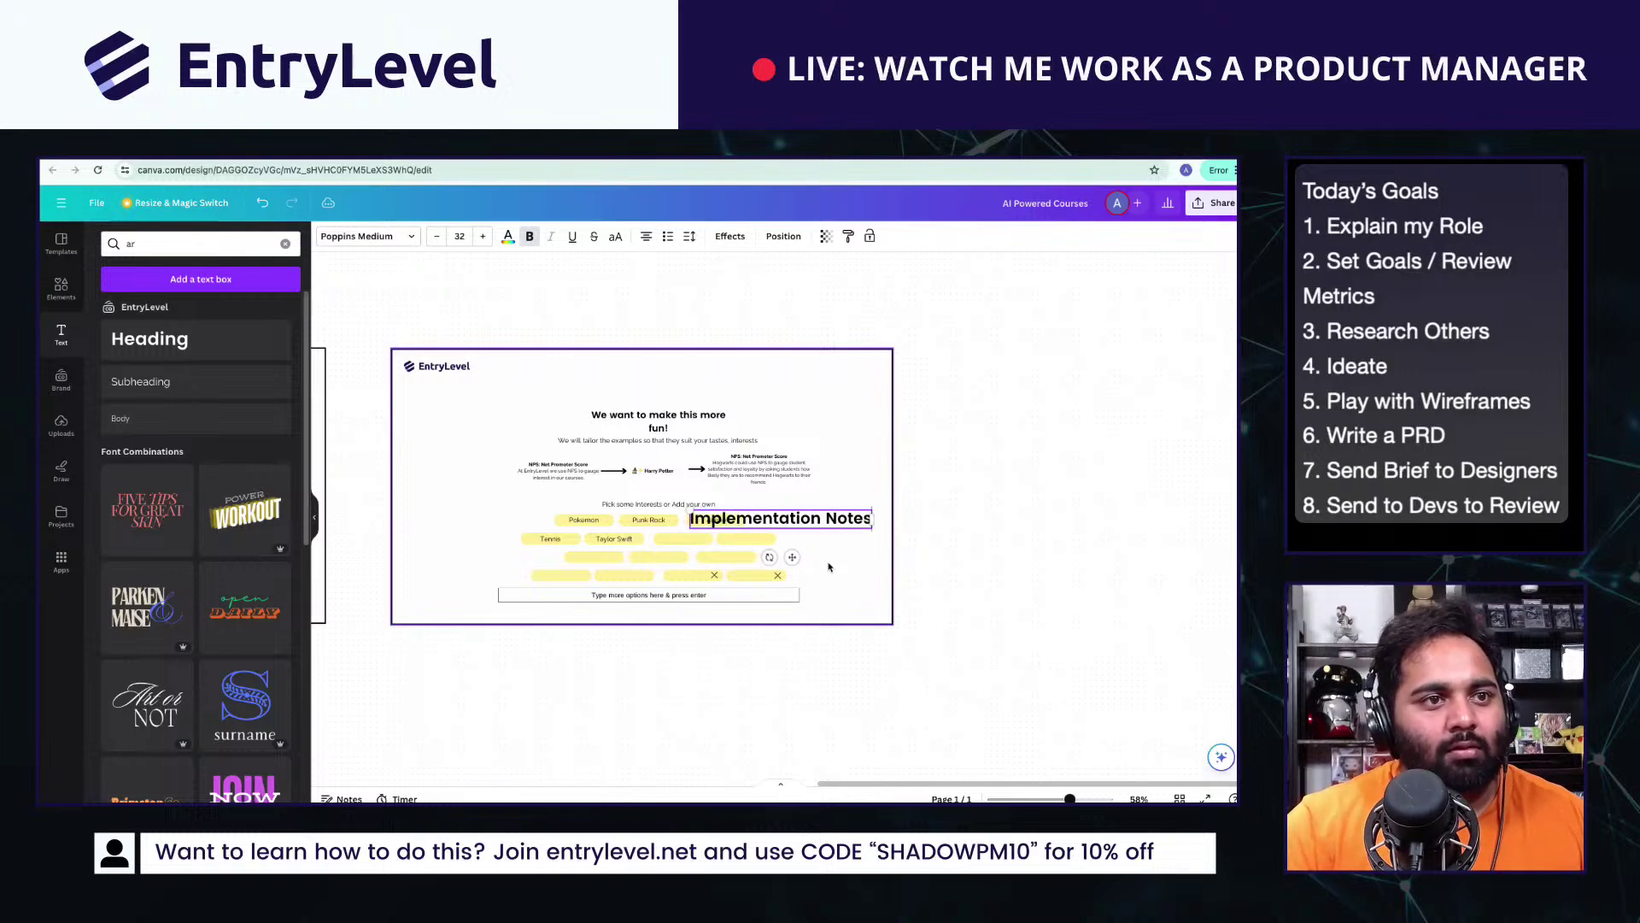
left_click_drag(792, 557, 1008, 366)
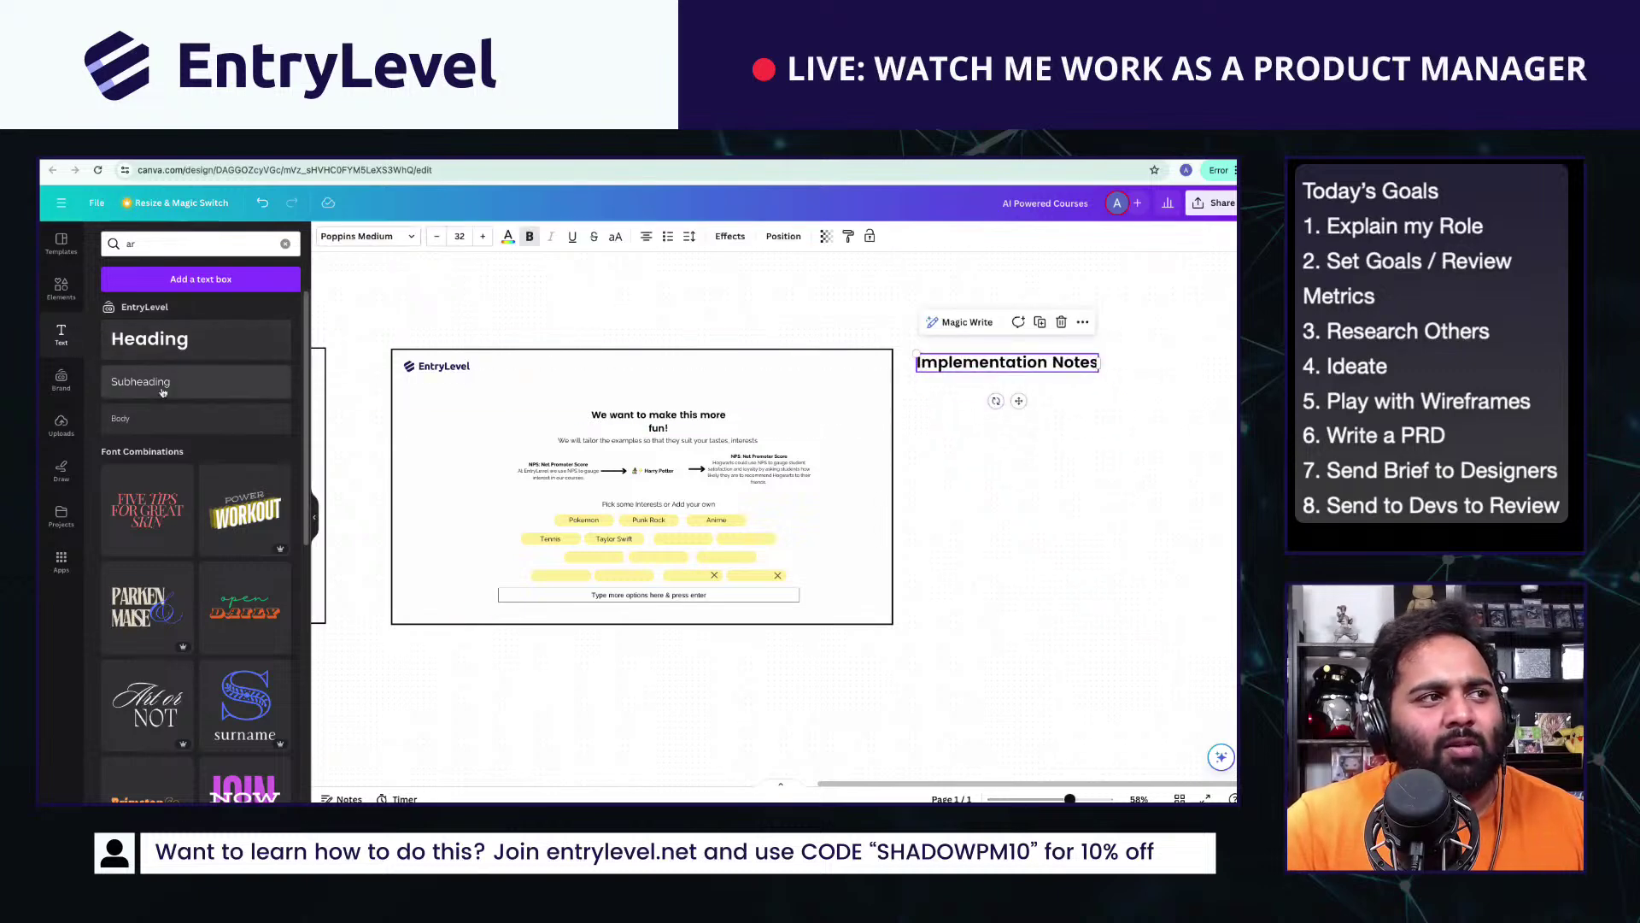
Step: Add a left-aligned subheading directly beneath the "Implementation Notes" heading and start it with "For example mo"
left_click_drag(165, 376, 1024, 383)
left_click(647, 237)
double_click(985, 385)
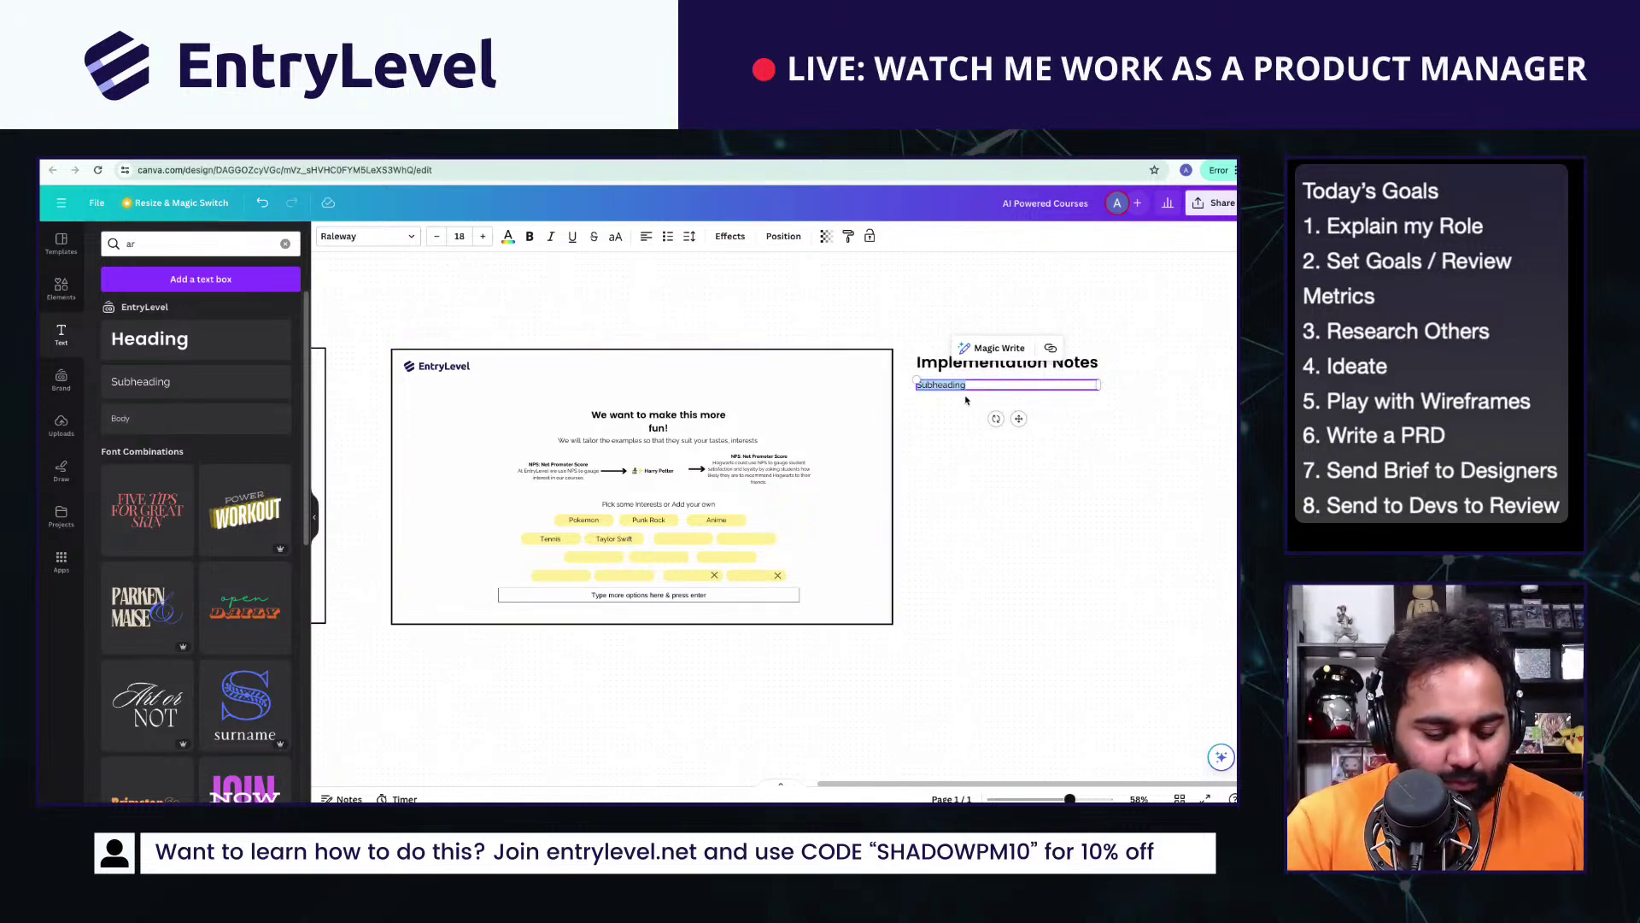
type("For example mo")
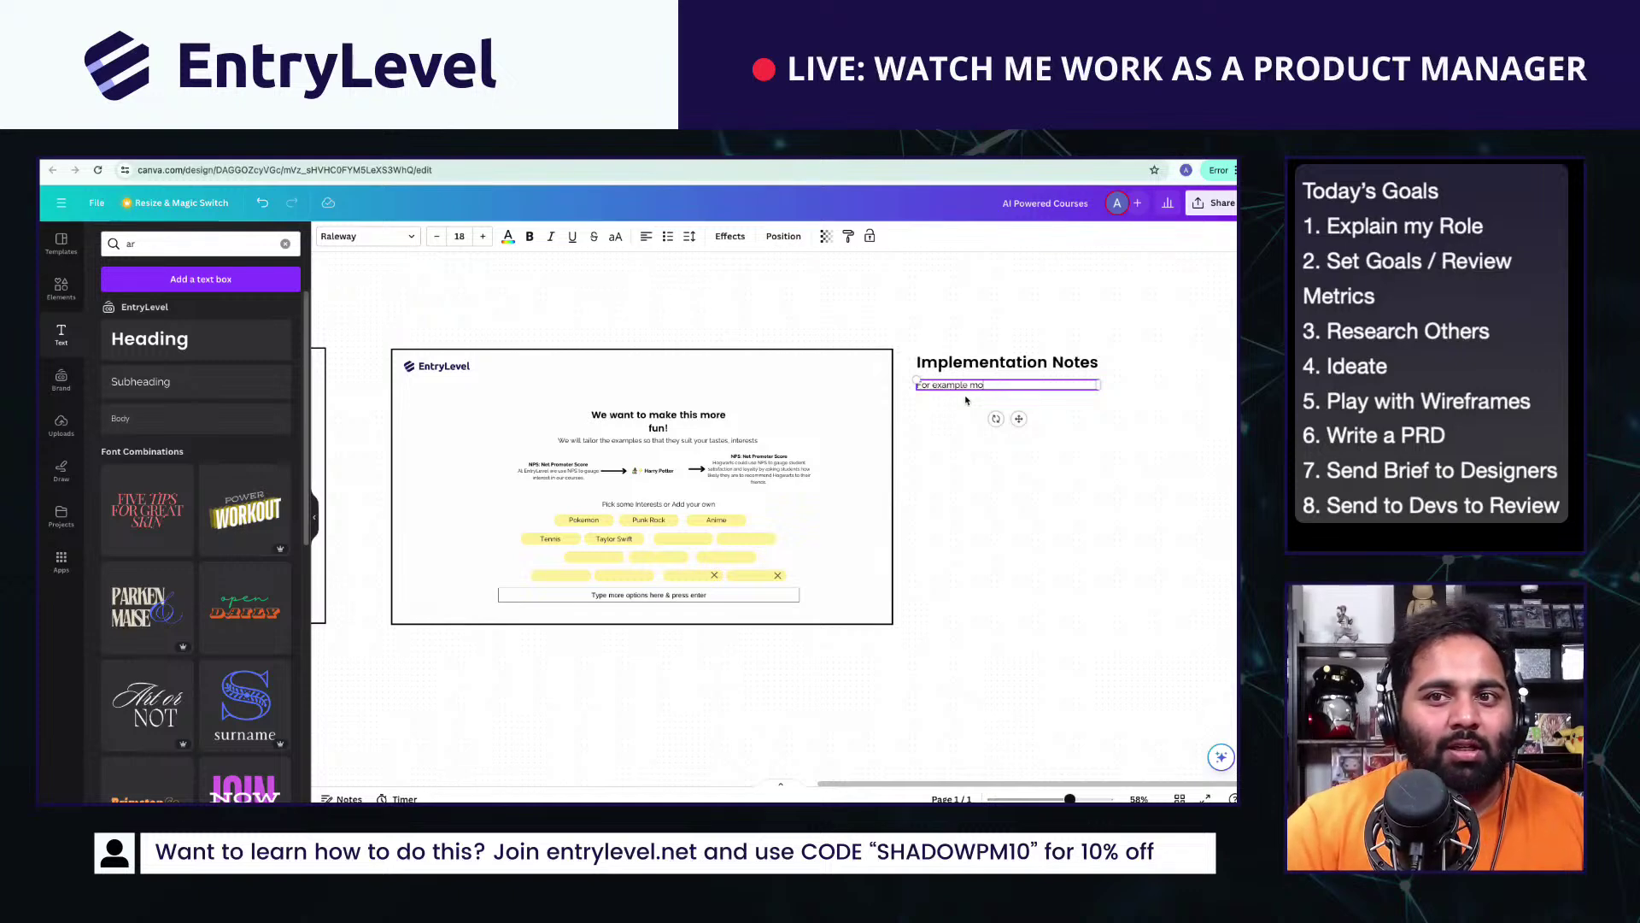
Step: Copy the "Taylor Swift" label onto the second row's third pill and rename the copy "Davido"
scroll(603, 676, "up", 5)
left_click(613, 499)
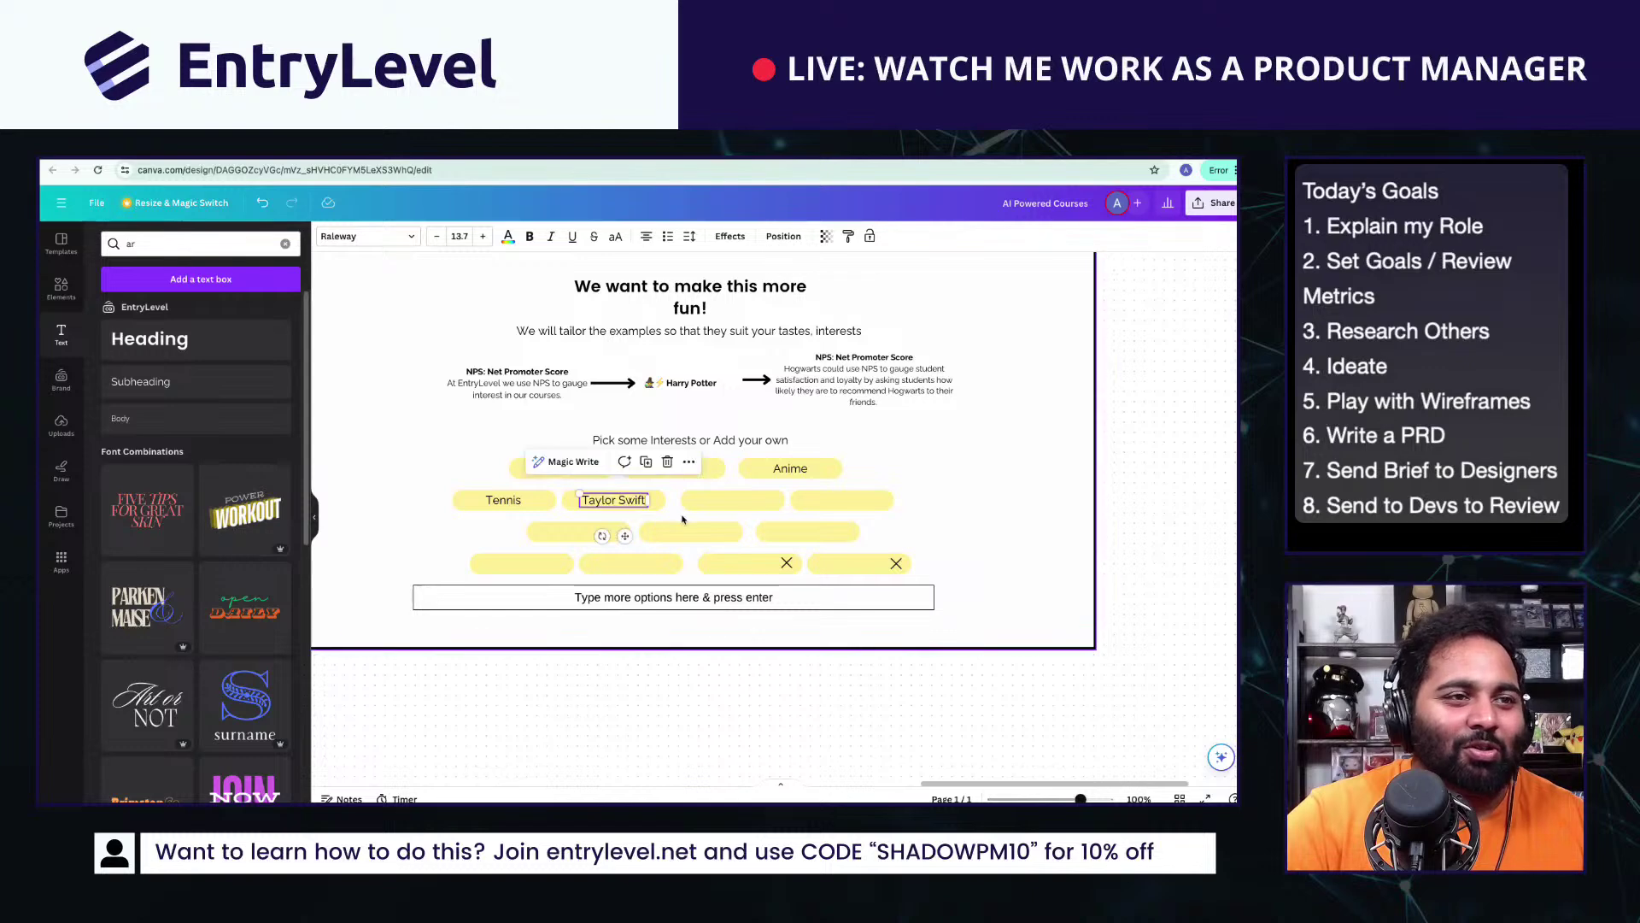
left_click_drag(613, 500, 730, 500)
double_click(731, 500)
type("Davido")
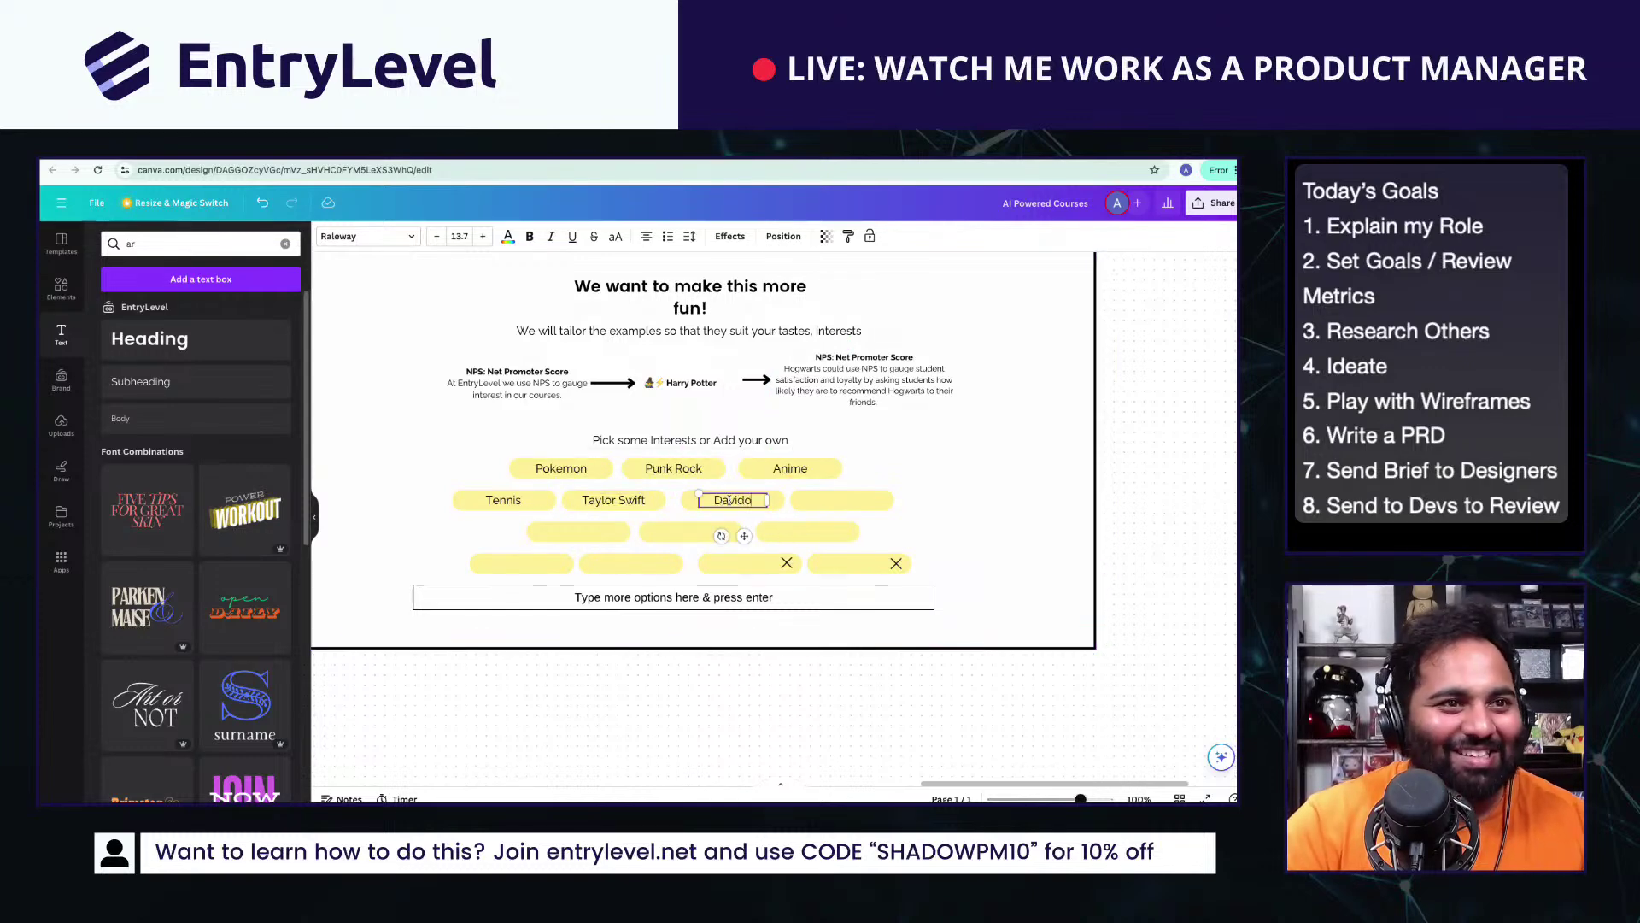
left_click(929, 550)
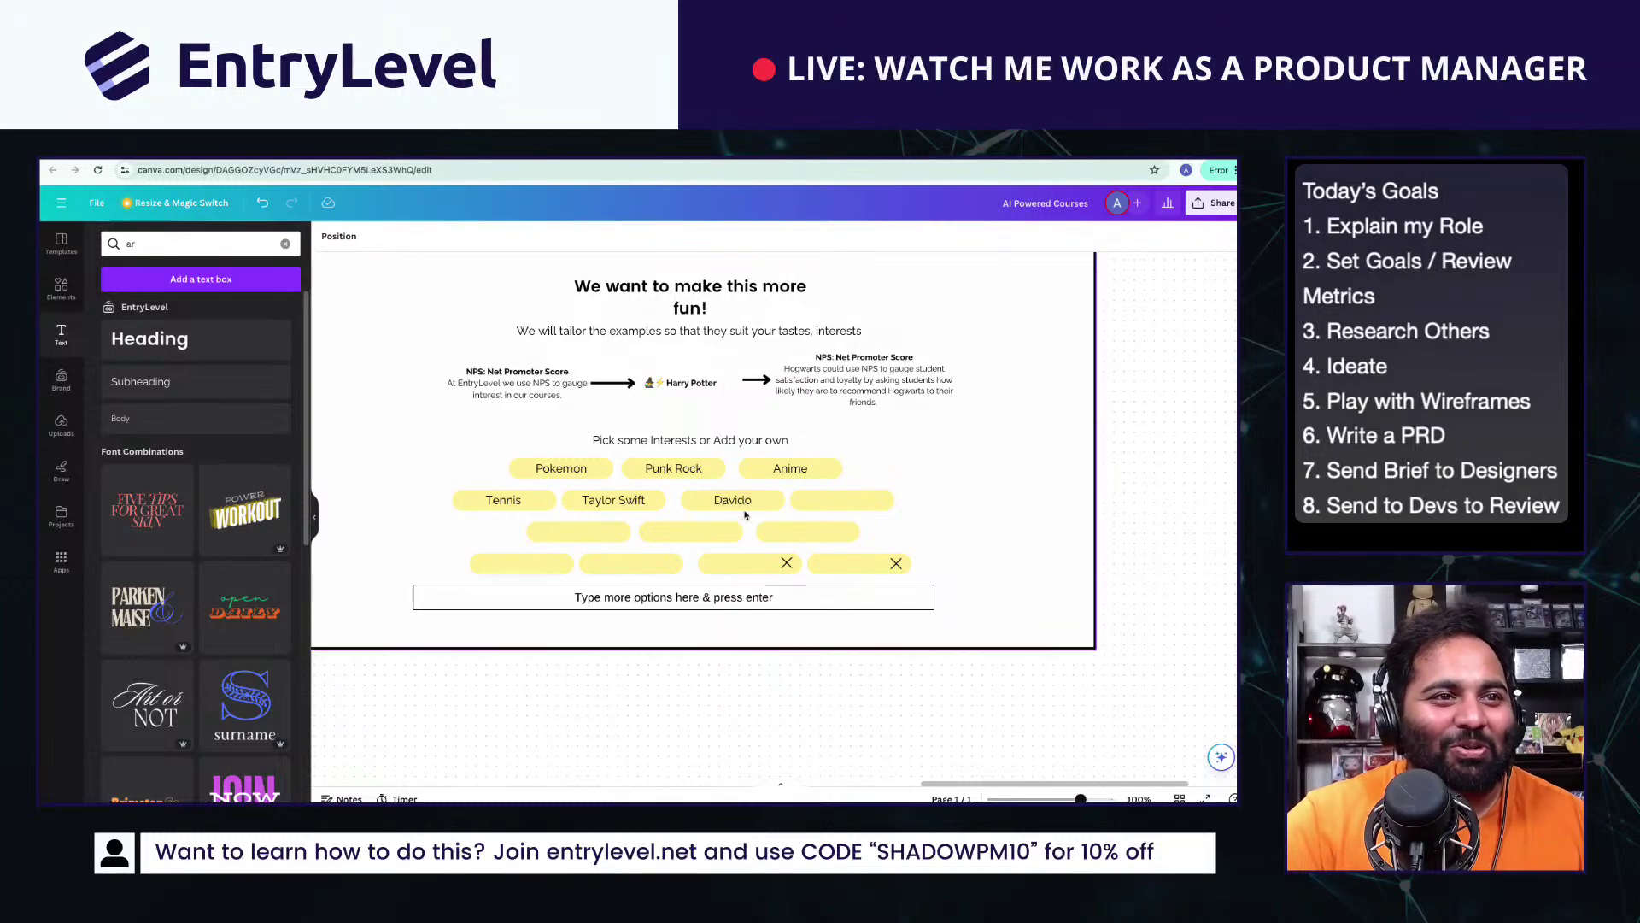
Step: Replace the text under "Implementation Notes" with "For each module pick a random topic from the selected topics." and start a new line
scroll(929, 550, "up", 2)
scroll(930, 550, "down", 3)
scroll(970, 568, "up", 3)
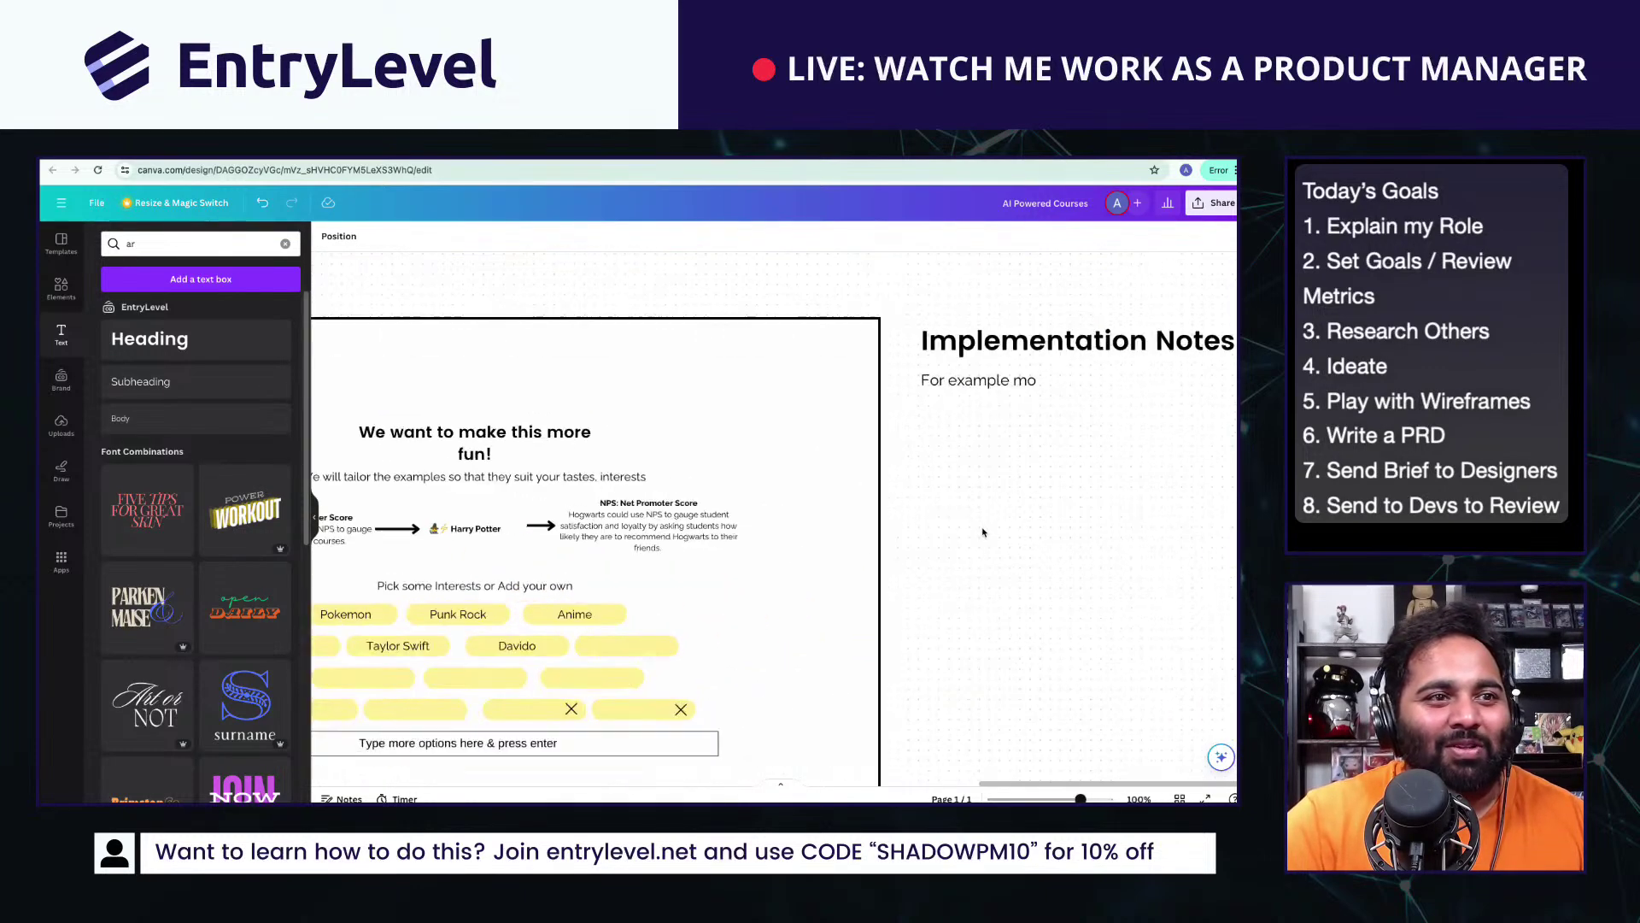
left_click(1072, 342)
double_click(1072, 342)
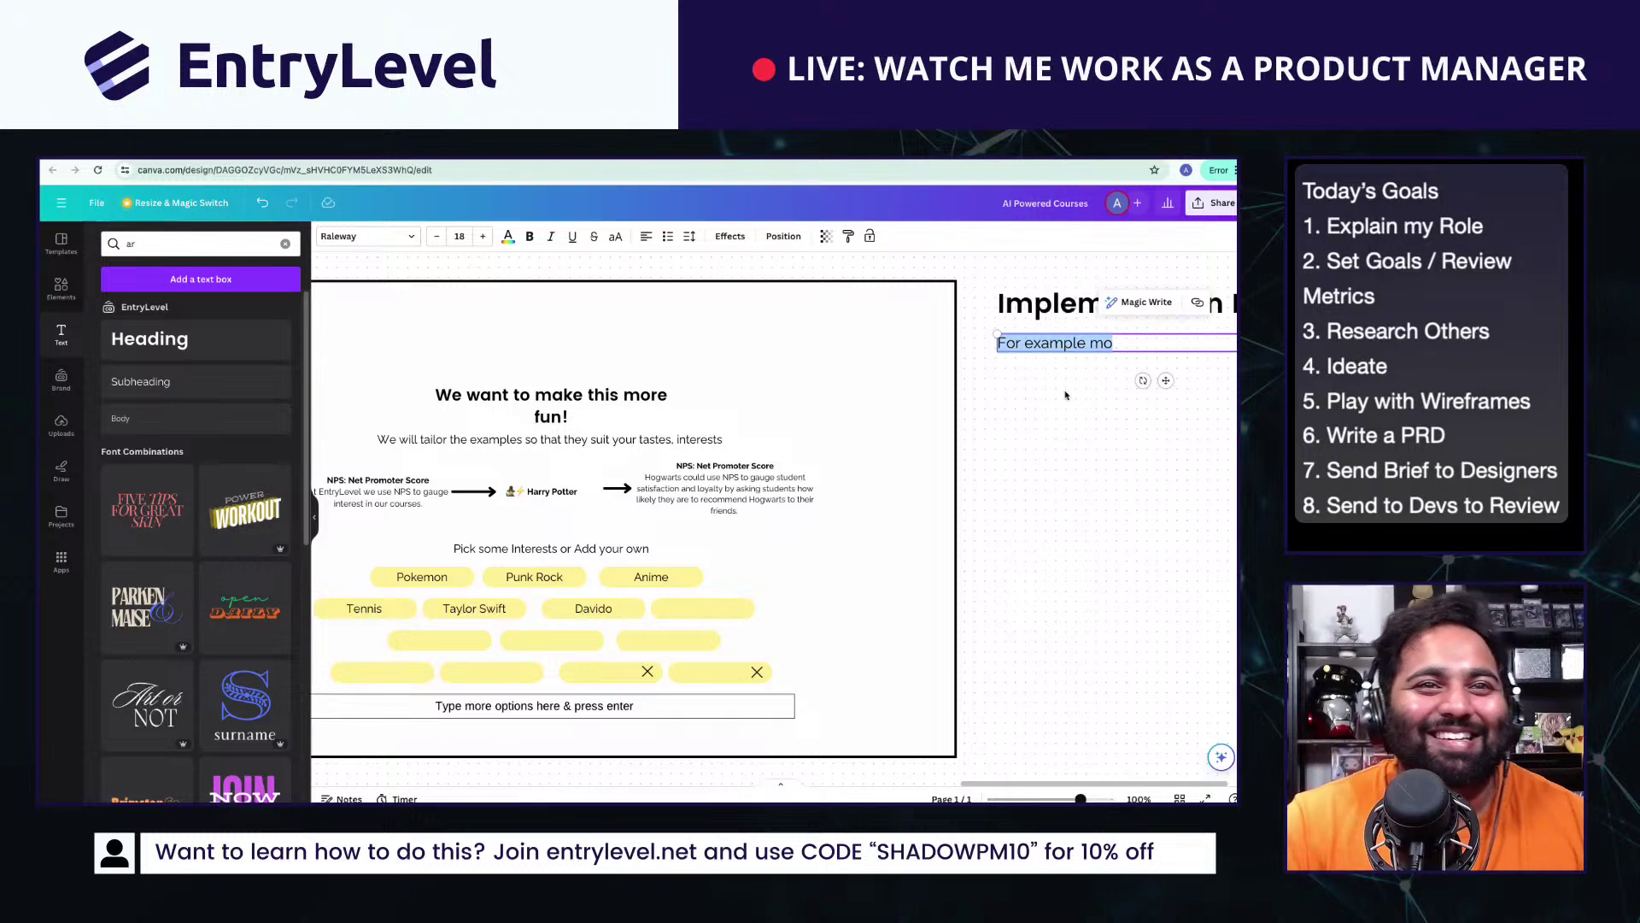
key("Escape")
scroll(1036, 446, "right", 2)
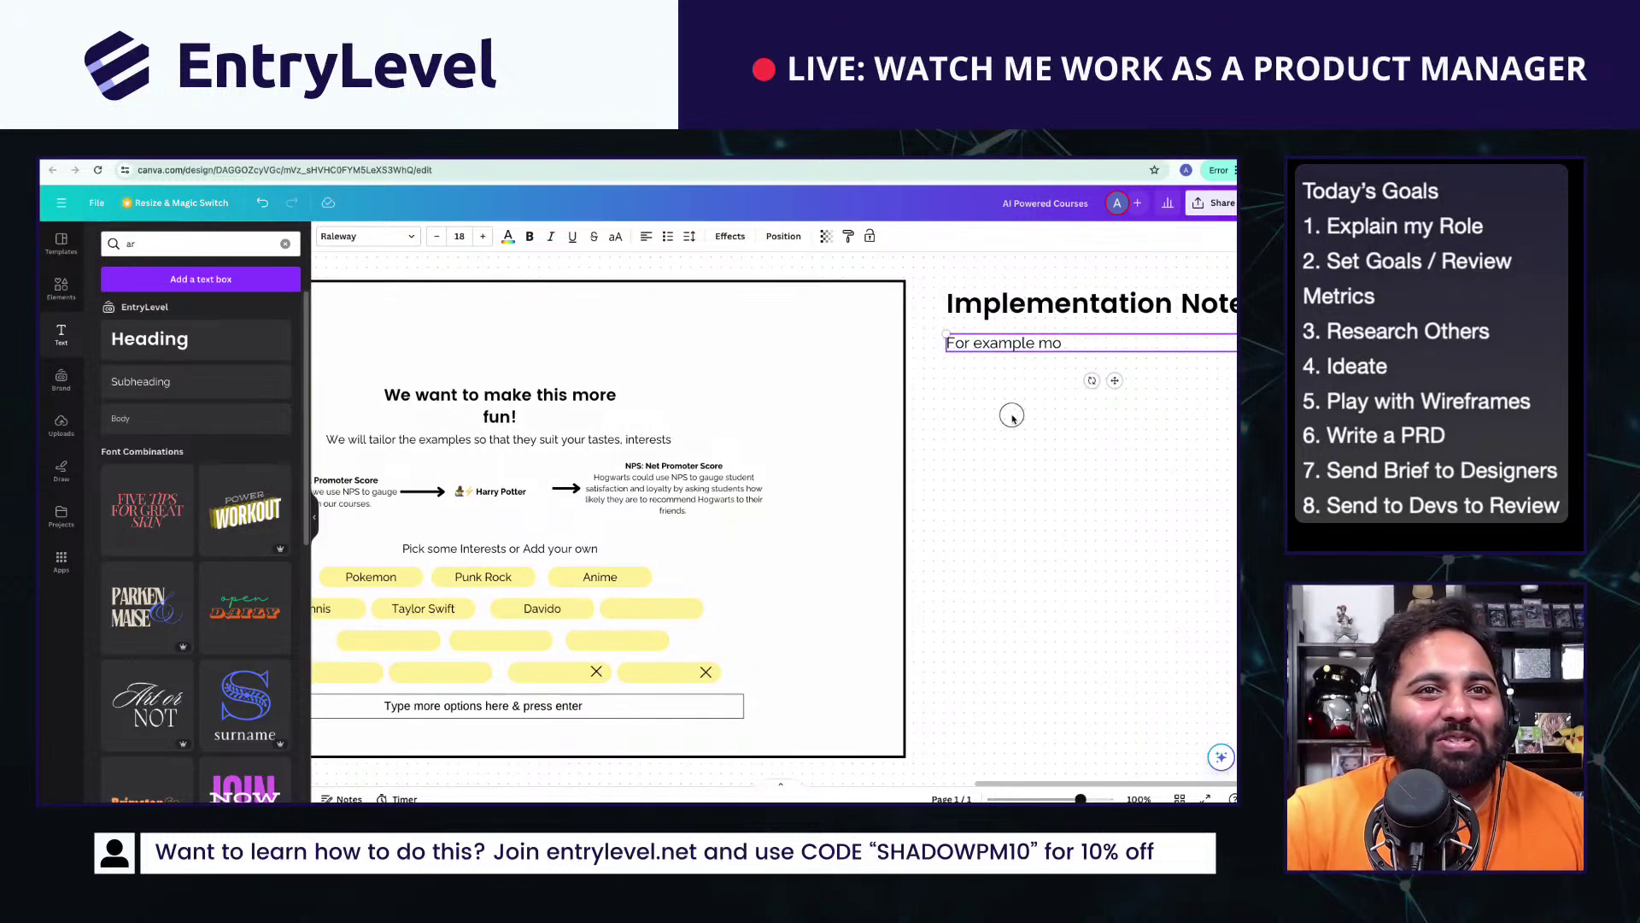
scroll(1011, 417, "right", 3)
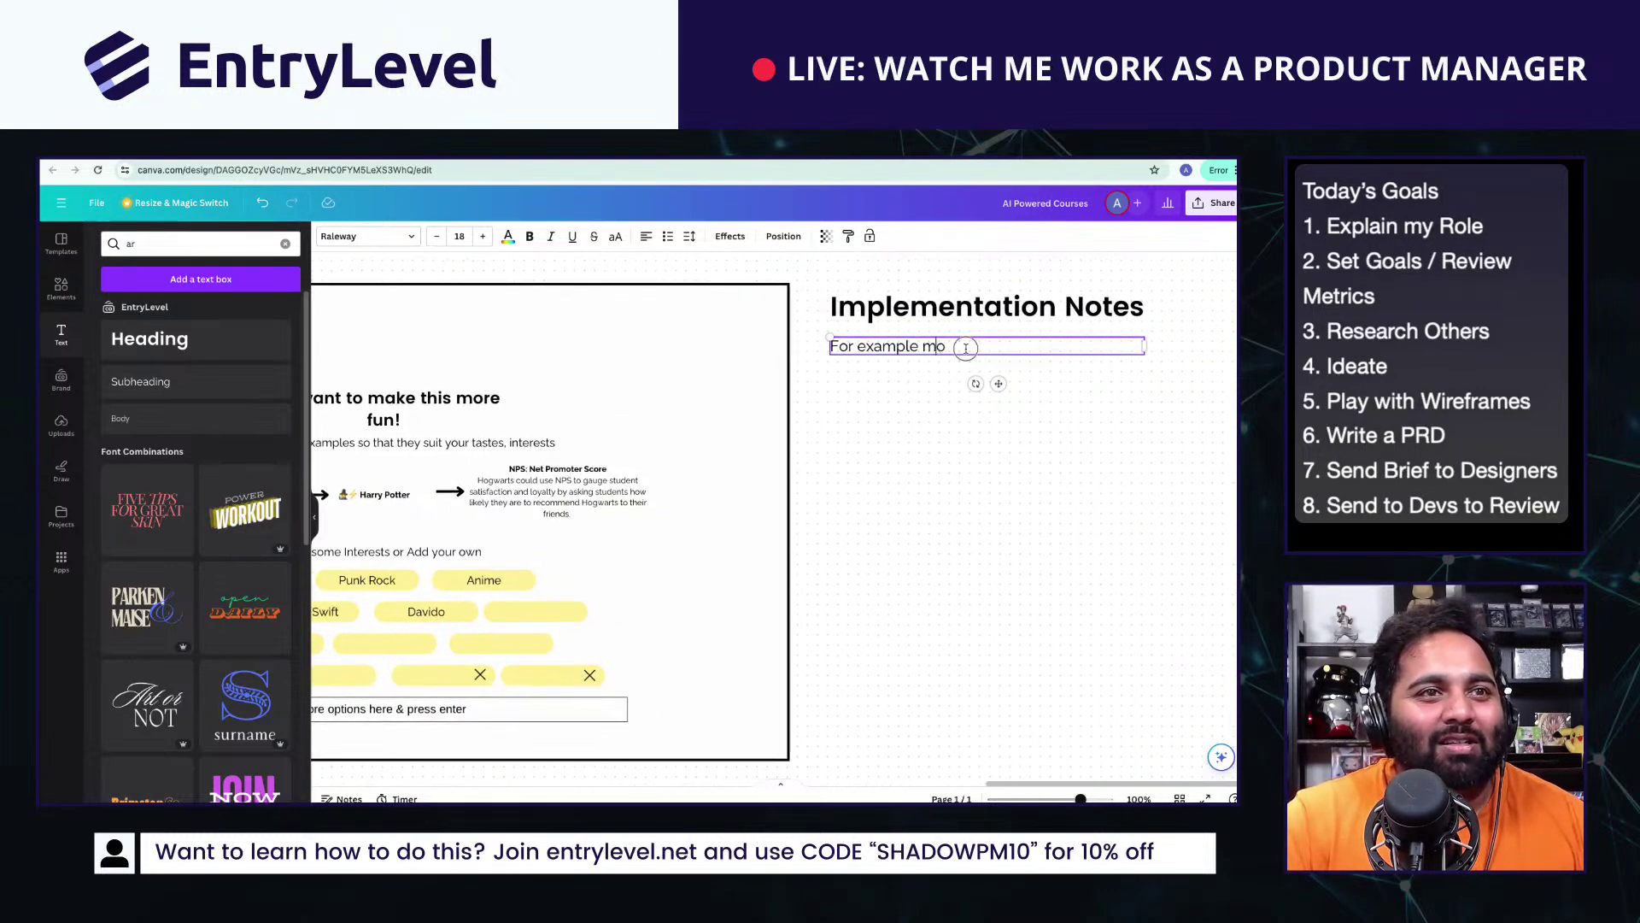
triple_click(966, 347)
type("Fo")
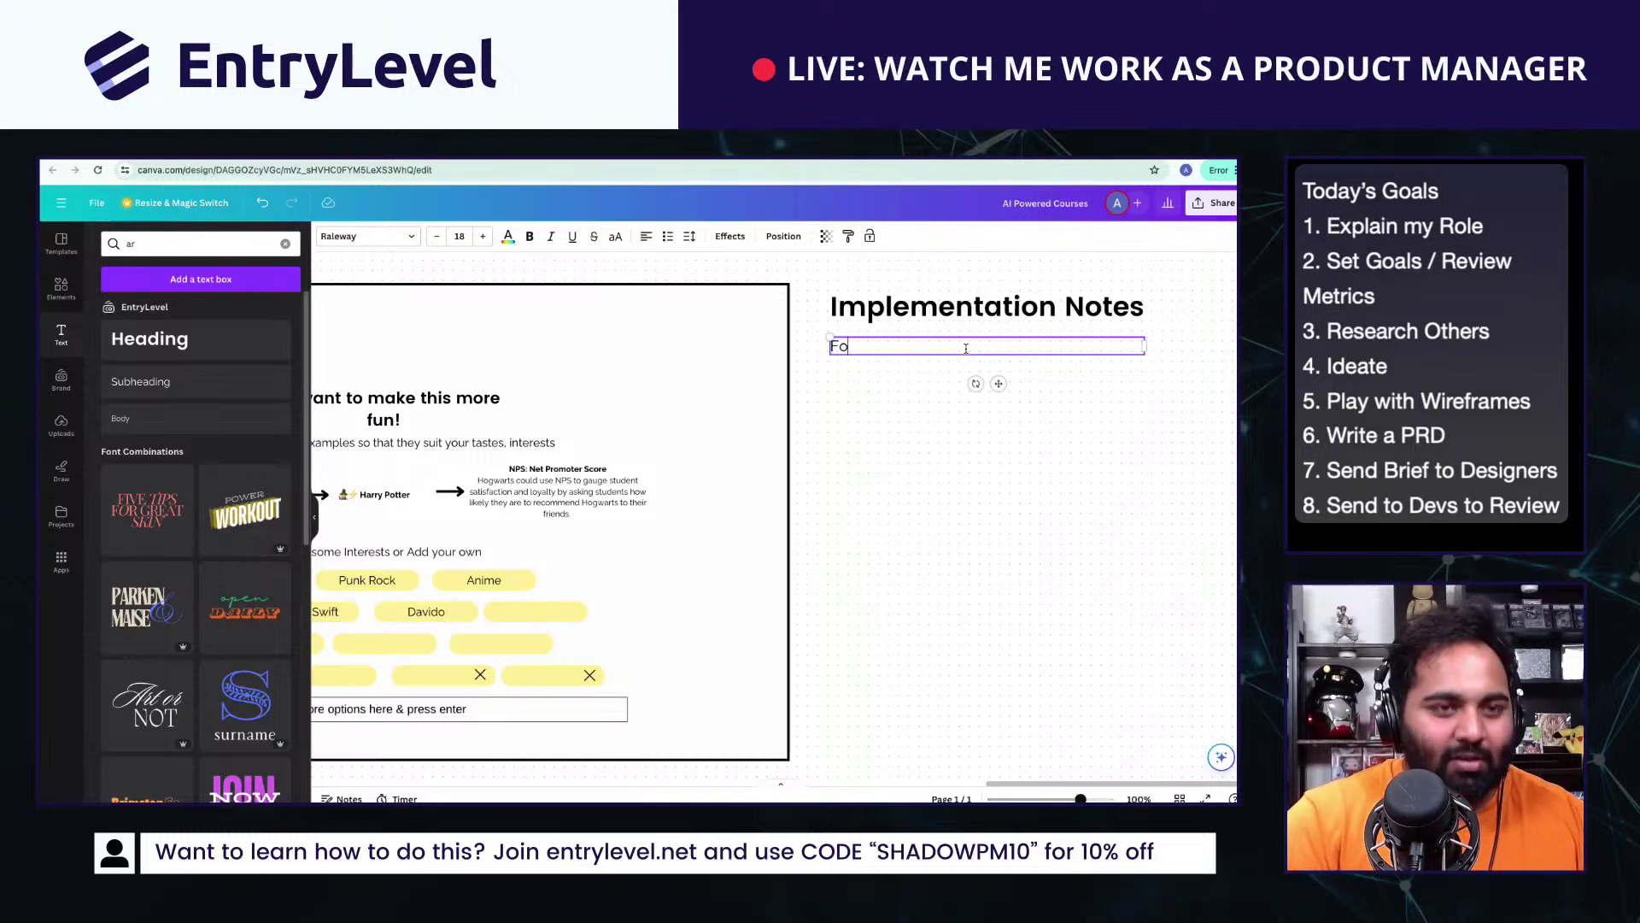
type("r each module ")
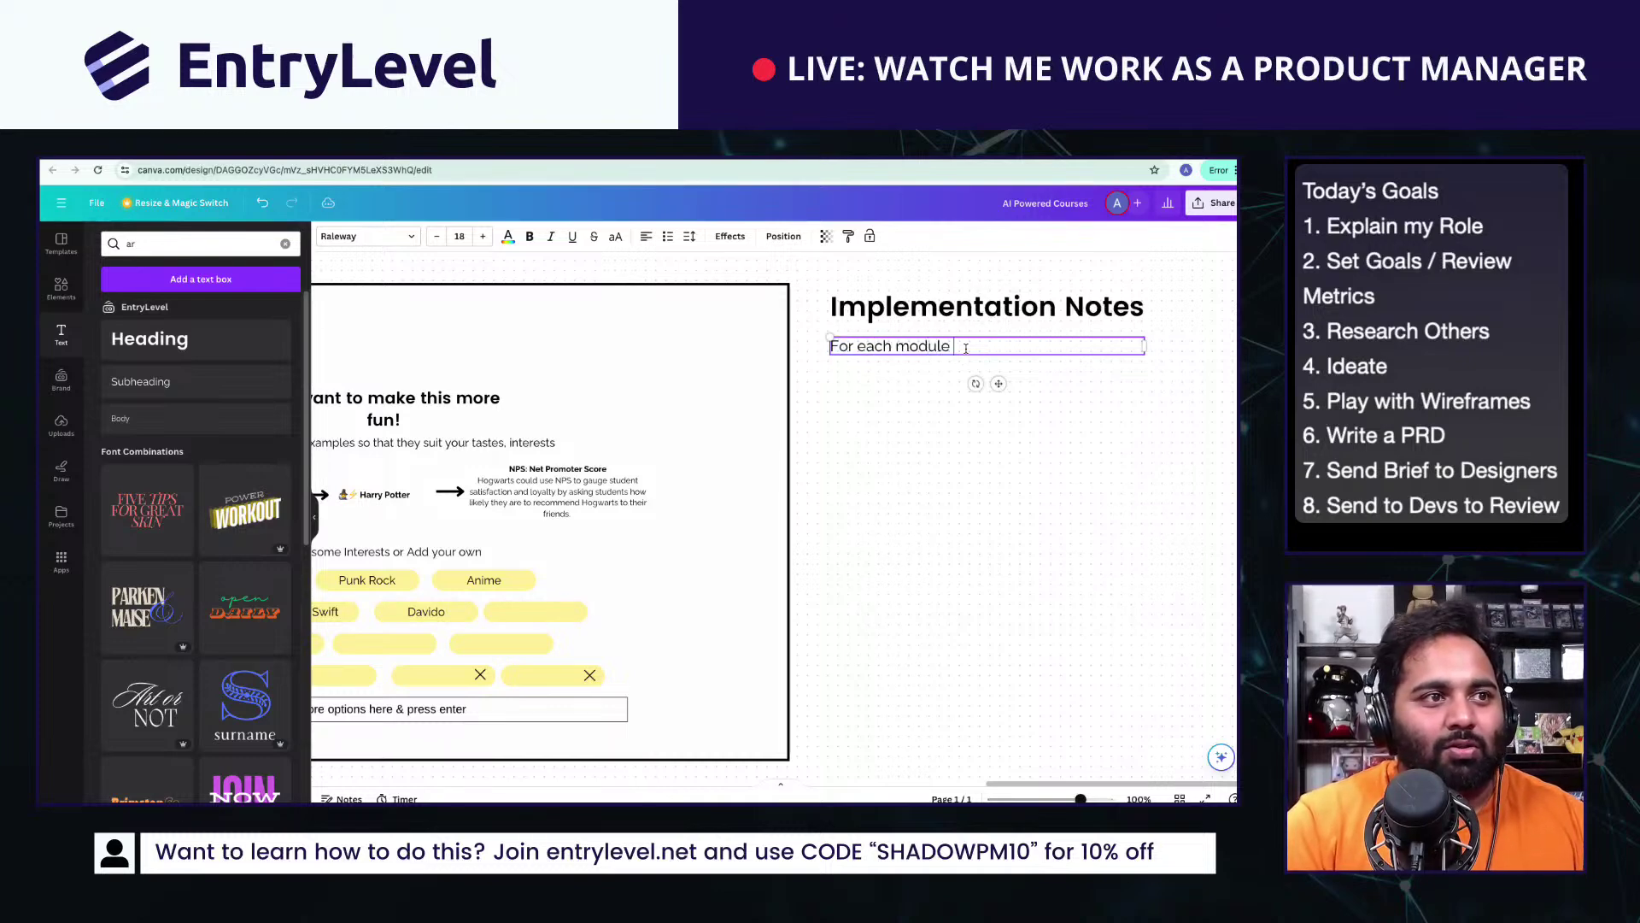
type("p")
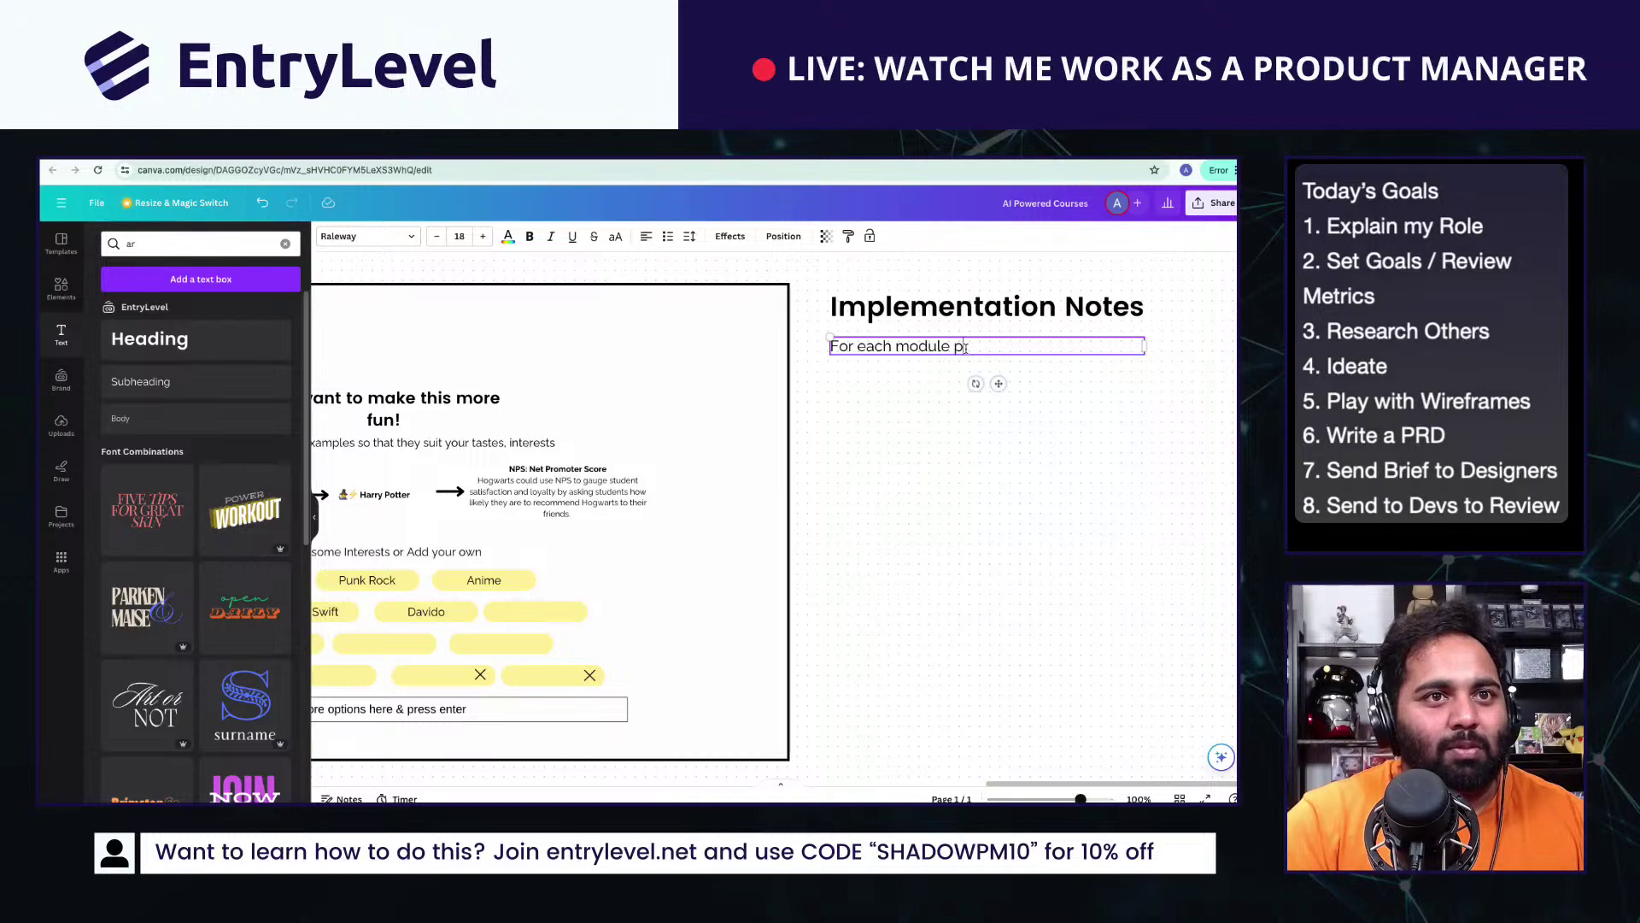
type("ick a random ")
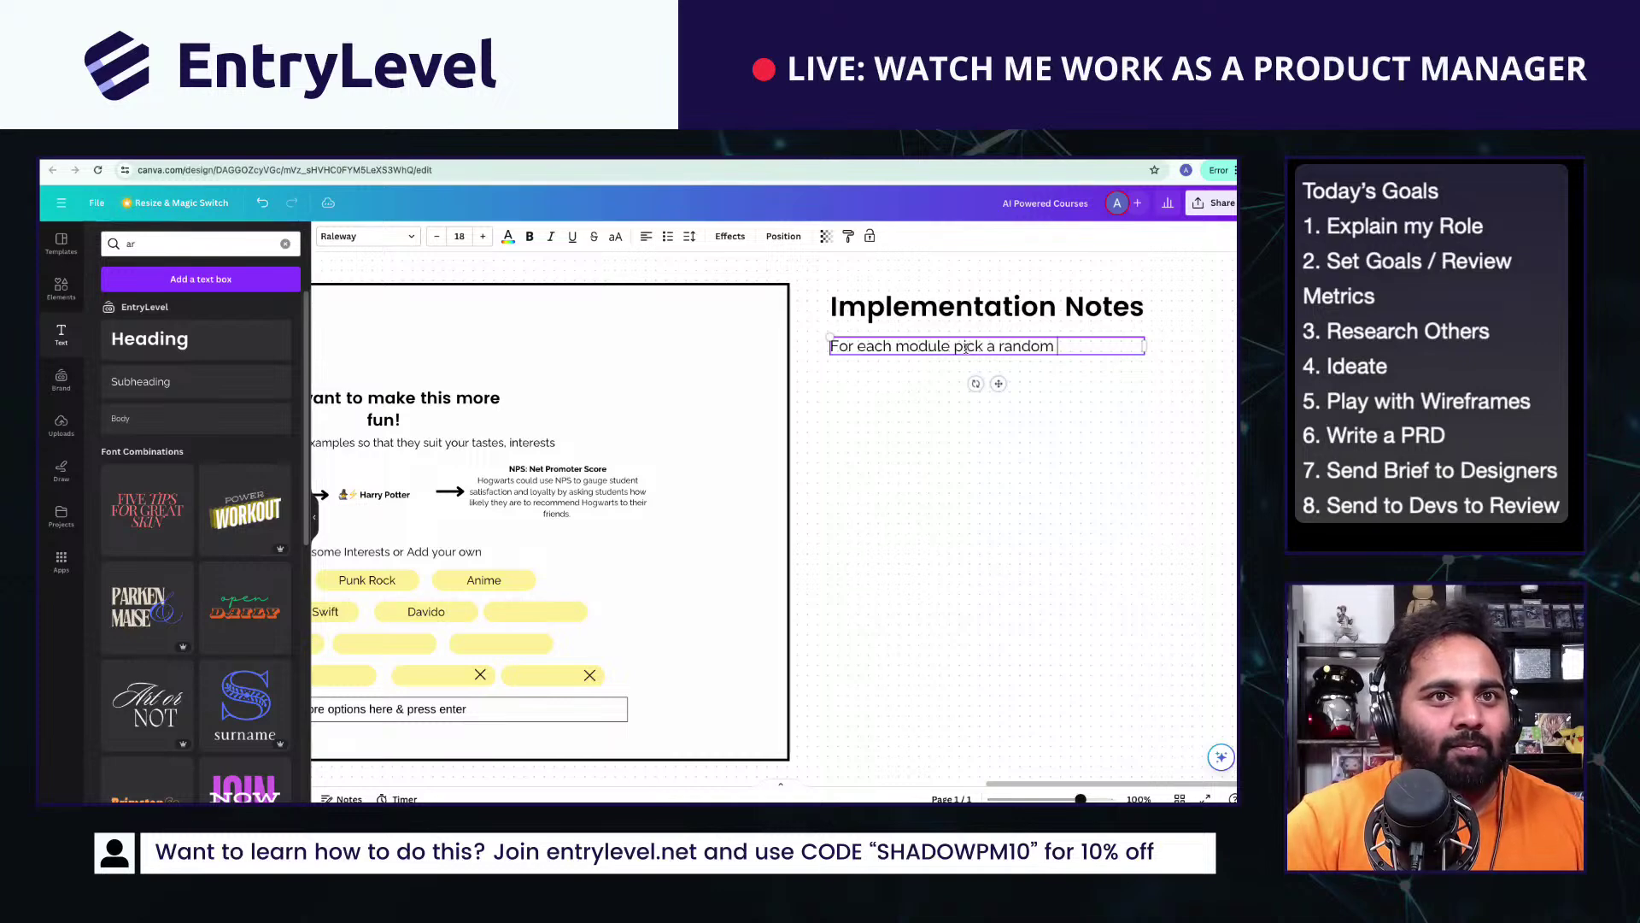
type("topic from the ")
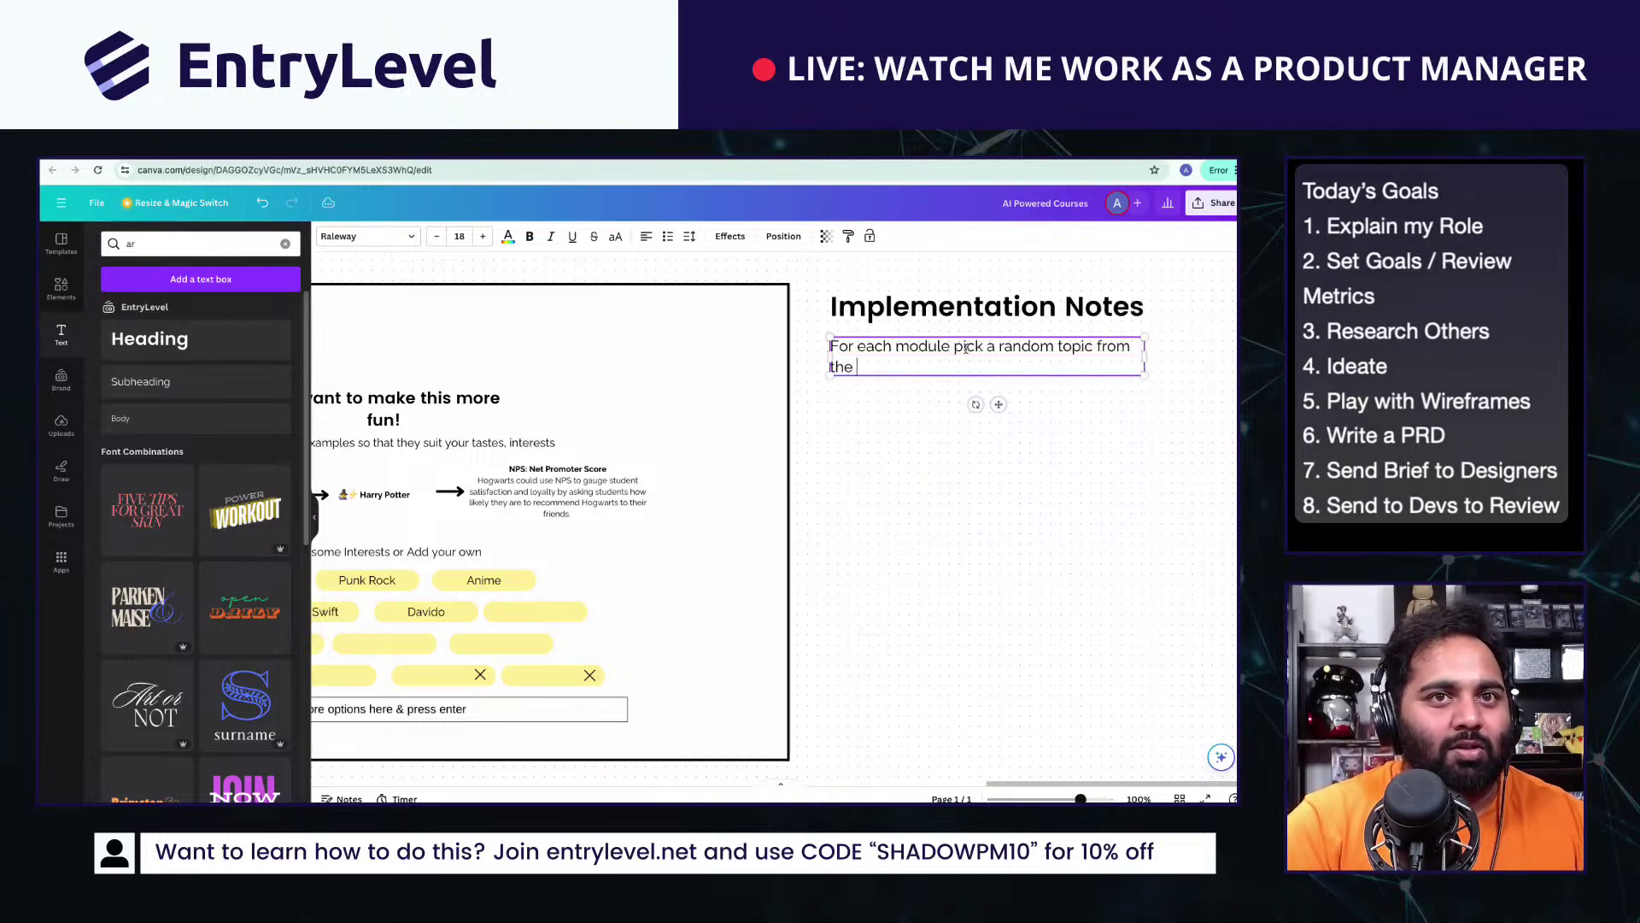
type("selected topics.")
key("Return")
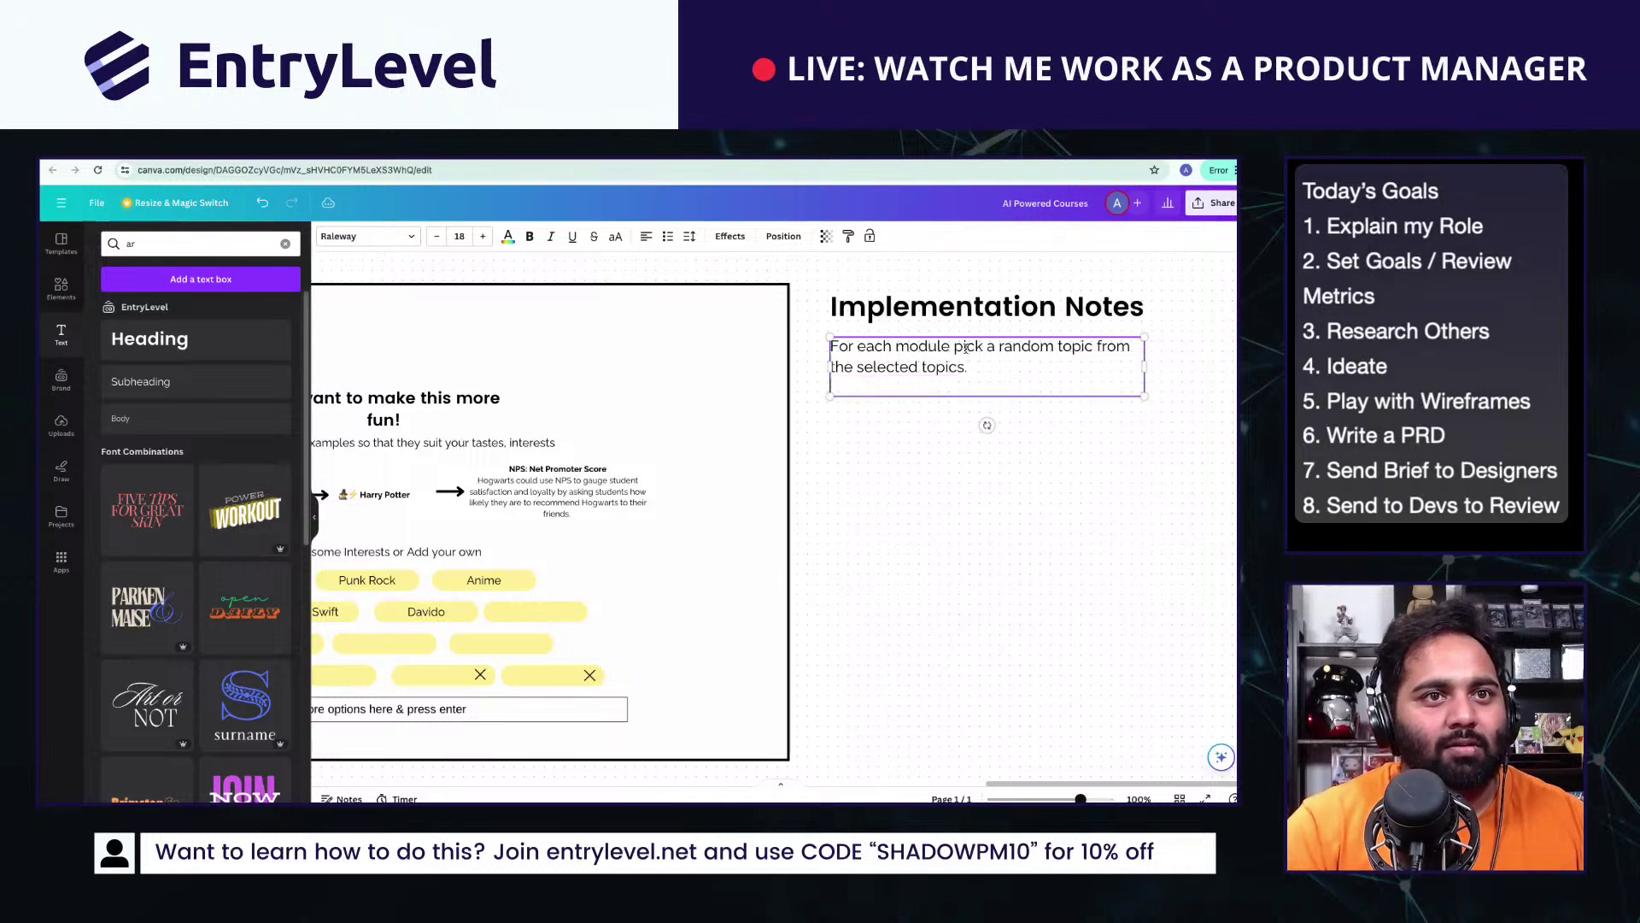
key("Return")
type("Fe")
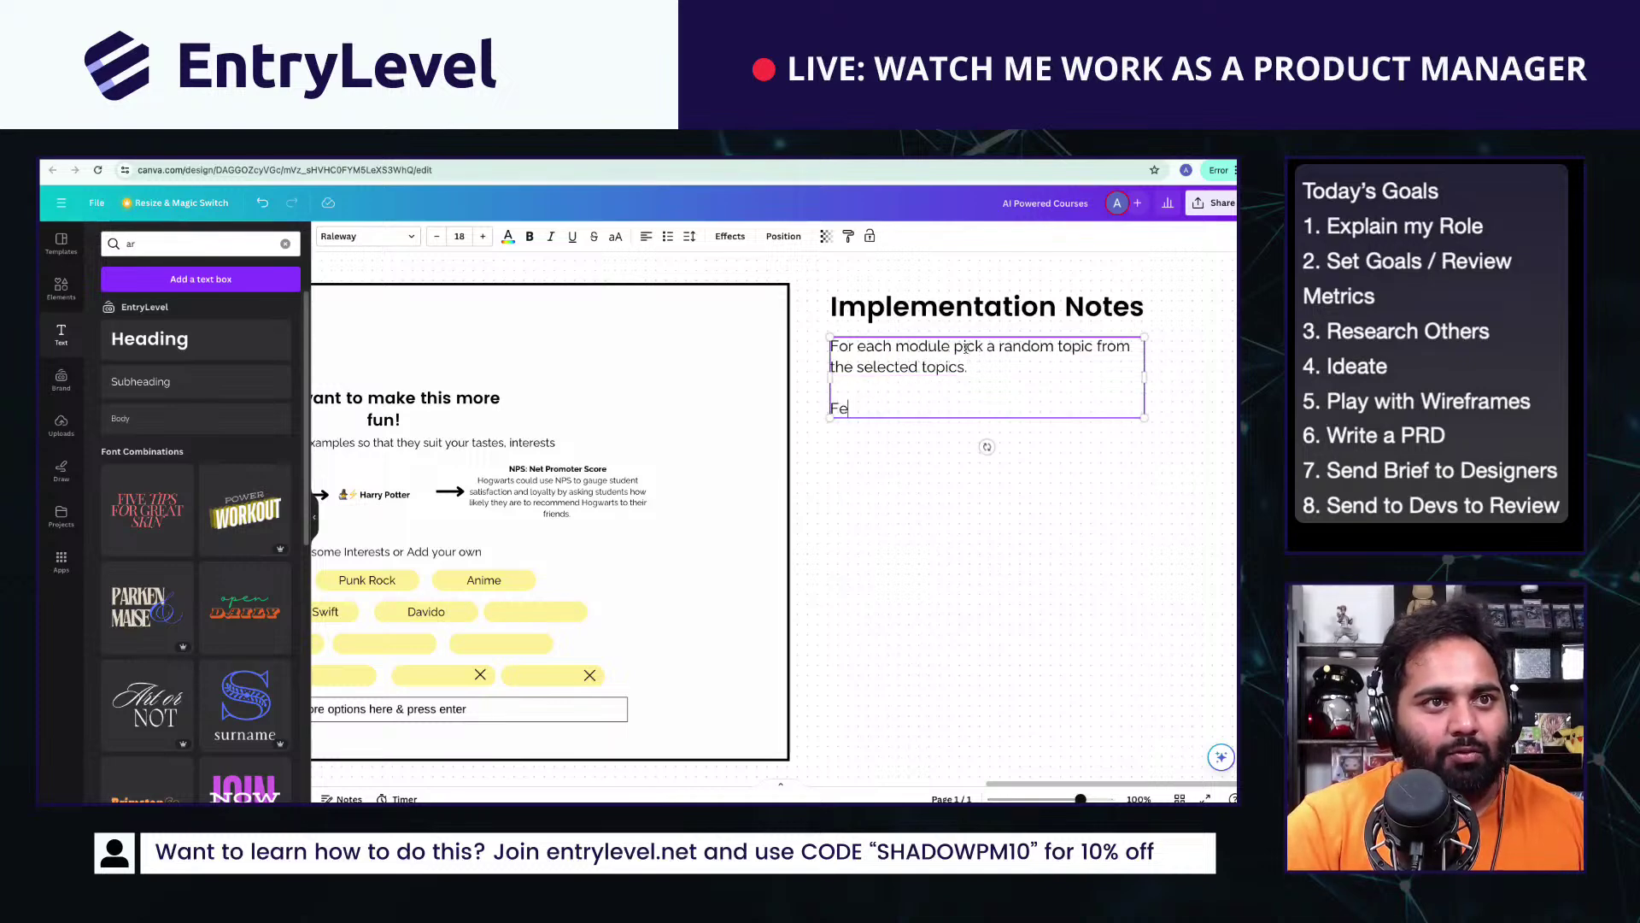
type("ed the module into")
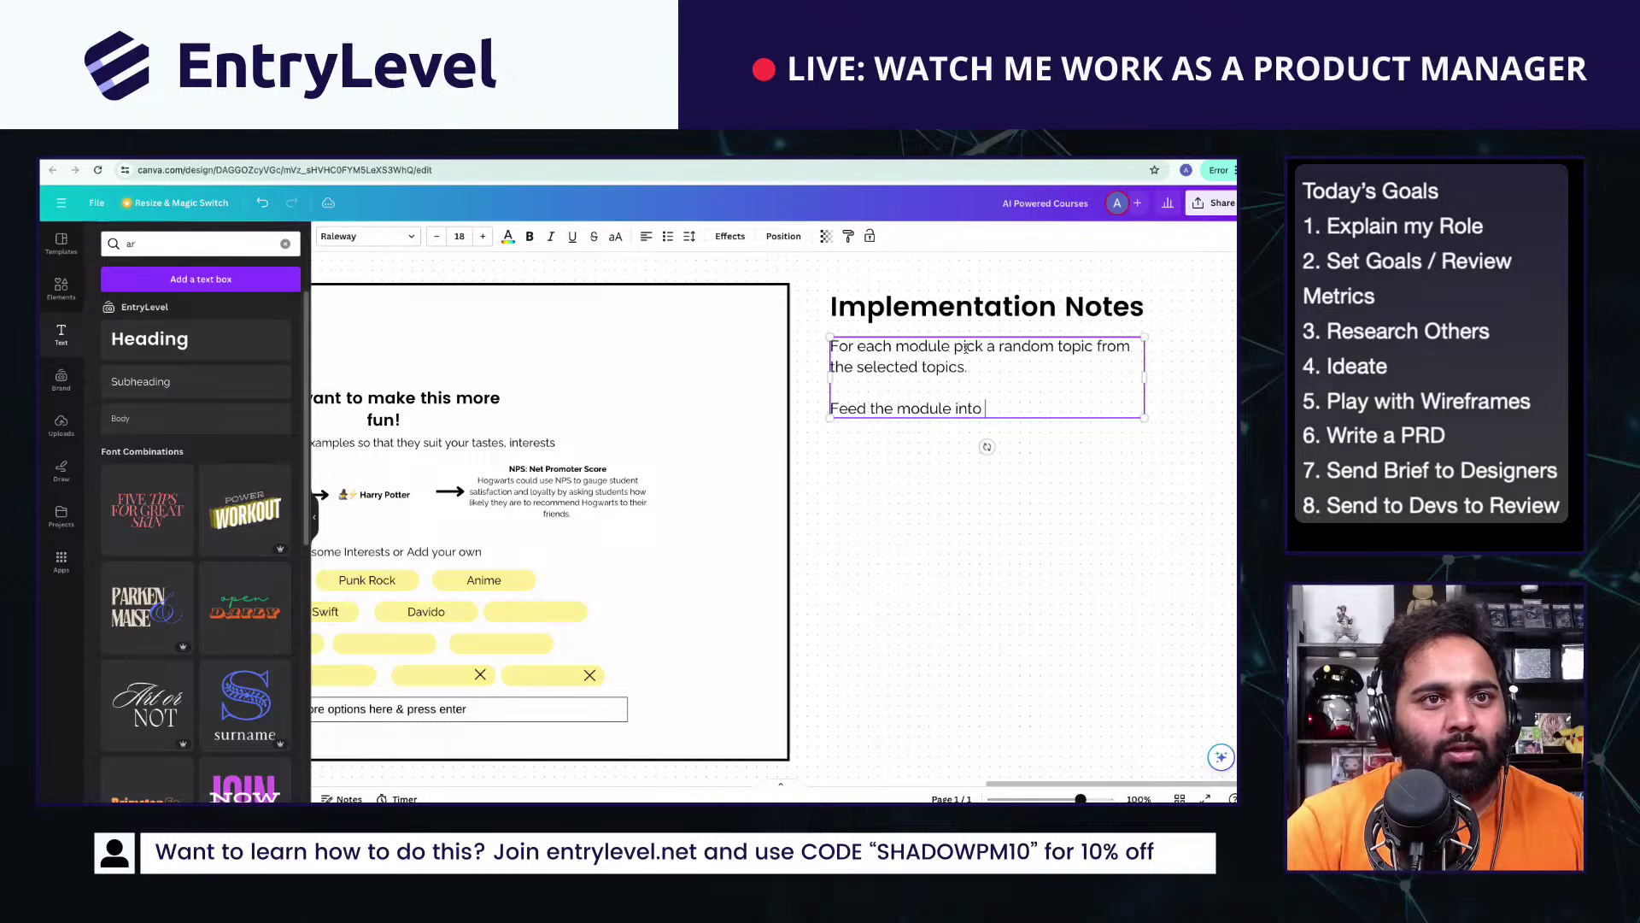
key("shift+Home")
key("BackSpace")
key("BackSpace")
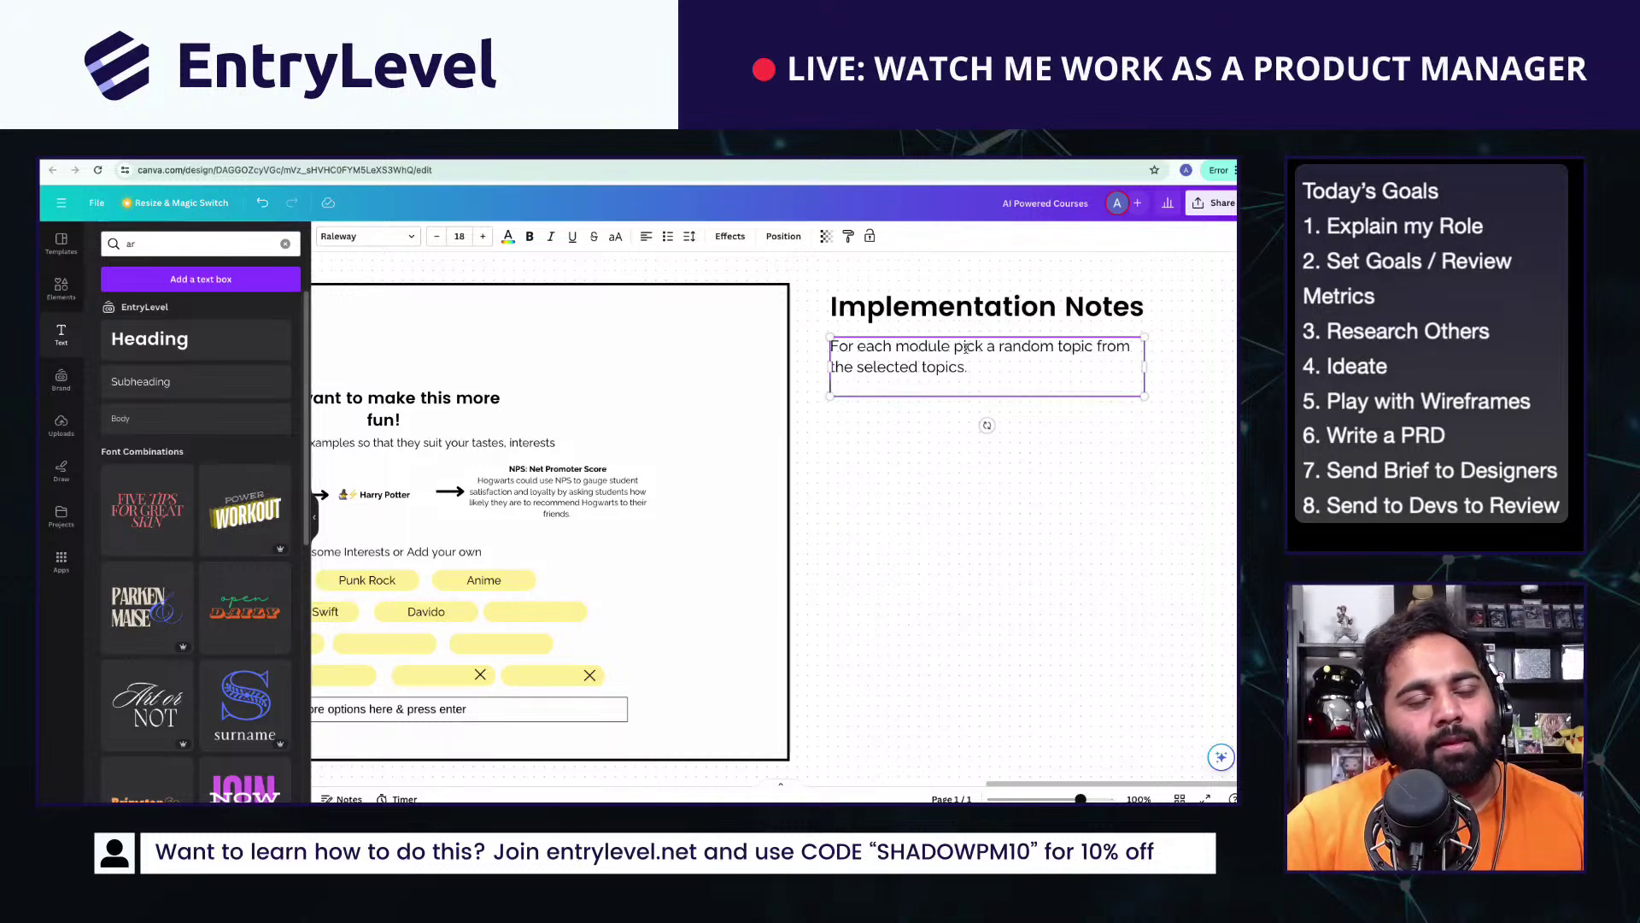
Step: Add a new paragraph to the implementation notes starting with 'For the learning designs have "Example'
key("Return")
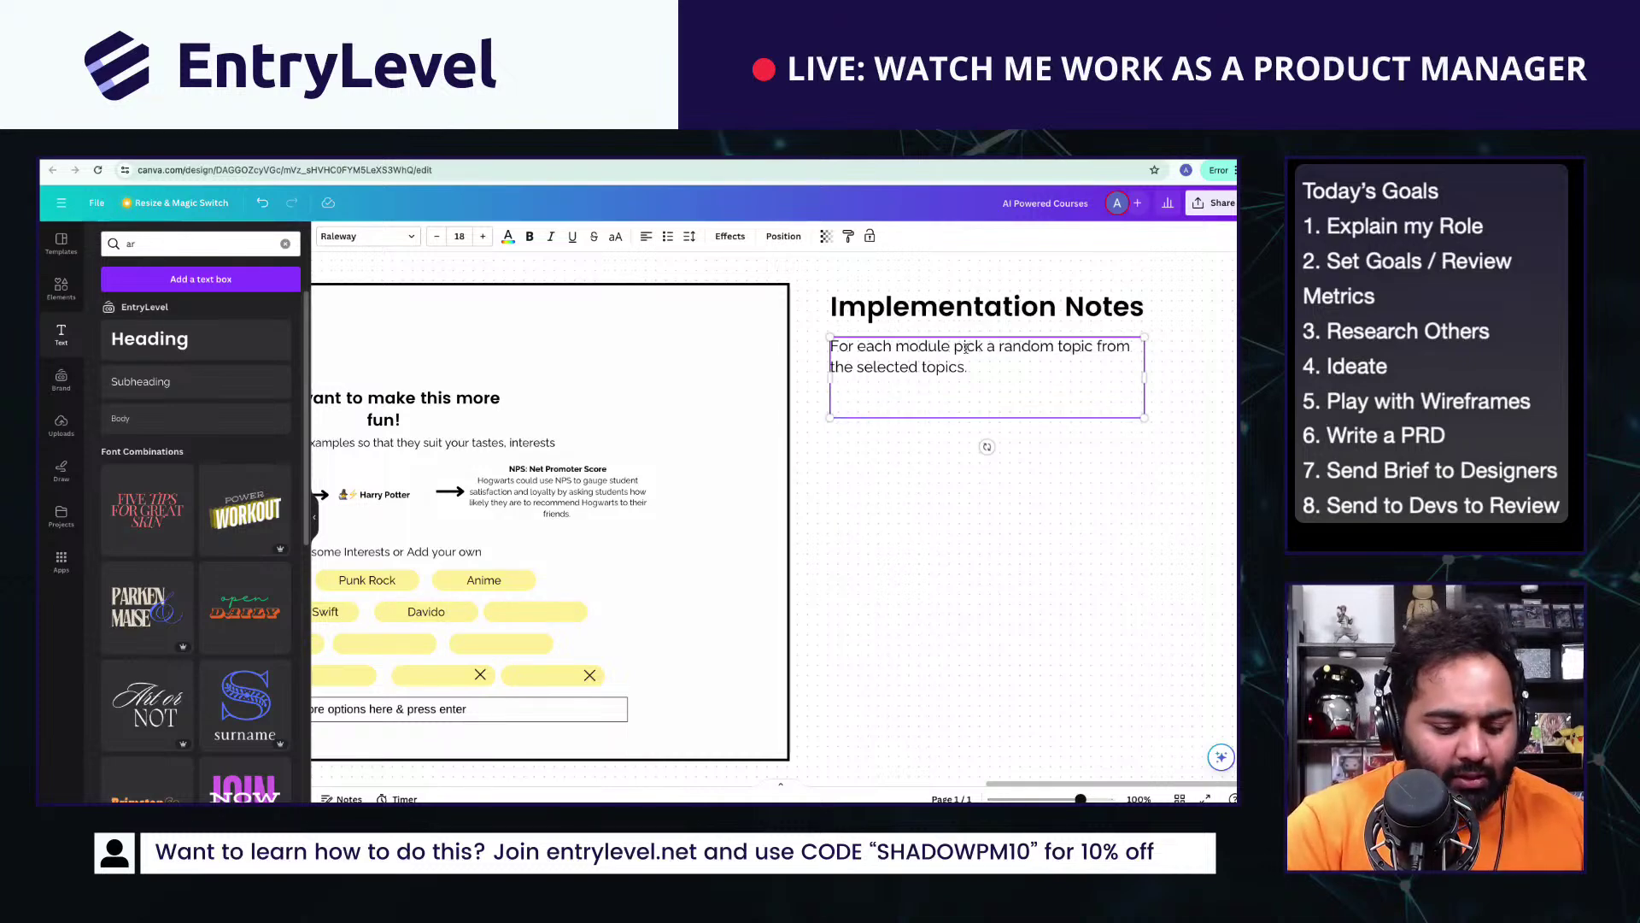
type("For the learning desi")
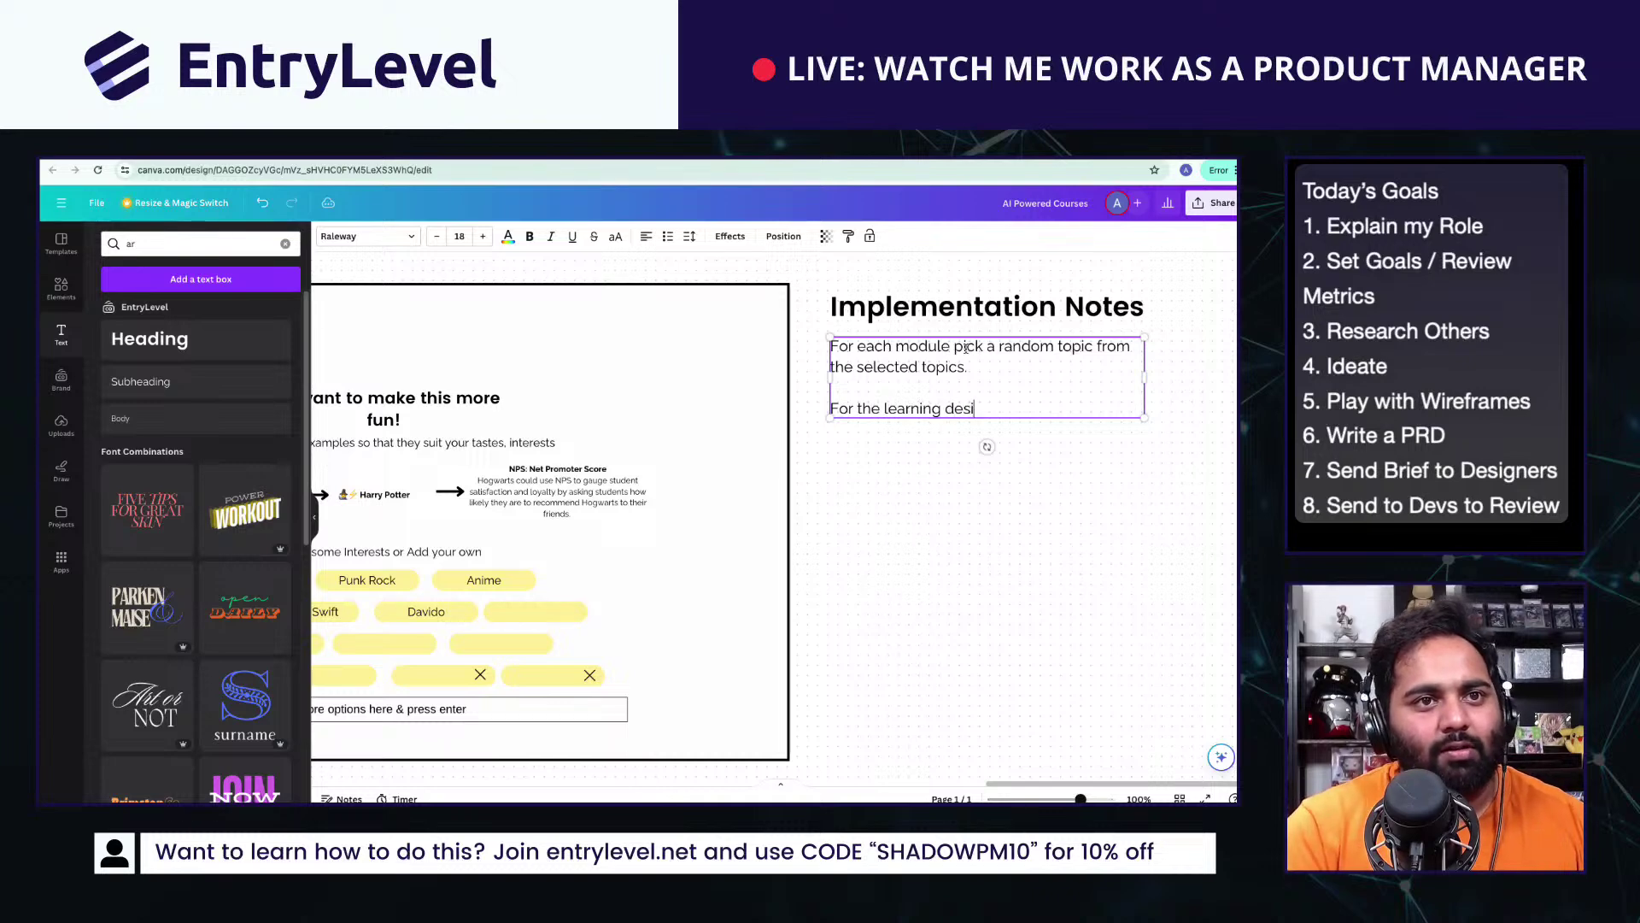
type("gns have \"Example")
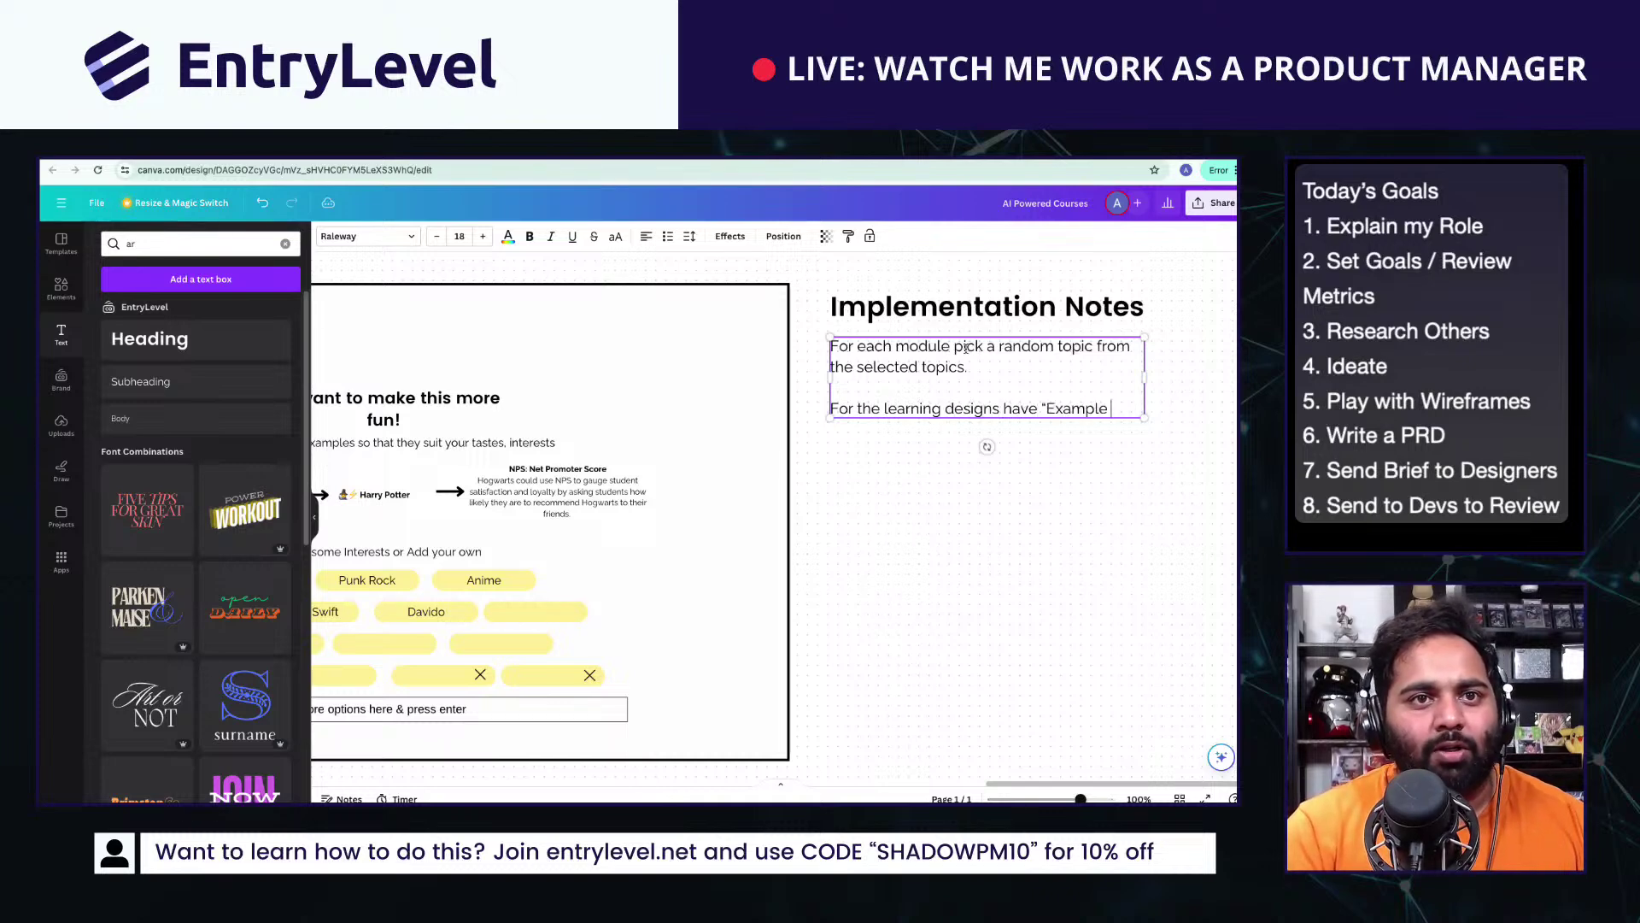
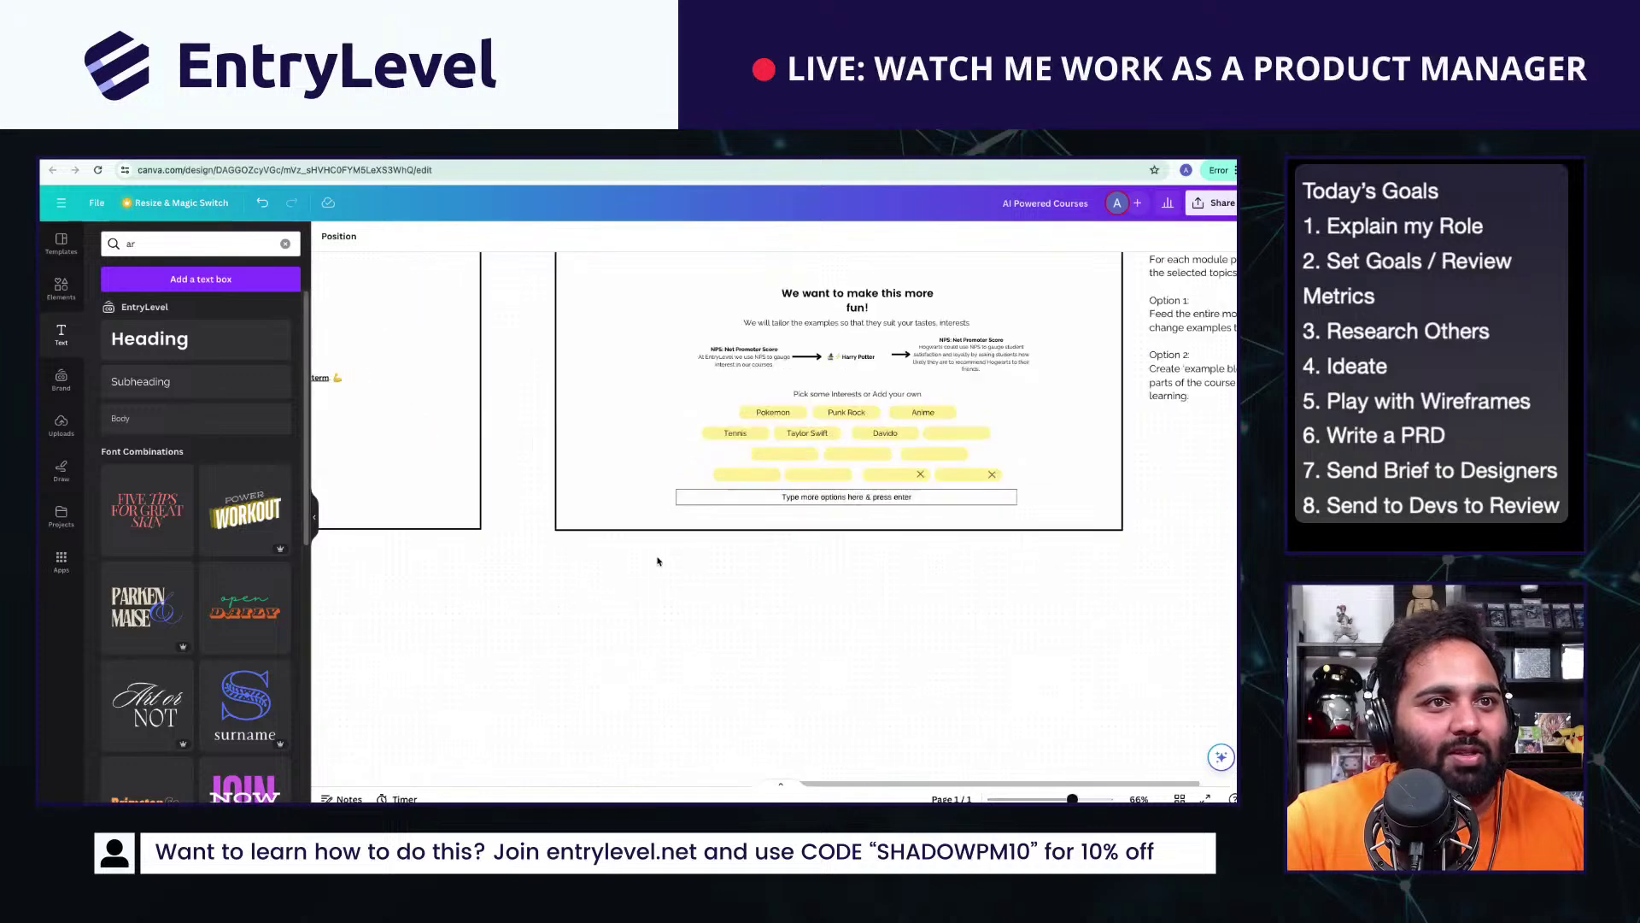
Step: Capture a screenshot of the whole interests wireframe frame and switch to the PRD page in Notion, below the "SHIPPABLE STATE" line
scroll(659, 559, "right", 3)
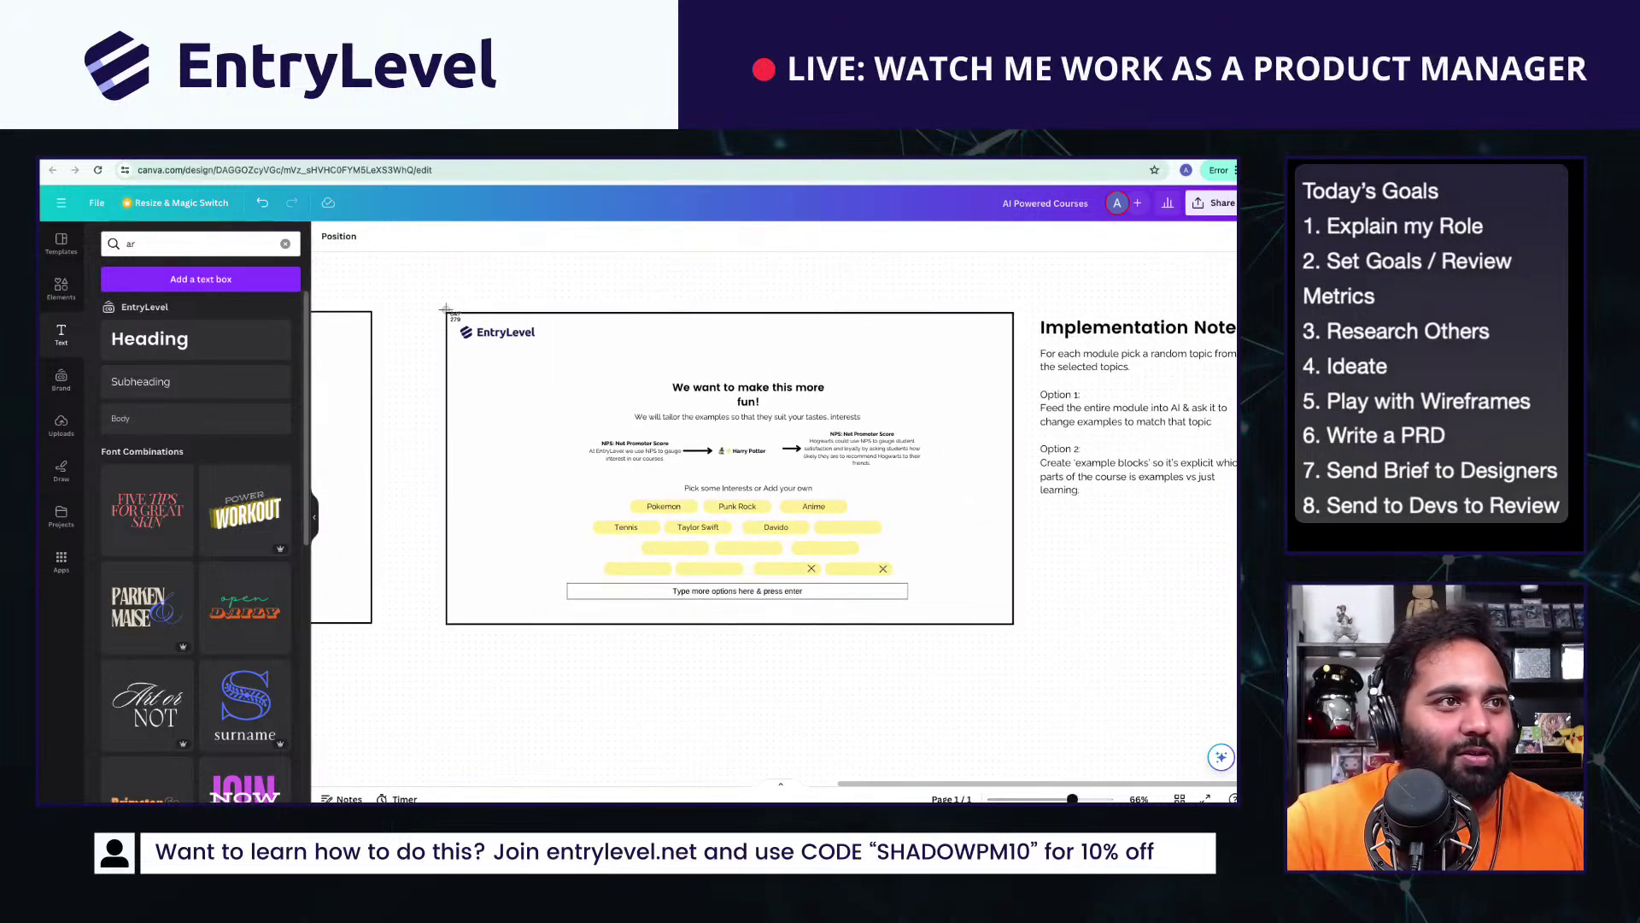
left_click_drag(446, 306, 1019, 632)
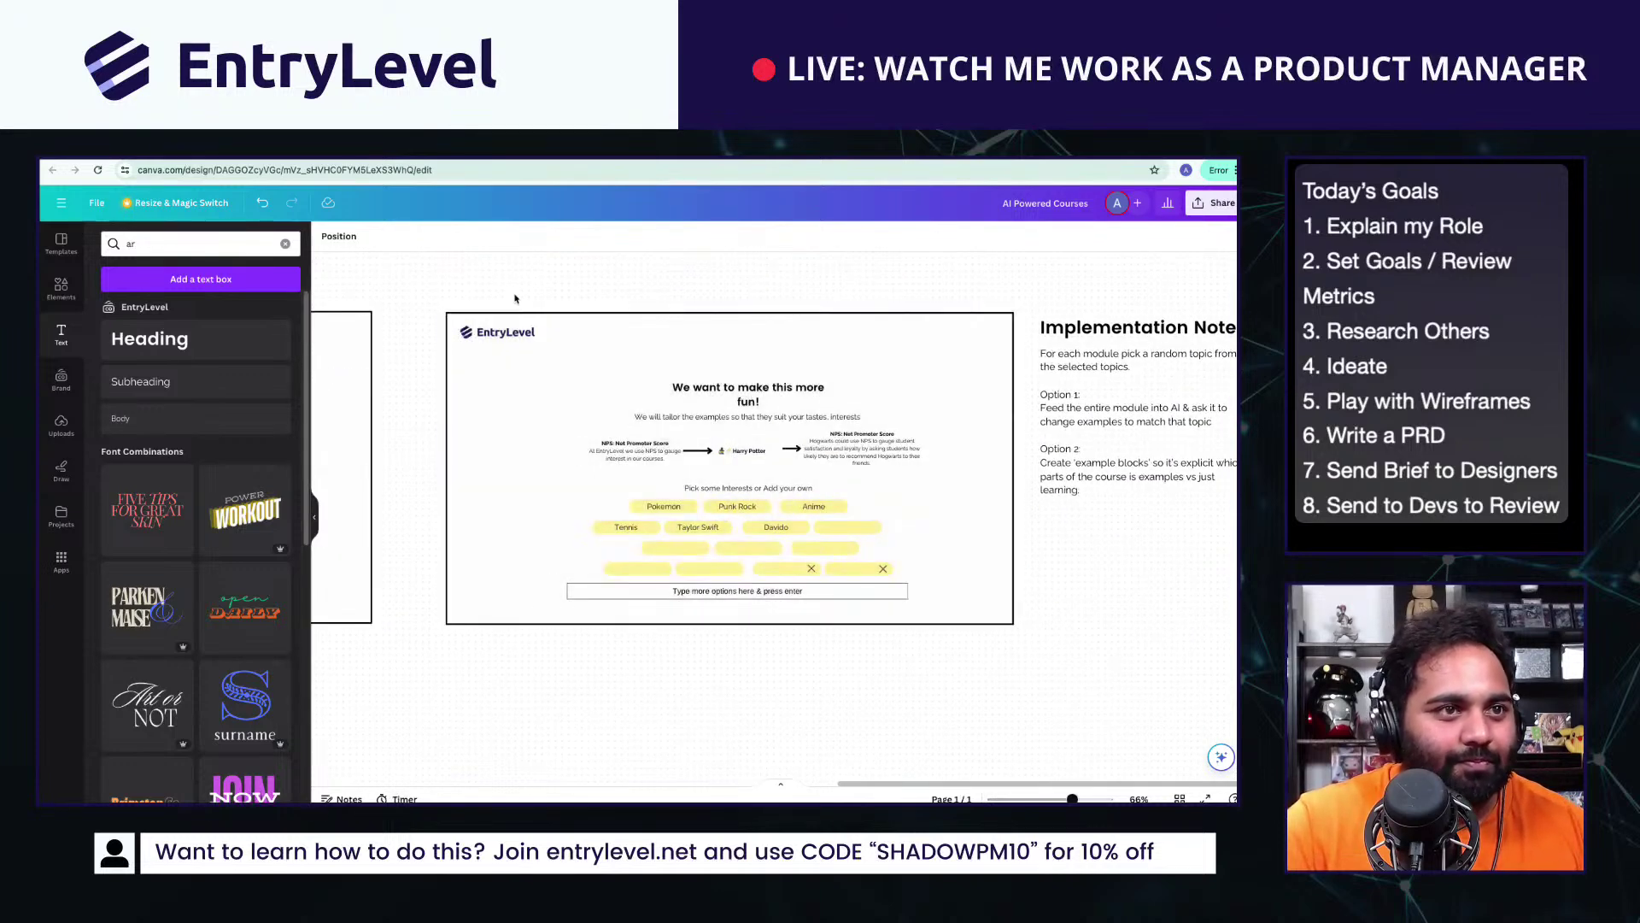
left_click(531, 159)
scroll(704, 512, "down", 3)
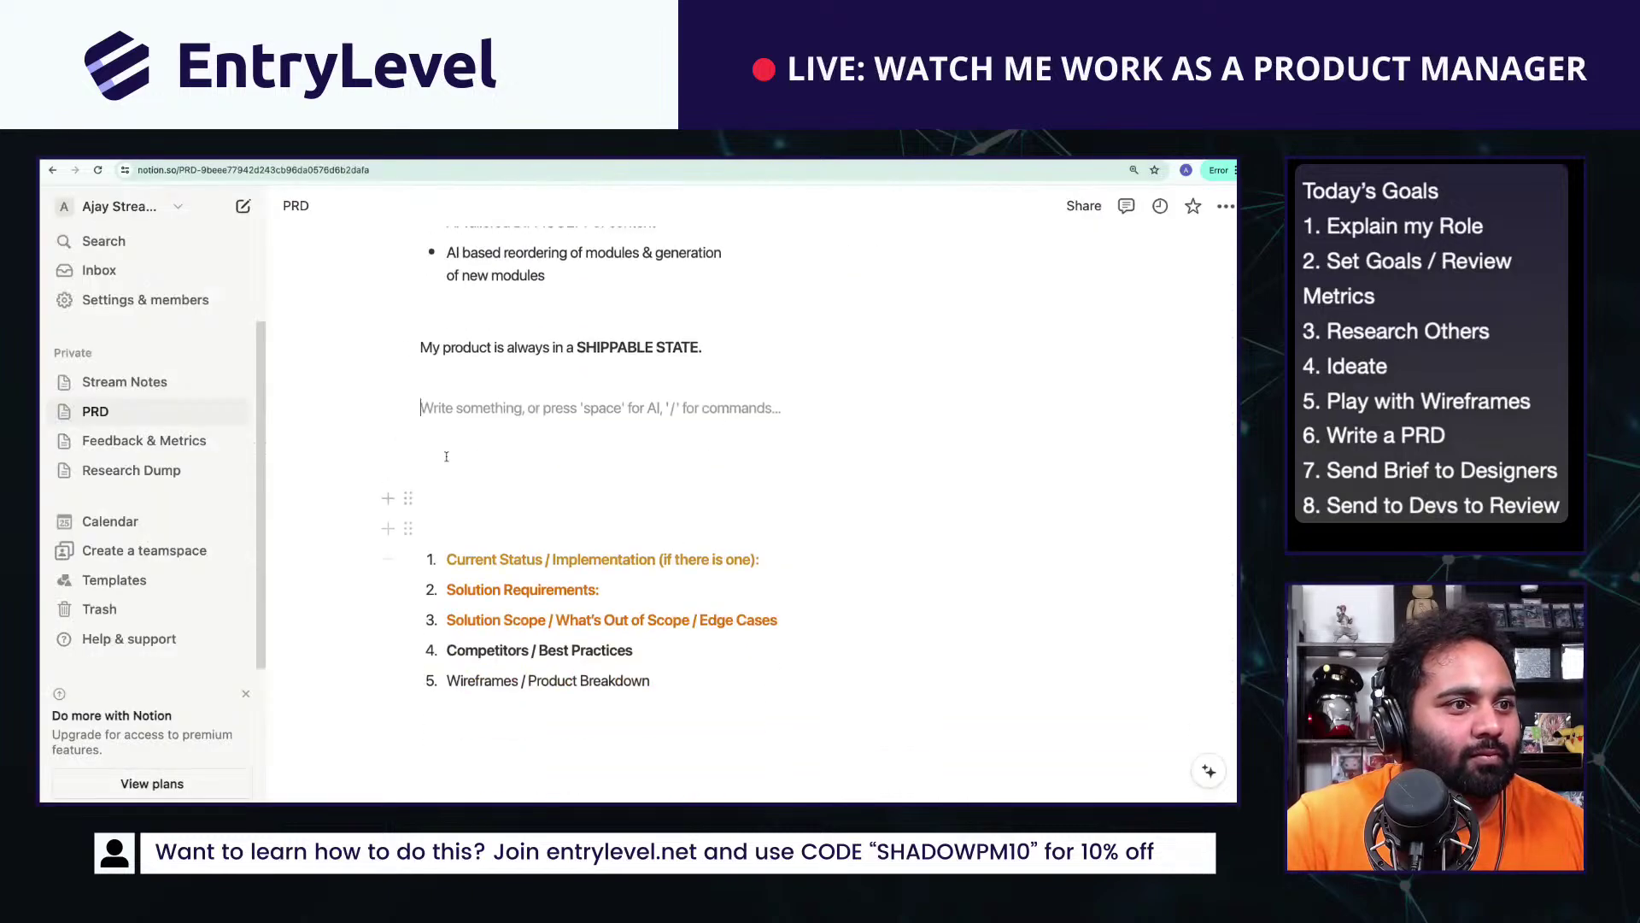
Step: Write "SOLUTION BREAKDOWN" below the "SHIPPABLE STATE" line, format it as Heading 2 and add blank lines beneath it
type("SO")
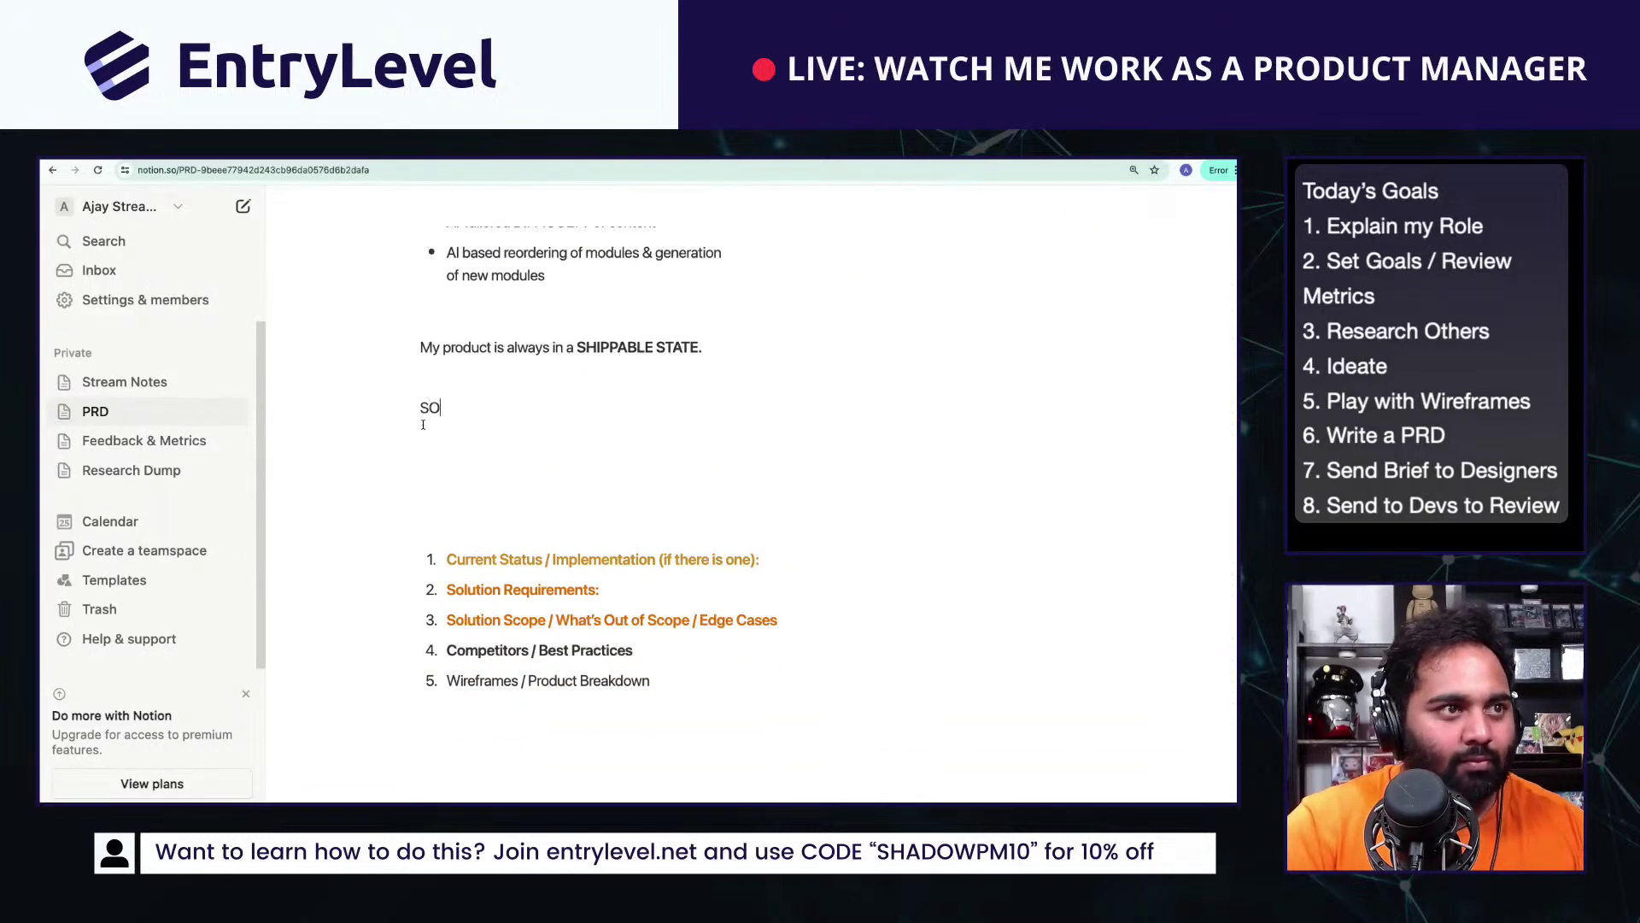
type("LUTION BREAKDOWN")
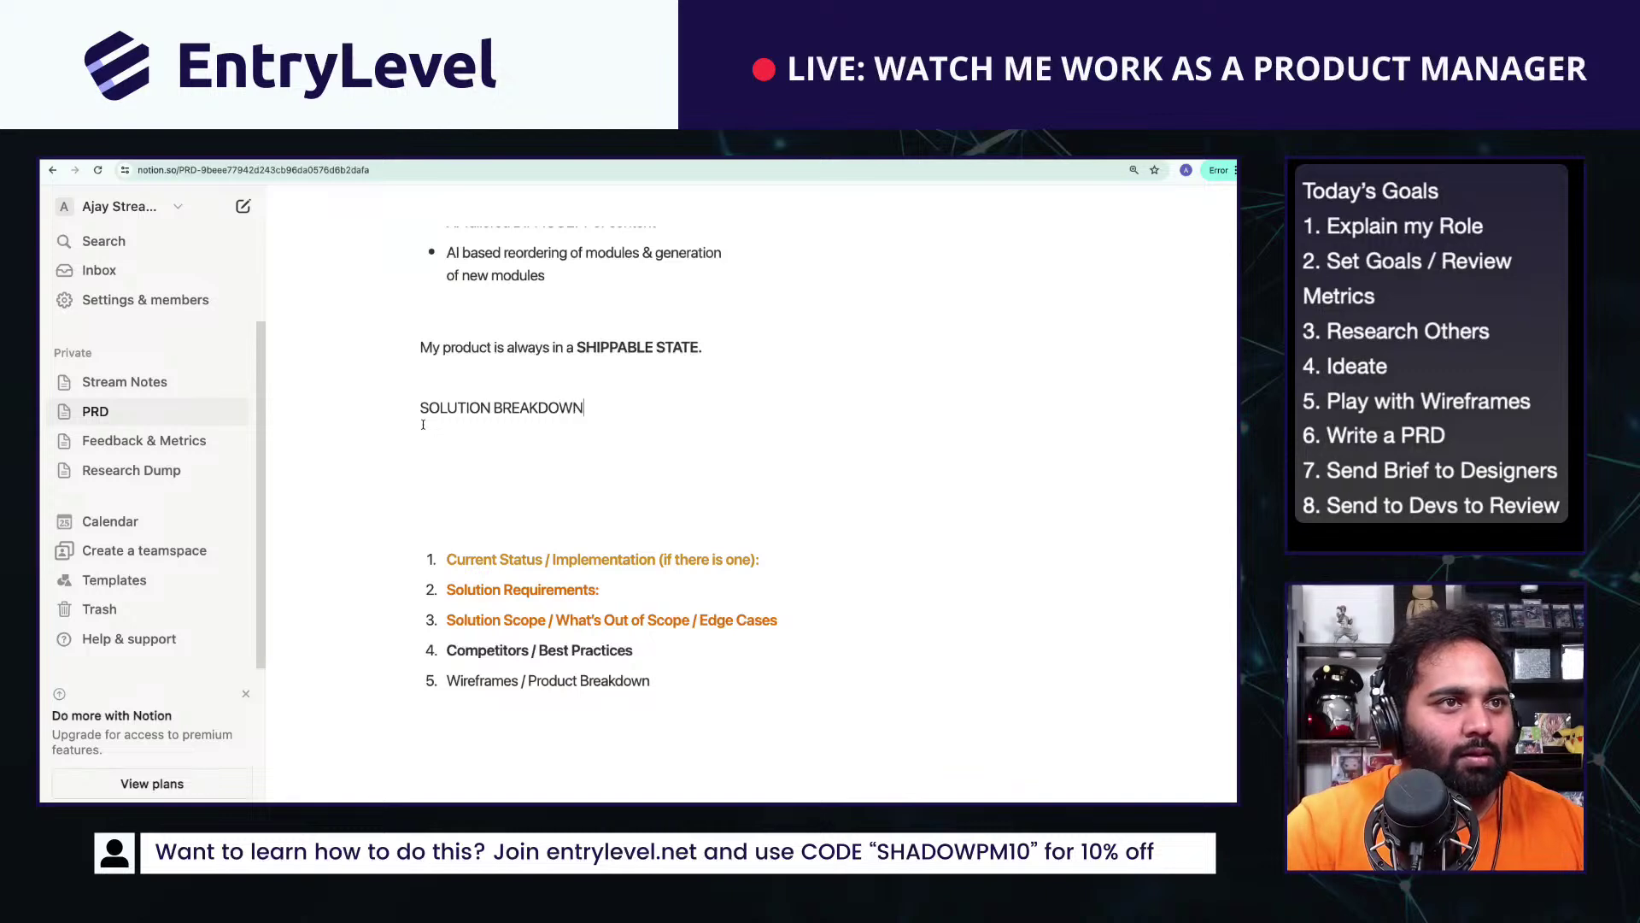
left_click(400, 408)
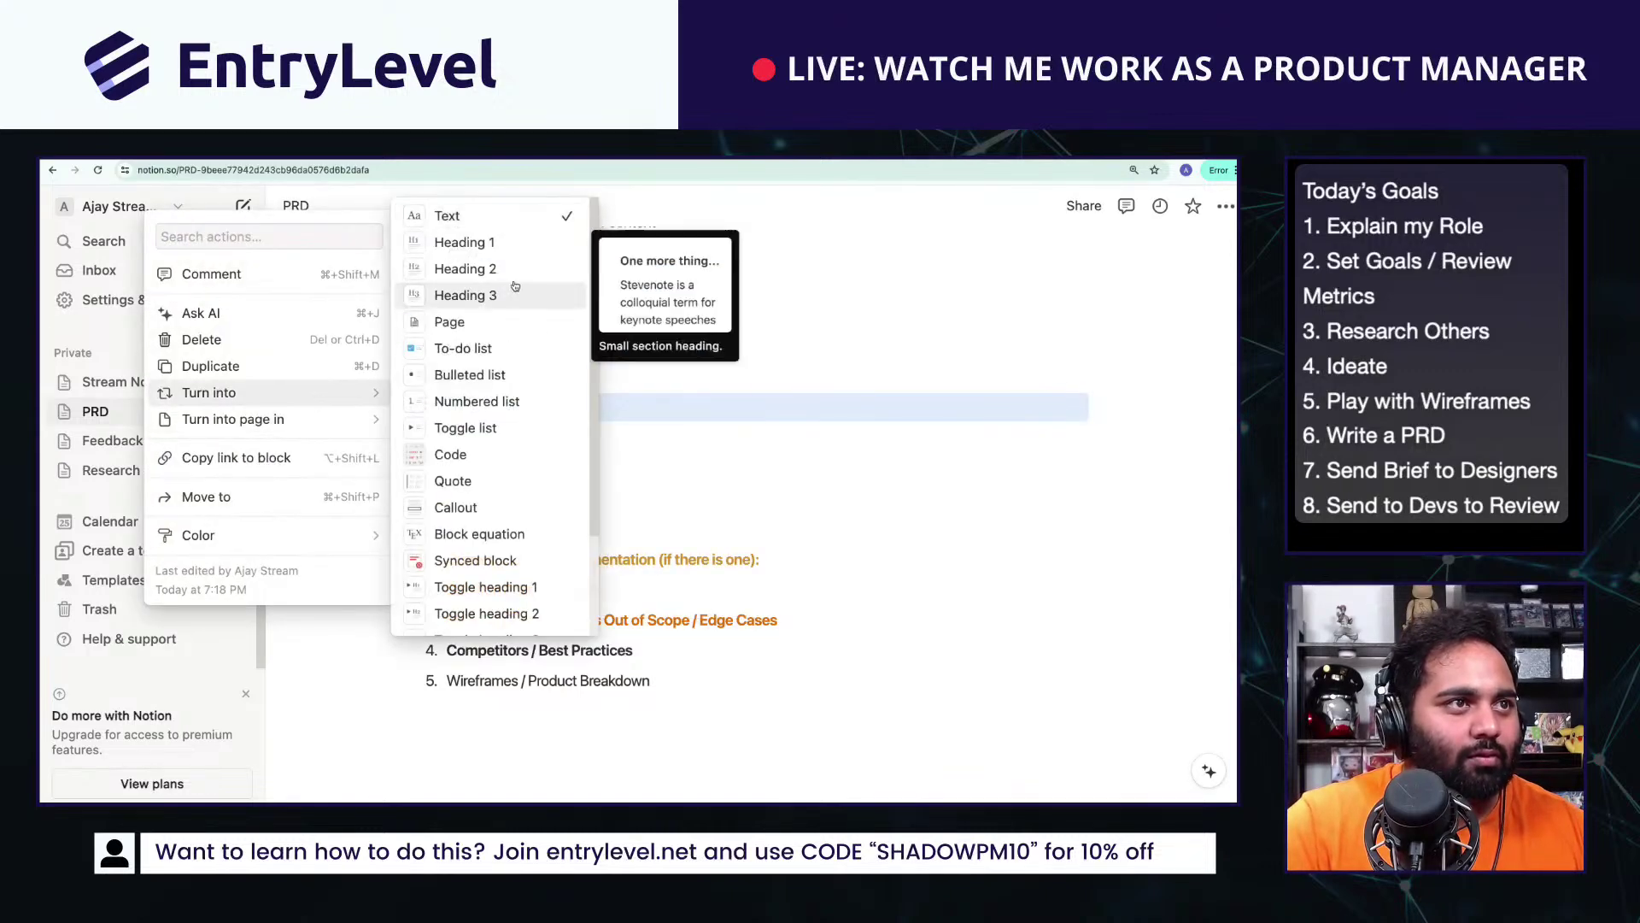
left_click(461, 242)
left_click(410, 441)
mouse_move(205, 325)
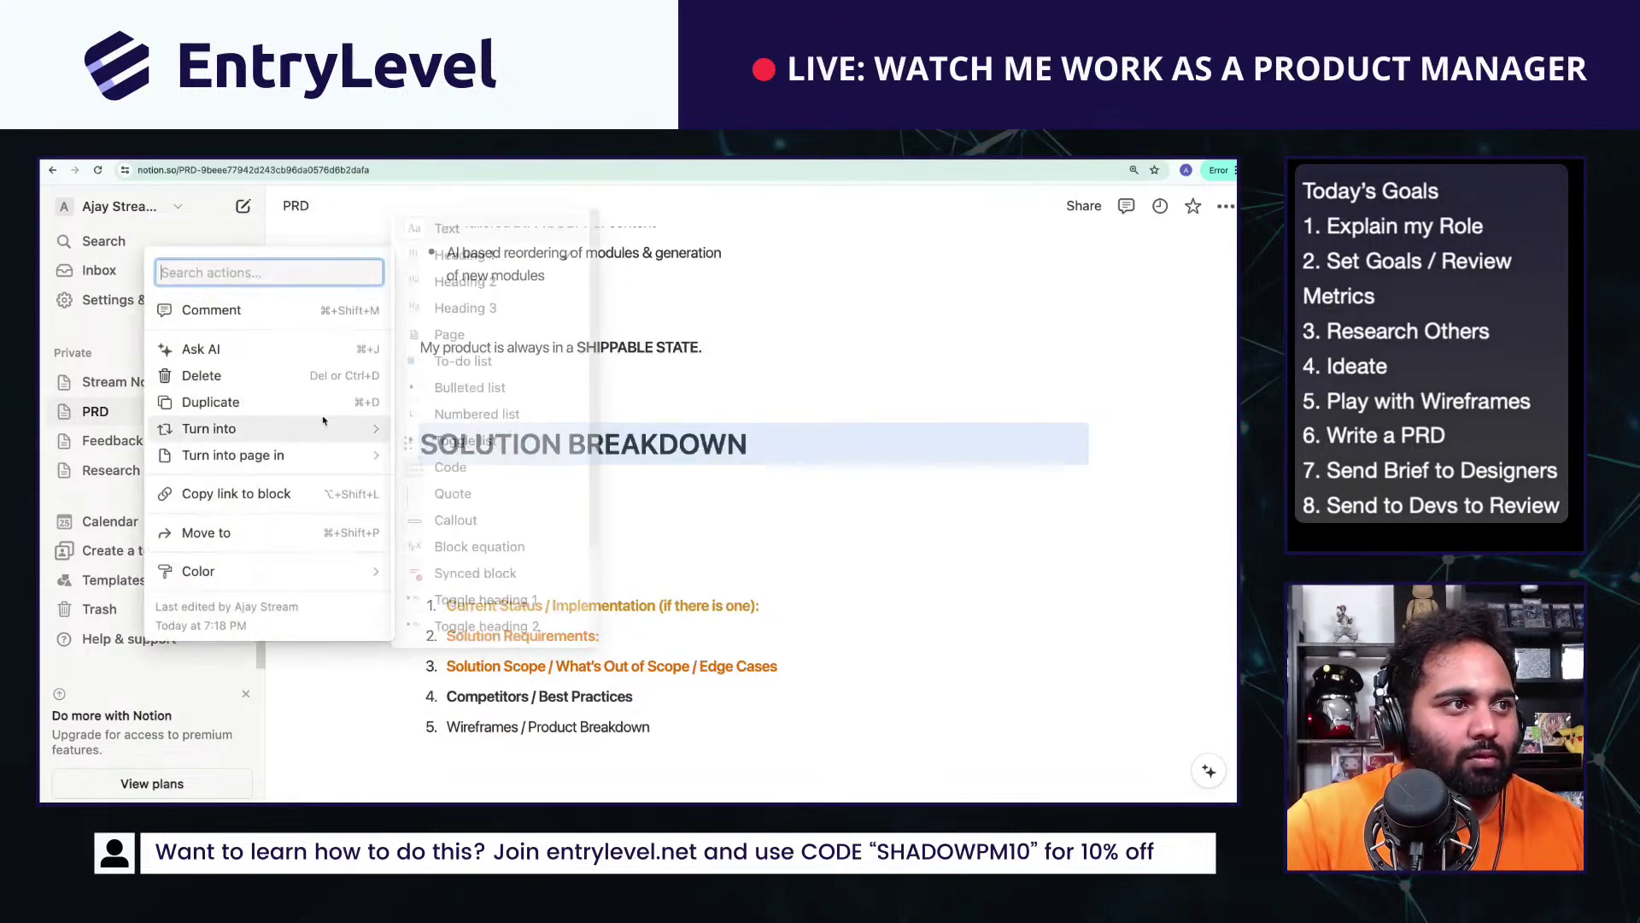
left_click(458, 307)
left_click(728, 429)
key("Return")
key("Return")
key("Return")
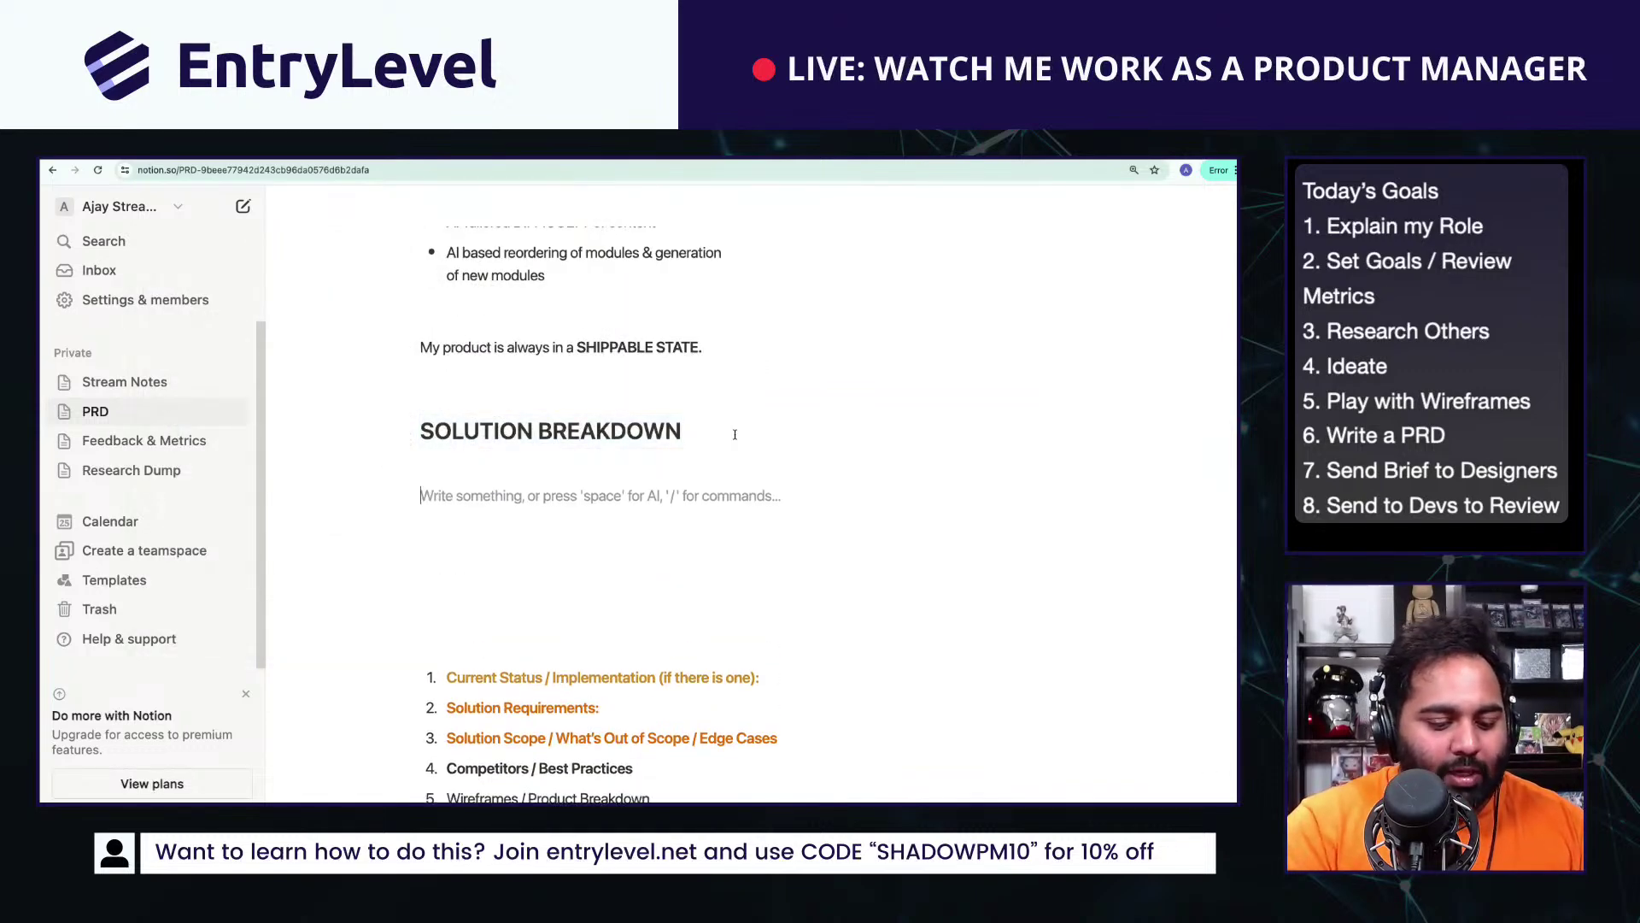
type("Interest")
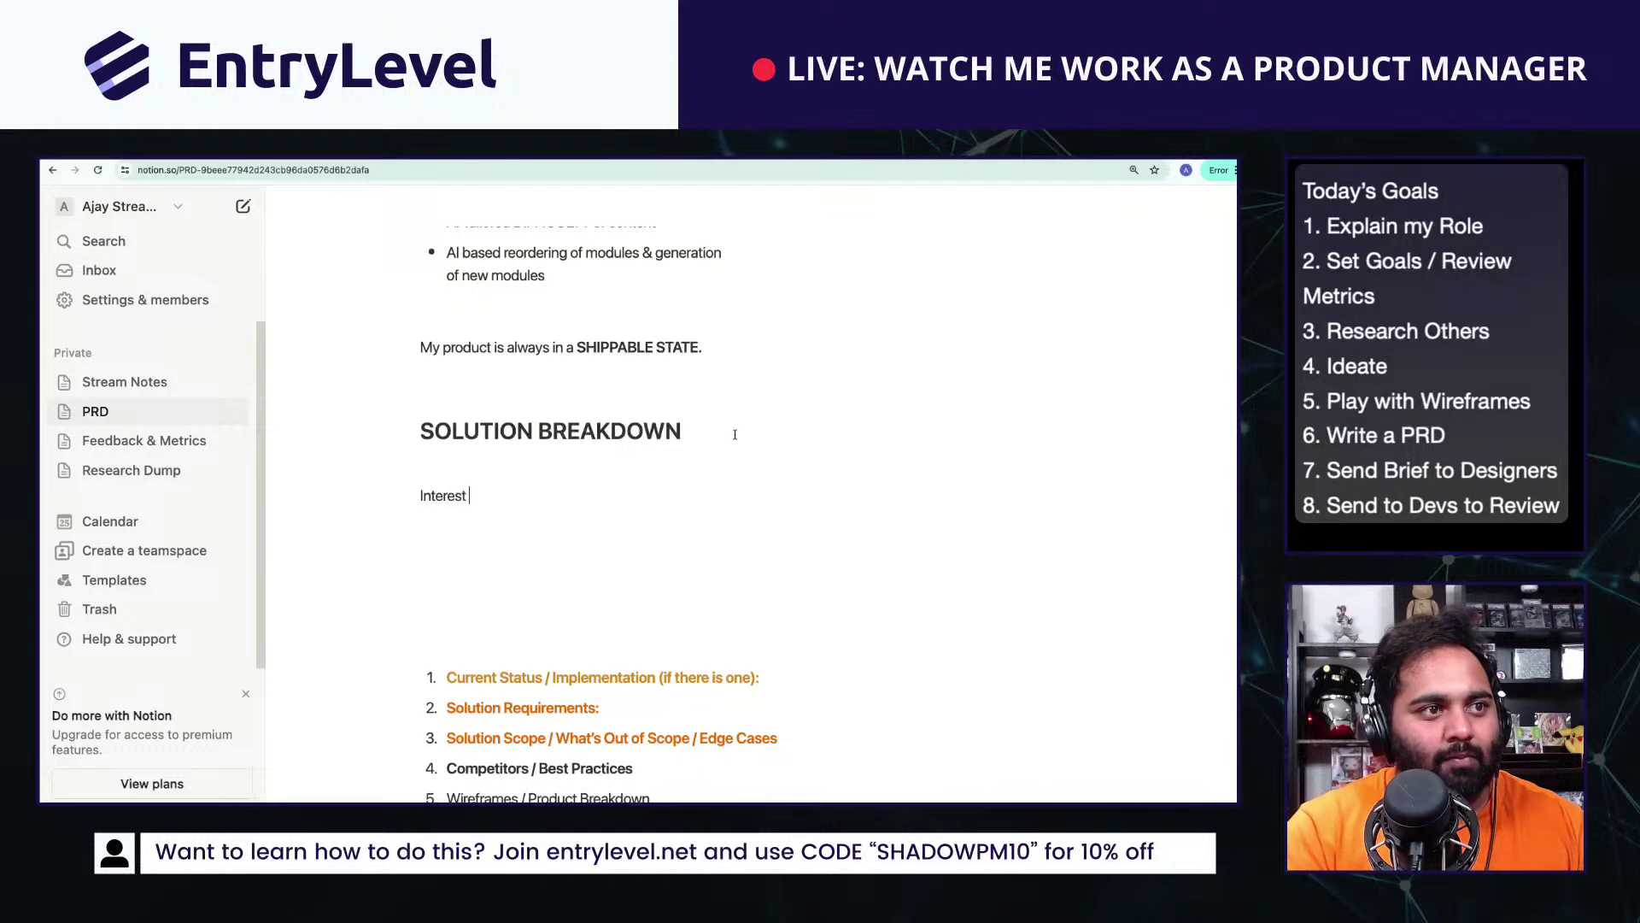
key("BackSpace")
key("BackSpace")
key("BackSpace")
key("BackSpace")
key("BackSpace")
key("BackSpace")
key("BackSpace")
key("BackSpace")
key("BackSpace")
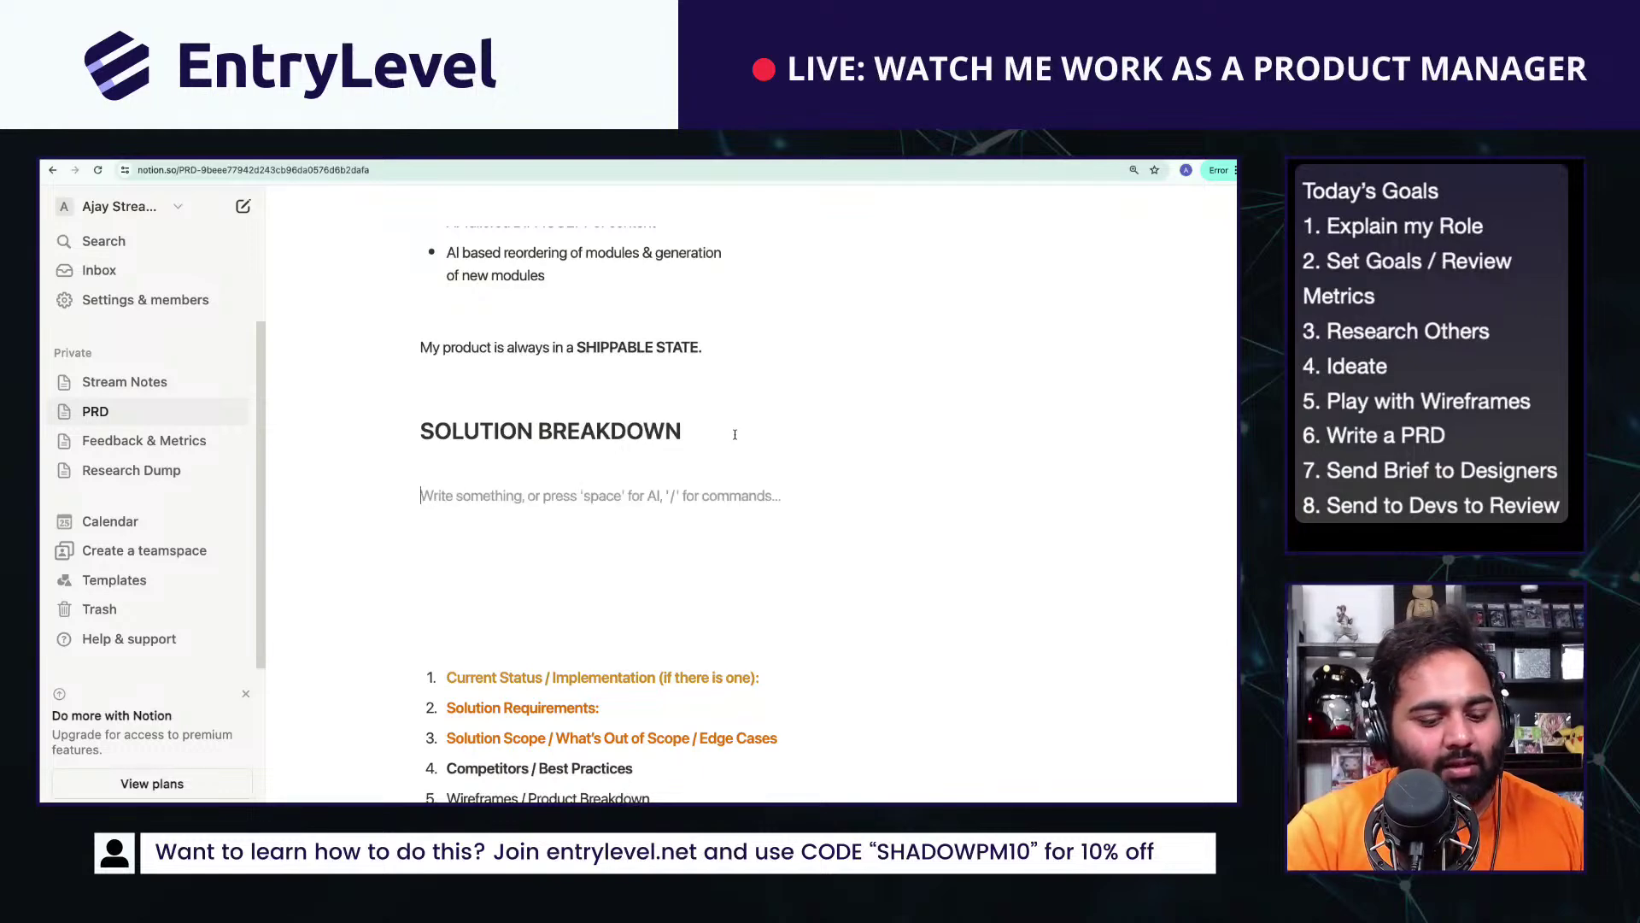
Step: Write the item "1 Custom Interest Based Examples" under the "SOLUTION BREAKDOWN" heading
type("Custom Intere")
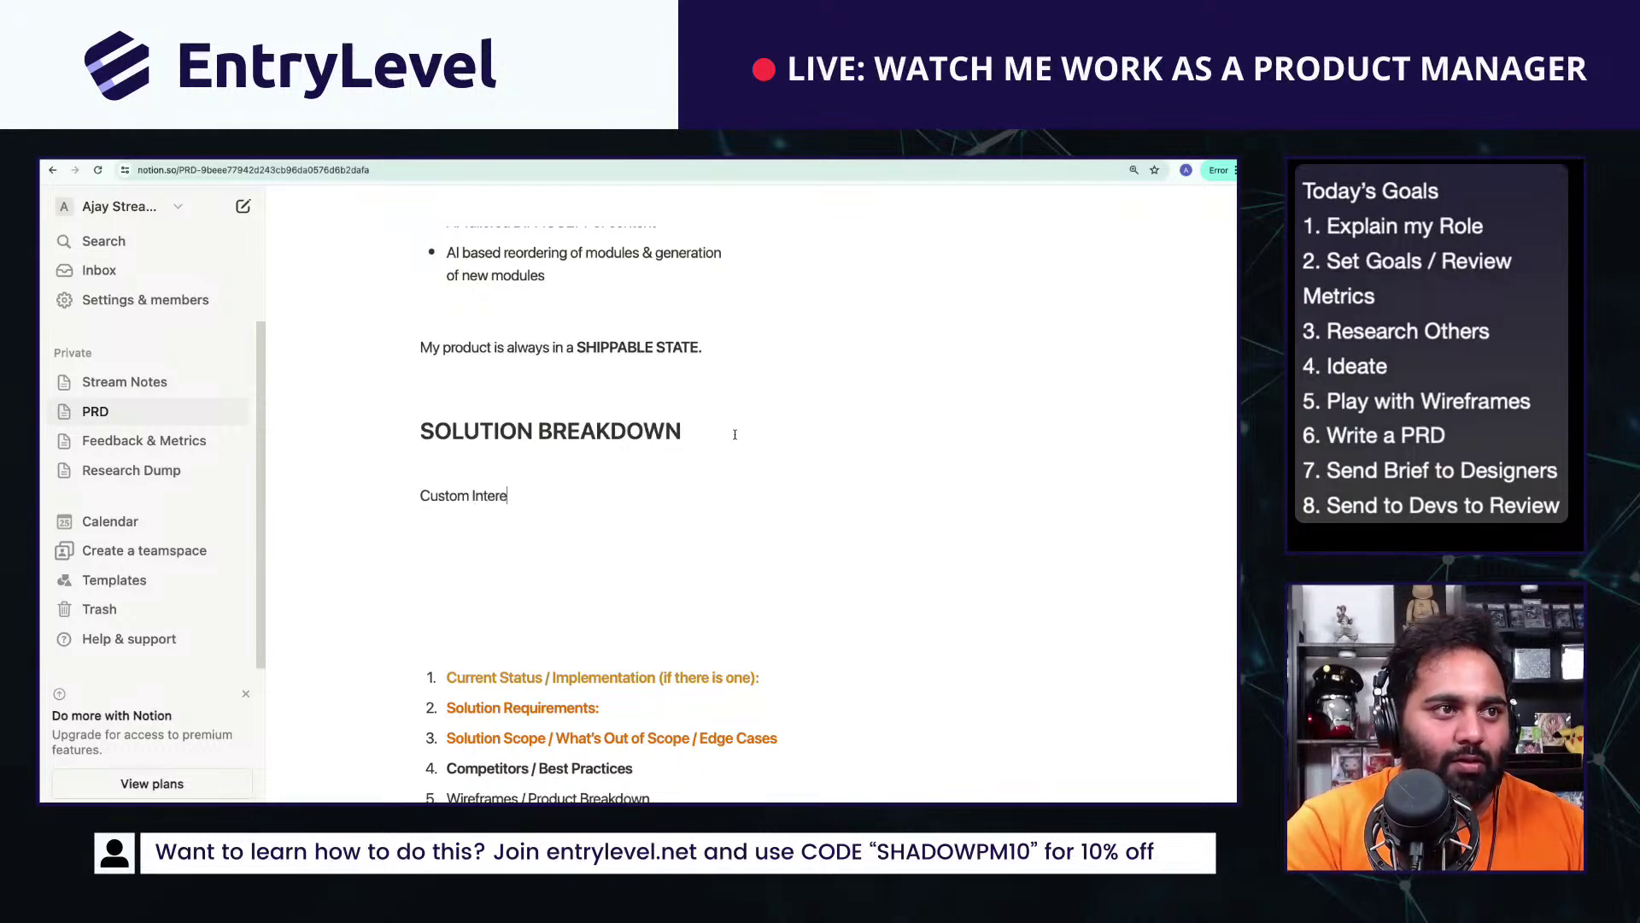
type("st Based Examples")
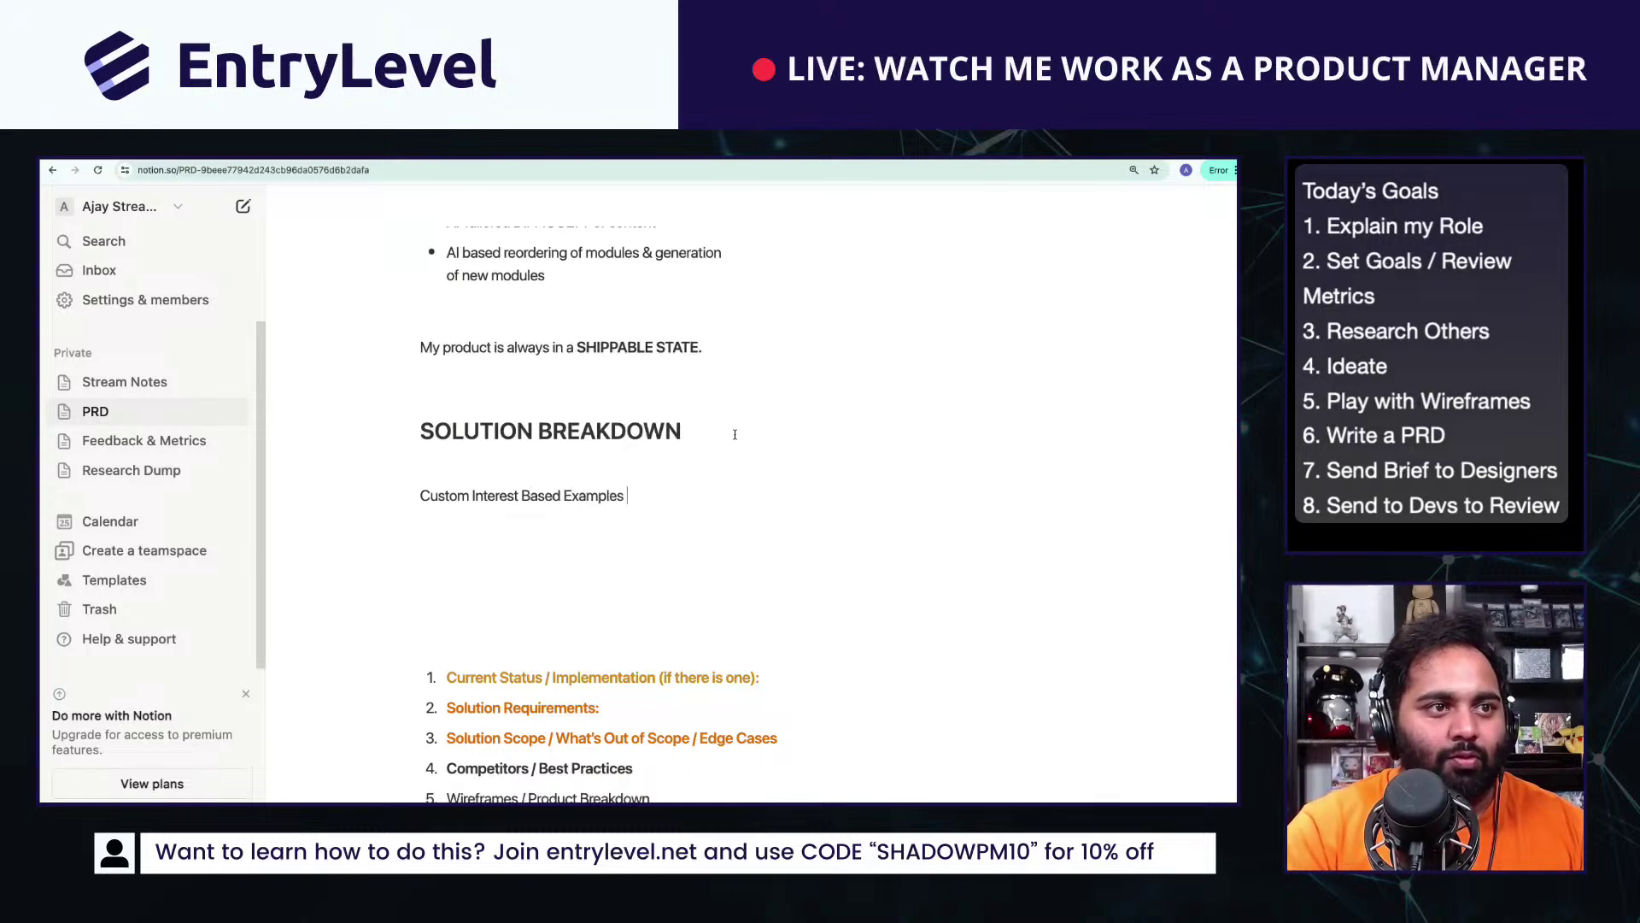
left_click(422, 495)
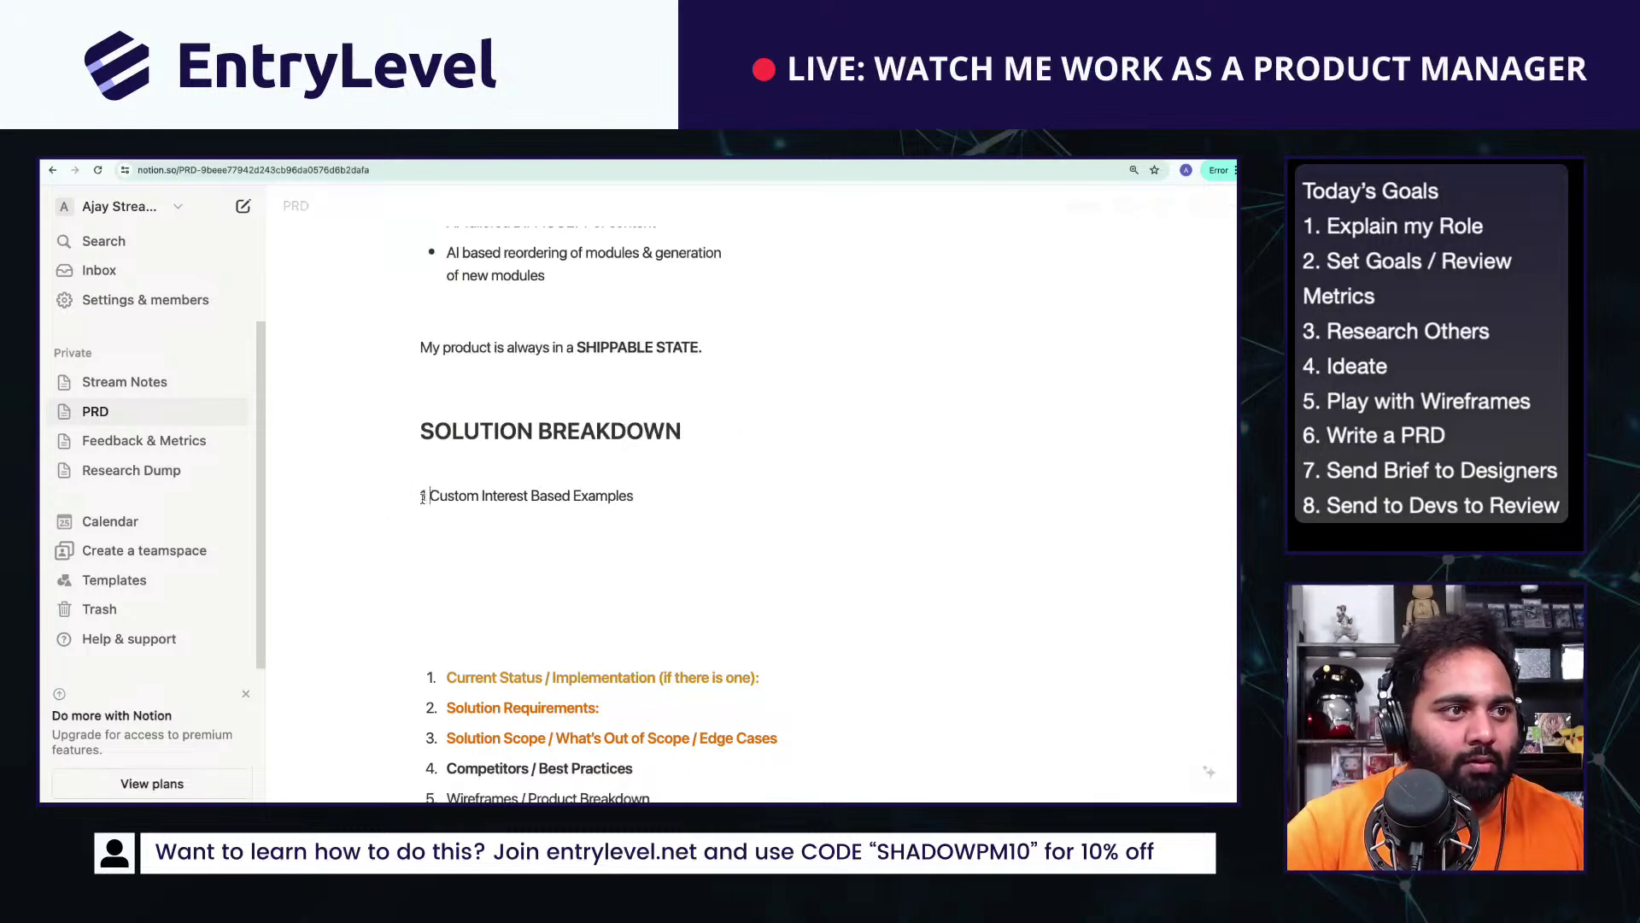
Step: Insert the captured wireframe screenshot below "1 Custom Interest Based Examples" and shrink it to a narrower width
key("Return")
type("/embed")
key("Return")
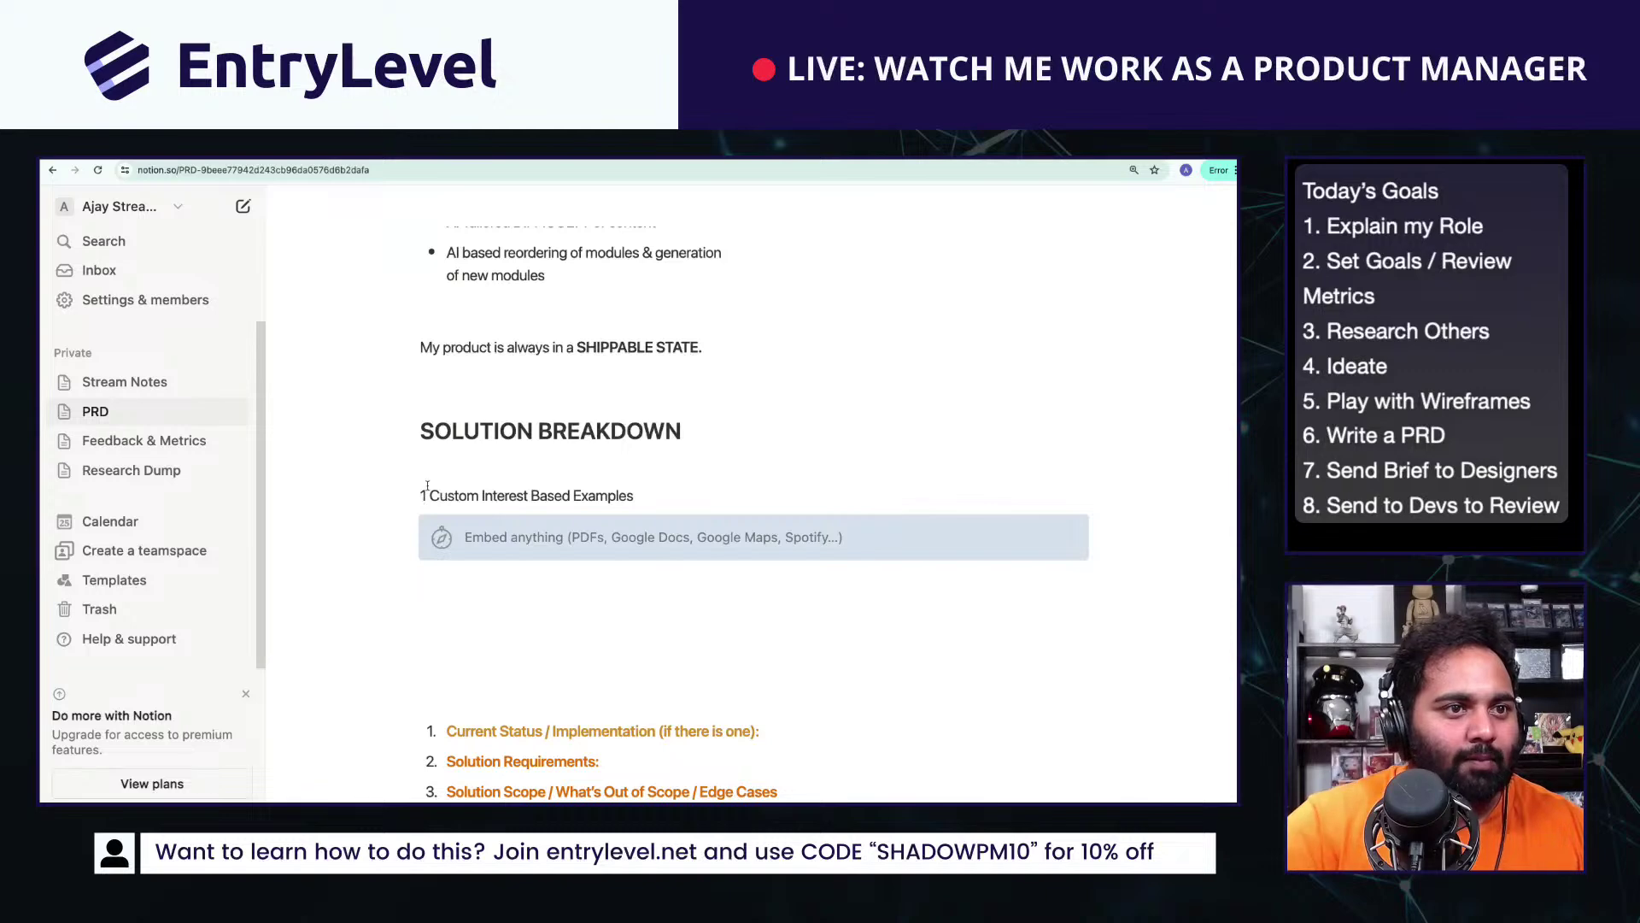
key("ctrl+v")
scroll(954, 398, "down", 3)
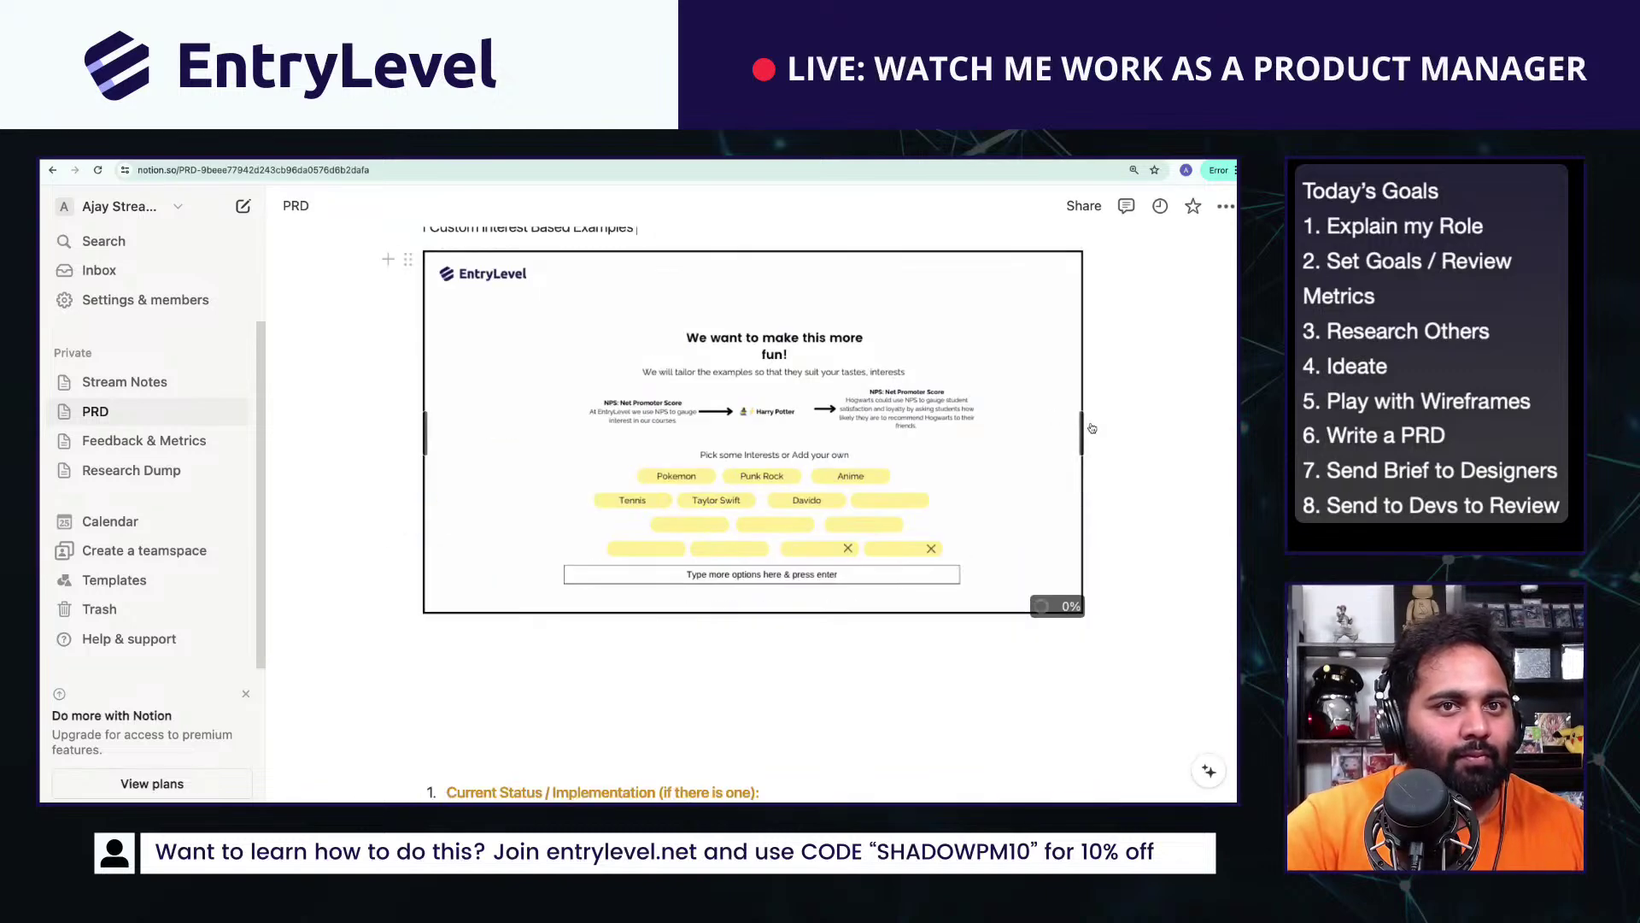
left_click_drag(1083, 427, 1022, 423)
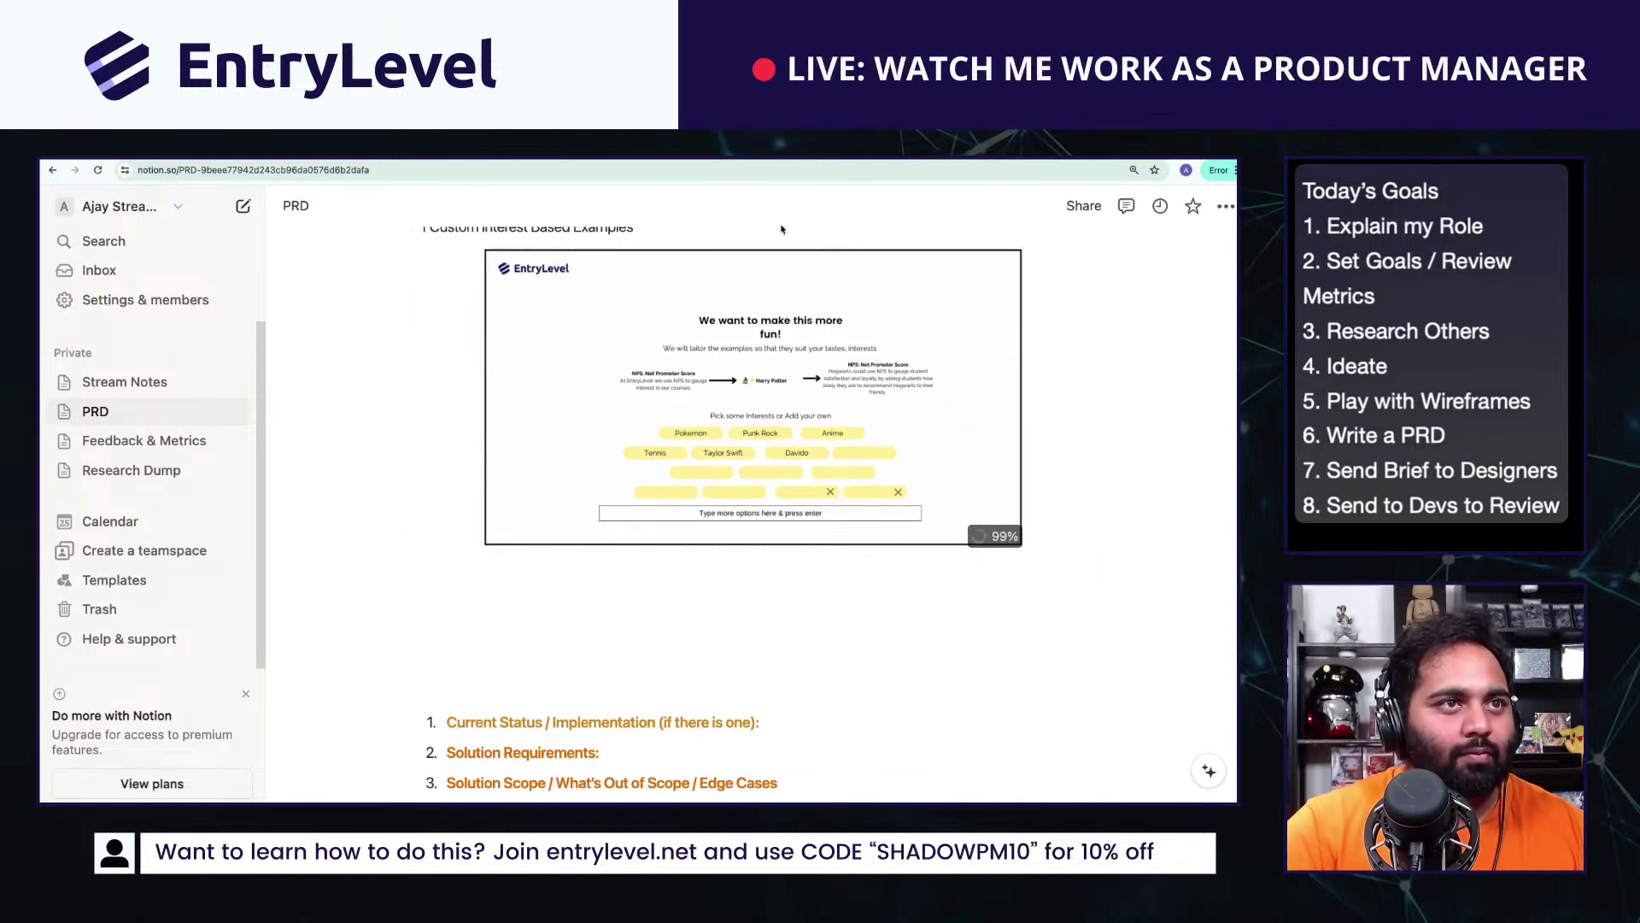
Step: Above the wireframe image, write "This screen will appear right after onboarding steps. It will be optional"
scroll(780, 229, "up", 2)
key("Return")
type("Tghis")
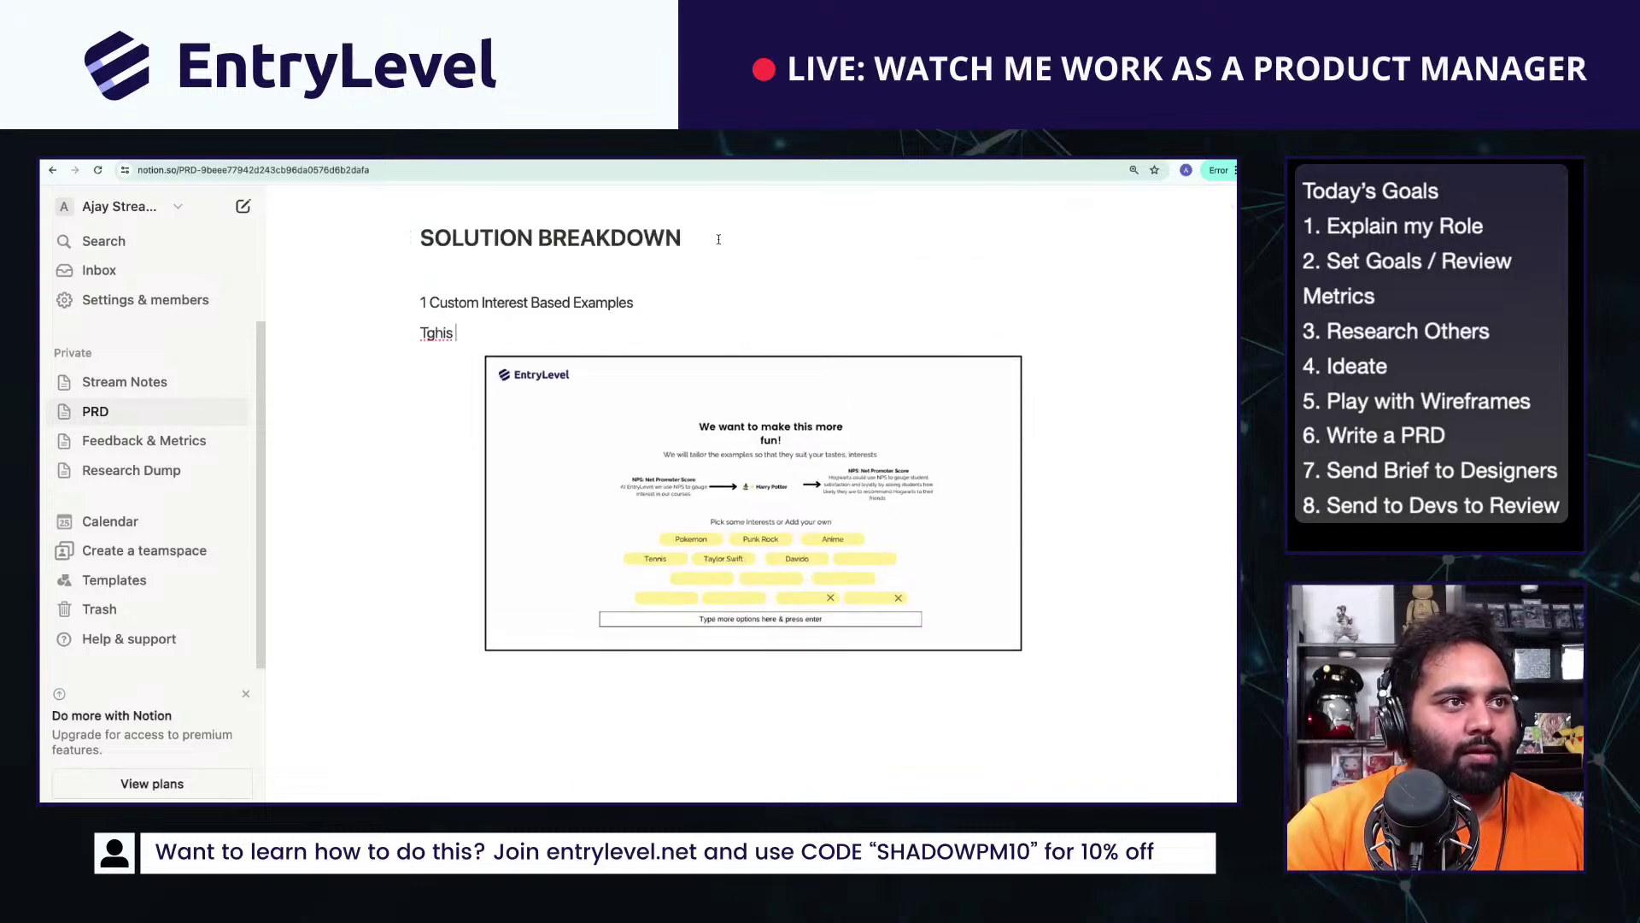
key("BackSpace")
key("BackSpace")
key("BackSpace")
key("BackSpace")
key("BackSpace")
type("his screen")
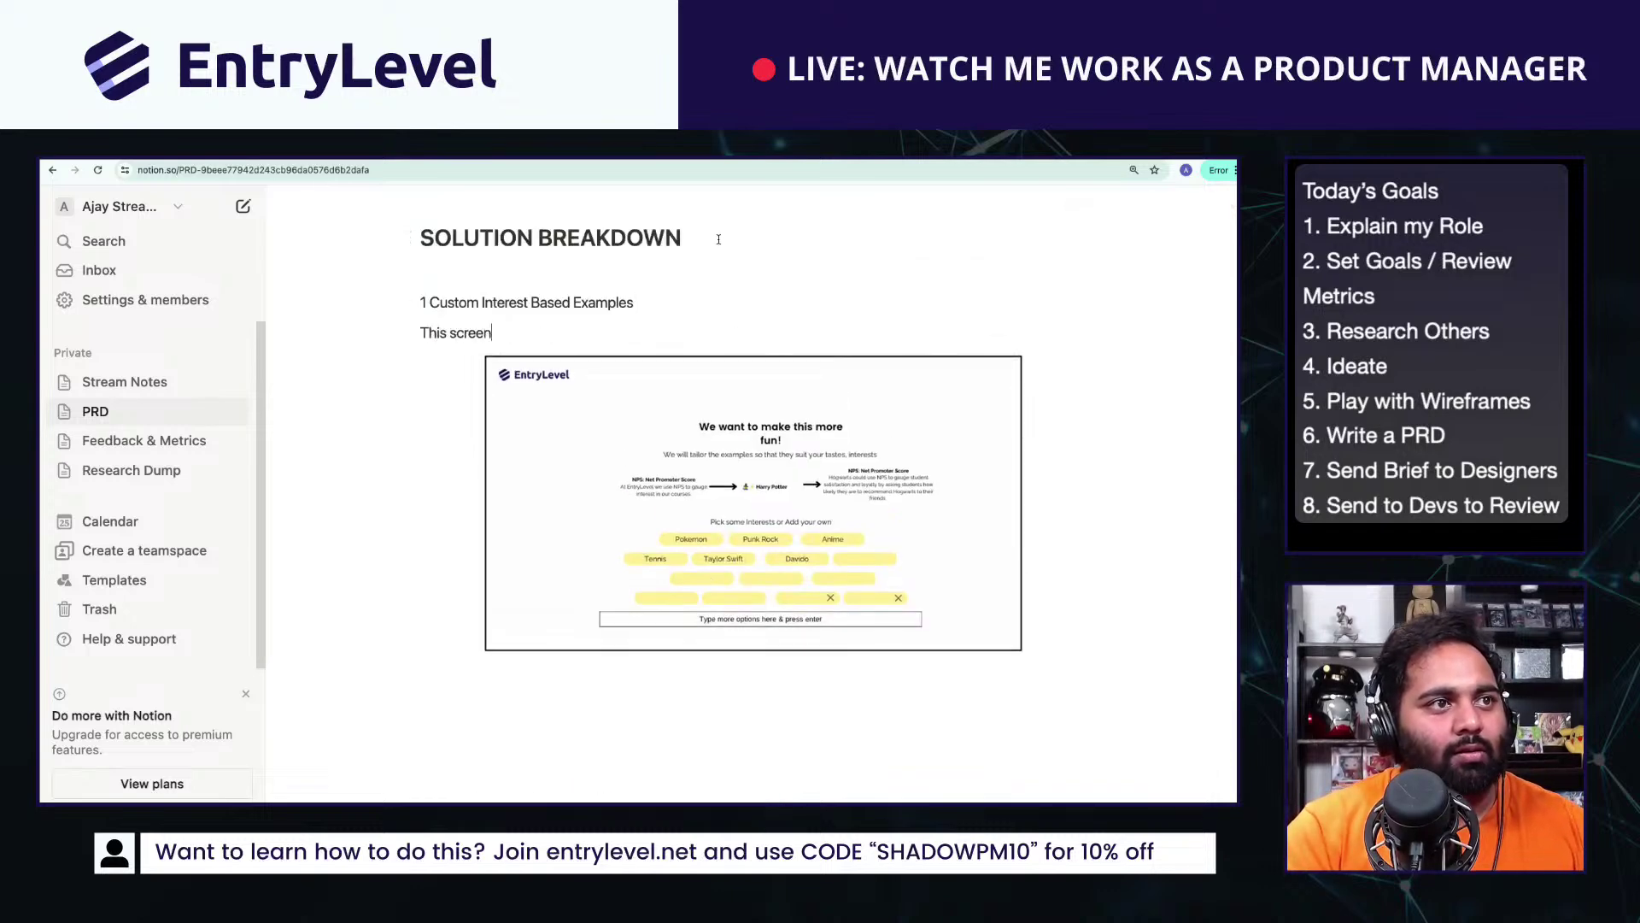
type(" will appear r")
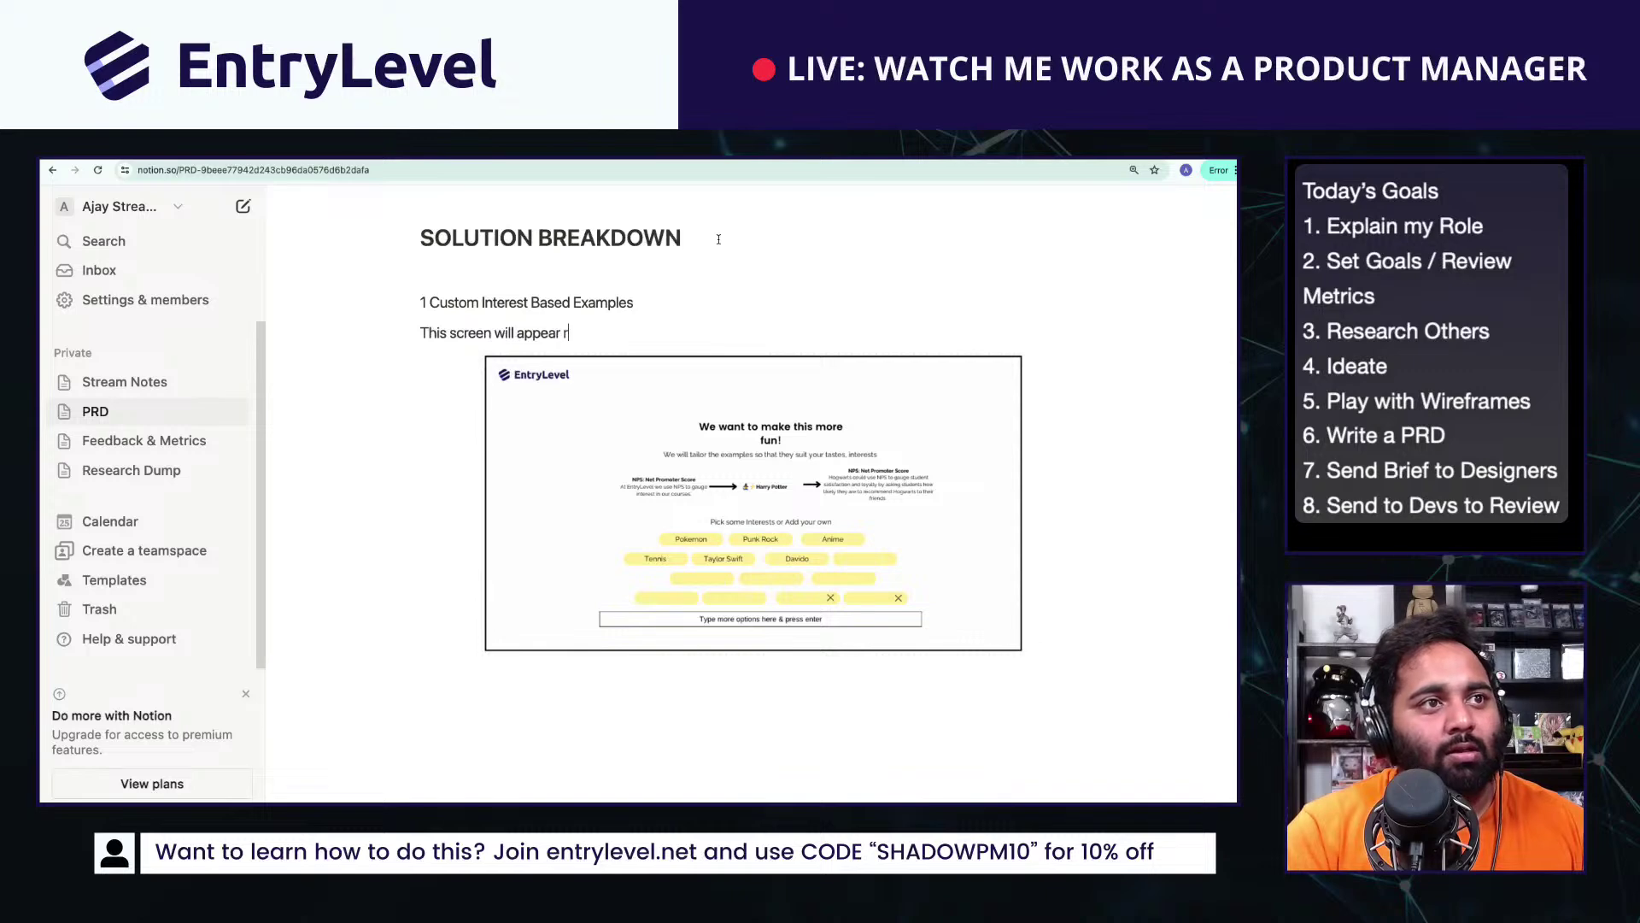
type("ight after ")
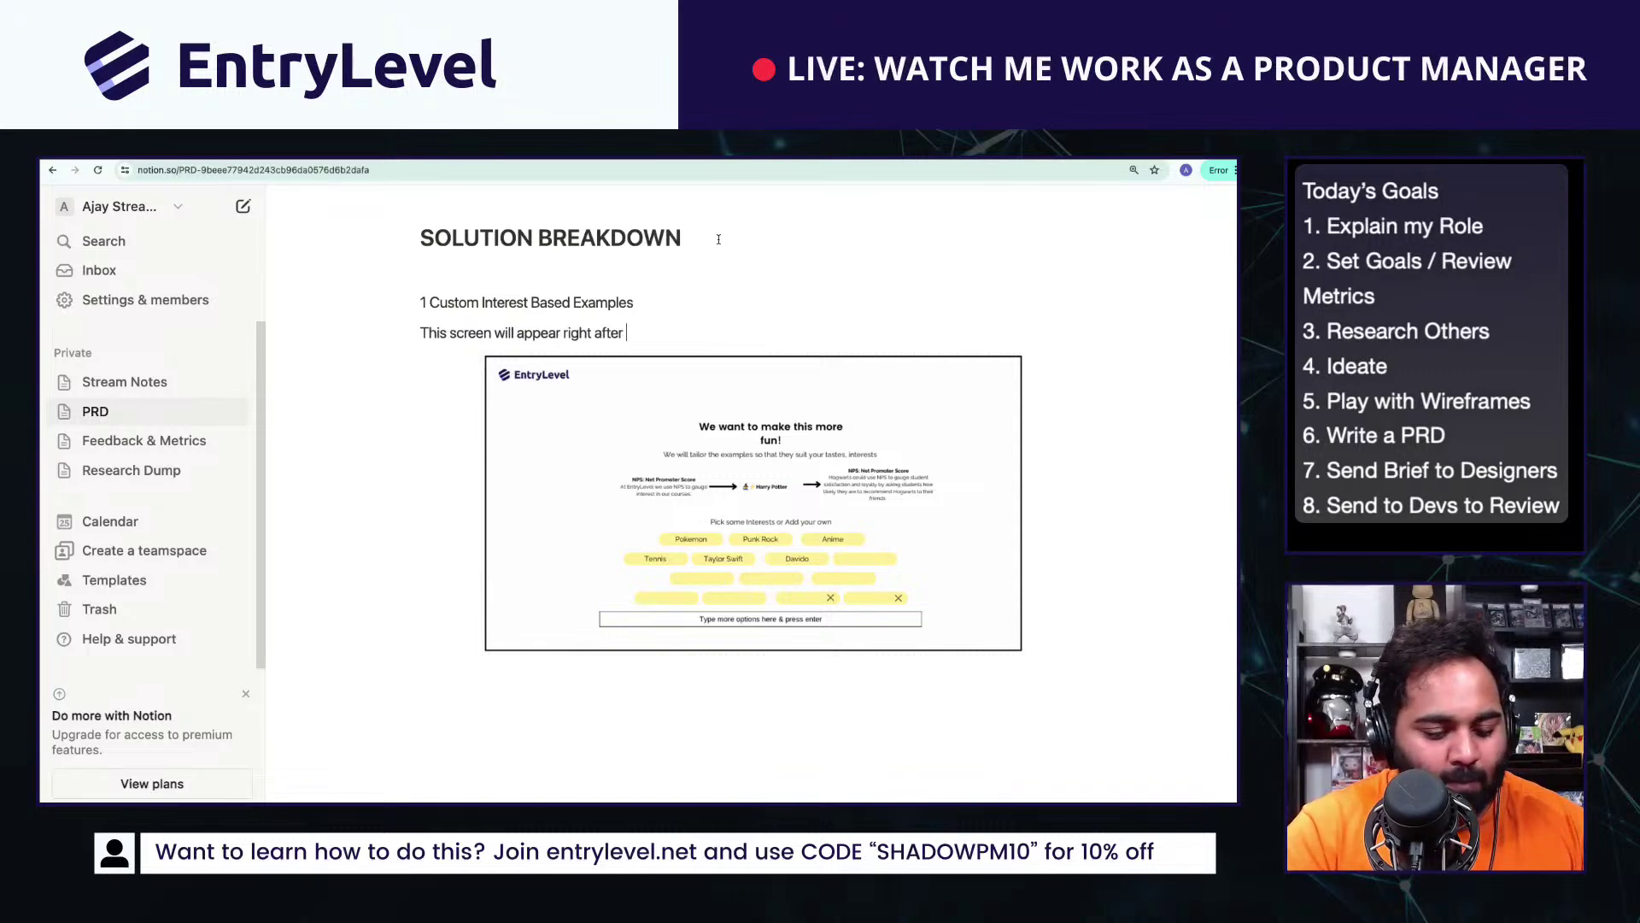
type("onboarding steps")
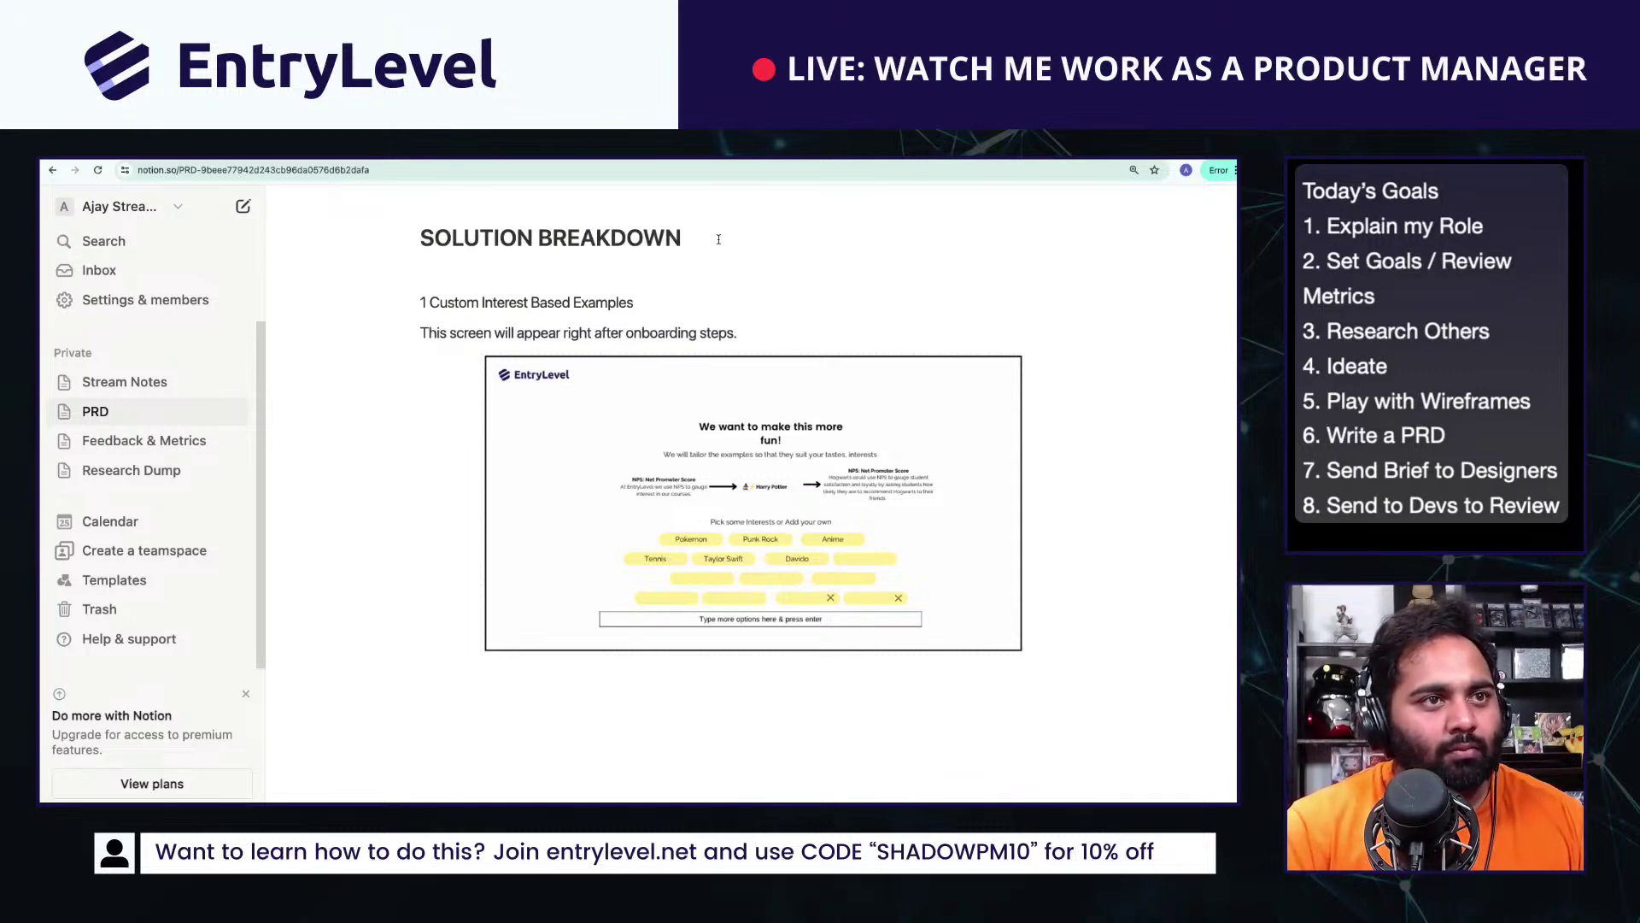
type(". It will be optional")
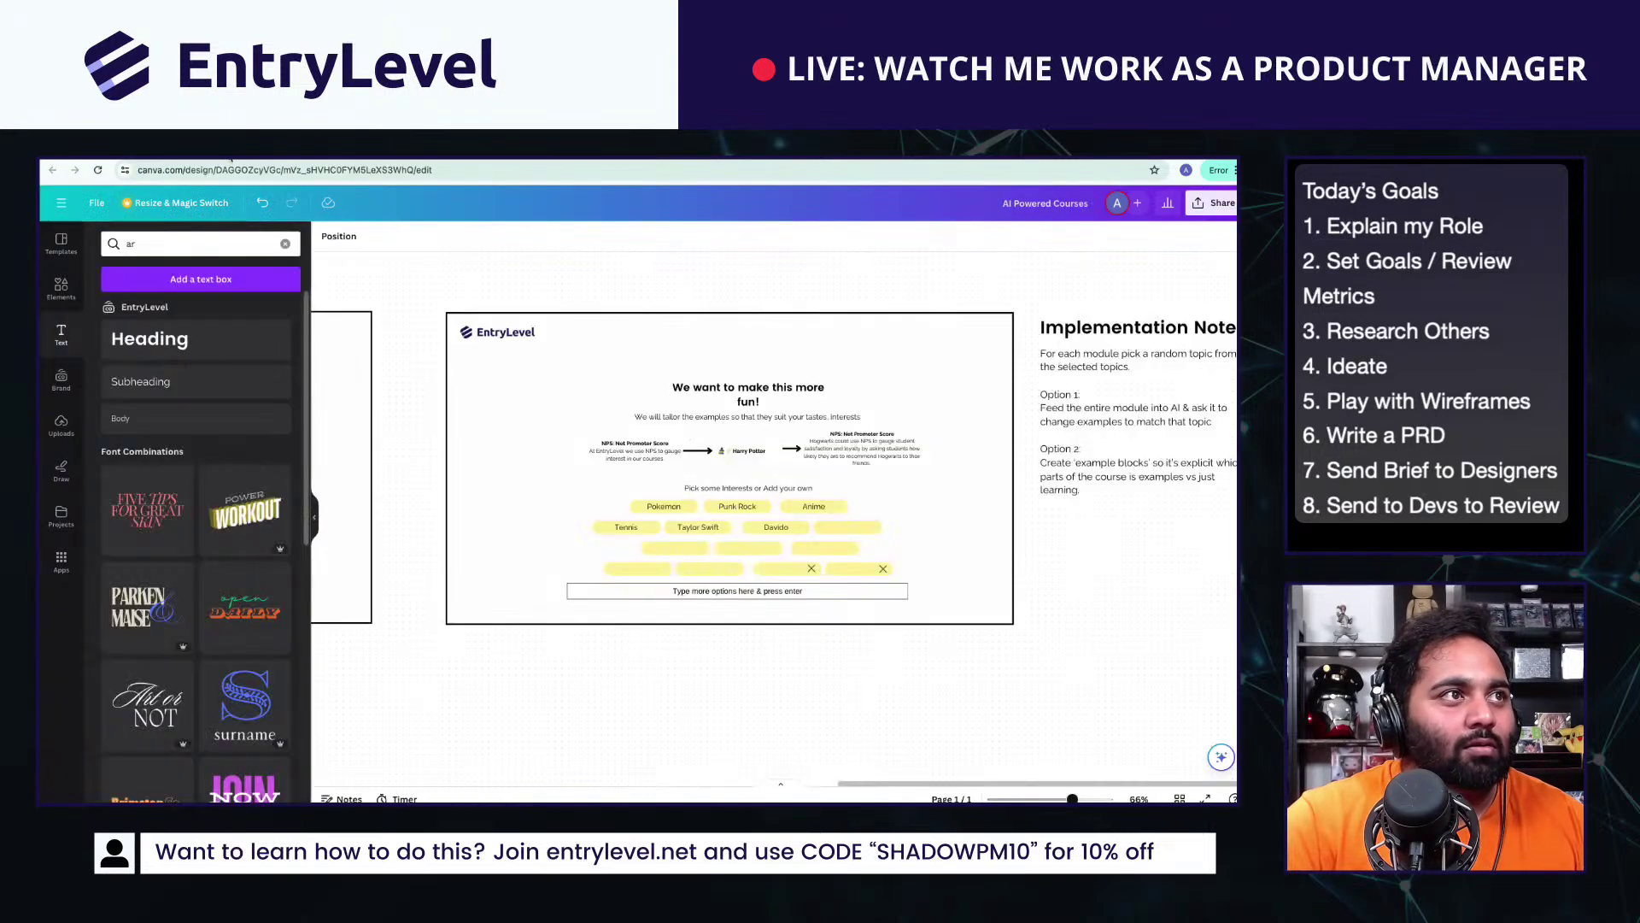
scroll(748, 602, "up", 4)
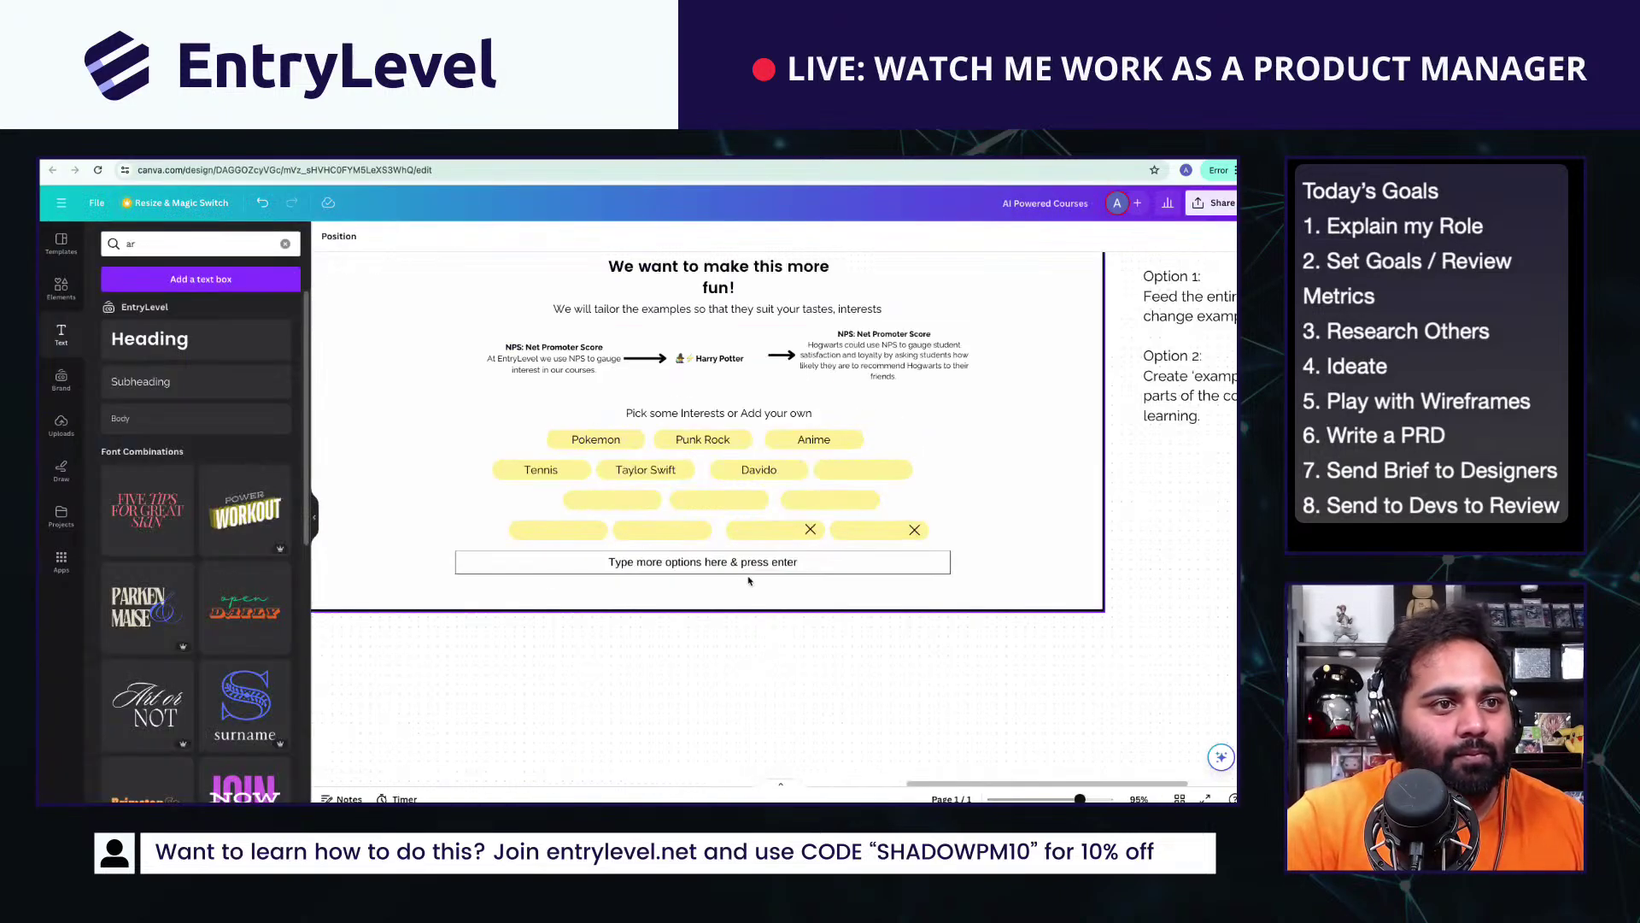
left_click(767, 567)
key("super+c")
key("super+v")
left_click_drag(781, 531, 784, 637)
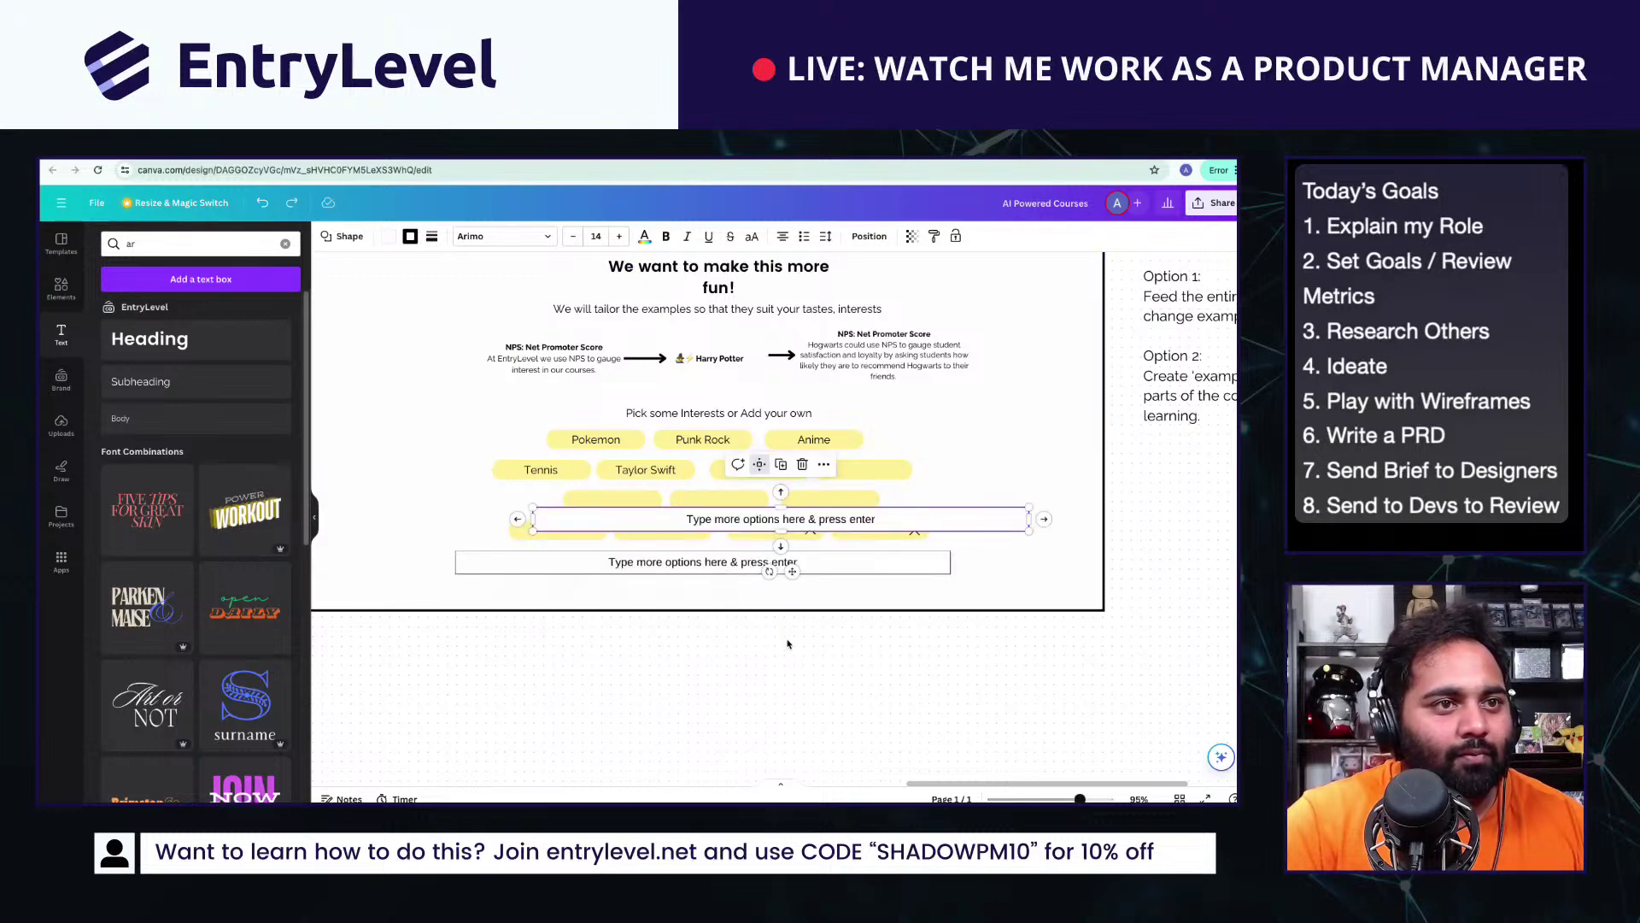
key("super+z")
key("super+z")
Step: Copy the "Pick some Interests or Add your own" line beneath the custom-interest box and change it to "Skip, I like my examples vanilla"
left_click(718, 412)
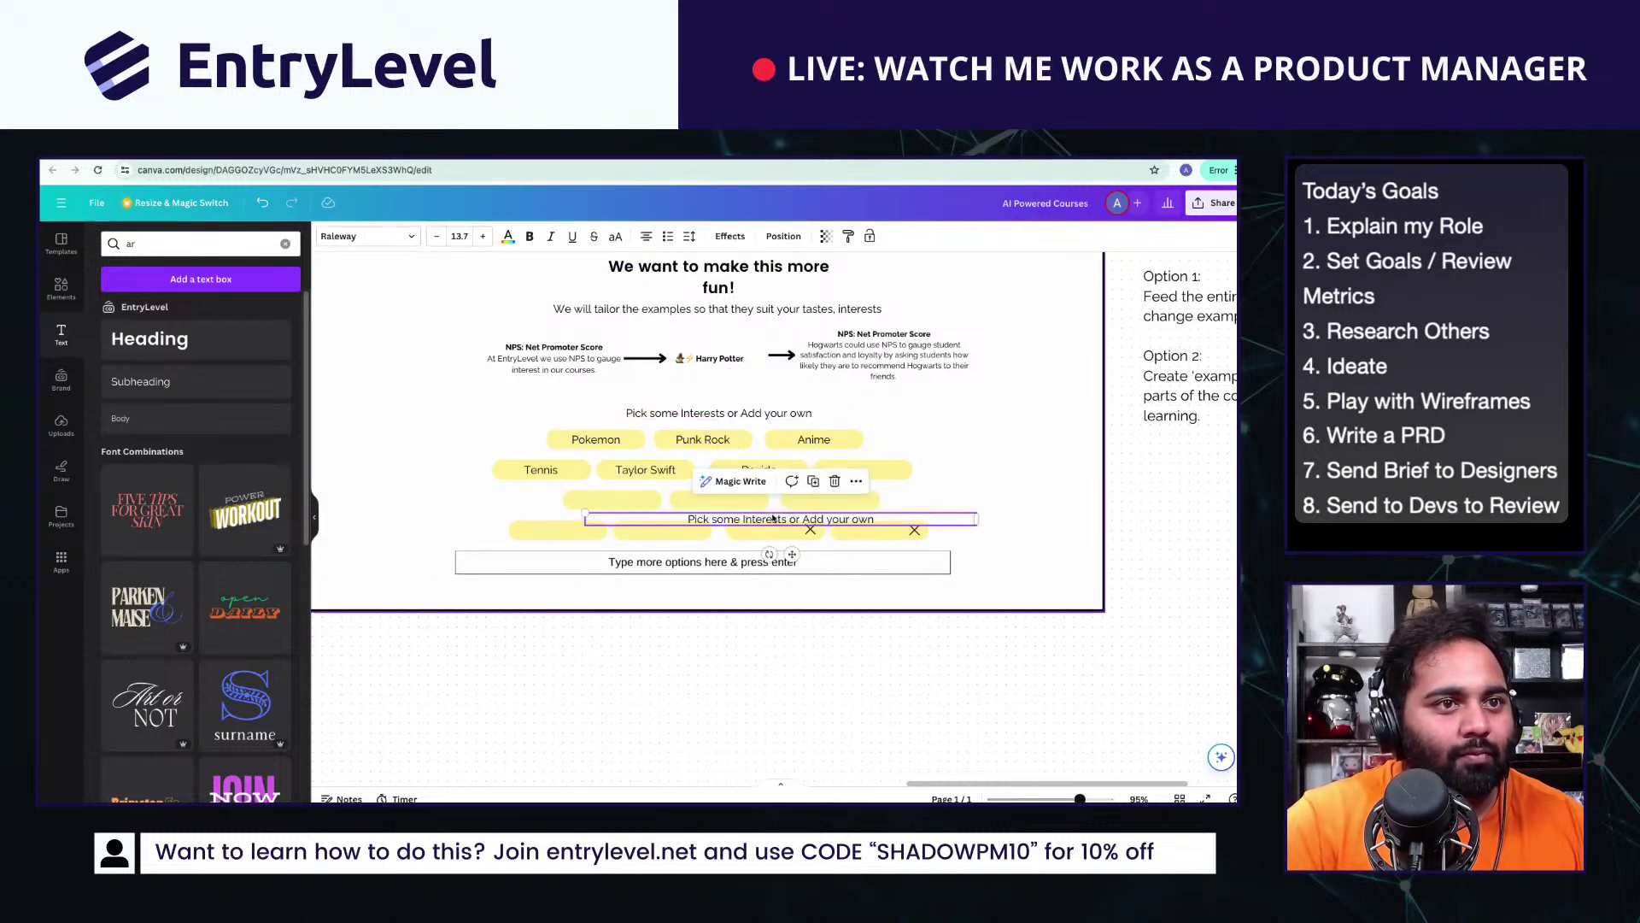
key("super+c")
key("super+v")
triple_click(725, 595)
type("S")
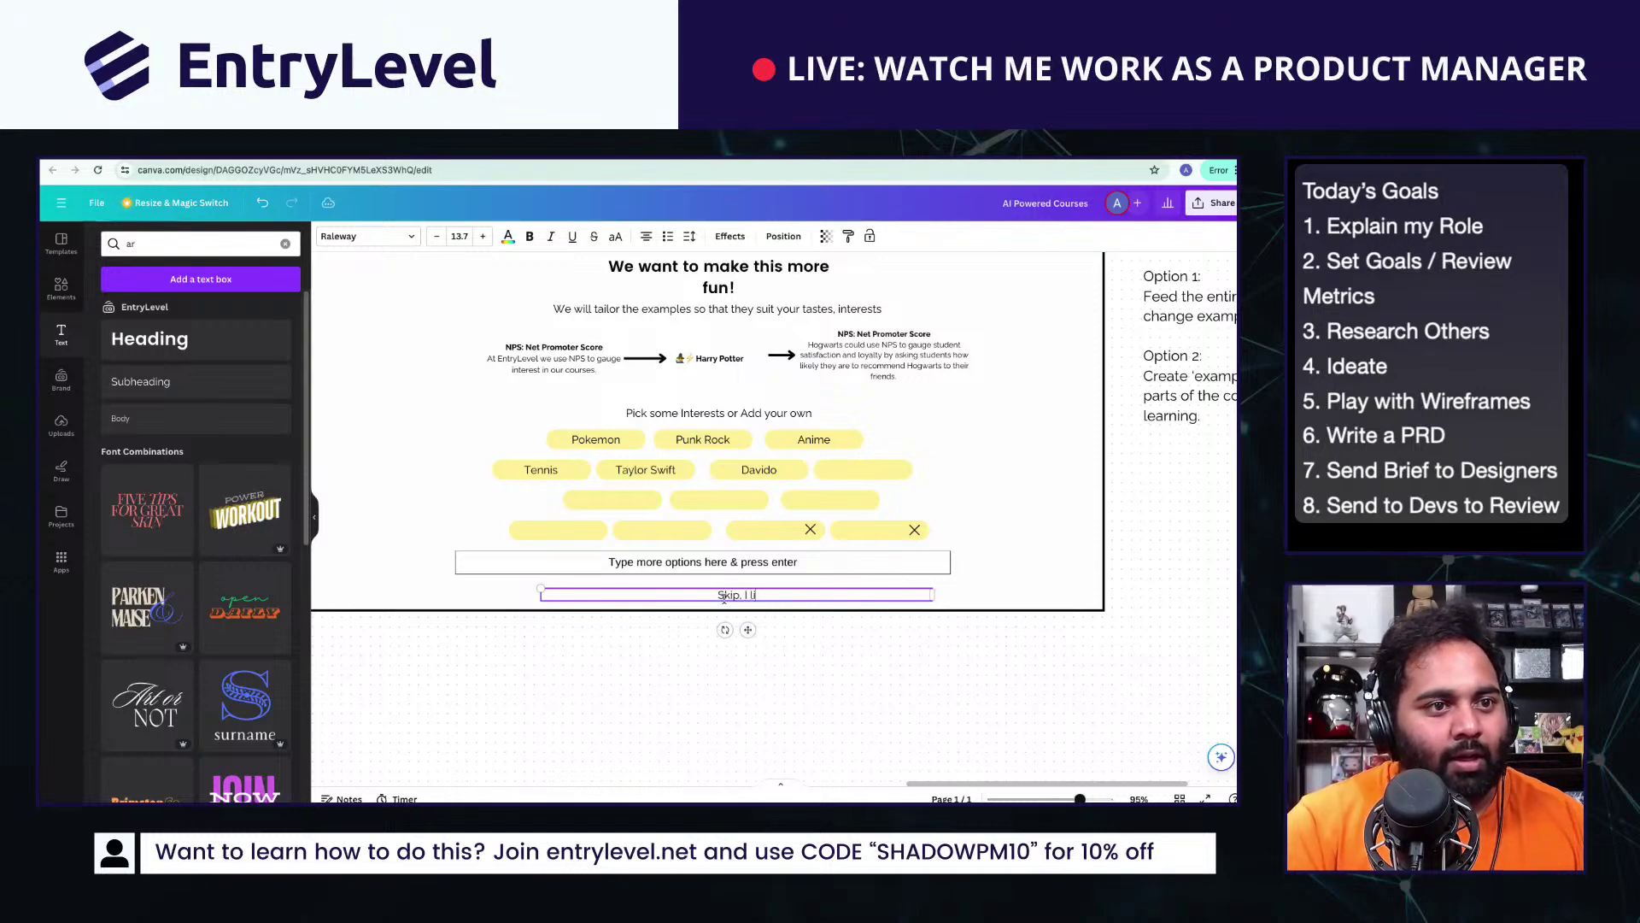
type("kip, I like my examples vanilla")
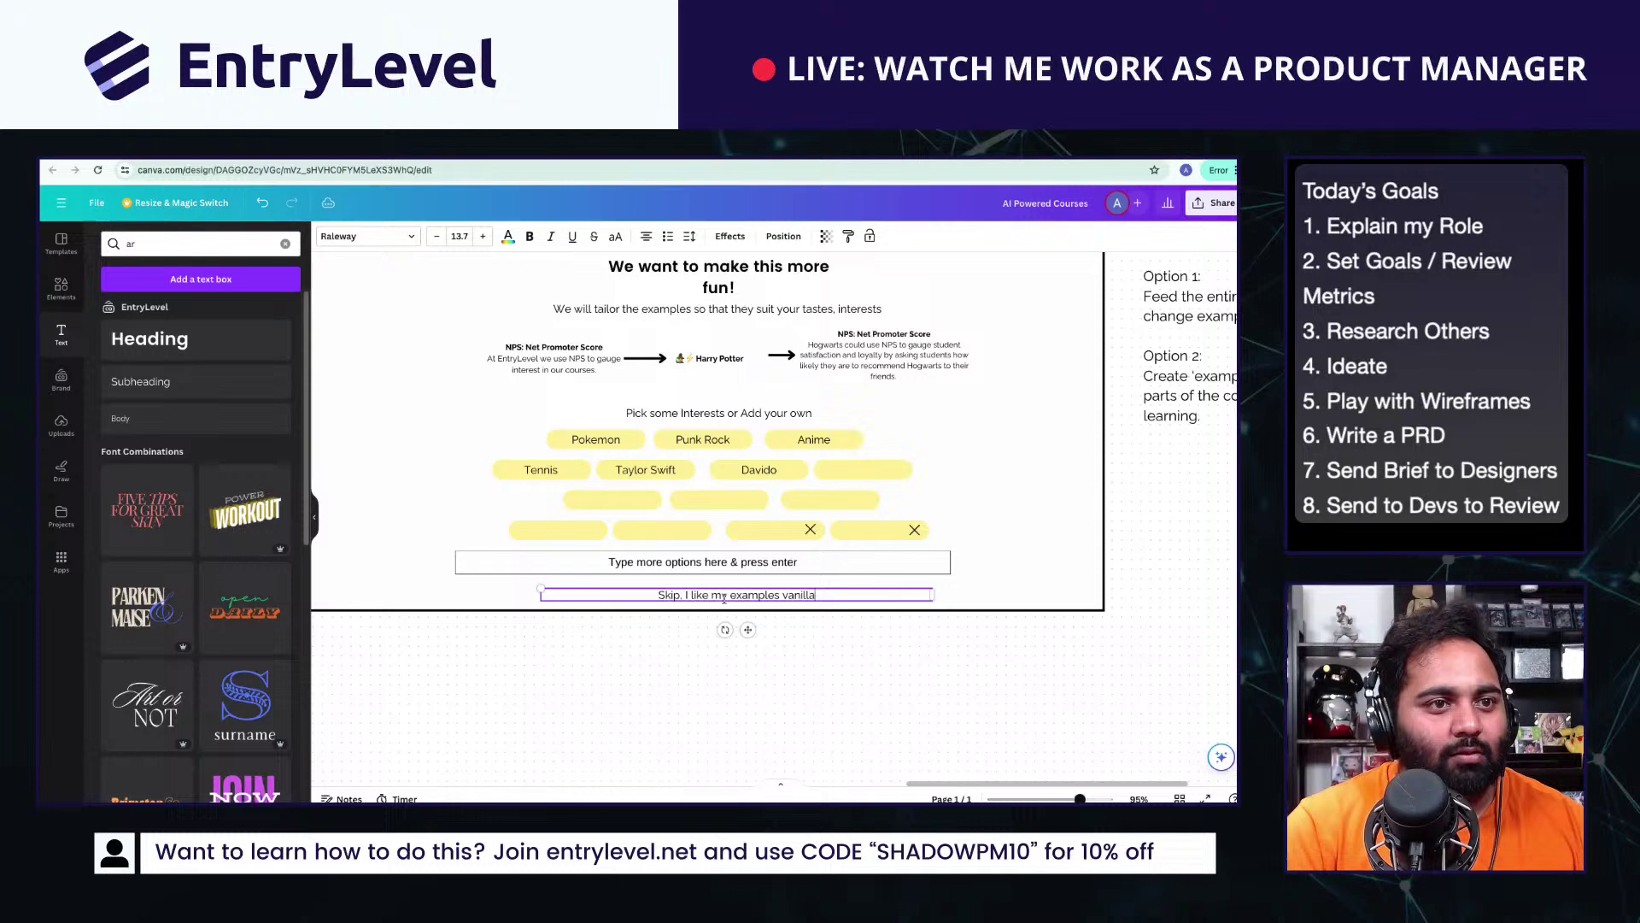
Step: Underline the "Skip, I like my examples vanilla" text and nudge it slightly up and to the left
triple_click(724, 596)
key("ctrl+u")
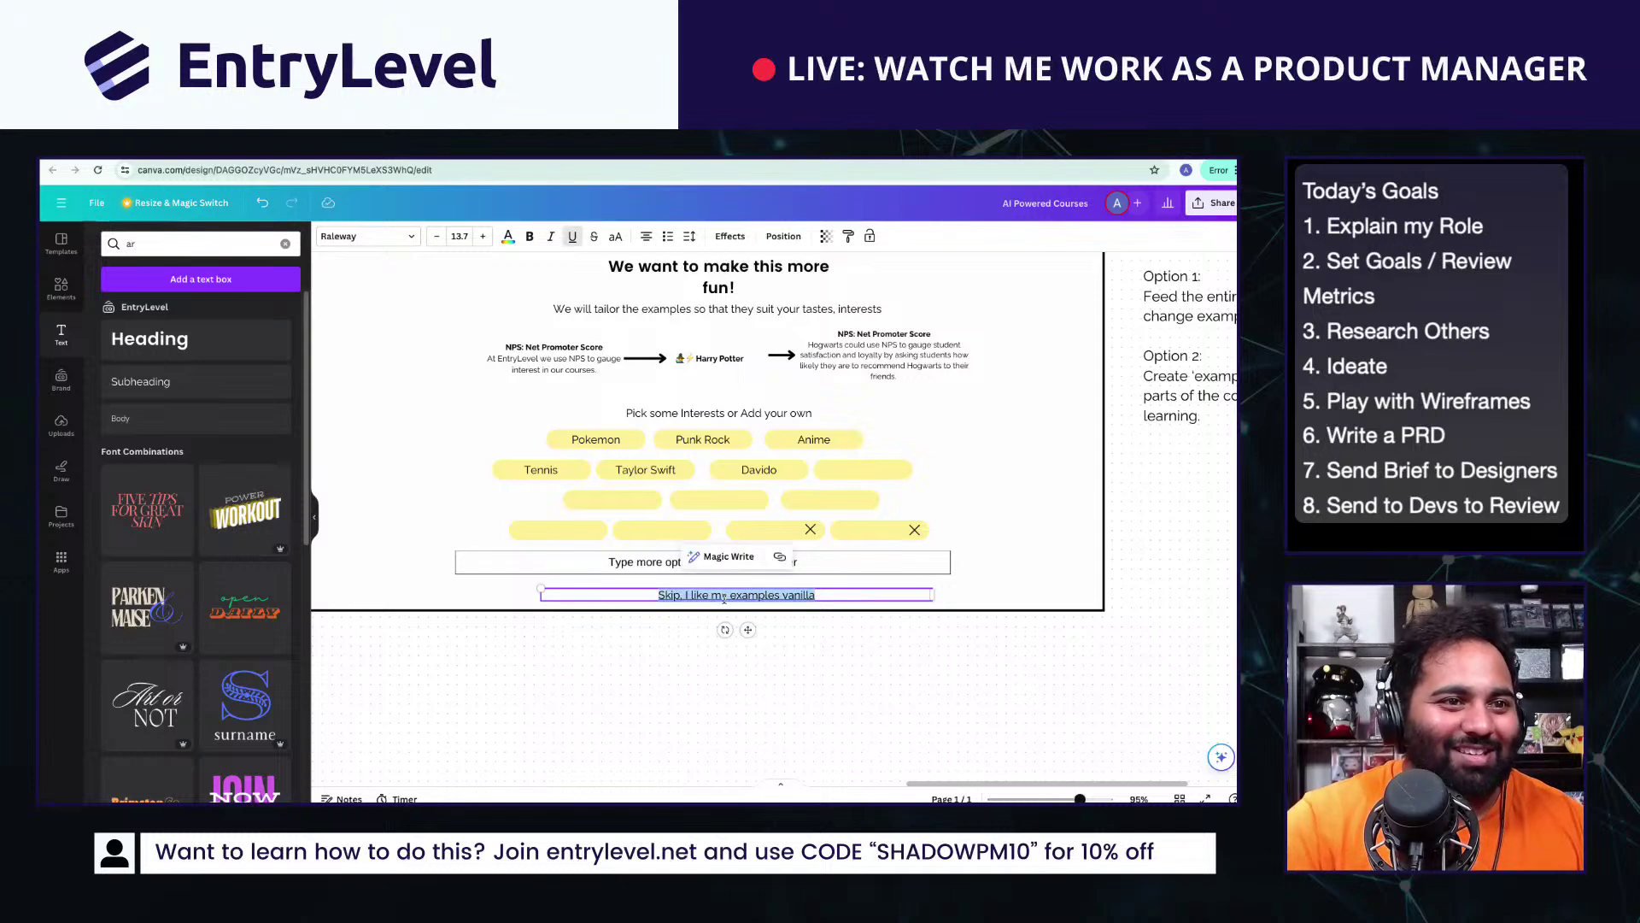
left_click(418, 629)
left_click_drag(760, 601, 748, 598)
Step: Add a sad-face emoji at the end of the underlined skip text
double_click(748, 597)
left_click(810, 600)
key("ctrl+super+space")
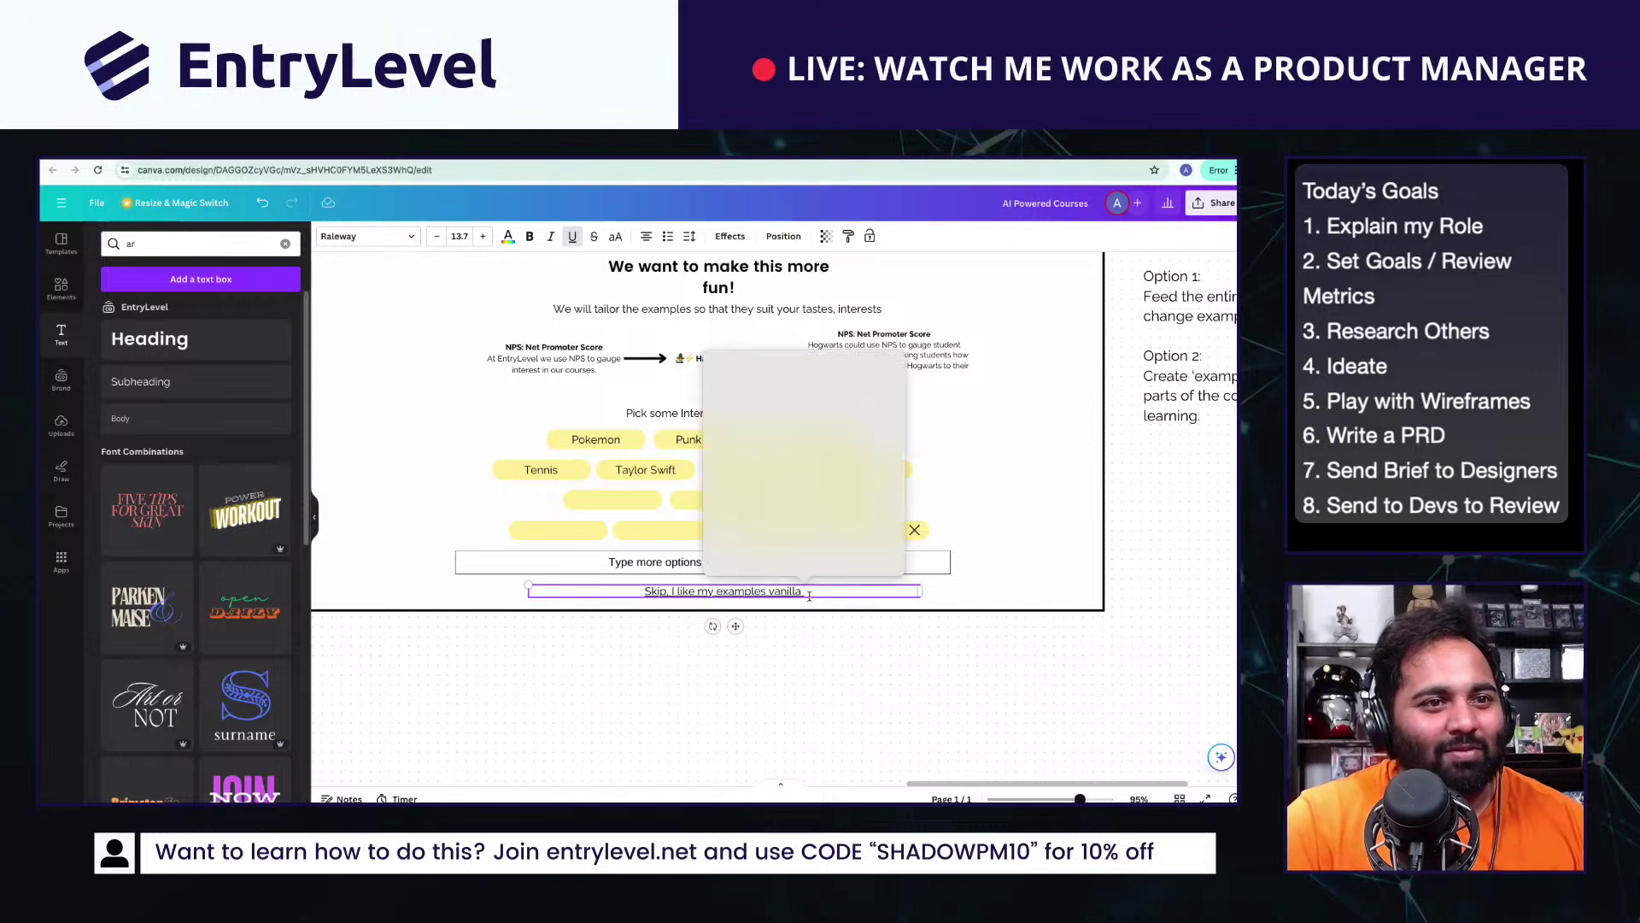
type("sad")
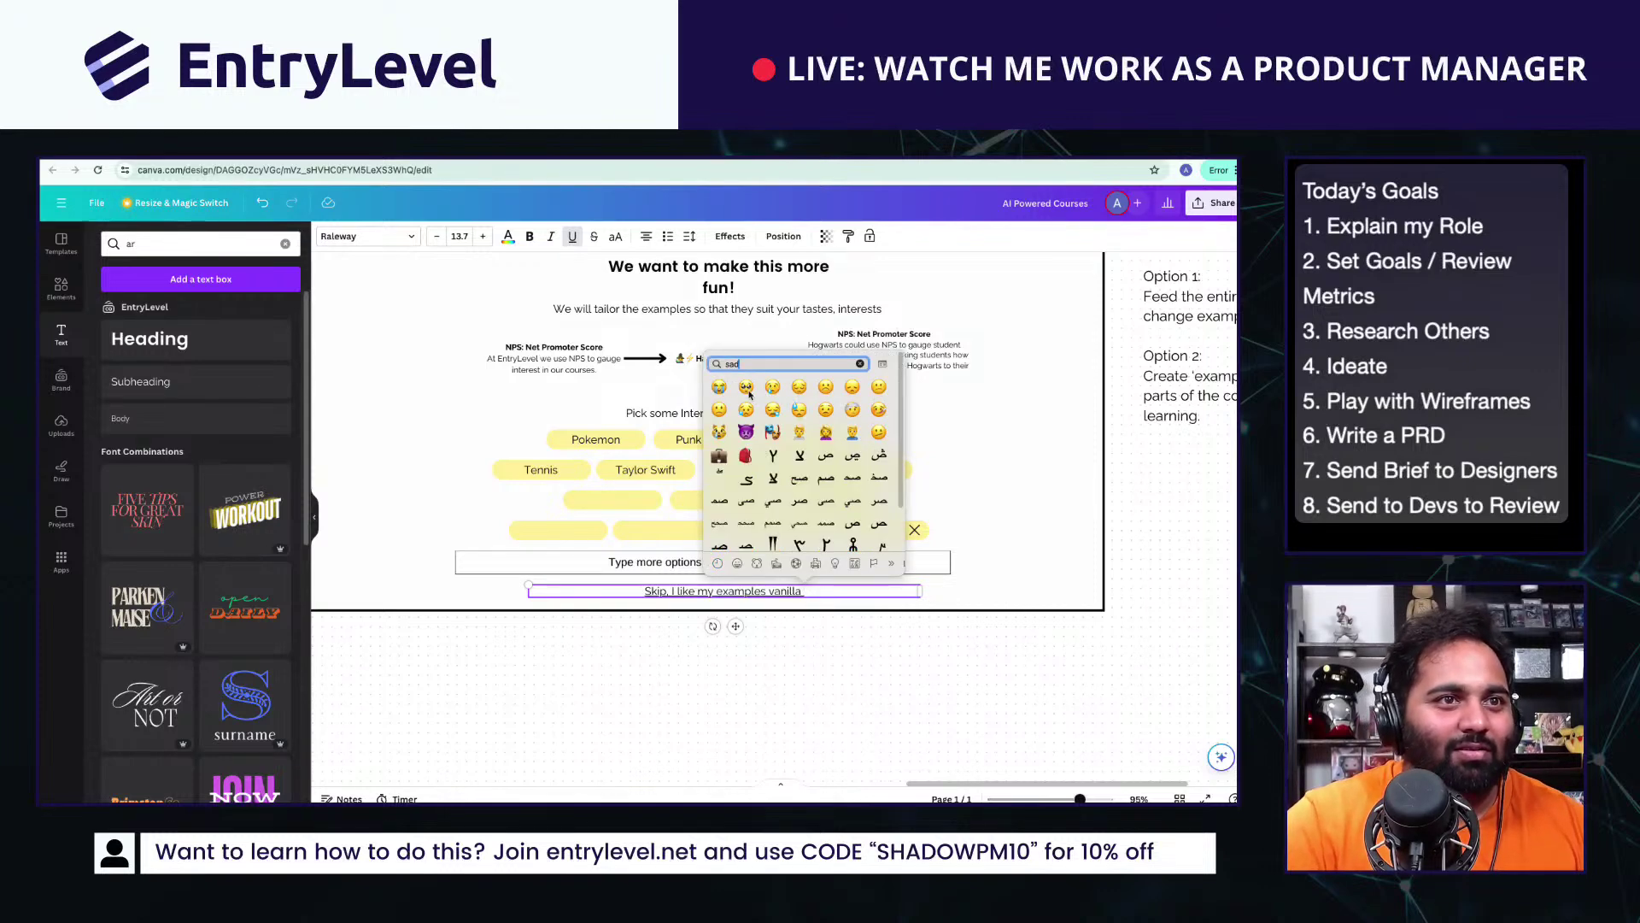
left_click(747, 388)
left_click(780, 621)
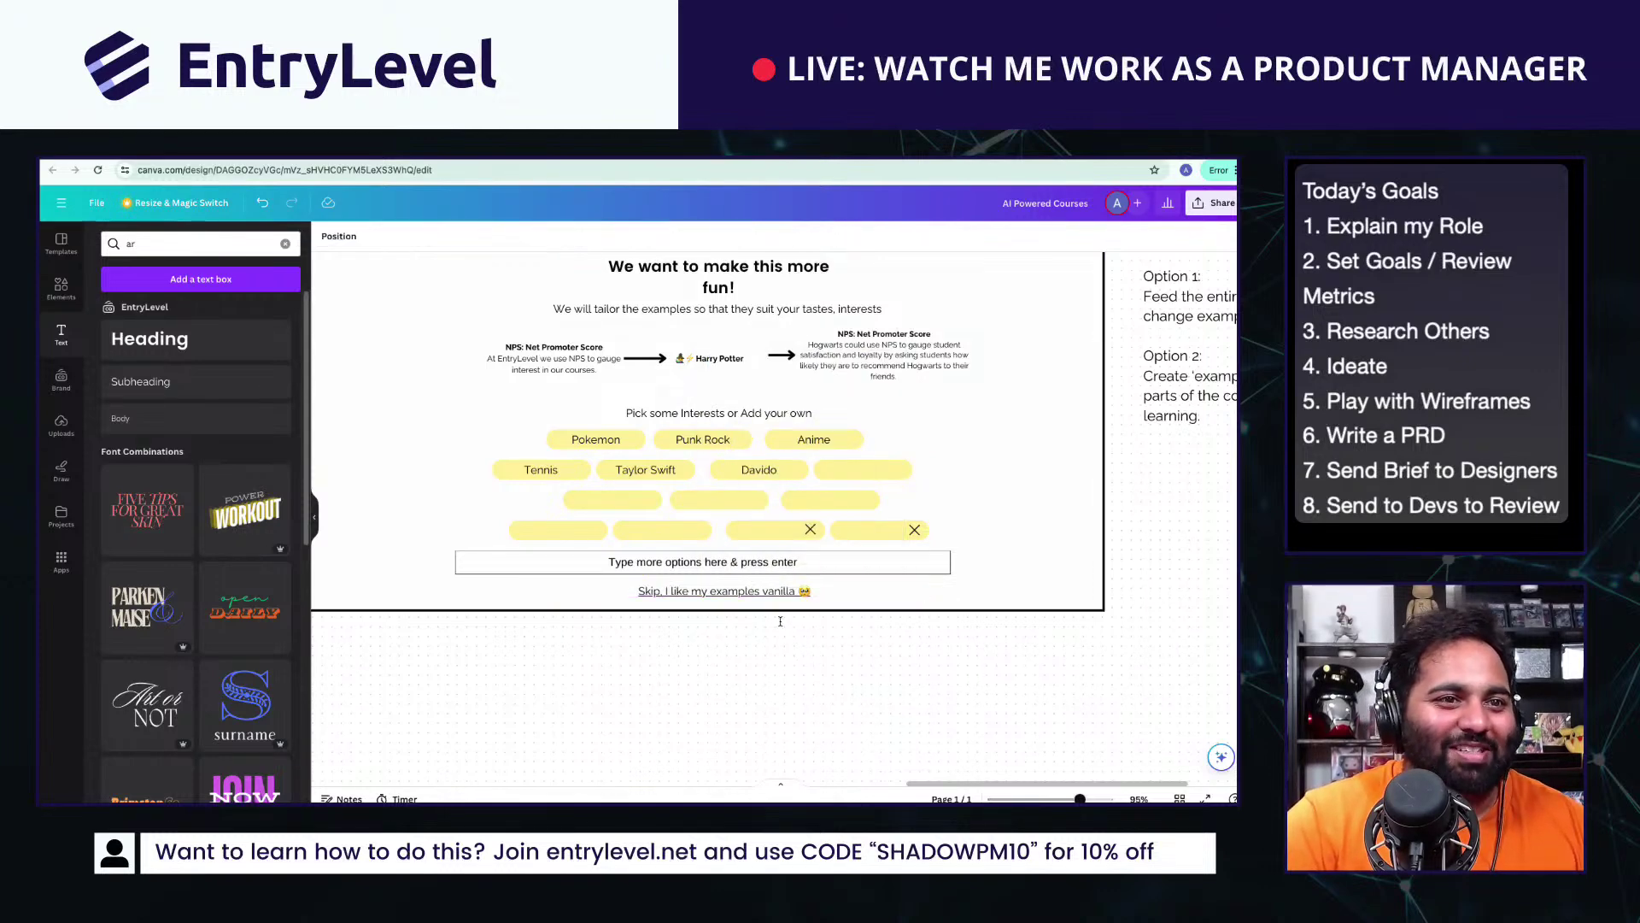
Step: Extend the interests screen's frame downward and lower the underlined skip text to leave more space beneath the custom-interest box
scroll(780, 621, "up", 3)
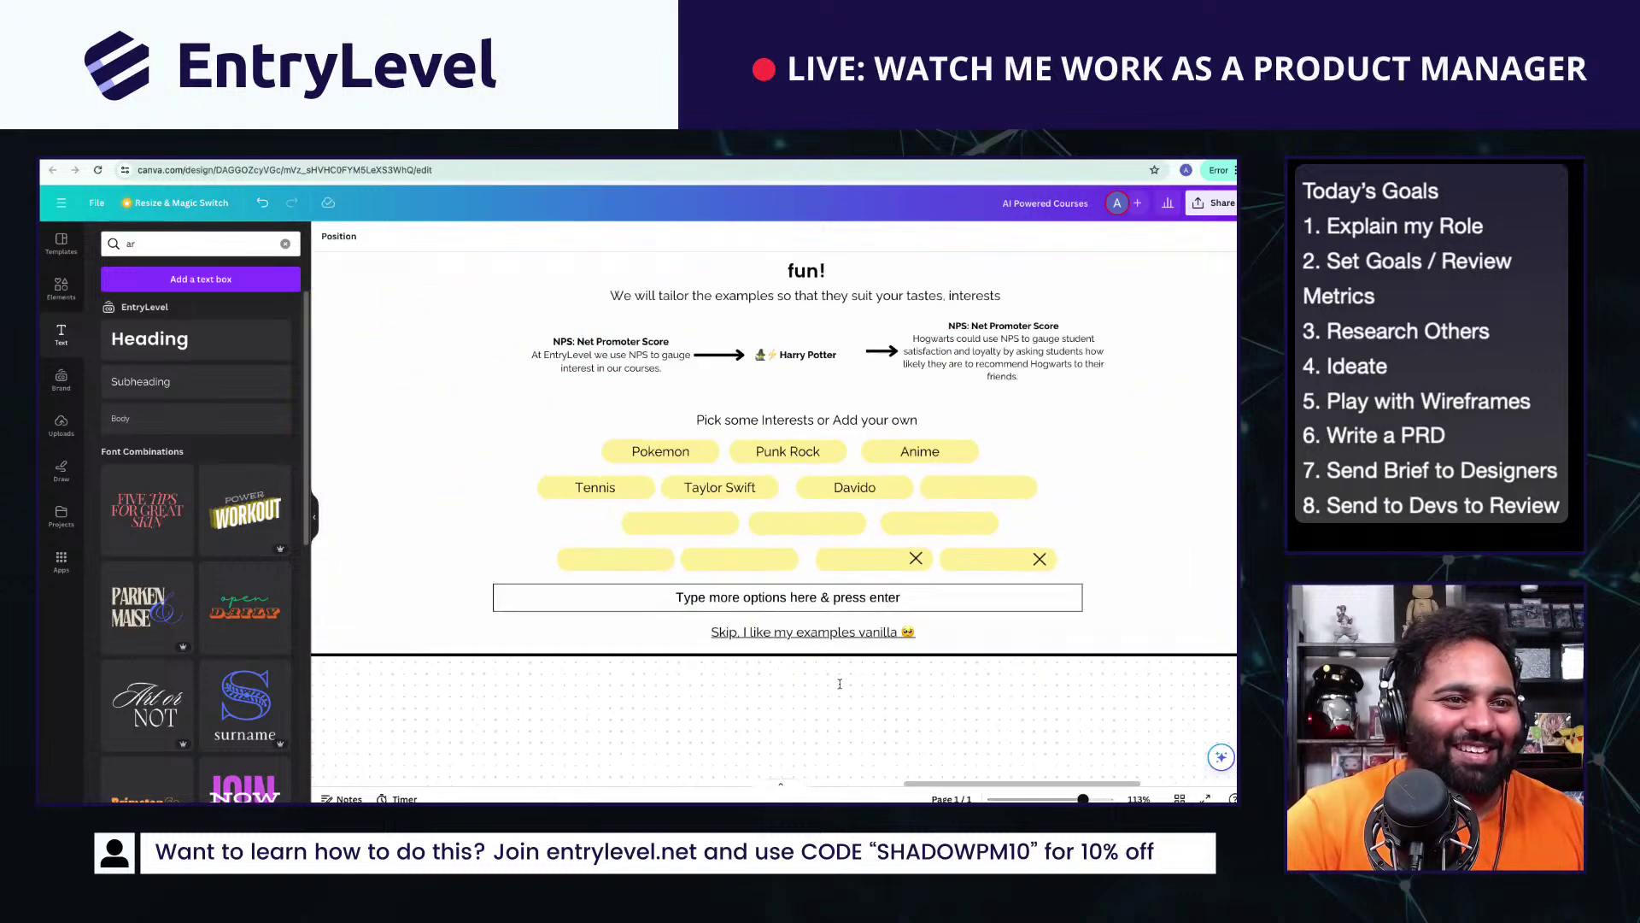
scroll(839, 684, "down", 3)
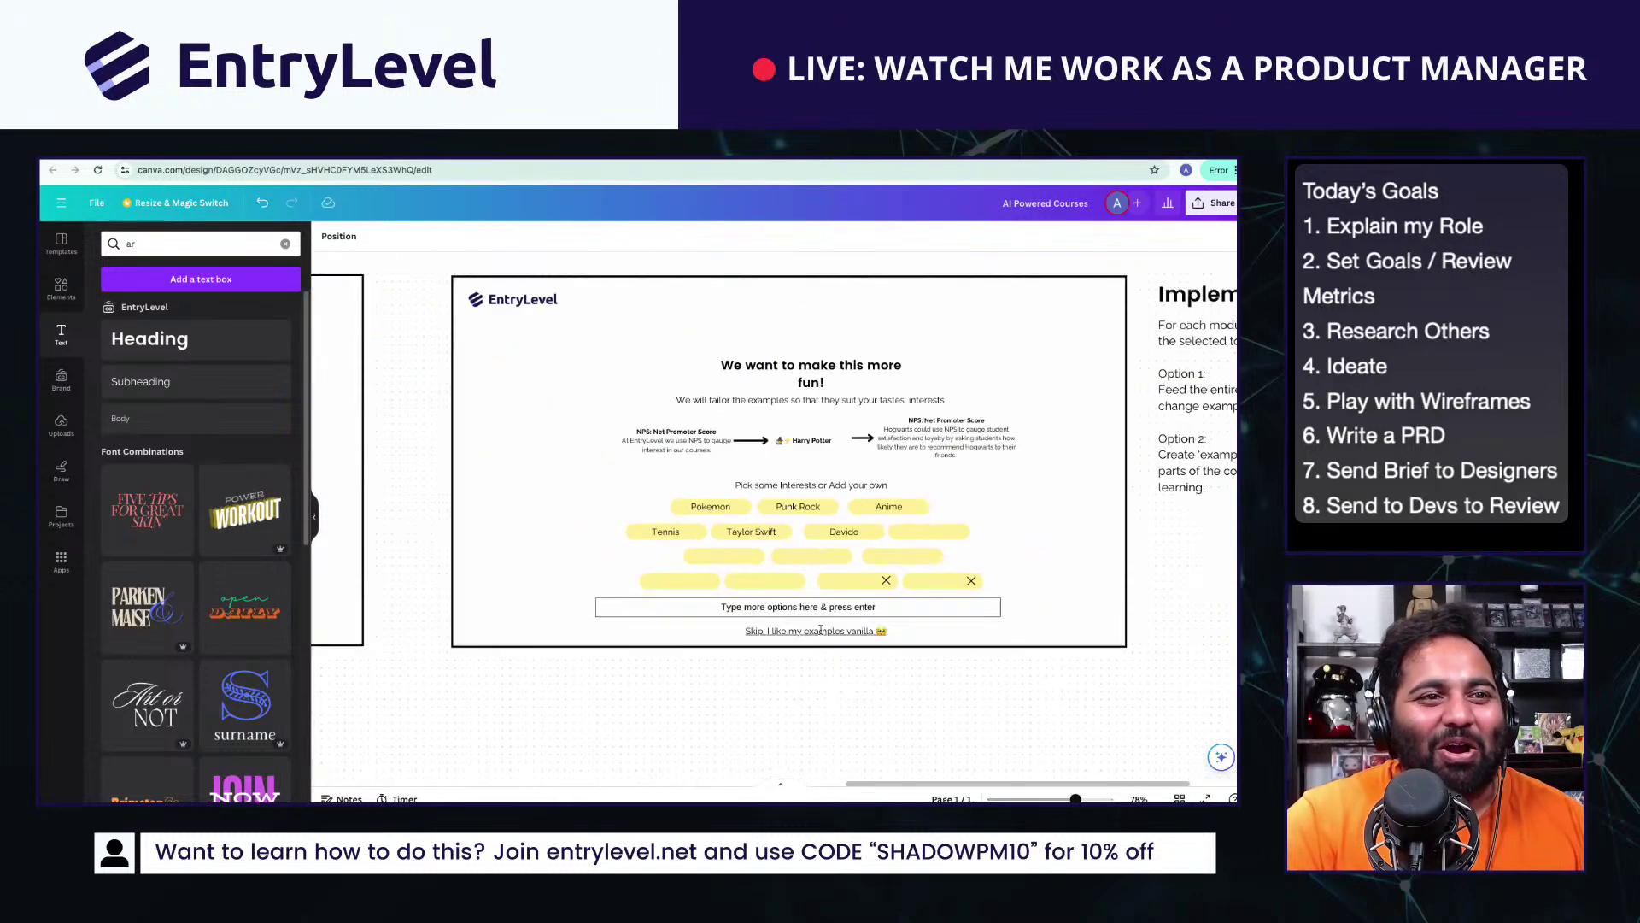
left_click(963, 644)
left_click_drag(788, 648, 837, 643)
left_click(846, 631)
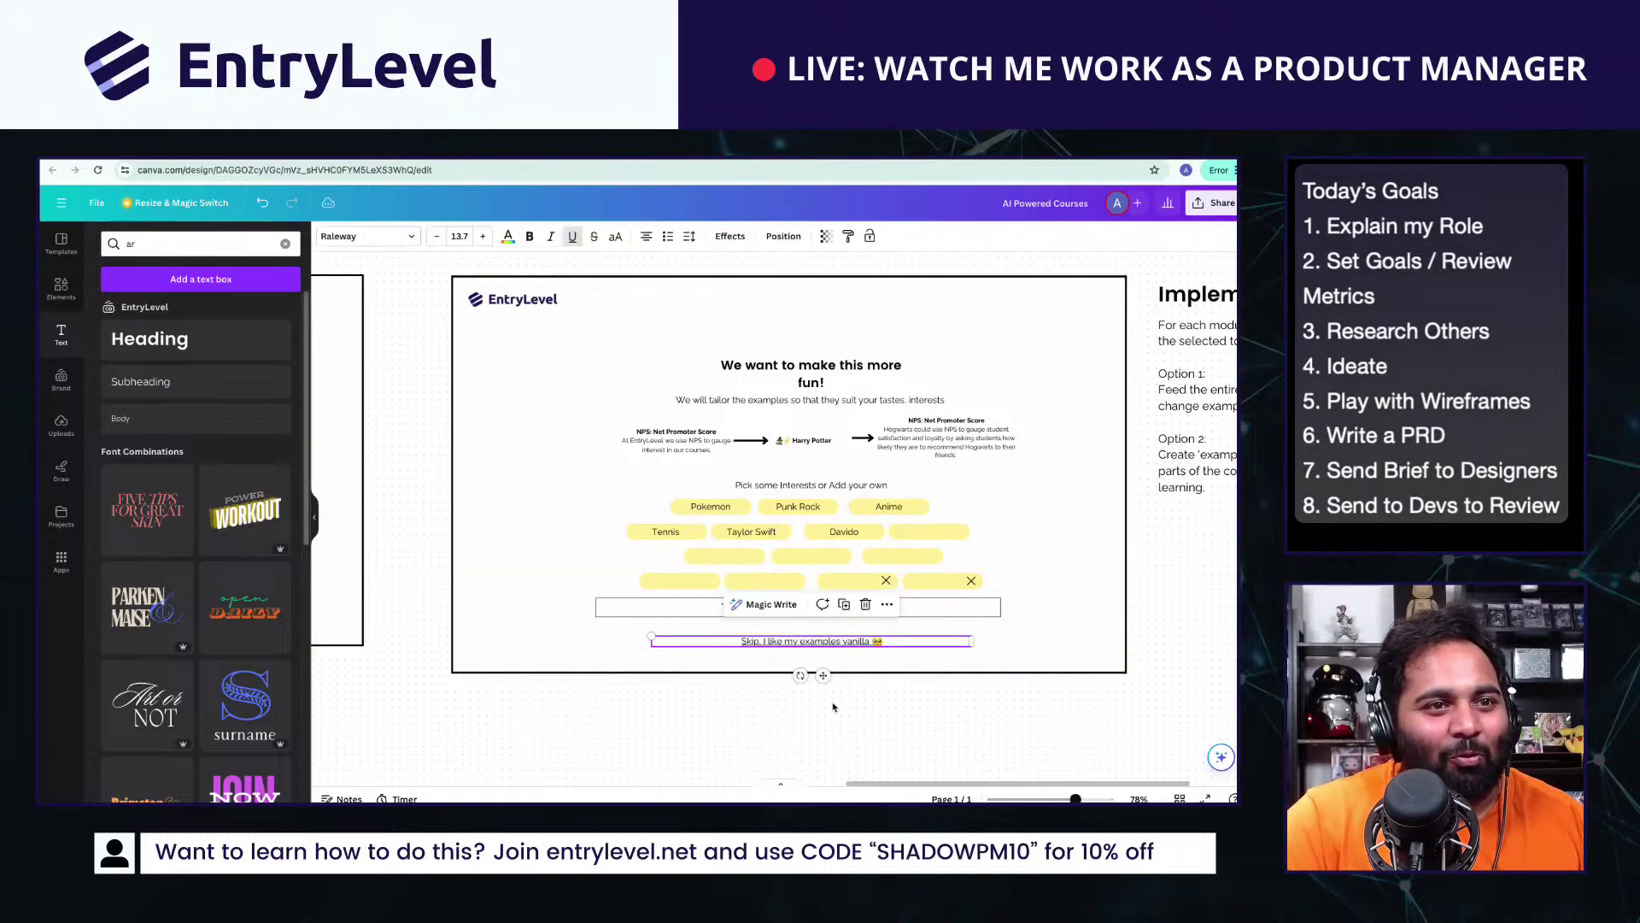
left_click(837, 708)
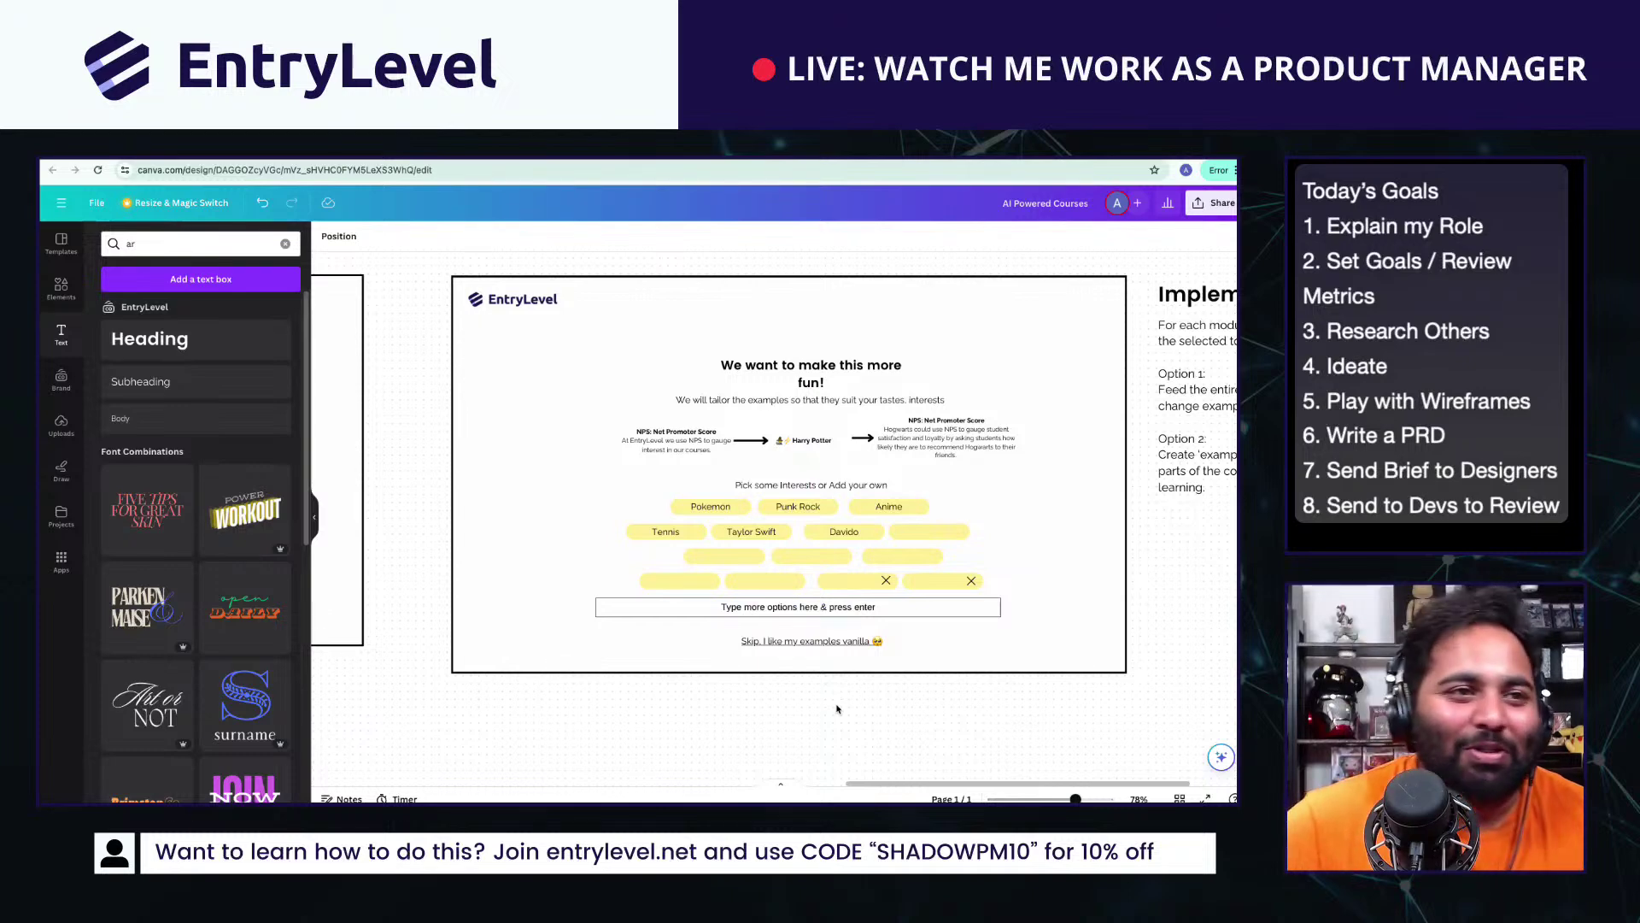
Step: Copy the text under Implementation Notes and paste it beneath the wireframe image in the Notion PRD
scroll(837, 709, "down", 5)
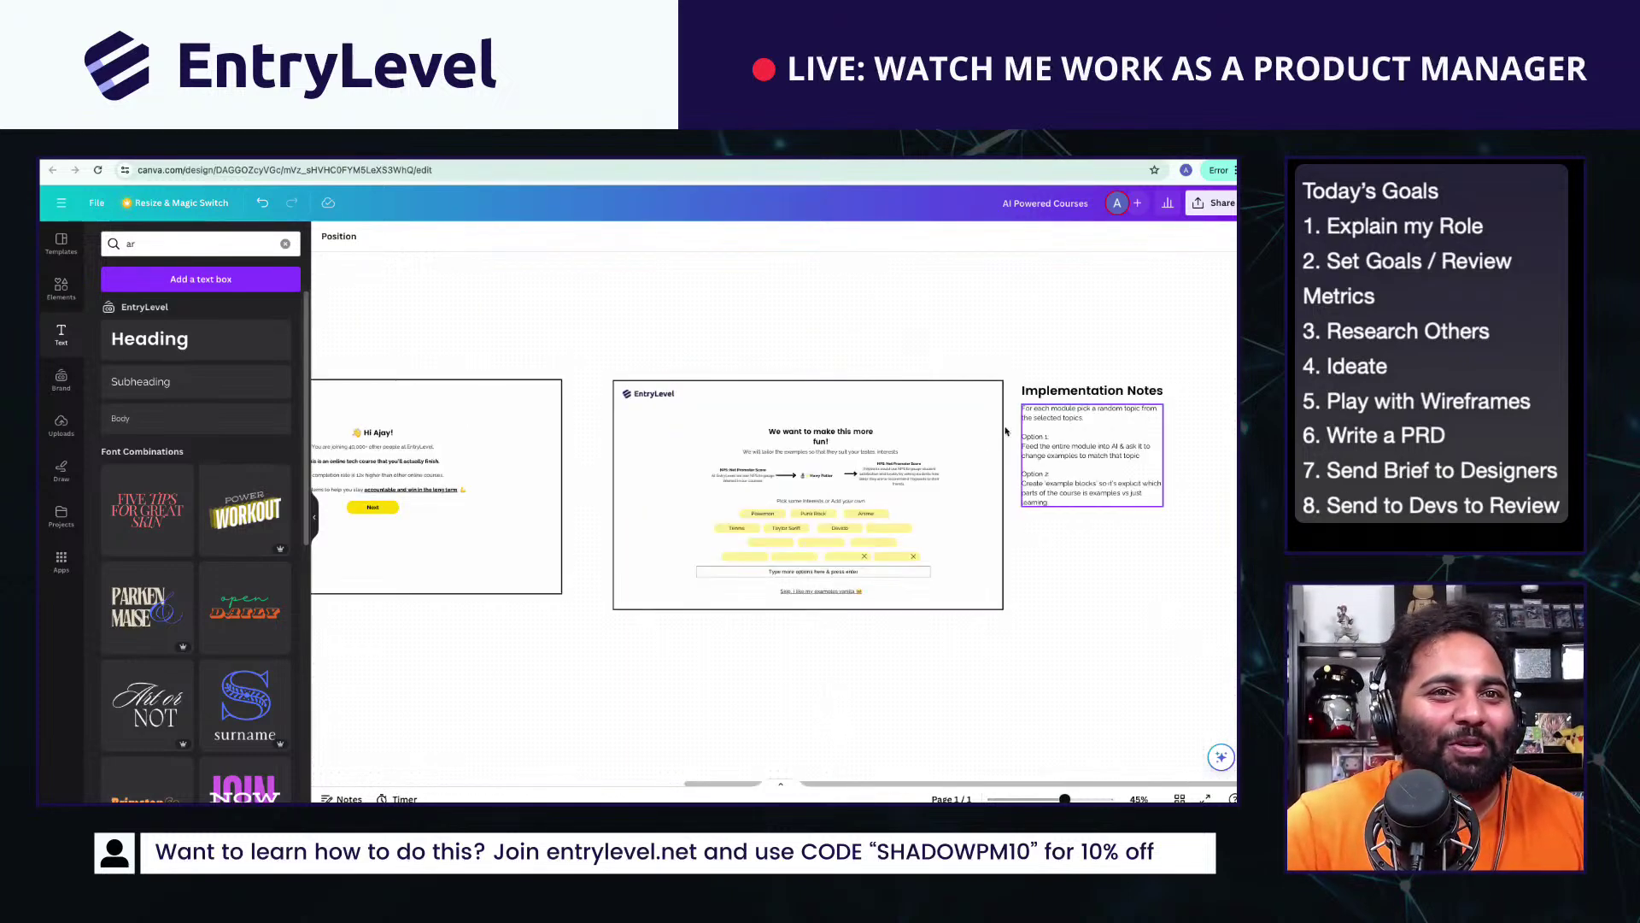
double_click(1076, 452)
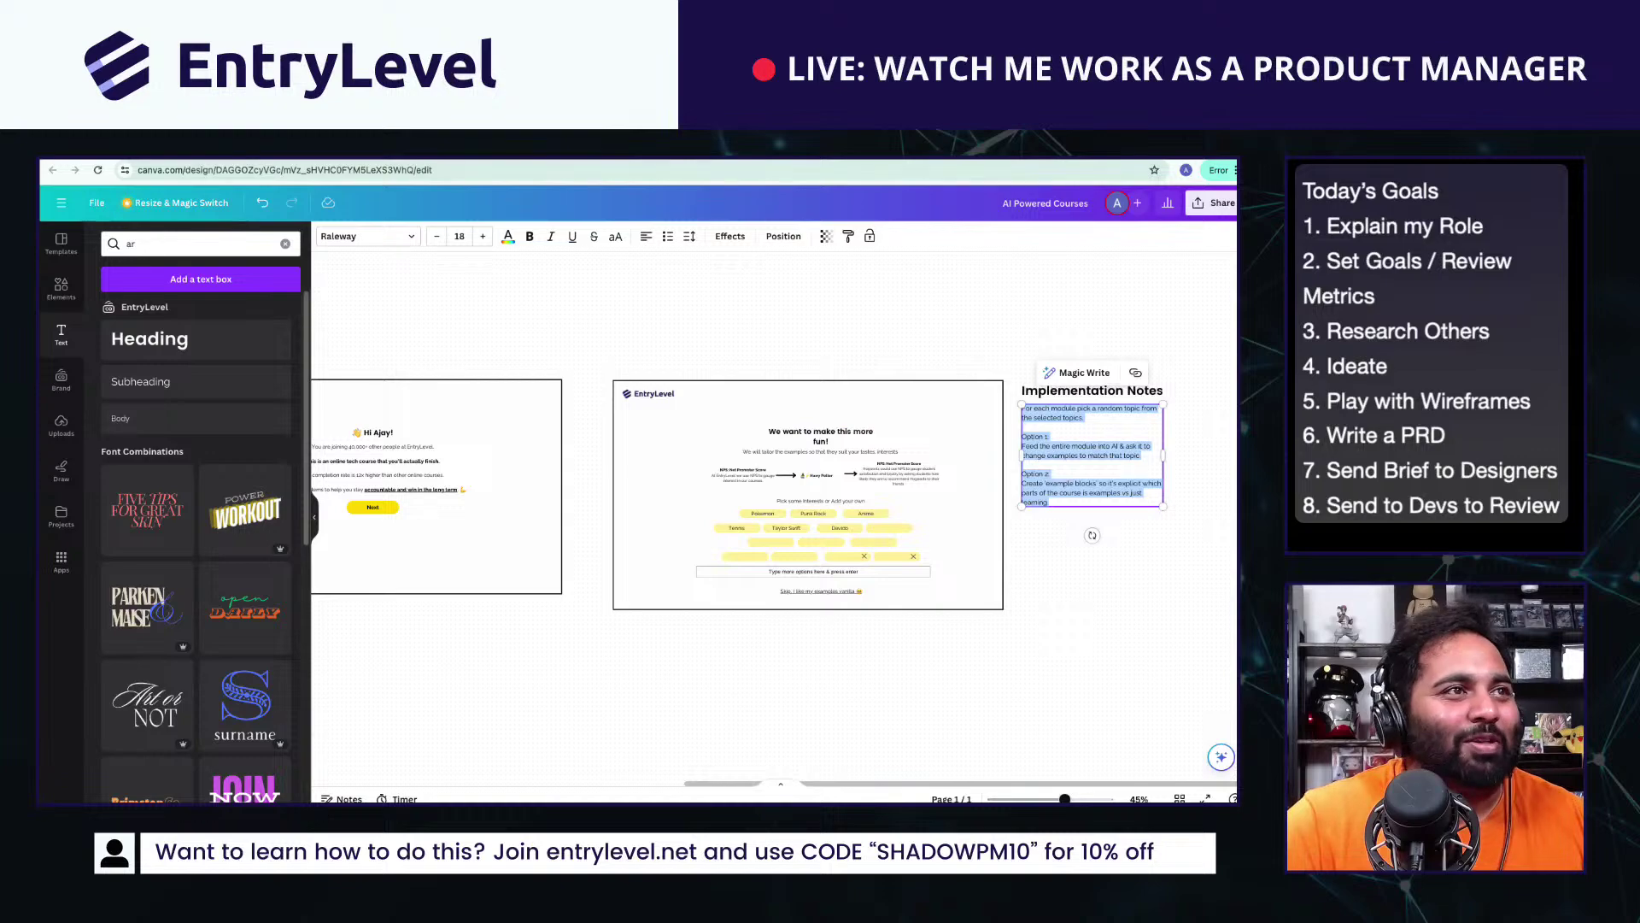
key("ctrl+c")
key("ctrl+Tab")
key("ctrl+Tab")
left_click(721, 674)
key("ctrl+v")
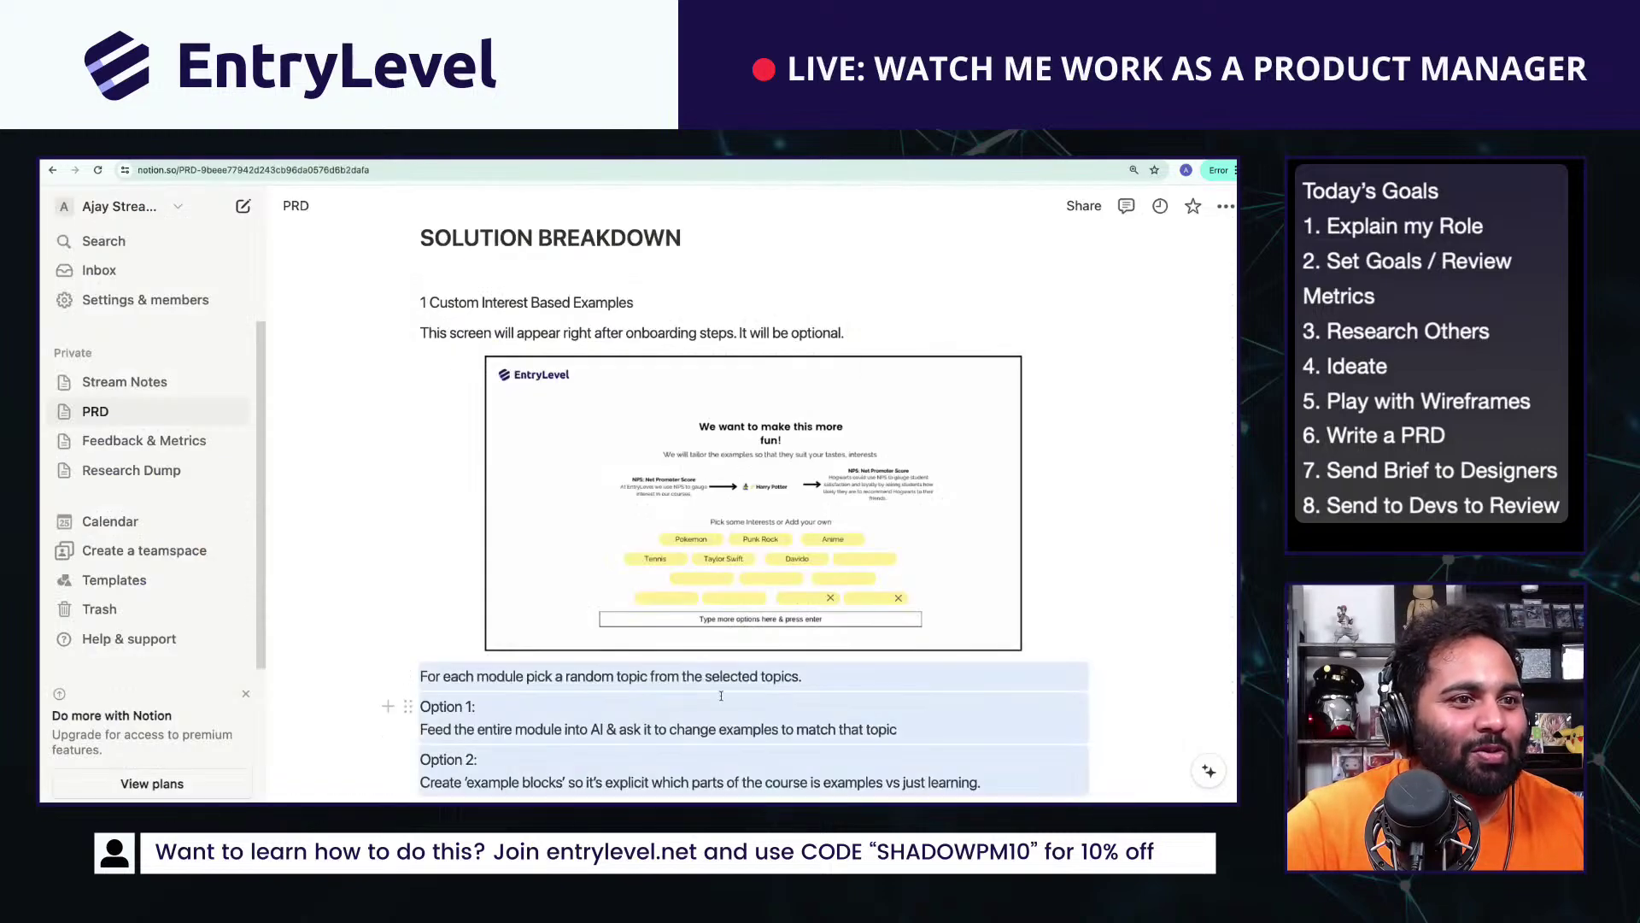
scroll(721, 696, "down", 3)
scroll(515, 619, "up", 3)
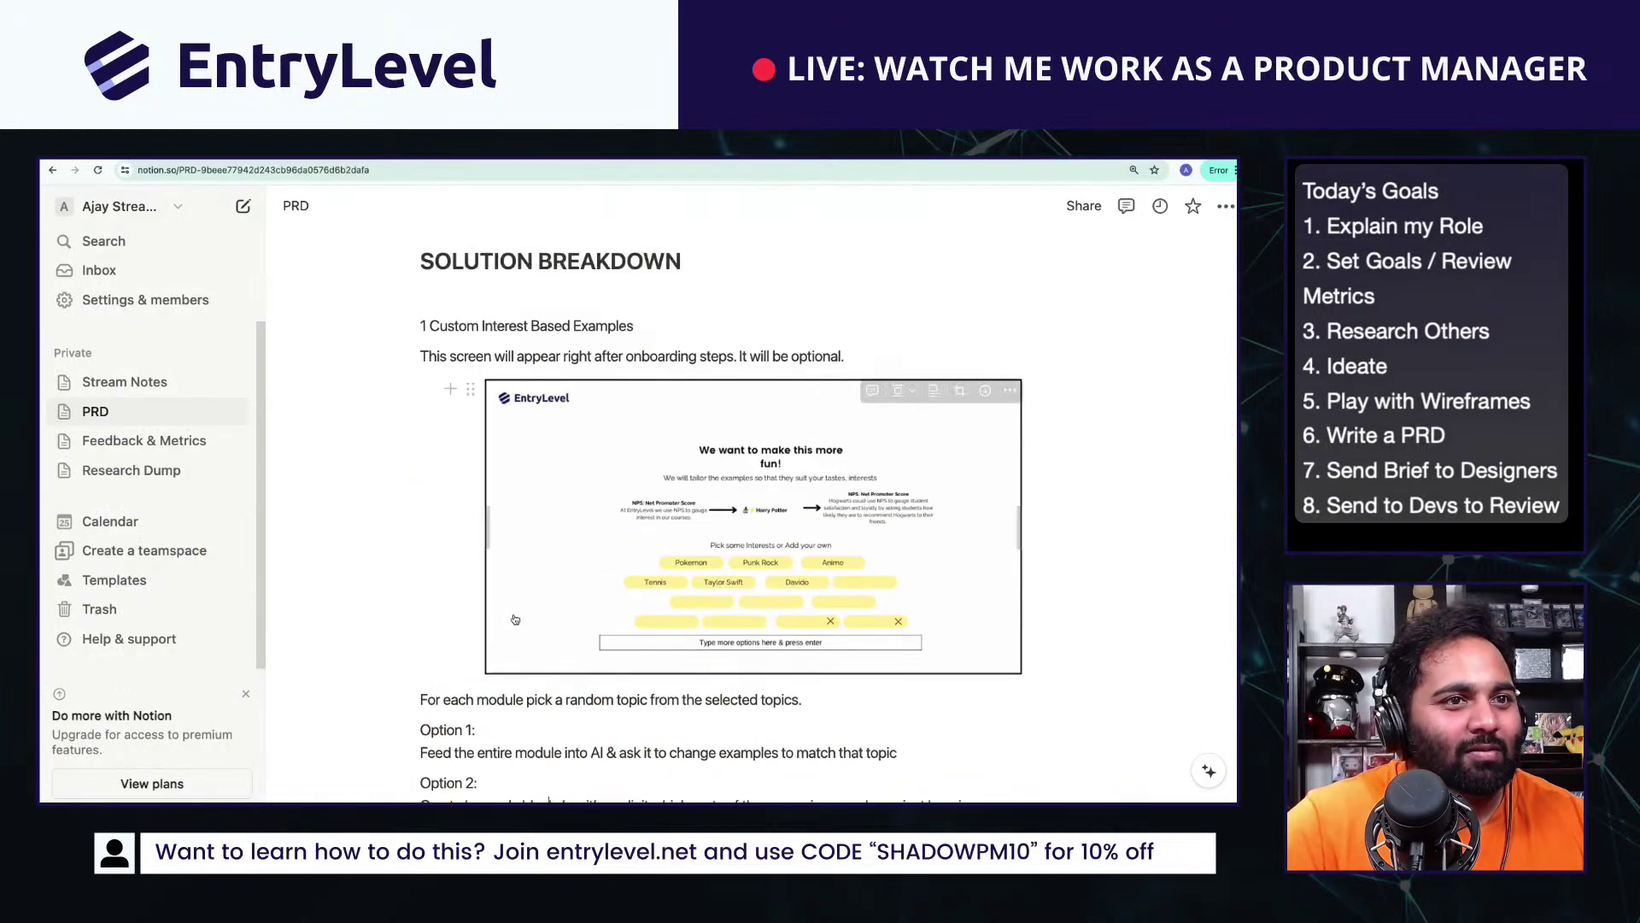
Step: Turn the "1 Custom Interest Based Examples" line into a heading and remove the blank line above it
left_click(409, 326)
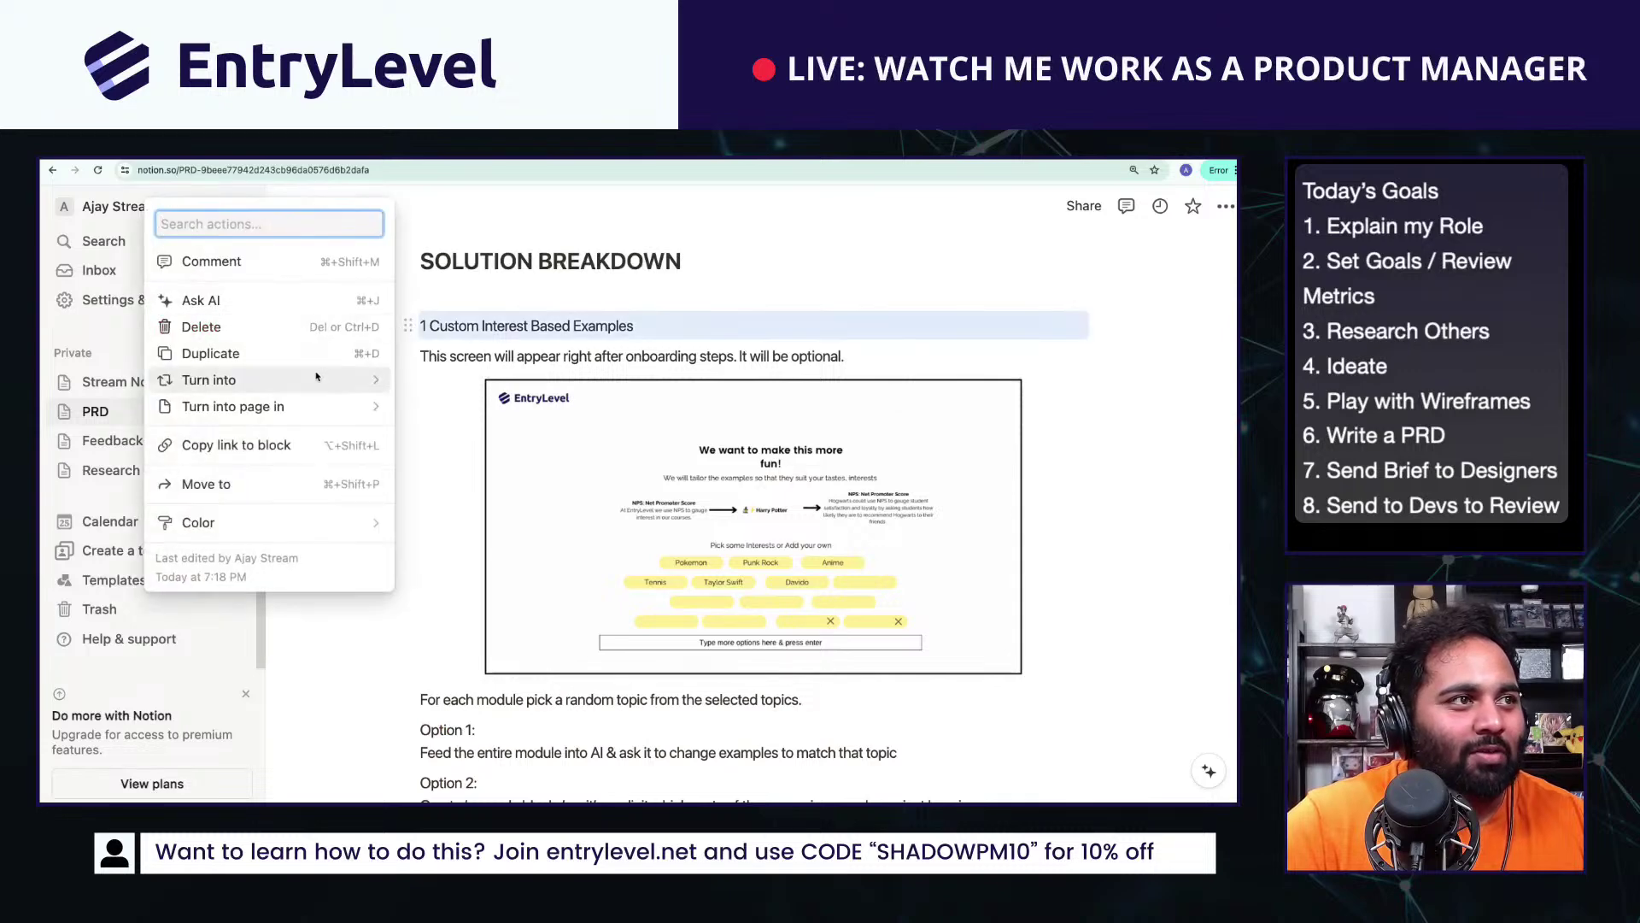
mouse_move(316, 376)
left_click(452, 293)
left_click(595, 315)
key("BackSpace")
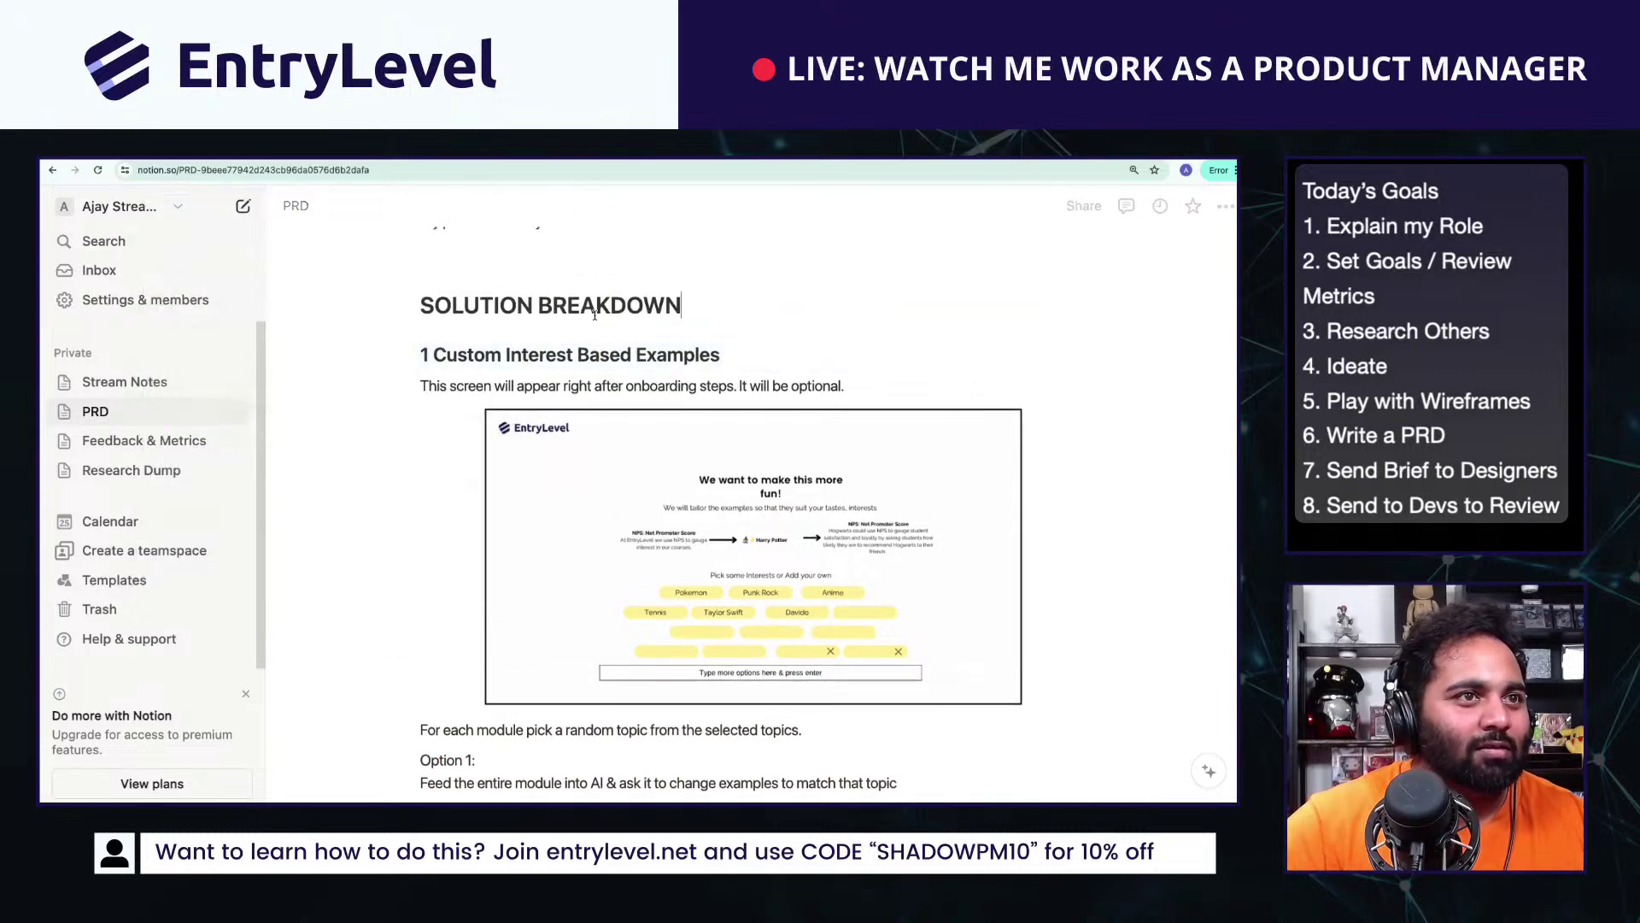
Step: Duplicate the "1 Custom Interest Based Examples" heading below the Option 2 note and change the copy's number to 2
scroll(595, 316, "down", 3)
scroll(484, 520, "up", 4)
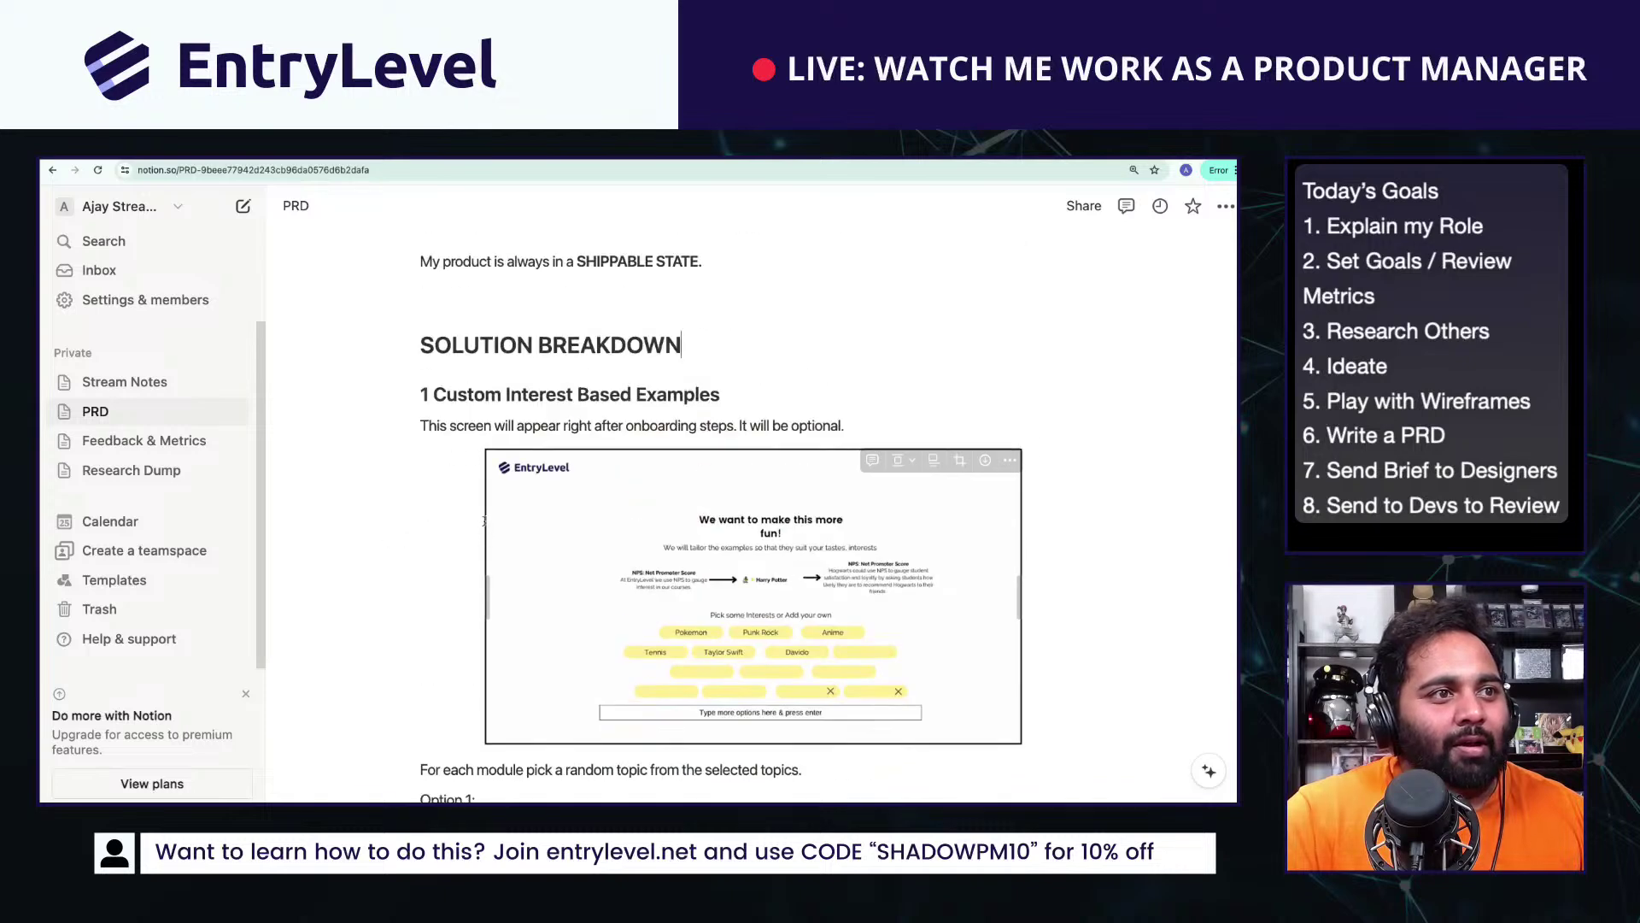
scroll(484, 520, "down", 5)
scroll(515, 538, "up", 8)
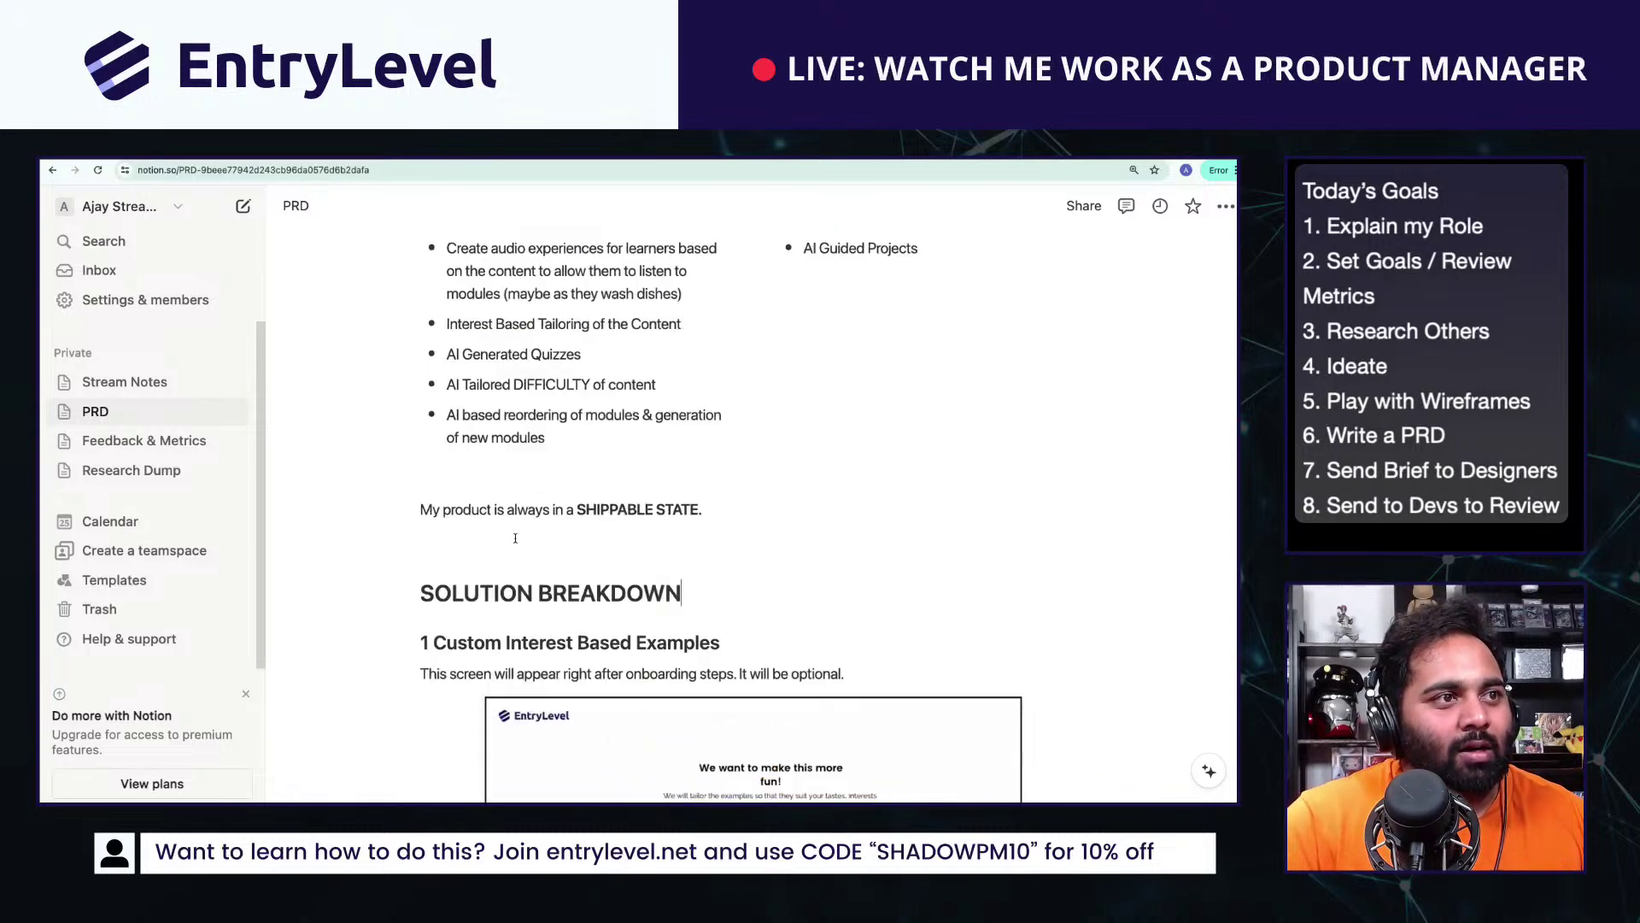
left_click_drag(376, 642, 459, 641)
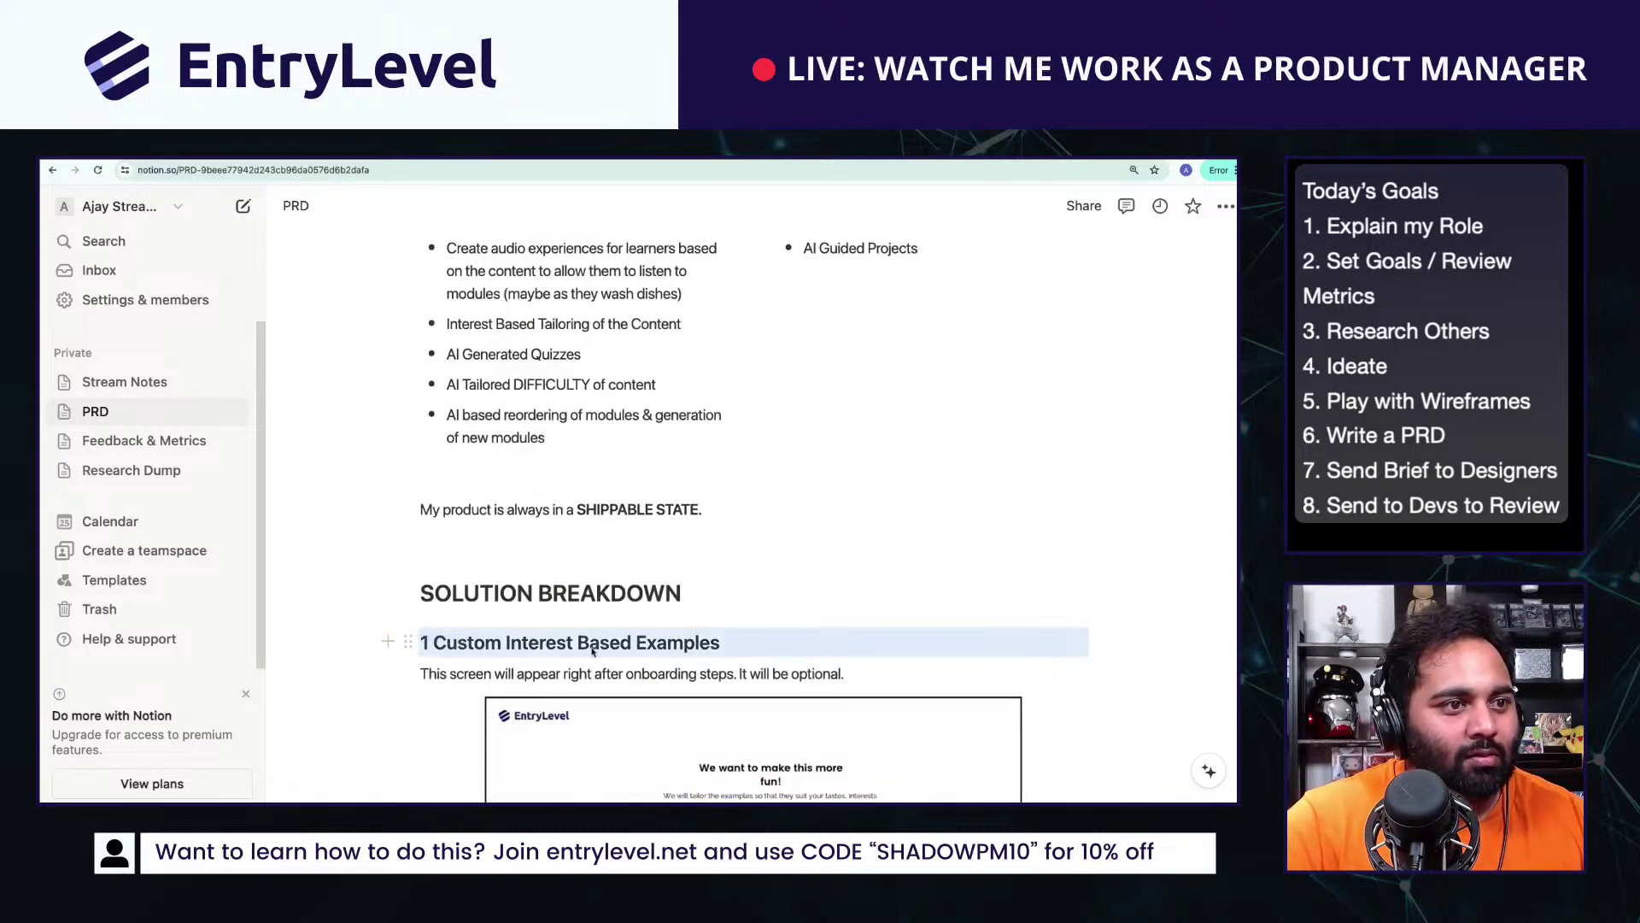
scroll(507, 706, "down", 5)
scroll(506, 705, "down", 3)
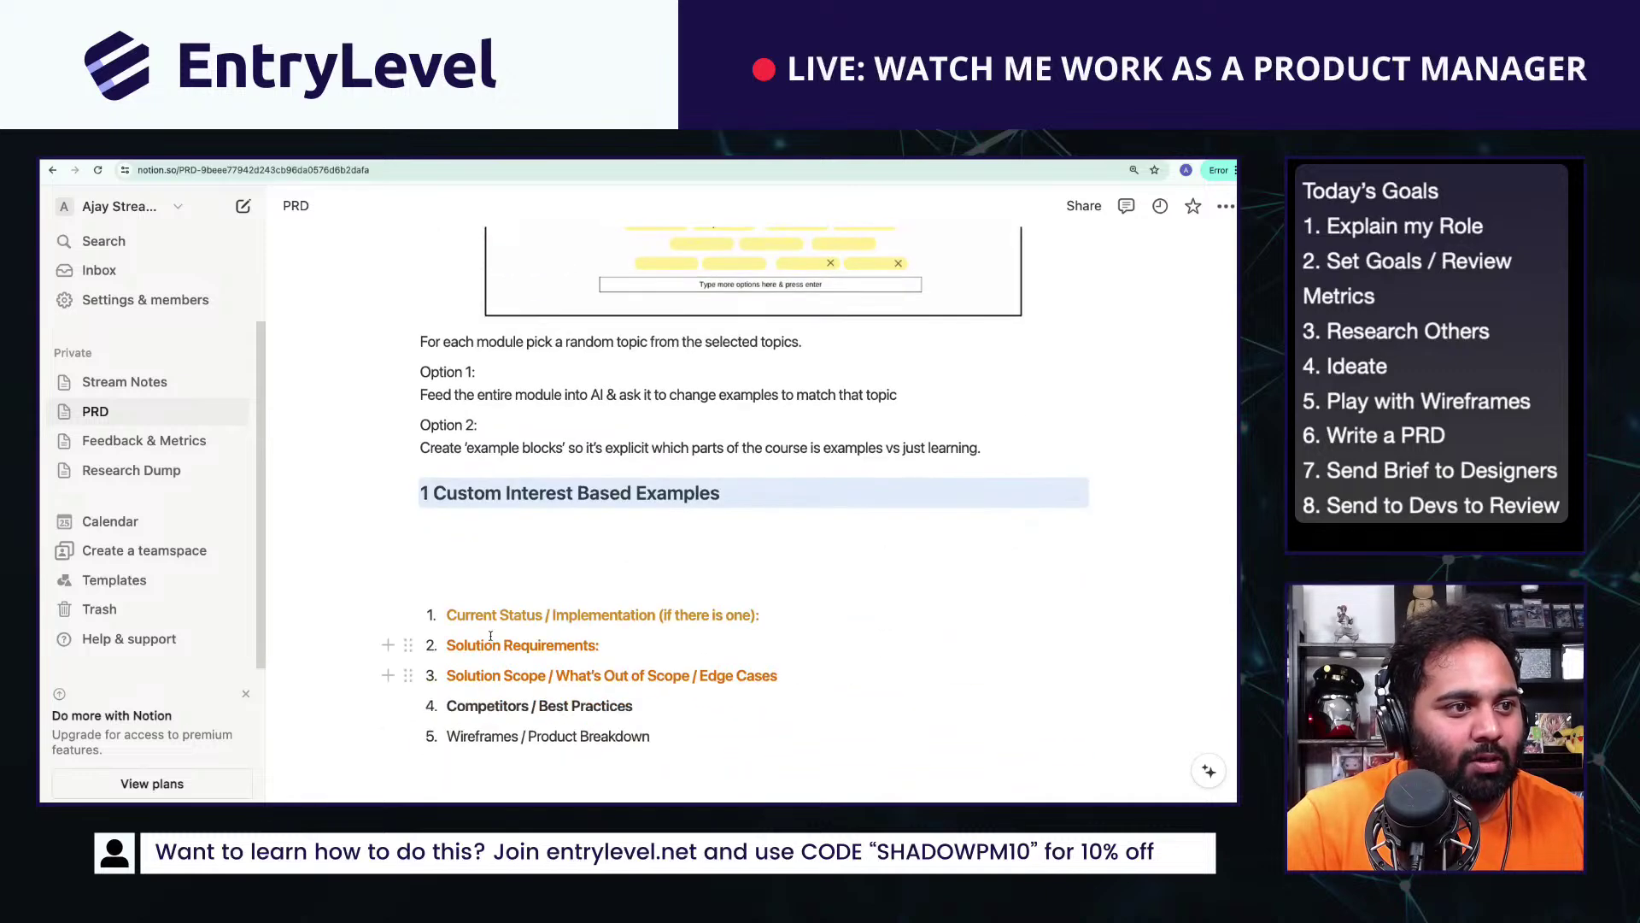
left_click(421, 487)
type("2")
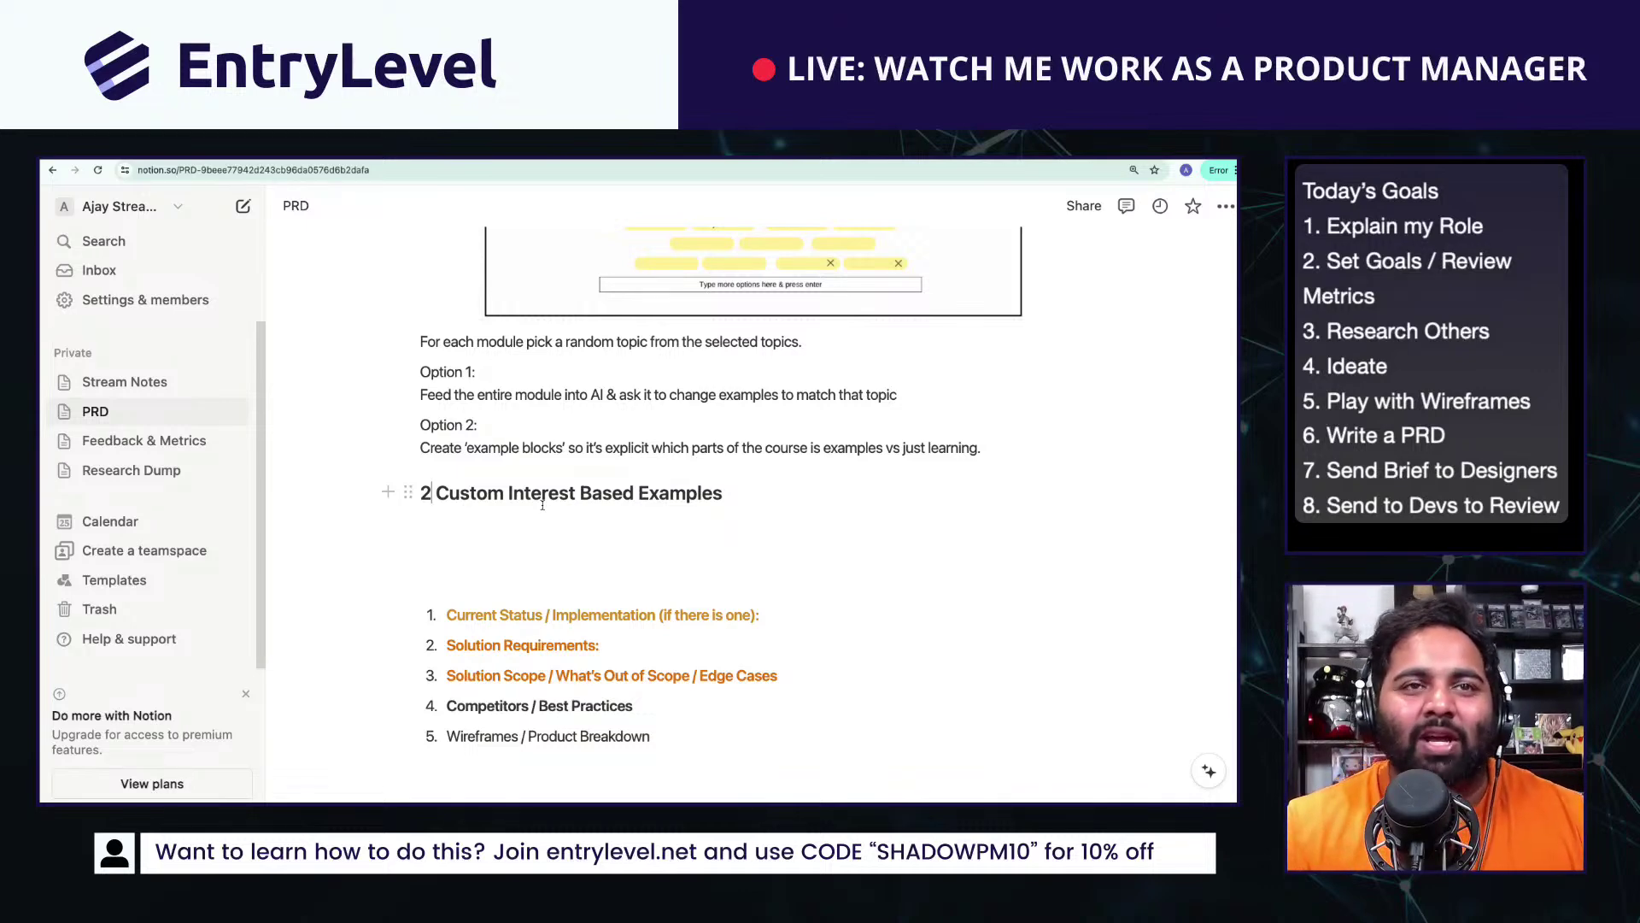
Step: Switch to the AI Powered Courses design in Canva and take a screenshot of the updated interests screen with the skip link
scroll(542, 504, "up", 5)
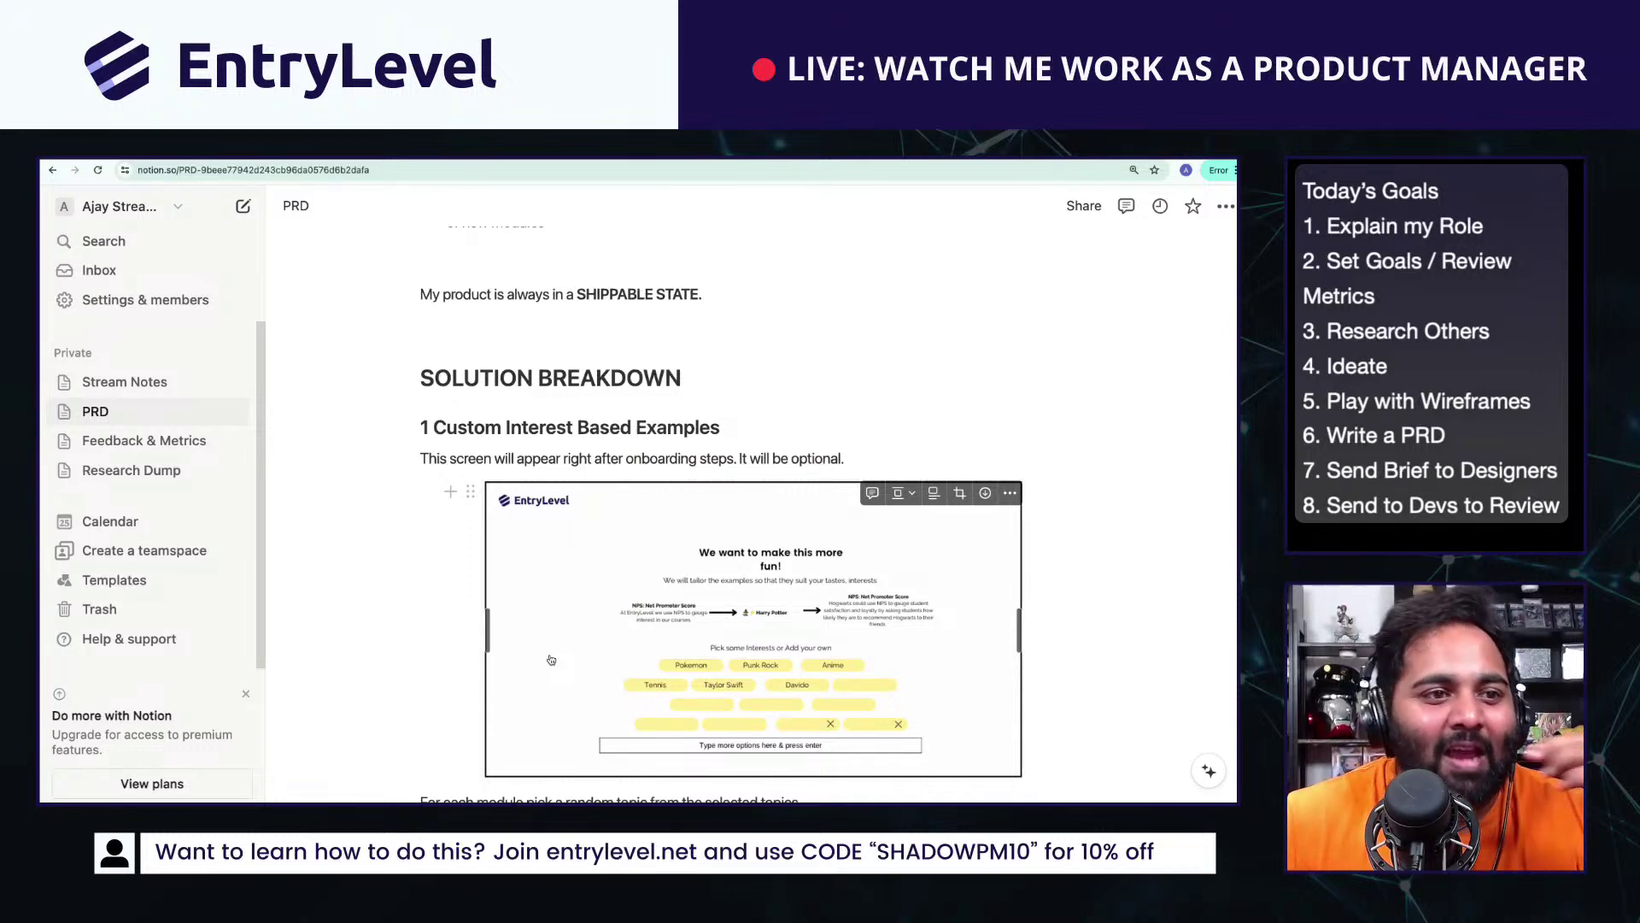
scroll(547, 662, "down", 2)
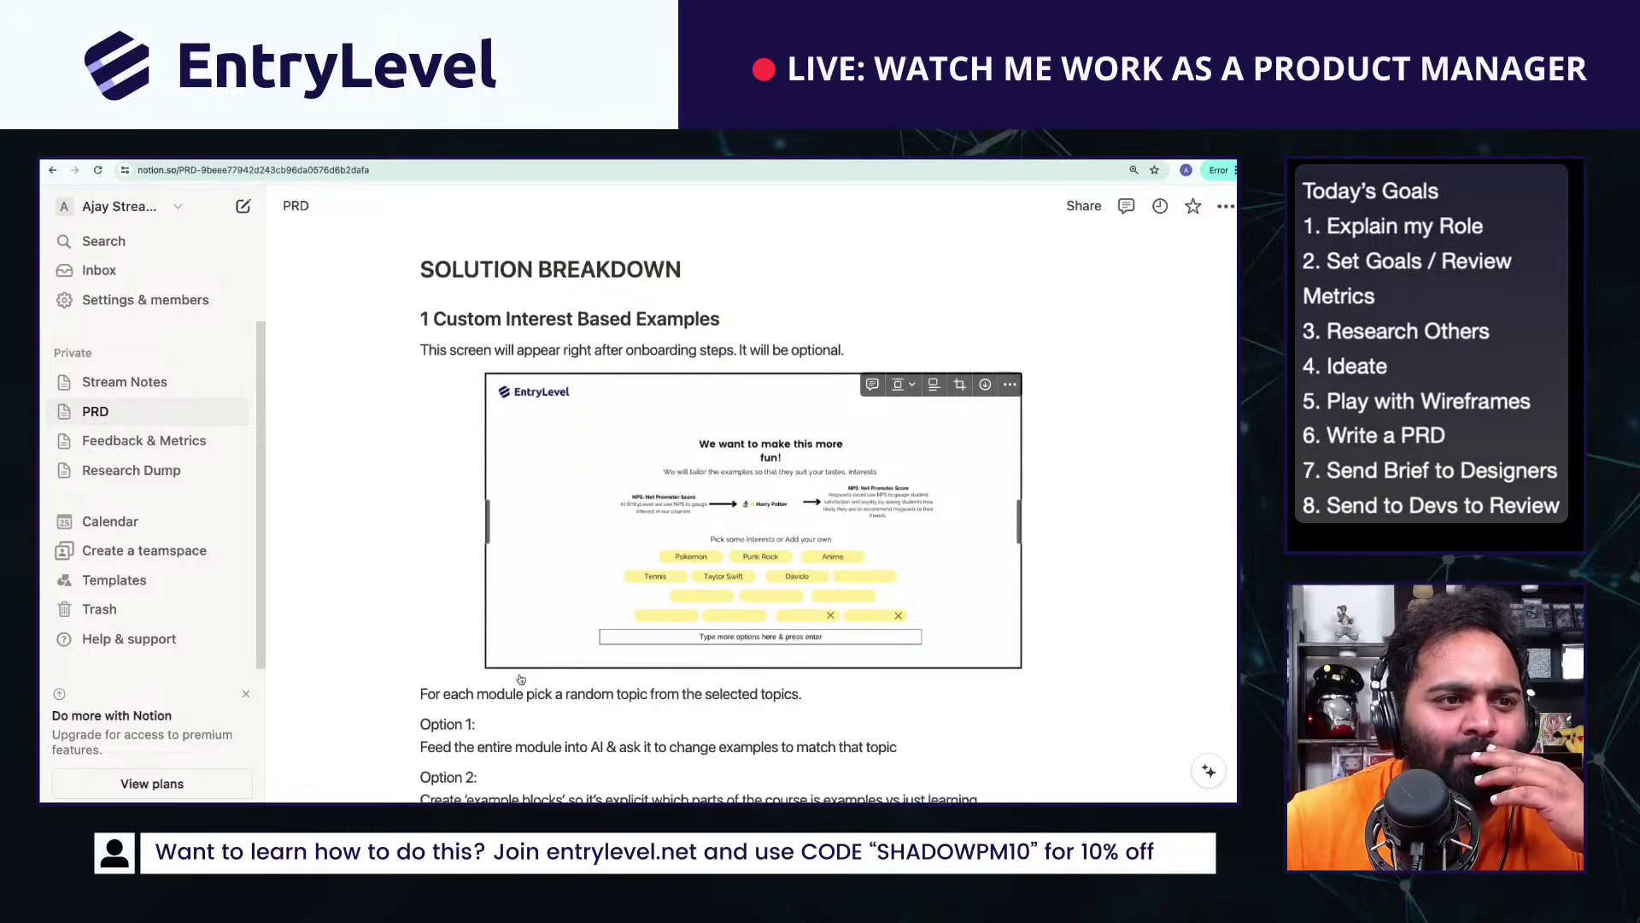
left_click(365, 149)
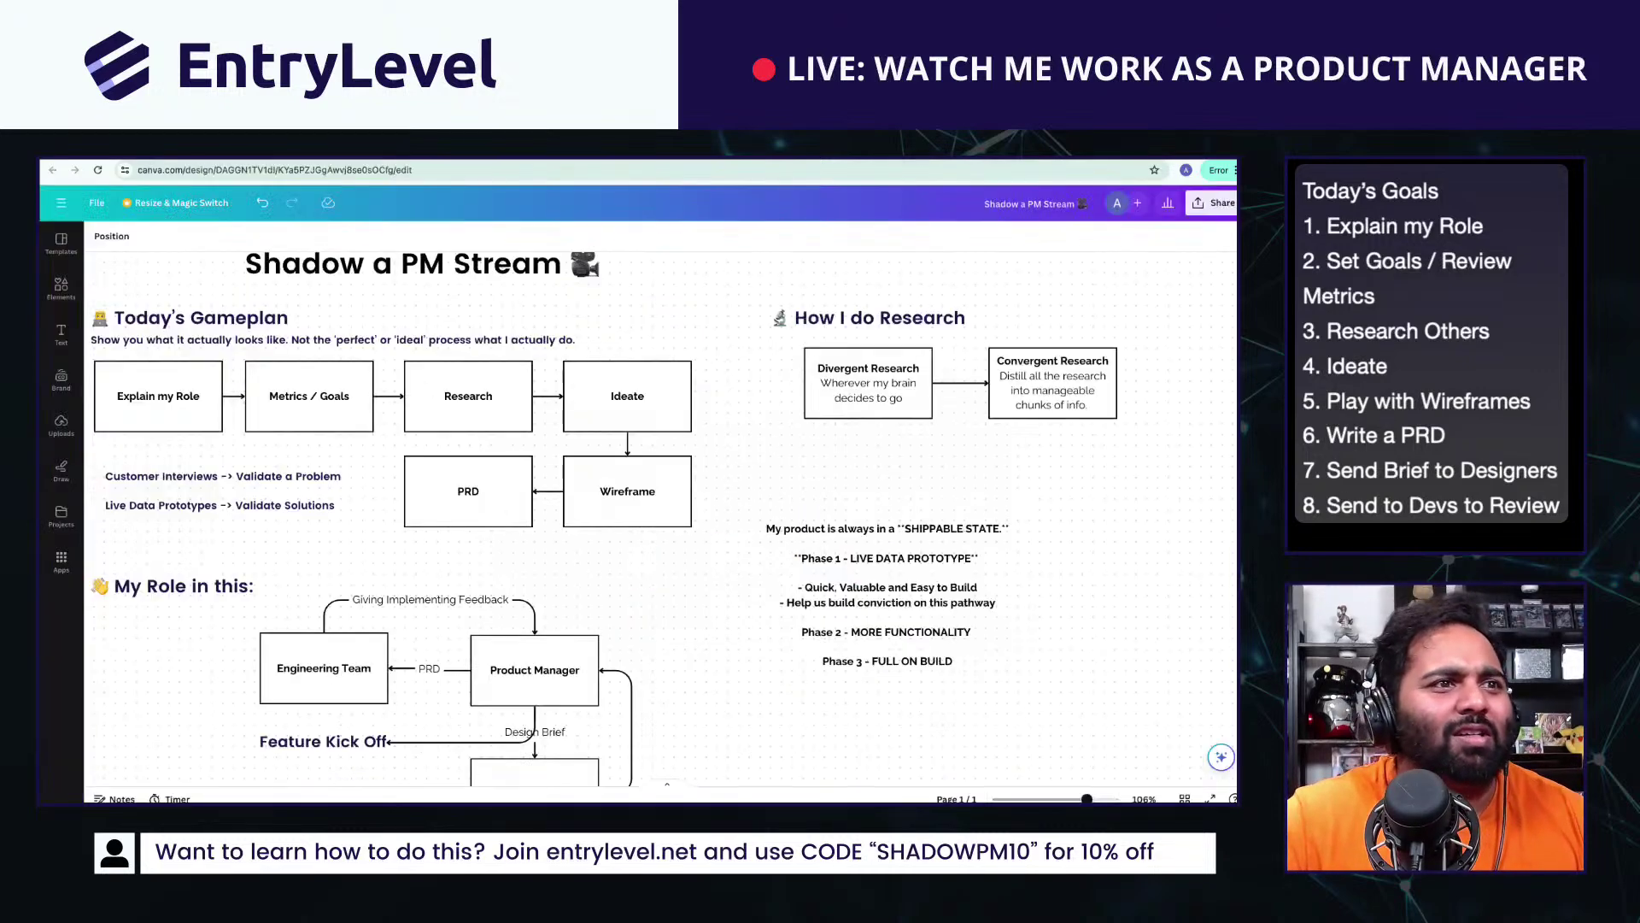
left_click(479, 149)
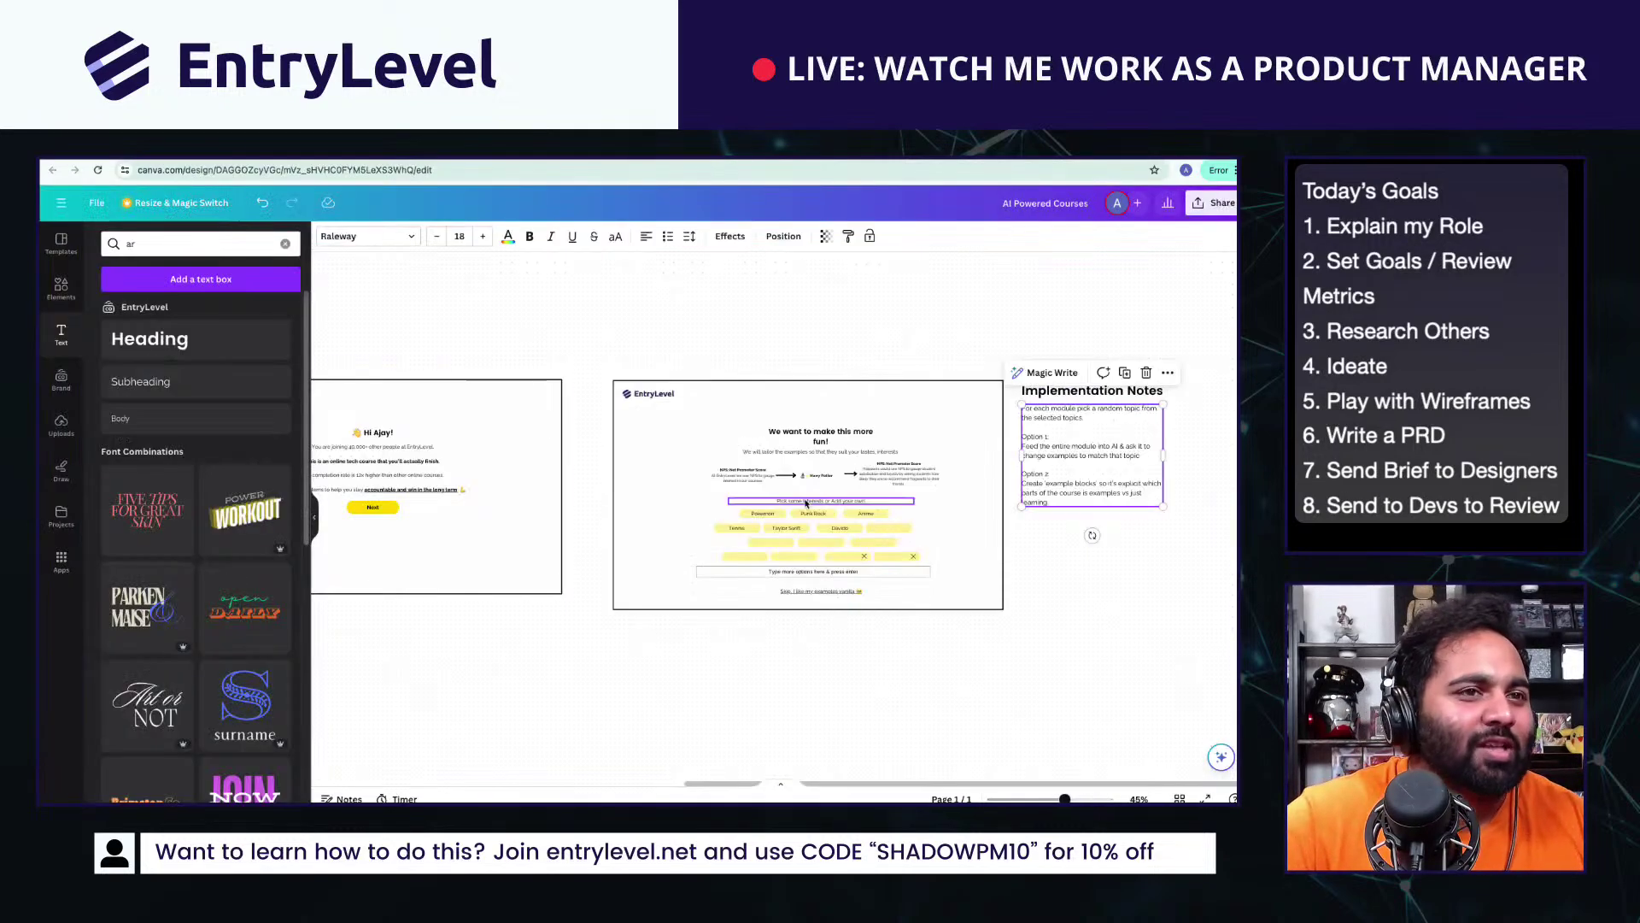
scroll(805, 504, "up", 5)
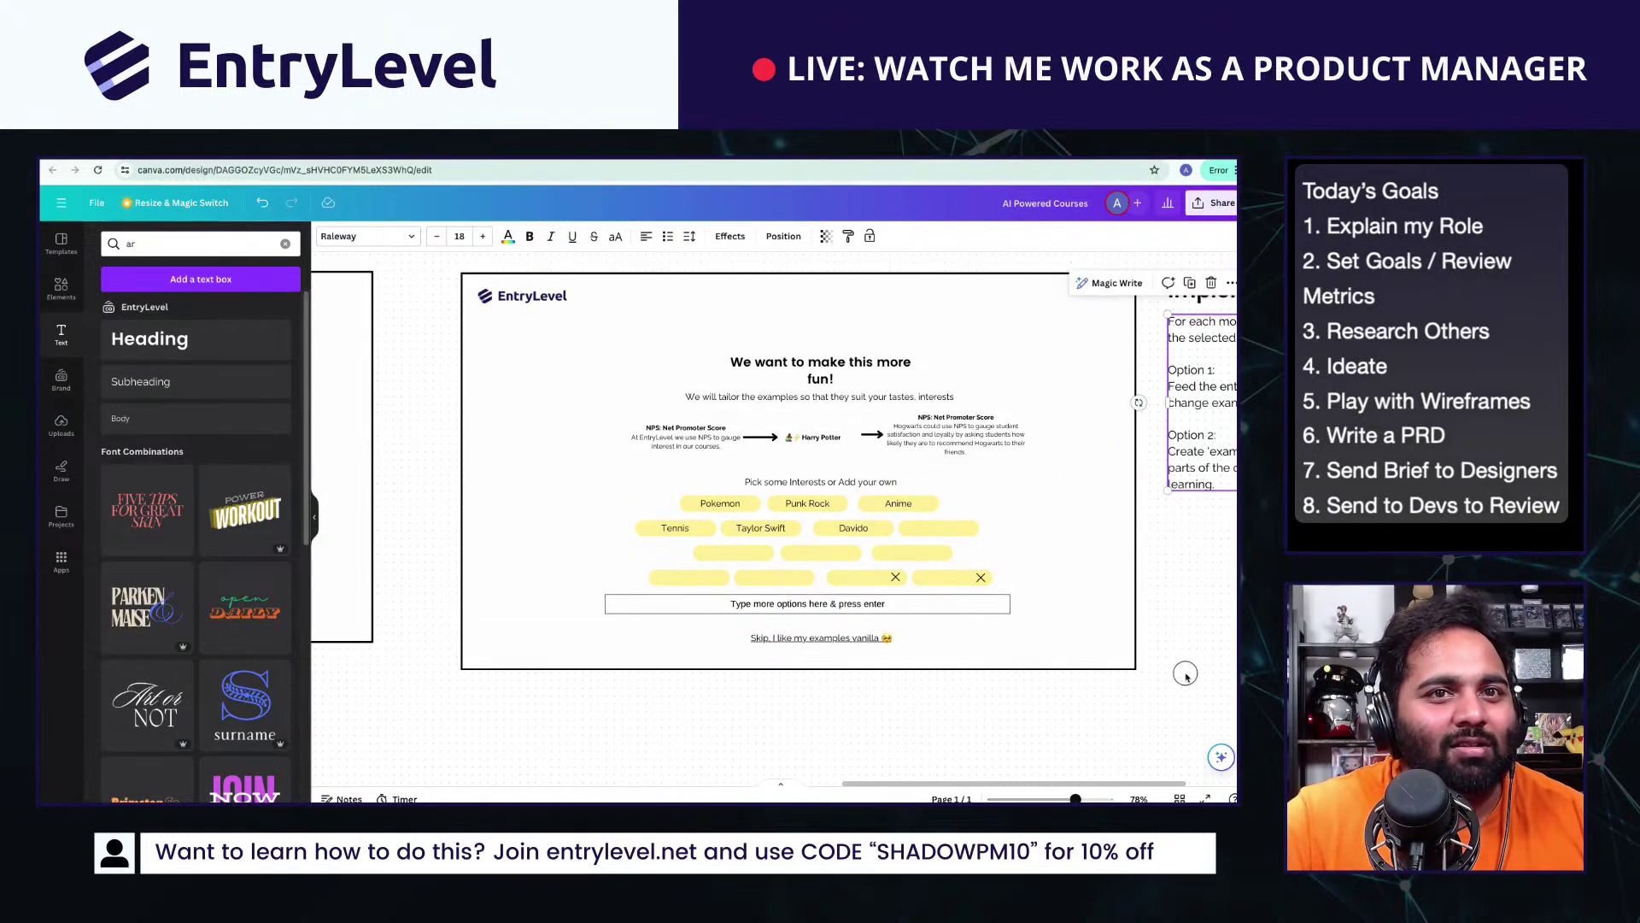
left_click(1185, 675)
left_click_drag(447, 263, 1142, 675)
Step: Replace the old wireframe image in the Notion PRD's solution breakdown with the new screenshot
key("ctrl+Tab")
key("ctrl+Tab")
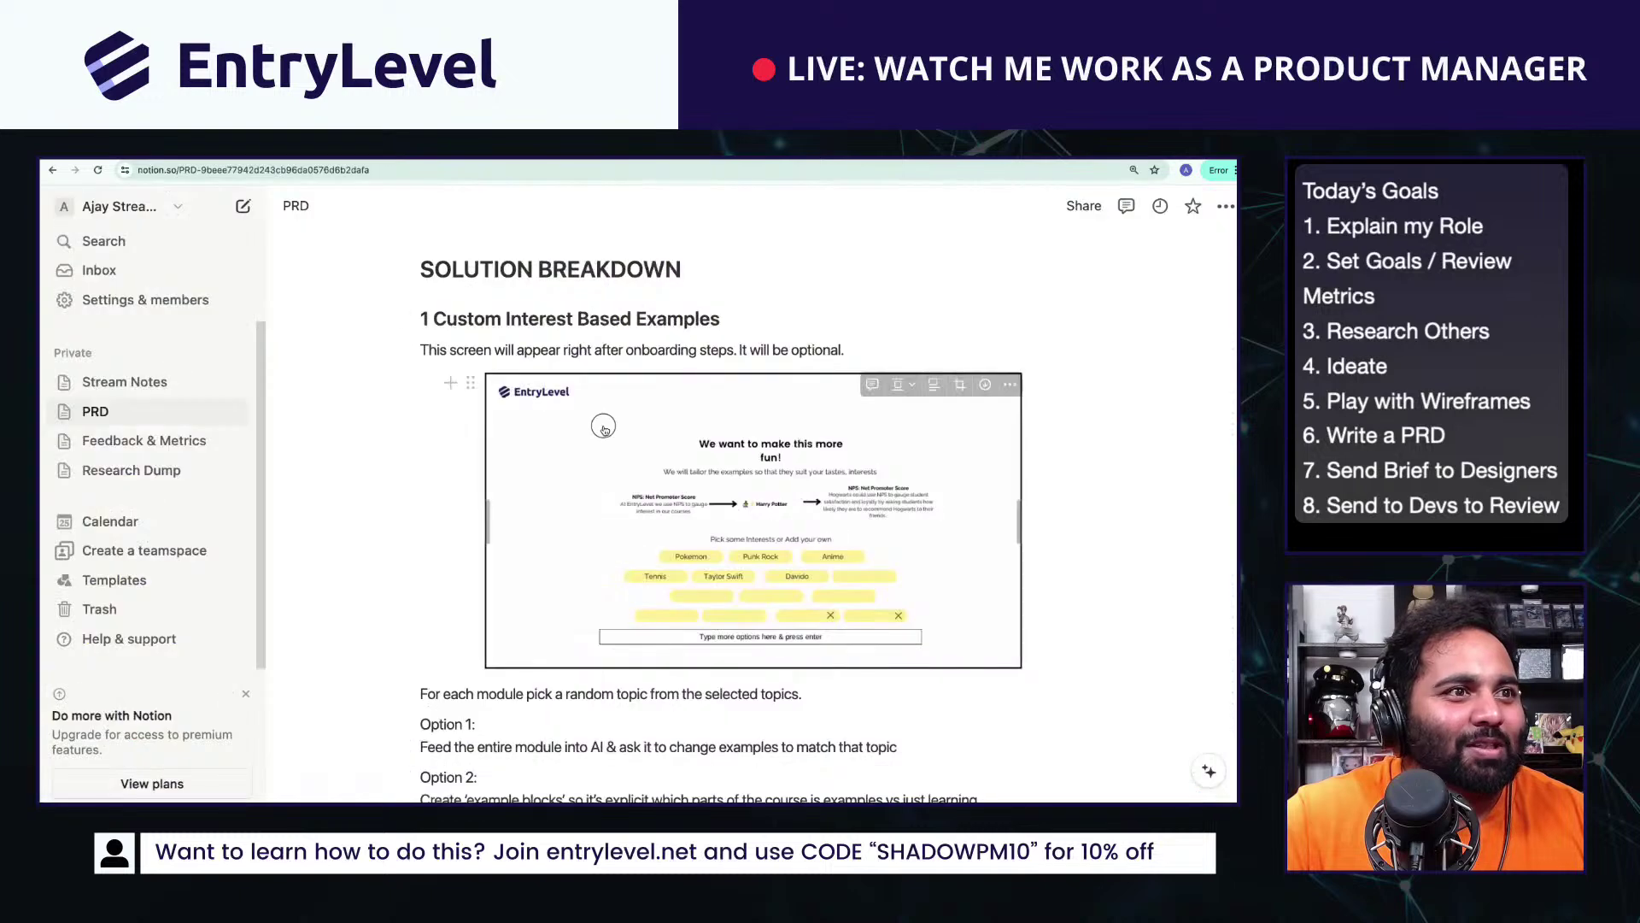
left_click(682, 493)
key("ctrl+v")
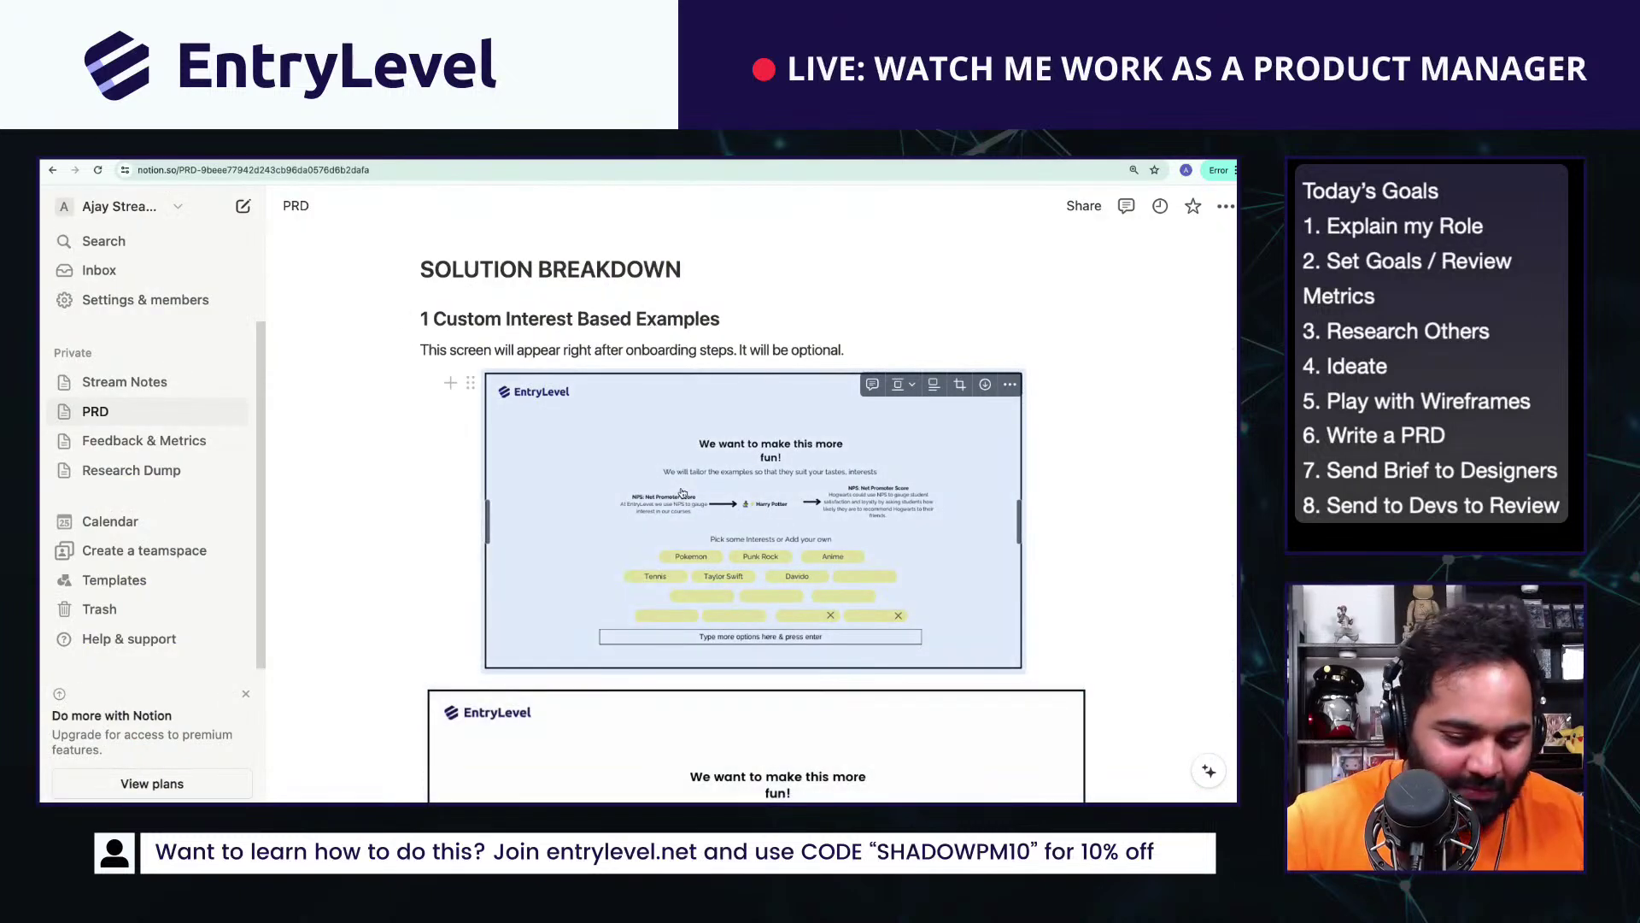
scroll(683, 493, "down", 5)
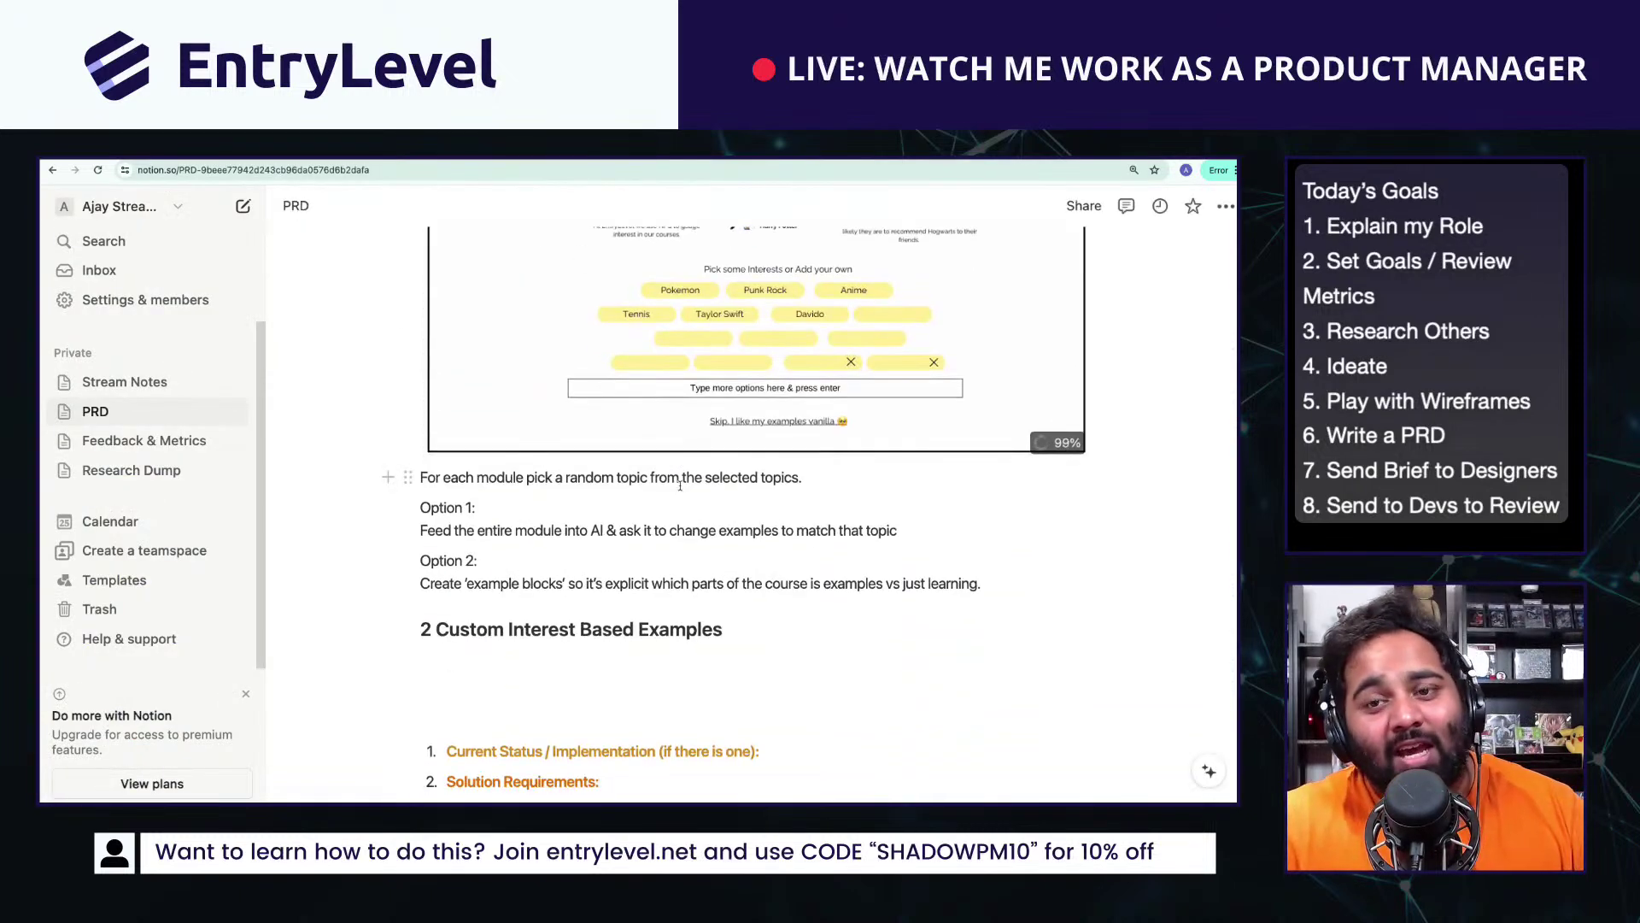
scroll(680, 485, "up", 4)
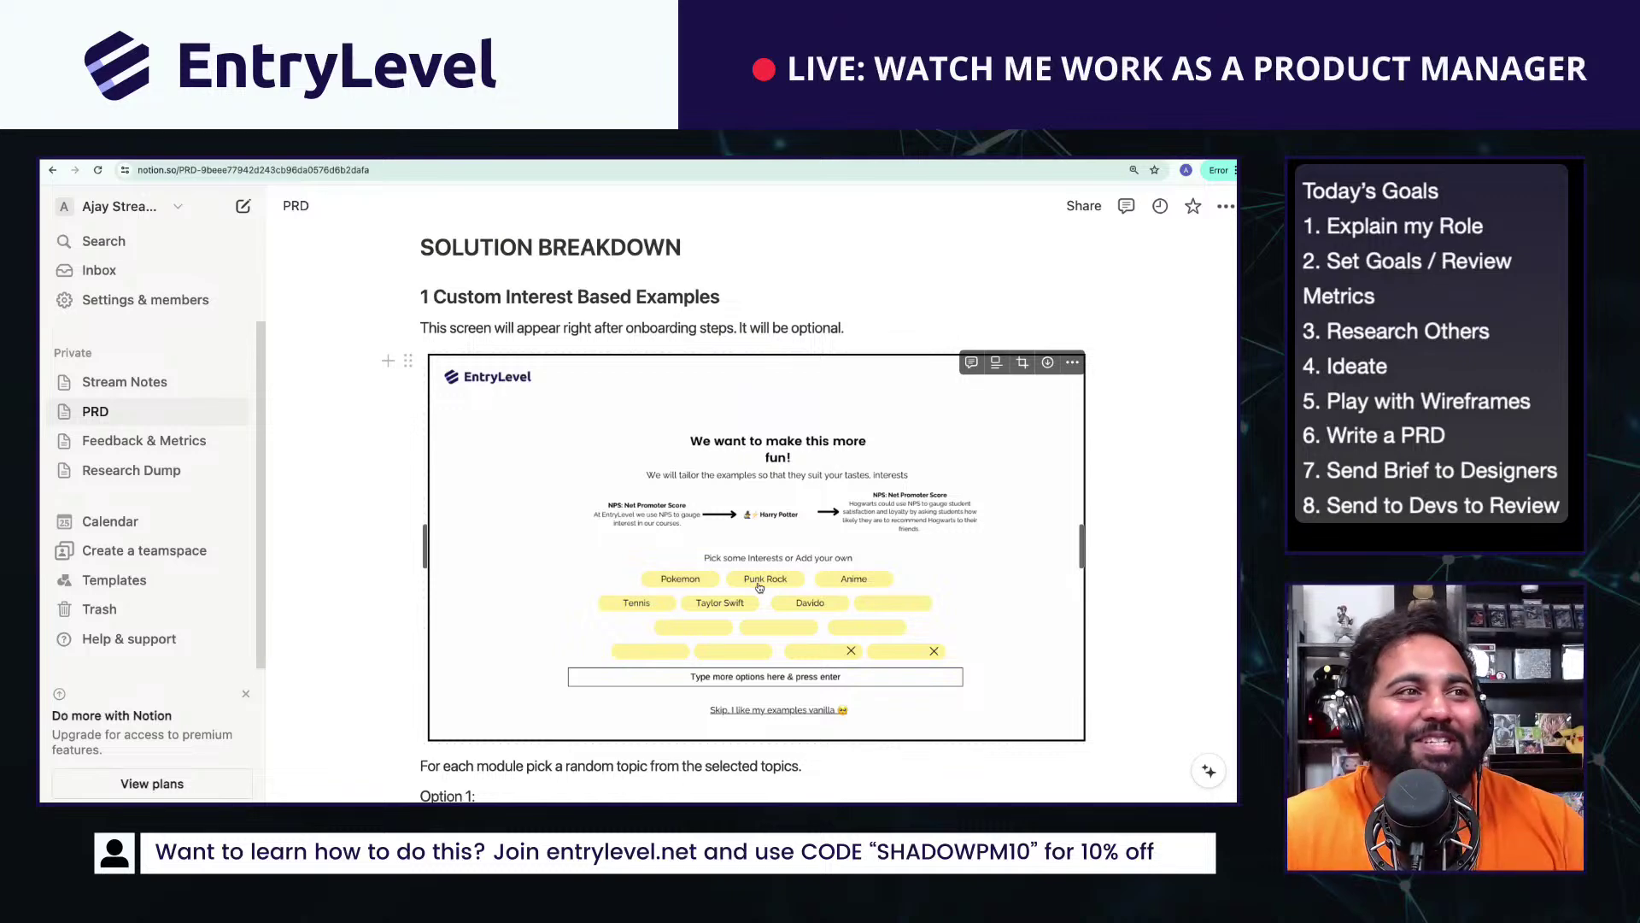
Step: Return to the AI Powered Courses design in Canva and examine the Ideas for Features section, including the interest-based tailoring text
scroll(760, 586, "down", 6)
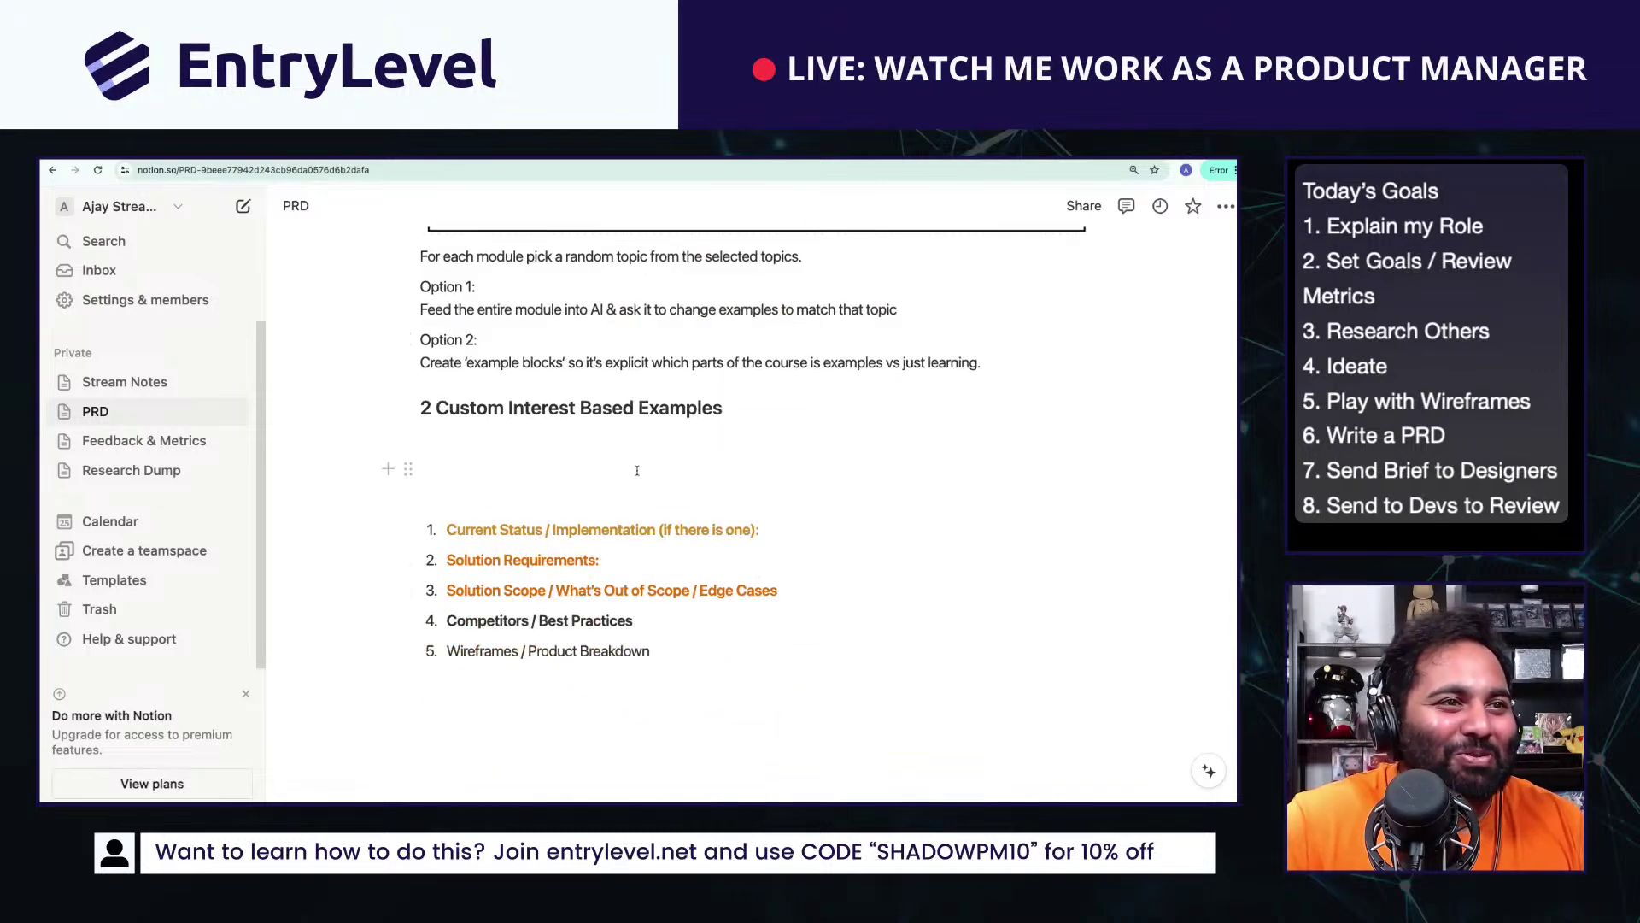
left_click(636, 470)
key("ctrl+Tab")
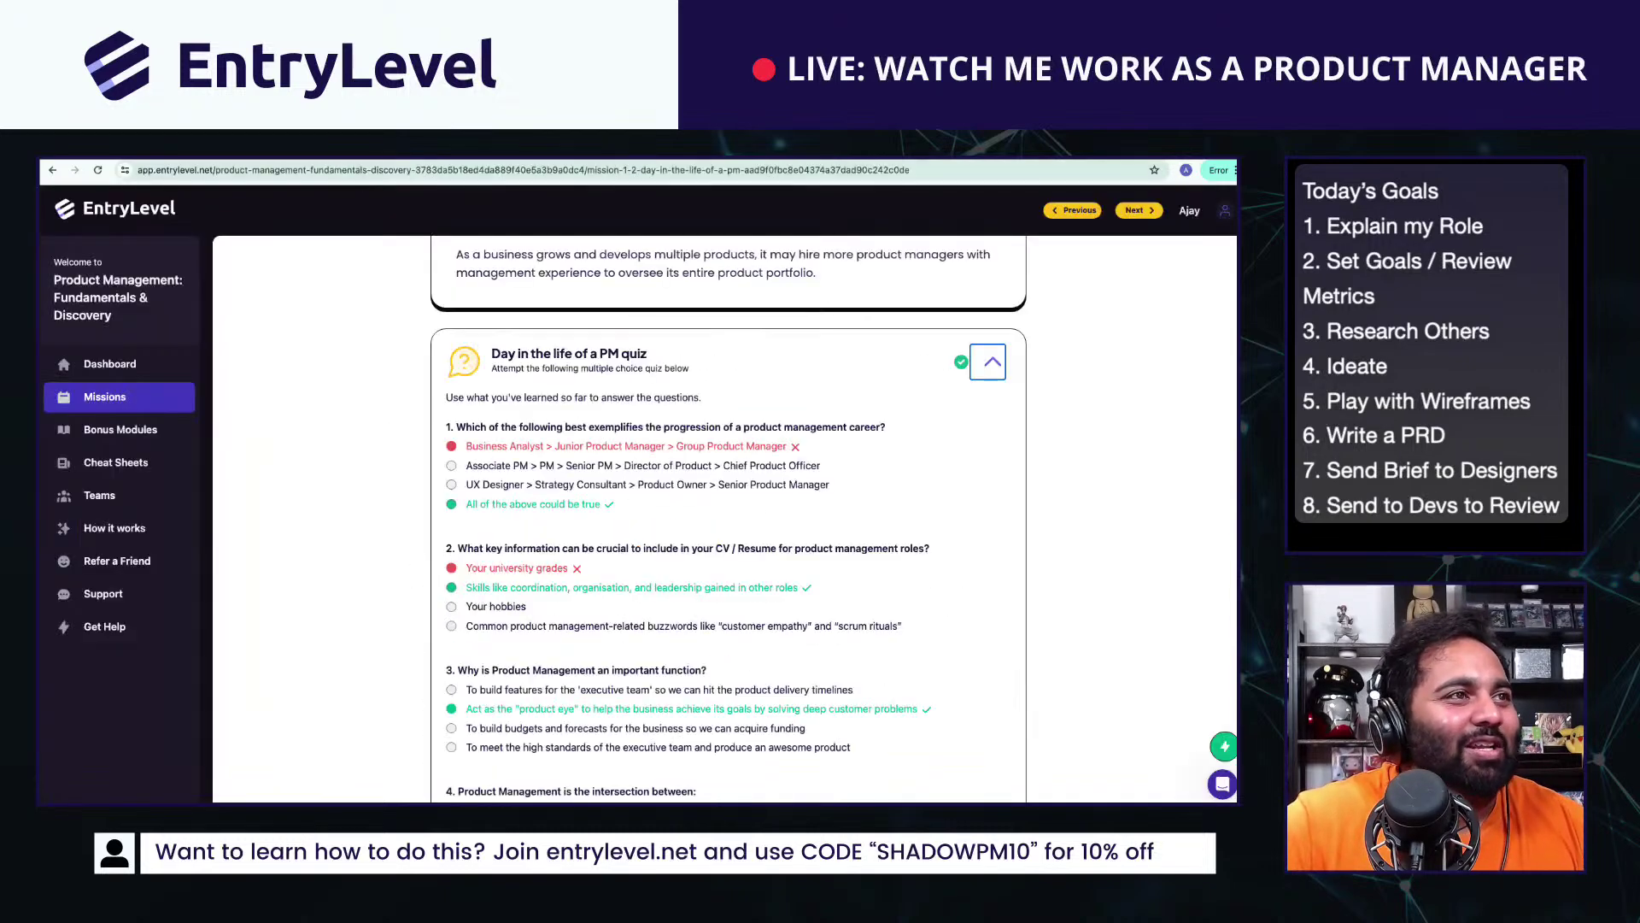
key("ctrl+Tab")
key("ctrl+Tab")
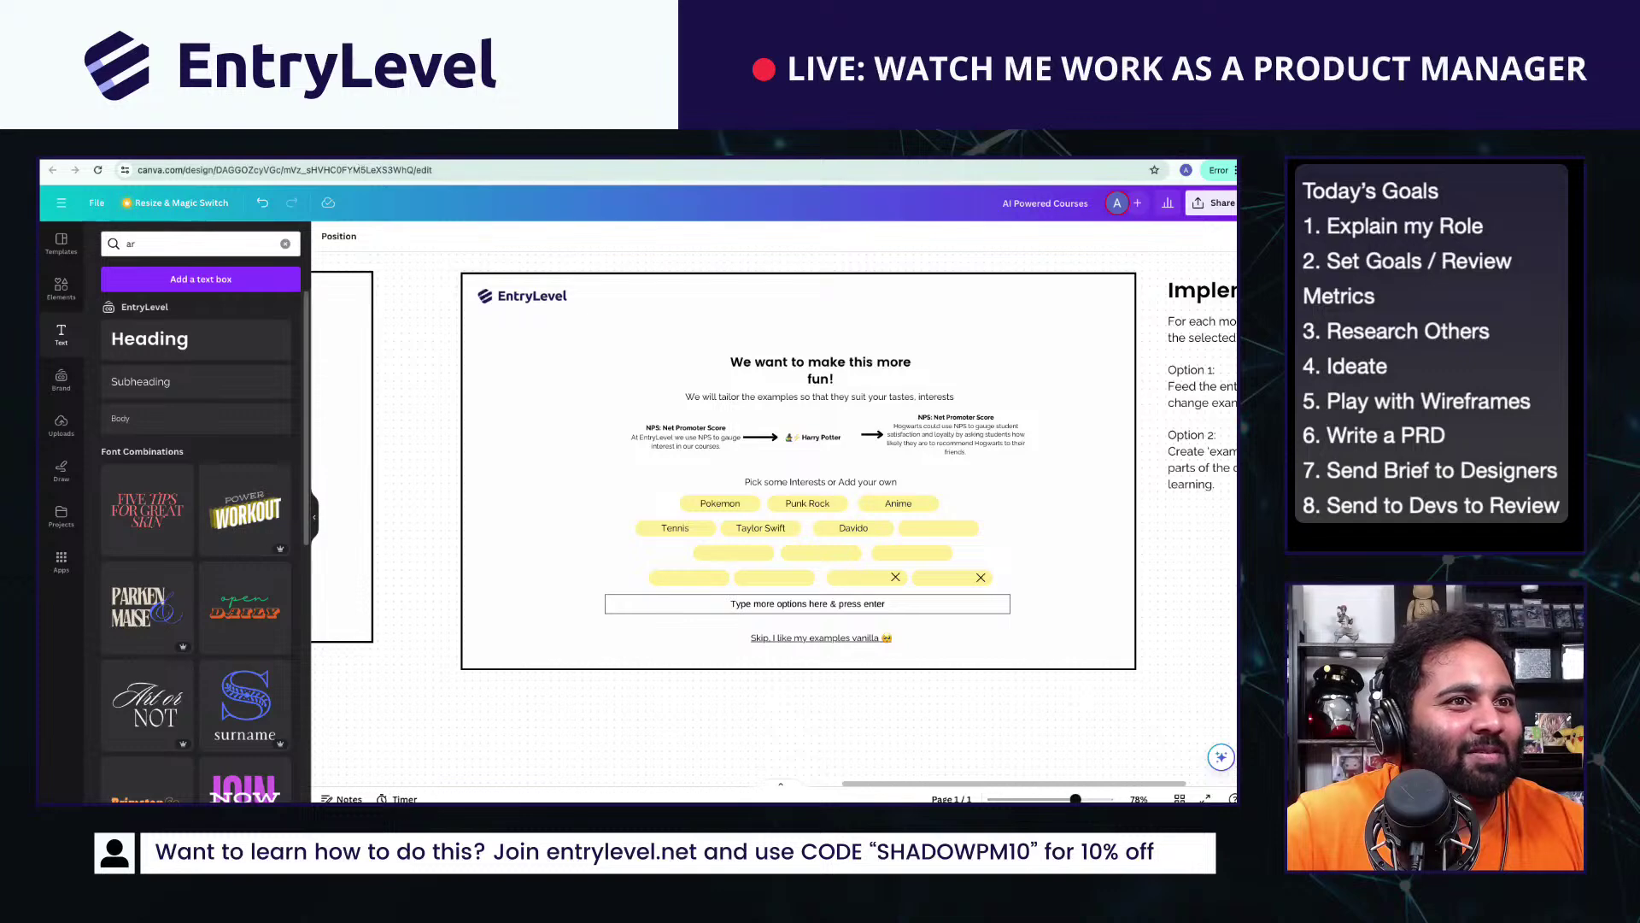
key("ctrl+shift+Tab")
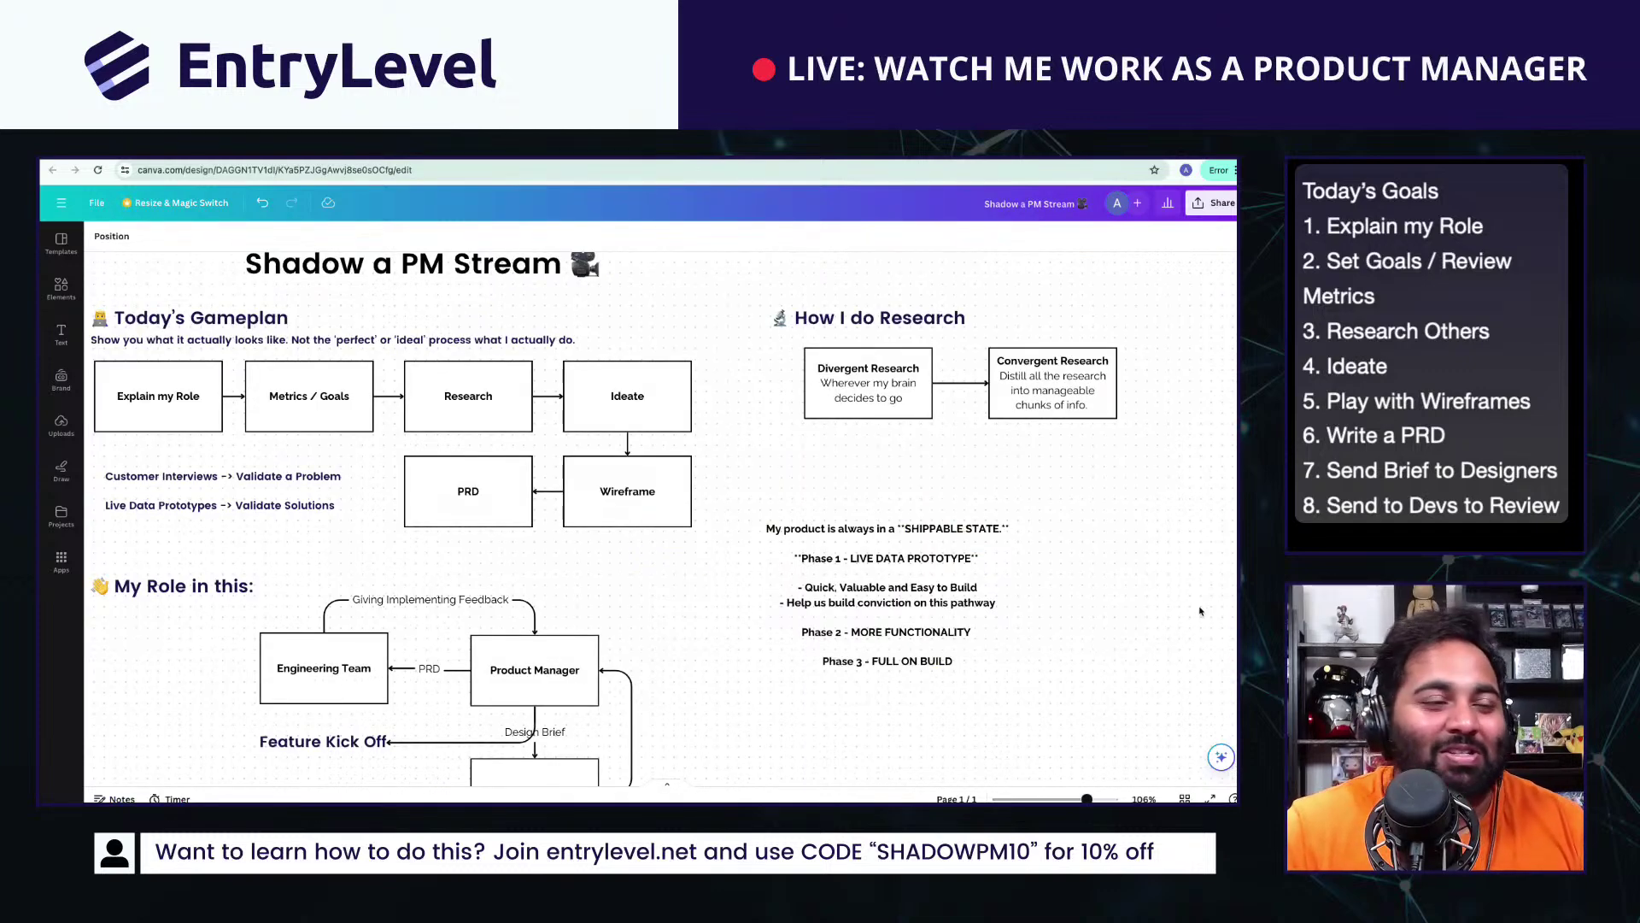
key("ctrl+Tab")
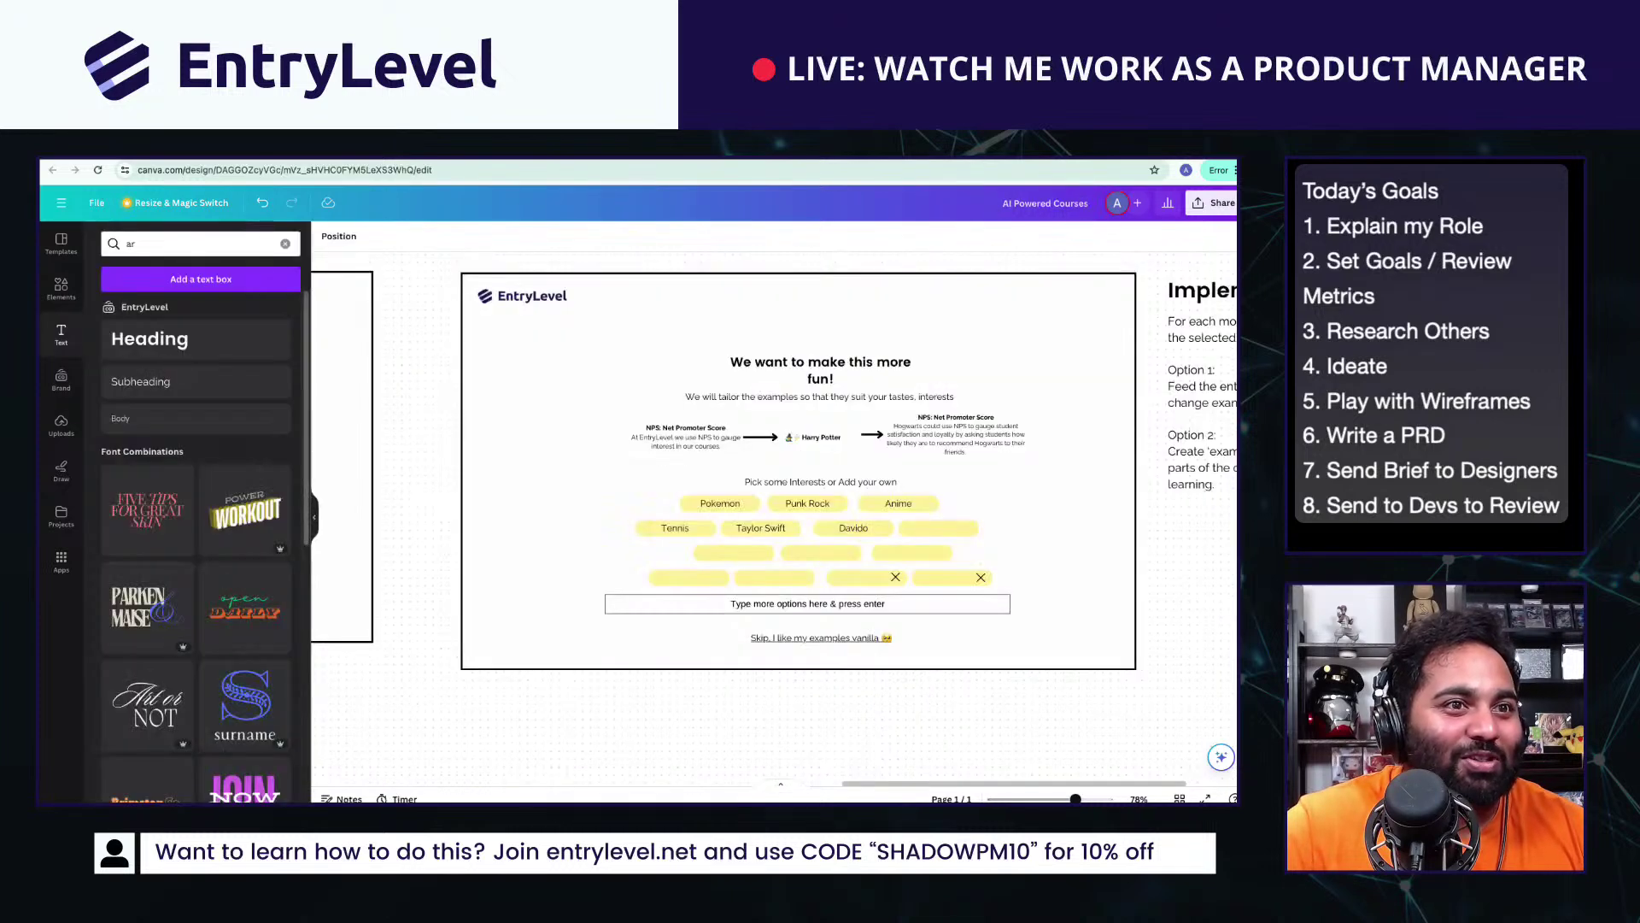
left_click(295, 150)
left_click(353, 150)
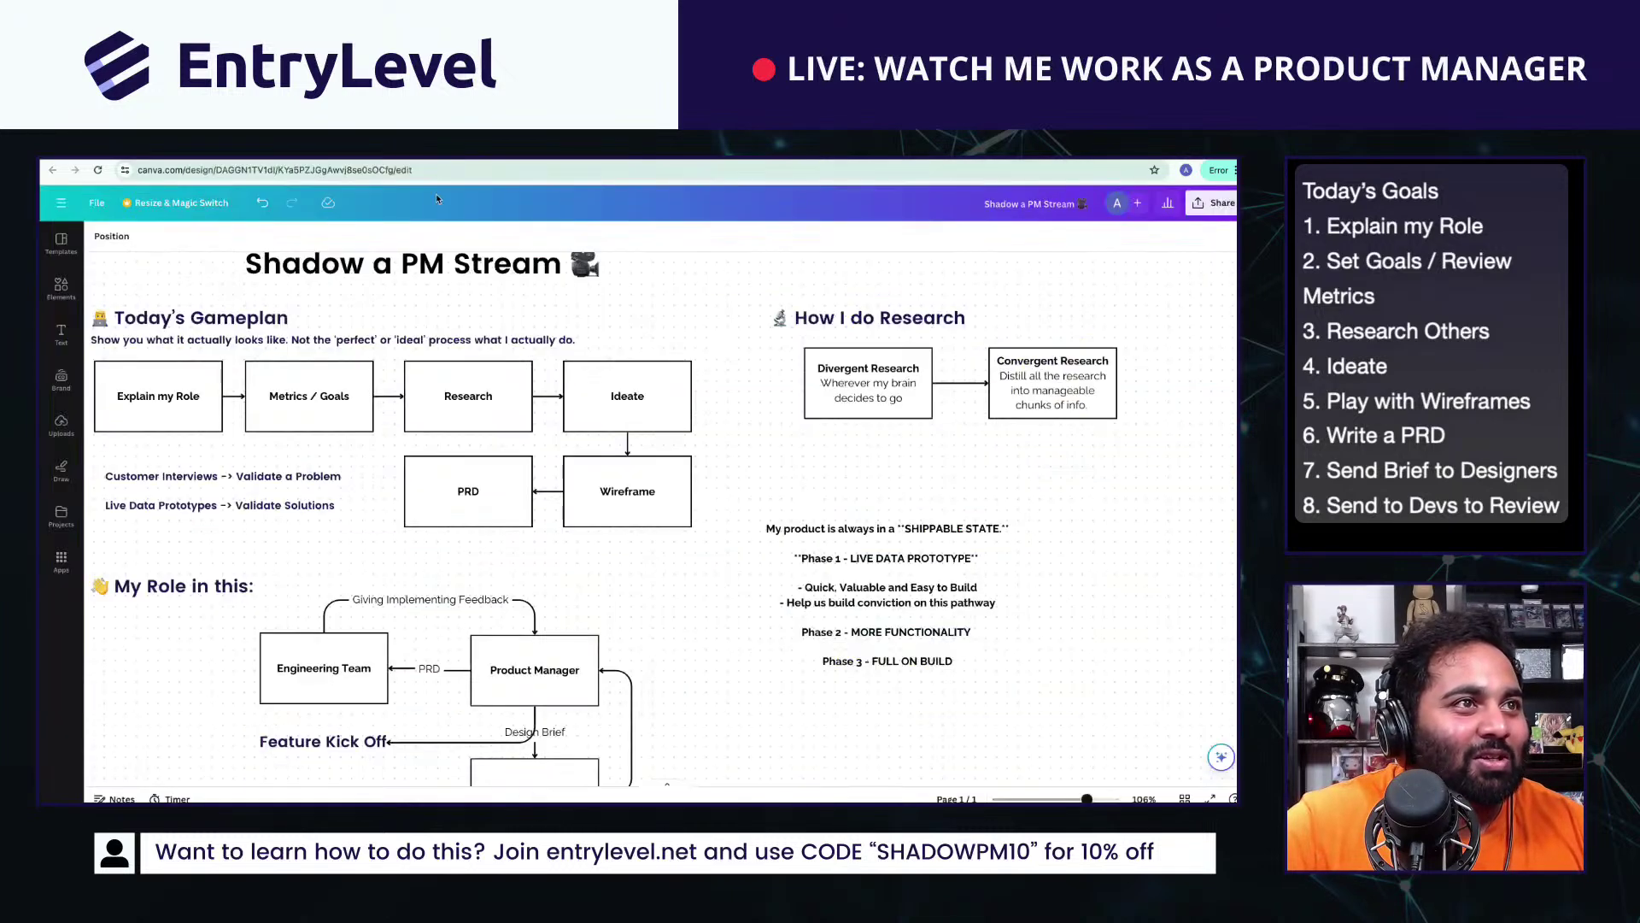
key("ctrl+Tab")
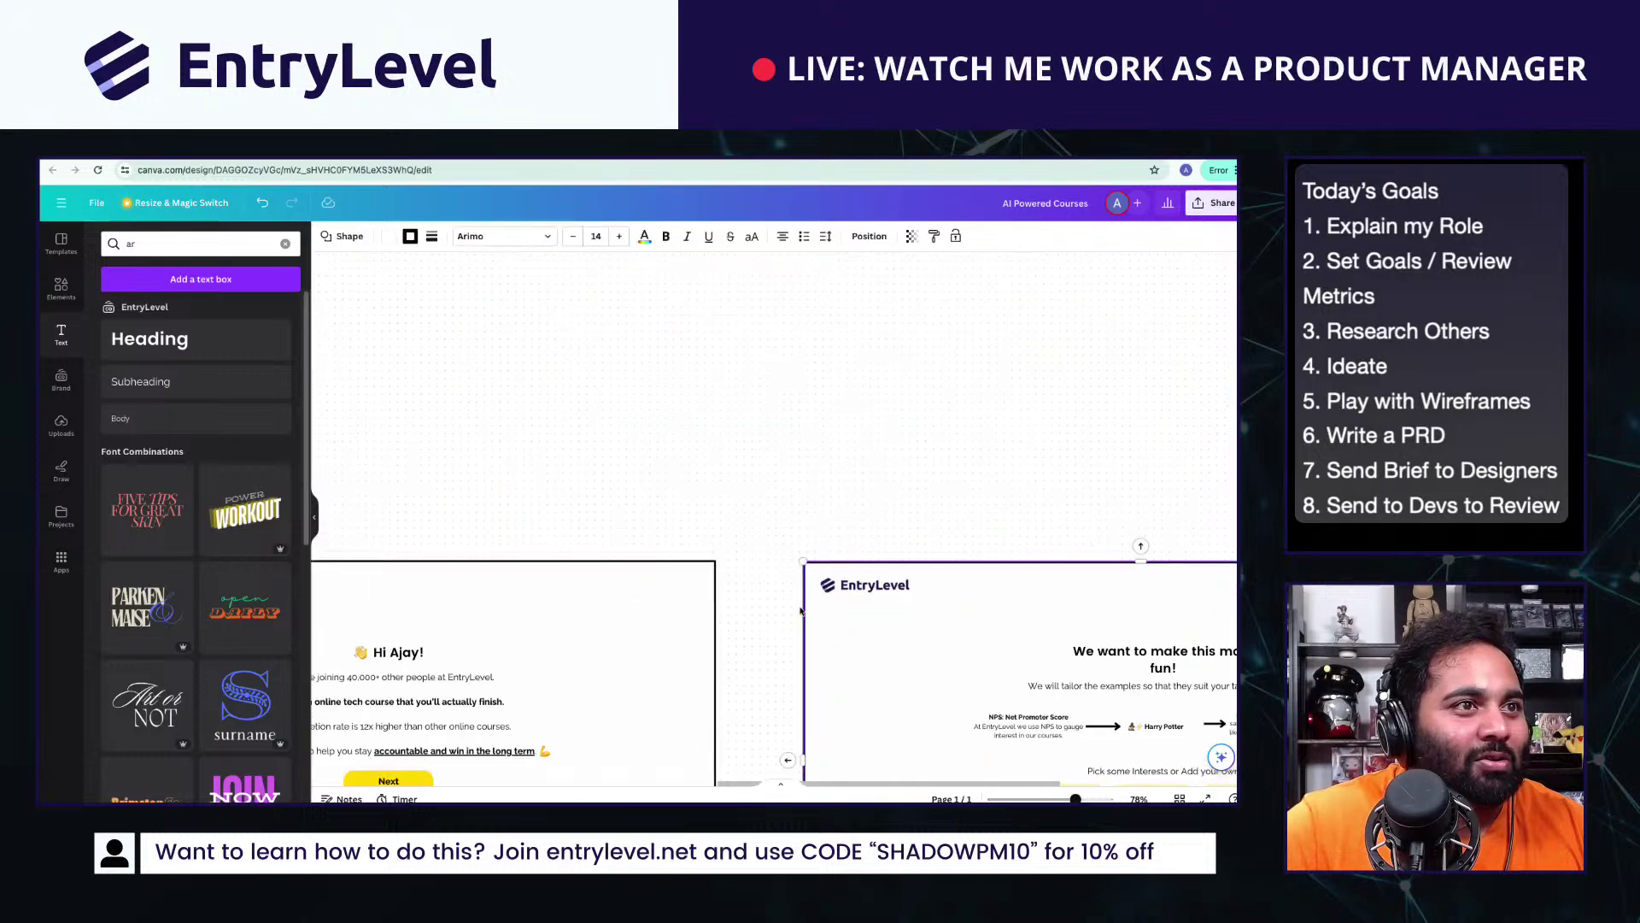
scroll(800, 610, "down", 5)
scroll(683, 555, "down", 3)
scroll(619, 494, "up", 4)
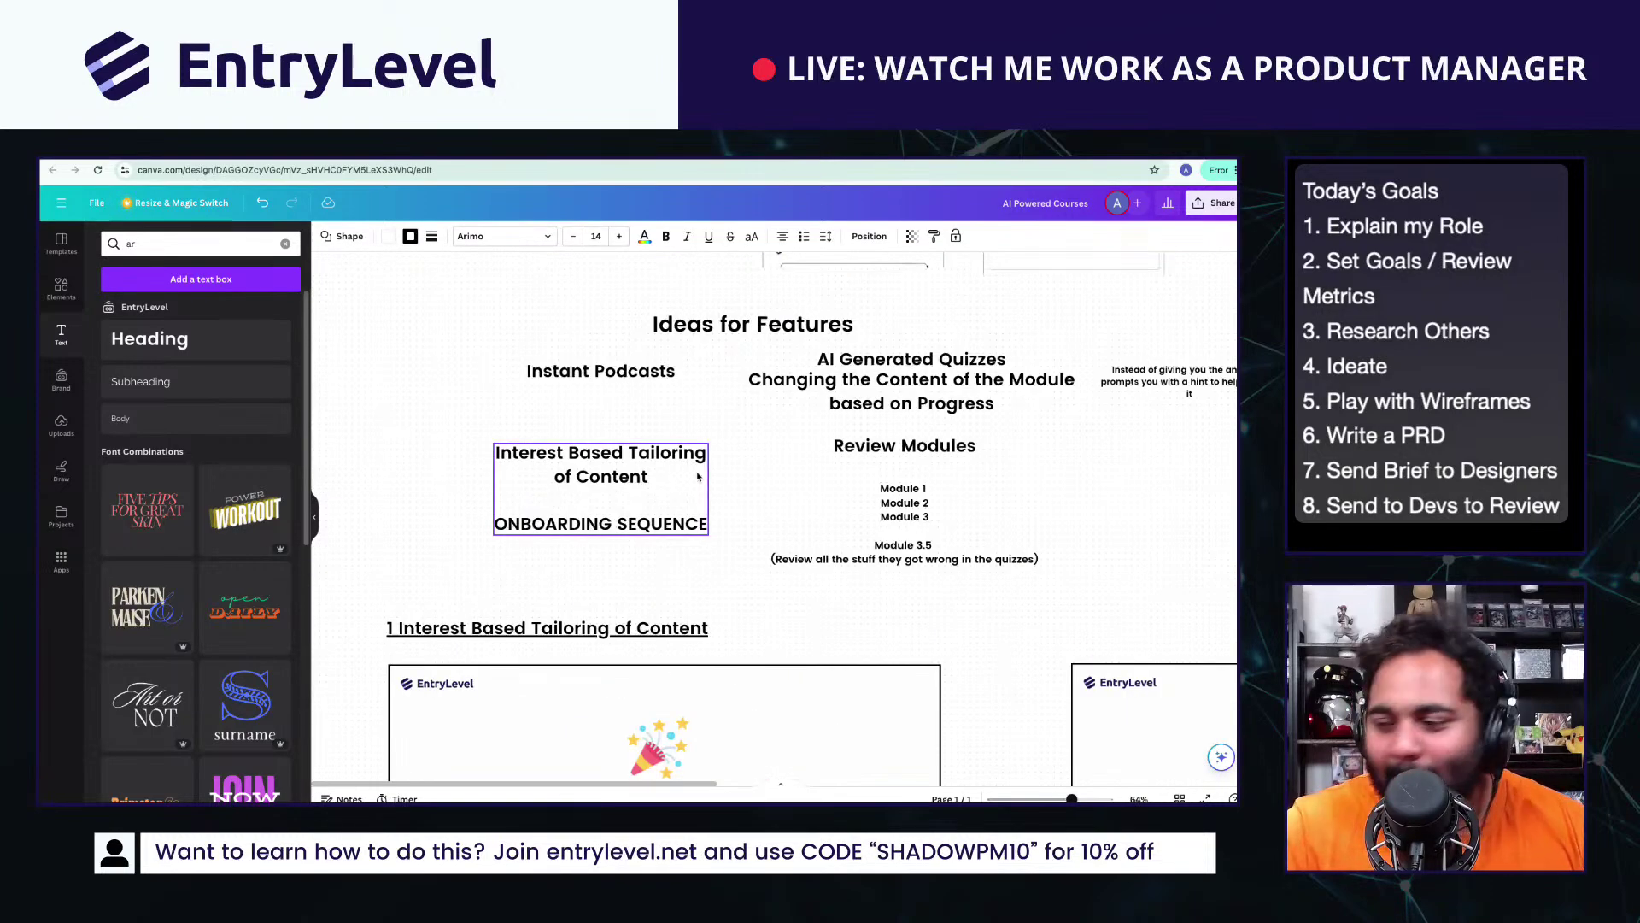
scroll(571, 612, "down", 4)
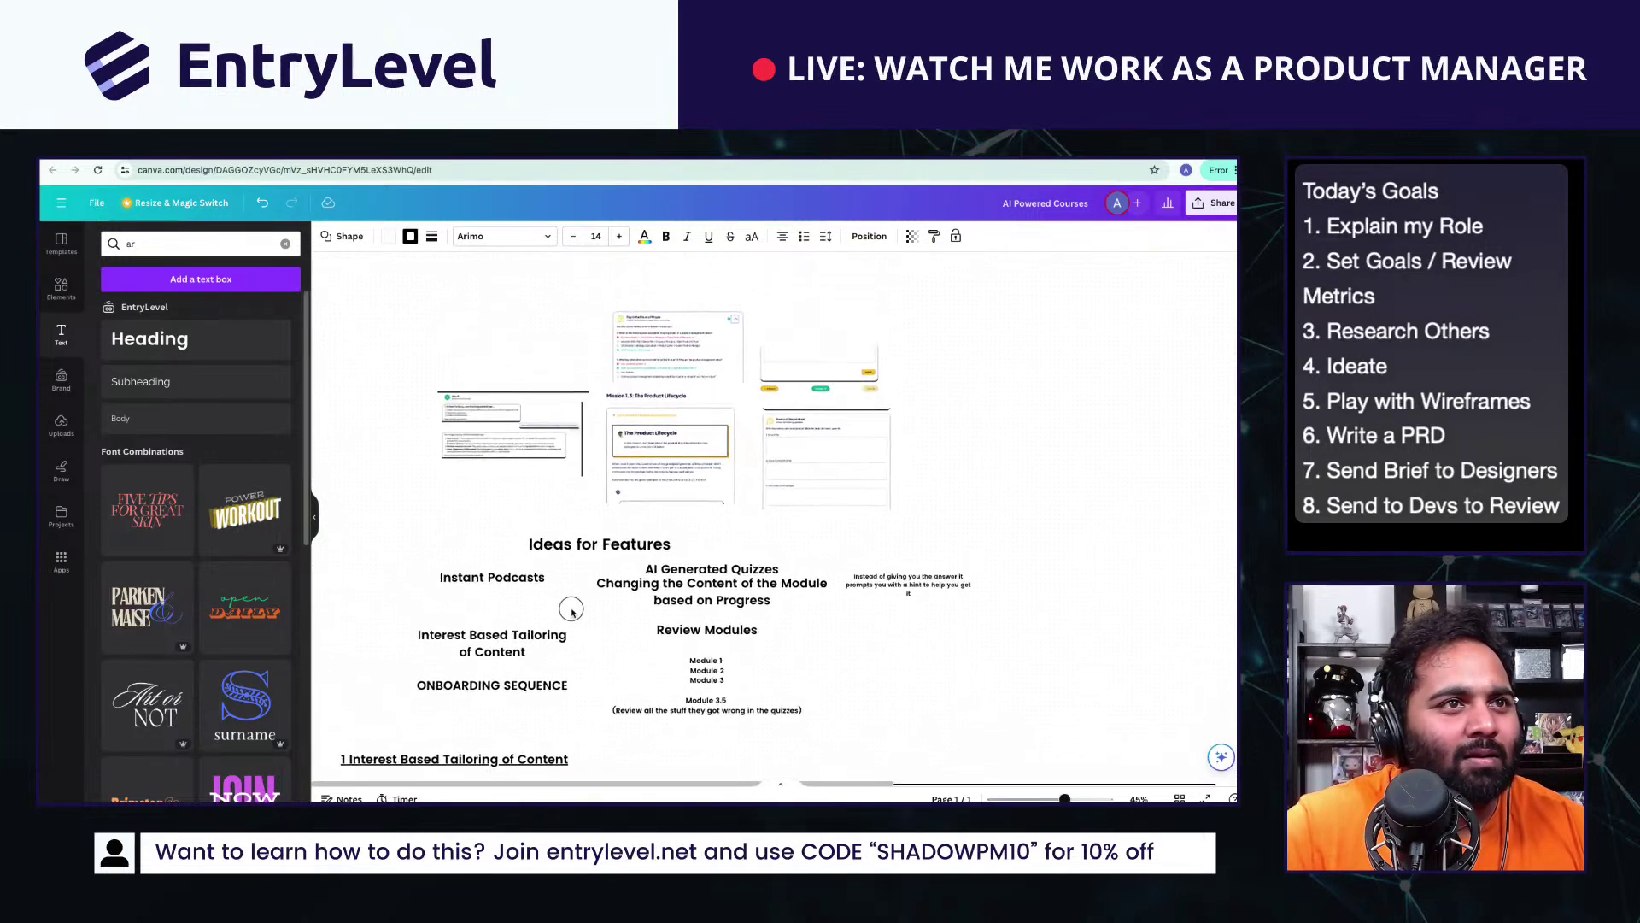
scroll(570, 609, "left", 2)
scroll(571, 610, "down", 1)
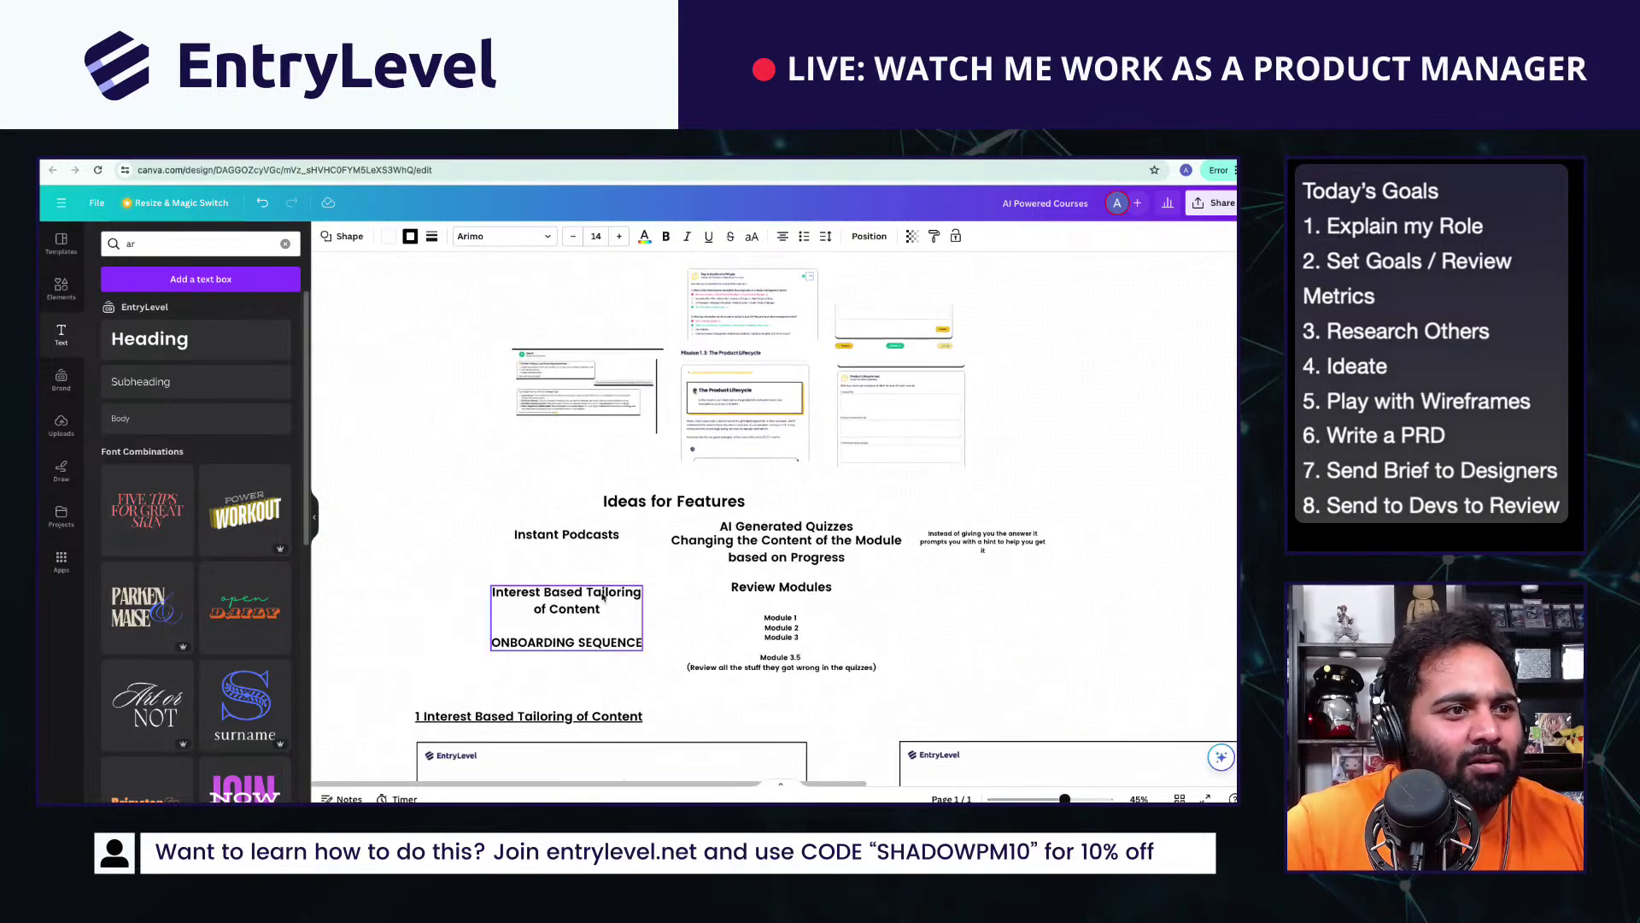
left_click(576, 604)
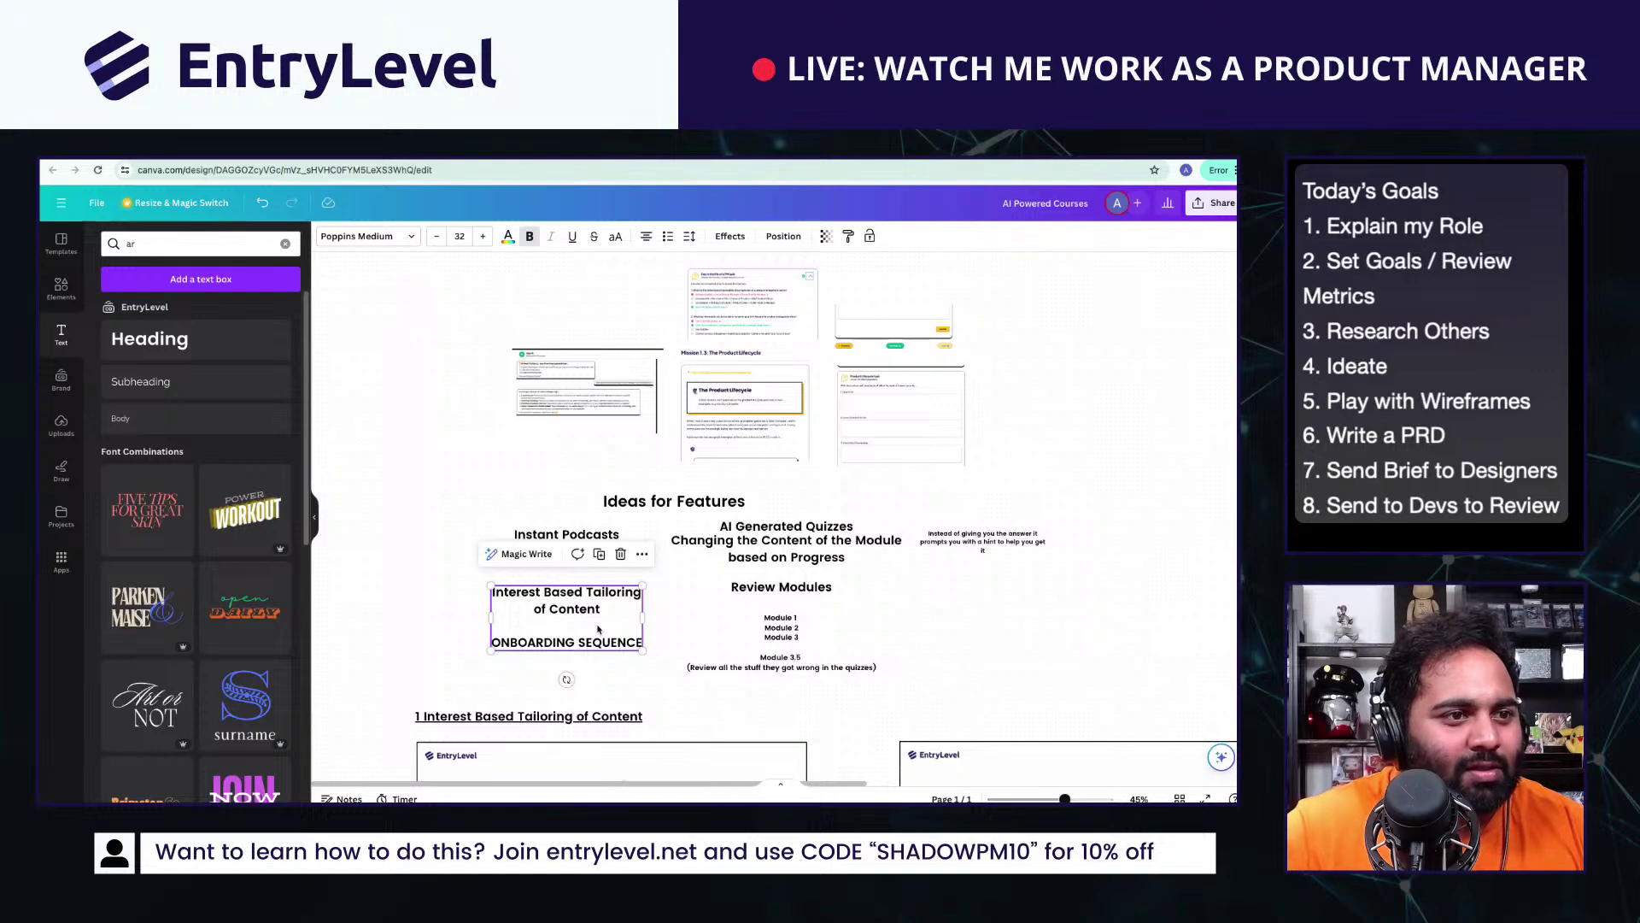
Step: Delete the "Interest Based Tailoring of Content / ONBOARDING SEQUENCE" idea and move the "Instant Podcasts" idea down towards its place
key("Delete")
left_click_drag(598, 531, 561, 558)
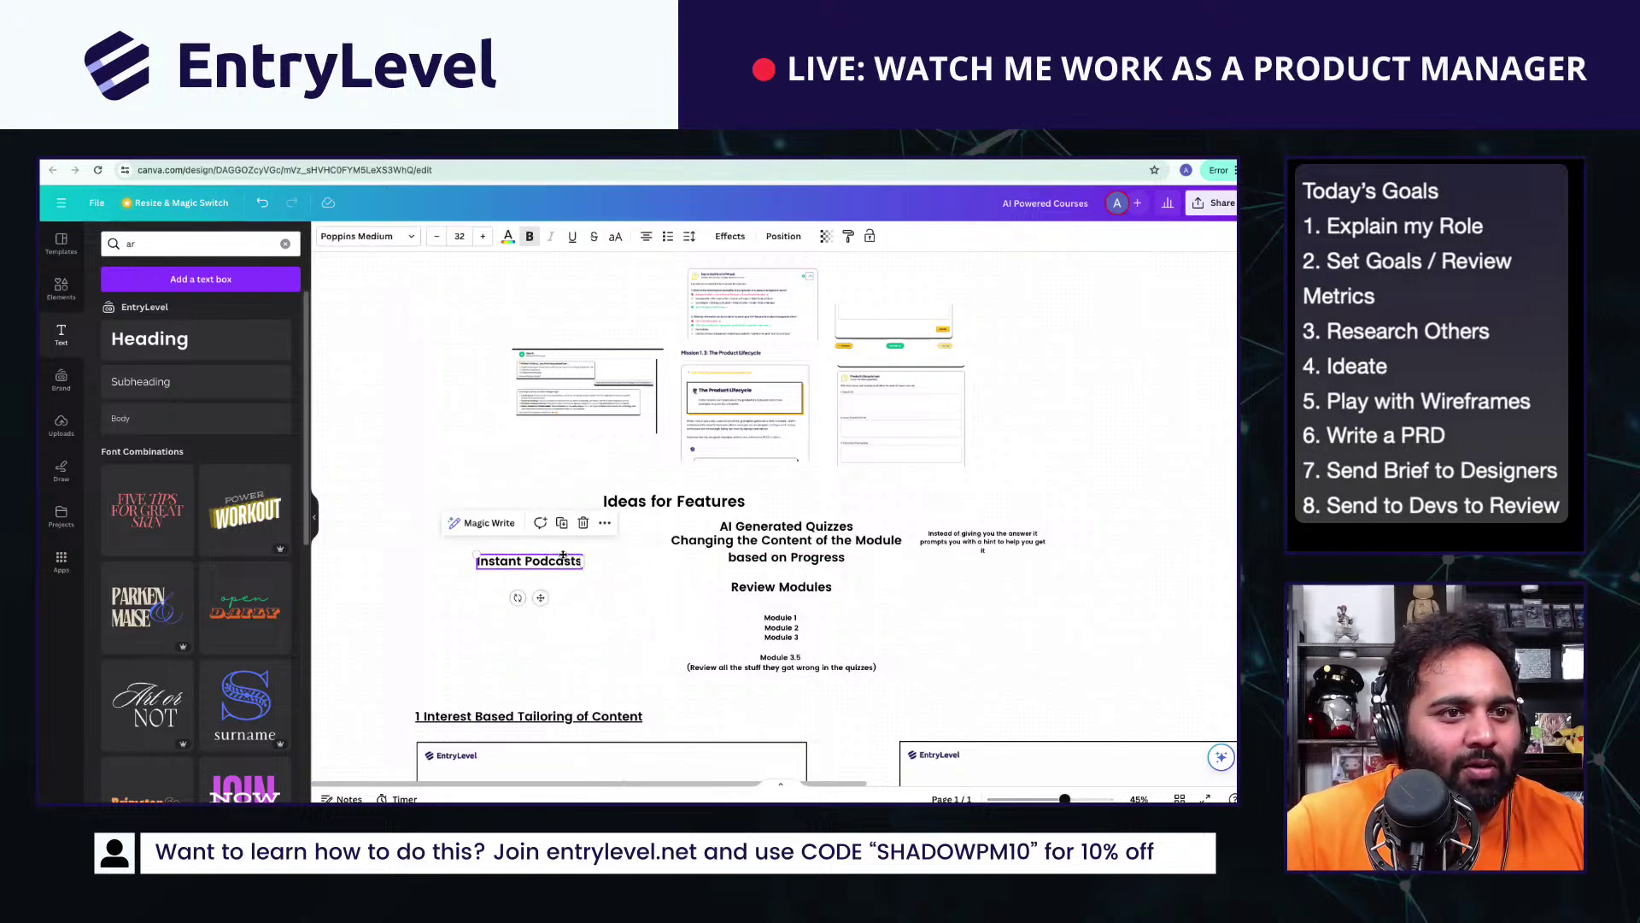
left_click_drag(647, 522, 794, 608)
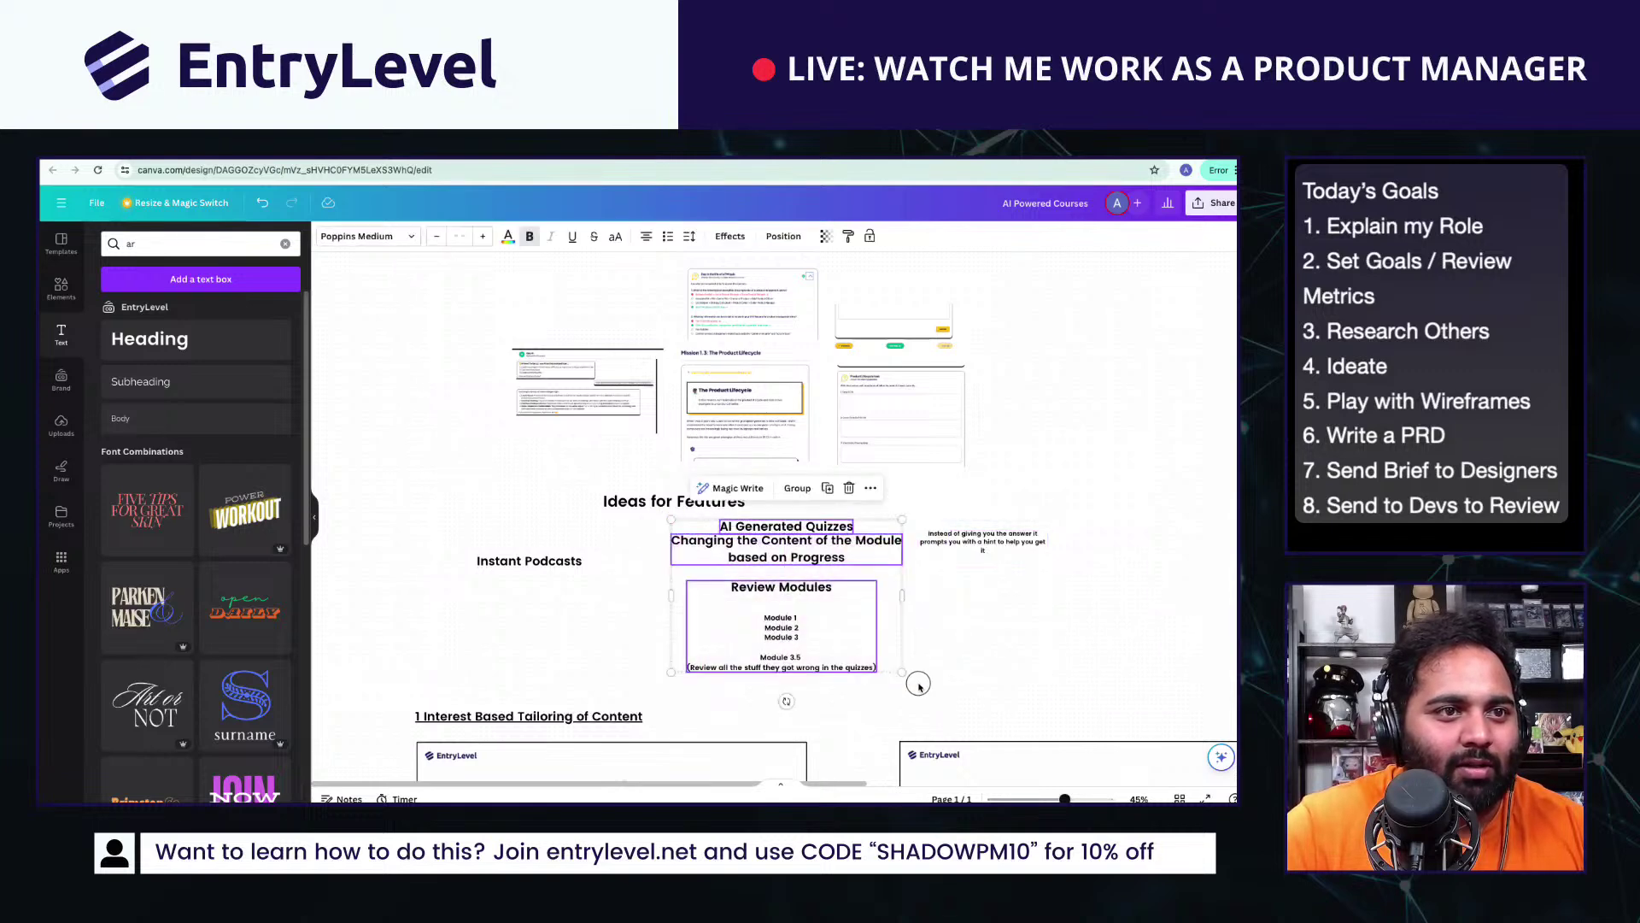
left_click(993, 664)
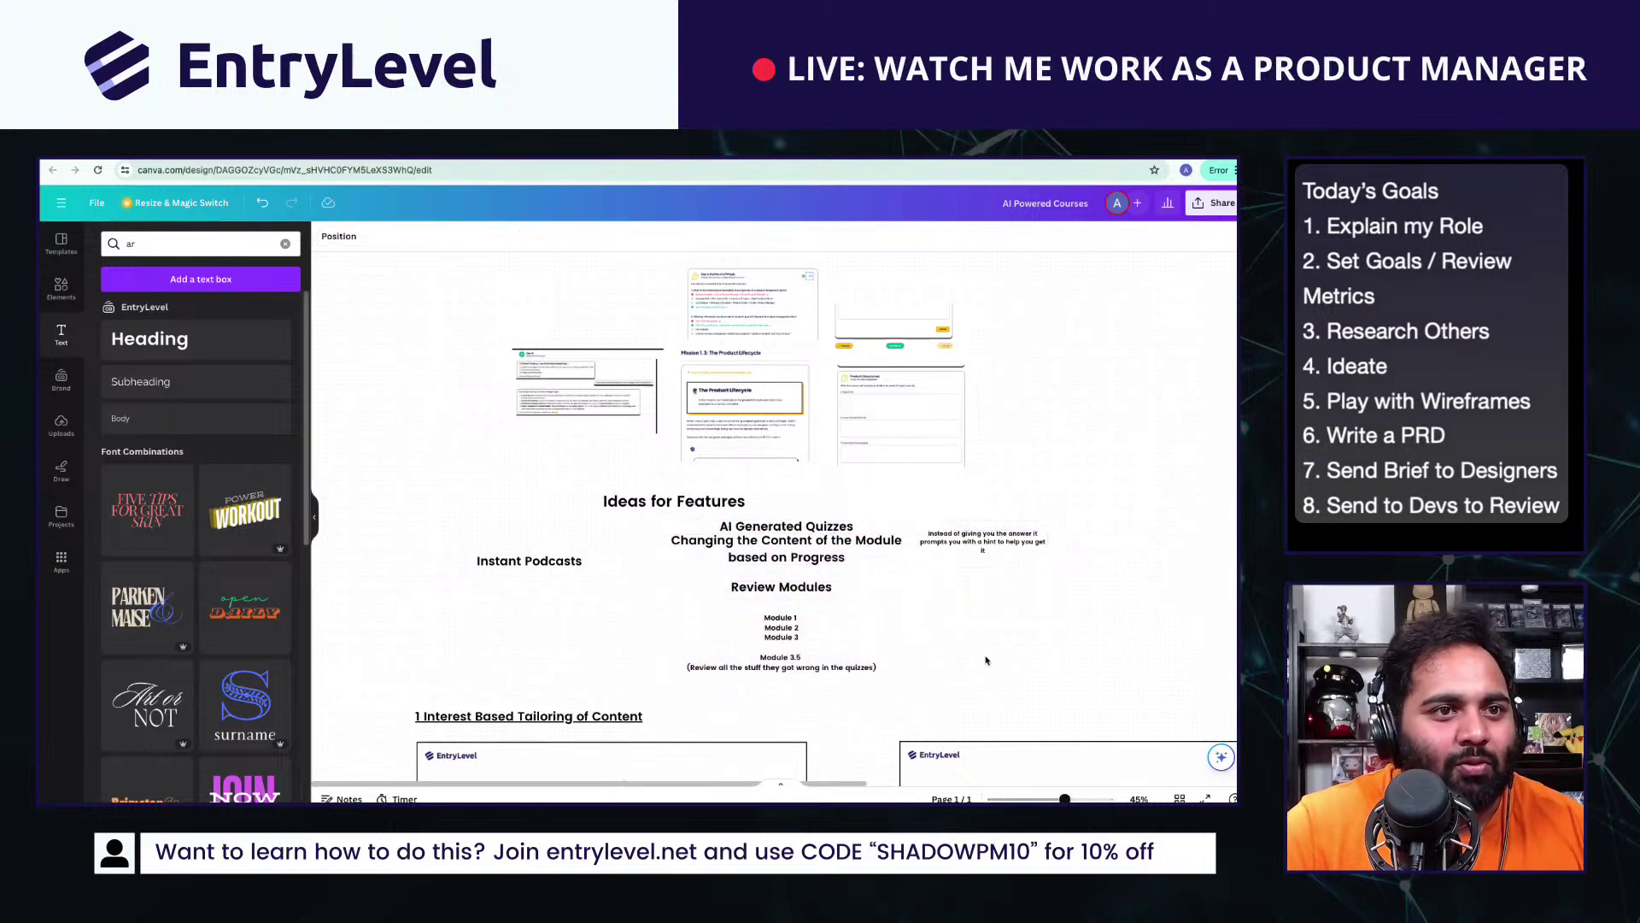
scroll(966, 666, "down", 2)
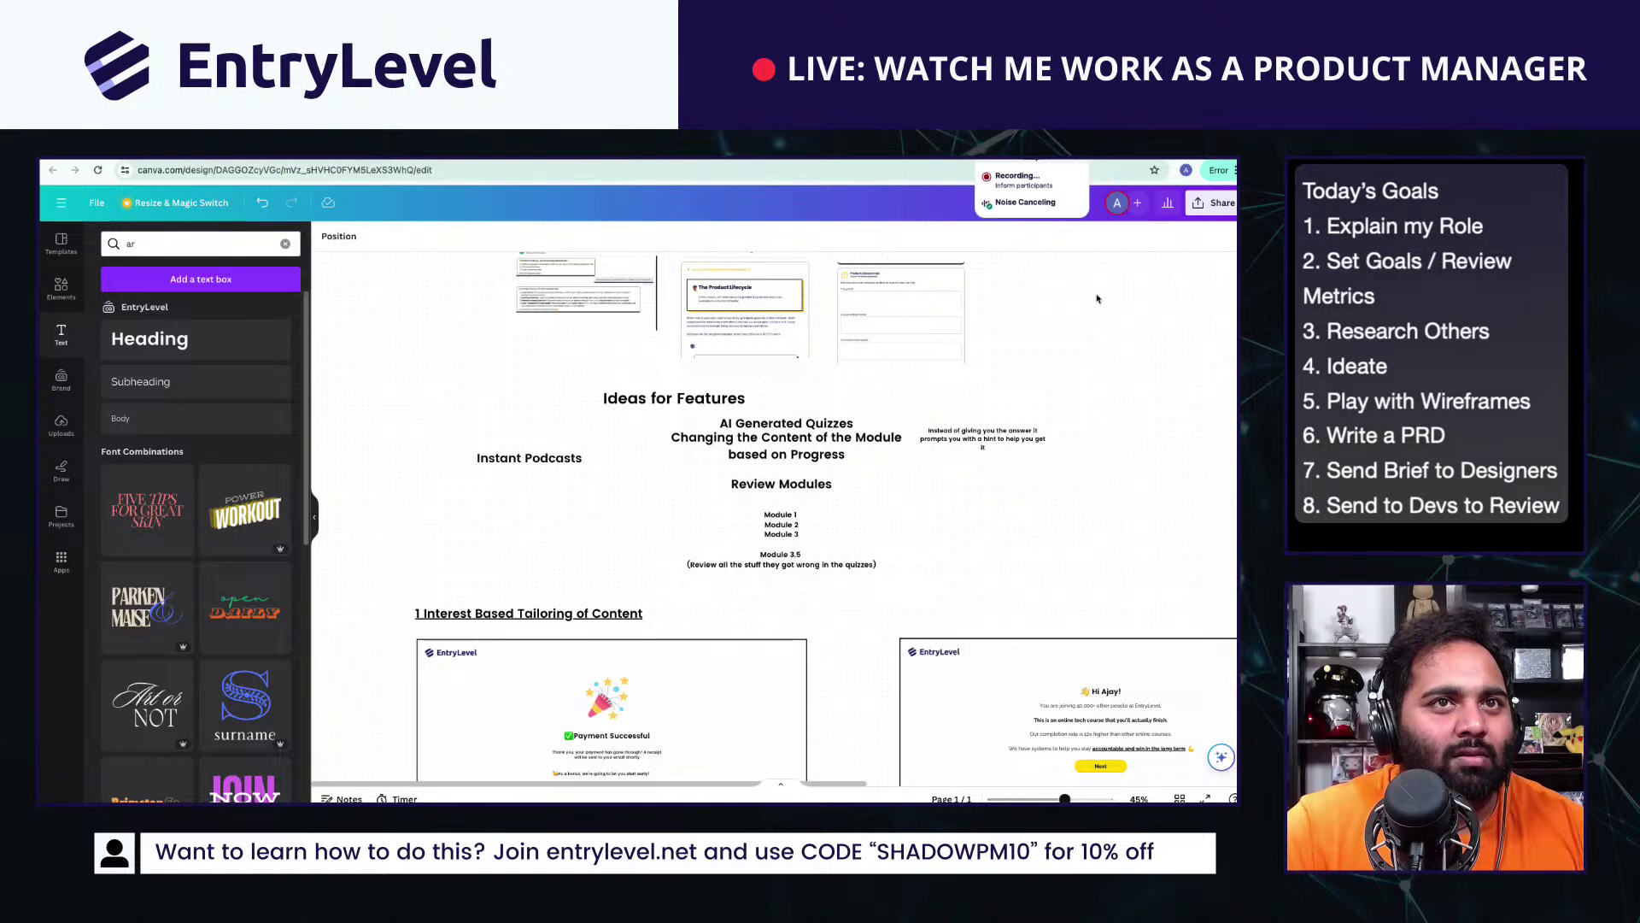
Step: Add the underlined heading "2 Instant Podcasts" below the Payment Successful wireframe, aligned with the frame's left edge
left_click(534, 458)
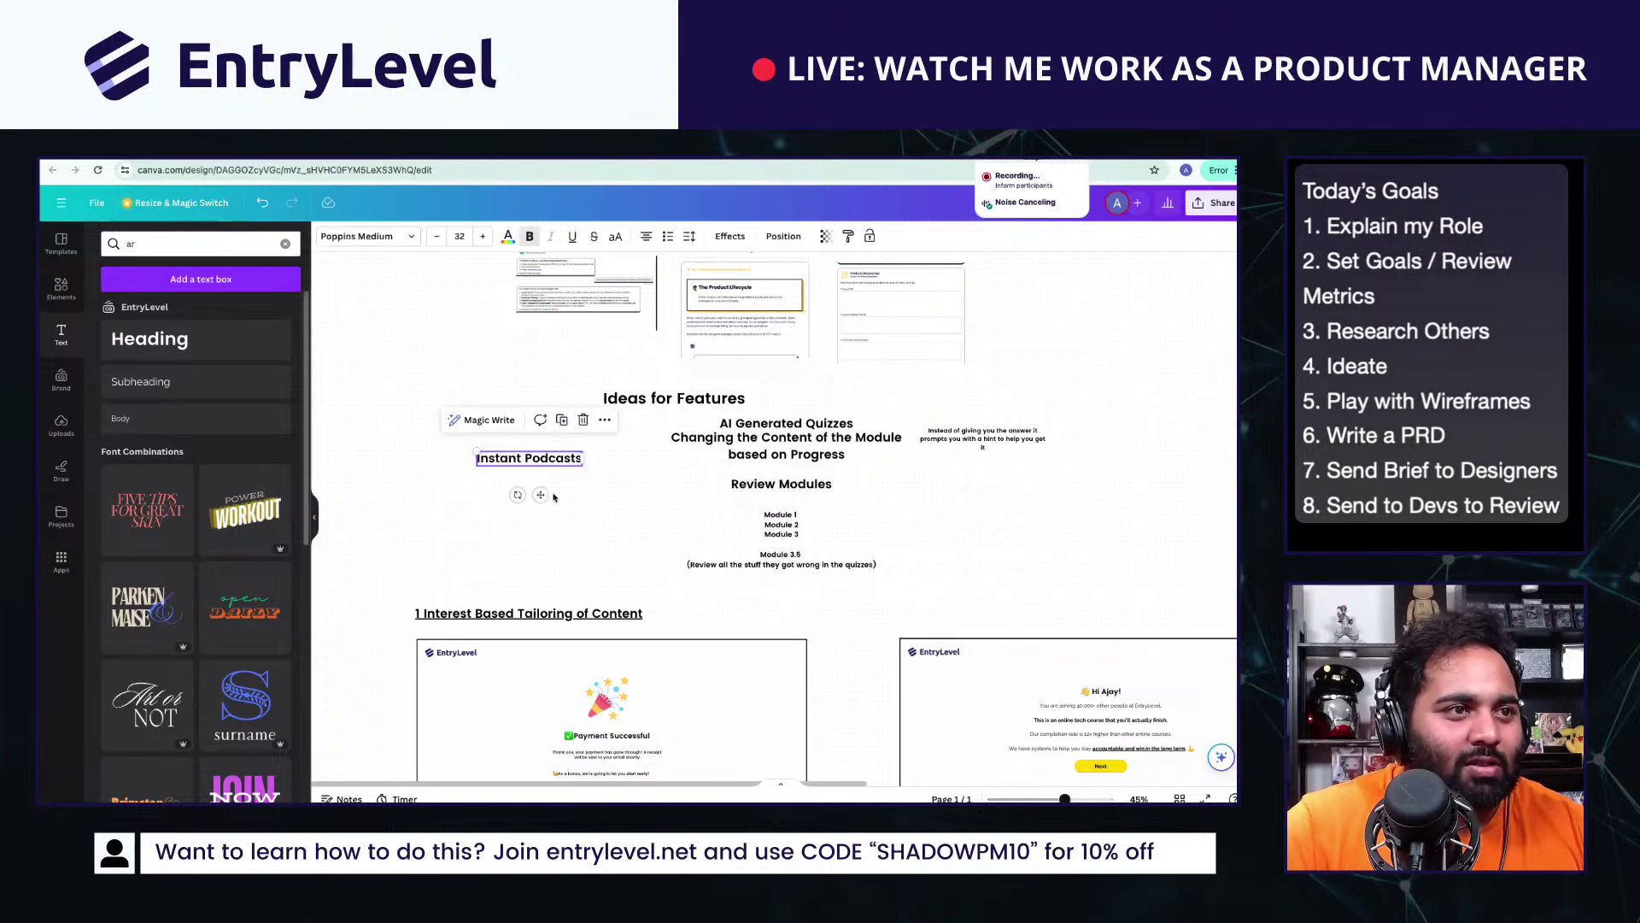
scroll(555, 504, "down", 5)
left_click(547, 626)
double_click(547, 626)
type("2")
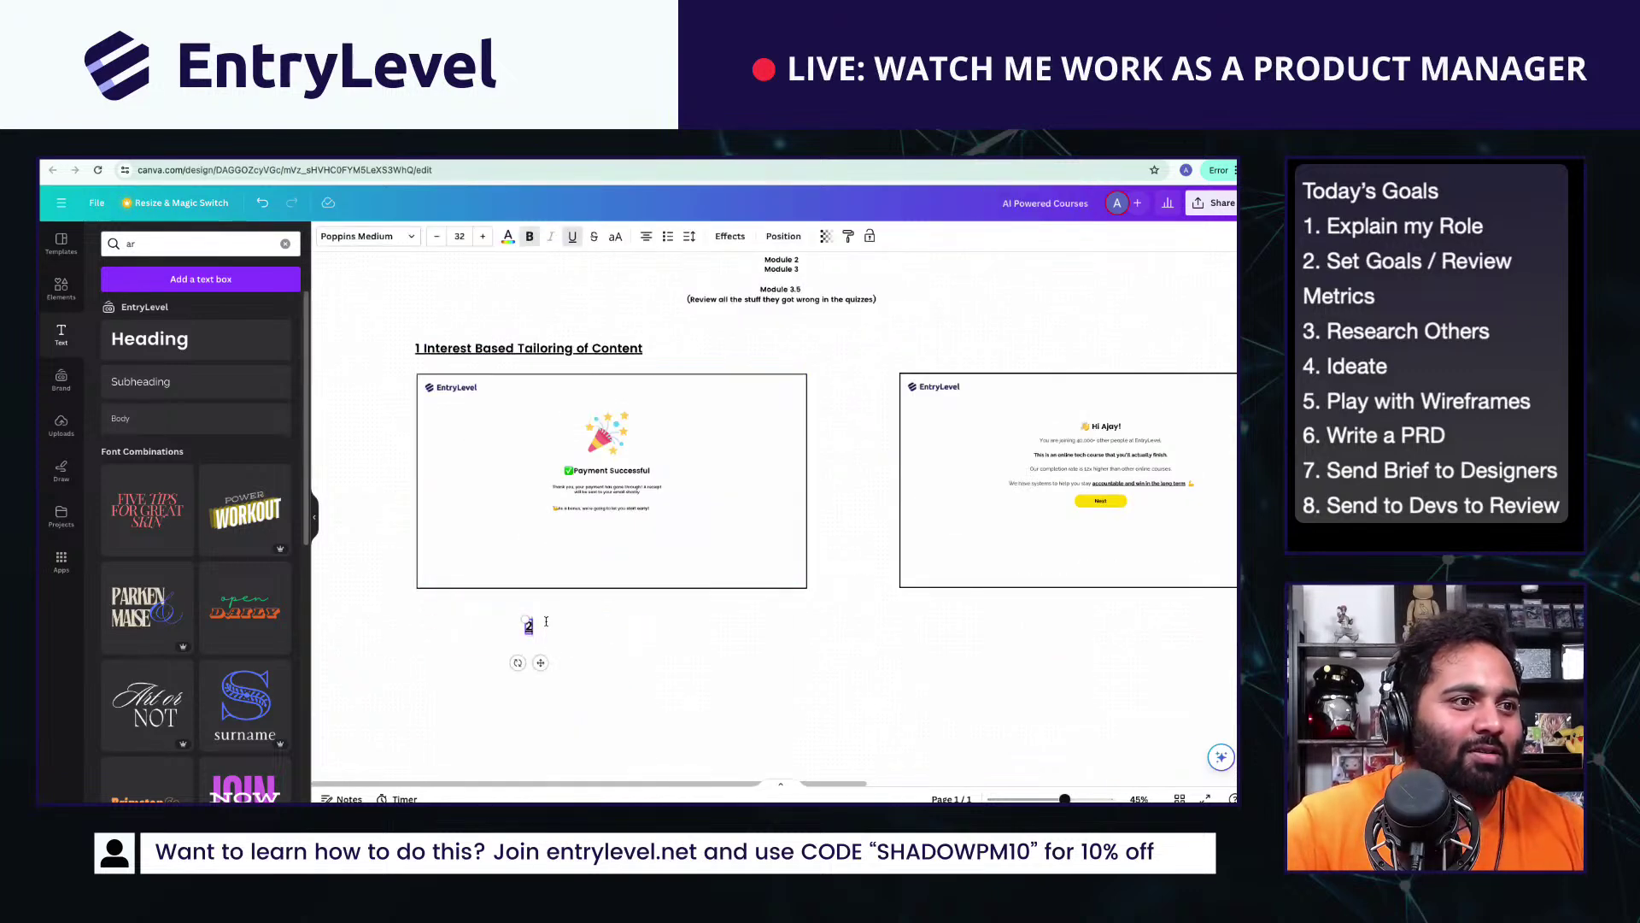
type(" Instant Podcasts")
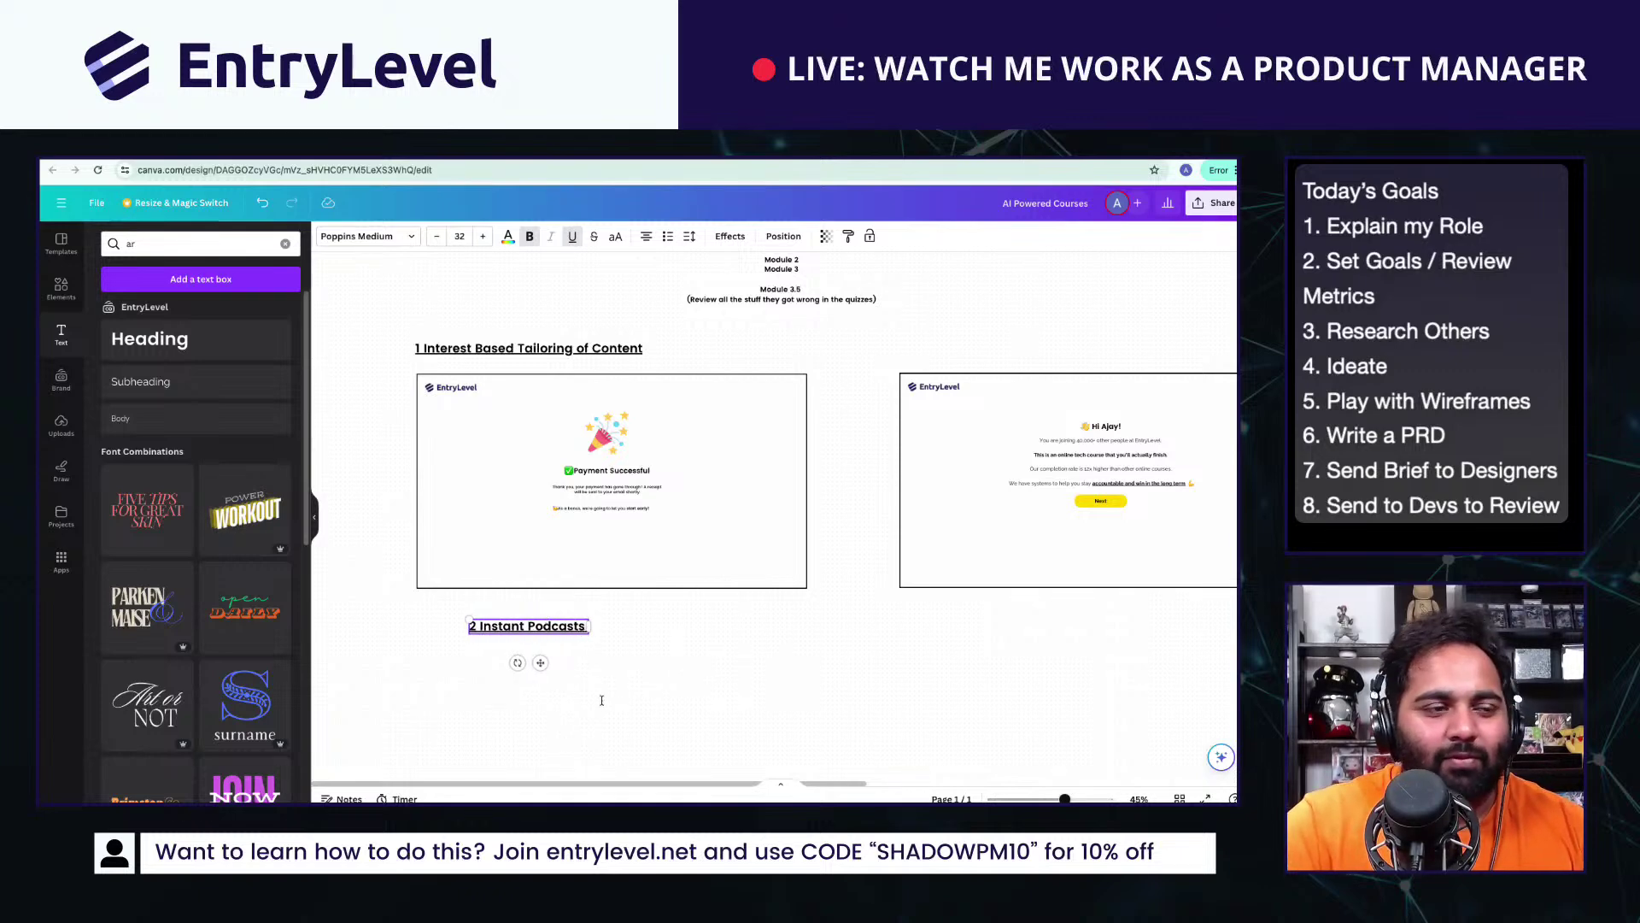
key("Escape")
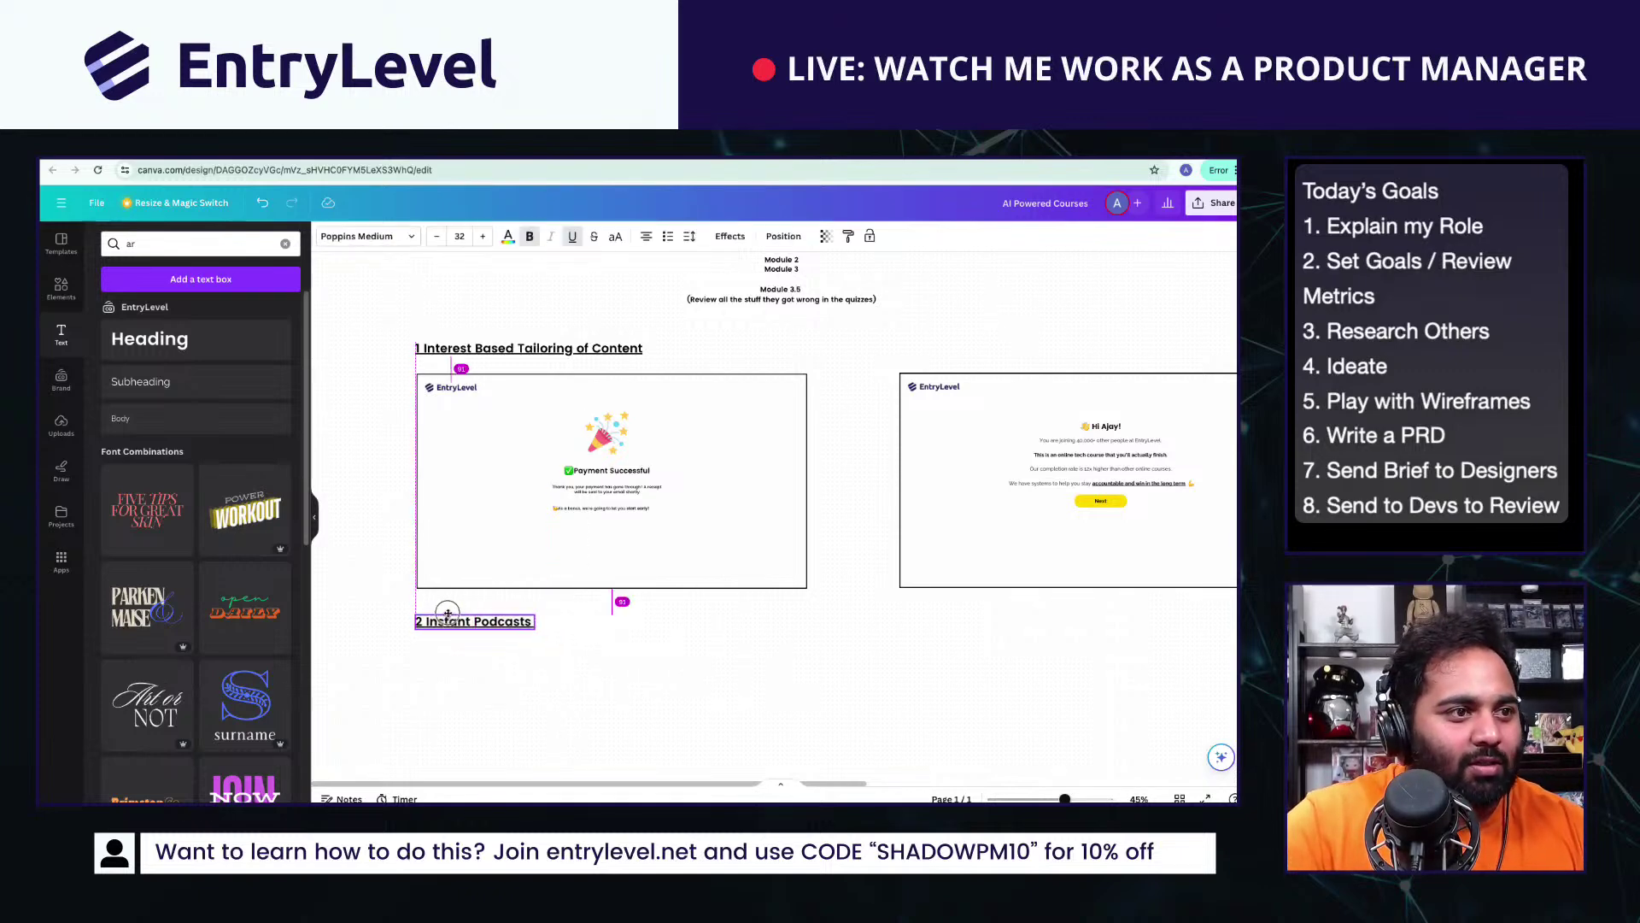
scroll(643, 654, "down", 3)
scroll(644, 651, "down", 2)
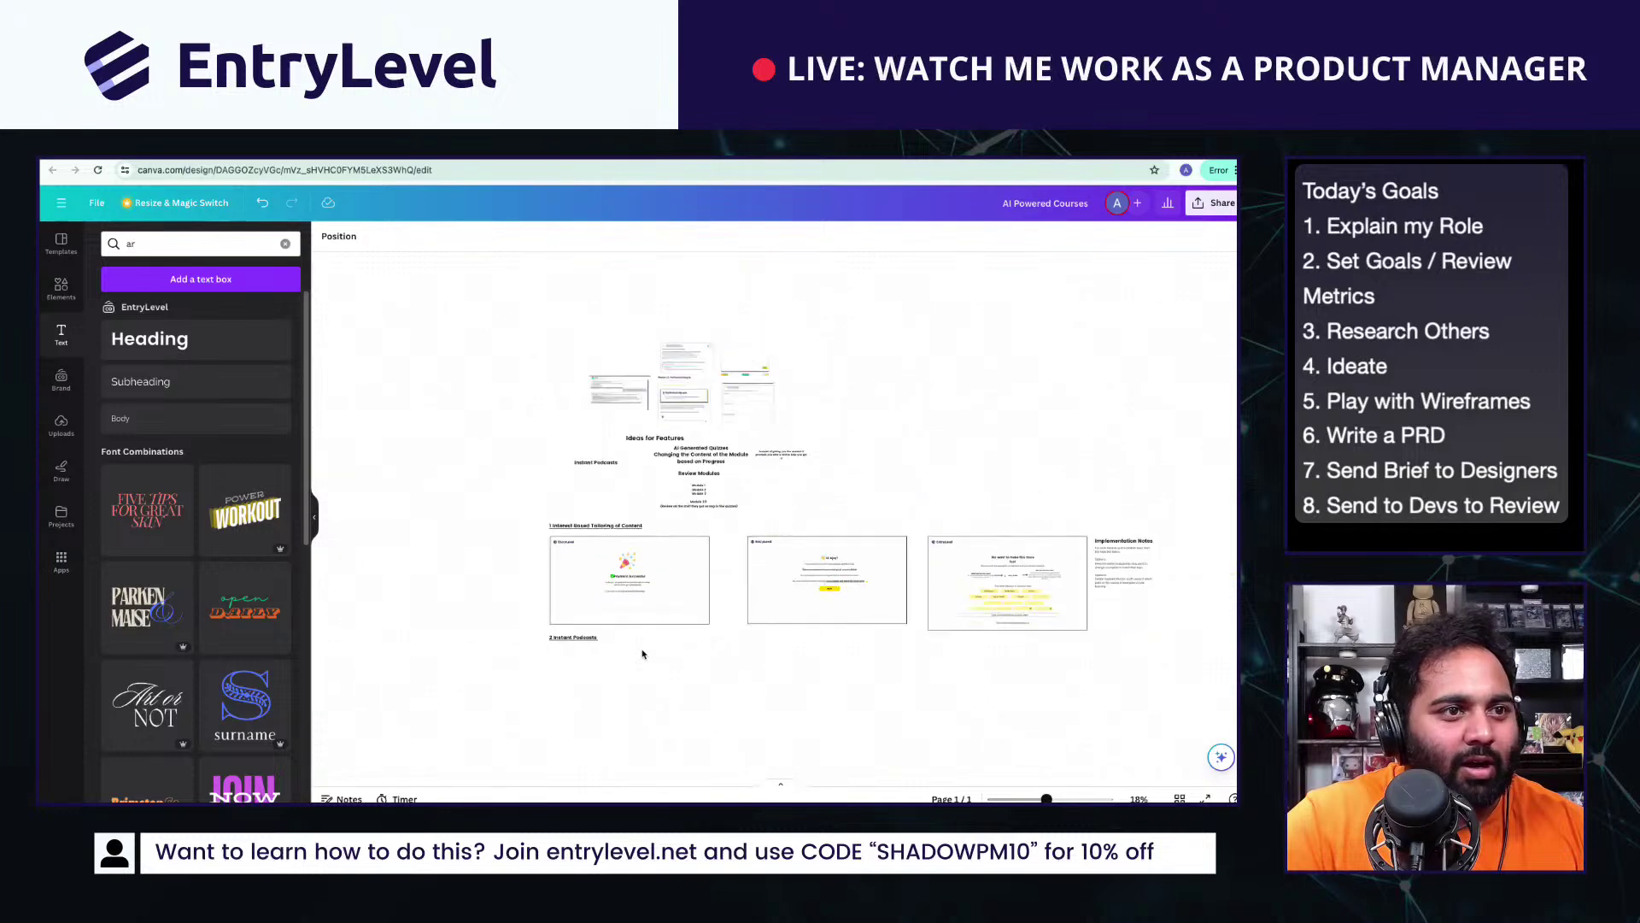
scroll(806, 633, "up", 2)
scroll(570, 651, "up", 5)
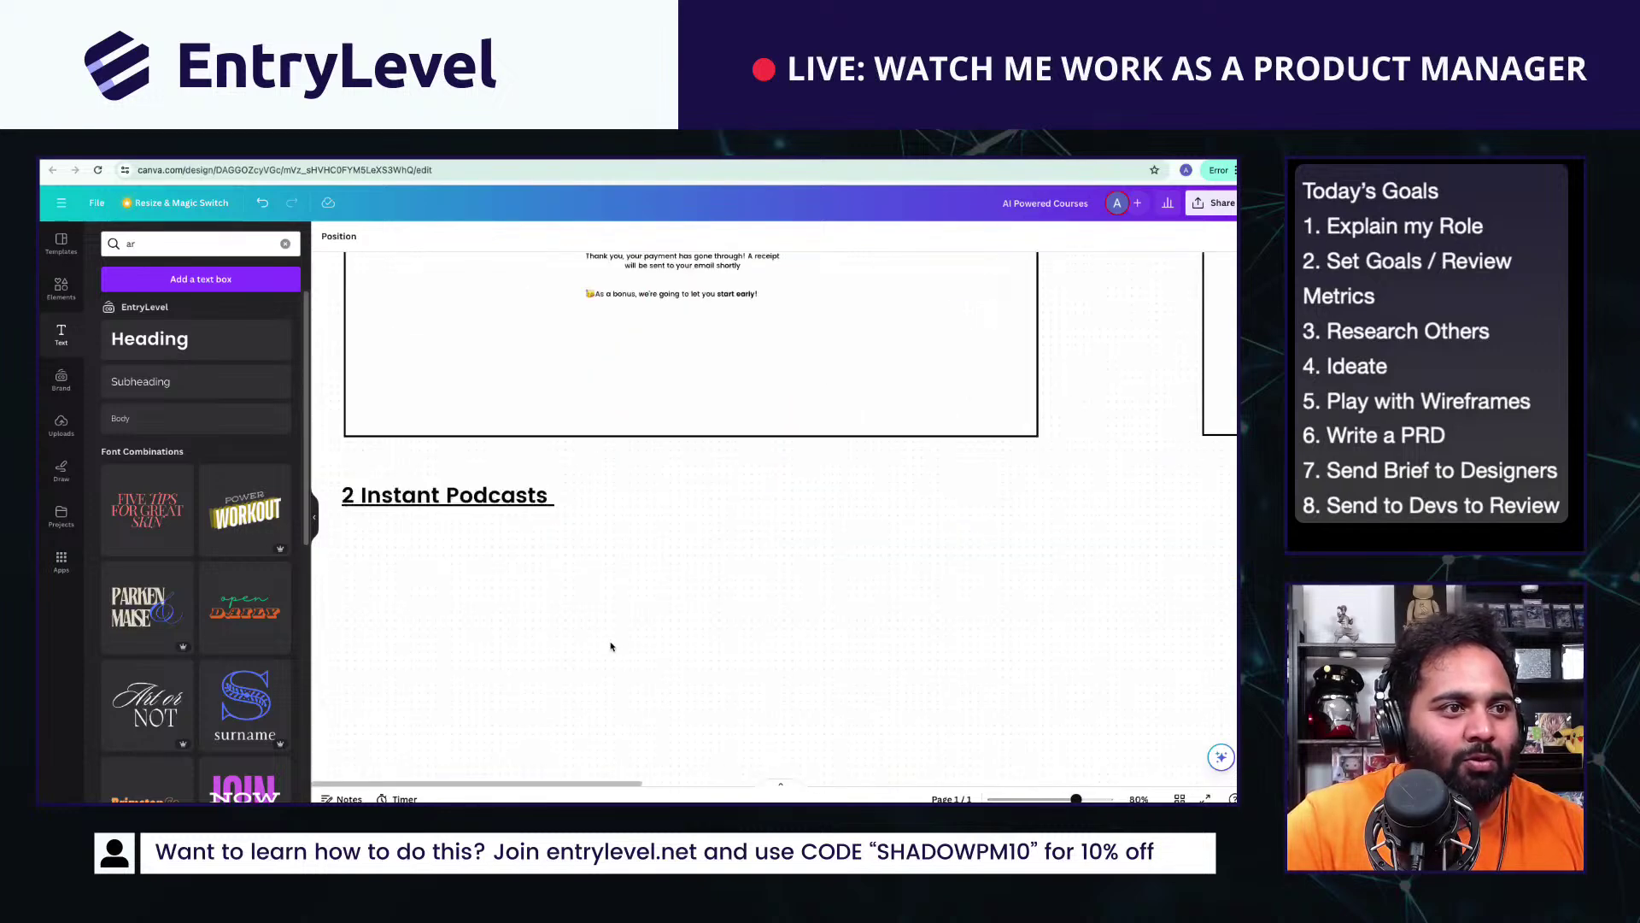
scroll(841, 592, "down", 2)
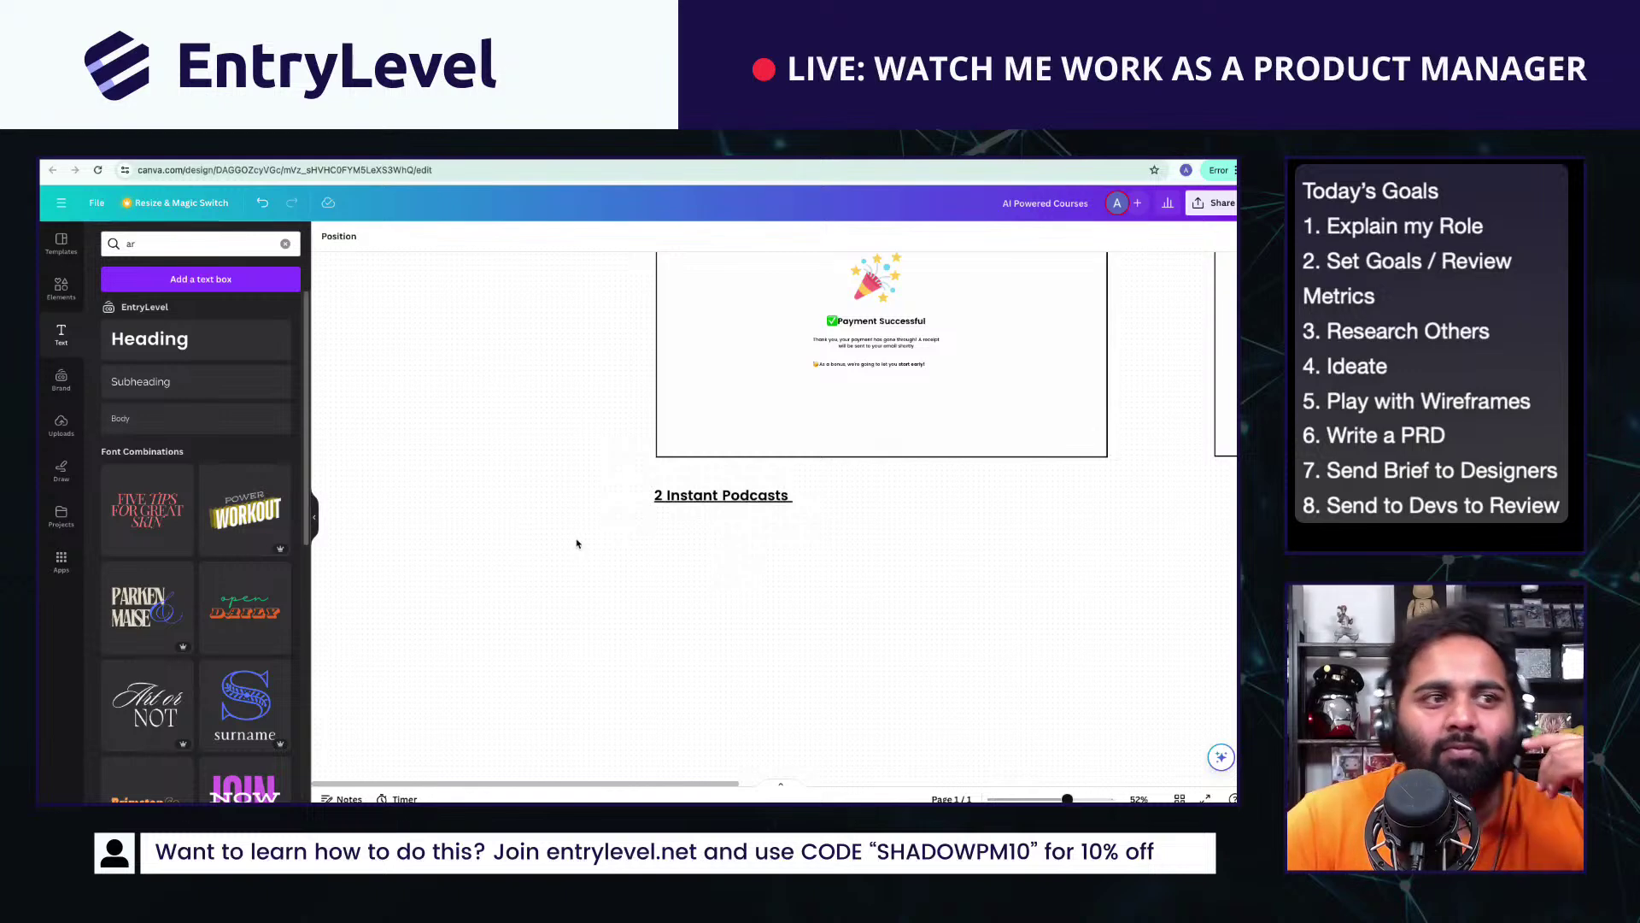
scroll(1047, 546, "down", 5)
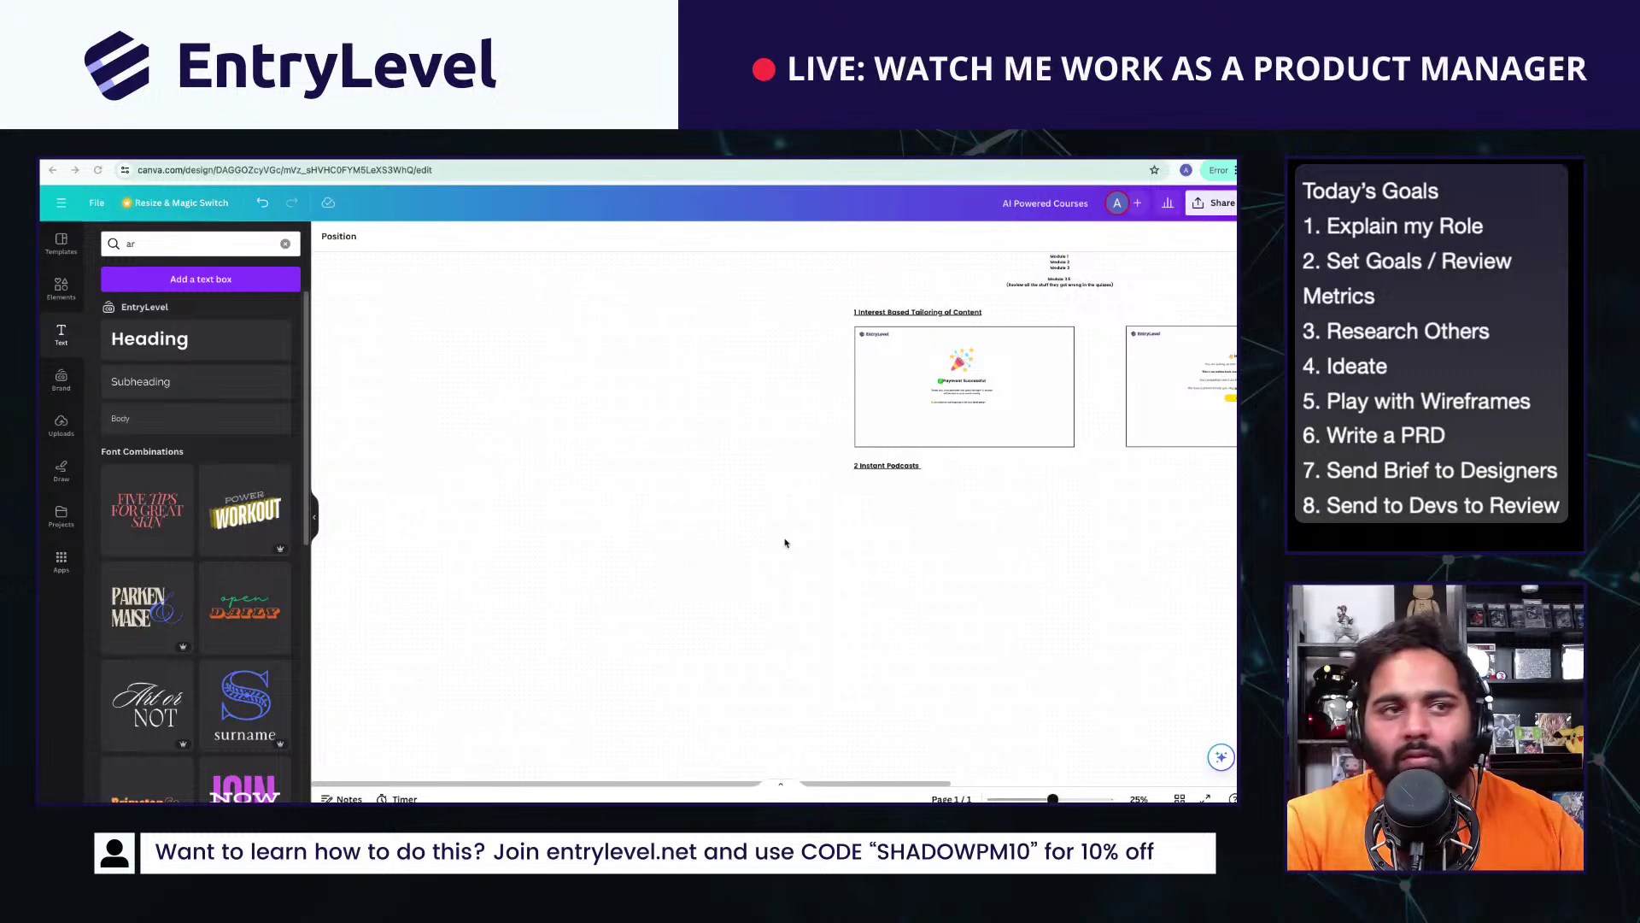
key("r")
key("ctrl+z")
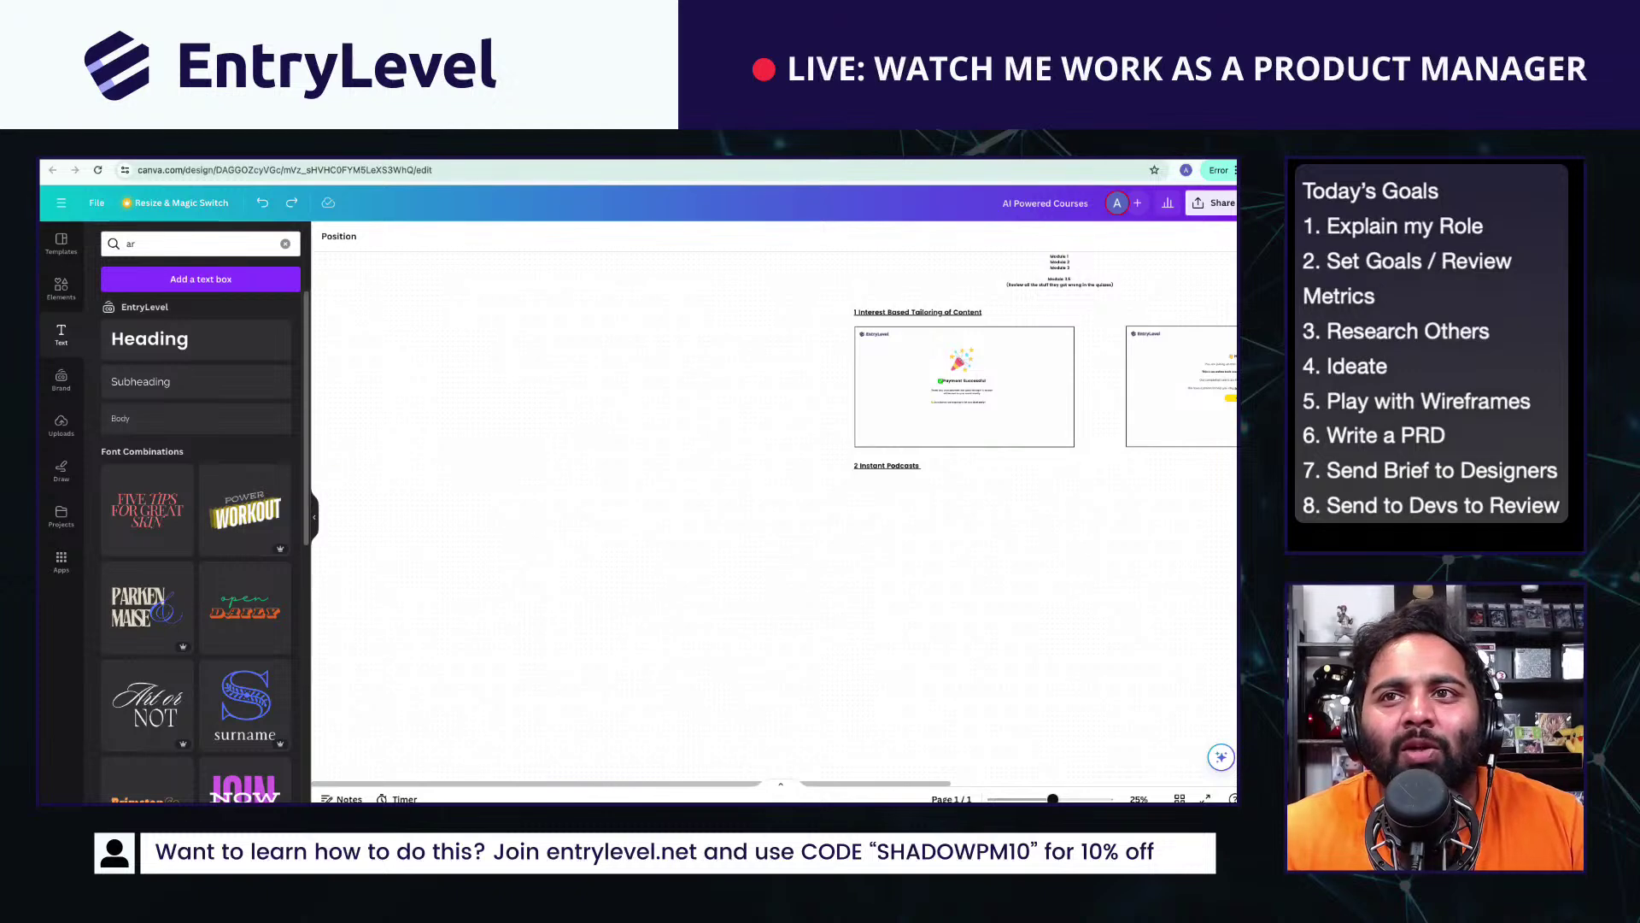
Step: Paste the "Join Our Community" page wireframe under the "2 Instant Podcasts" heading and scale it to match the width of the frame above
scroll(1067, 556, "up", 10)
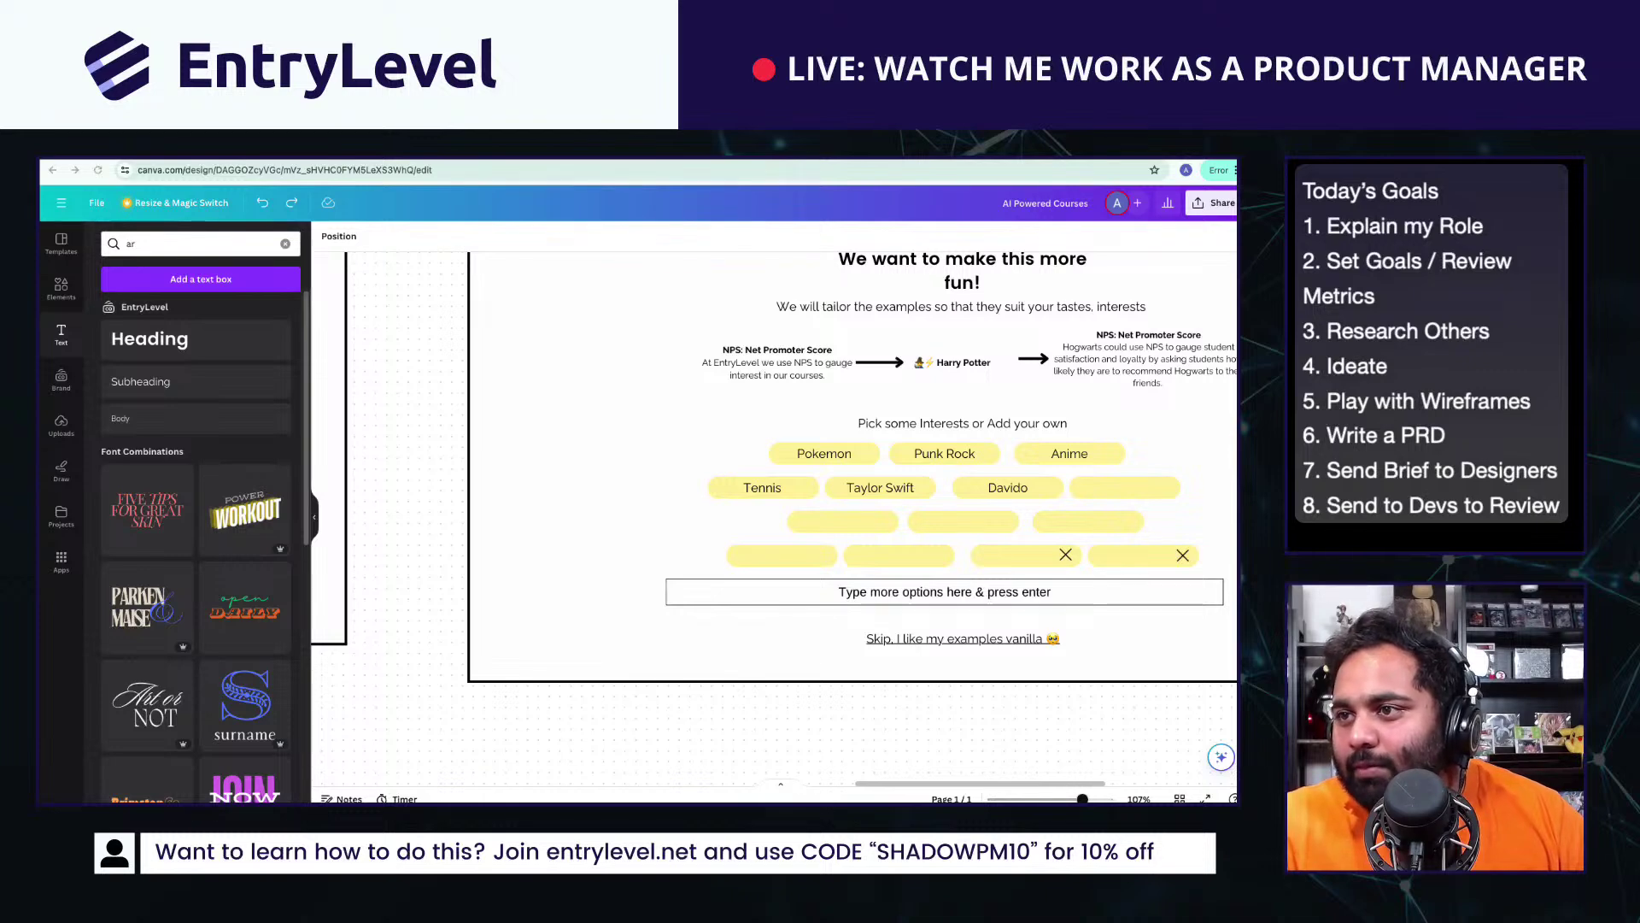
scroll(995, 624, "down", 5)
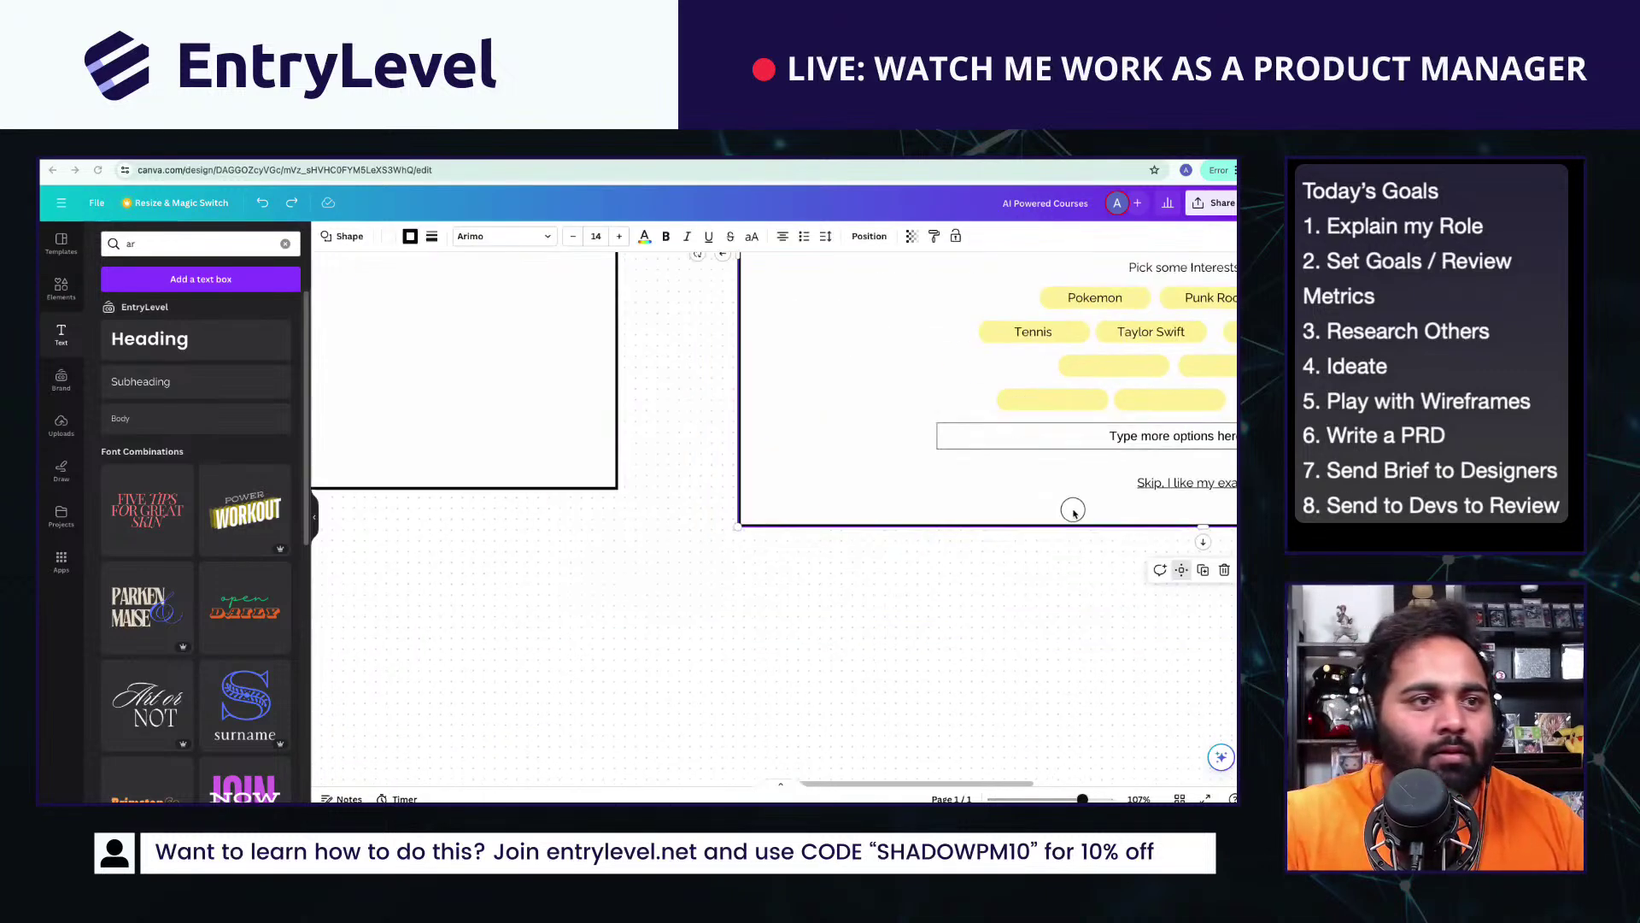
scroll(842, 666, "right", 3)
scroll(825, 557, "up", 3)
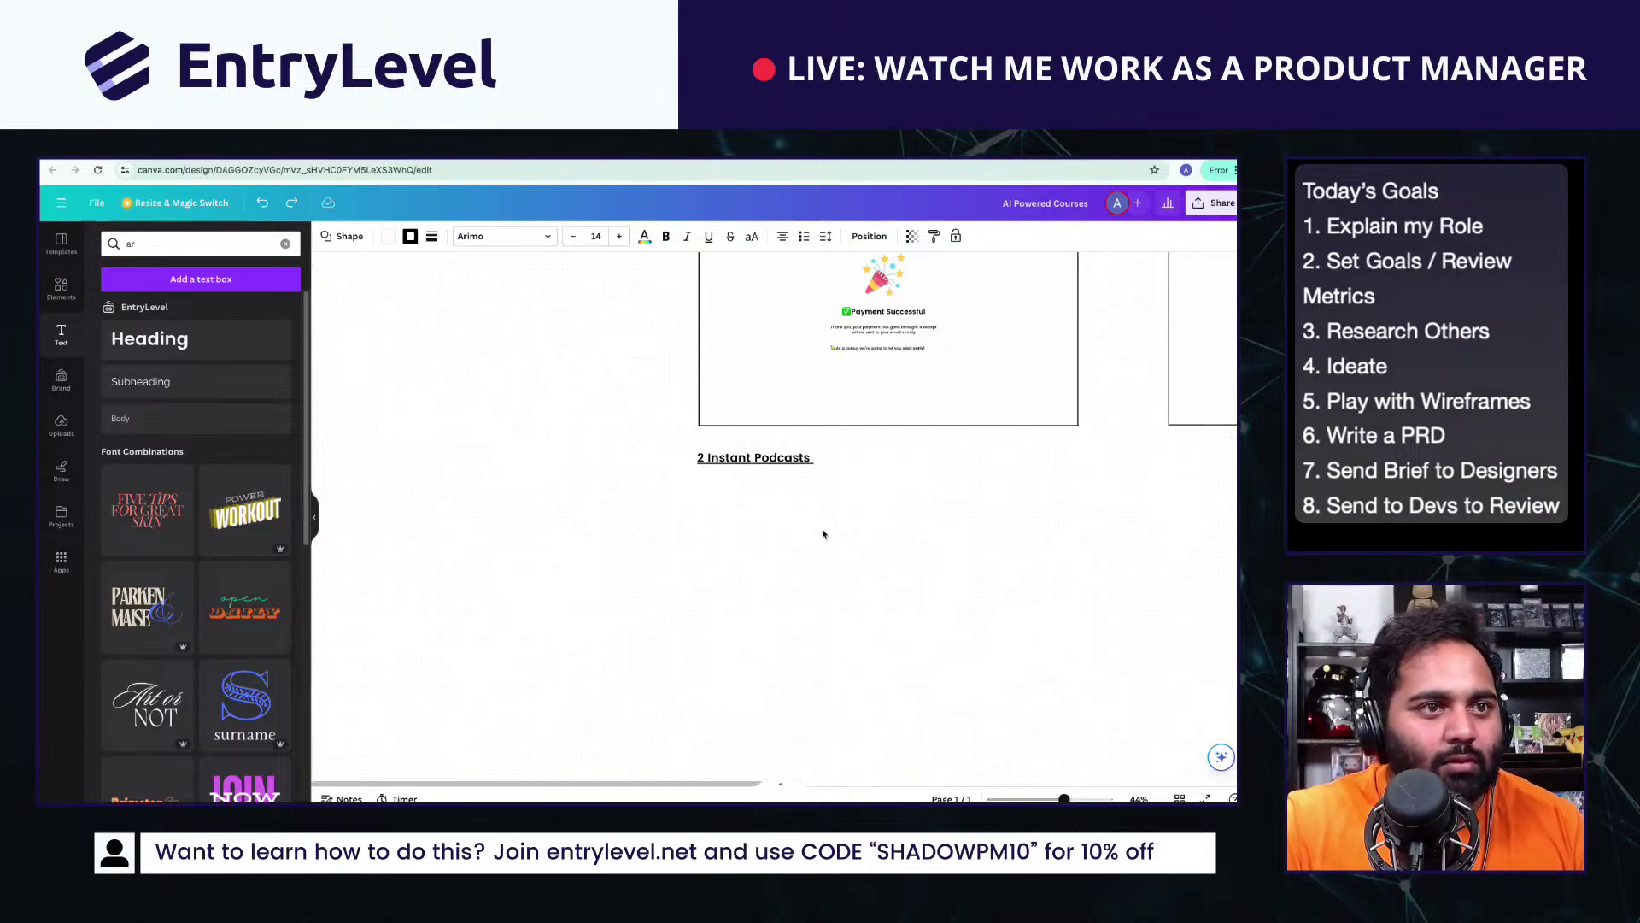
key("super+v")
scroll(846, 517, "down", 1)
left_click_drag(803, 534, 985, 650)
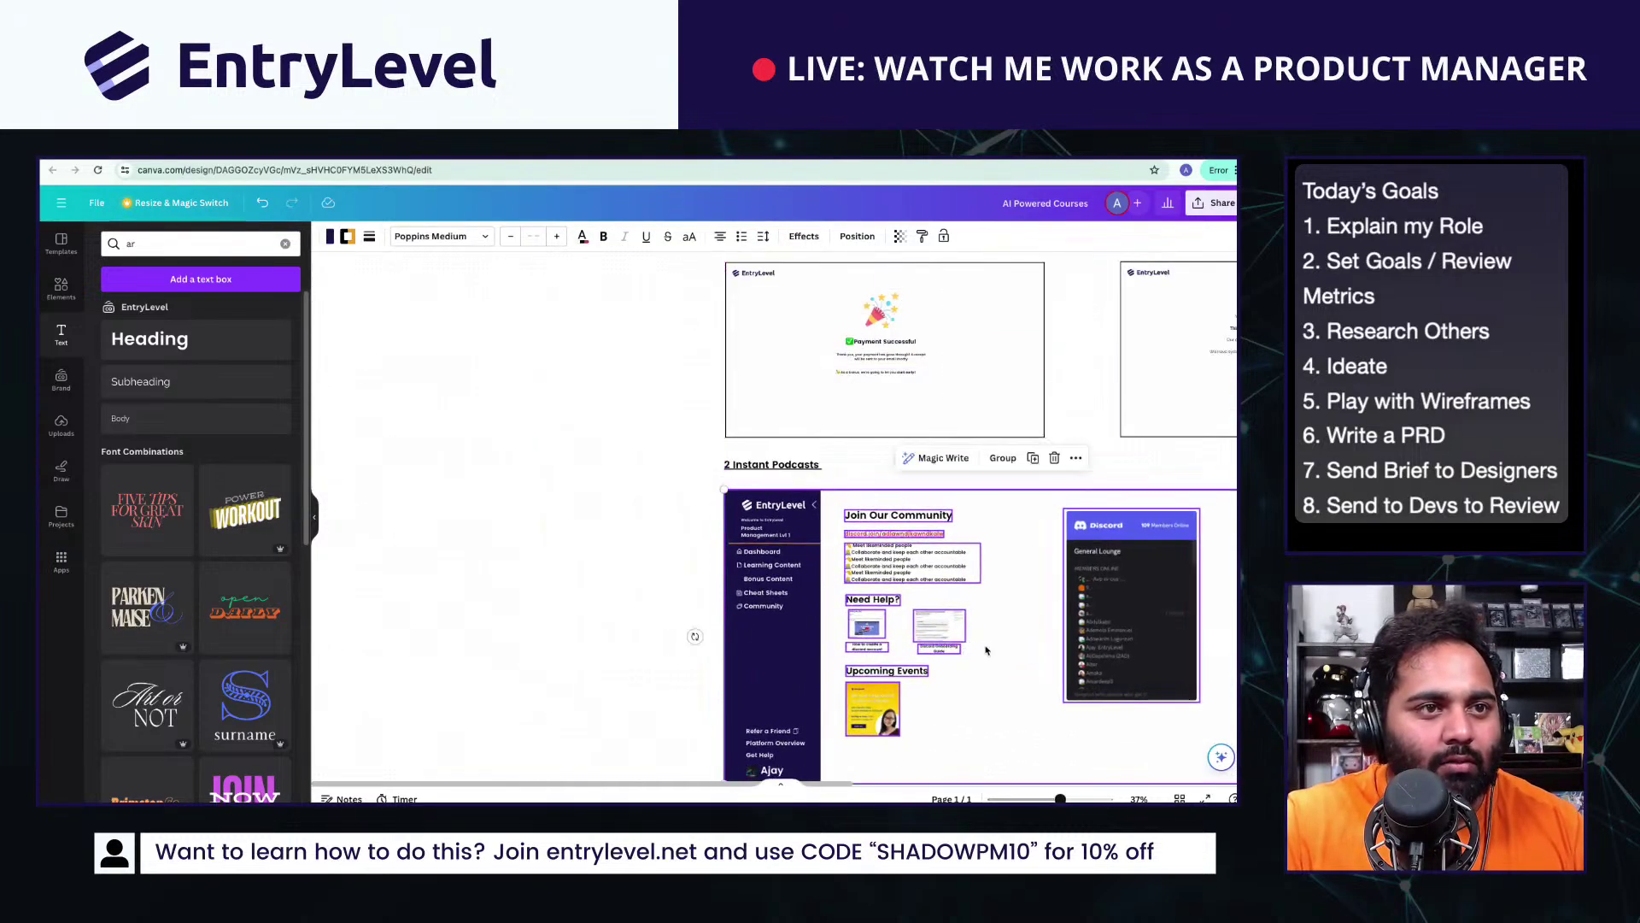
scroll(985, 650, "up", 2)
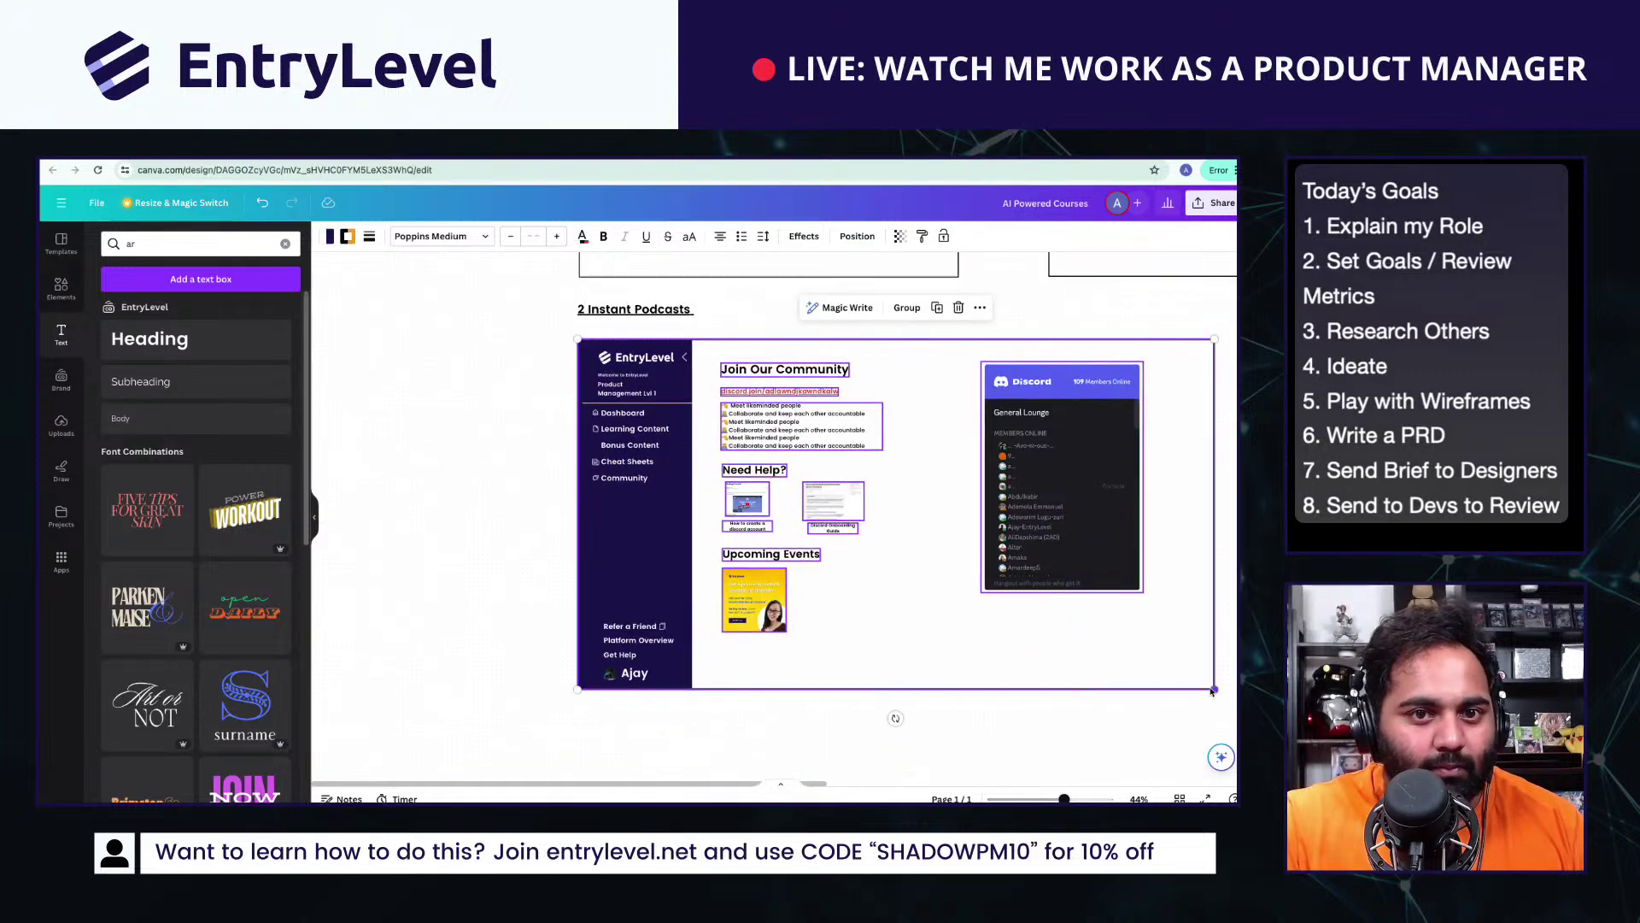
left_click_drag(1211, 692, 937, 590)
scroll(757, 489, "up", 5)
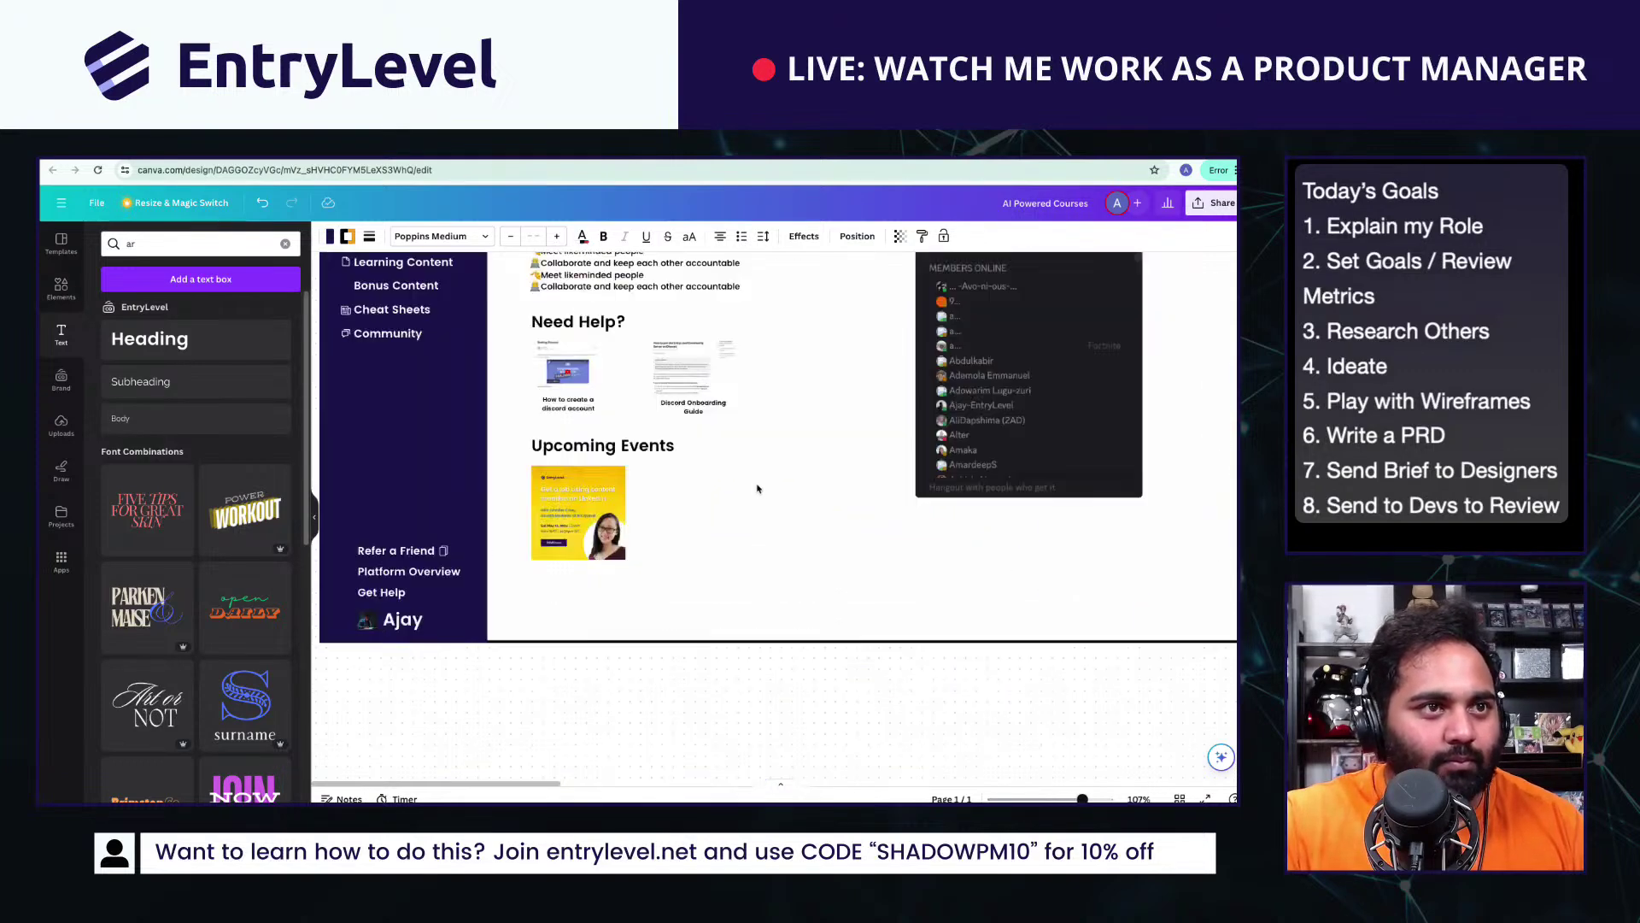
scroll(757, 489, "down", 3)
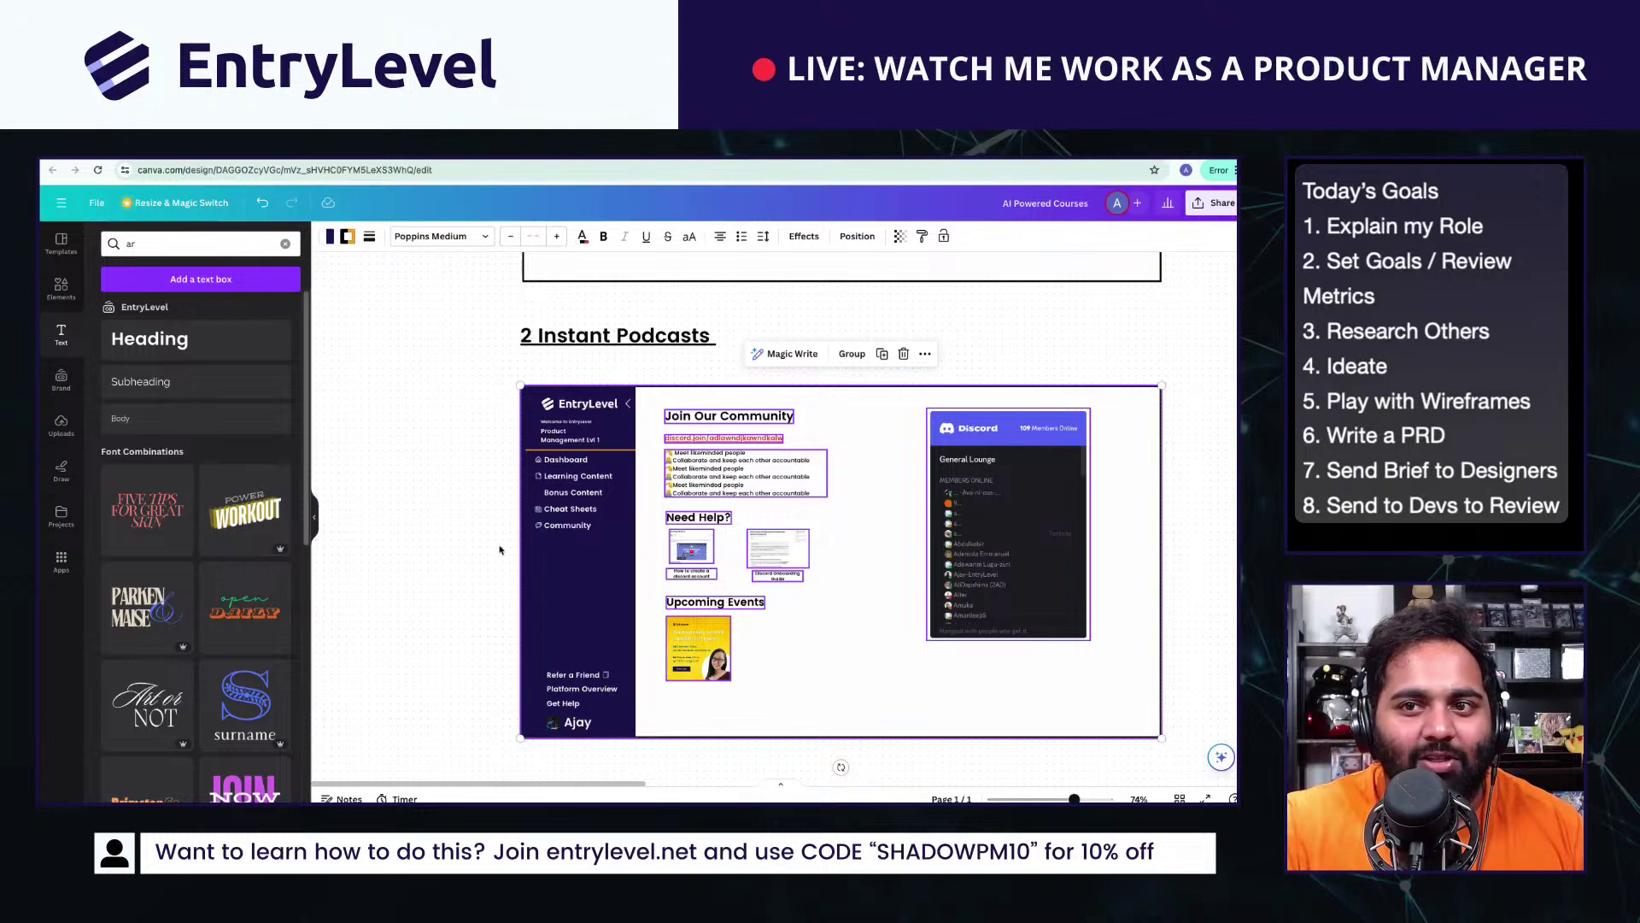
Step: Duplicate the Community entry and its icon in the wireframe's sidebar and place the copy directly below the original
key("ctrl+g")
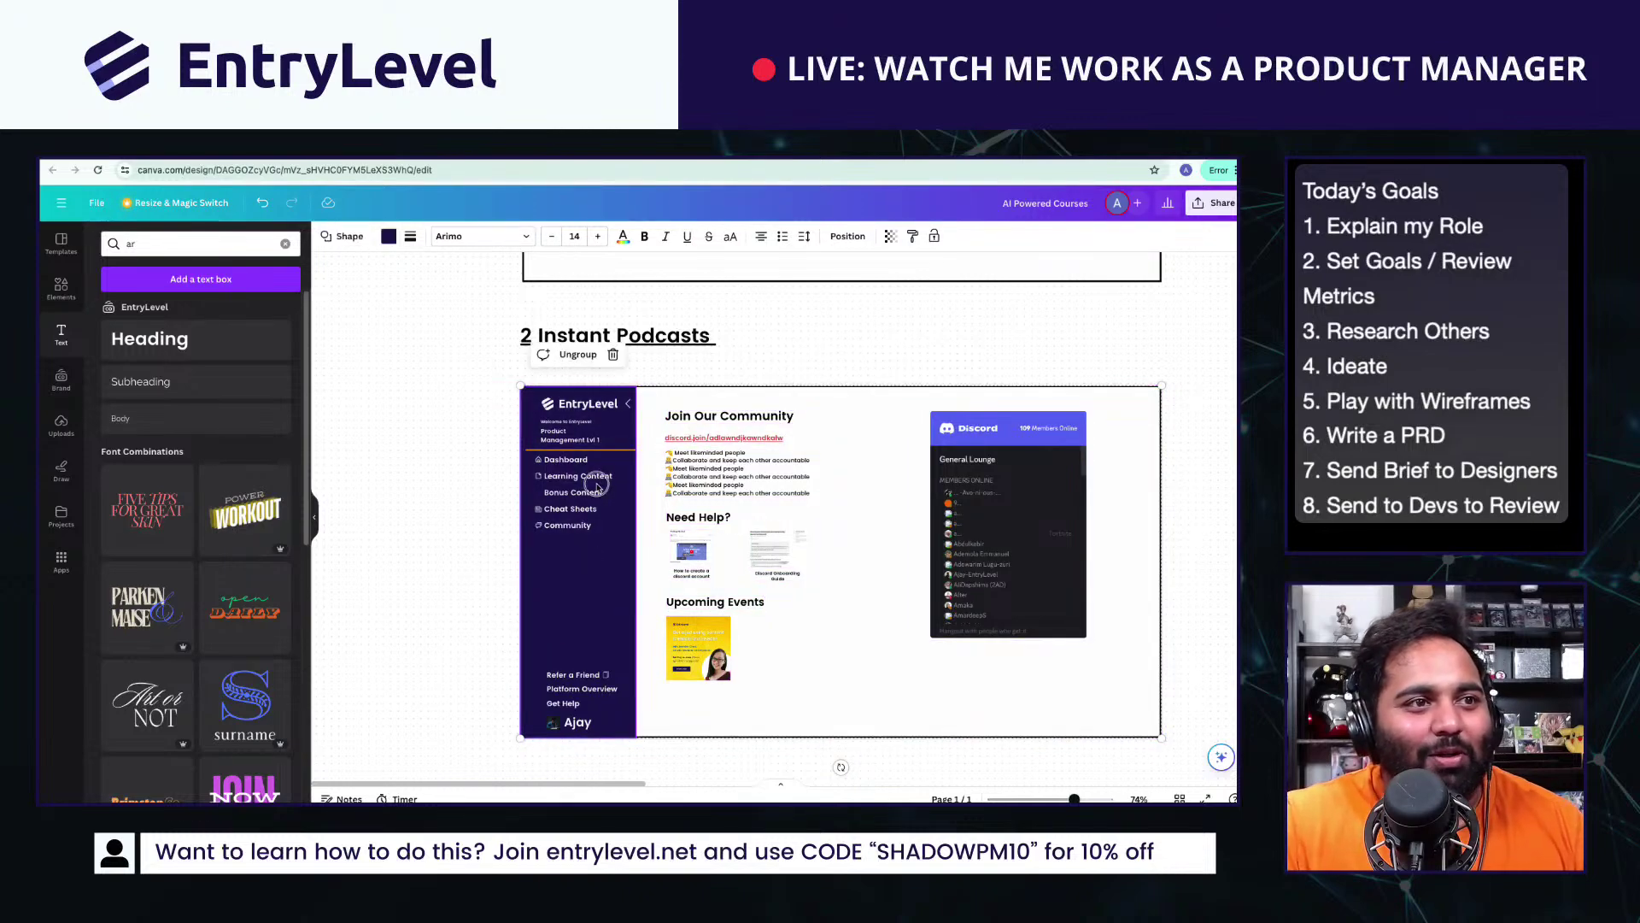
left_click(737, 472)
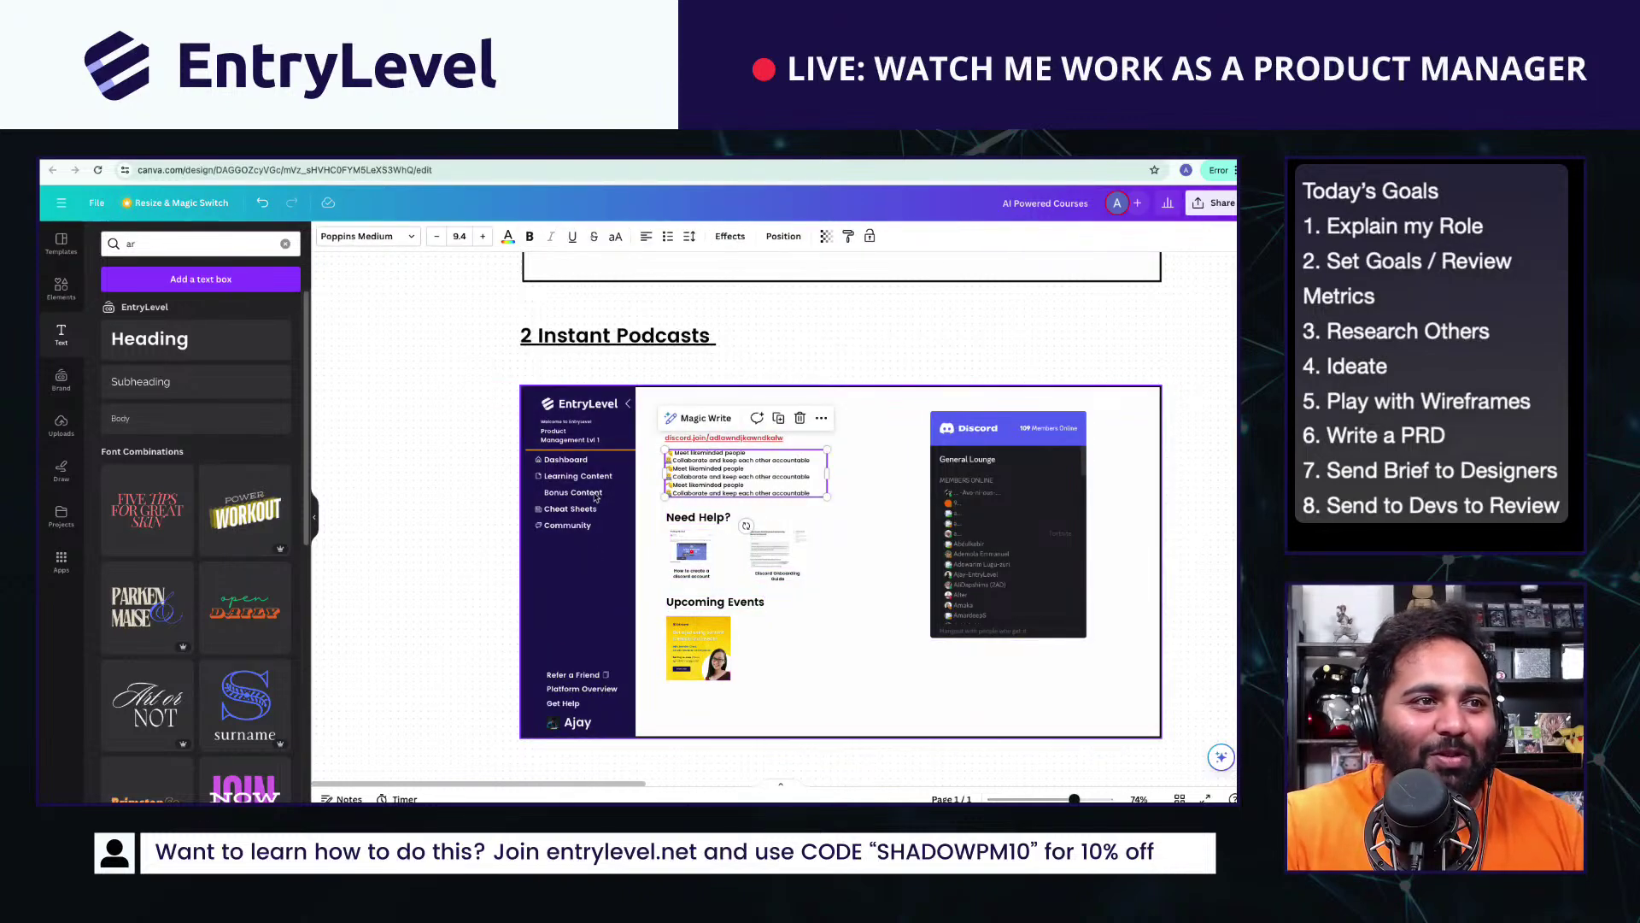
scroll(615, 481, "up", 3)
double_click(613, 472)
left_click(603, 494)
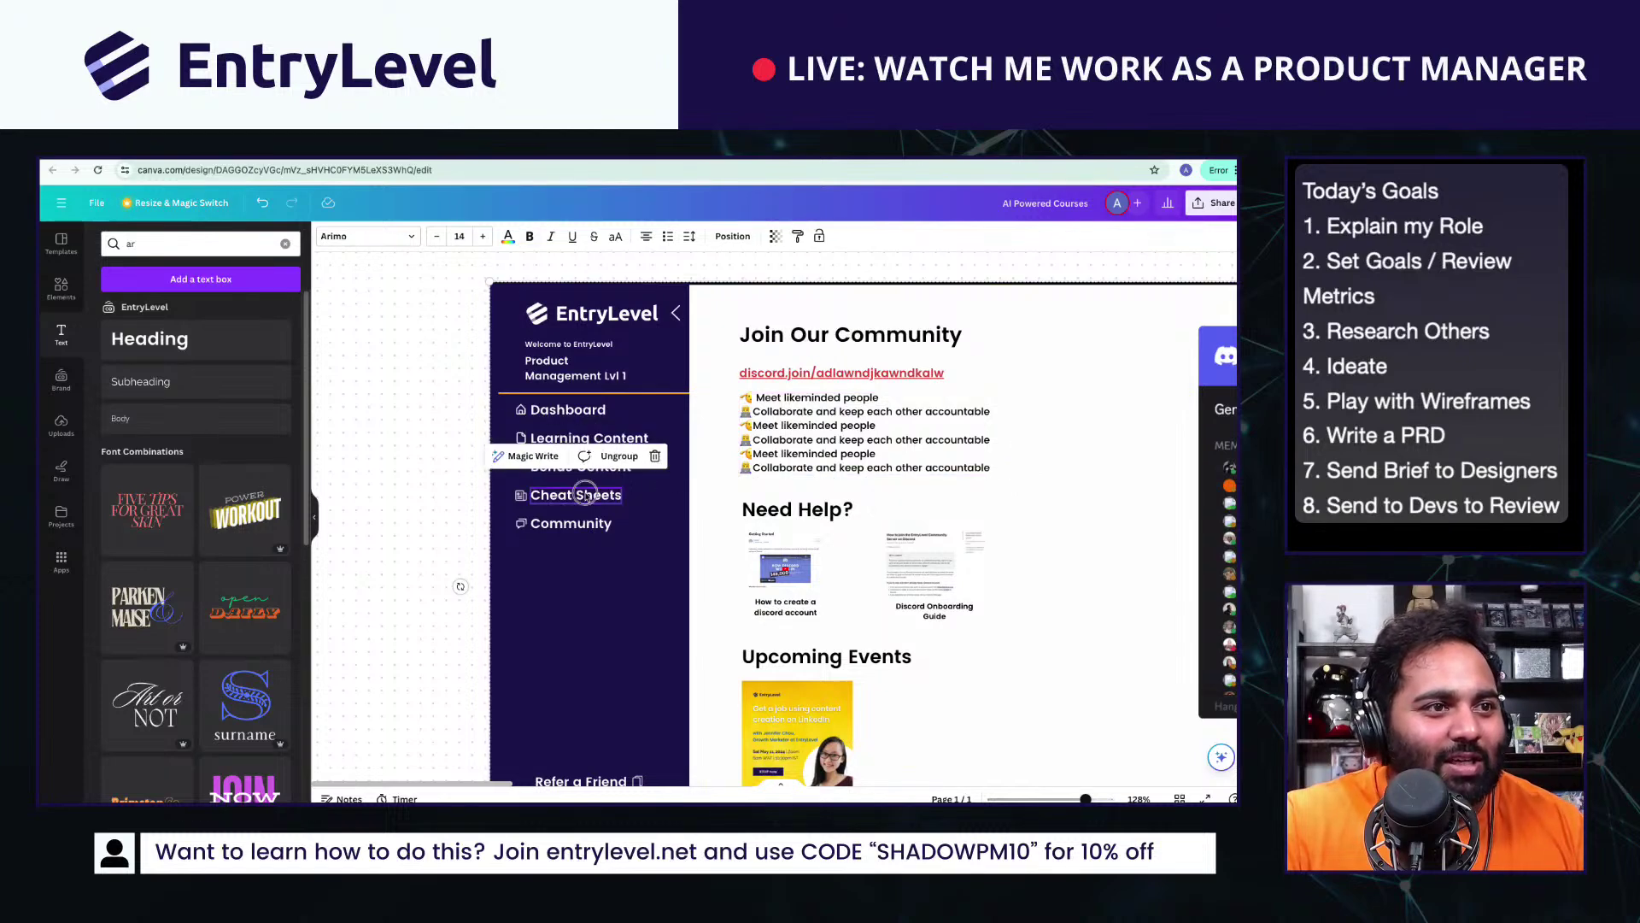
left_click(586, 524)
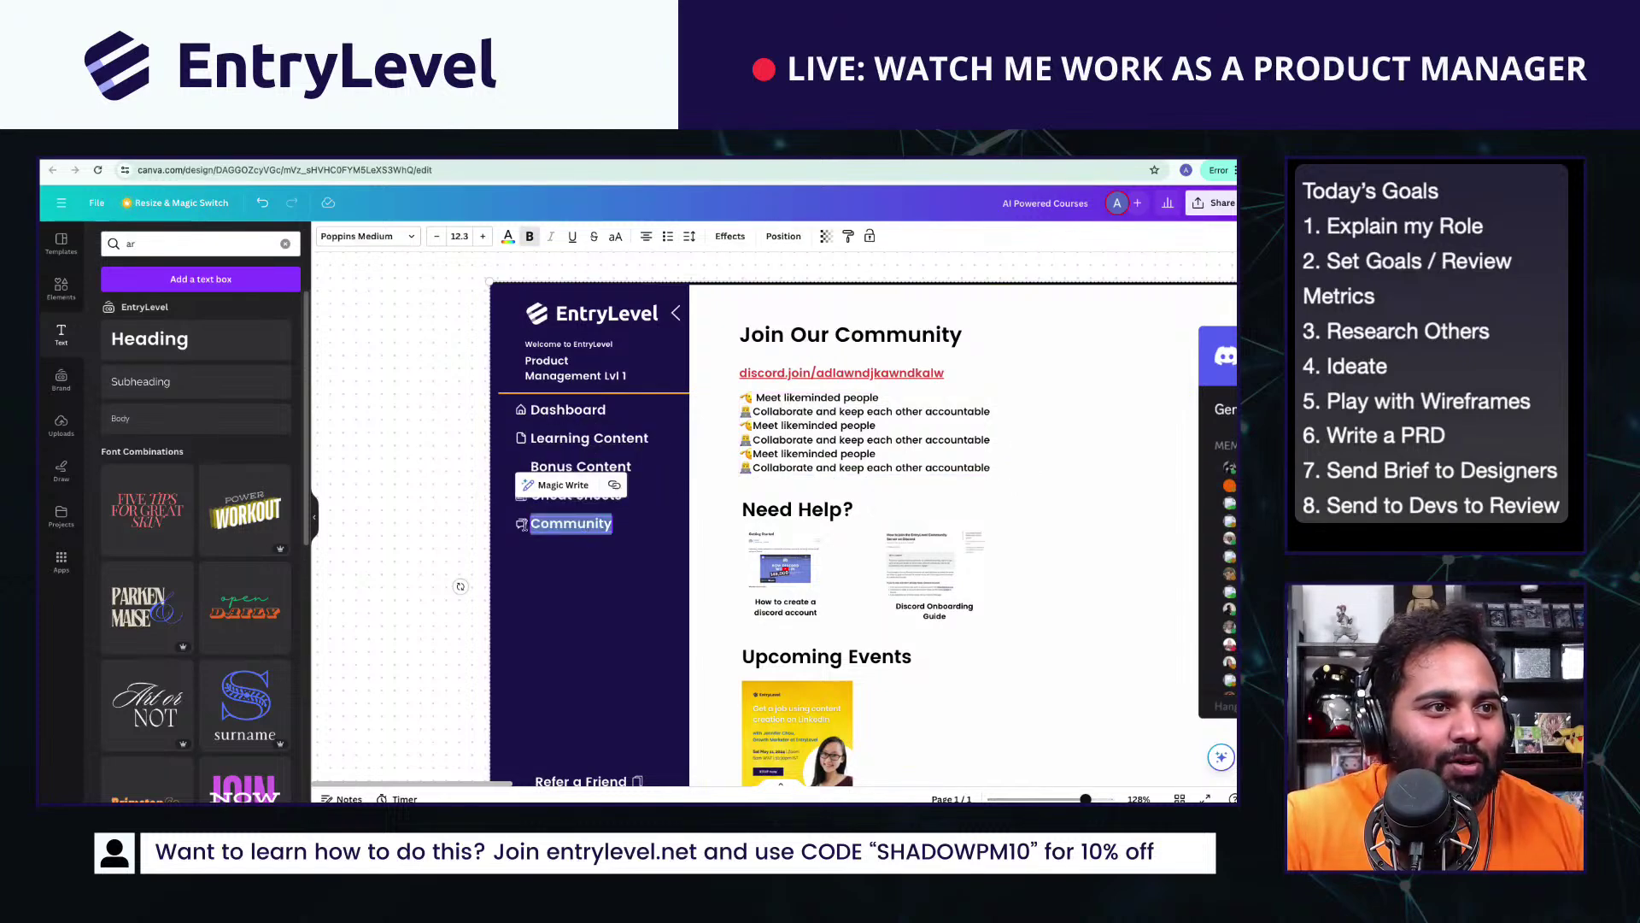
left_click(571, 530)
double_click(522, 524)
left_click(572, 531)
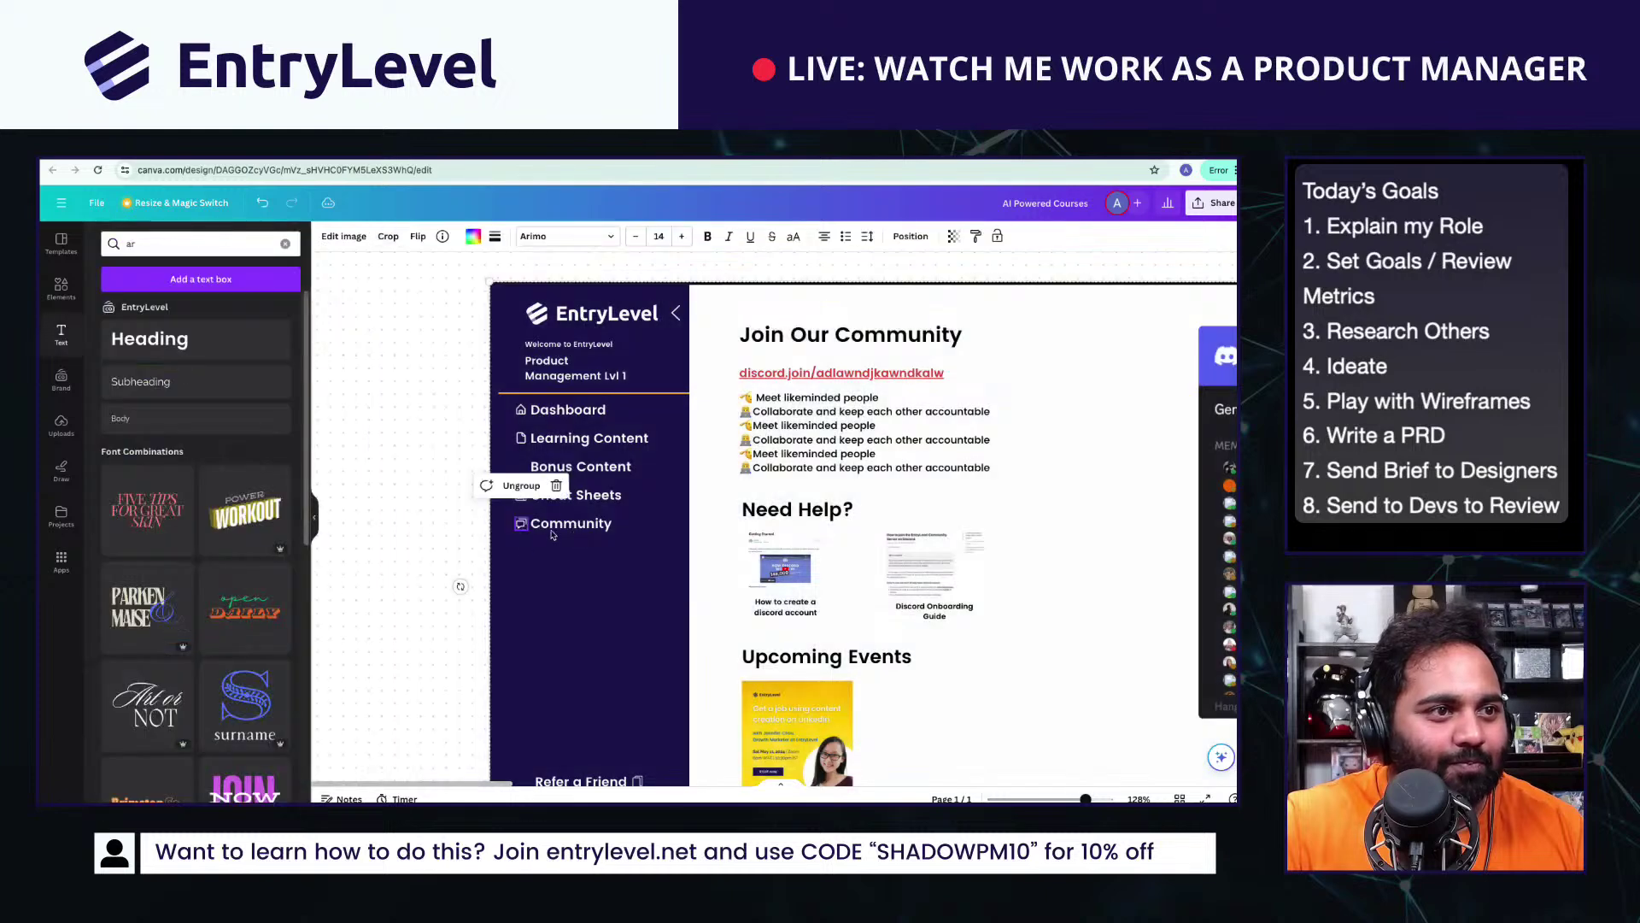
left_click(574, 531)
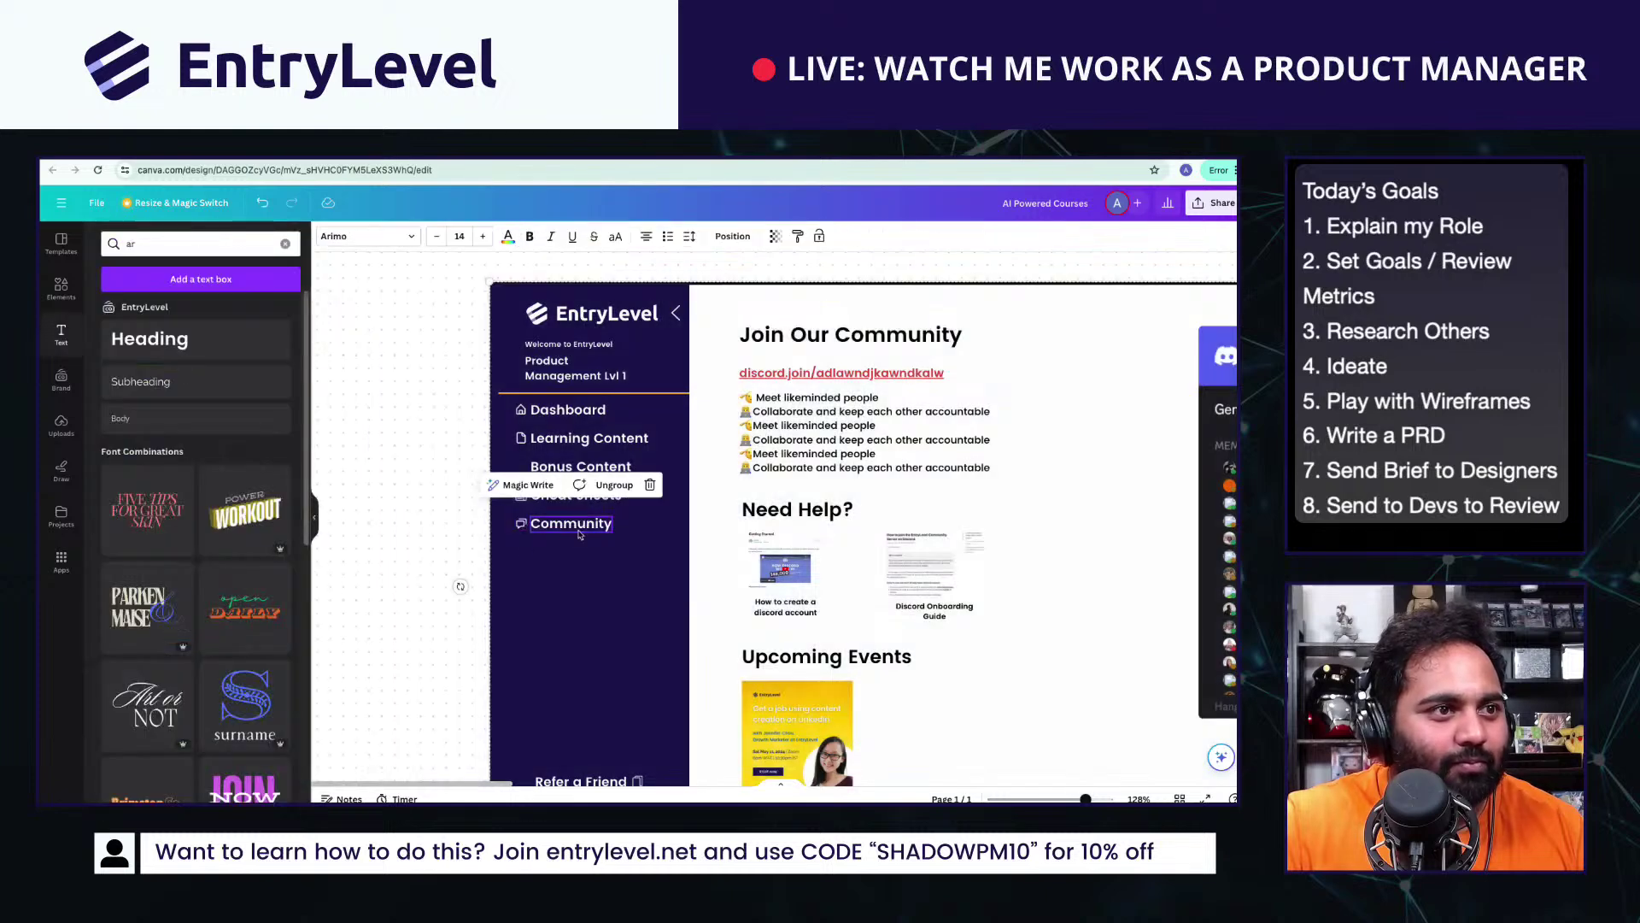
left_click(554, 280)
left_click(571, 524)
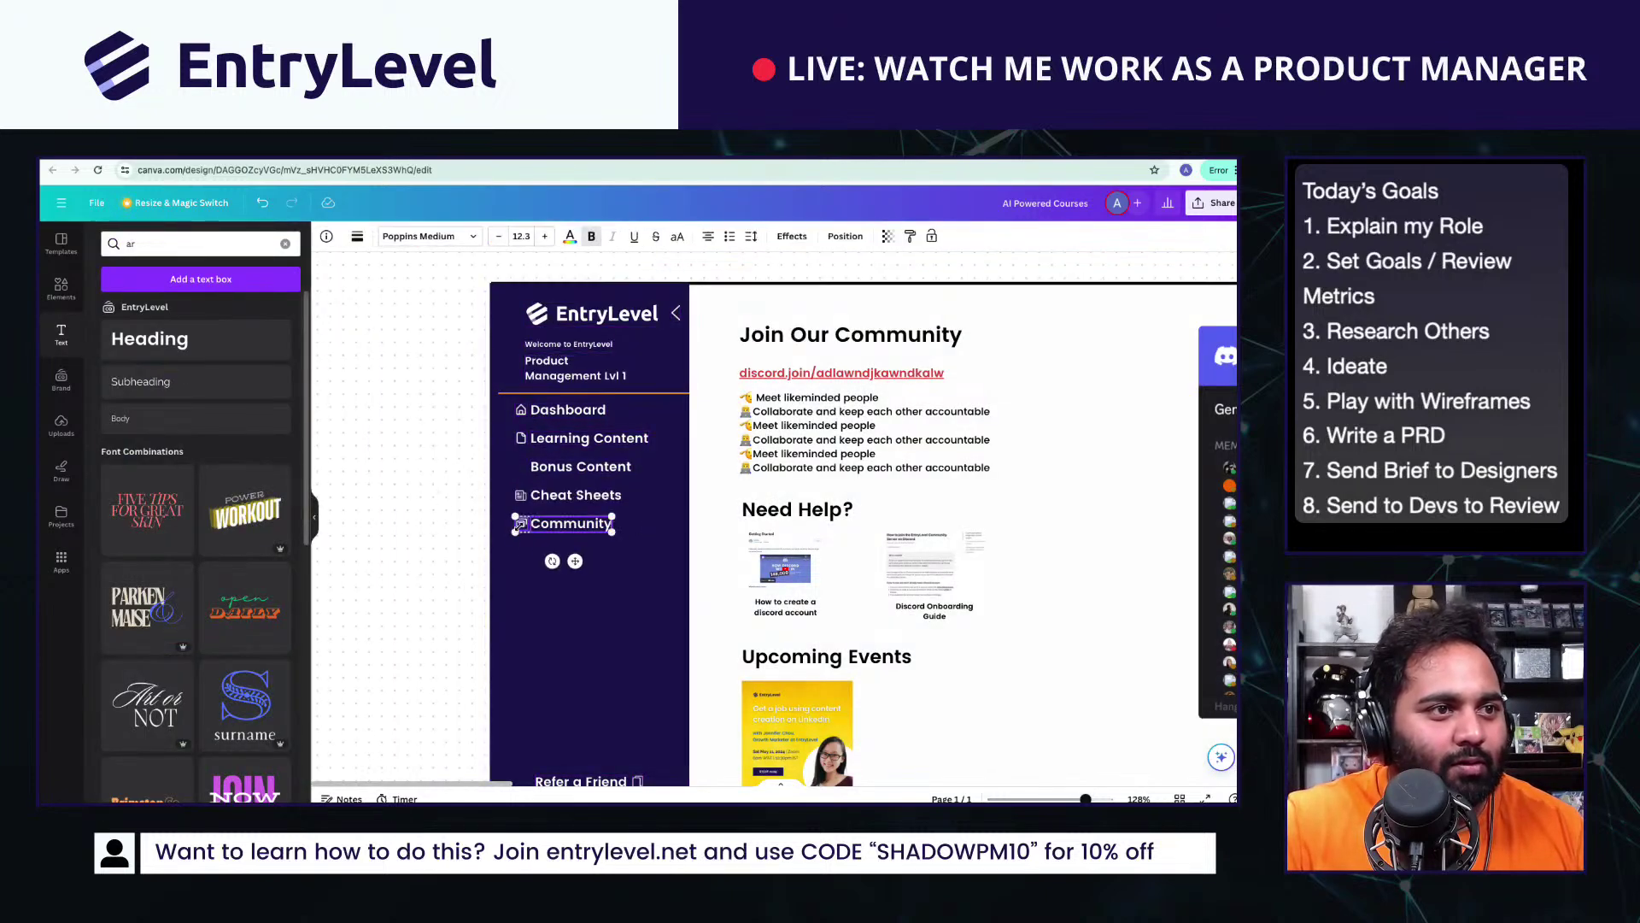
key("super+c")
key("super+v")
left_click_drag(774, 517, 554, 555)
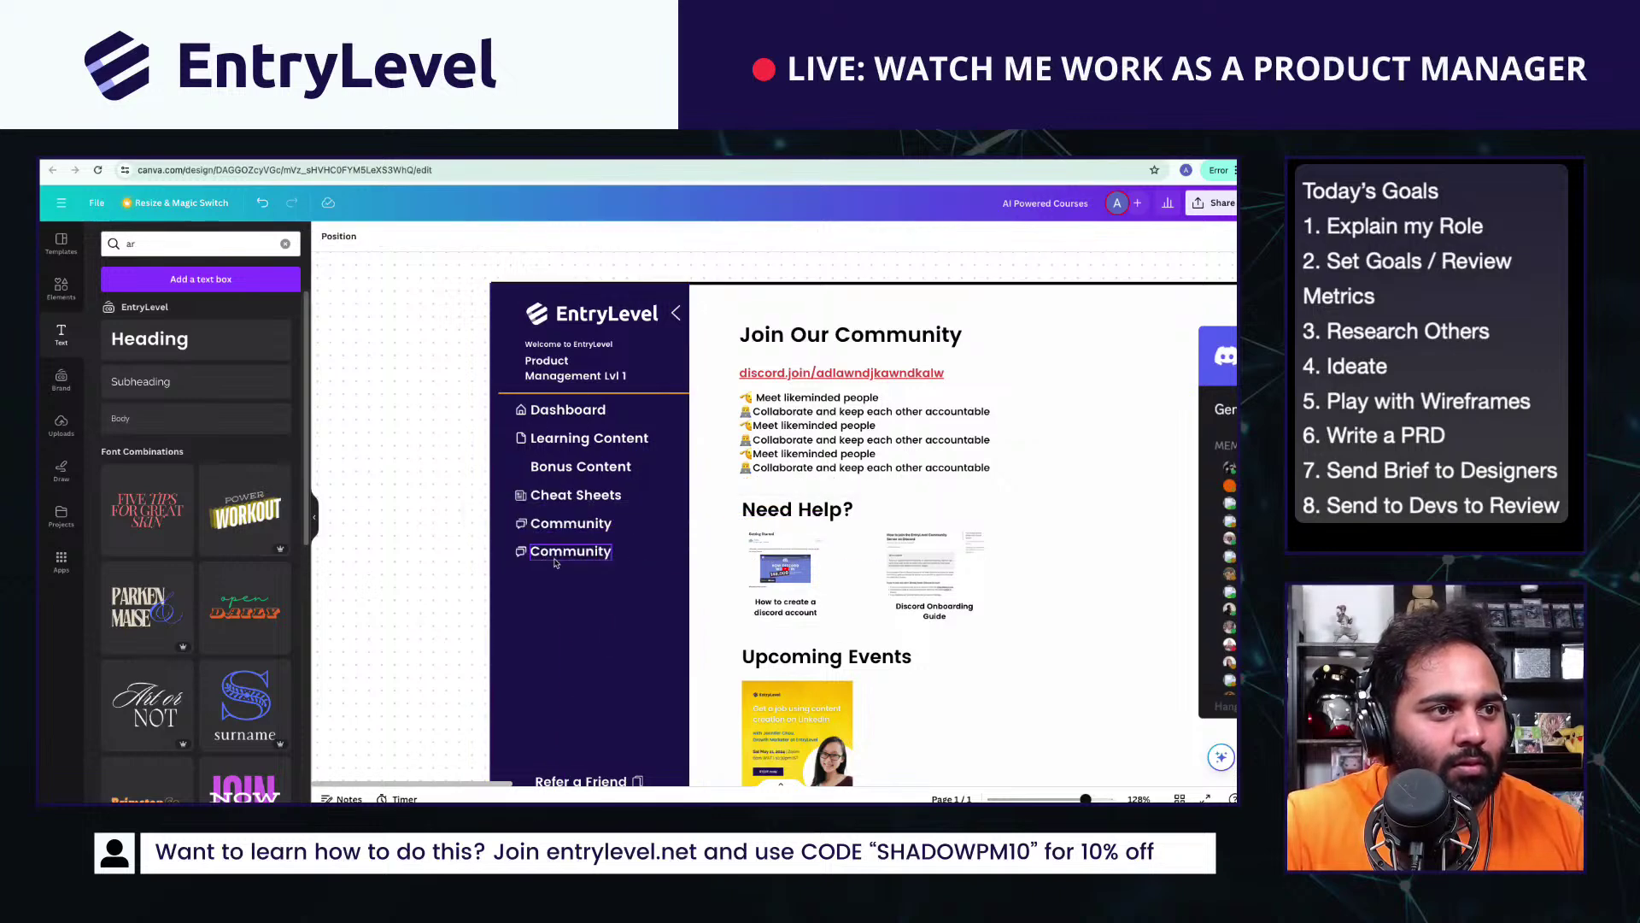
Step: Rename the copied sidebar entry "Instant Podcasts" and widen its text box so the label fits on one line
double_click(556, 553)
type("Instant")
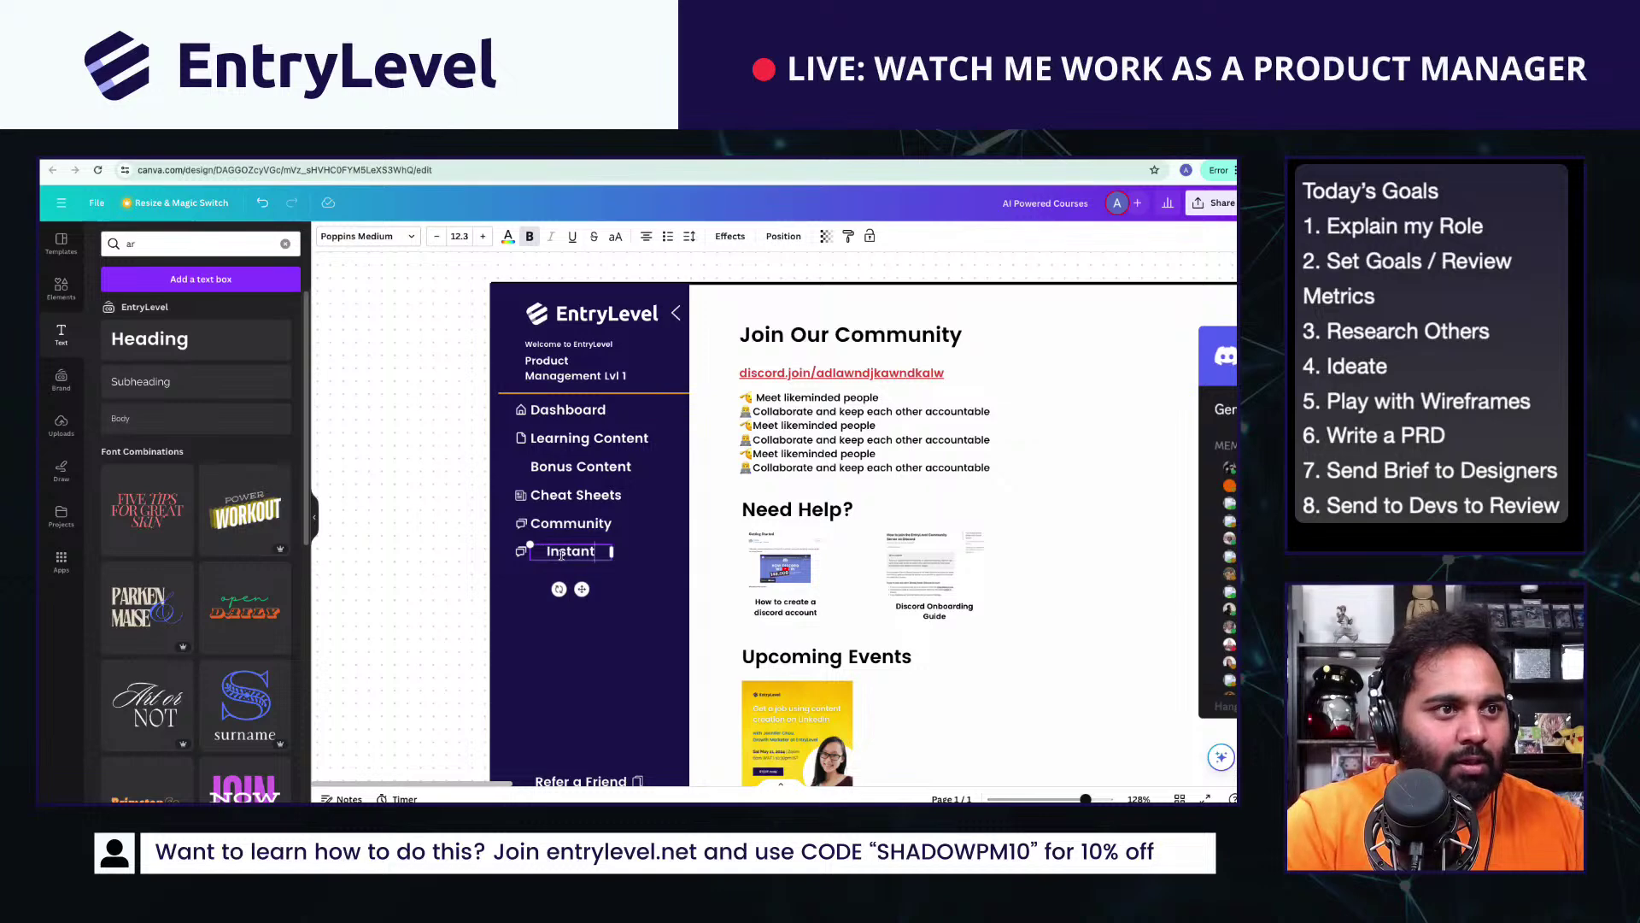
type(" Podcasts")
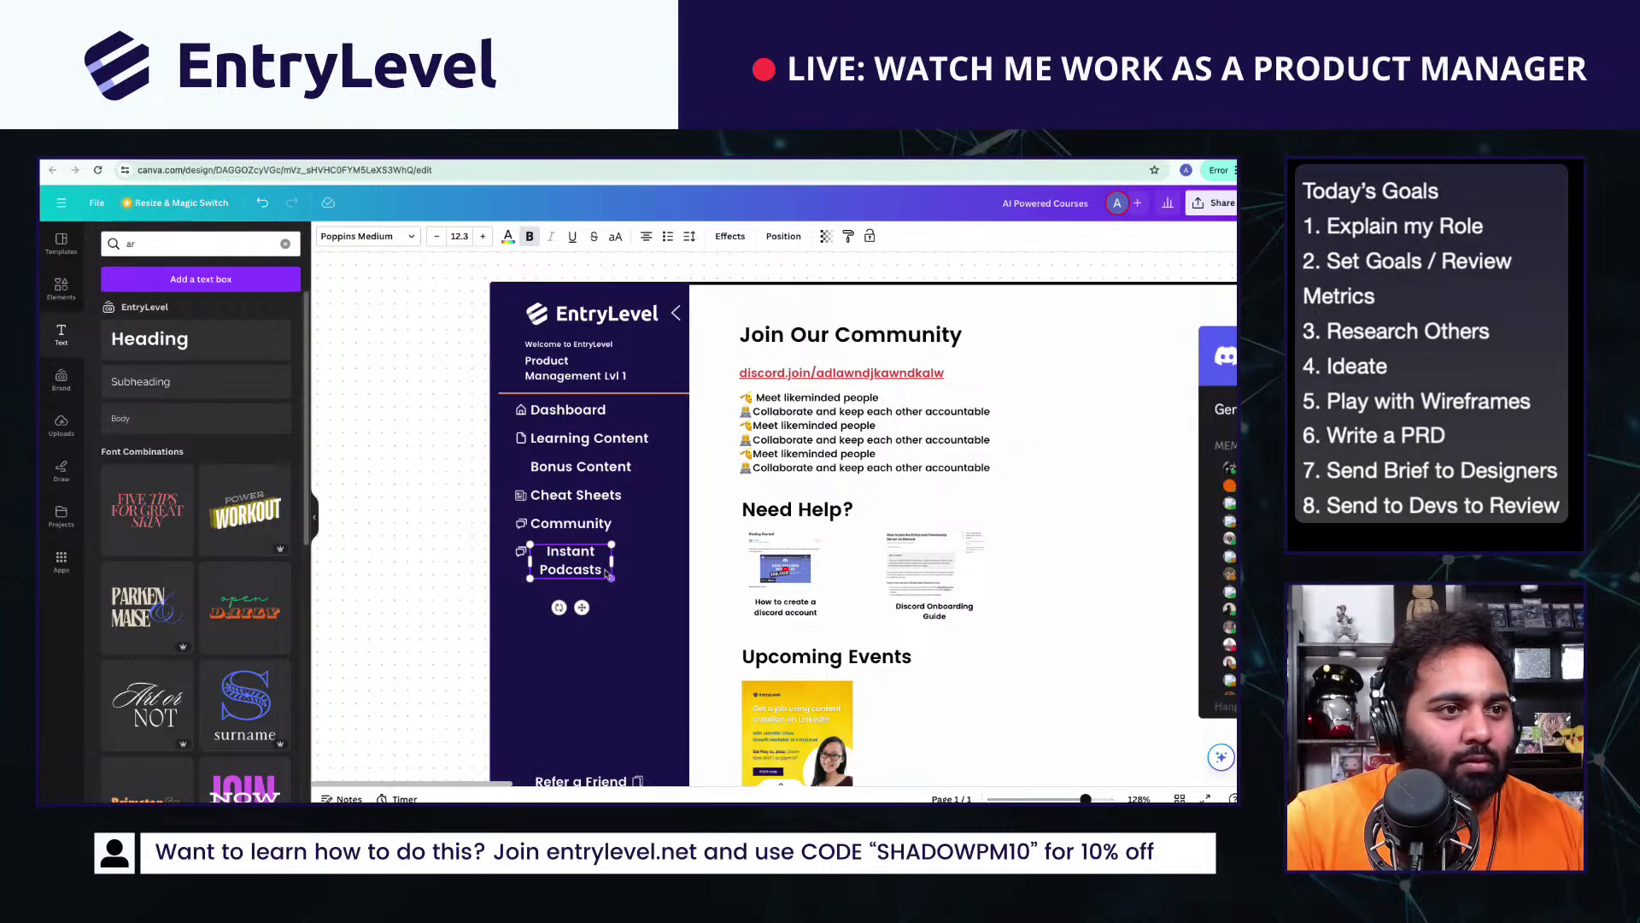
left_click_drag(612, 561, 652, 559)
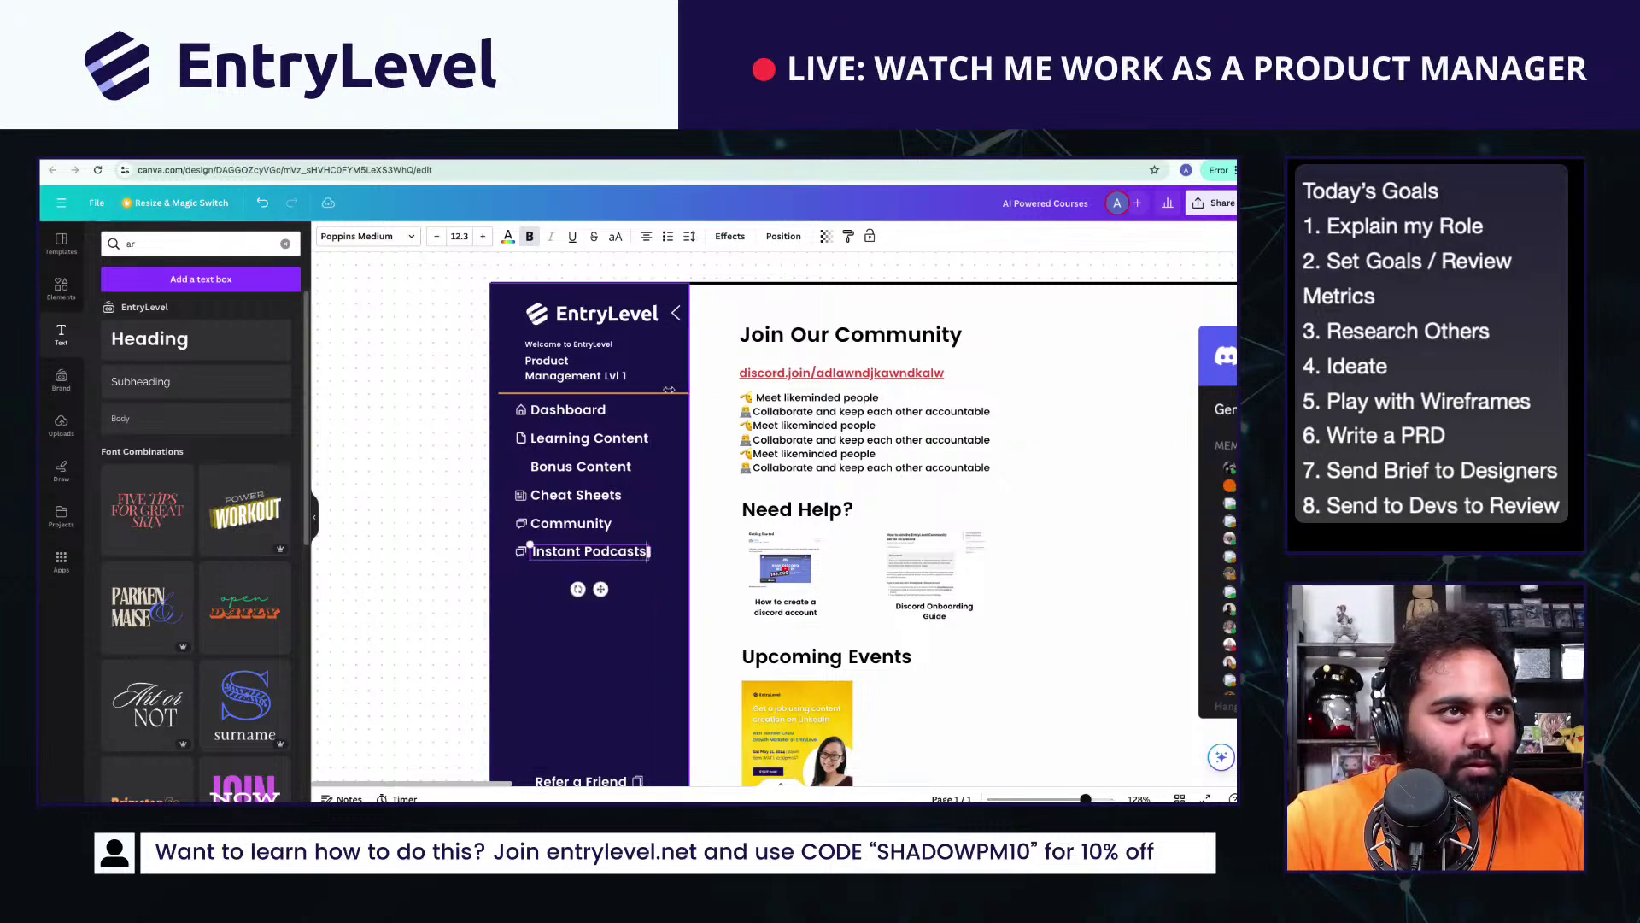
left_click(440, 564)
left_click(226, 244)
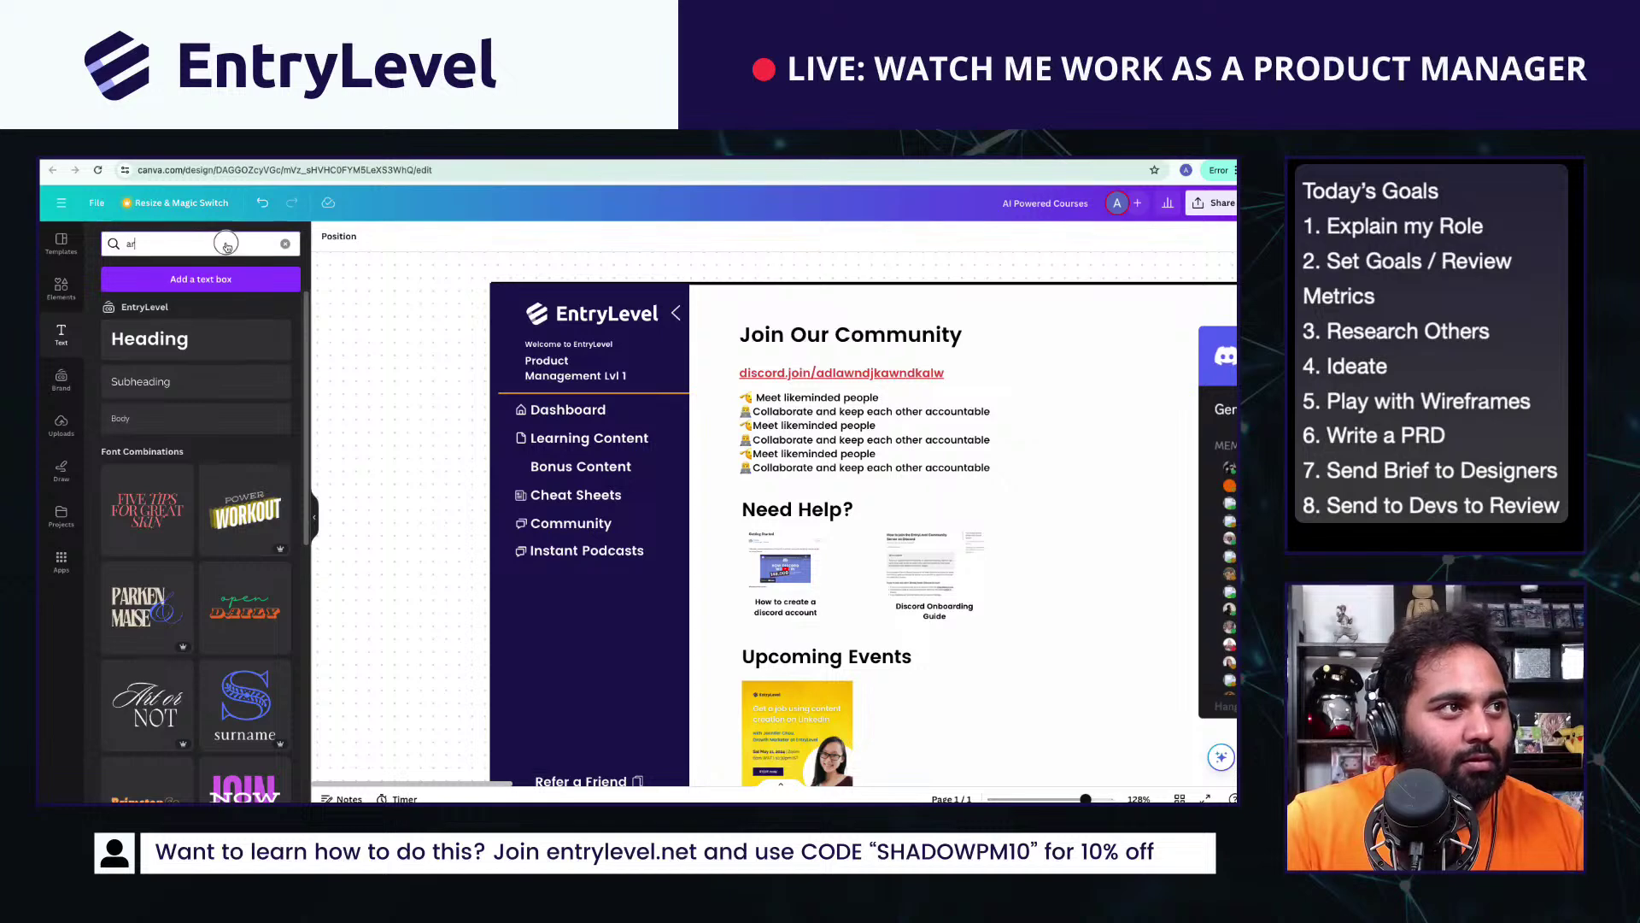
key("ctrl+a")
type("audio")
key("Return")
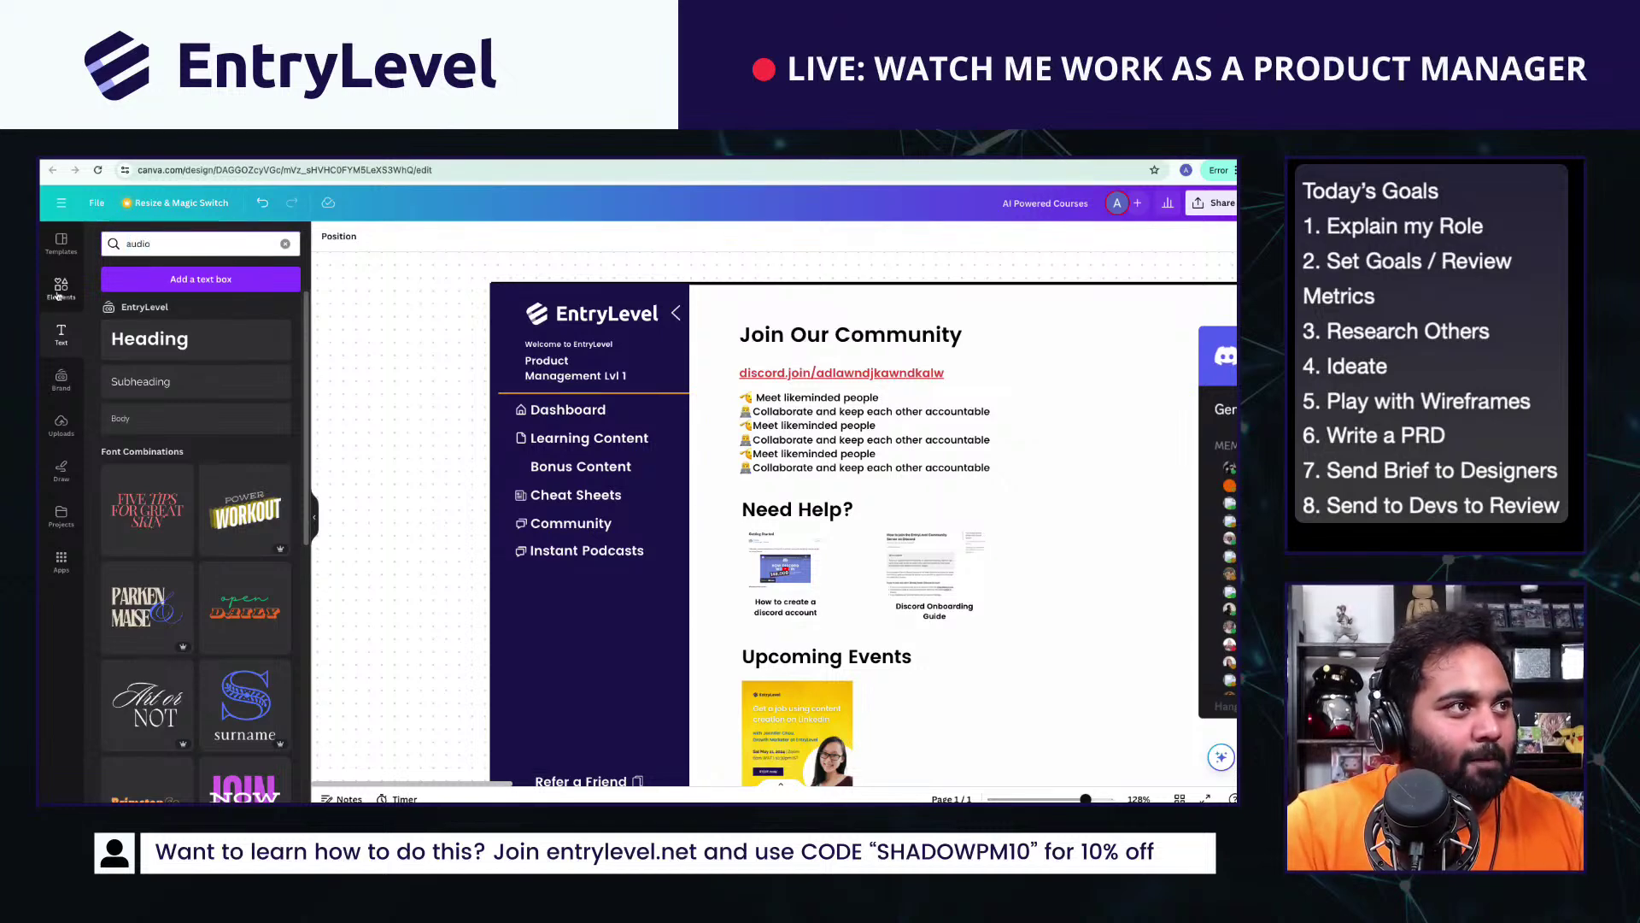
Step: Search the elements for "mic" and add the black studio microphone graphic to the canvas
left_click(194, 244)
key("ctrl+a")
type("mic")
key("Return")
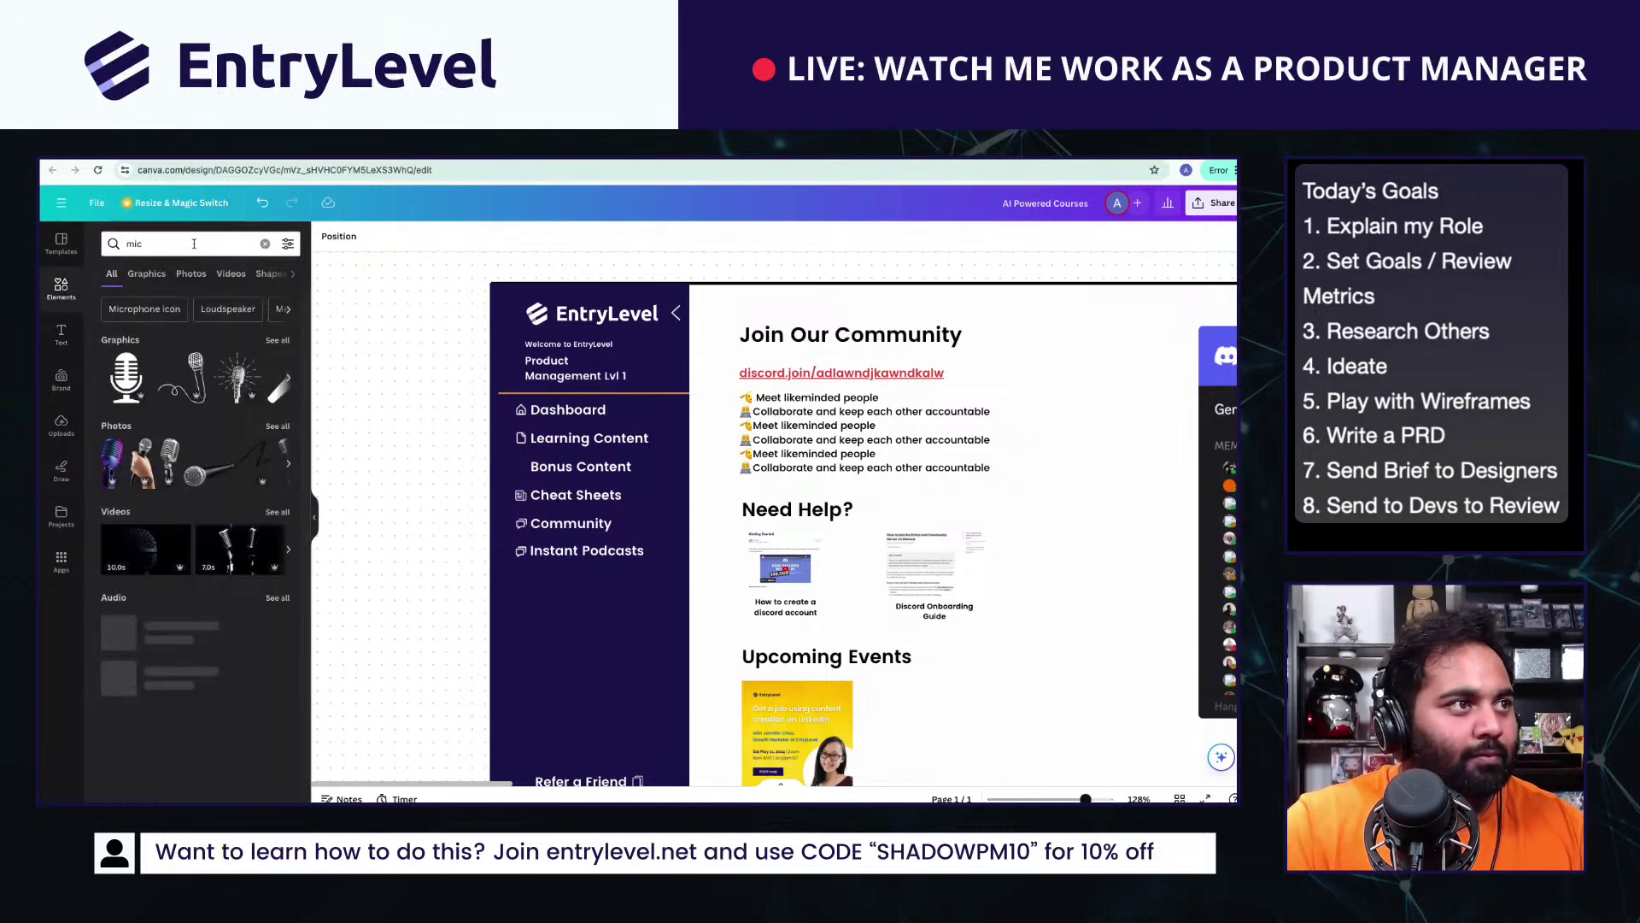
left_click(126, 376)
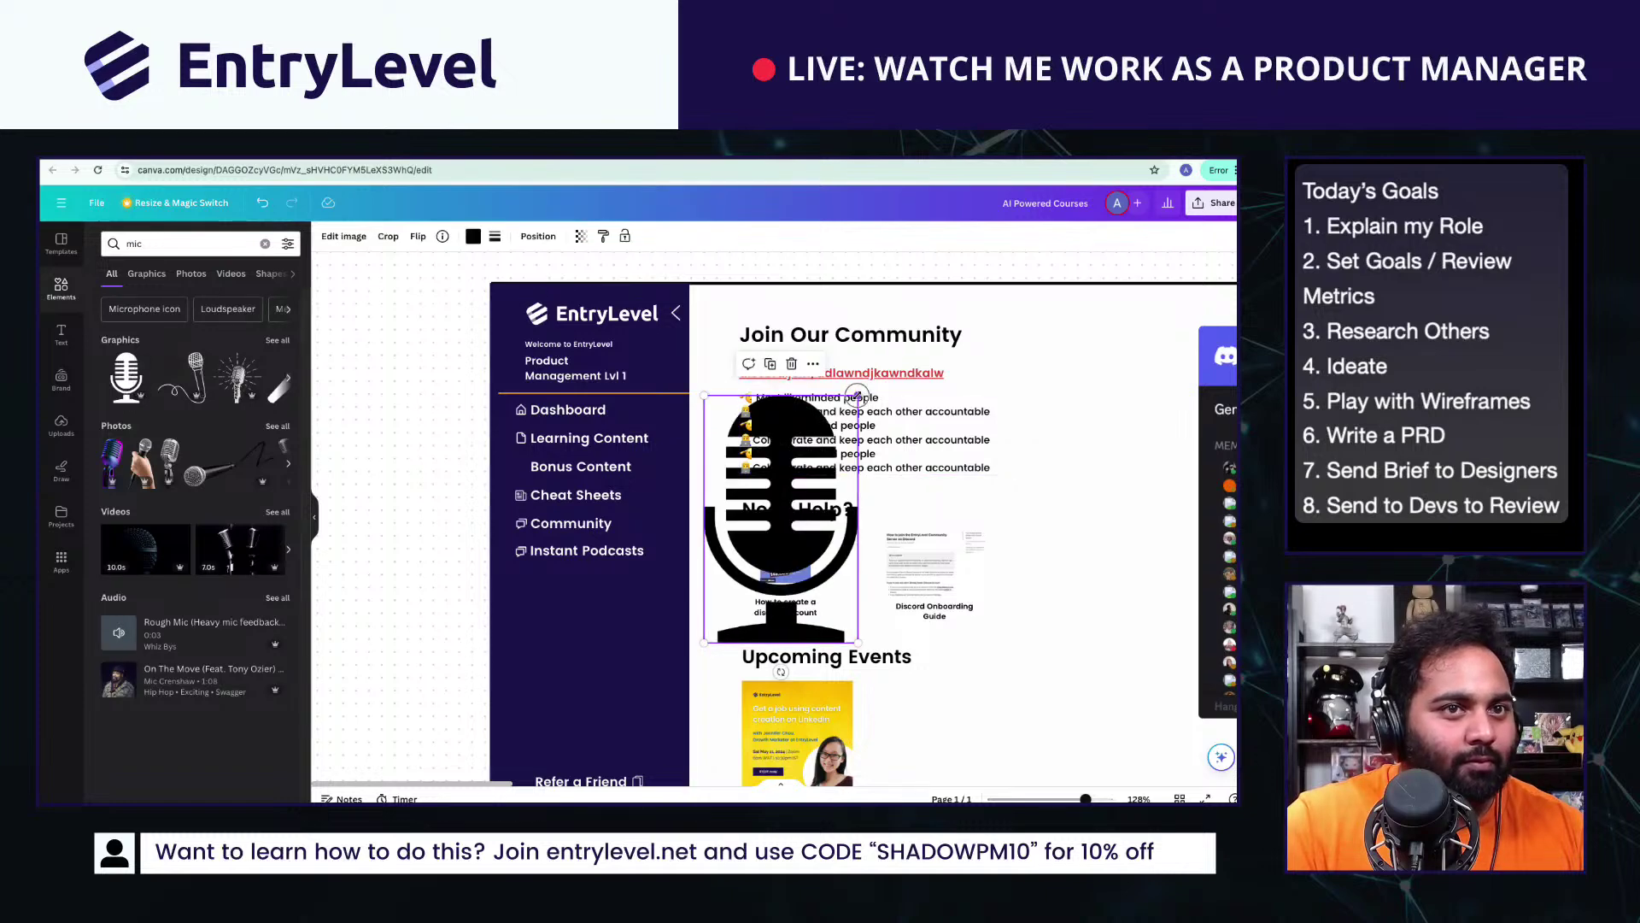
Step: Shrink the microphone graphic to icon size and put it in place of the duplicated Community icon beside Instant Podcasts
left_click_drag(858, 394, 507, 566)
scroll(540, 617, "up", 5)
scroll(493, 547, "up", 3)
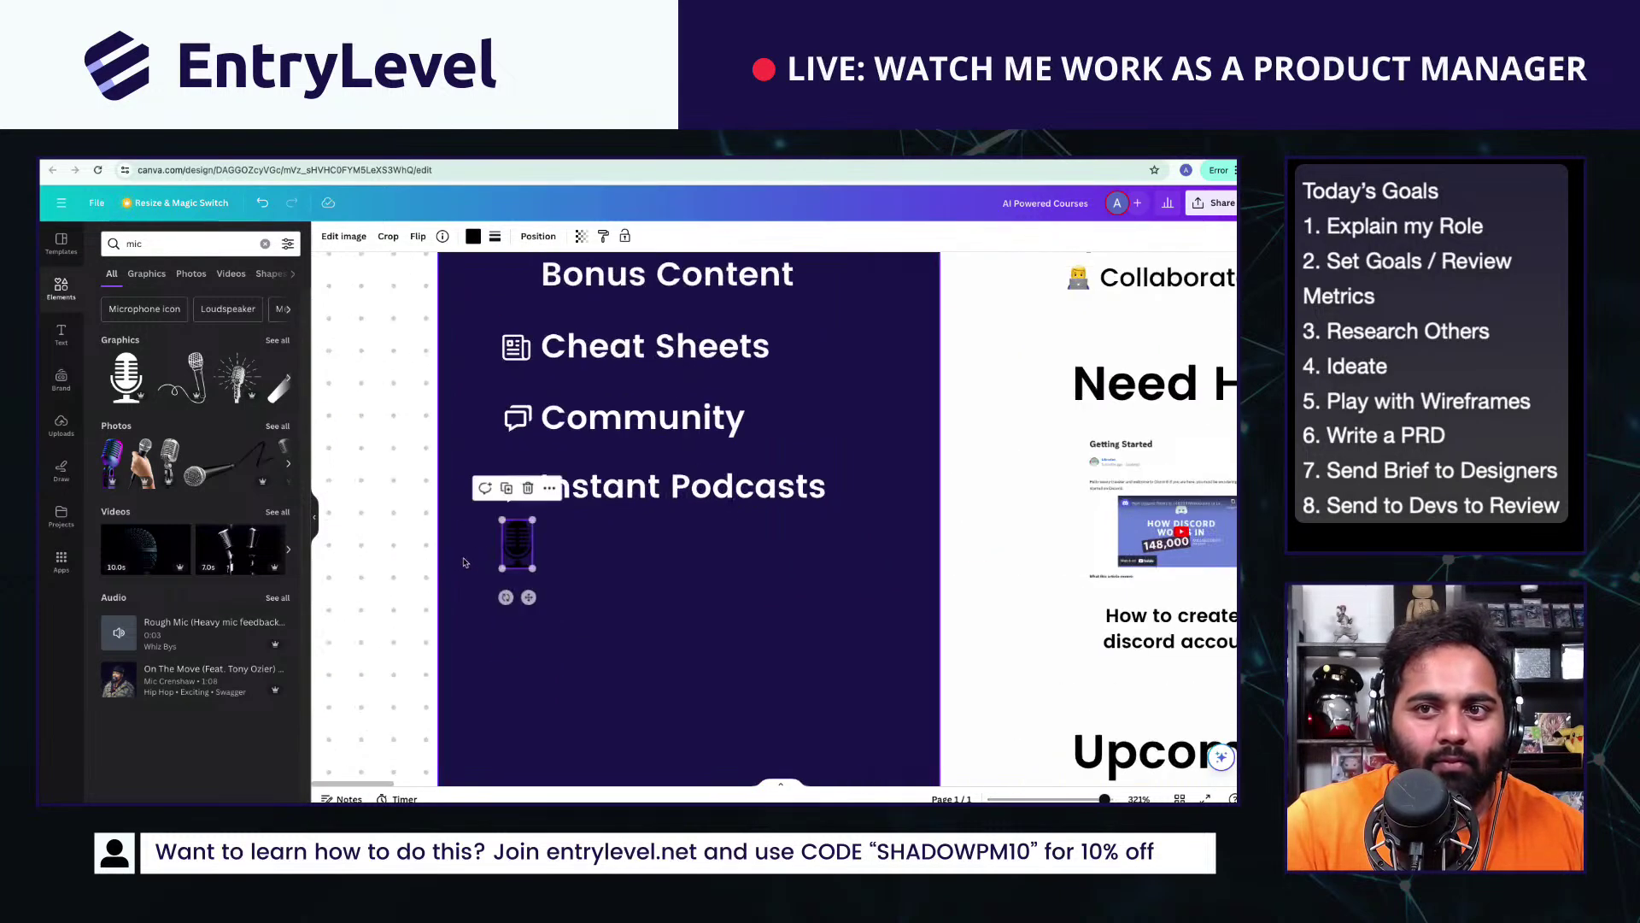
left_click(521, 492)
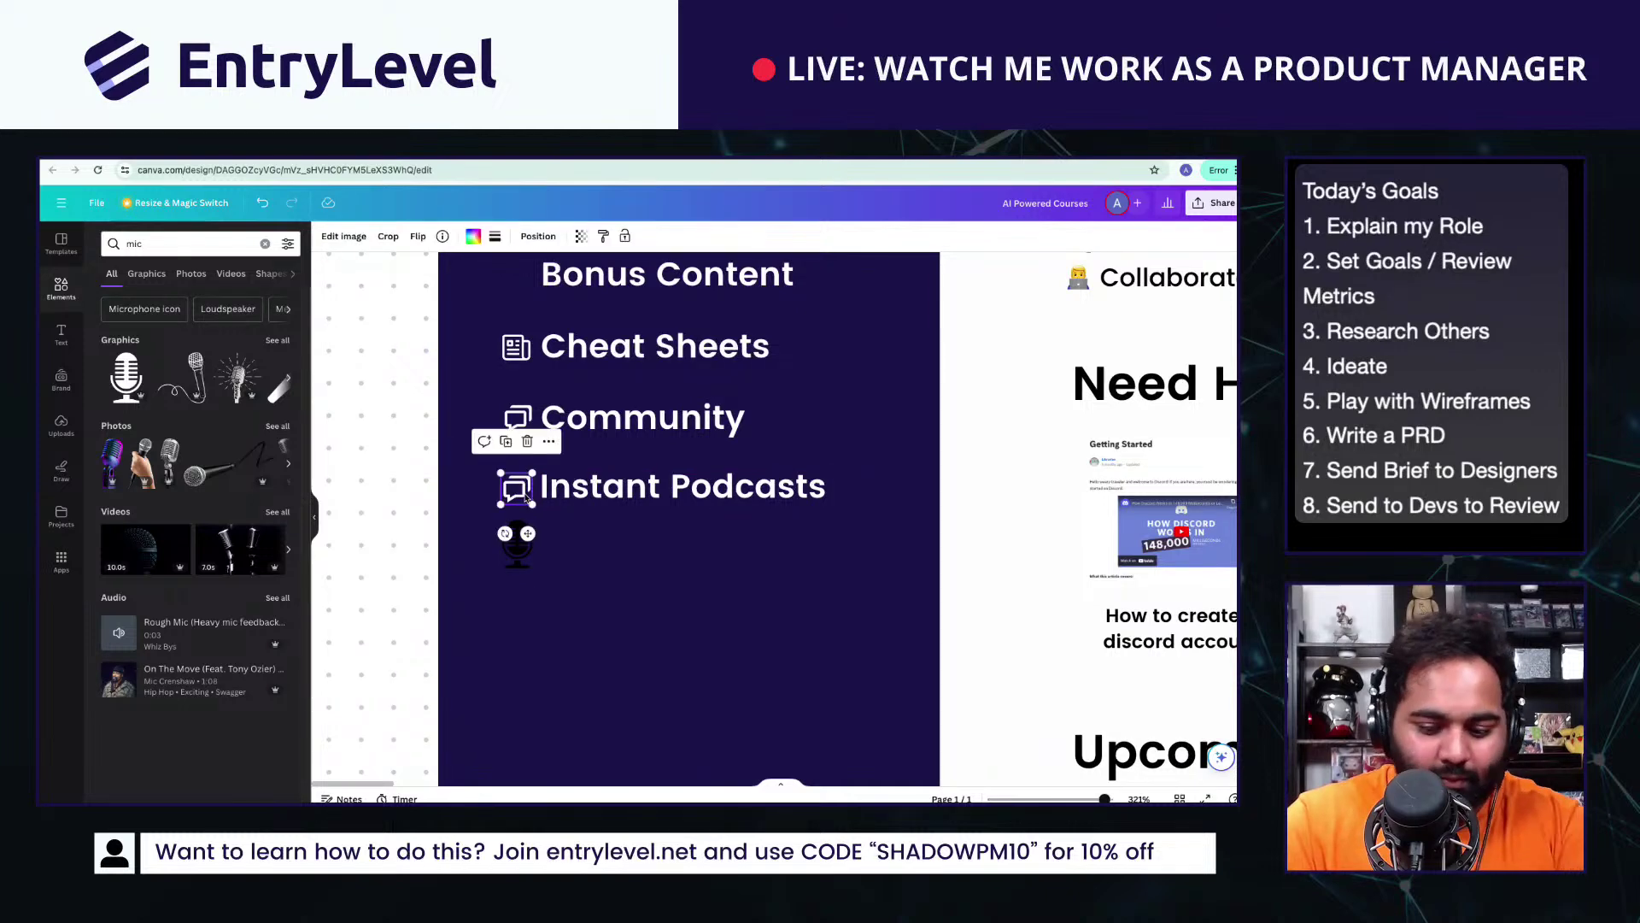
key("Delete")
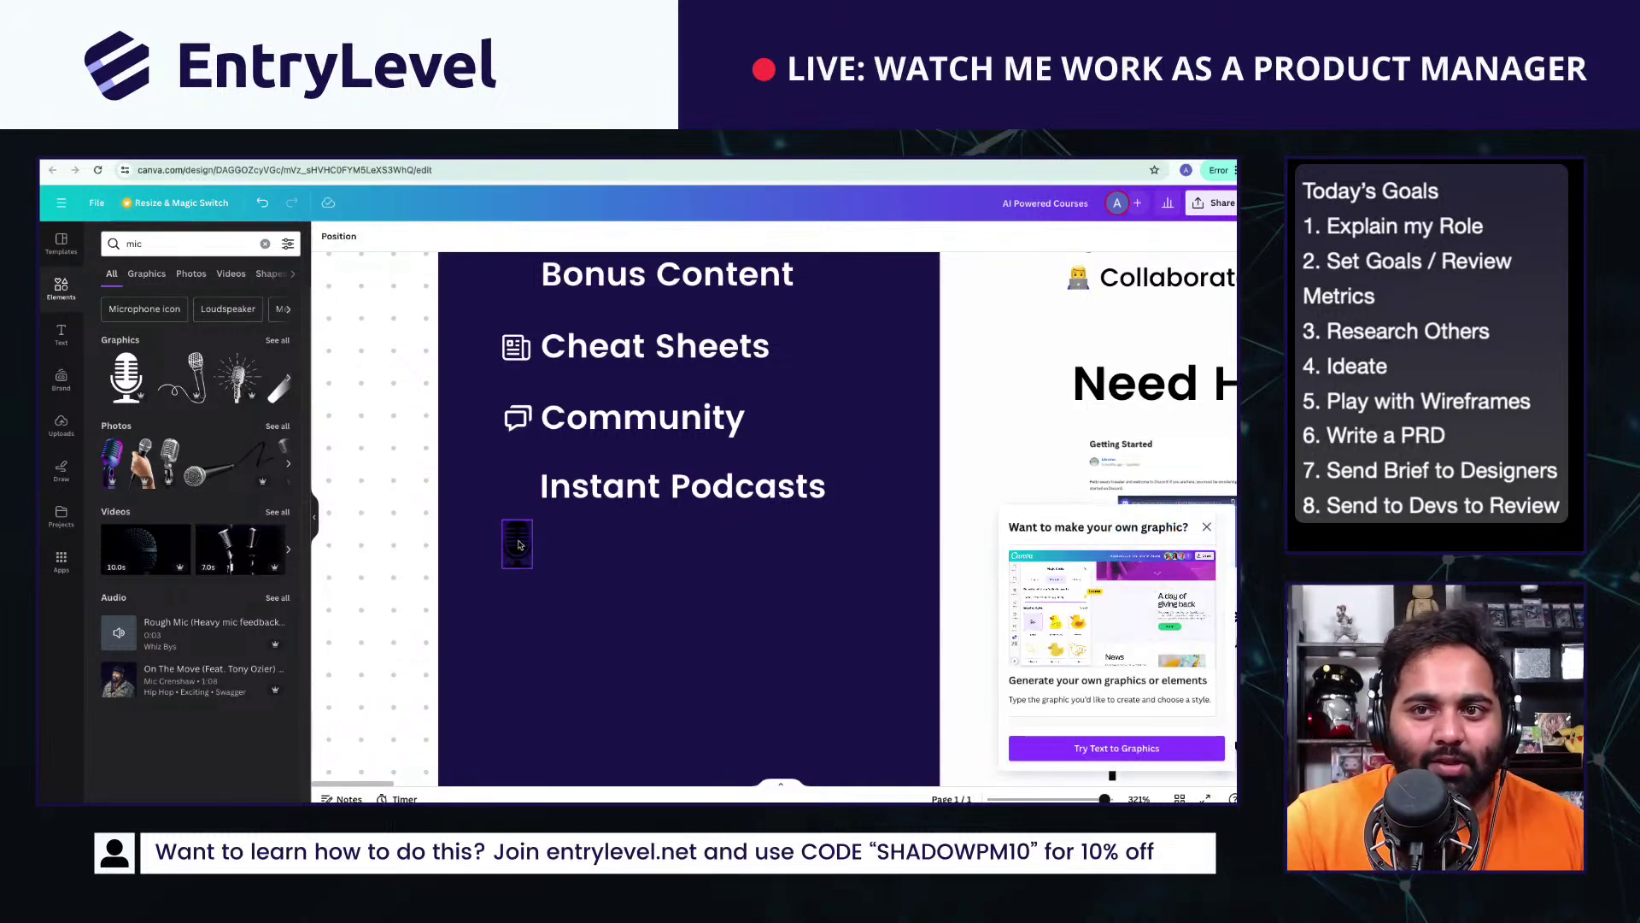
left_click_drag(512, 551, 521, 487)
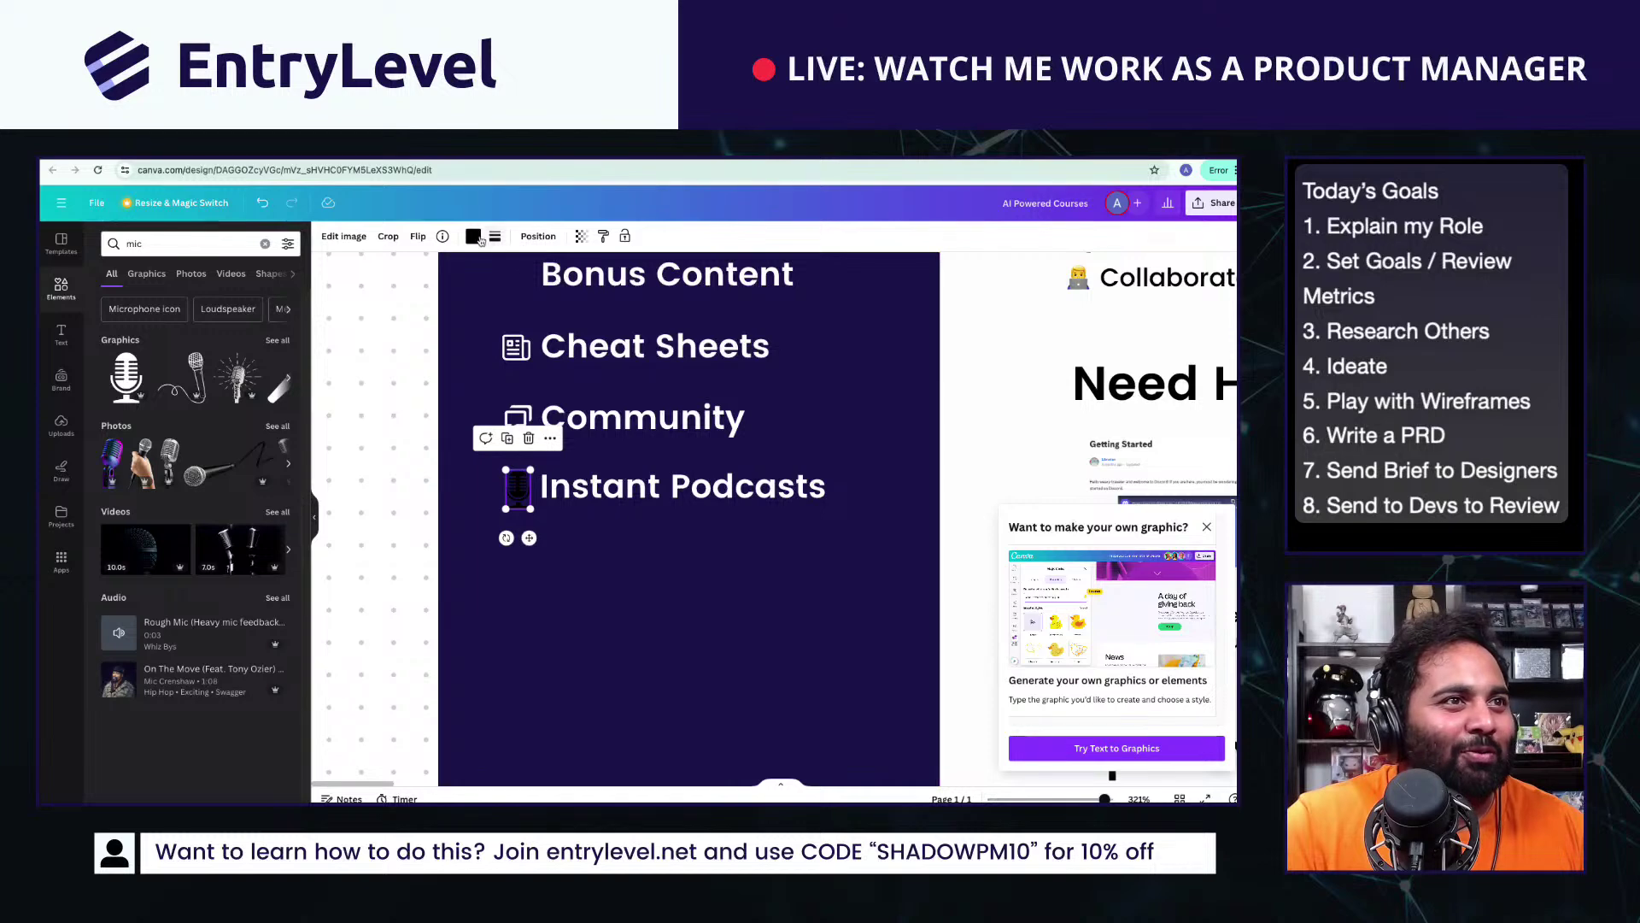
Step: Recolor the microphone icon white to match the other sidebar icons and dismiss the Text to Graphics suggestion
left_click(475, 237)
left_click(175, 478)
left_click(623, 583)
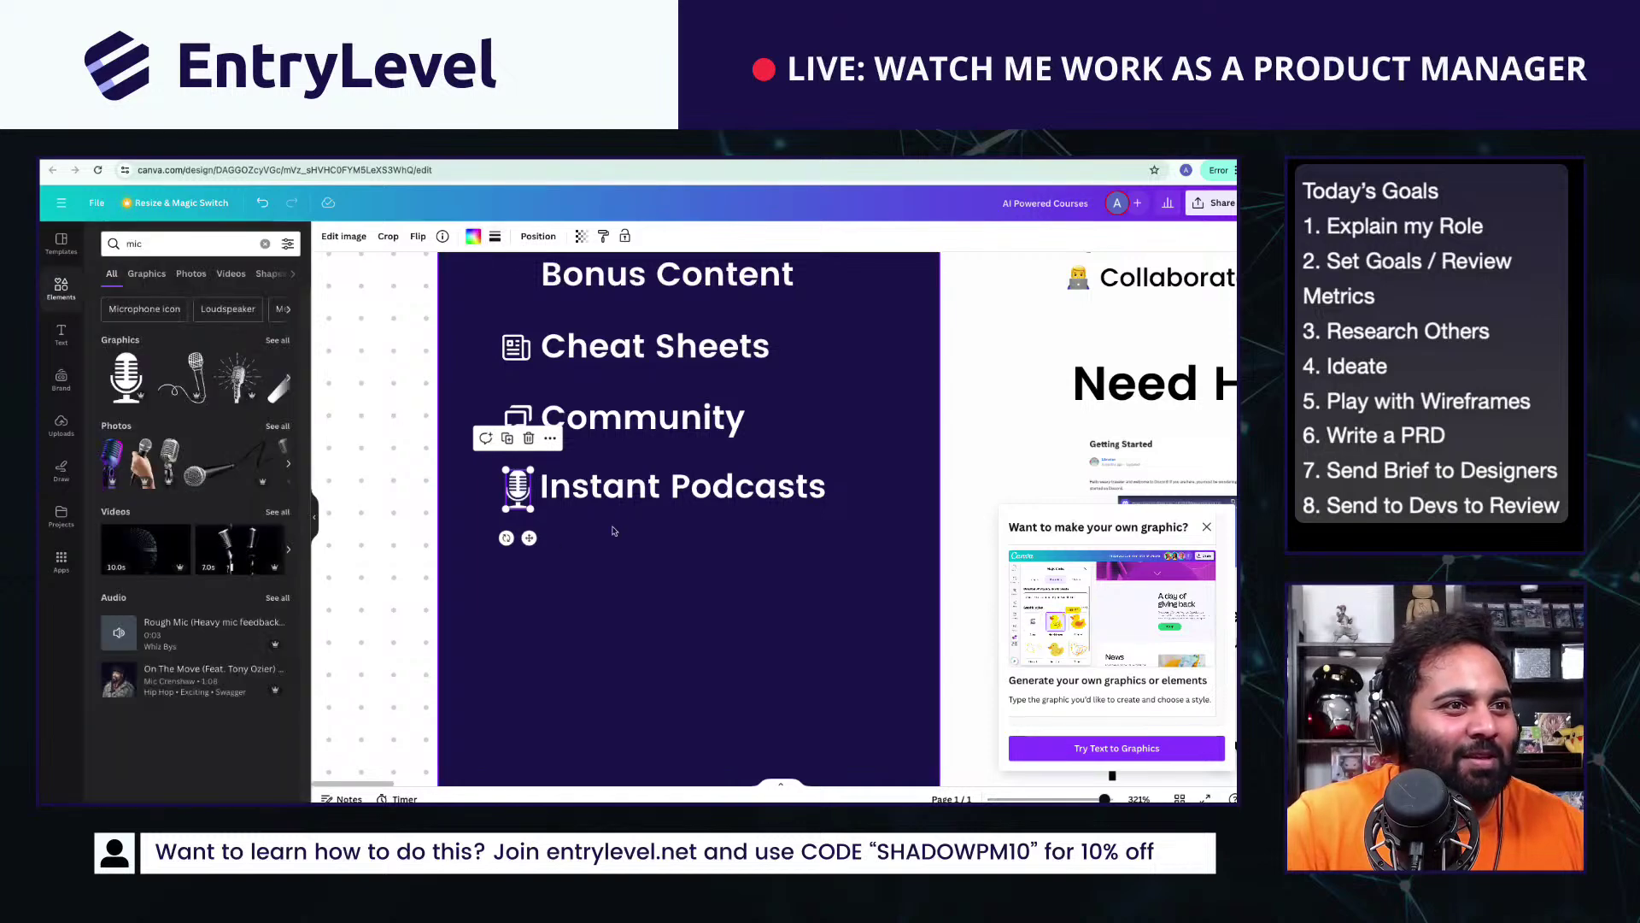
scroll(624, 584, "down", 5)
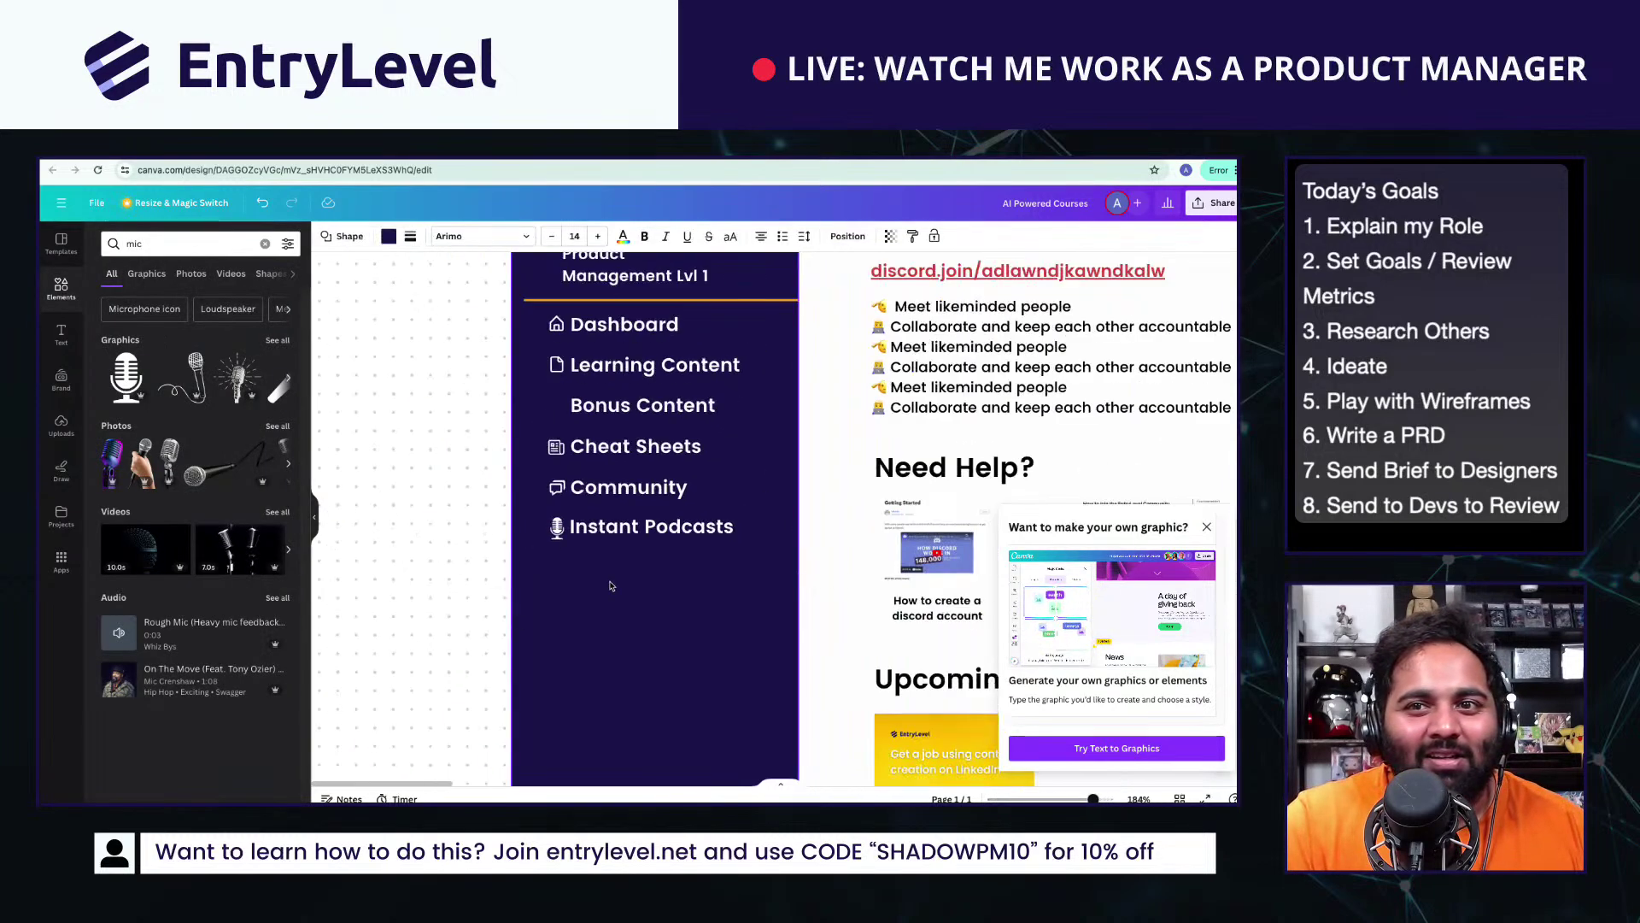
scroll(571, 563, "up", 2)
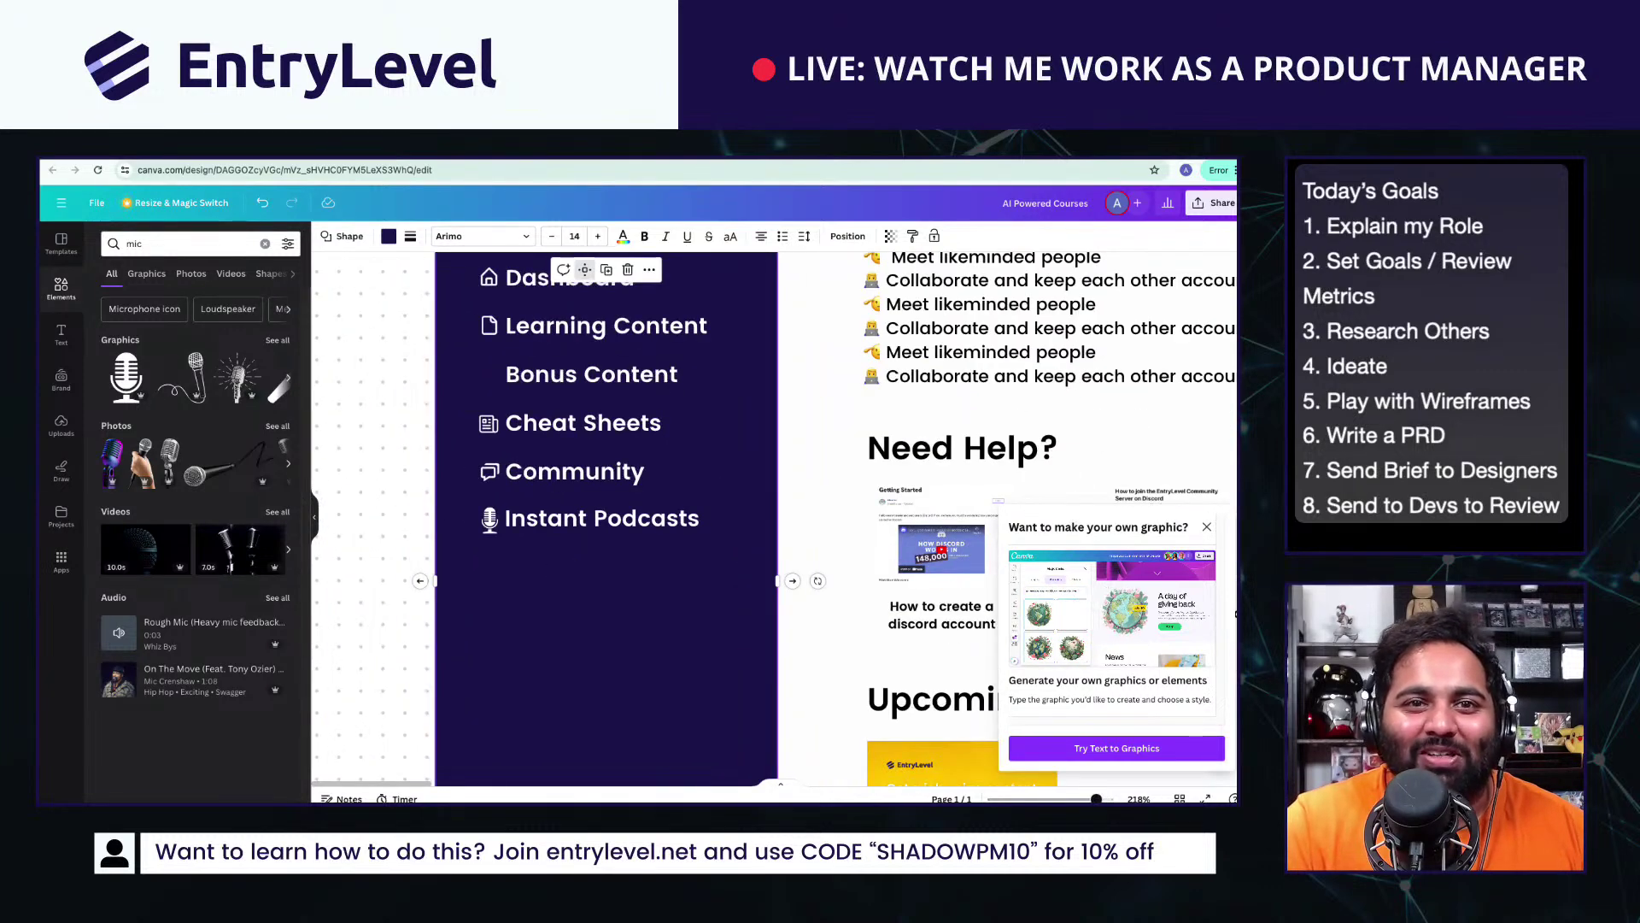
left_click(1207, 526)
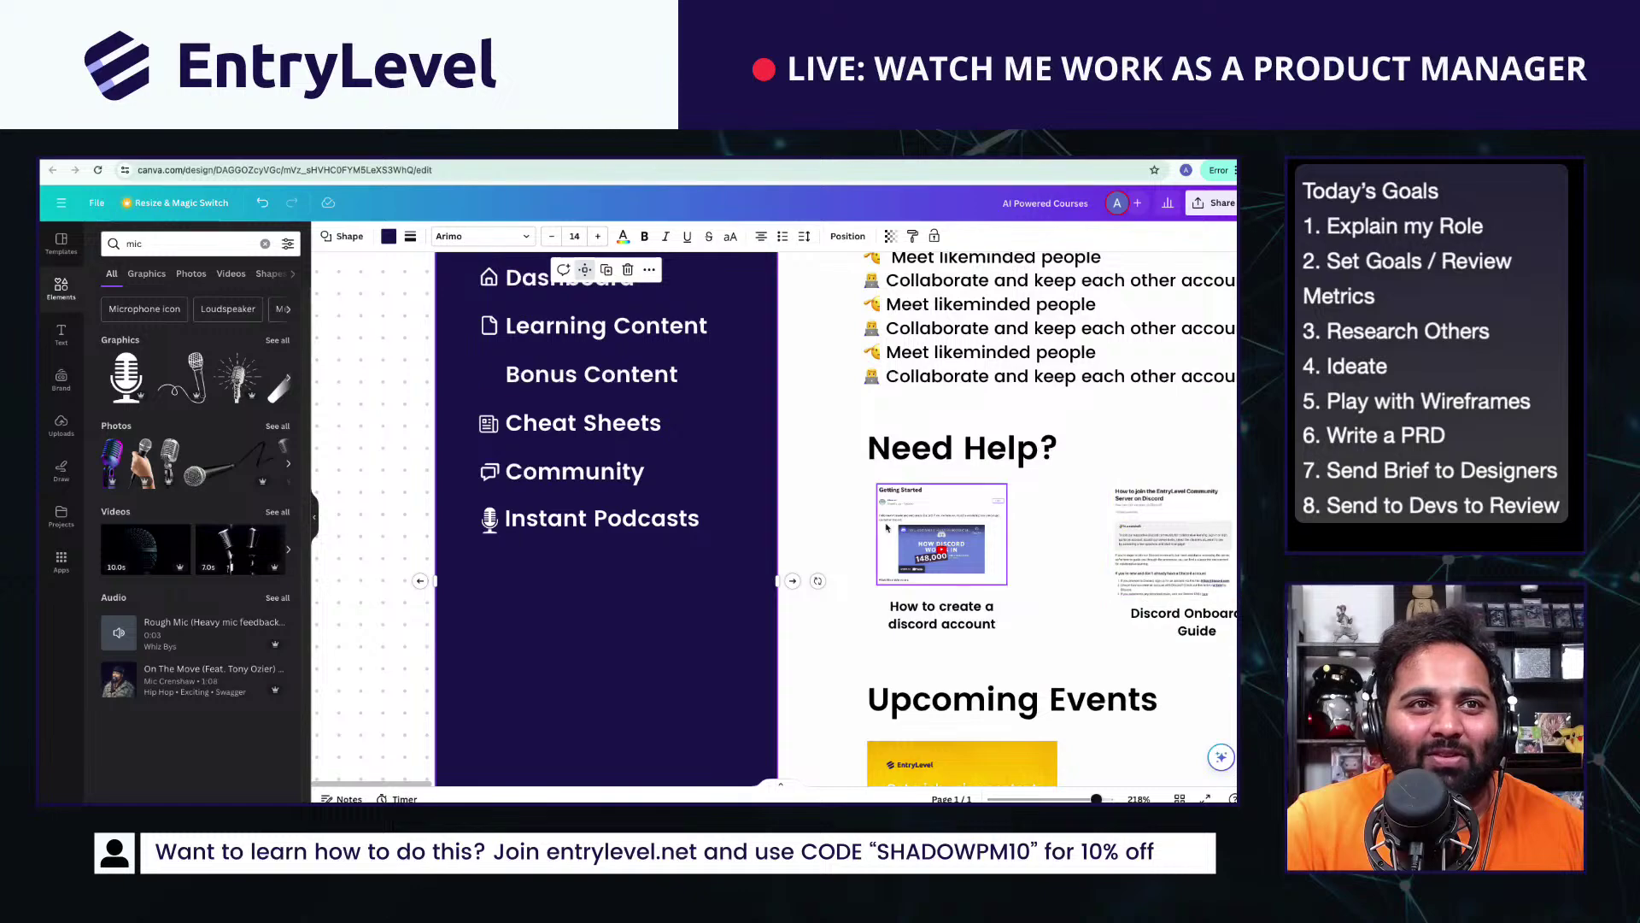
Step: Delete the Join Our Community content from the wireframe's page area, including its link, list, help guides, upcoming events and Discord widget
scroll(846, 515, "down", 3)
scroll(728, 536, "up", 2)
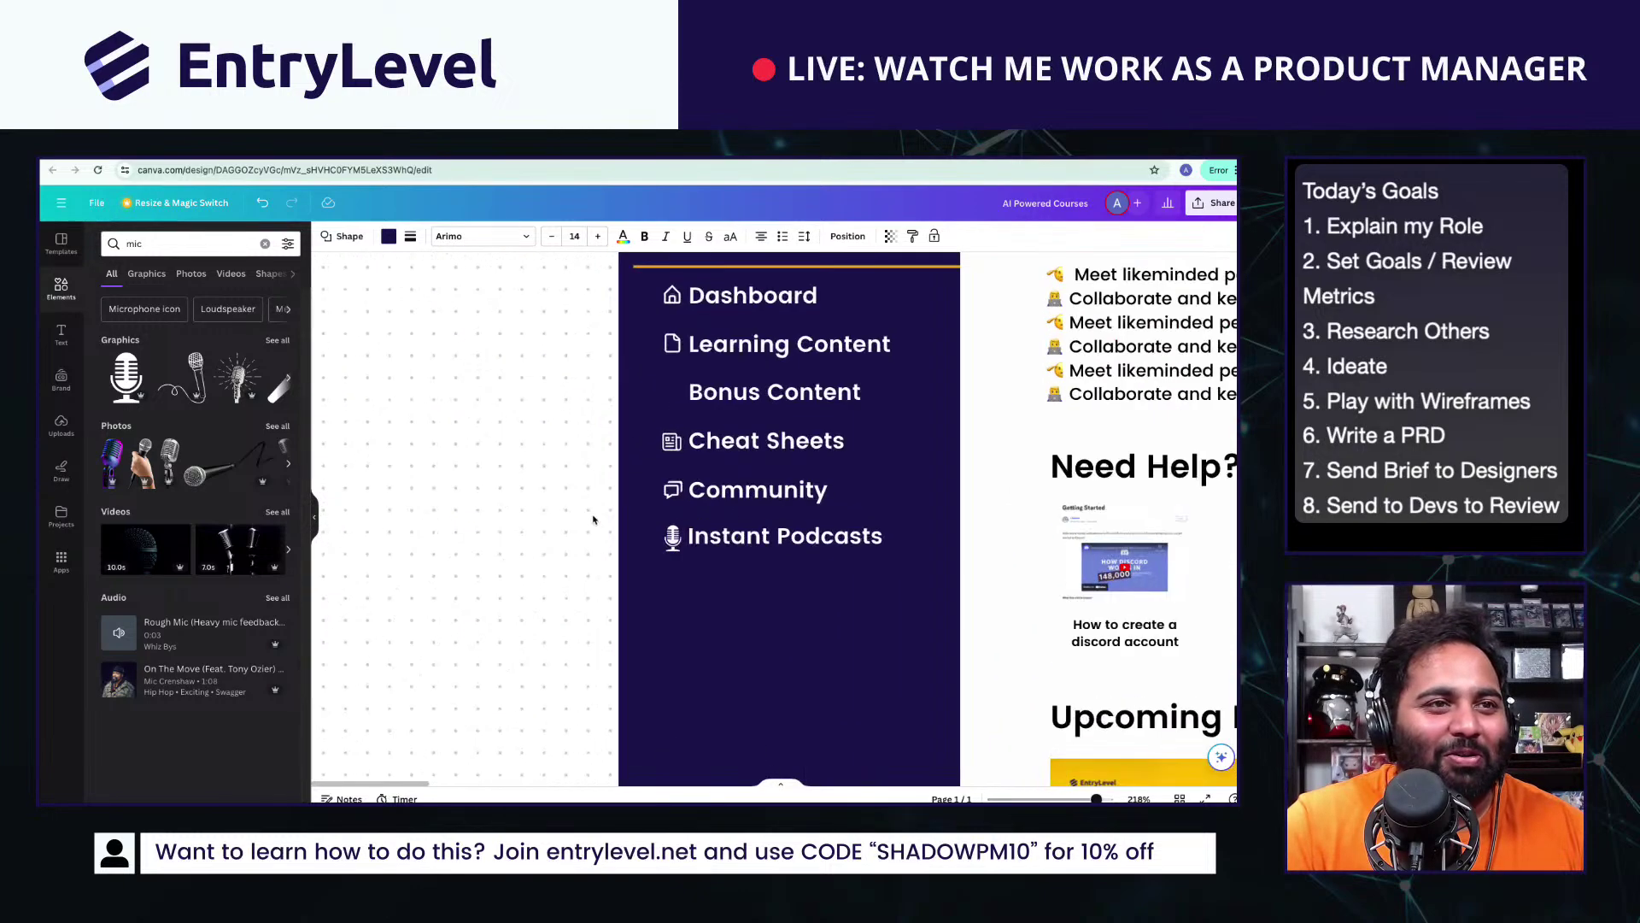
scroll(730, 543, "down", 4)
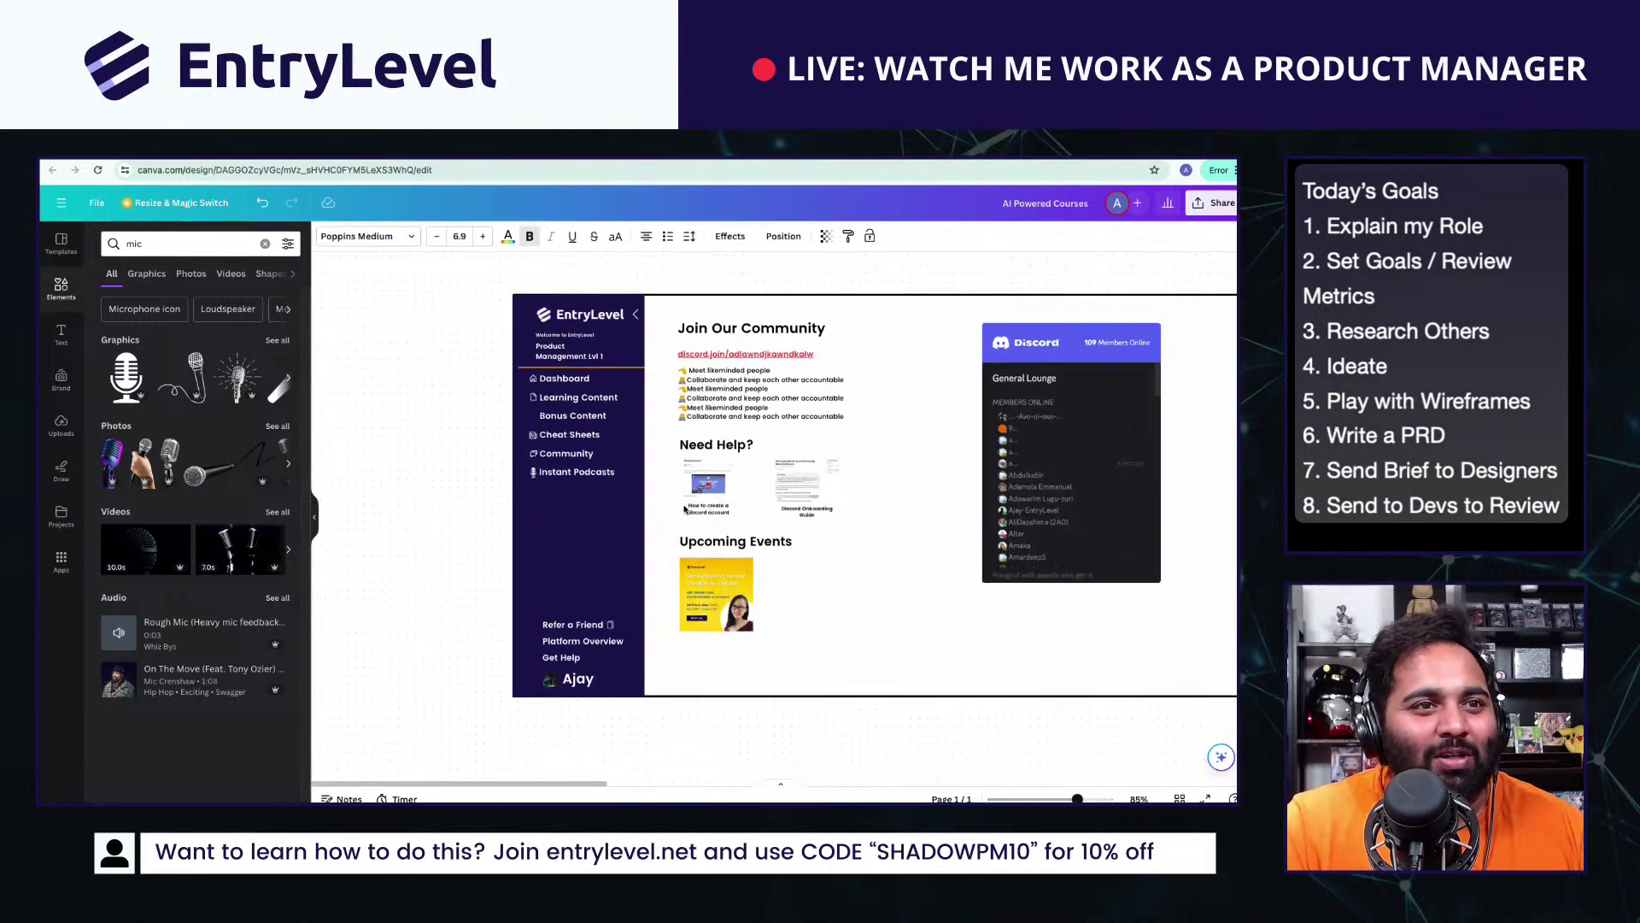
left_click(692, 502)
left_click(668, 324)
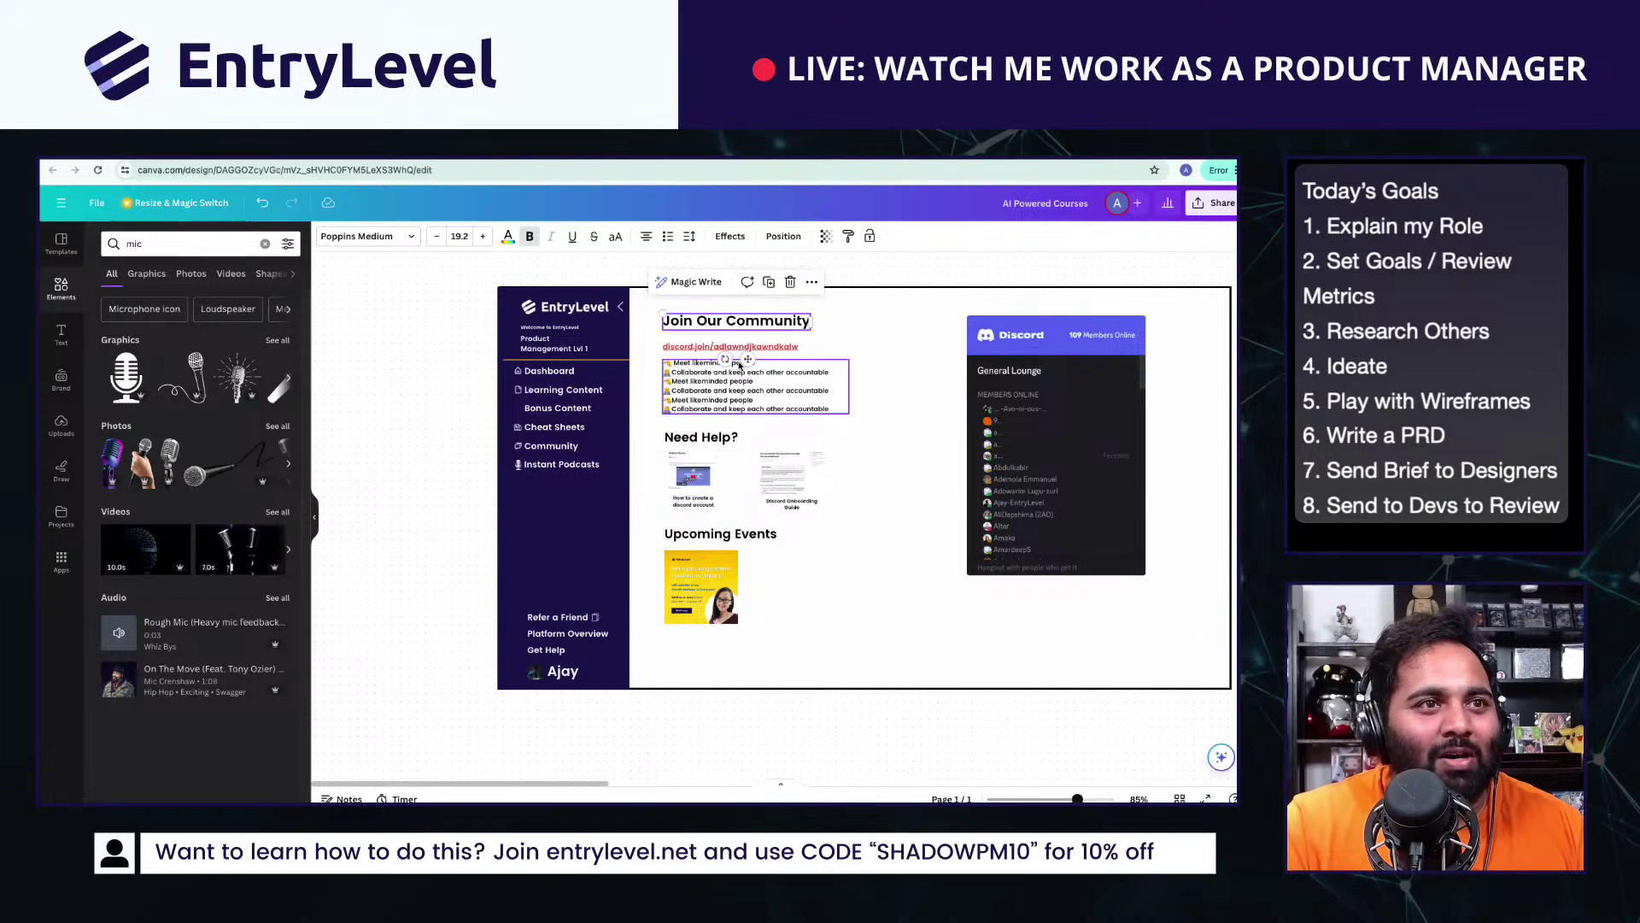
left_click(776, 347, "shift")
left_click(751, 376, "shift")
left_click(704, 468, "shift")
left_click(792, 503, "shift")
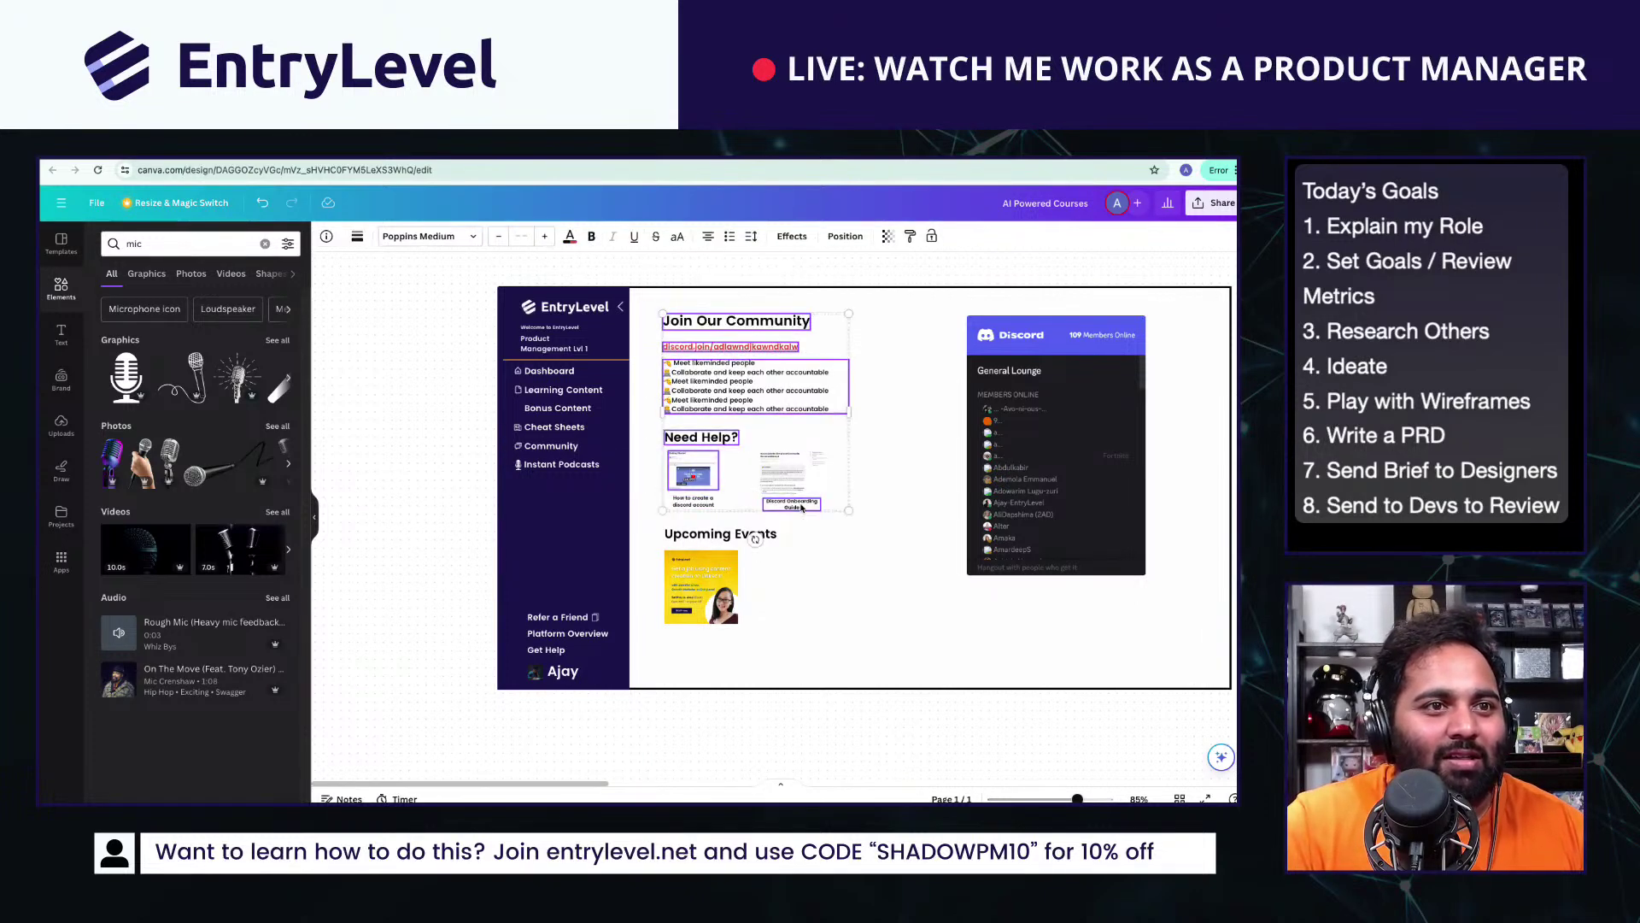
left_click(692, 501, "shift")
left_click(701, 587, "shift")
left_click(733, 535, "shift")
key("Delete")
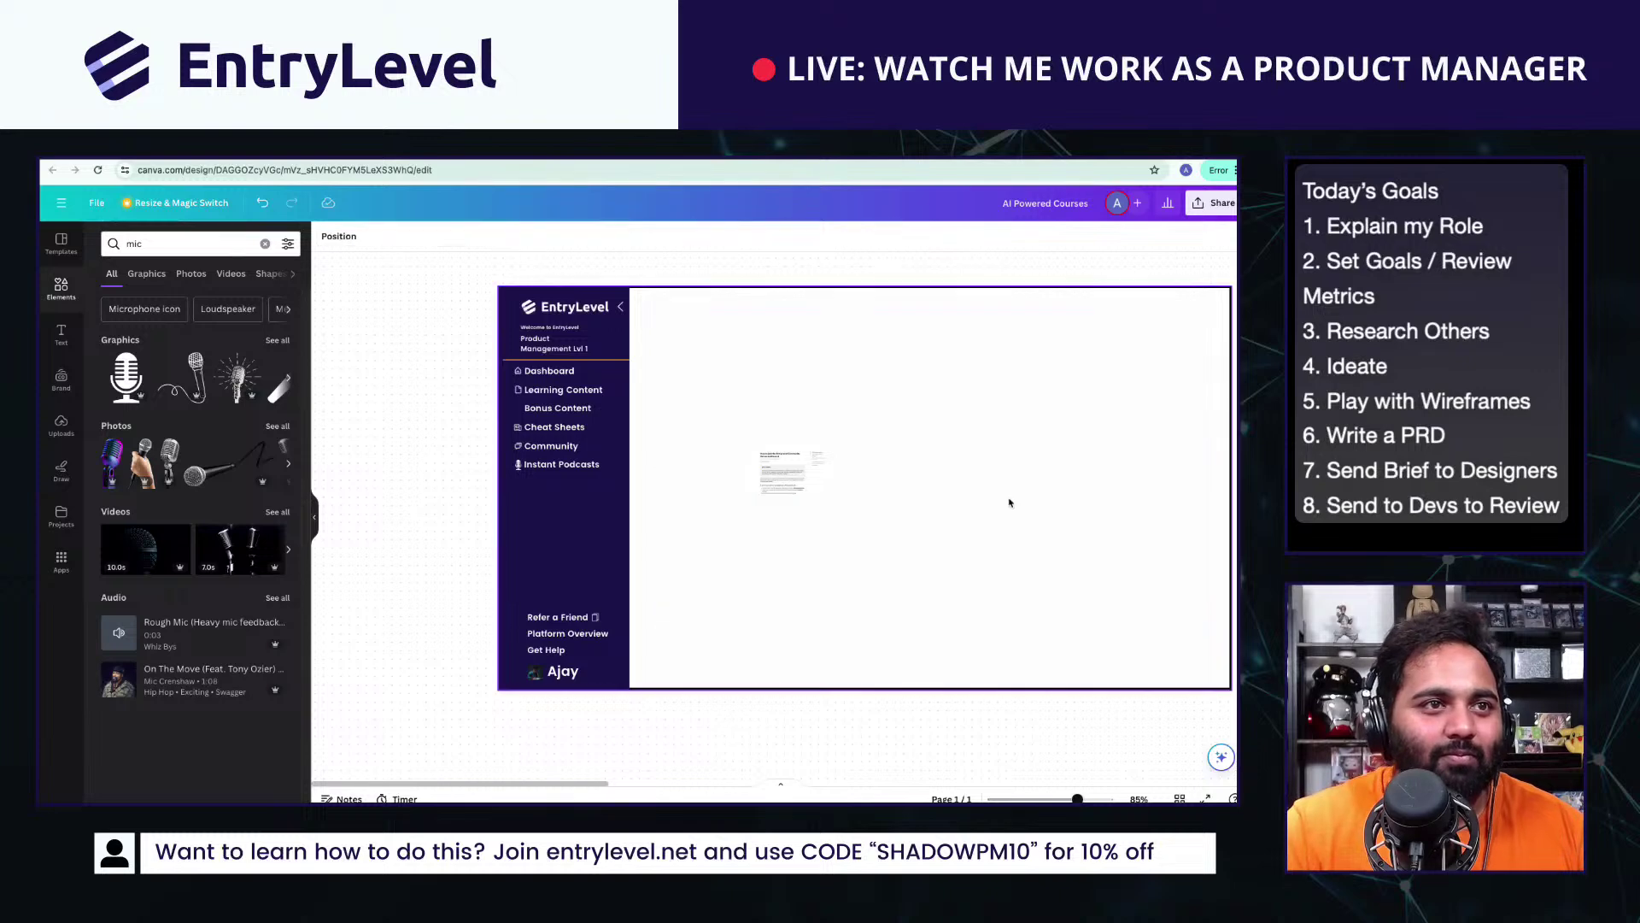
Step: Group the emptied page frame with all of its sidebar elements
scroll(806, 465, "up", 3)
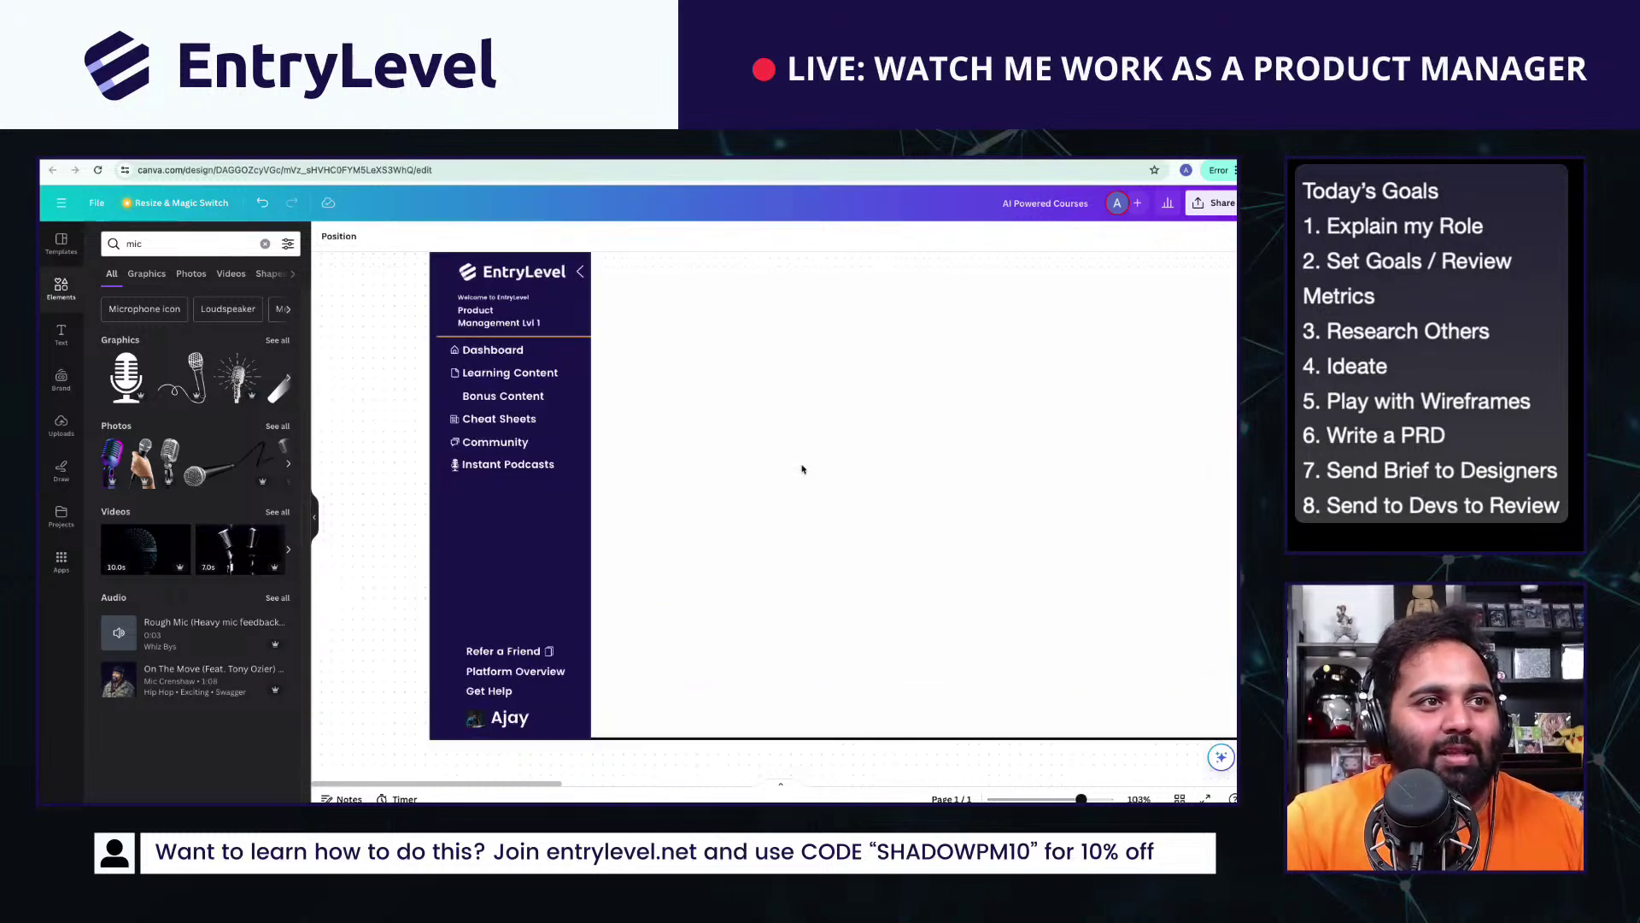
scroll(803, 468, "down", 4)
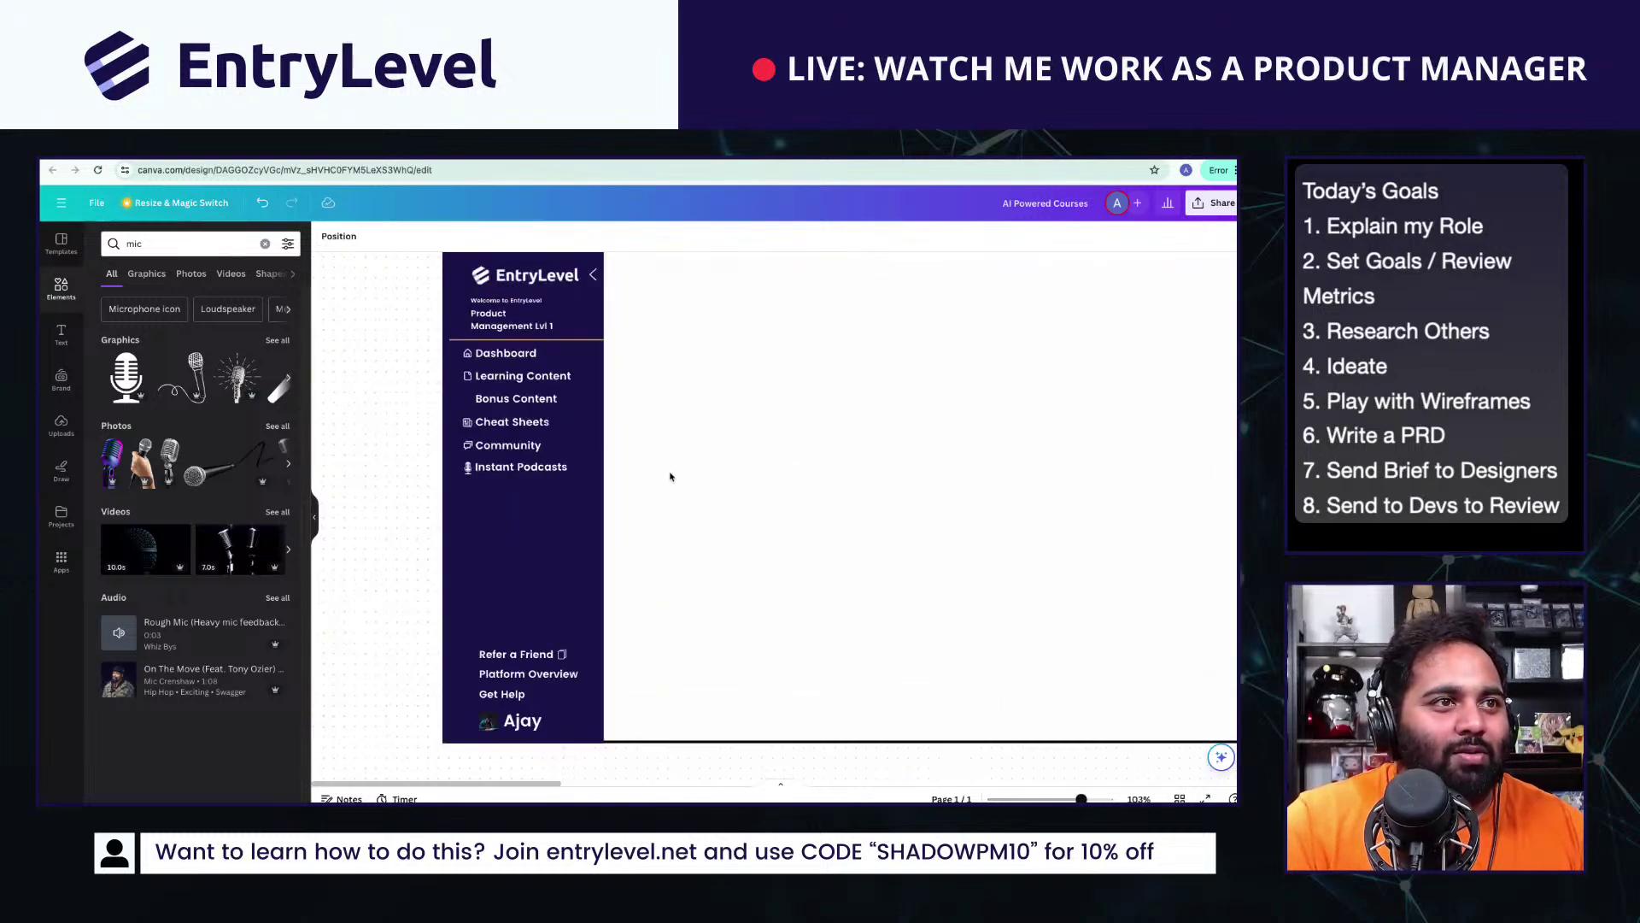
left_click_drag(459, 304, 1209, 707)
right_click(932, 590)
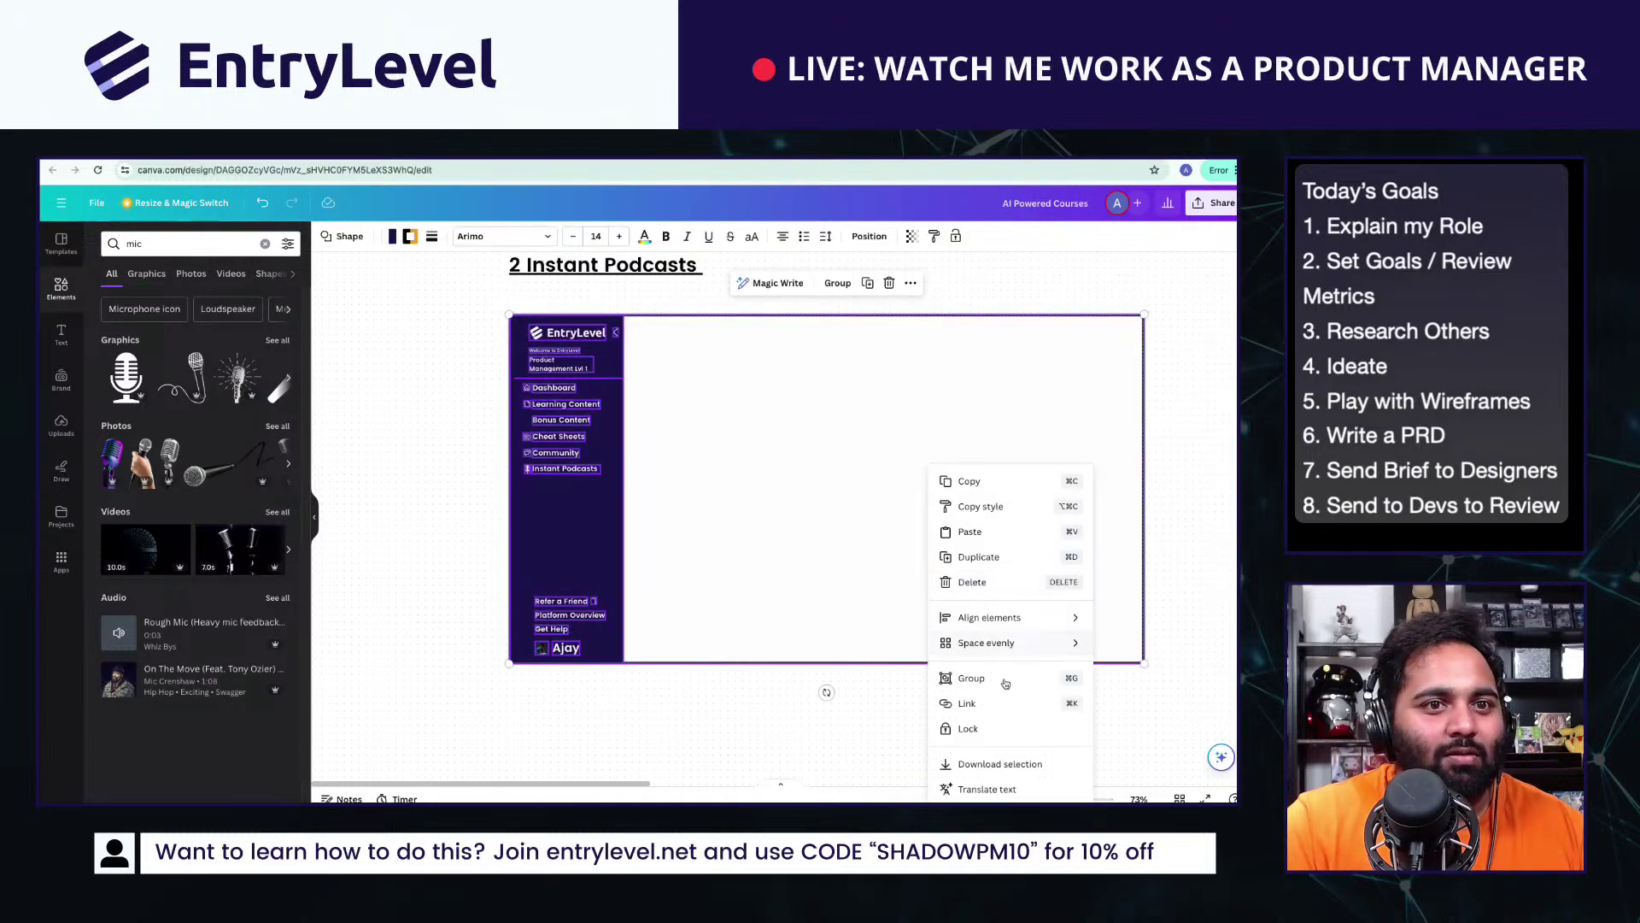
left_click(971, 678)
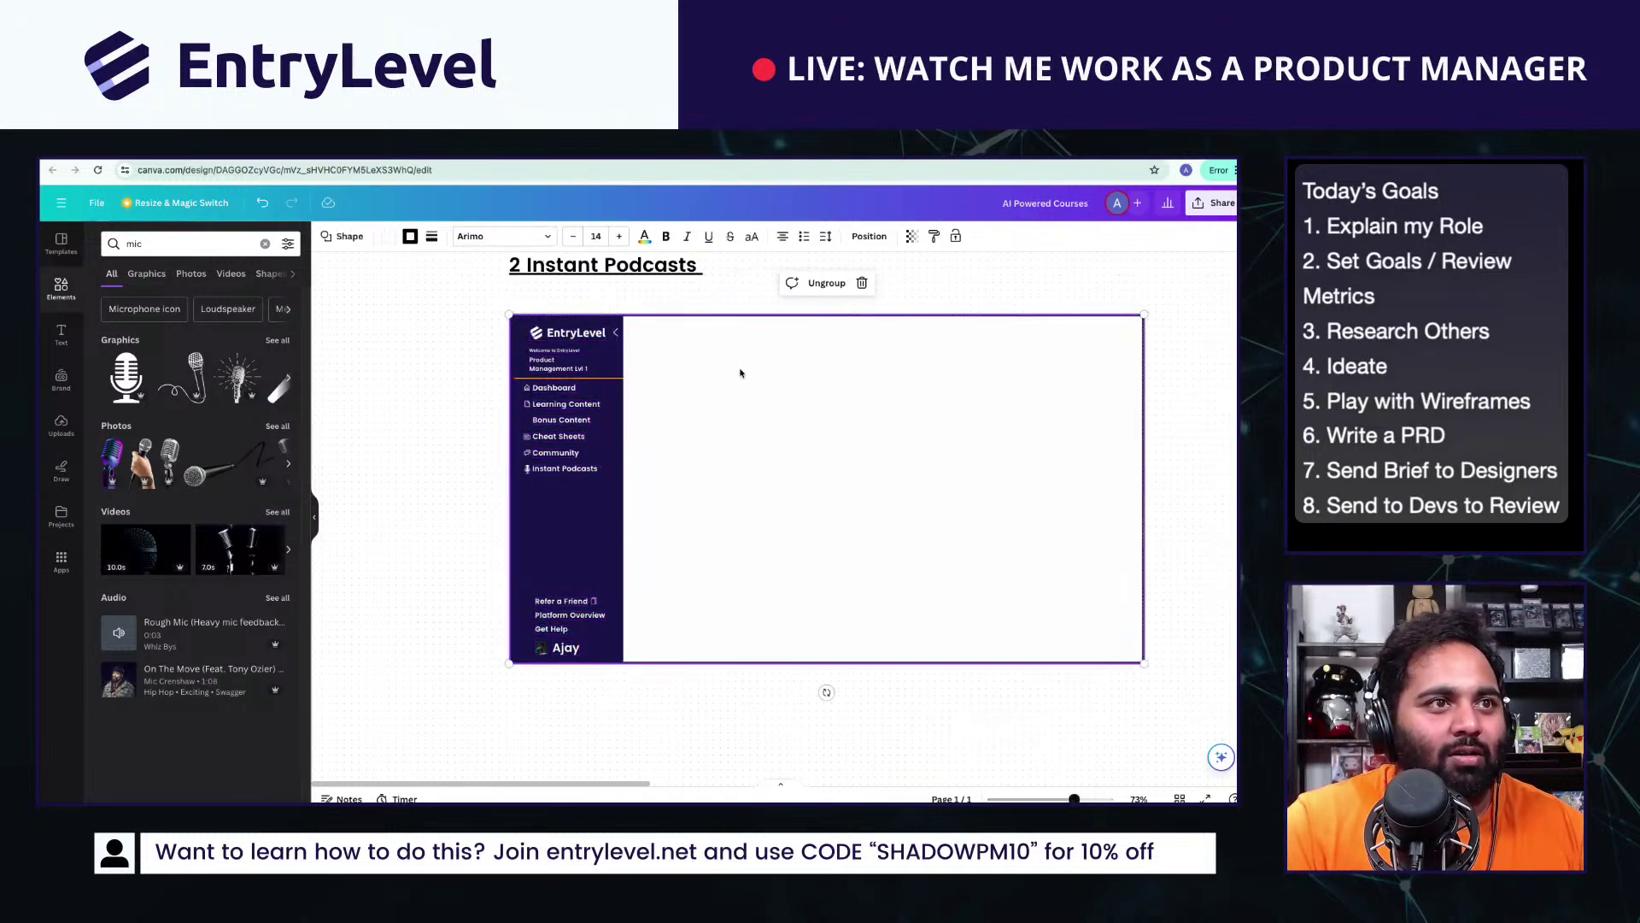
Step: Add a "Select Module" heading near the top of the empty page area and scale it down to font size 24.8
scroll(650, 410, "up", 5)
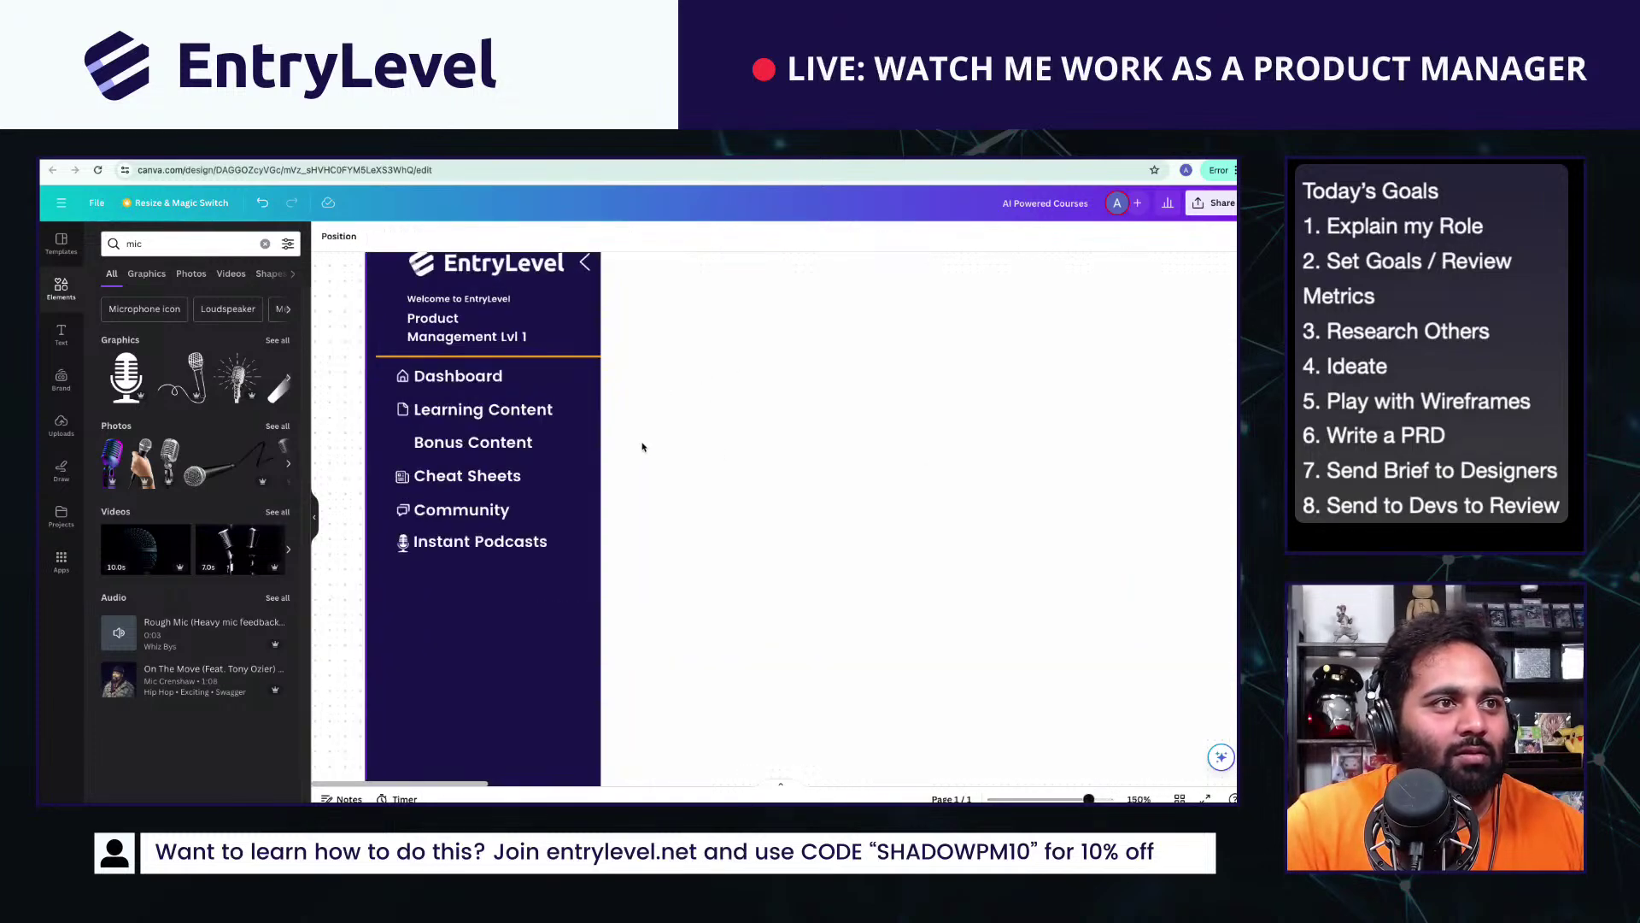
left_click(75, 294)
left_click(61, 333)
left_click(257, 343)
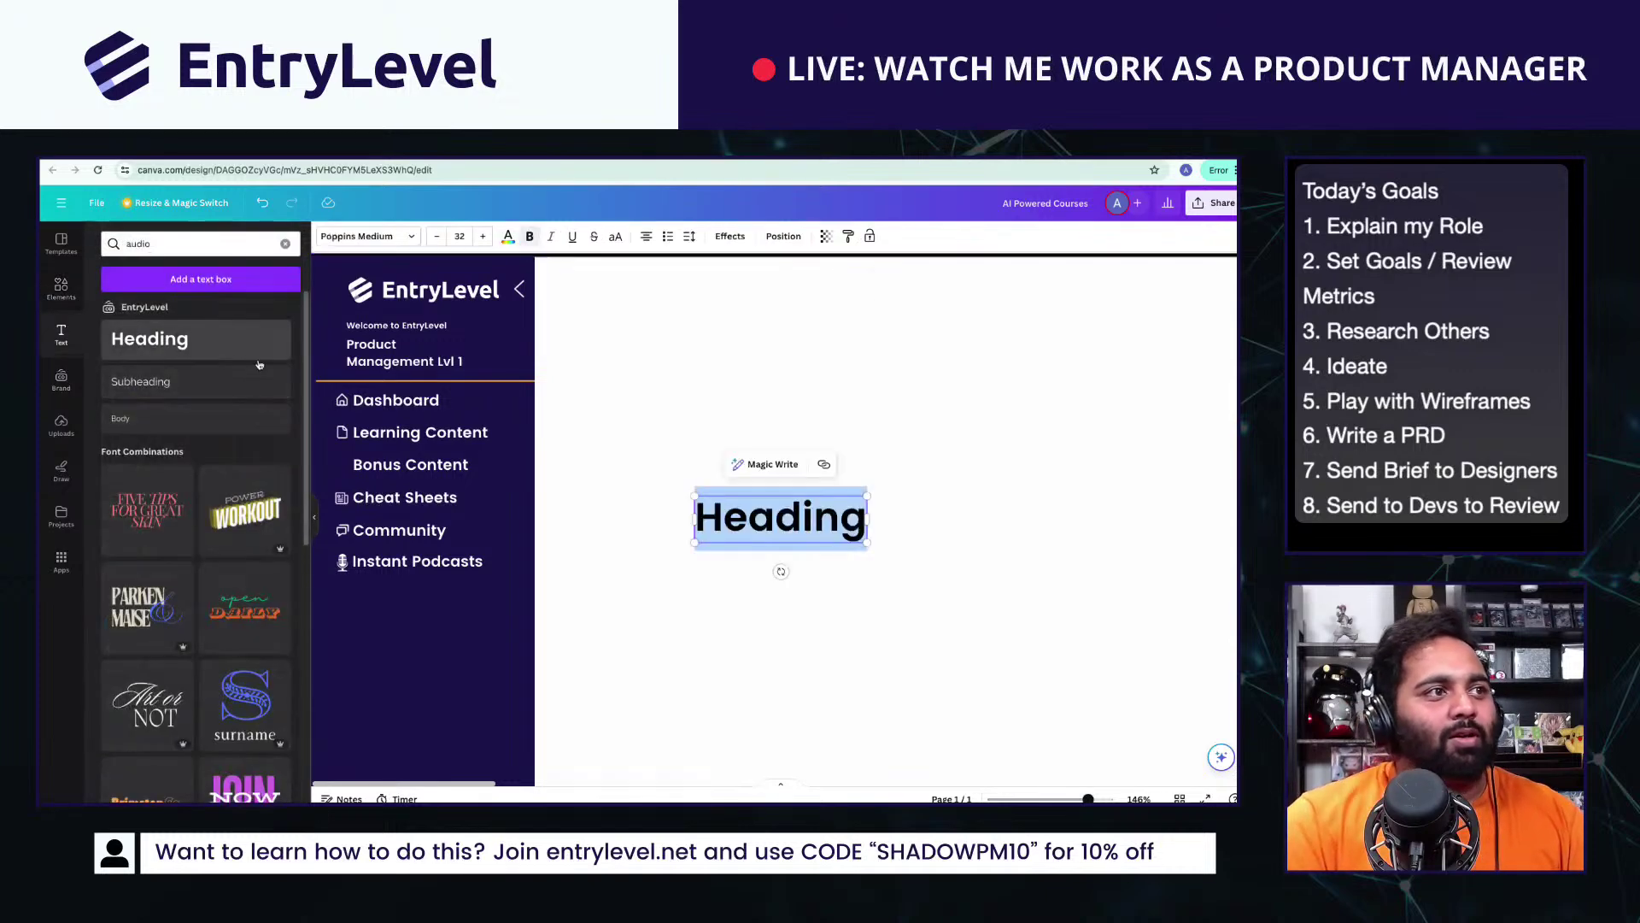
left_click_drag(779, 517, 720, 350)
scroll(733, 437, "up", 3)
scroll(733, 437, "down", 3)
key("ctrl+a")
type("S")
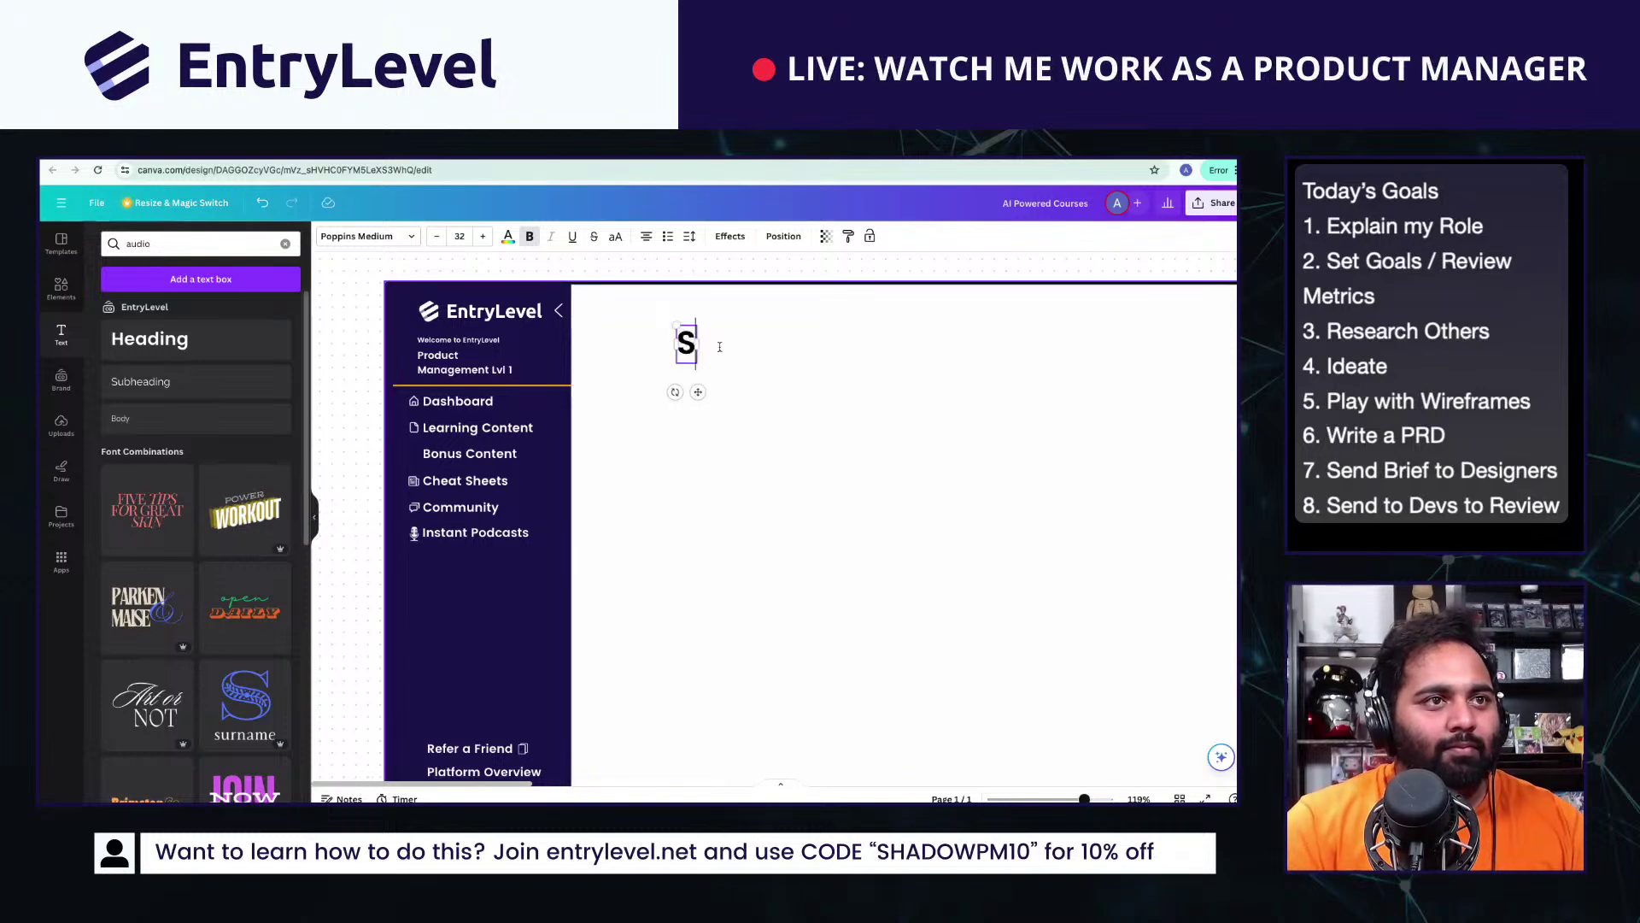
type("elect Module")
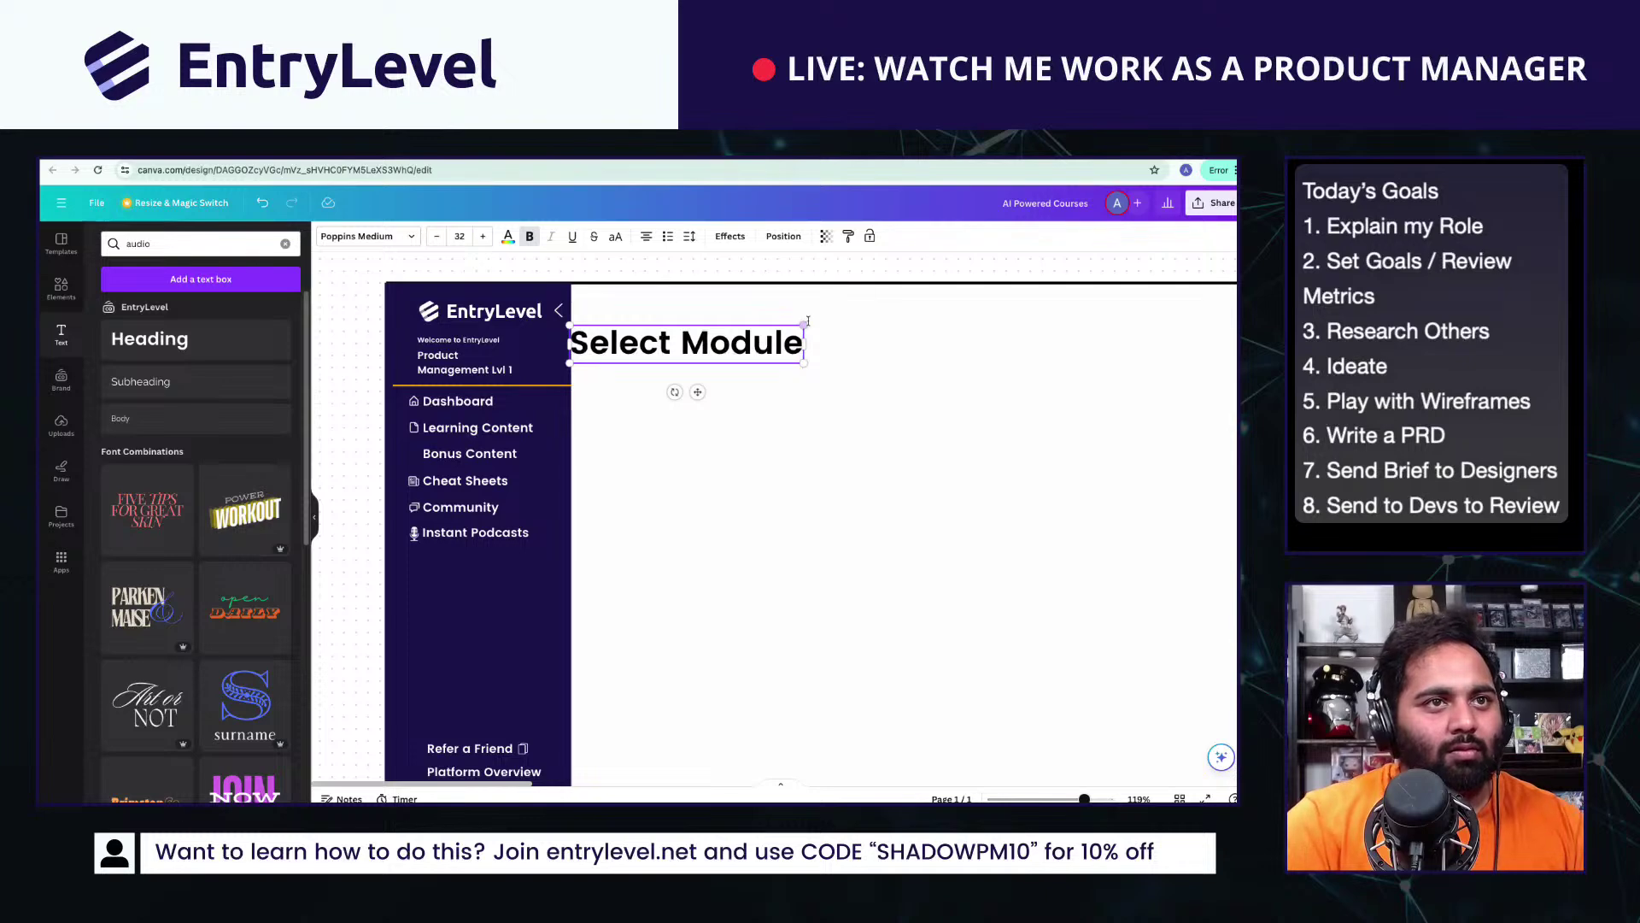
mouse_move(794, 350)
left_mouse_down()
mouse_move(843, 356)
mouse_move(832, 375)
mouse_move(798, 368)
left_mouse_up()
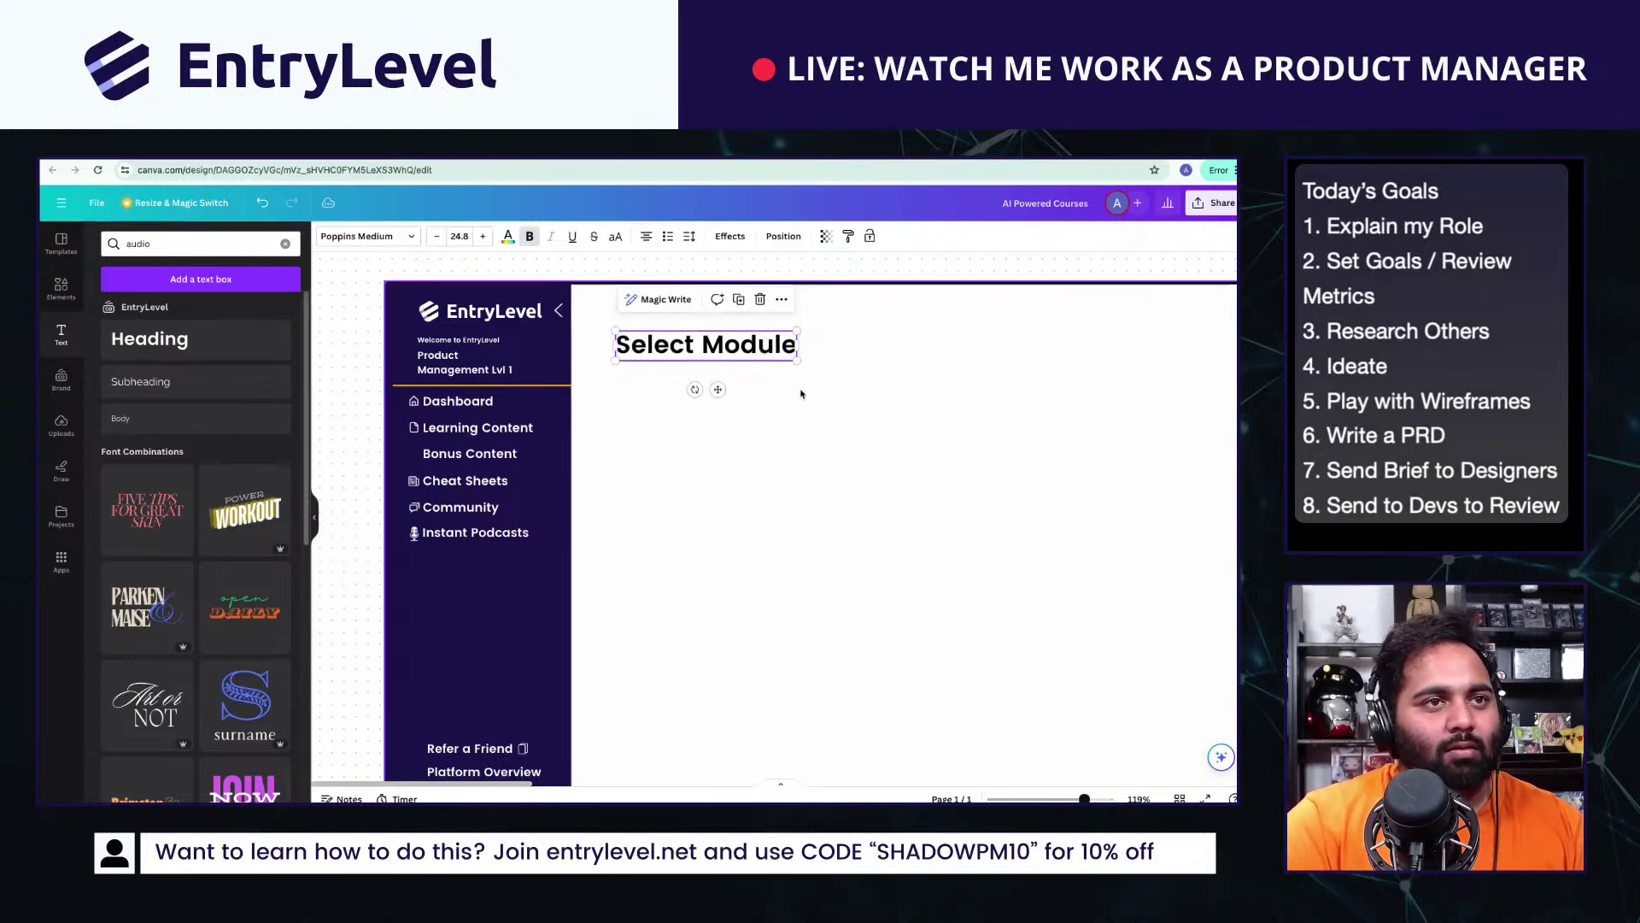
Step: Duplicate the "Select Module" heading and place the copy further down the page, left-aligned with the original
key("ctrl+d")
left_click_drag(758, 512, 688, 593)
scroll(693, 493, "down", 2)
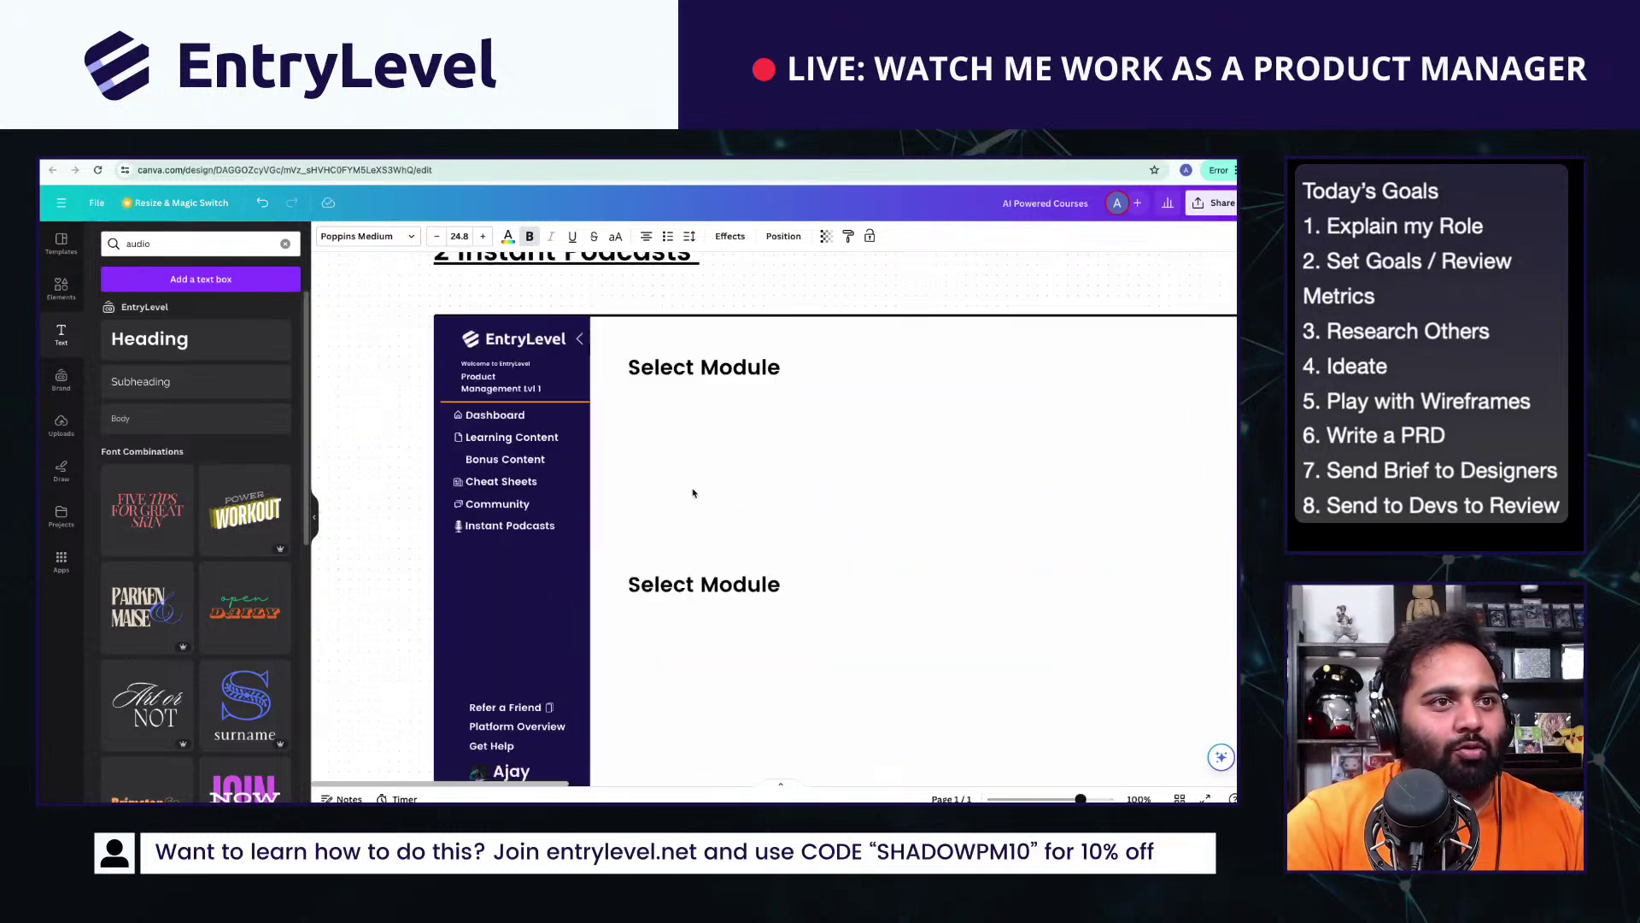
Step: Search the element graphics for "dropdown" and add the light grey dropdown field below the first "Select Module" heading
left_click(168, 252)
type("dro")
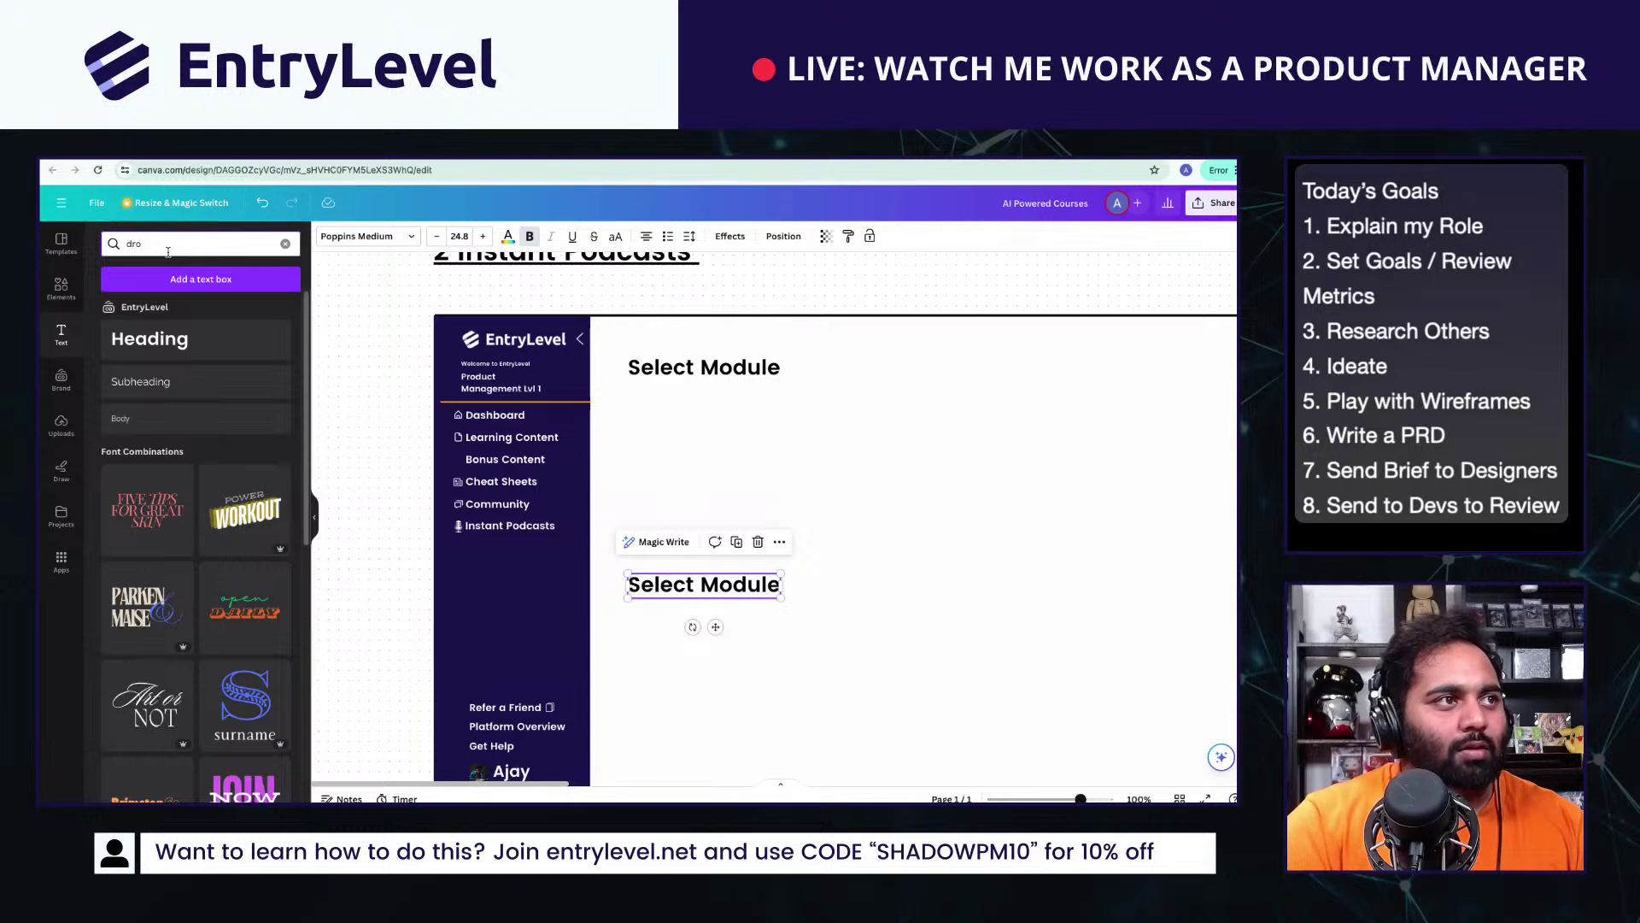
type("p")
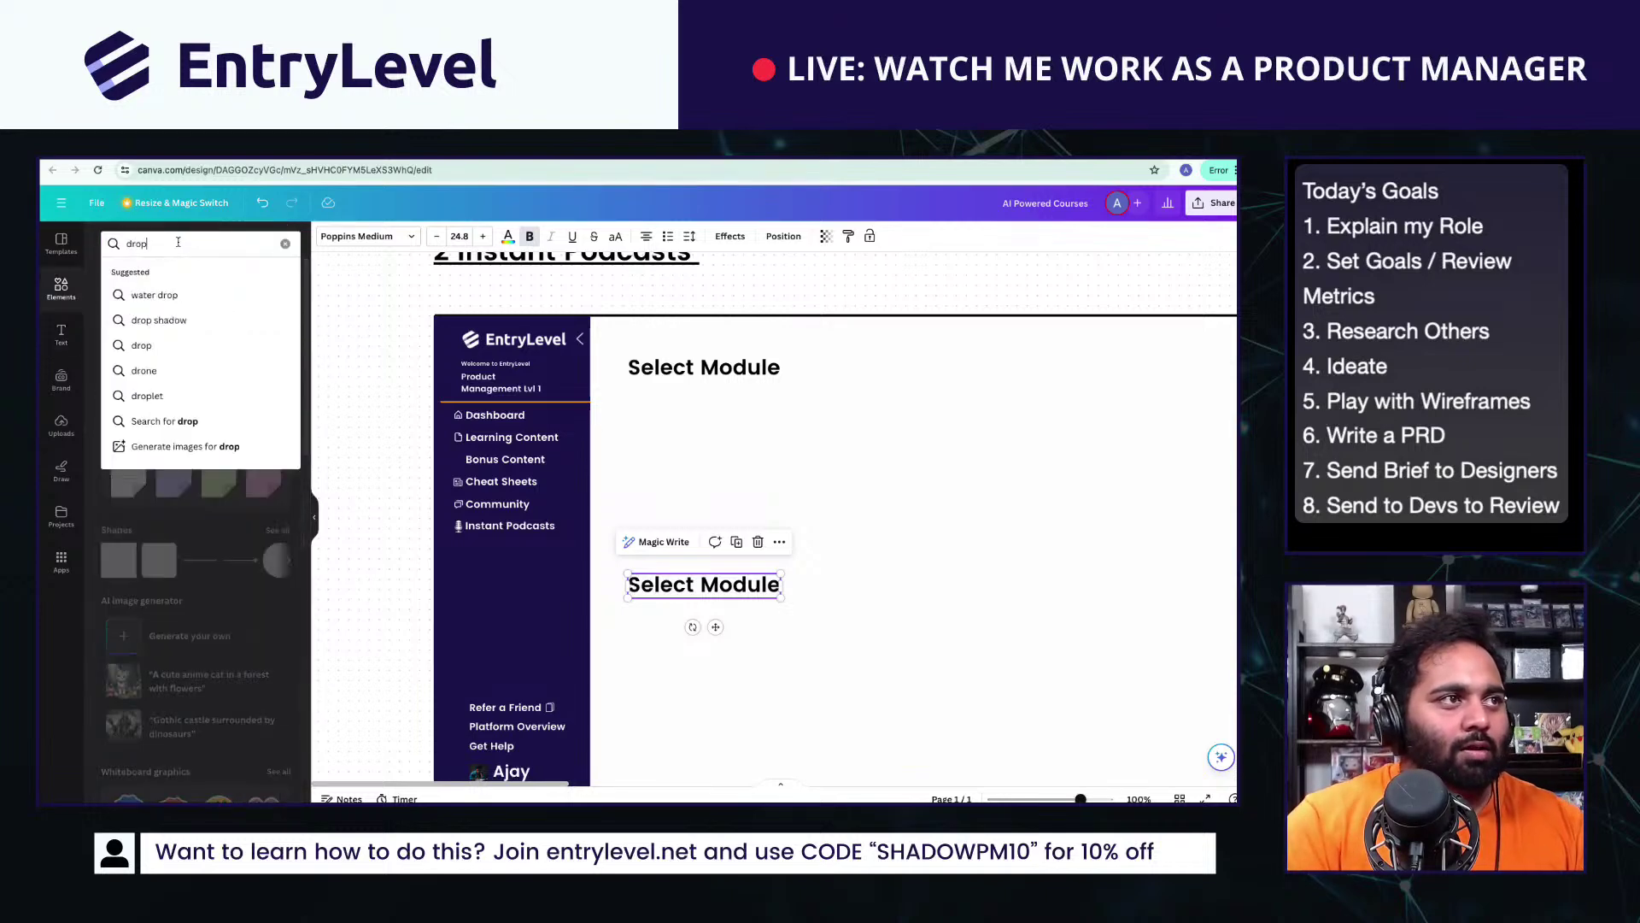
type("down")
key("Return")
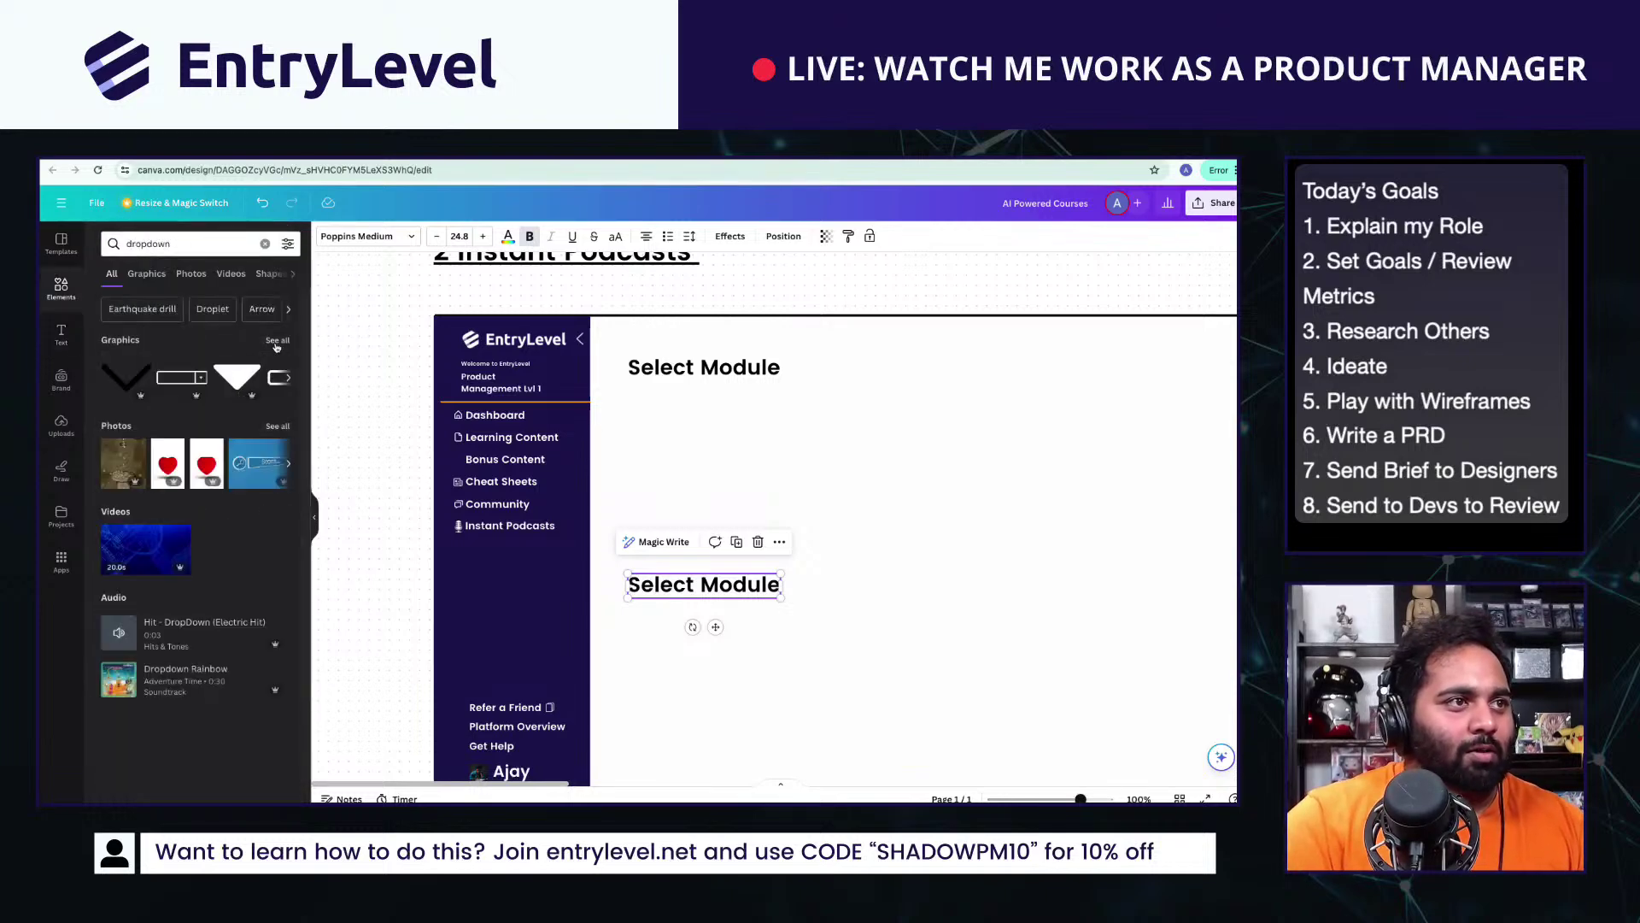
left_click(276, 341)
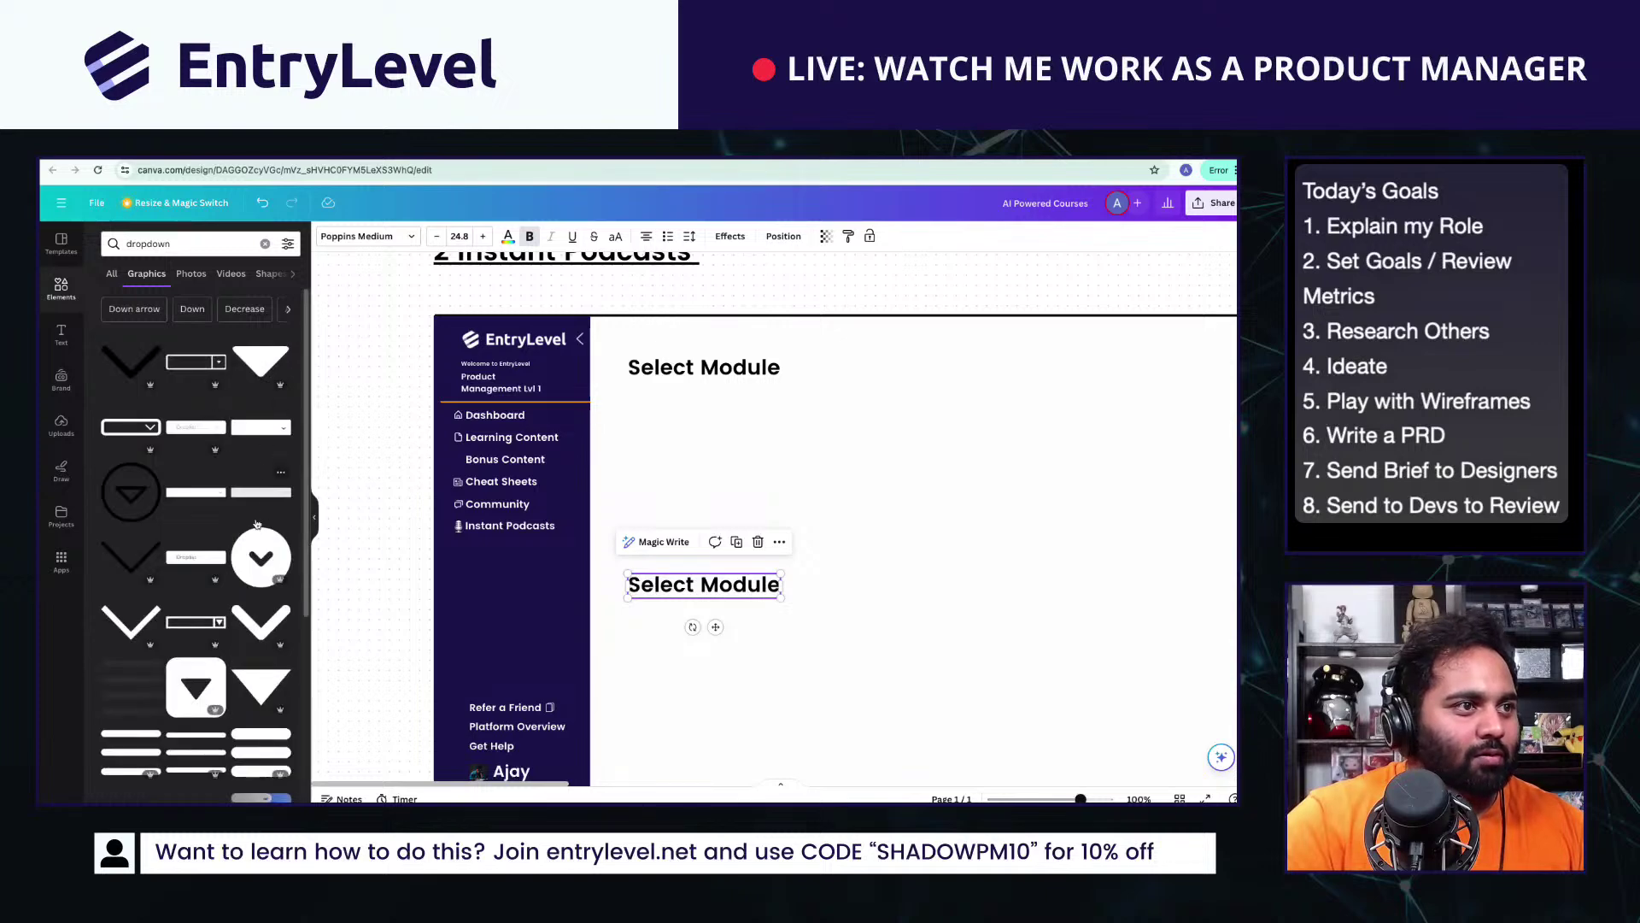
left_click(256, 500)
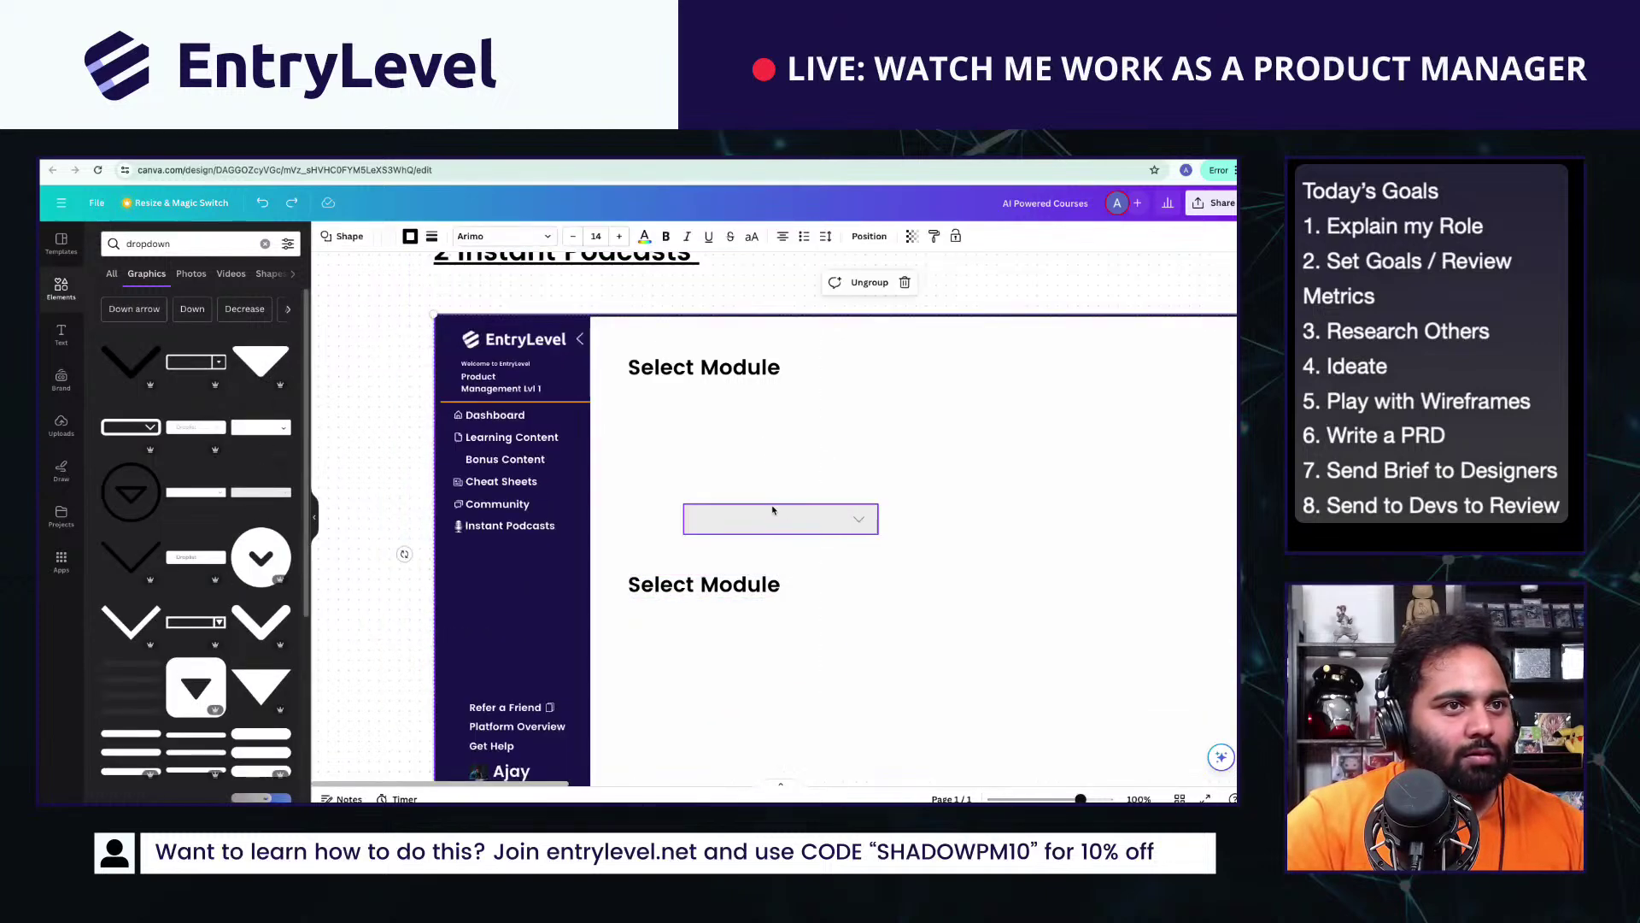
left_click_drag(772, 510, 911, 409)
Step: Duplicate the grey dropdown, overlap the copy with the original's left end, and send the copy backward so its arrow is covered
key("ctrl+d")
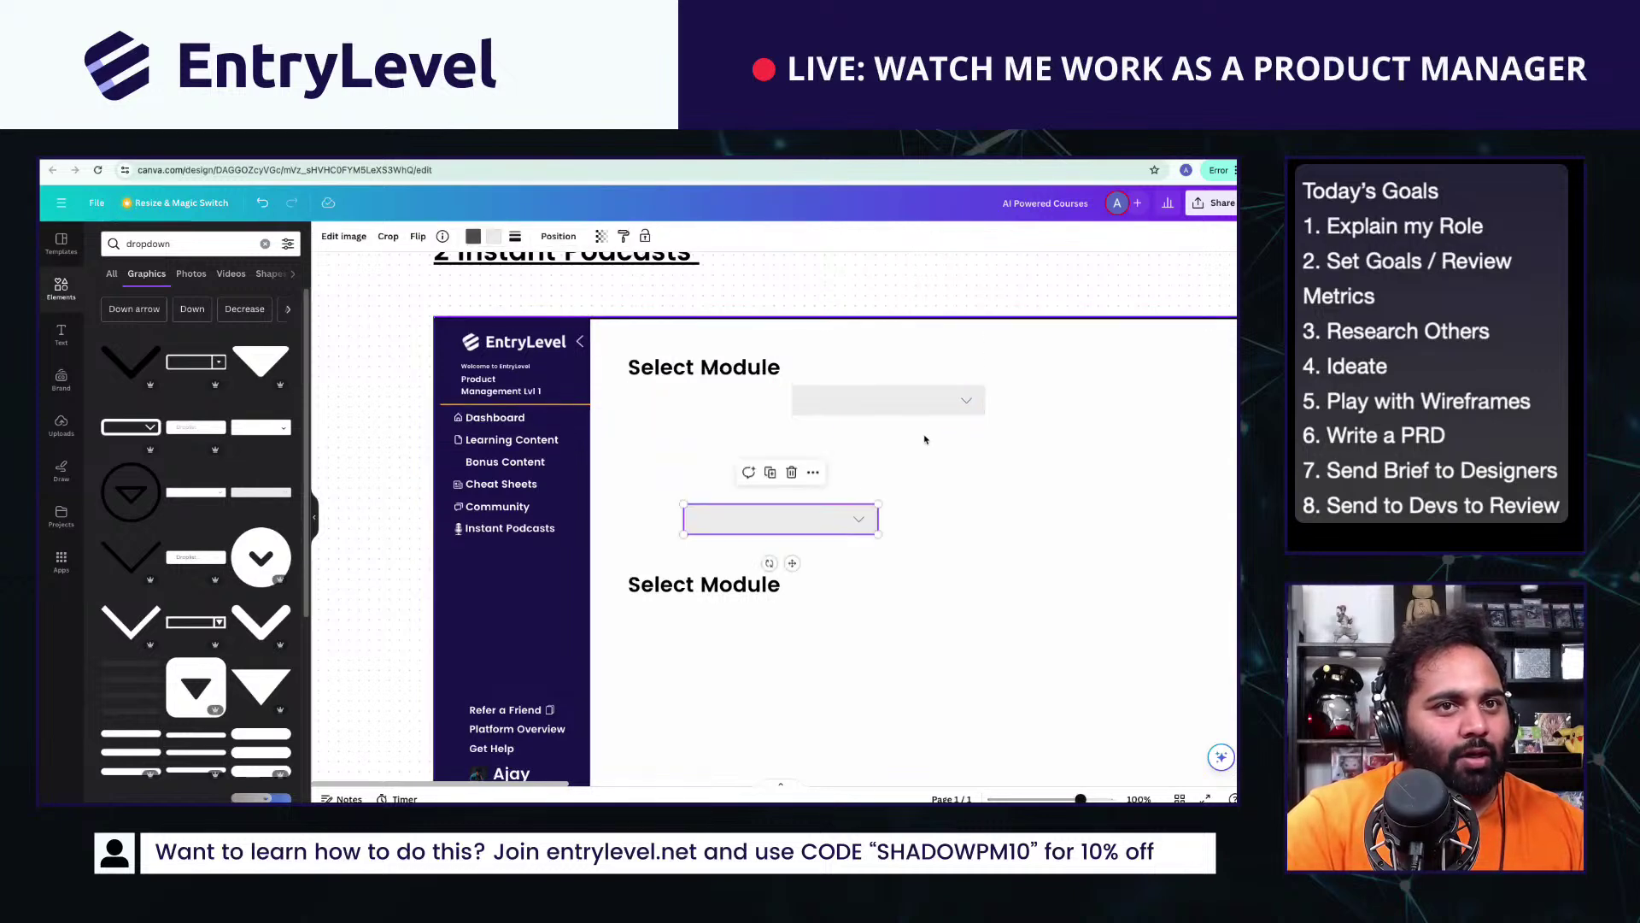
left_click_drag(812, 526, 827, 408)
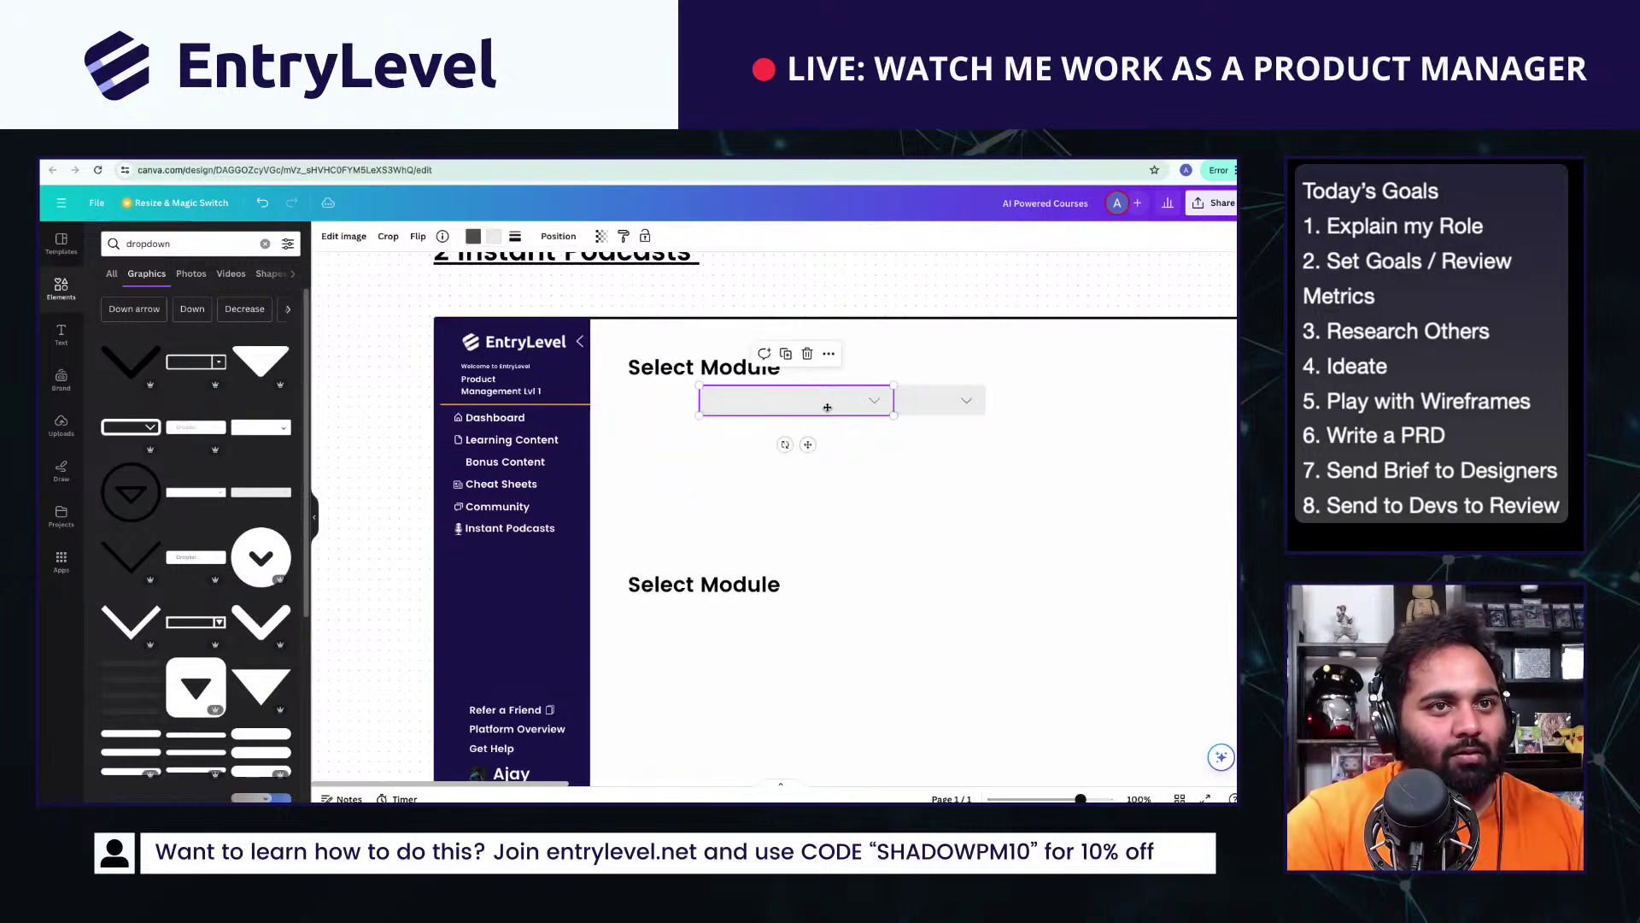
right_click(827, 407)
mouse_move(888, 560)
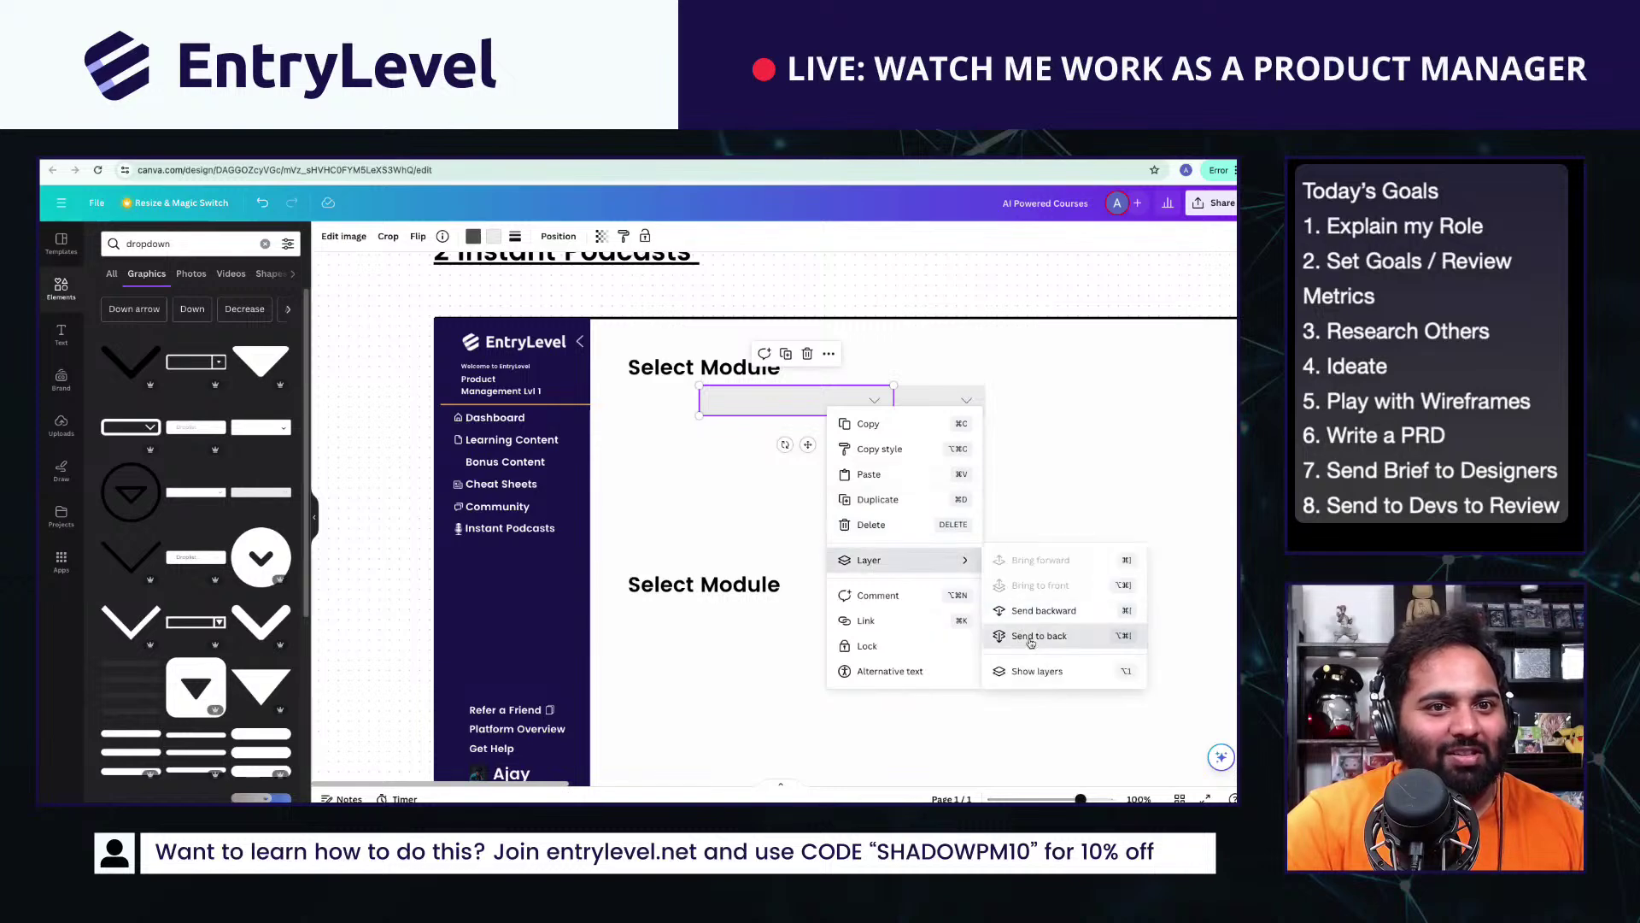
left_click(1031, 642)
right_click(837, 407)
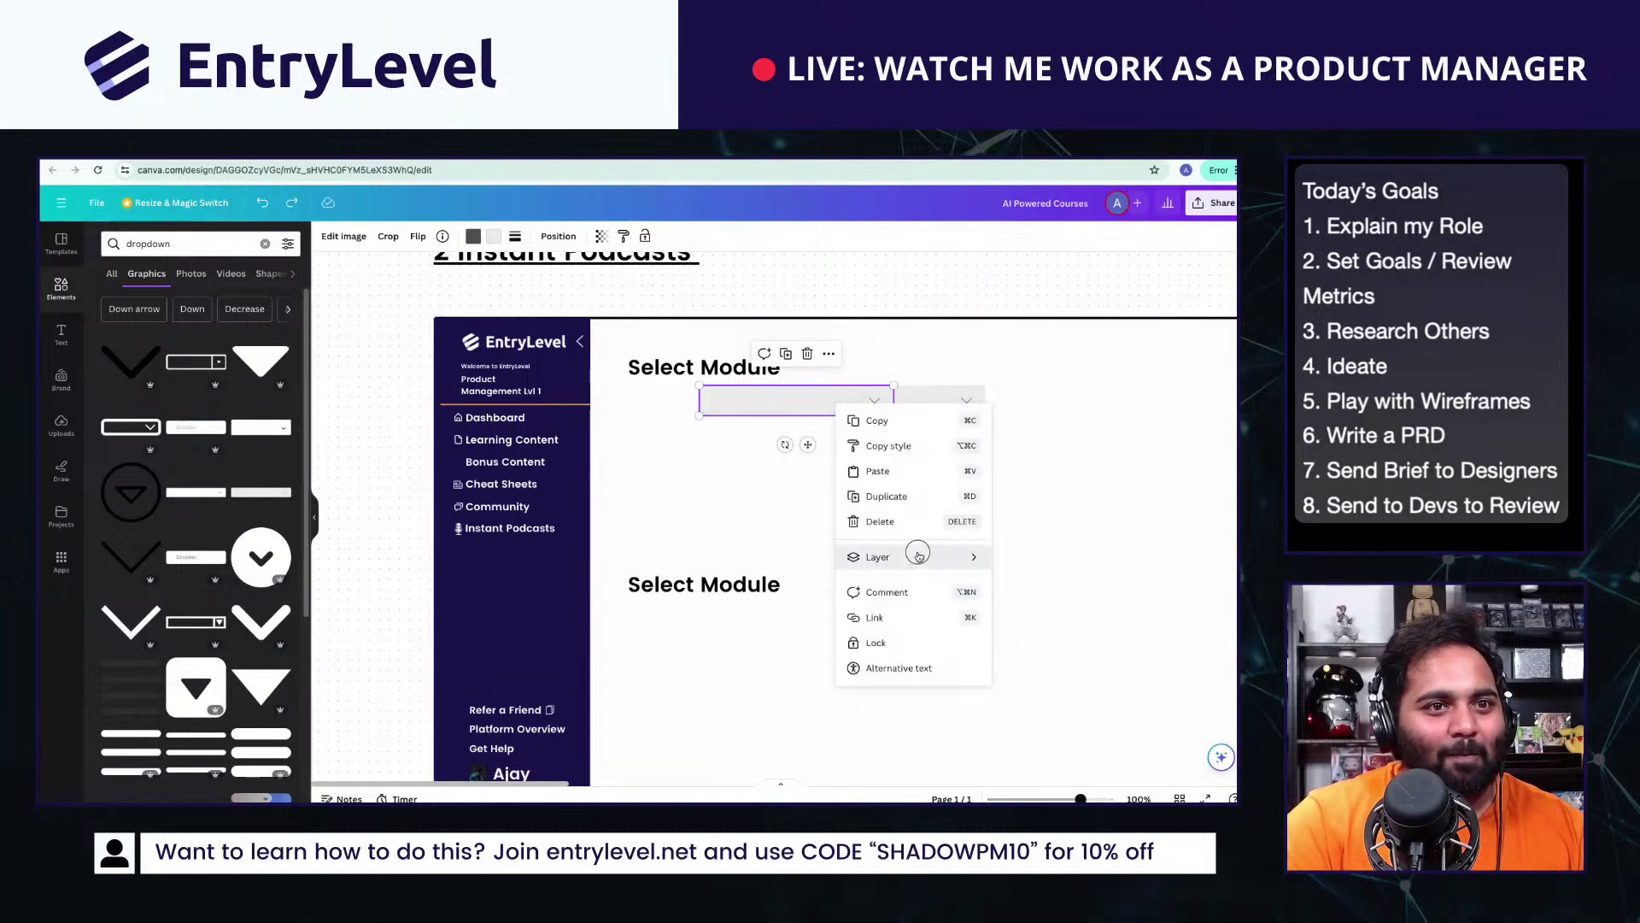
mouse_move(931, 556)
left_click(1038, 613)
Step: Align the two overlapping dropdown pieces under the first "Select Module" heading and shift the arrow piece outward to widen the field
left_click(757, 405)
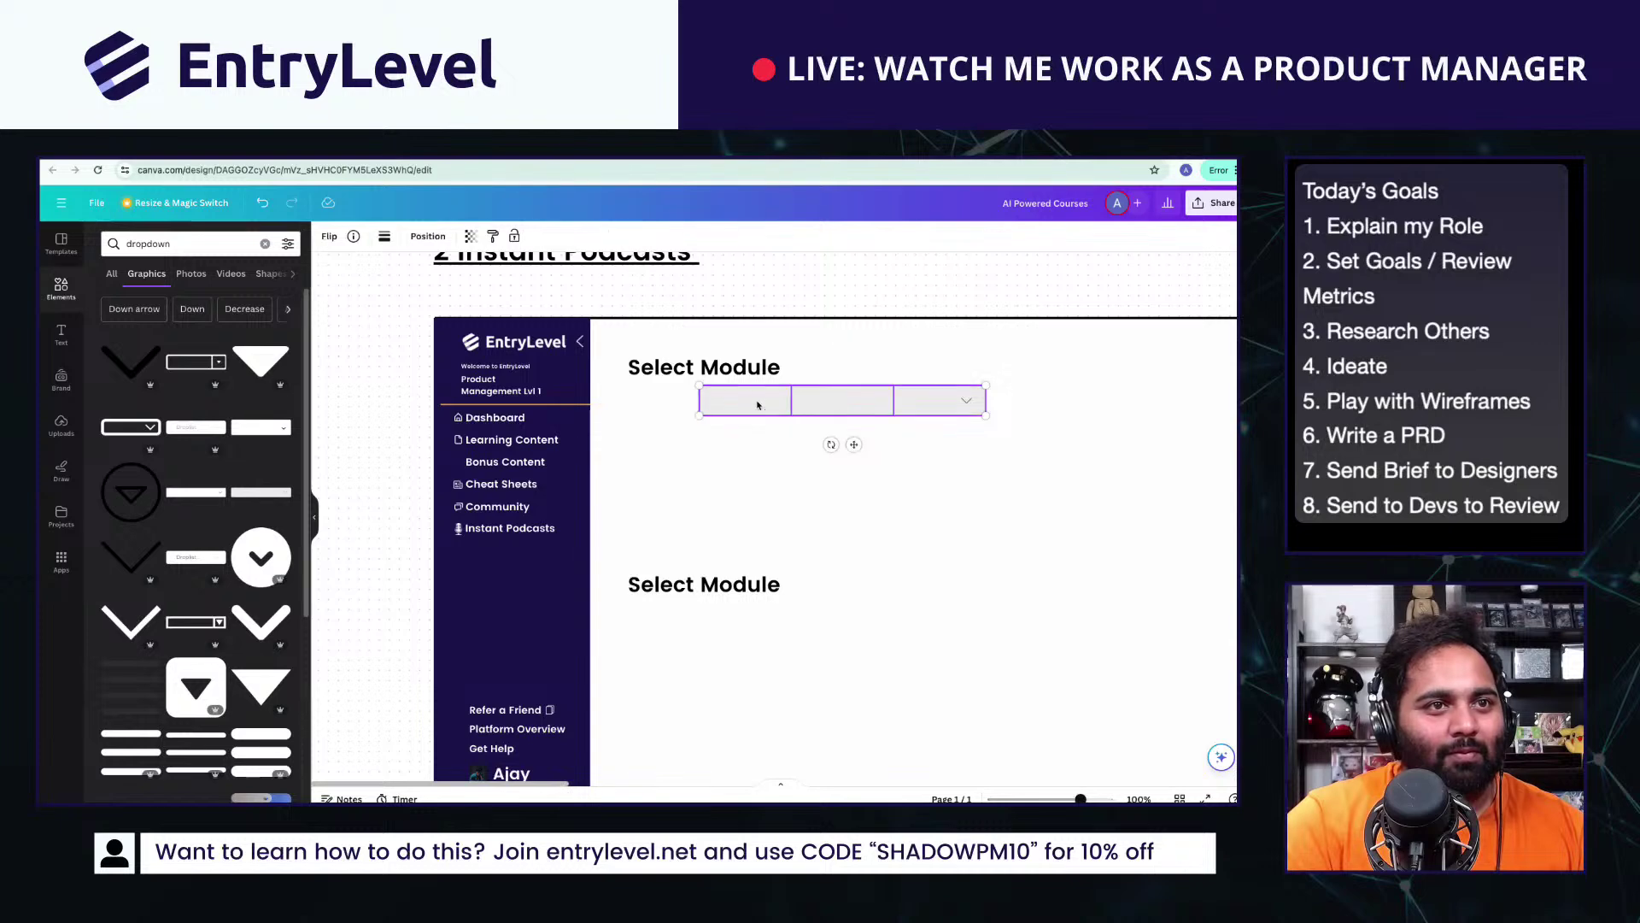
left_click_drag(757, 405, 681, 403)
left_click(910, 429)
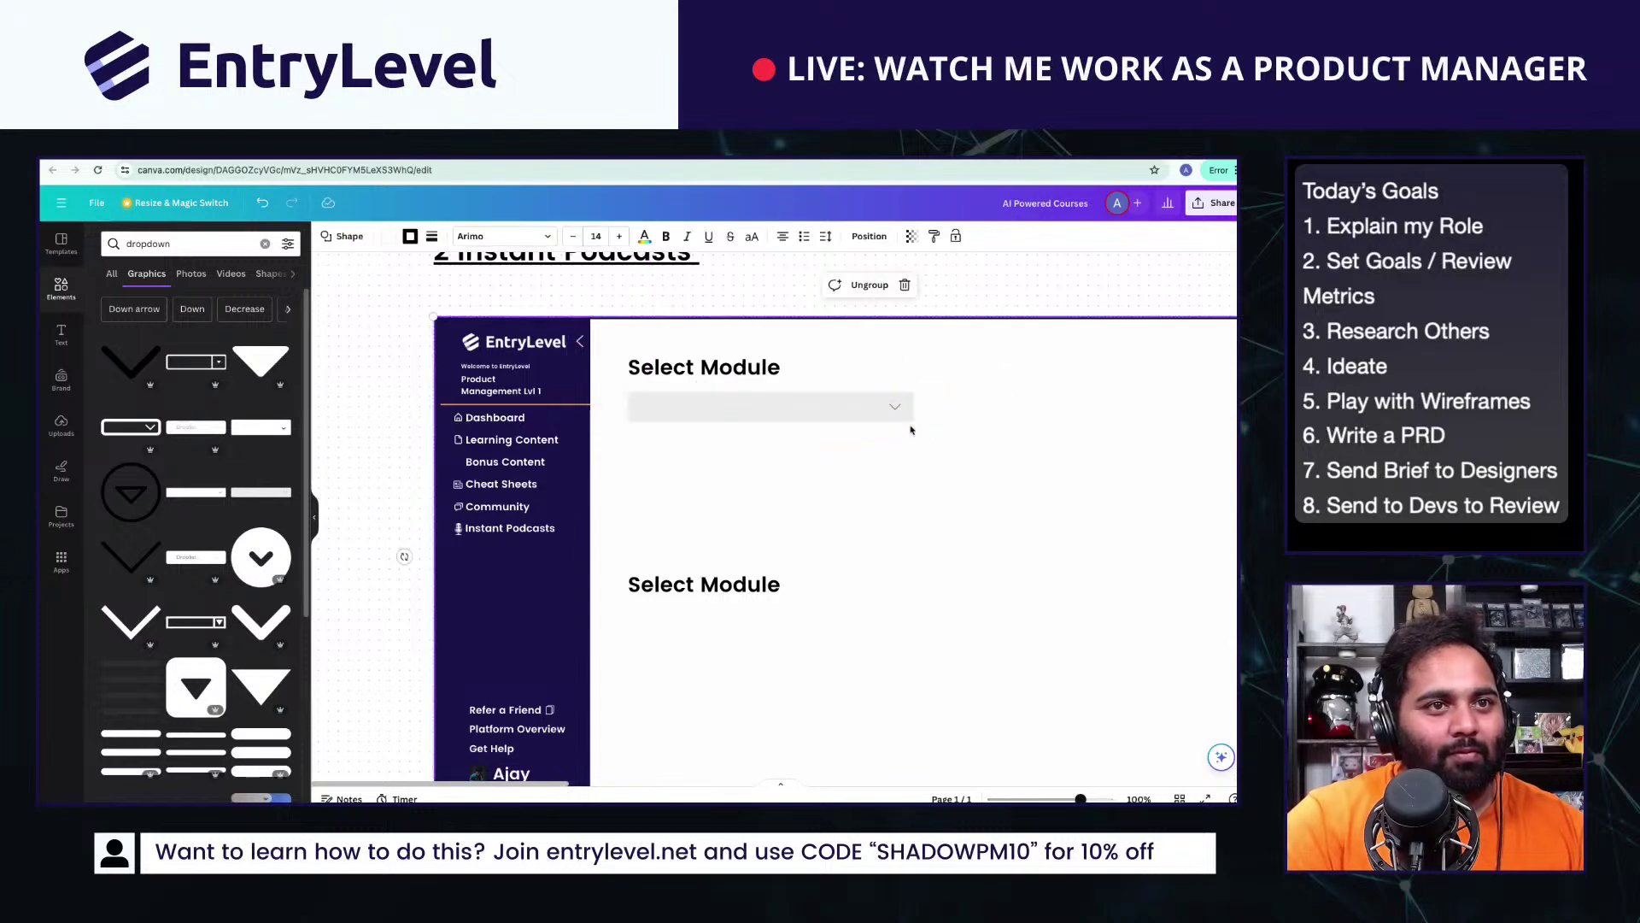
left_click(879, 405)
left_click(724, 411)
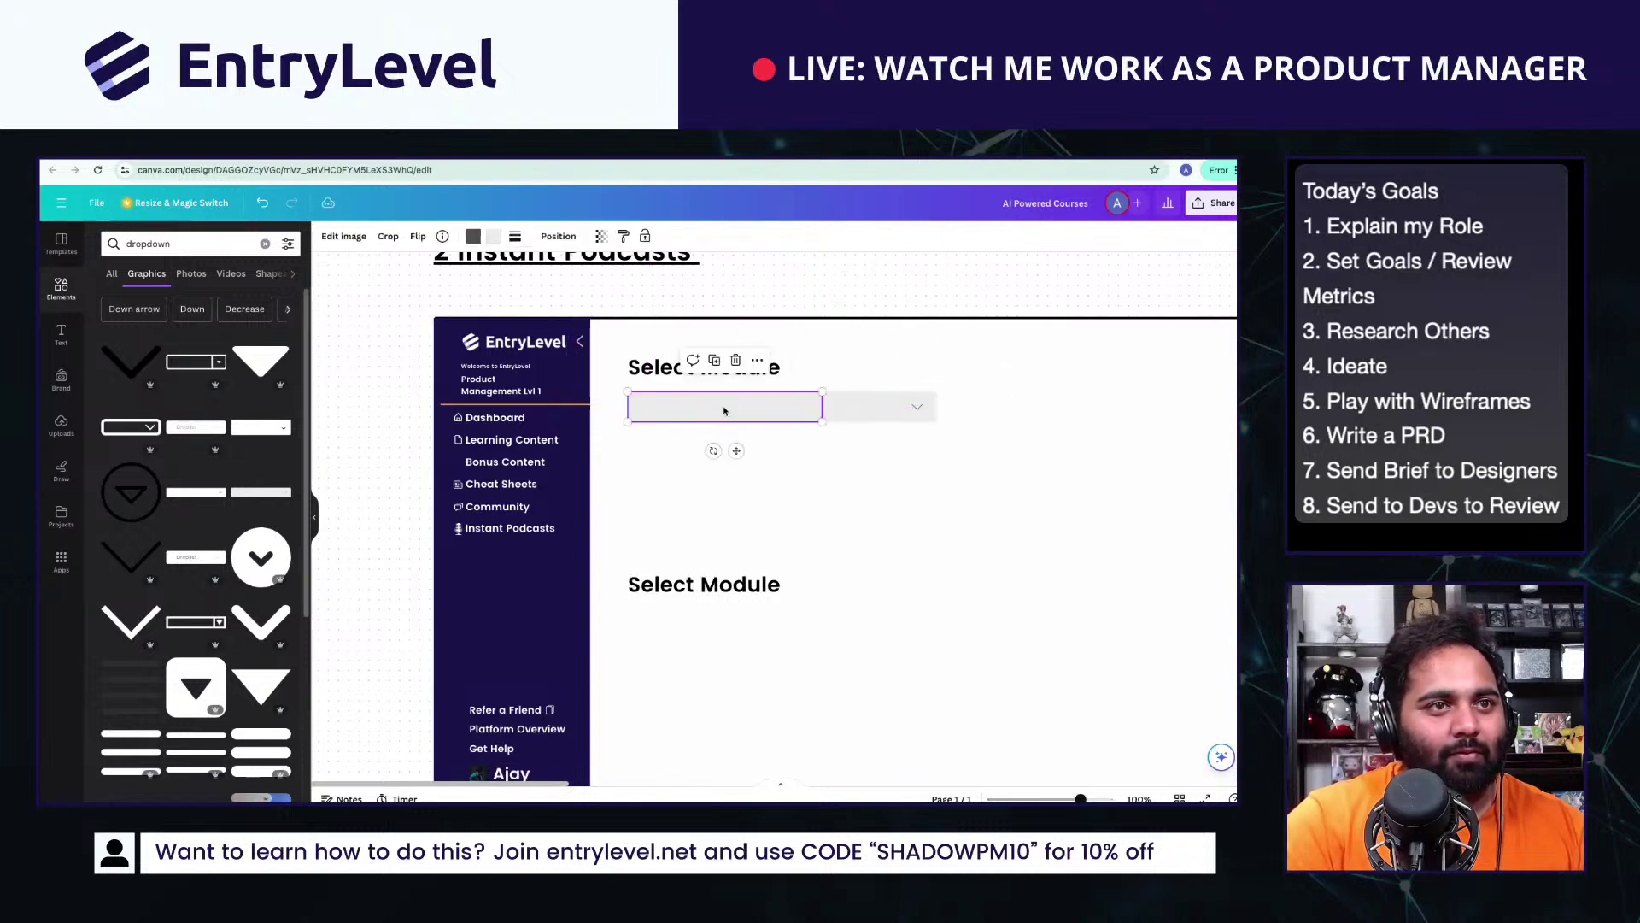
Step: Group the overlapping grey dropdown pieces under the first "Select Module" heading into one object
right_click(868, 416)
left_click(845, 423)
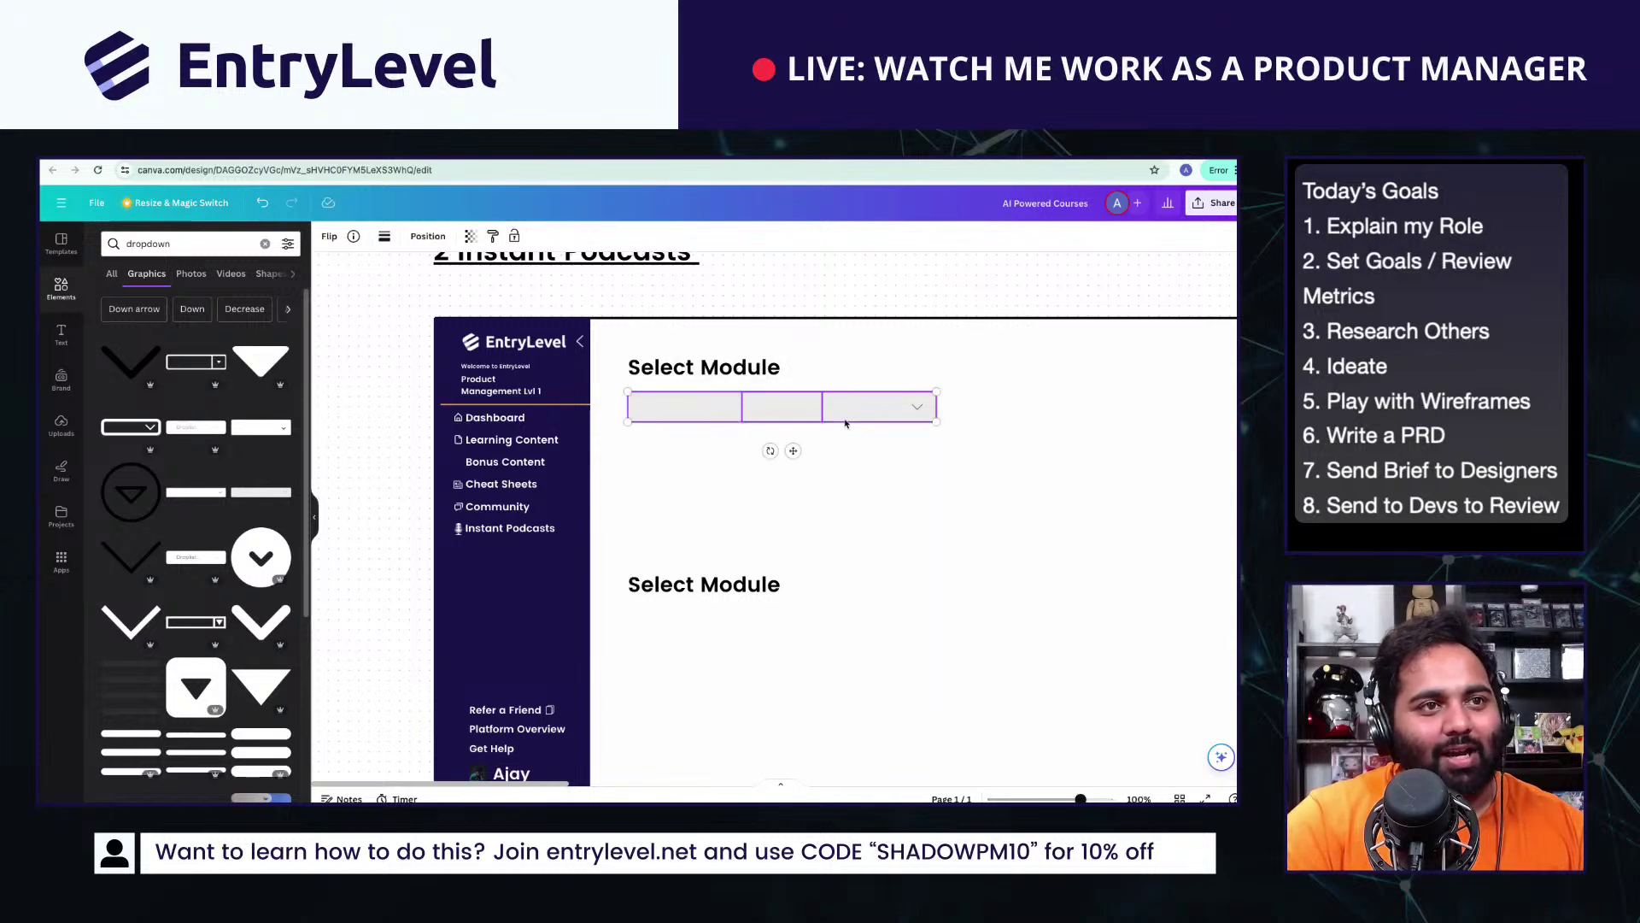
right_click(871, 411)
left_click(950, 622)
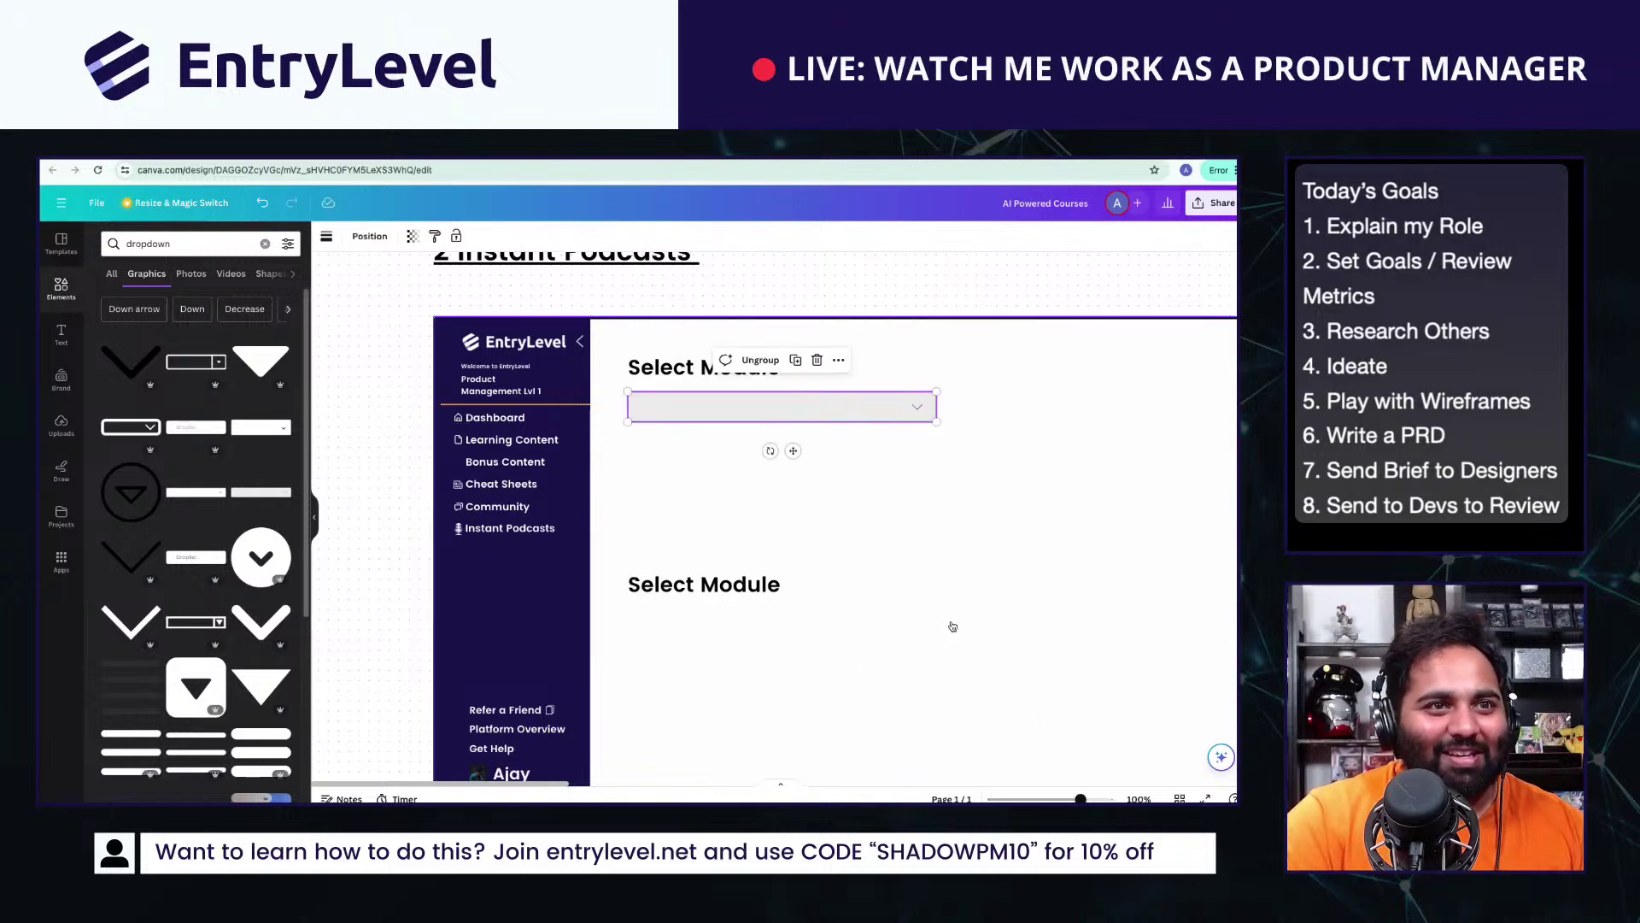
Step: Move the lower "Select Module" copy between the main heading and the dropdown, shrinking its text to size 16.1
scroll(812, 434, "up", 5)
scroll(812, 435, "down", 3)
left_click(722, 662)
left_click_drag(722, 662, 745, 436)
left_click(724, 416)
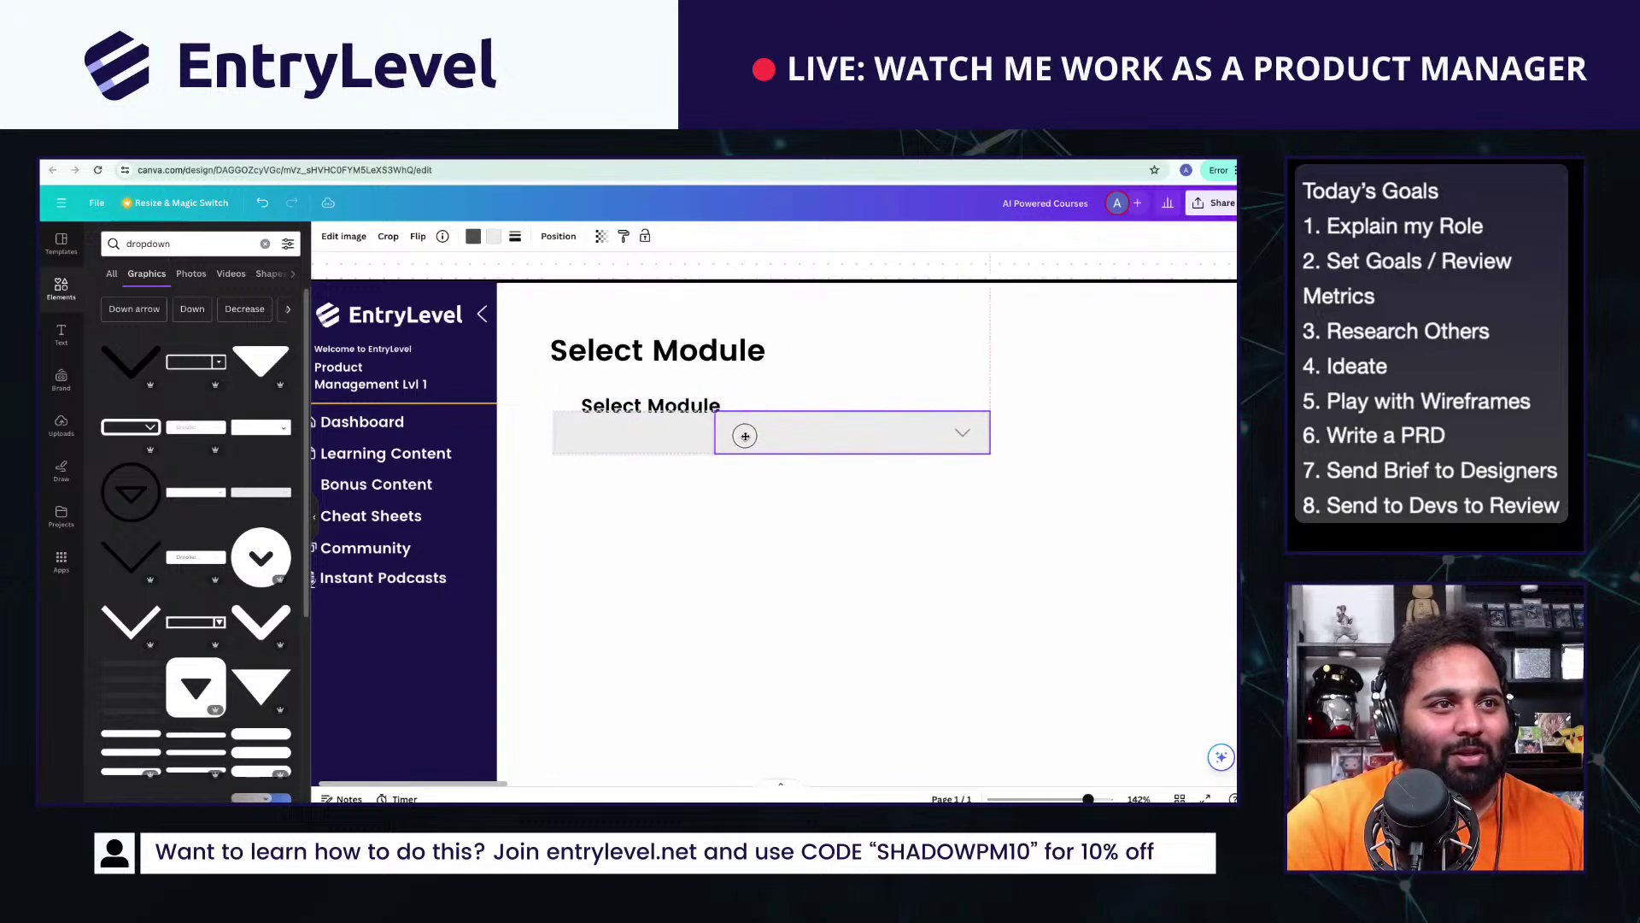
left_click_drag(649, 405, 619, 386)
Step: Replace the smaller copy's text with "We've auto-selected your next mission" and left-align the line with the heading above
double_click(630, 390)
type("We’ve au")
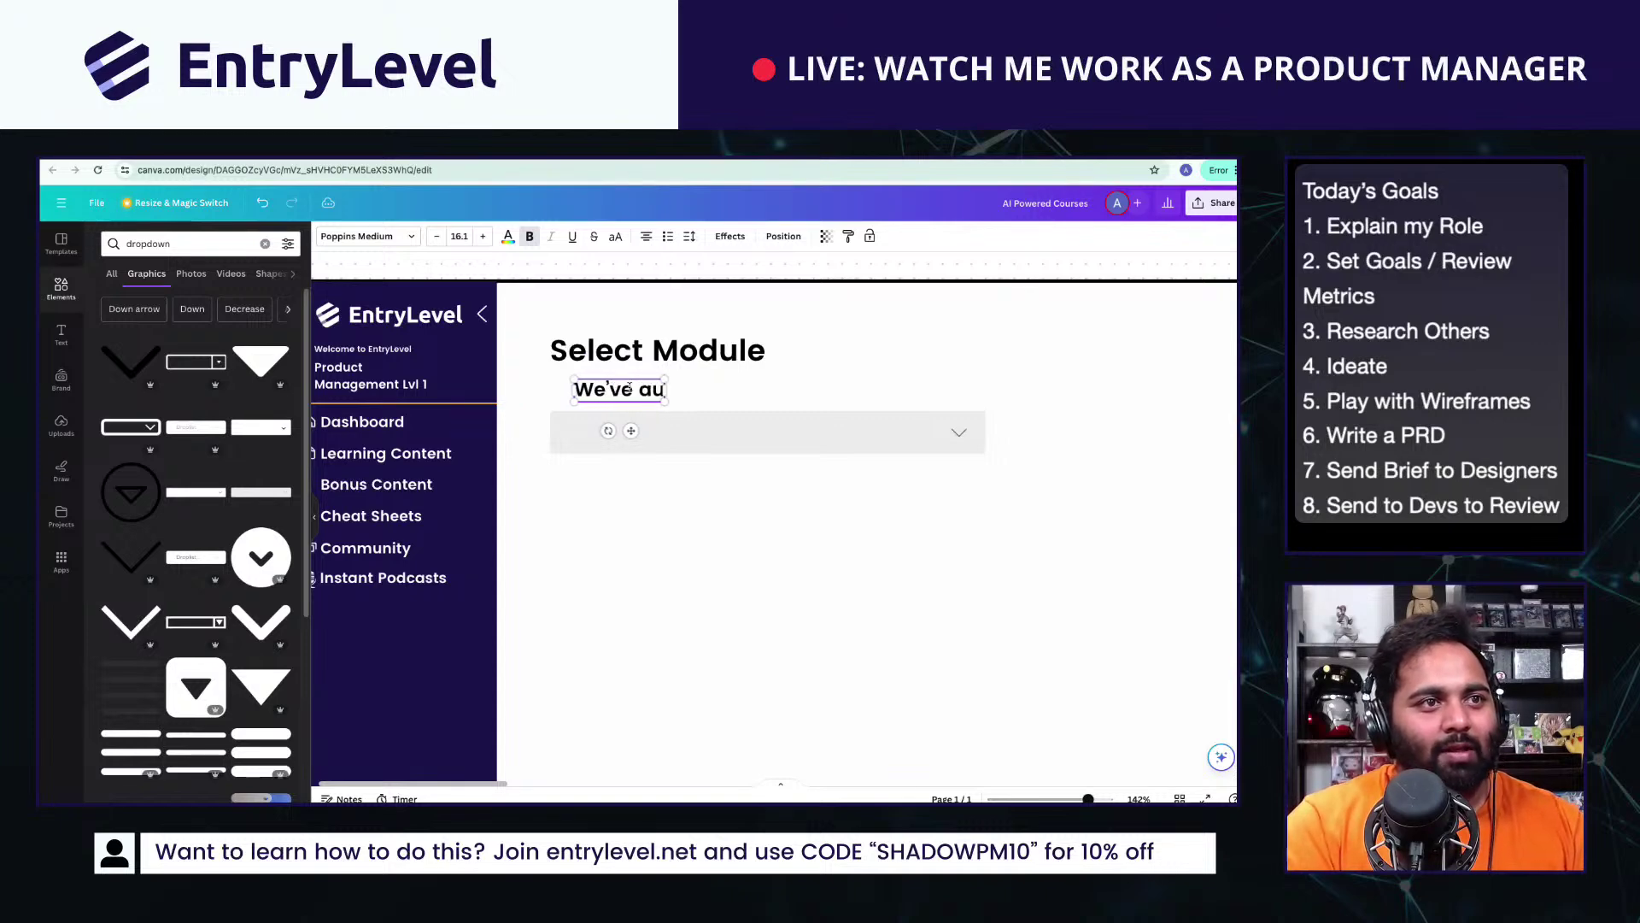
type("'ve auto-selecte")
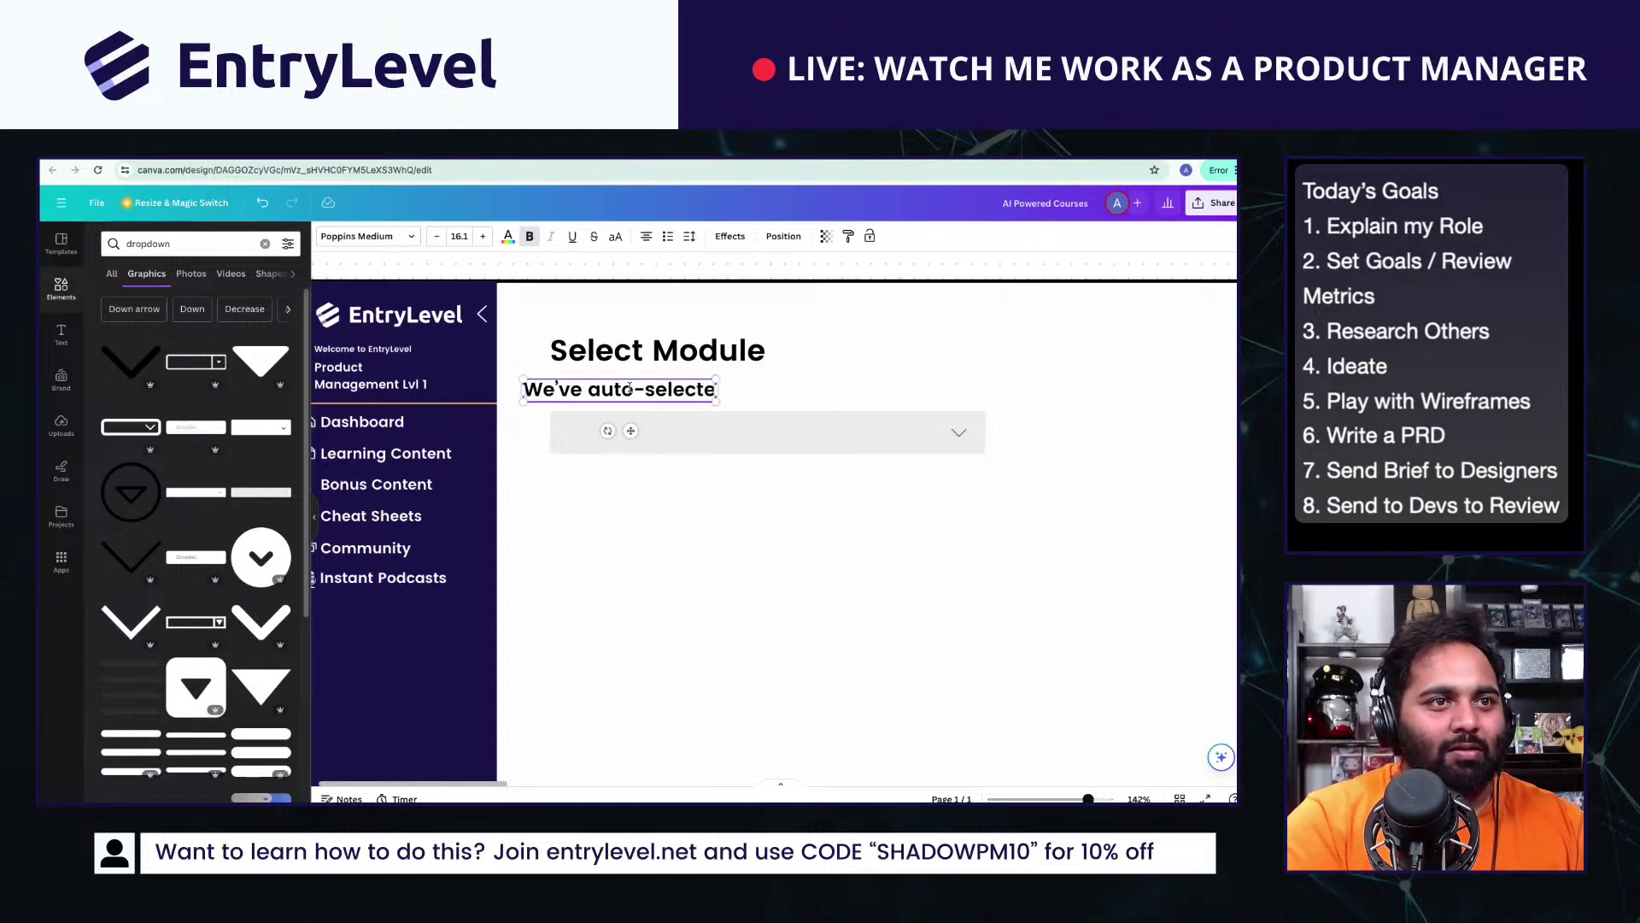
type("d you")
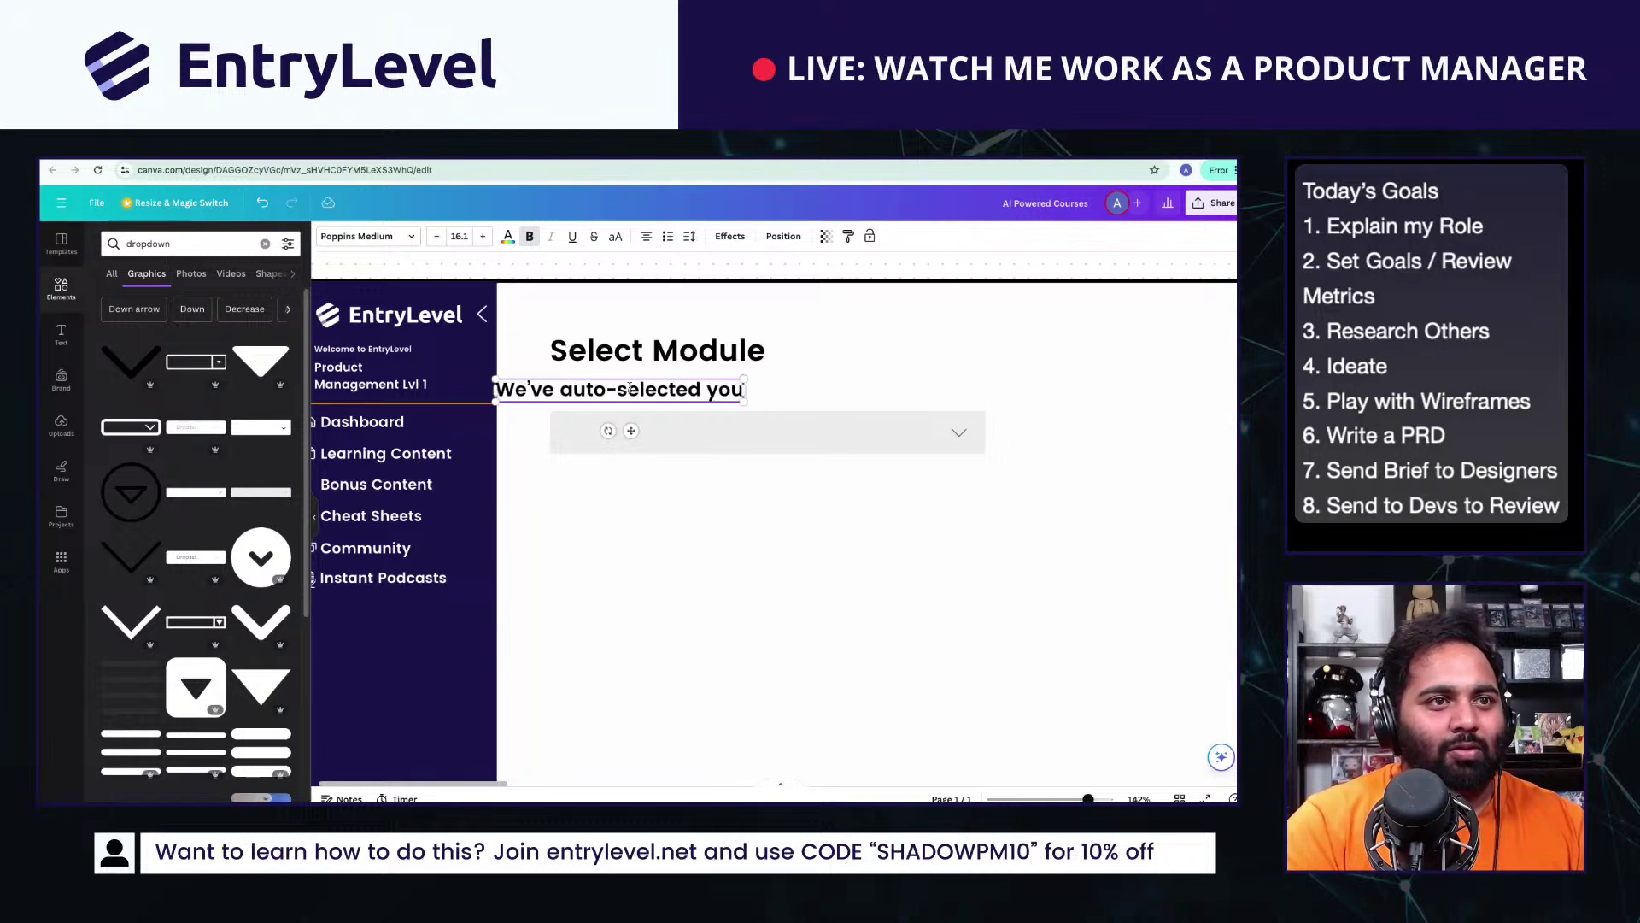
type("r next module")
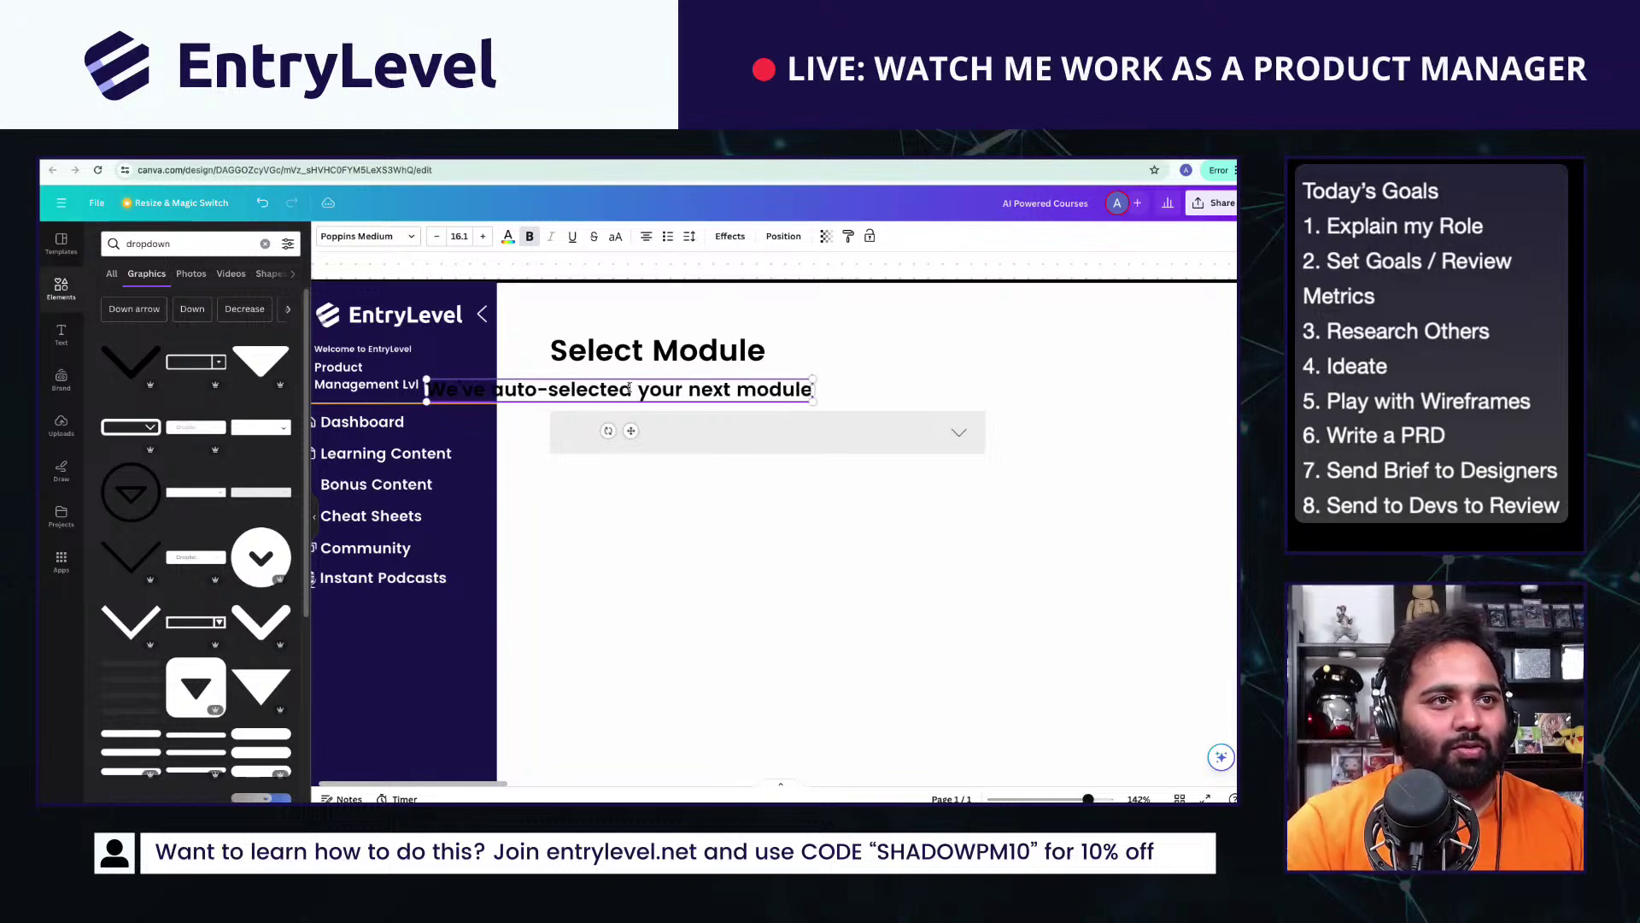
double_click(773, 389)
type("mi")
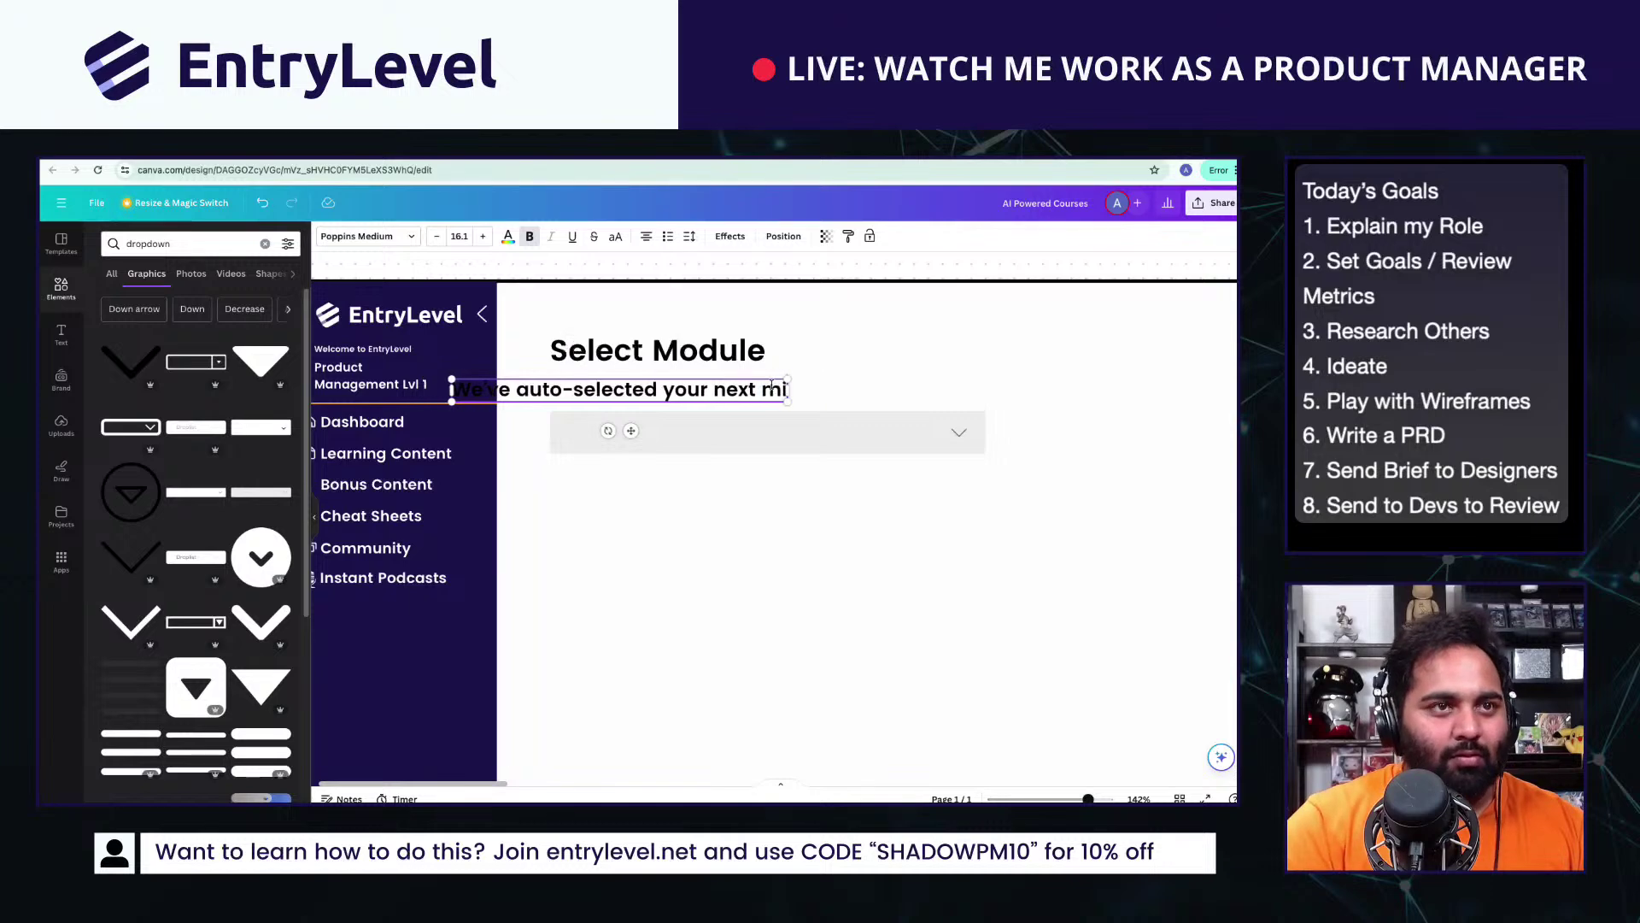
type("ssion")
left_click_drag(772, 385, 899, 392)
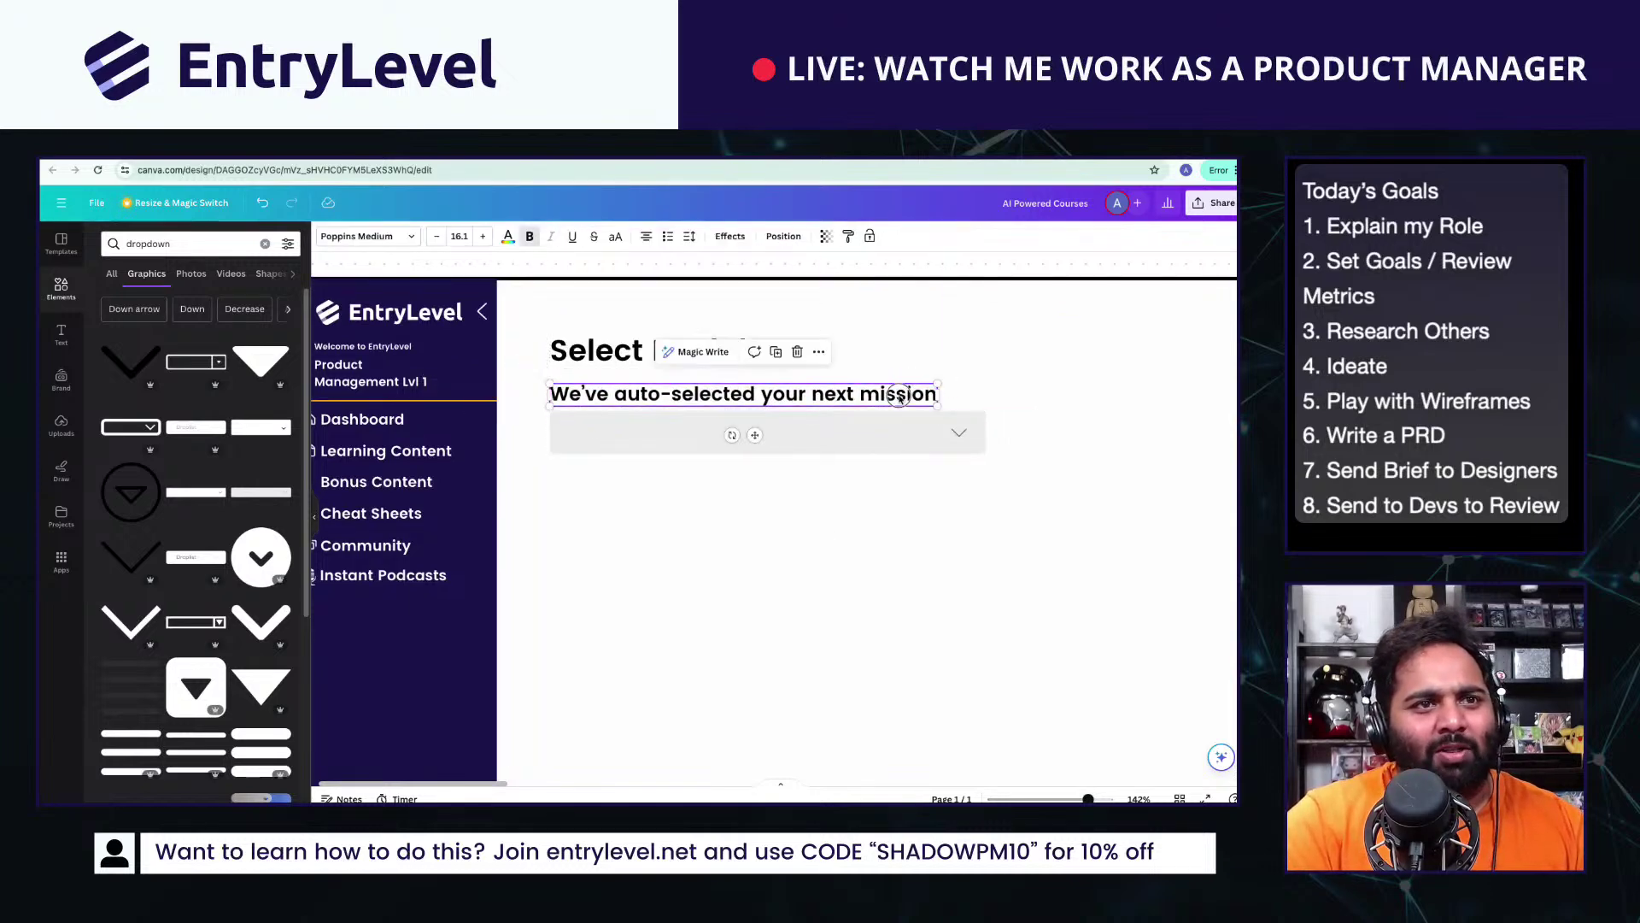
Step: Remove the bold from the "We've auto-selected your next mission" line and set it flush just above the dropdown
double_click(899, 394)
key("super+c")
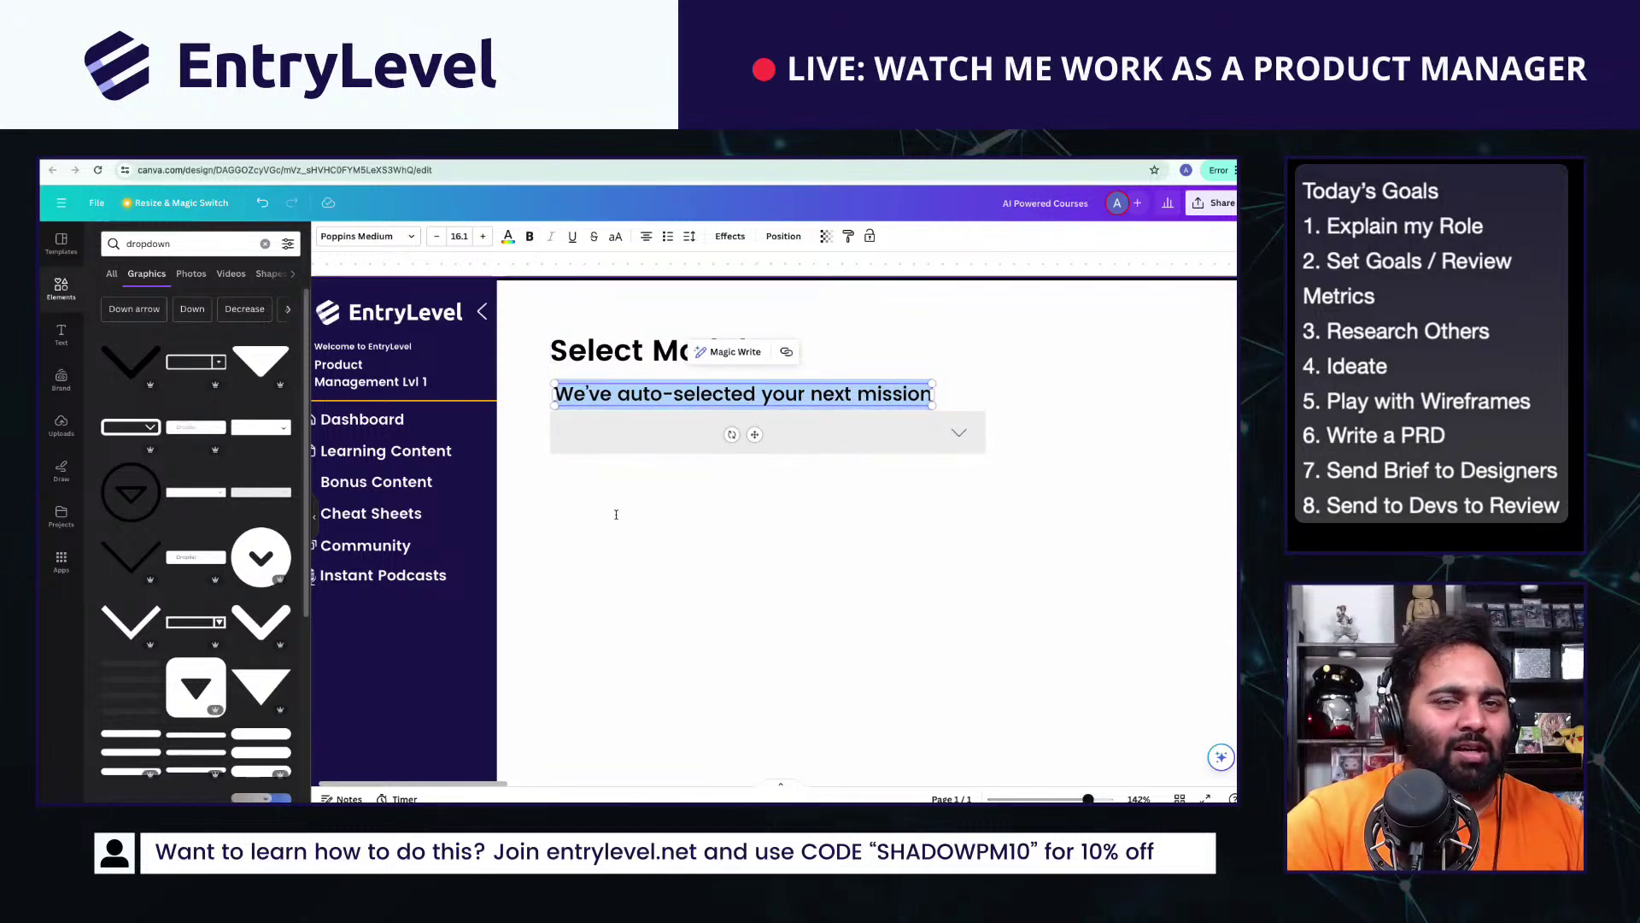
left_click(674, 466)
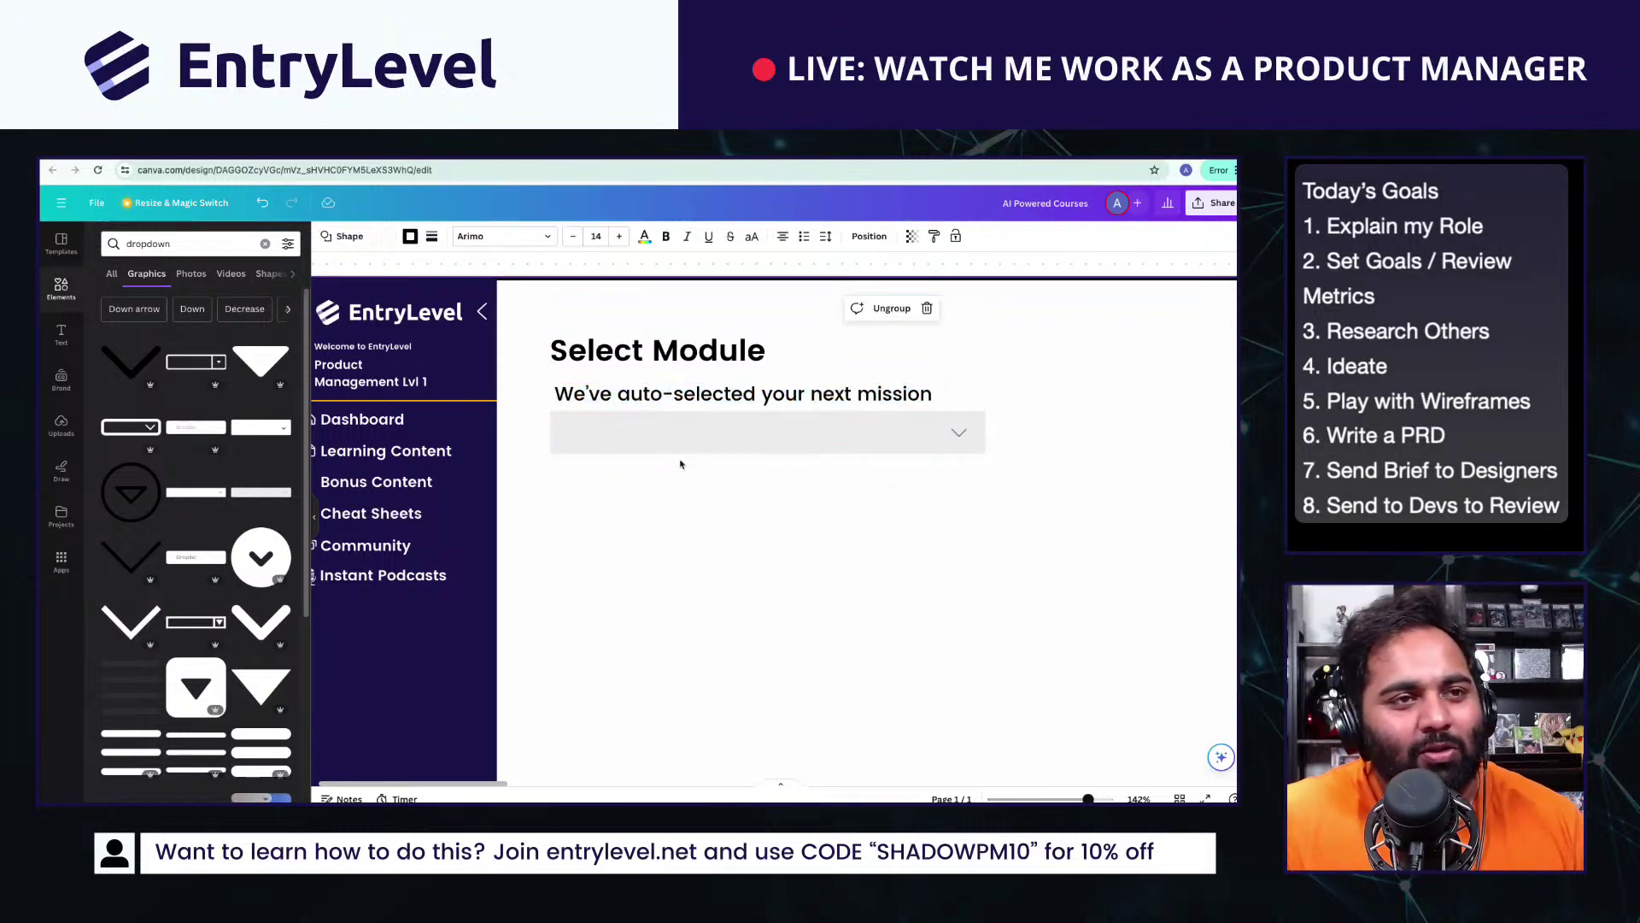
left_click_drag(743, 394, 742, 400)
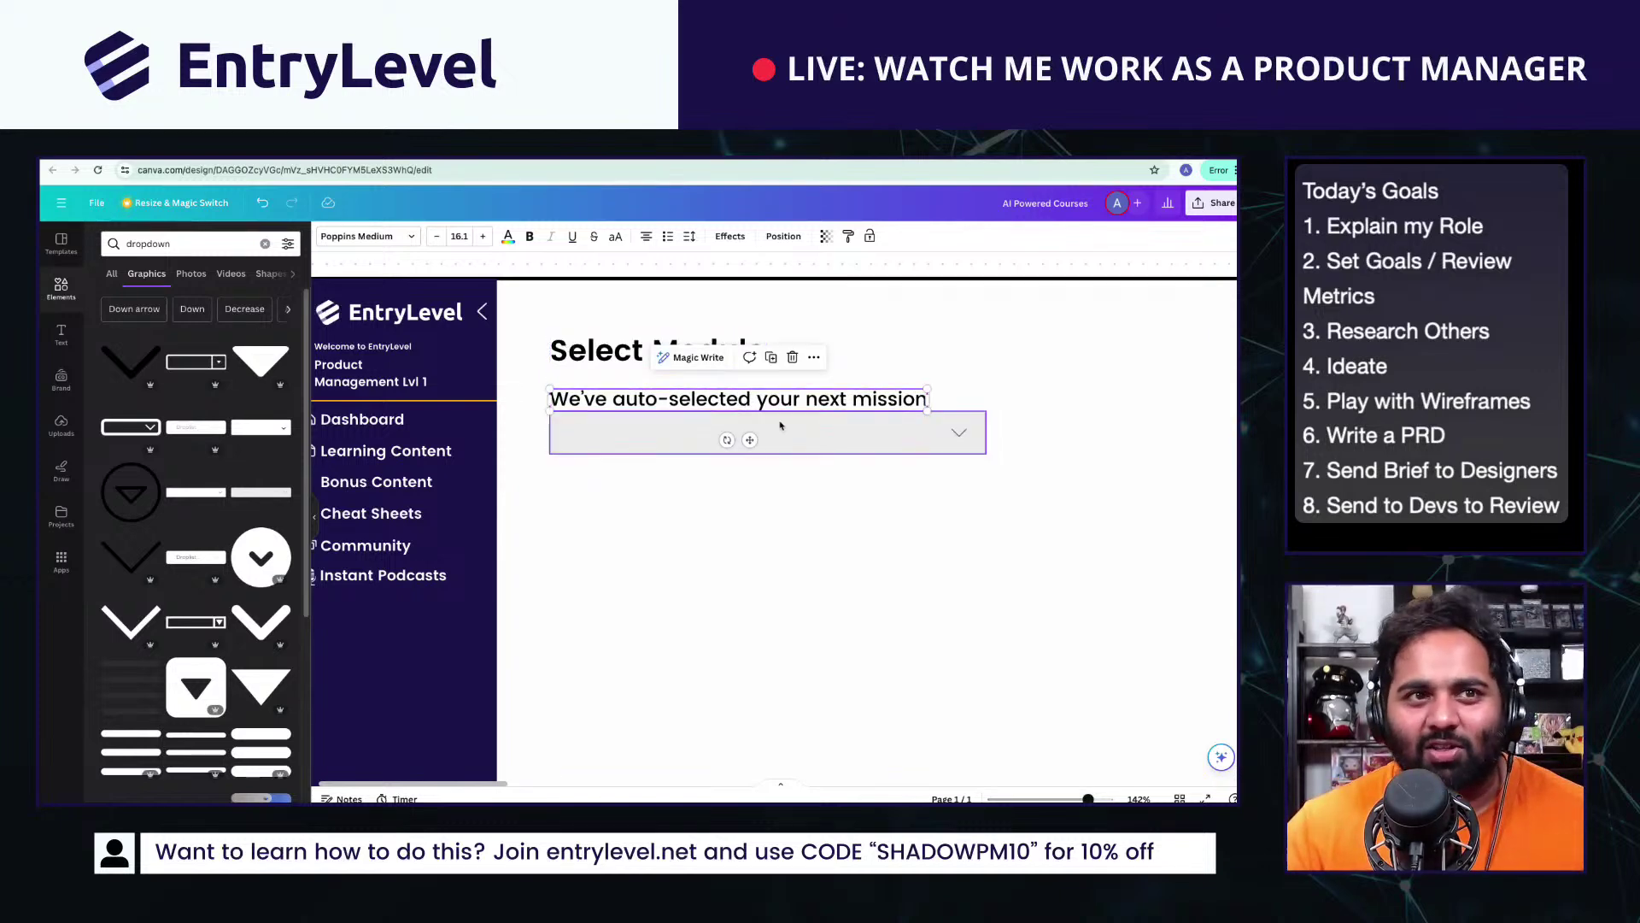
Step: Remove the bold from the "Select Module" heading and change its wording to "Select Mission"
double_click(602, 355)
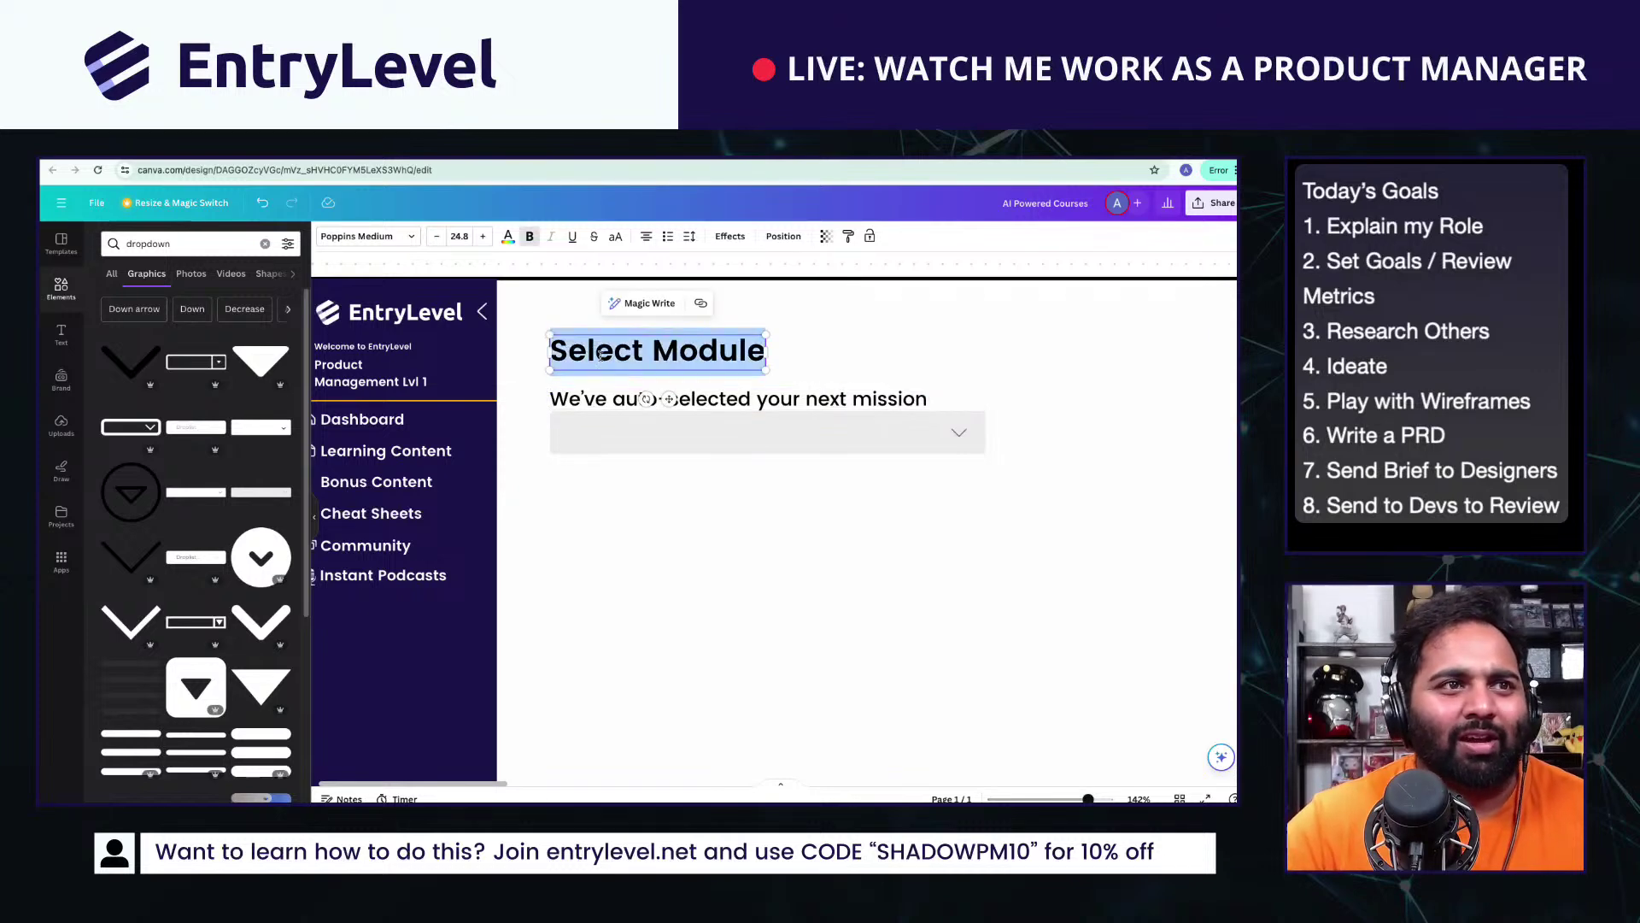
key("ctrl+b")
key("ctrl+b")
key("ctrl+b")
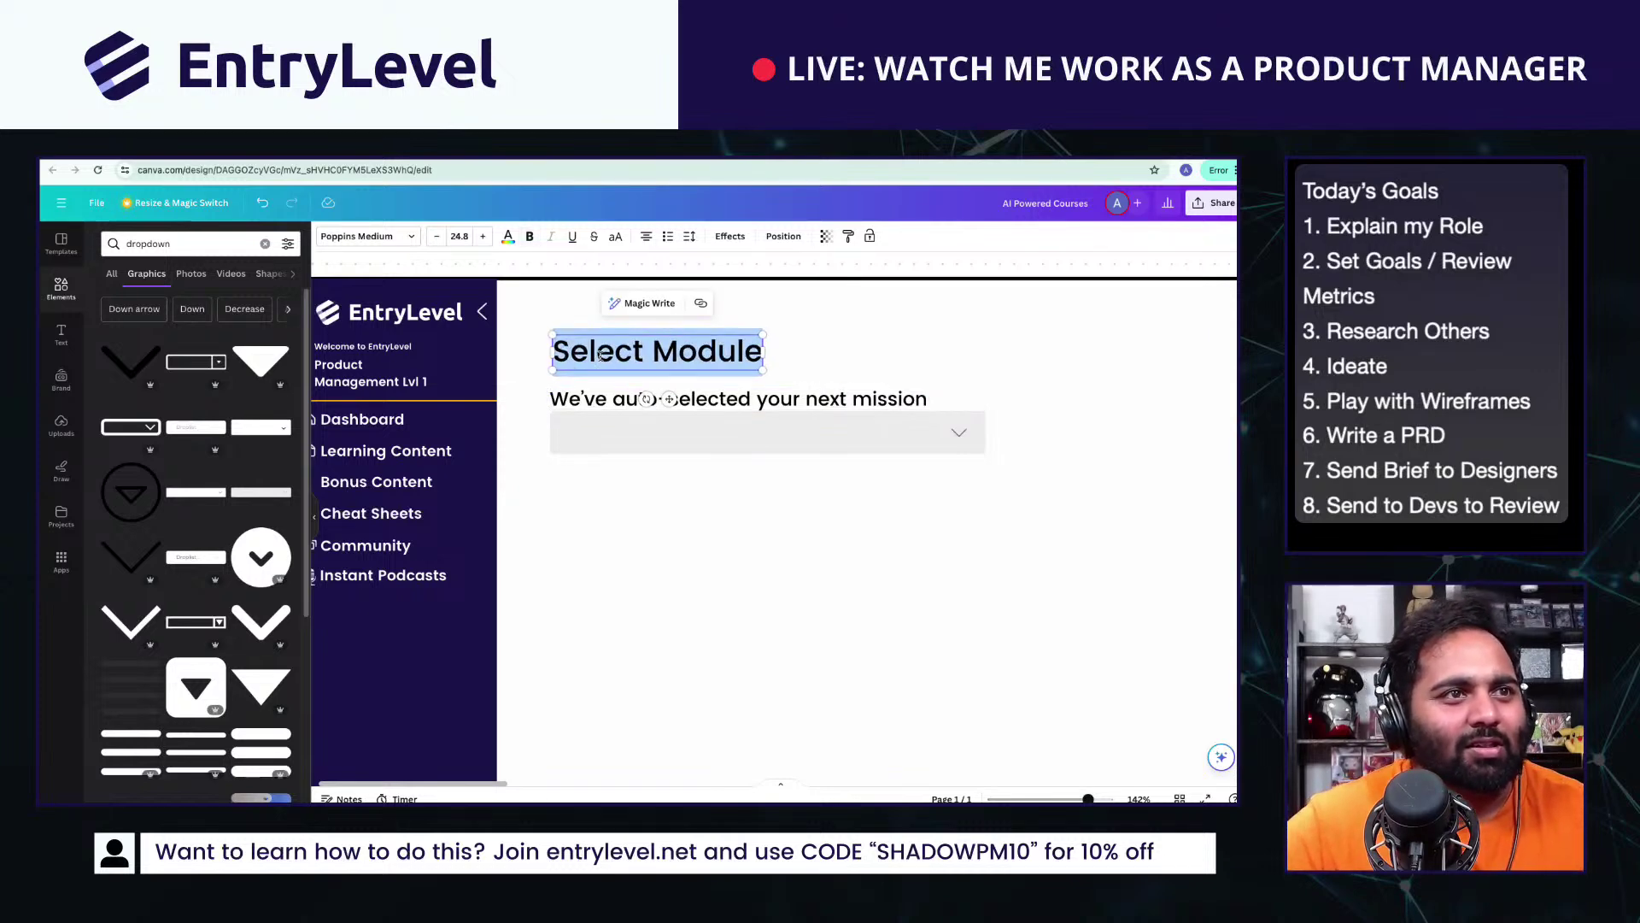
left_click(602, 354)
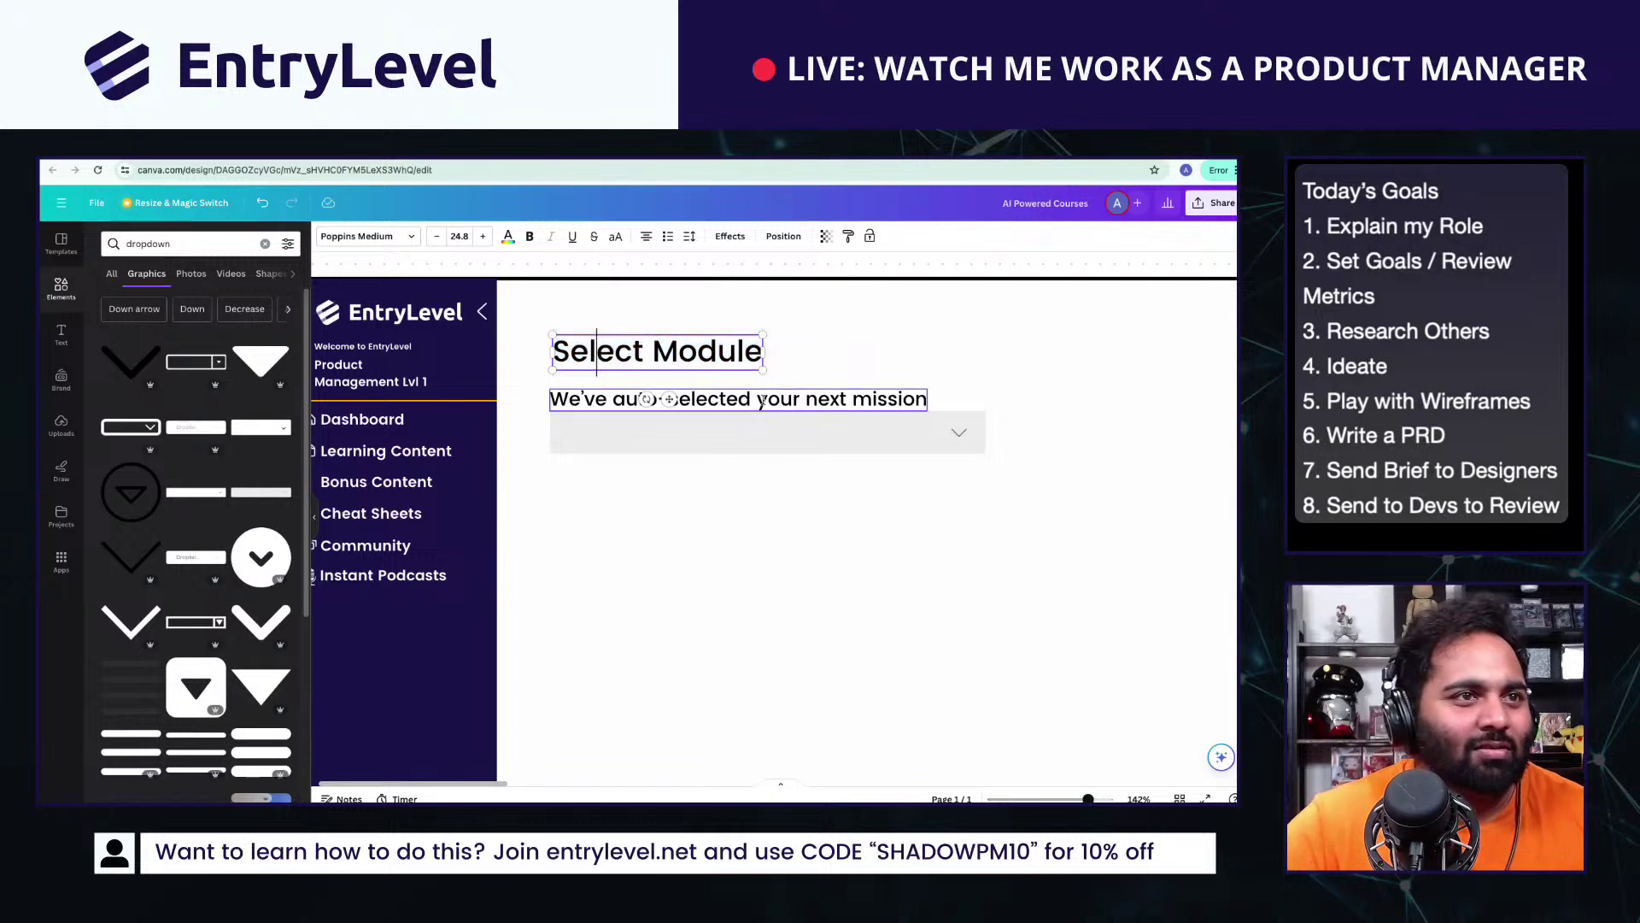
double_click(707, 352)
type("Mission")
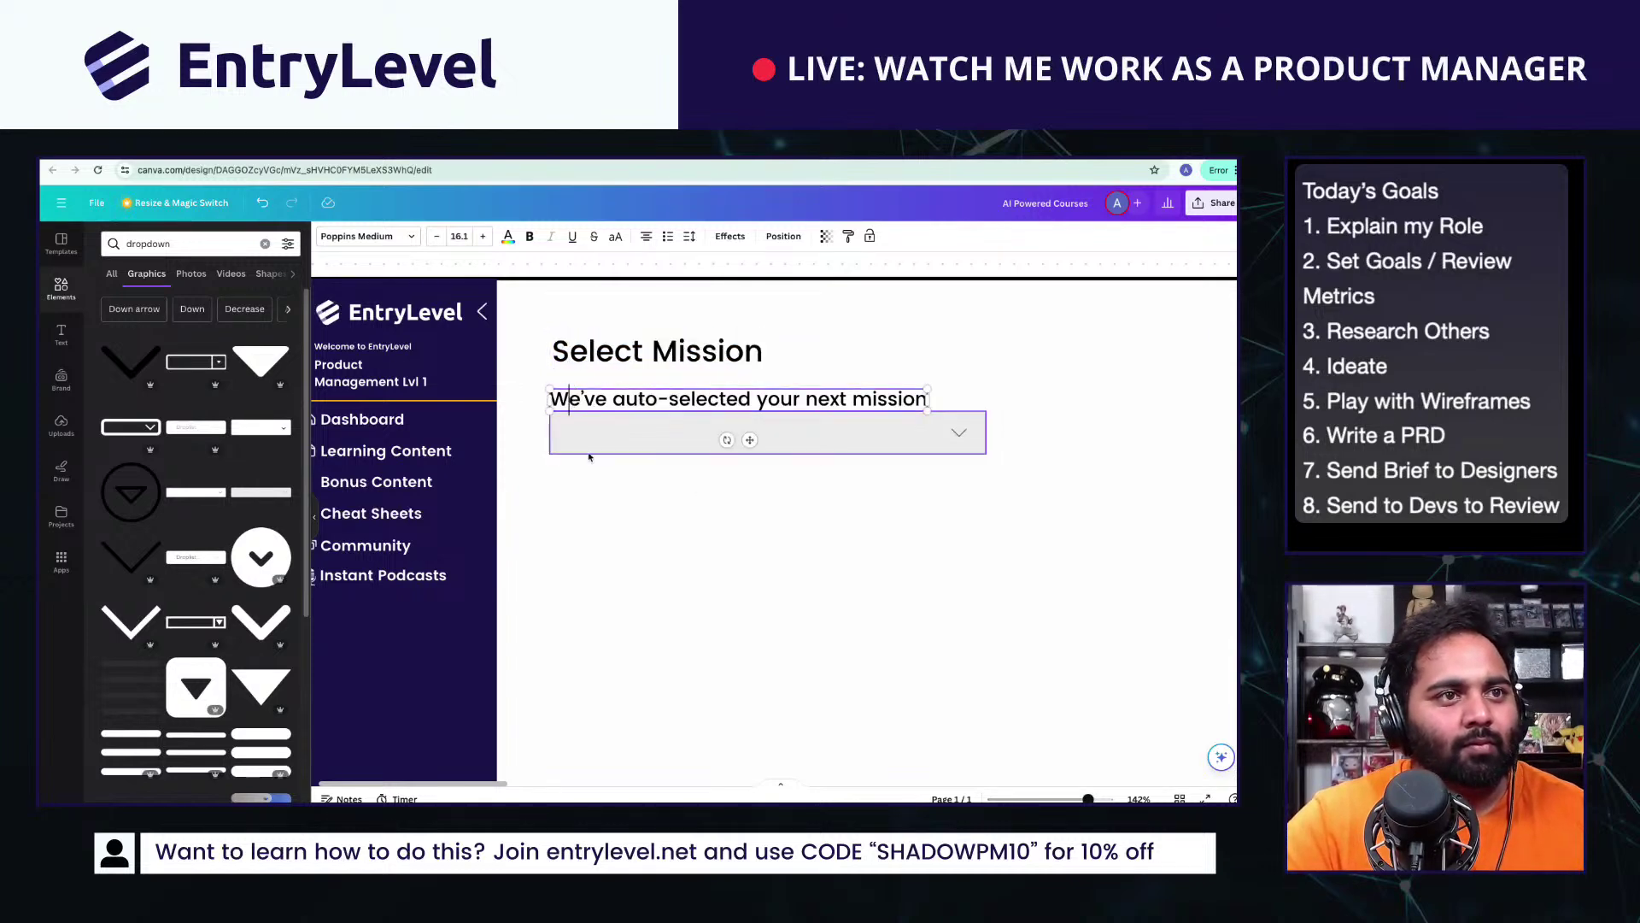
Step: Paste a copy of the "We've auto-selected your next mission" line below the dropdown and shrink it to size 12.4
left_click(615, 441)
left_click(657, 351)
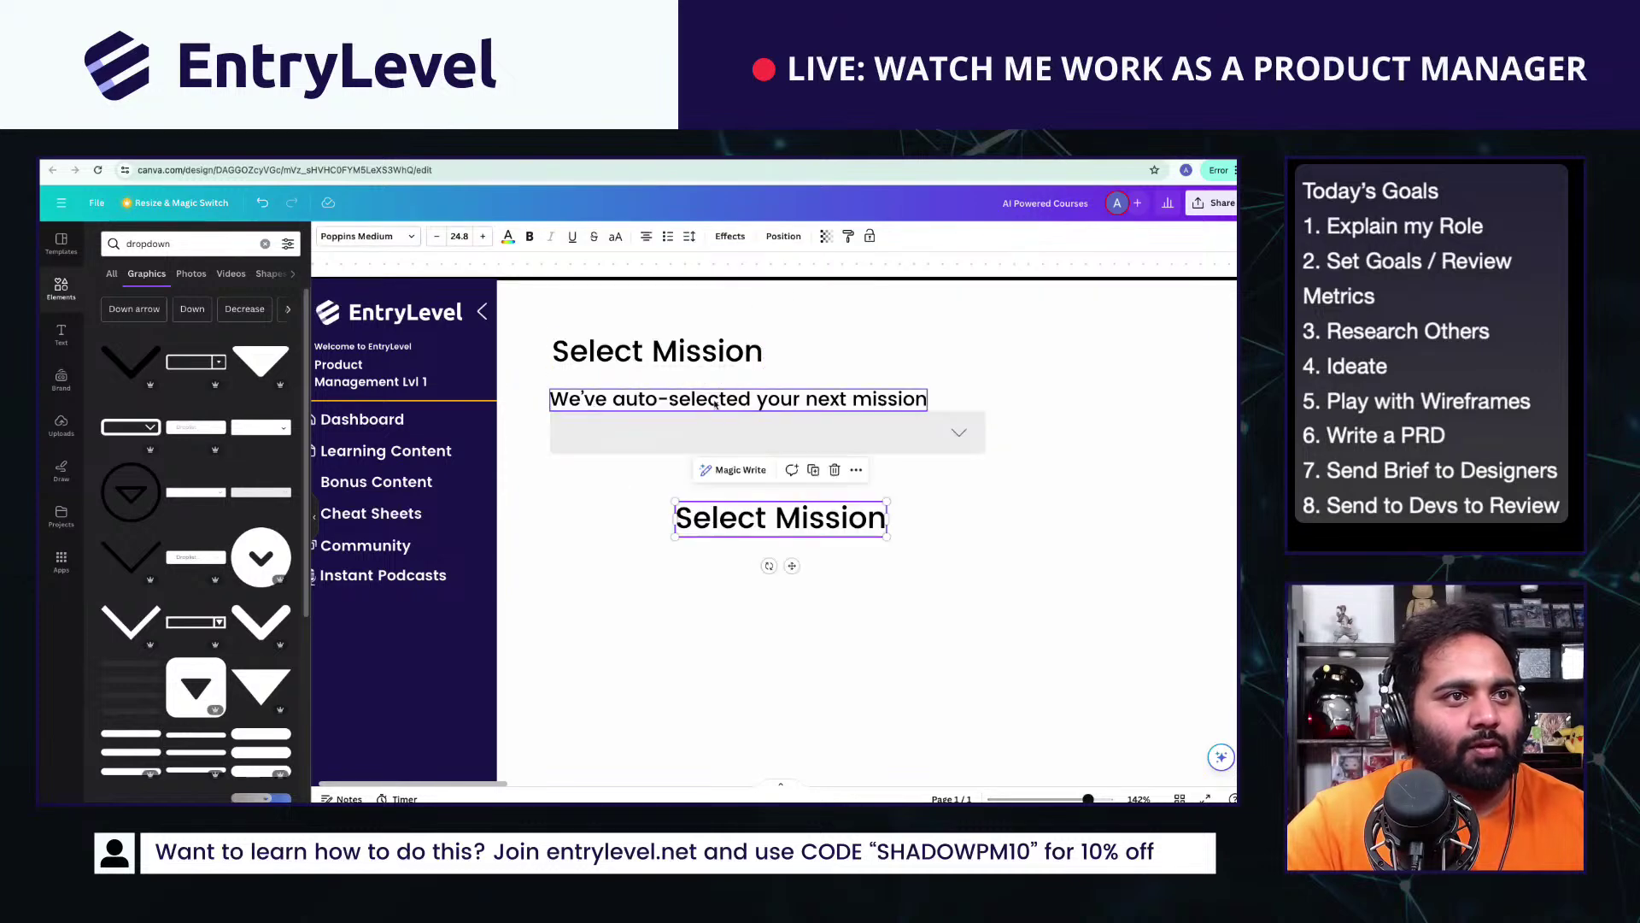
left_click(744, 412)
key("super+v")
left_click_drag(700, 525, 697, 525)
left_click_drag(967, 528, 838, 522)
Step: Replace the text of the small copy below the dropdown with "Net Promoter Score"
double_click(838, 522)
left_click(854, 519)
key("shift+Home")
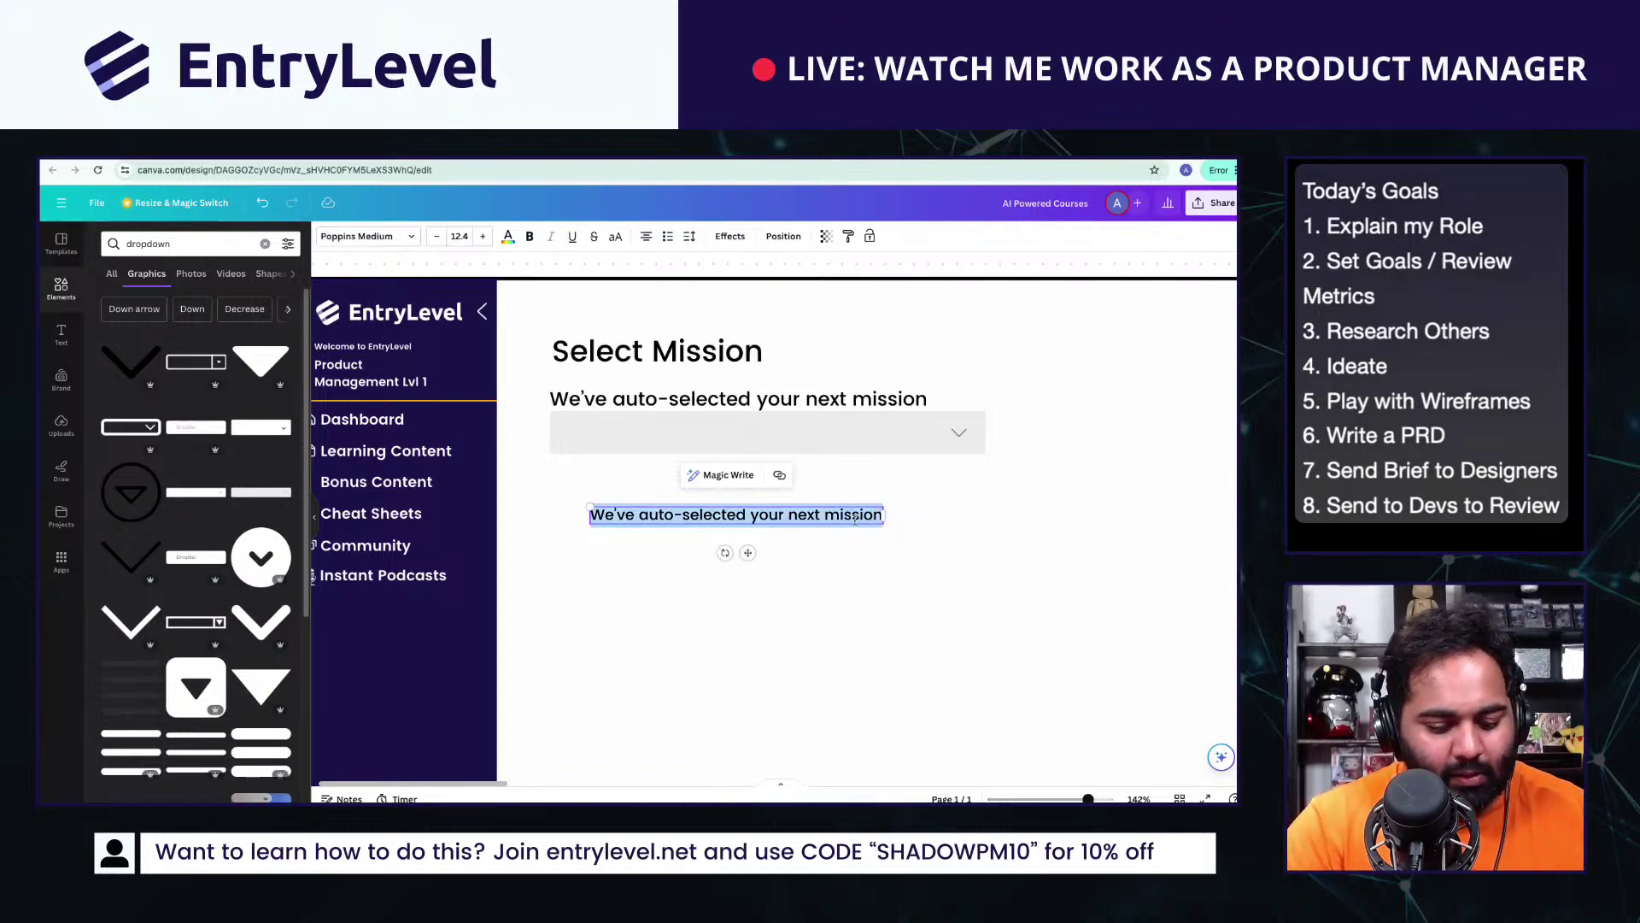
type("Net Pro")
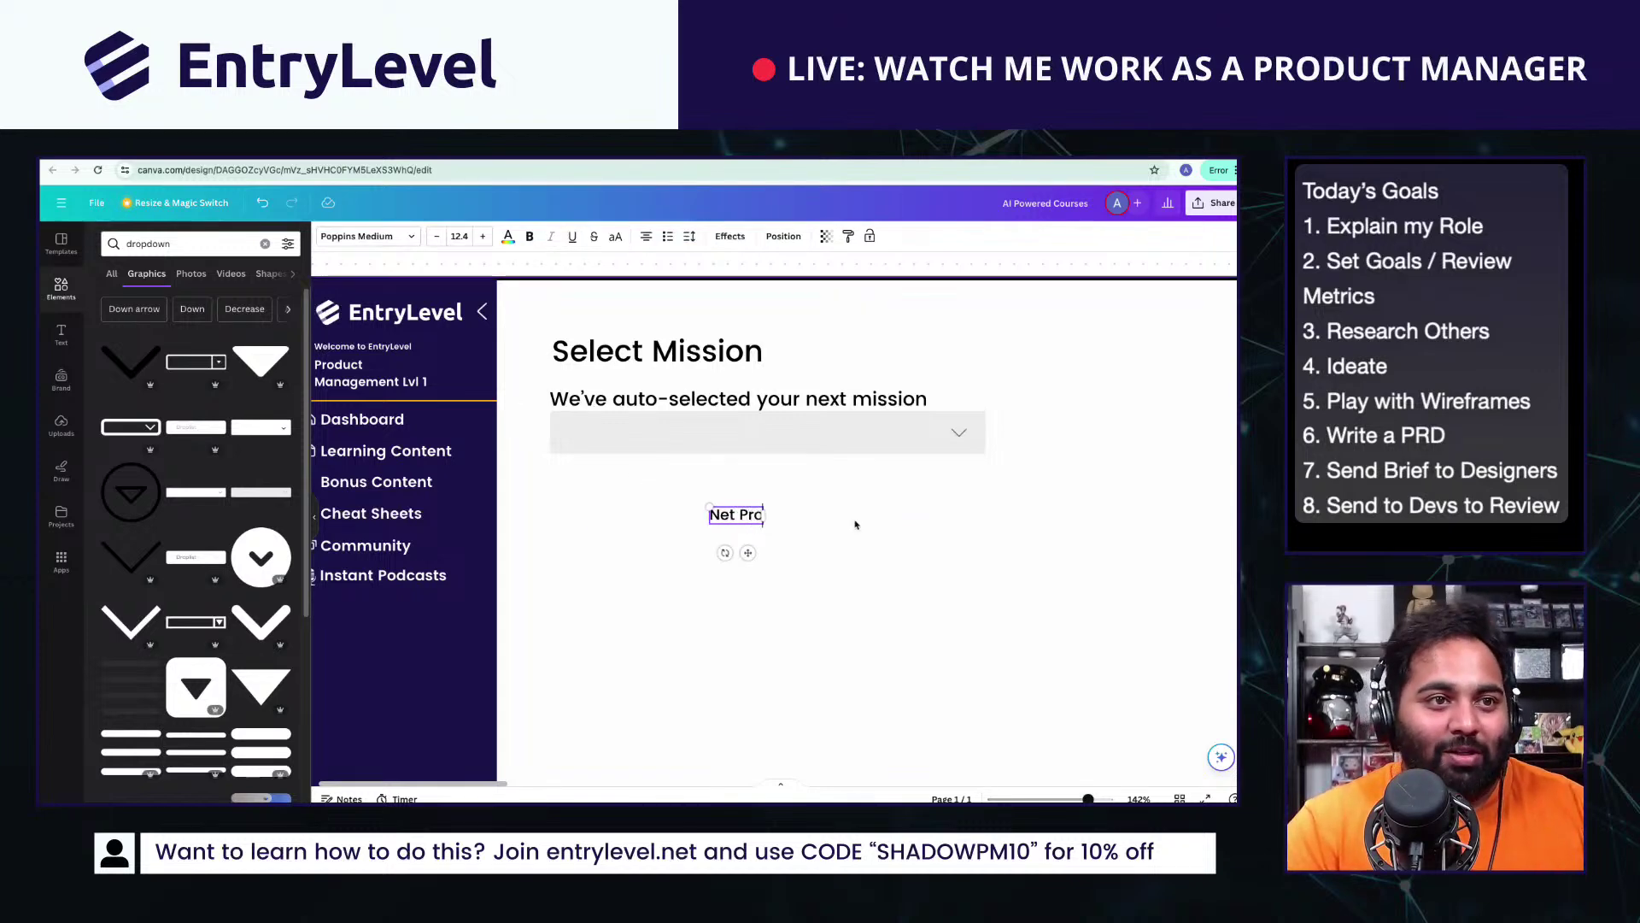
type("moter Score")
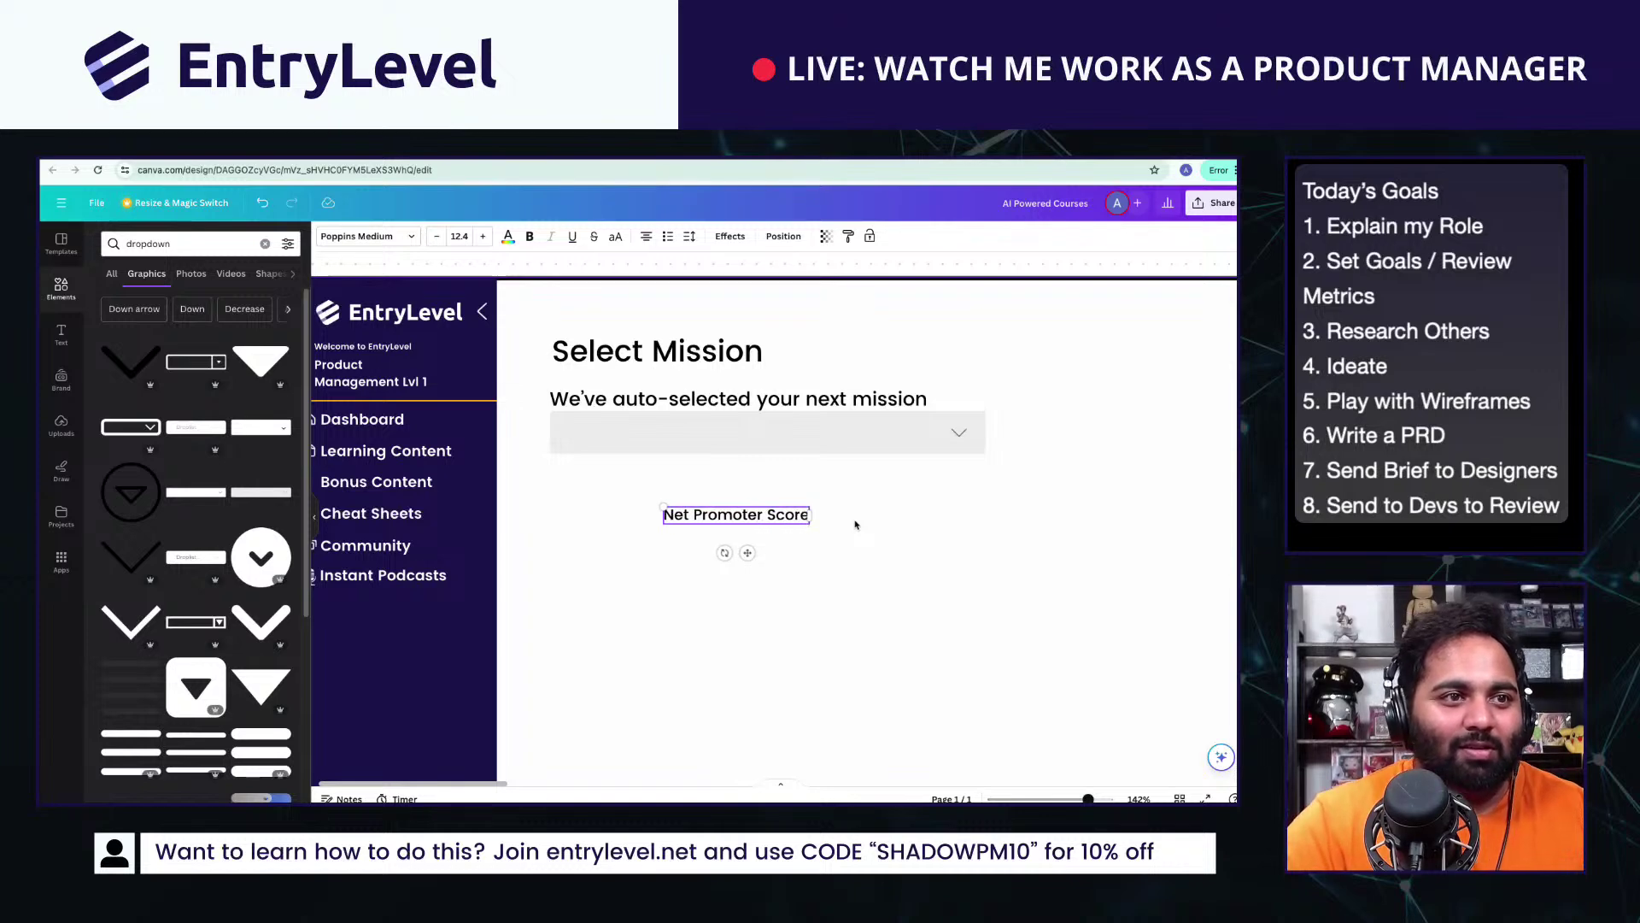
Step: Add the musical score emoji before "Net Promoter Score" and place the label inside the grey dropdown near its left end
key("ctrl+super+space")
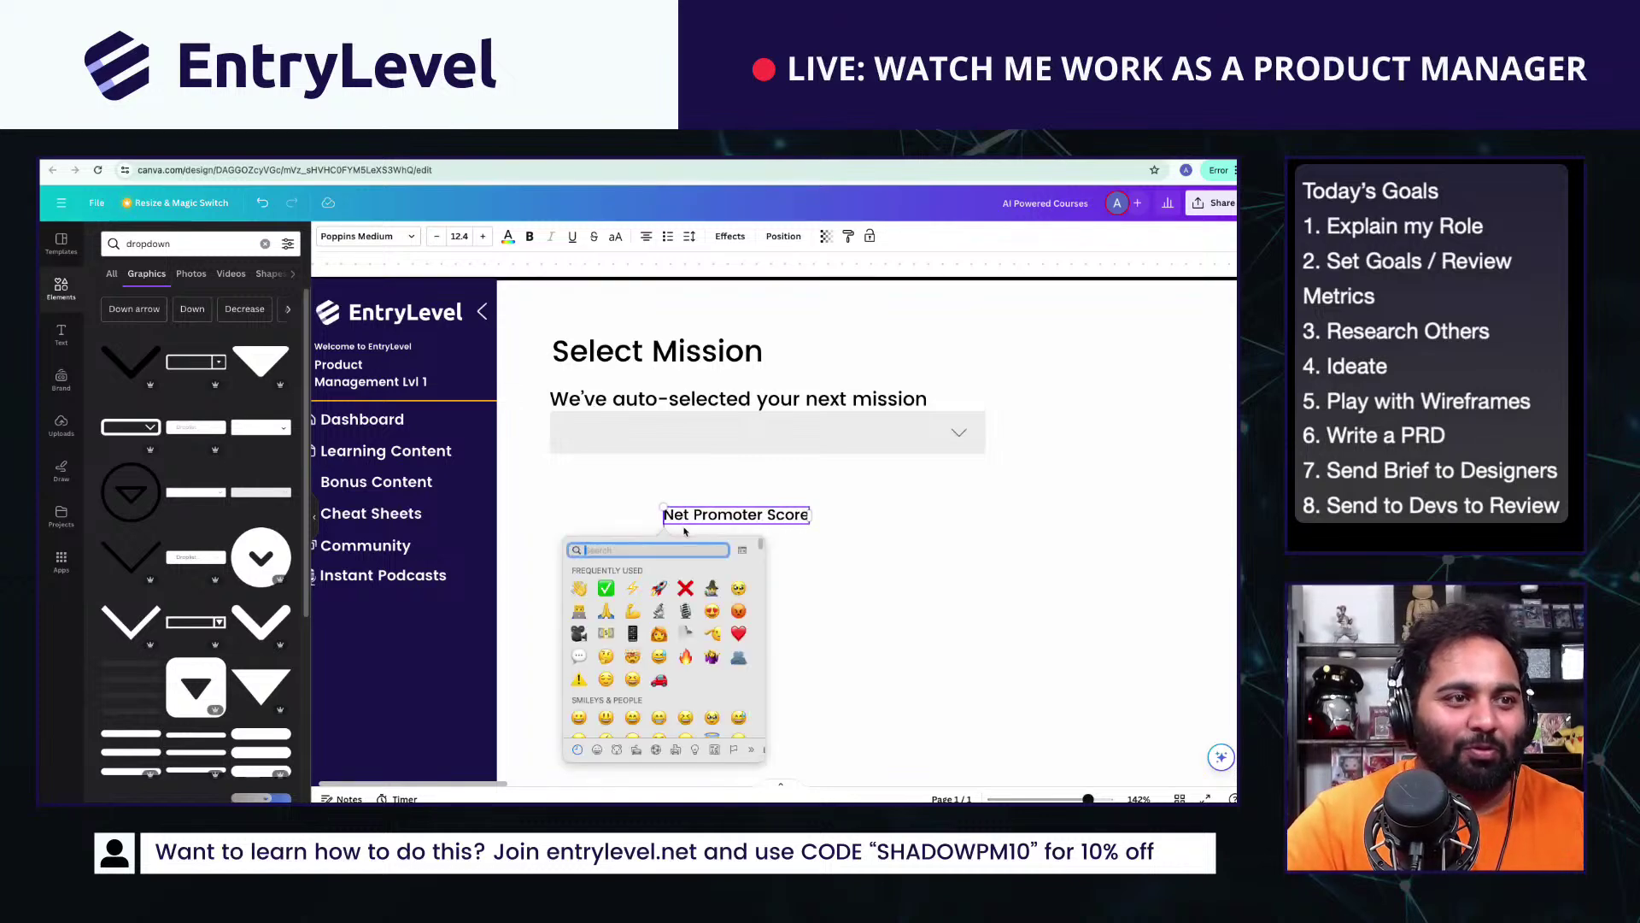
type("score")
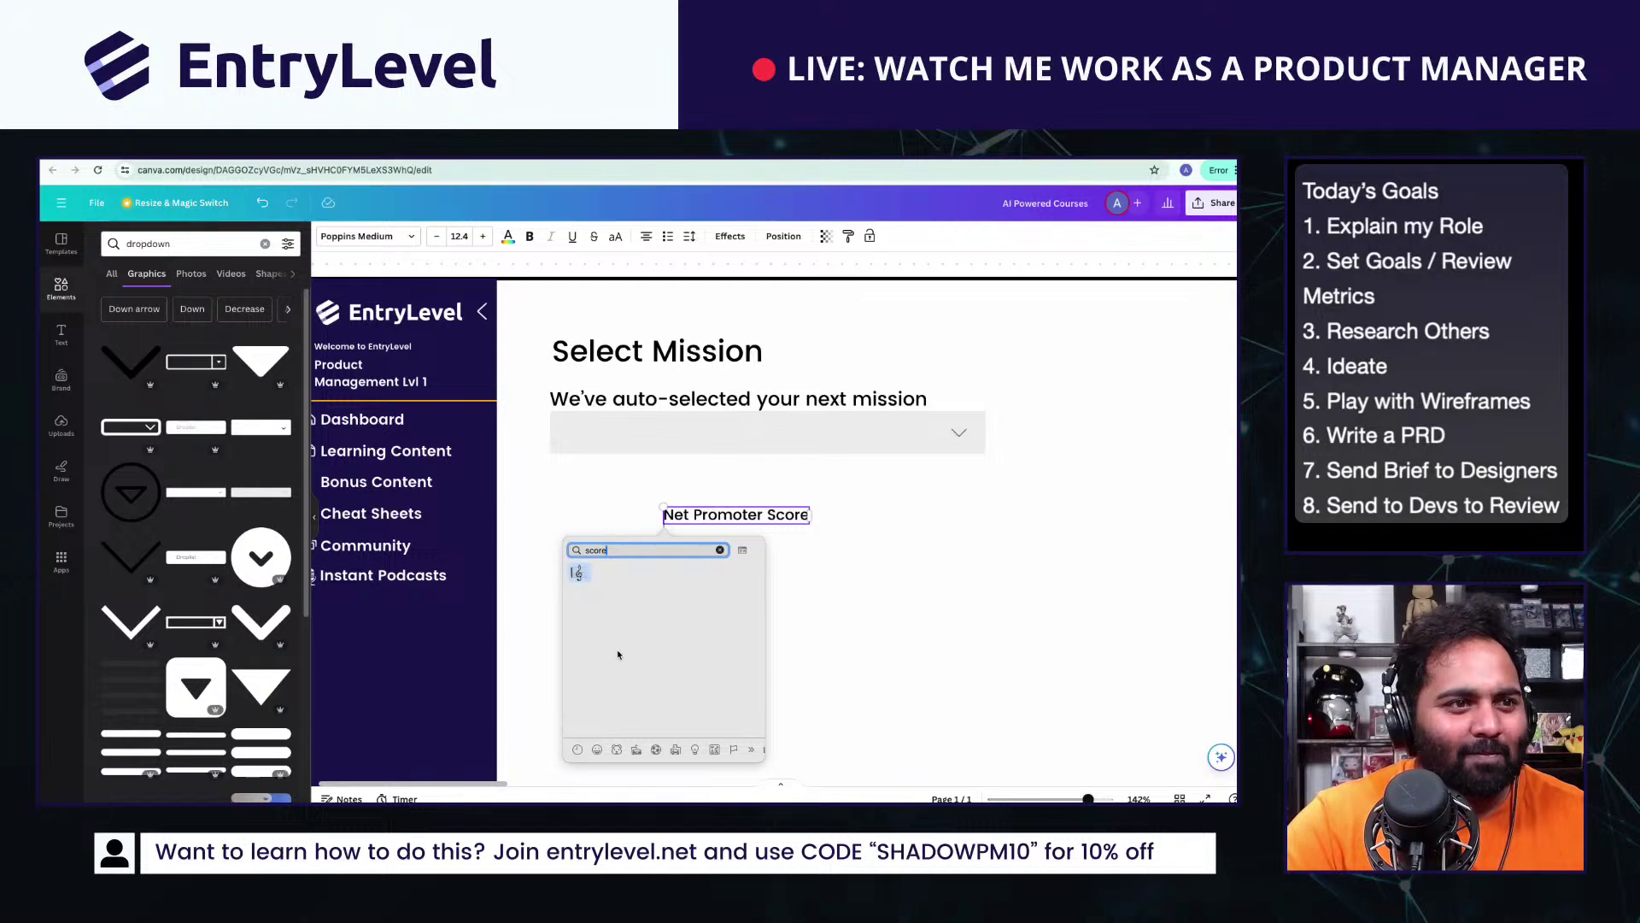
key("Return")
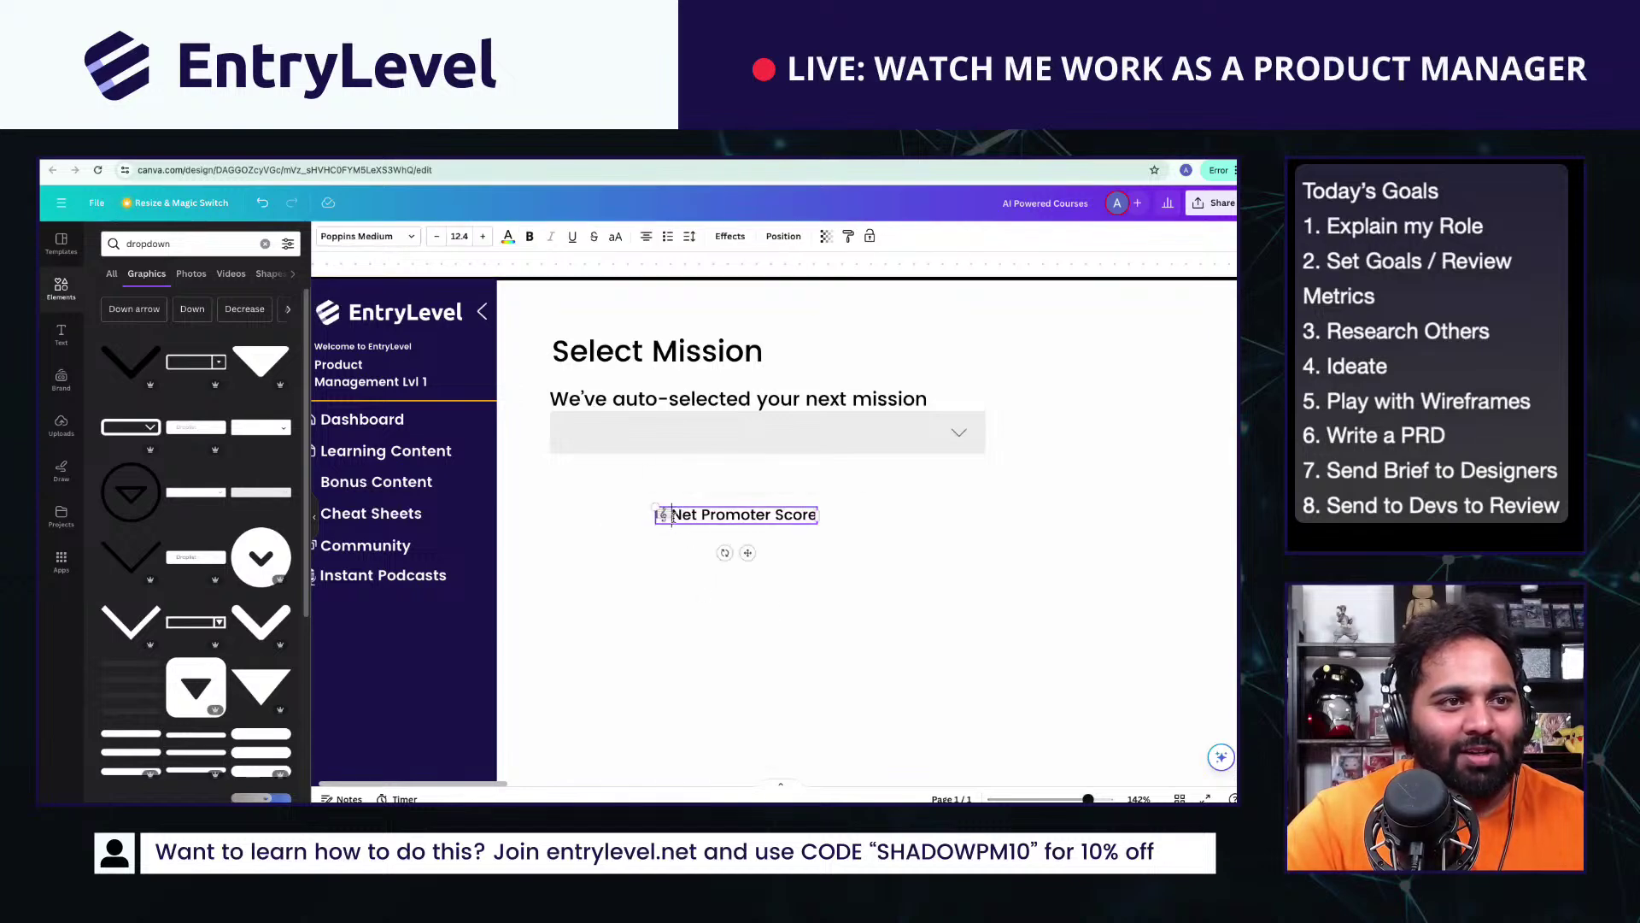
key("Escape")
left_click_drag(707, 516, 620, 433)
left_click(792, 438)
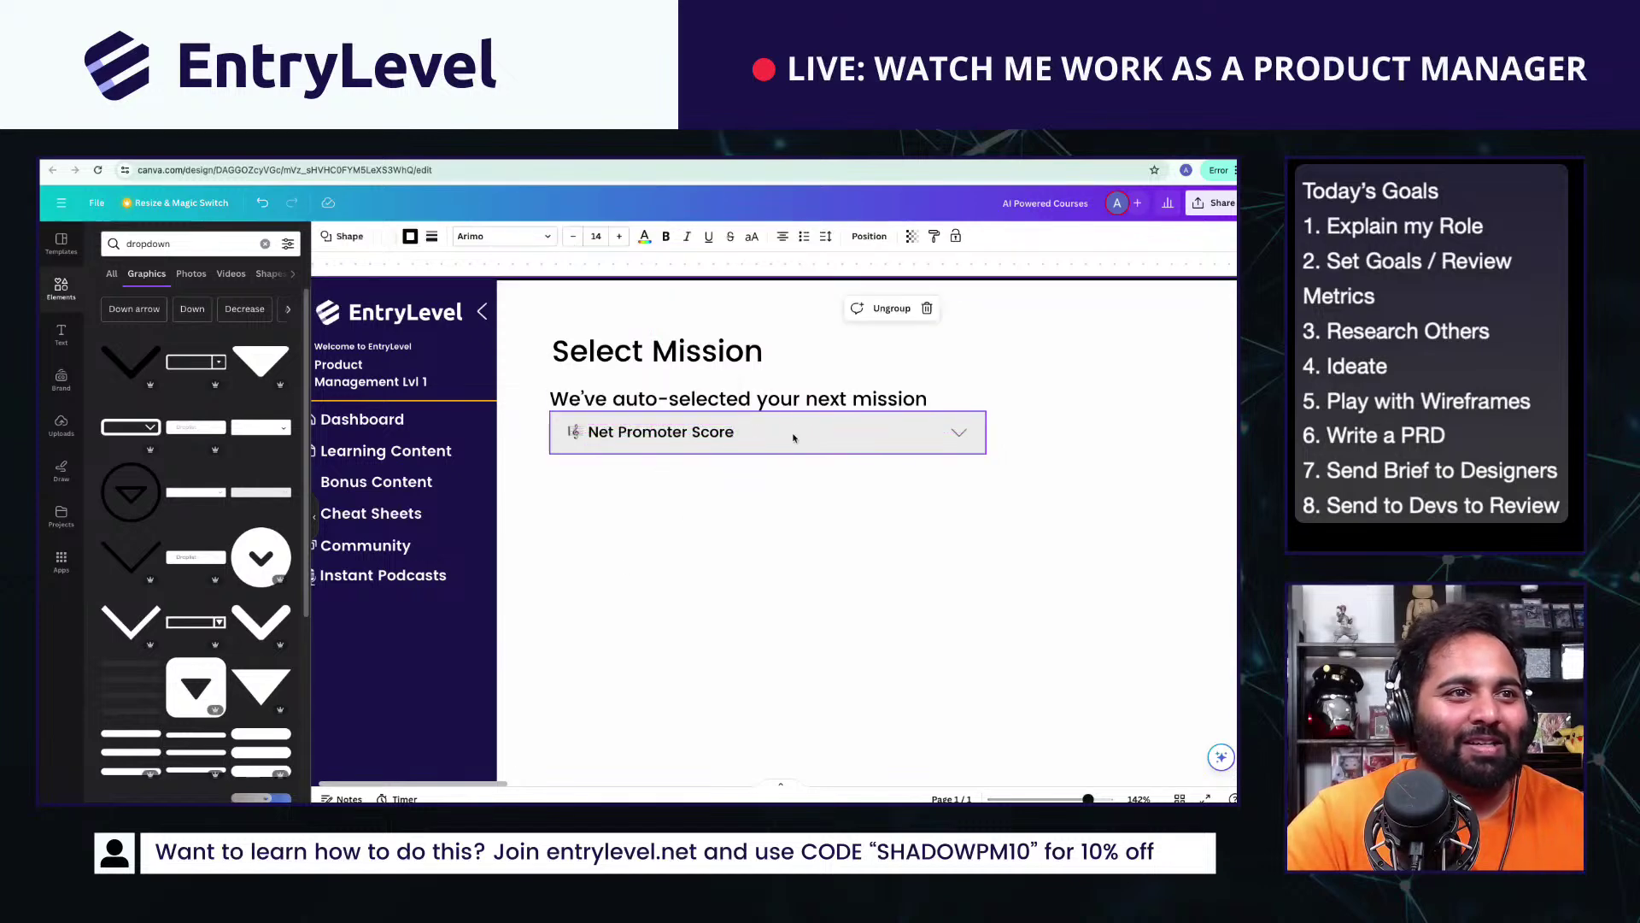
Step: Switch to Notion and look through the PRD and Research Dump pages for the Instant Podcasts research
scroll(769, 538, "down", 5)
scroll(659, 487, "up", 3)
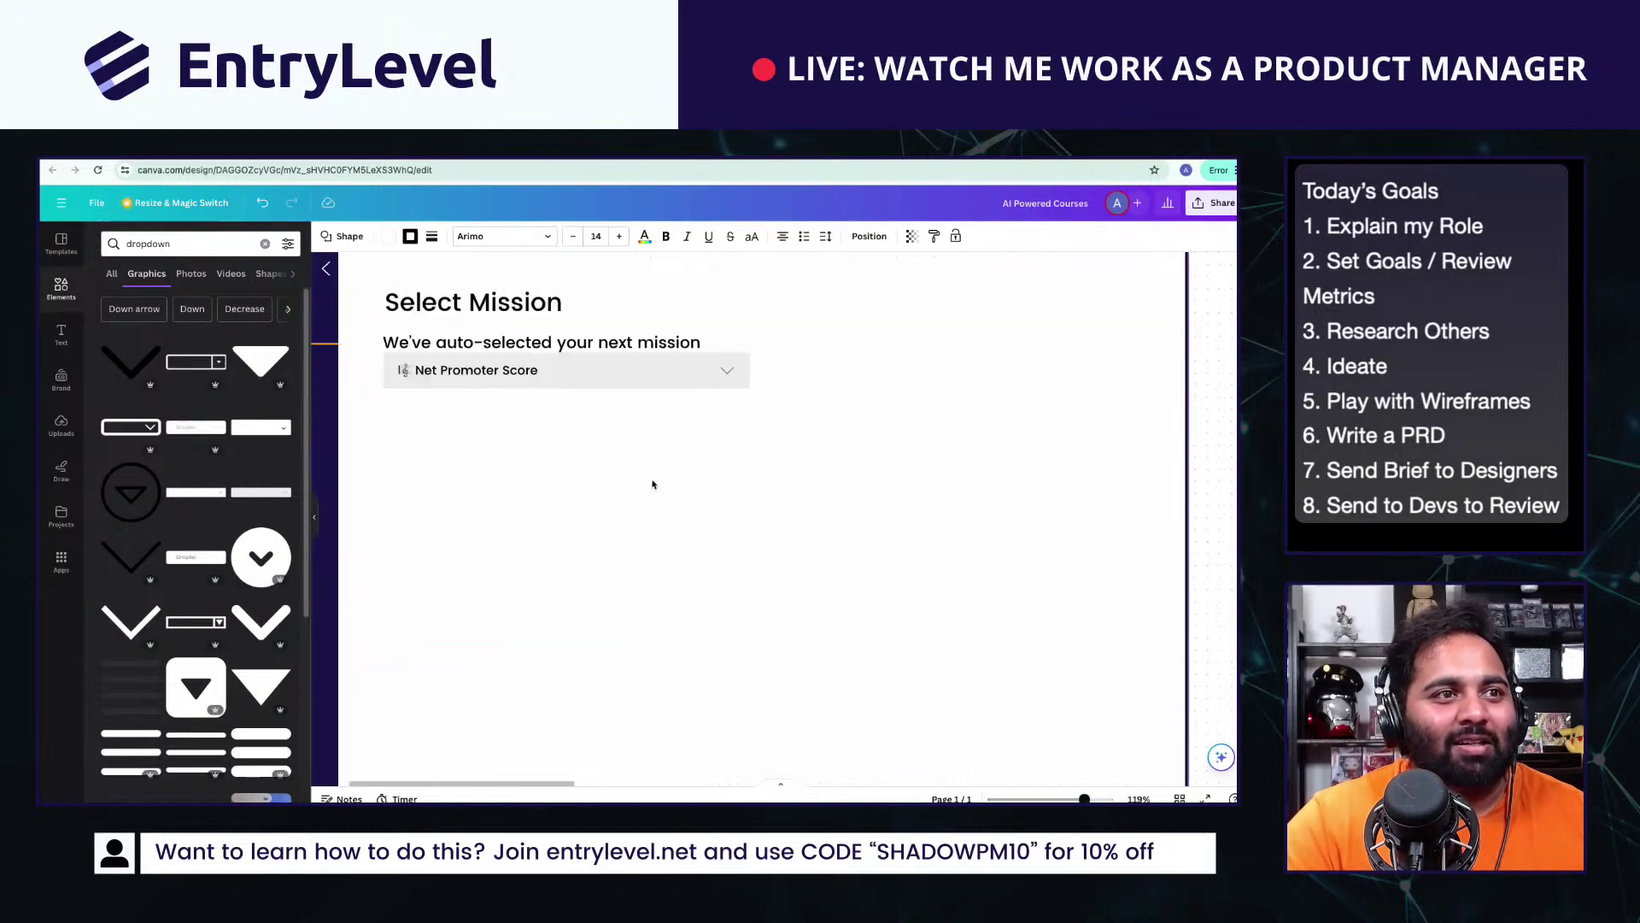
scroll(738, 370, "down", 3)
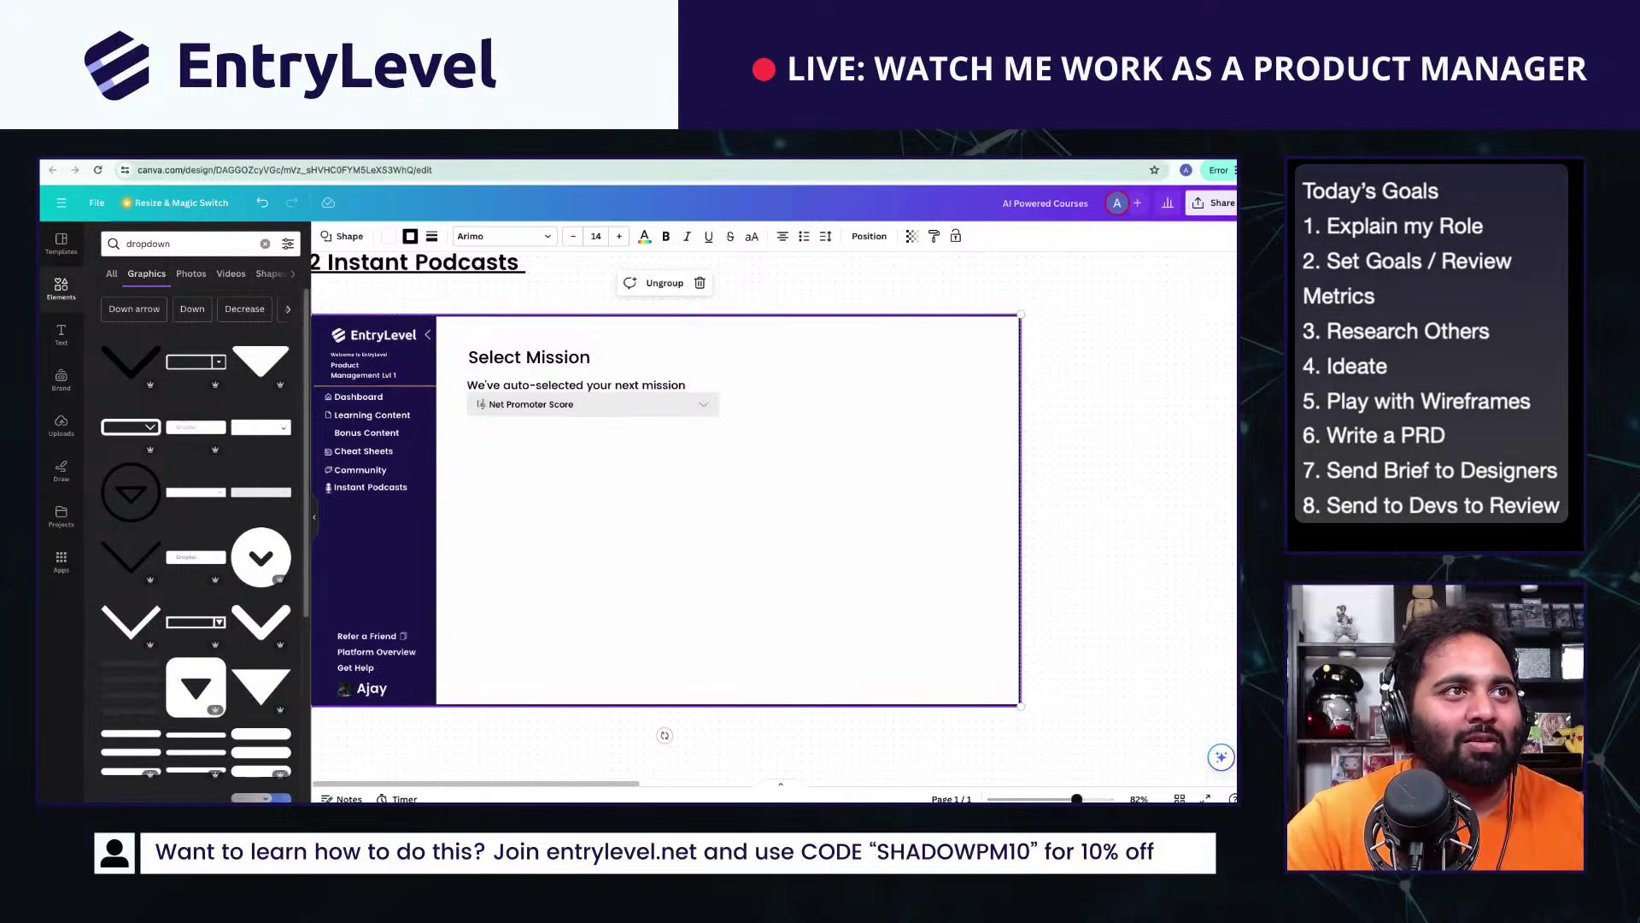
key("ctrl+Tab")
scroll(431, 202, "up", 15)
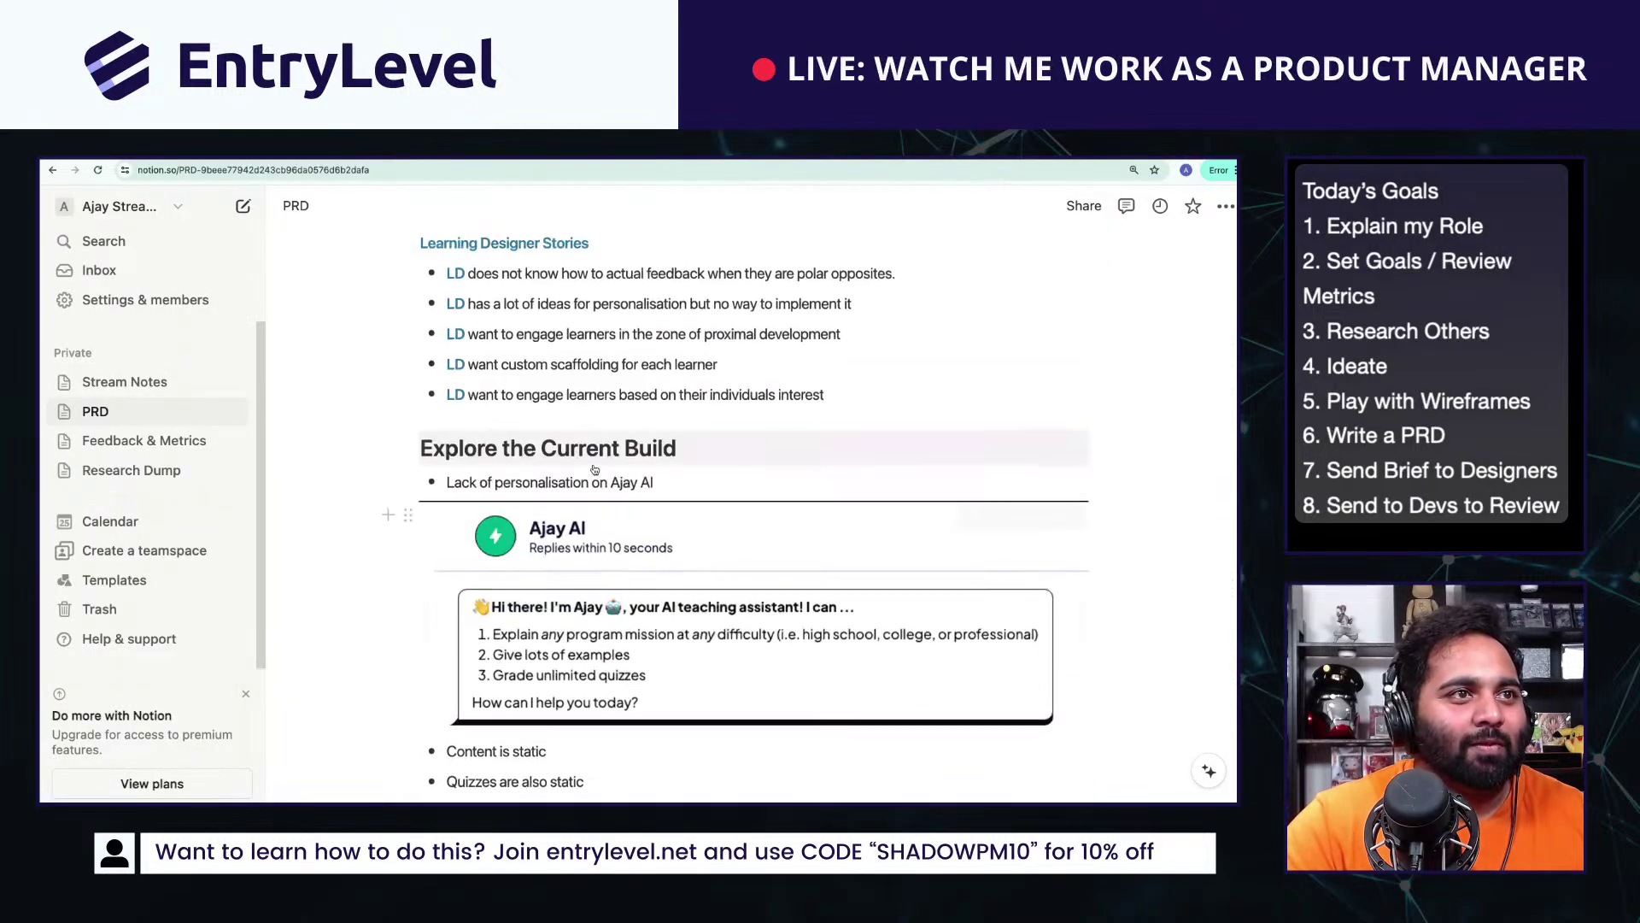
scroll(402, 352, "down", 5)
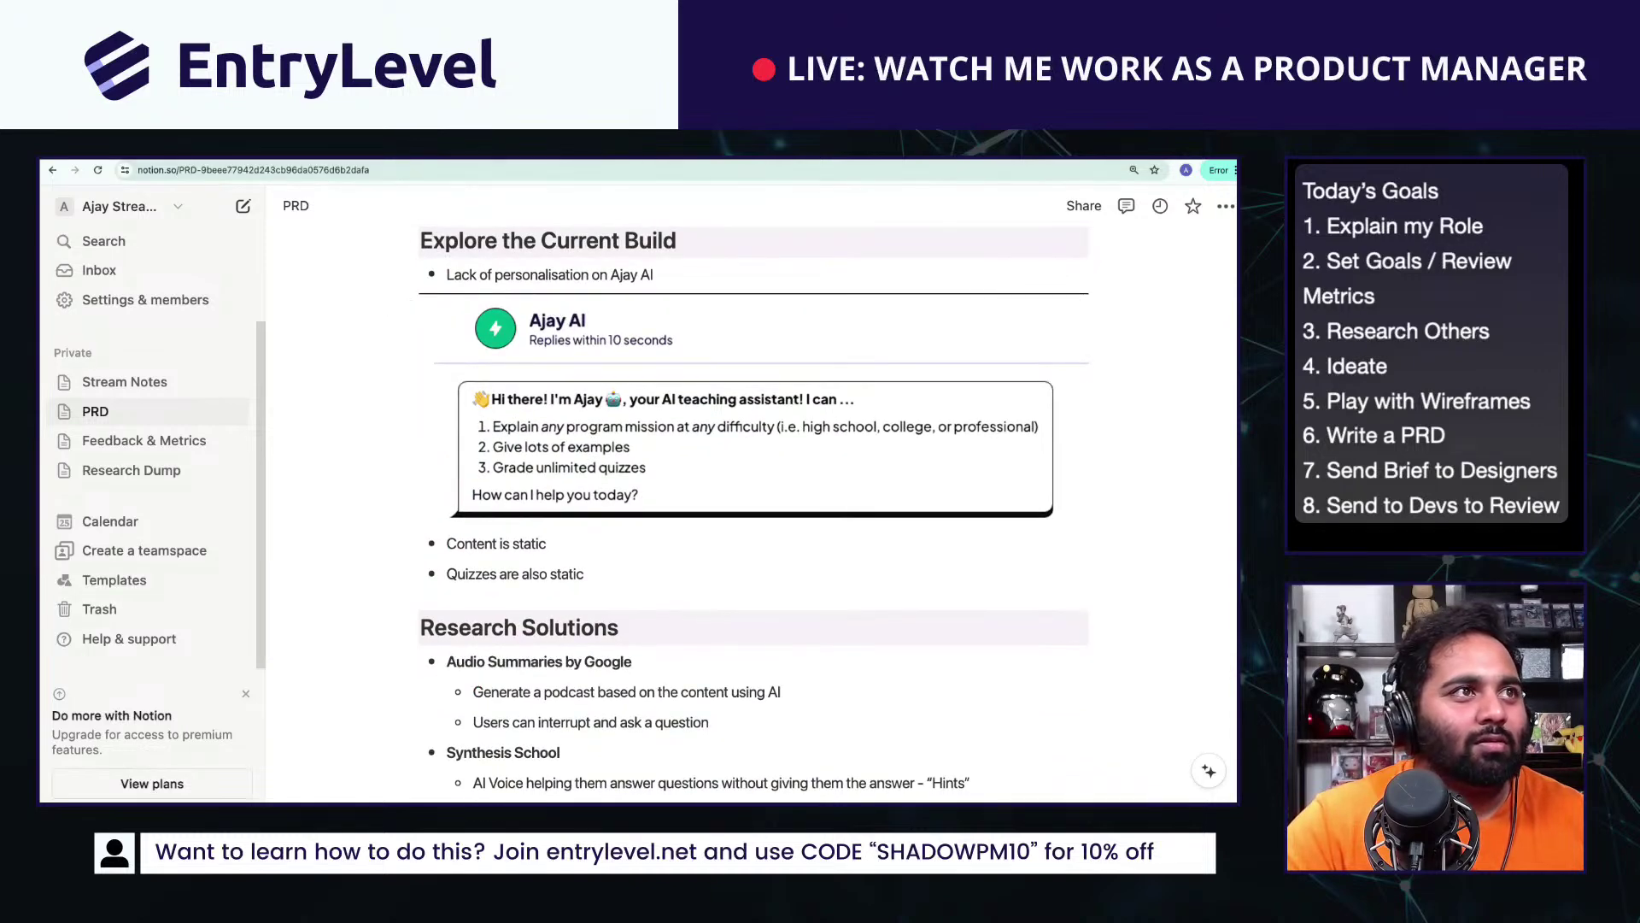
left_click(128, 381)
left_click(129, 470)
scroll(628, 489, "down", 3)
scroll(598, 494, "up", 3)
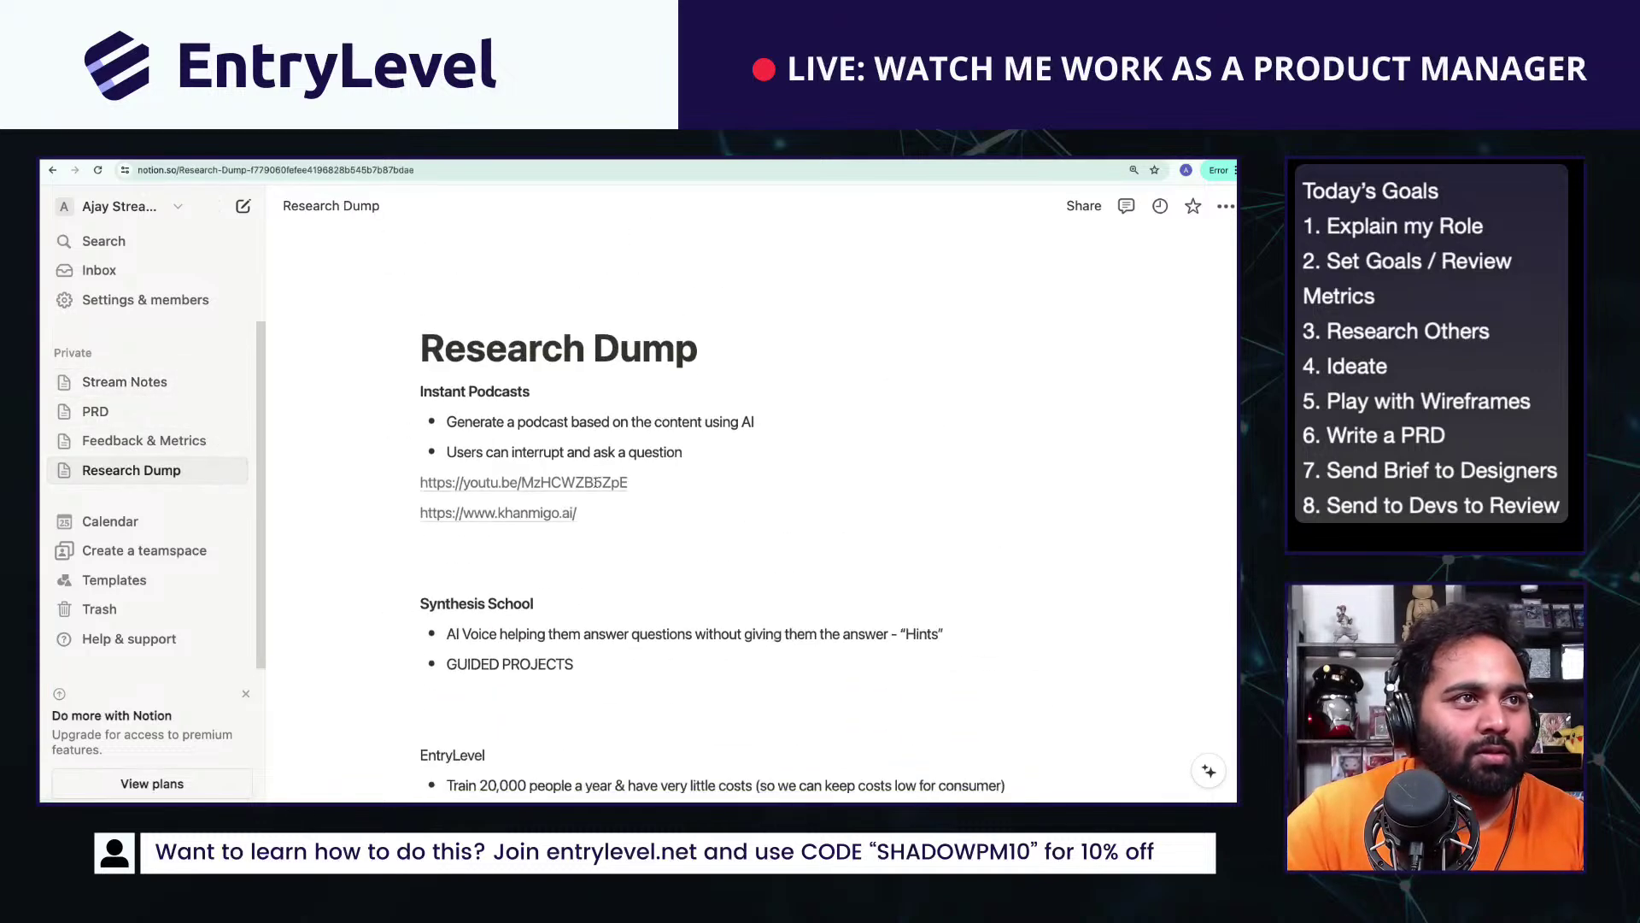
Step: Open the YouTube link from the Instant Podcasts notes and examine the Notebook LM part of the Google I/O 2024 keynote video
left_click(560, 495)
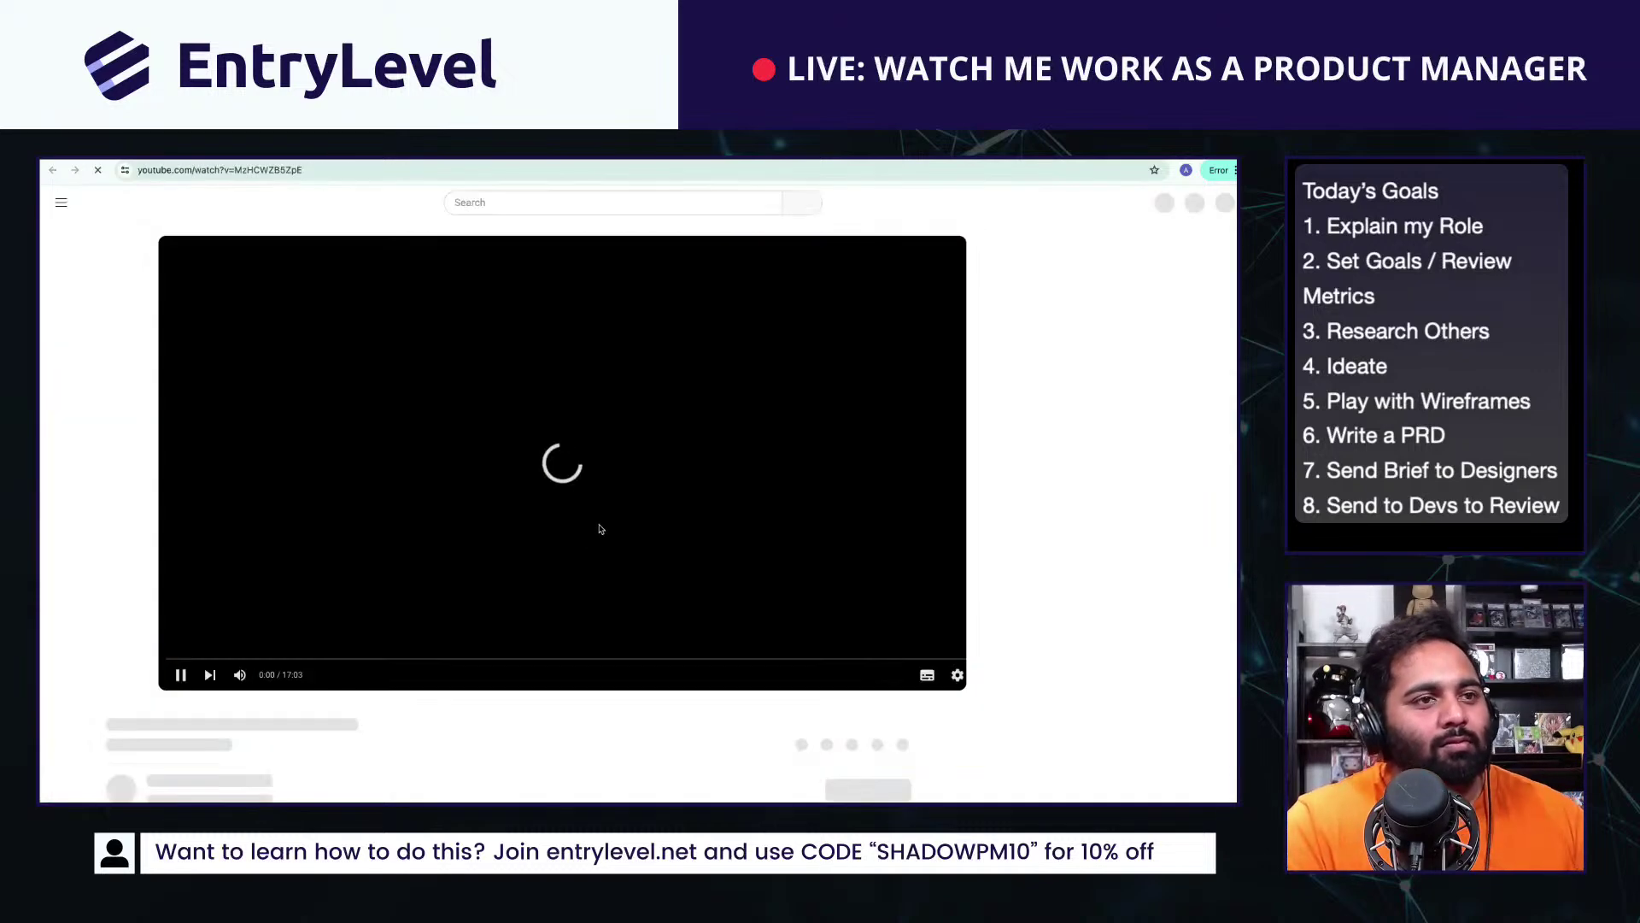
left_click(229, 660)
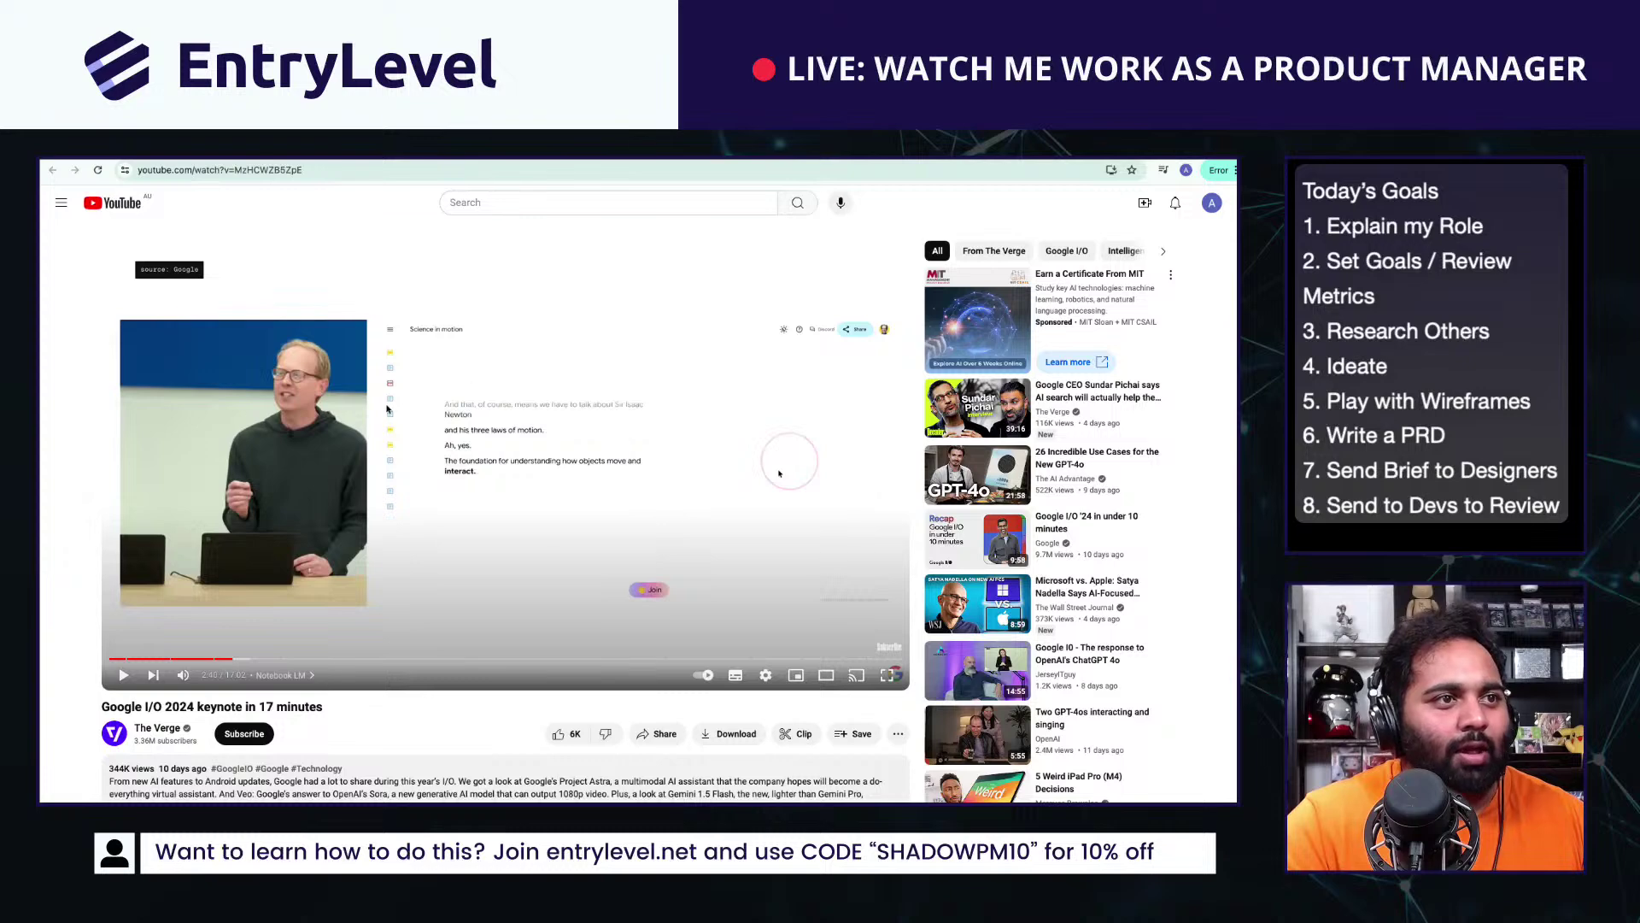
key("ctrl+shift+Tab")
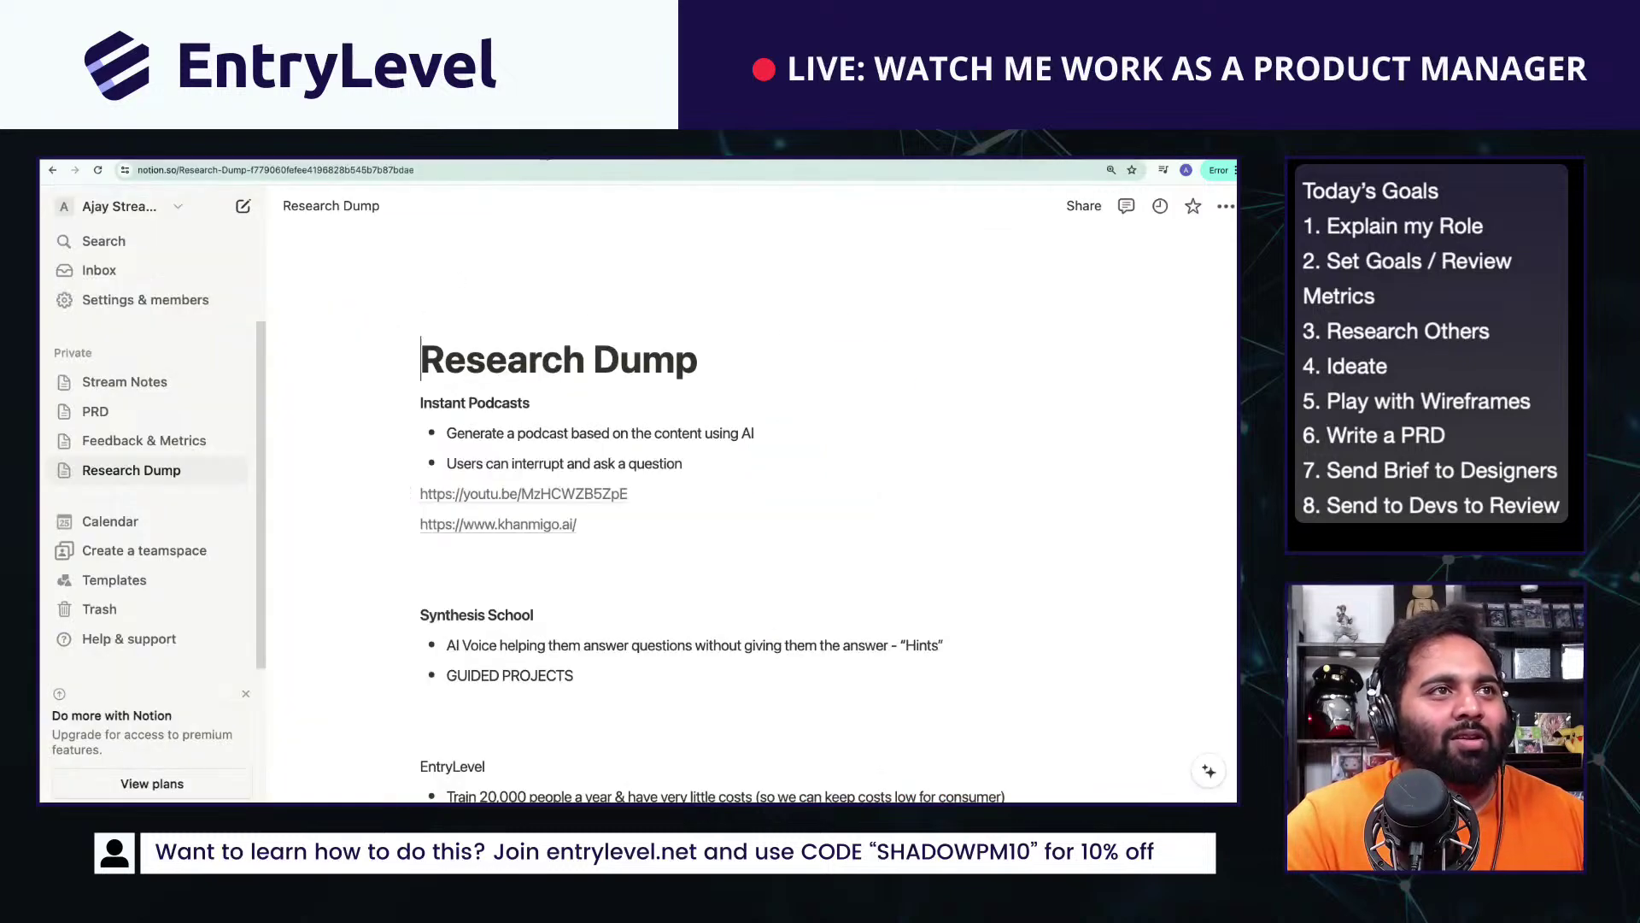
key("ctrl+Tab")
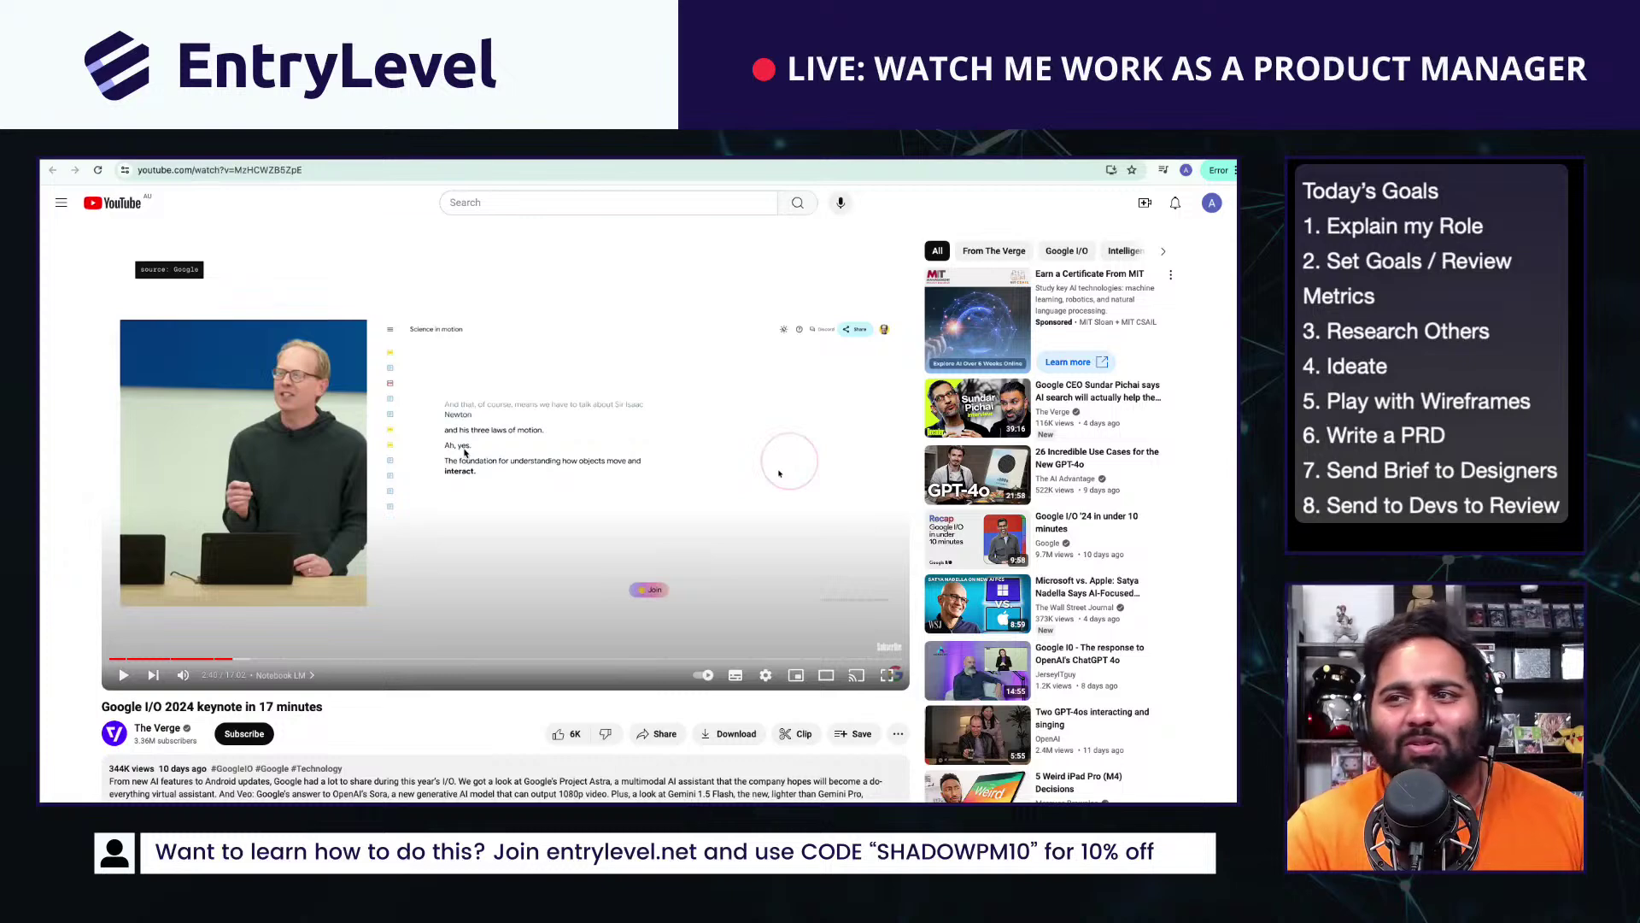
Step: Switch back to the AI Powered Courses whiteboard, duplicate the helper text below the dropdown and change the copy to "Hey welcome back!"
key("ctrl+Tab")
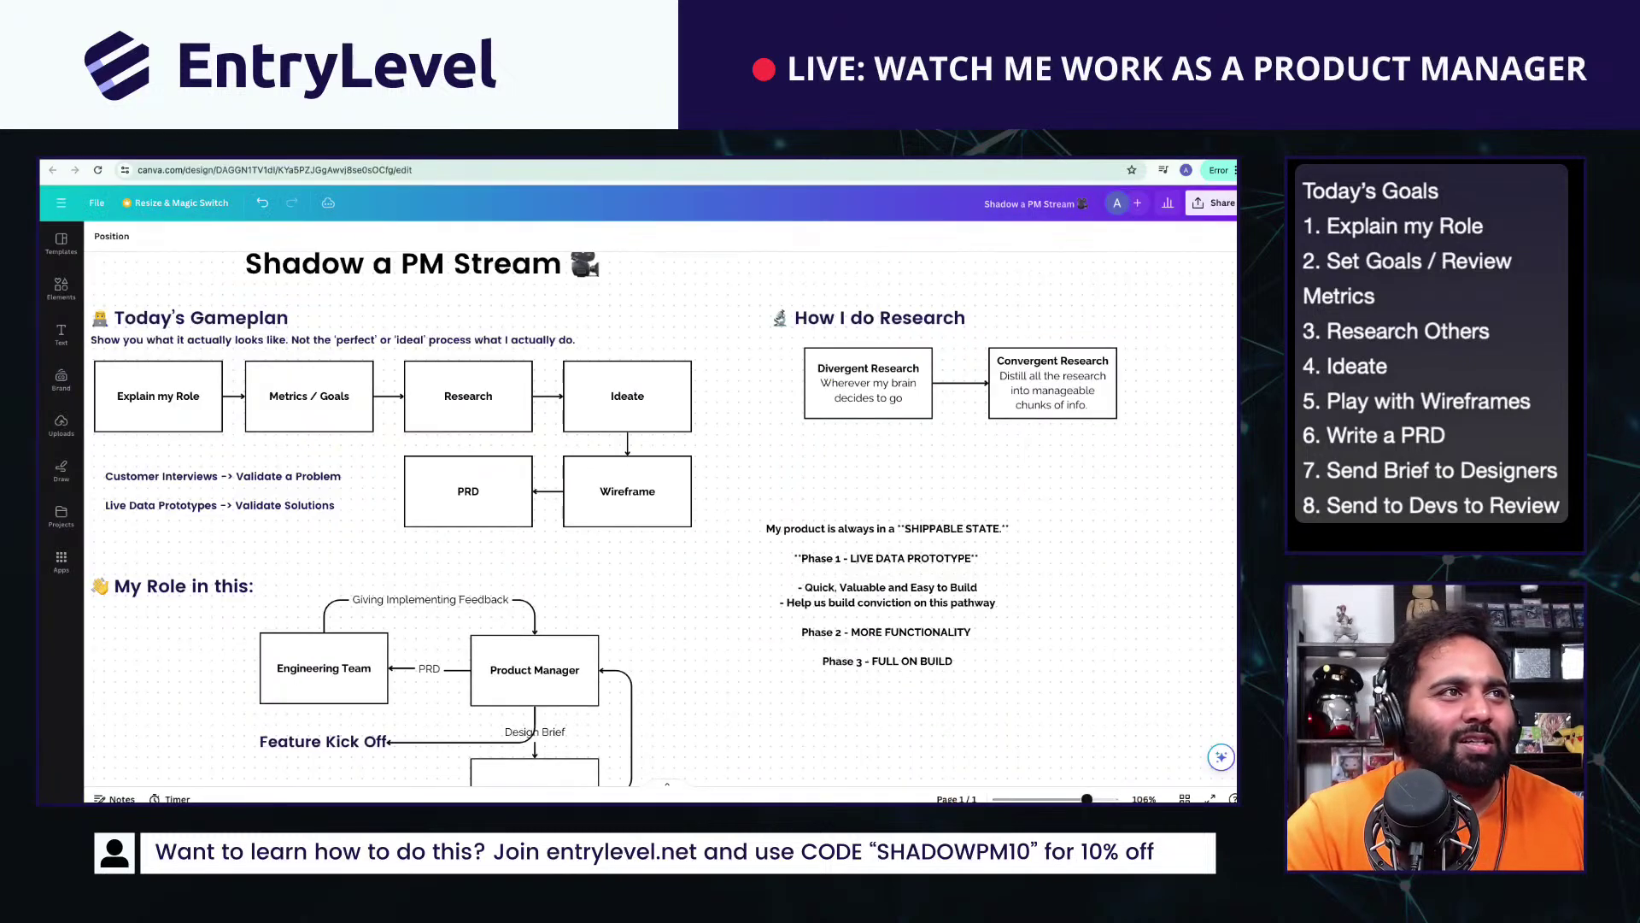
key("ctrl+Tab")
scroll(533, 372, "down", 1)
left_click(533, 372)
key("super+c")
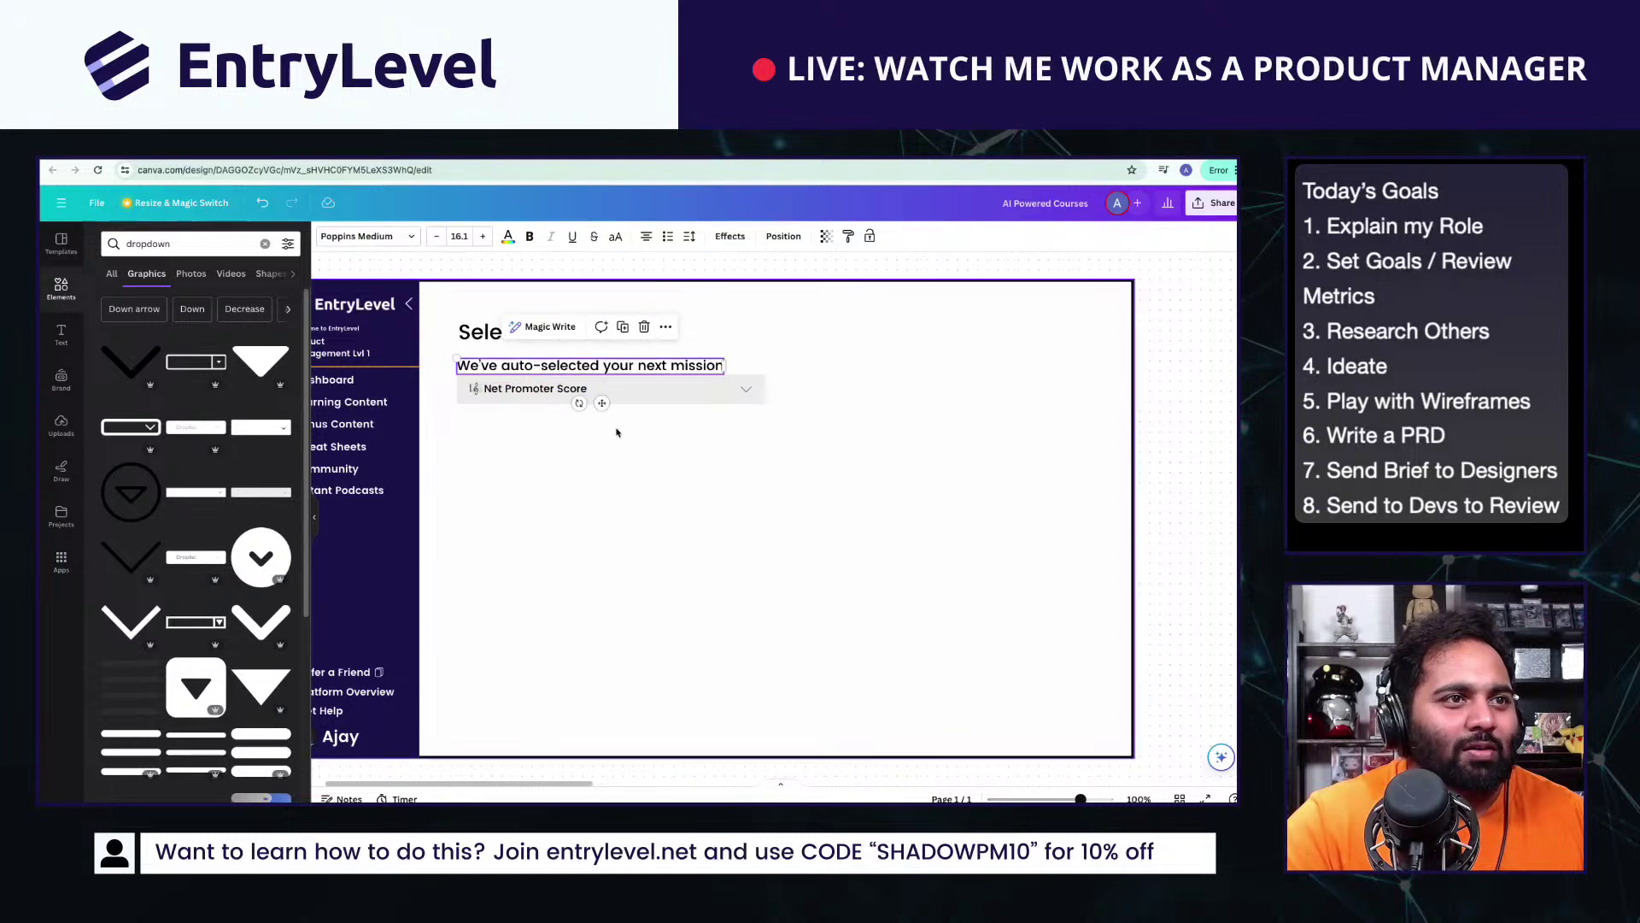
key("super+v")
left_click_drag(718, 518, 530, 439)
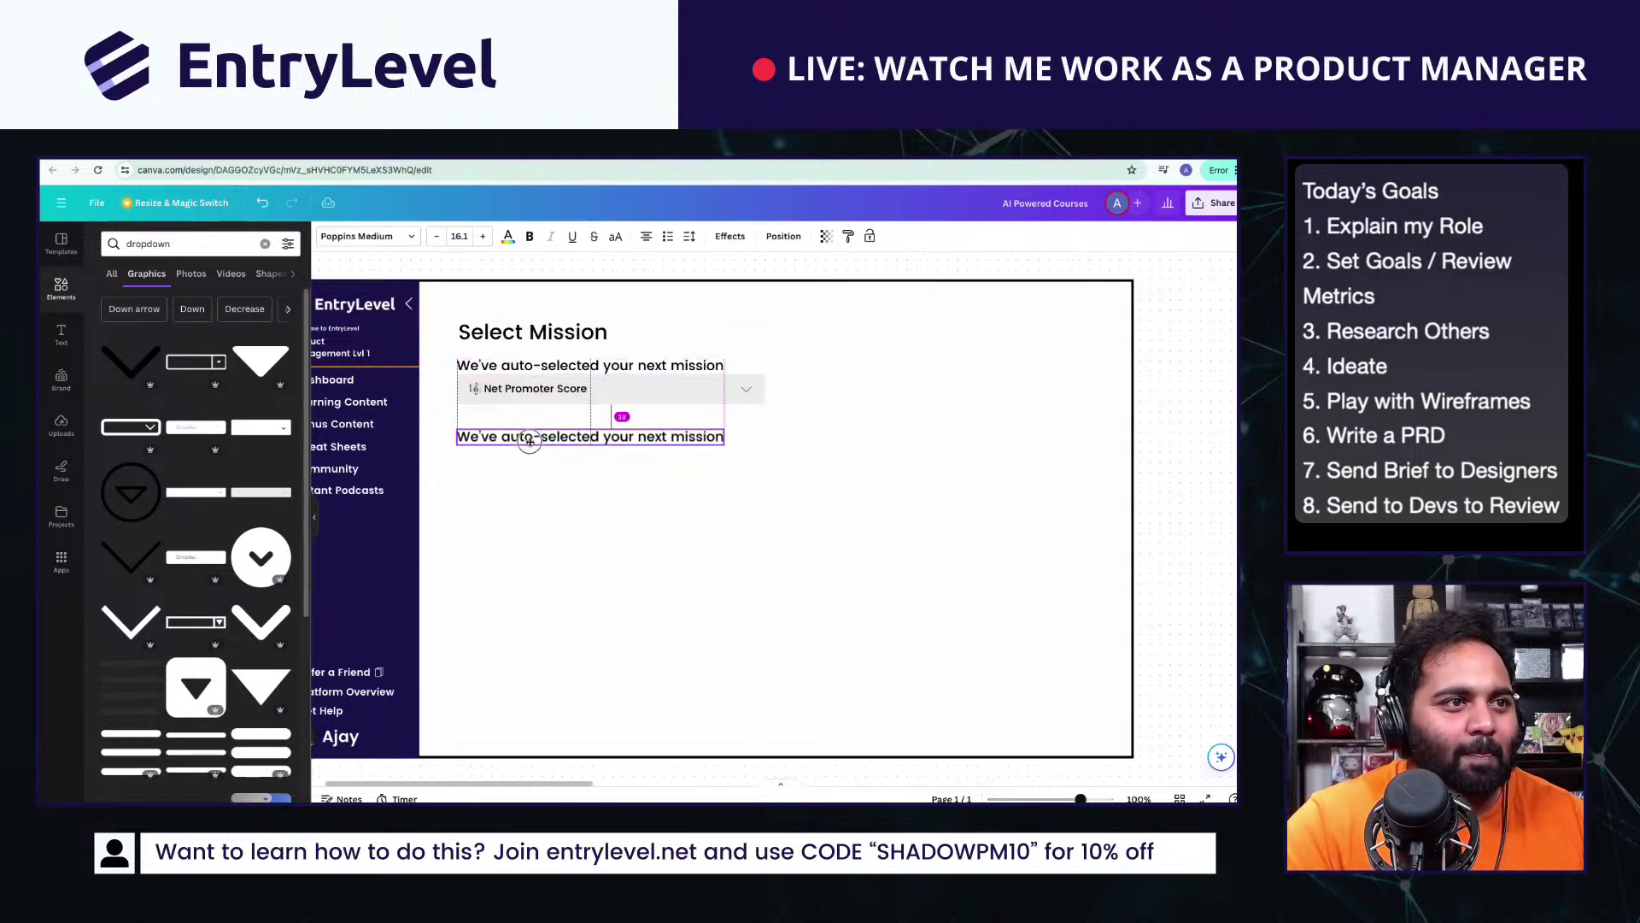
double_click(531, 438)
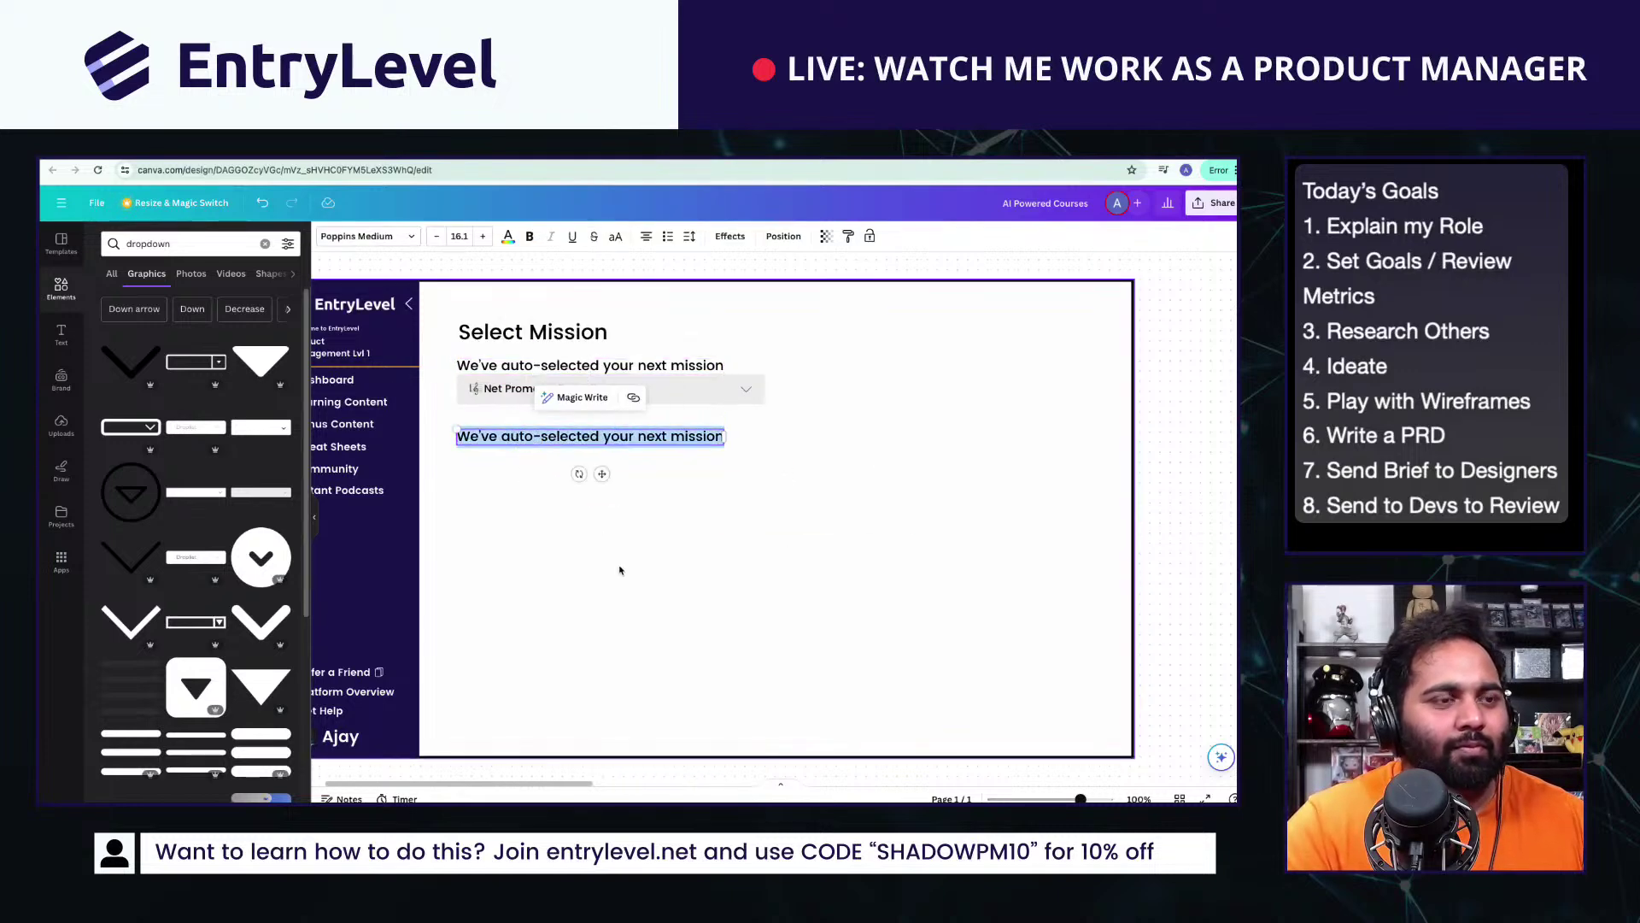
type("hey")
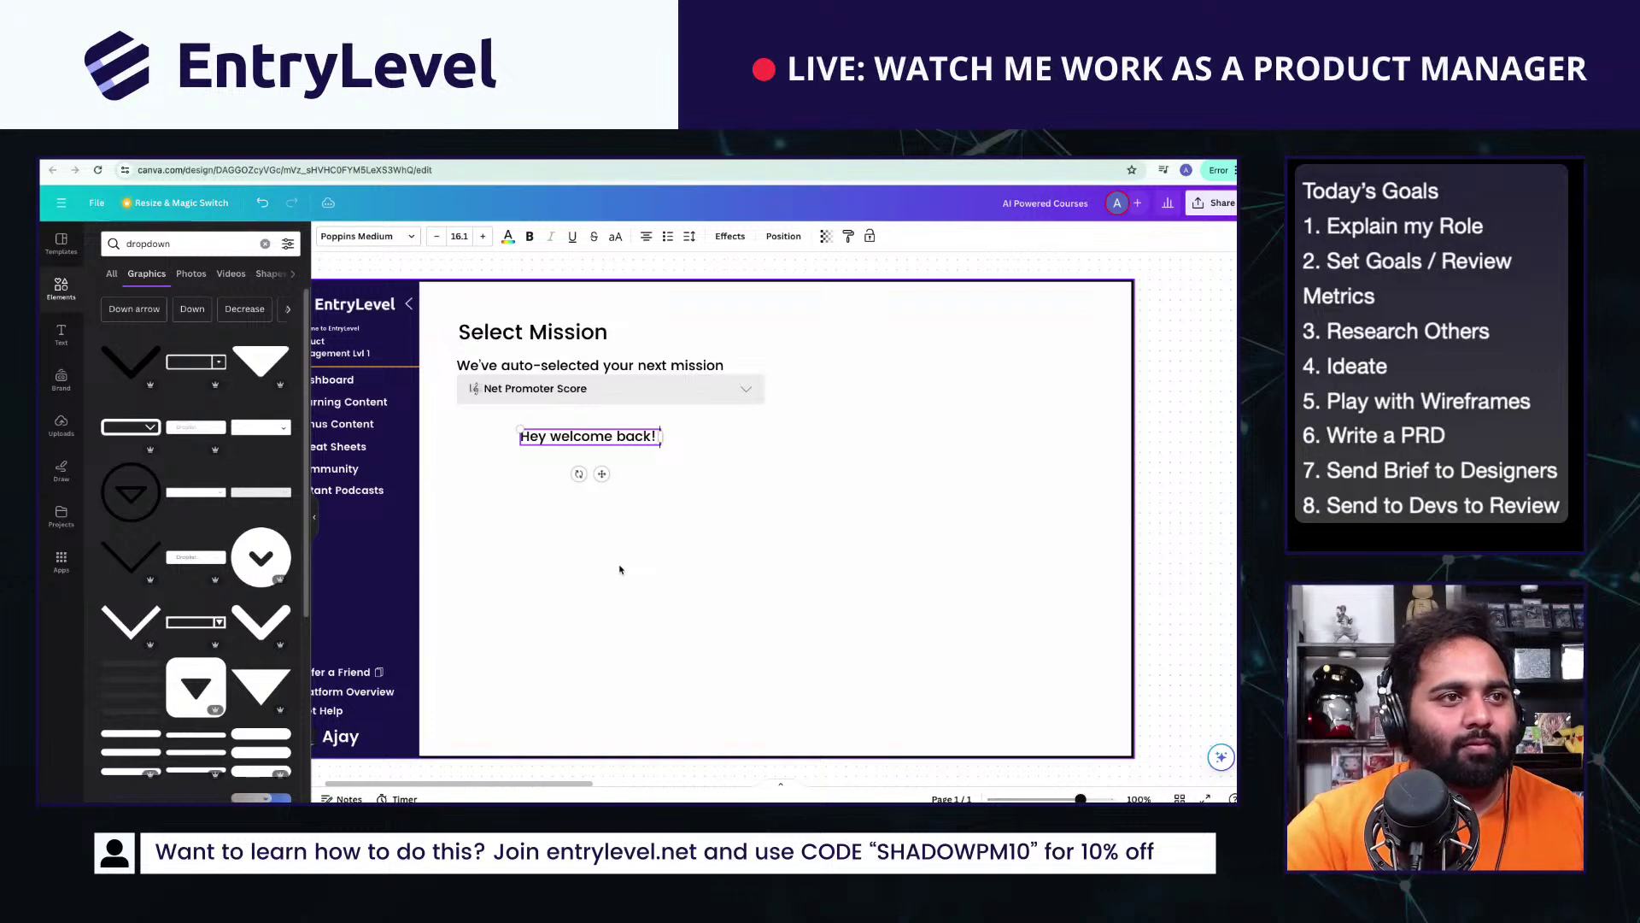
Step: Colour the "Hey welcome back!" line teal and align its left edge with the dropdown above
key("ctrl+a")
left_click(507, 237)
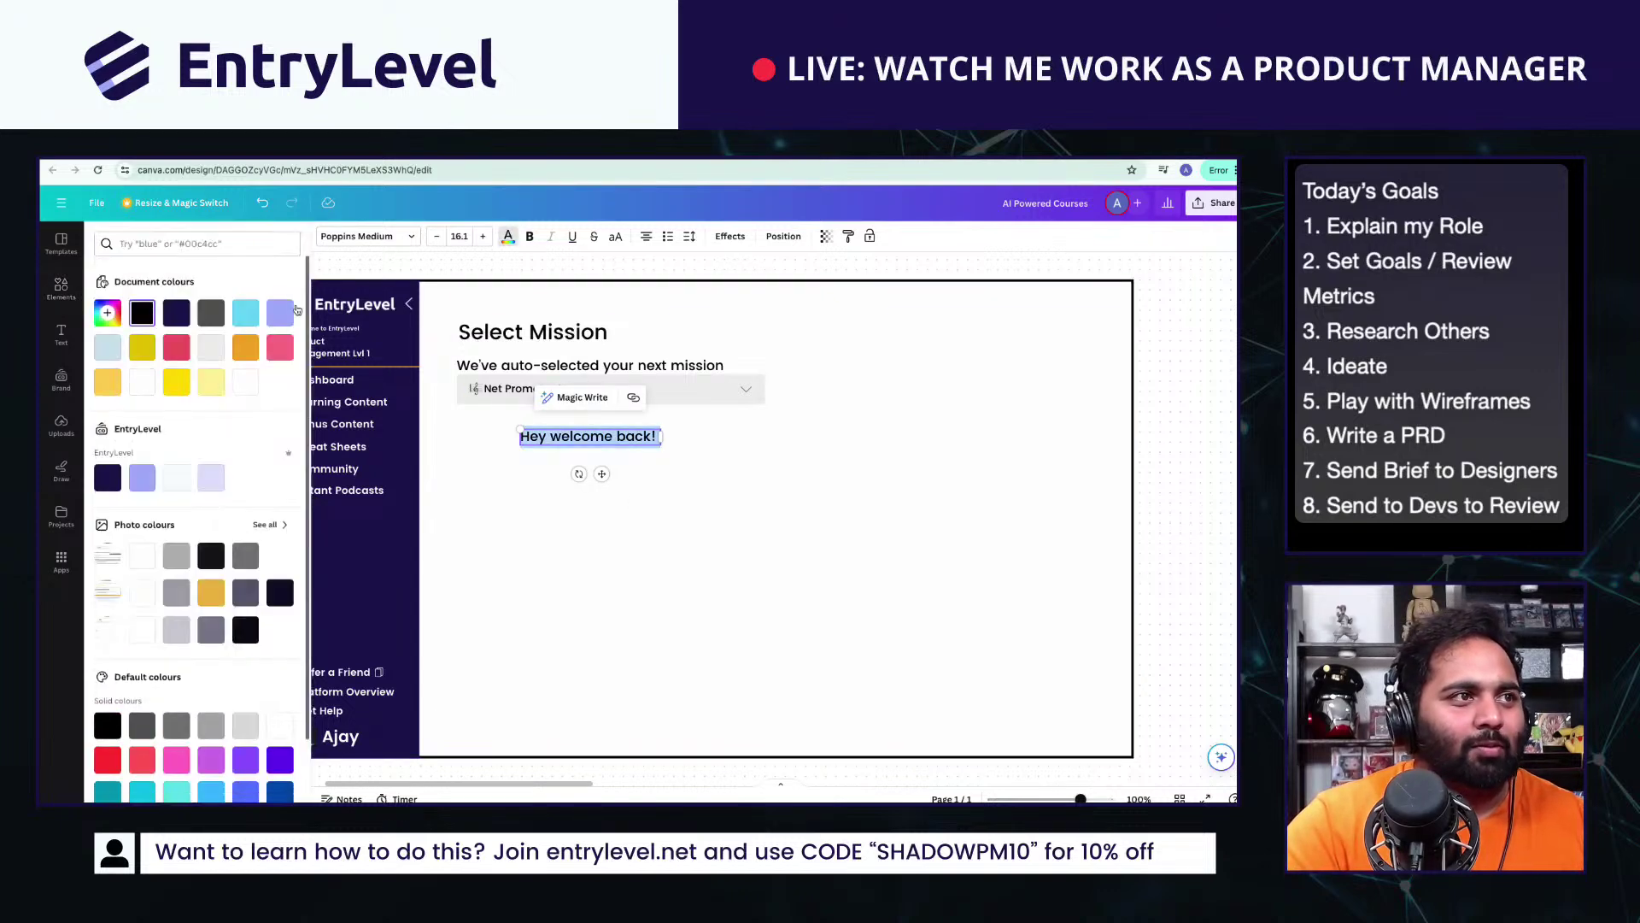
scroll(170, 725, "down", 2)
left_click(108, 713)
key("Escape")
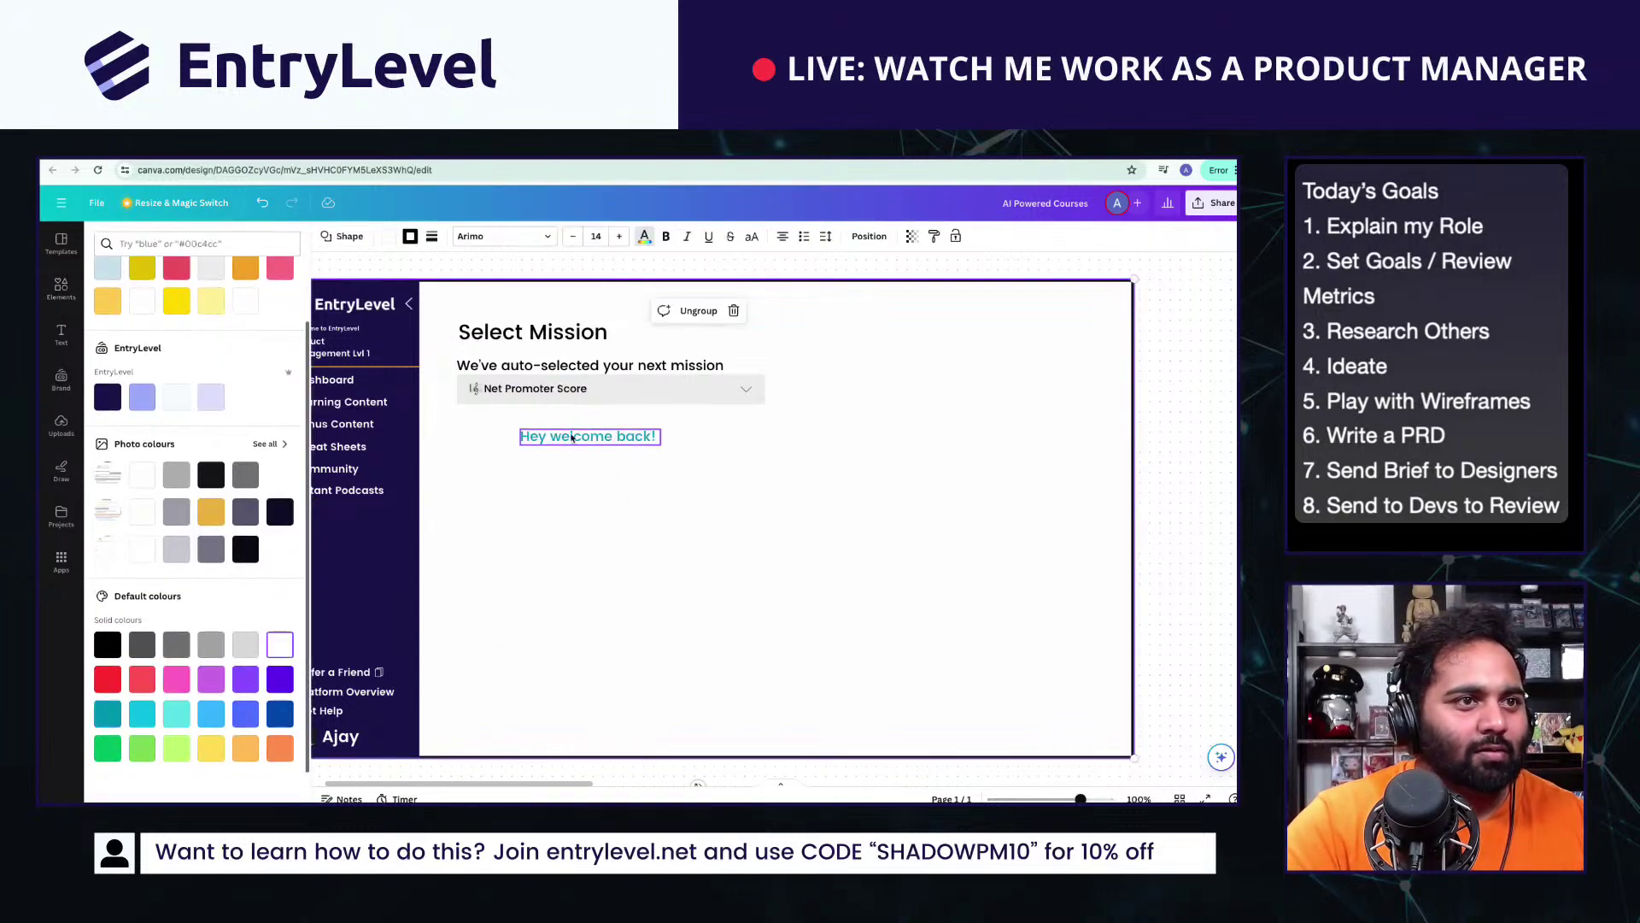
left_click_drag(569, 440, 508, 444)
Step: Duplicate the teal line directly beneath itself and change the copy's text to "It's great to have you"
key("ctrl+c")
key("ctrl+v")
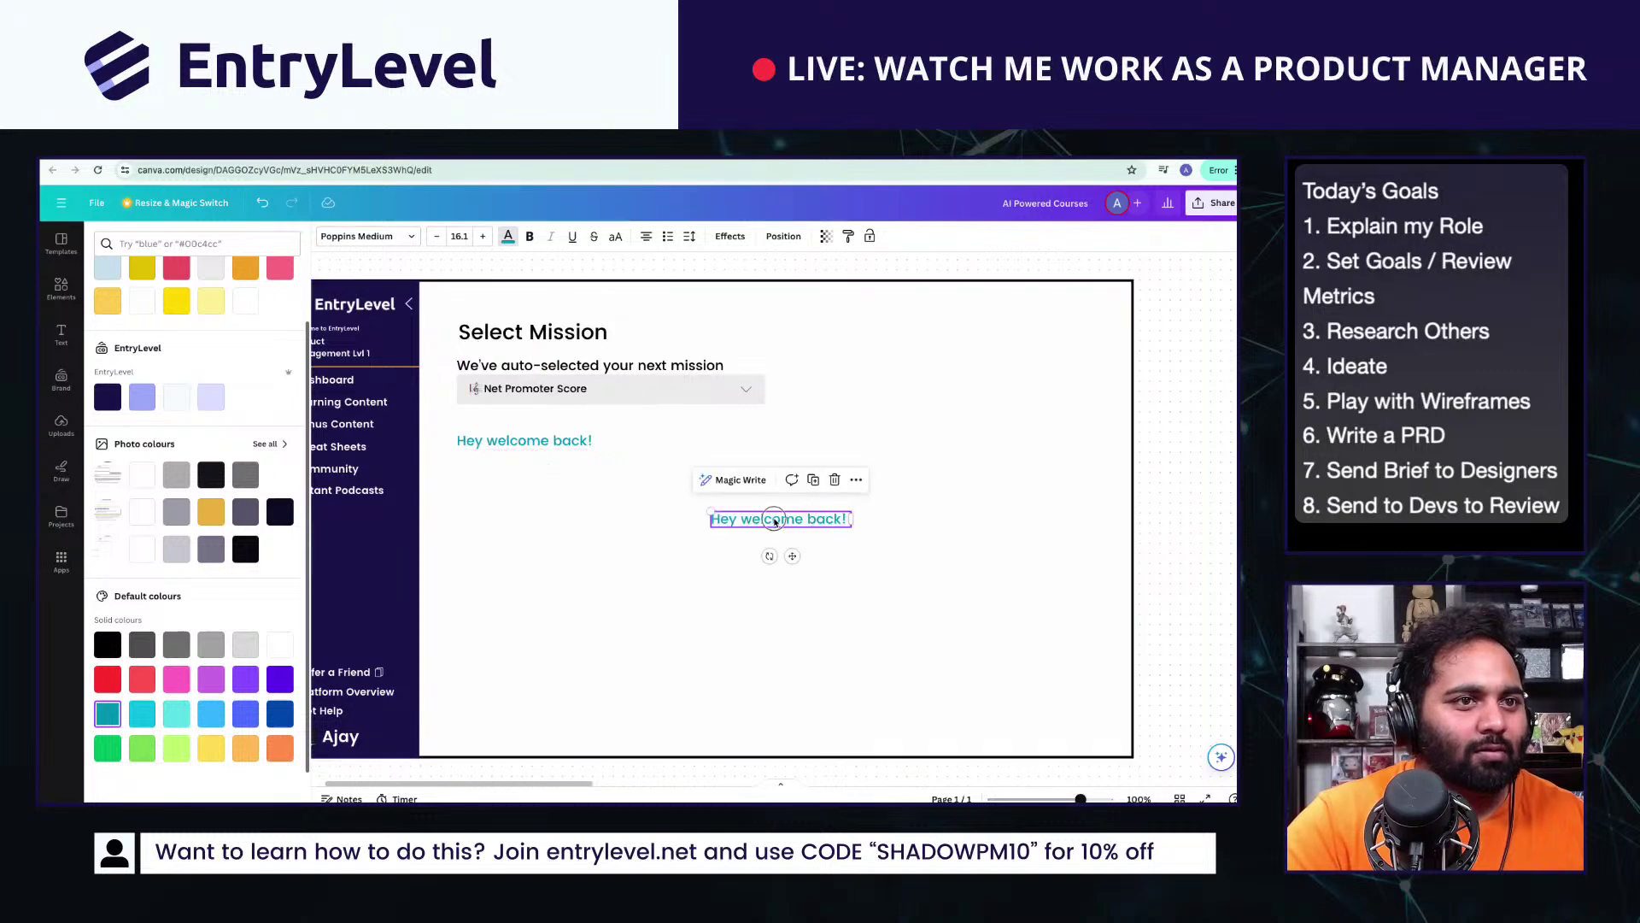
left_click_drag(774, 517, 524, 469)
double_click(523, 469)
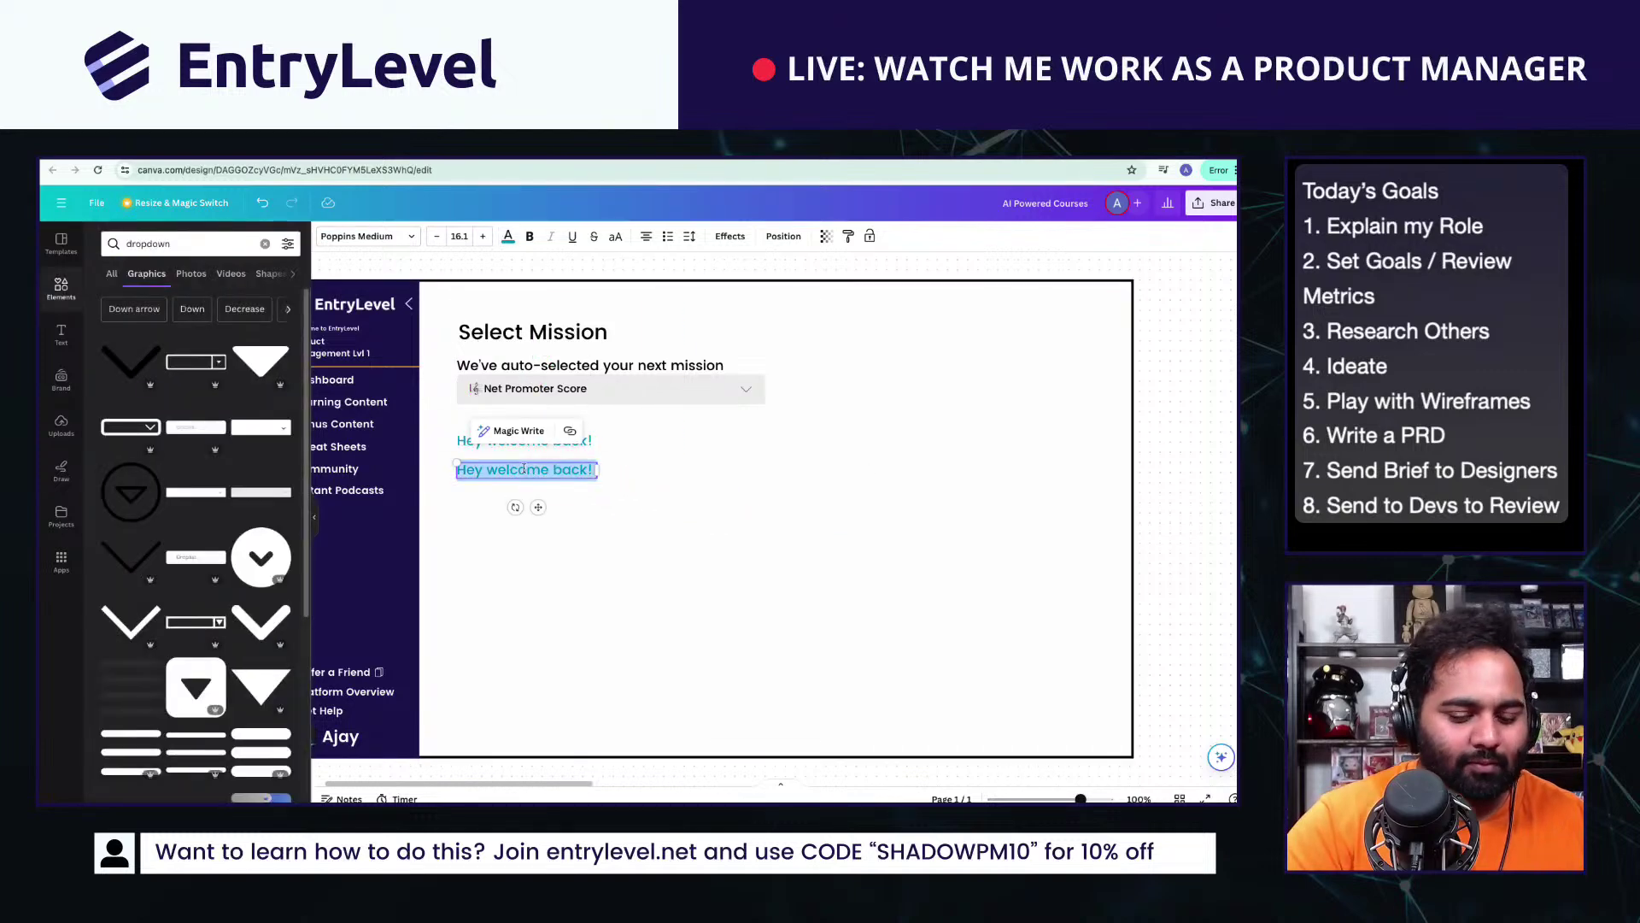
type("S")
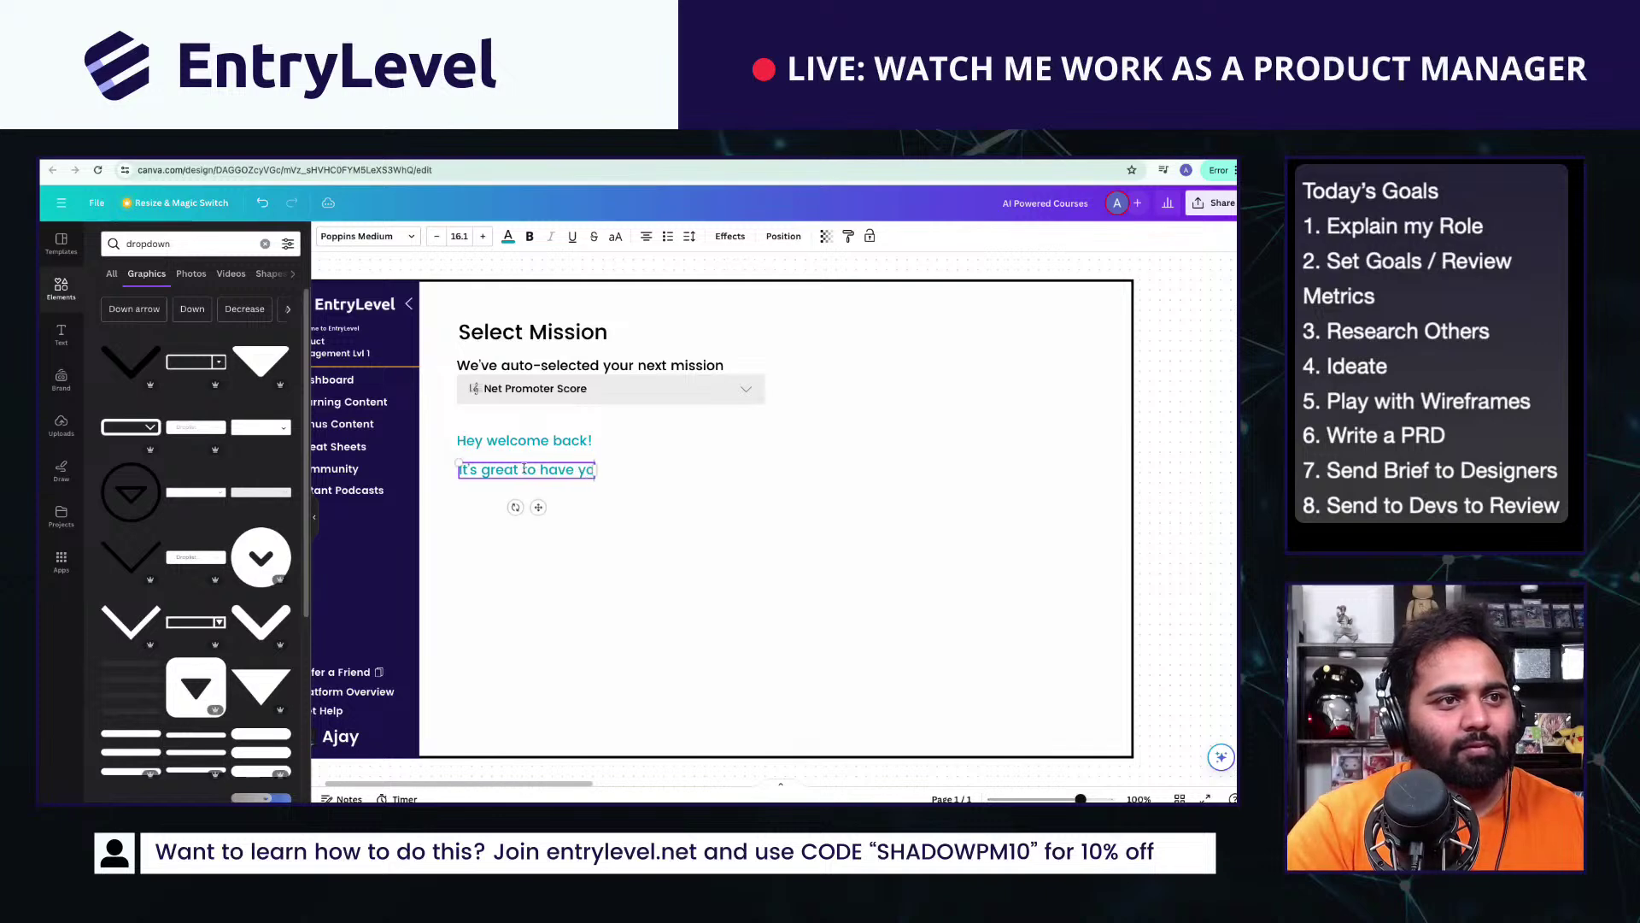
key("ctrl+super+space")
key("Escape")
triple_click(524, 469)
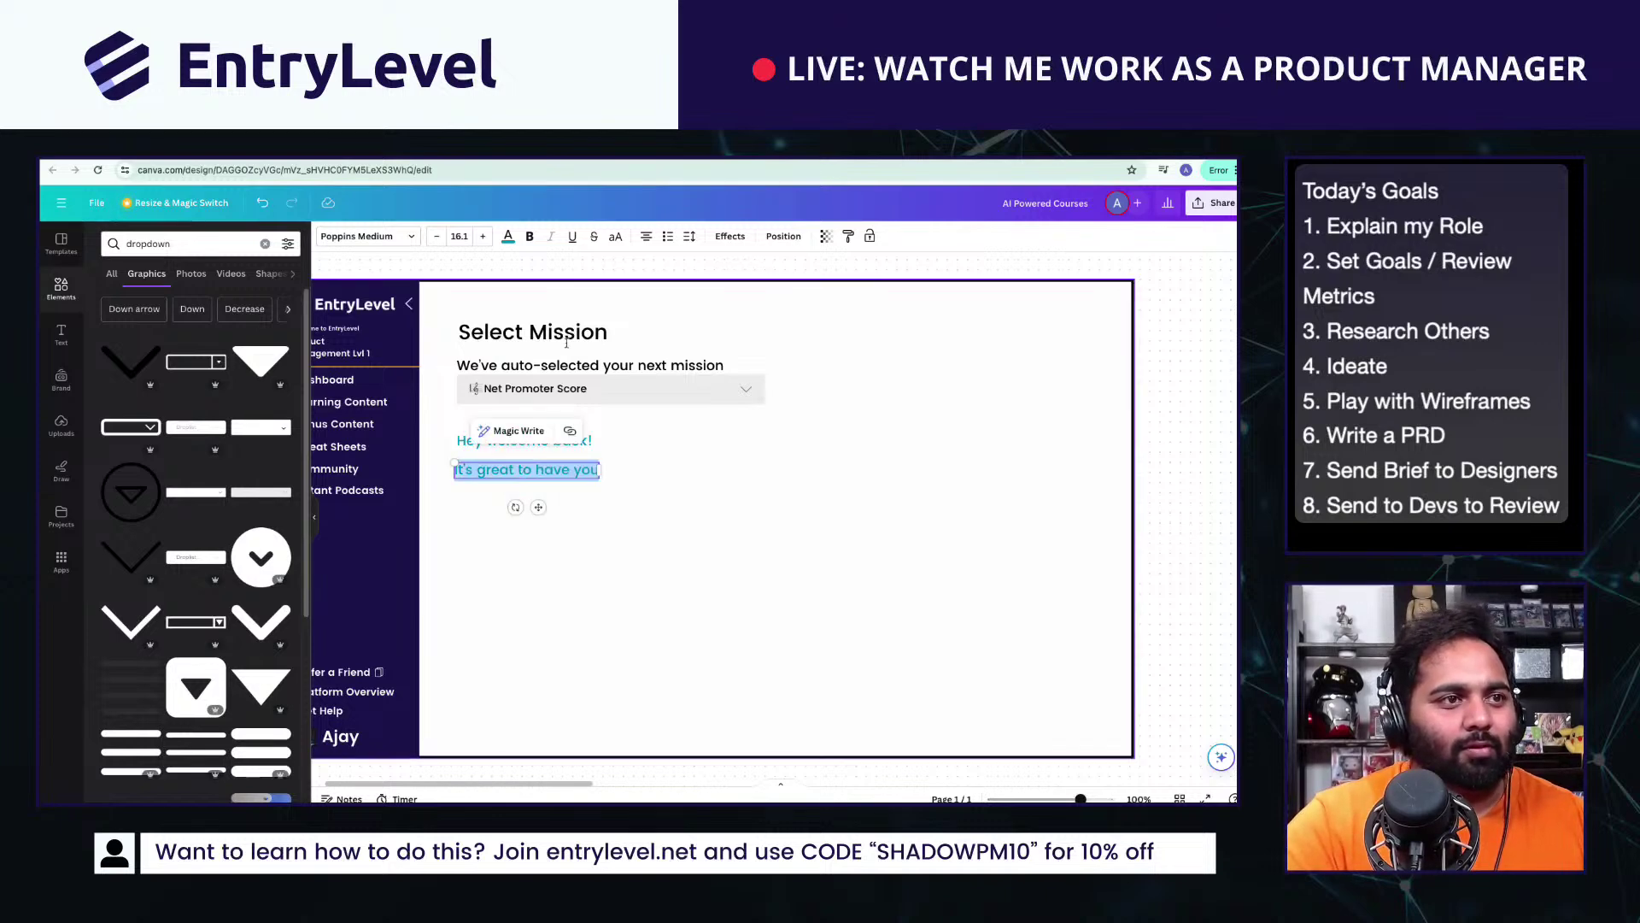
Step: Colour the "It's great to have you" line orange and align it under the teal line
left_click(507, 232)
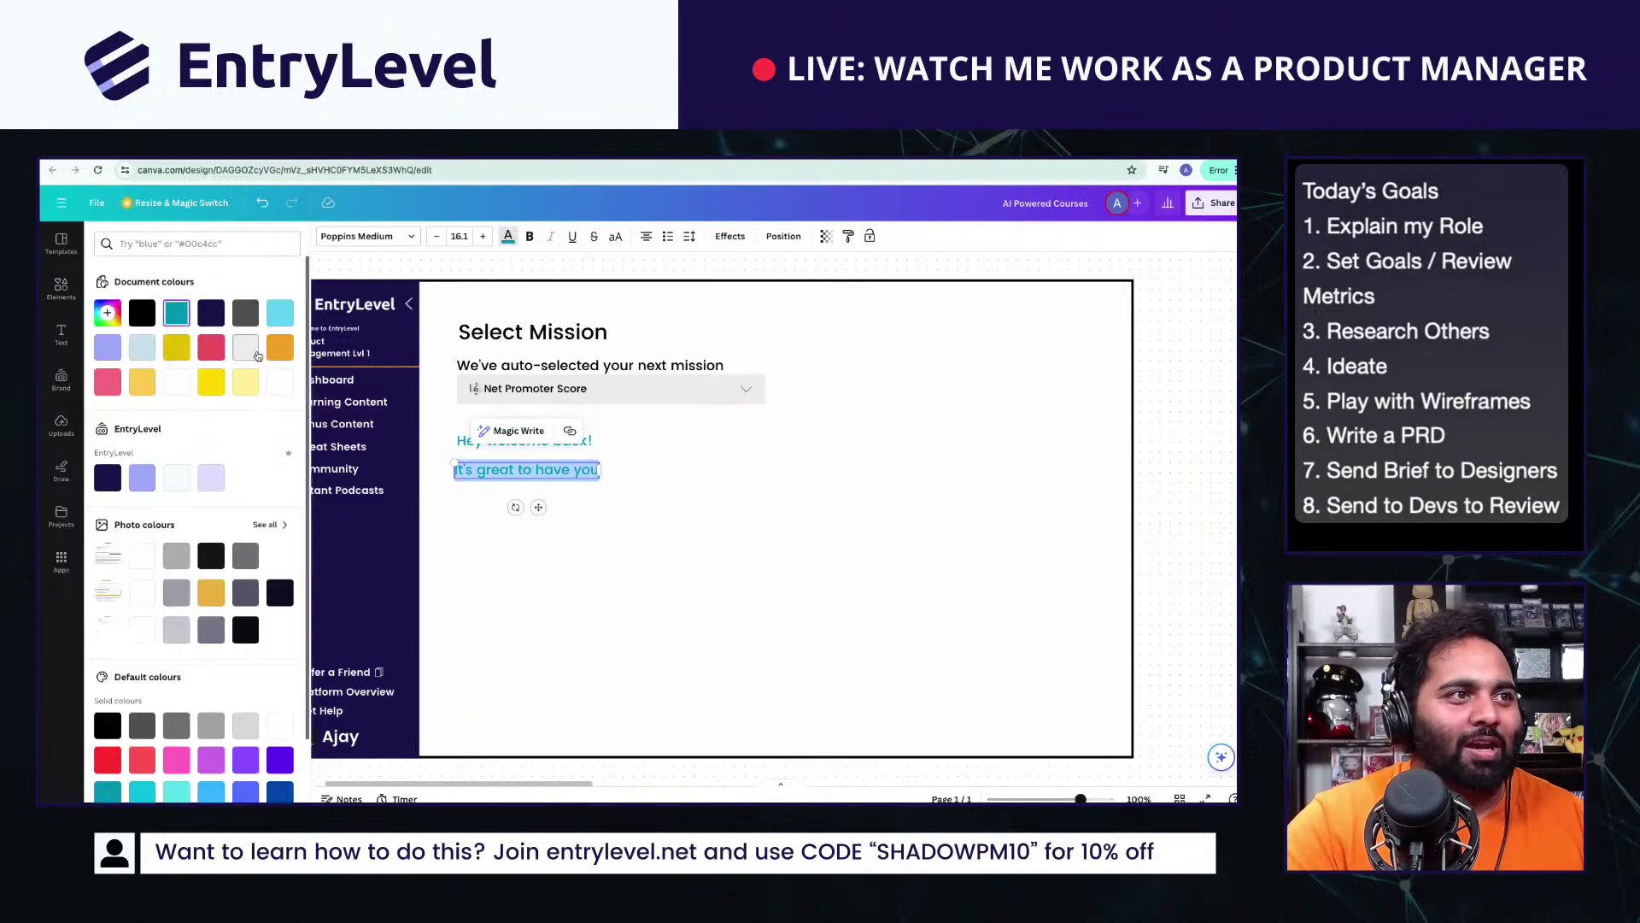
left_click(278, 351)
left_click(516, 555)
left_click(531, 478)
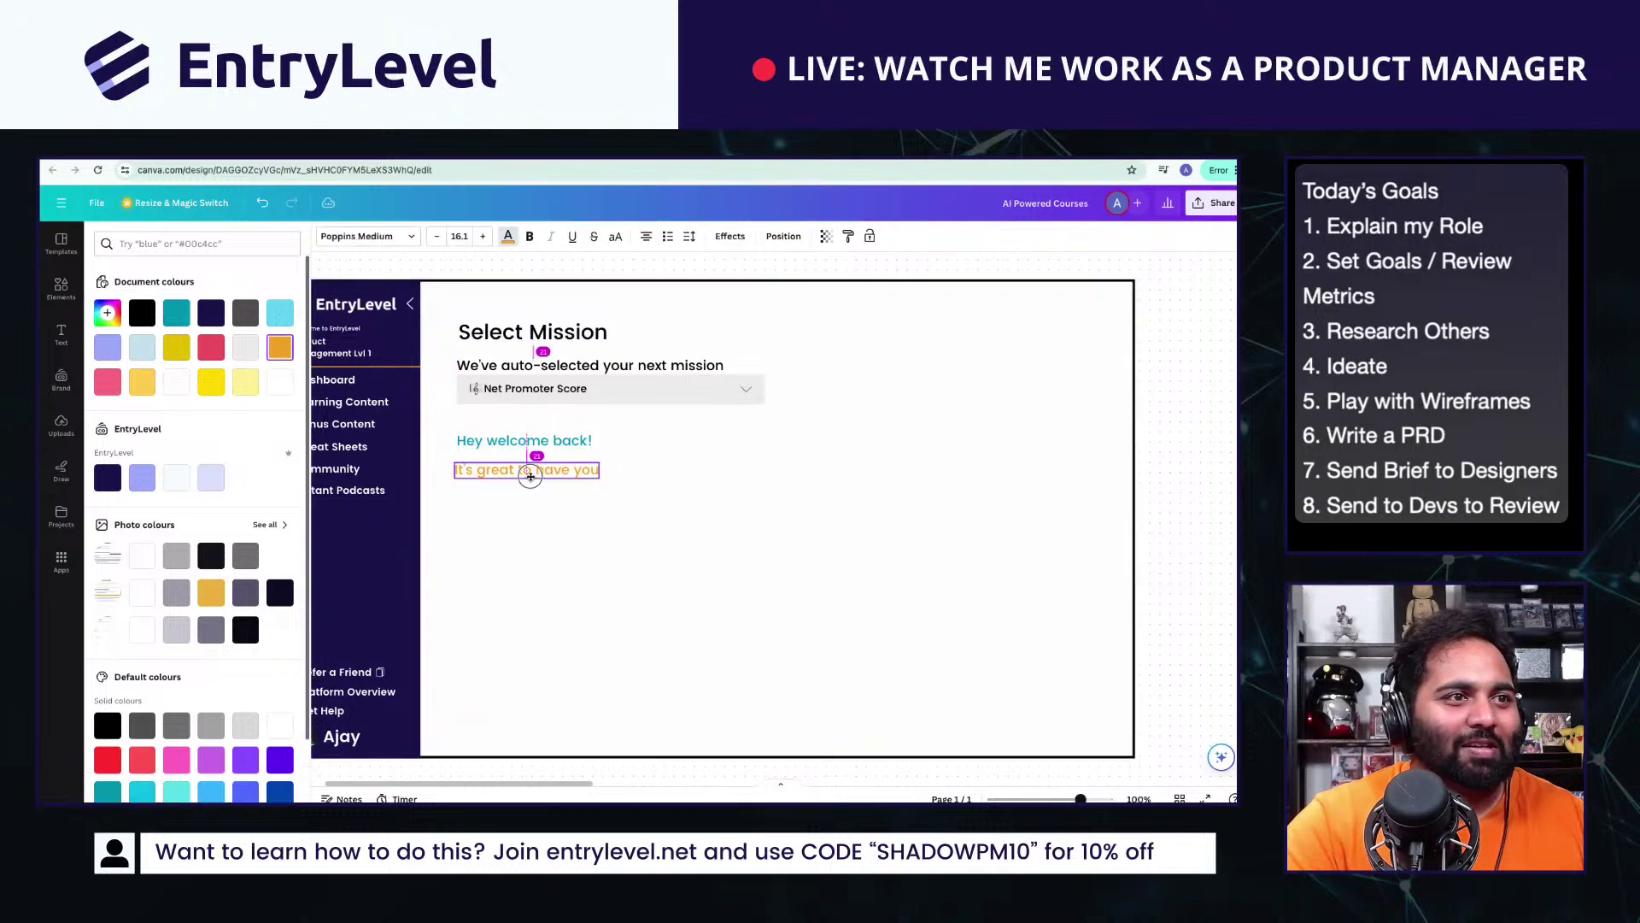
left_click(605, 447)
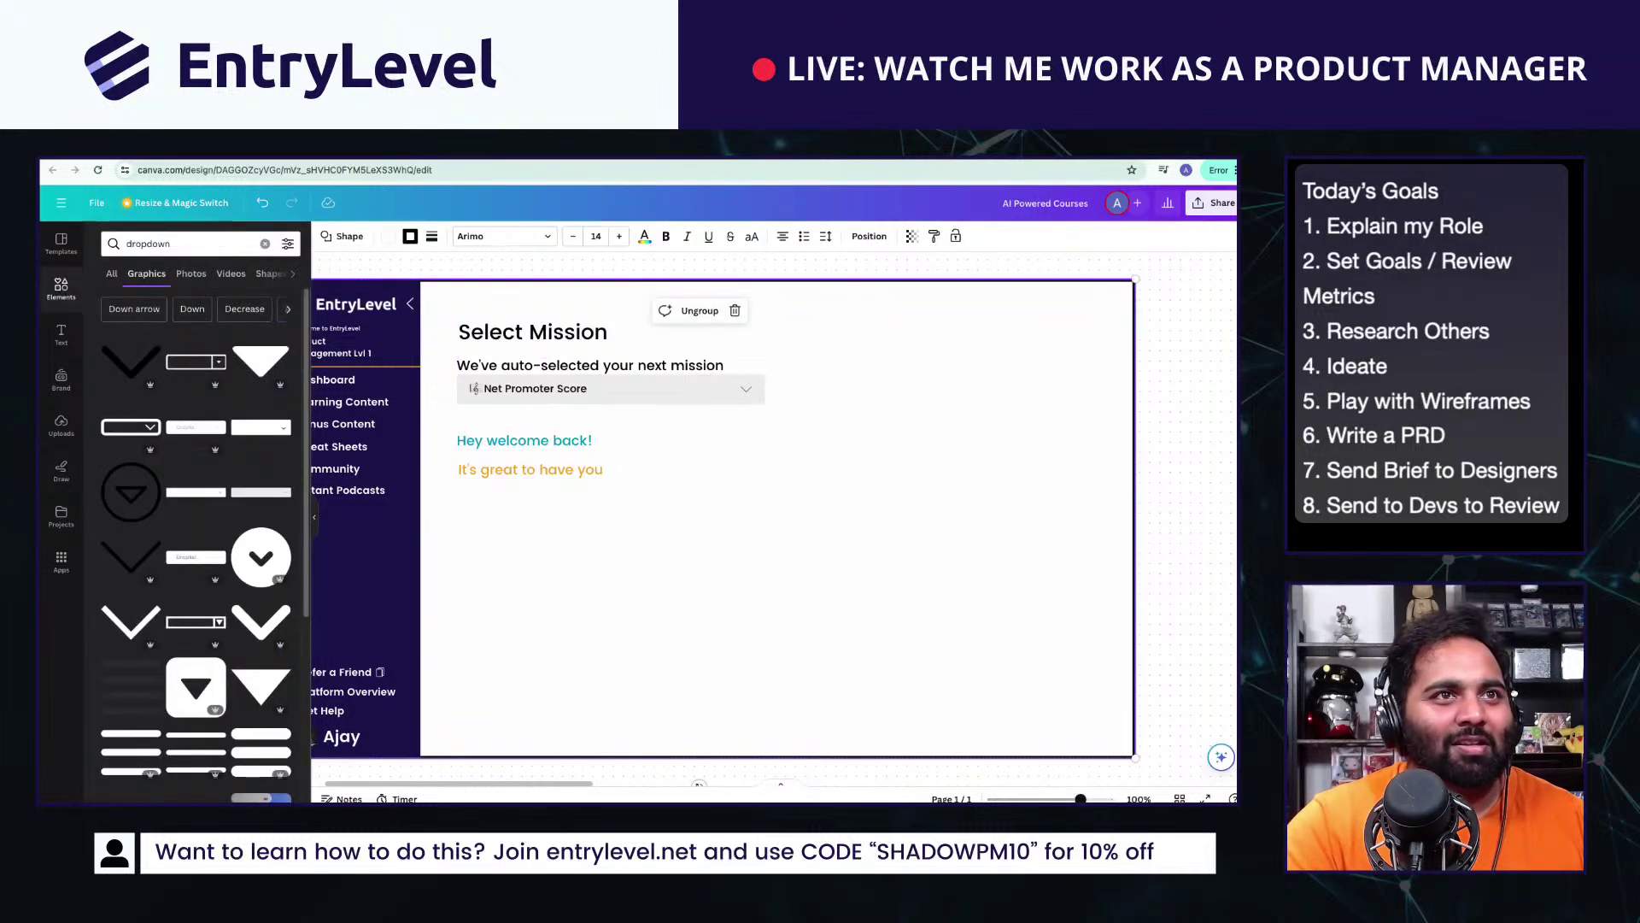
Step: Switch to ChatGPT and ask "Can you generate a podcast transcript with the first 5 lines of 2 hosts explaining what NPS is including intros"
key("ctrl+Tab")
key("ctrl+Tab")
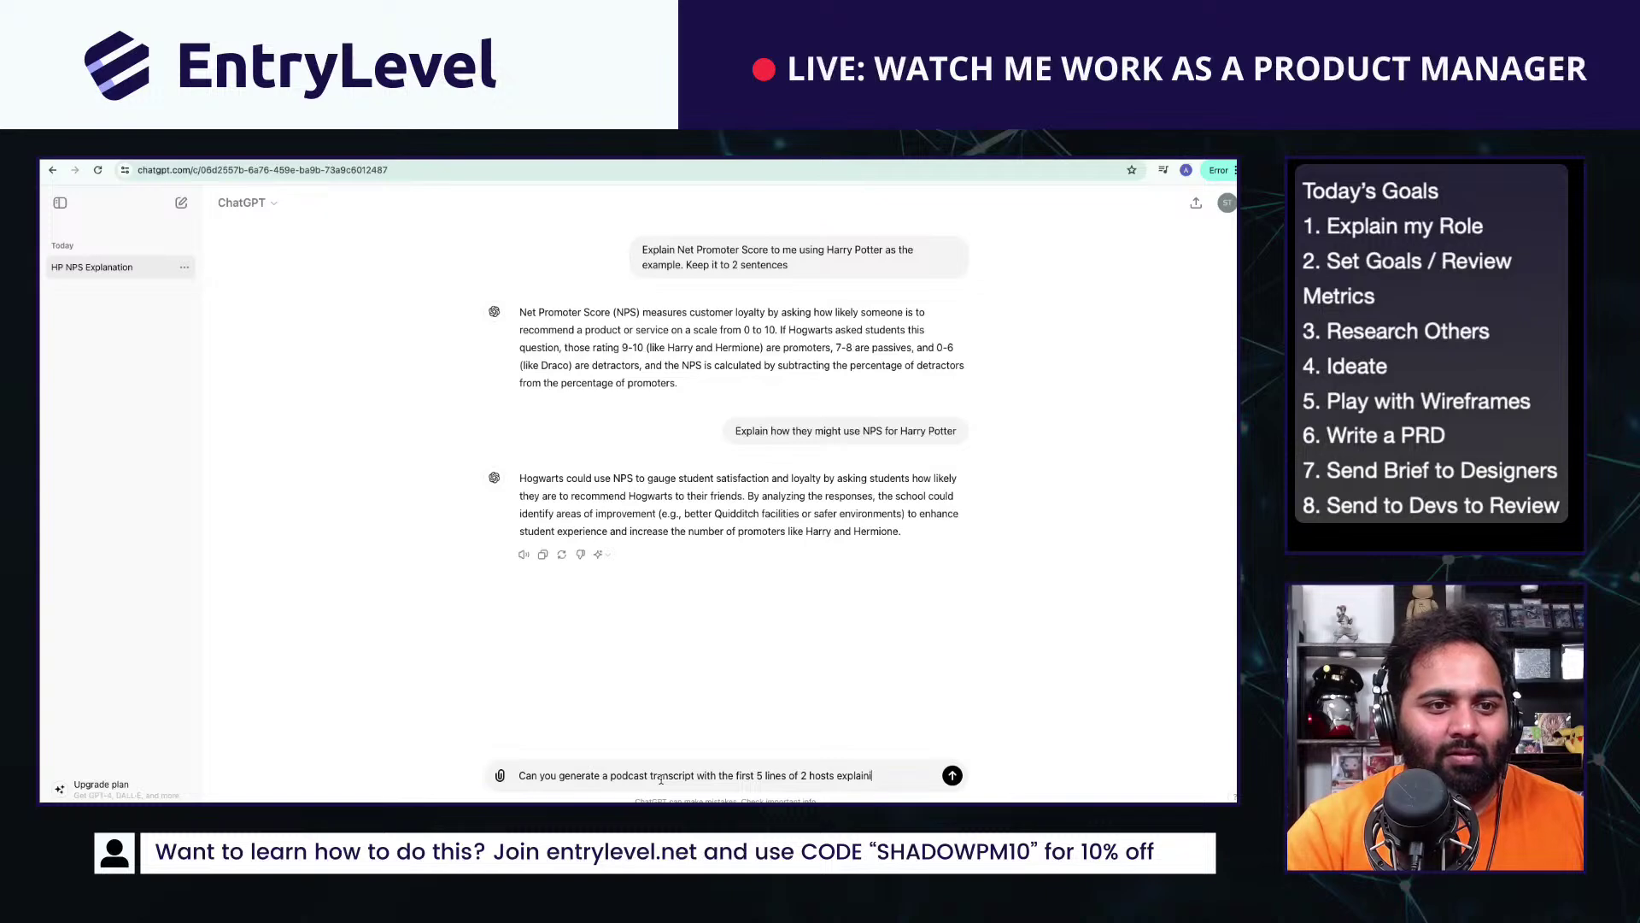
type("is including intros")
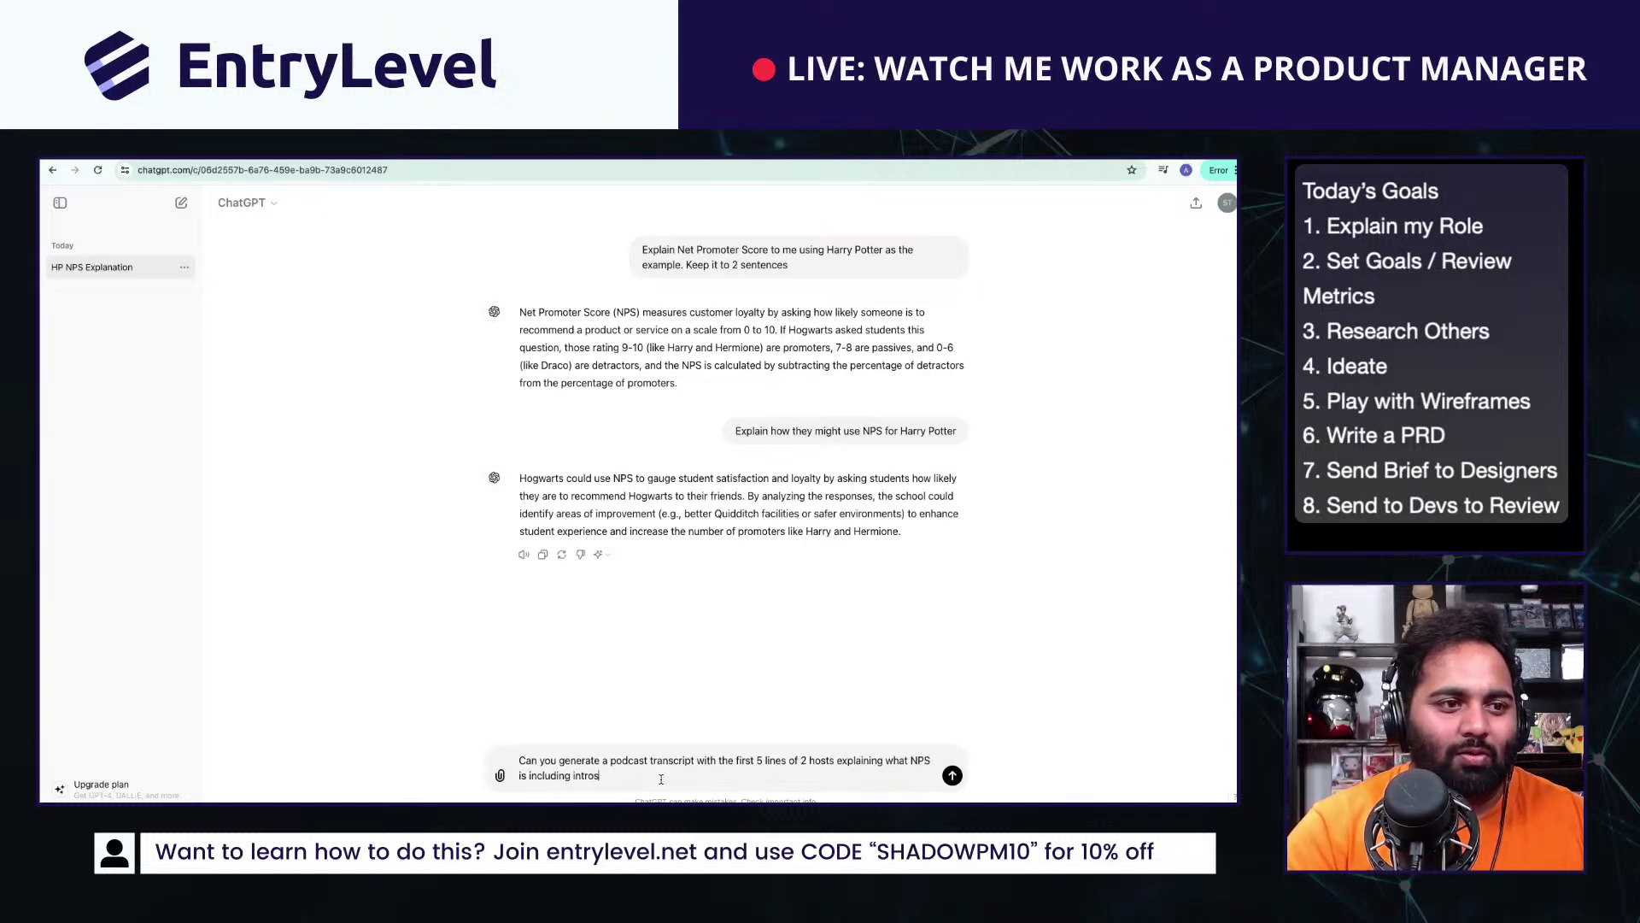
key("Return")
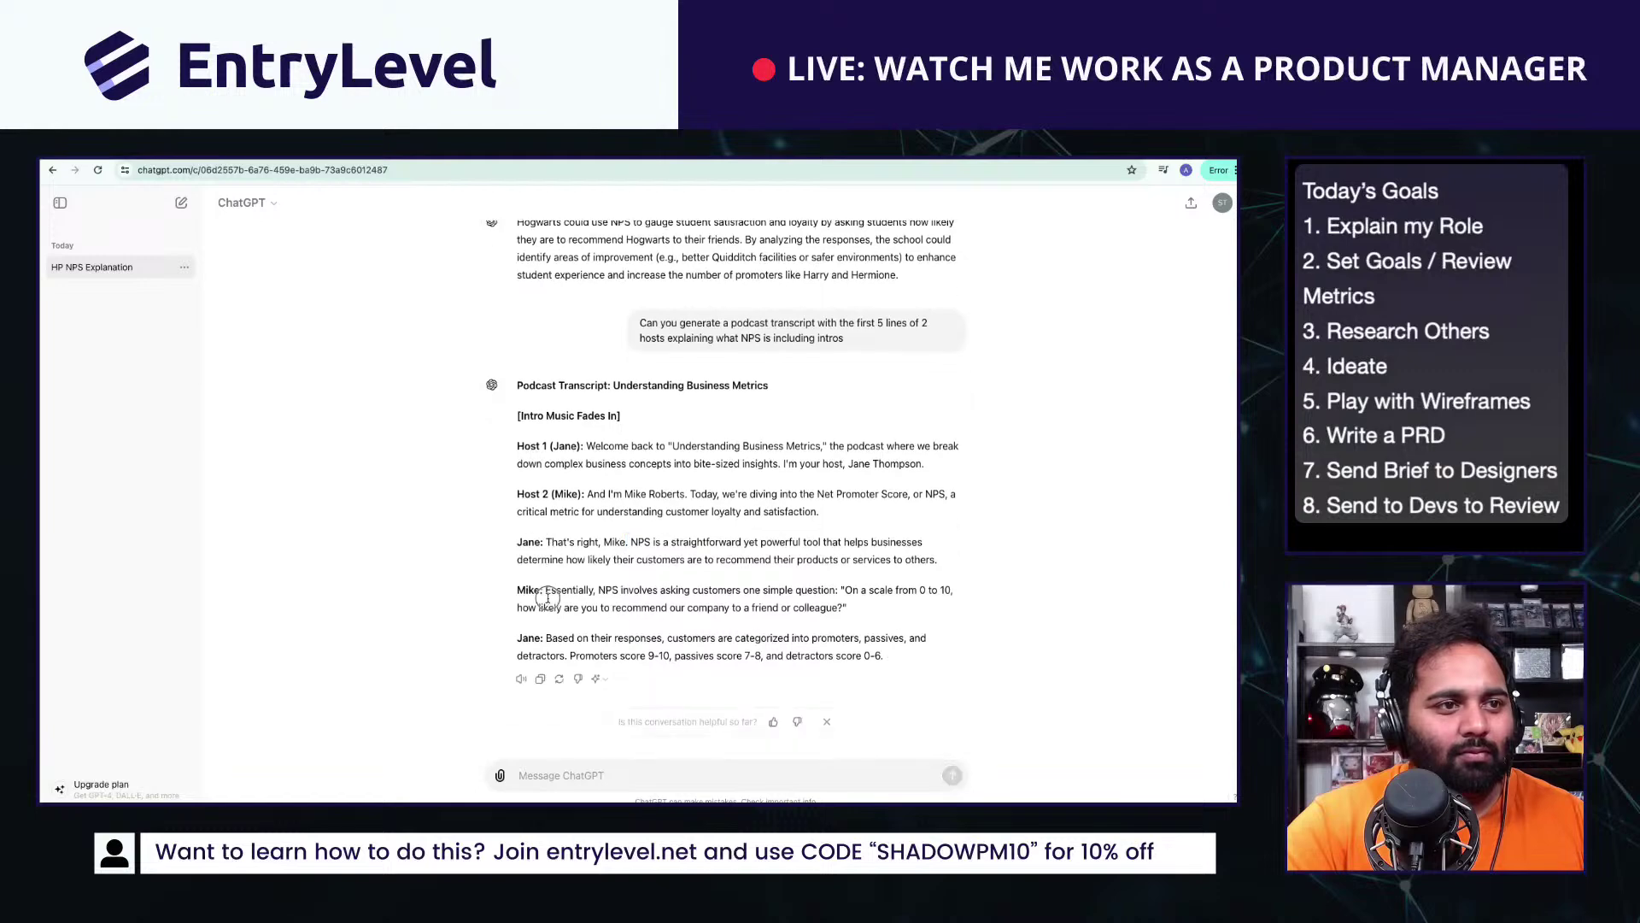
Step: Copy the transcript's third spoken line, calling NPS a straightforward yet powerful tool, and replace the whiteboard's orange text with it
scroll(569, 565, "up", 1)
left_click_drag(547, 565, 978, 581)
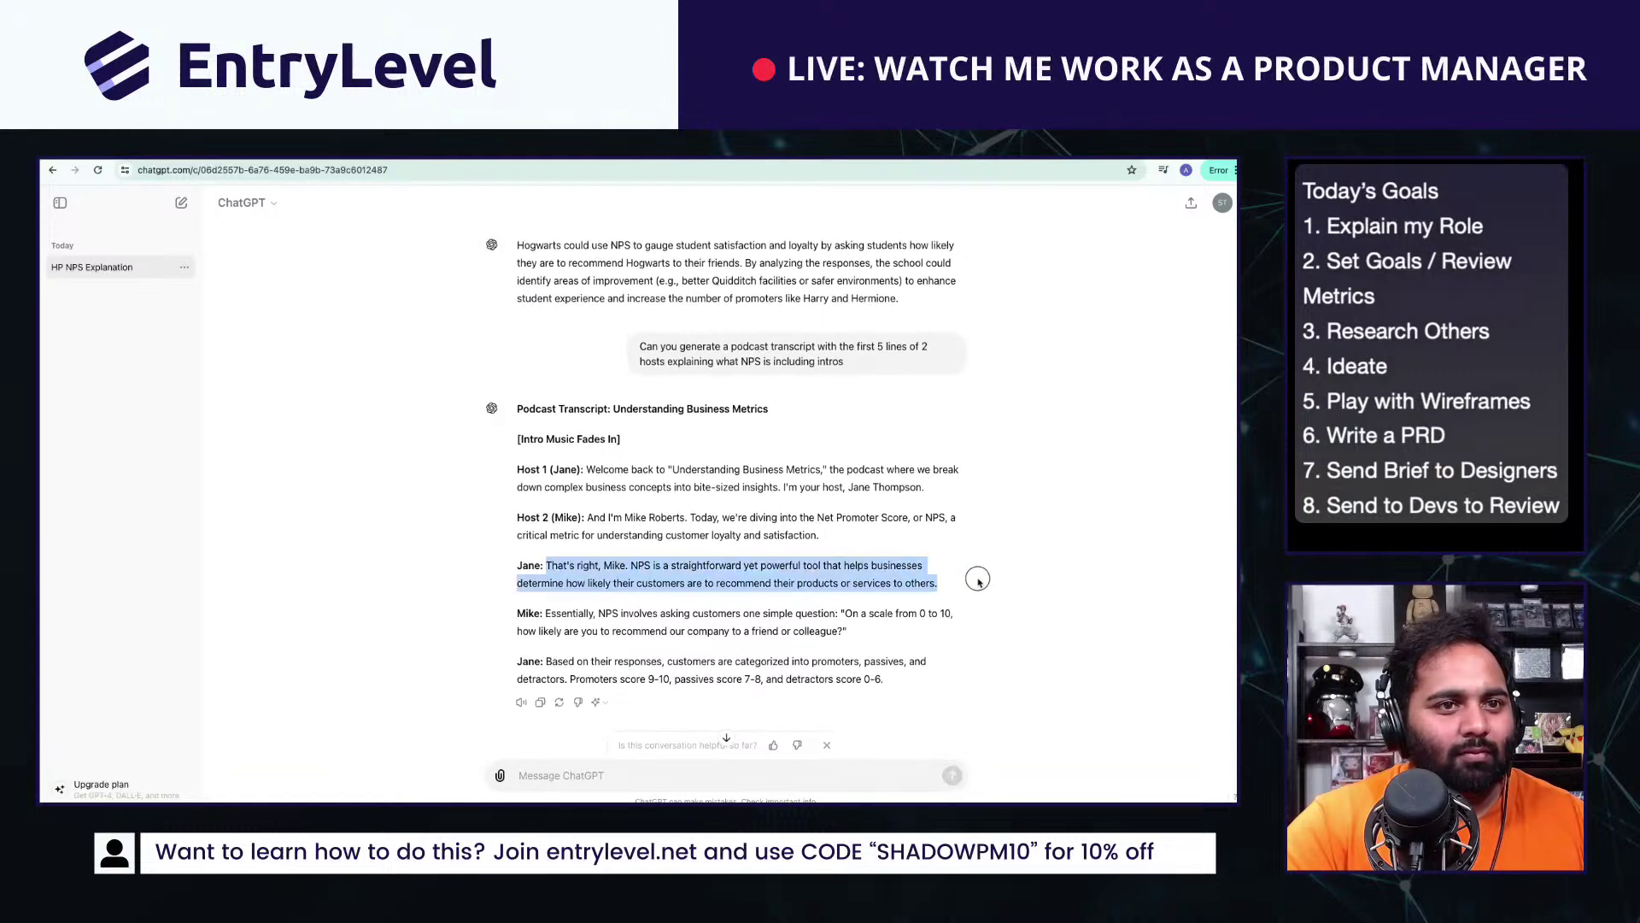
key("ctrl+Tab")
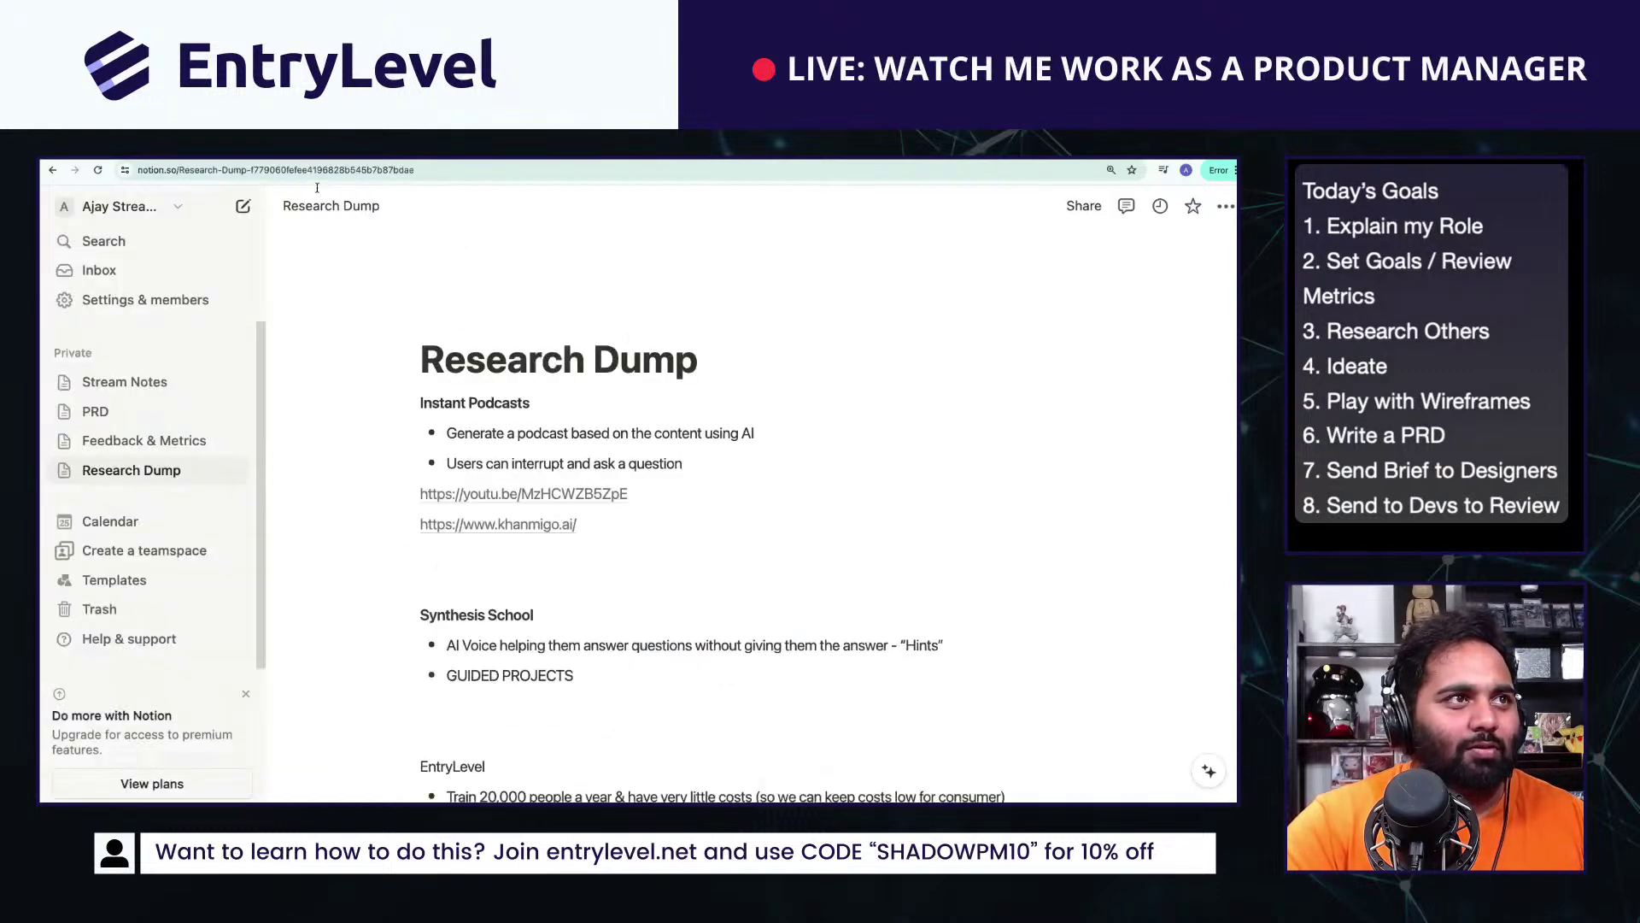
key("ctrl+Tab")
key("ctrl+Tab")
key("ctrl+v")
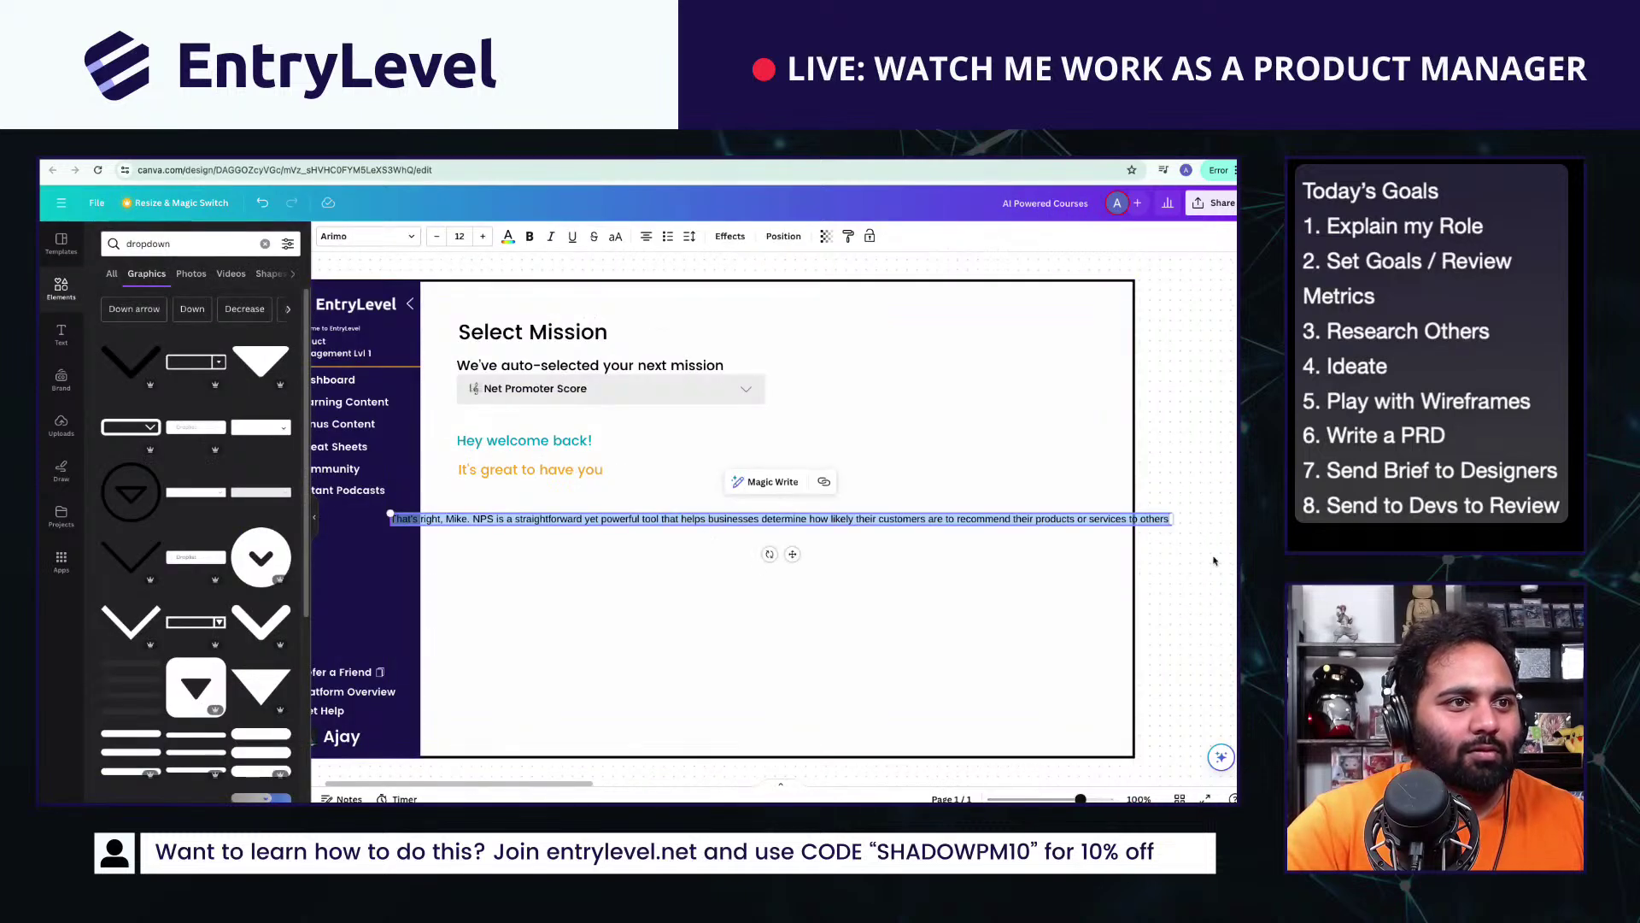
key("ctrl+z")
left_click(521, 471)
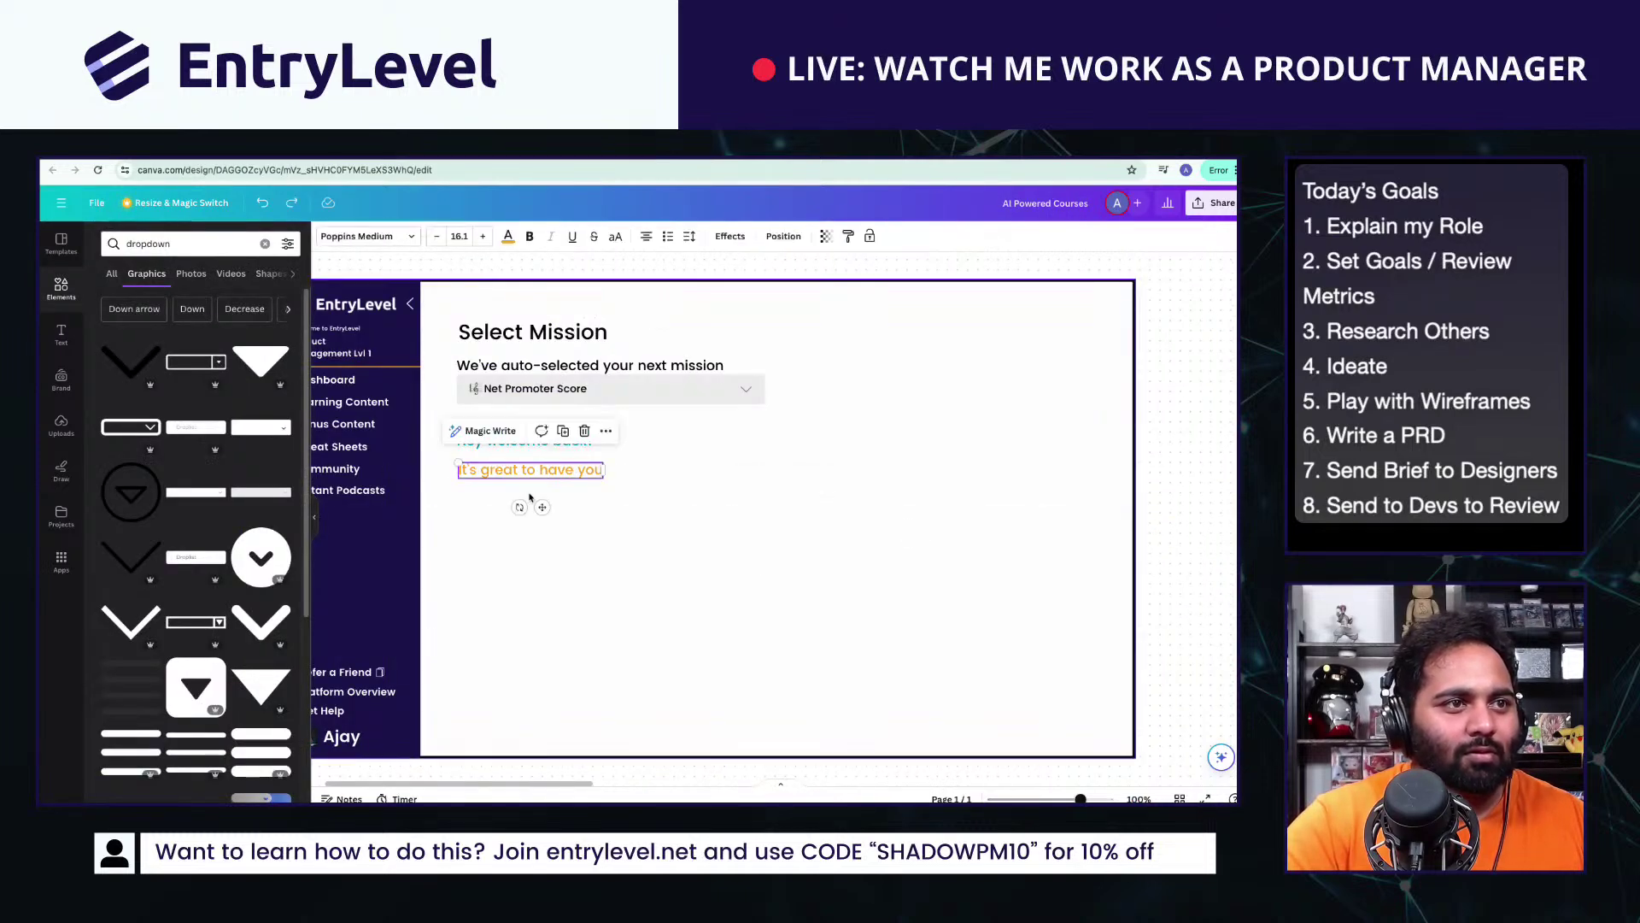
double_click(550, 476)
key("ctrl+v")
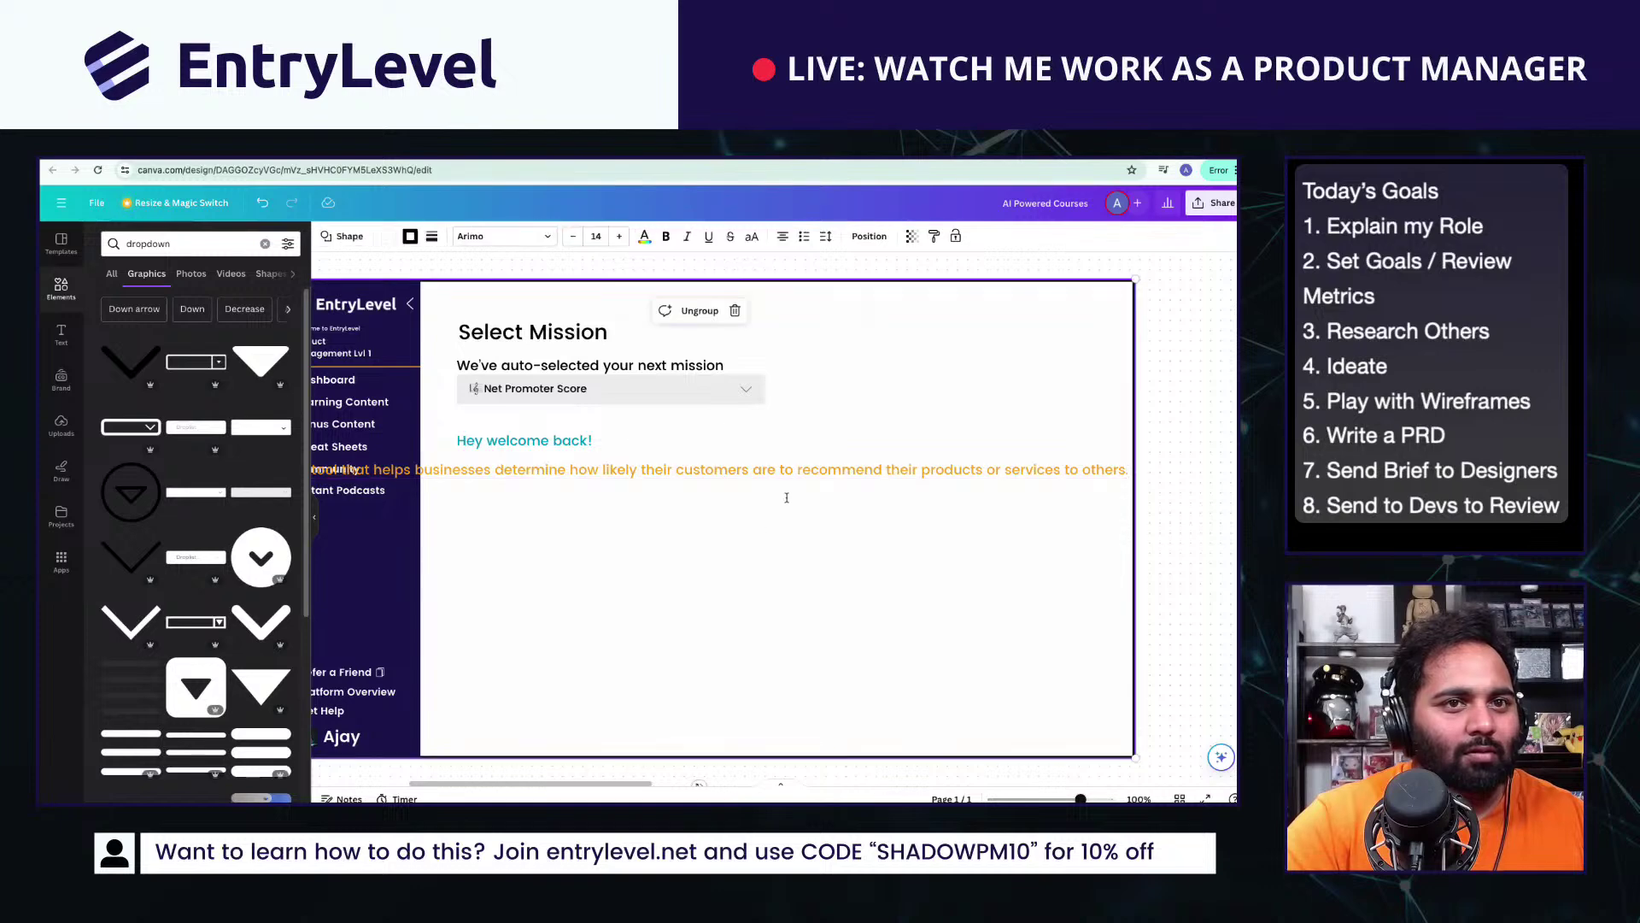
left_click(842, 578)
Step: Wrap the orange transcript text into a narrower left-aligned paragraph and place it below the teal line, level with the dropdown's left edge
left_click(615, 469)
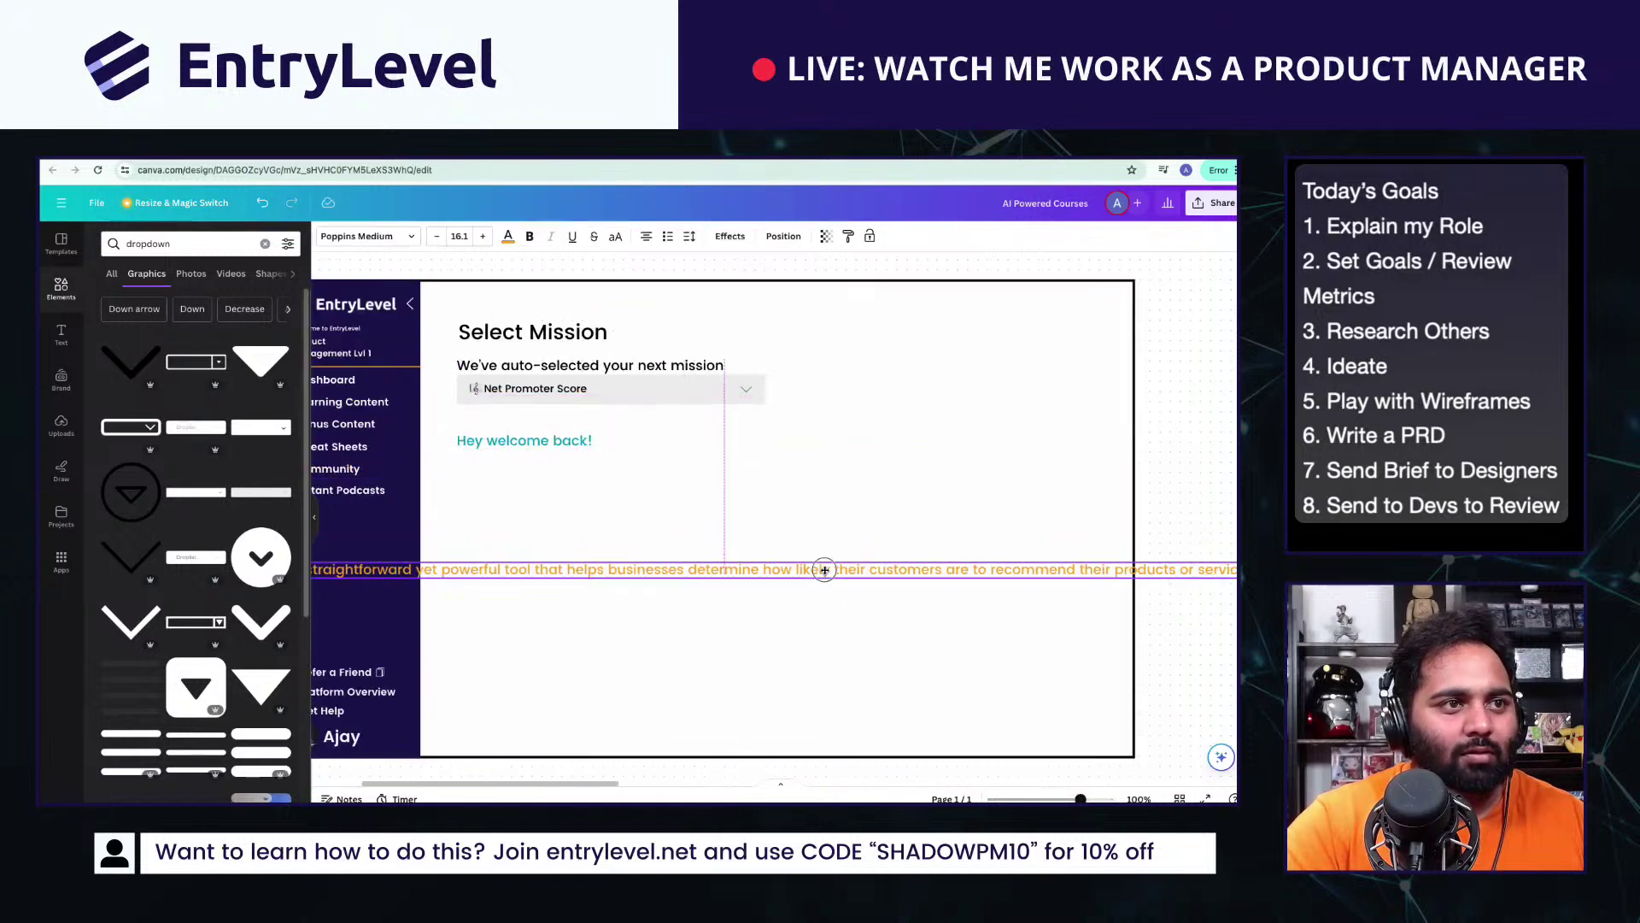
left_click_drag(615, 469, 696, 619)
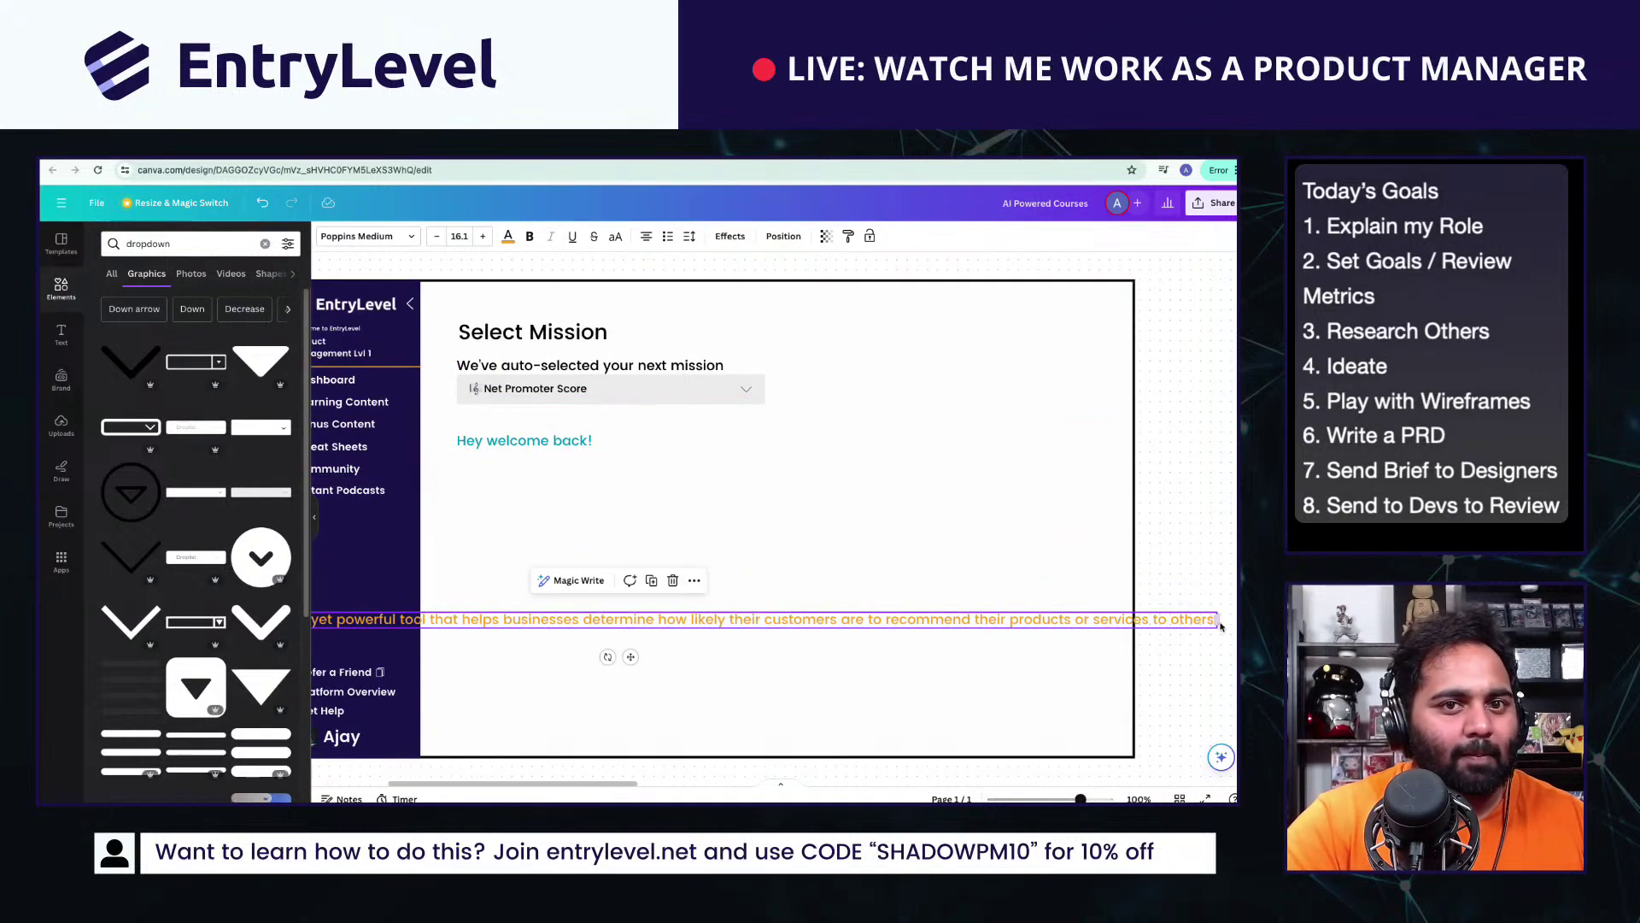
left_click_drag(1221, 626, 839, 502)
left_click(508, 237)
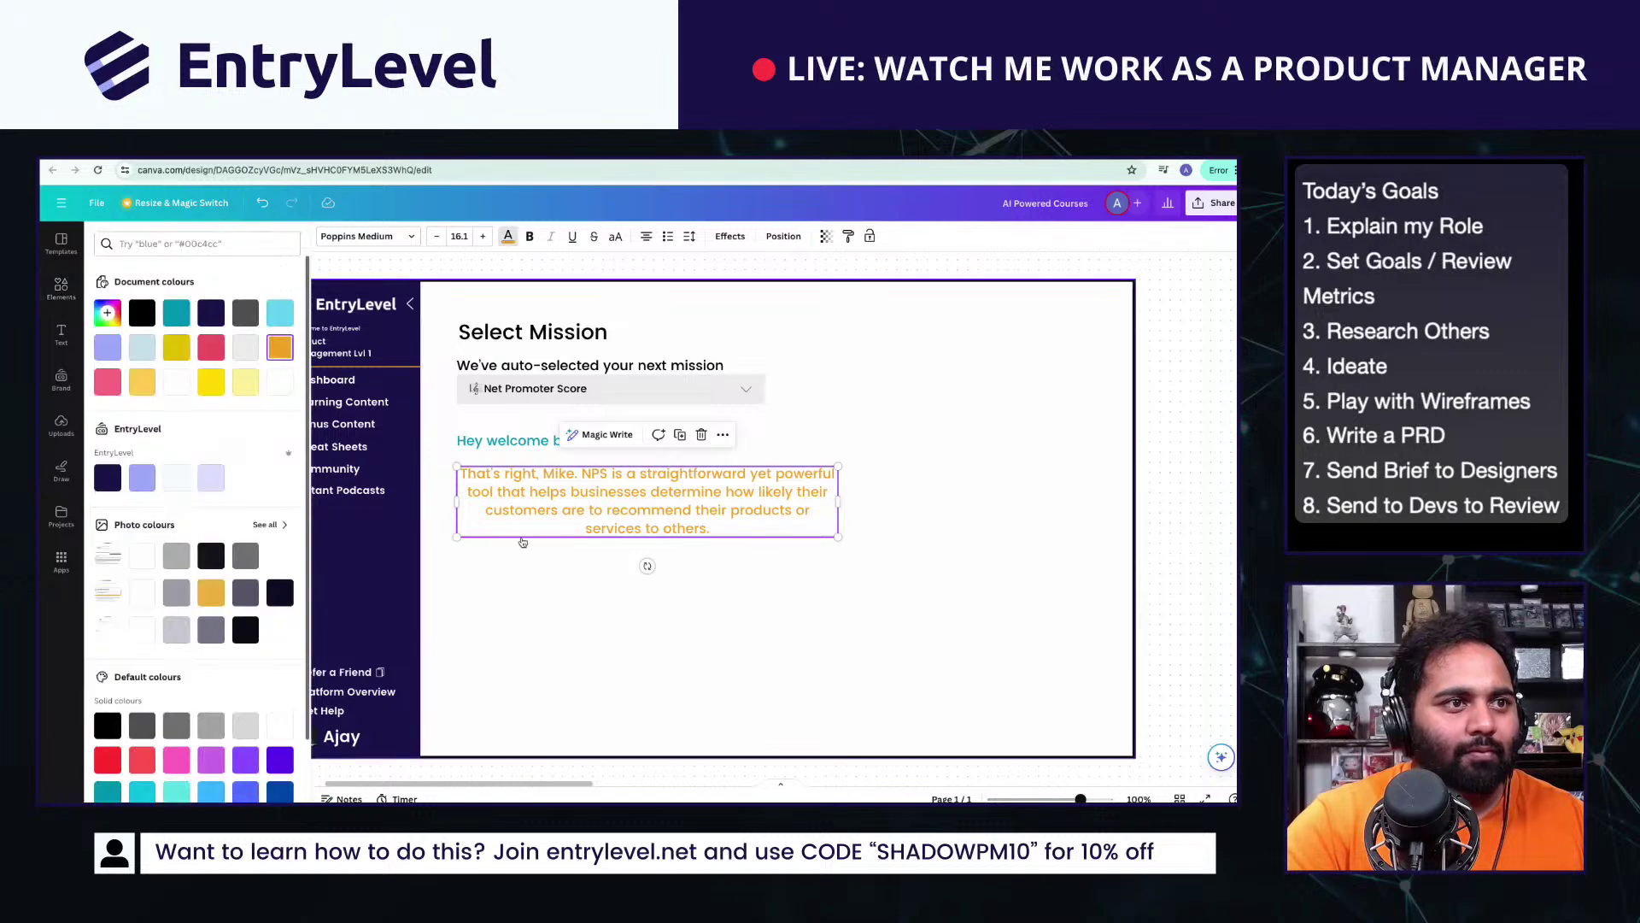
left_click(508, 236)
left_click(640, 237)
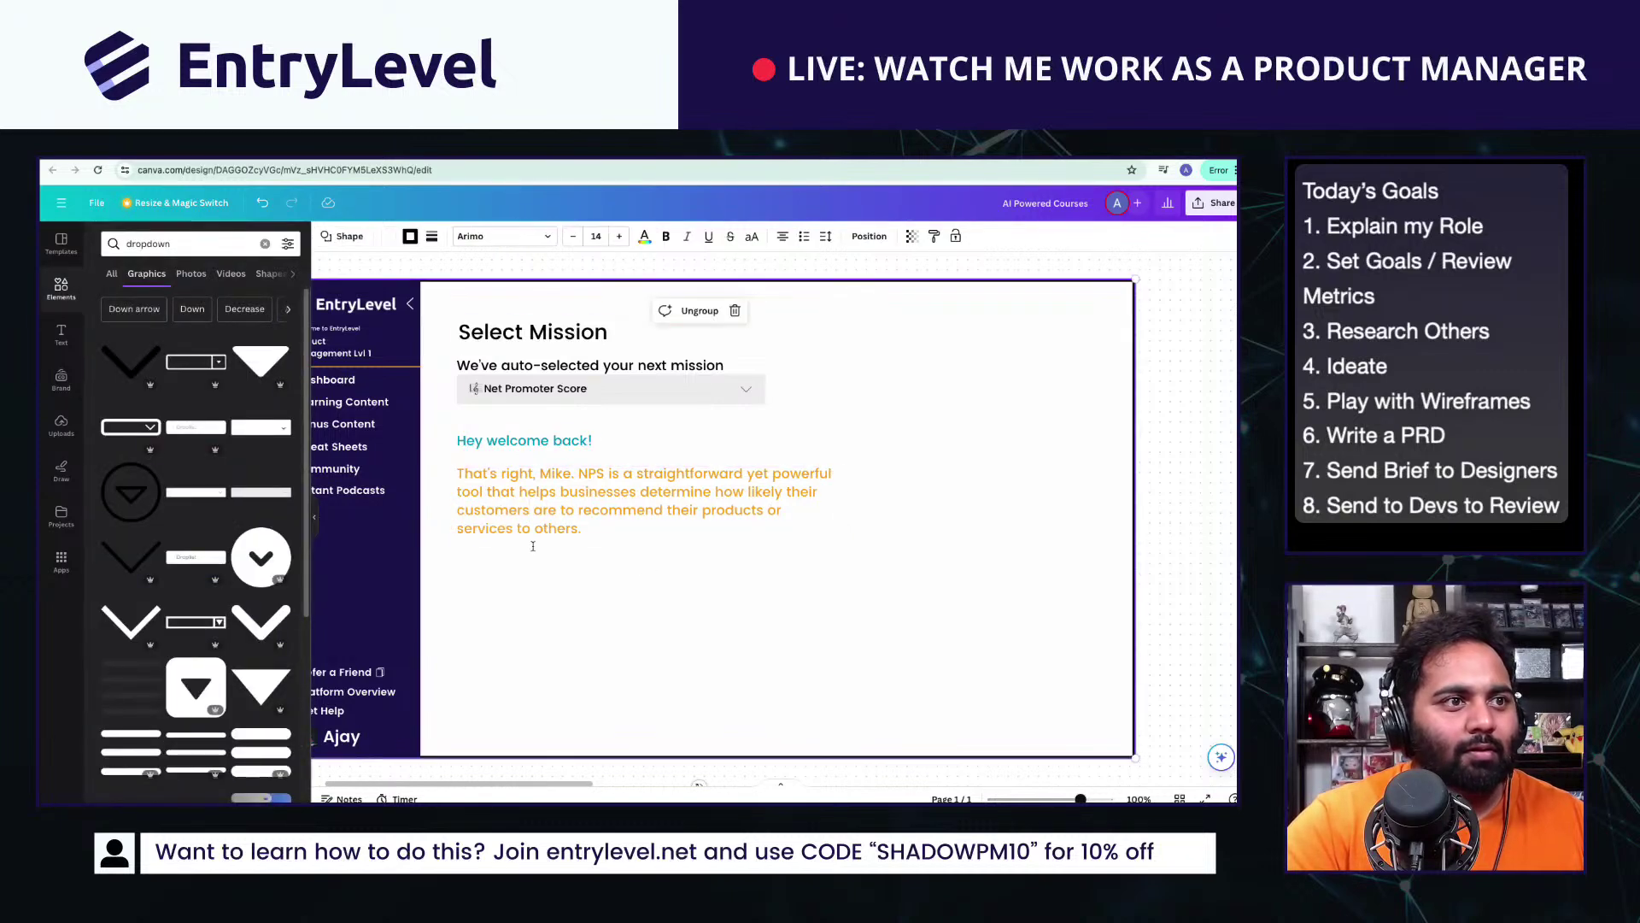
Step: Replace the teal line with a host's self-introduction ending "and we're talking about NPS!" and align it above the orange paragraph
left_click(529, 440)
left_click(529, 440)
type("Hey")
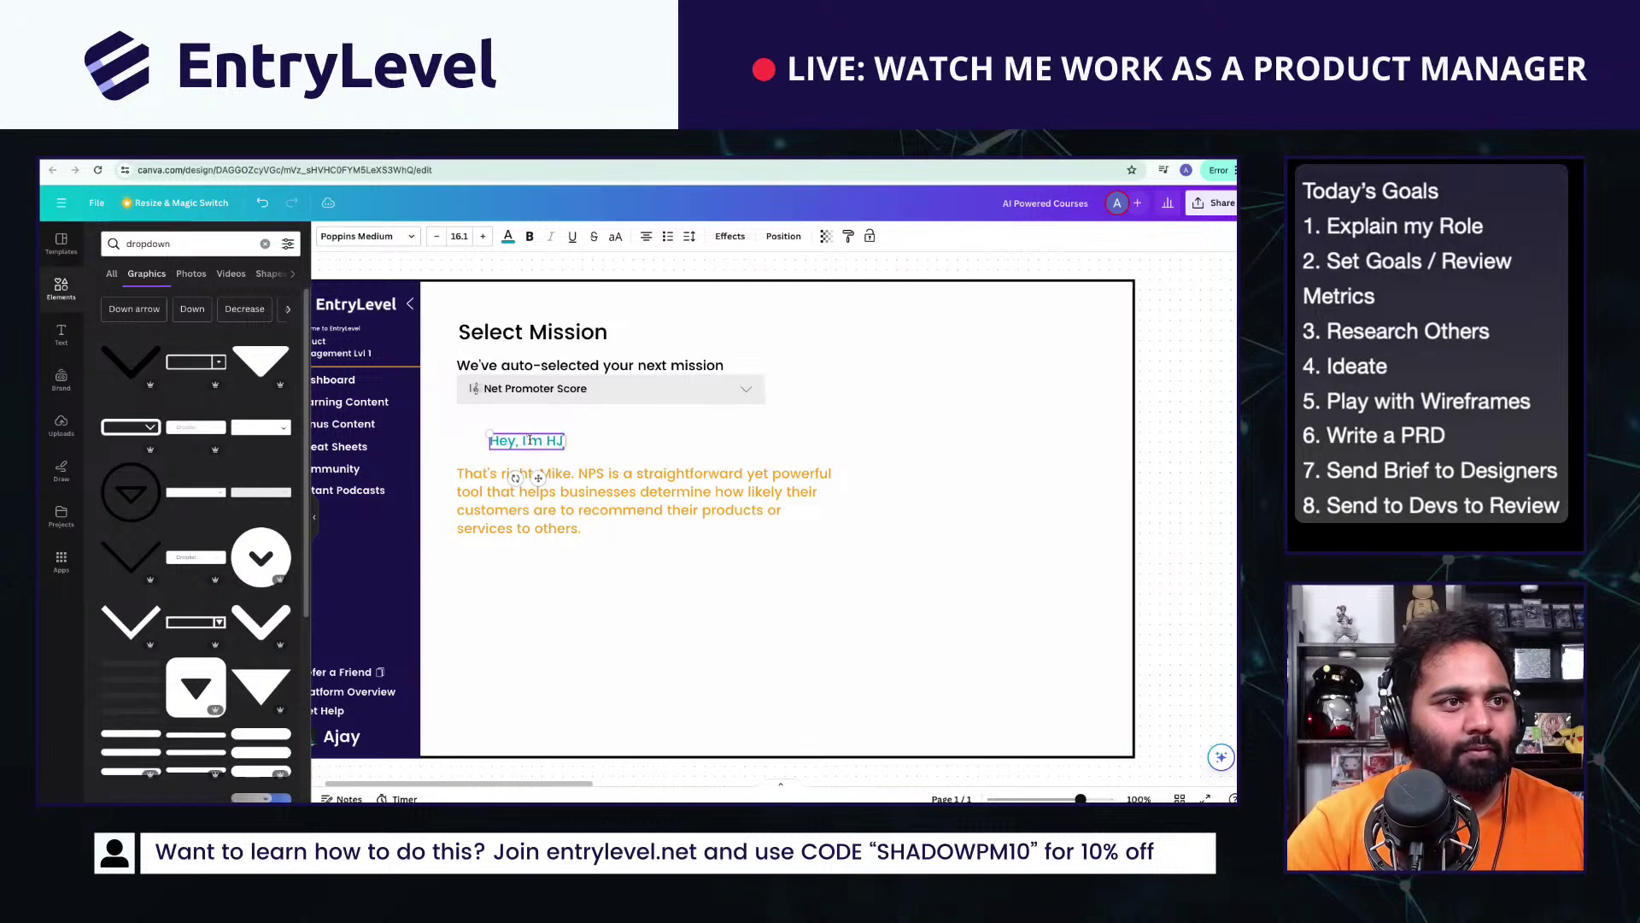
type(", I'm Jane and we're t")
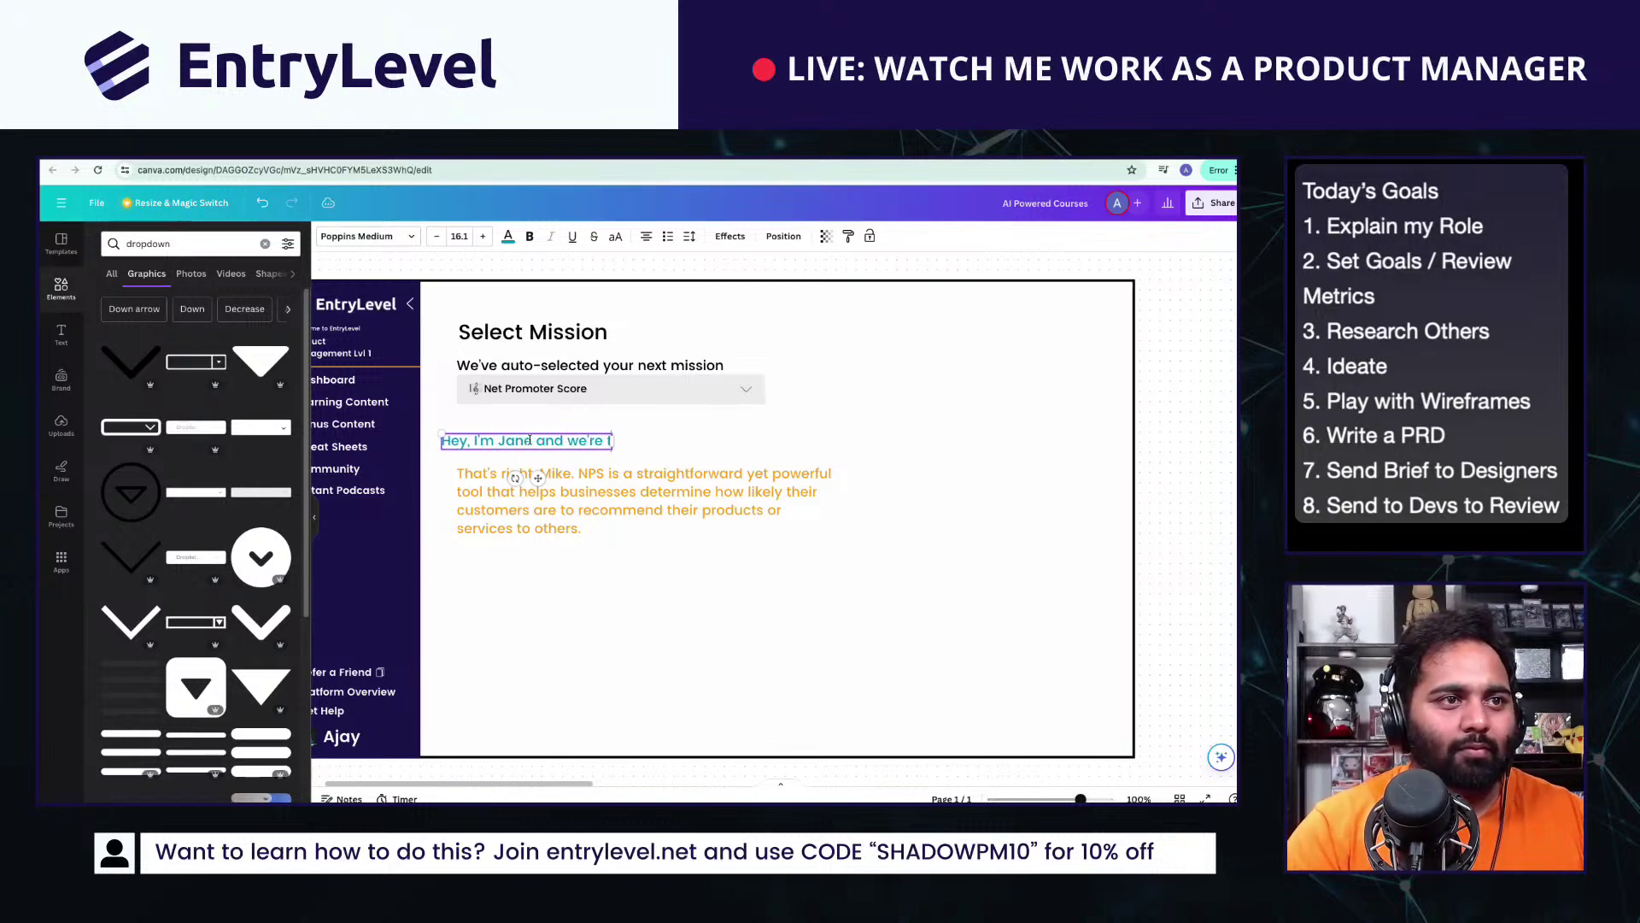
type("alking about NPS!")
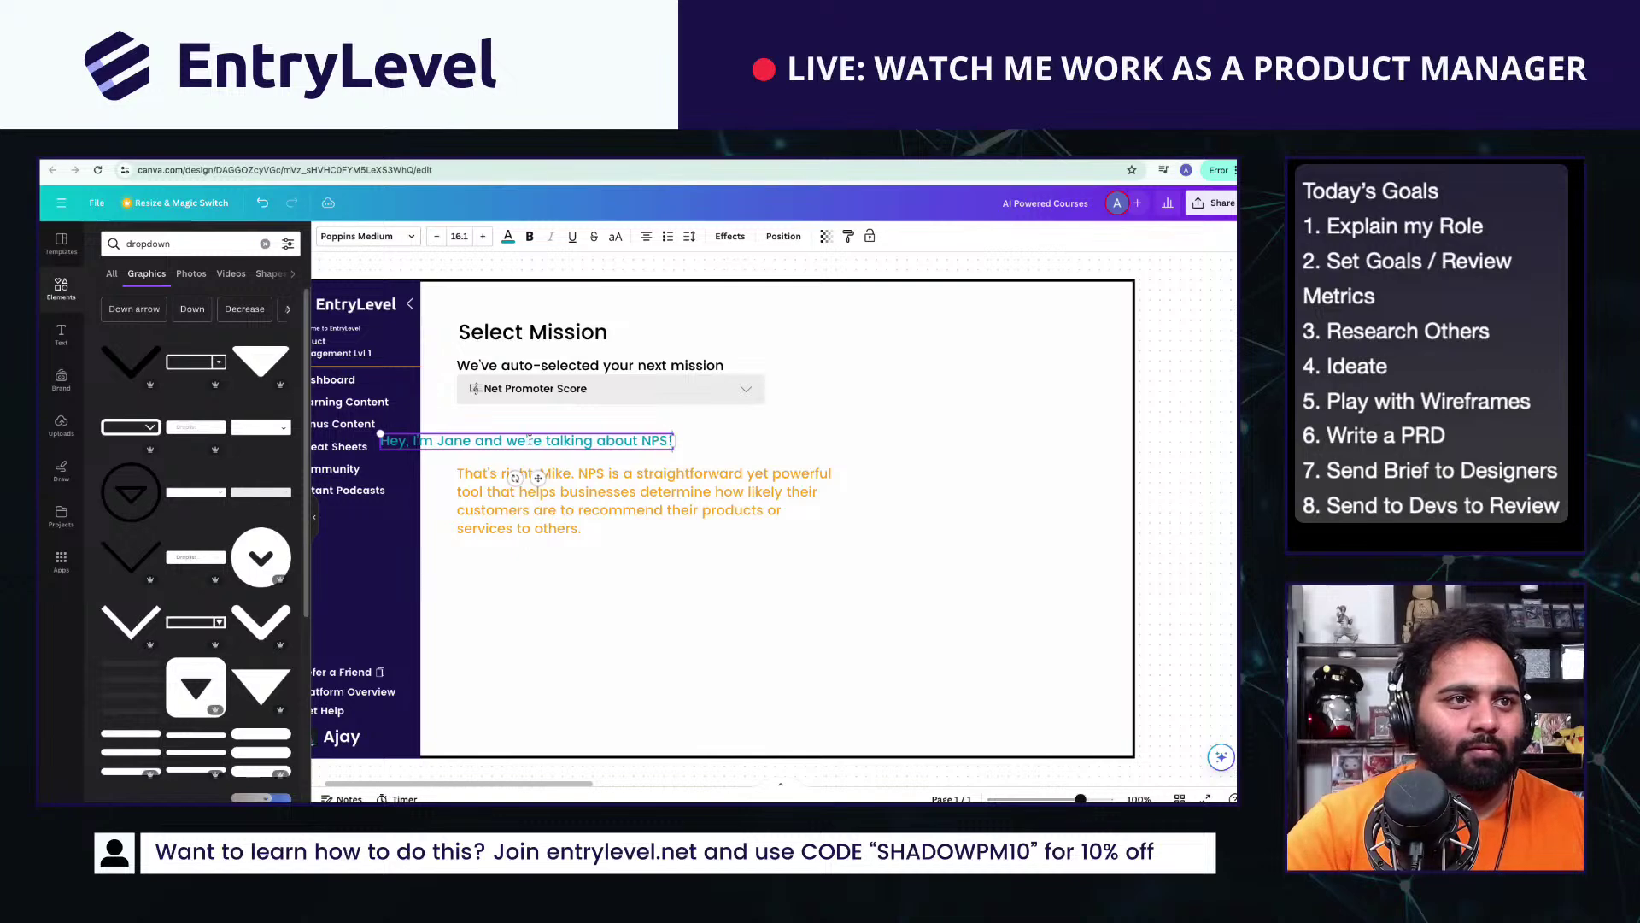
key("Escape")
left_click_drag(548, 444, 626, 449)
left_click(748, 637)
left_click_drag(748, 637, 743, 637)
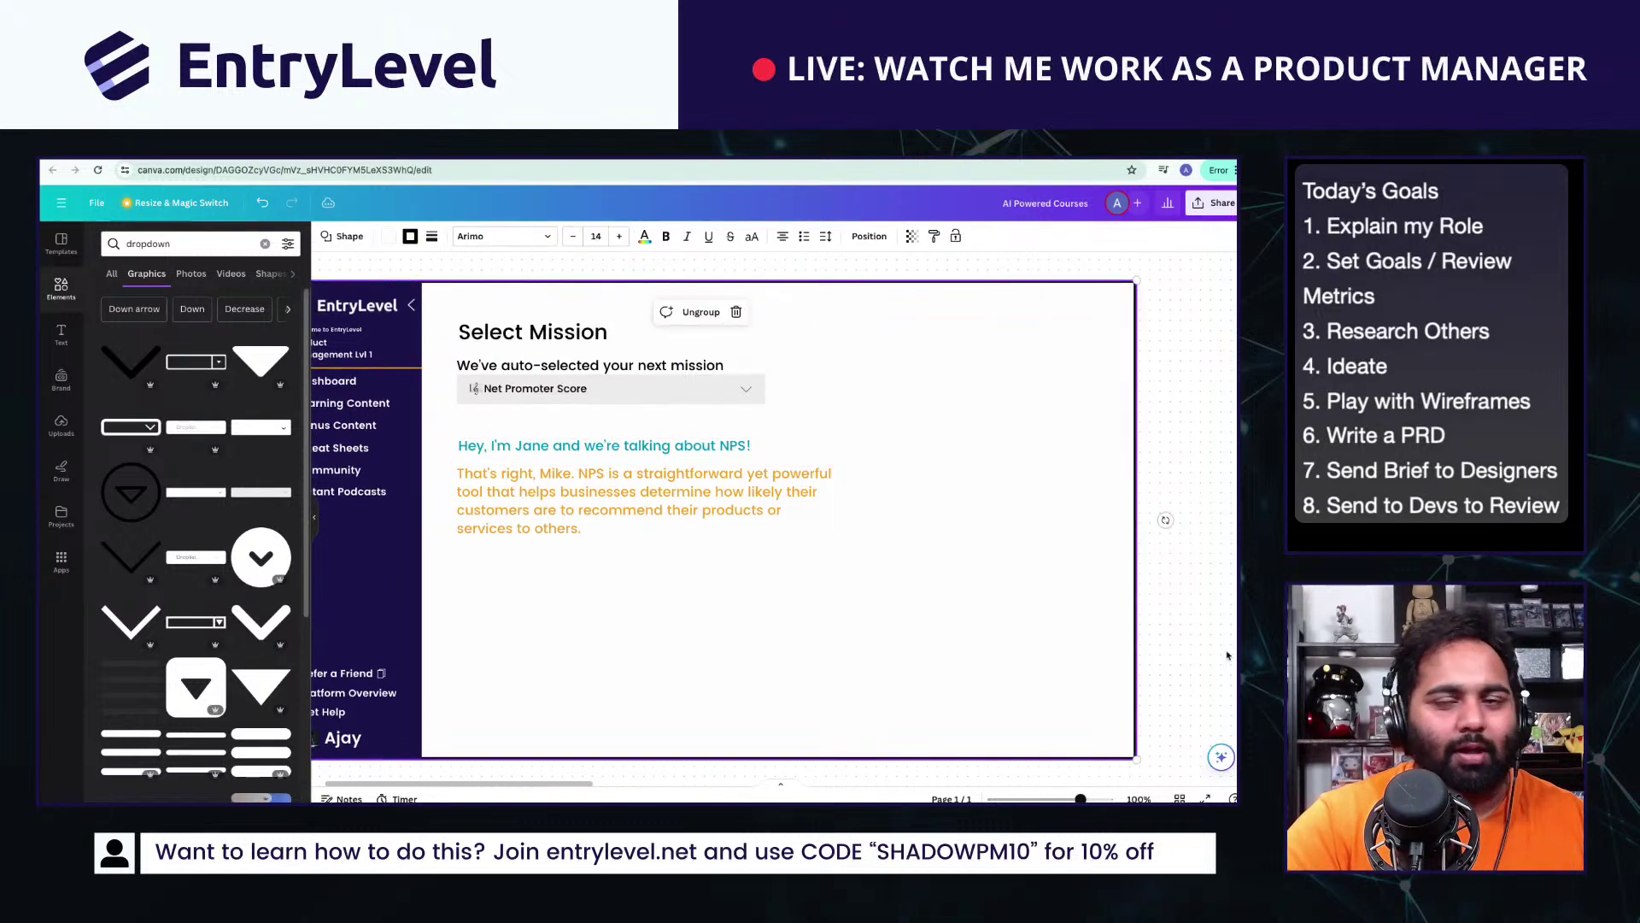
Step: Search the graphics elements for "button", add the yellow rounded button and place it near the lower-left corner of the page's white area
left_click(1192, 625)
scroll(624, 598, "down", 2)
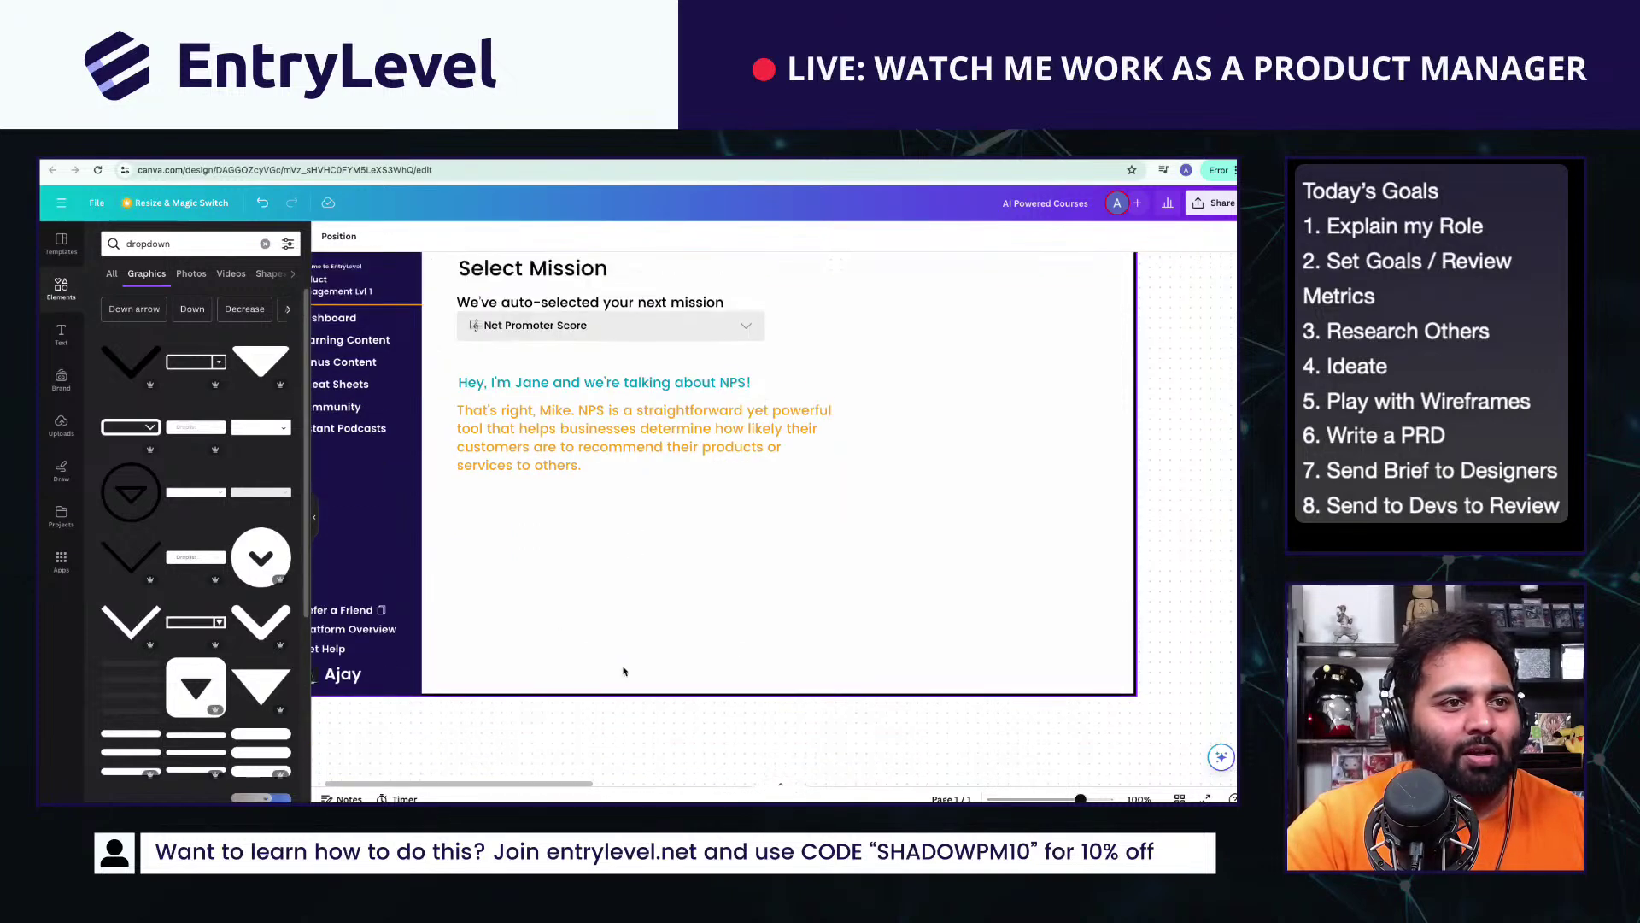
triple_click(190, 245)
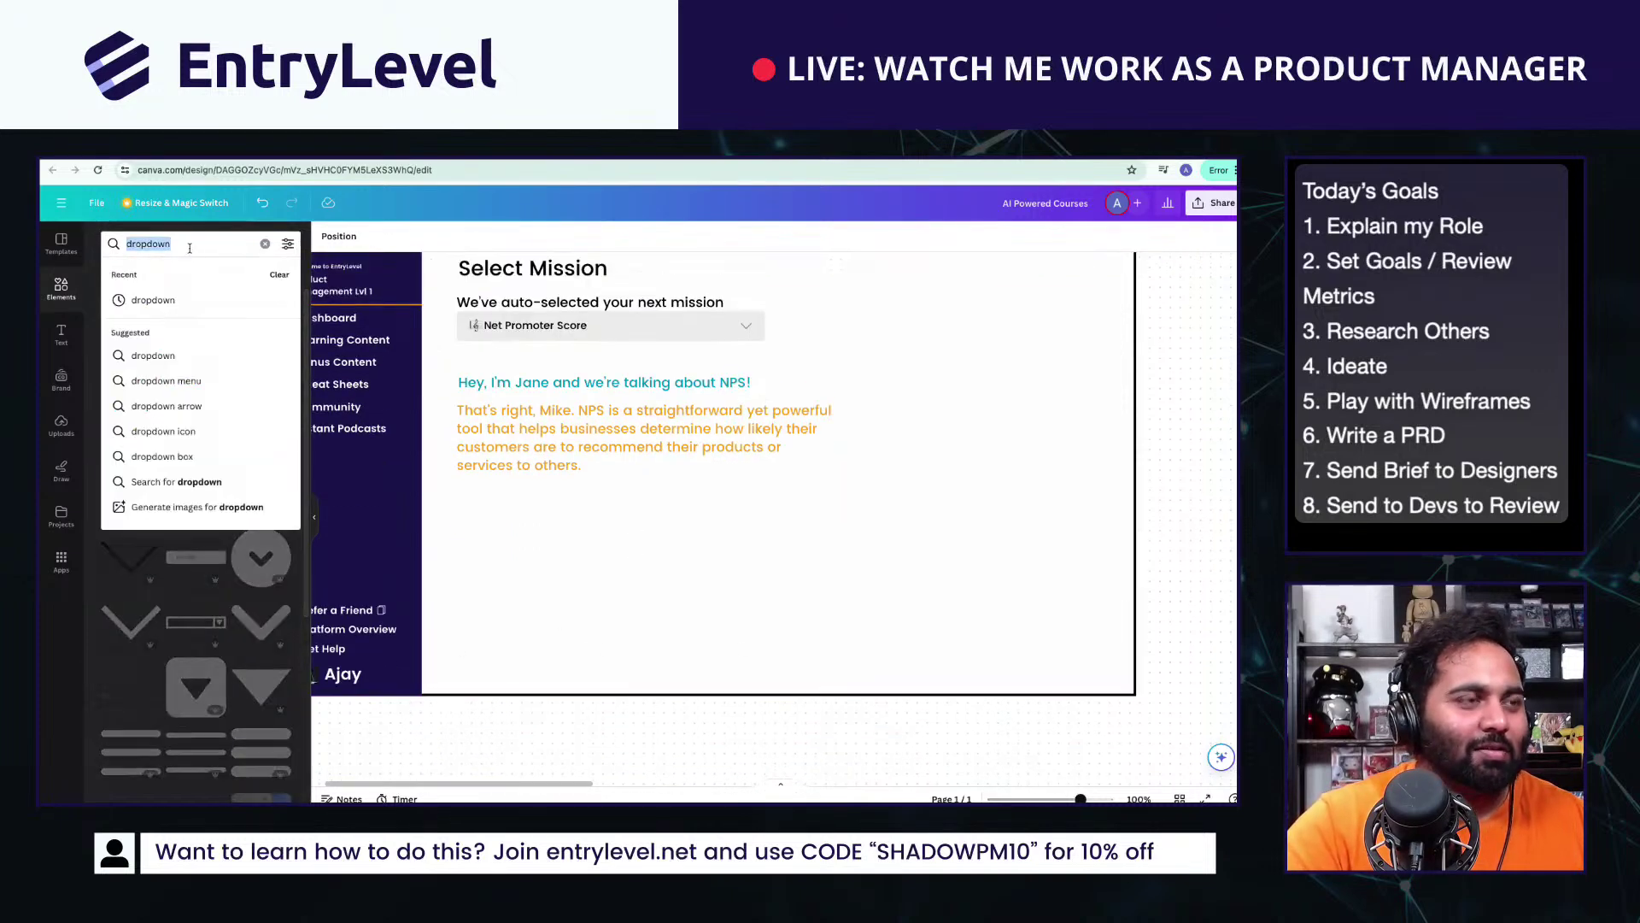
type("button")
key("Return")
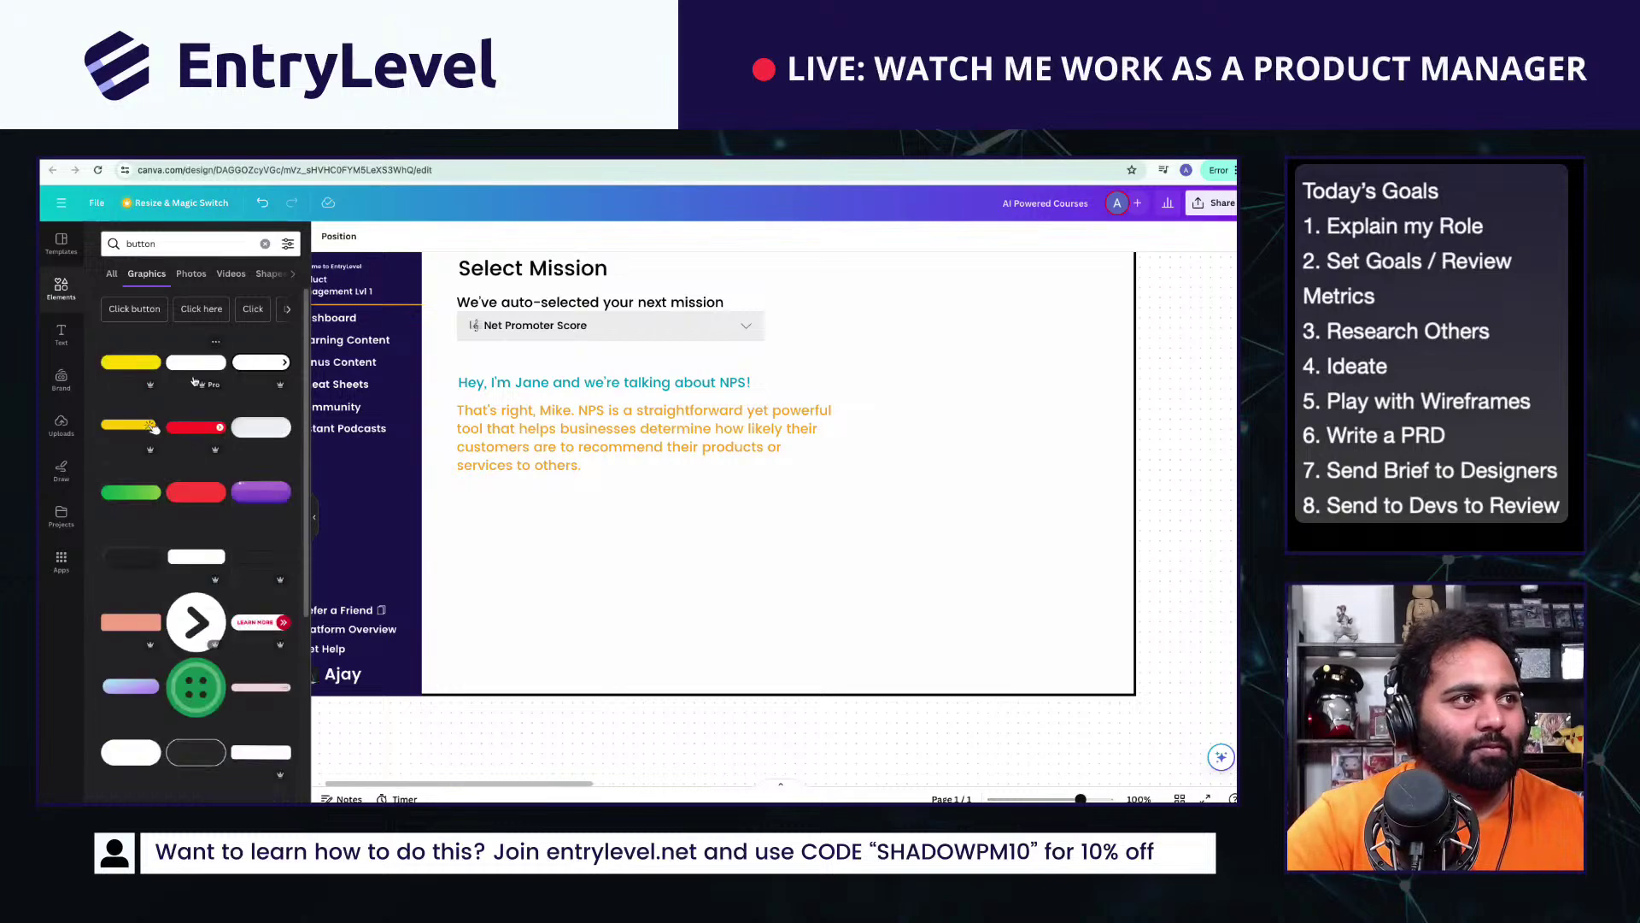
left_click(122, 363)
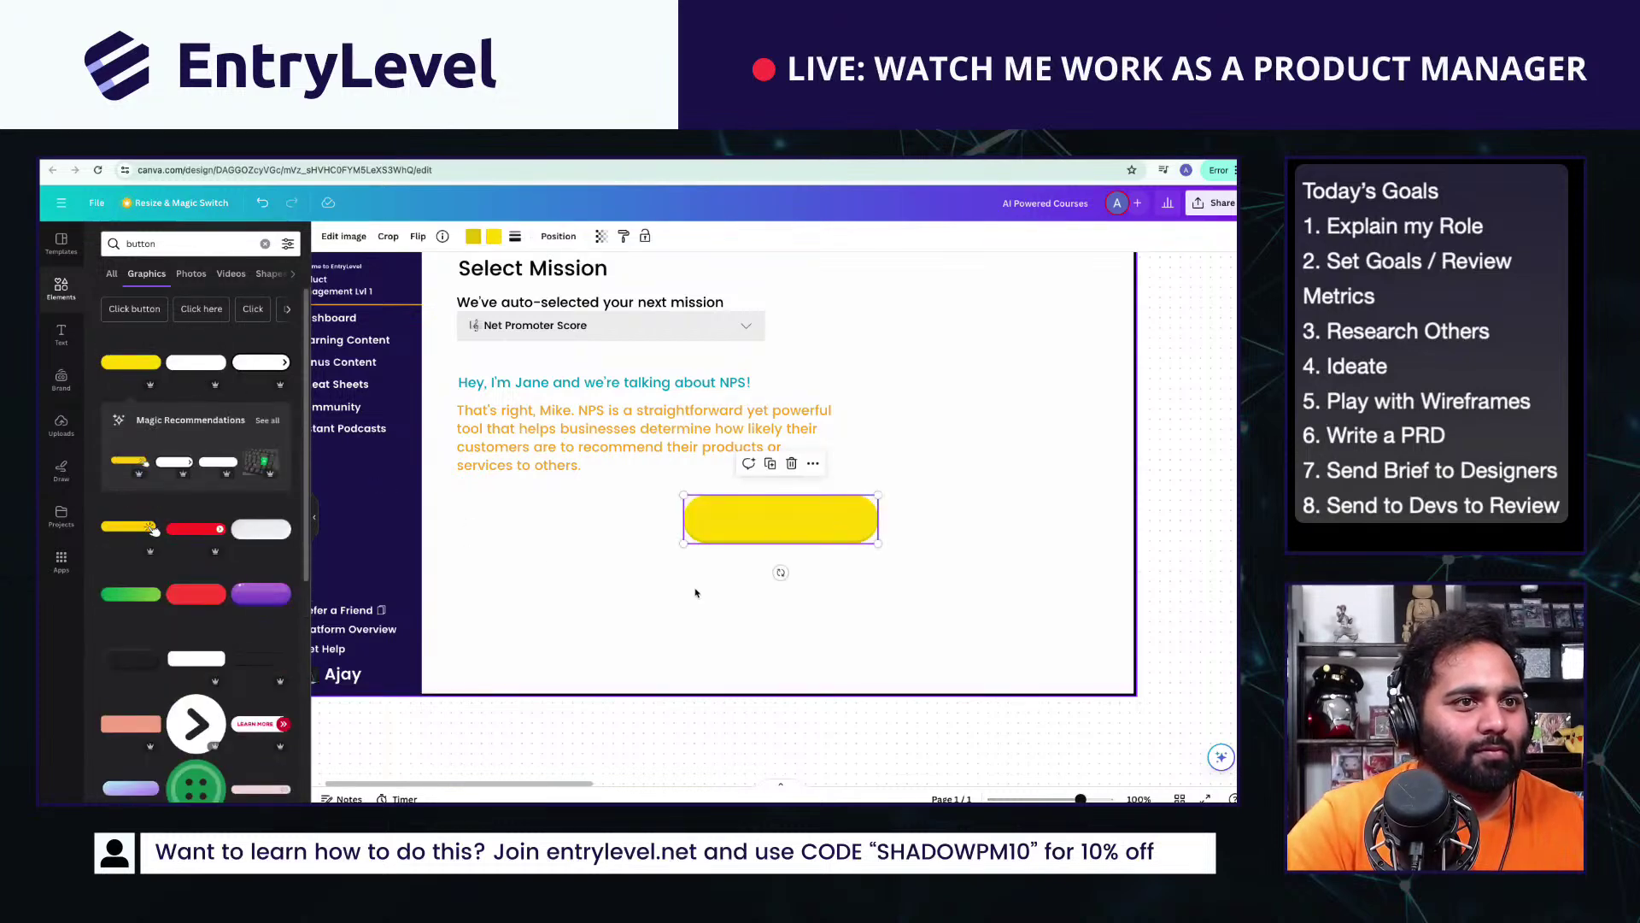
left_click_drag(768, 517, 546, 645)
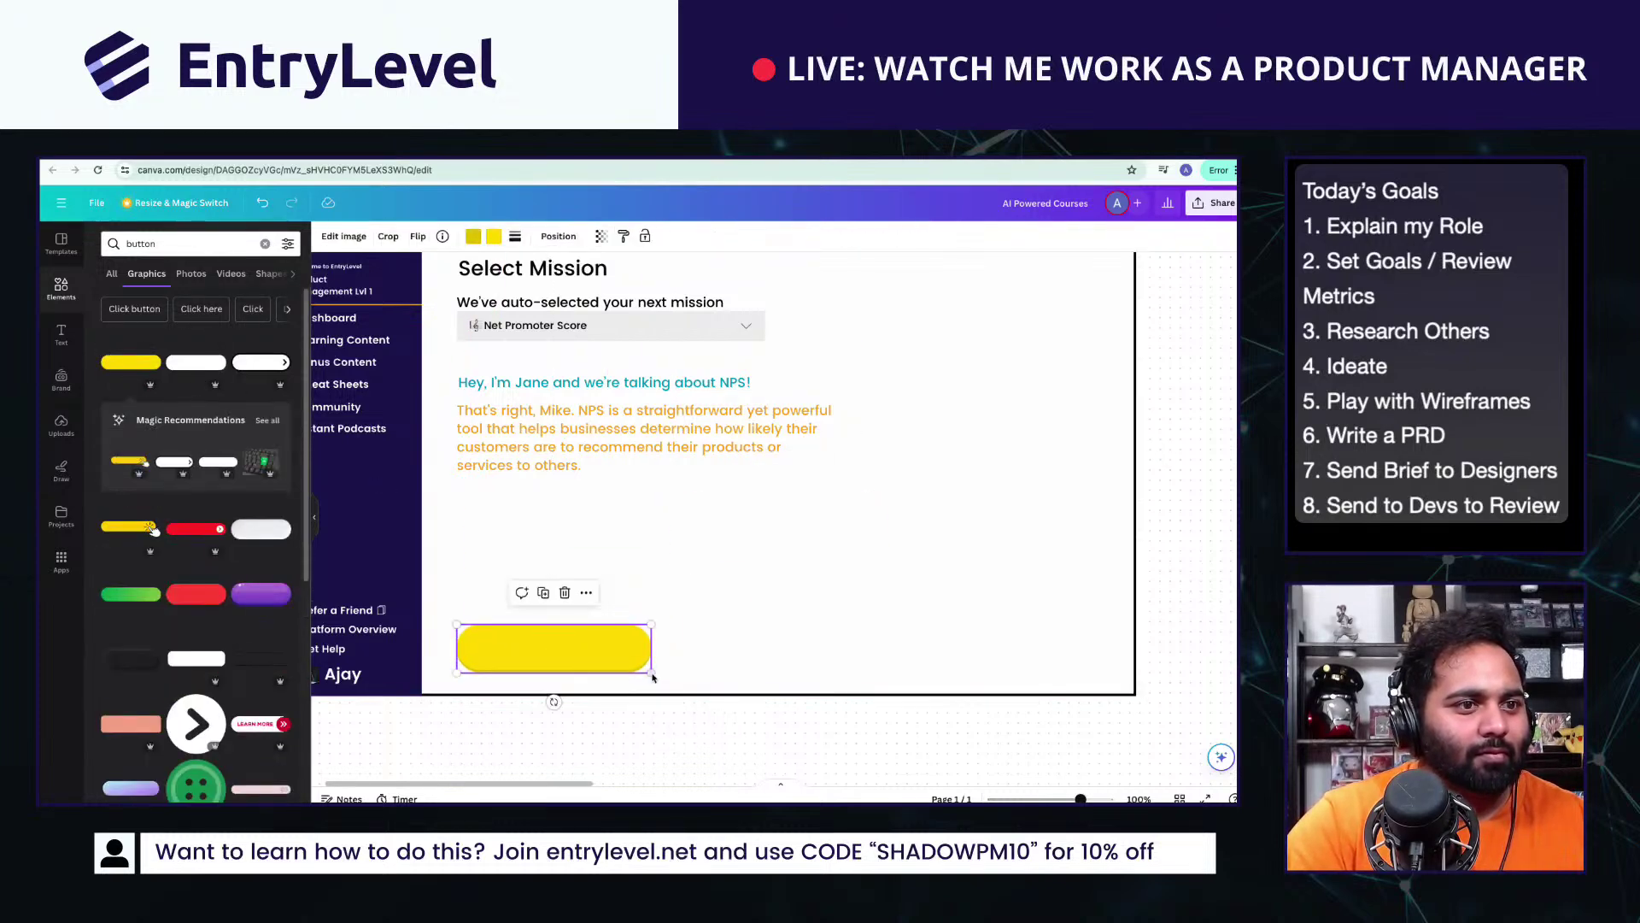
Step: Shrink the yellow button, duplicate the teal host line and replace the copy's text with "Ask a Question"
left_click_drag(635, 679, 571, 647)
left_click(539, 391)
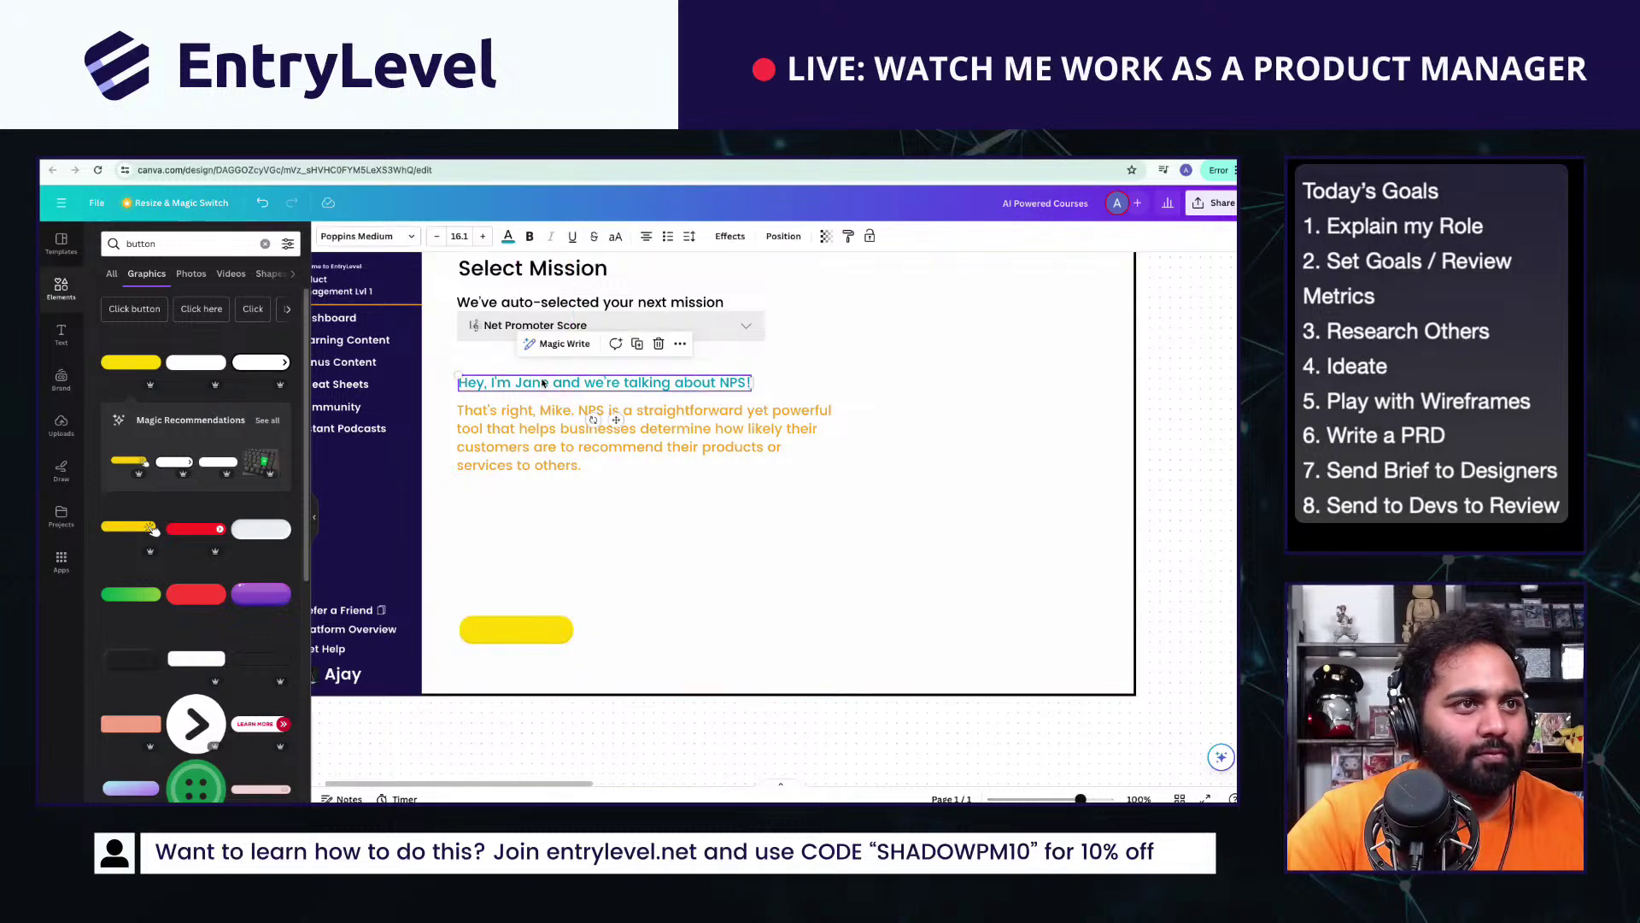
key("ctrl+c")
key("ctrl+v")
double_click(708, 521)
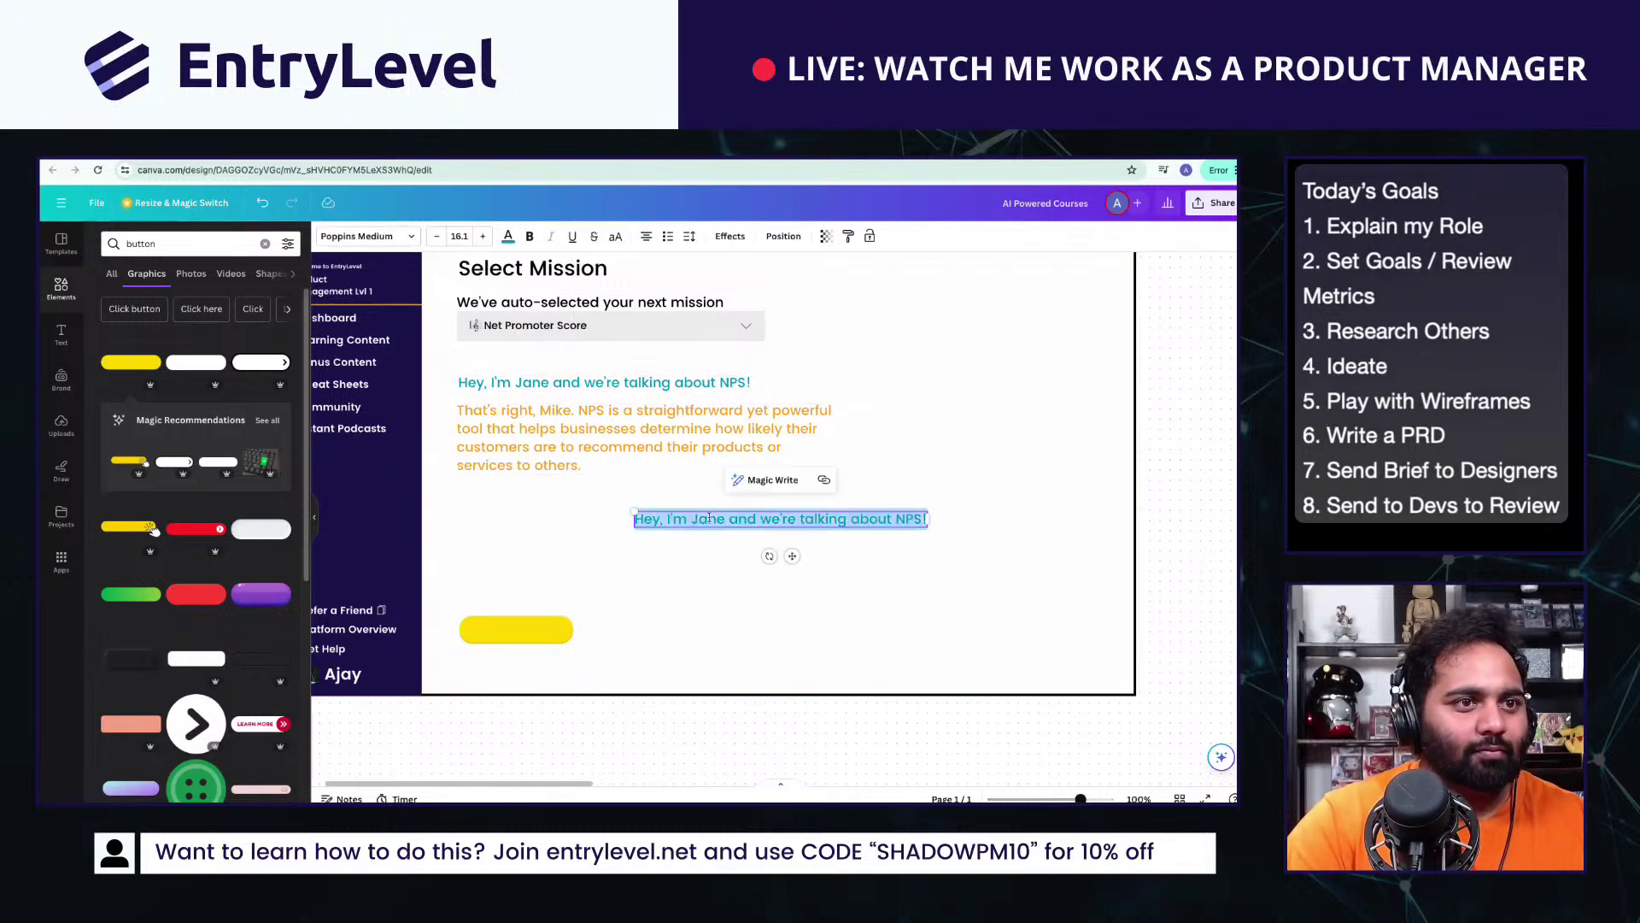
type("Ask a Question")
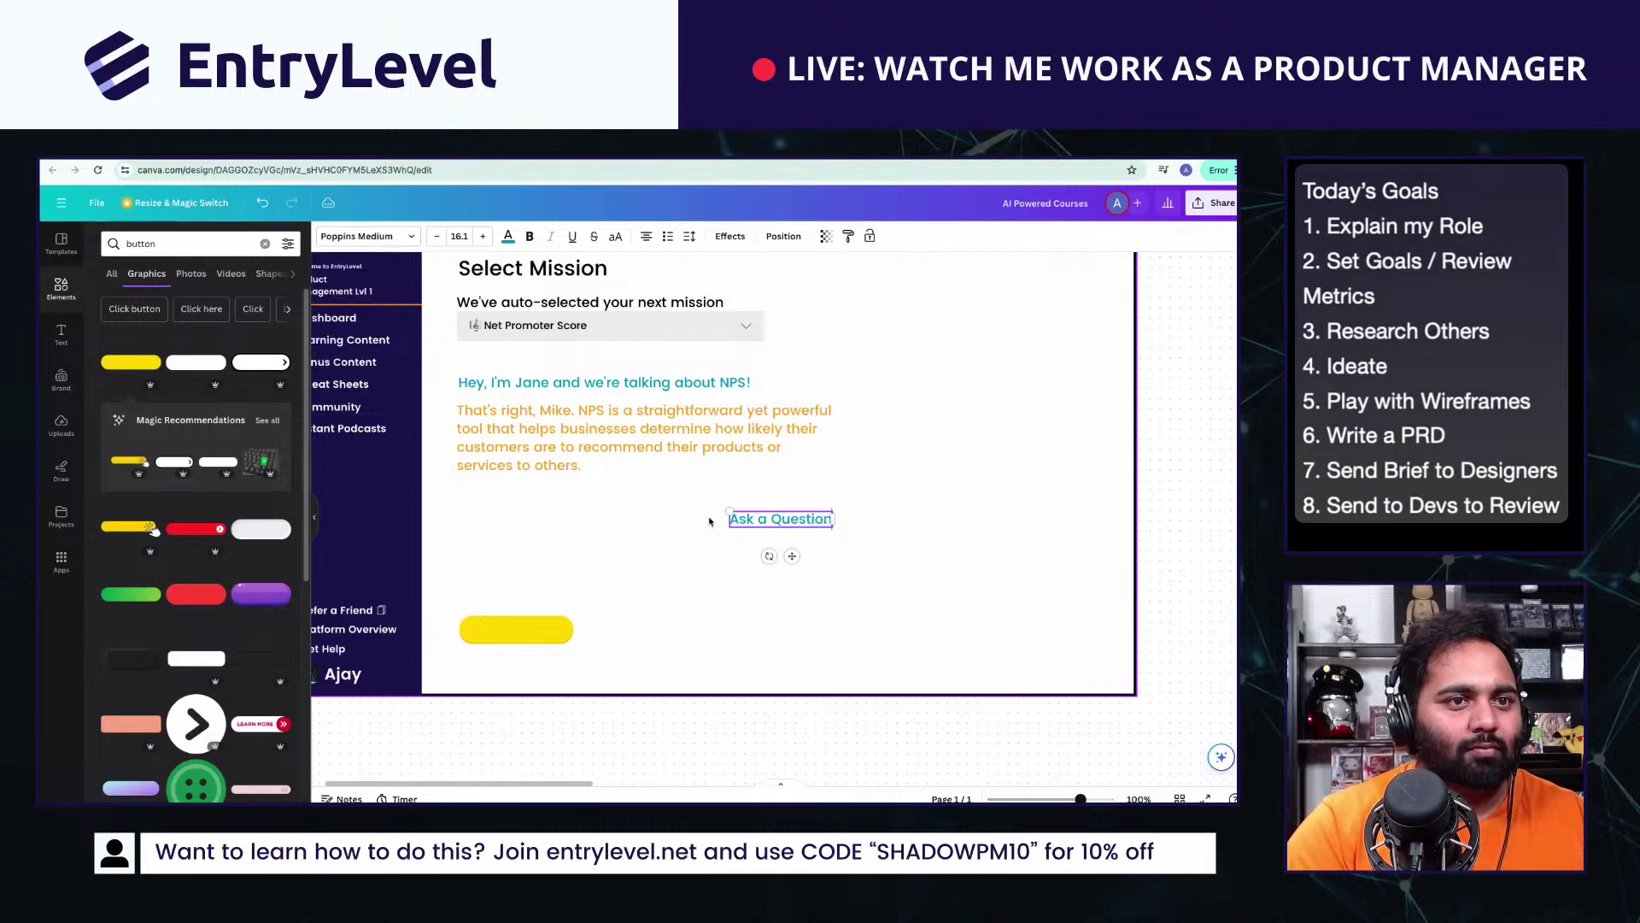
Step: Centre the "Ask a Question" label on the yellow button, positioned near the page's lower-right area
right_click(717, 521)
left_click(639, 698)
left_click_drag(774, 531, 980, 635)
left_click(570, 636, "shift")
left_click(863, 570)
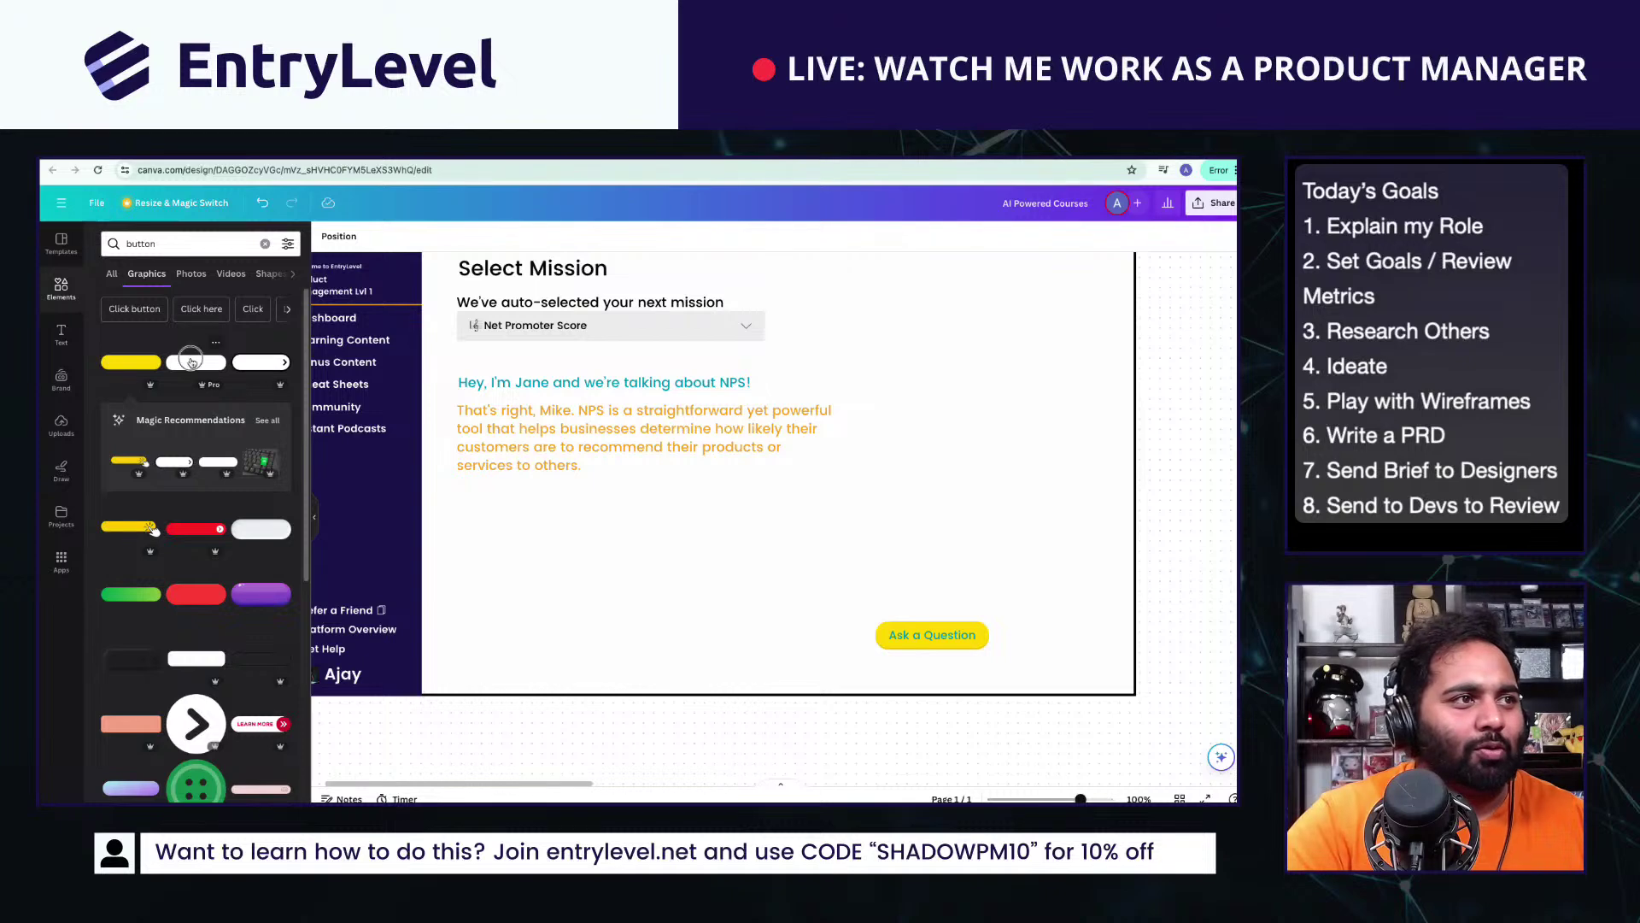
left_click_drag(192, 362, 83, 552)
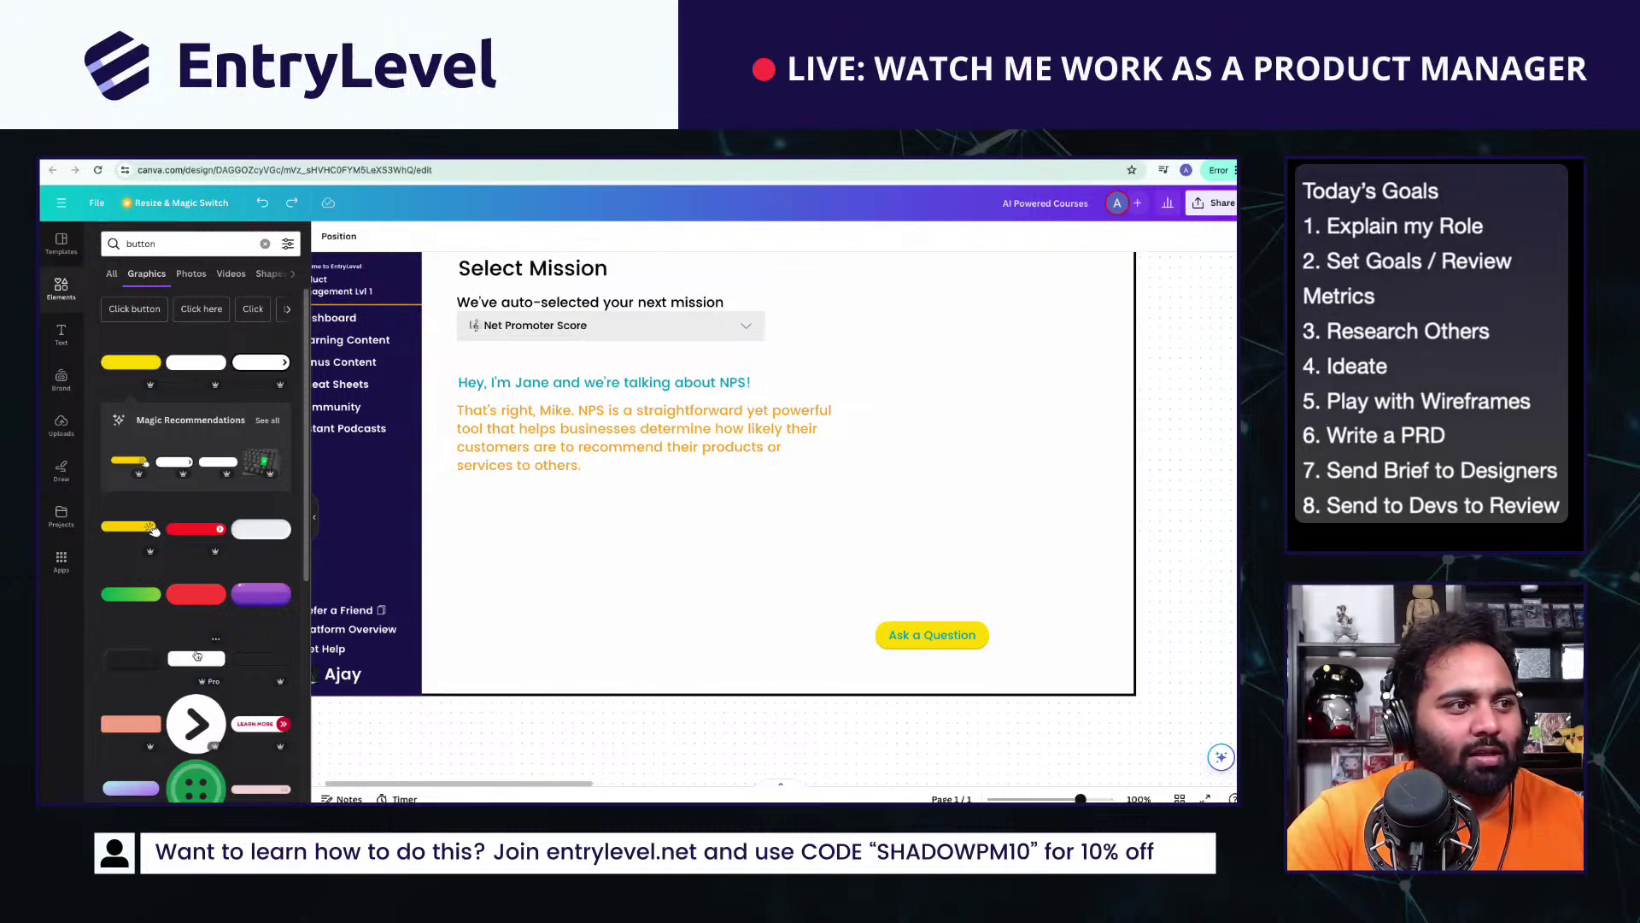
left_click_drag(196, 656, 752, 639)
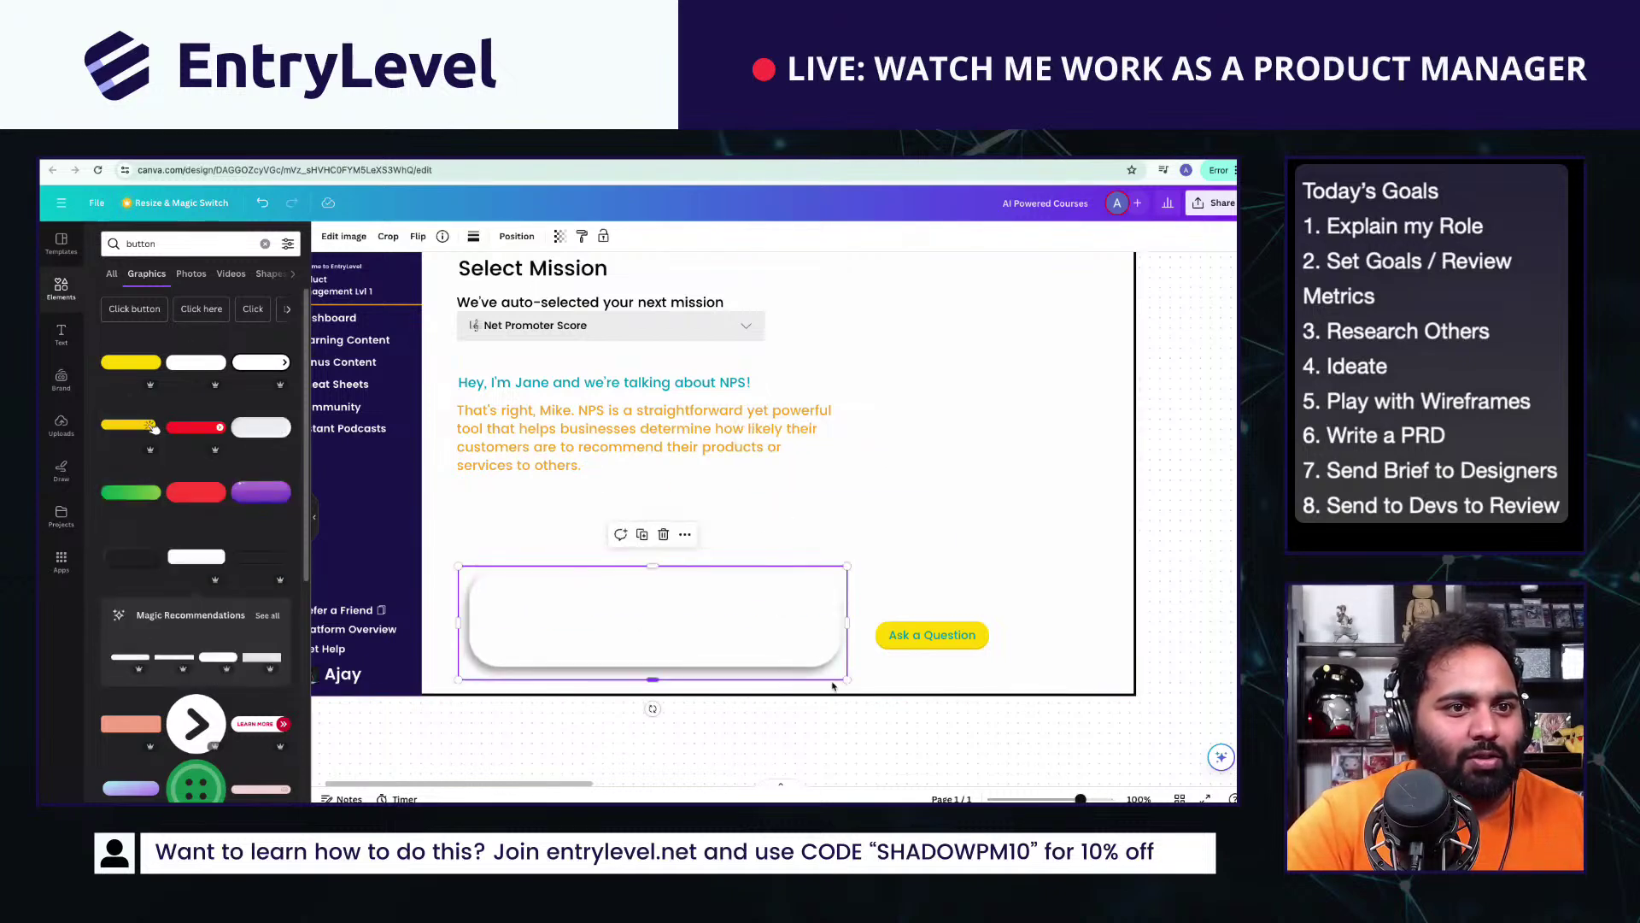
left_click_drag(833, 685, 1130, 617)
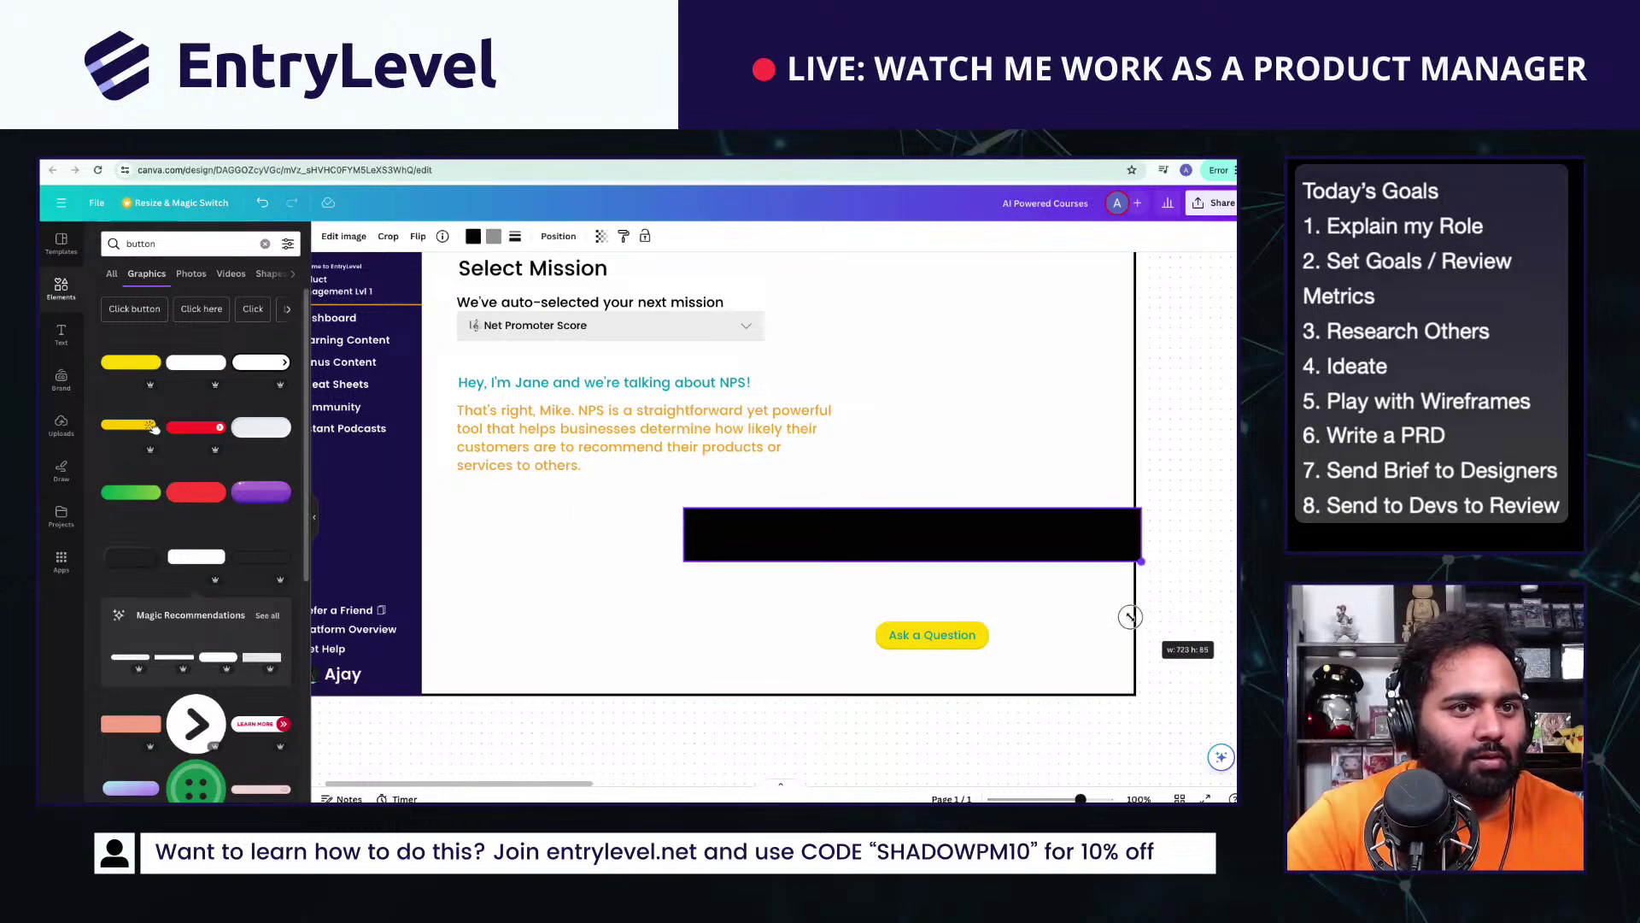
key("ctrl+z")
key("ctrl+z")
key("ctrl+z")
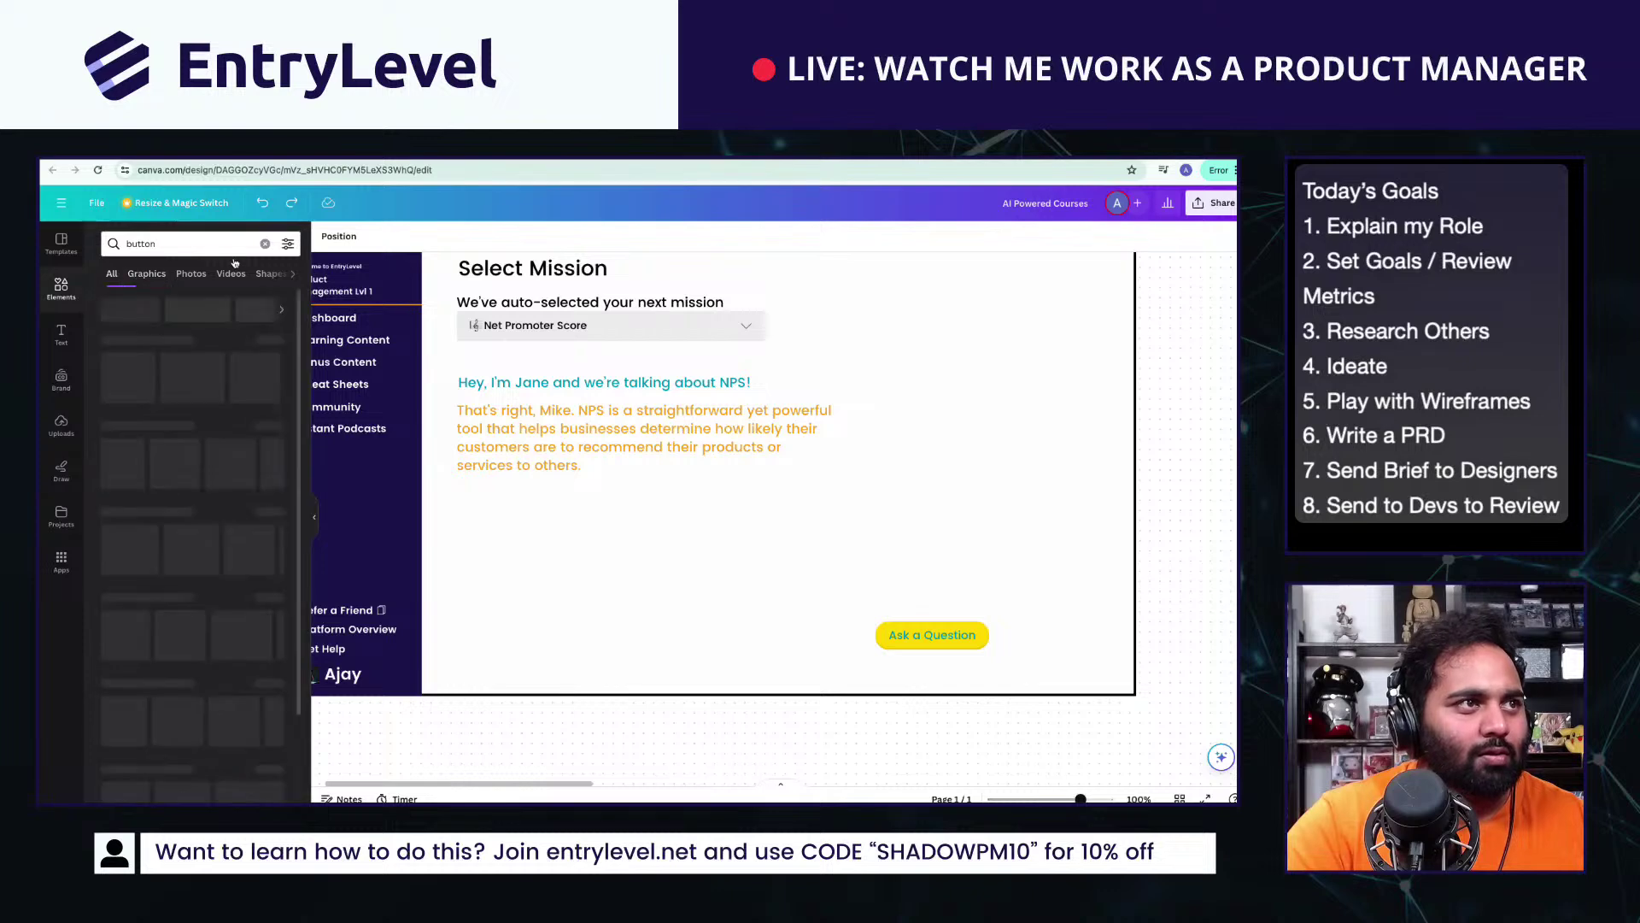
Step: Add a square shape, stretch it into a thin bar from the transcript's left edge to the "Ask a Question" button, and send it behind
left_click(265, 244)
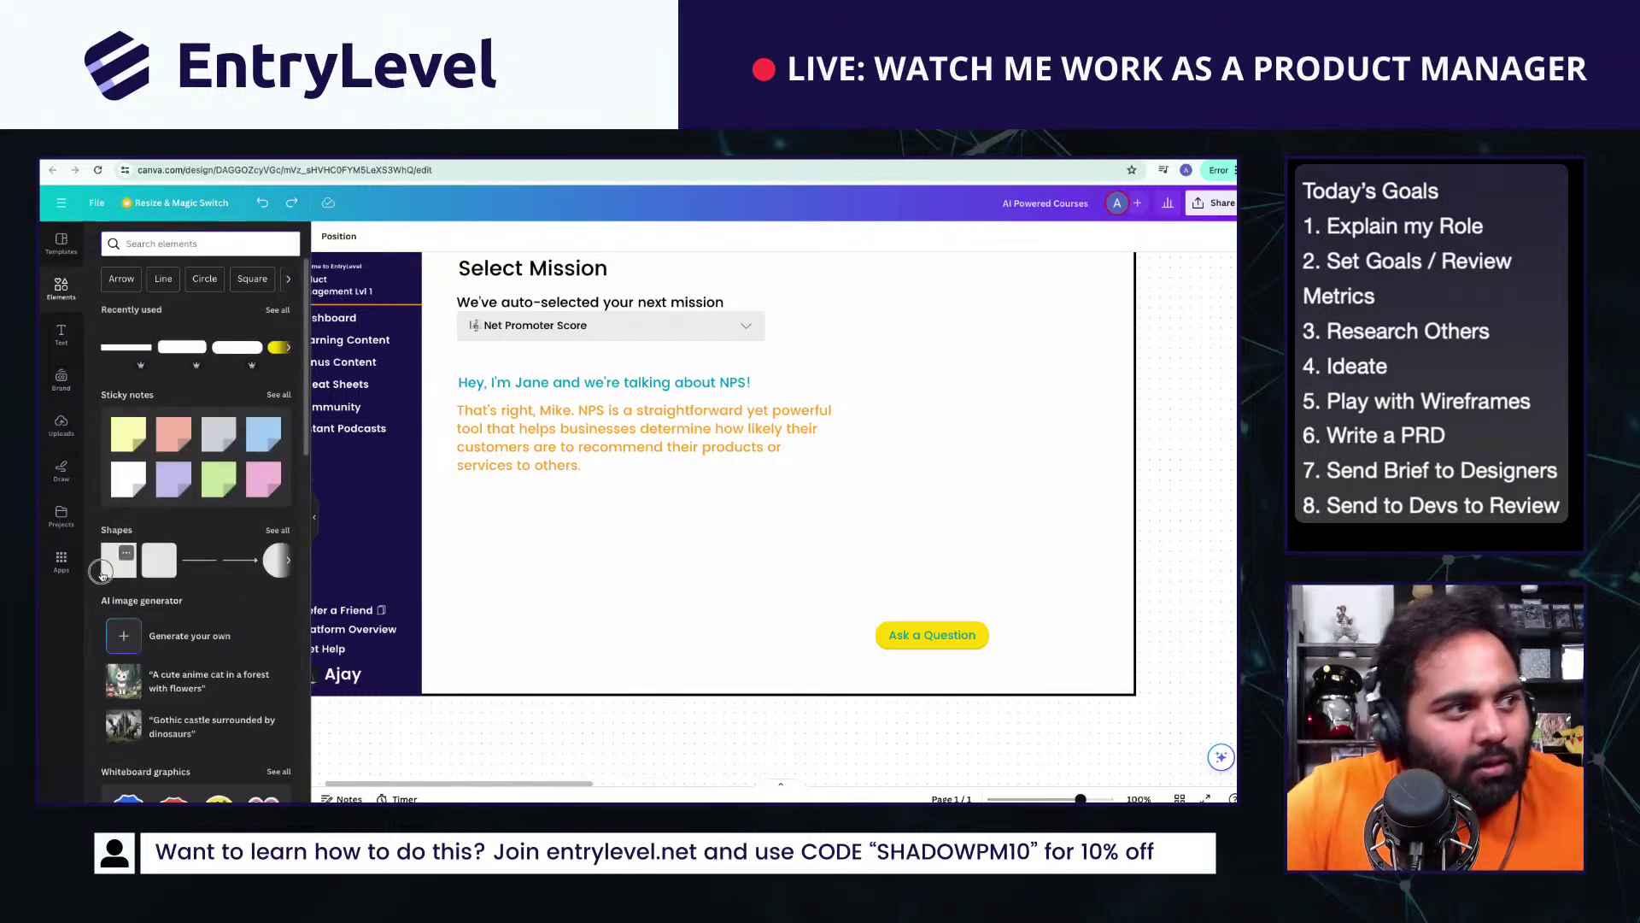
left_click(109, 566)
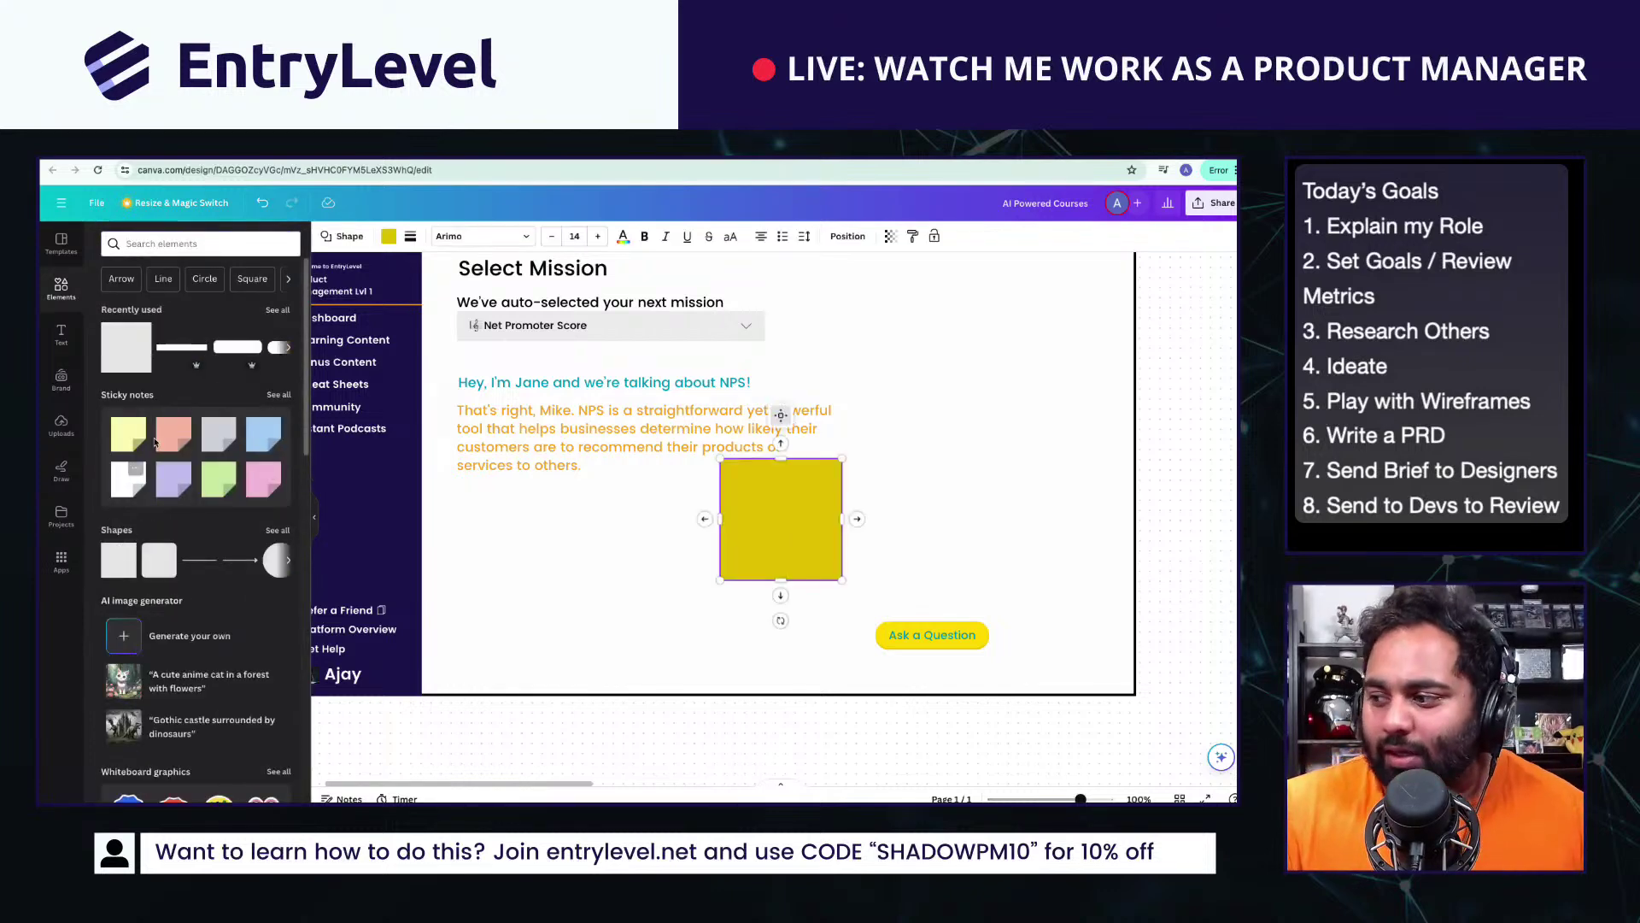
left_click_drag(780, 468, 931, 636)
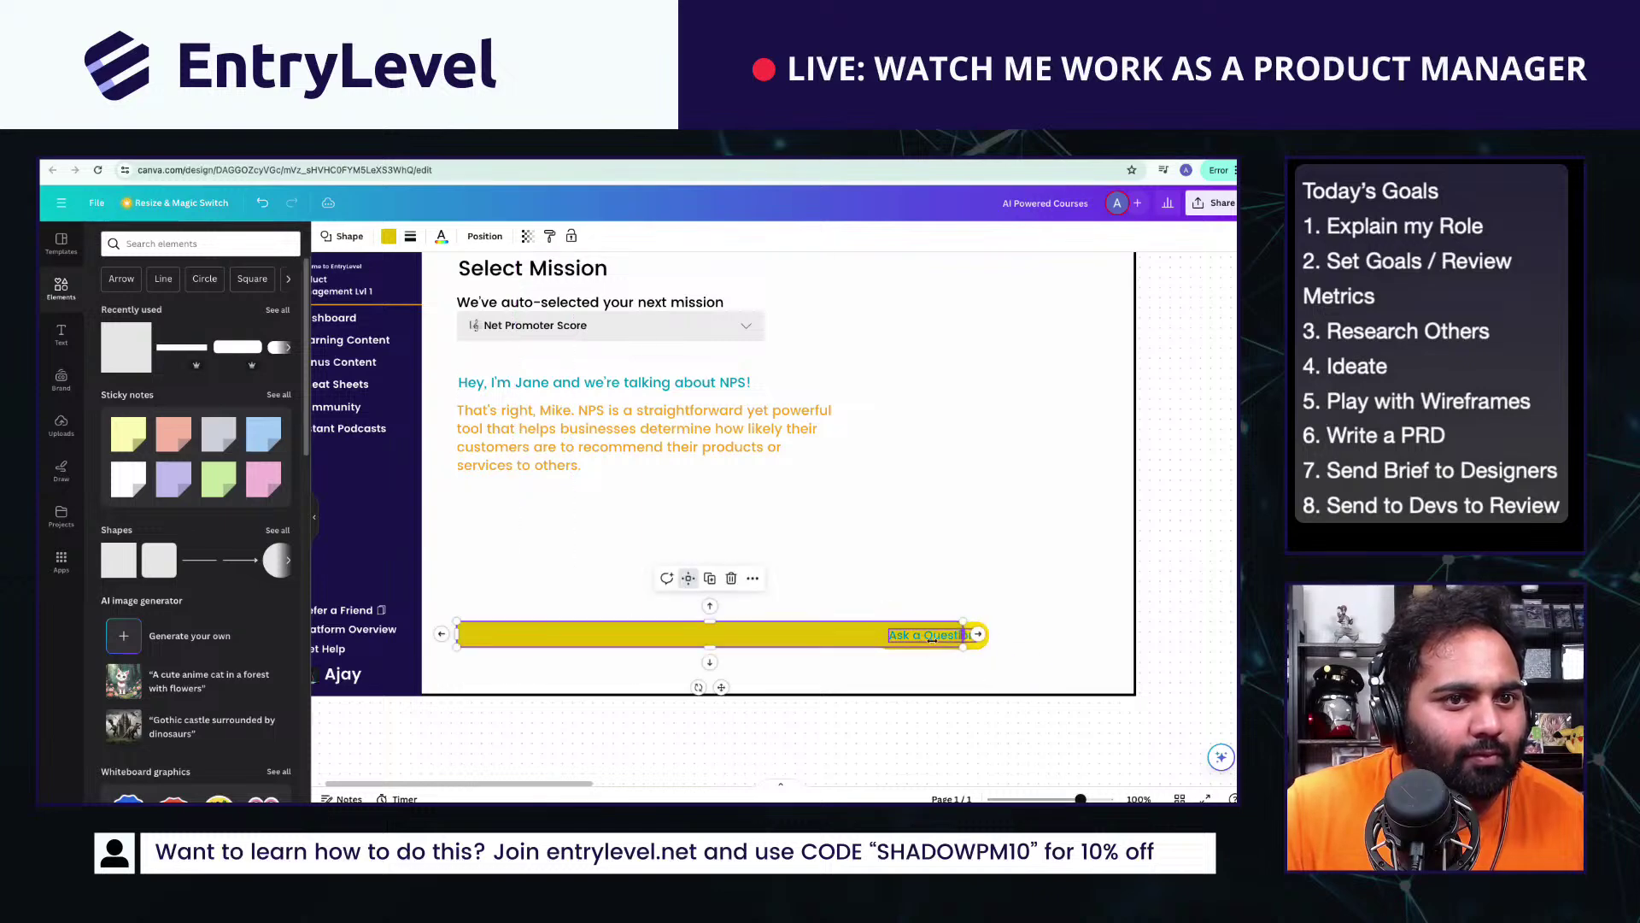
right_click(830, 639)
mouse_move(896, 651)
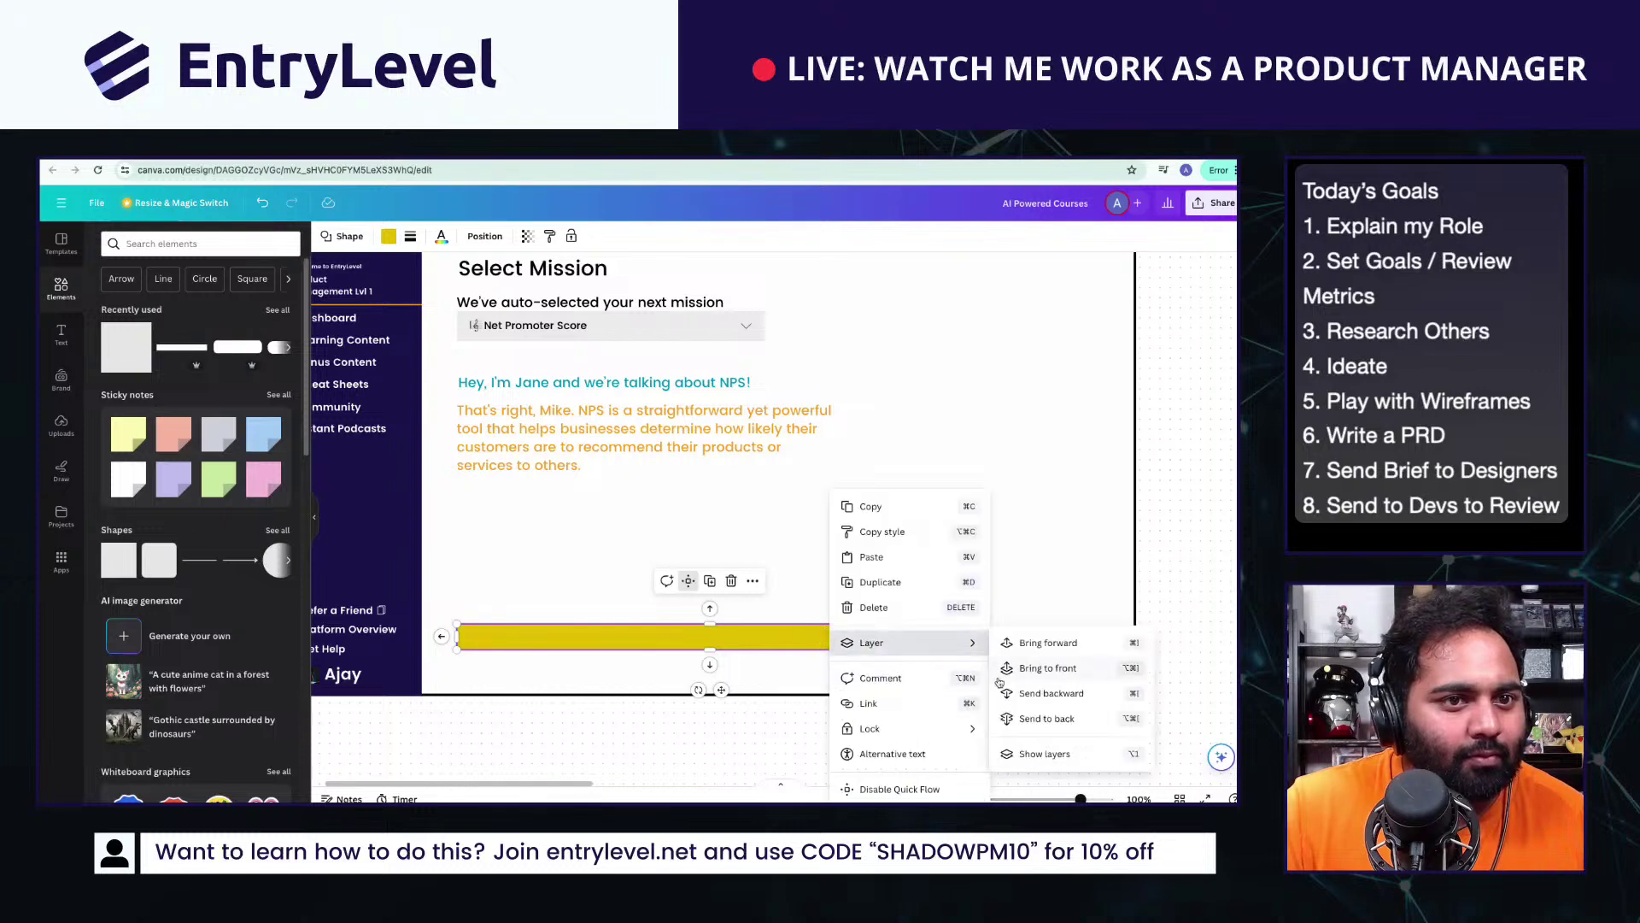
left_click(1047, 719)
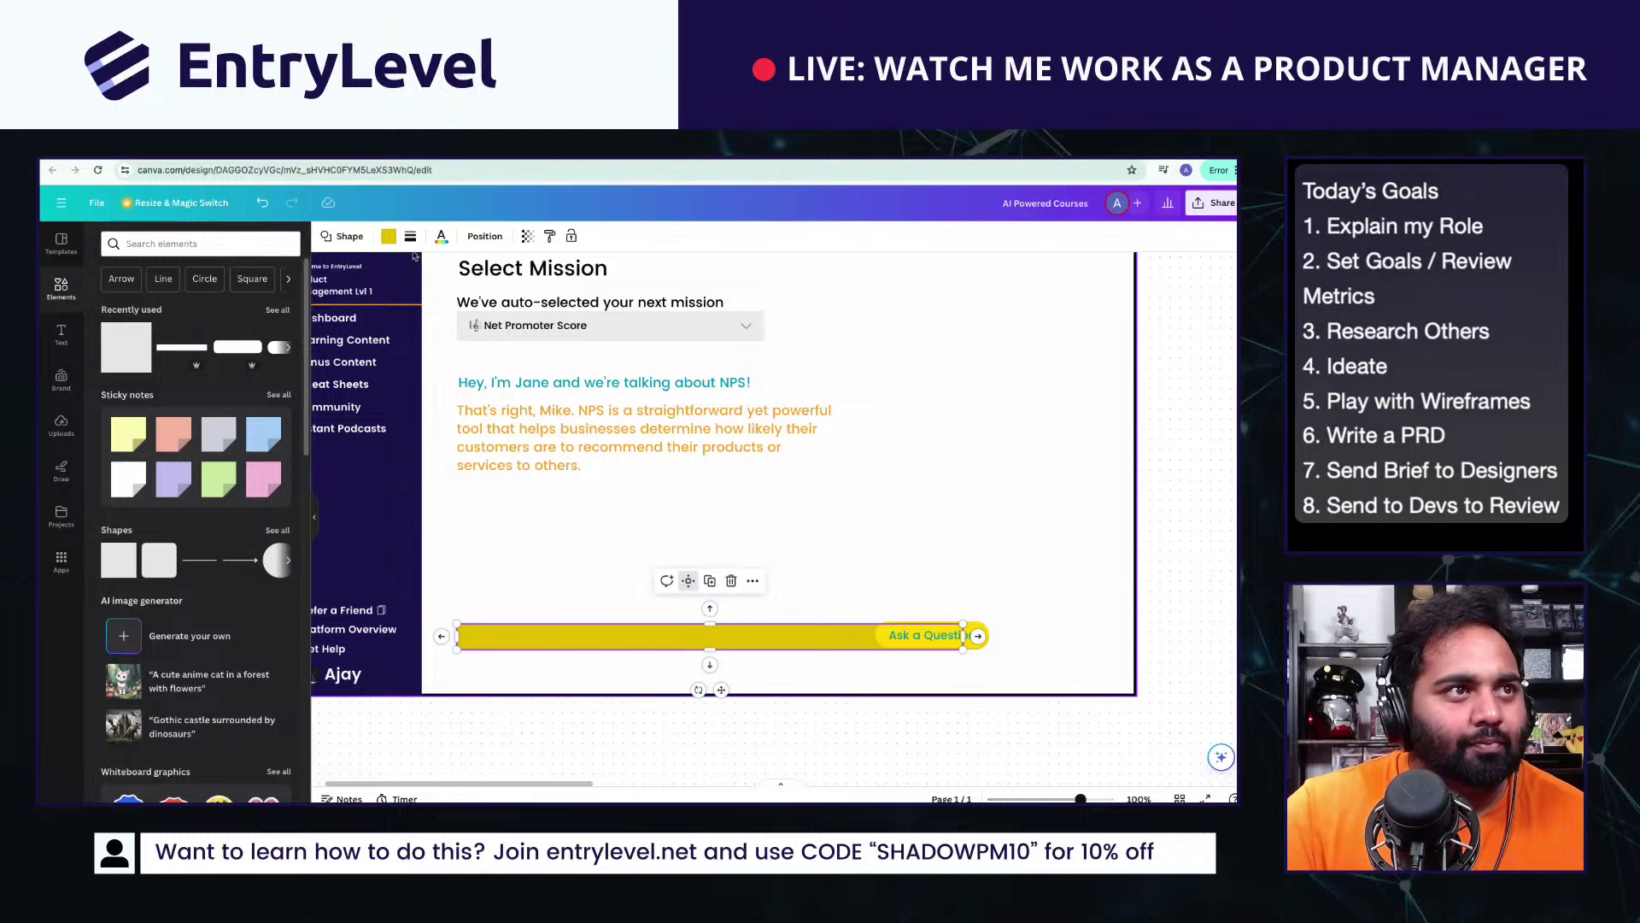
Step: Recolour the thin question bar light blue using the document colours
left_click(388, 236)
left_click(210, 381)
left_click(165, 359)
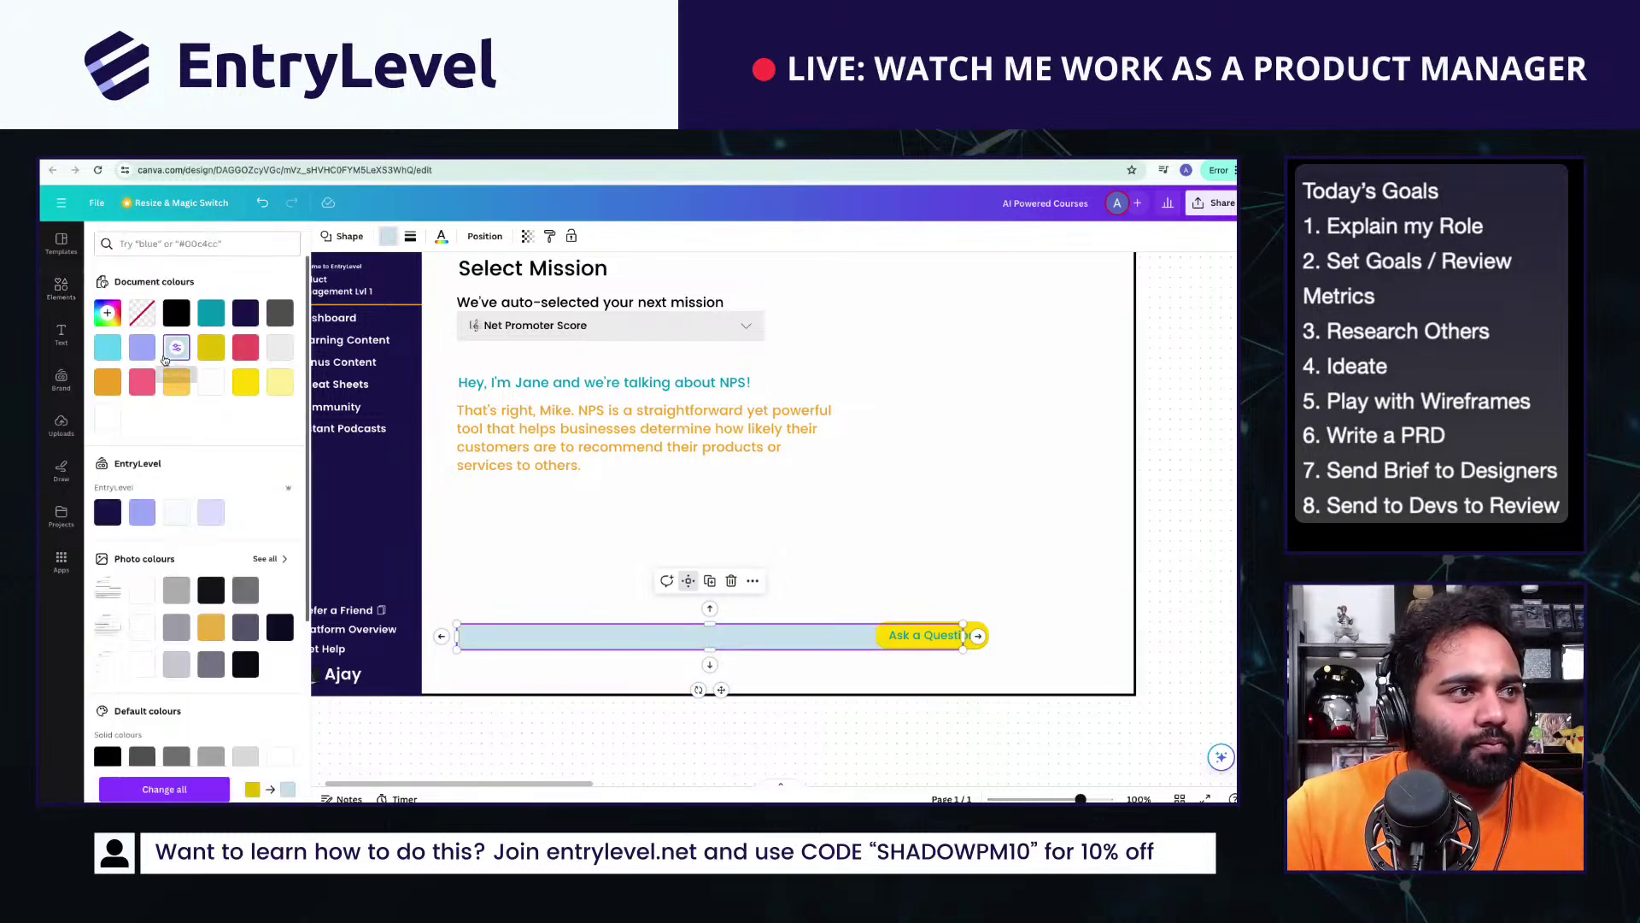
left_click(565, 742)
Step: Fill the light blue bar with the text "Type your question here or click the mic to send a voice note"
double_click(829, 643)
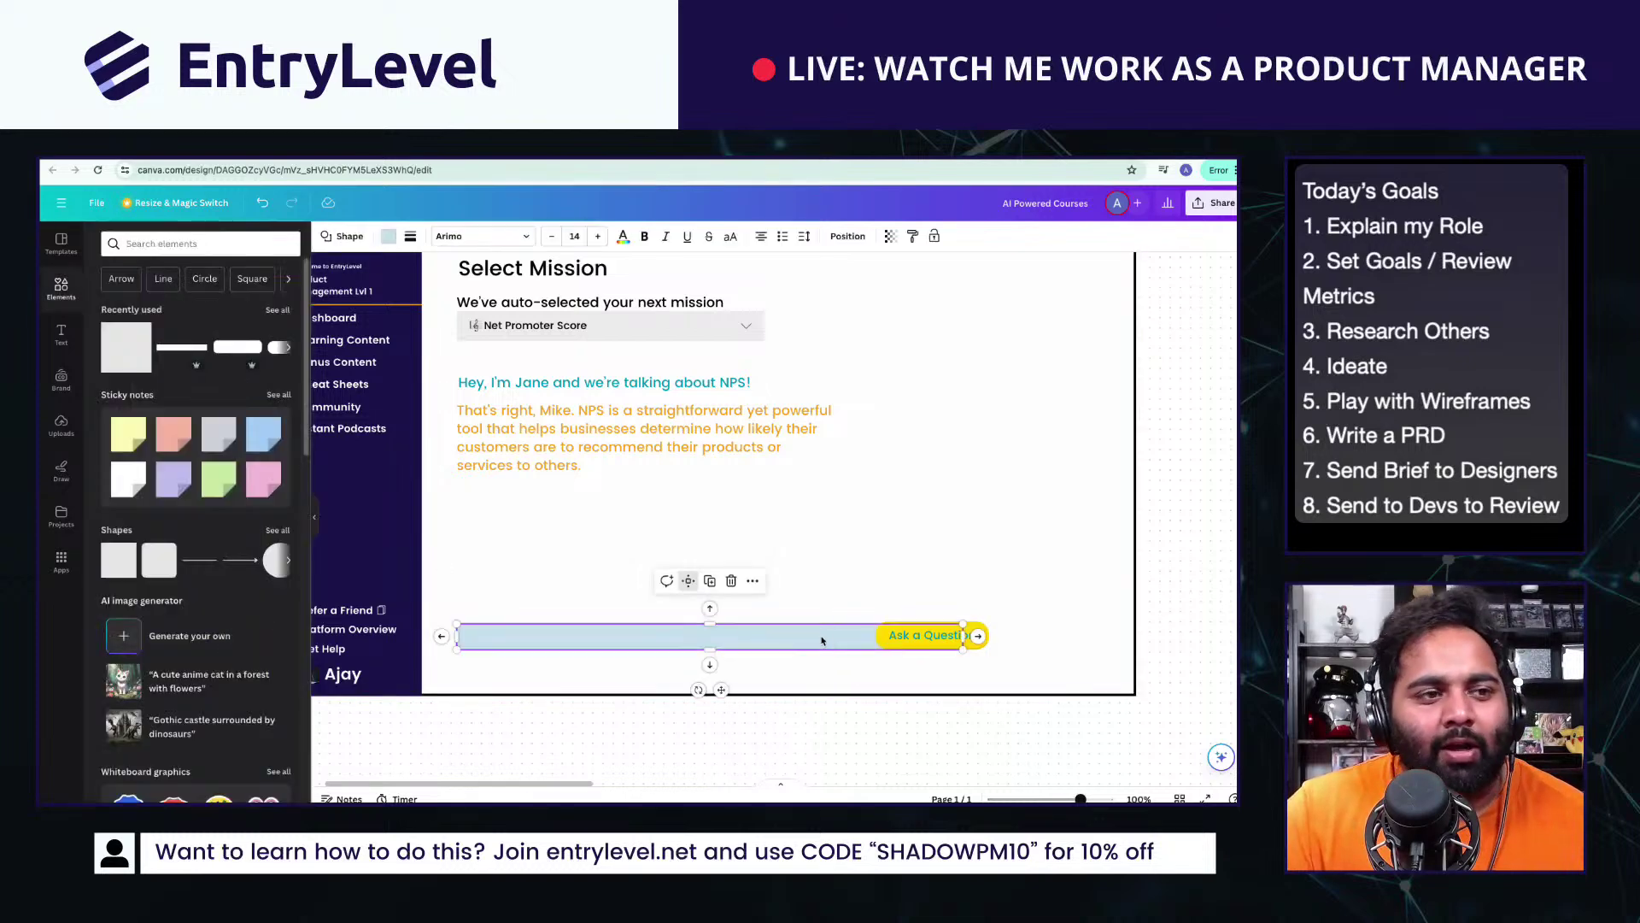
left_click(707, 620)
left_click(722, 628)
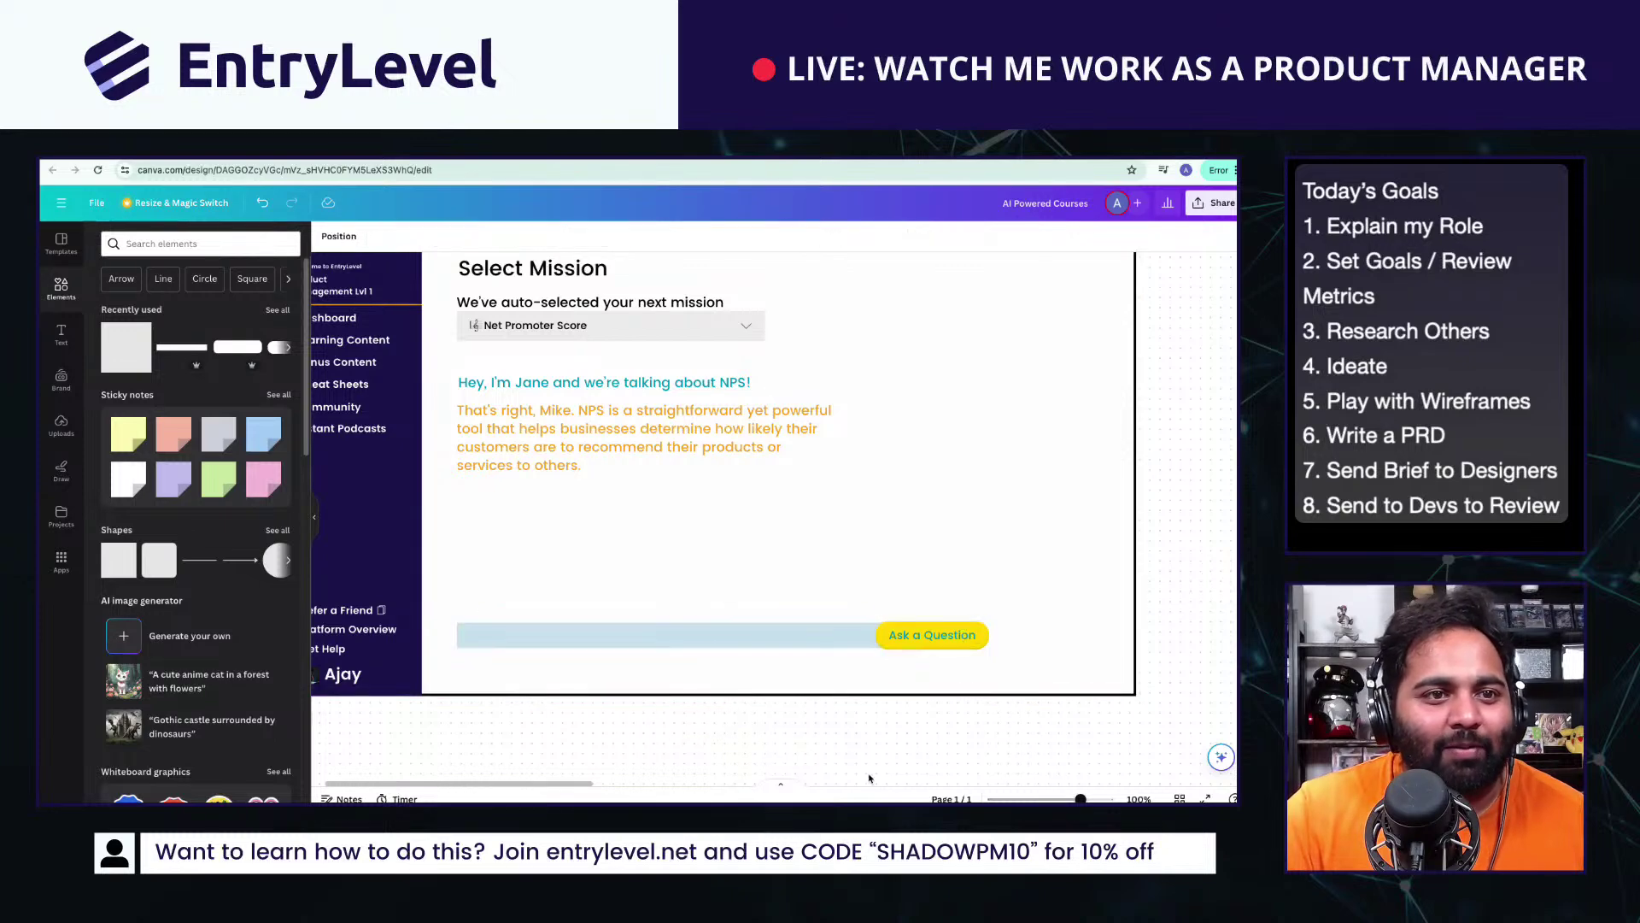
left_click(737, 630)
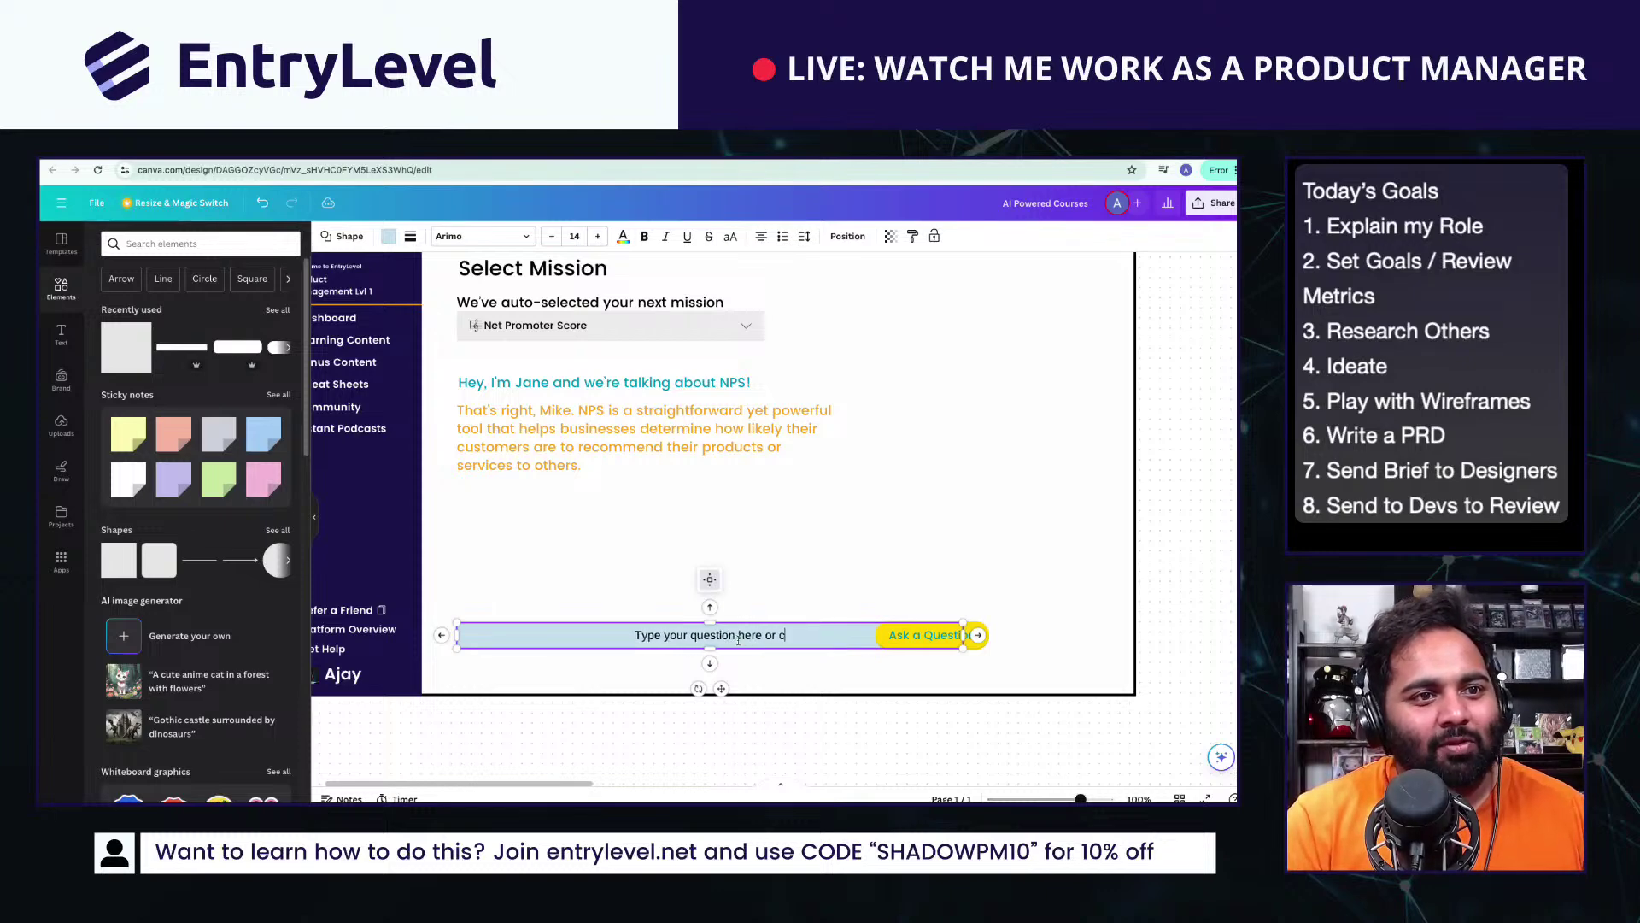
type("mic ")
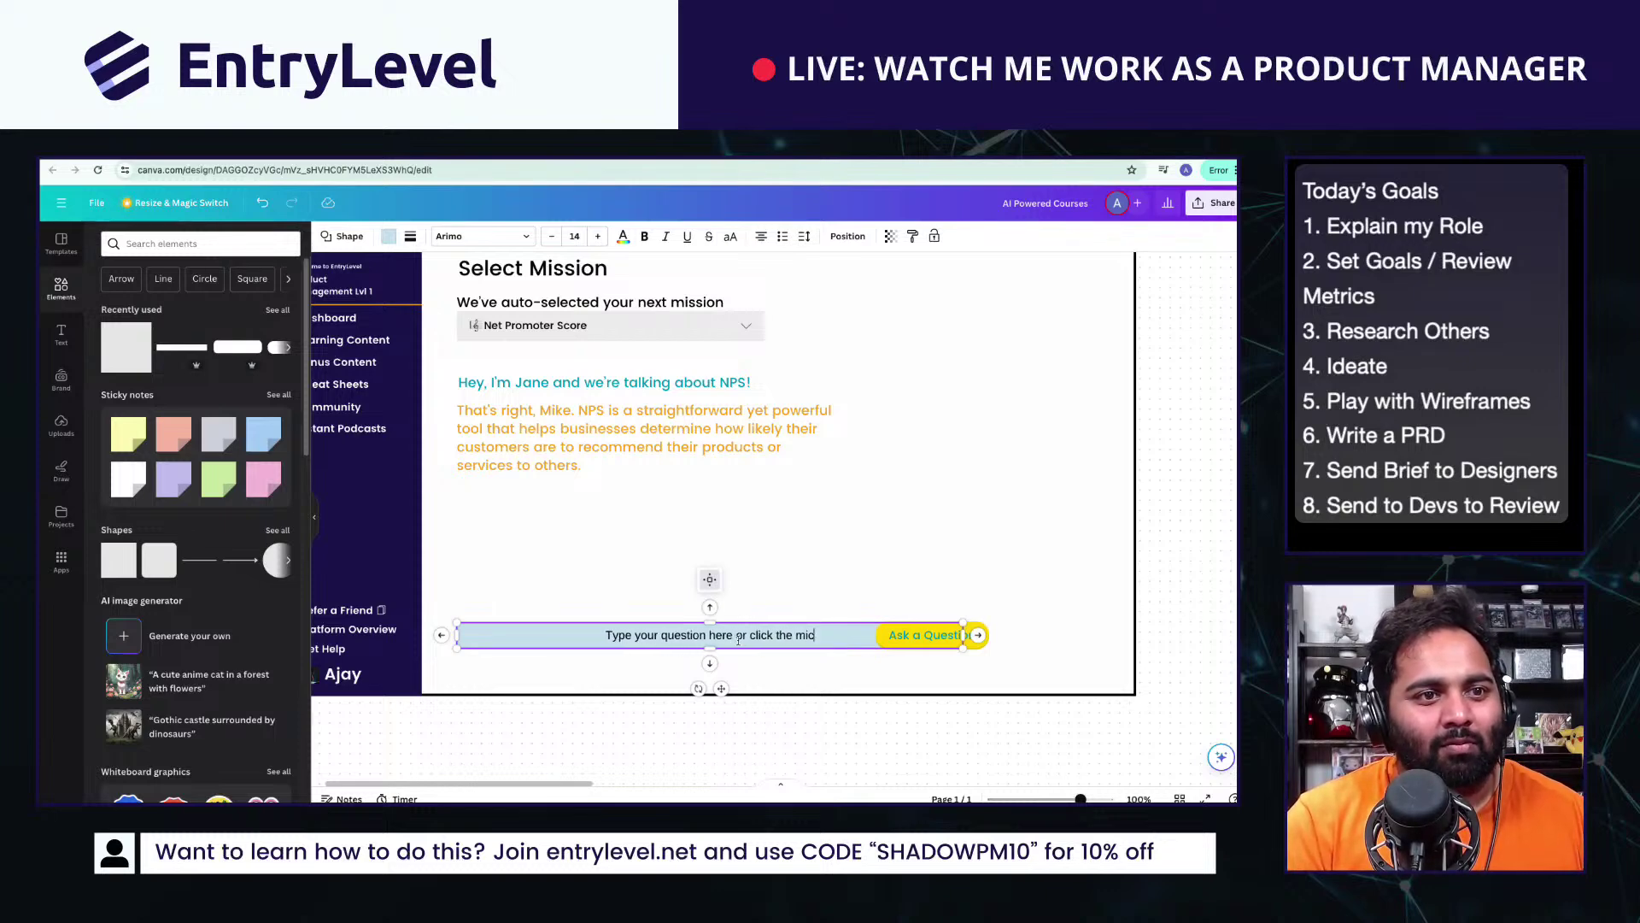
type("to send a voice note")
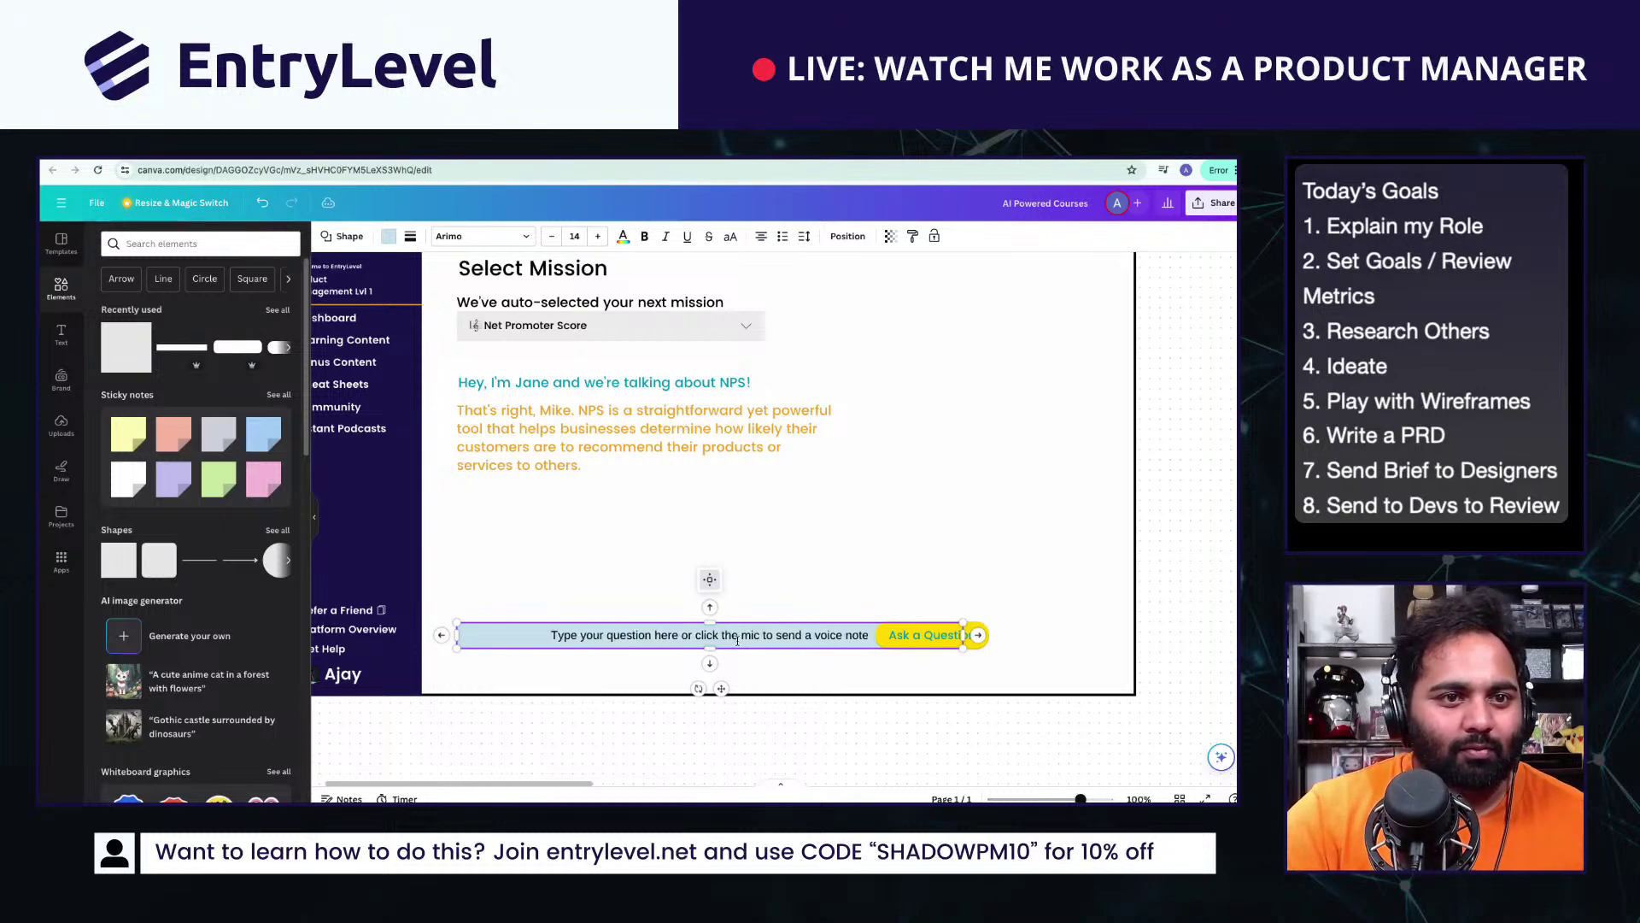
Step: Search the elements for "mic" and add the black standing microphone graphic to the blank area beside the transcript
left_click(195, 246)
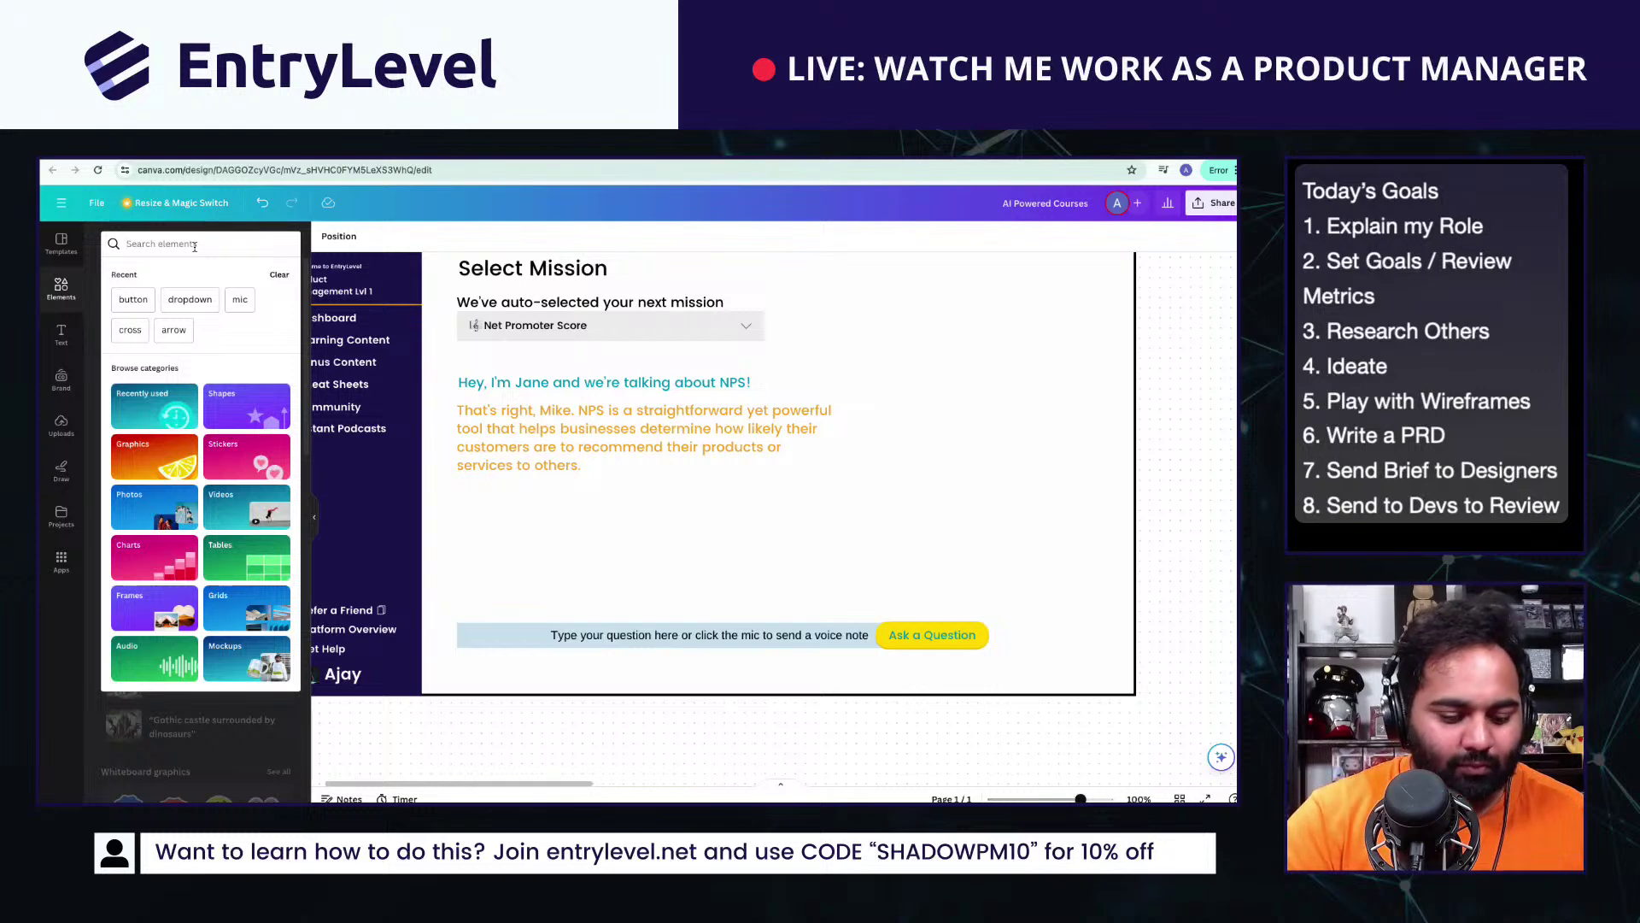
left_click(240, 299)
left_click(279, 343)
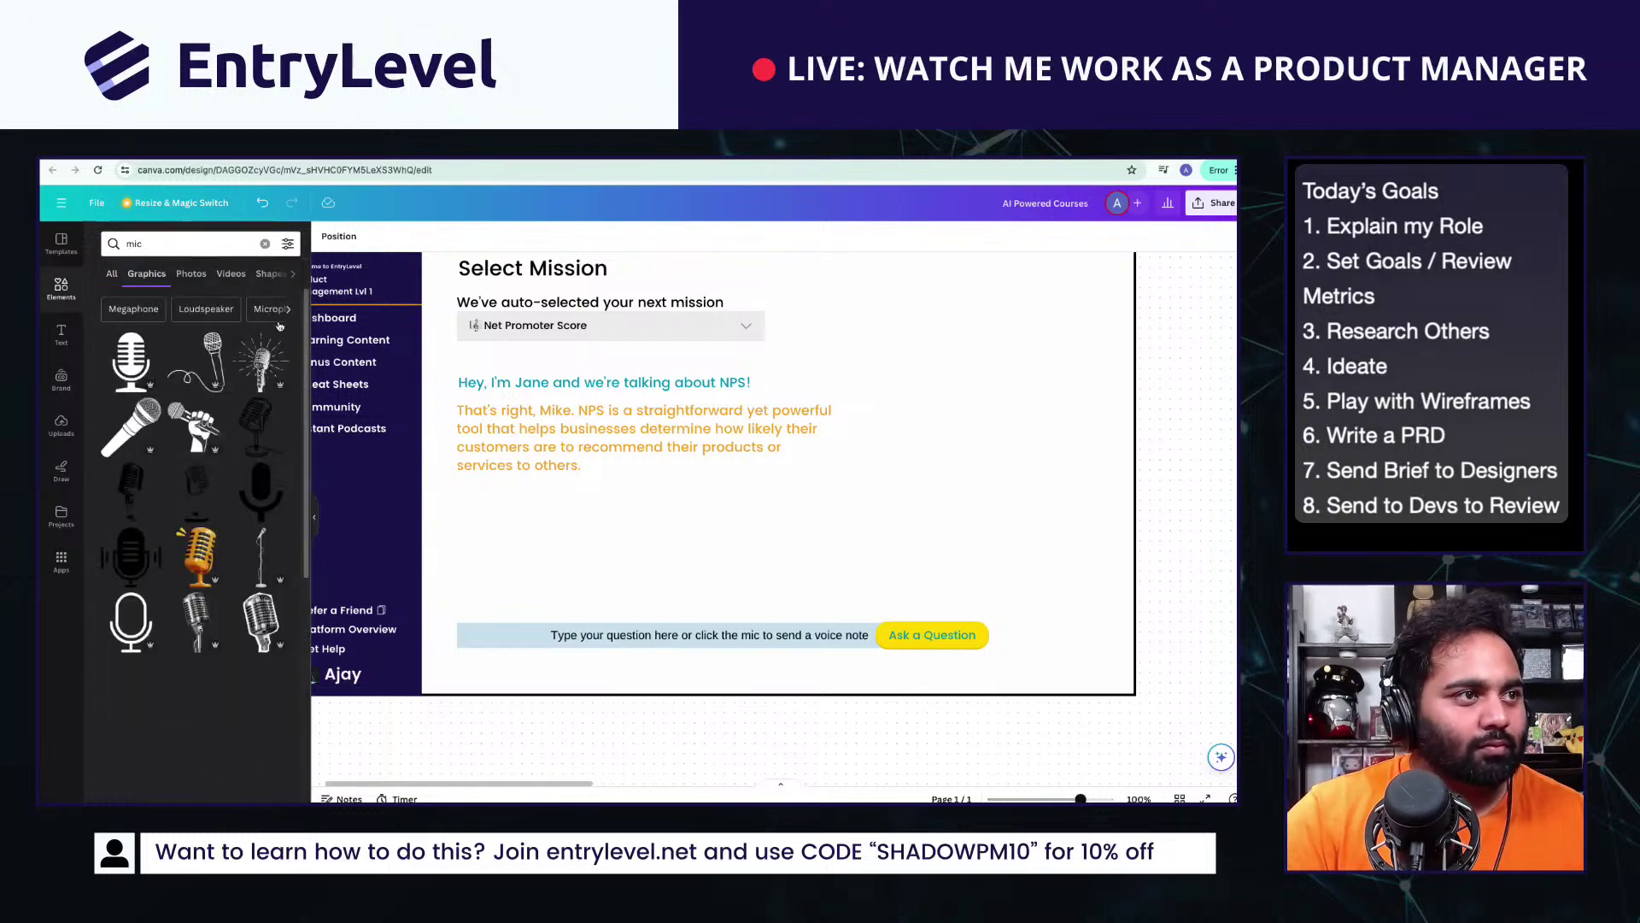
left_click(128, 363)
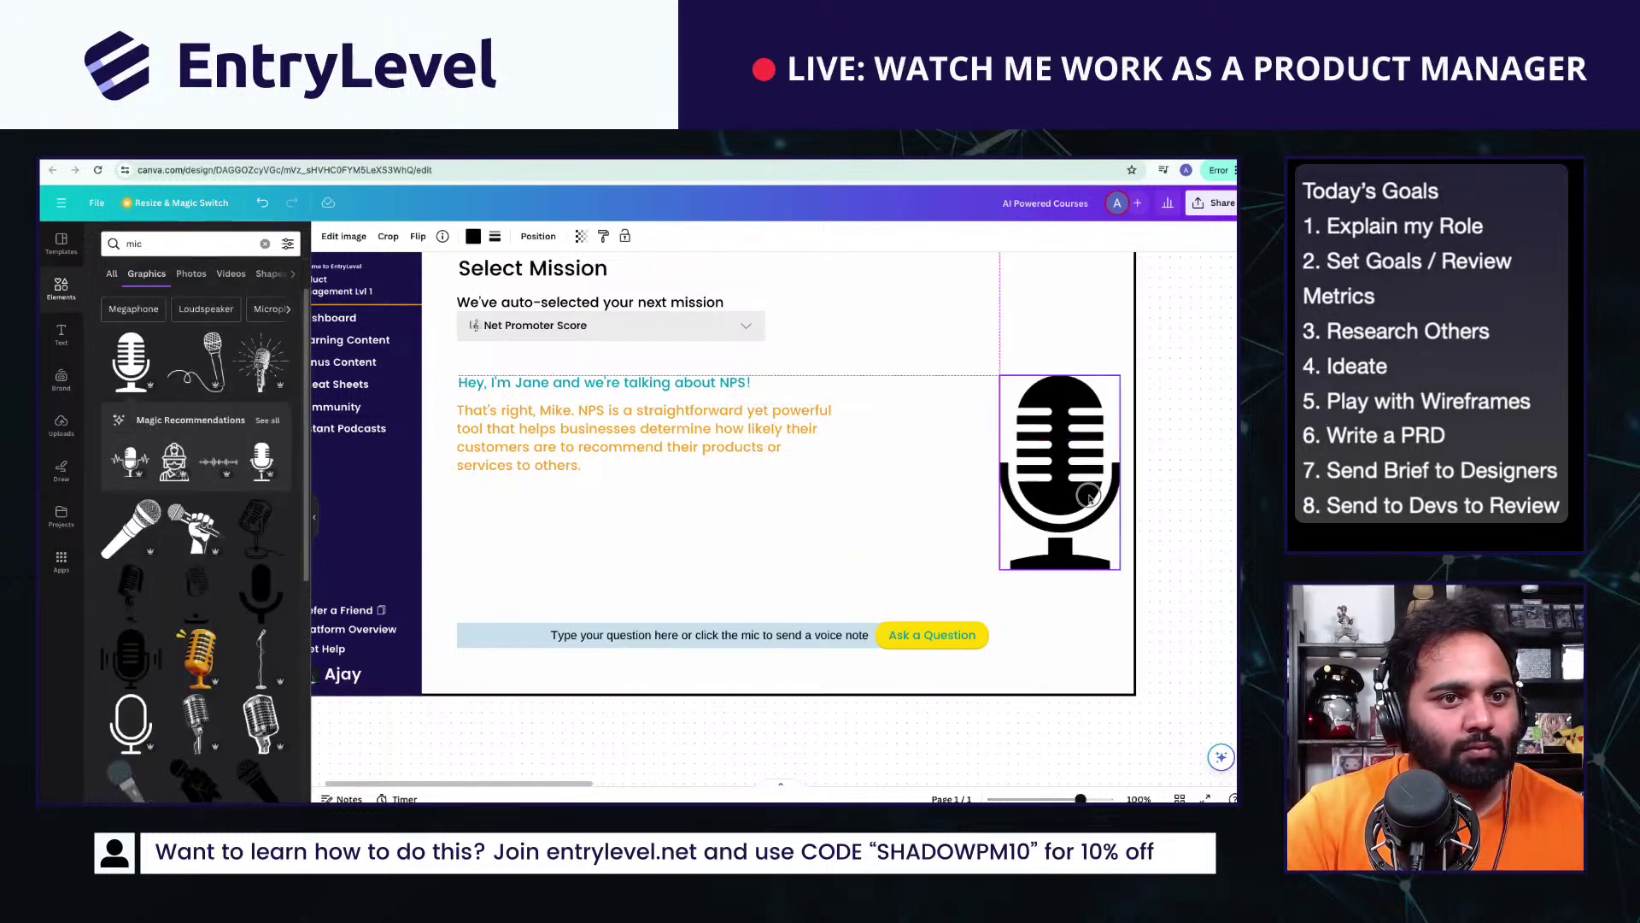
left_click(106, 278)
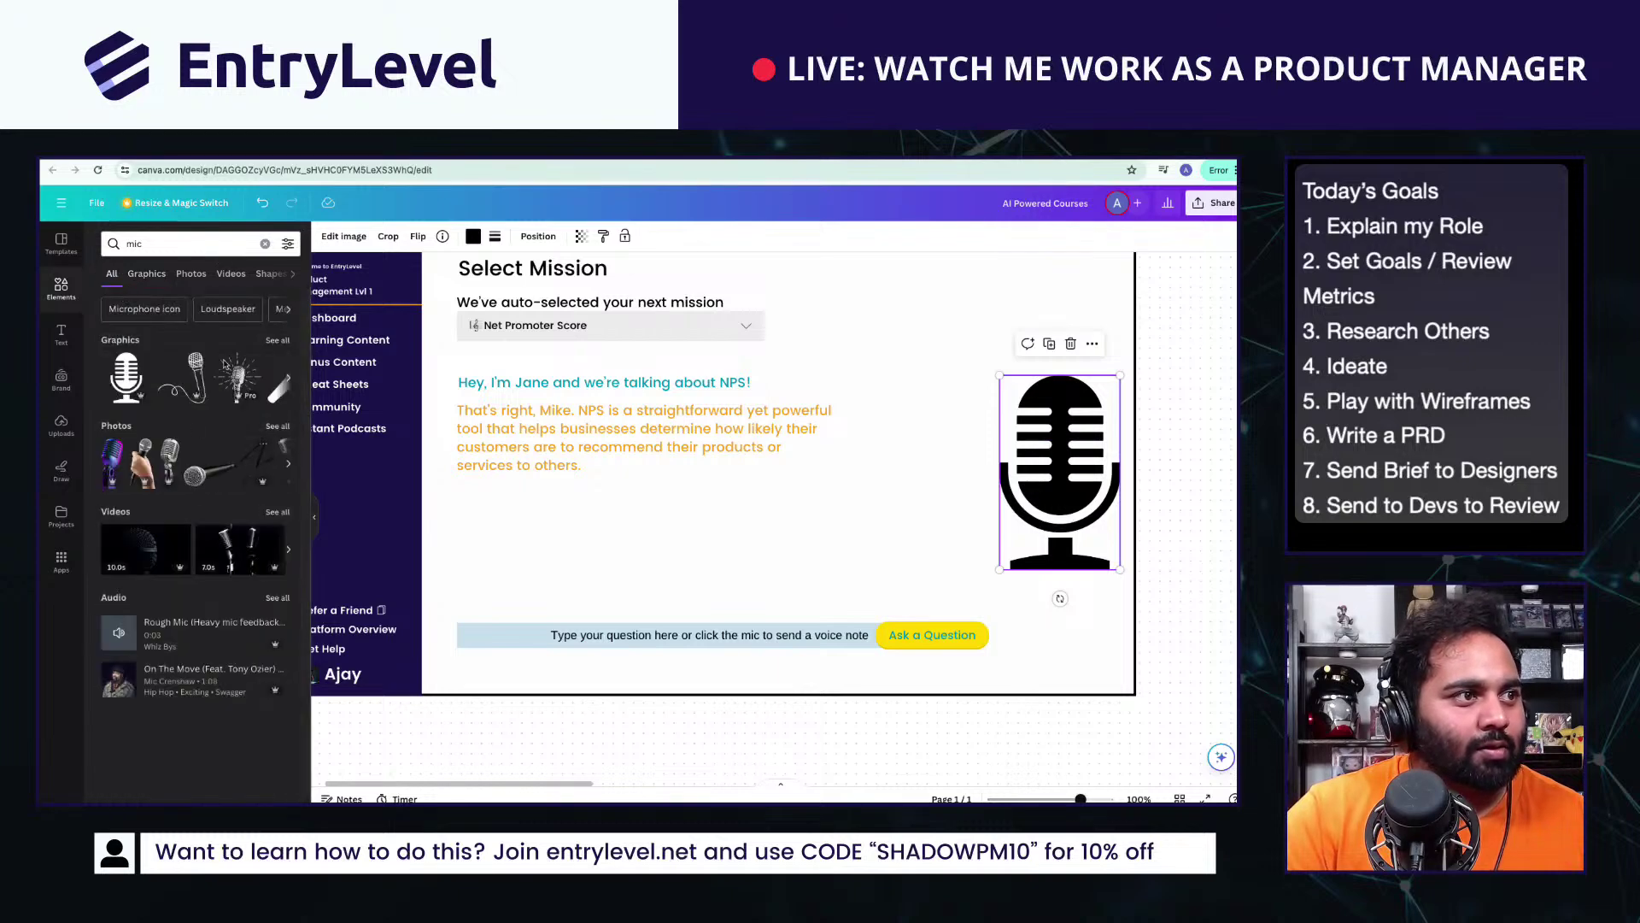
Step: Add a rounded square, shrink it to a yellow circle about 62 by 61, and scale the microphone down to fit over it
left_click(264, 244)
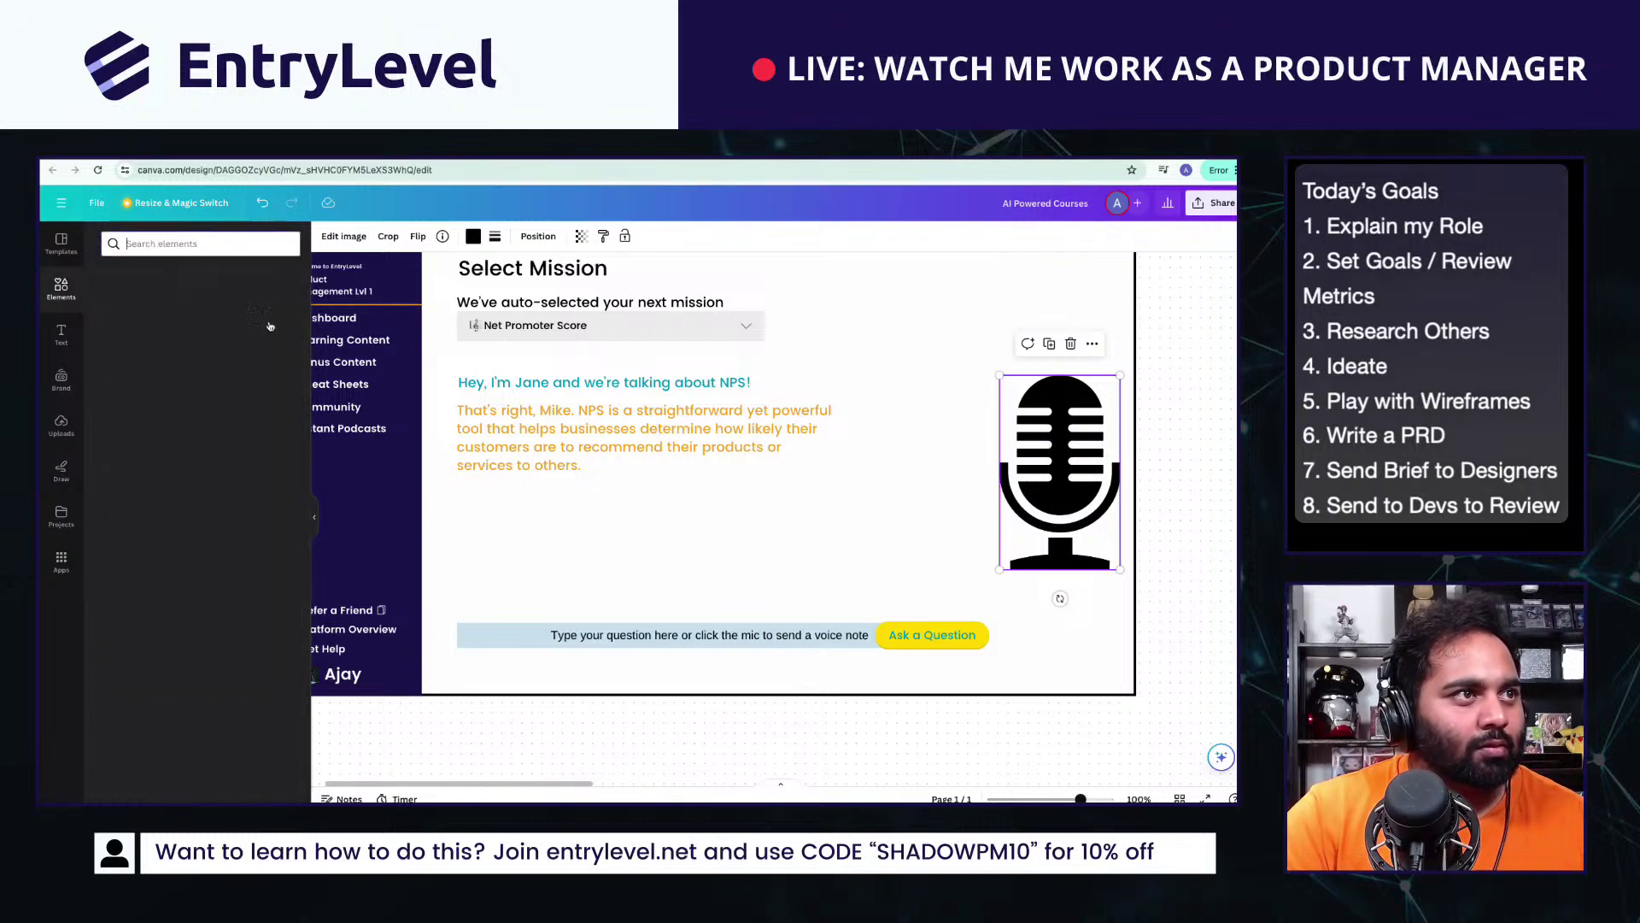
left_click(175, 571)
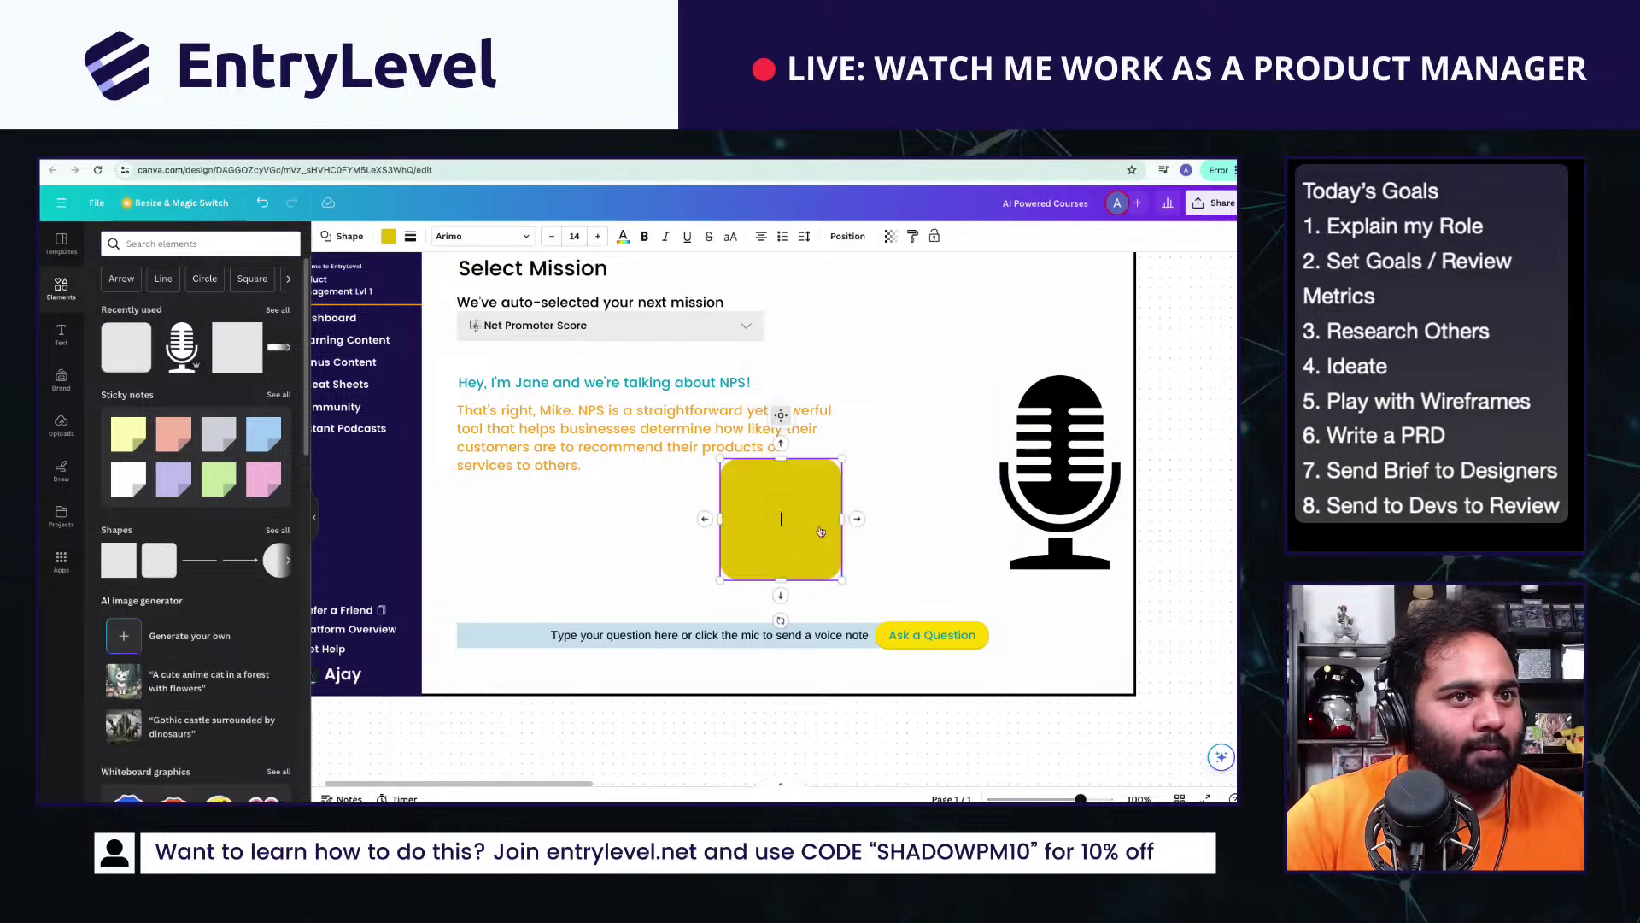
left_click_drag(720, 458, 812, 551)
left_click_drag(1059, 470, 872, 517)
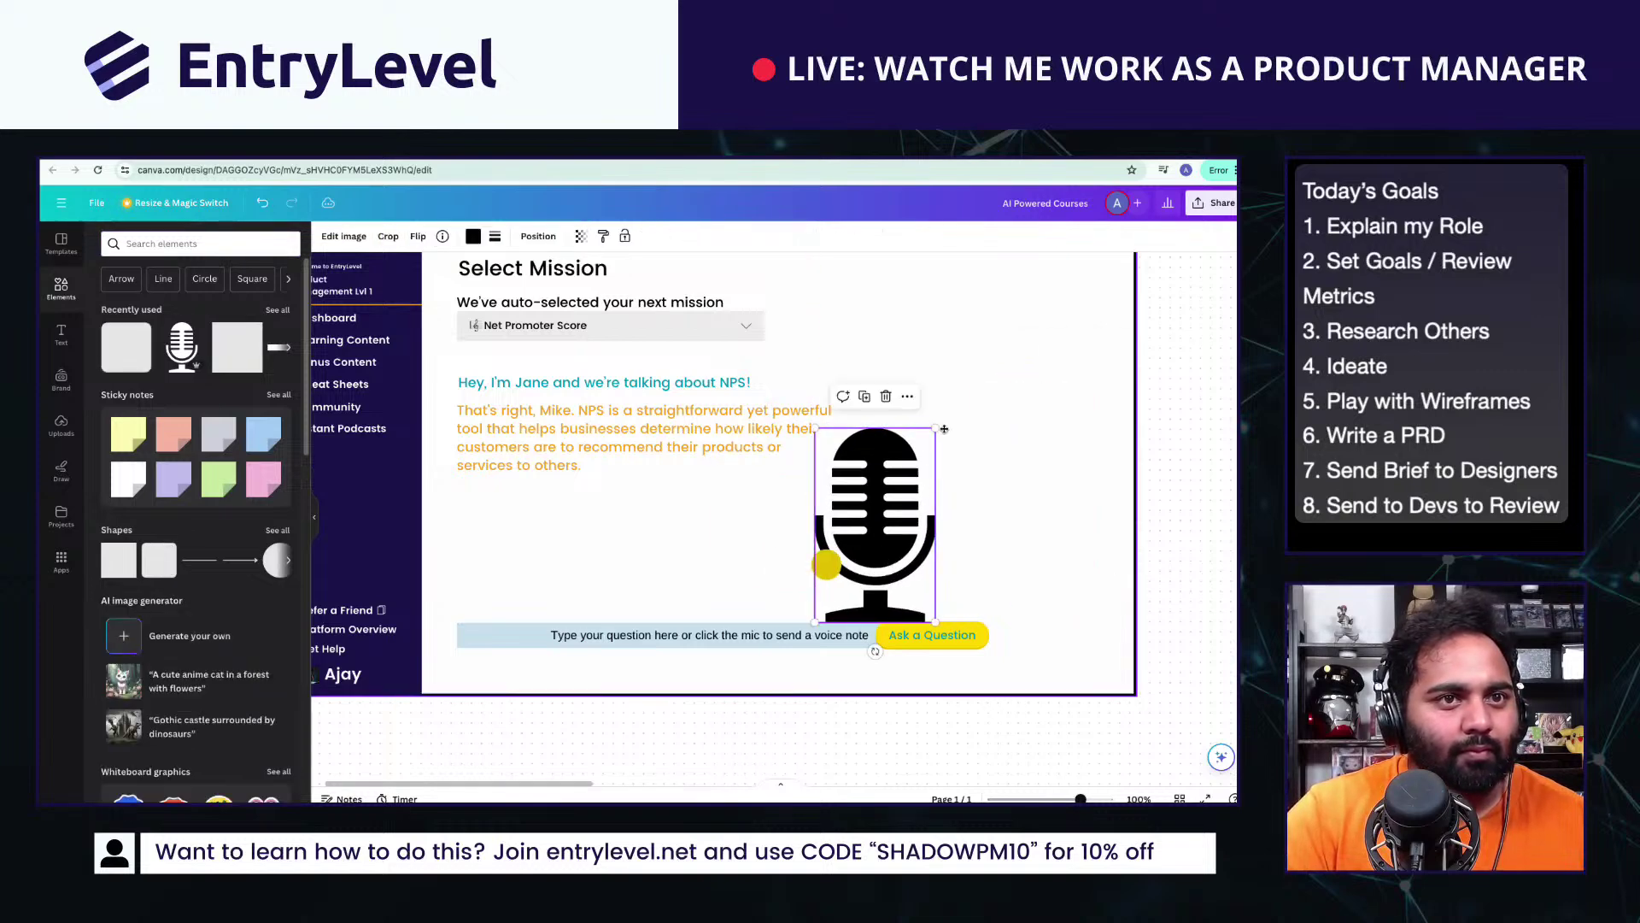
left_click_drag(934, 422, 823, 564)
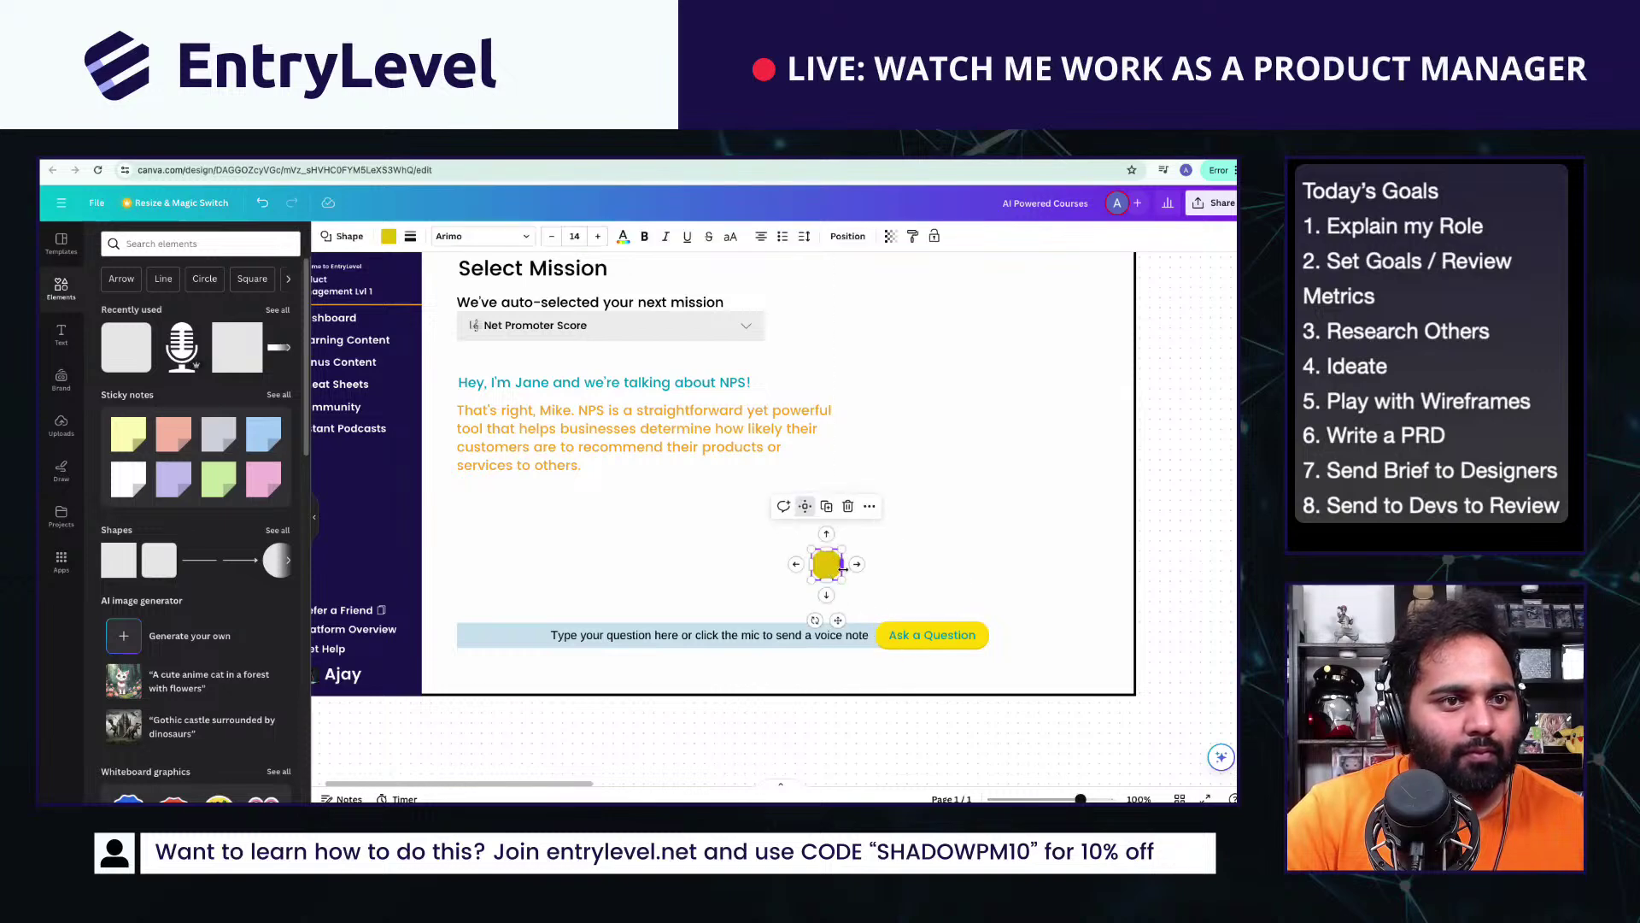
left_click(837, 577)
left_click(836, 571)
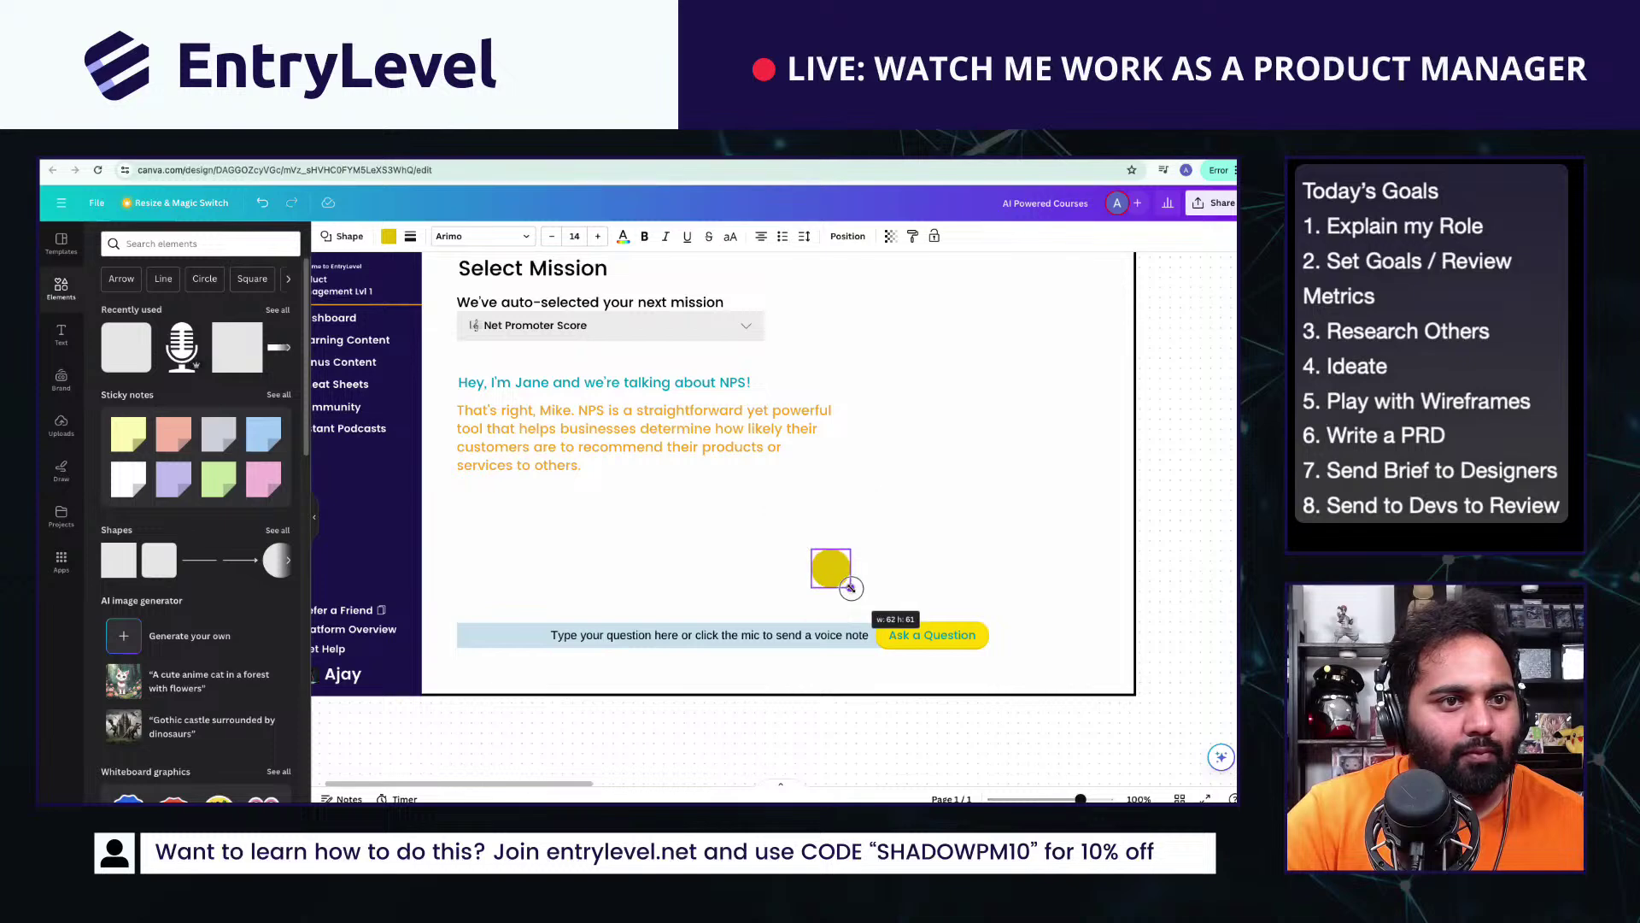
Step: Send the yellow circle behind the microphone and place both just right of the "Ask a Question" button
right_click(828, 568)
mouse_move(888, 640)
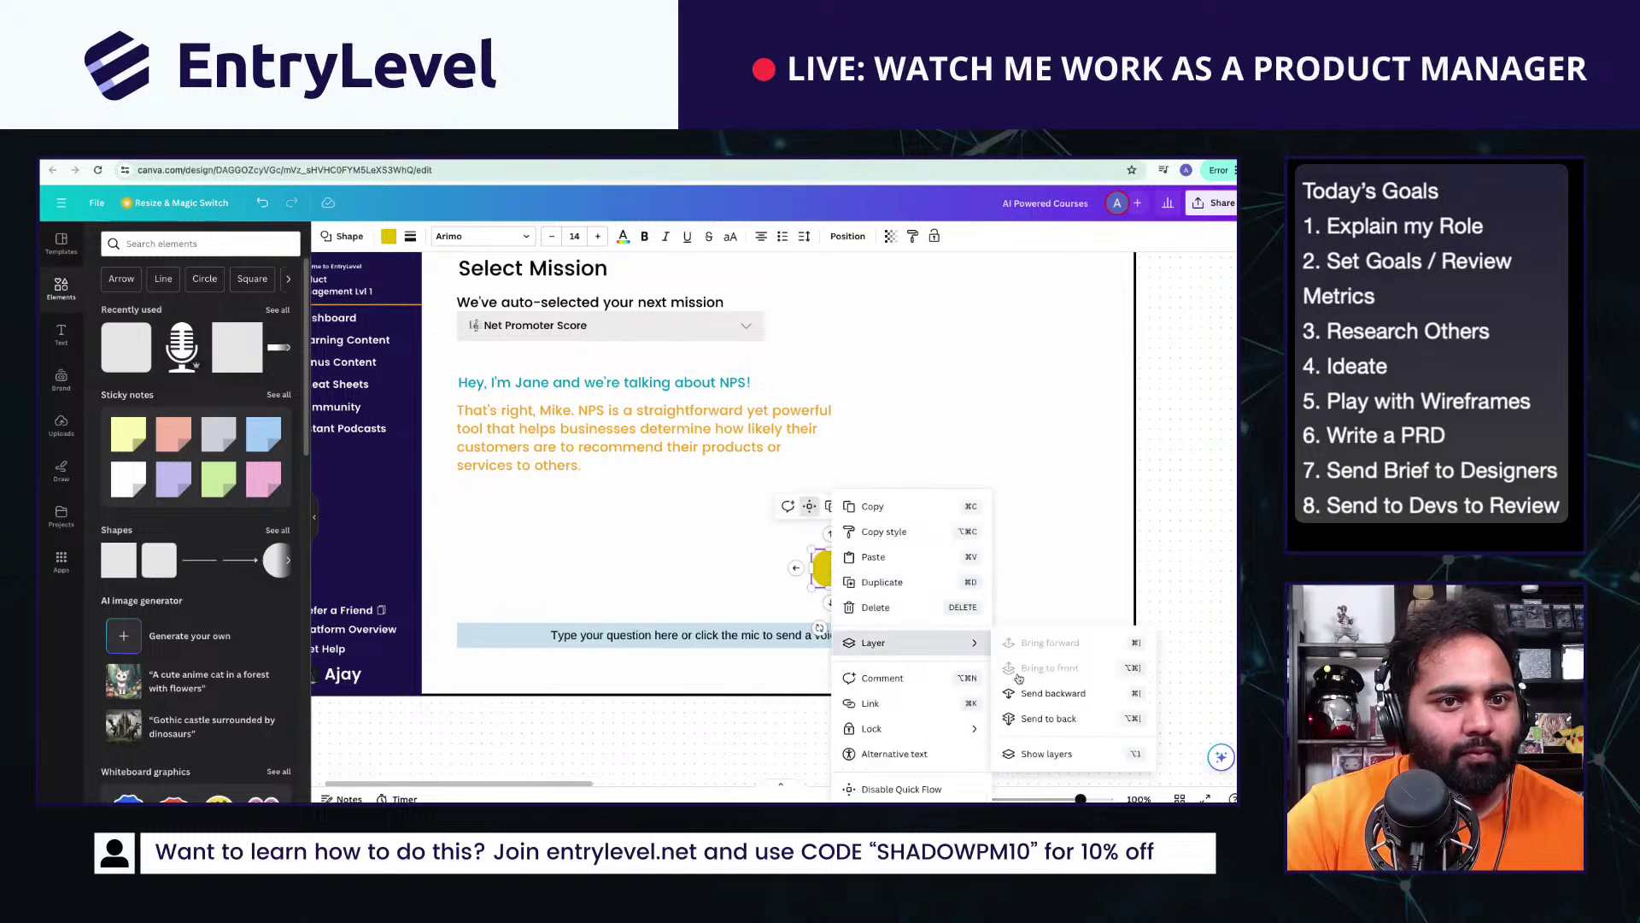
left_click(1023, 718)
left_click_drag(844, 576, 1025, 636)
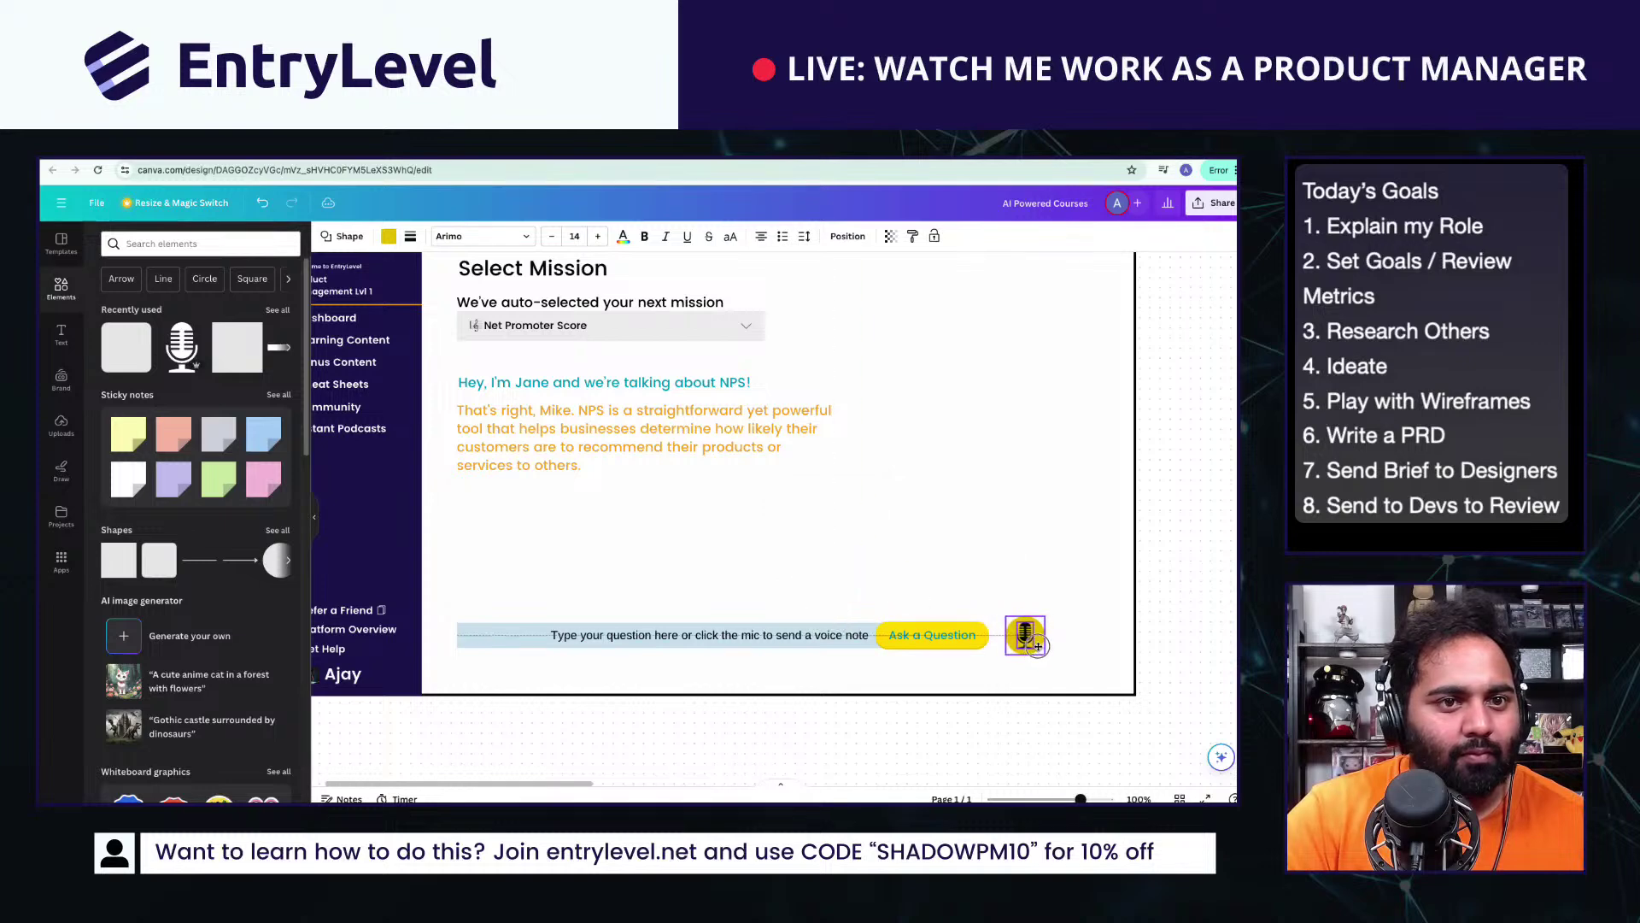
Step: Duplicate the teal host line below the orange paragraph and change the copy's text to "ohhh, we have a question!"
scroll(920, 726, "down", 2)
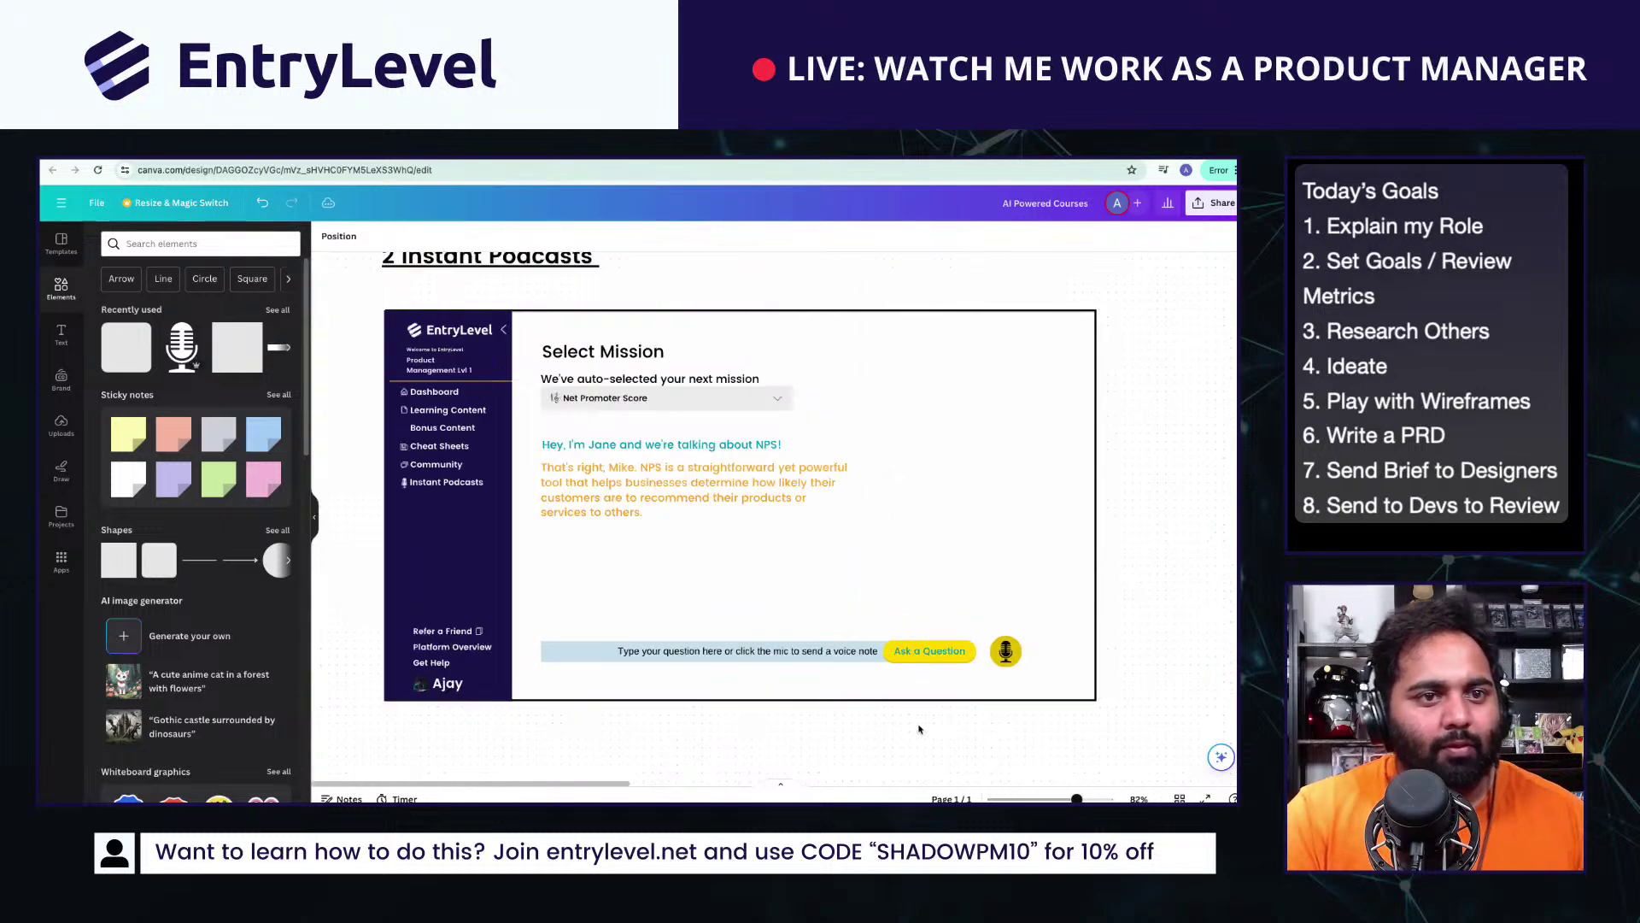
left_click(696, 504)
left_click(682, 457)
key("super+c")
key("super+v")
left_click_drag(729, 530, 615, 549)
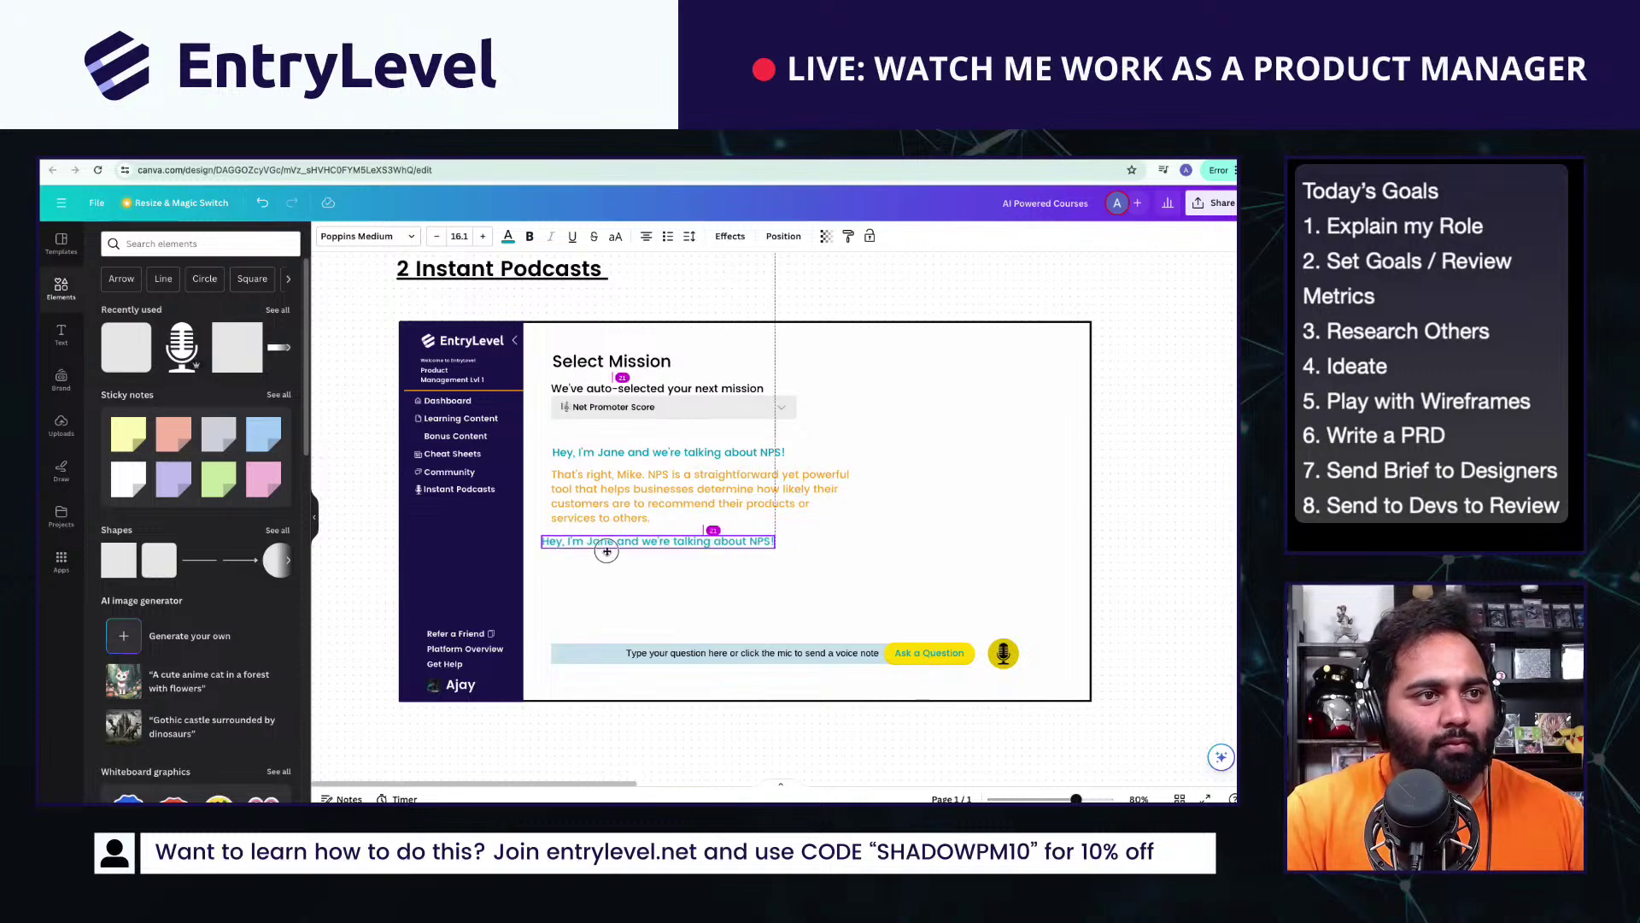
left_click(615, 549)
key("BackSpace")
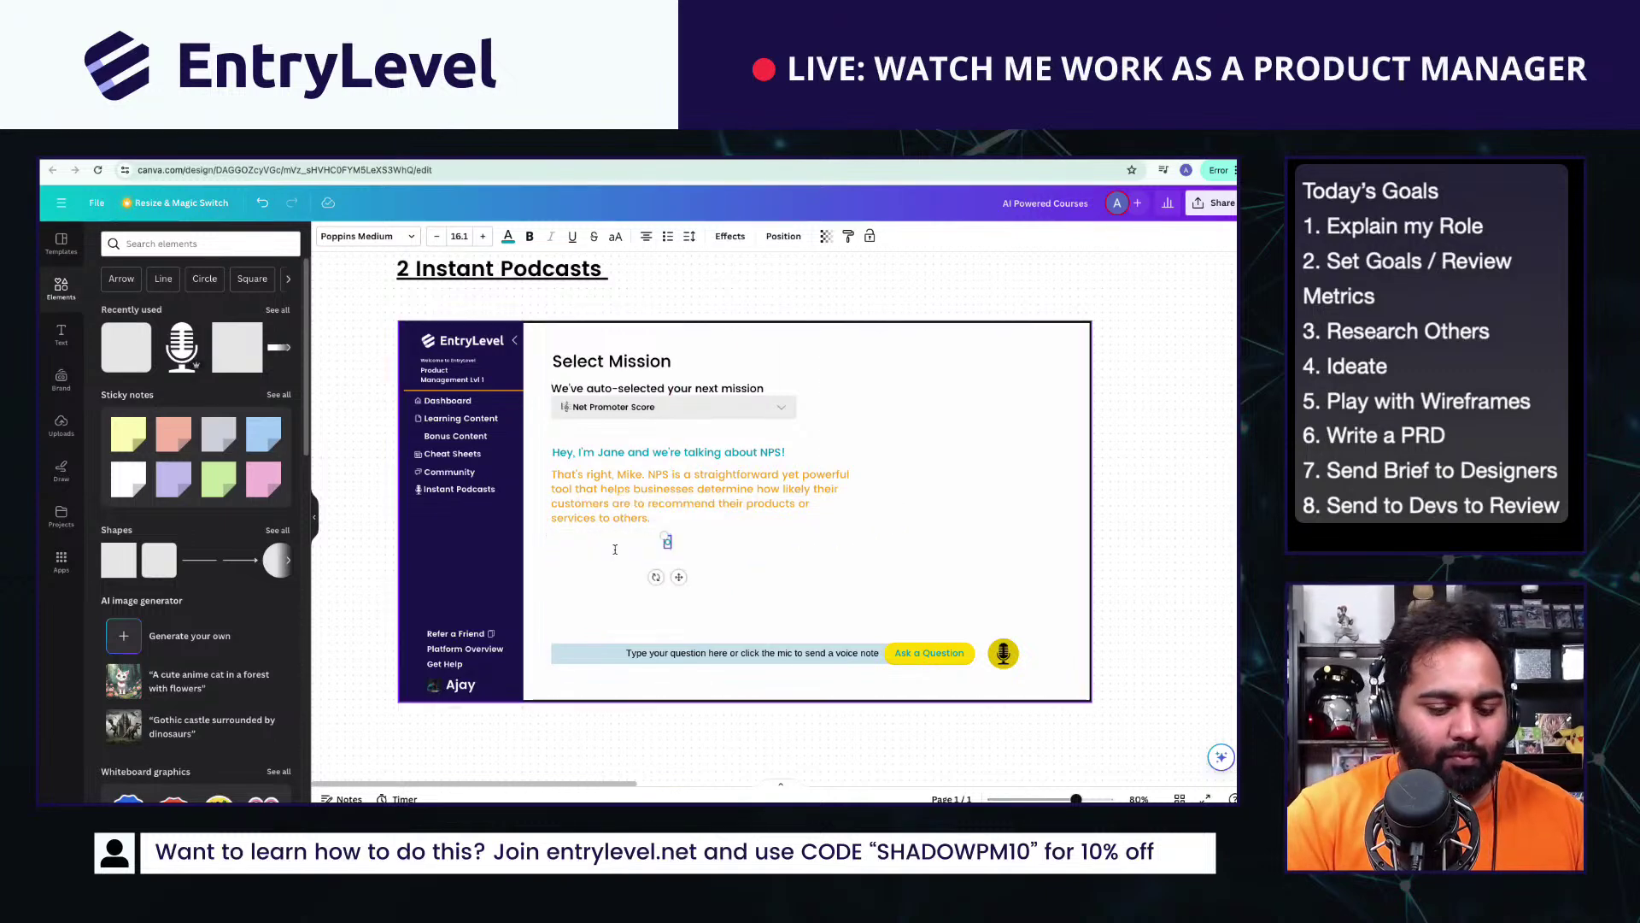
type("phhh, we have")
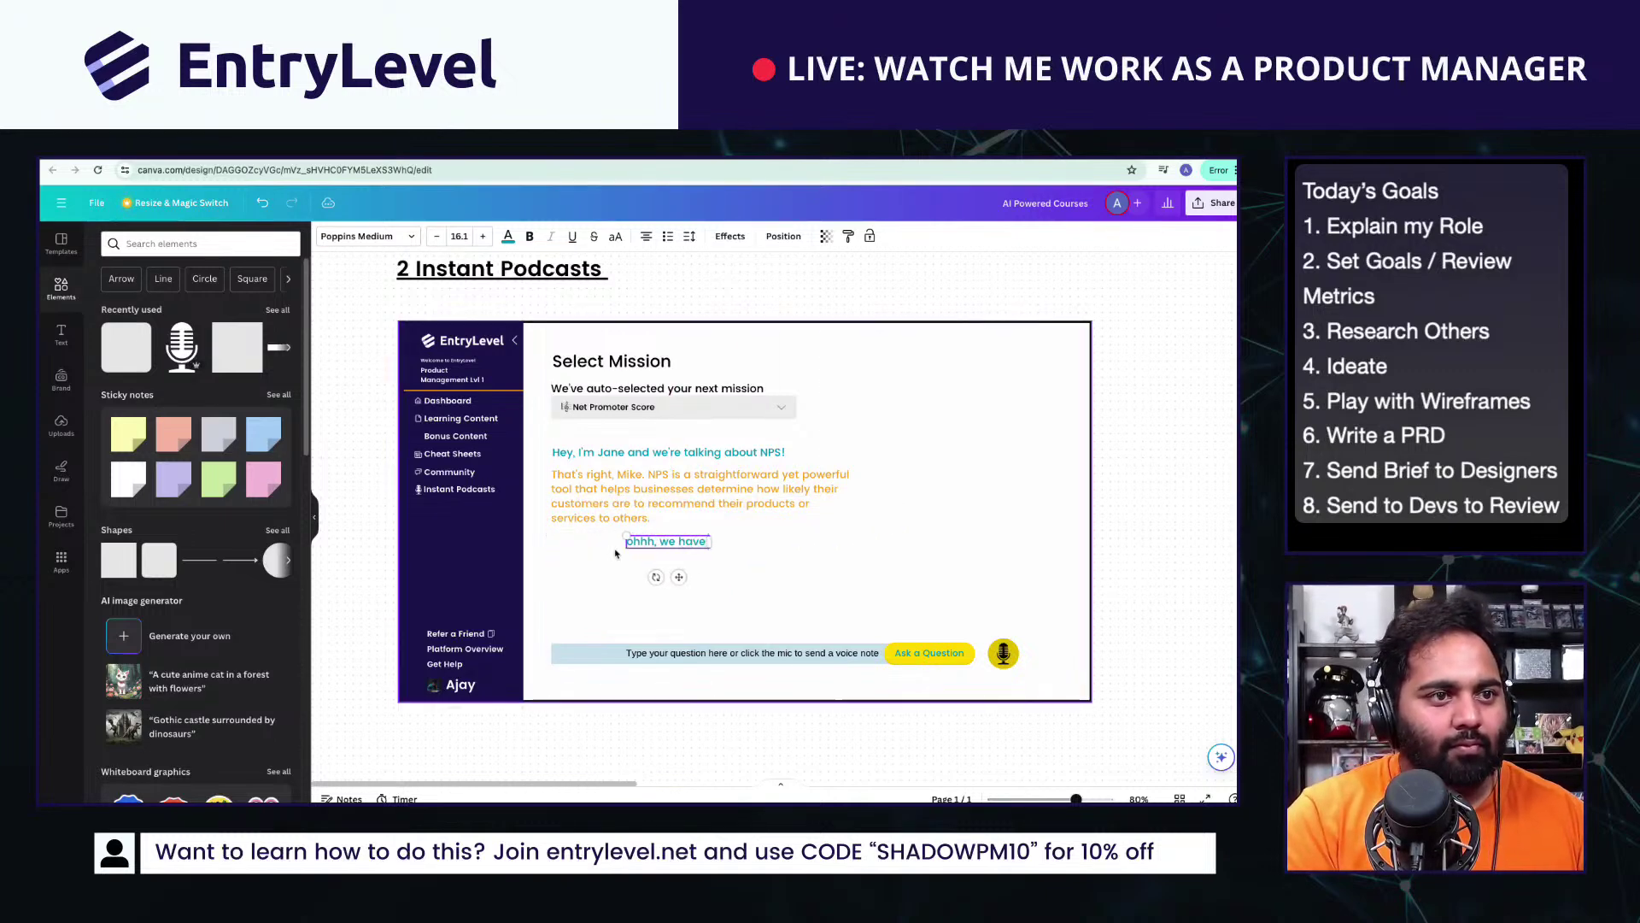
type(". ques")
key("BackSpace")
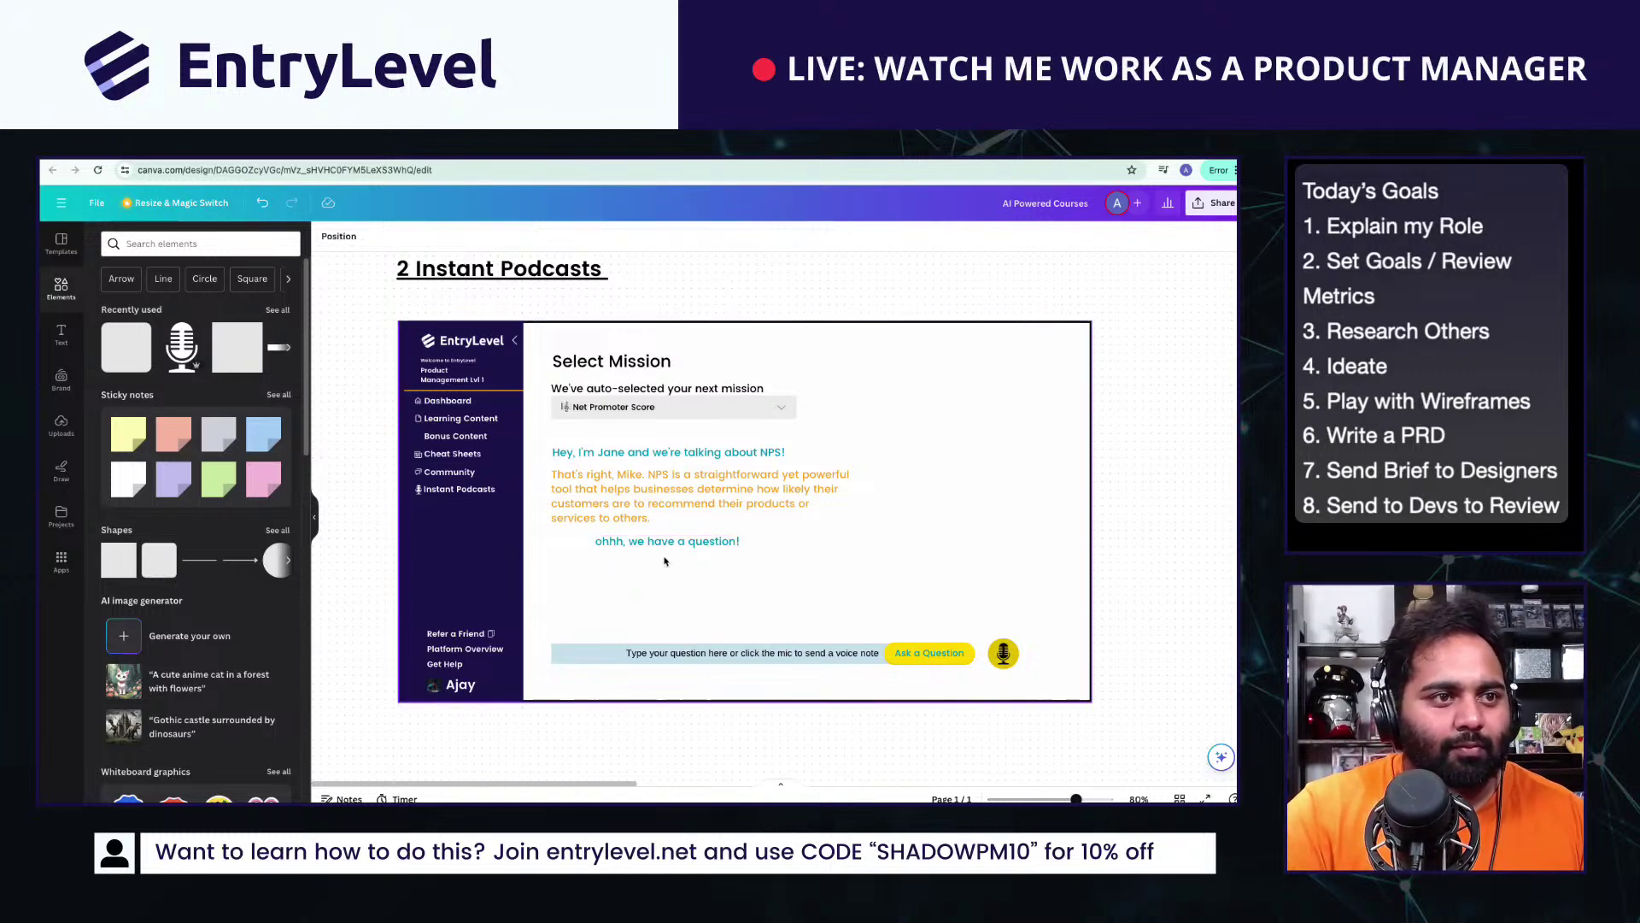
Step: Align the "ohhh, we have a question!" line with the transcript's left edge and set the first teal host line's transparency to 45
left_click_drag(679, 577, 635, 576)
left_click(652, 746)
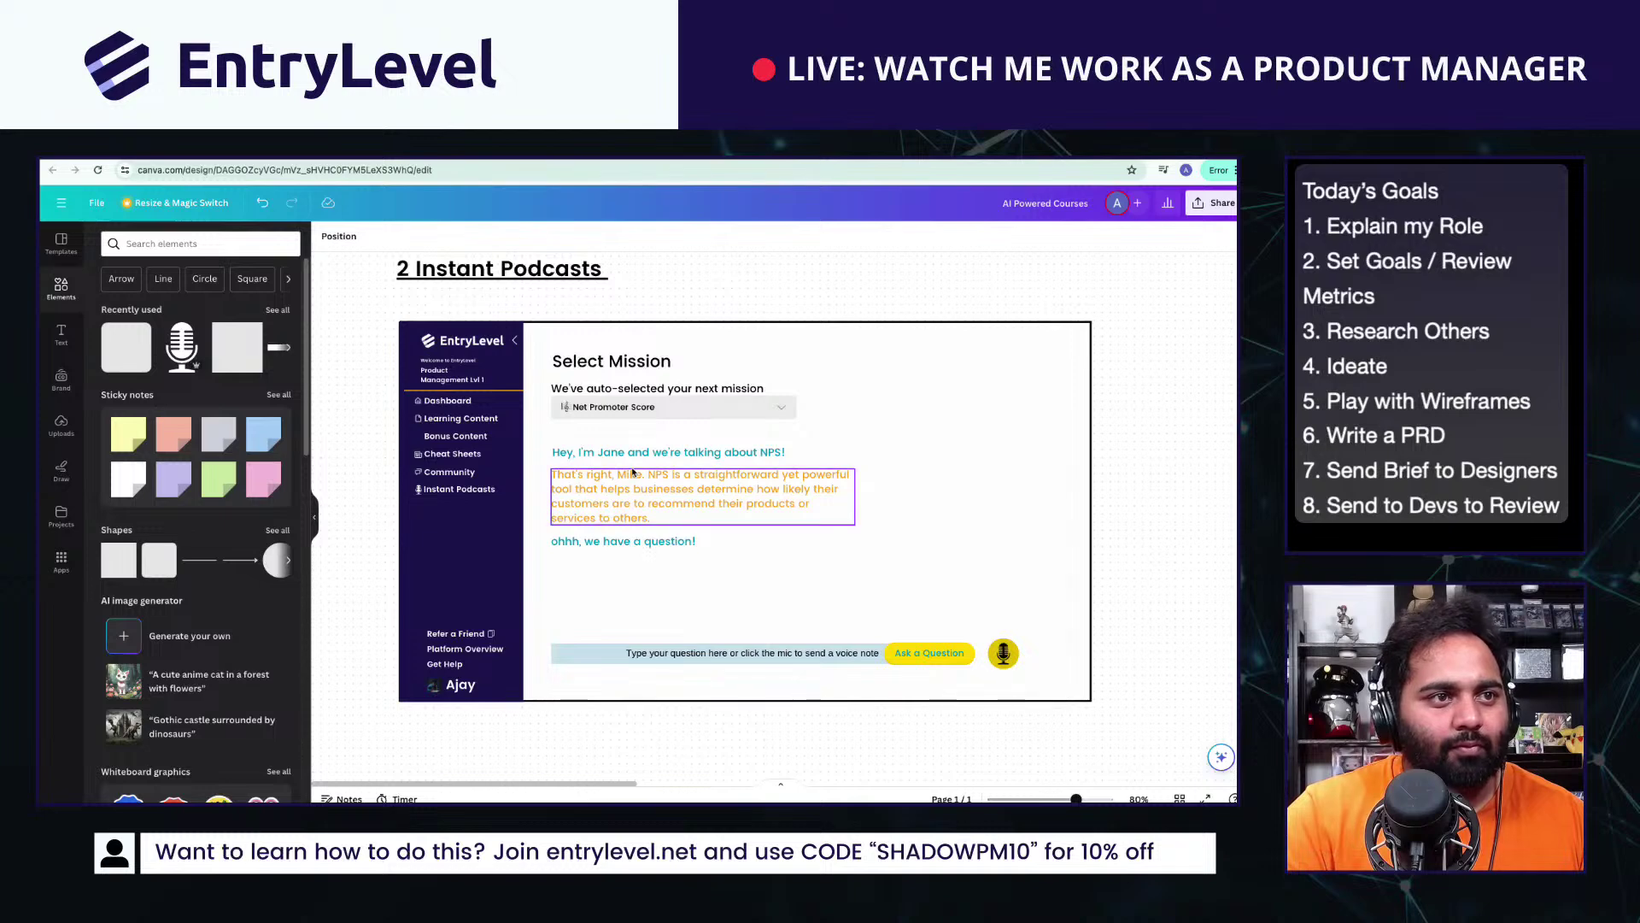
left_click(658, 452)
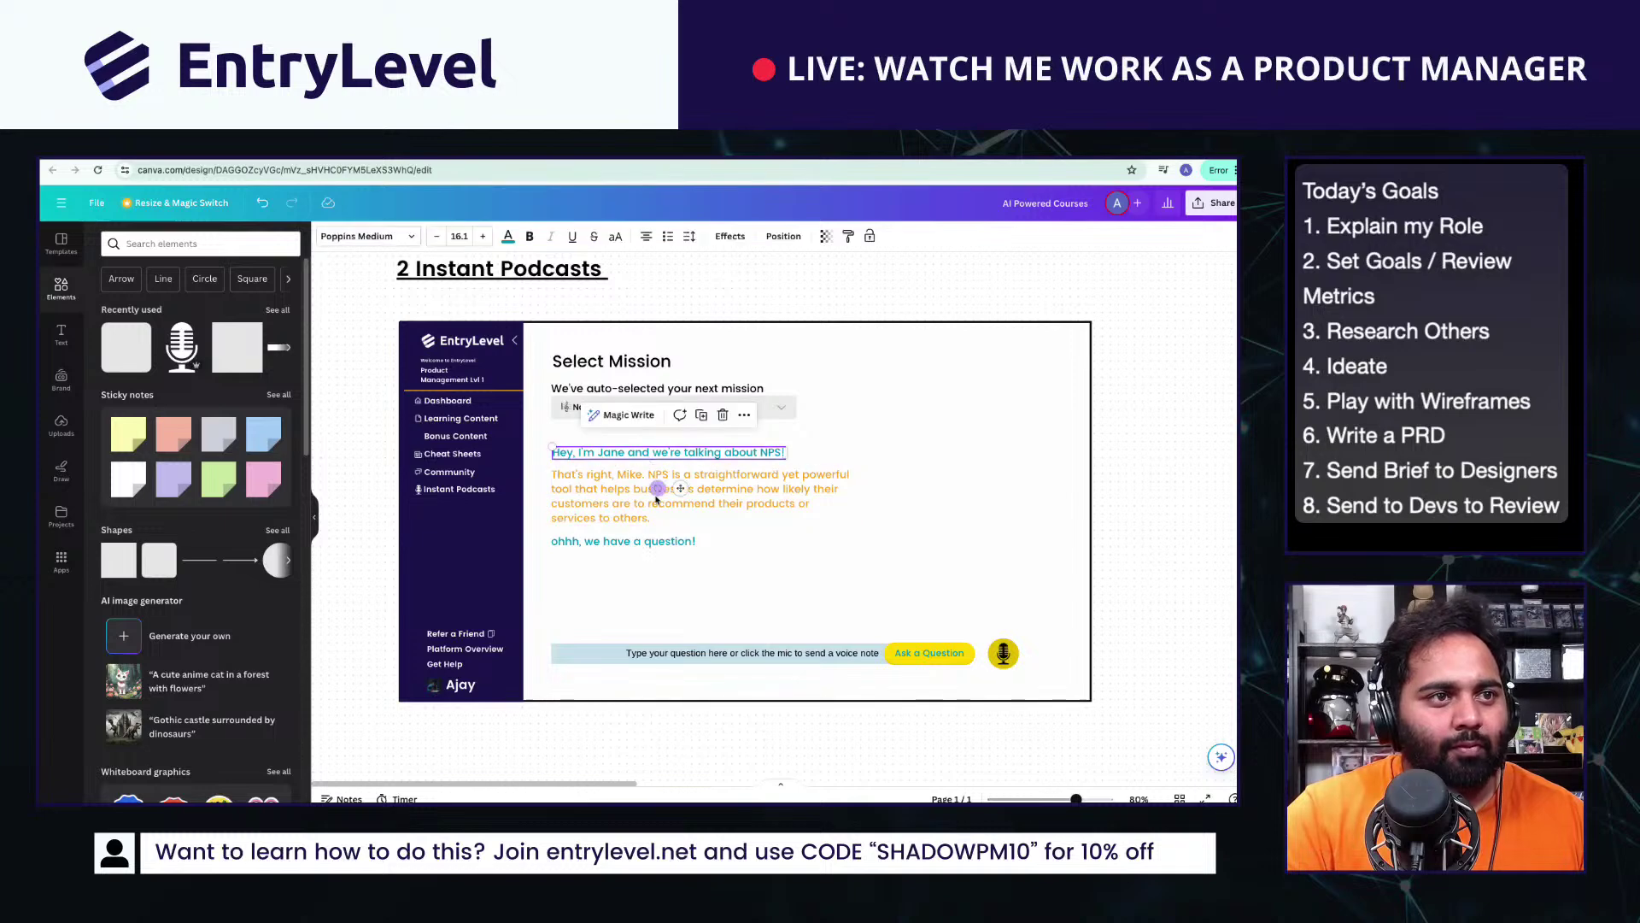
left_click(820, 240)
left_click_drag(792, 291, 739, 290)
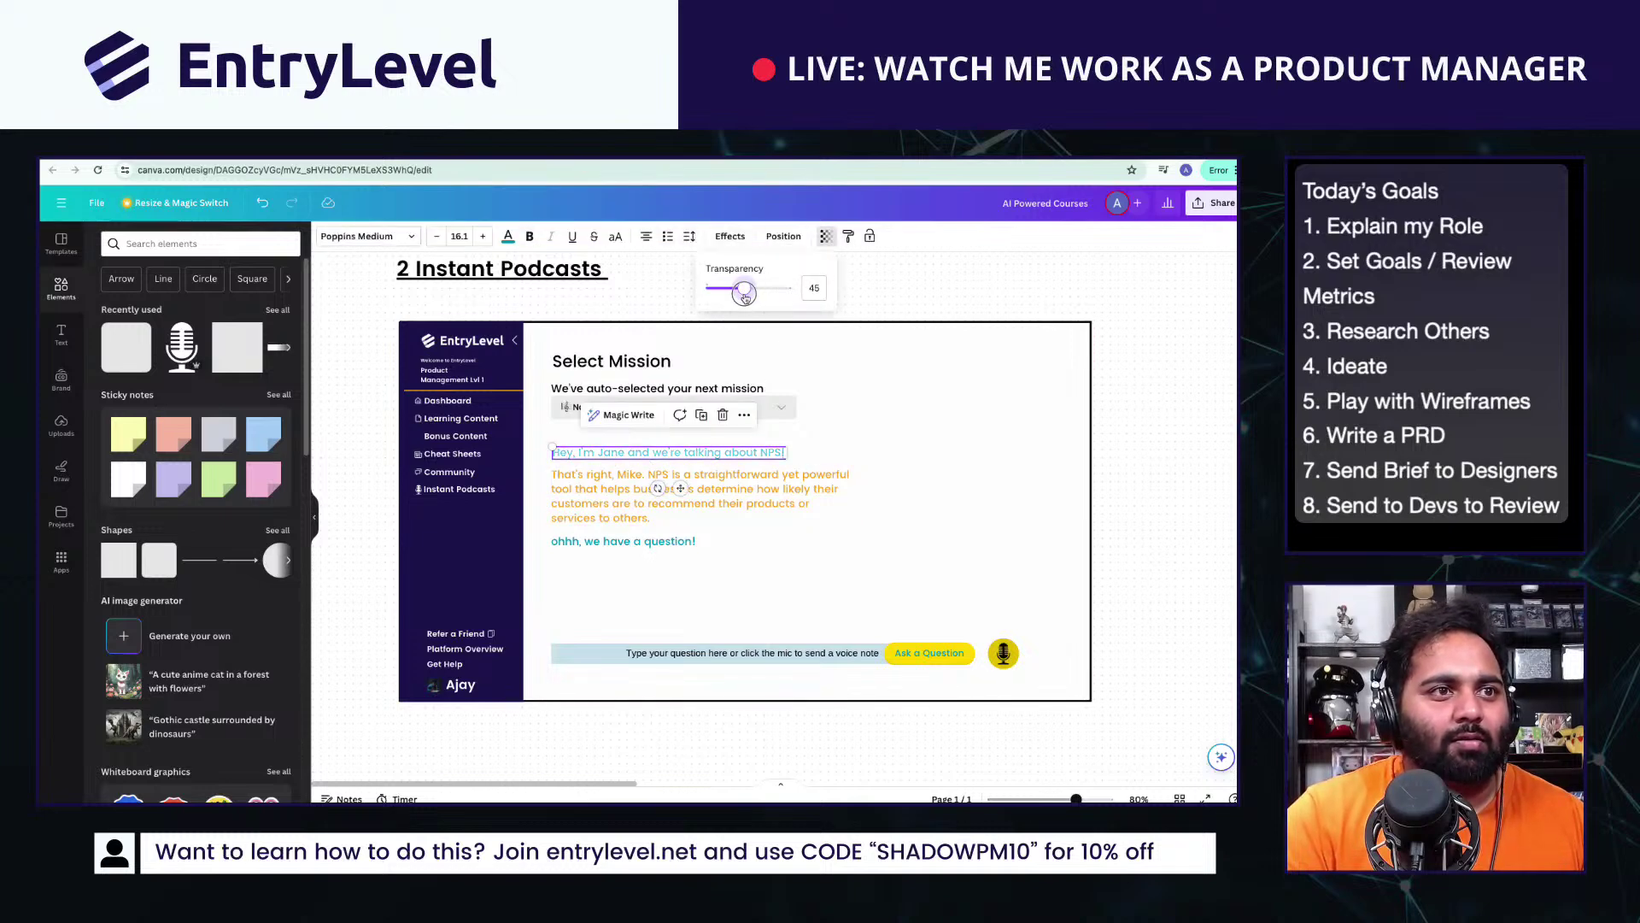
Step: Fade the orange host paragraph by lowering its transparency value to roughly match the faded teal line above it
left_click(701, 495)
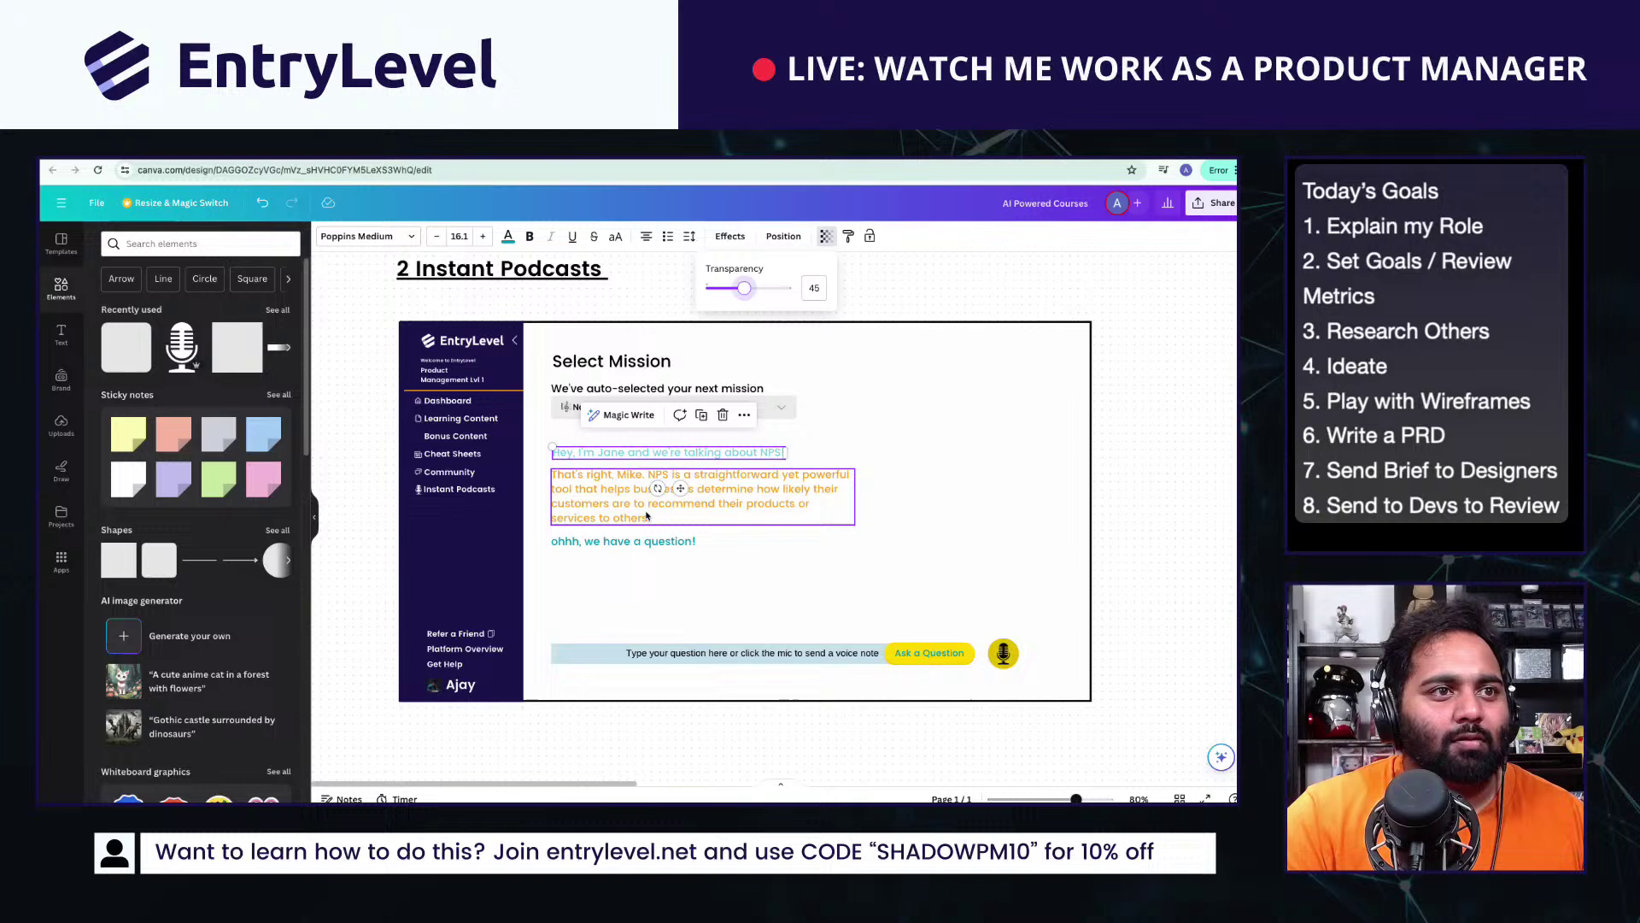
left_click(822, 240)
left_click_drag(790, 289, 736, 295)
left_click(654, 743)
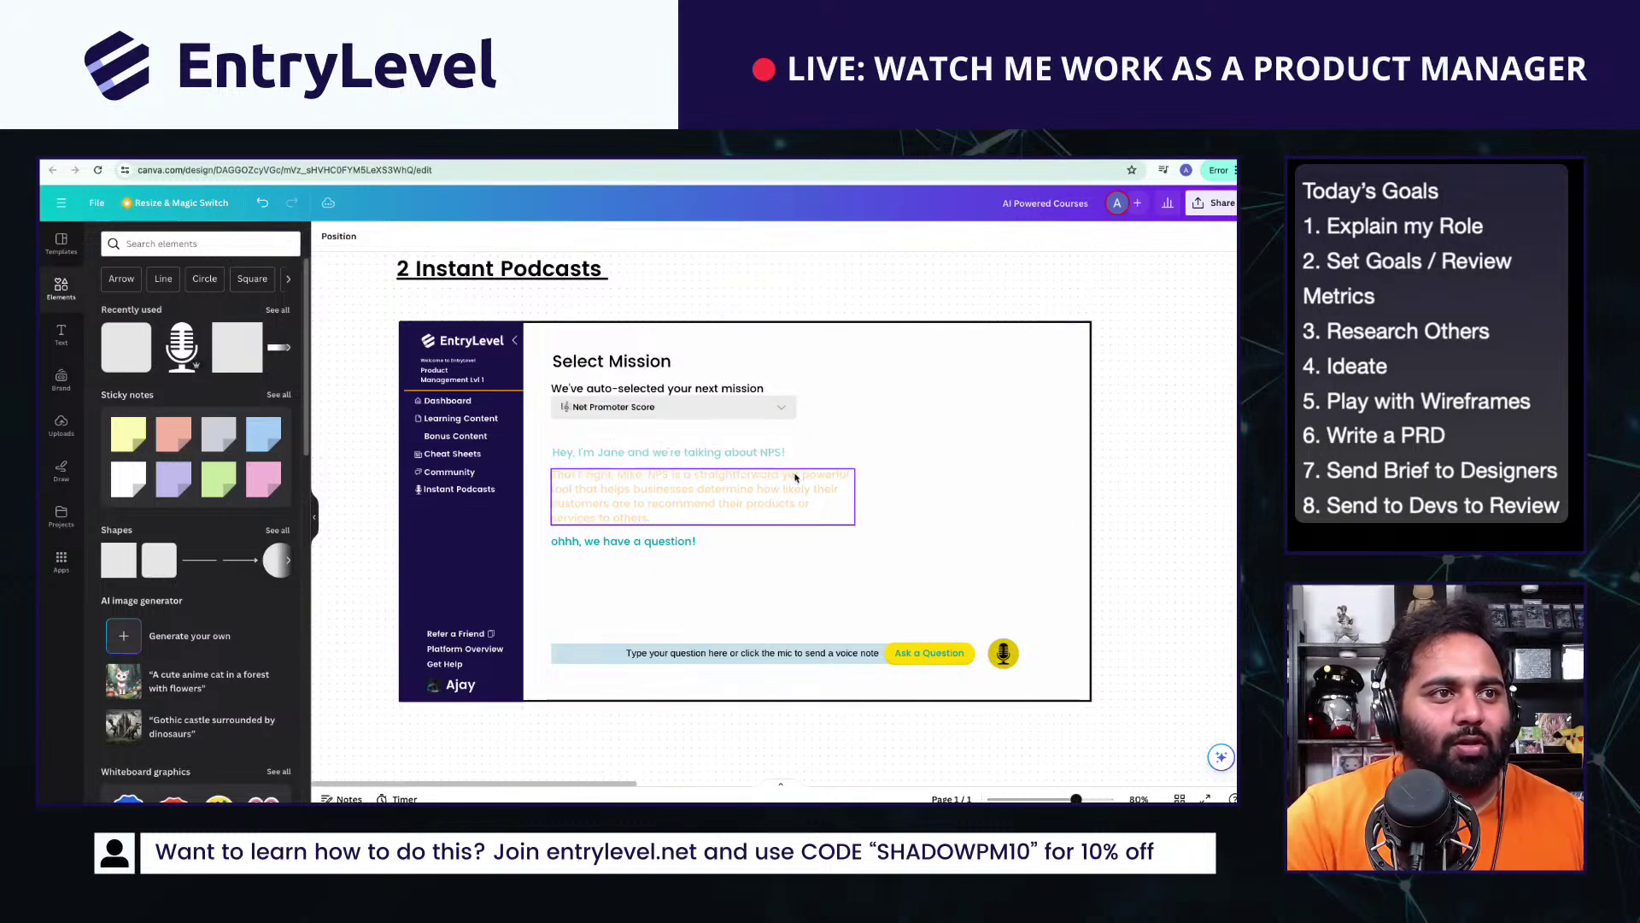
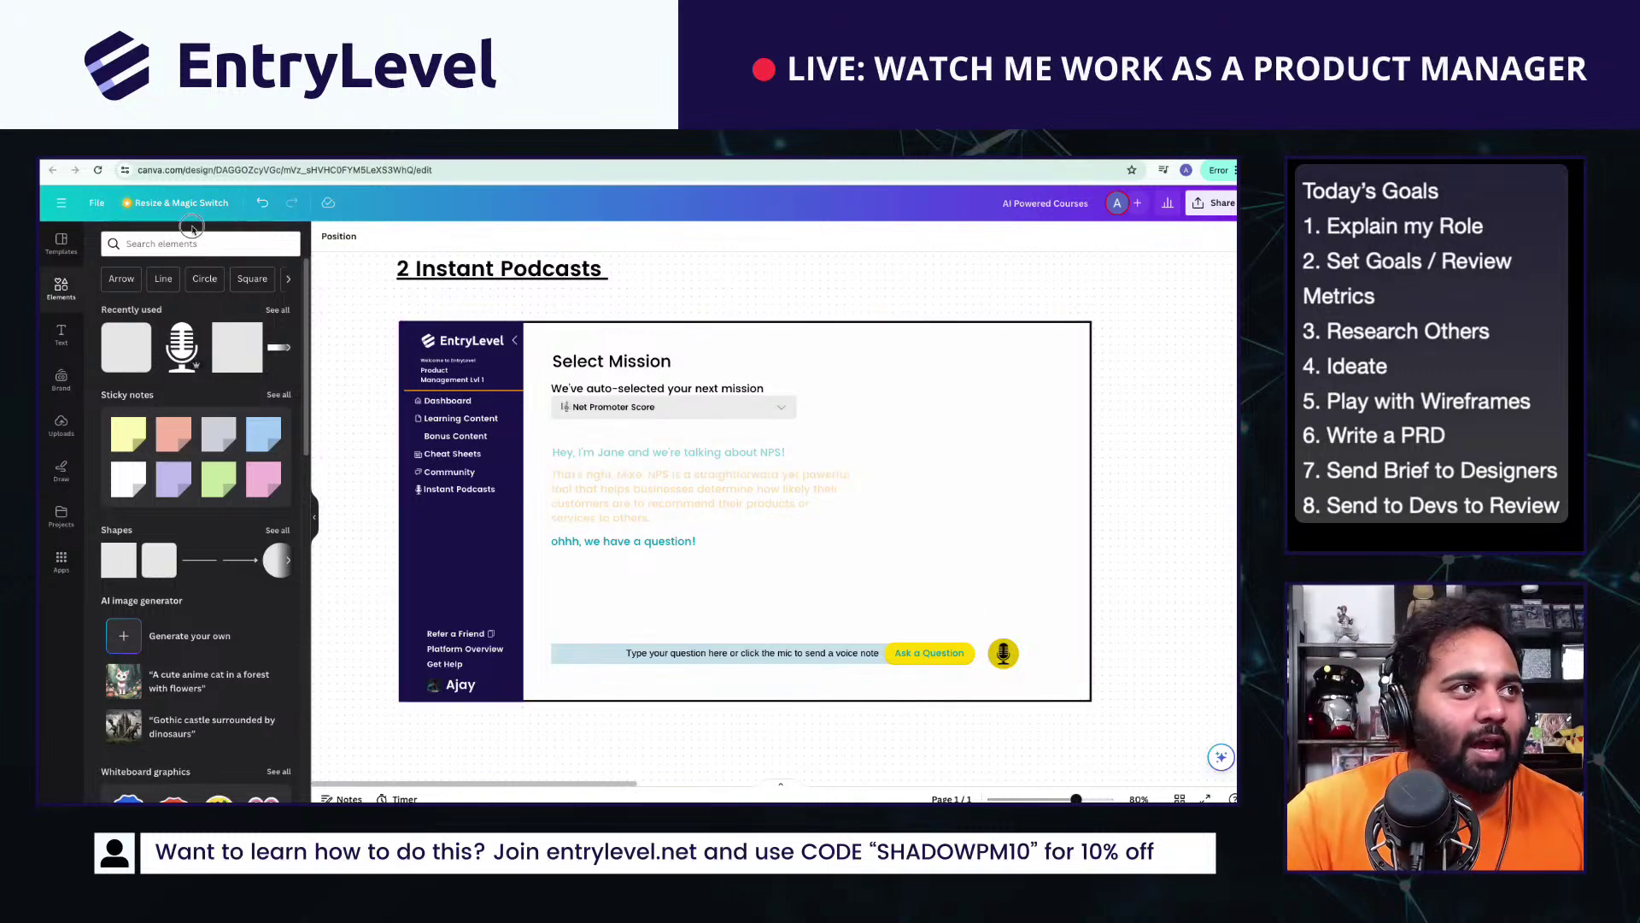
Step: Search the elements for "scroll bar" and place the vertical scroll bar graphic at the far right of the transcript area
left_click(186, 245)
type("scroll")
key("Return")
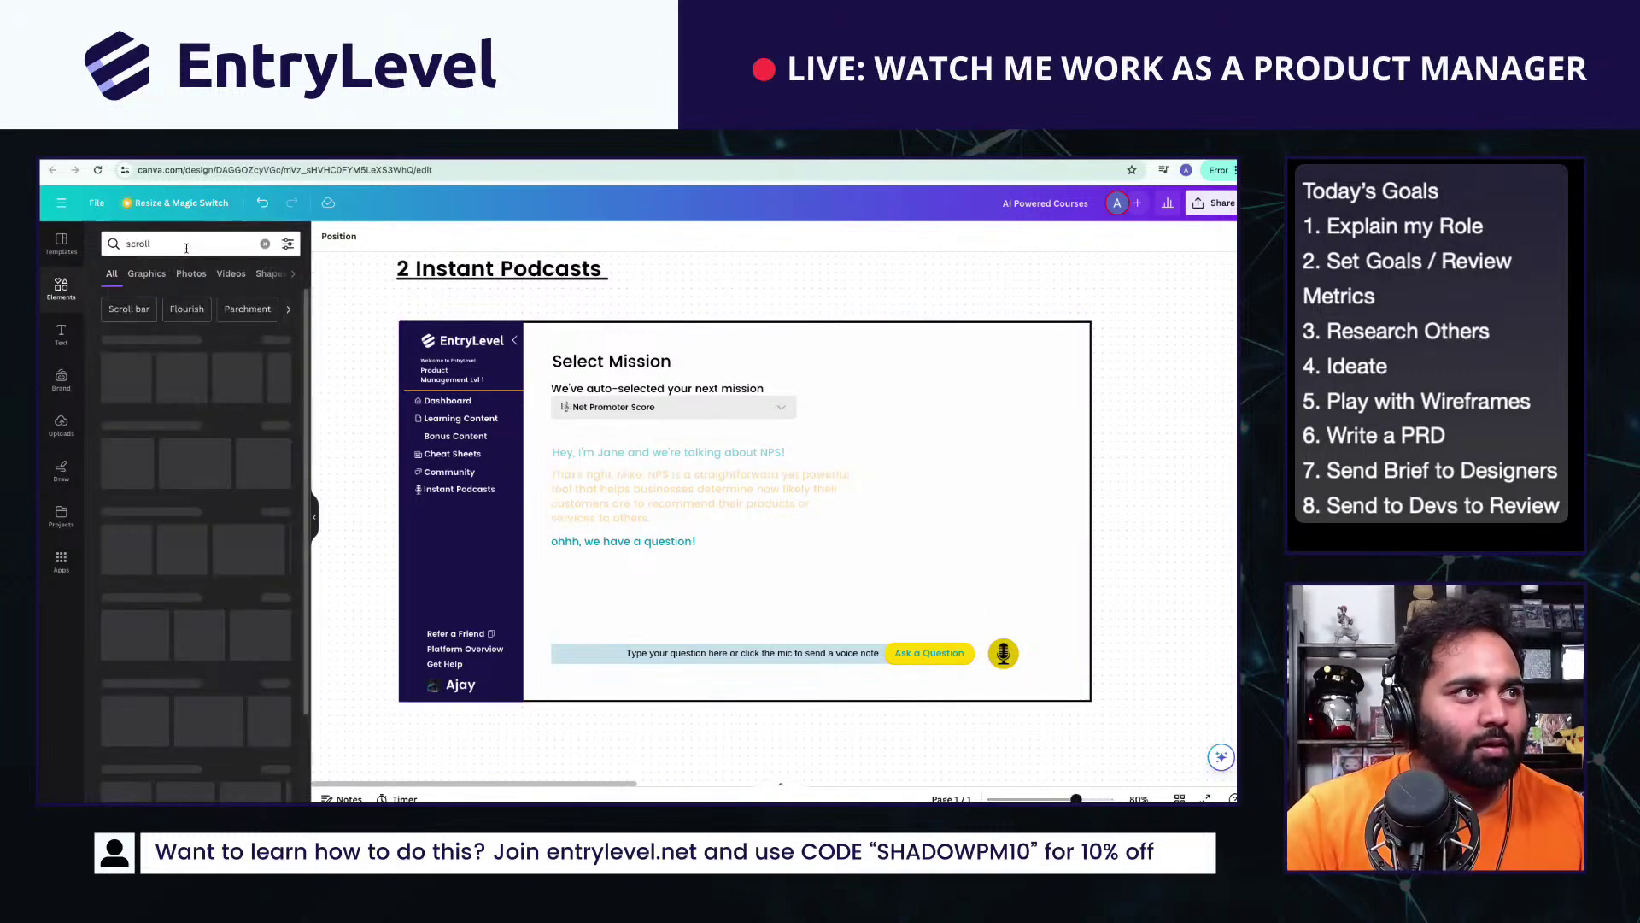
left_click(179, 250)
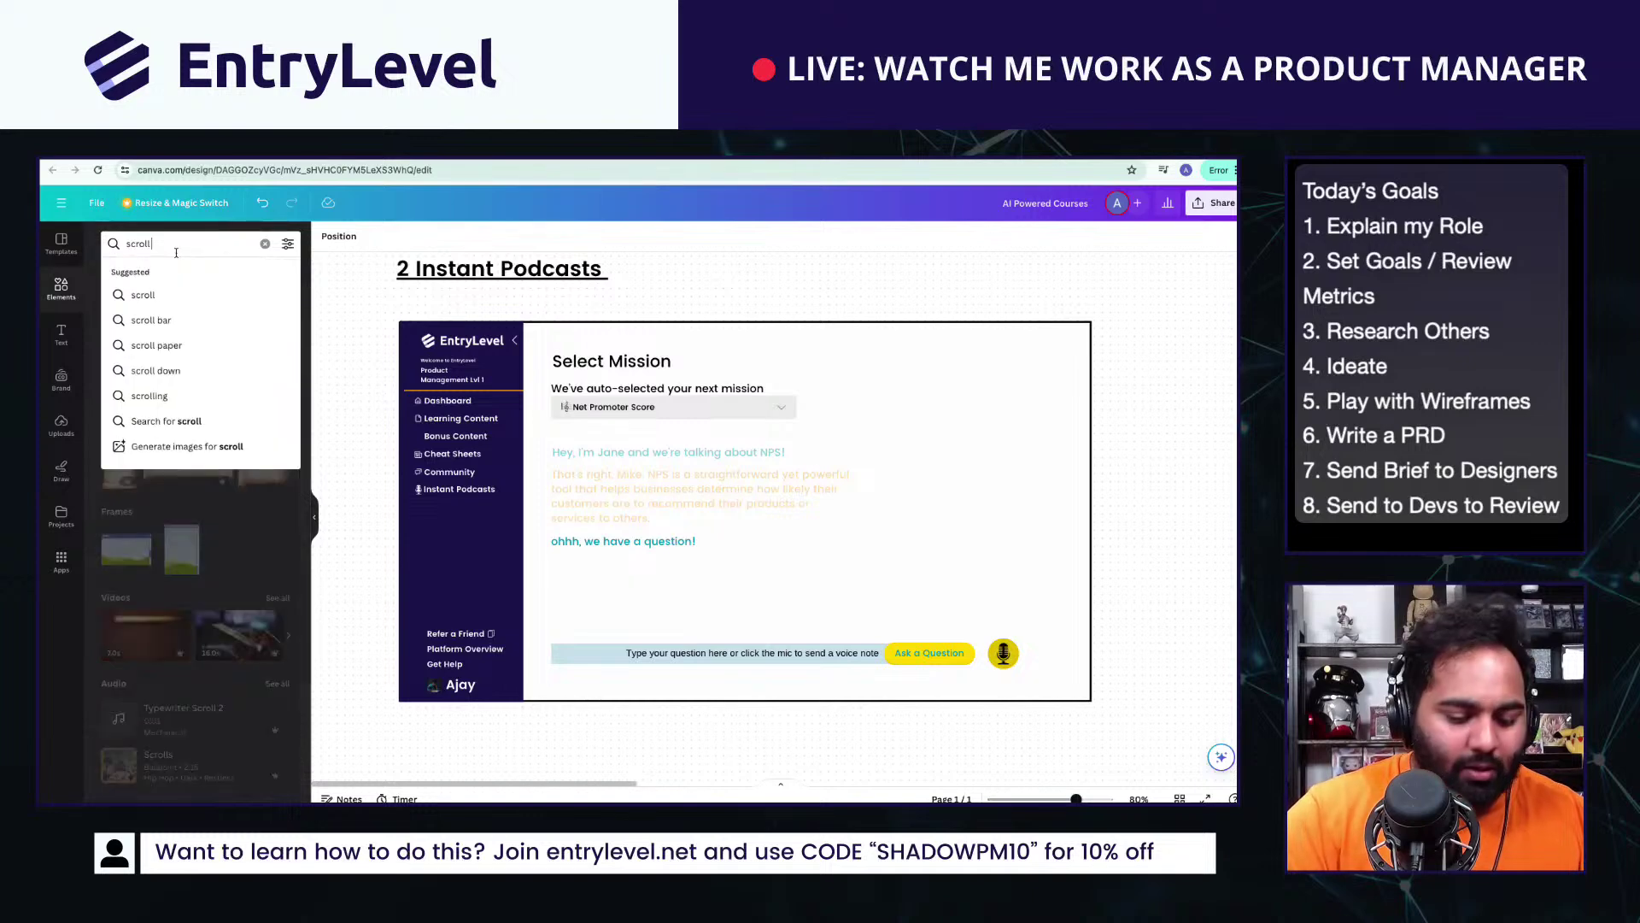
key("Return")
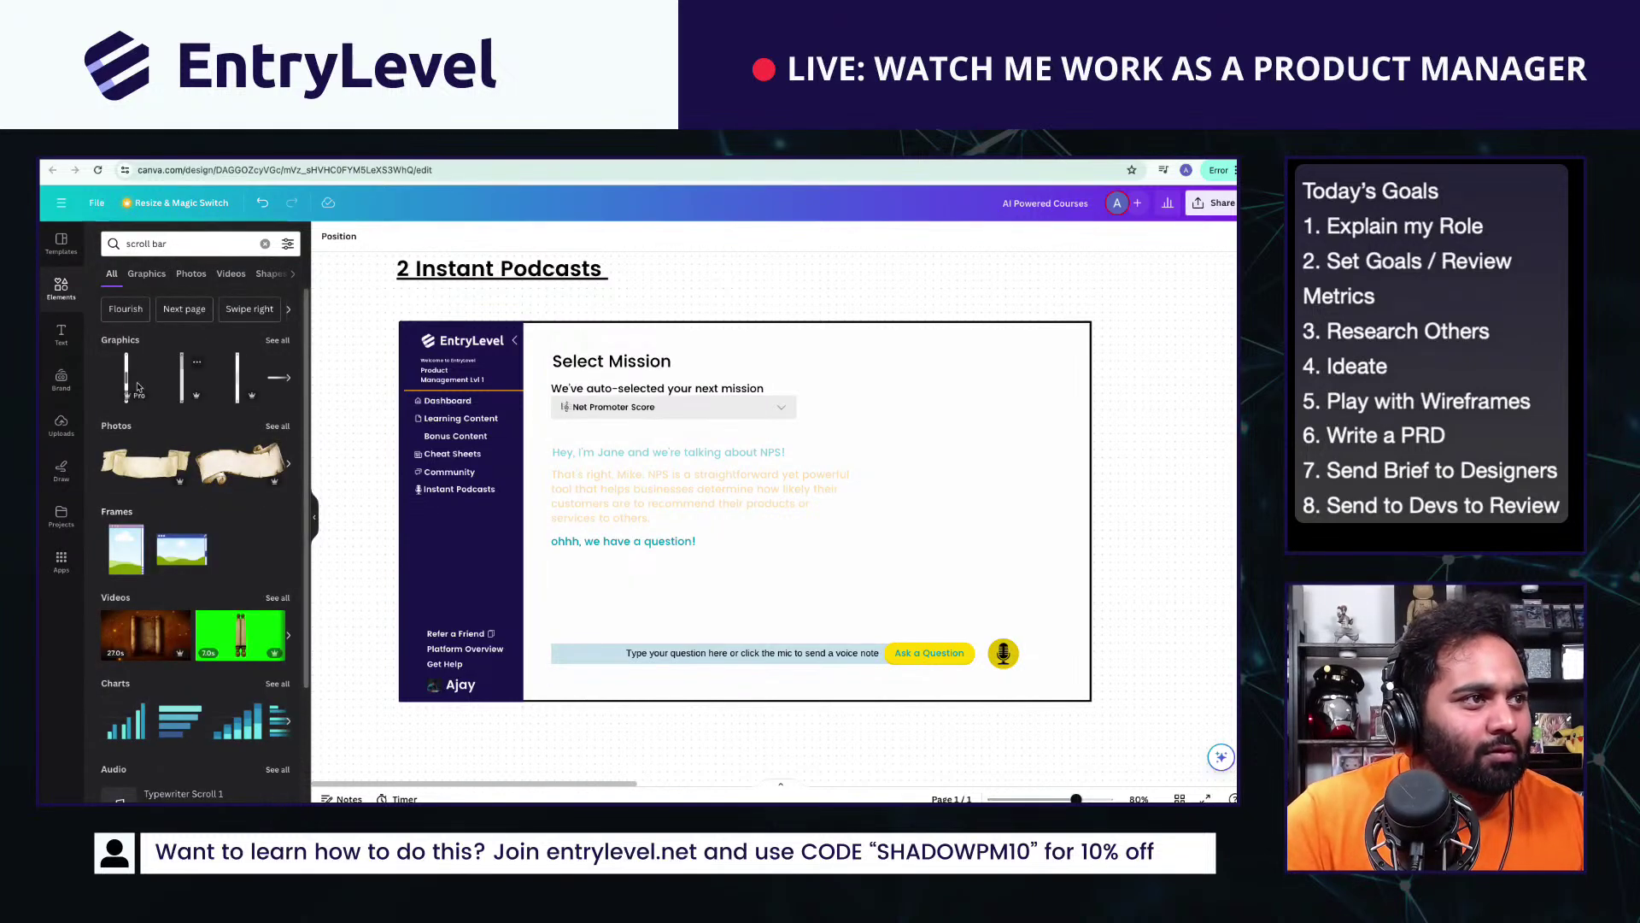
left_click(137, 386)
left_click_drag(780, 521, 1006, 536)
left_click(943, 742)
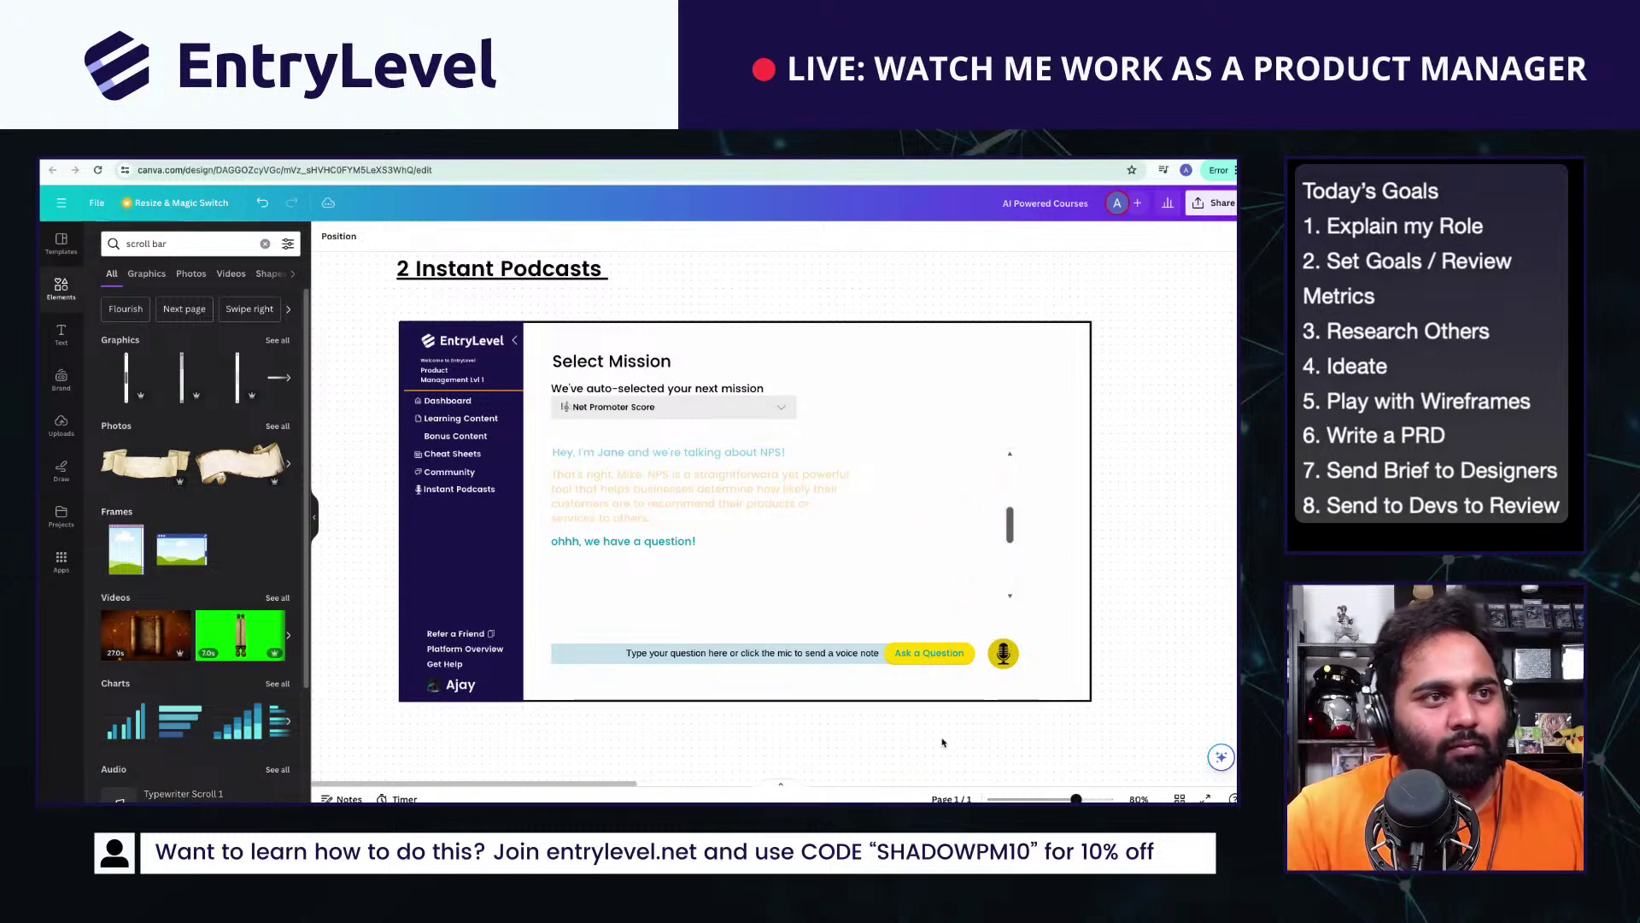
Step: Duplicate the complete Instant Podcasts wireframe with all its contents and place the copy directly below the original
scroll(940, 723, "down", 3, "ctrl")
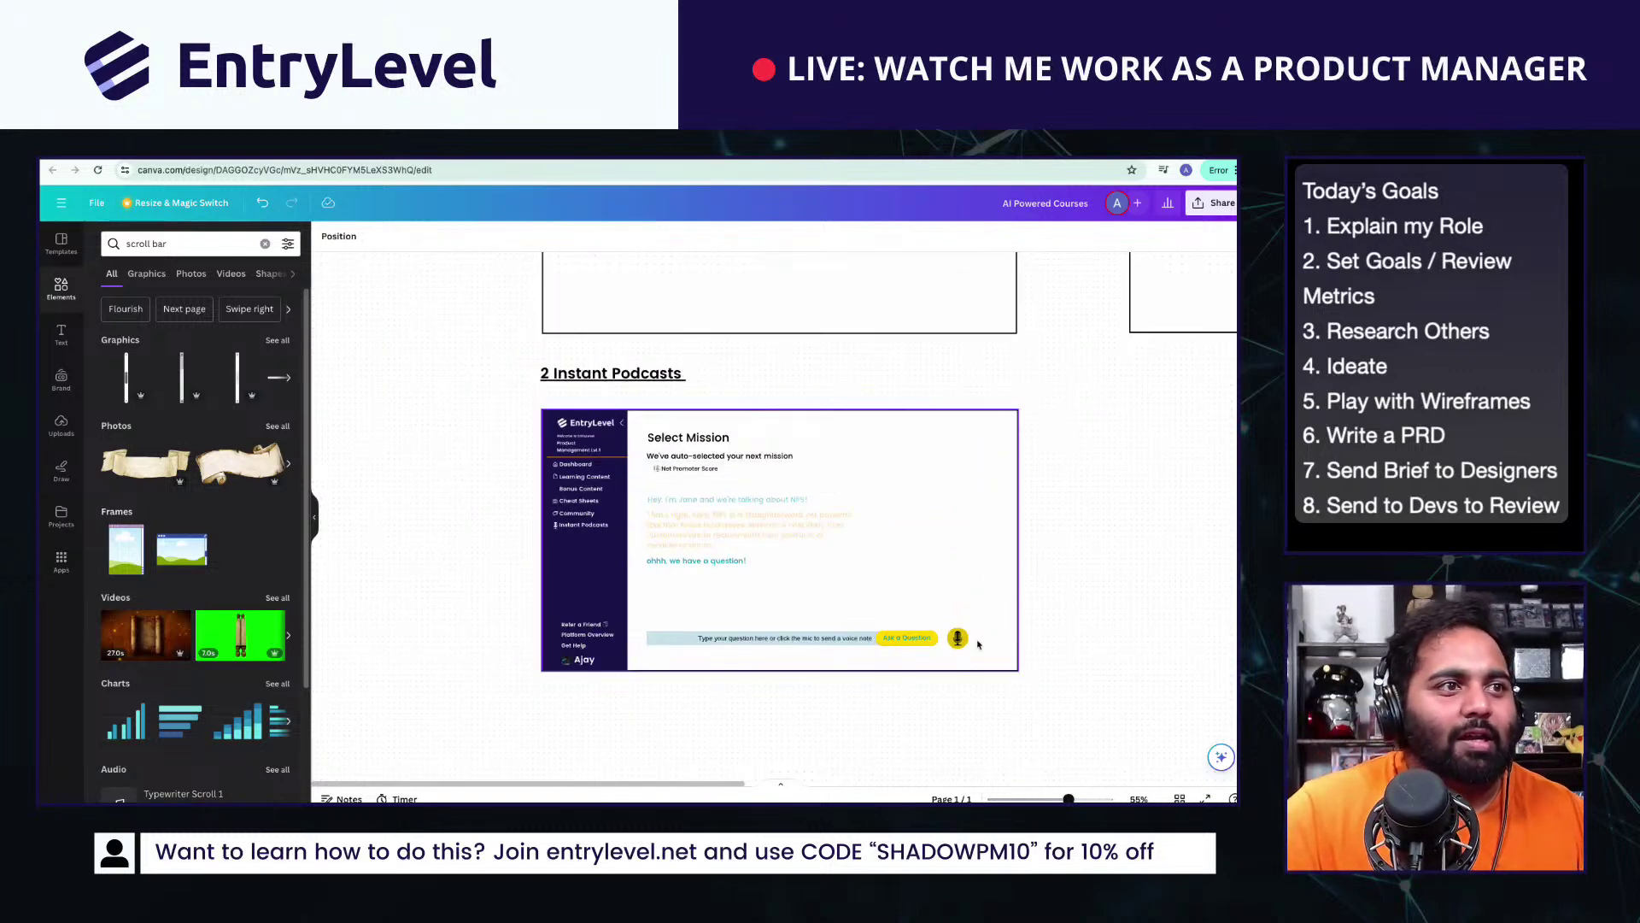
left_click_drag(1098, 731, 492, 396)
left_click(483, 409)
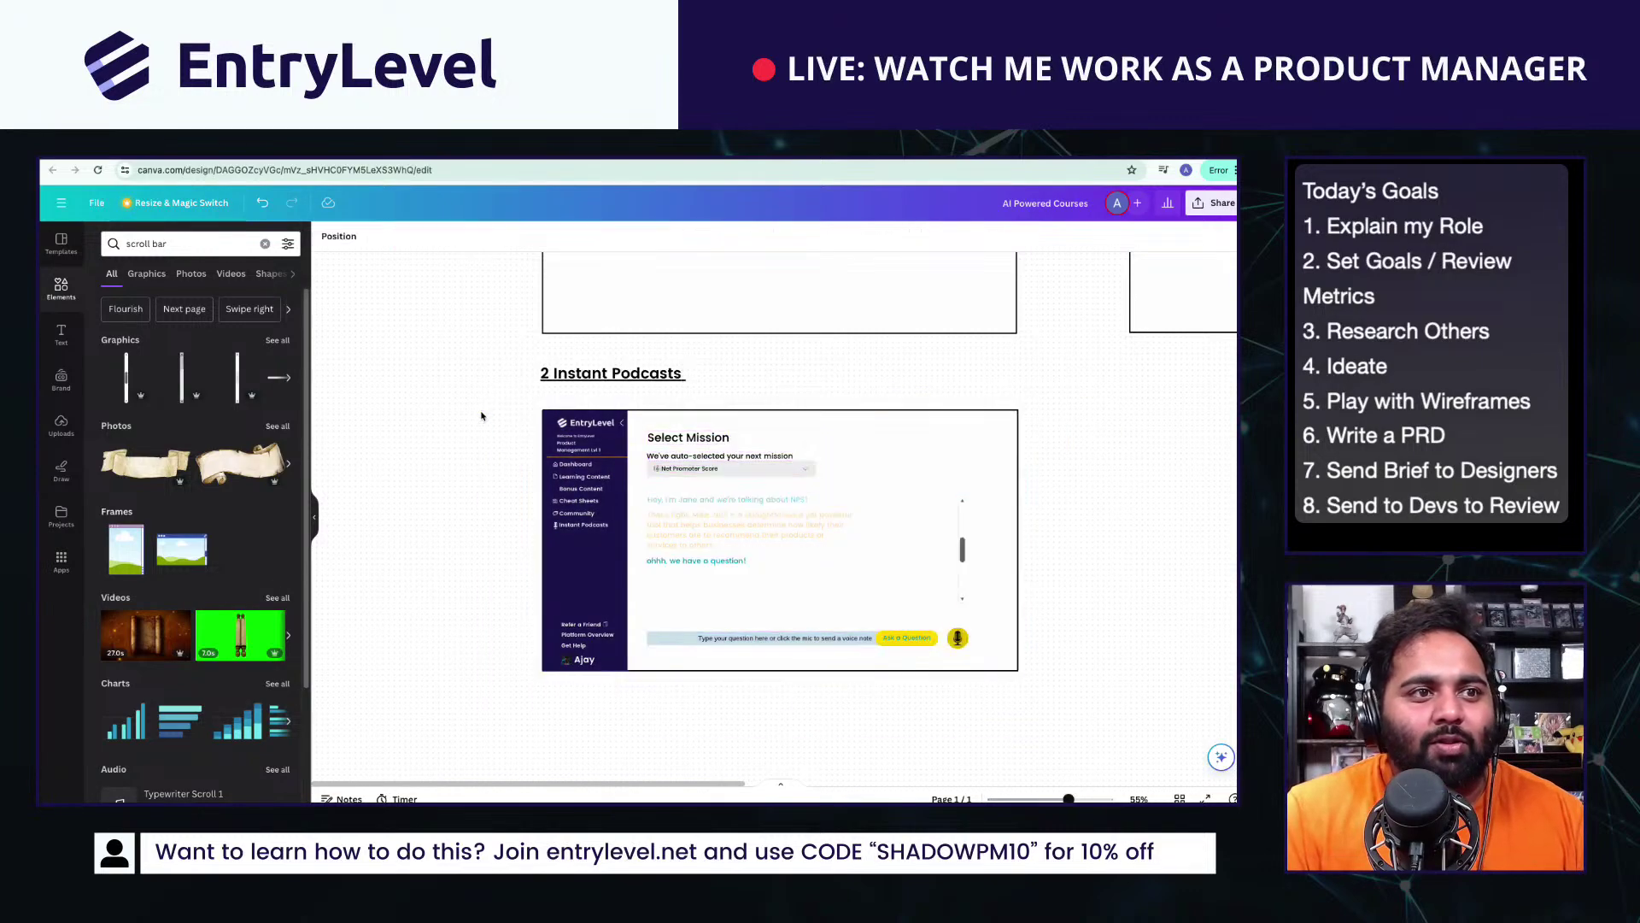
left_click(1057, 690)
left_click_drag(1057, 690, 529, 383)
left_click_drag(826, 585, 750, 693)
left_click_drag(336, 507, 909, 766)
scroll(709, 709, "down", 5)
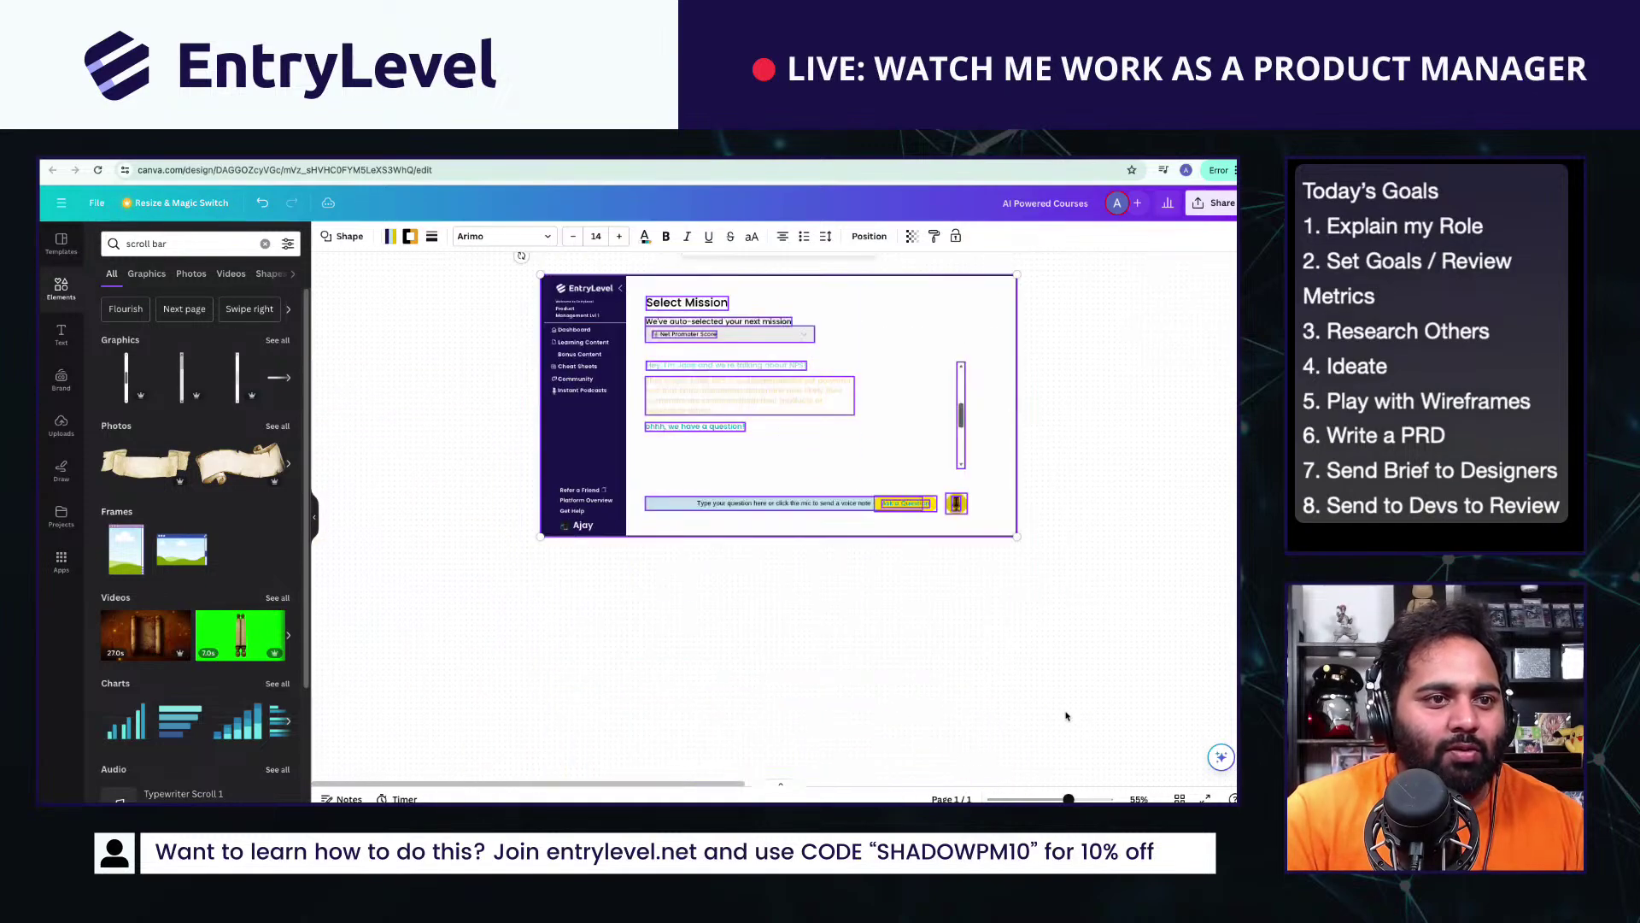
scroll(709, 709, "down", 3)
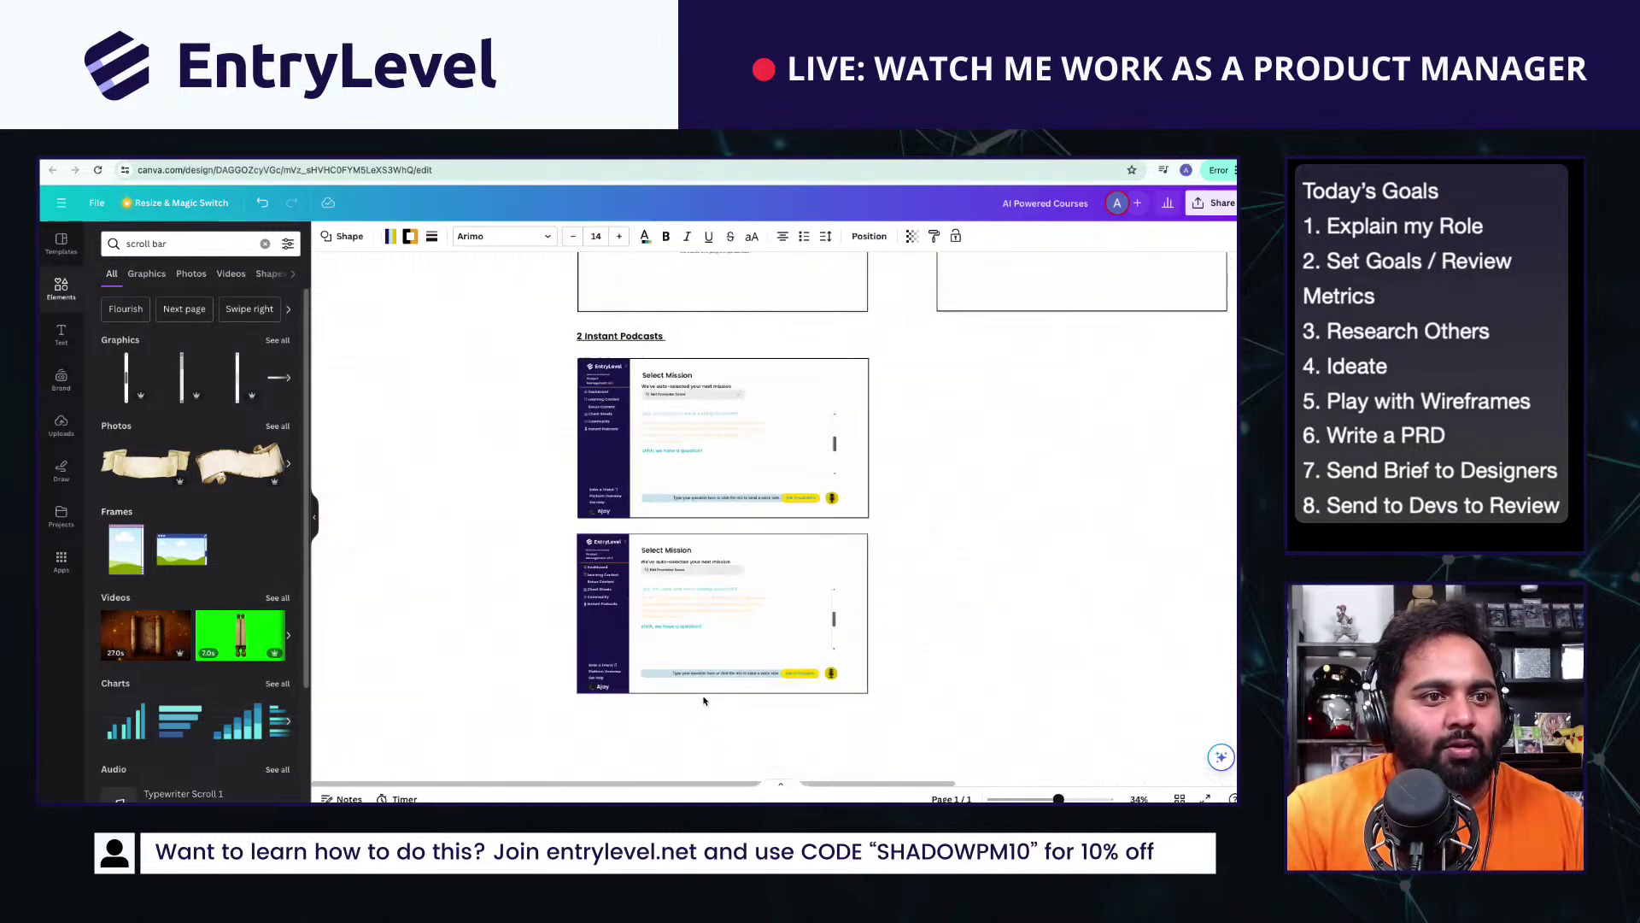
Step: In the lower wireframe, duplicate the "ohhh, we have a question!" line below itself and change the copy's text to "Where can I use NPS for my education business."
scroll(709, 683, "up", 5)
left_click(649, 544)
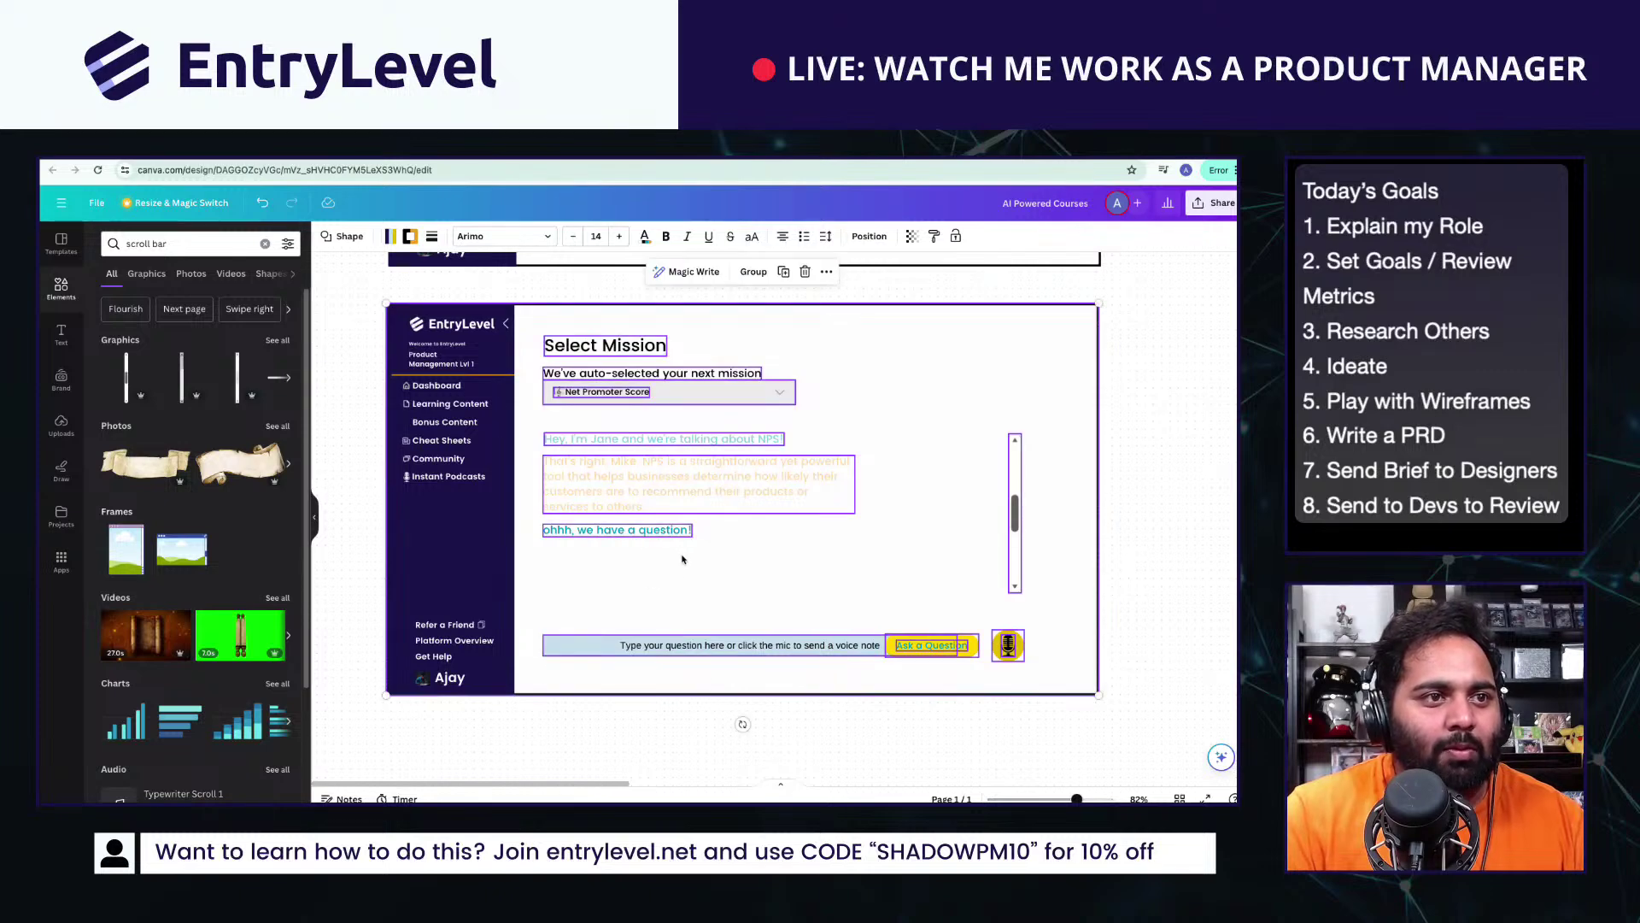
left_click(662, 533)
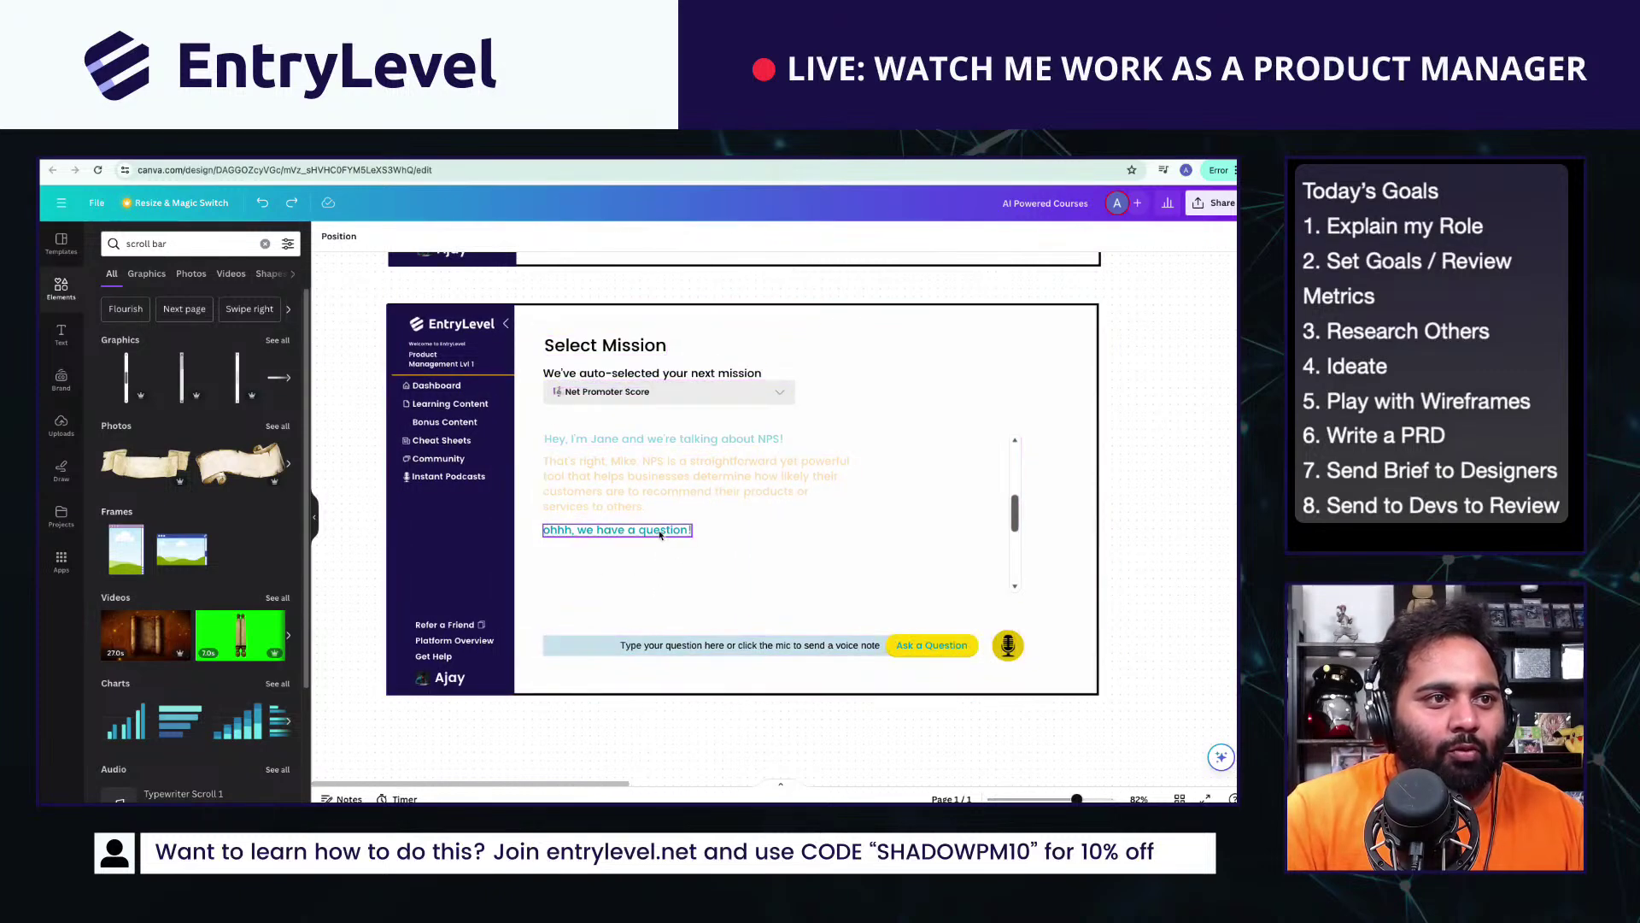
key("ctrl+d")
left_click_drag(749, 521, 589, 557)
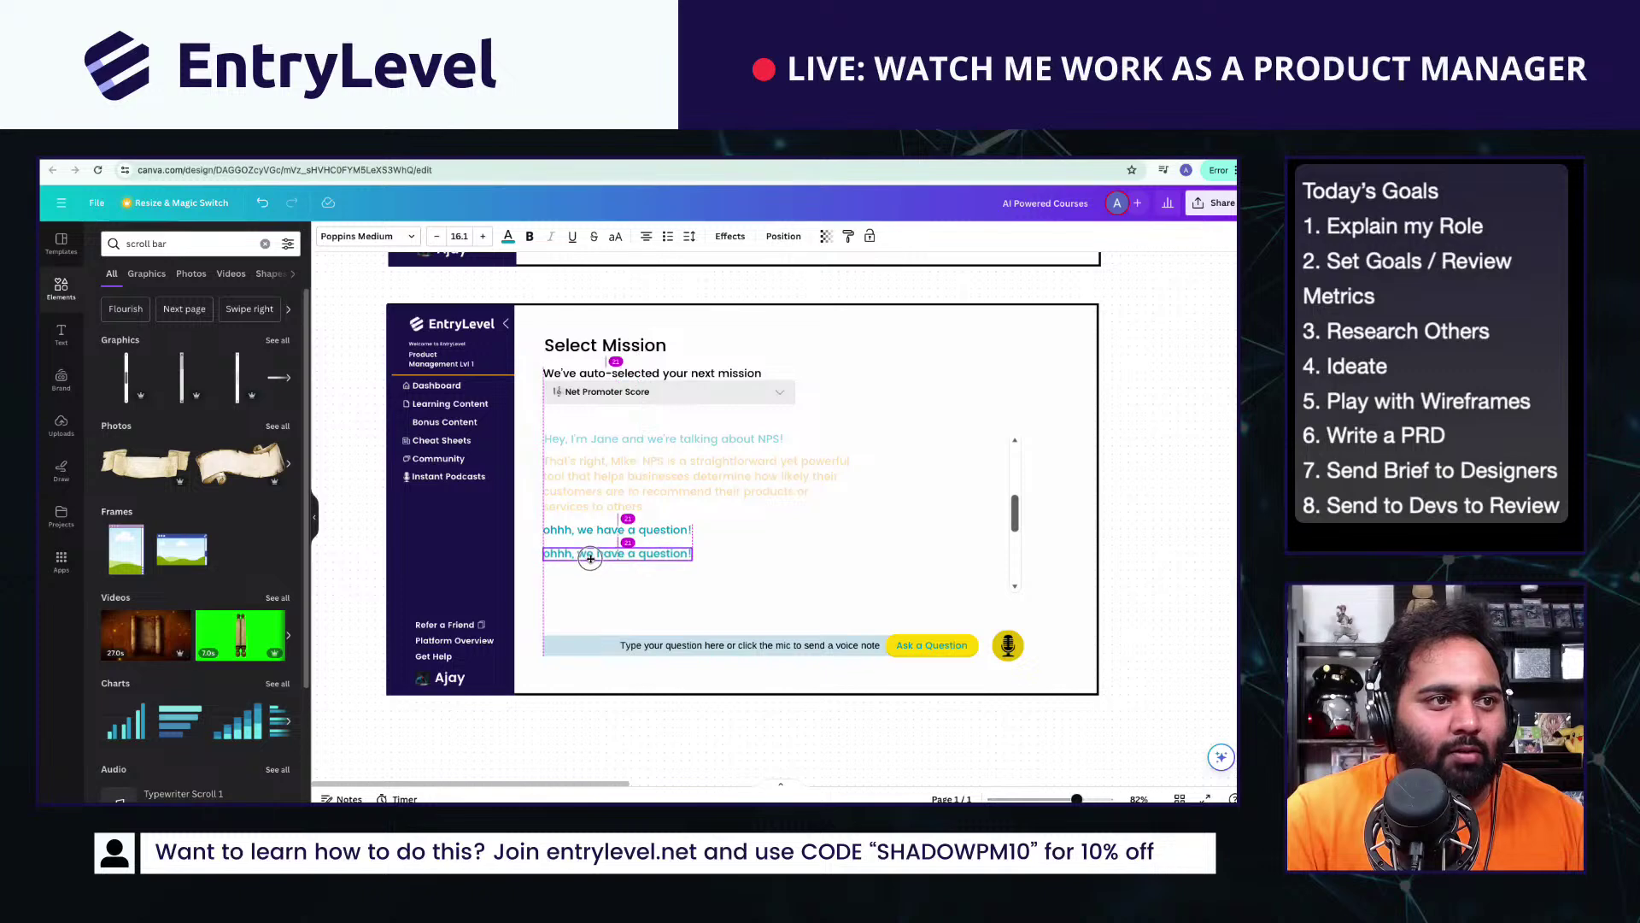
double_click(590, 557)
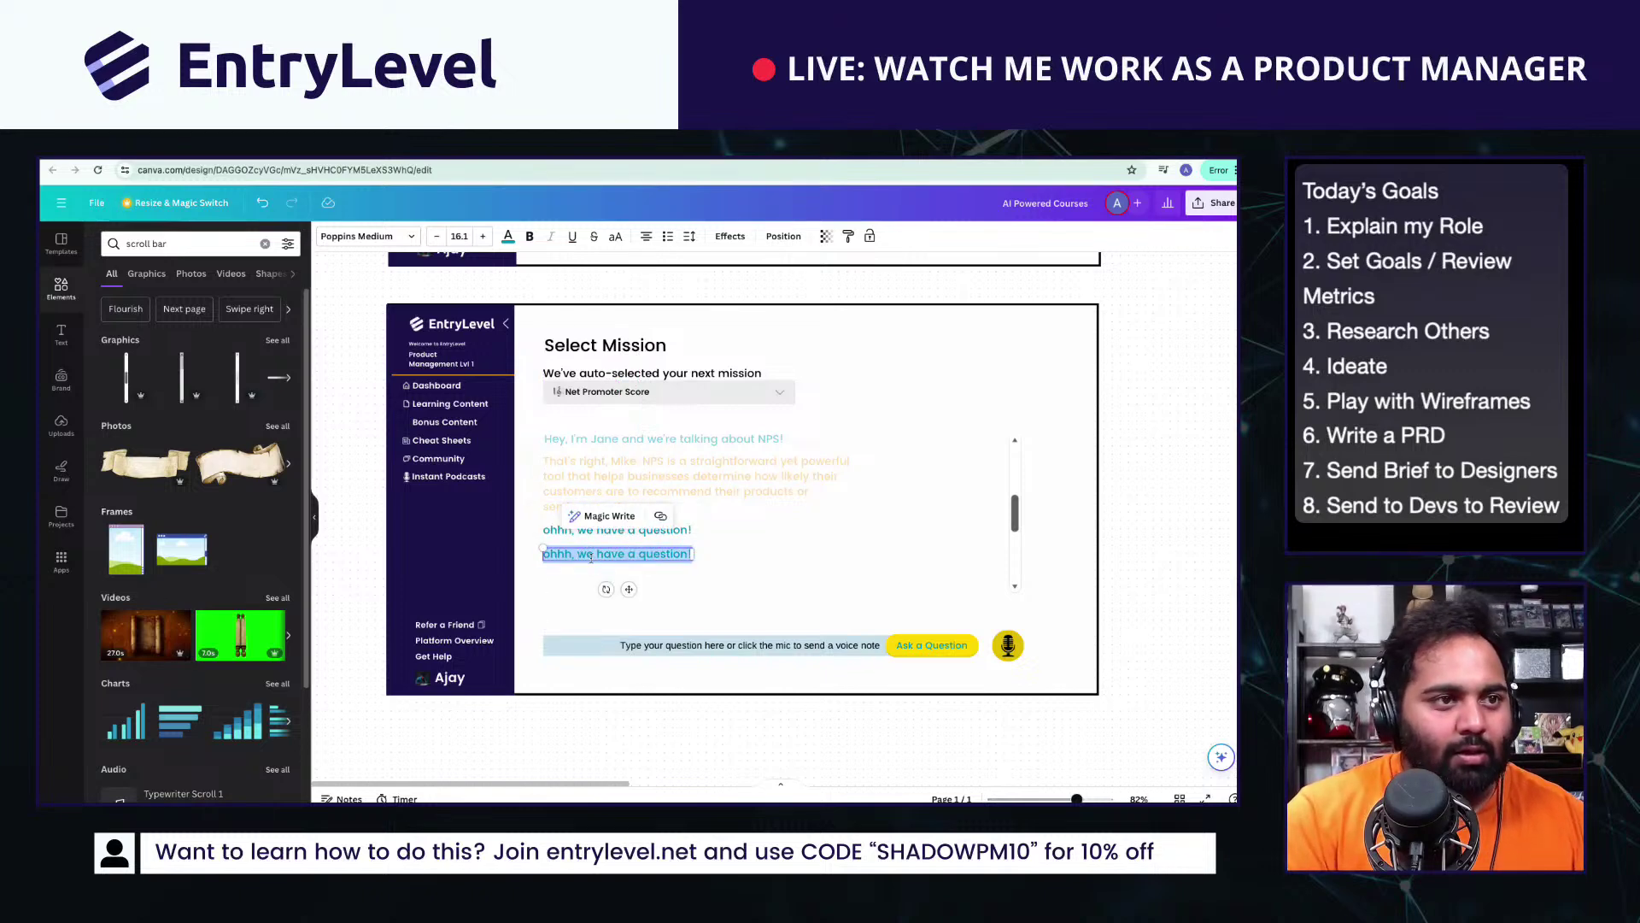
type("Wh")
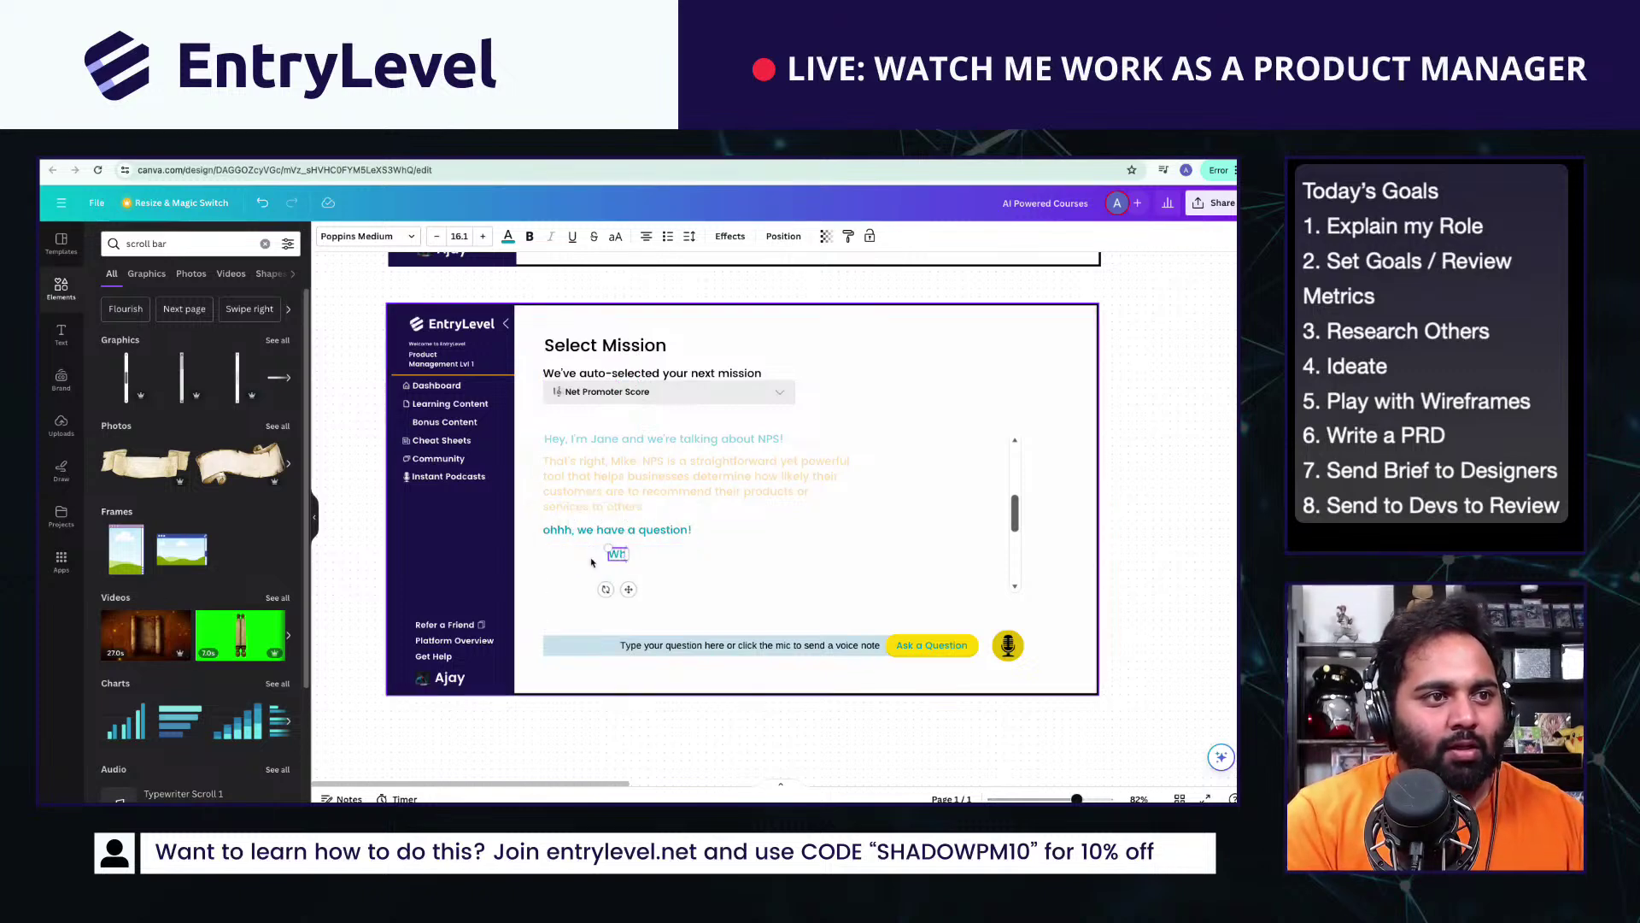
type("ere co")
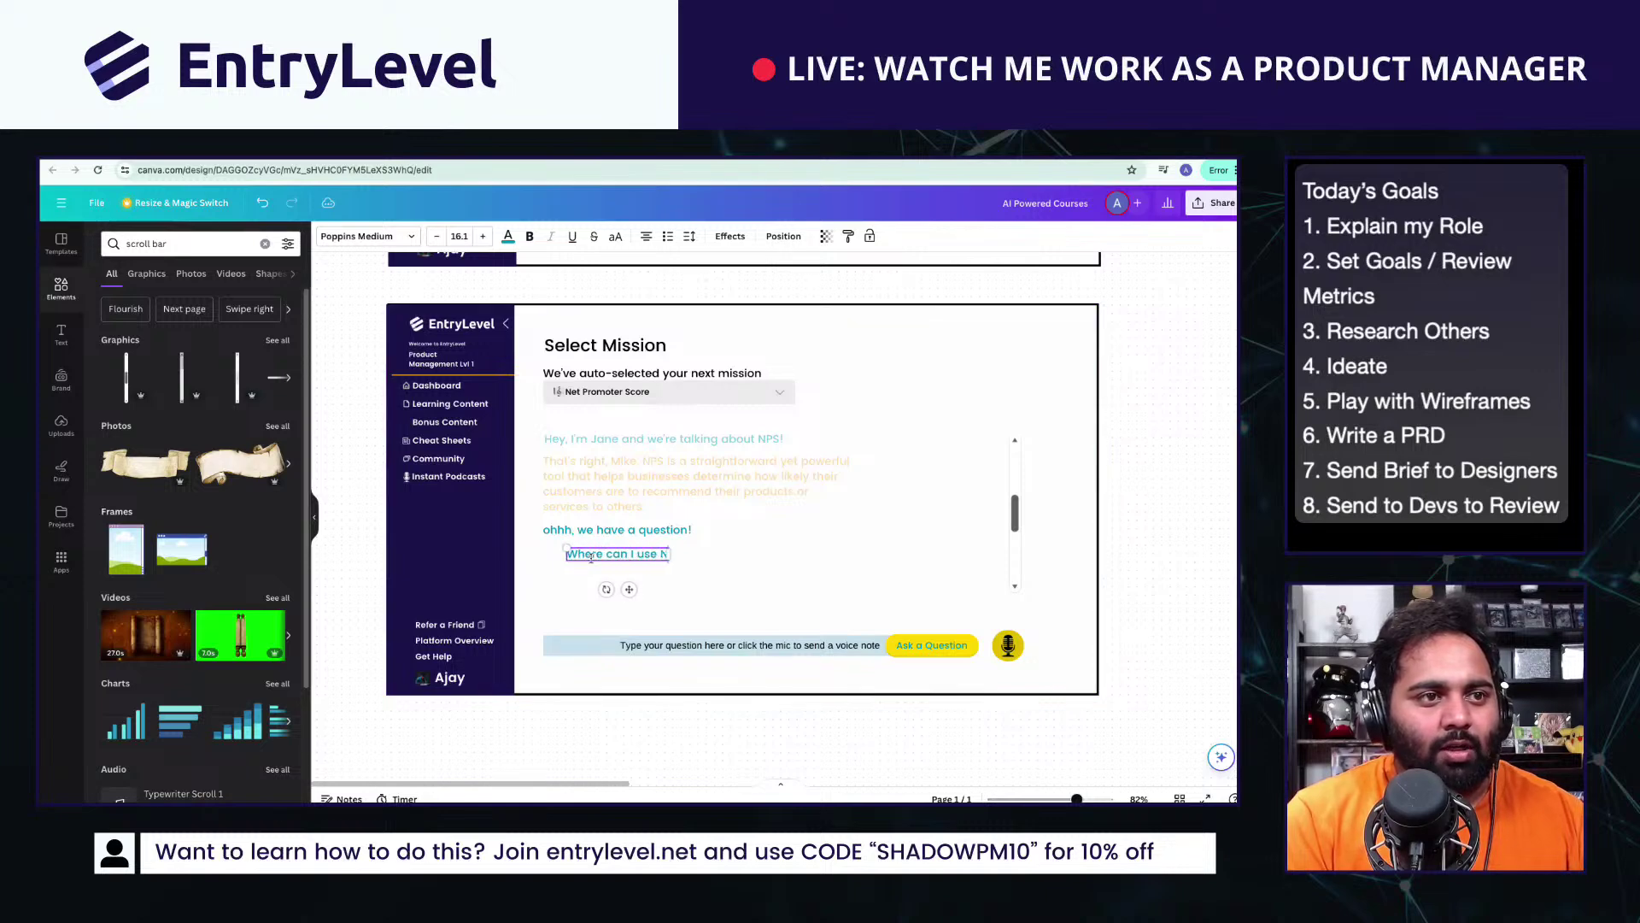
type("n I use NPS for my educa")
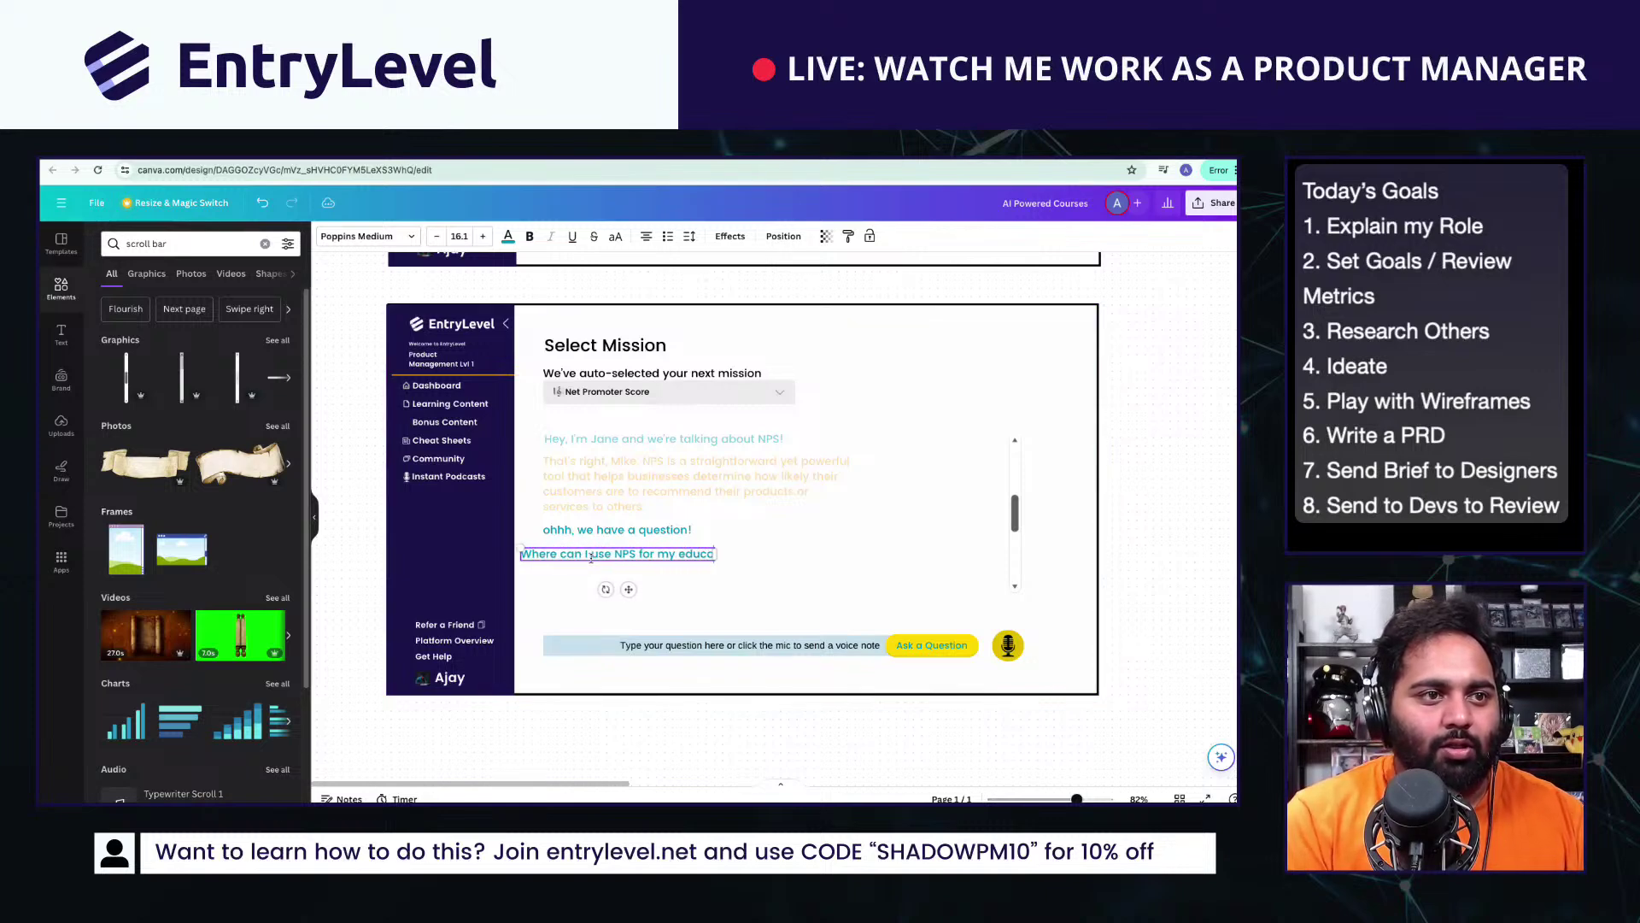
type("tion business")
key("ctrl+a")
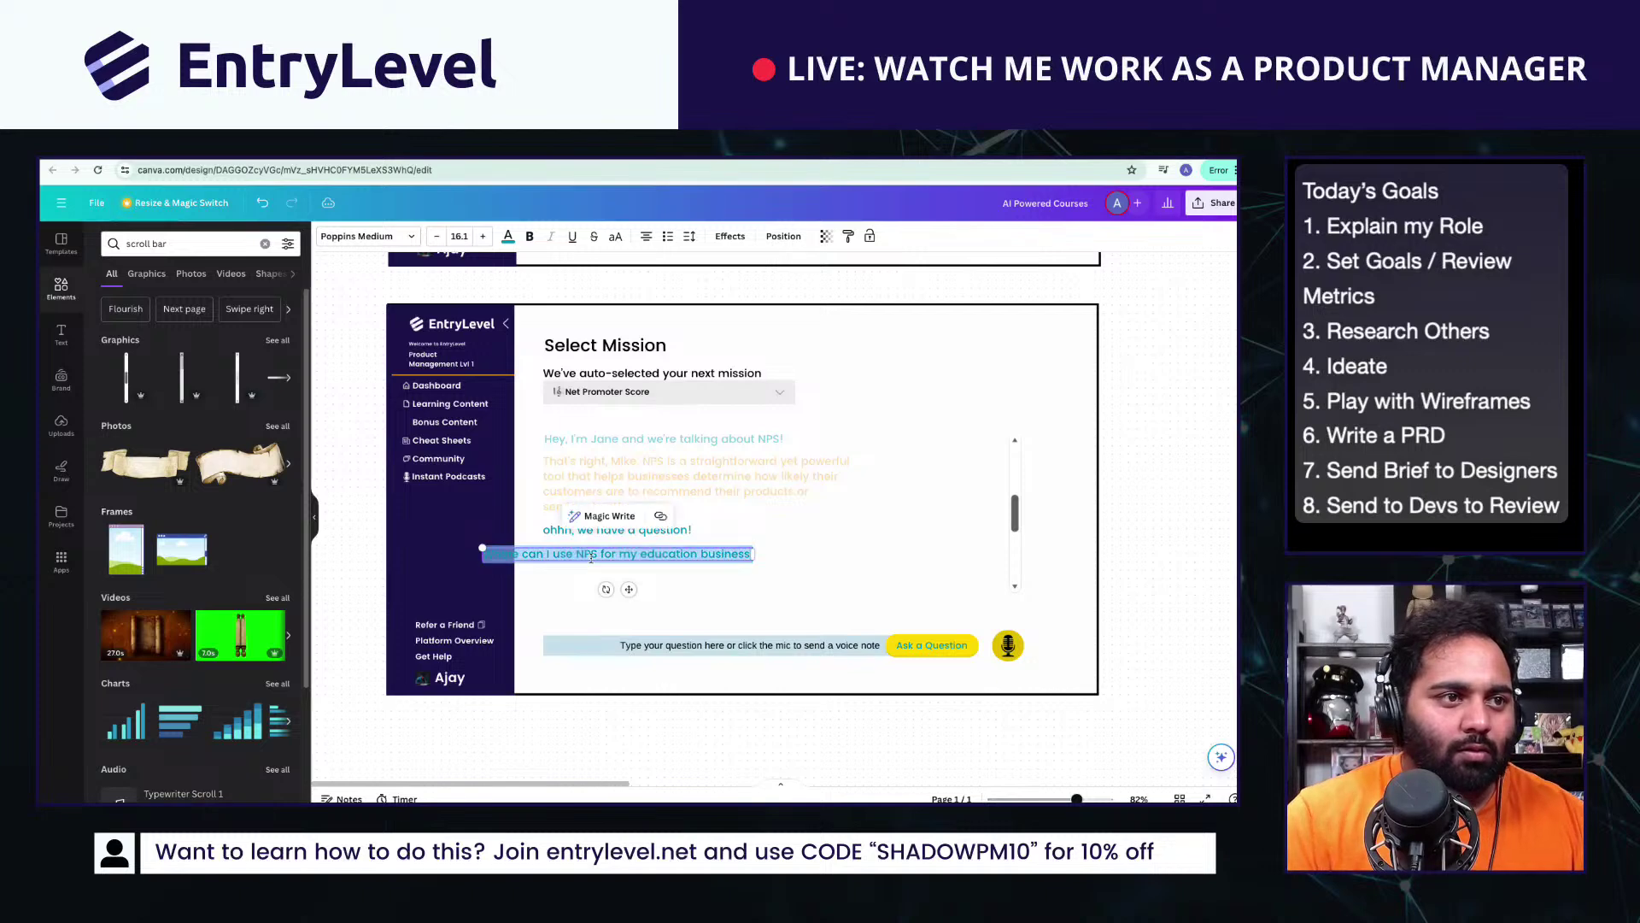
Step: Colour the "Where can I use NPS for my education business." line pinkish red
left_click(508, 236)
left_click(243, 640)
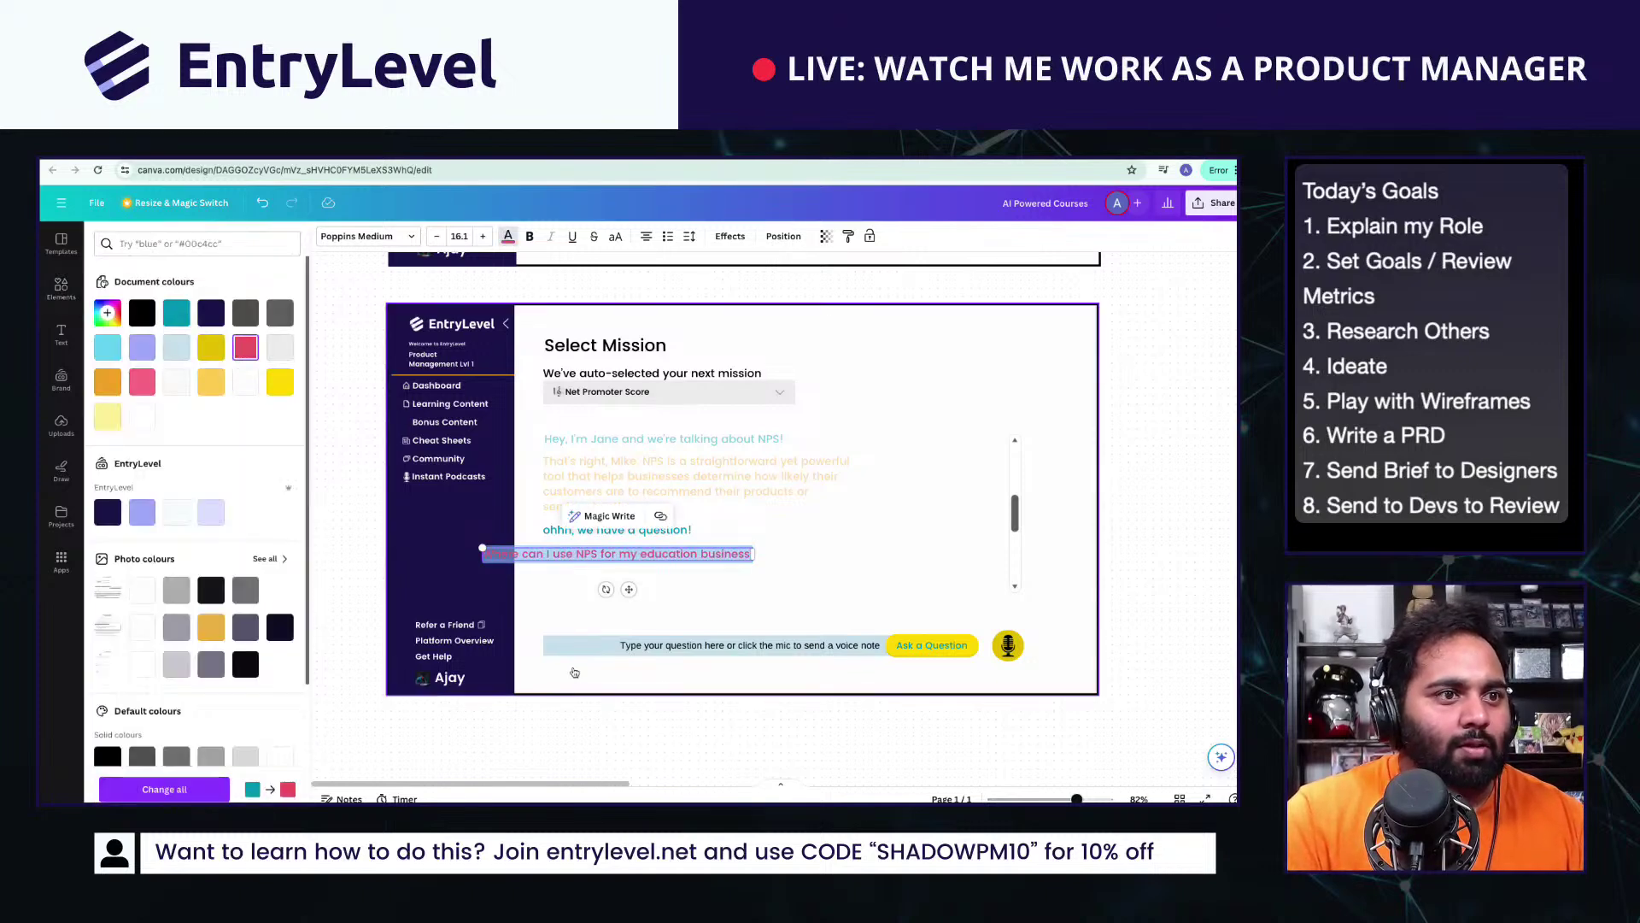
left_click(648, 564)
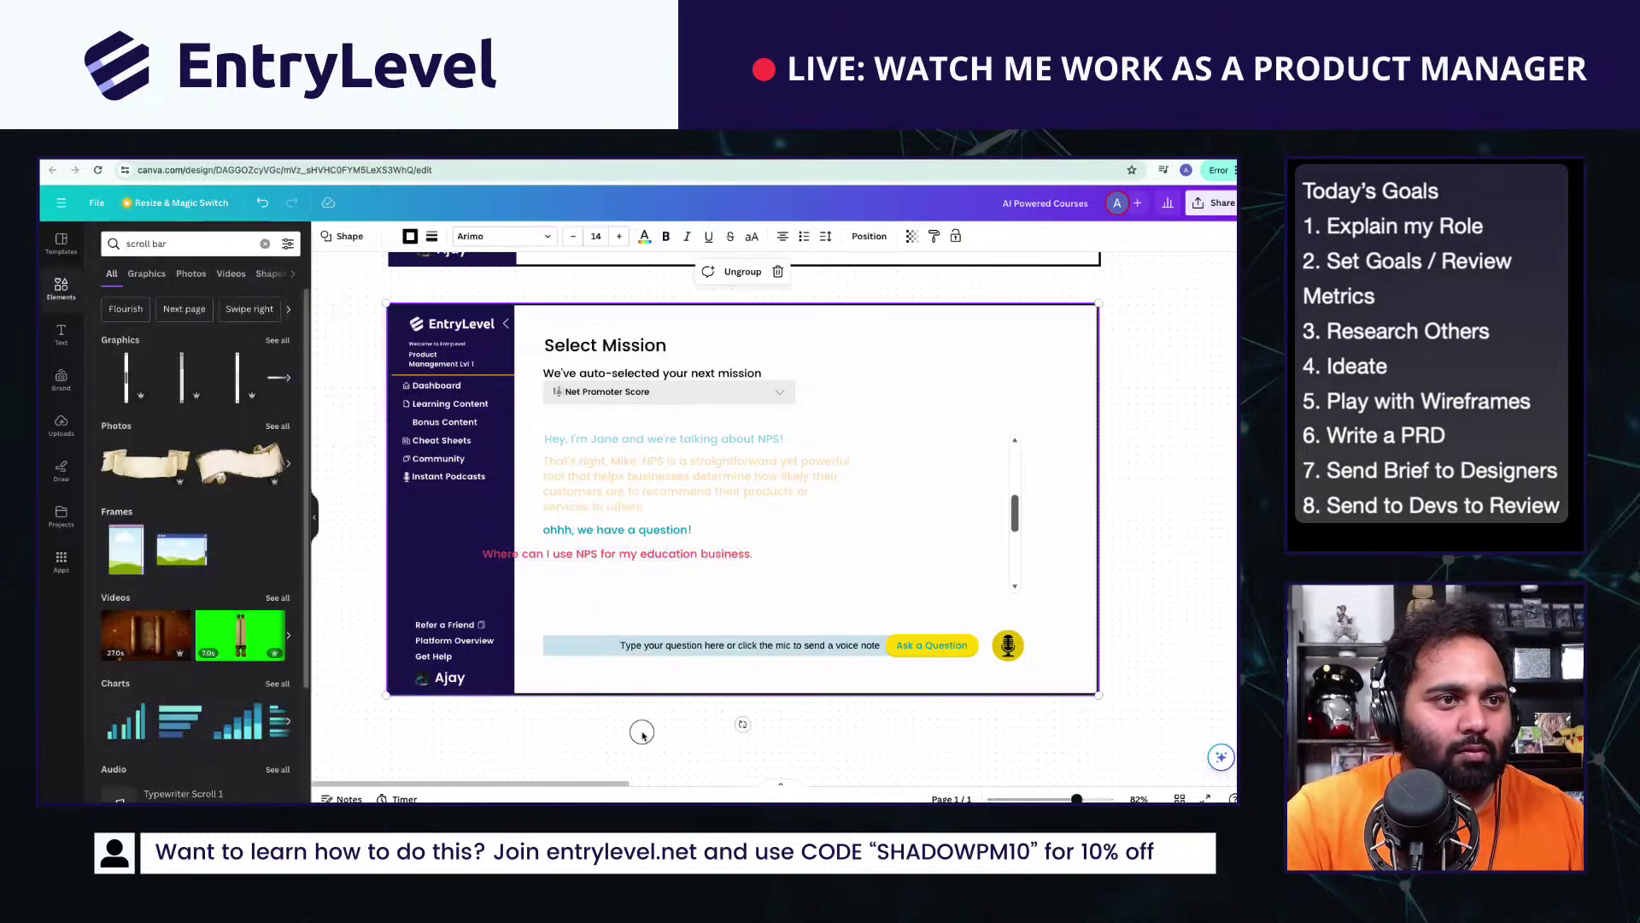
Step: Left-align the red question, add a copy below it reading "Generating Response...." aligned to the same edge, and colour that copy black
left_click_drag(657, 555, 709, 582)
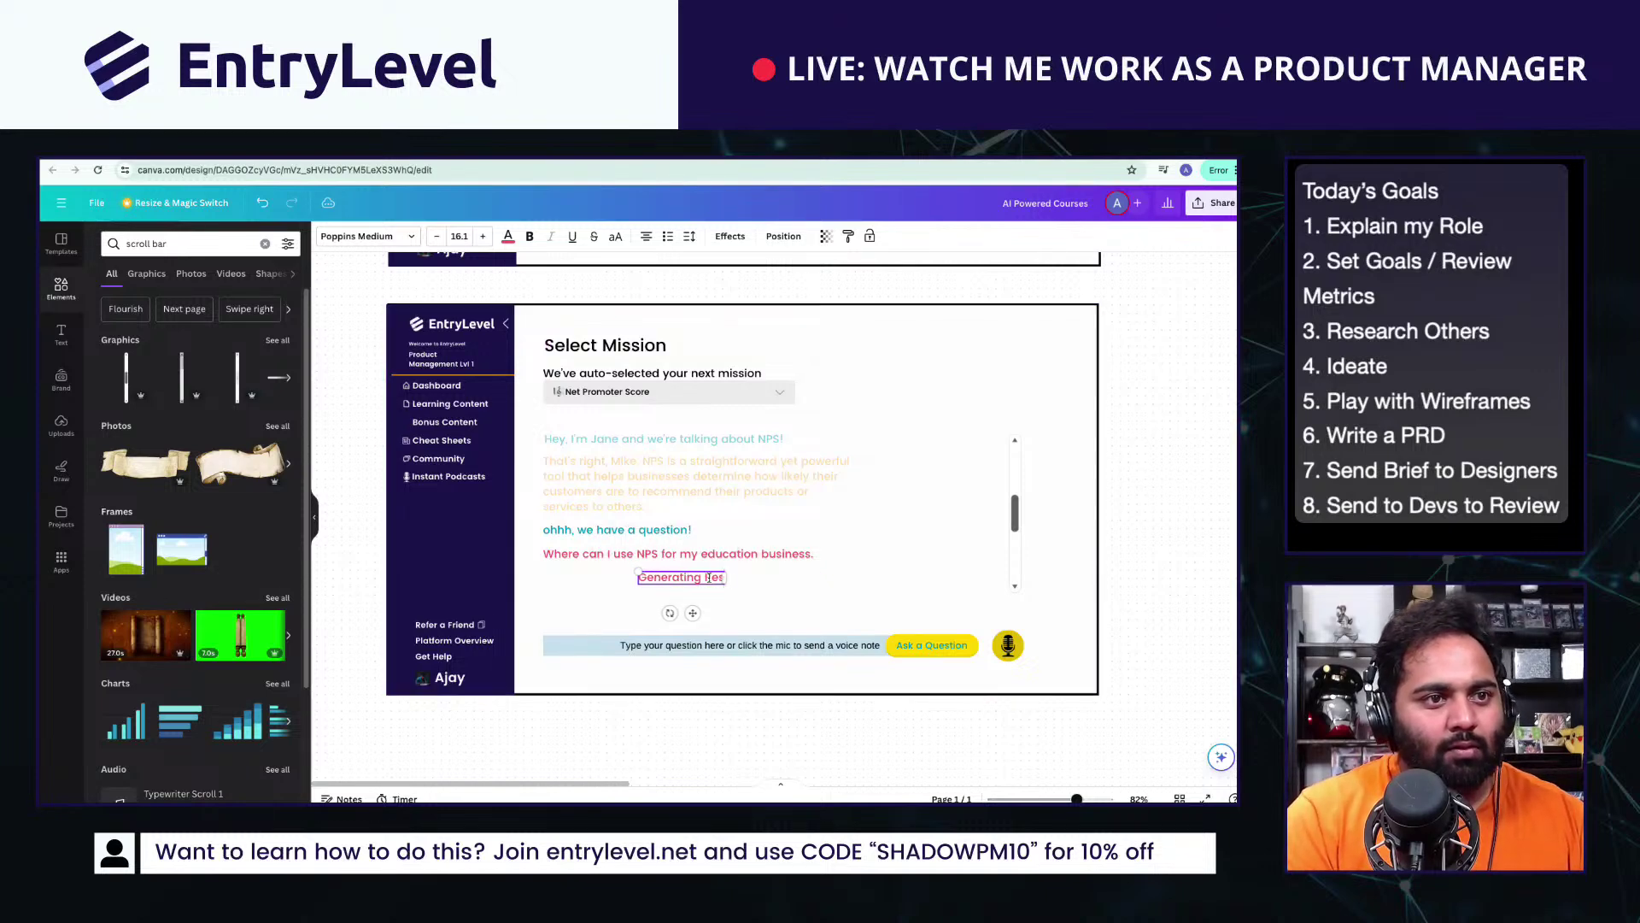
type("ponse....")
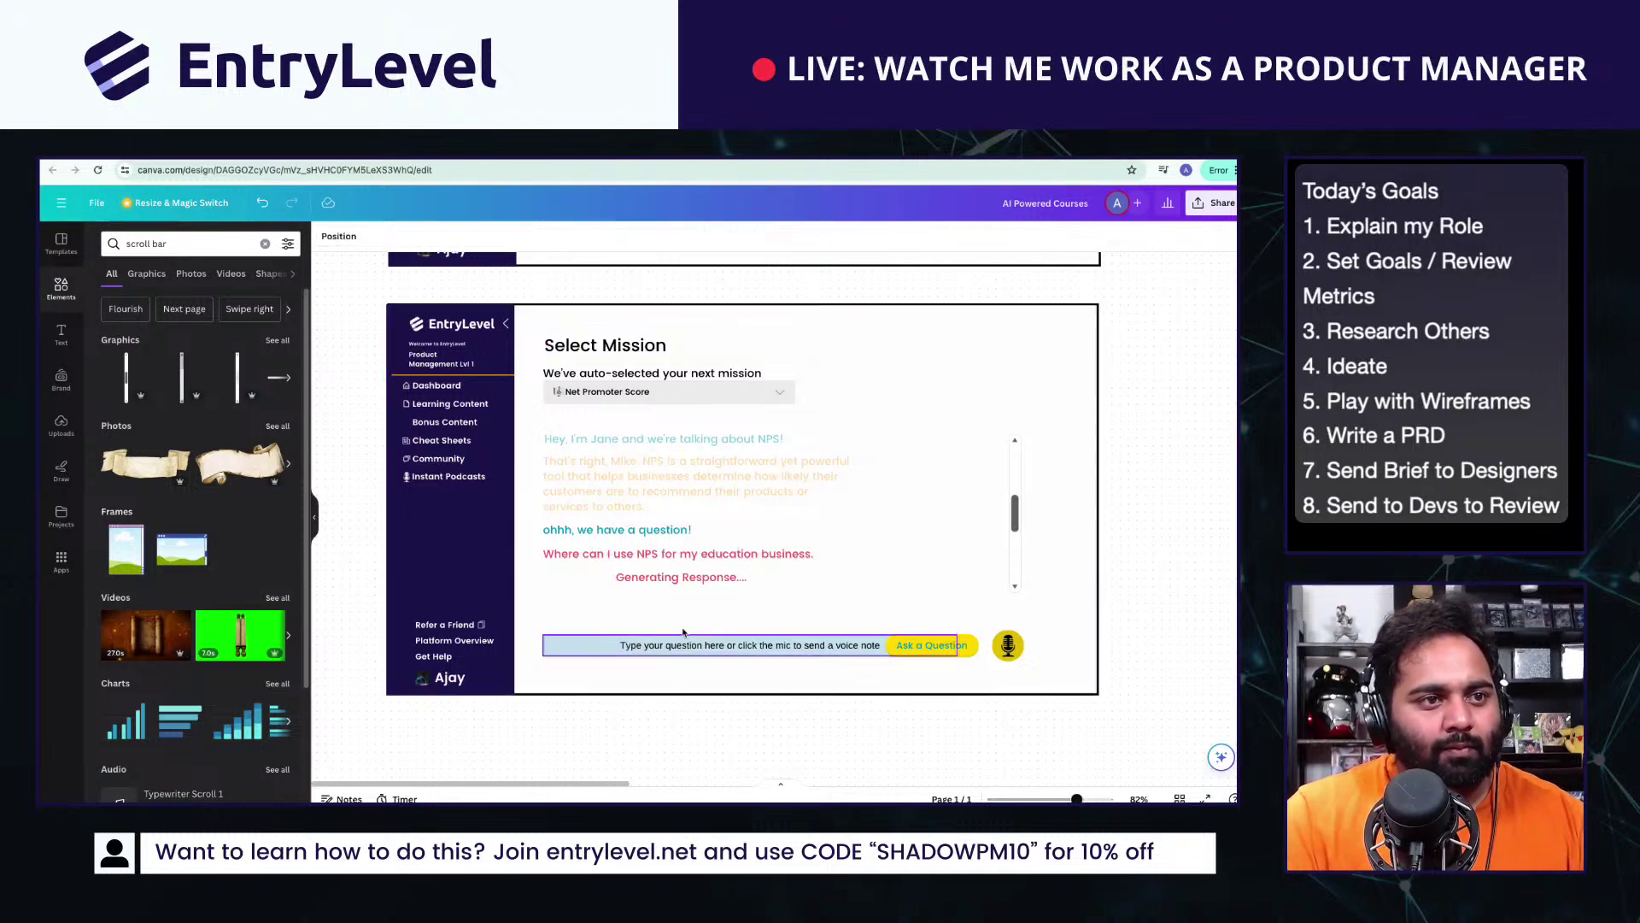
left_click_drag(708, 578, 595, 580)
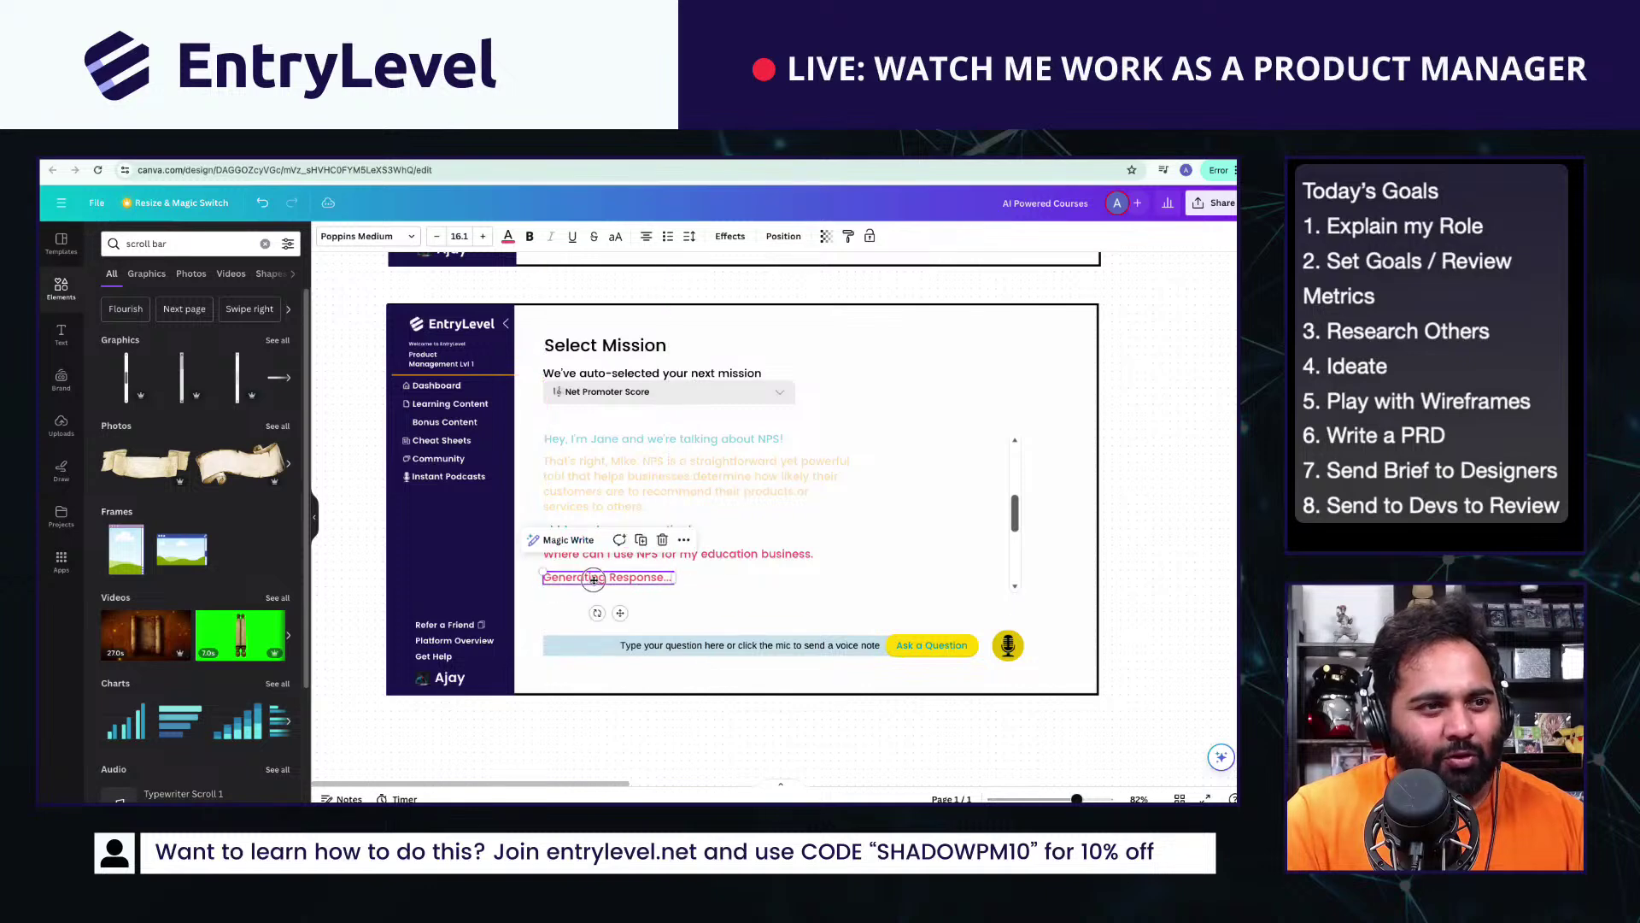
double_click(594, 579)
left_click(508, 236)
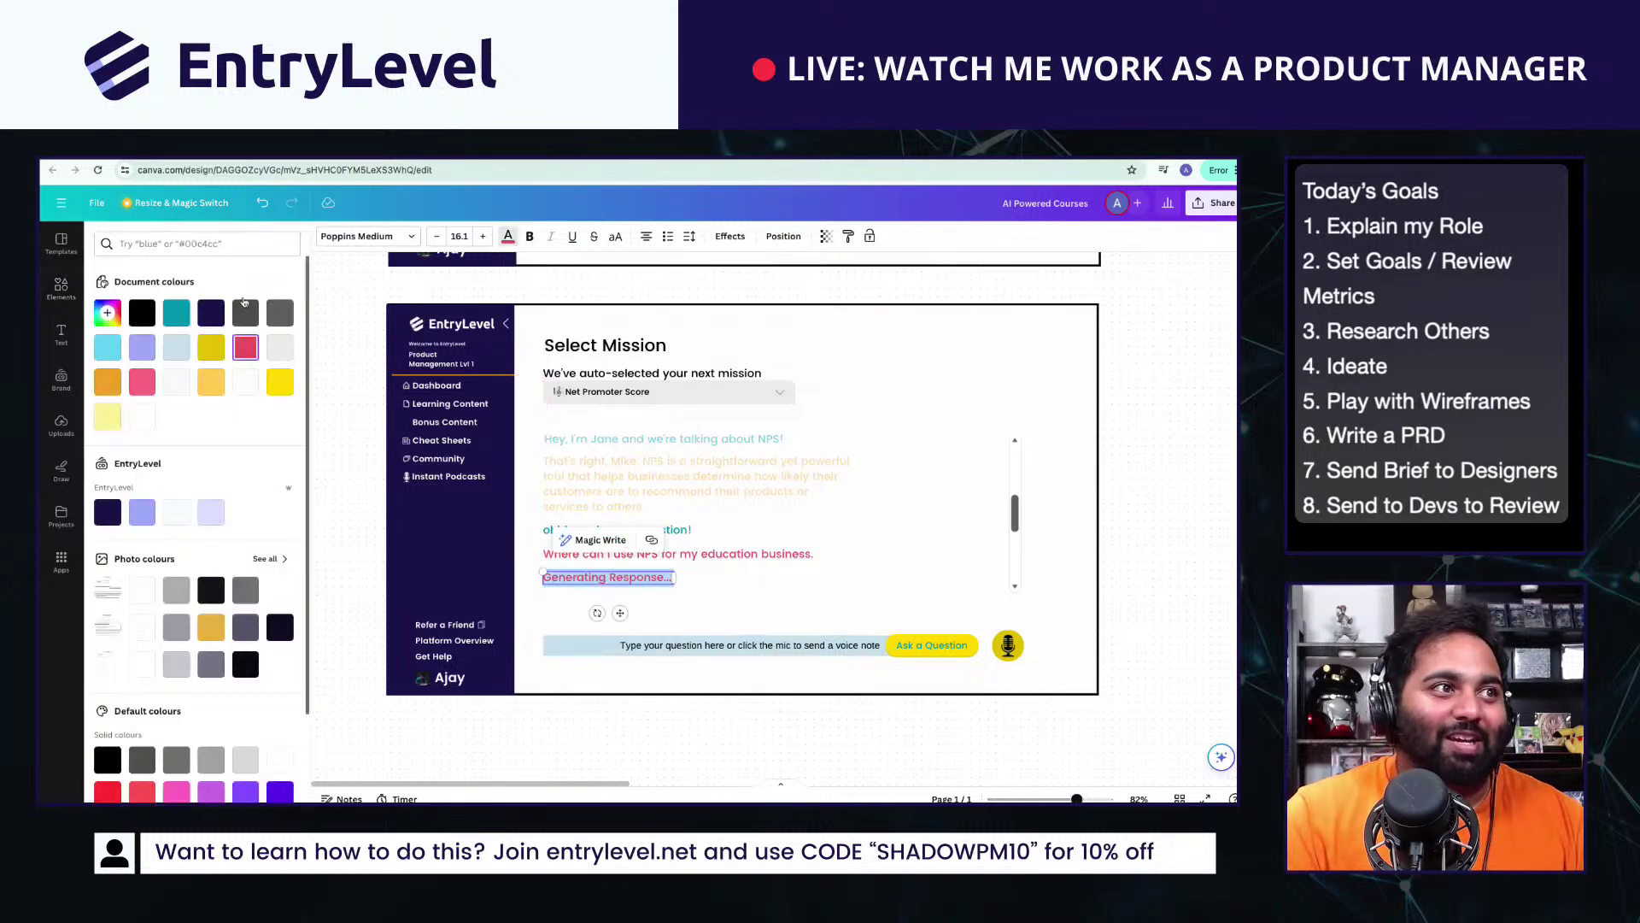
left_click(243, 641)
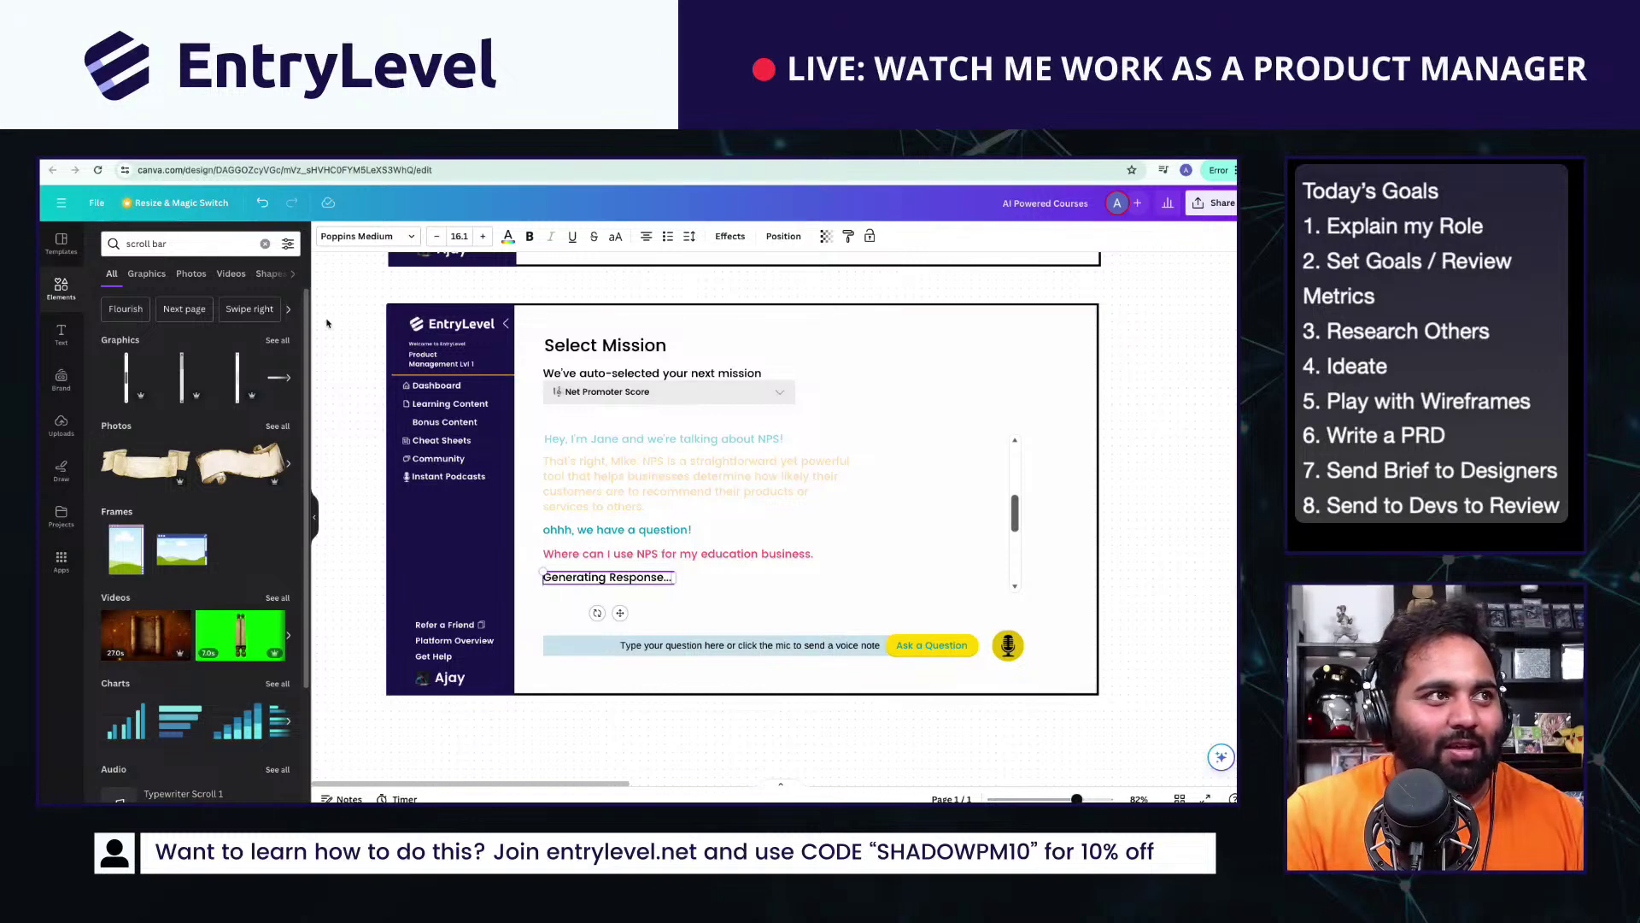
Step: Search the emoji for "cloud" and "drea" and insert a thought bubble in front of "Generating Response...."
key("ctrl+super+space")
type("t")
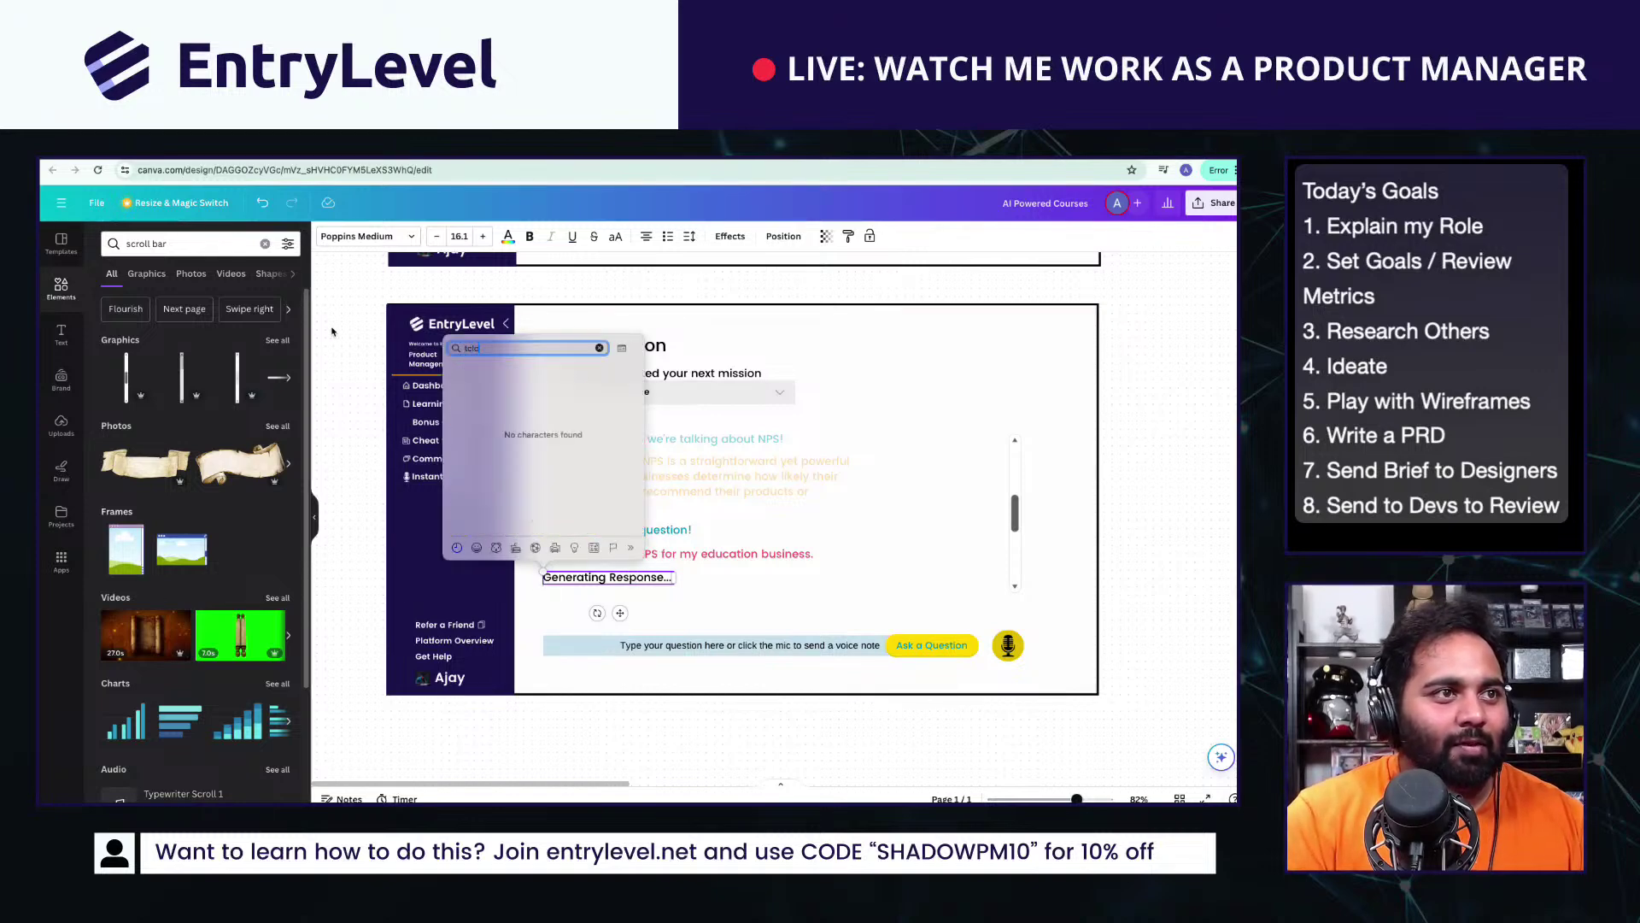
key("BackSpace")
type("cloud")
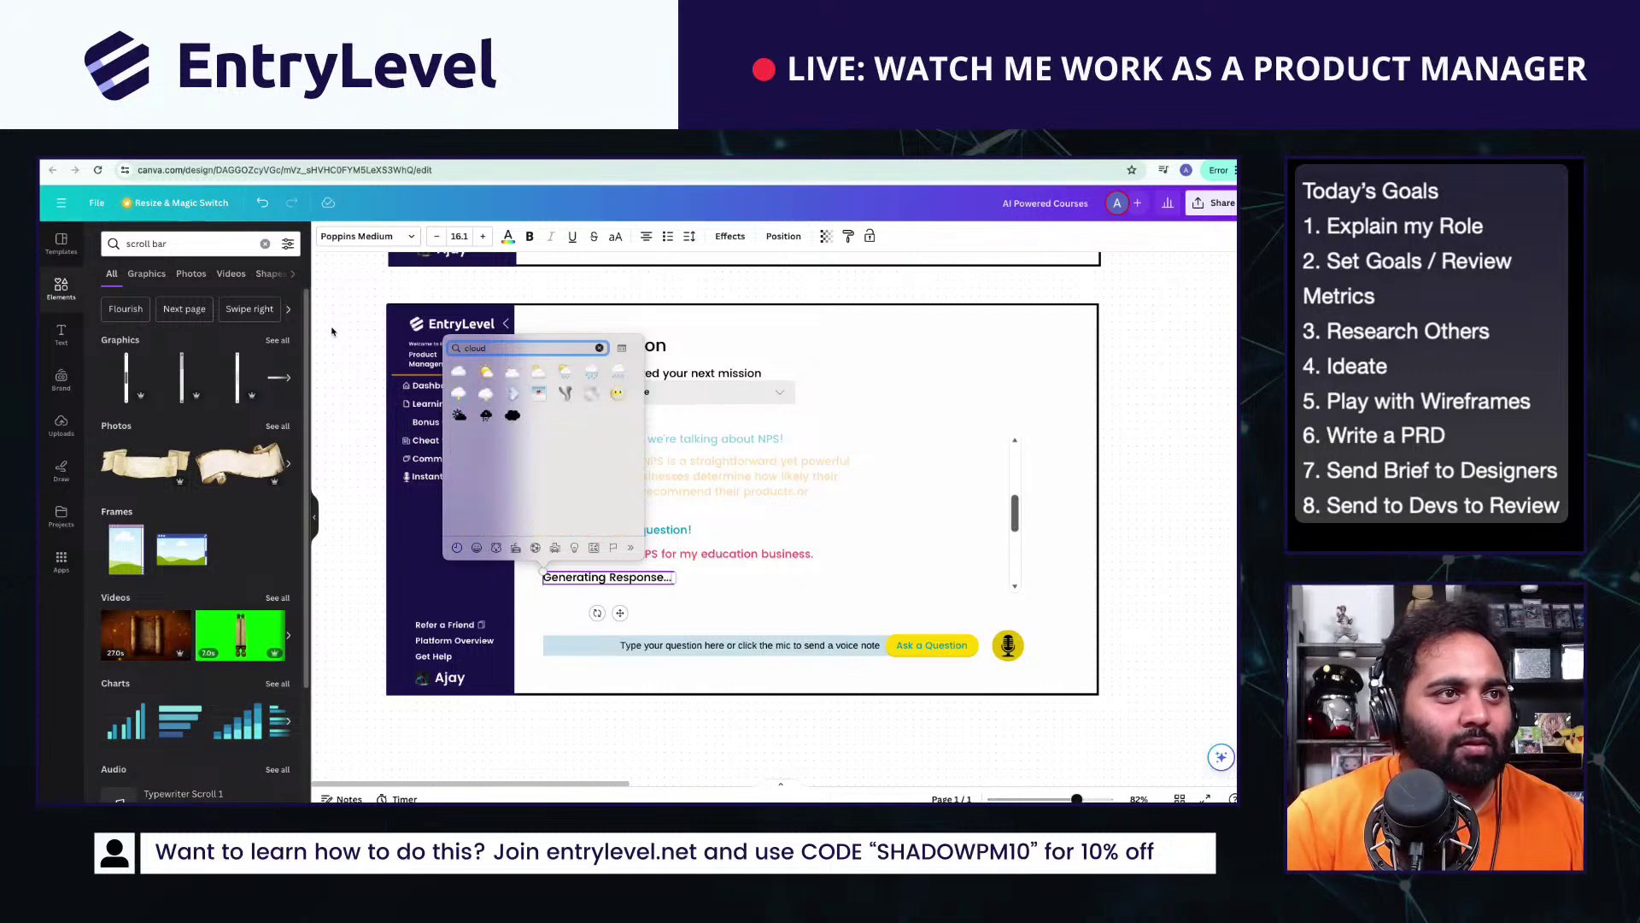
type("drea")
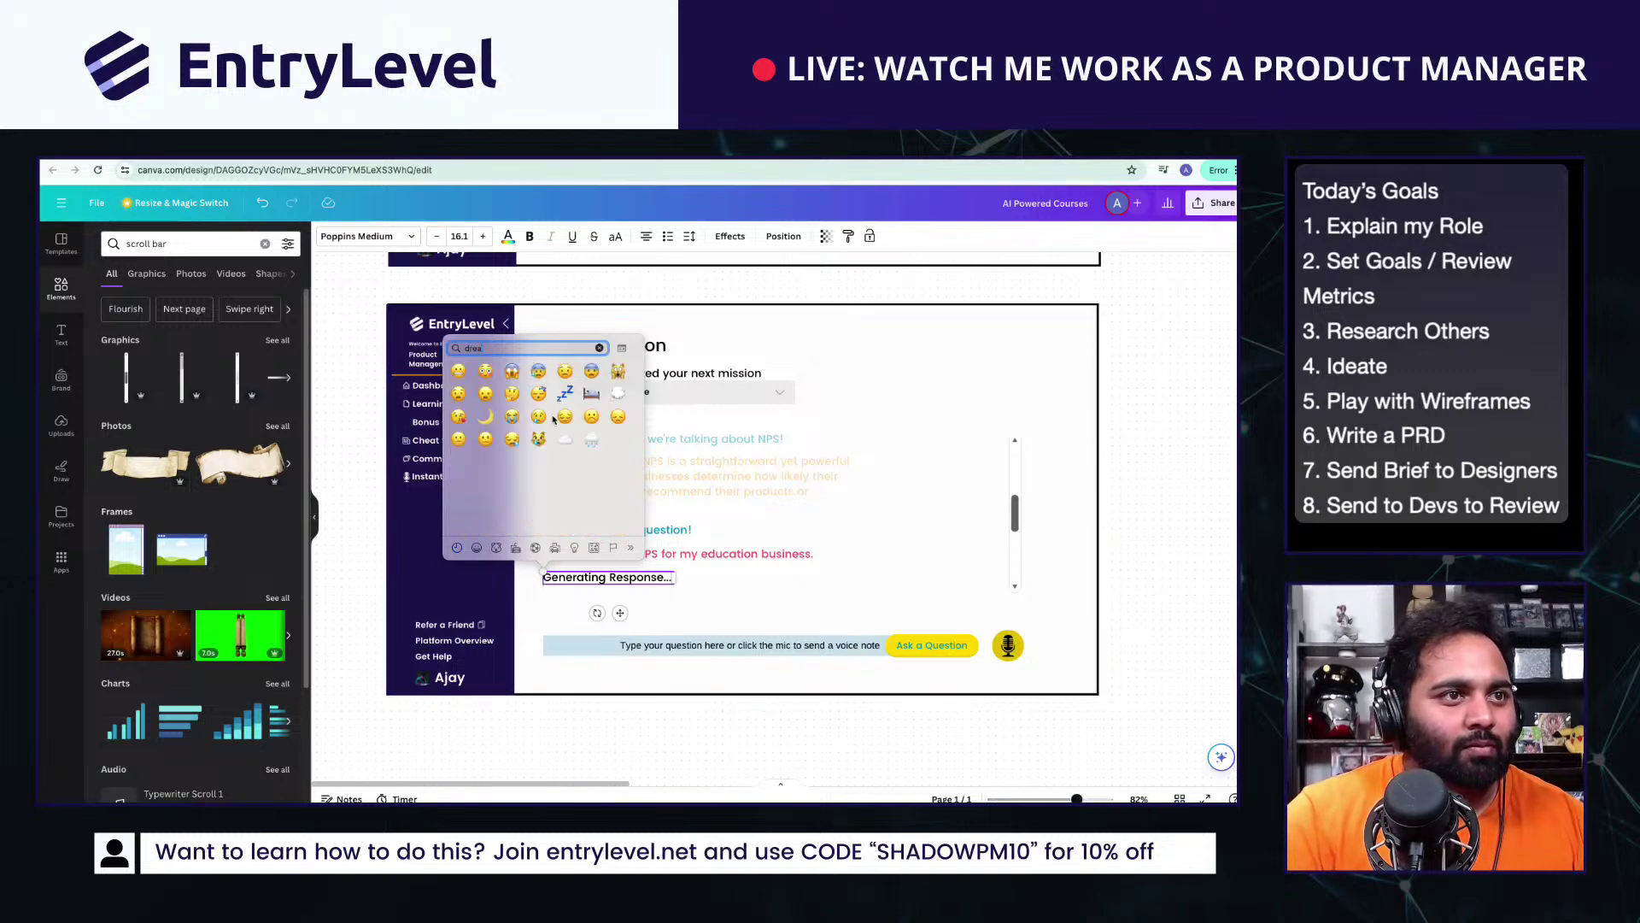
key("Return")
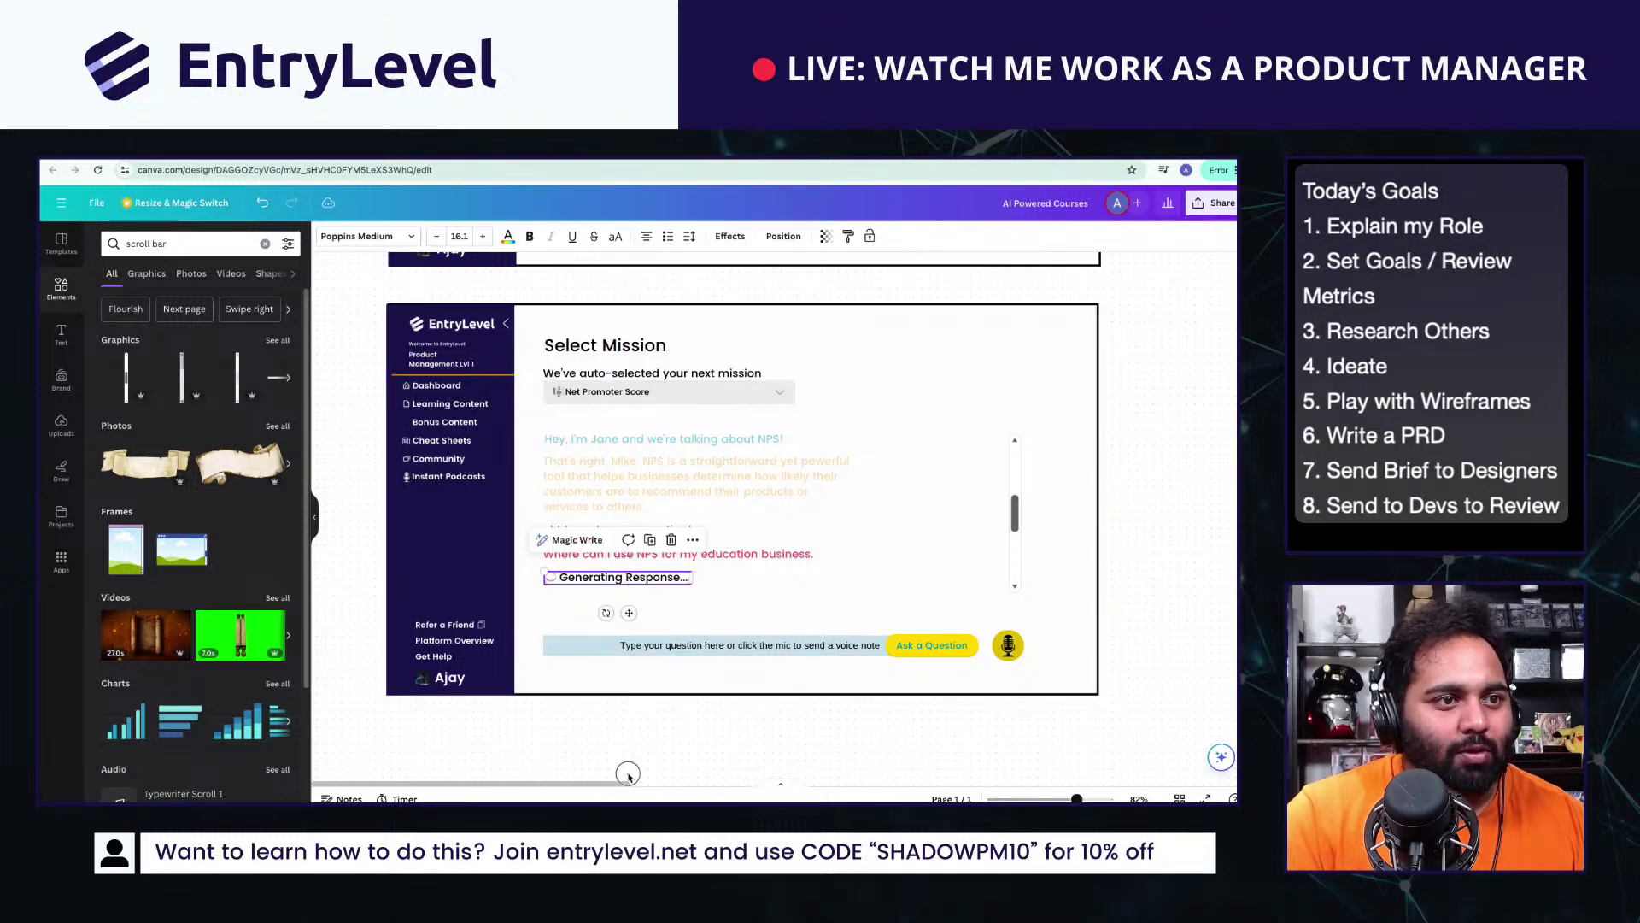
scroll(693, 729, "down", 5)
scroll(718, 502, "down", 3)
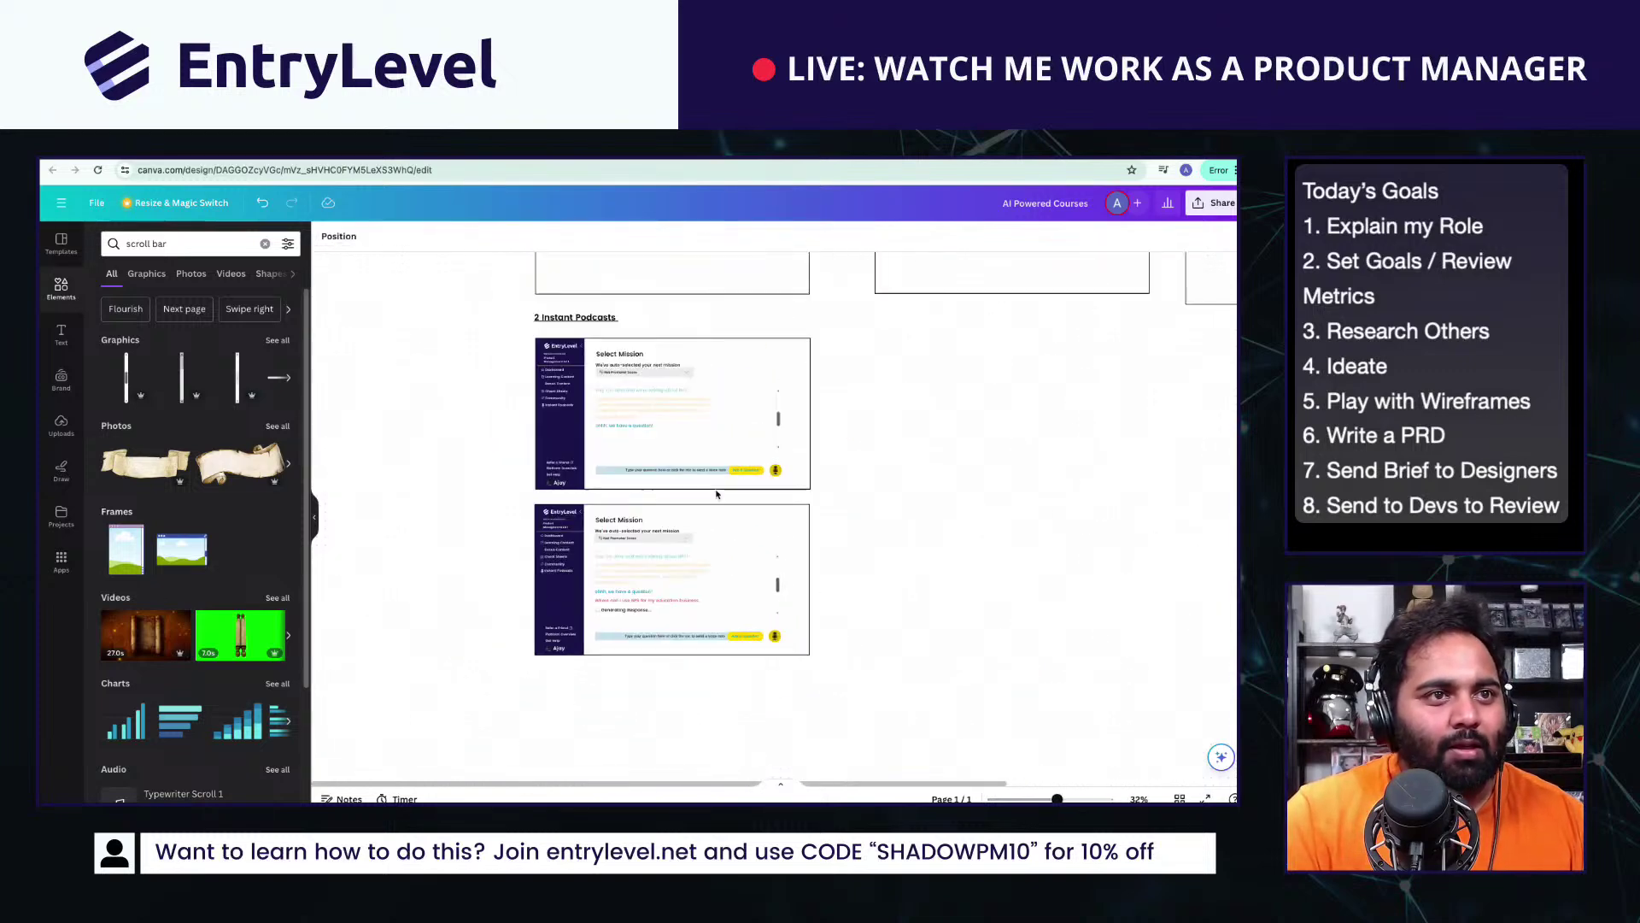
scroll(844, 479, "up", 5)
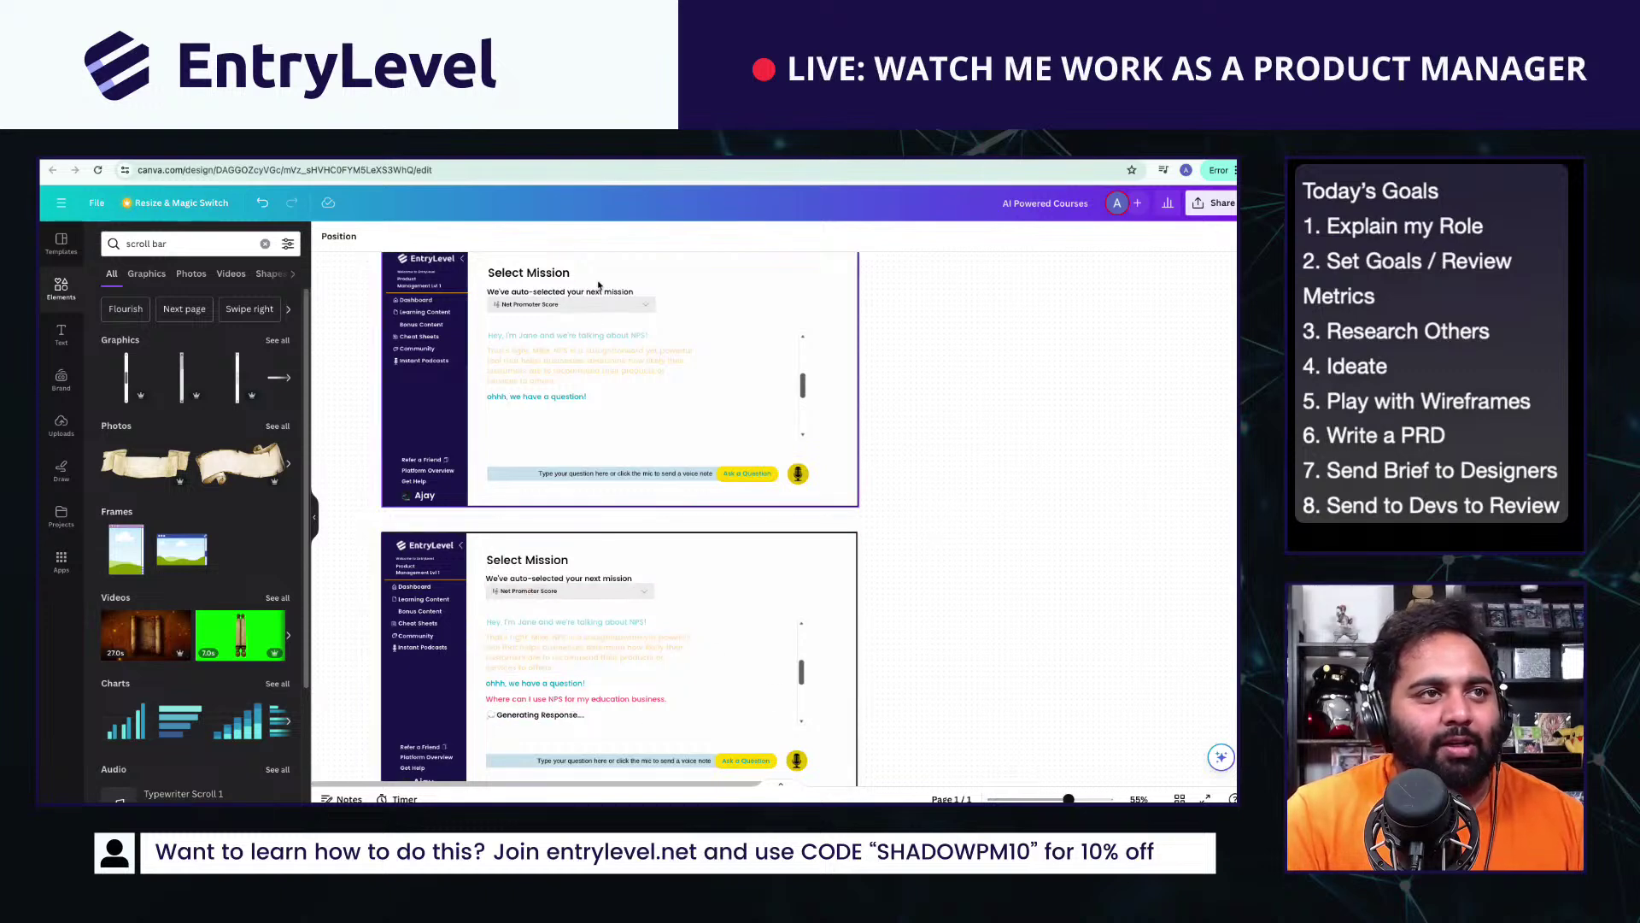
Step: Review the two Instant Podcasts wireframes, checking the "Generating Response..." line and the space beside the base screen
left_click(536, 716)
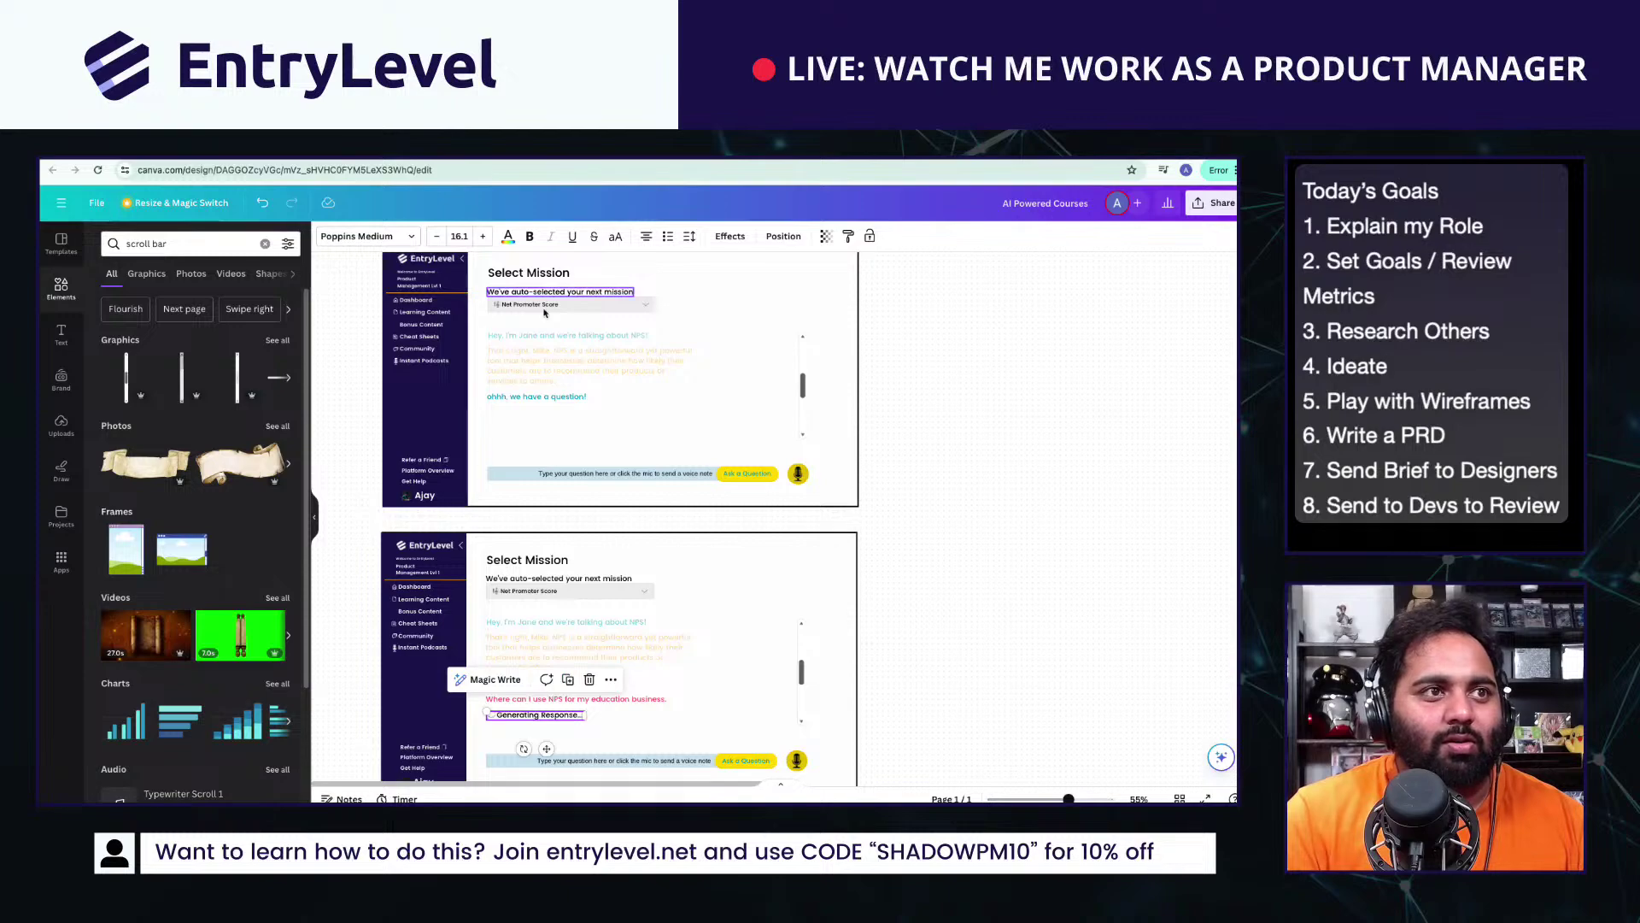
left_click(1078, 578)
scroll(1078, 578, "down", 3)
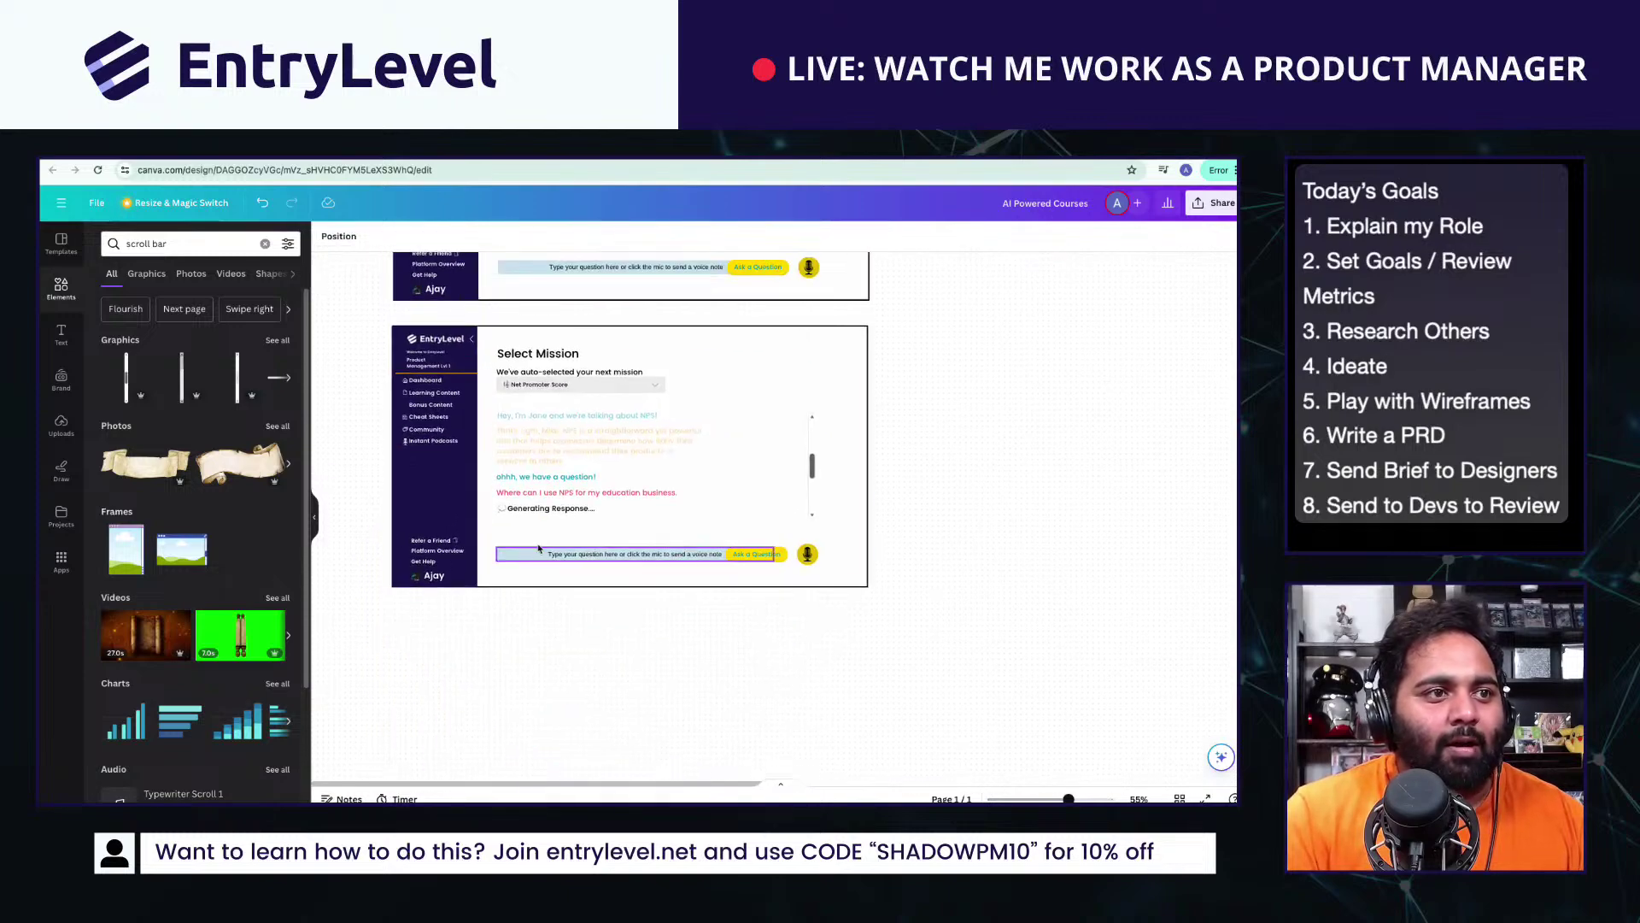
left_click(547, 509)
left_click(553, 604)
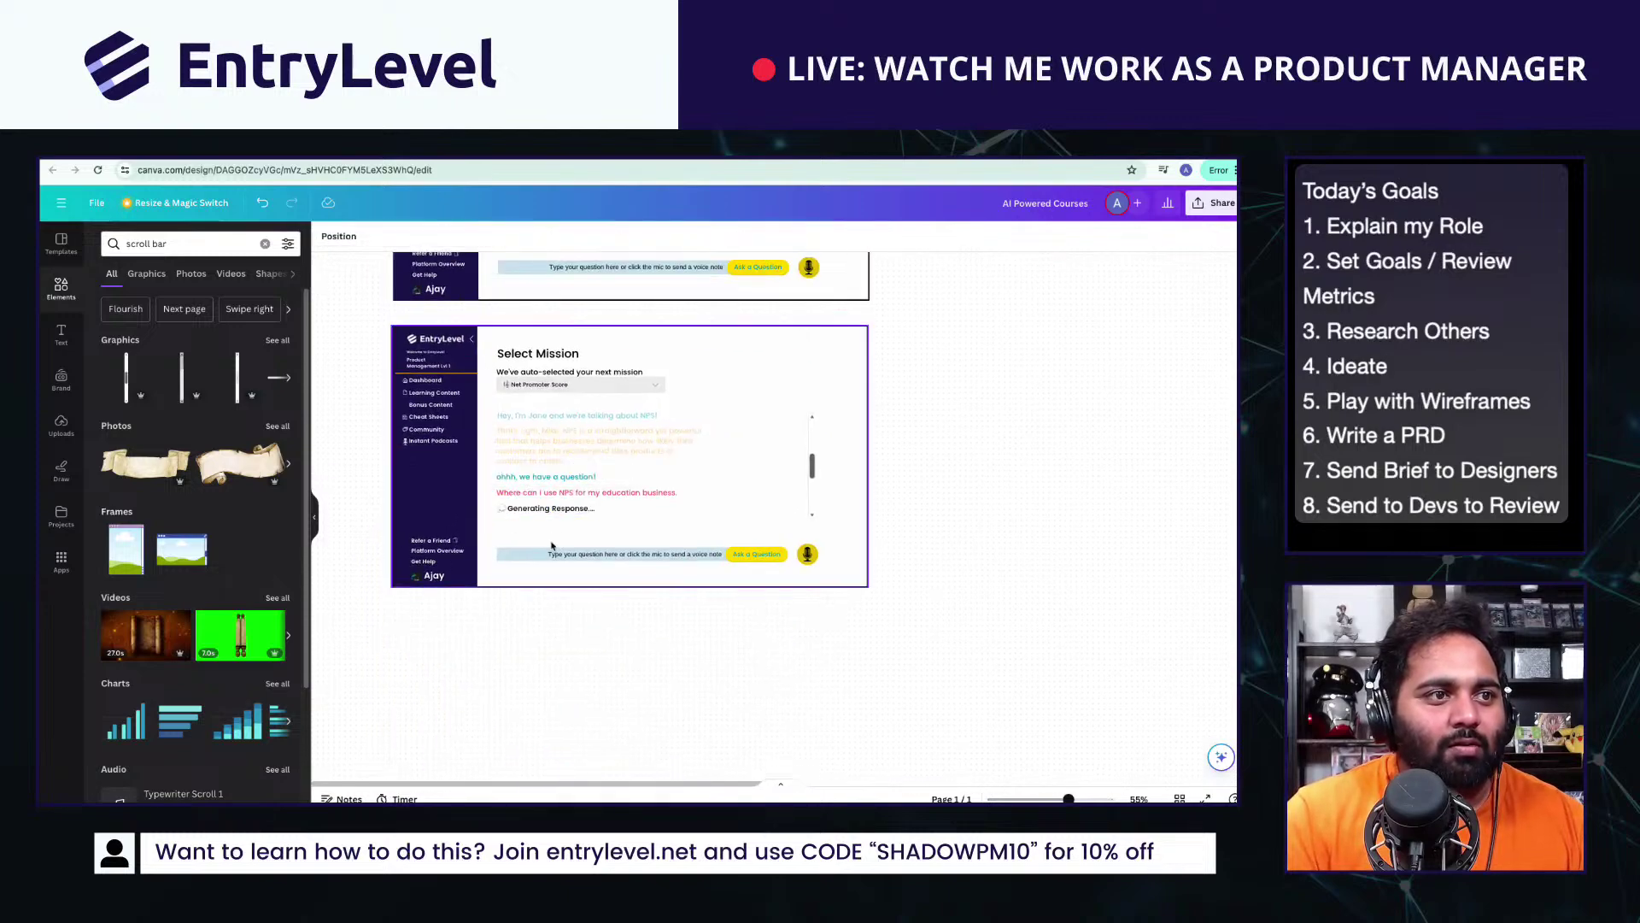
left_click(570, 509)
left_click(630, 617)
scroll(632, 615, "down", 4)
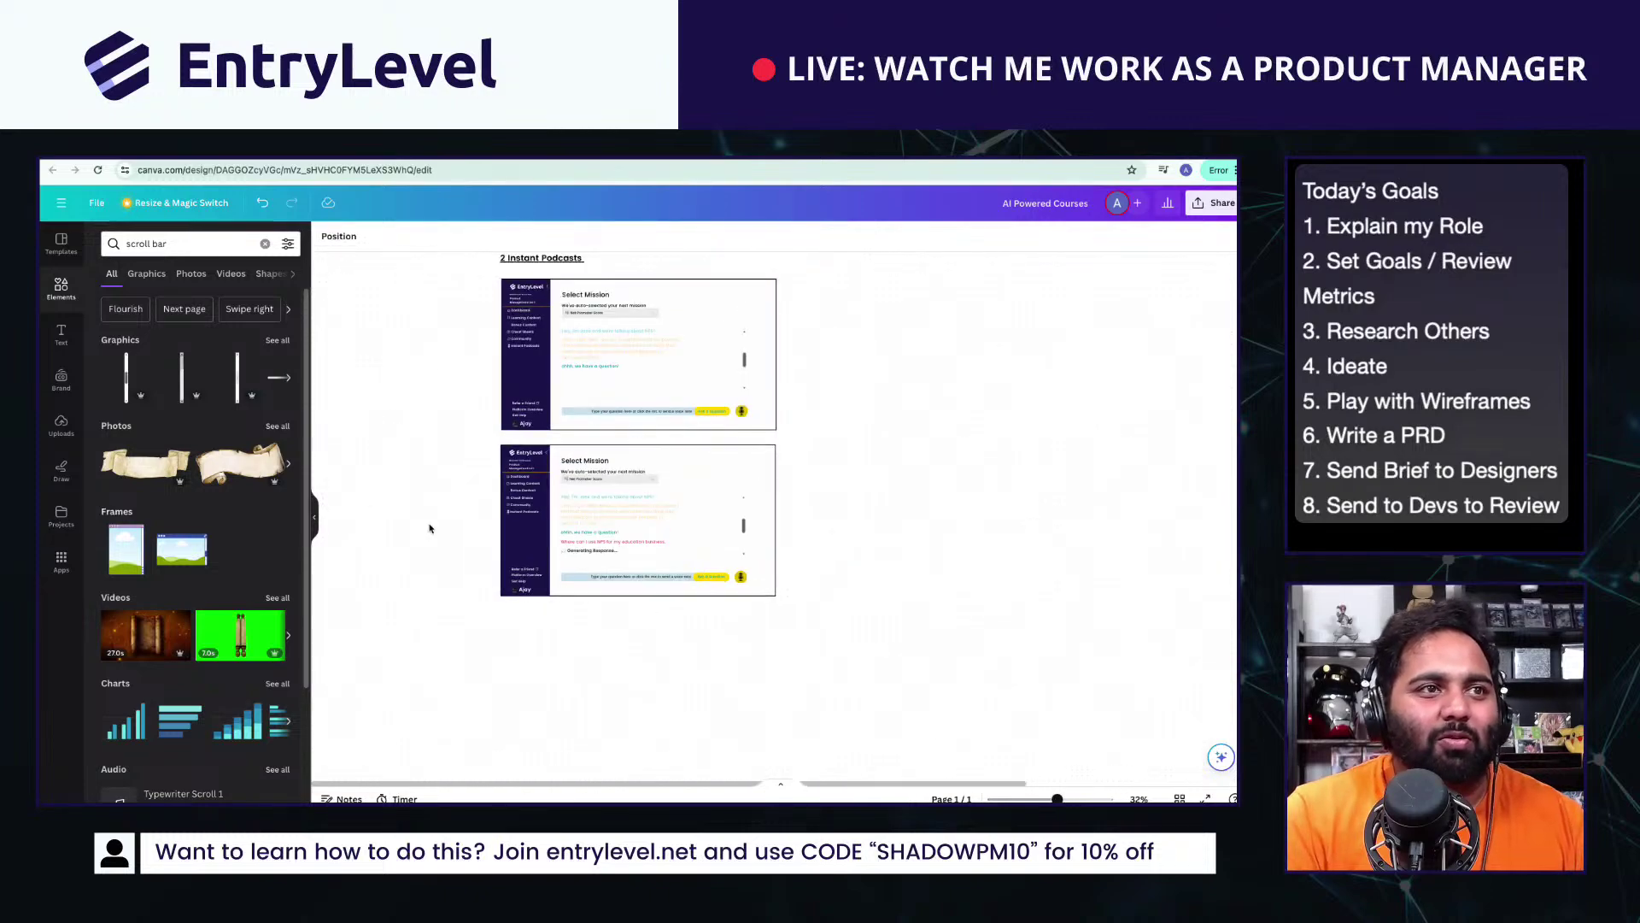
scroll(665, 475, "up", 4)
scroll(666, 476, "up", 3)
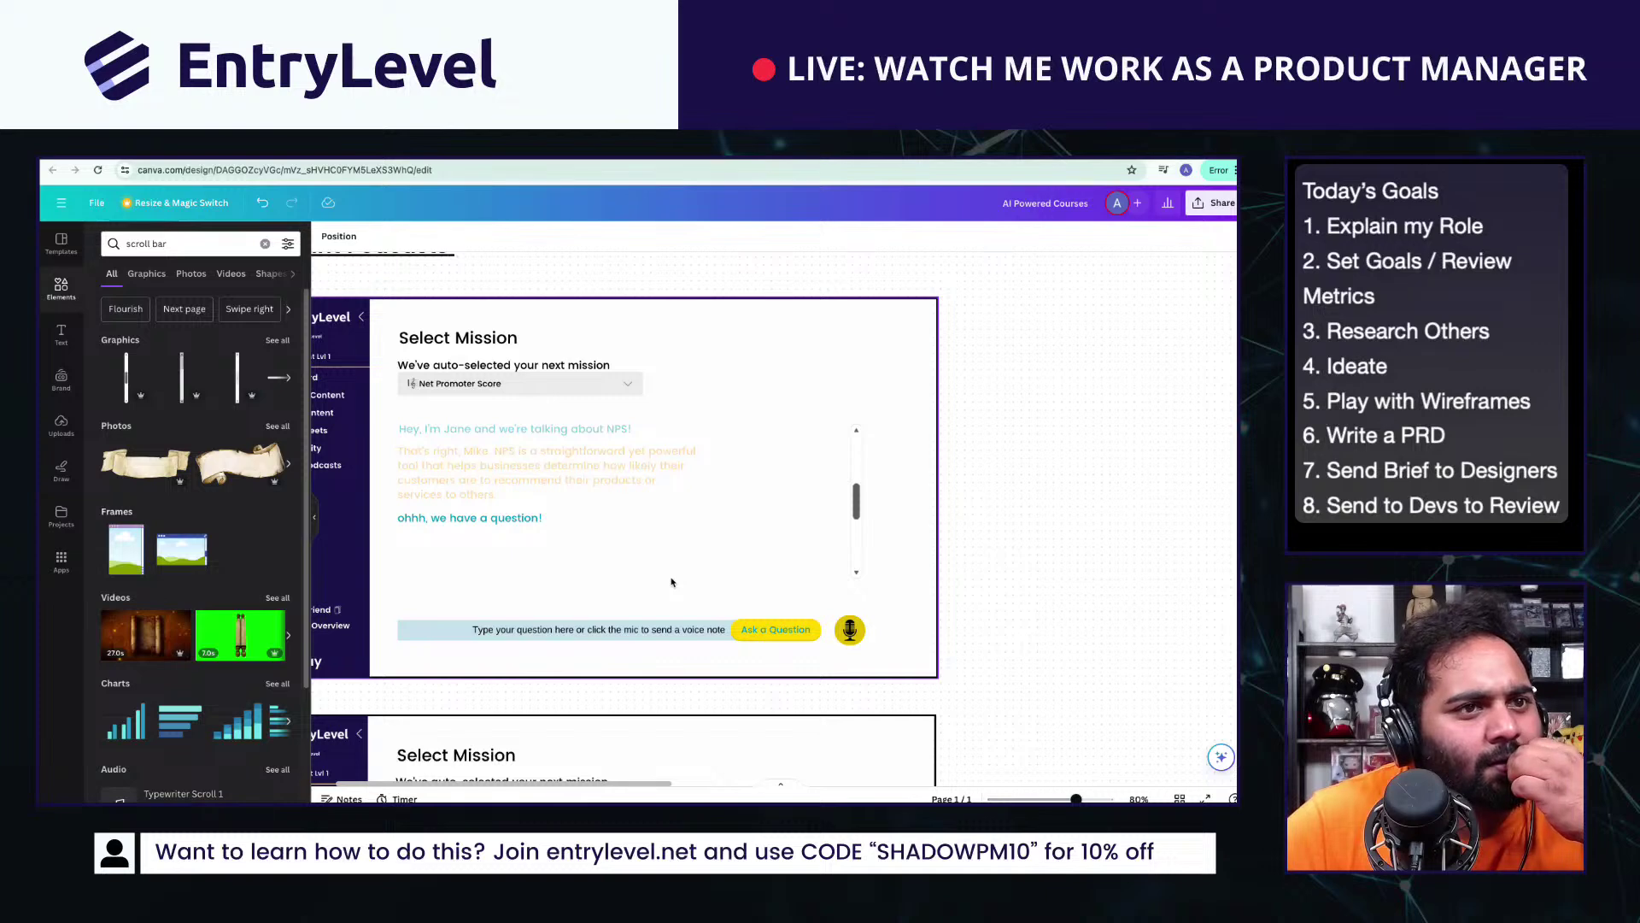
scroll(671, 582, "down", 1)
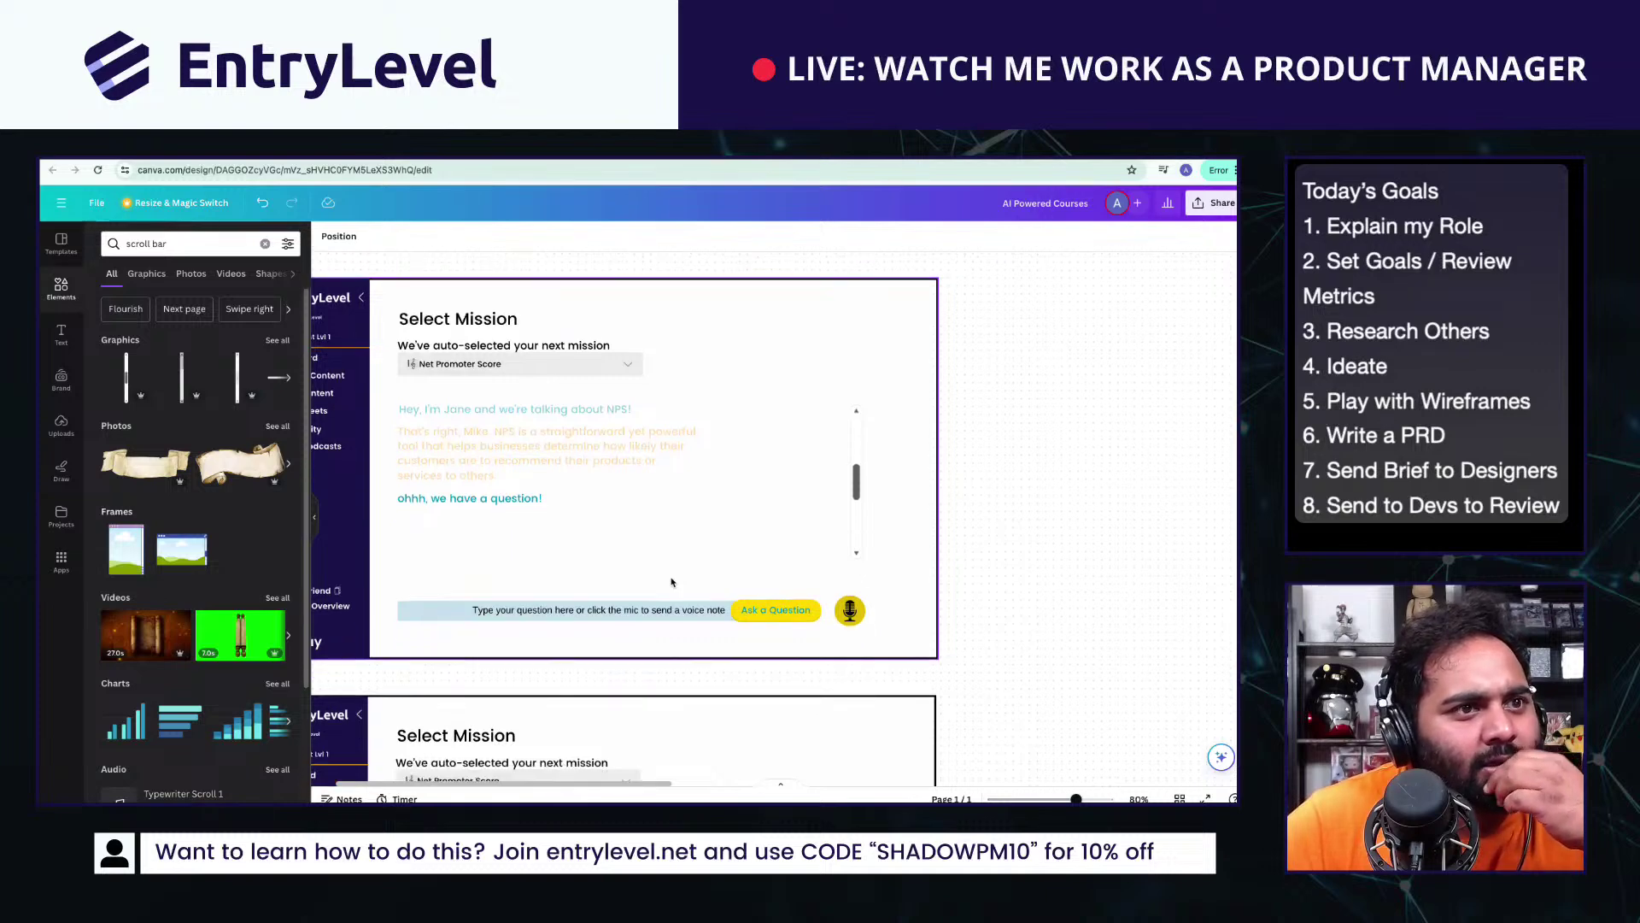
scroll(672, 582, "down", 4)
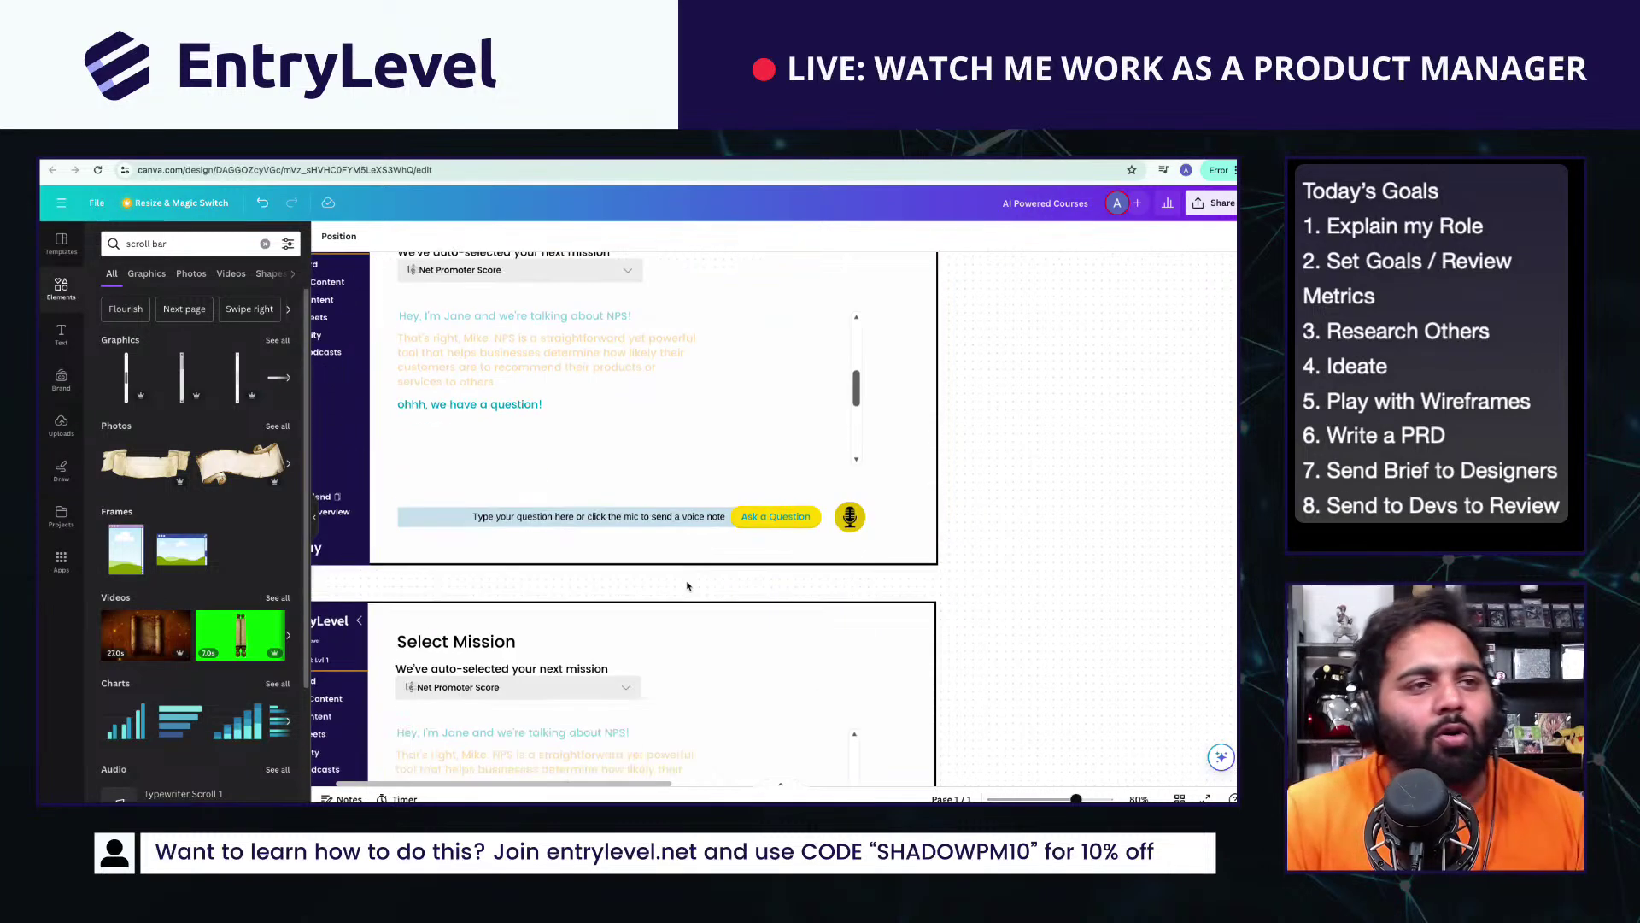
scroll(689, 586, "down", 3)
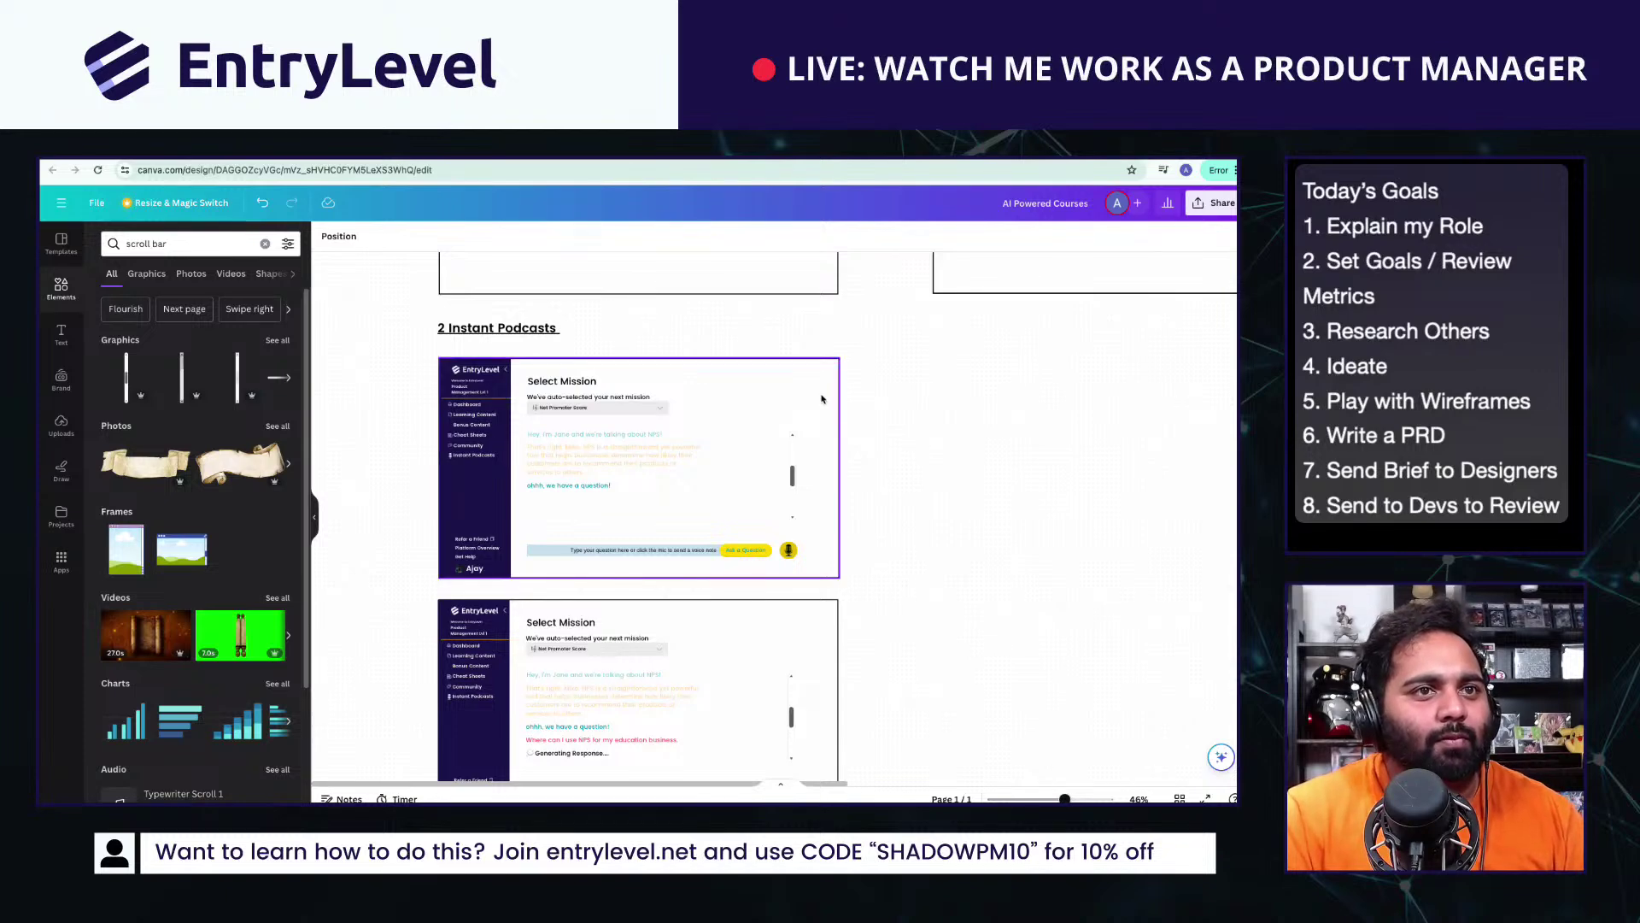
Step: Search the elements for "iphone" and place a black phone outline beside the upper Instant Podcasts wireframe, matching its height
triple_click(173, 244)
type("iphone")
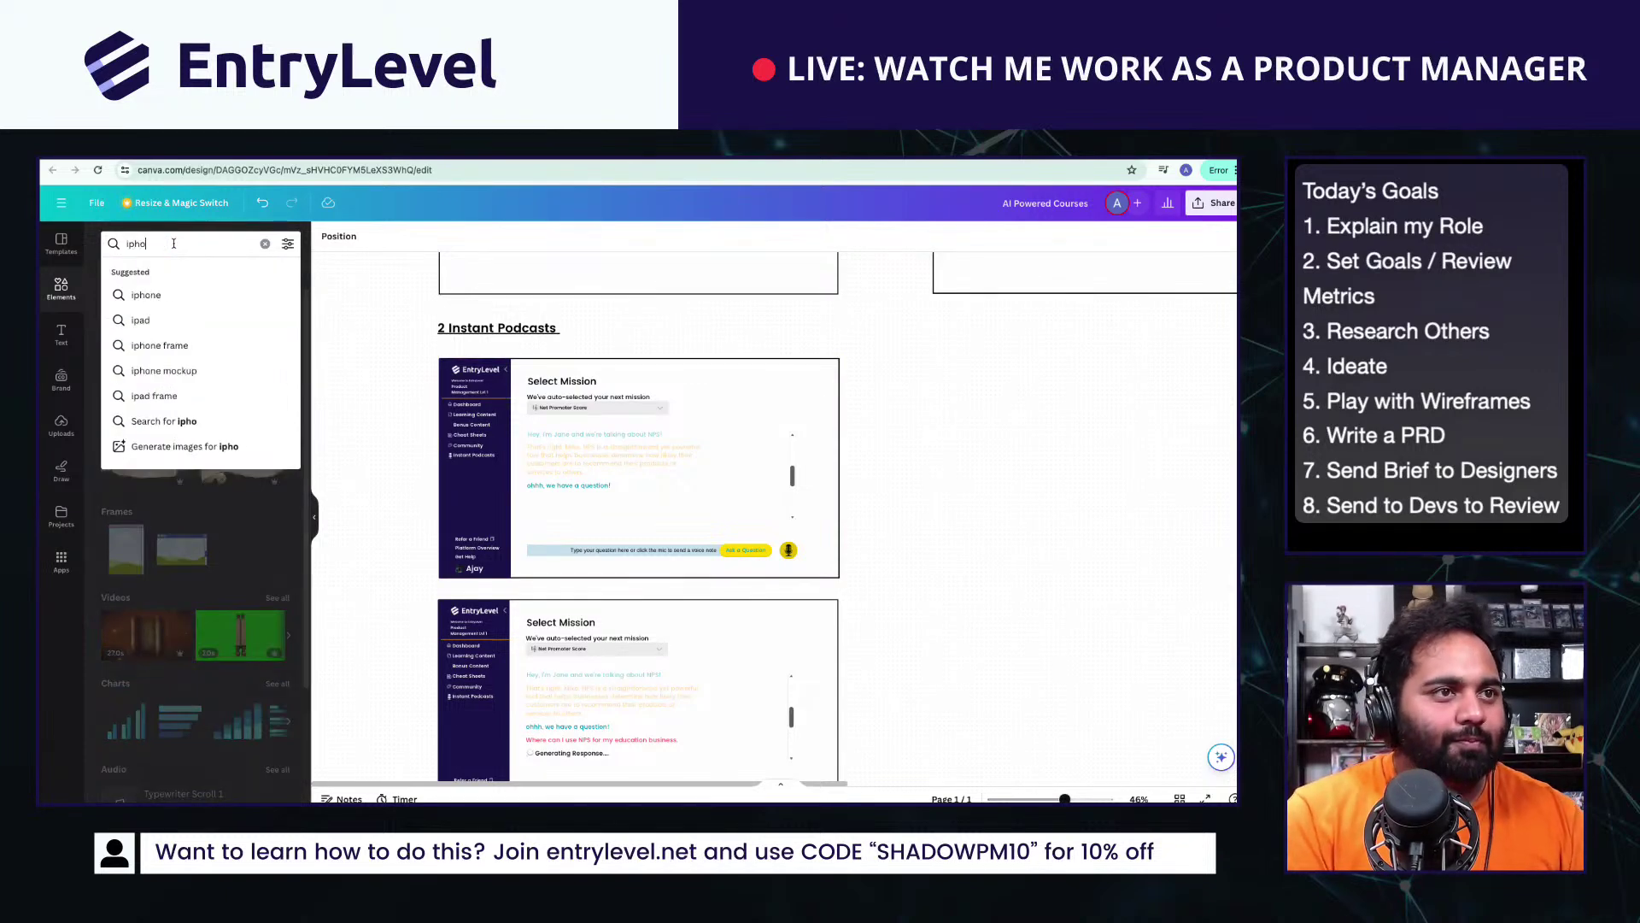
key("Return")
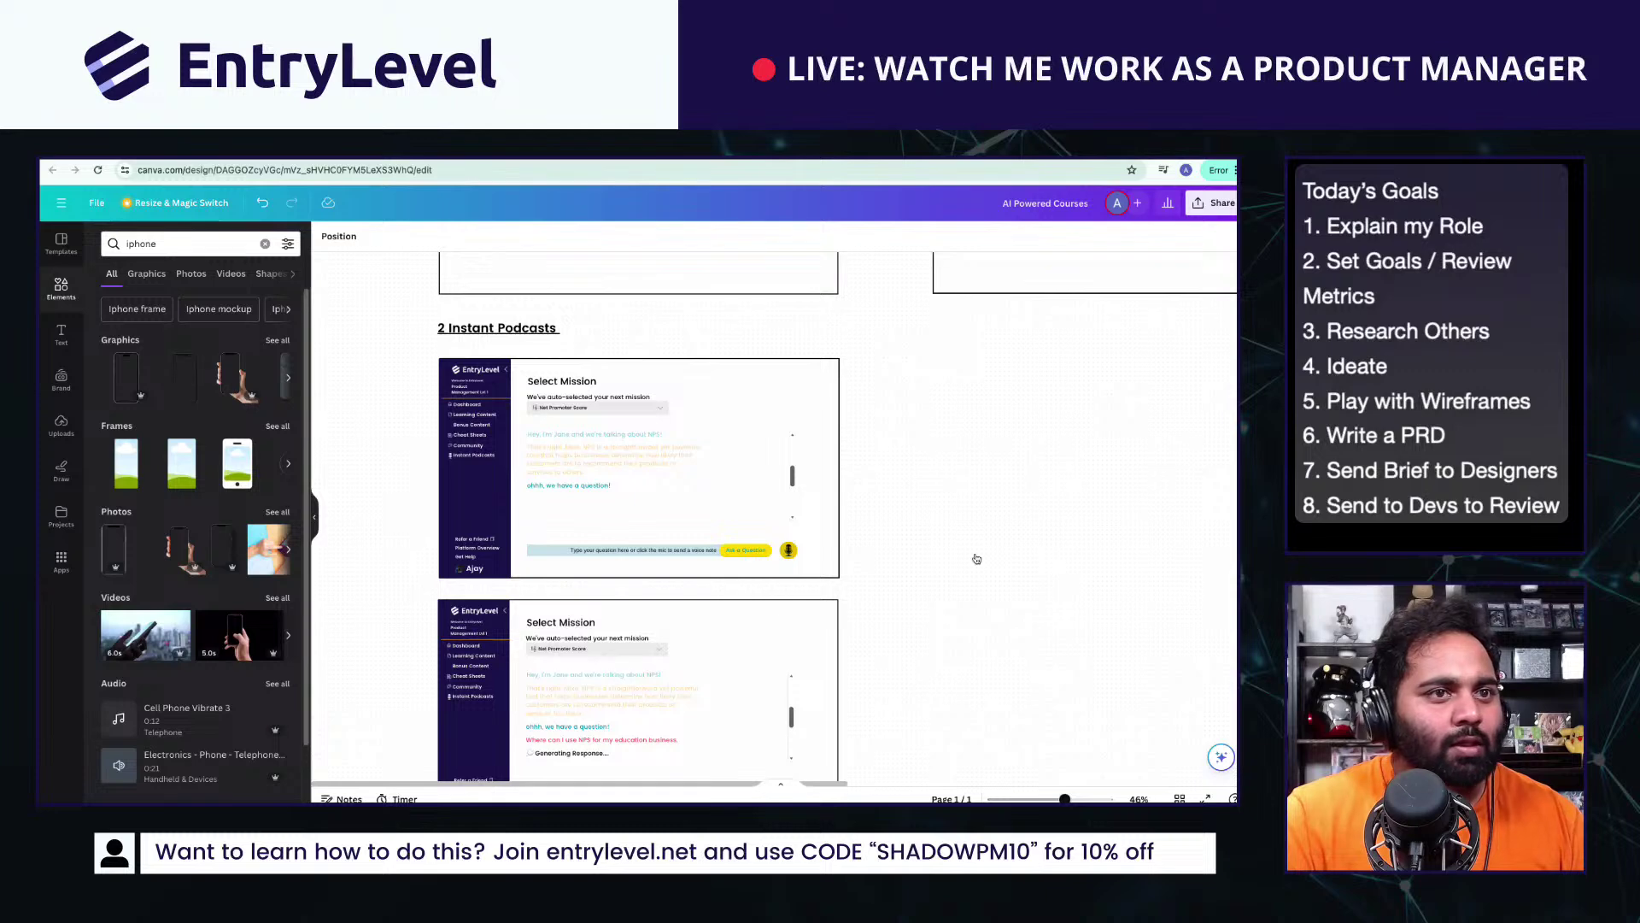
left_click_drag(183, 387, 1047, 575)
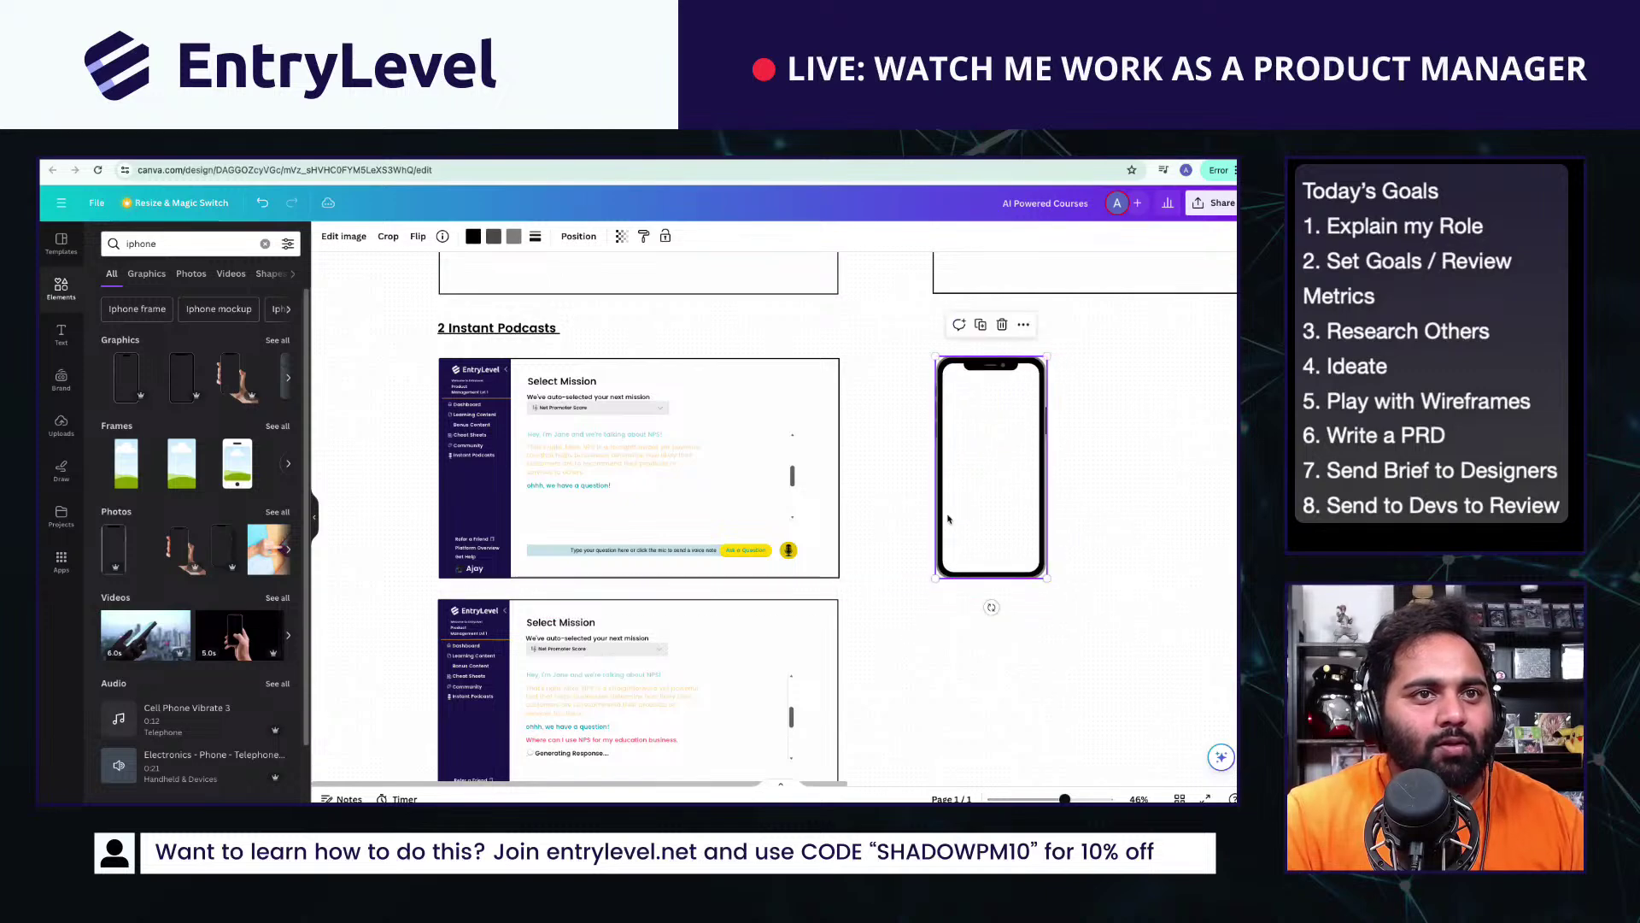
Step: Copy the "Select Mission" heading into the phone, reword it as "Turn a mission into a podcast On the go!" and shrink it to fit
scroll(762, 469, "up", 3)
type("Select Mission")
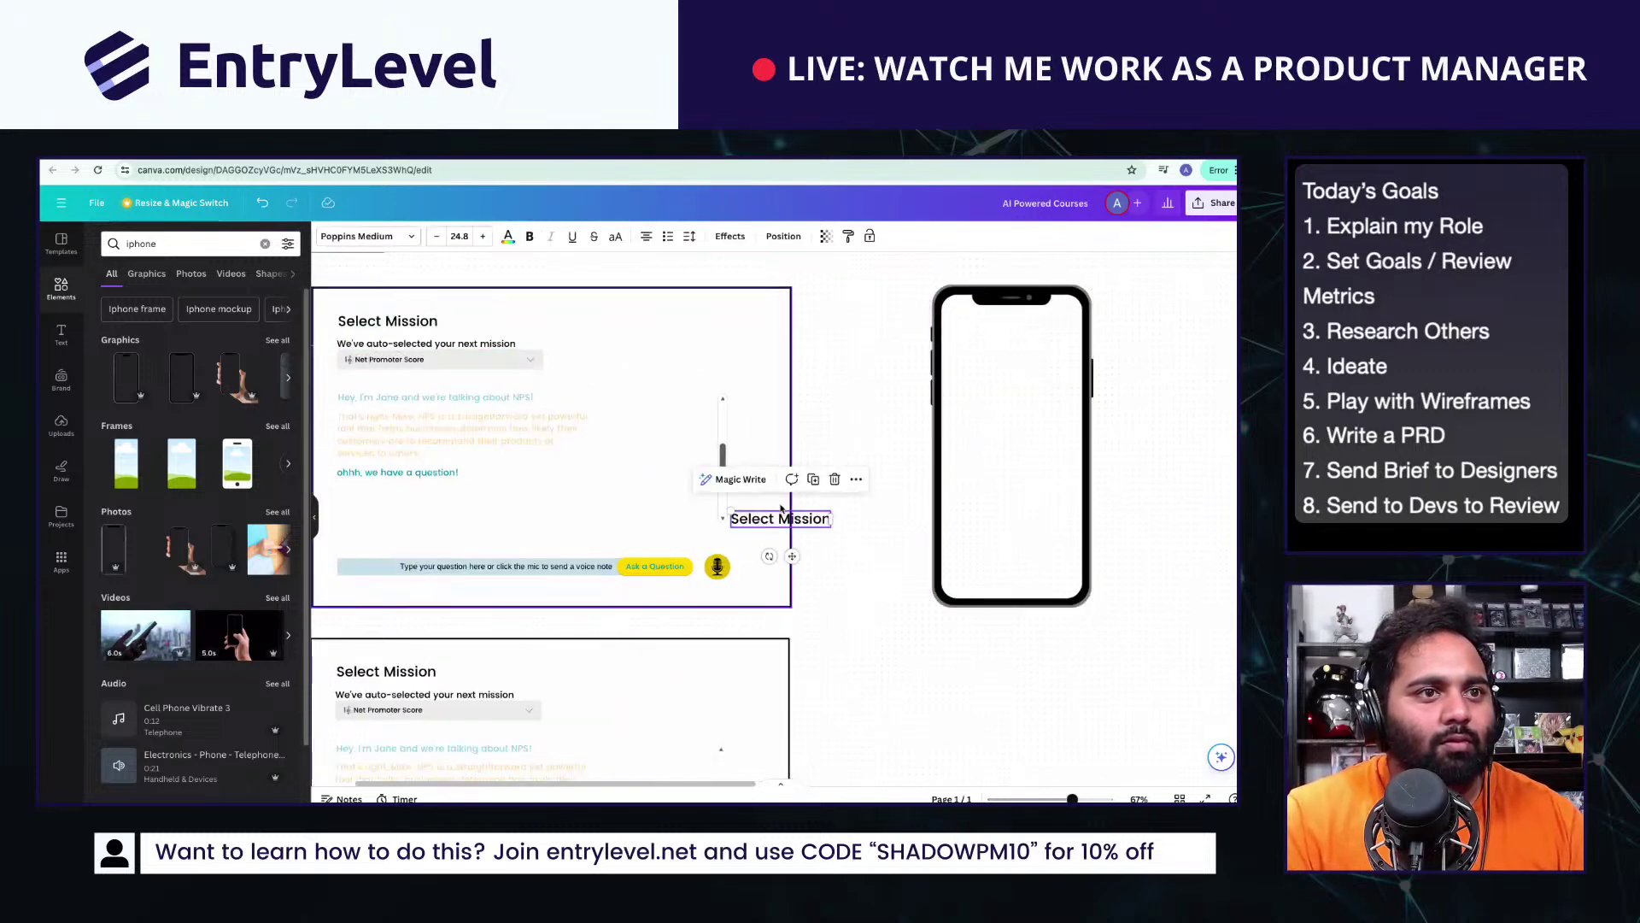
left_click_drag(780, 509, 1011, 337)
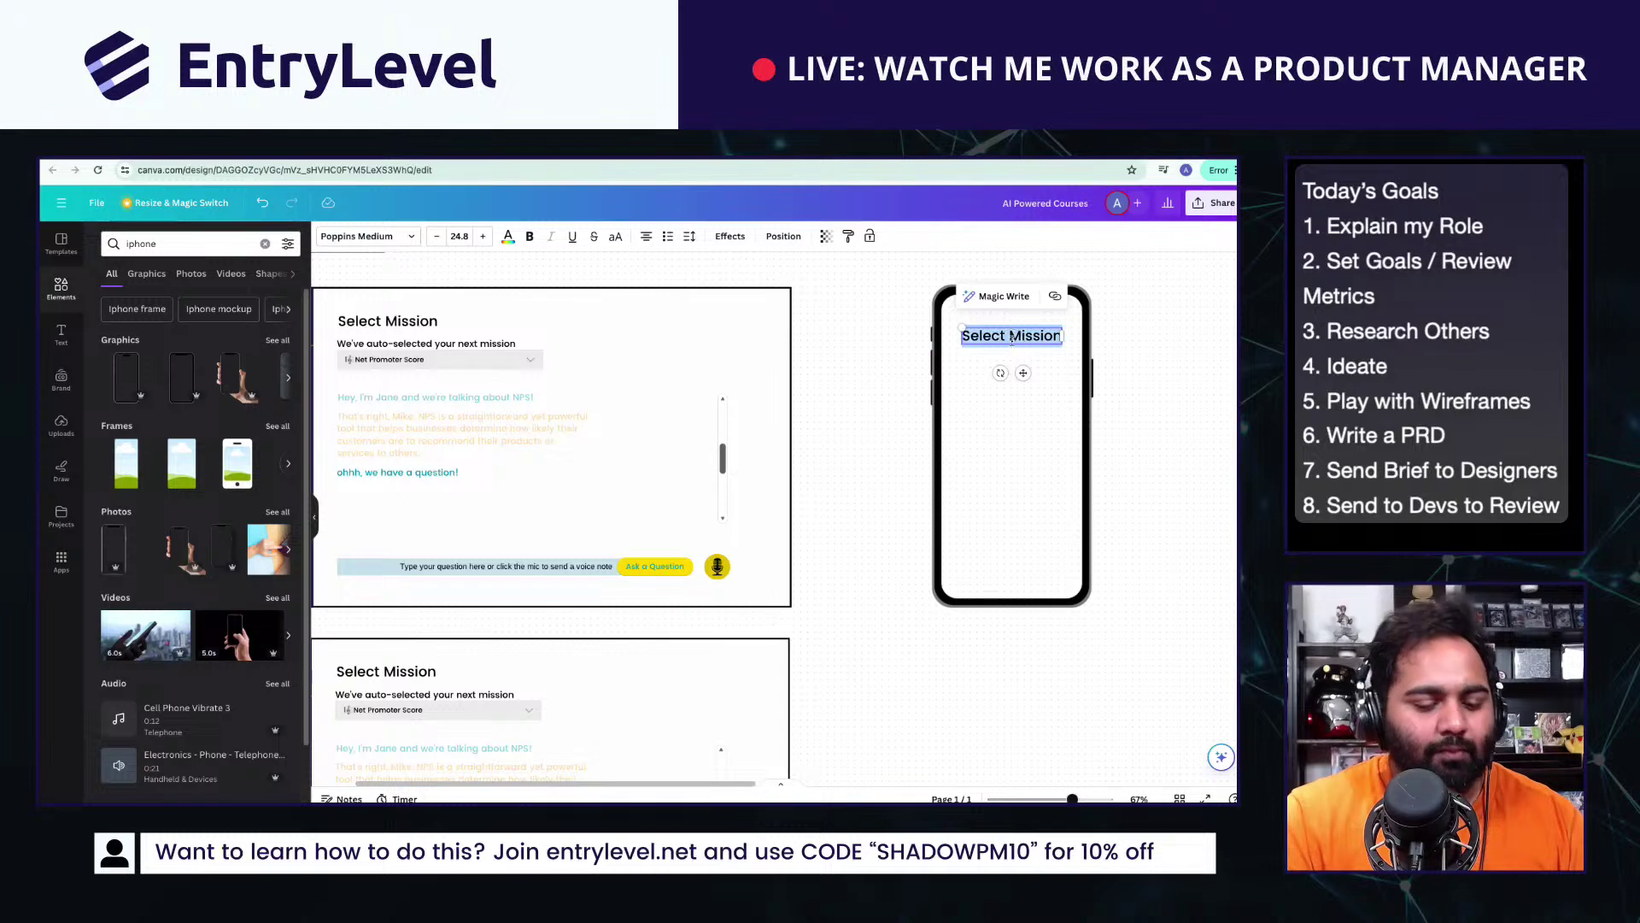
type("Turn a mission")
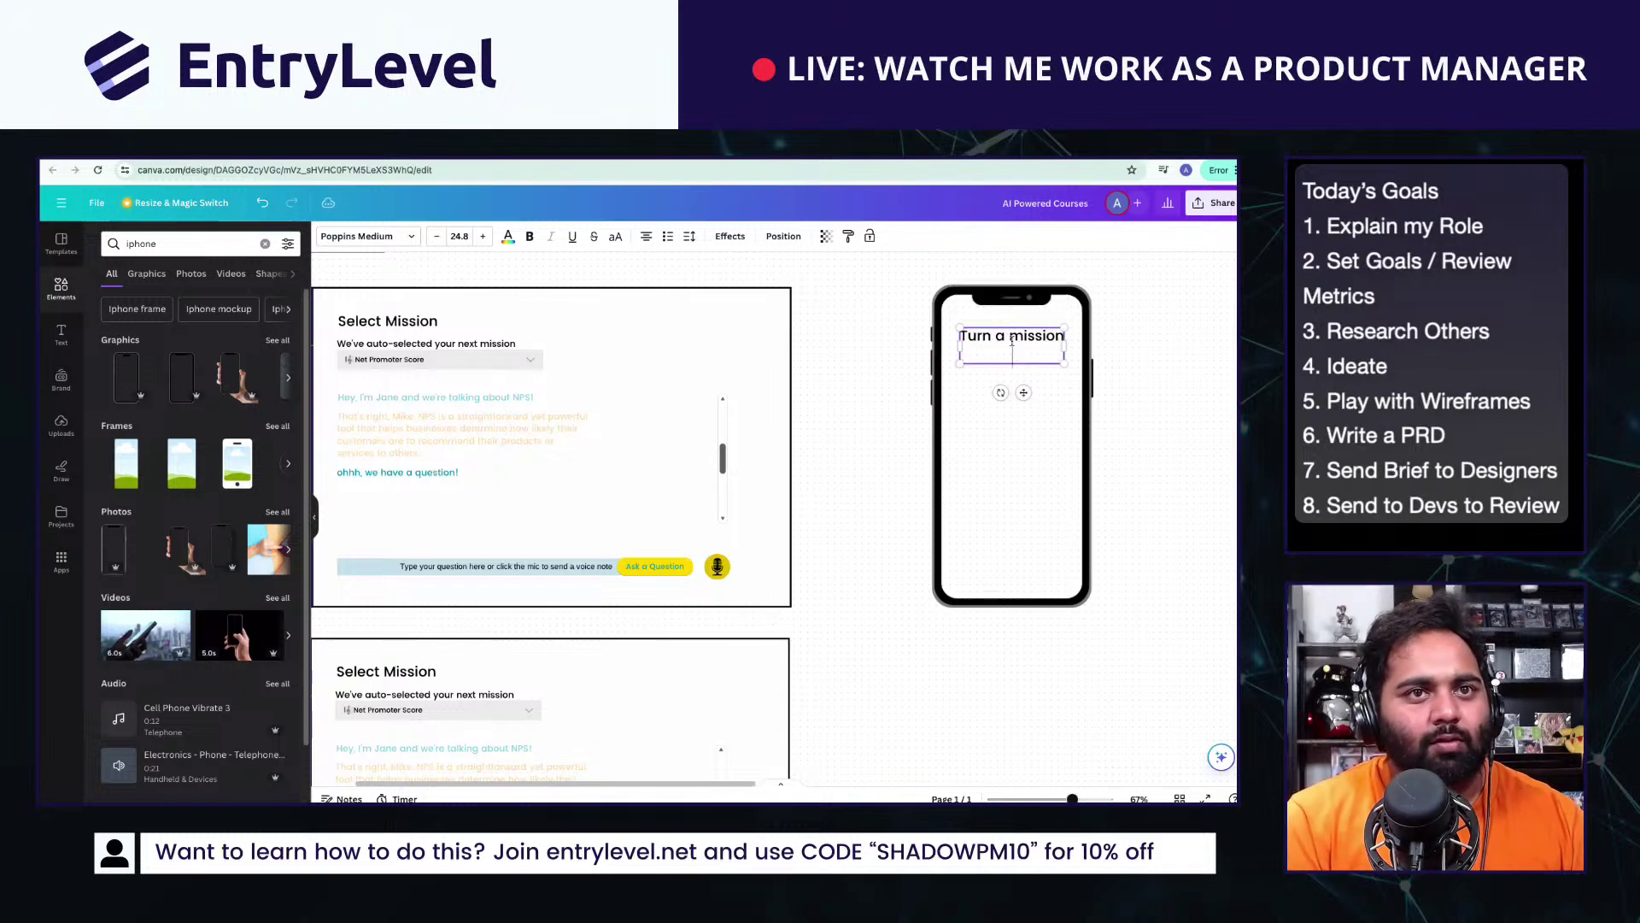
type(" into a podcast")
key("Return")
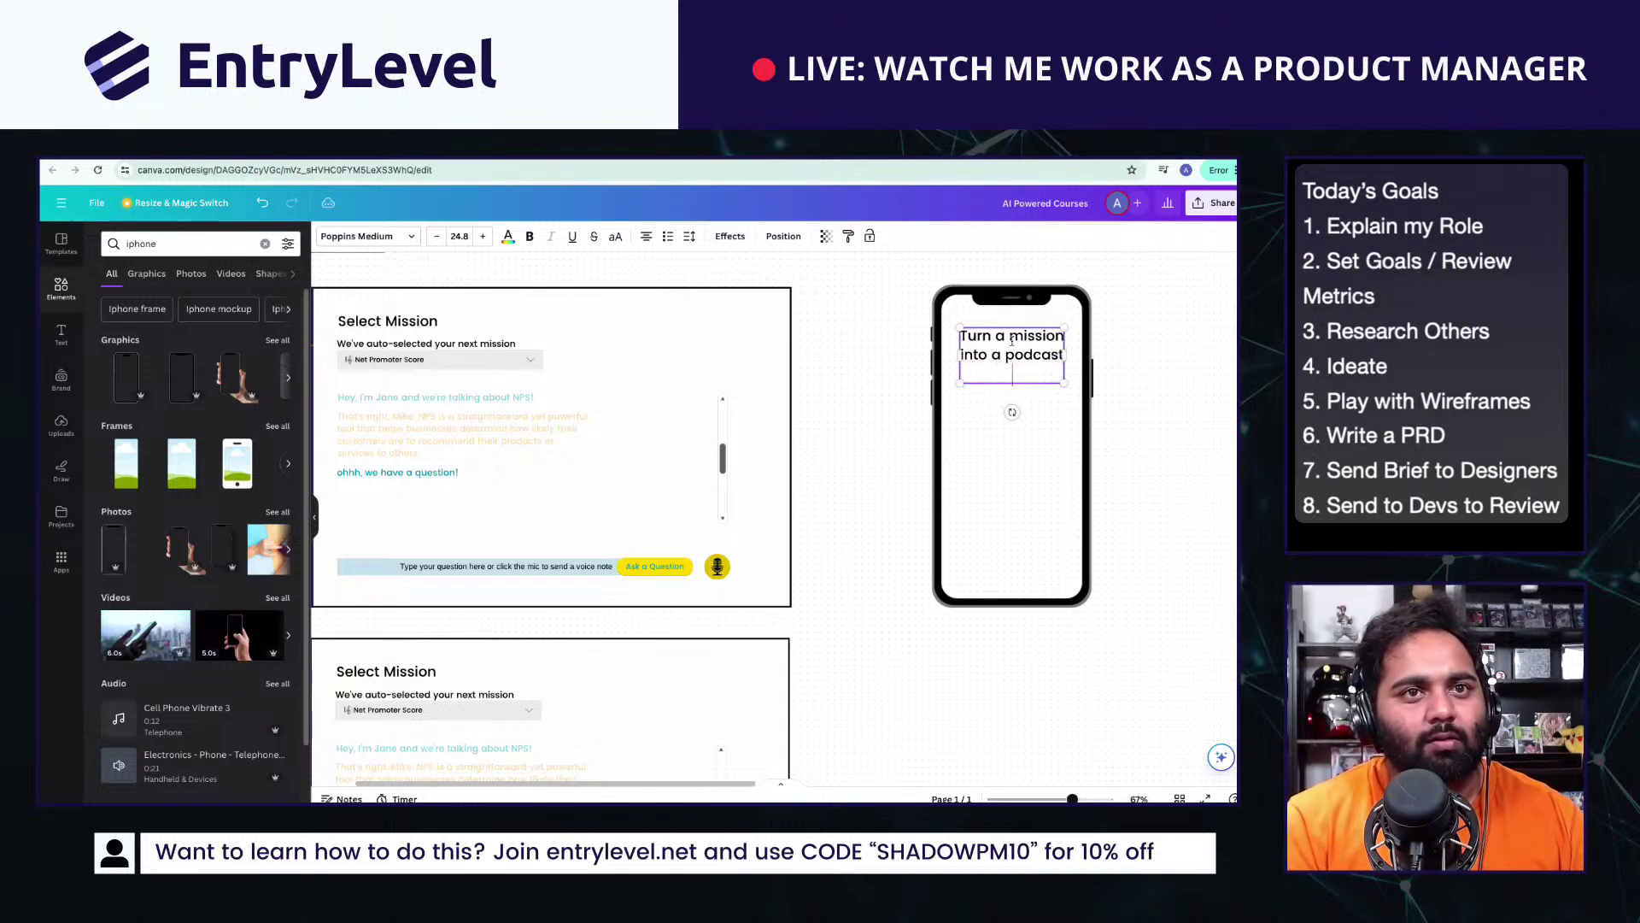
type("On the go!")
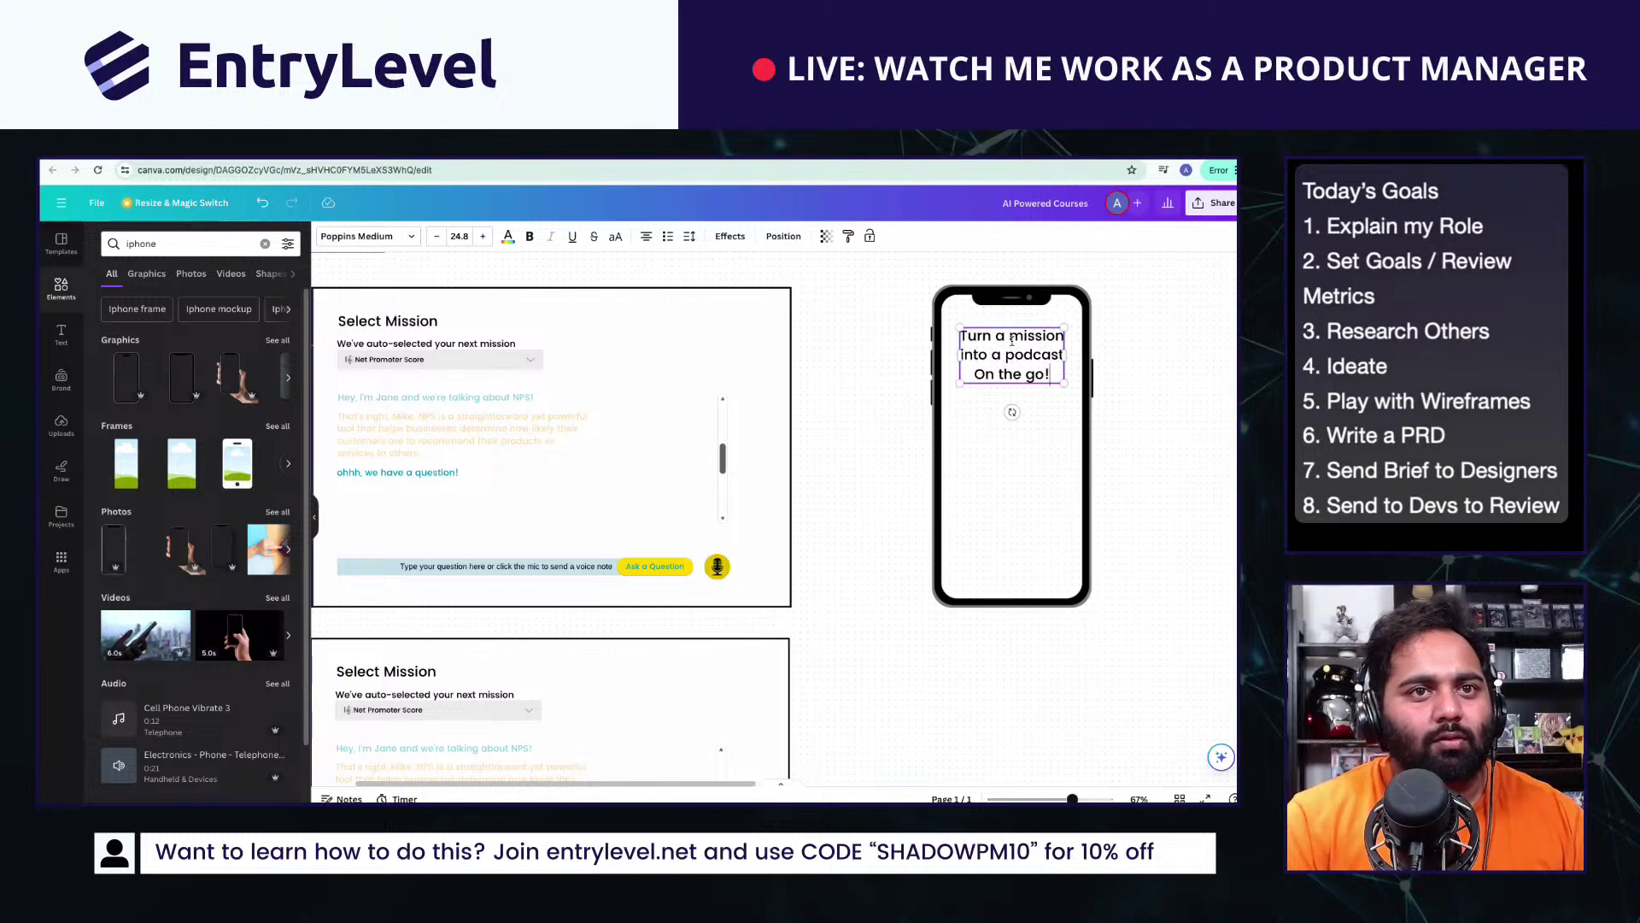
key("Escape")
mouse_move(1066, 384)
left_mouse_down()
mouse_move(1026, 357)
mouse_move(1044, 359)
left_mouse_up()
left_click(1043, 360)
left_click(1180, 375)
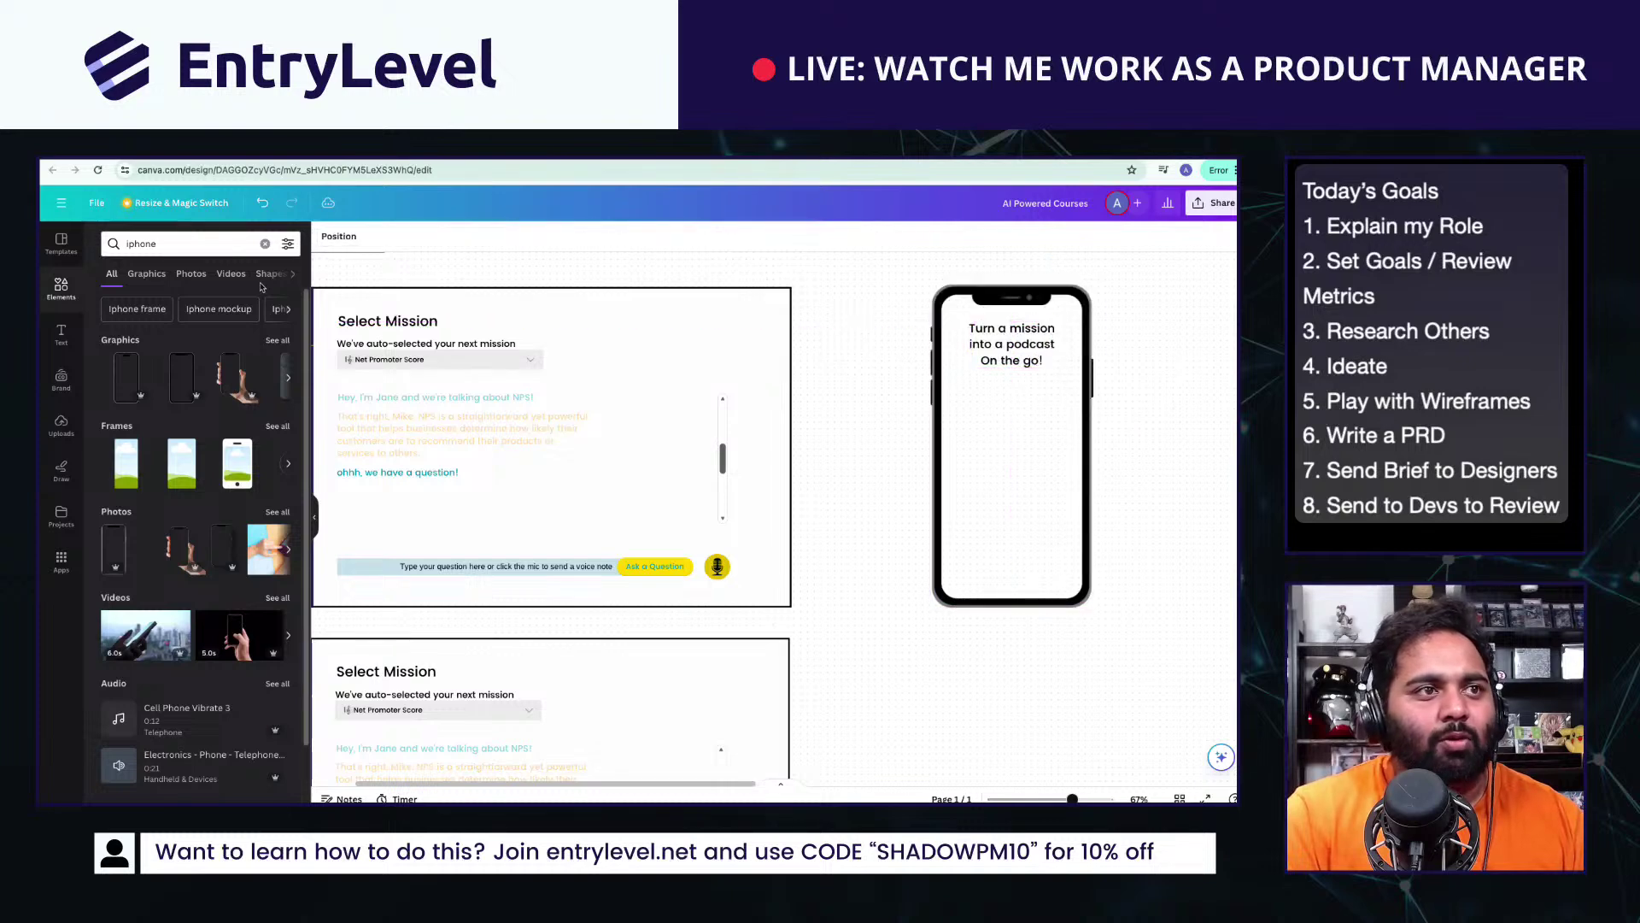
Step: Copy the "We've auto-selected your next mission" line and the Net Promoter Score dropdown into the phone under its heading
left_click(365, 398)
left_click(387, 445, "shift")
left_click(381, 360)
left_click(360, 361)
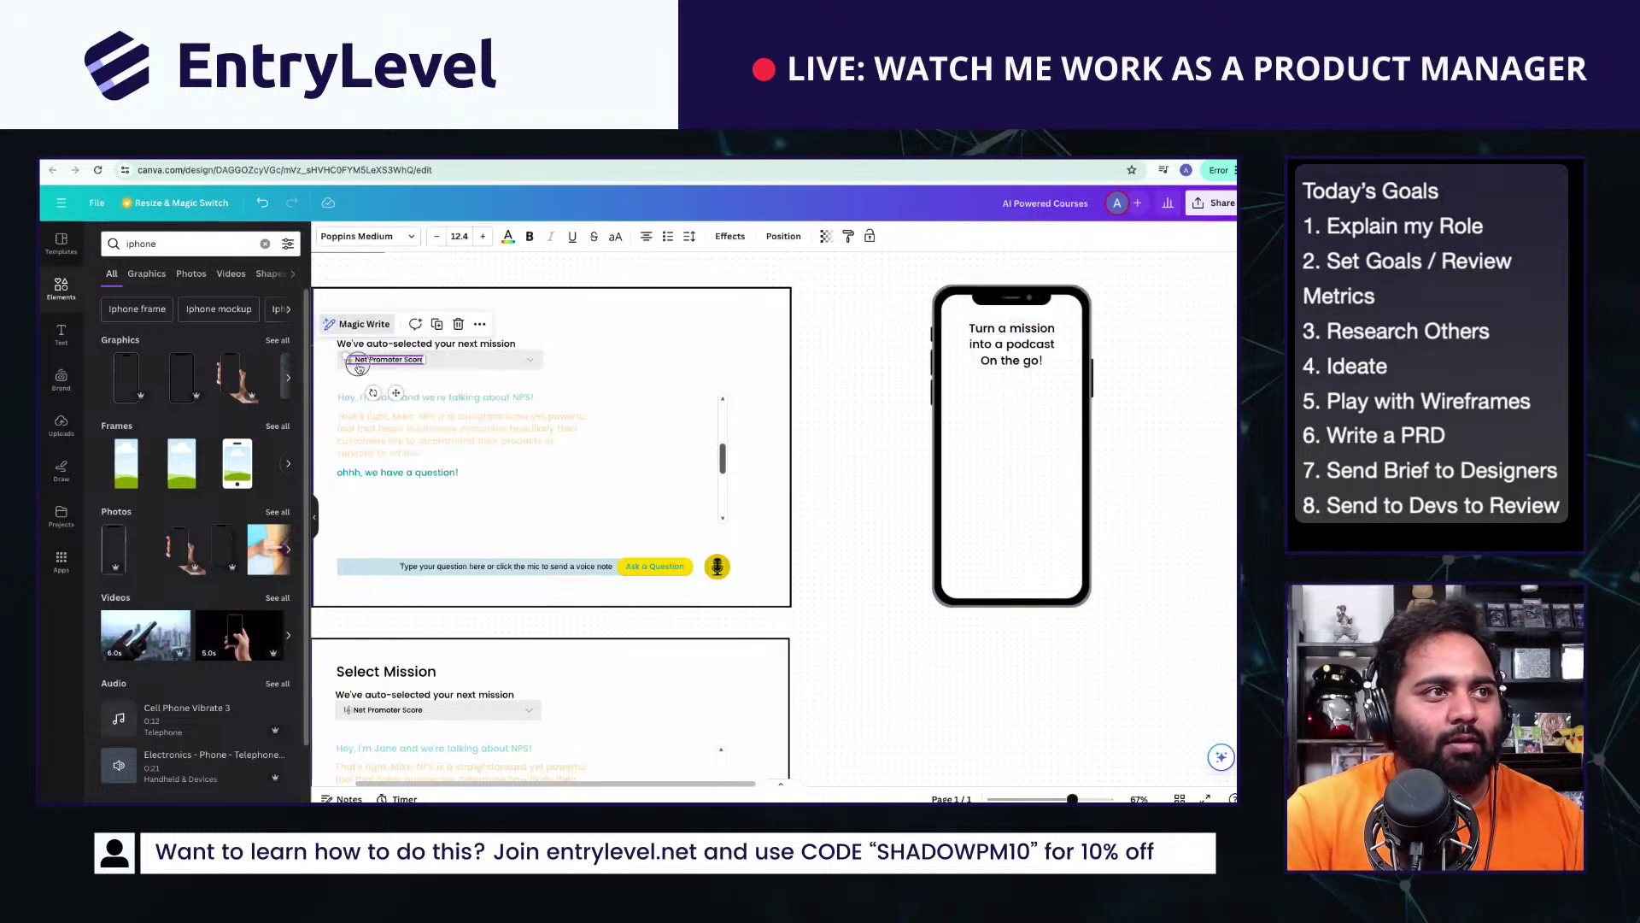
left_click(435, 364, "shift")
left_click(444, 347, "shift")
key("super+c")
key("super+v")
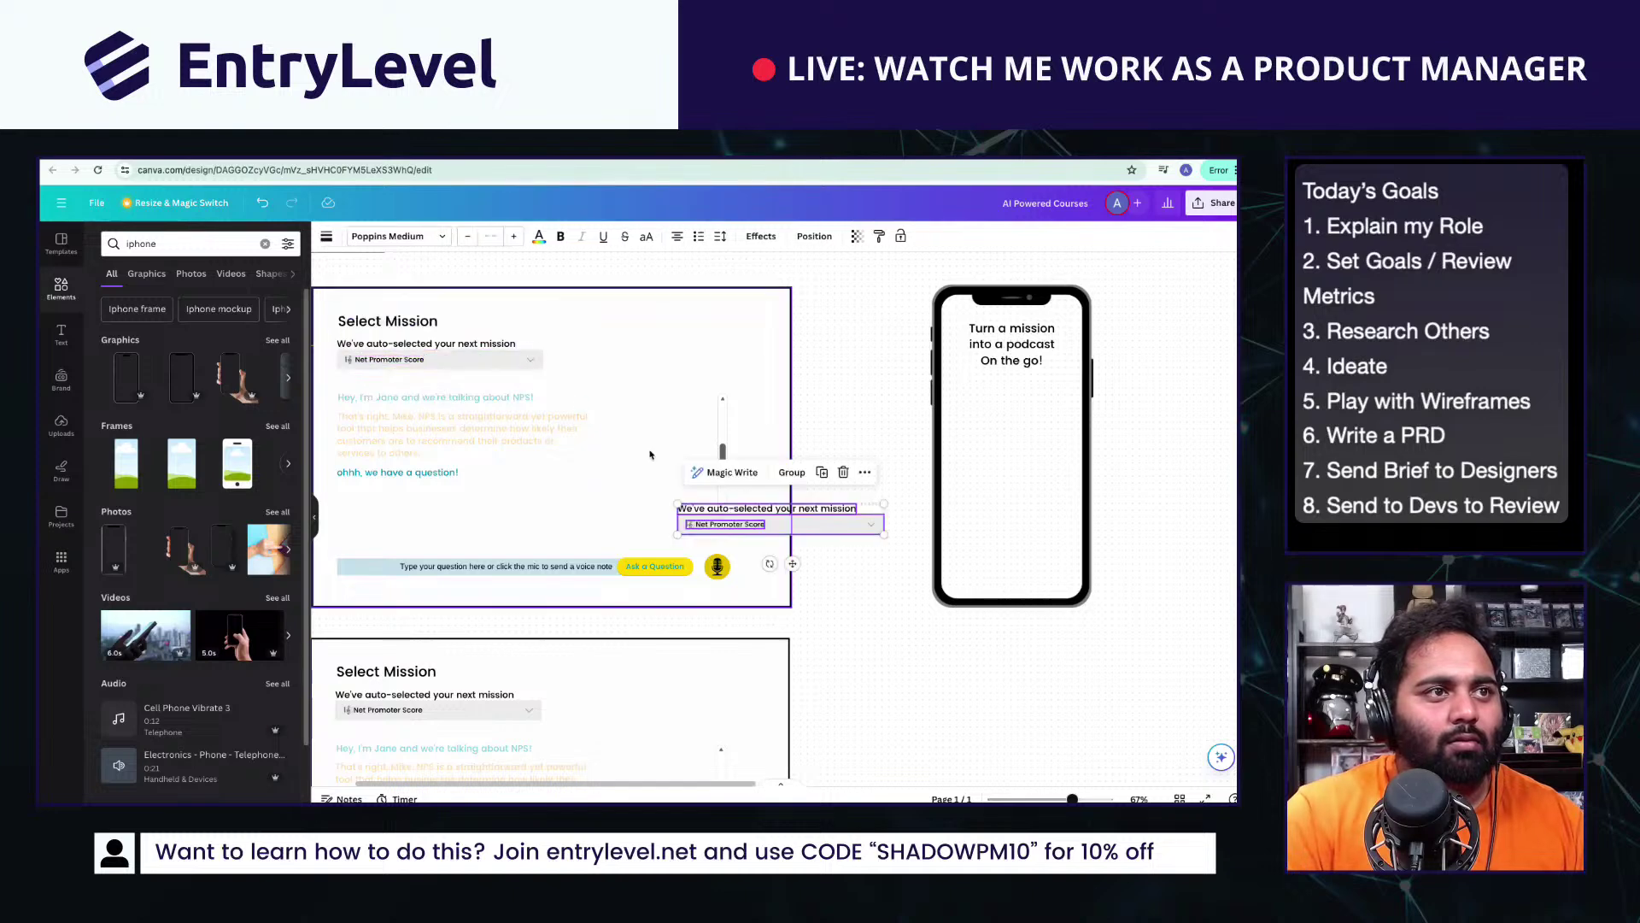
left_click_drag(807, 519, 1101, 400)
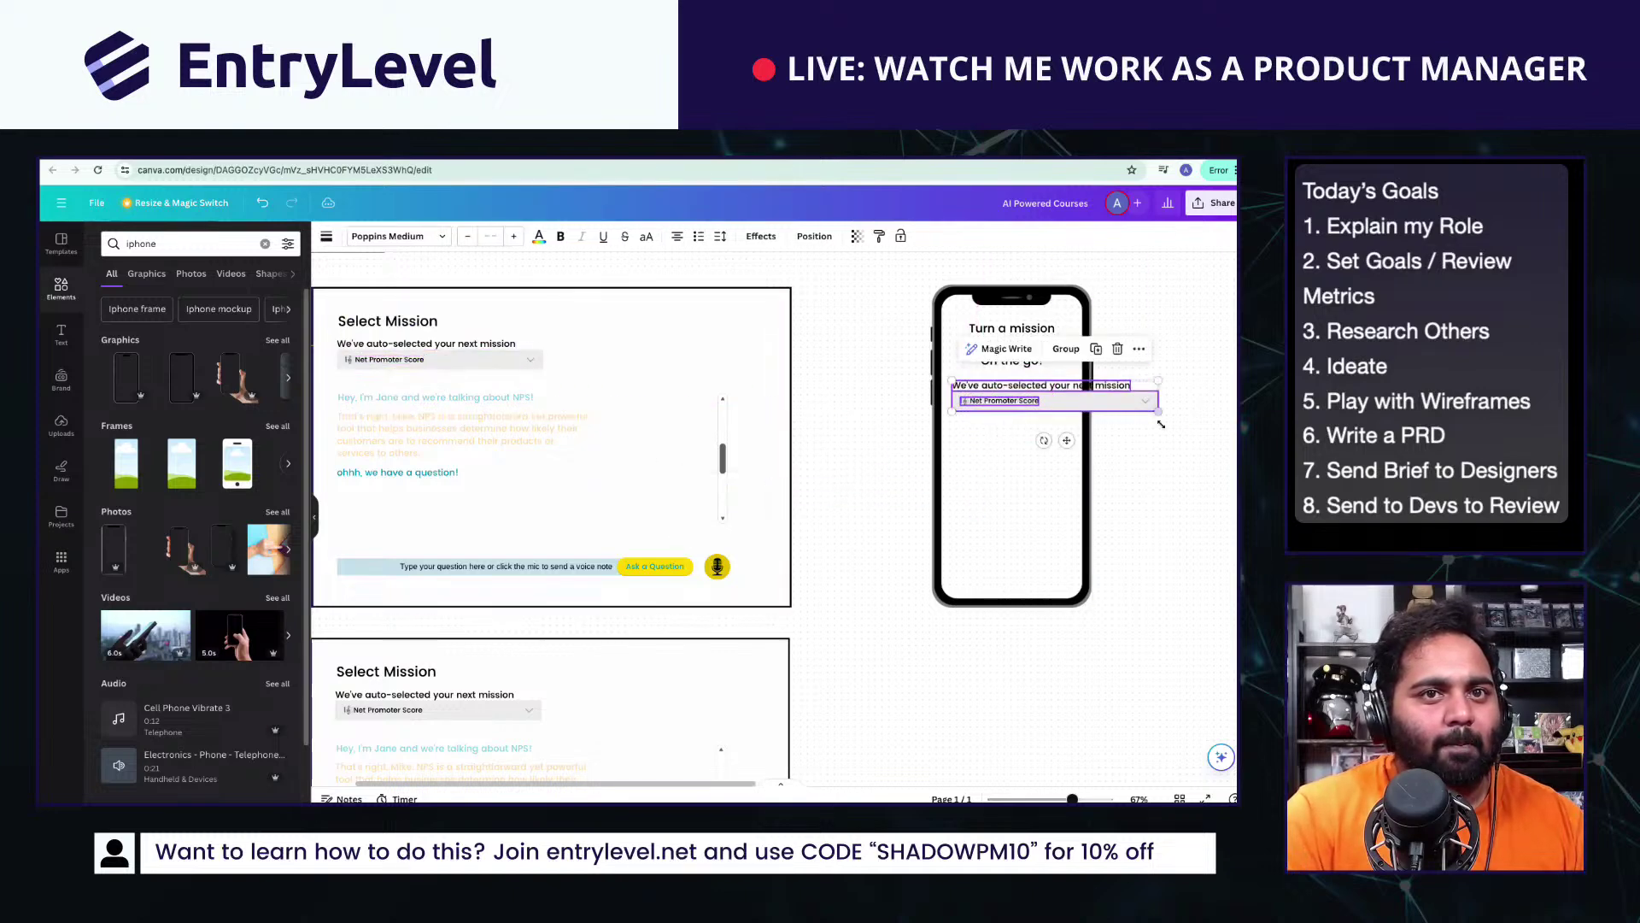
Step: Fit the copied dropdown within the phone's width and wrap the "We've auto-selected your next mission" text onto two lines above it
left_click(1143, 405)
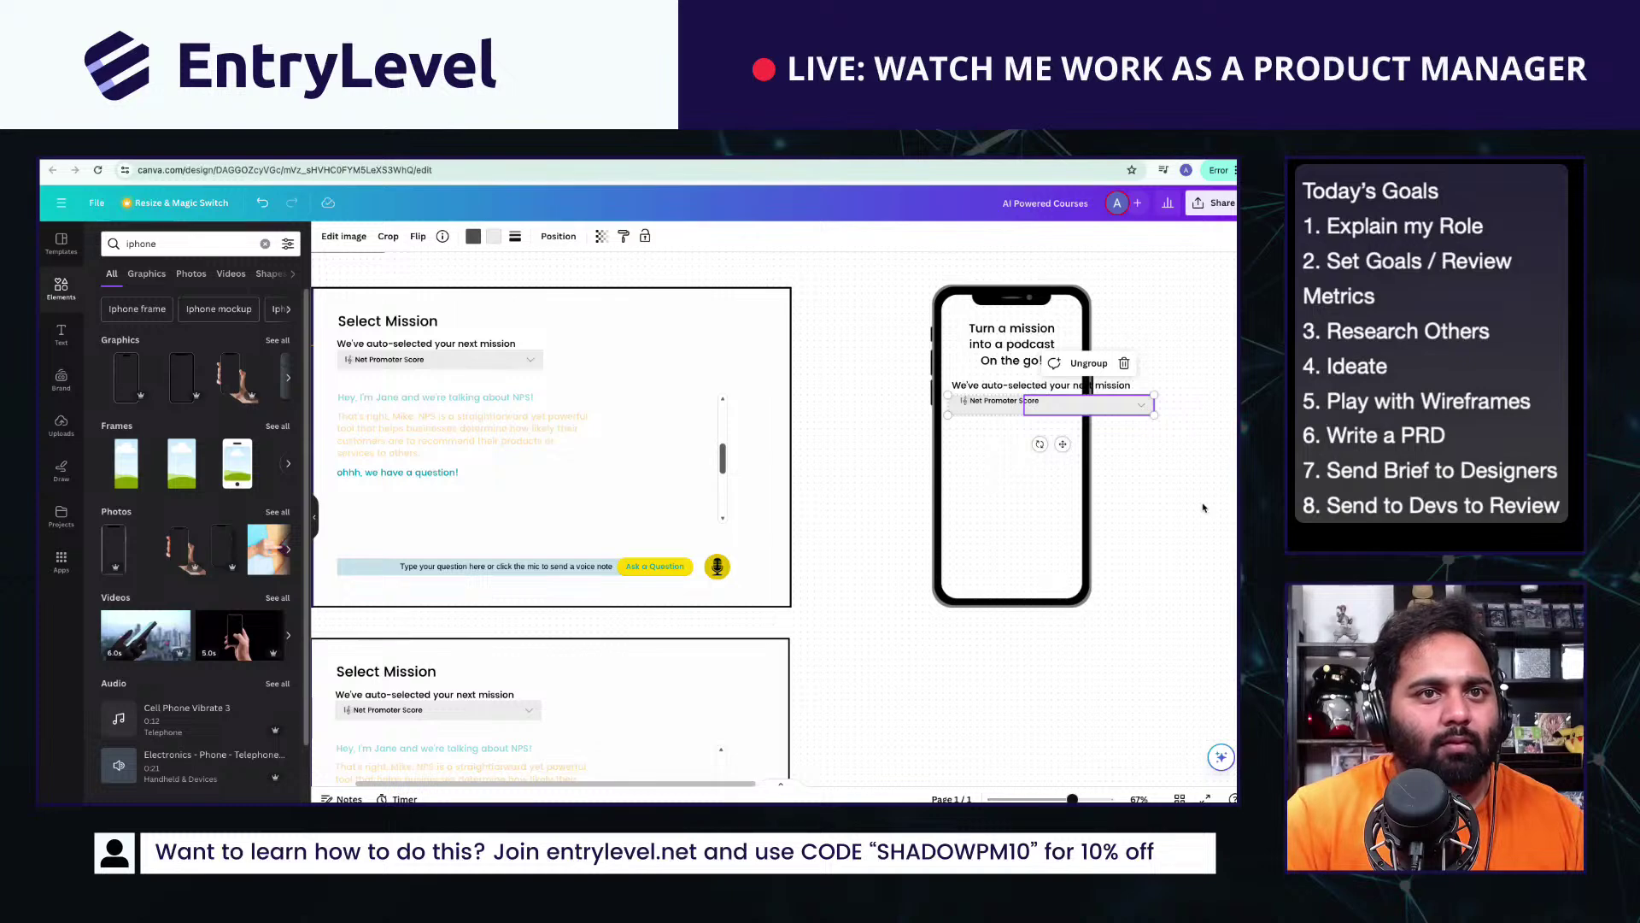
left_click(1004, 400)
left_click_drag(1013, 402, 1017, 405)
left_click(1083, 386)
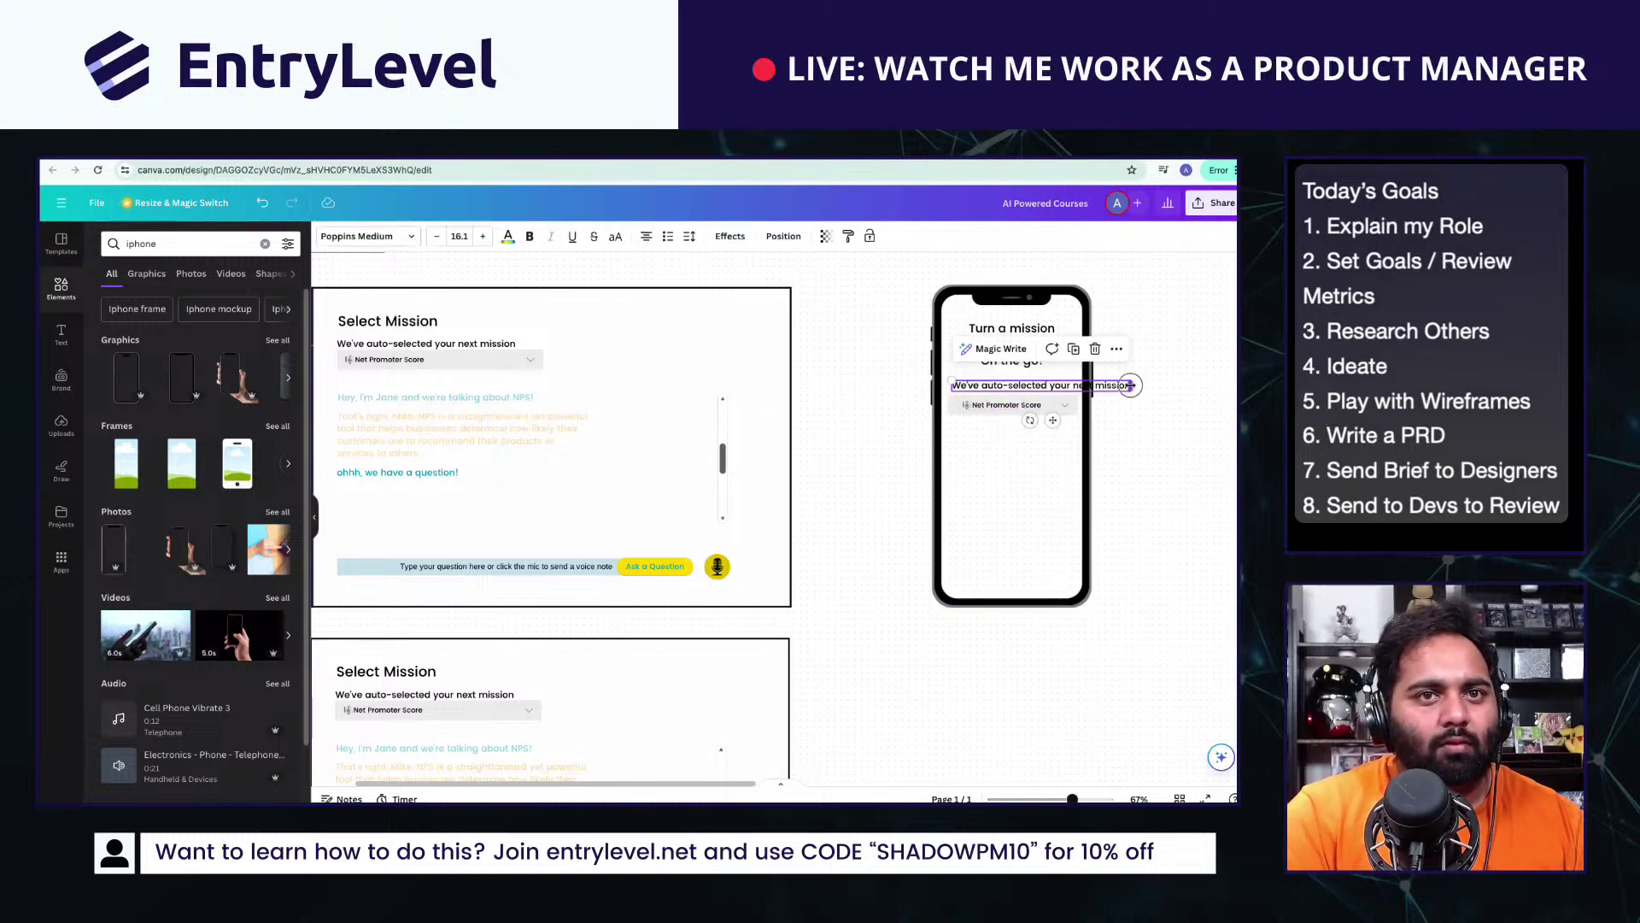
left_click_drag(1130, 385, 1036, 427)
left_click(1040, 408)
Step: Copy the three podcast dialogue texts into the phone below the dropdown, narrowed to wrap within the screen
left_click(438, 435)
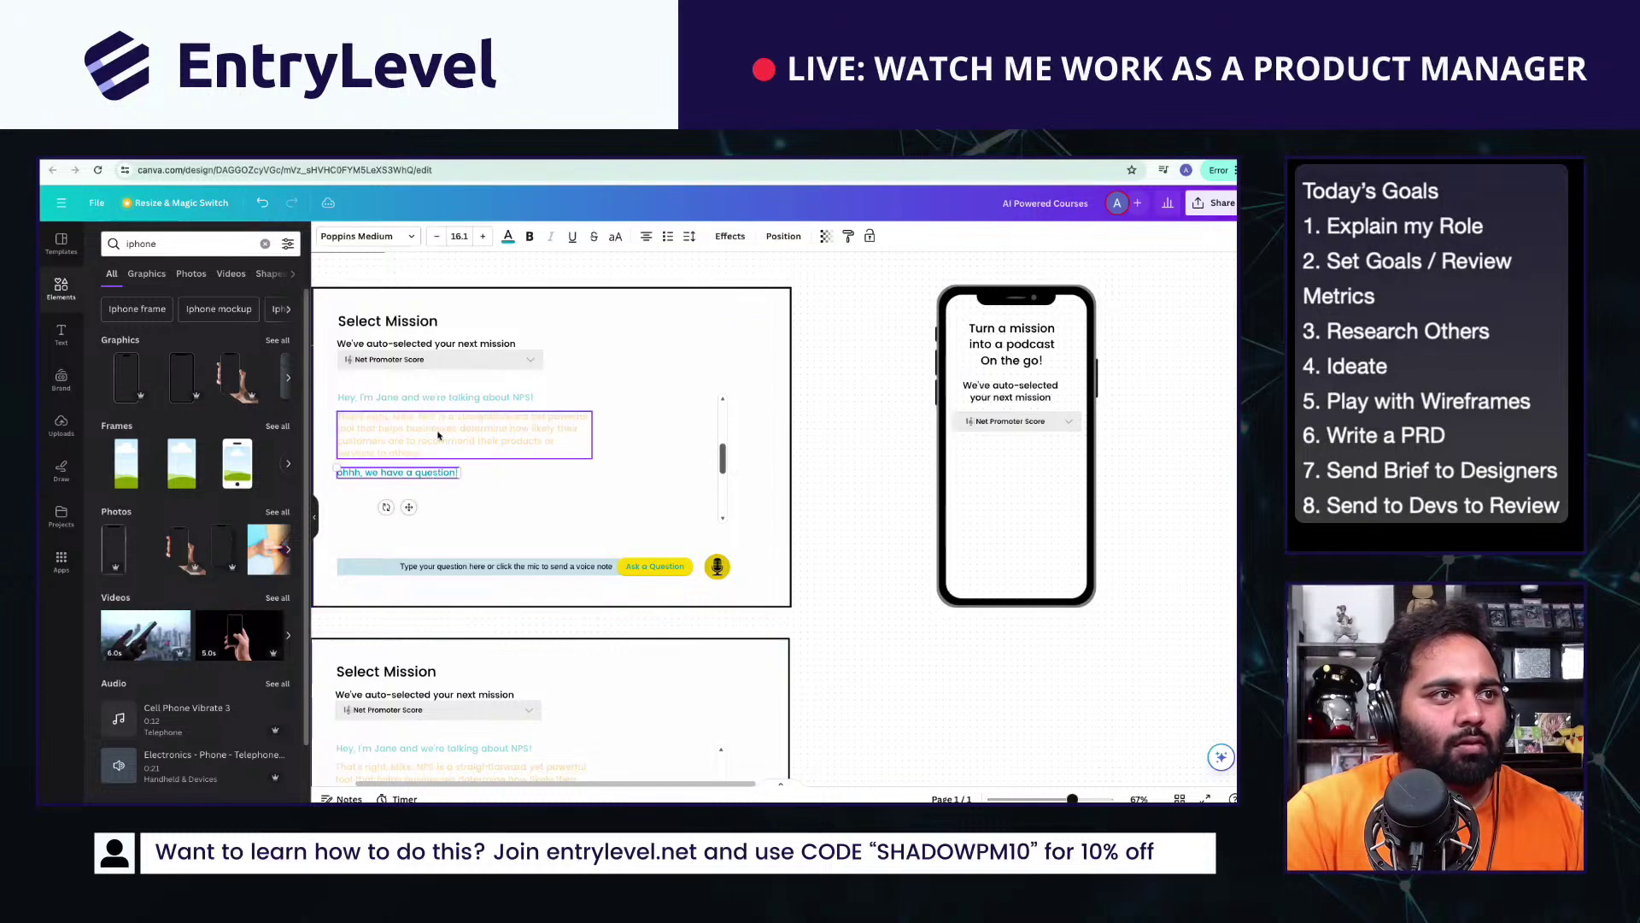
left_click(435, 398, "shift")
left_click_drag(554, 449, 1081, 502)
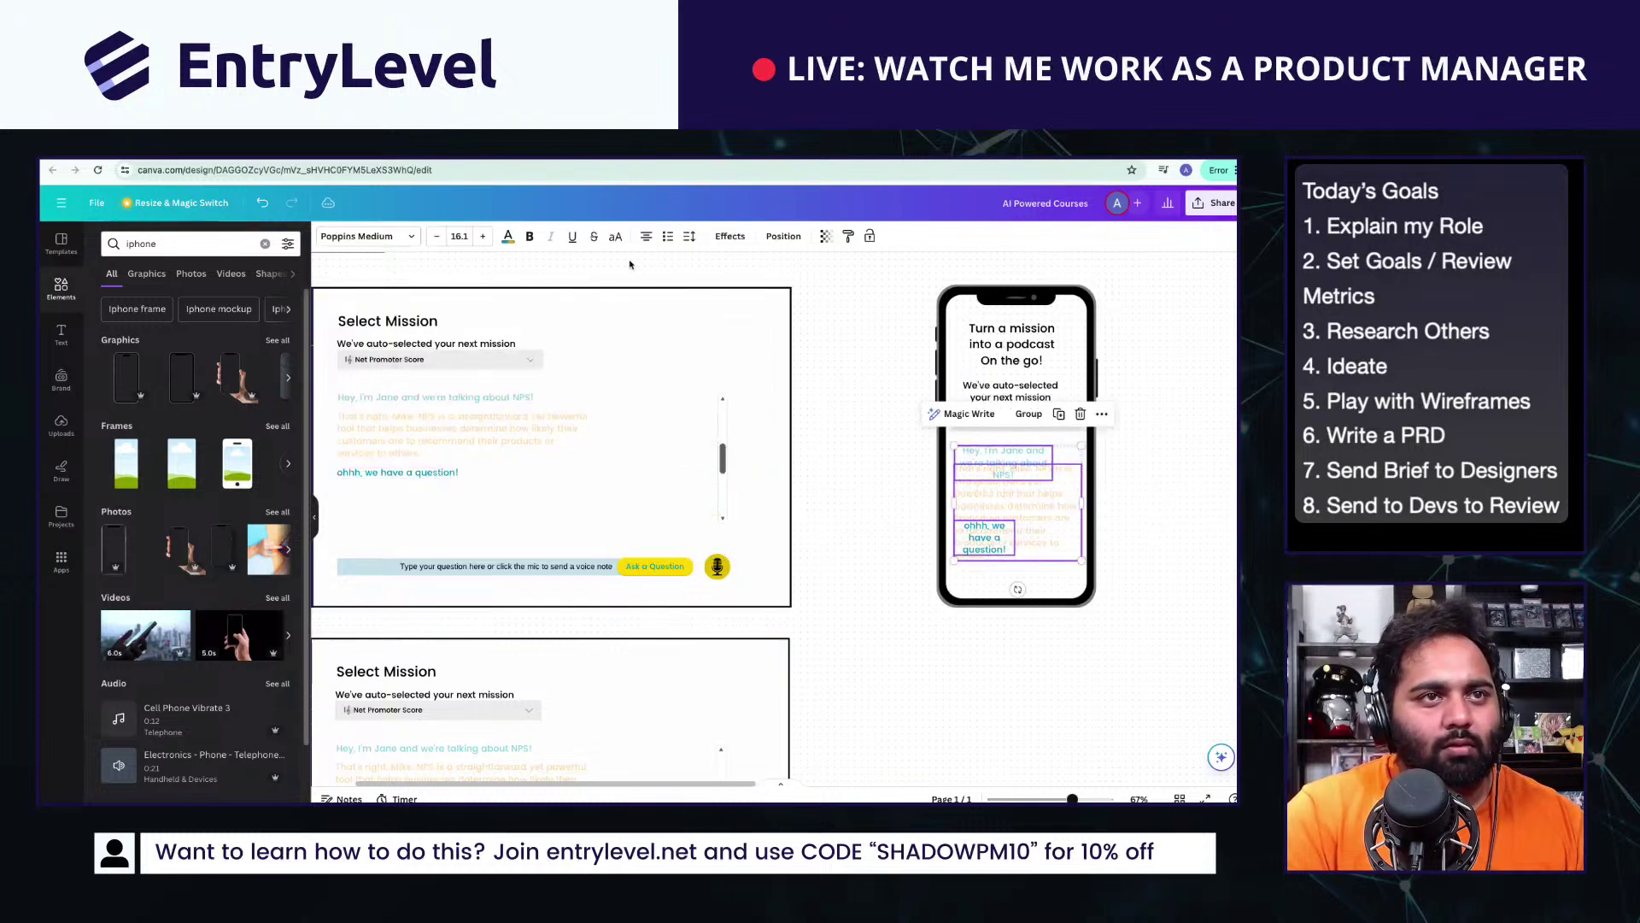
left_click(463, 242)
type("12")
key("Return")
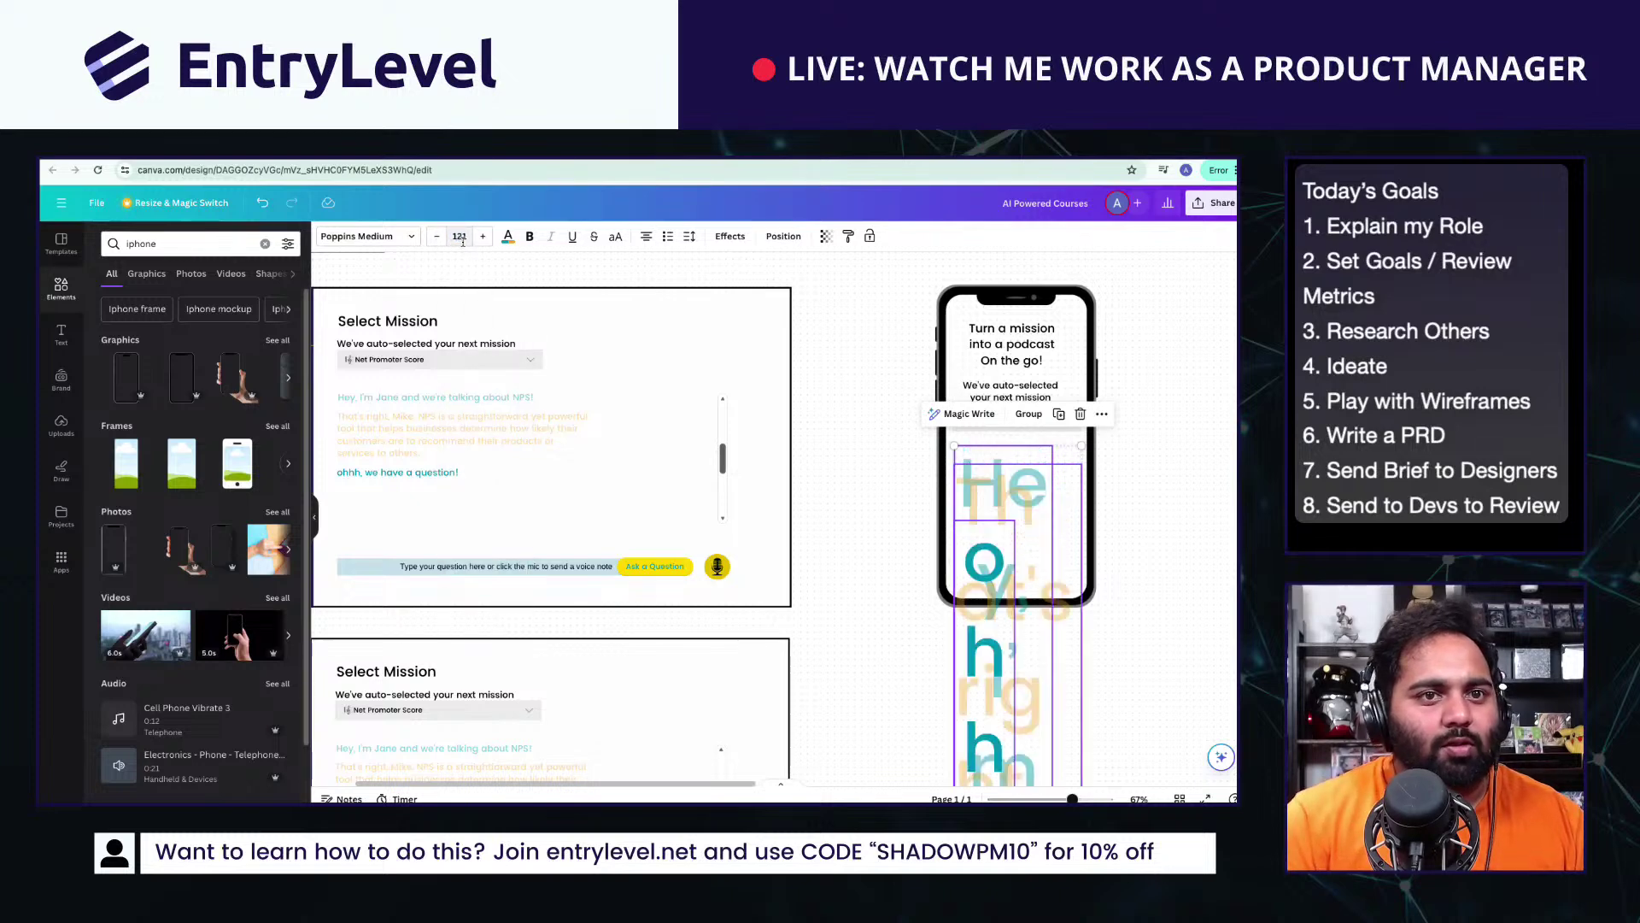
key("super+a")
left_click(897, 519)
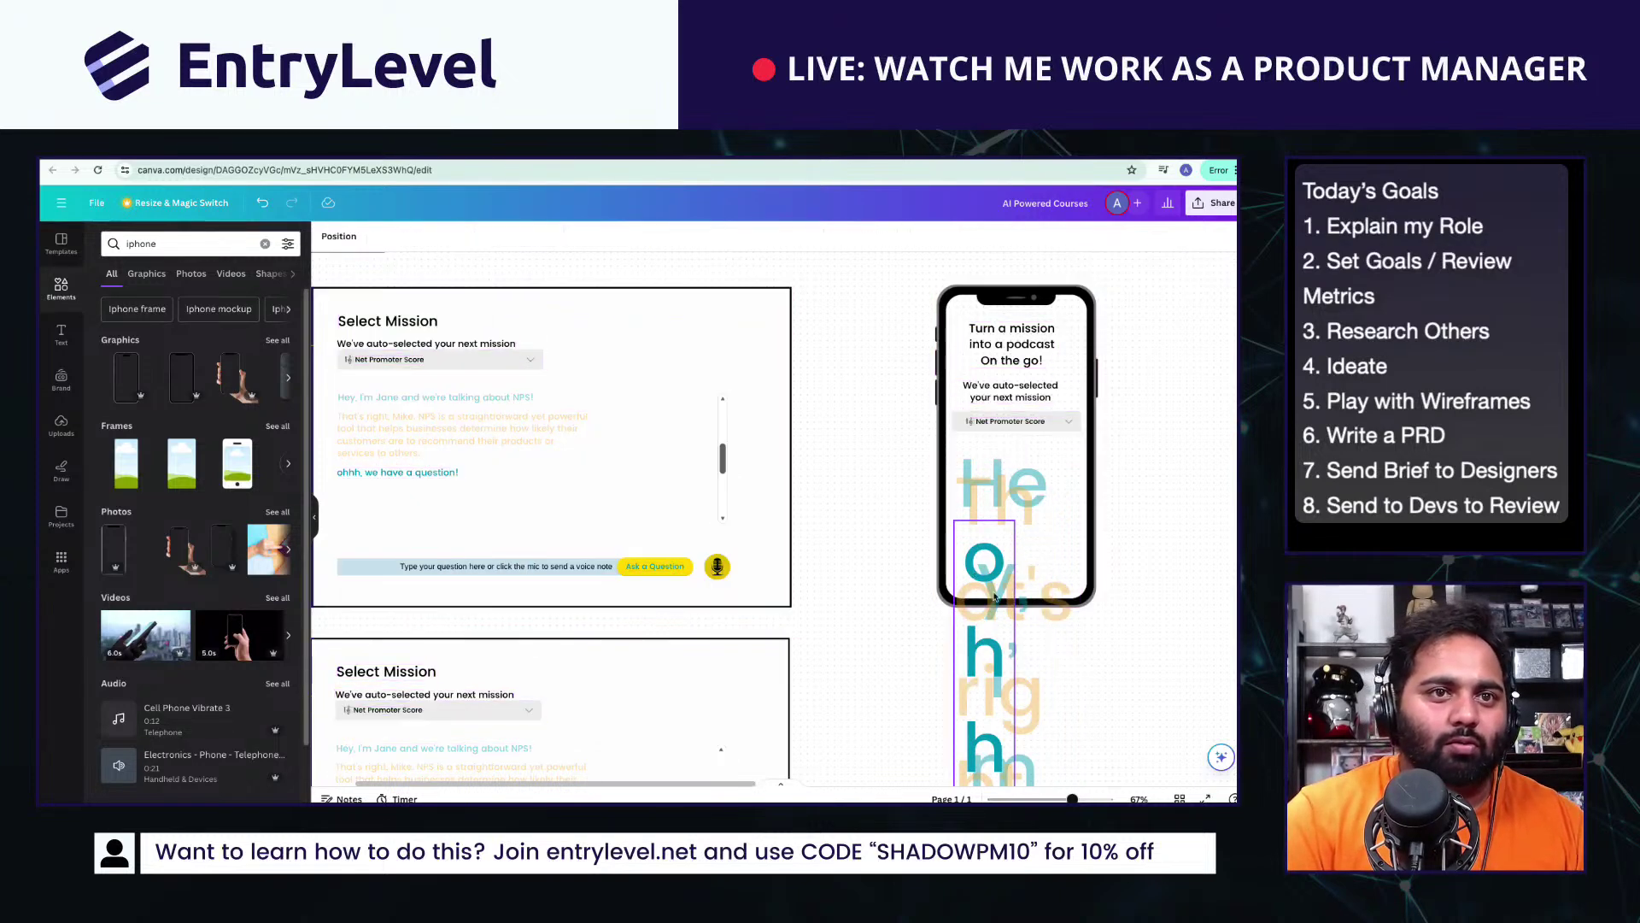
key("ctrl+z")
Step: Set the font size of the phone's three dialogue texts to 12
left_click(1002, 455)
left_click(981, 552, "shift")
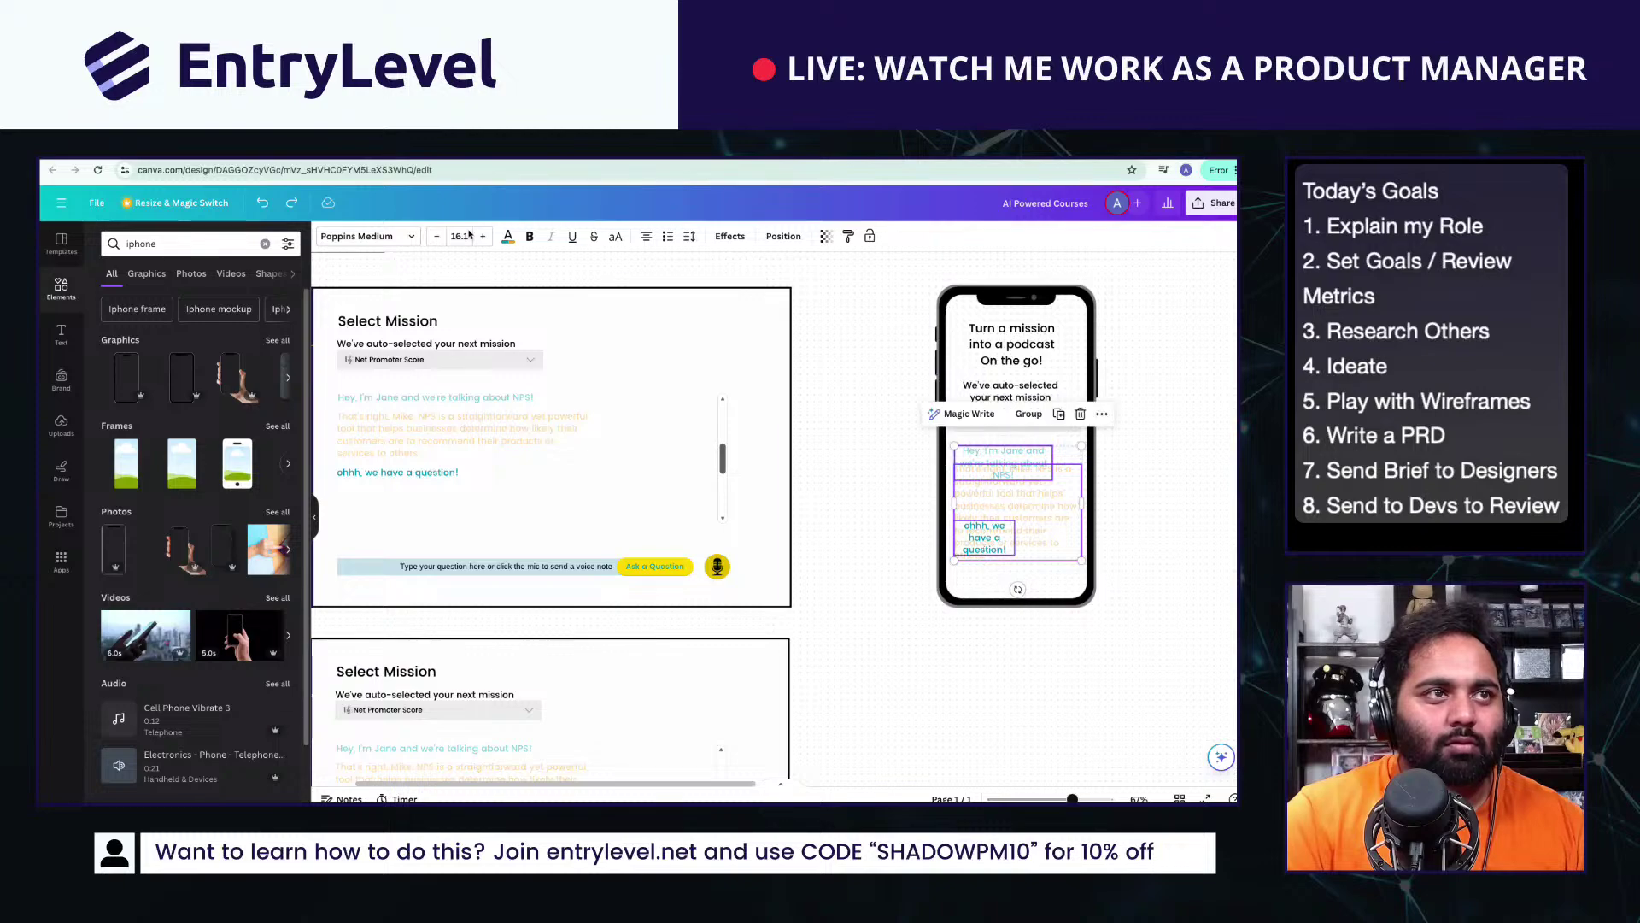
left_click(463, 235)
type("12")
key("Return")
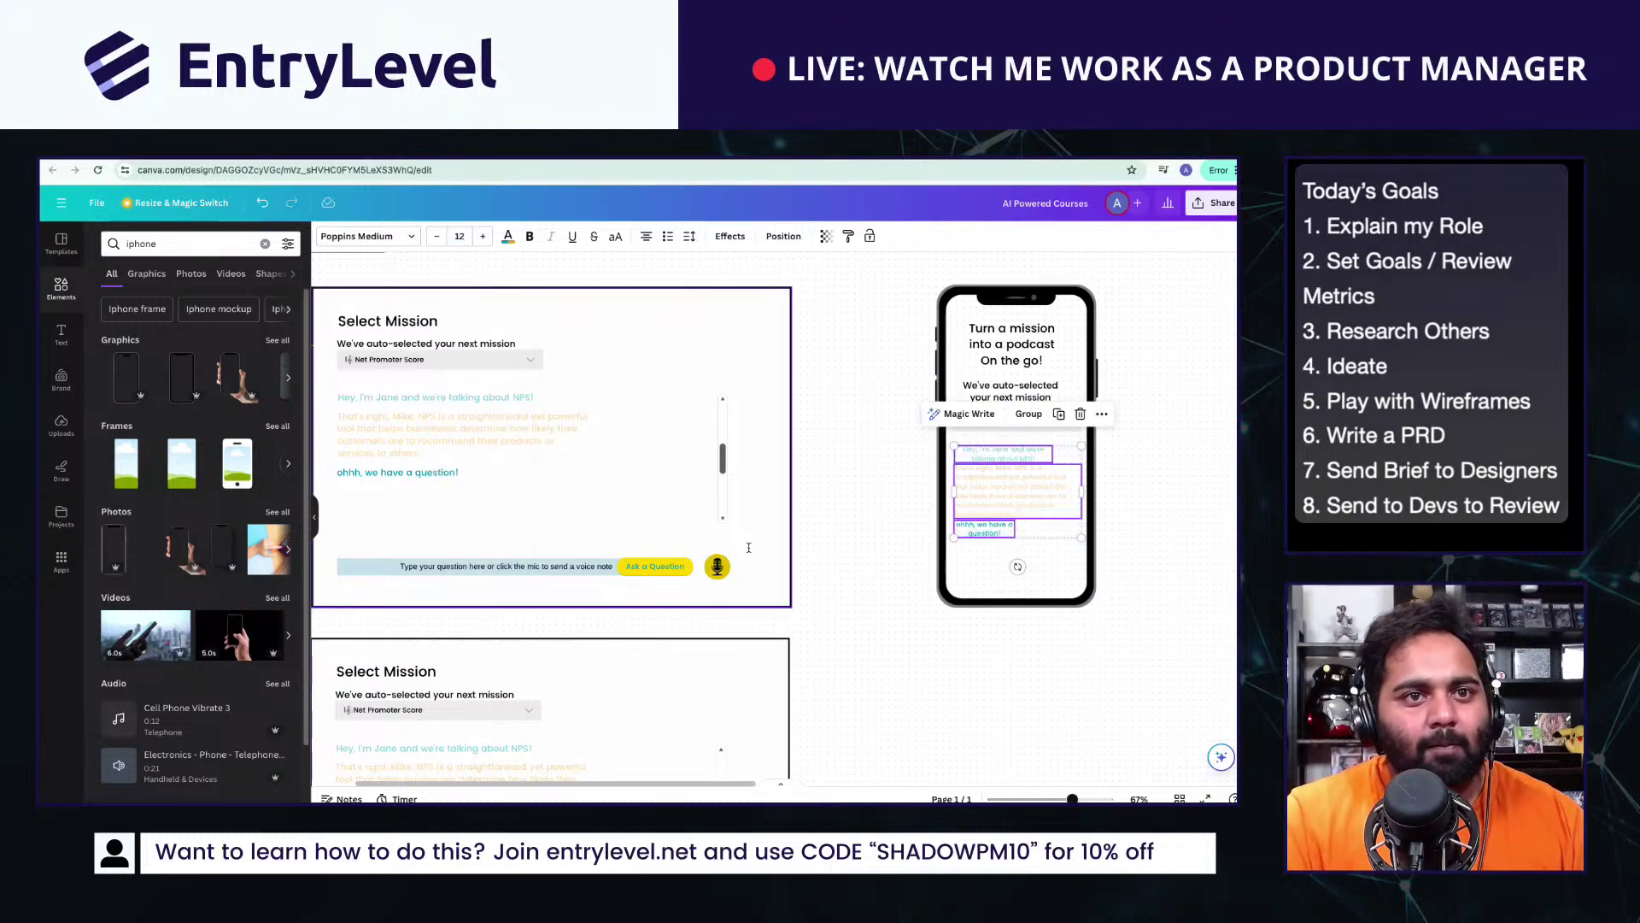
Step: Left-align the phone's dialogue texts and space them slightly apart vertically
left_click(917, 538)
scroll(918, 539, "up", 4)
scroll(918, 538, "up", 2)
left_click(1052, 403)
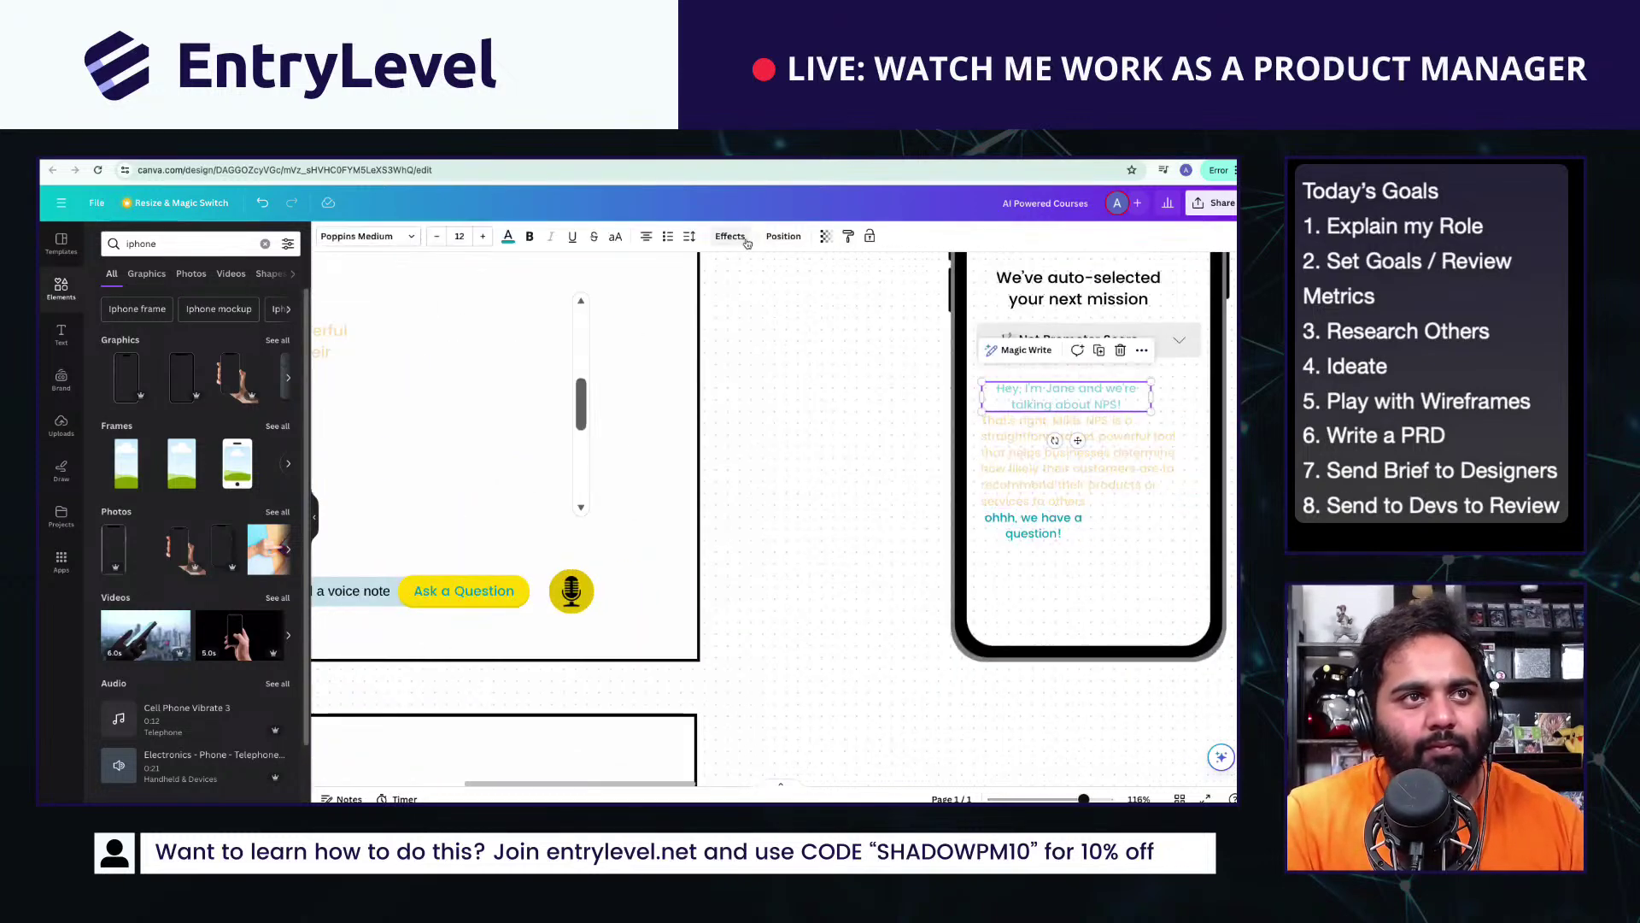
left_click(999, 461)
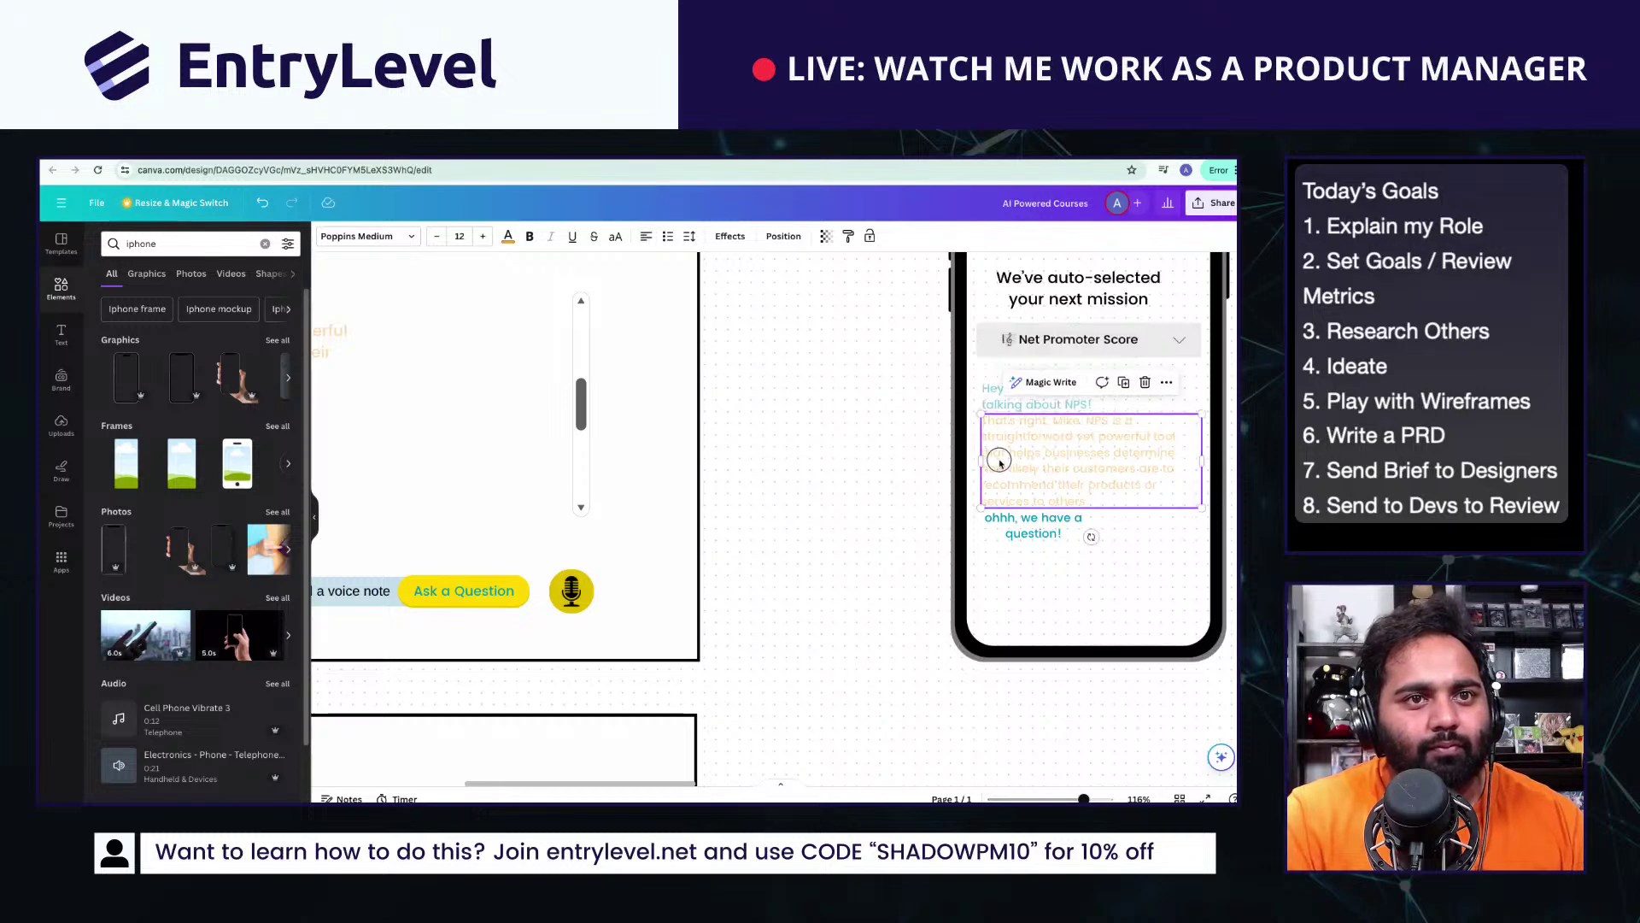
left_click_drag(1000, 461, 1001, 467)
left_click_drag(1025, 528, 1028, 547)
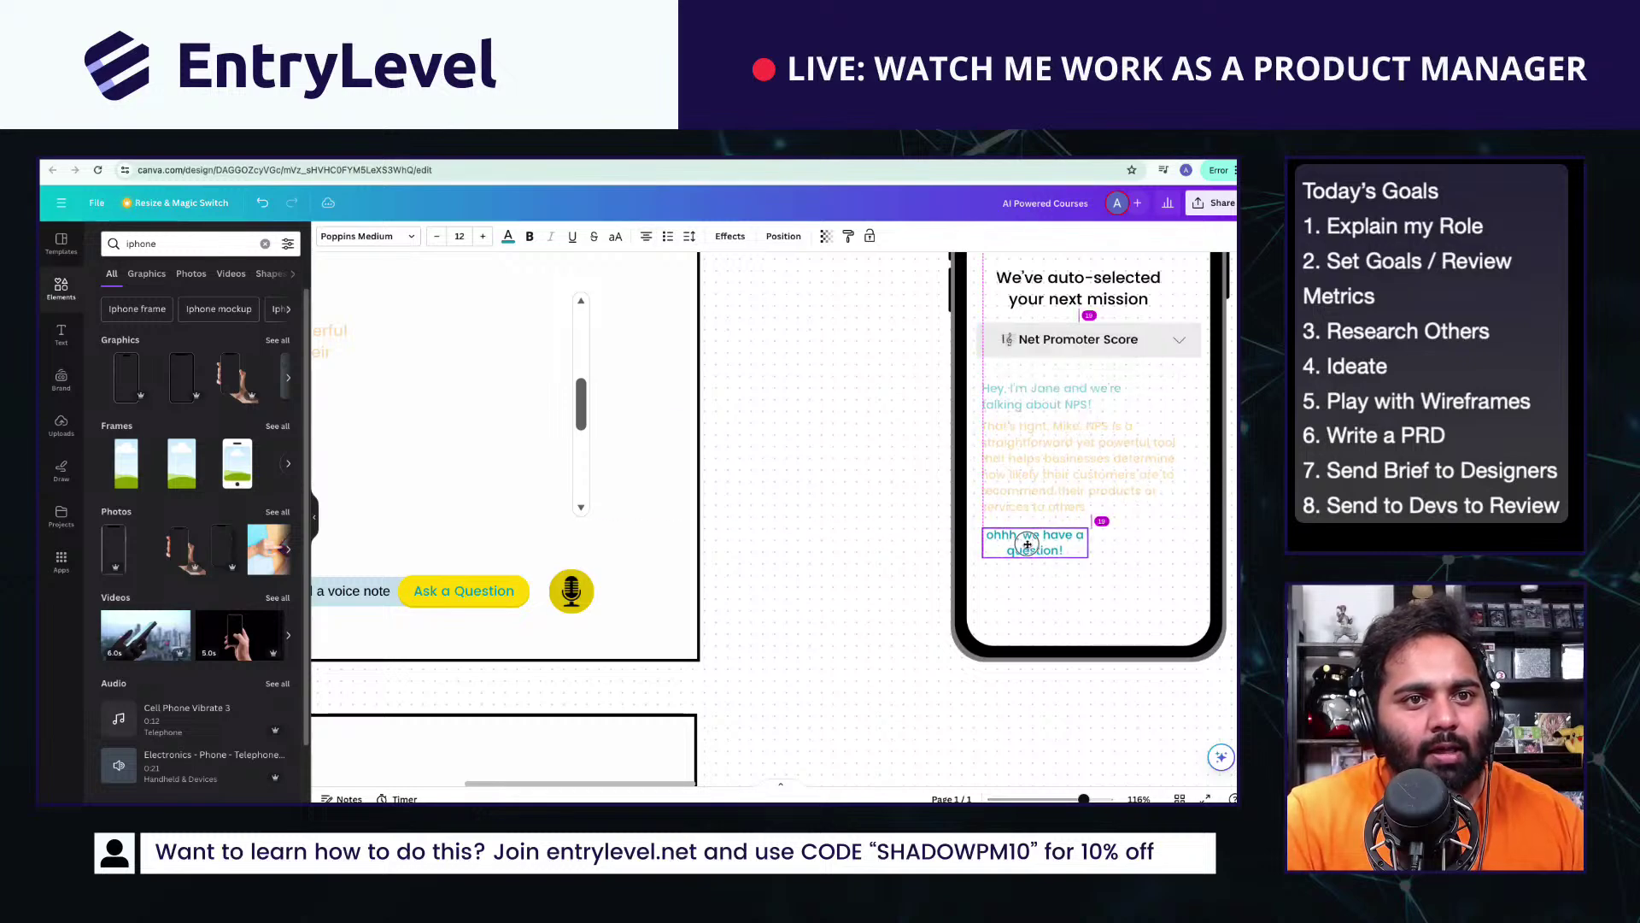
Step: Copy the yellow microphone button from the base wireframe to the bottom centre of the phone screen
left_click(584, 598)
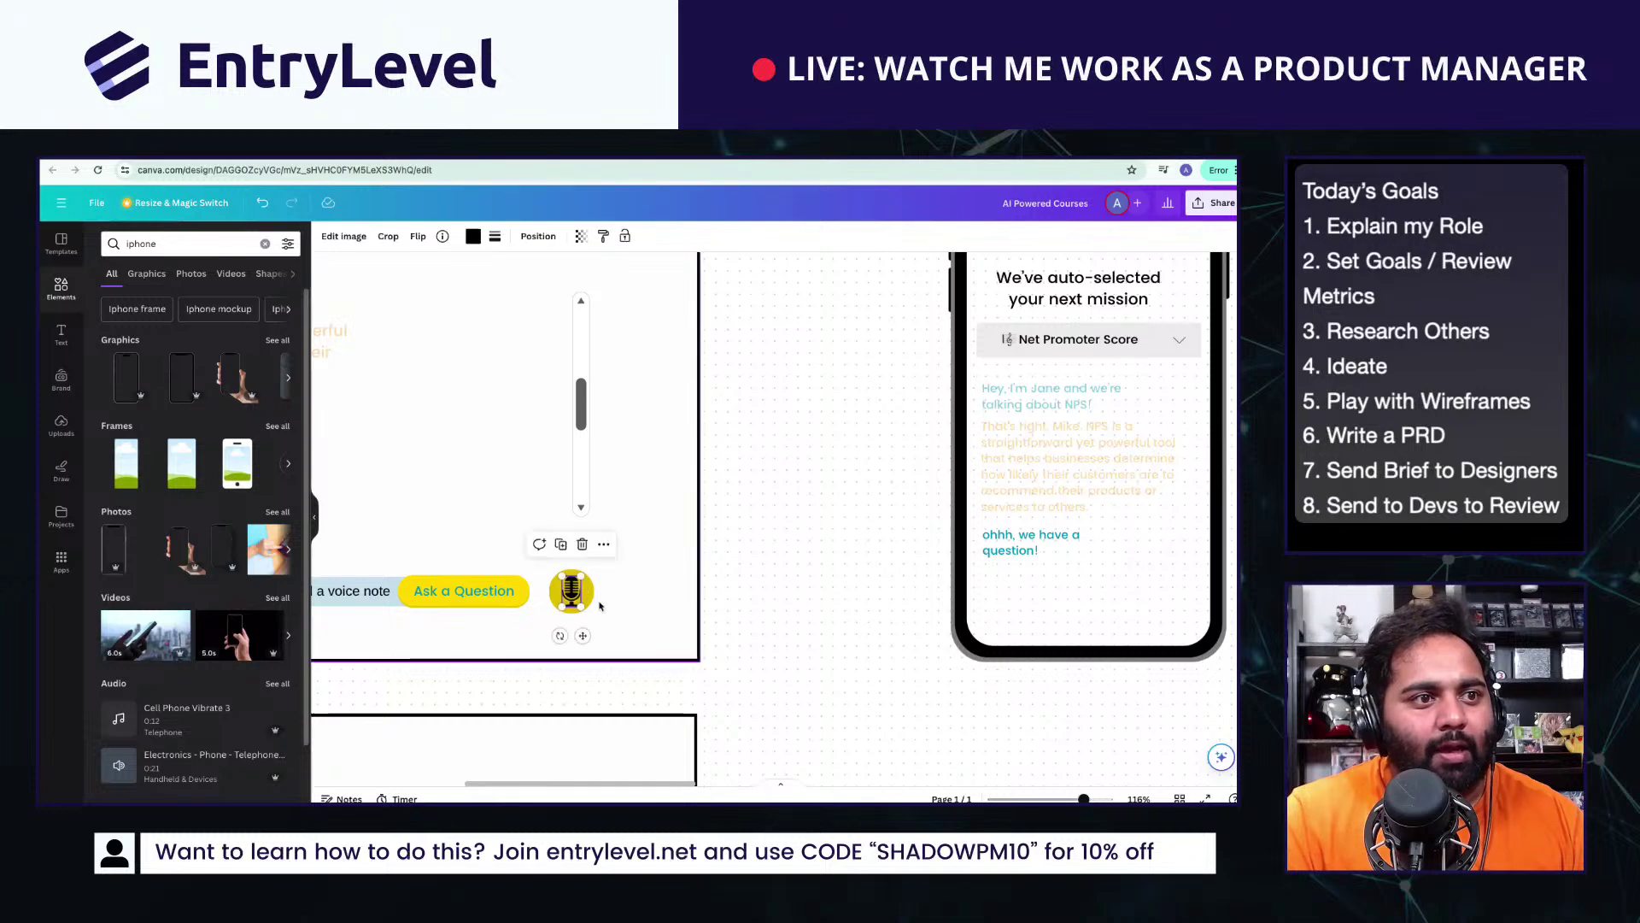
left_click(587, 603, "shift")
key("super+c")
key("super+v")
left_click_drag(790, 526, 1099, 604)
left_click(885, 673)
Step: Move the phone mockup with all its contents closer to the upper Instant Podcasts wireframe
scroll(887, 674, "down", 3)
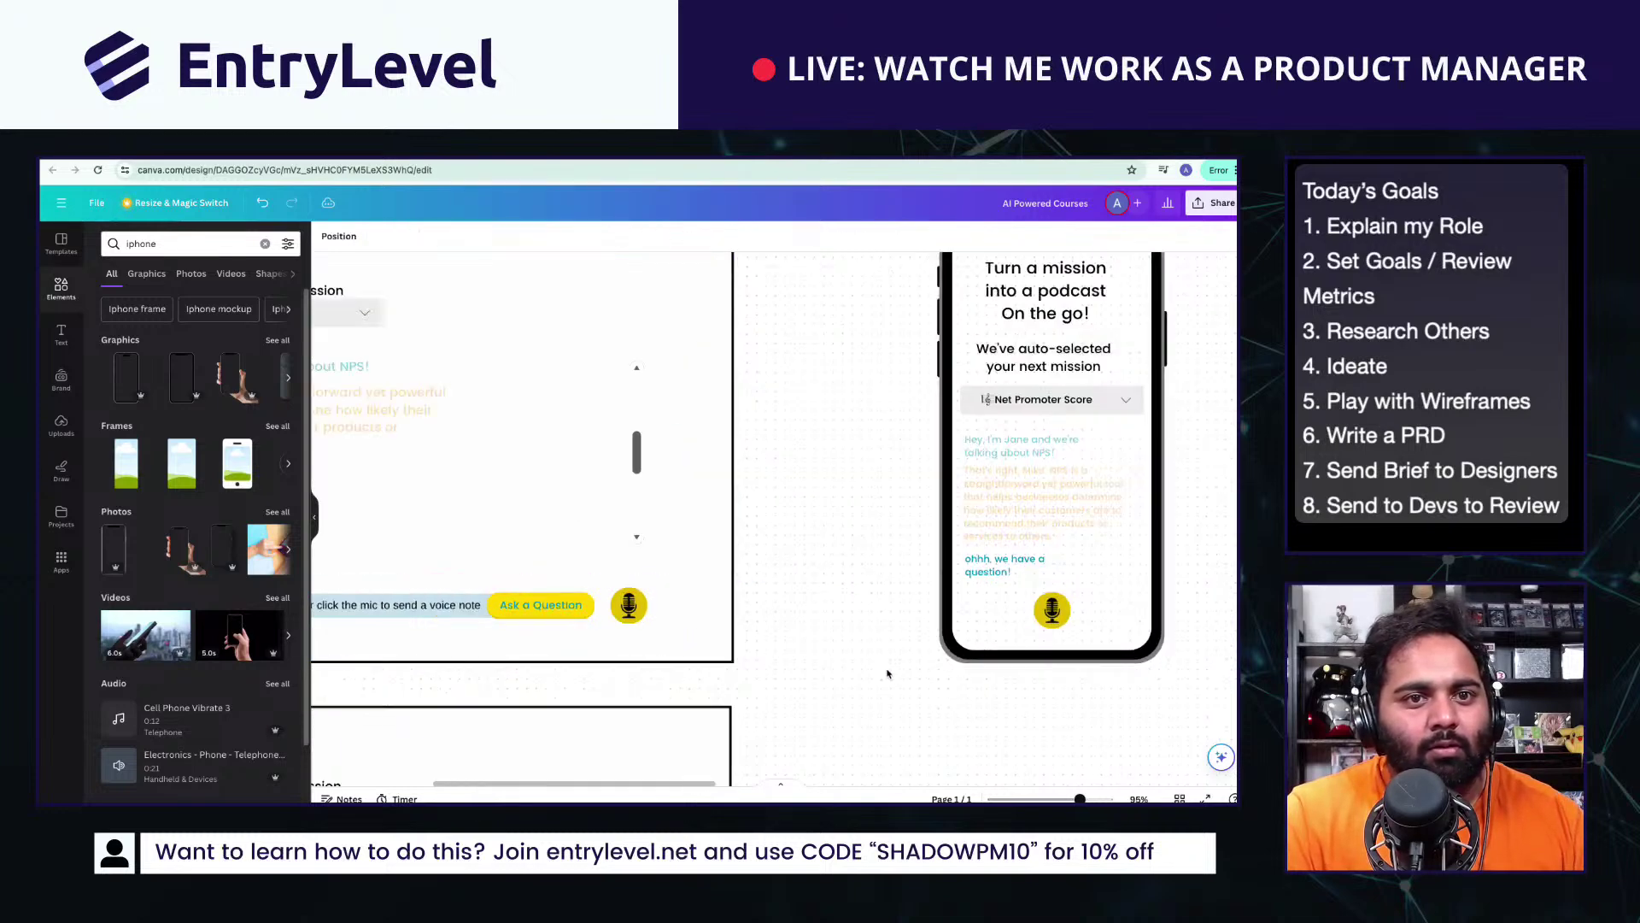
scroll(886, 674, "down", 5)
scroll(956, 674, "up", 3)
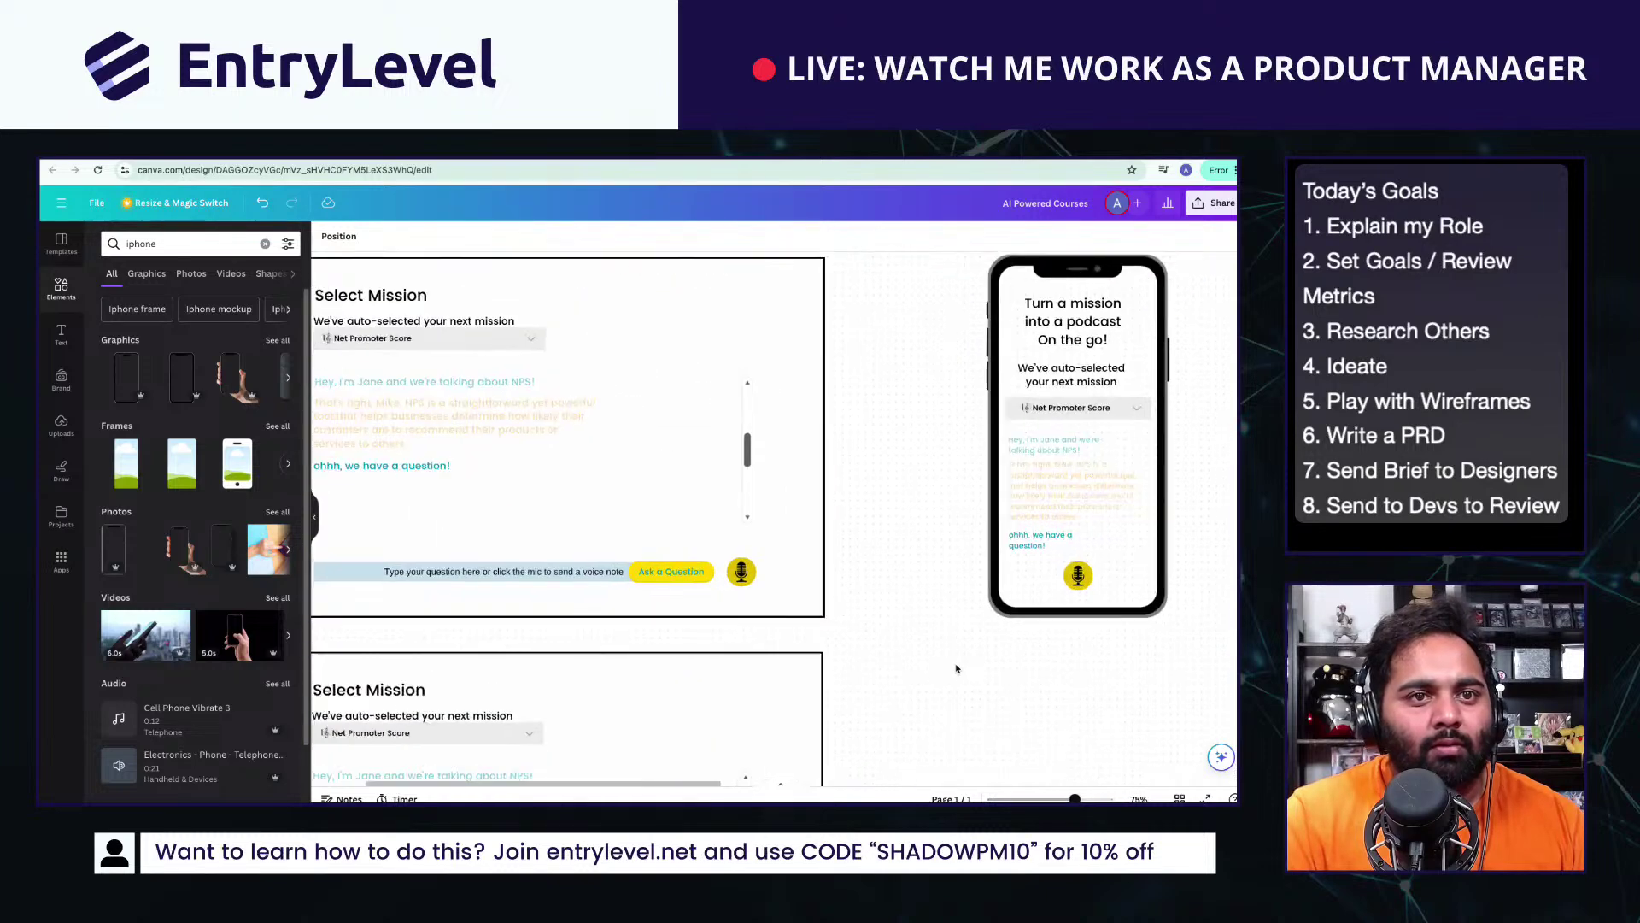
scroll(955, 669, "down", 2)
left_click_drag(933, 379, 1218, 714)
left_click_drag(1061, 599, 981, 601)
left_click(1129, 697)
scroll(1128, 698, "down", 2)
left_click_drag(1128, 697, 1053, 602)
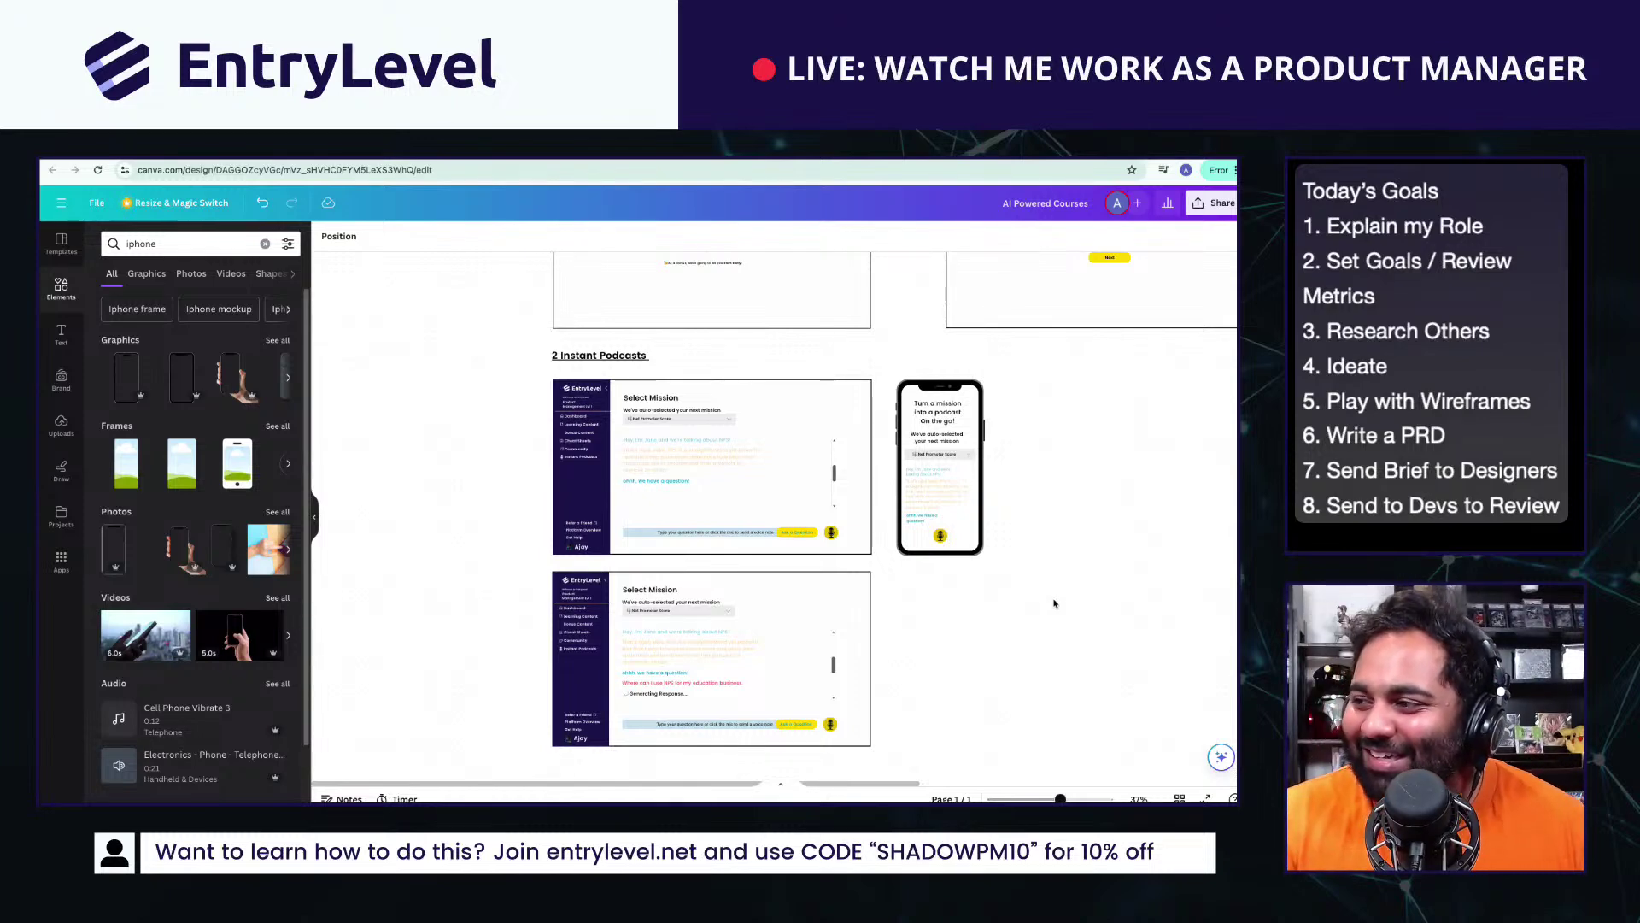
Step: Copy the "2 Instant Podcasts" heading to just below the lower Instant Podcasts wireframe, aligned with its left edge
scroll(1053, 603, "down", 5, "ctrl")
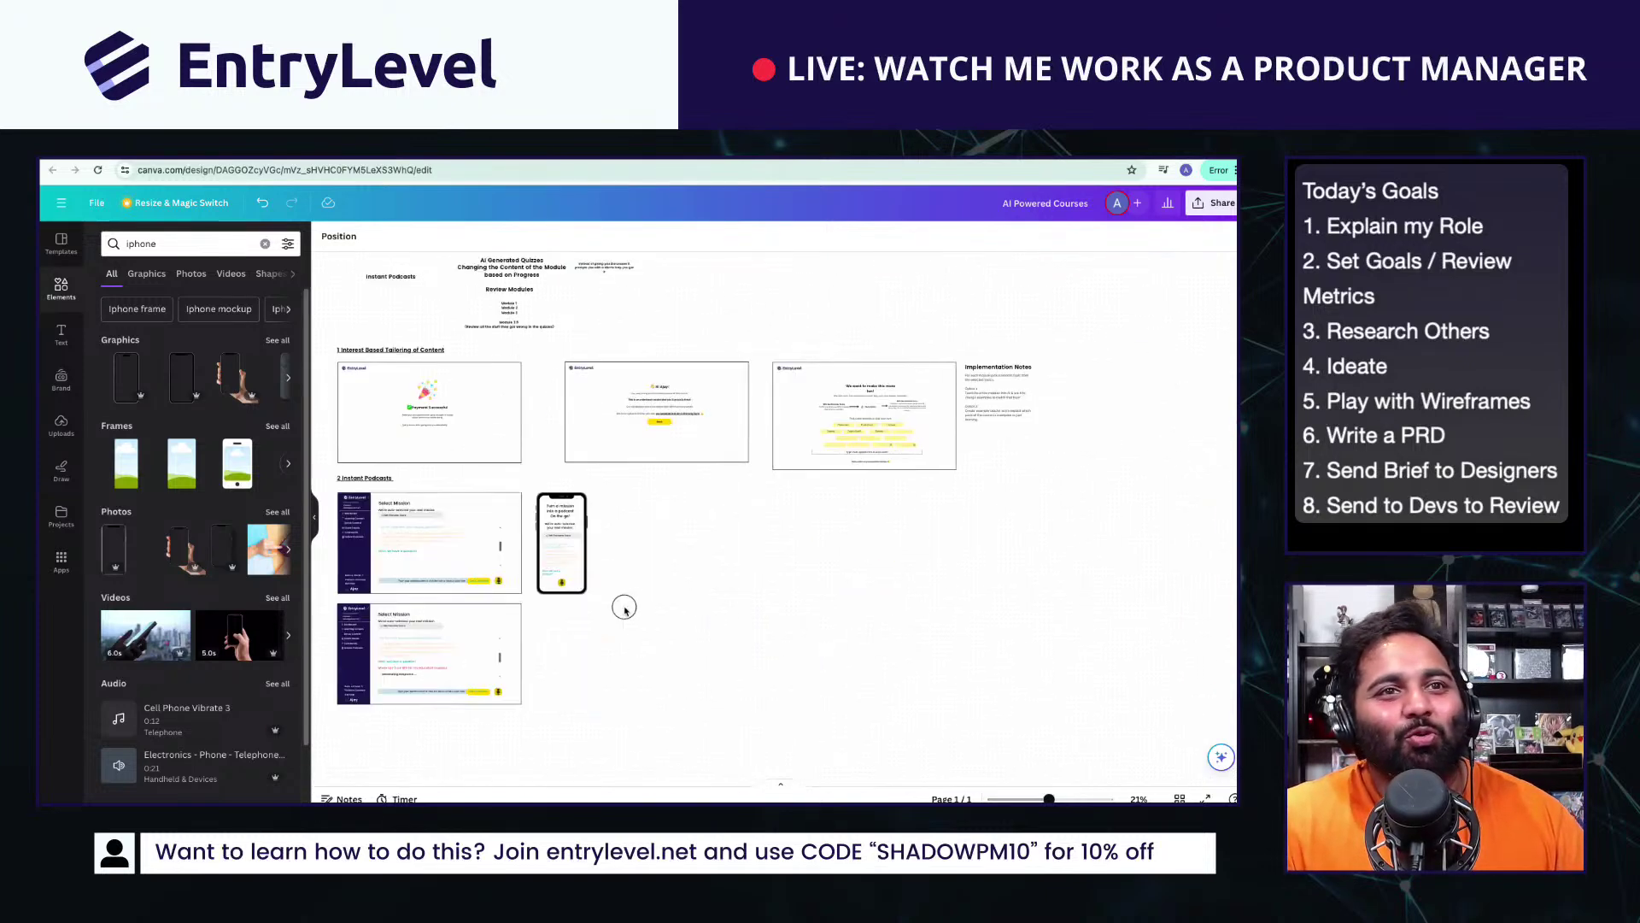
scroll(905, 617, "up", 2, "ctrl")
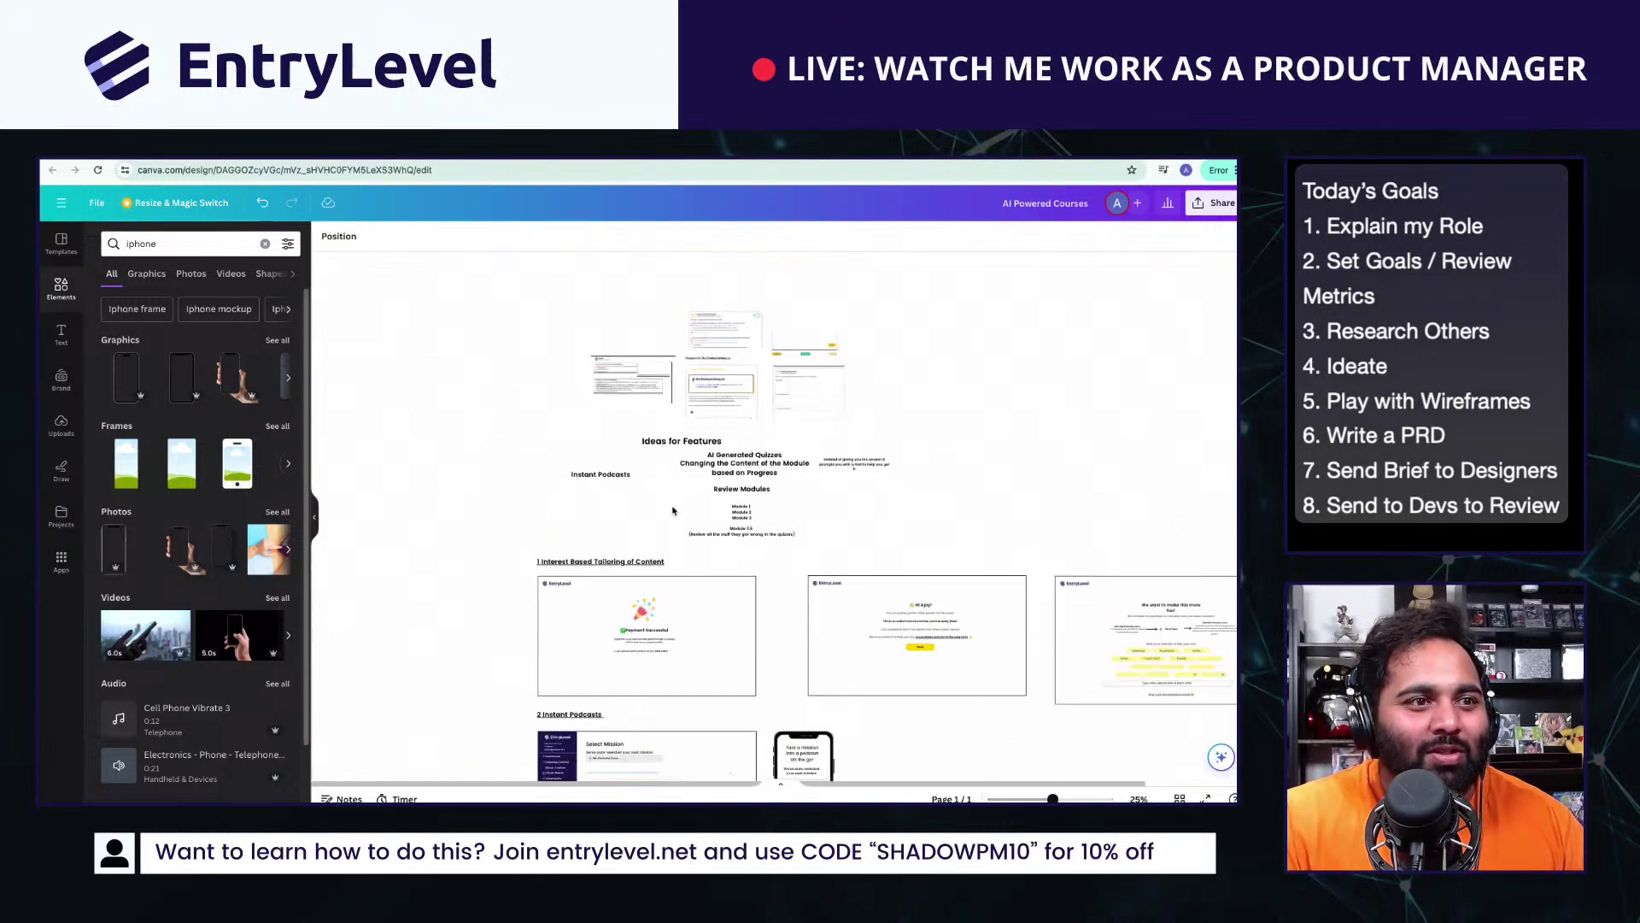
left_click(905, 616)
scroll(904, 617, "down", 3)
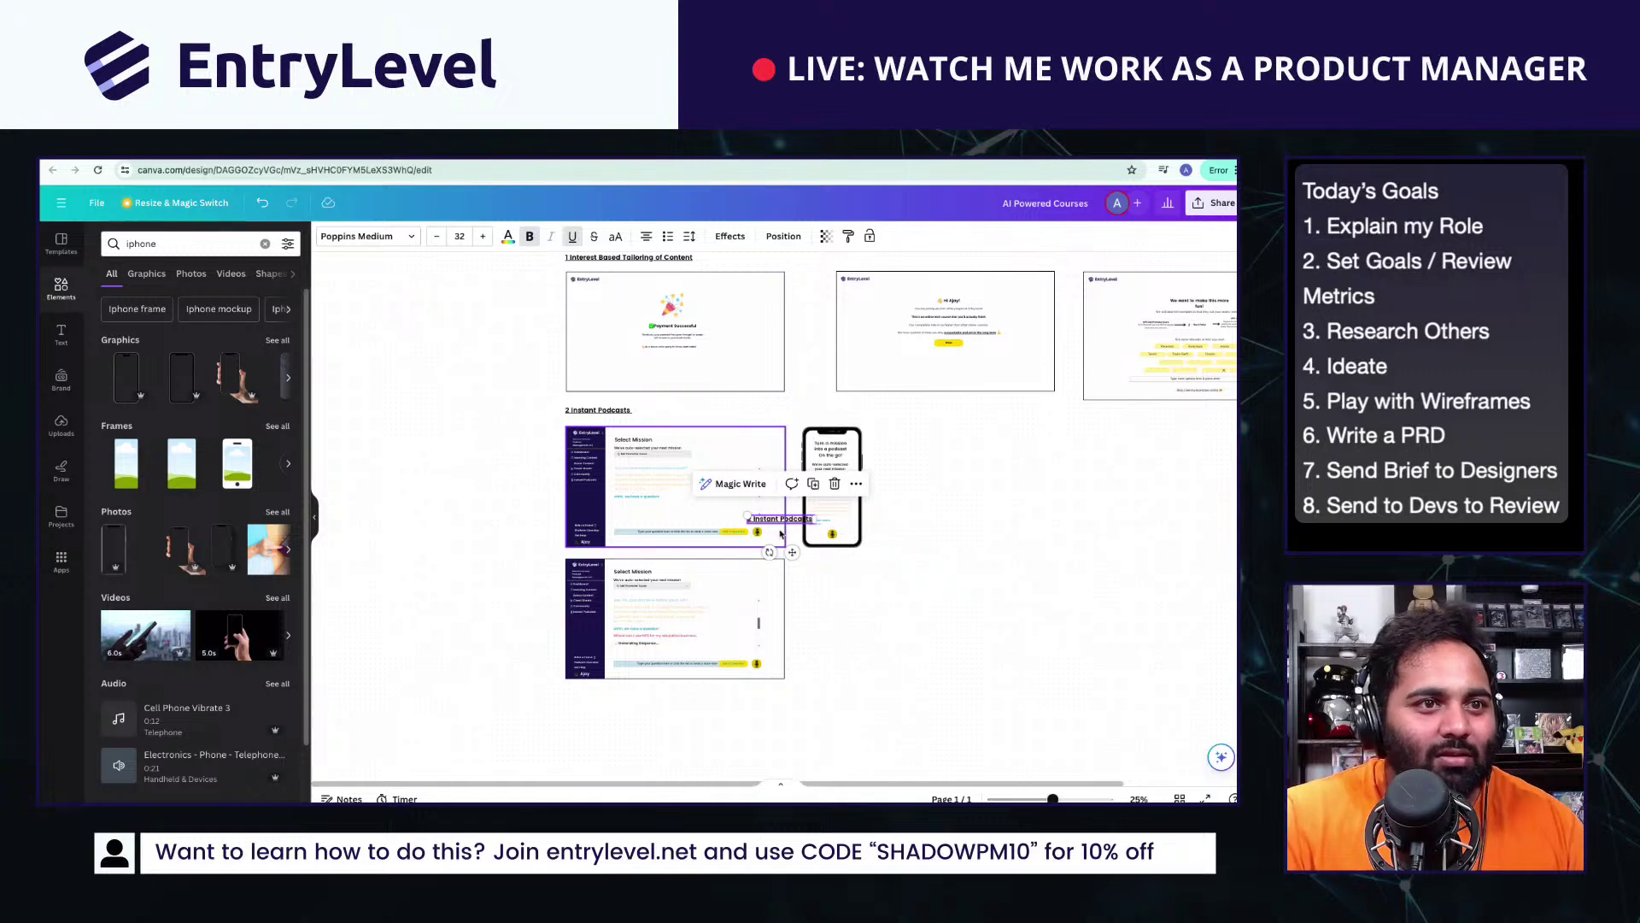
left_click_drag(621, 416, 605, 702)
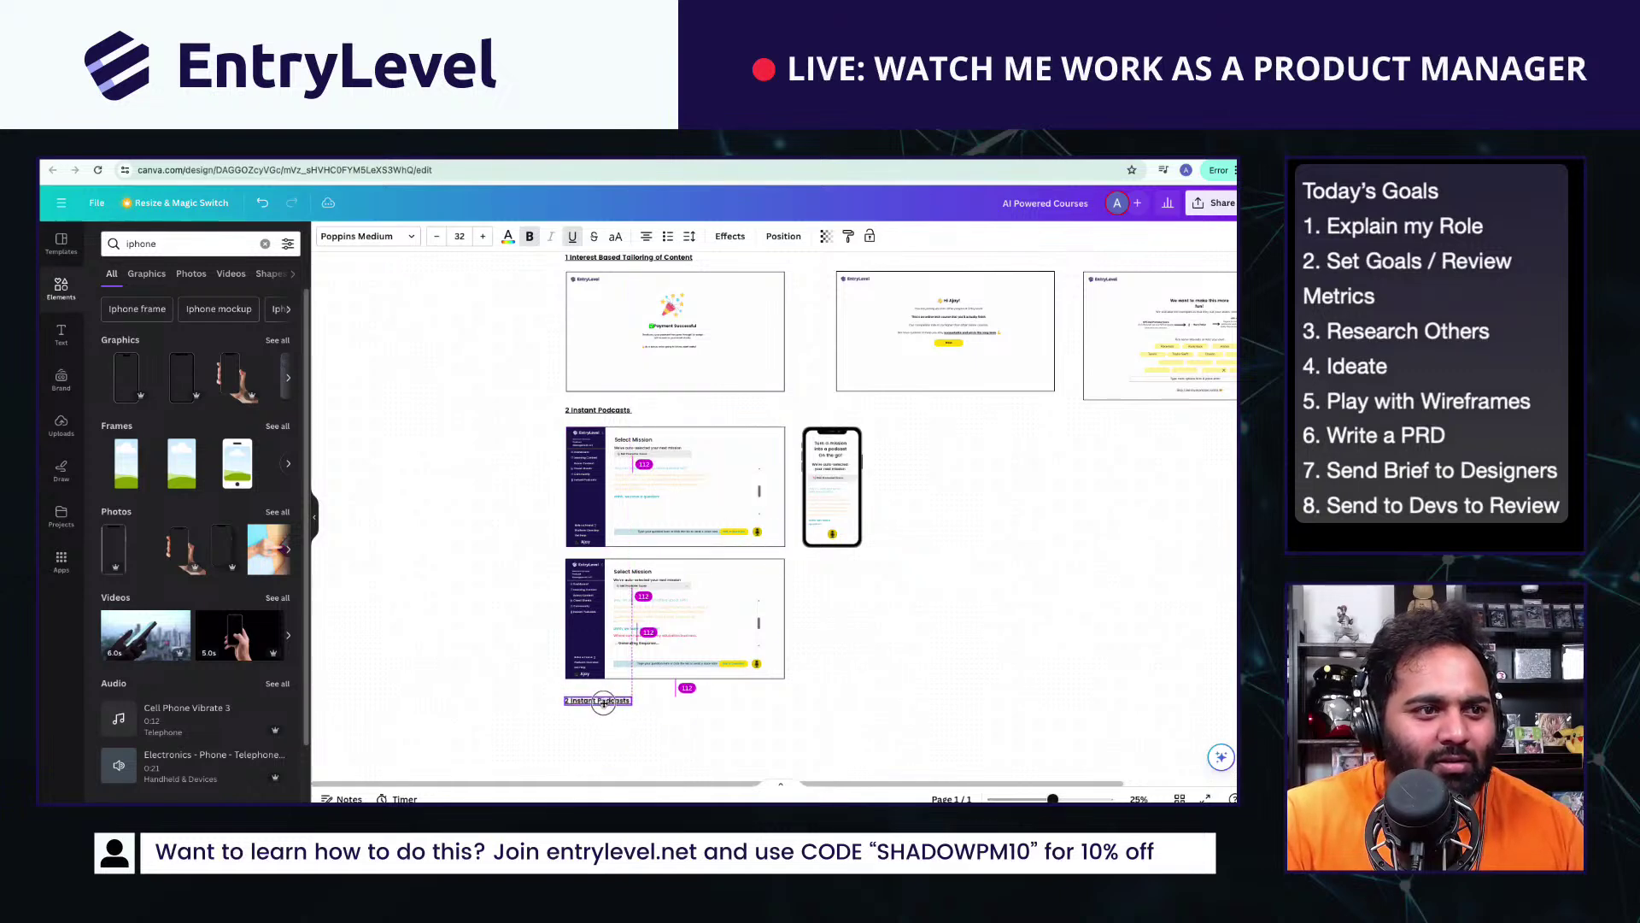
left_click(680, 728)
Step: Change the copied heading to "3 AI Generated Quizzes & Difficulty Modulation" and align it with the left edge of the wireframe above
scroll(681, 728, "up", 5, "ctrl")
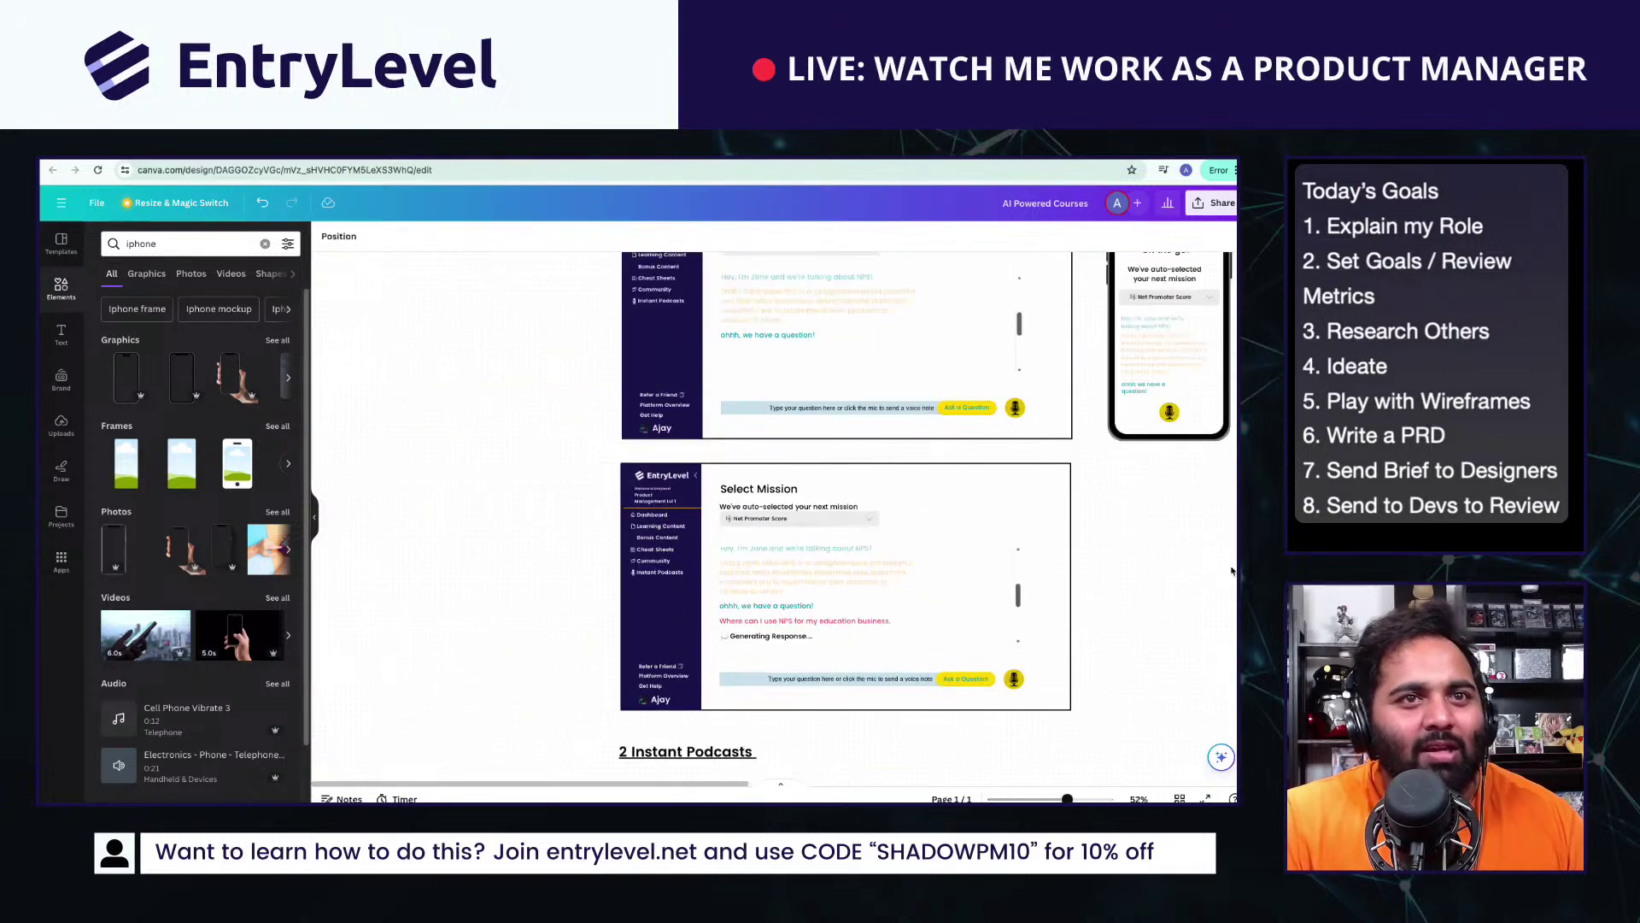
scroll(1182, 545, "up", 3, "ctrl")
scroll(1061, 594, "up", 5)
scroll(1060, 594, "right", 2)
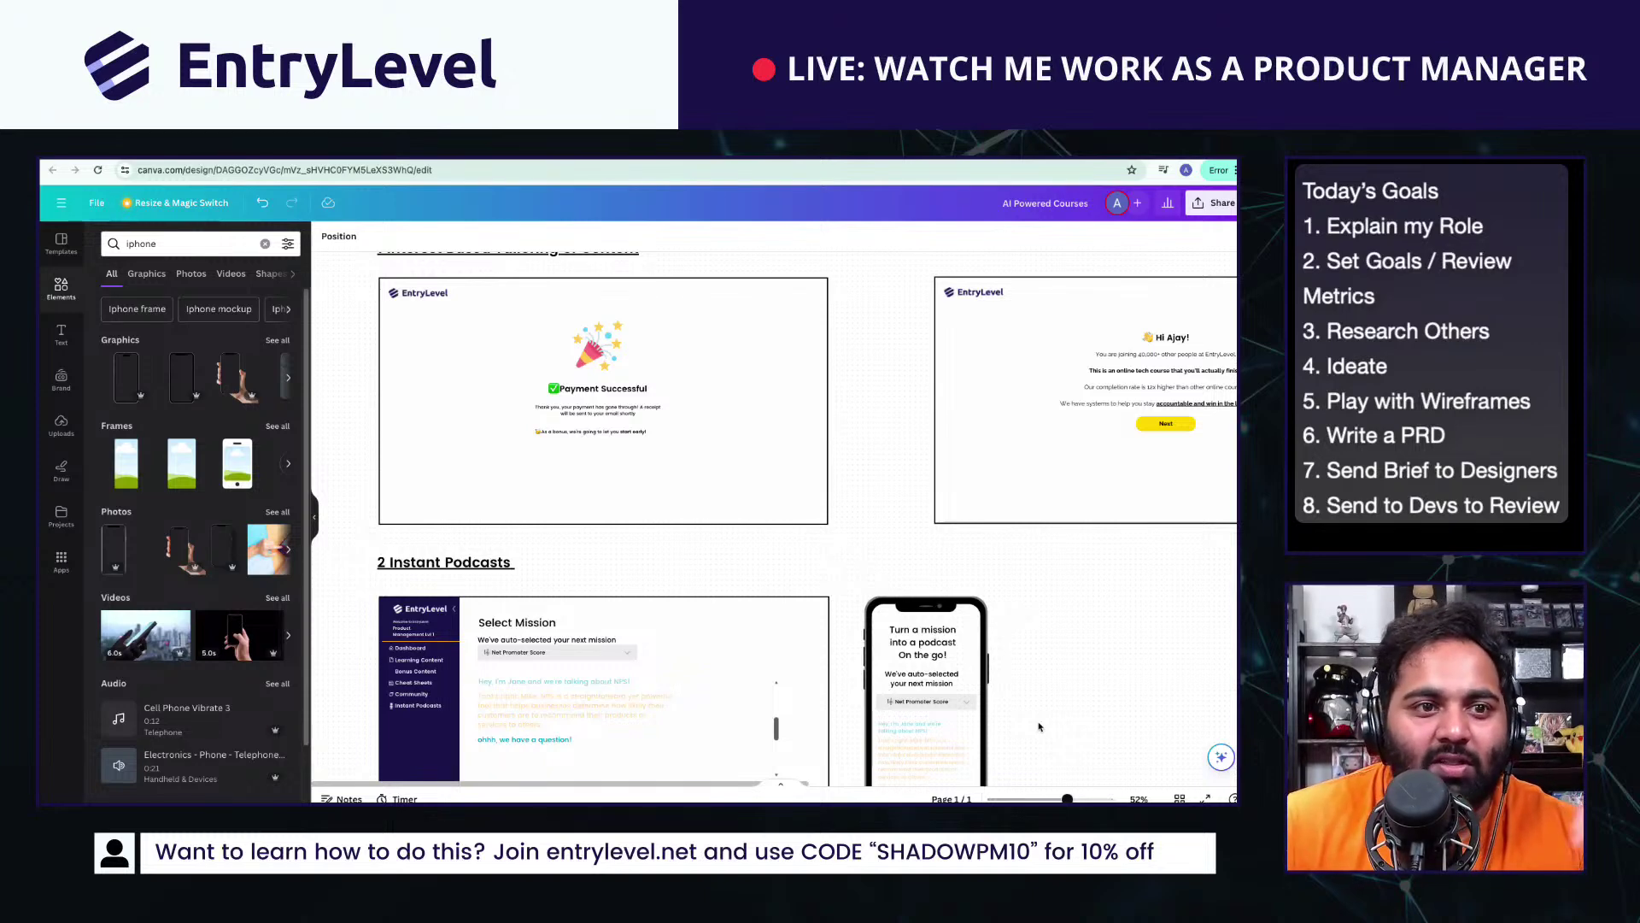
scroll(1040, 727, "down", 2)
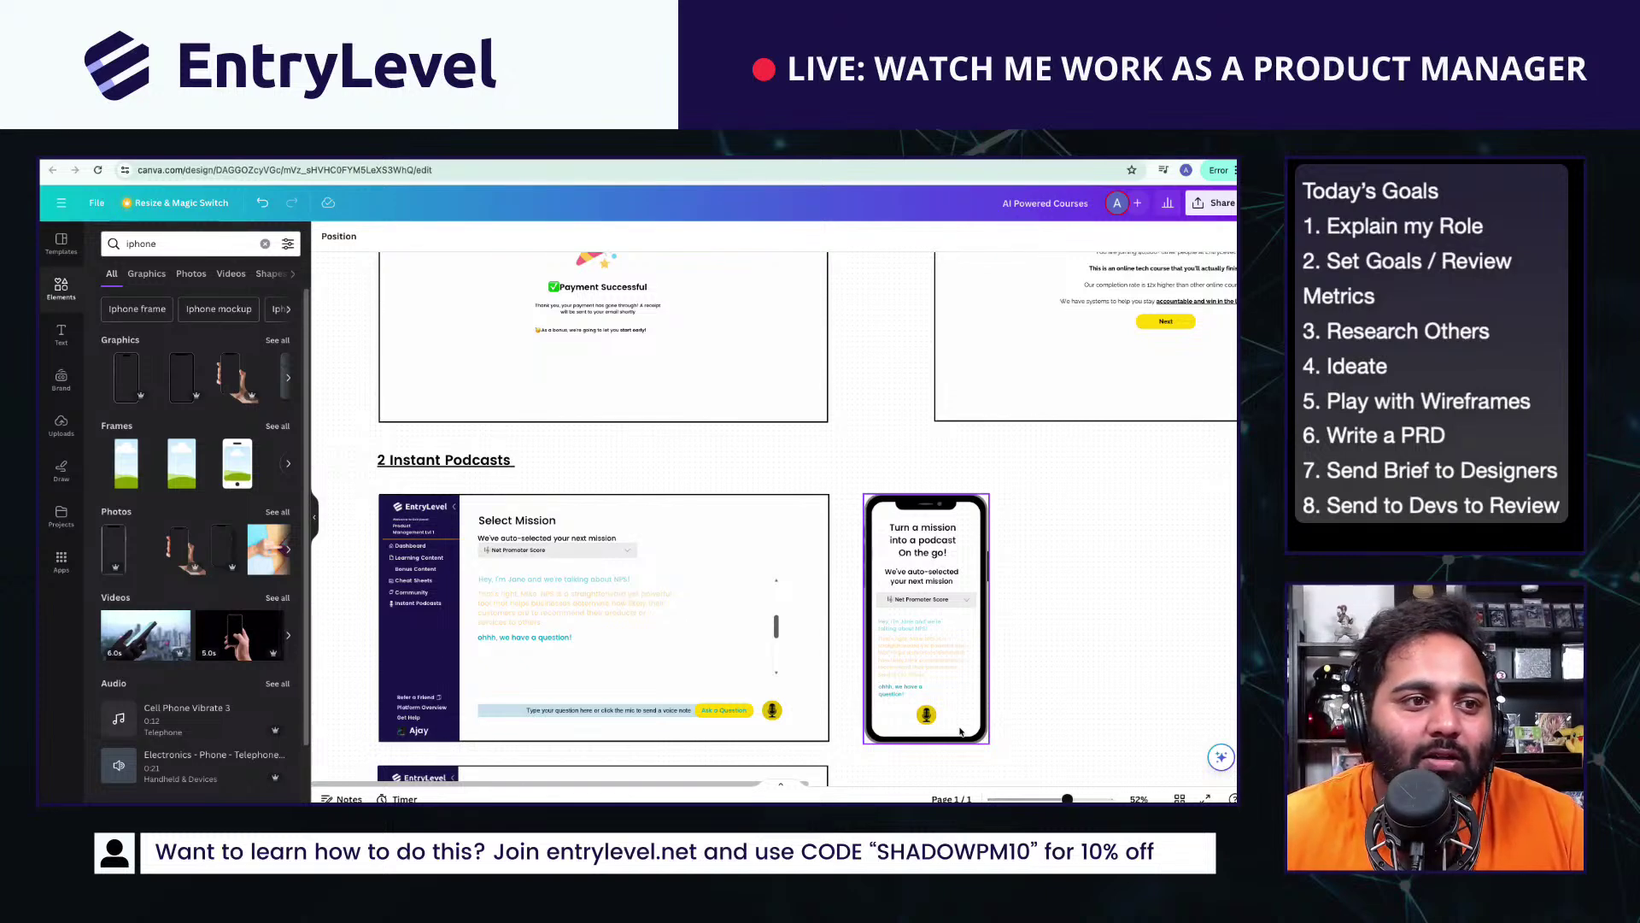
scroll(960, 731, "down", 4)
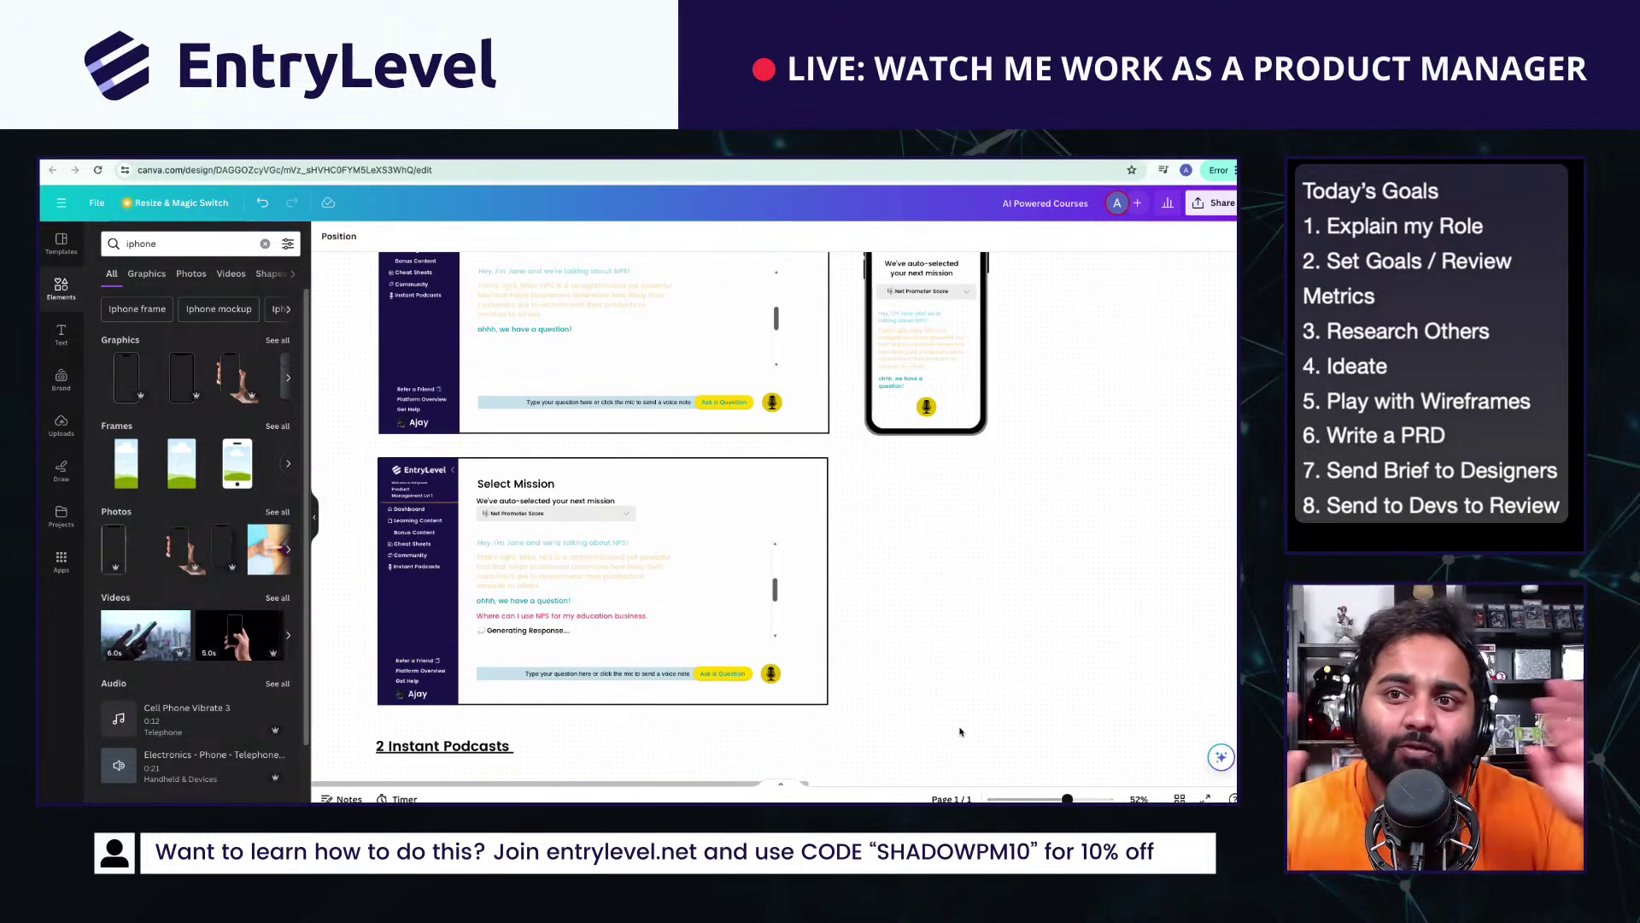
scroll(960, 731, "down", 3)
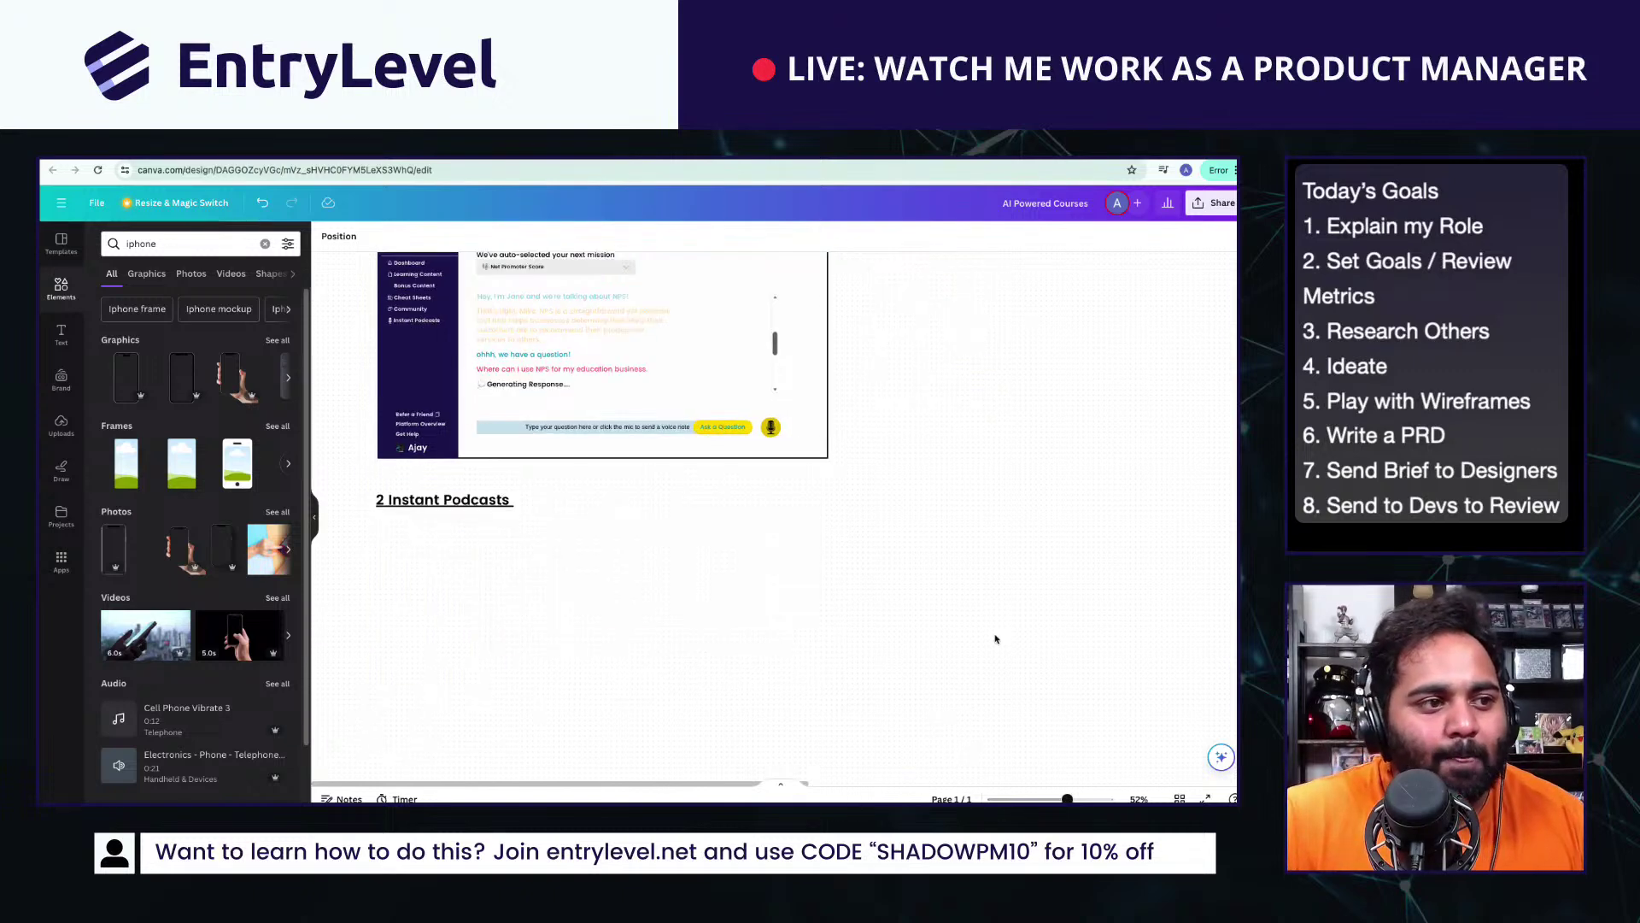
triple_click(442, 476)
type("3 AI Generated Quizzes & Dif")
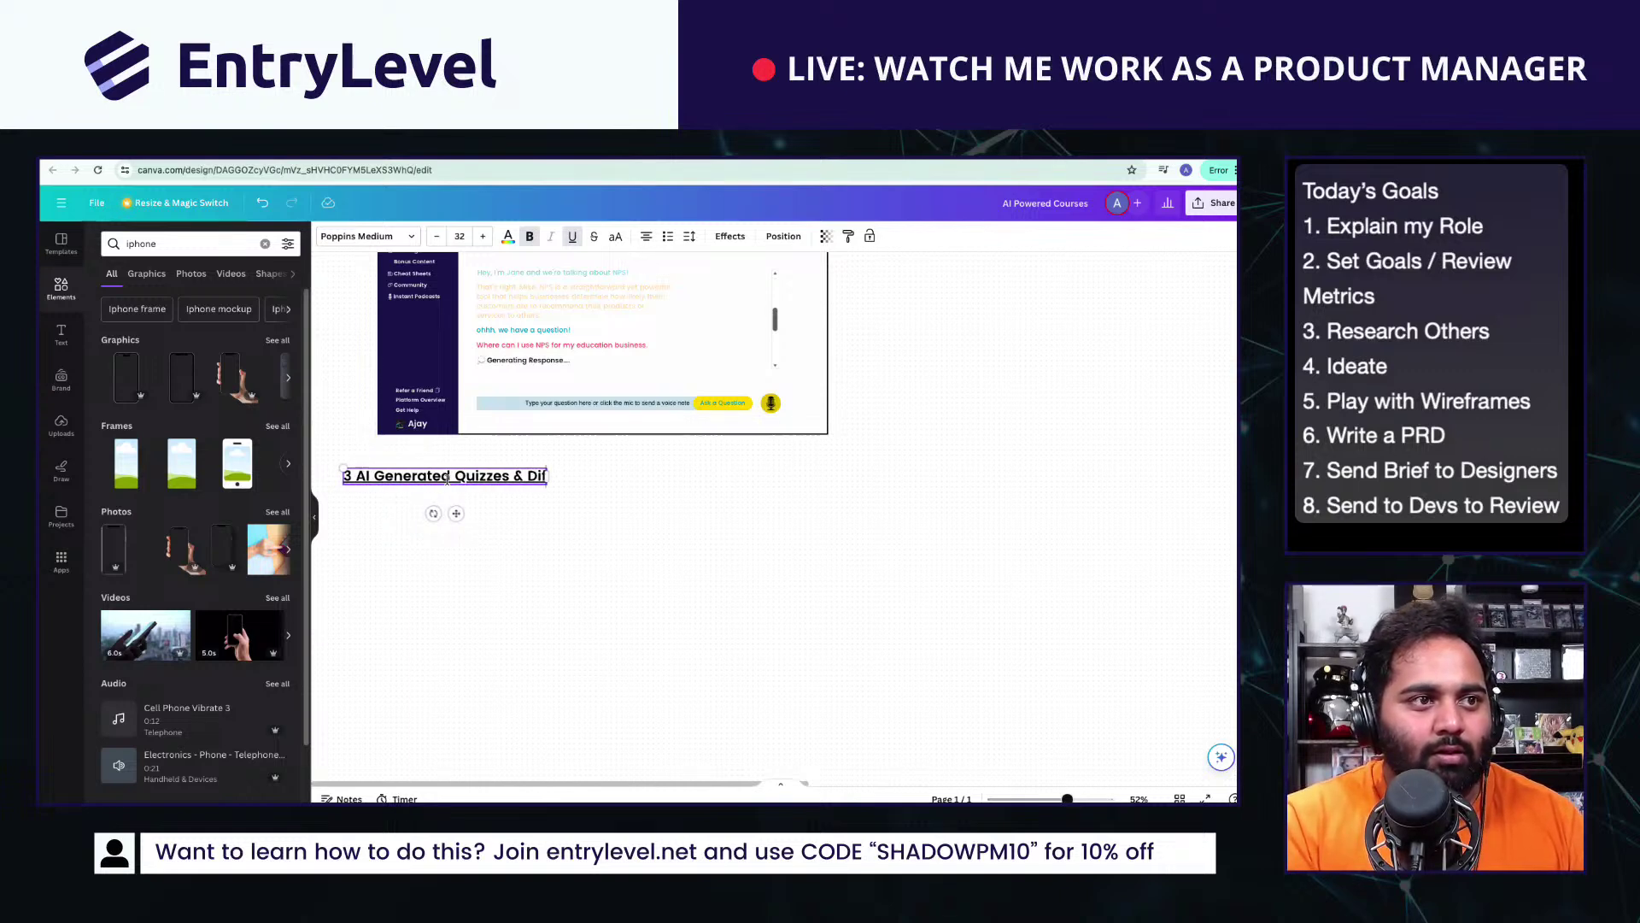
type("Modulation")
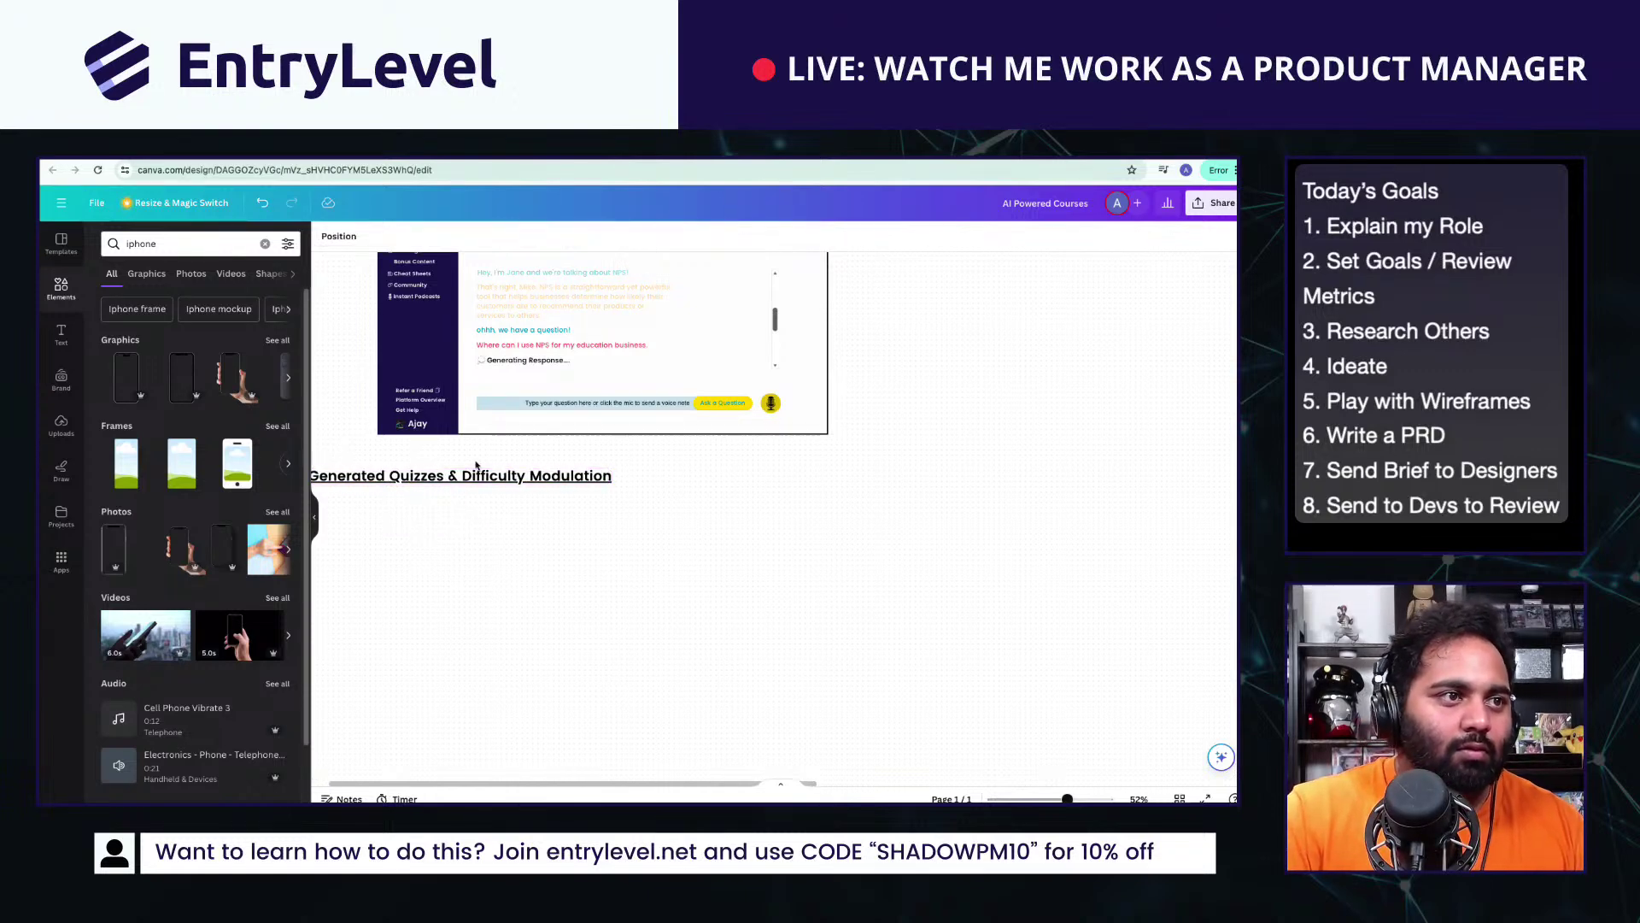
left_click_drag(468, 474, 569, 459)
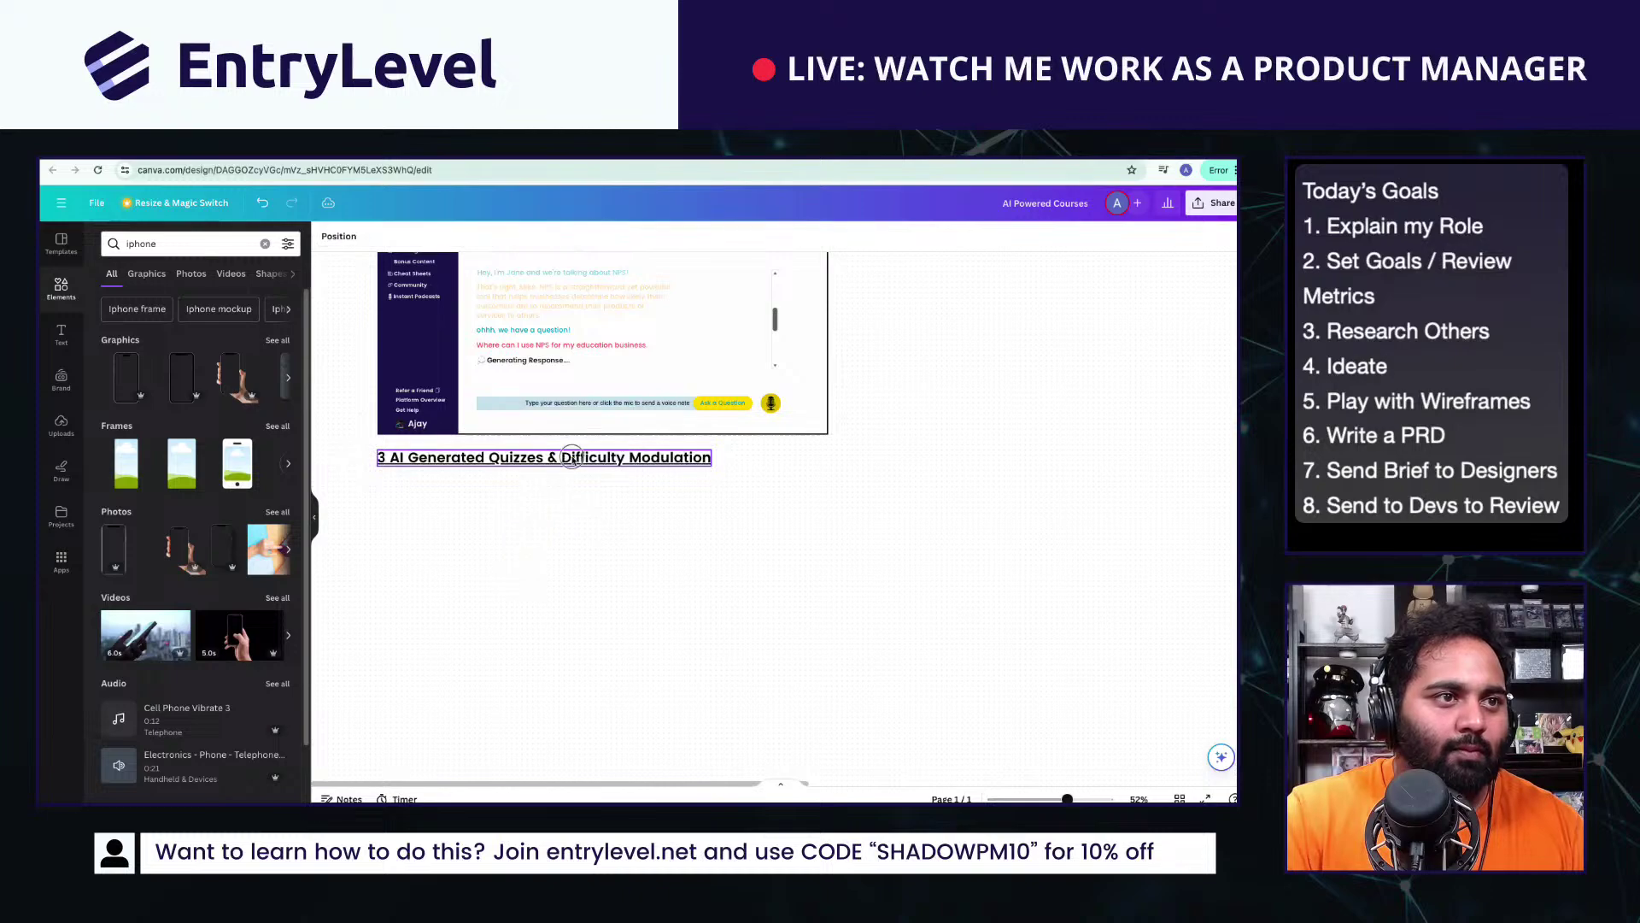
left_click(888, 603)
Step: Review the feature ideas and the quiz and mission reference screenshots above the wireframes
scroll(888, 604, "down", 1)
scroll(887, 603, "down", 5)
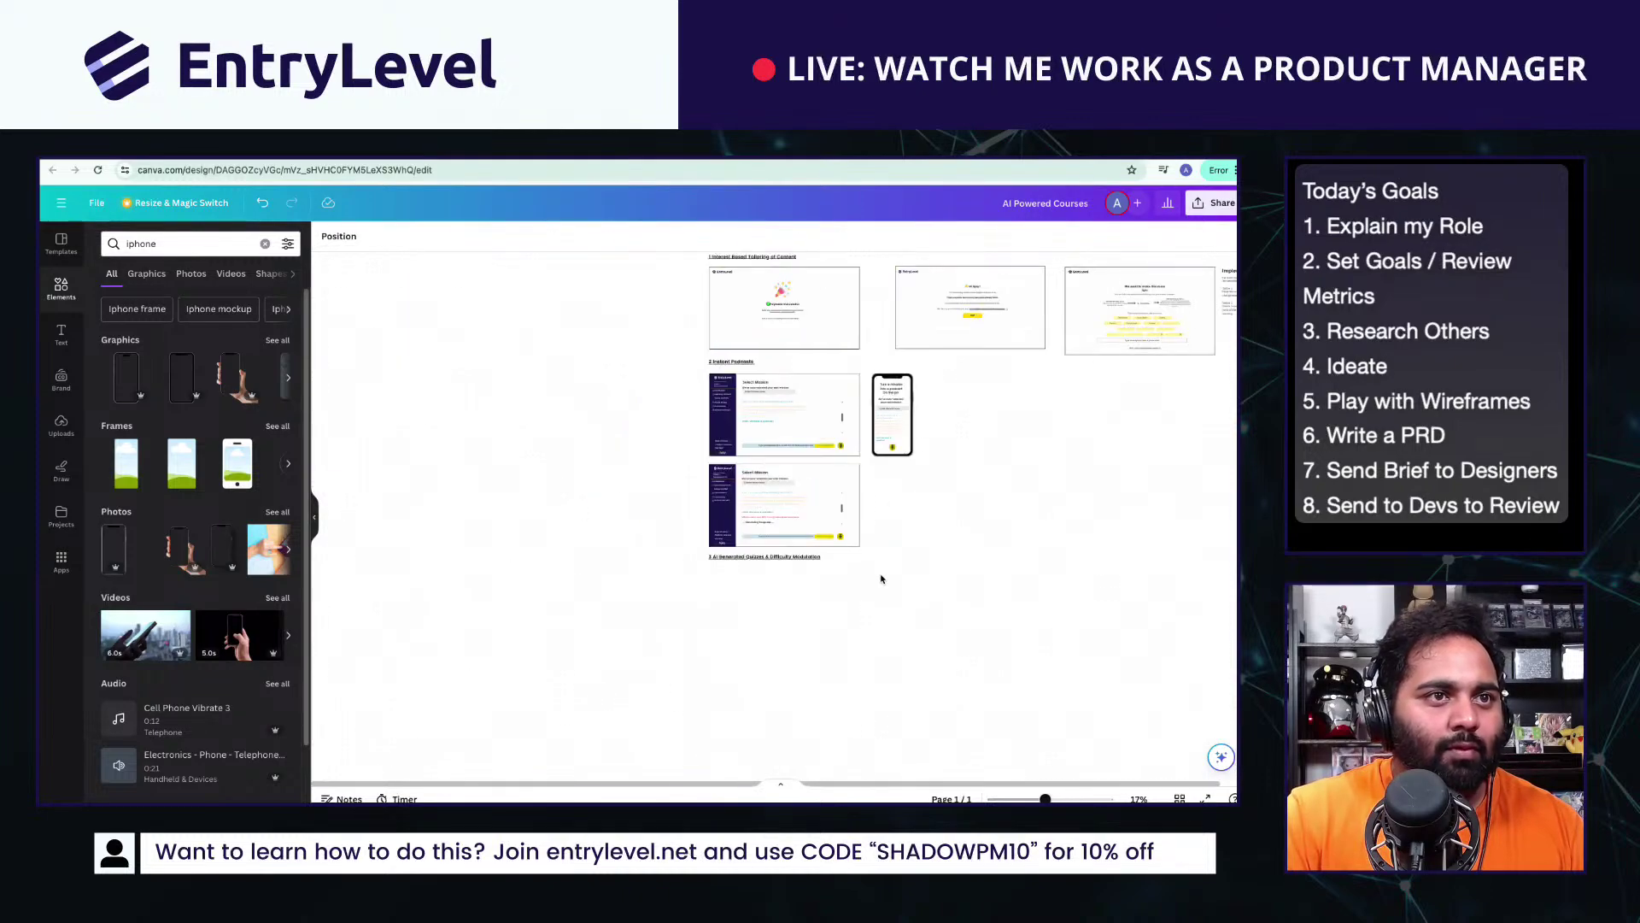
scroll(881, 579, "up", 5)
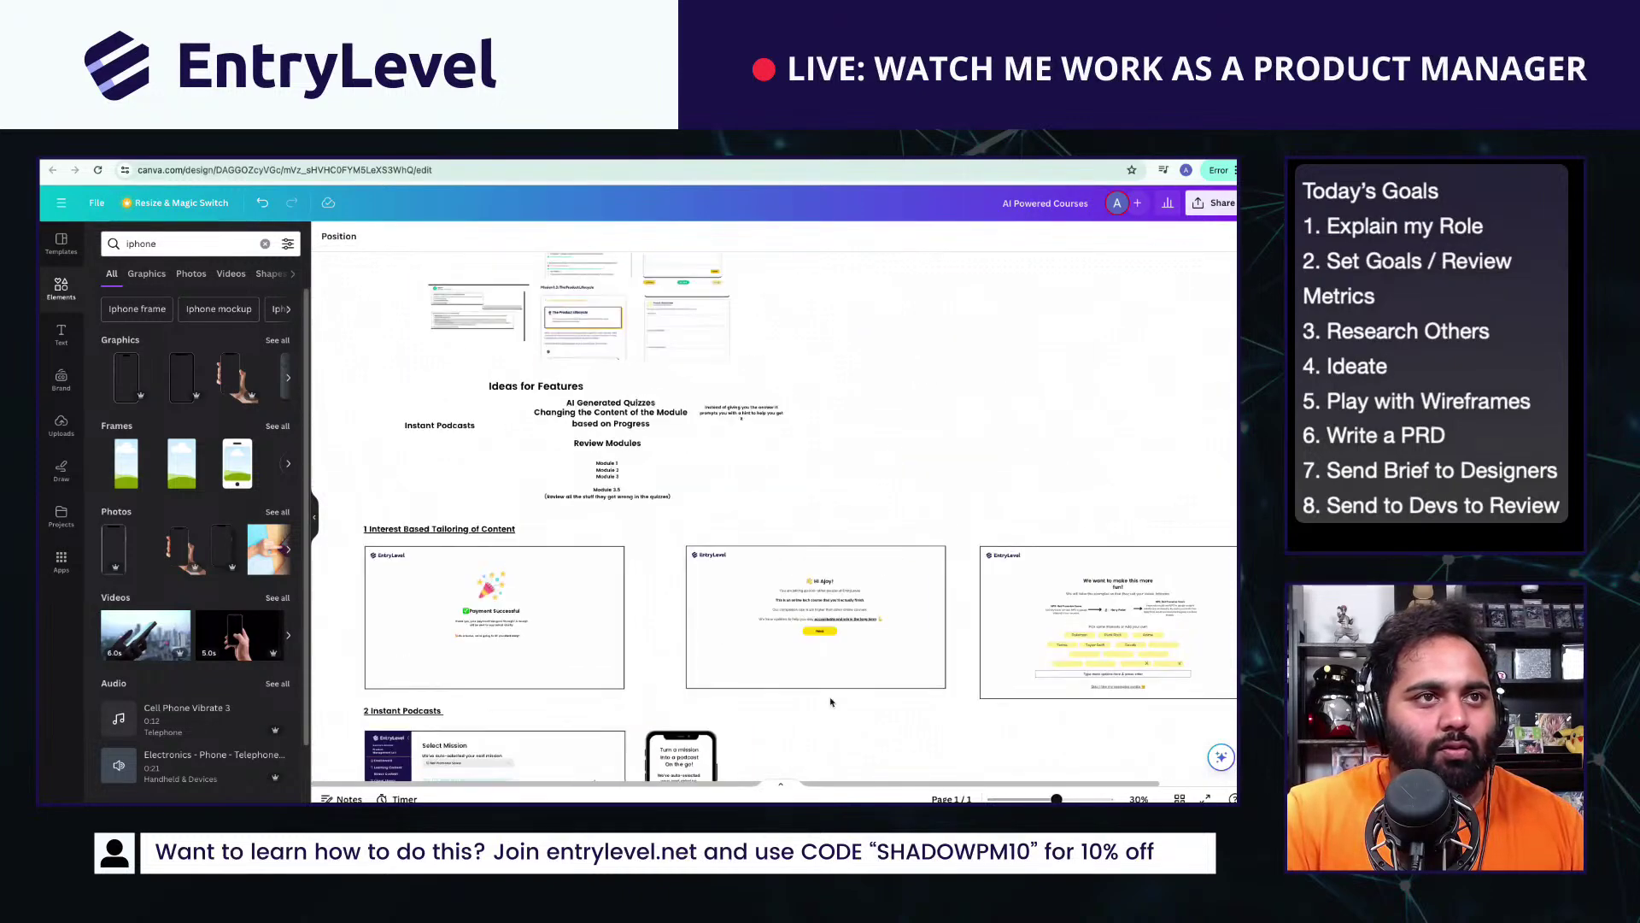
scroll(836, 653, "up", 2)
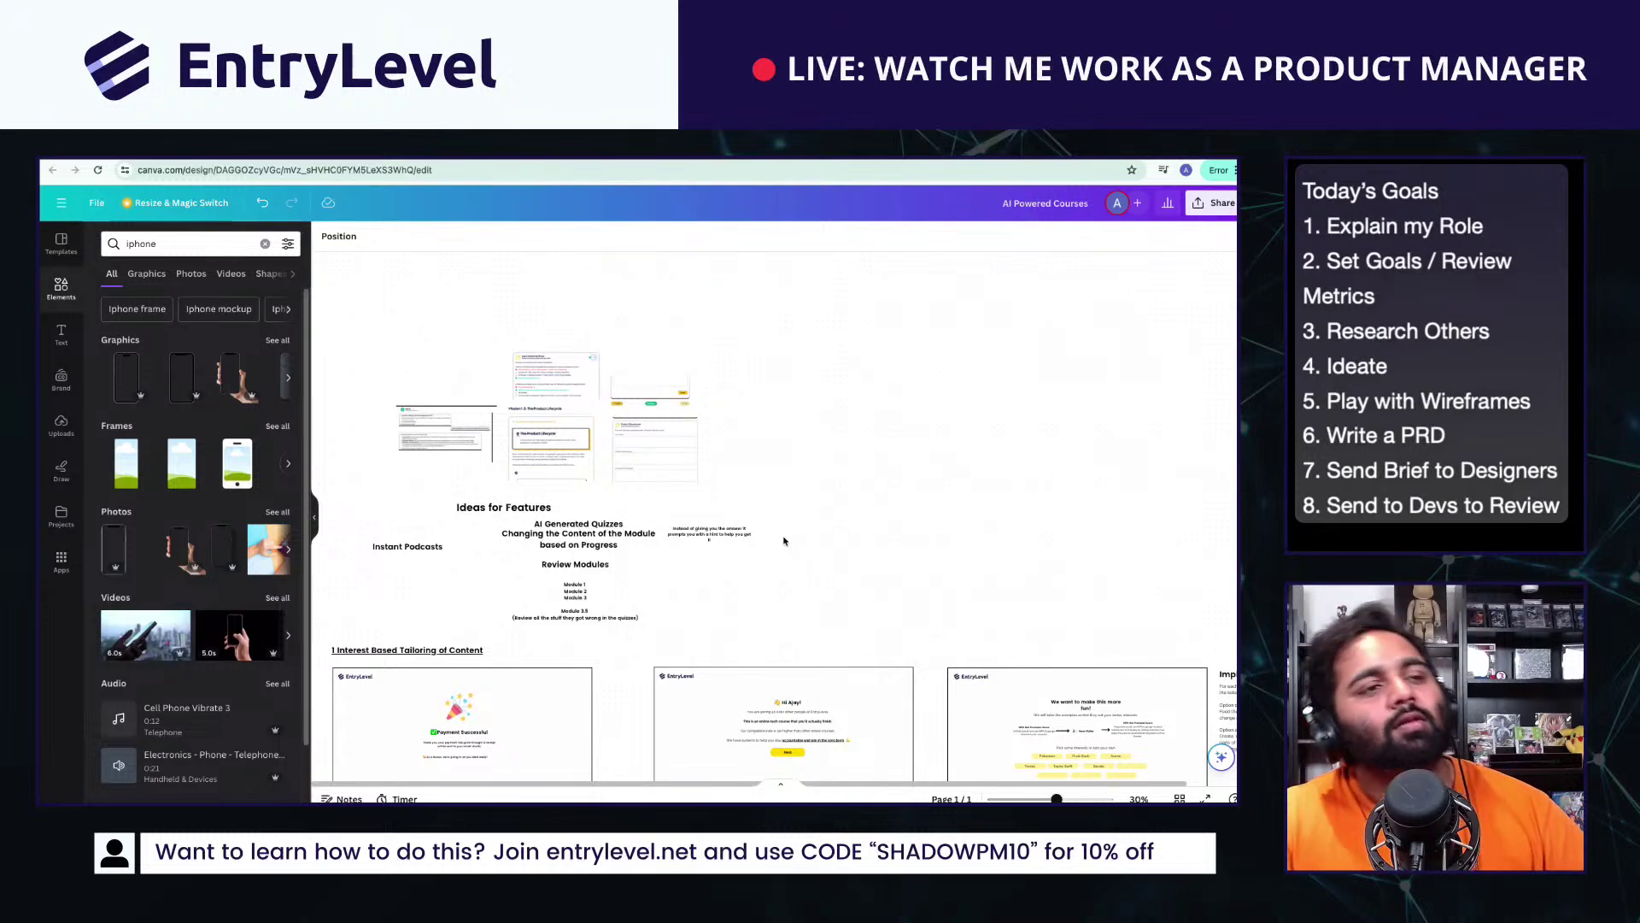
scroll(784, 541, "up", 5)
left_click(632, 526)
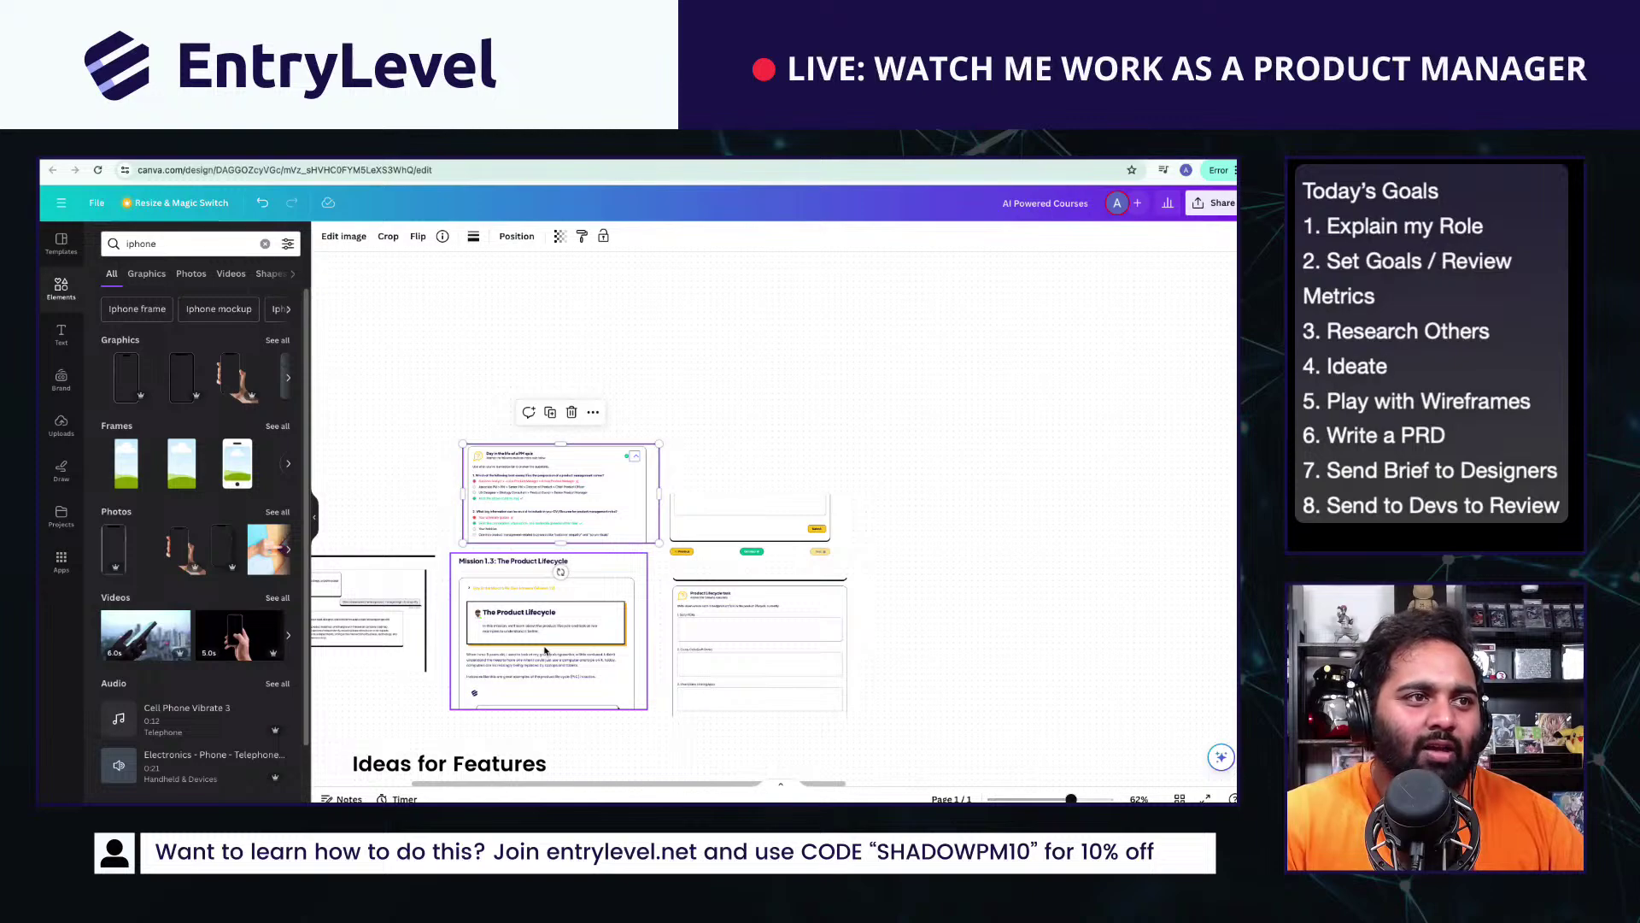
left_click(540, 653)
scroll(540, 654, "down", 3)
scroll(731, 607, "left", 3)
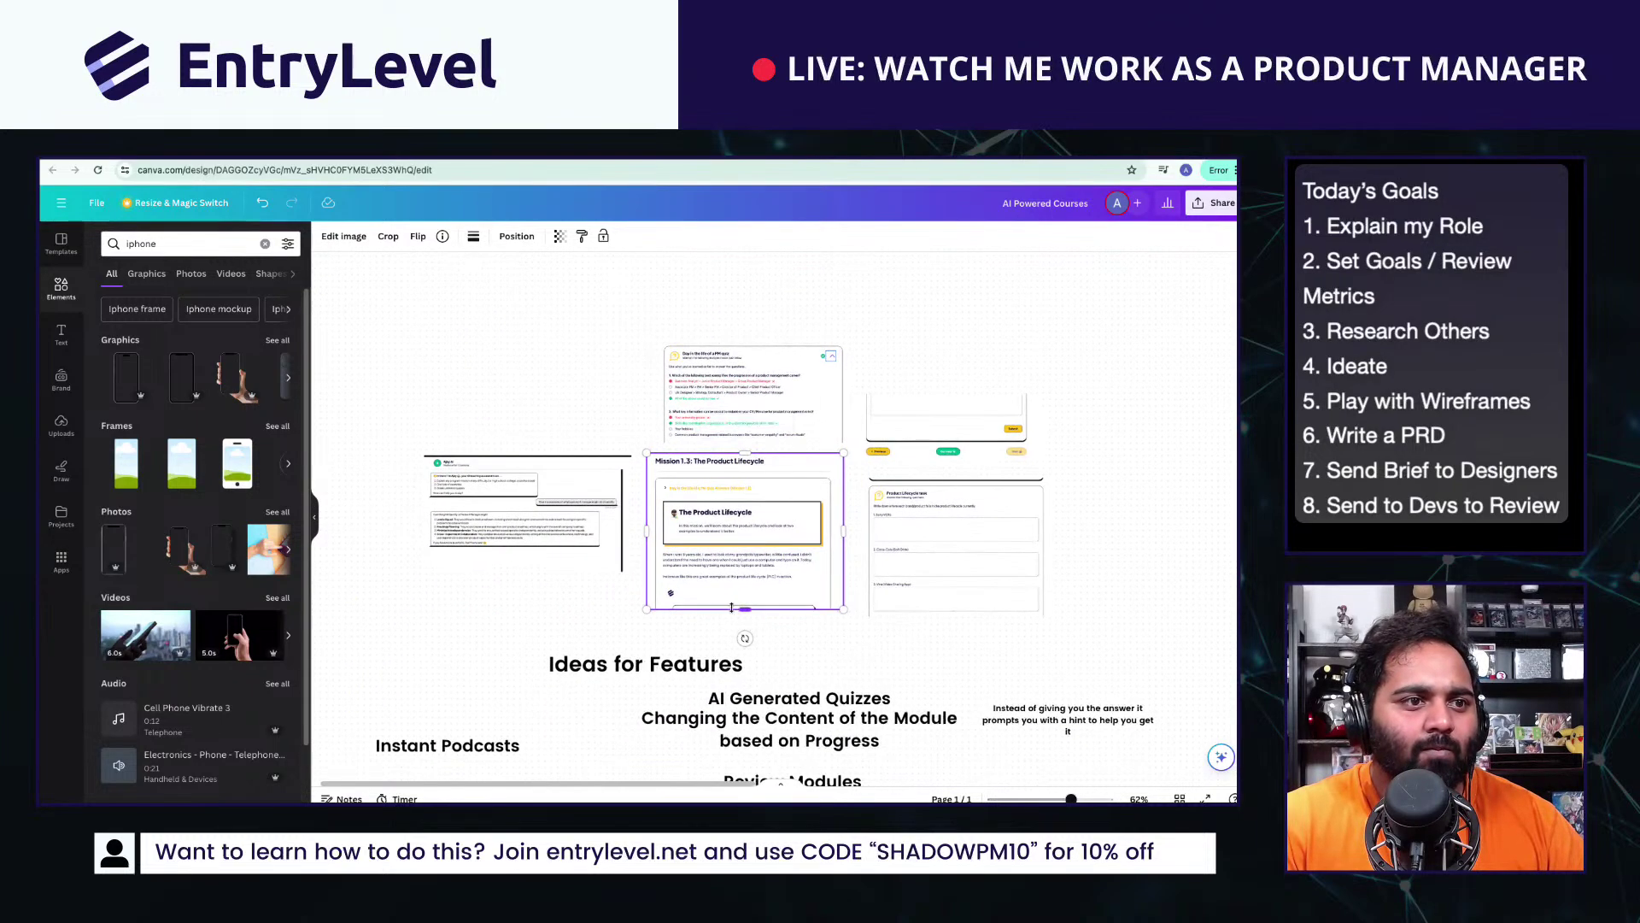
left_click(814, 401)
scroll(686, 594, "down", 2)
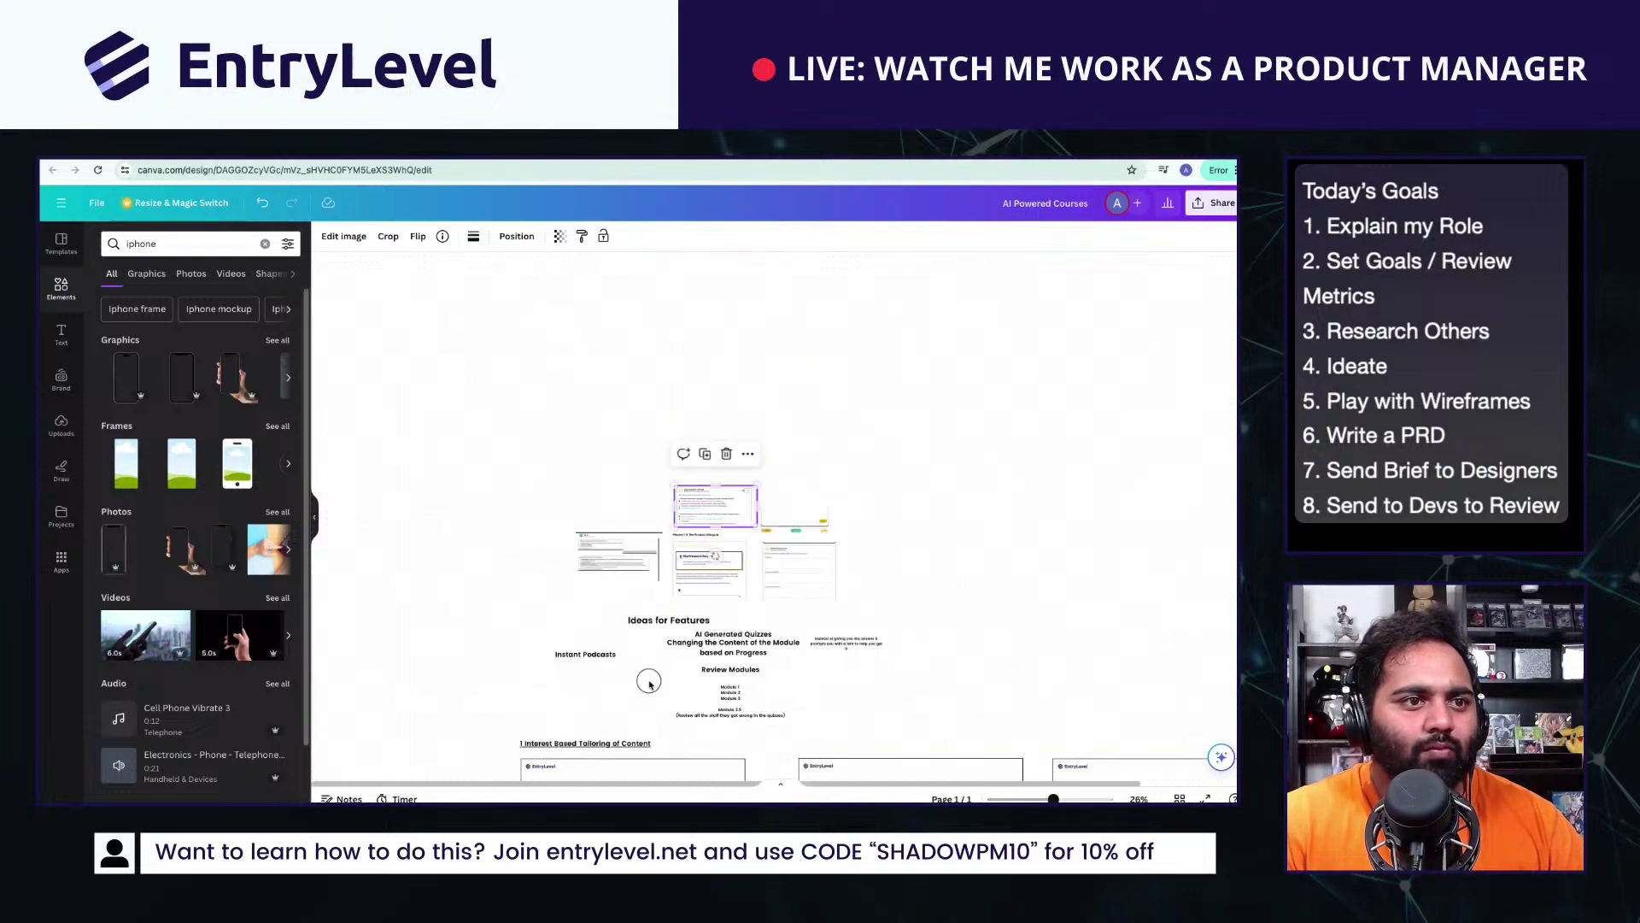
Step: Copy the wireframe frame with its navigation sidebar, without the podcast content, to below the "3 AI Generated Quizzes & Difficulty Modulation" heading
scroll(598, 555, "down", 6)
scroll(720, 694, "down", 3)
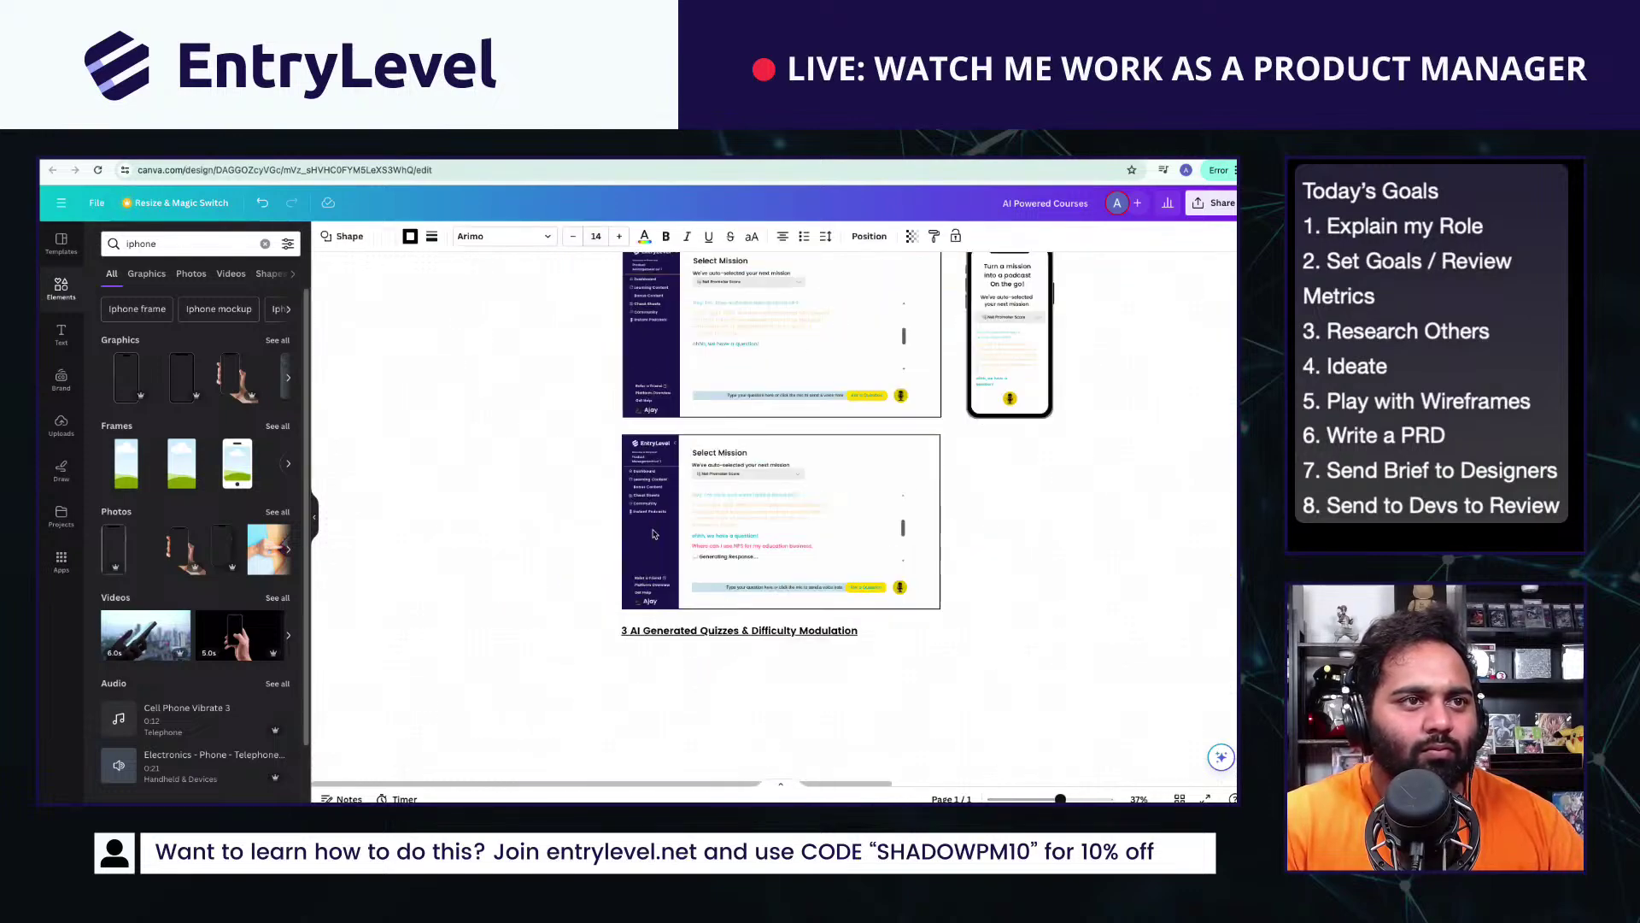
left_click_drag(703, 532, 700, 750)
scroll(700, 750, "down", 2)
scroll(649, 479, "up", 8)
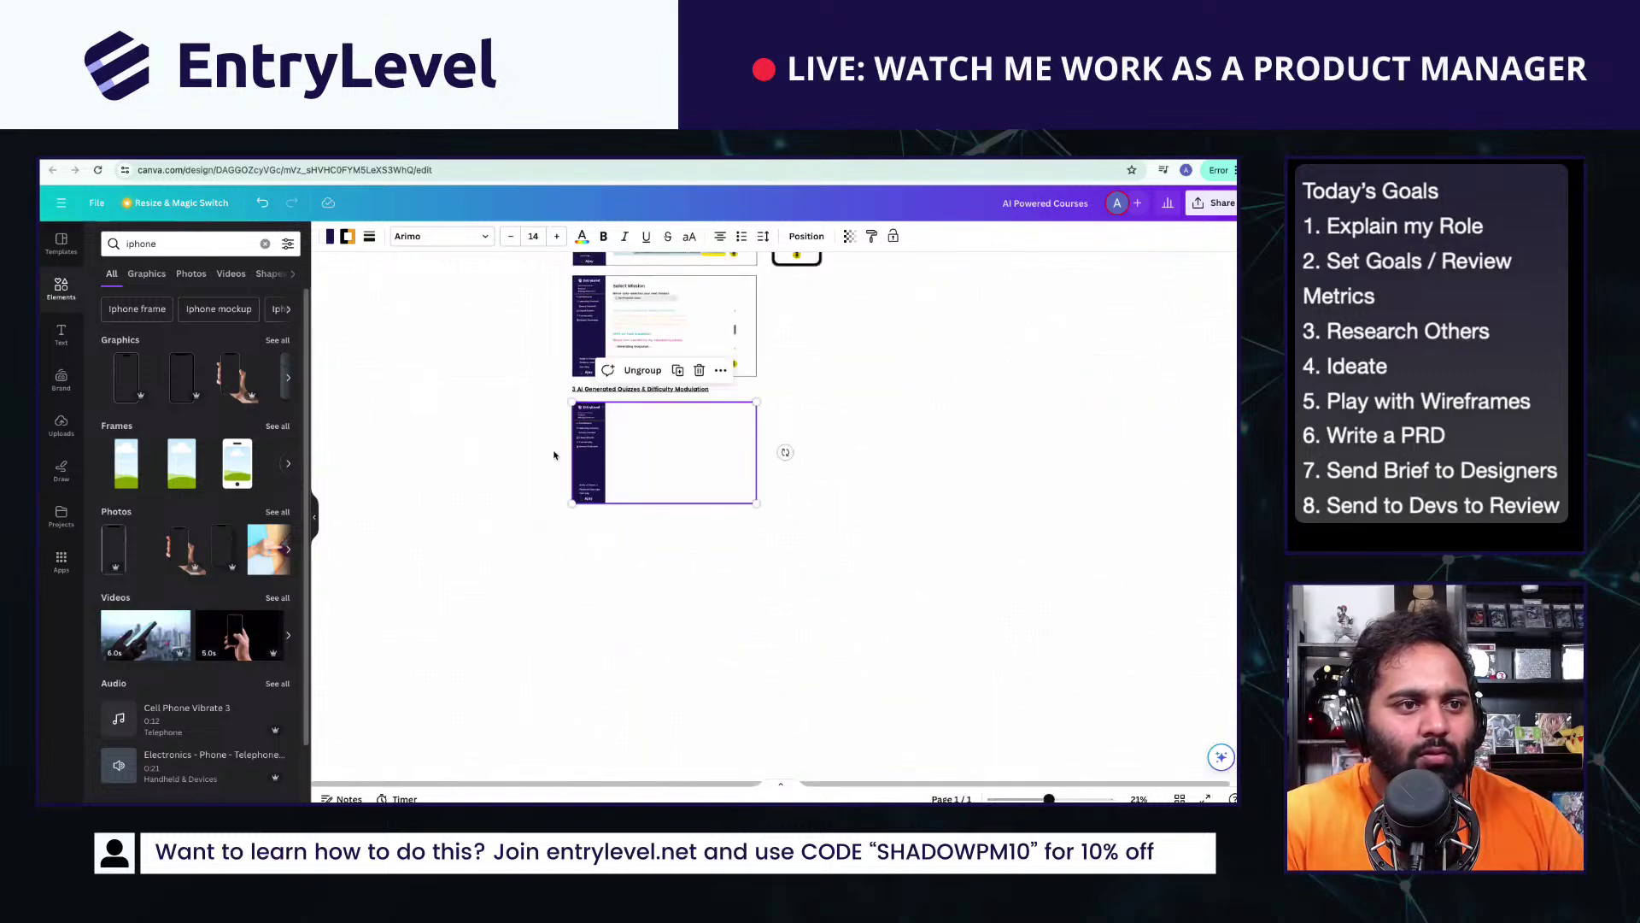
Step: Copy the "Select Mission" title into the upper left of the new wireframe's empty content area
scroll(700, 359, "up", 3)
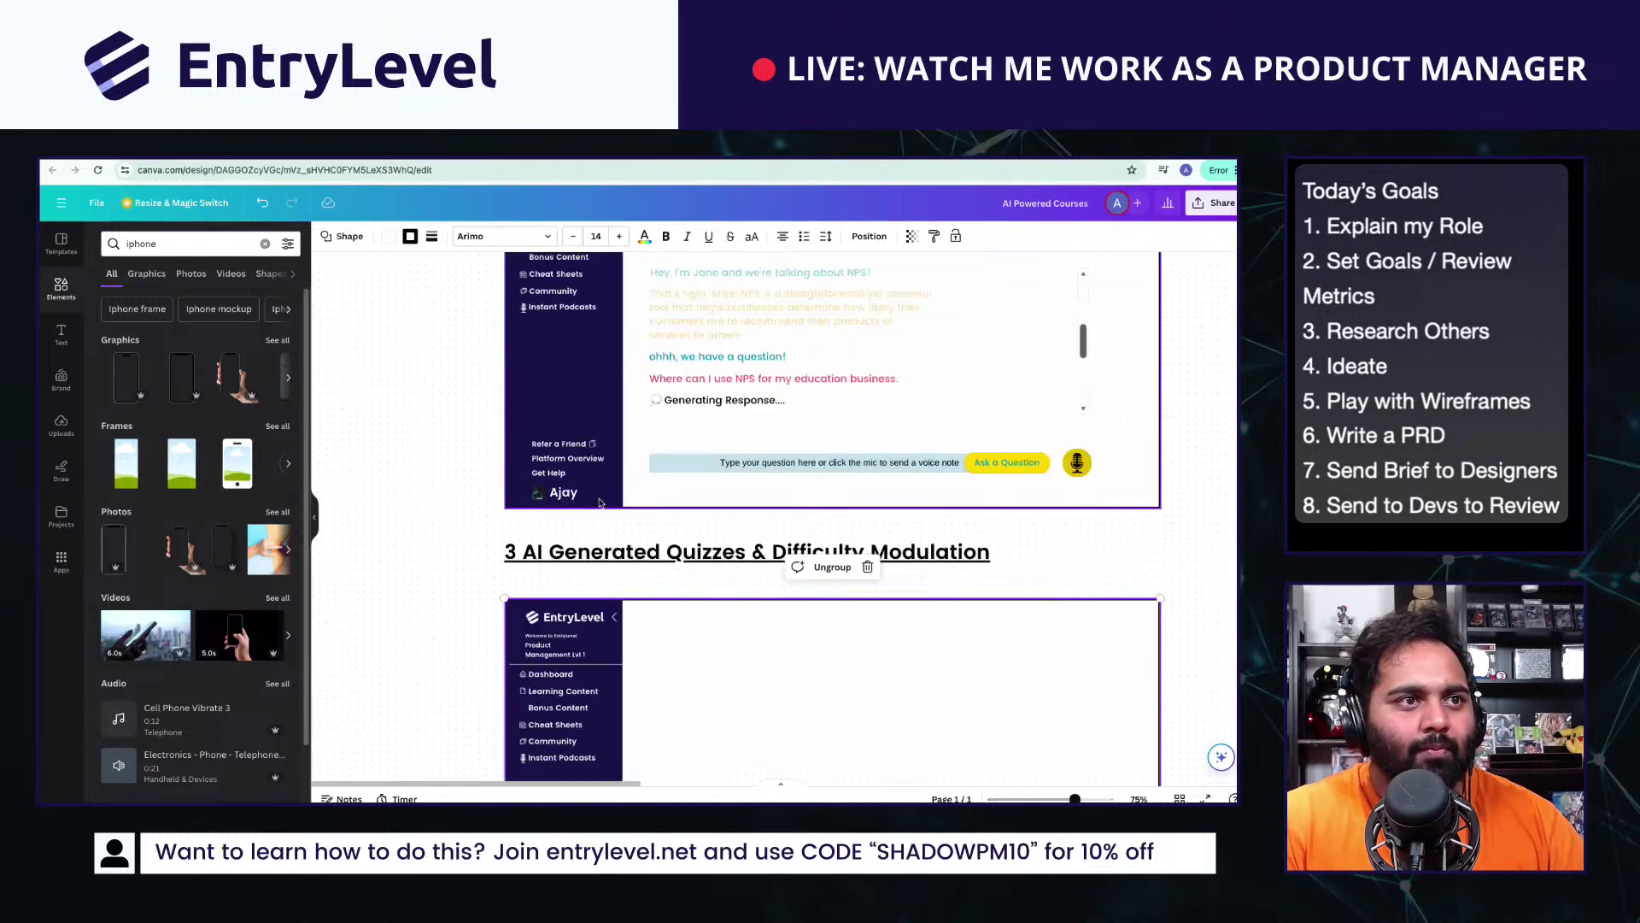
scroll(688, 313, "down", 3)
left_click_drag(688, 313, 682, 566)
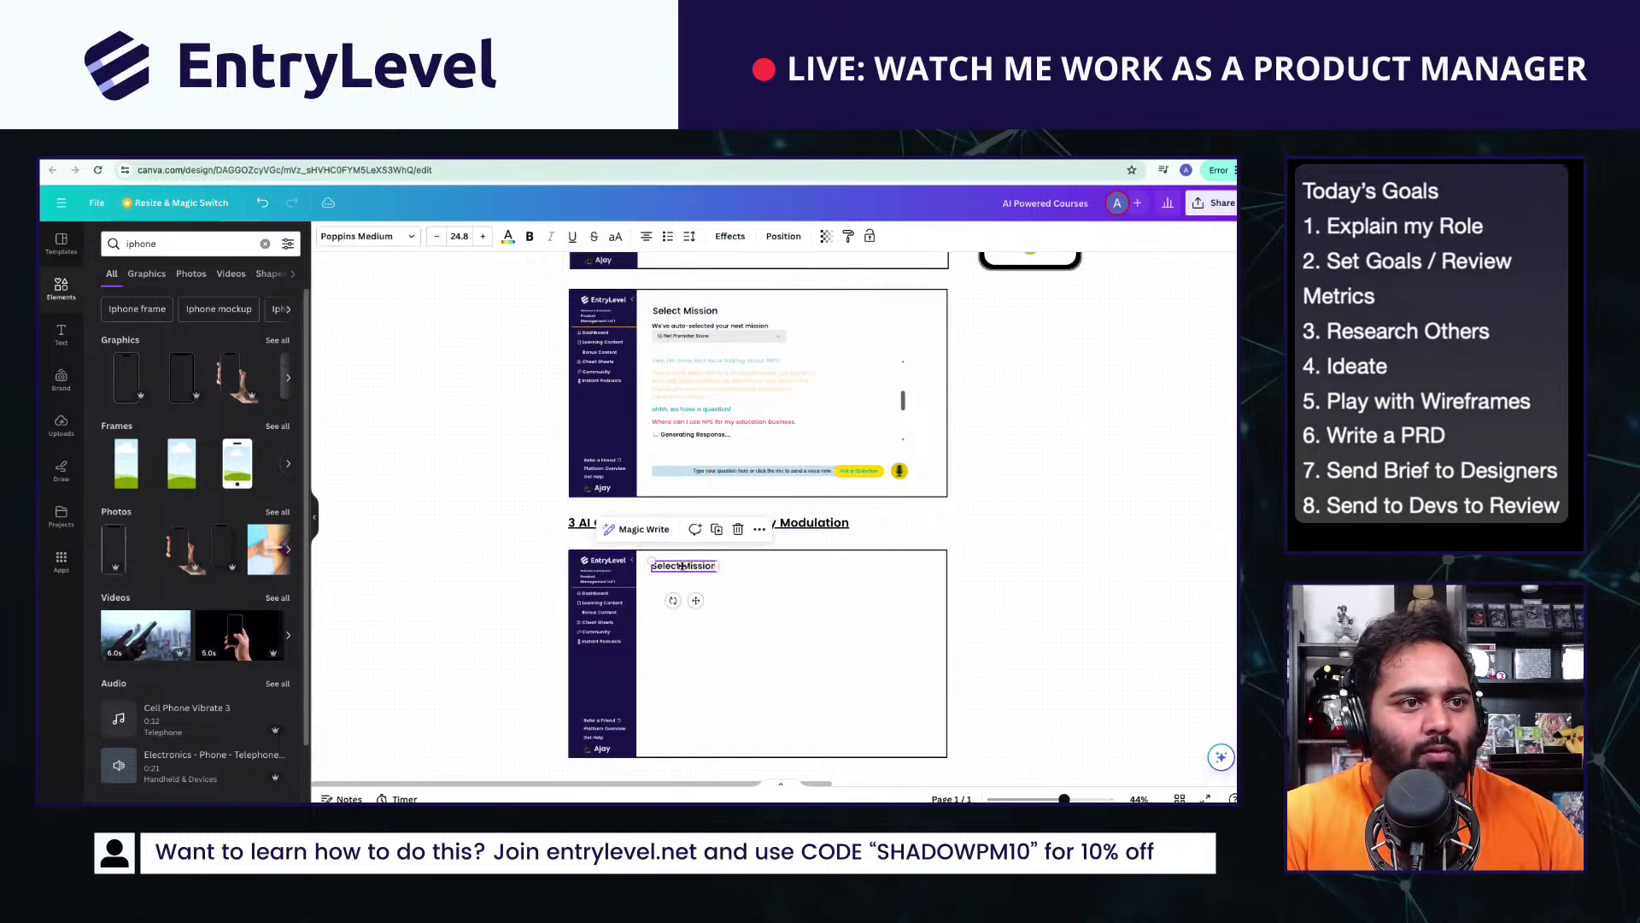
Step: Change the copied title to "AI Generated Quiz" and reposition it slightly away from the sidebar
scroll(682, 565, "up", 5)
double_click(684, 534)
type("AI Generated Quiz")
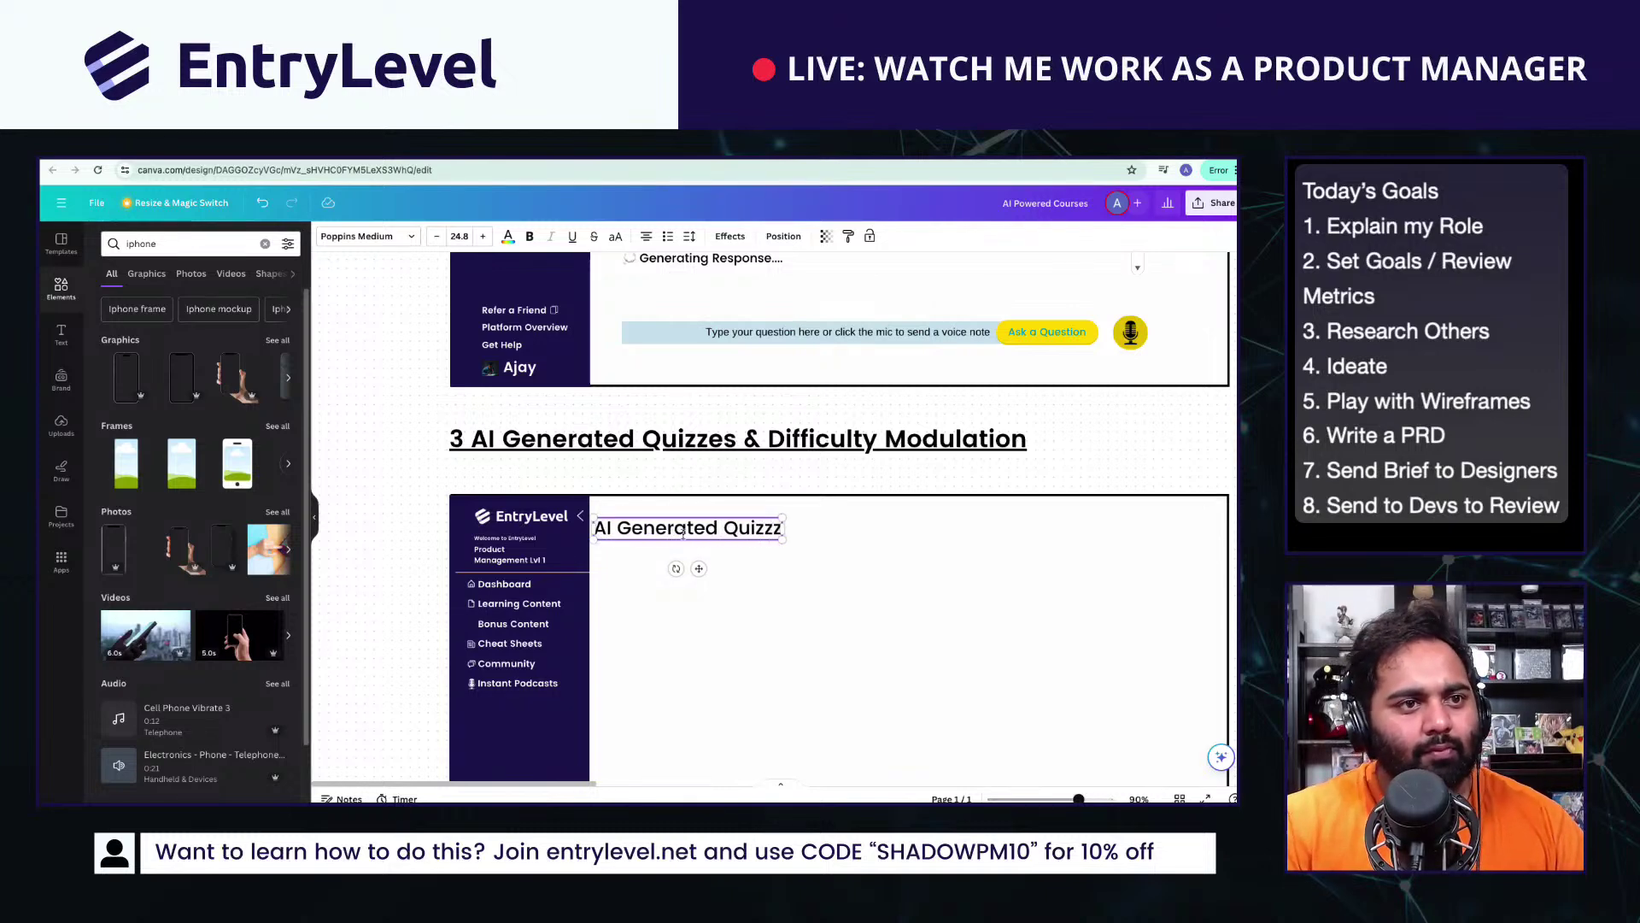
left_click_drag(688, 525, 708, 536)
left_click(998, 494)
scroll(735, 534, "down", 5)
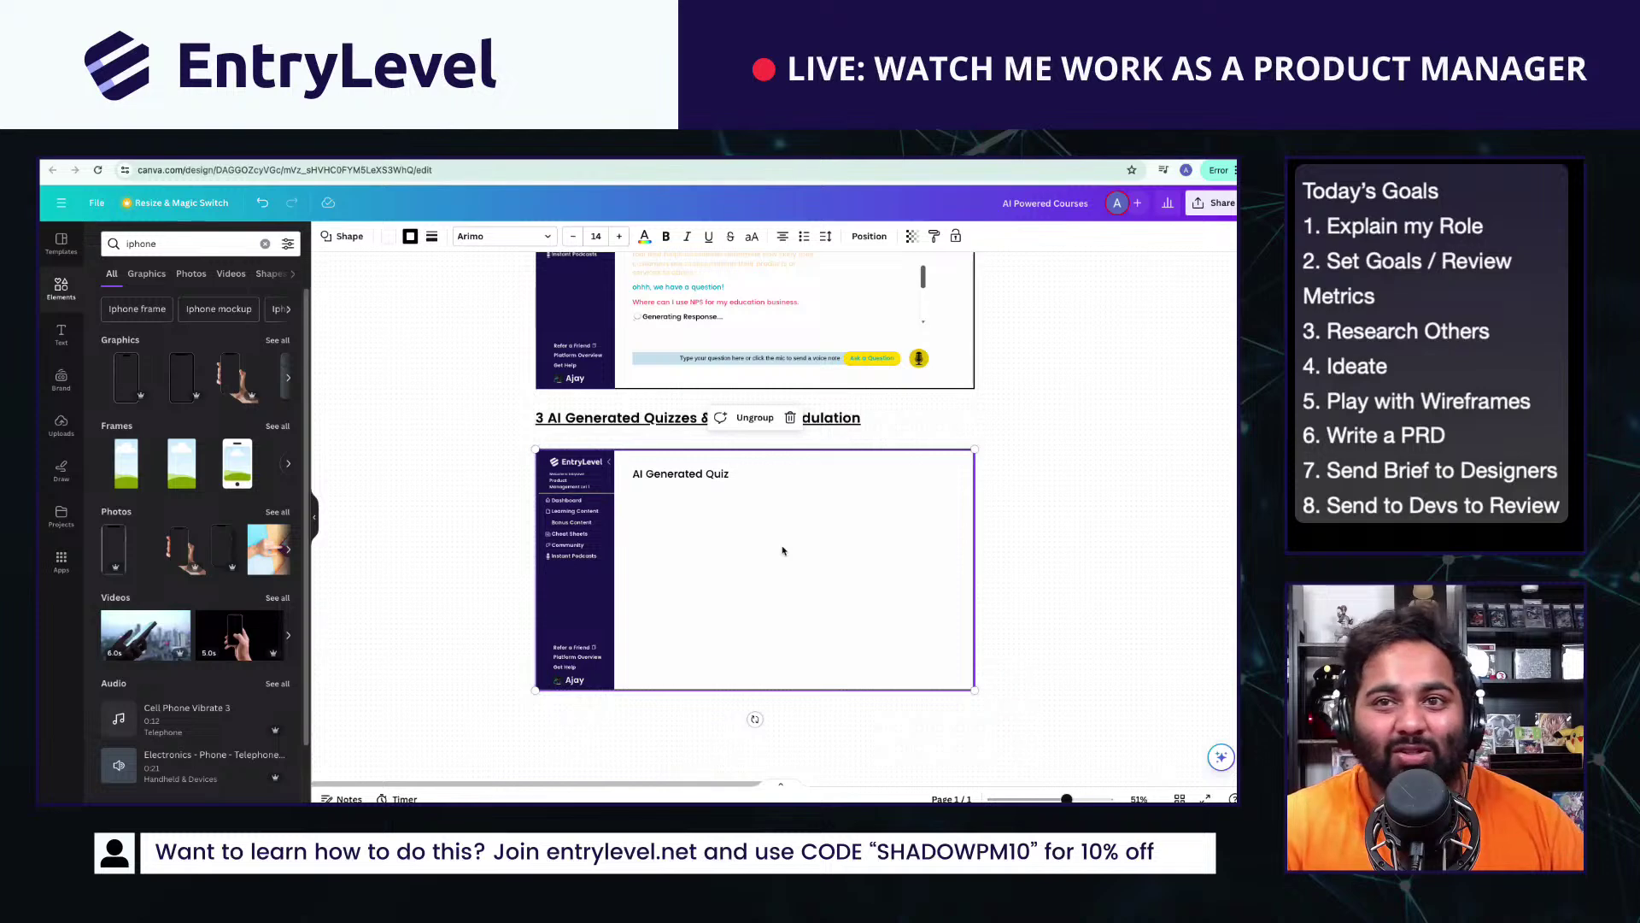
Step: Duplicate the "AI Generated Quiz" title and place the copy directly beneath it
left_click(680, 474)
key("ctrl+d")
mouse_move(688, 487)
left_mouse_down()
mouse_move(756, 523)
mouse_move(660, 493)
left_mouse_up()
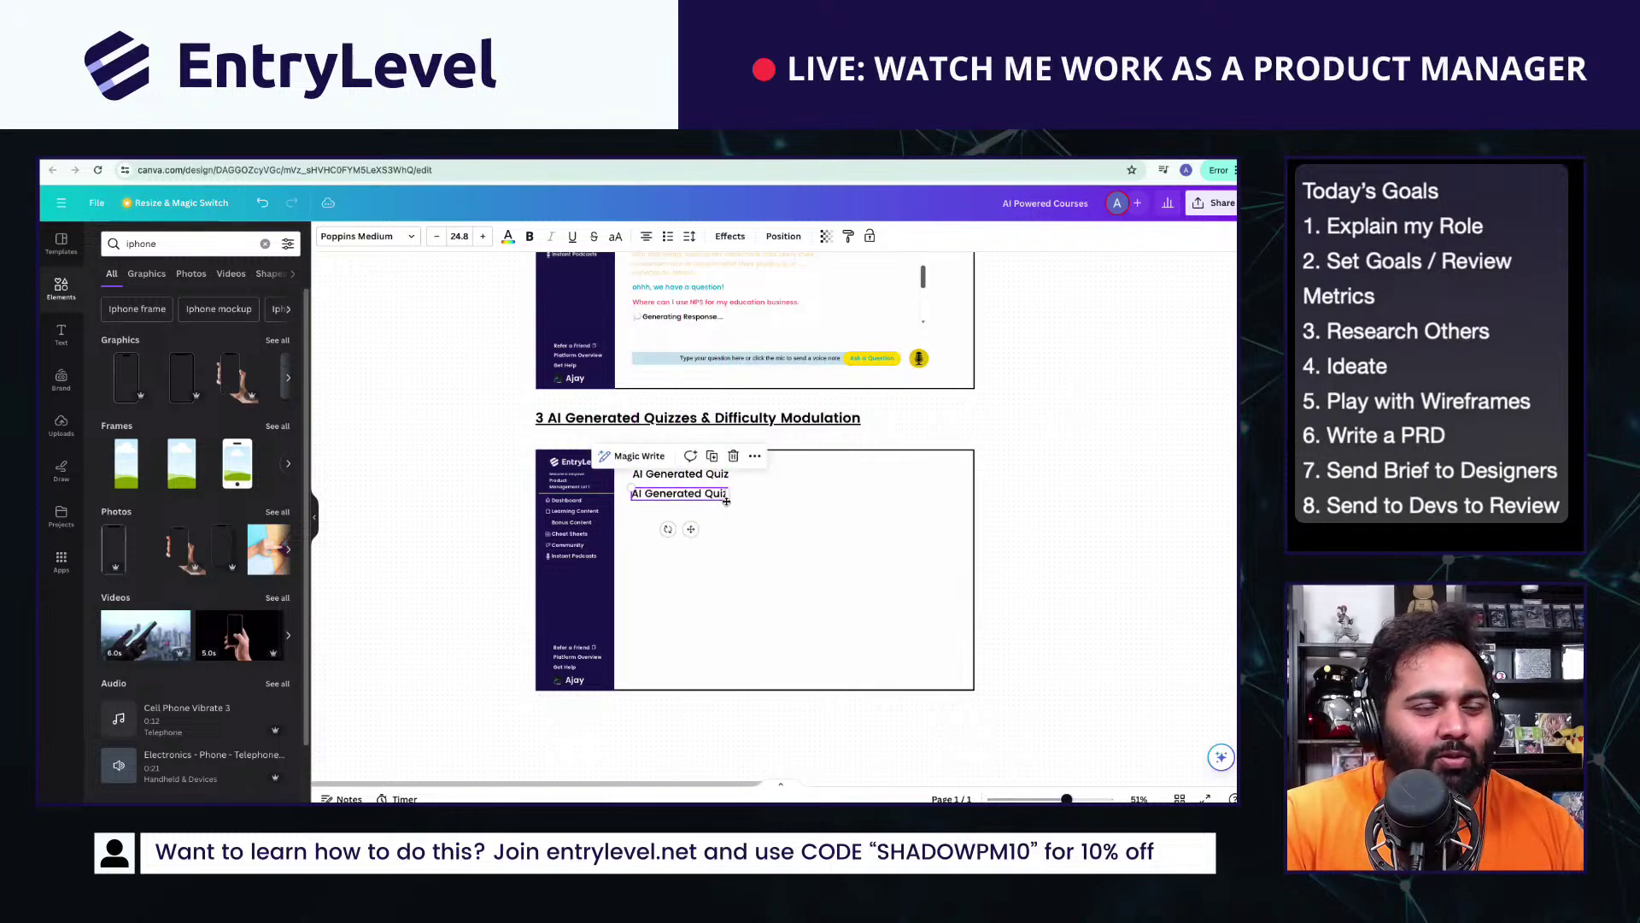
Step: Turn the duplicate into the subtitle "This is a quiz generated uniquely for you!", left-aligned under the title and shrunk to about font size 16.8
scroll(711, 493, "up", 5)
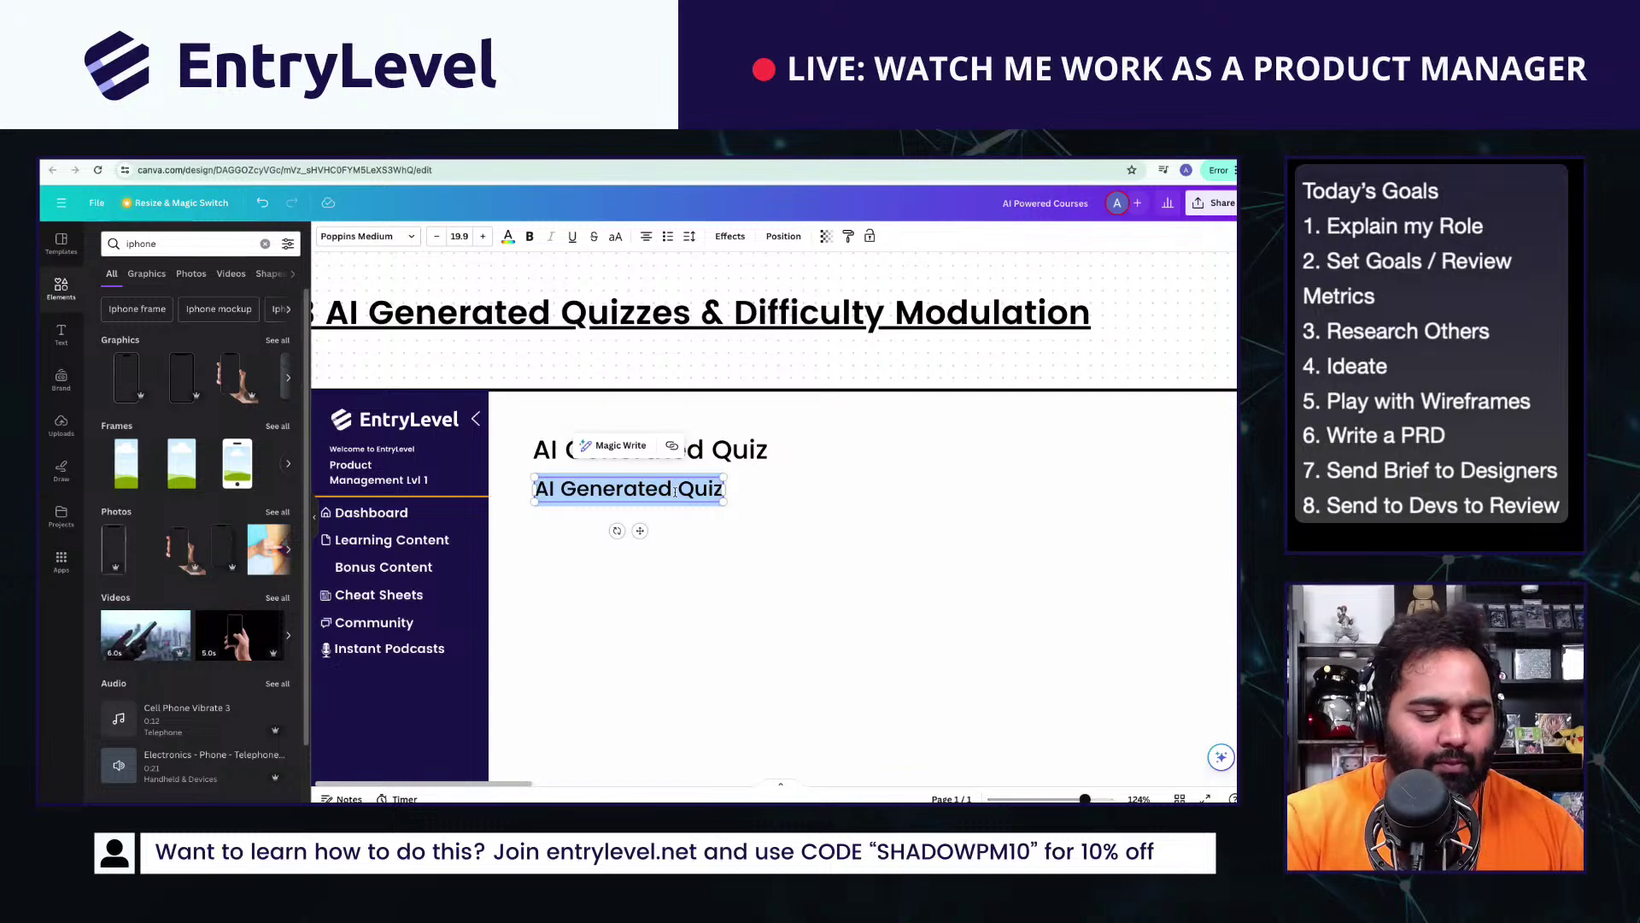
type("This is ac")
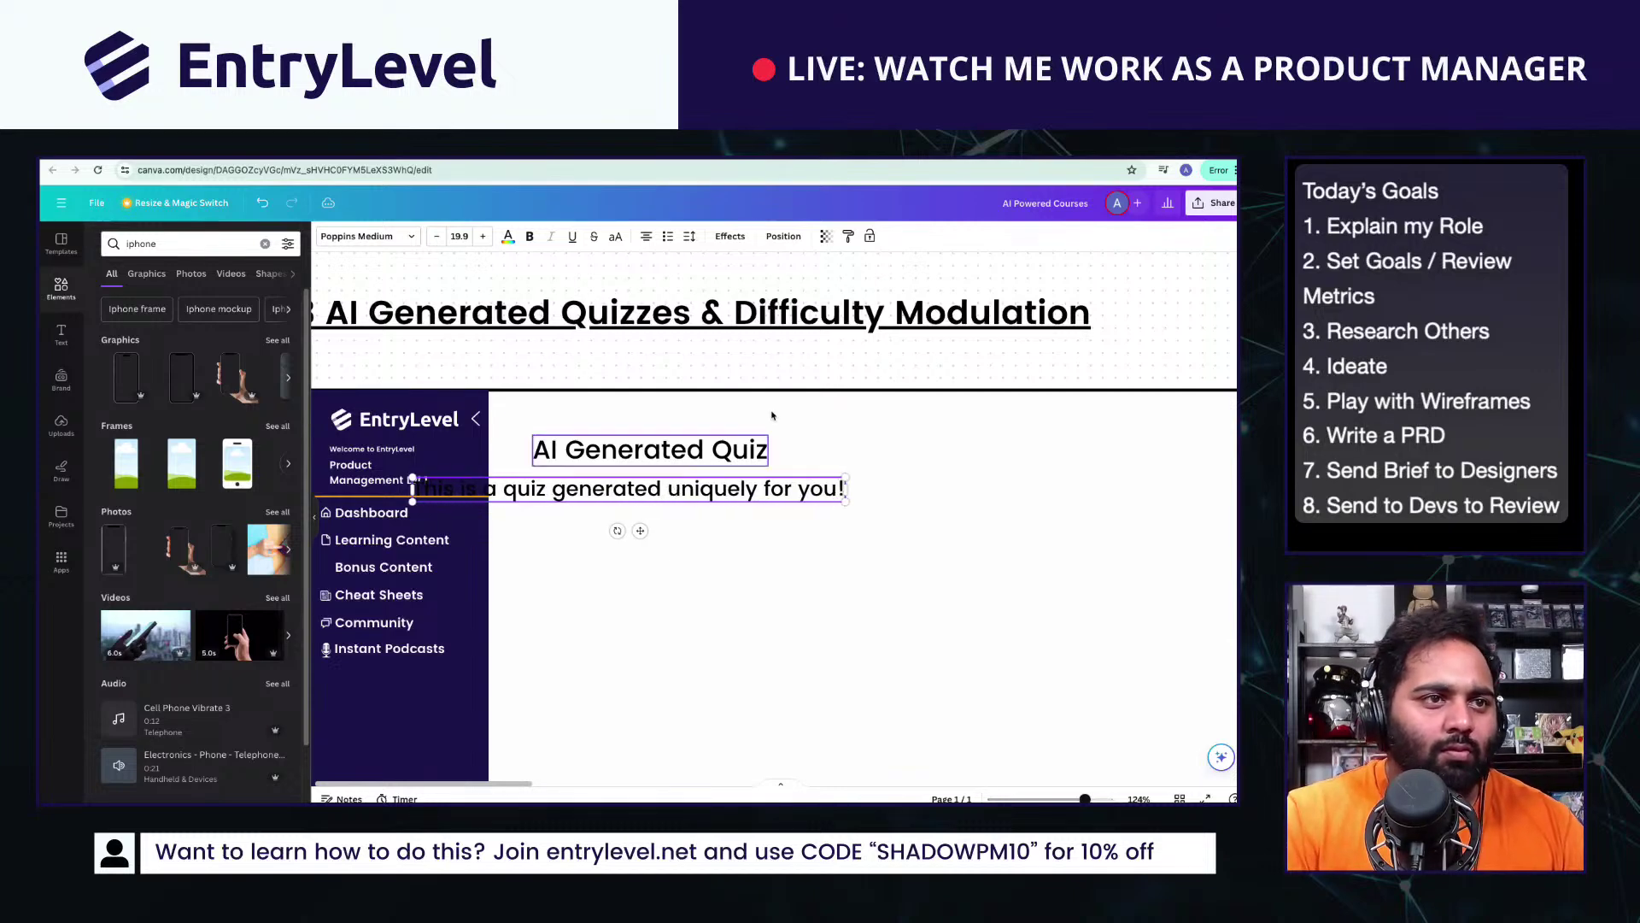
left_click_drag(694, 486, 813, 484)
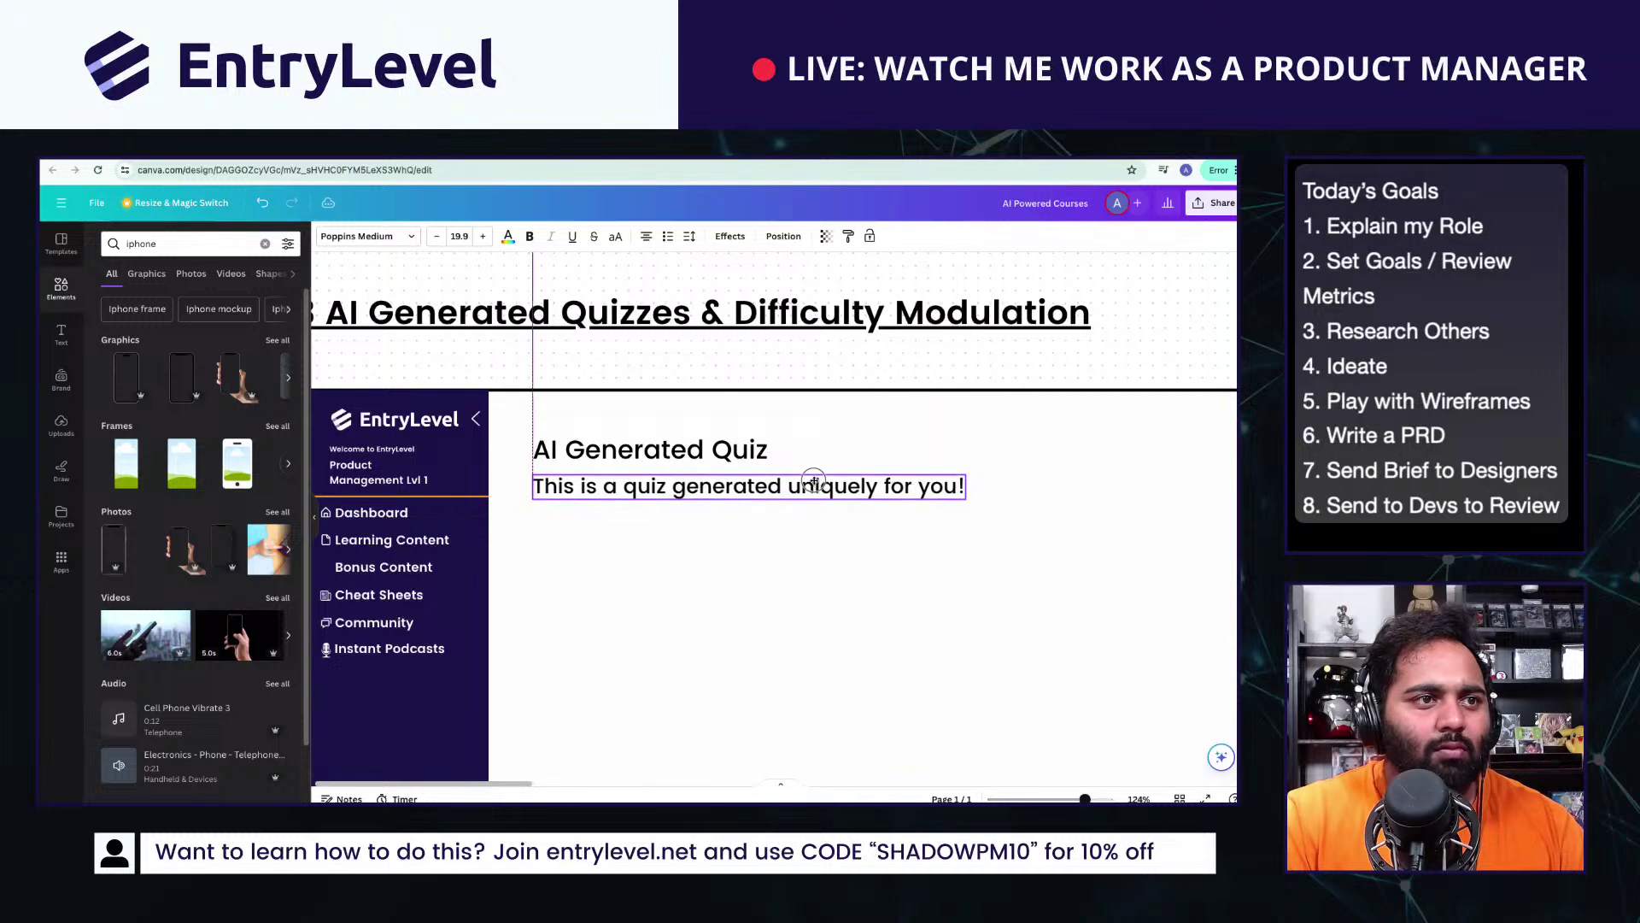
scroll(930, 381, "down", 5)
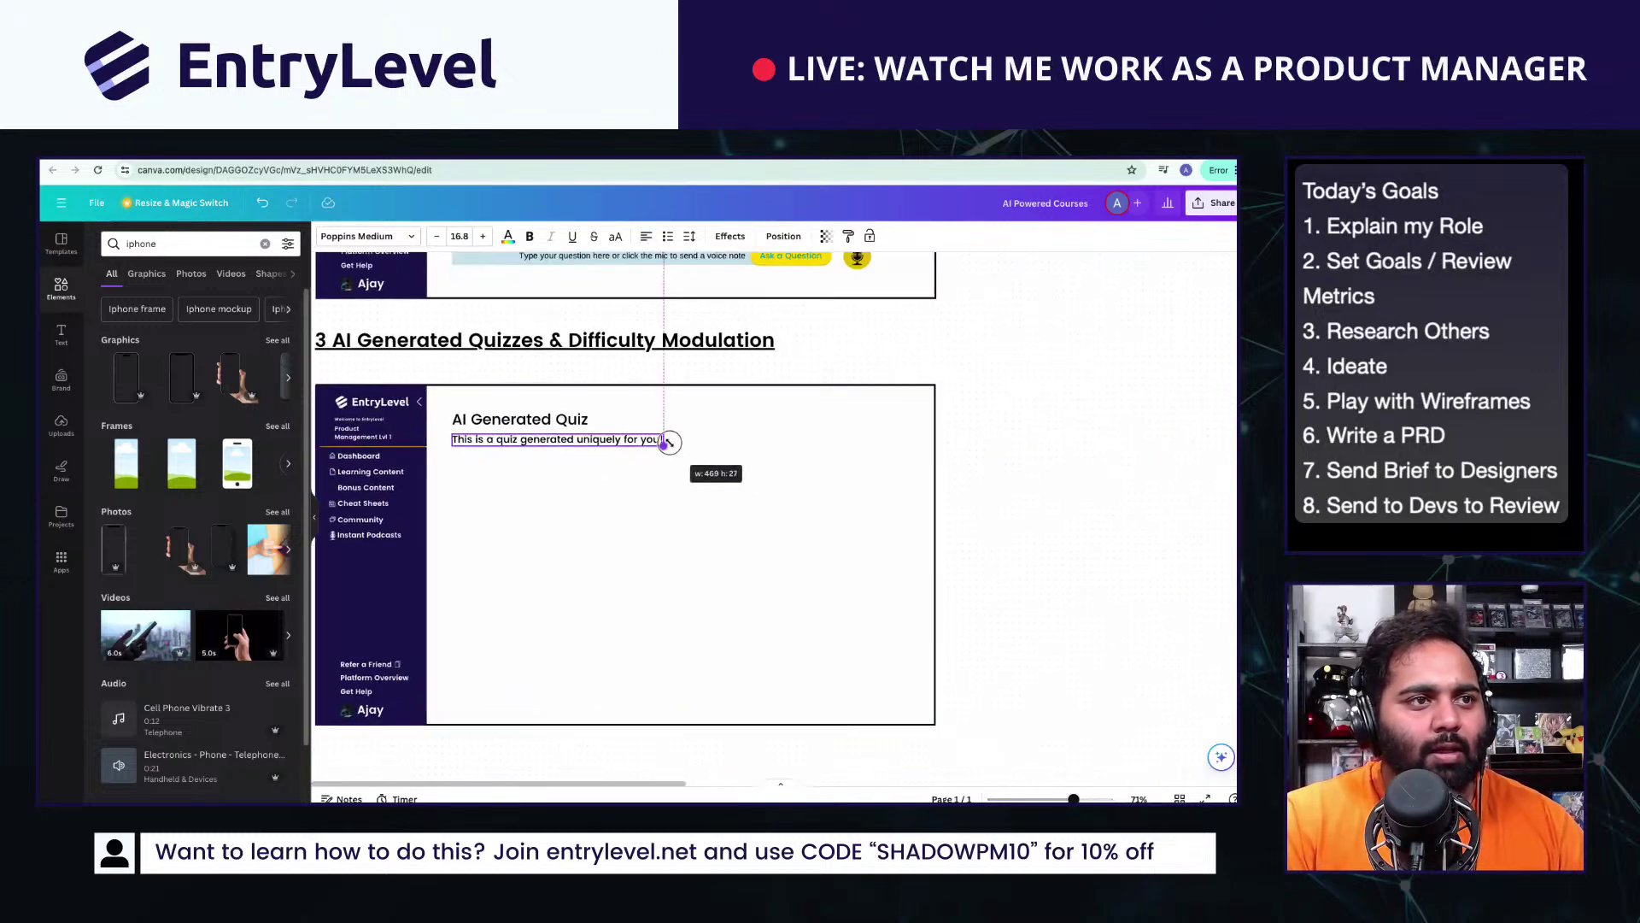
Step: Copy the "Day in the life of a PM quiz" screenshot from the reference images to beneath the subtitle in the AI Generated Quiz wireframe
left_click(555, 419)
scroll(621, 498, "down", 5)
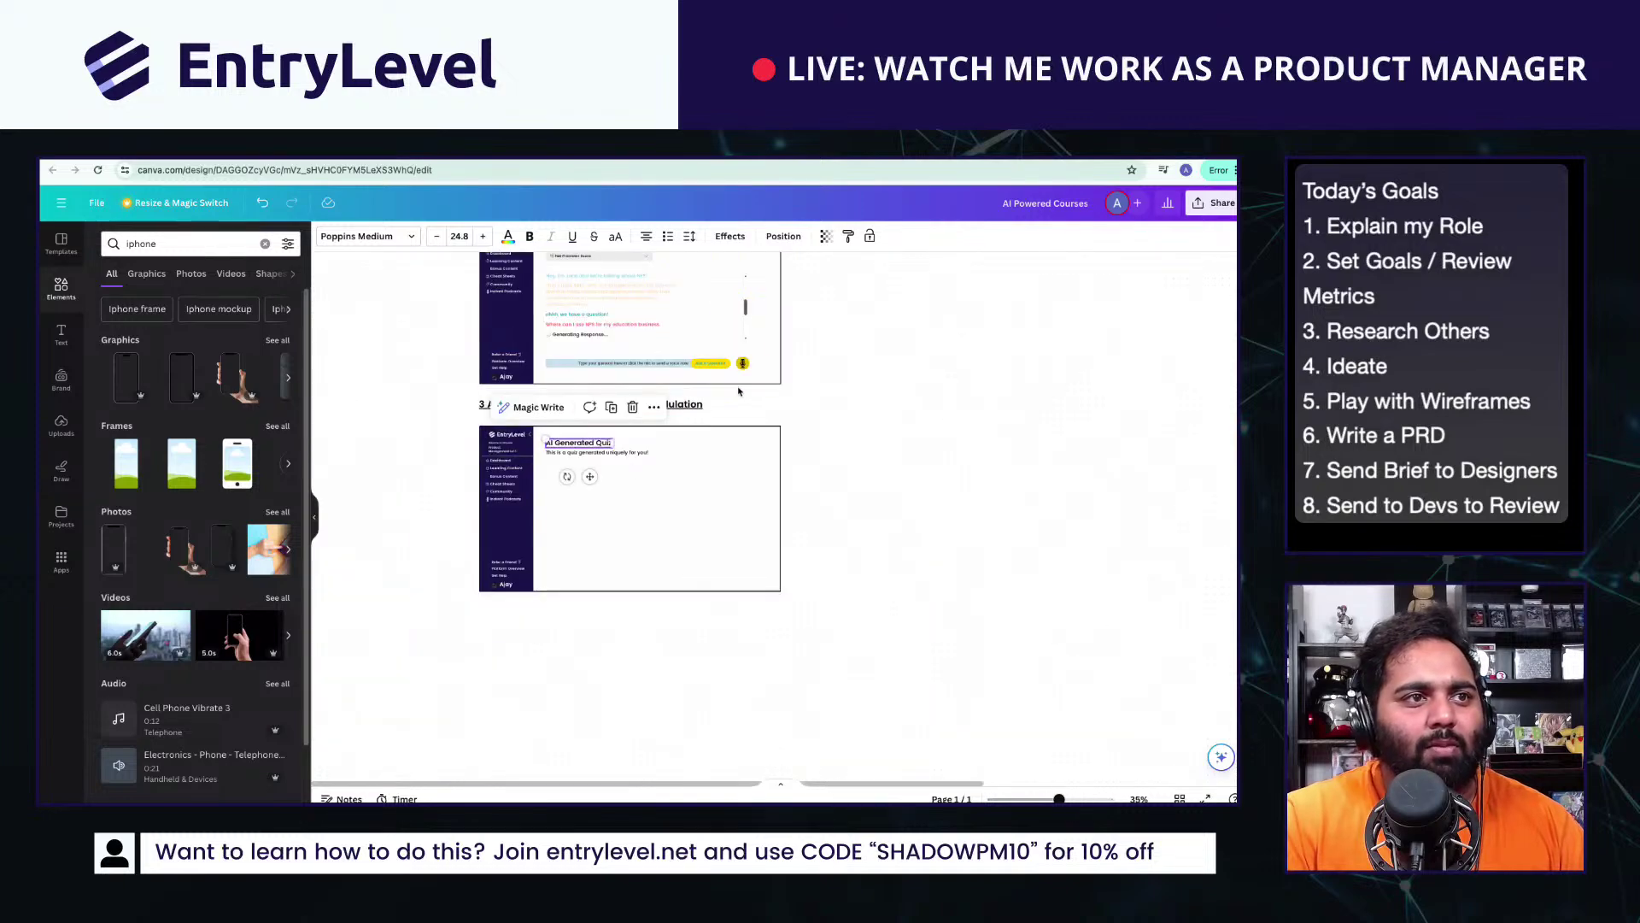
scroll(795, 453, "up", 6)
scroll(780, 598, "down", 3)
left_click(815, 508)
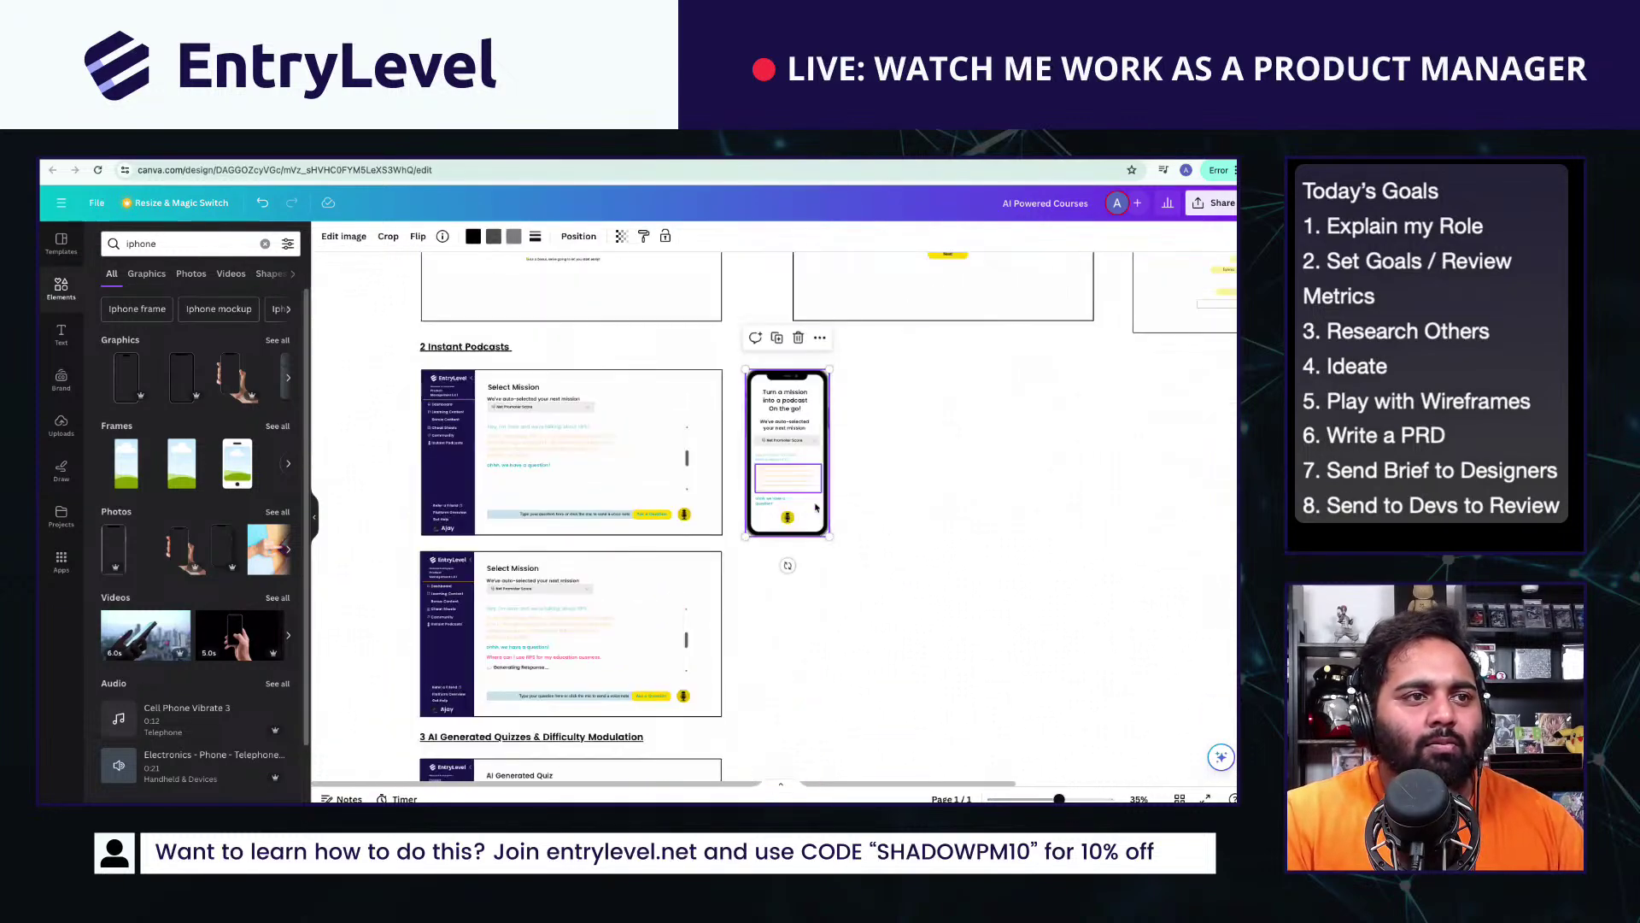
scroll(794, 530, "up", 8)
scroll(675, 462, "down", 3)
left_click(672, 455)
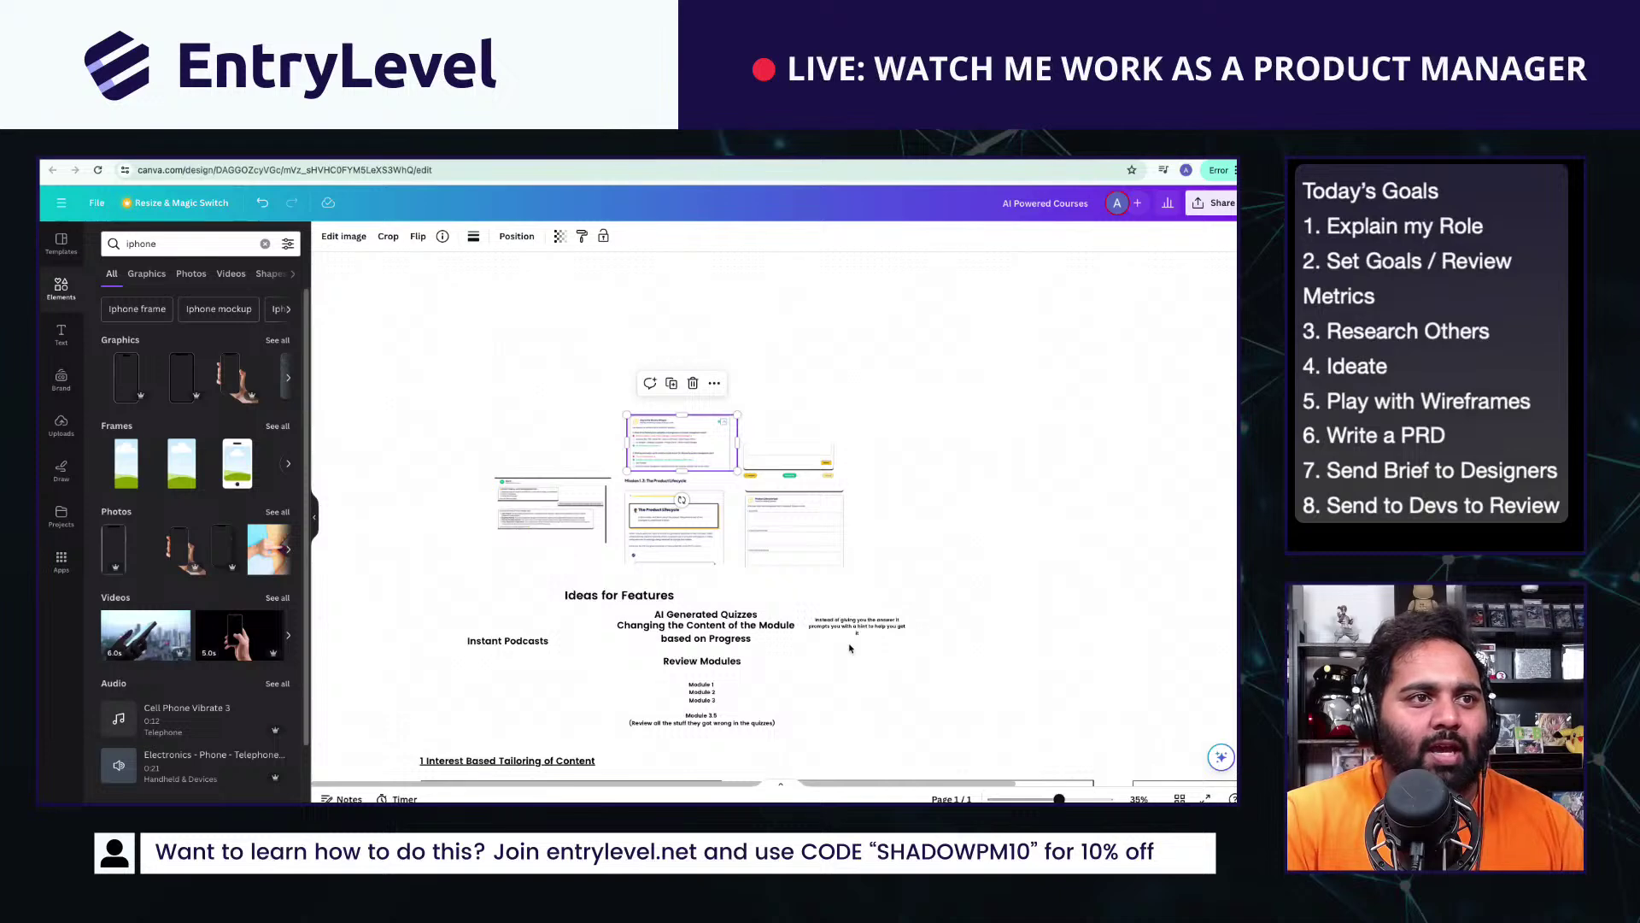
scroll(846, 640, "down", 9)
left_click(666, 548)
key("super+v")
left_click_drag(808, 515, 551, 491)
Step: Enlarge the pasted quiz screenshot to cover most of the wireframe's content width, keeping it inside the frame
scroll(525, 514, "up", 5)
left_click_drag(666, 567, 803, 636)
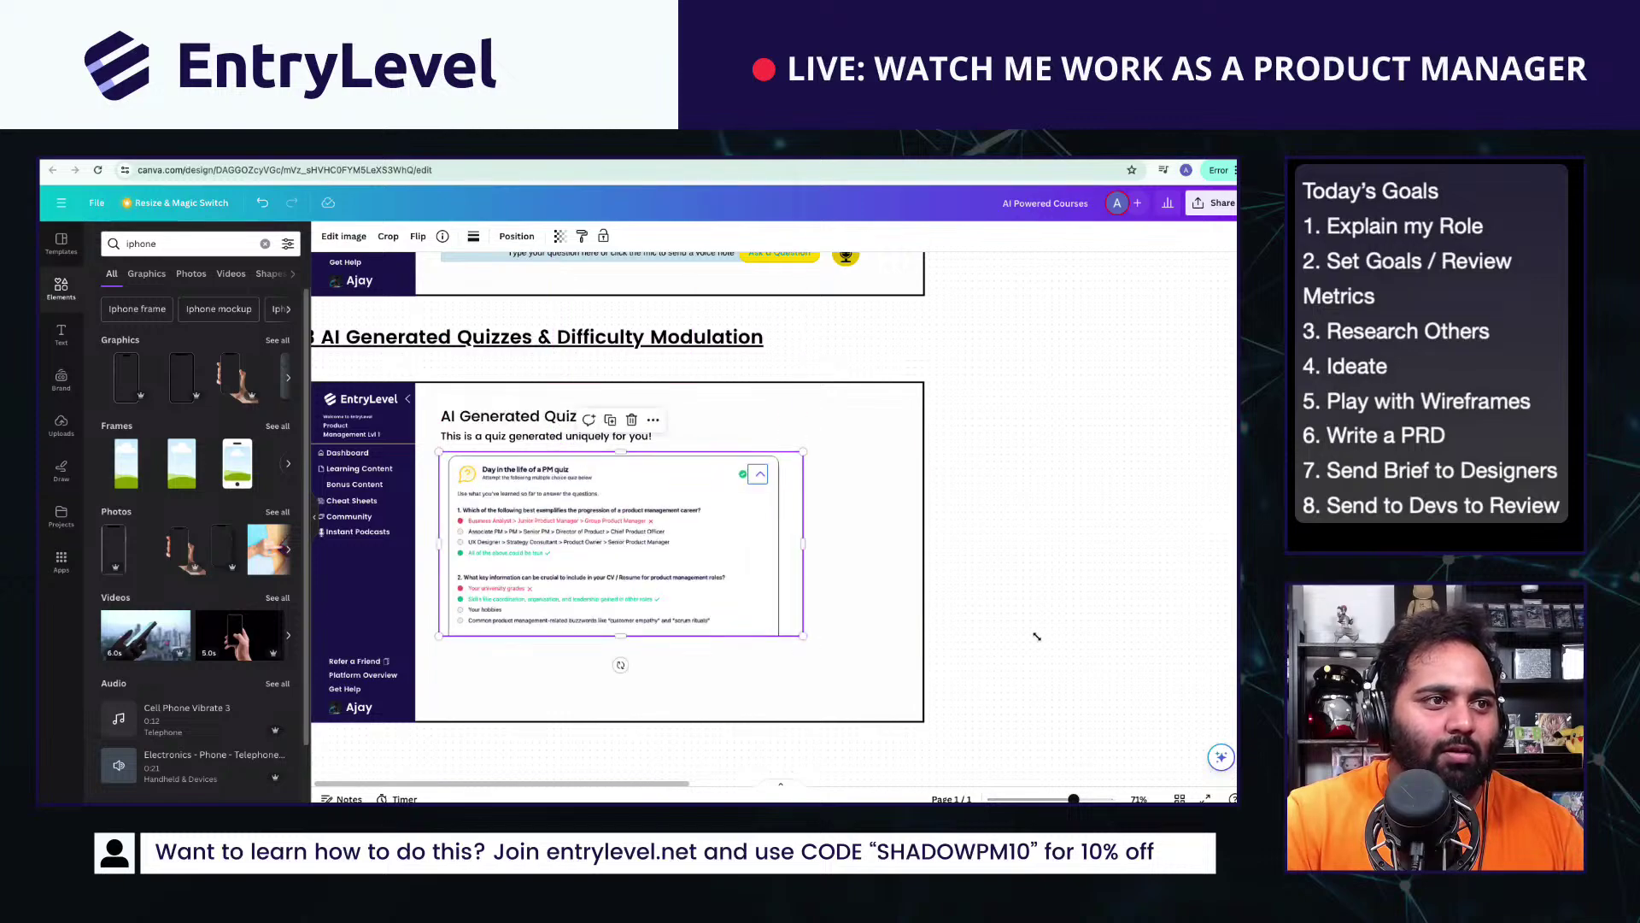
left_click(1018, 618)
scroll(981, 516, "down", 3)
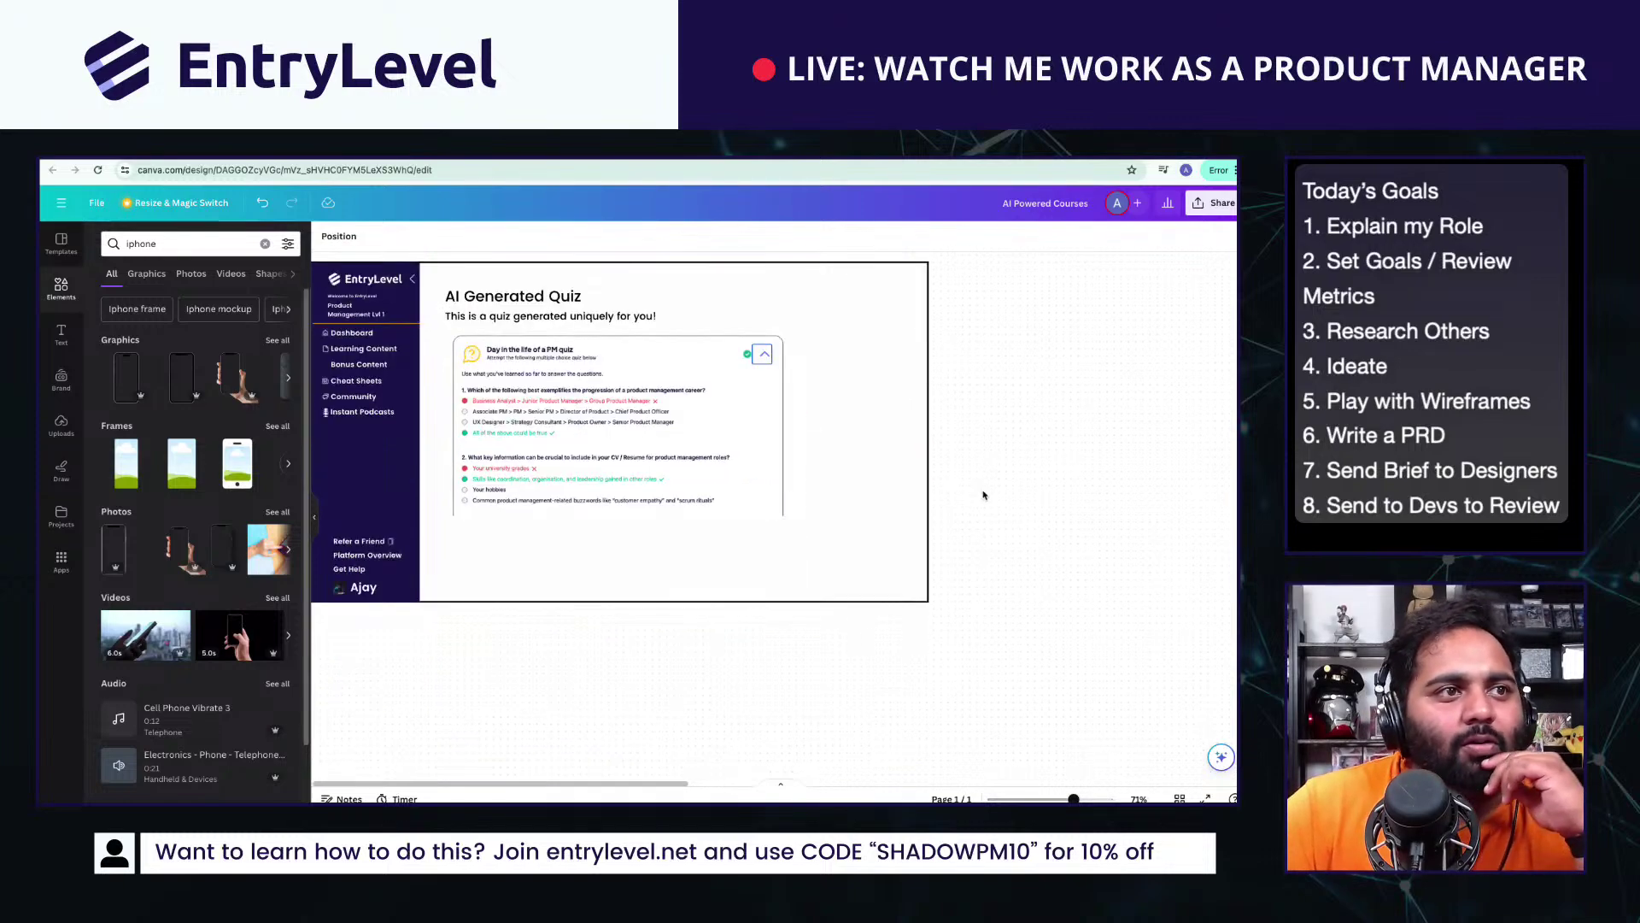
left_click_drag(843, 566, 945, 536)
scroll(740, 624, "up", 1)
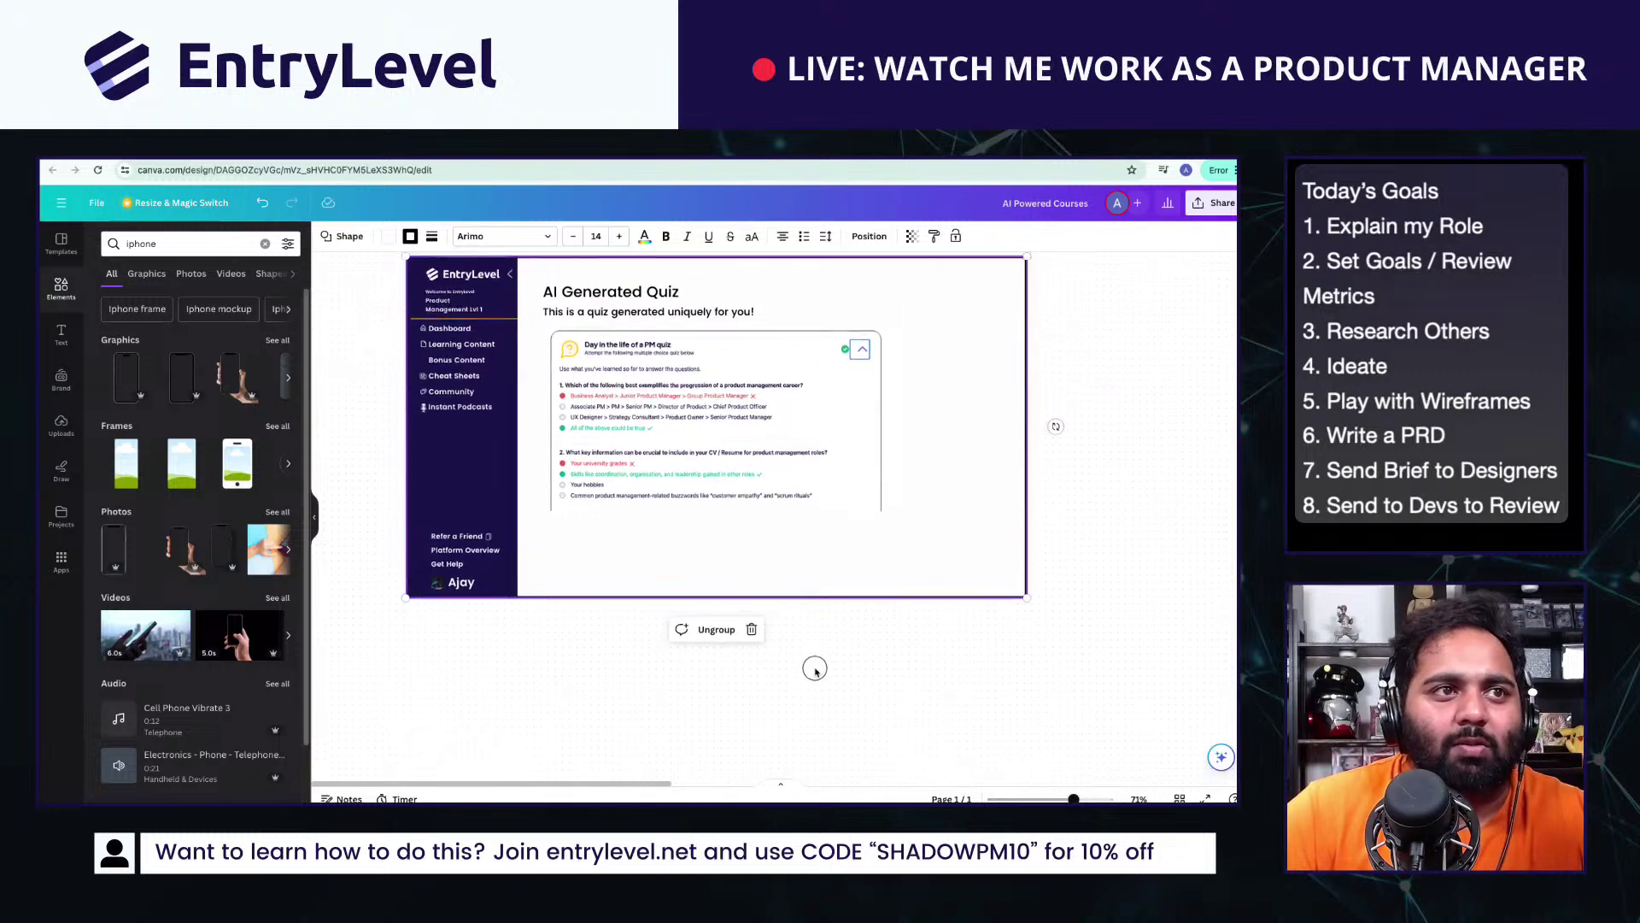
Step: Duplicate the blank sidebar frame beneath the AI Generated Quiz wireframe and place a copy of its title in the duplicate
key("ctrl+d")
left_click_drag(871, 516, 803, 778)
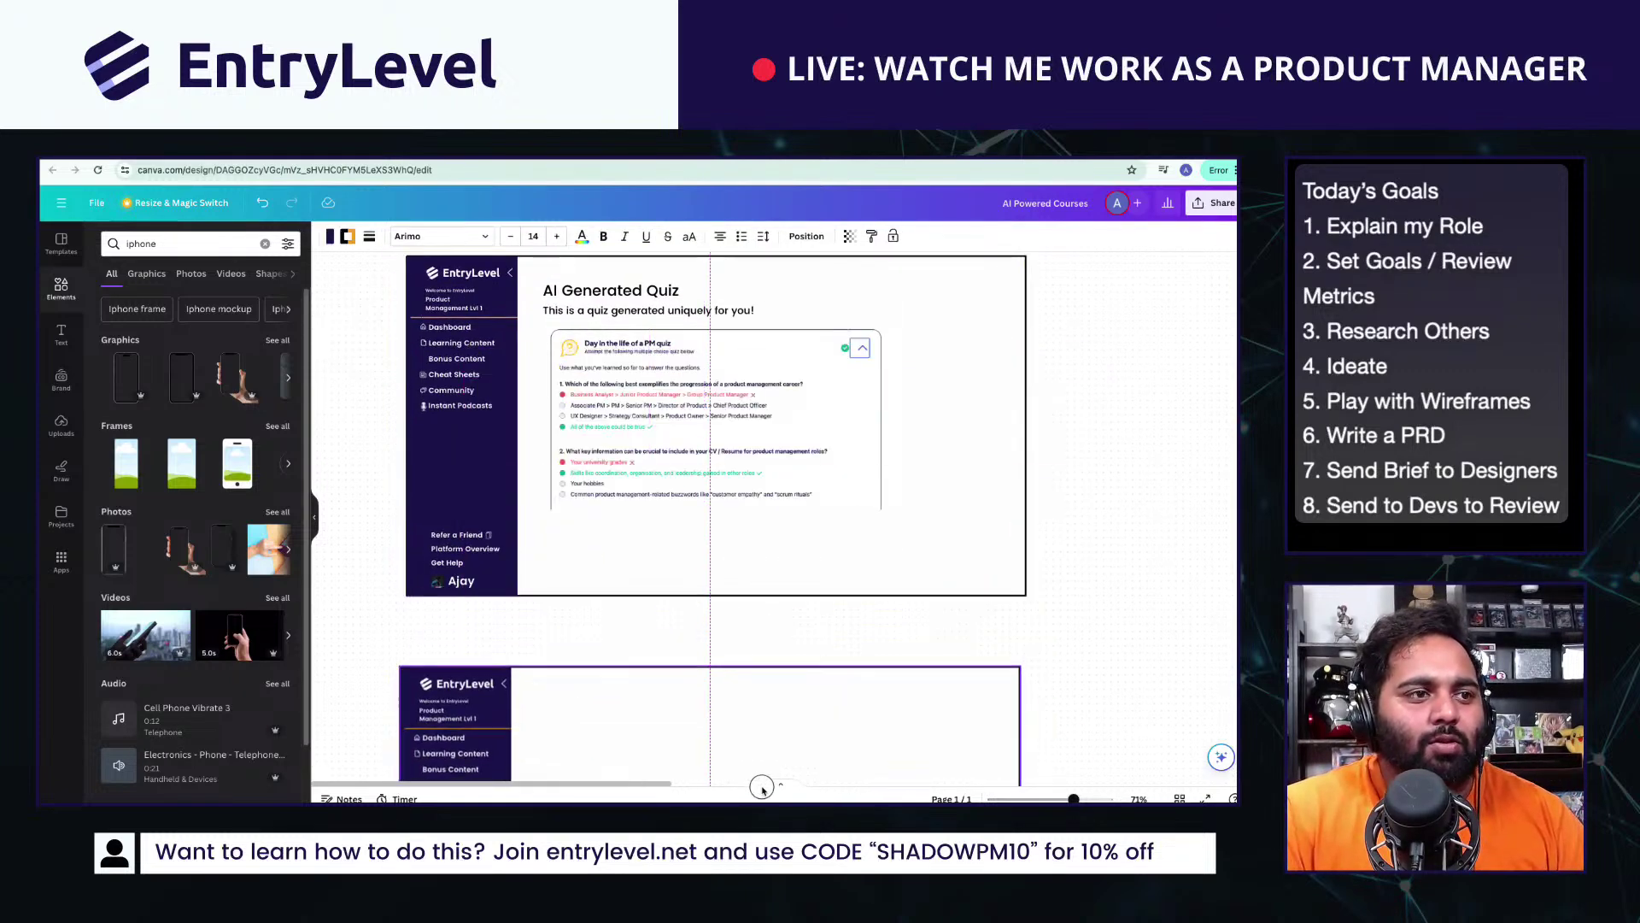
left_click(652, 341)
left_click(598, 295)
key("ctrl+d")
left_click_drag(602, 308, 591, 671)
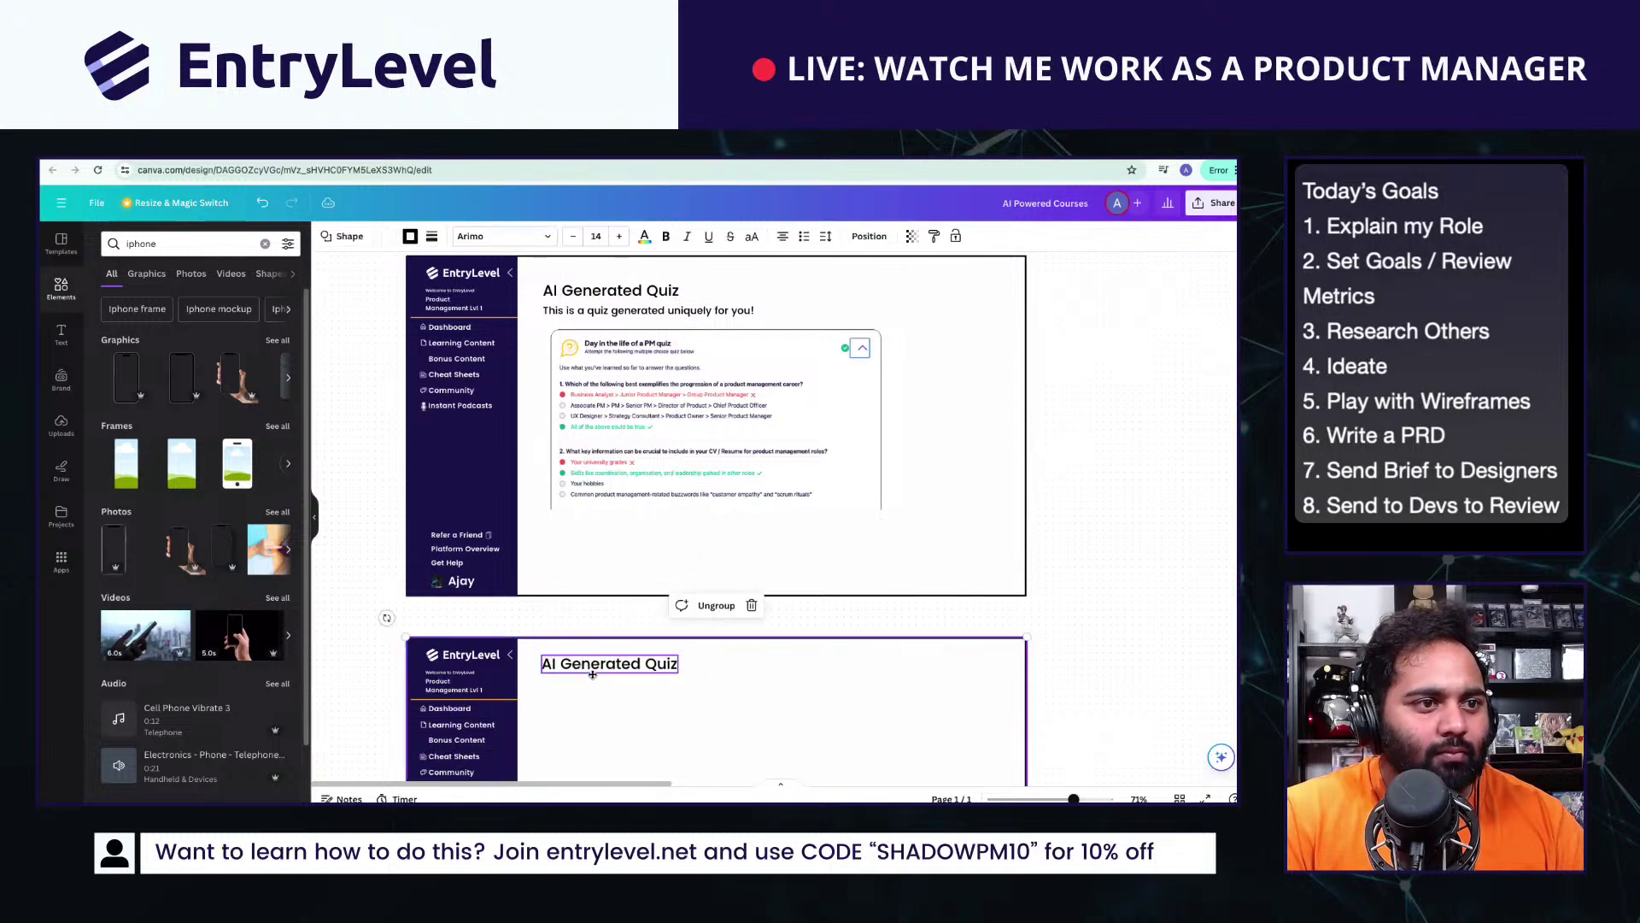
Step: Retitle the new wireframe "Course Content Moduled by Quiz Results" and shift the title clear of the sidebar
double_click(595, 675)
type("Course Content Moduled")
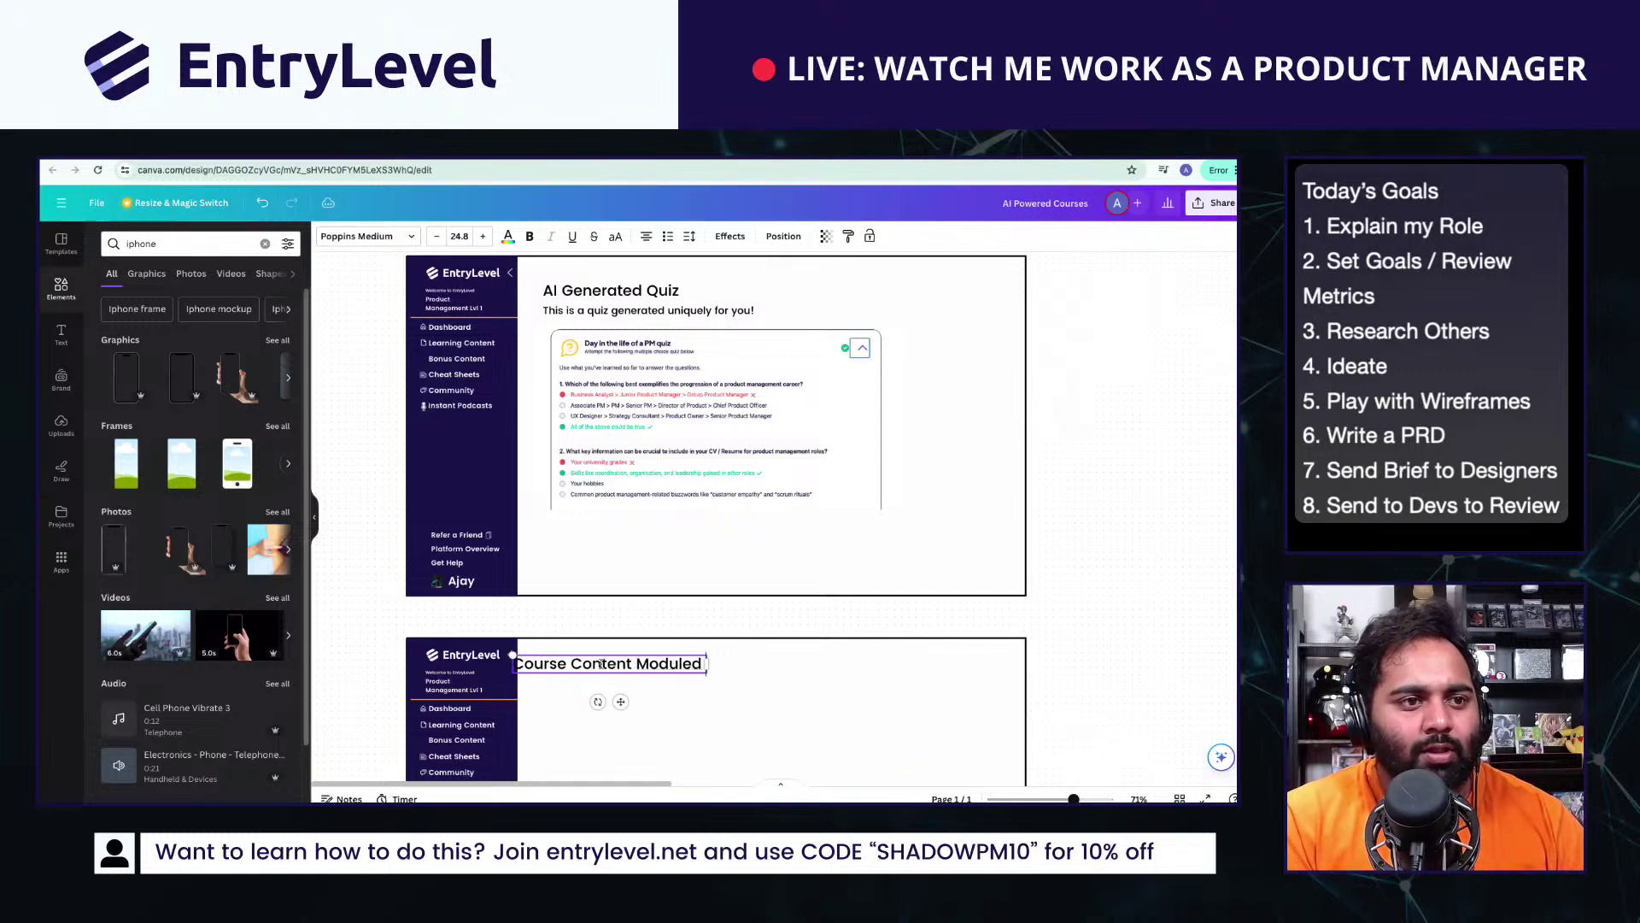
type(" by Quiz Results")
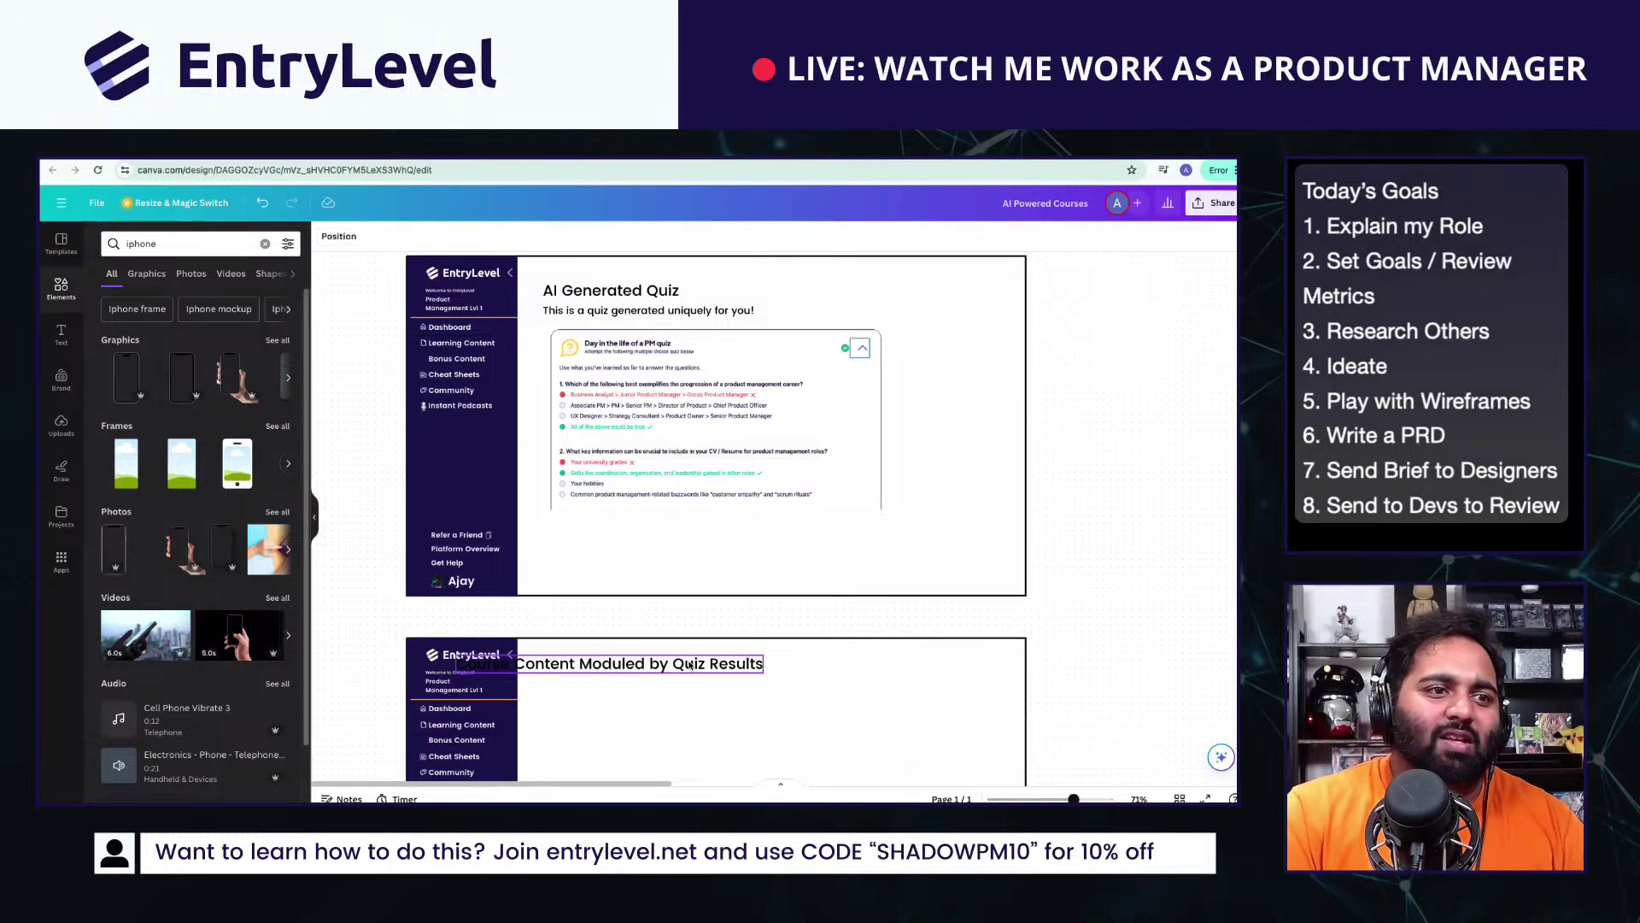
left_click_drag(688, 665, 773, 671)
Step: Bring a copy of the "Mission 1.3: The Product Lifecycle" screenshot from the reference images into the new wireframe
scroll(773, 671, "down", 5)
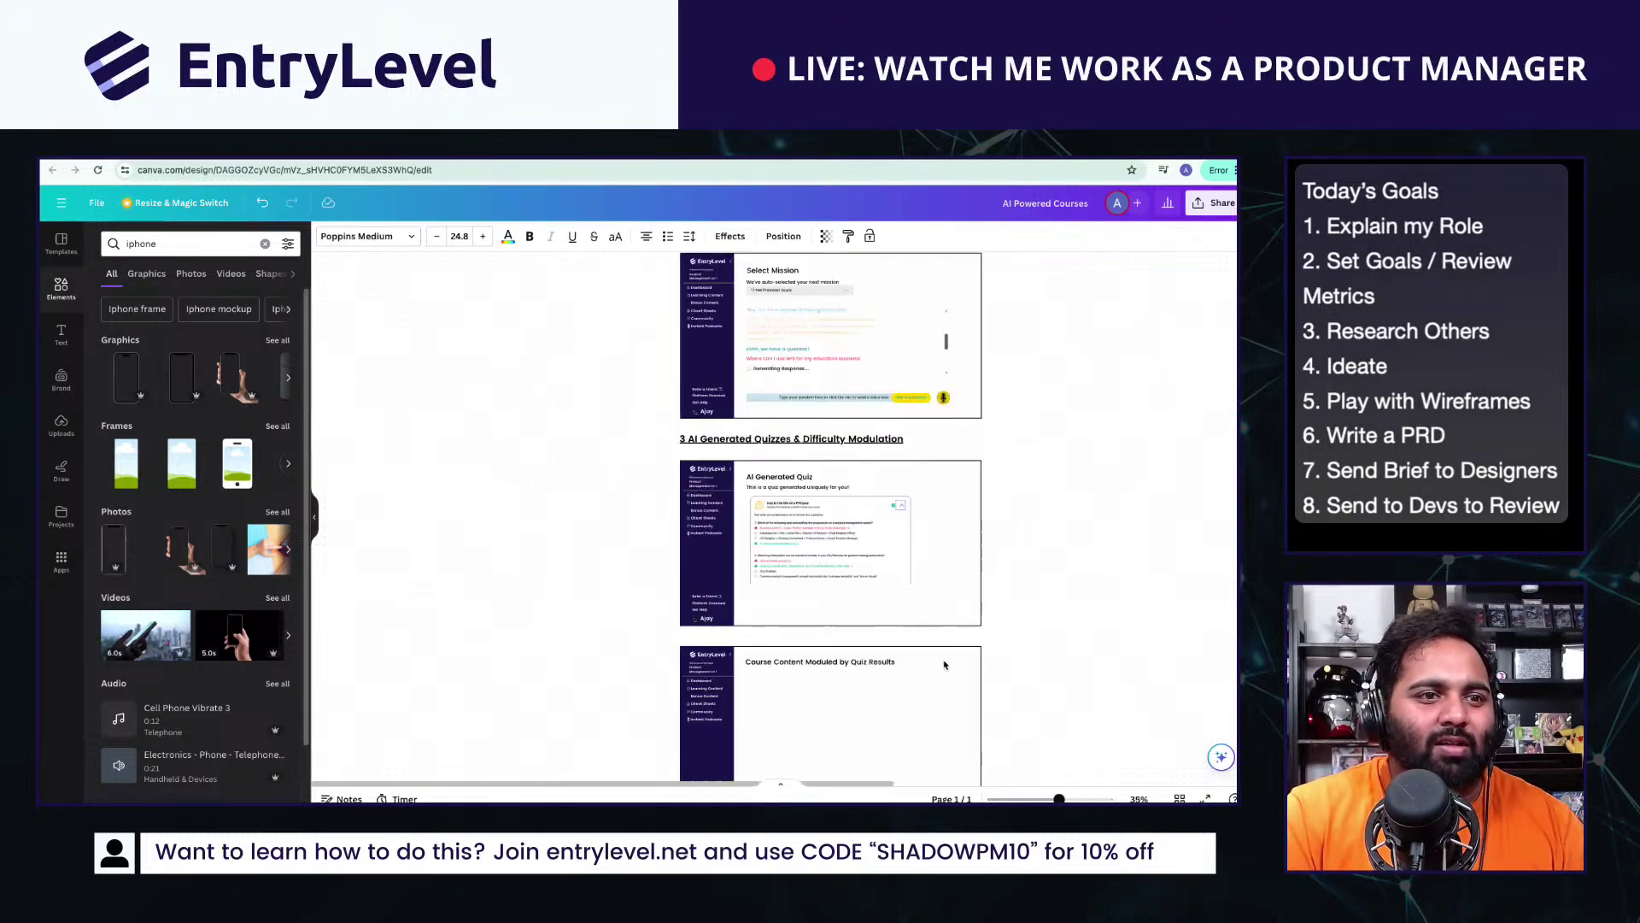
left_click(893, 510)
scroll(623, 256, "up", 6)
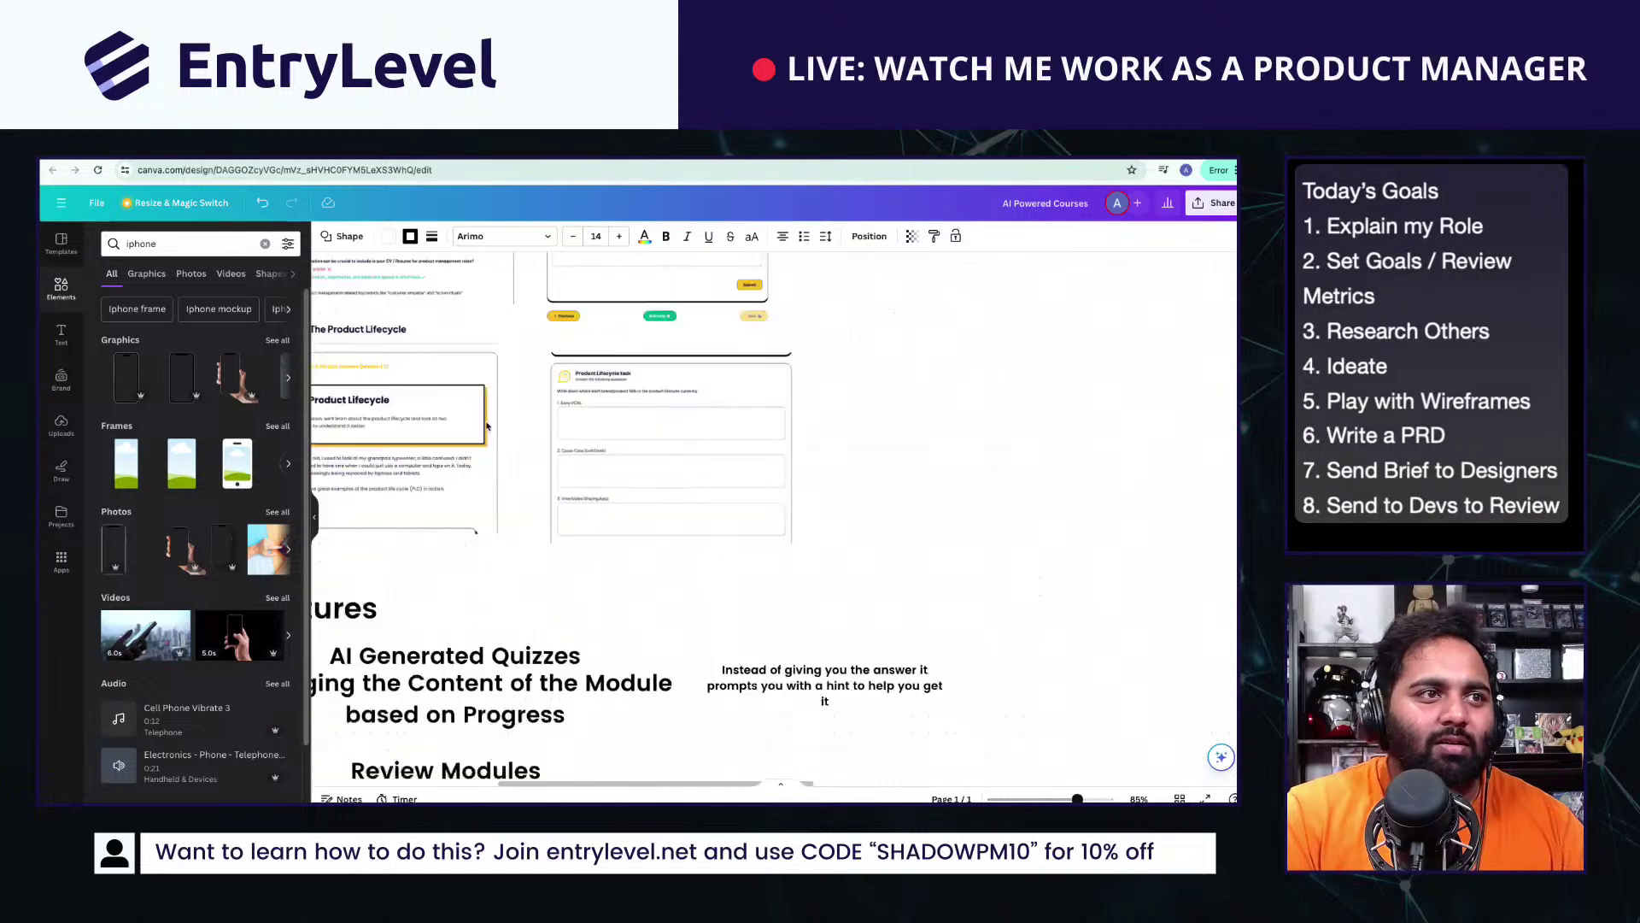
left_click(770, 430)
key("Escape")
scroll(811, 453, "down", 10)
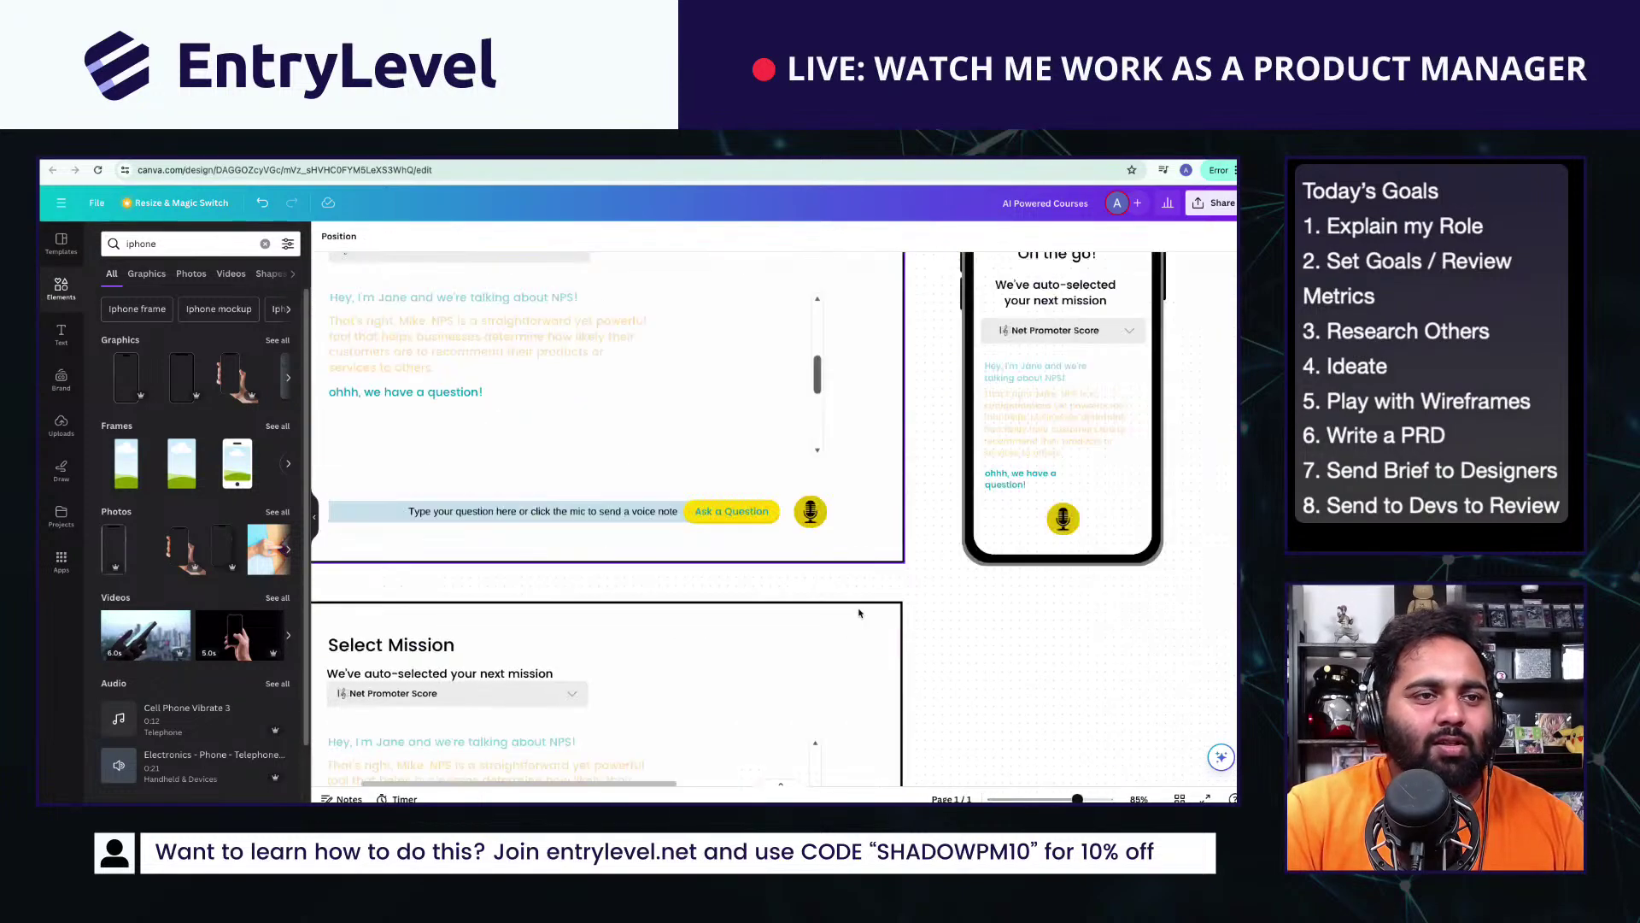
scroll(852, 472, "down", 4)
scroll(853, 472, "down", 4)
left_click(759, 475)
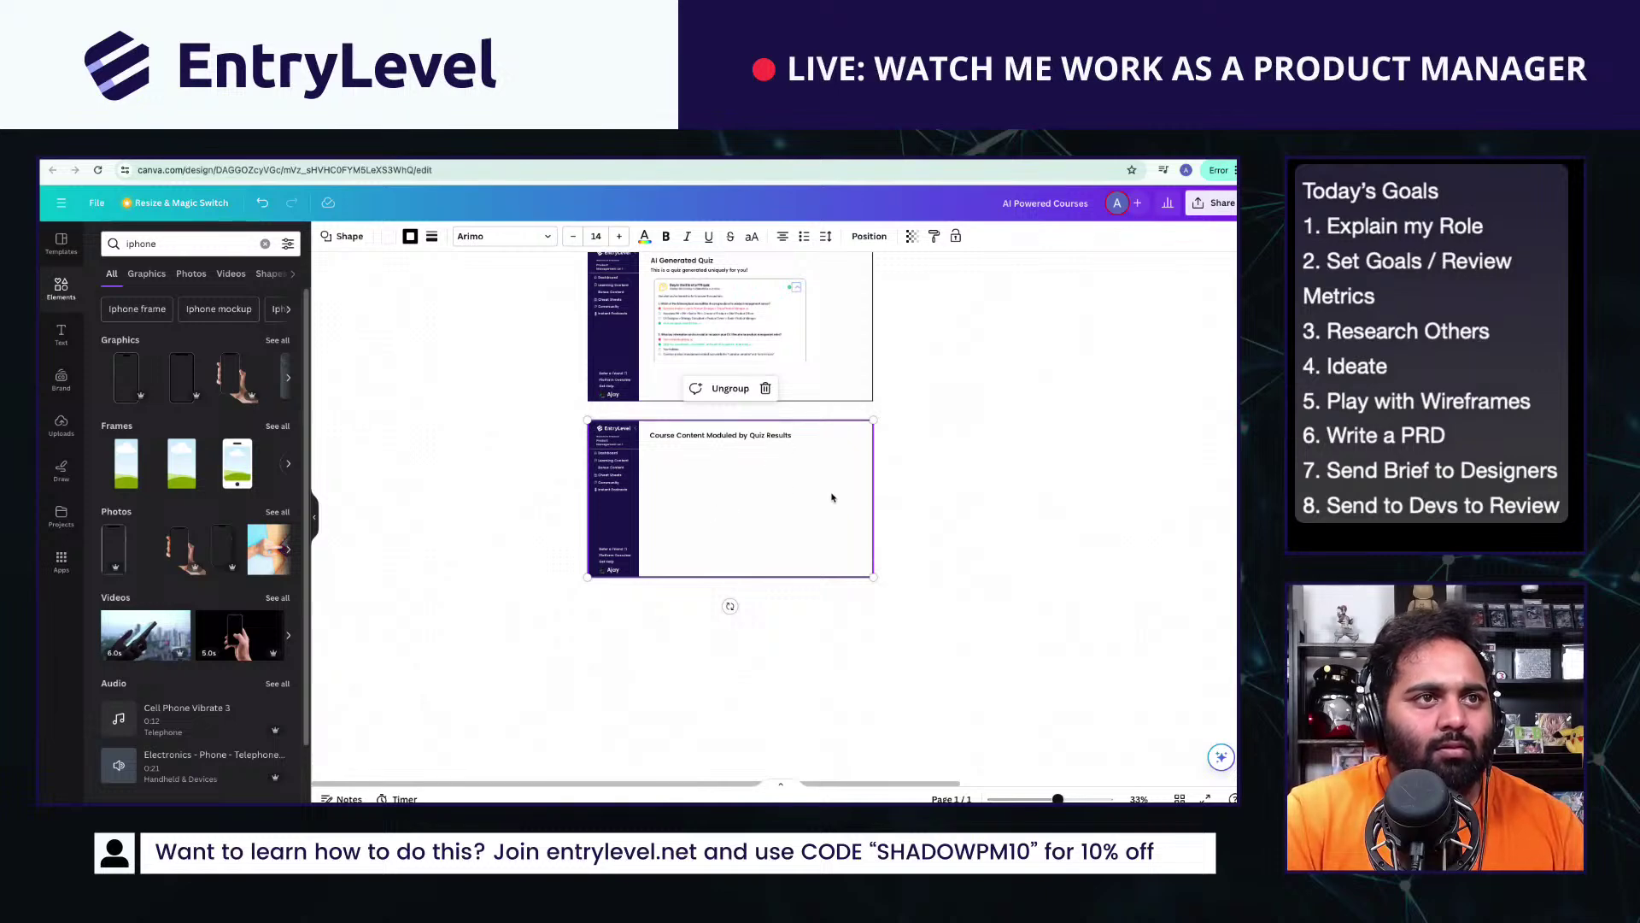
scroll(914, 514, "down", 8)
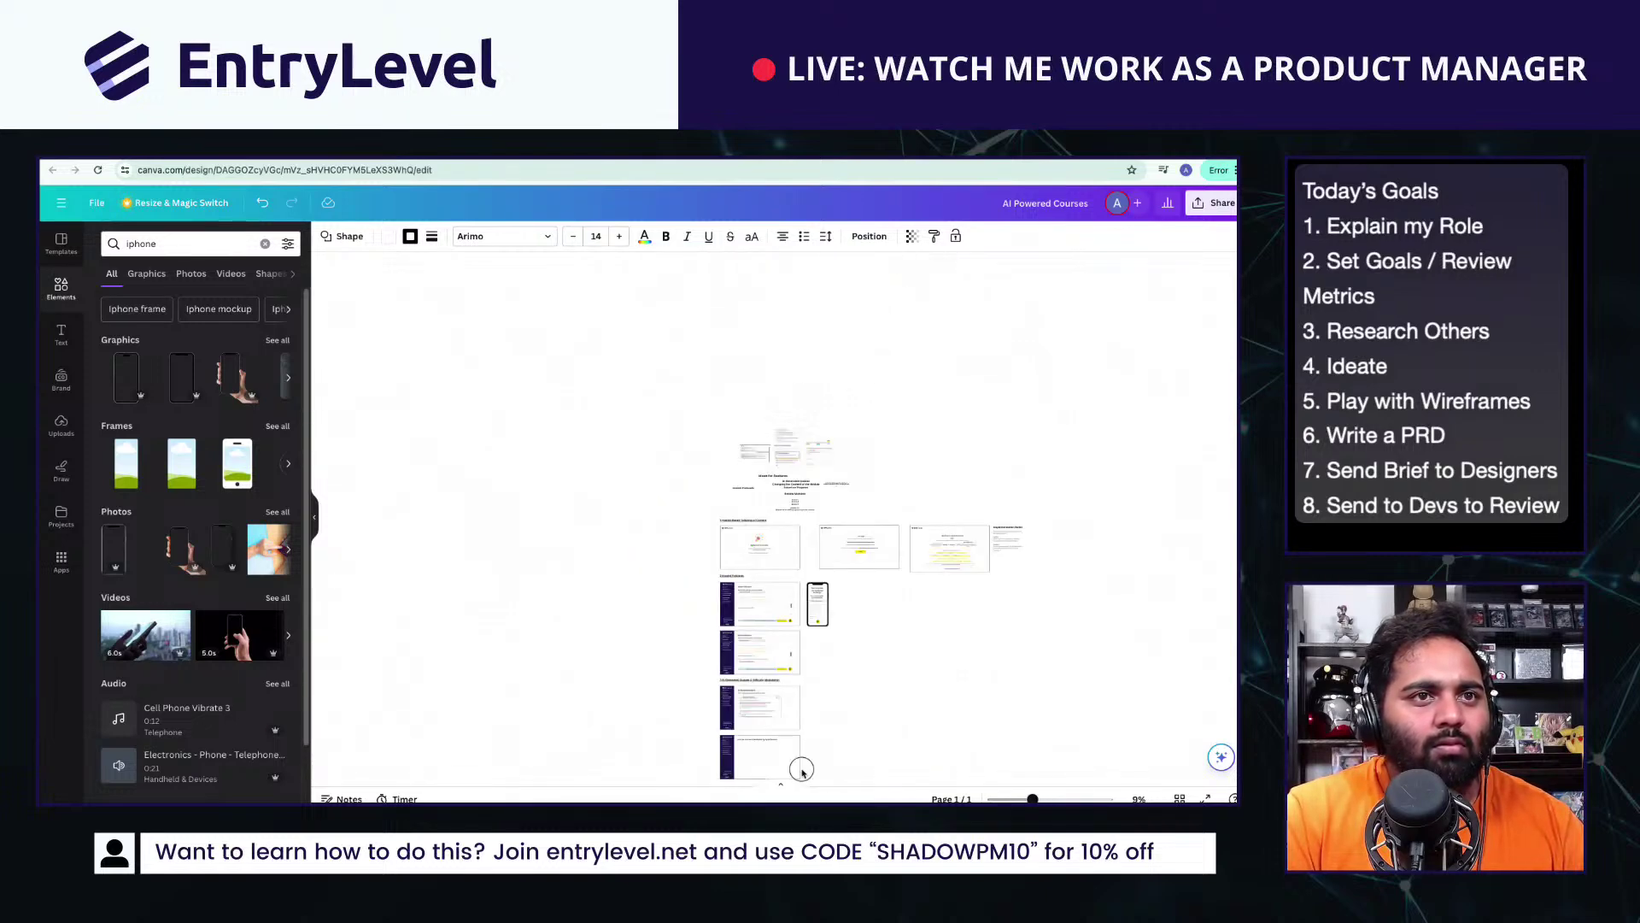
scroll(823, 645, "up", 8)
left_click(770, 417)
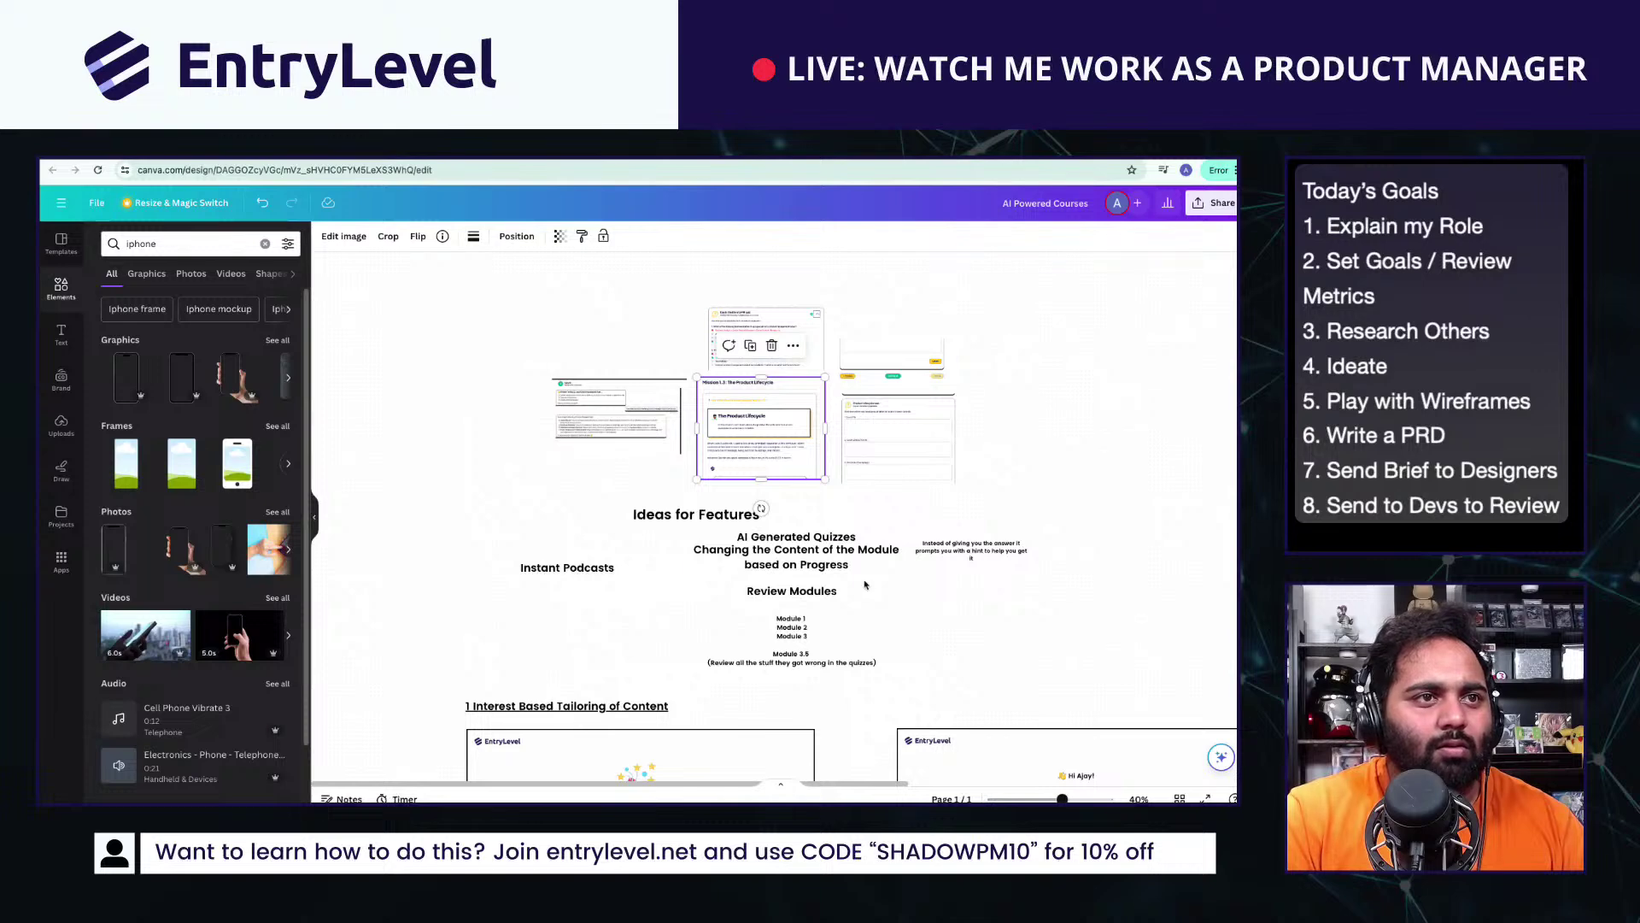
left_click_drag(760, 427, 599, 466)
Step: Move the "Course Content Moduled by Quiz Results" title outside the frame and enlarge the lifecycle screenshot within the wireframe
scroll(599, 466, "up", 5)
left_click(649, 322)
left_click_drag(649, 323, 1184, 391)
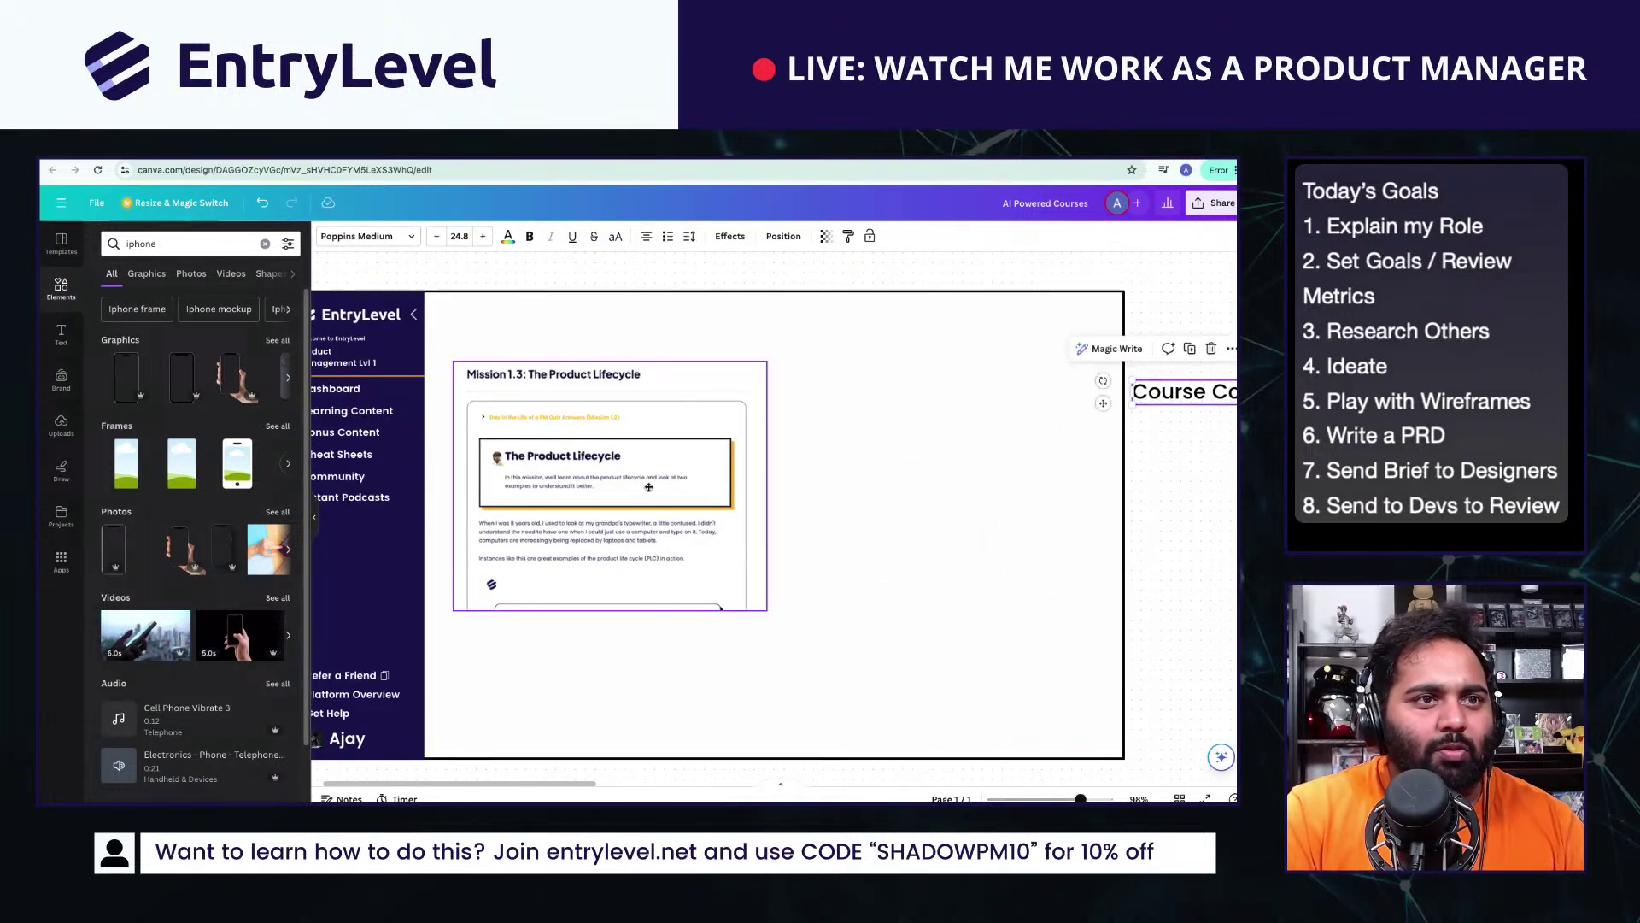
left_click_drag(649, 487, 658, 448)
left_click_drag(778, 571, 918, 701)
scroll(1015, 464, "down", 5)
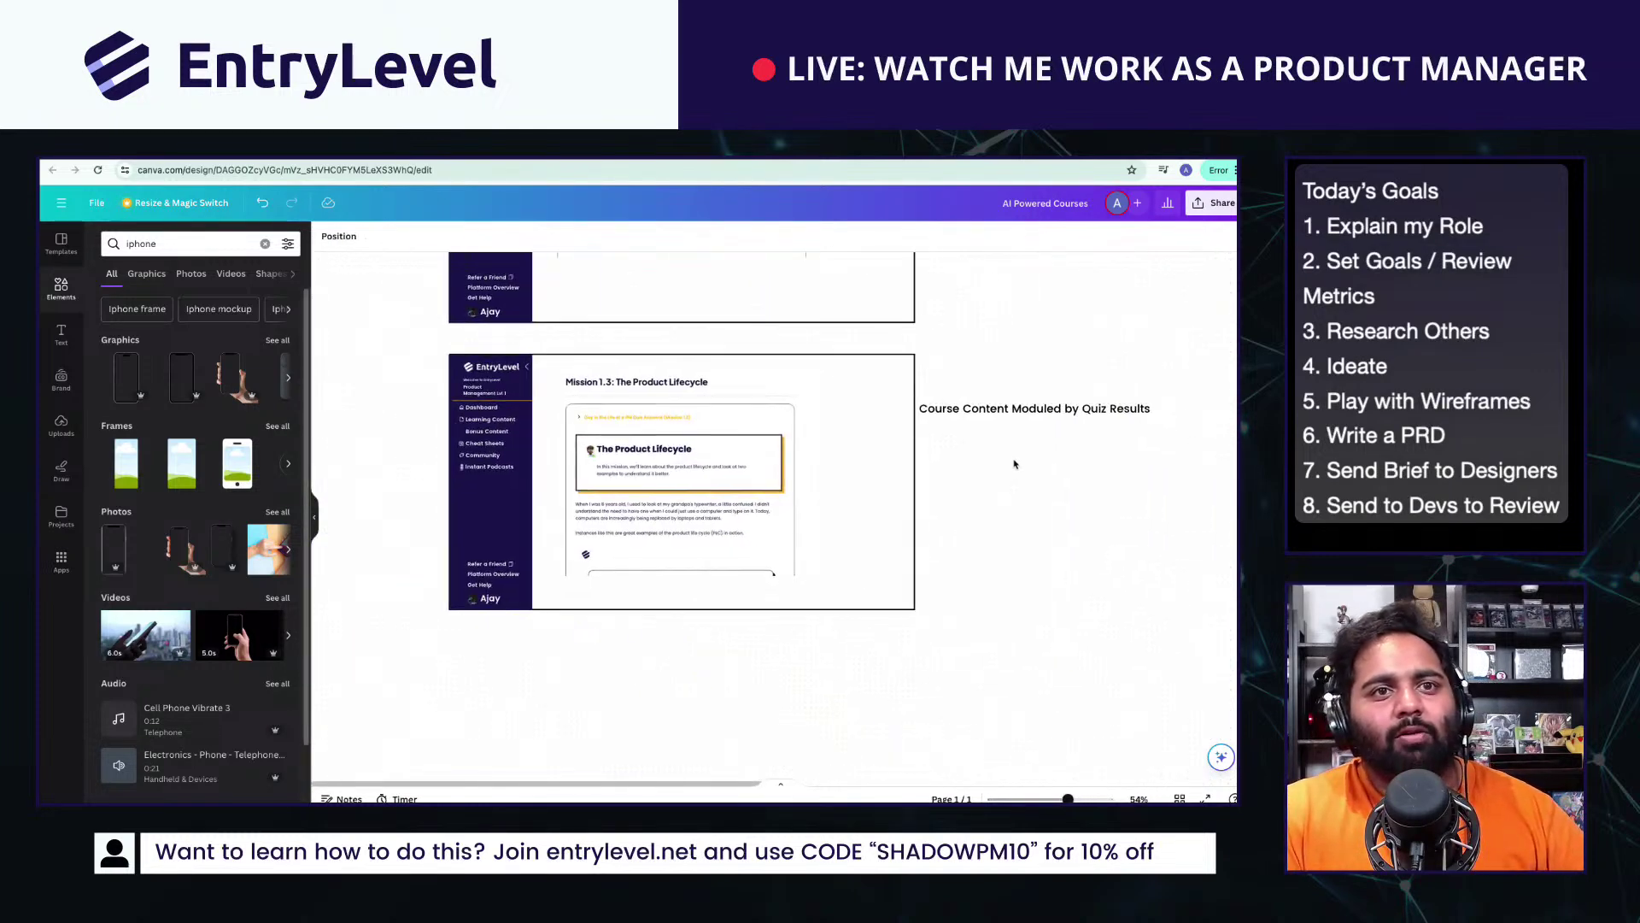
Step: Duplicate the Mission 1.3 wireframe together with its screenshot and place the copy directly beneath the original
left_click(1039, 403)
left_click(1012, 478)
scroll(1000, 490, "down", 3)
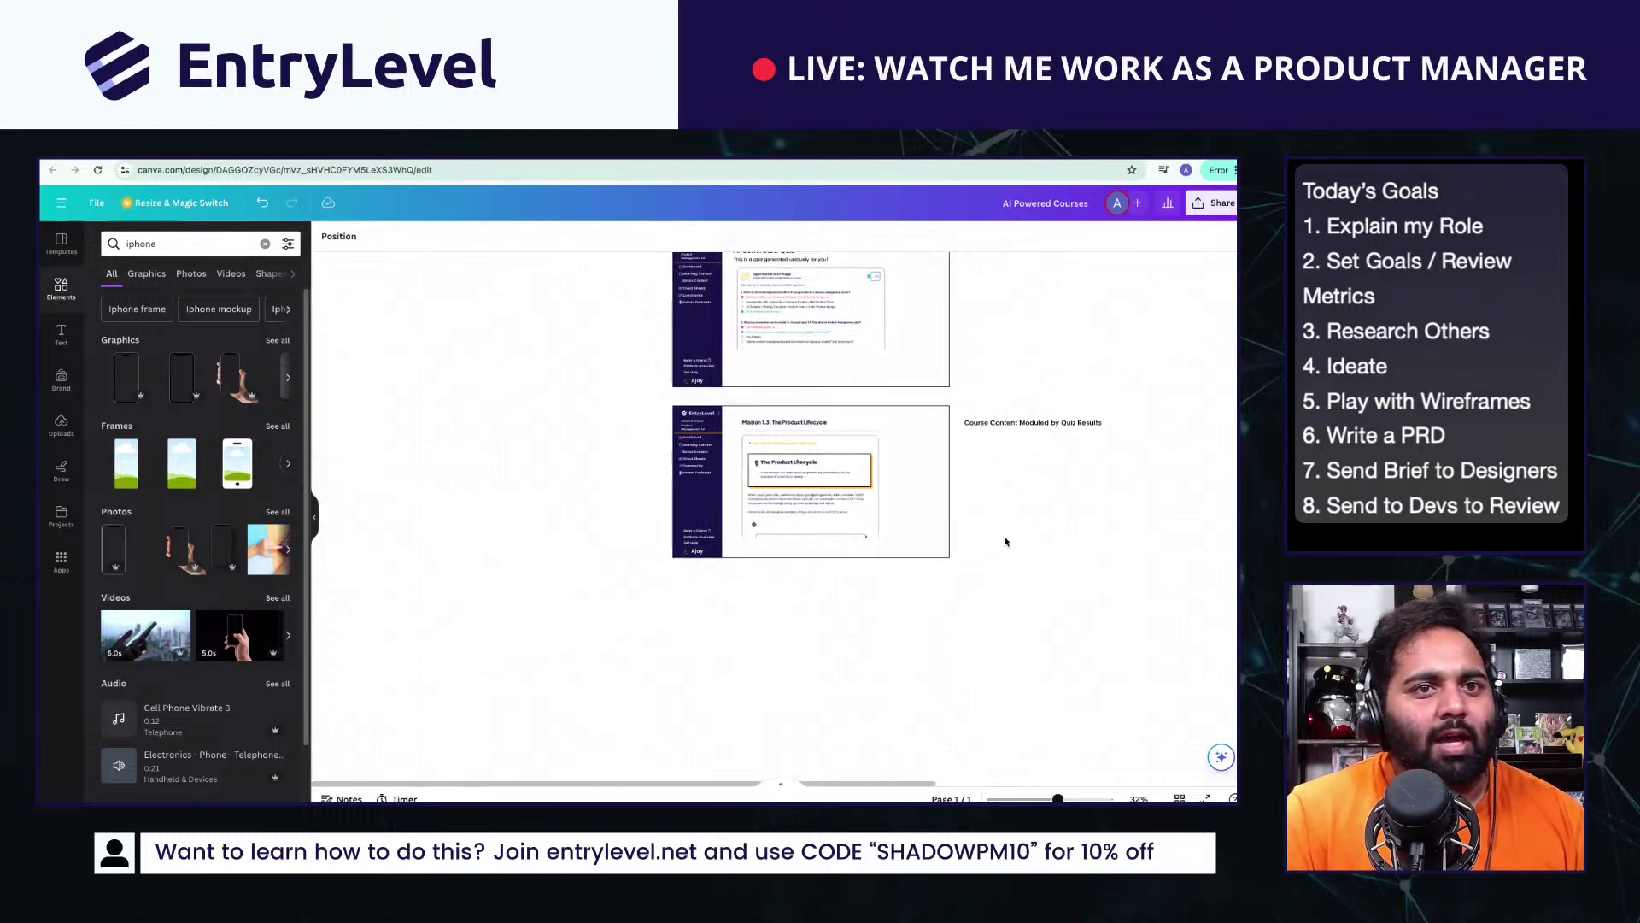
scroll(1006, 542, "up", 3)
left_click_drag(1012, 624, 897, 540)
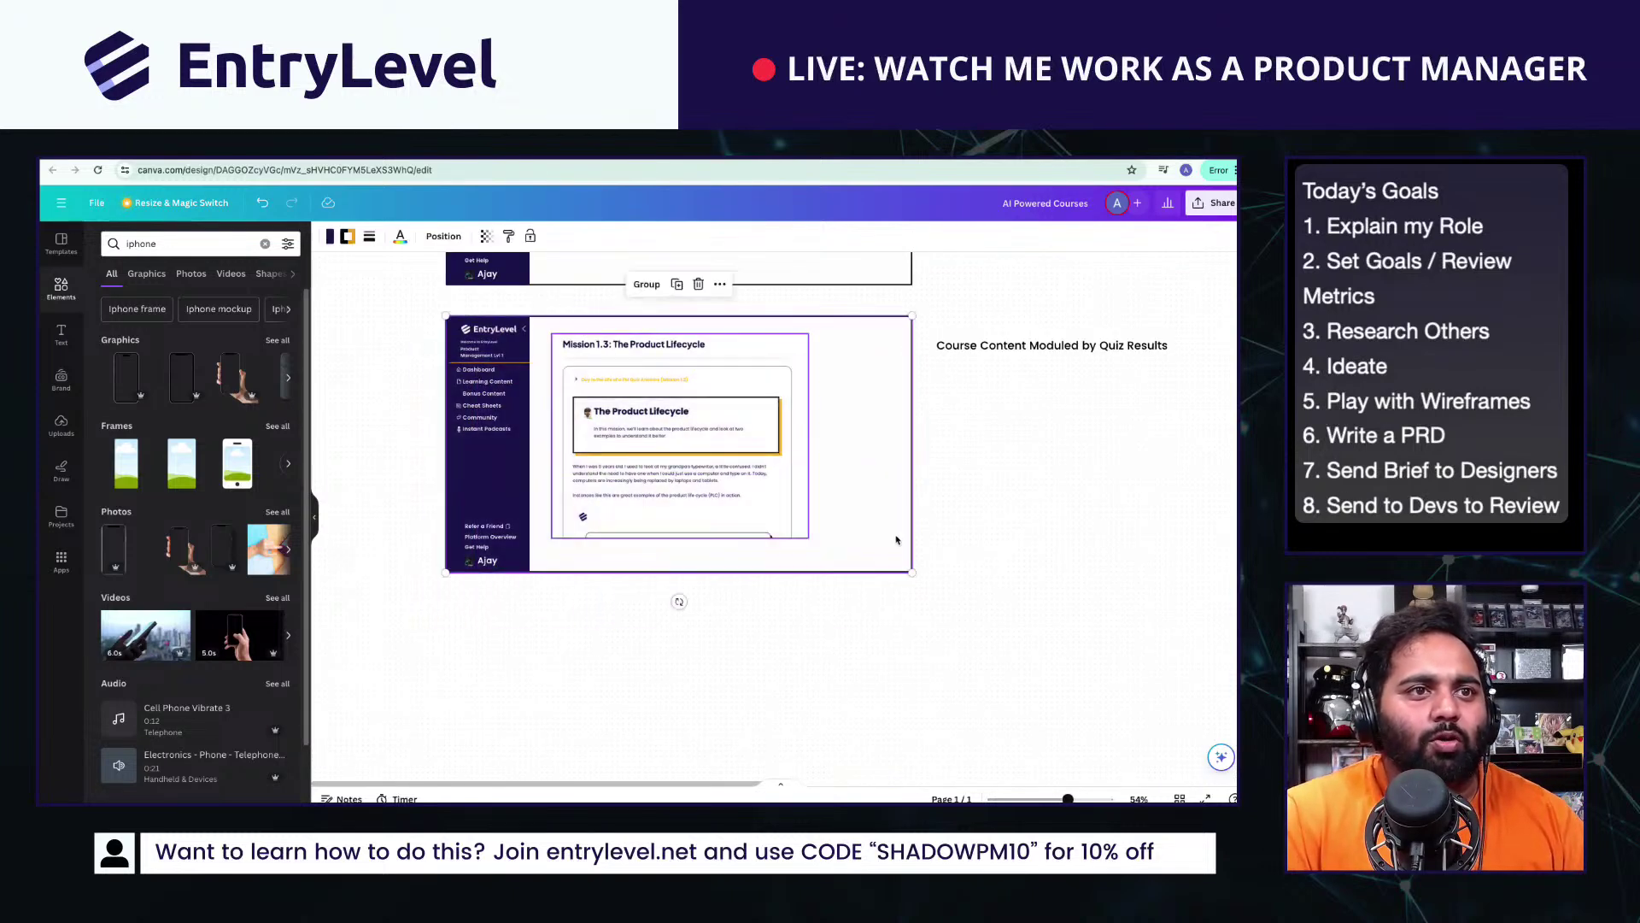
left_click_drag(757, 421, 757, 697)
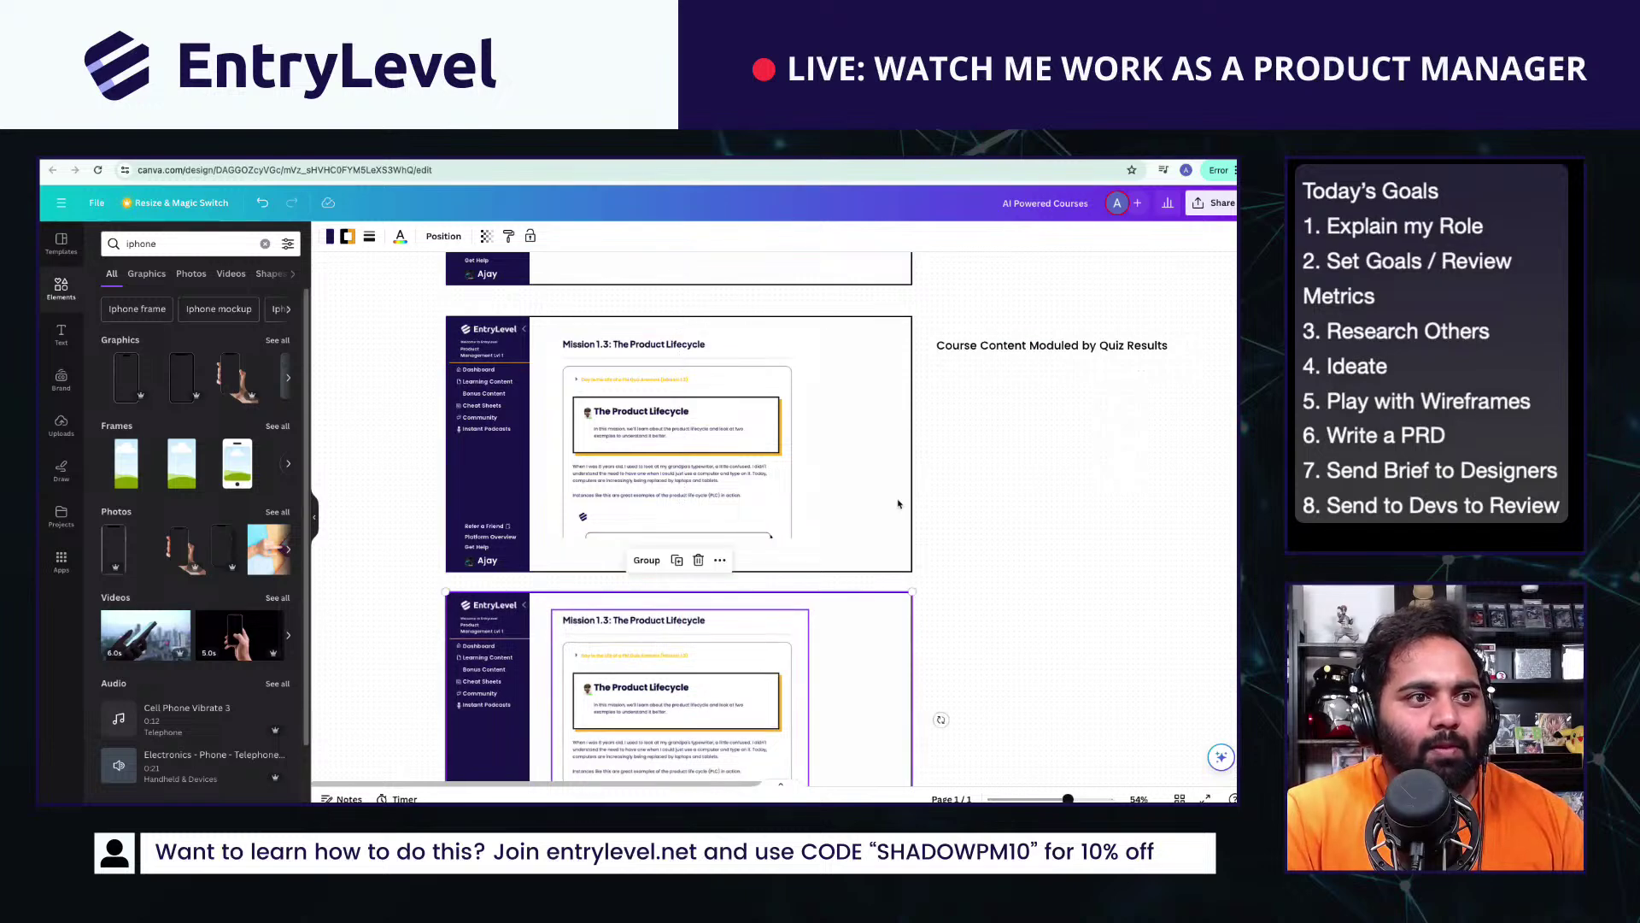
Step: Lower the lifecycle screenshot inside the duplicated wireframe to leave room for a heading above it
scroll(897, 504, "down", 3)
left_click_drag(722, 538, 749, 489)
left_click(743, 512)
Step: Duplicate the "Course Content Moduled by Quiz Results" text and place the copy above the screenshot in the lowest wireframe
scroll(1012, 421, "up", 3)
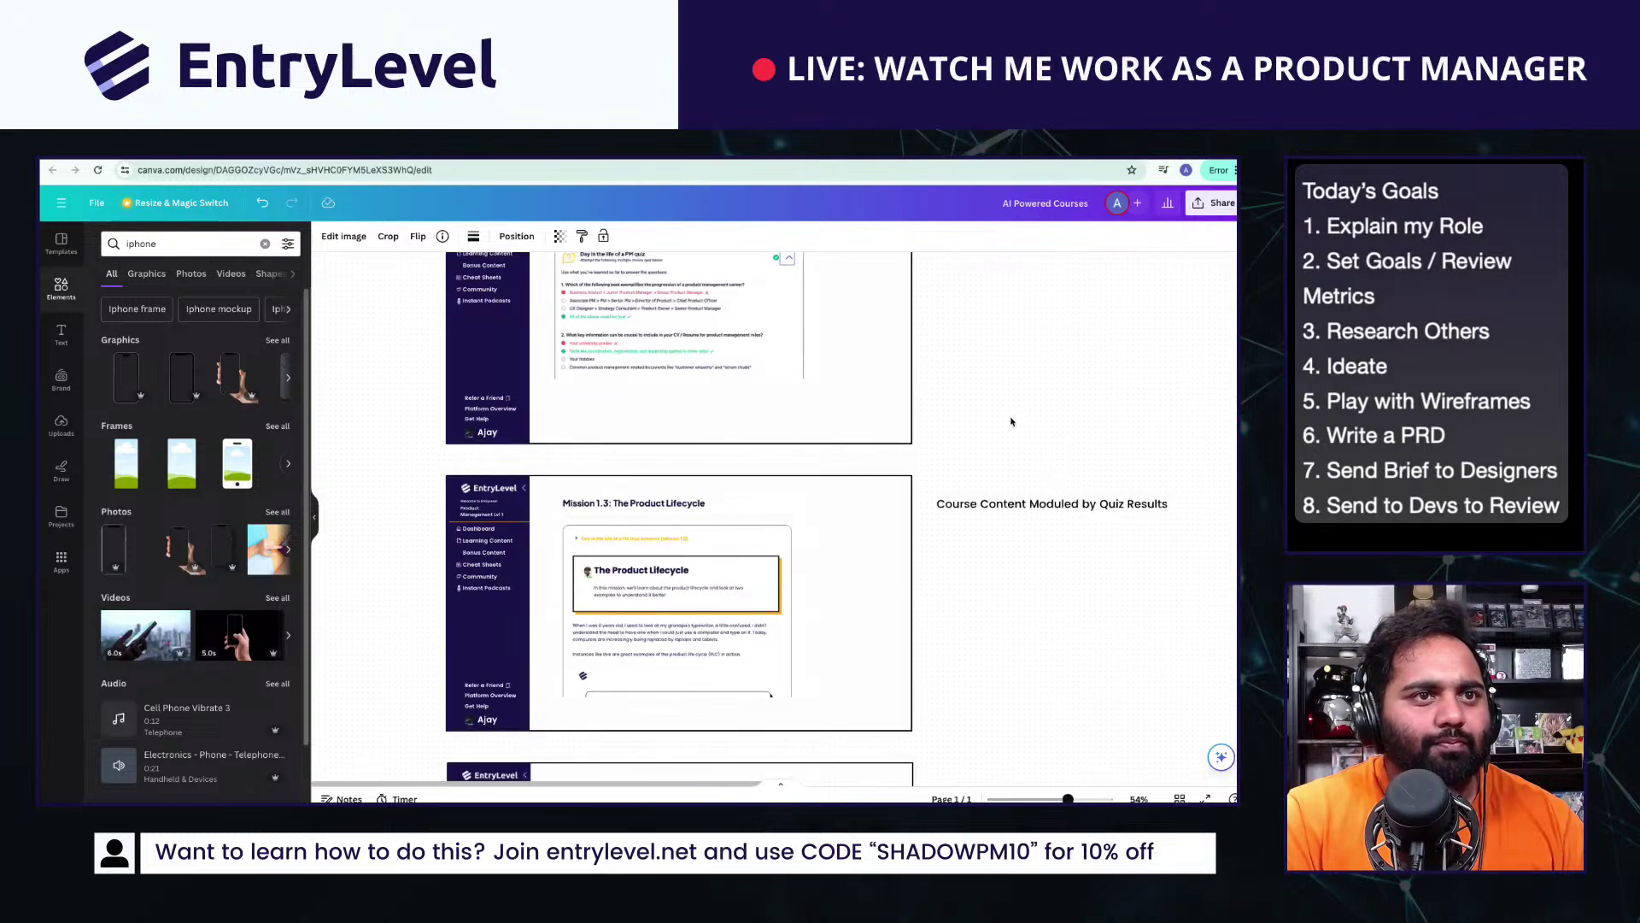
left_click(1052, 503)
left_click_drag(1052, 503, 773, 515)
scroll(907, 414, "down", 3)
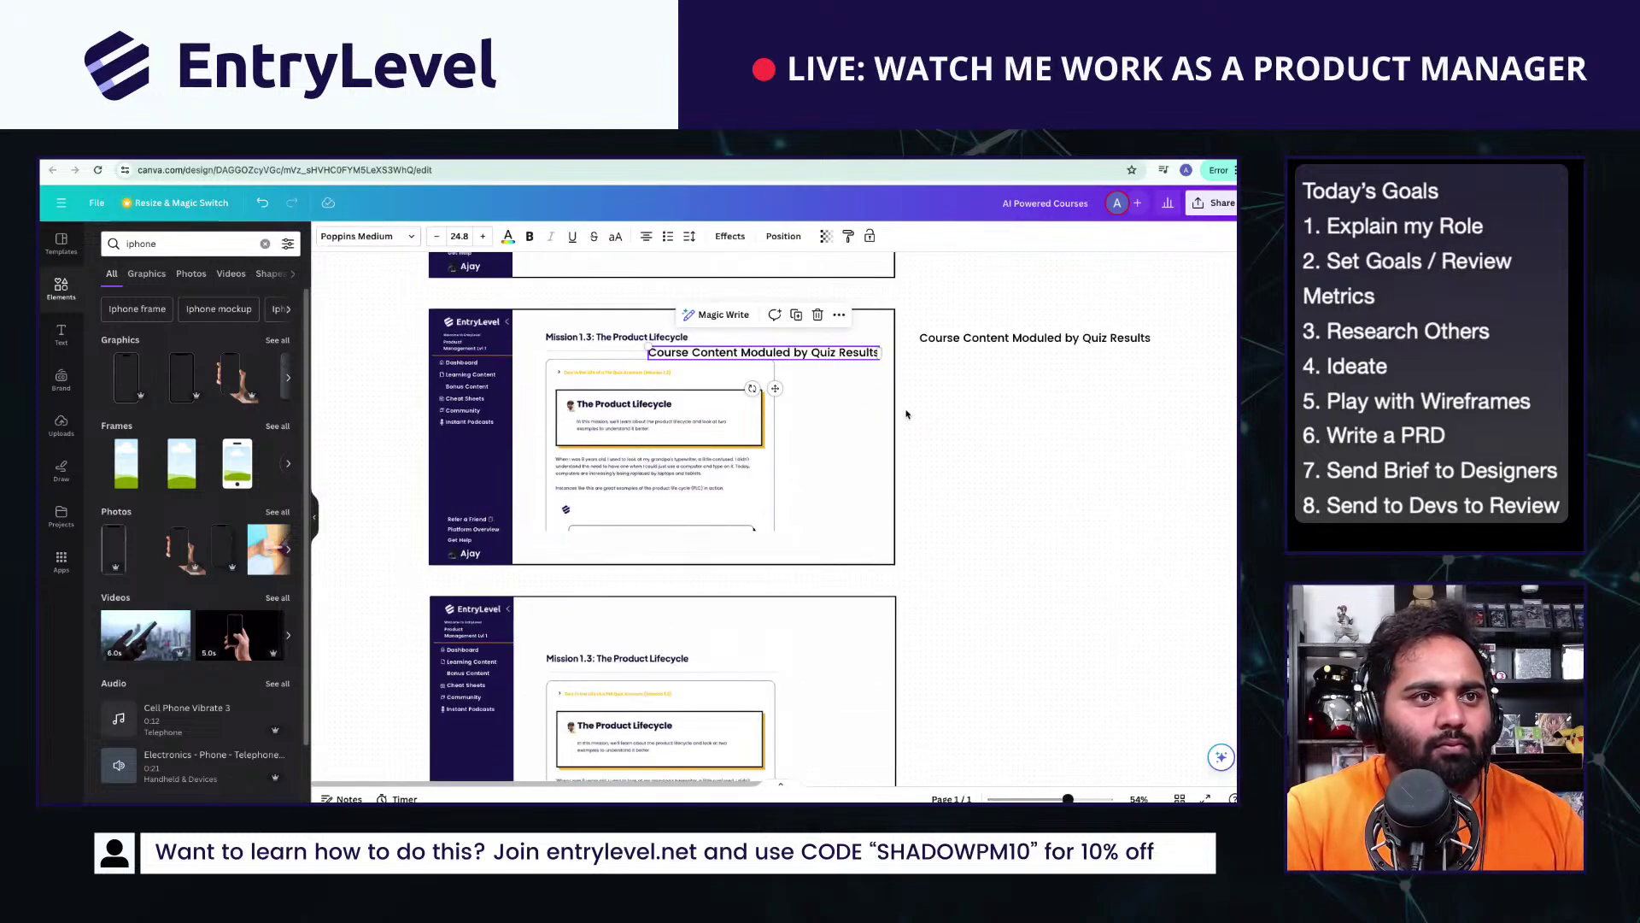
left_click_drag(763, 352, 668, 618)
Step: Change the lowest wireframe's heading to "Review Time!" and line it up with the left edge of the screenshot
scroll(749, 467, "up", 5)
left_click(749, 467)
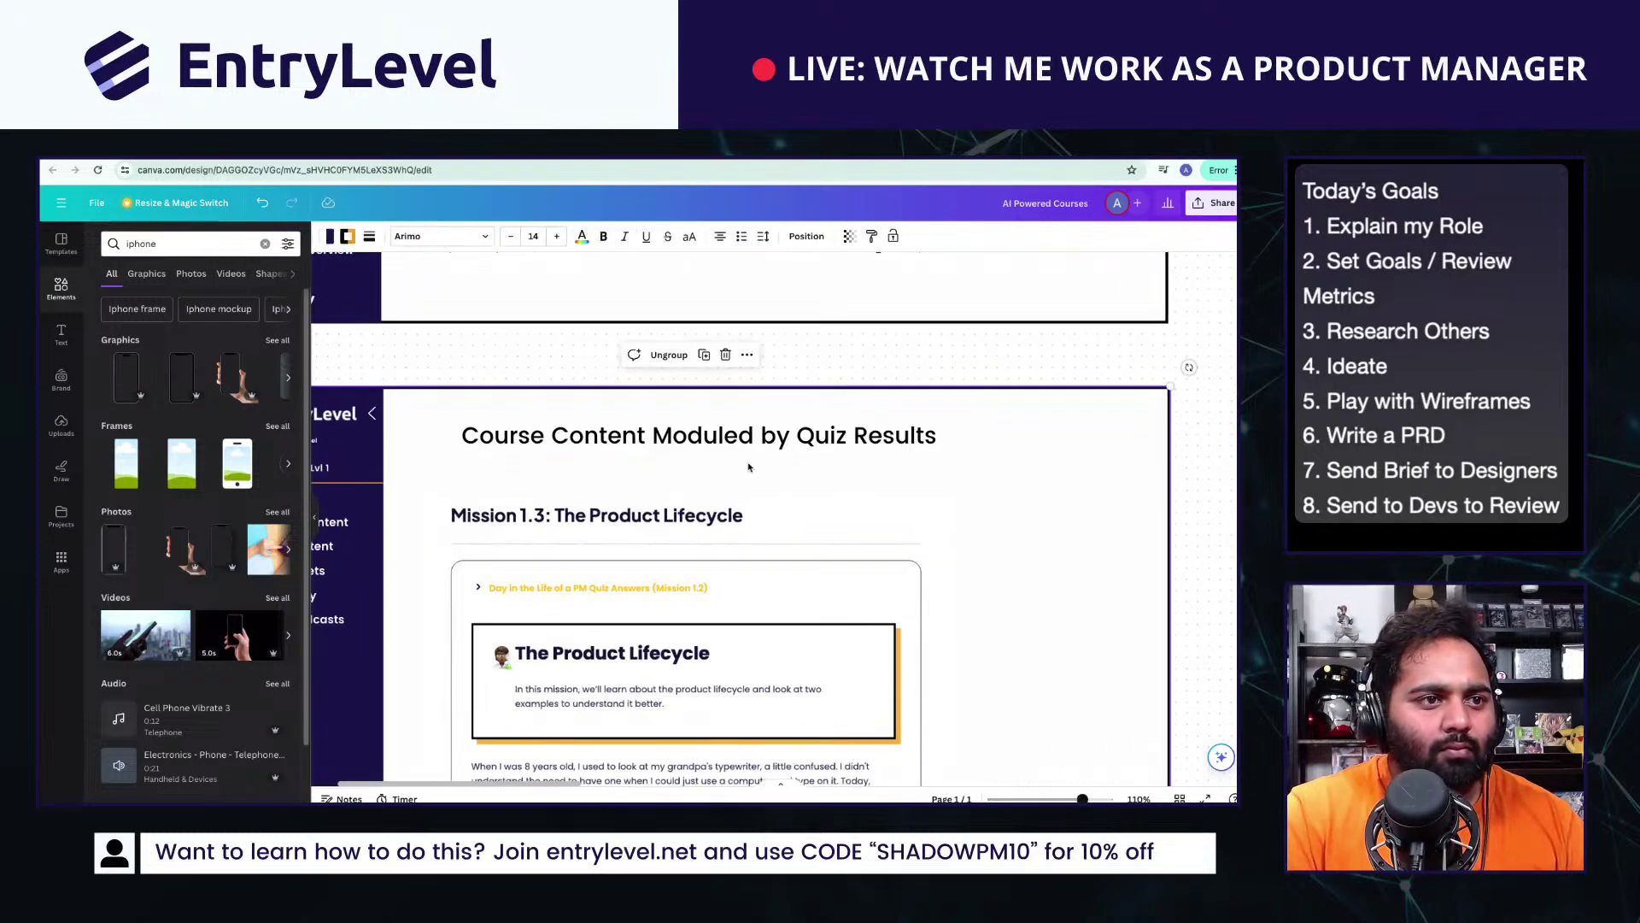
left_click(731, 437)
double_click(730, 437)
type("Cu")
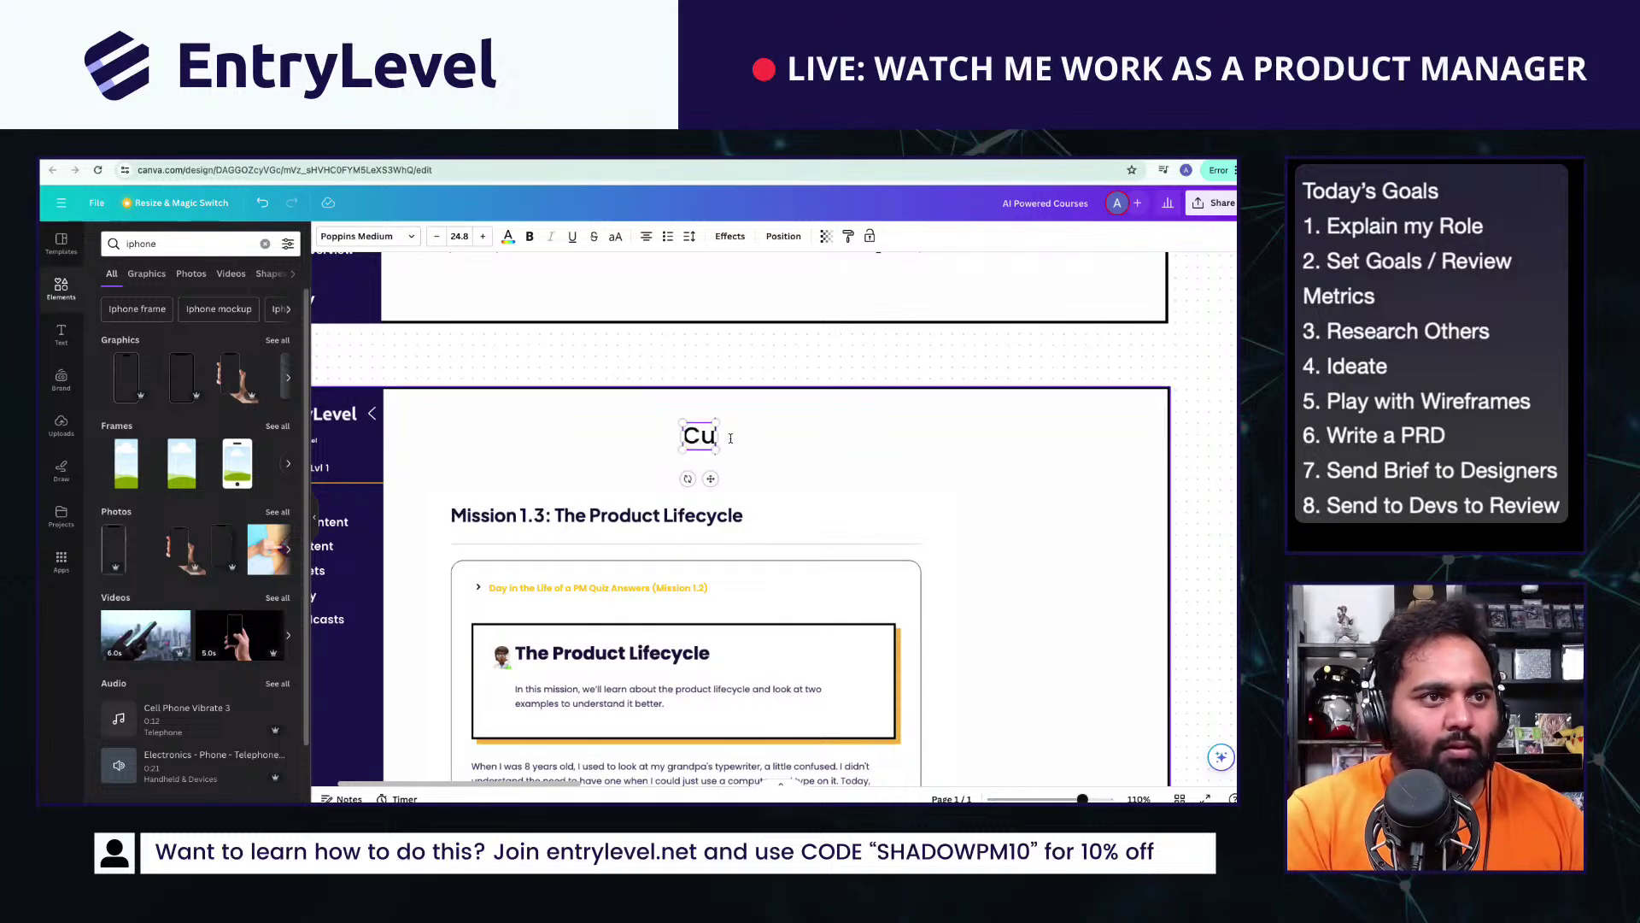
type("eview Time!")
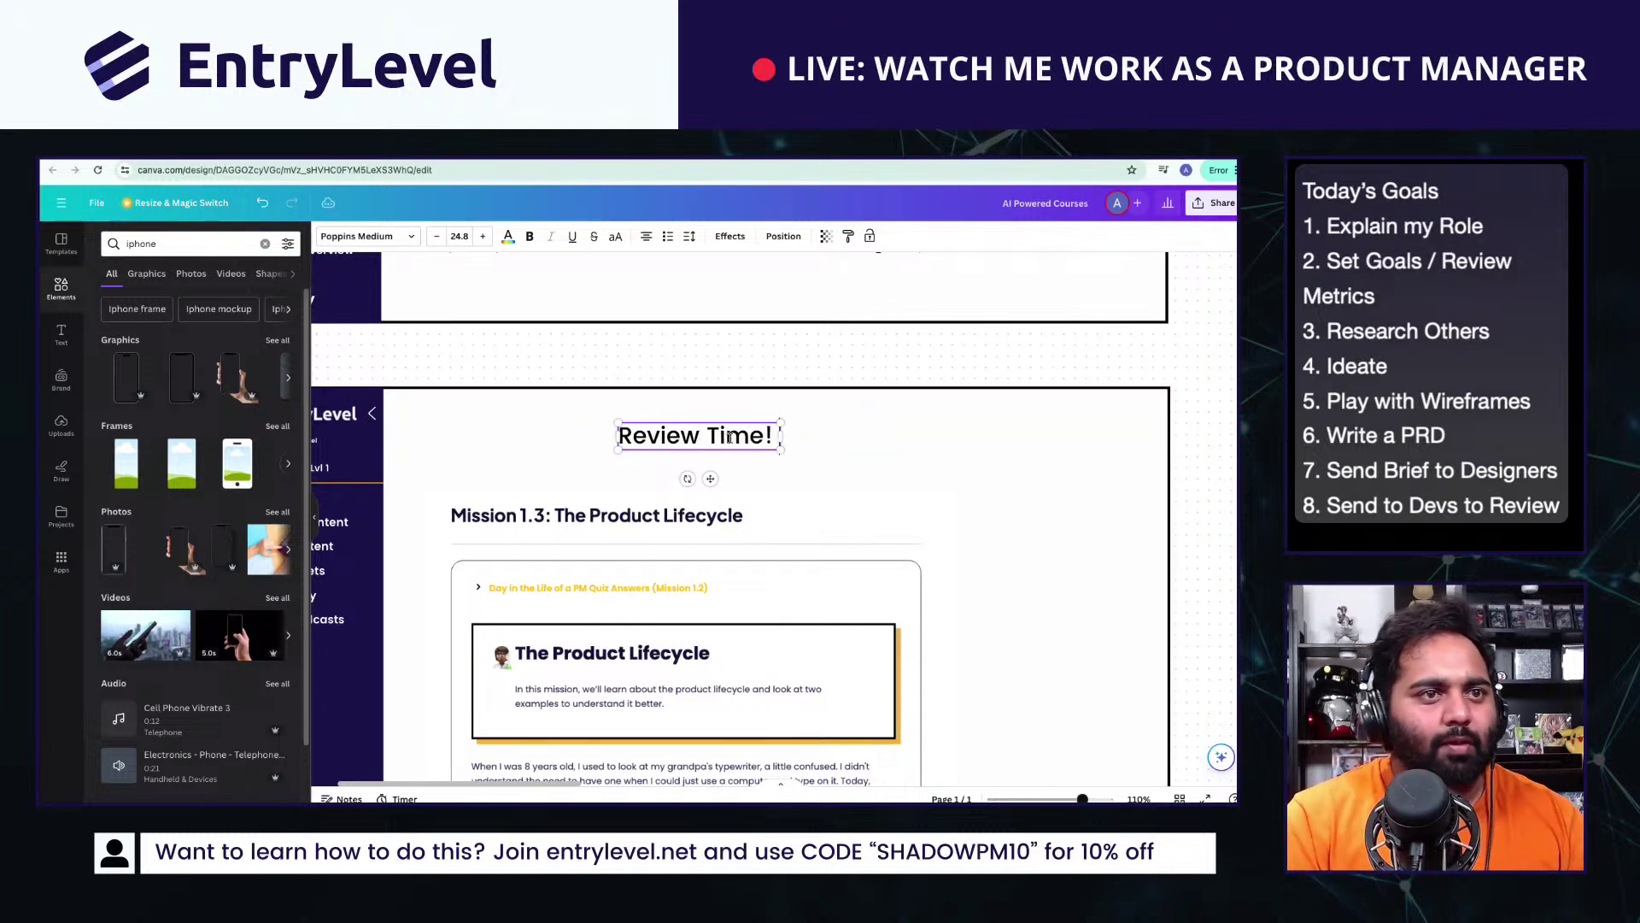
left_click_drag(710, 478, 552, 480)
Step: Duplicate the heading beneath itself and change the copy to "This module was generated based on your performance on quizzes"
key("ctrl+v")
left_click_drag(700, 514, 678, 513)
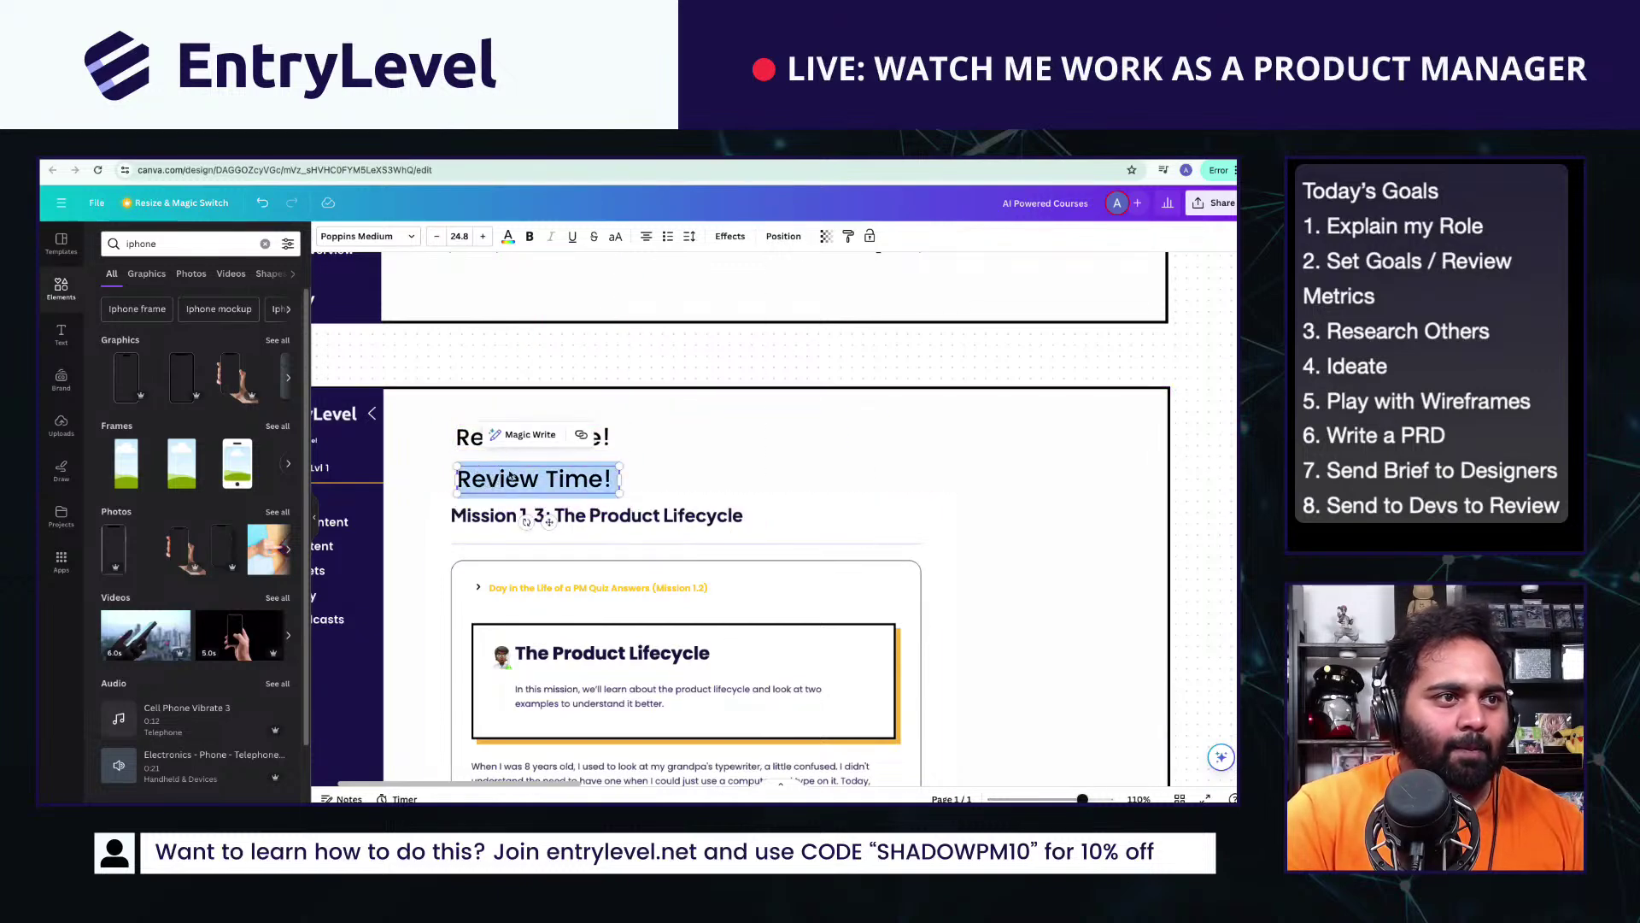
type("This module was ge")
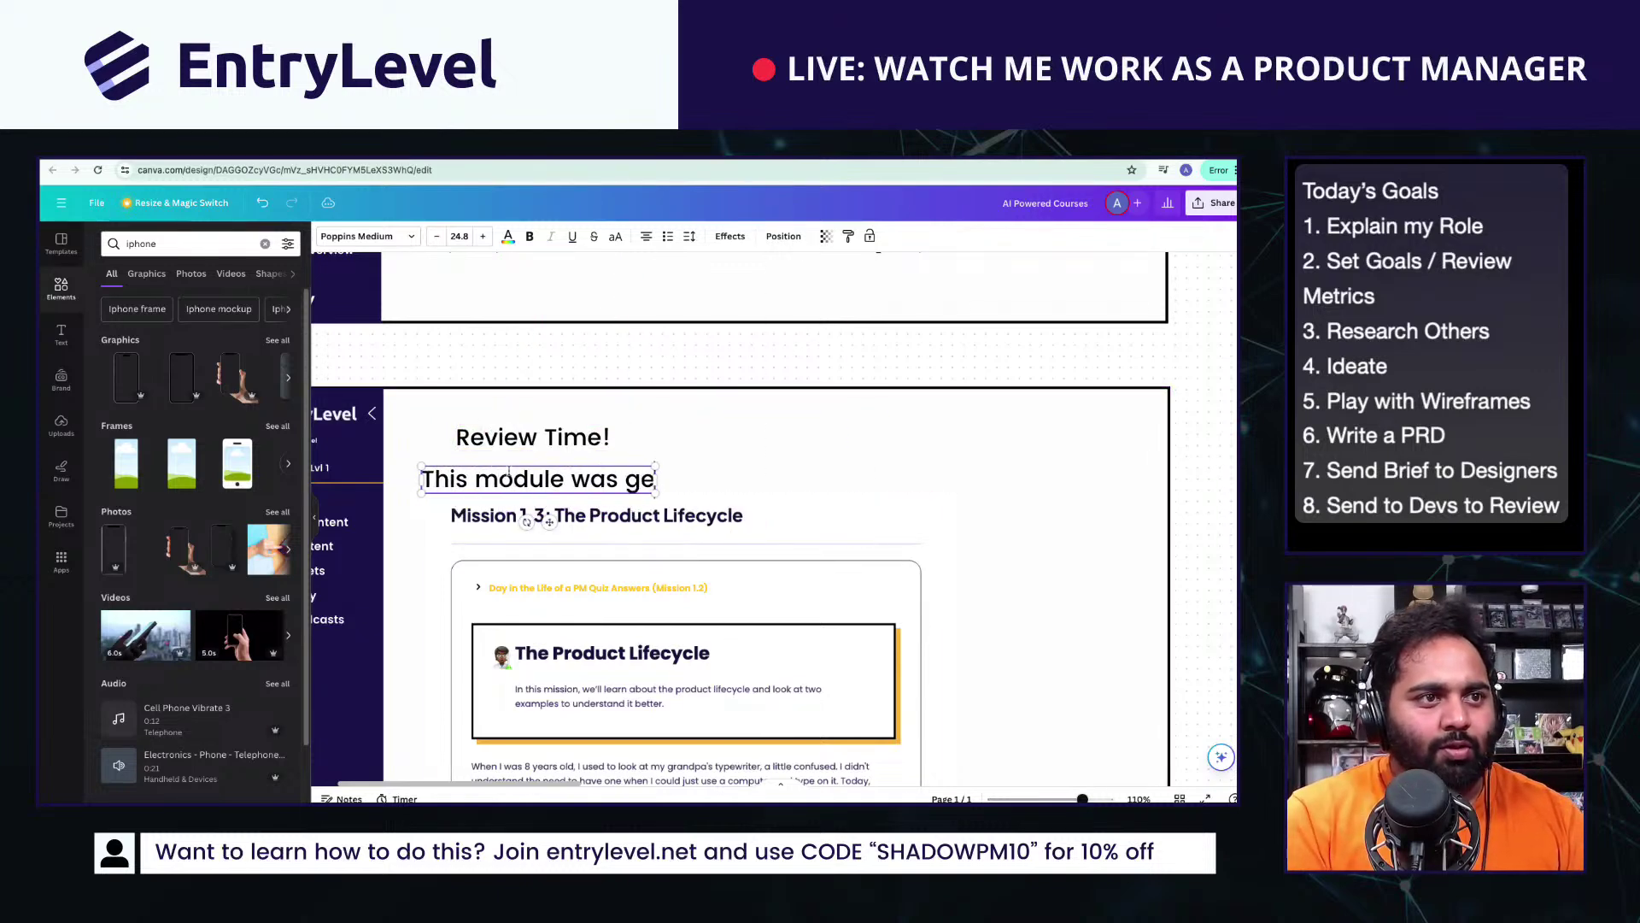
type("nerated based on y")
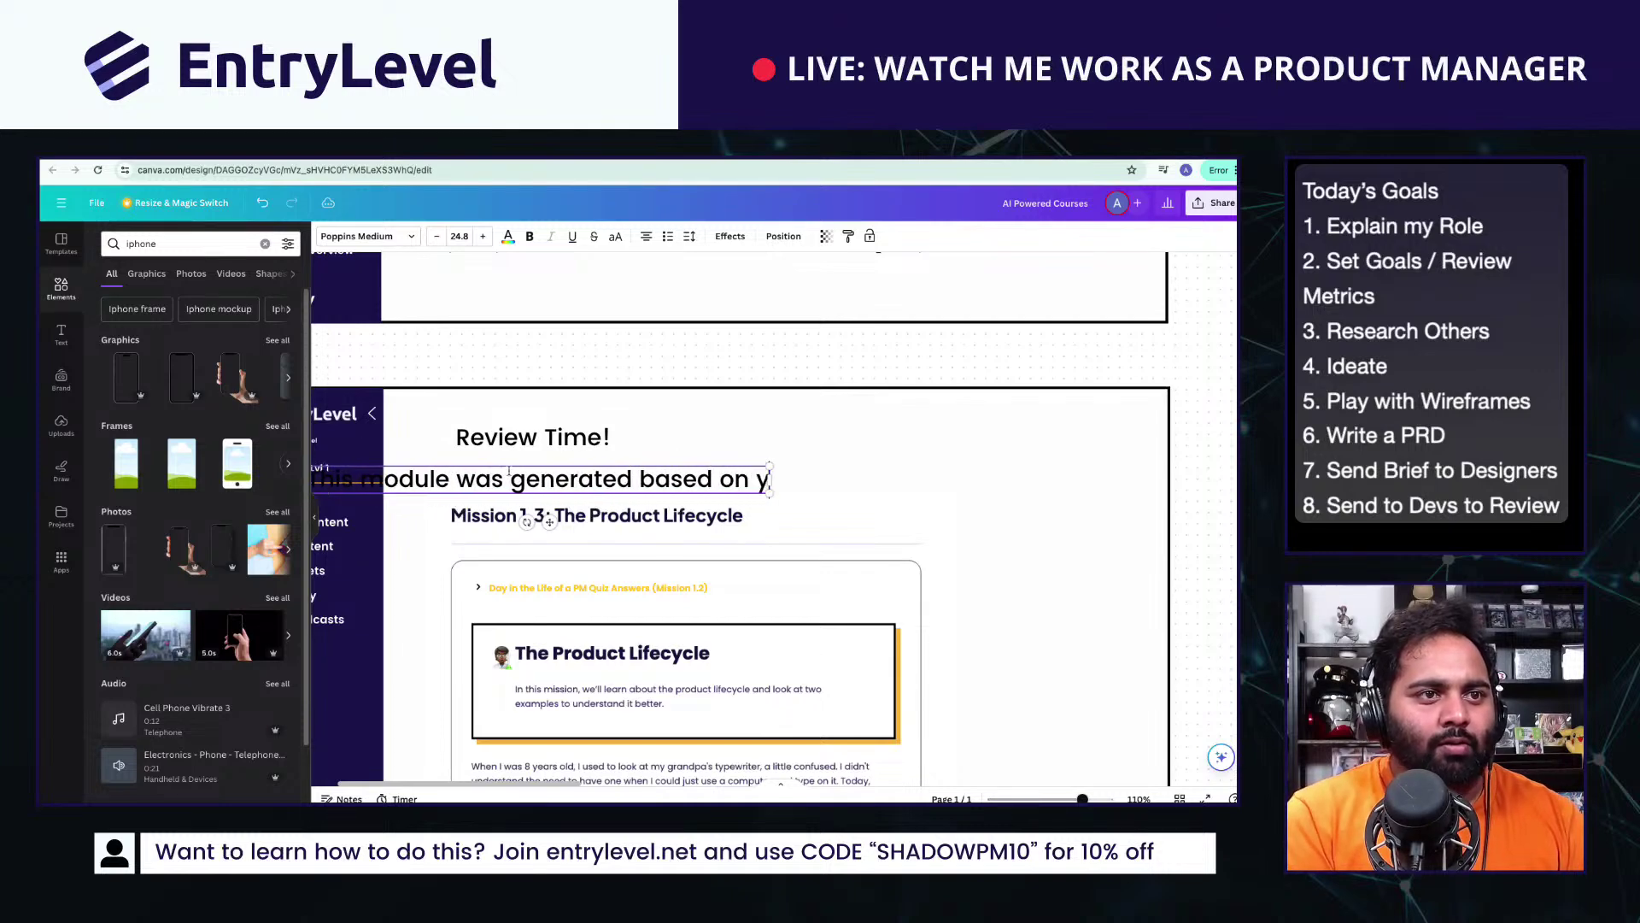
type("our ferform")
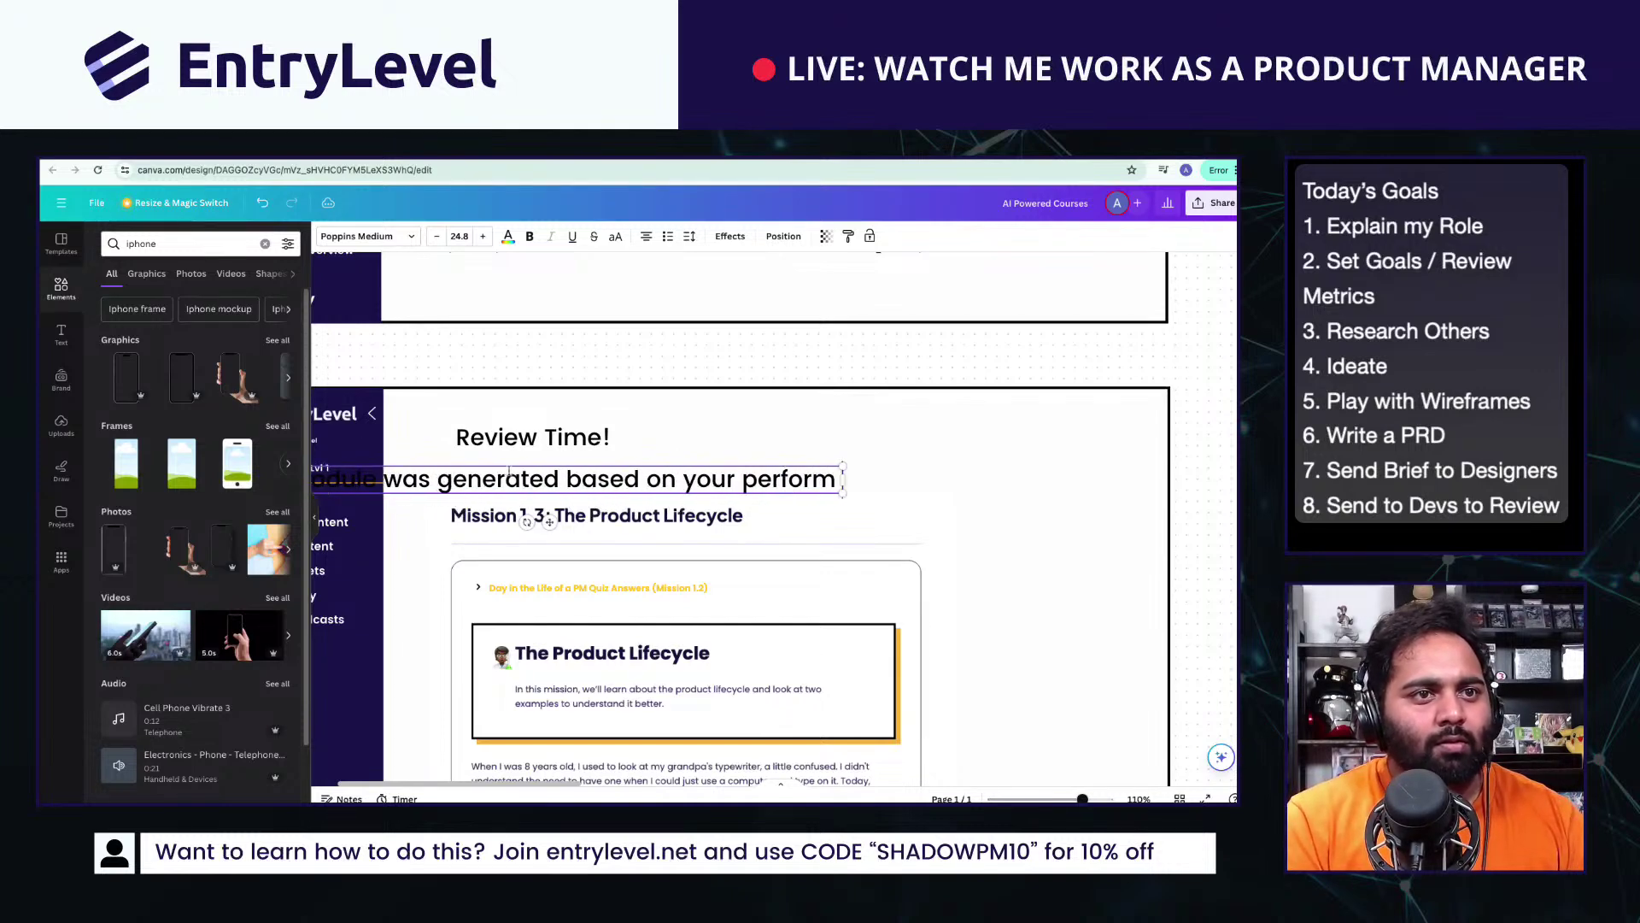
type("ance on quizzes")
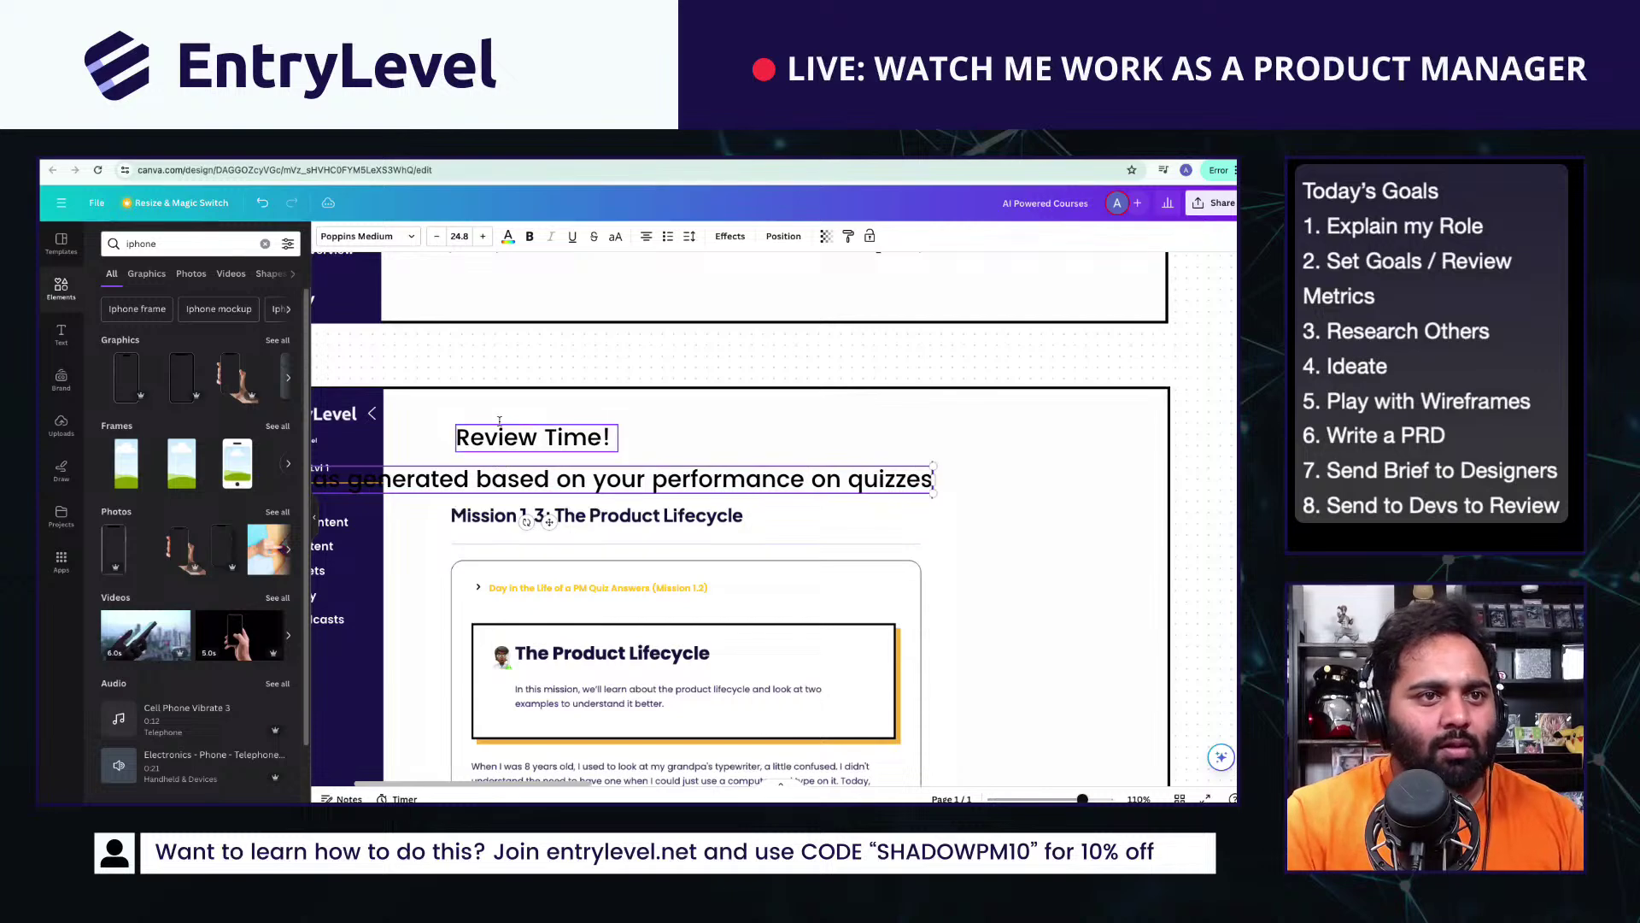
Step: Align the subtitle under "Review Time!", shrink it to about font size 15.4, and lower the lifecycle screenshot
left_click(571, 433)
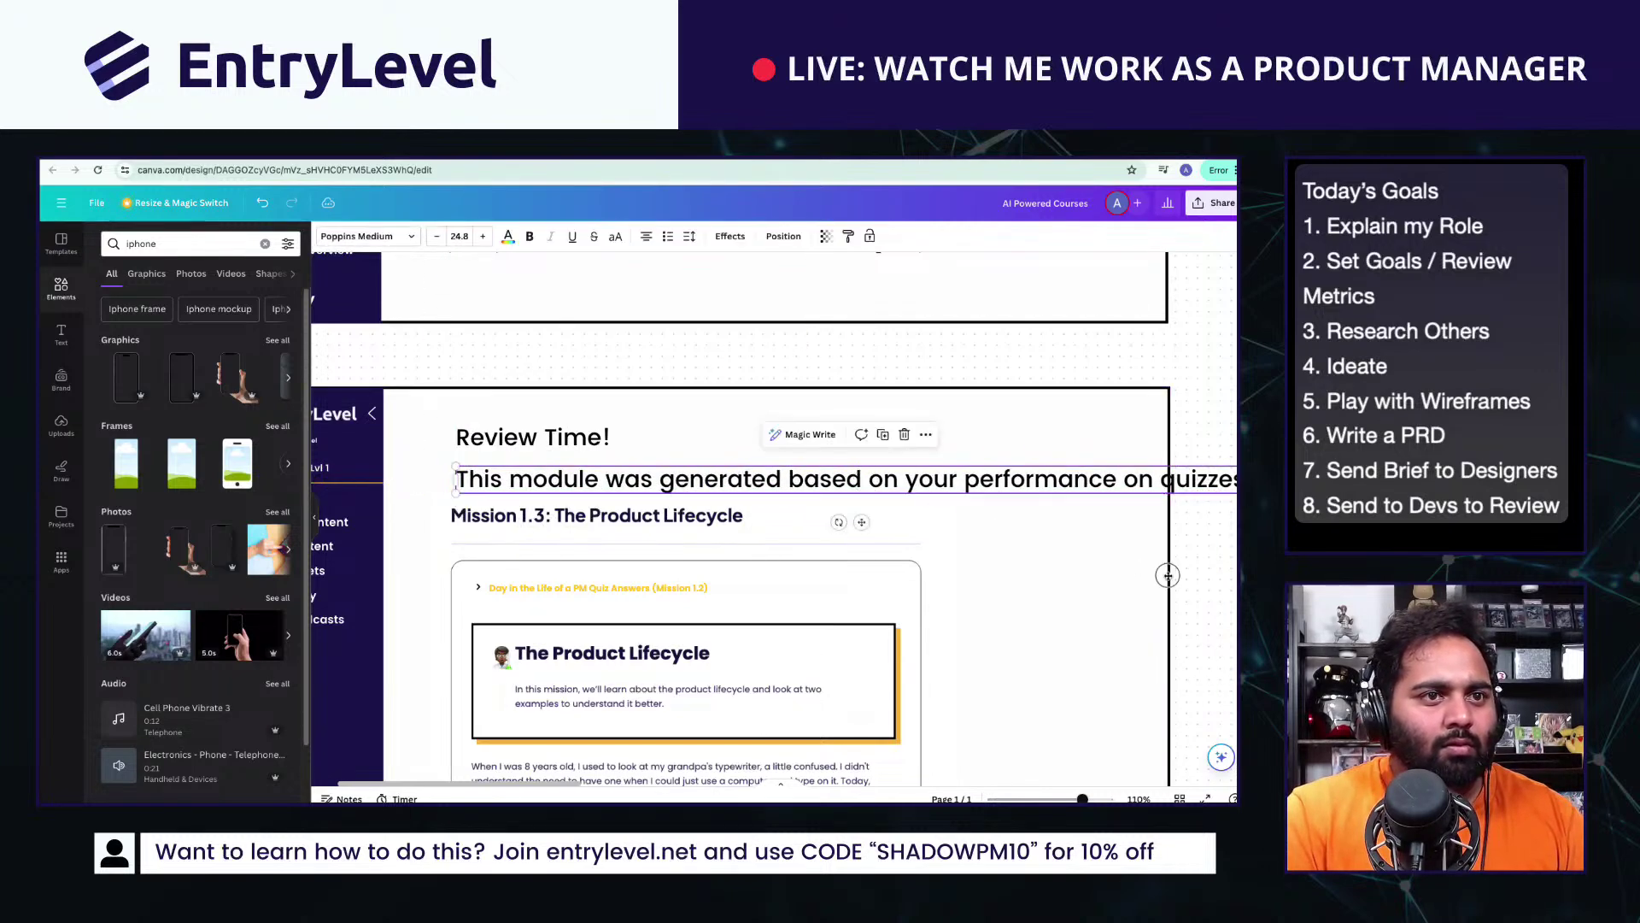
scroll(970, 471, "right", 3)
left_click(970, 461)
scroll(970, 465, "left", 5)
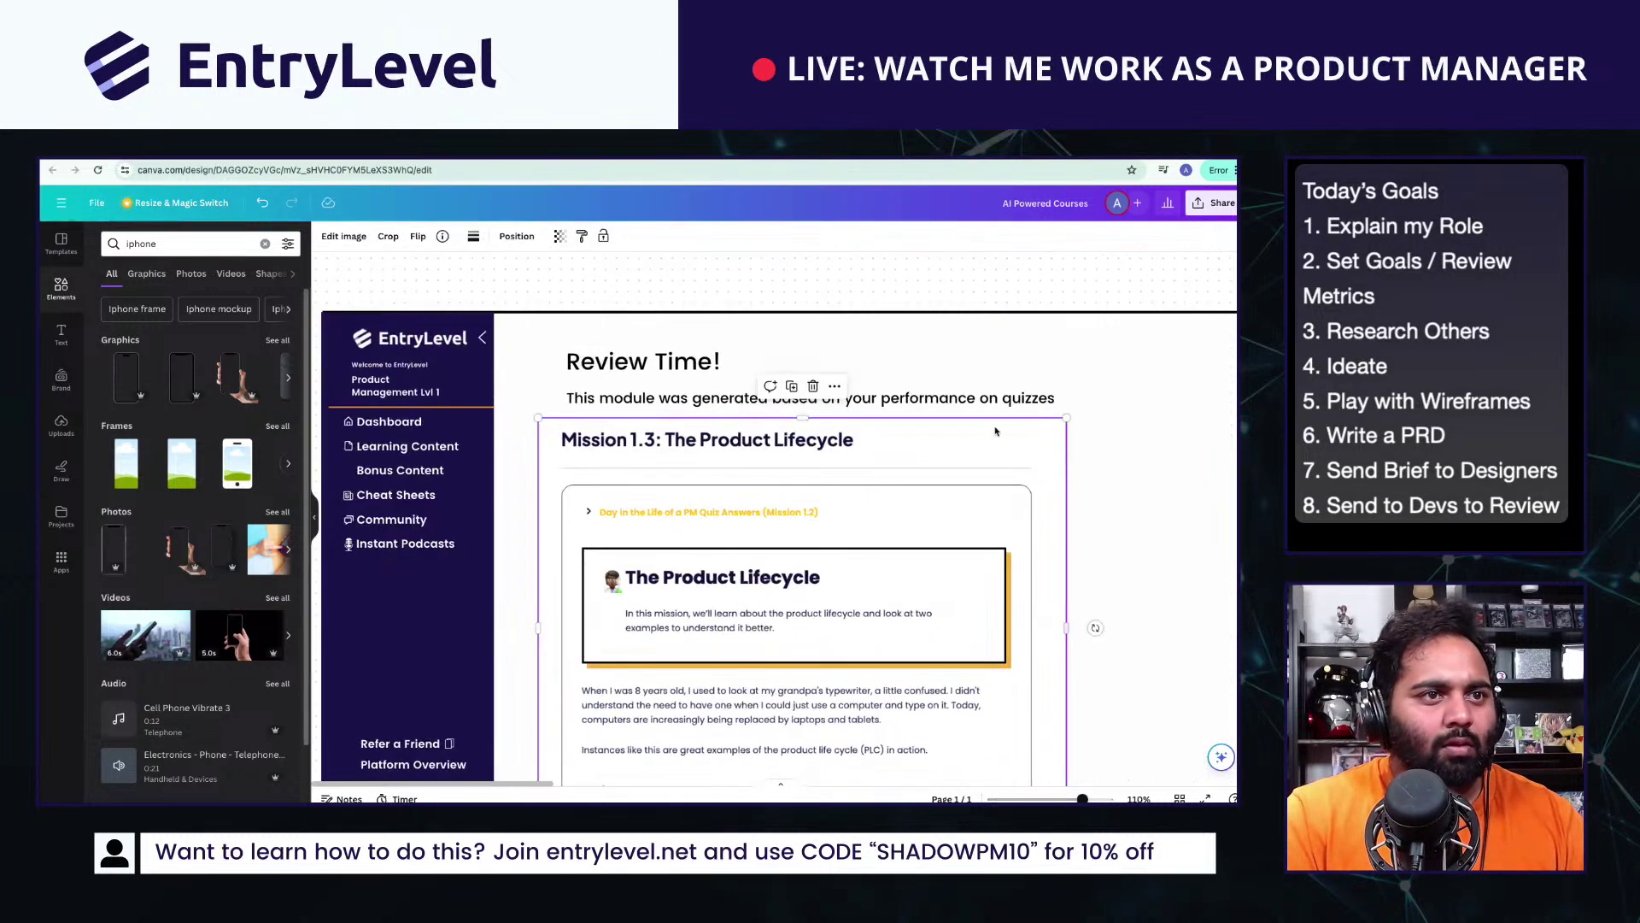
left_click_drag(961, 392, 960, 379)
left_click_drag(948, 468, 921, 501)
Step: Duplicate the "This module was generated" subtitle and place the copy beneath the lifecycle screenshot
left_click(977, 396)
key("super+c")
key("super+v")
left_click_drag(779, 521, 835, 500)
scroll(836, 500, "down", 3)
scroll(753, 388, "down", 5)
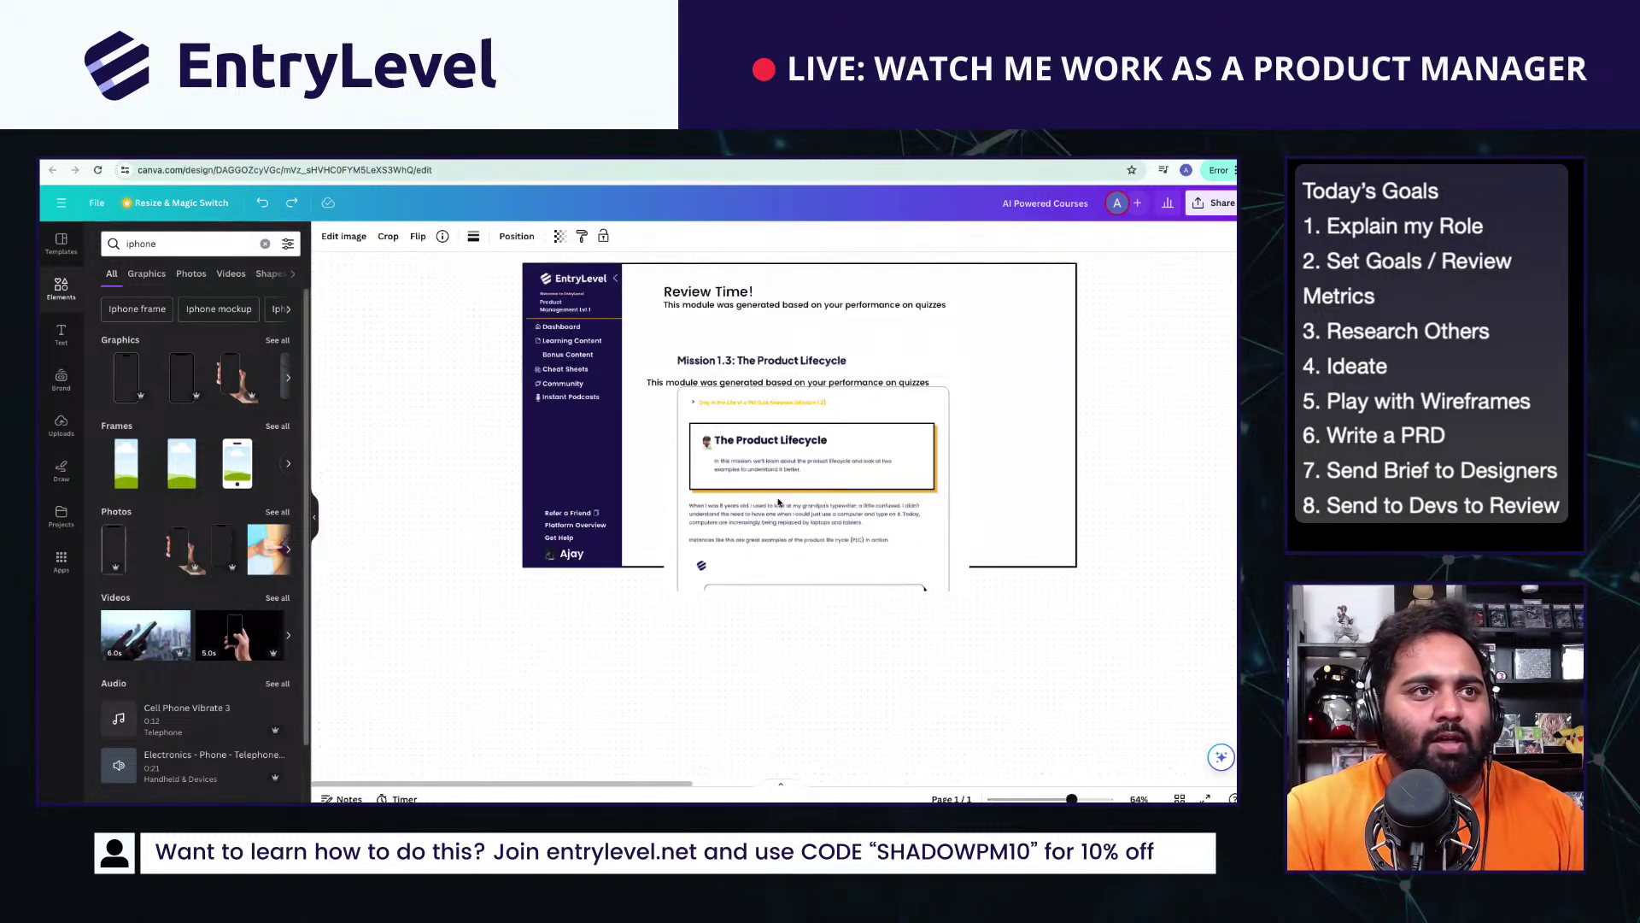
left_click_drag(754, 388, 695, 614)
Step: Change the copied text to "This Quiz is generated based on previous quizzes" and shift it under the screenshot's left side
left_click(663, 382)
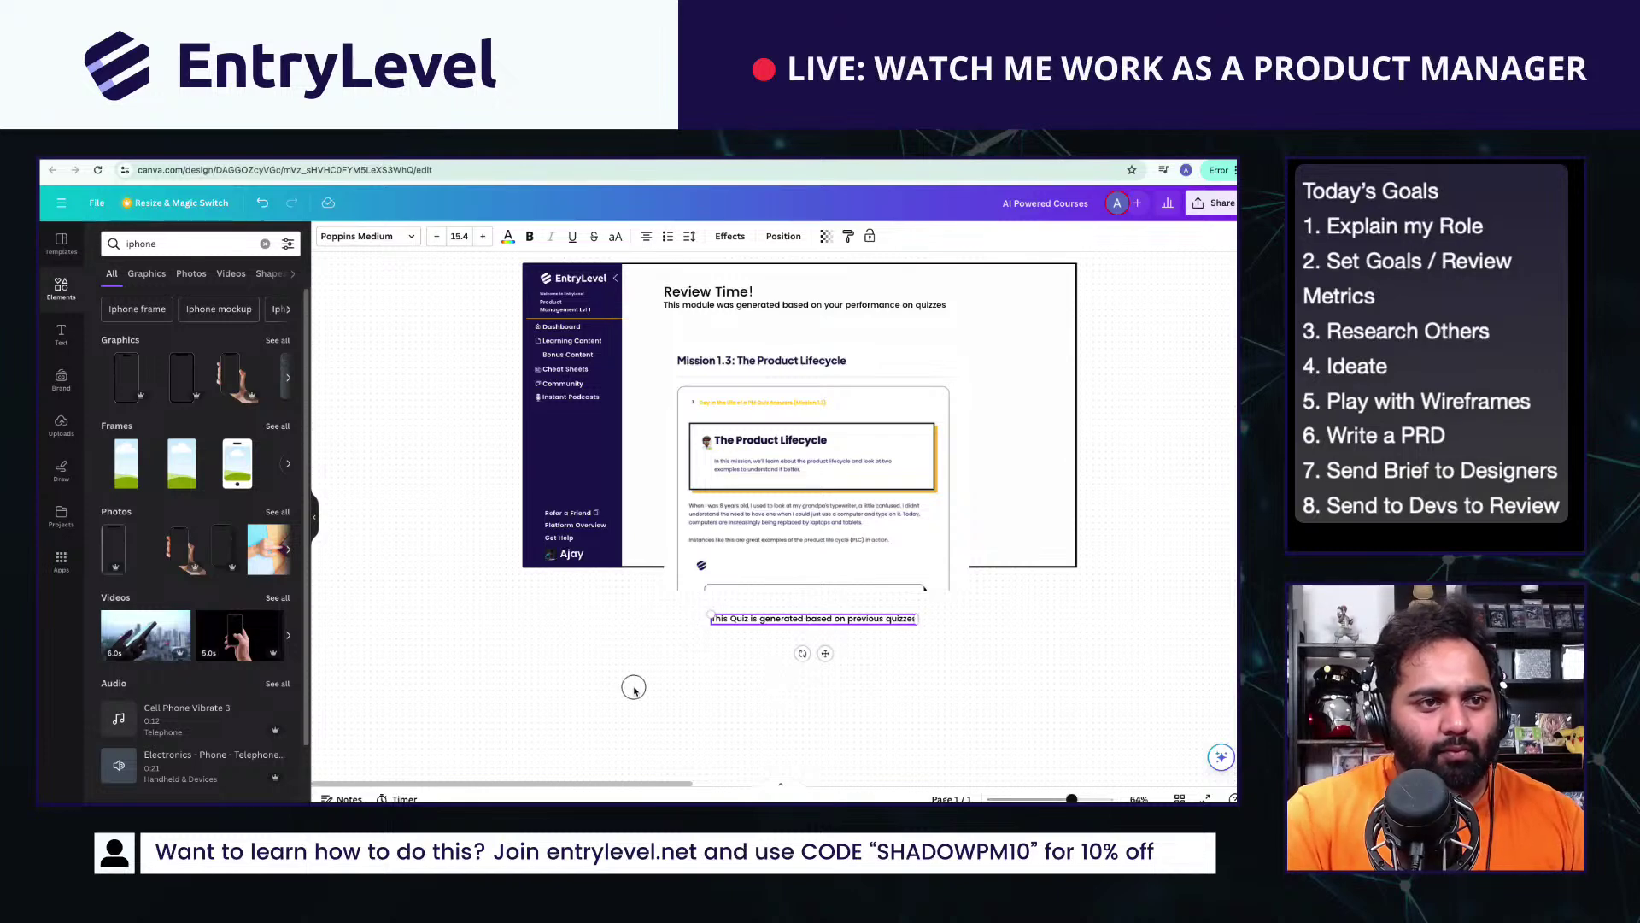
left_click(739, 619)
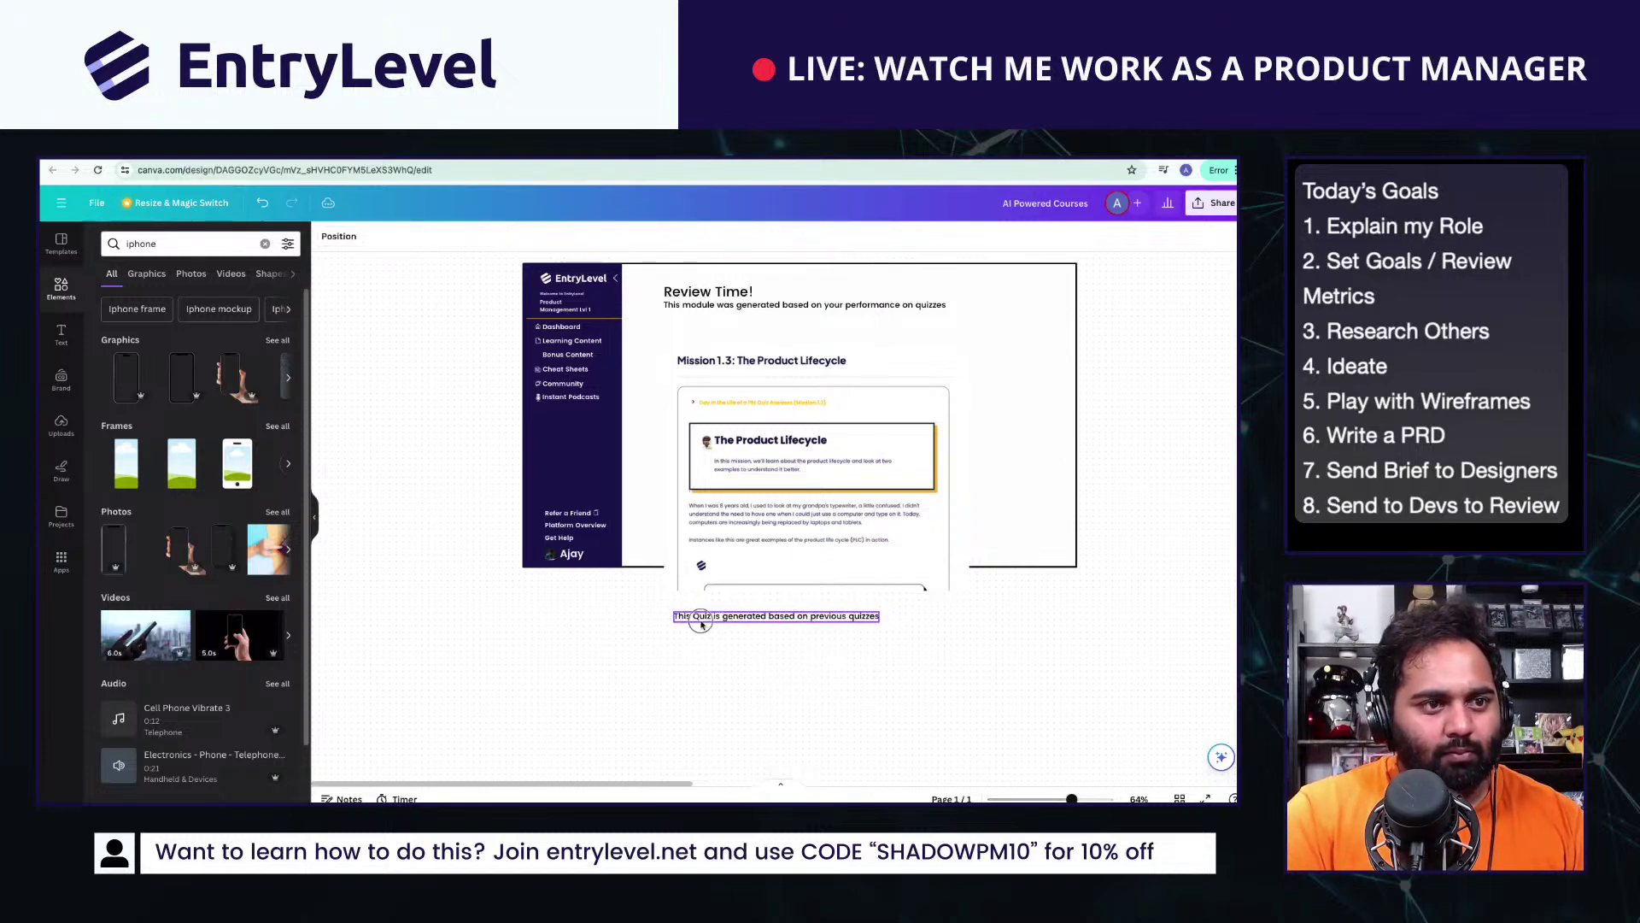
left_click(694, 674)
Step: Move the lifecycle screenshot up closer to the subtitle and bring the quiz caption up directly beneath the screenshot
scroll(691, 684, "down", 3)
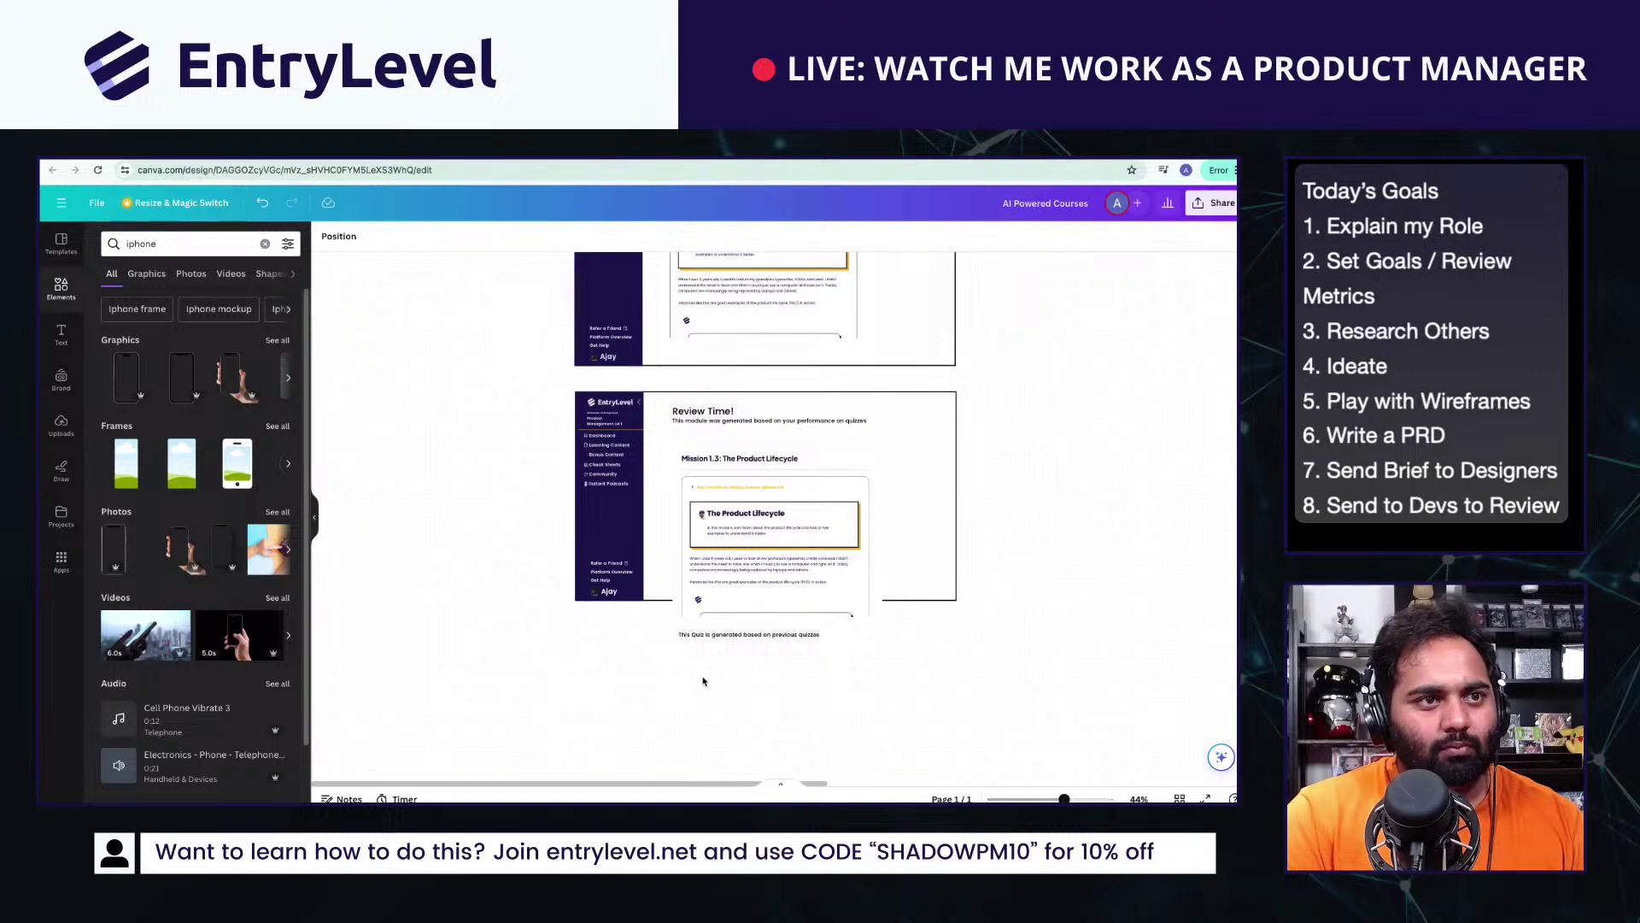
left_click(732, 576)
left_click_drag(733, 576, 735, 560)
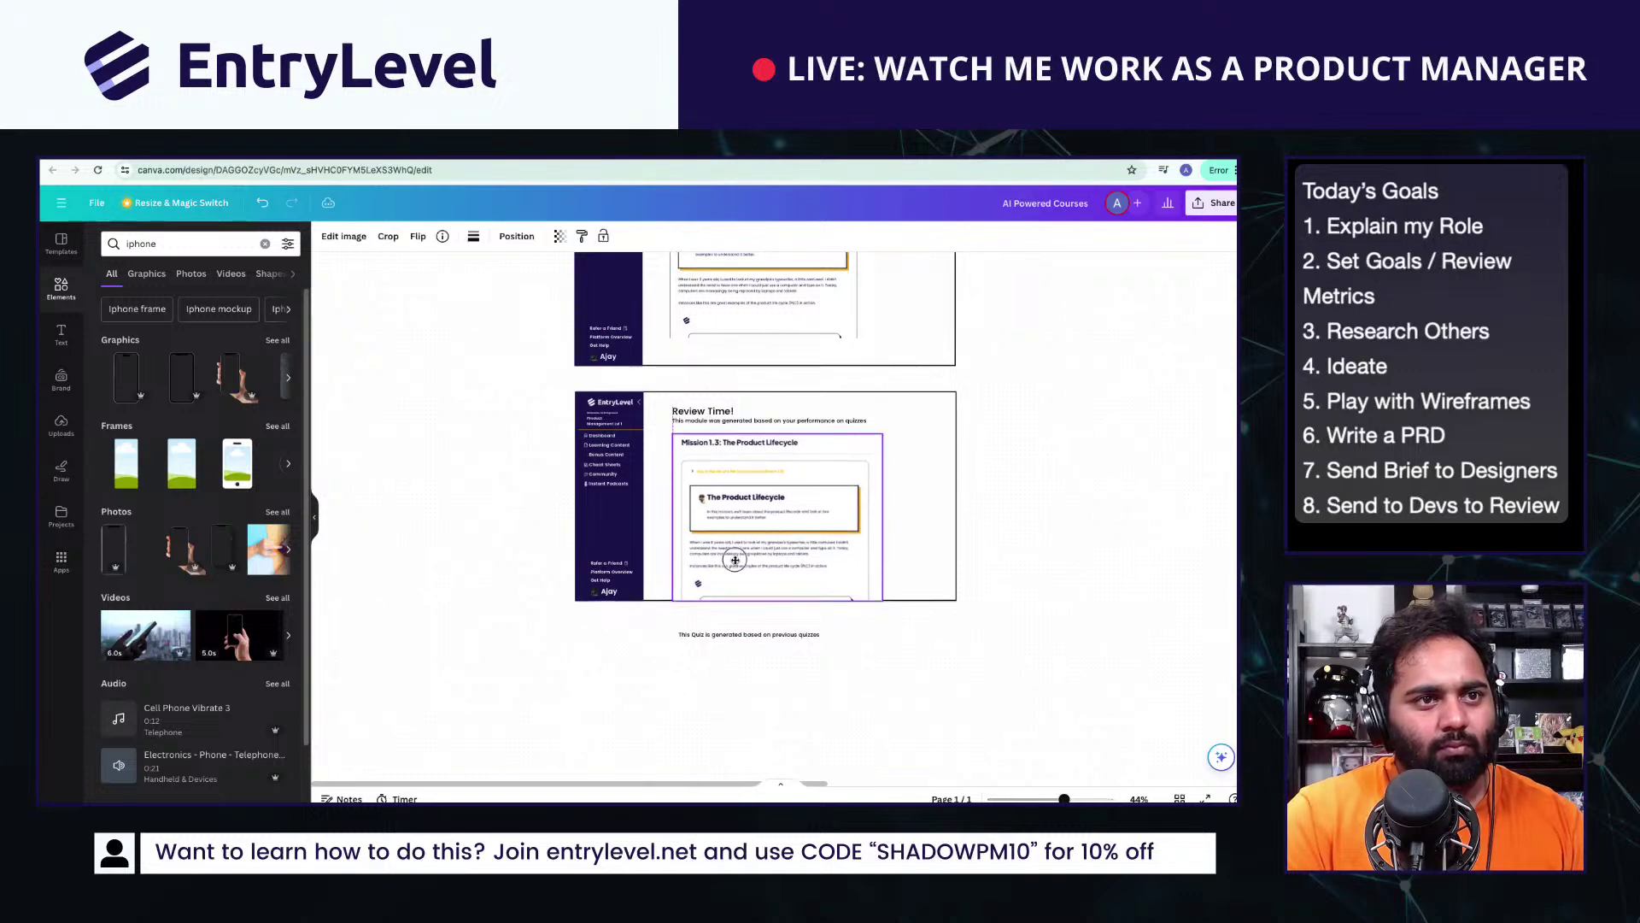
left_click_drag(731, 638, 724, 624)
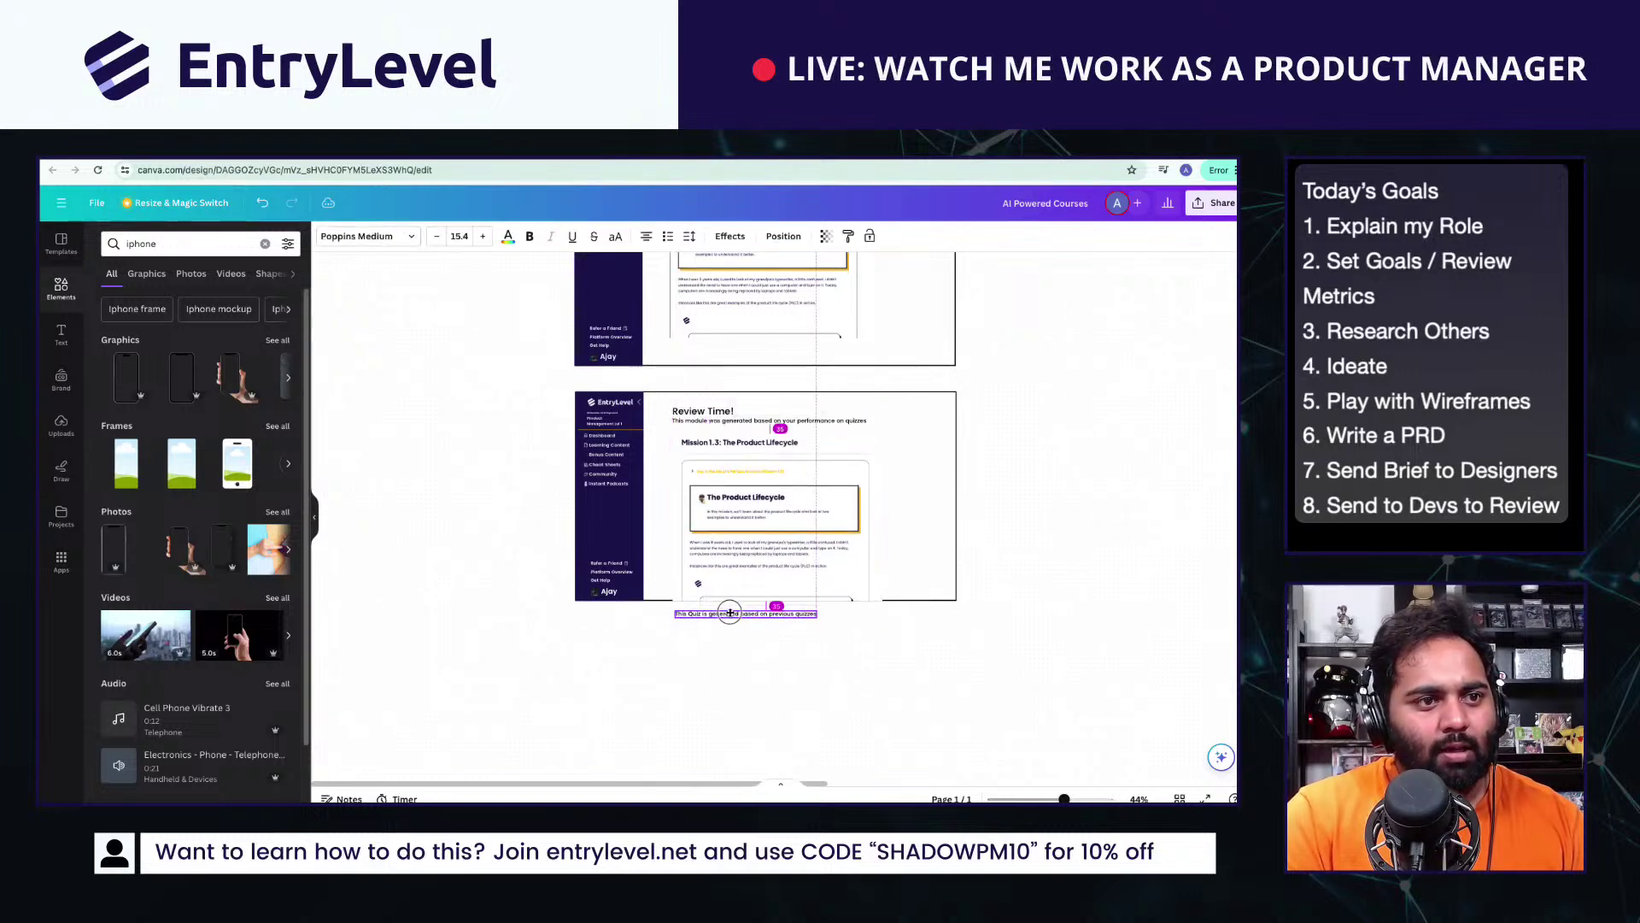
scroll(801, 687, "down", 3)
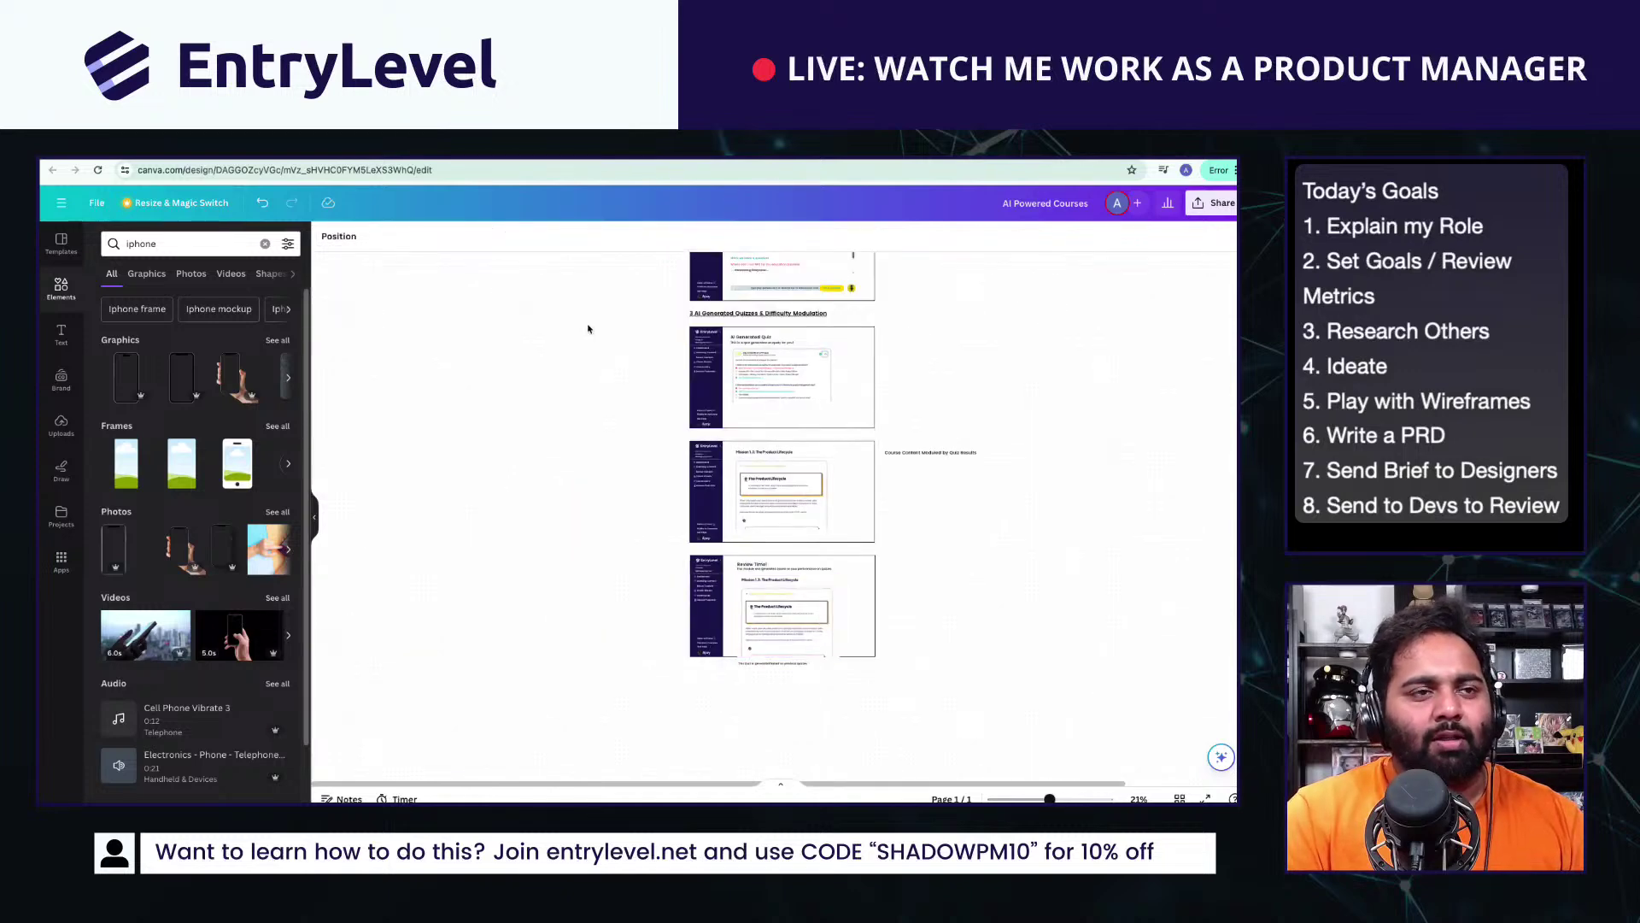
scroll(649, 478, "up", 10)
left_click(720, 614)
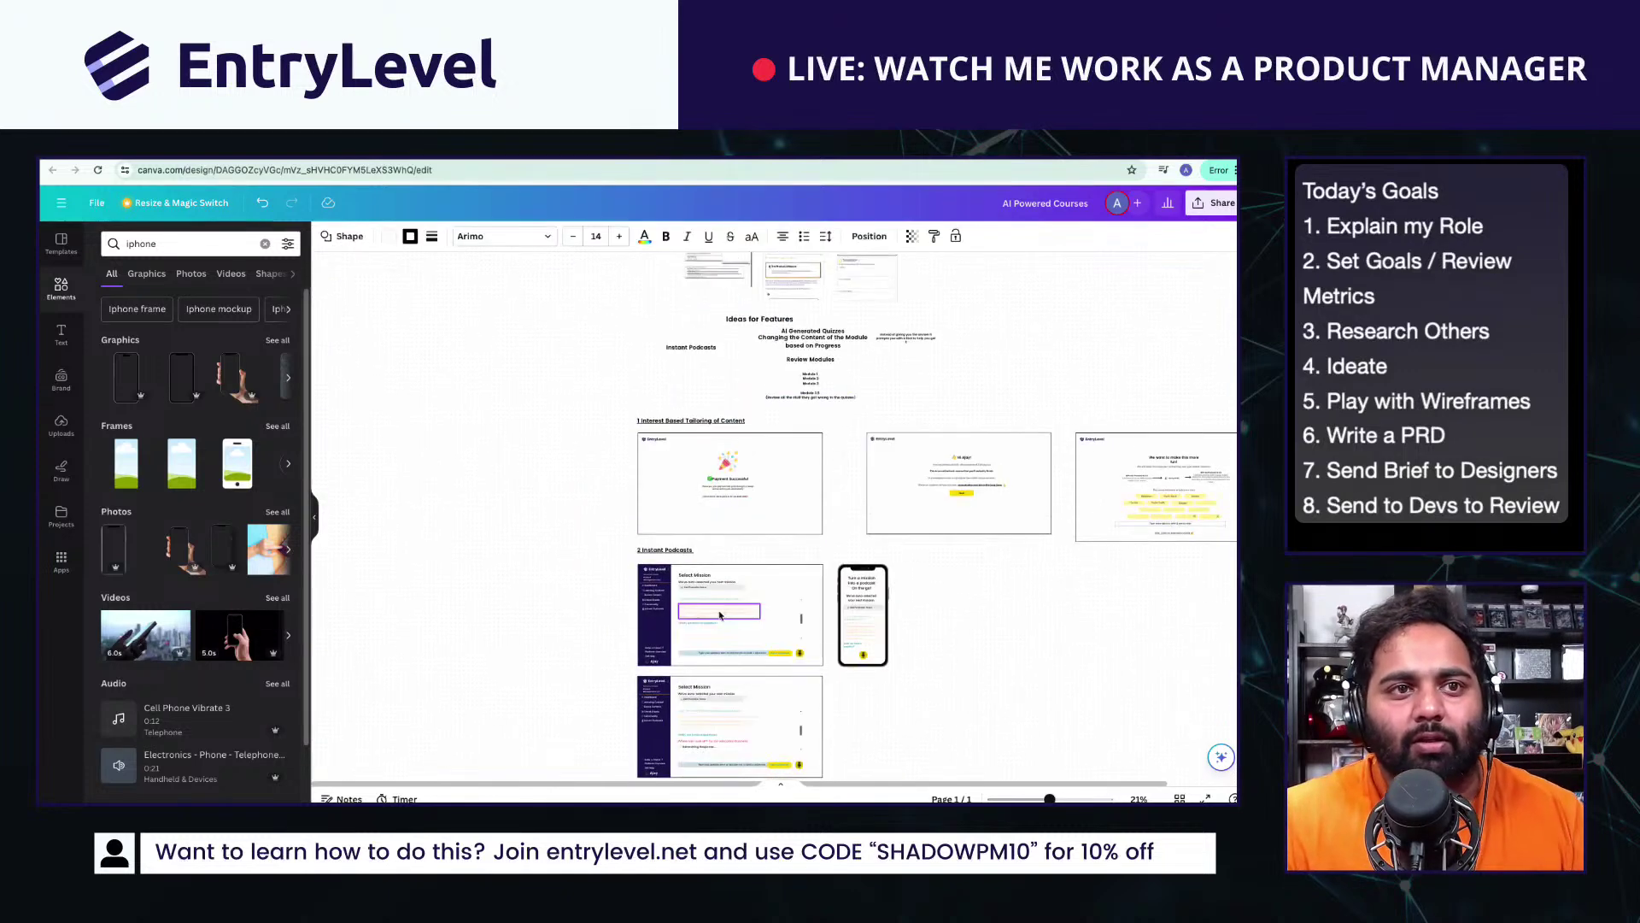
Step: Capture a screenshot of the first desktop "Select Mission" wireframe in the Instant Podcasts section
scroll(1090, 596, "right", 2)
scroll(1089, 596, "down", 1)
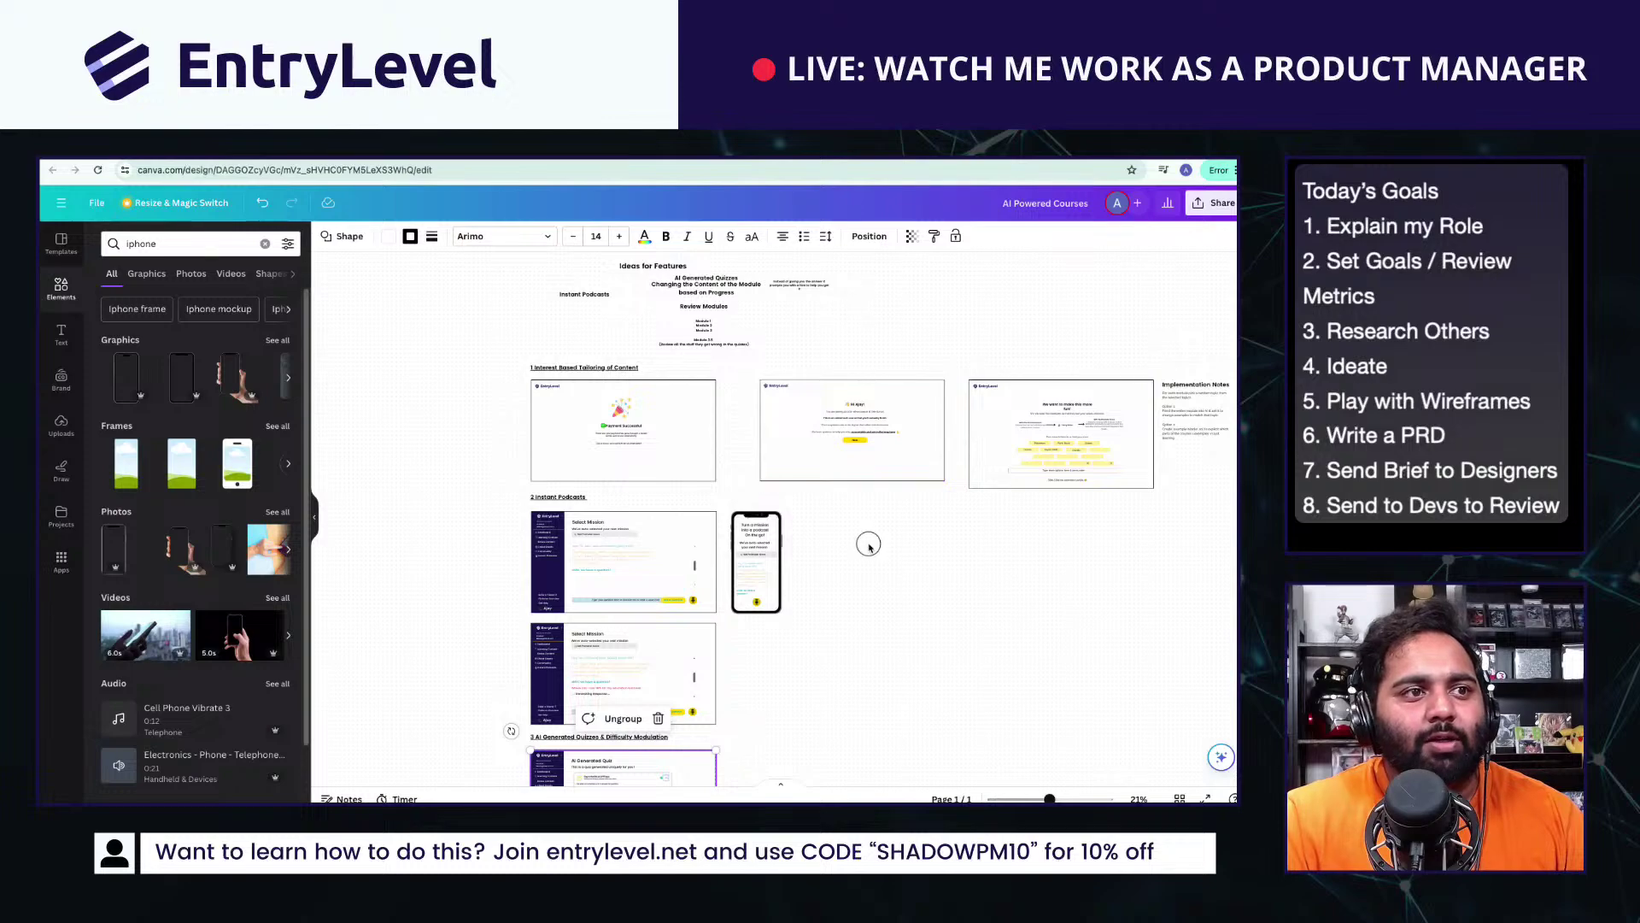
scroll(867, 541, "up", 5)
scroll(679, 478, "up", 2)
scroll(679, 478, "right", 1)
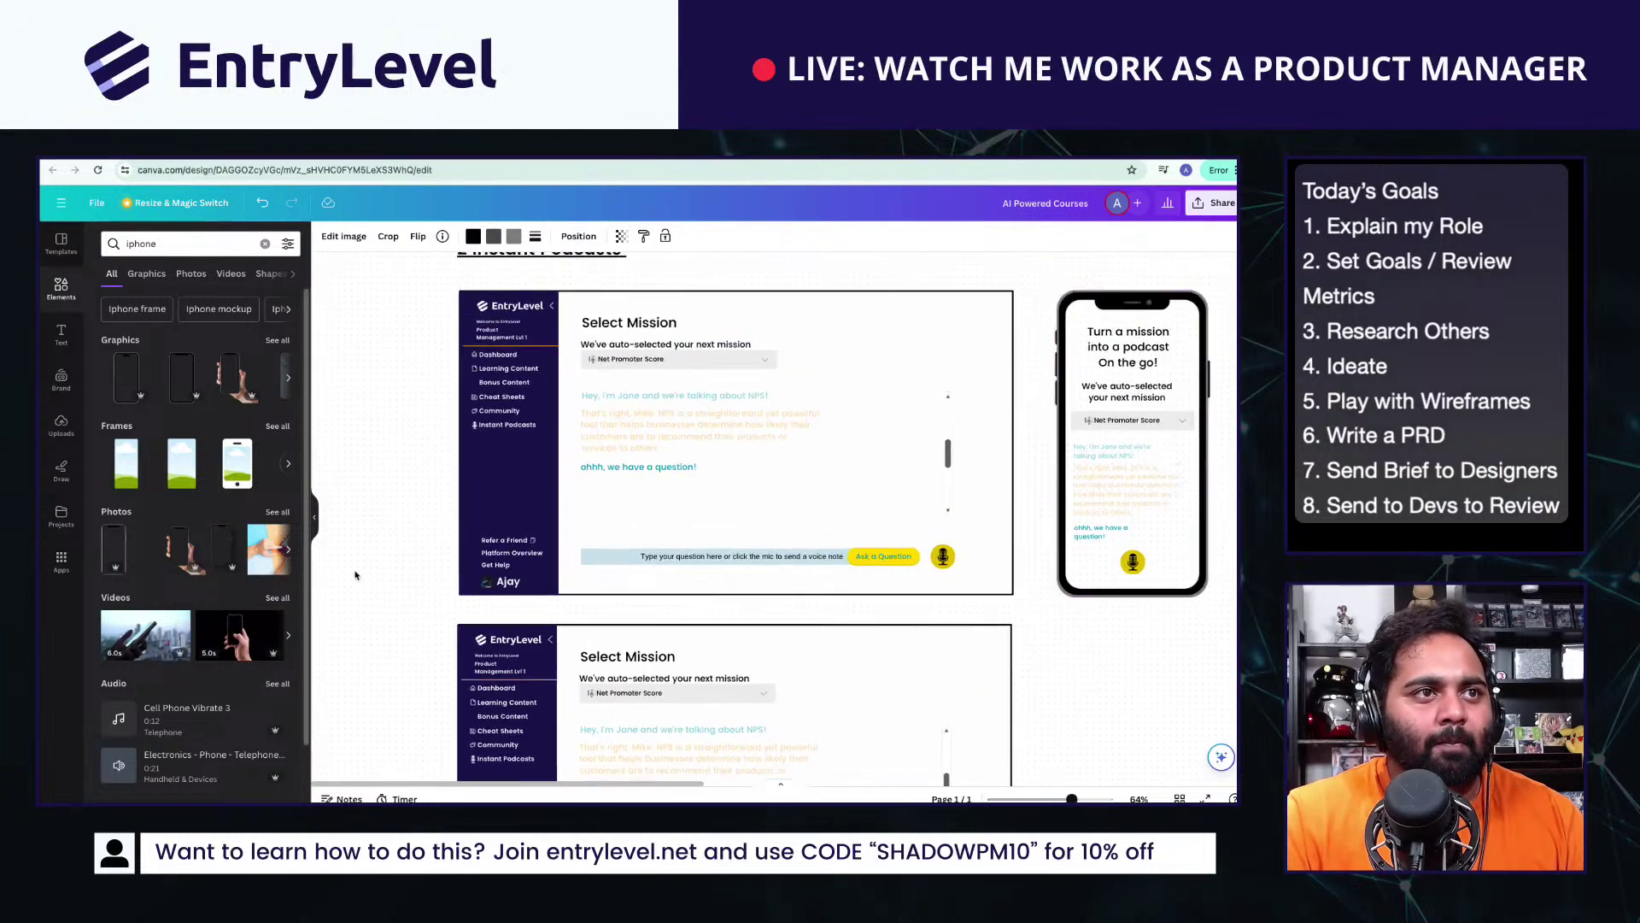
left_click_drag(455, 282, 1024, 603)
Step: Switch to Notion, open the PRD page and paste the captured wireframe under "2 Custom Interest Based Examples"
key("ctrl+Tab")
key("ctrl+Tab")
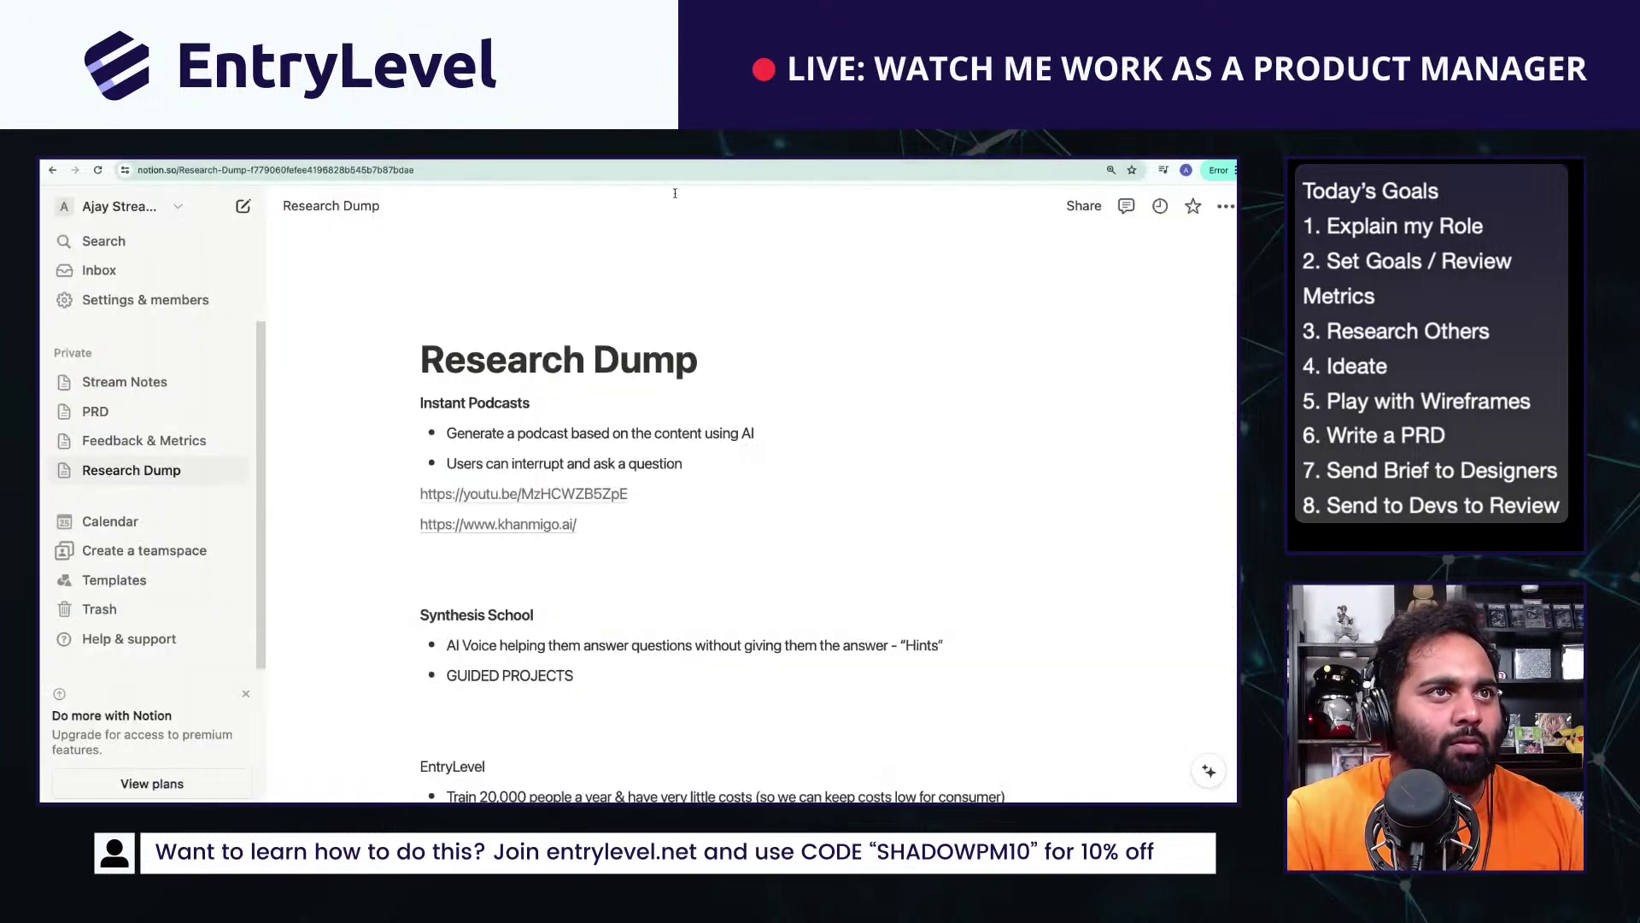
left_click(95, 411)
scroll(646, 574, "down", 15)
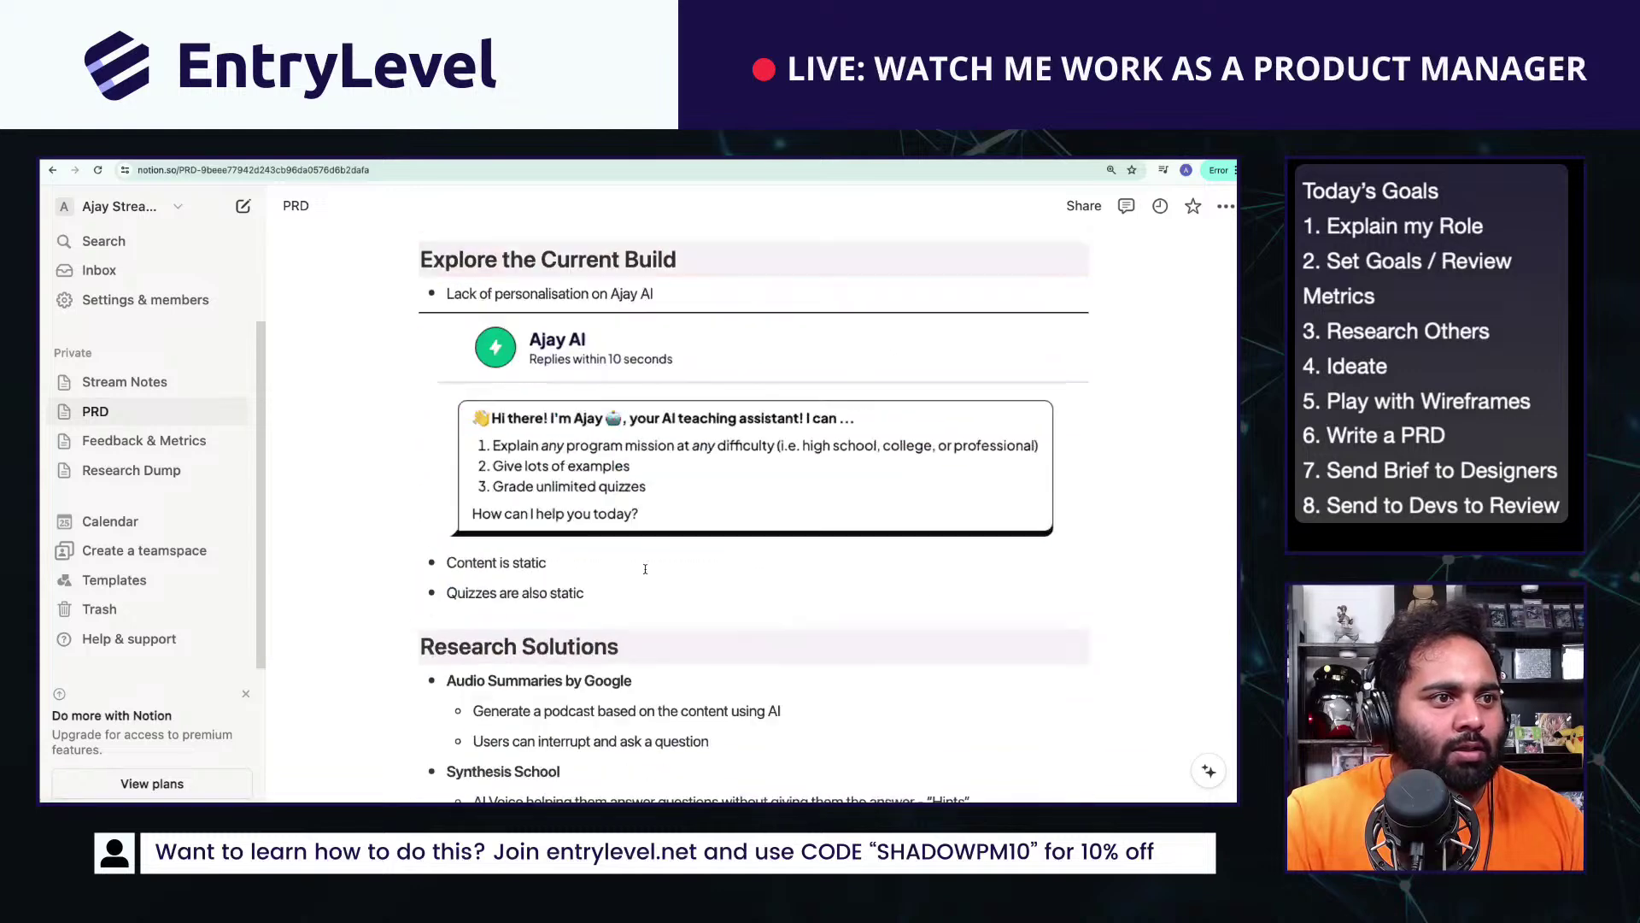
scroll(647, 574, "down", 5)
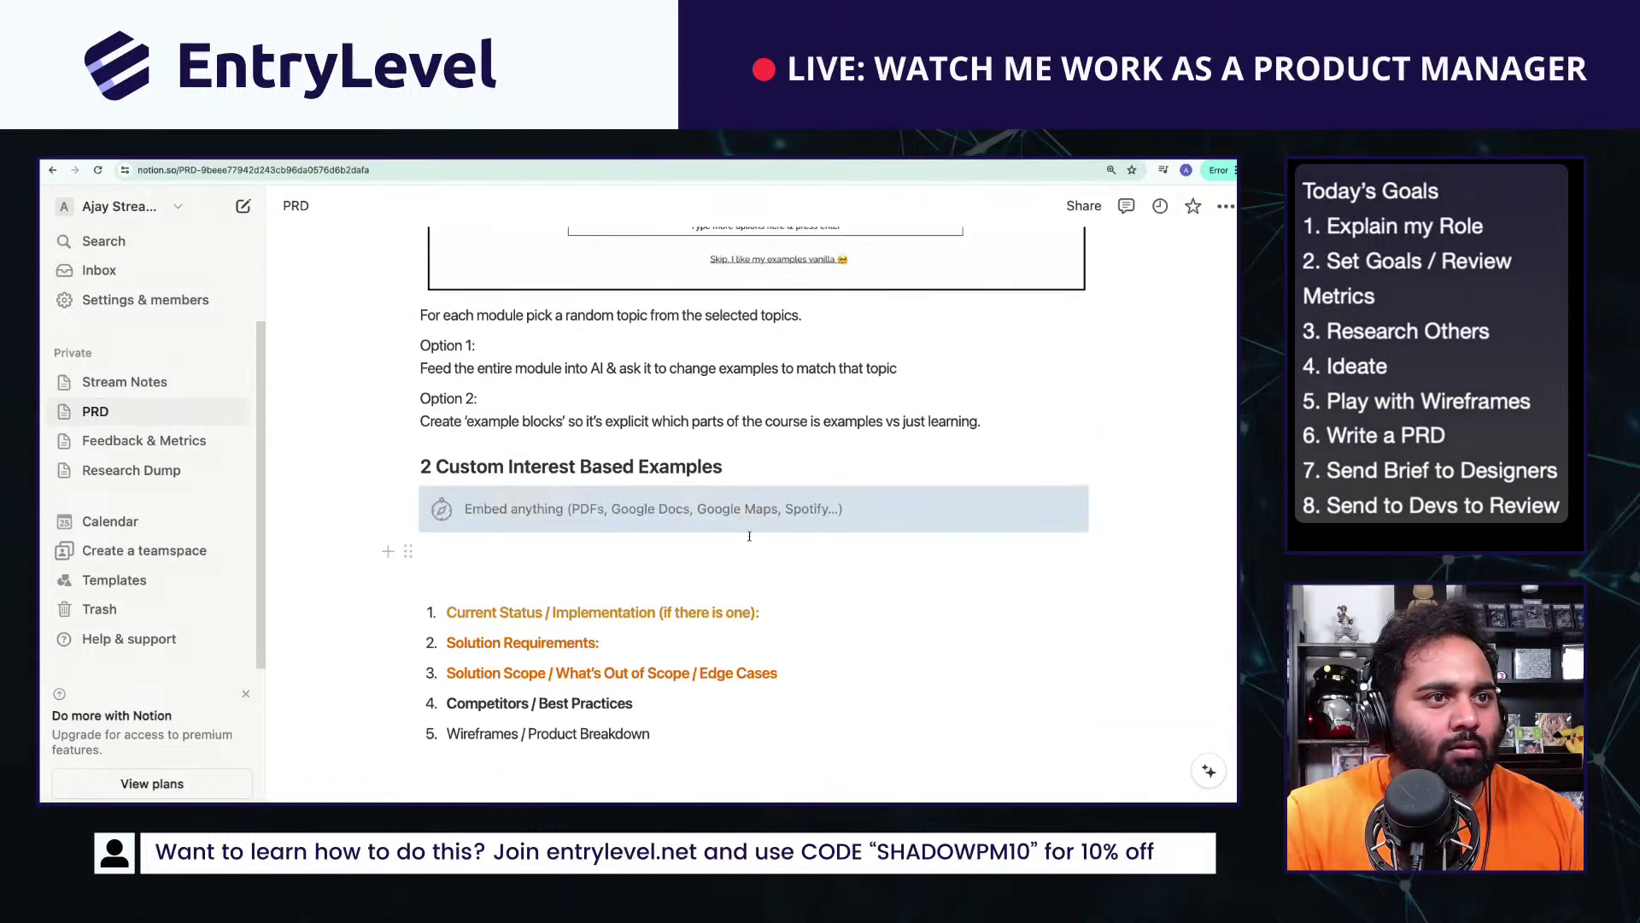
scroll(766, 600, "down", 5)
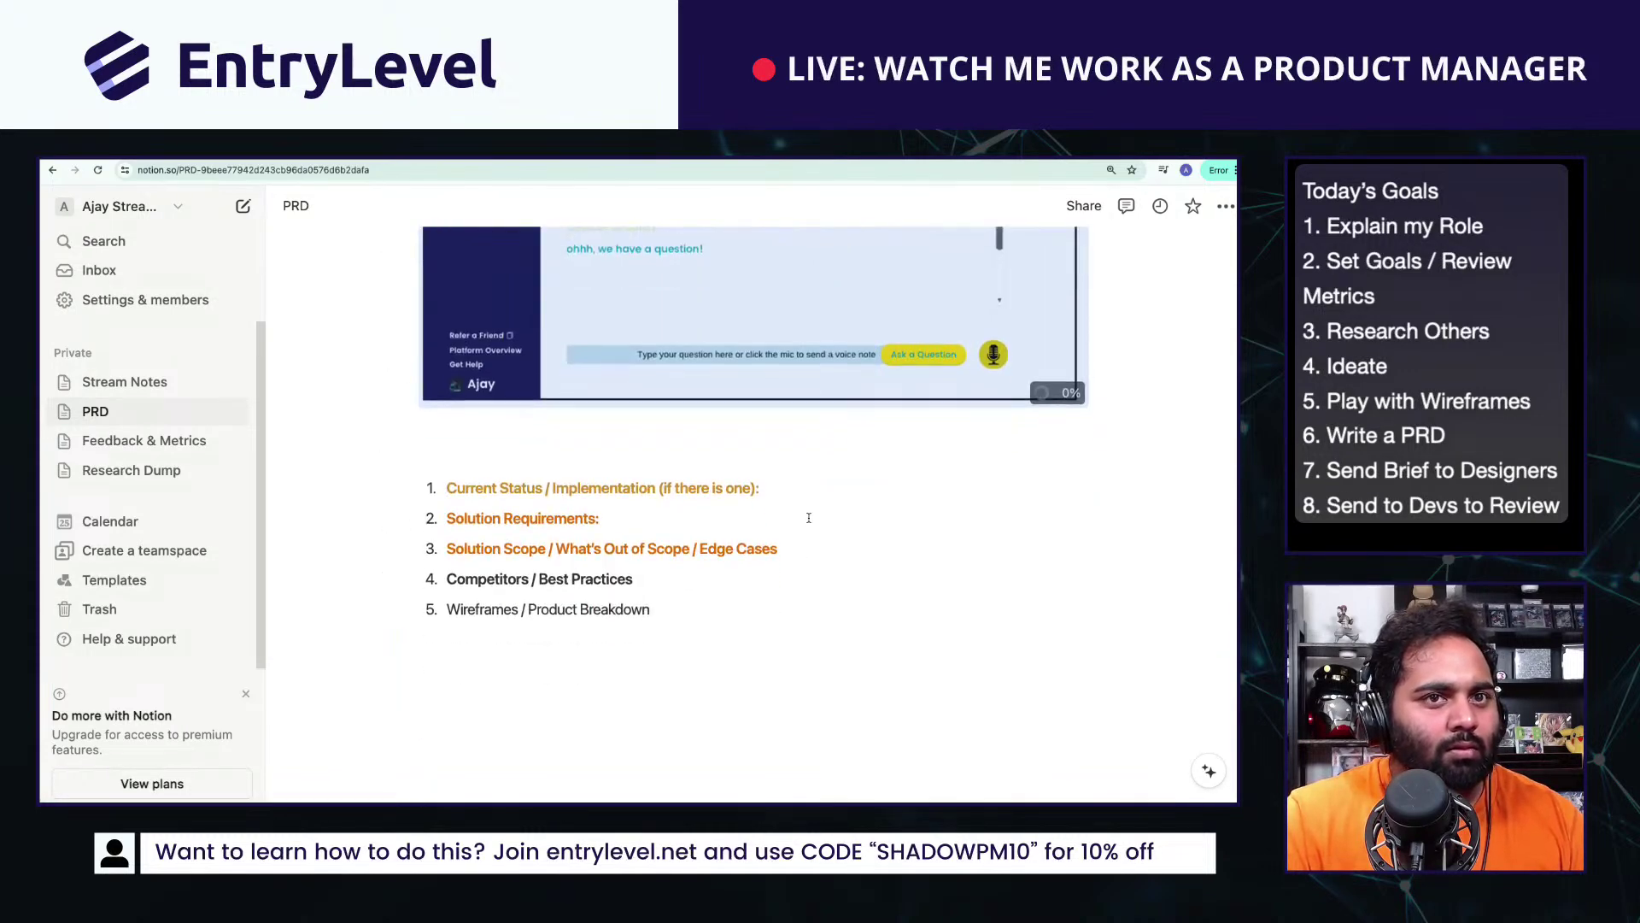
left_click(750, 533)
Step: Capture the podcast wireframe showing "Generating Response..." from the Canva whiteboard and paste it beneath the first wireframe in the Notion PRD
key("ctrl+Tab")
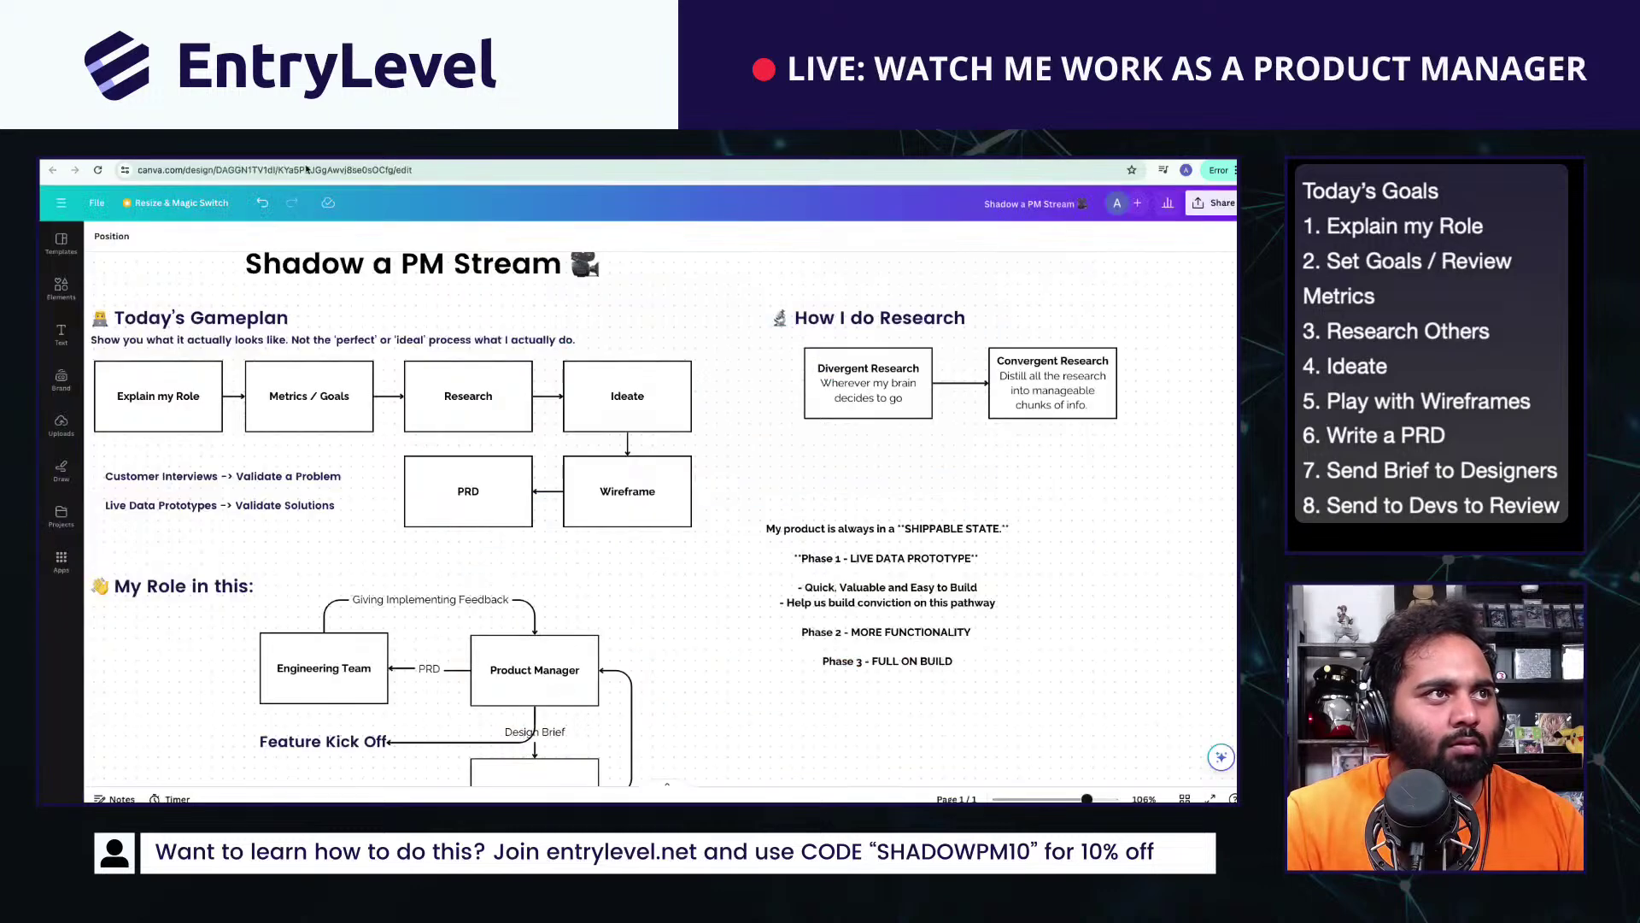
scroll(348, 469, "down", 5)
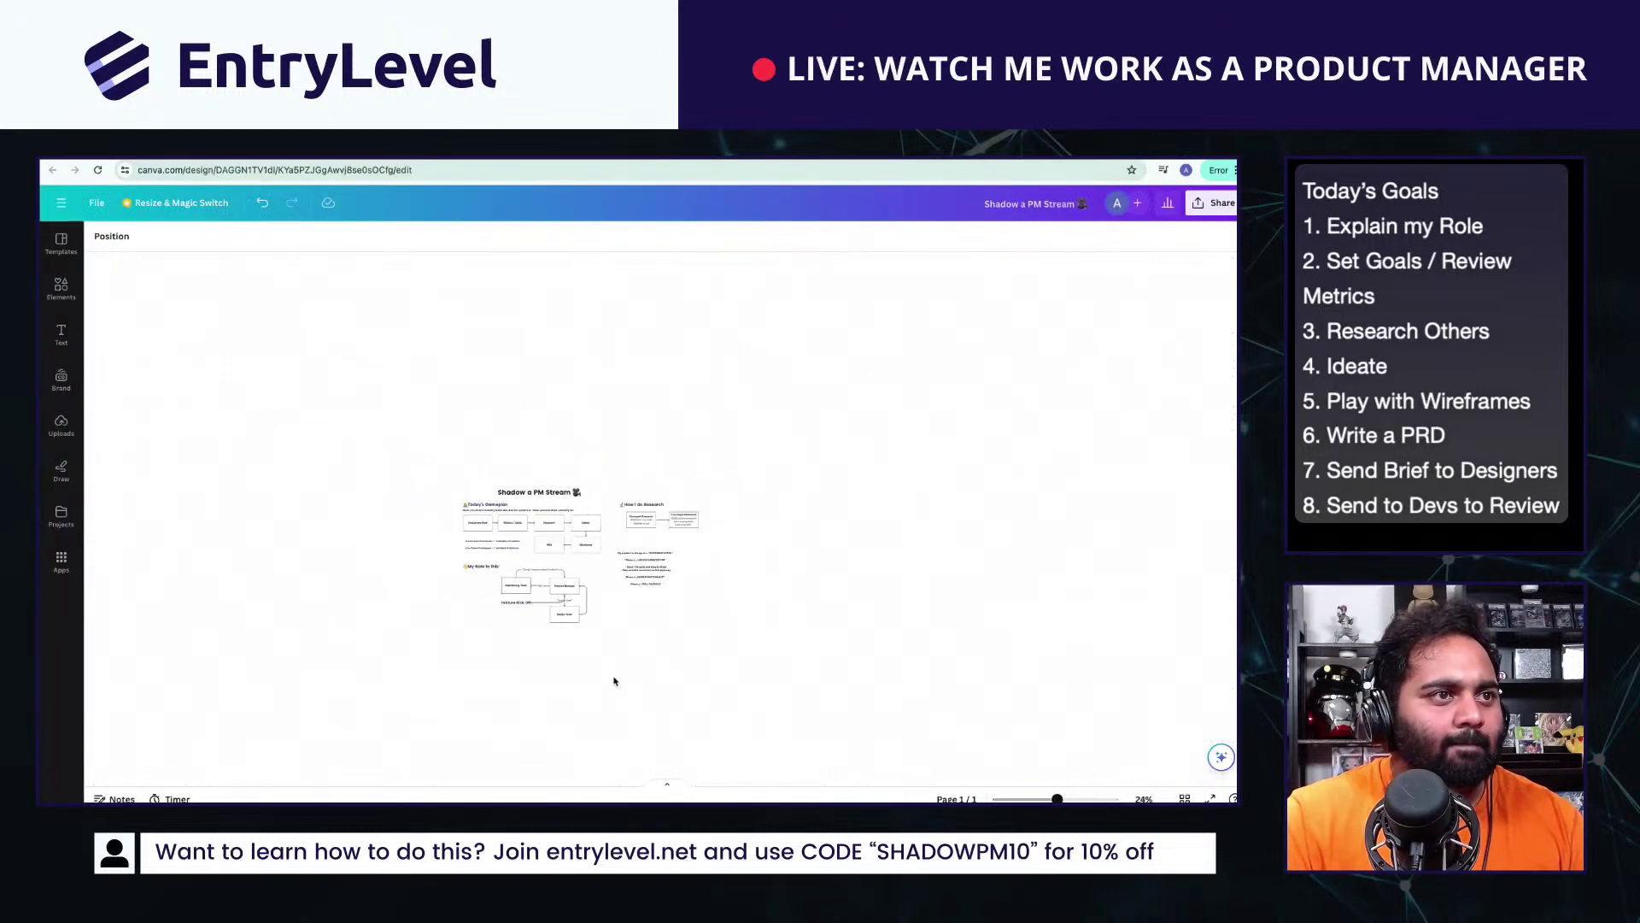
scroll(612, 681, "up", 3)
key("ctrl+Tab")
scroll(453, 428, "down", 3)
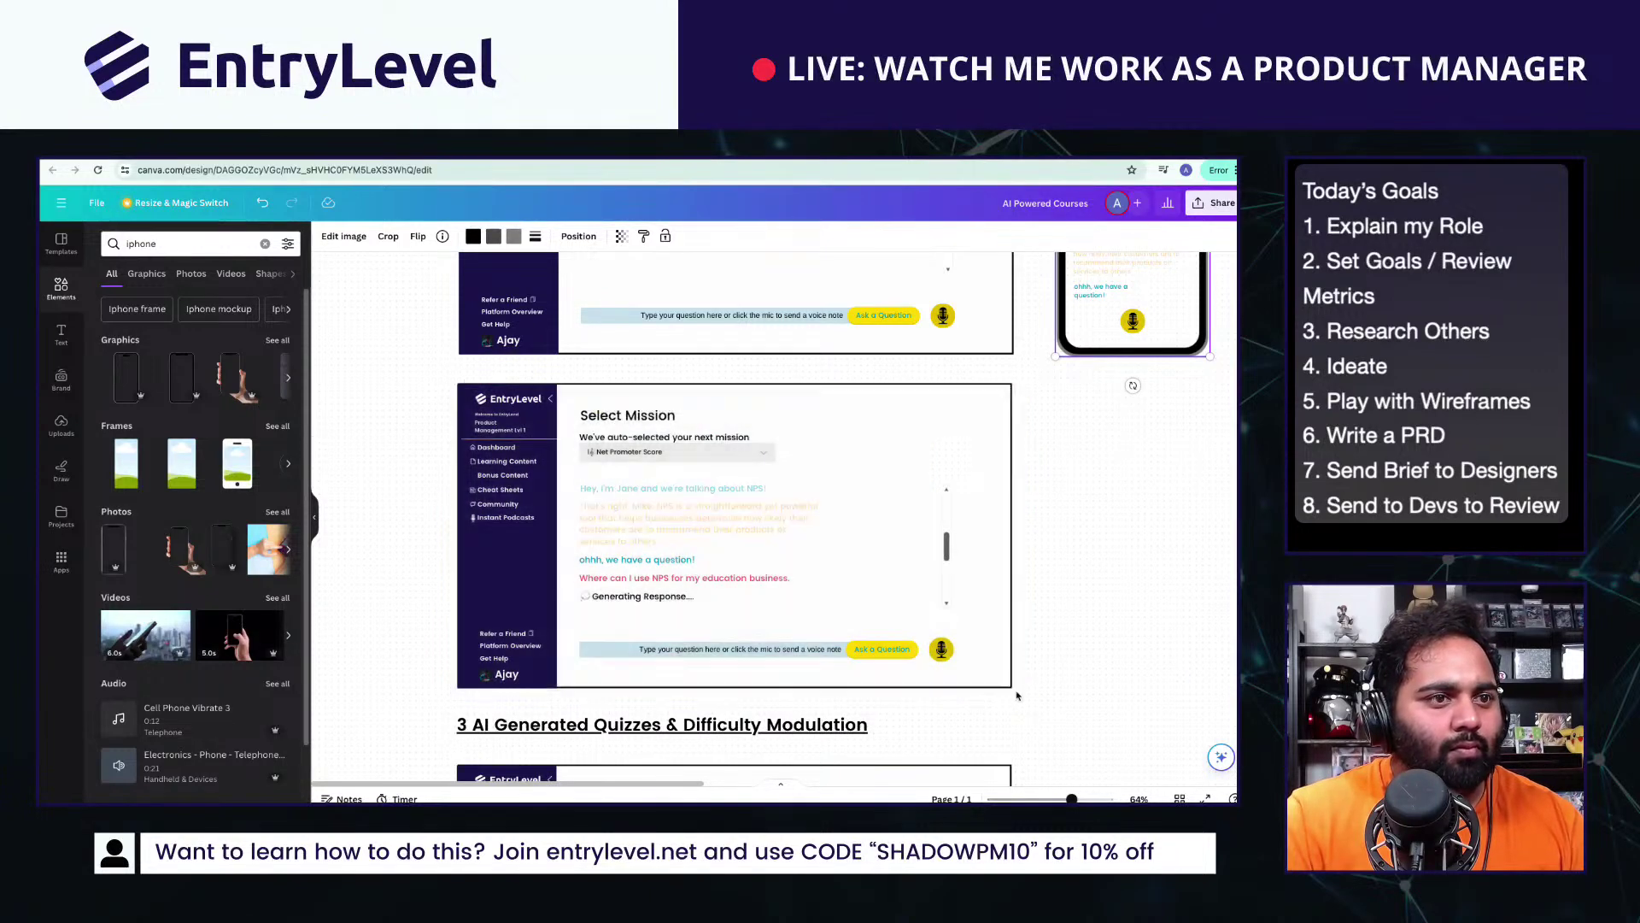
key("ctrl+shift+Tab")
key("ctrl+shift+Tab")
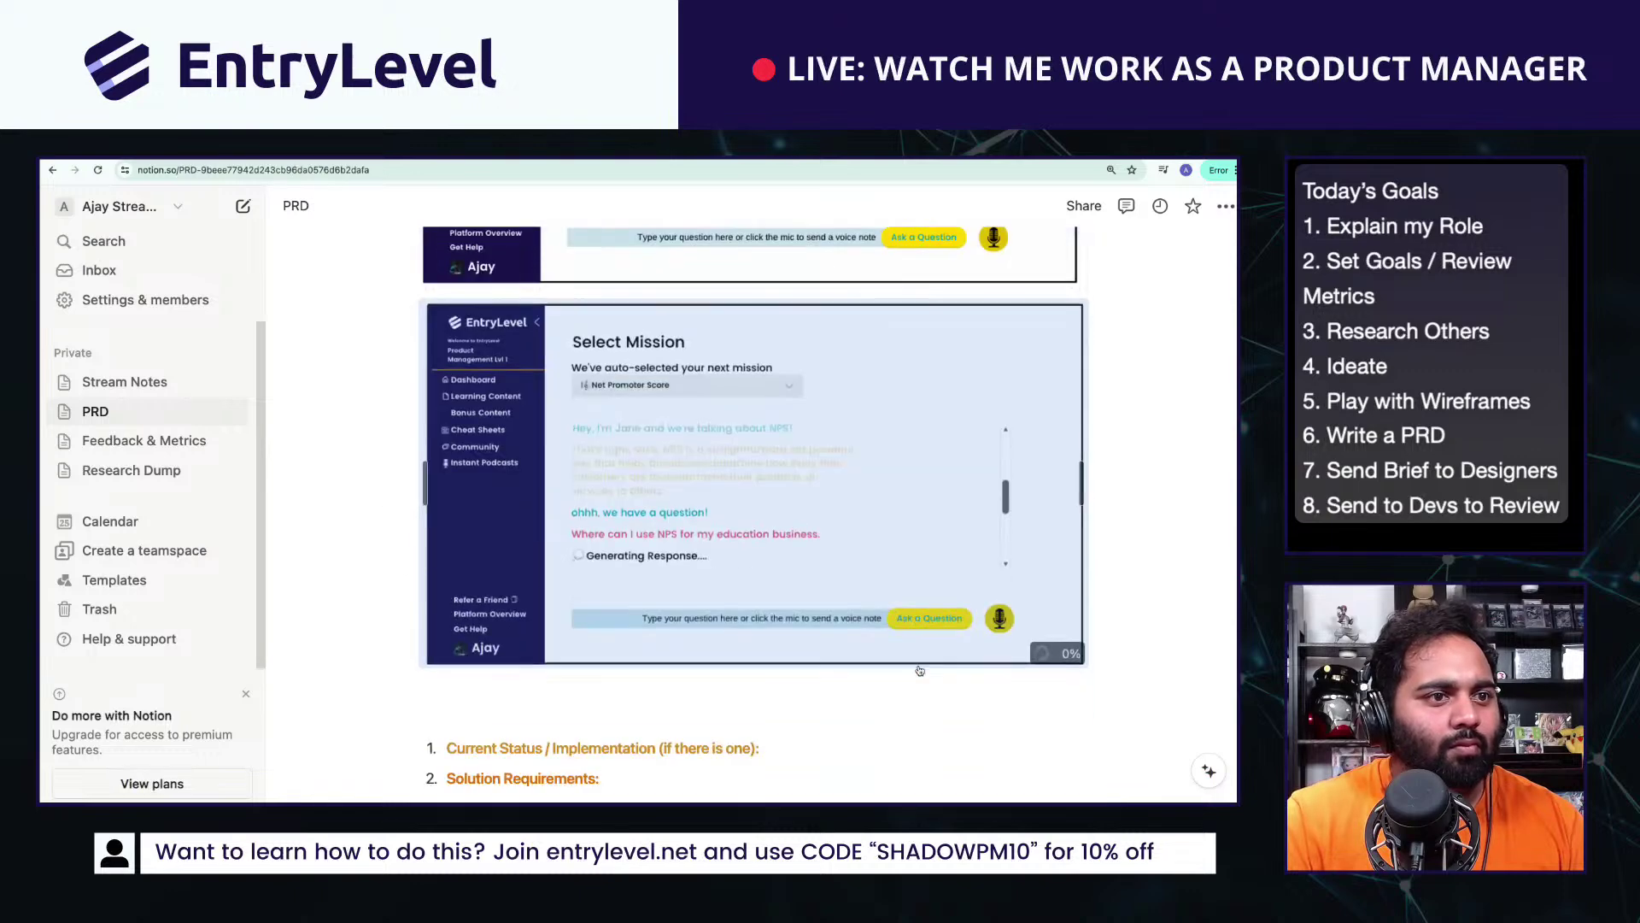
scroll(1132, 589, "up", 4)
scroll(1132, 588, "up", 3)
scroll(1132, 588, "down", 5)
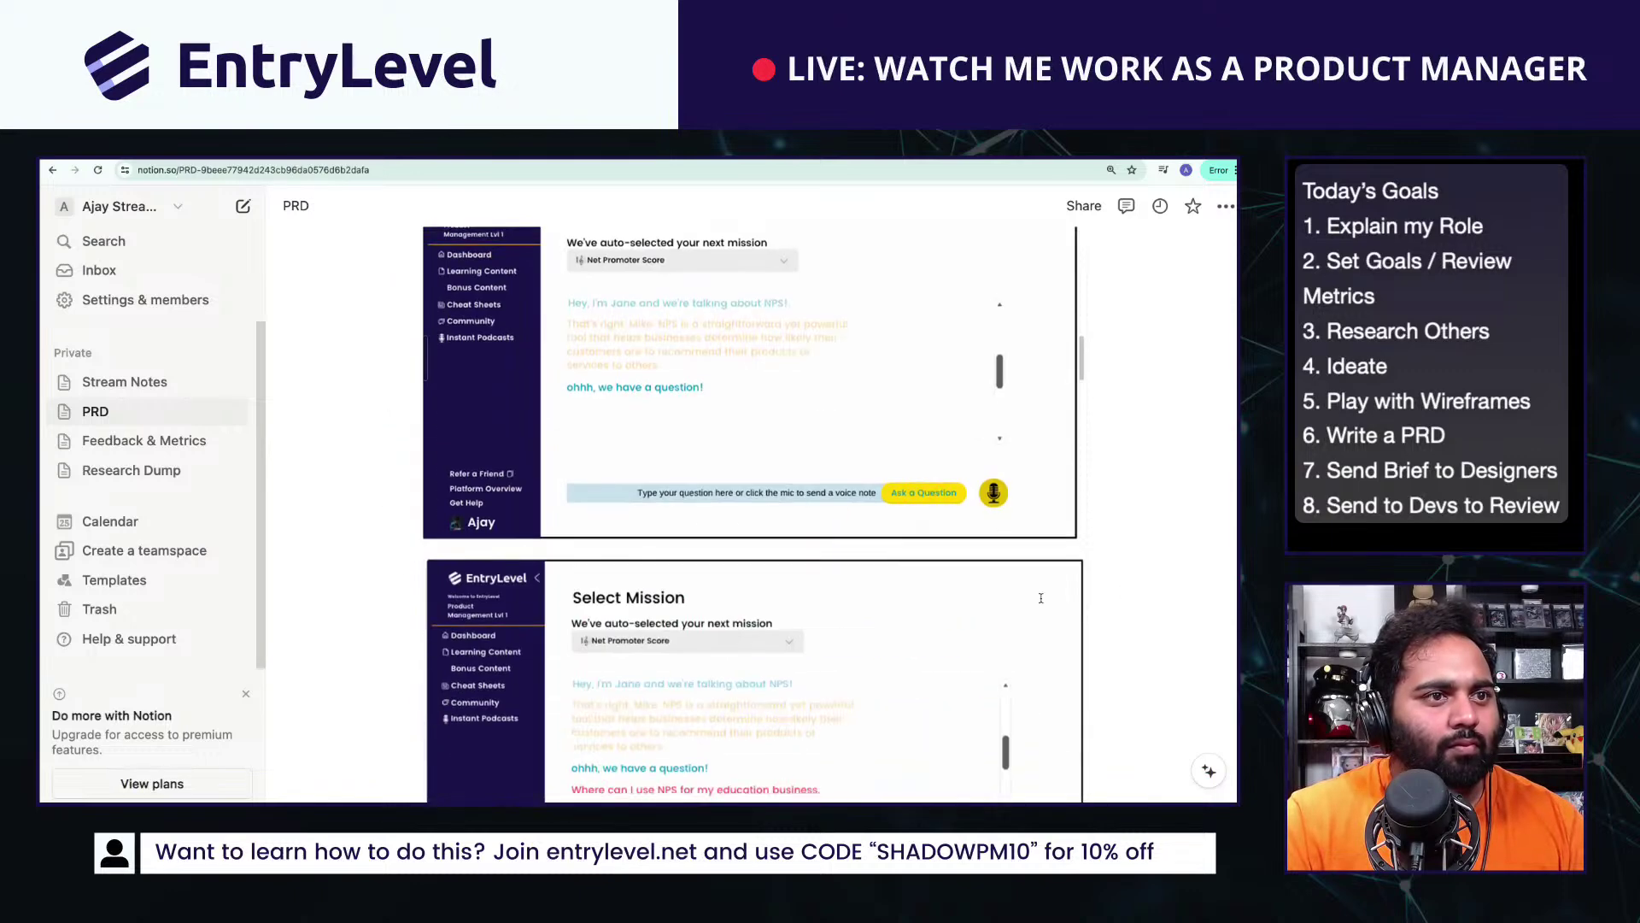
Step: Capture the "Turn a mission into a podcast" phone mockup from the Canva whiteboard and paste it beneath the desktop wireframes in the Notion PRD
key("ctrl+Tab")
key("ctrl+Tab")
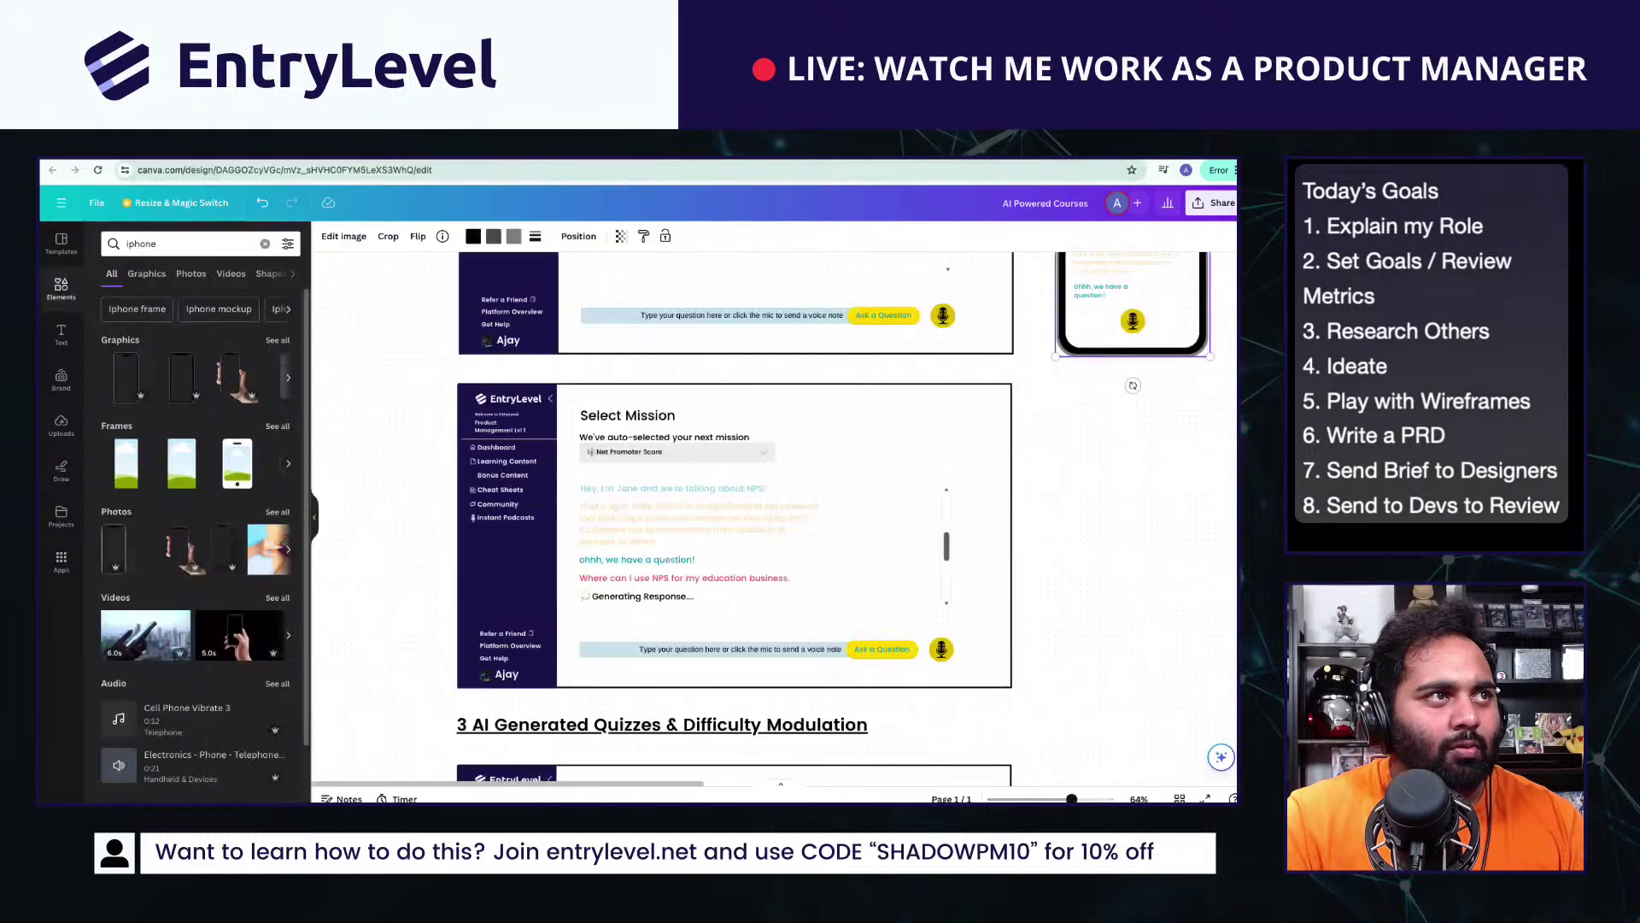
scroll(872, 536, "down", 1)
scroll(872, 535, "up", 3)
scroll(871, 535, "right", 3)
scroll(872, 535, "down", 1)
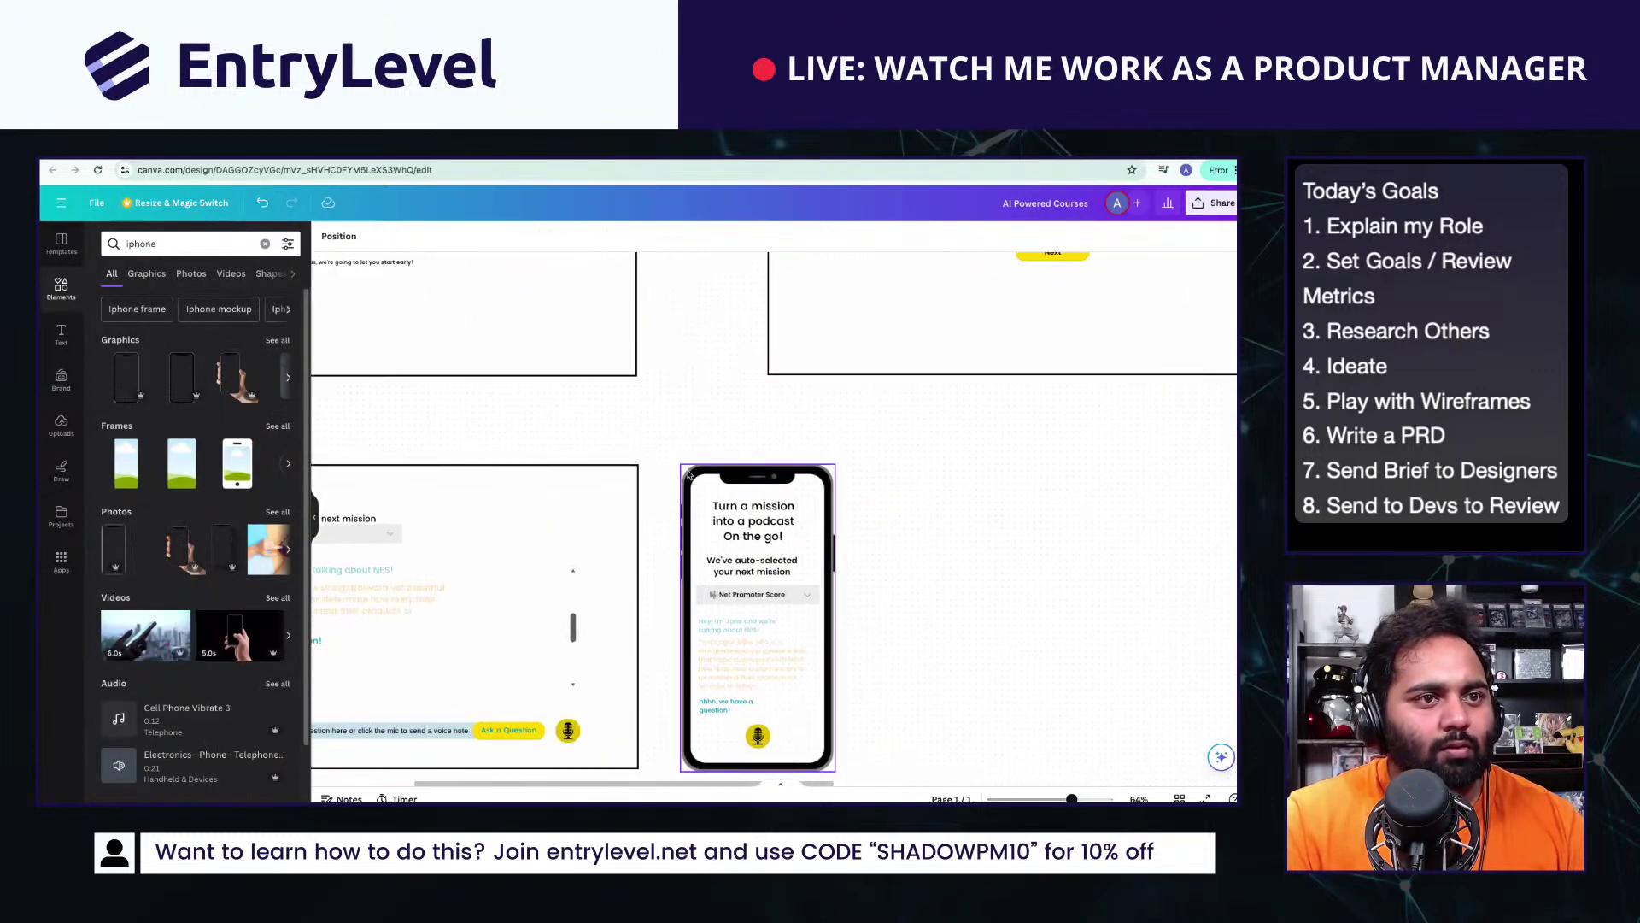
mouse_move(835, 771)
left_mouse_down()
mouse_move(850, 784)
mouse_move(834, 771)
left_mouse_up()
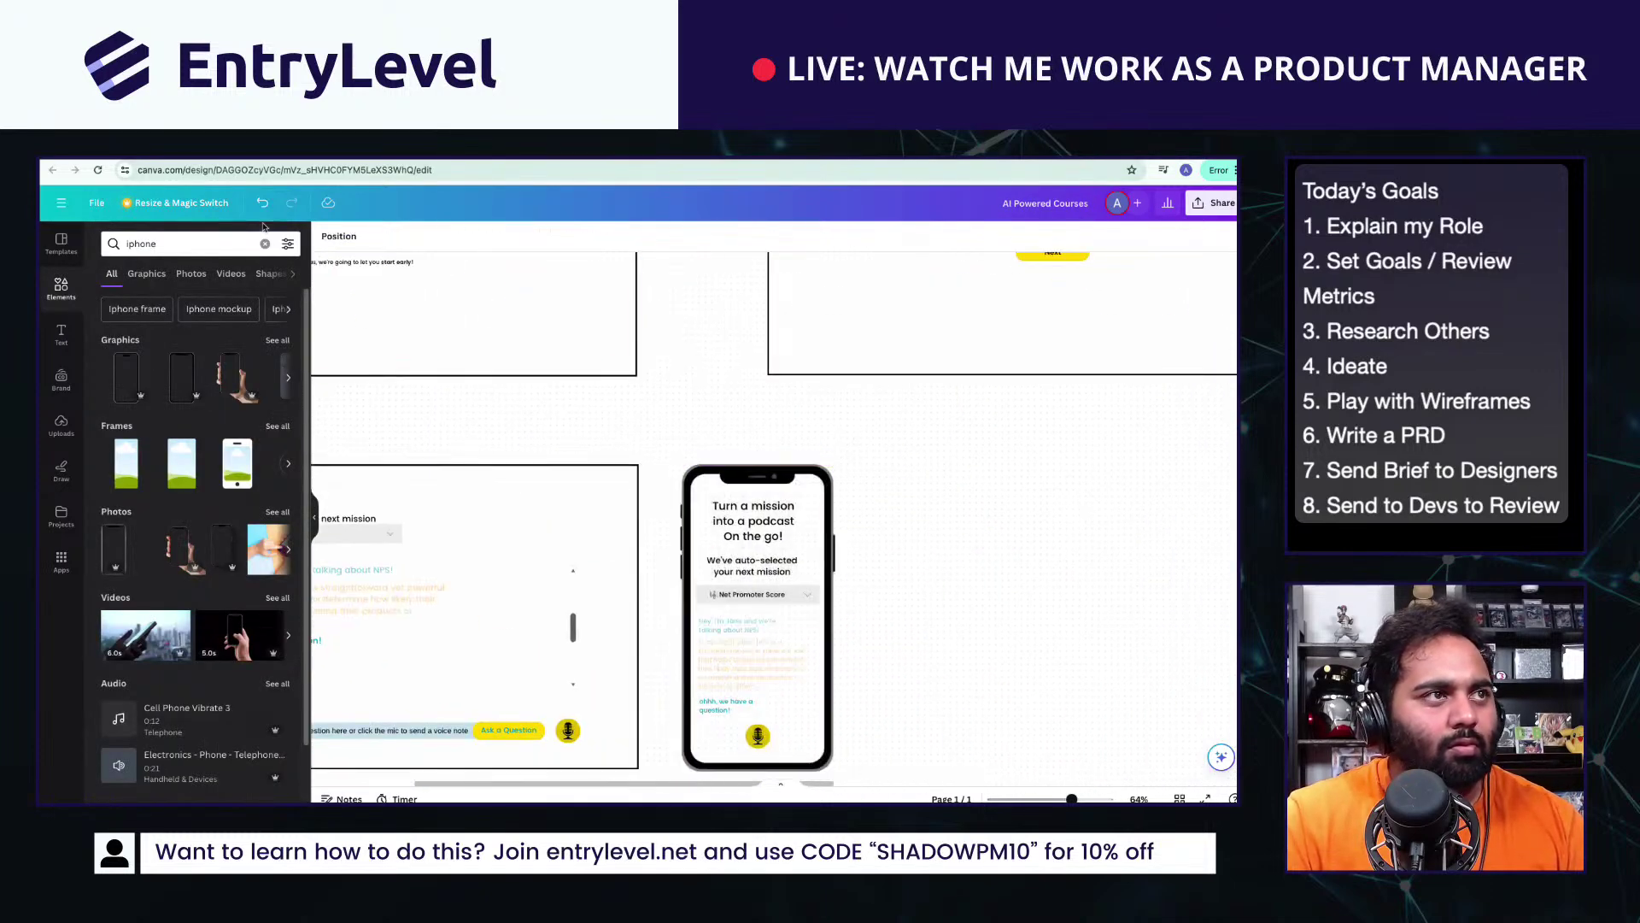
key("ctrl+shift+Tab")
key("ctrl+shift+Tab")
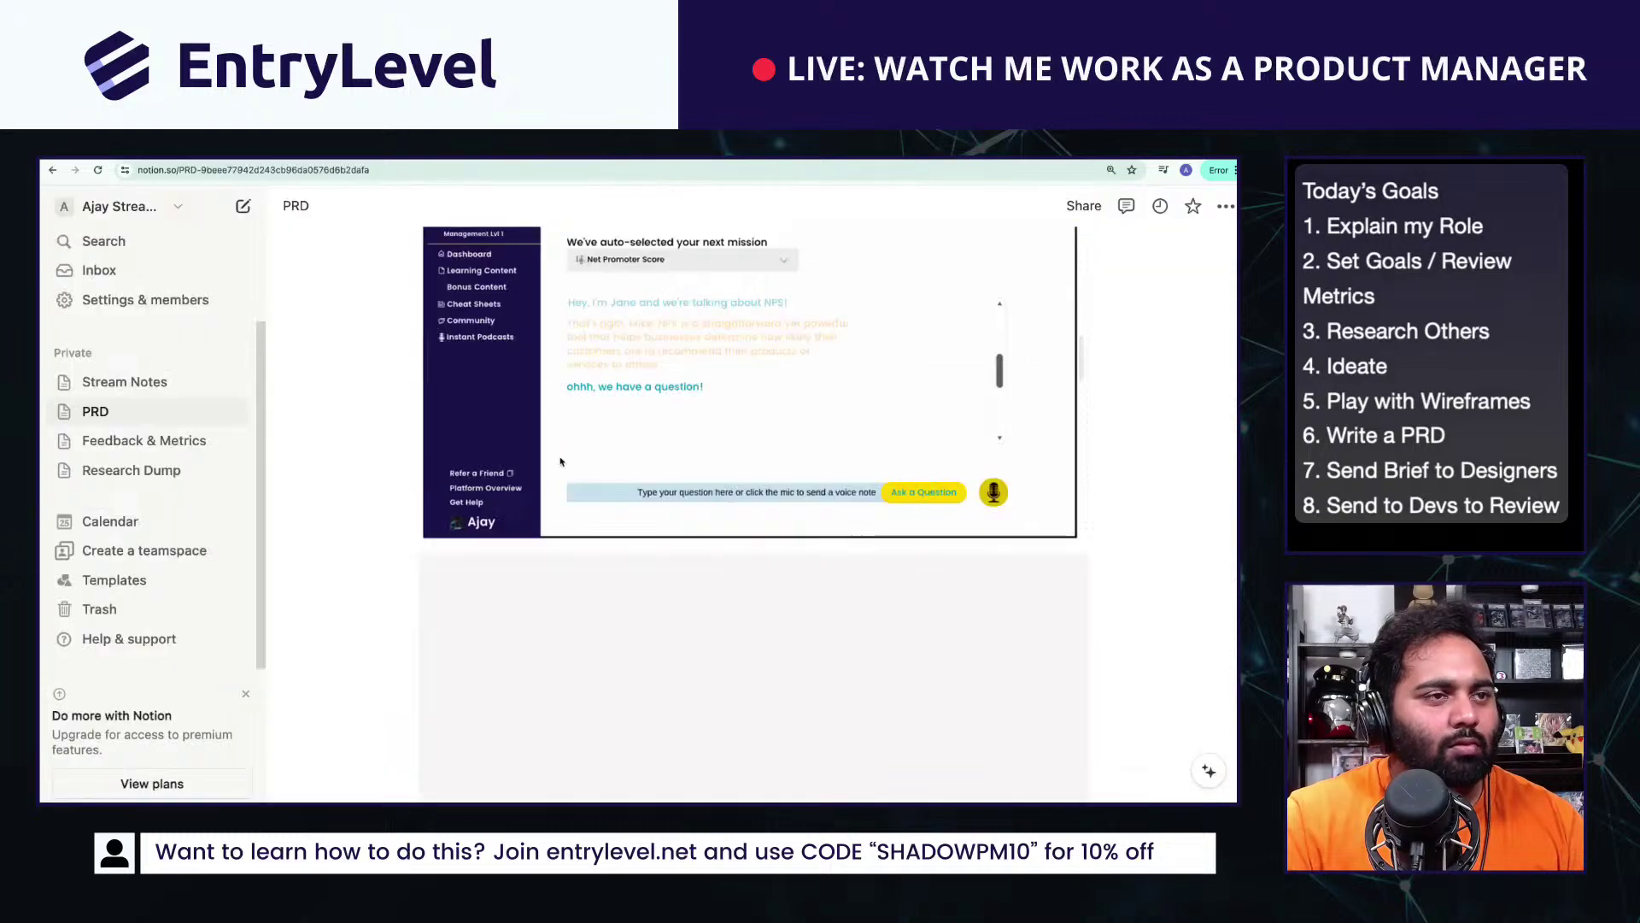
key("ctrl+v")
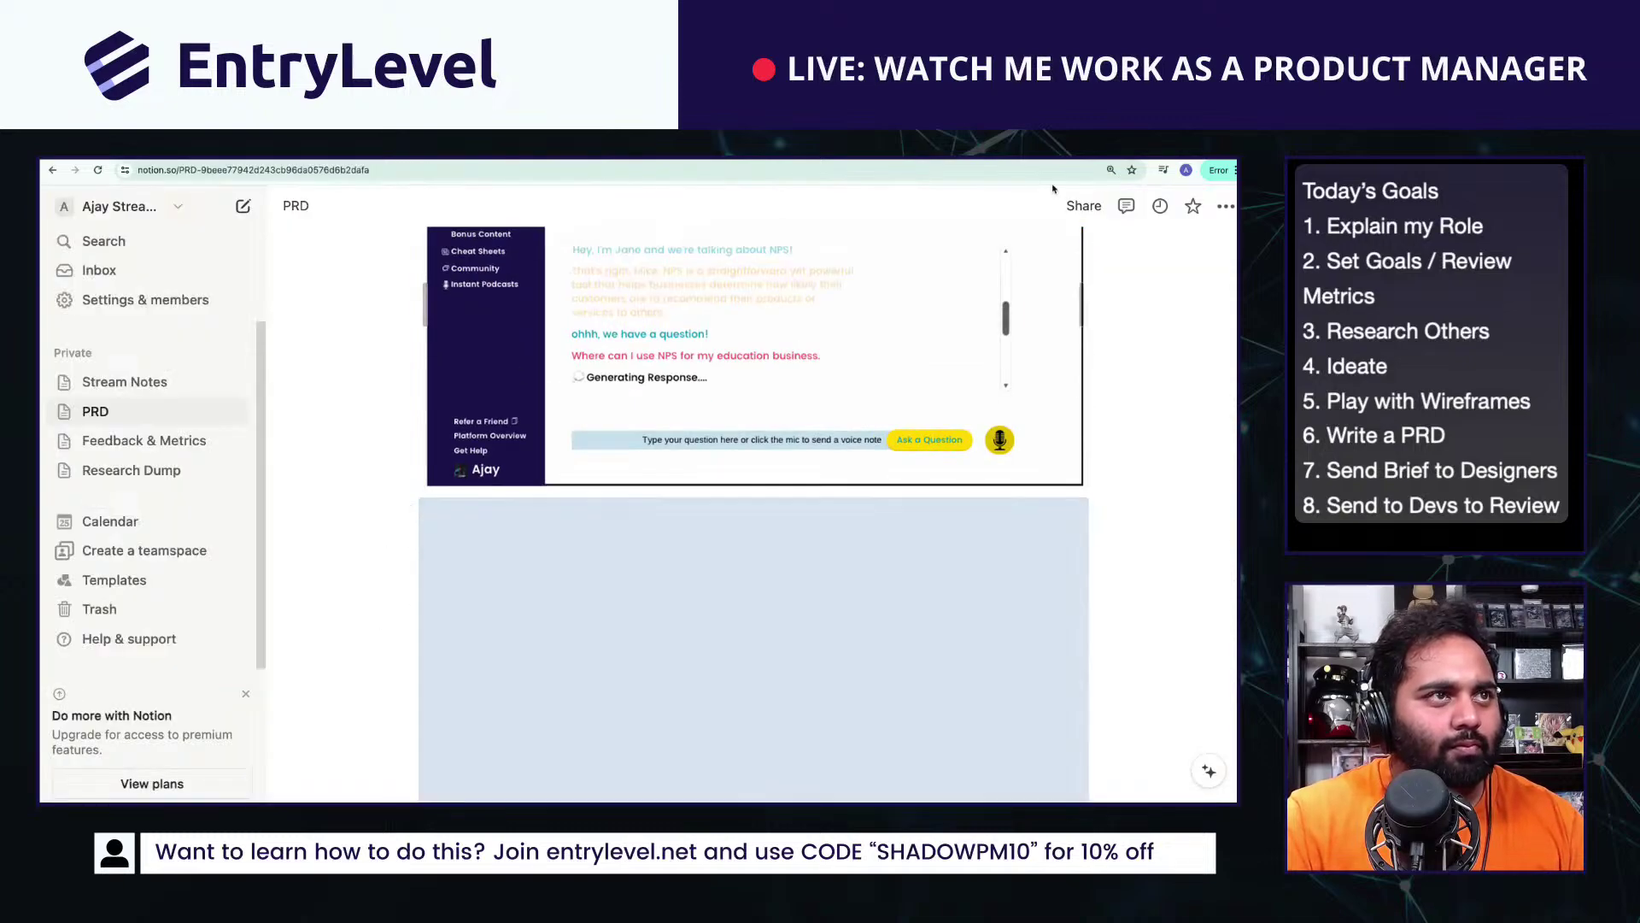
Step: Open Canva's home page in a new browser tab and open the "Shadow a PM Stream" whiteboard from the recent designs
key("ctrl+t")
type("stream")
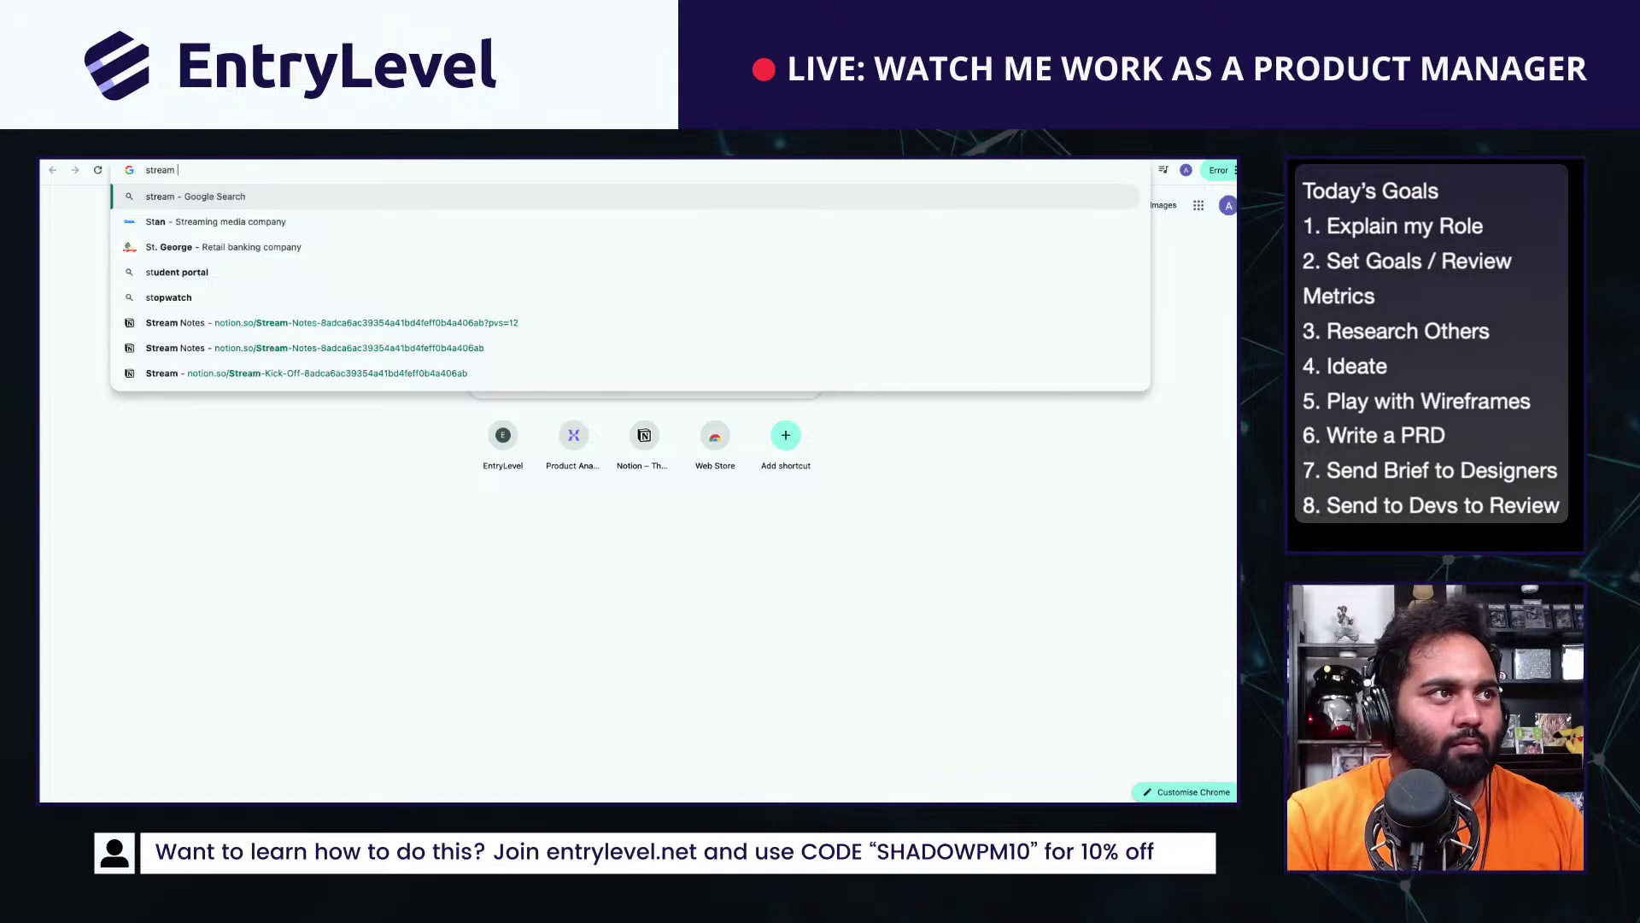
key("BackSpace")
key("BackSpace")
key("BackSpace")
type("canva")
key("Down")
key("Down")
key("Down")
key("Down")
key("Down")
key("Down")
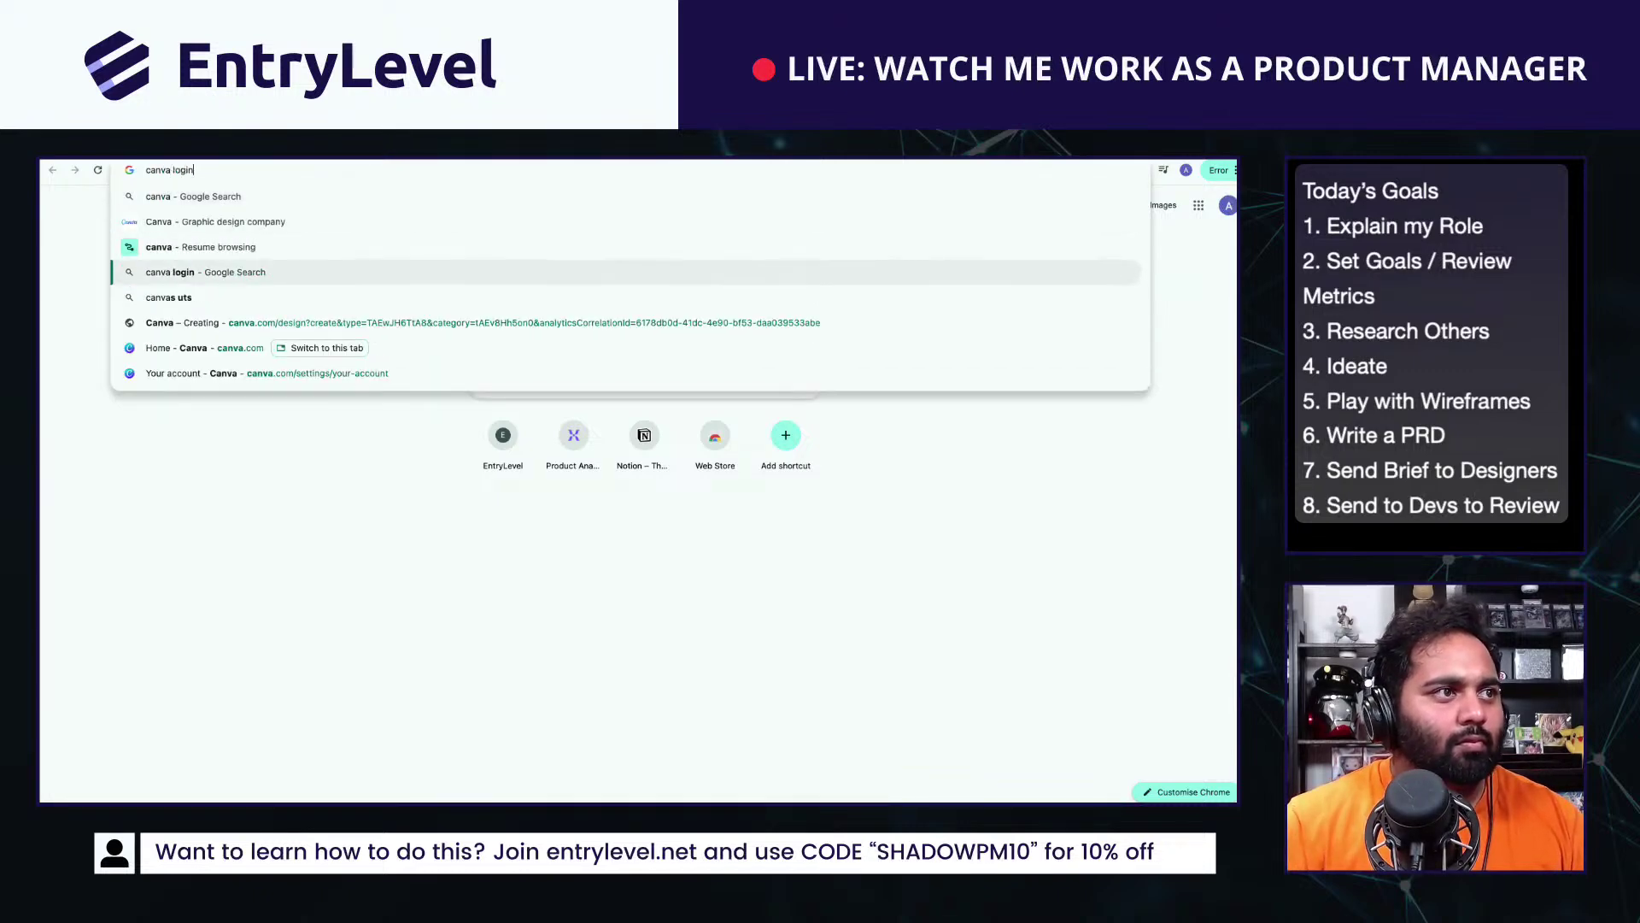
key("Return")
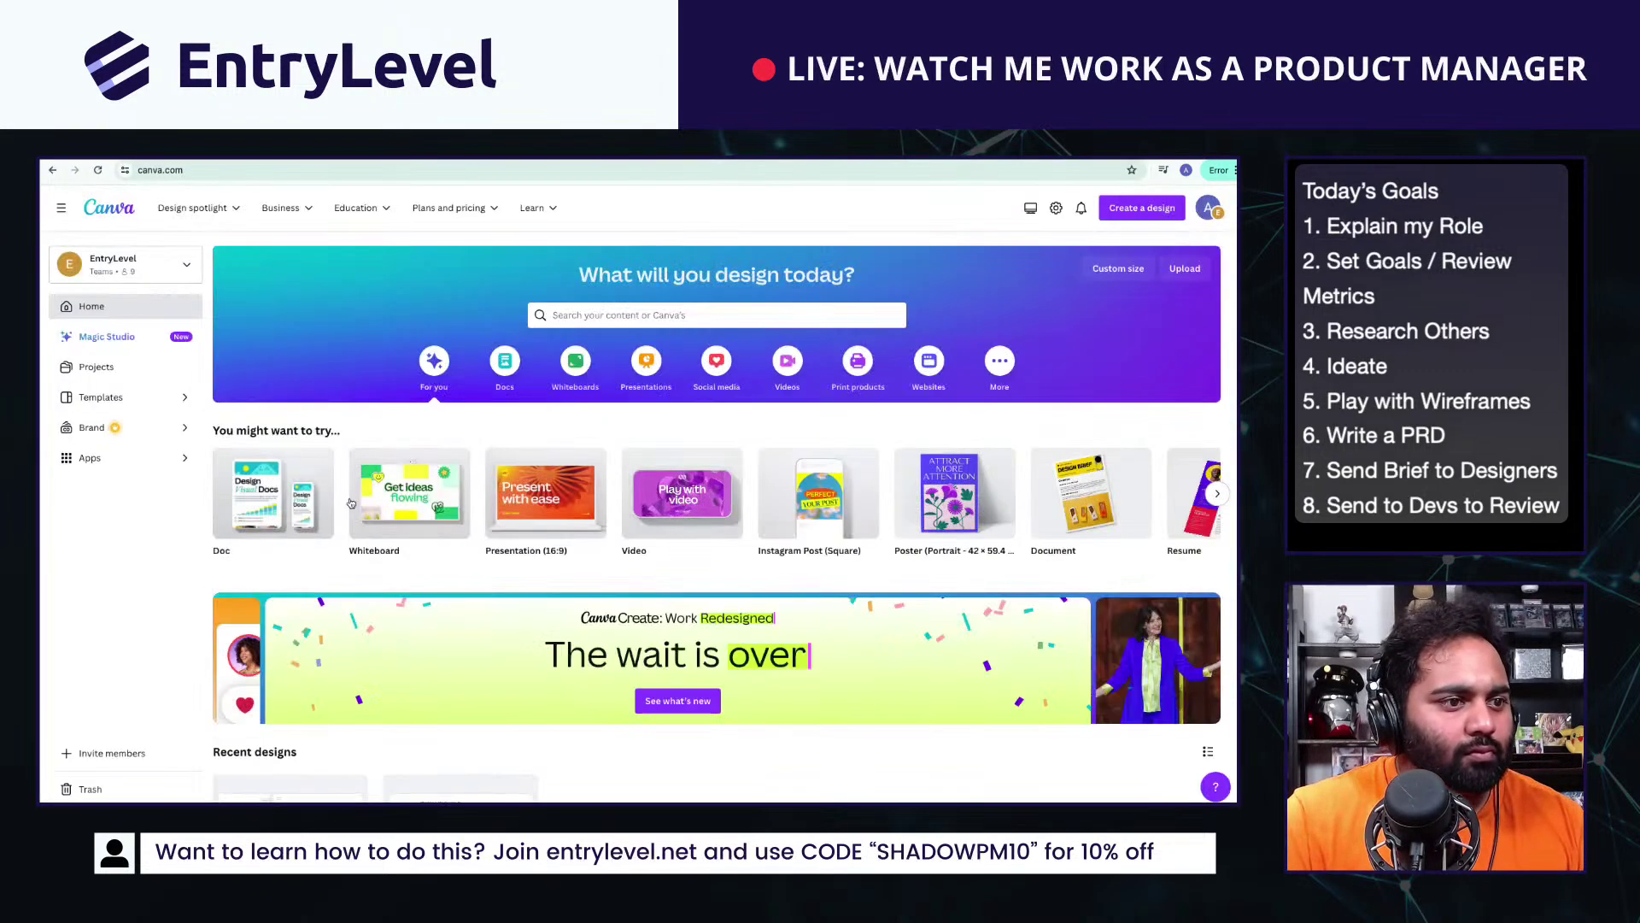
scroll(1008, 551, "down", 3)
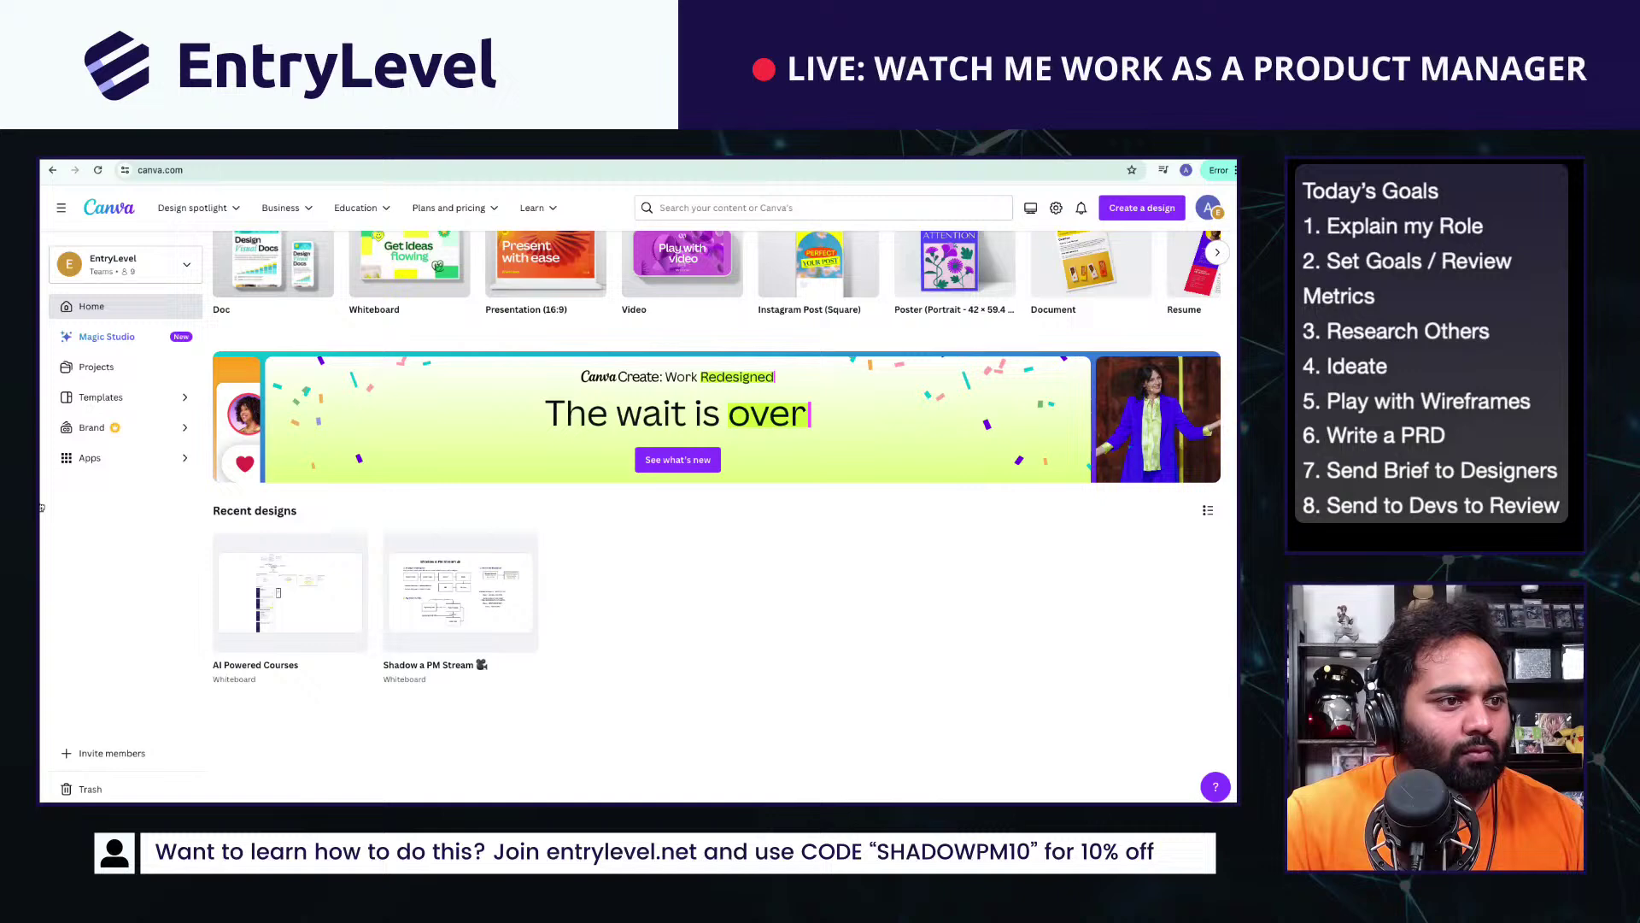
left_click(471, 604)
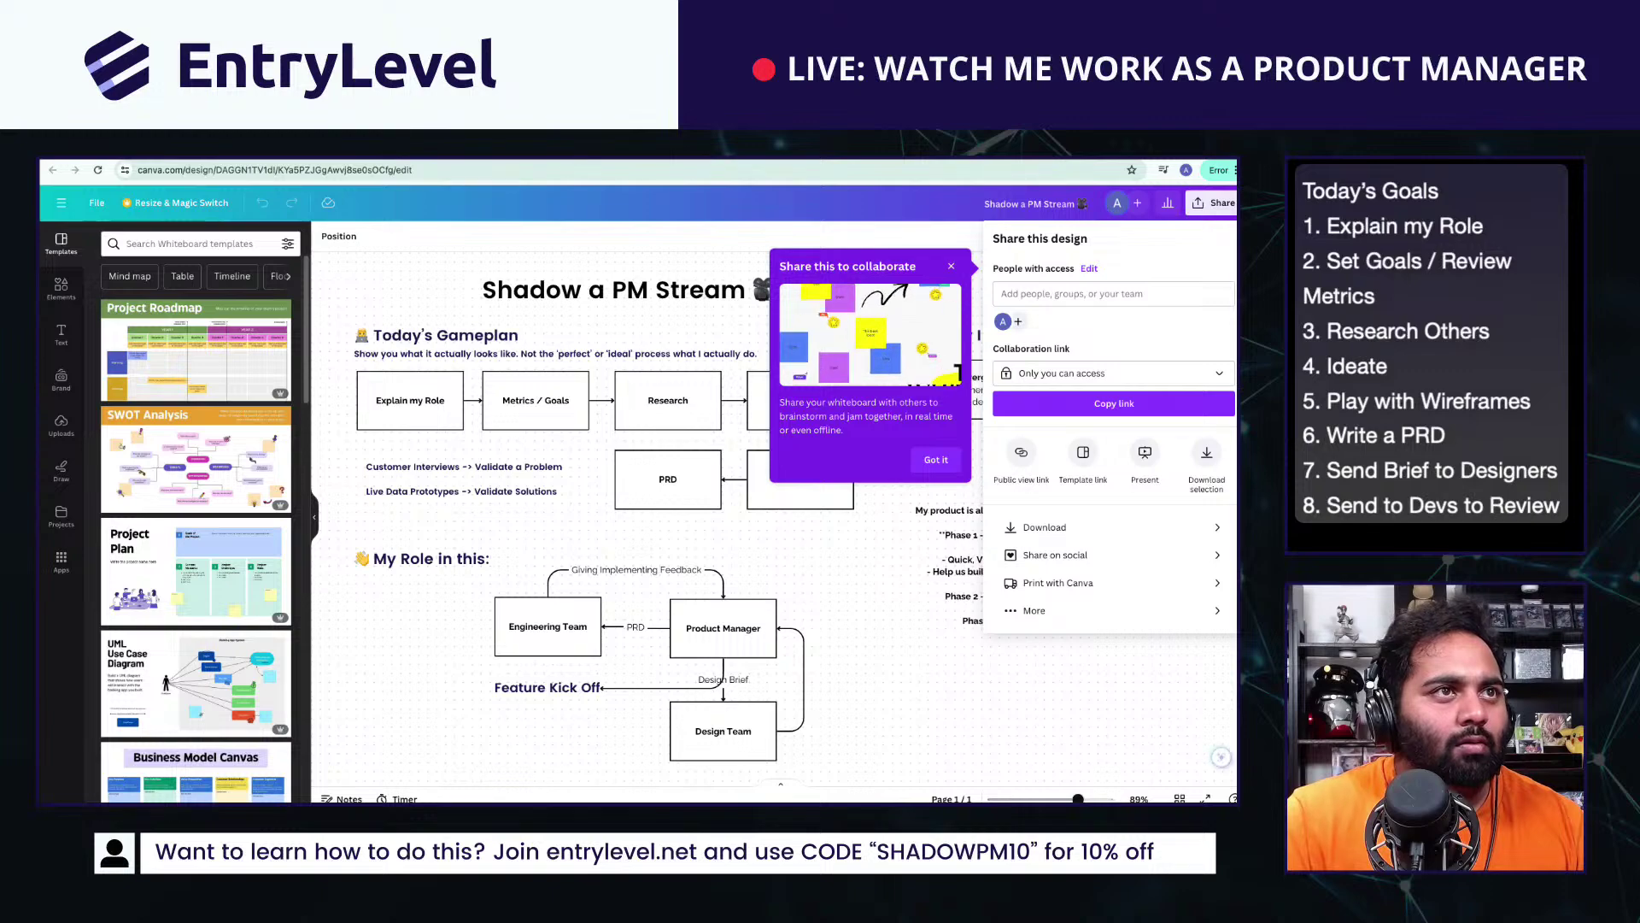
Step: Return to the PRD page in Notion and review the pasted podcast wireframes
key("ctrl+Tab")
key("ctrl+Tab")
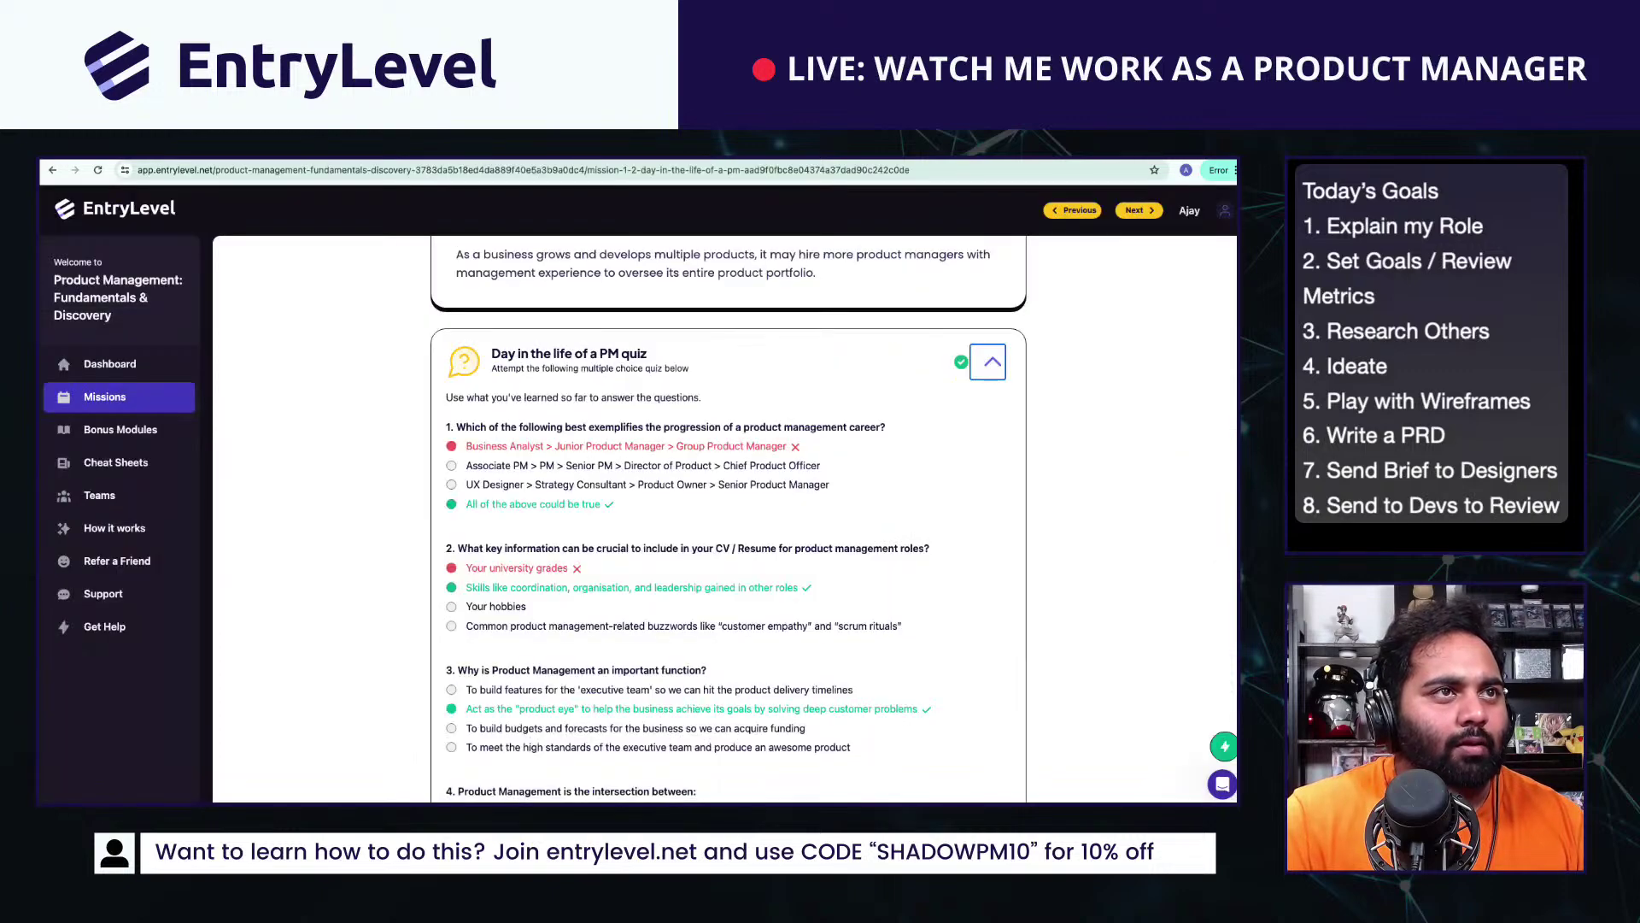
key("ctrl+Tab")
key("ctrl+Tab")
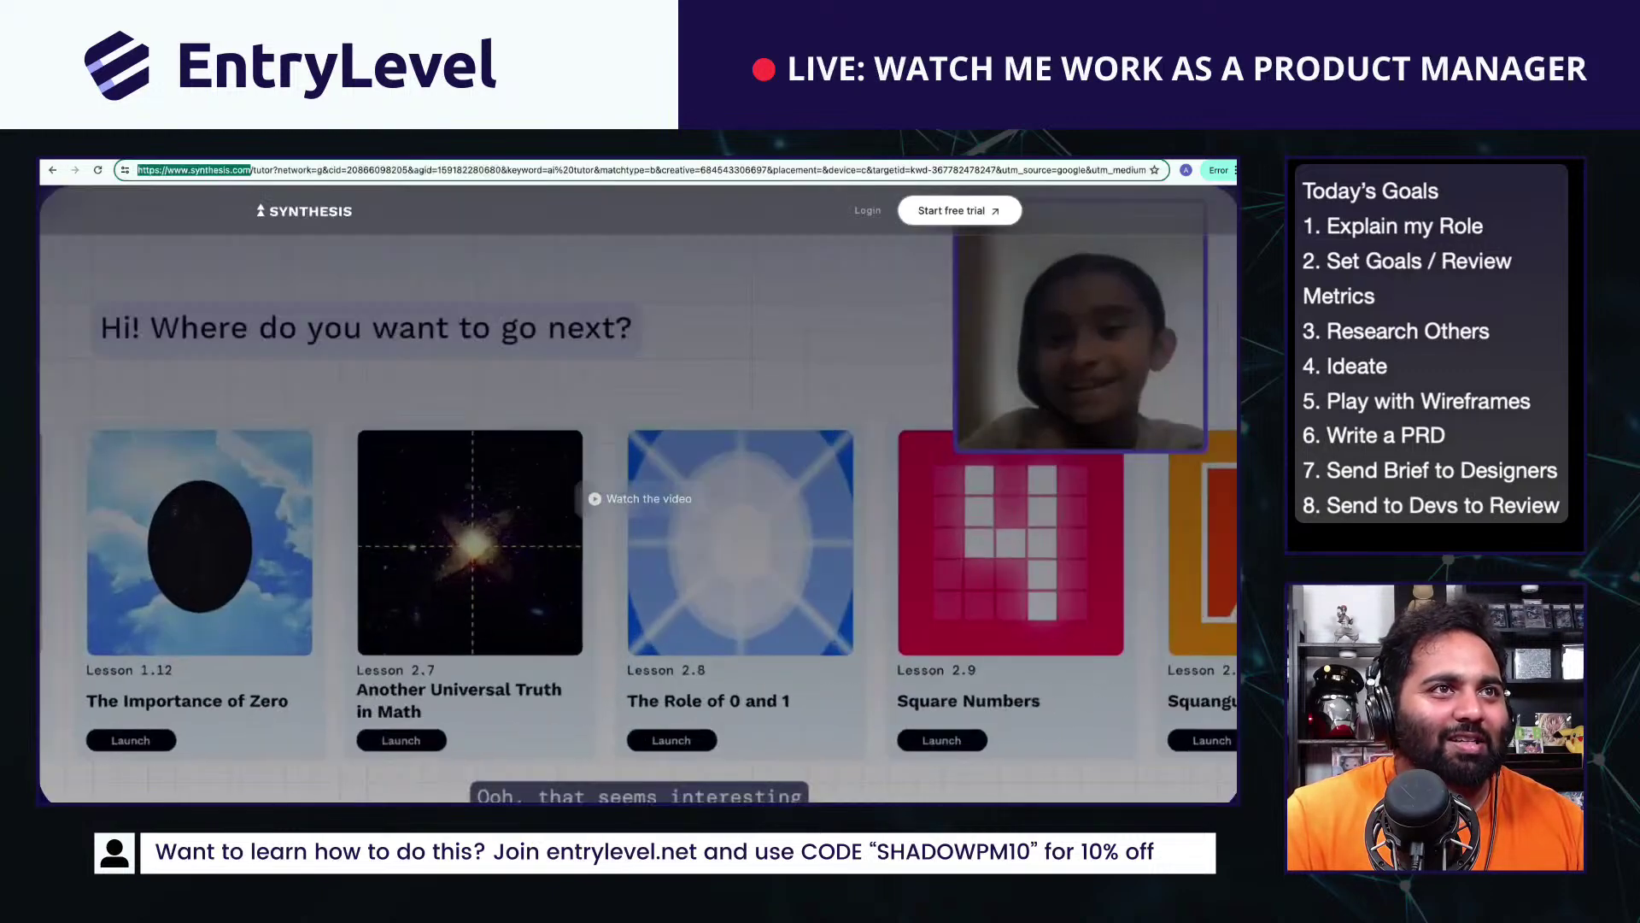
key("ctrl+Tab")
key("ctrl+Tab")
key("ctrl+Tab")
key("ctrl+Tab")
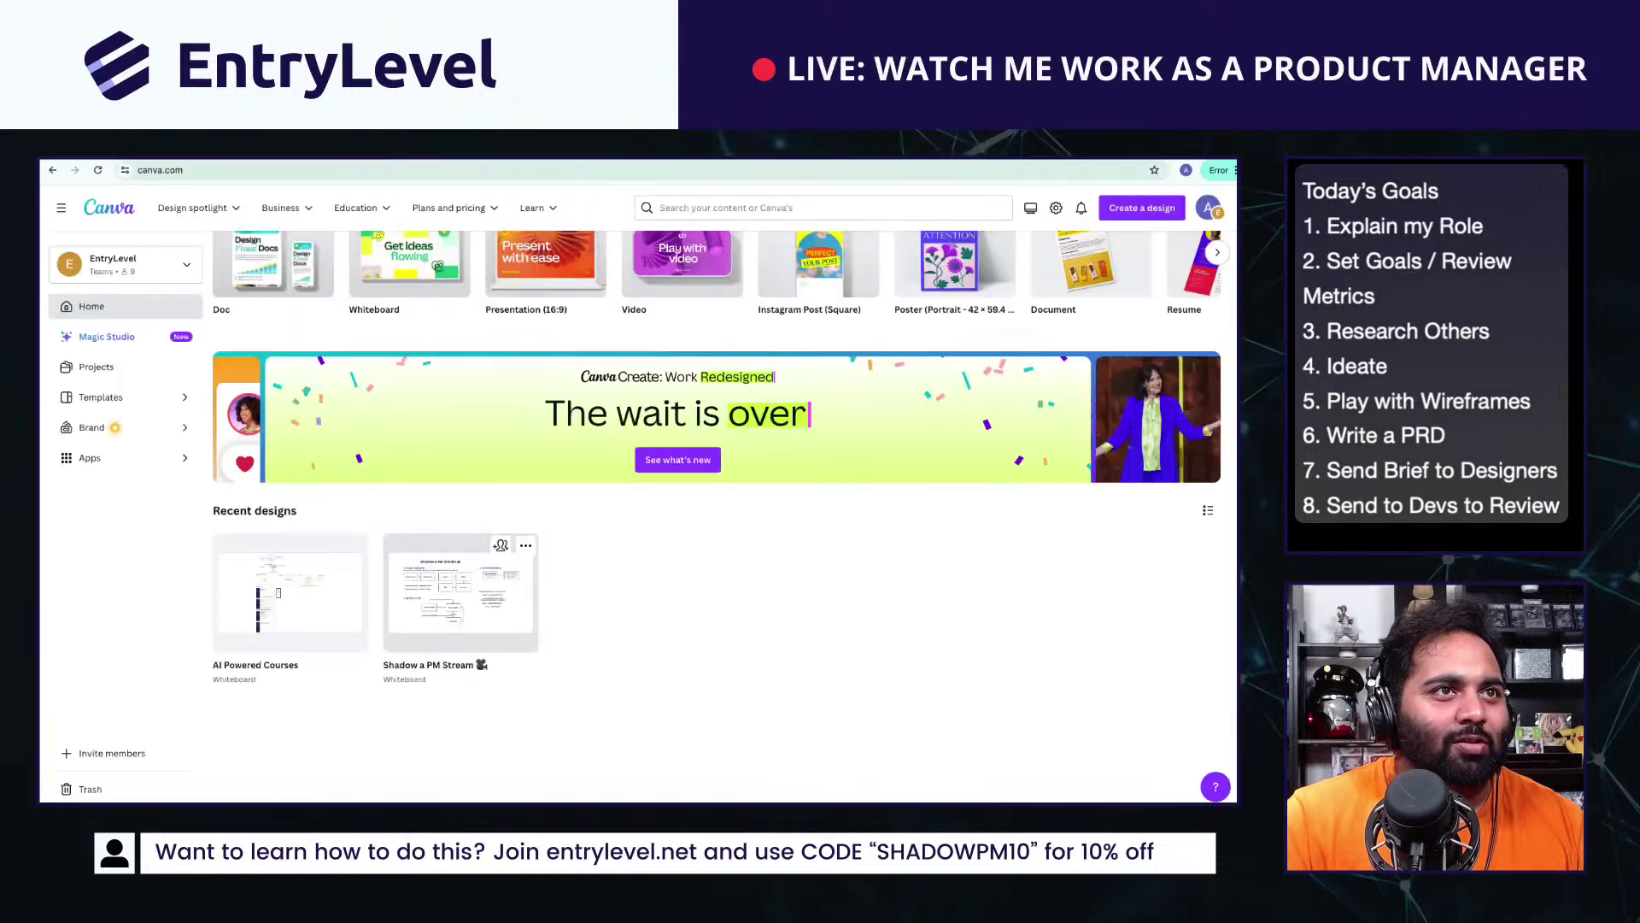
key("ctrl+Tab")
scroll(615, 569, "down", 10)
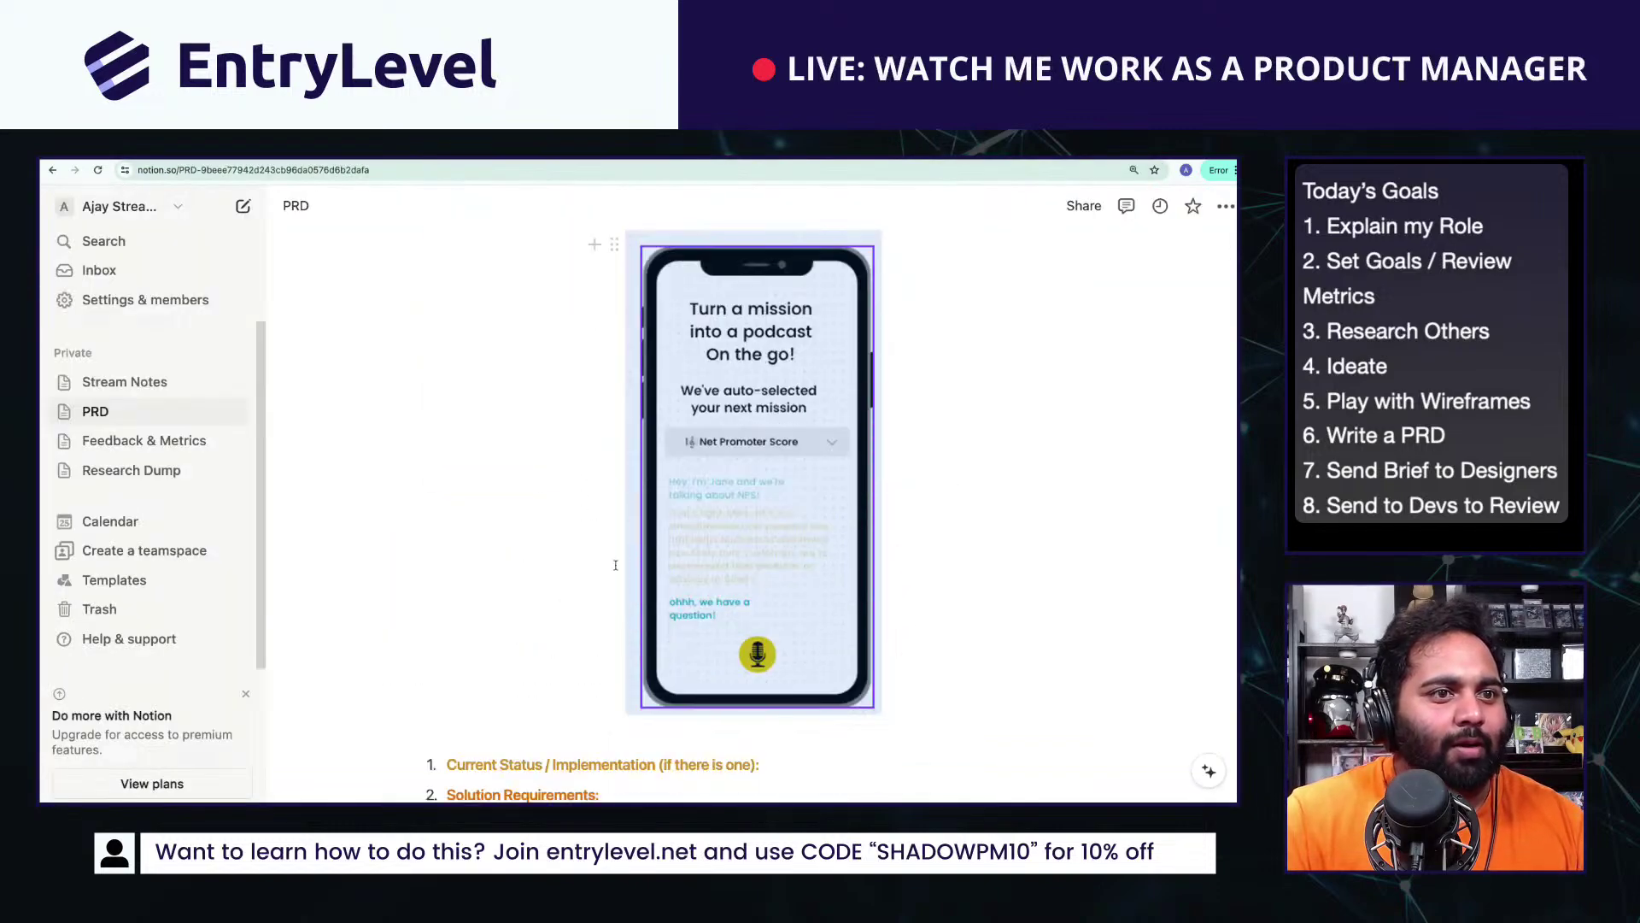
scroll(615, 570, "down", 15)
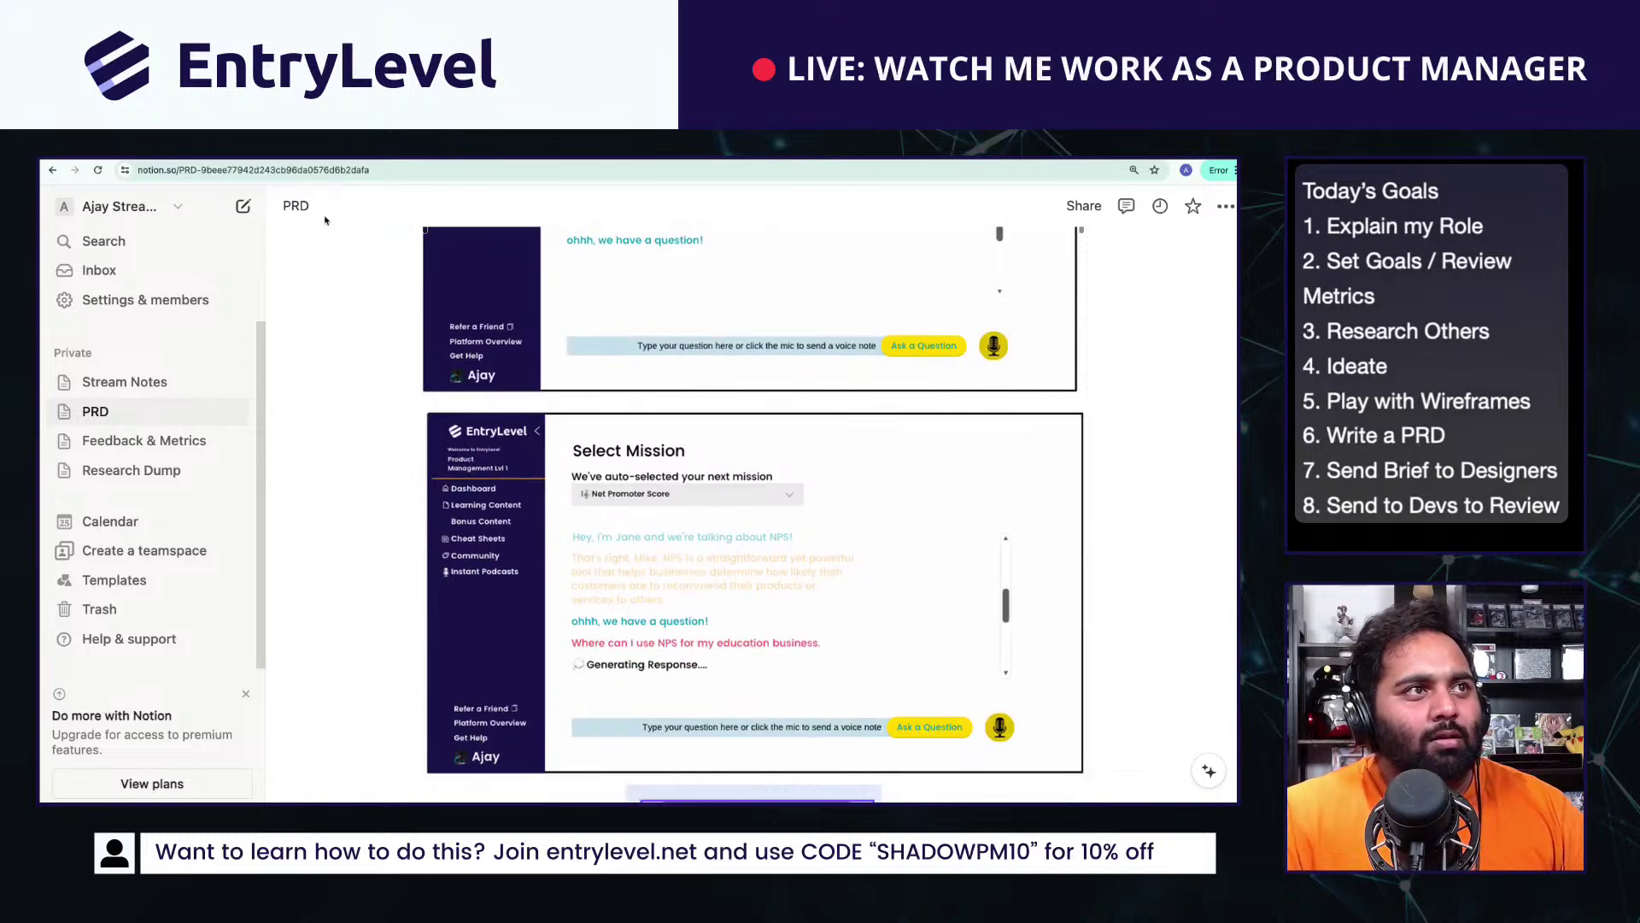
Step: Duplicate the "2 Custom Interest Based Examples" heading beneath the phone mockup and renumber the copy 3
scroll(569, 476, "up", 12)
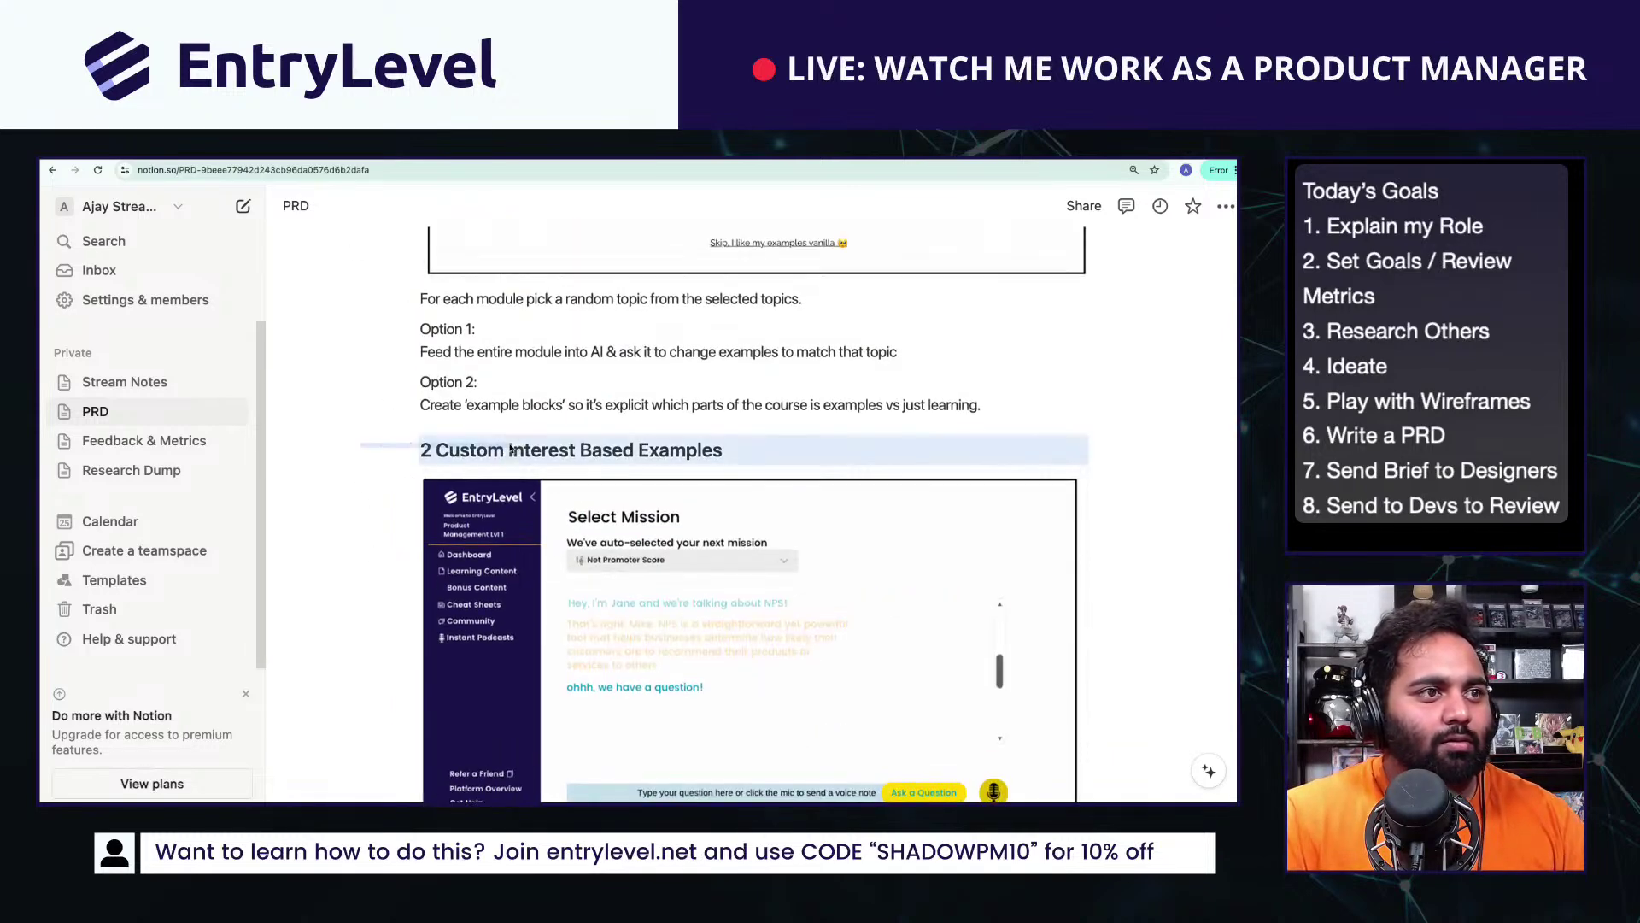
scroll(358, 485, "down", 10)
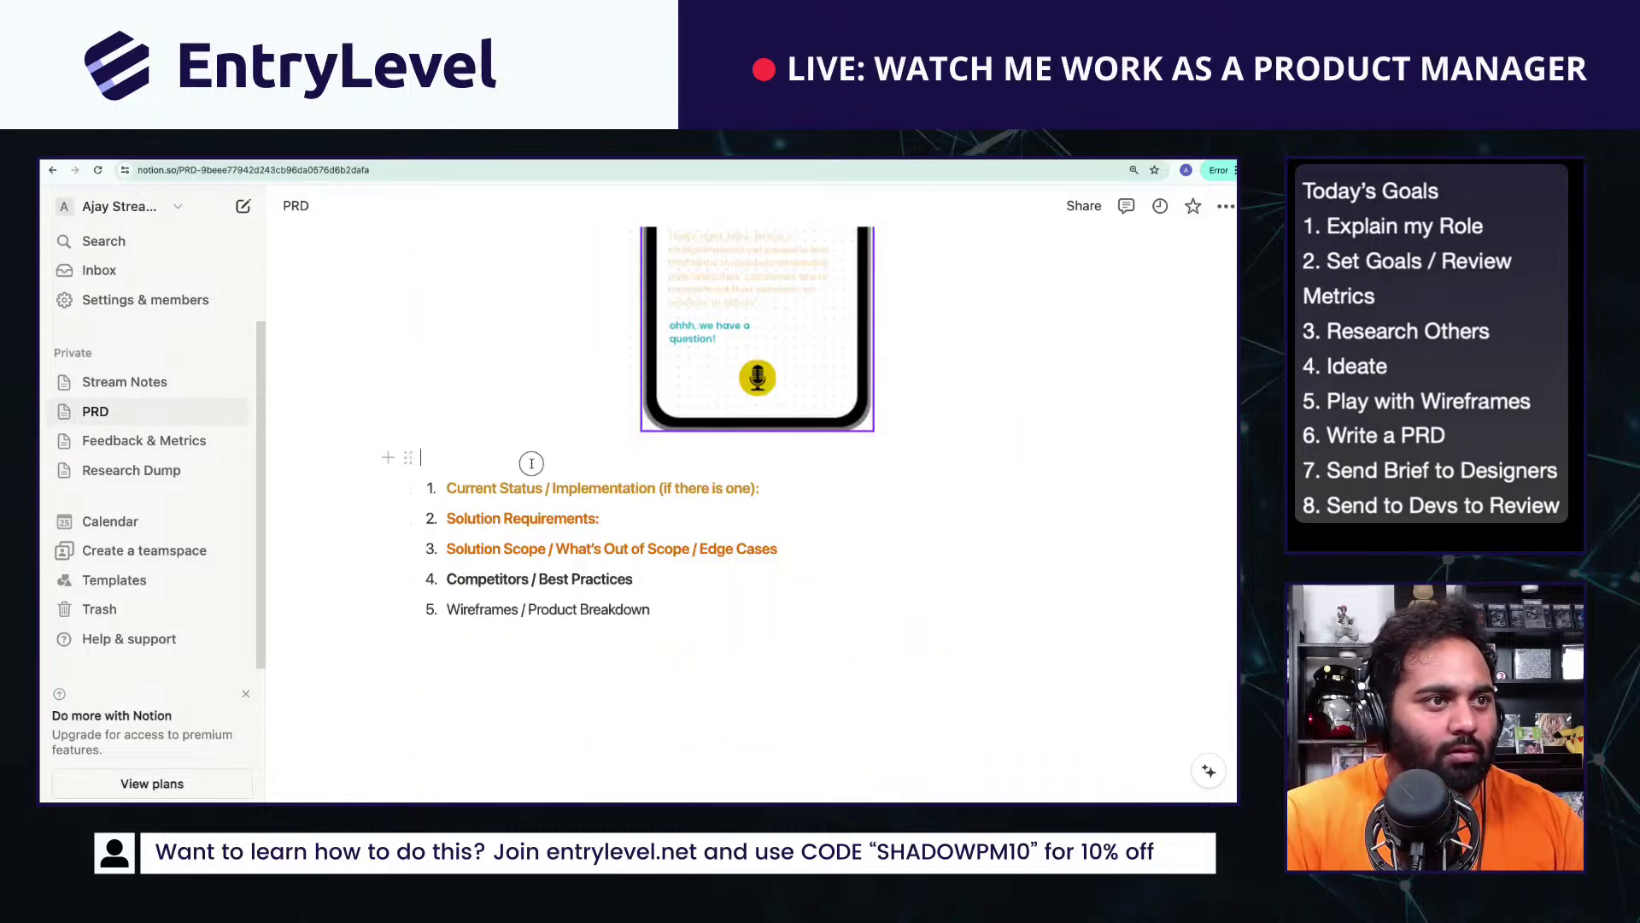
left_click(533, 463)
type("2 Custom Interest Based Examples")
left_click(411, 473)
double_click(425, 472)
type("4")
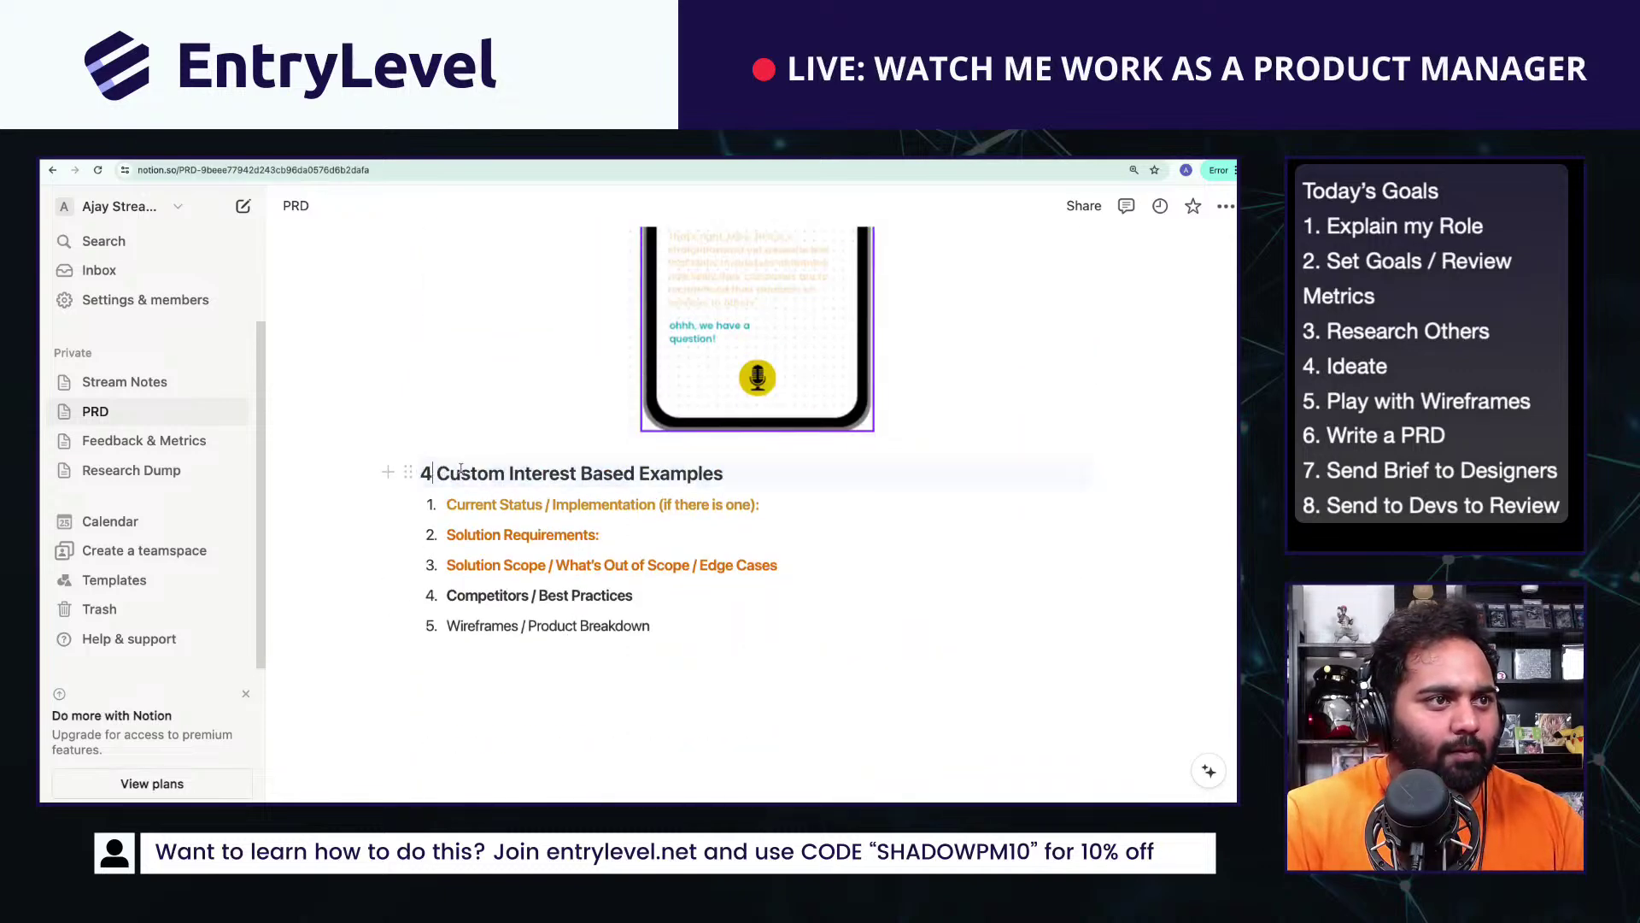
key("BackSpace")
type("3")
Step: Change the new heading's title to "Quiz Based Content Difficulty Modulation" and add blank lines beneath it
left_click_drag(437, 475, 756, 467)
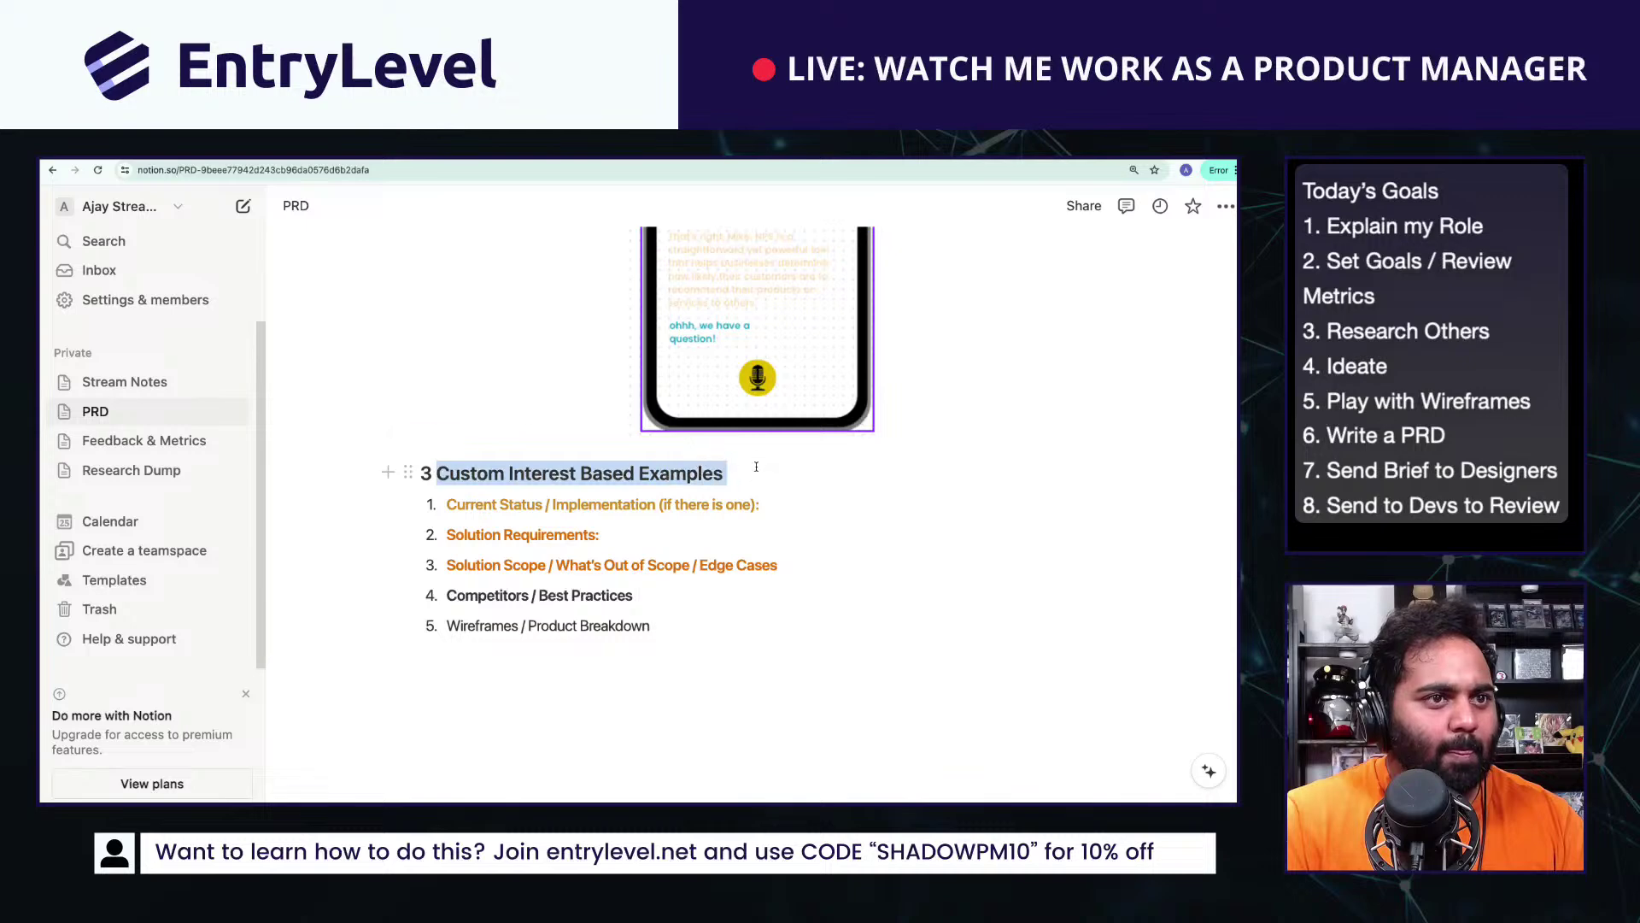
type("Quiz BA")
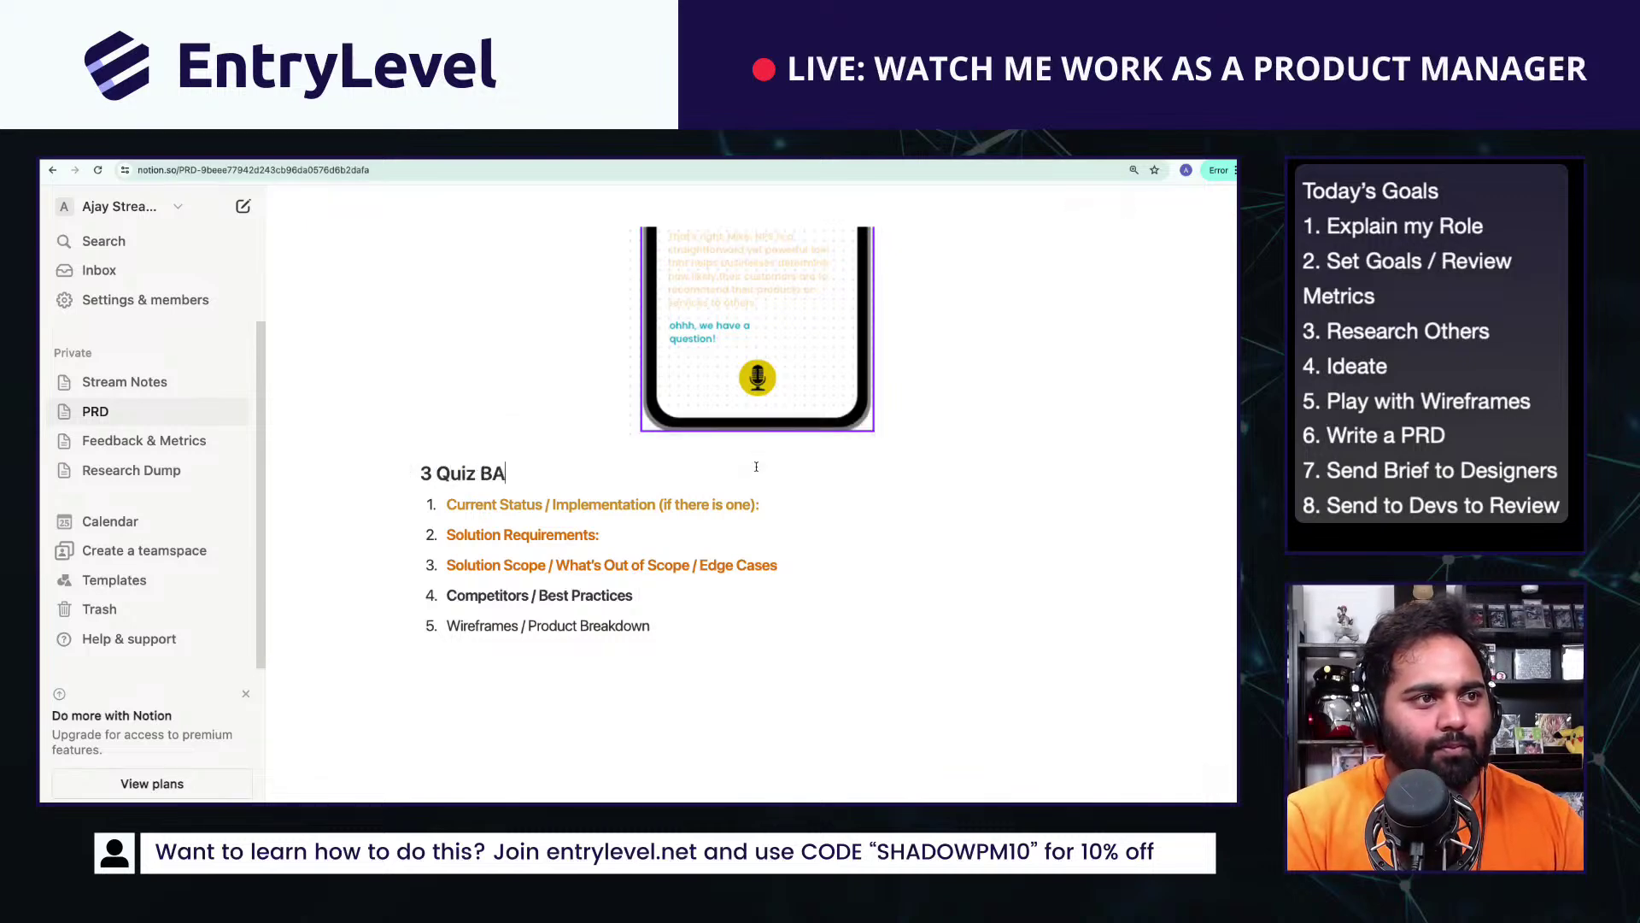
key("BackSpace")
type("ased c")
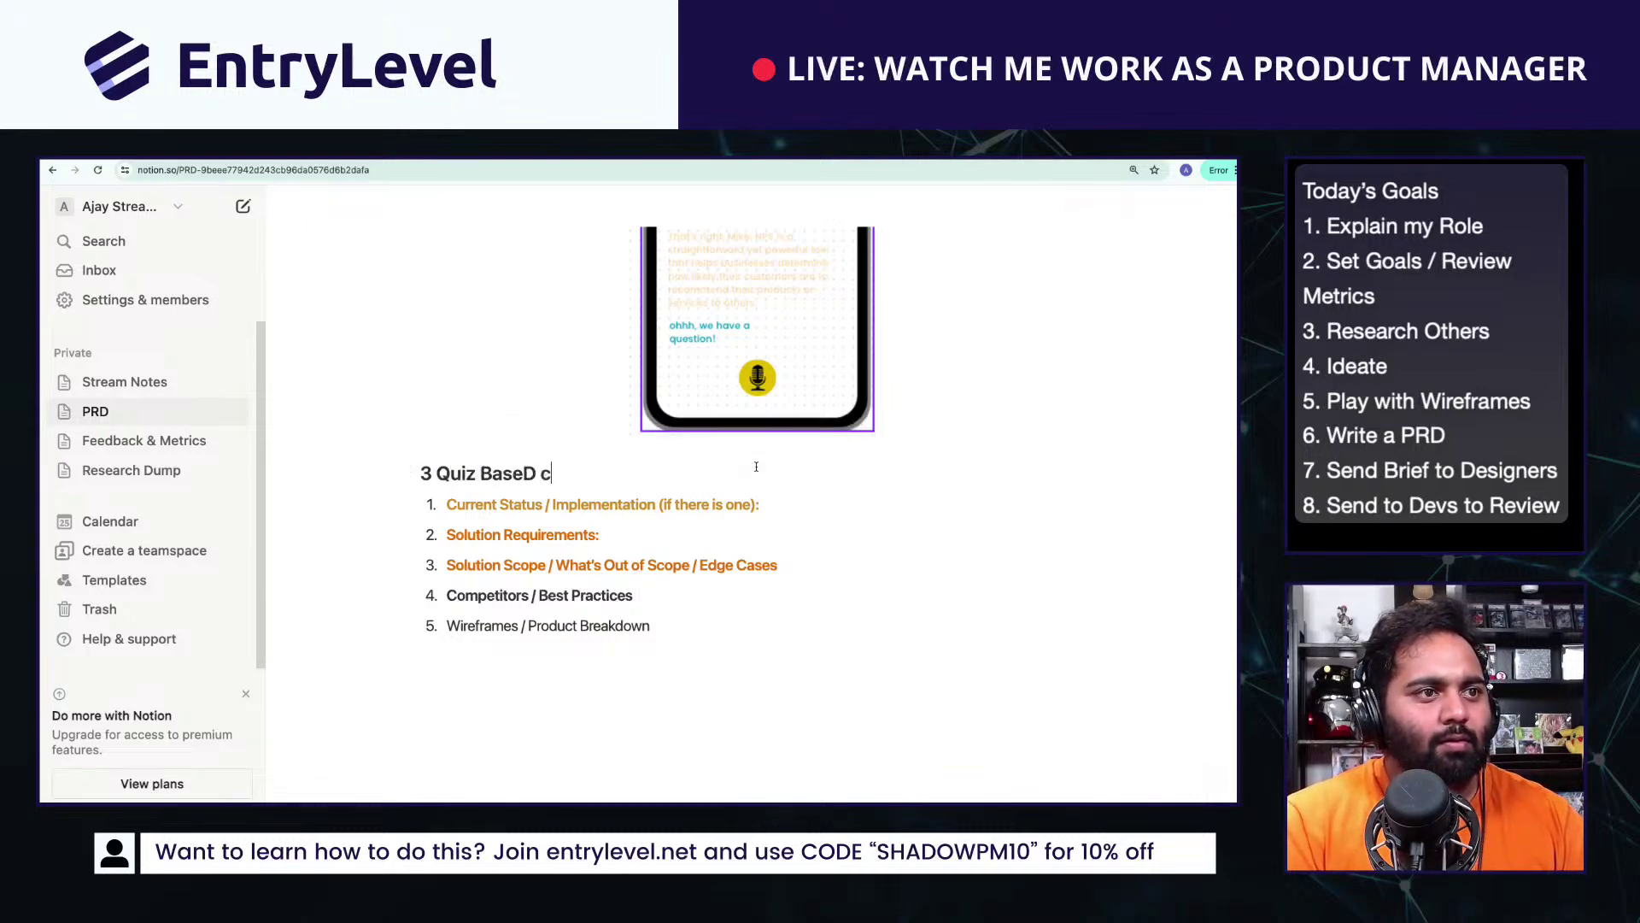
key("BackSpace")
type("Content Diffic")
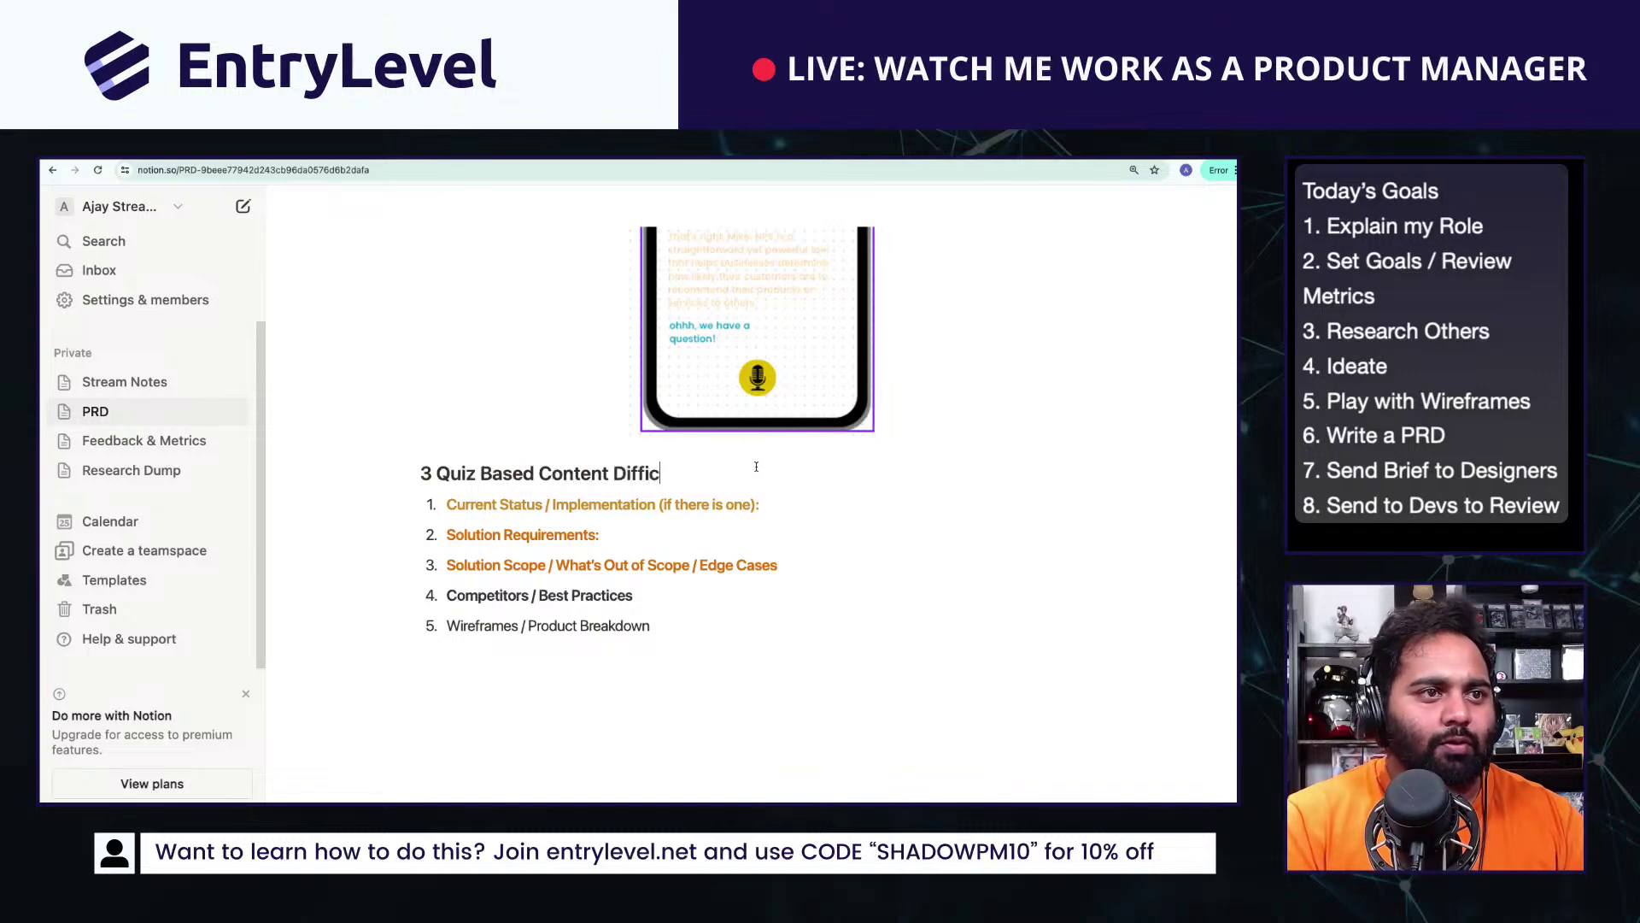
type("ult MU")
key("BackSpace")
key("BackSpace")
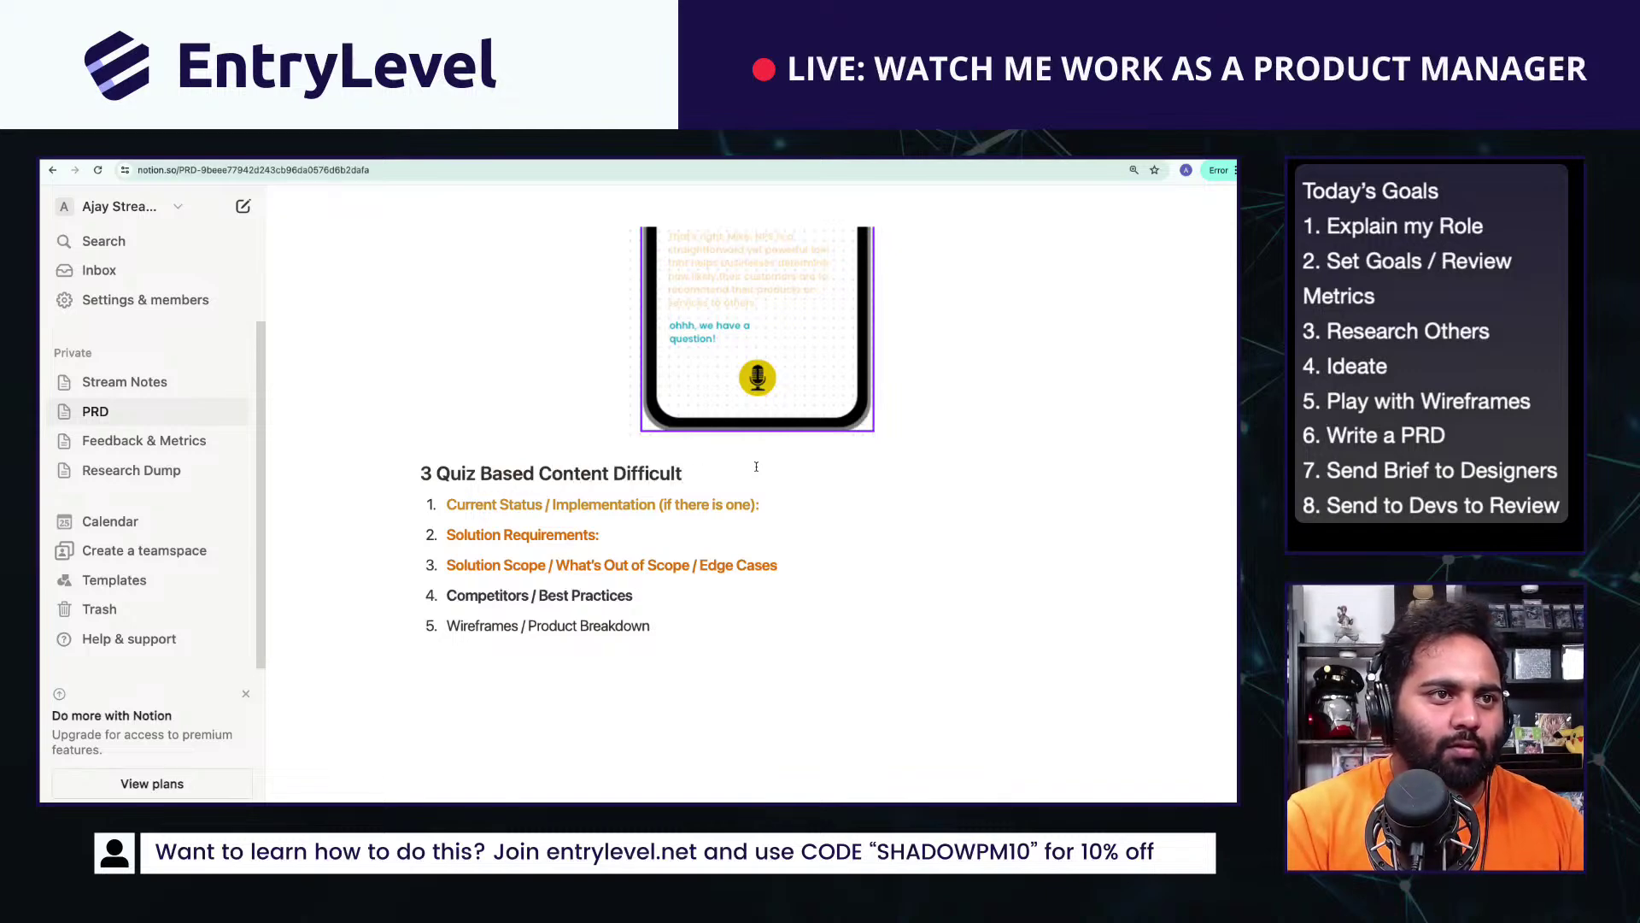
type("y Modulation")
key("Return")
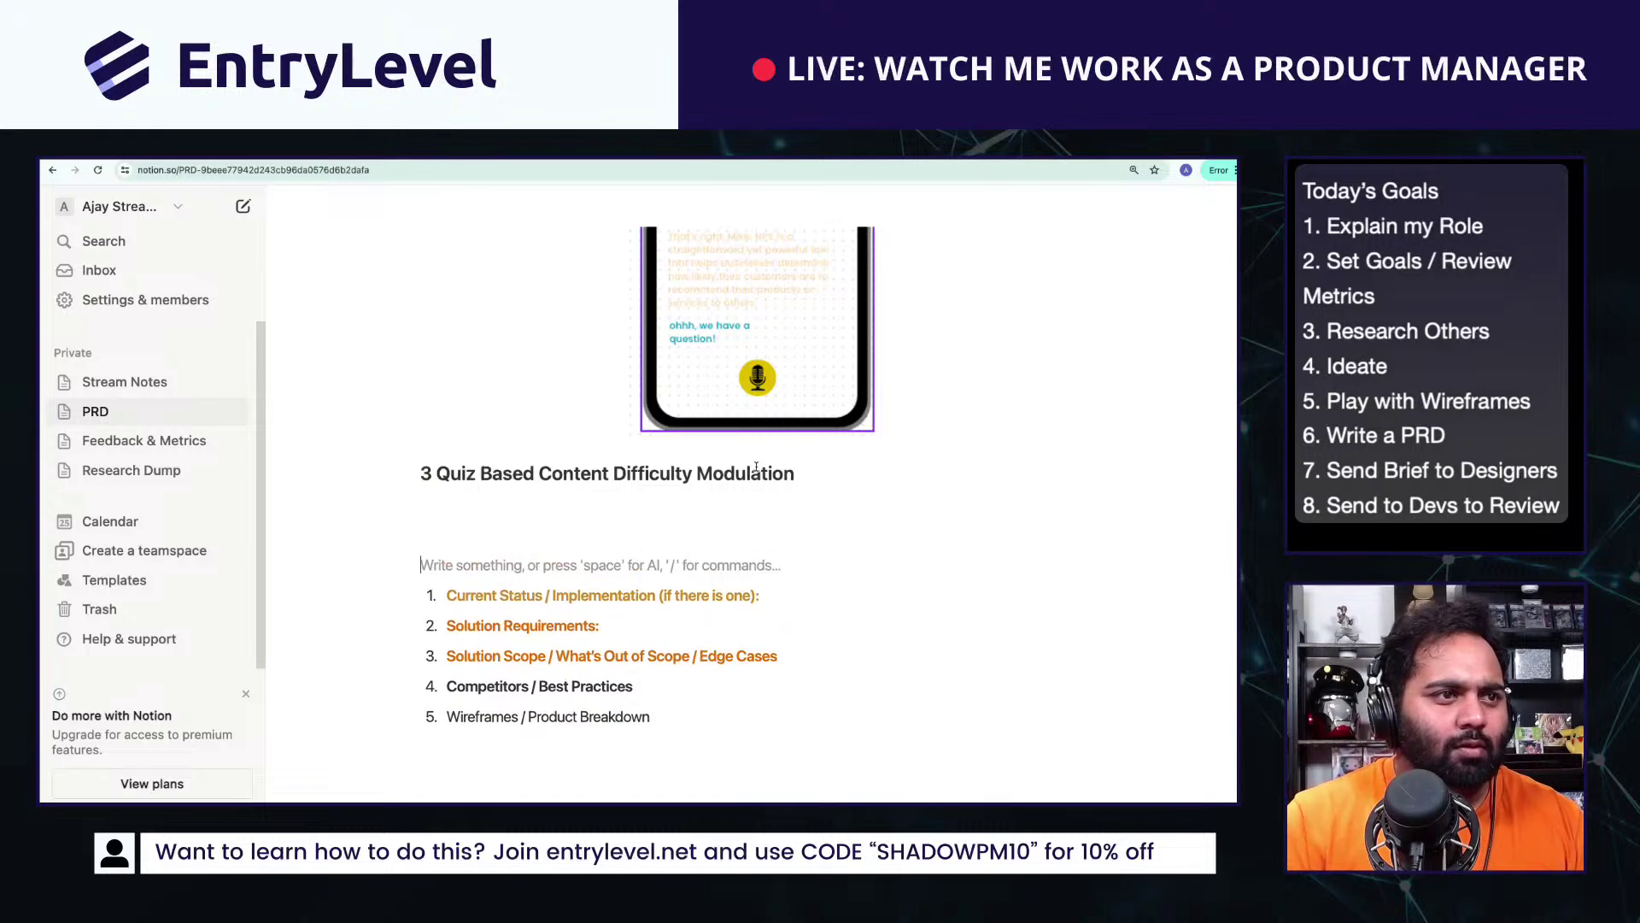
Step: Switch to Canva and open the "AI Powered Courses" whiteboard that holds the feature wireframes
left_click(584, 154)
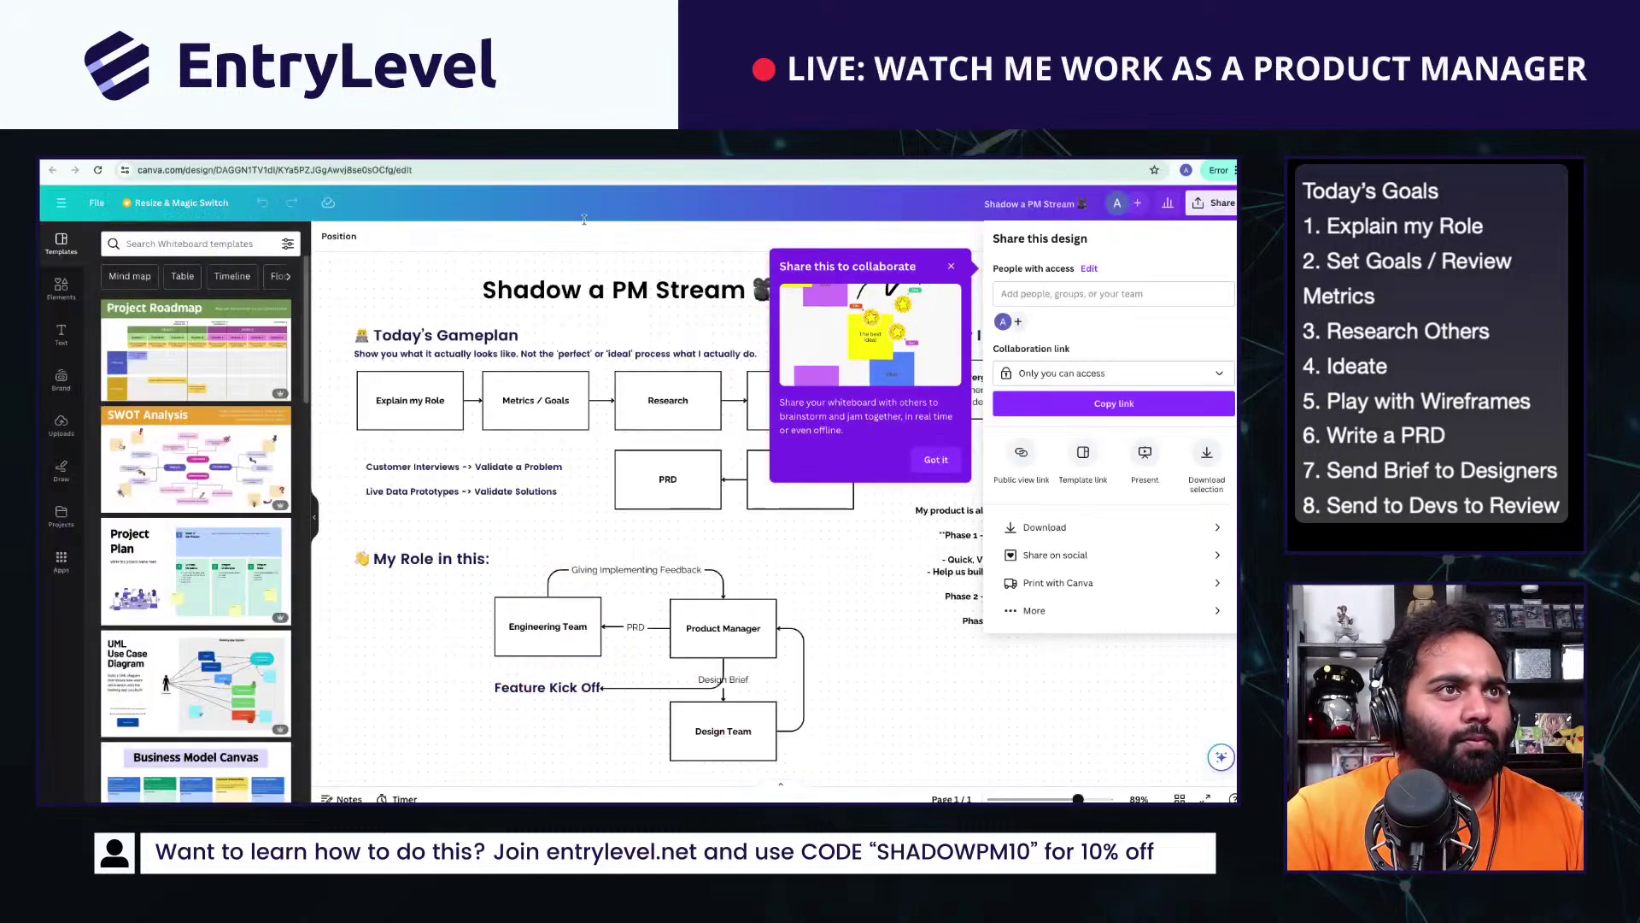
left_click(584, 224)
scroll(411, 273, "down", 2)
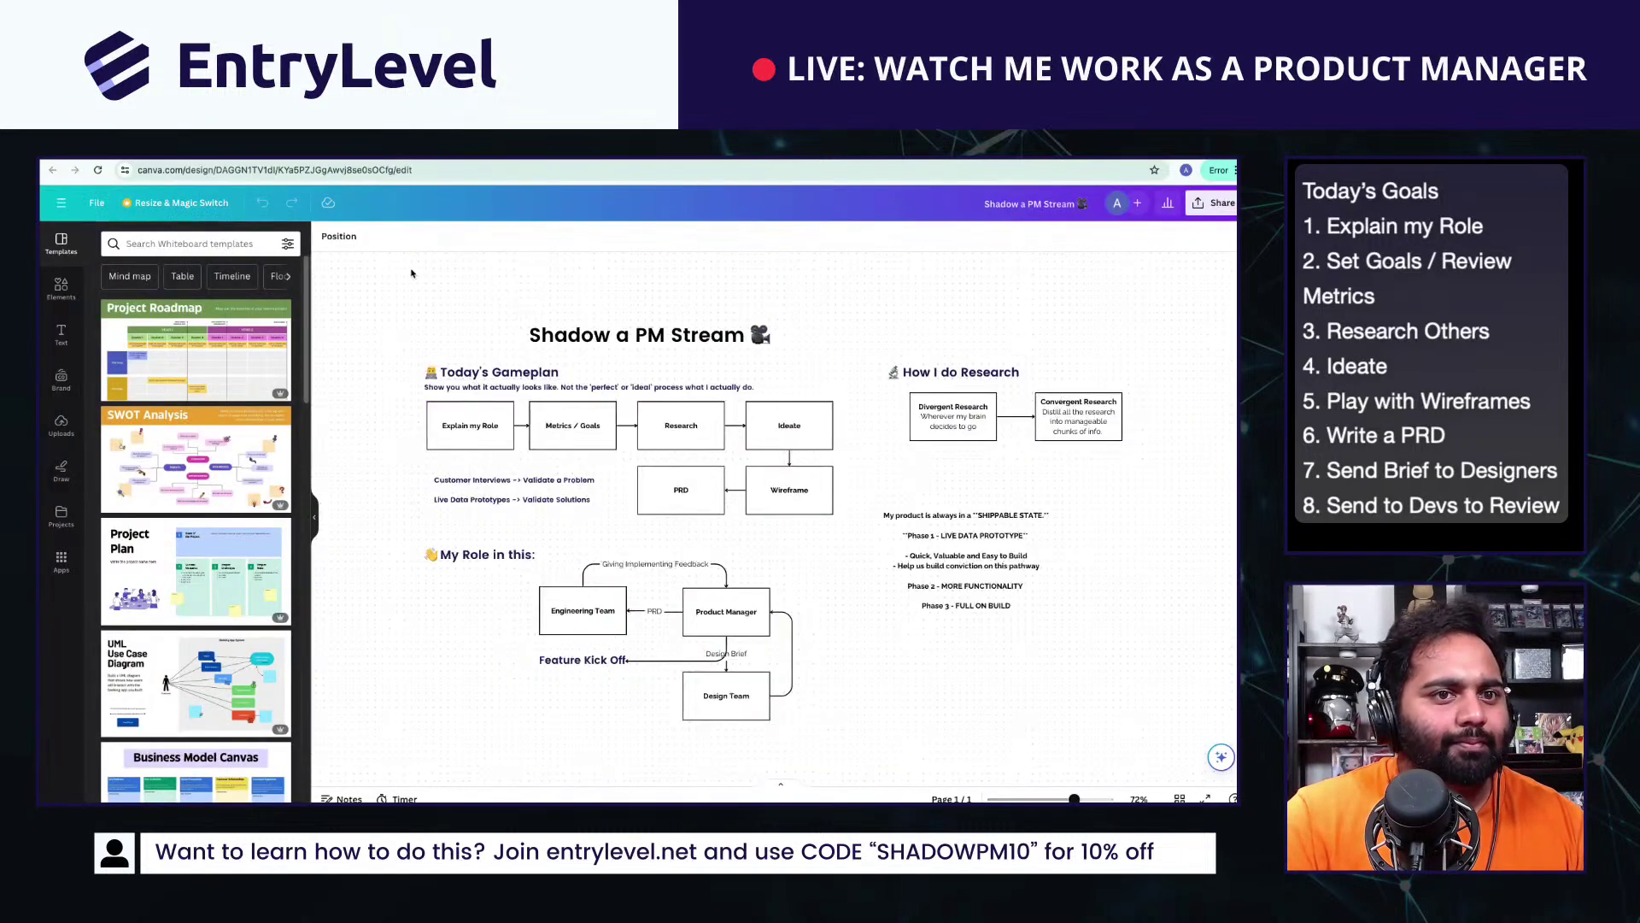
left_click(330, 159)
scroll(854, 433, "down", 3)
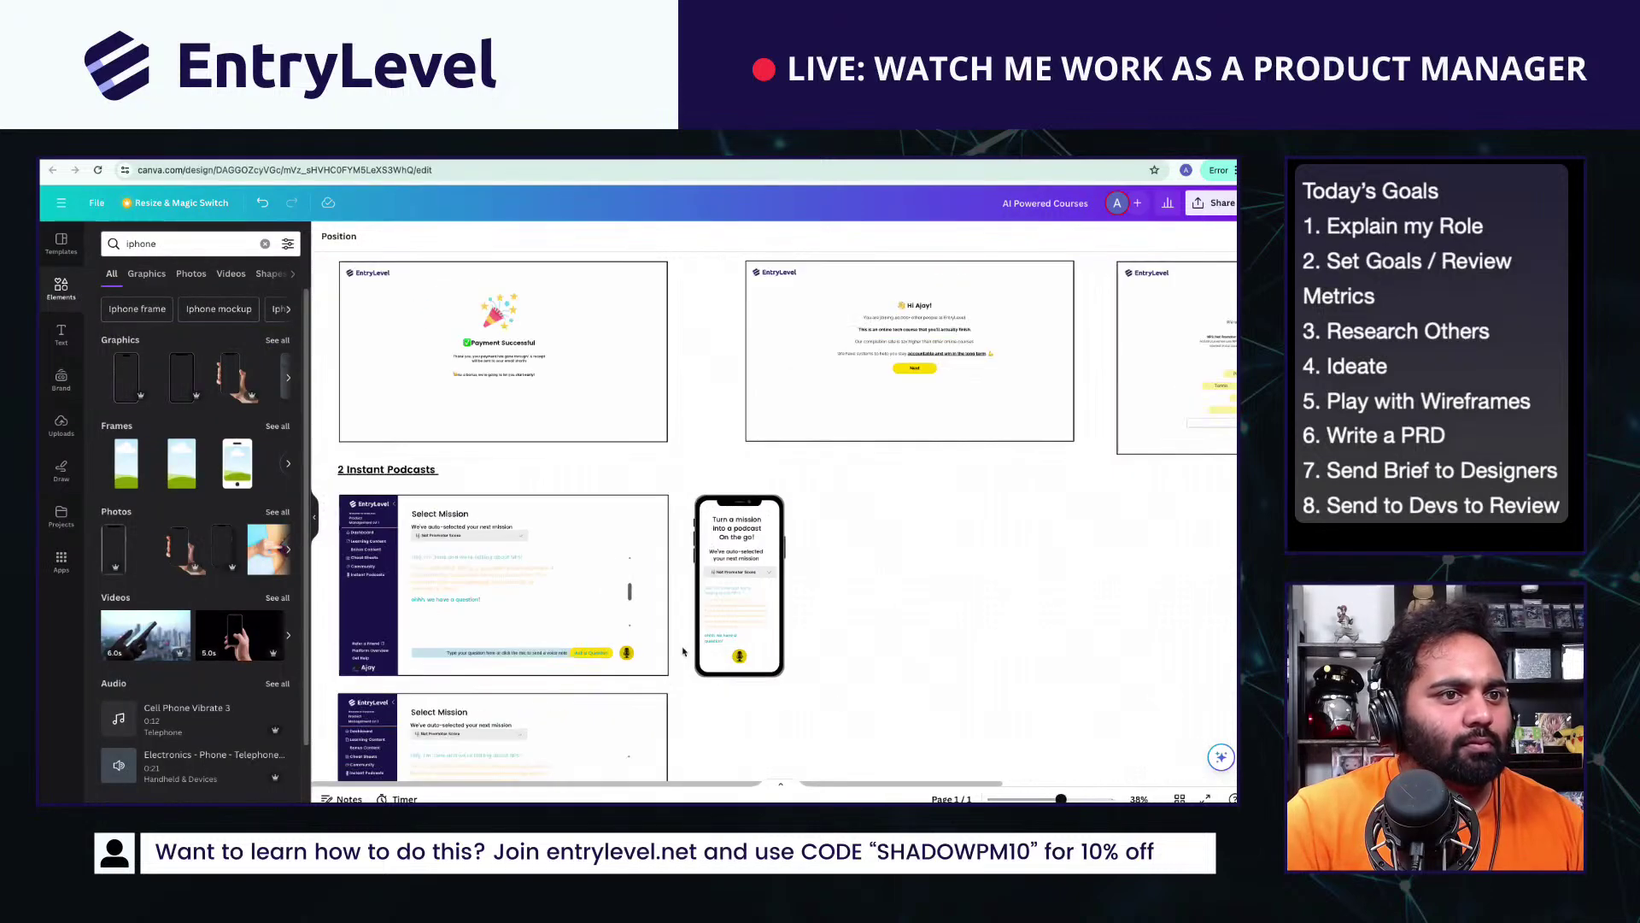
Step: Find the "AI Generated Quizzes & Difficulty Modulation" section on the whiteboard and capture a screenshot of the full AI Generated Quiz wireframe
left_click(713, 655)
scroll(713, 655, "up", 3)
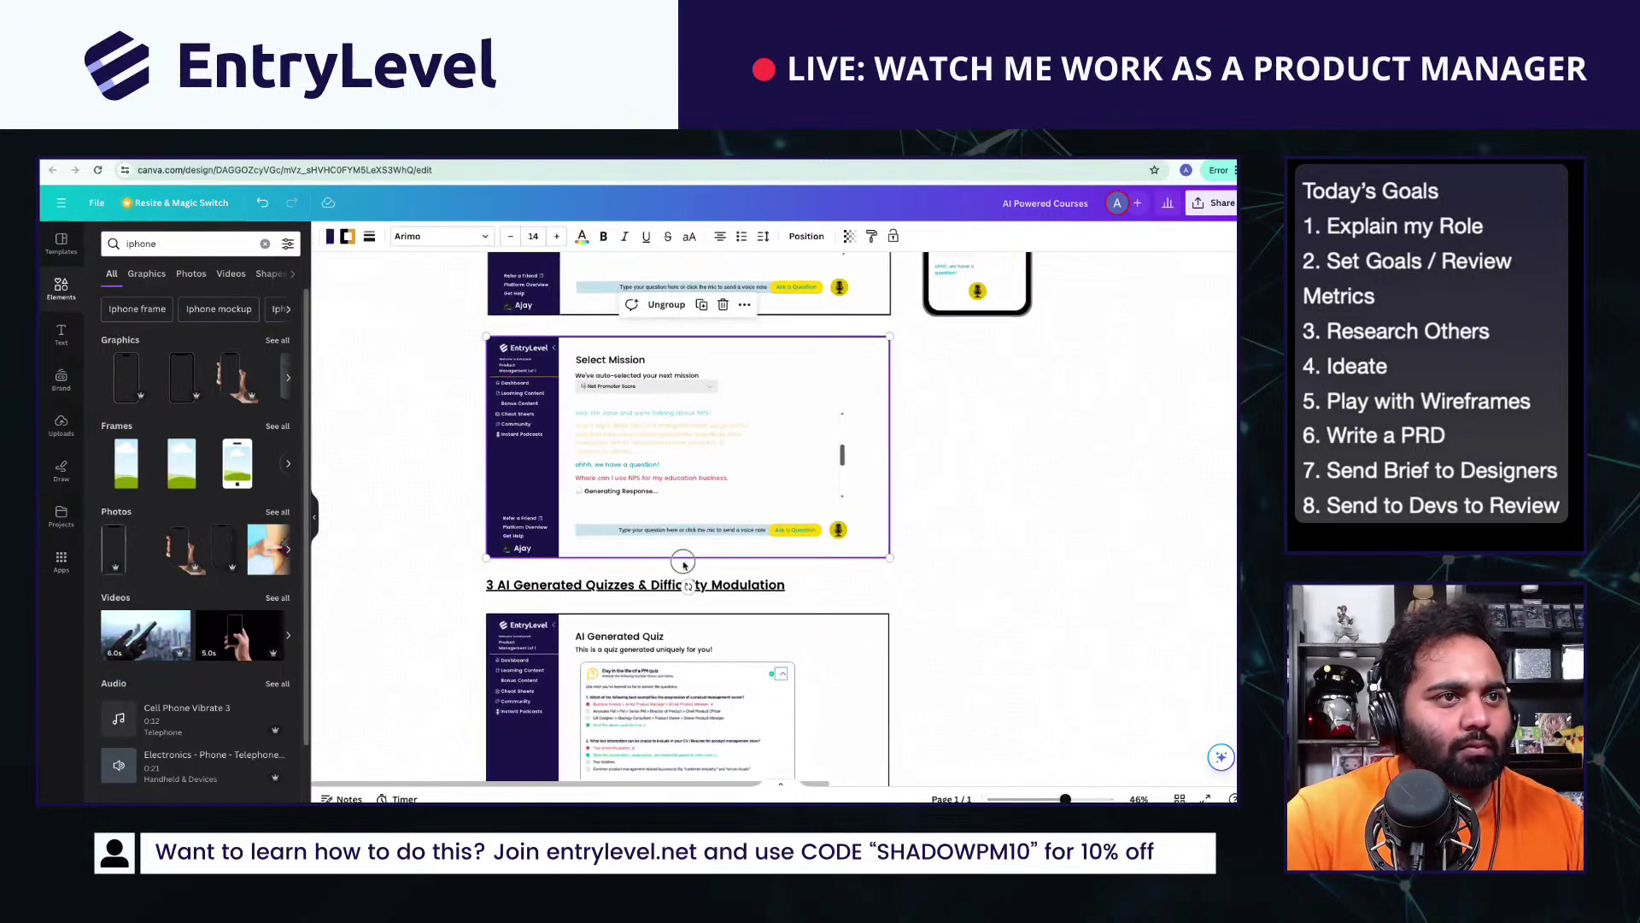
scroll(714, 655, "down", 4)
left_click(695, 714)
scroll(688, 666, "down", 3)
left_click(703, 609)
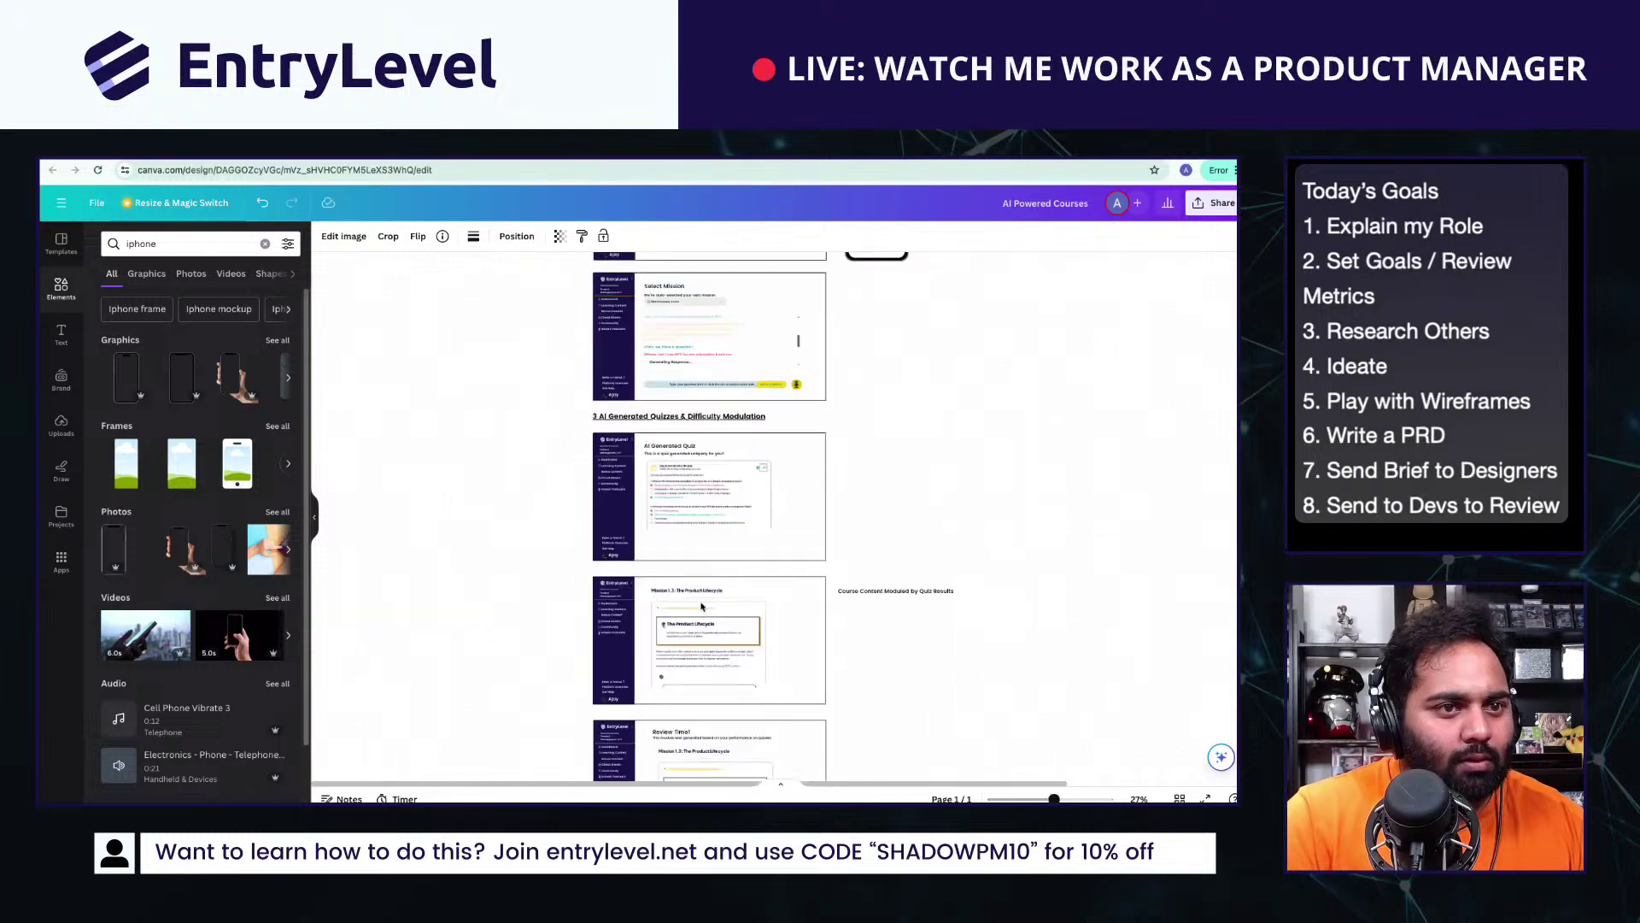
scroll(769, 479, "down", 4)
left_click(791, 417)
scroll(769, 427, "up", 5)
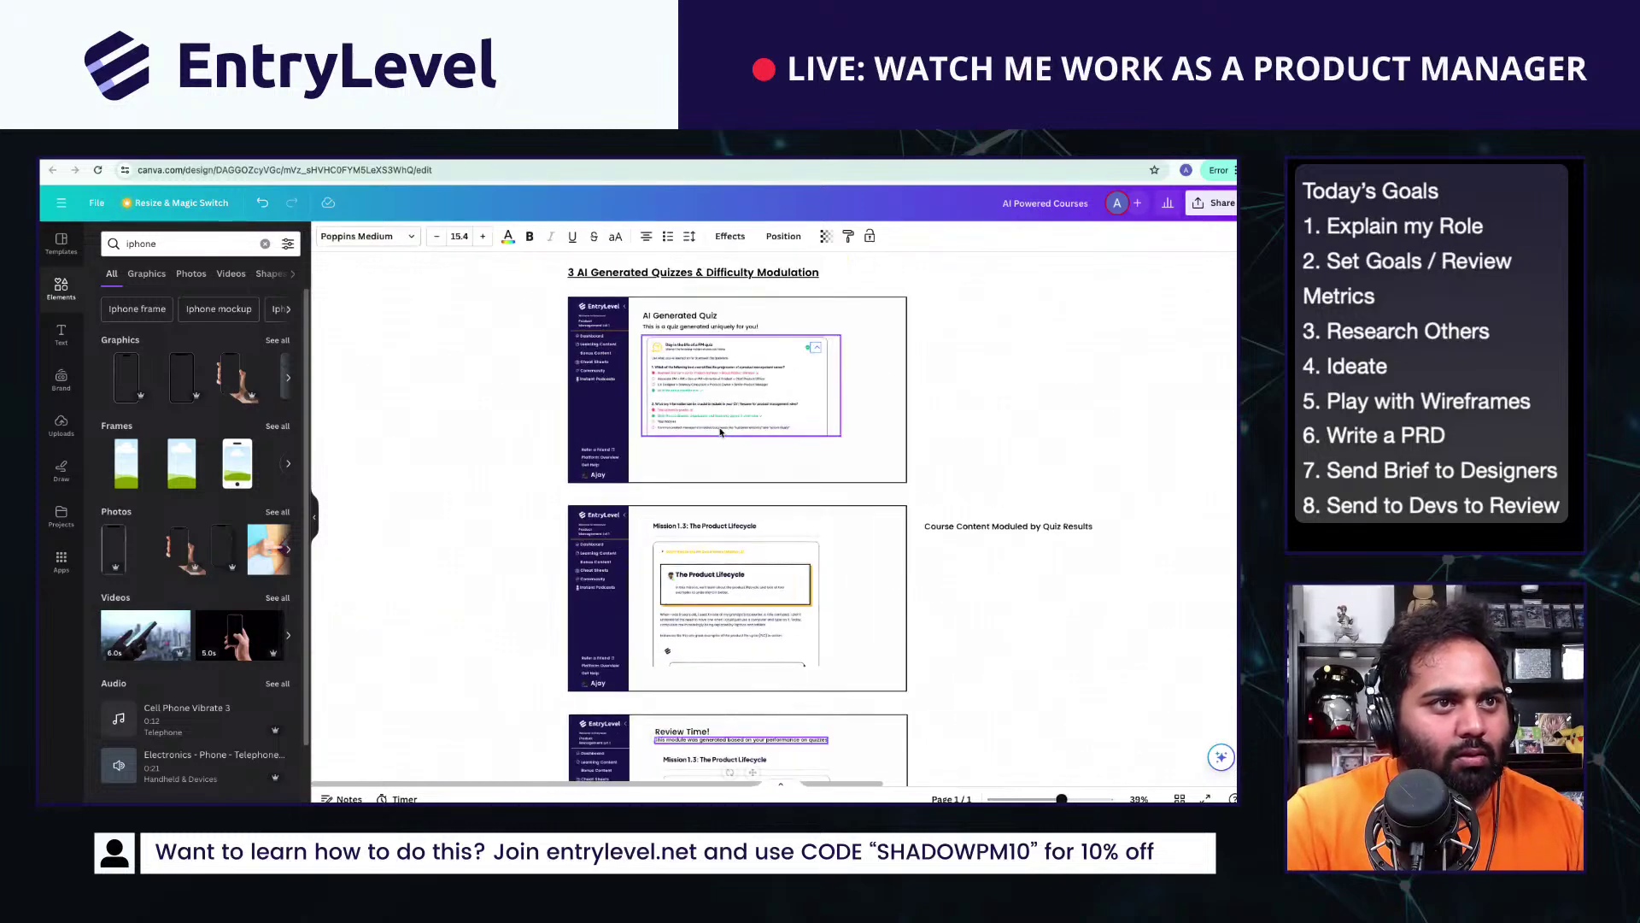
scroll(513, 448, "up", 2)
left_click(408, 446)
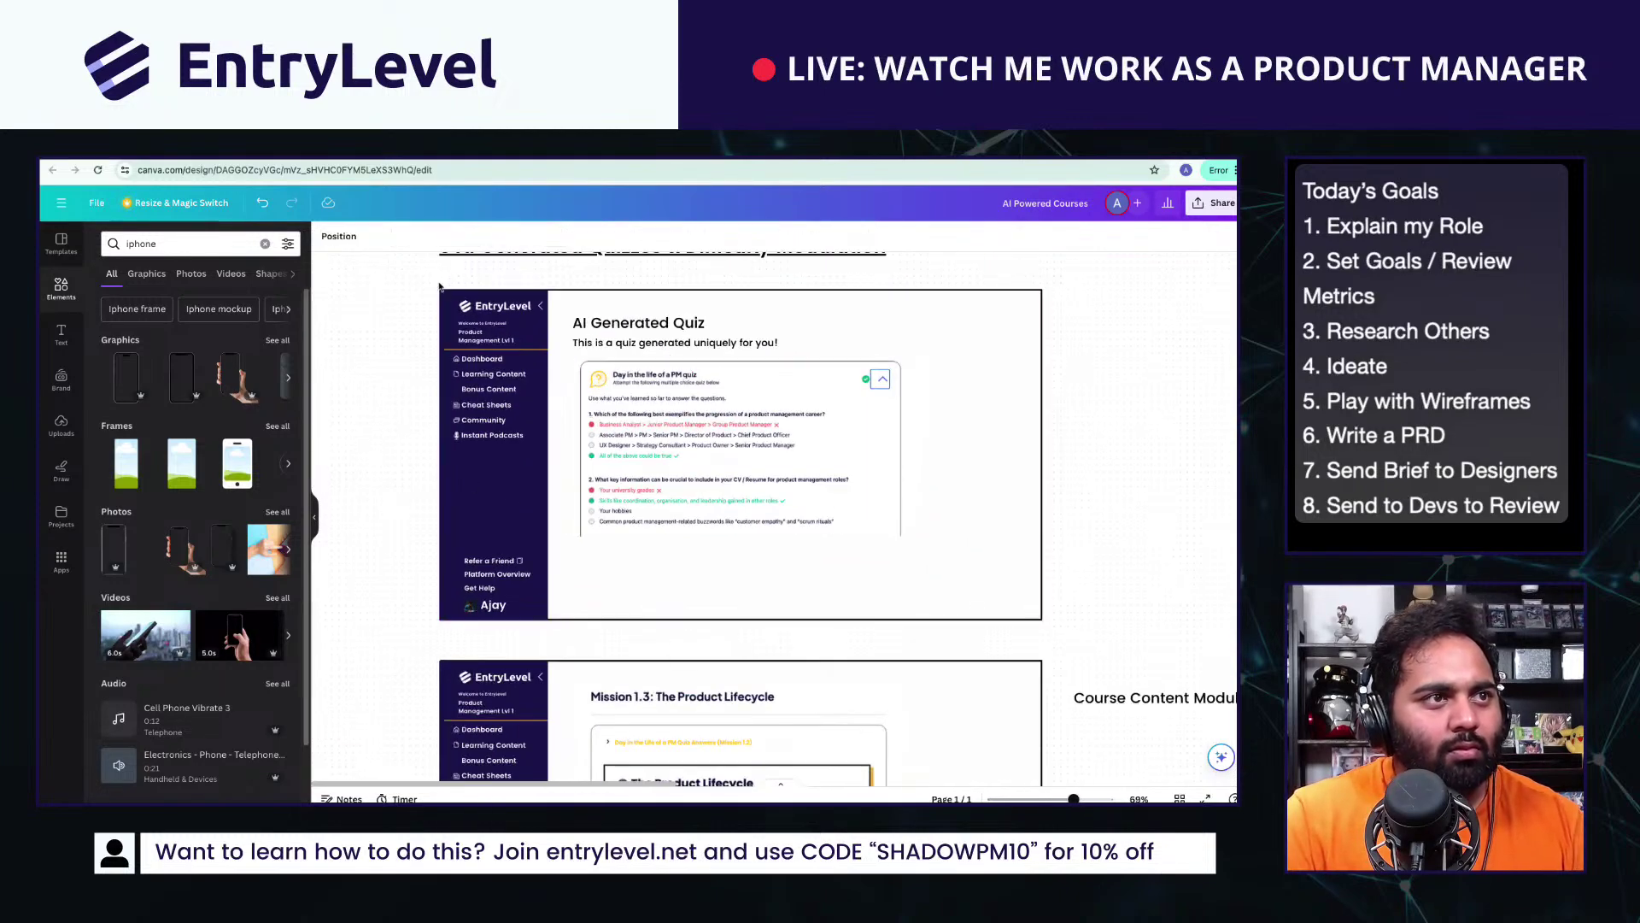
left_click_drag(440, 286, 1044, 632)
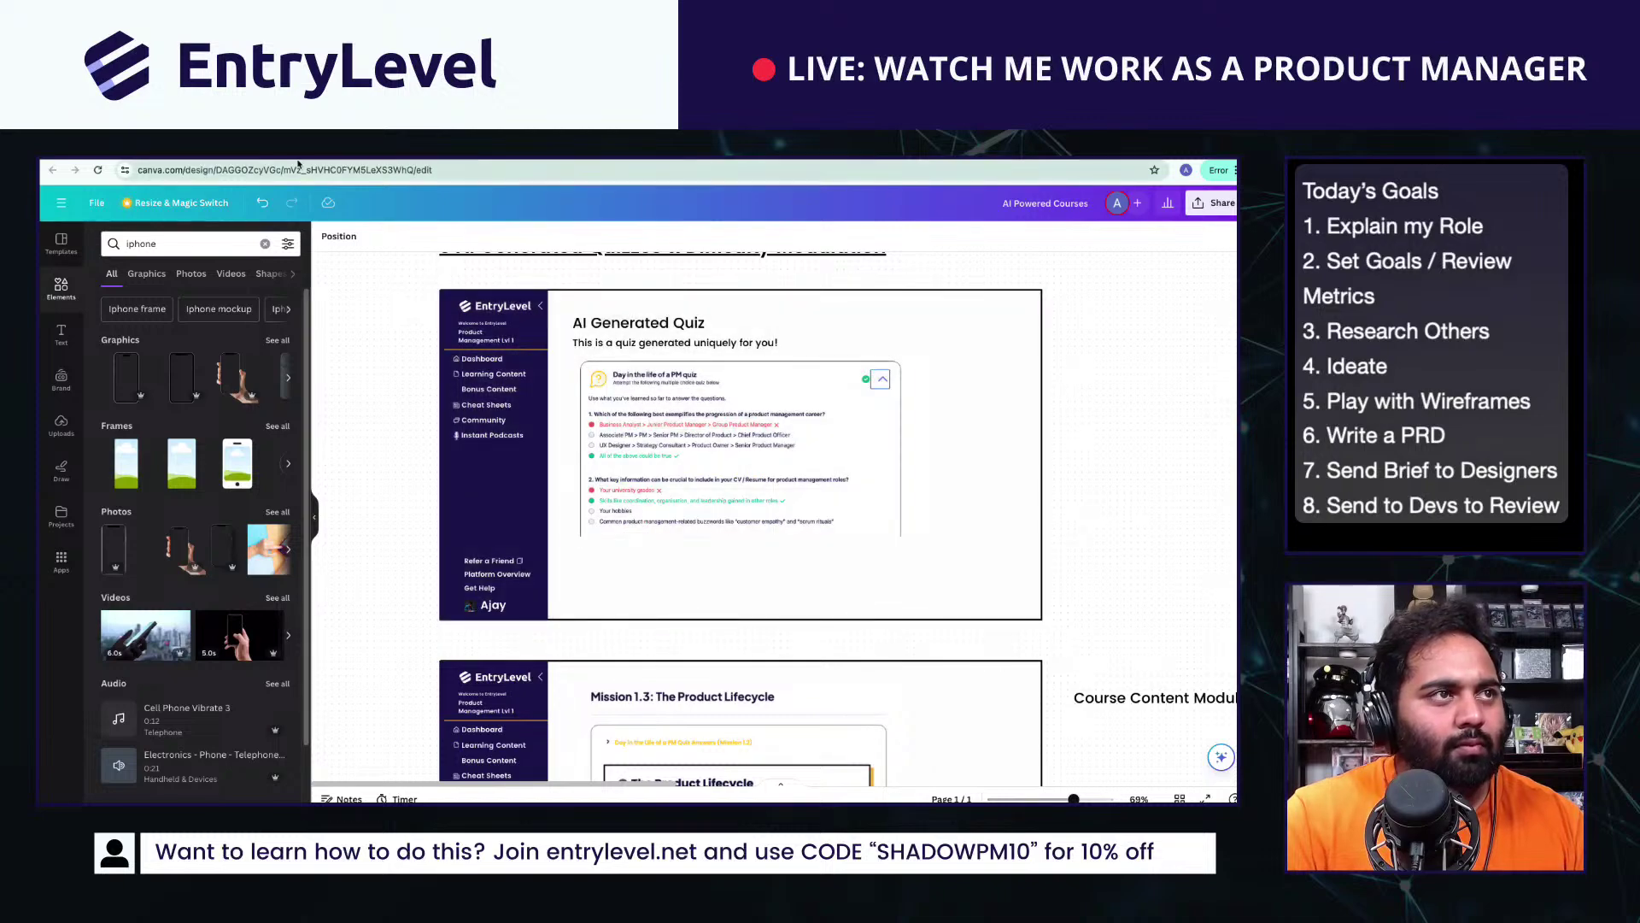
Step: Paste the quiz wireframe screenshot into the Notion PRD beneath the "3 Quiz Based Content Difficulty Modulation" heading
left_click(293, 157)
left_click(545, 502)
key("ctrl+v")
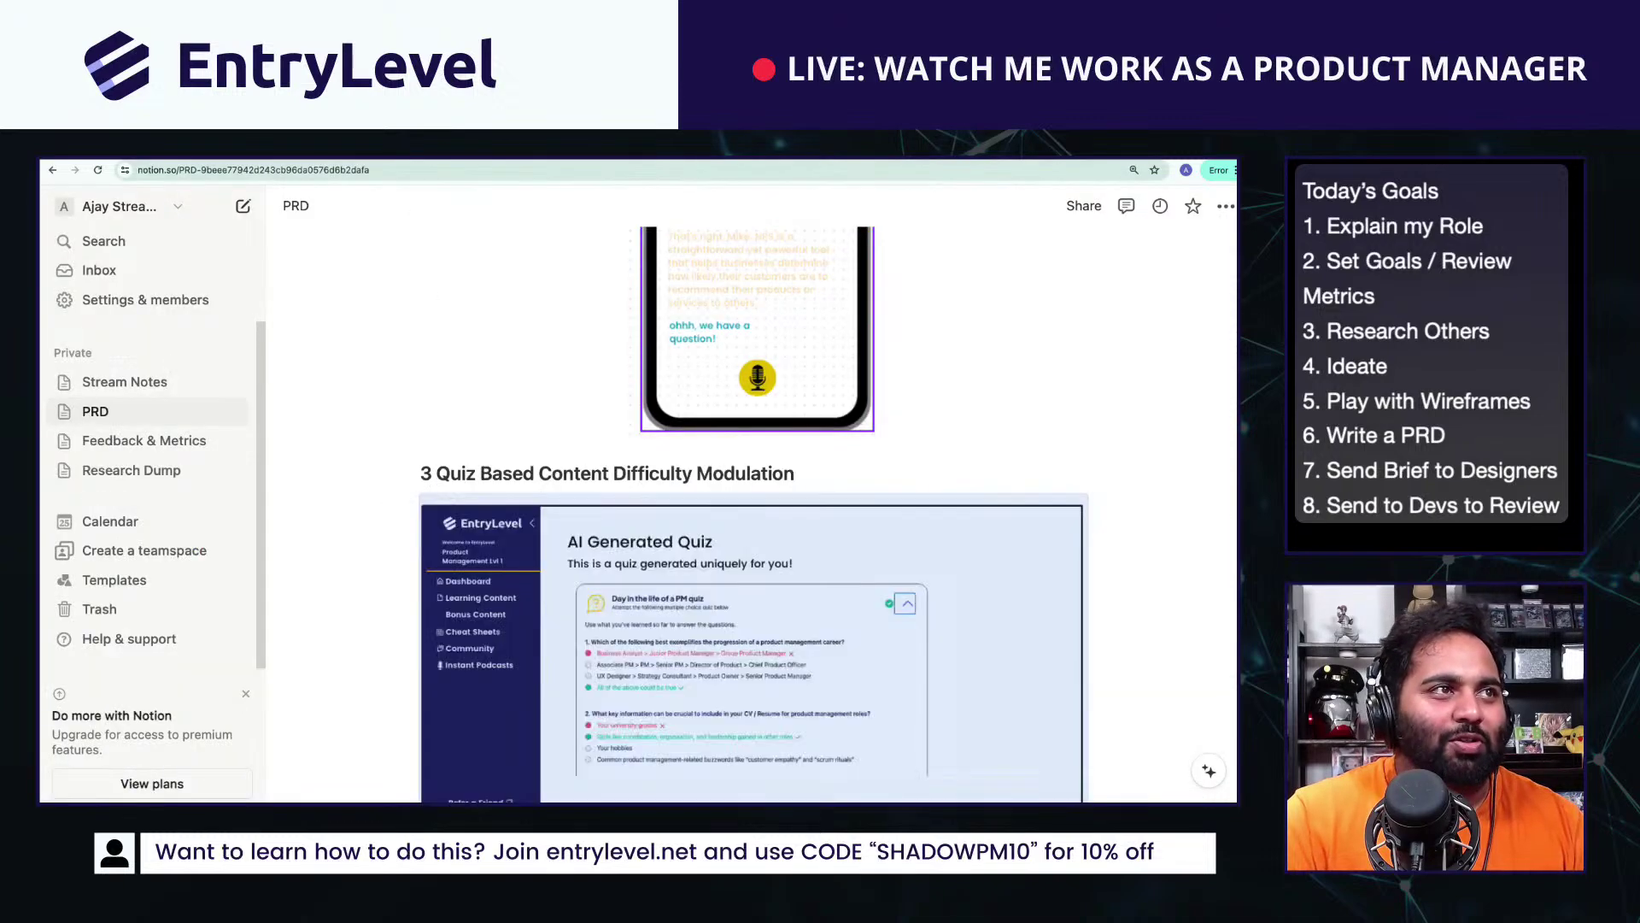
Step: Return to the Canva whiteboard and capture a screenshot of the "Mission 1.3: The Product Lifecycle" wireframe below the quiz
key("ctrl+shift+Tab")
scroll(948, 617, "up", 5)
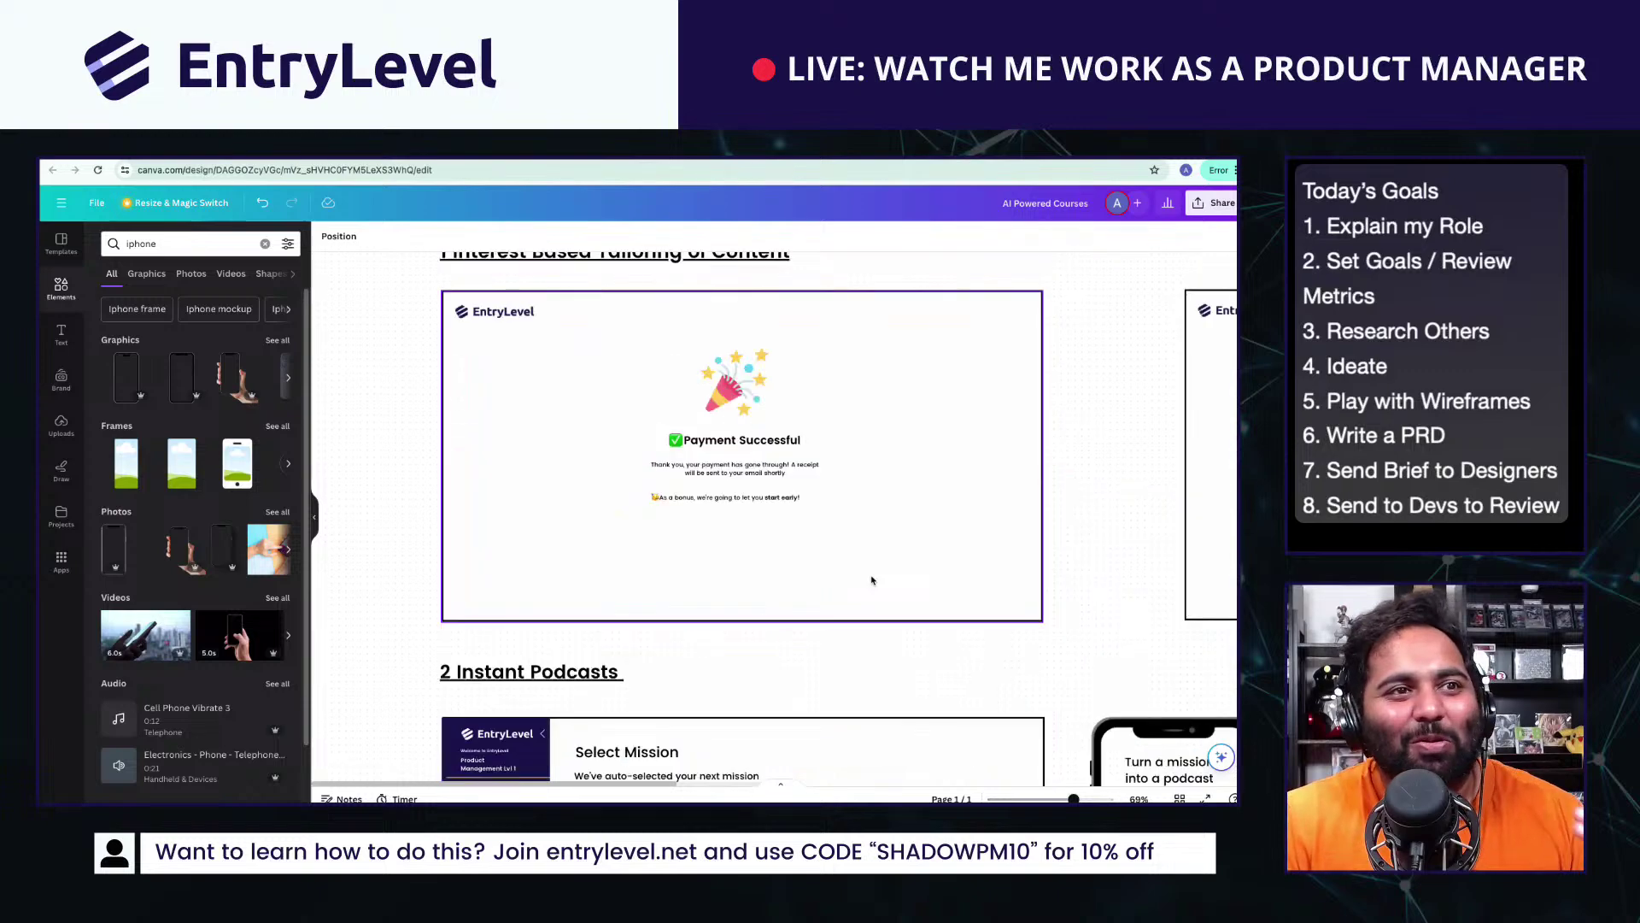
scroll(905, 588, "down", 5)
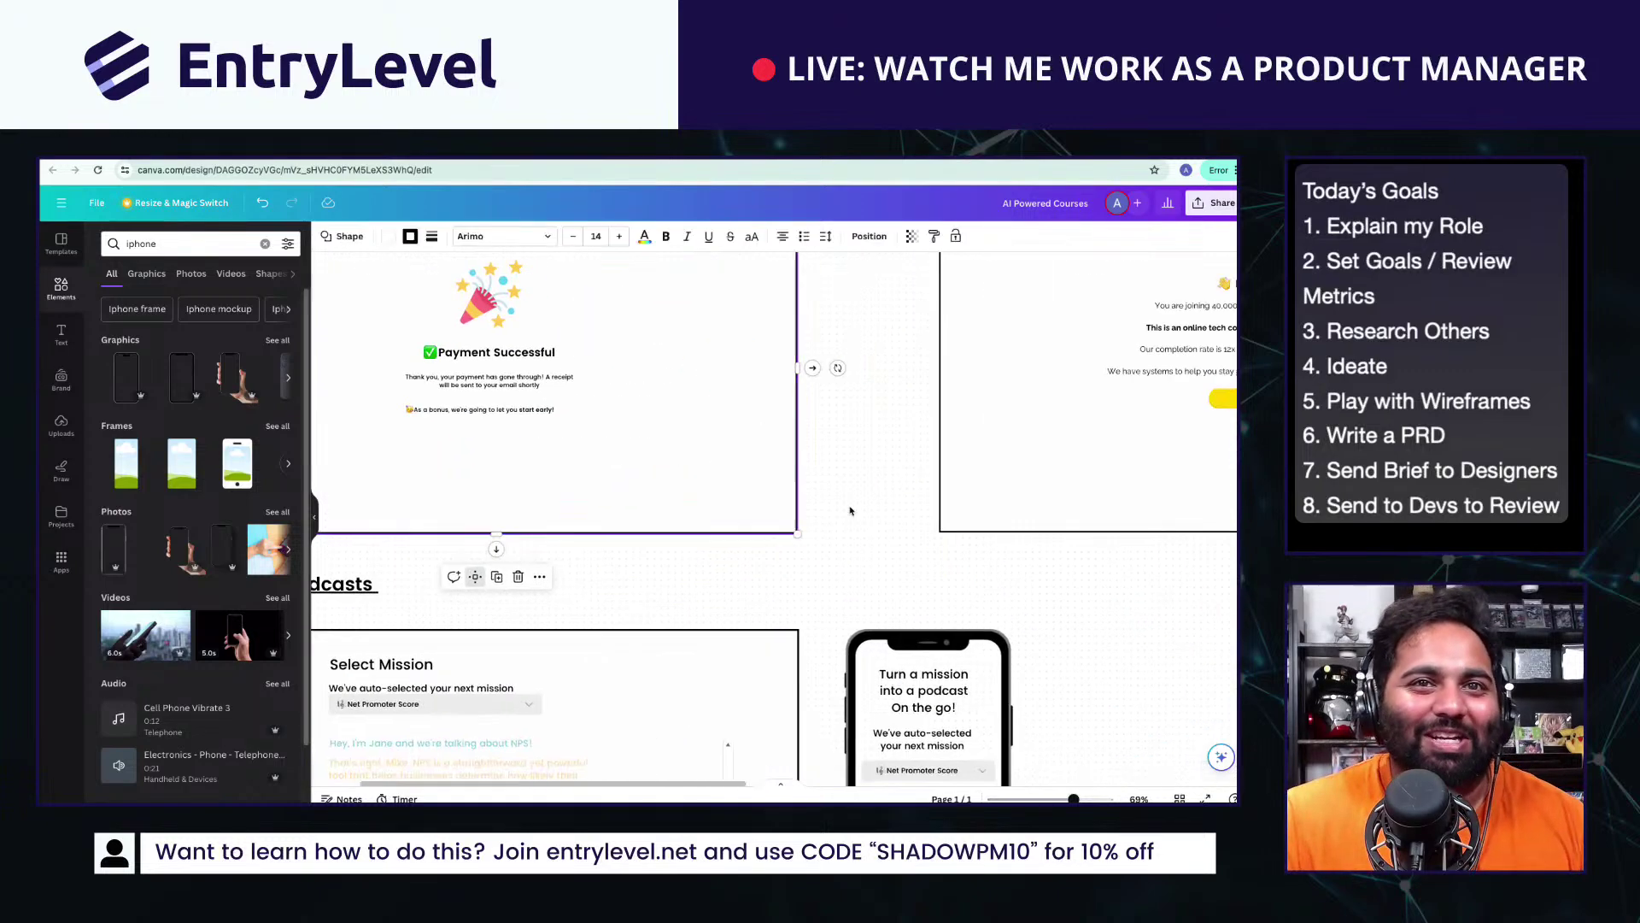
scroll(937, 510, "down", 5)
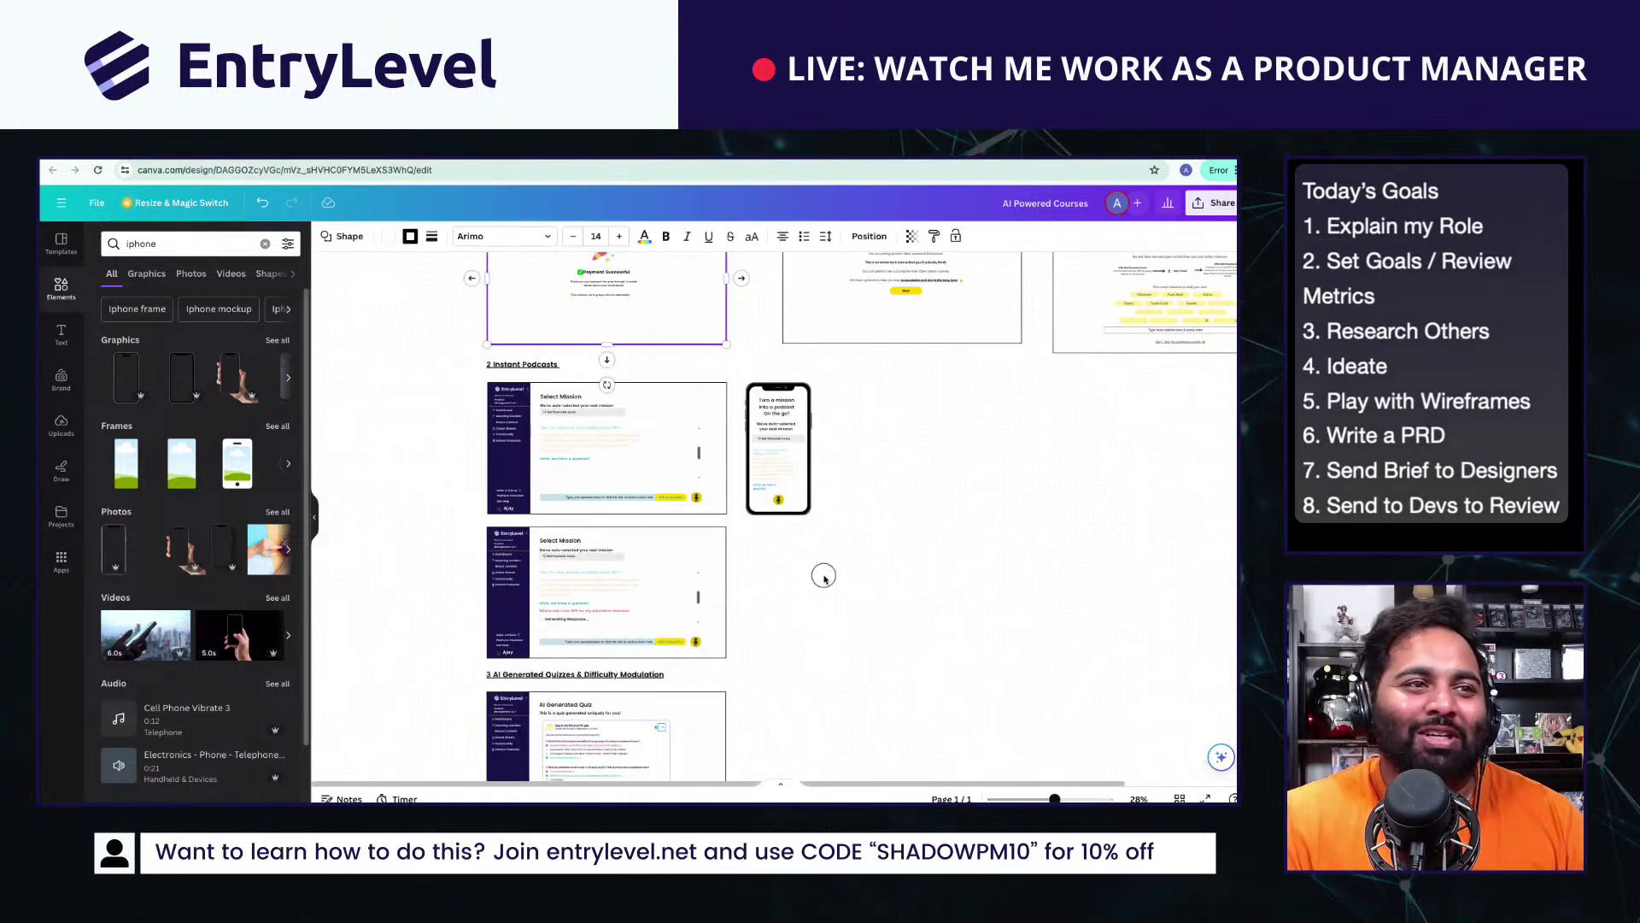
scroll(1038, 521, "up", 3)
scroll(1038, 521, "up", 3)
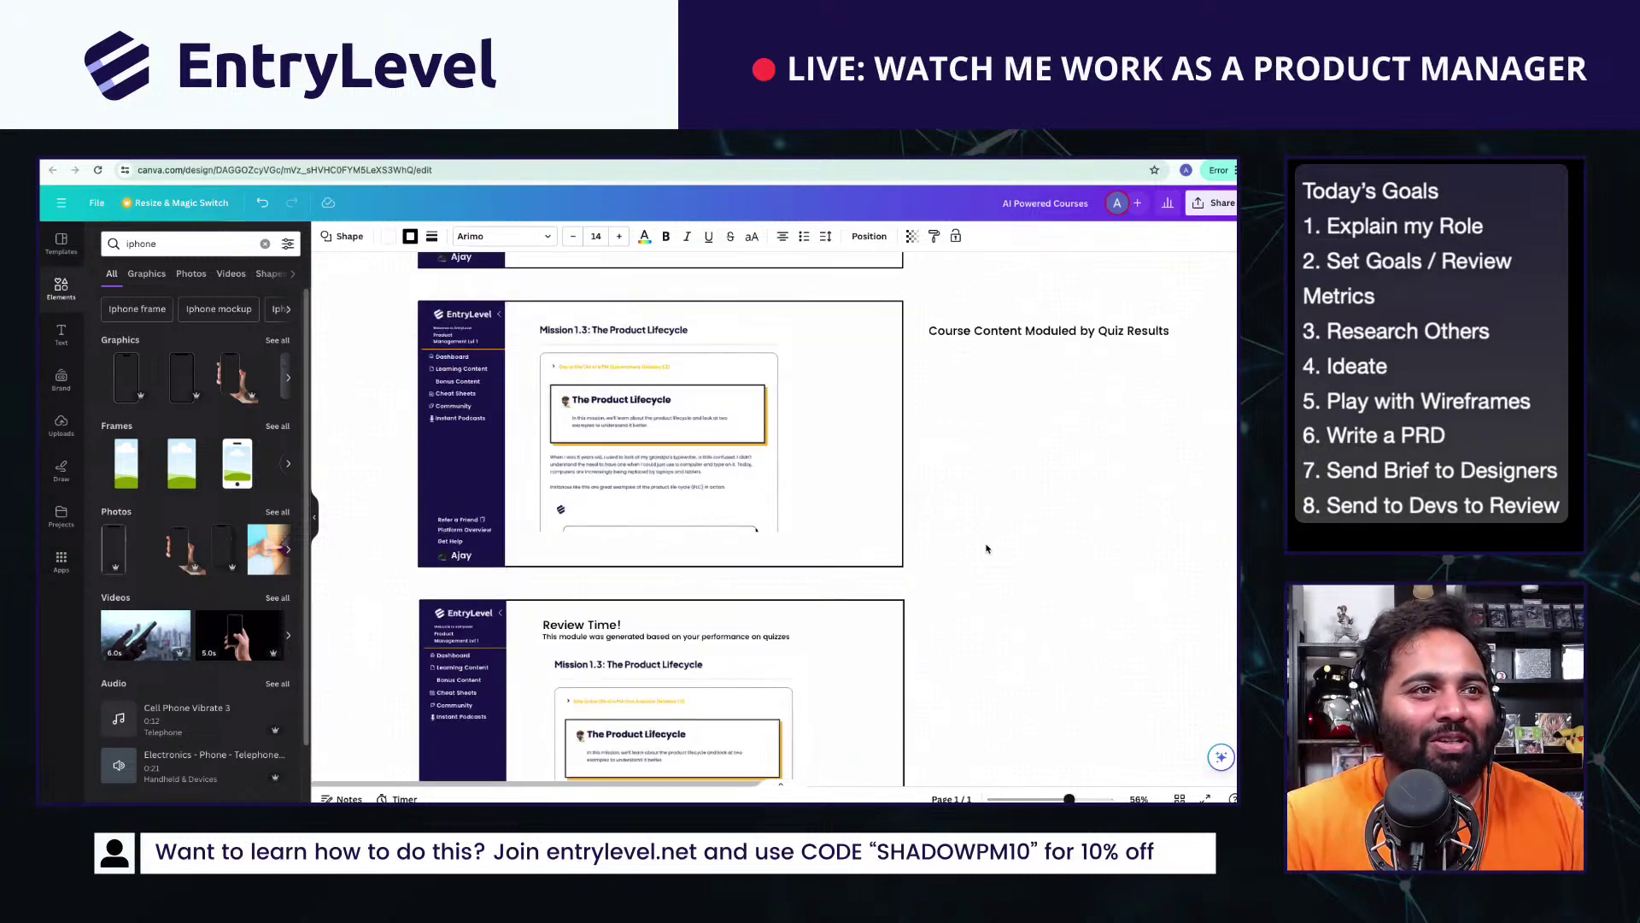
scroll(1003, 520, "up", 3)
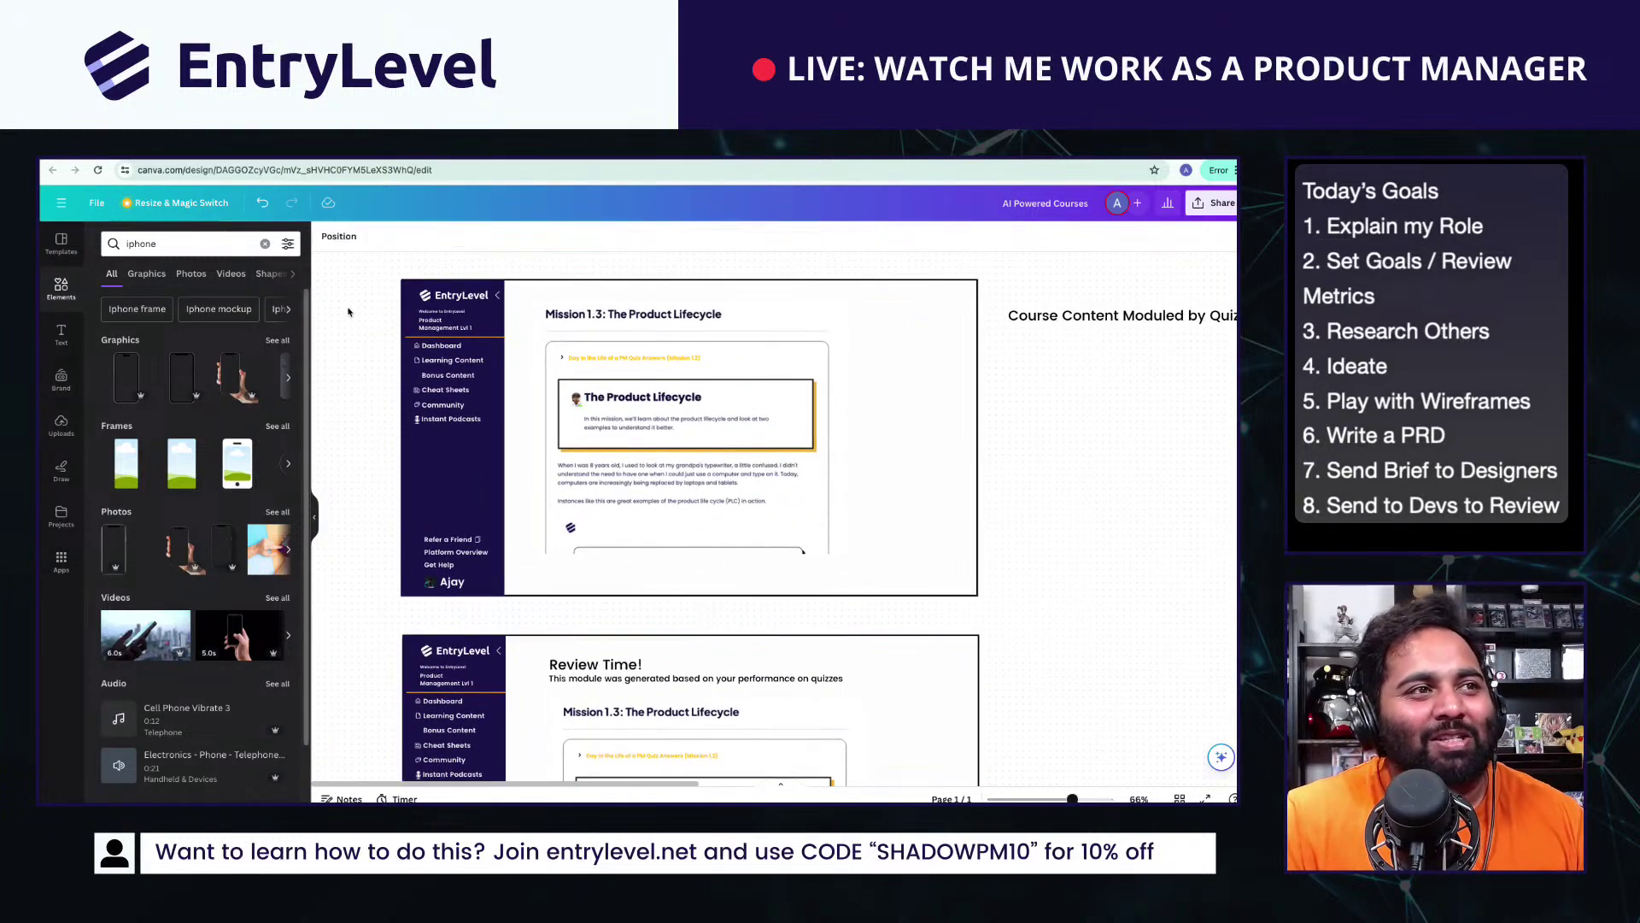
left_click_drag(391, 270, 981, 607)
Step: Paste the Mission 1.3 wireframe screenshot into the Notion PRD below the AI Generated Quiz image
key("ctrl+Tab")
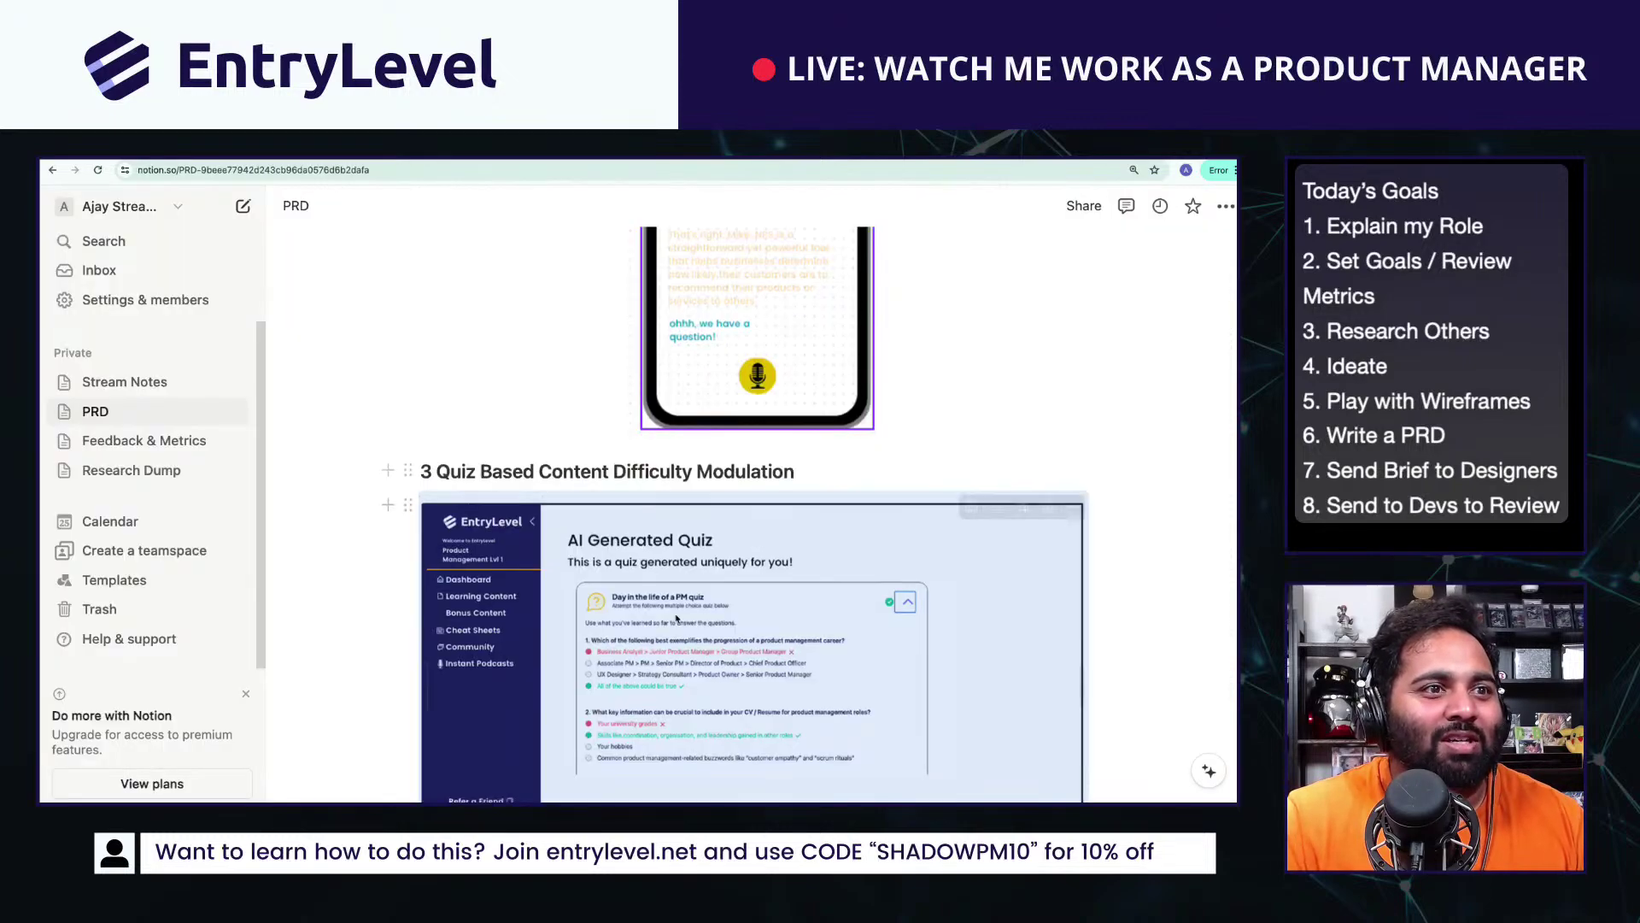
scroll(324, 262, "down", 5)
key("ctrl+v")
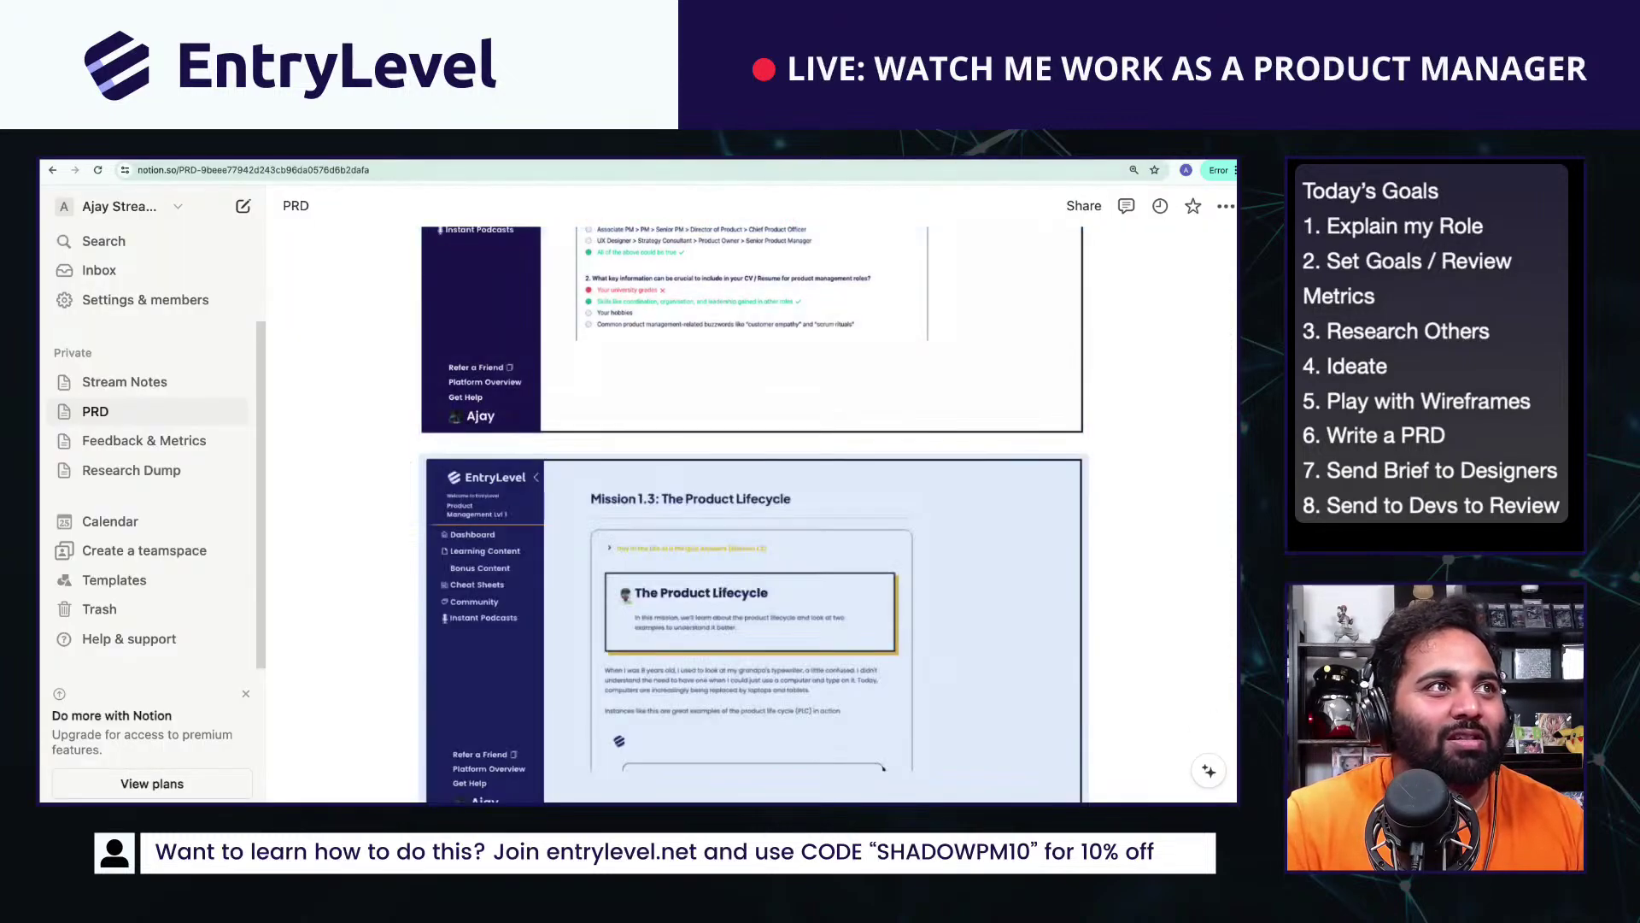
Step: Capture Canva's "Review Time!" wireframe with its quiz caption and paste it into the Notion PRD below the Mission 1.3 image
key("ctrl+shift+Tab")
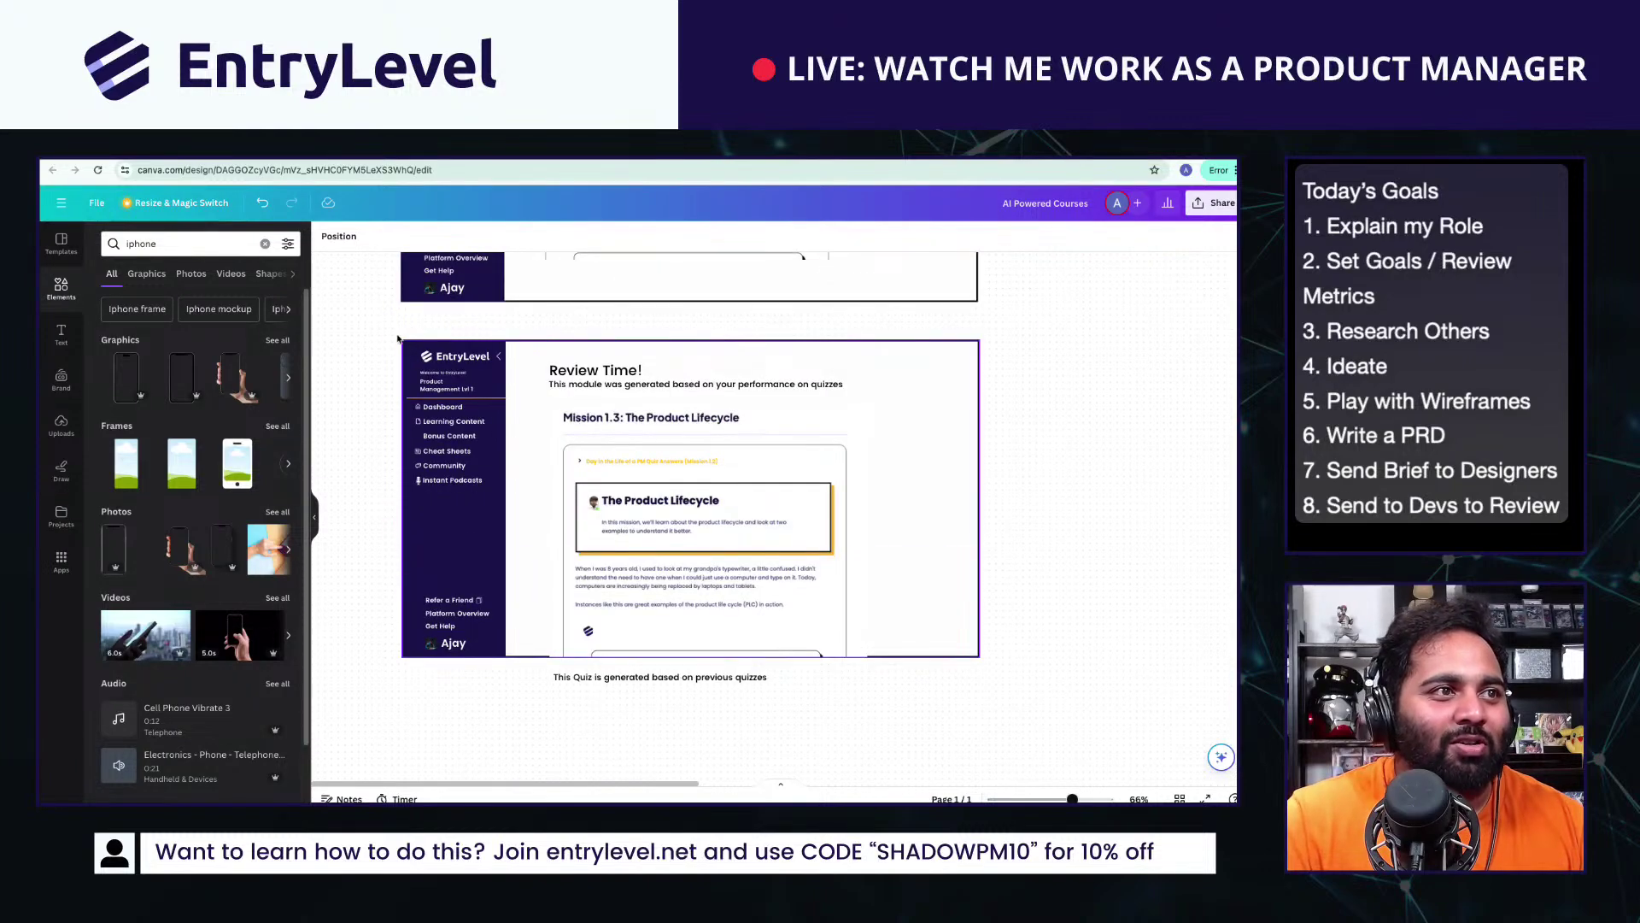
left_click_drag(397, 339, 980, 700)
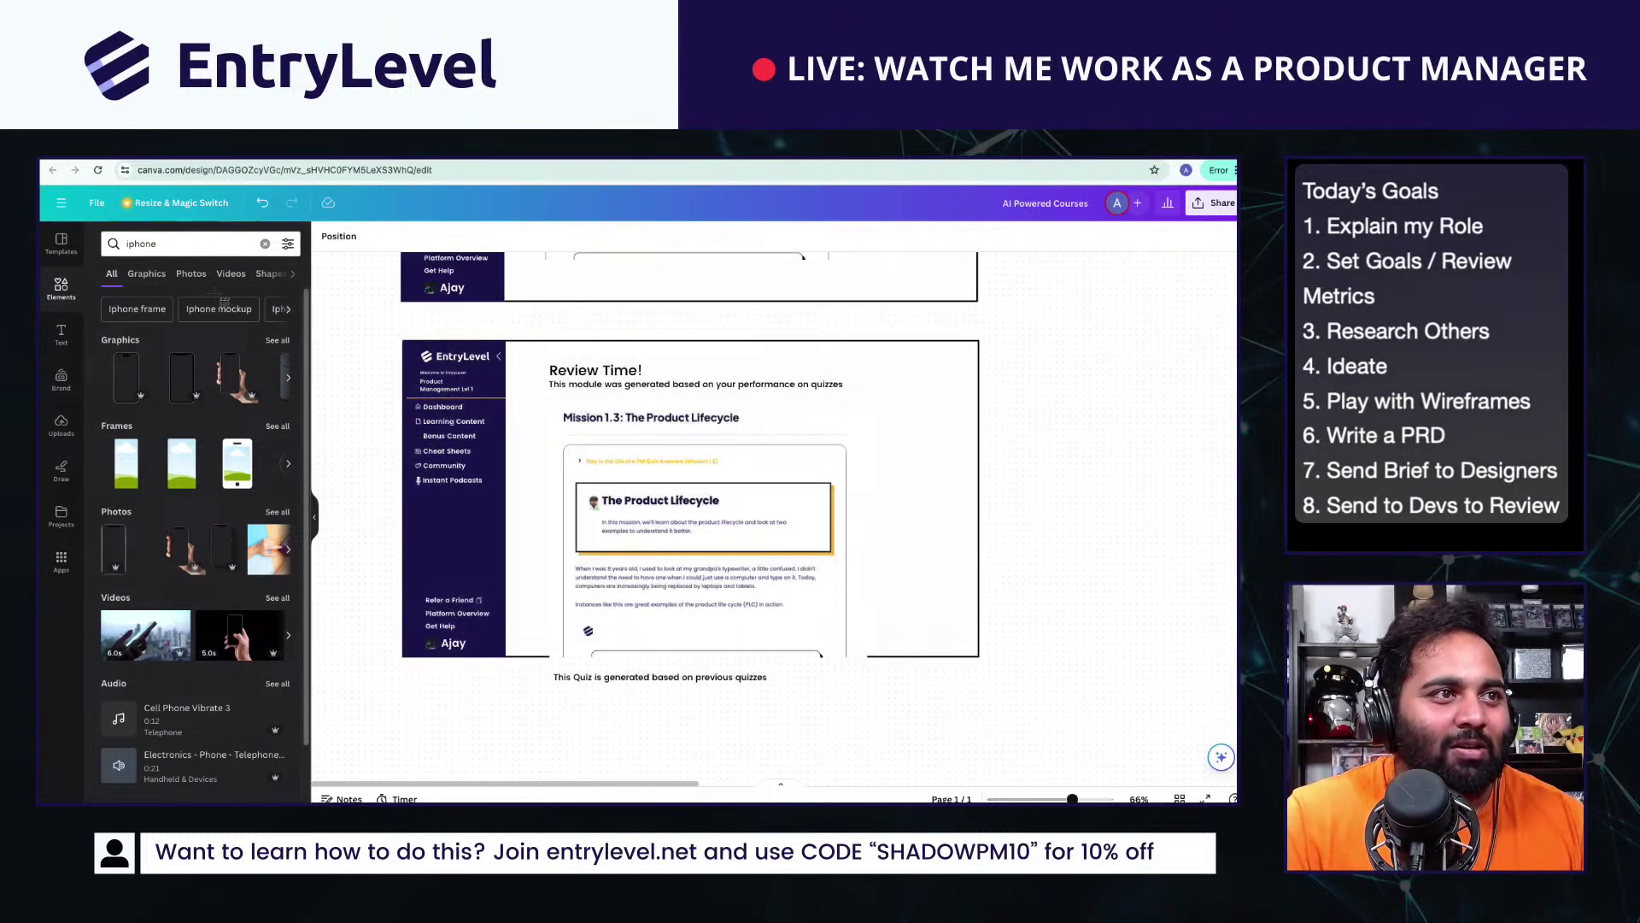
key("ctrl+Tab")
scroll(545, 562, "down", 3)
left_click(545, 562)
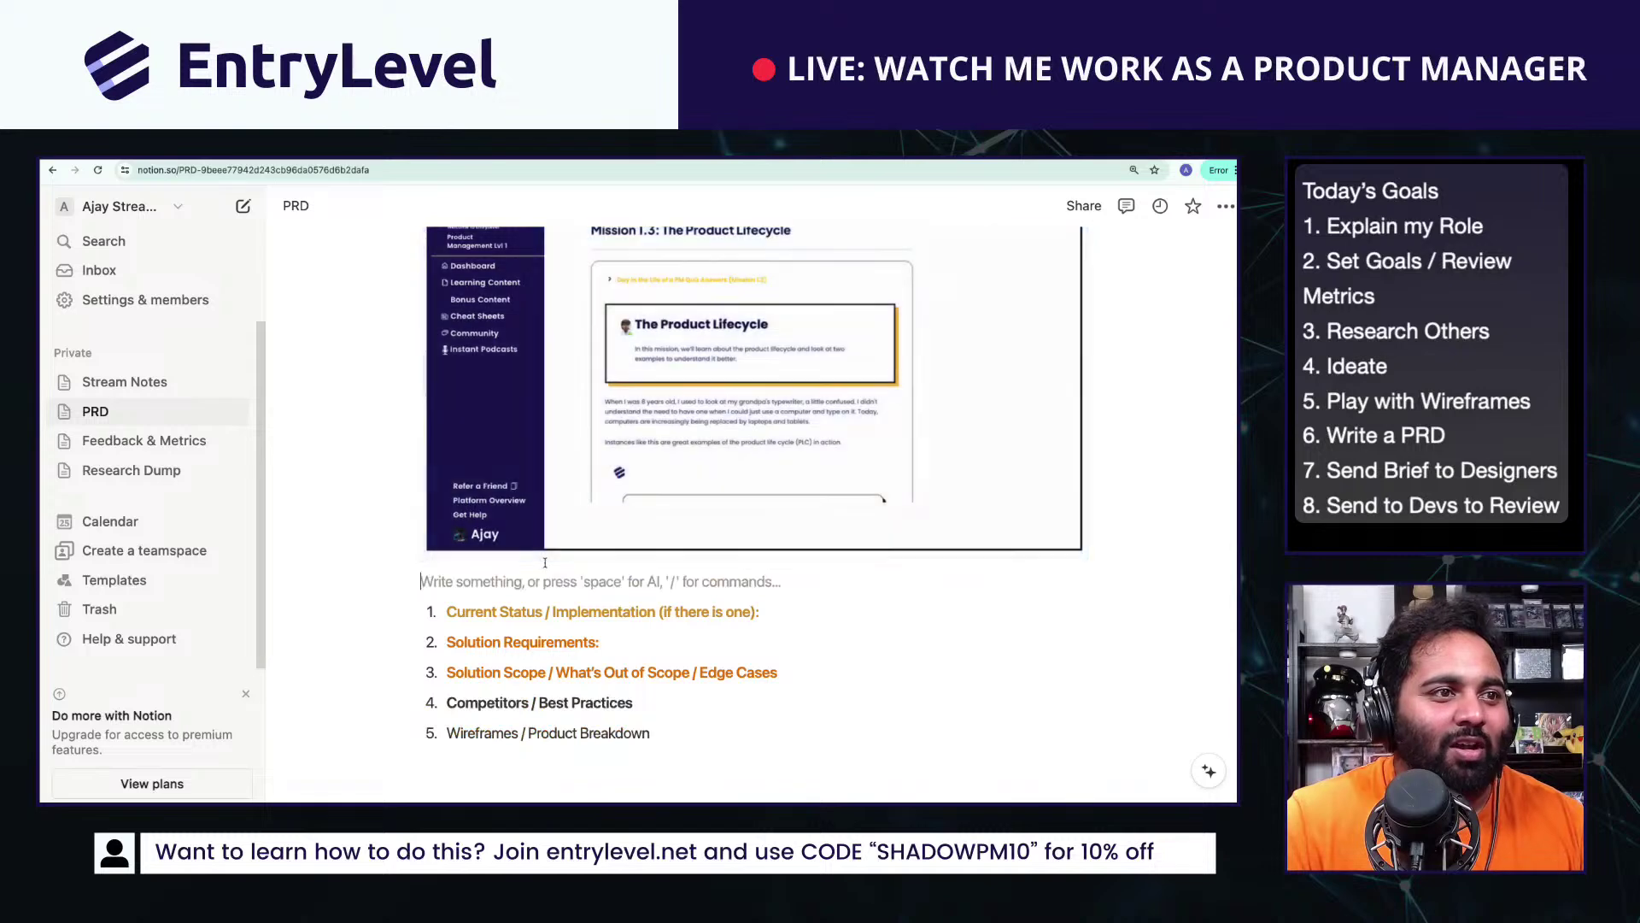
key("ctrl+v")
Step: Insert three blank, unnumbered lines between the Review Time! image and the "Current Status / Implementation" list
scroll(479, 530, "down", 5)
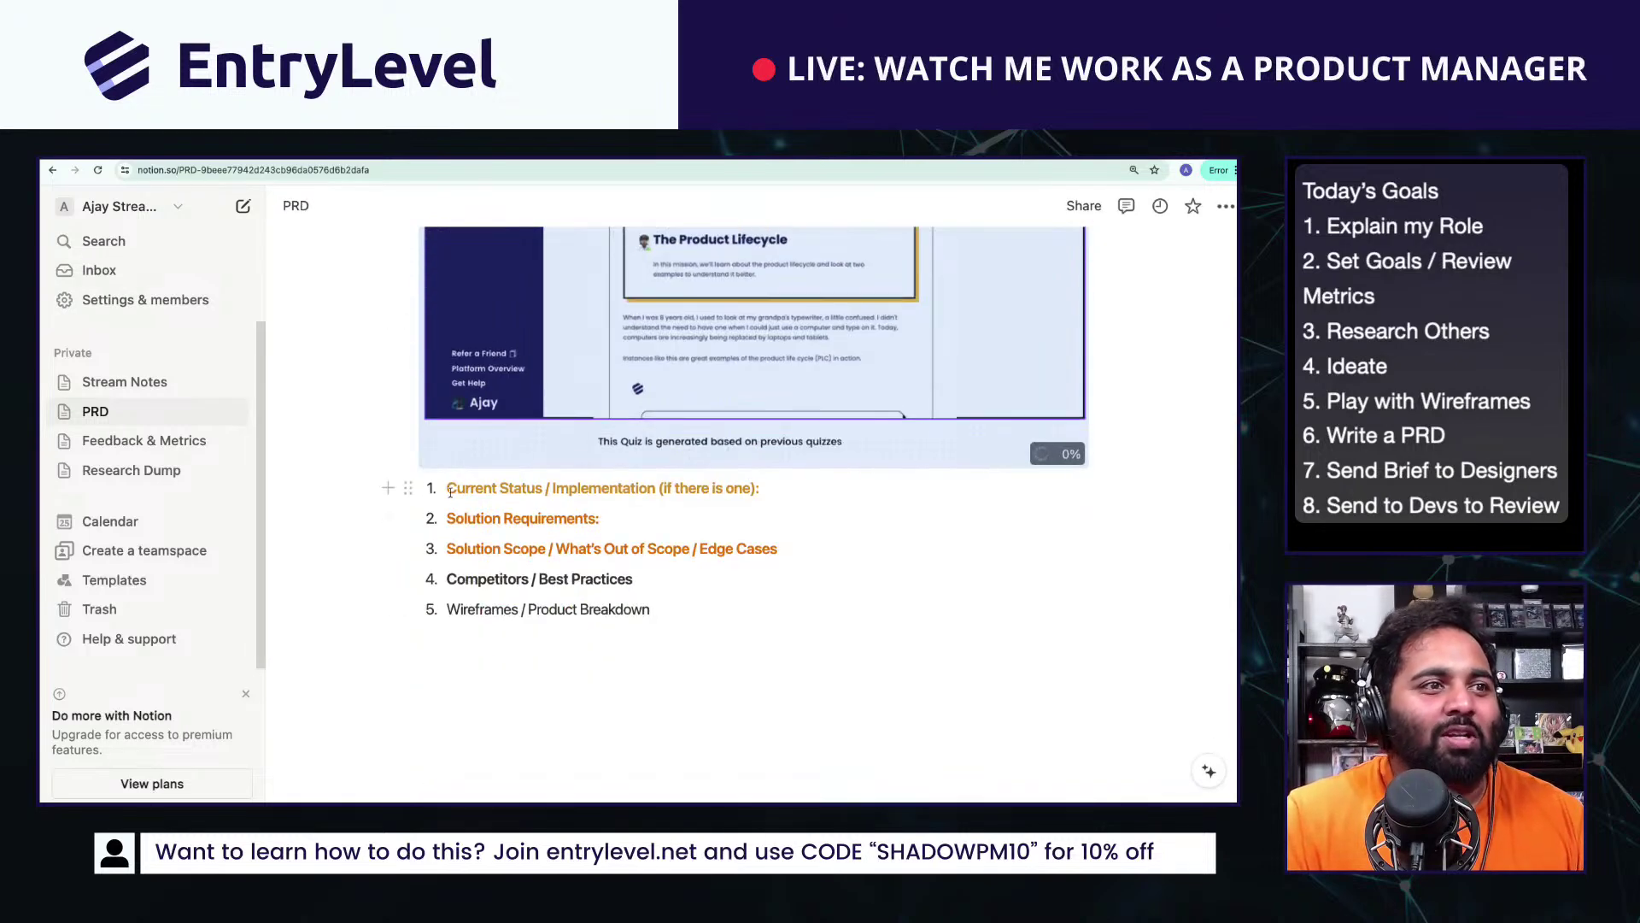
key("Return")
key("Return")
key("Return")
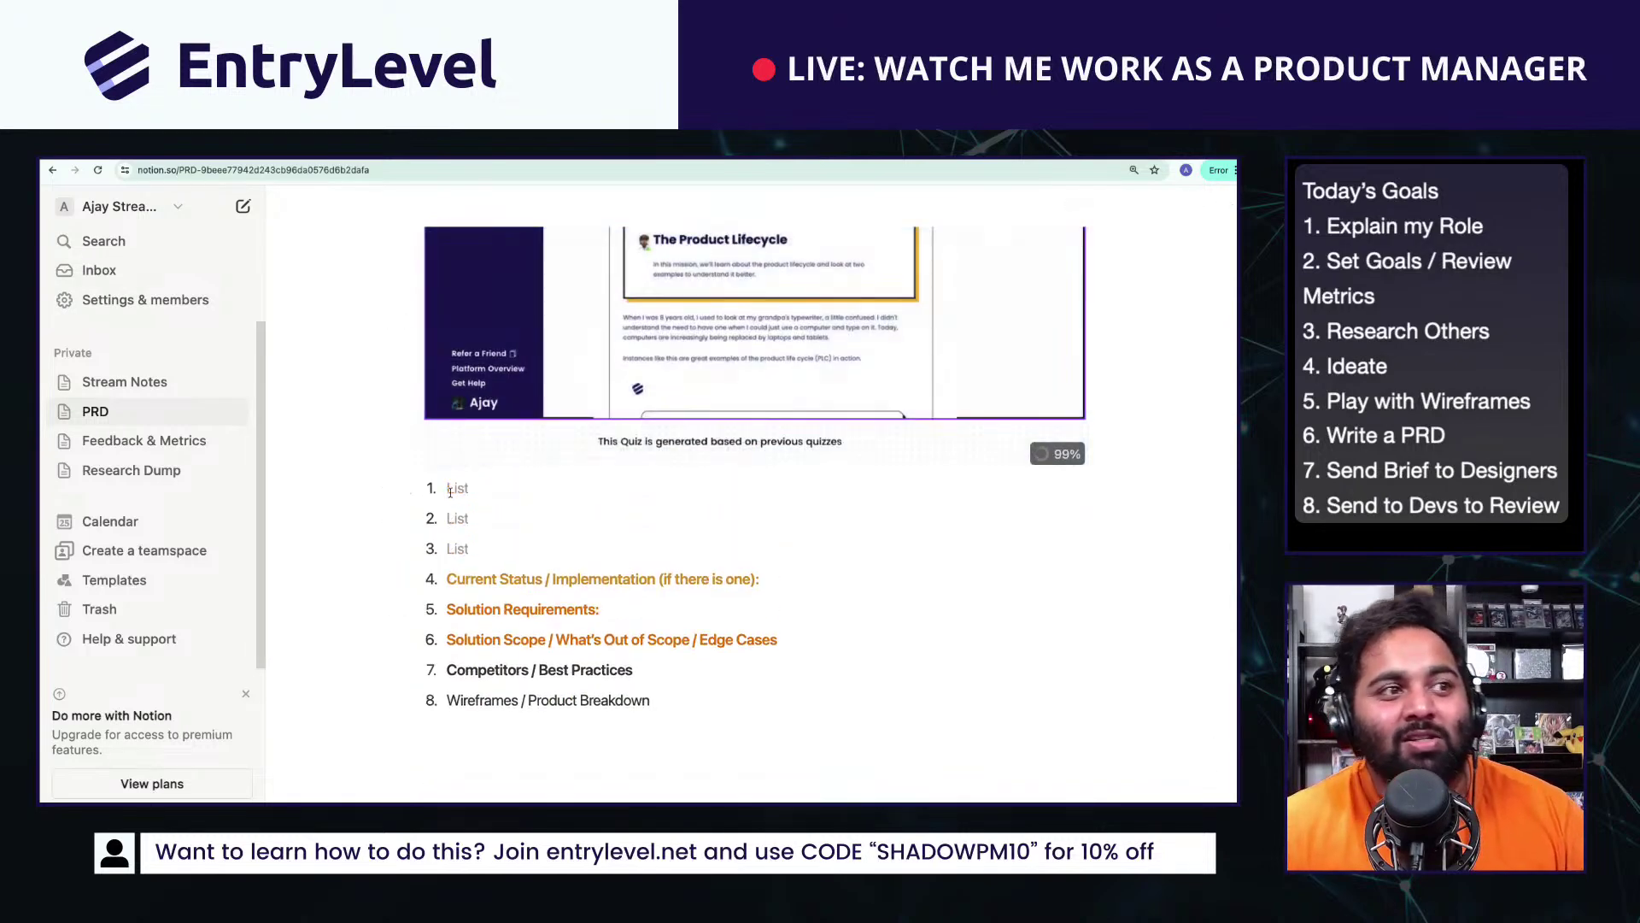
key("BackSpace")
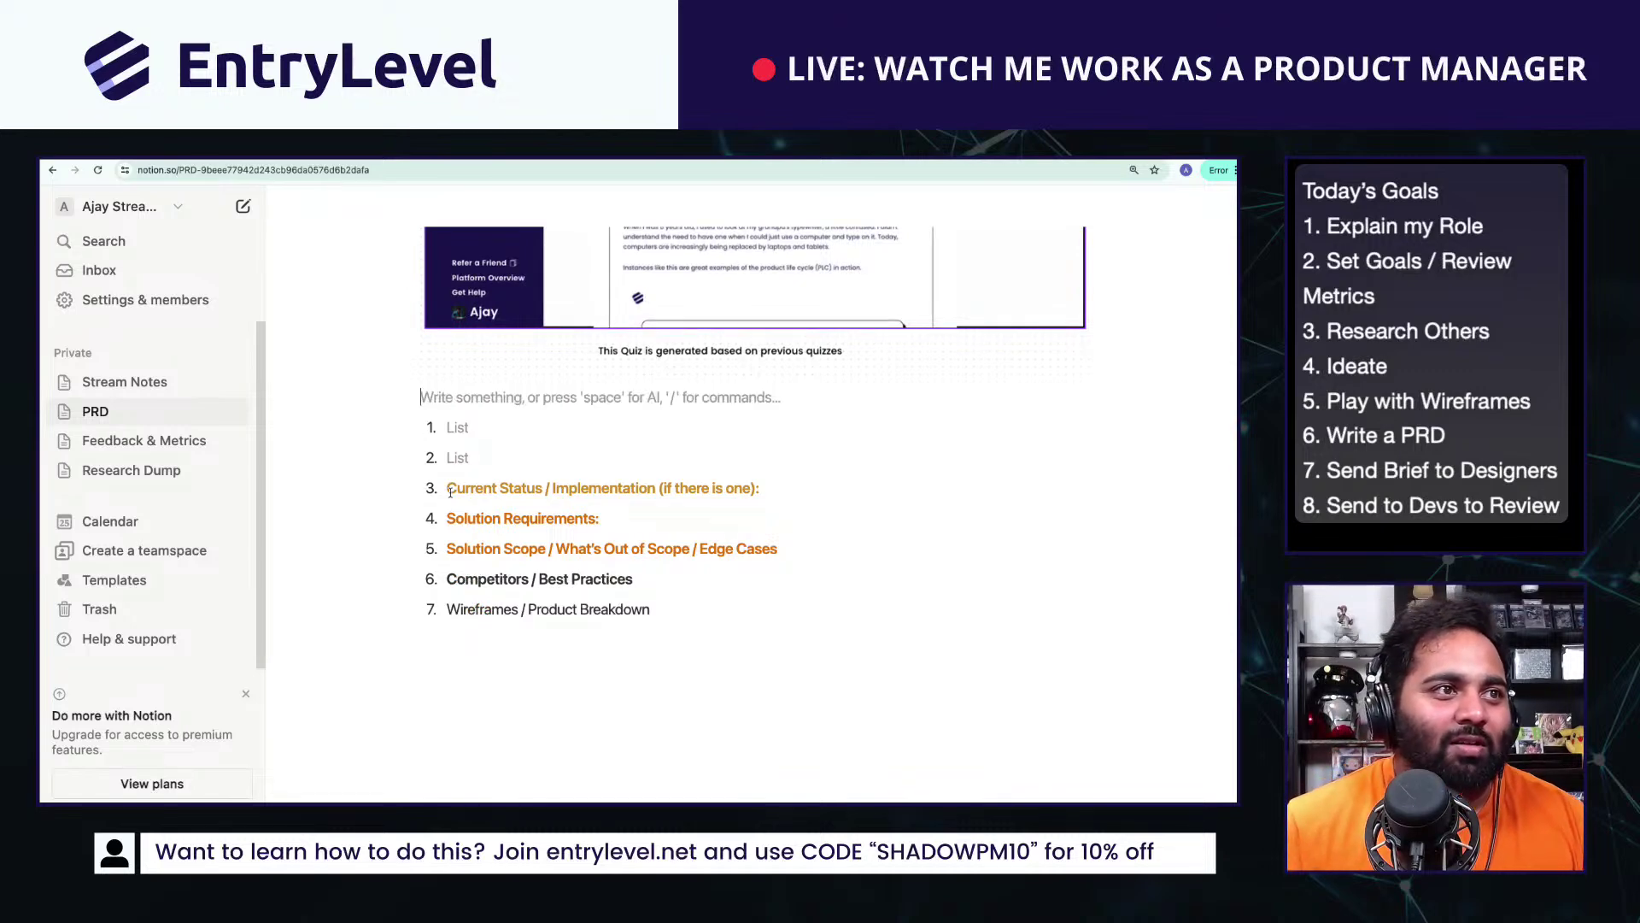
key("Down")
key("BackSpace")
key("Down")
key("BackSpace")
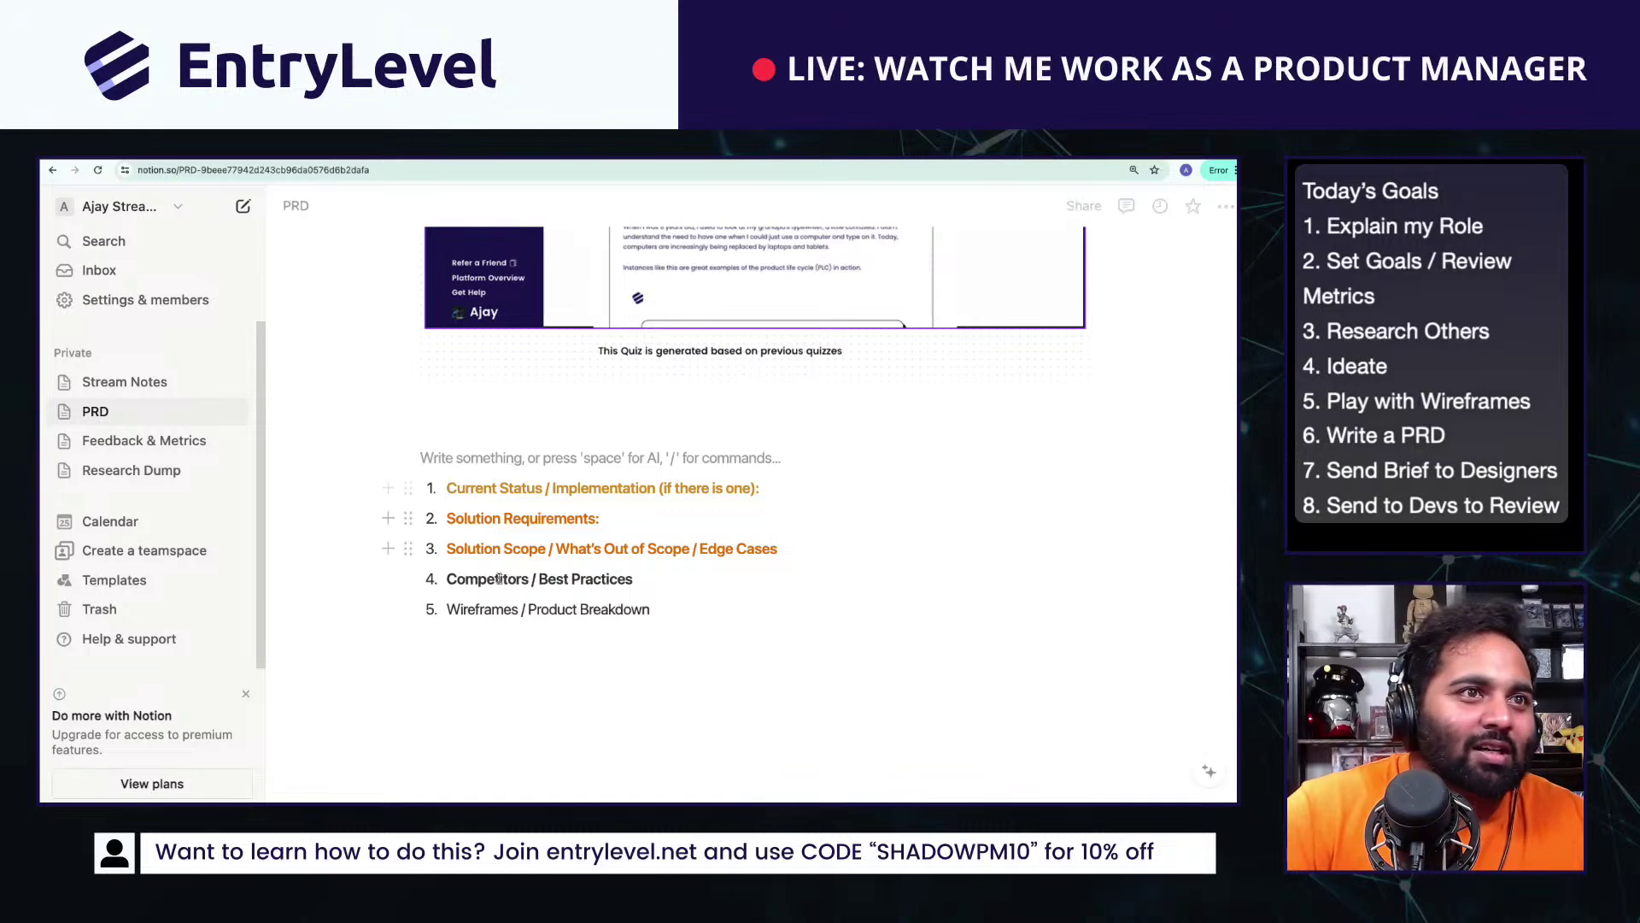
Step: Insert an empty text line between the two Select Mission podcast wireframes under "2 Custom Interest Based Examples"
scroll(624, 448, "up", 10)
scroll(623, 449, "up", 8)
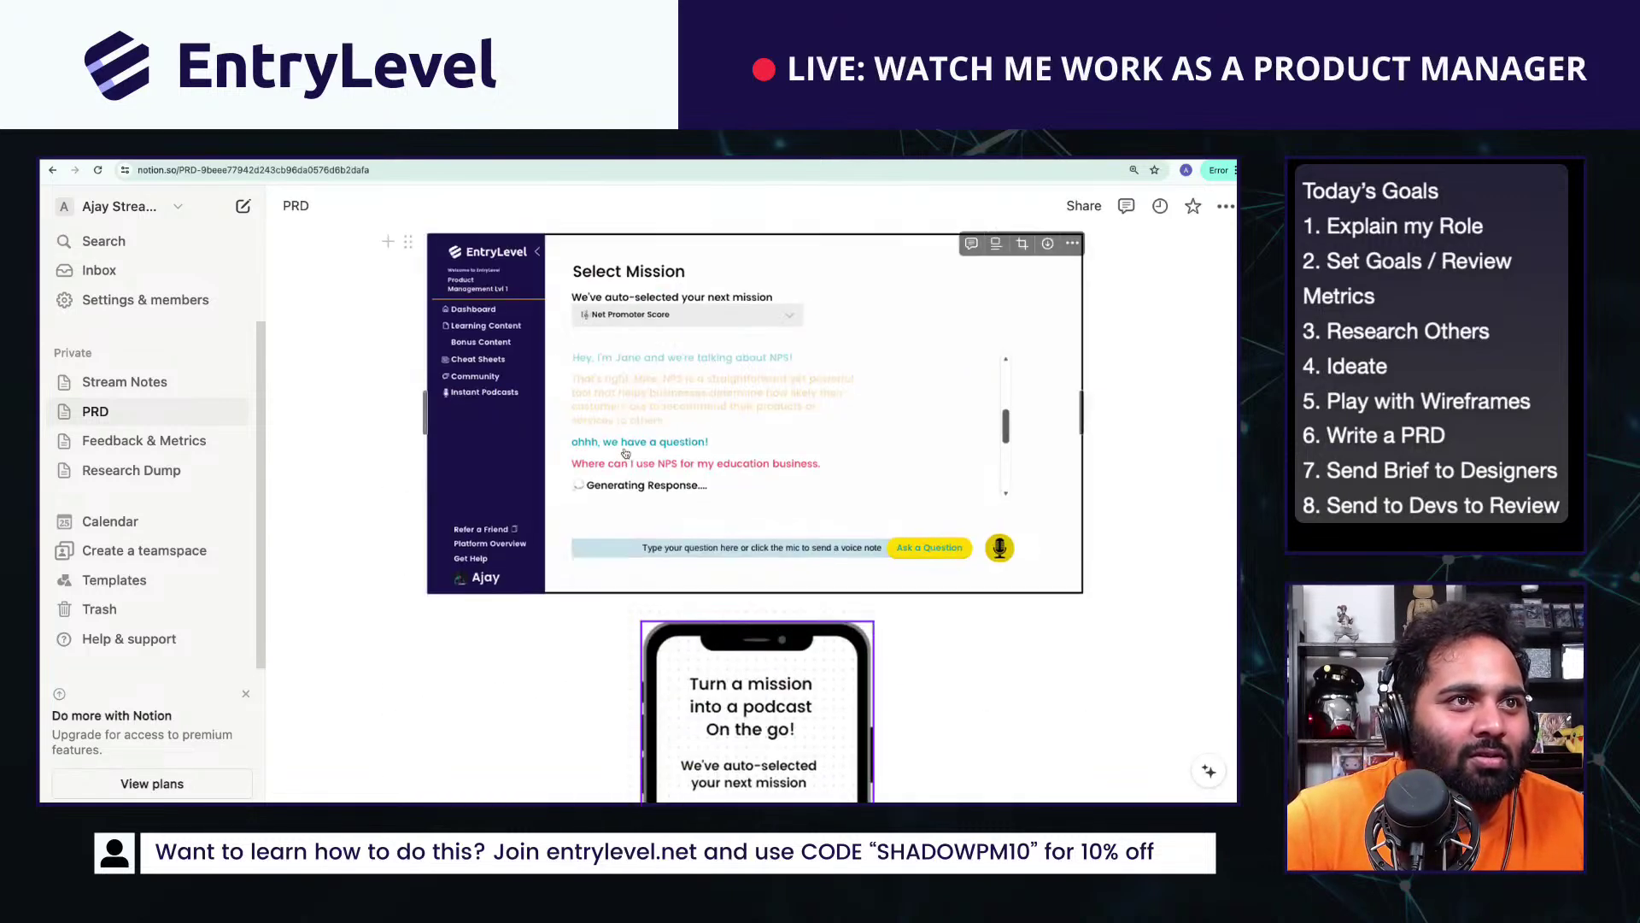
left_click(387, 370)
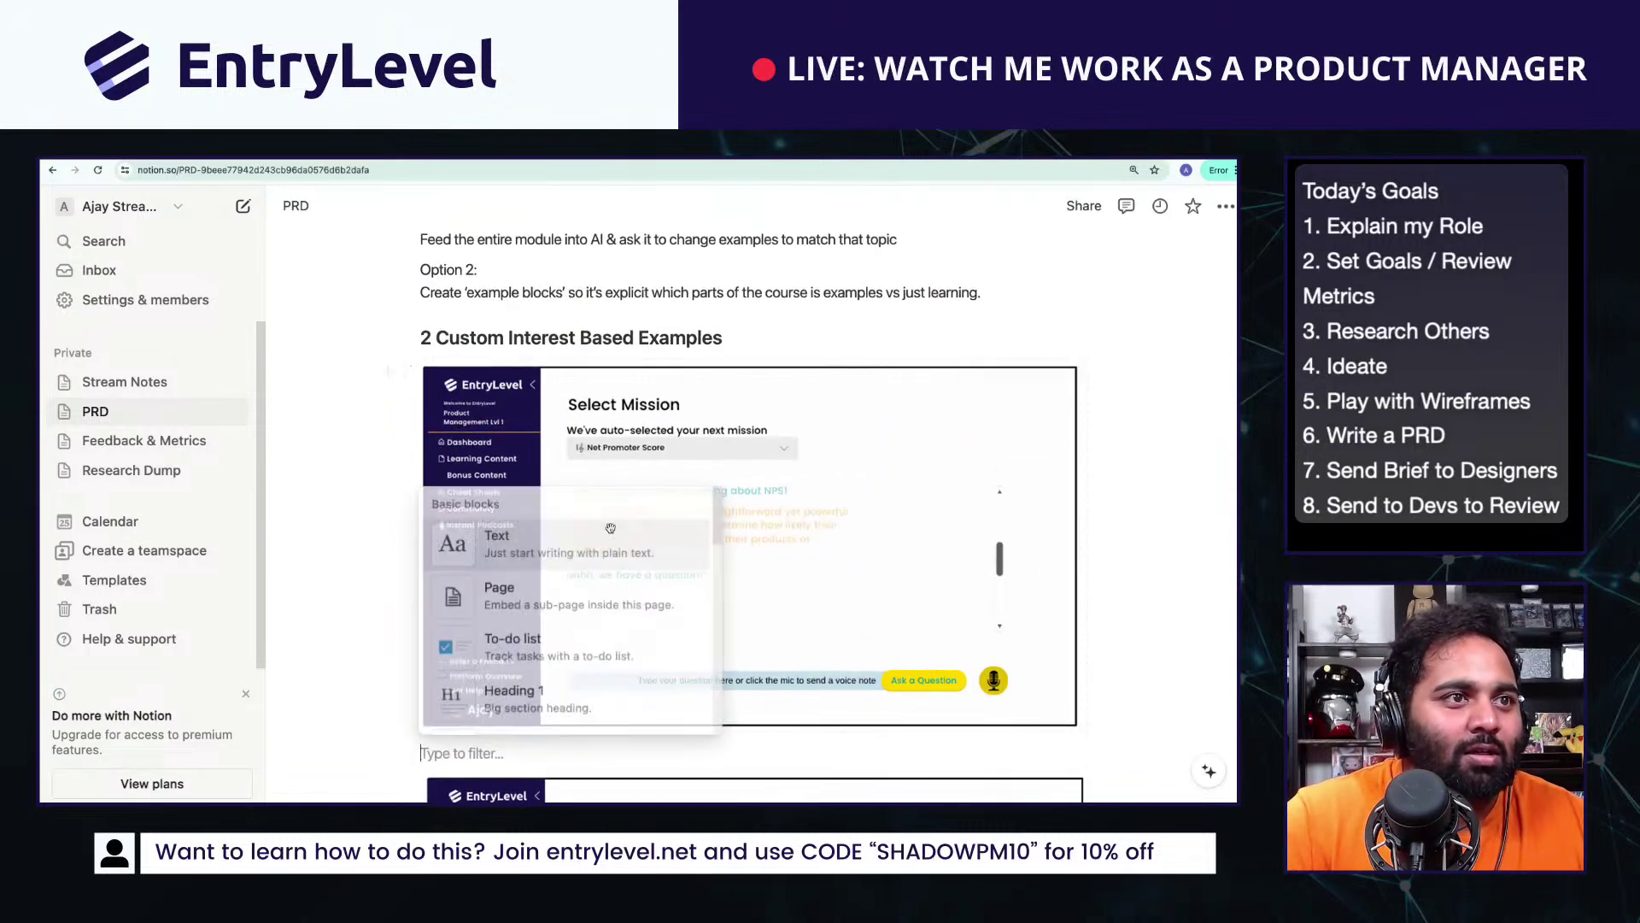
key("Escape")
scroll(632, 716, "down", 1)
scroll(631, 716, "up", 2)
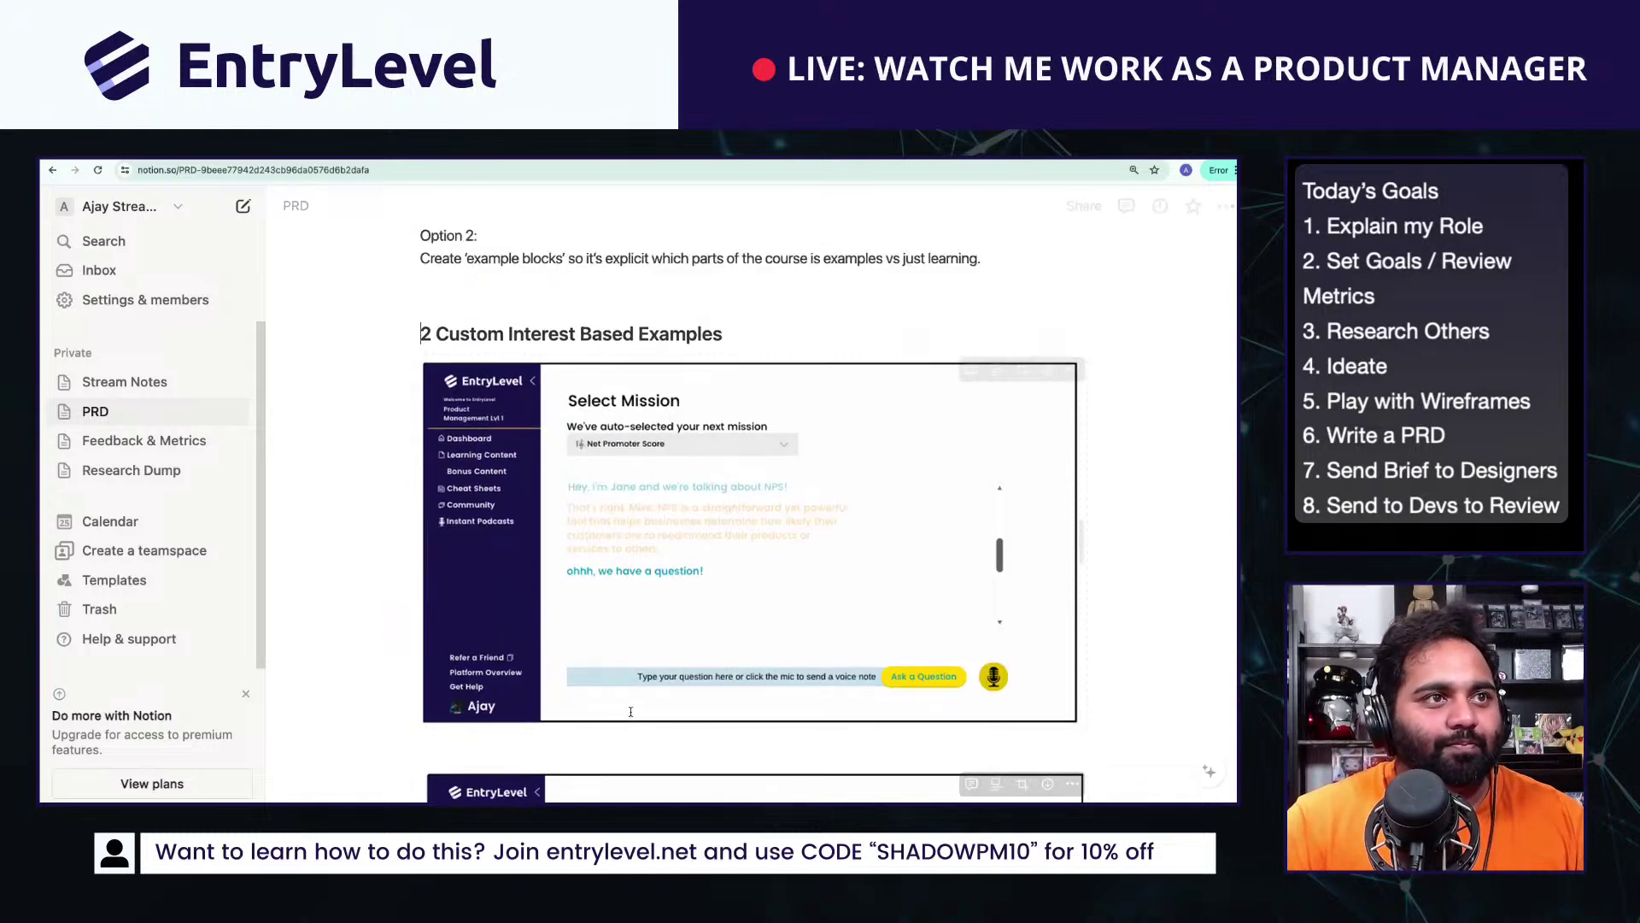
scroll(618, 755, "down", 1)
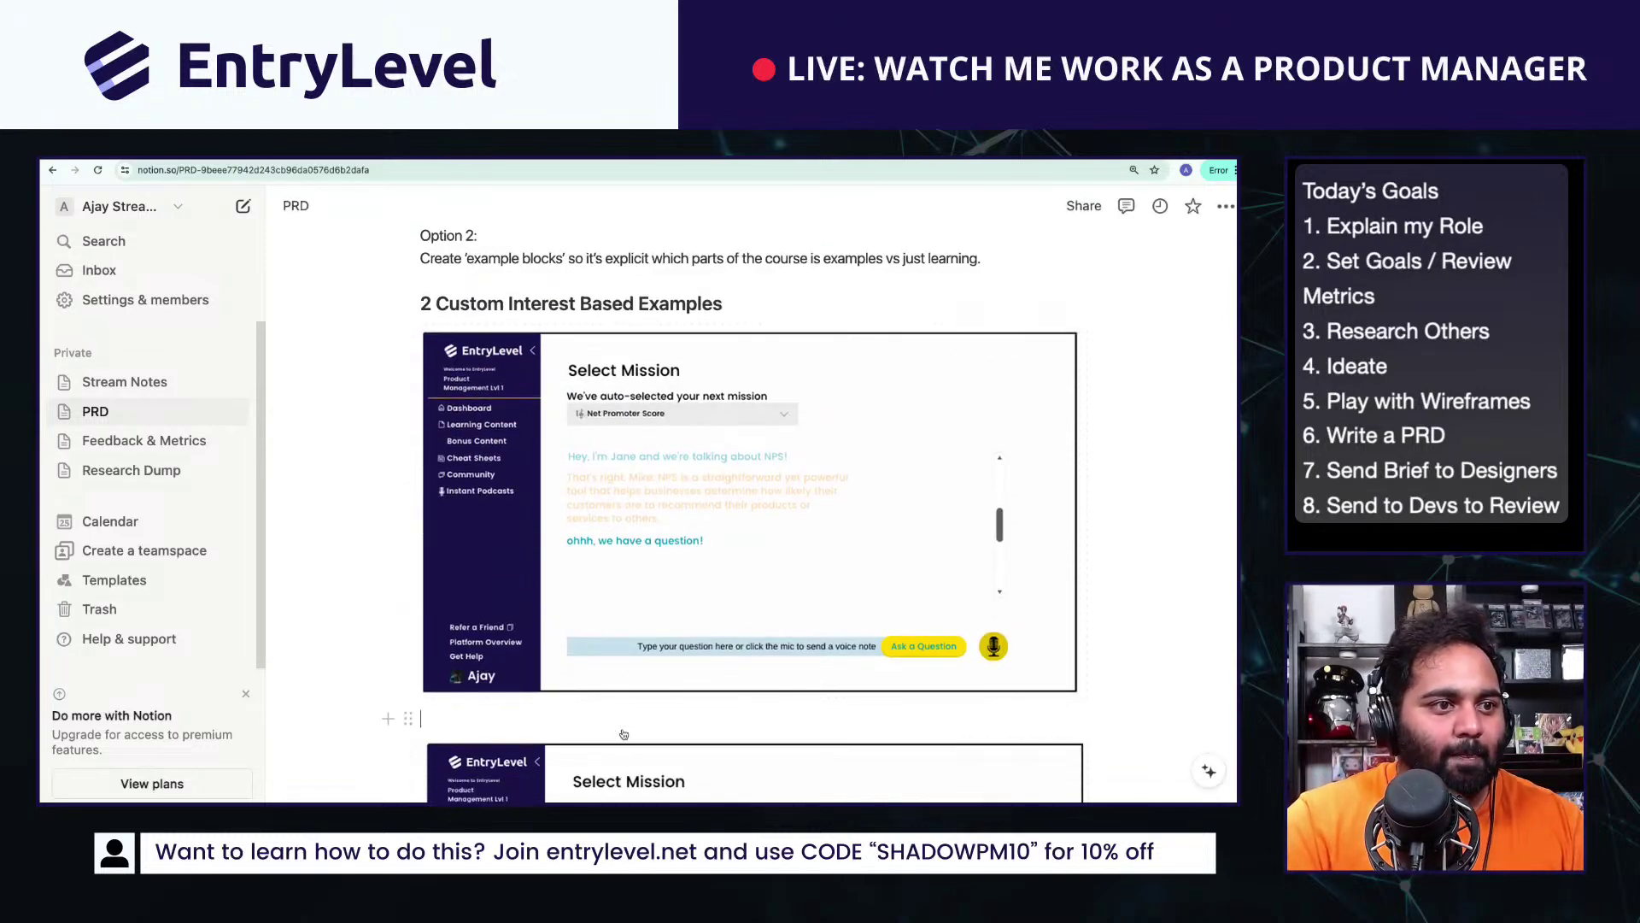
Step: Add bullets below the first Select Mission mockup saying the auto-selected mission is the "next mission" and the AI generates a podcast-style conversation transcript
left_click(623, 731)
scroll(622, 729, "down", 1)
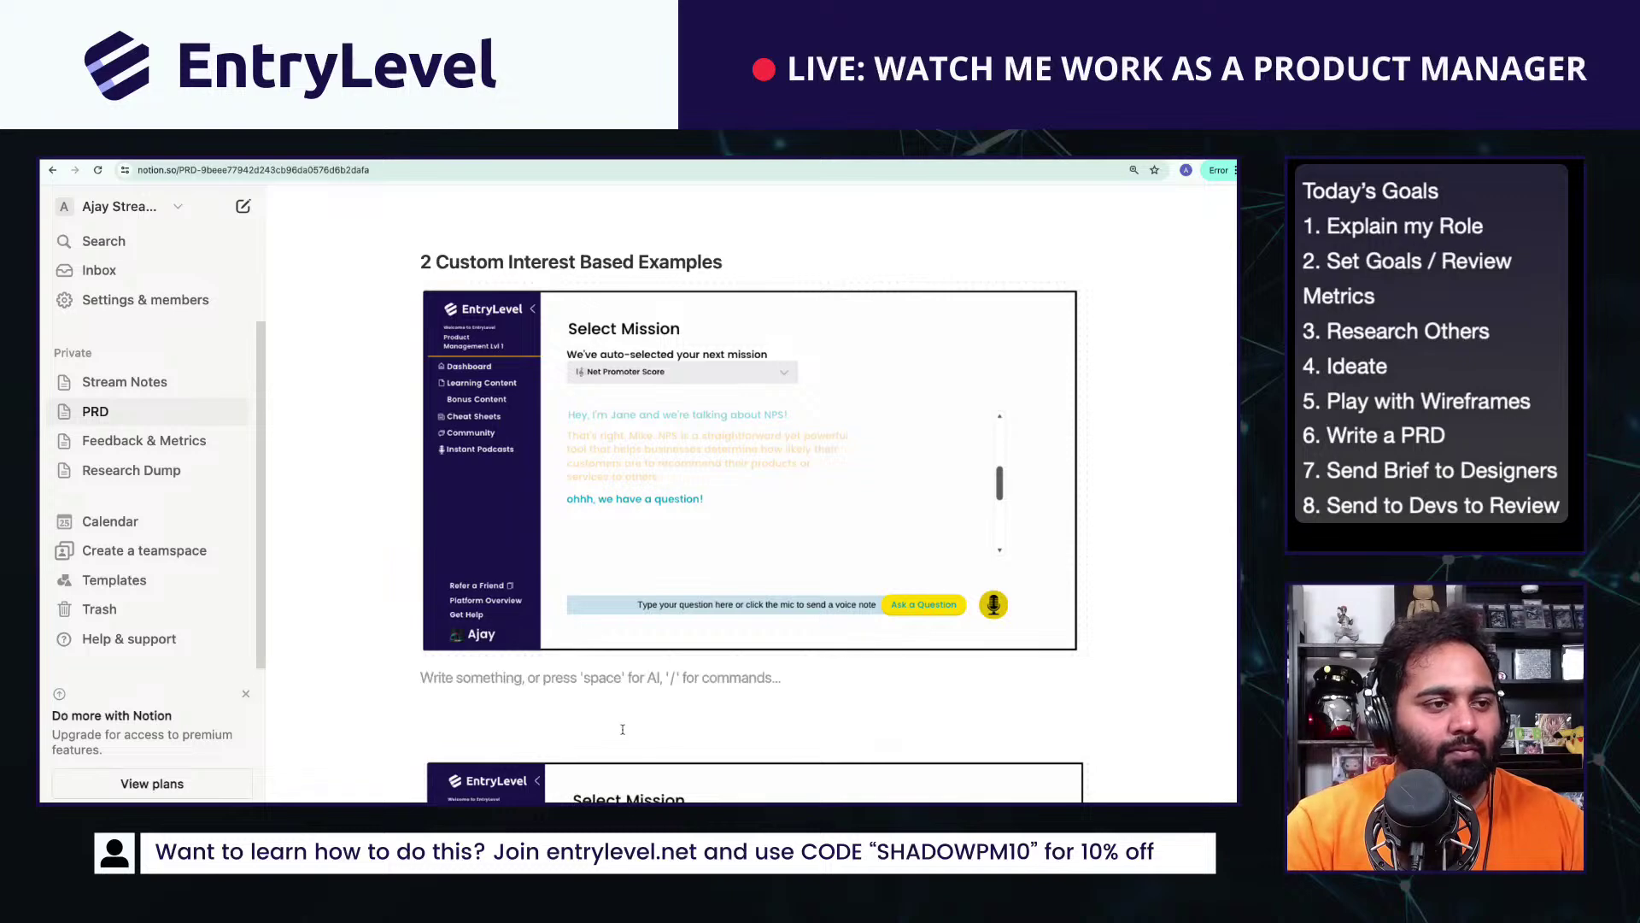
type("- U")
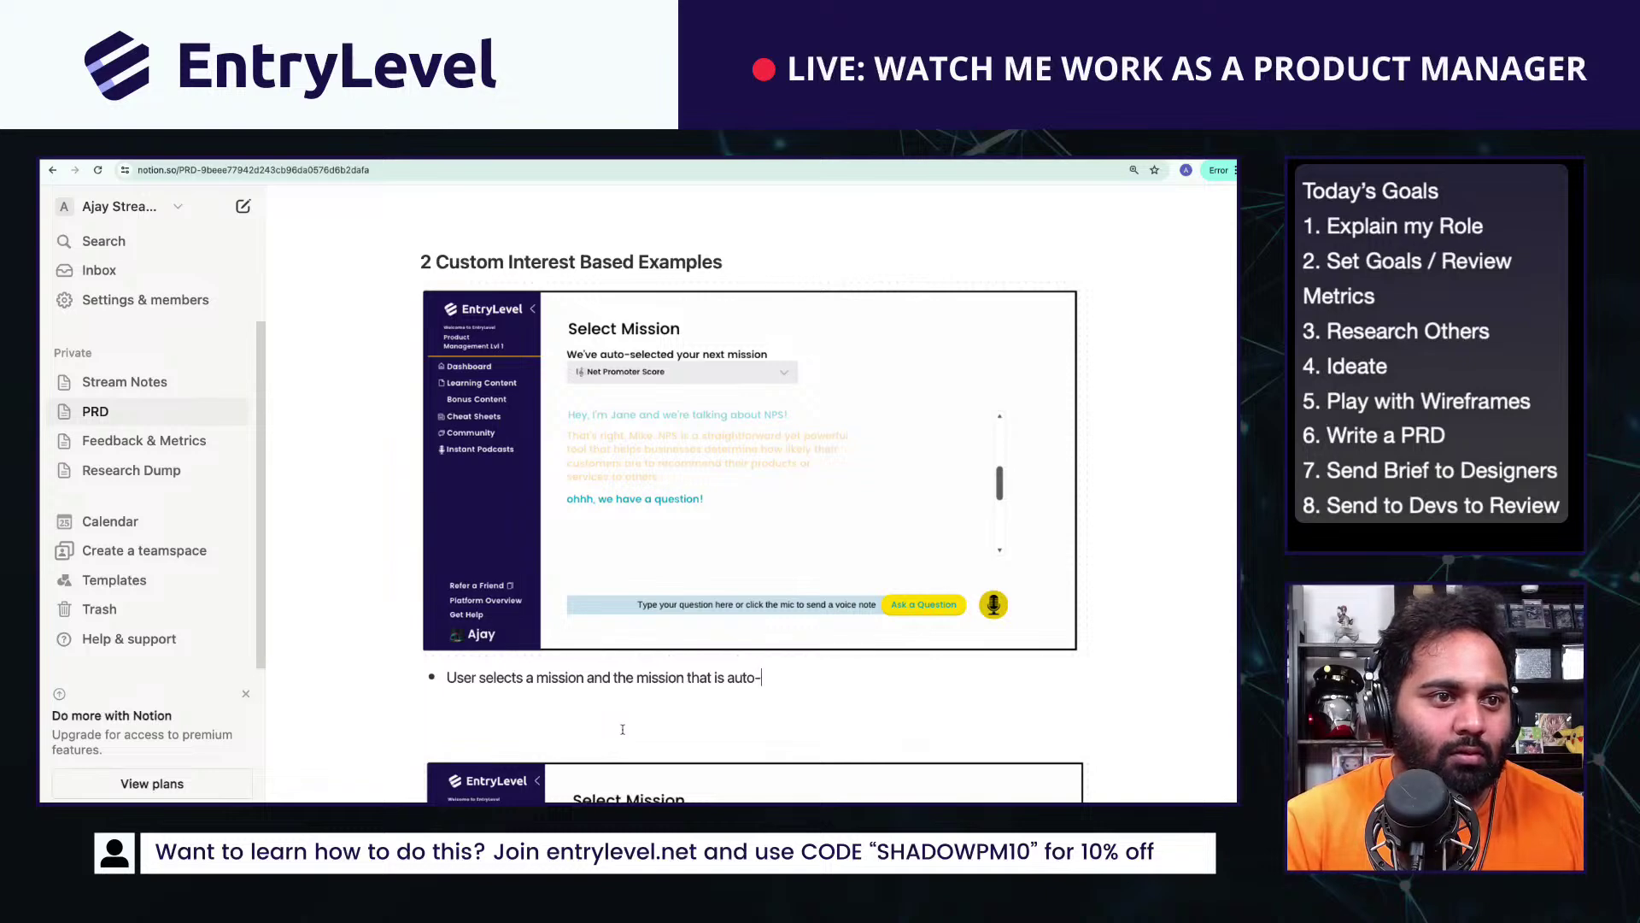
type("ctye")
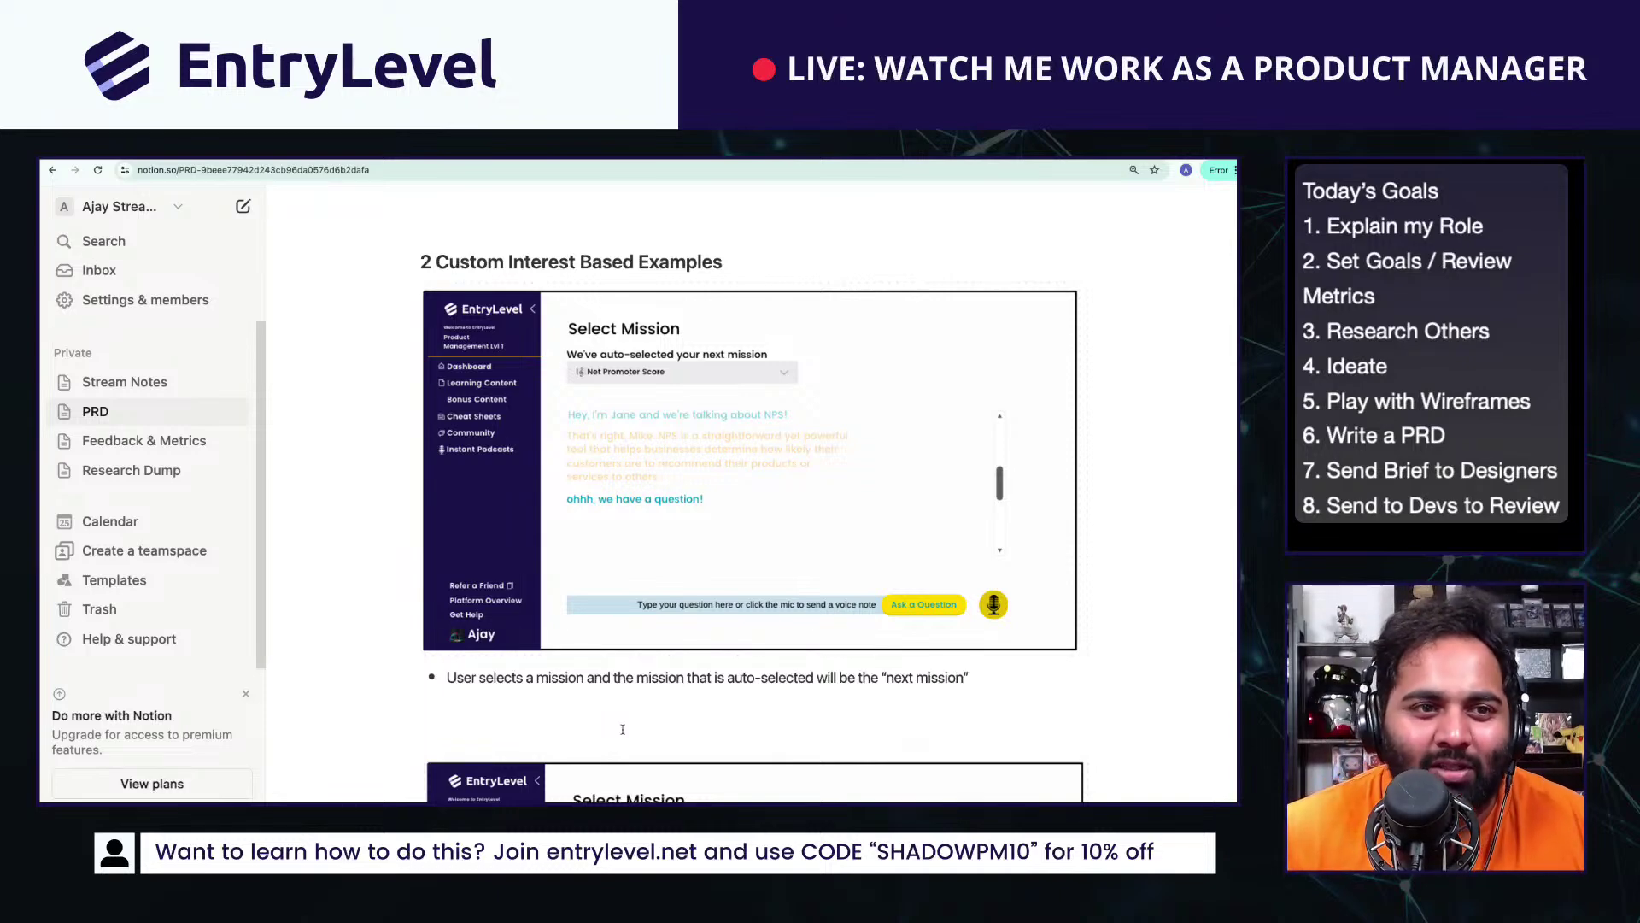
key("Return")
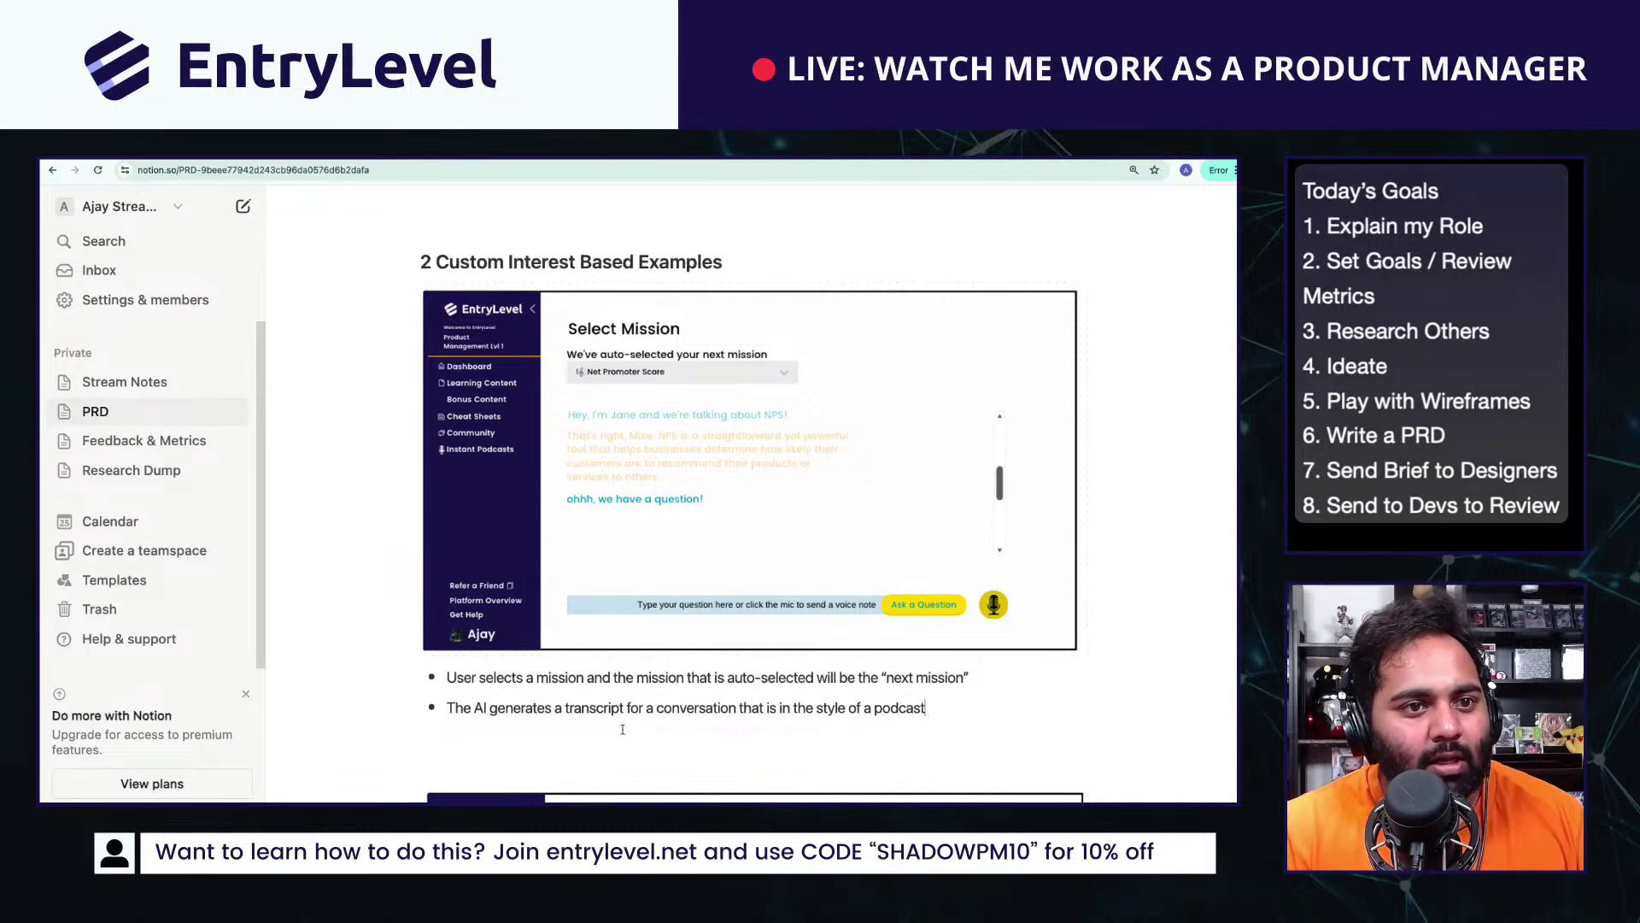
Step: Add the nested bullet "Get an AI to format the script → SUGGESTION: Text → JSON (Speaker A: dawdawd, Speaker B: dadwa)" under the transcript bullet
key("Return")
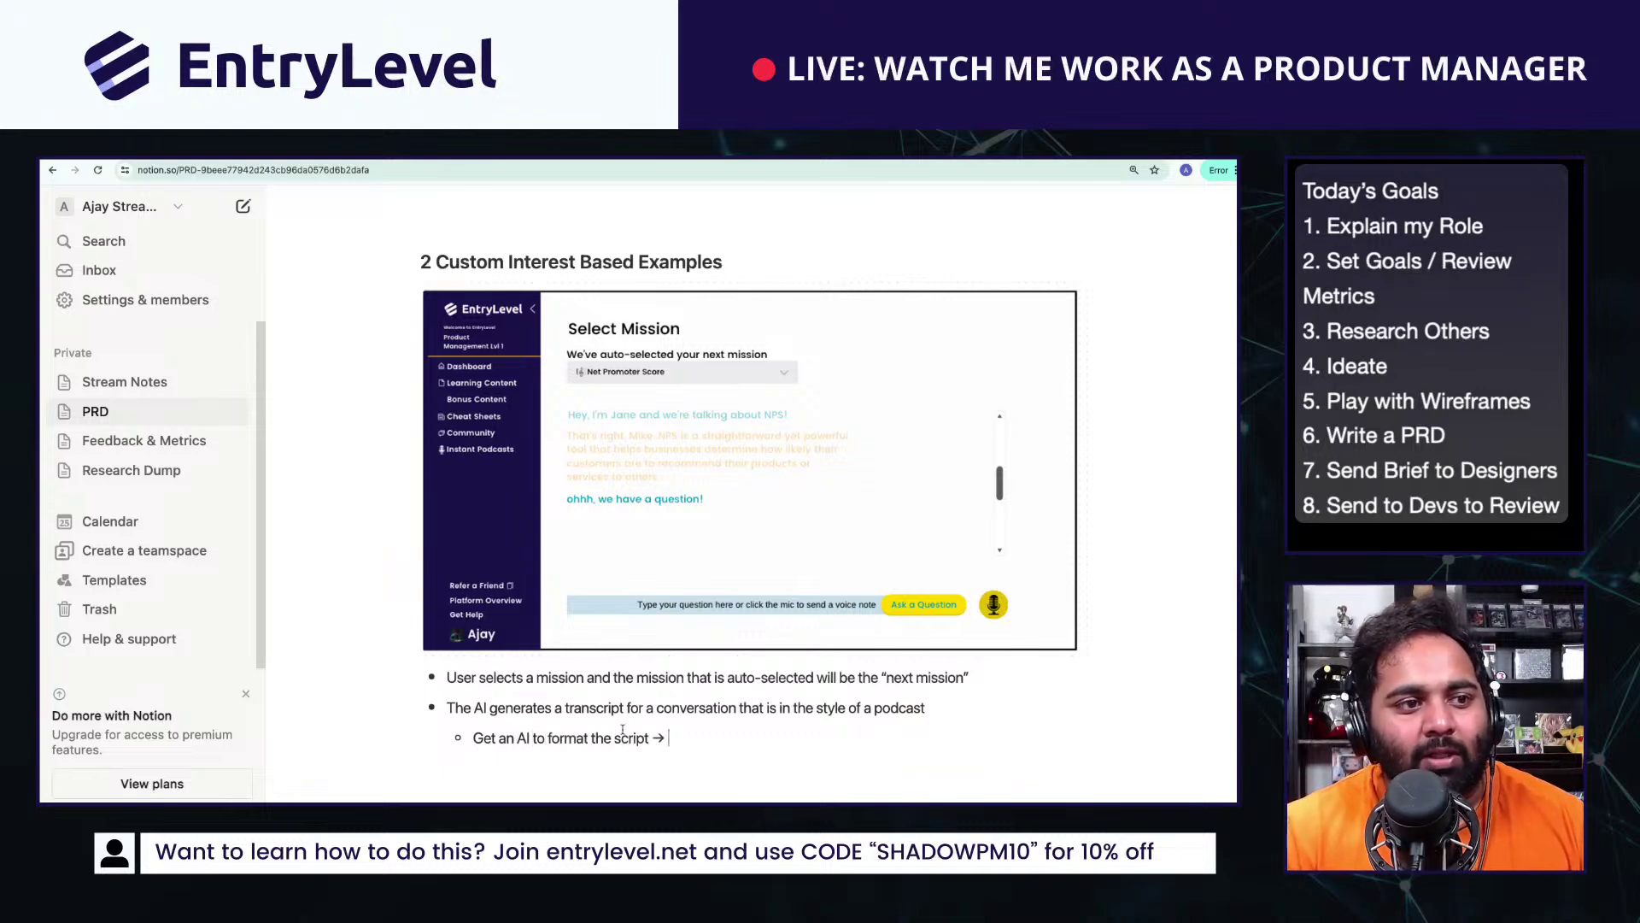
key("ctrl+v")
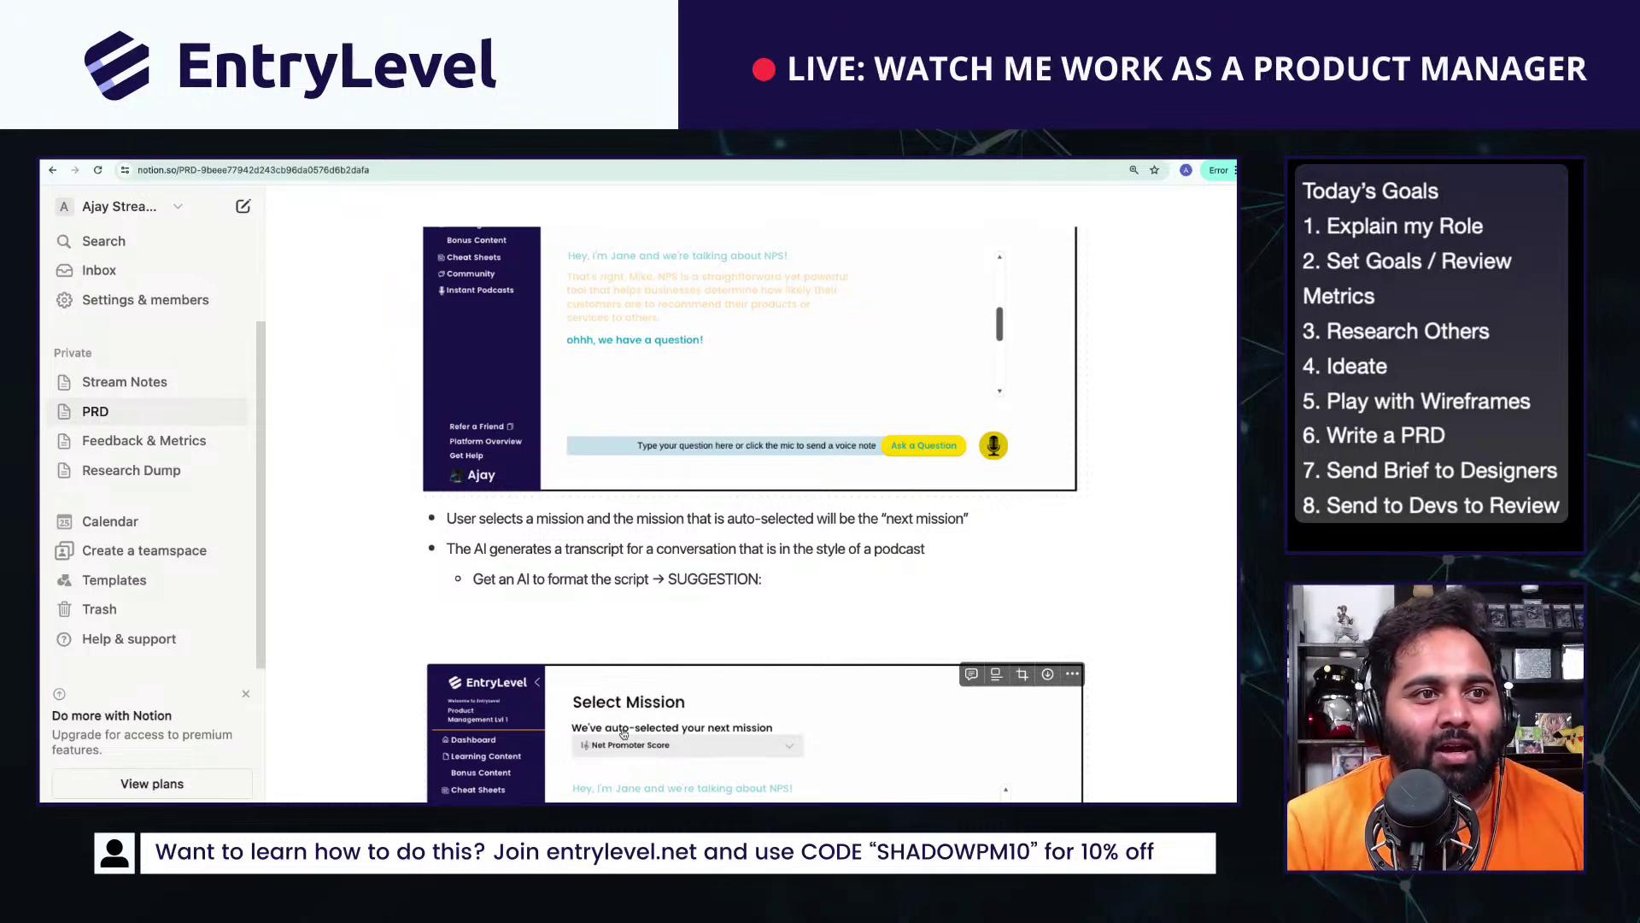
type("Te")
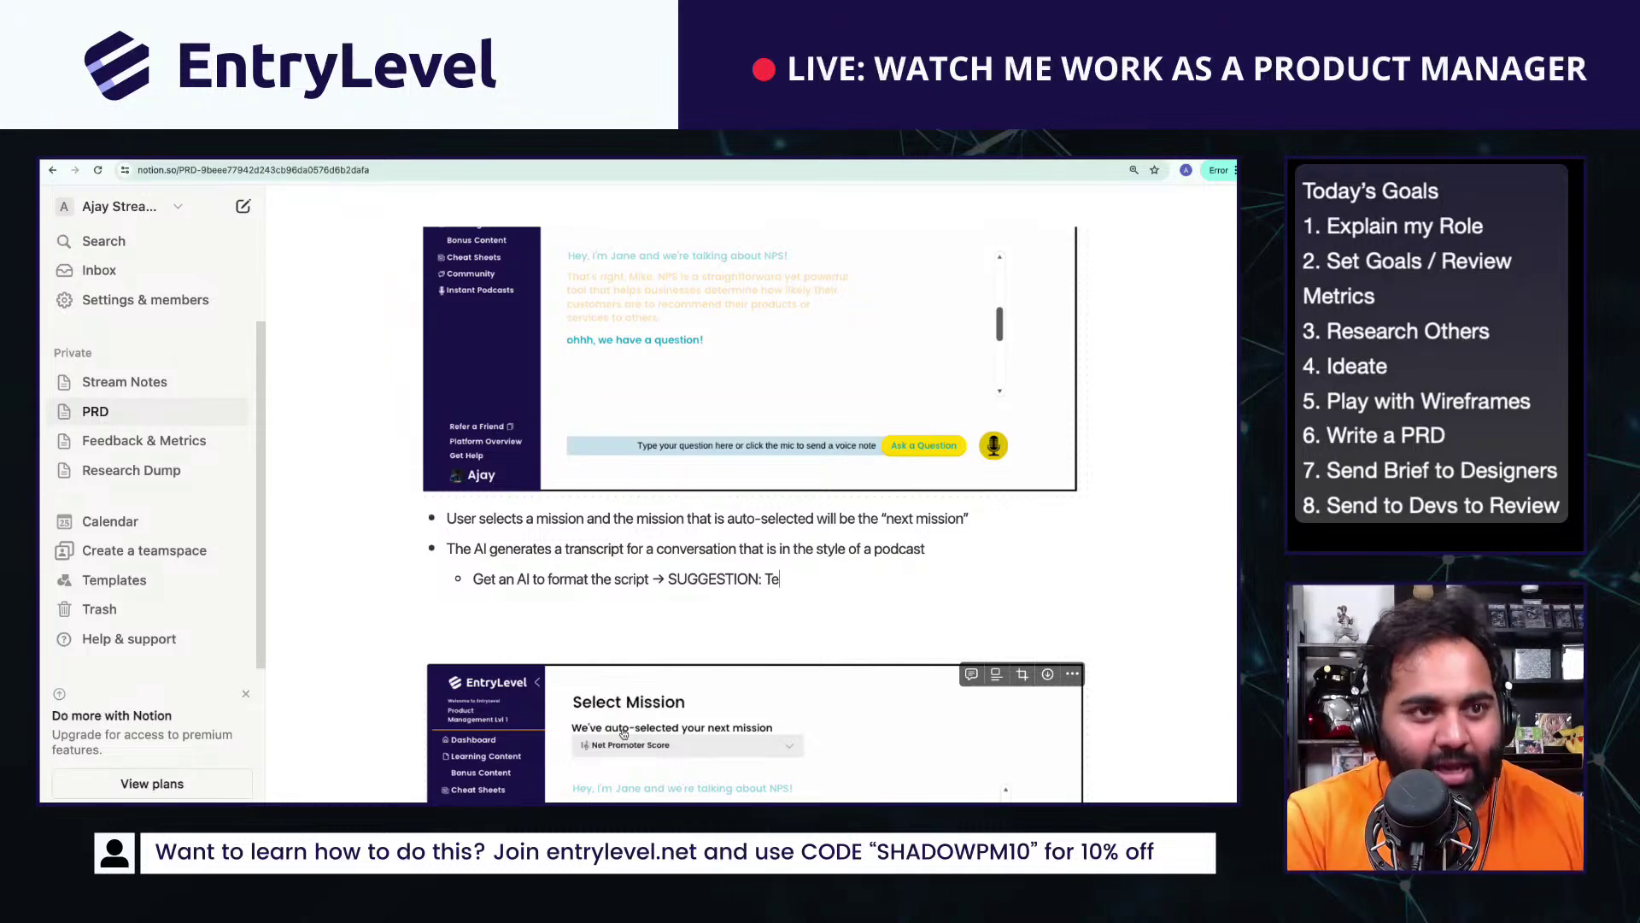
type("xt -> JSON ")
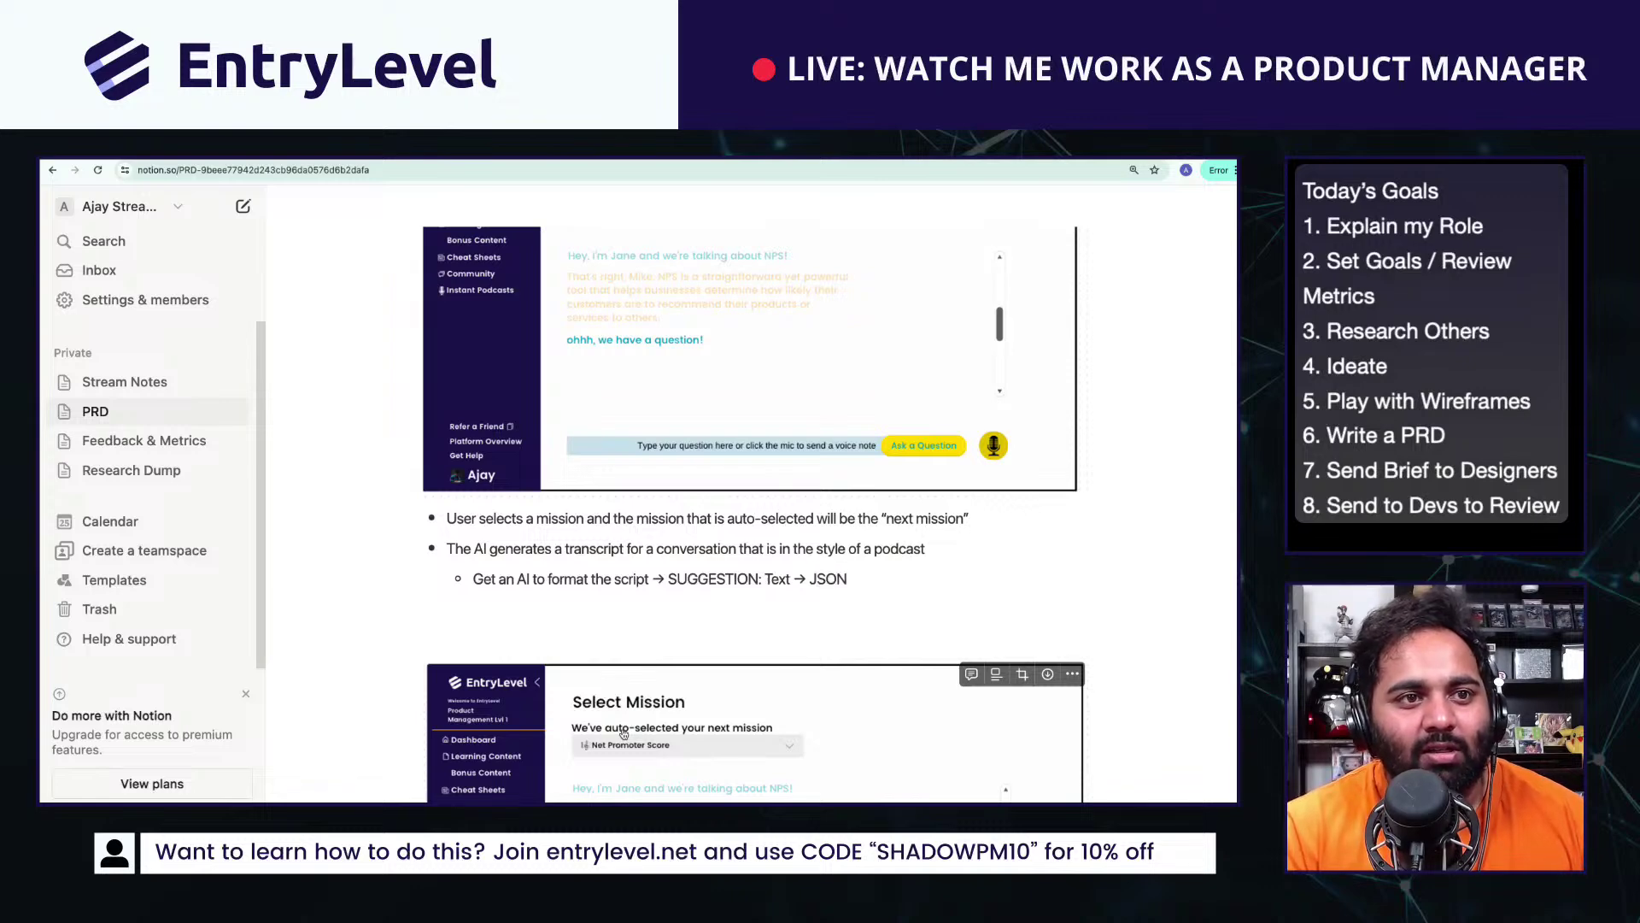
type("(Speaker")
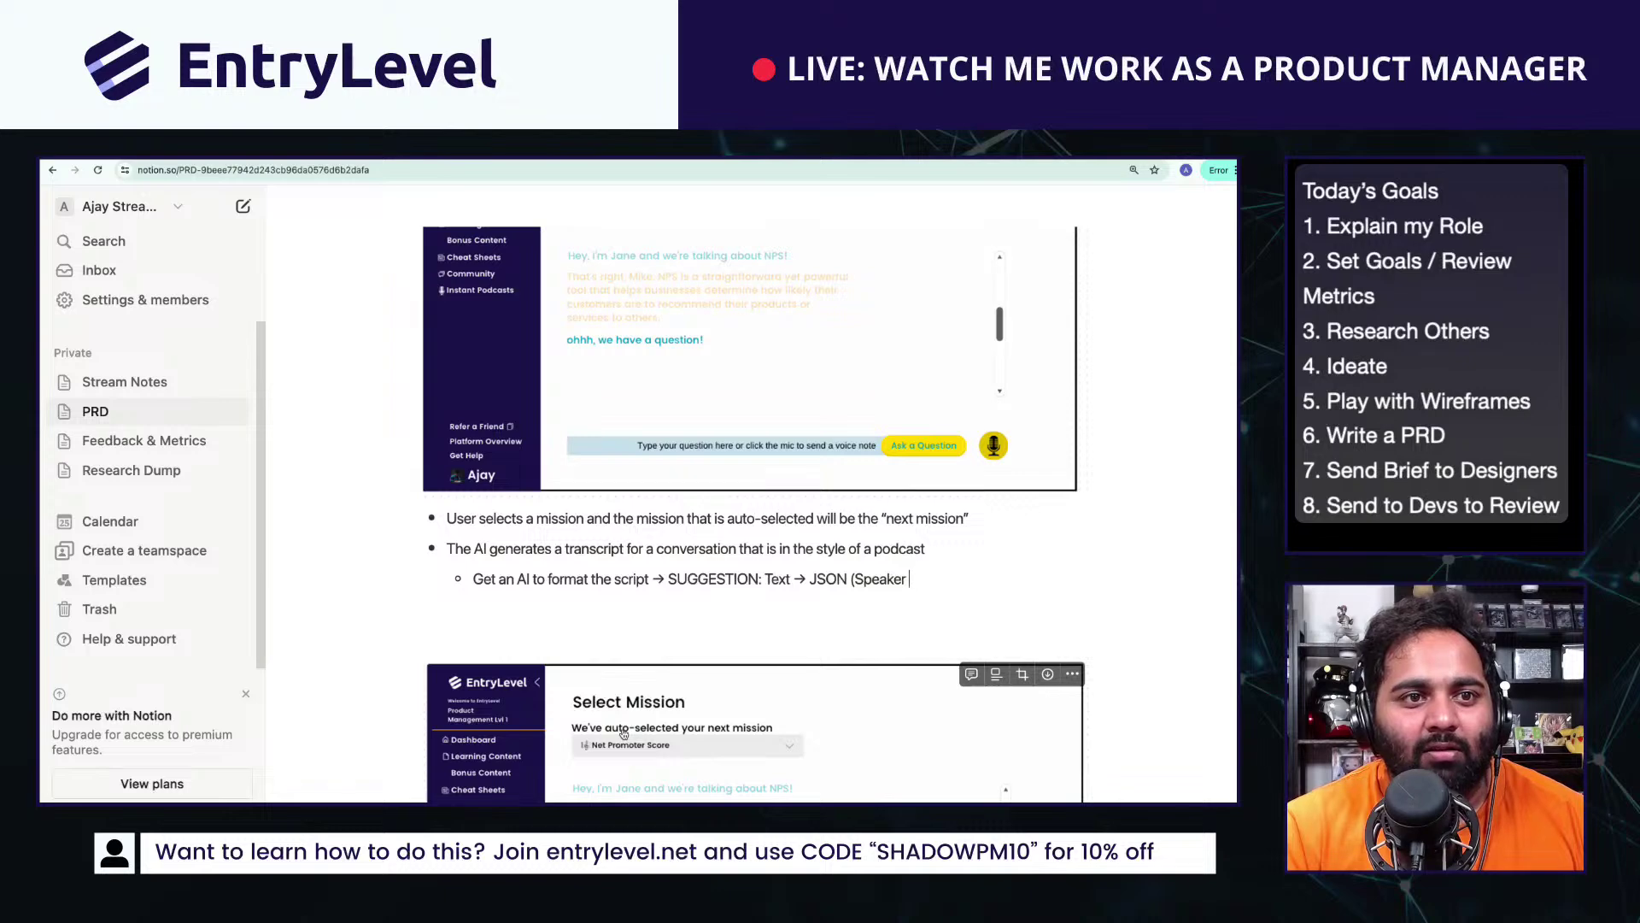
type(" A: dawdawd, S")
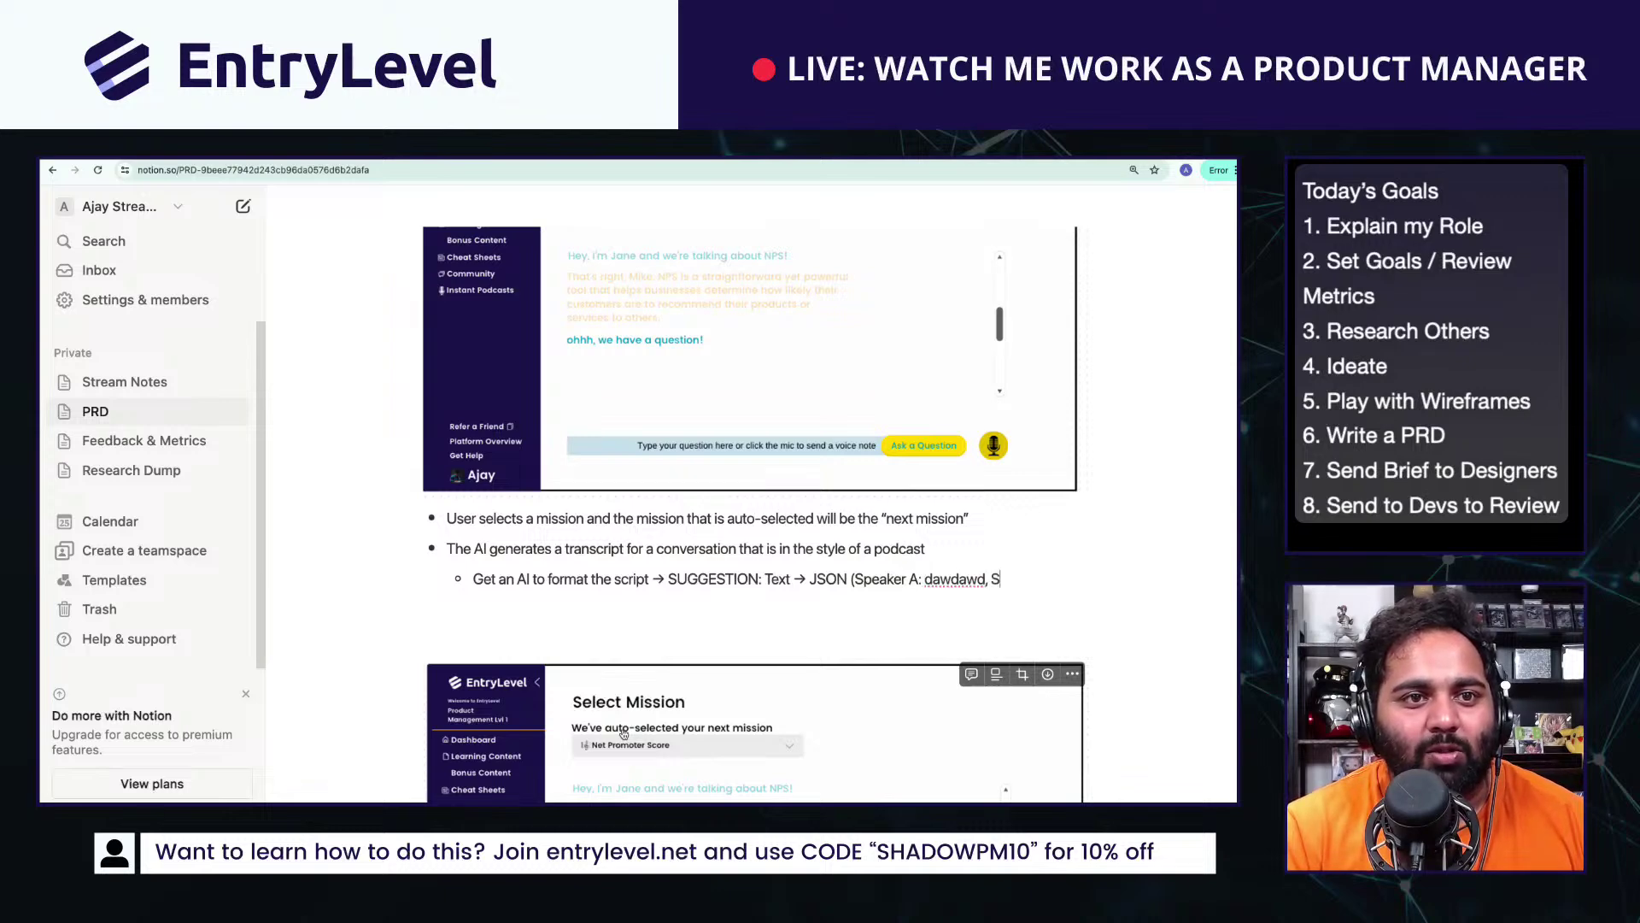
key("BackSpace")
key("BackSpace")
key("BackSpace")
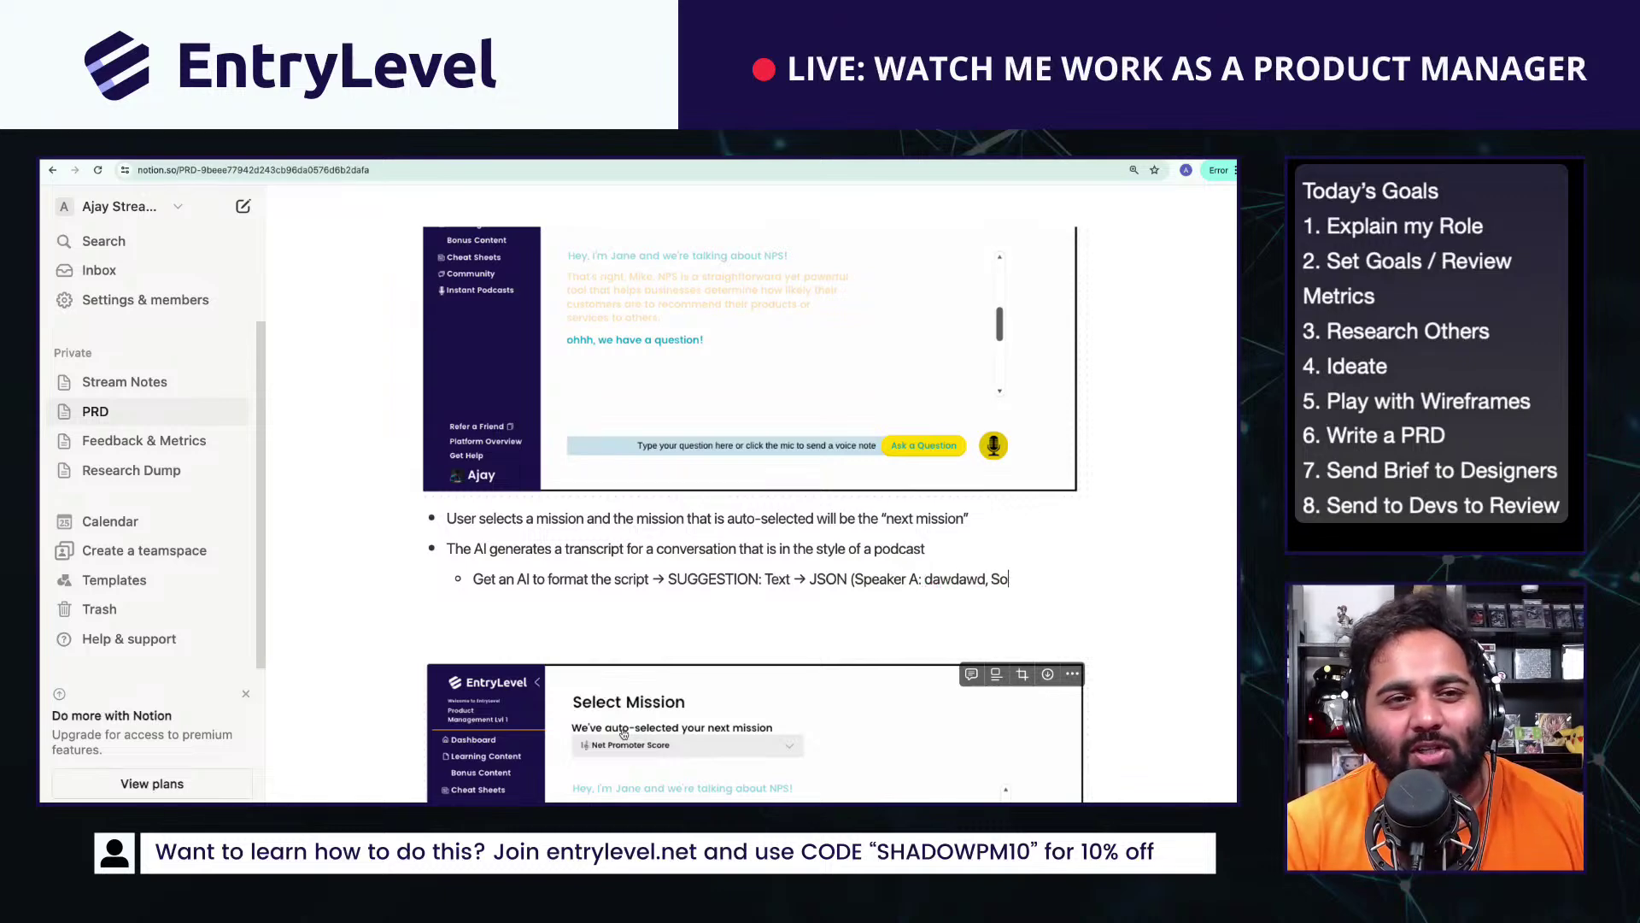
type("peaker ")
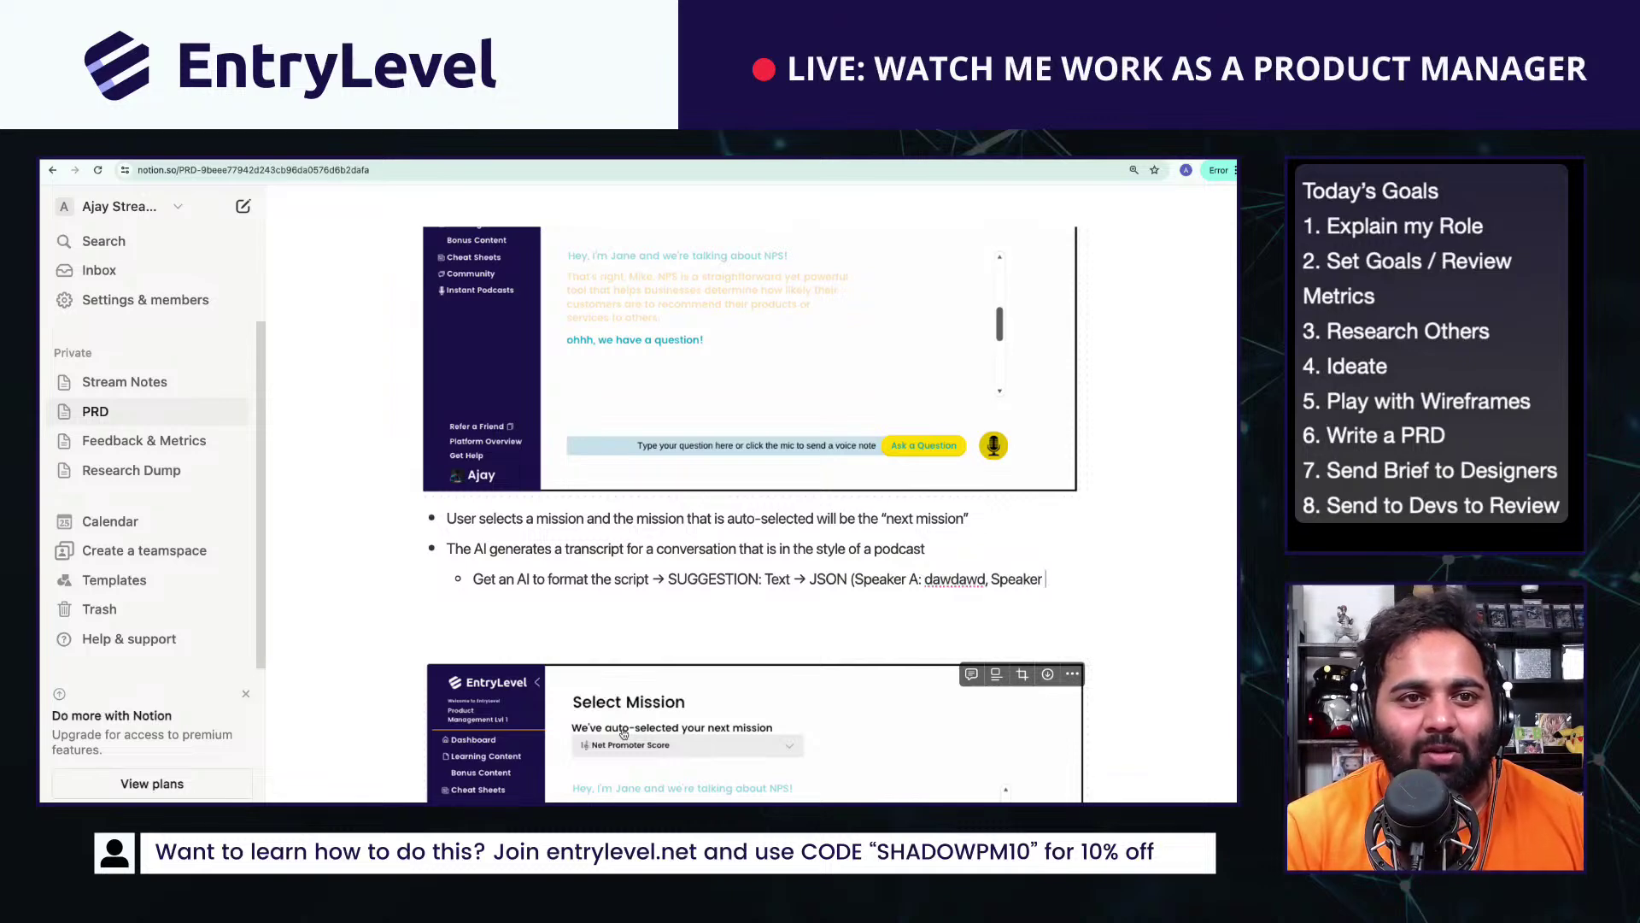
type("B: da")
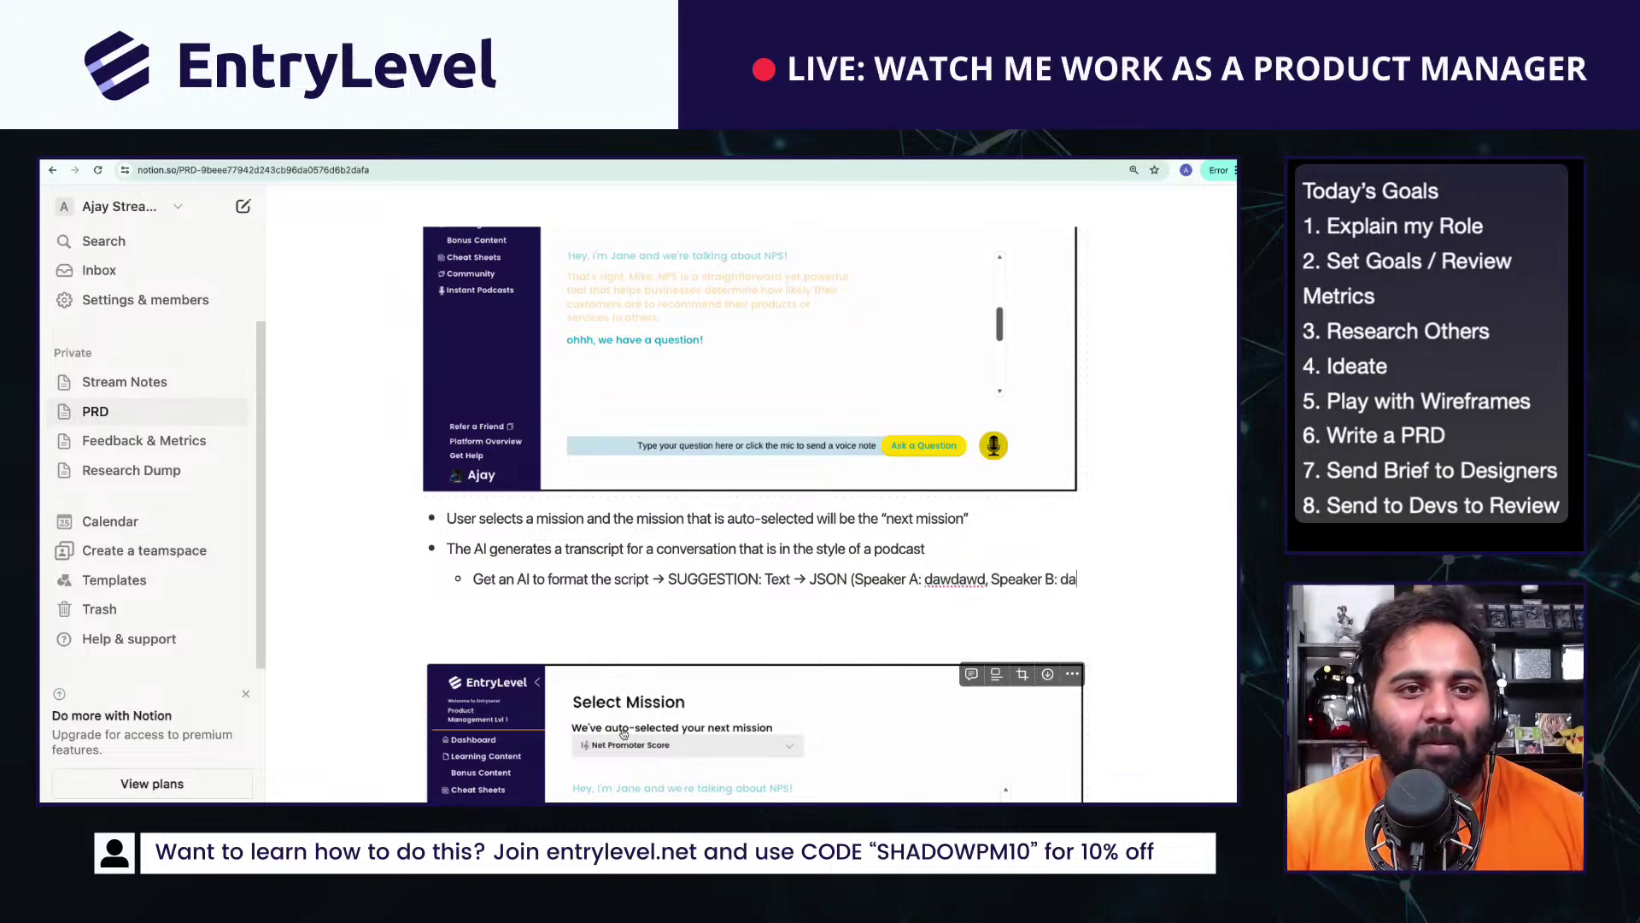
type("dwa")
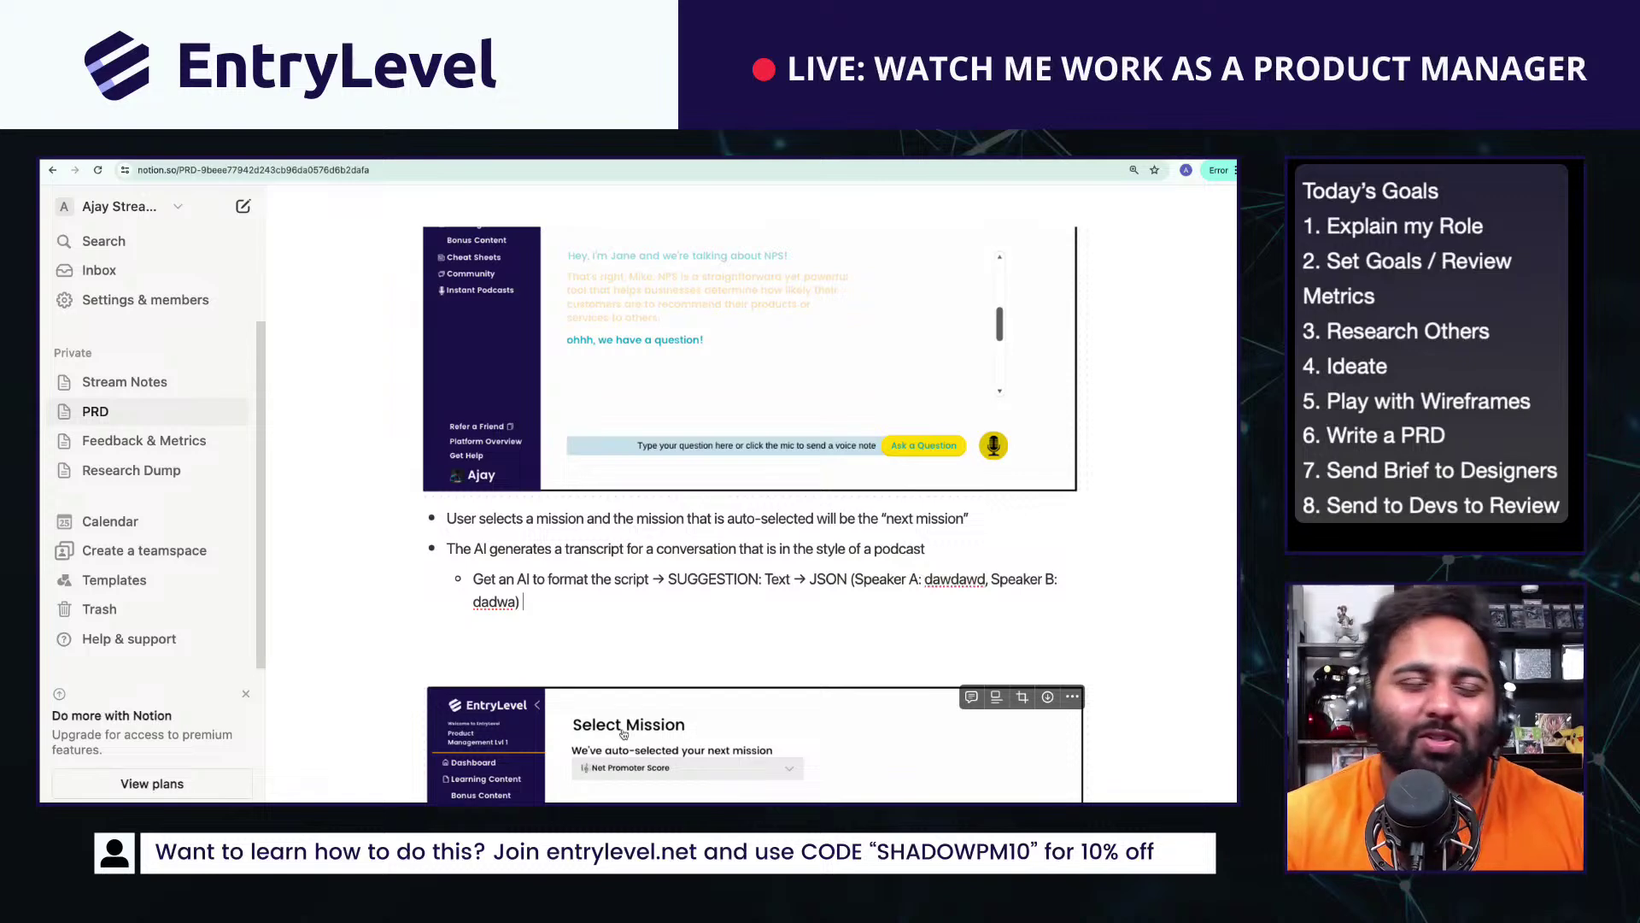
type(")")
Step: Add a second nested bullet reading "Elevenlabs for the voice"
key("Return")
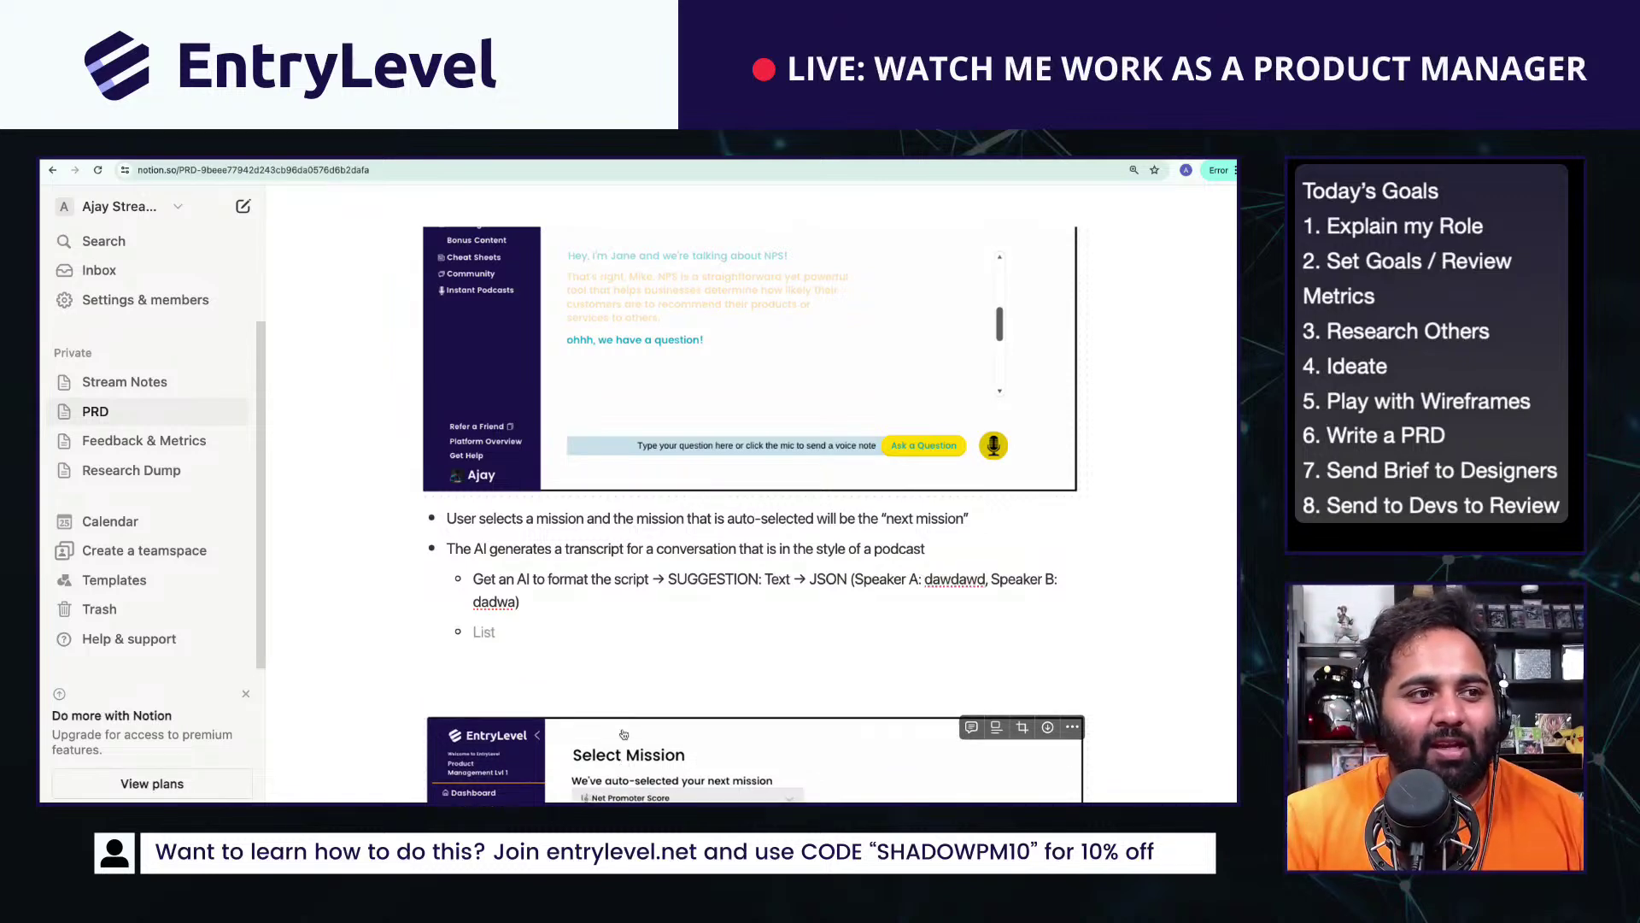
type("Elo")
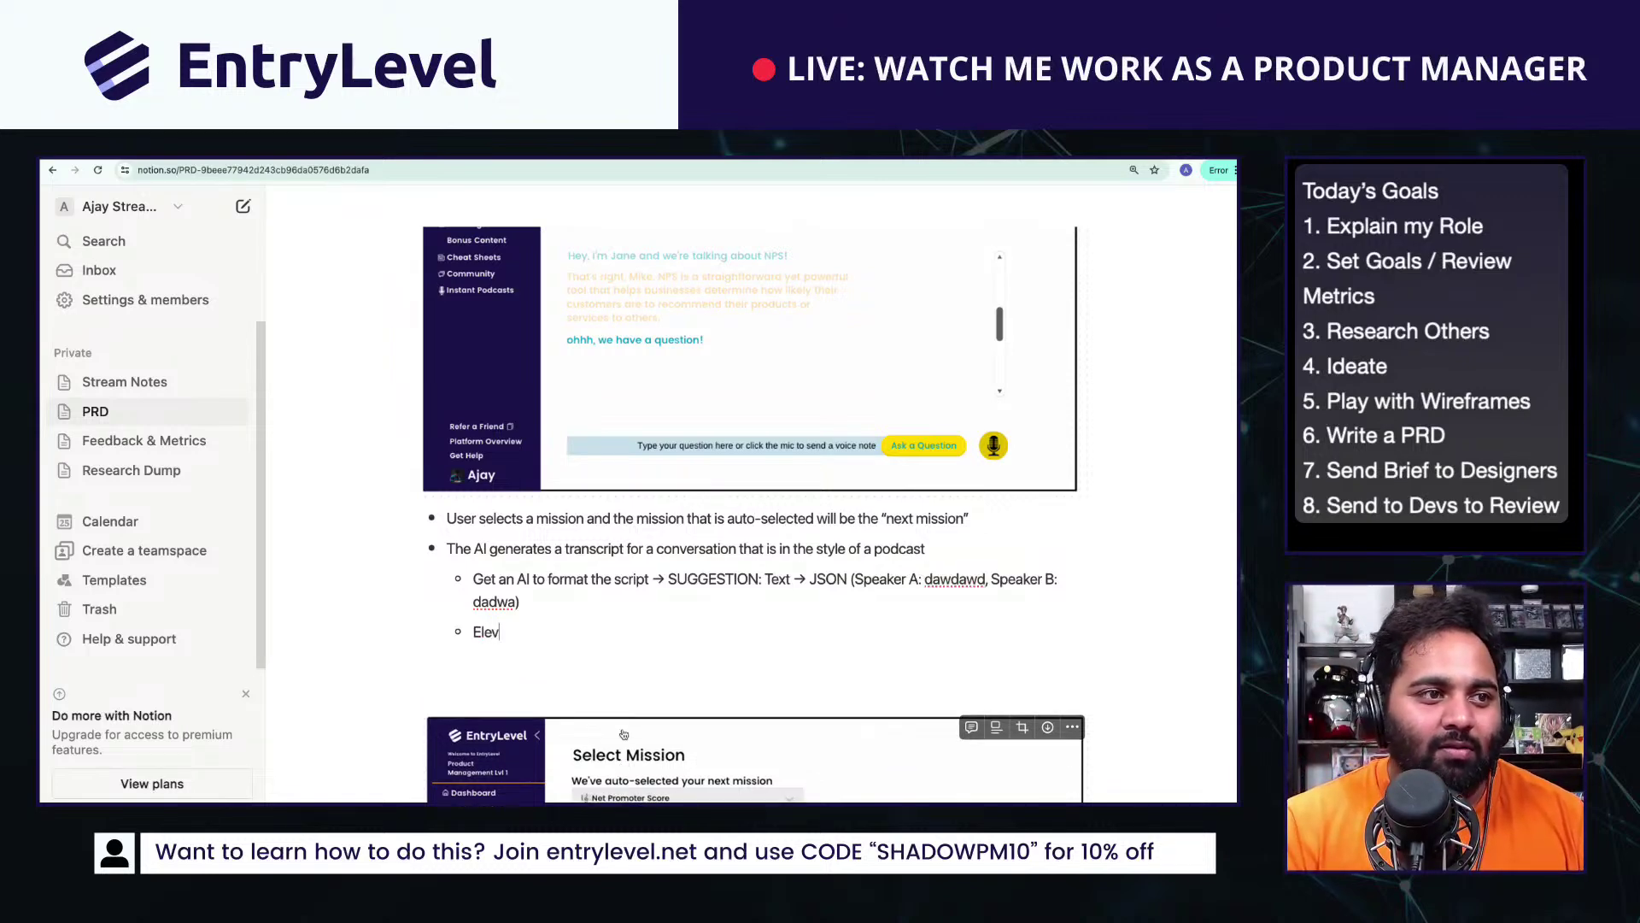
type("venlabs for the voice")
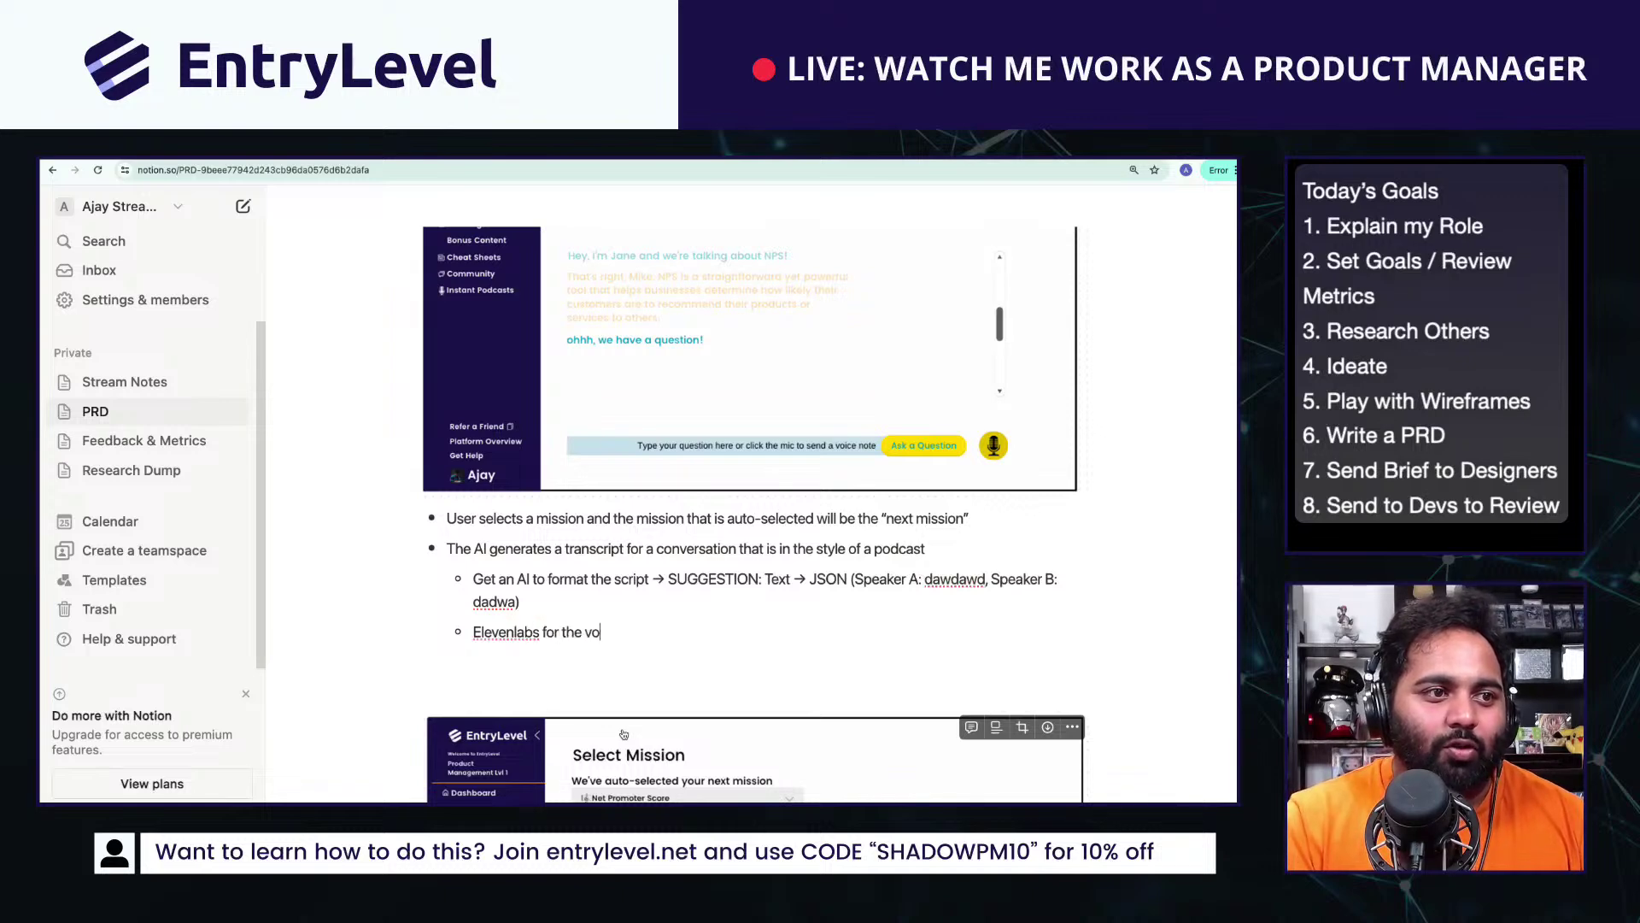
Step: Add the top-level bullet "If user asks a question either as voice or text. Pause the narration"
key("Return")
key("shift+Tab")
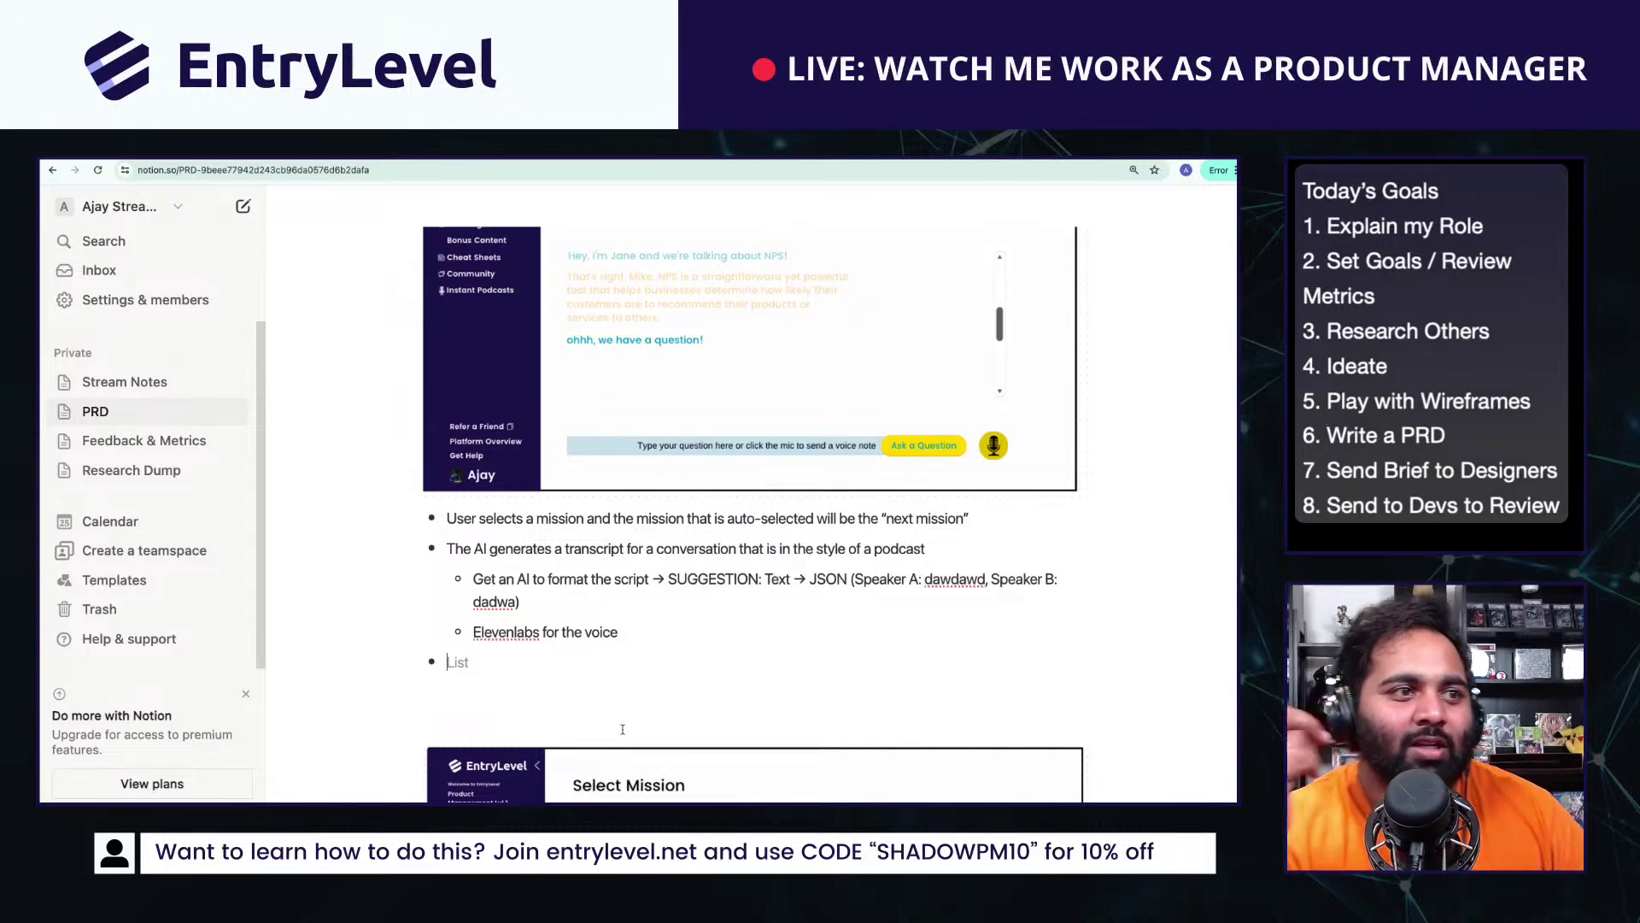
type("If us")
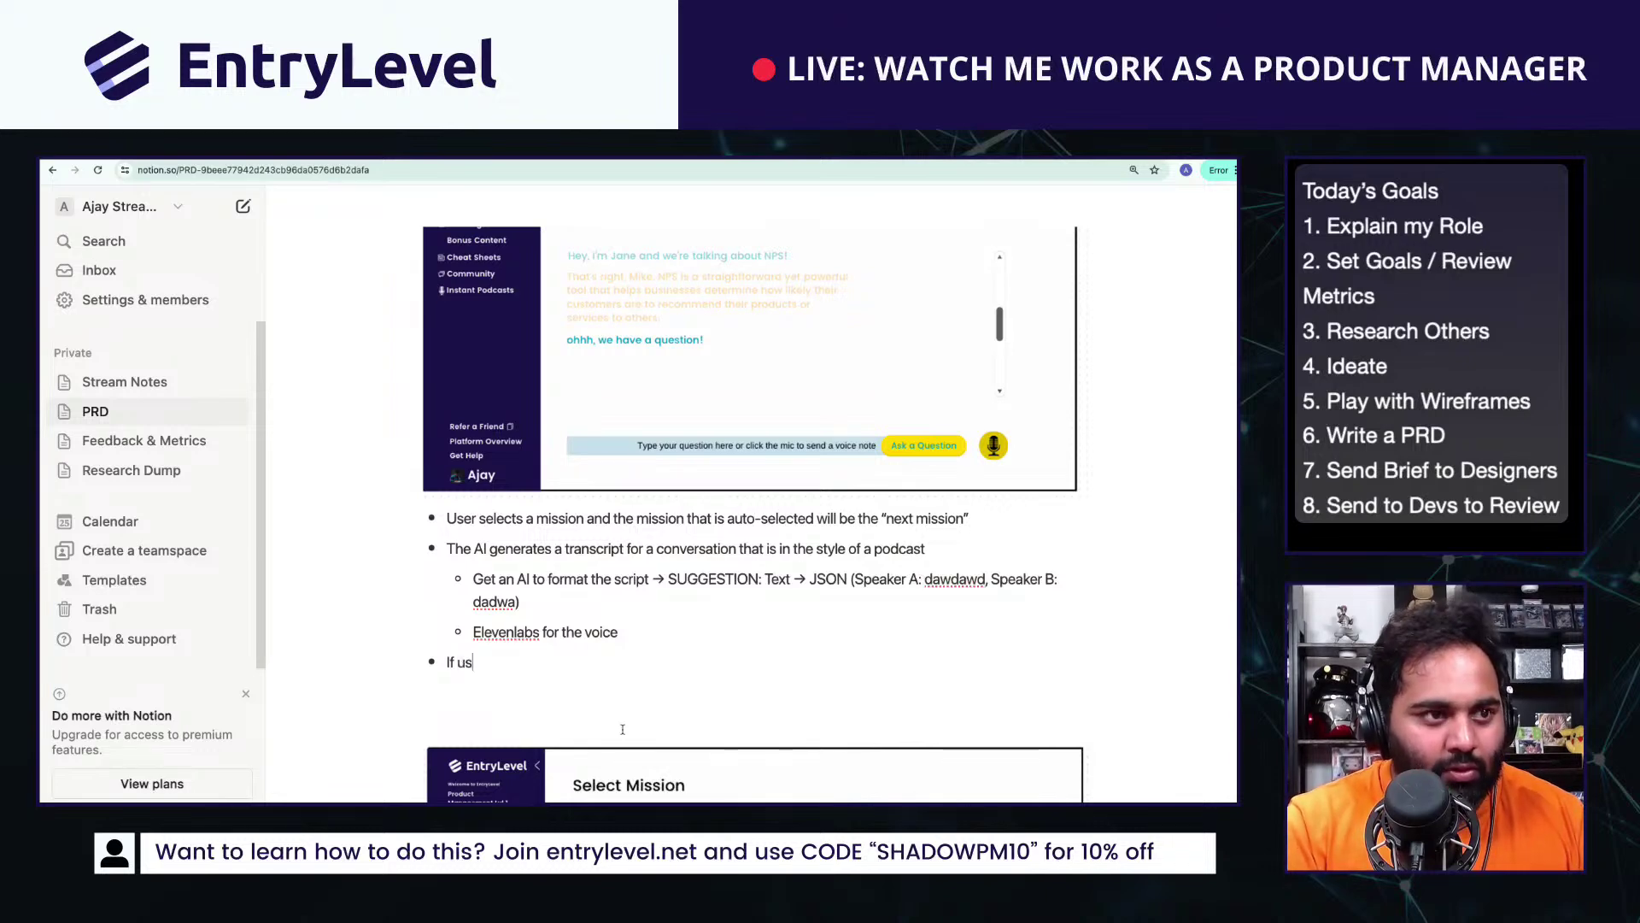
type("er asks a qu")
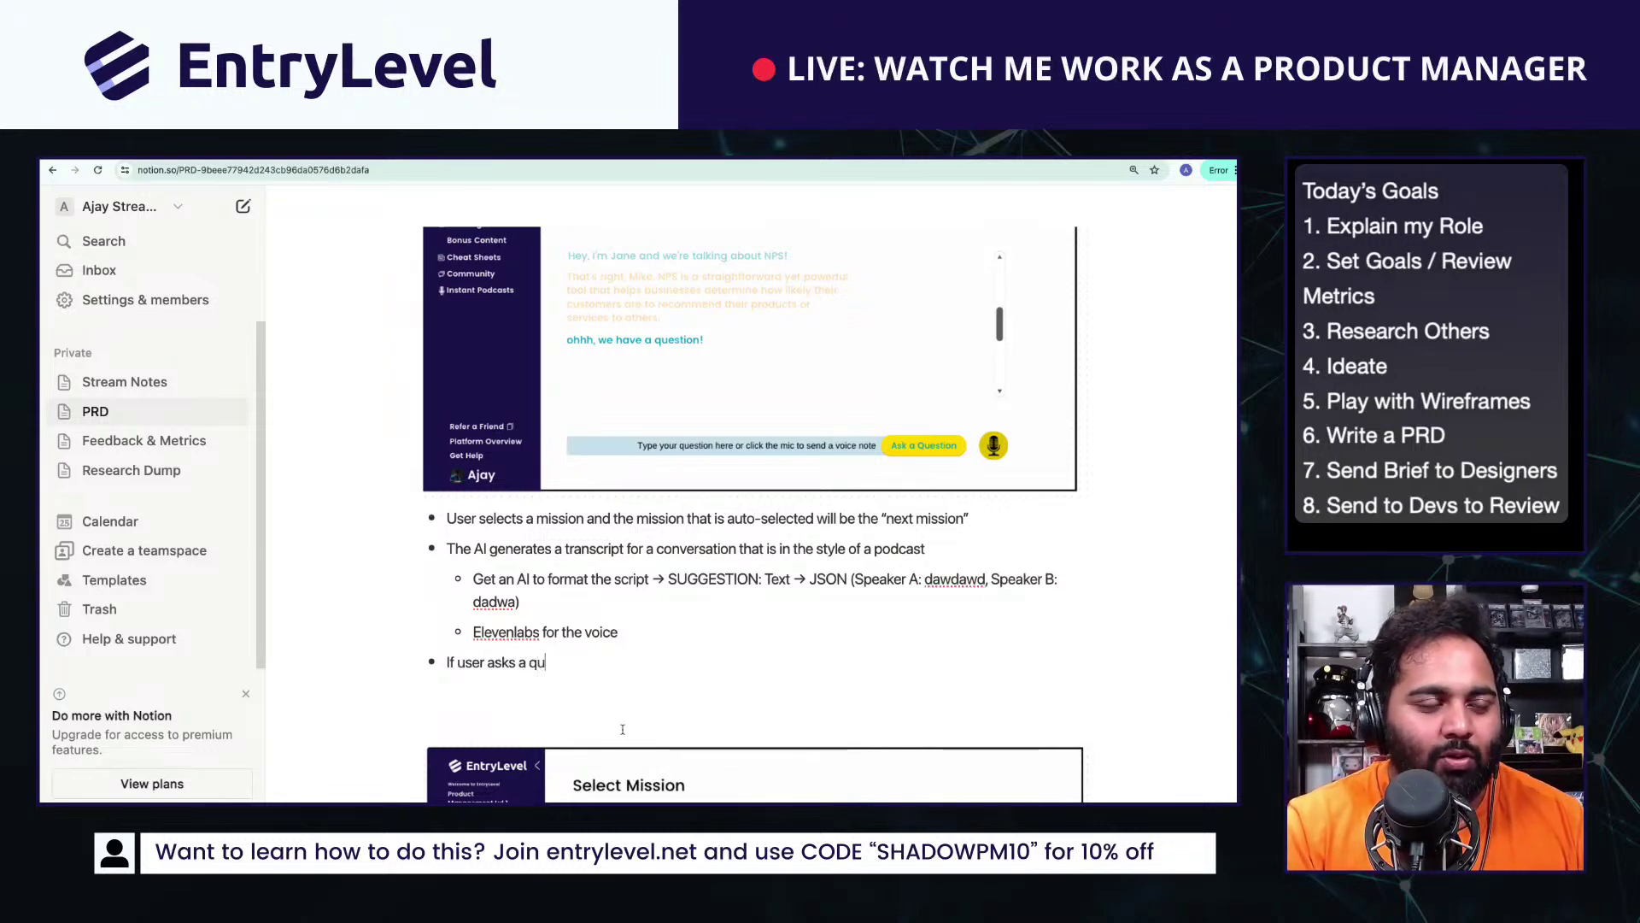
type("estion either as v")
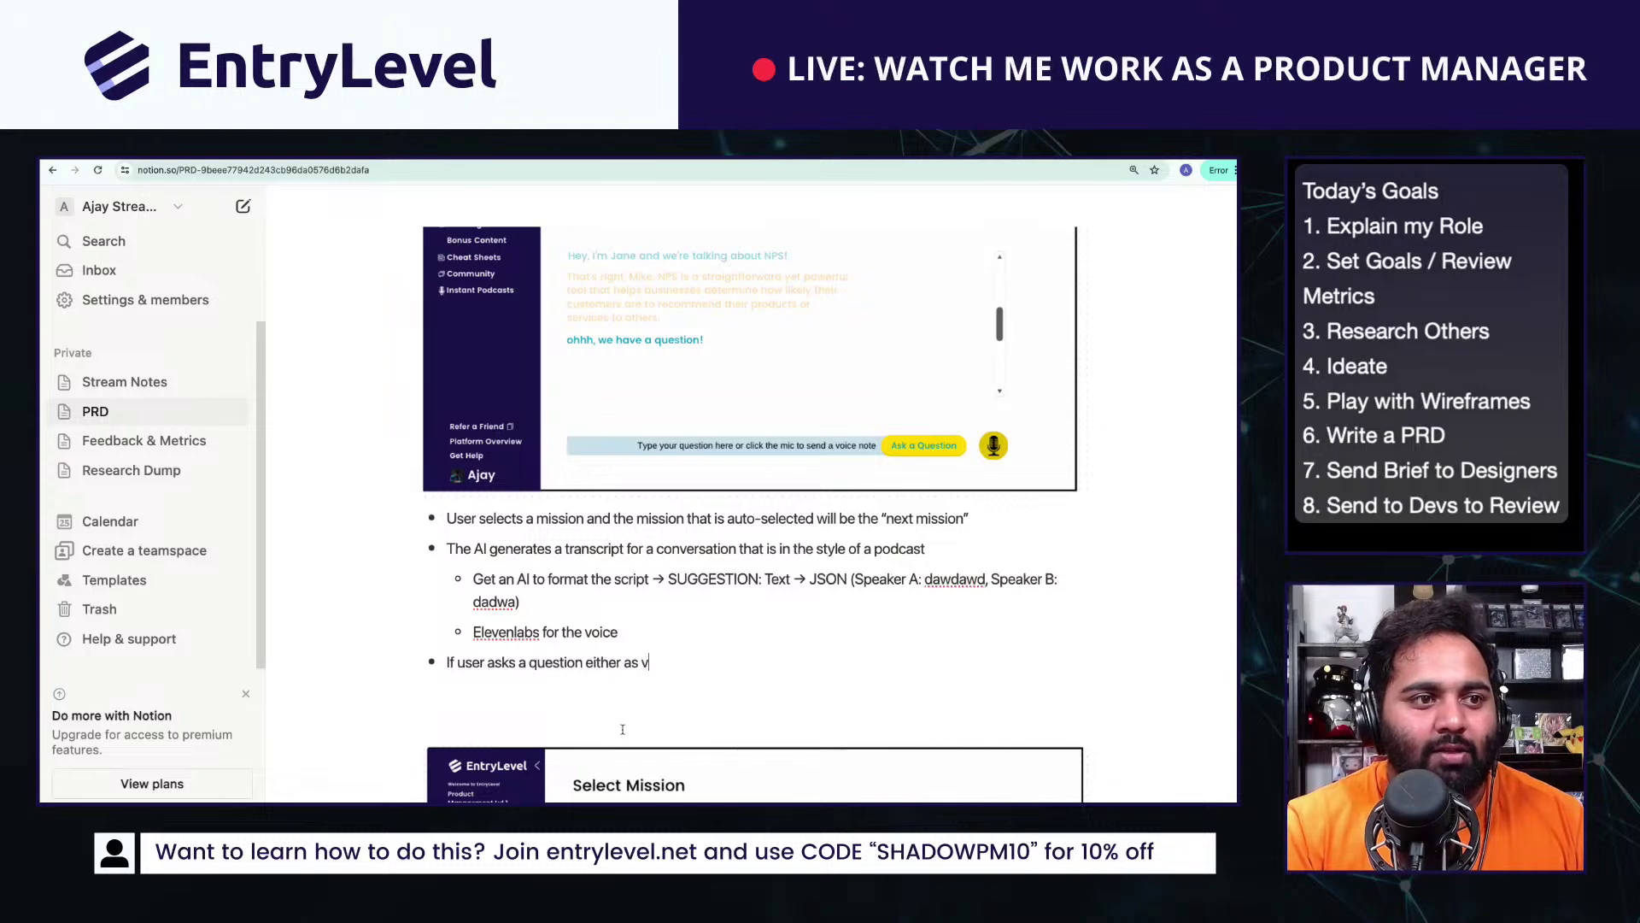
type("oice or text ")
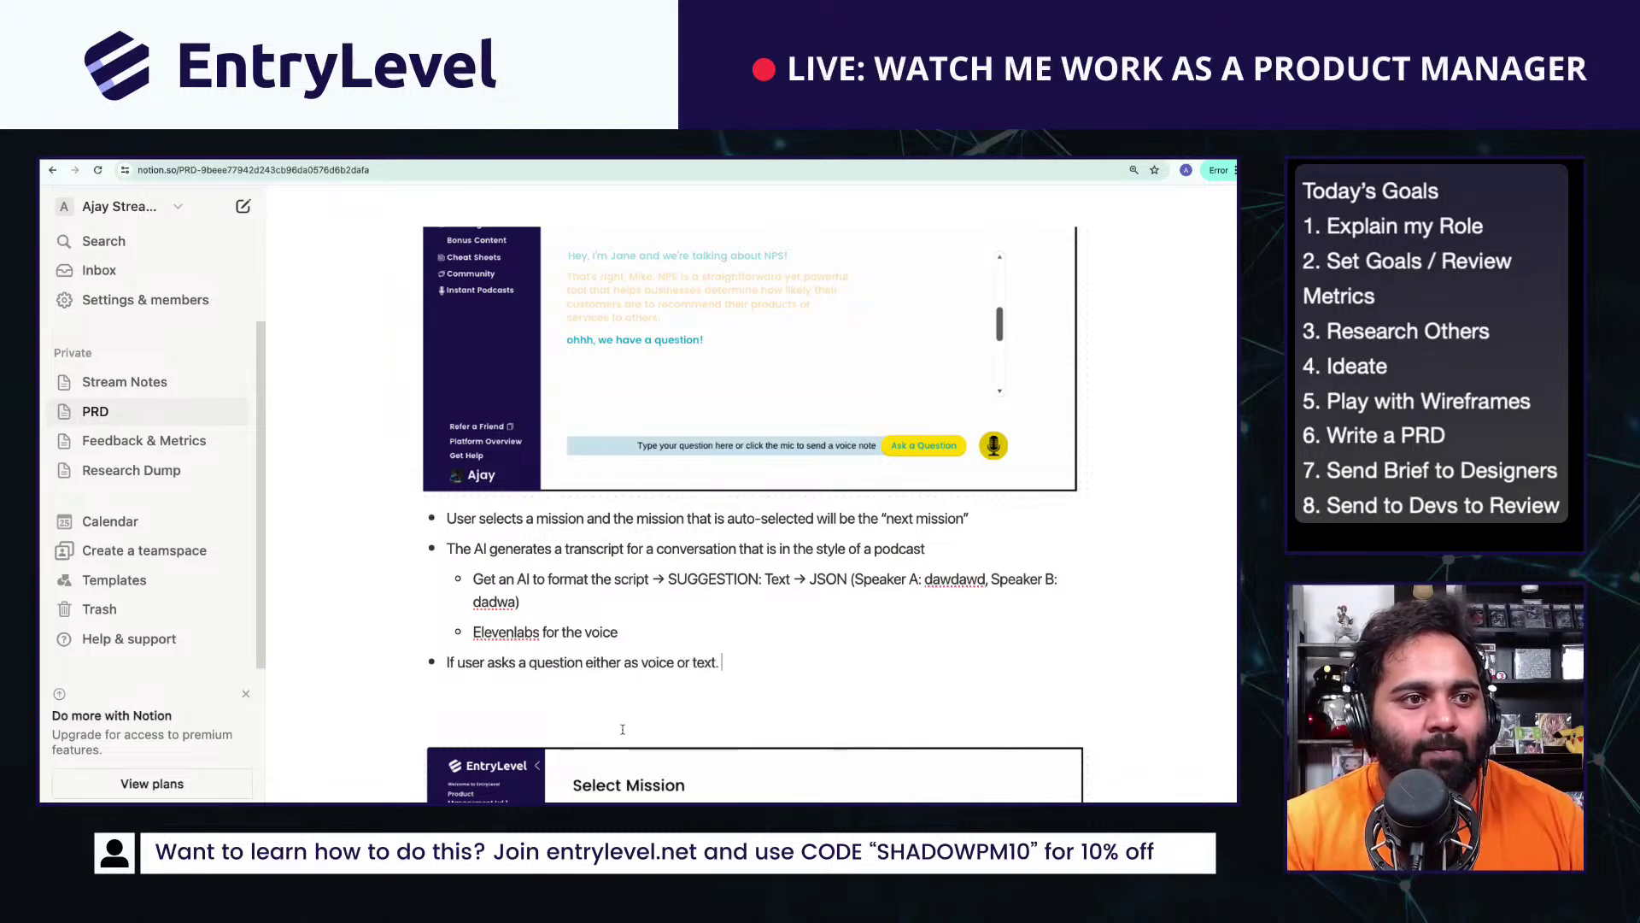
type(" Pause the narrati")
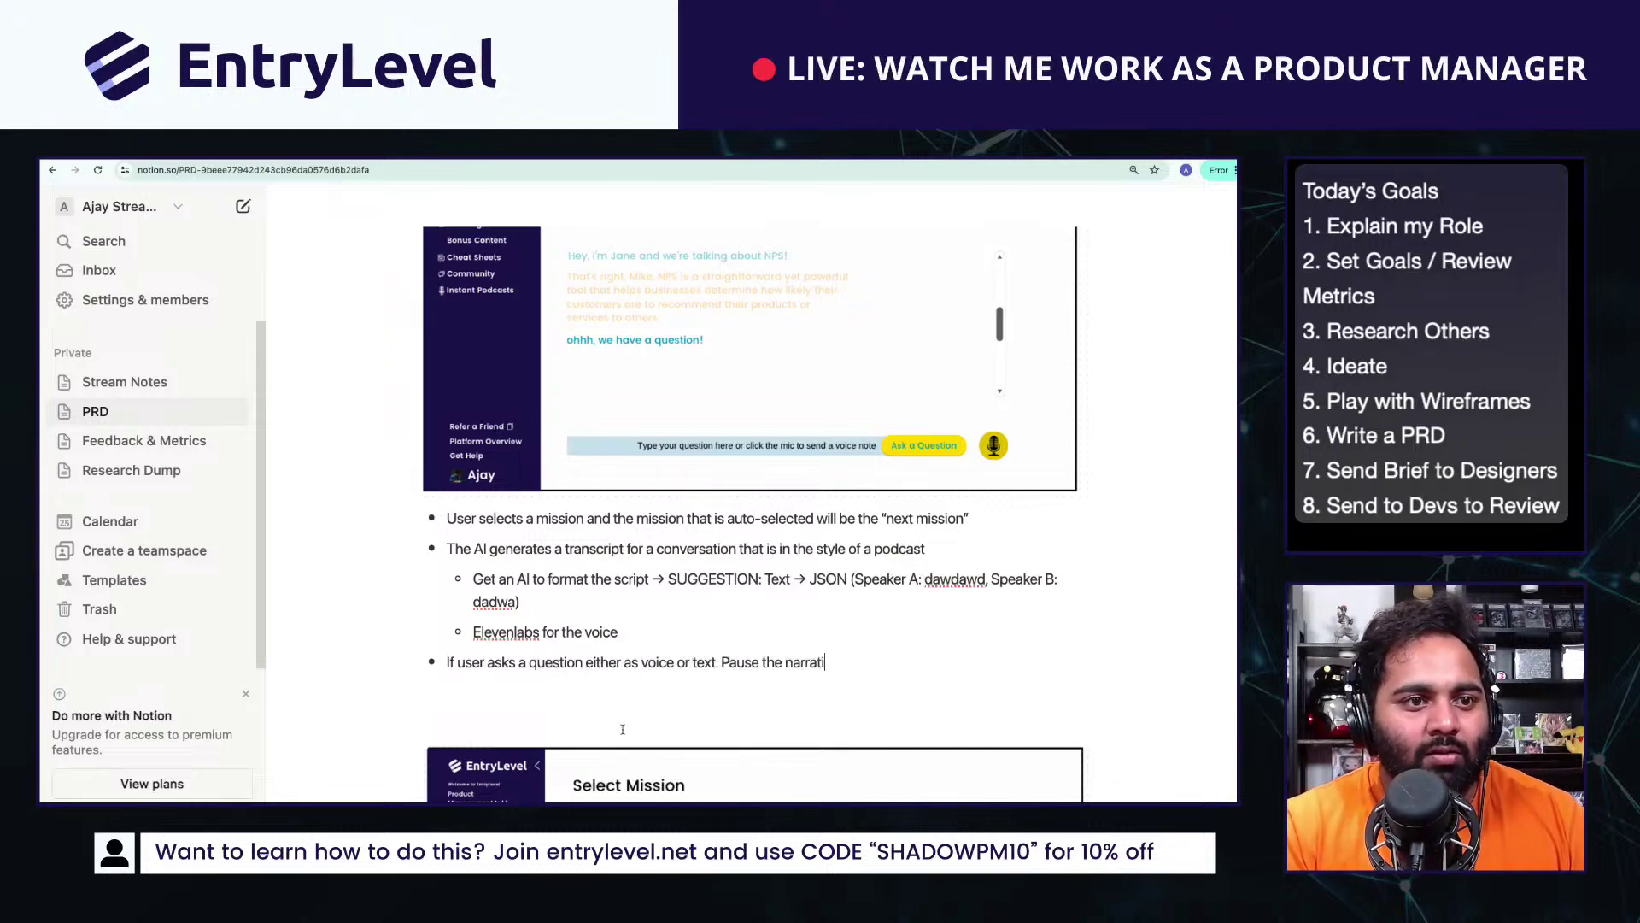
type("on")
Step: Insert a top-level bullet "Play Audio" between the Elevenlabs sub-bullet and the user question bullet
key("Return")
key("shift+Tab")
type("Pl")
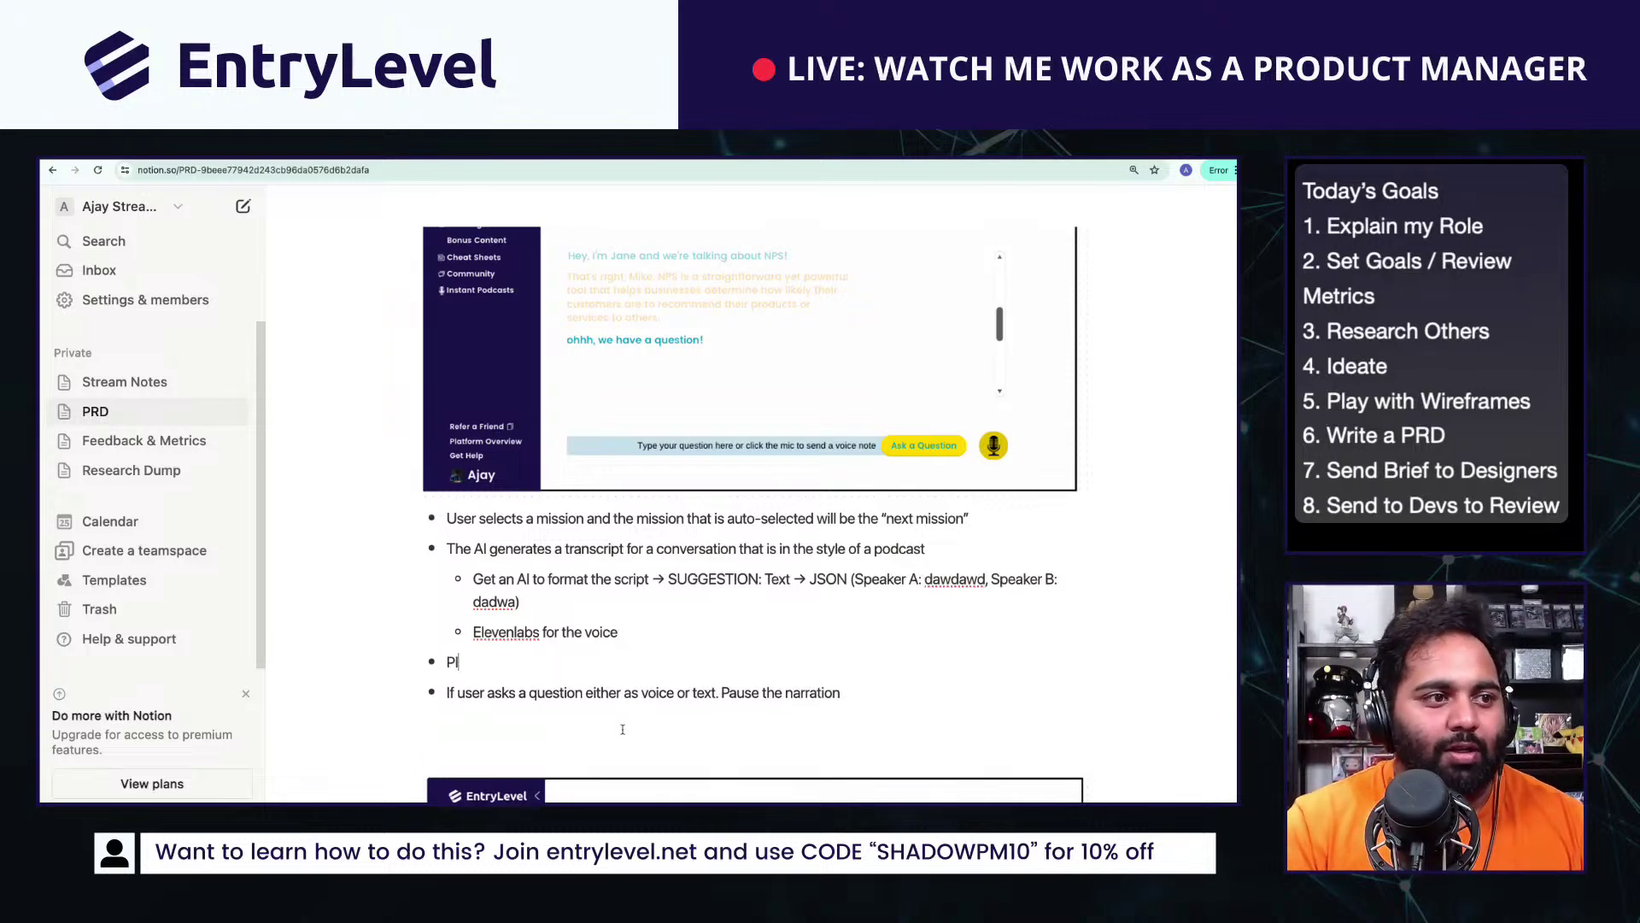
type("ay AUdio")
key("BackSpace")
key("BackSpace")
key("BackSpace")
key("BackSpace")
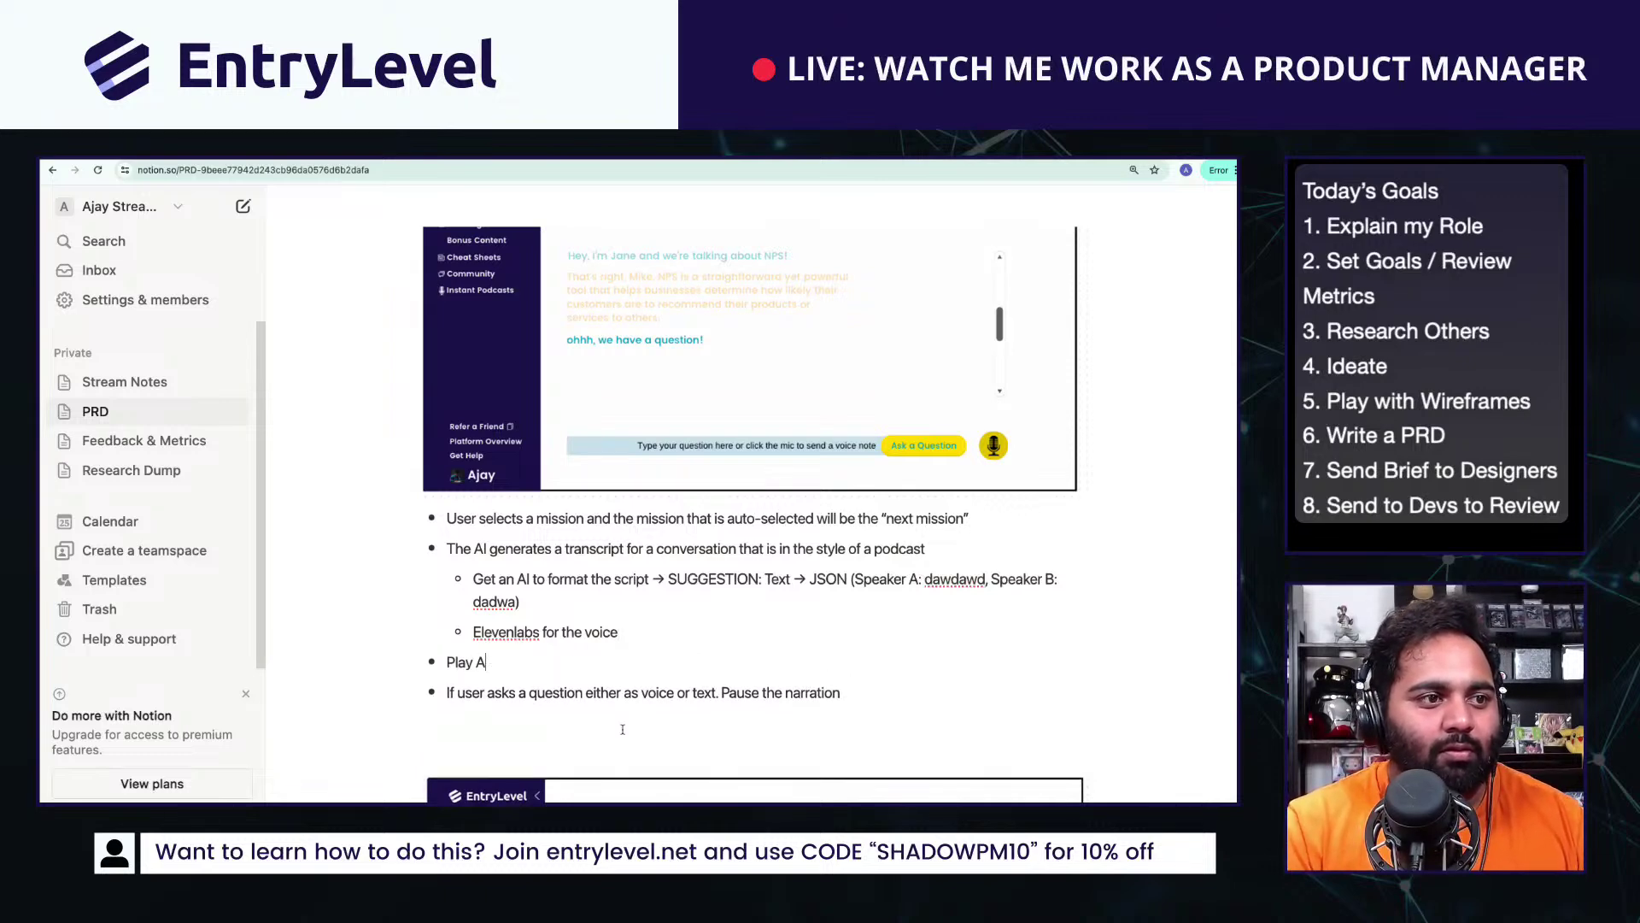
type("udio")
Step: Switch to the "AI Powered Courses" design in Canva and go to the "2 Instant Podcasts" wireframes
scroll(877, 580, "up", 3)
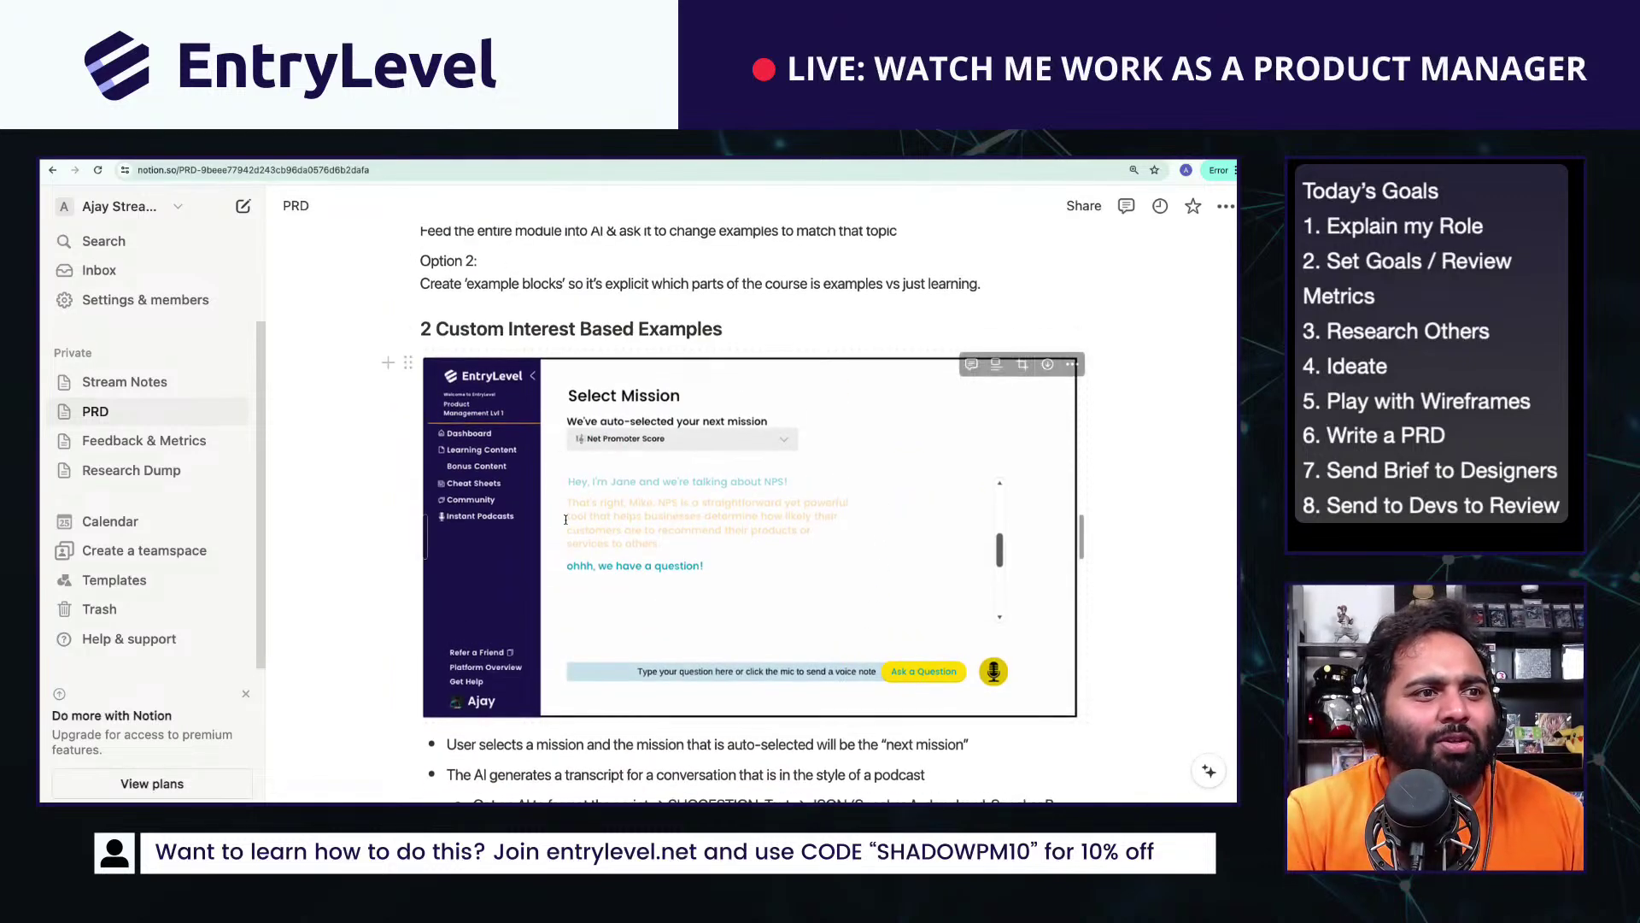
scroll(534, 597, "down", 3)
scroll(534, 597, "down", 1)
scroll(532, 592, "up", 5)
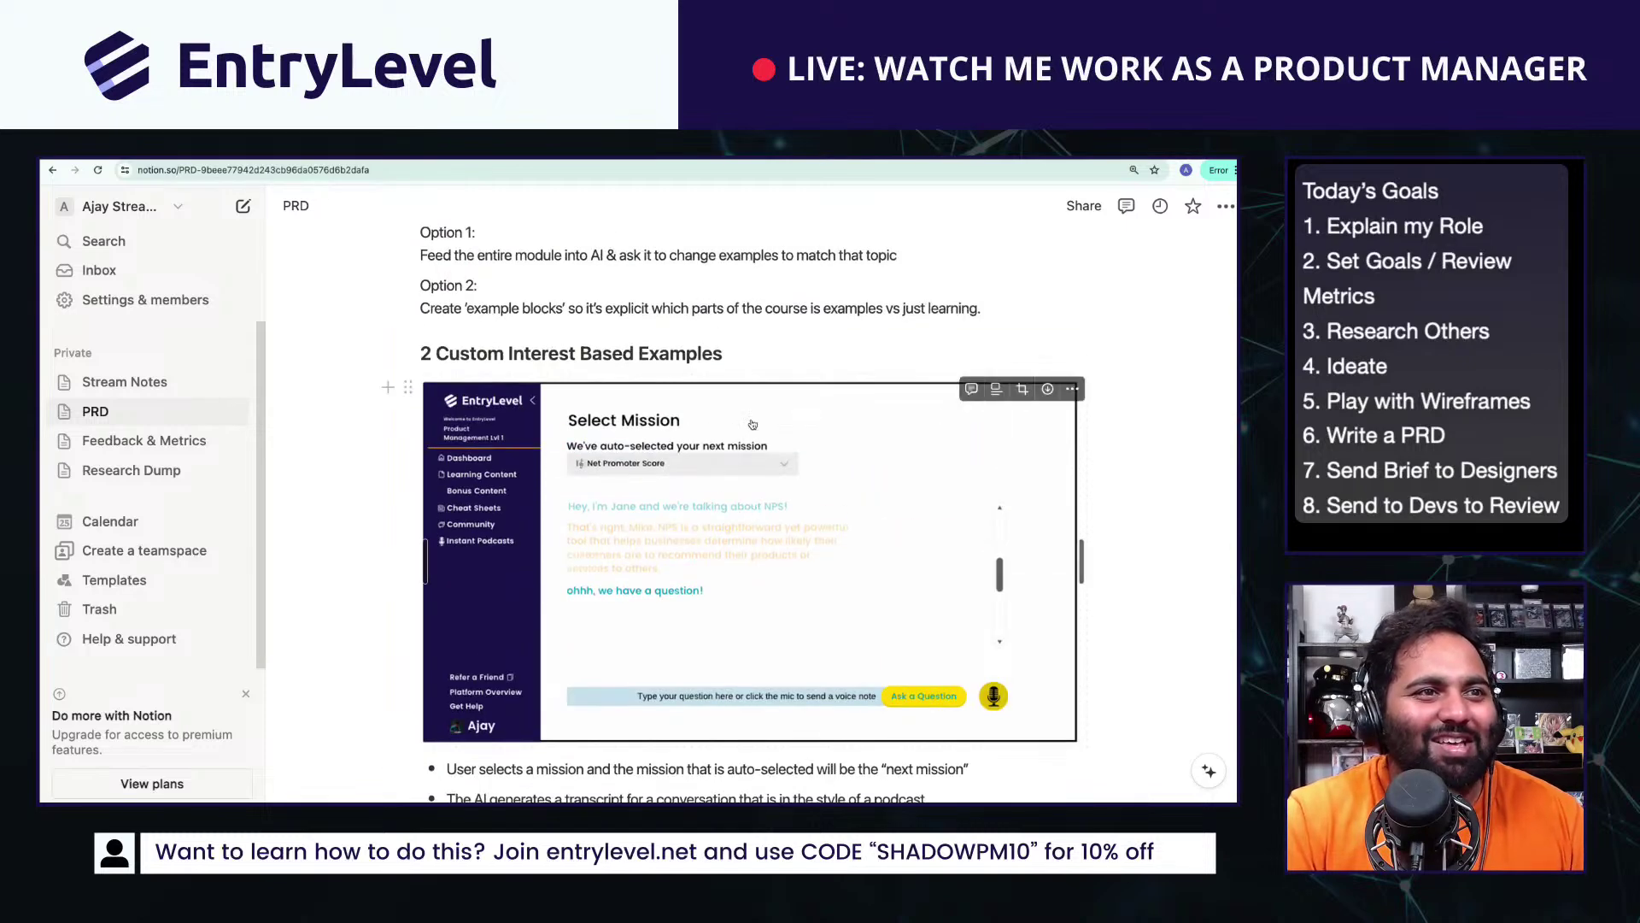
key("ctrl+Tab")
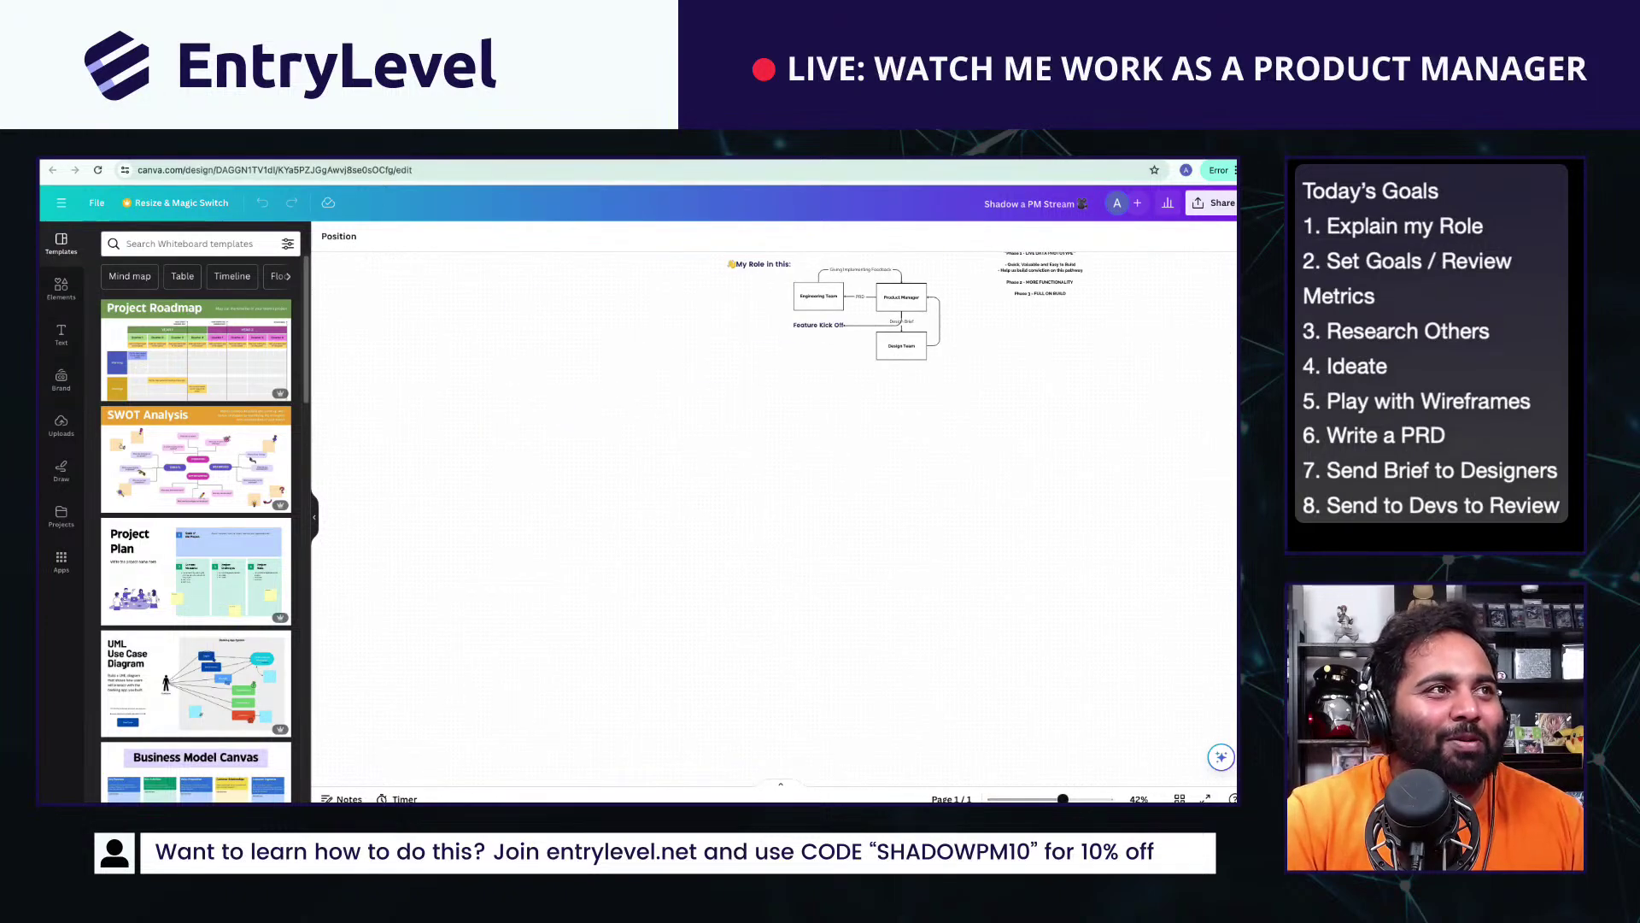
key("ctrl+Tab")
scroll(667, 567, "up", 10)
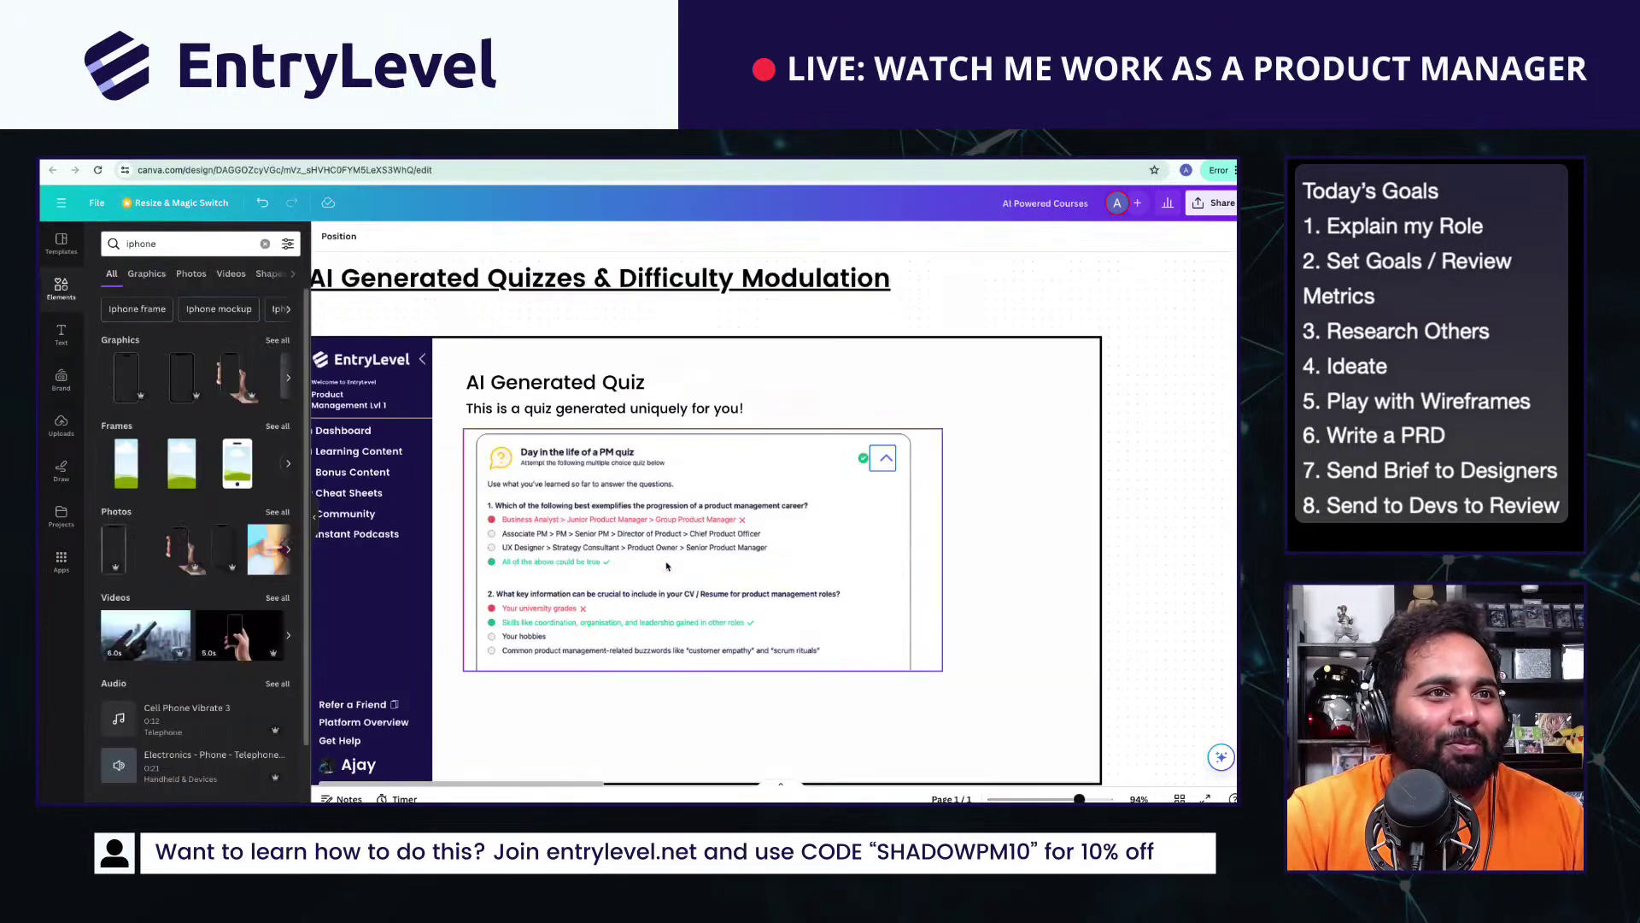
scroll(668, 567, "down", 10)
scroll(717, 555, "down", 3)
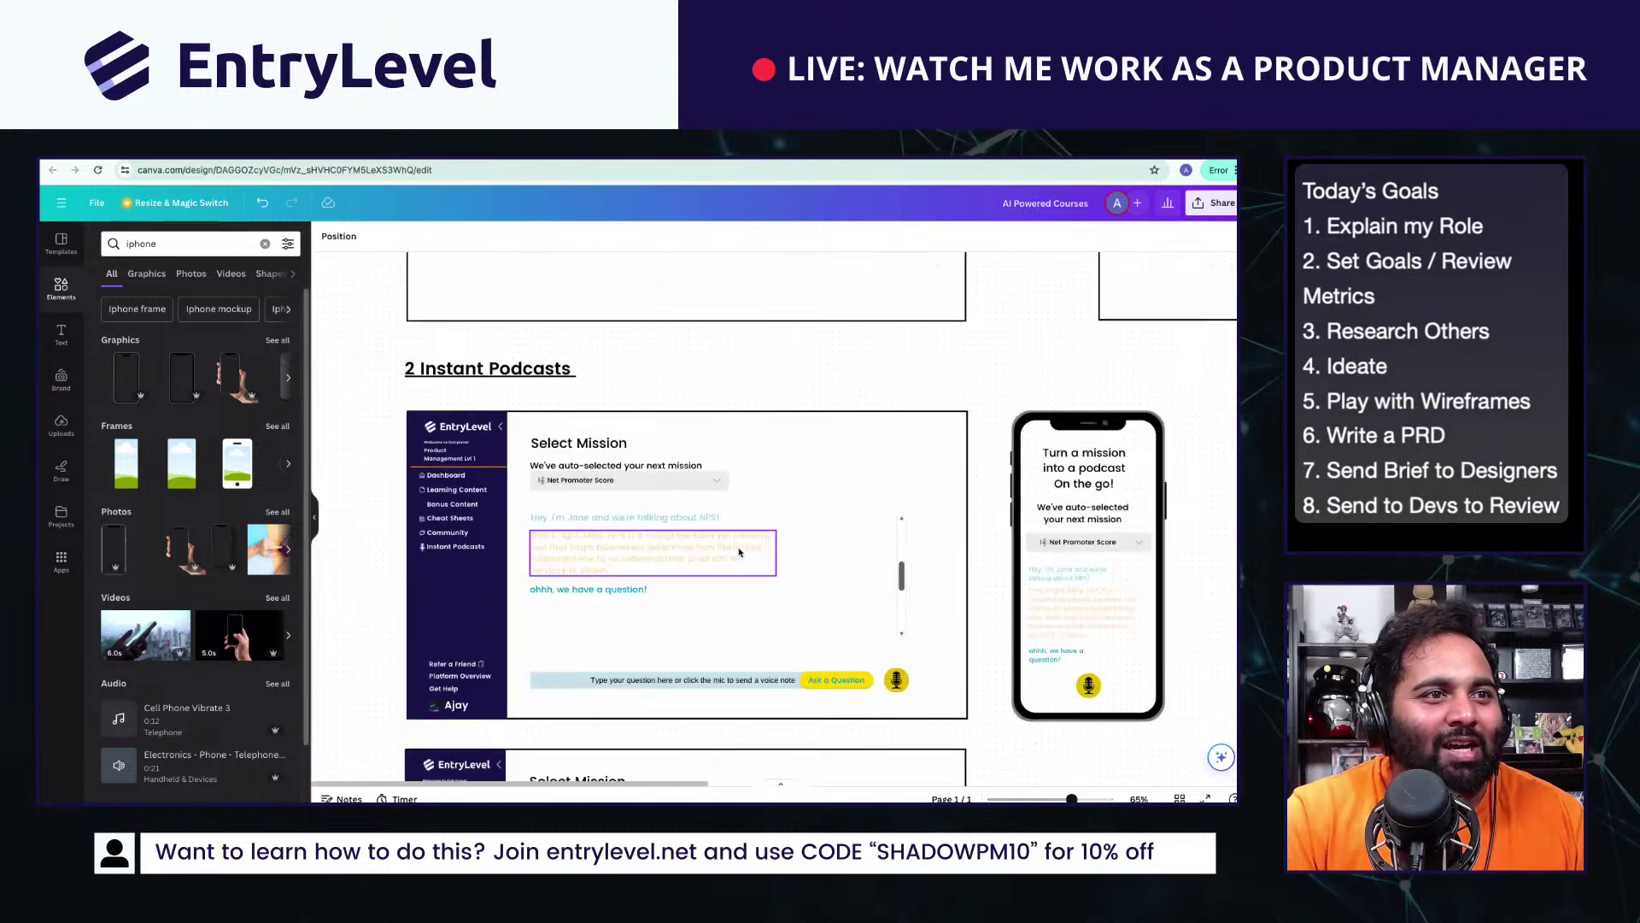
Step: Find a "play button" element, add the solid black circle graphic, and place it small beside the desktop podcast wireframe's Net Promoter Score dropdown
left_click(69, 295)
left_click(193, 246)
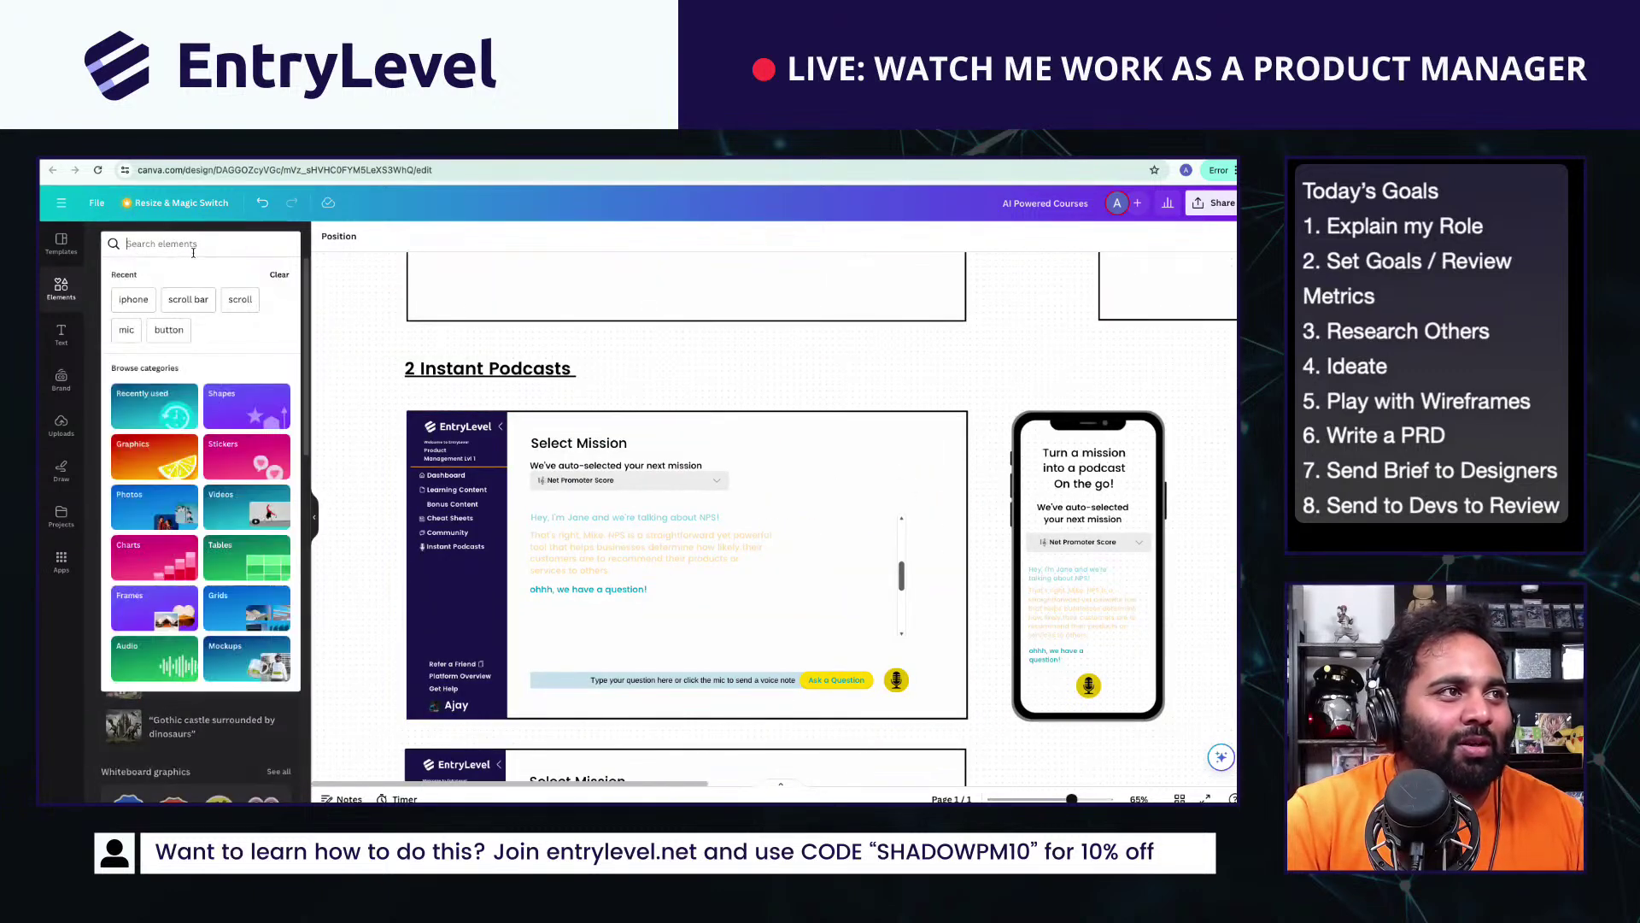
type("pl")
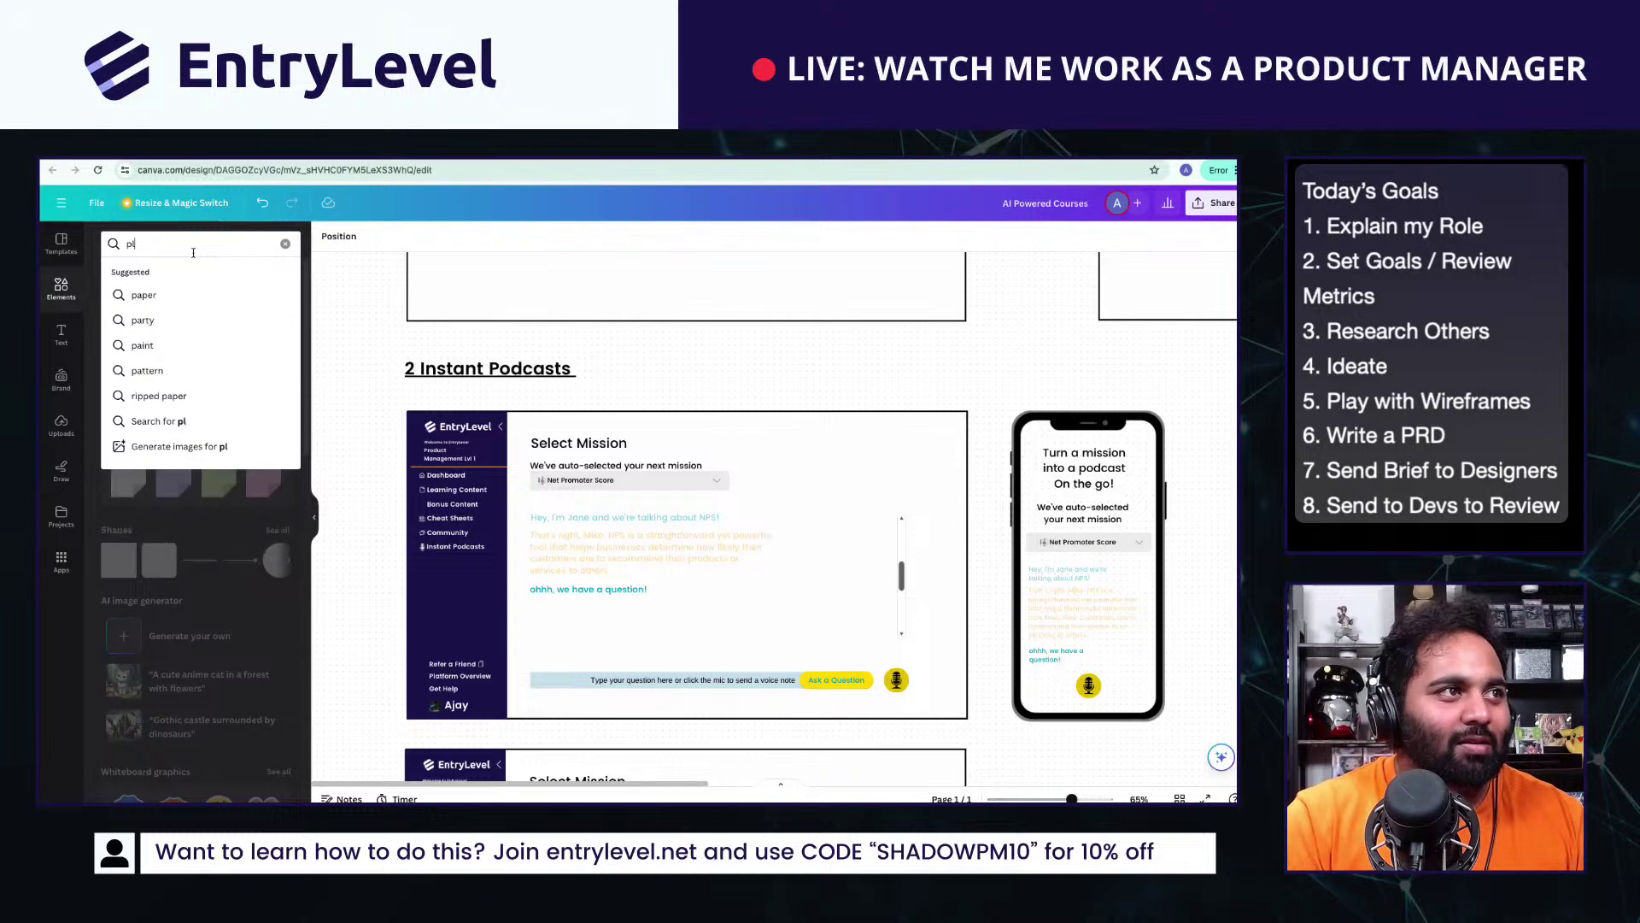
type("ay button")
key("Return")
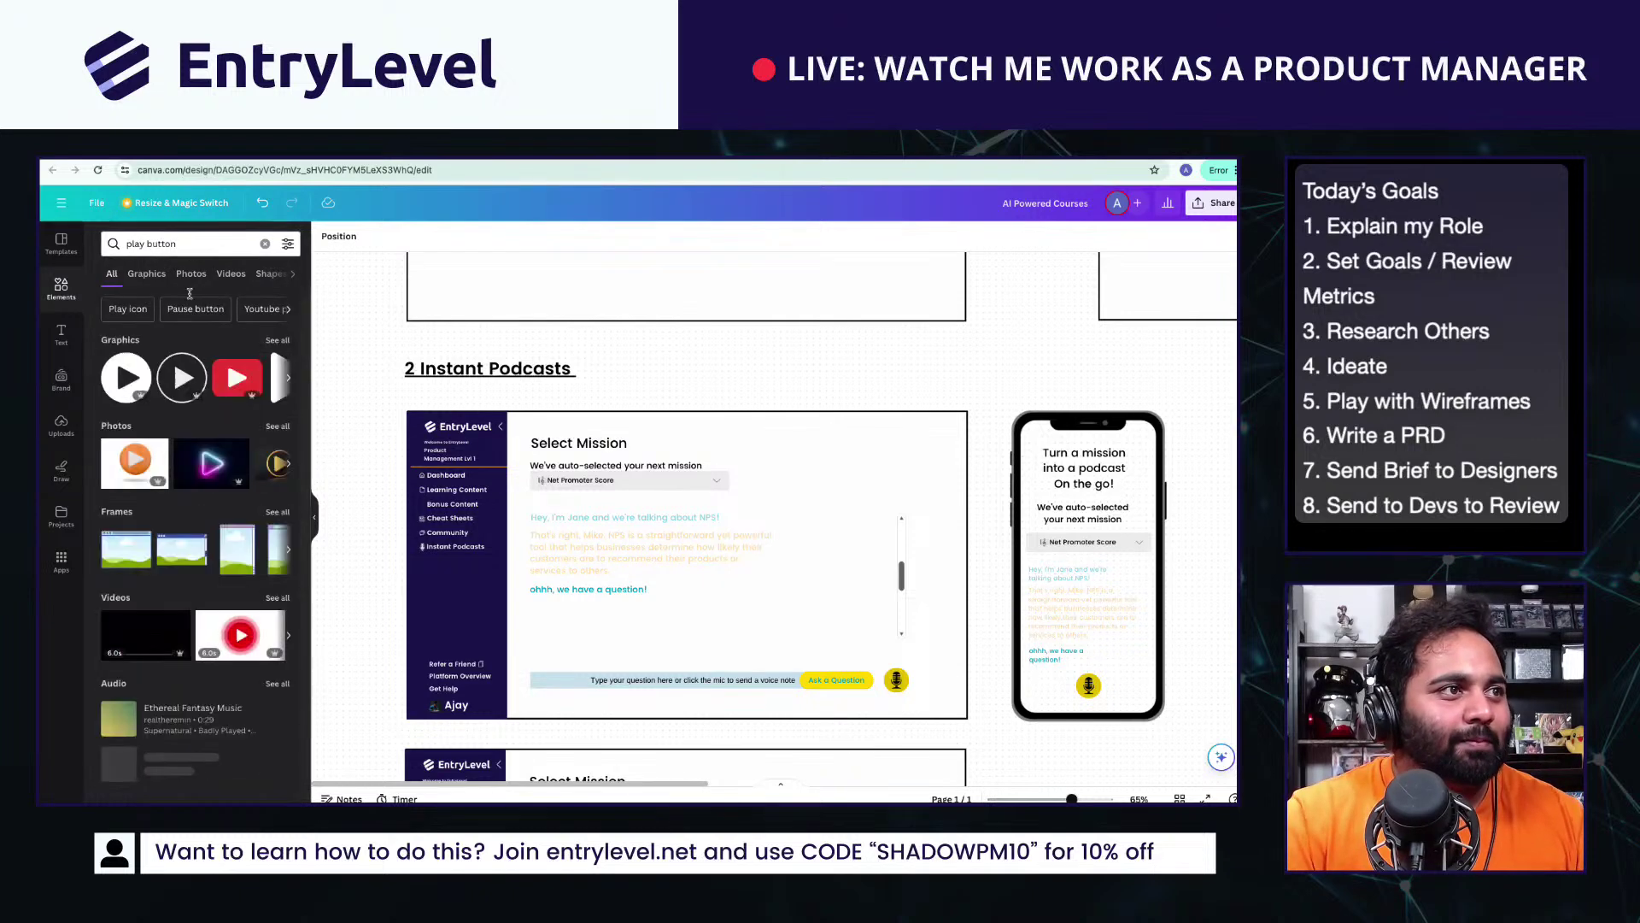
left_click(145, 389)
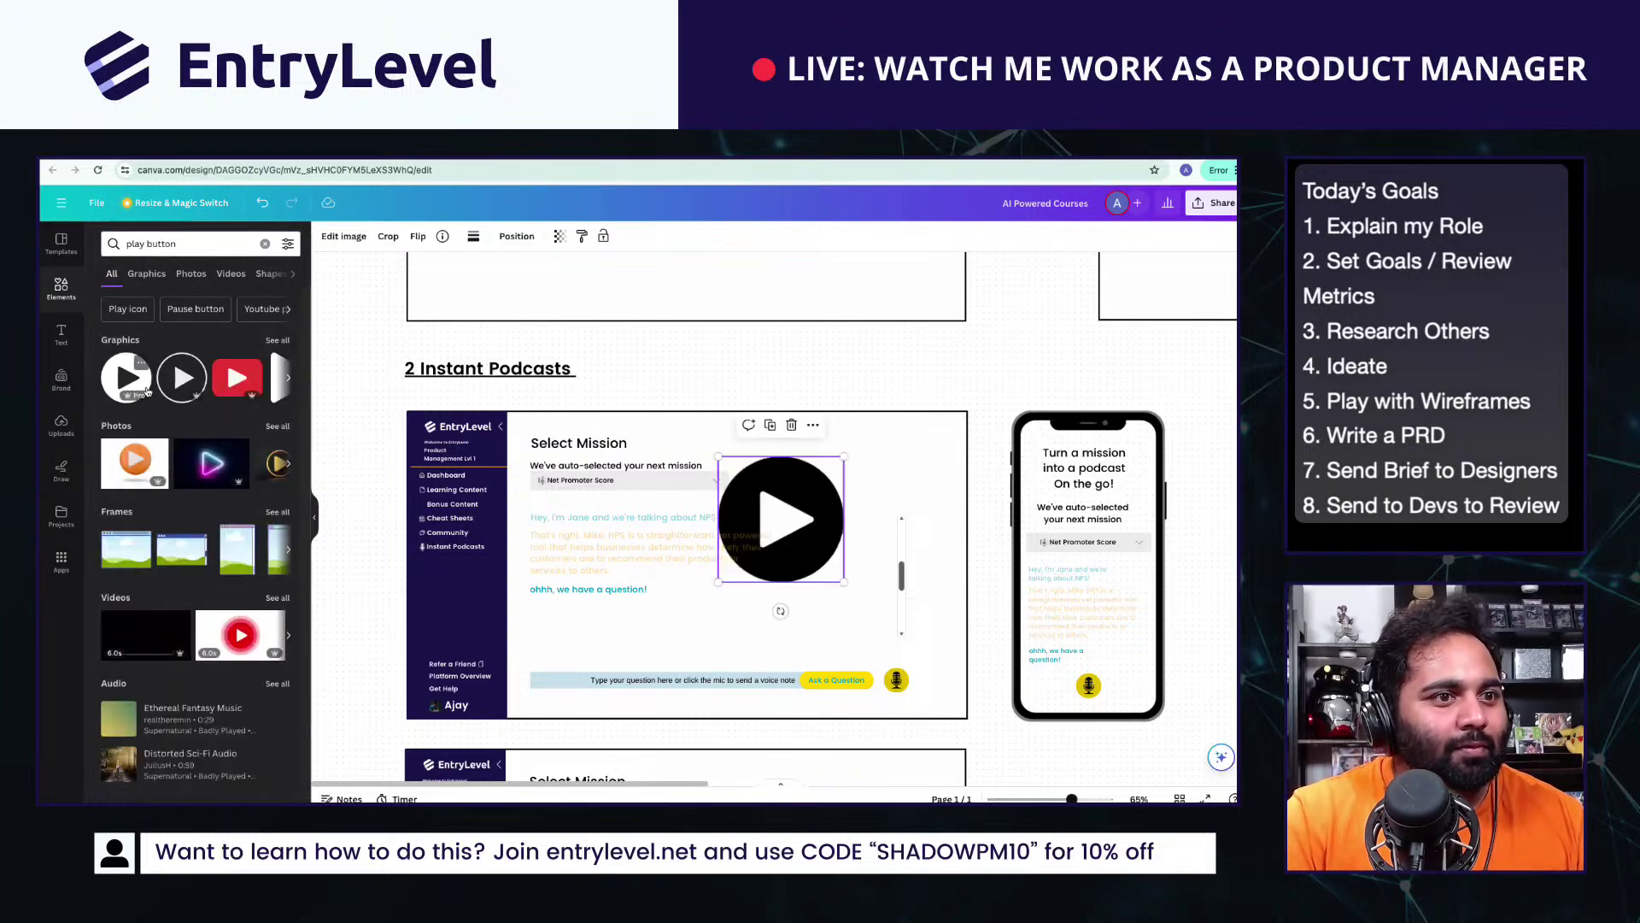
left_click_drag(844, 457, 869, 481)
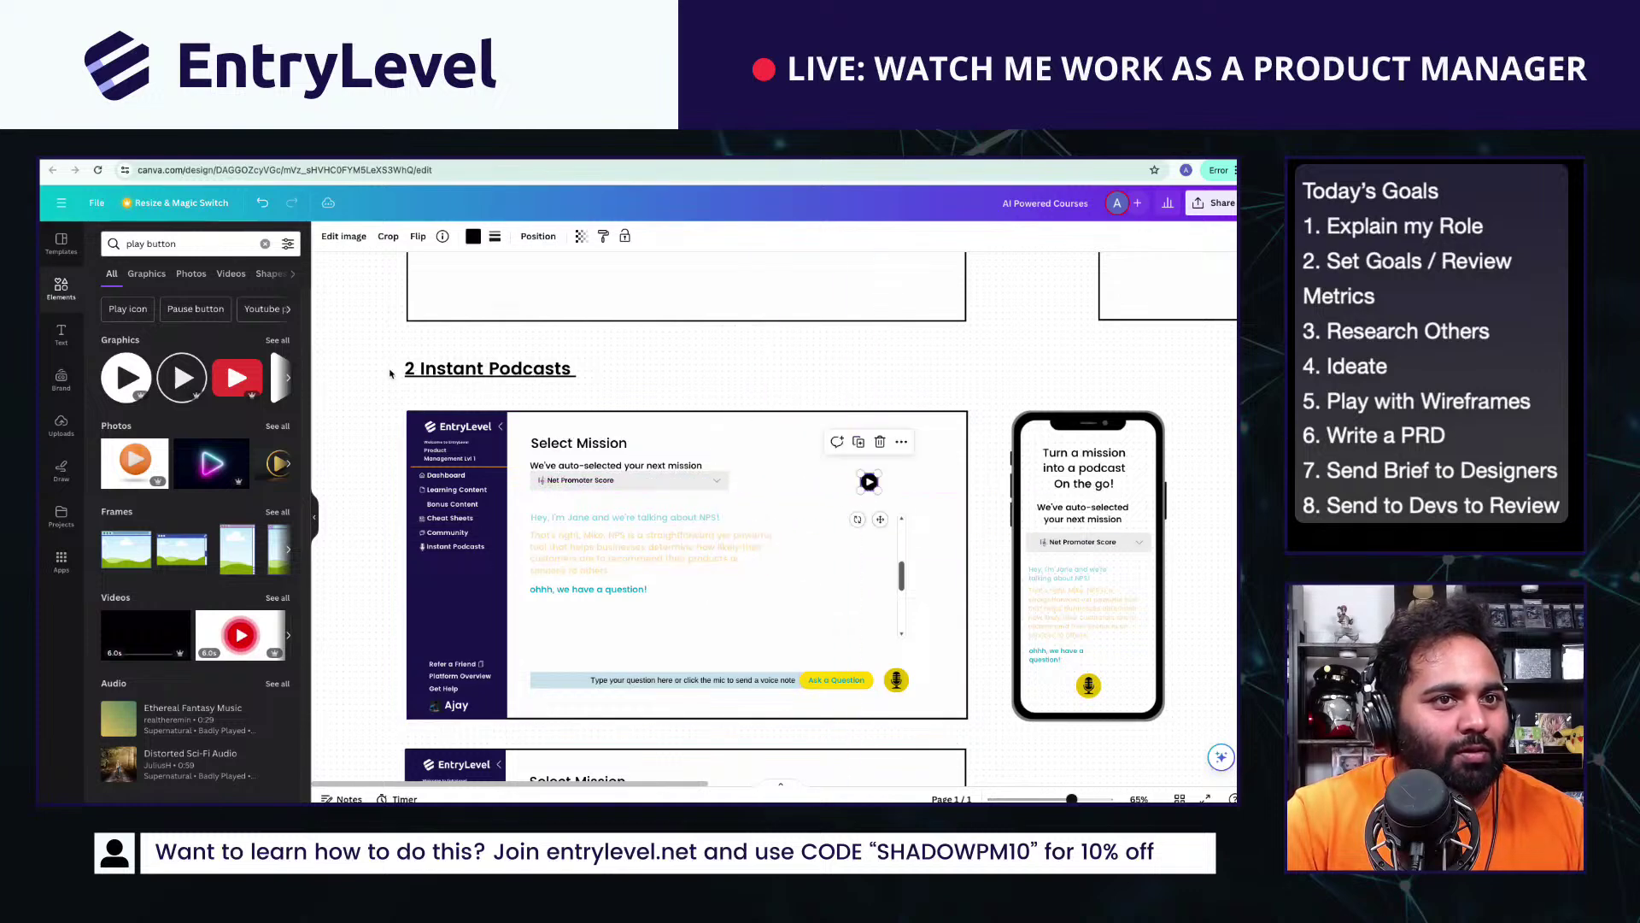
Step: Find a "stop button" element, add the red pause graphic, and place it small beside the play button in the desktop podcast wireframe
left_click(202, 246)
type("sti")
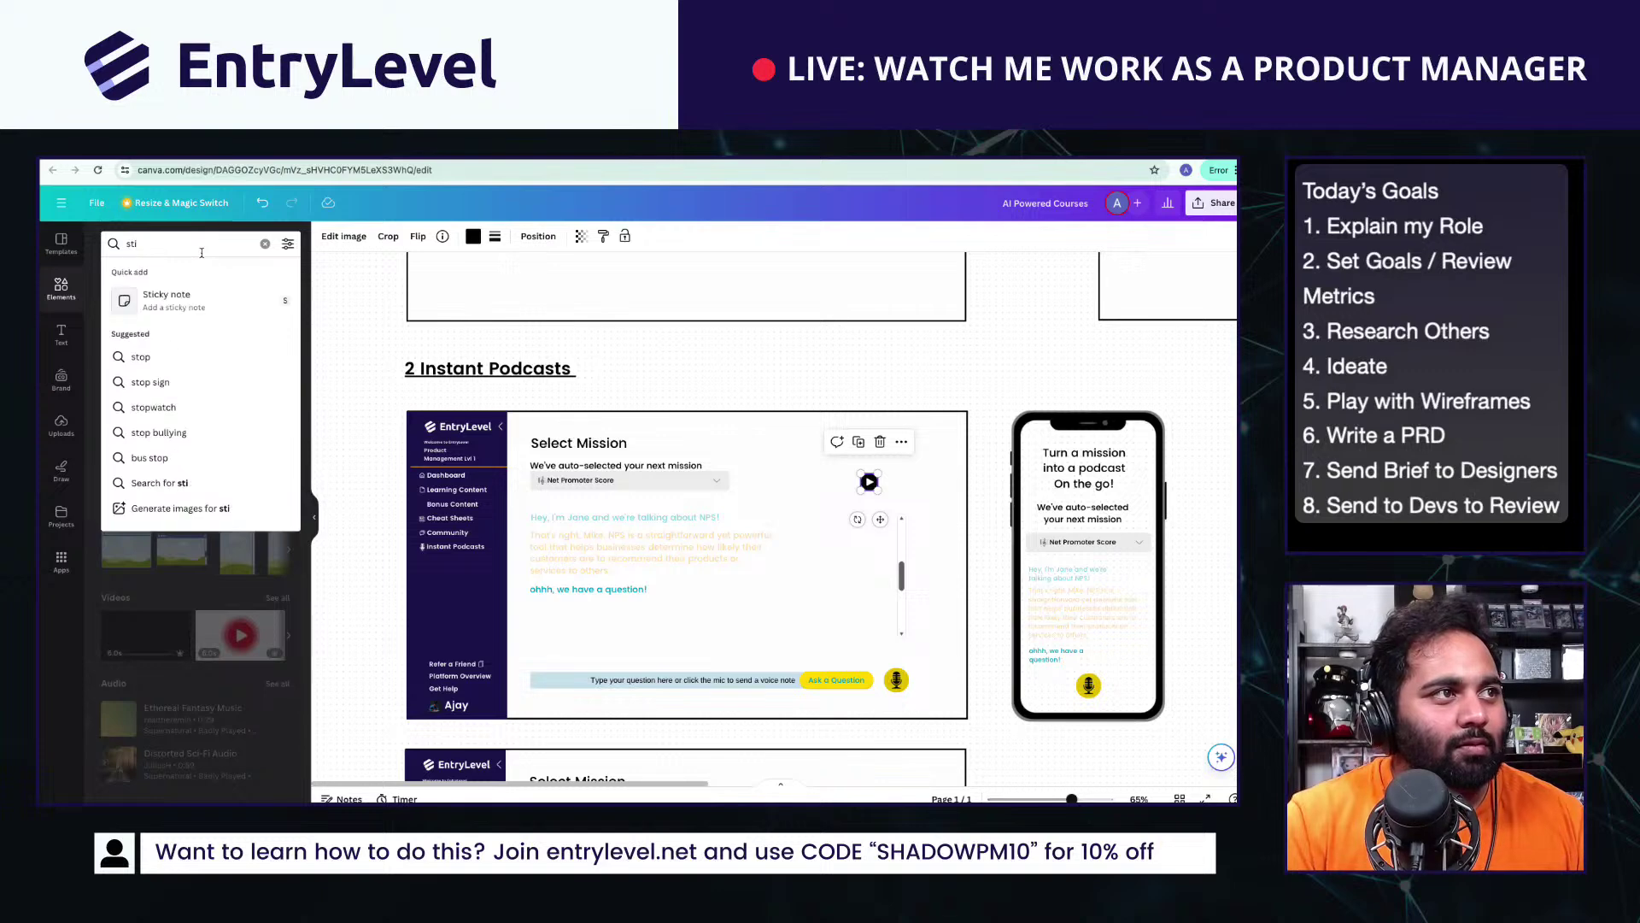
key("BackSpace")
type("op button")
key("Return")
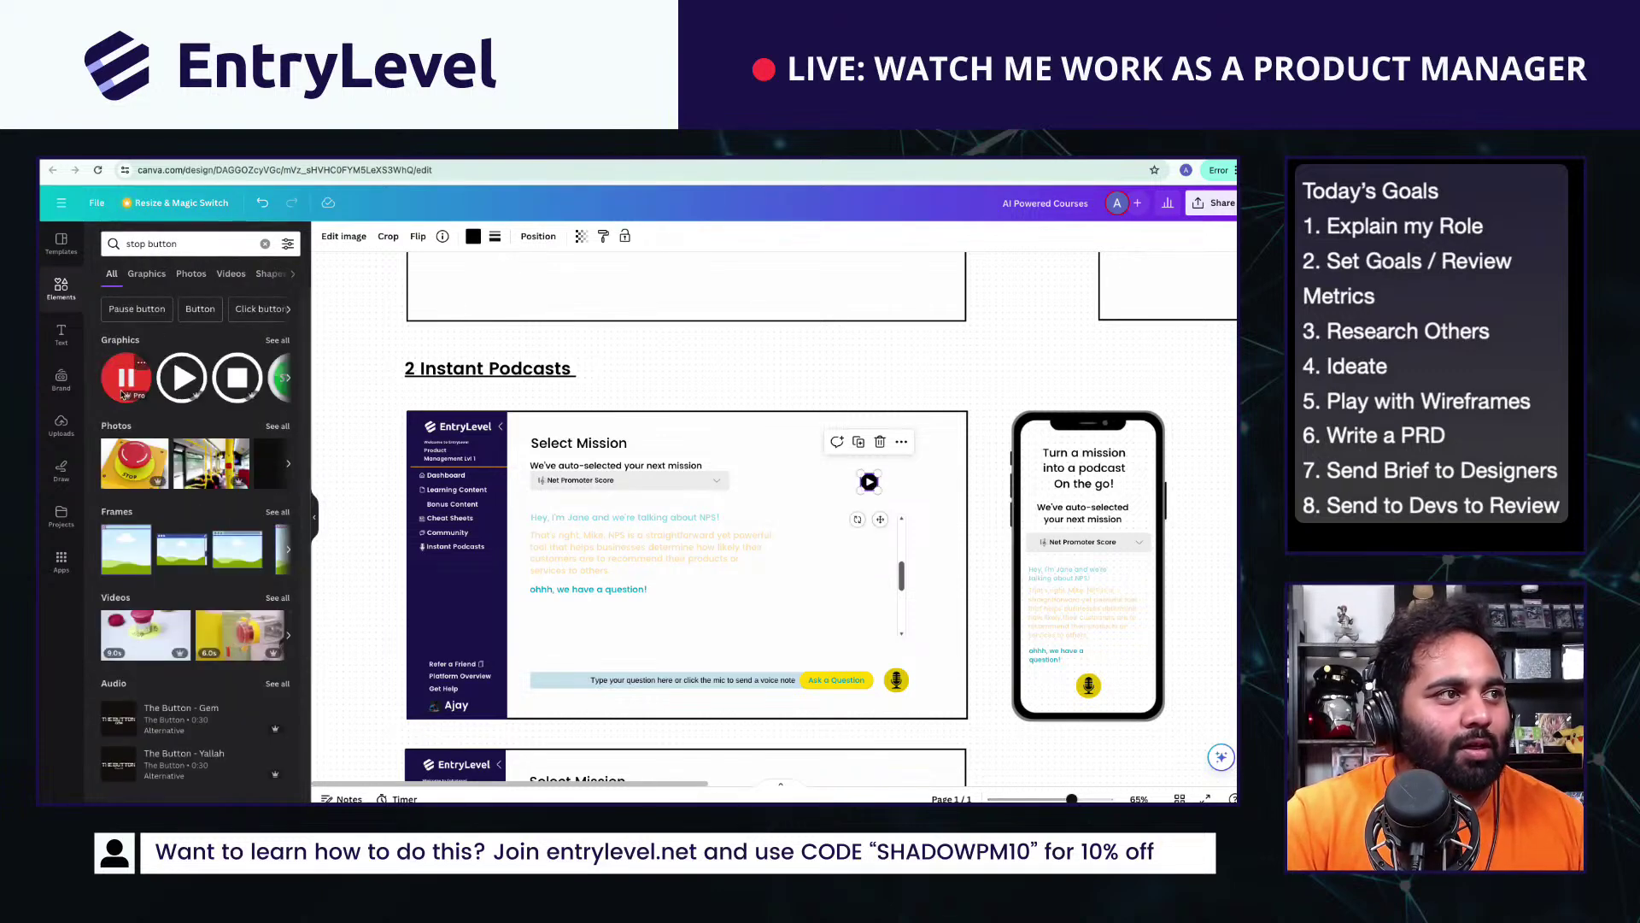
left_click(124, 393)
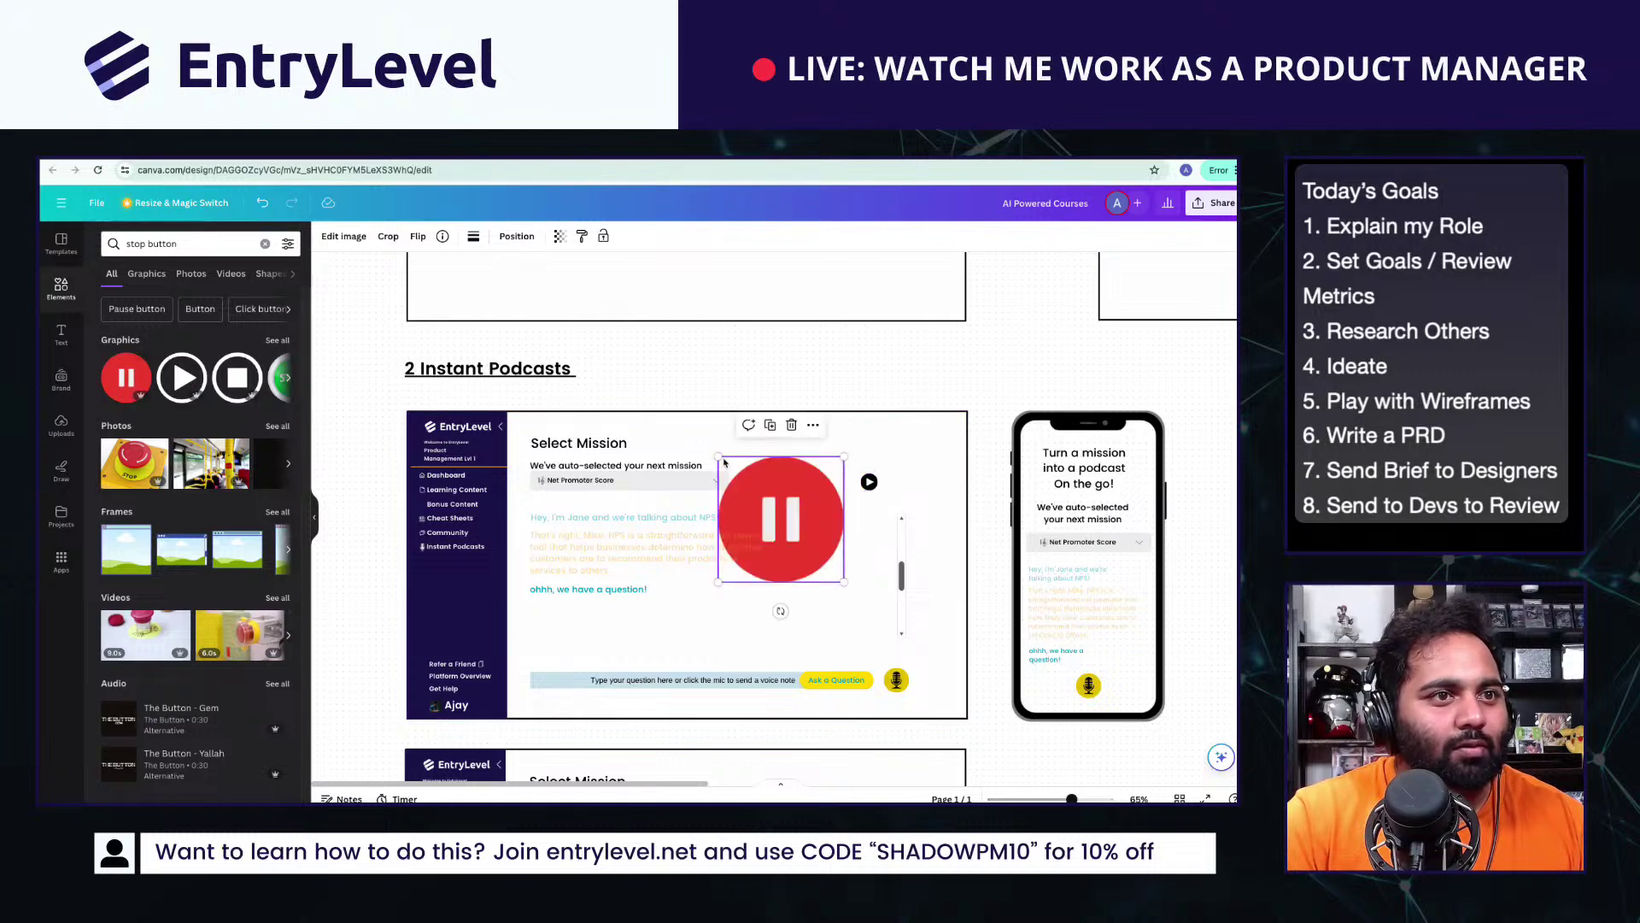
left_click_drag(723, 462, 877, 483)
left_click(945, 510)
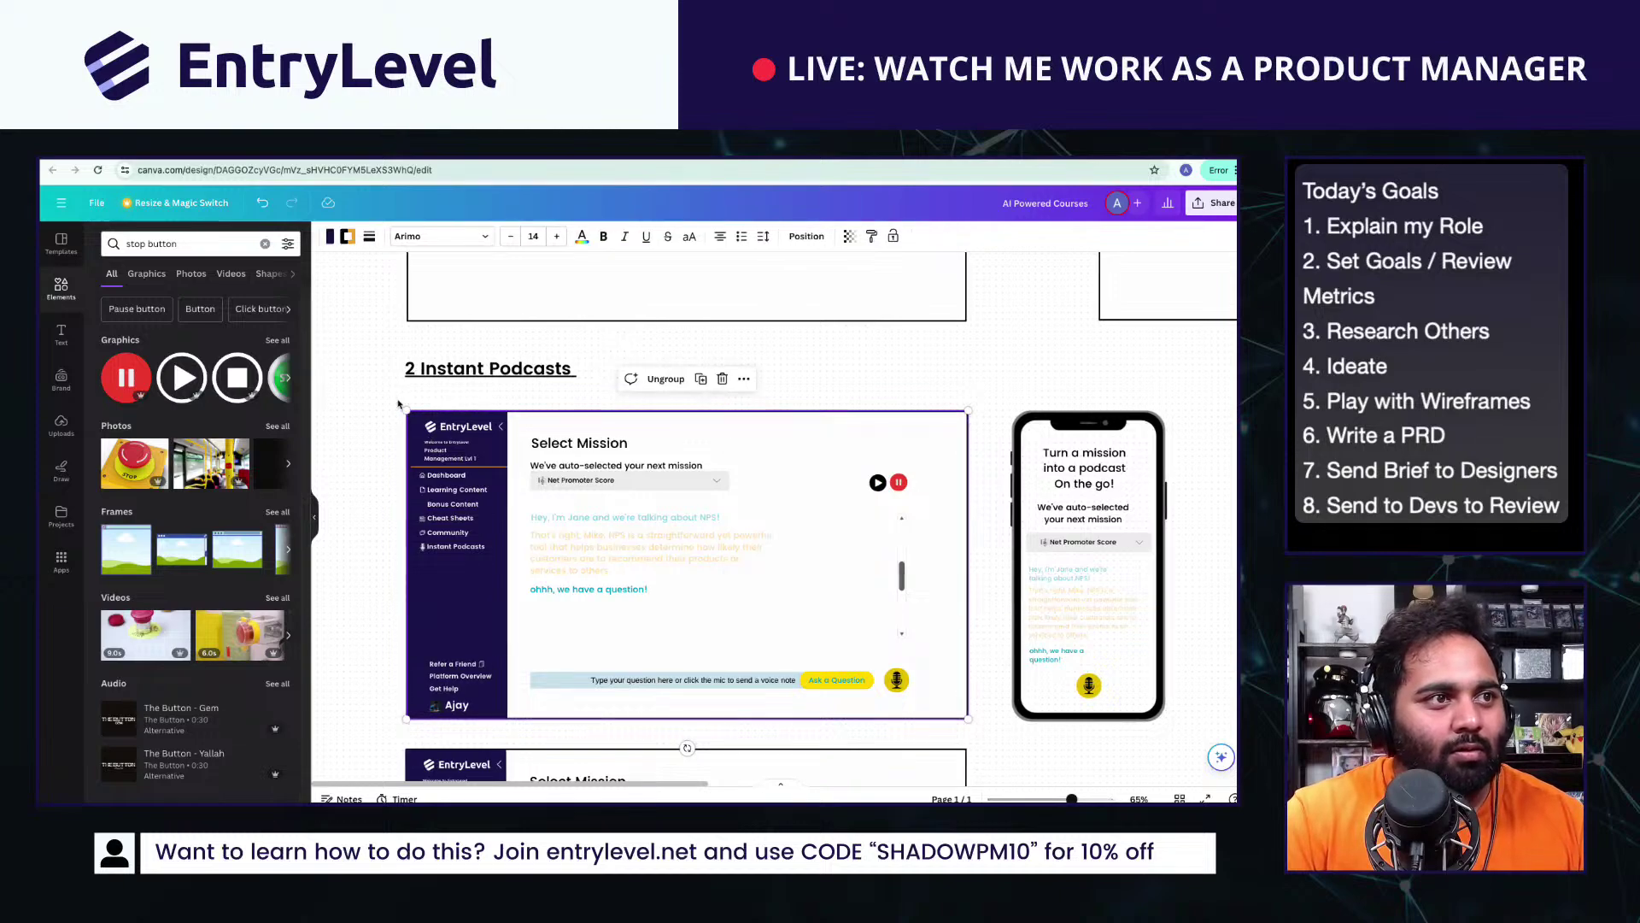
Step: Capture a screenshot of the desktop podcast wireframe with its play and pause buttons, and switch to the PRD page in Notion
left_click(399, 410)
left_click_drag(398, 410, 983, 726)
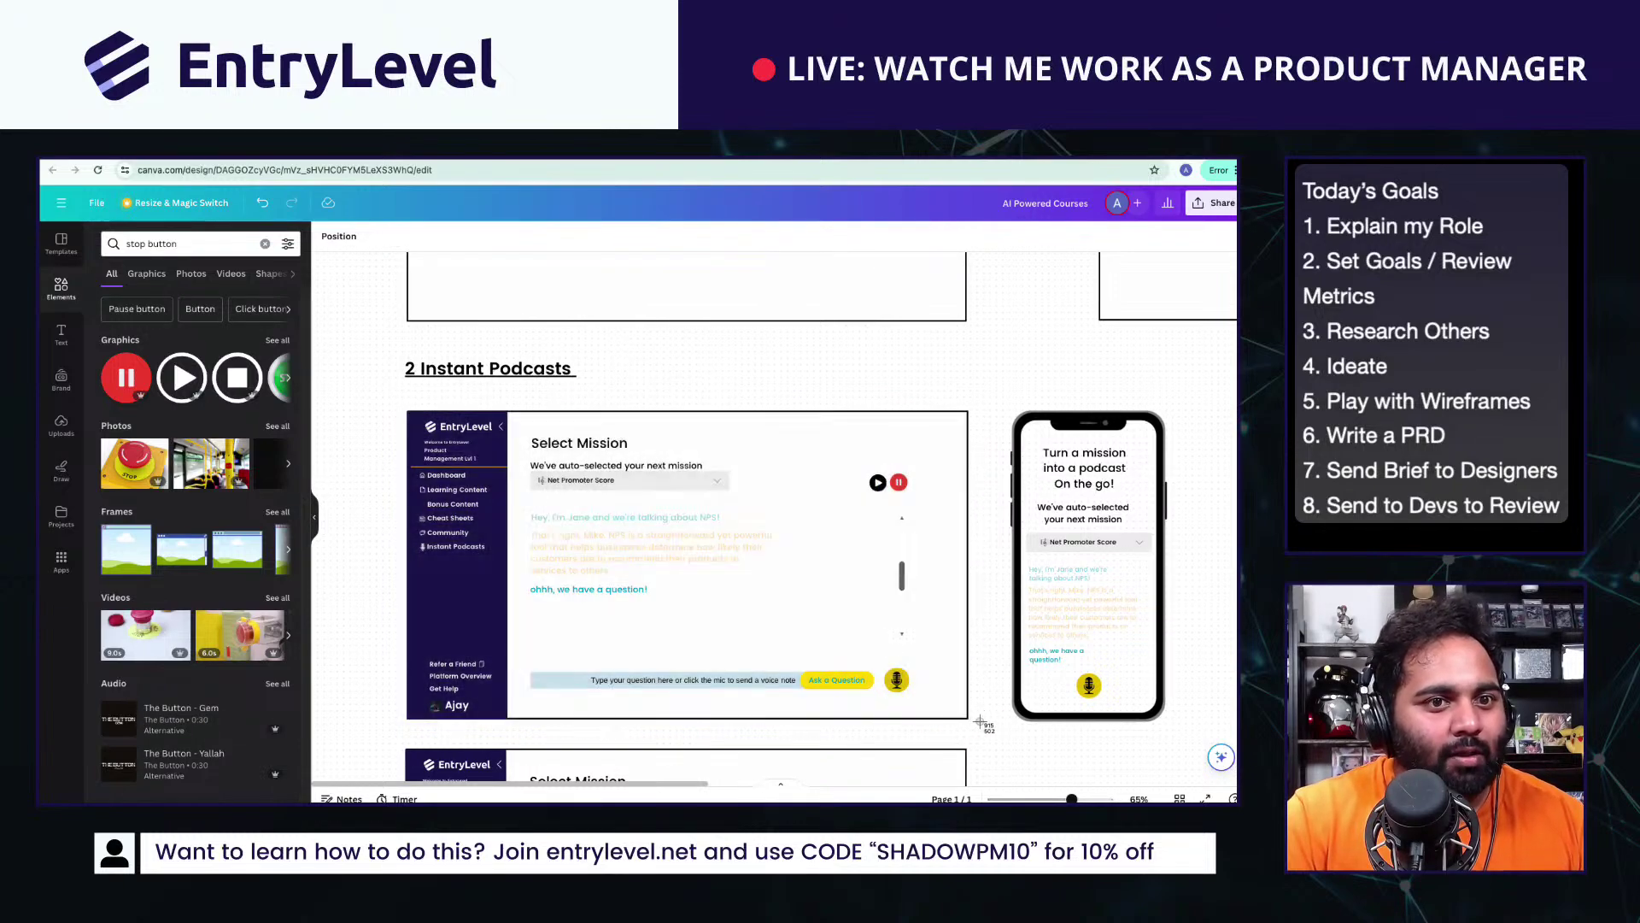
key("ctrl+Tab")
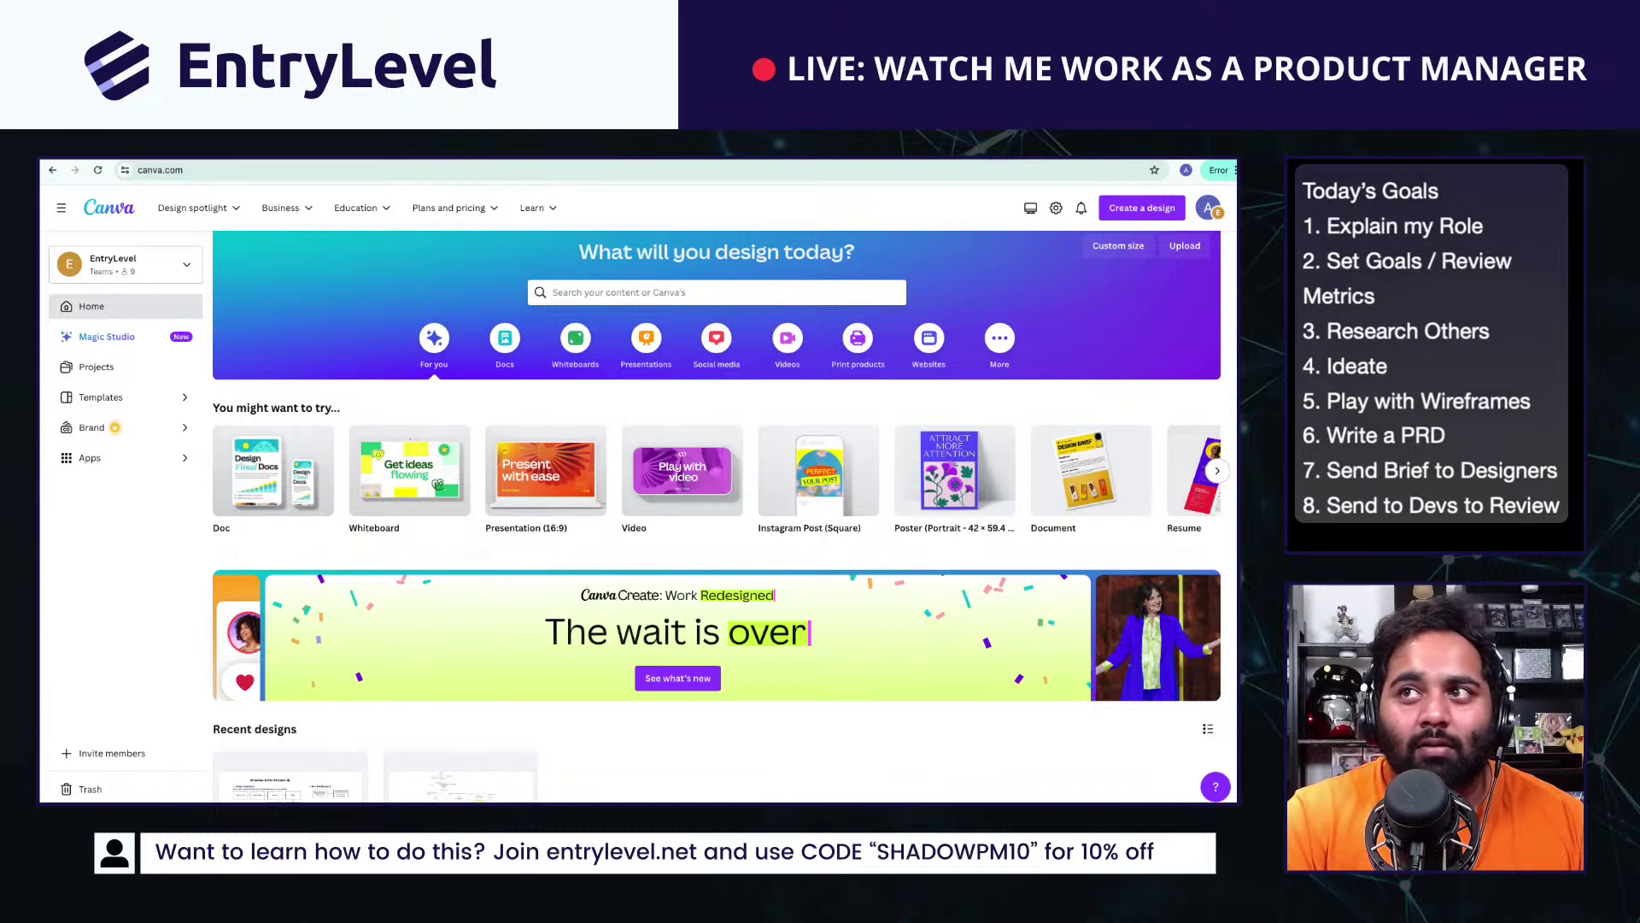
scroll(549, 631, "down", 3)
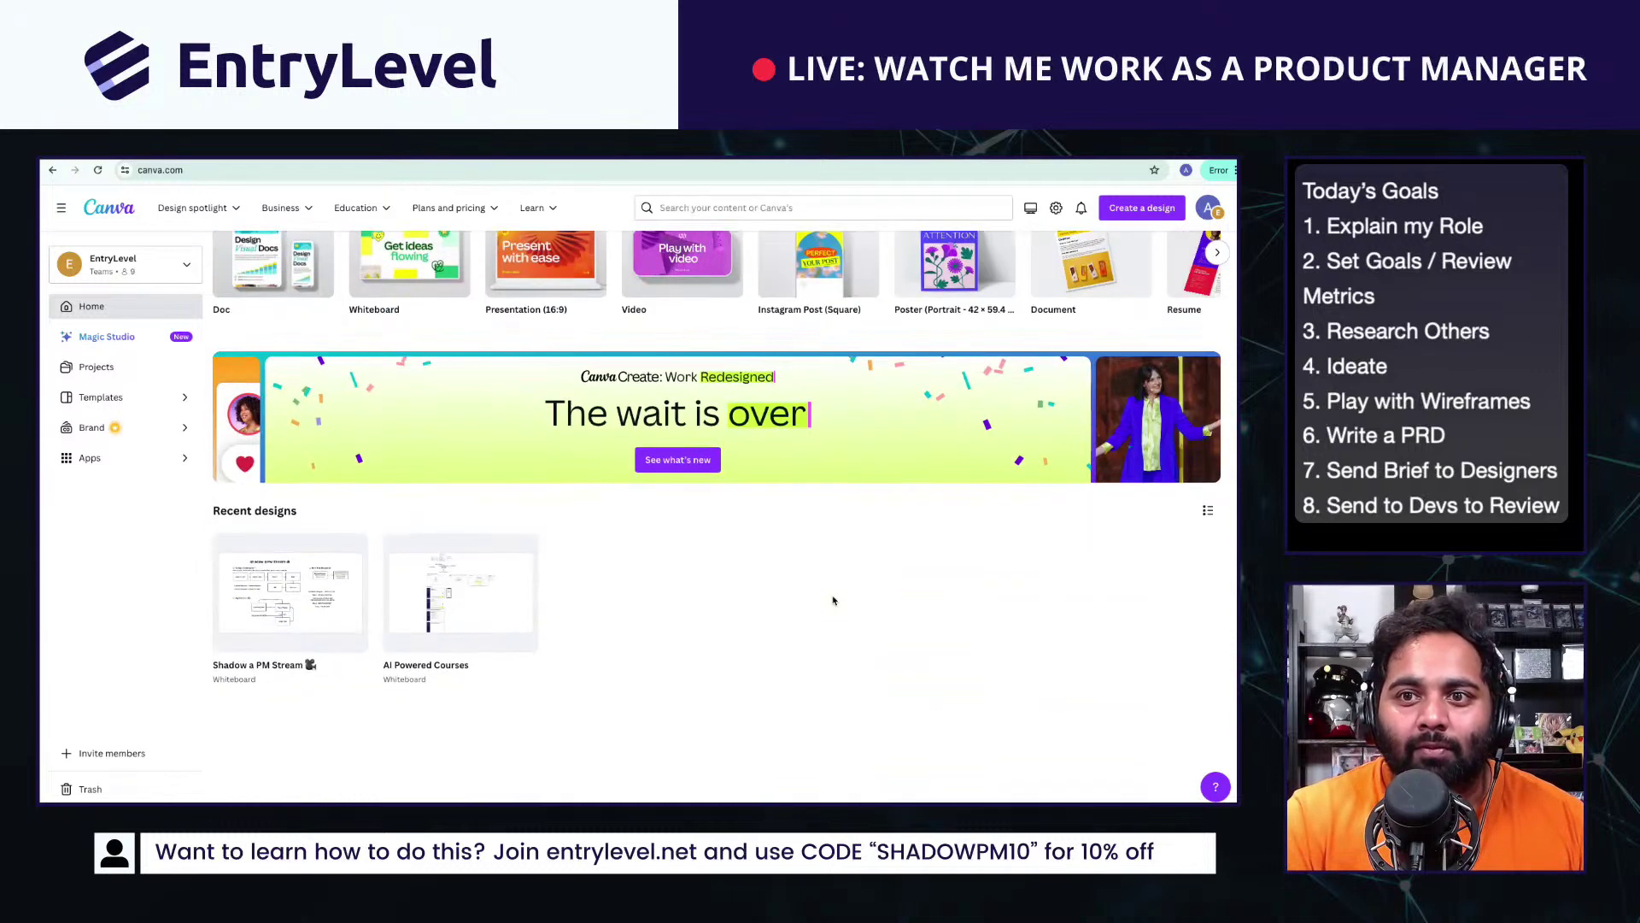
key("ctrl+Tab")
key("ctrl+Tab")
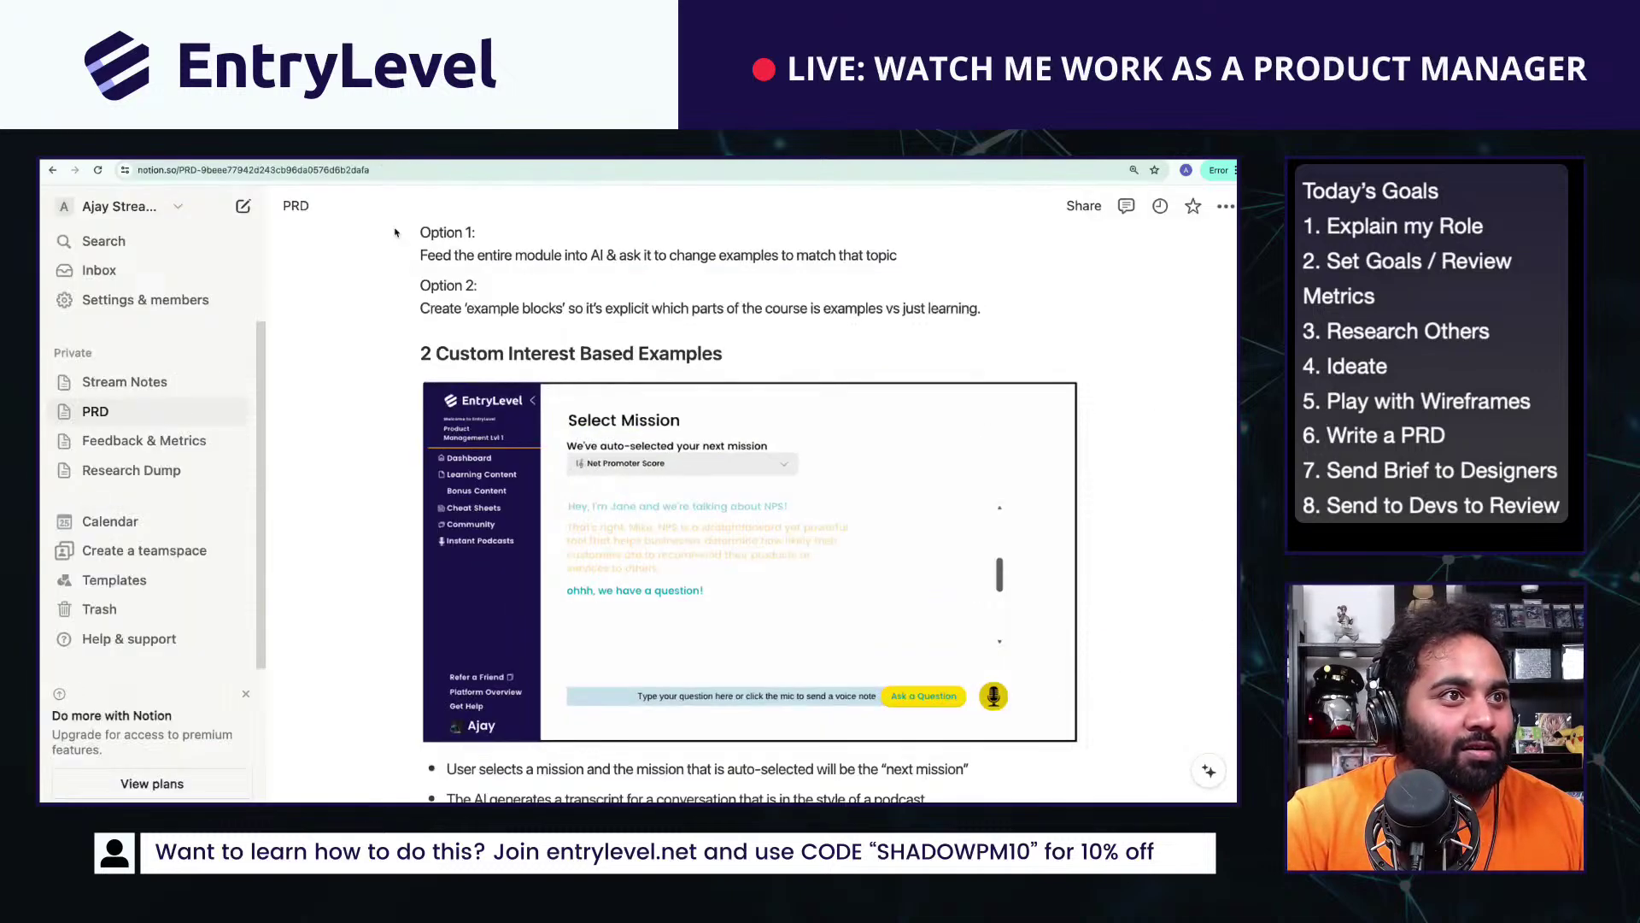
Step: Replace the first wireframe image under "2 Custom Interest Based Examples" with the captured screenshot
scroll(432, 589, "down", 5)
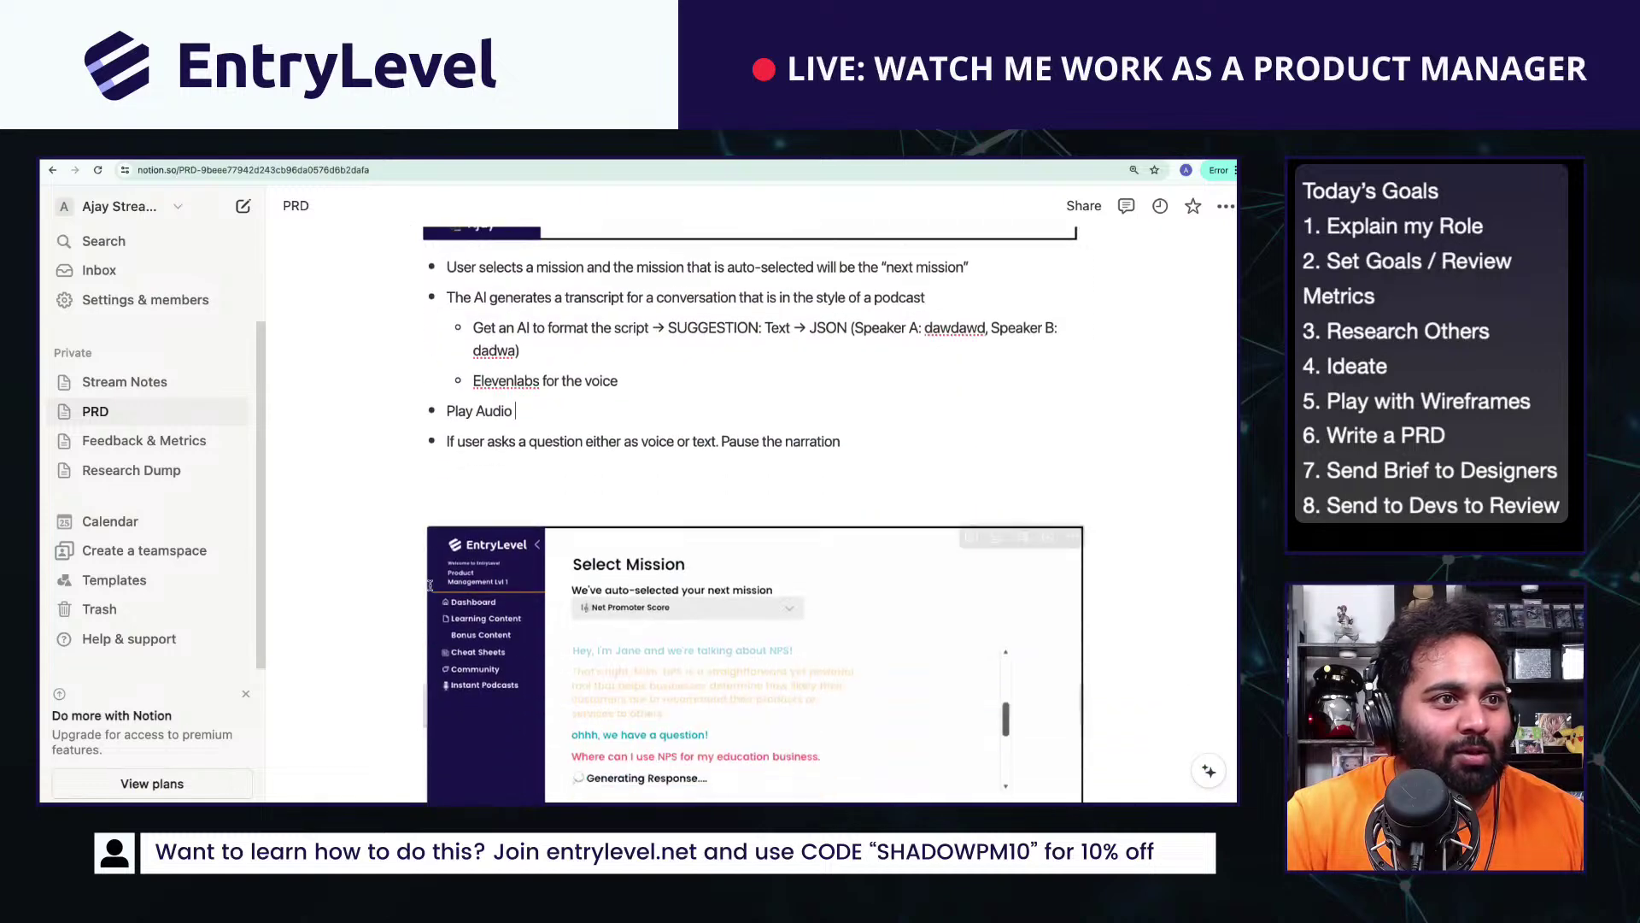
left_click(722, 467)
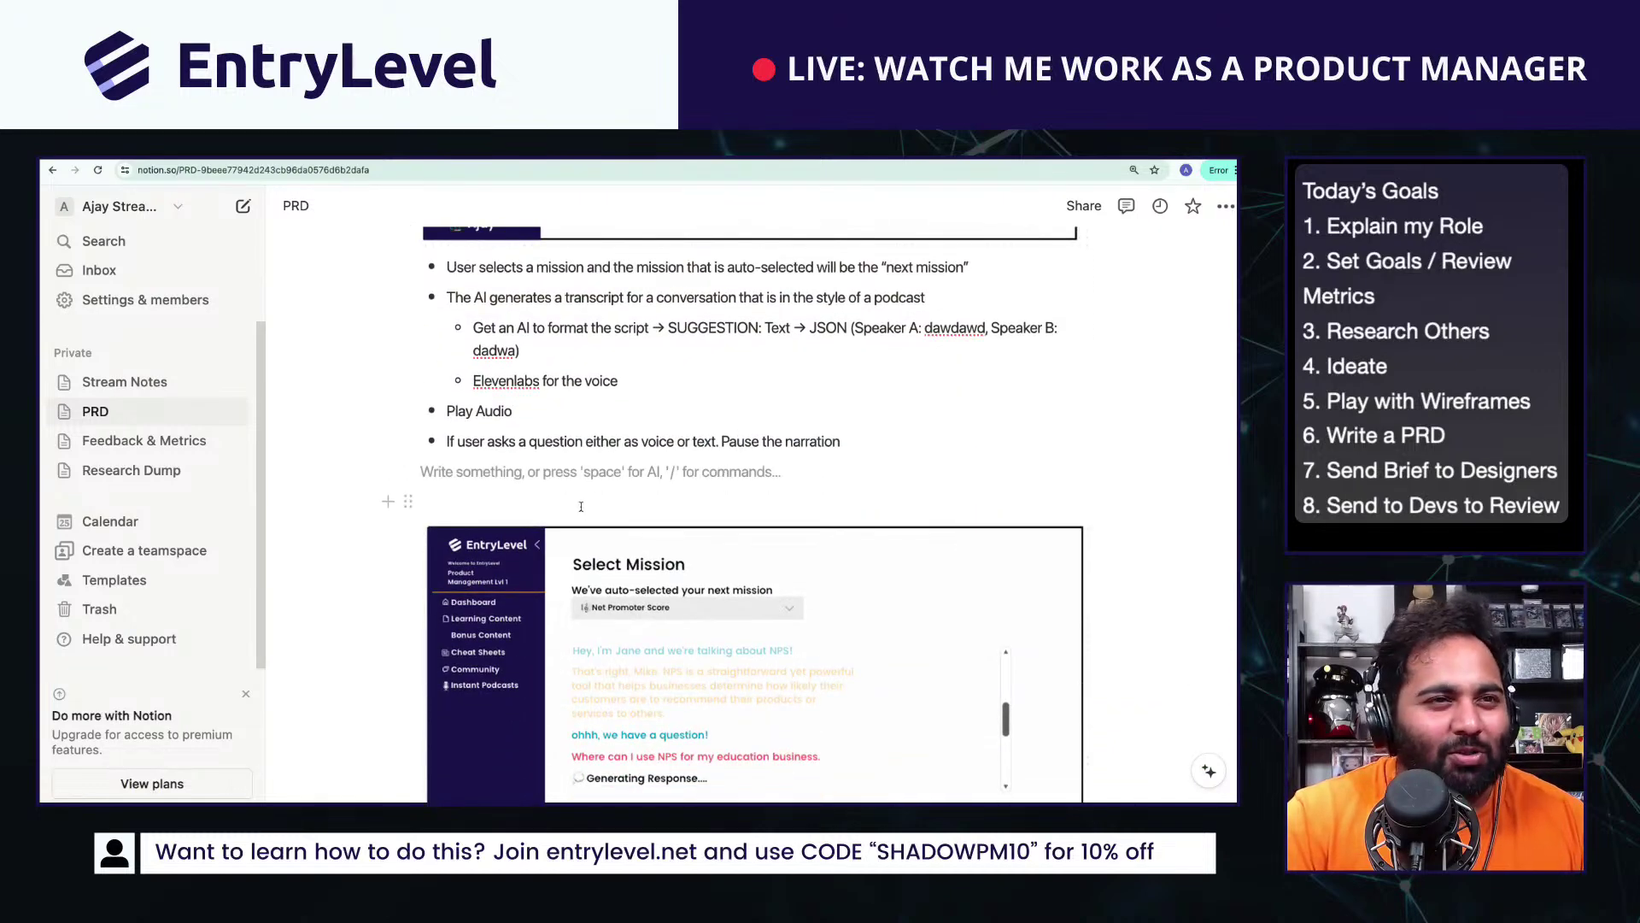
scroll(674, 670, "down", 8)
scroll(687, 703, "up", 14)
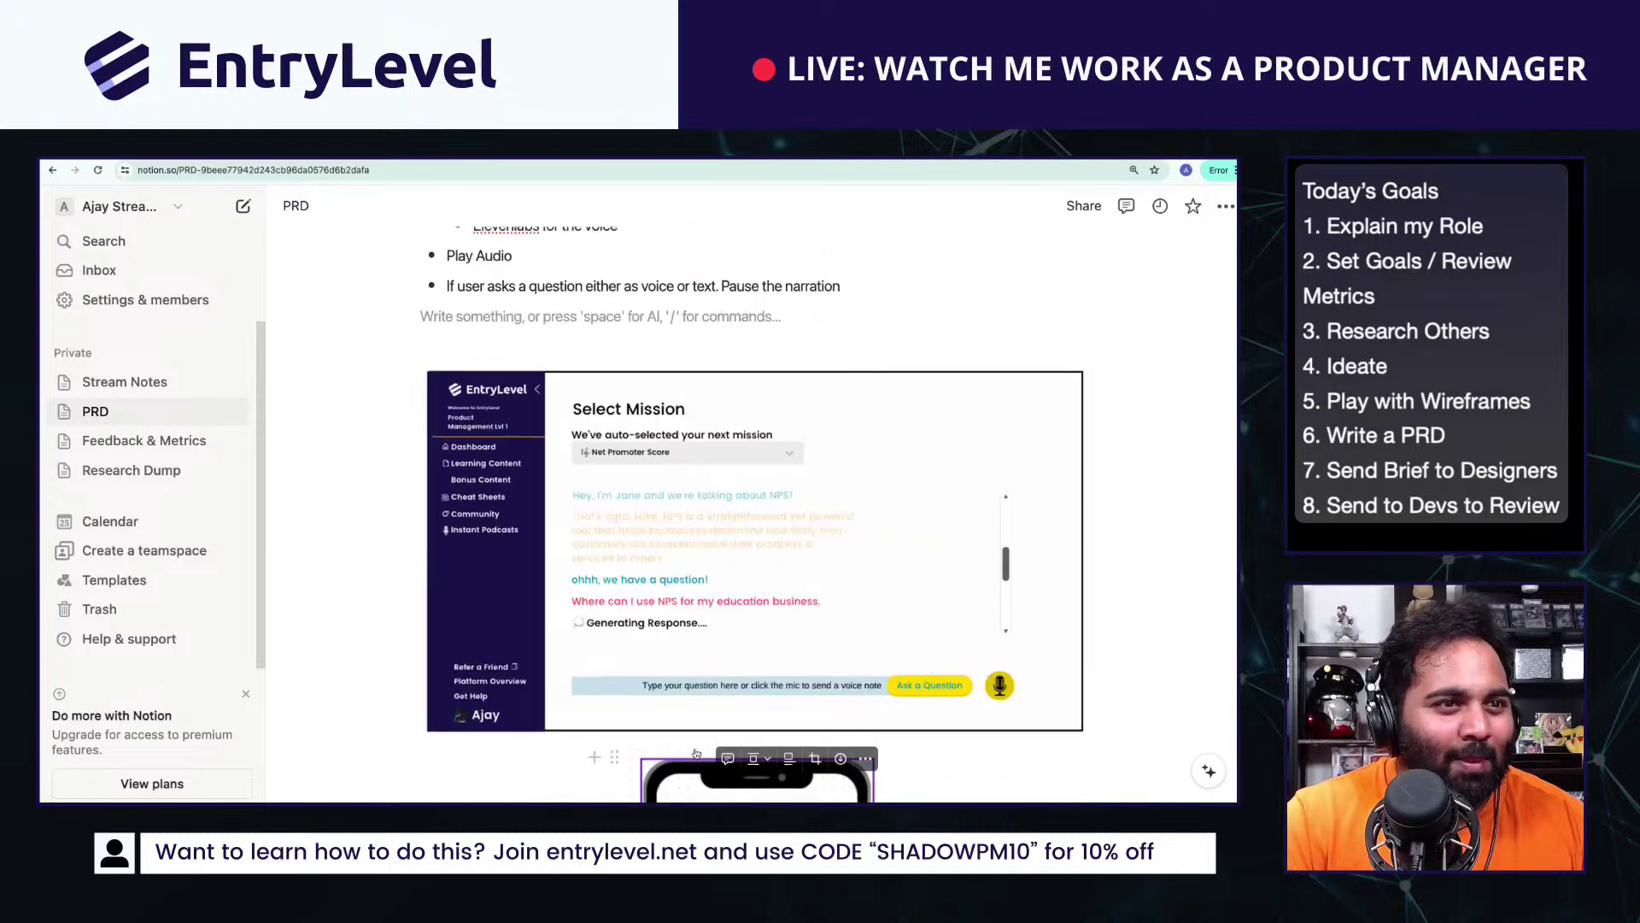
scroll(687, 703, "up", 2)
scroll(743, 624, "down", 3)
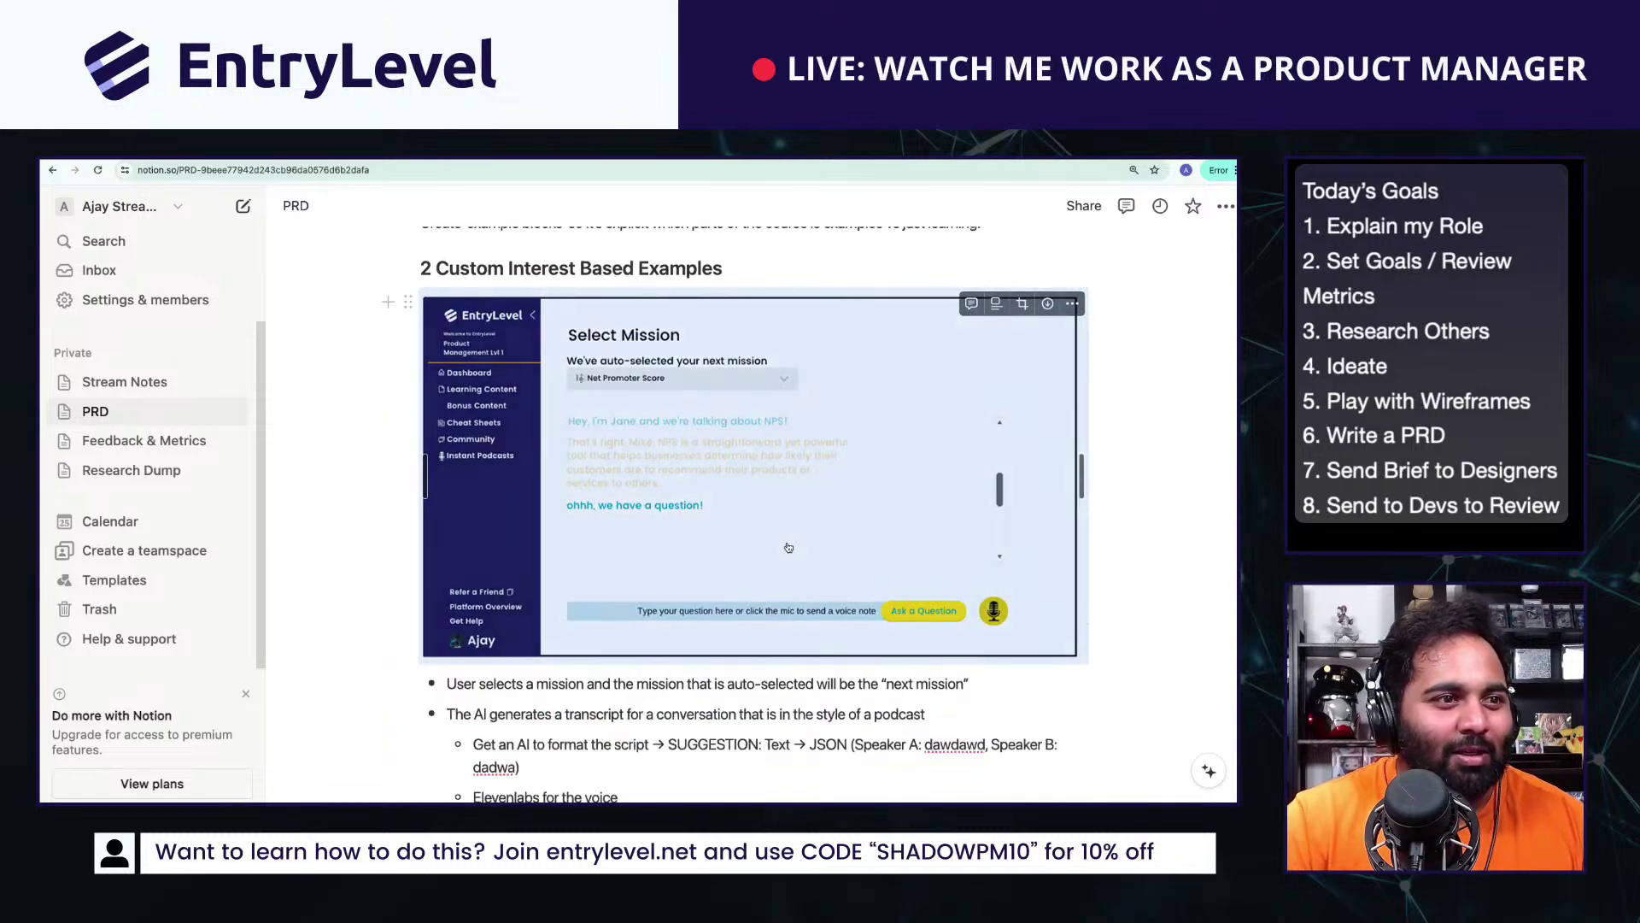
scroll(828, 271, "up", 1)
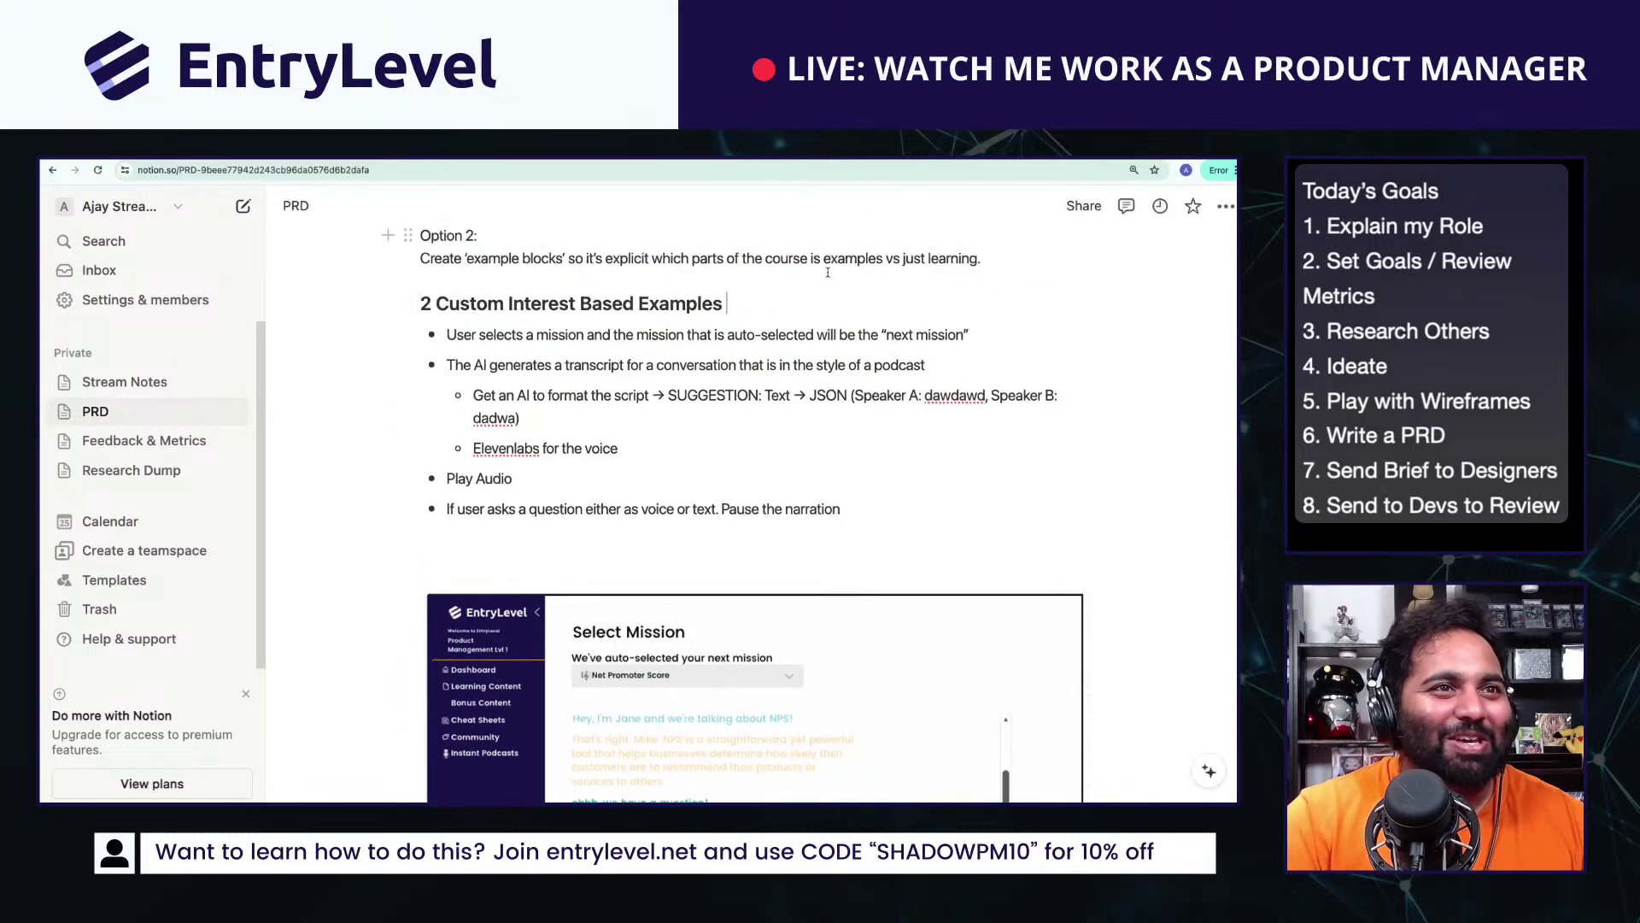
key("ctrl+z")
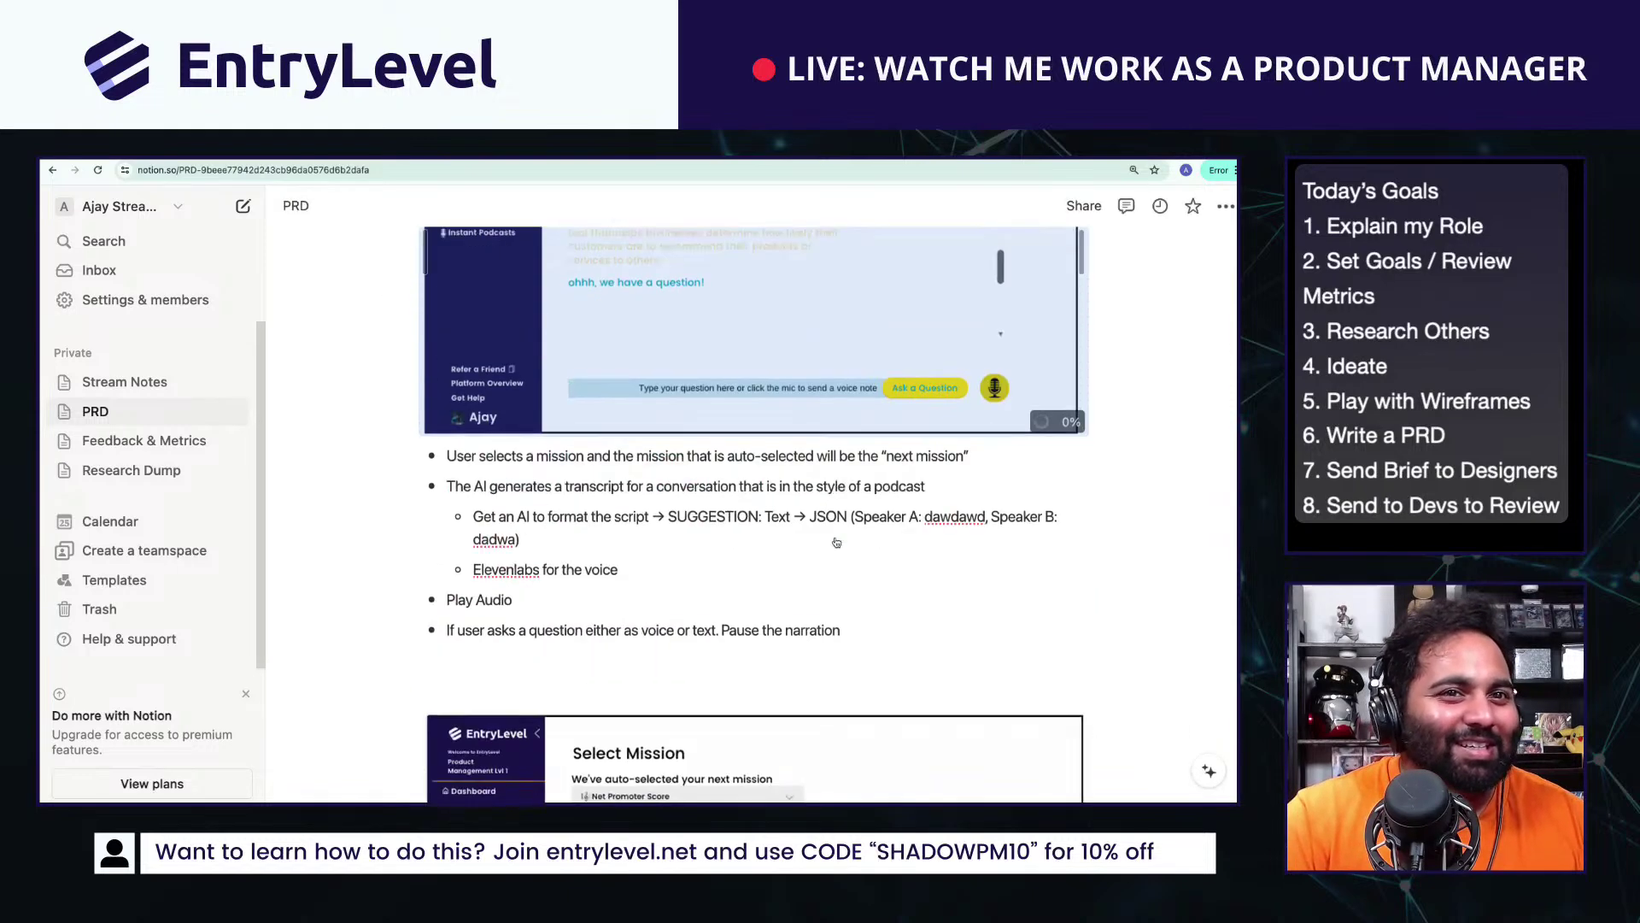
key("ctrl+shift+z")
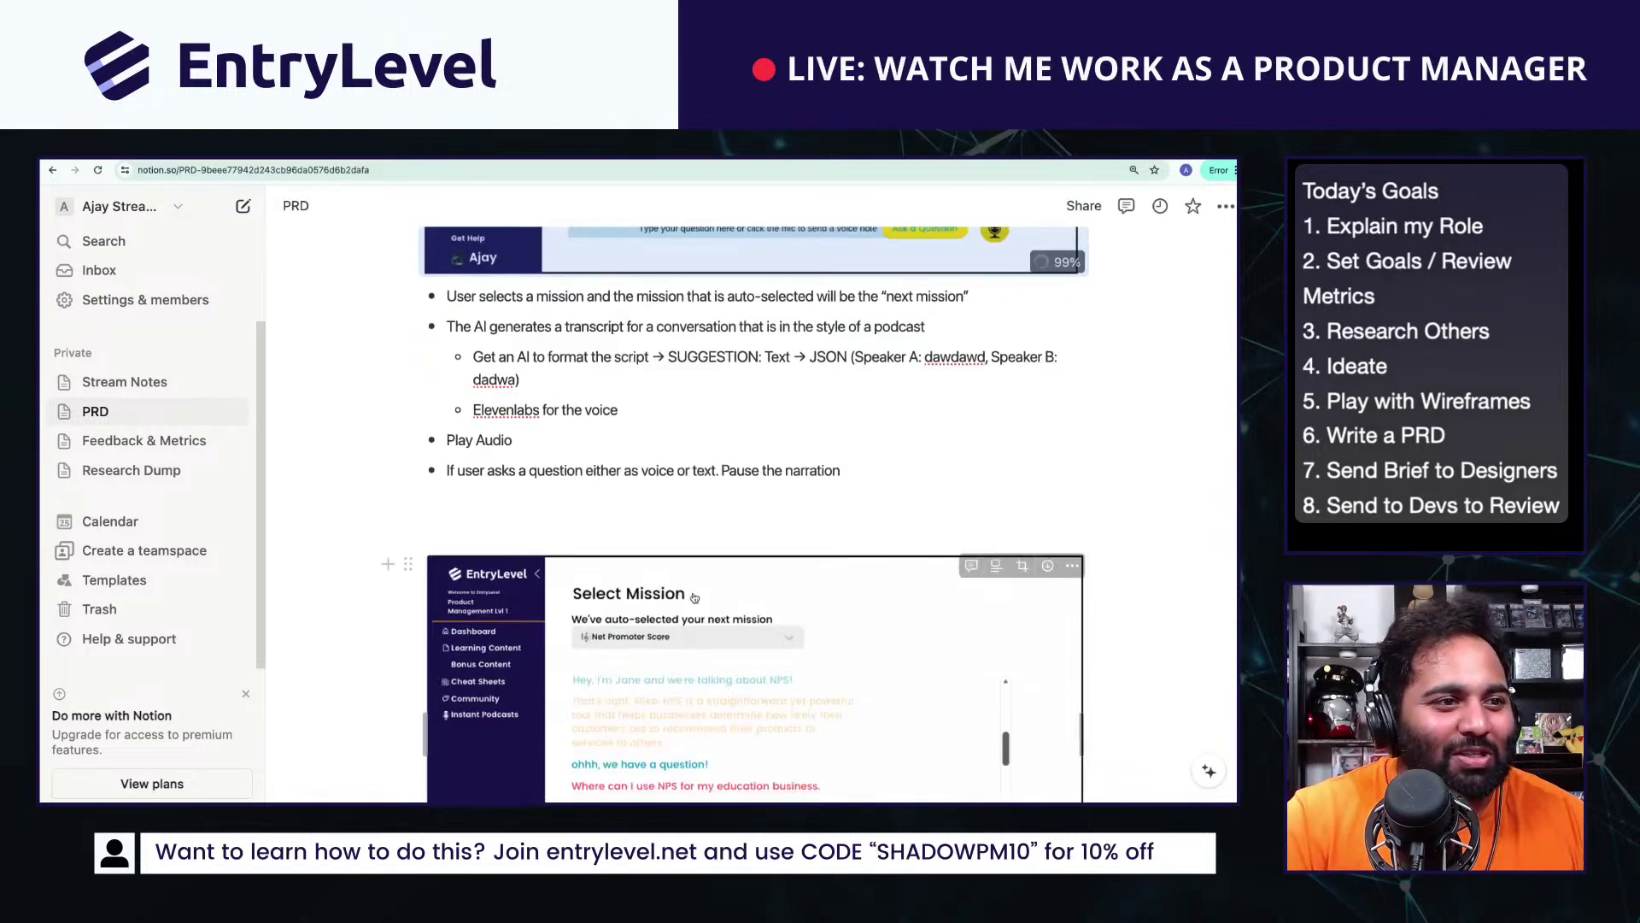
Step: Remove the empty lines between the user question bullet and the "Generating Response" wireframe image
left_click(657, 503)
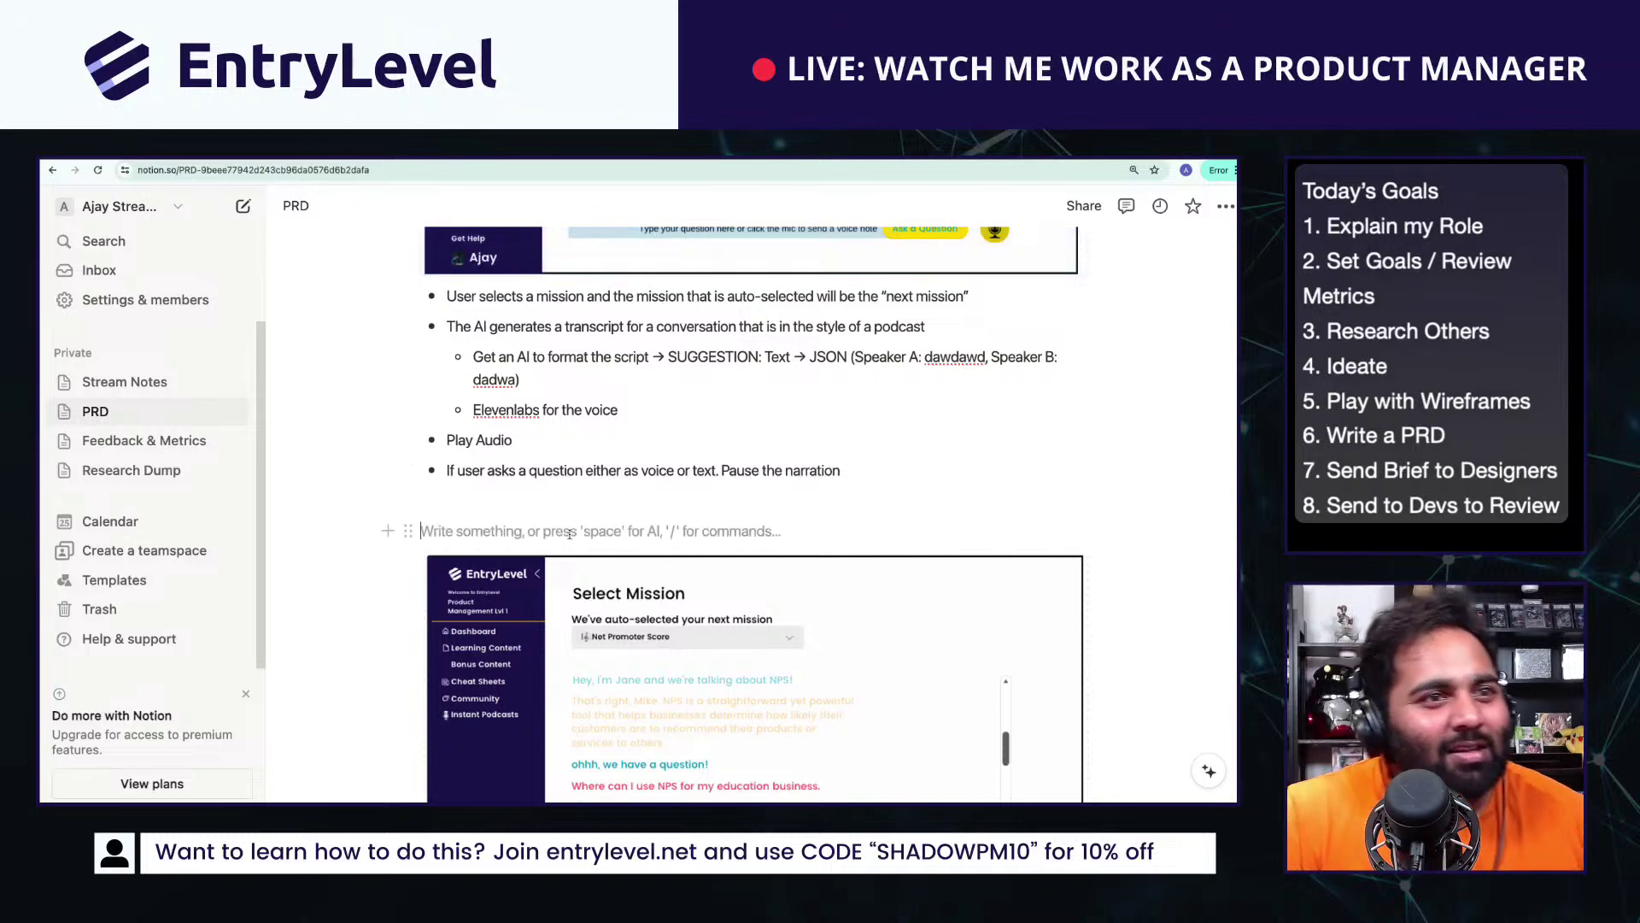
type("-")
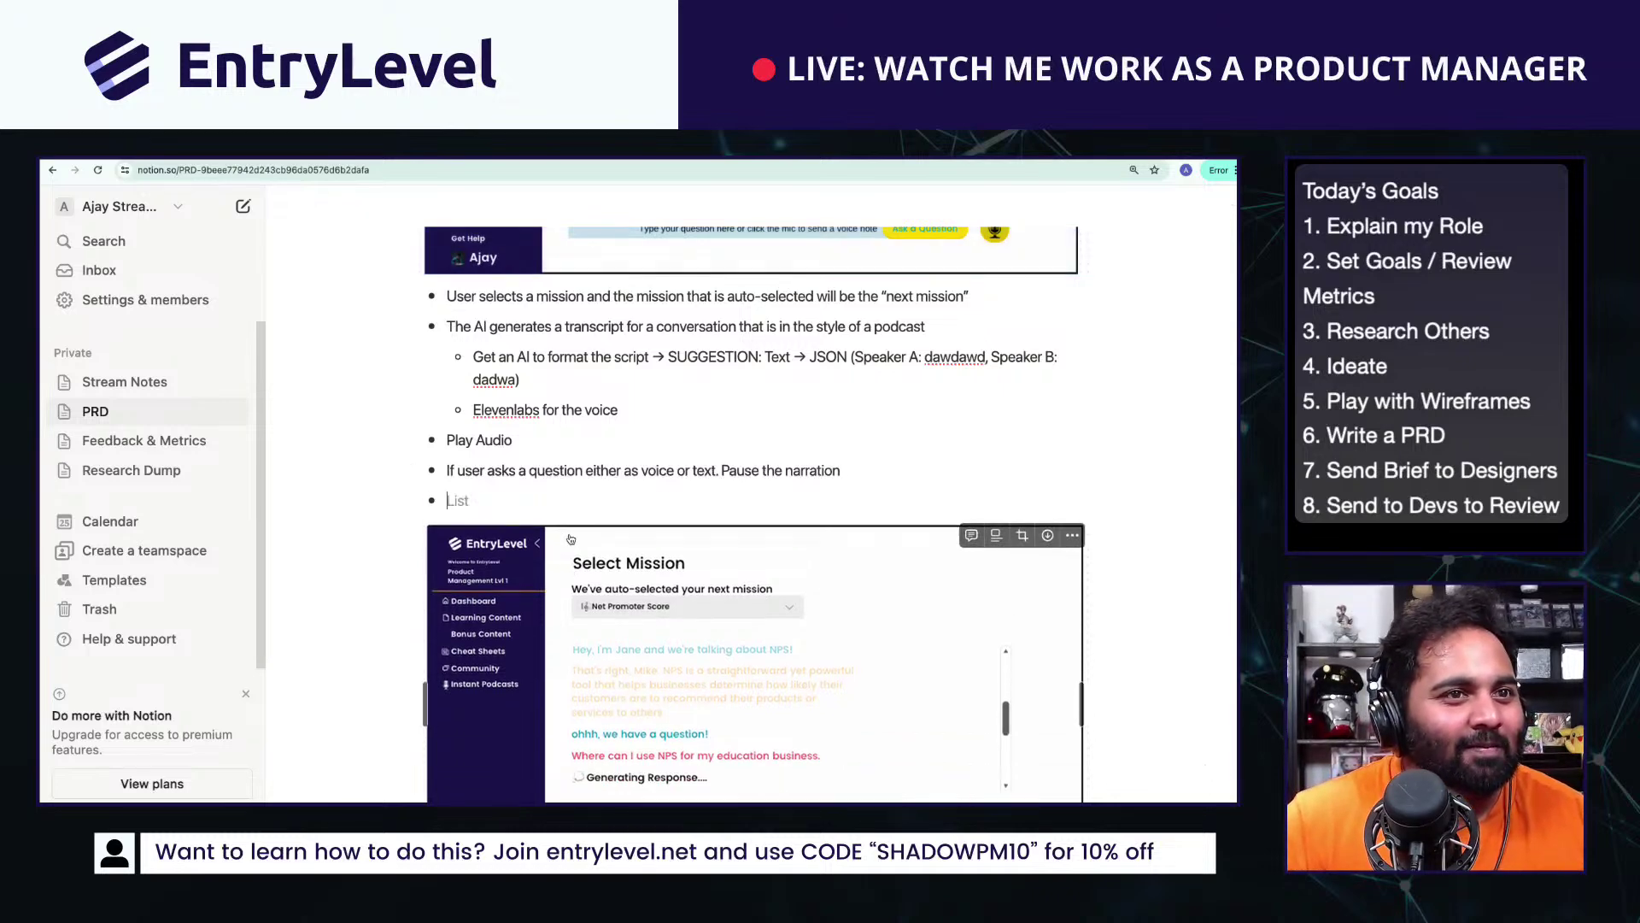
key("BackSpace")
key("BackSpace")
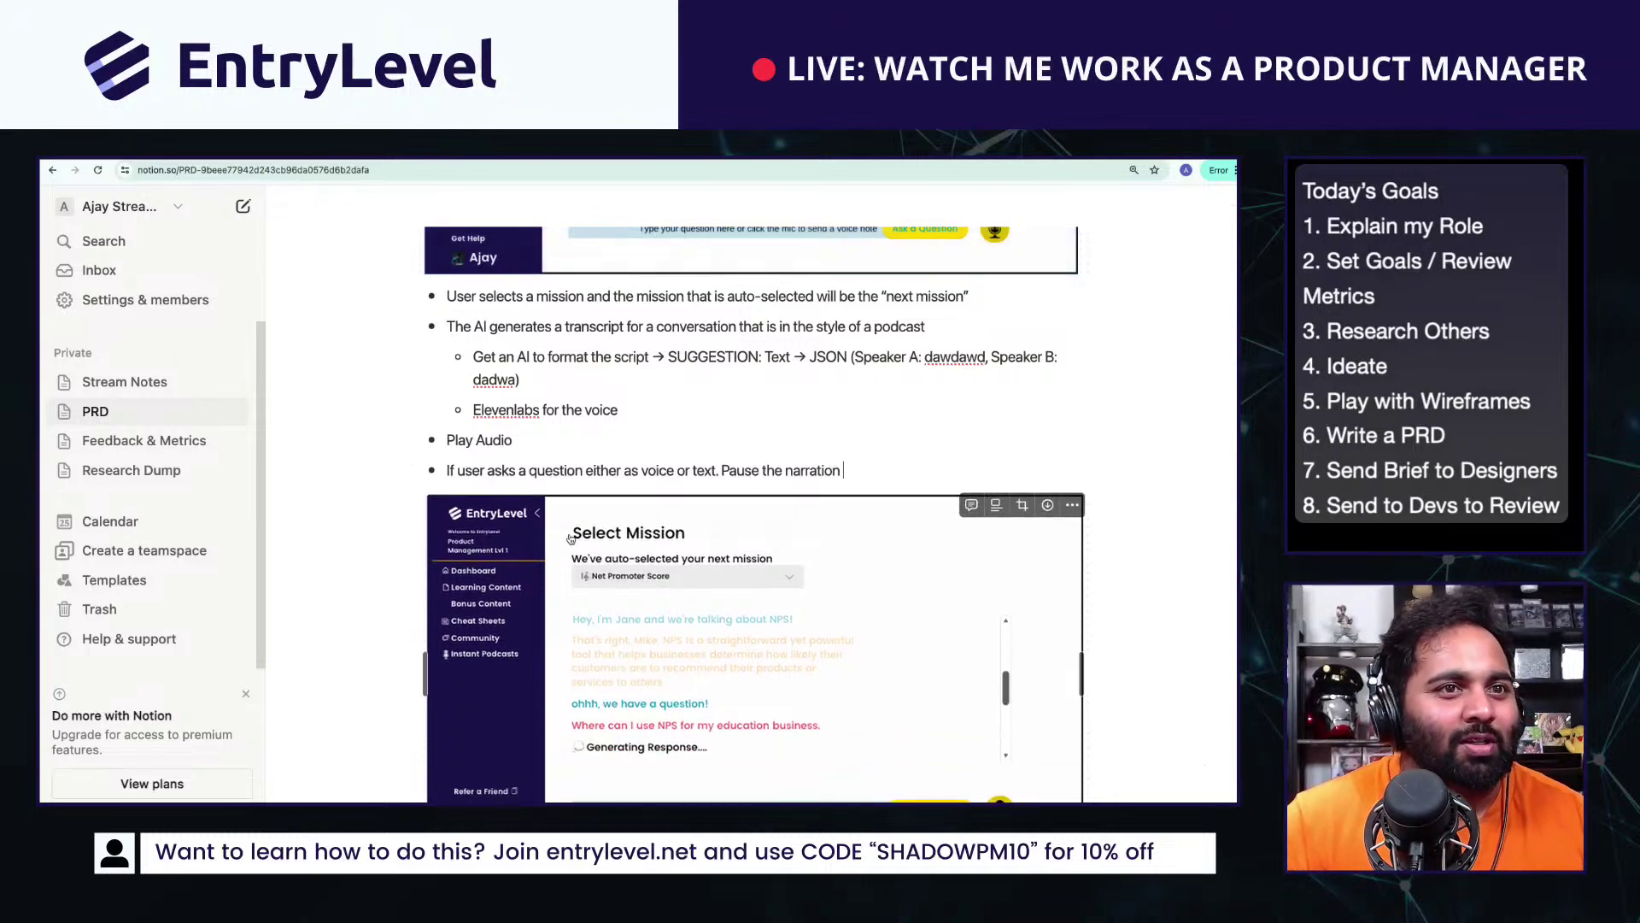
Step: Add the sub-bullet "Feed Current Script or left over script & question into AI" under the user question bullet
key("Return")
key("Tab")
type("I")
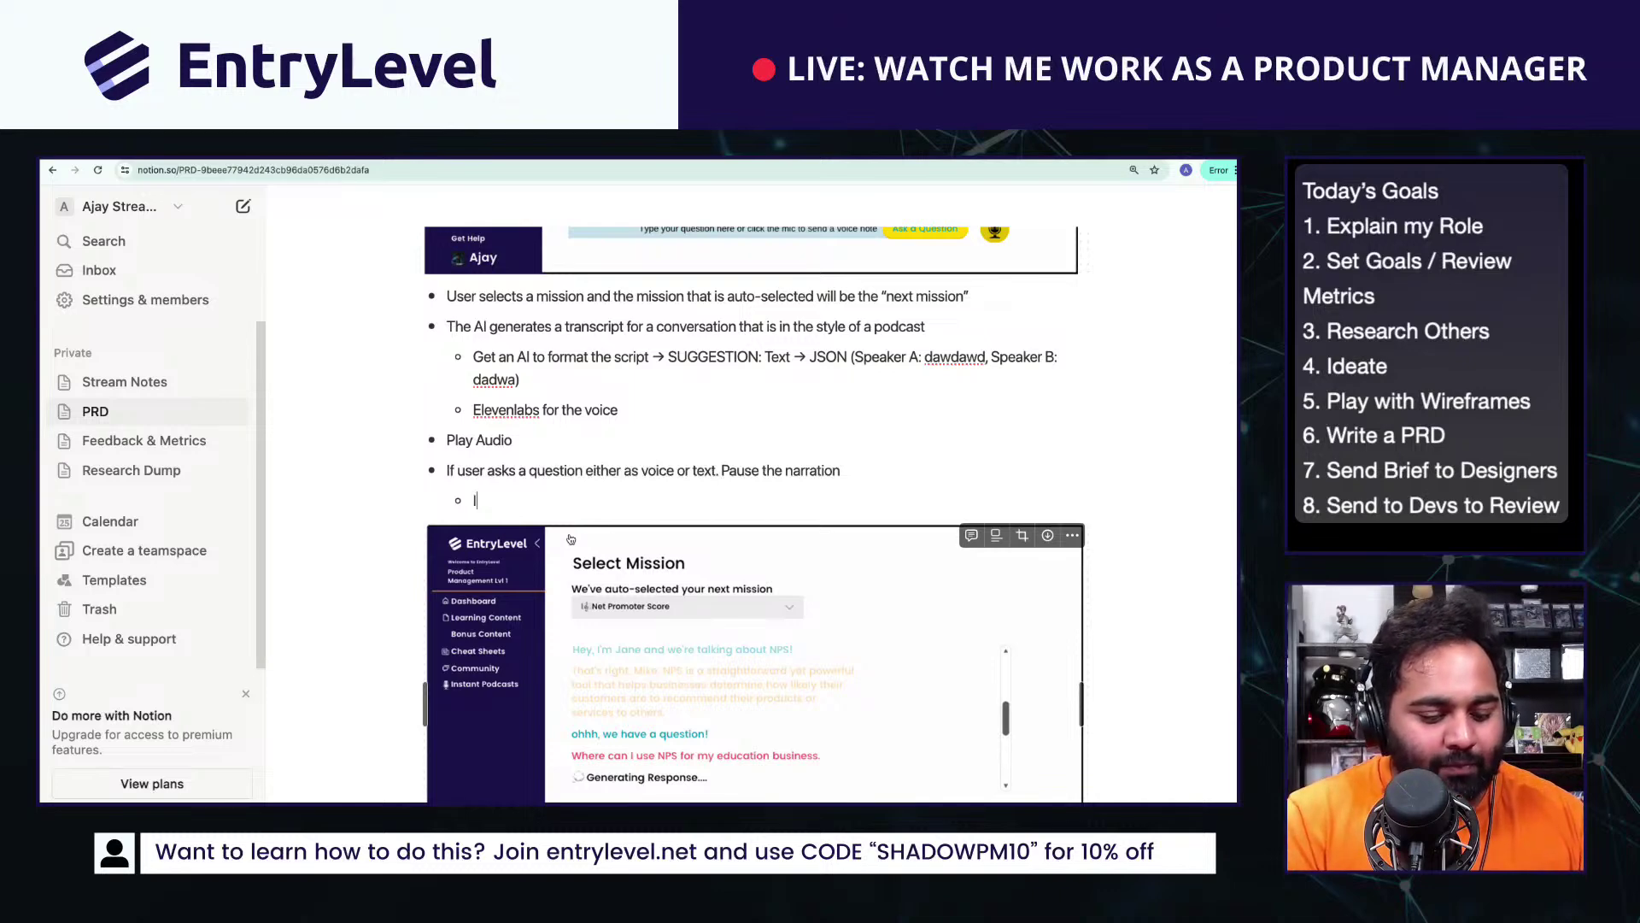
type("nclude")
key("BackSpace")
key("BackSpace")
key("BackSpace")
key("BackSpace")
key("BackSpace")
key("BackSpace")
key("BackSpace")
type("Fee")
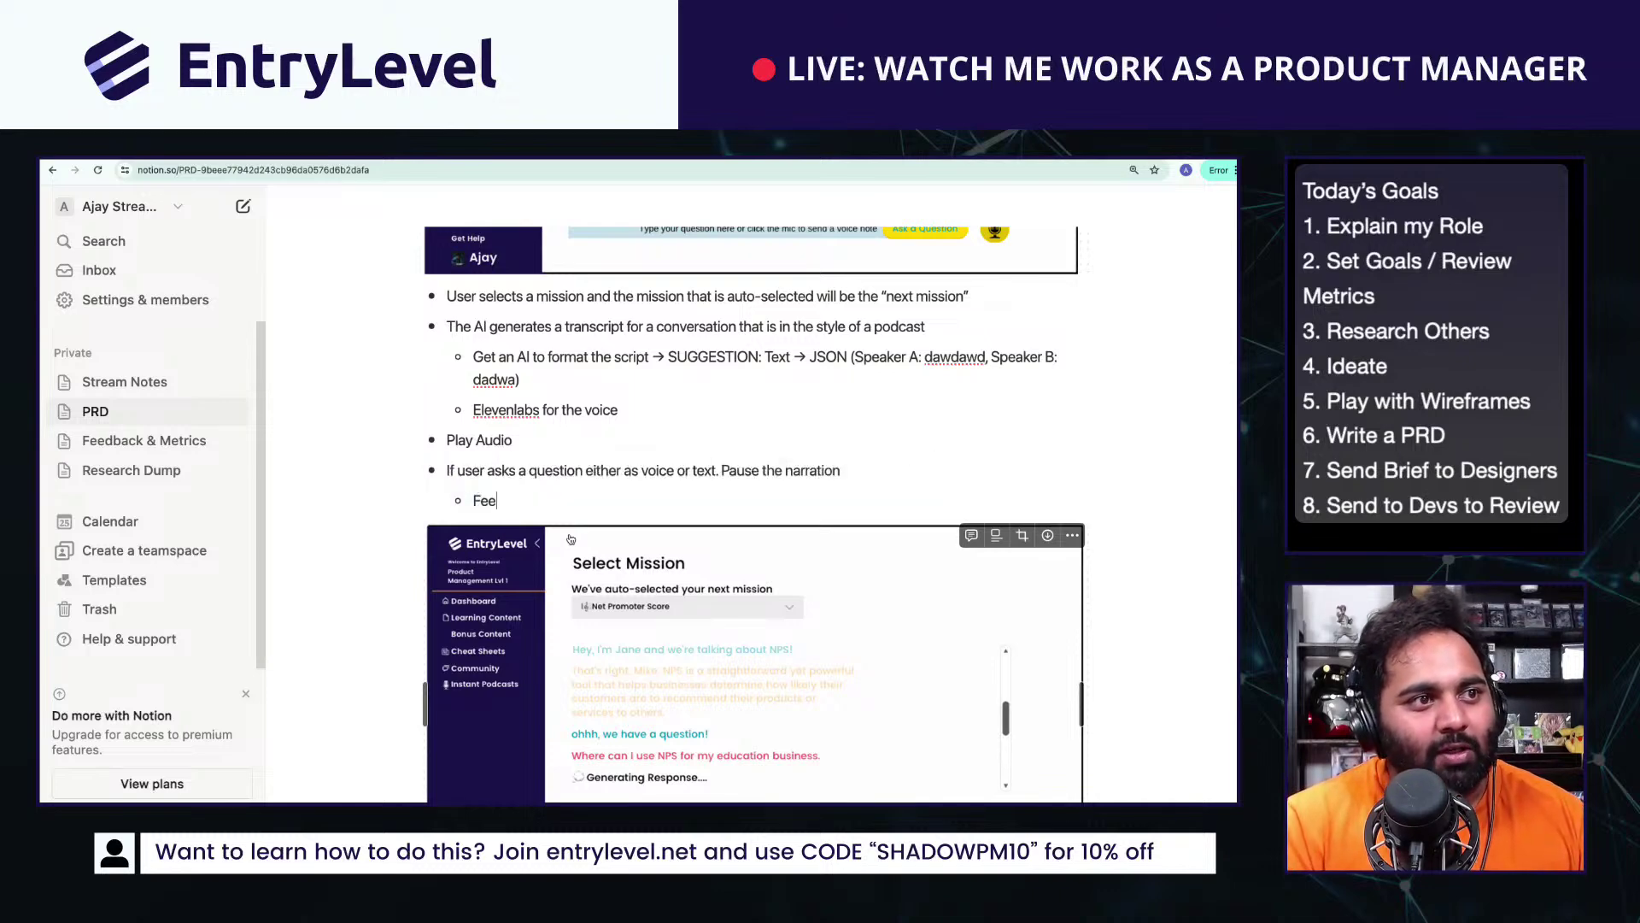
type("d Current Script")
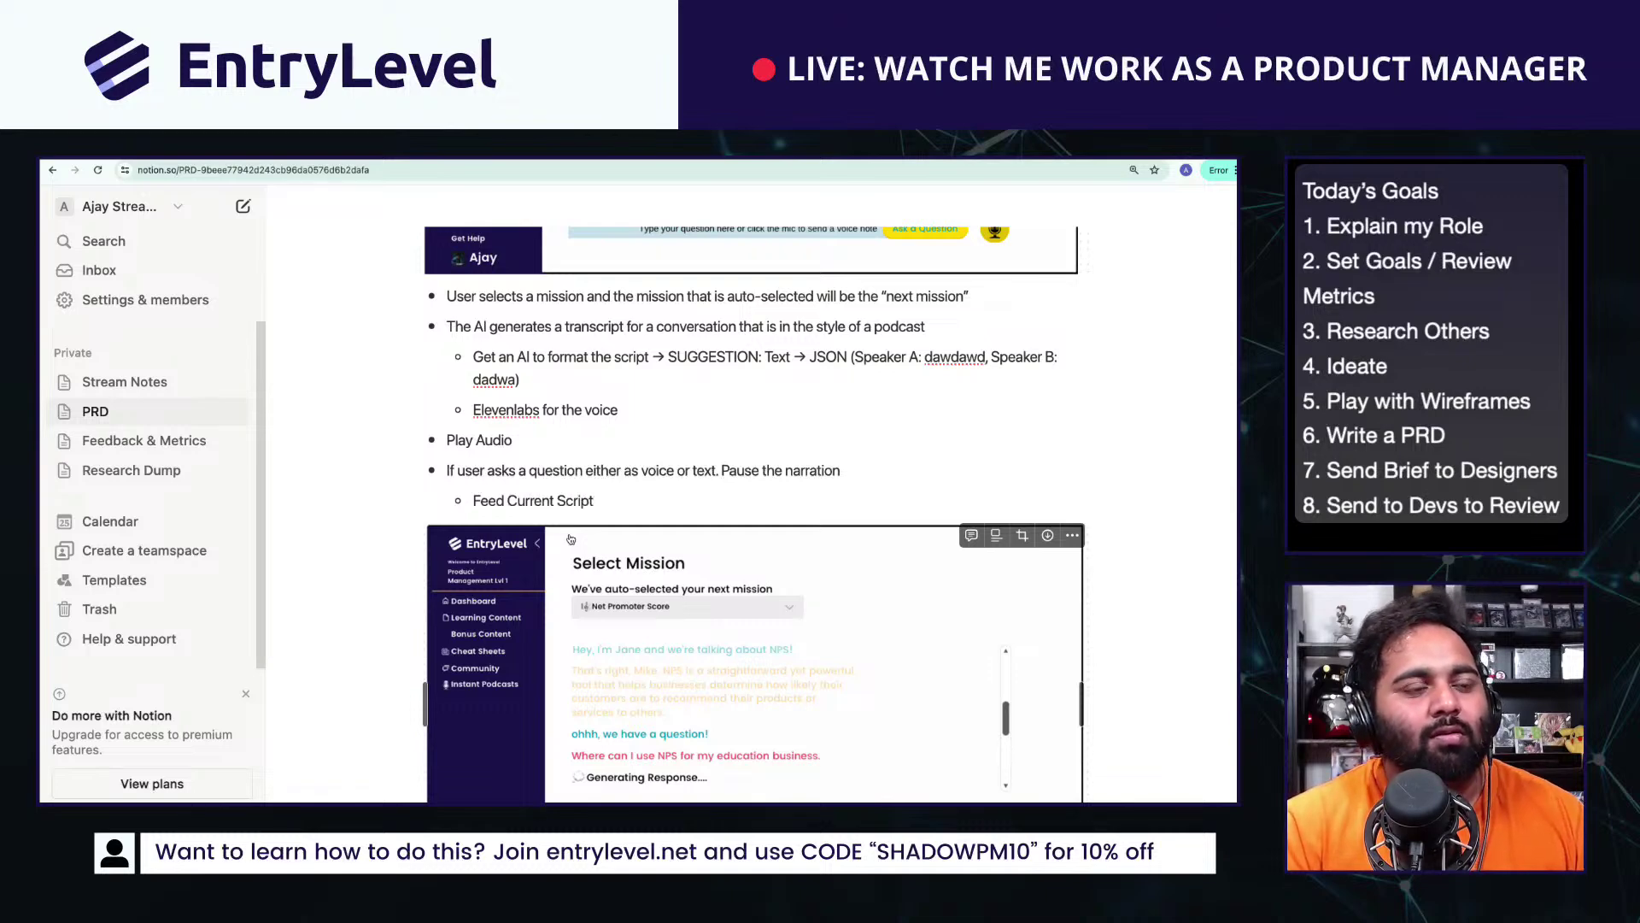
type(" or left over script & ")
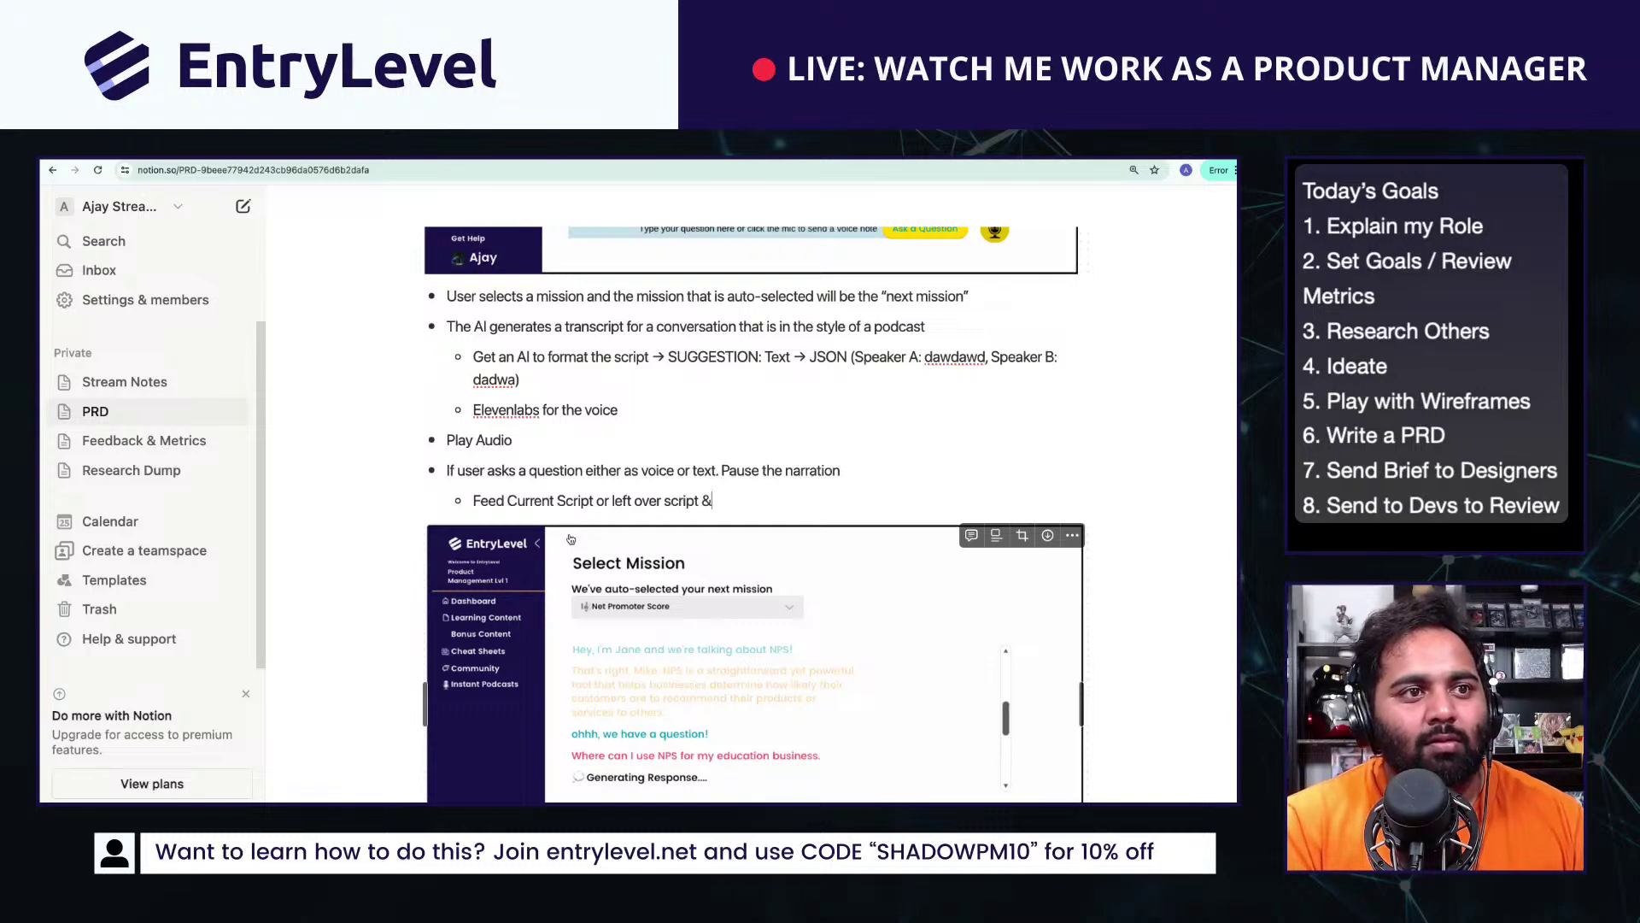
type("question")
key("Return")
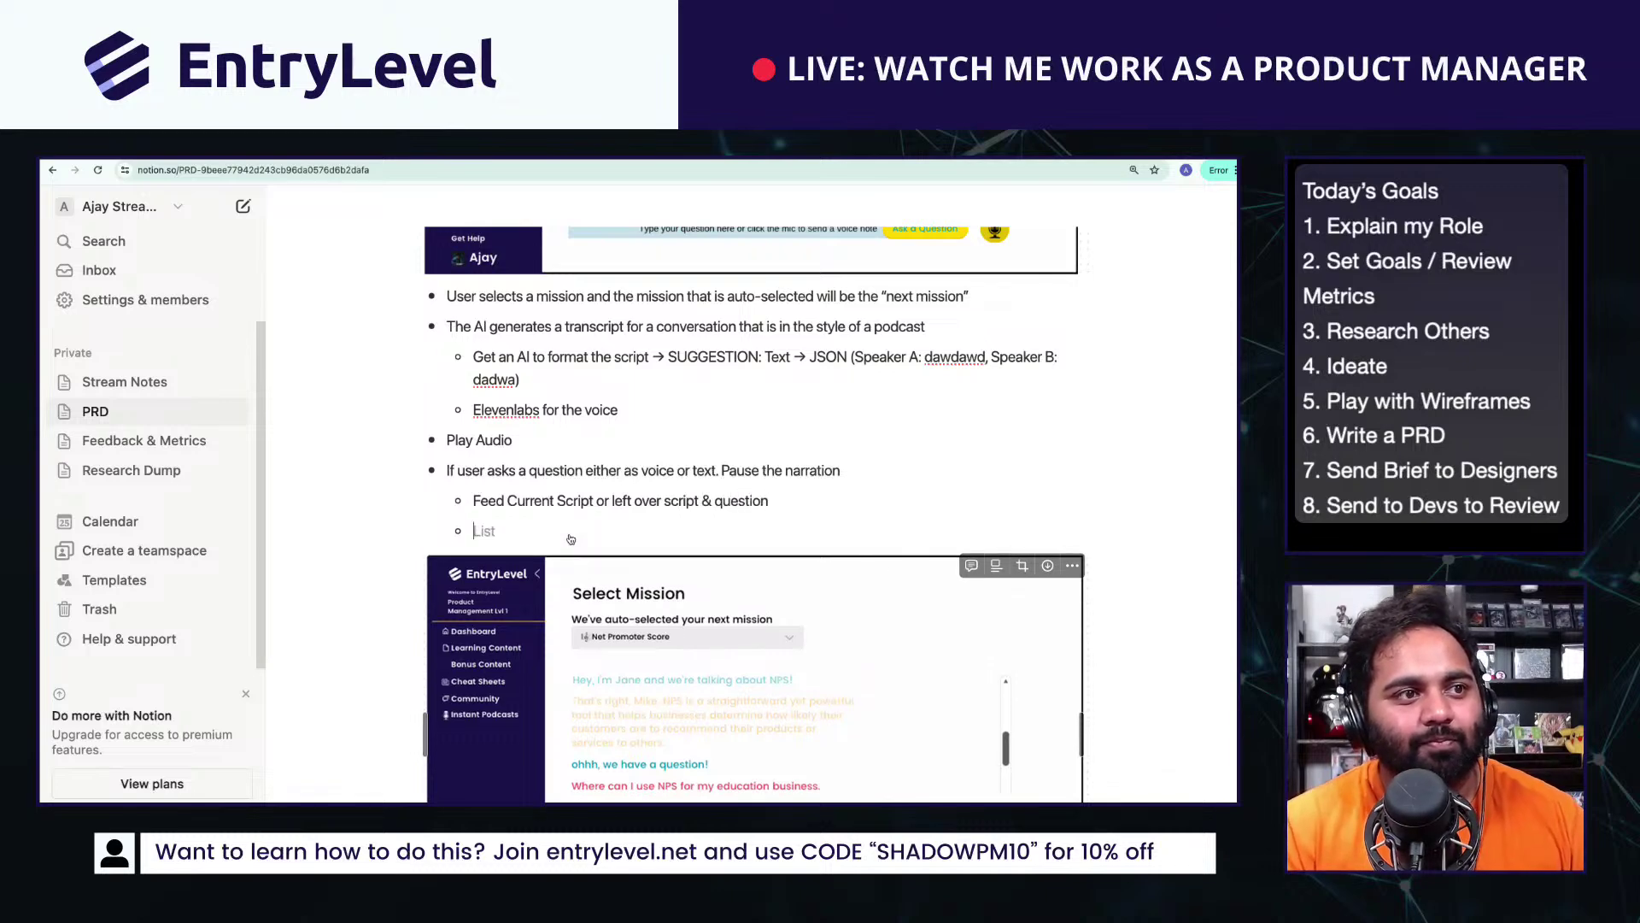
key("BackSpace")
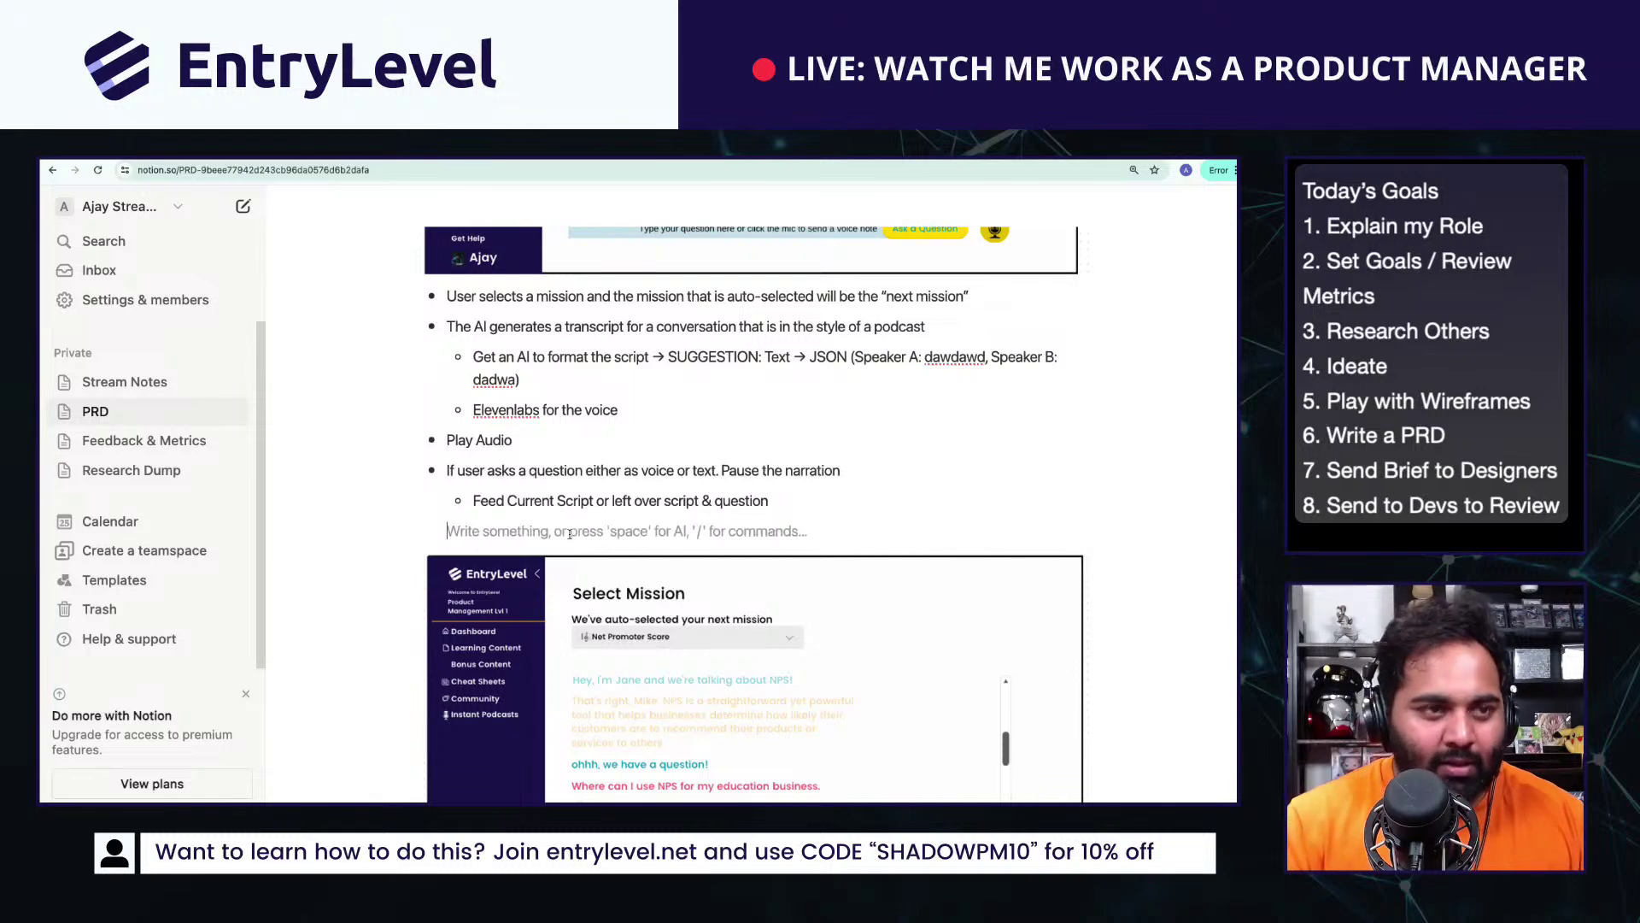
key("space")
key("Escape")
key("BackSpace")
type("into AI")
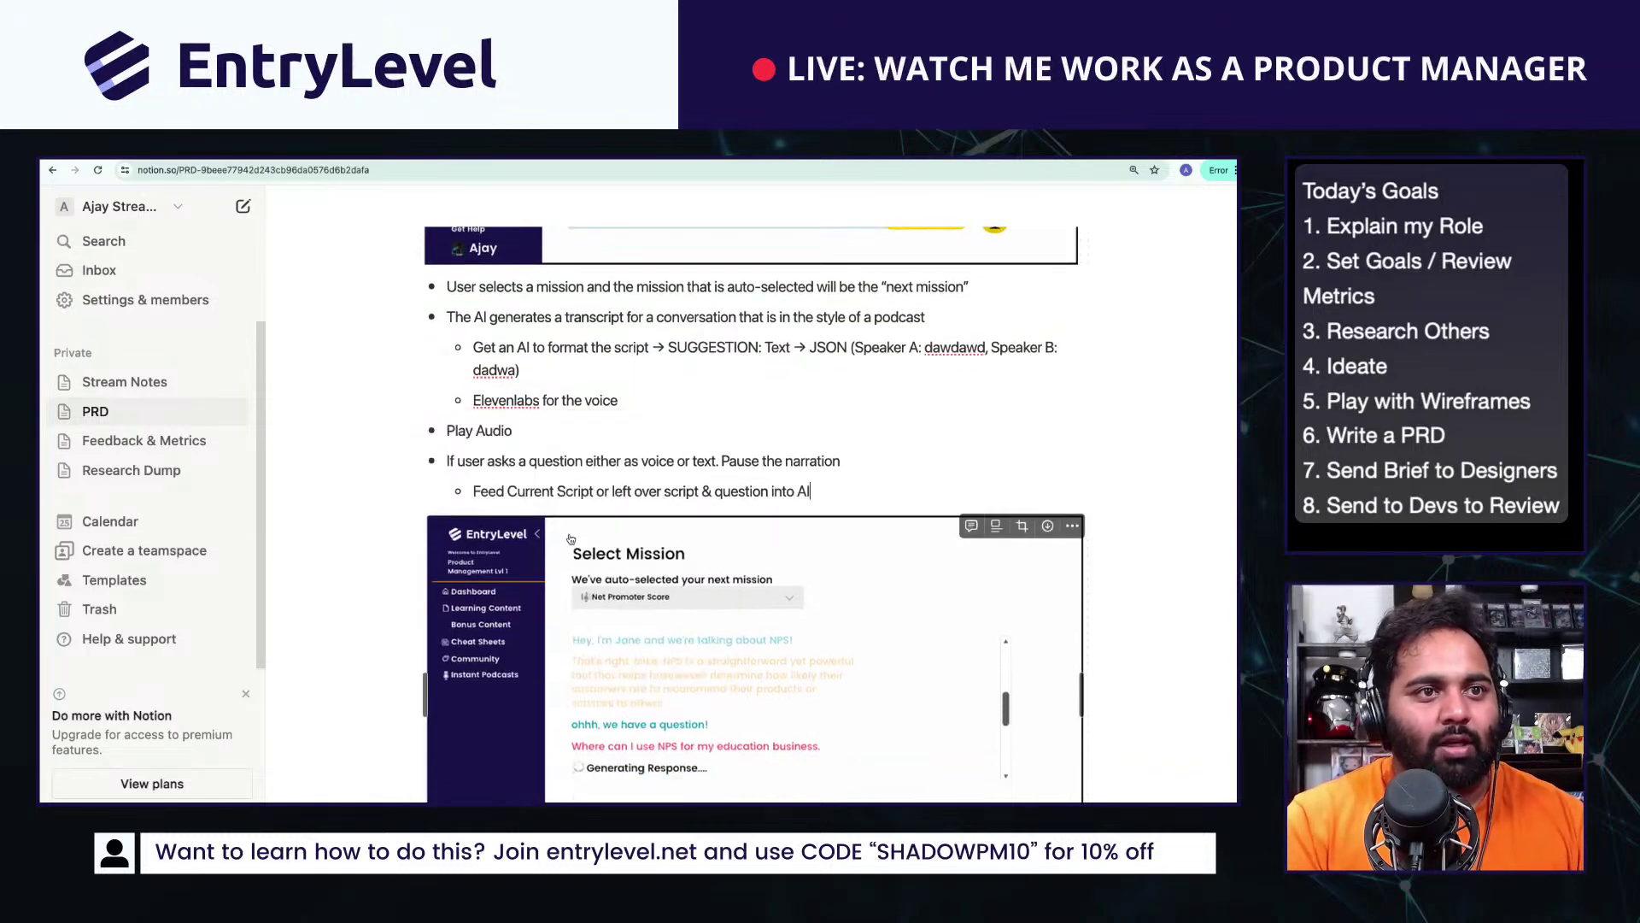
Step: Add the sub-bullet "Regenerate AUDIO" below the script and question sub-bullet
key("Return")
type("Regr")
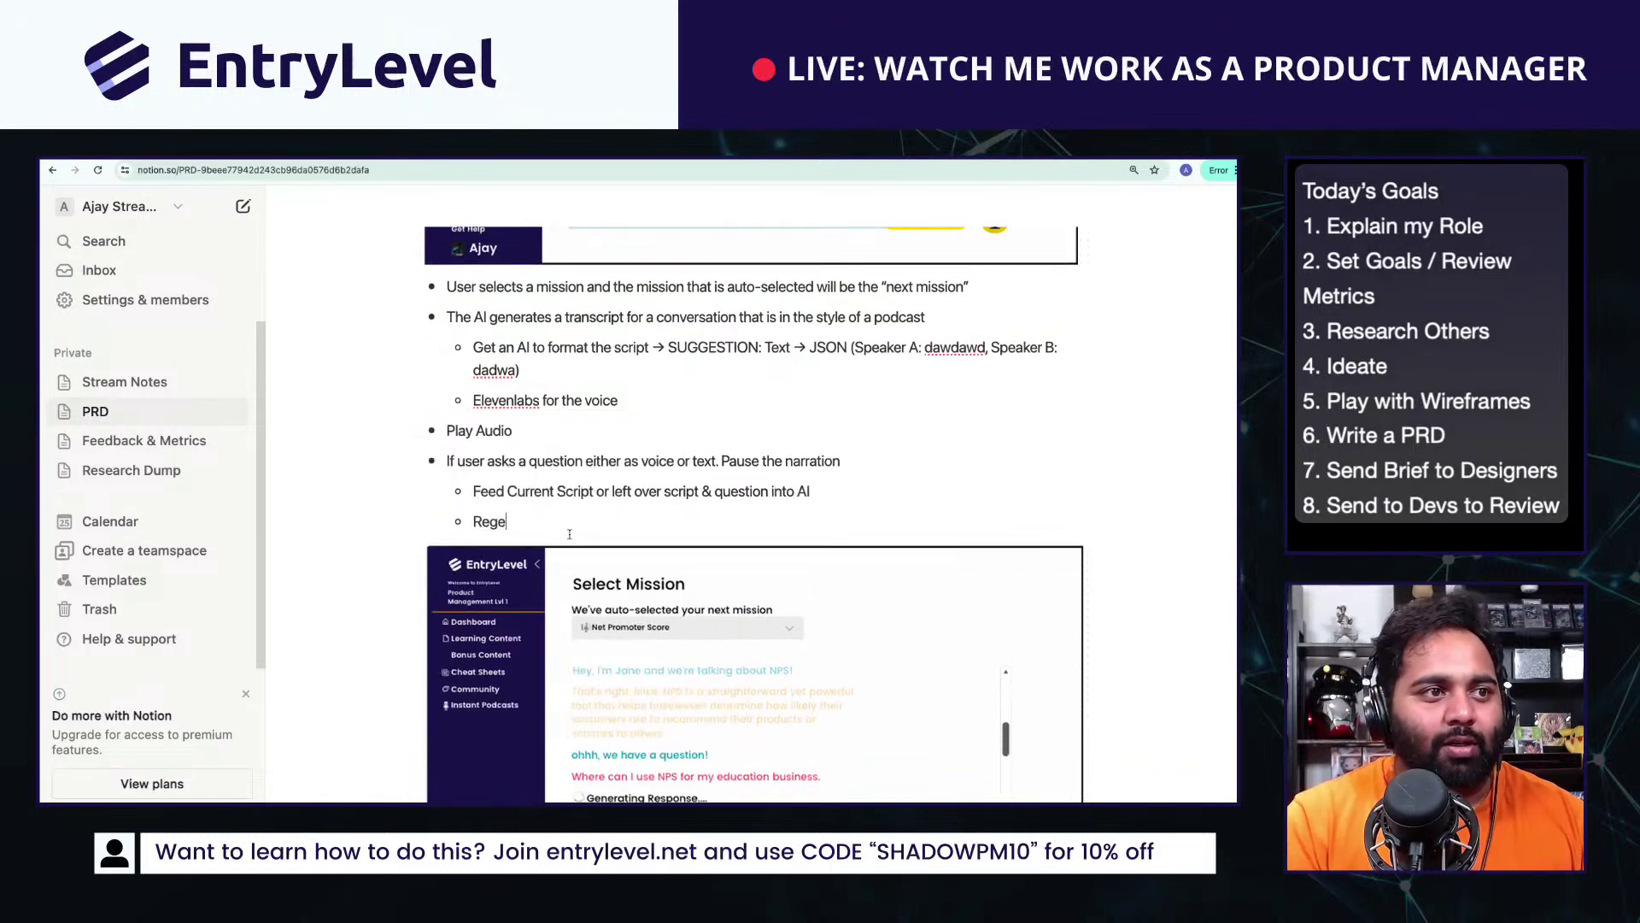
type("nerate AUDIO")
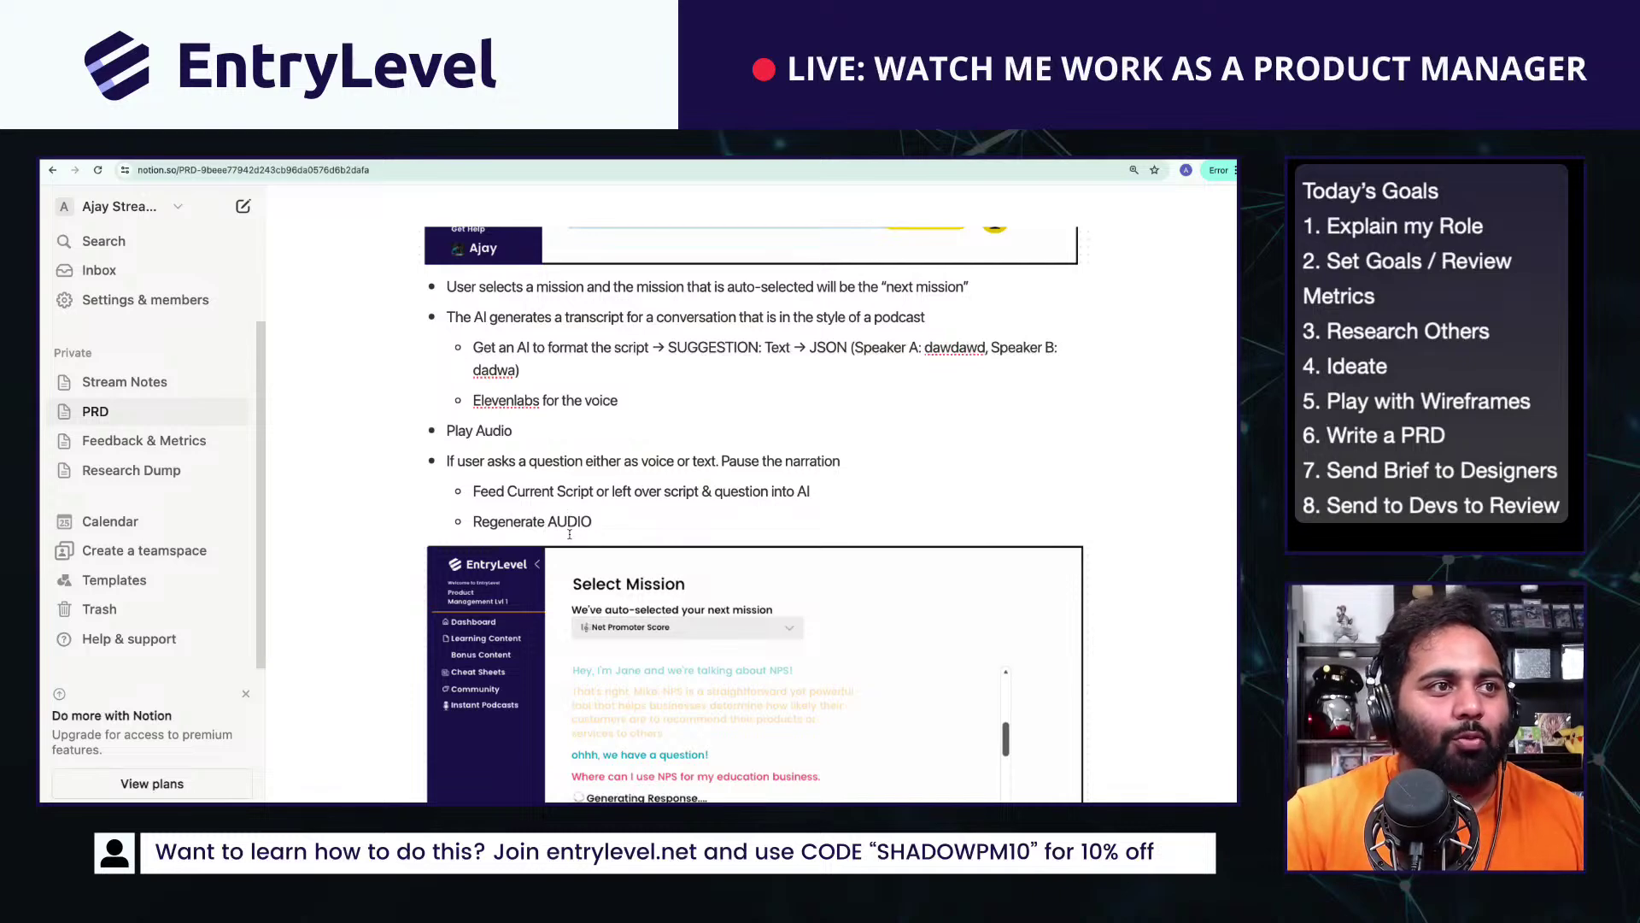
Step: Extend the Elevenlabs sub-bullet with "→ generate as a stream"
left_click(722, 405)
type("-")
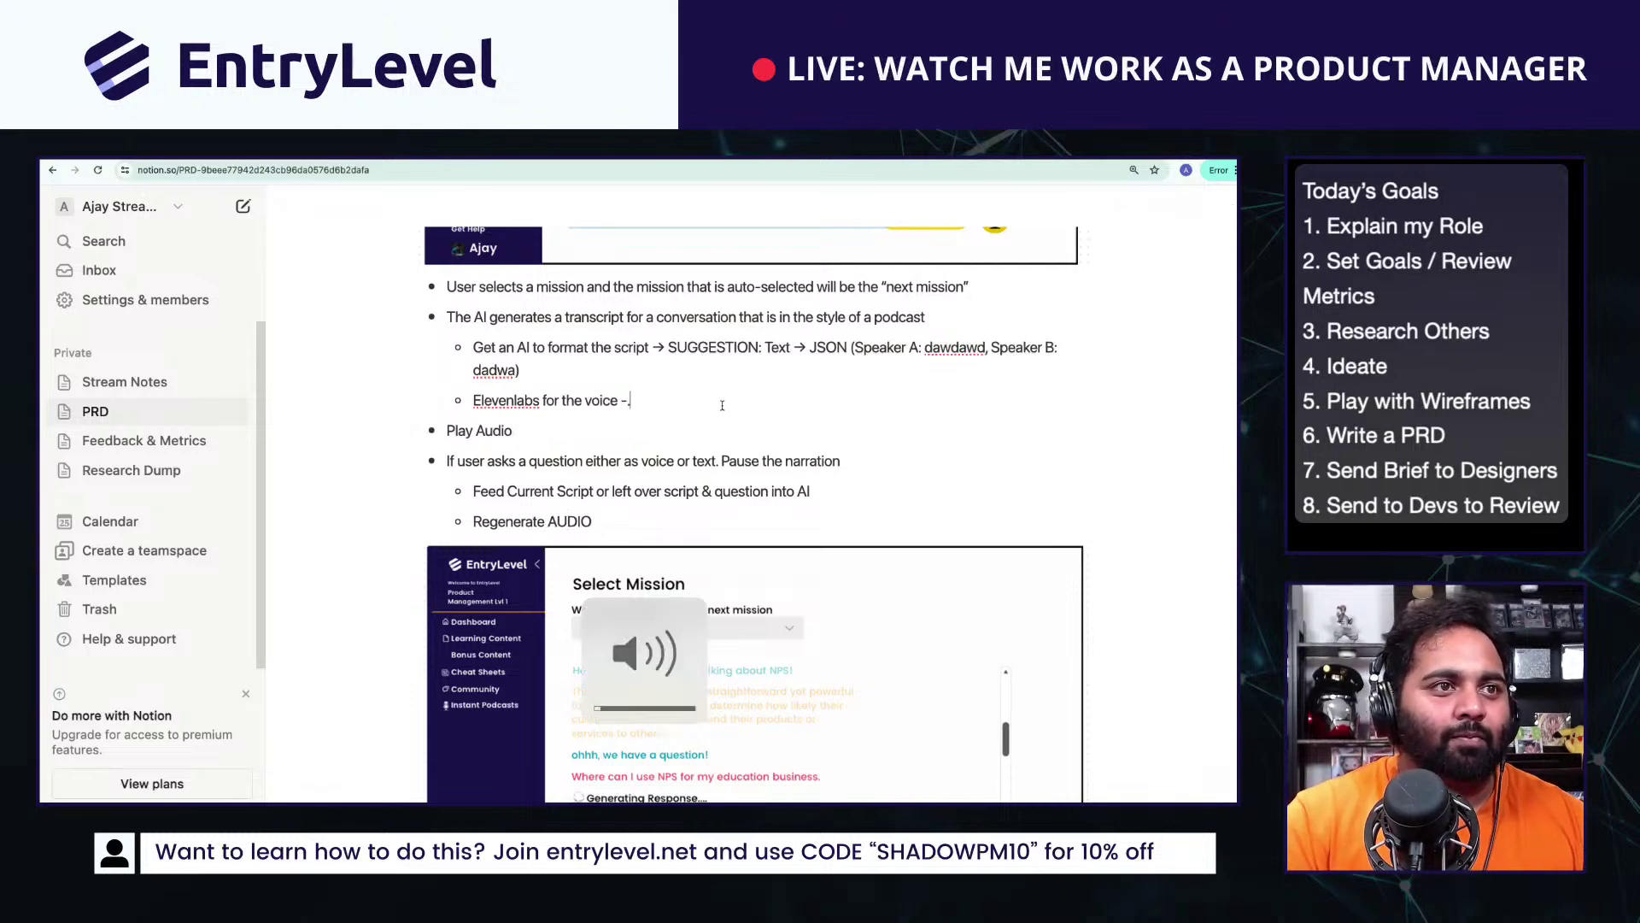
type("> gener")
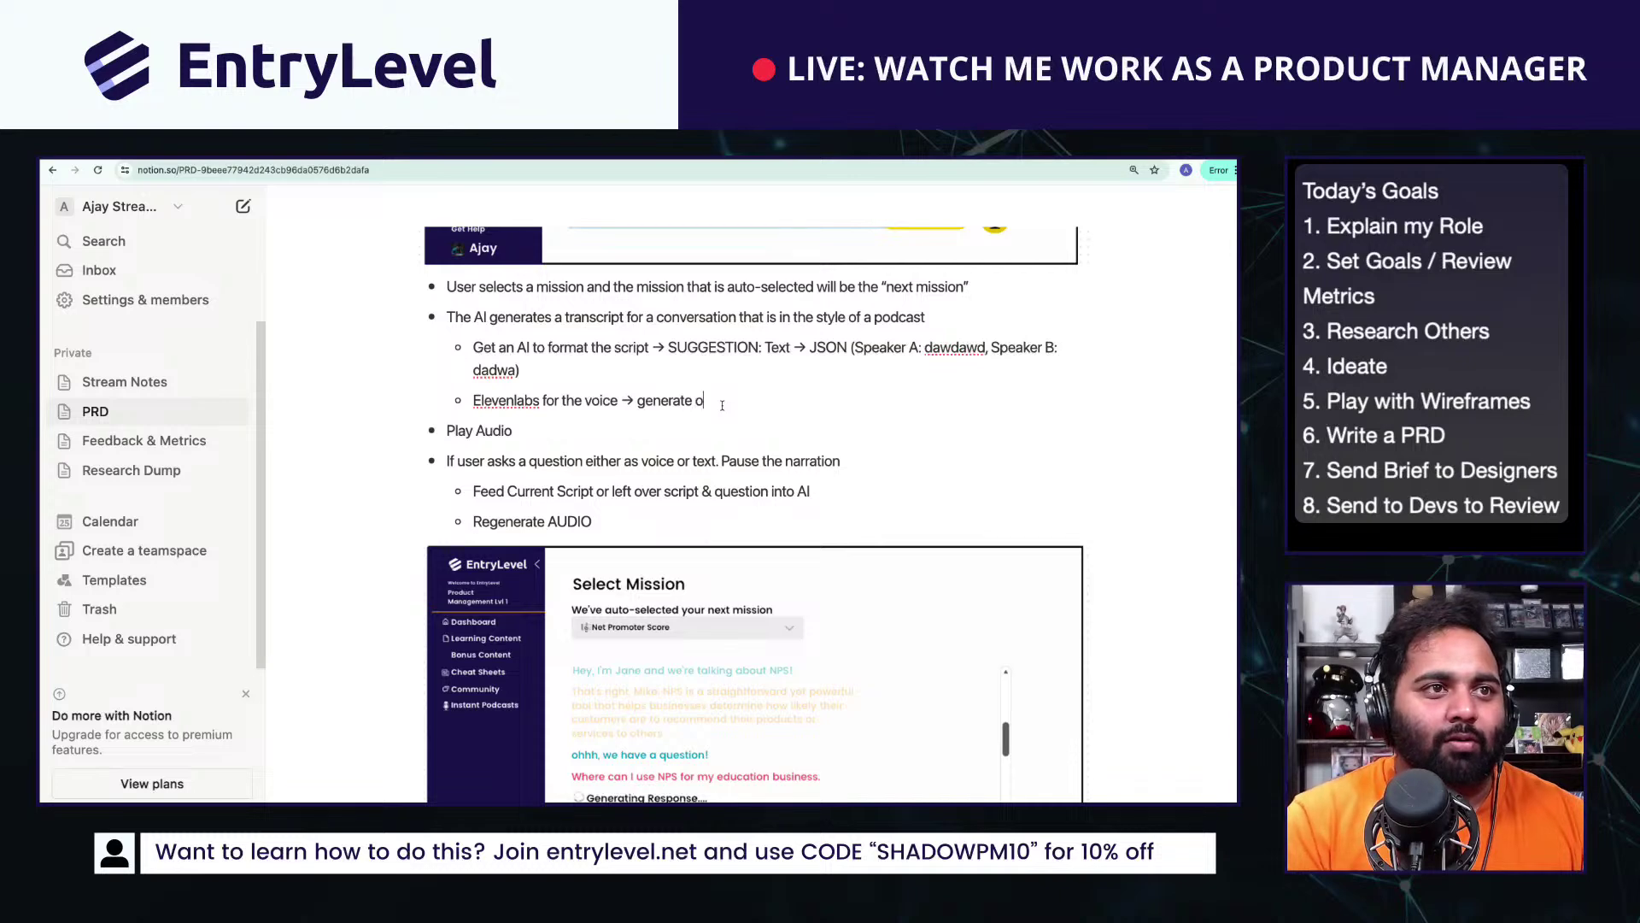
type("ate onl;y")
key("BackSpace")
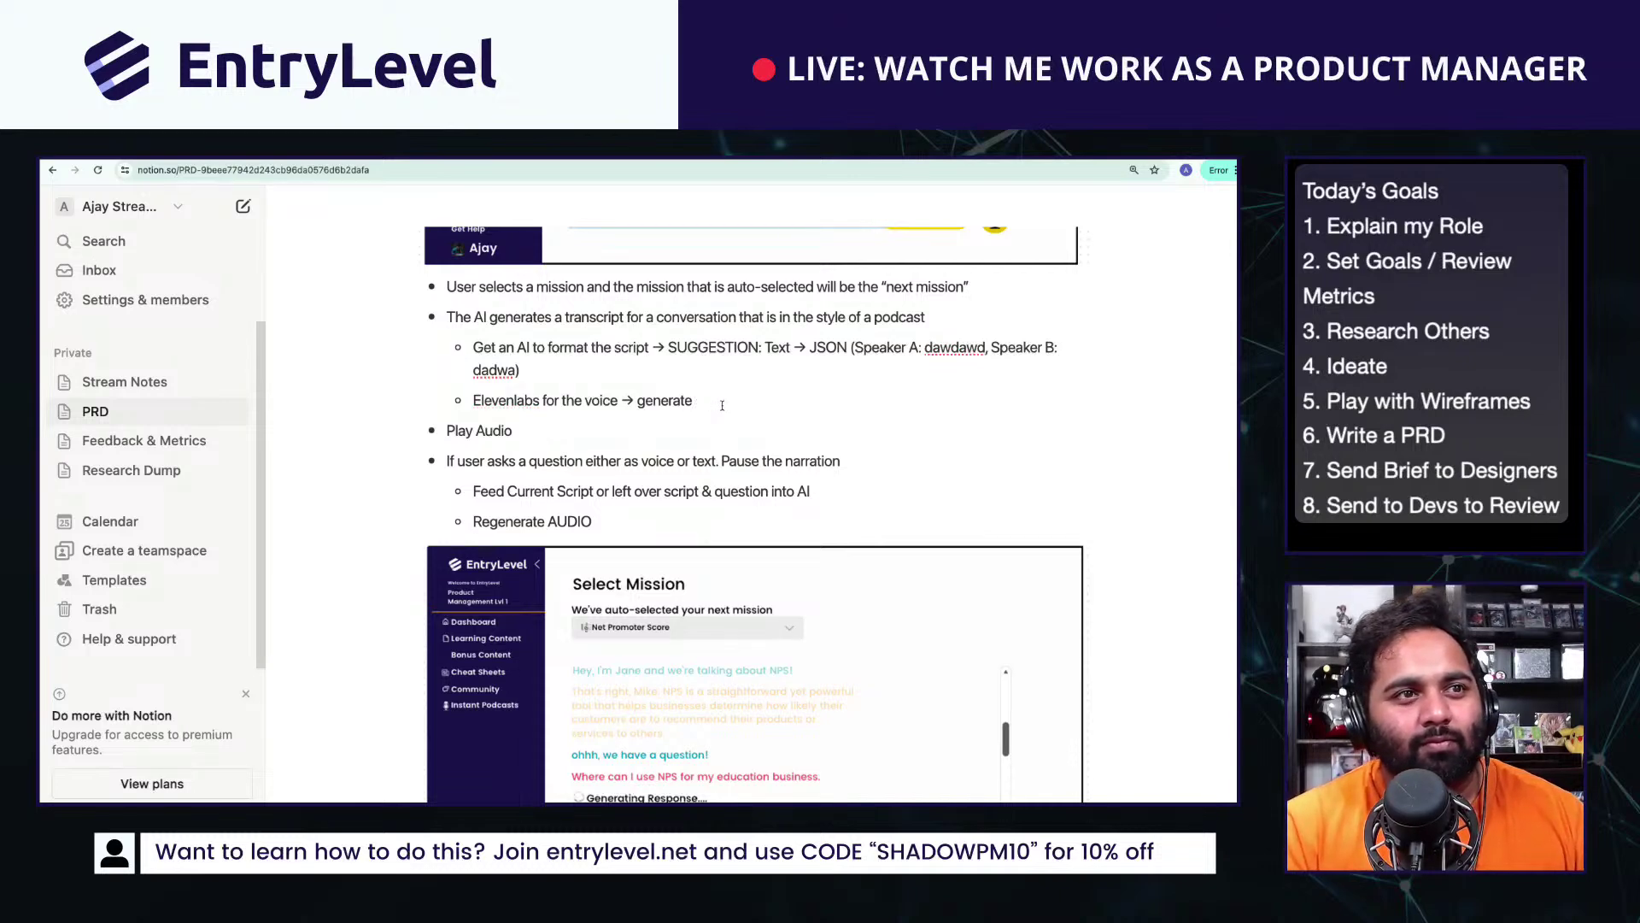
type("as a stream")
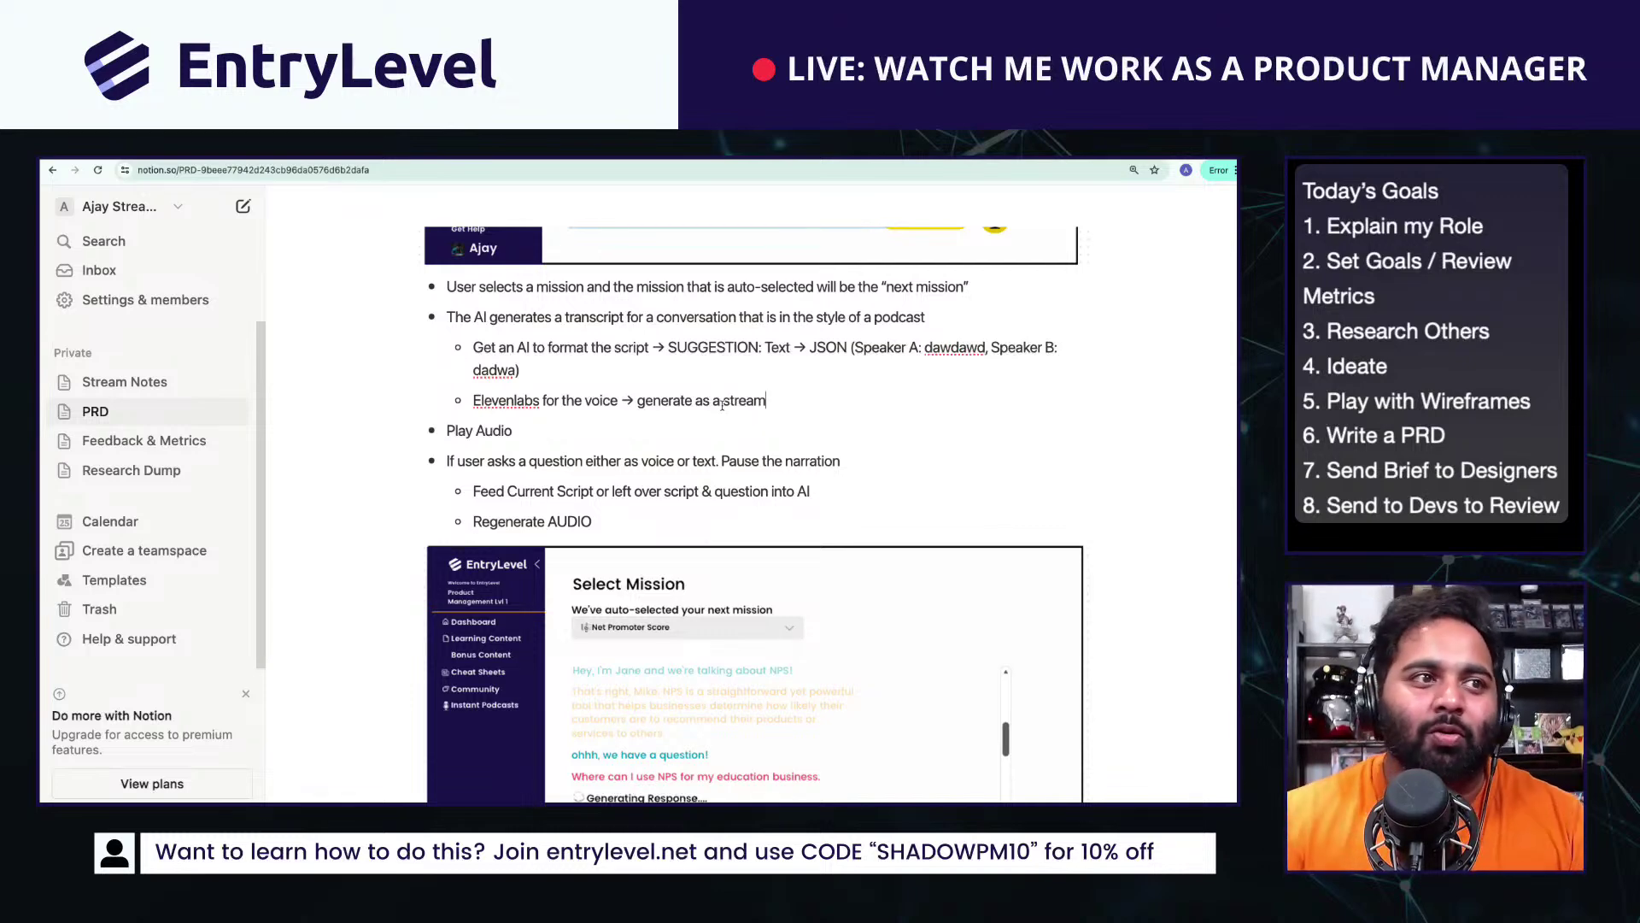
Step: Move the "Generating Response" desktop wireframe image above the bullet list, directly before the mission selection bullet
scroll(928, 553, "down", 3)
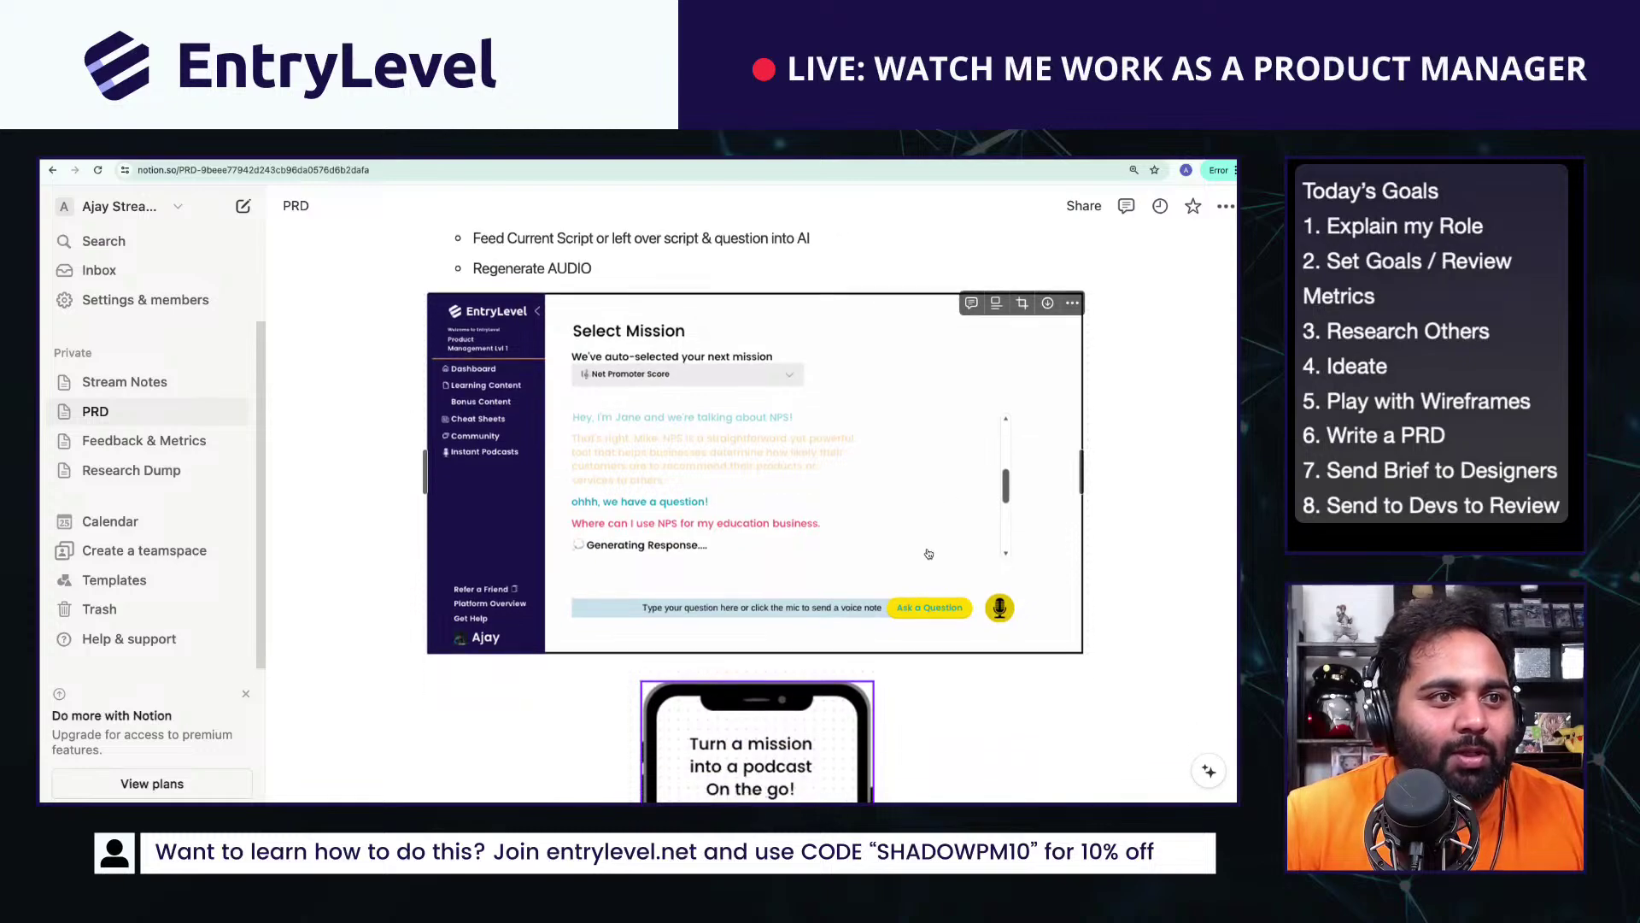
scroll(929, 553, "up", 3)
mouse_move(672, 646)
left_mouse_down()
mouse_move(620, 278)
mouse_move(683, 478)
mouse_move(697, 794)
mouse_move(698, 632)
left_mouse_up()
scroll(698, 602, "down", 4)
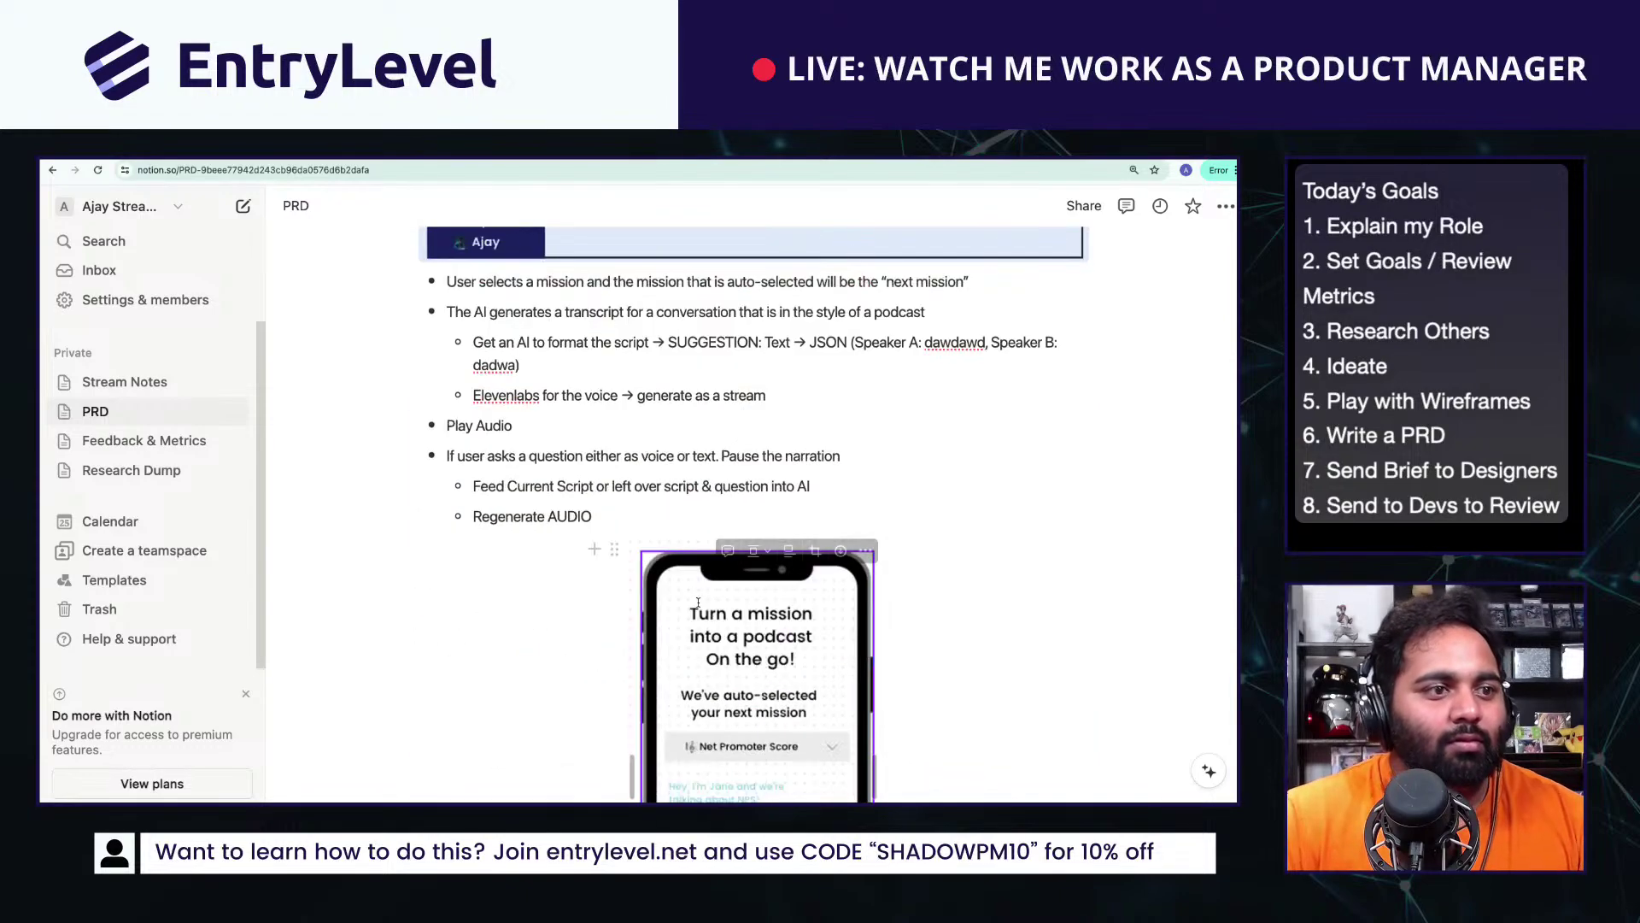
Step: Add the bullet "Whenever the AI Is loading display the “generating response” text" at the end of the podcast bullet list
left_click(692, 505)
key("super+Up")
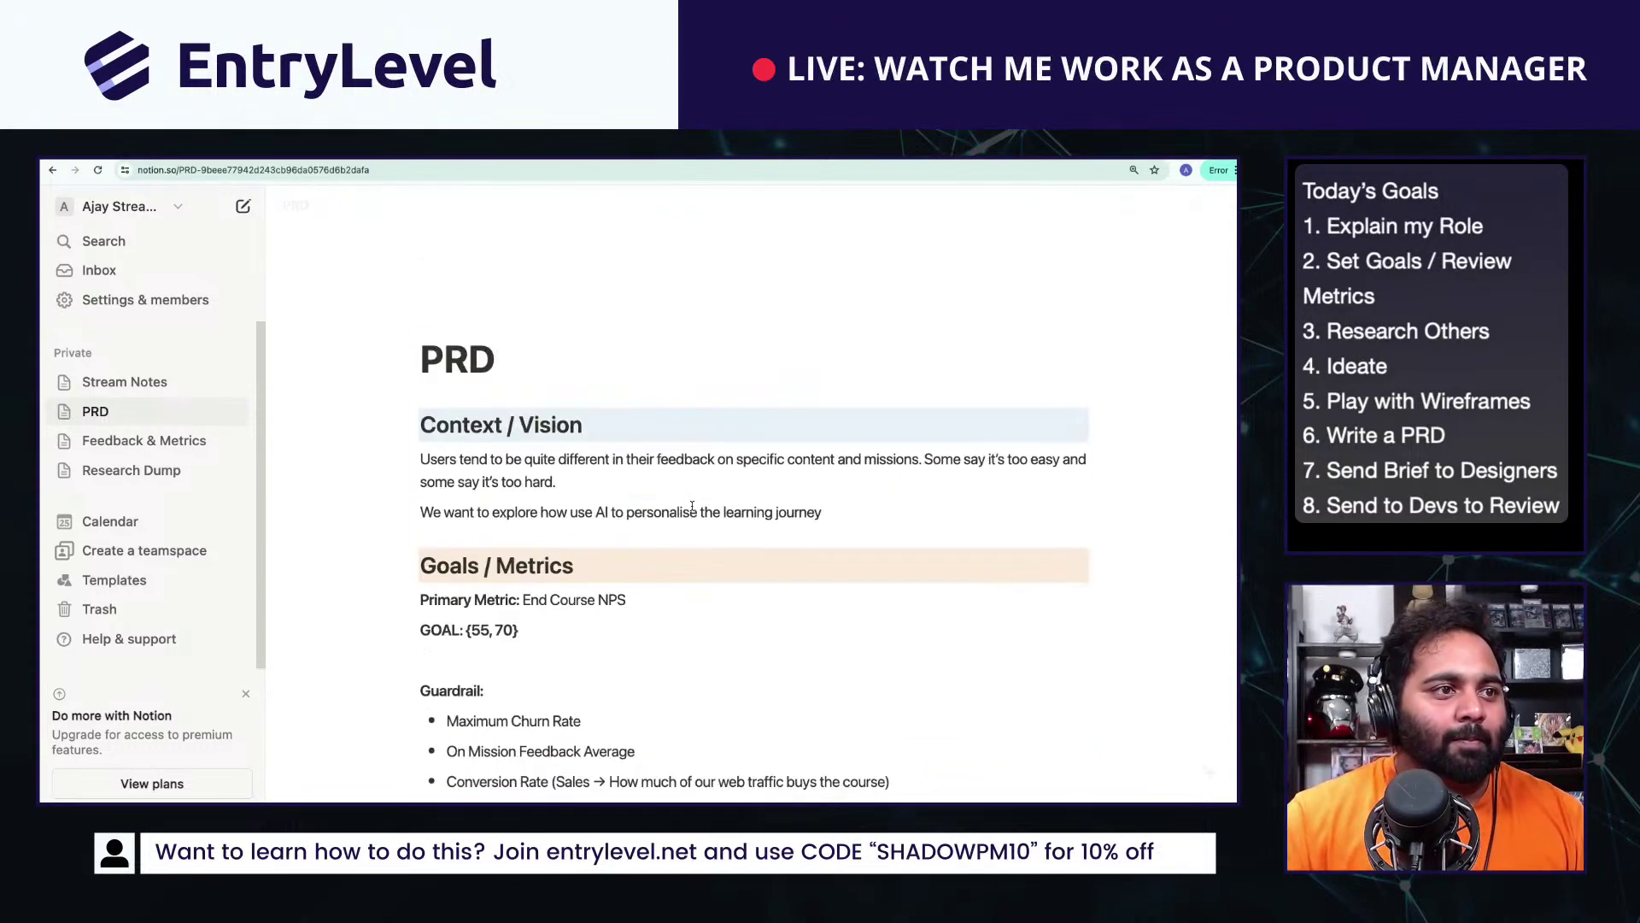
scroll(709, 479, "down", 20)
scroll(726, 446, "up", 2)
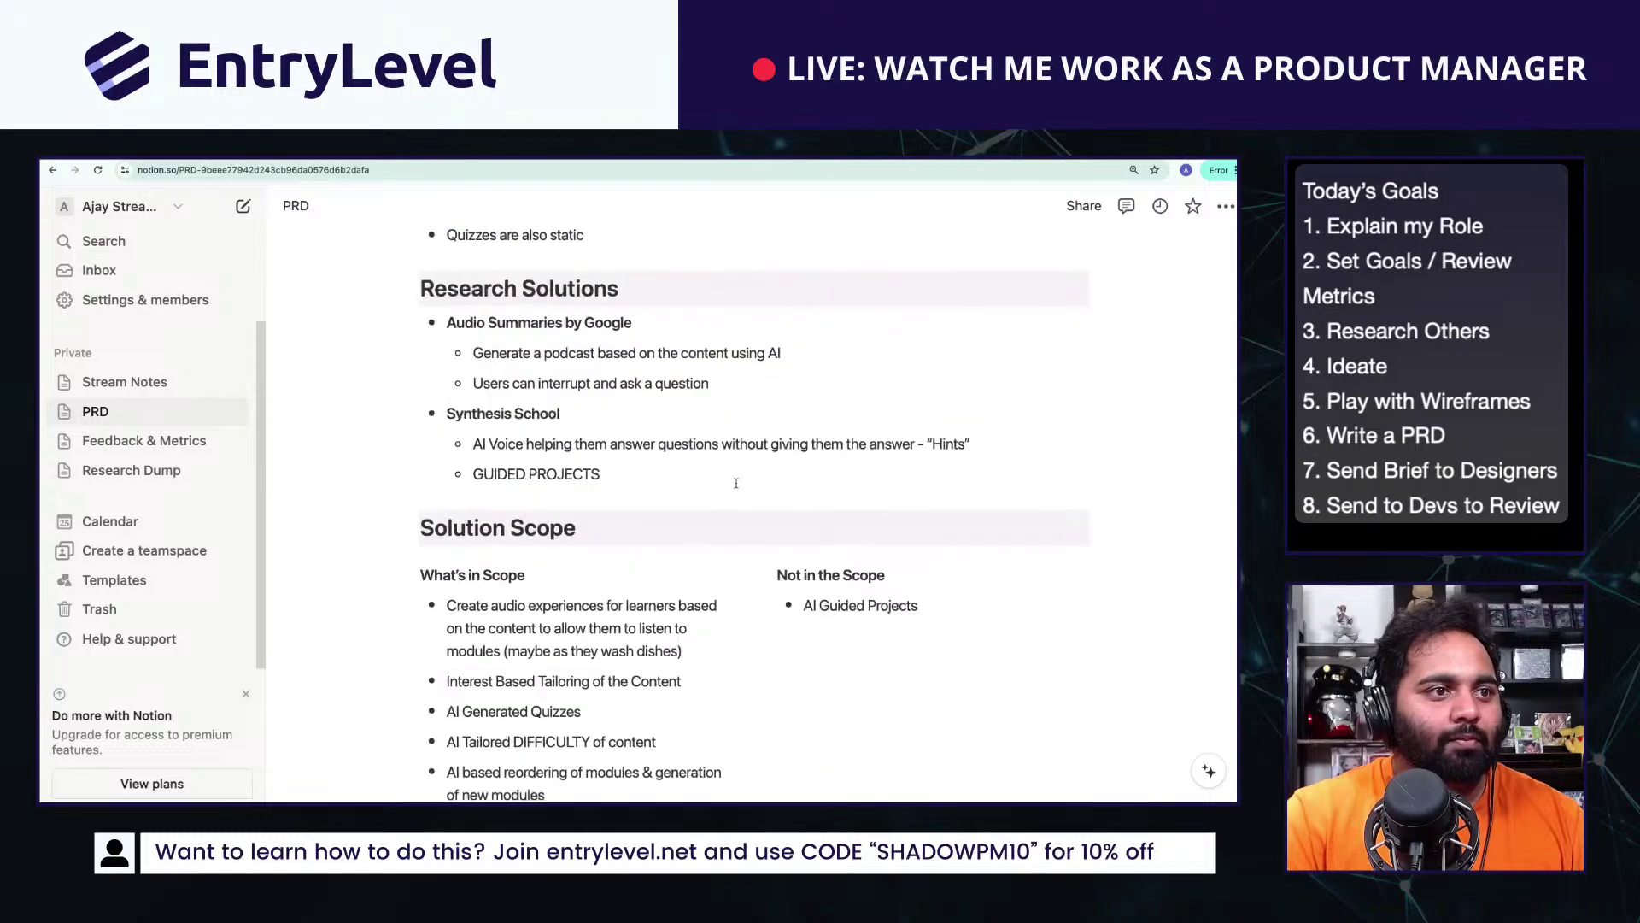
scroll(730, 513, "down", 9)
scroll(735, 555, "up", 5)
scroll(744, 654, "down", 12)
scroll(744, 653, "down", 6)
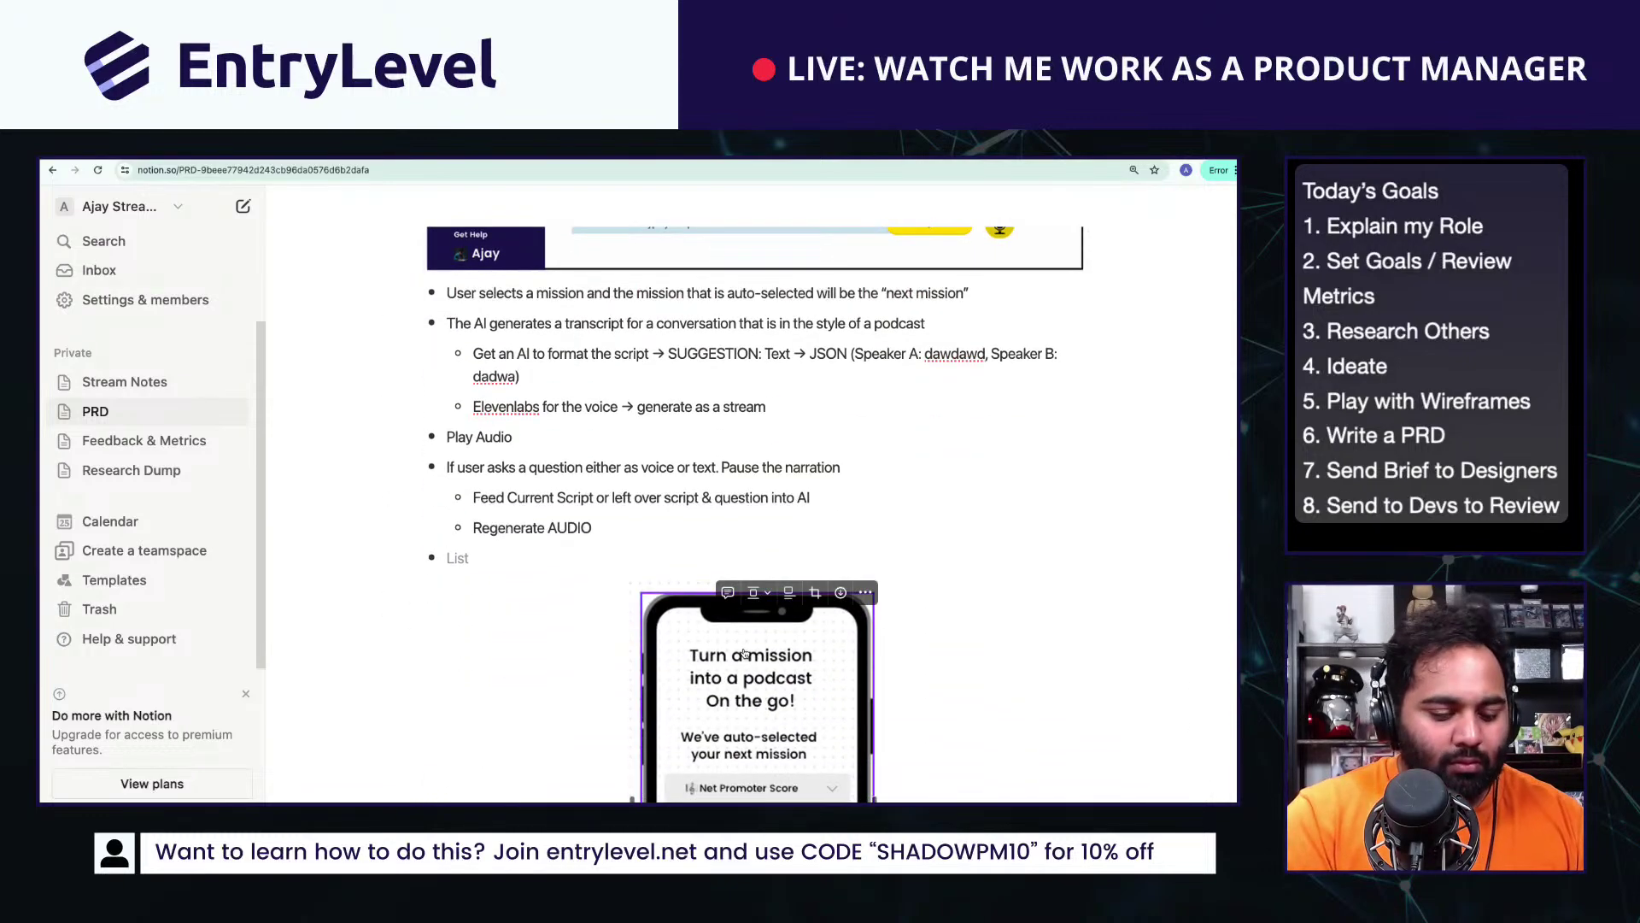
type("Whenever")
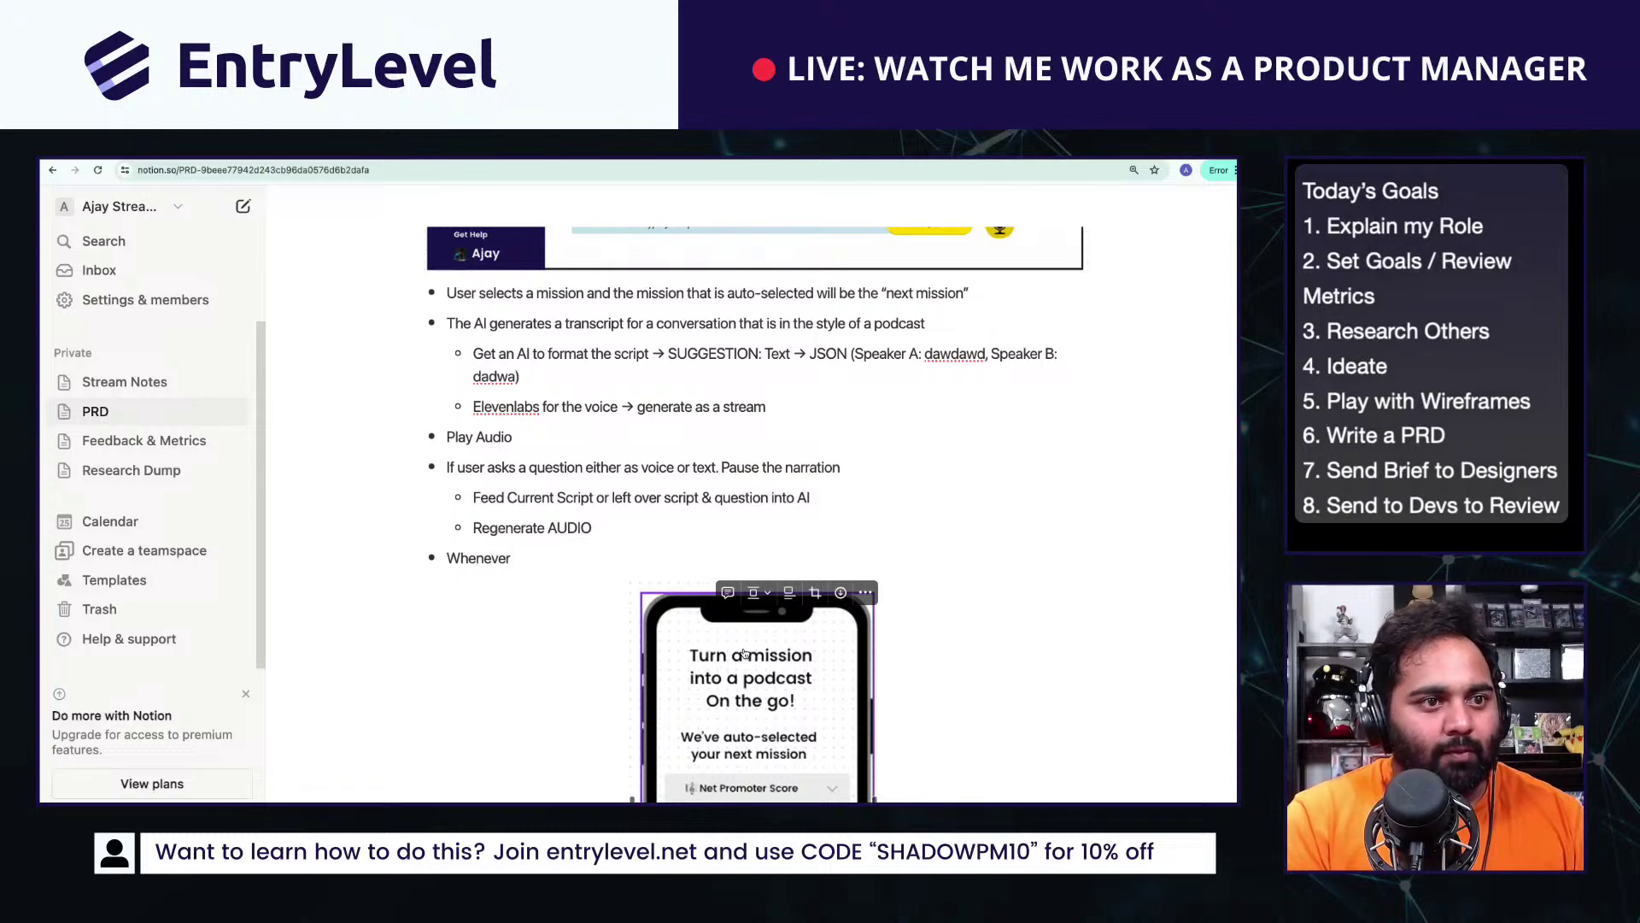
type(" the AI Is loading")
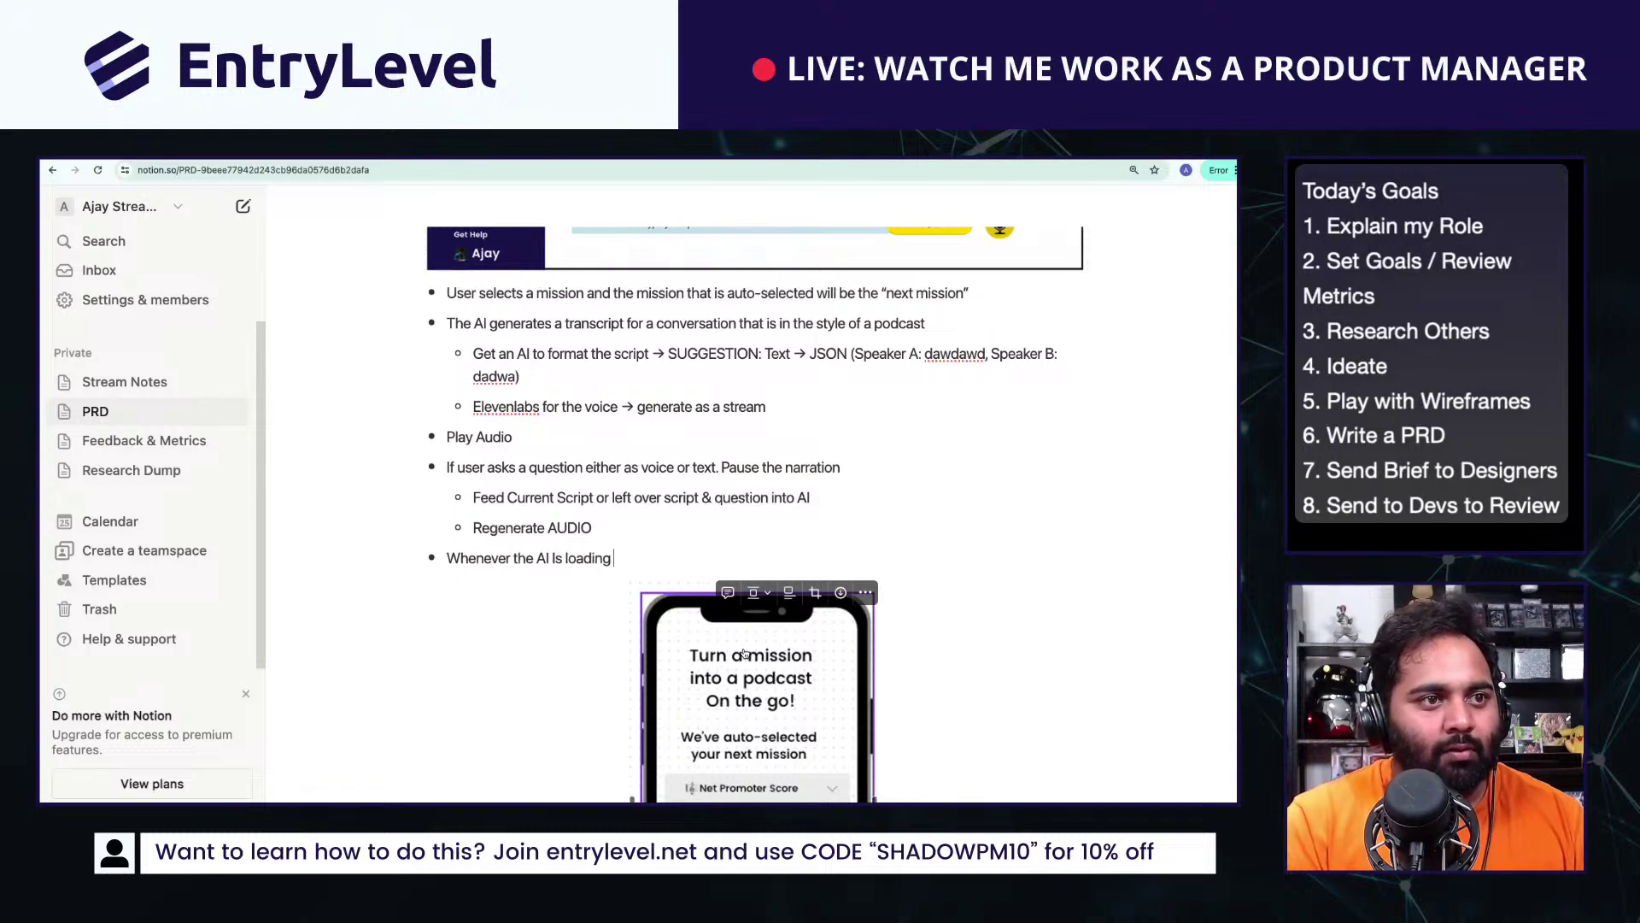
type(" display the ")
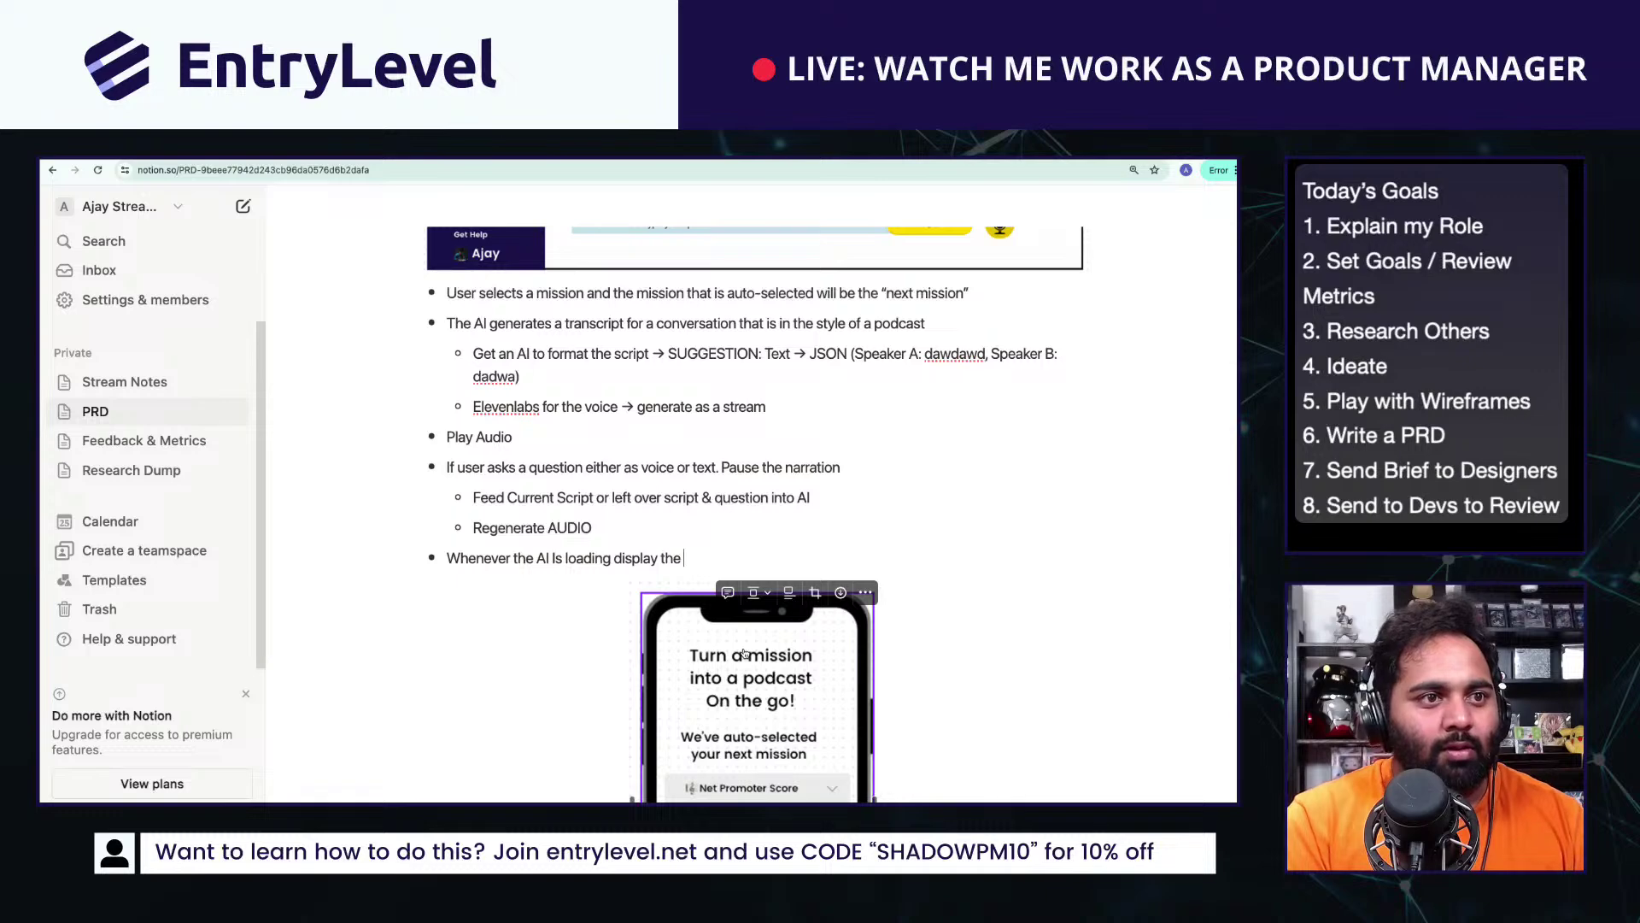
type("“generating response” text")
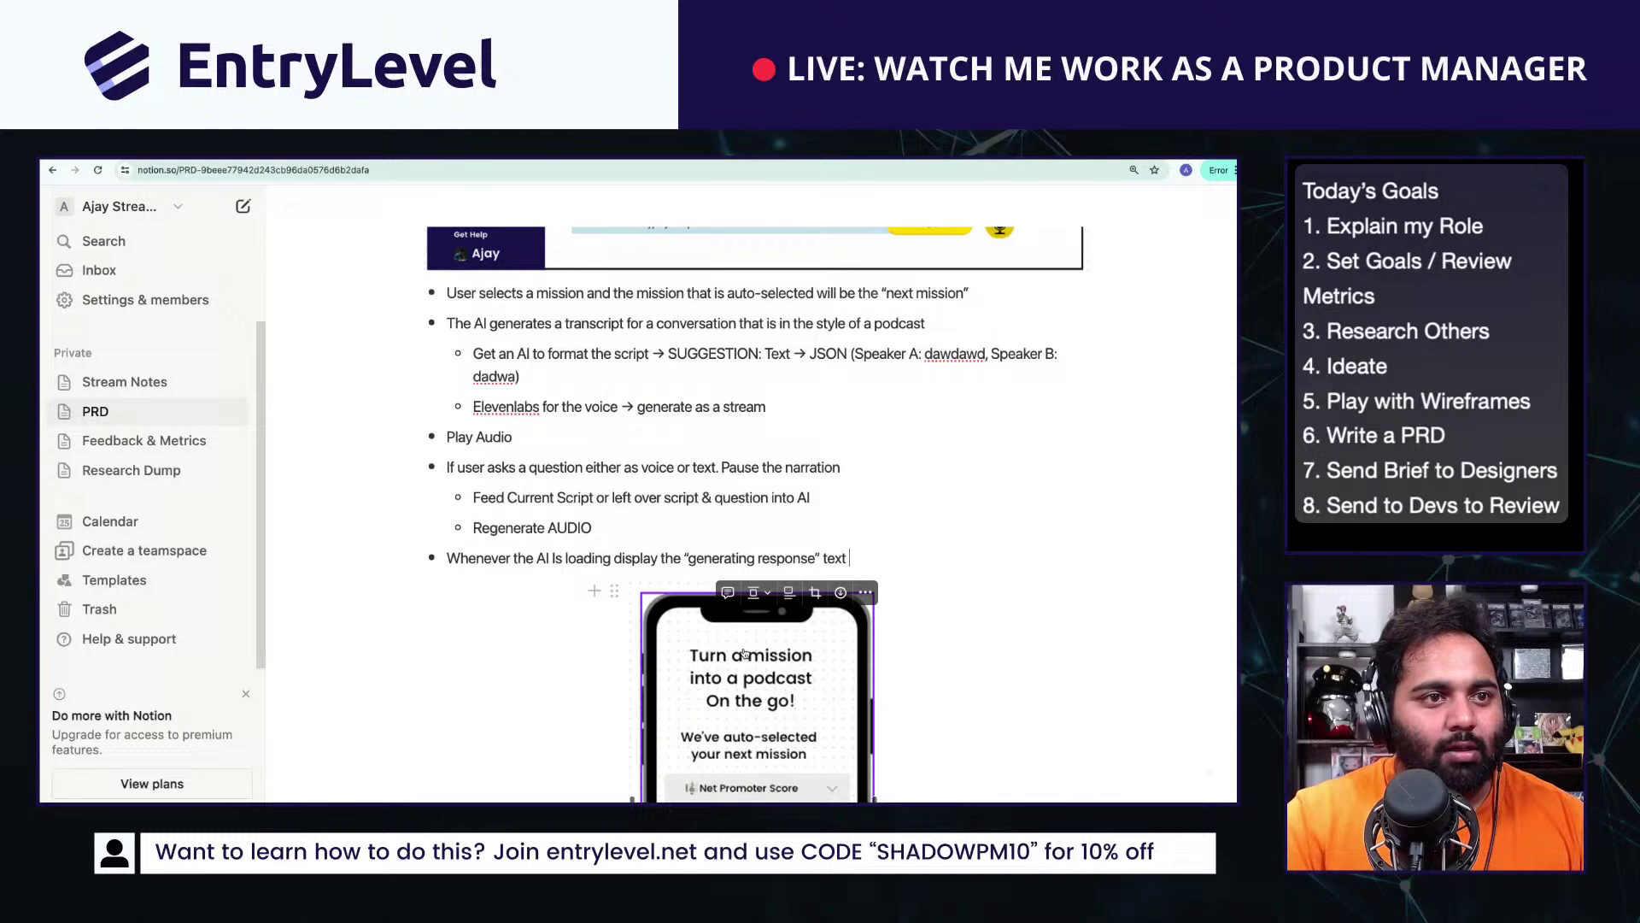
Step: Insert an empty text block below the phone podcast wireframe and move it beside the image as a second column
scroll(743, 653, "down", 3)
left_click(597, 315)
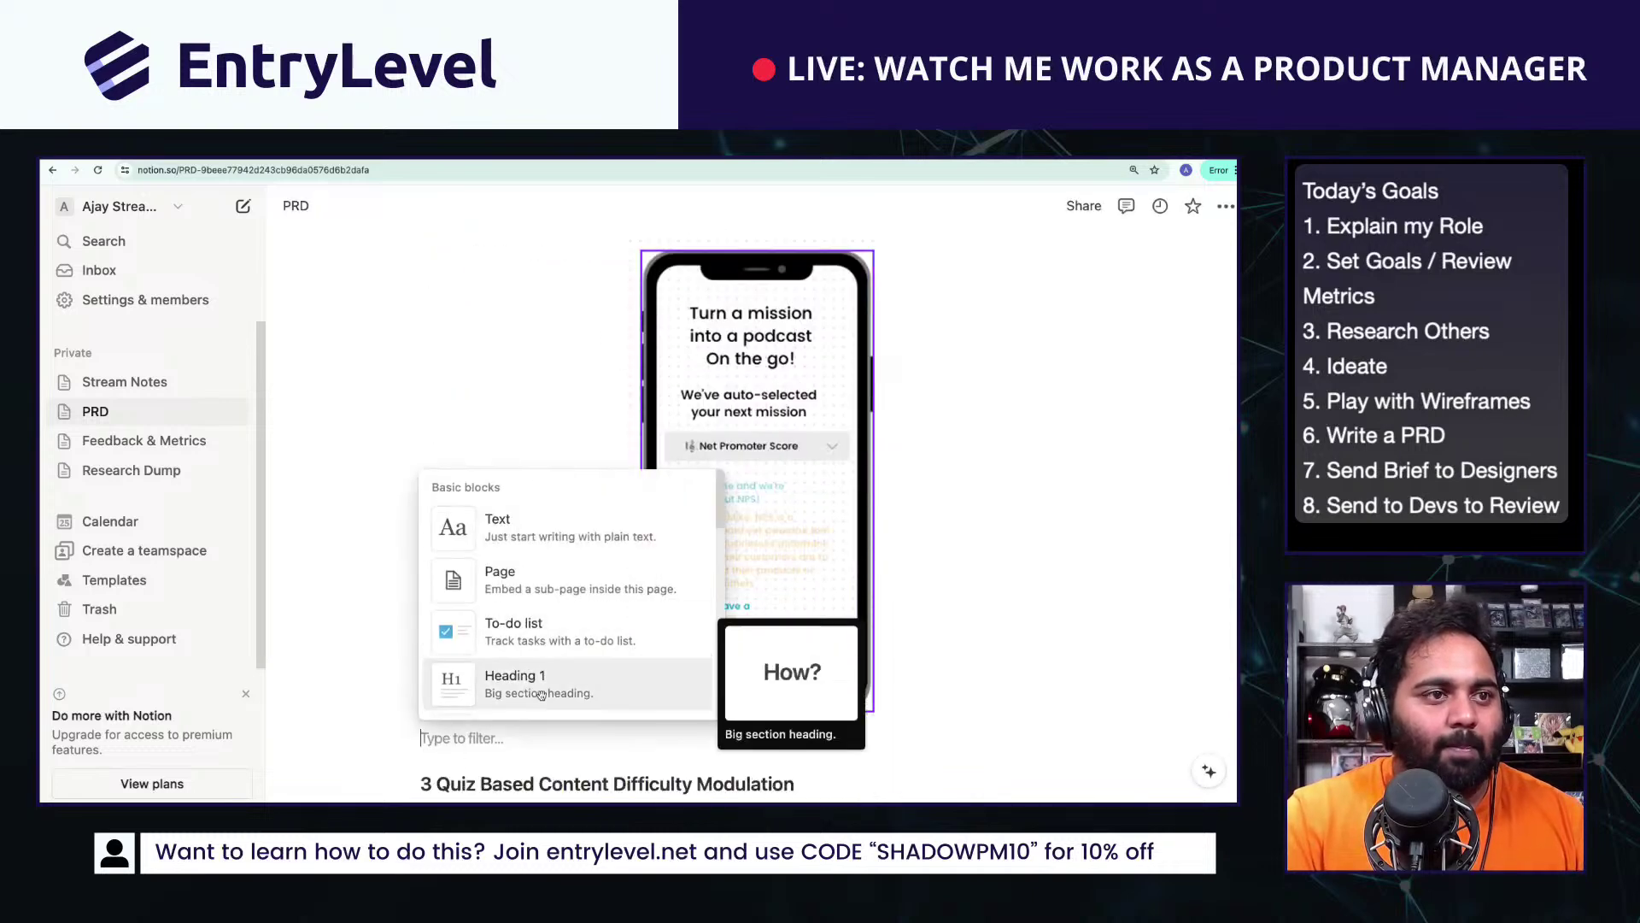
left_click(418, 749)
left_click_drag(405, 739, 905, 556)
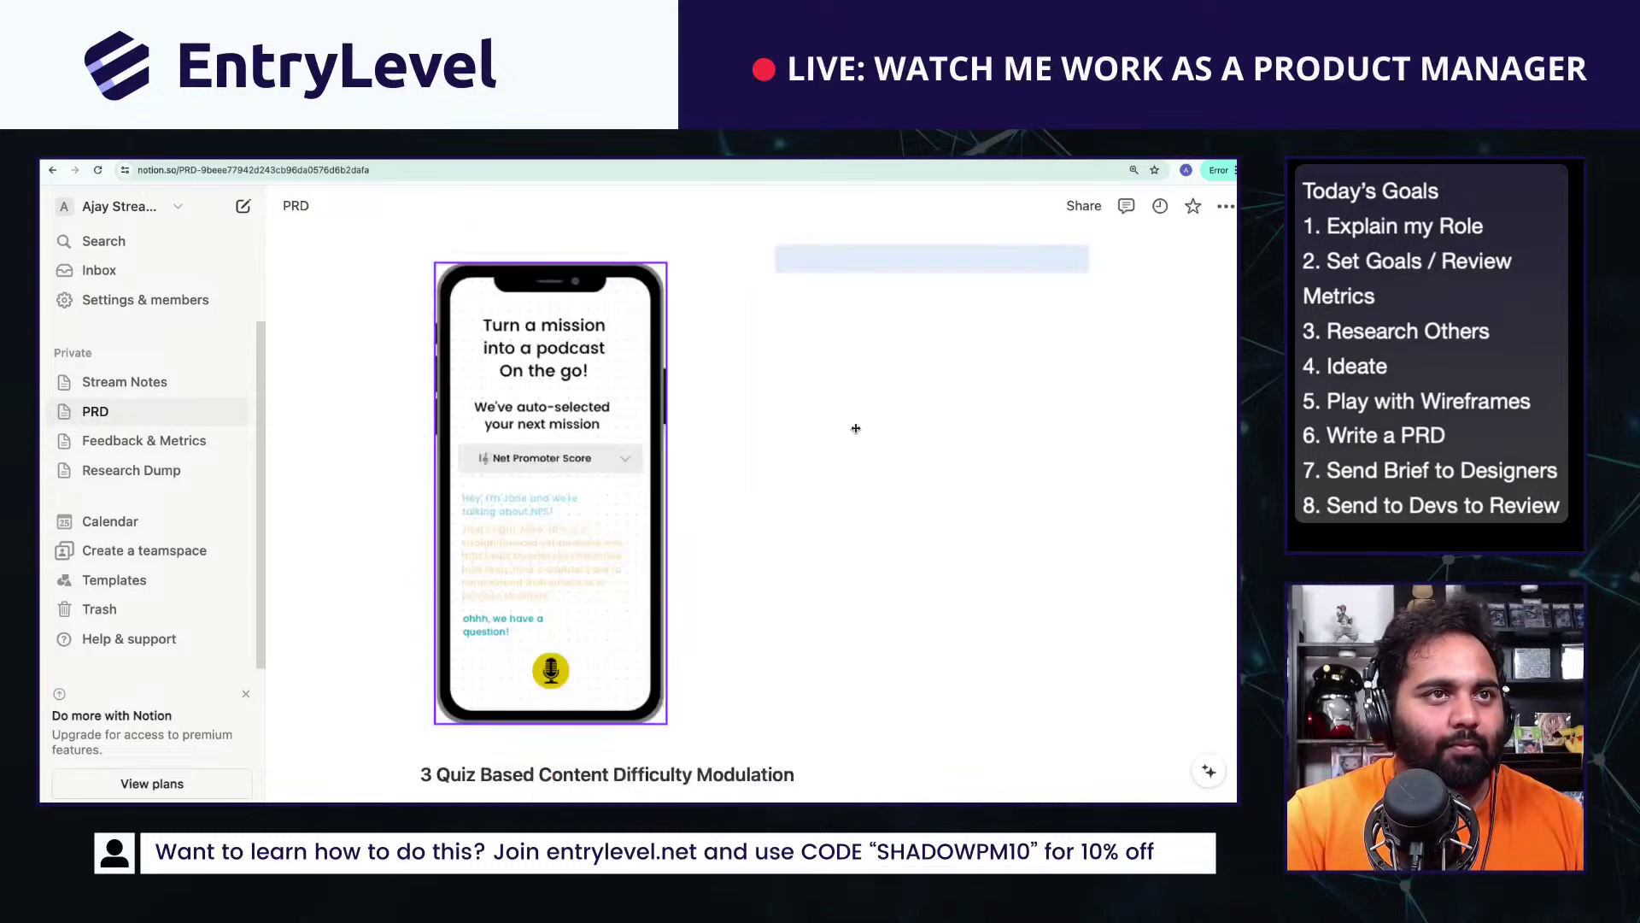
left_click(829, 516)
Step: Write "Mobile Version additional features" beside the phone wireframe, with the bullet "Play whilst closed" under it
scroll(833, 530, "down", 2)
type("Mobi")
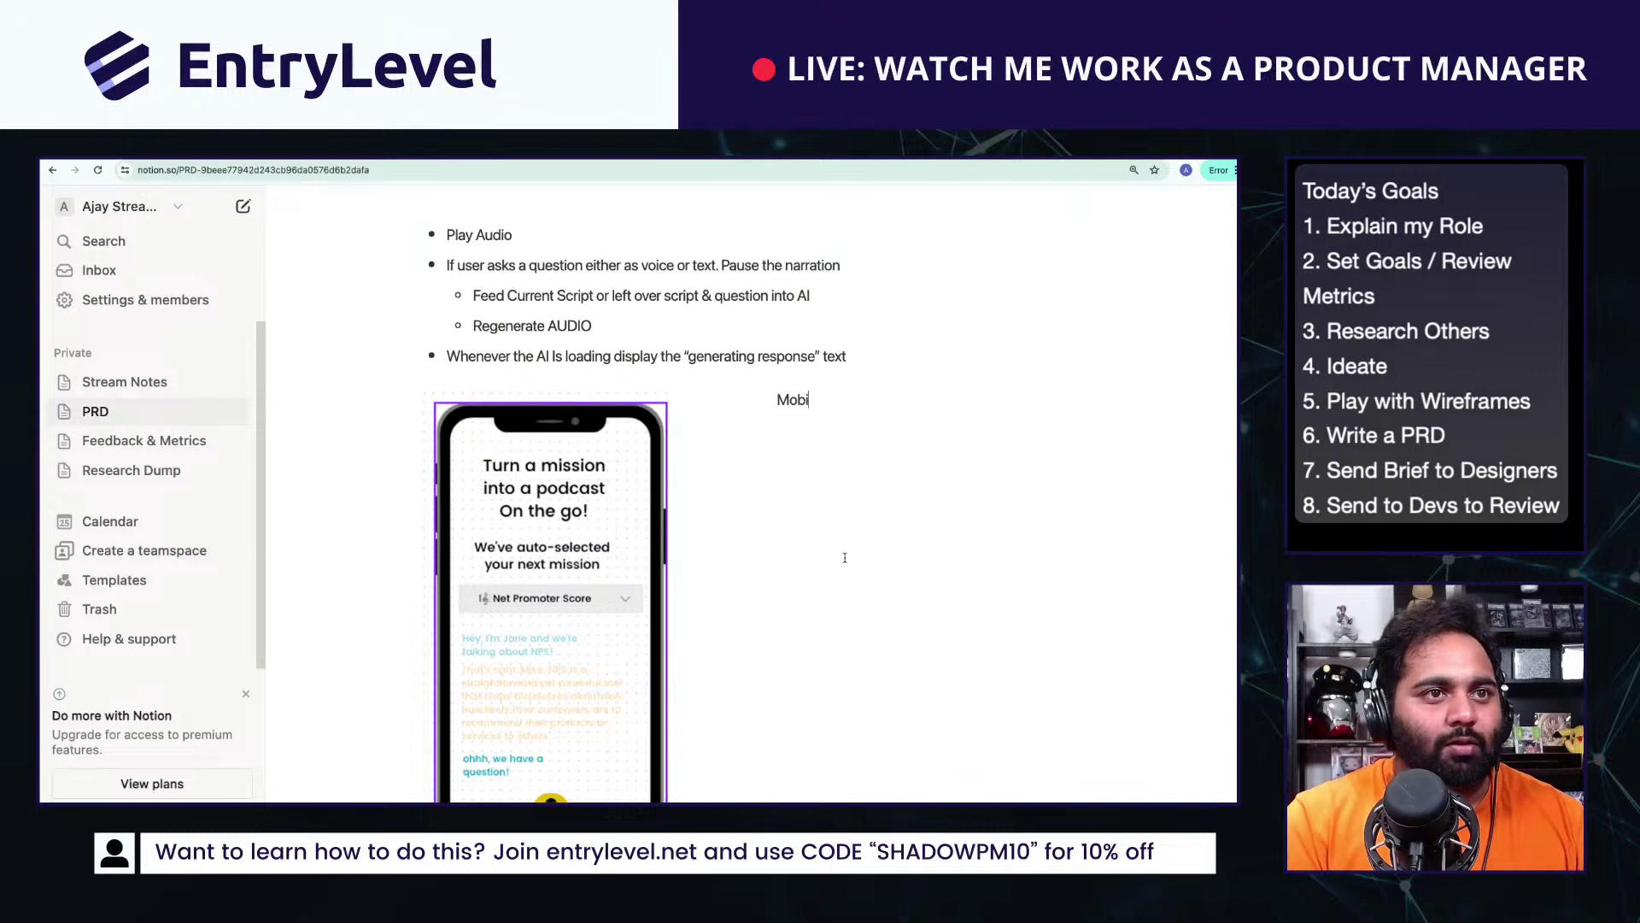
type("le Version add")
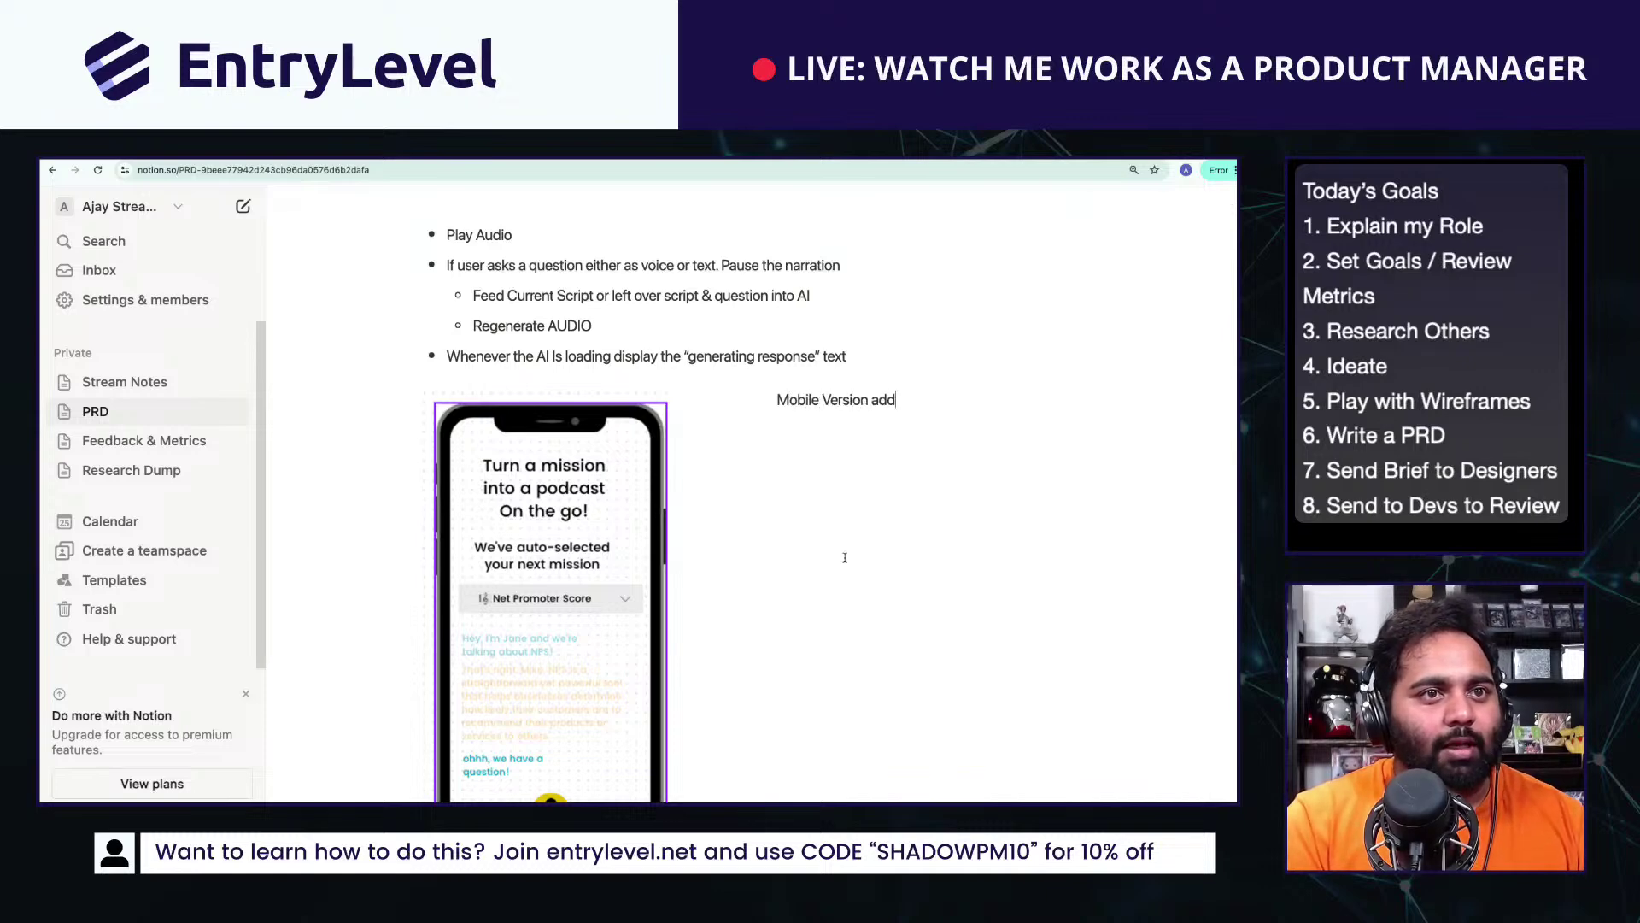
type("itional featy")
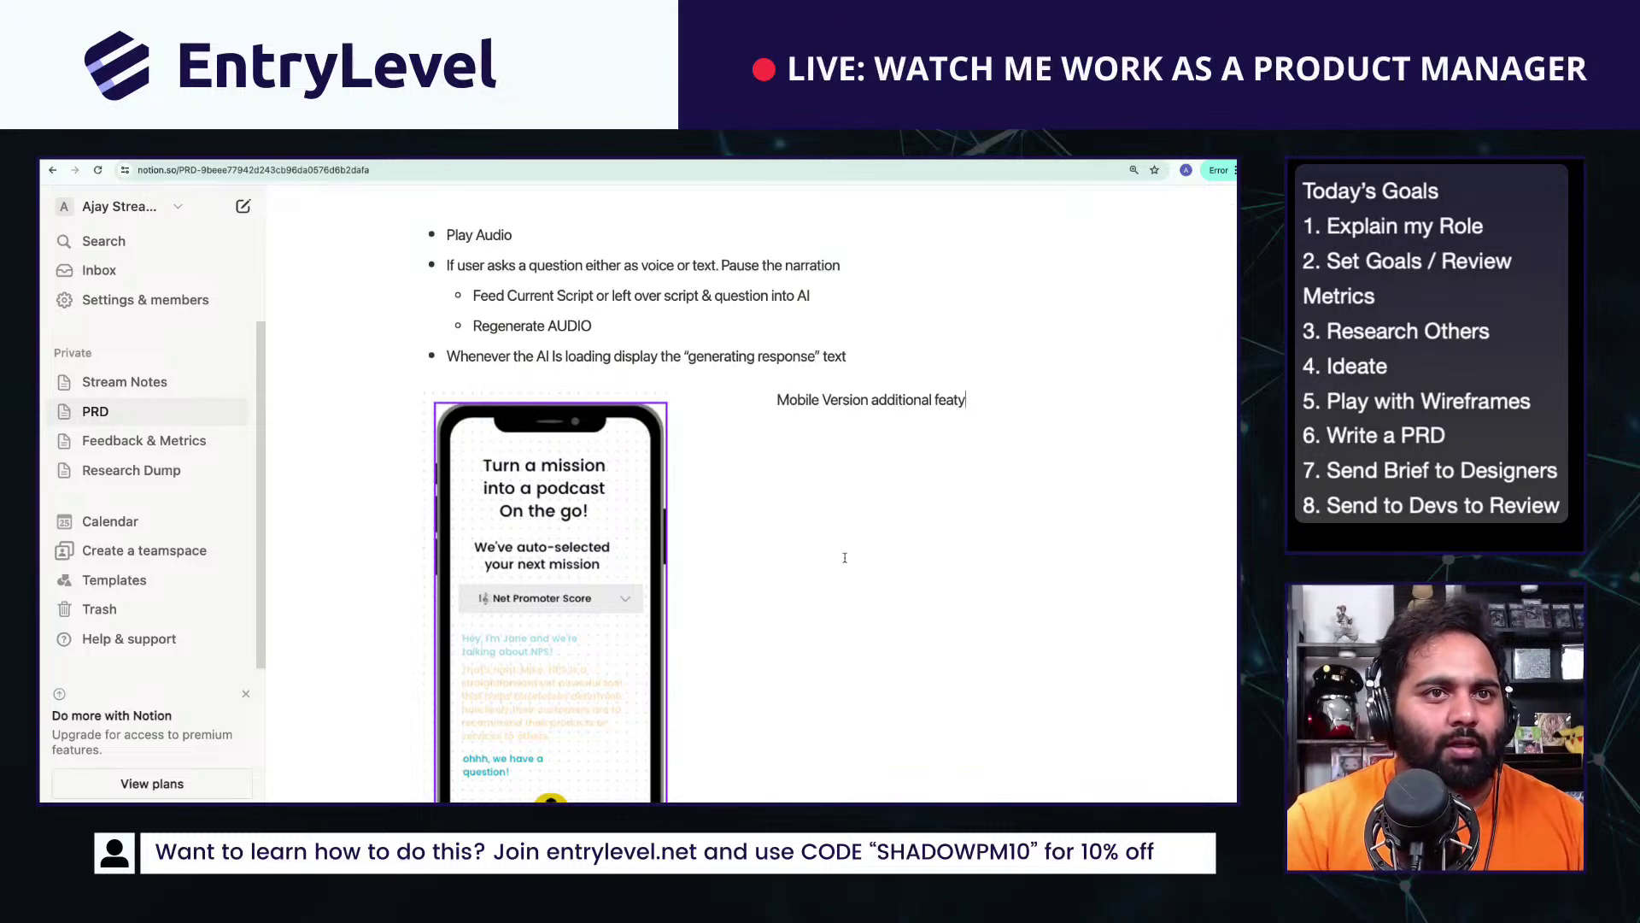
type("u P")
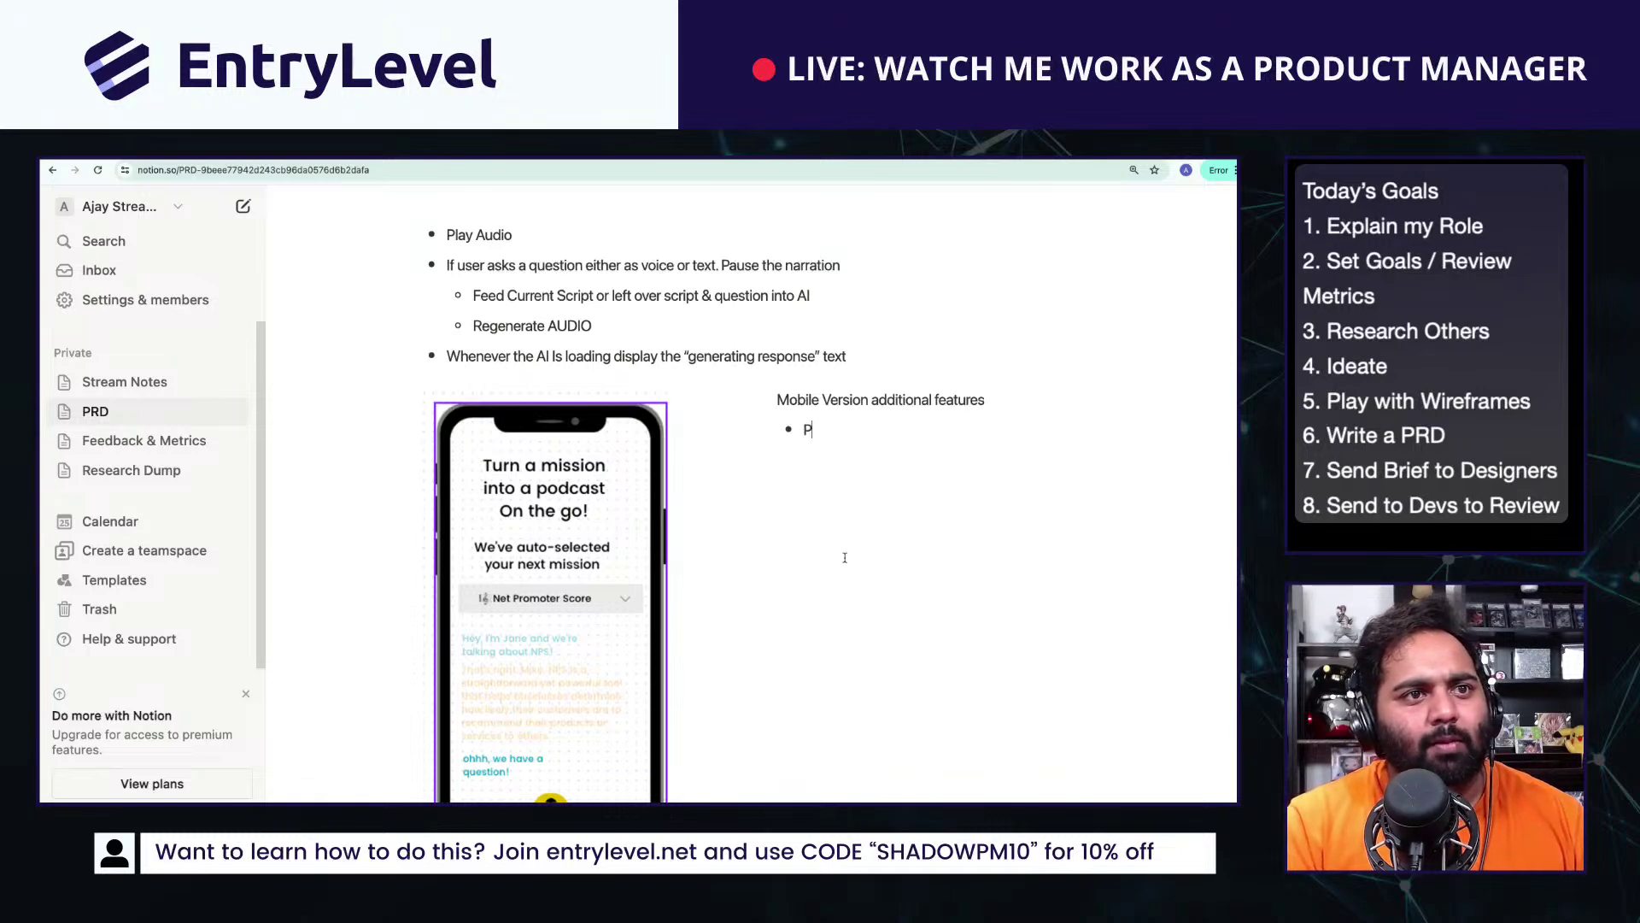
type("lay whilst clos")
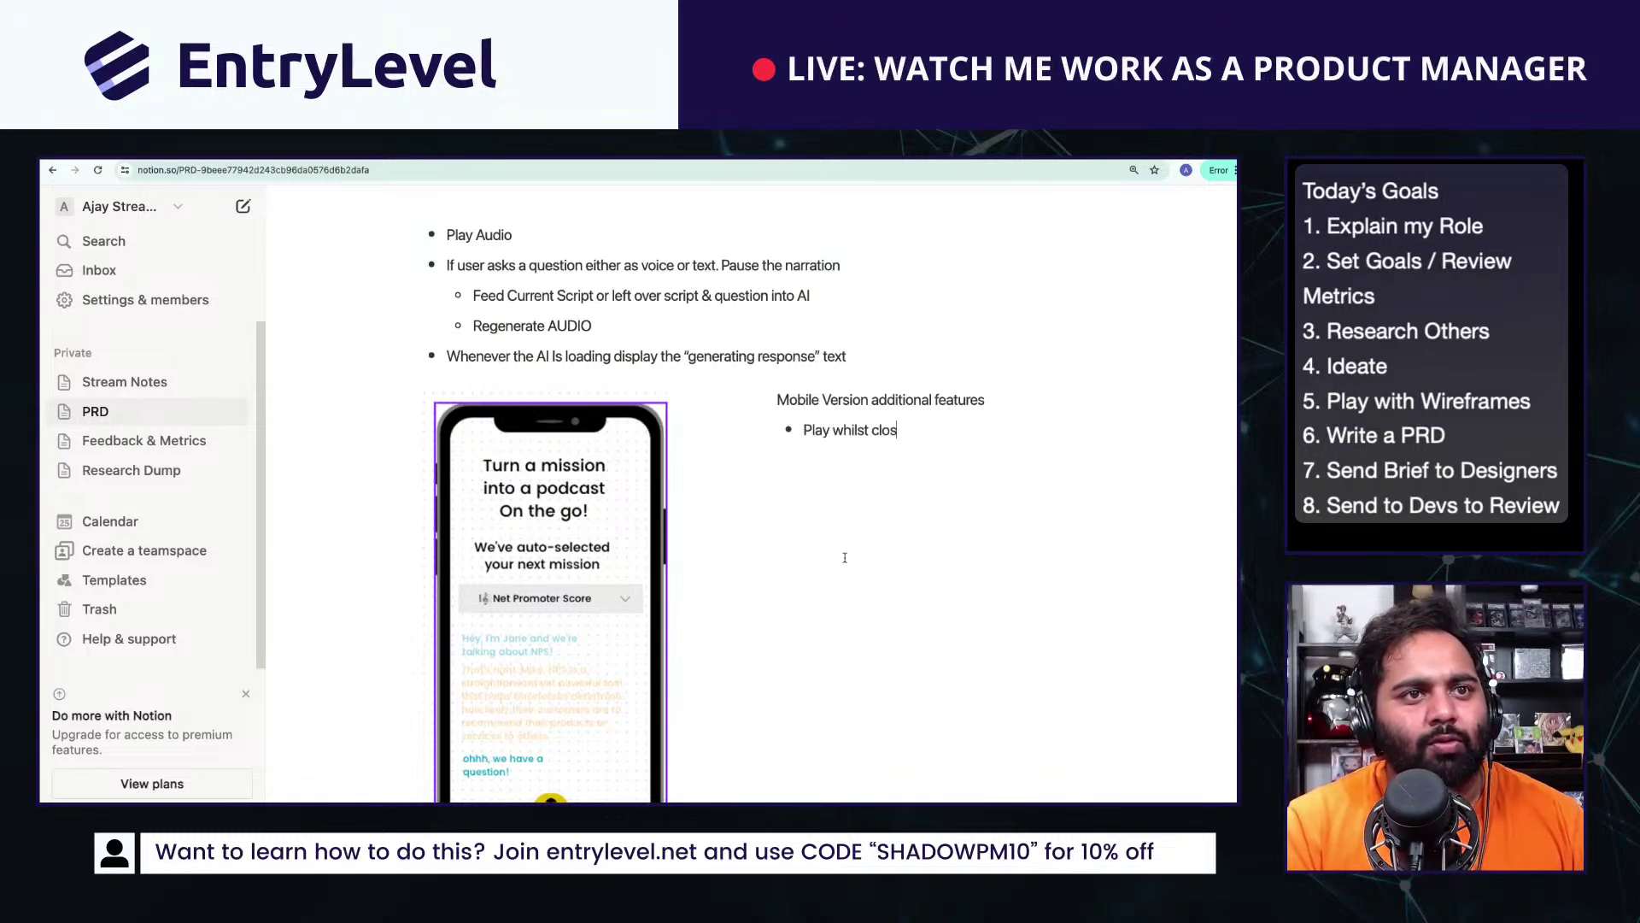
type("ed")
Step: Add the mobile feature bullets "Voice Only interuptions" and "Focus Mode (get rid of distracting dashboard features)"
key("Return")
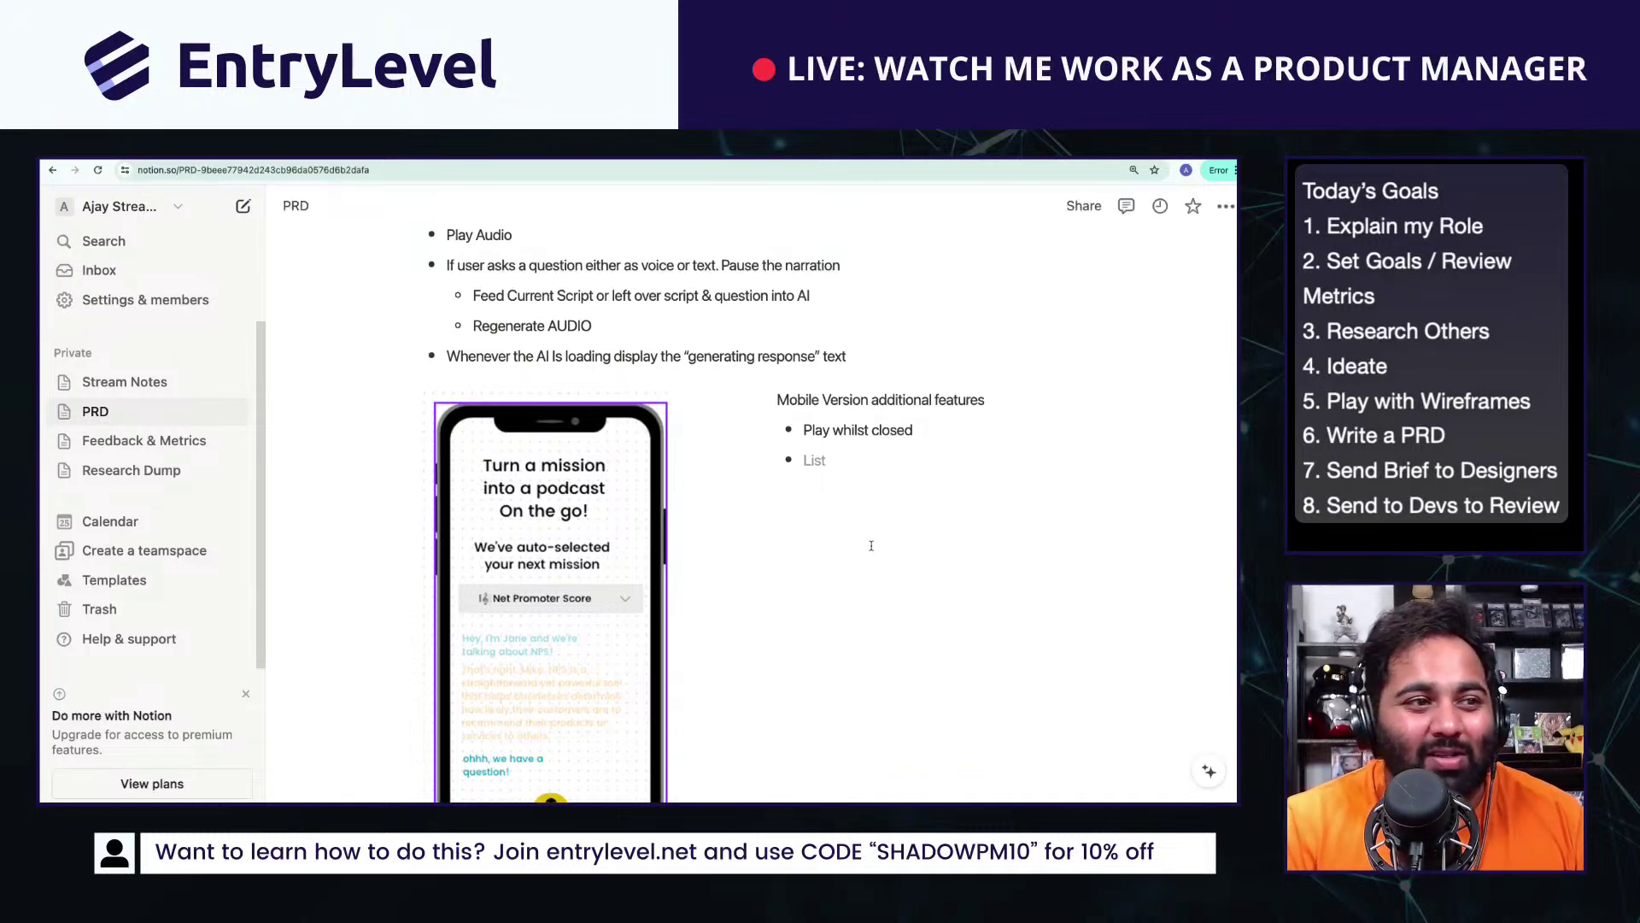
scroll(848, 564, "down", 5)
scroll(853, 568, "up", 3)
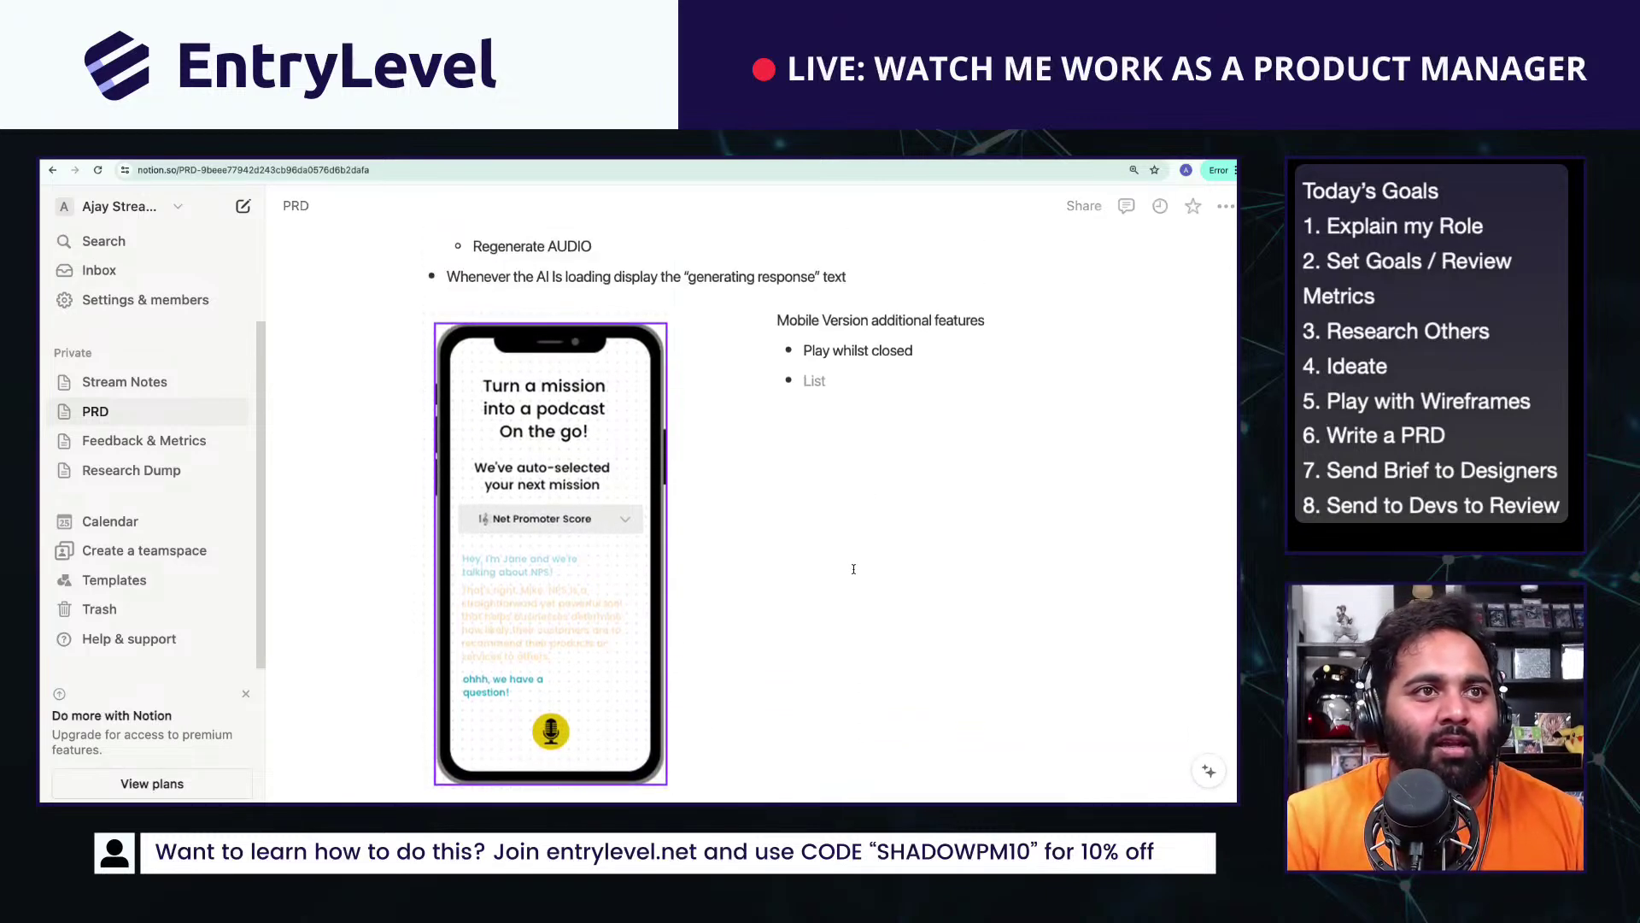
type("Voice Only interuptions")
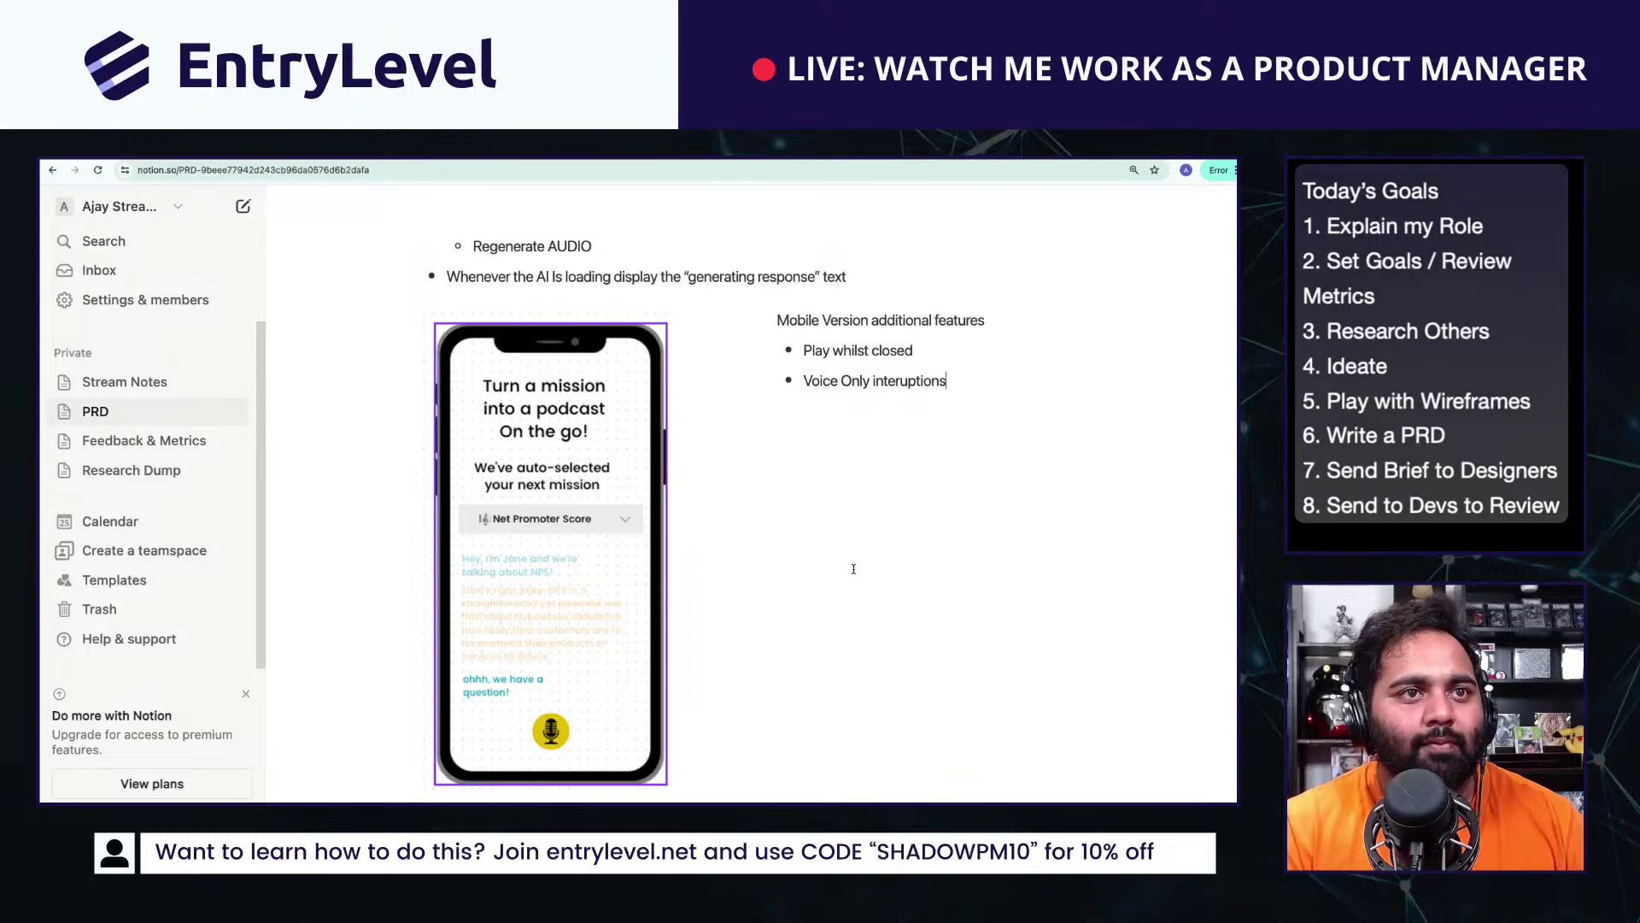
key("Return")
type("Focus Mode (get rid of di")
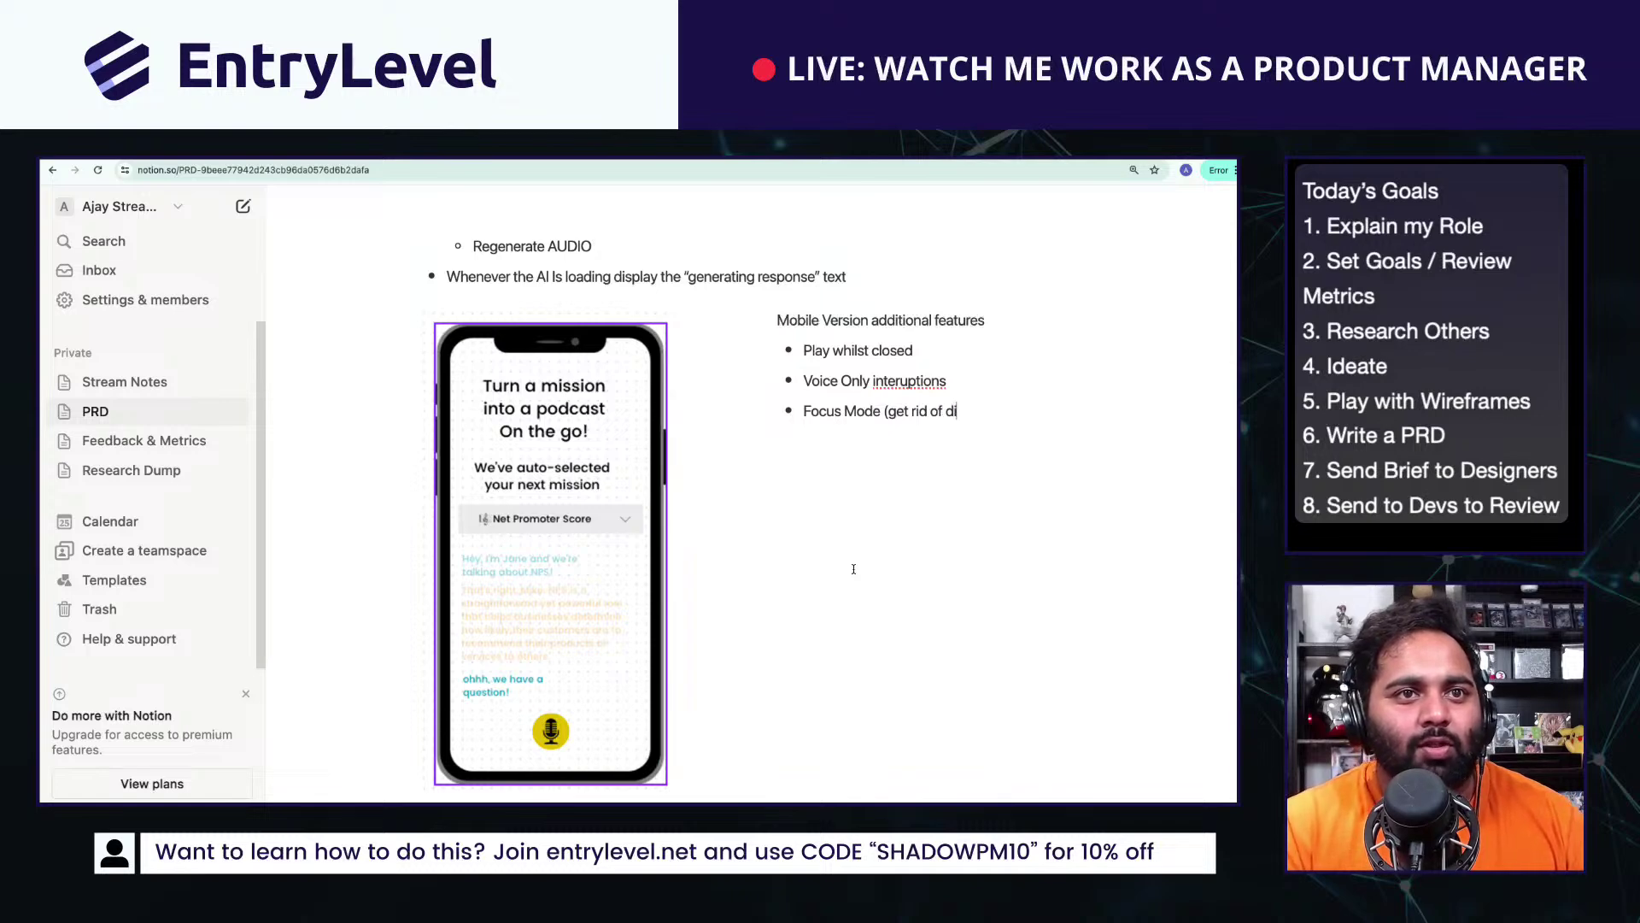
type("stracting dashbo")
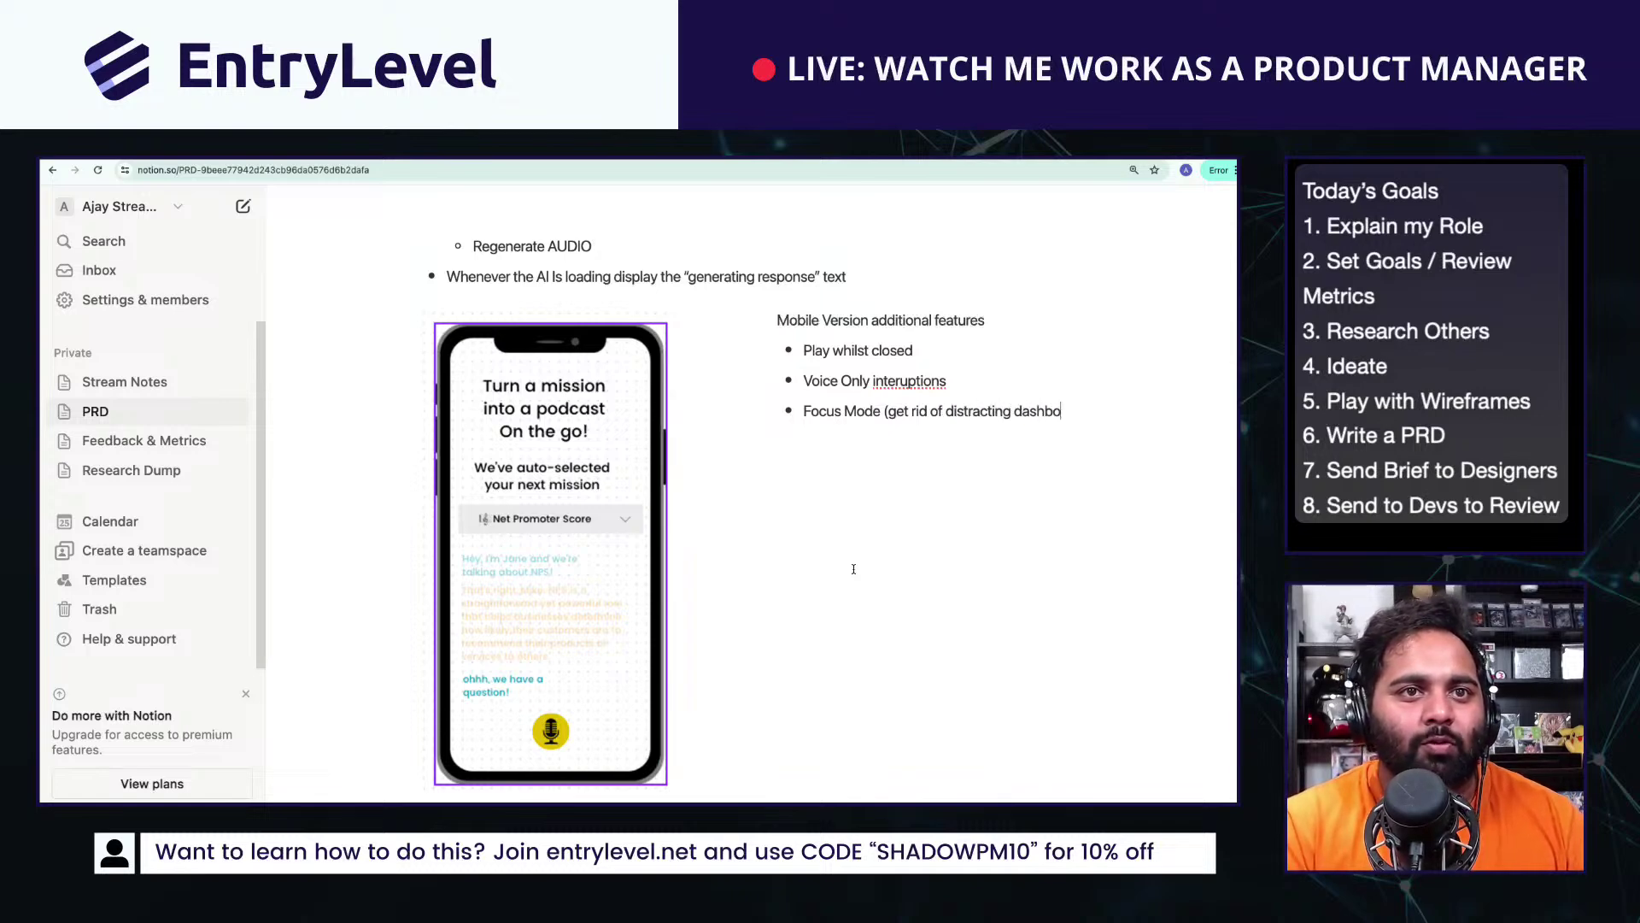
type("ard features")
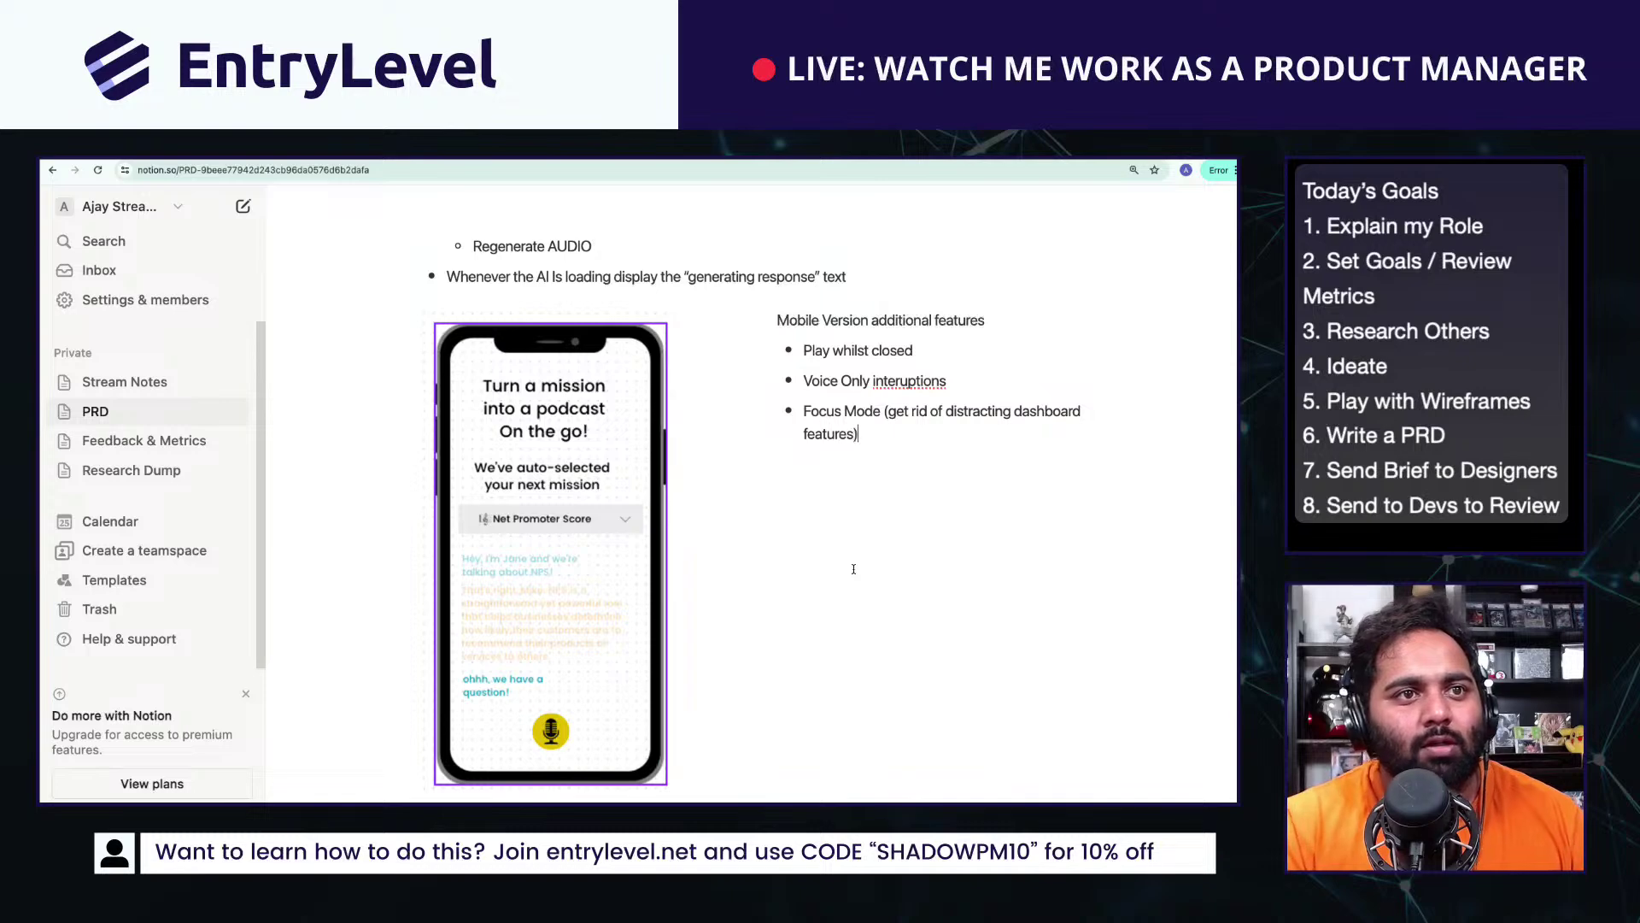
Step: Correct the misspelled word in the "Voice Only" bullet to the suggested spelling "interruptions"
scroll(853, 568, "up", 5)
right_click(863, 679)
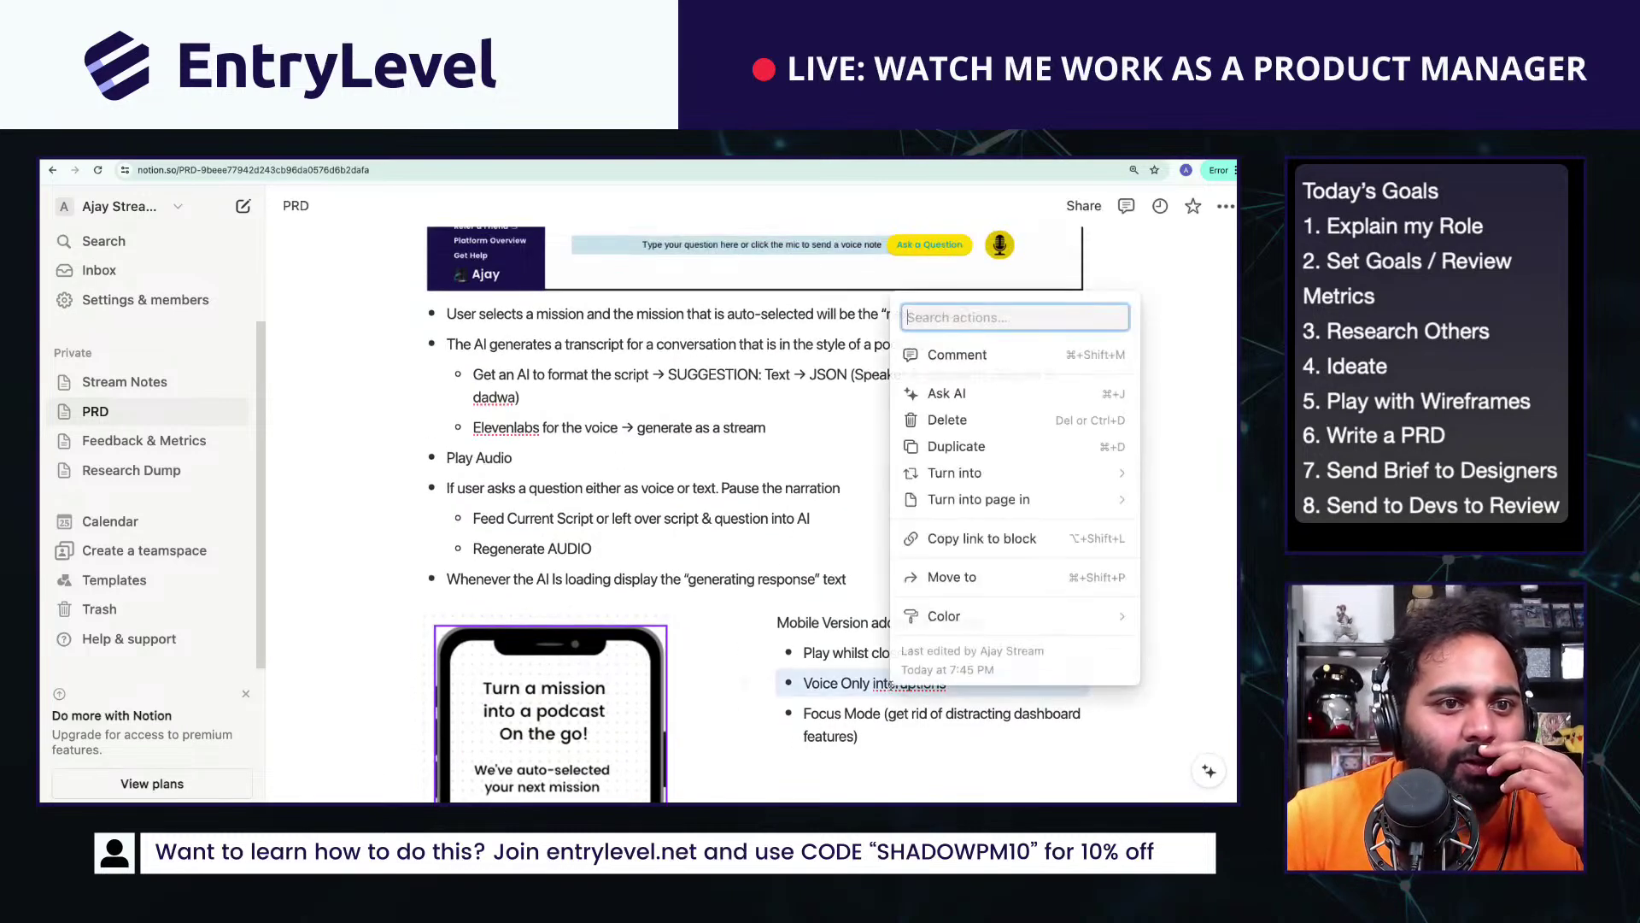
left_click(863, 679)
right_click(901, 683)
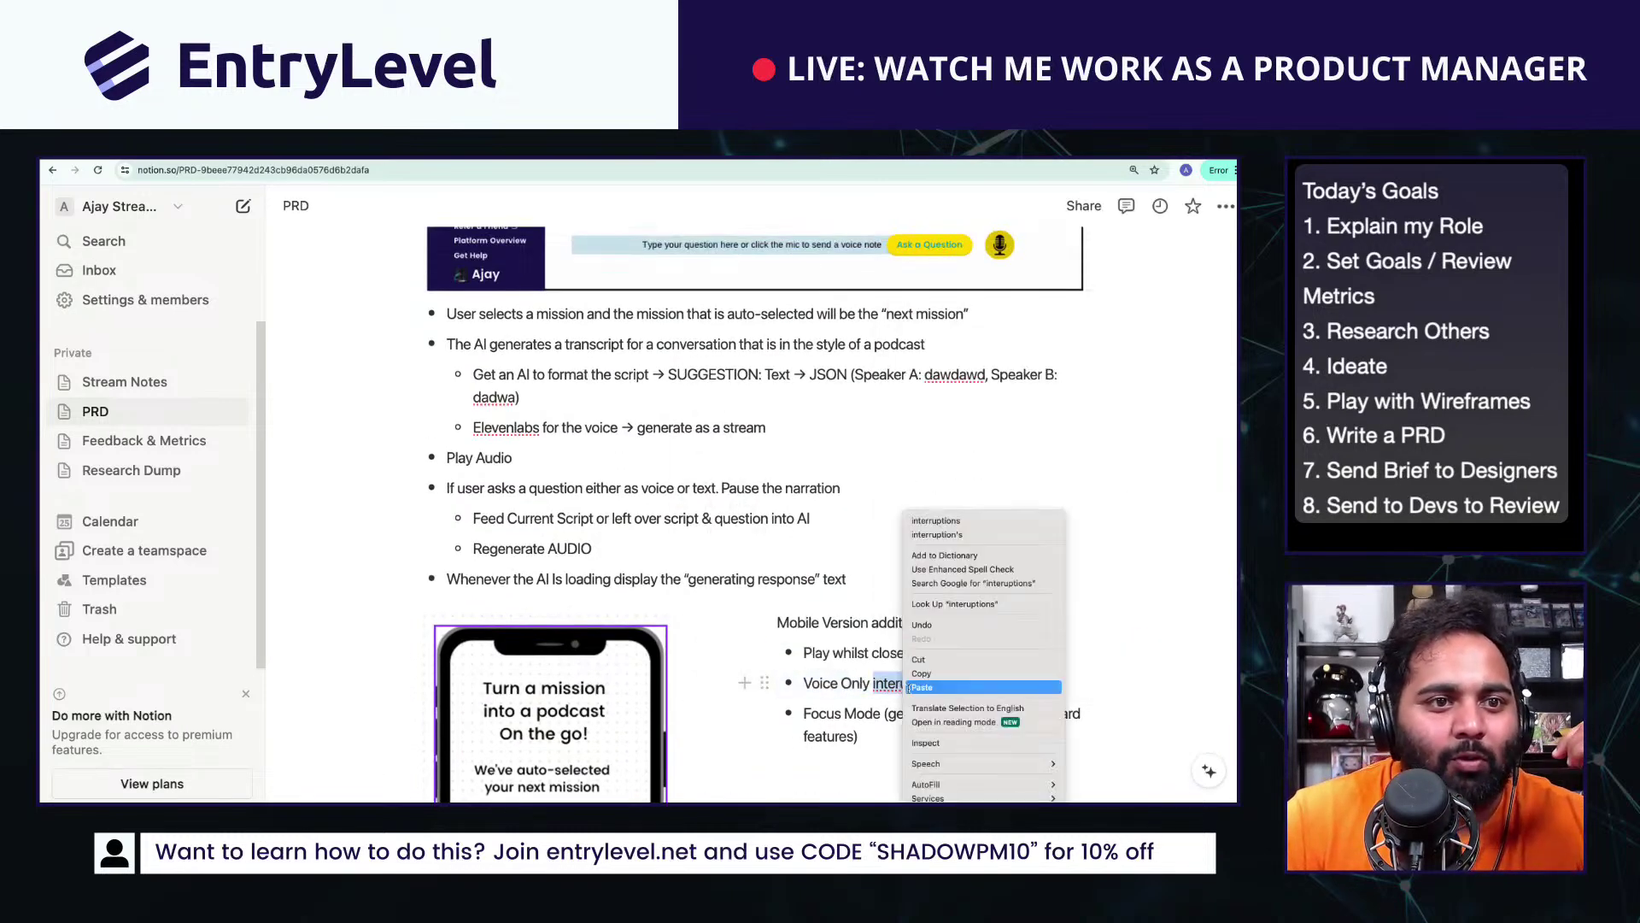
left_click(931, 521)
Step: Insert the bullet "Feed modules into AI and generate a quiz" directly below the AI Generated Quiz wireframe
scroll(880, 636, "down", 7)
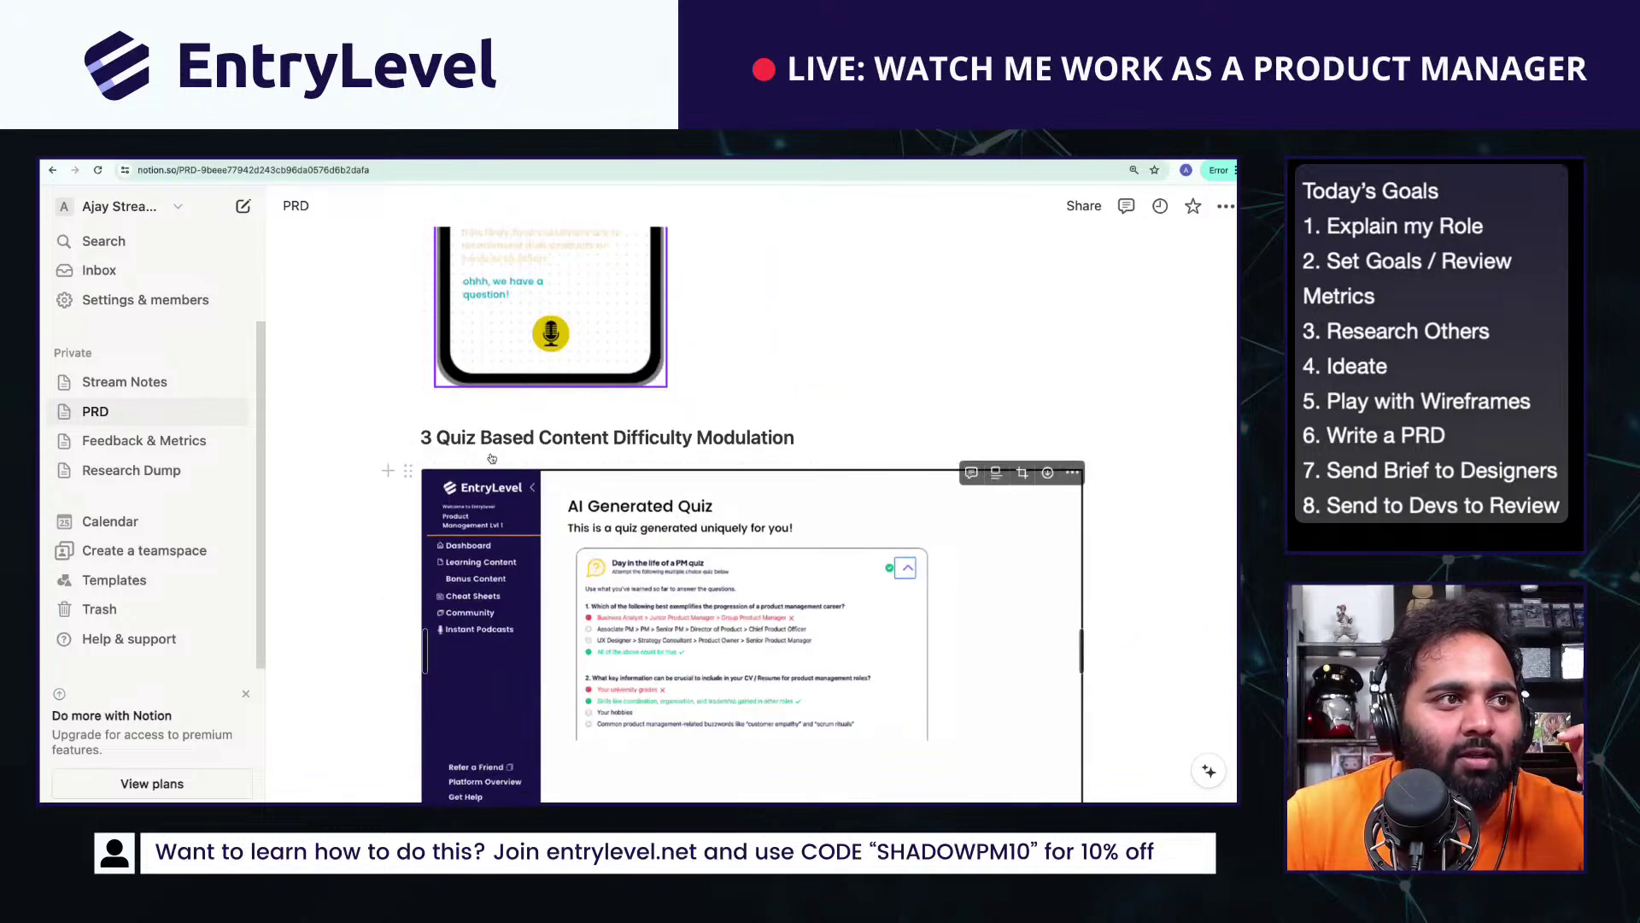
scroll(547, 478, "down", 4)
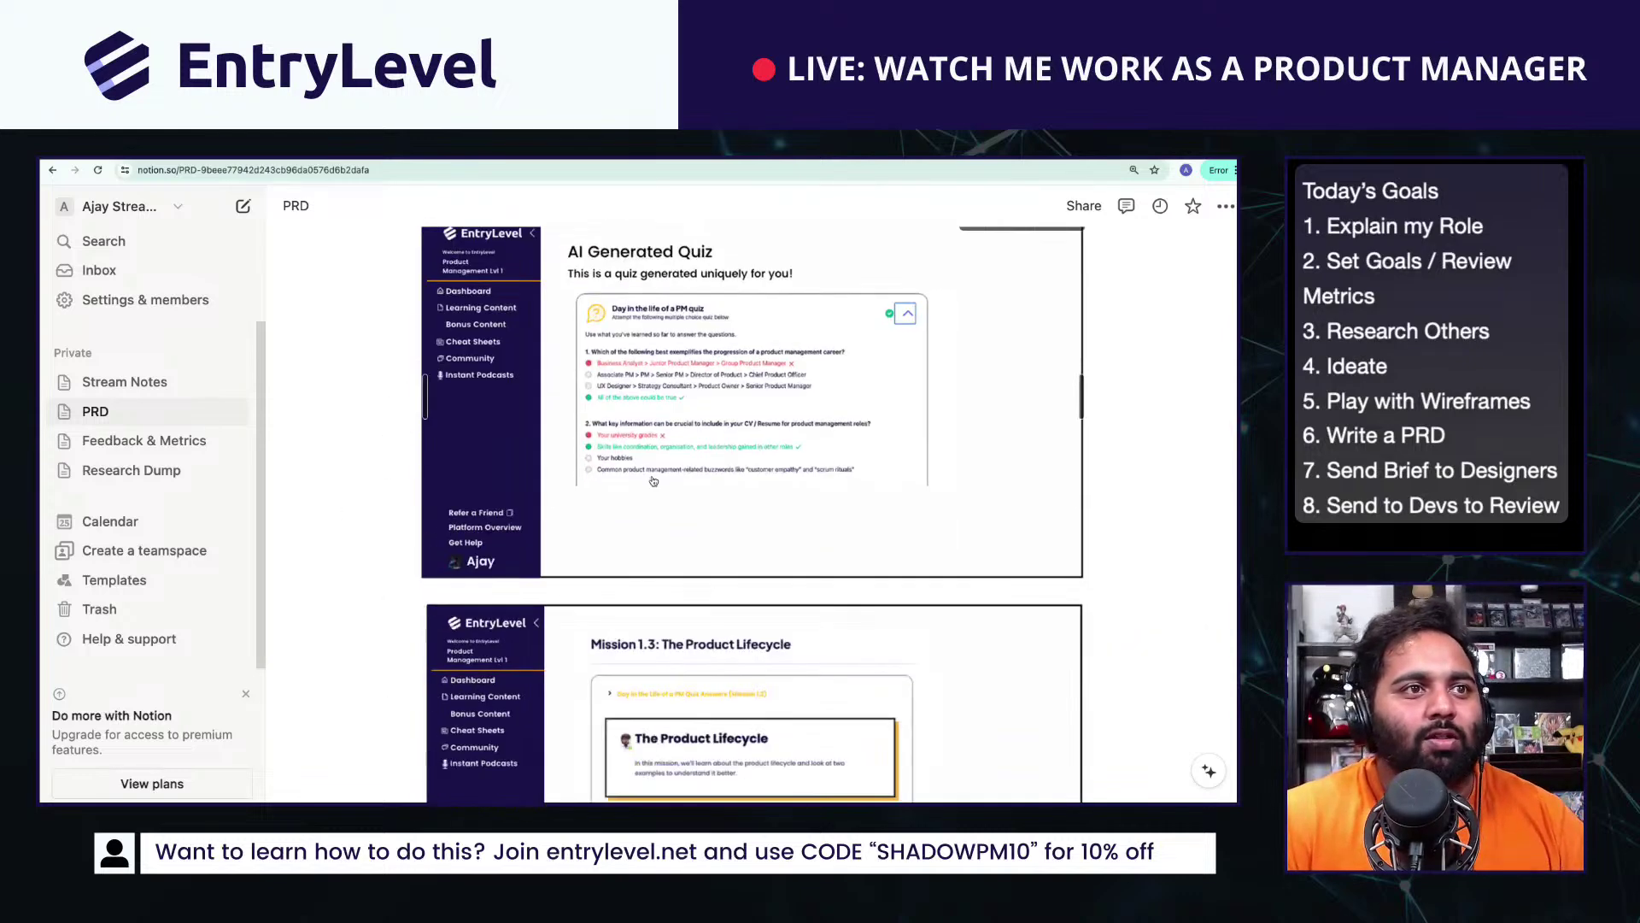
scroll(427, 333, "up", 3)
left_click(388, 327)
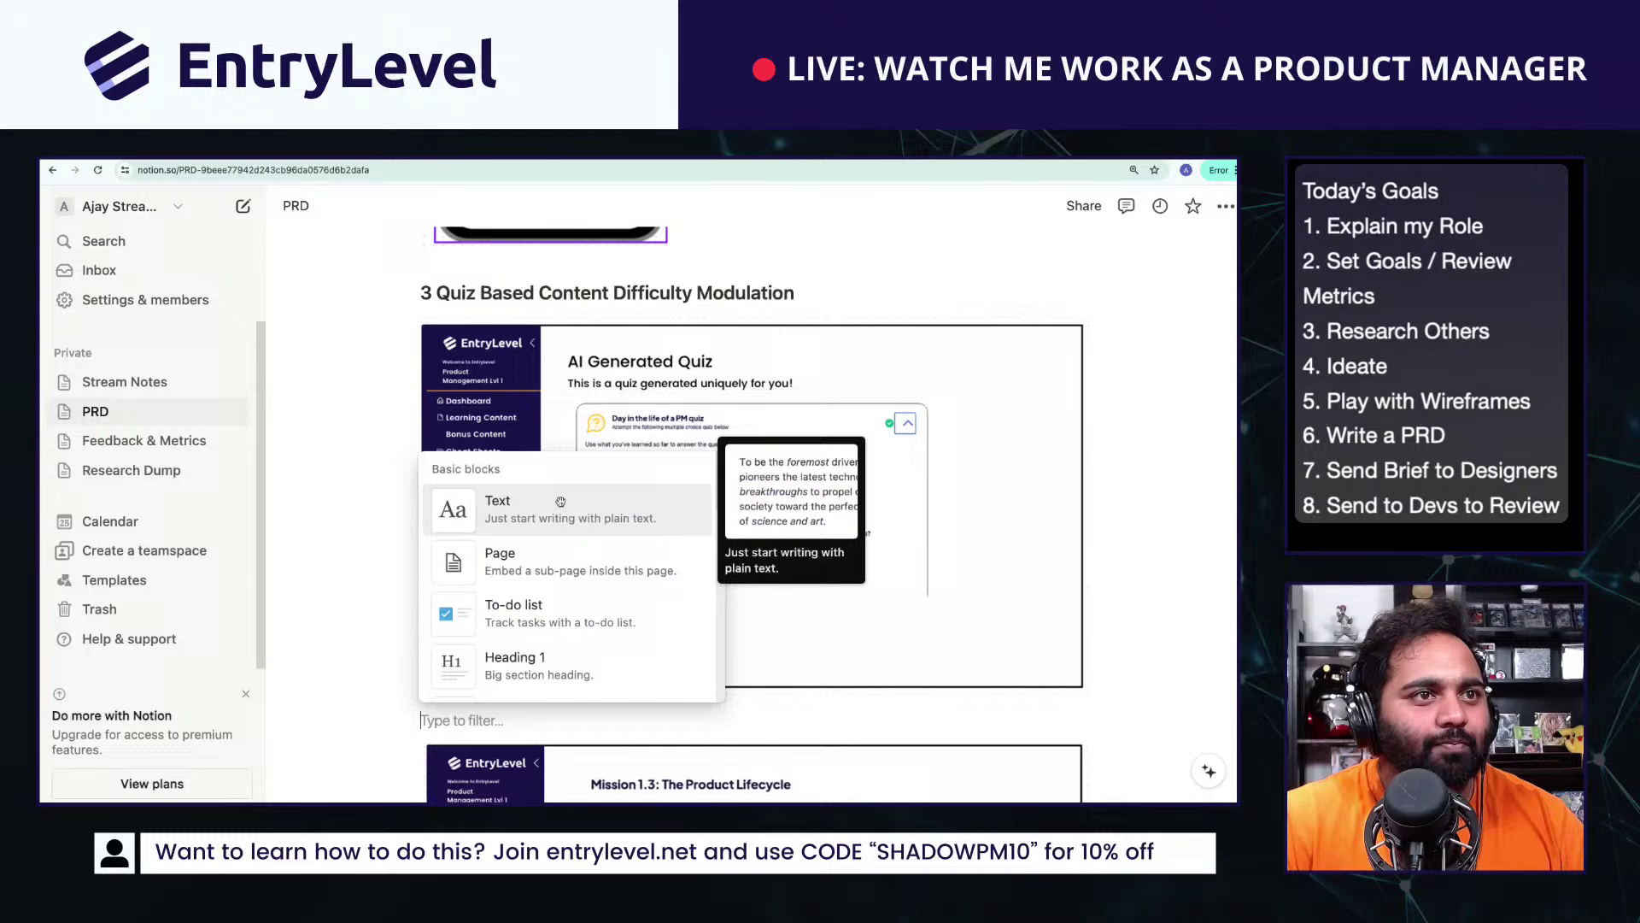
left_click(500, 720)
type("- Feedb")
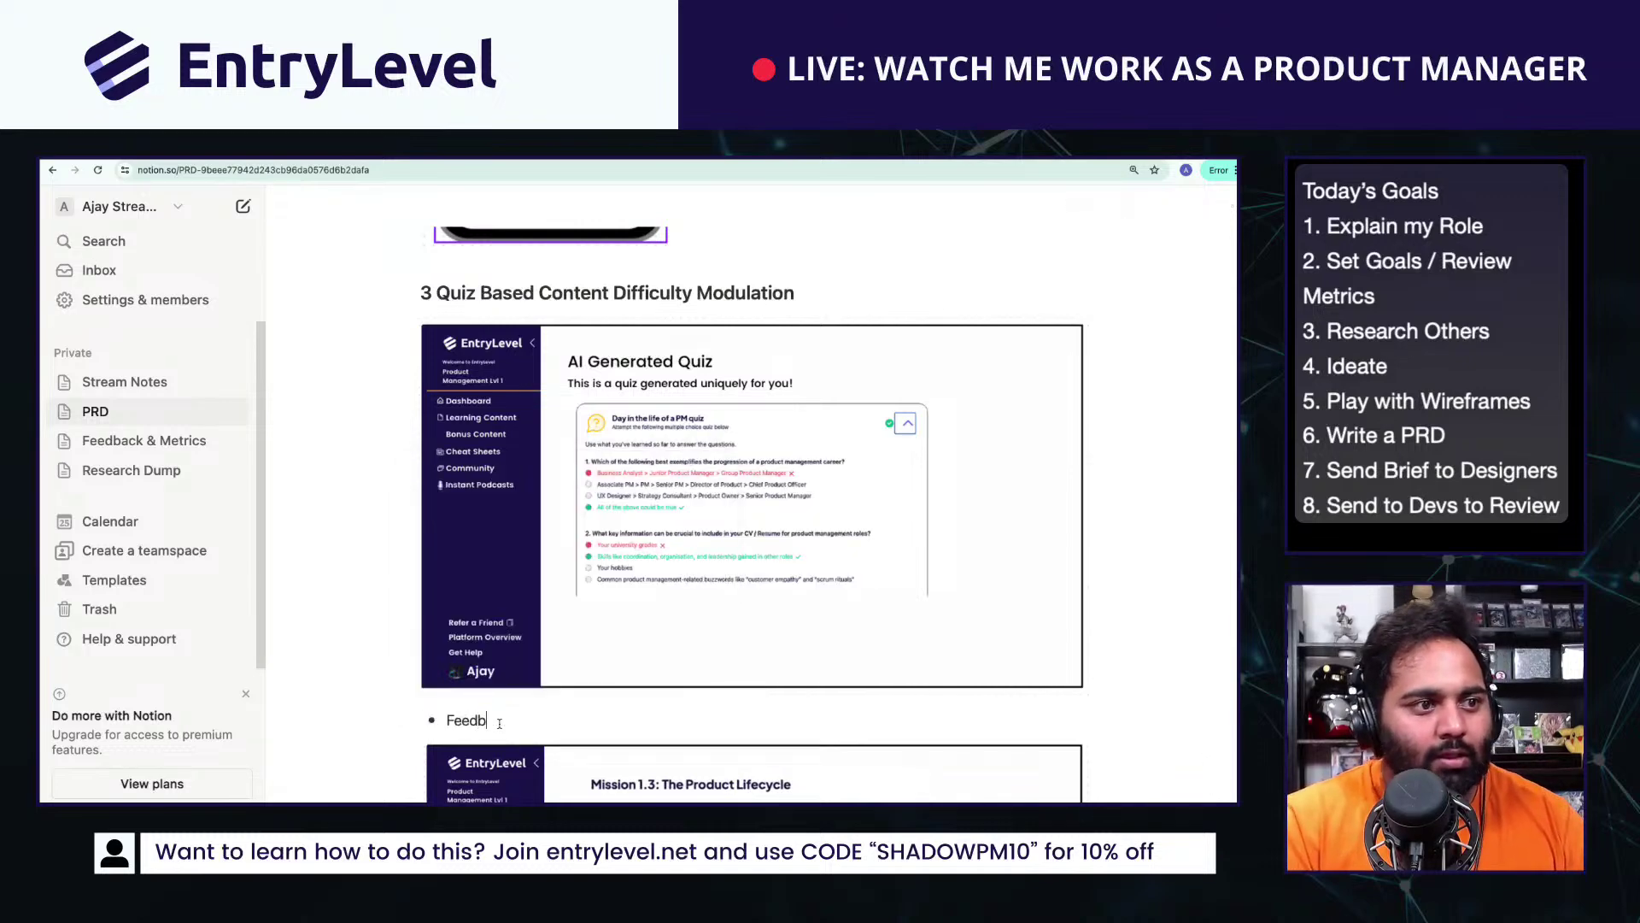
type("modules int oAI")
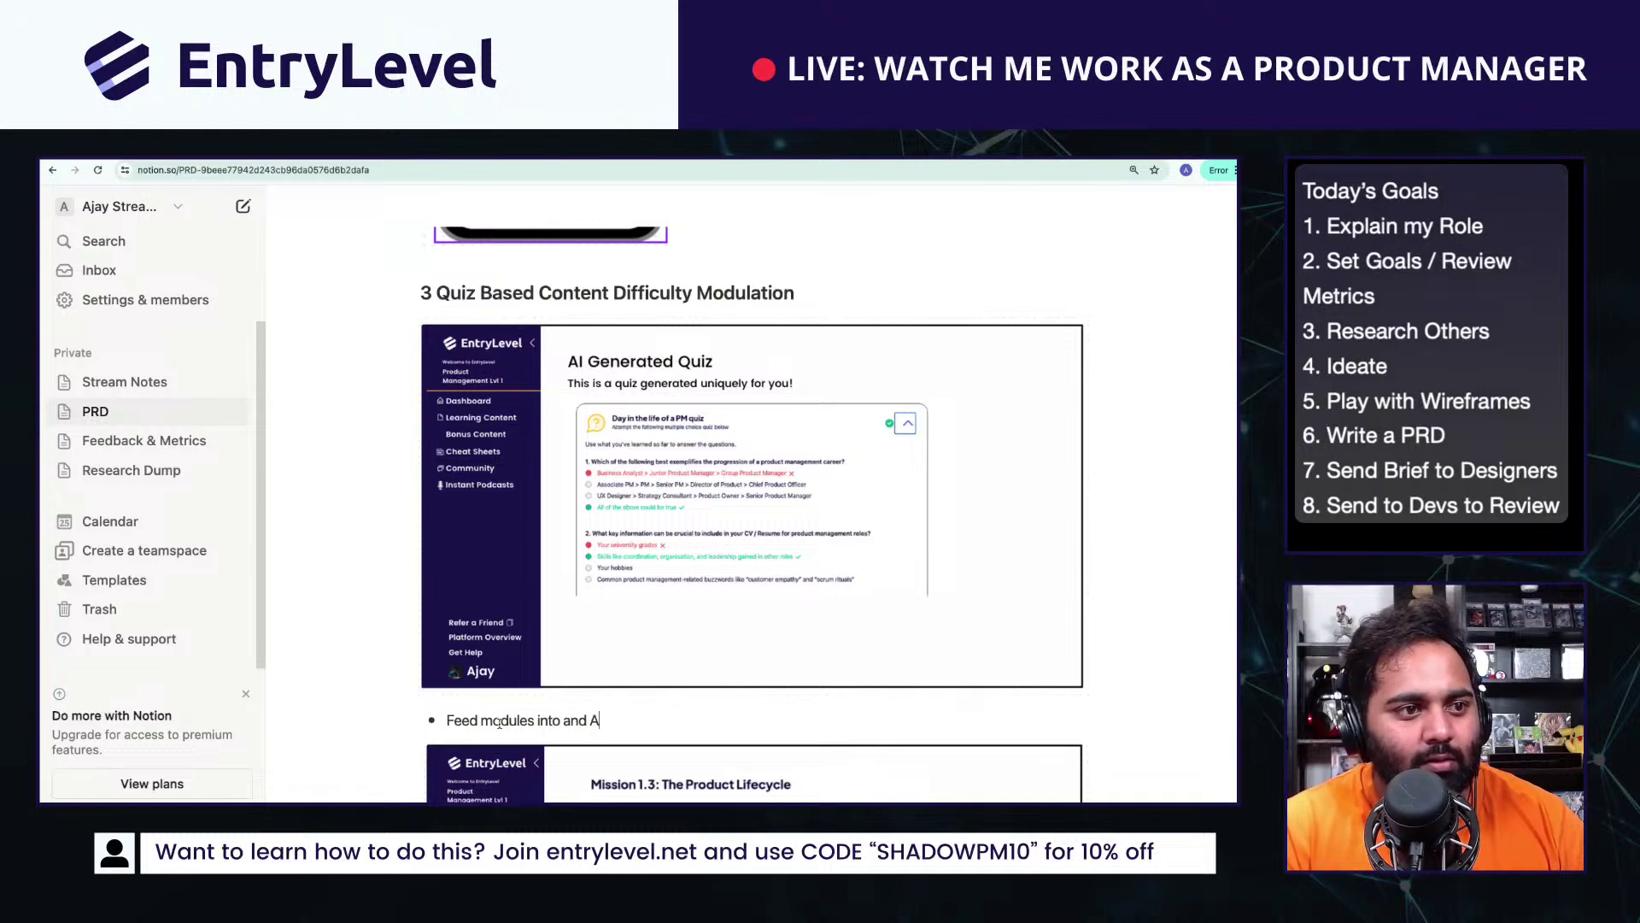
key("BackSpace")
key("BackSpace")
key("BackSpace")
type("AI and")
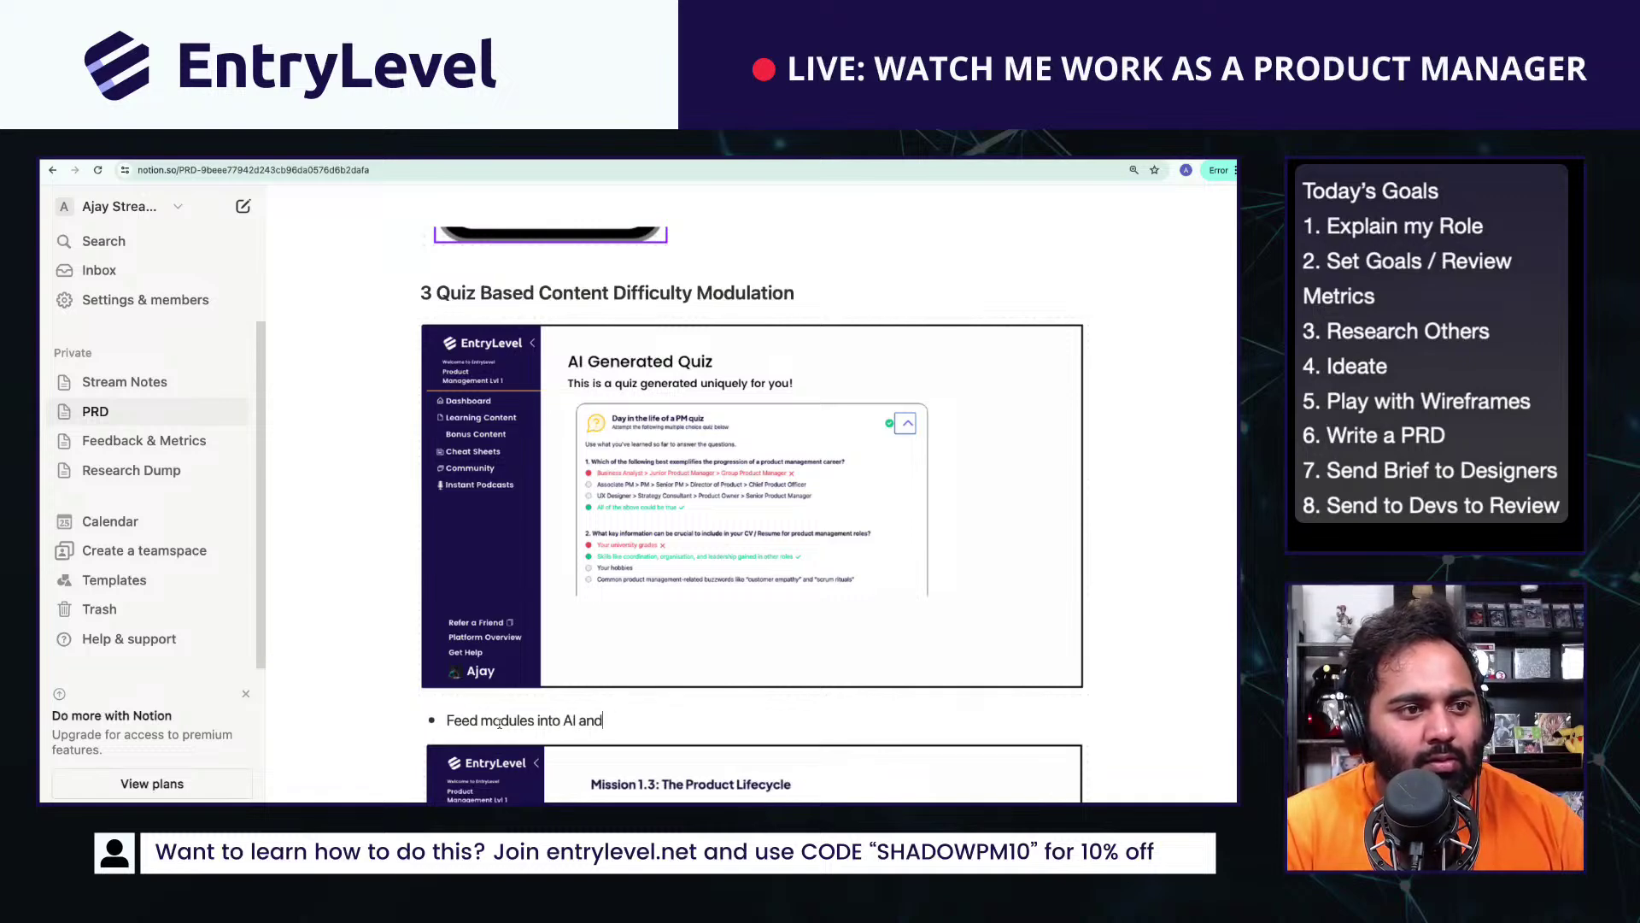
type(" generate a quiz")
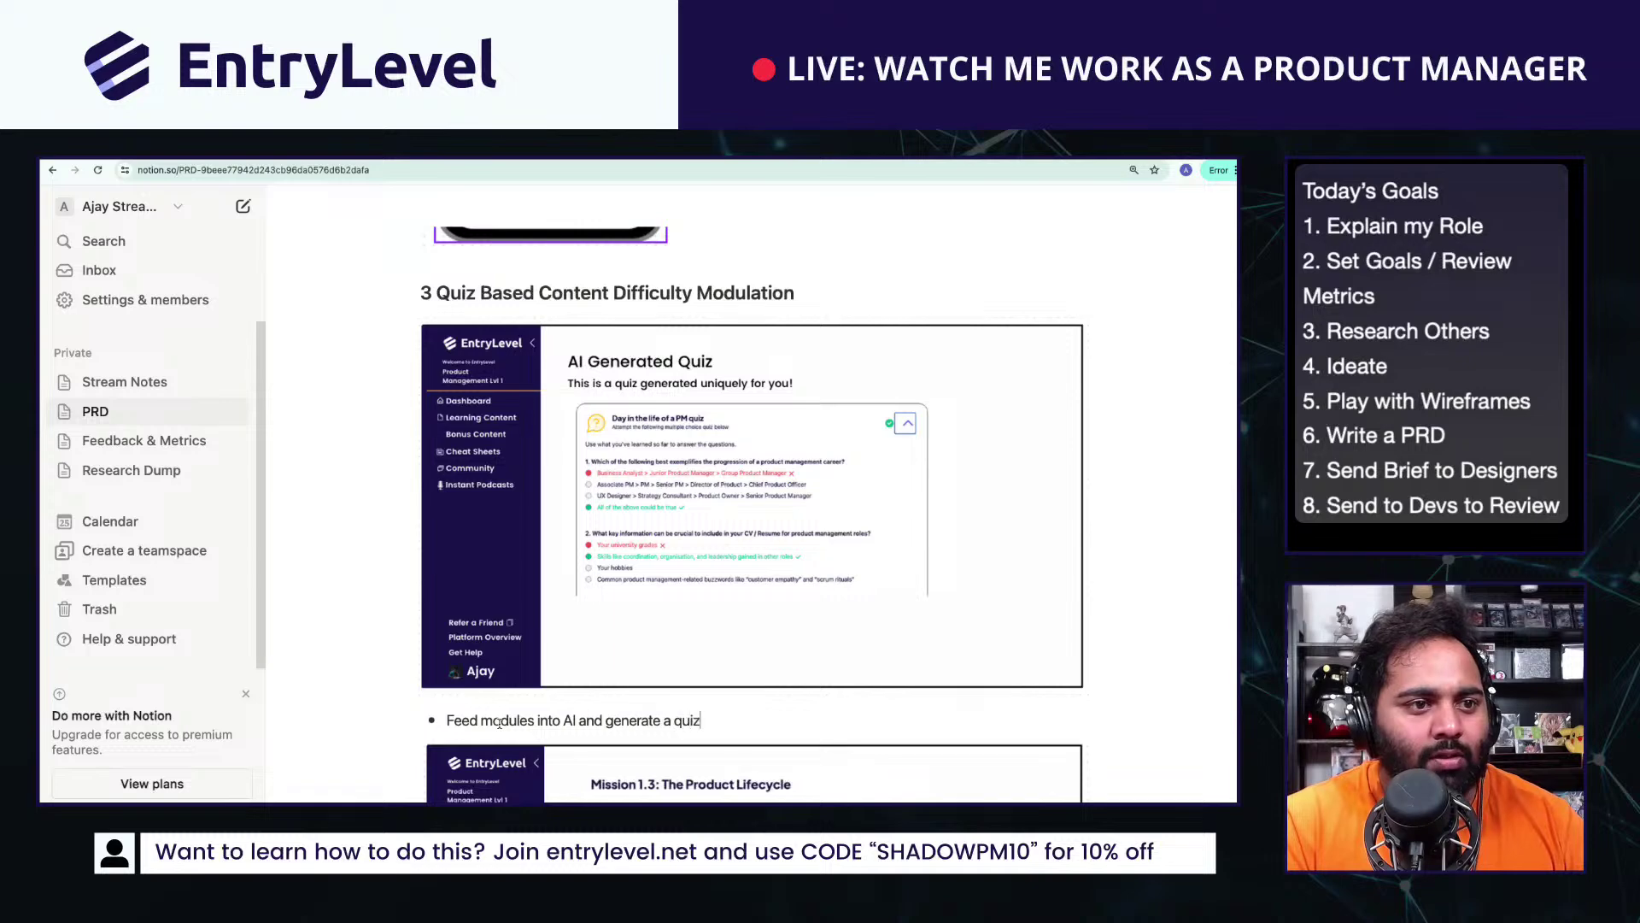
Step: Add the bullet "Generate correct & wrong answers in a table" below the bullet about generating a quiz
key("Return")
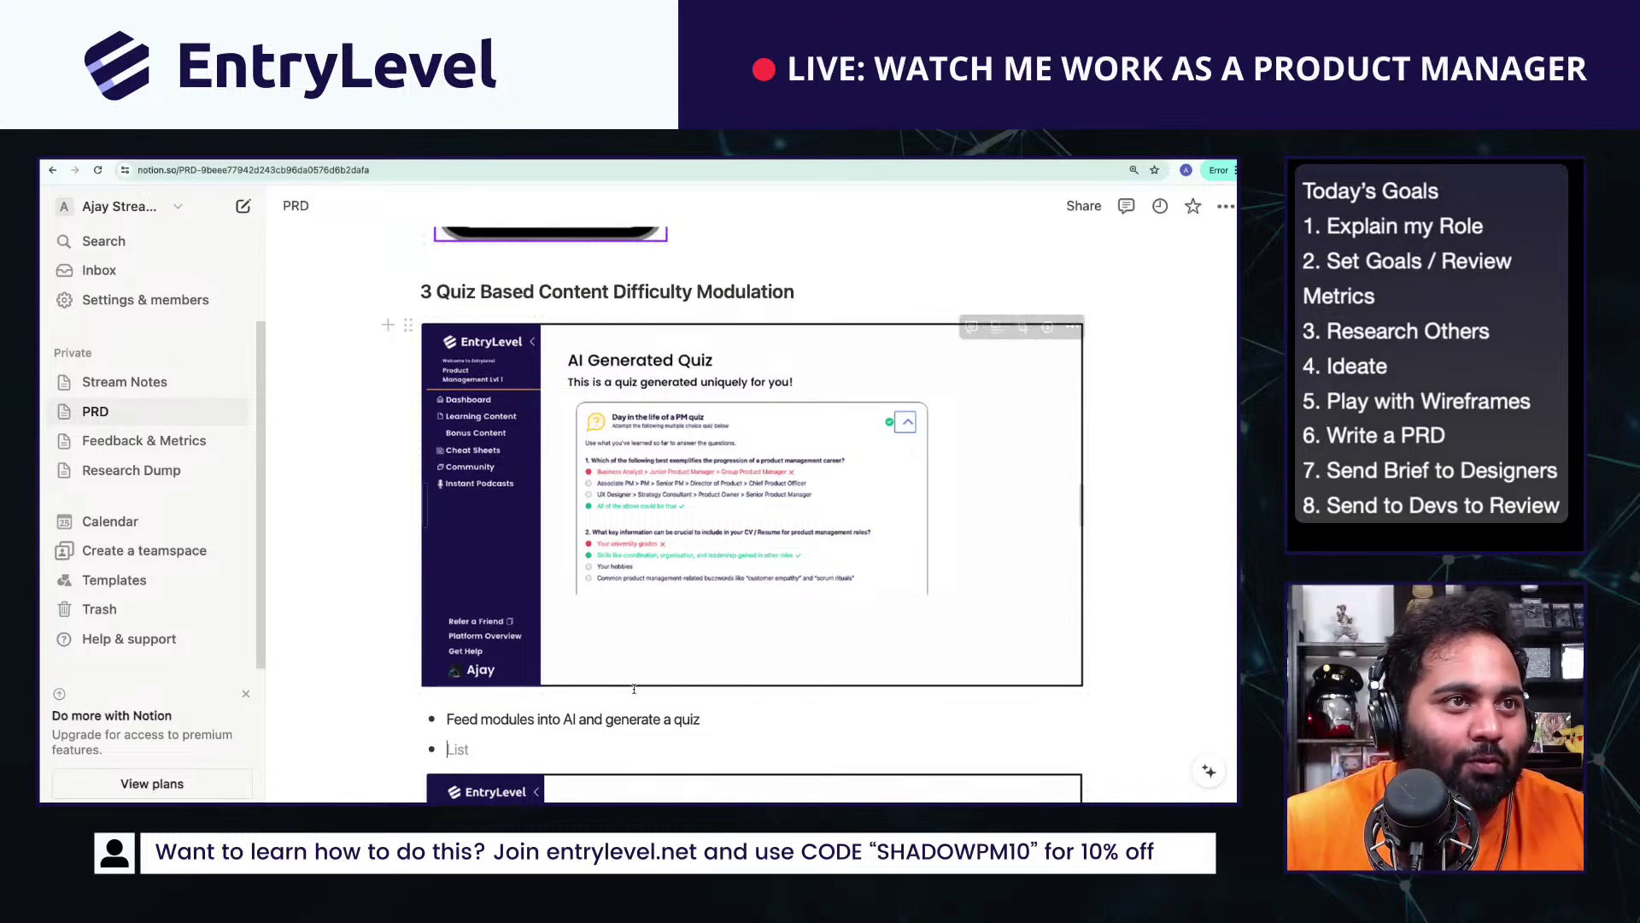
scroll(613, 698, "down", 2)
scroll(613, 698, "down", 2)
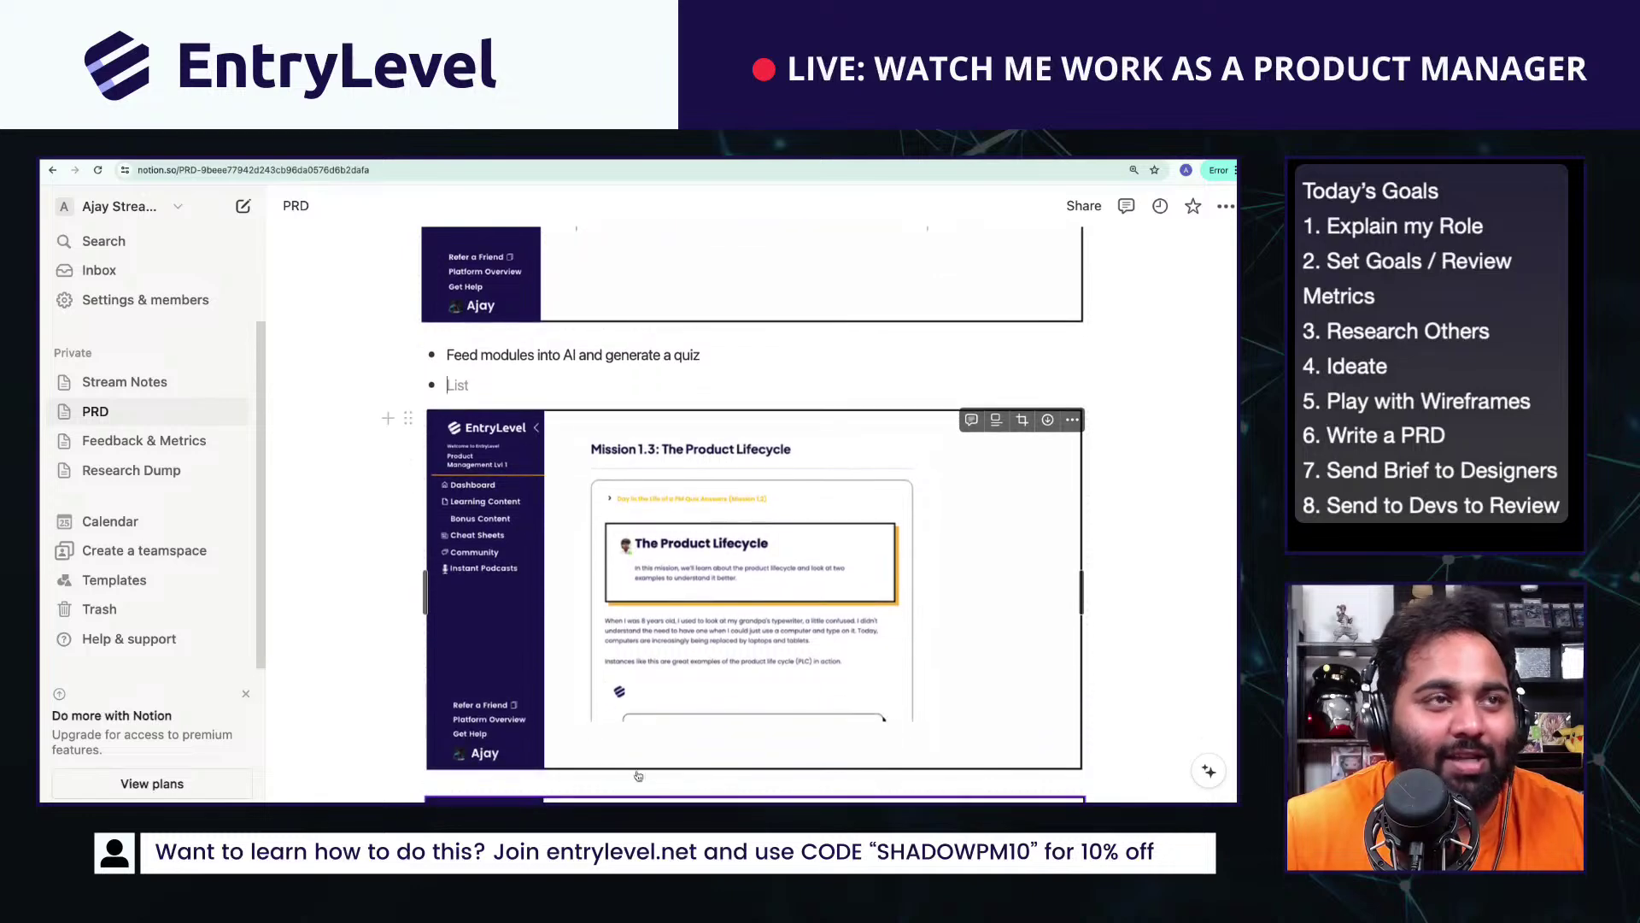
scroll(617, 673, "up", 3)
scroll(617, 673, "up", 1)
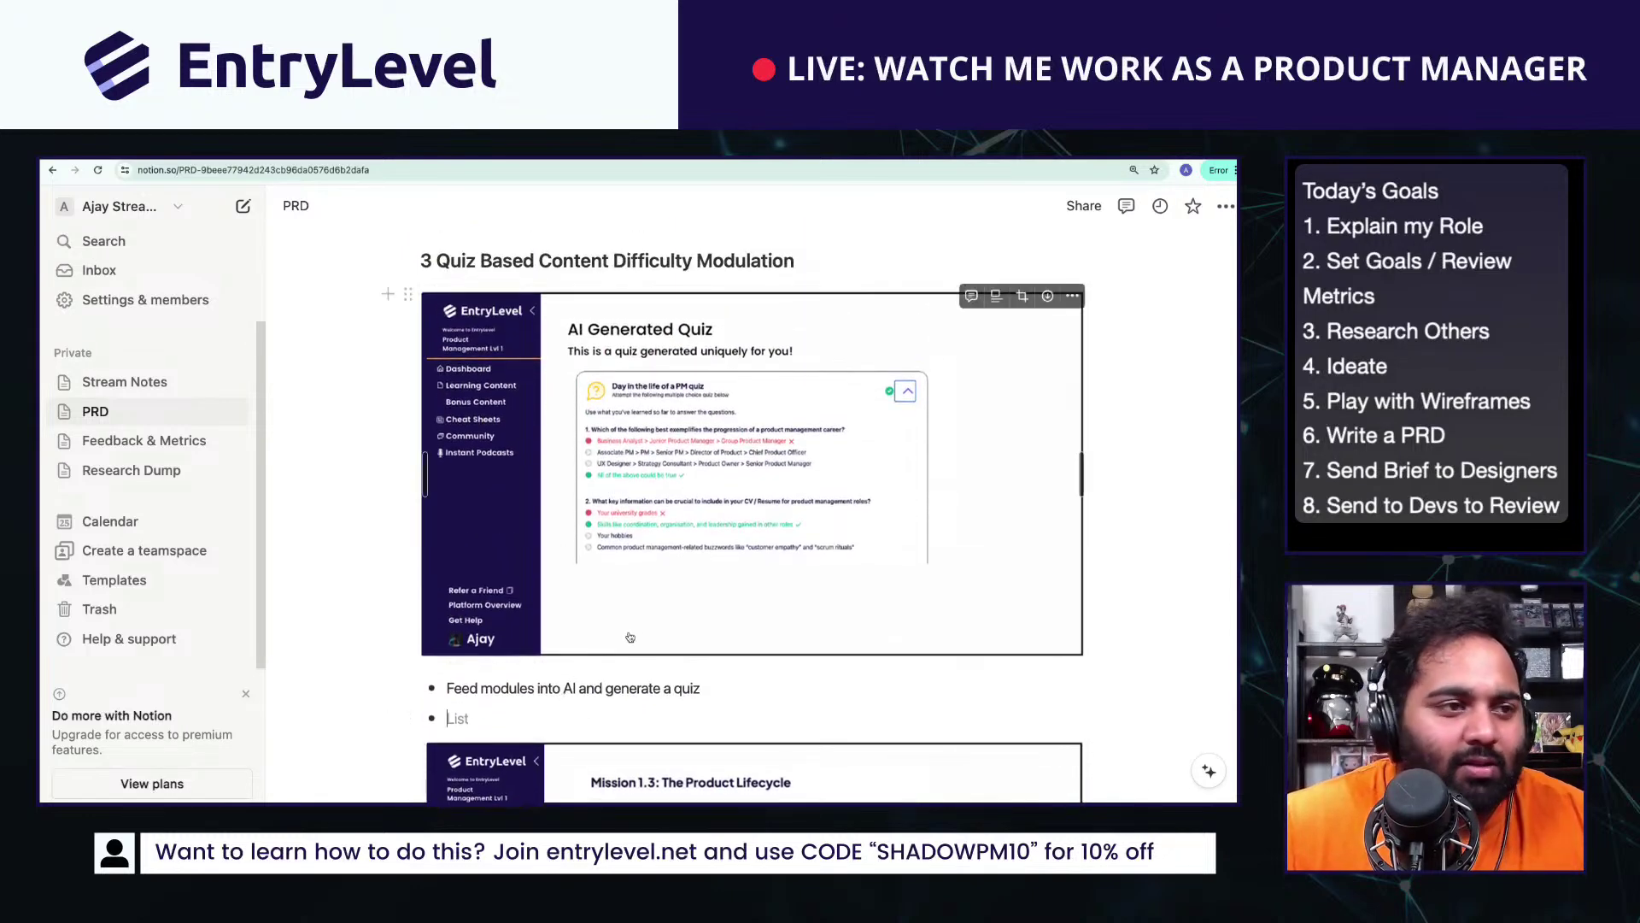
type("Gener")
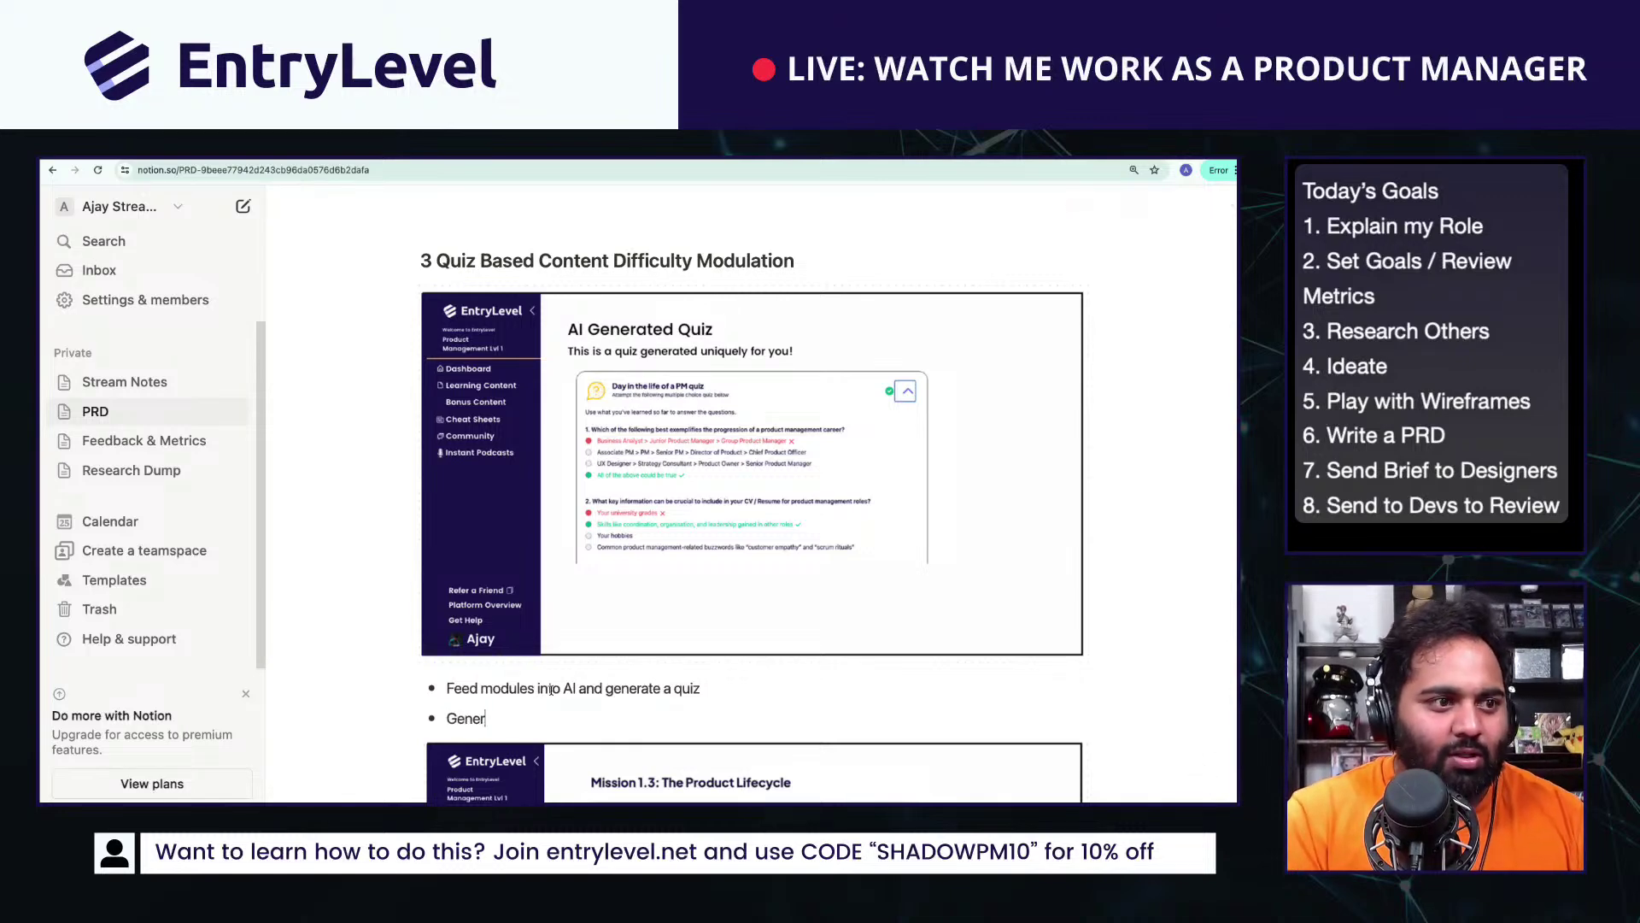
type("ate correct")
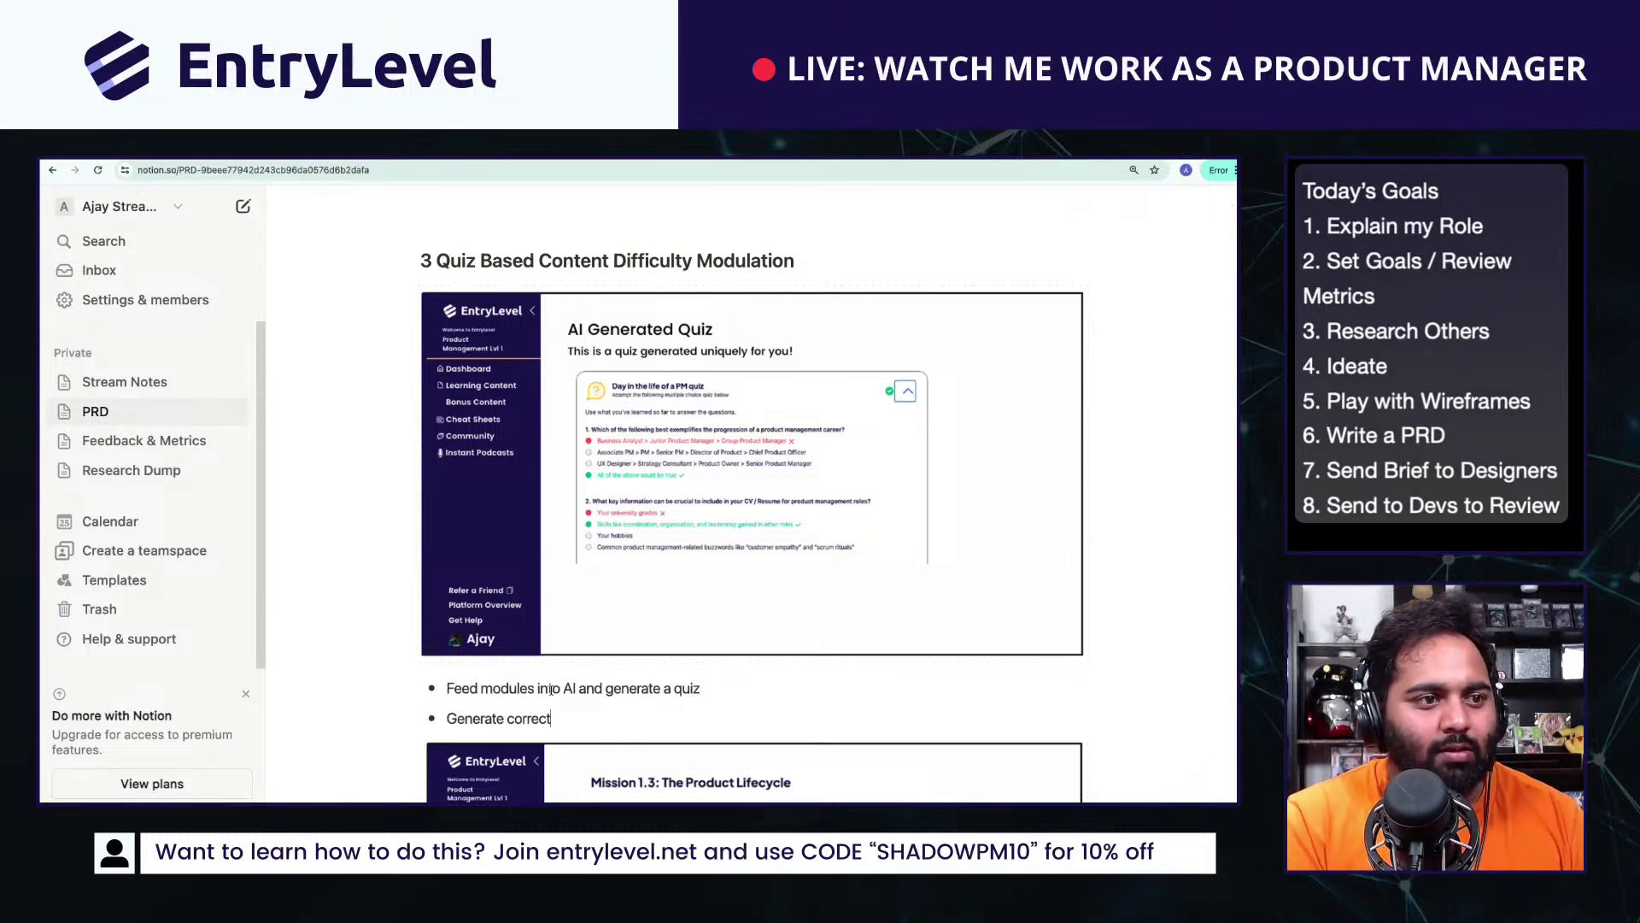
type(" & wrong answers in a table")
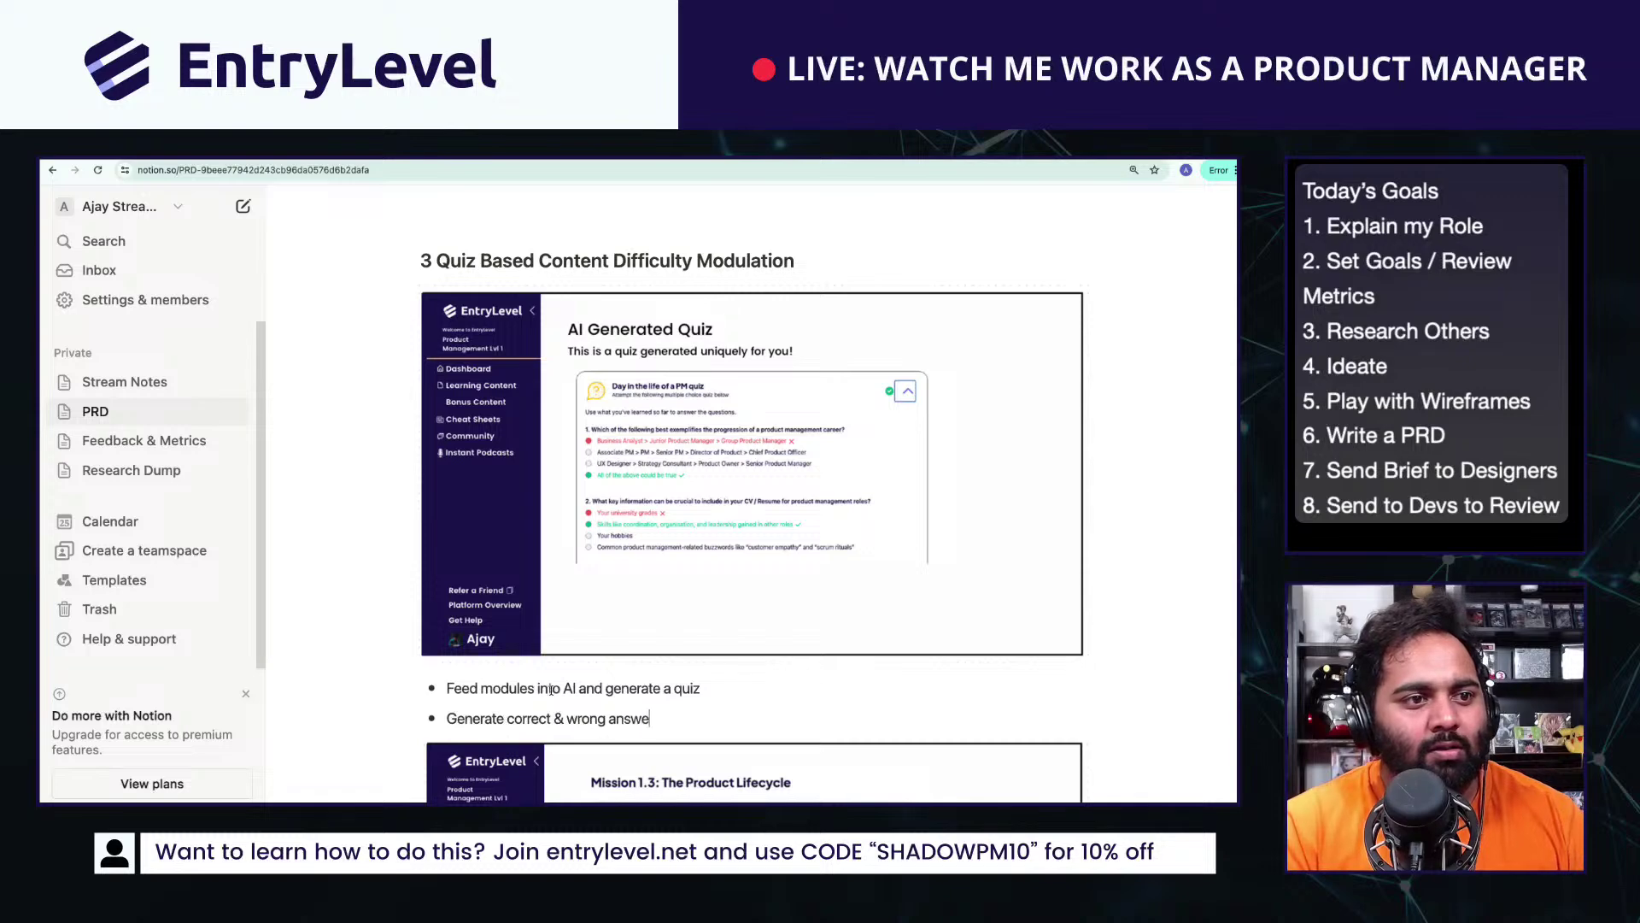
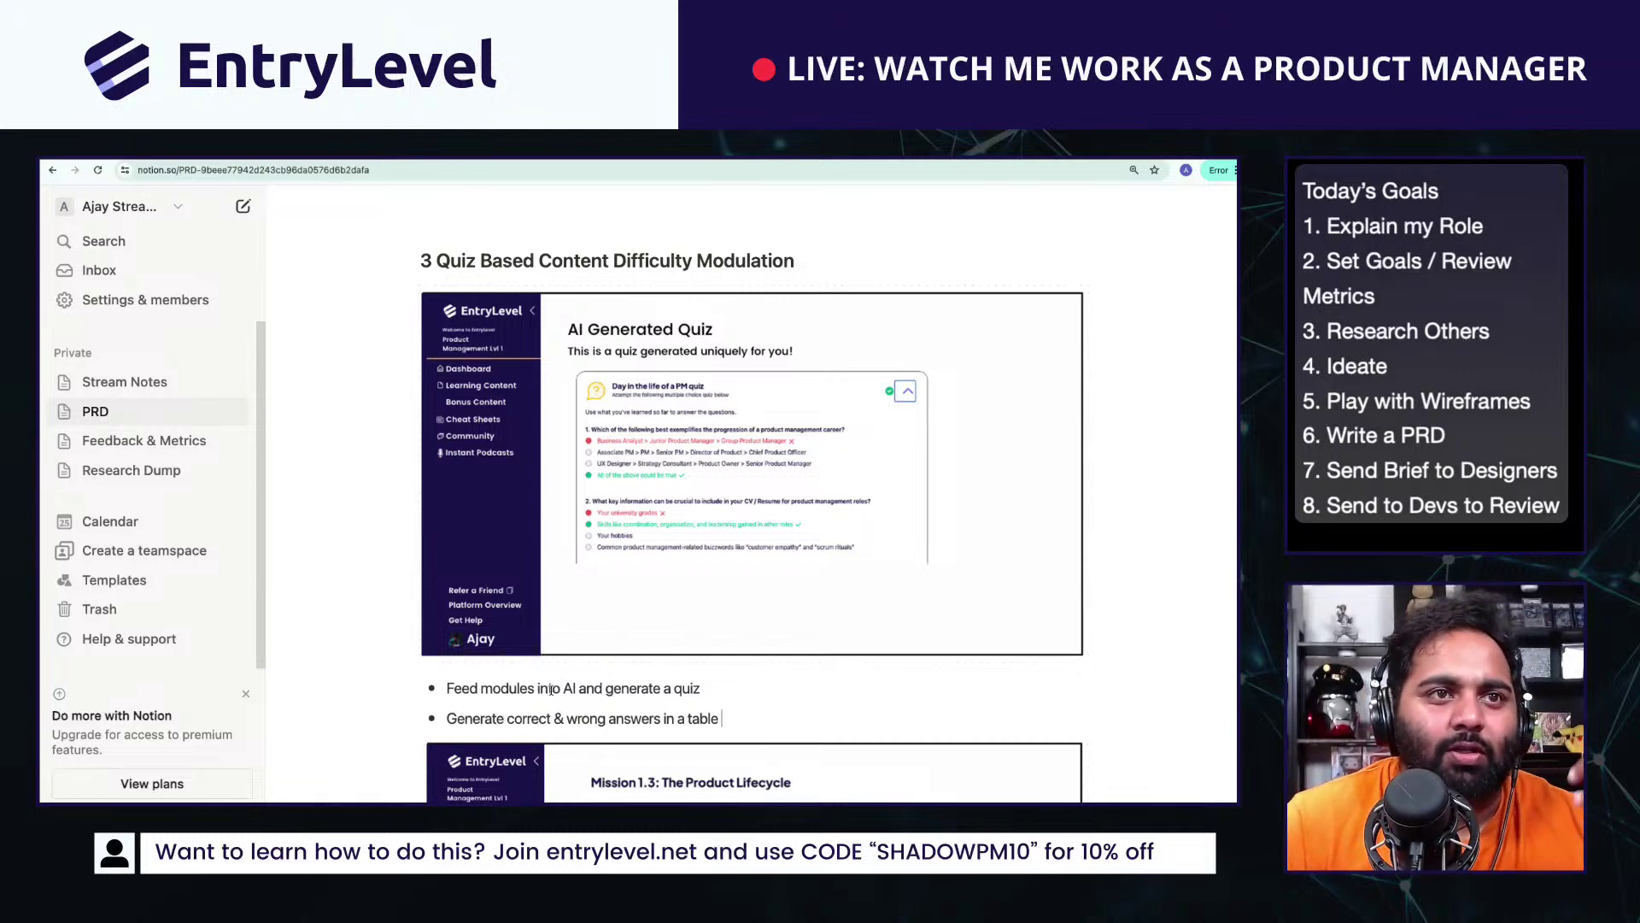
Step: Add a third bullet under the AI Generated Quiz wireframe reading "Store User's Correct & Incorrect Answers"
scroll(551, 688, "down", 3)
scroll(763, 431, "up", 2)
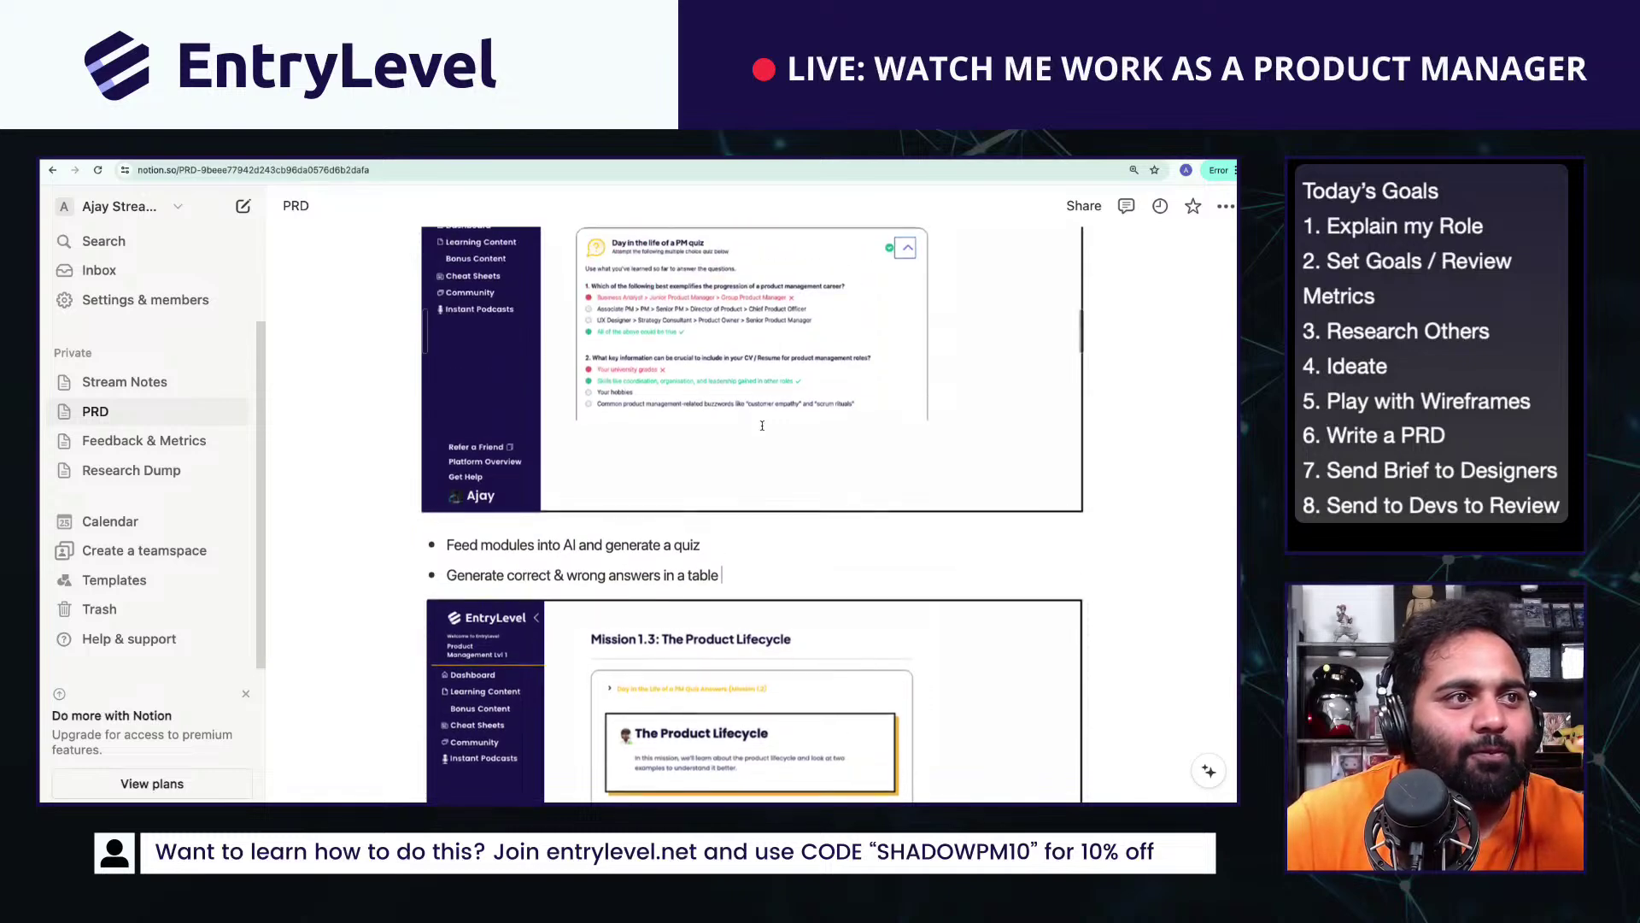
key("Return")
type("Store User")
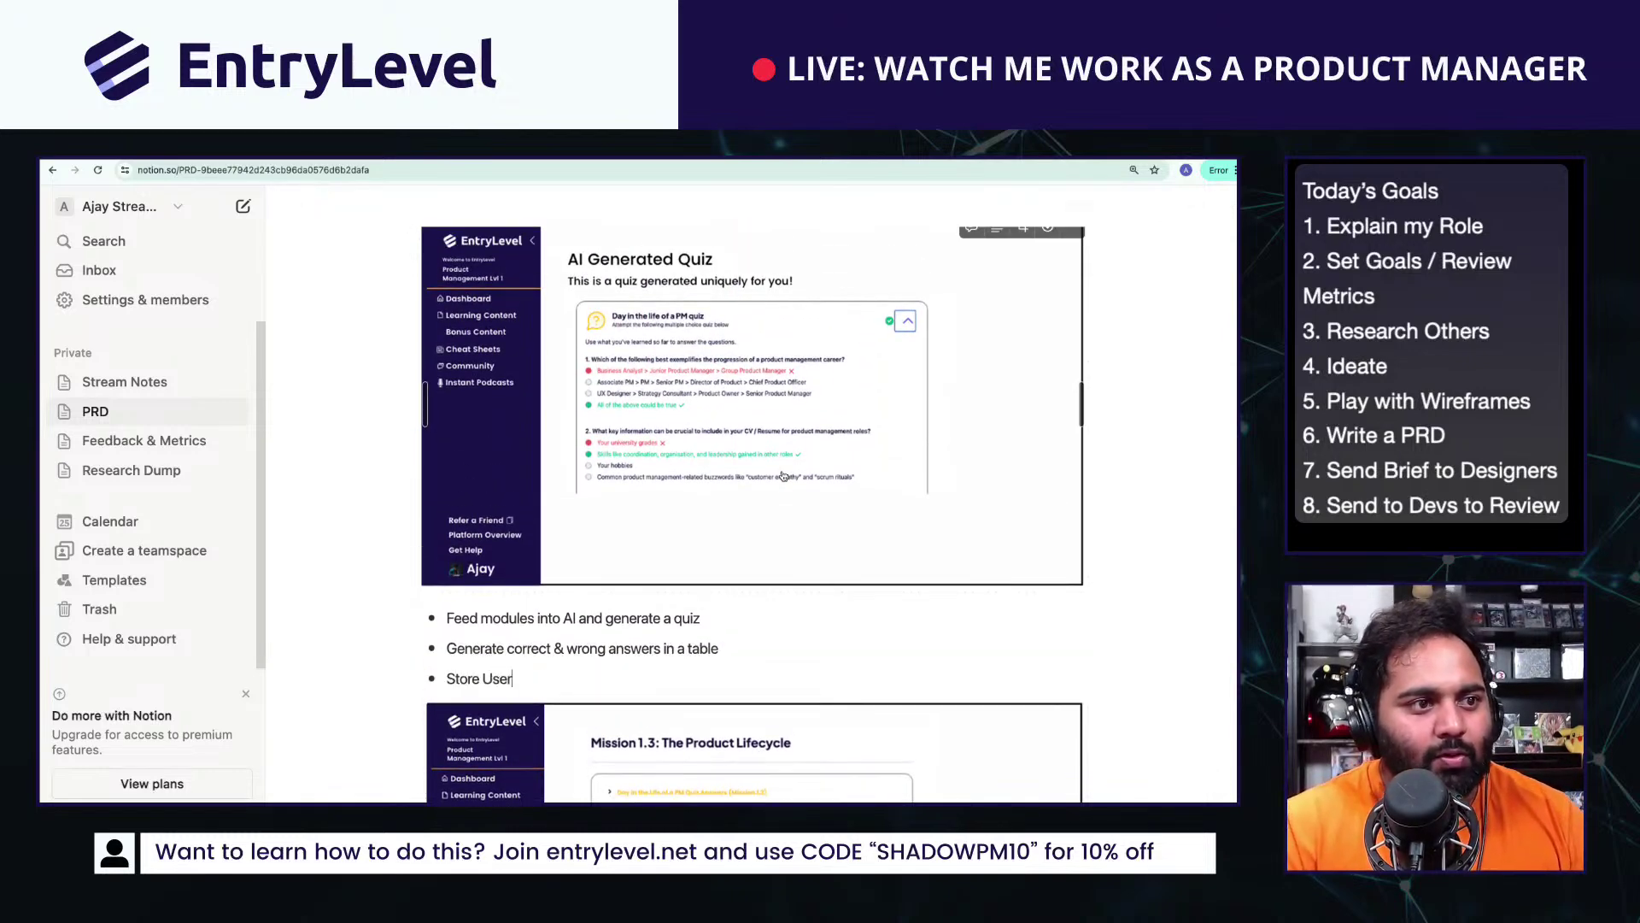
type("'s Correct & In")
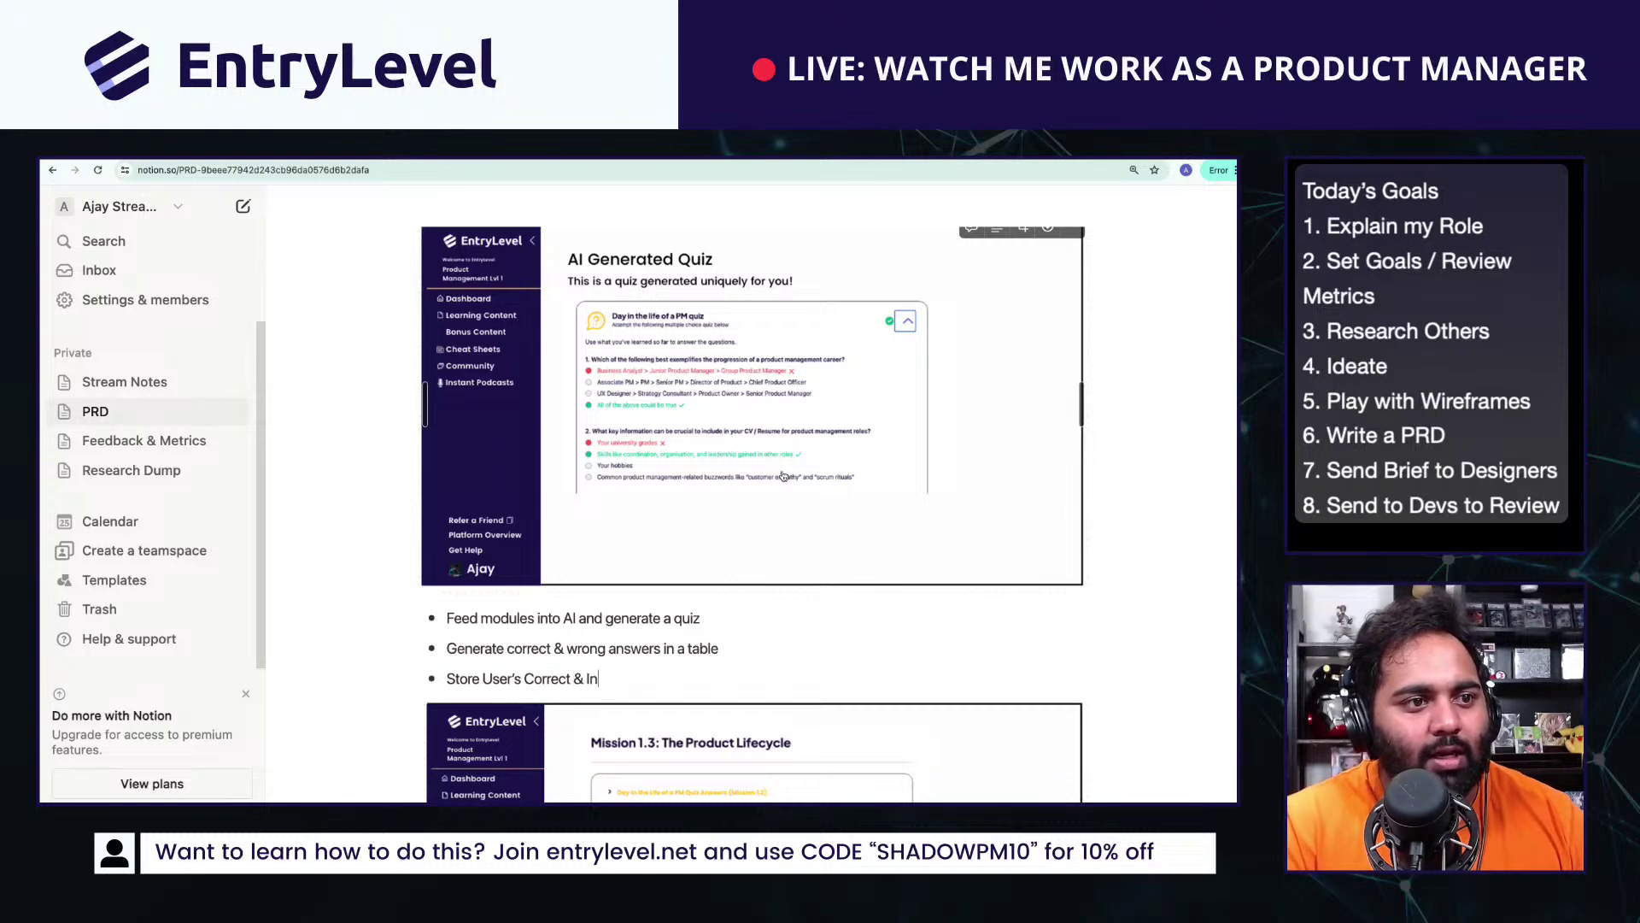
type("correct Answe")
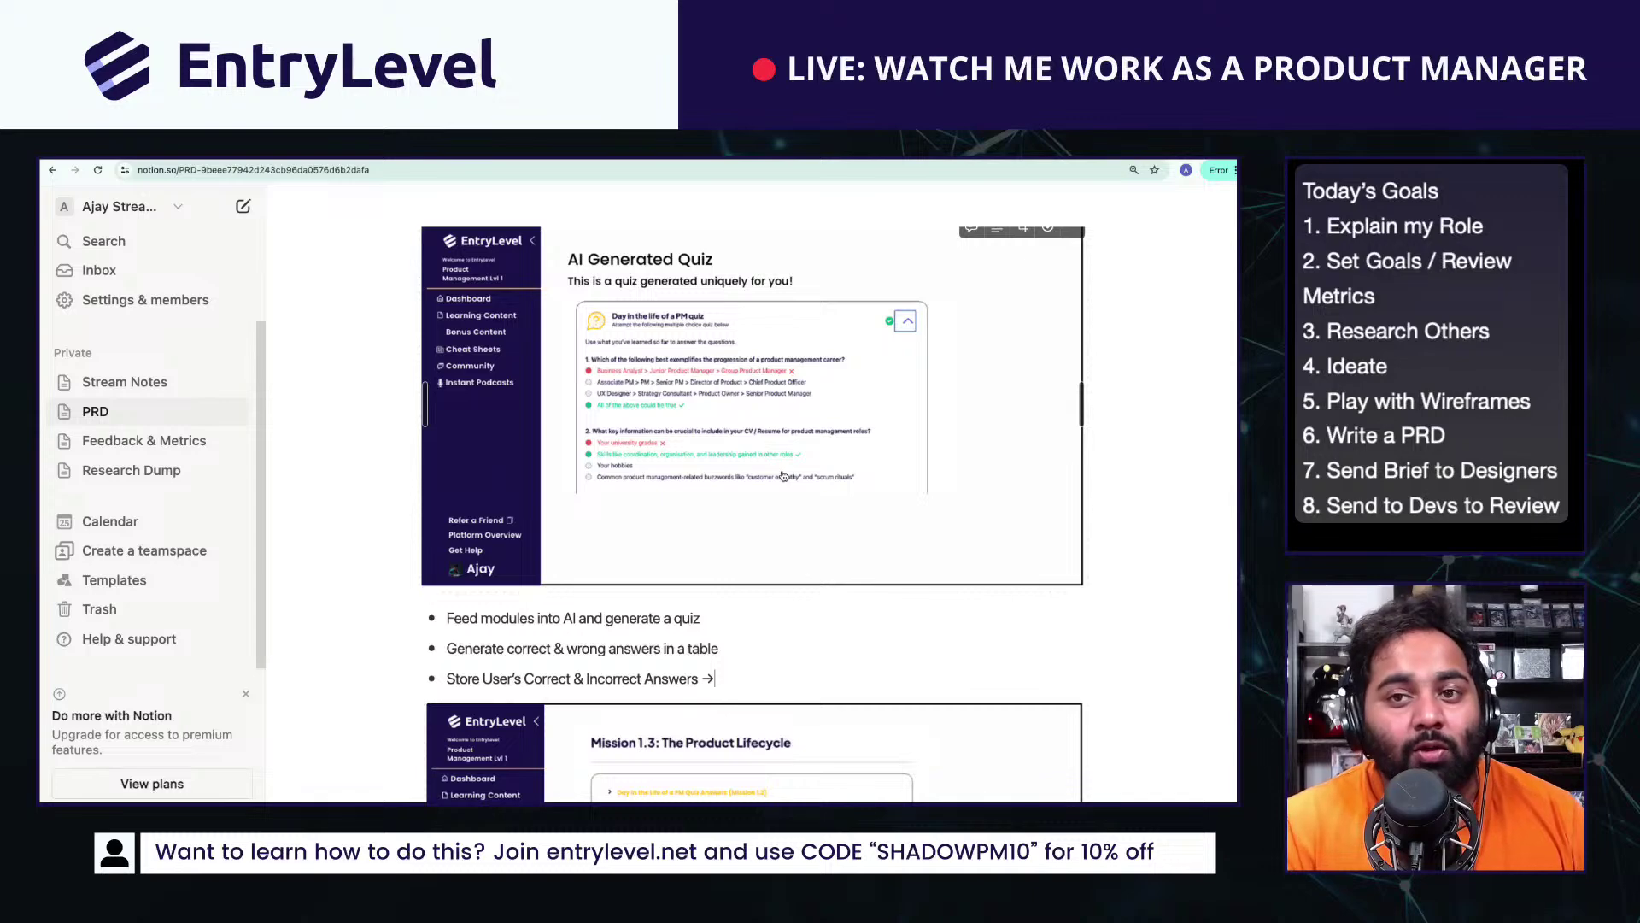
type("rs")
Step: Write the paragraph "User the user's correct & incorrect answers to determine a difficult coefficient." between the quiz bullets and the Mission 1.3 wireframe
scroll(784, 476, "down", 5)
scroll(743, 309, "up", 3)
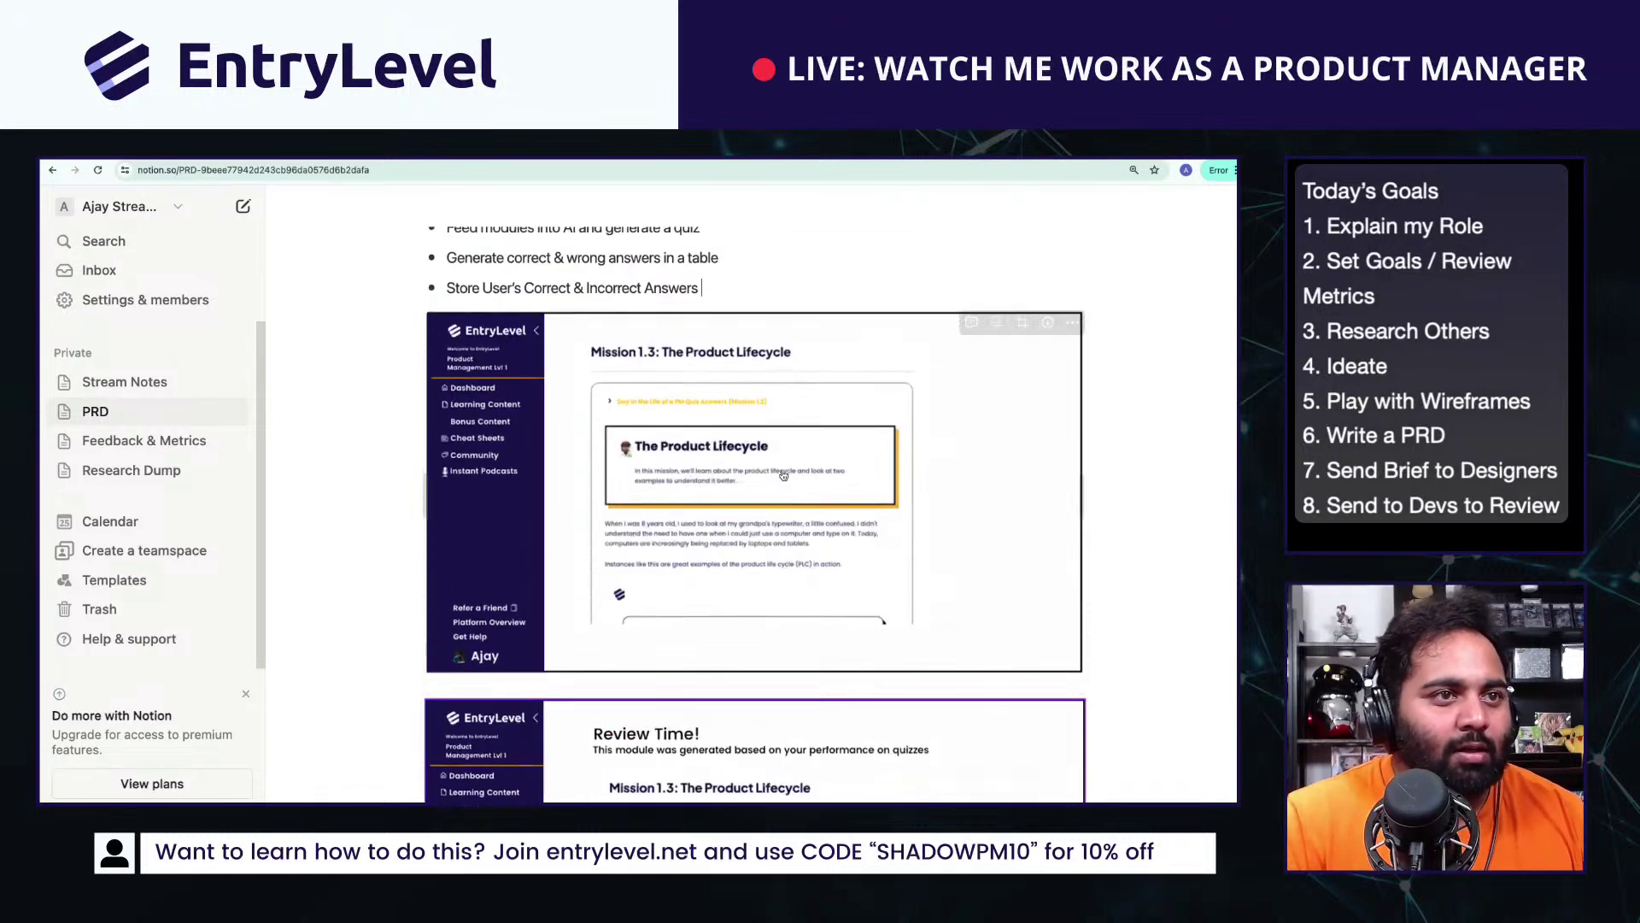
key("Return")
key("super+shift+4")
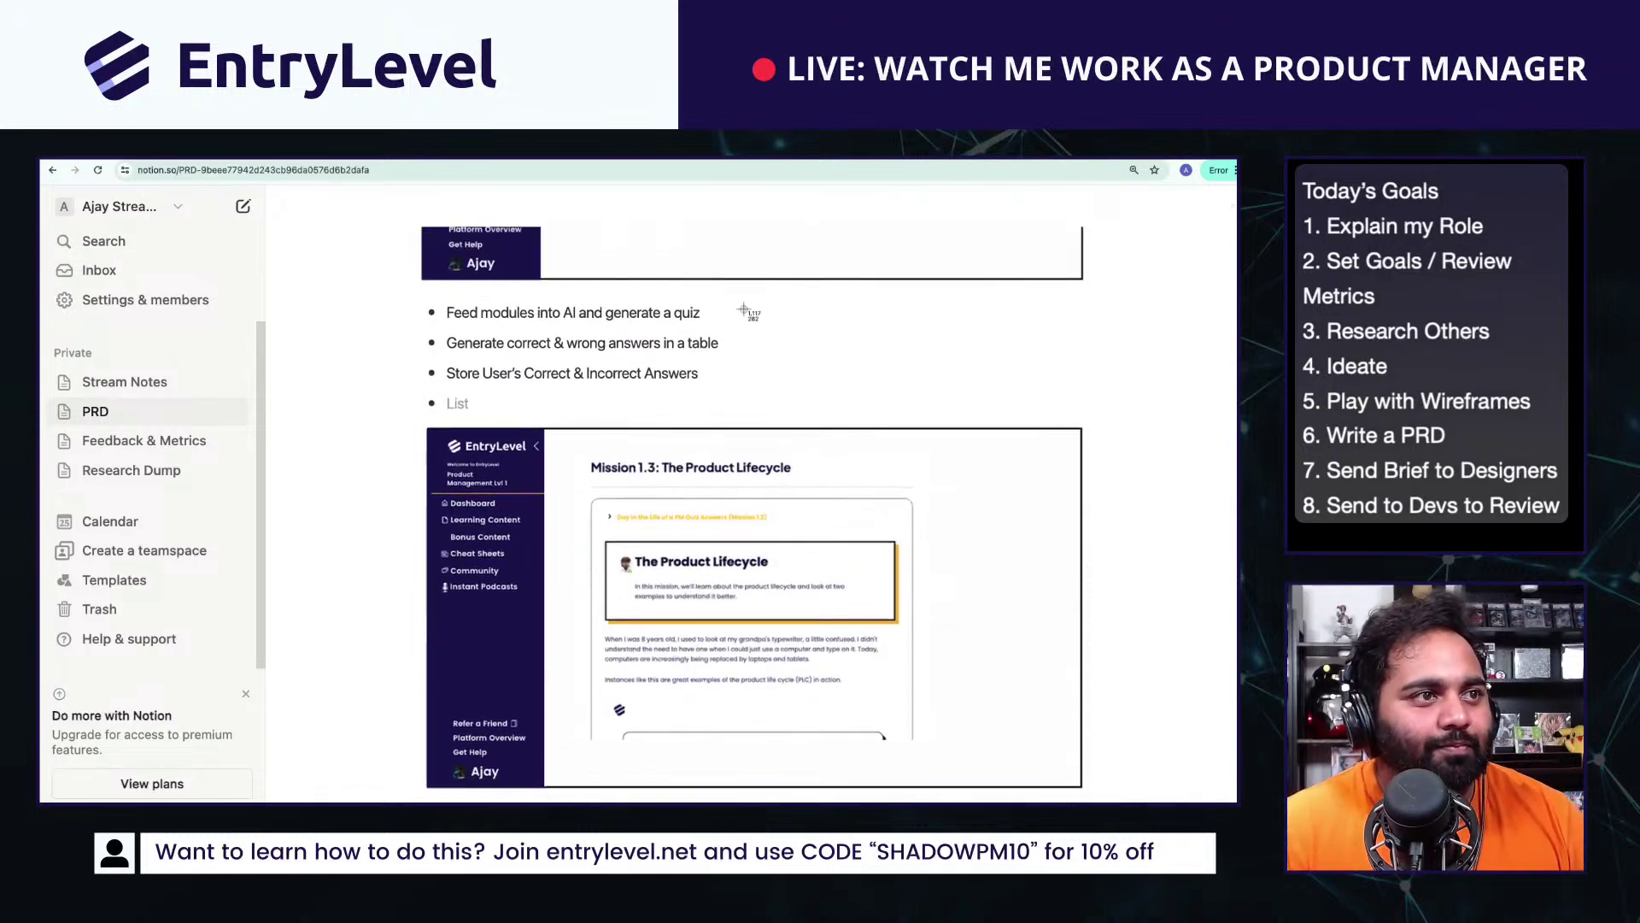
key("Escape")
key("Return")
key("Return")
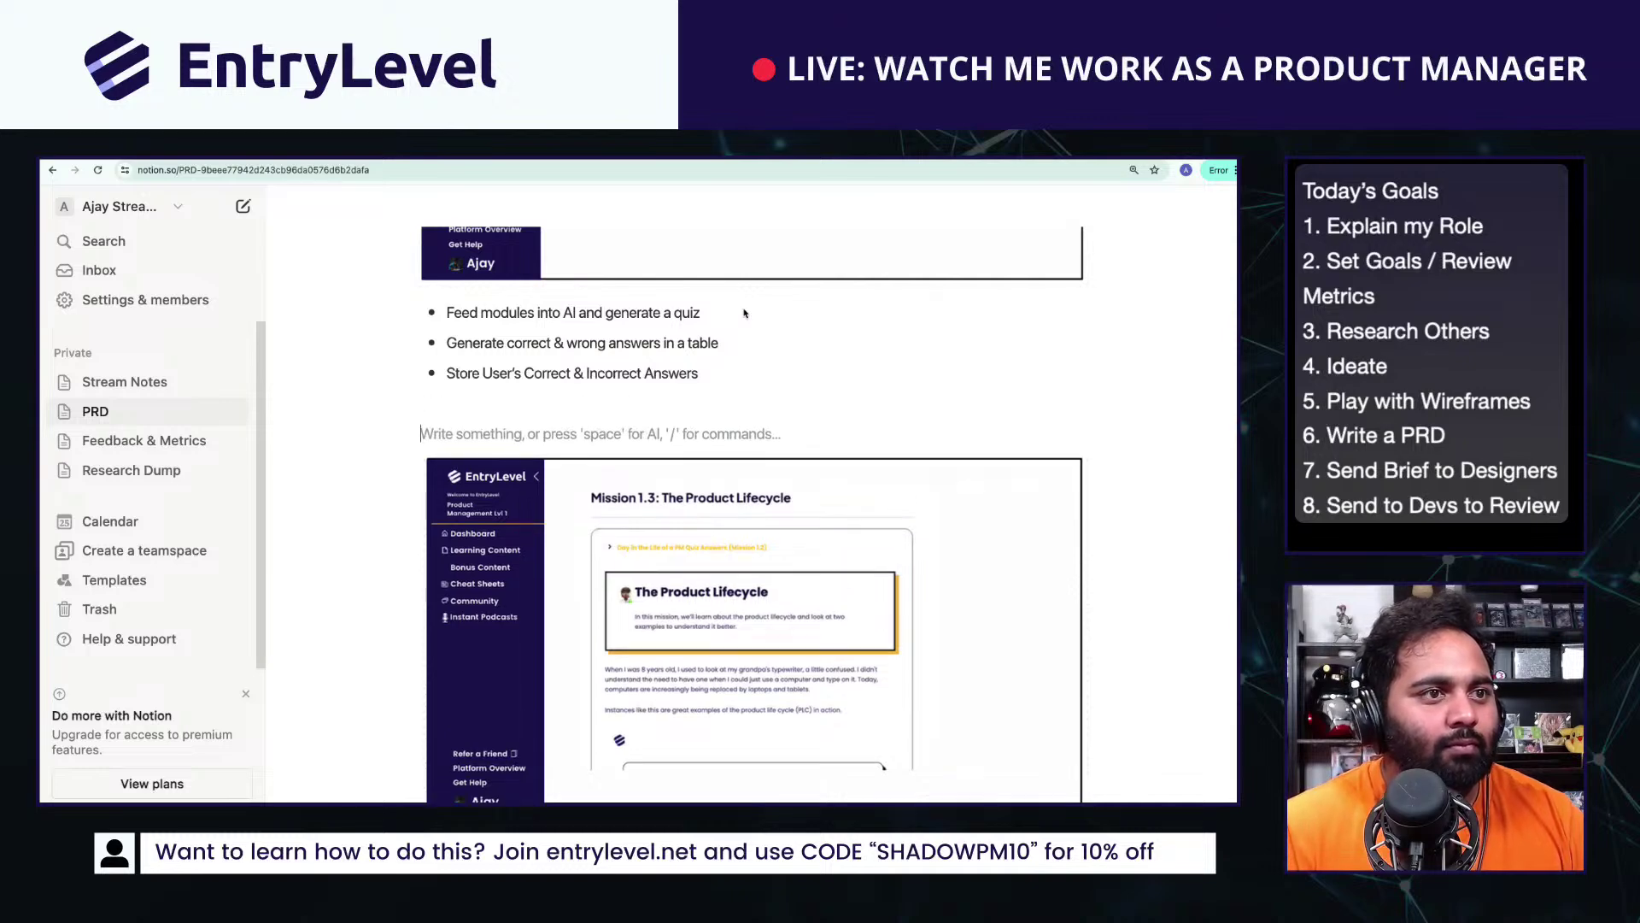
type("U")
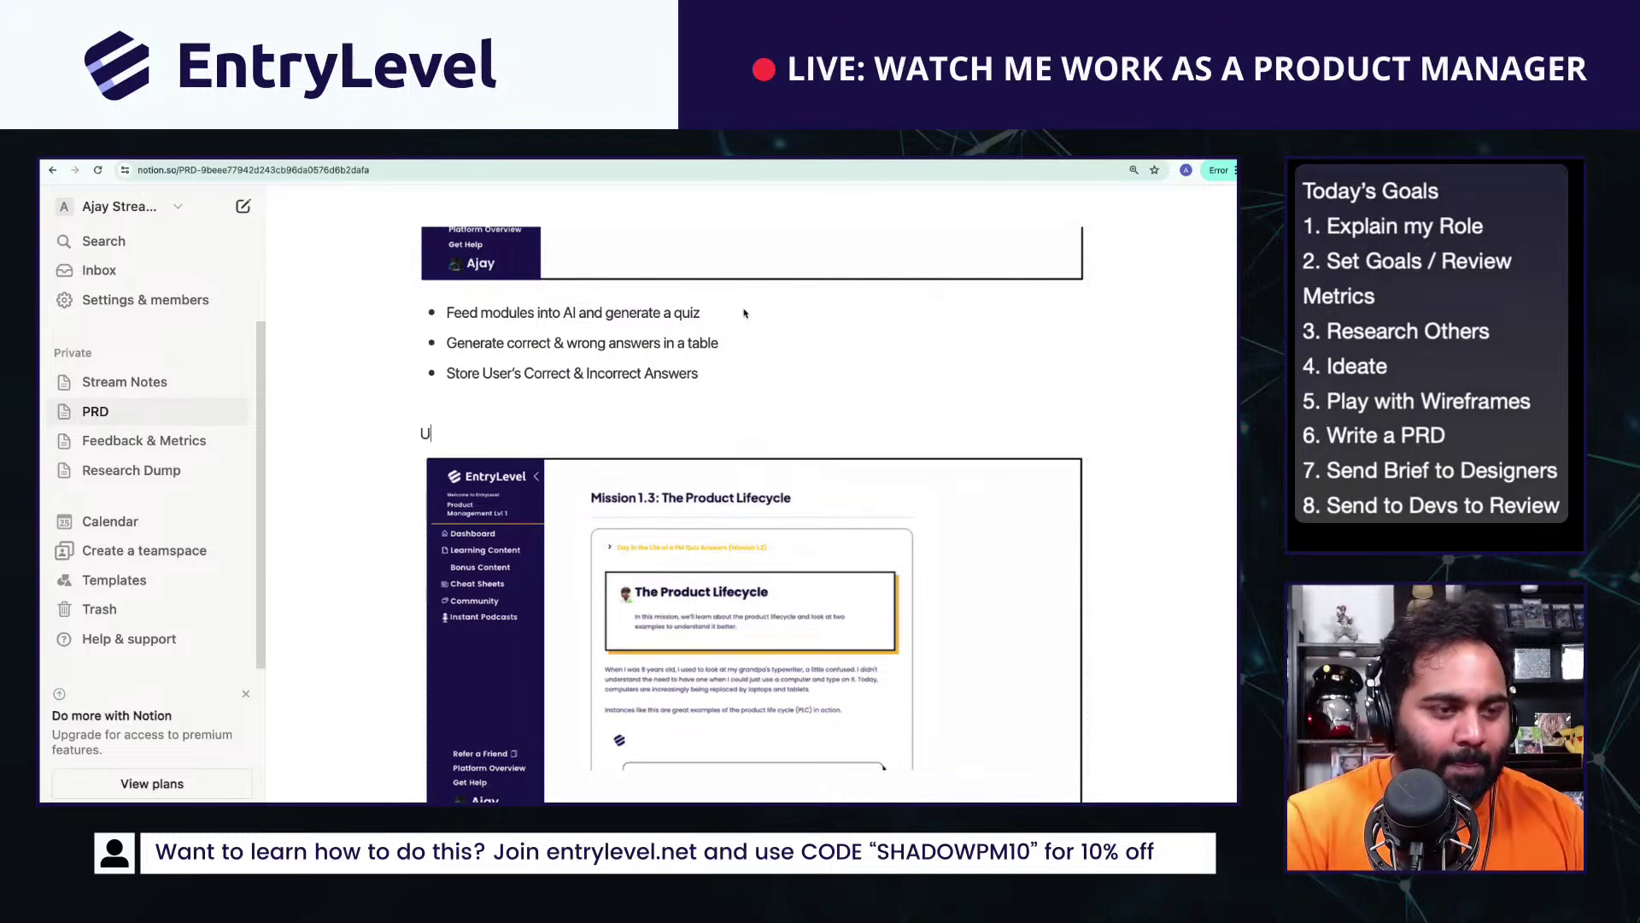
type("ser the stude")
key("BackSpace")
key("BackSpace")
key("BackSpace")
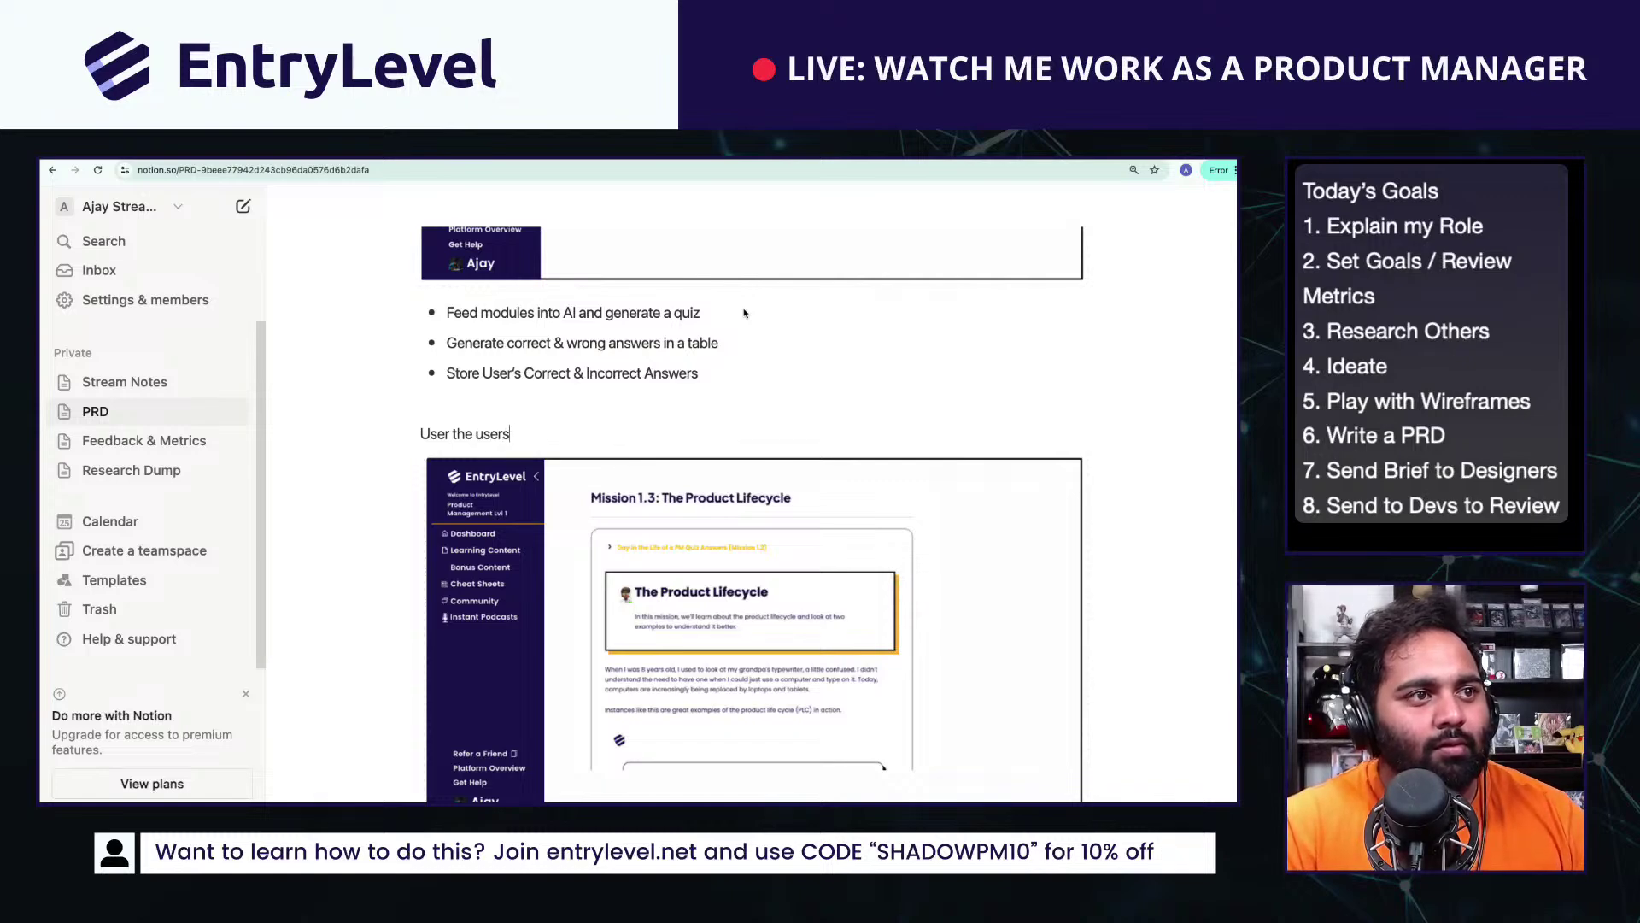
type("user's correct & ")
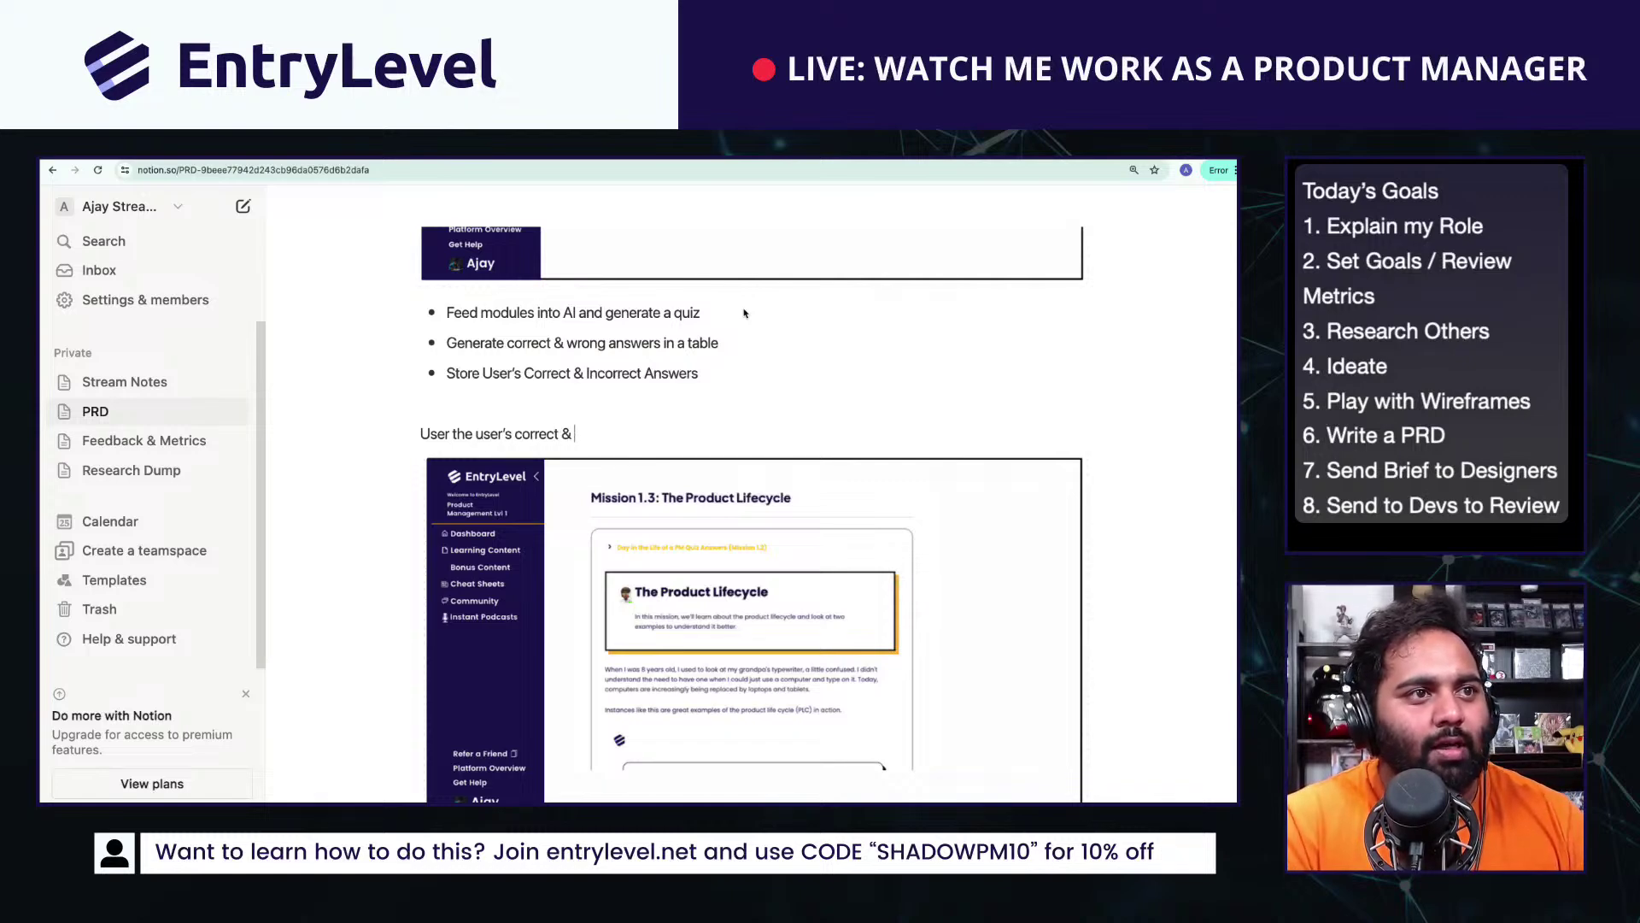
type("incorrect answers ")
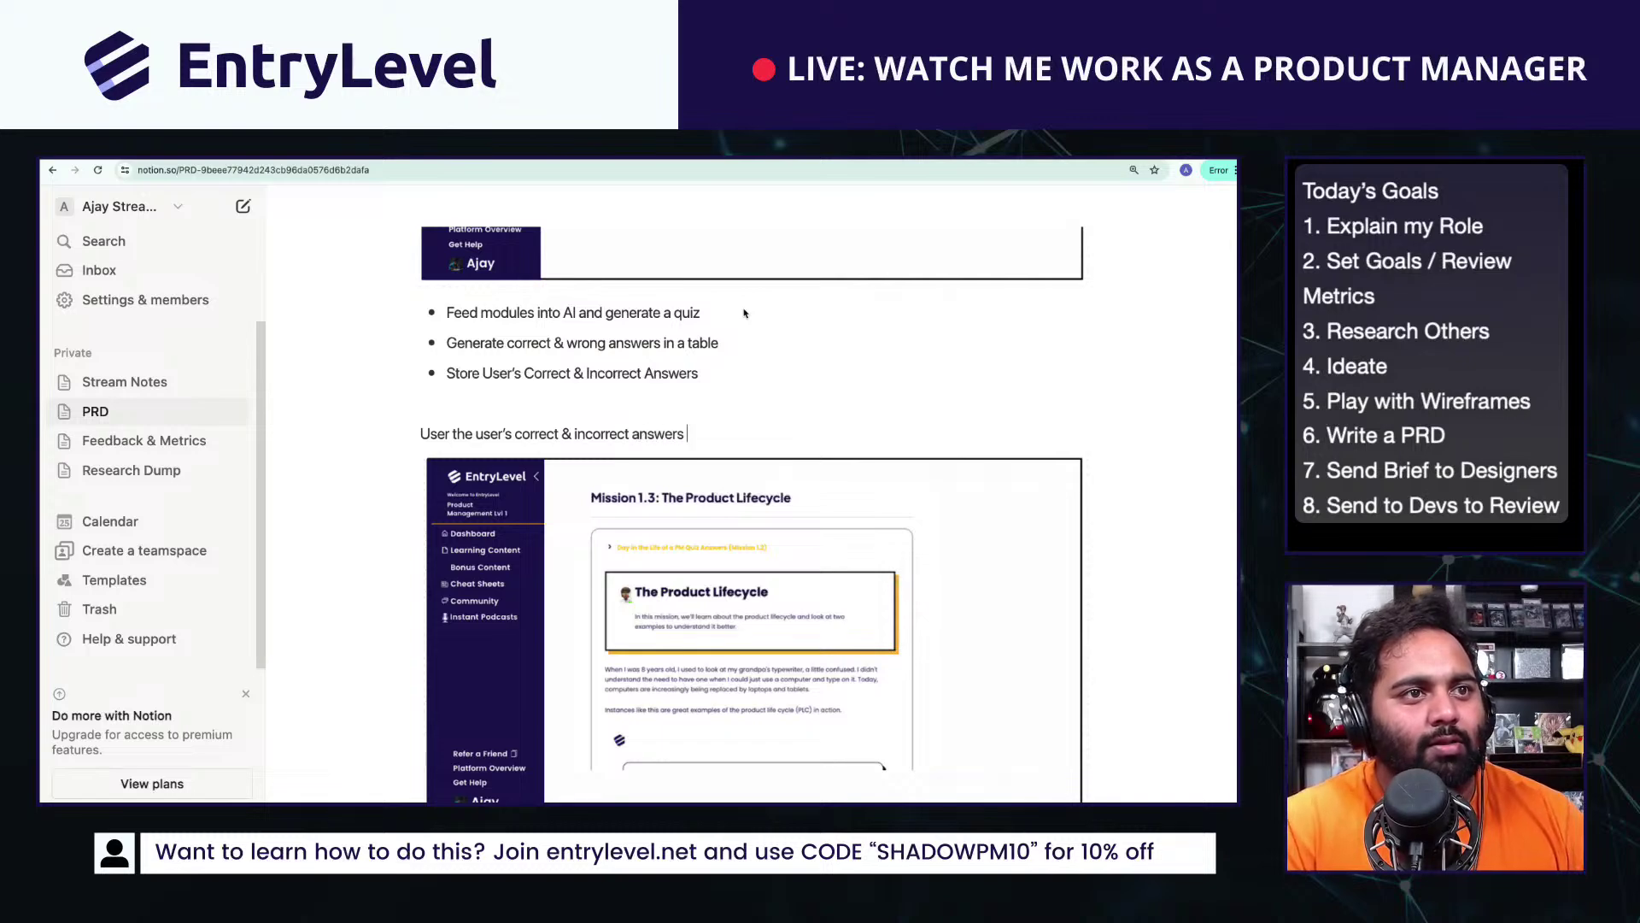
type("to determin")
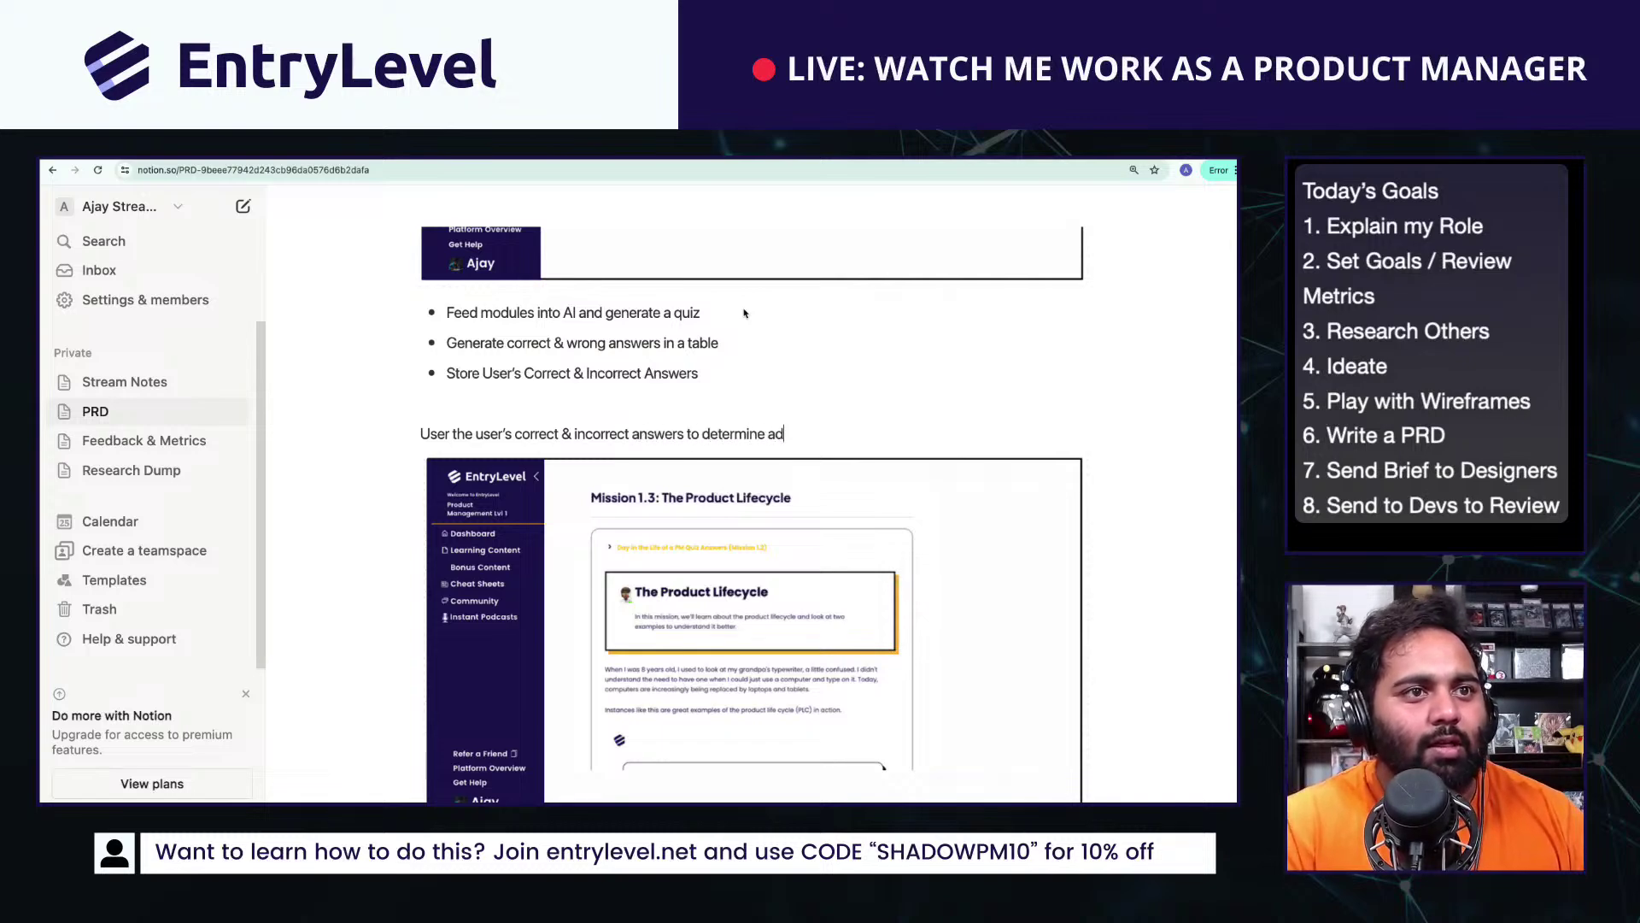
type("e a de")
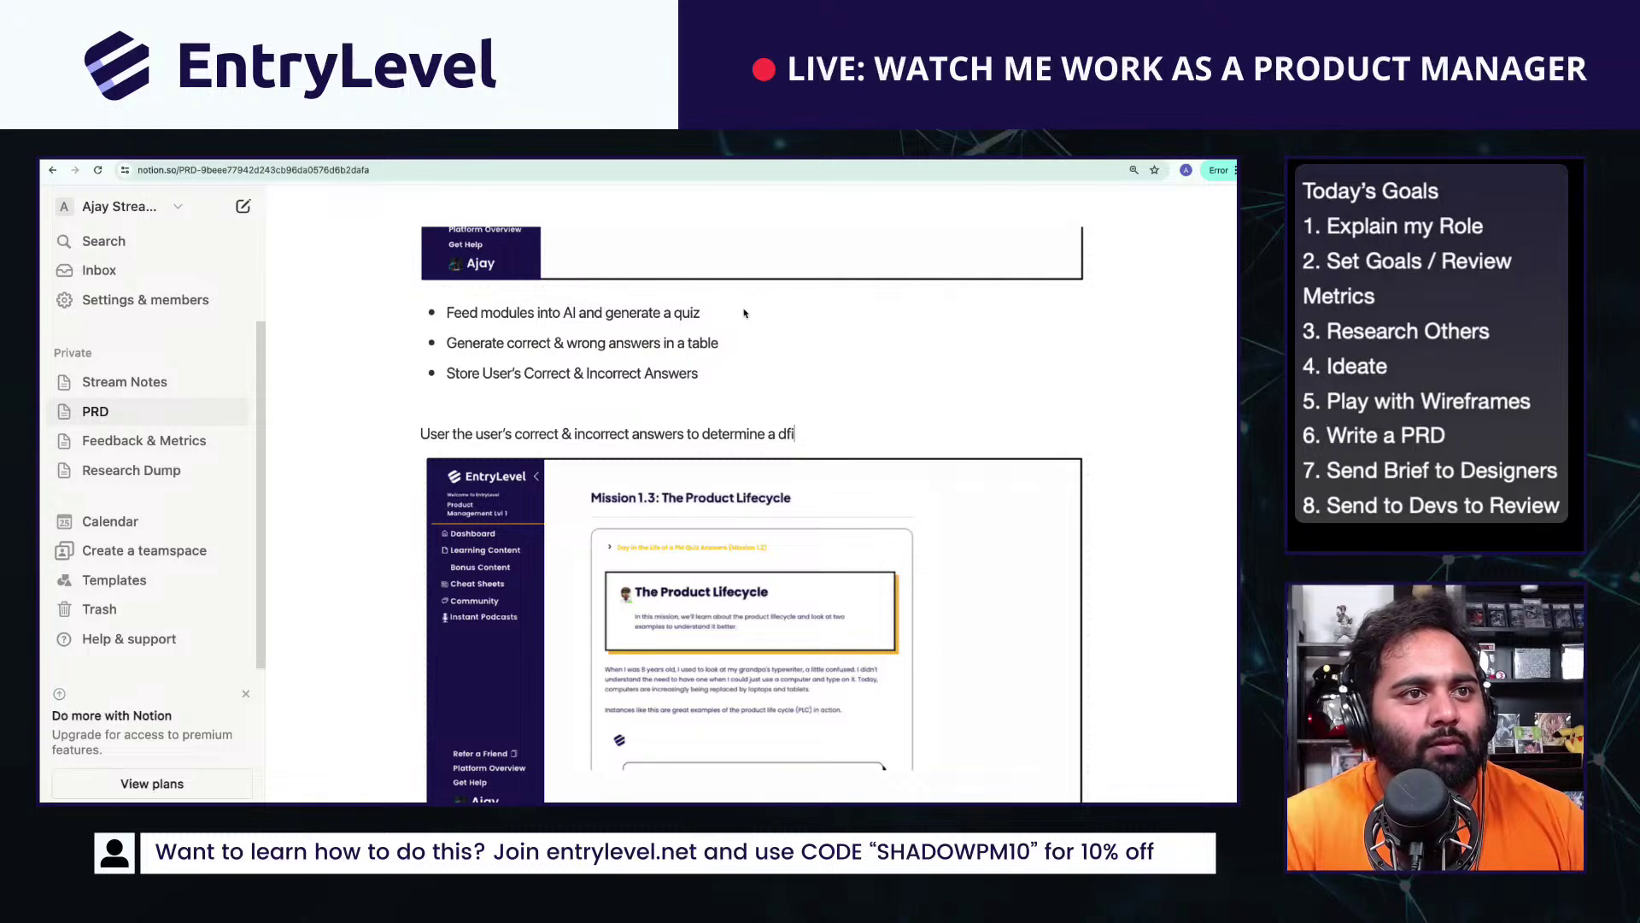
type("ifficult")
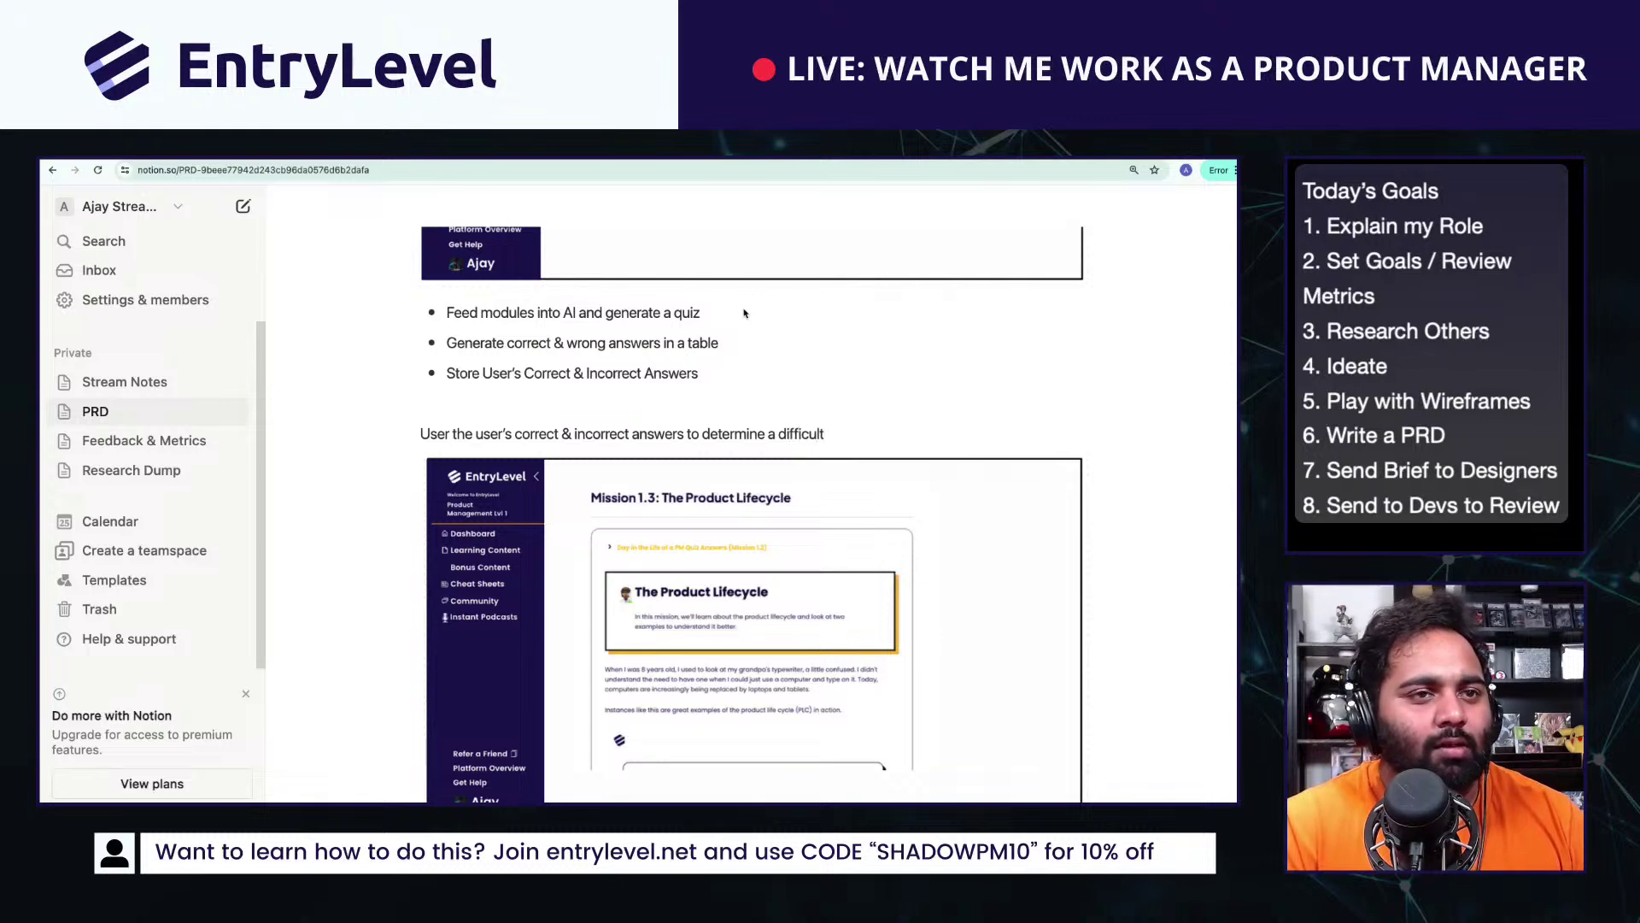
type(" coefficent.")
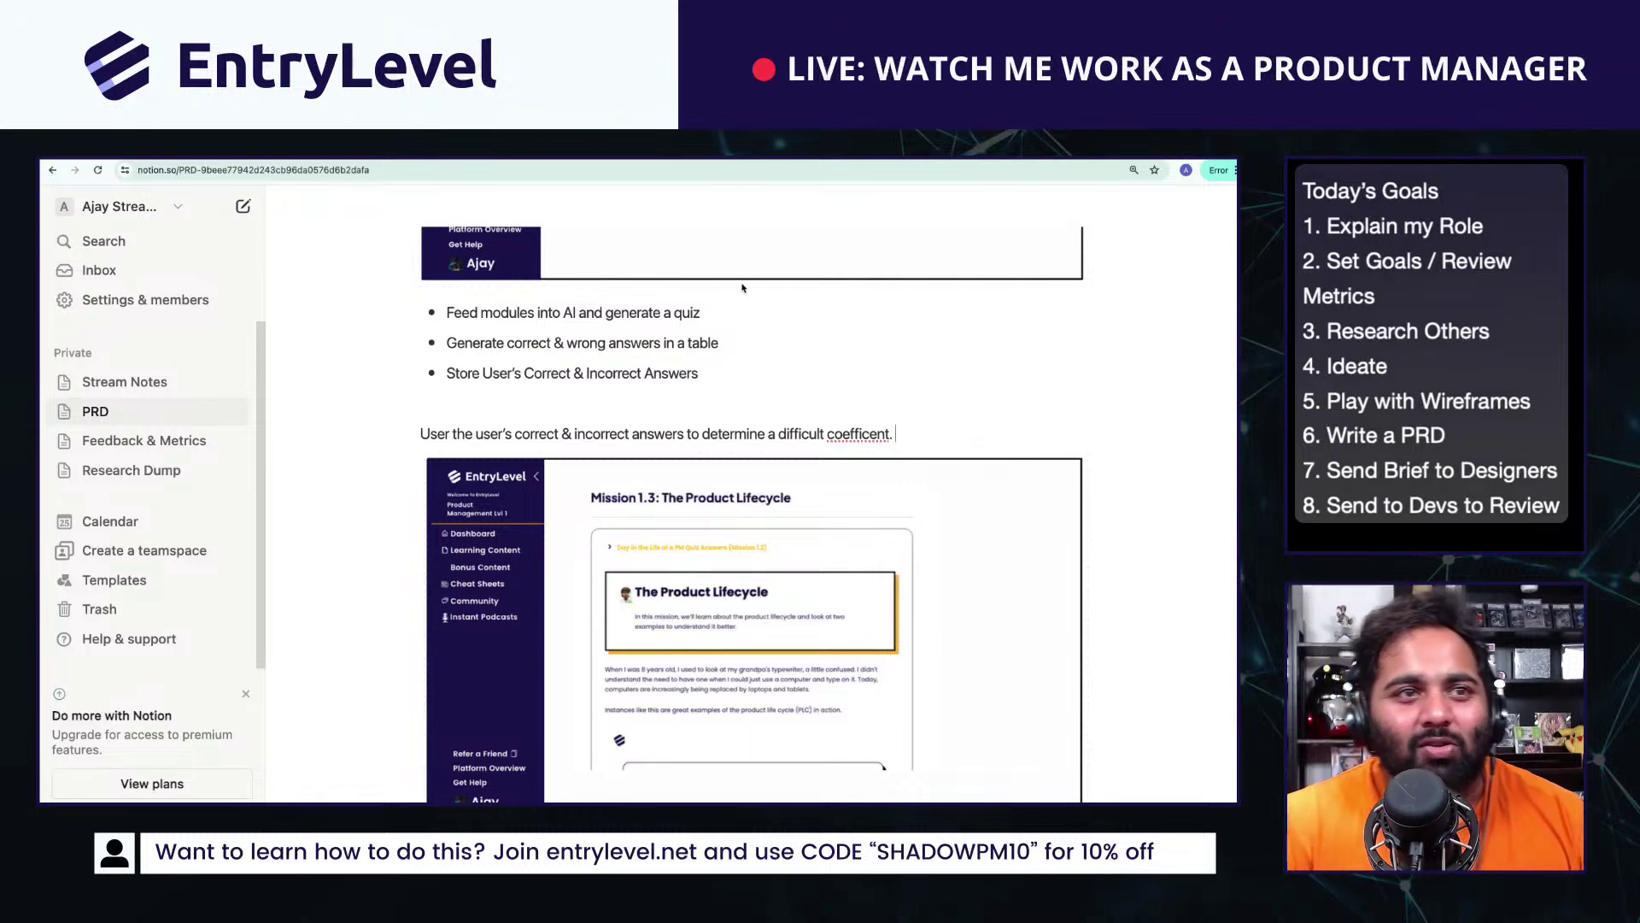
right_click(854, 434)
left_click(867, 442)
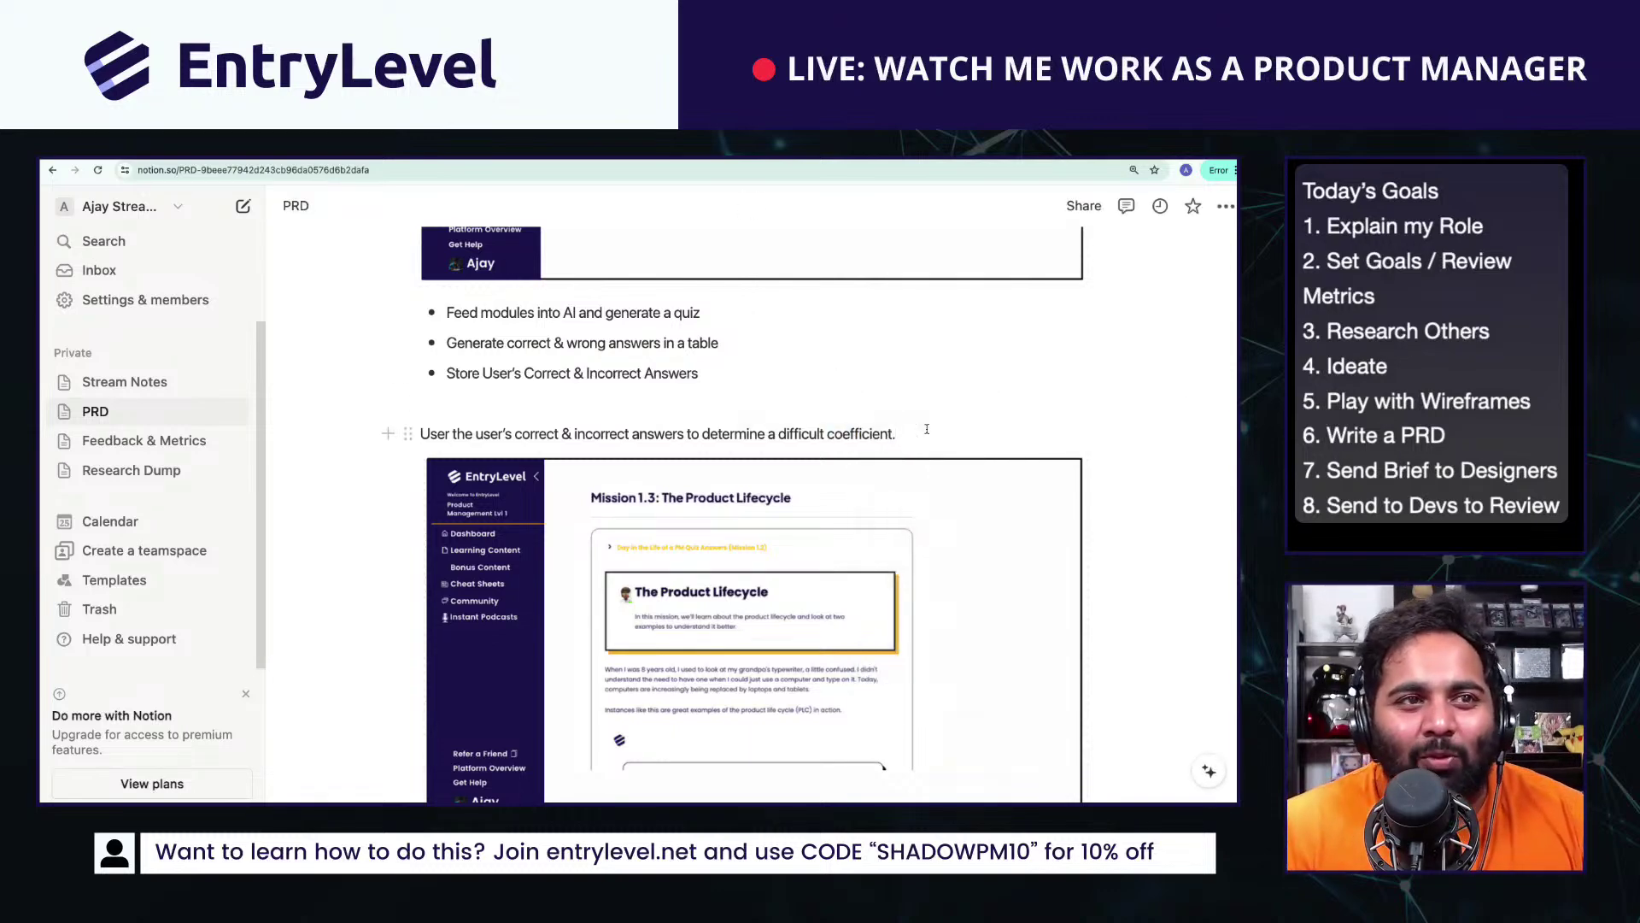
Step: Continue the difficulty coefficient paragraph with "And feed entire module into AI to modulate"
type("An")
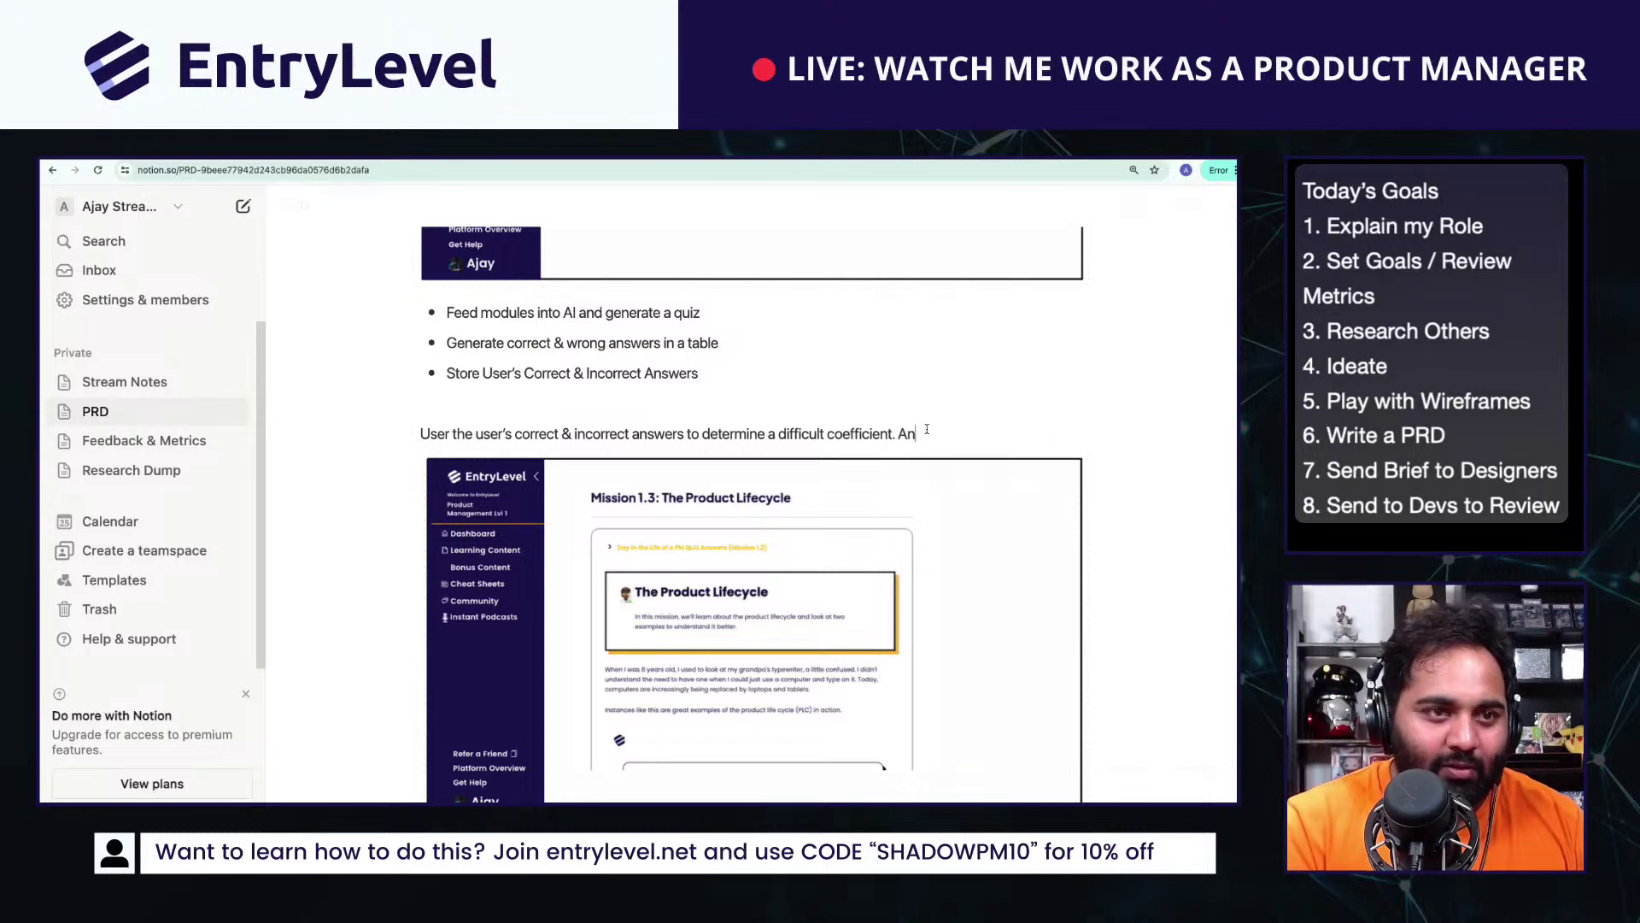
type("d feed enti")
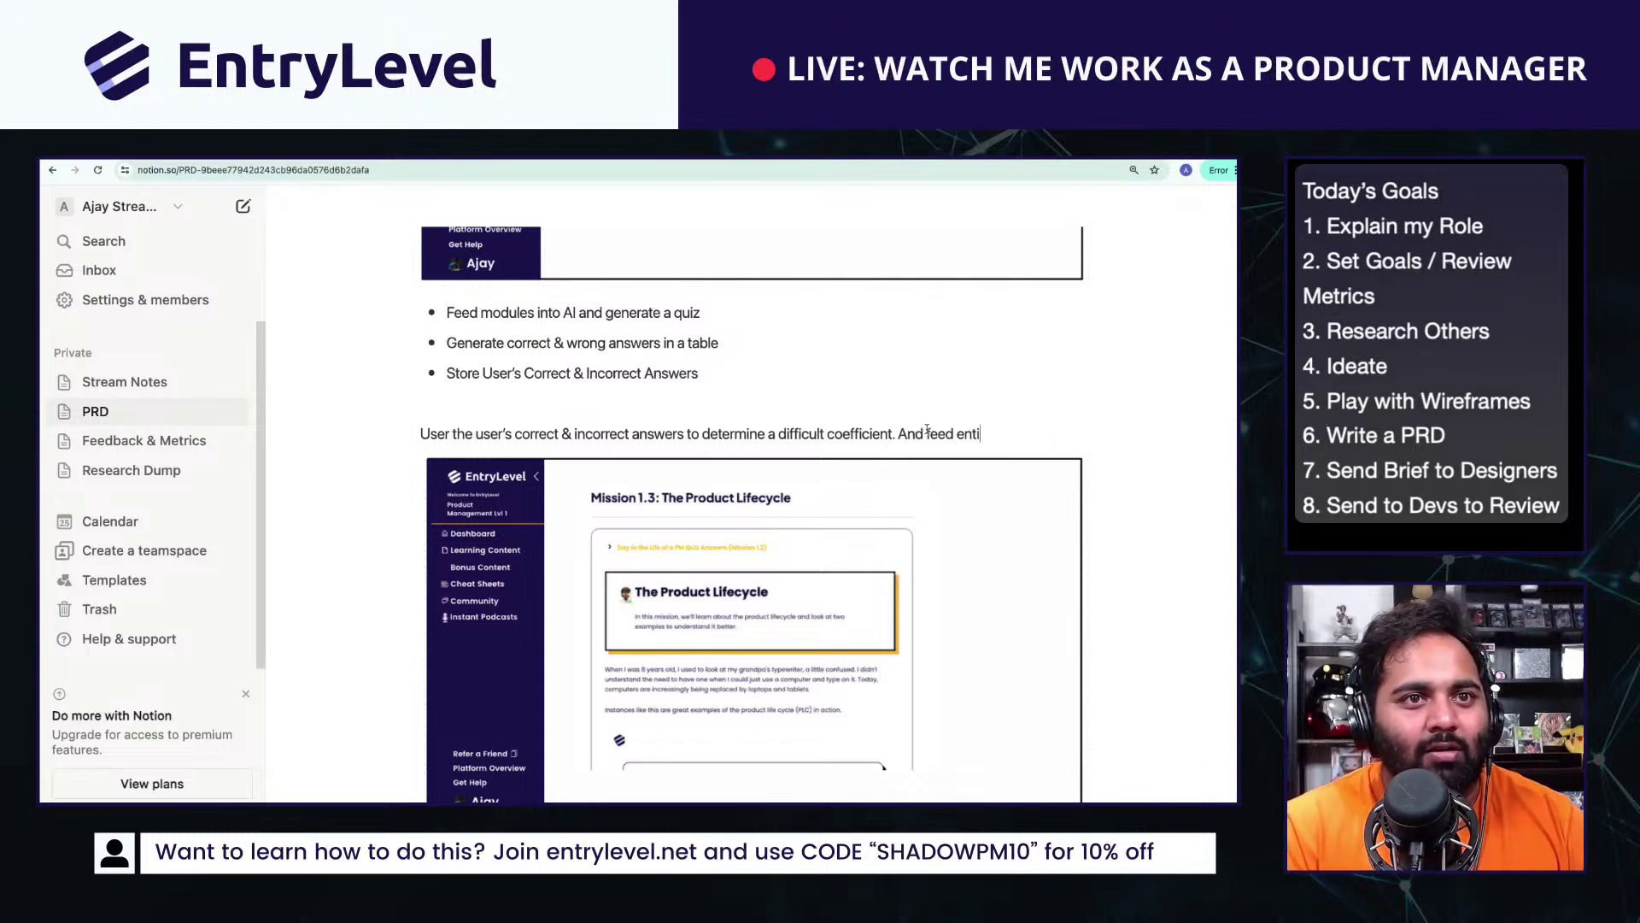
type("re modul")
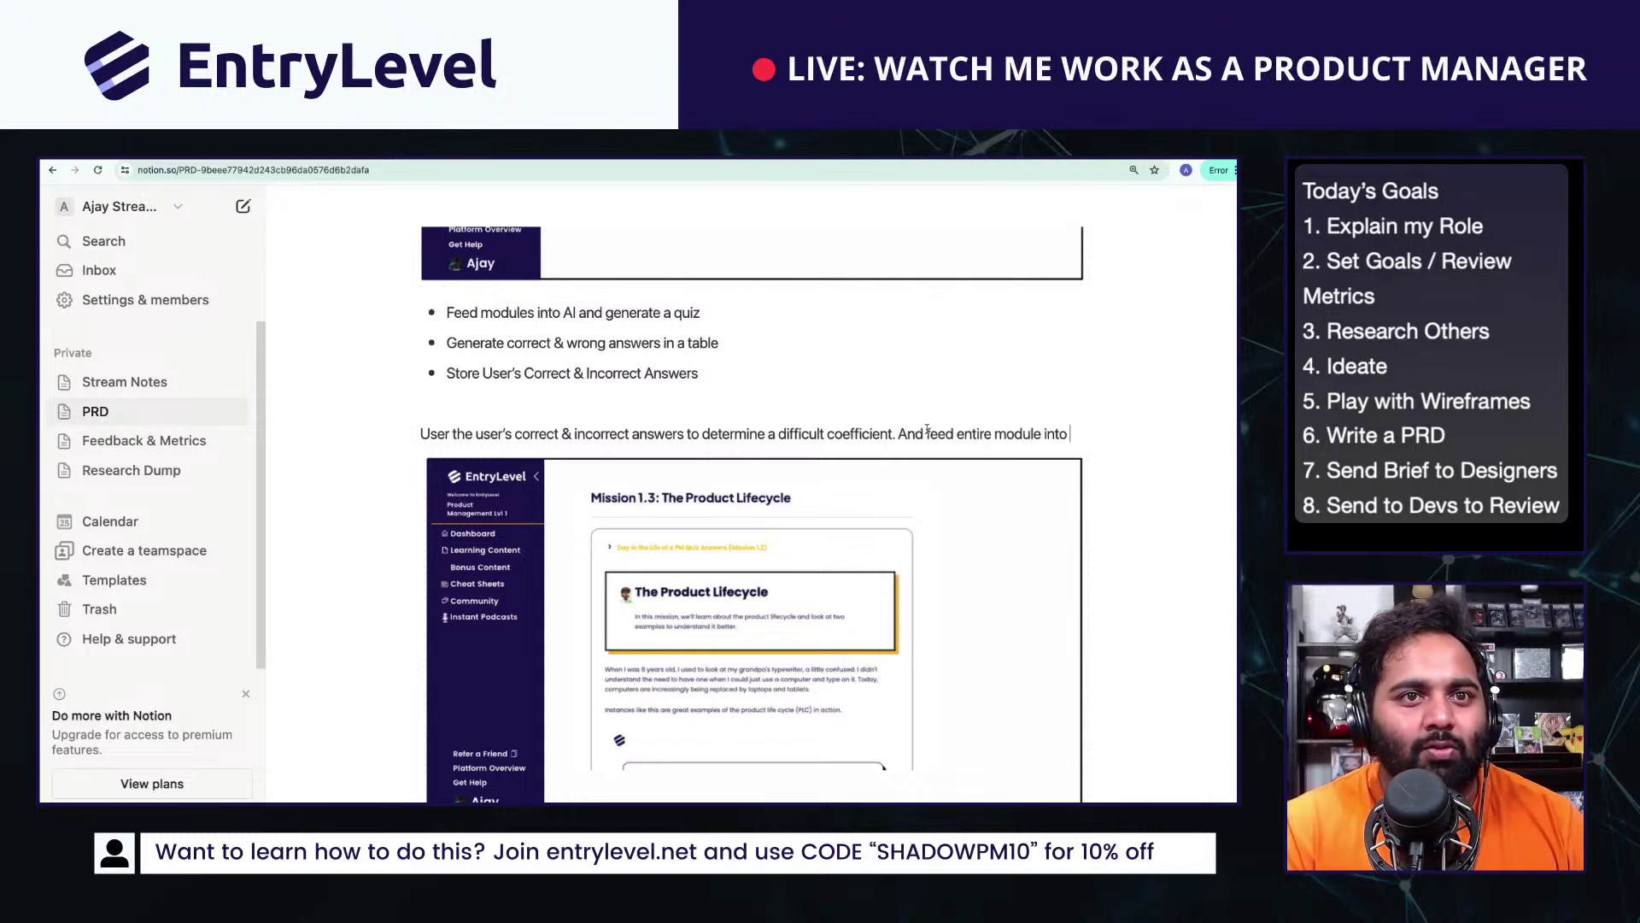
type("e into t")
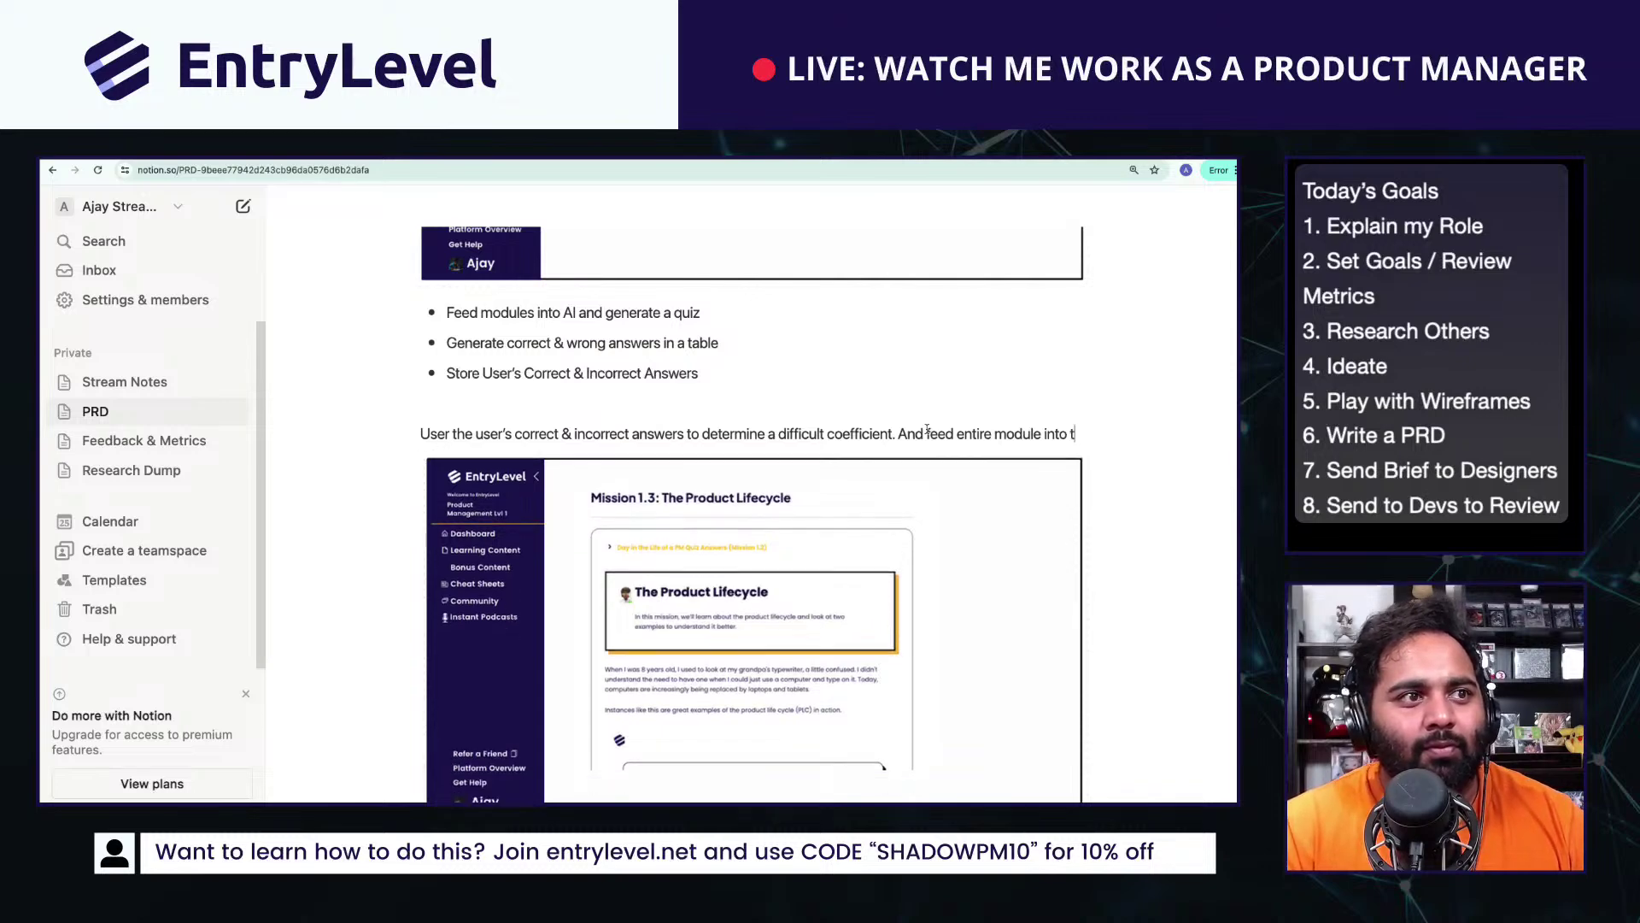
type("A")
key("BackSpace")
type("I to modularte")
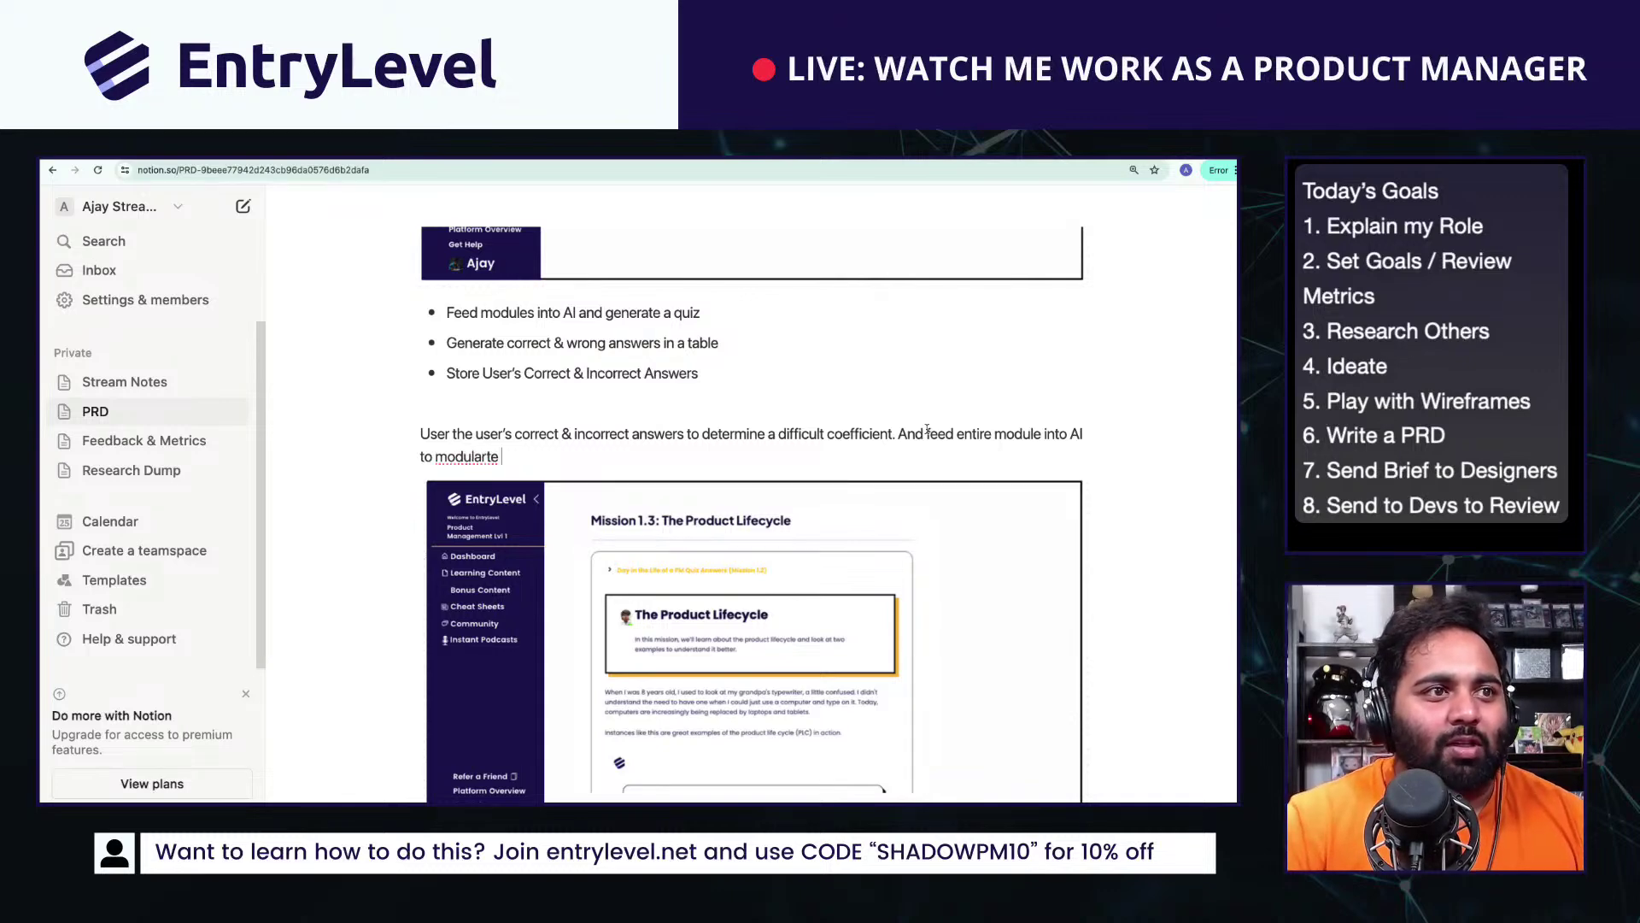
key("BackSpace")
type("e")
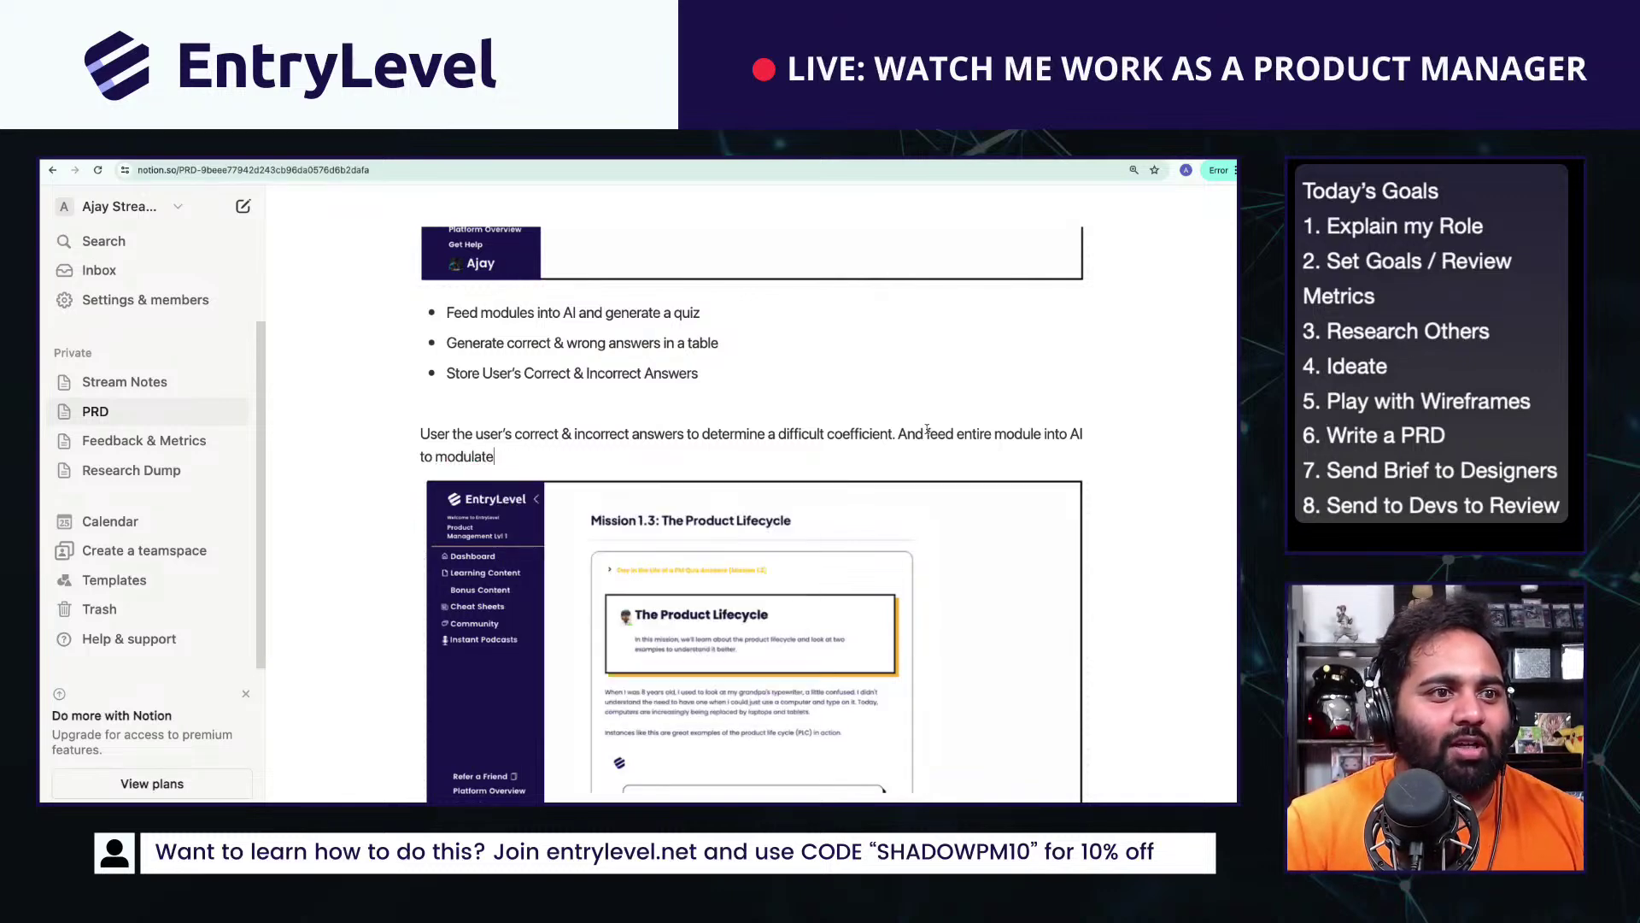
Step: Switch to the "AI Powered Courses" whiteboard in Canva and bring up the AI Generated Quiz wireframe
left_click(540, 161)
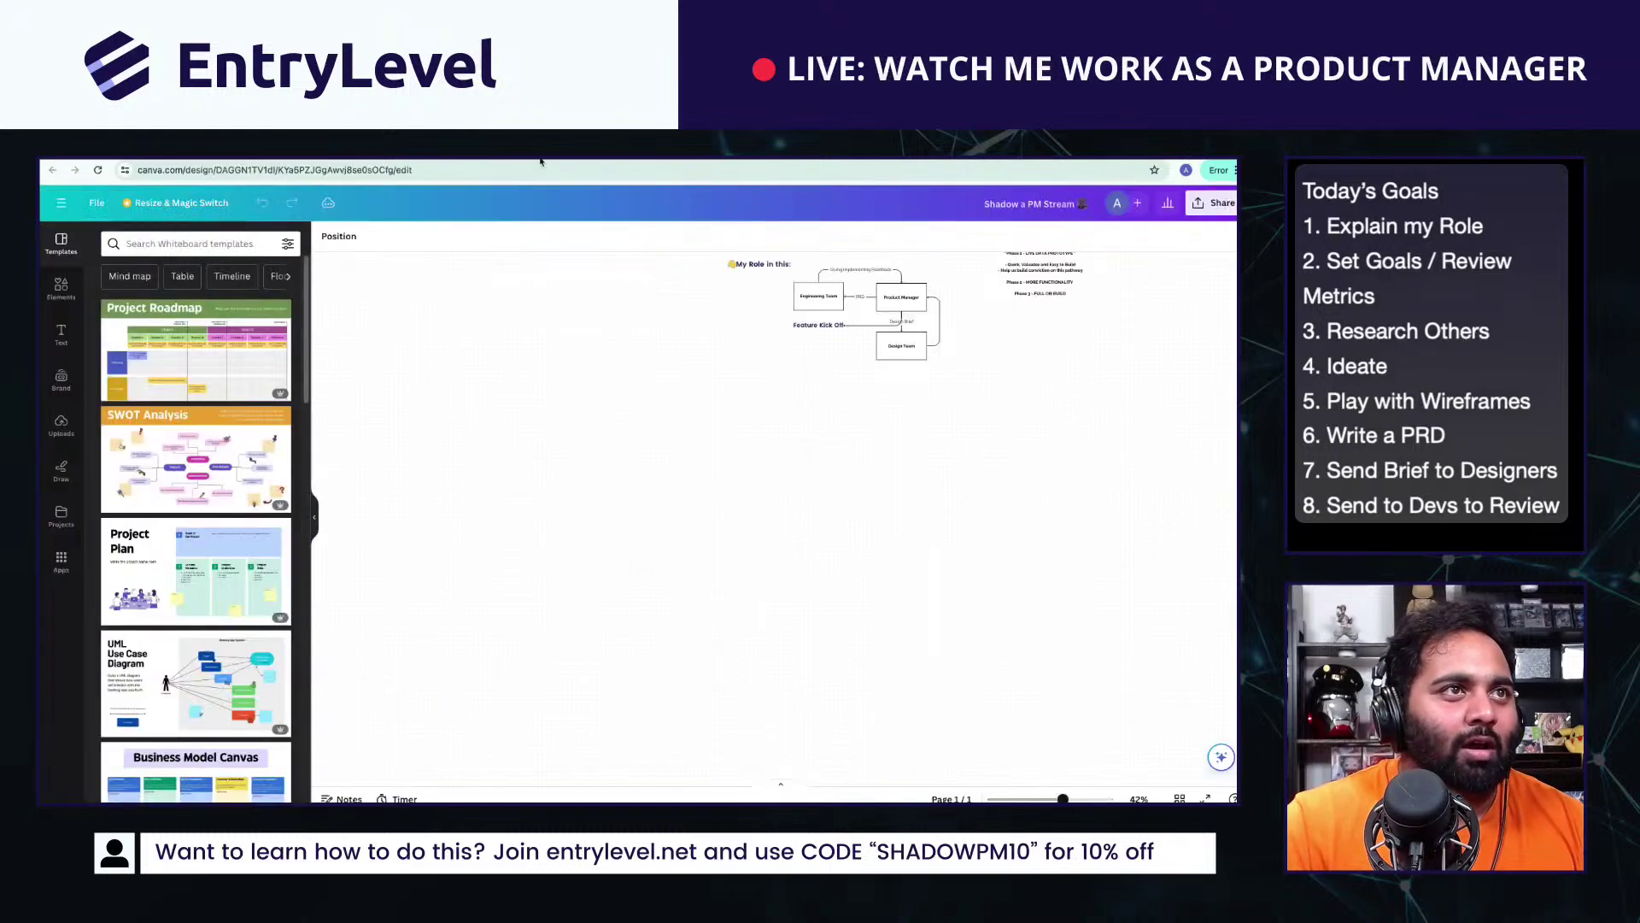
left_click(597, 160)
scroll(662, 595, "down", 5)
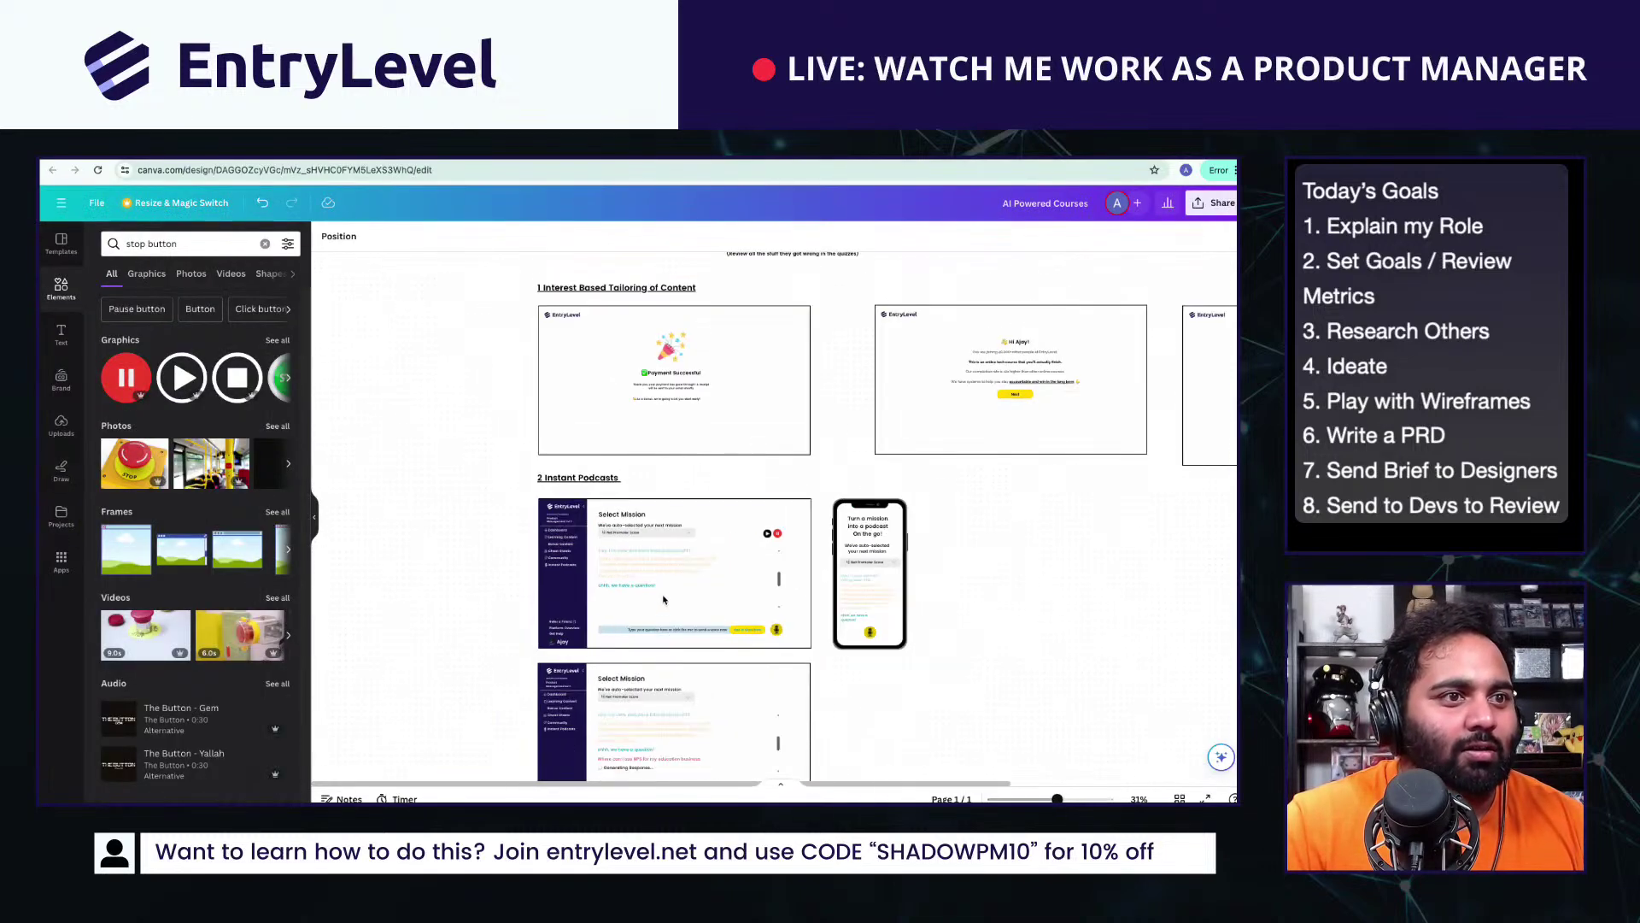
left_click(663, 597)
scroll(684, 555, "down", 6)
scroll(707, 519, "up", 10)
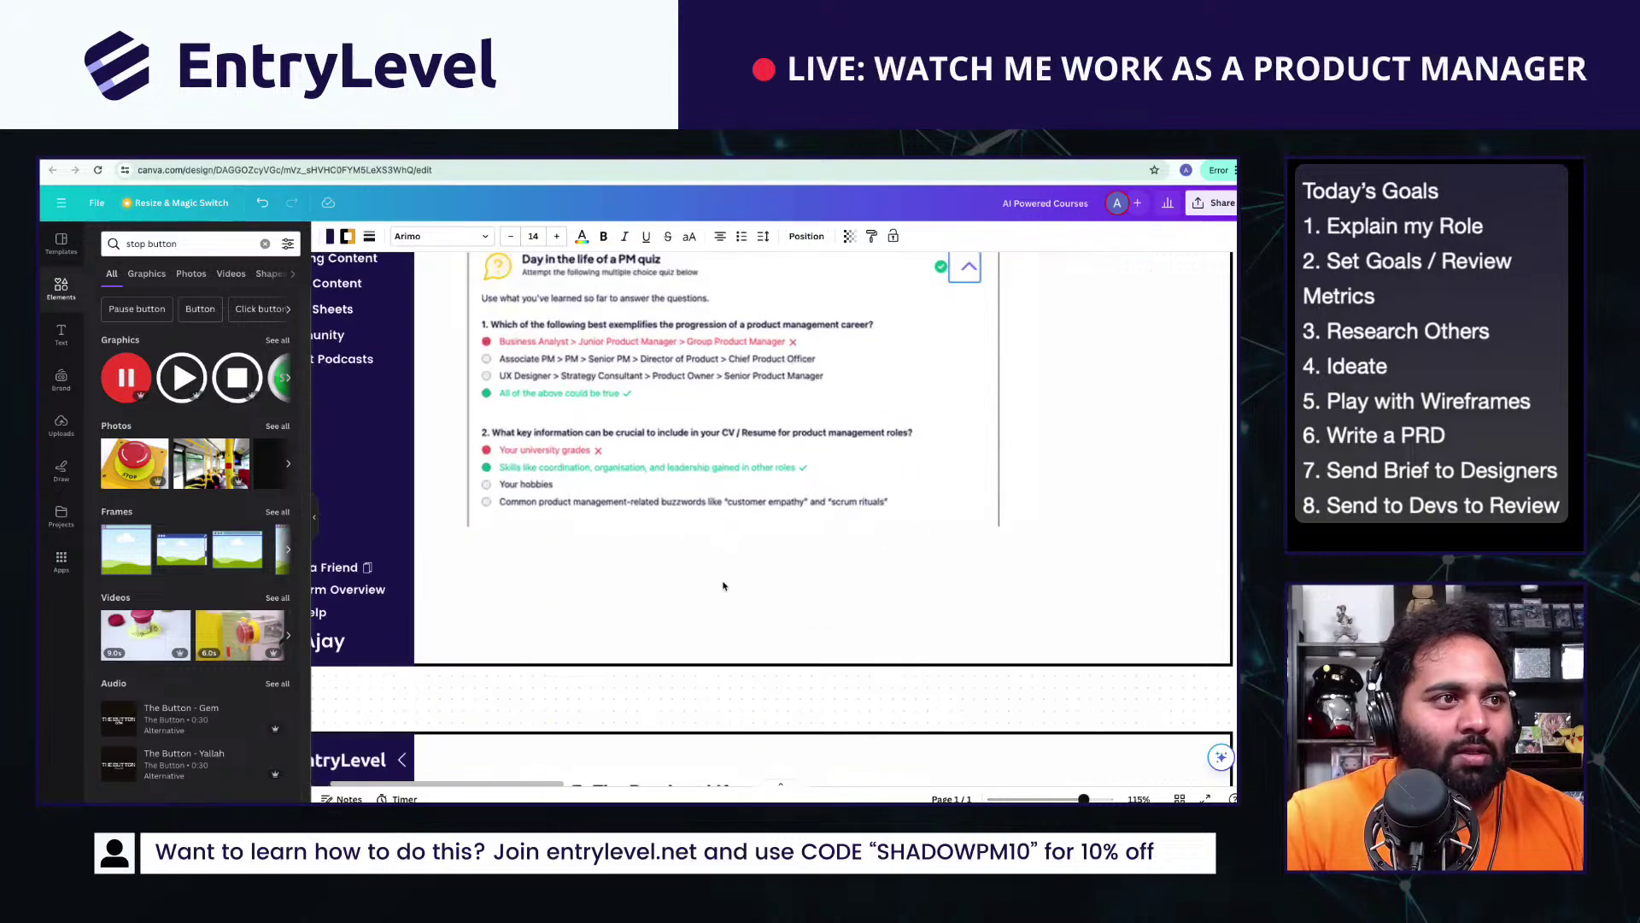
Step: Add the question text "How did you find this mission?" below the quiz in the AI Generated Quiz wireframe
left_click(60, 290)
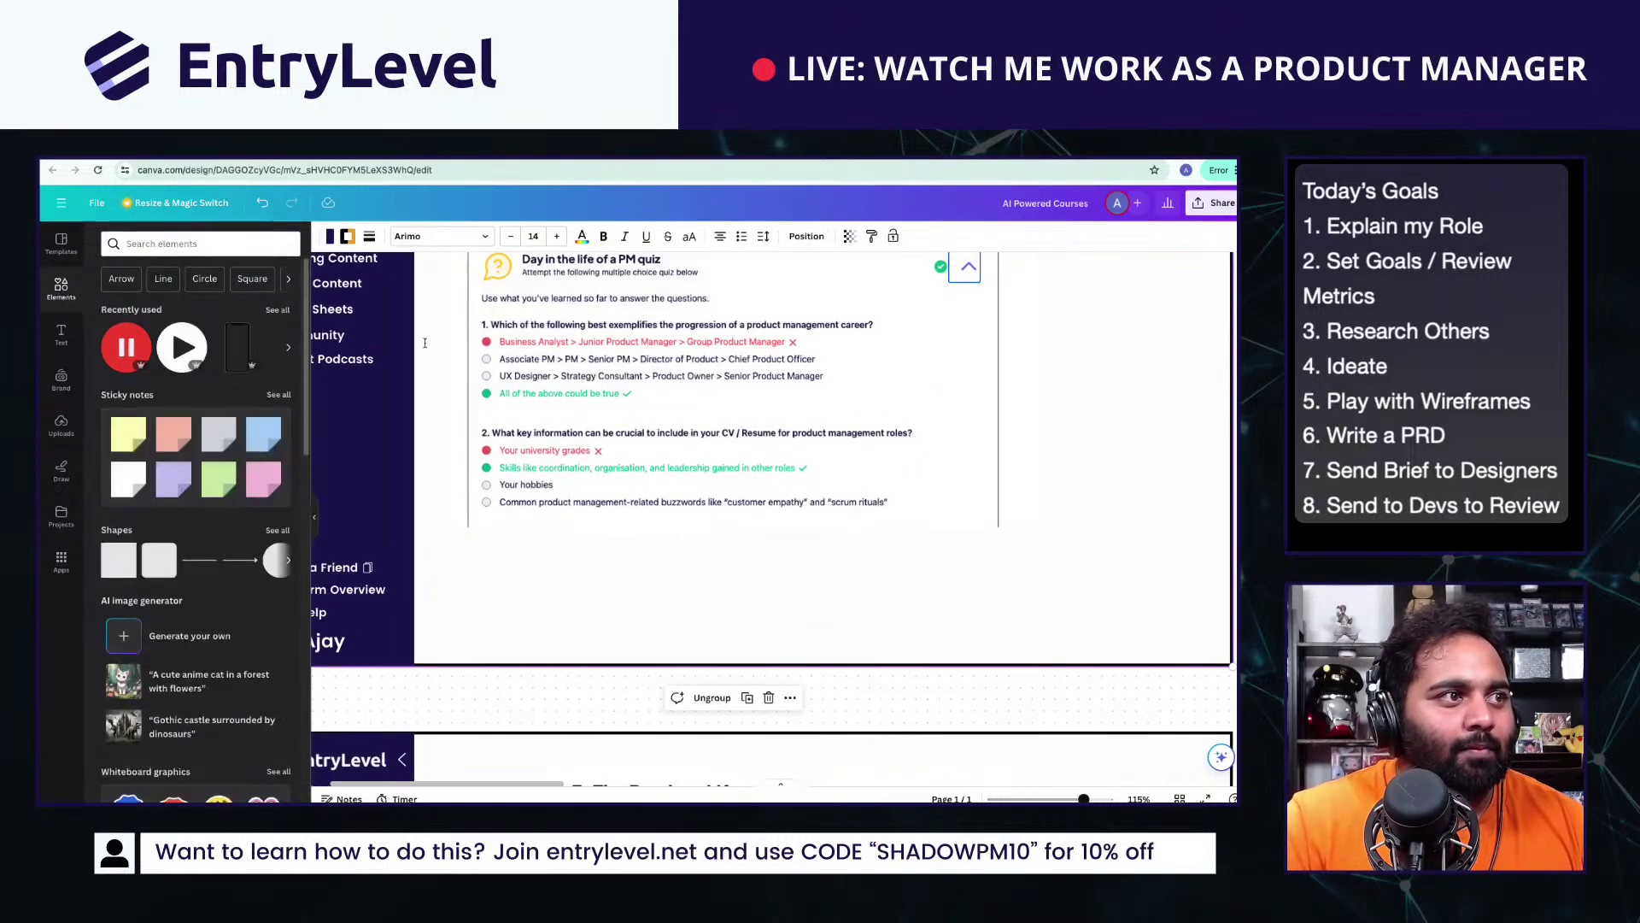
scroll(570, 332, "up", 2)
left_click_drag(570, 332, 562, 693)
double_click(561, 693)
type("Ho")
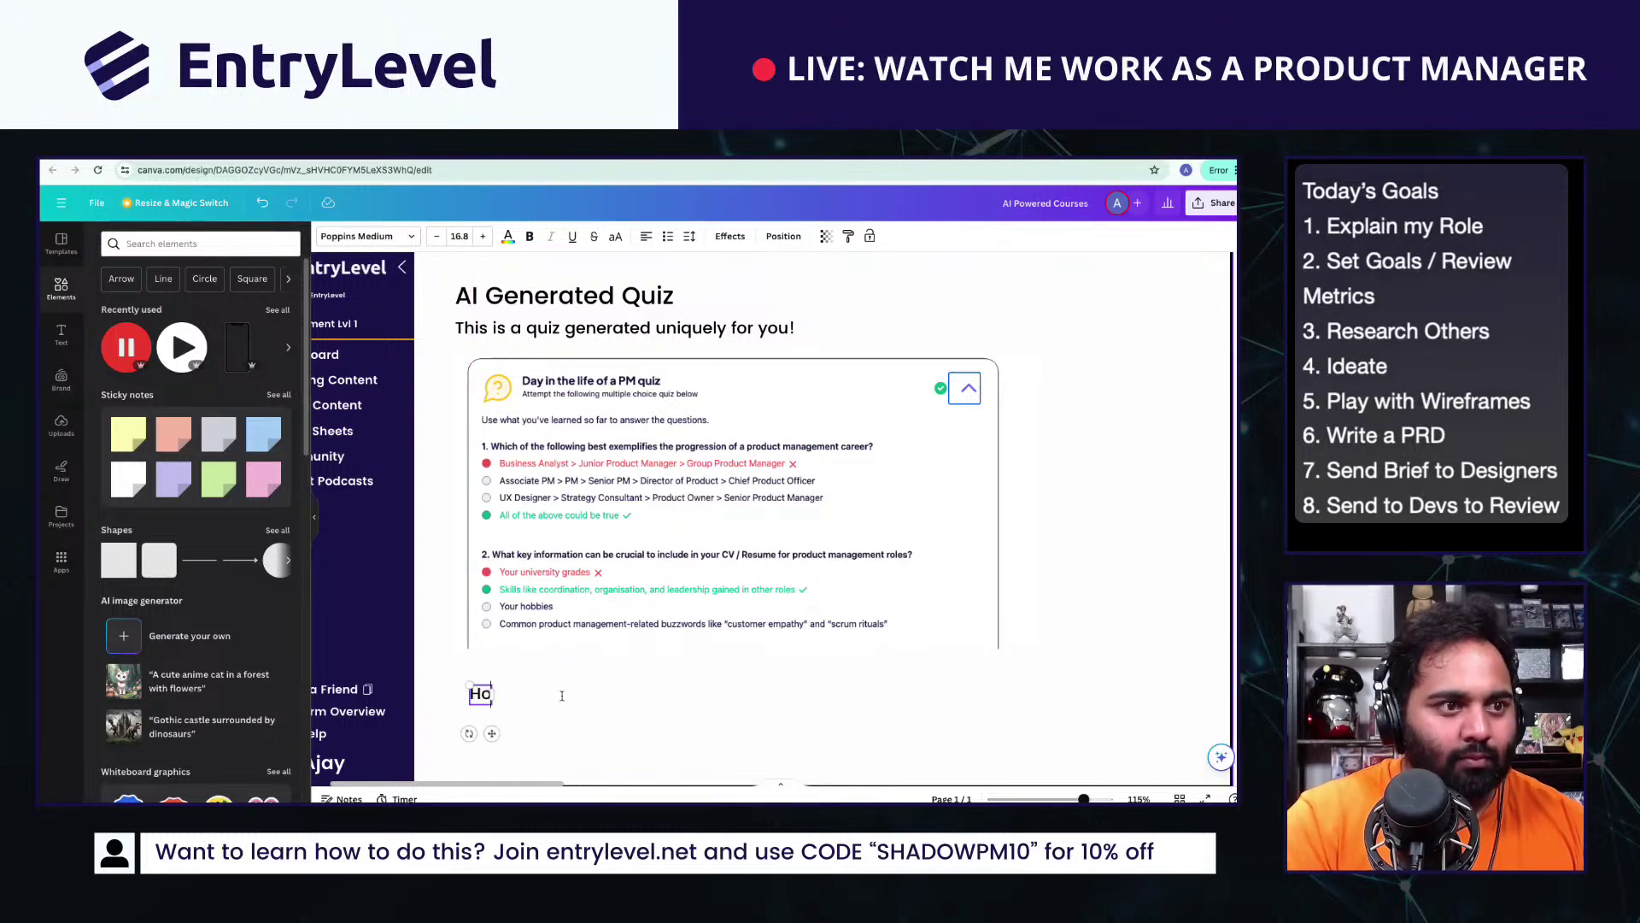
type("w did you find this m")
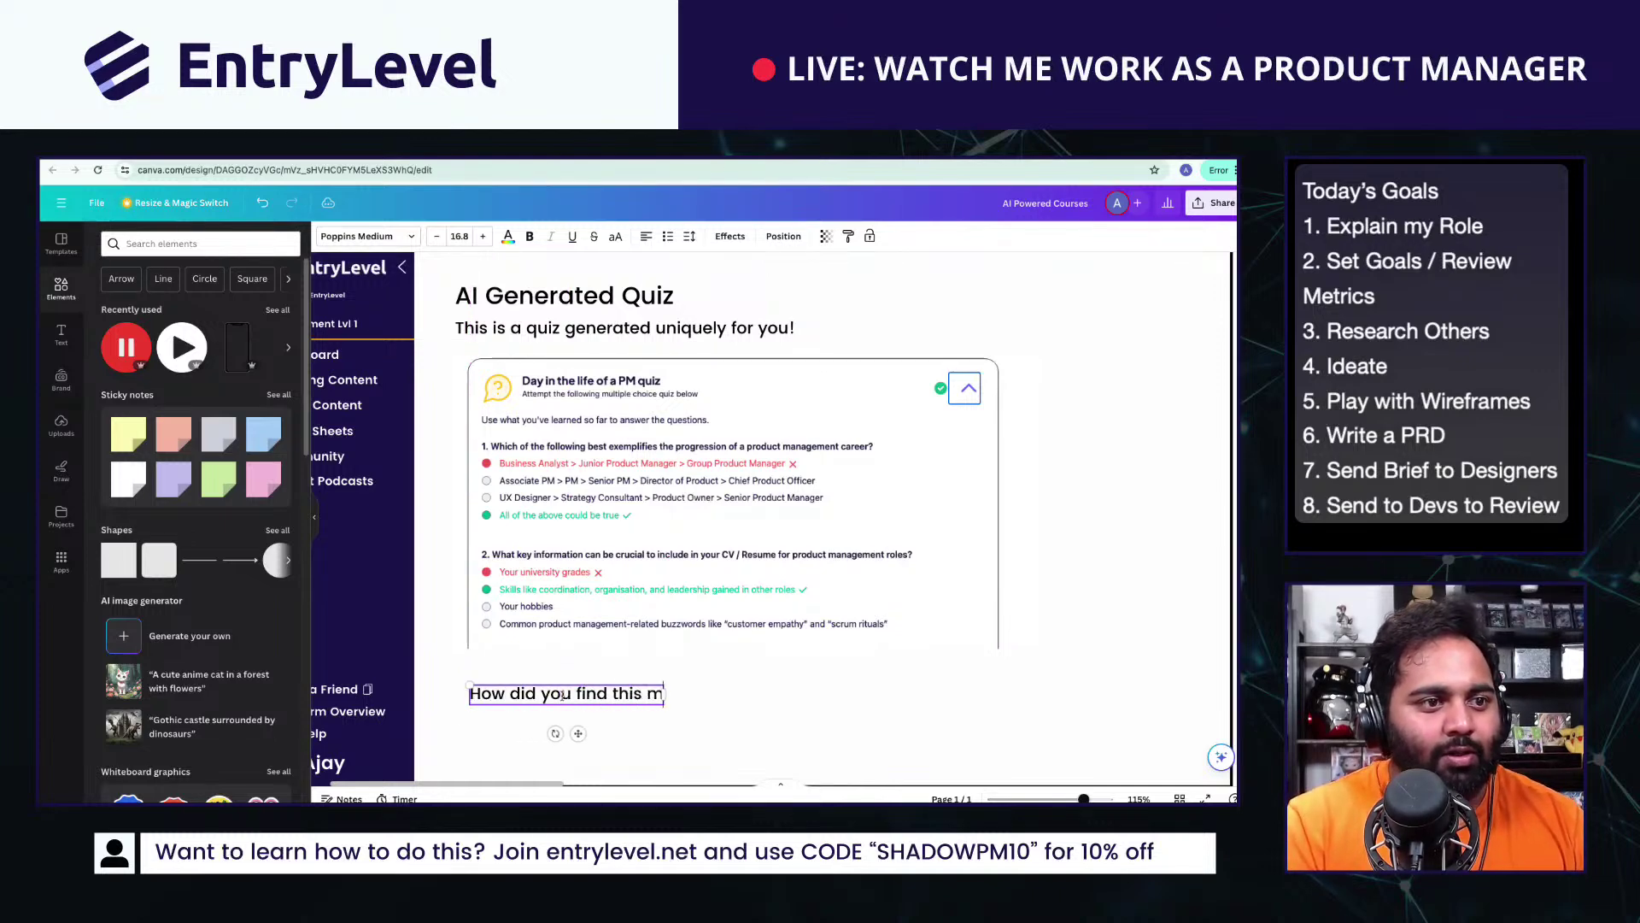
type("ission?")
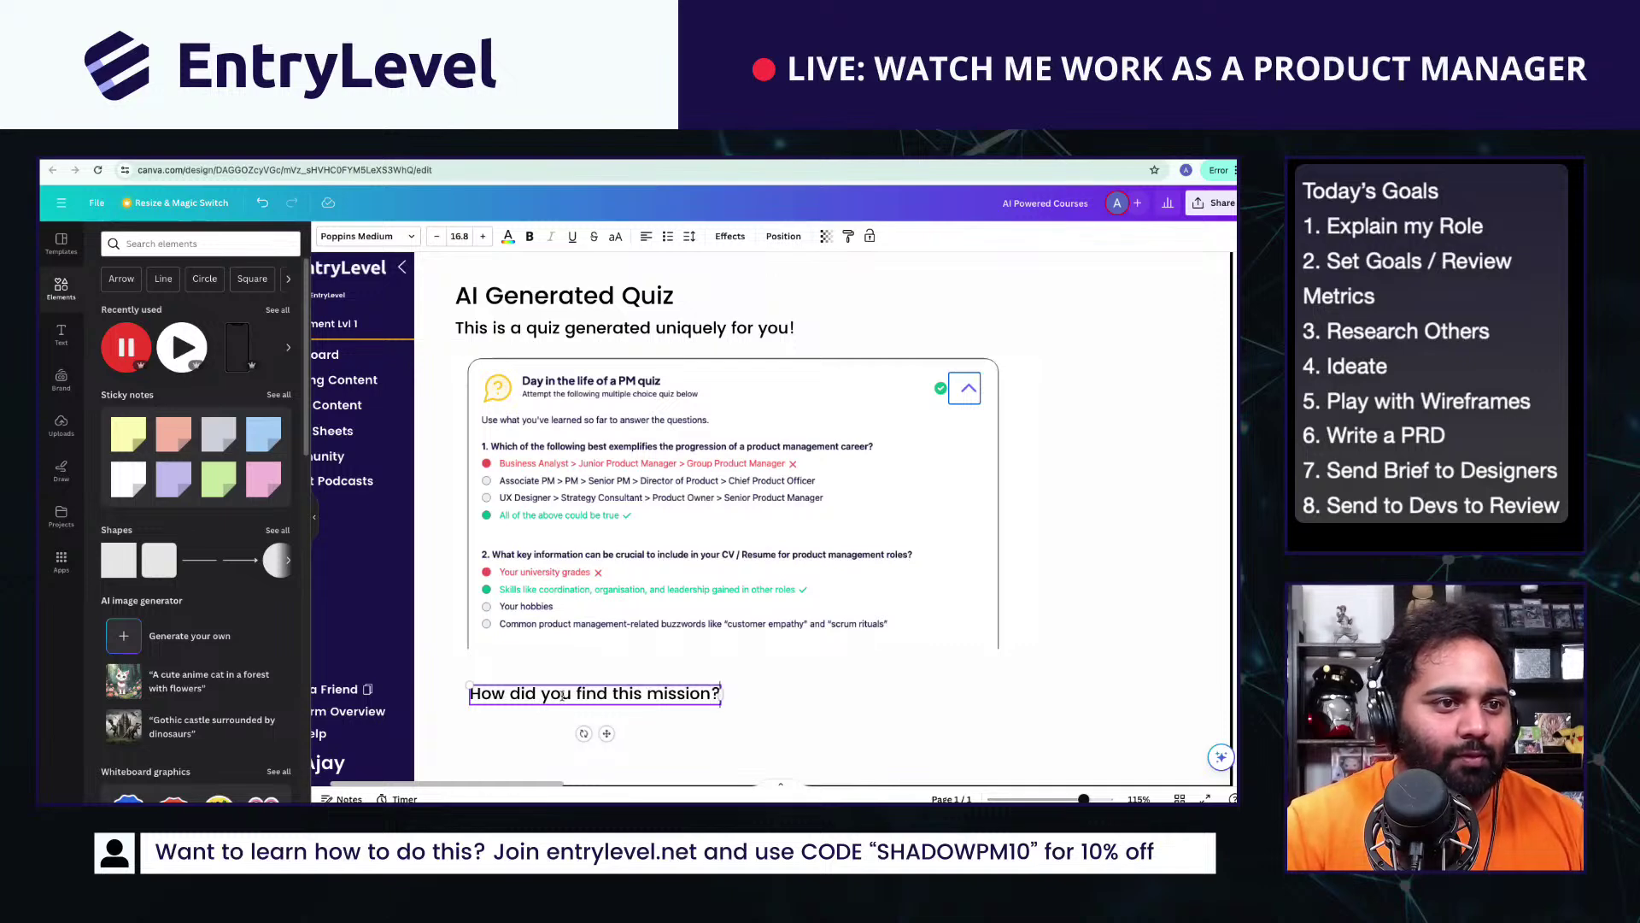
scroll(561, 694, "down", 1)
left_click(561, 693)
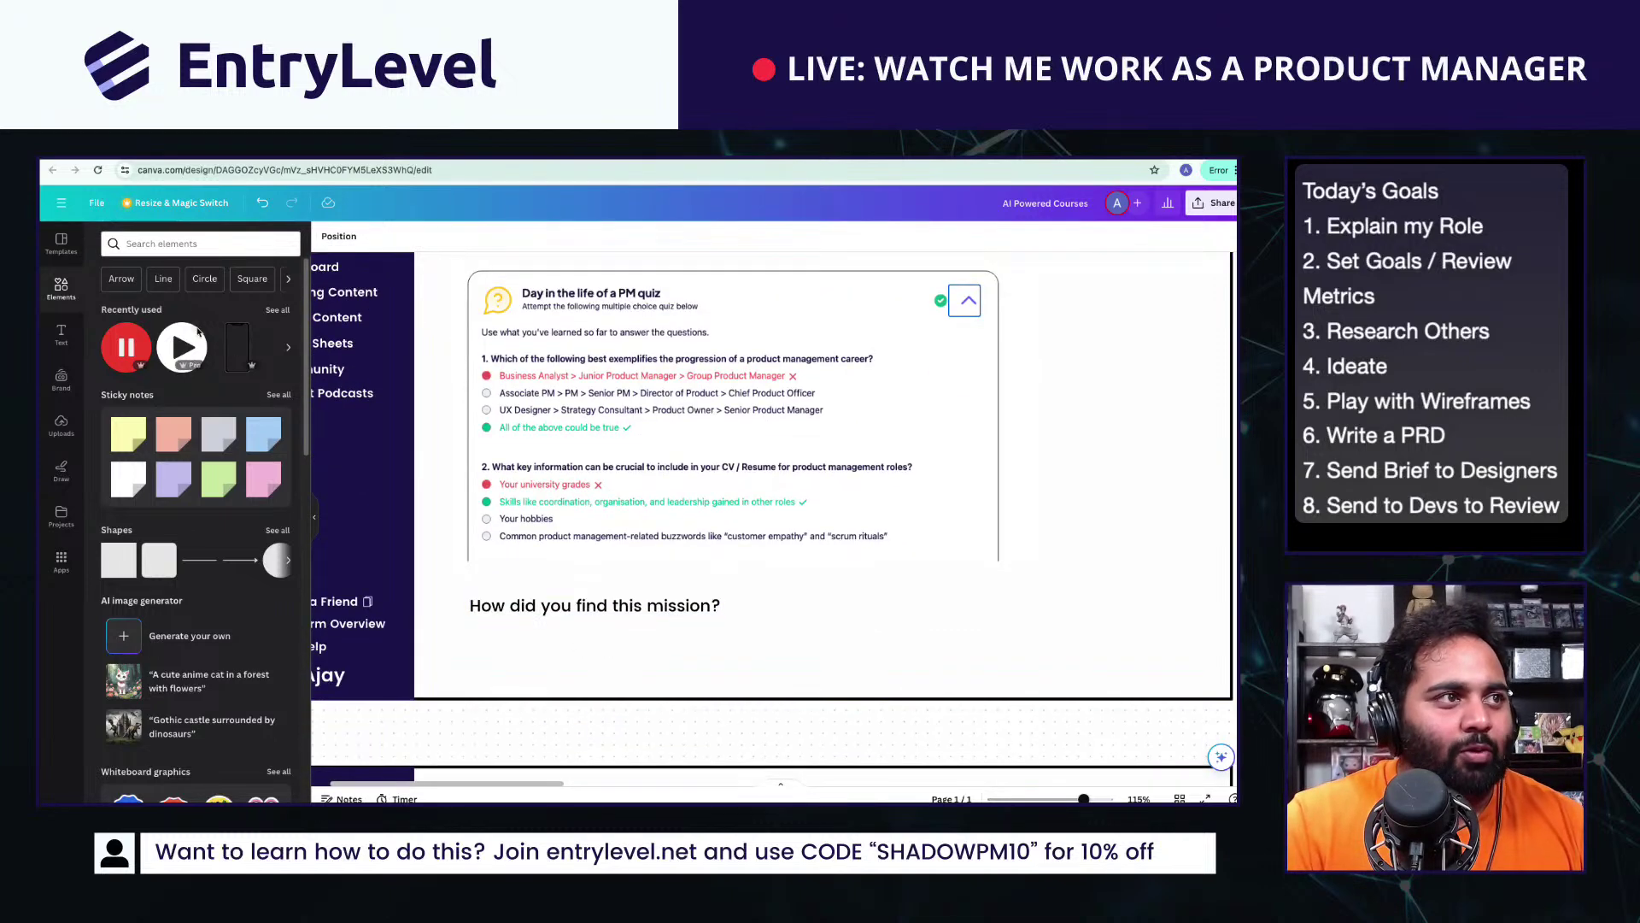
Step: Find a graphic for "easy" and place the snapping-fingers hand as a small icon under the feedback question
left_click(201, 246)
type("easy")
key("Return")
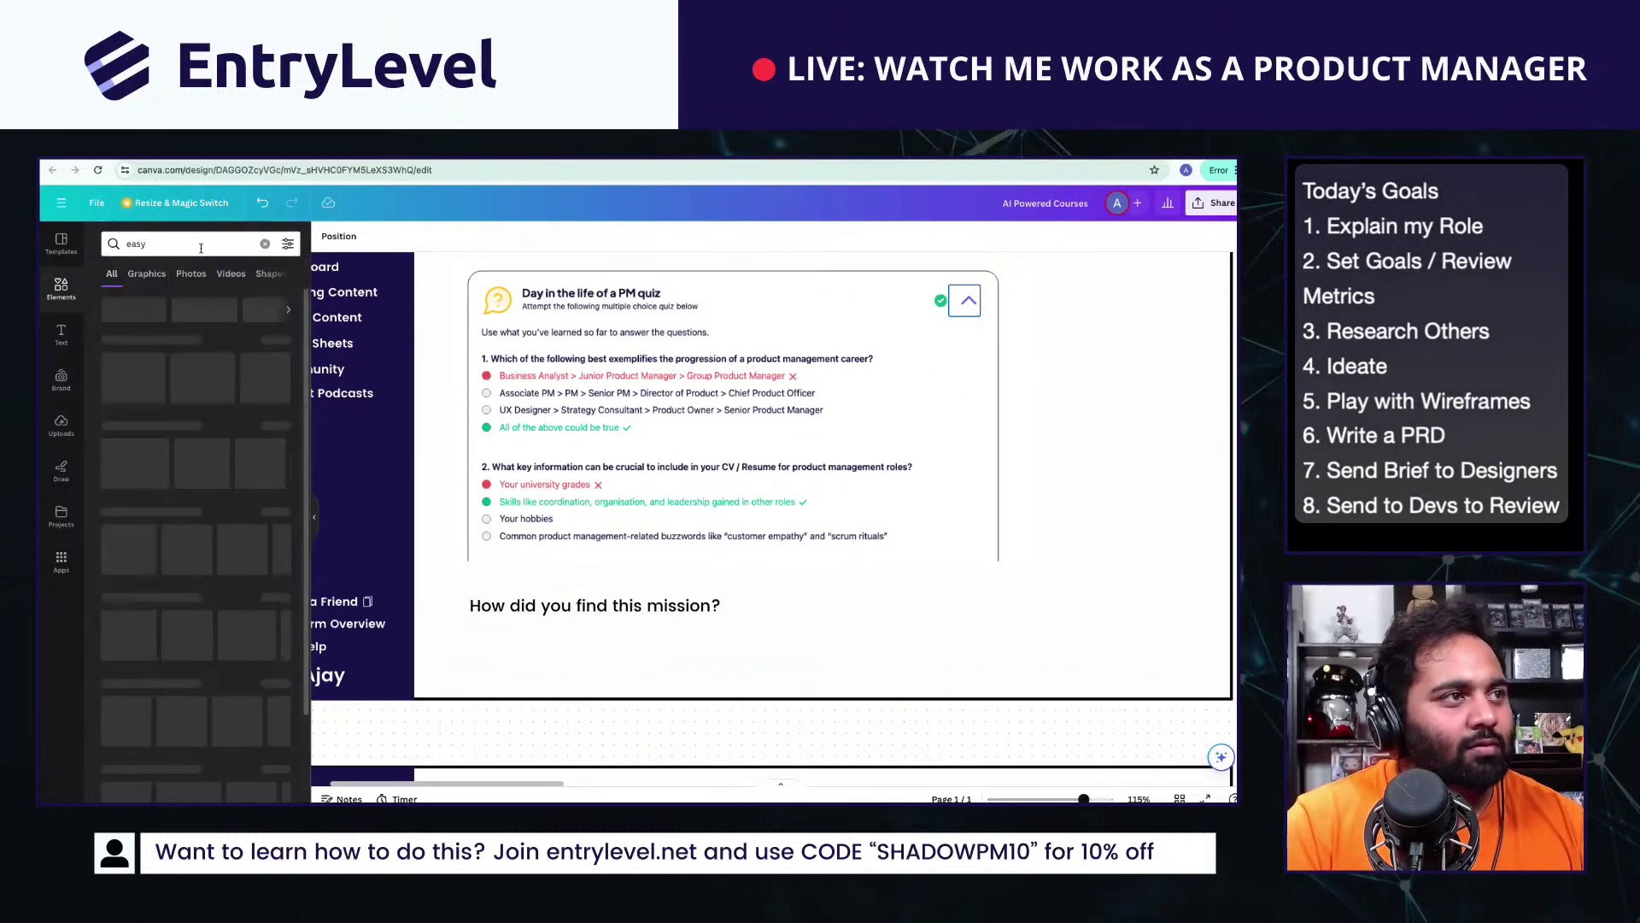
left_click(173, 363)
key("BackSpace")
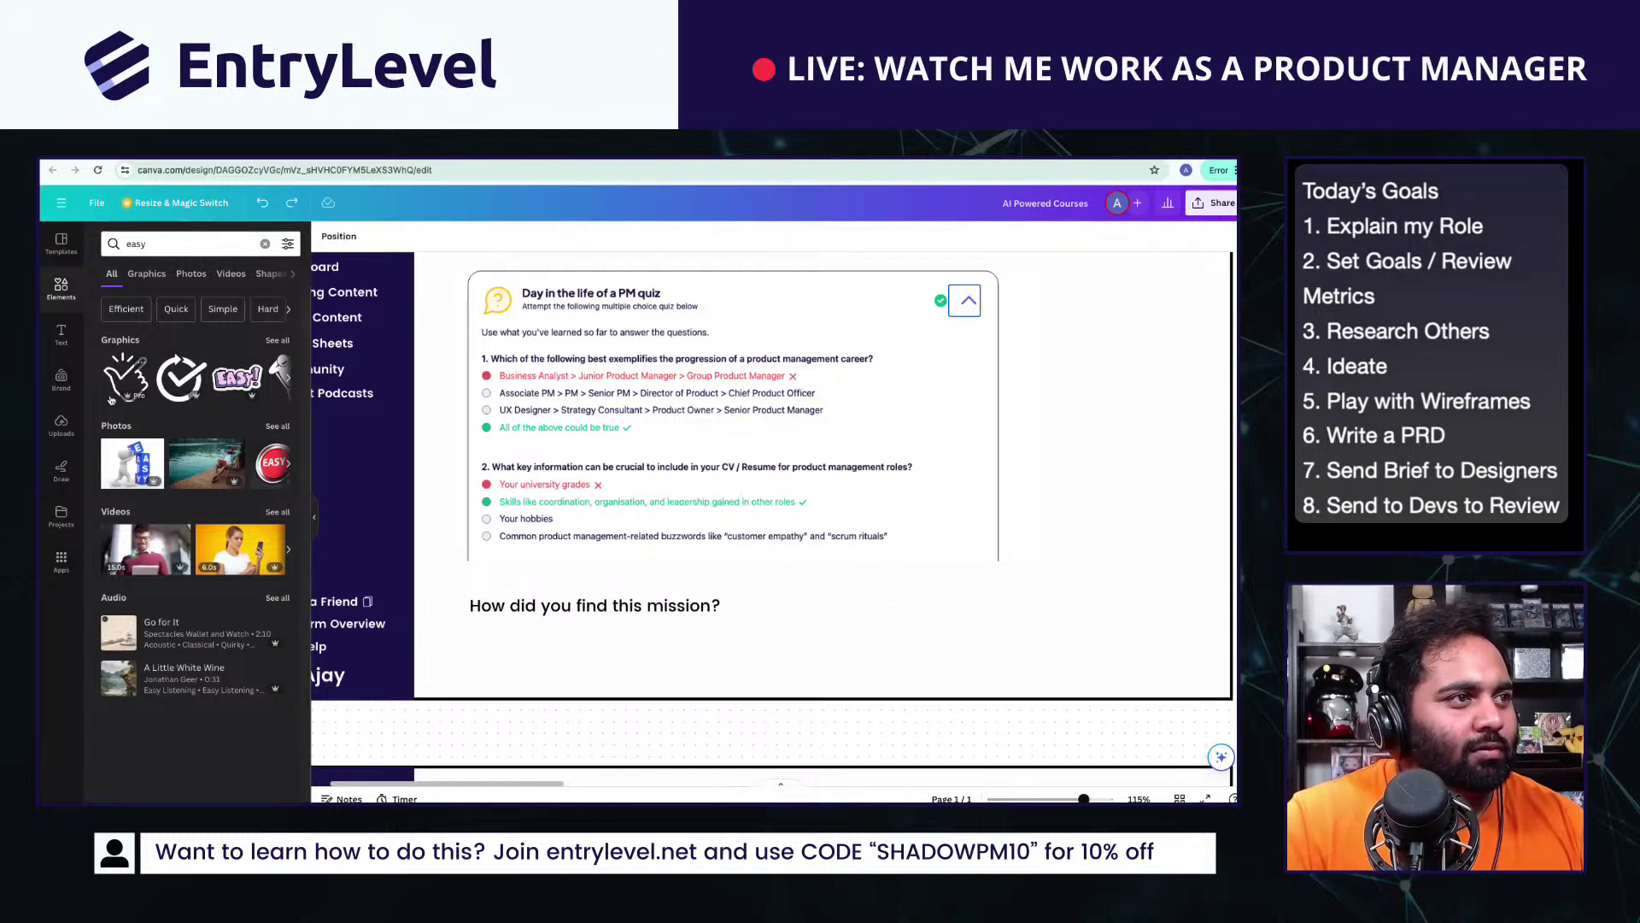
left_click(119, 382)
left_click_drag(817, 518, 814, 526)
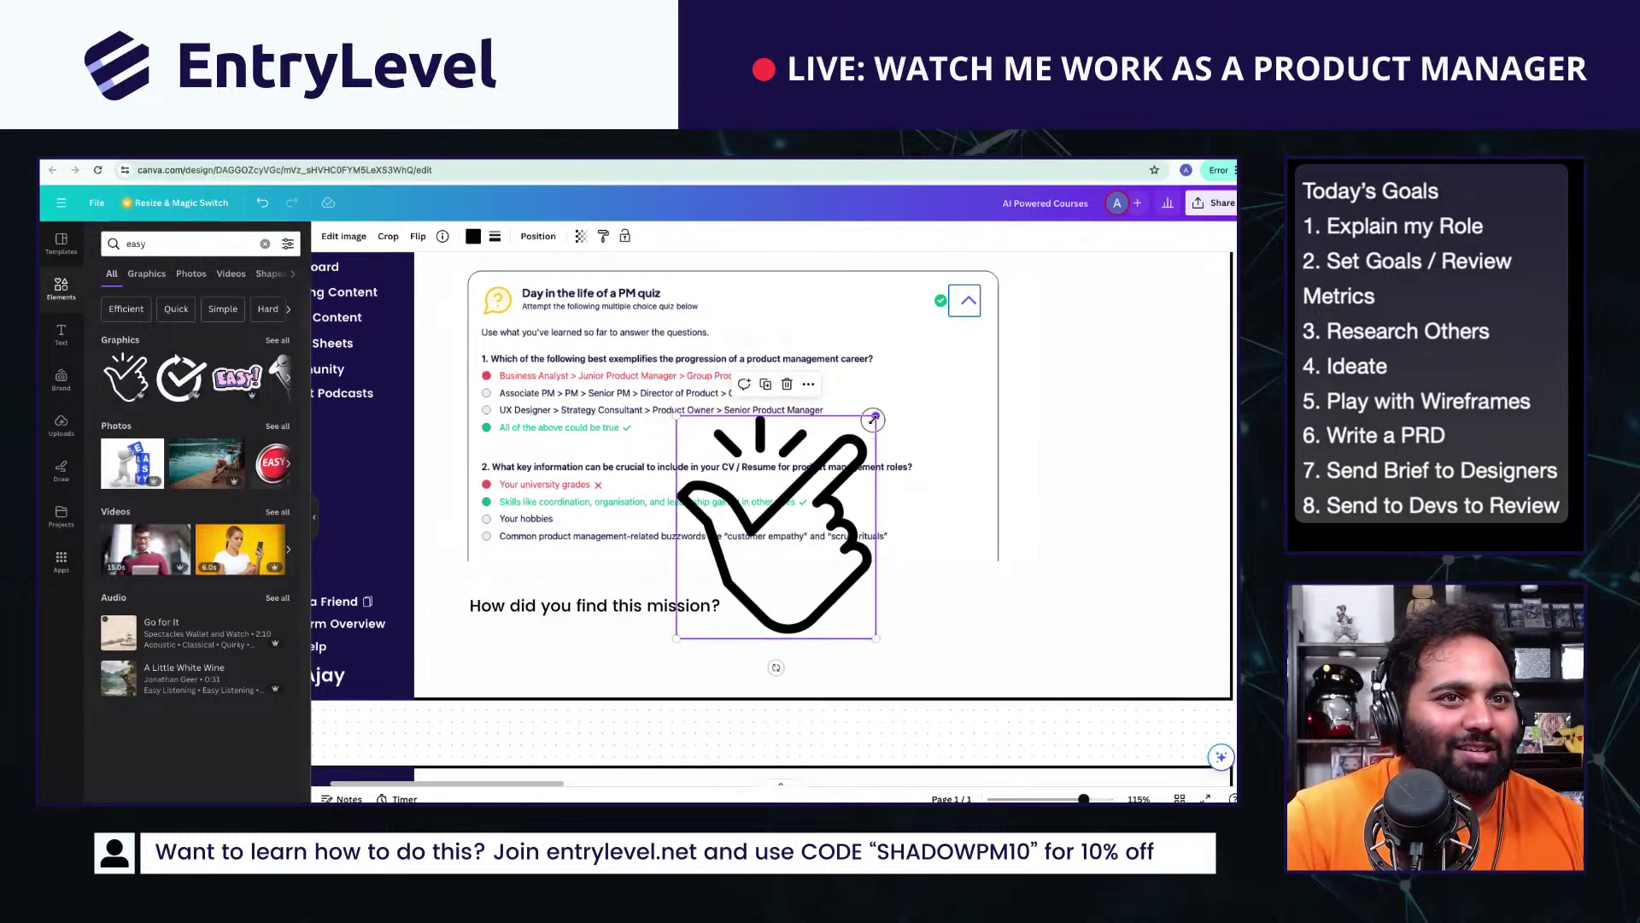
left_click_drag(875, 417, 487, 645)
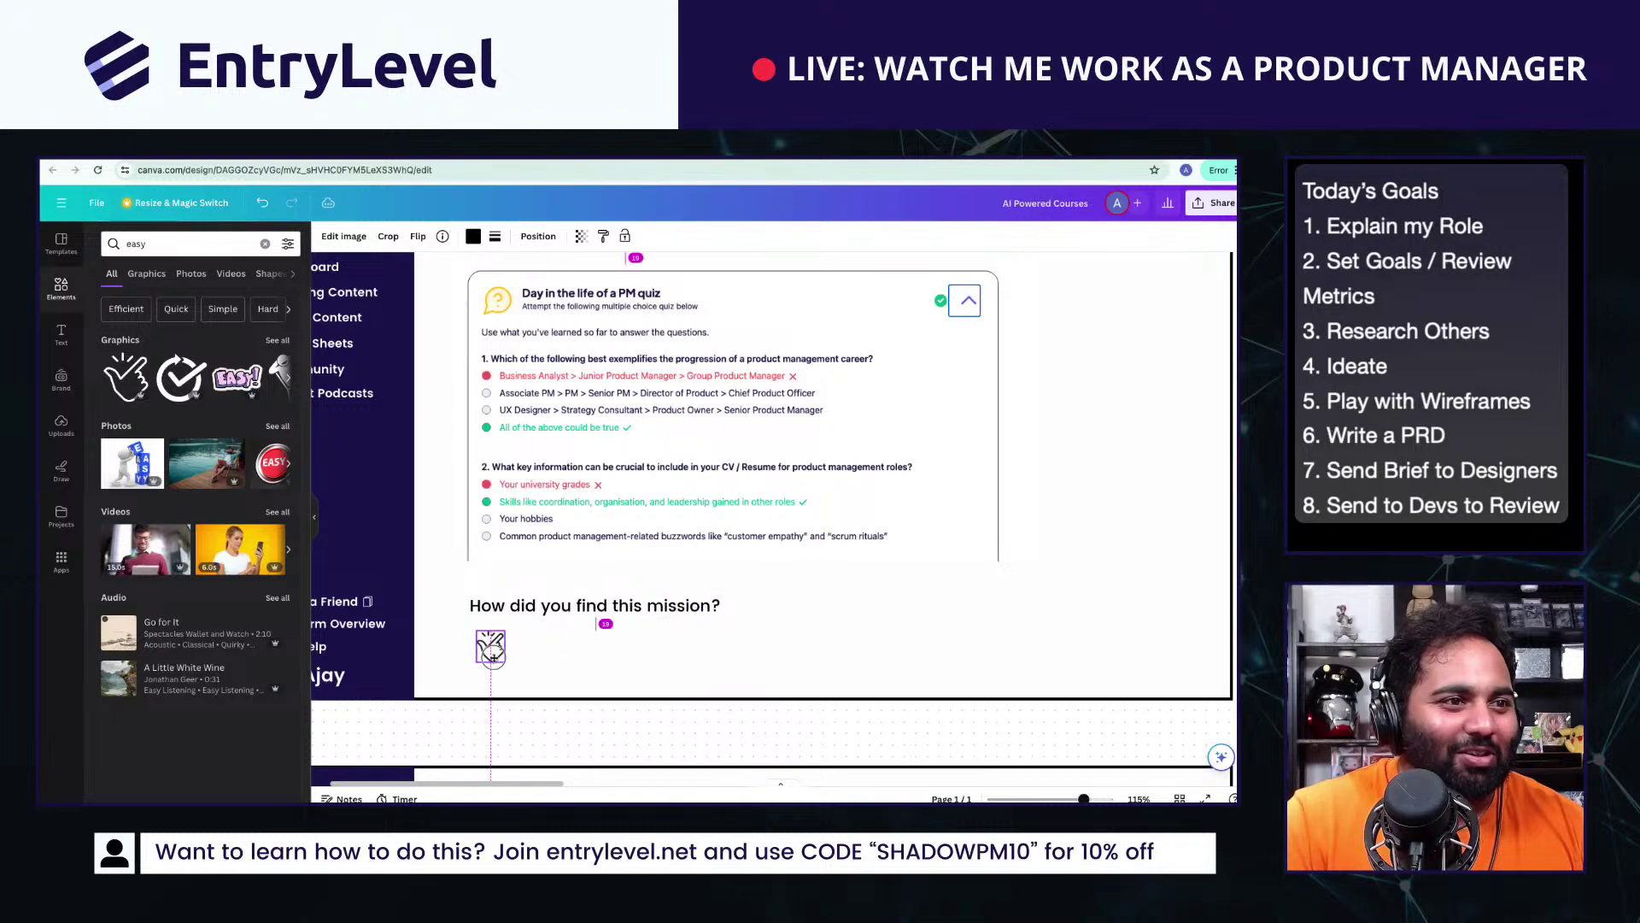
Step: Duplicate the question text beside the hand icon, reword the copy as "Too Easy", and line it up with the icon
left_click(598, 607)
key("super+v")
left_click_drag(742, 519, 596, 653)
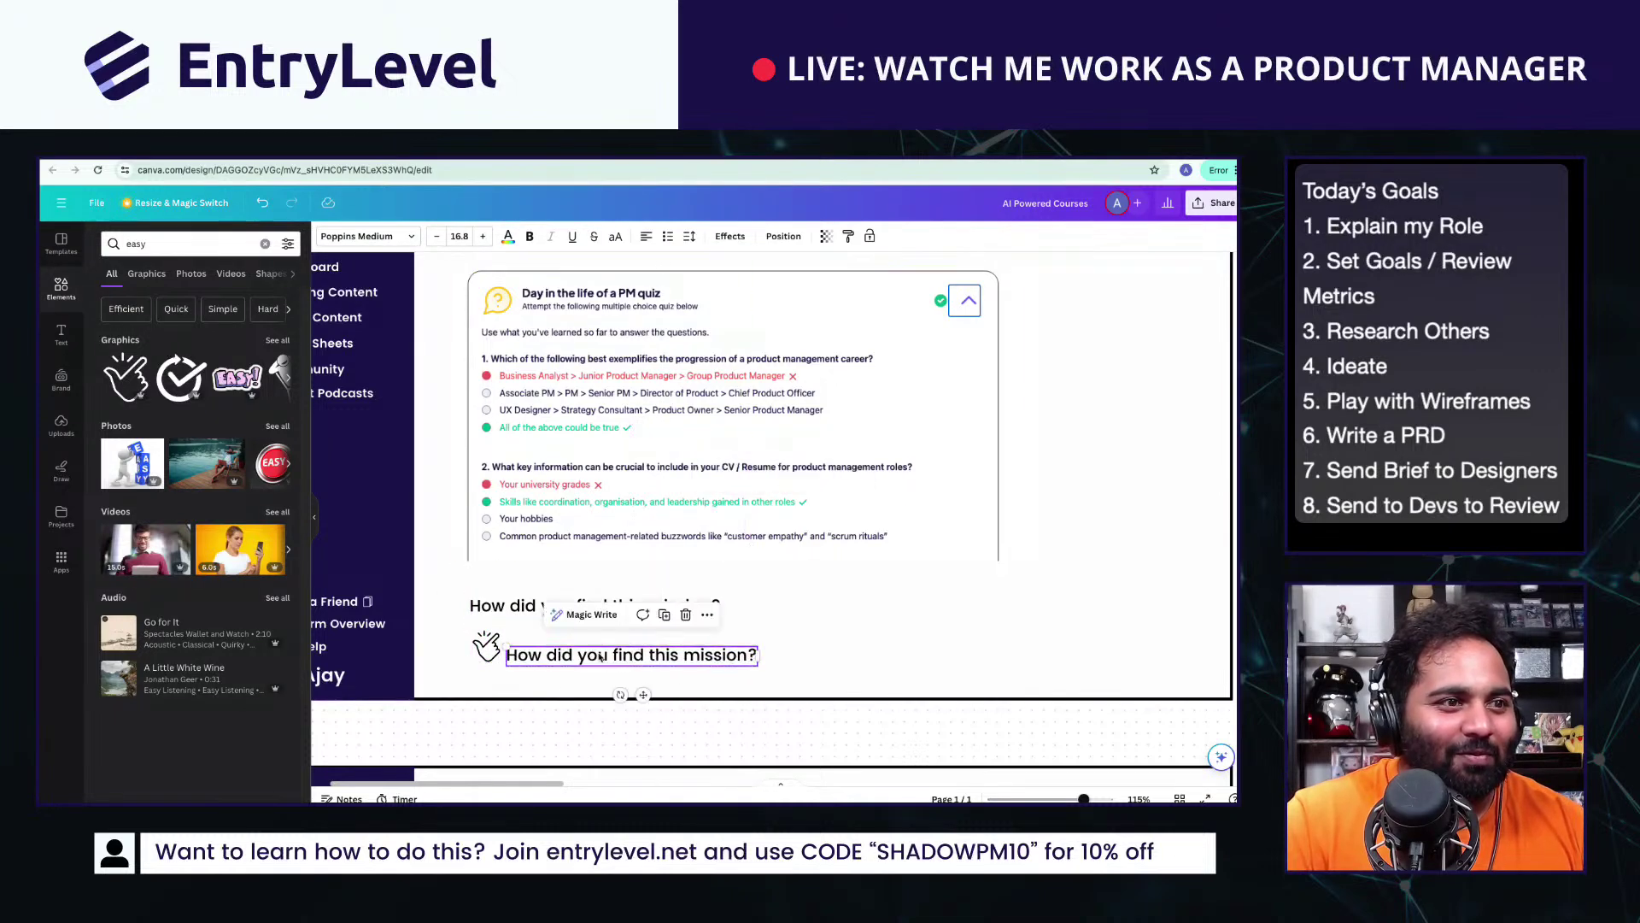
double_click(596, 654)
key("super+a")
type("Too Easy")
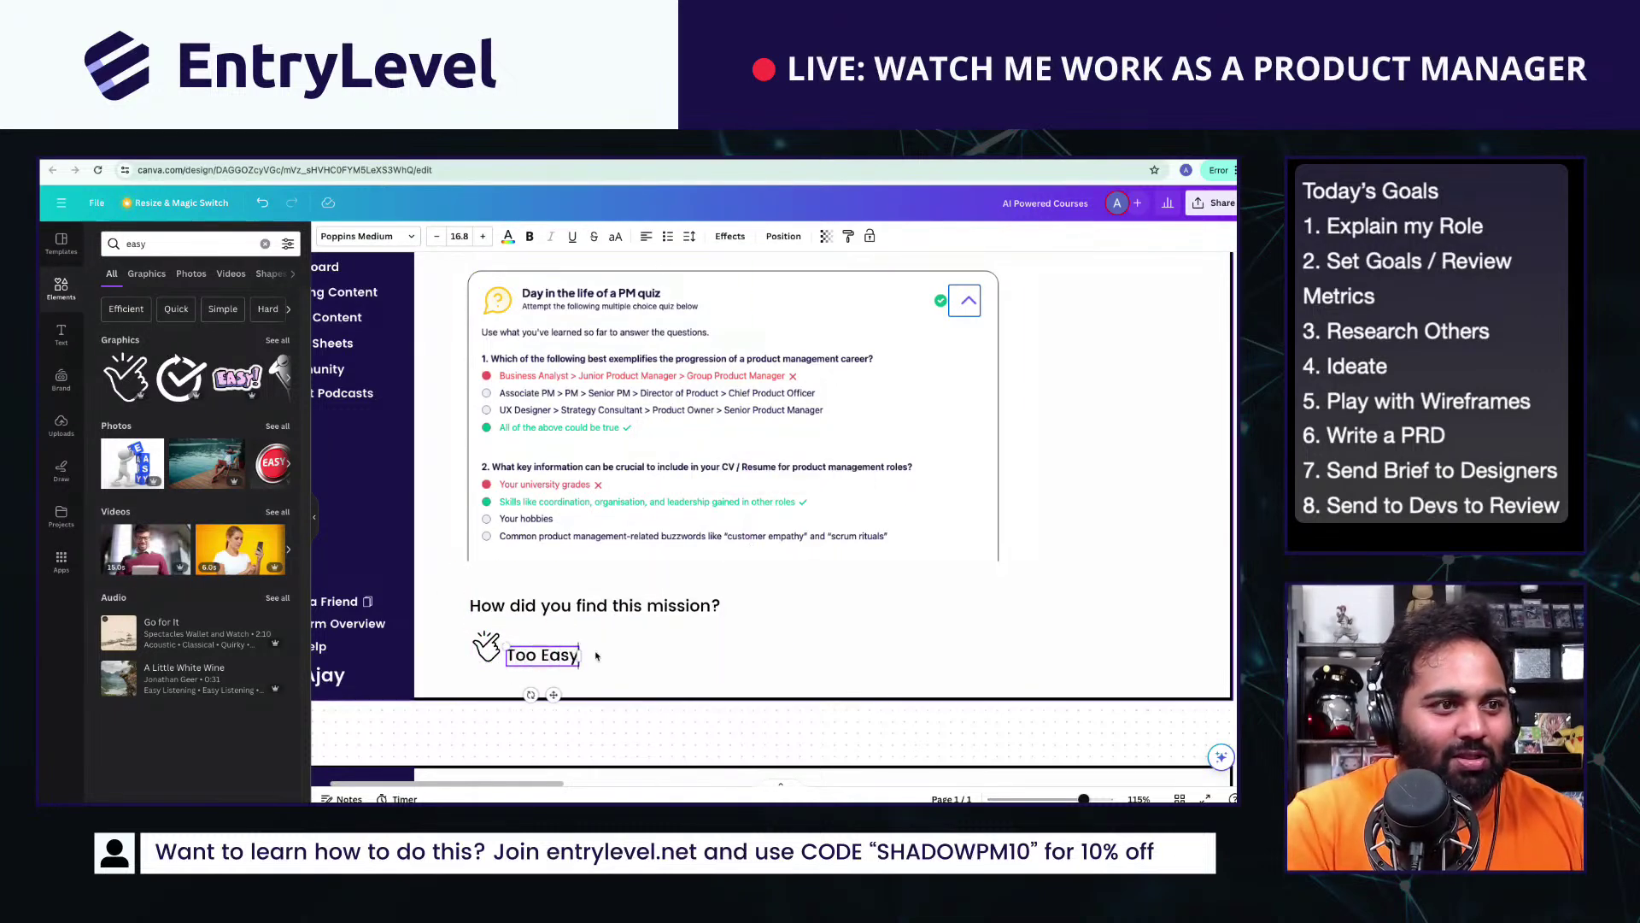
key("Escape")
left_click_drag(547, 655, 552, 646)
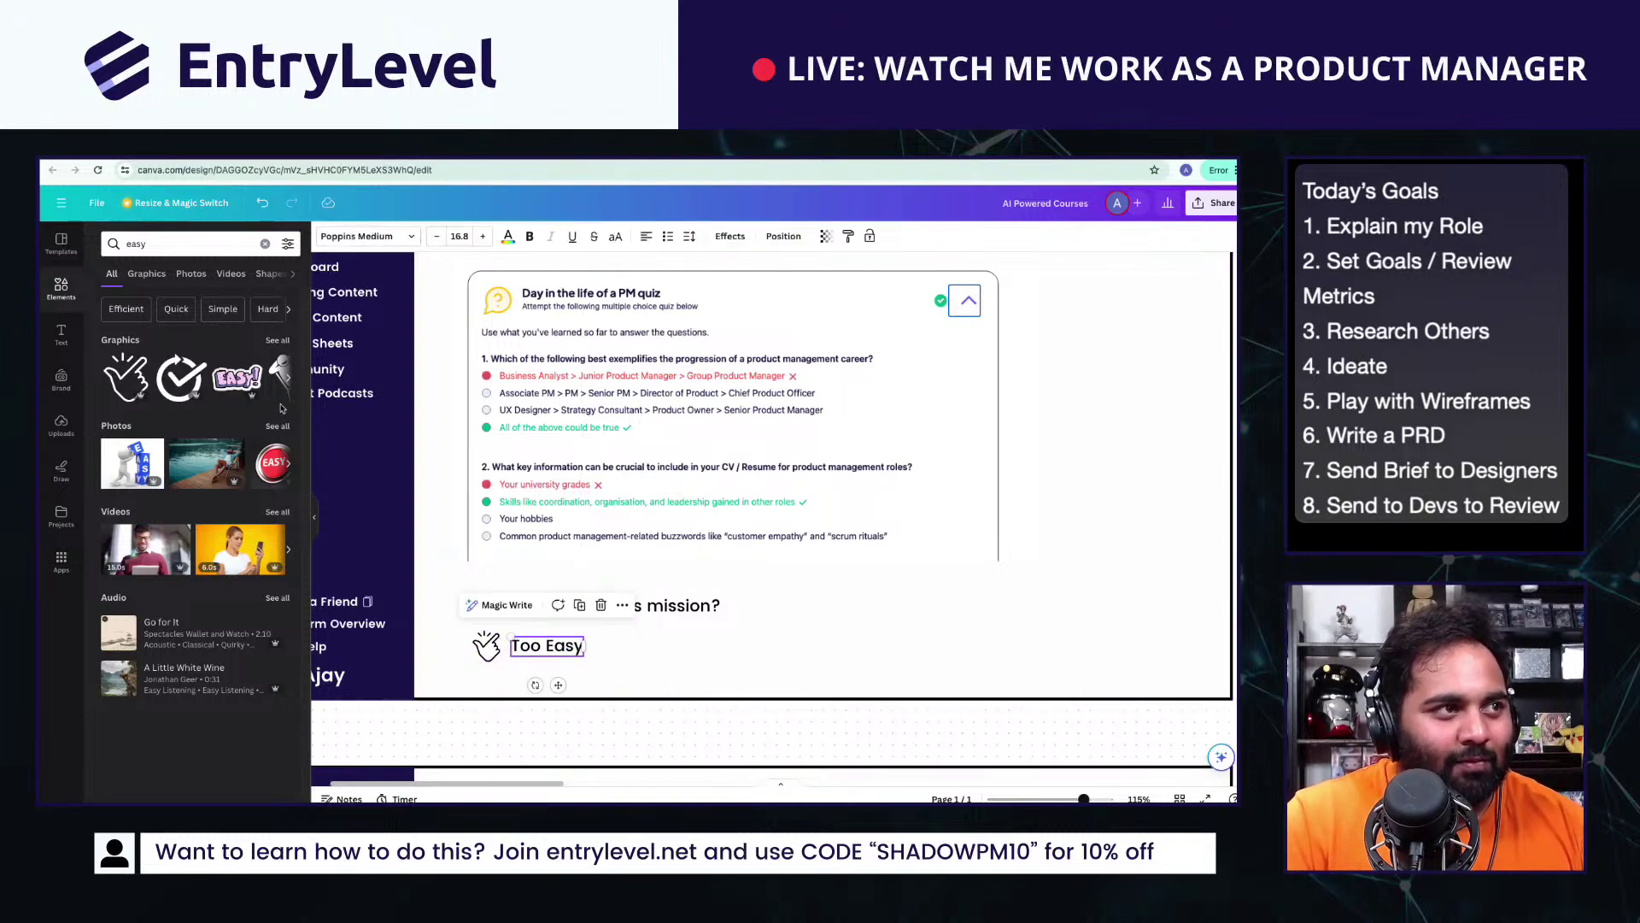
Step: Place a small outlined thumbs-up graphic beside the "Too Easy" option and label it "Just Right"
left_click(220, 249)
type("thumbs up")
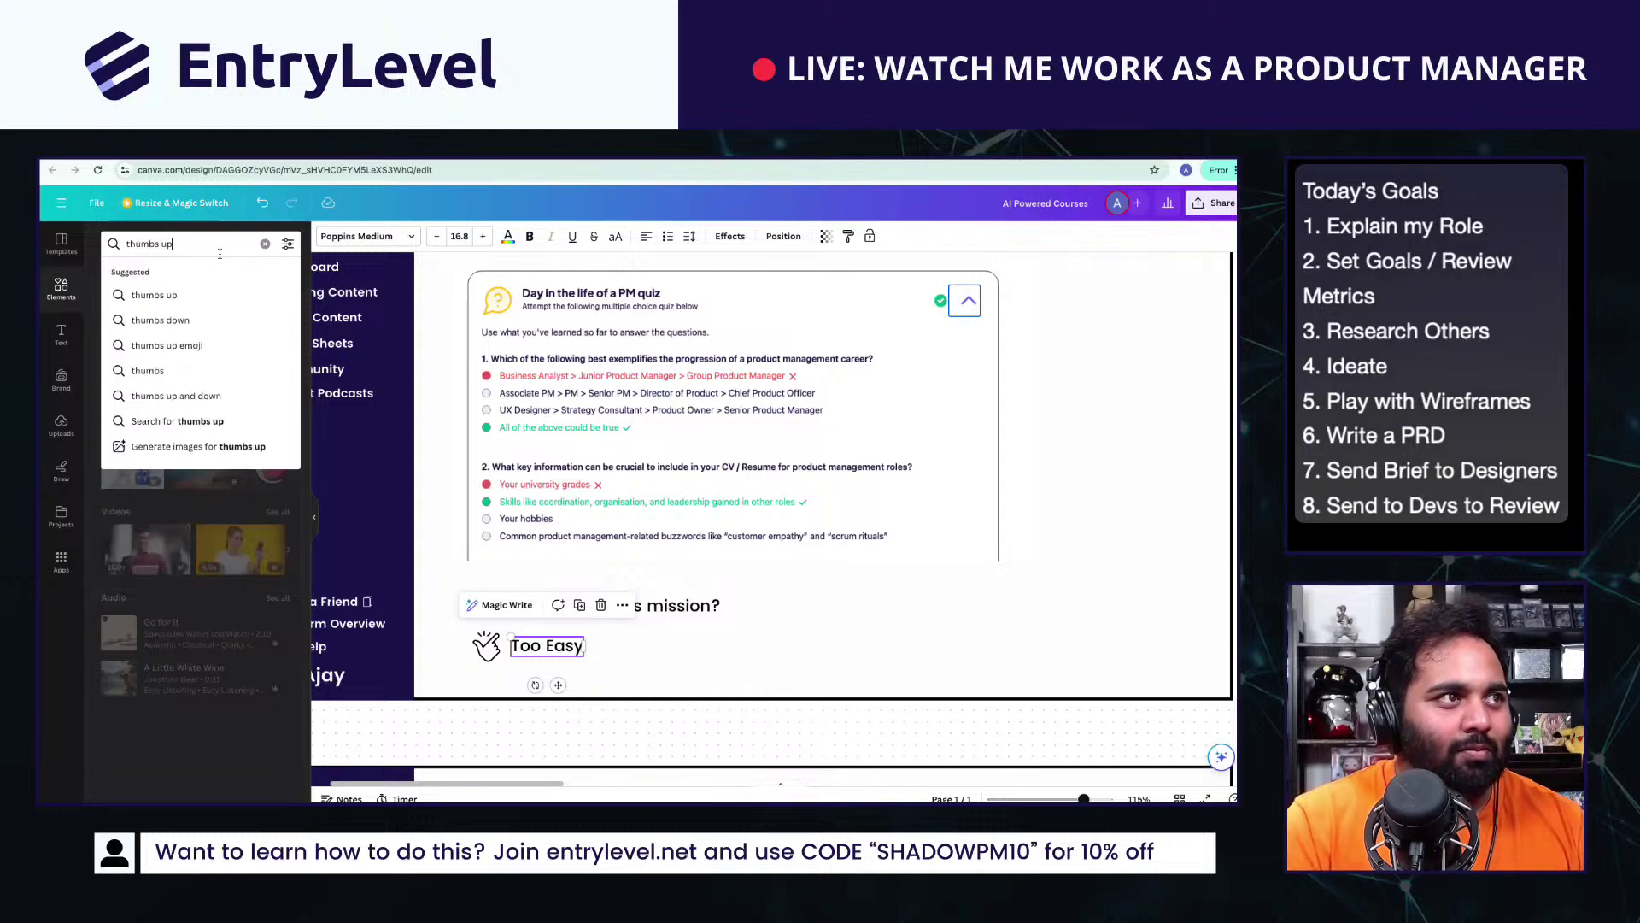
key("Return")
left_click(125, 377)
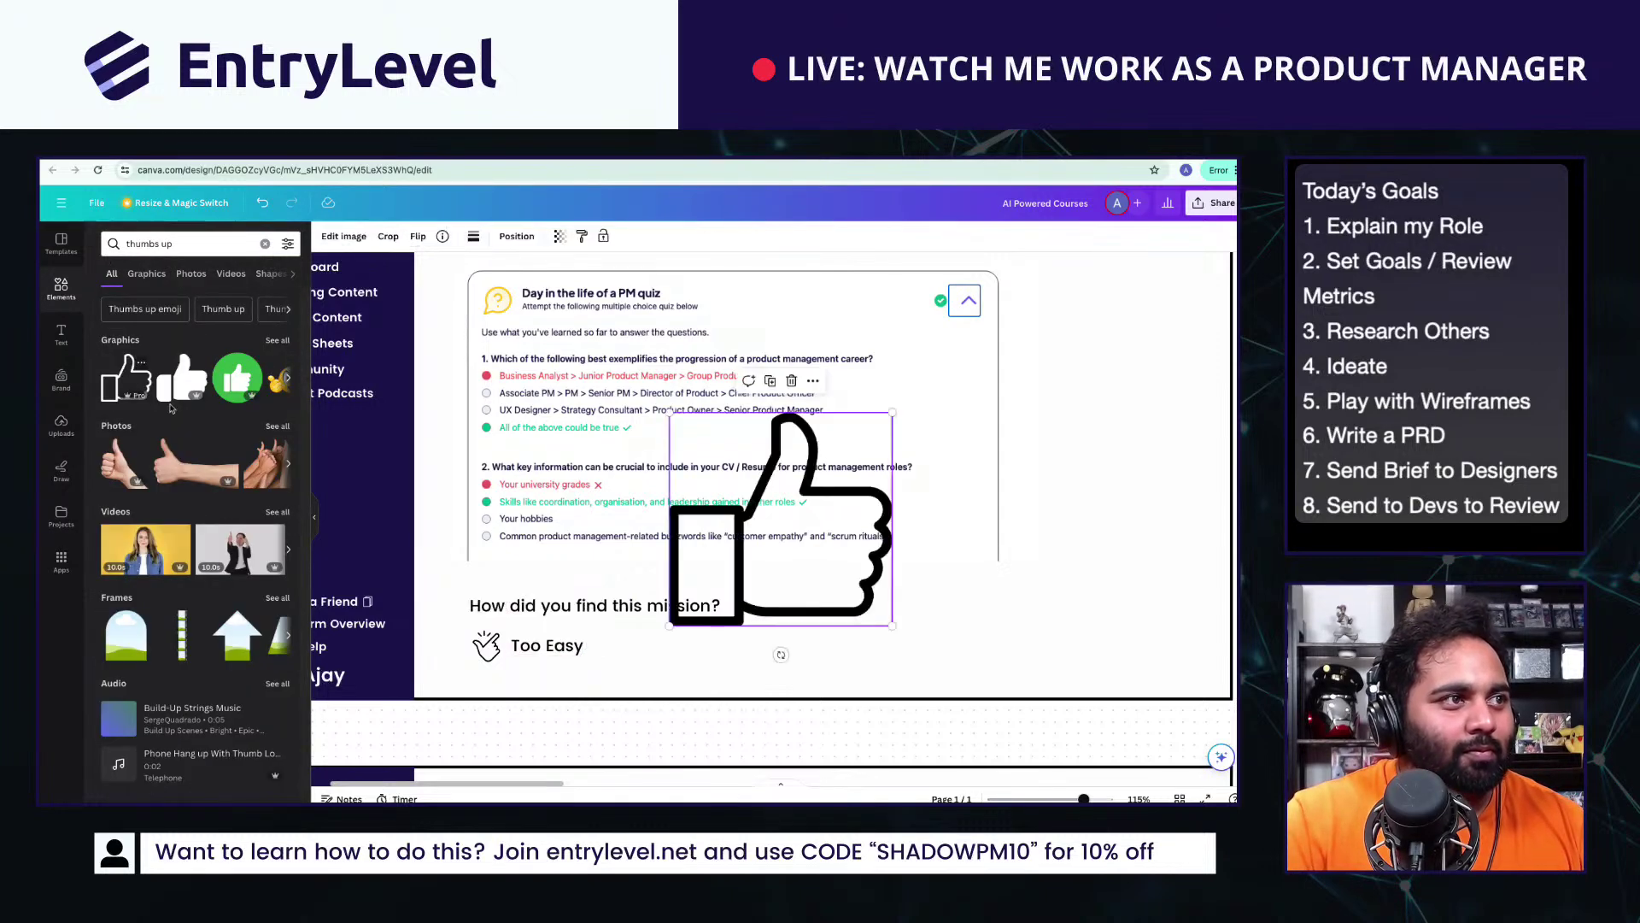
left_click_drag(893, 416, 684, 679)
triple_click(699, 648)
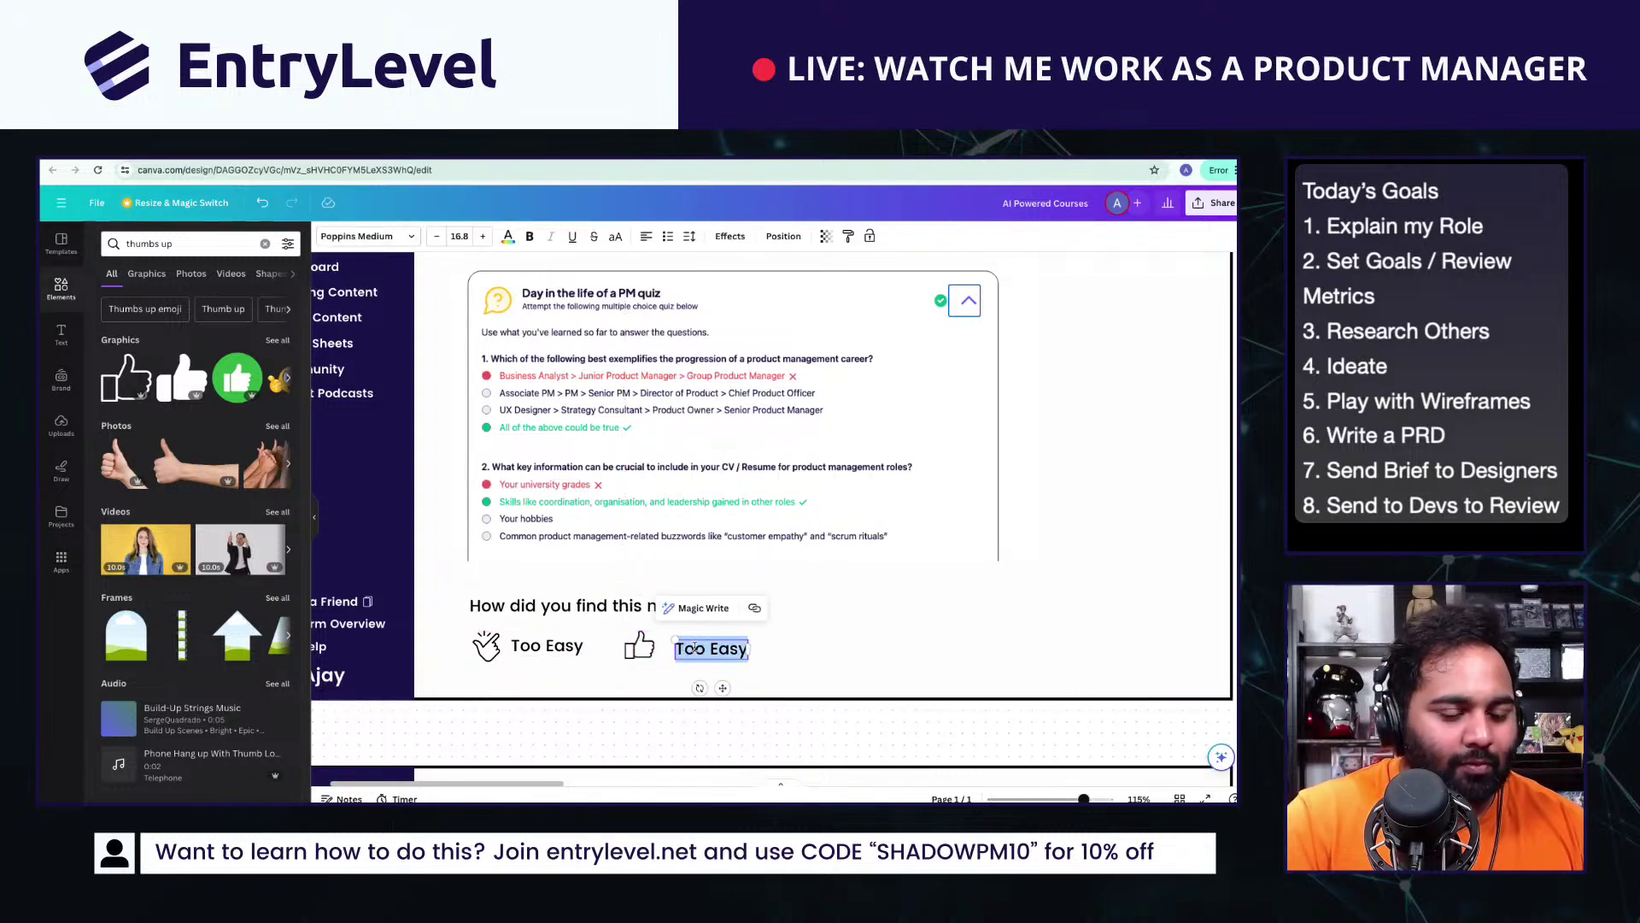
type("Just Right")
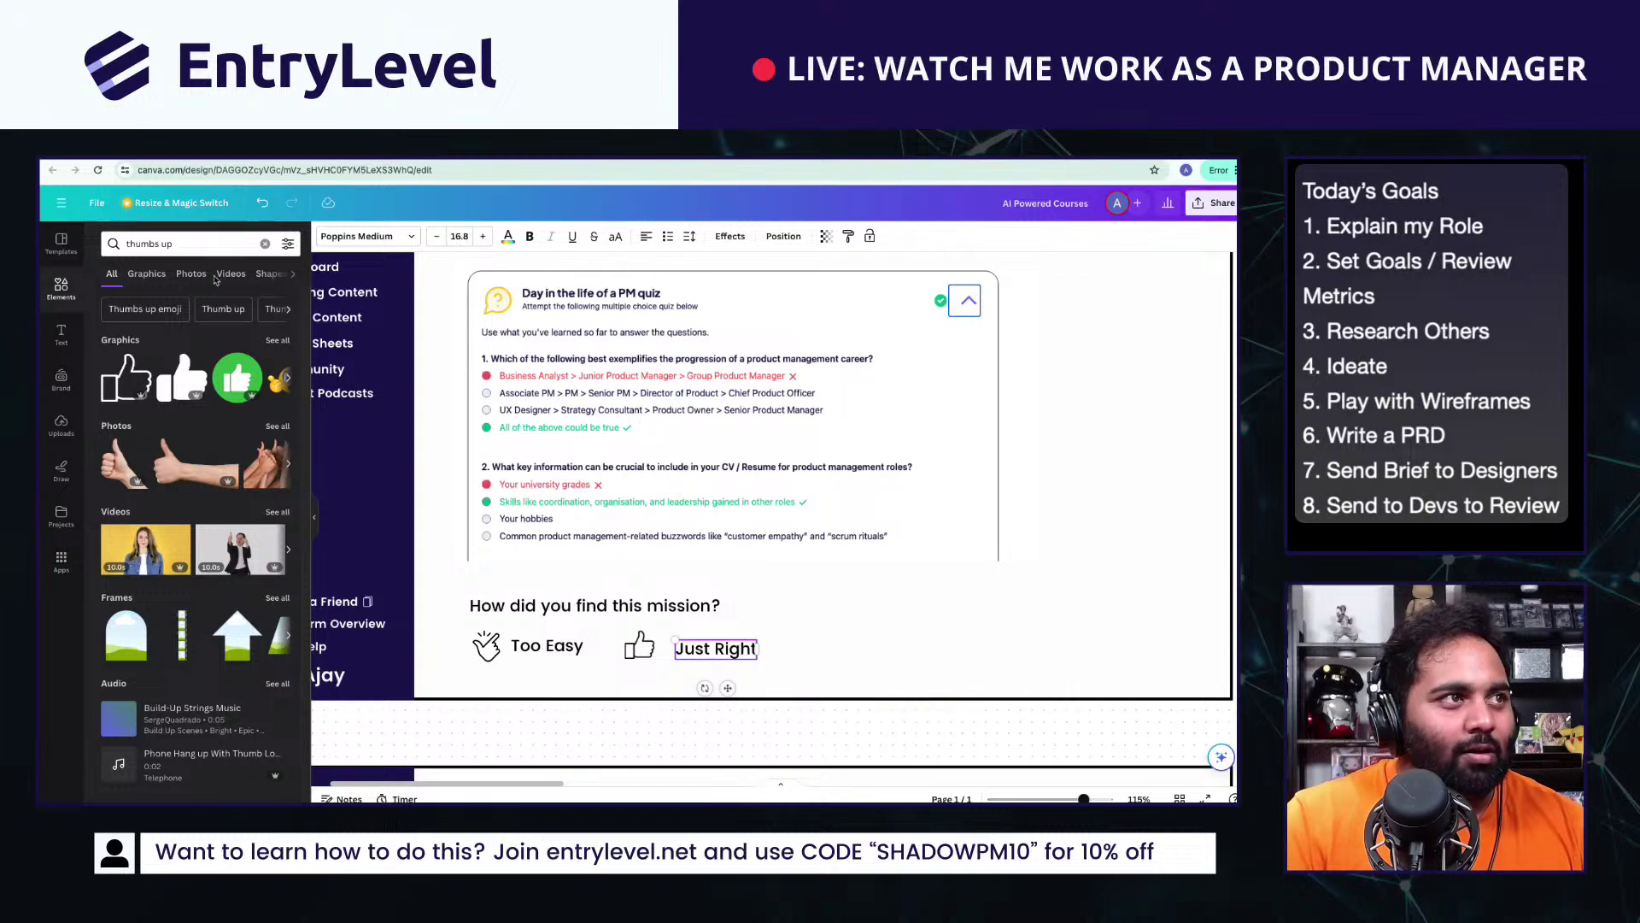
Step: Search the element library for "Goldilocks bears" and browse all matching graphics
left_click(203, 245)
type("Golid")
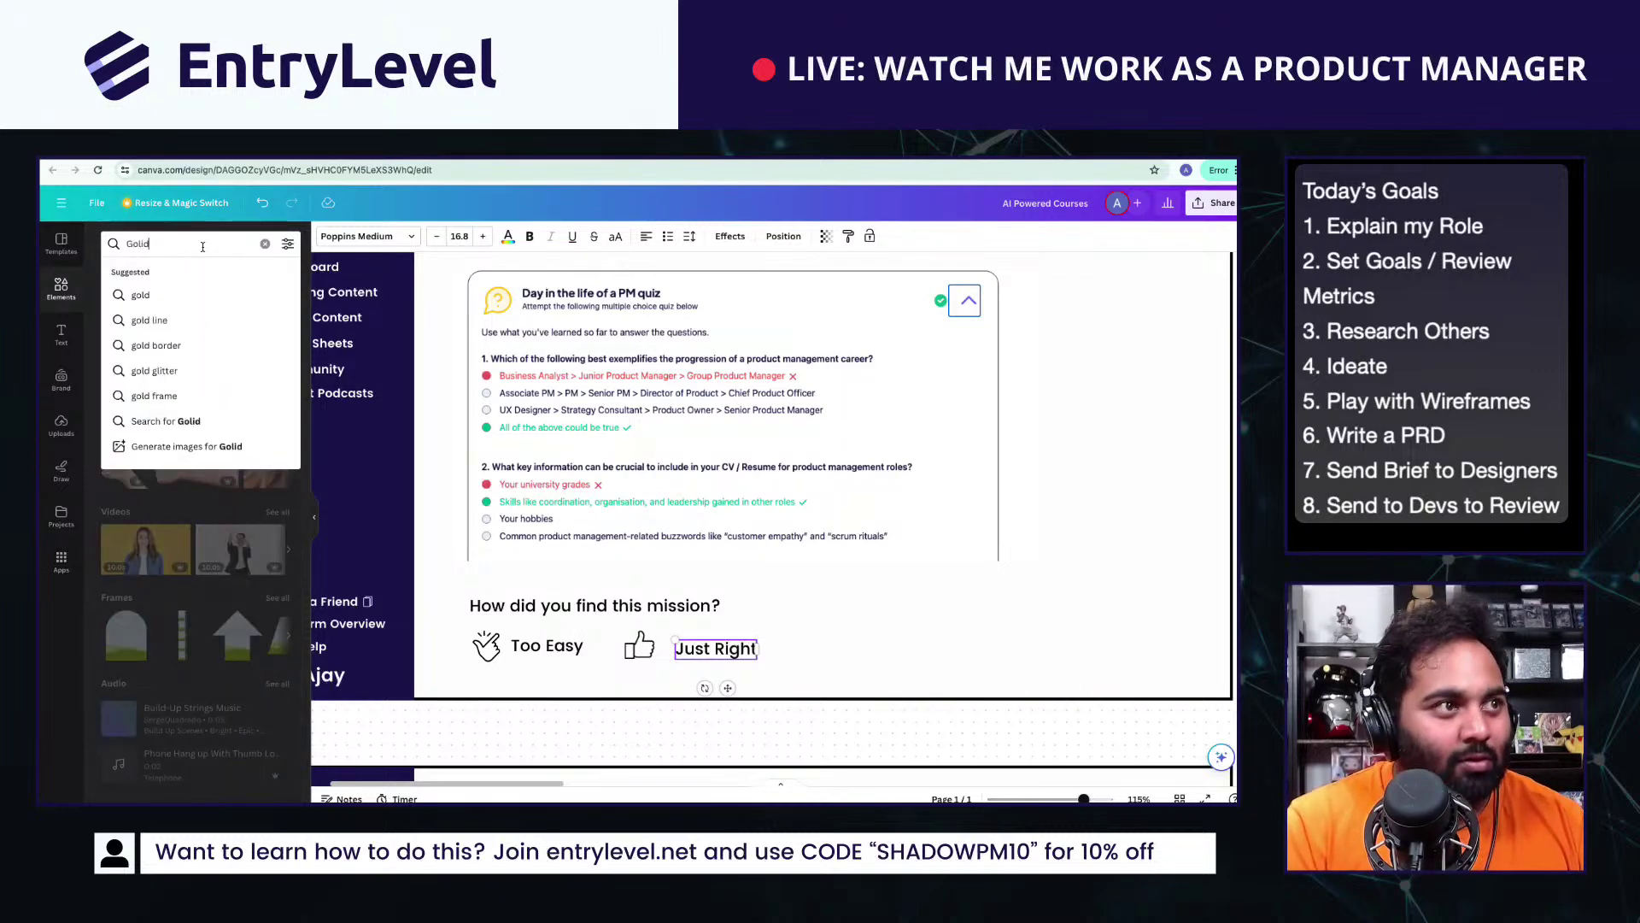
key("BackSpace")
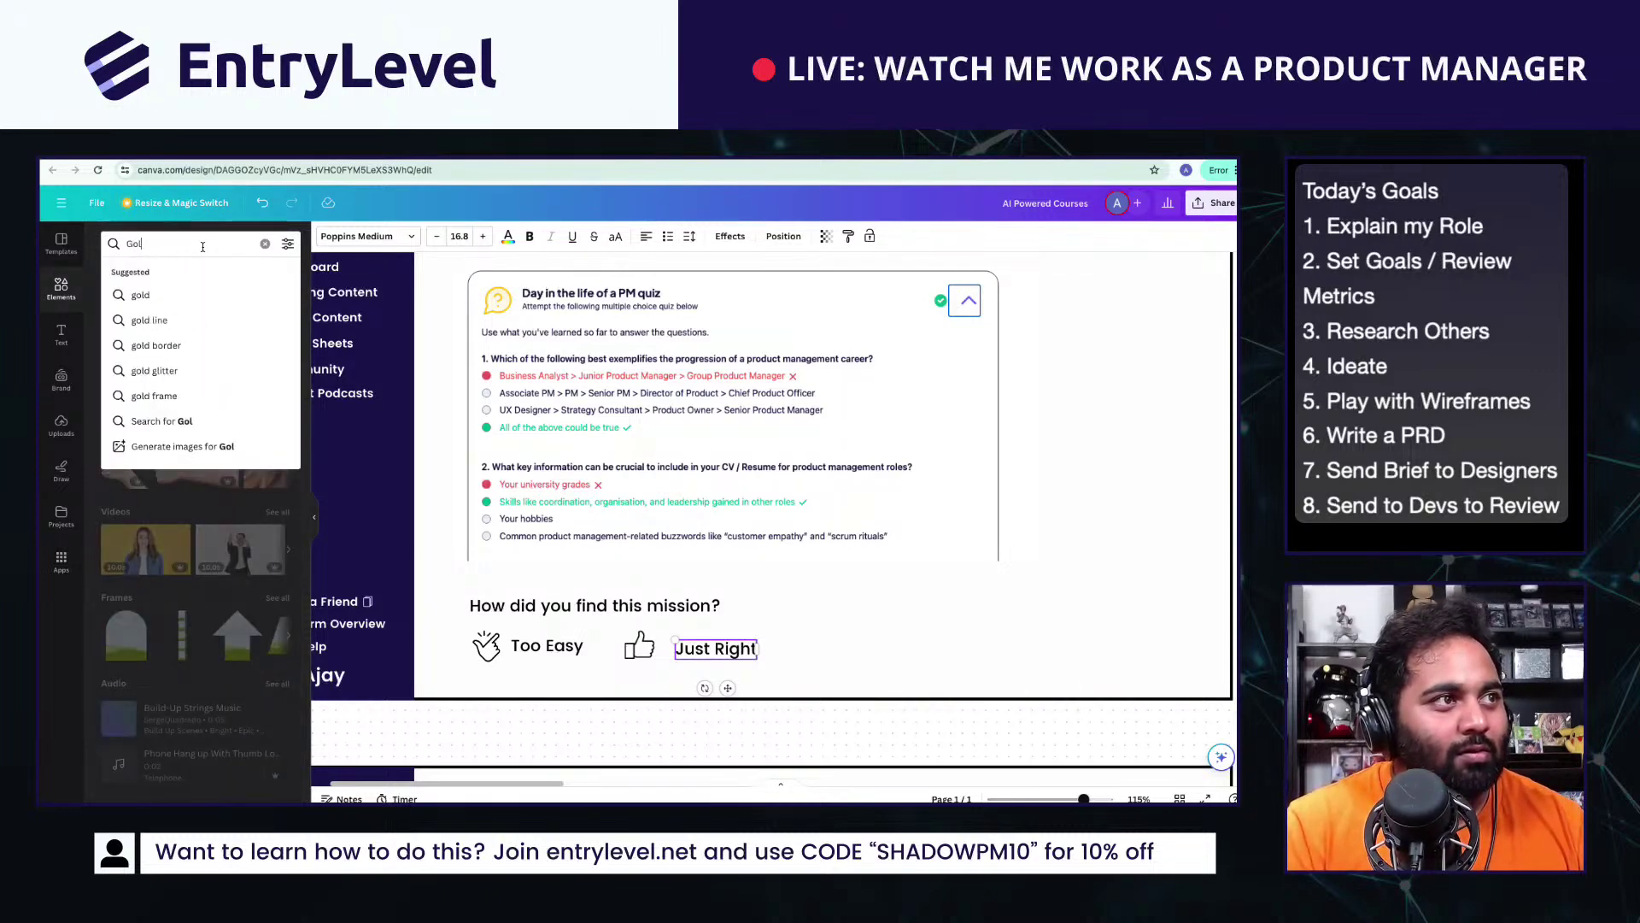
type("ldilocks ")
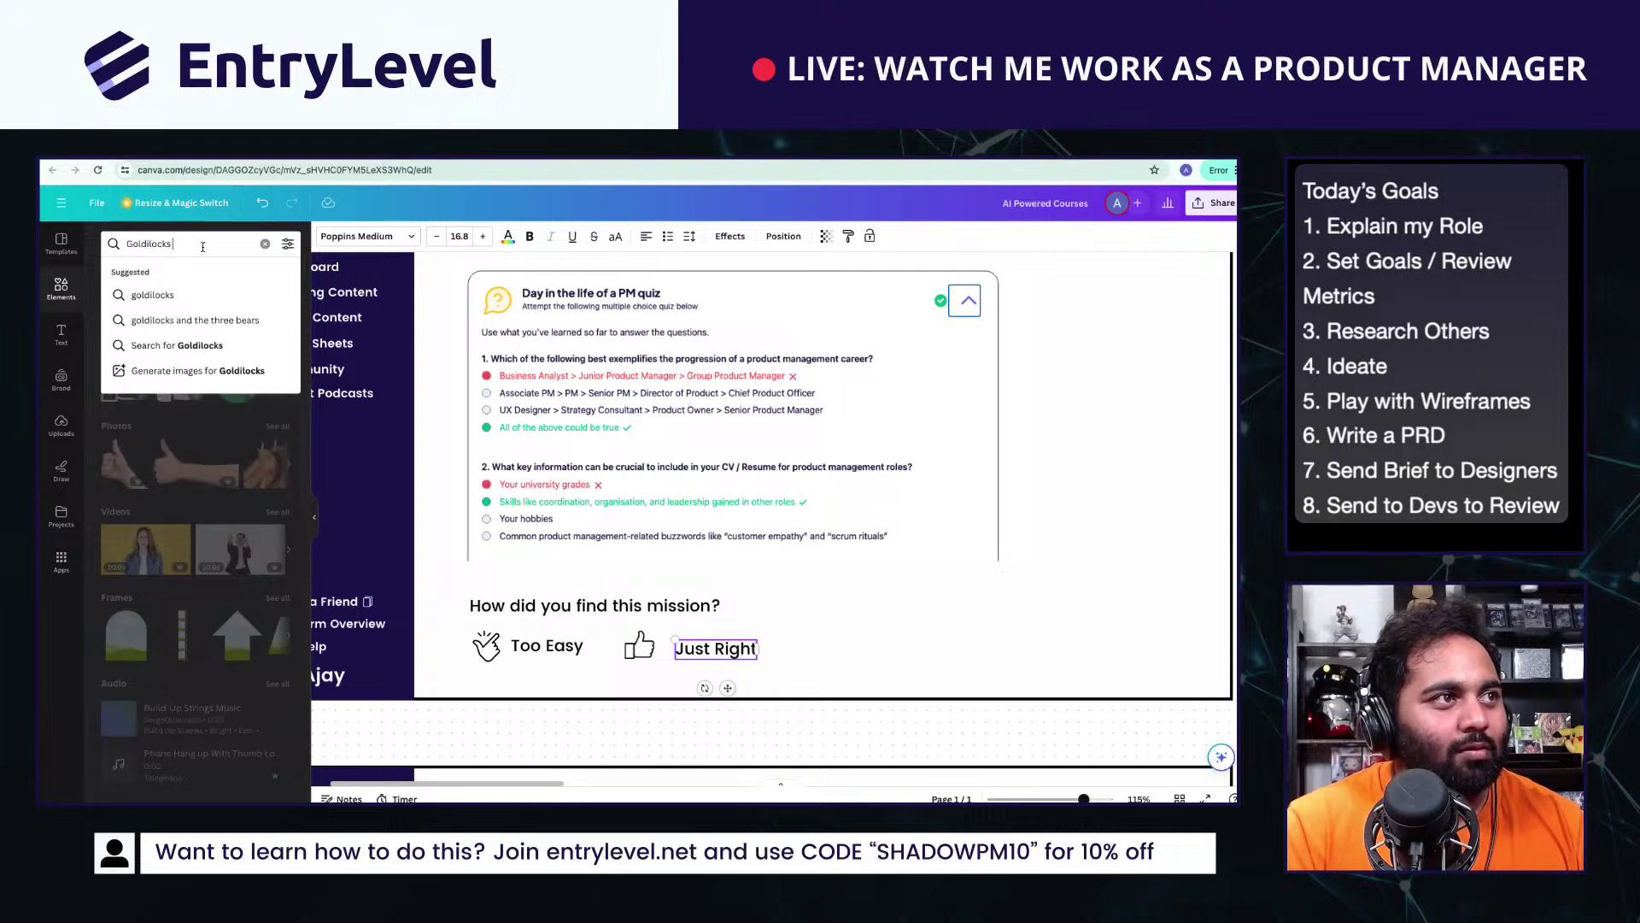
type("bears")
key("Return")
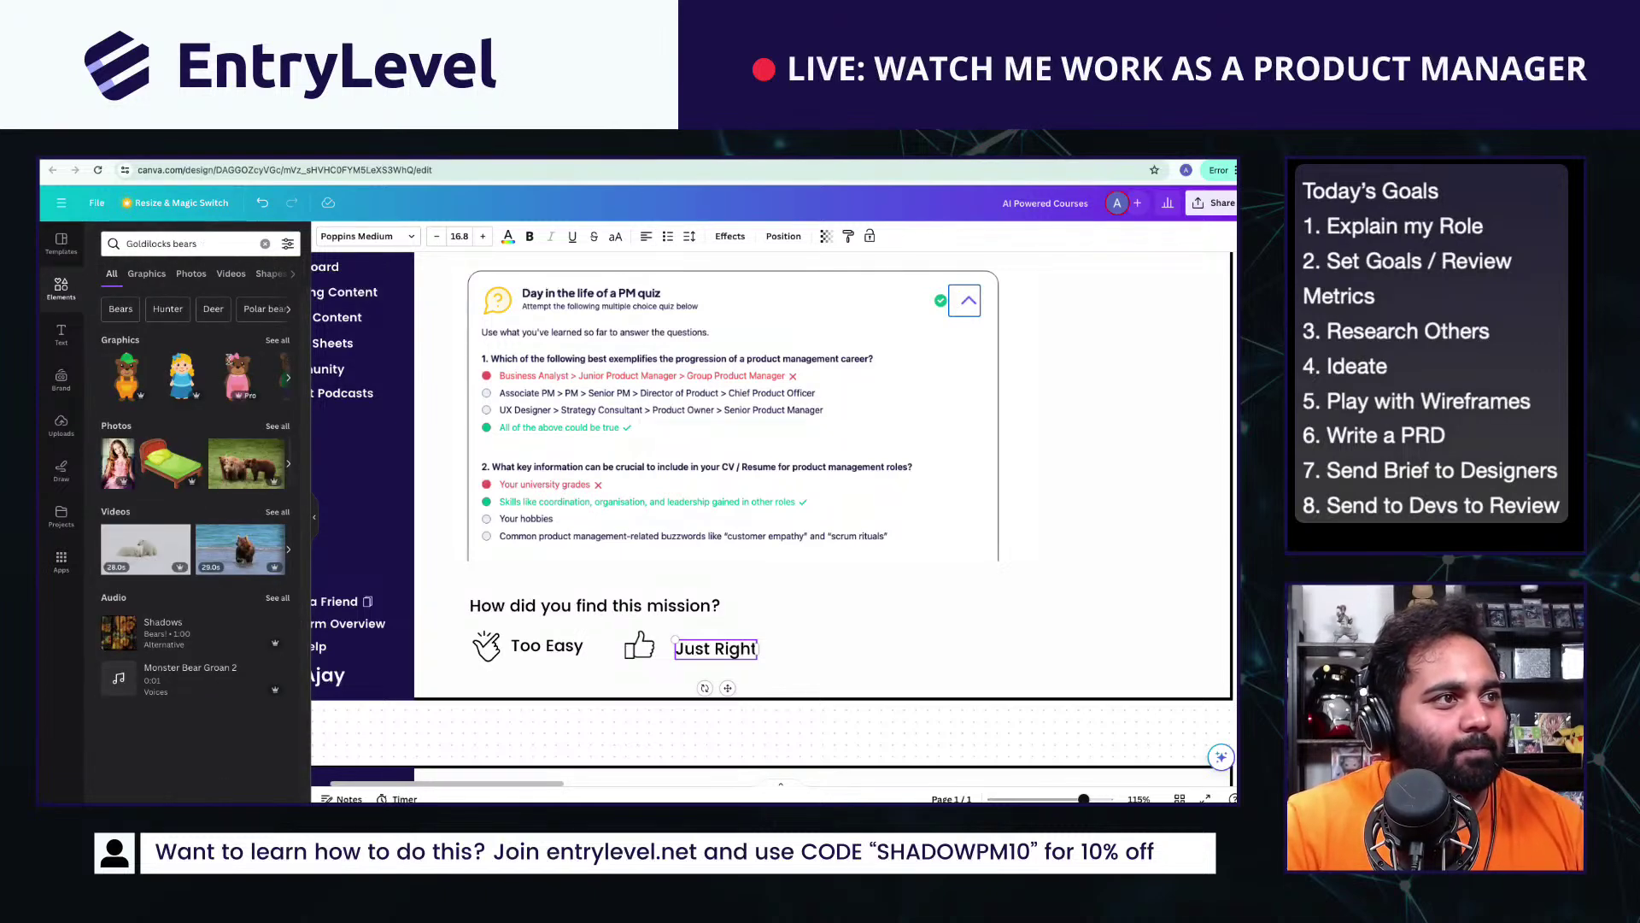
left_click(282, 340)
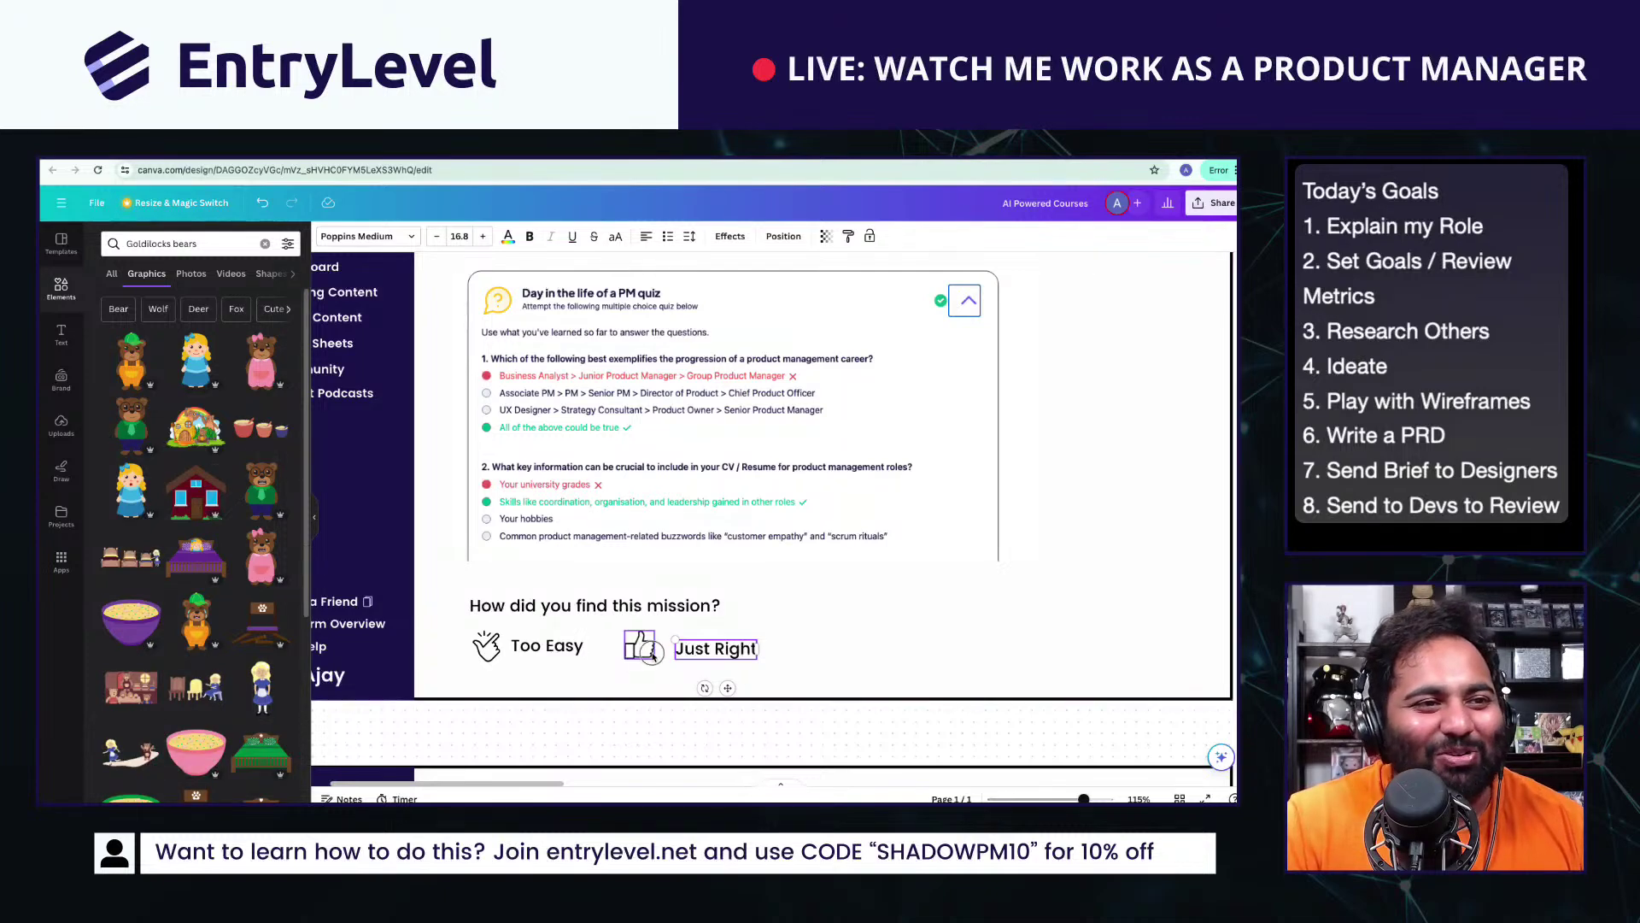
Step: Find an outlined "thumbs down" graphic and place it as a small icon after the "Just Right" option
triple_click(191, 243)
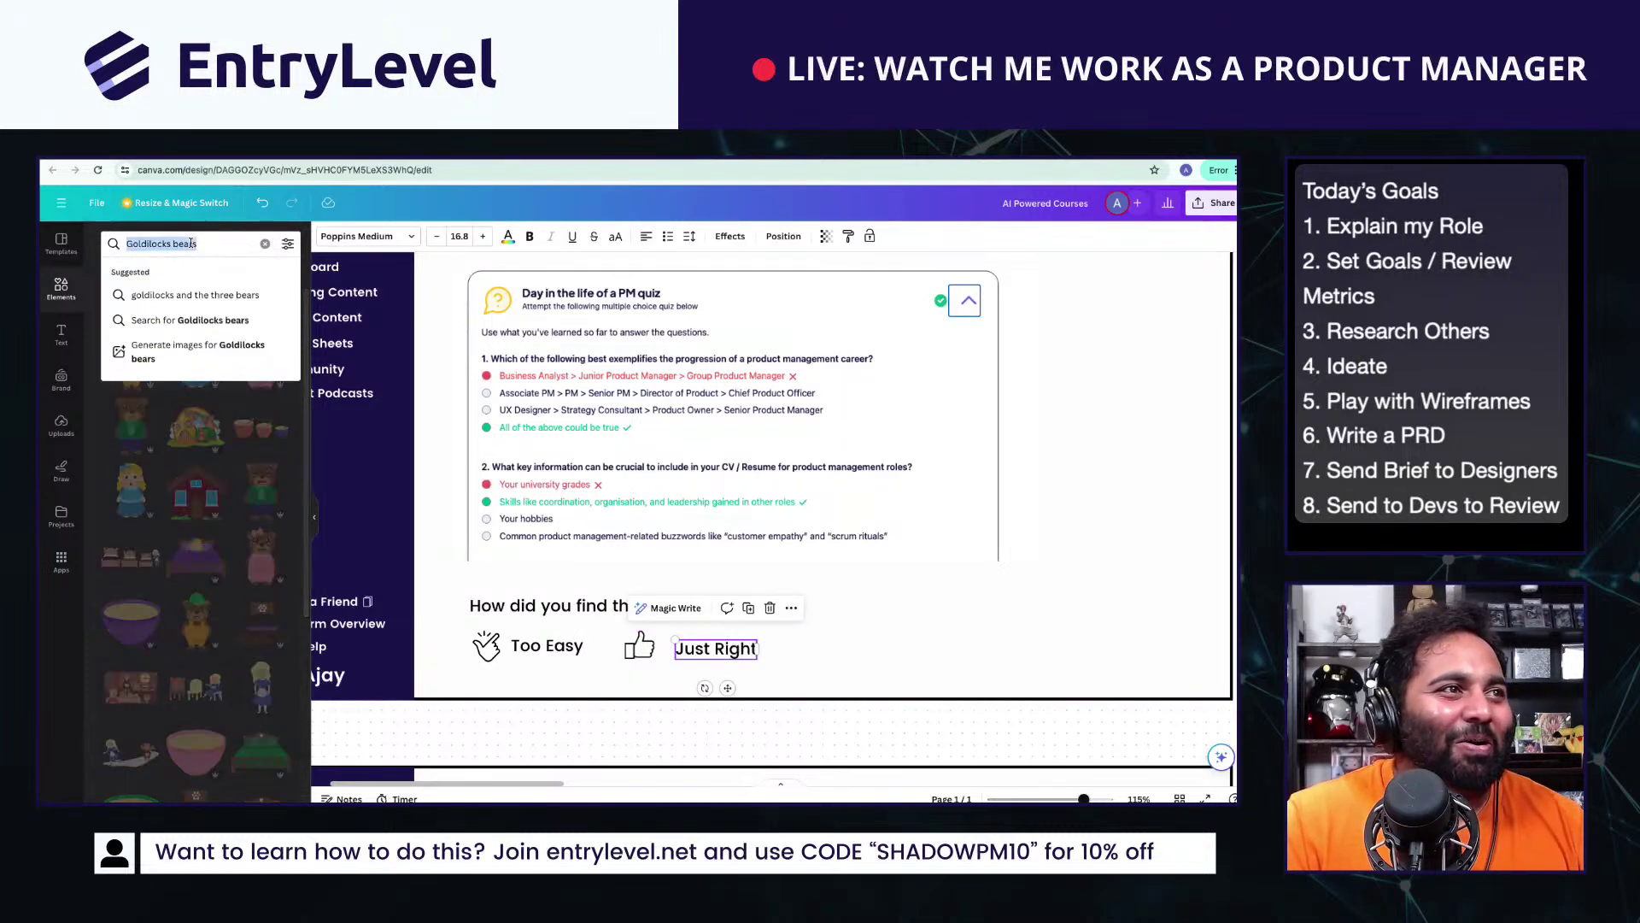
type("thumbs up")
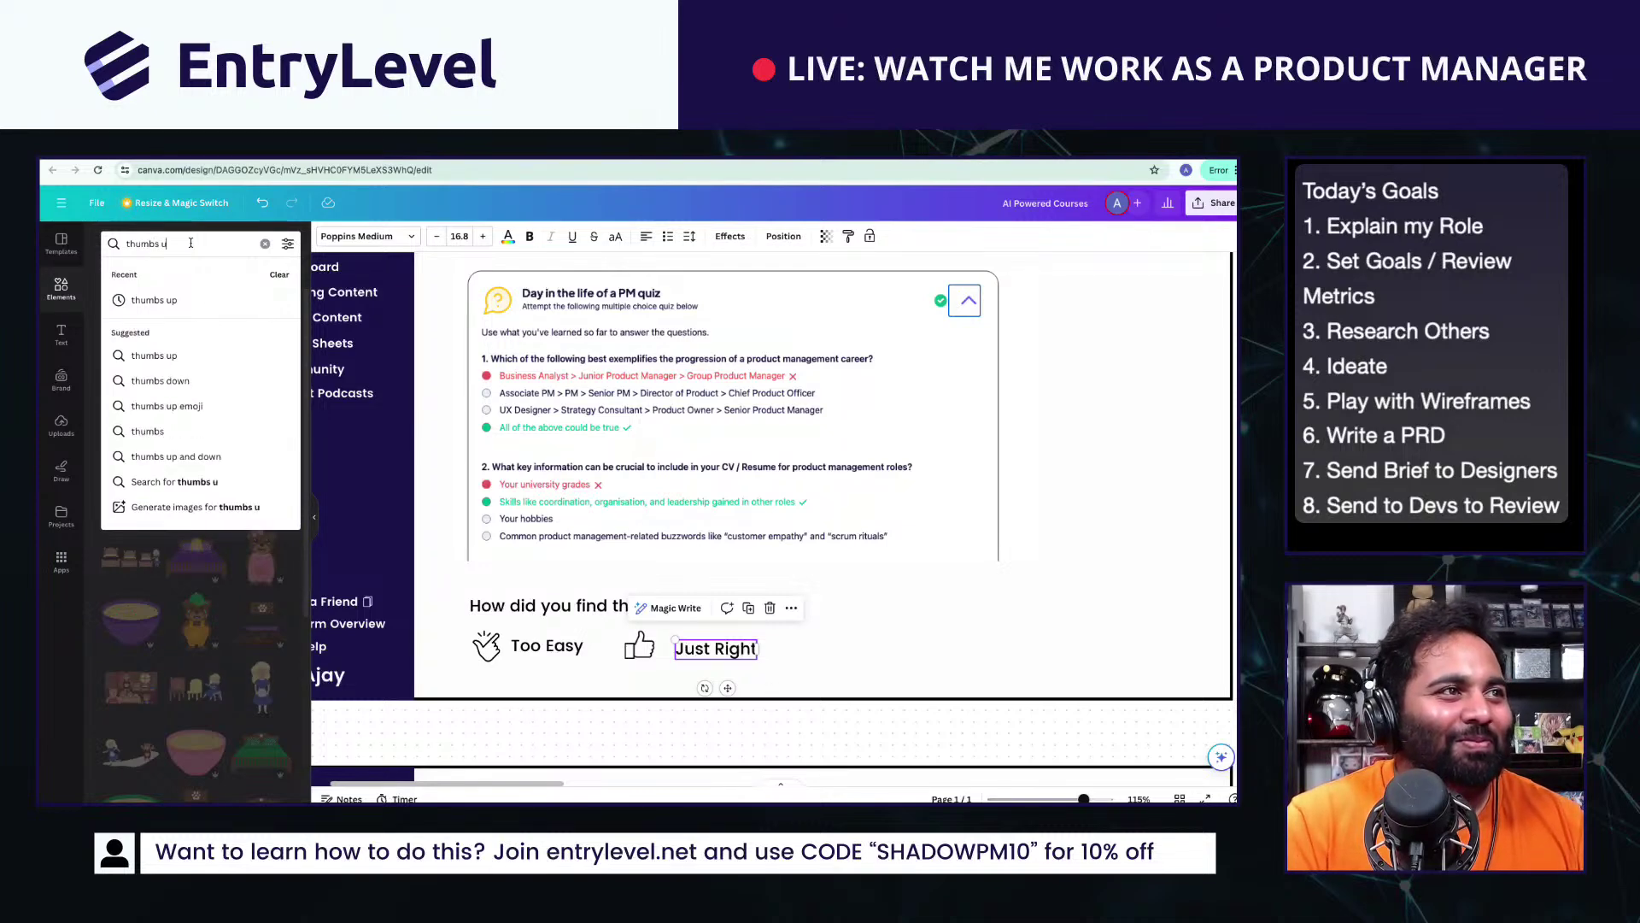
key("Return")
left_click(190, 242)
key("BackSpace")
key("BackSpace")
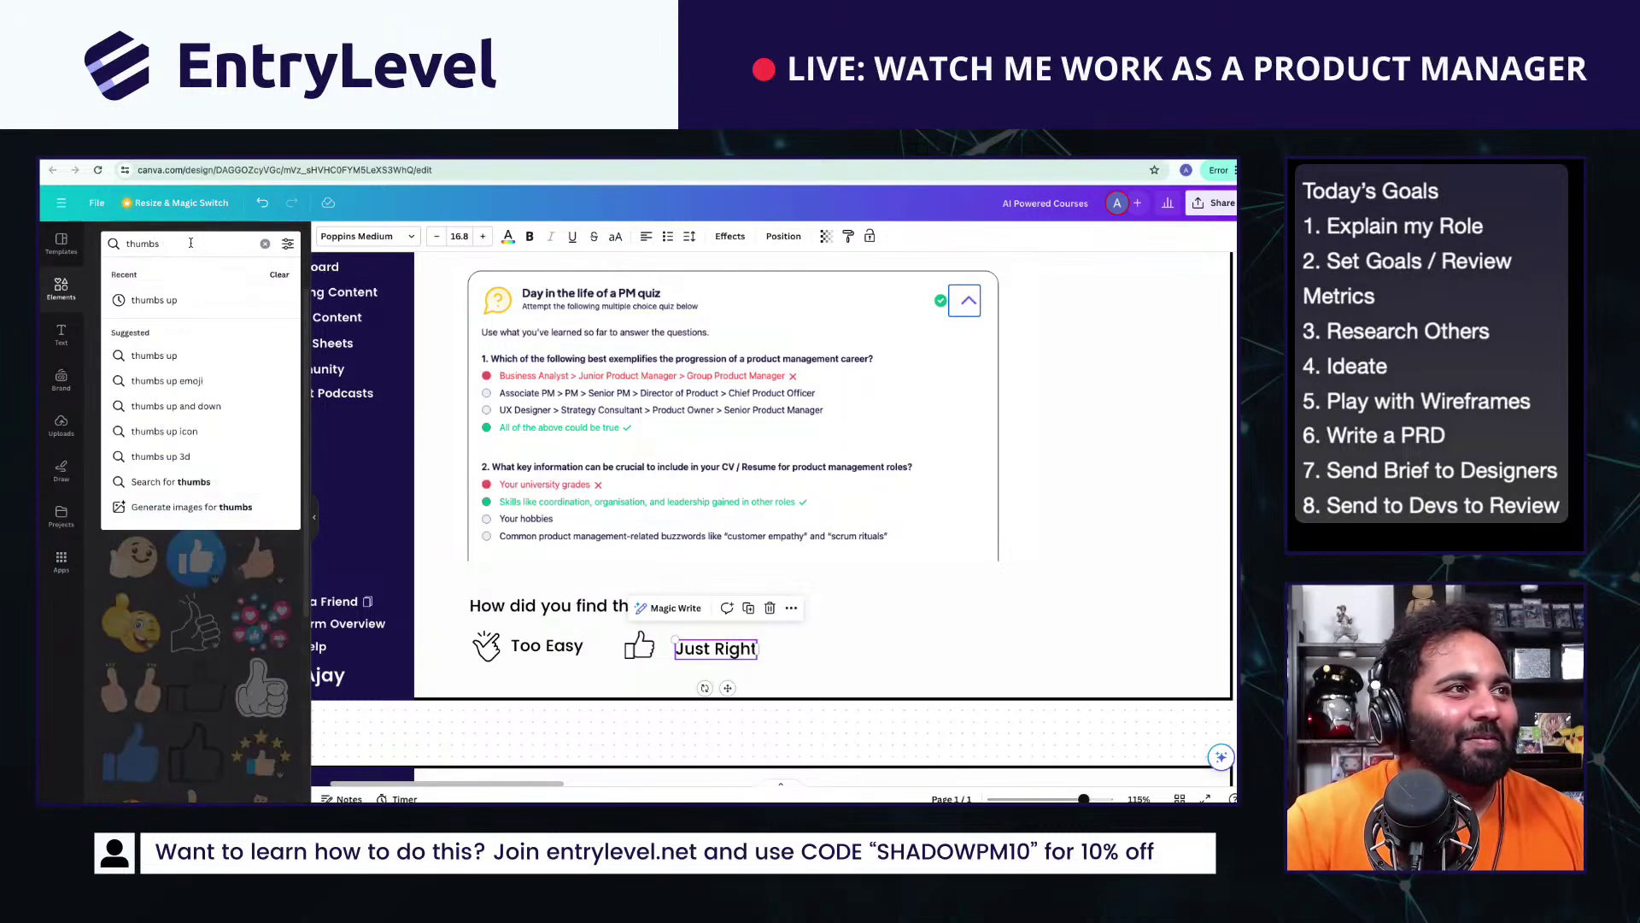
type("down")
key("Return")
left_click_drag(196, 359, 789, 646)
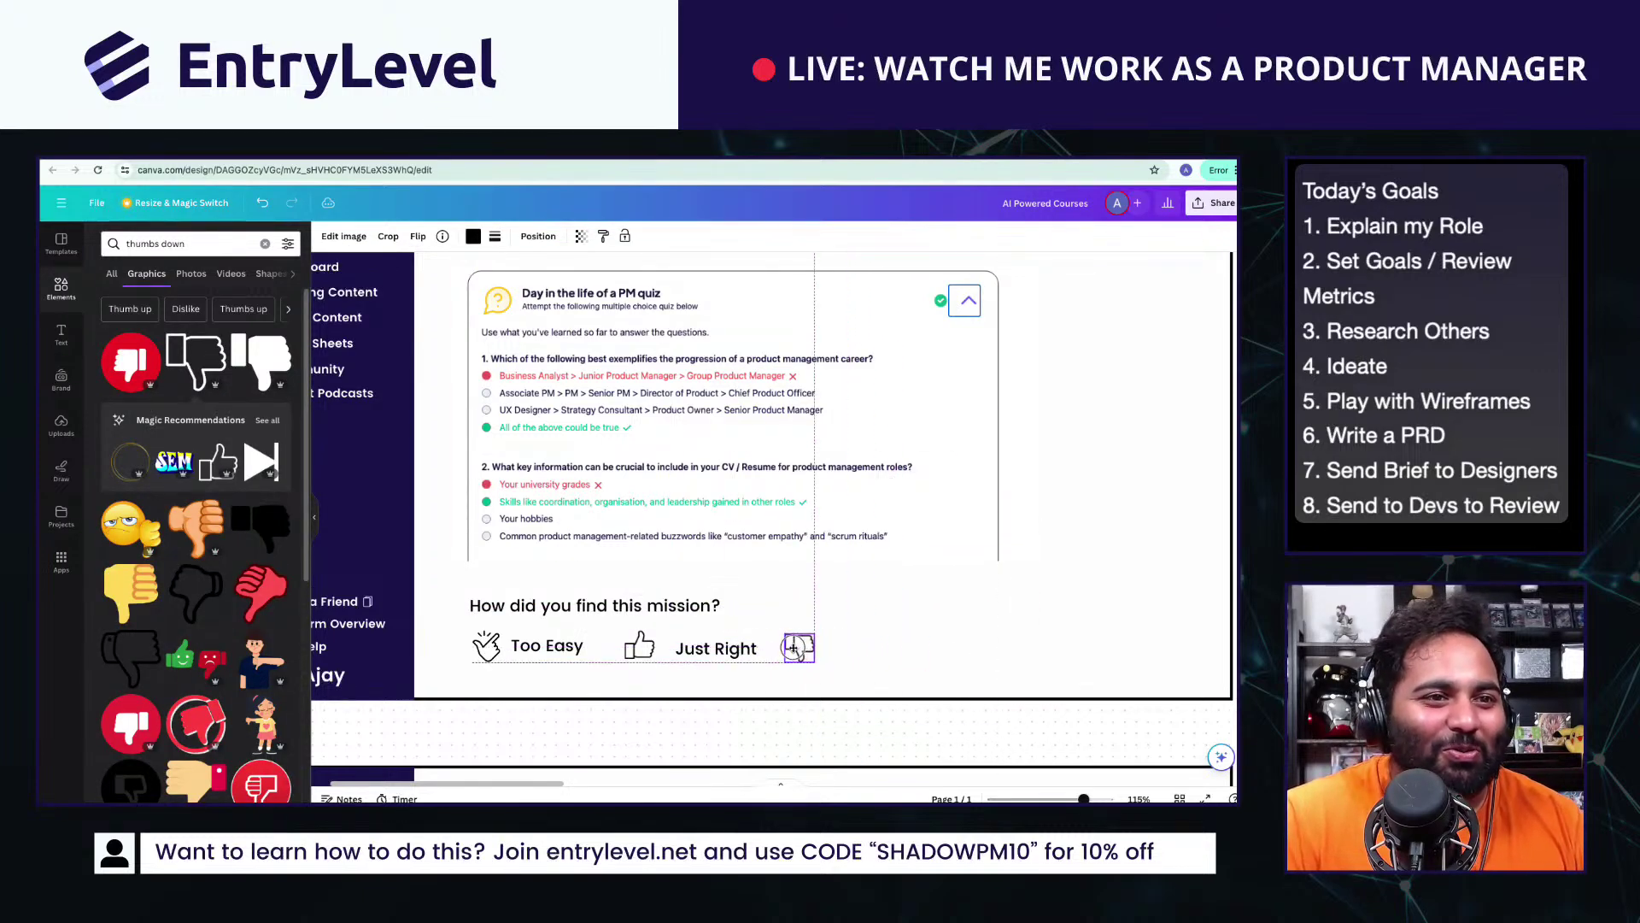
Step: Duplicate the "Just Right" label beside the thumbs-down icon and change the copy to "Too Difficult"
left_click(717, 647)
key("ctrl+c")
key("ctrl+v")
left_click_drag(797, 518, 891, 641)
double_click(891, 642)
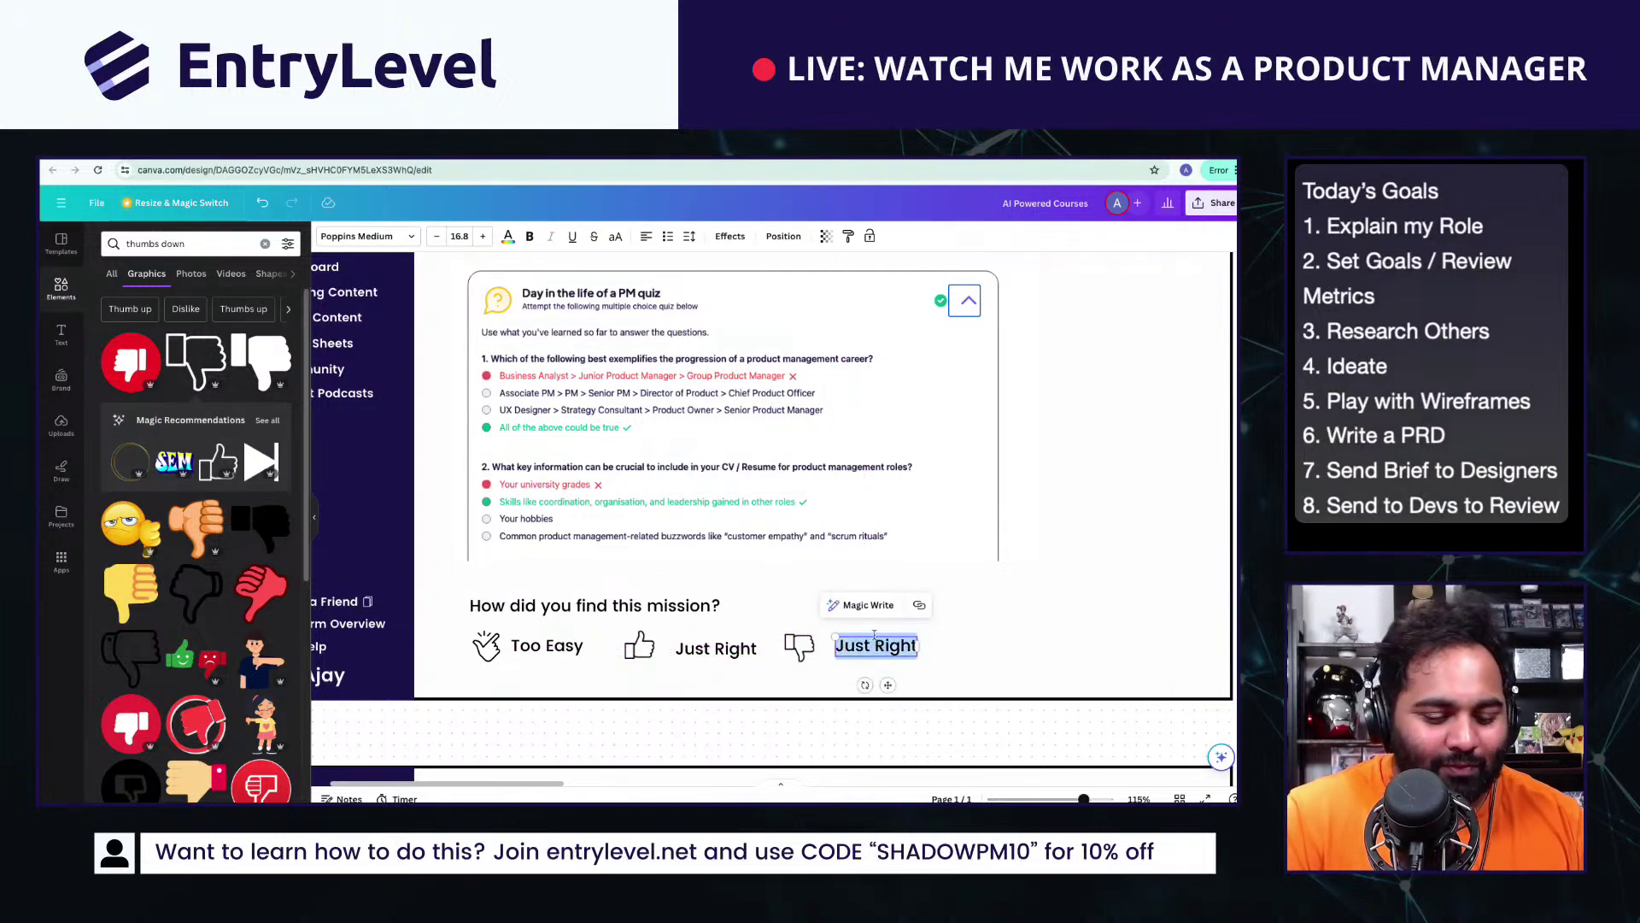
type("Too Dif")
type("ult")
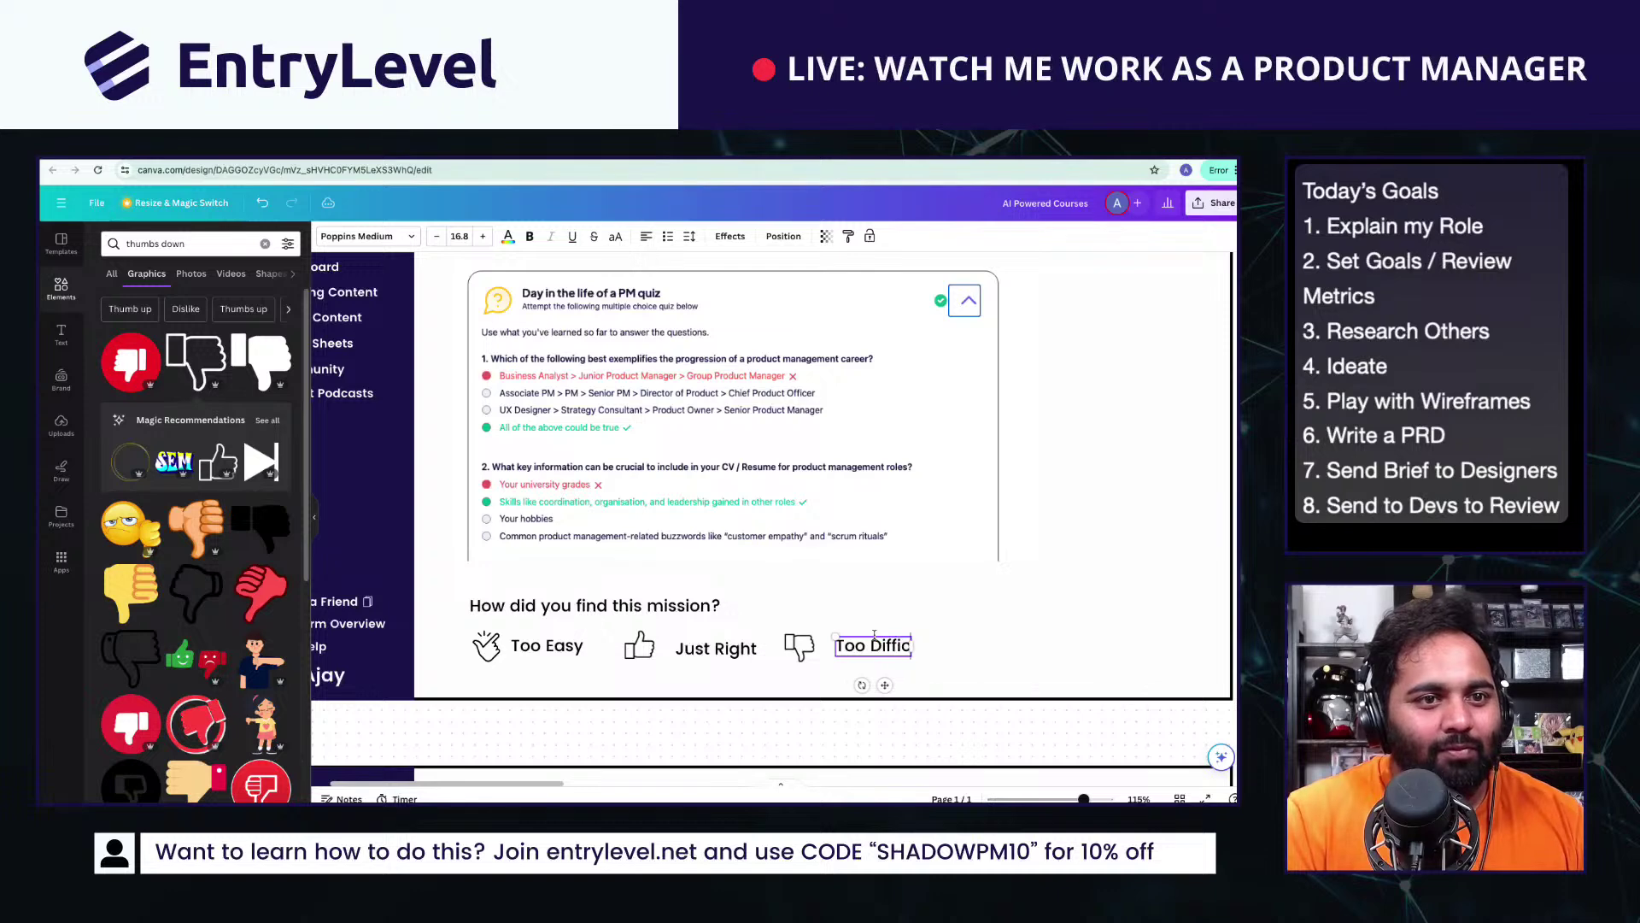
left_click(785, 724)
Step: Switch to the Notion PRD and paste the image of the mission feedback question below the difficulty coefficient paragraph
scroll(785, 725, "down", 2)
scroll(785, 724, "down", 2)
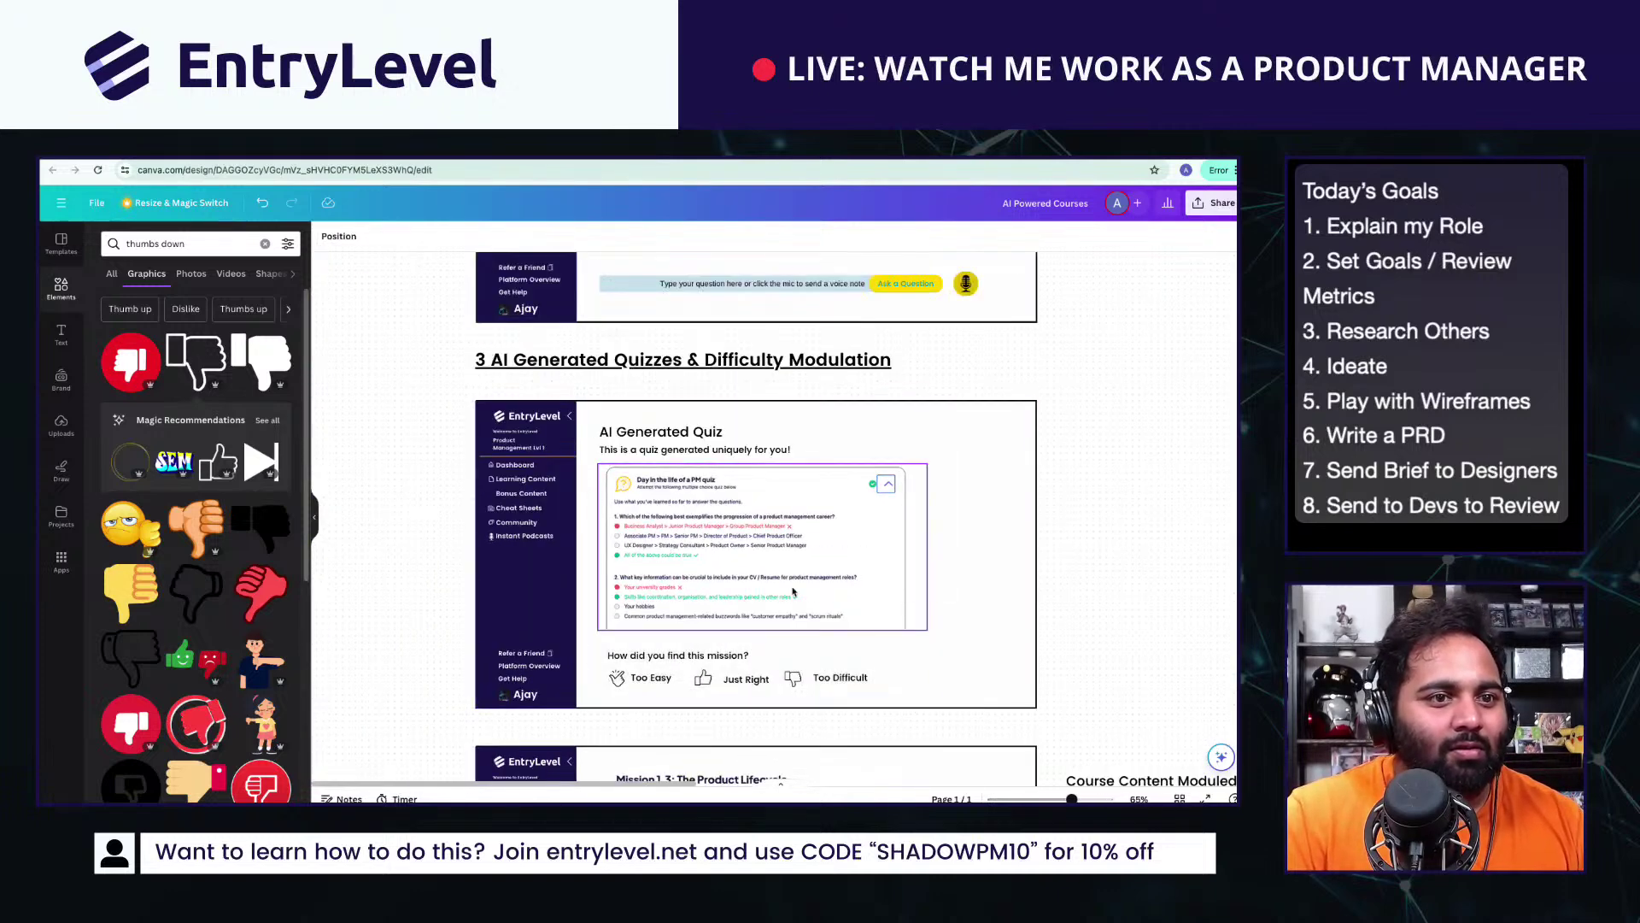
left_click(266, 162)
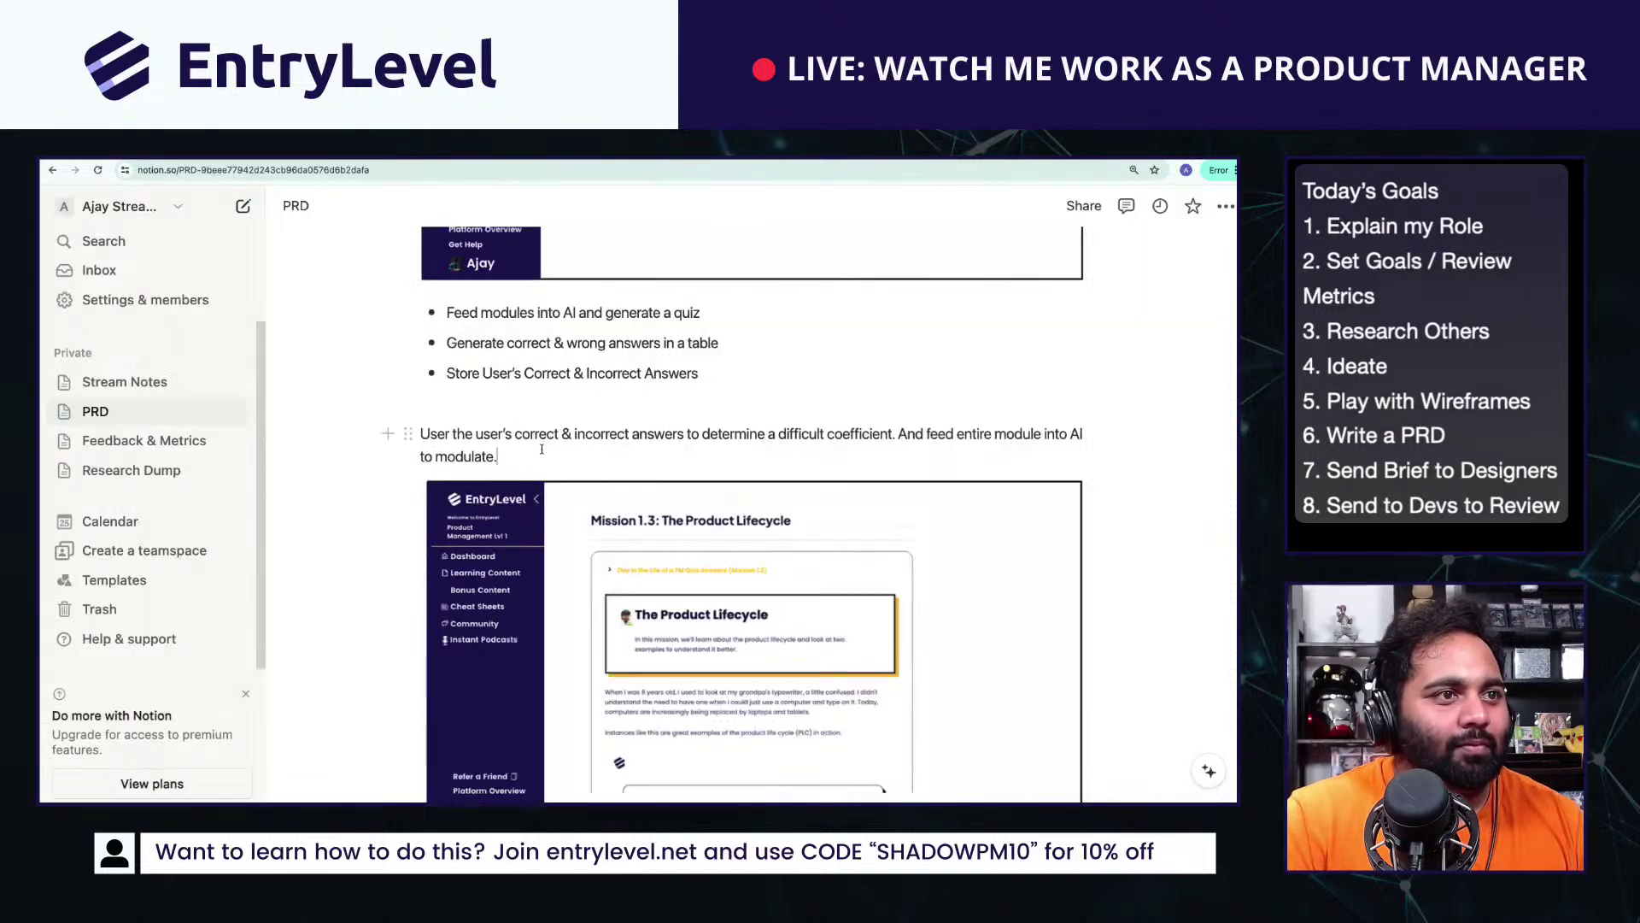
key("ctrl+v")
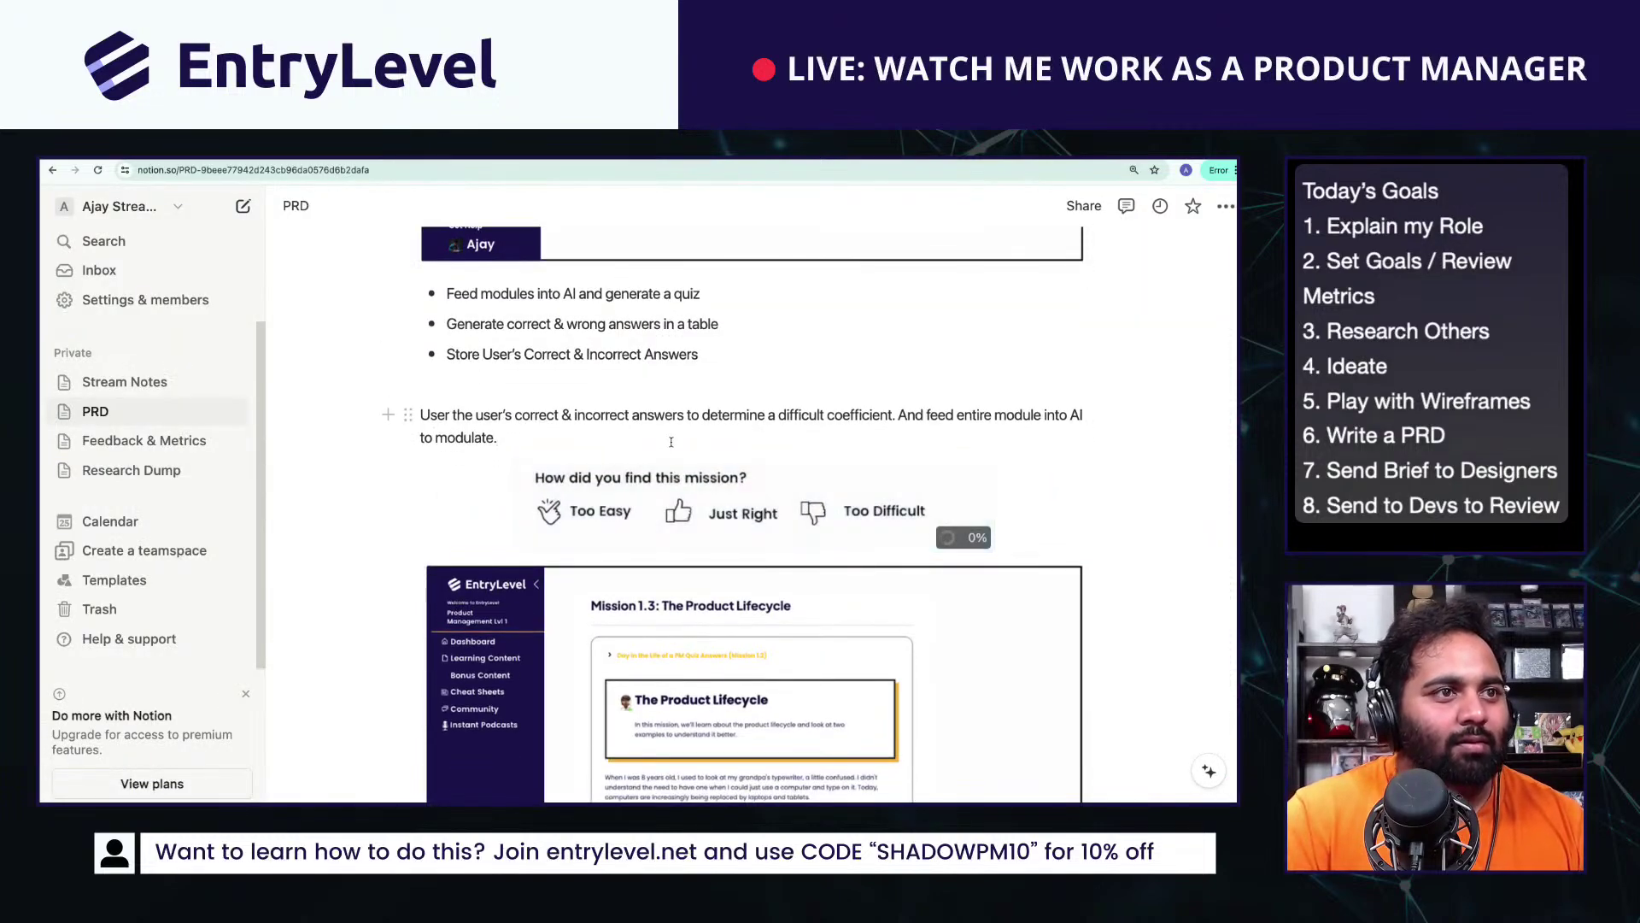
Step: Extend the difficulty coefficient paragraph with "Also use this survey at the end of each mission to modulate difficult. Use the input from the PREVIOUS mission & previous mission generated content."
left_click(670, 442)
type("AI,s")
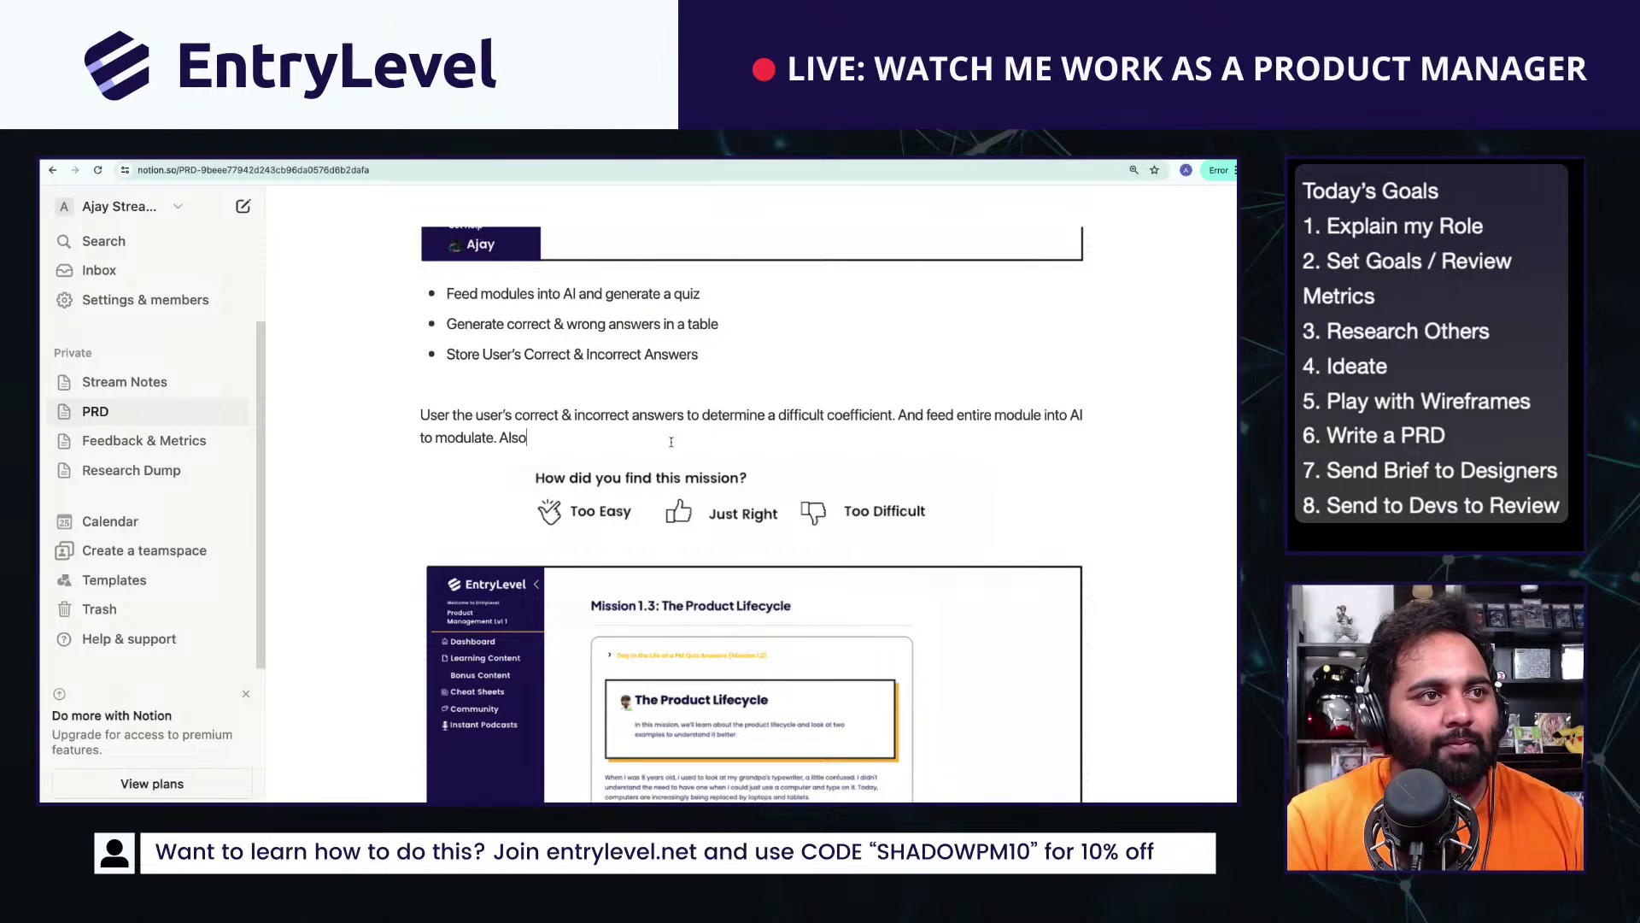
type("o use this survey at")
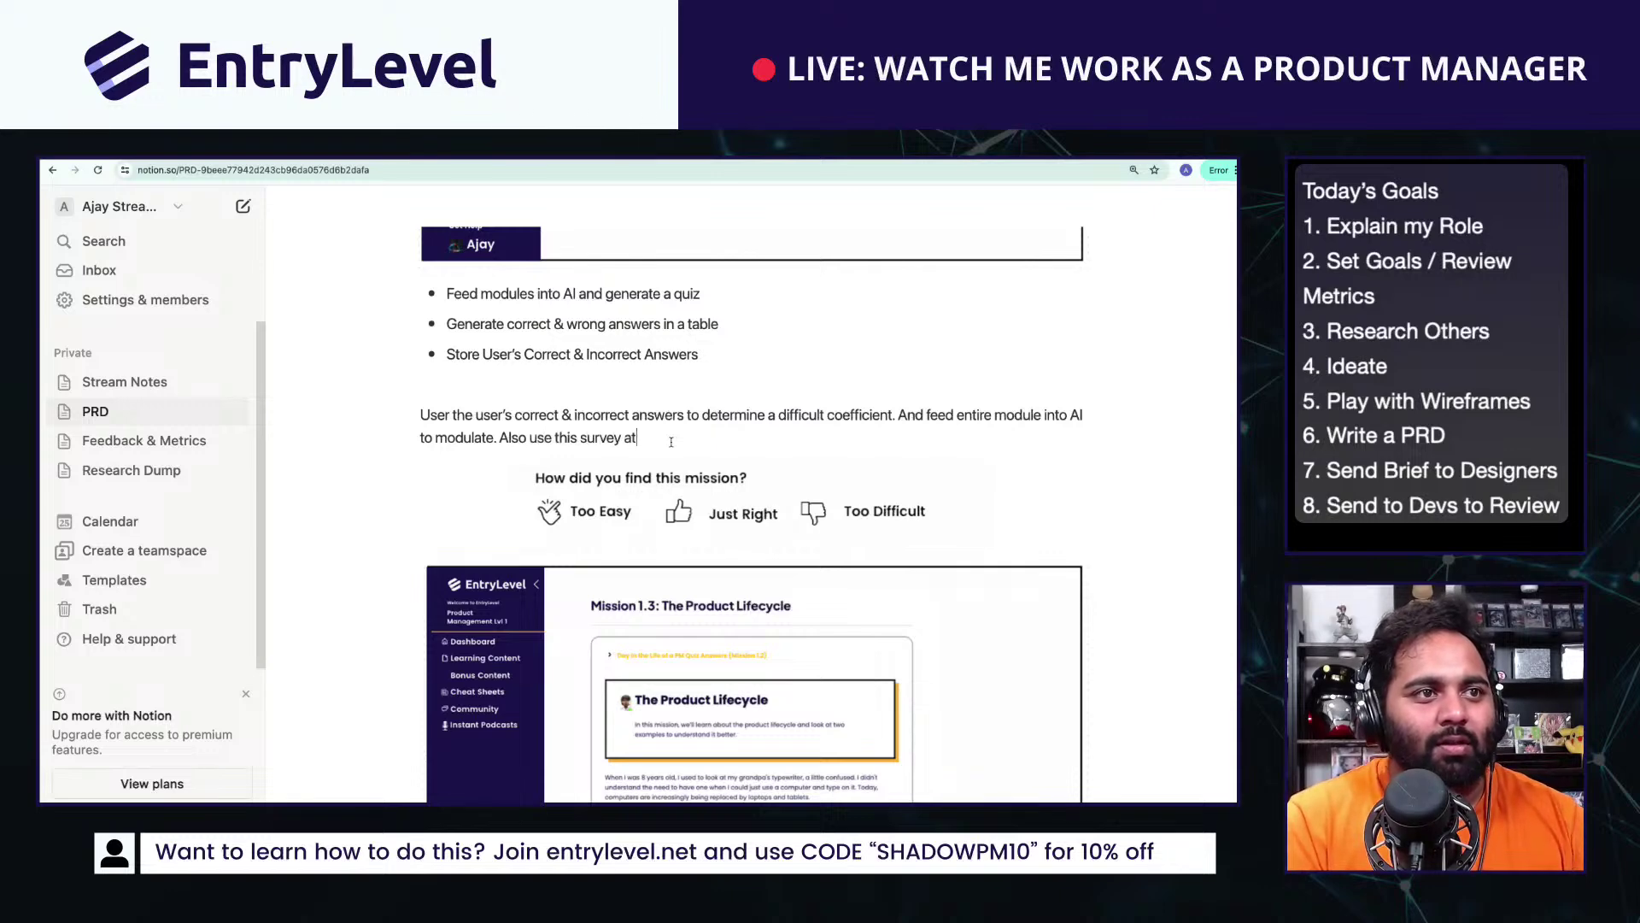
type(" the end of ea")
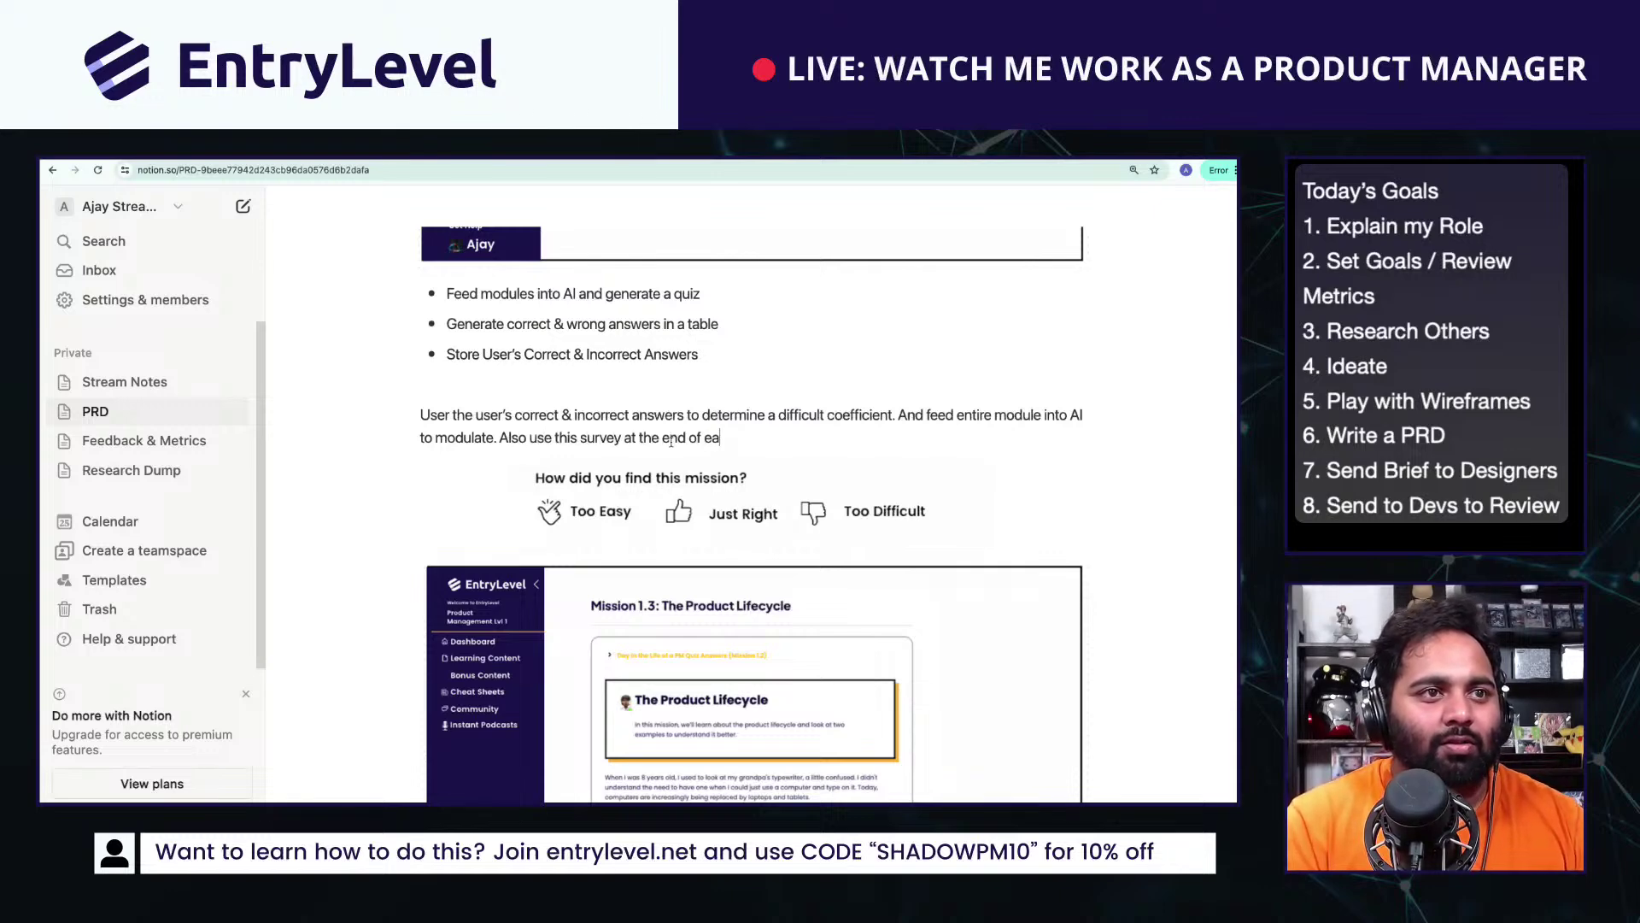
type("ch mission to module")
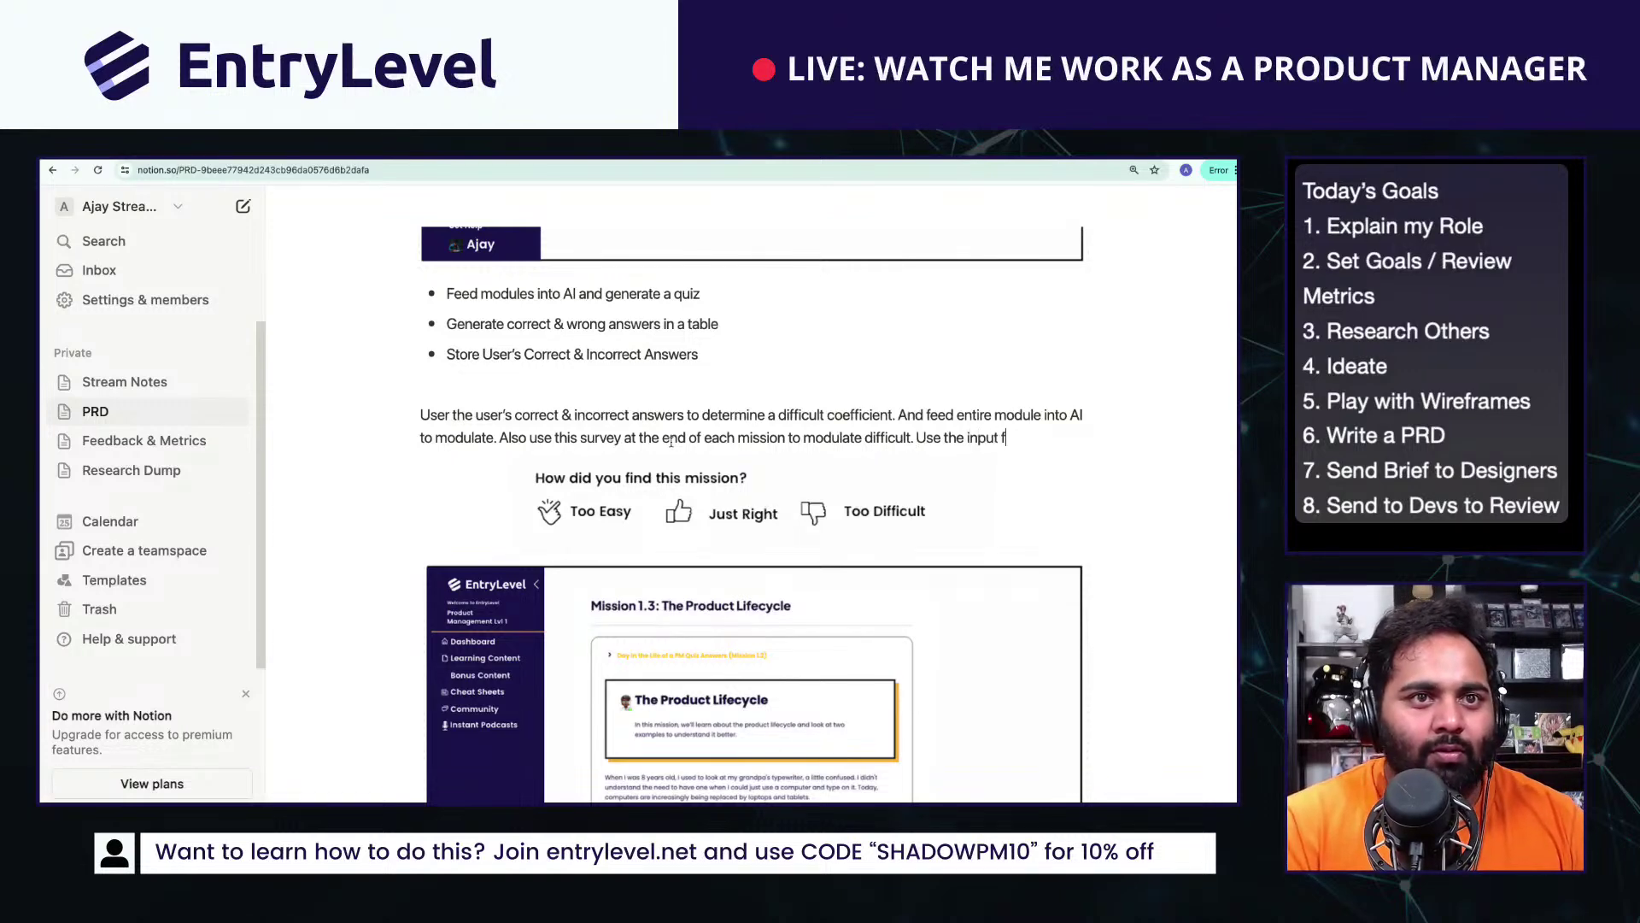
type("rom the PREVIOUS ")
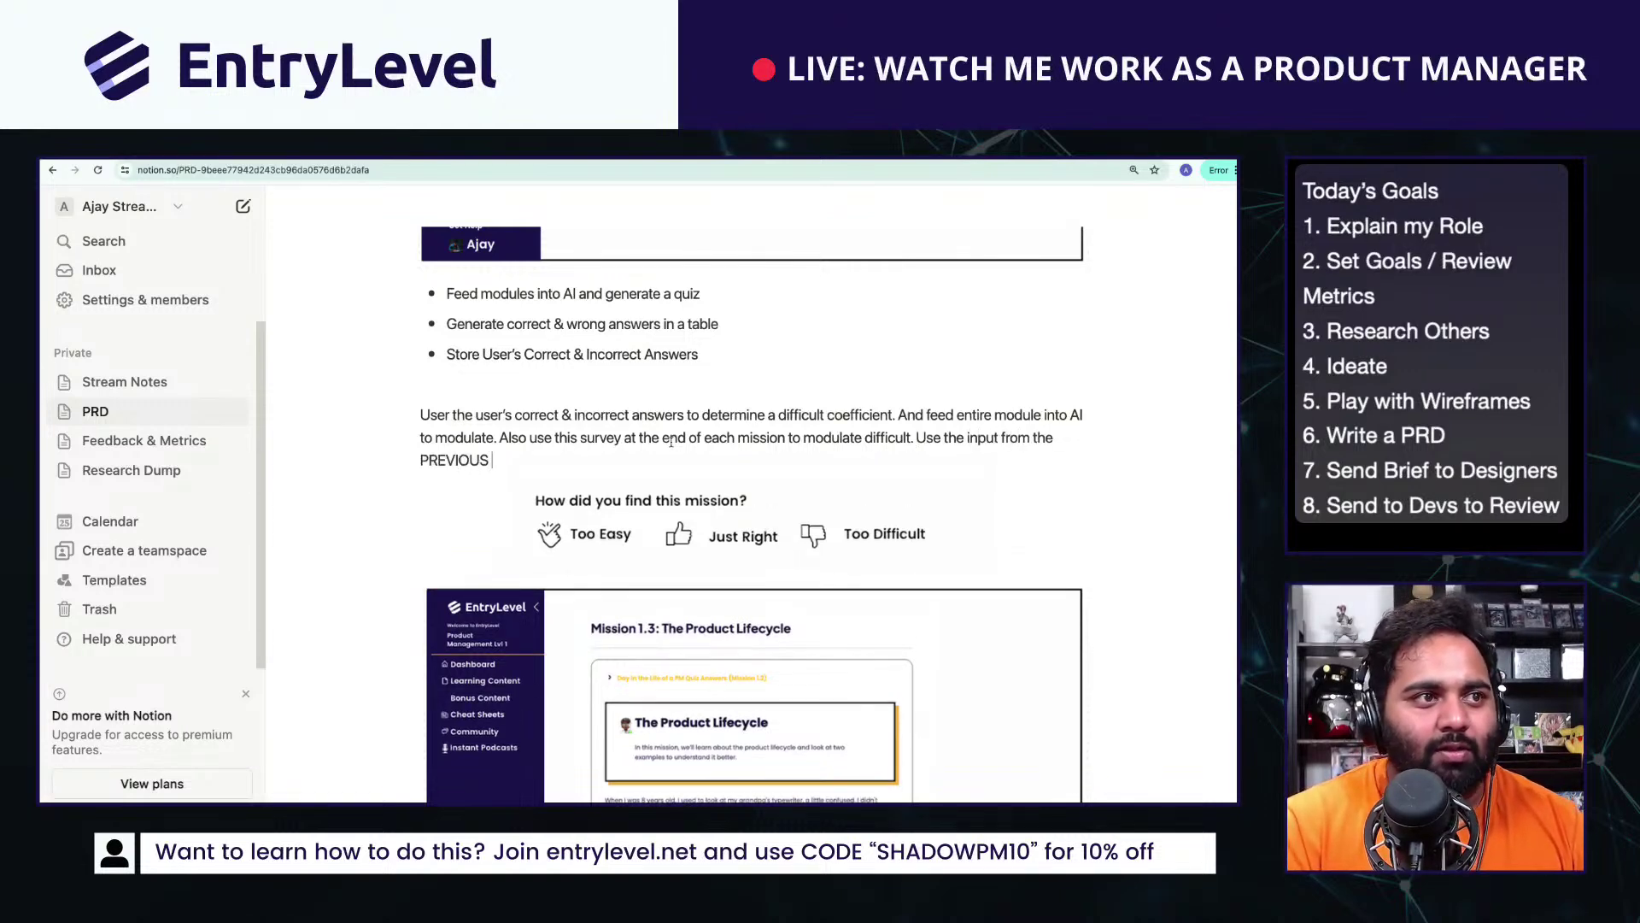
type("mission & pr")
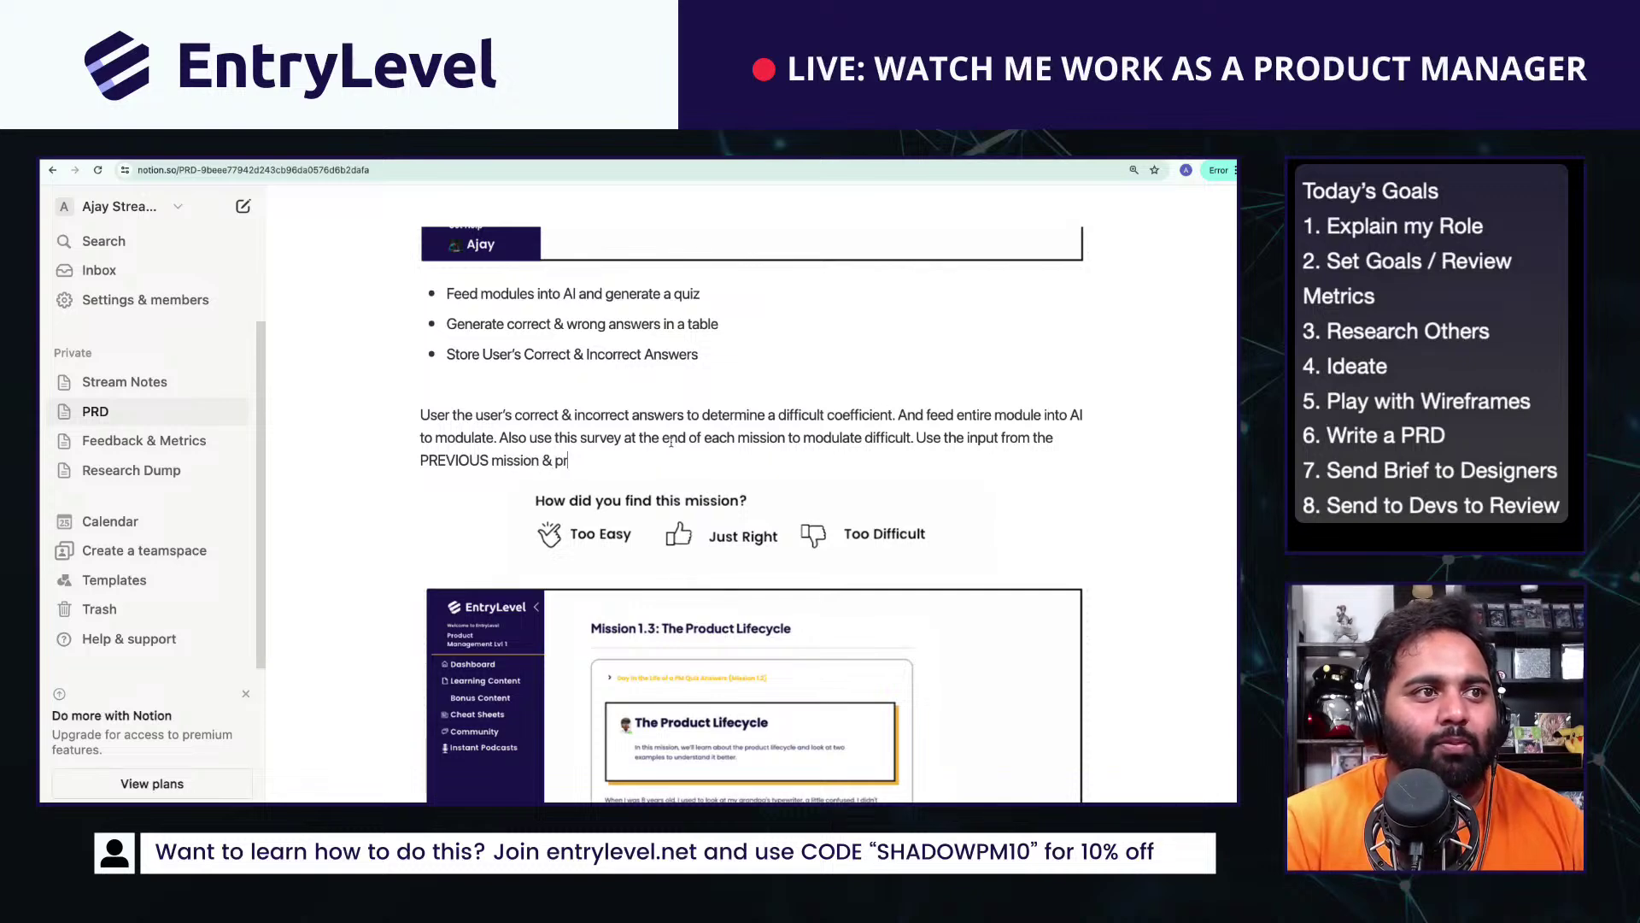
type("evious mission gener")
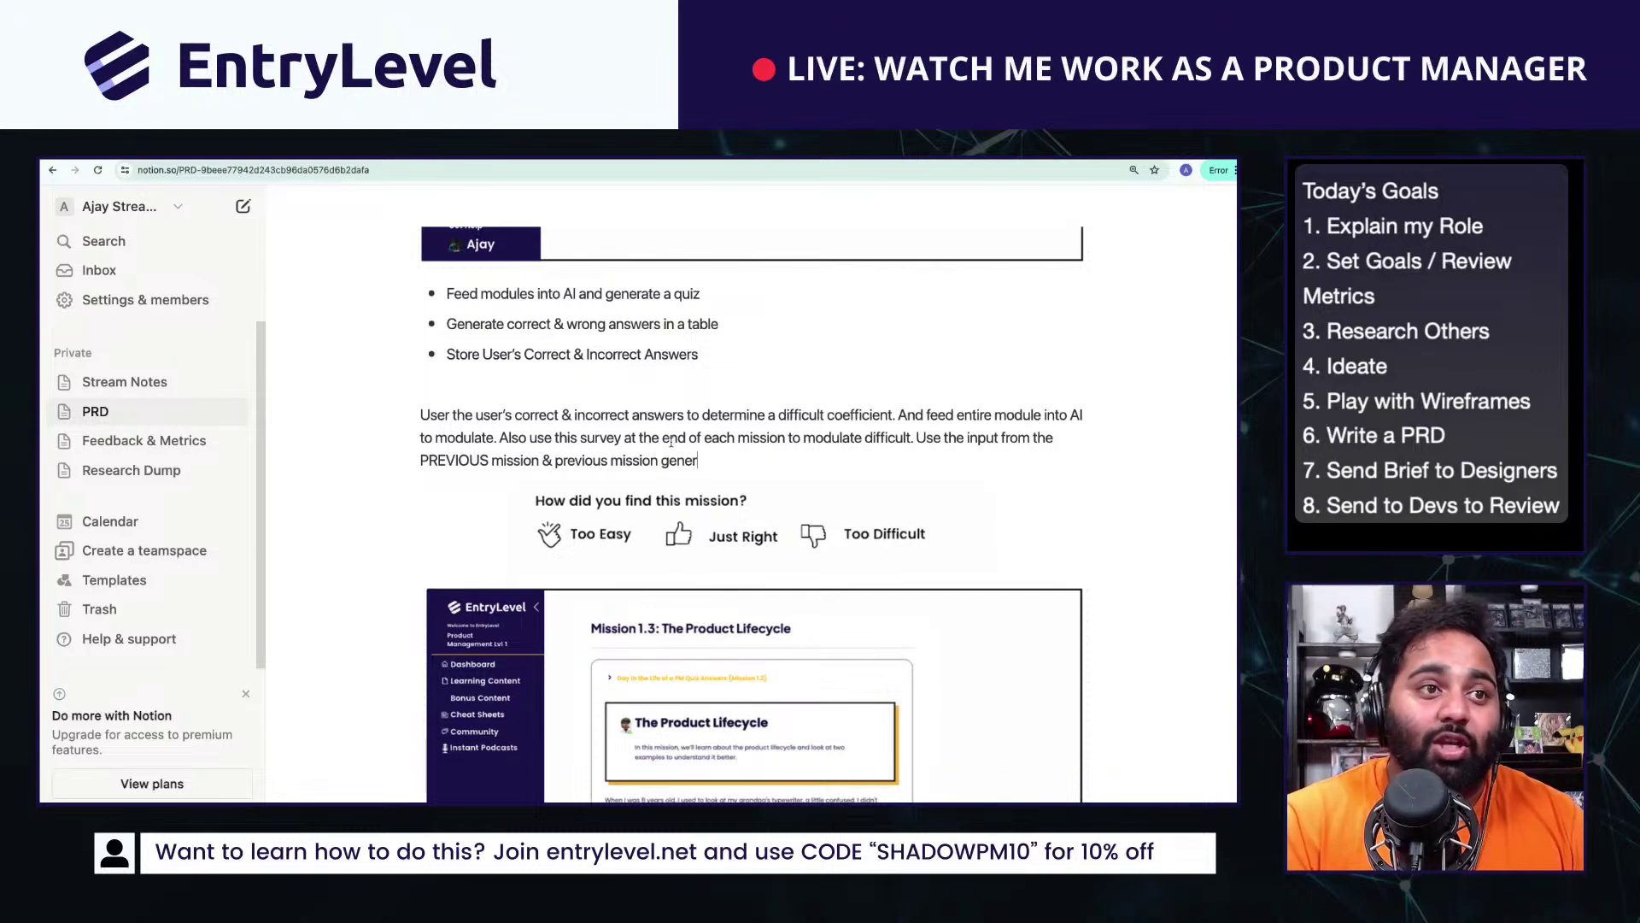
type("ated content.")
Step: Start a prompt template below the paragraph with "Based on" above the placeholder "{Previous mission content}"
key("Return")
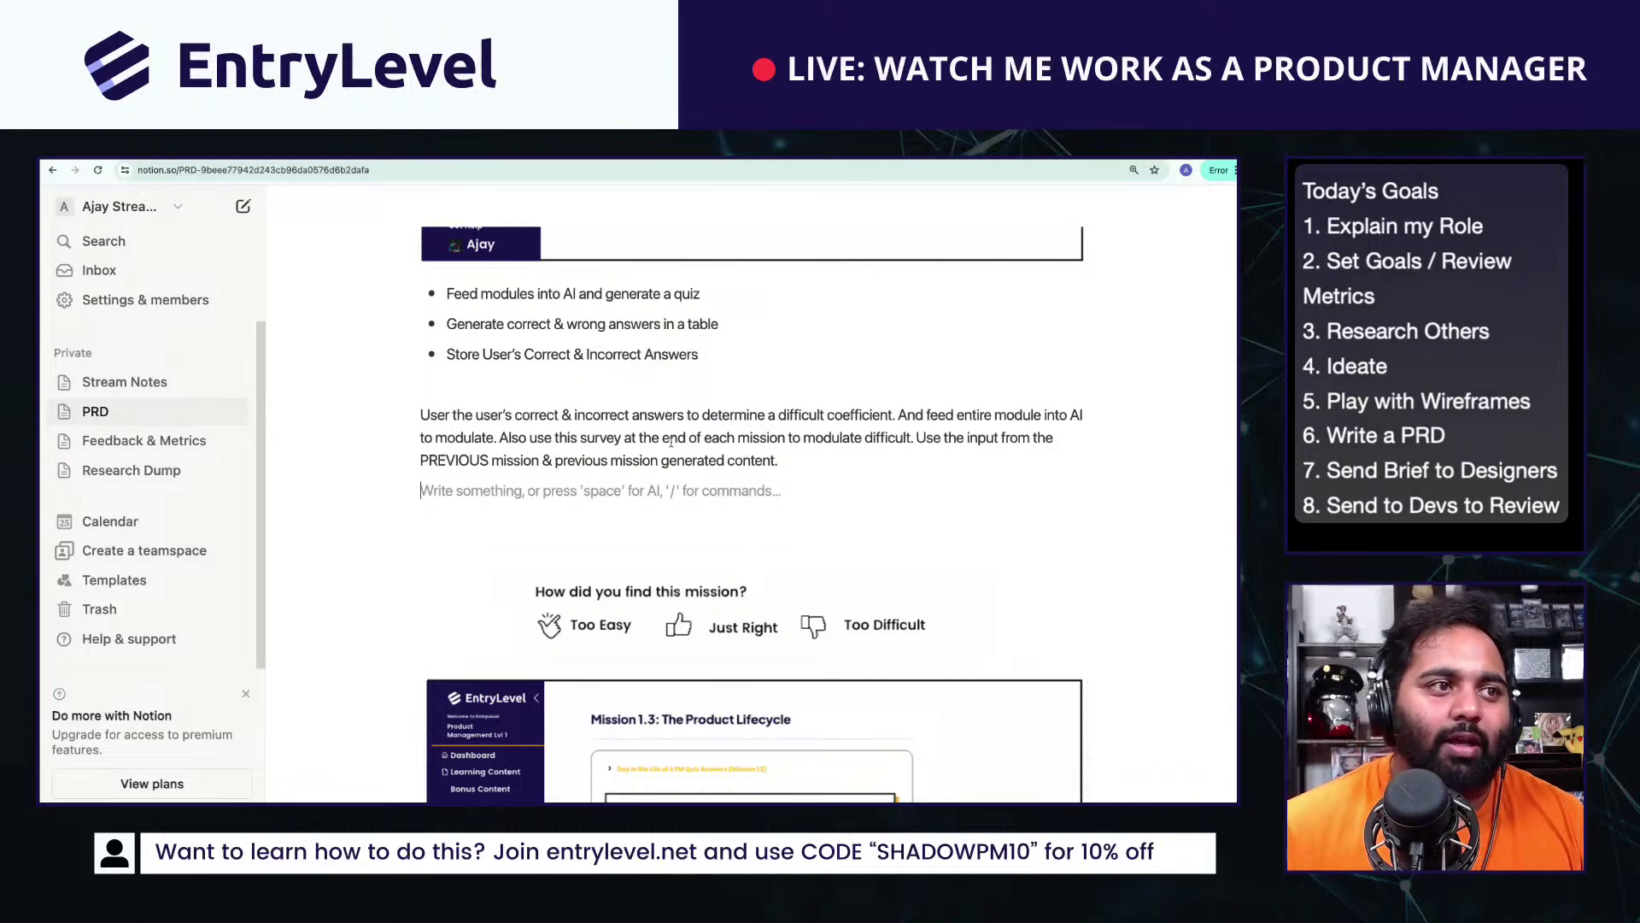
key("Return")
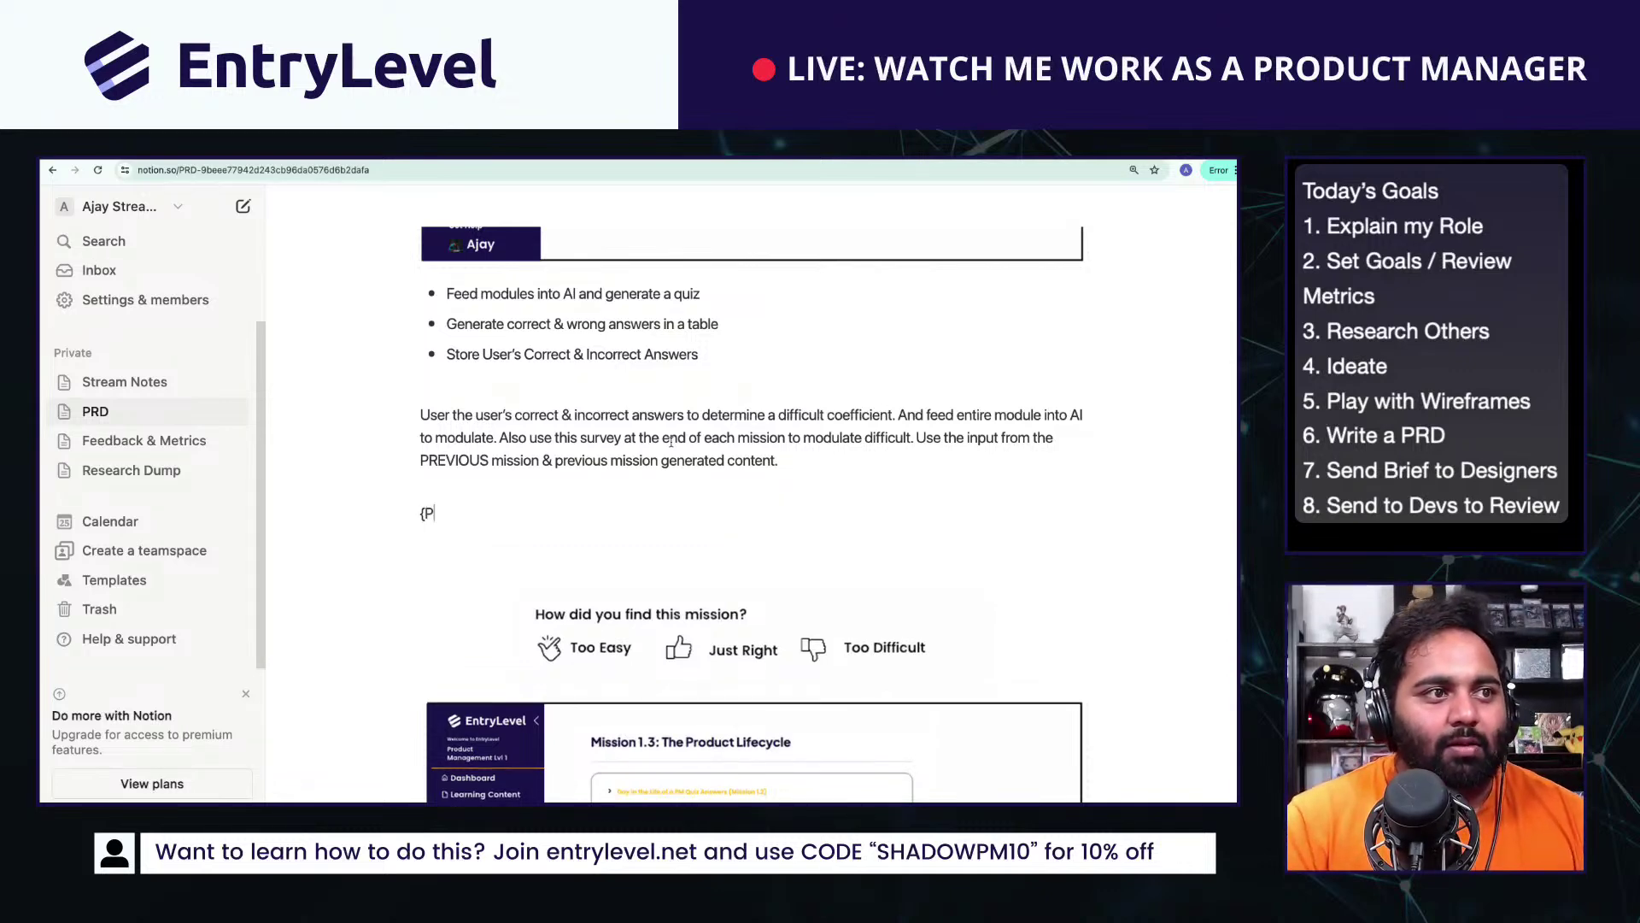
type("{Pre")
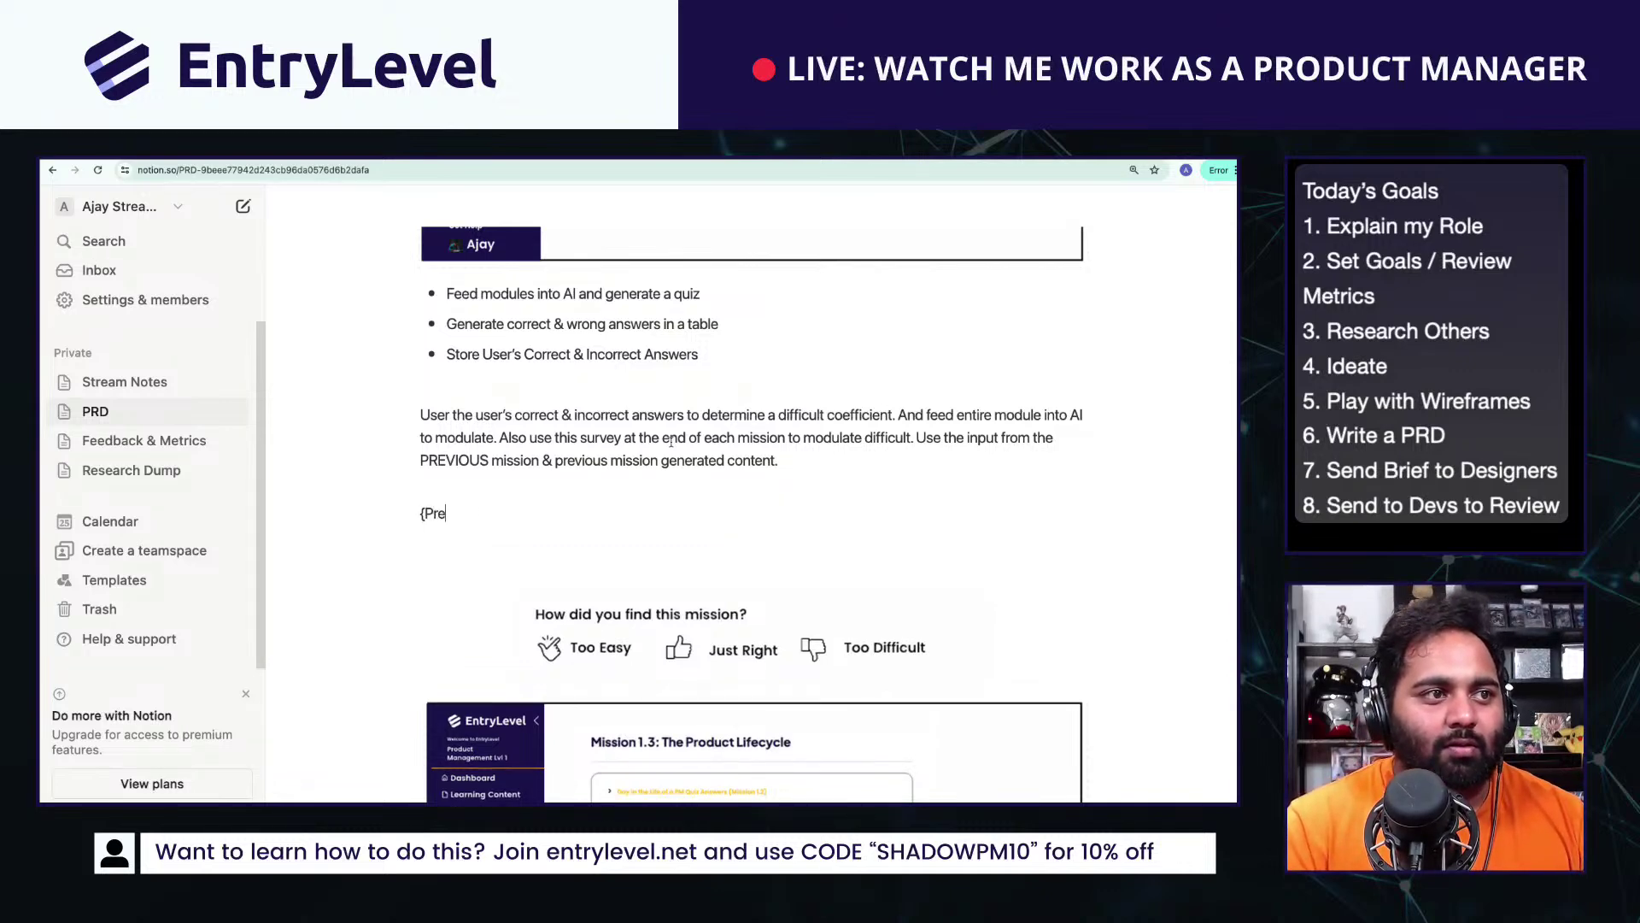
type("vious mission content")
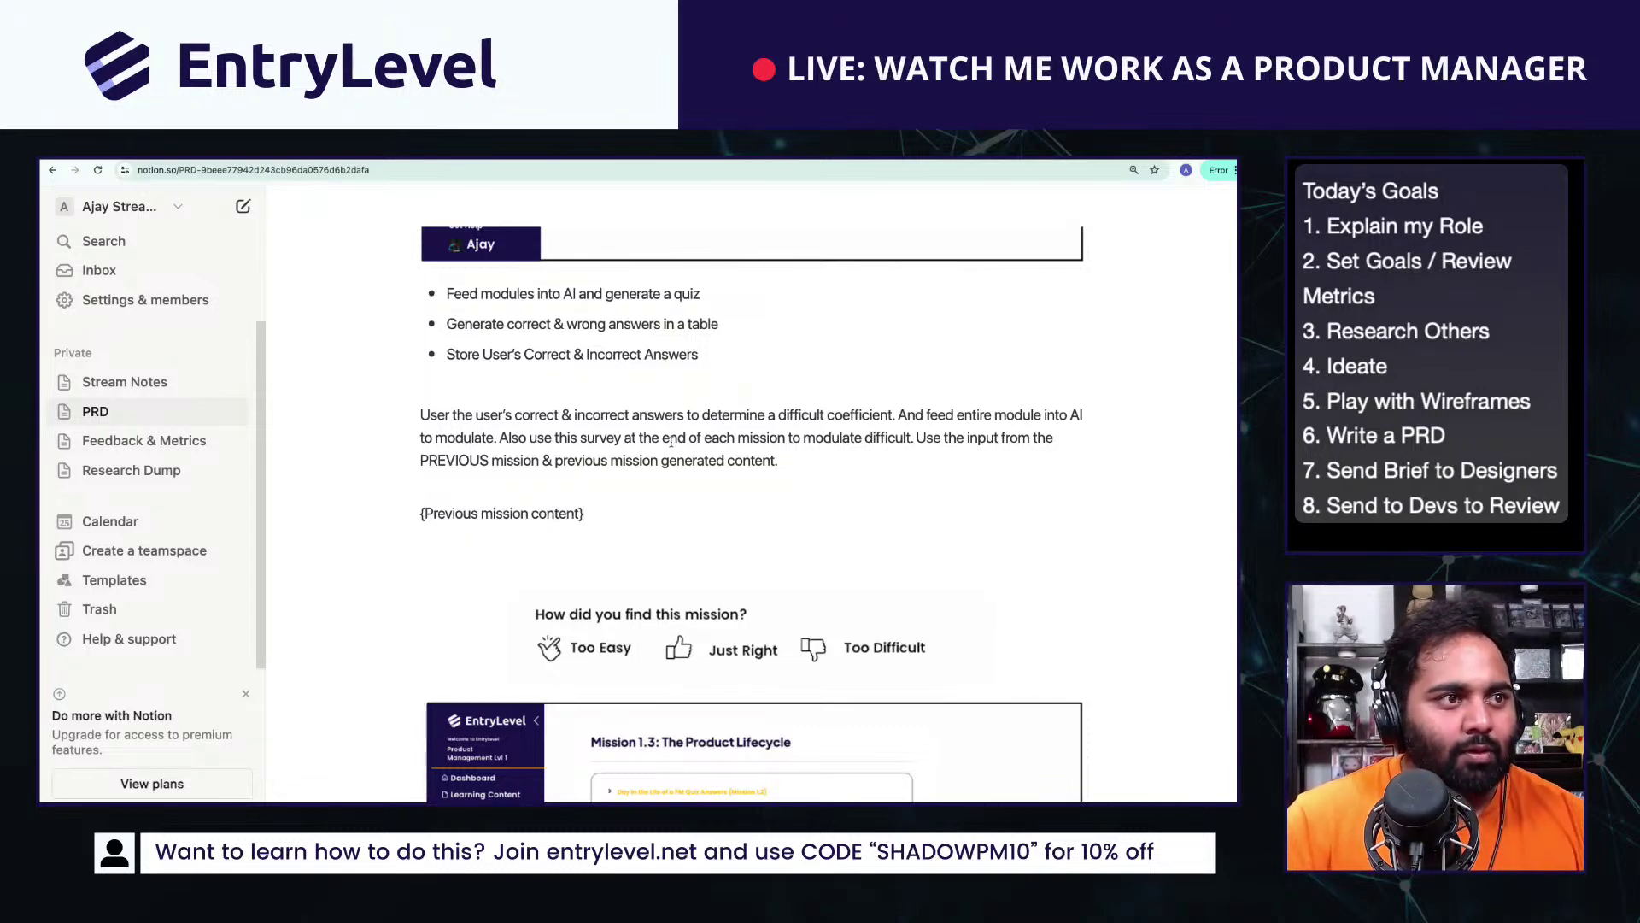
key("Return")
type("Based on")
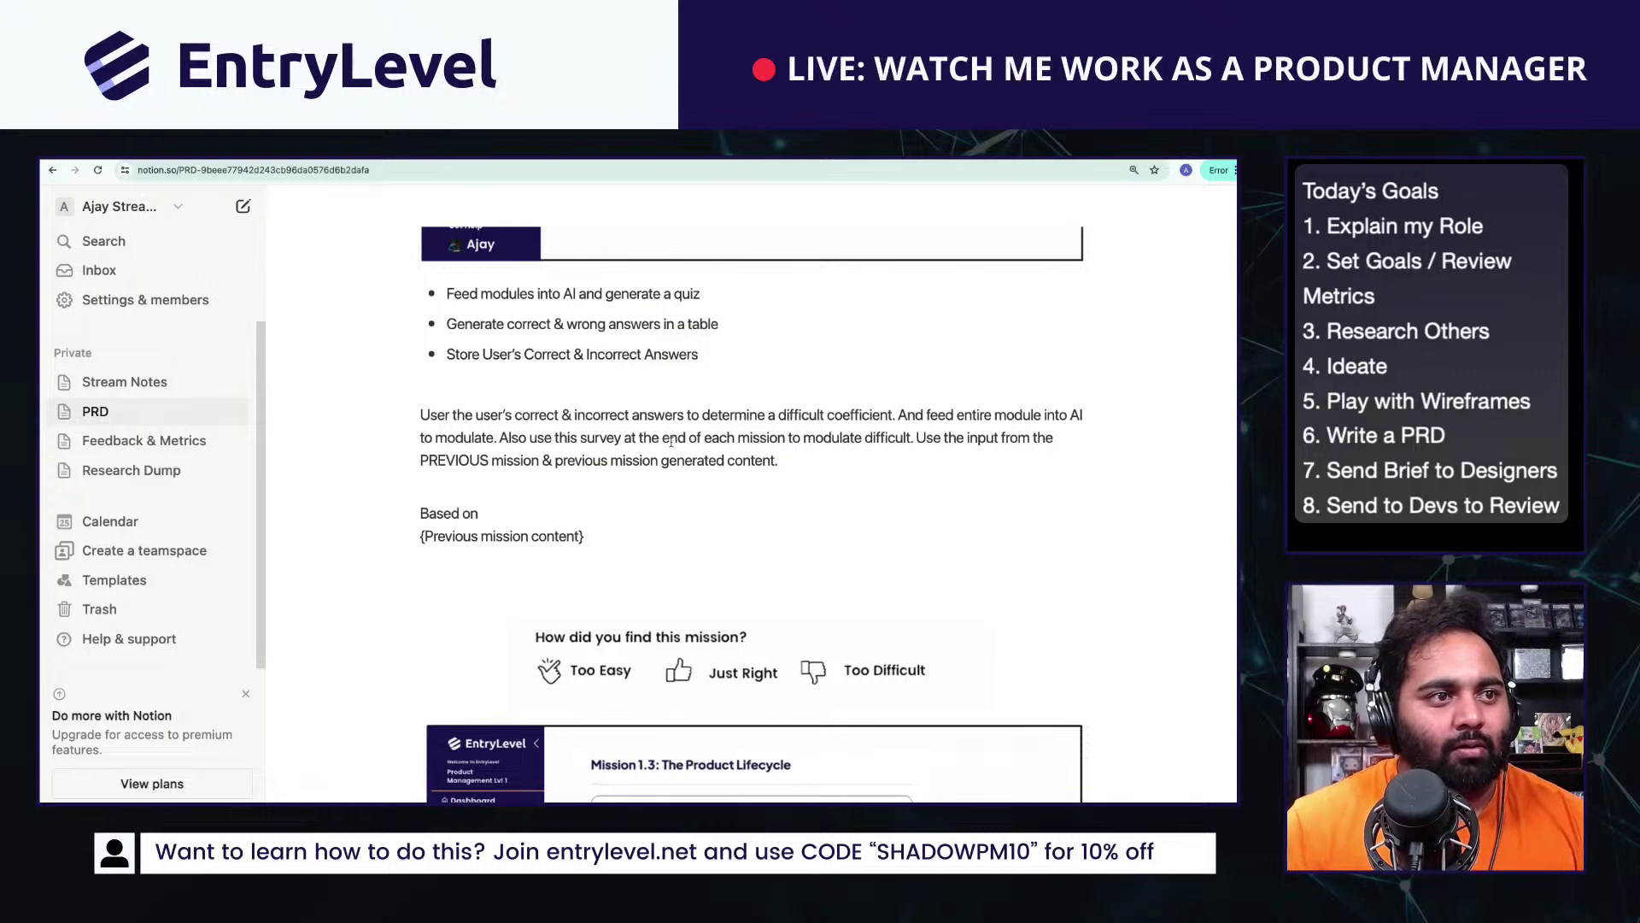
Step: Add the line "the user said it was {Too easy, Just Right, Too Difficult}" below the previous mission placeholder
left_click(550, 557)
type("the")
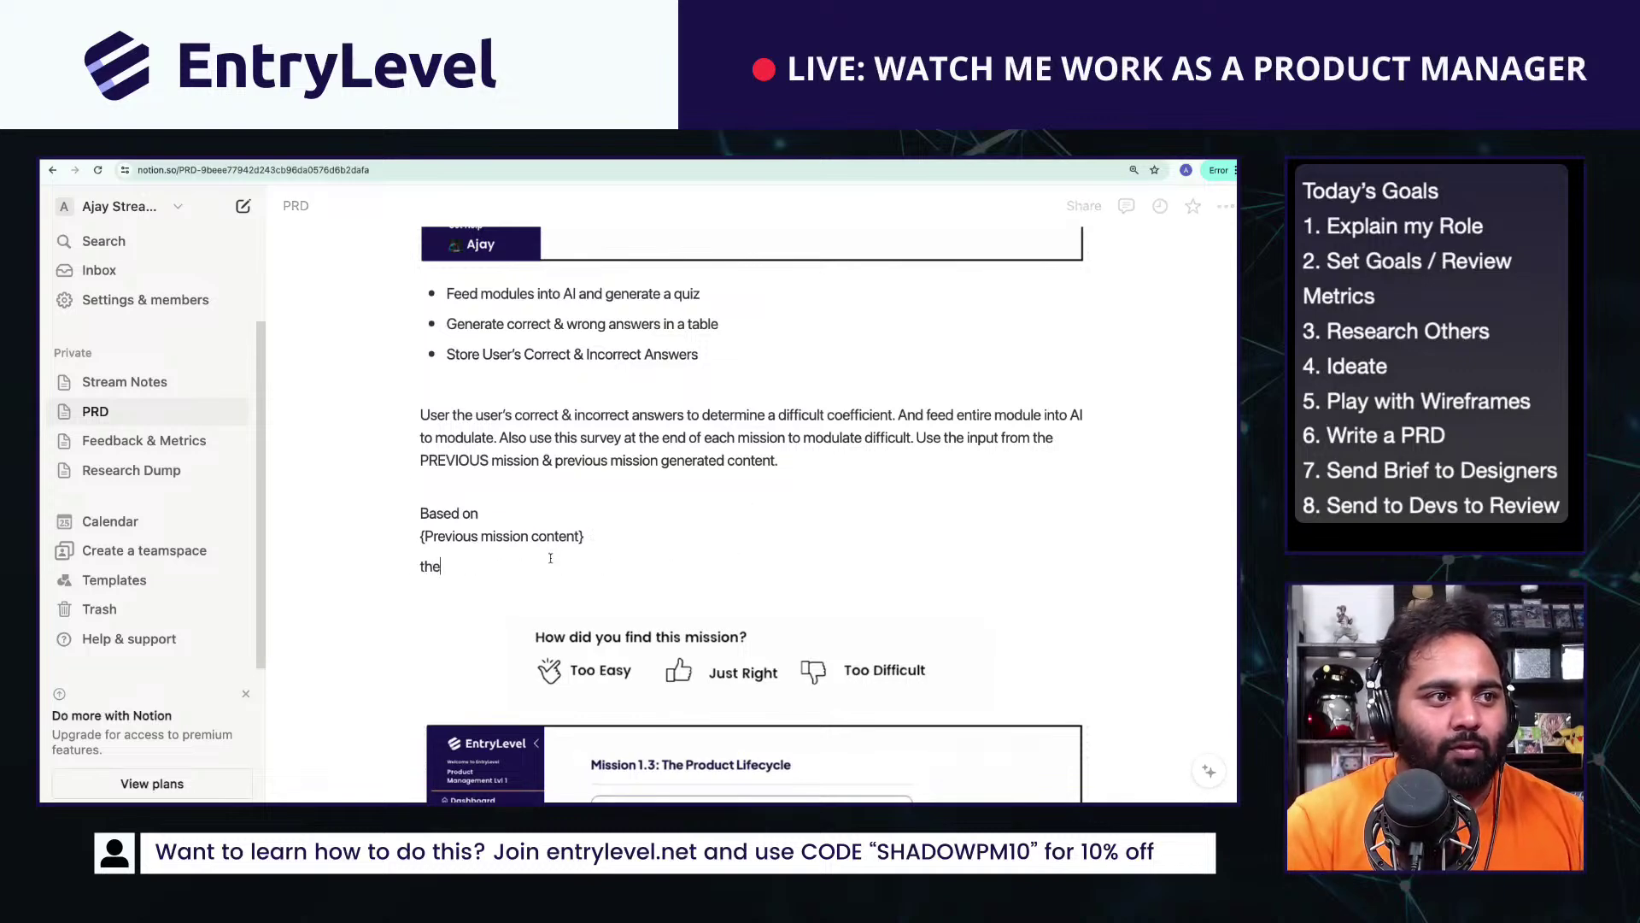
type(" yuuser said it was {")
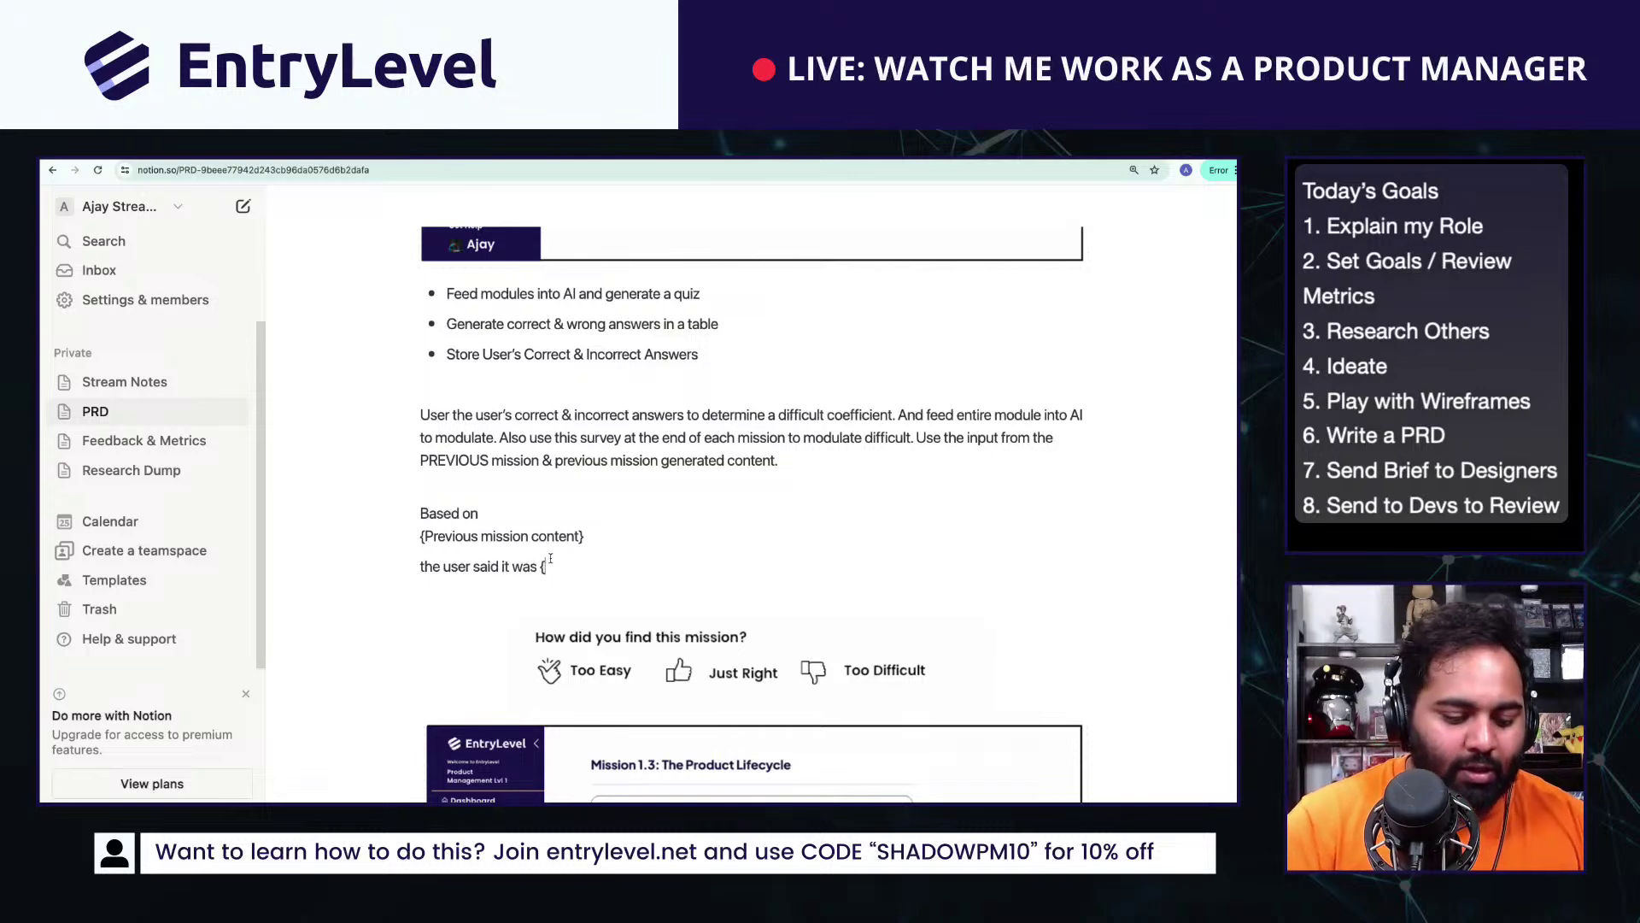
type("Too easy,")
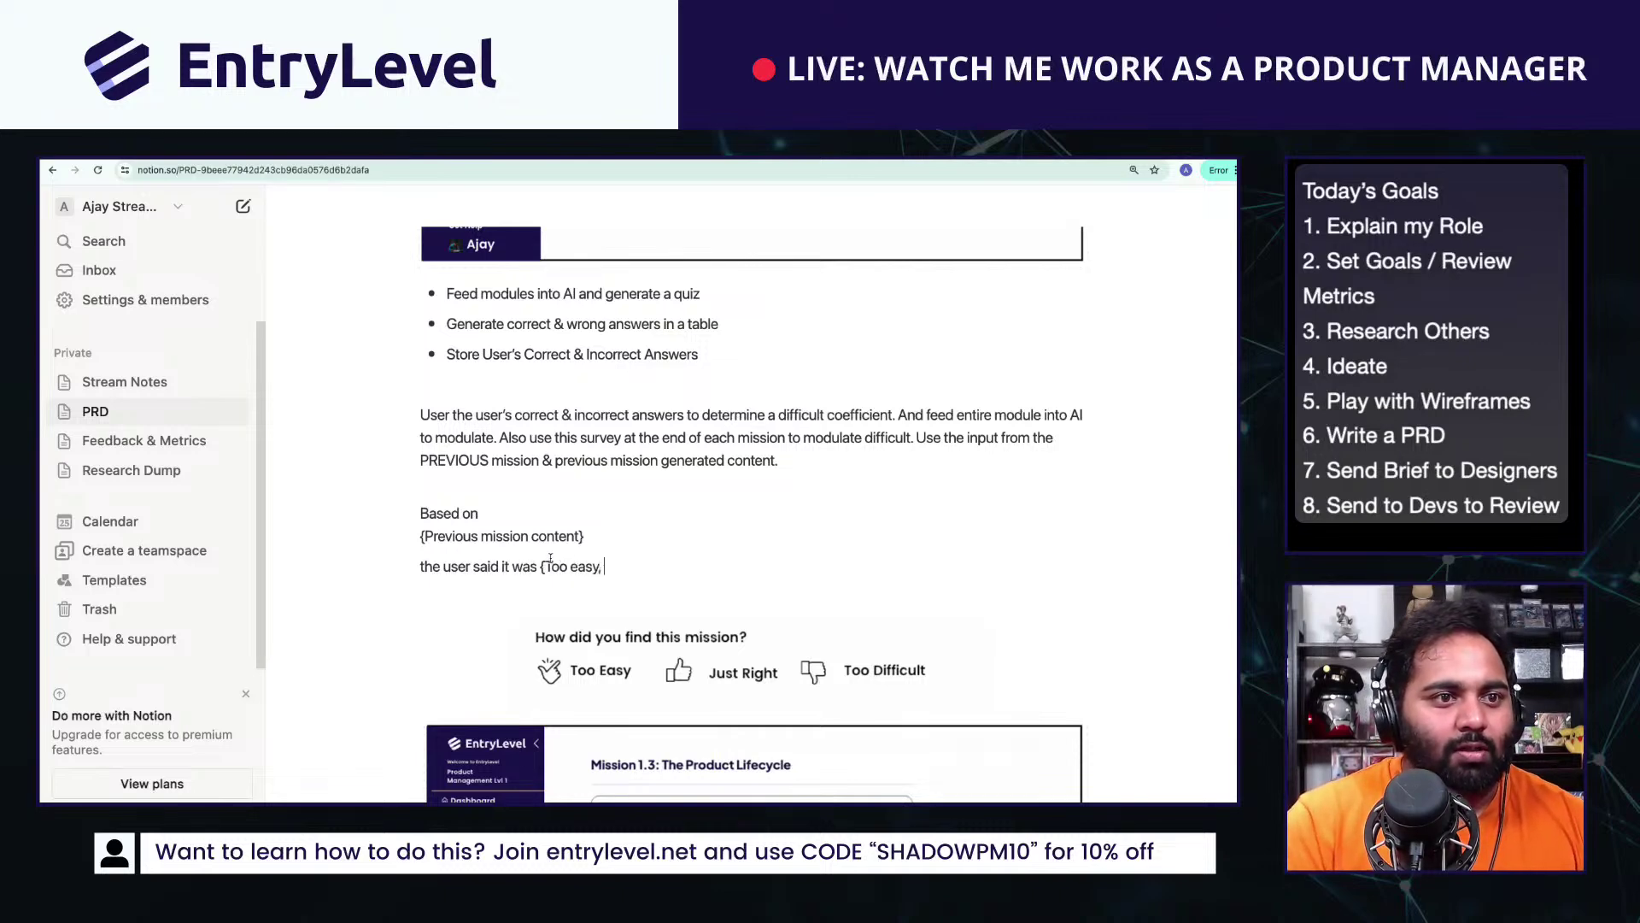
type(" Just Right, Too Difficult")
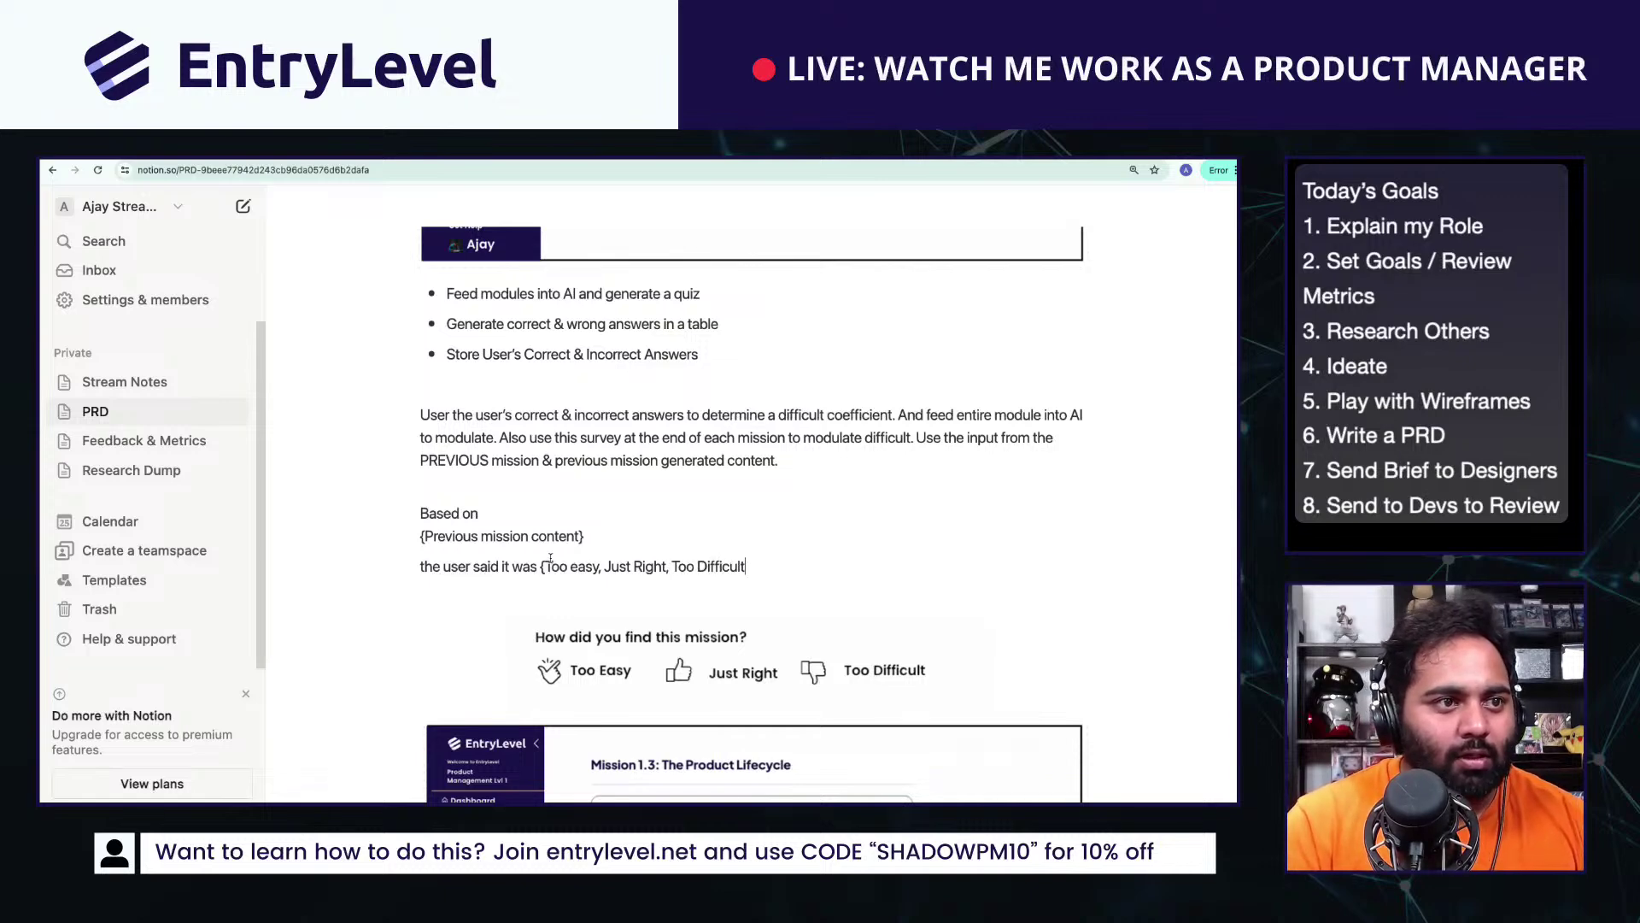
key("Return")
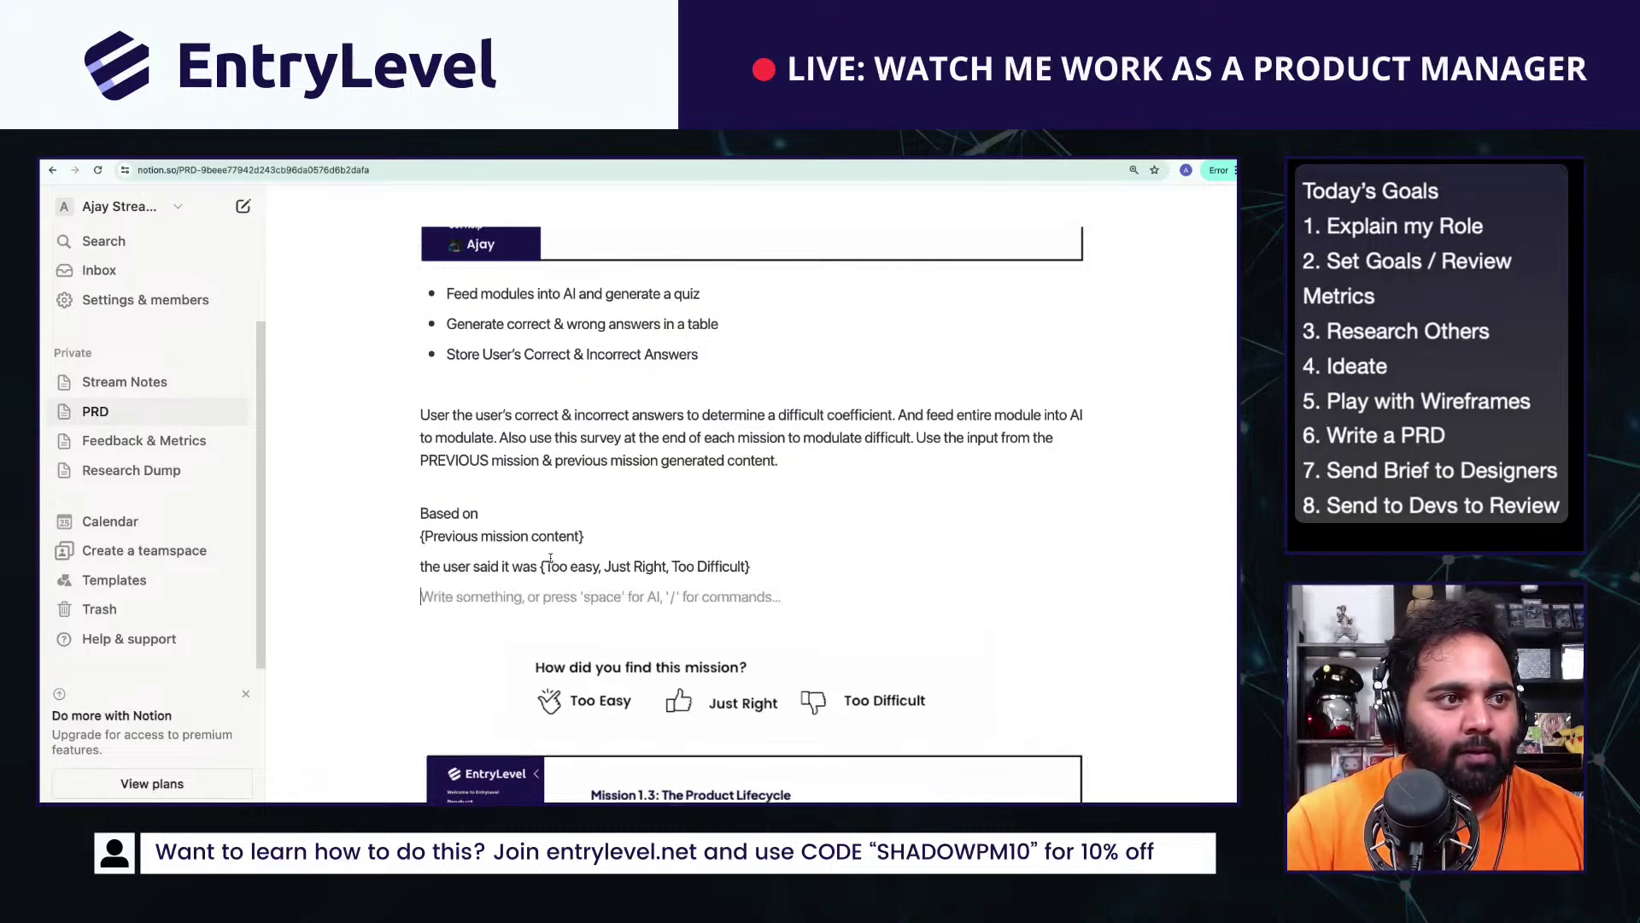
Step: Finish the prompt template with "Please adjust this content according to the feedback:" and the placeholder "{New Mission}" on its own line
key("Return")
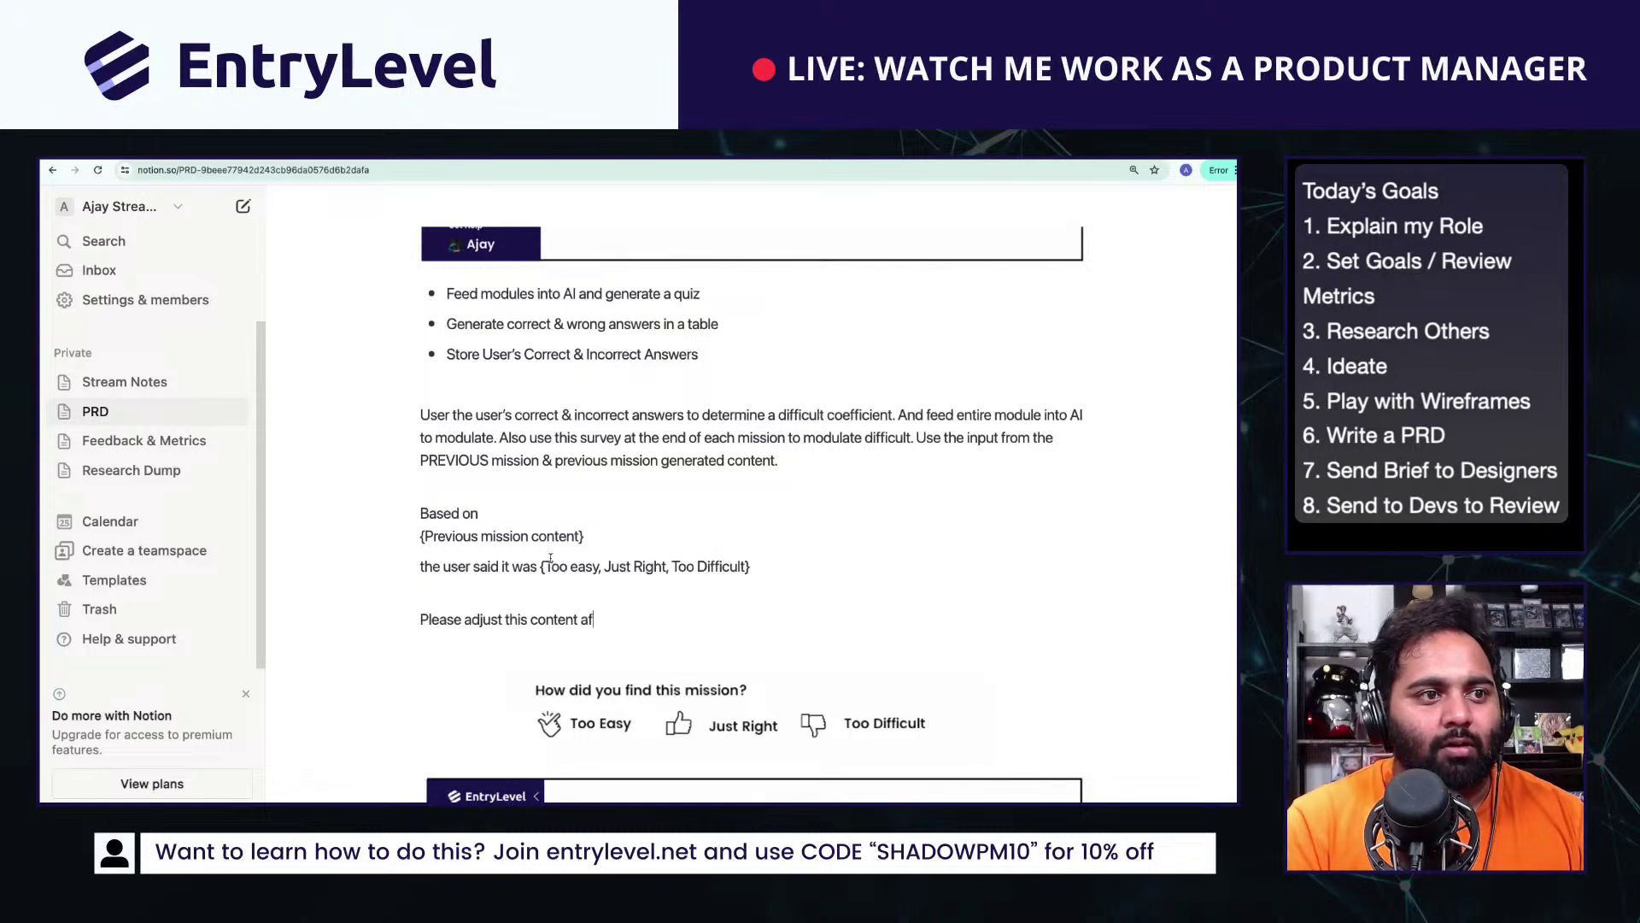
type("Please adjust this content according to the fe")
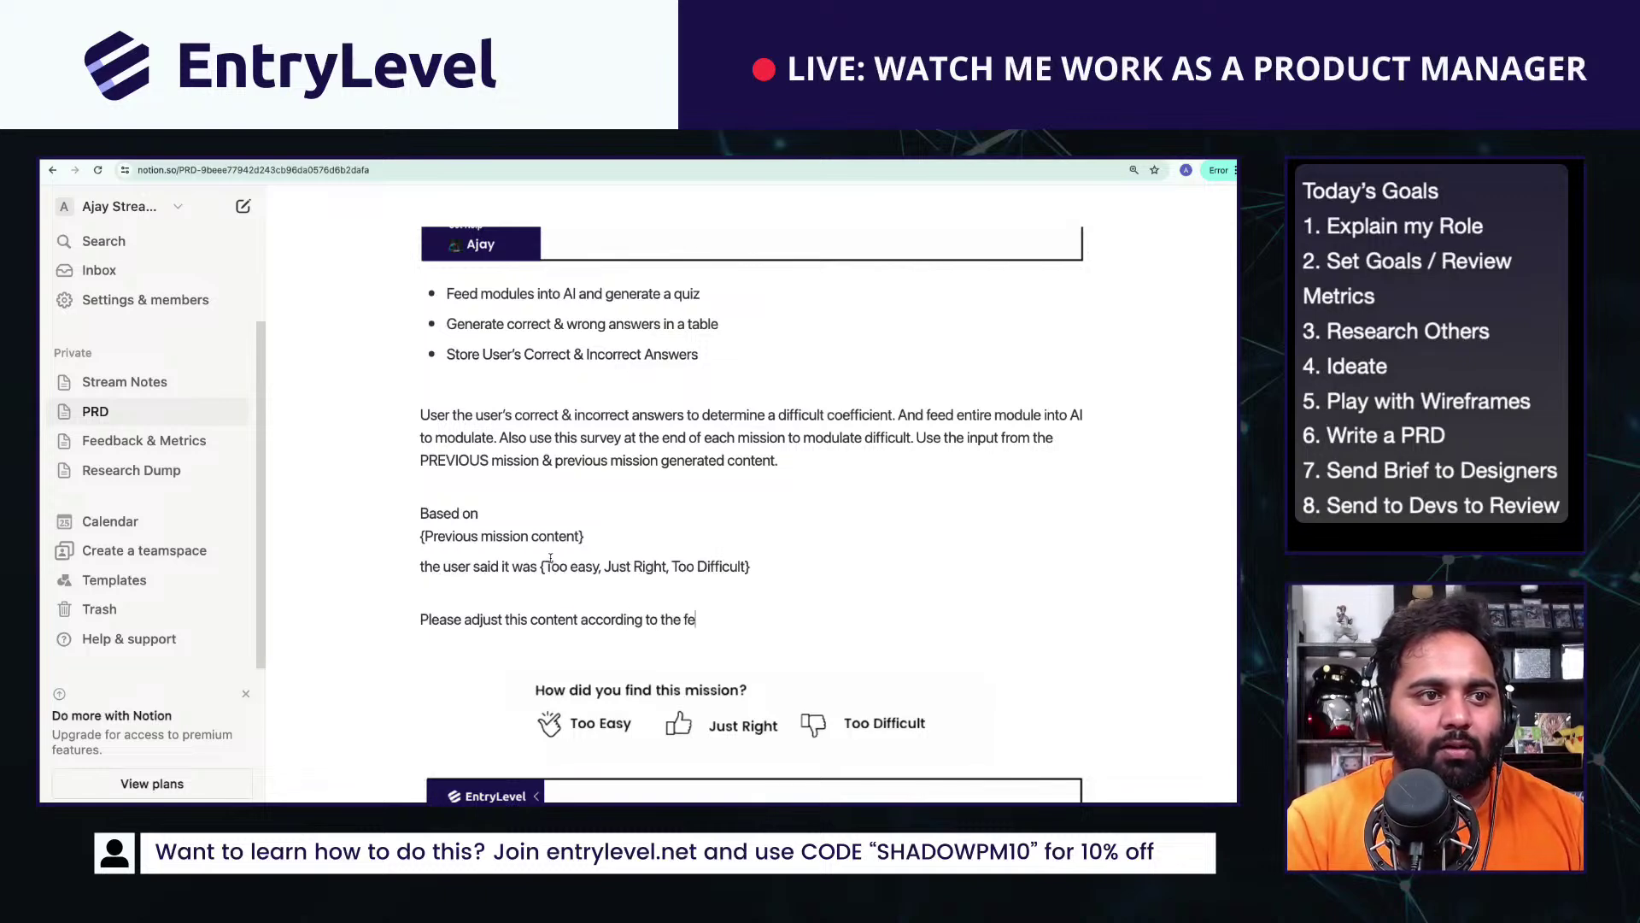
type("edback:")
key("Return")
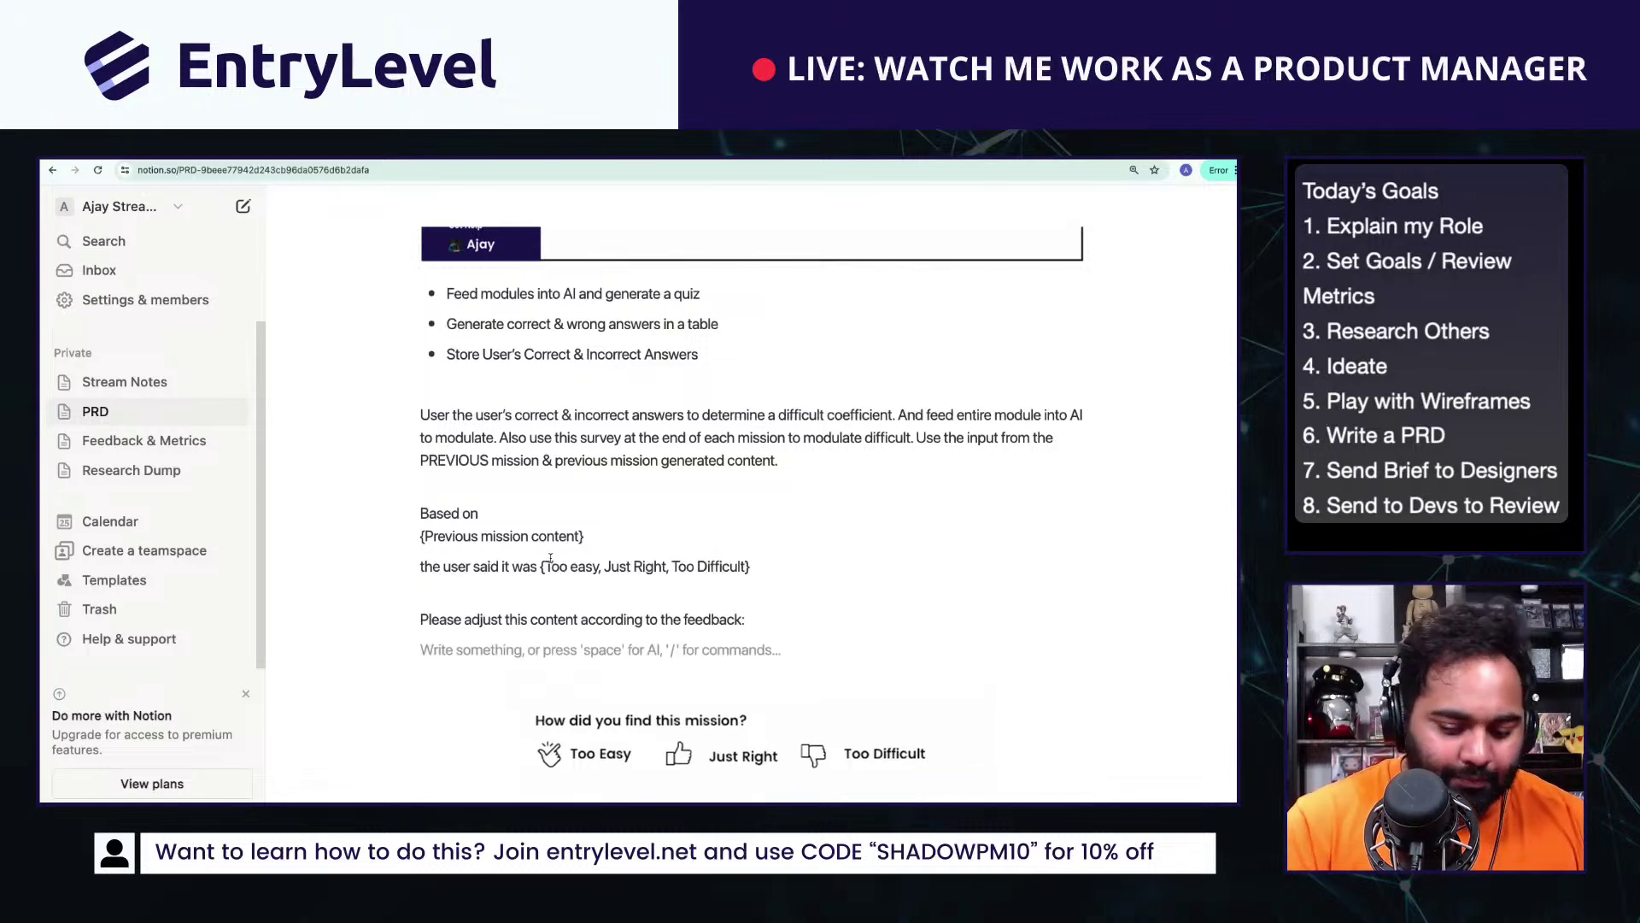
type("{NEw")
key("BackSpace")
type("ew Mission}")
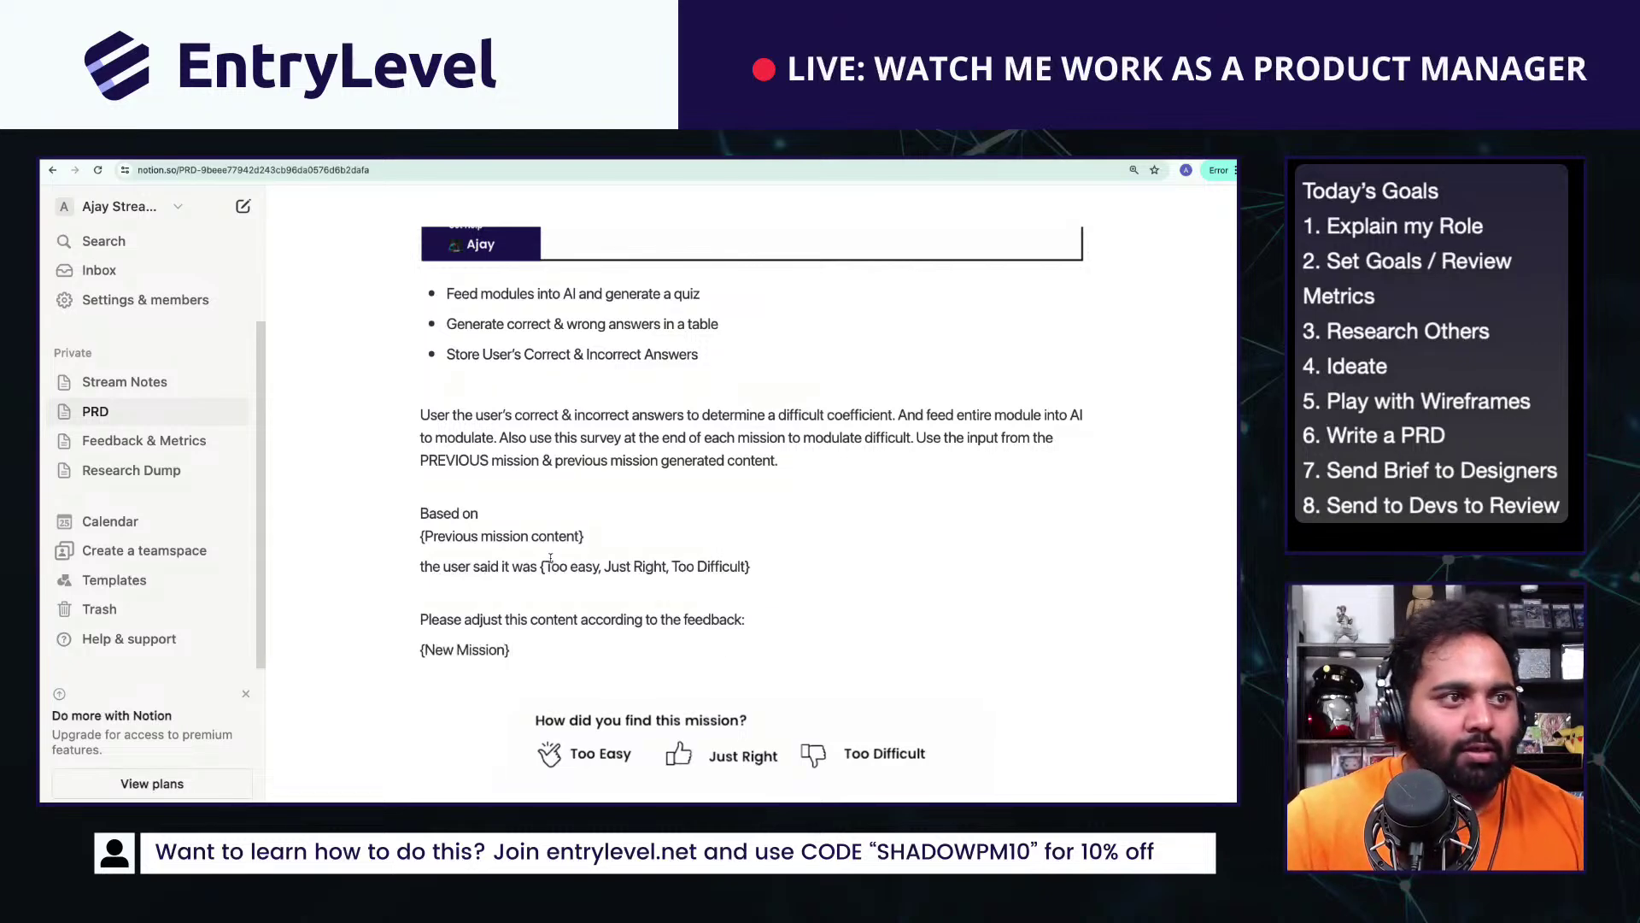
Step: Turn all the prompt template lines, from "Based on" through "{New Mission}", into code
left_click_drag(515, 651, 419, 497)
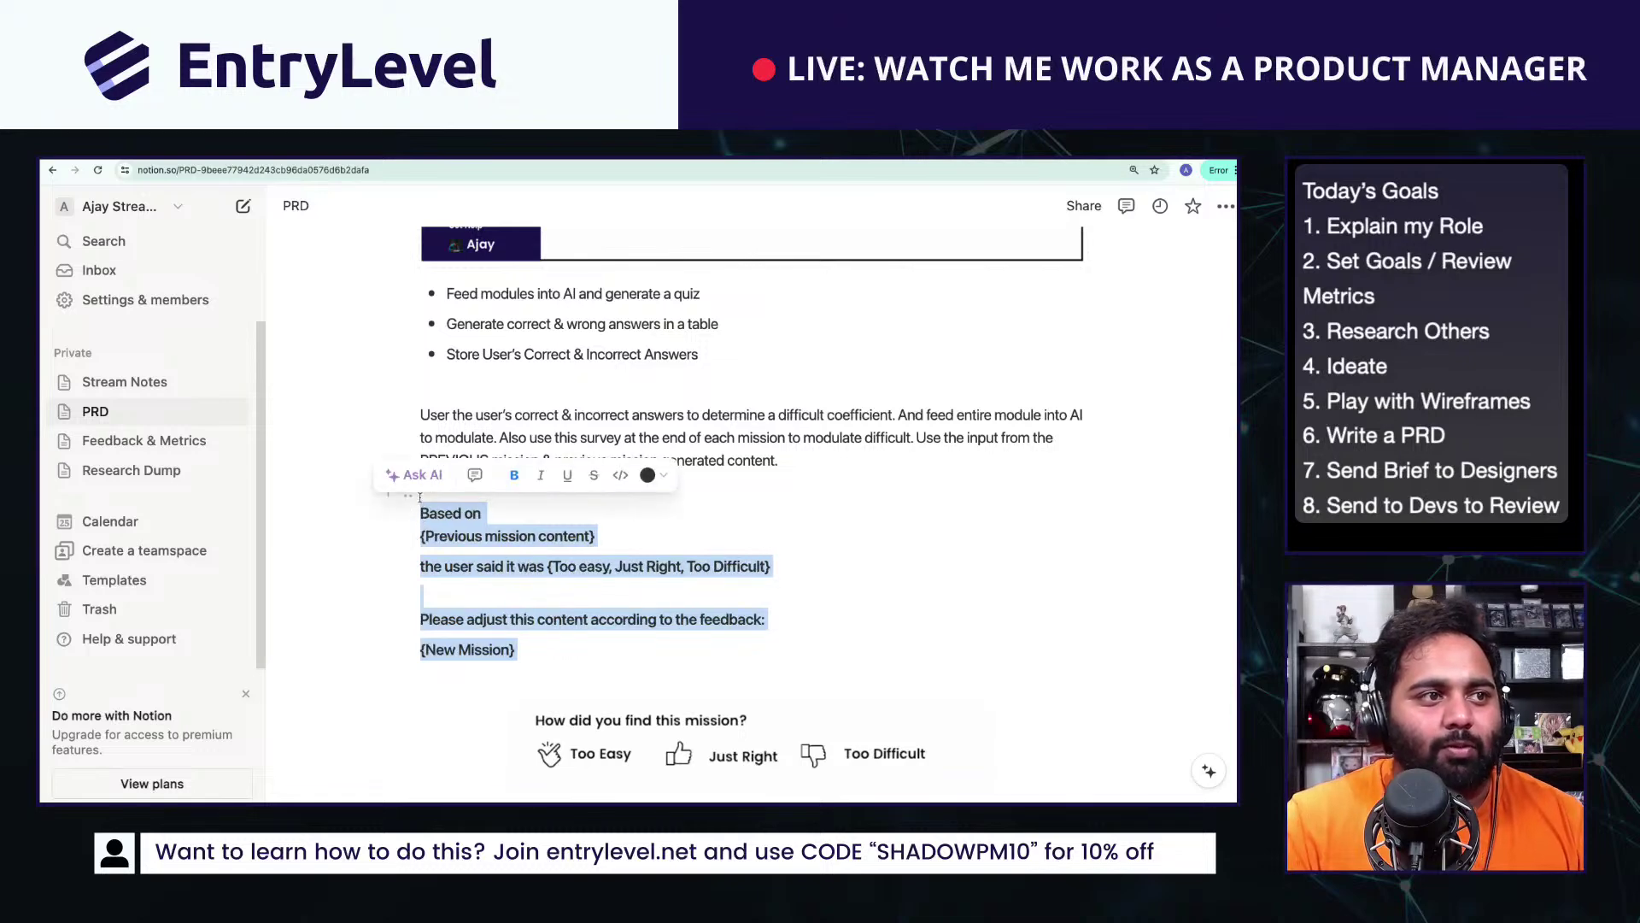
left_click(408, 496)
mouse_move(359, 456)
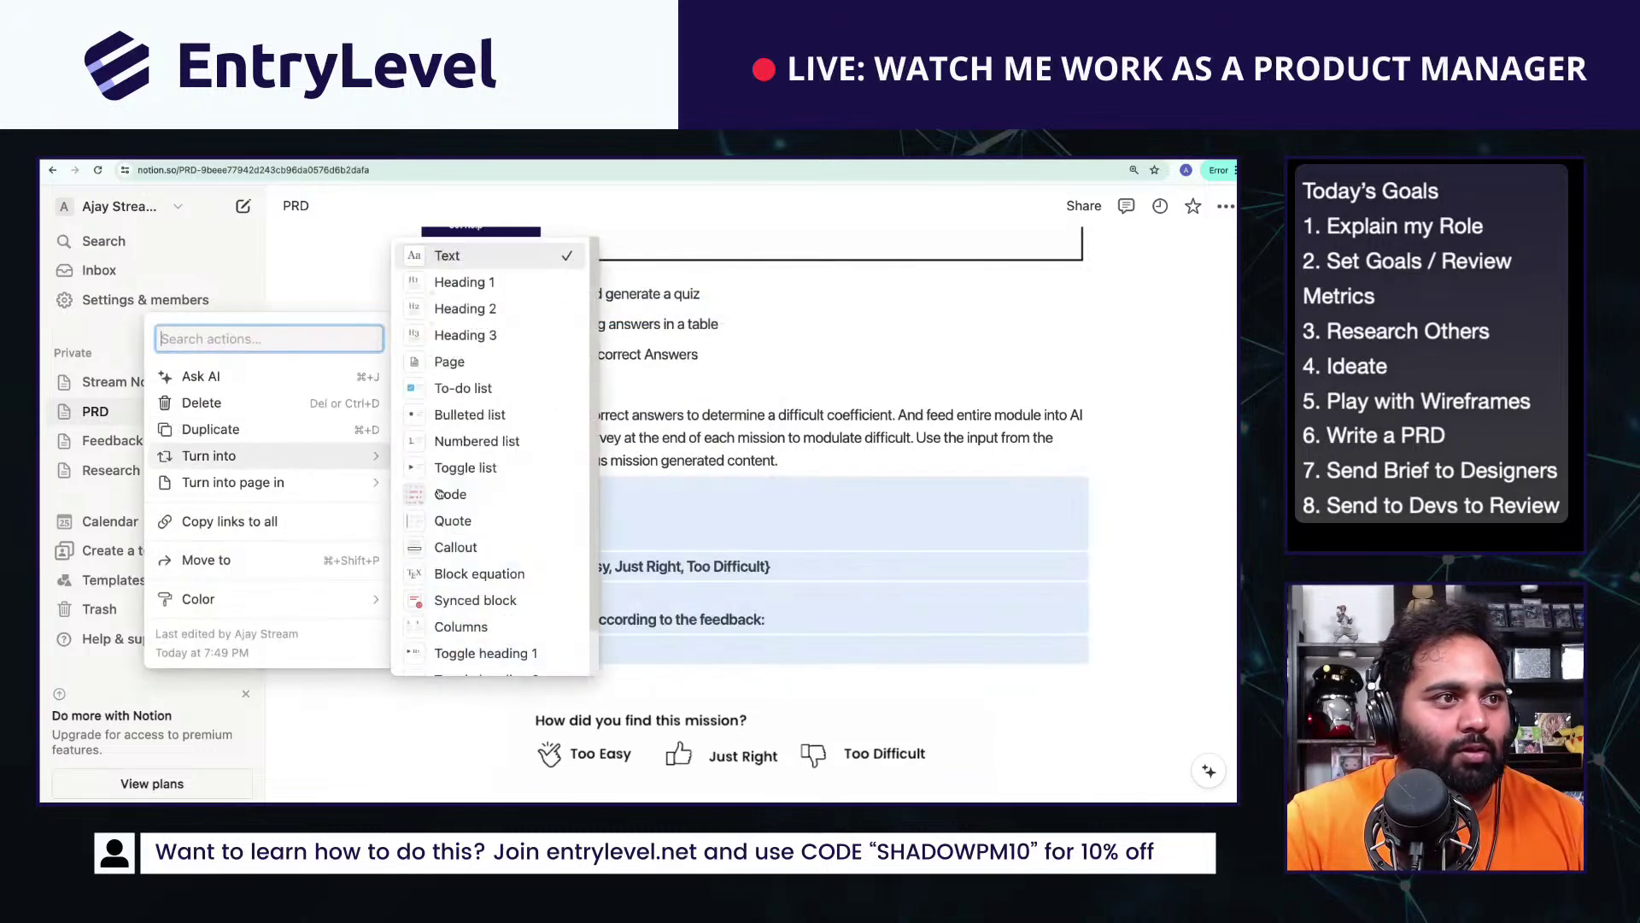
left_click(439, 494)
Step: Copy the "the user said it was" line into the first code block, below "{Previous mission content}"
scroll(625, 577, "down", 1)
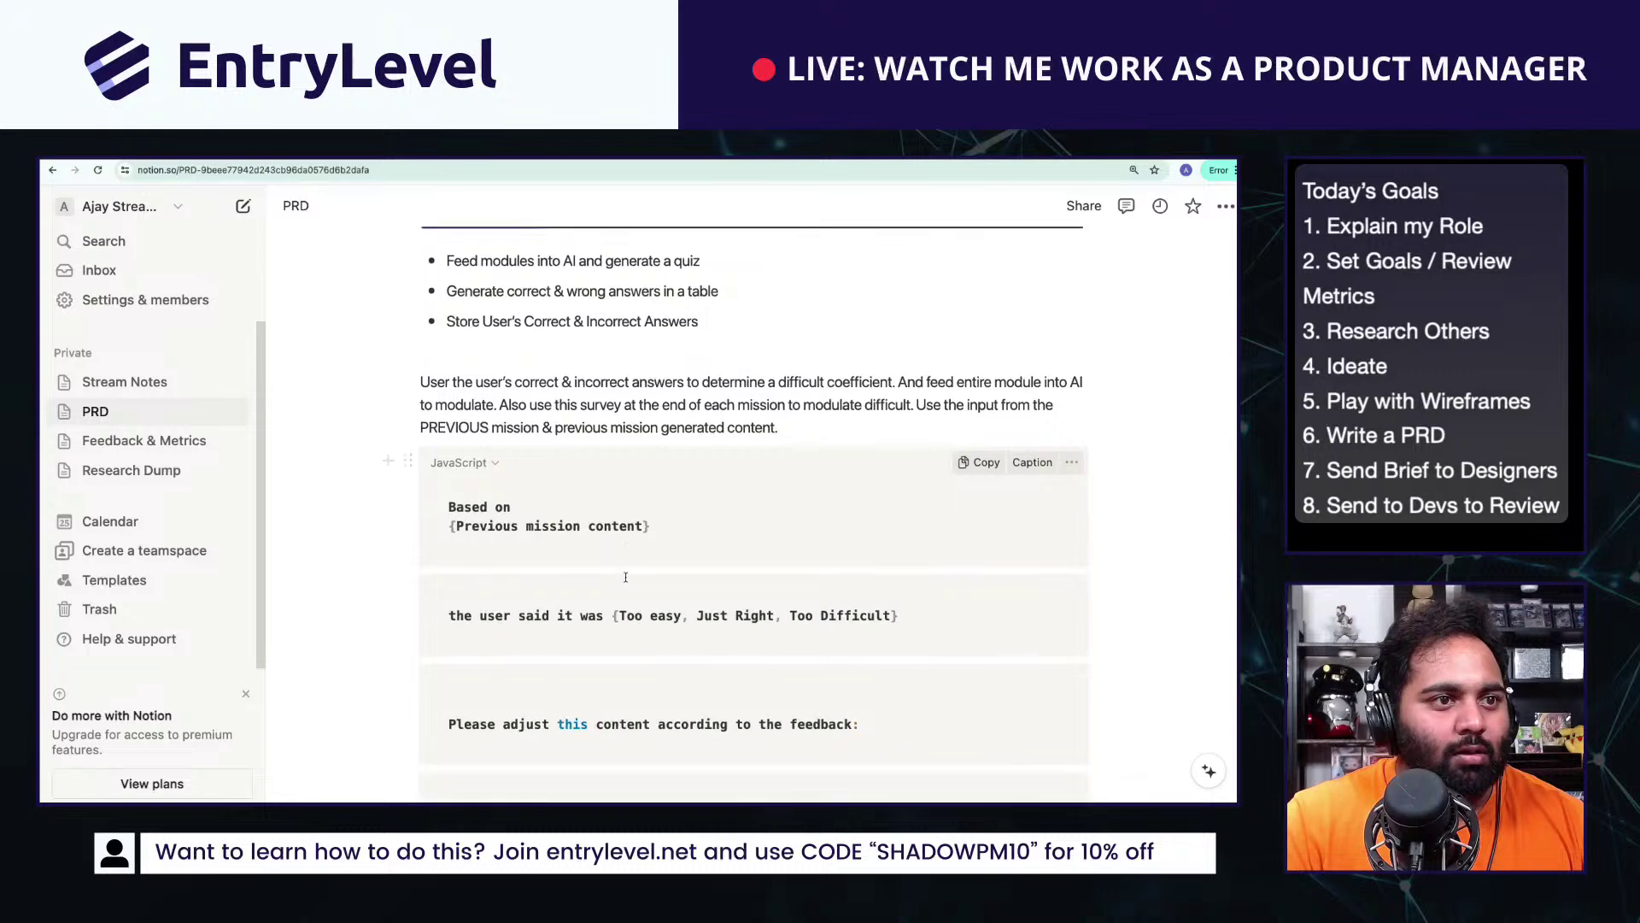
scroll(625, 577, "down", 1)
triple_click(461, 533)
key("ctrl+c")
key("ctrl+d")
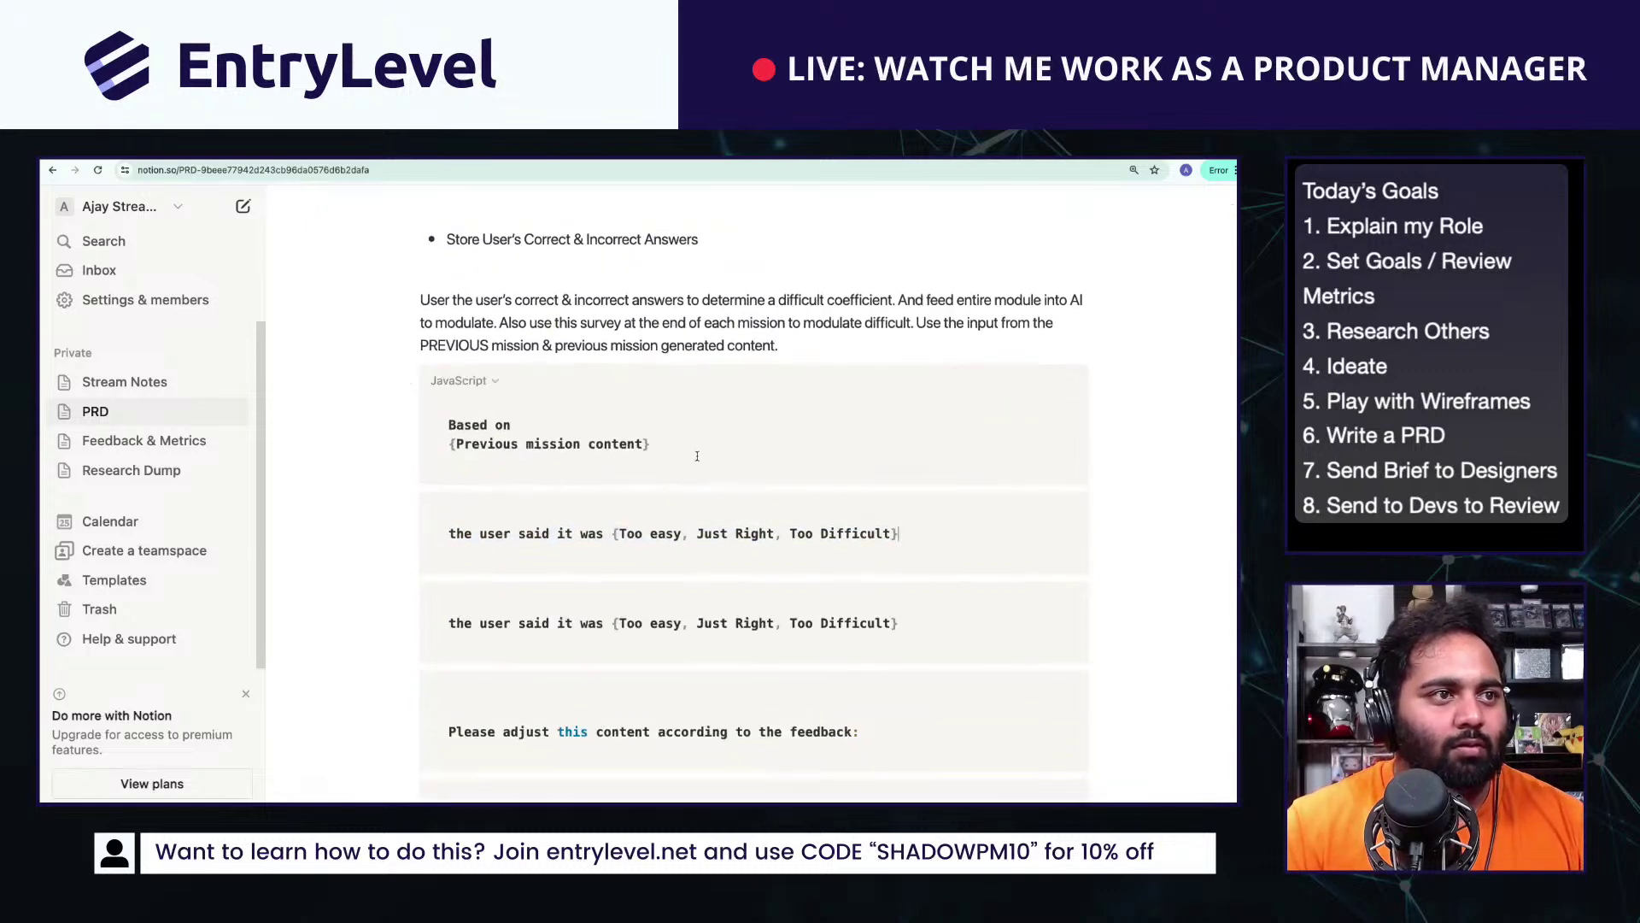
key("ctrl+z")
left_click(708, 442)
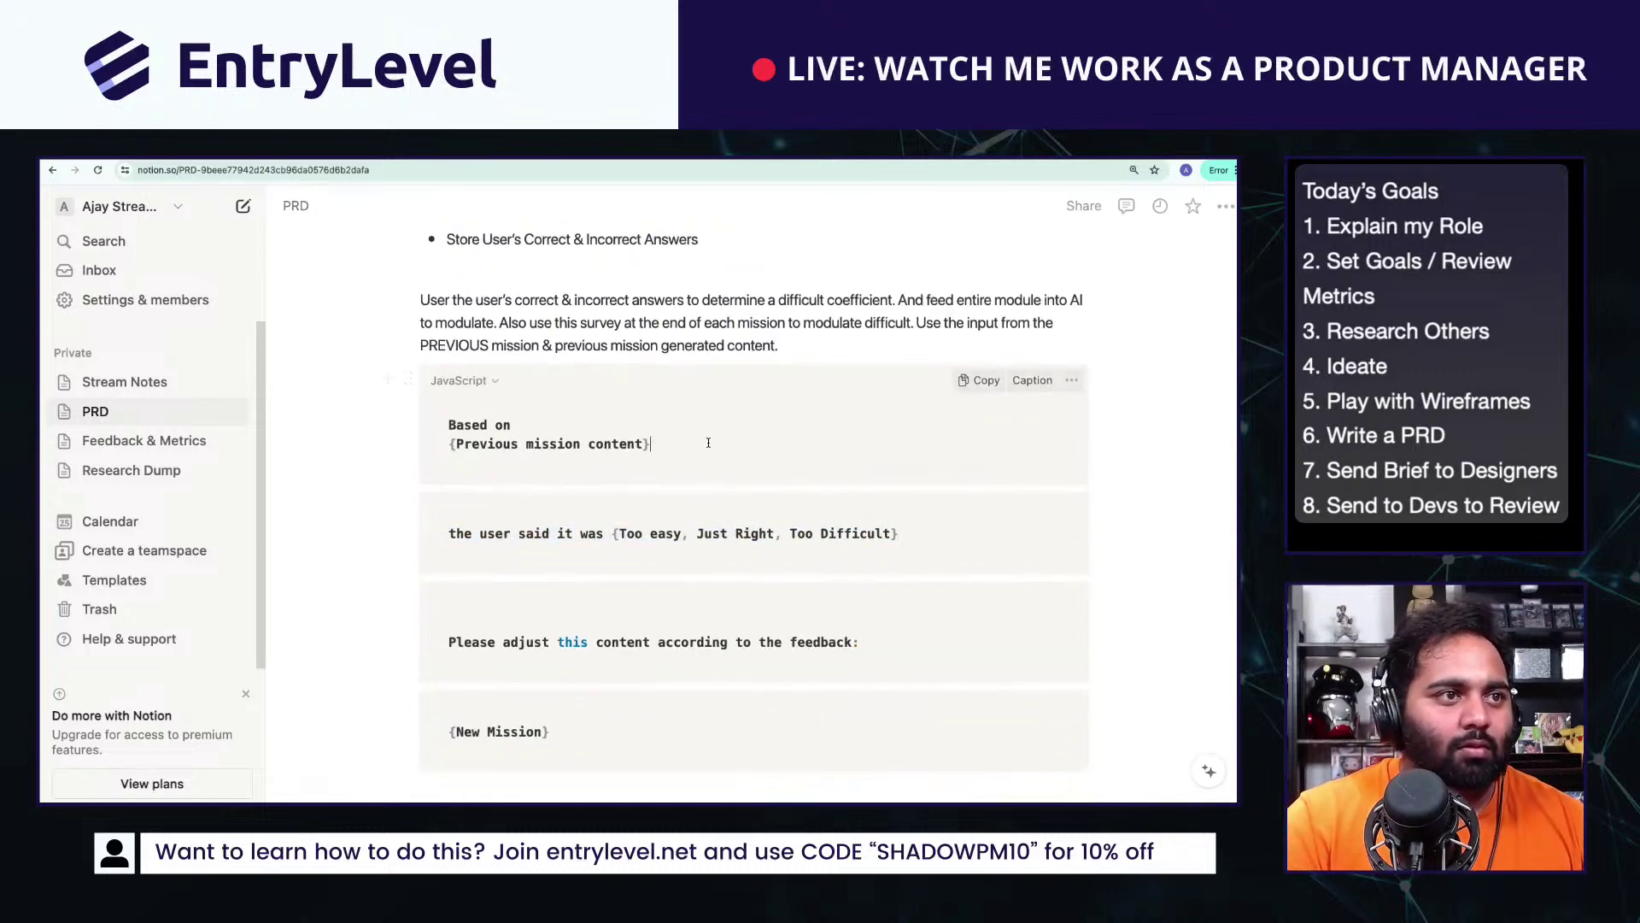
key("ctrl+Return")
left_click(708, 442)
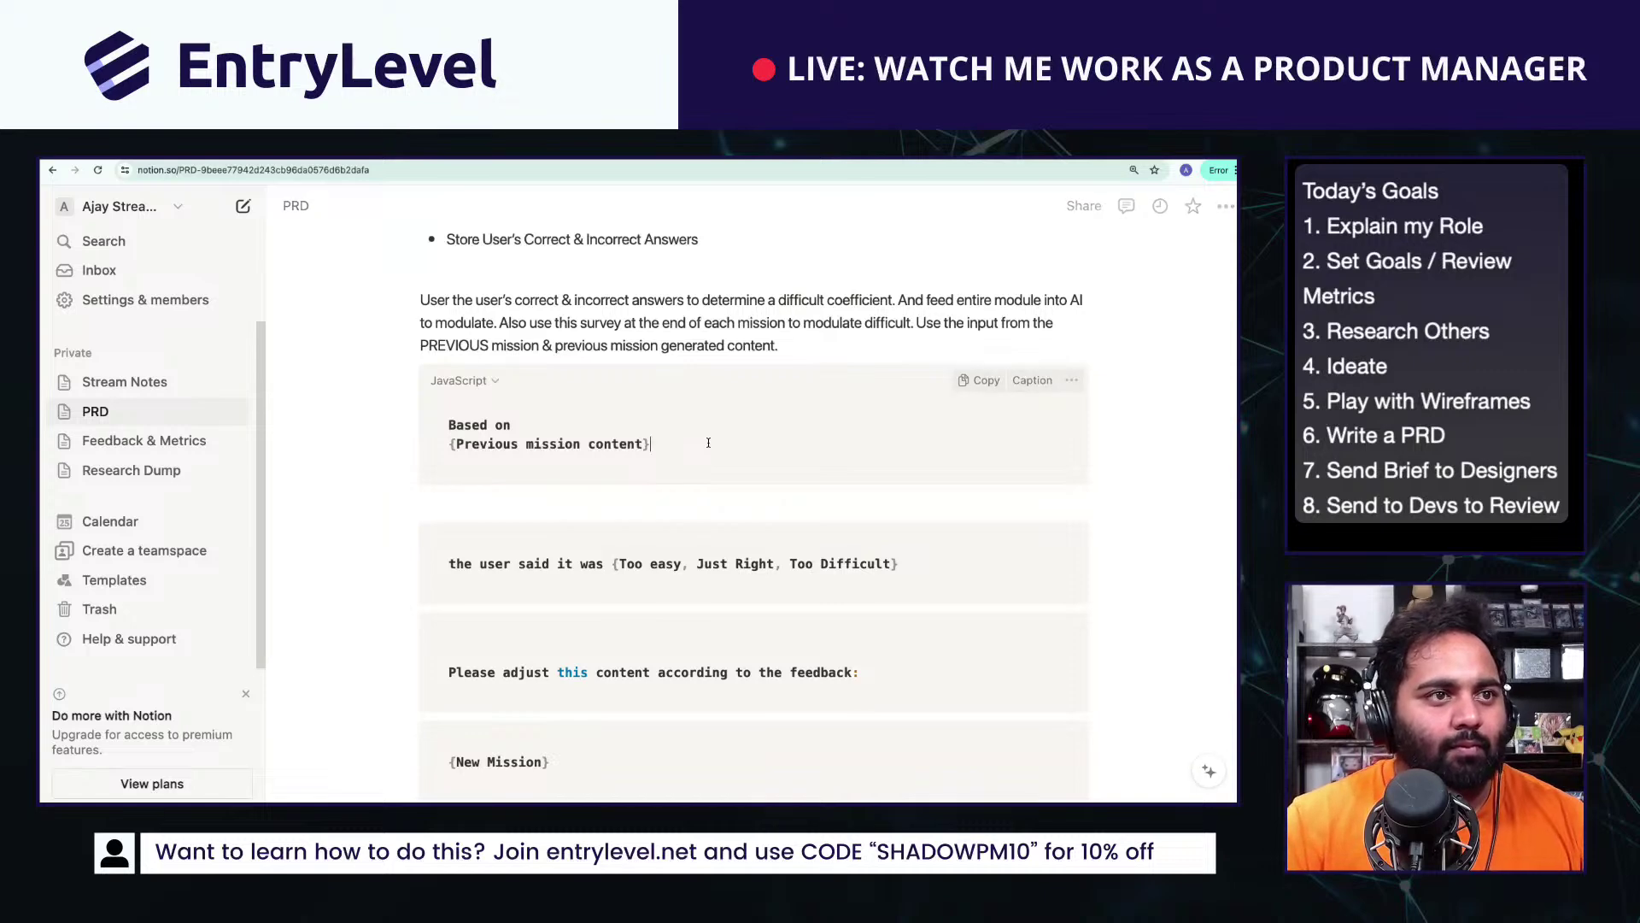
key("Return")
key("ctrl+v")
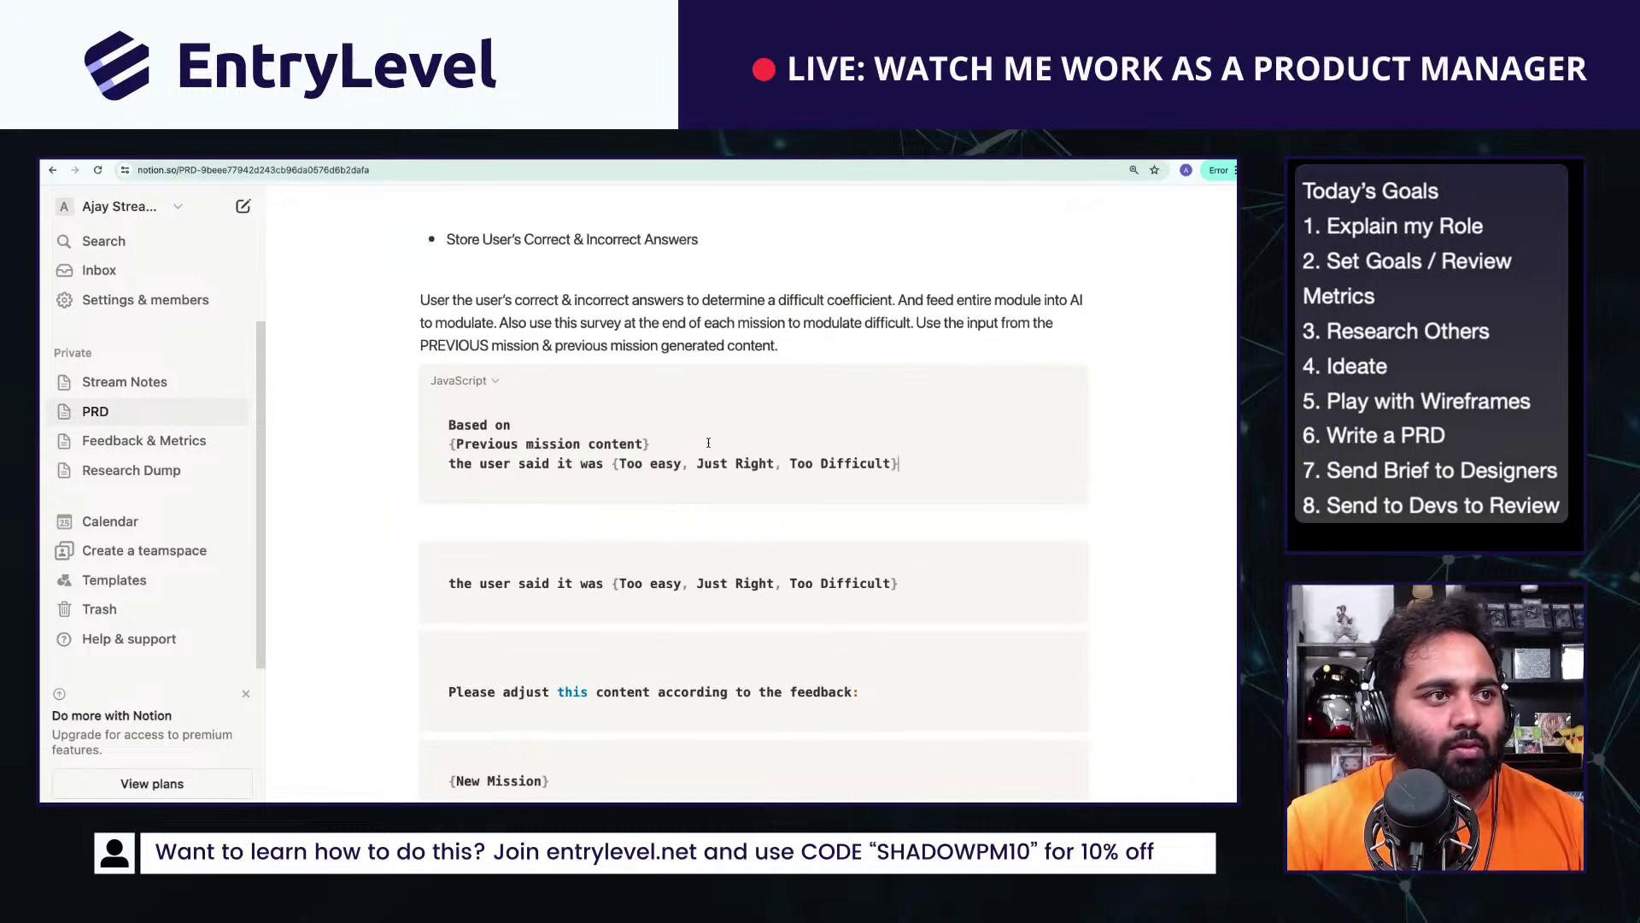
Step: Copy the "Please adjust this content according to the feedback:" line to the end of the first code block
triple_click(692, 691)
key("ctrl+c")
left_click(945, 465)
key("Return")
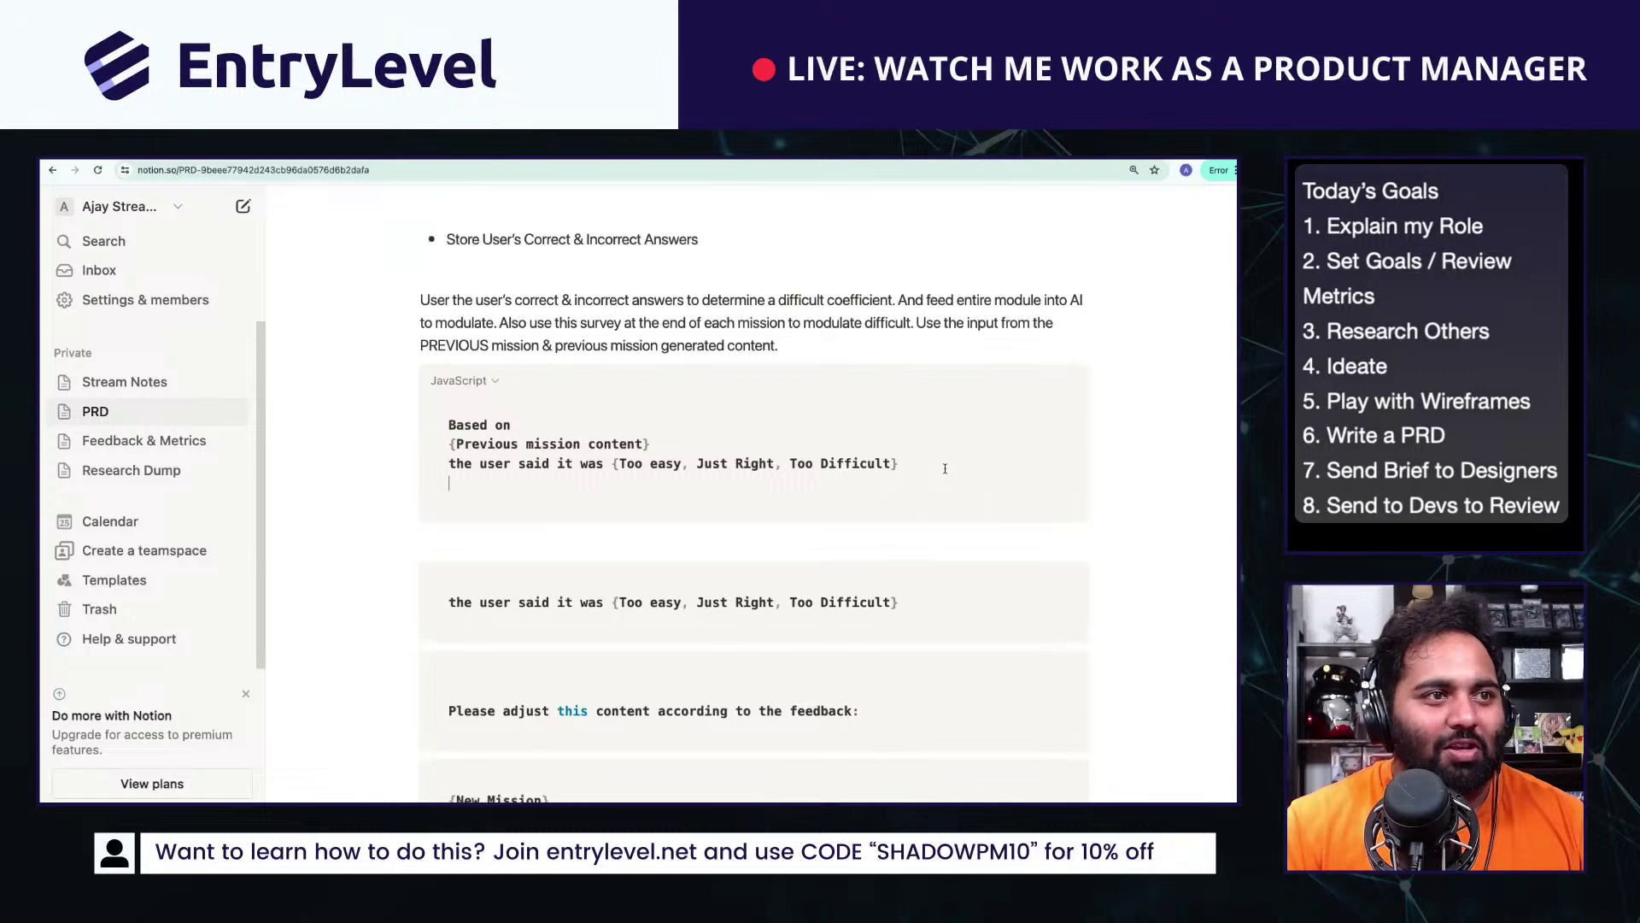
key("ctrl+v")
Step: Copy the "{New Mission}" placeholder to the end of the first code block, on its own line
scroll(945, 468, "down", 3)
triple_click(499, 540)
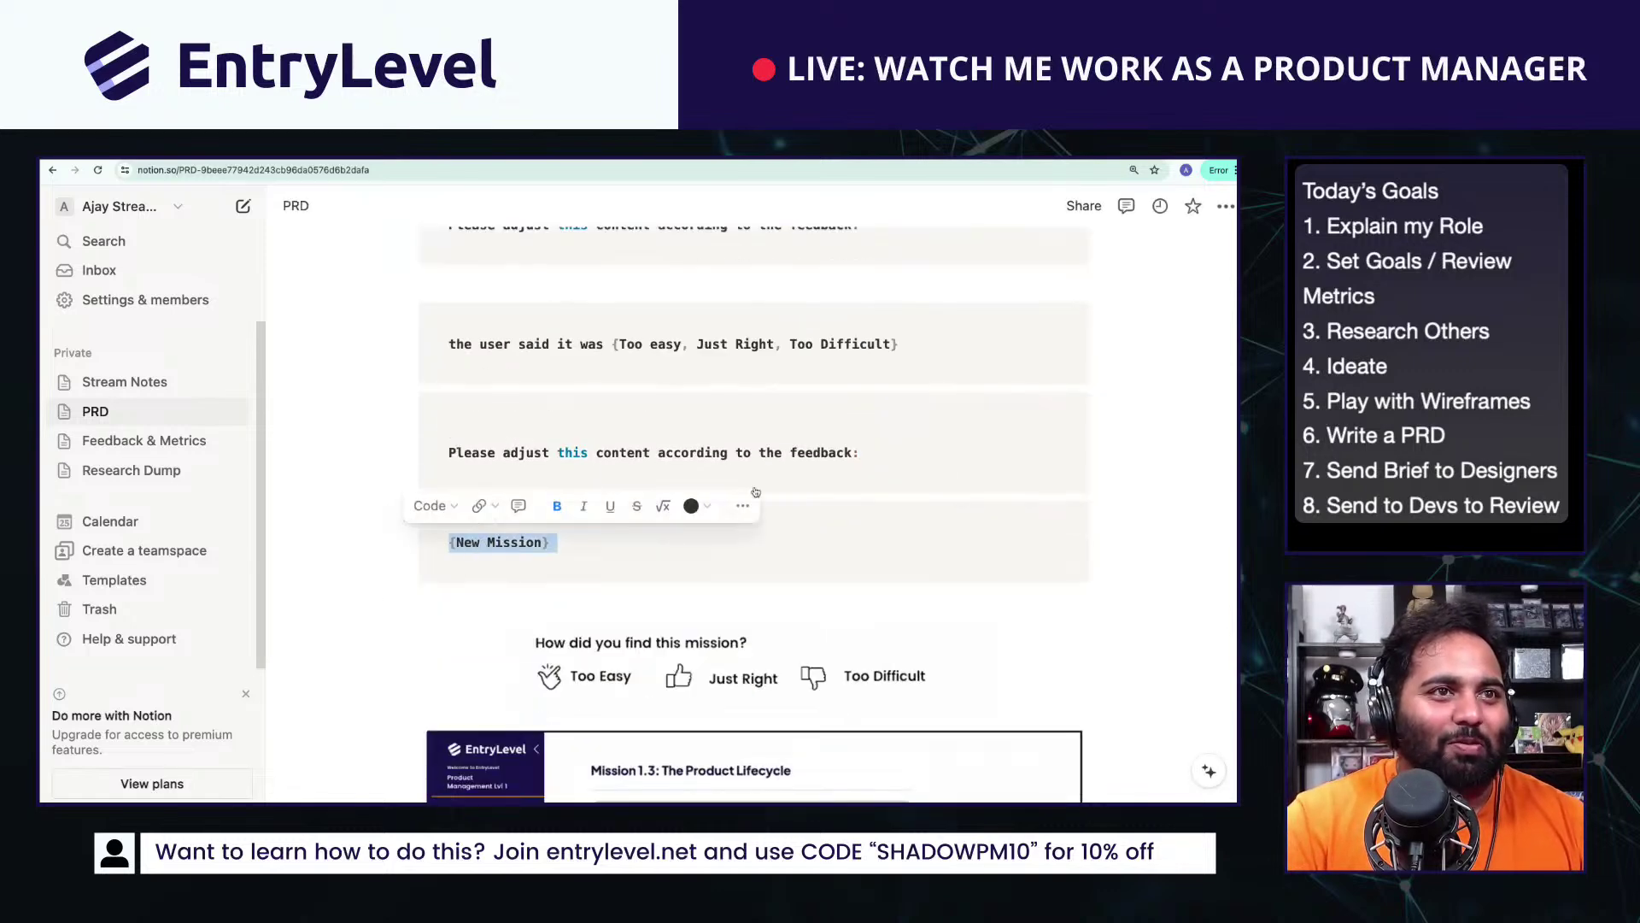
scroll(795, 402, "up", 3)
key("ctrl+c")
left_click(928, 480)
key("Return")
key("ctrl+v")
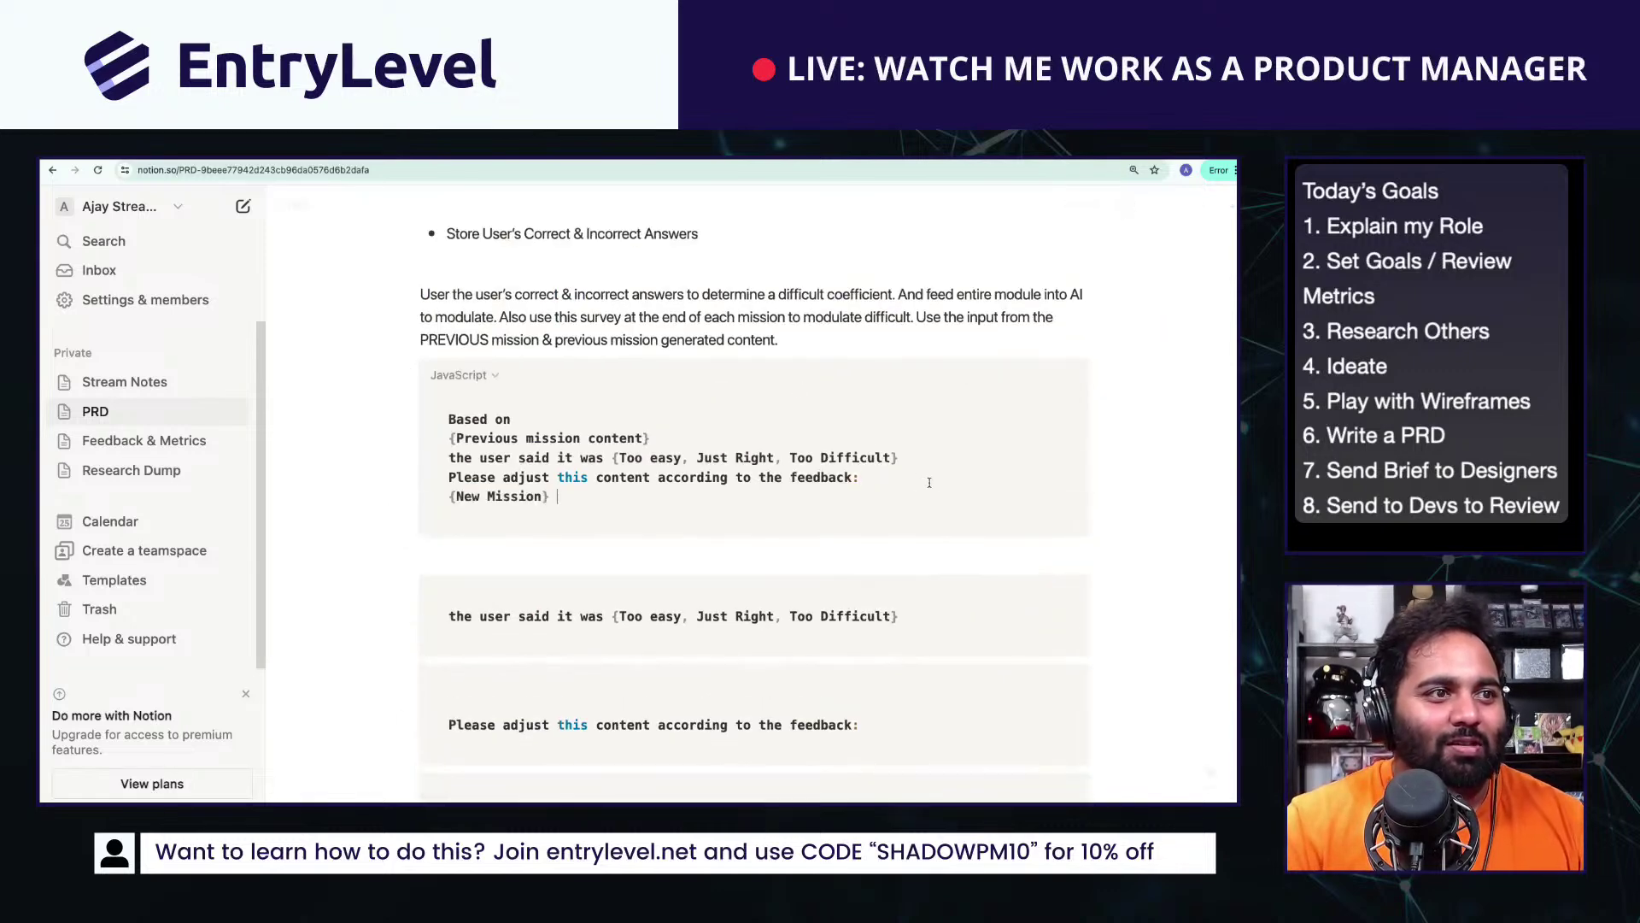
Step: Set the language of the prompt template's code block to ABAP
triple_click(462, 425)
left_click(459, 418)
triple_click(458, 418)
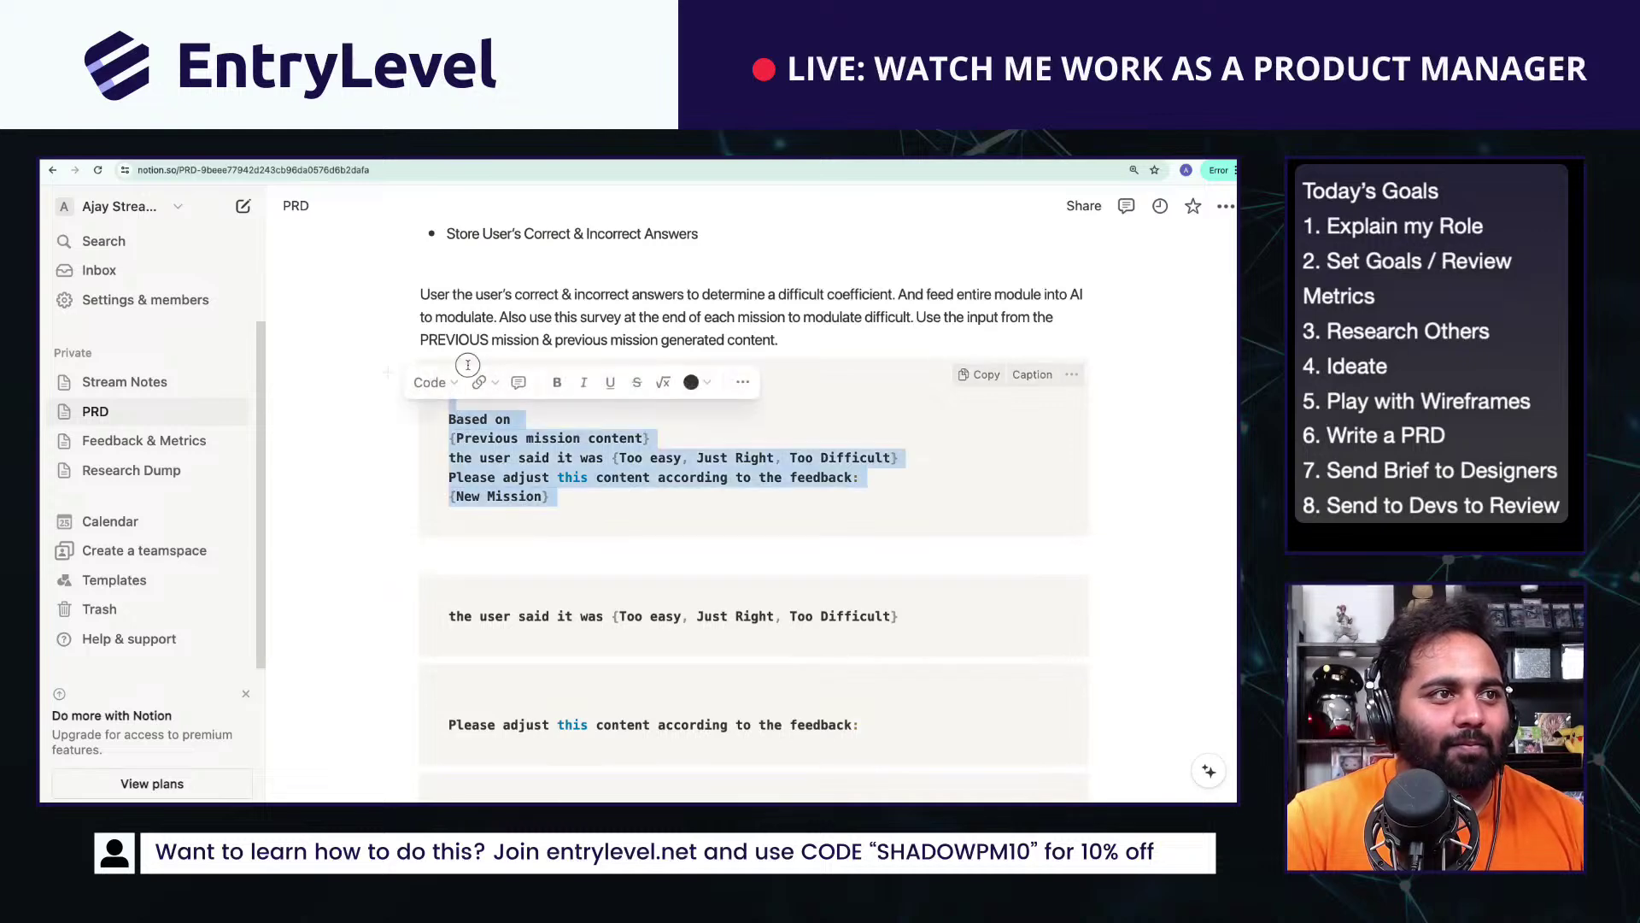
left_click(489, 367)
left_click(459, 374)
scroll(458, 521, "down", 3)
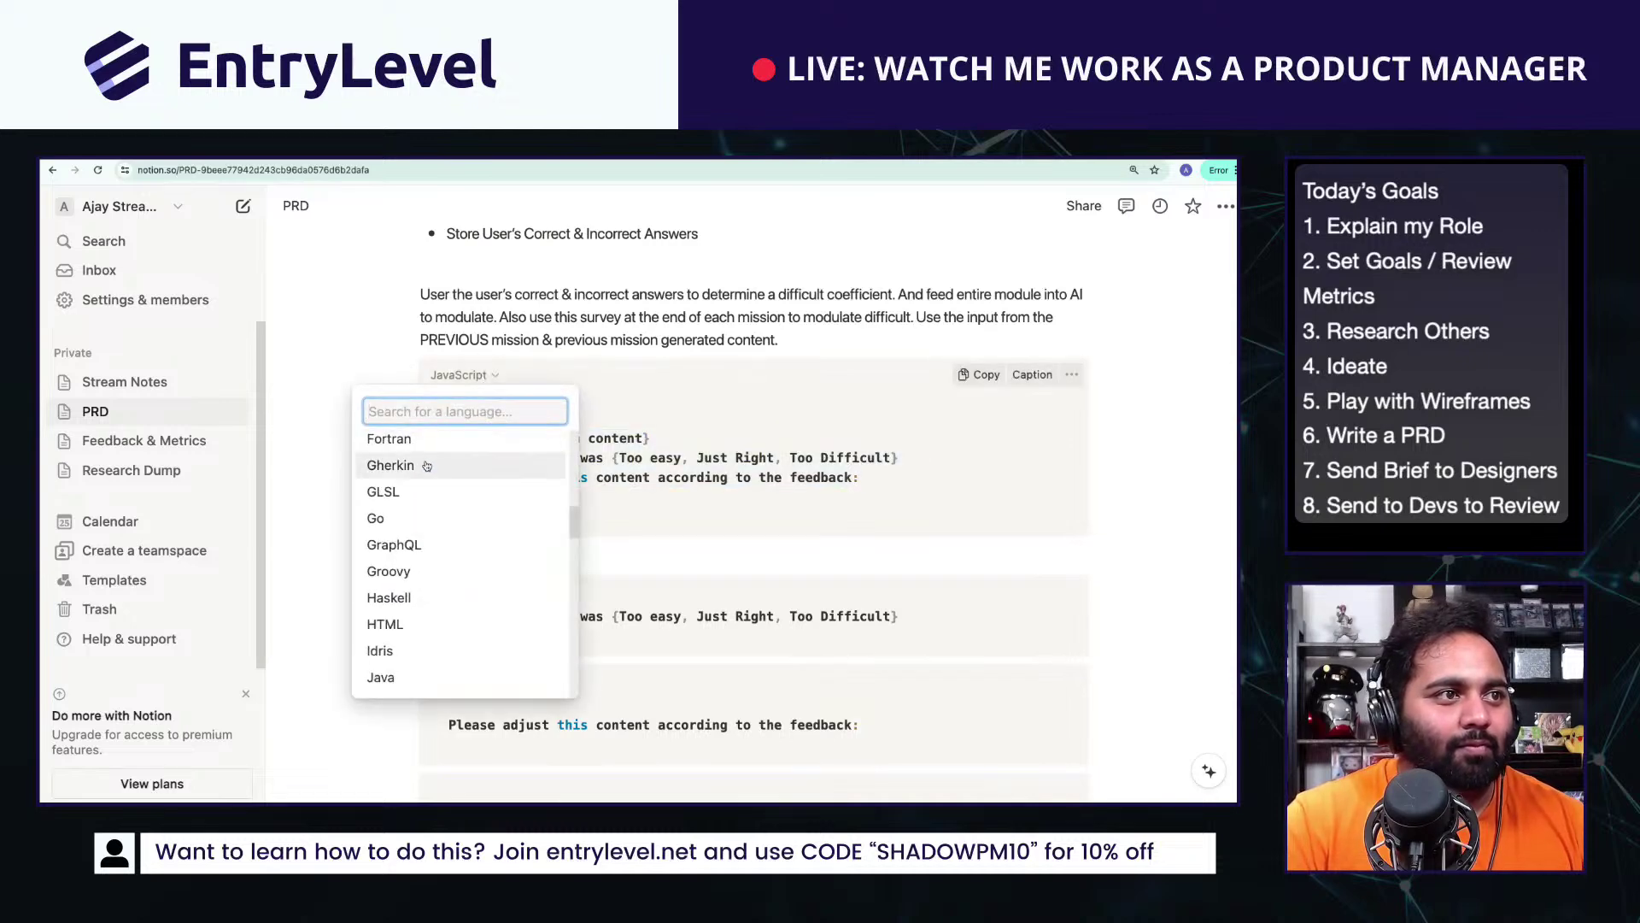
scroll(459, 526, "down", 10)
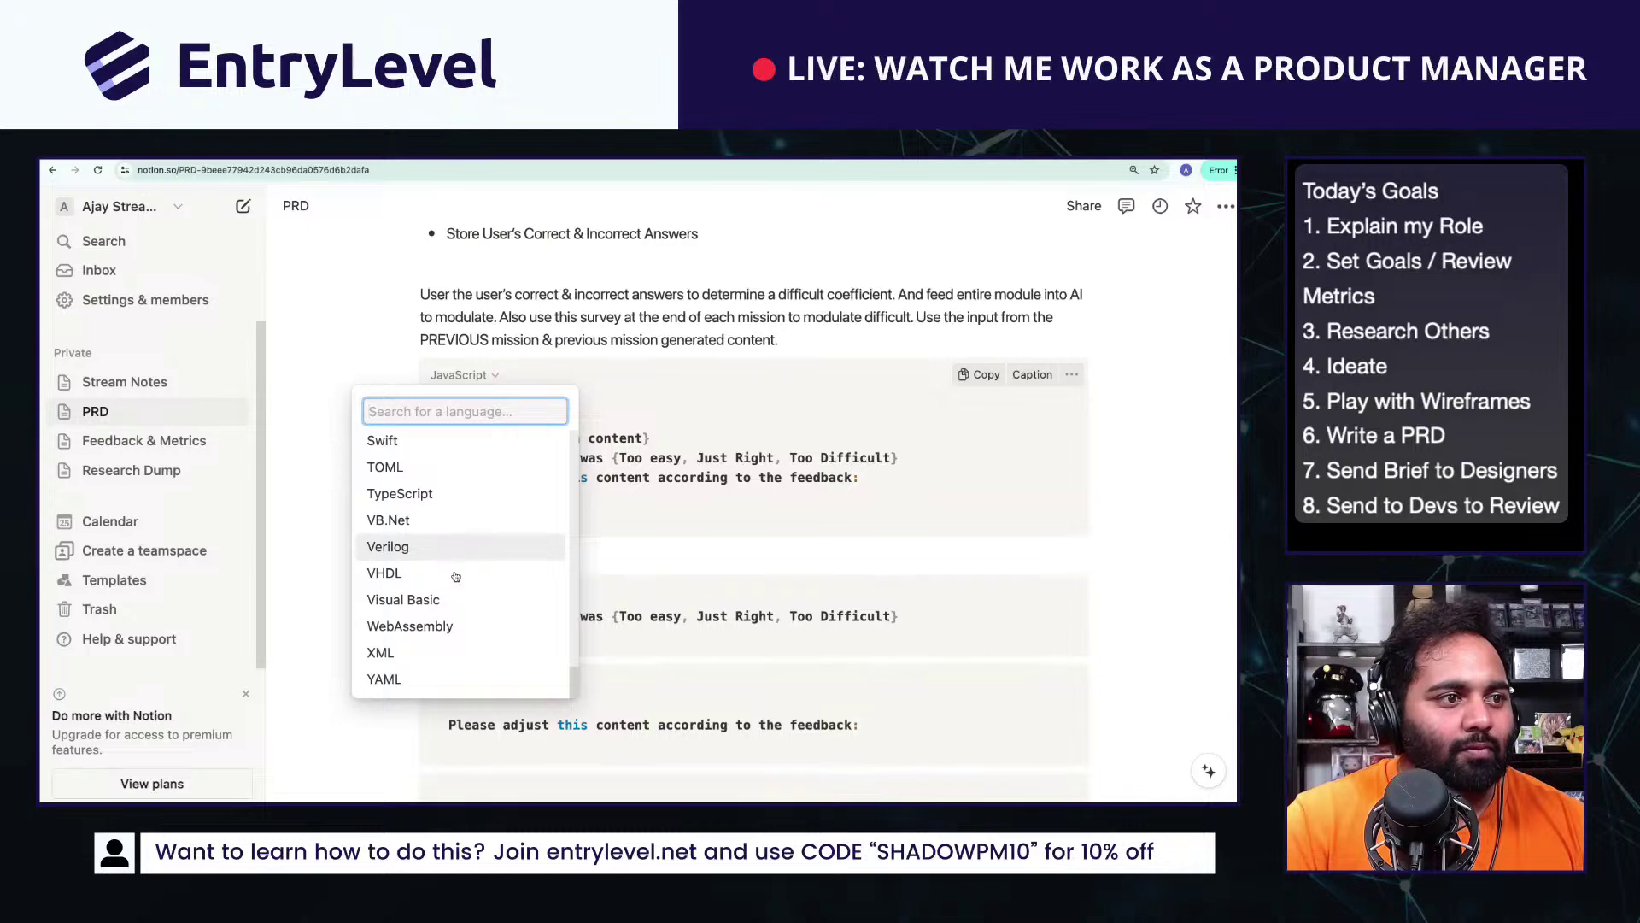
scroll(453, 617, "up", 15)
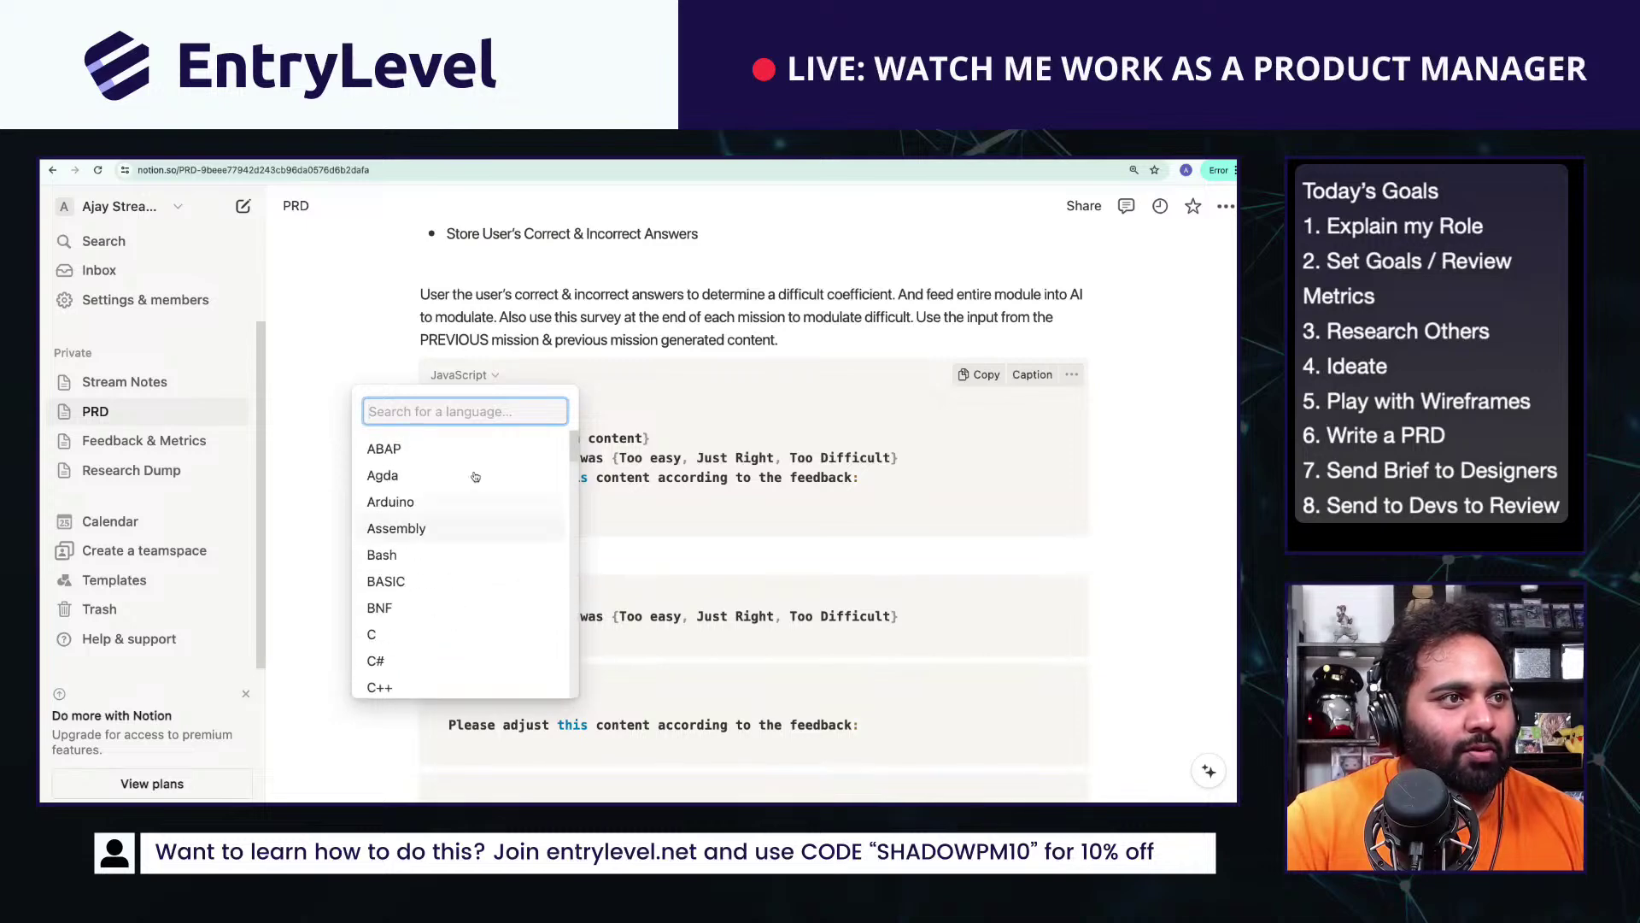
left_click(474, 450)
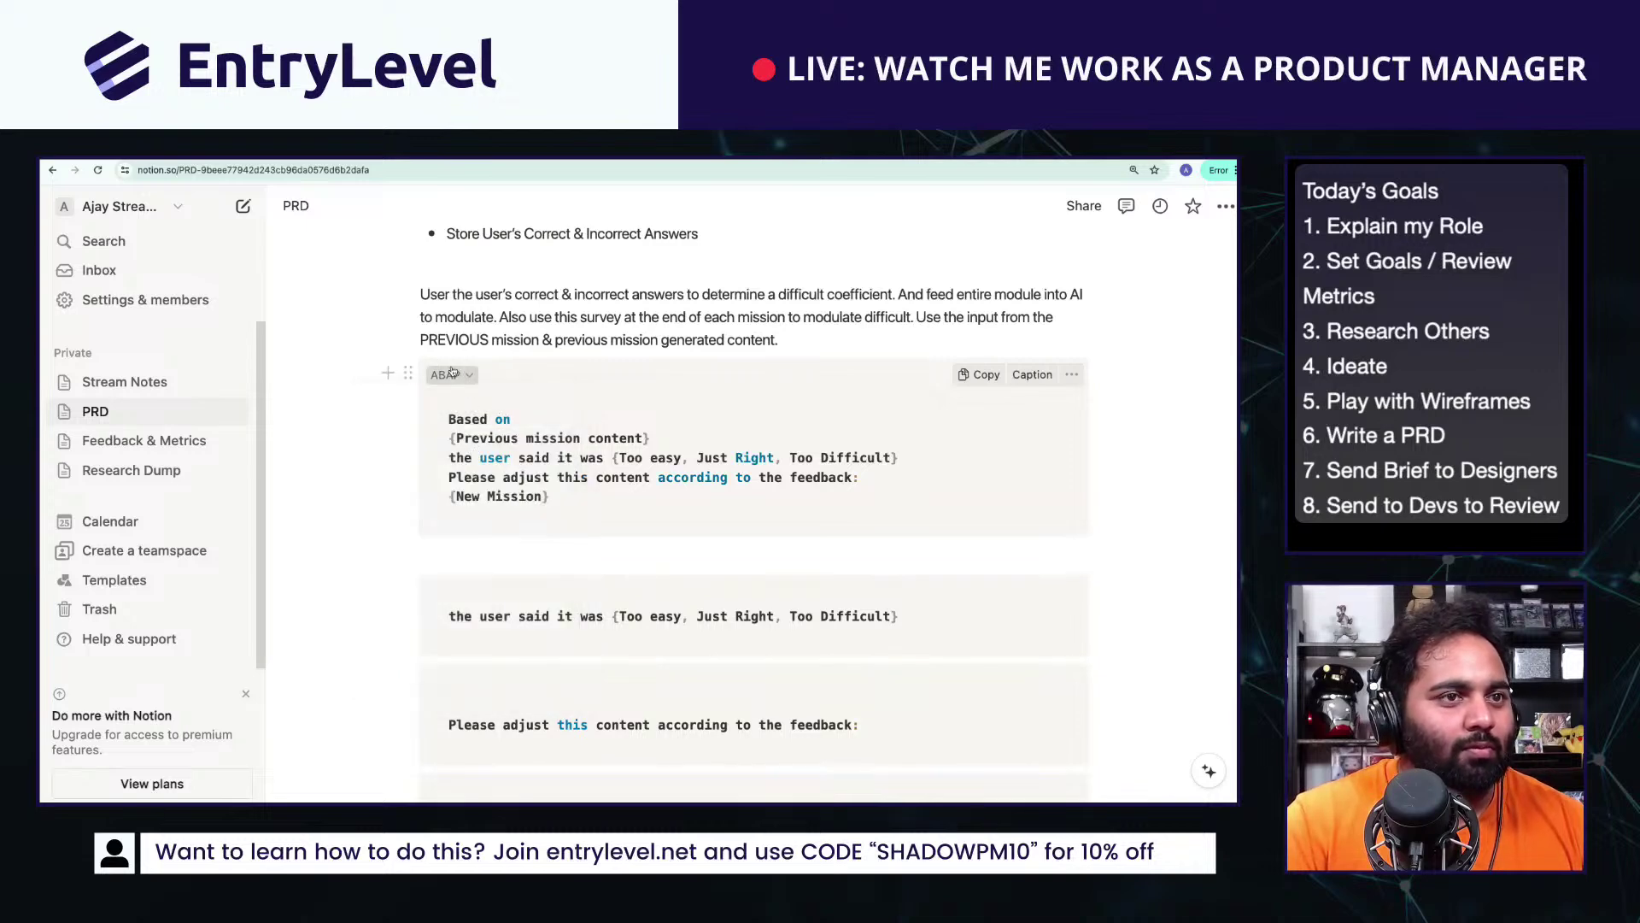
Step: Set the language of the prompt template's code block to JSON
left_click(445, 374)
scroll(474, 514, "down", 12)
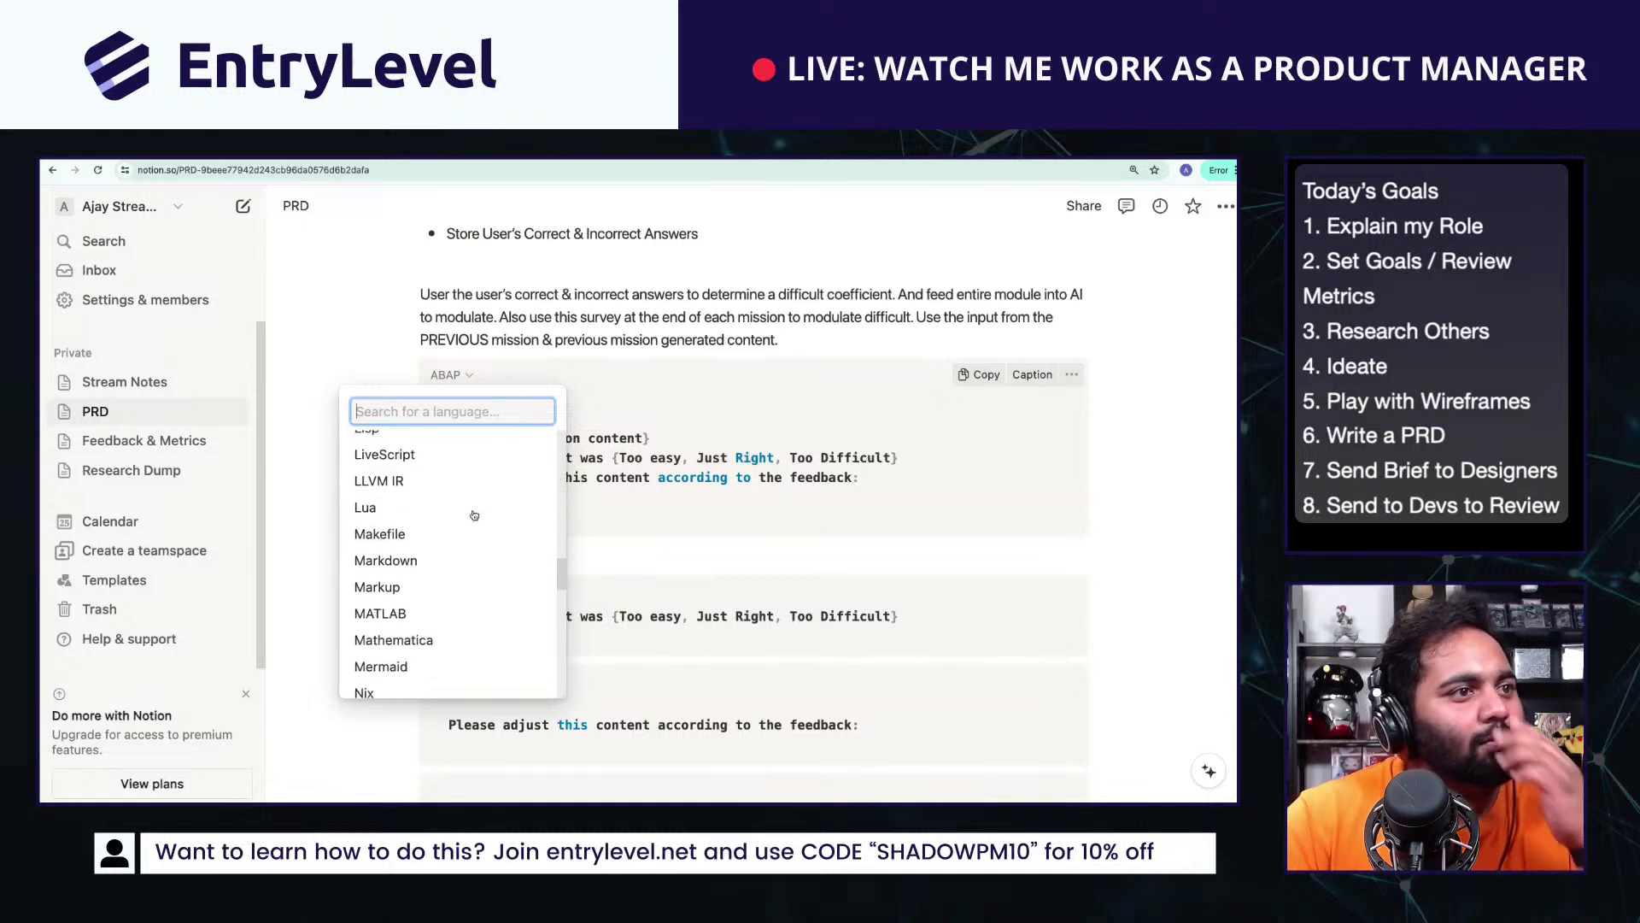
scroll(474, 514, "up", 2)
scroll(474, 514, "up", 2)
left_click(452, 492)
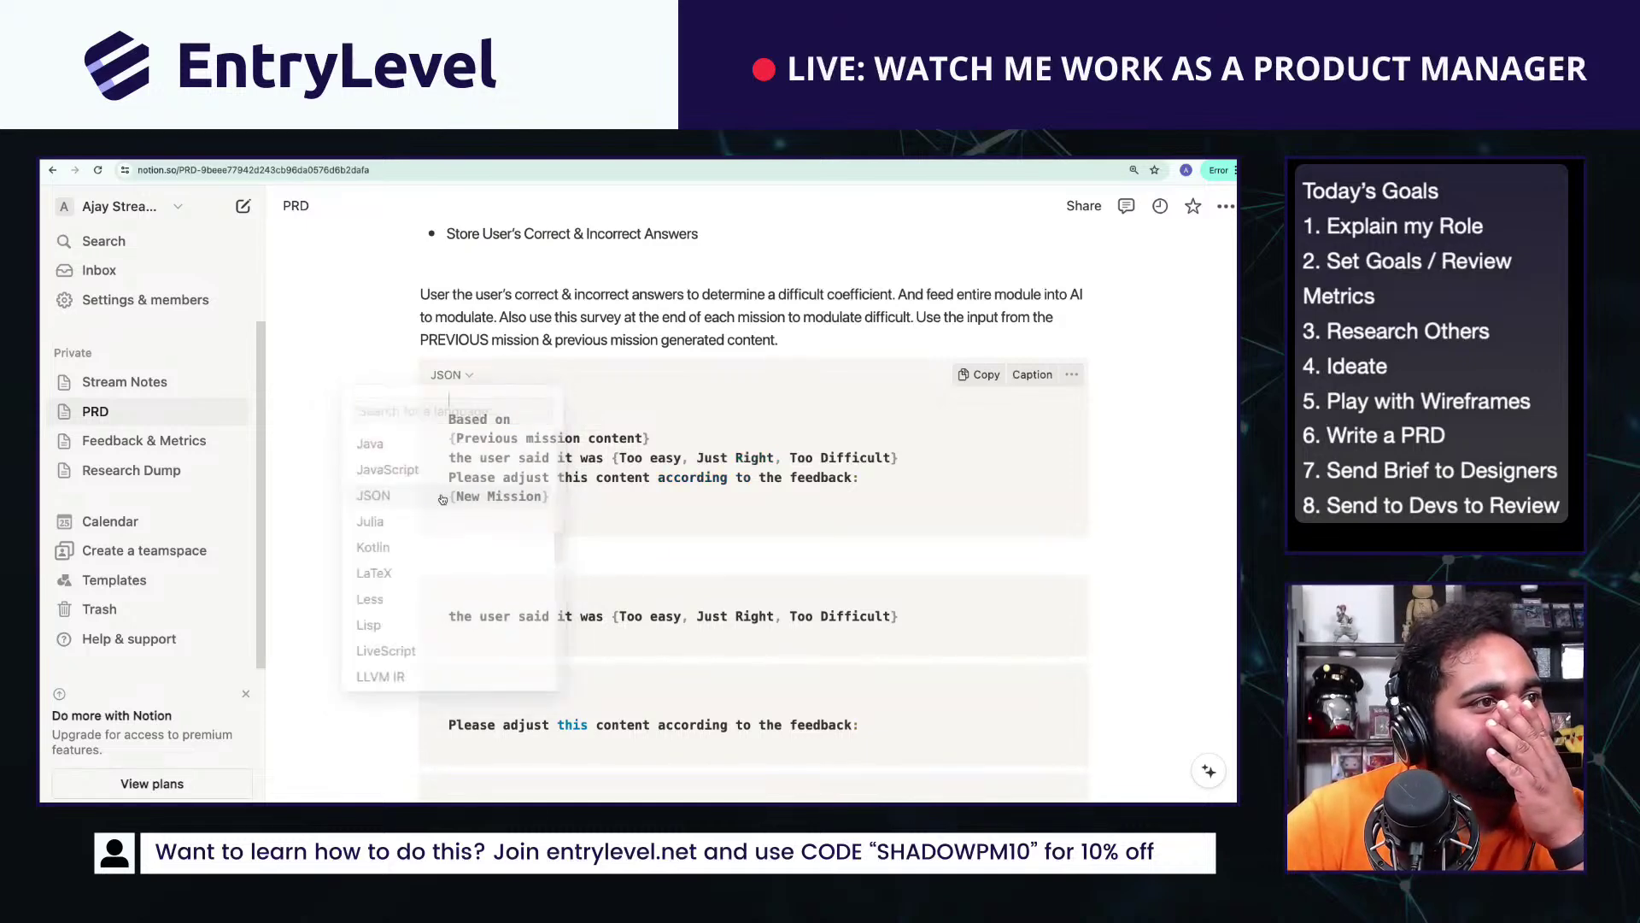
Step: Delete the three leftover single-line code blocks and the empty line below the combined prompt template block
scroll(373, 499, "down", 2)
left_click_drag(366, 479, 670, 718)
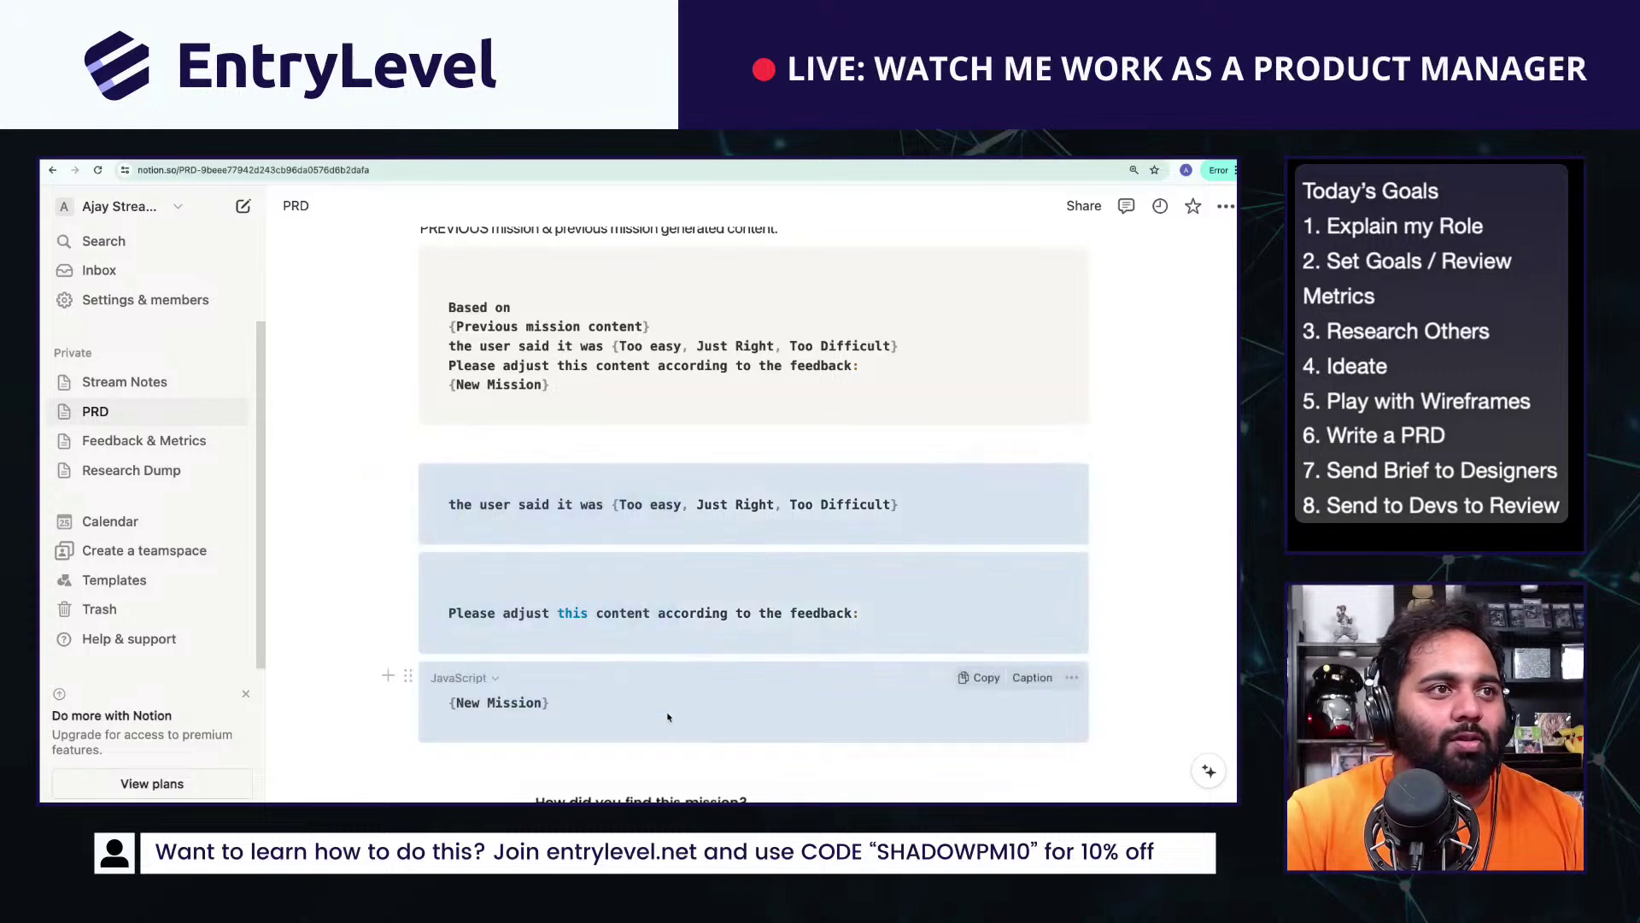
key("BackSpace")
scroll(669, 718, "up", 3)
left_click(655, 571)
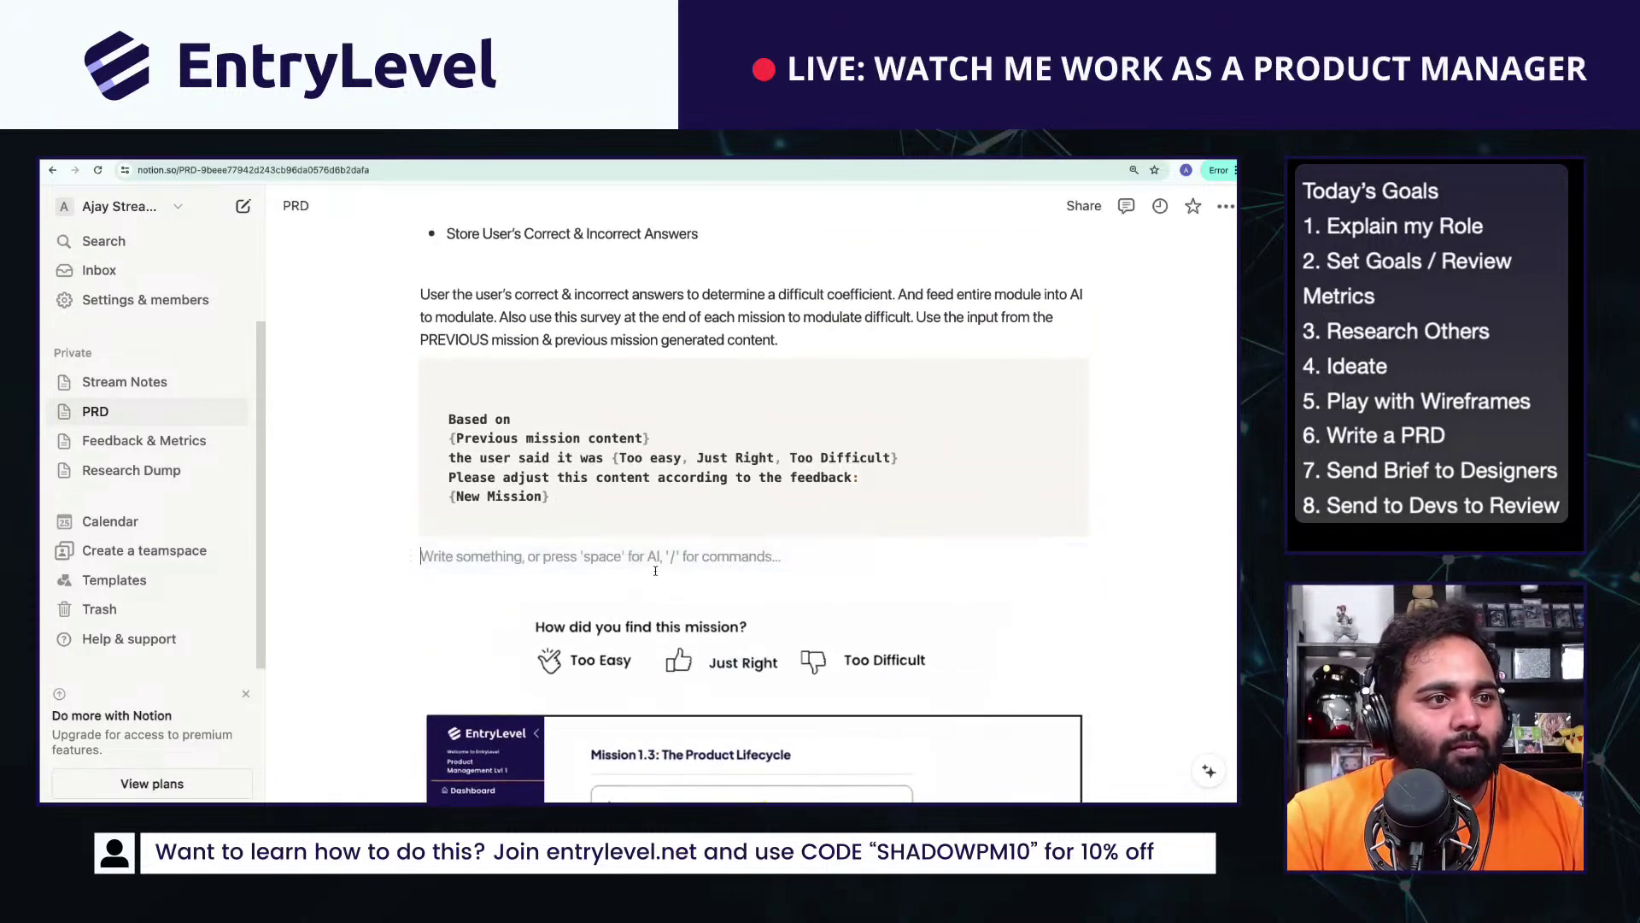
key("BackSpace")
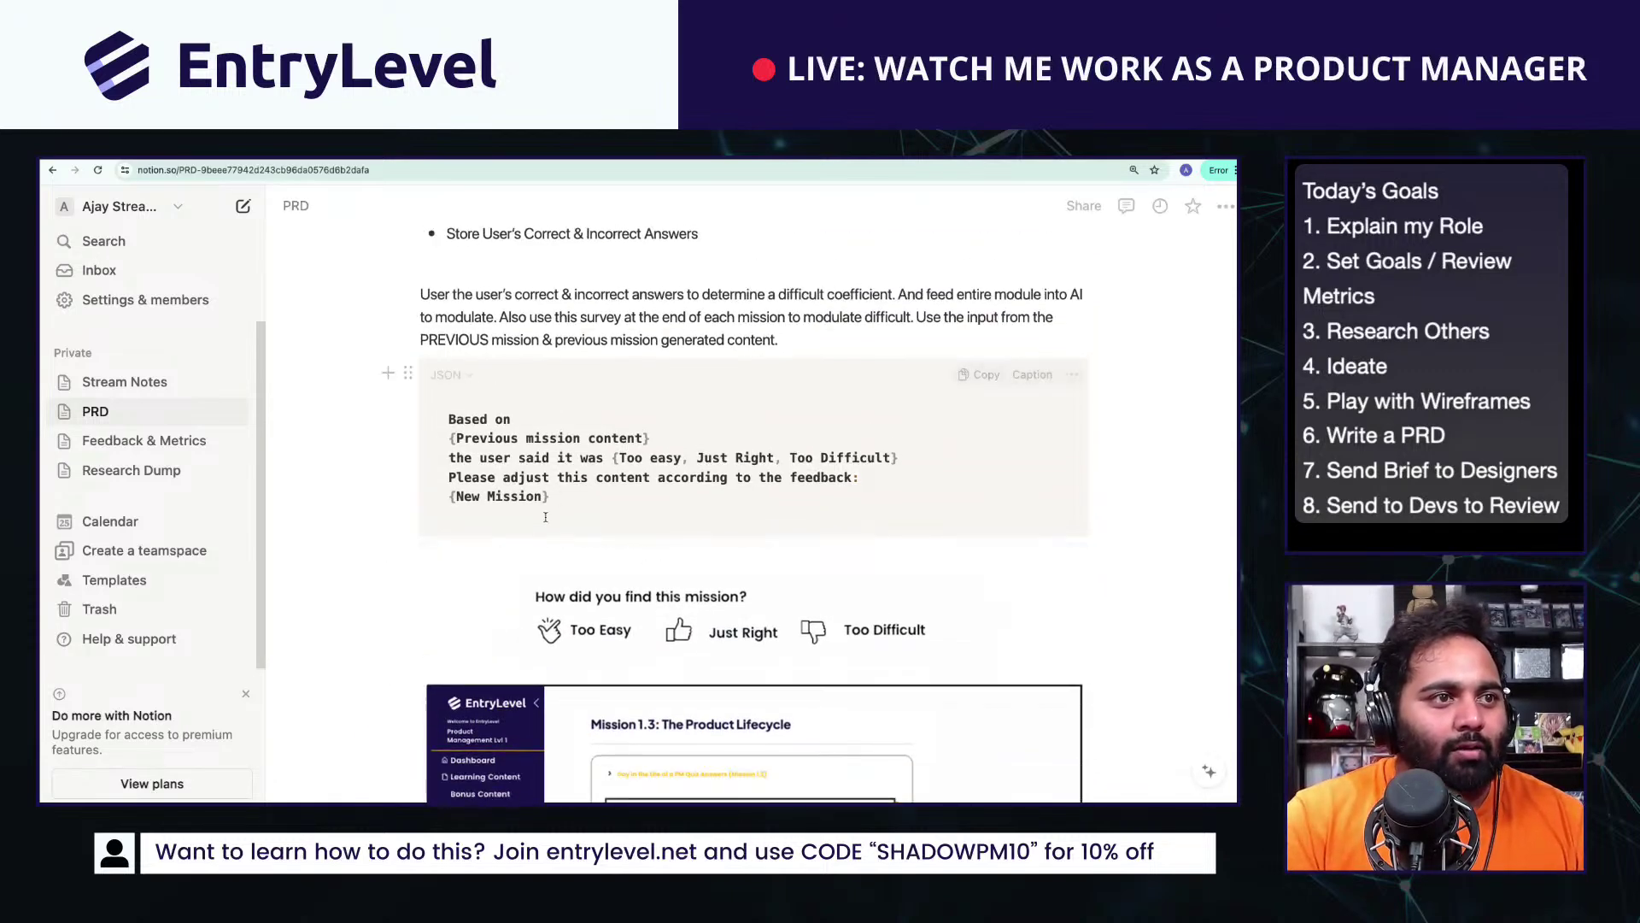
Step: Colour the "{New Mission}" placeholder brown in the code block
double_click(489, 496)
triple_click(489, 496)
left_click(696, 460)
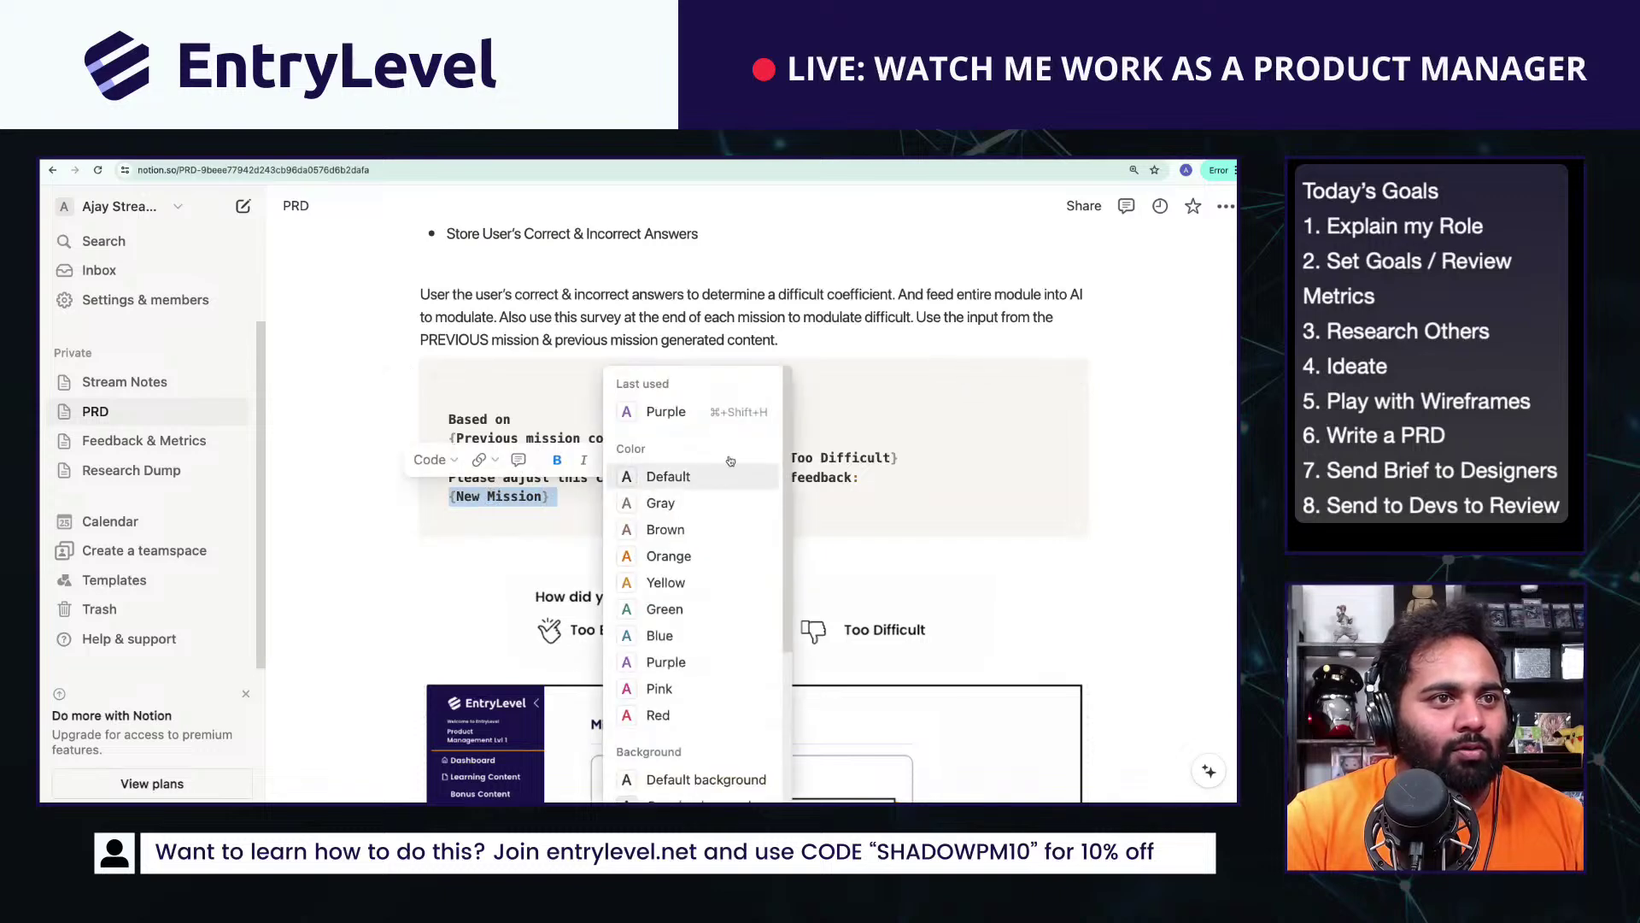
left_click(660, 531)
left_click(683, 480)
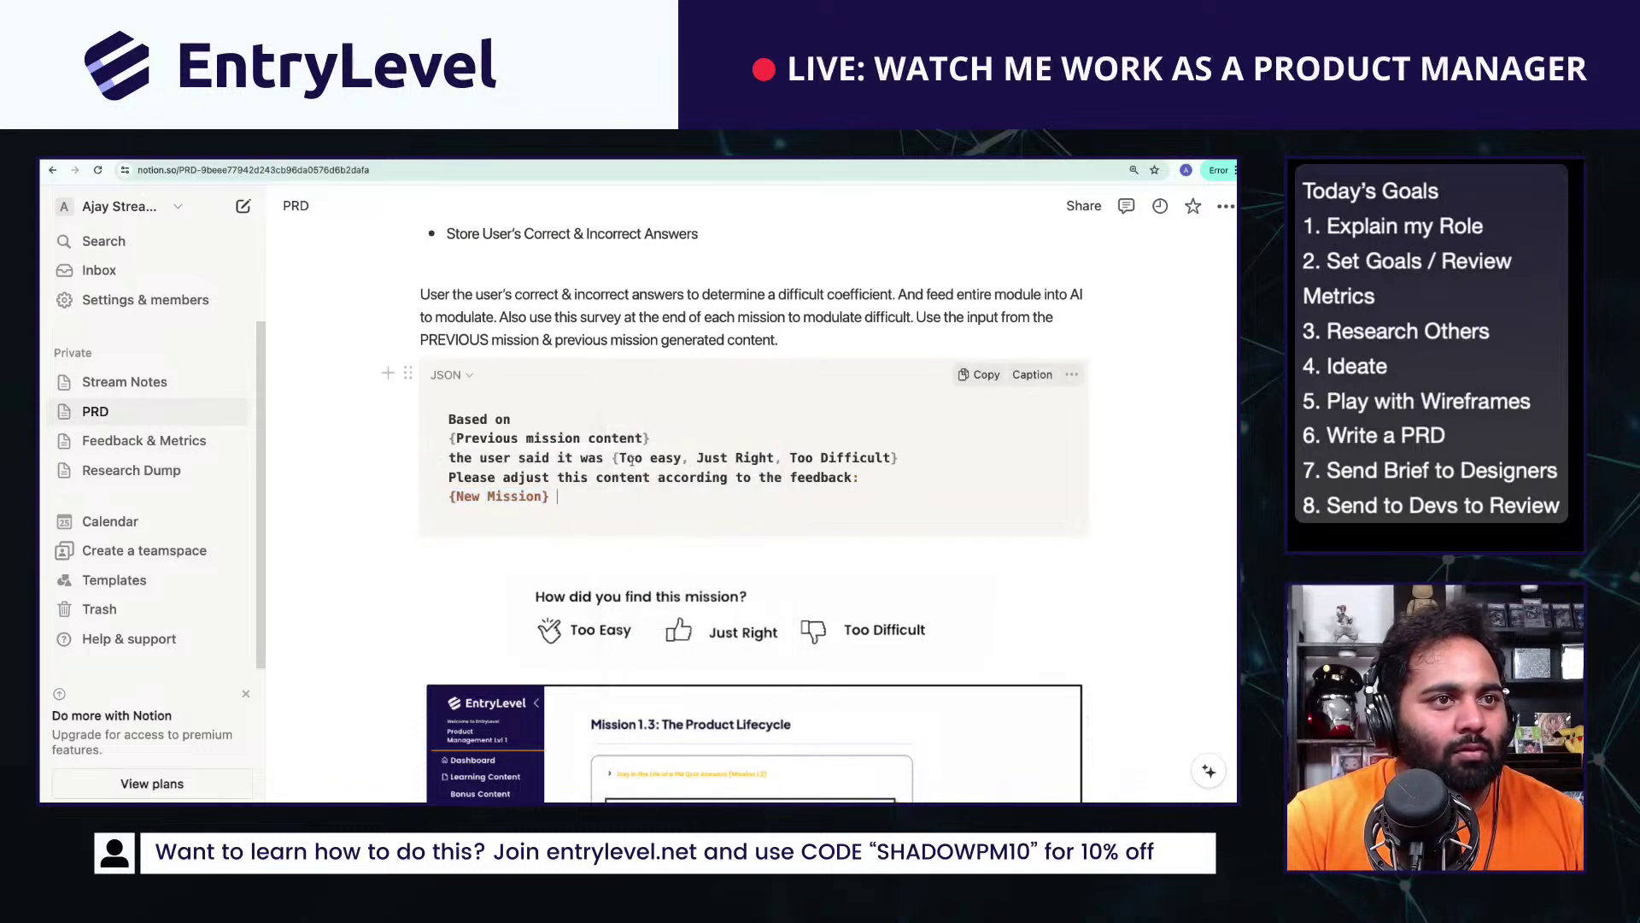
Step: Colour the "{Too easy, Just Right, Too Difficult}" and "{Previous mission content}" placeholders brown
left_click_drag(613, 458, 899, 460)
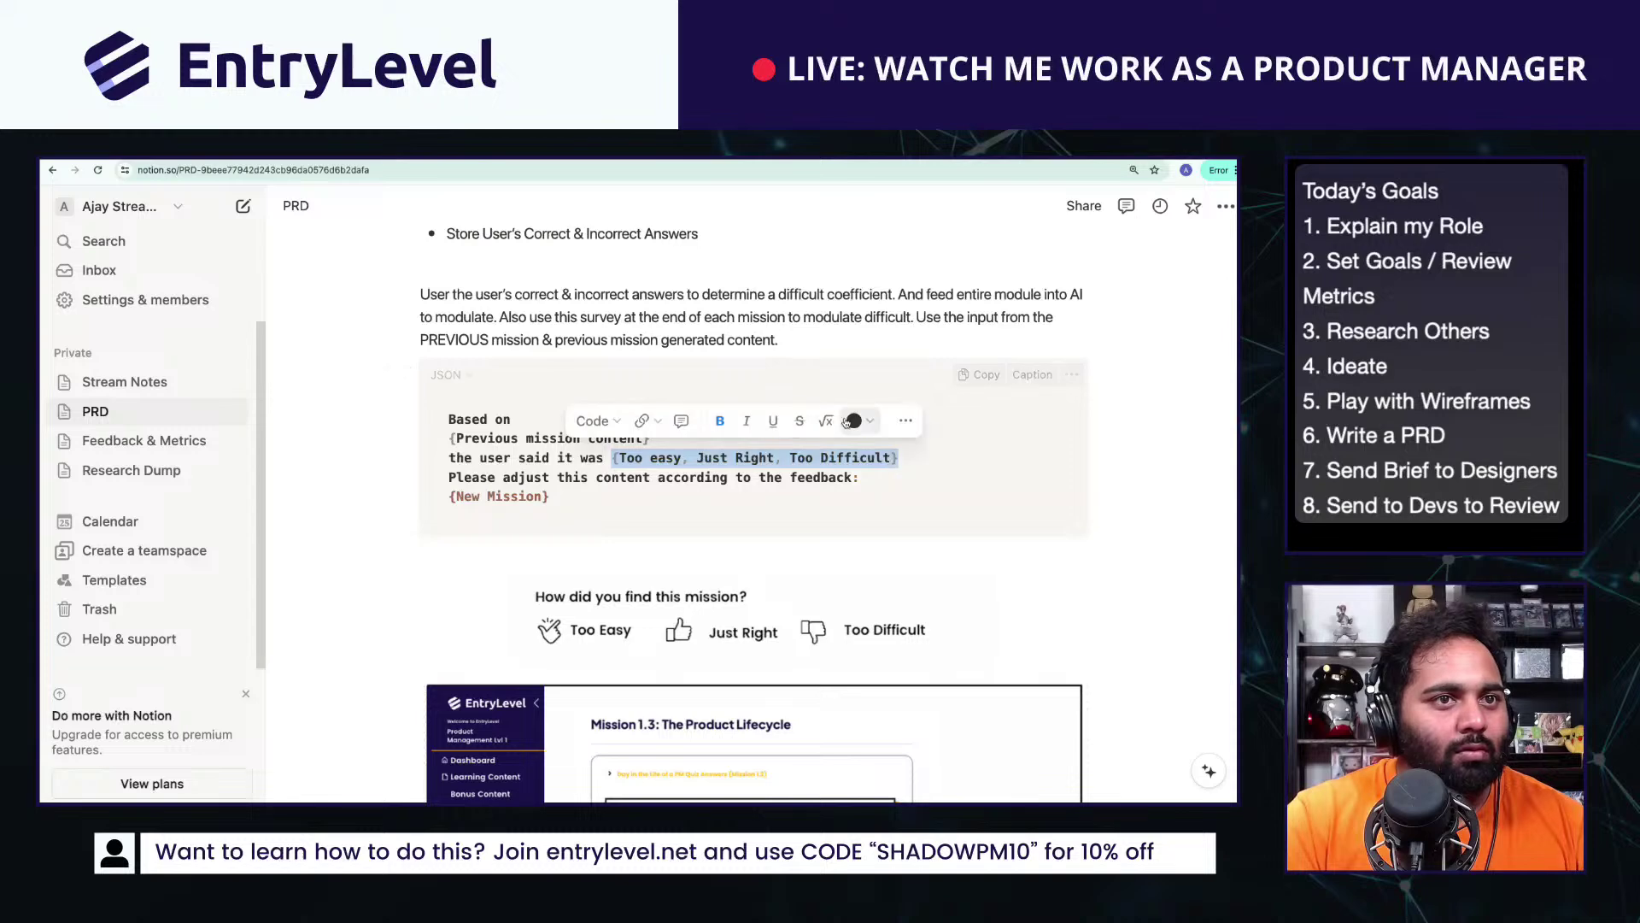
left_click(851, 420)
left_click(824, 410)
left_click_drag(651, 438, 440, 438)
left_click(688, 402)
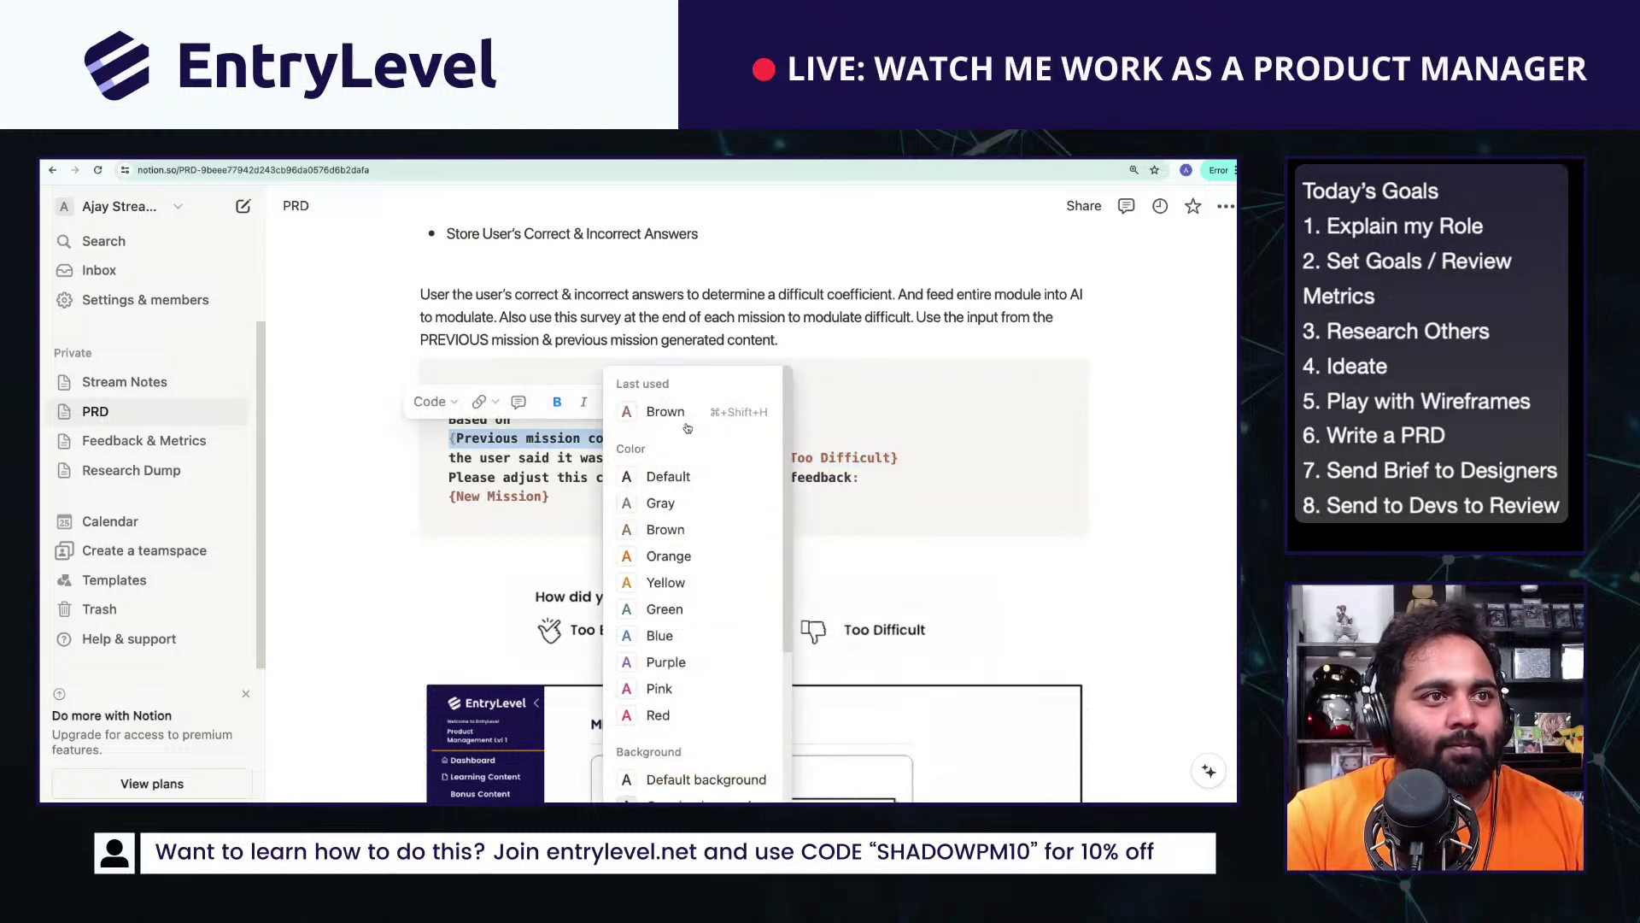
left_click(686, 422)
left_click(850, 513)
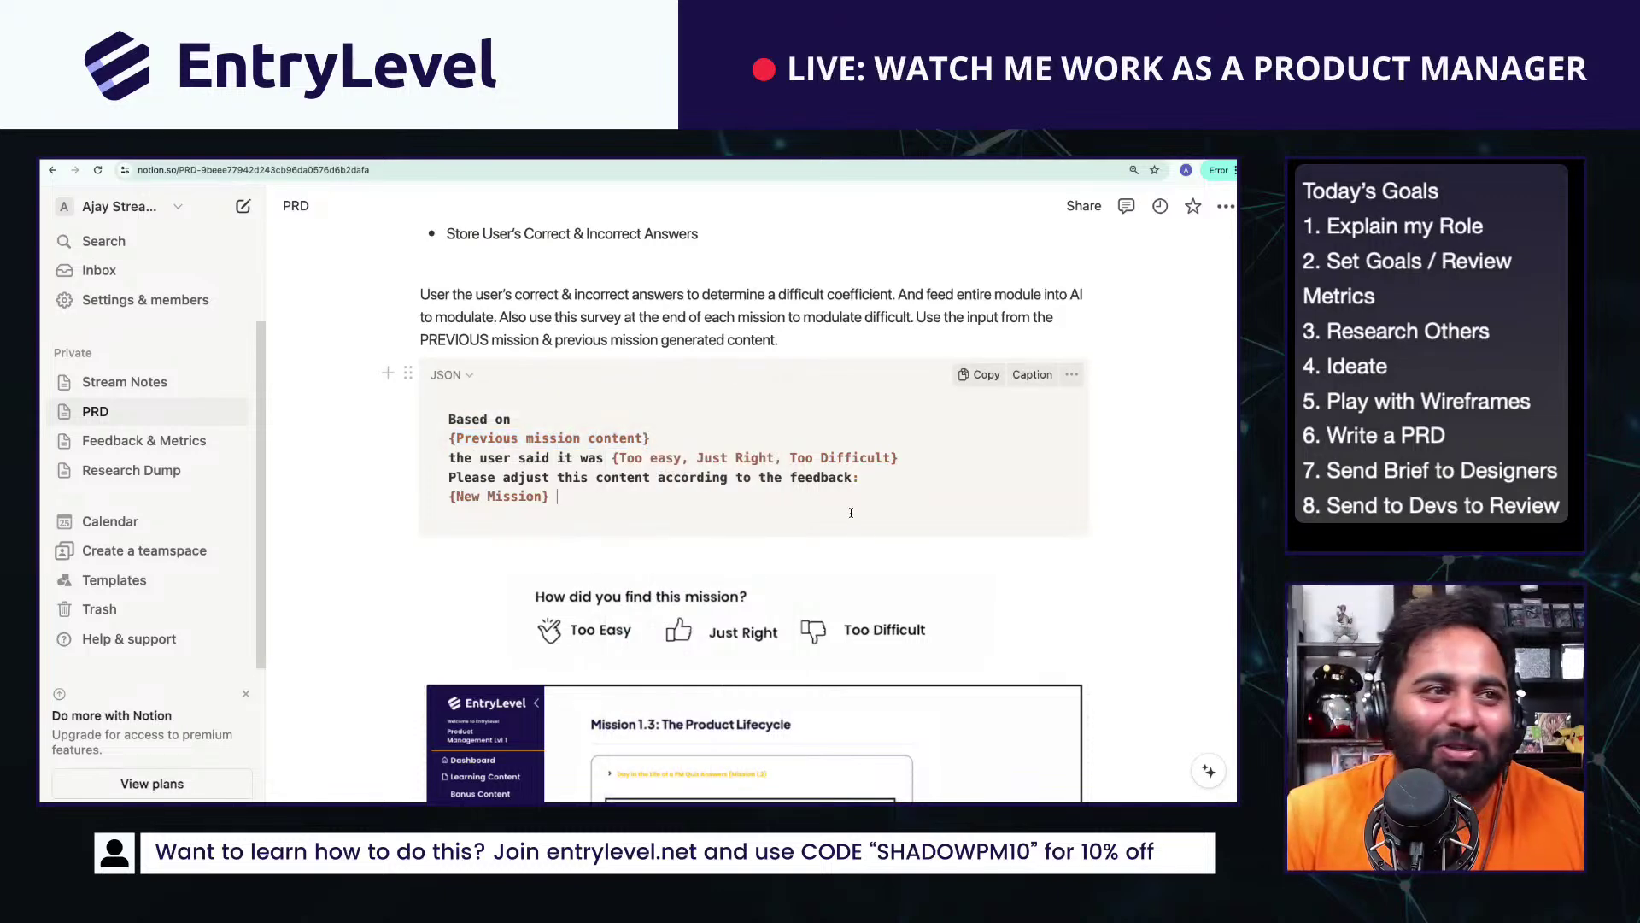
Step: Review the PRD's podcast mission and quiz-based difficulty modulation sections, including their mockups and requirement notes
scroll(851, 512, "up", 20)
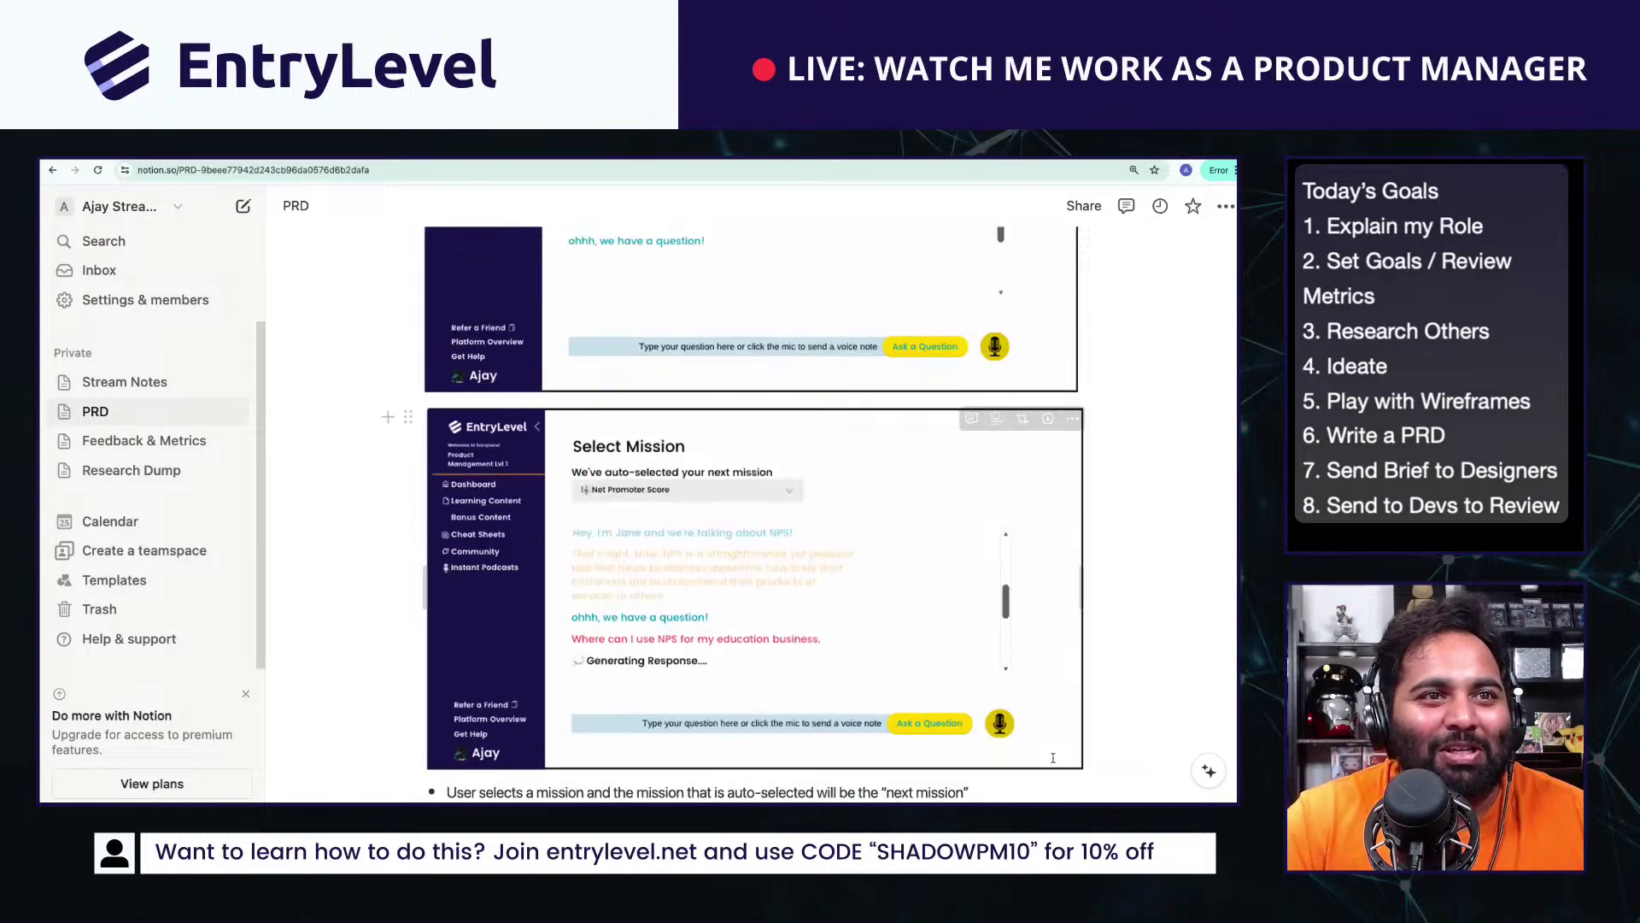
scroll(1052, 758, "up", 15)
scroll(1044, 750, "down", 20)
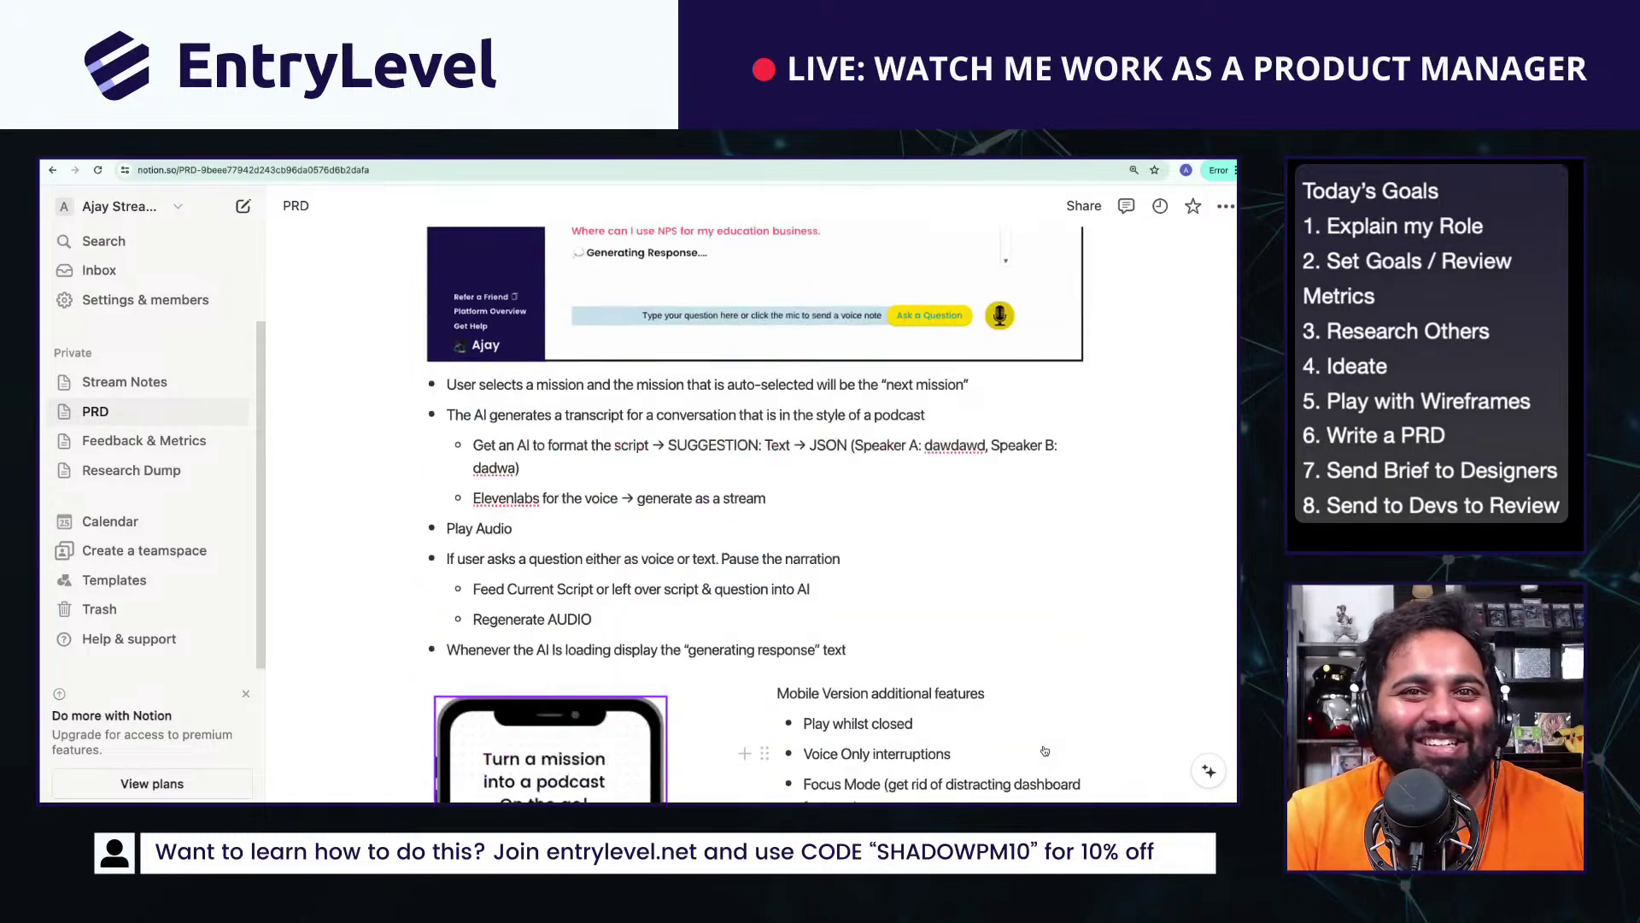
scroll(1044, 751, "down", 15)
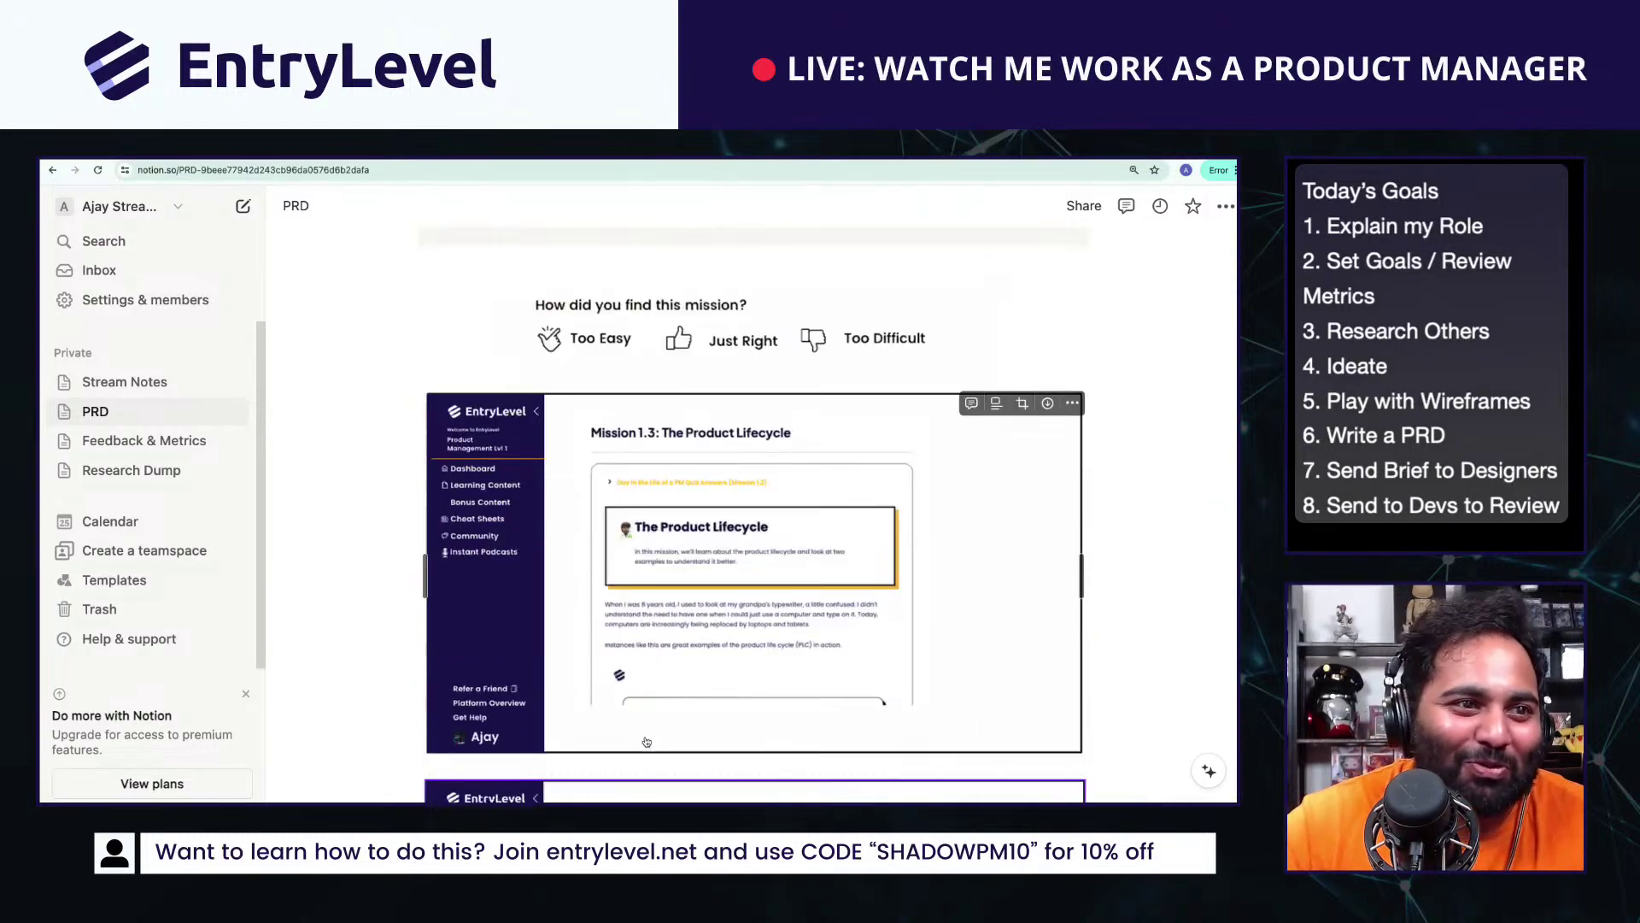
scroll(647, 742, "down", 5)
scroll(664, 688, "up", 6)
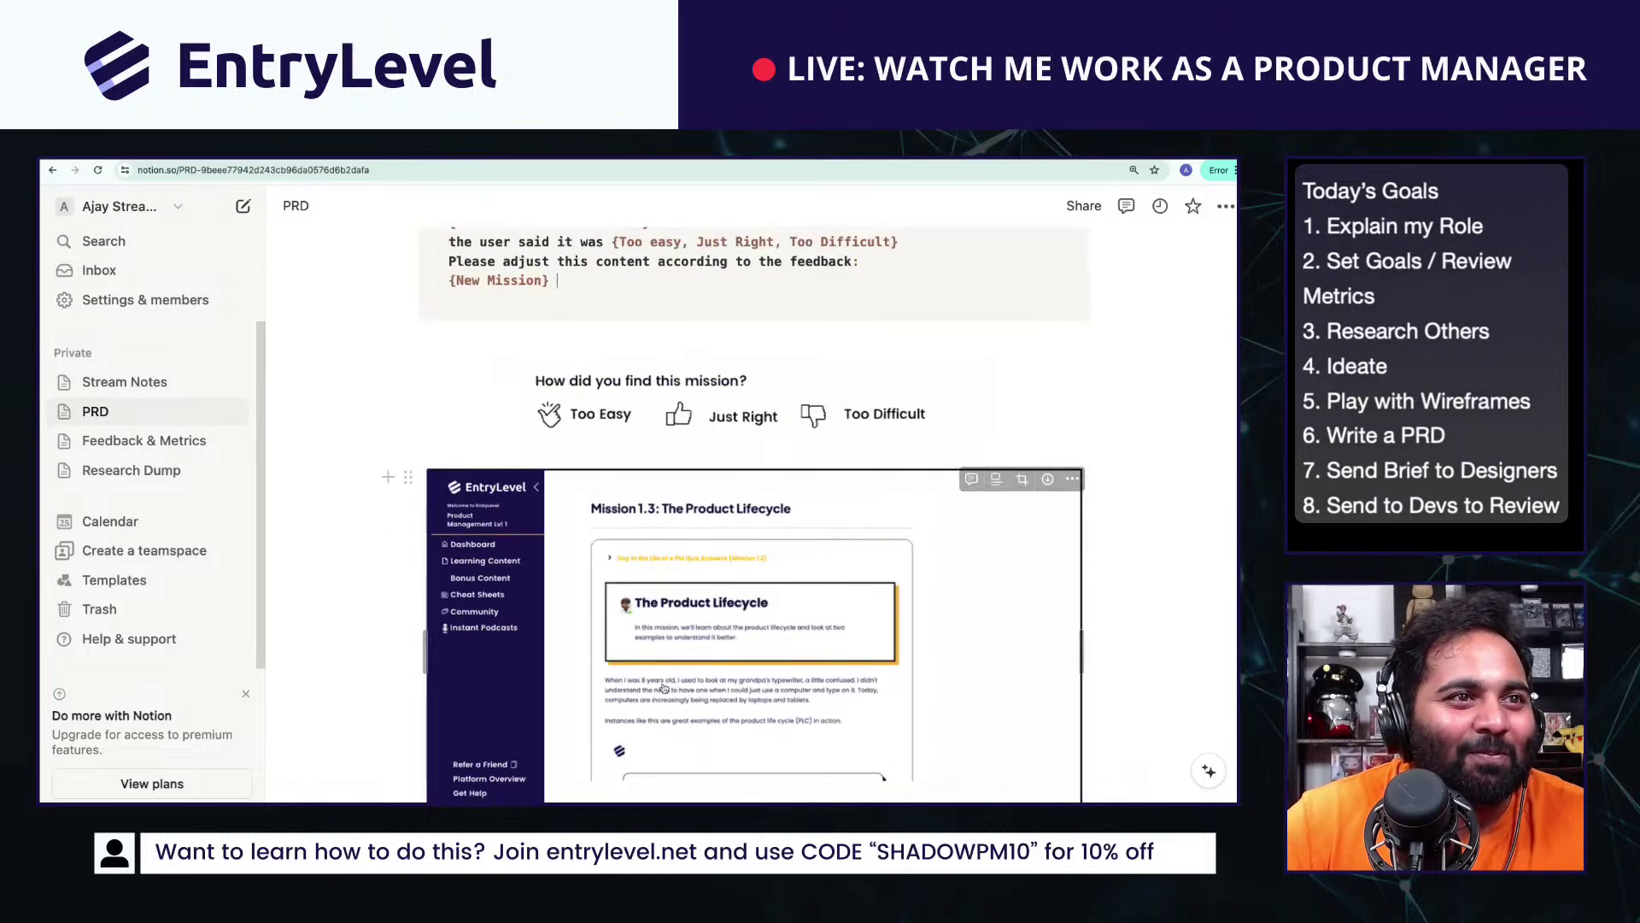
scroll(511, 596, "down", 5)
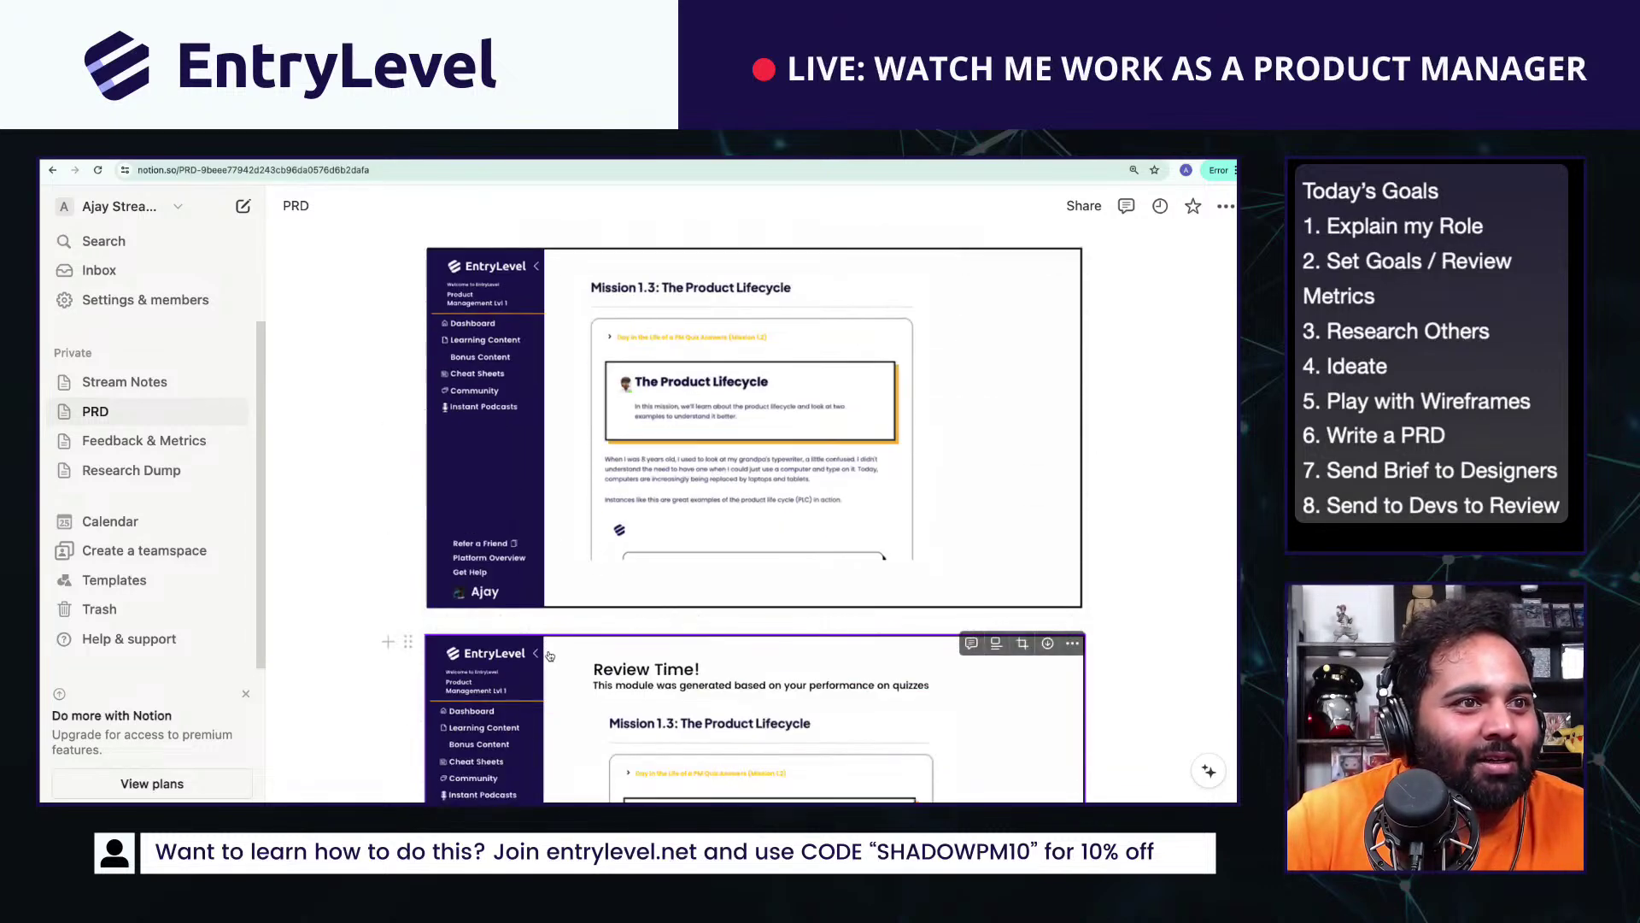
scroll(549, 655, "up", 9)
scroll(549, 655, "up", 5)
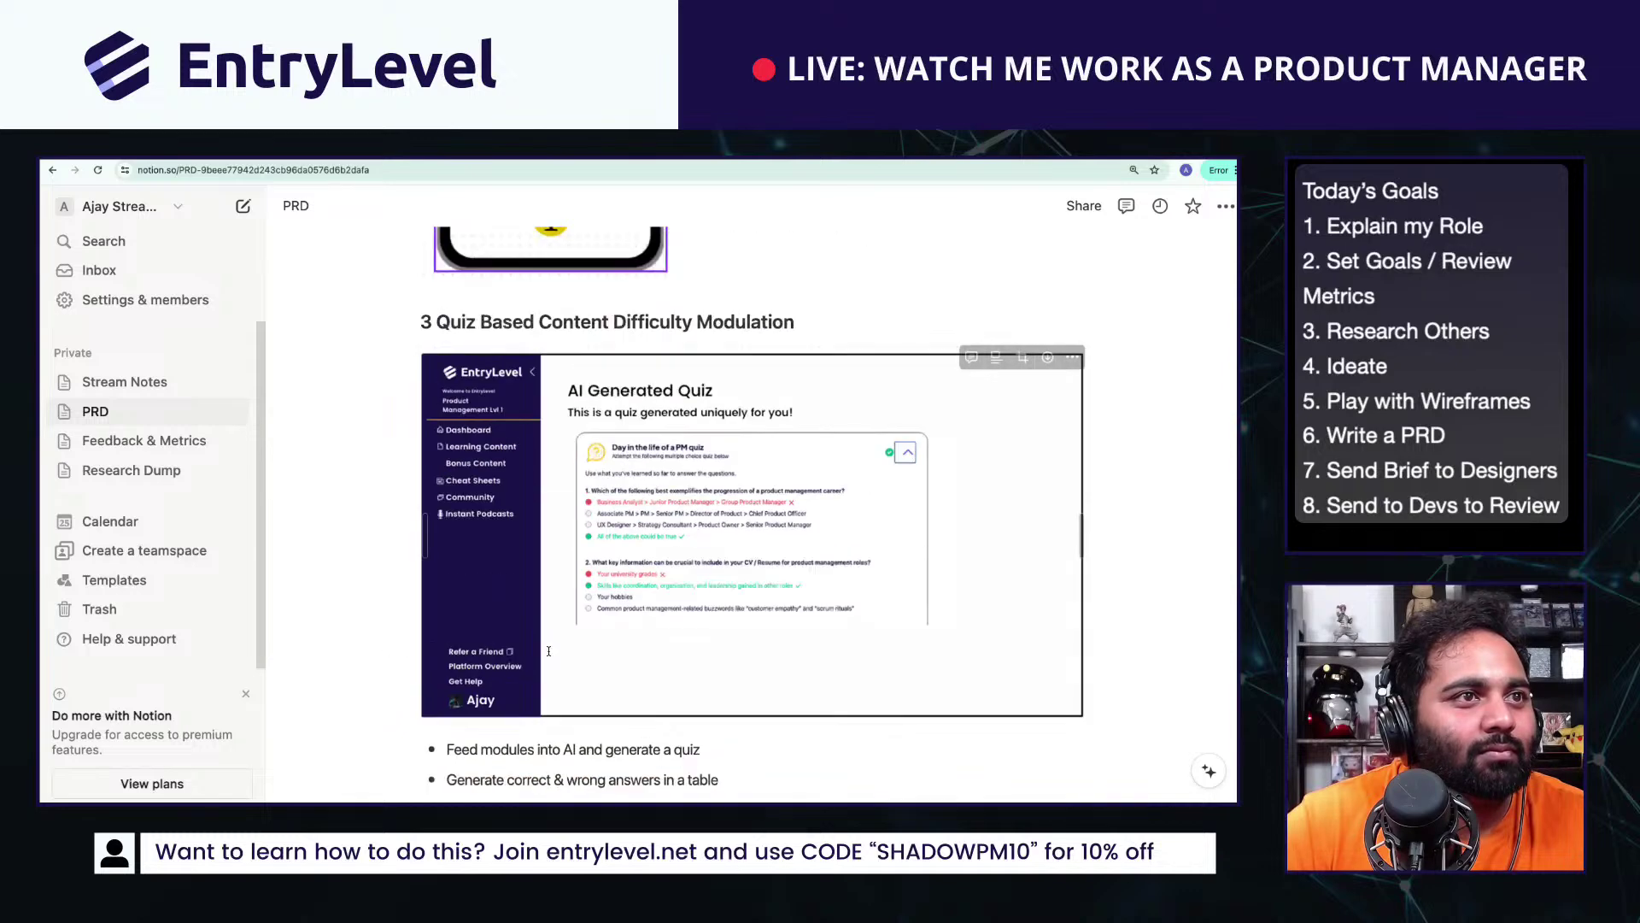
scroll(549, 655, "down", 8)
scroll(550, 655, "down", 5)
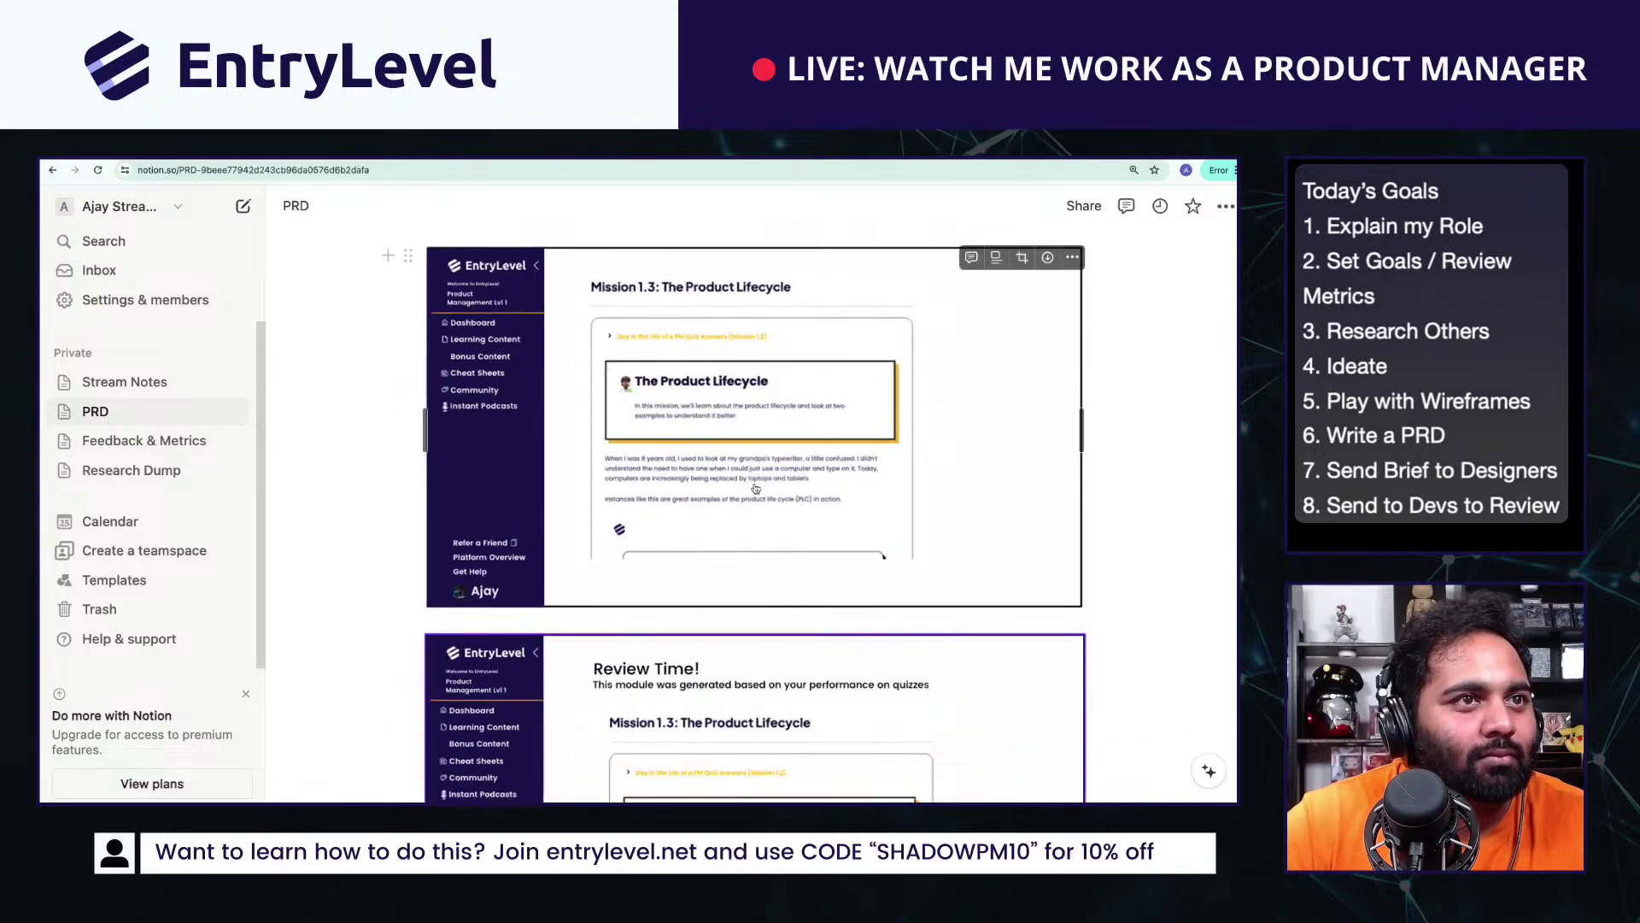
scroll(662, 581, "up", 4)
scroll(663, 582, "down", 6)
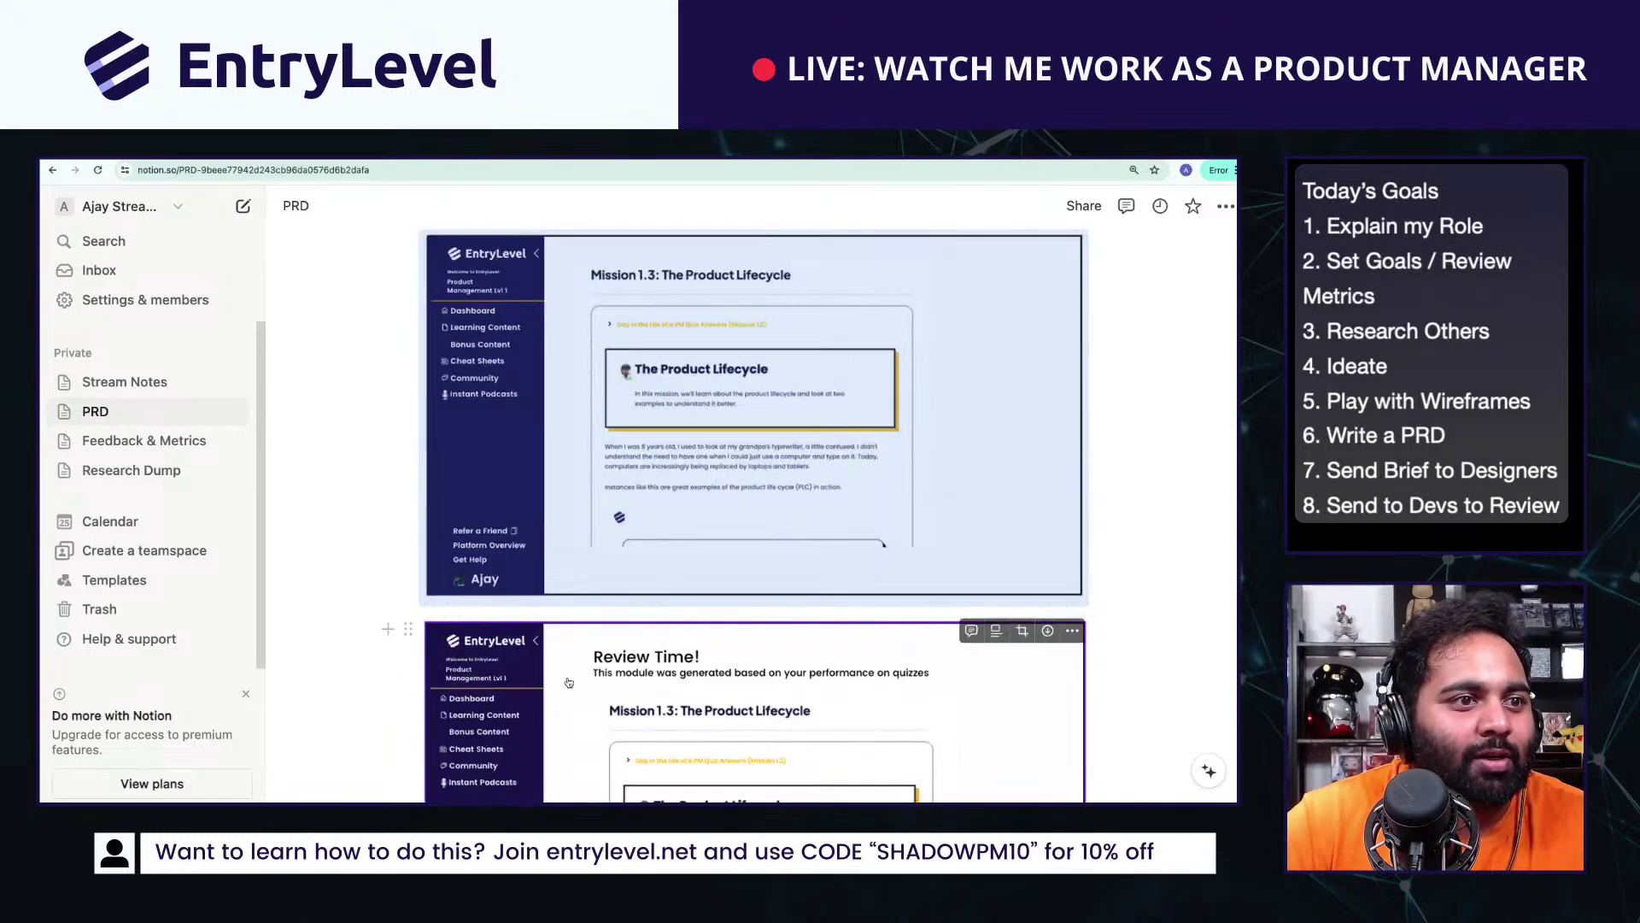
Step: Move the empty line below the "Review Time!" mockup to just above it and add a new line there
scroll(570, 683, "down", 3)
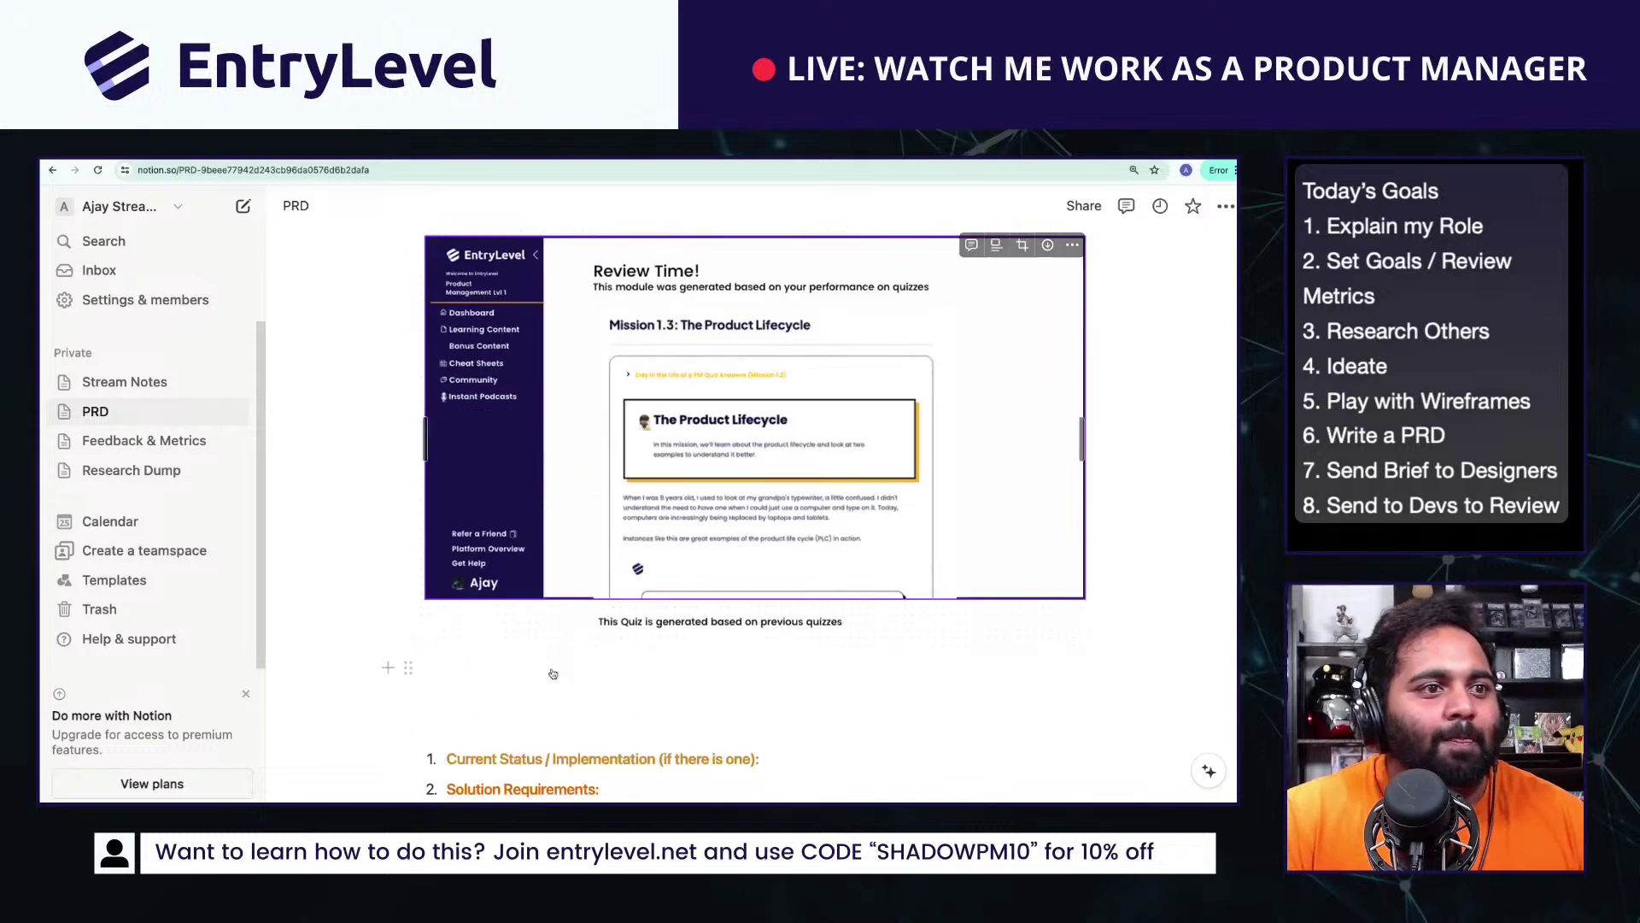
left_click(457, 674)
left_click_drag(408, 667, 719, 510)
left_click(720, 510)
key("Return")
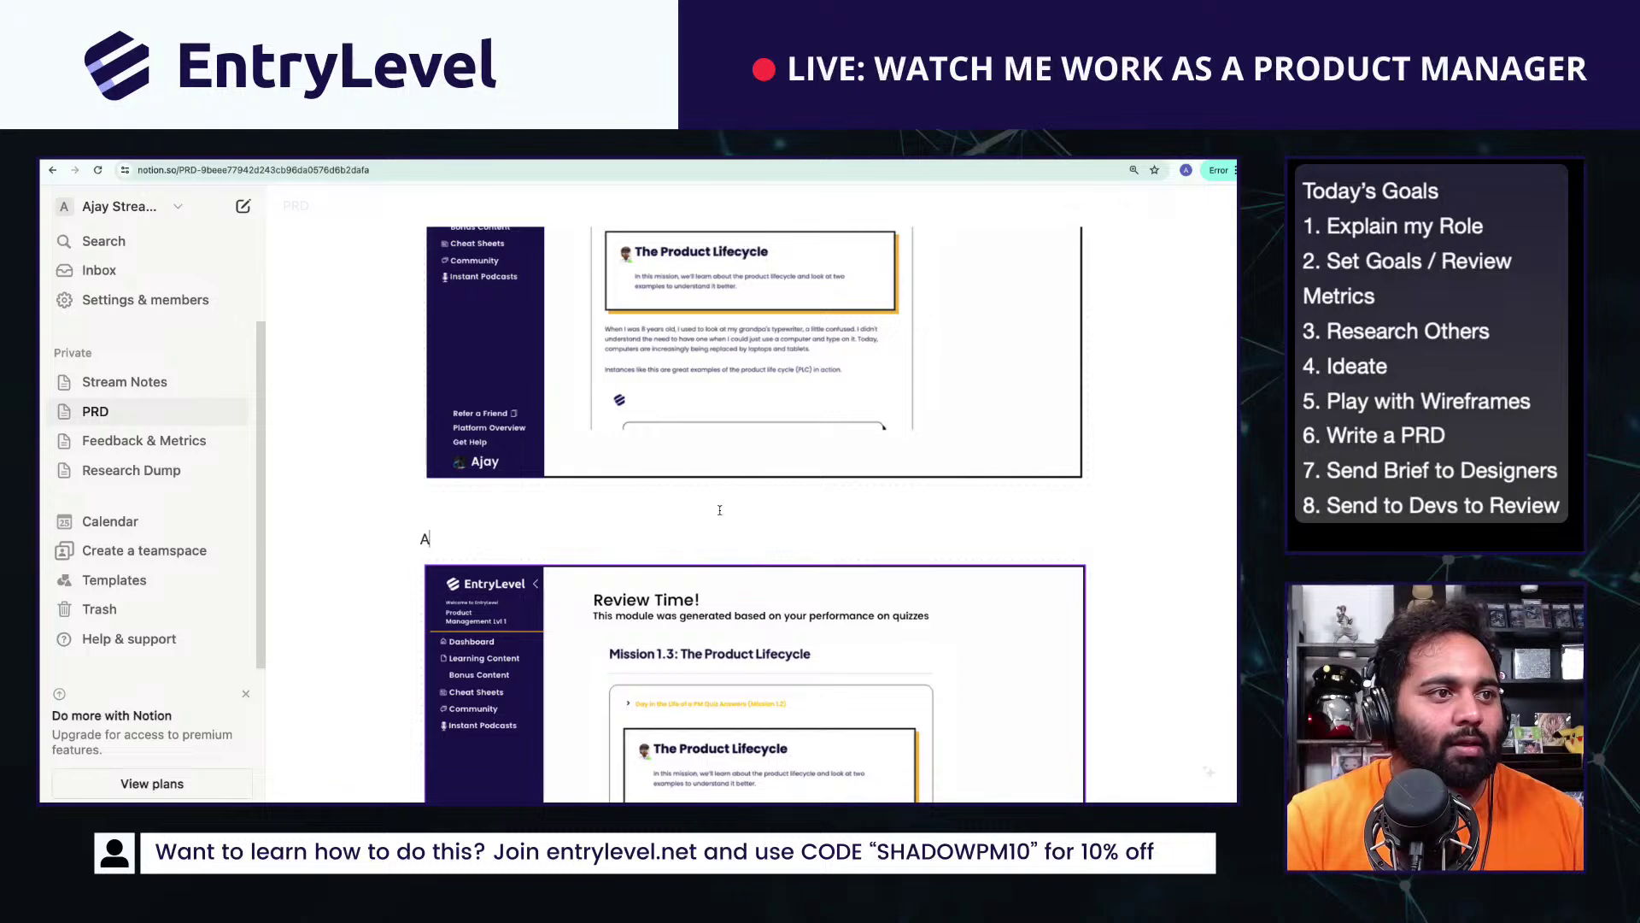
Step: Write "At the end of each MODULE (Multiple Missions) create a custom revision module." above the "Review Time!" mockup and start the following sentence with "By"
type("At the end of each MODULE (")
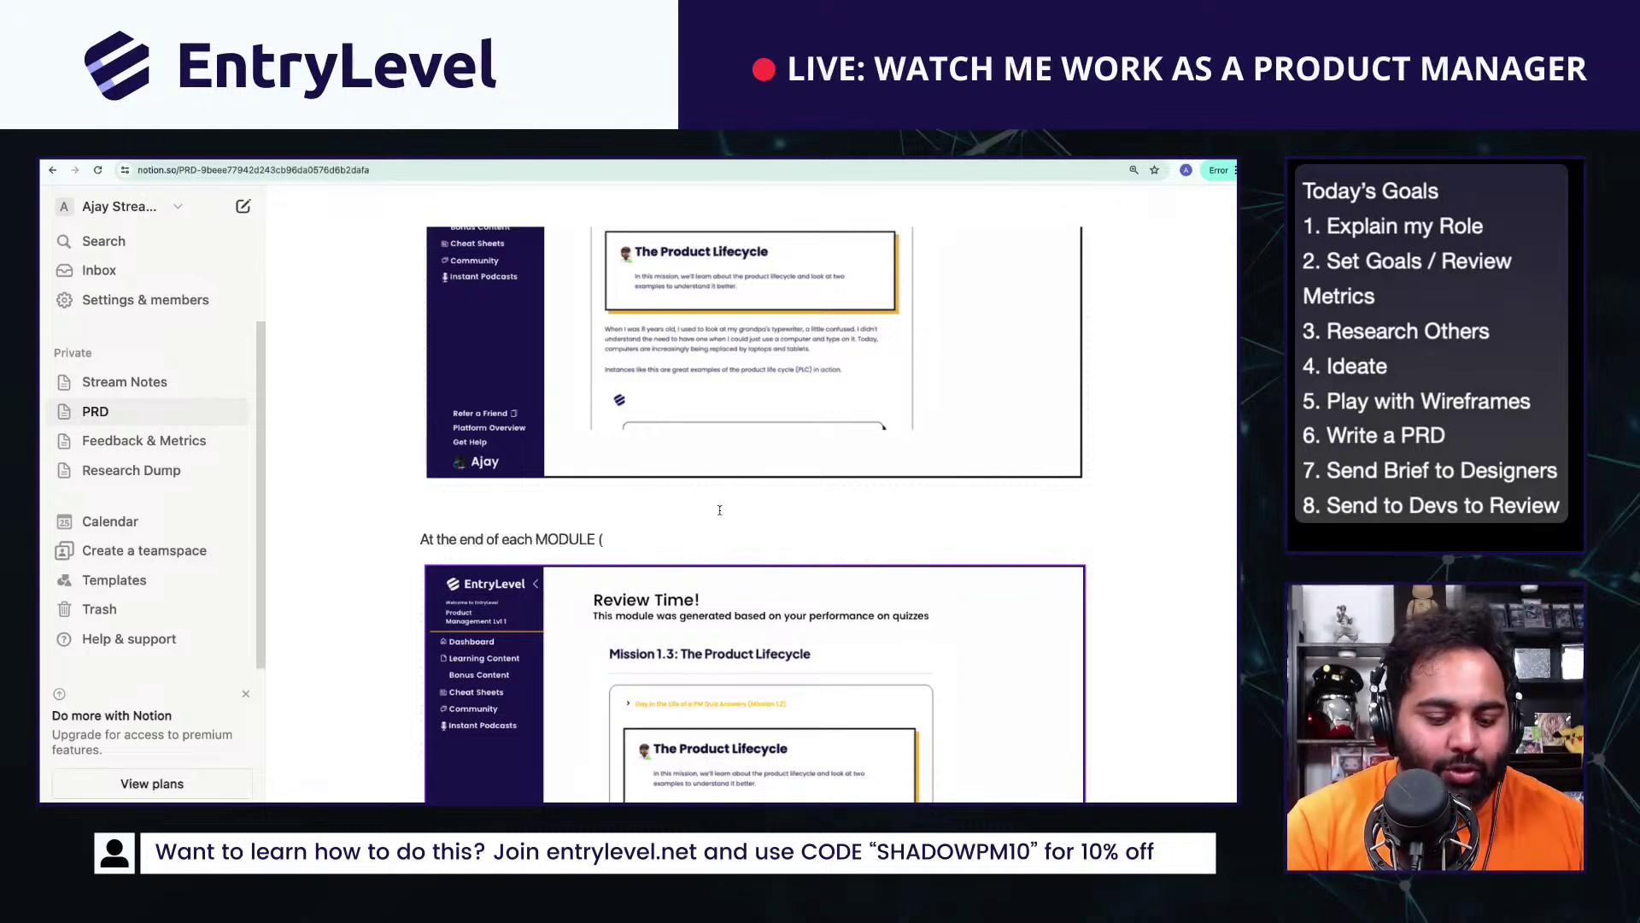
type("Multipel,e")
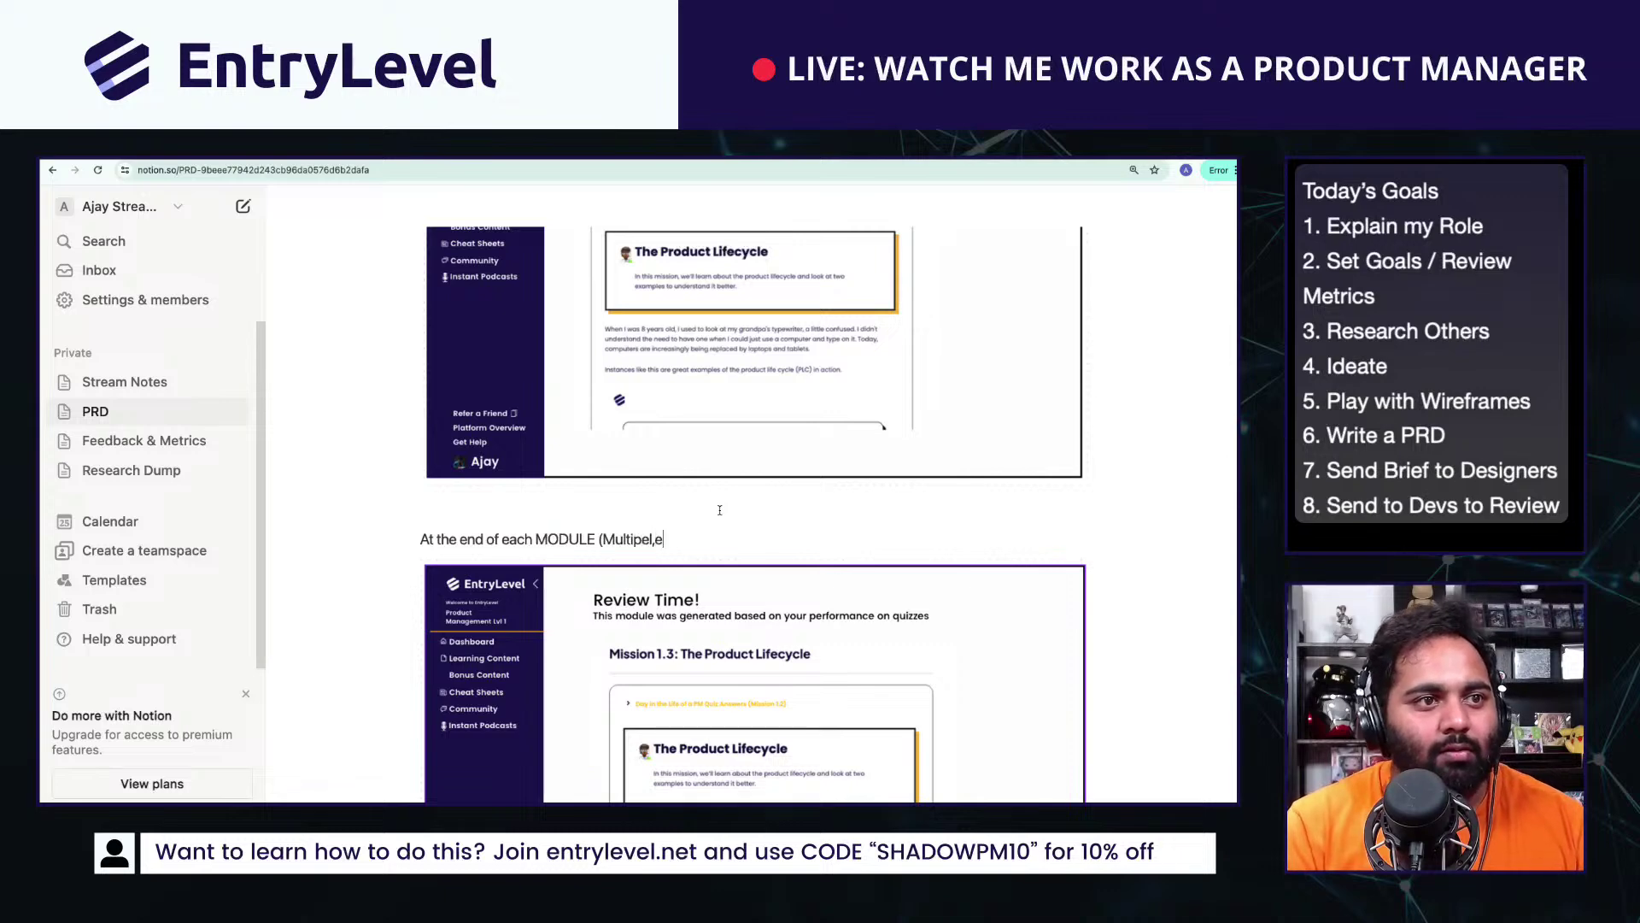
key("BackSpace")
type("le Missions")
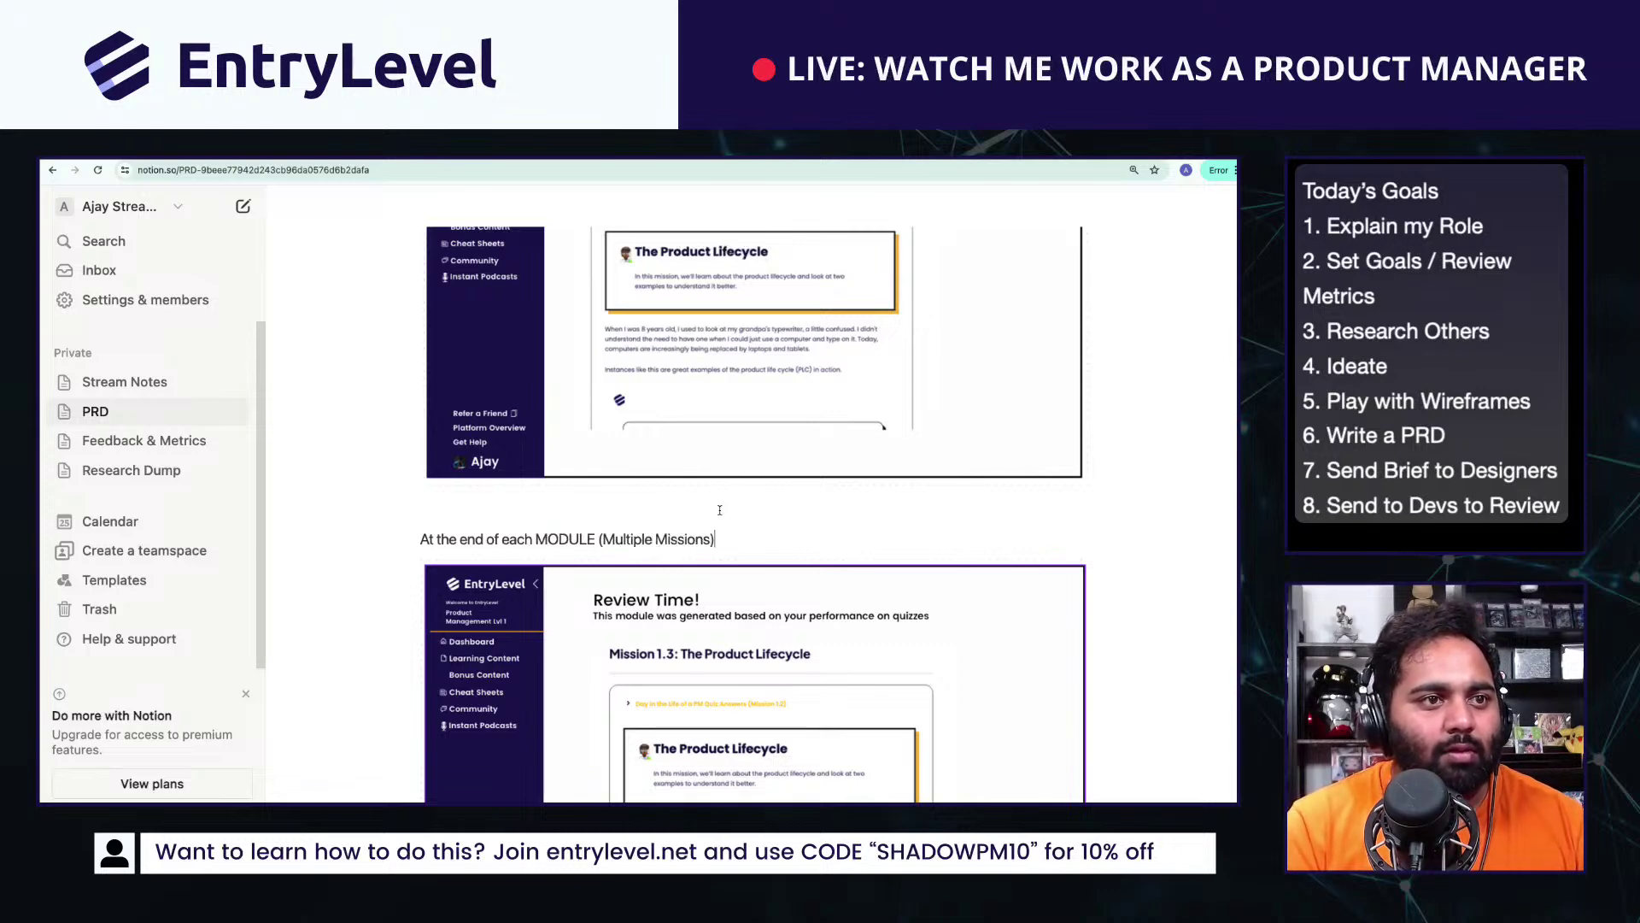
type(") create a custom revision module. By")
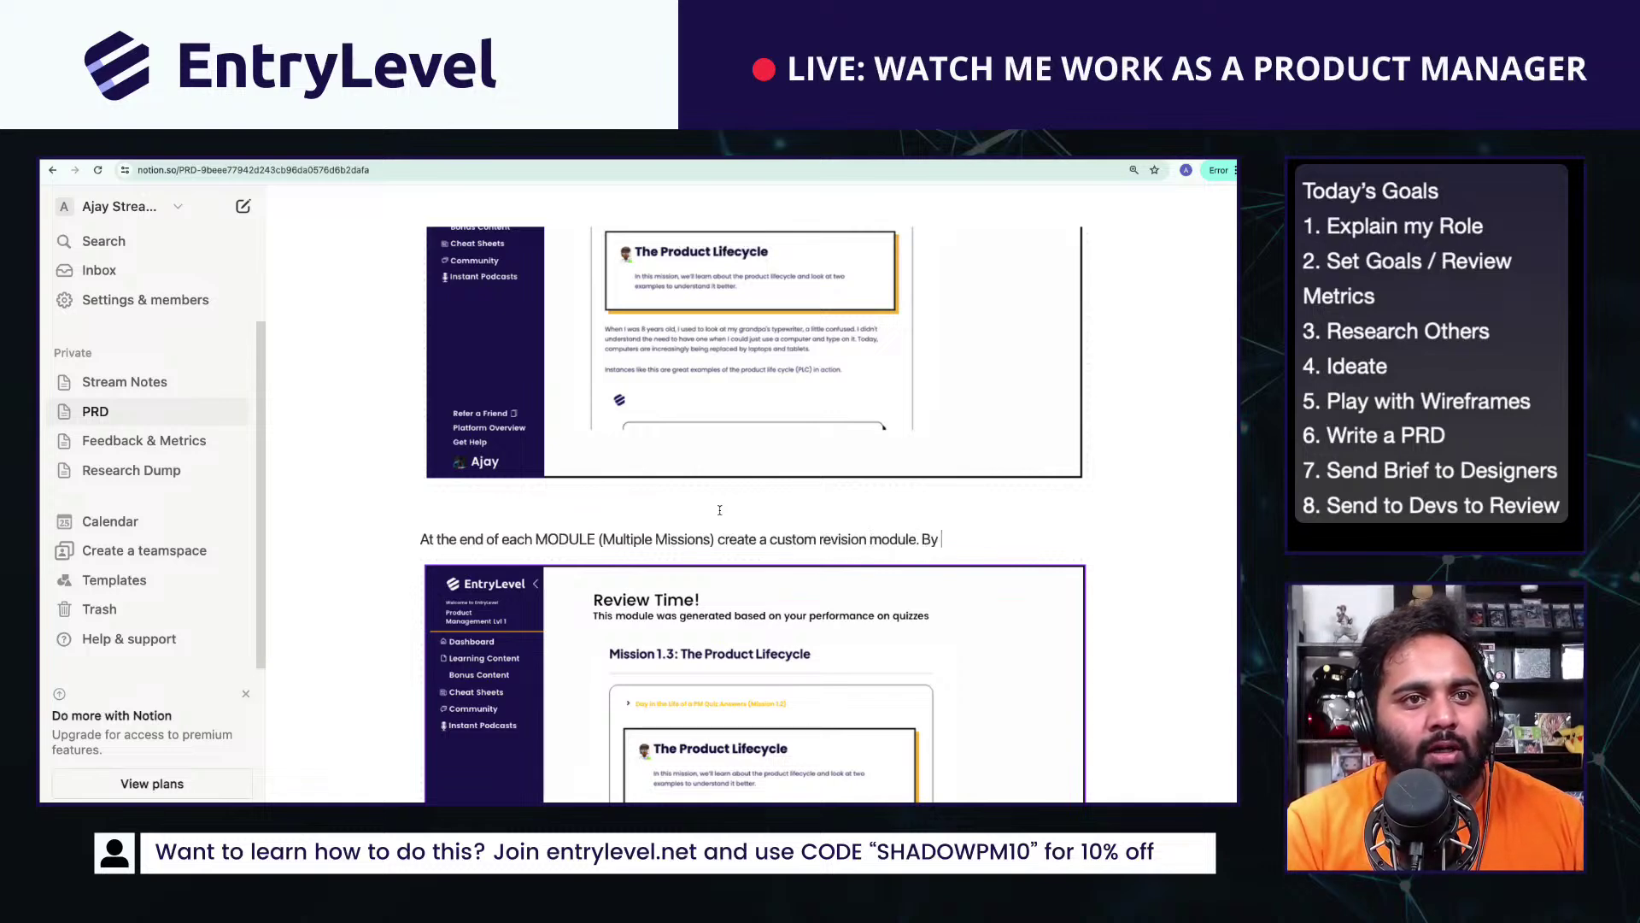
Step: Continue the sentence after "By" with "inserting all of the content in the previous module and which quiz questions they got right and wrong"
type("insi")
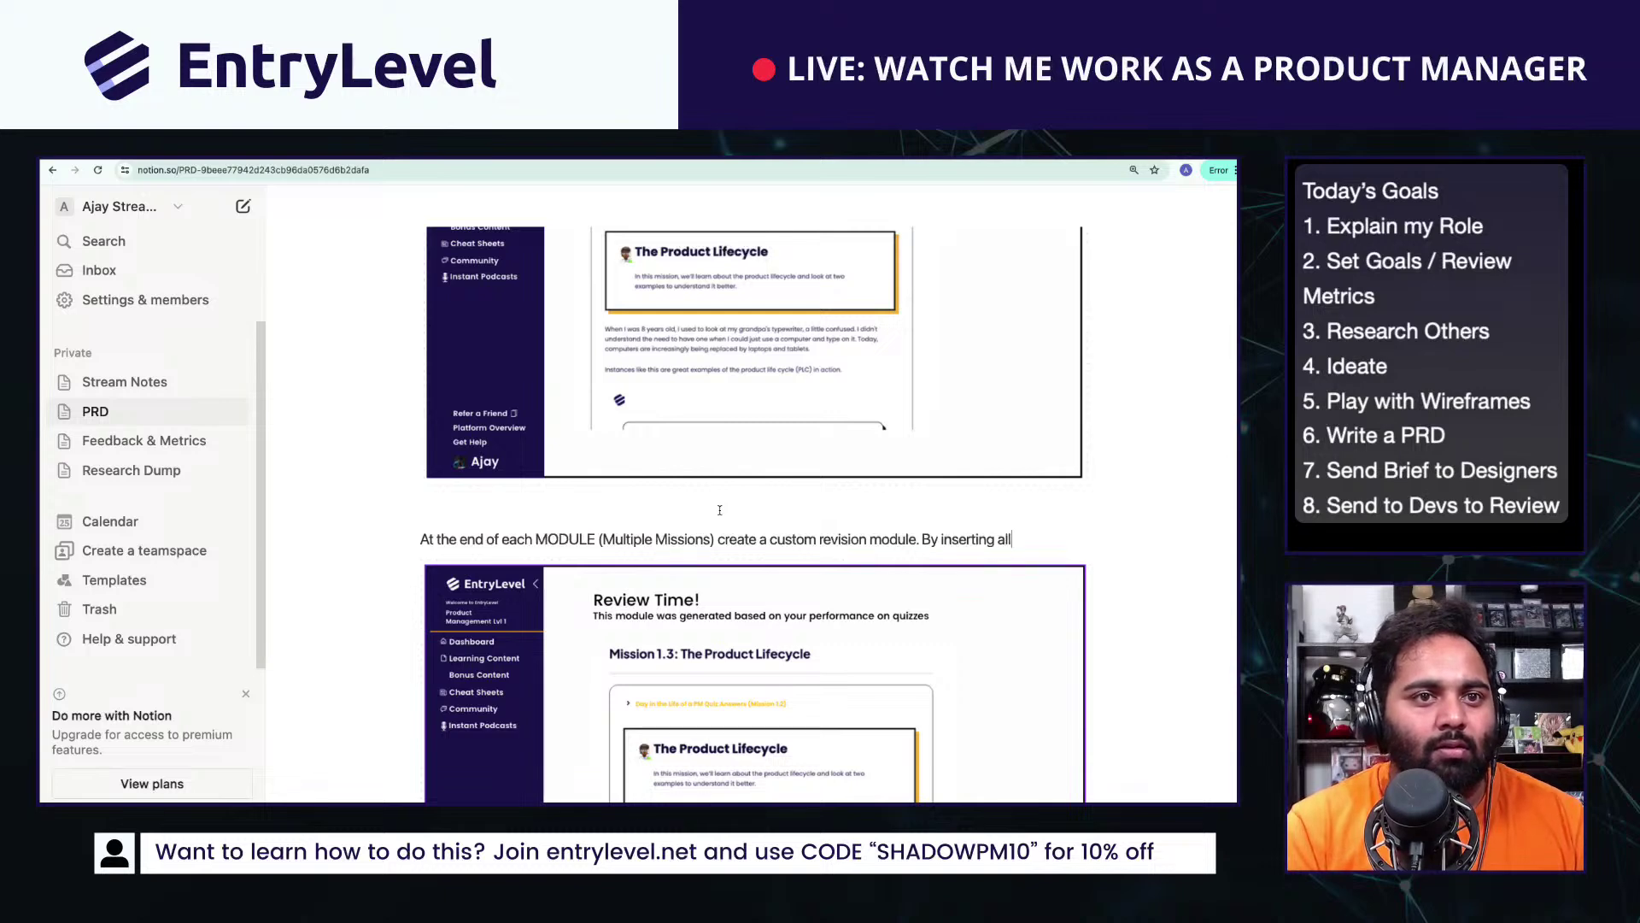
type("rting all of the content in t")
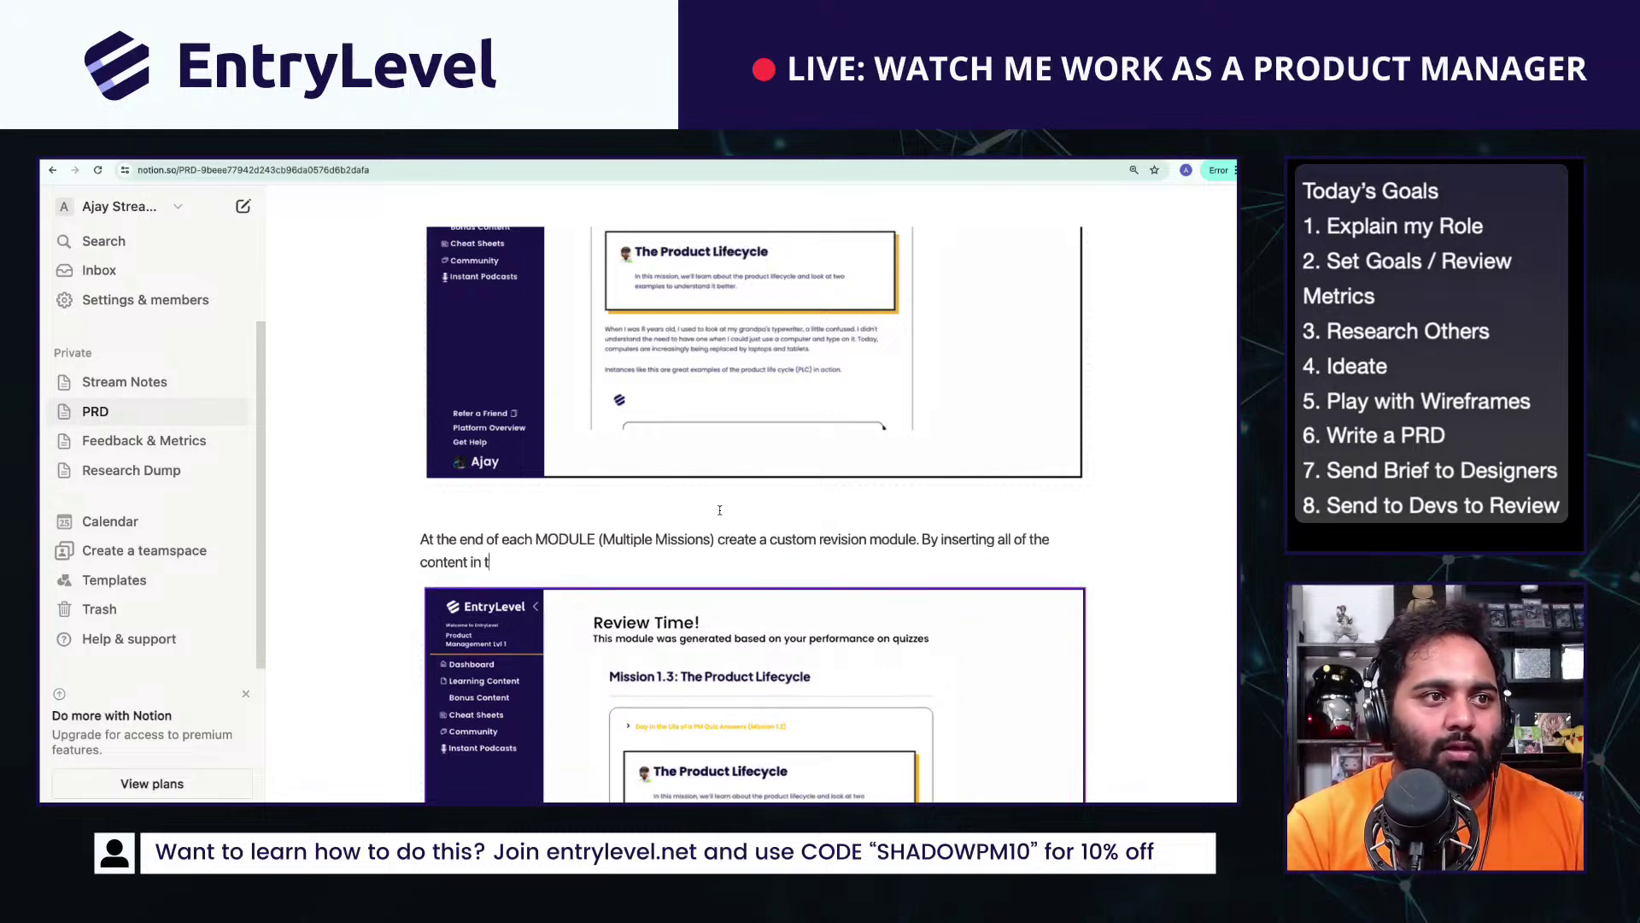
type("he previous modu")
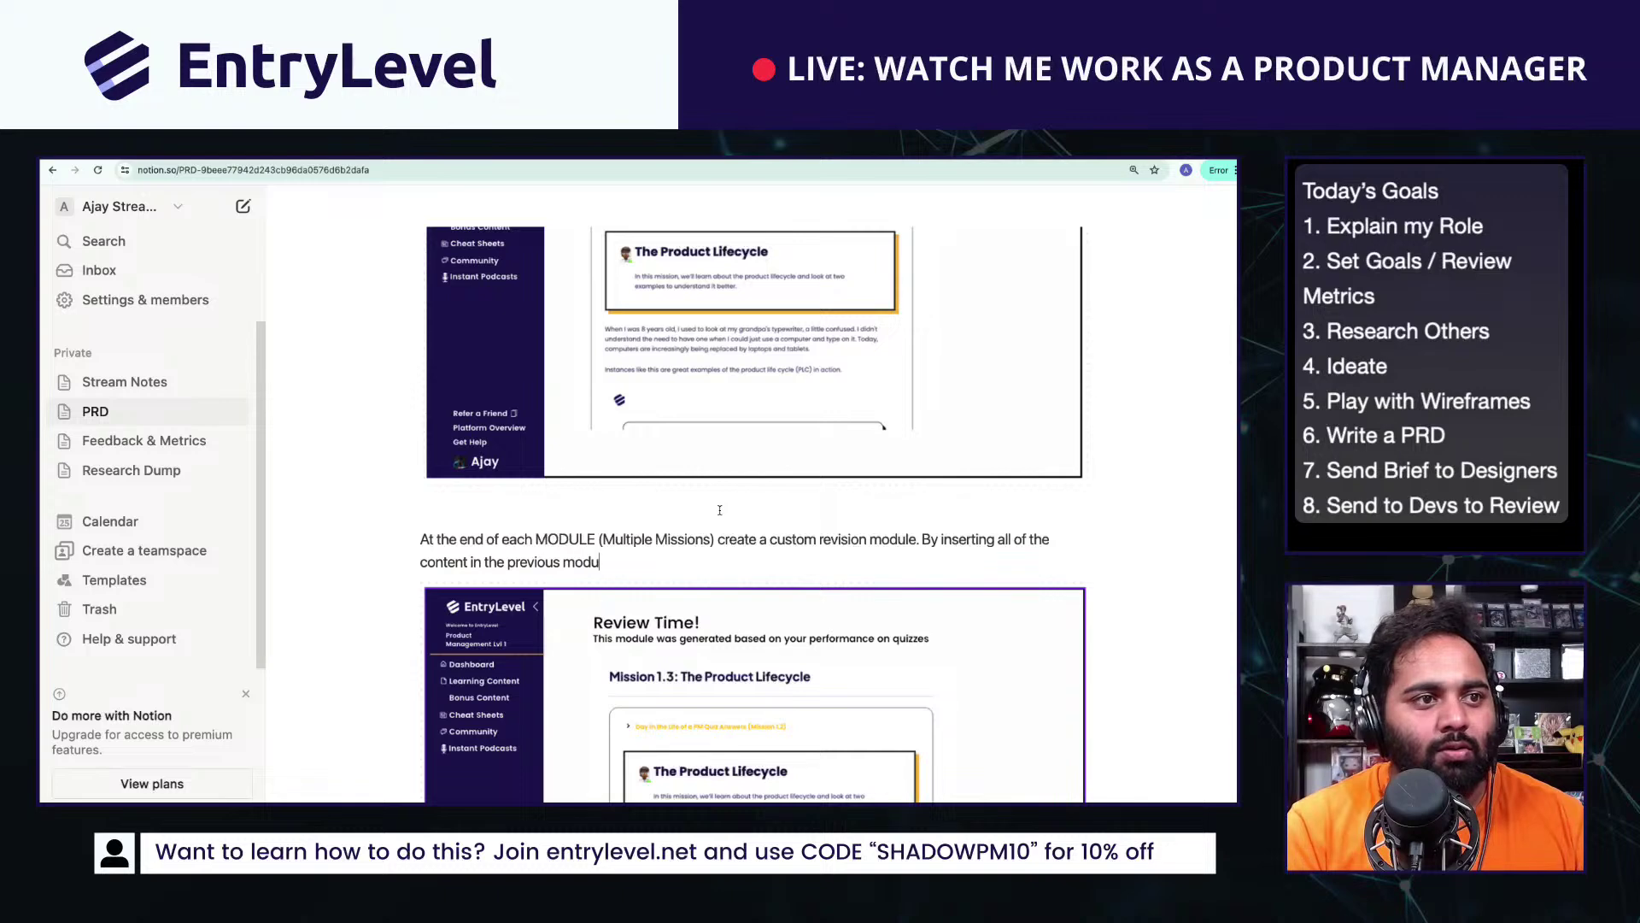
type("le and which")
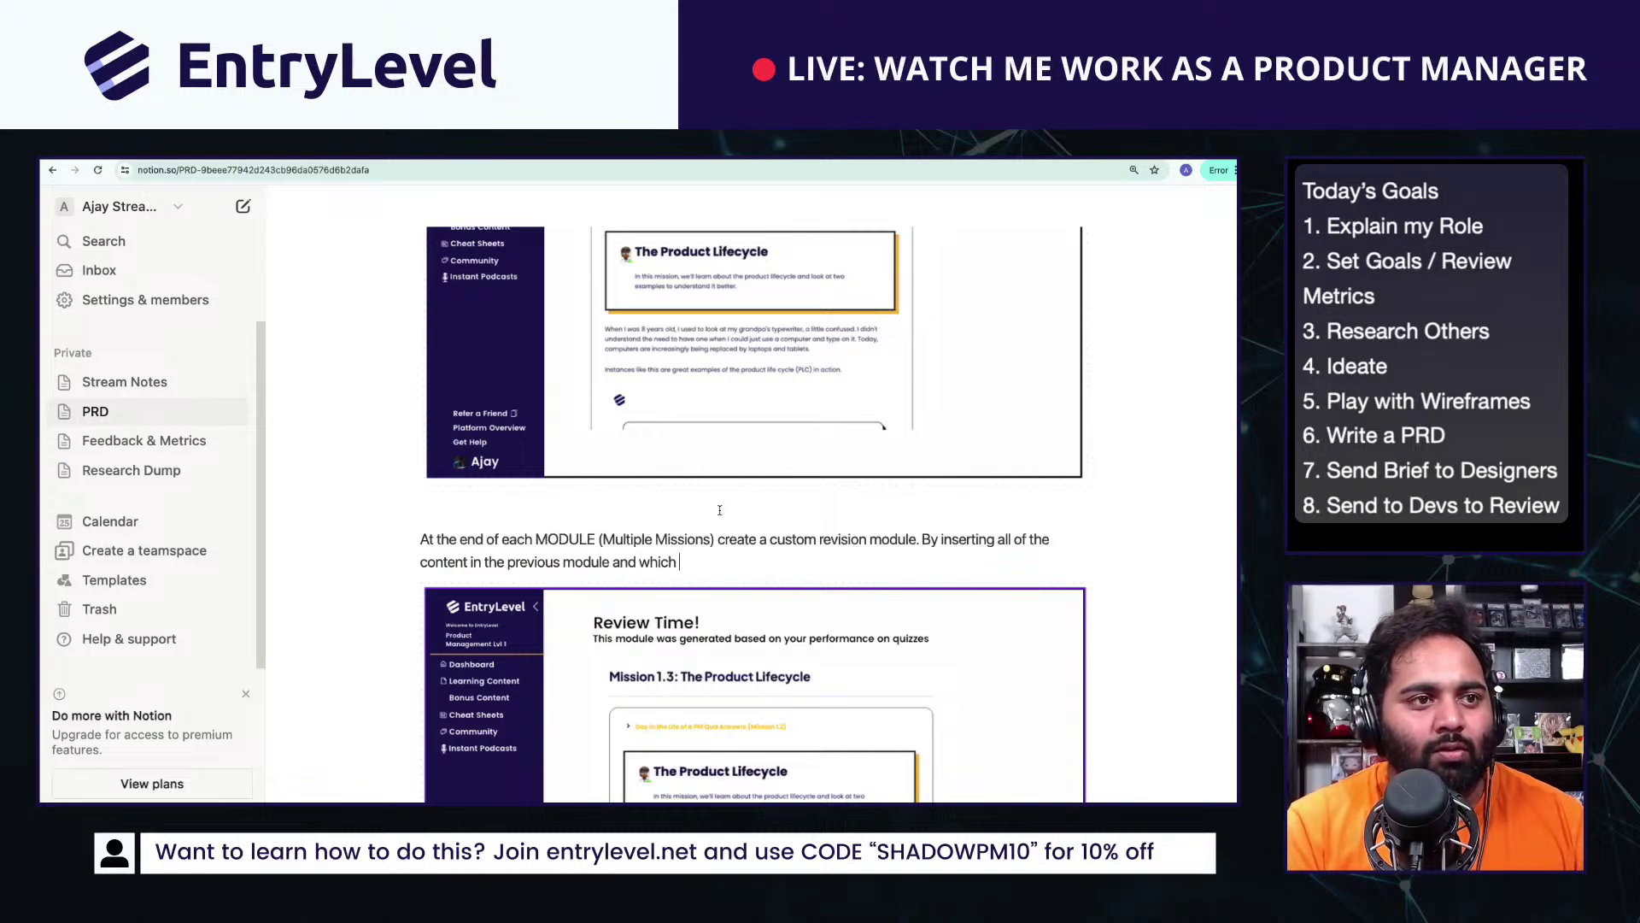
type(" quiz quest")
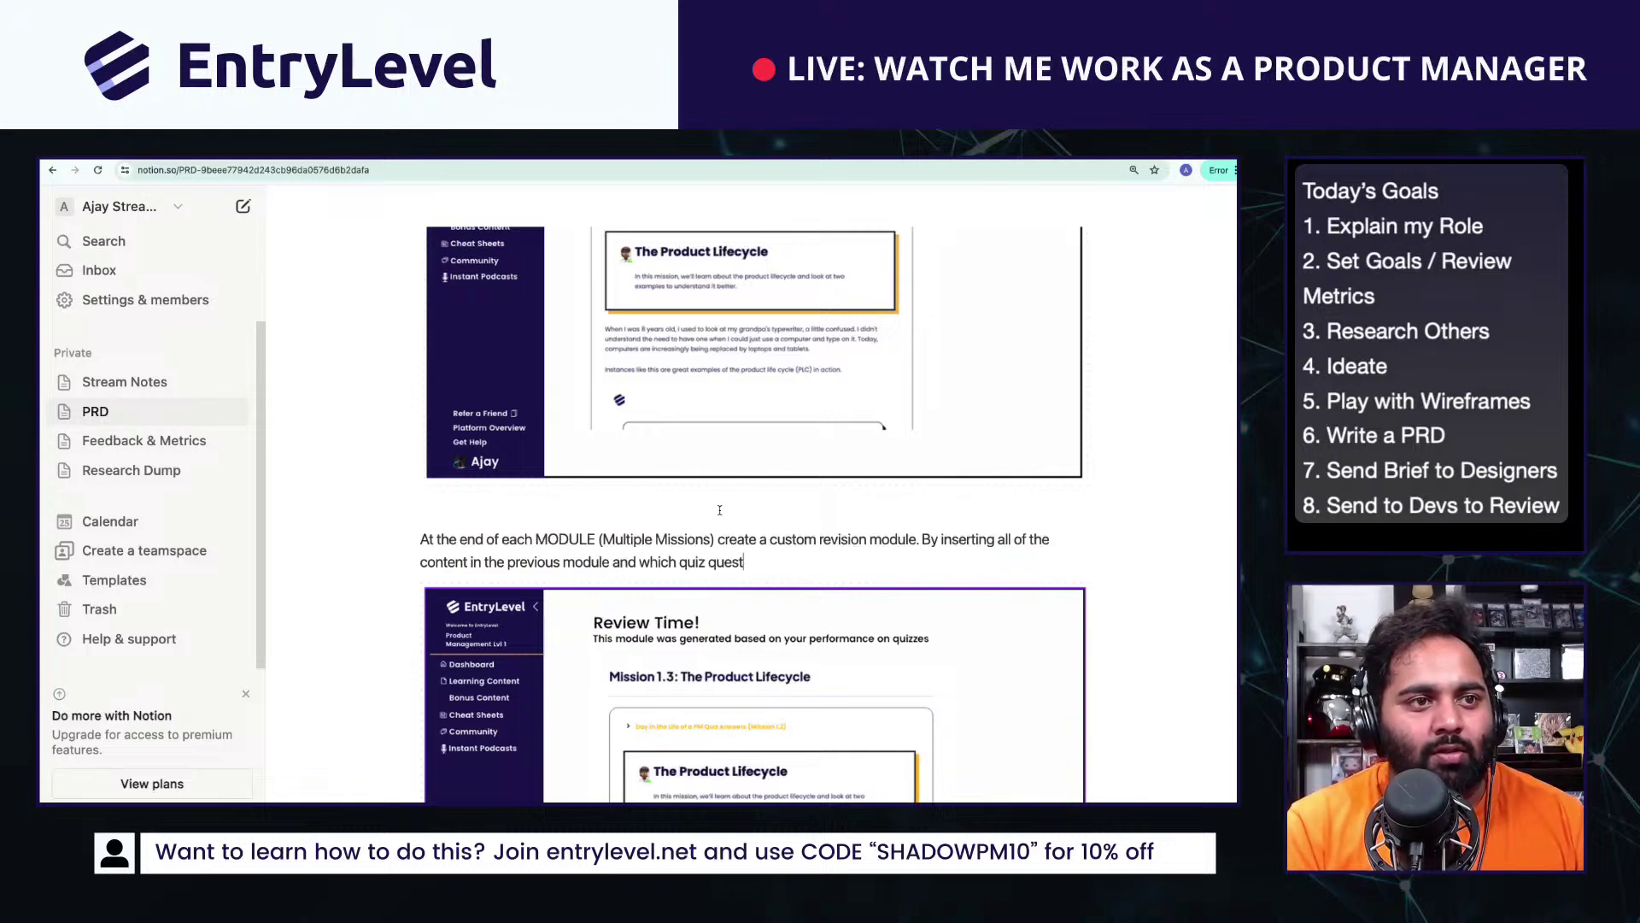
type("ions they g")
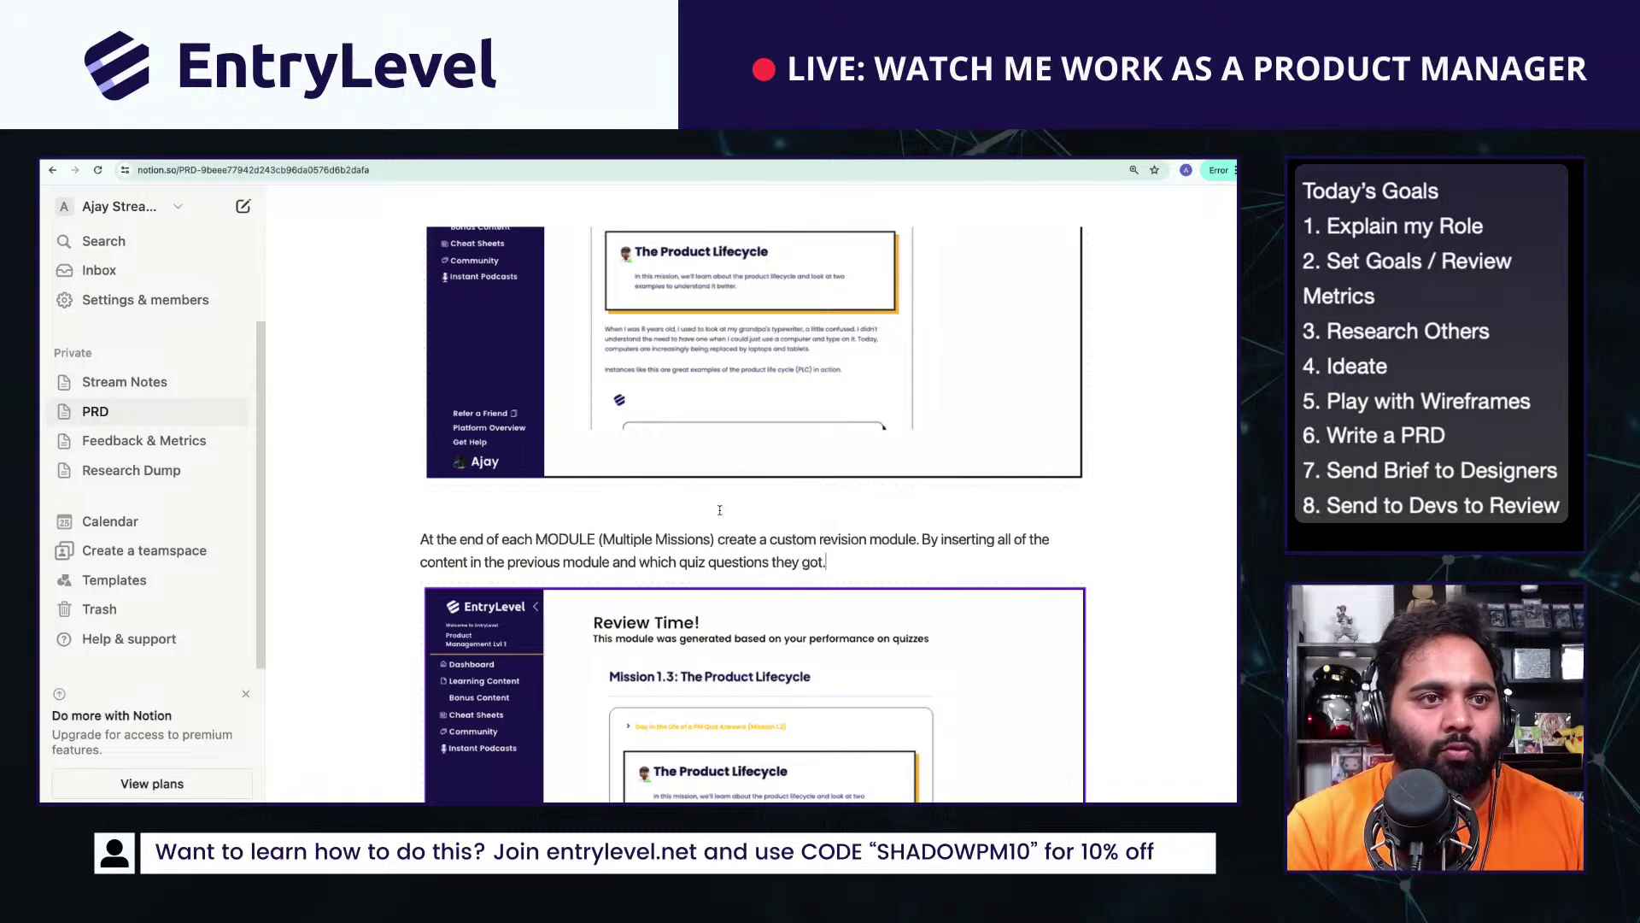
type("ot right and wron")
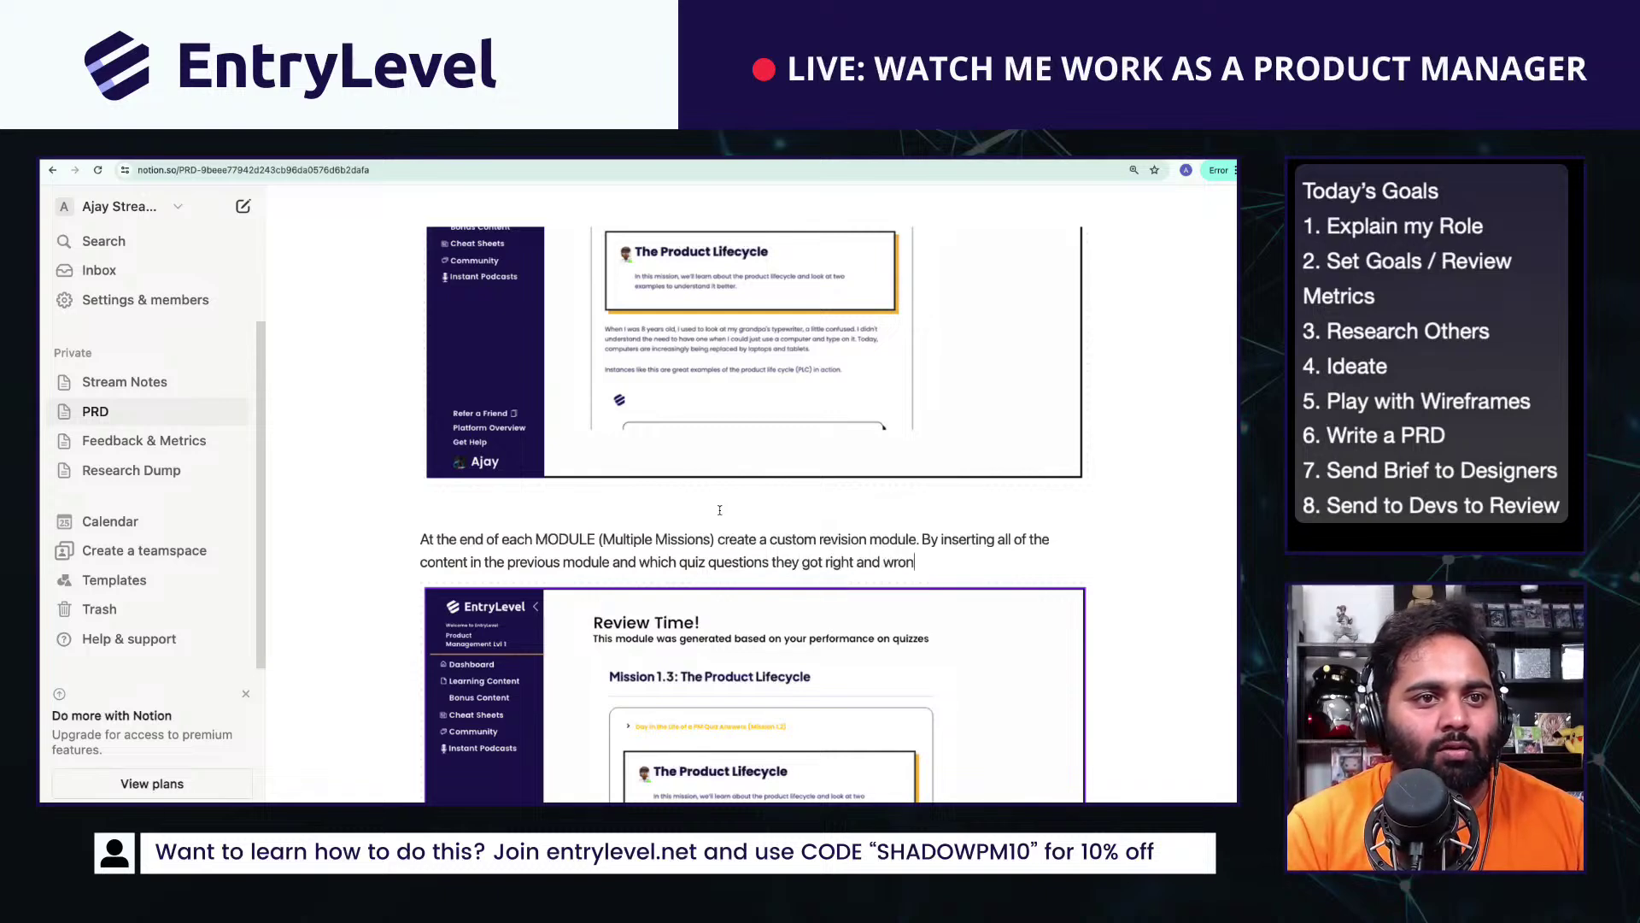
Step: End the quiz questions sentence with a period and add "Focus on content for the ones they got wrong!" after it
type("g. Focus on c")
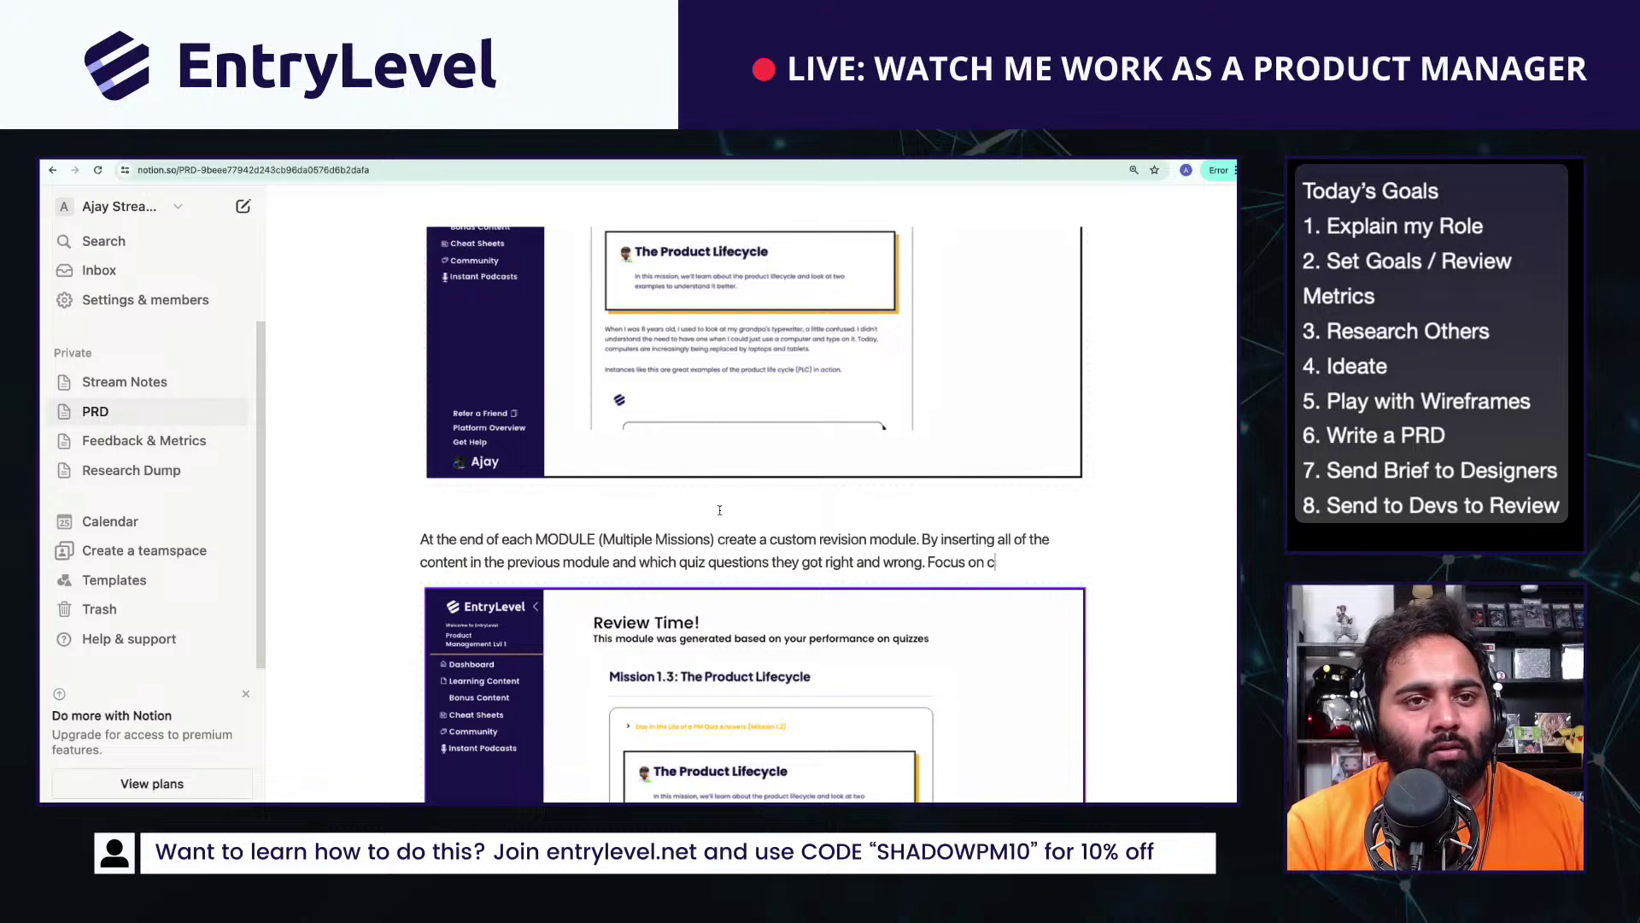
type("ontent for the one")
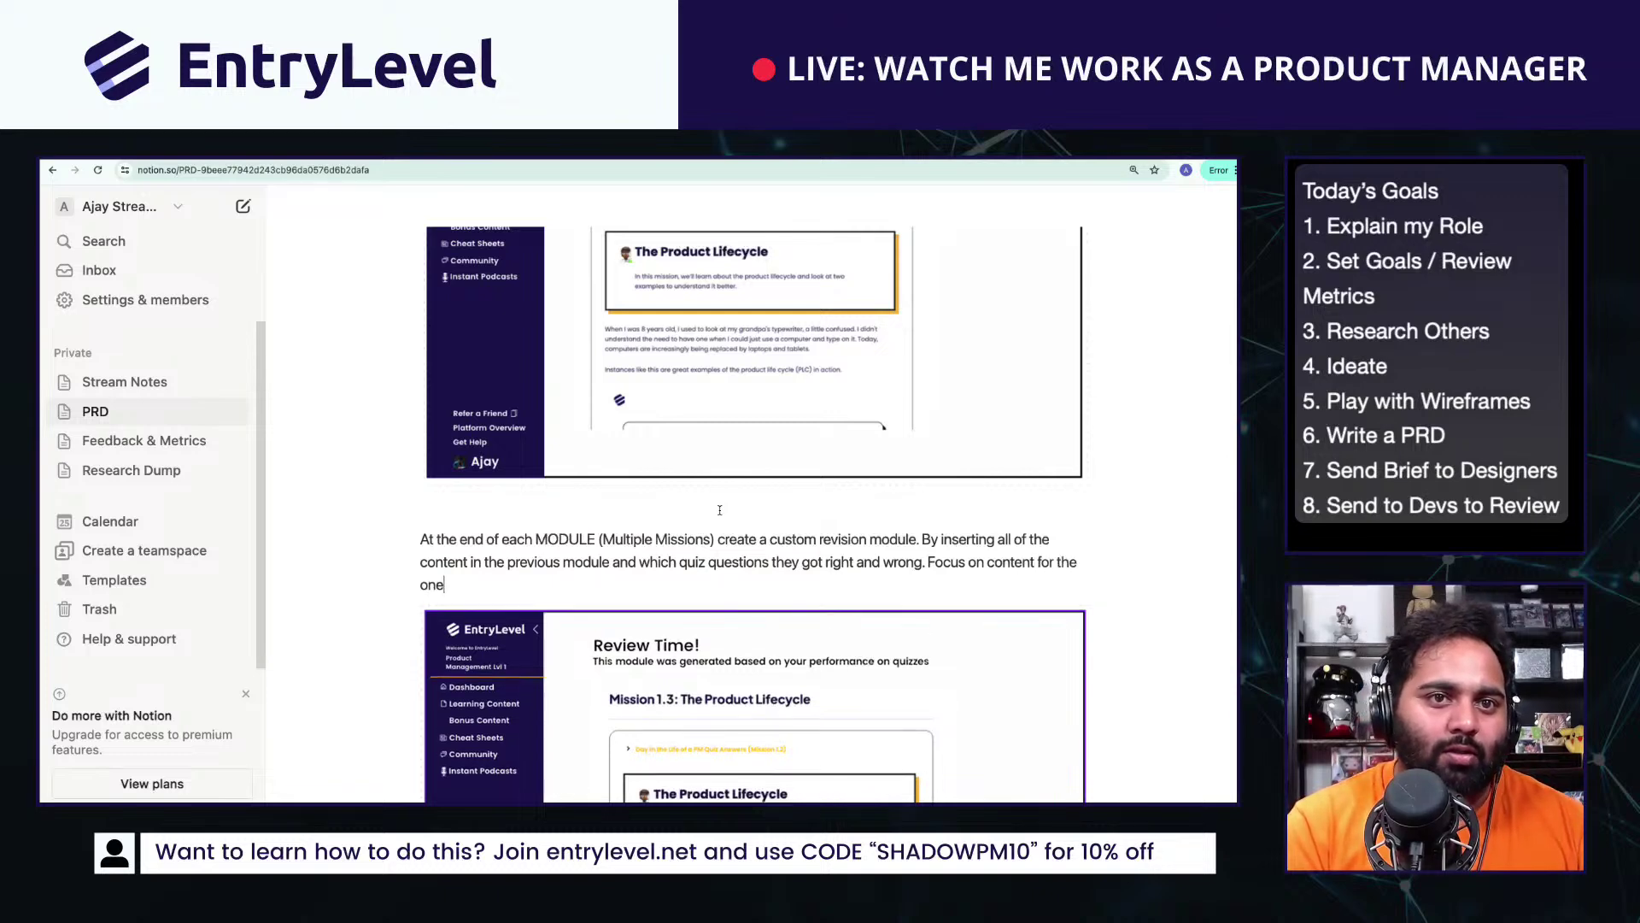
type("s thye g")
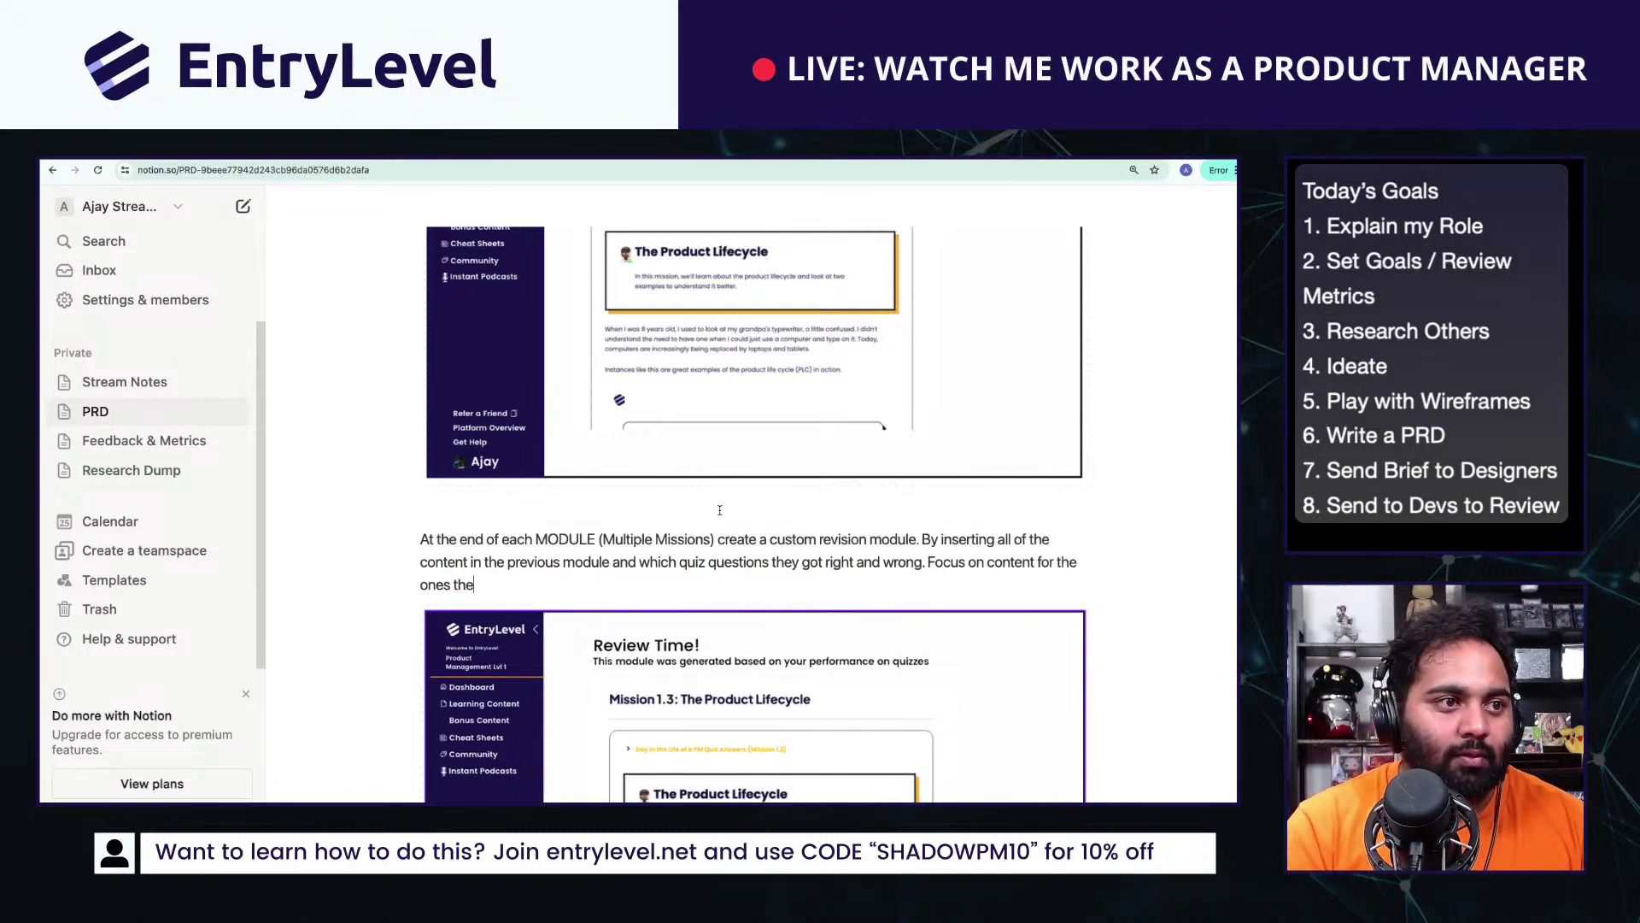
type("y got wrong!")
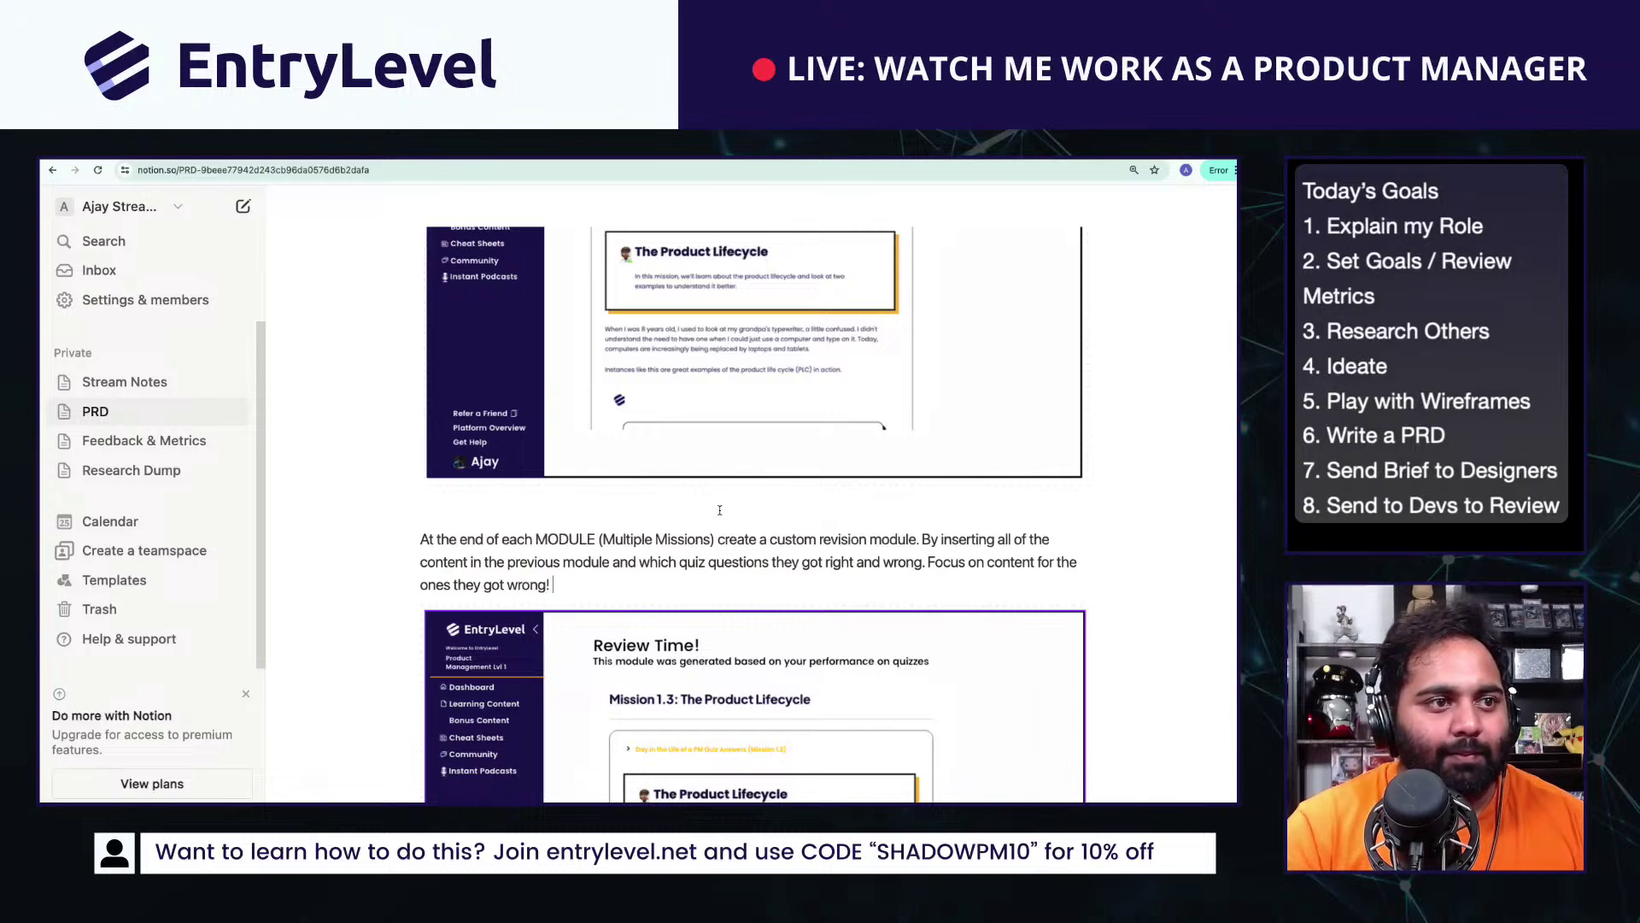
Step: Delete the leftover numbered list from "Current Status / Implementation" to "Wireframes / Product Breakdown" below the "Review Time!" mockup
scroll(720, 510, "down", 7)
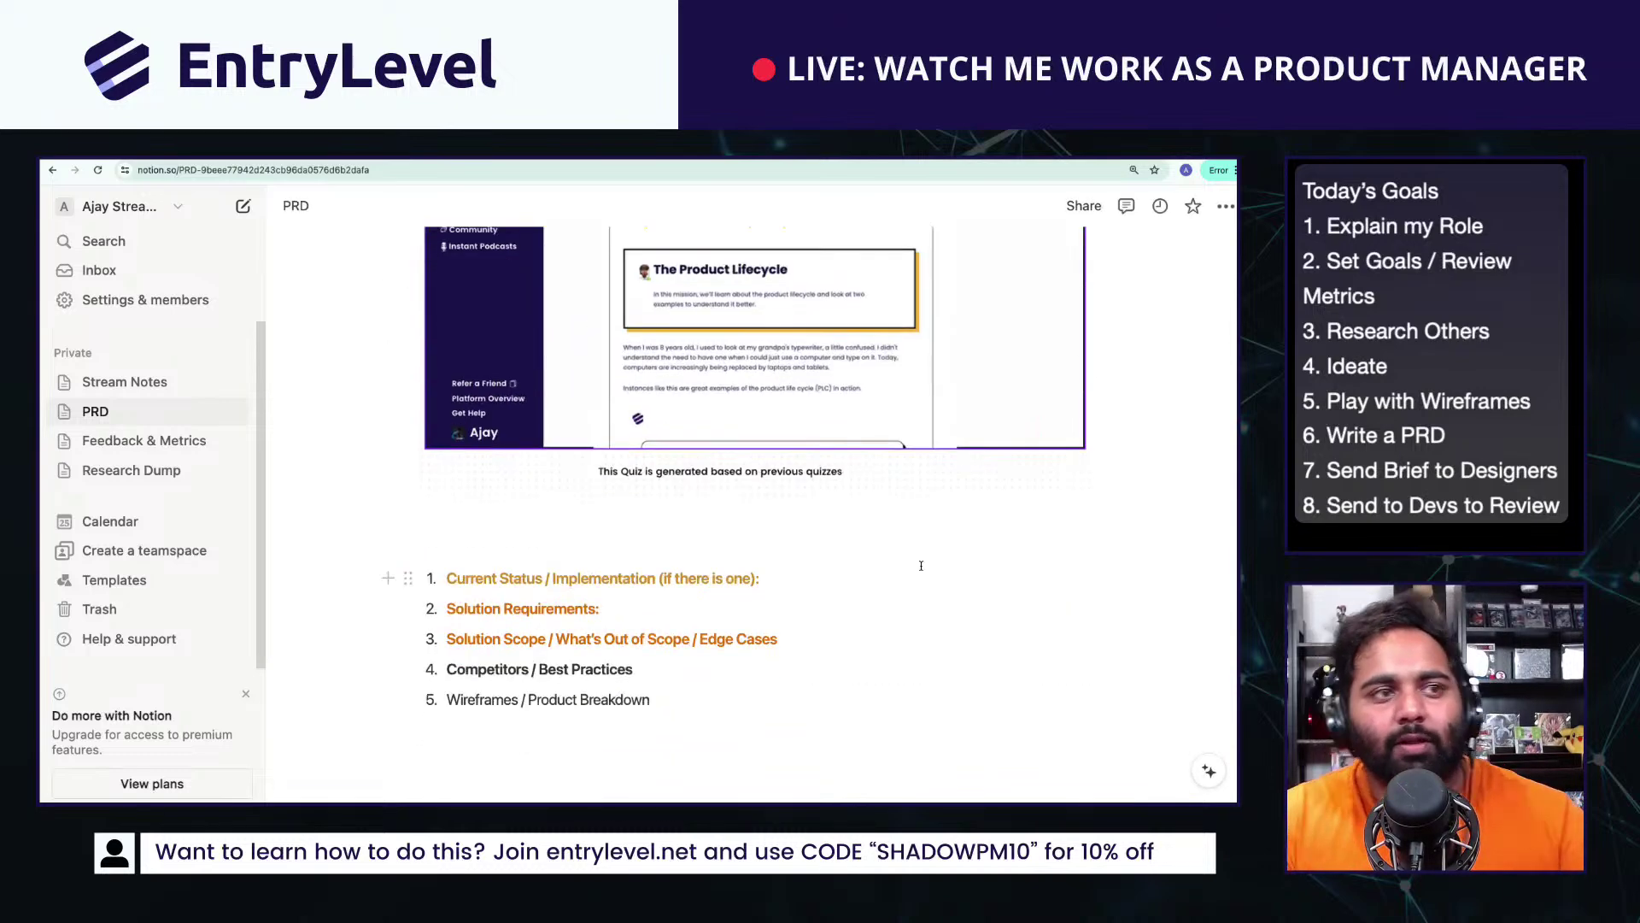
scroll(928, 684, "up", 5)
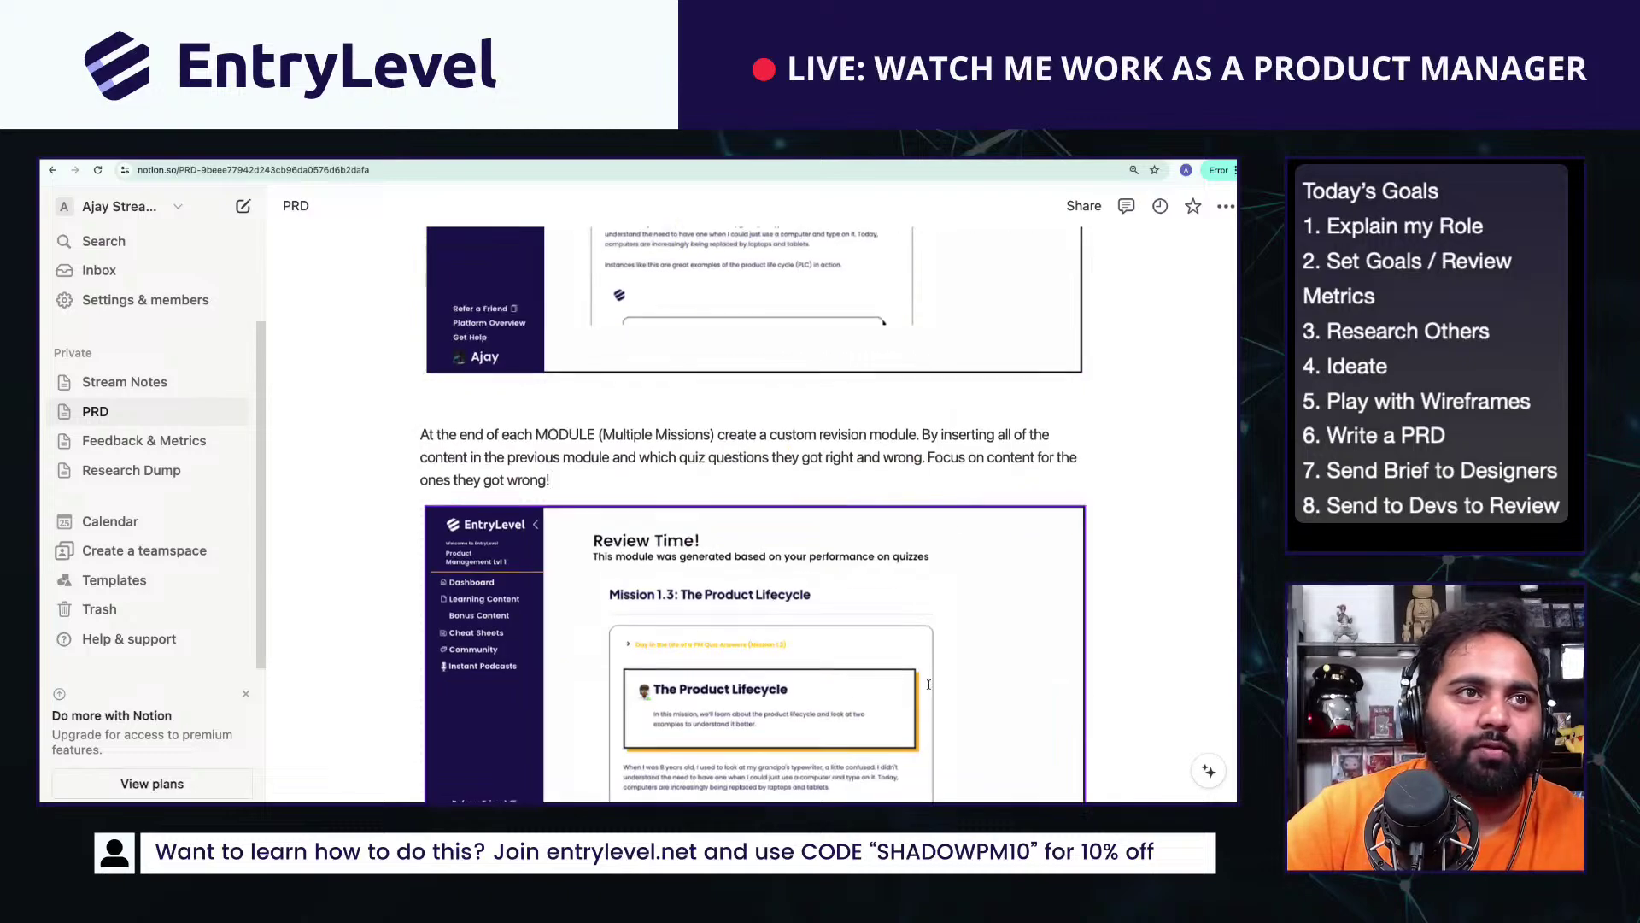
scroll(928, 683, "down", 5)
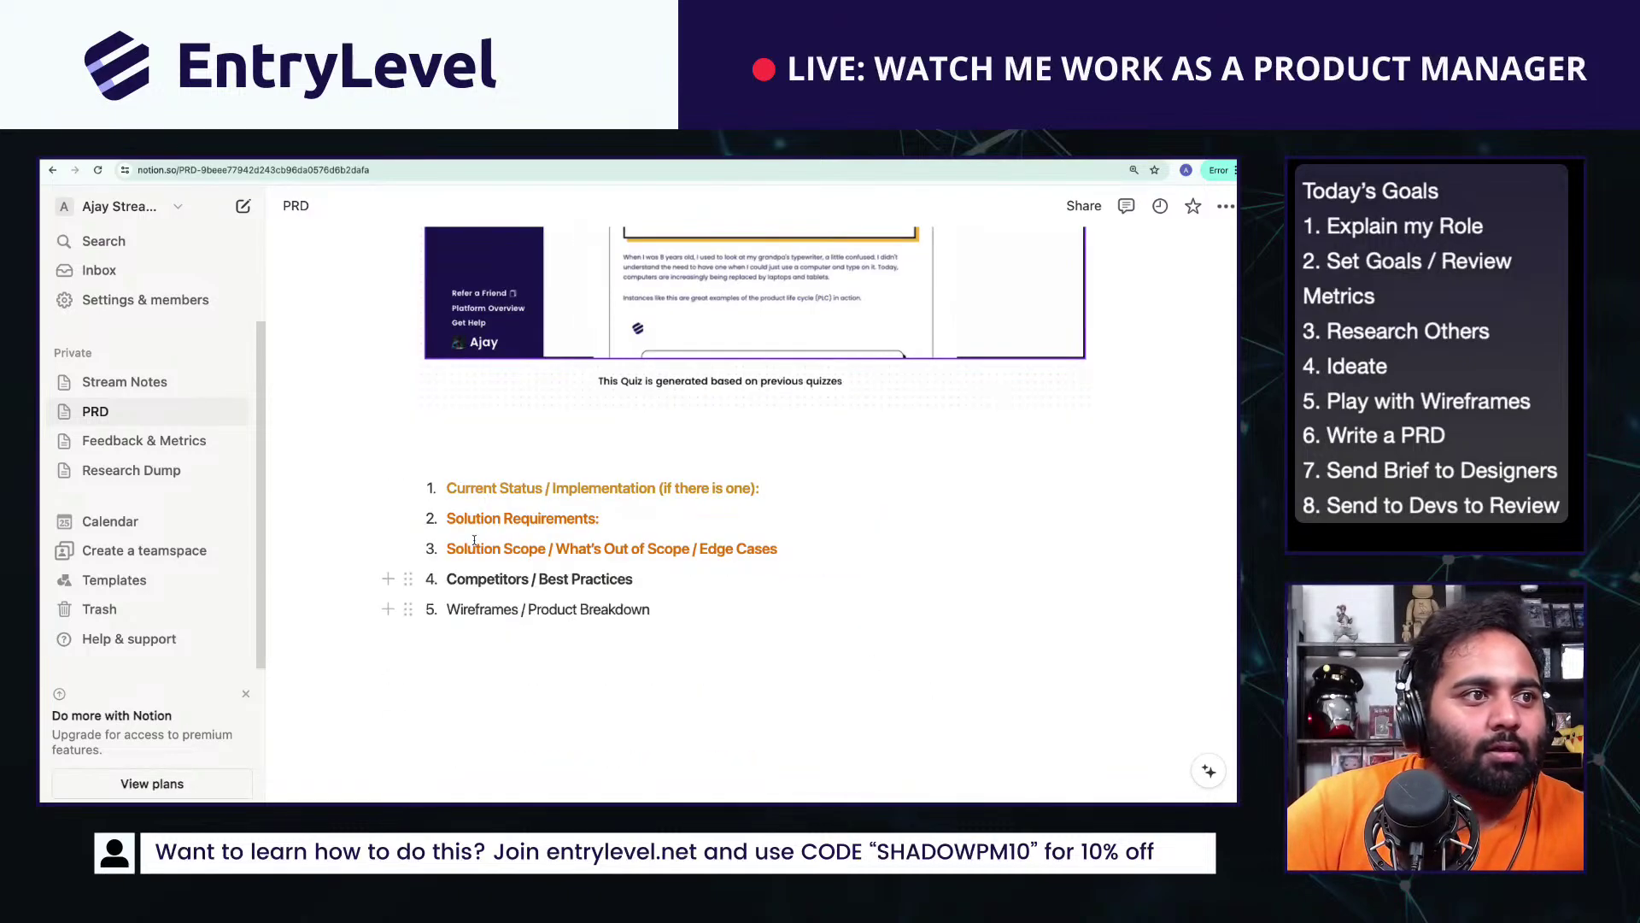
left_click_drag(368, 474, 612, 601)
key("BackSpace")
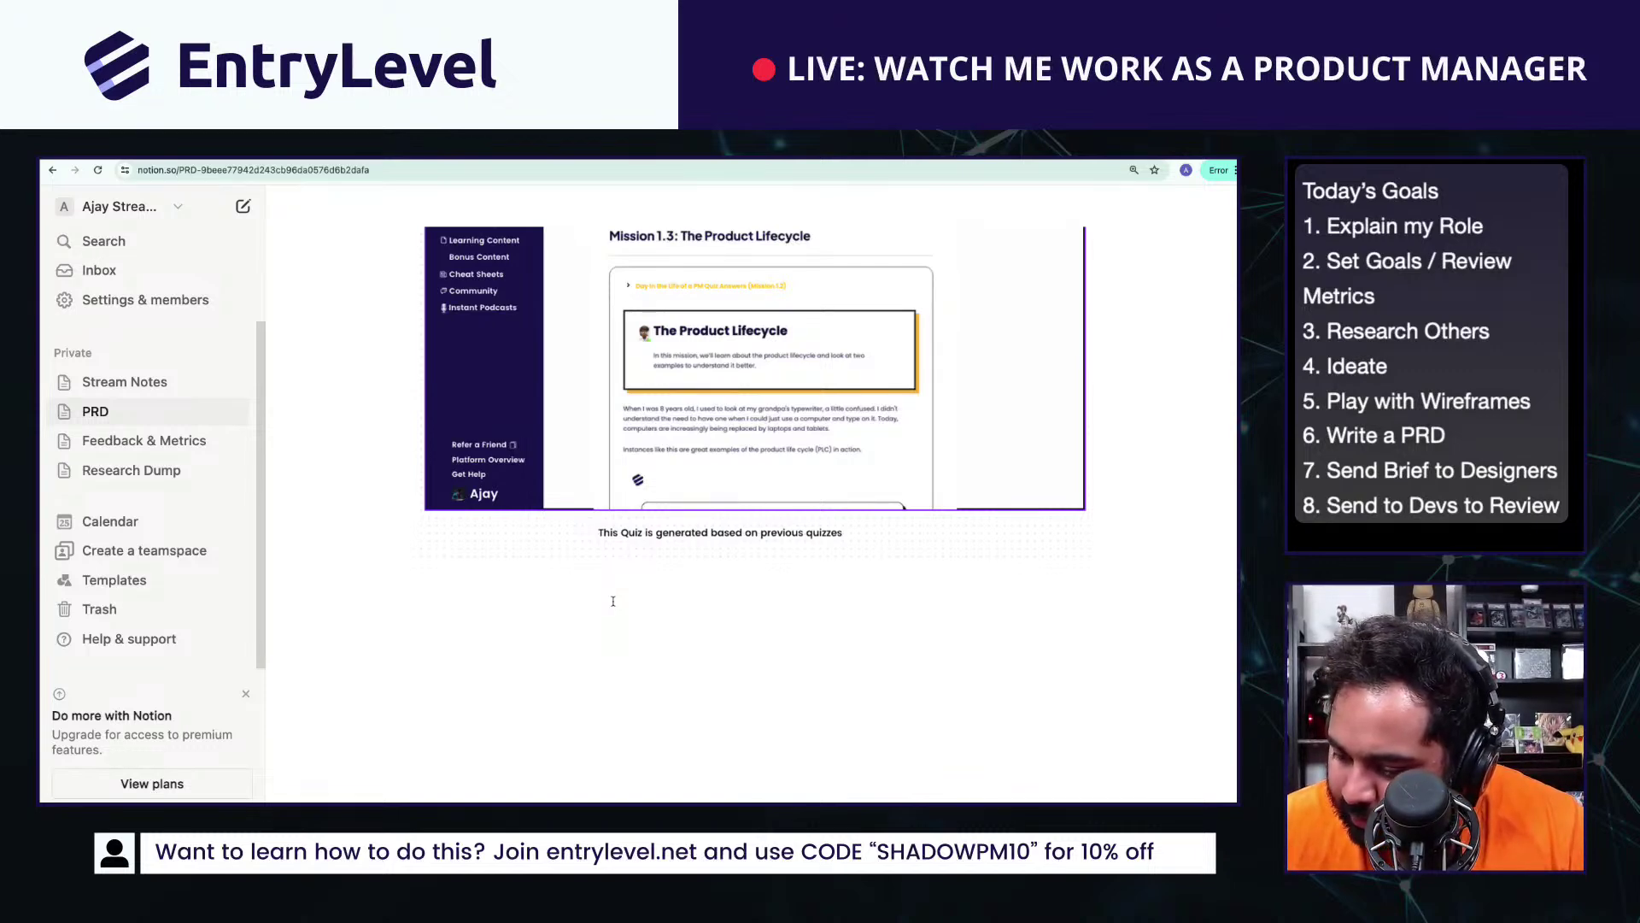
Step: Add the Heading 2 "IMPLEMENTATION BREAKDOWN" below the "Review Time!" mockup, in the style of "SOLUTION BREAKDOWN", and start a line under it
scroll(613, 601, "up", 15)
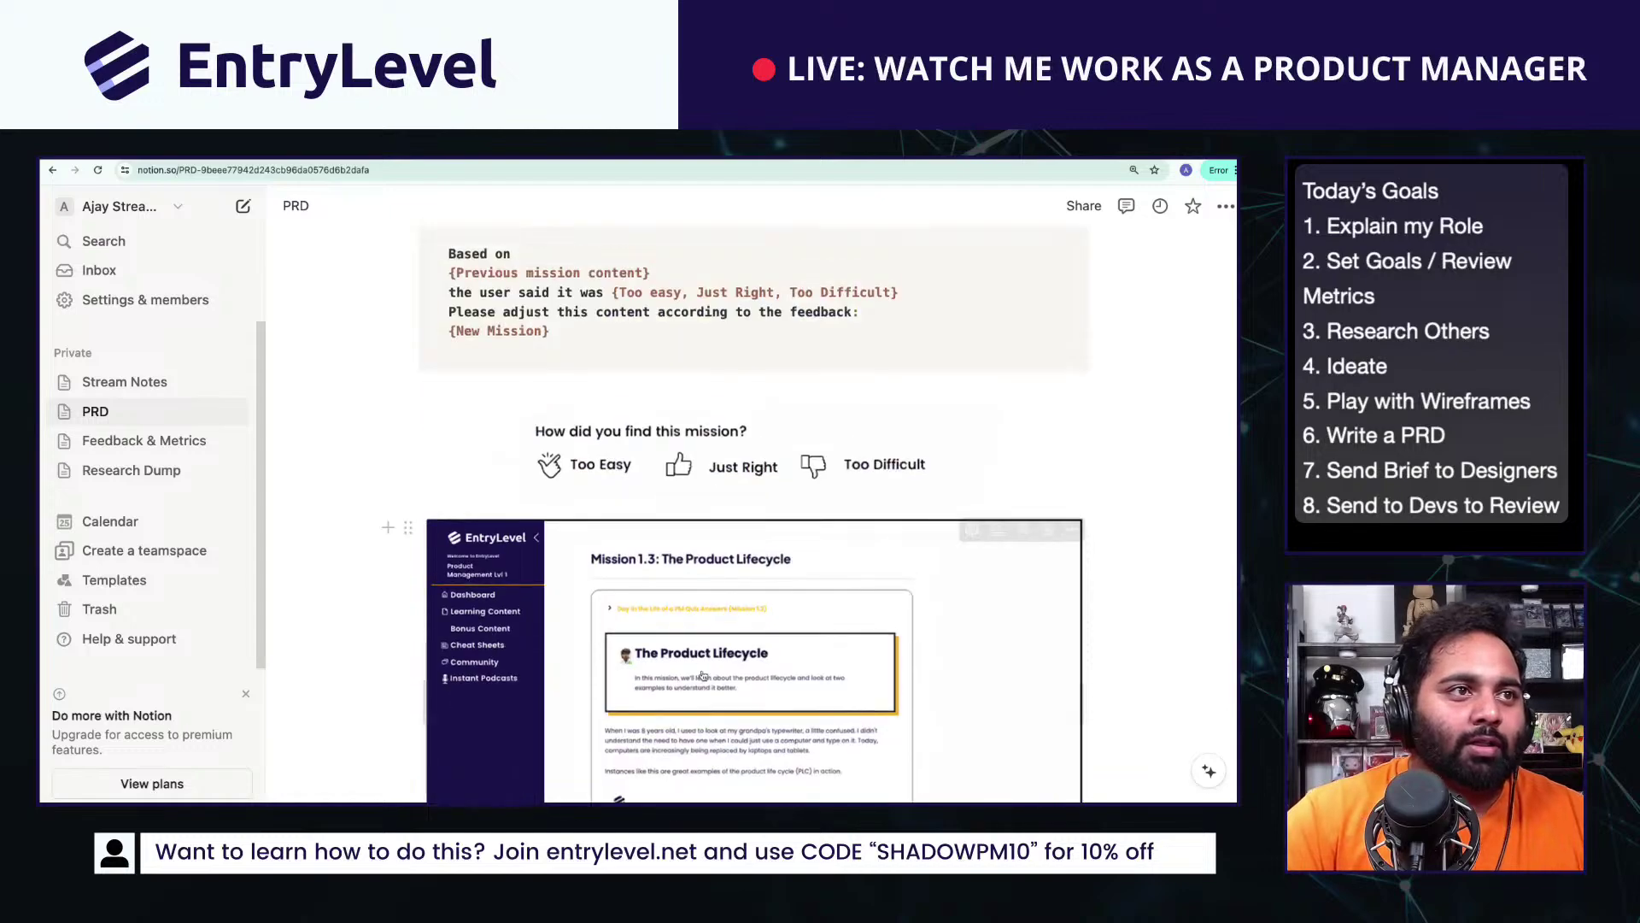
scroll(676, 746, "up", 10)
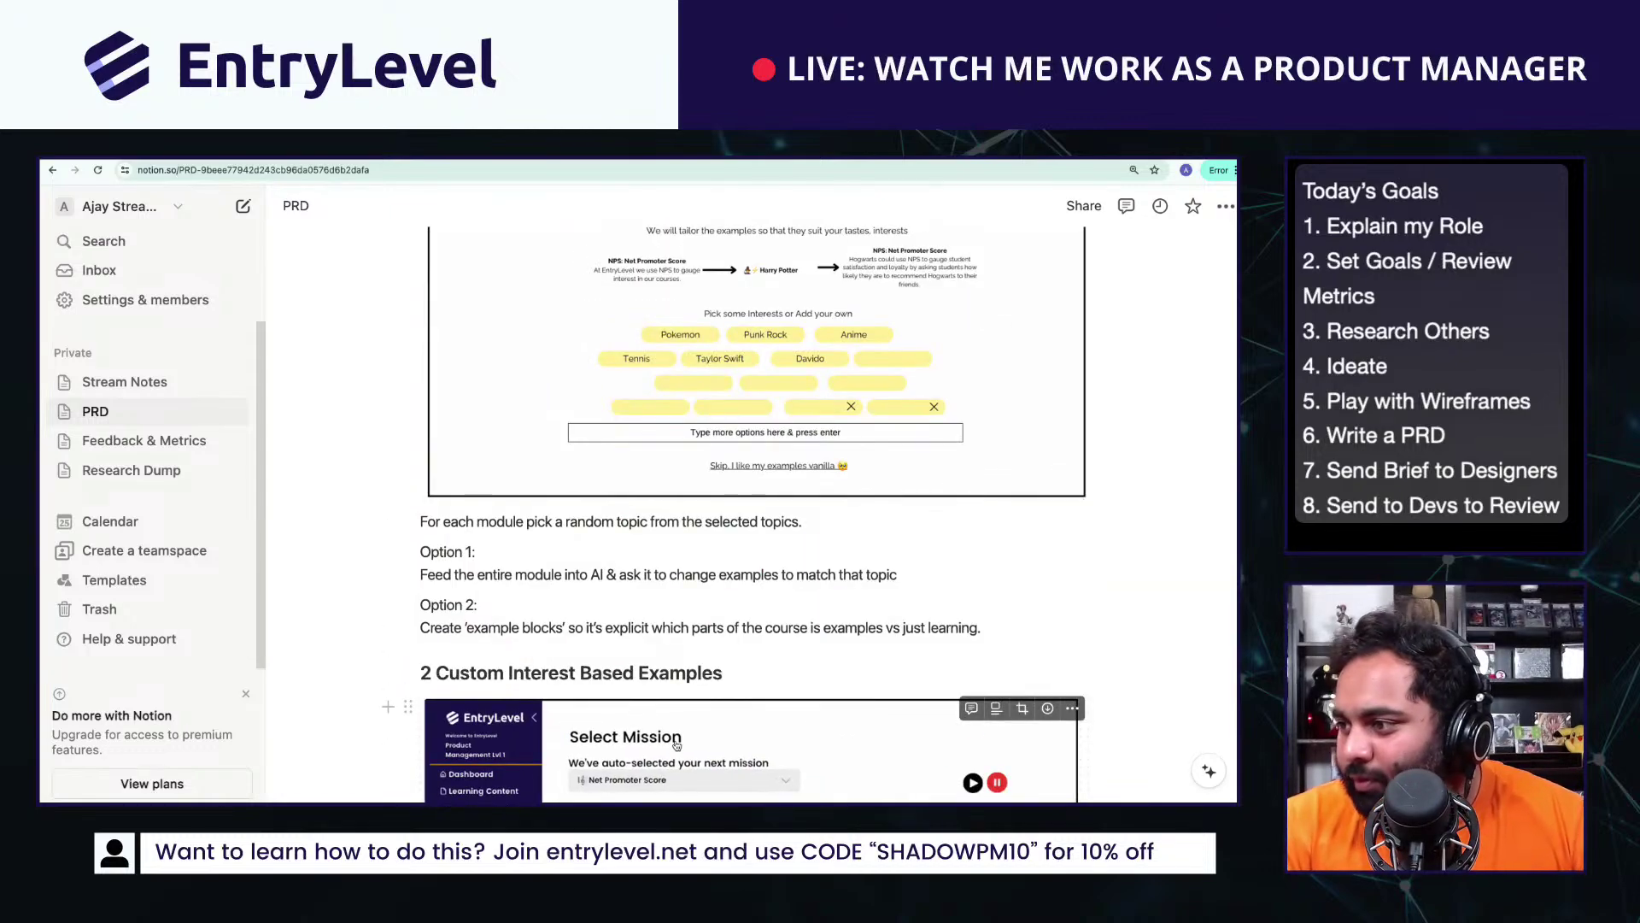
scroll(677, 746, "up", 8)
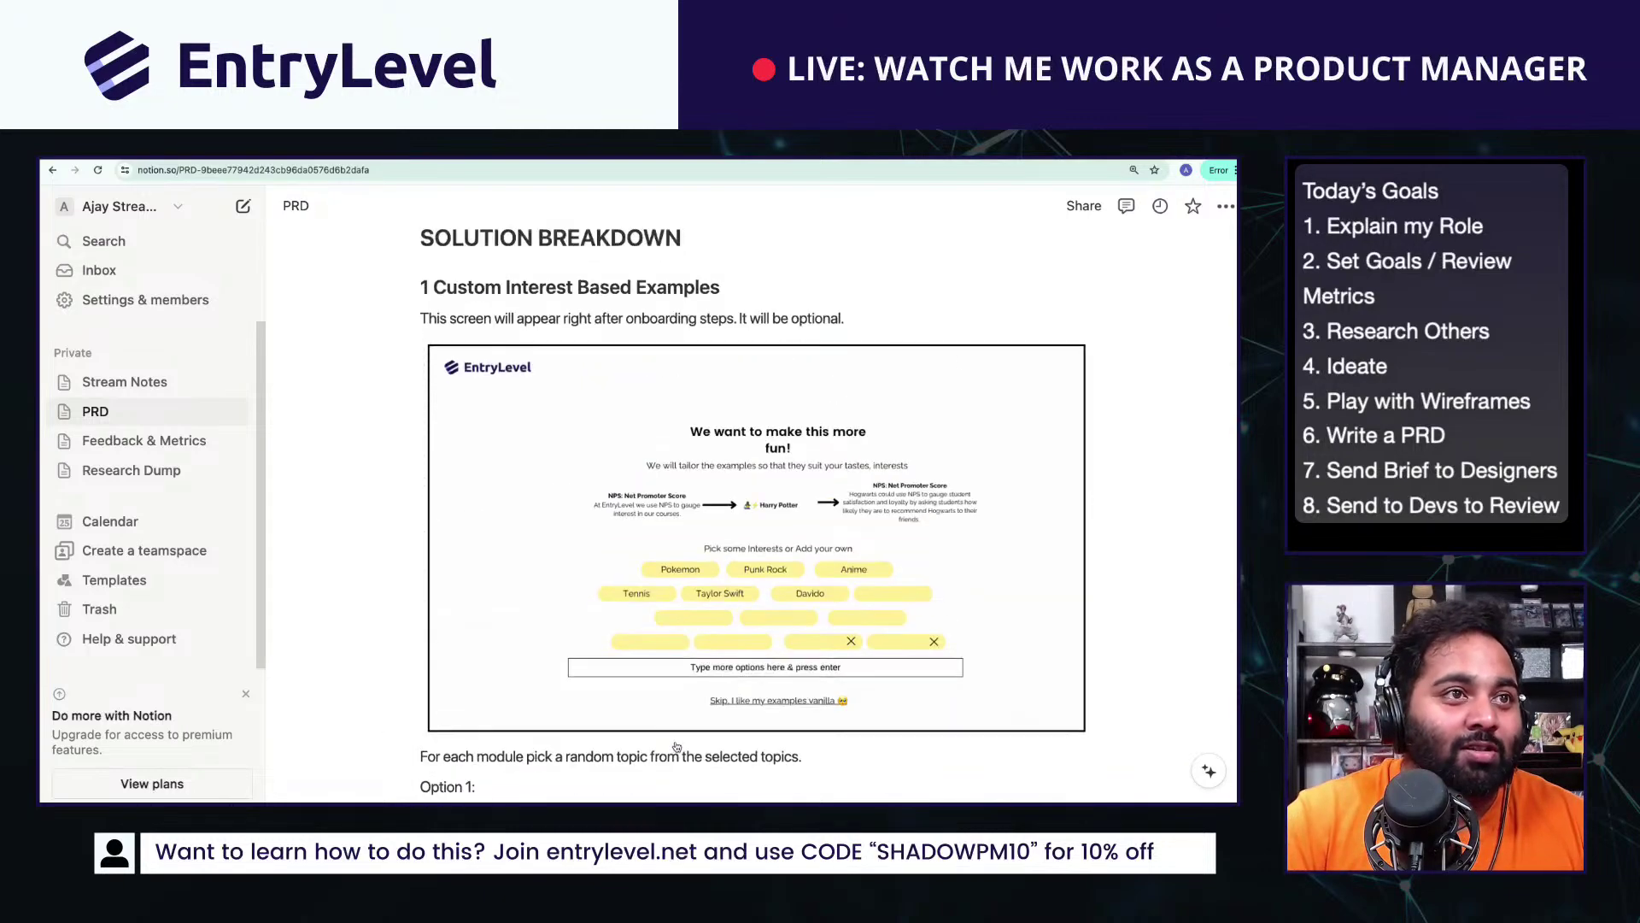
scroll(557, 671, "down", 20)
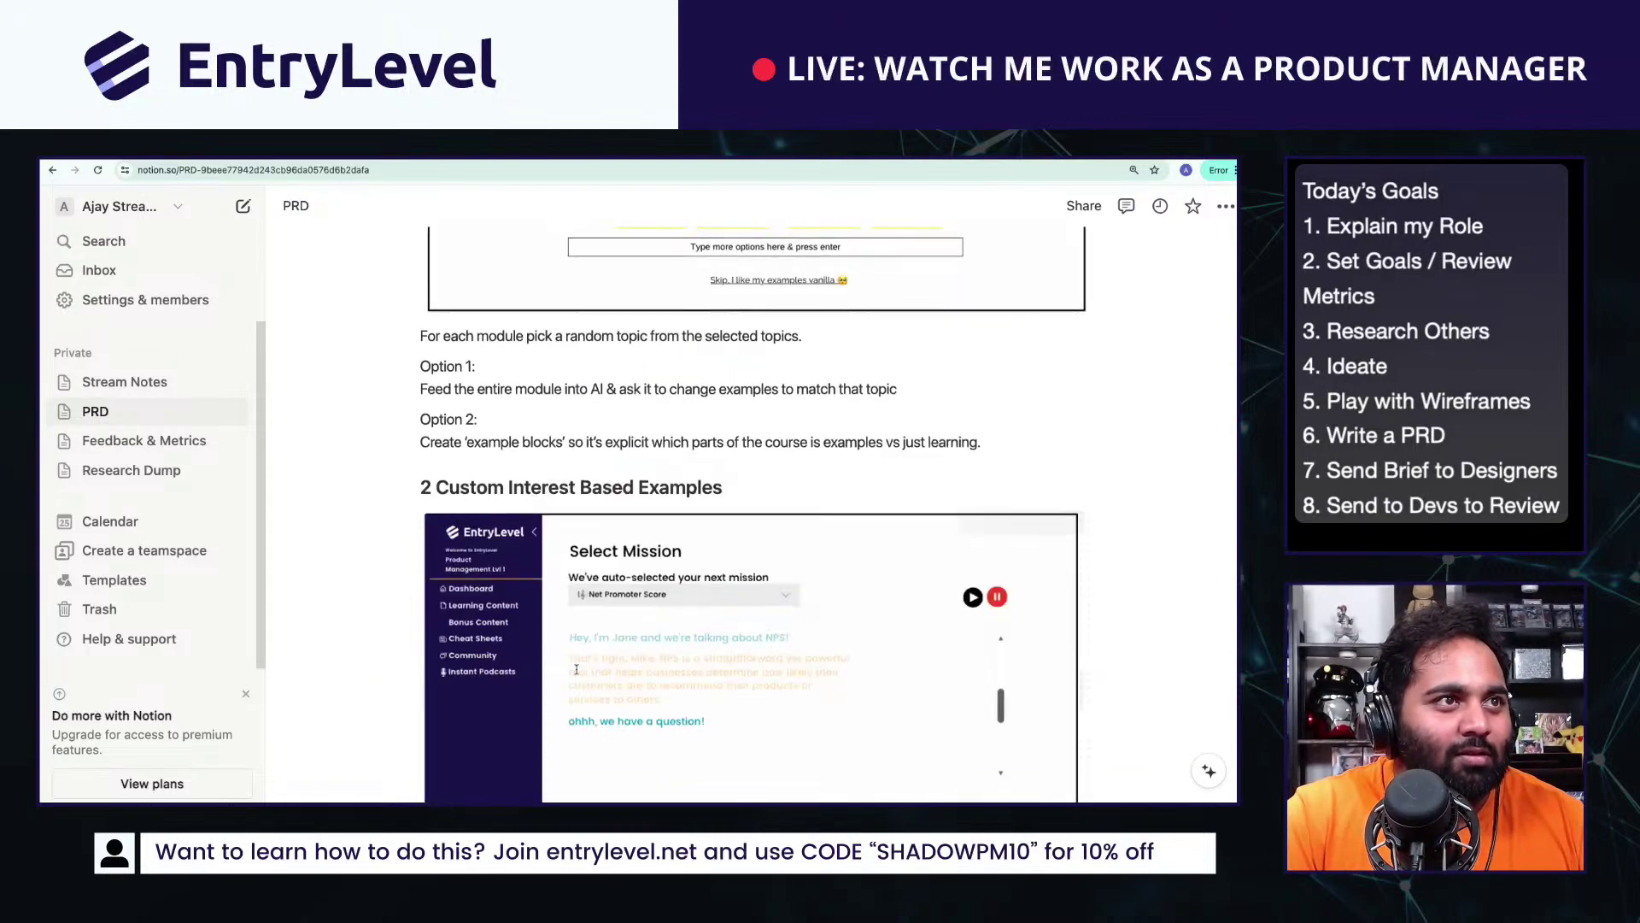
scroll(521, 684, "down", 3)
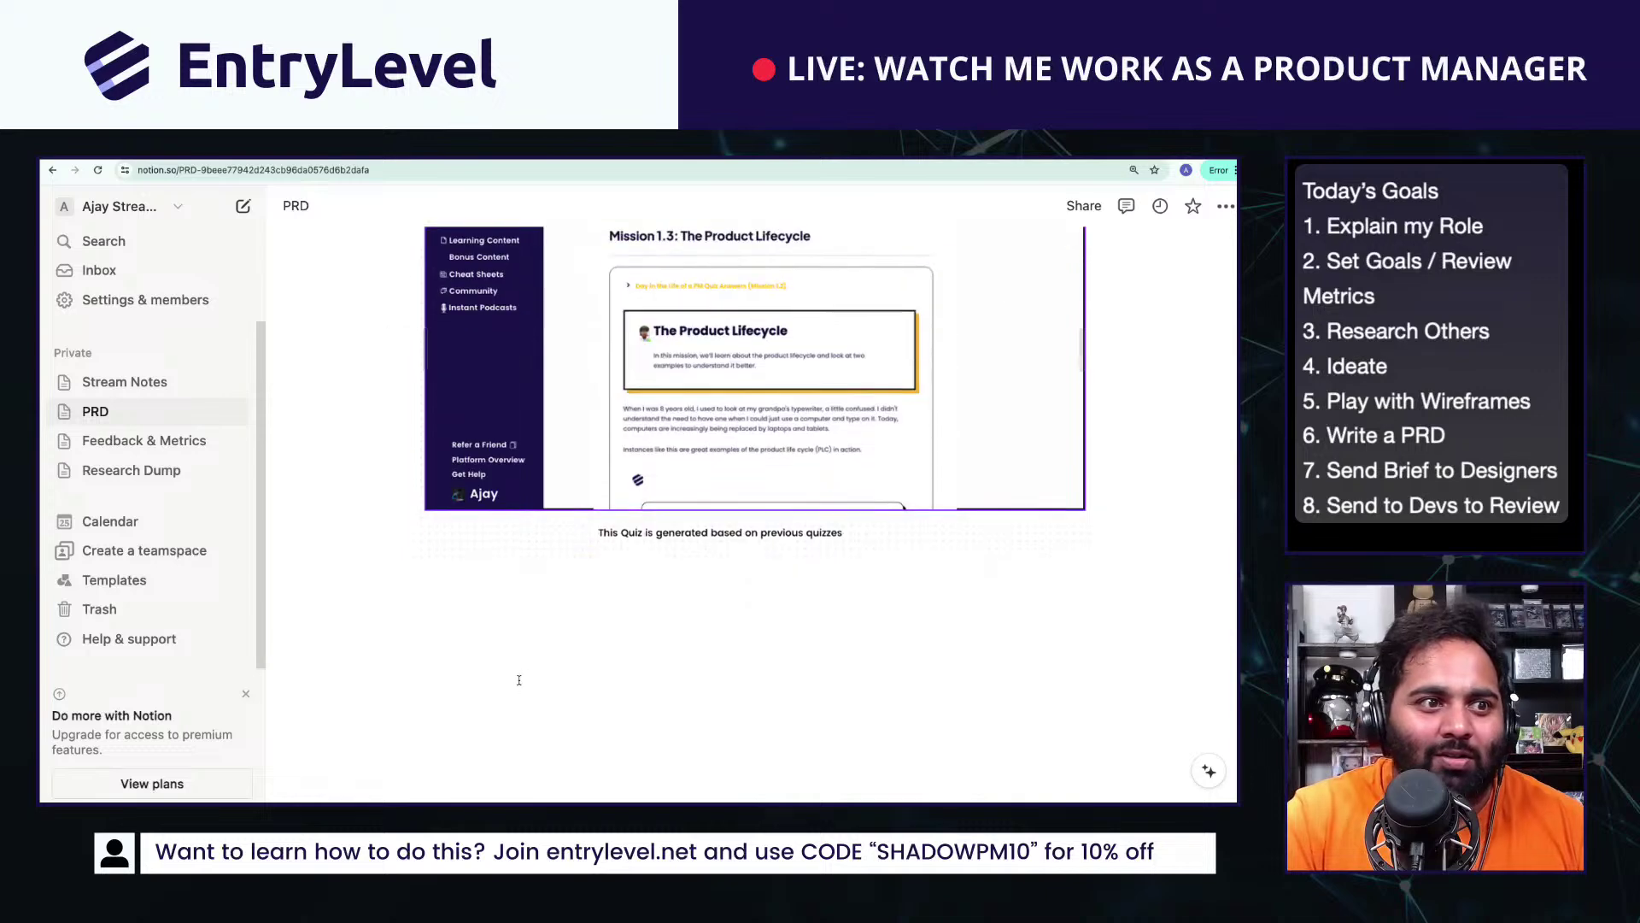
left_click(457, 591)
scroll(457, 591, "up", 4)
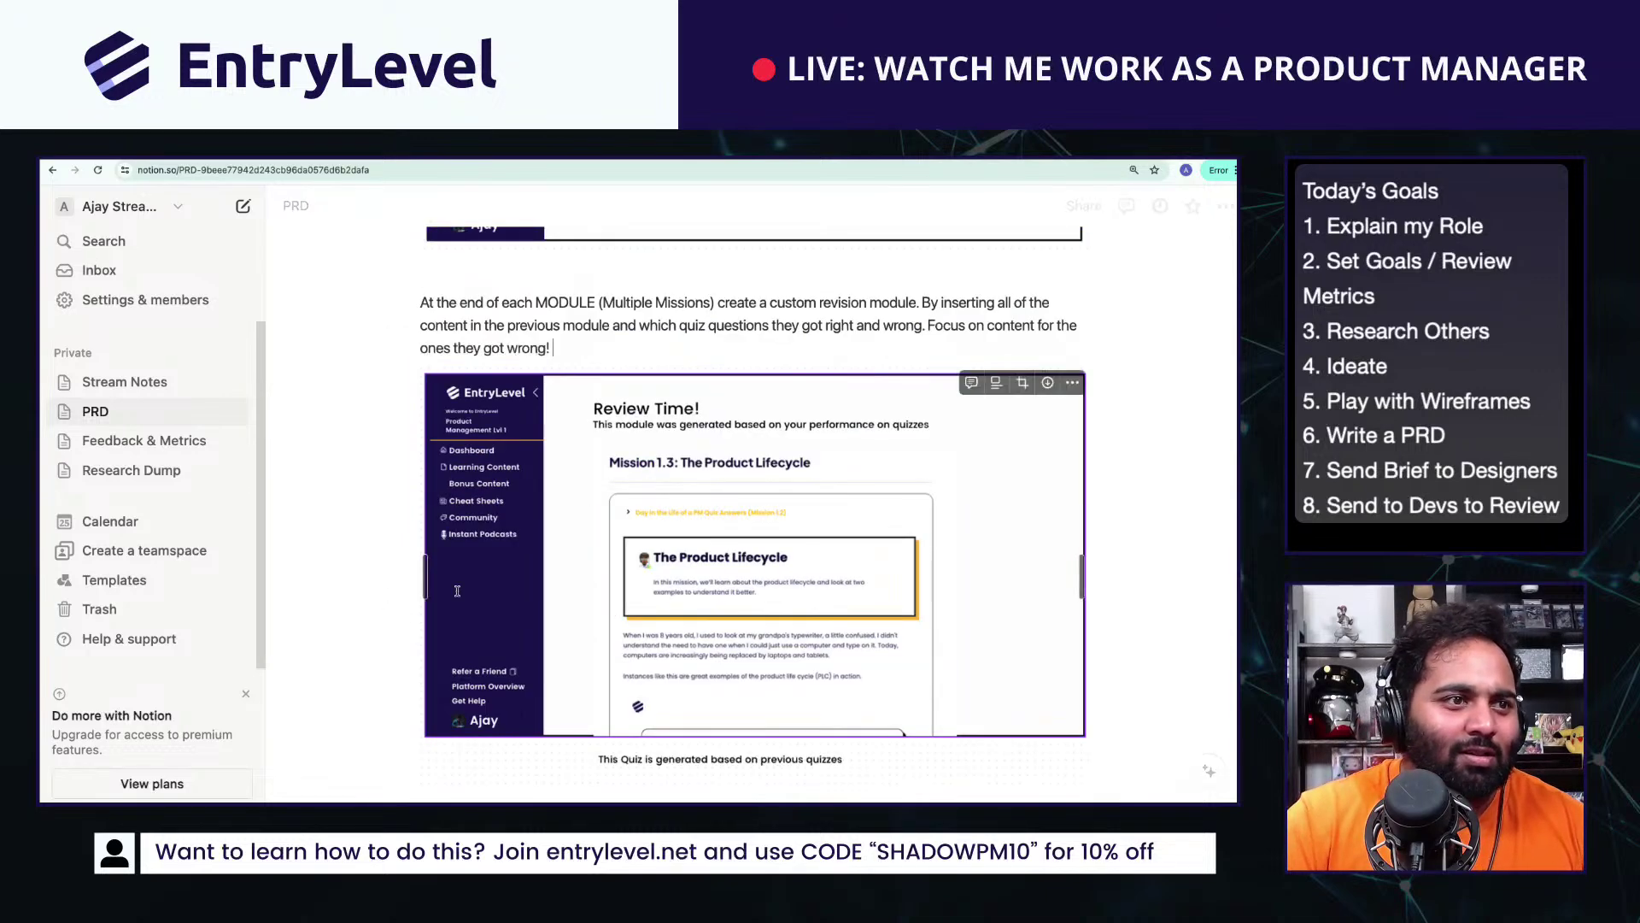
key("BackSpace")
scroll(457, 591, "down", 4)
triple_click(482, 609)
type("IM")
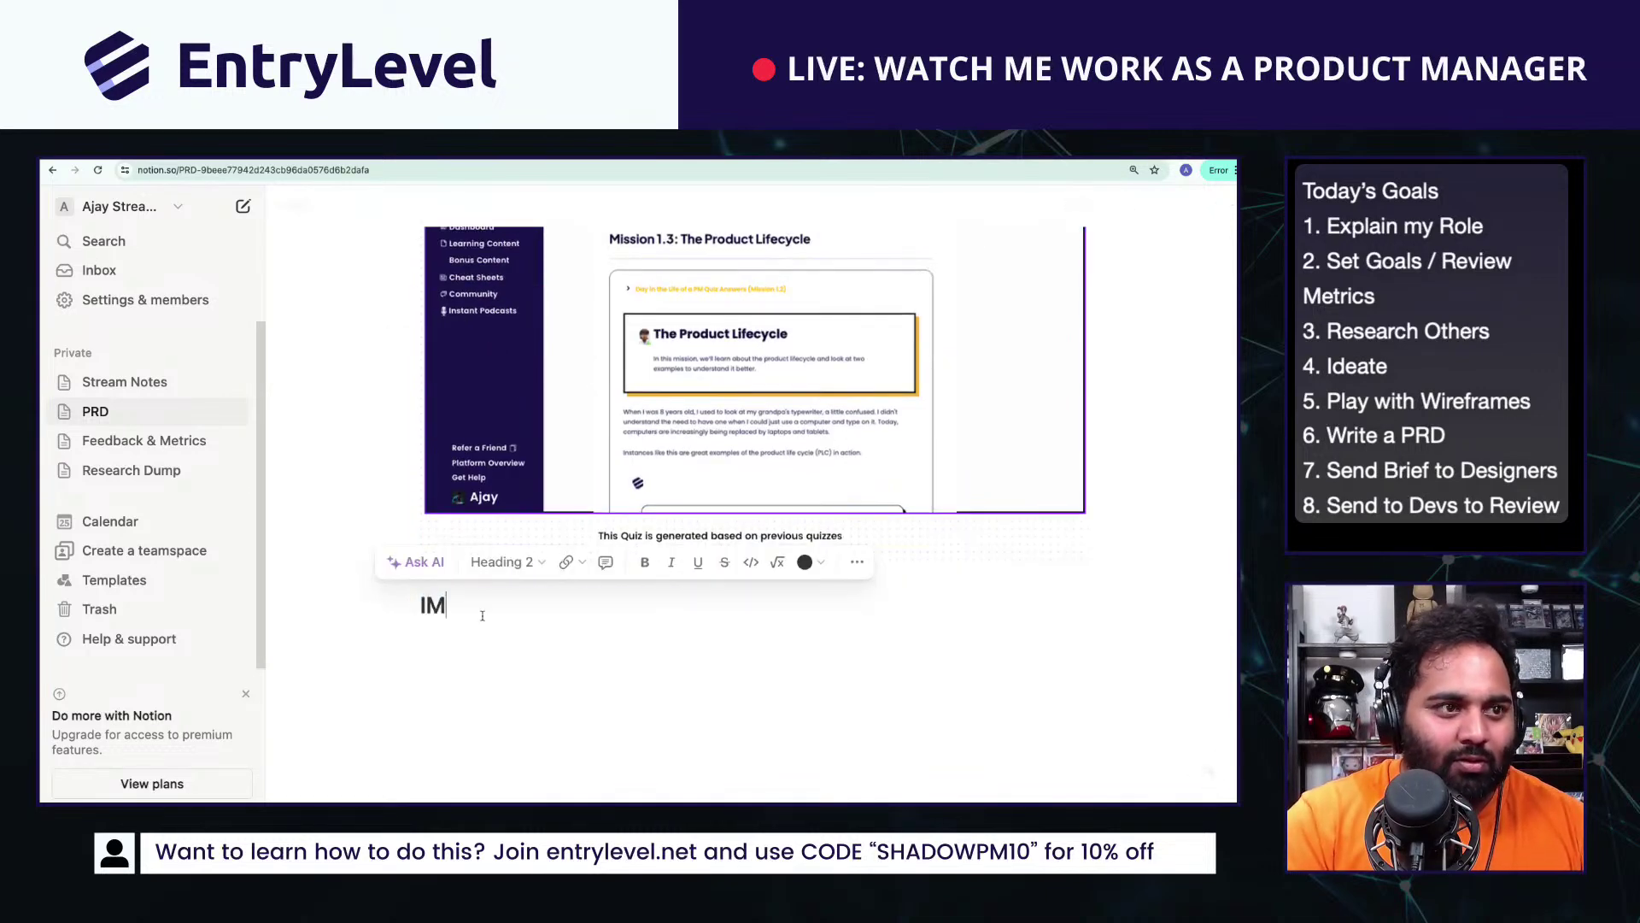
type("PLEMENTATION BREAKDOWN")
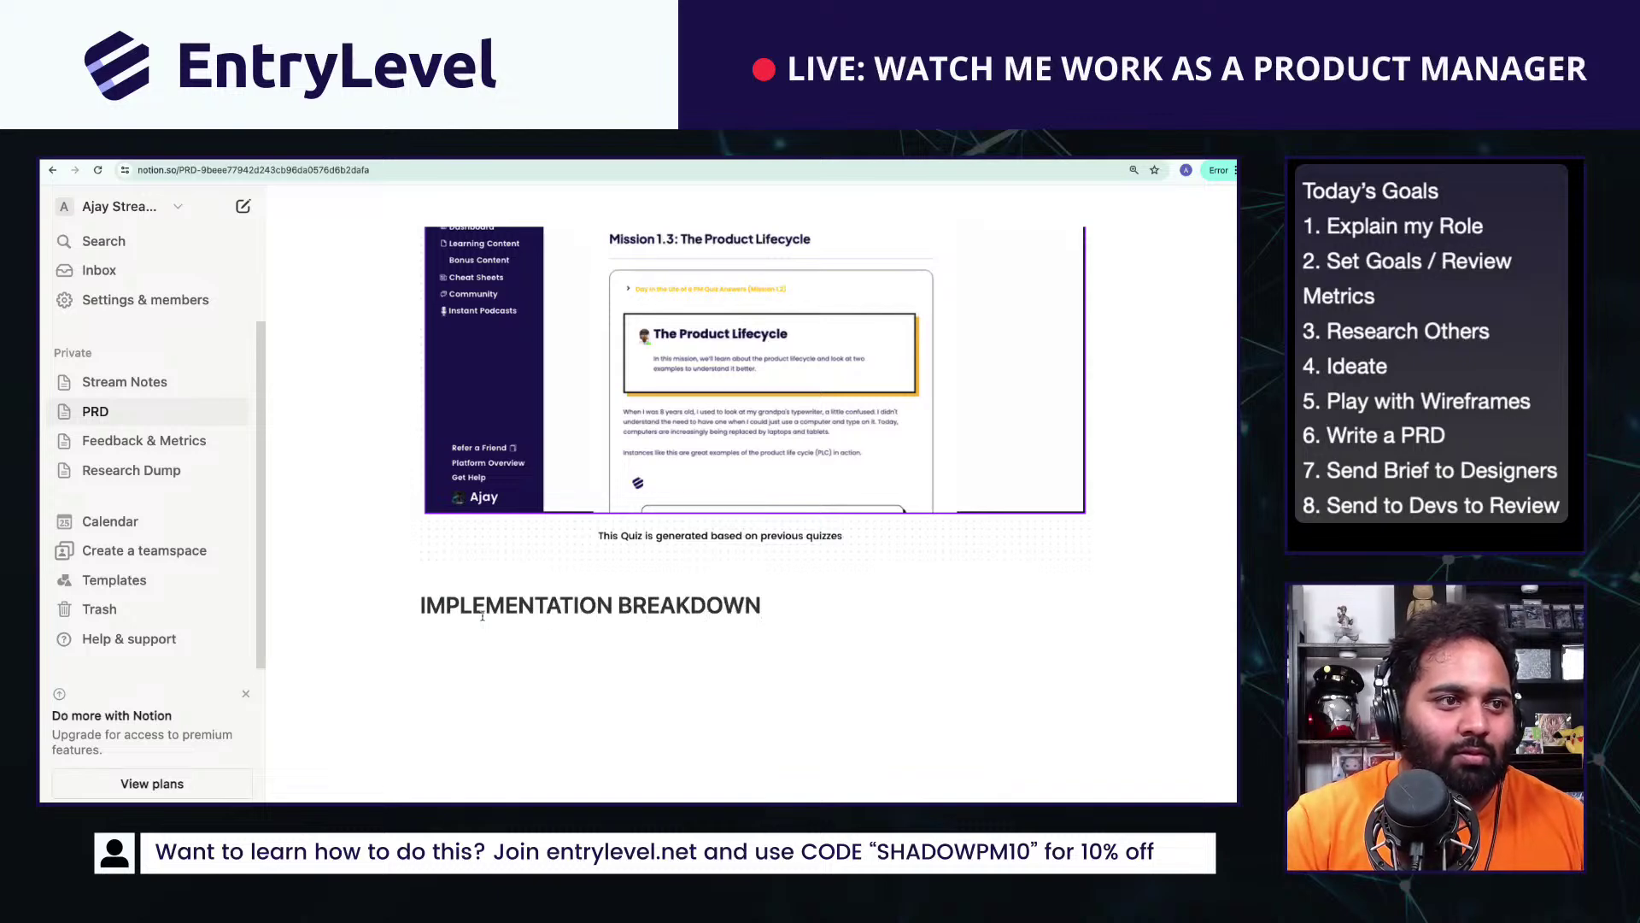
key("Return")
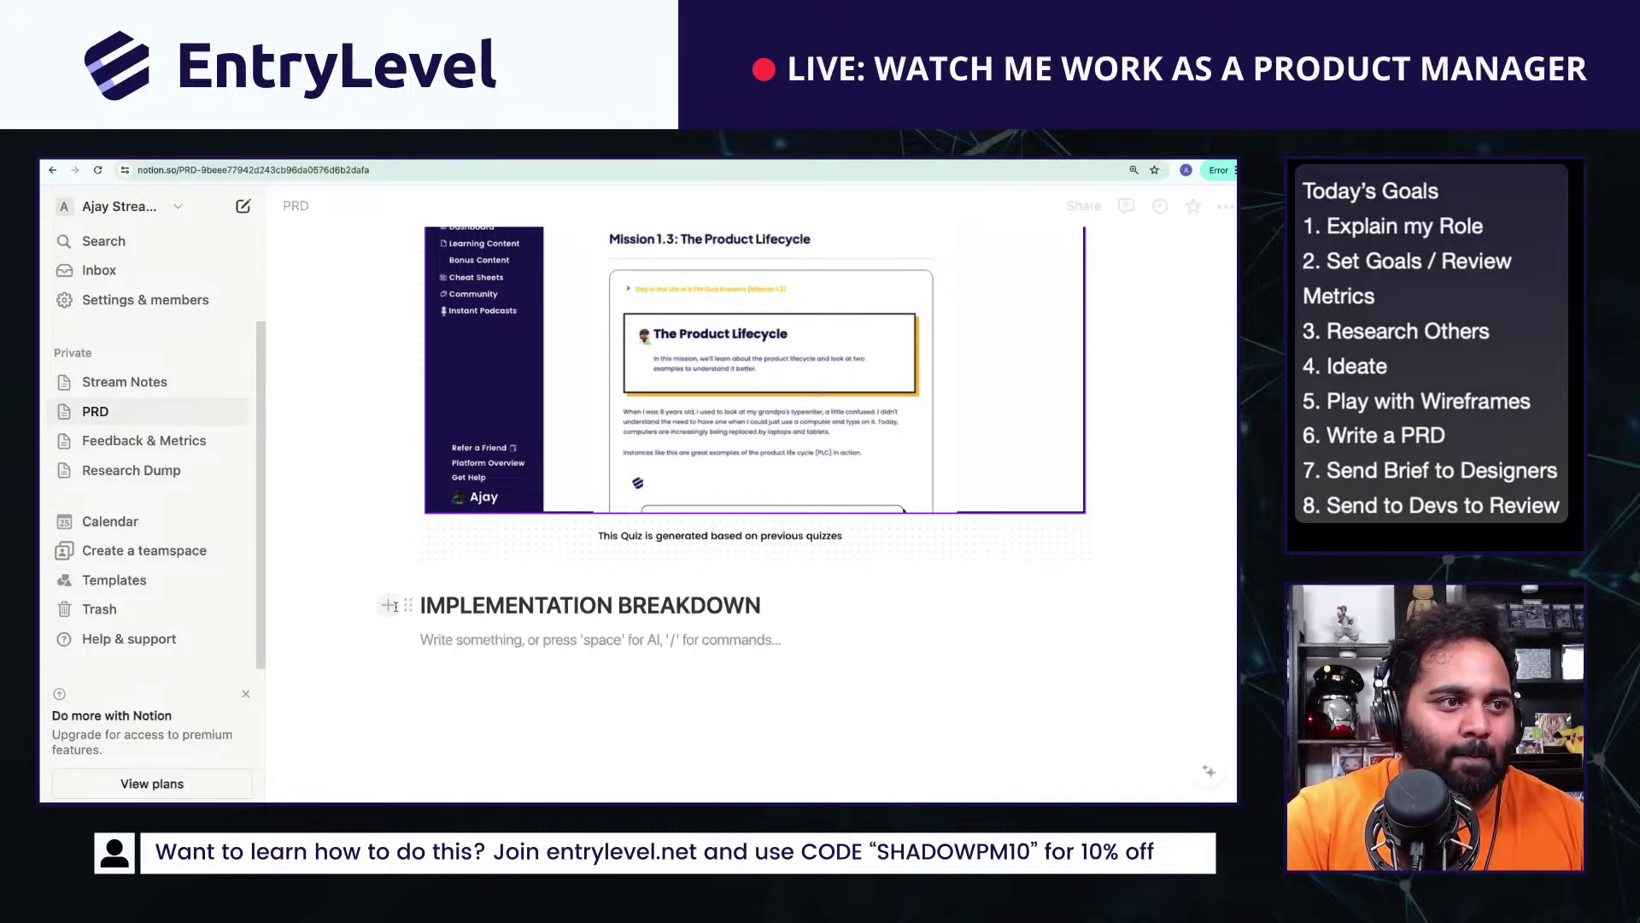
Step: Give the "IMPLEMENTATION BREAKDOWN" heading a light pink background
left_click(408, 605)
mouse_move(271, 615)
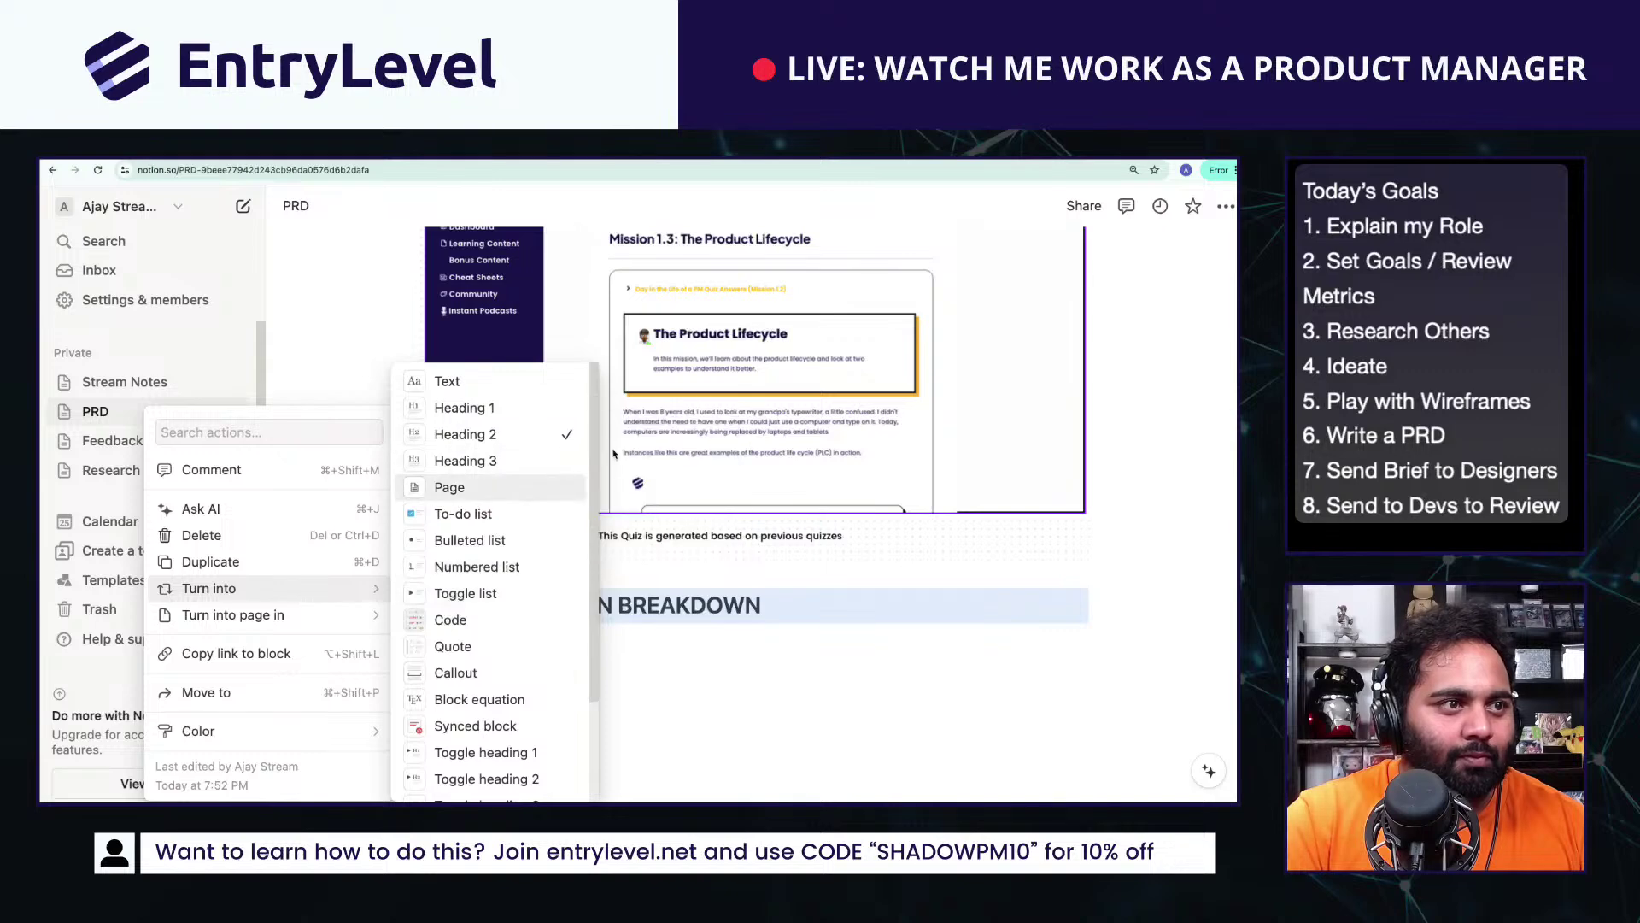
mouse_move(195, 728)
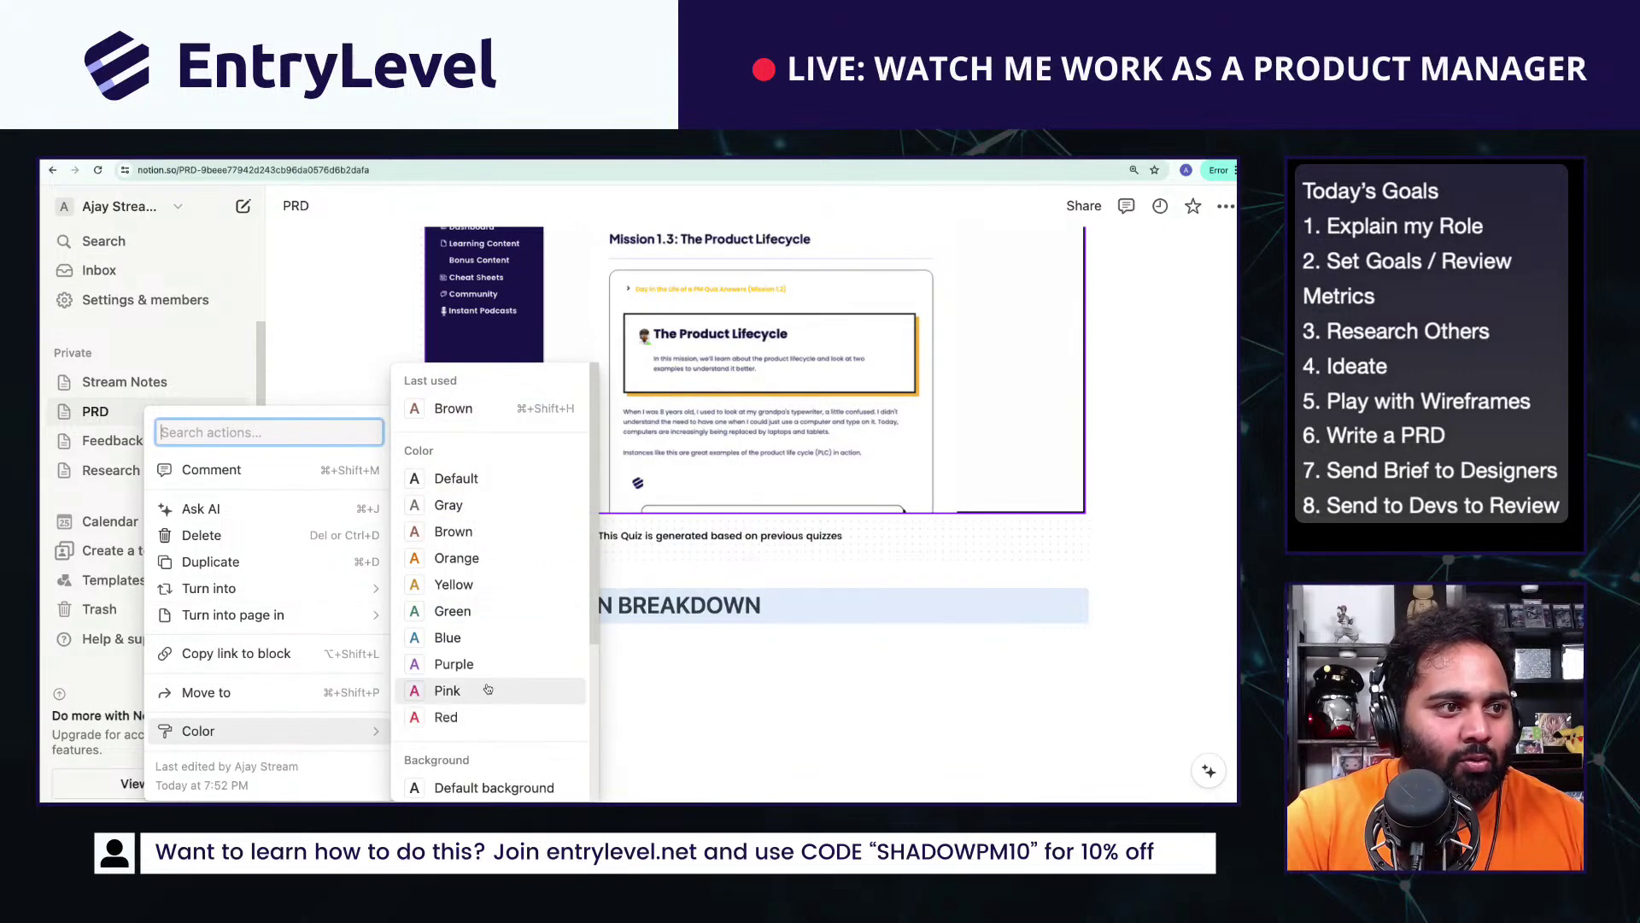
scroll(479, 679, "down", 3)
left_click(483, 757)
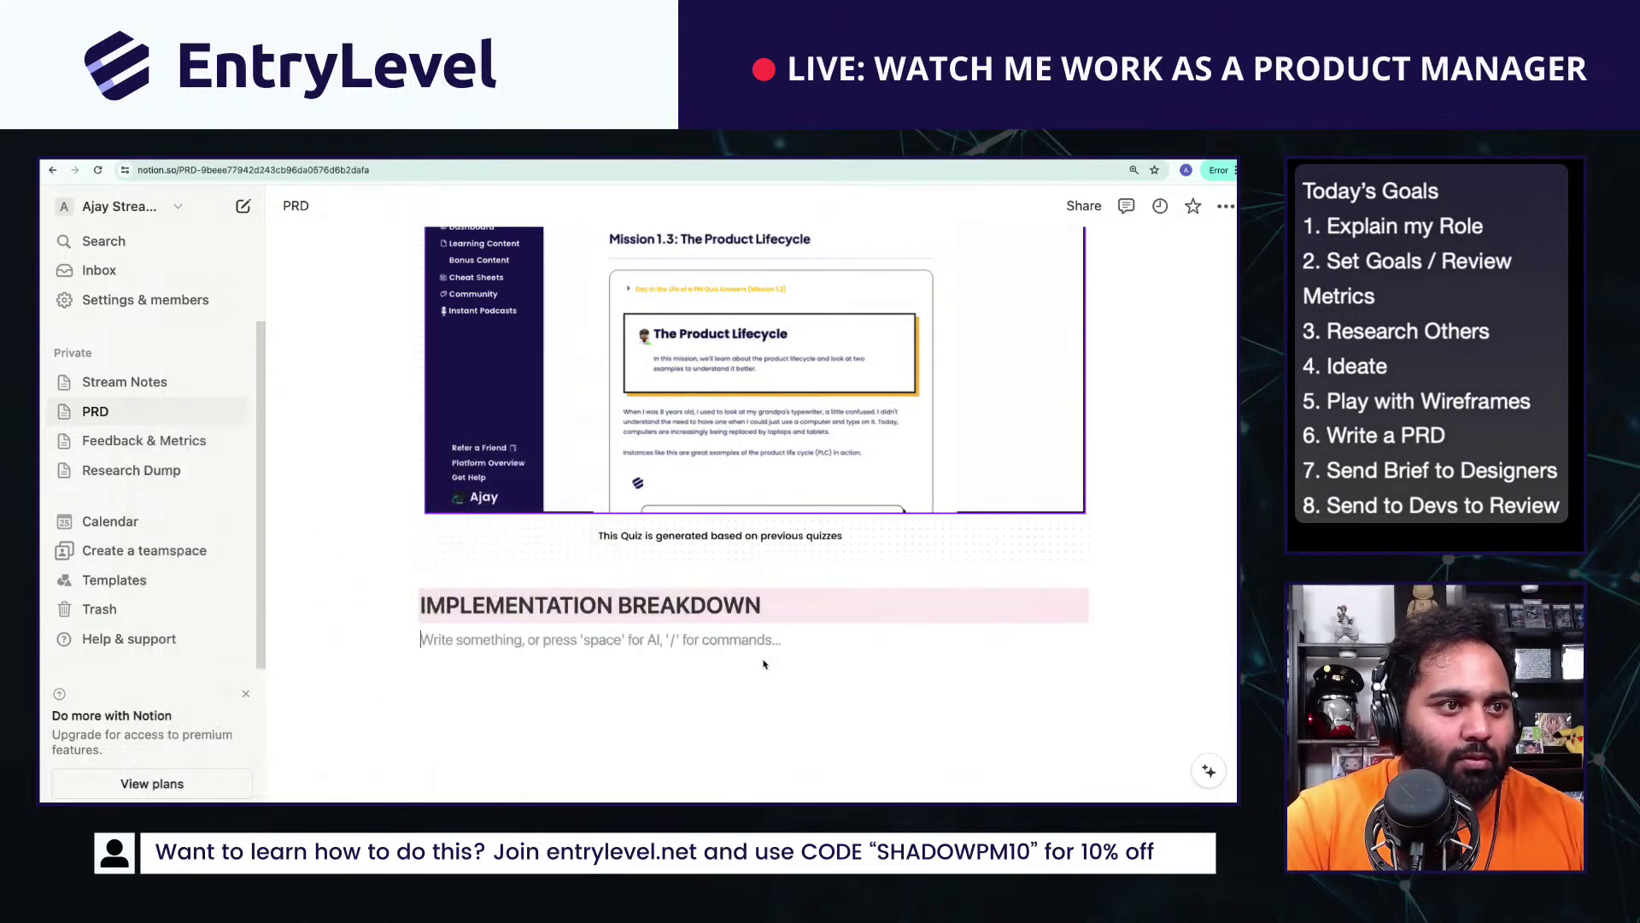
Step: Add the line "Phase 1: Interest Based" below the "IMPLEMENTATION BREAKDOWN" heading
left_click(763, 660)
scroll(763, 660, "down", 1)
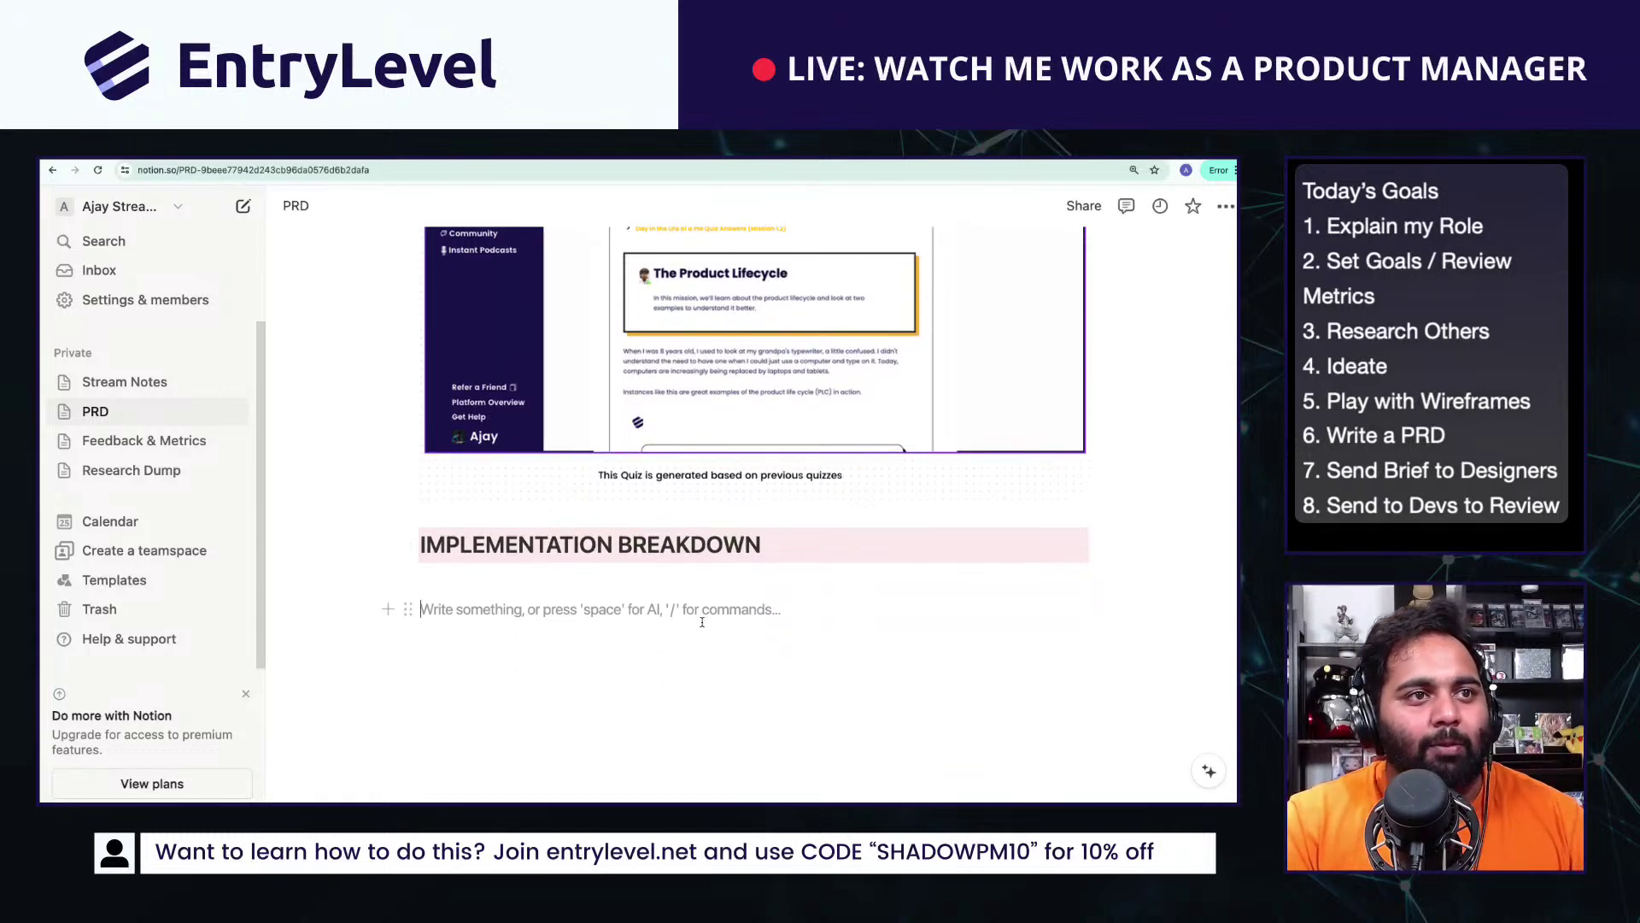
key("BackSpace")
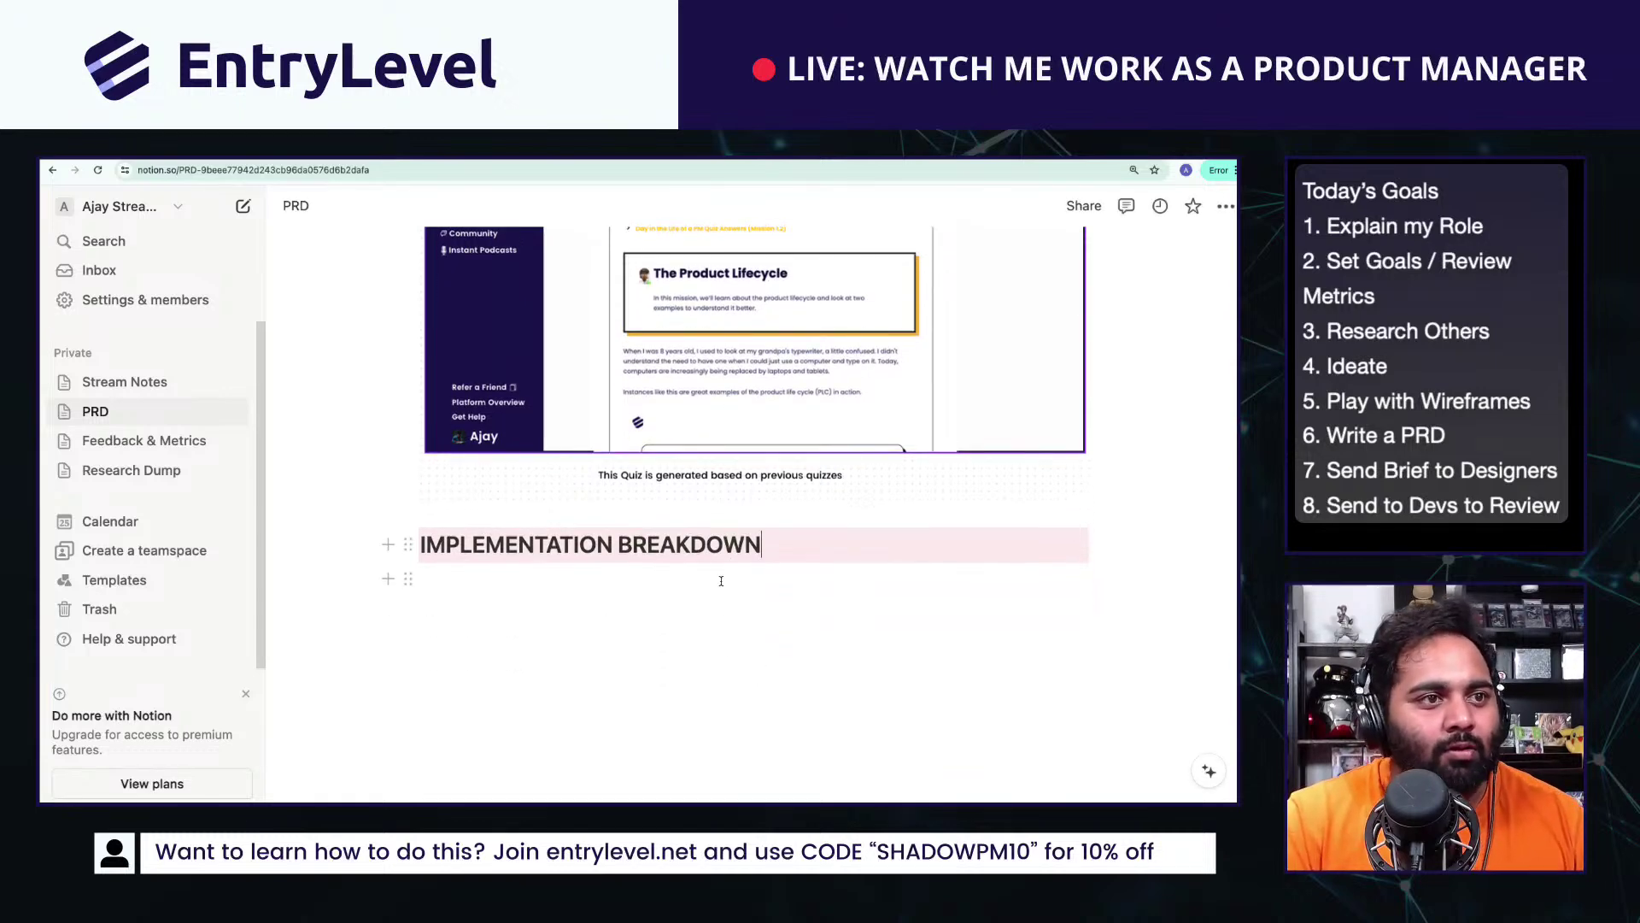
key("Return")
type("Phase 1: ")
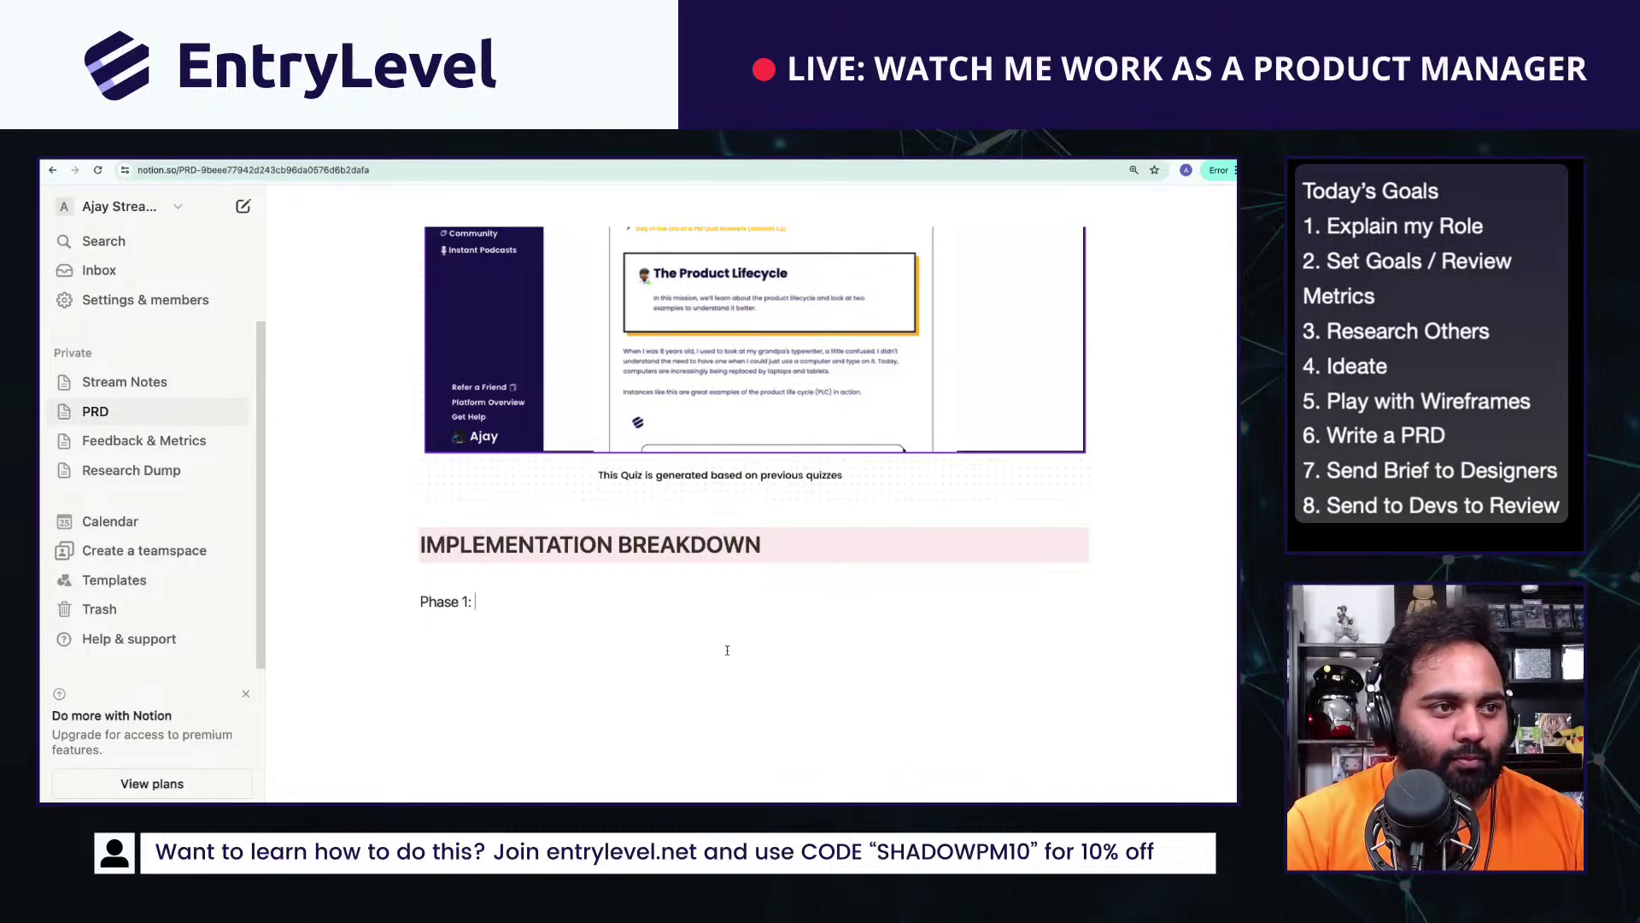
type("Interest Ex")
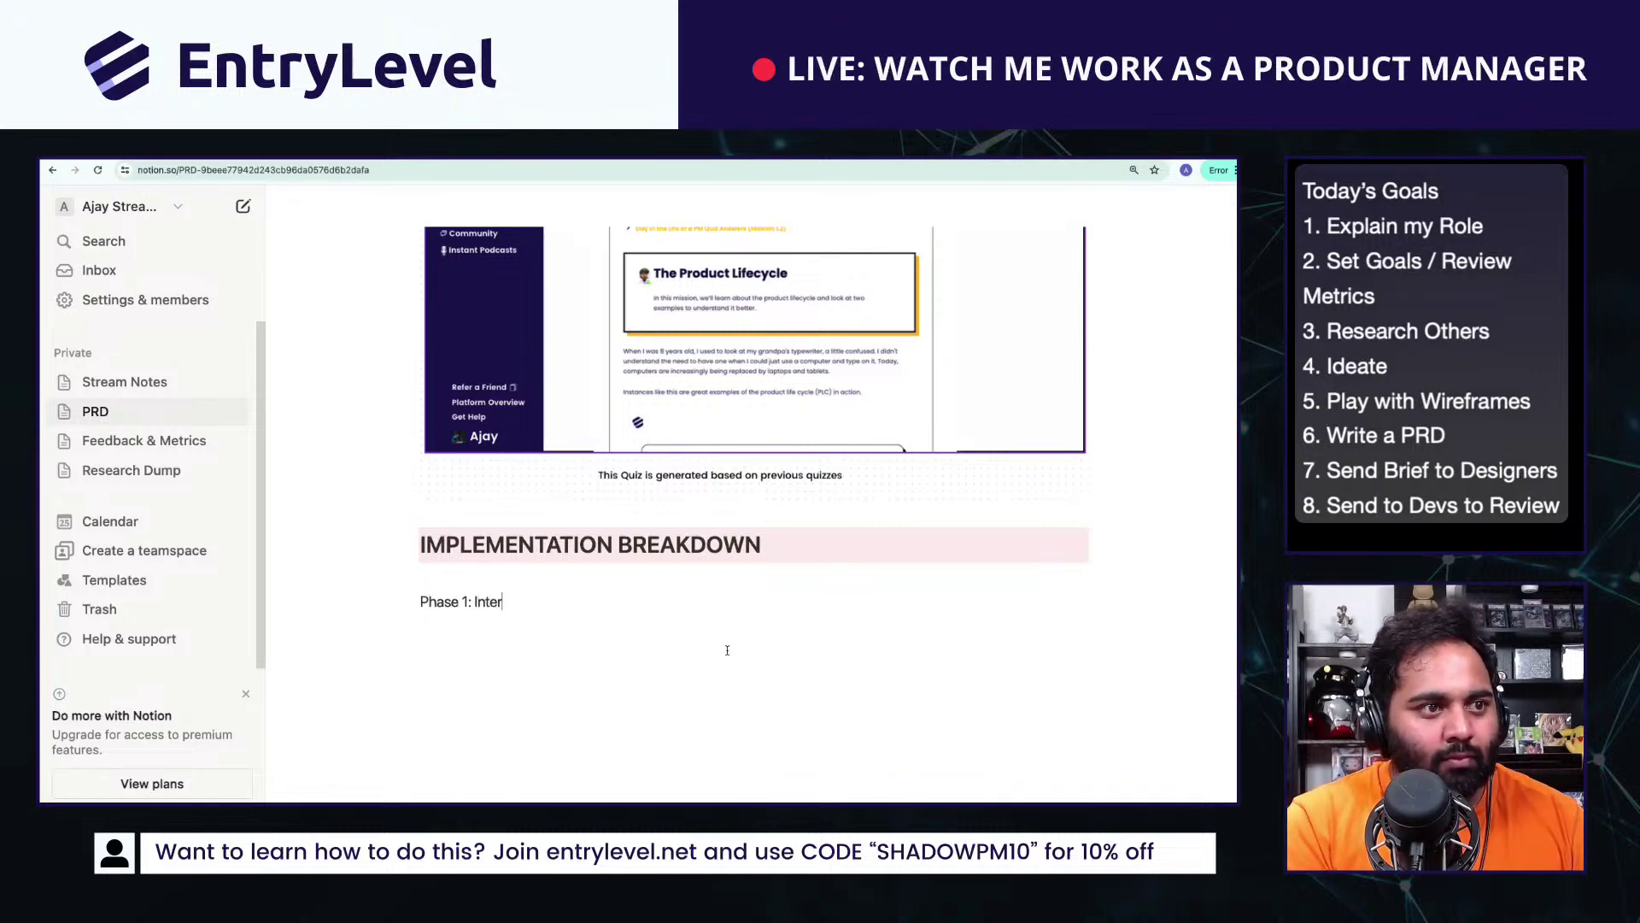
key("BackSpace")
key("BackSpace")
type("Email")
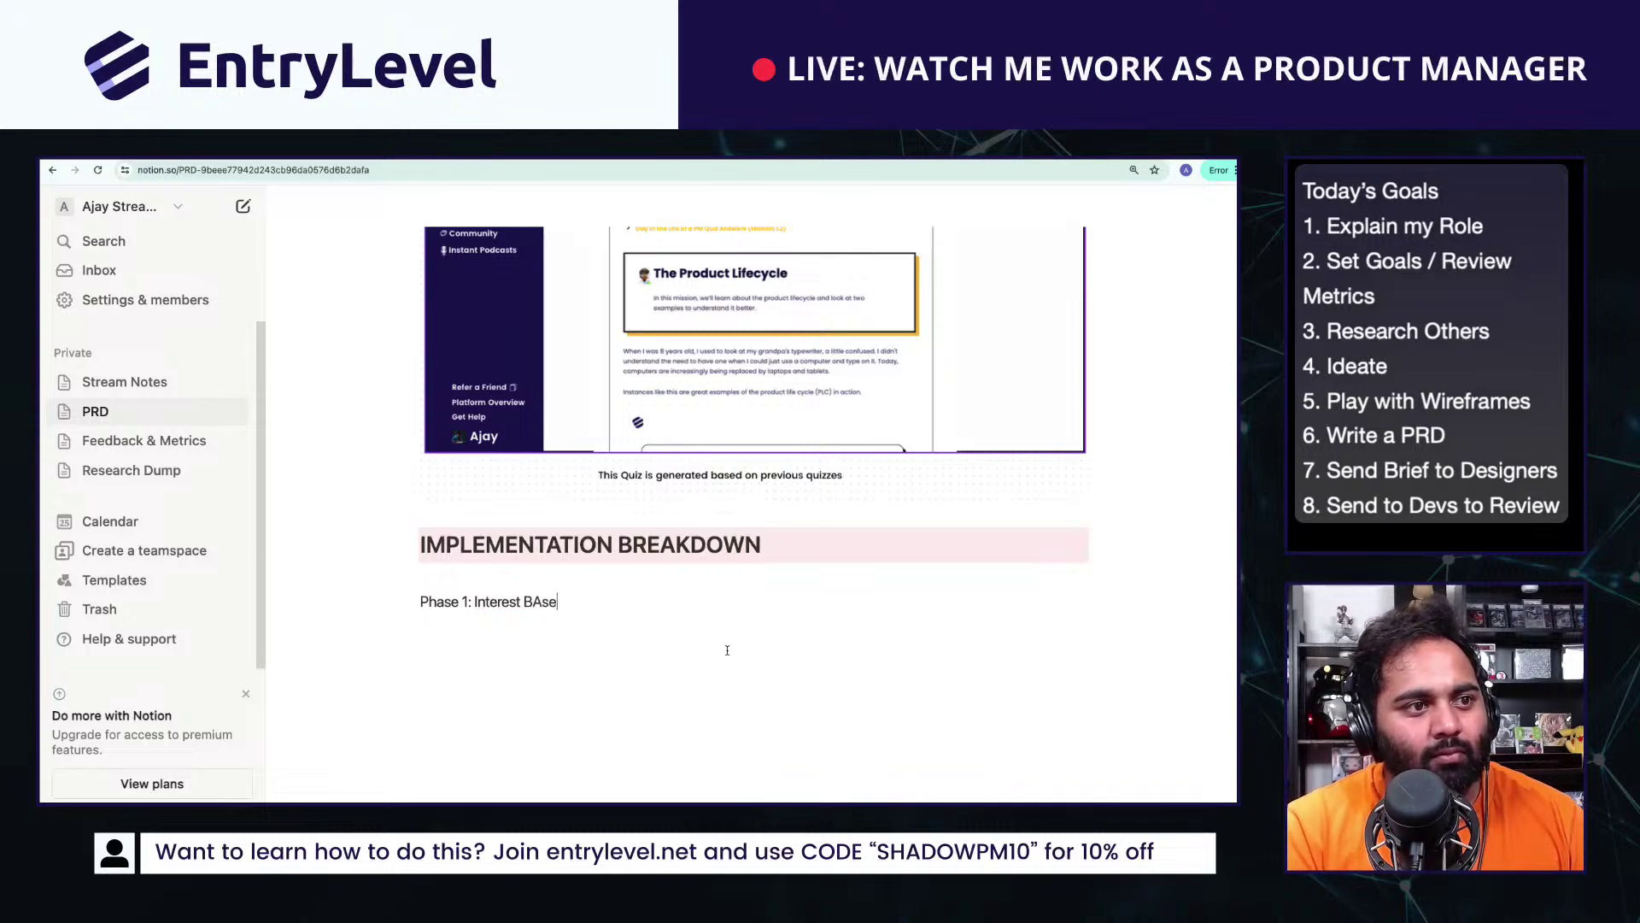
key("BackSpace")
key("BackSpace")
key("BackSpace")
key("BackSpace")
key("BackSpace")
type("Based")
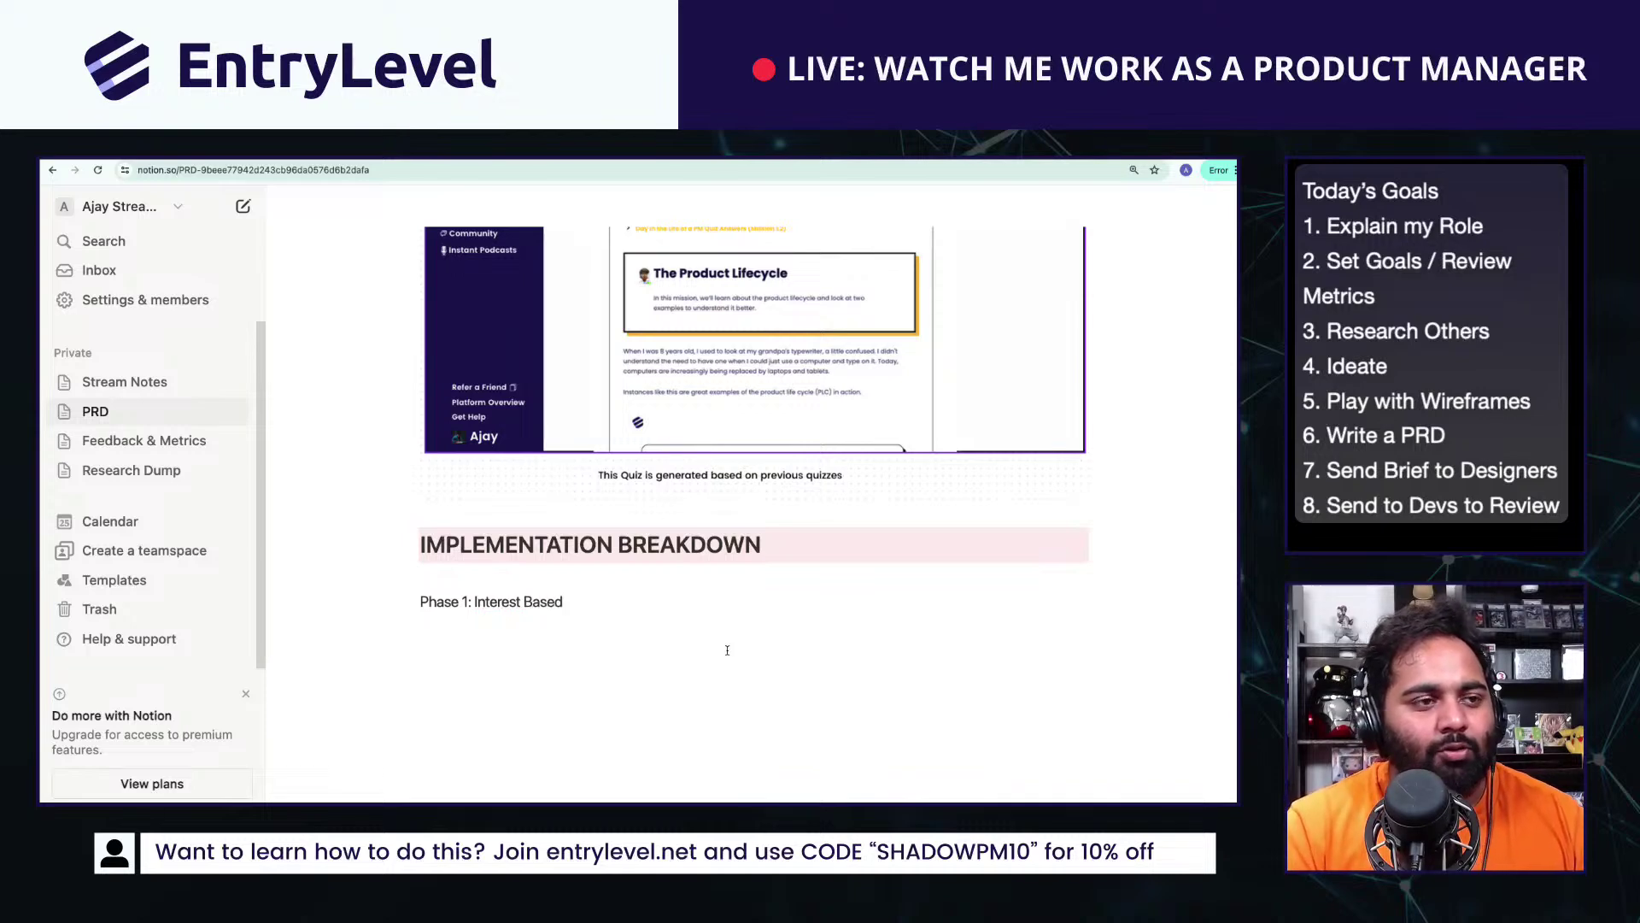
Step: Retitle the duplicate heading "2 Custom Interest Based Examples" in the solution breakdown as "2 Instant Podcasts"
scroll(727, 650, "up", 20)
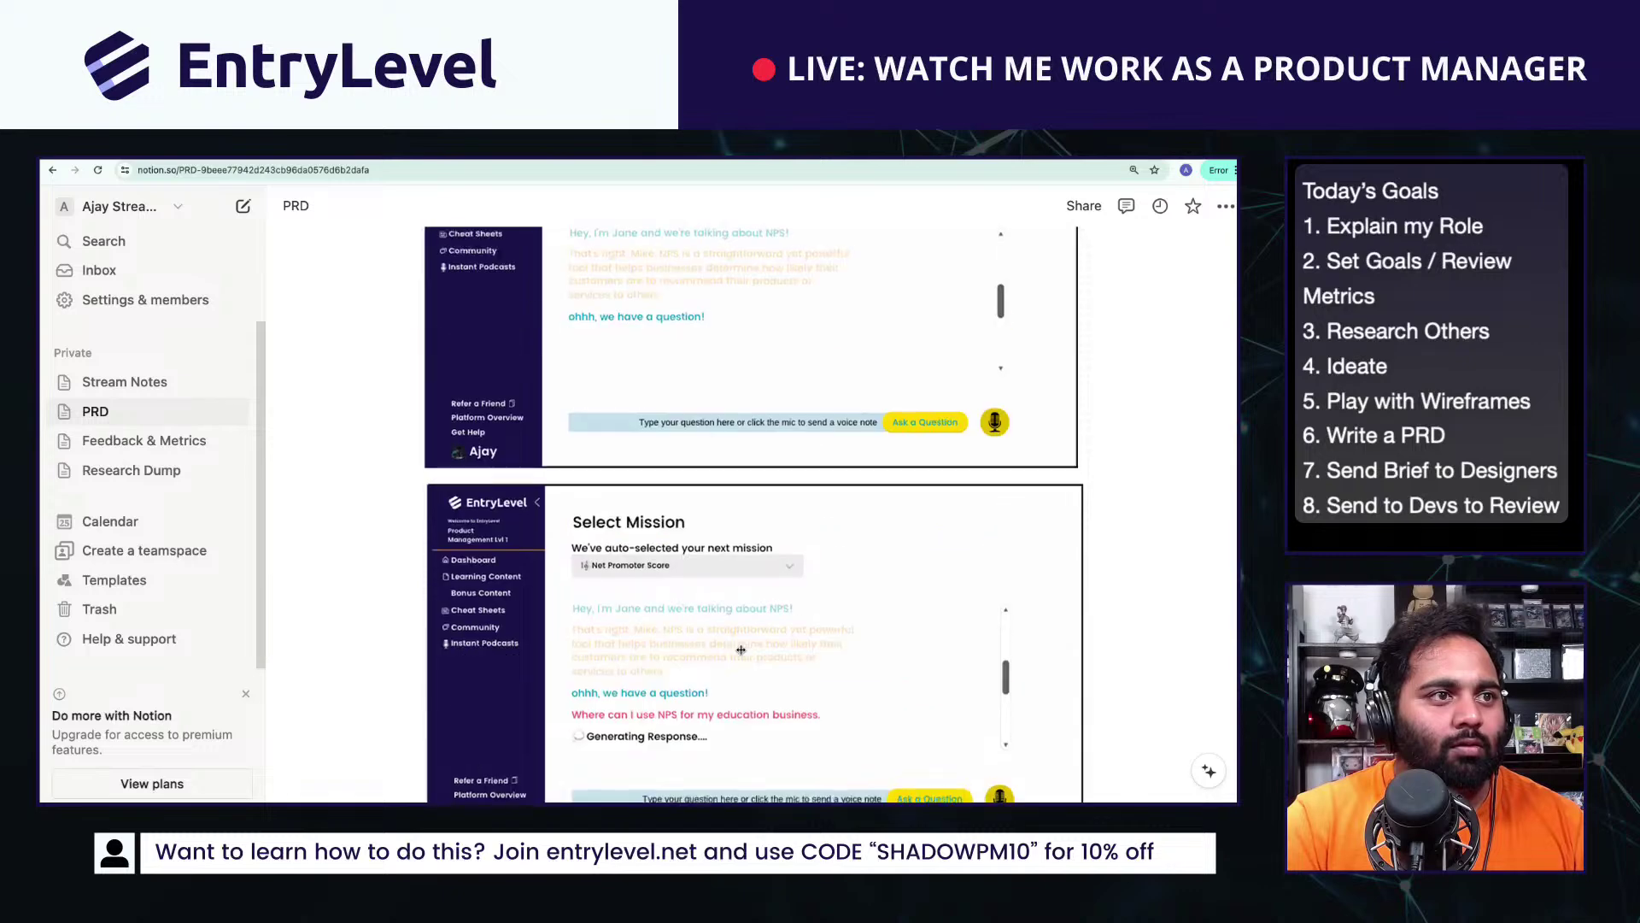
scroll(740, 650, "up", 10)
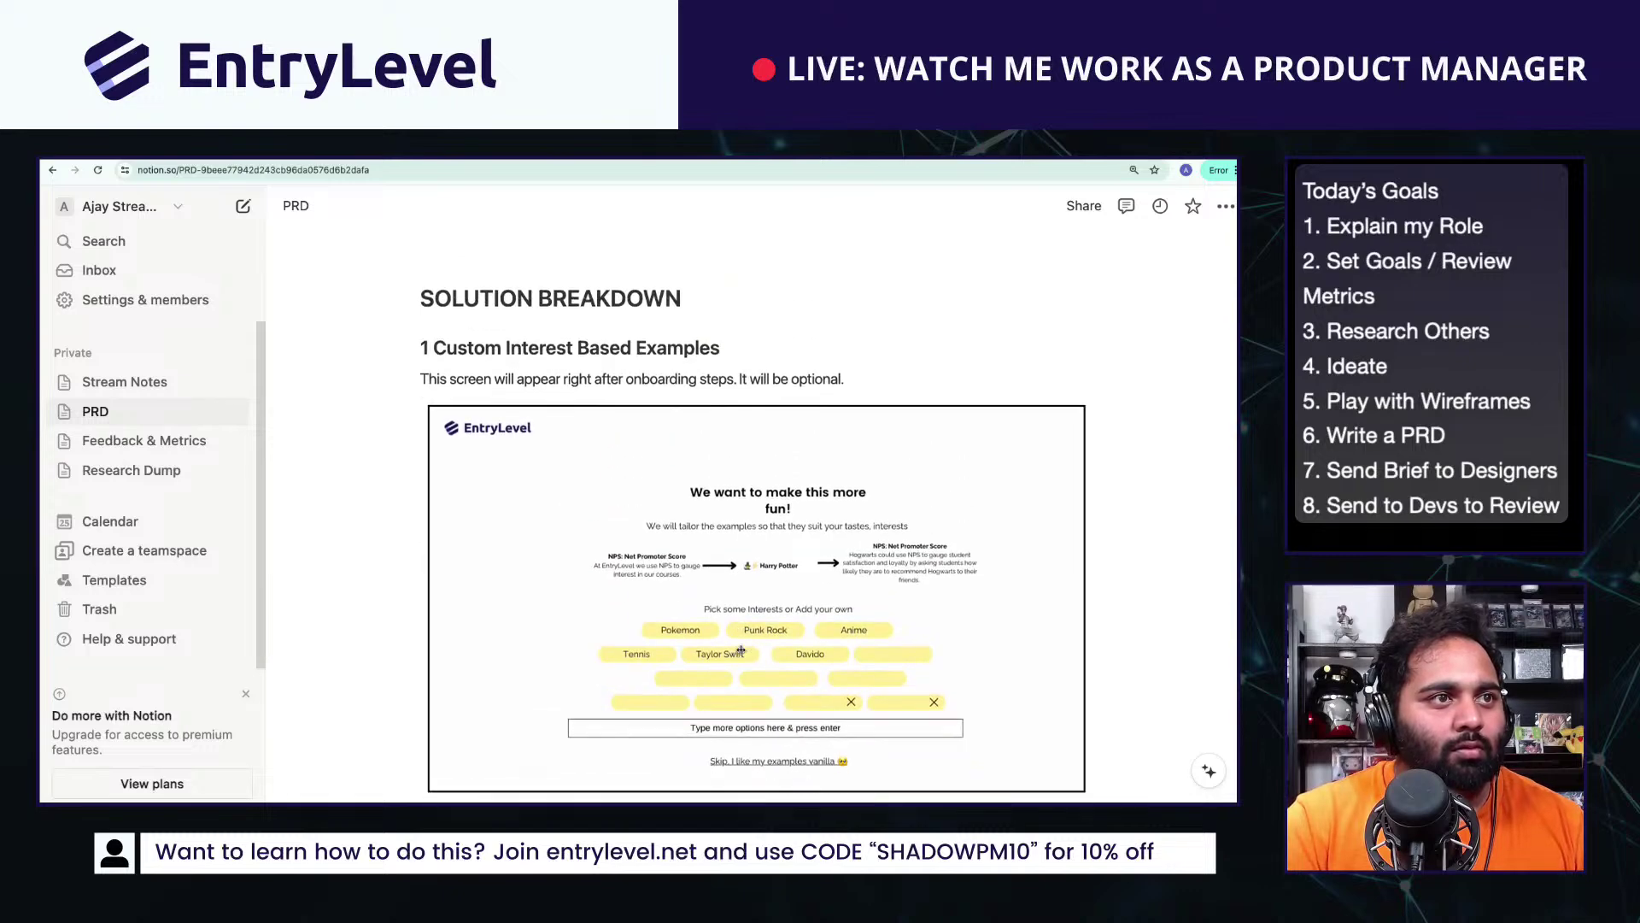
scroll(741, 650, "down", 4)
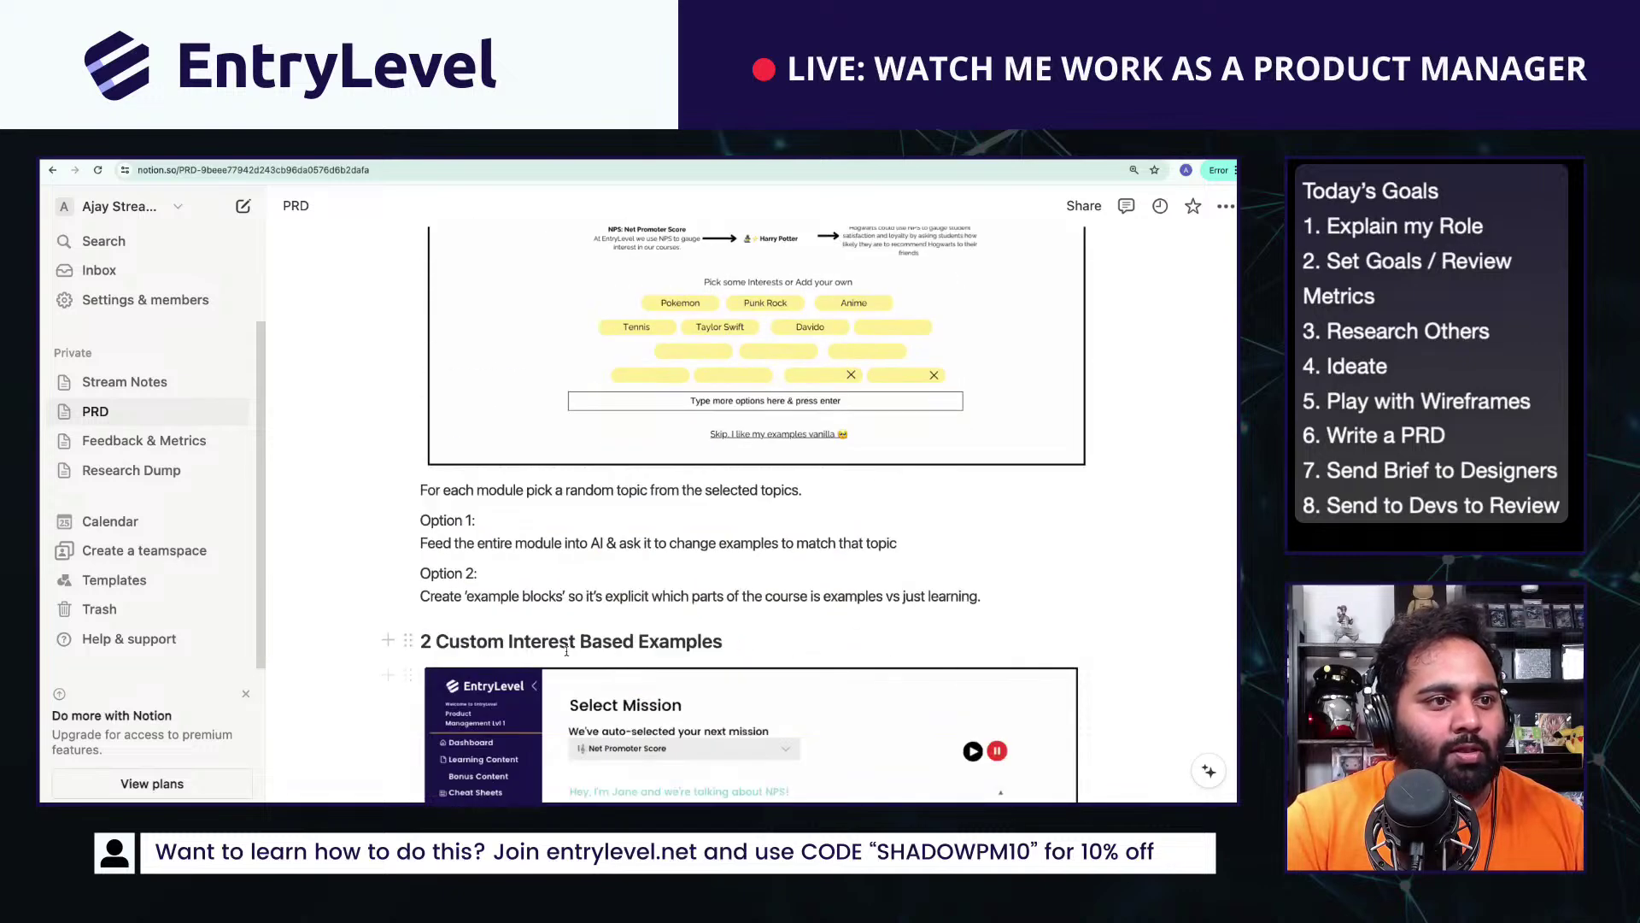
left_click_drag(446, 639, 745, 638)
type("I")
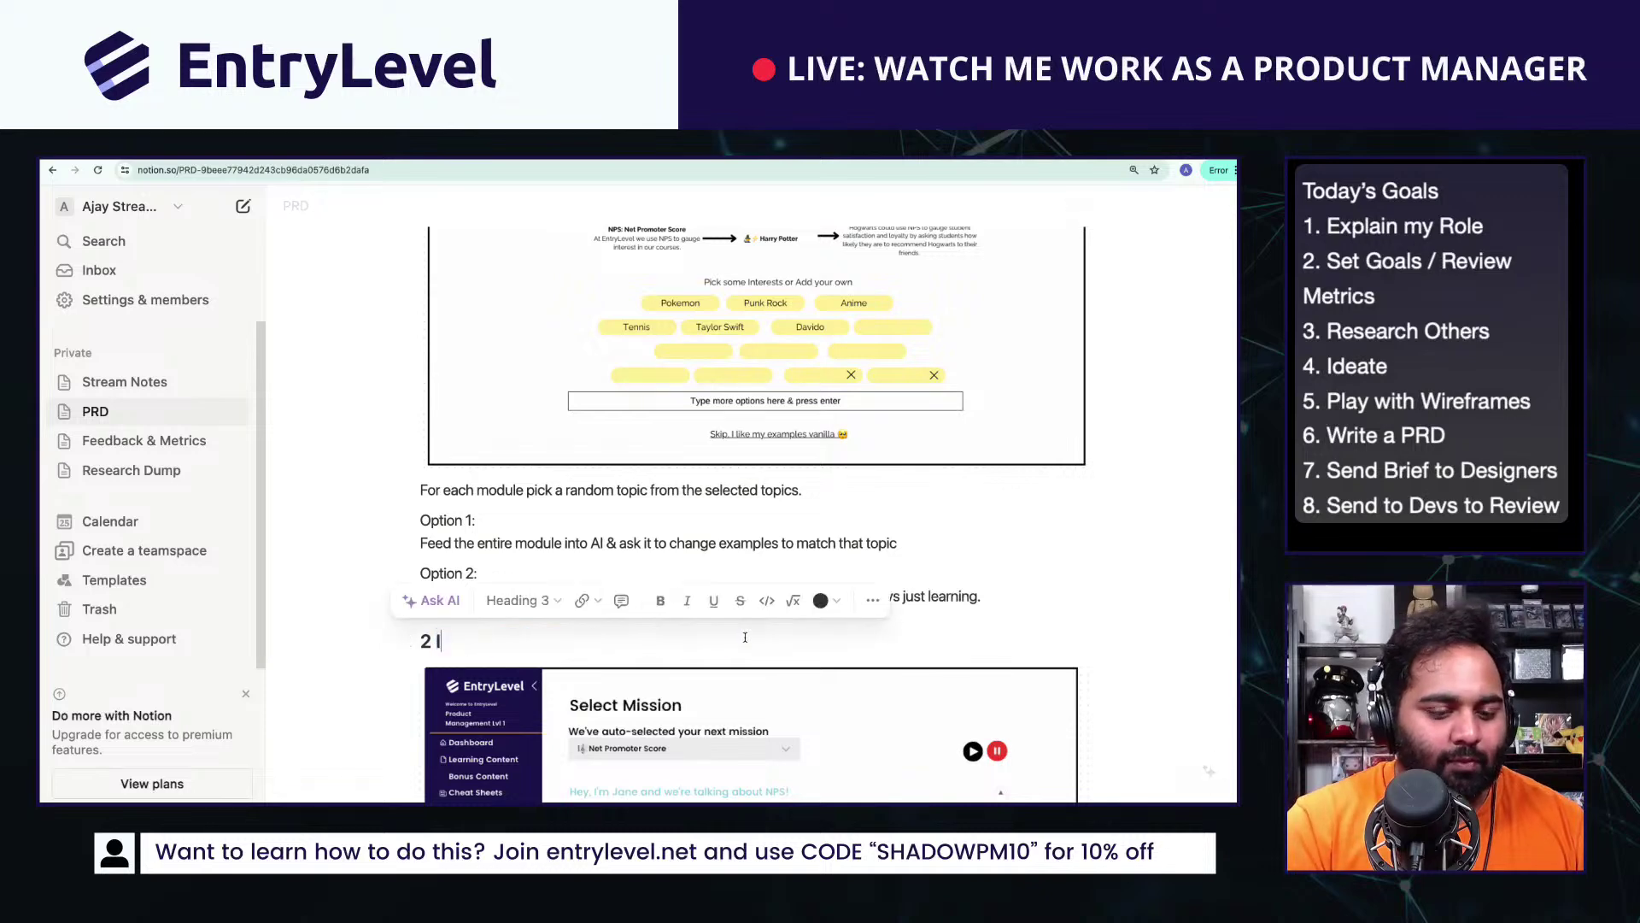
type("nstant Podcasts")
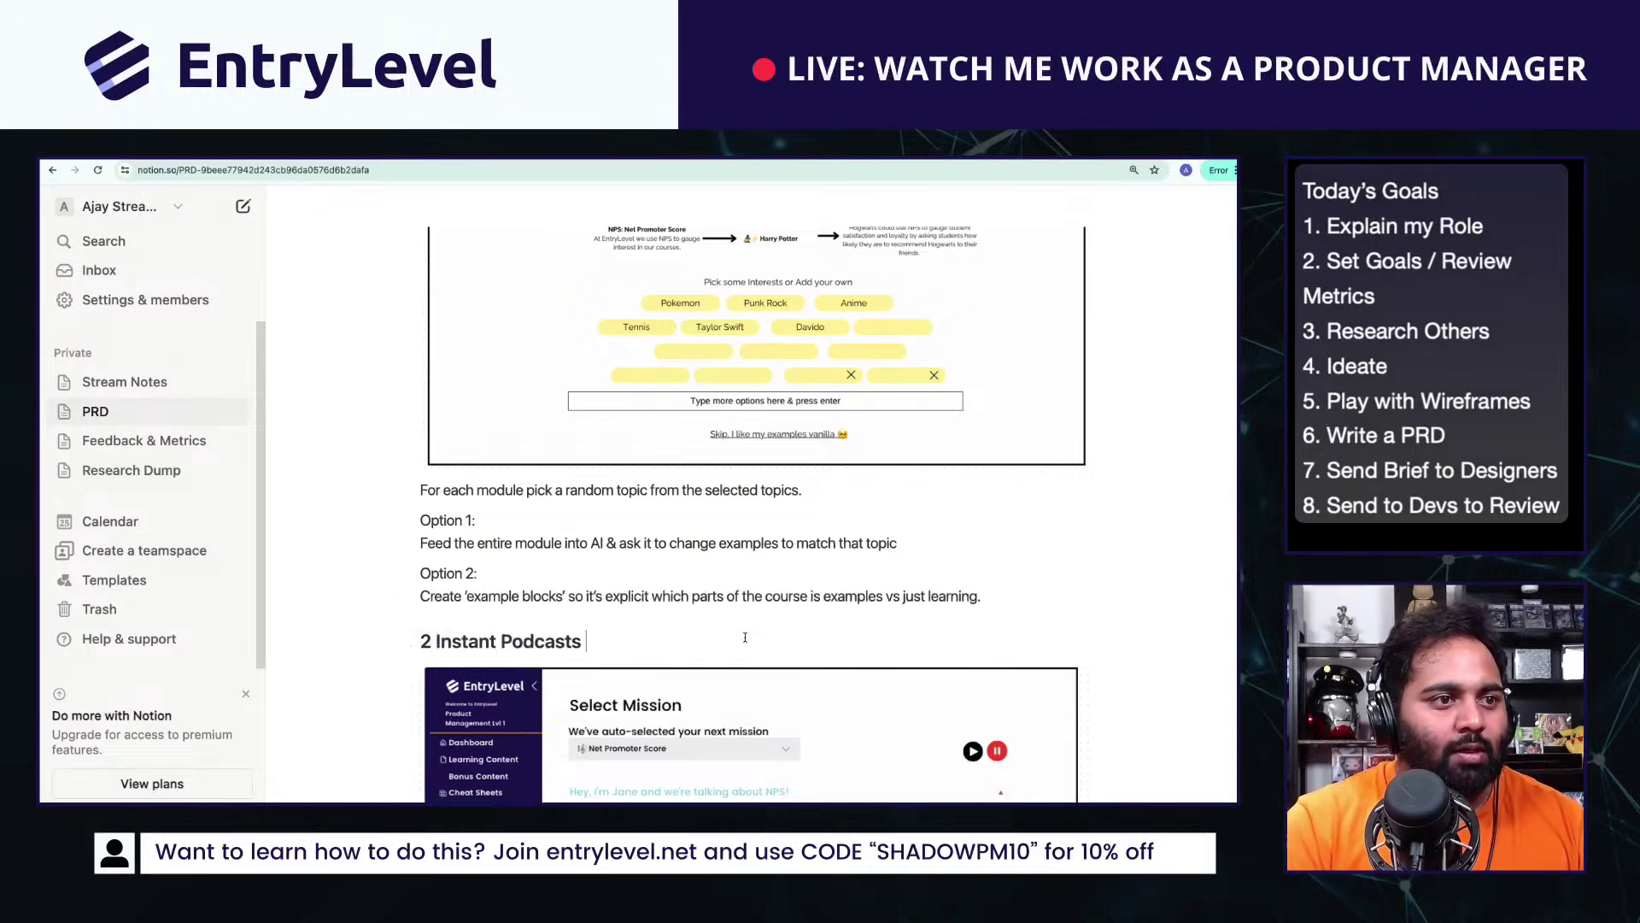
Step: Review the podcast mockups and the interest selection mockup under "1 Custom Interest Based Examples"
scroll(698, 552, "down", 1)
scroll(698, 552, "down", 10)
scroll(814, 700, "up", 8)
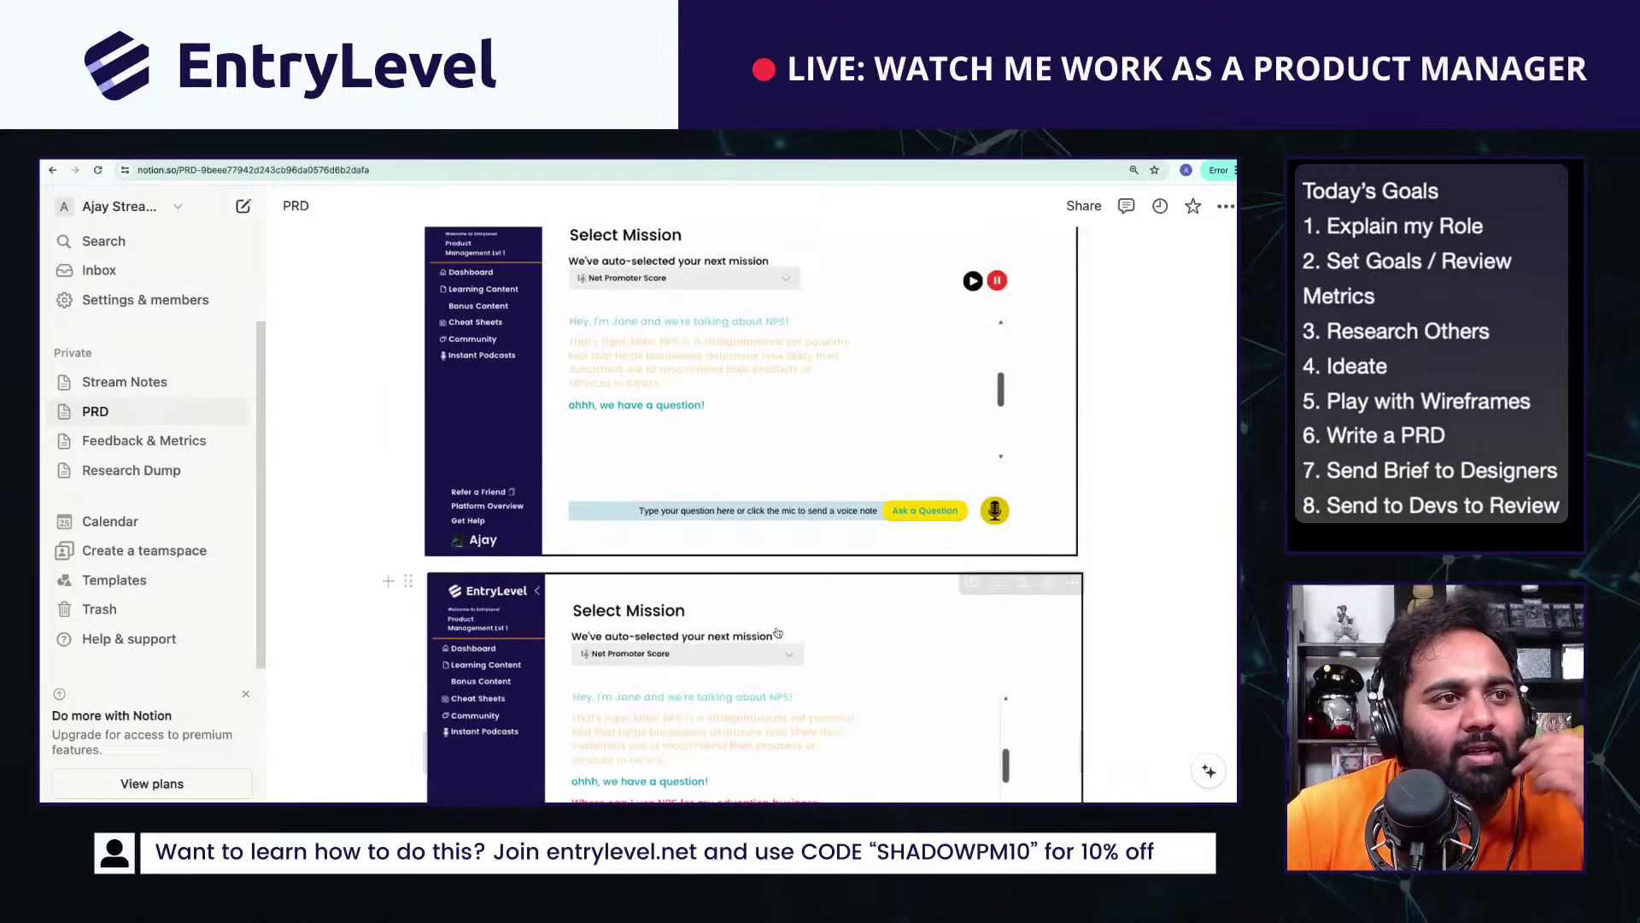
scroll(814, 701, "up", 8)
scroll(398, 369, "down", 2)
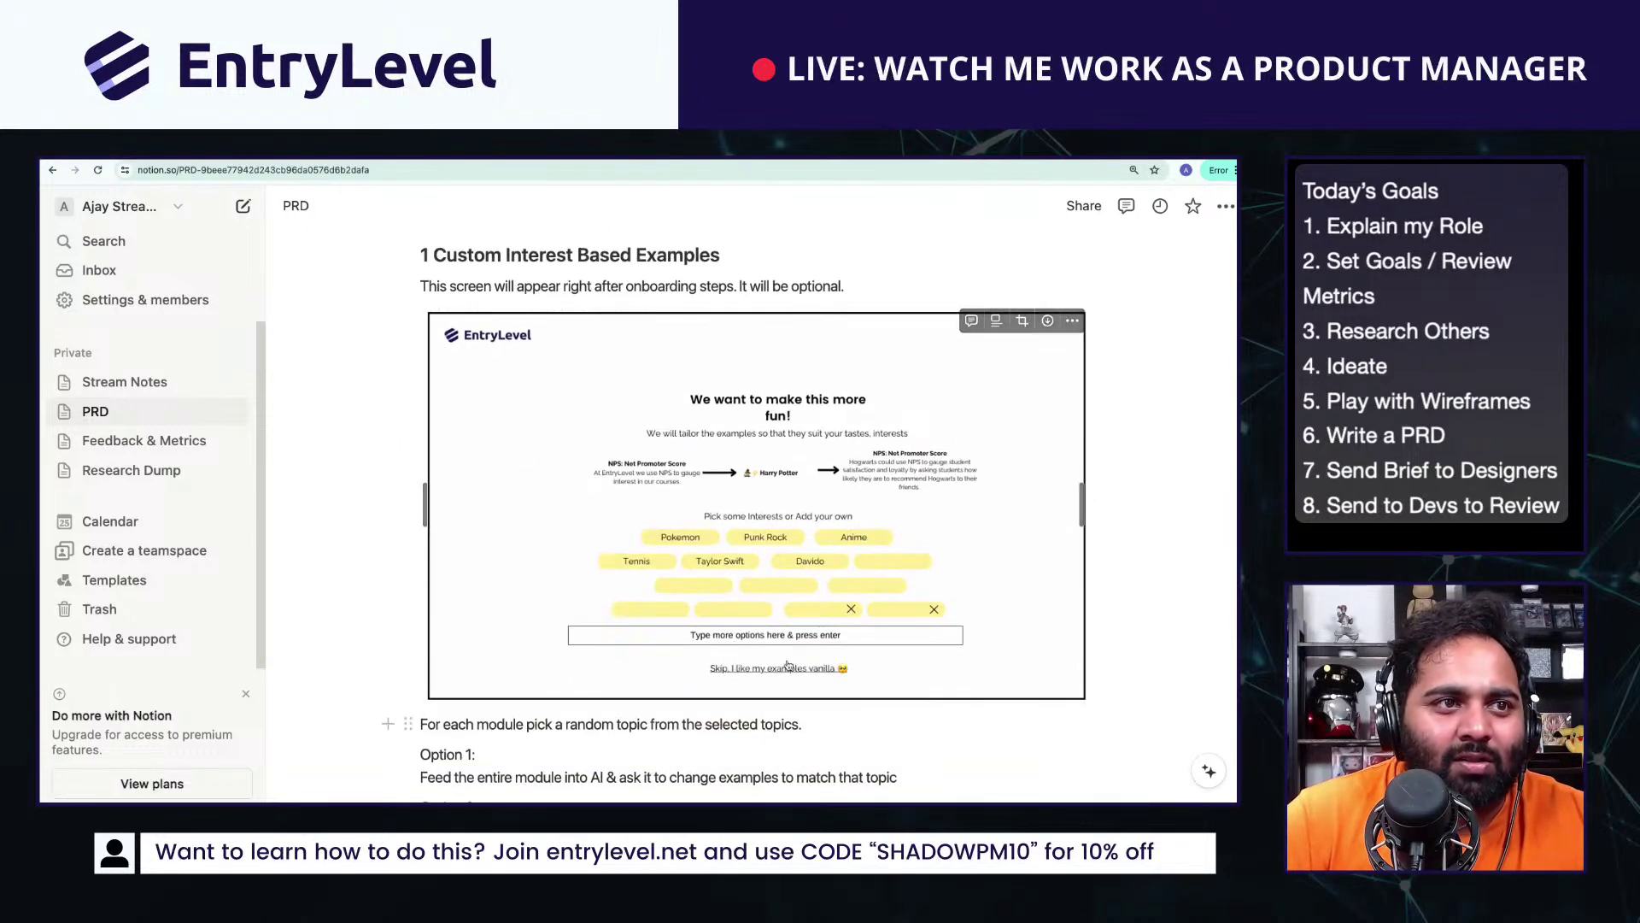
left_click(789, 565)
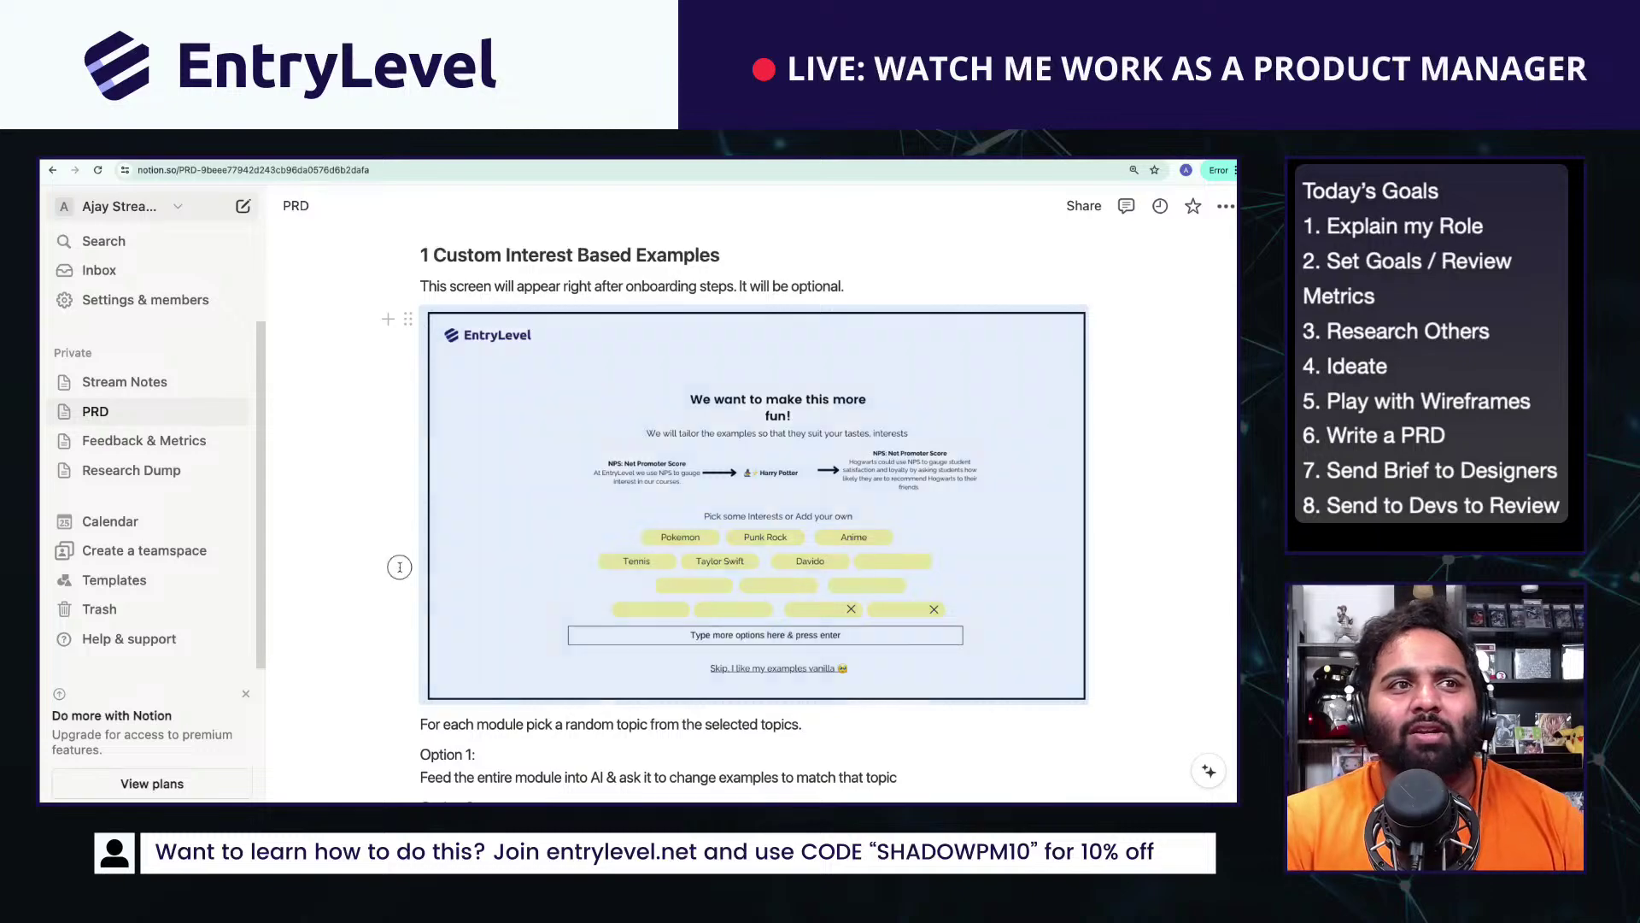
Step: Add two empty lines below "Phase 1: Interest Based" in the implementation breakdown
scroll(854, 568, "down", 15)
scroll(994, 575, "down", 6)
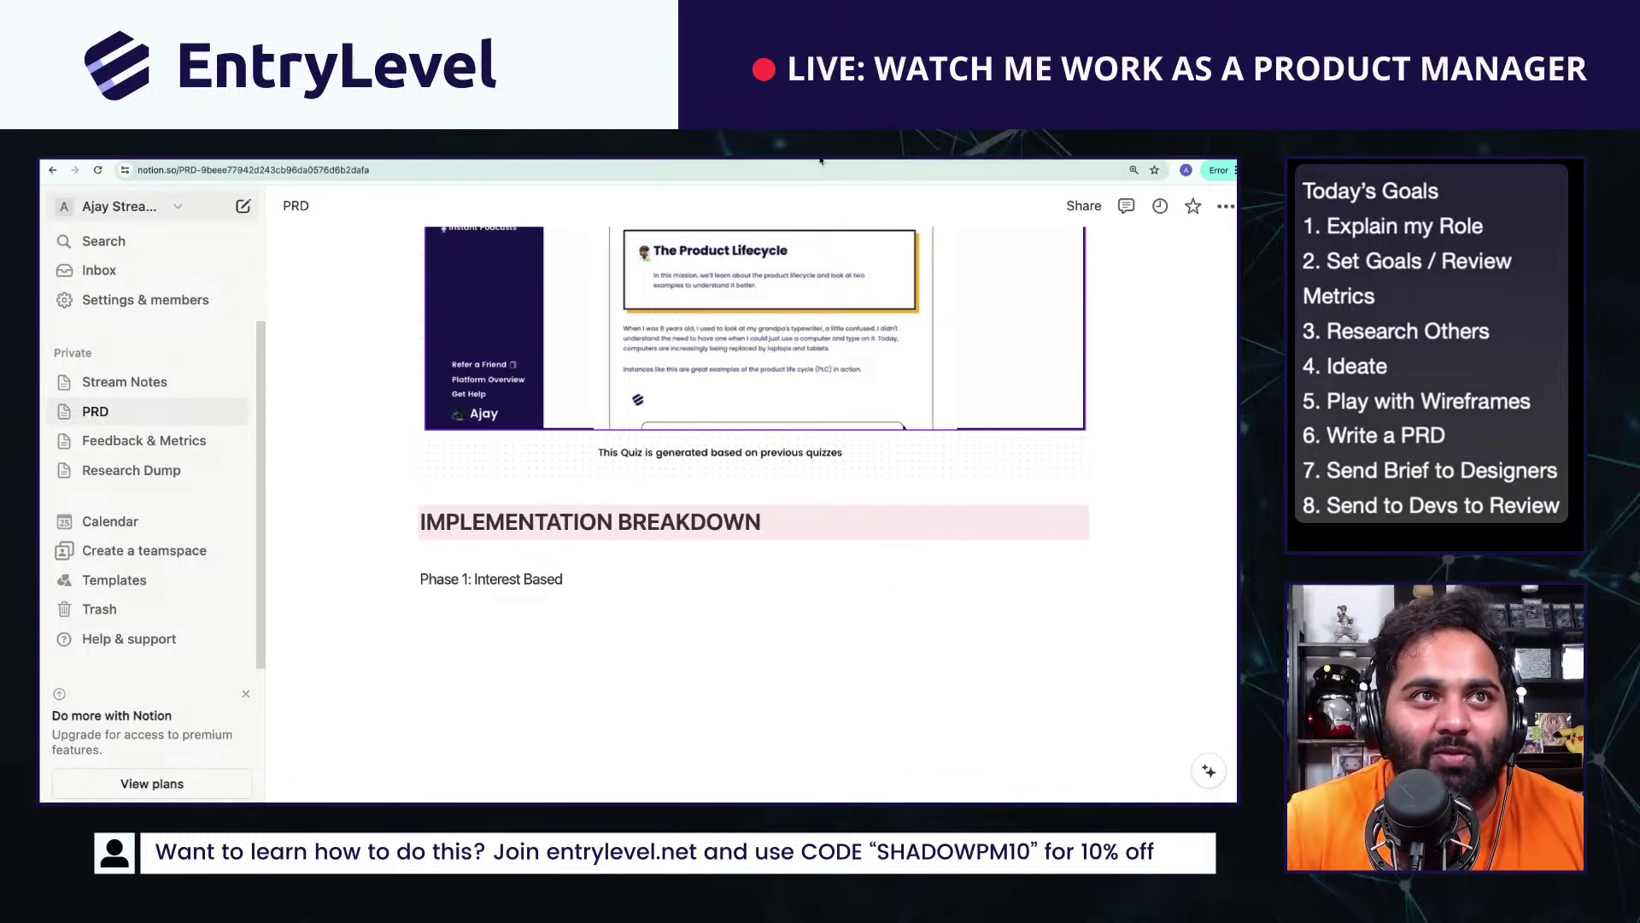
left_click(685, 563)
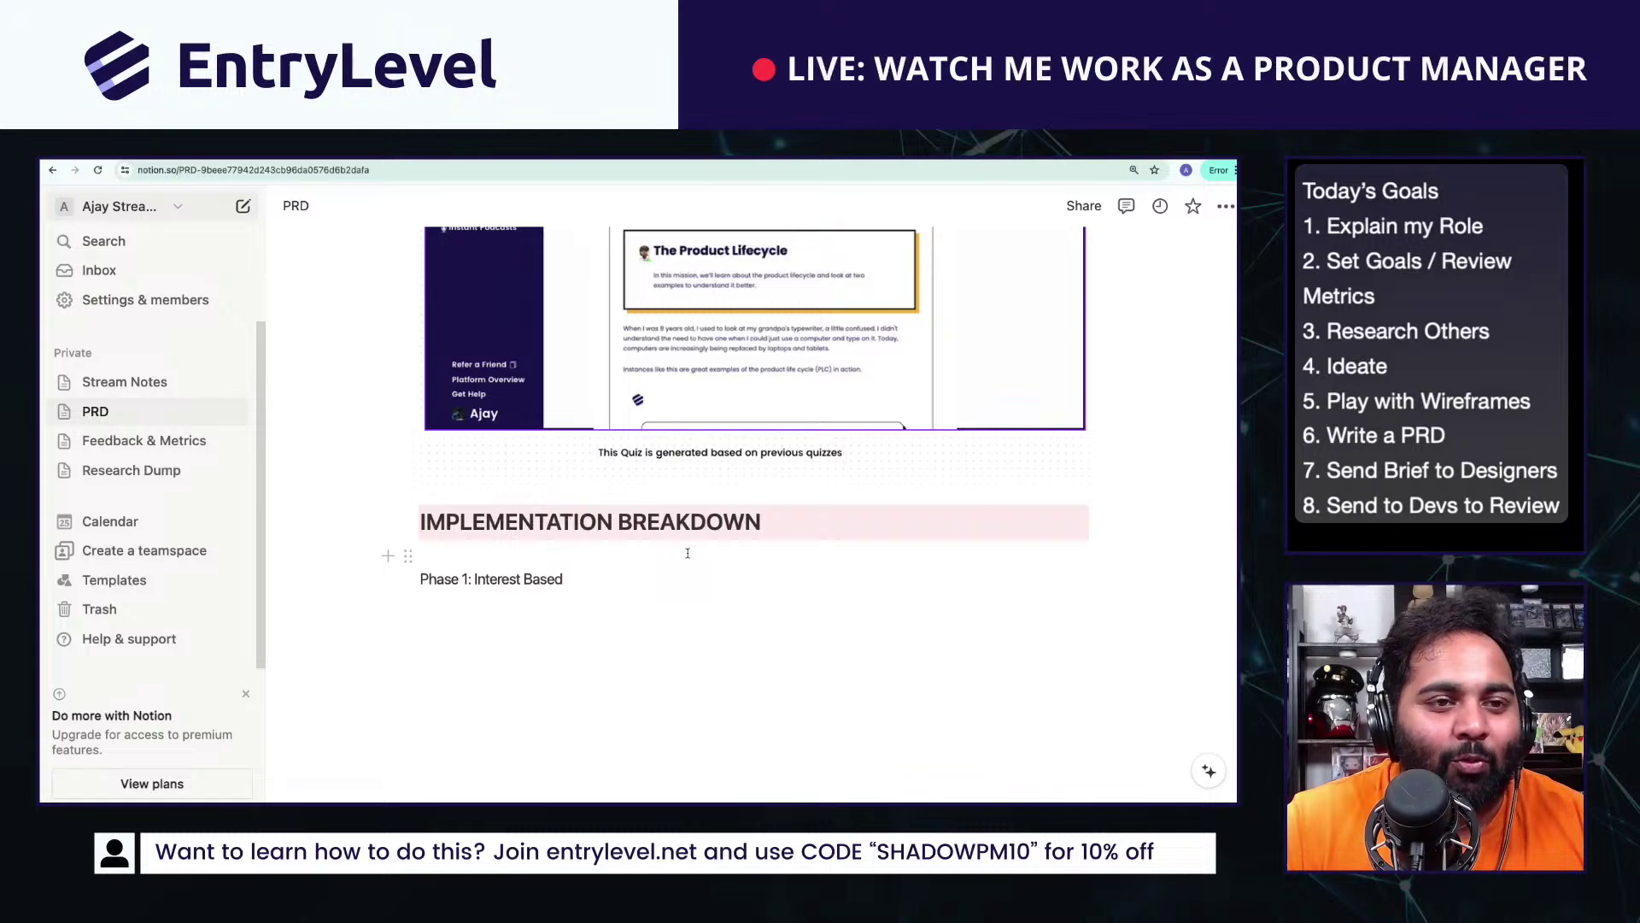
key("Return")
key("Return")
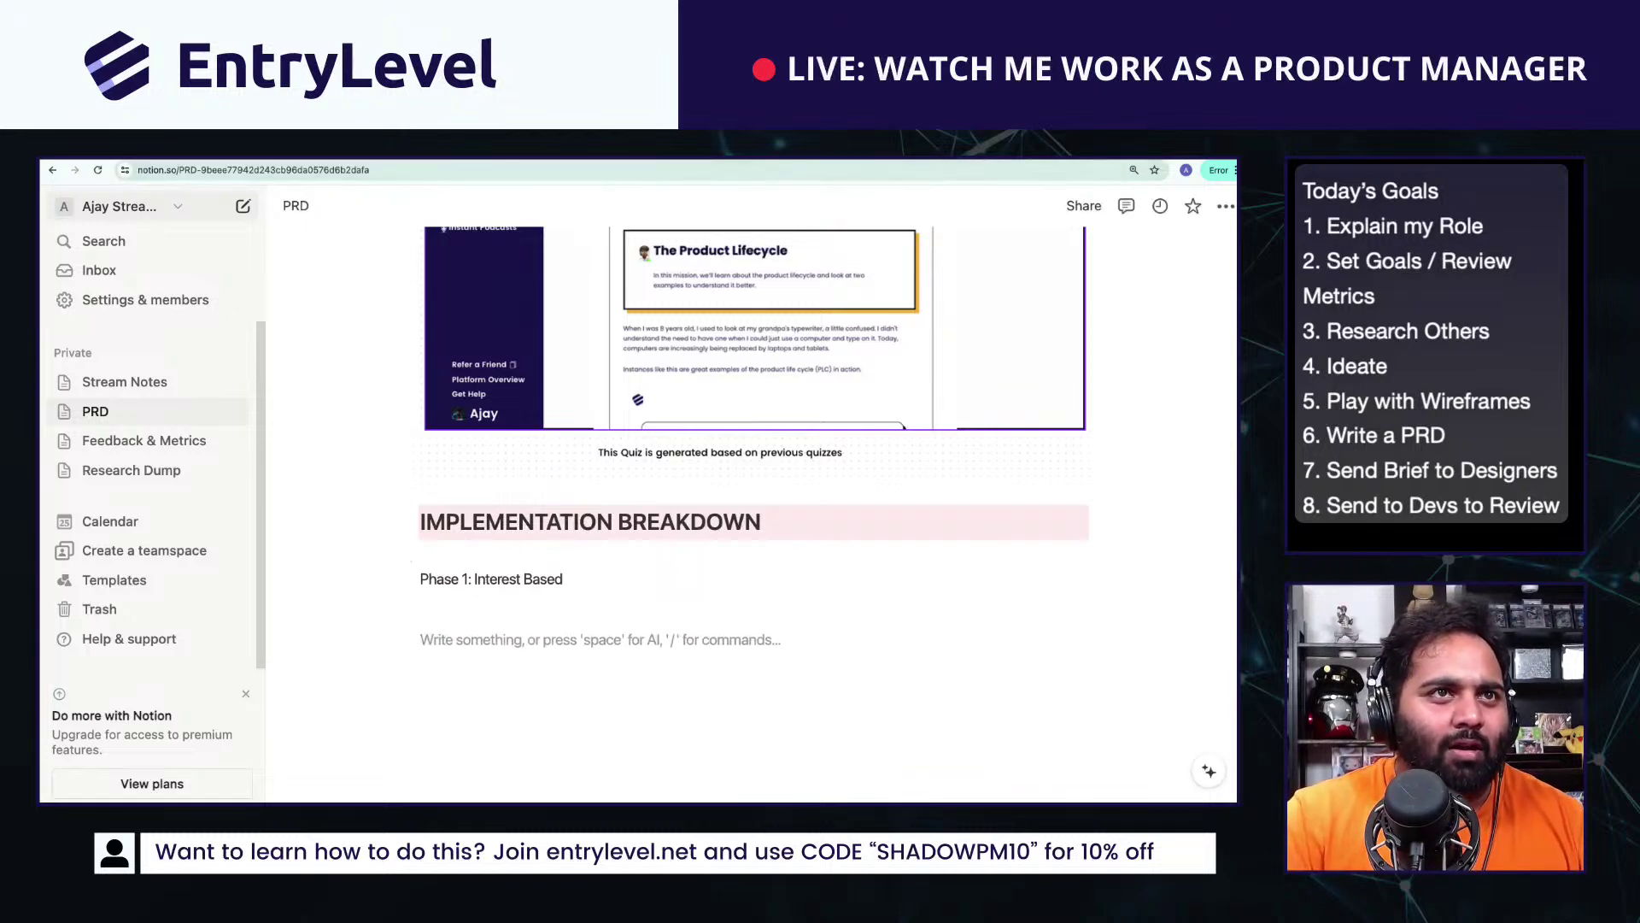
Step: Open ajays.quest in a new browser tab and go to its "Mental Models & Principles" page
key("ctrl+t")
type("ajays.q")
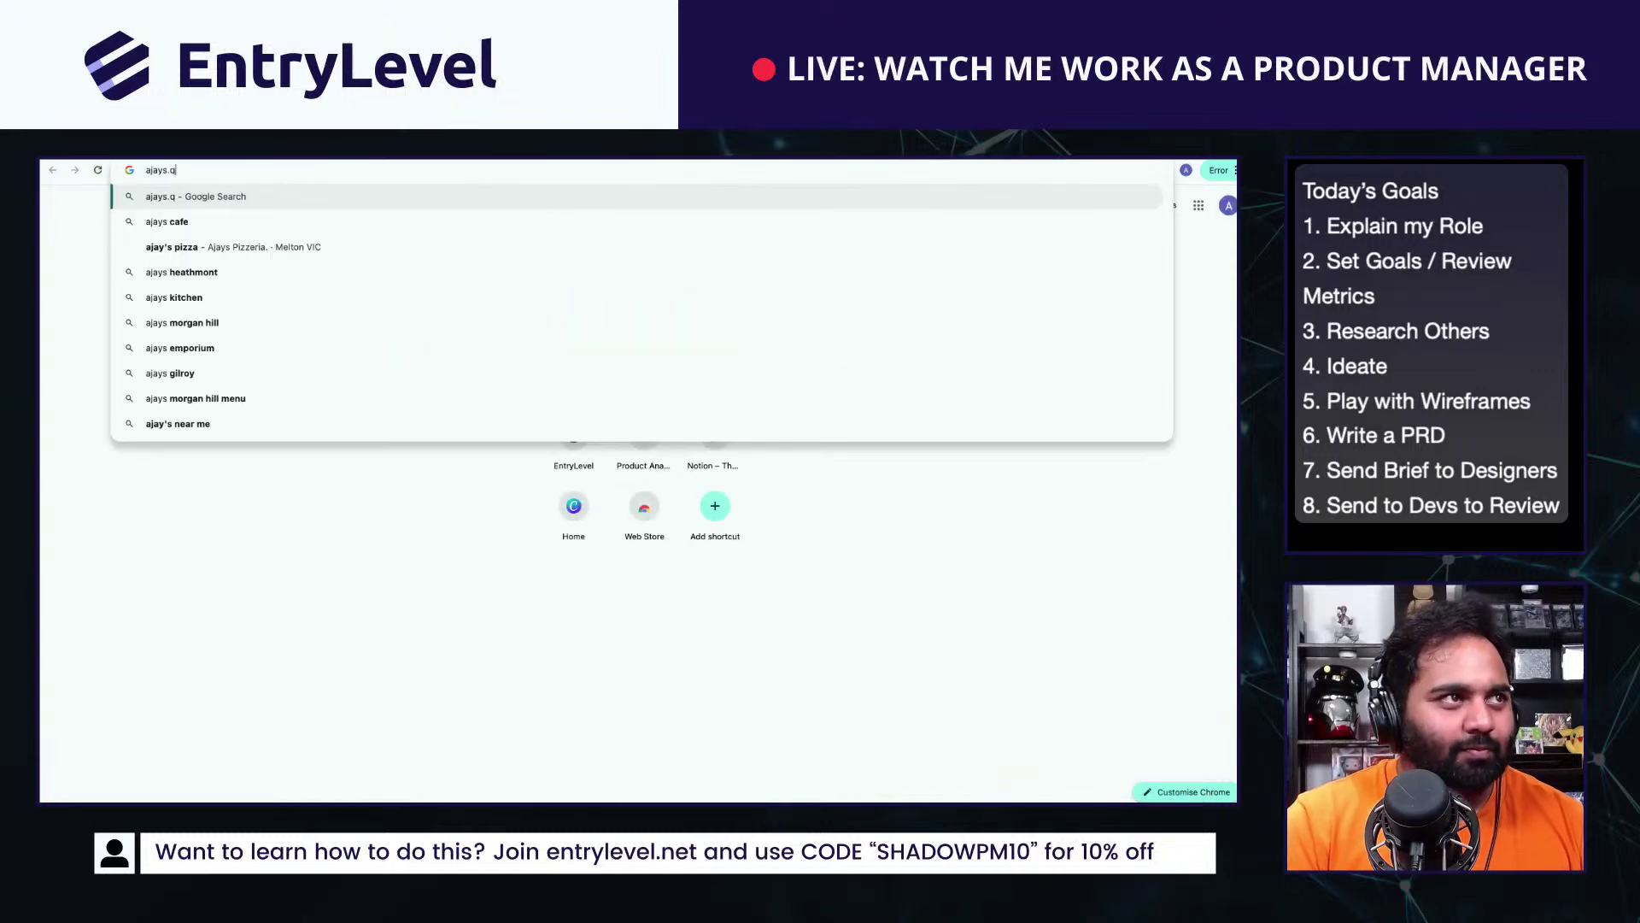
type("uest")
key("Return")
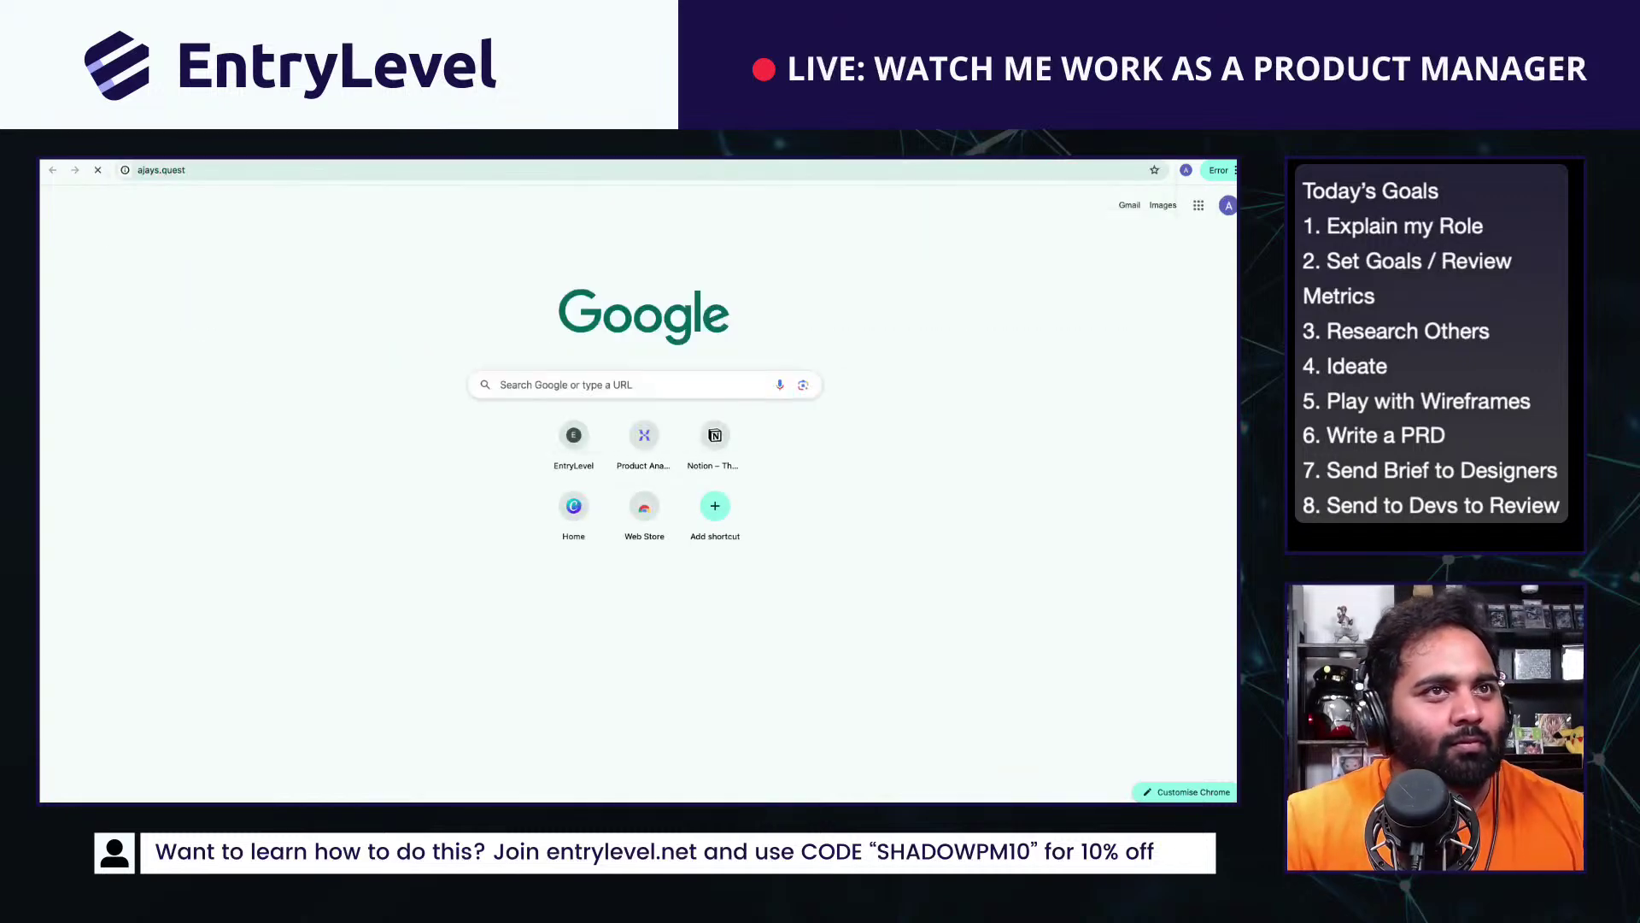
left_click(550, 504)
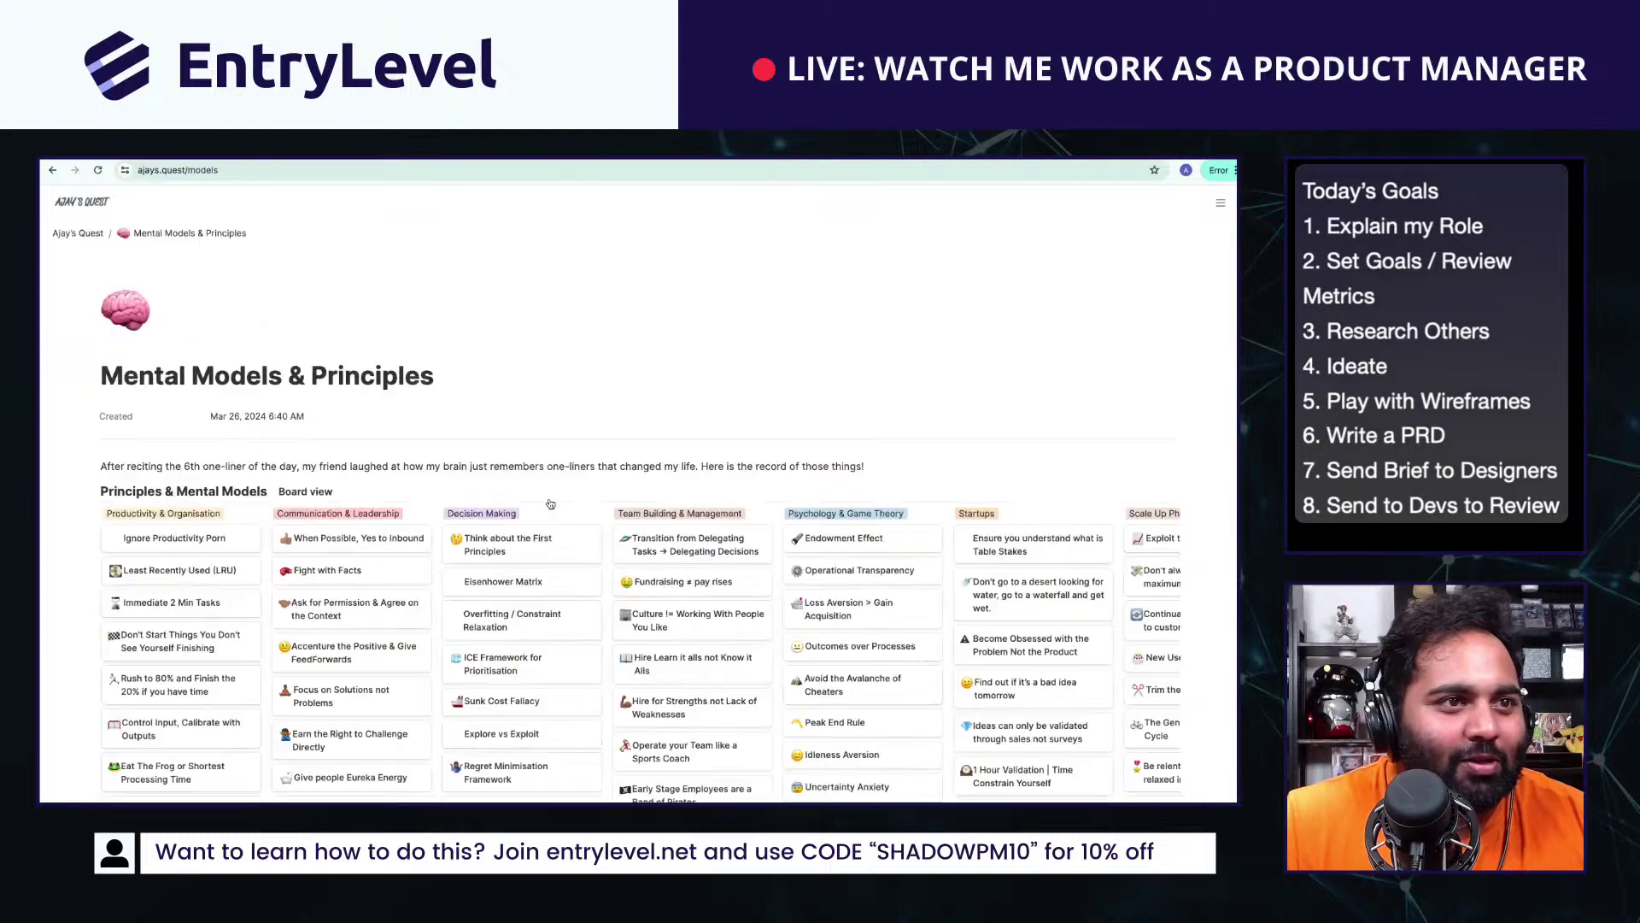
Step: Find "weird" on the principles board and open the card "When early in prototyping start with the weird/quirky stuff first"
scroll(694, 600, "down", 10)
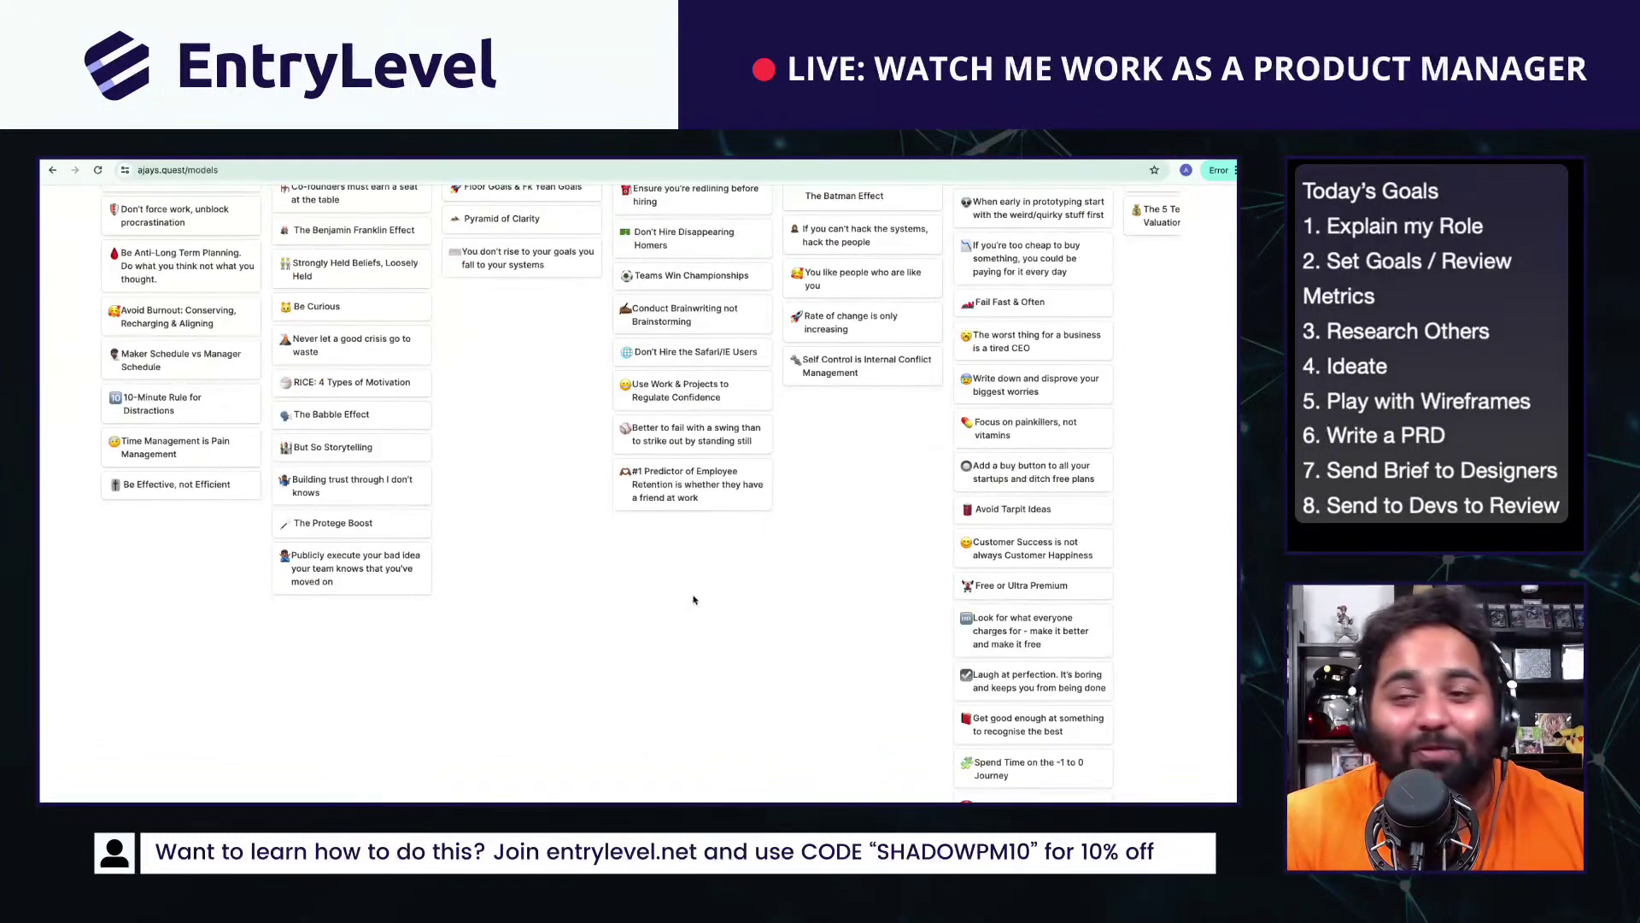
scroll(694, 600, "up", 2)
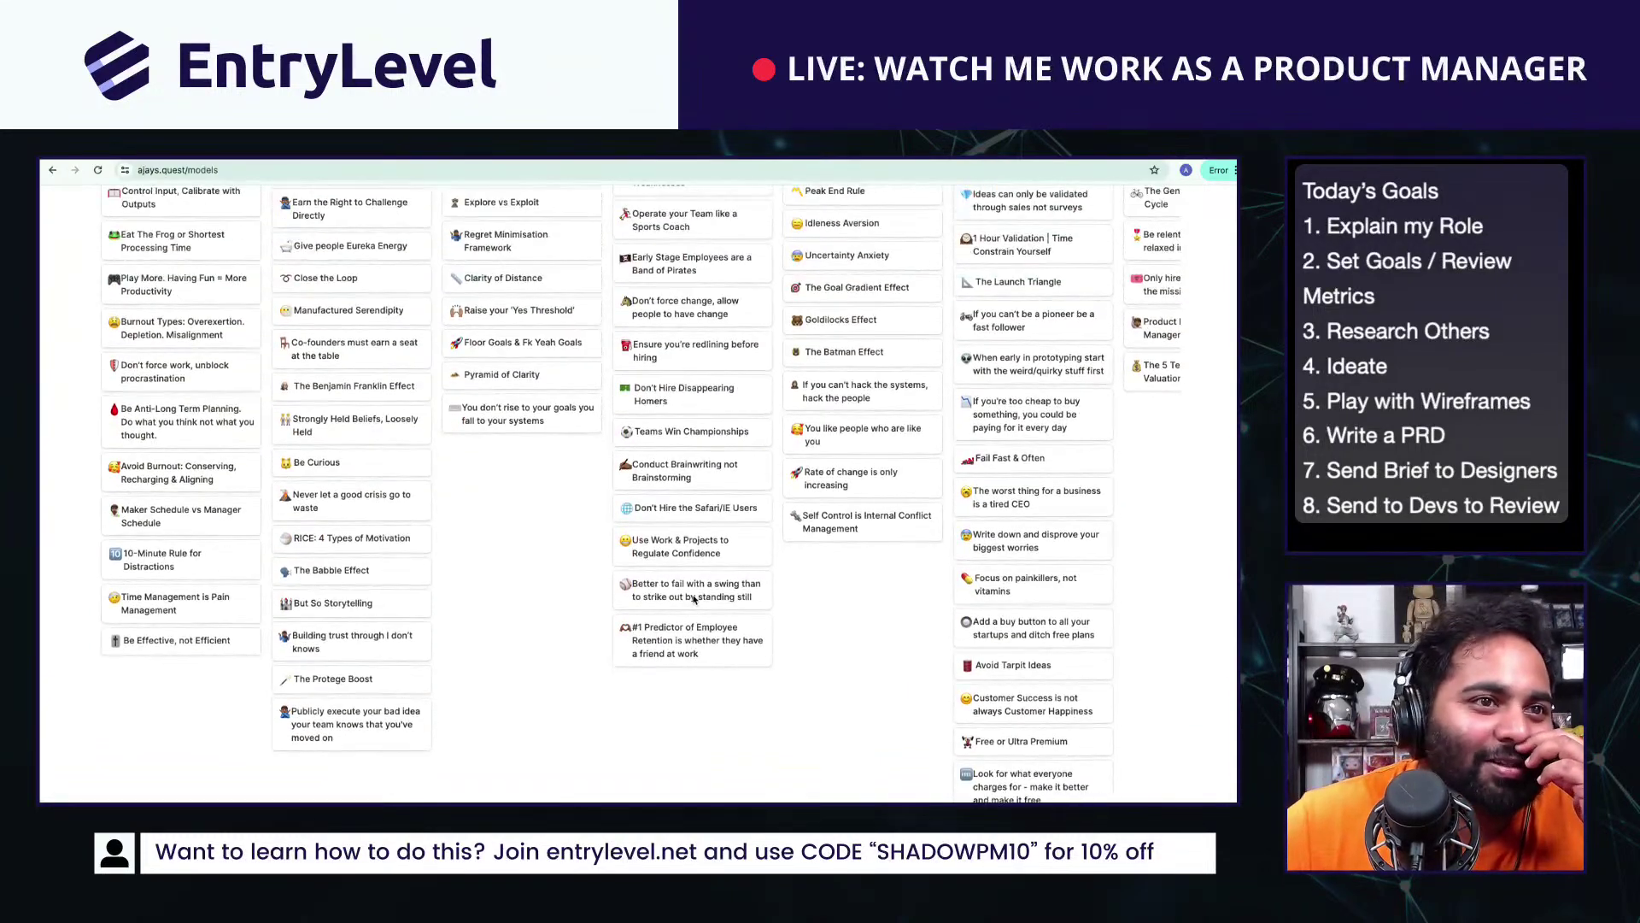
scroll(891, 586, "right", 1)
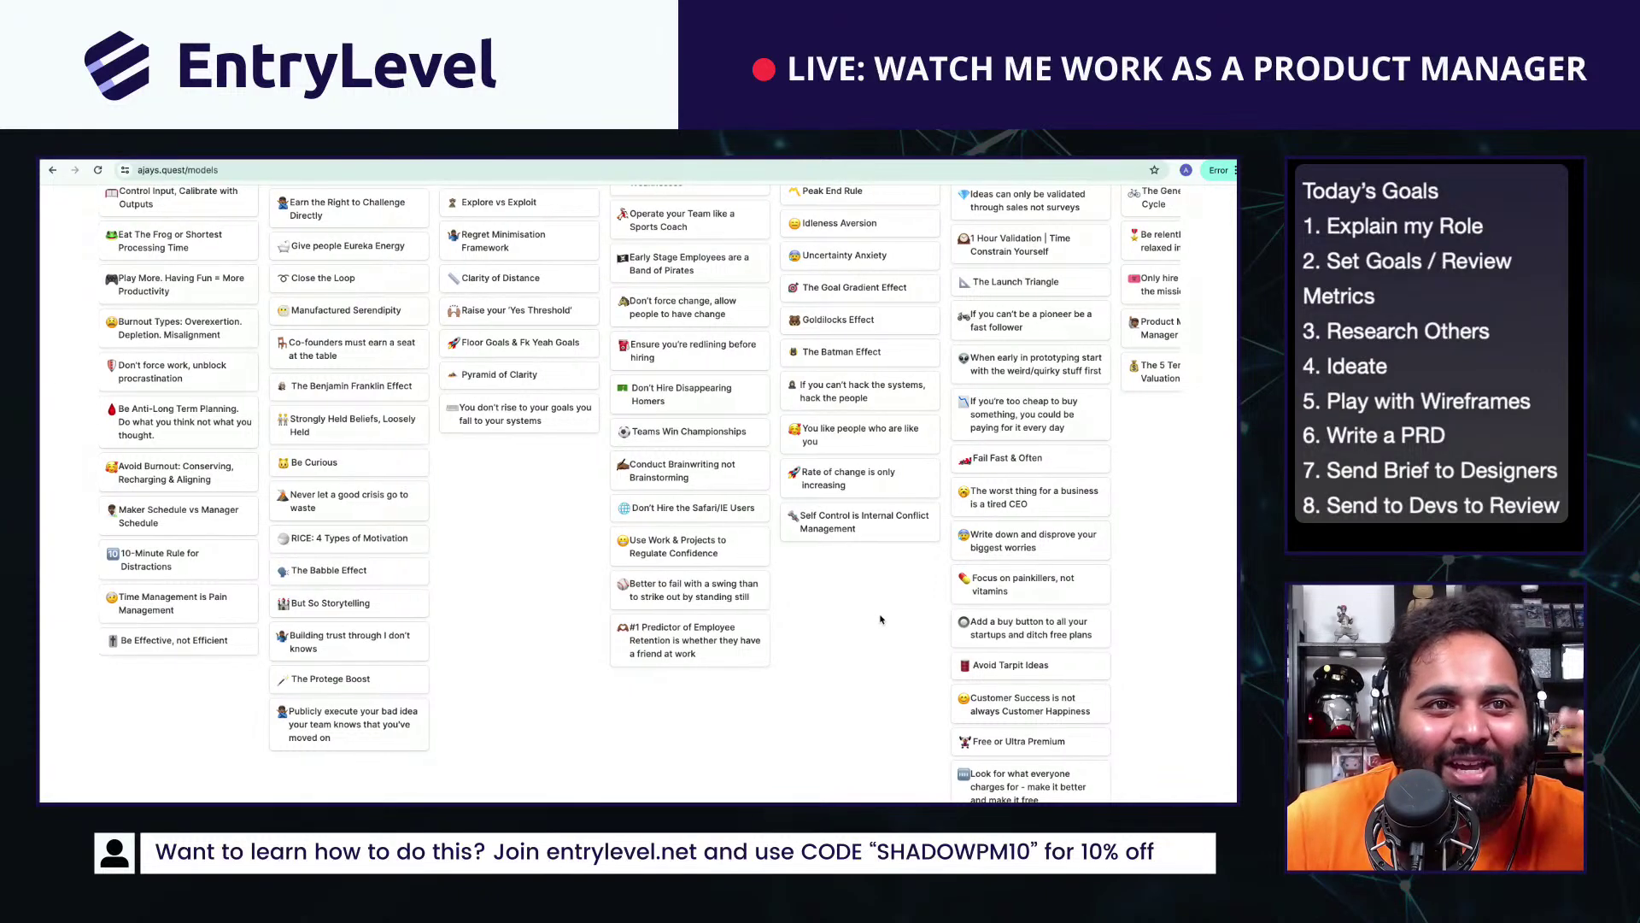
scroll(881, 618, "right", 2)
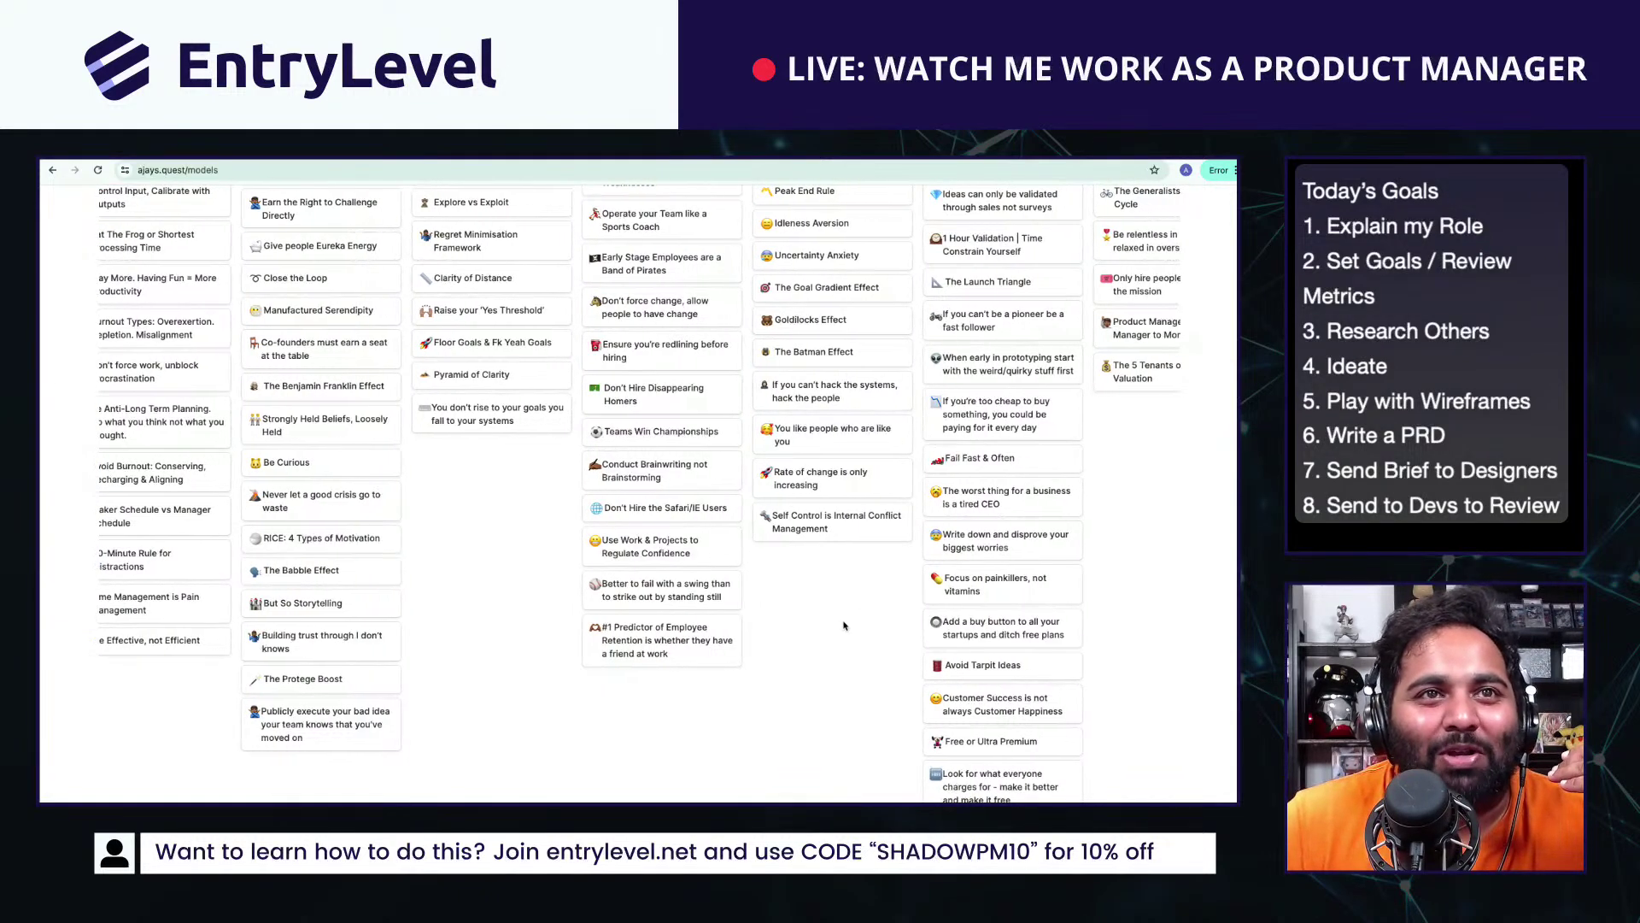
scroll(844, 627, "right", 2)
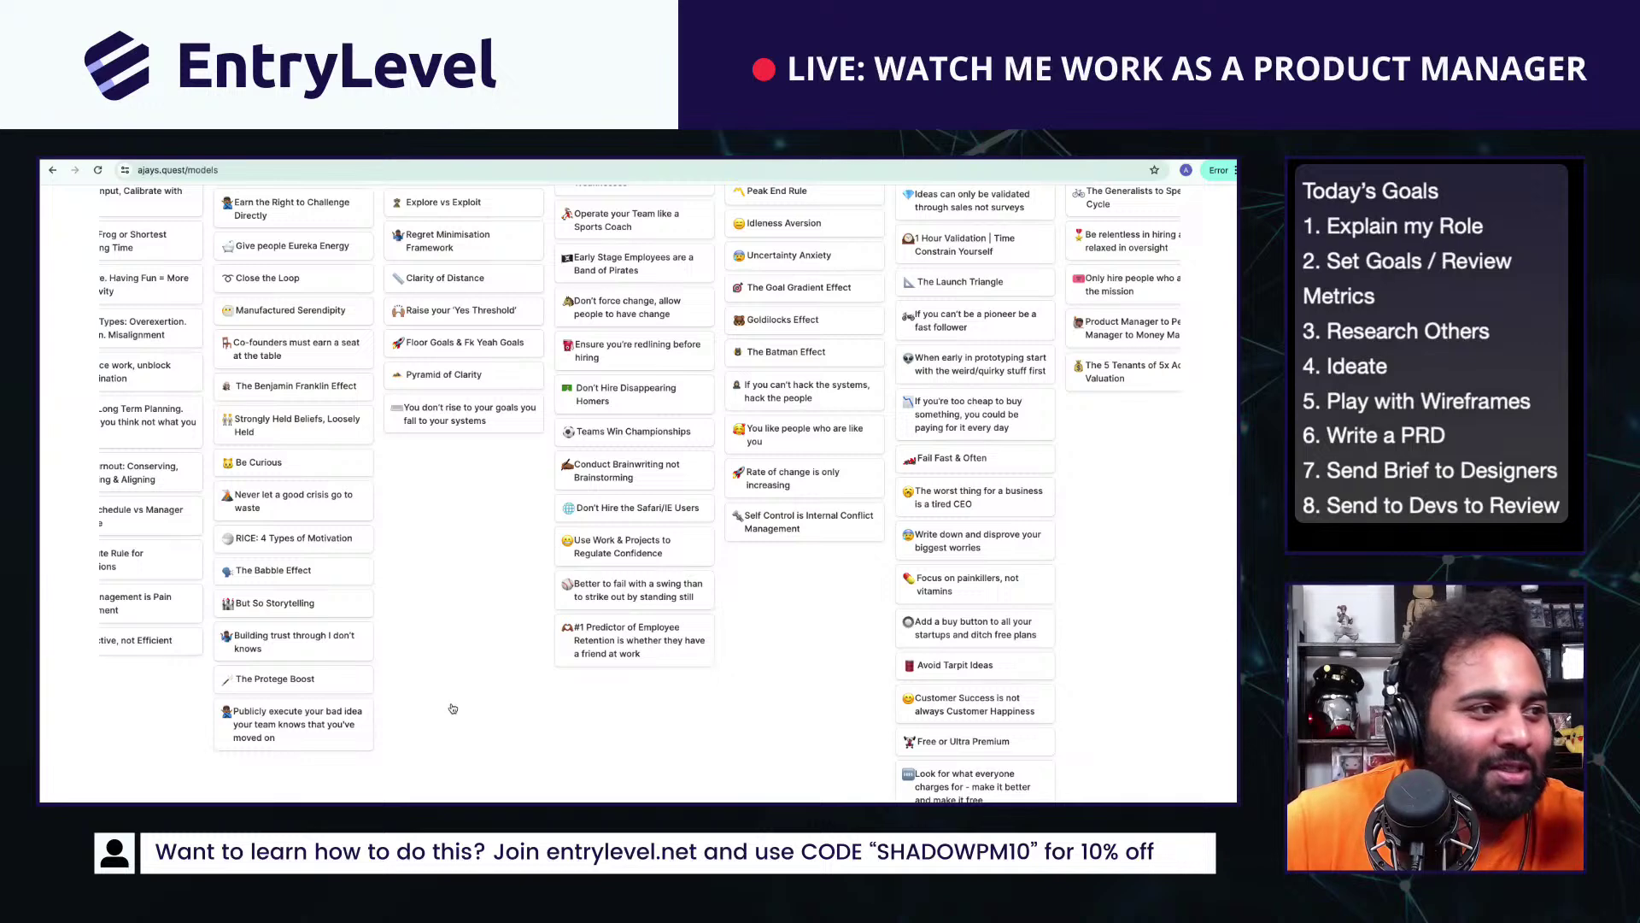
scroll(837, 644, "down", 4)
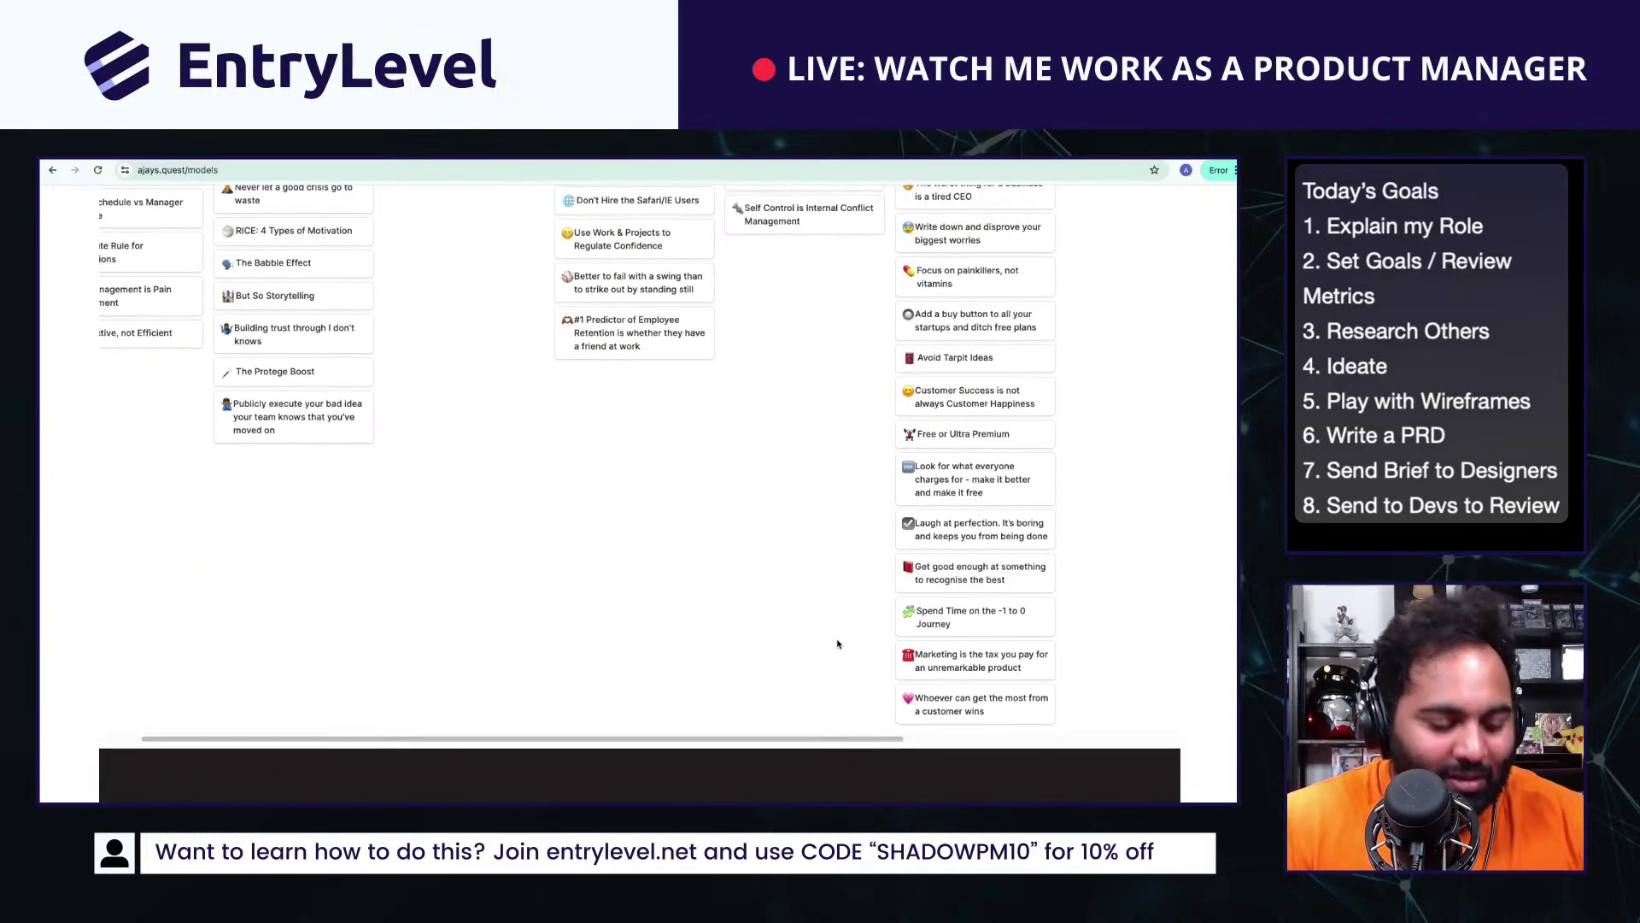
key("ctrl+f")
type("weird")
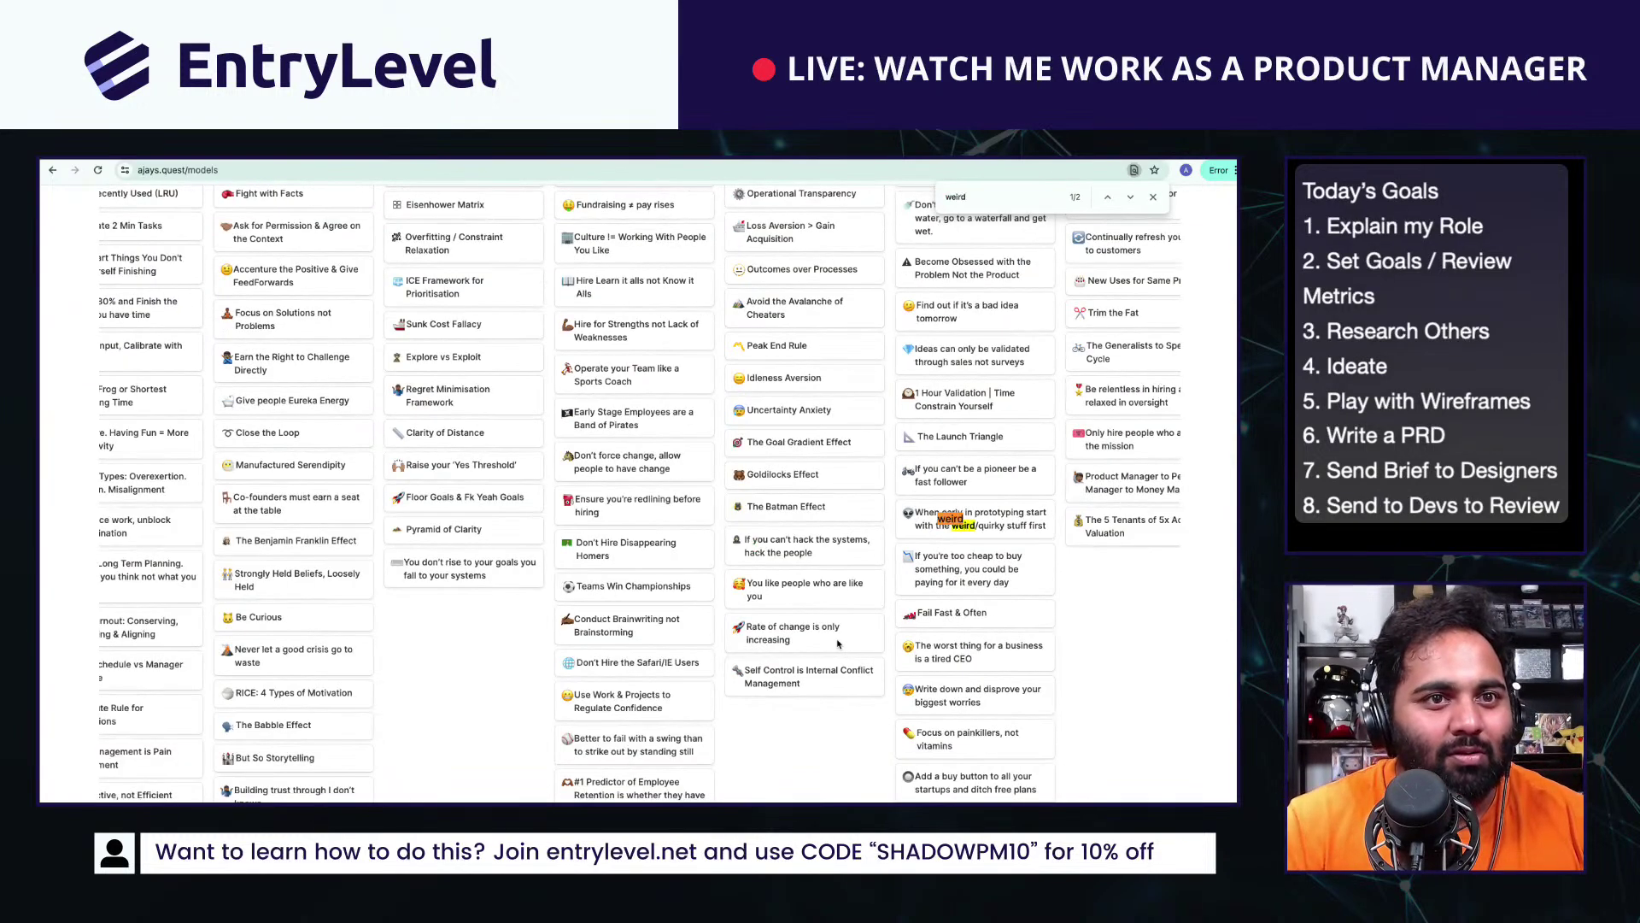
key("Escape")
left_click(977, 521)
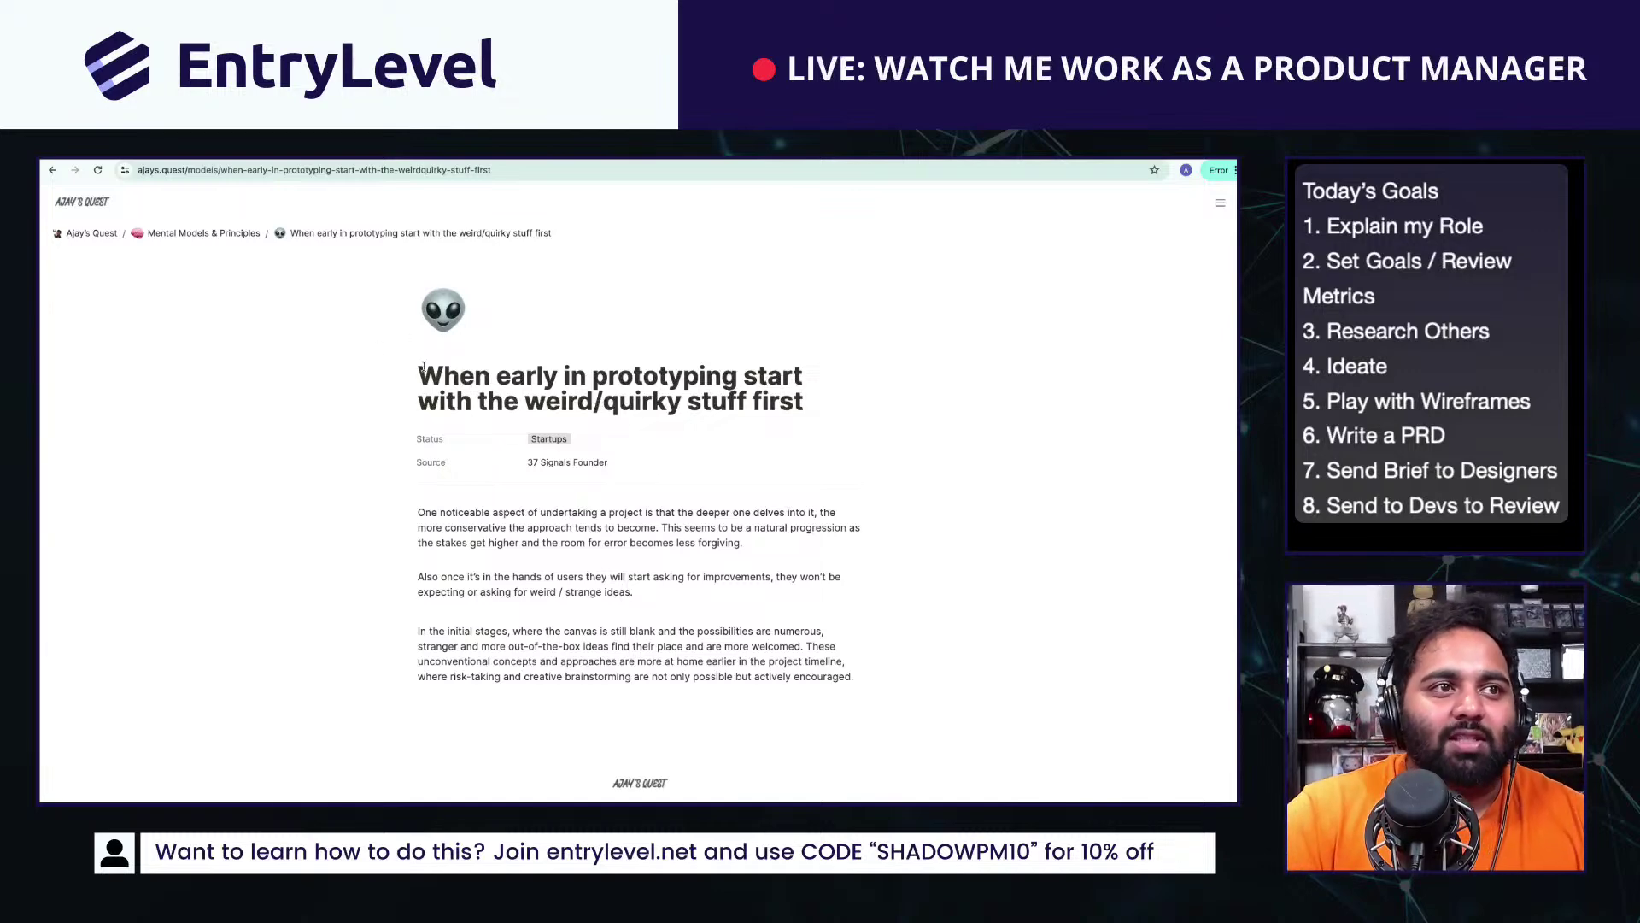
Step: Read the prototyping principle's title and its explanation of why unconventional ideas belong early in a project
left_click_drag(422, 367, 453, 395)
left_click(779, 406)
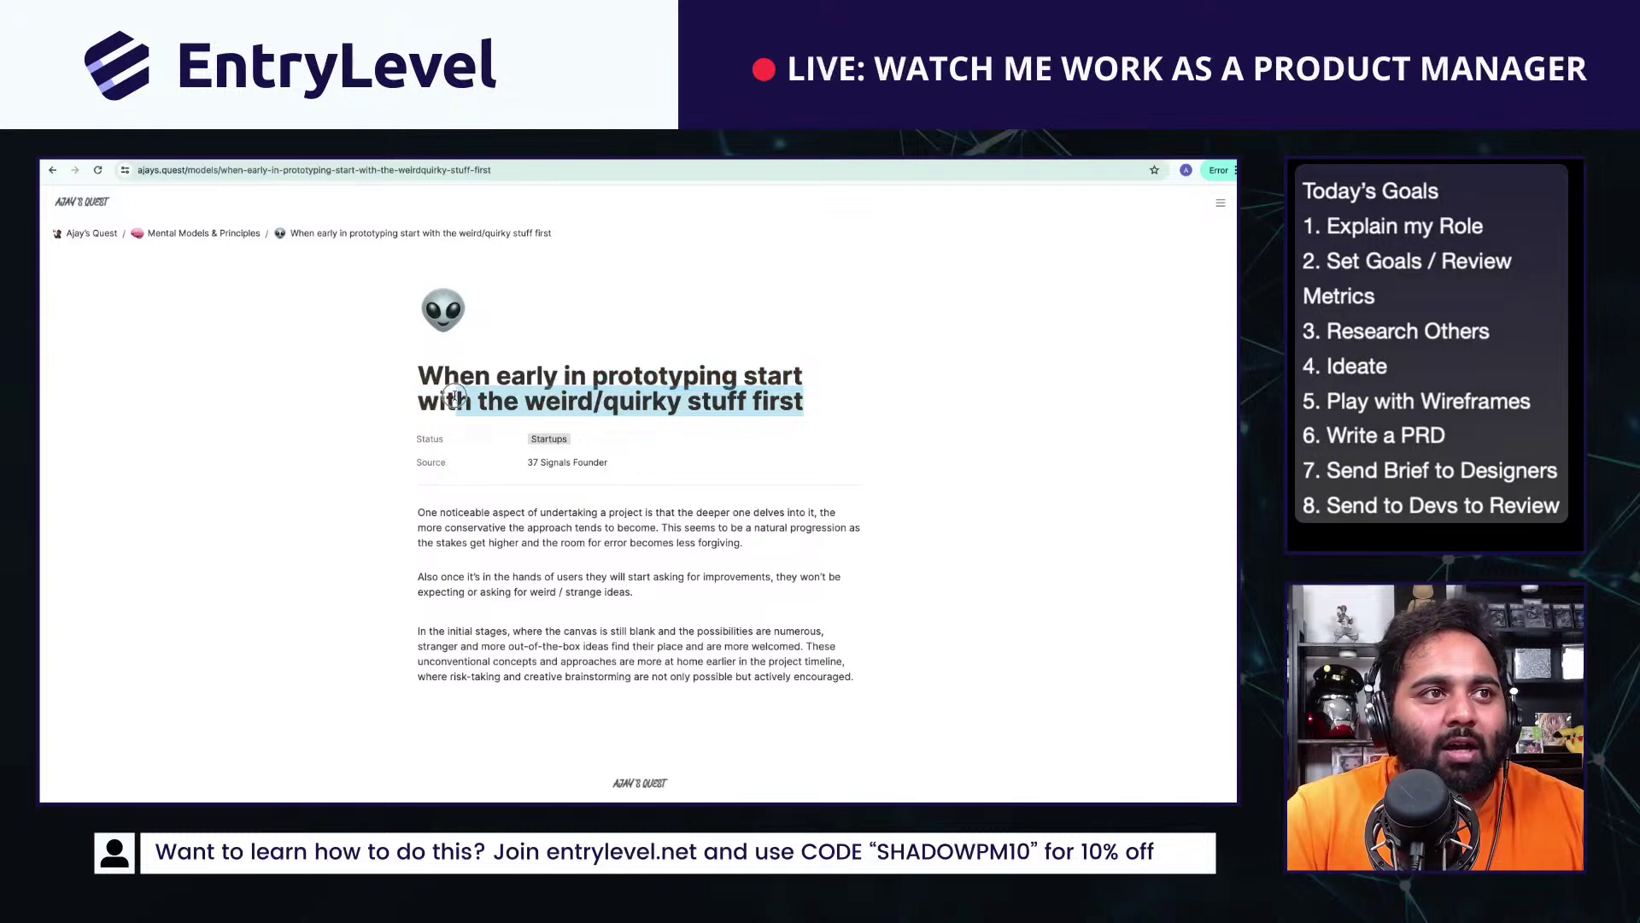
double_click(454, 395)
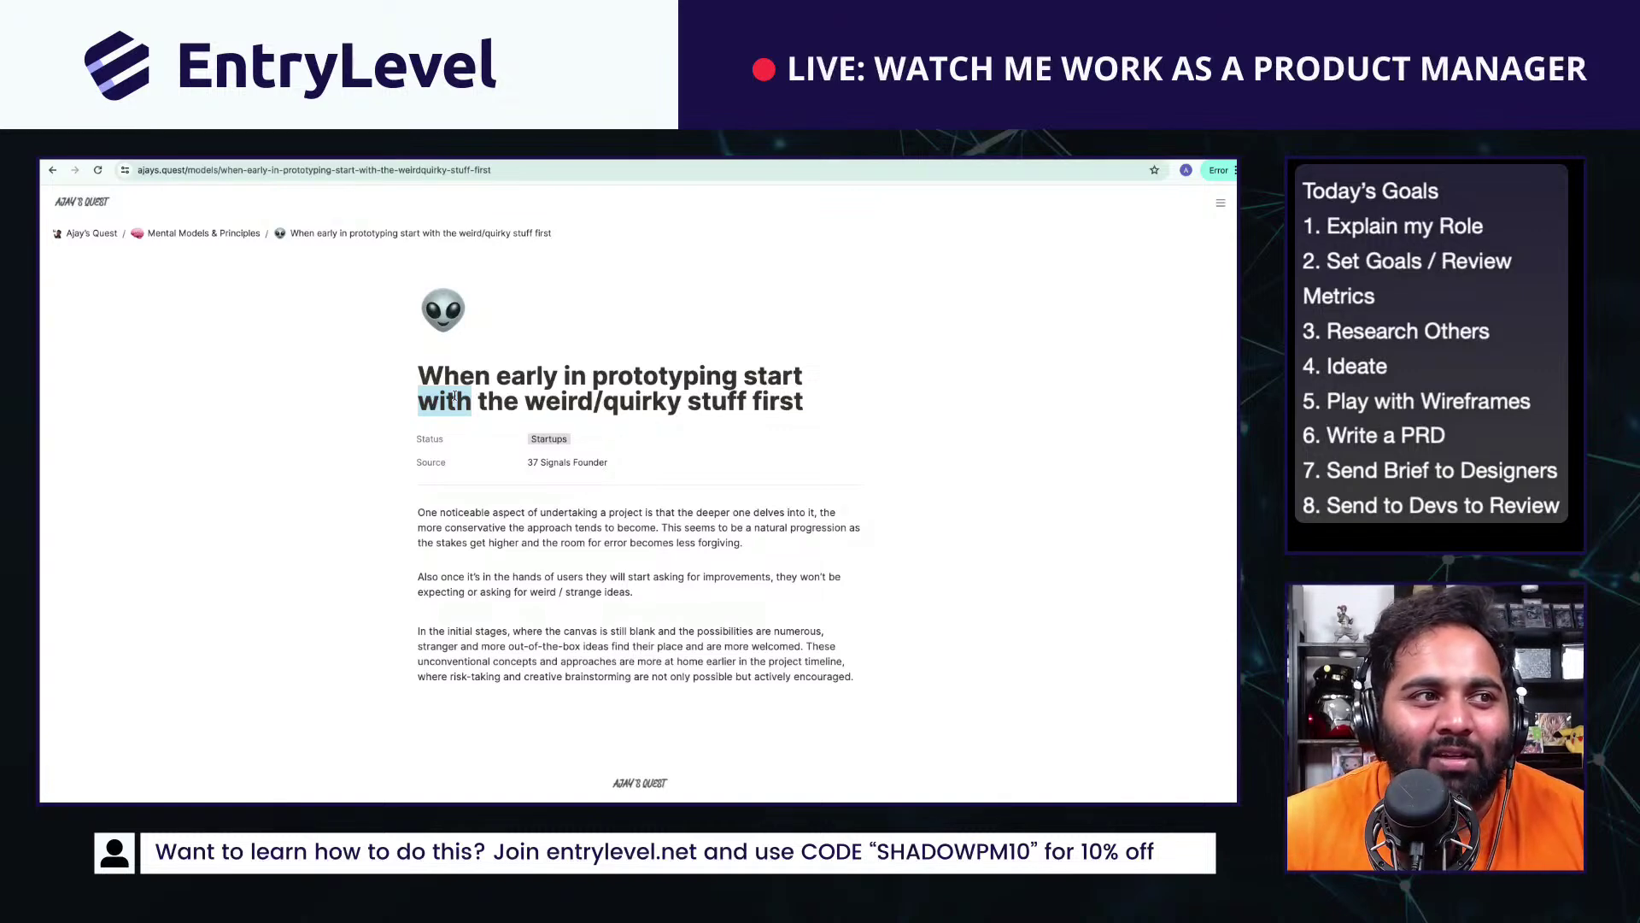
mouse_move(438, 546)
left_mouse_down()
mouse_move(748, 544)
mouse_move(444, 545)
left_mouse_up()
left_click(458, 548)
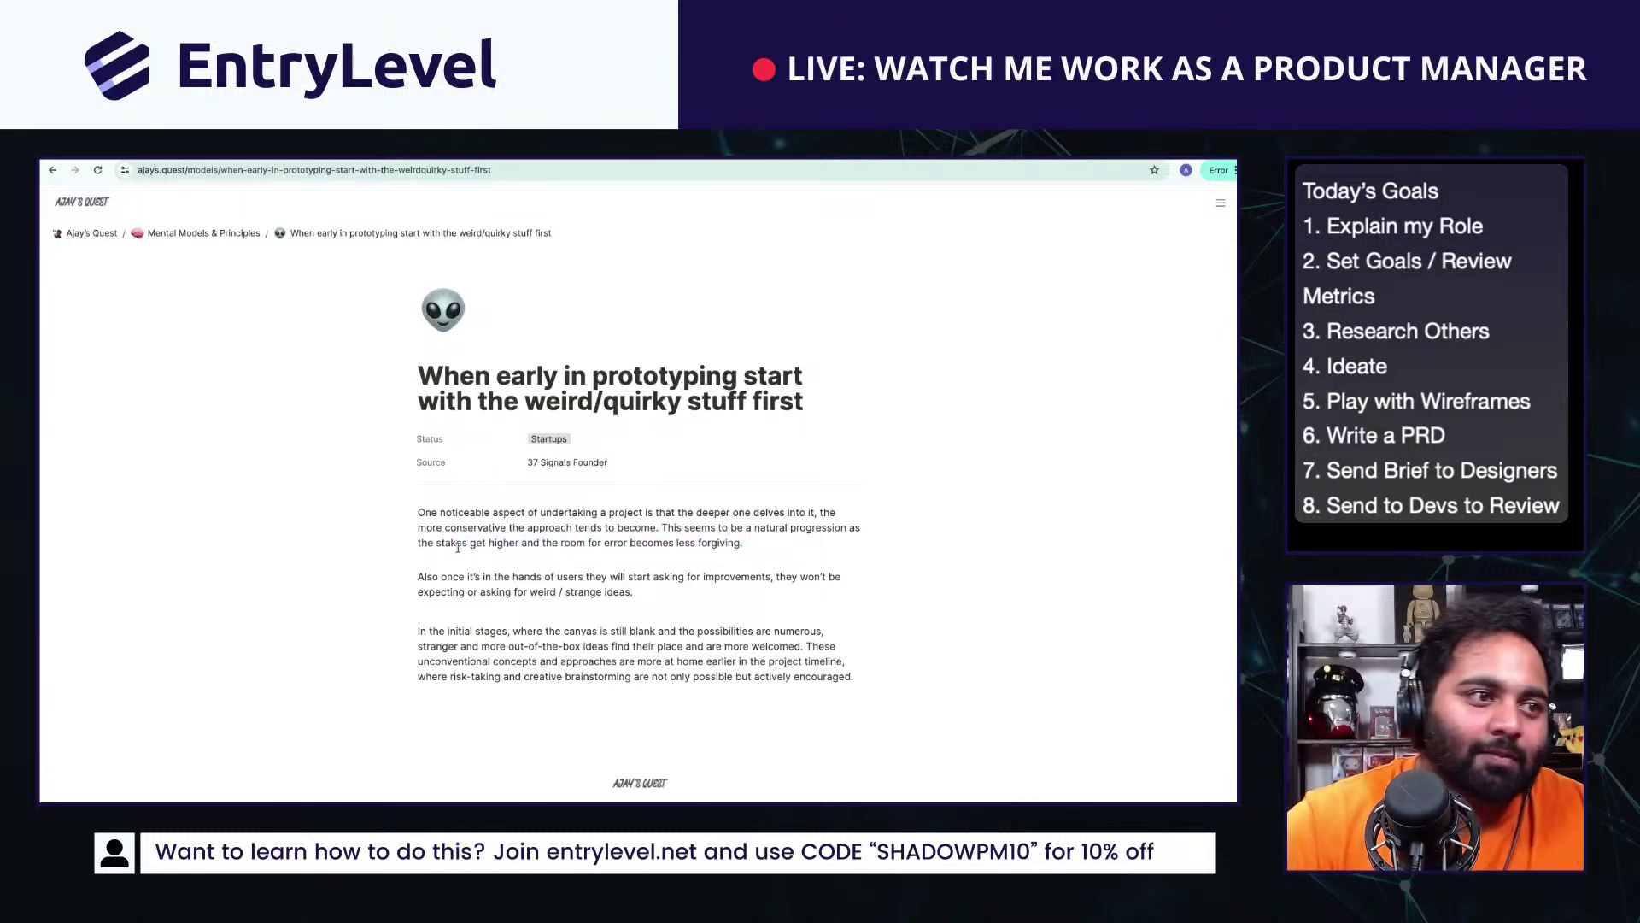
Step: Return to the Notion PRD and rename the first solution heading to "1 Interest Based Personalisation"
left_click(547, 159)
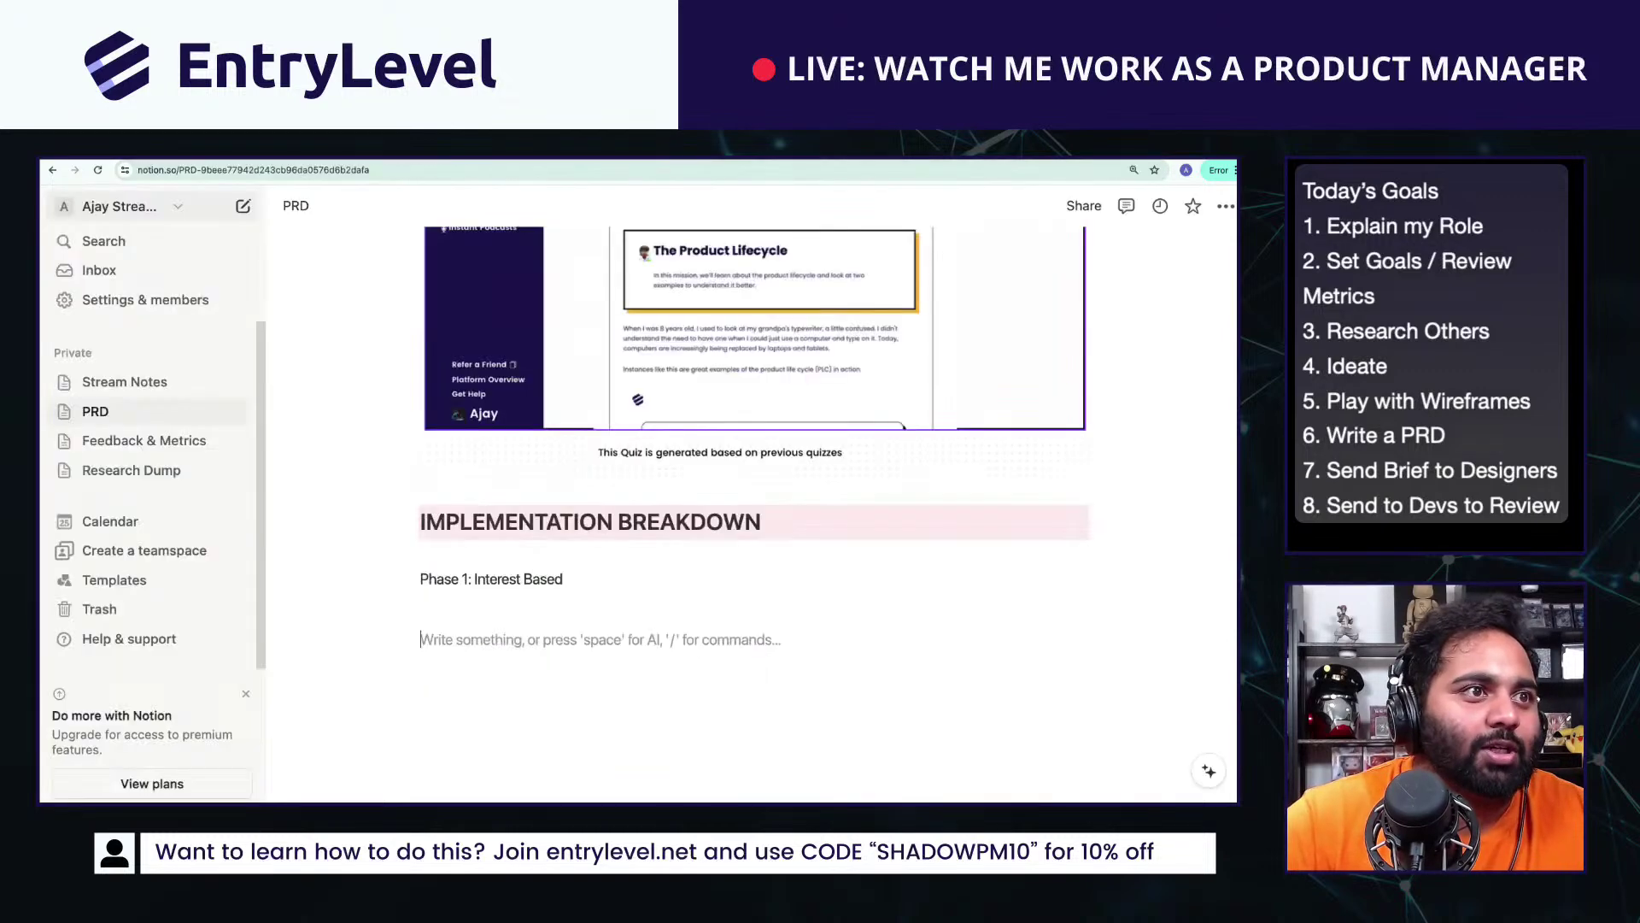
left_click(469, 611)
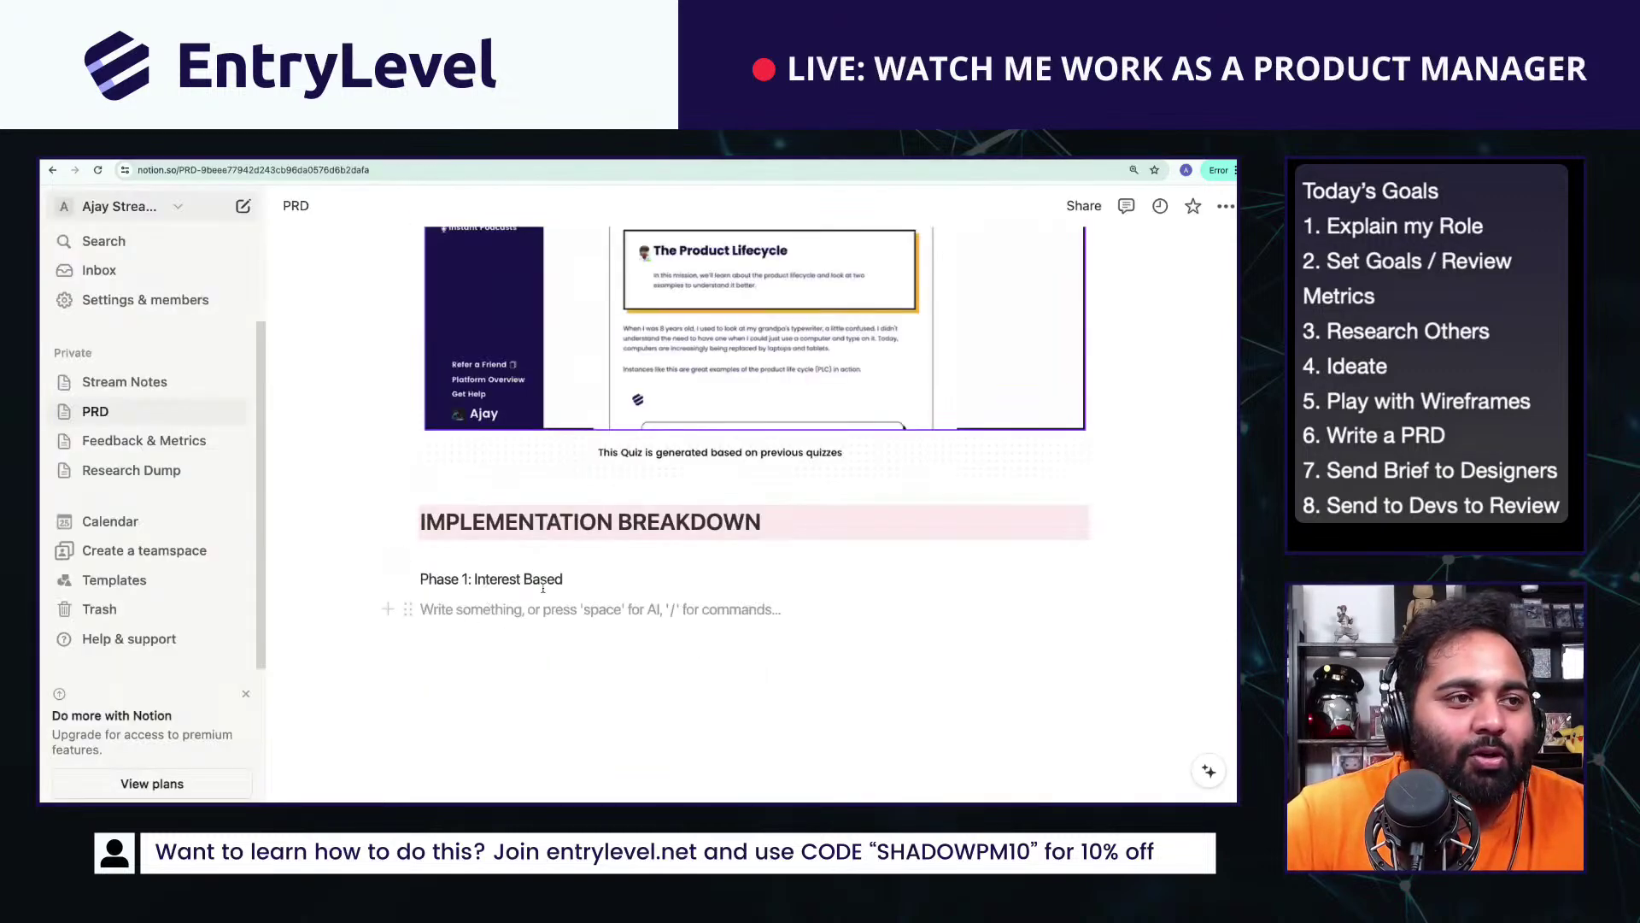
scroll(542, 588, "up", 15)
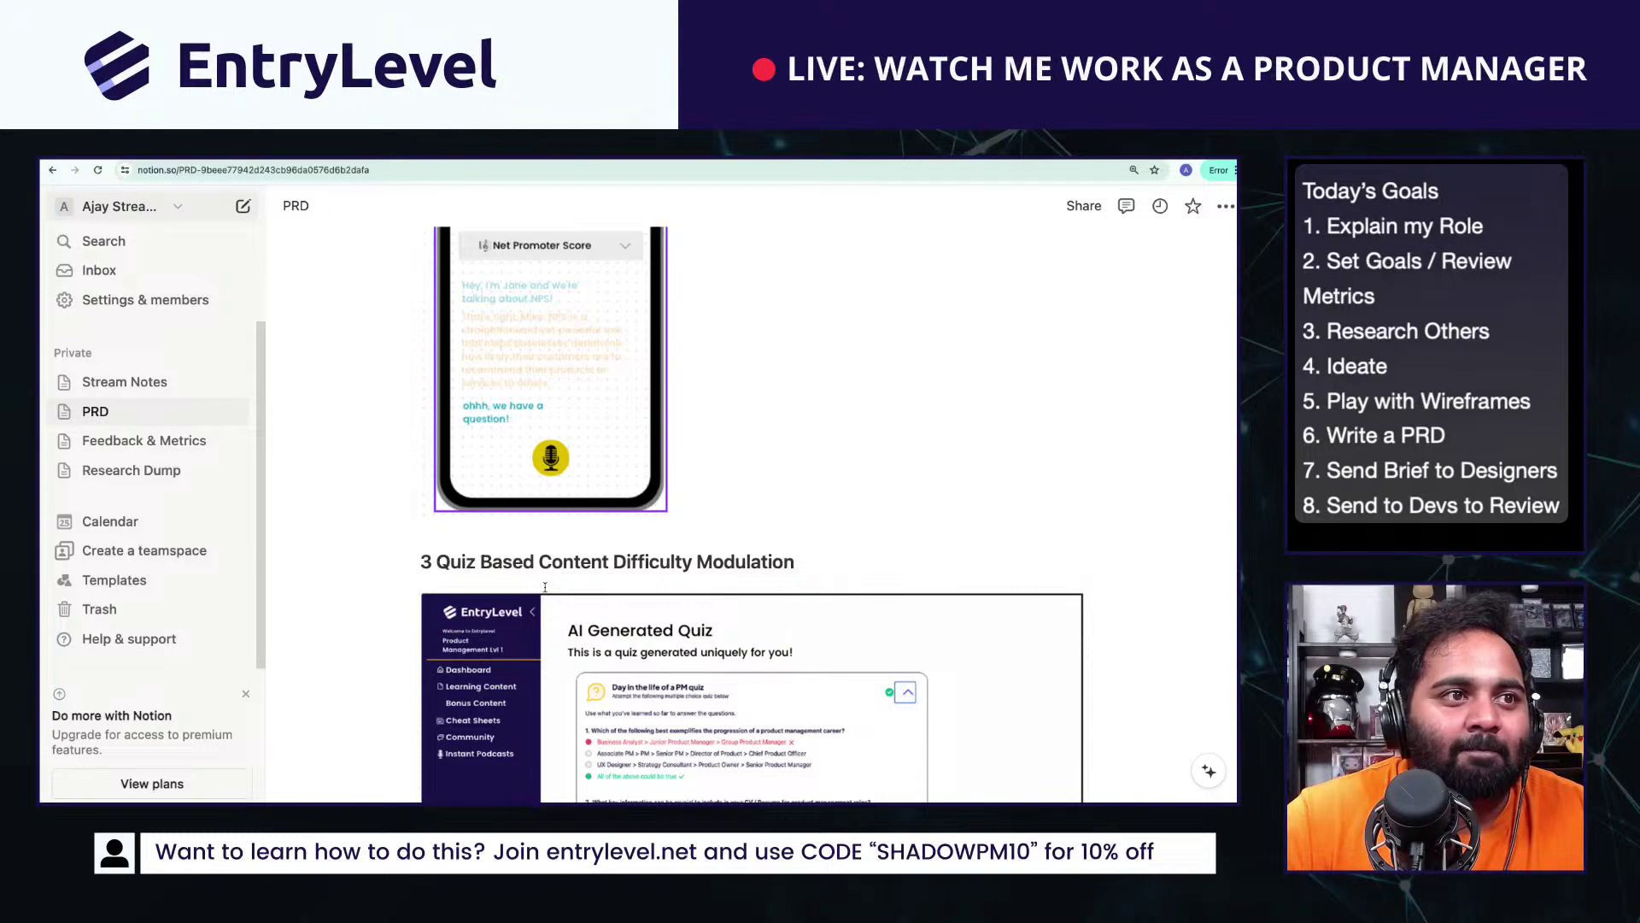
scroll(545, 588, "up", 10)
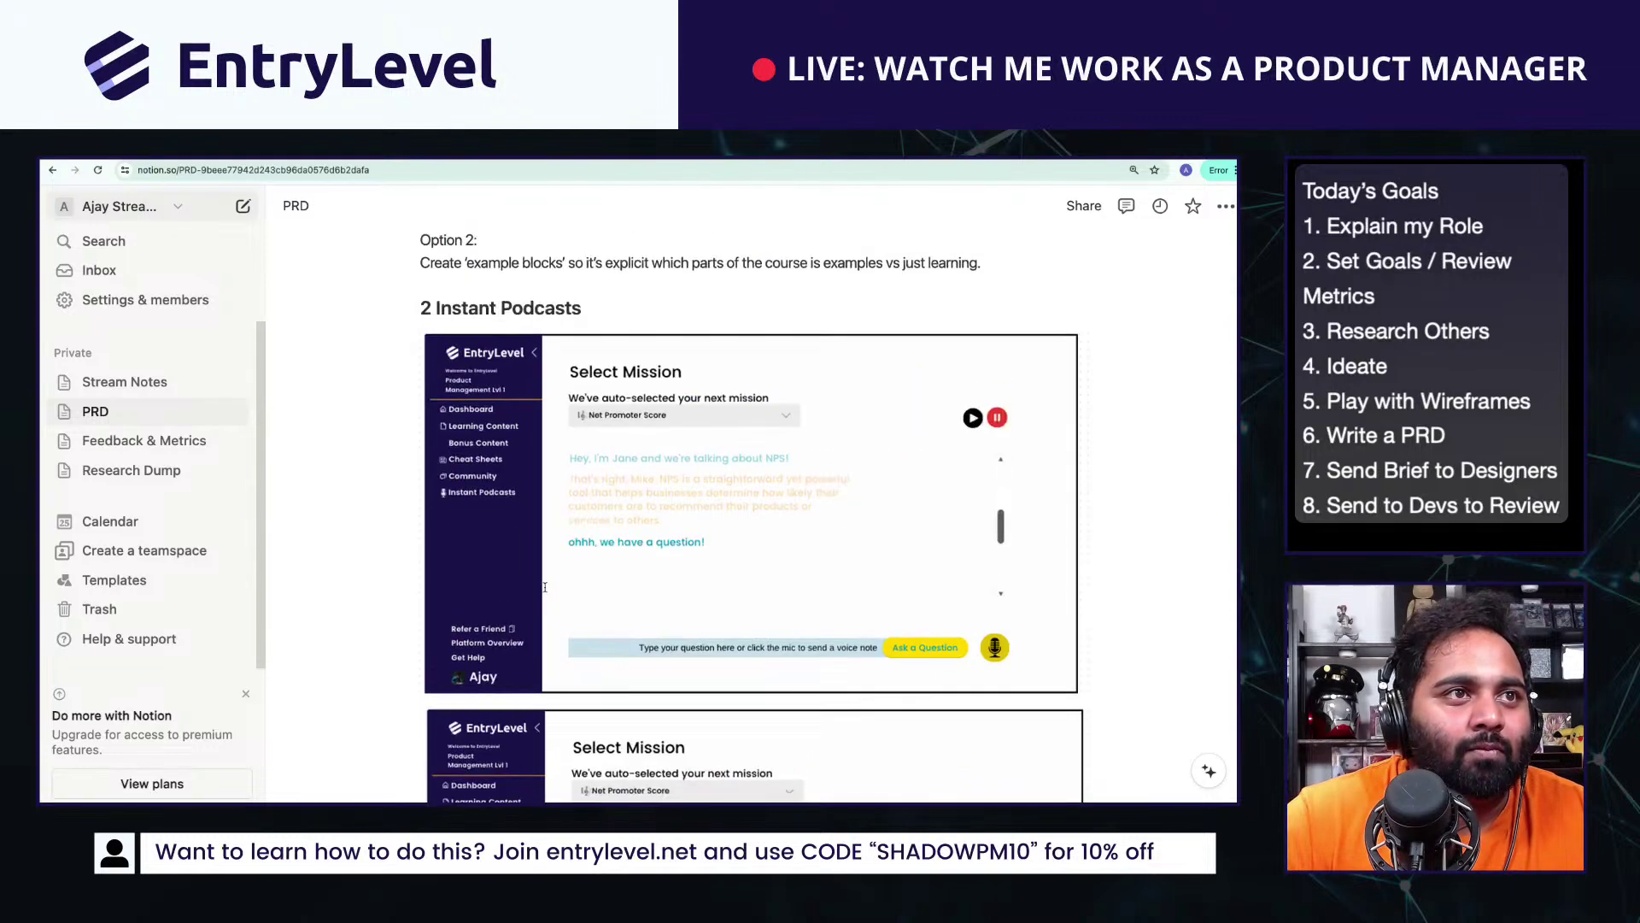
scroll(545, 587, "up", 10)
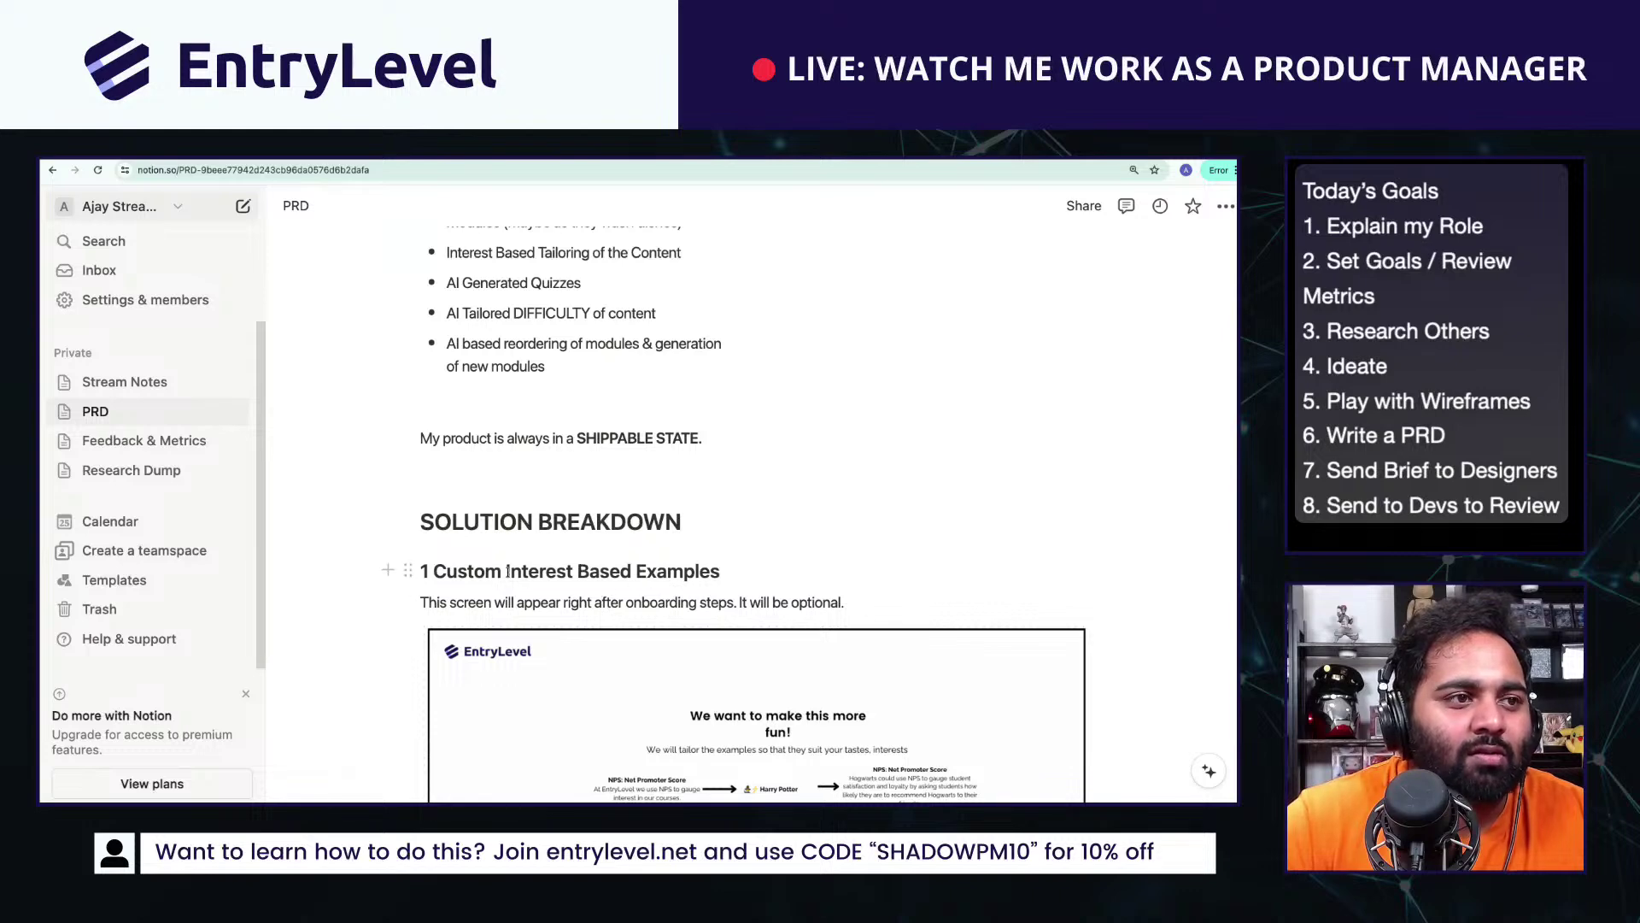
mouse_move(508, 571)
left_mouse_down()
mouse_move(420, 570)
mouse_move(504, 572)
left_mouse_up()
key("BackSpace")
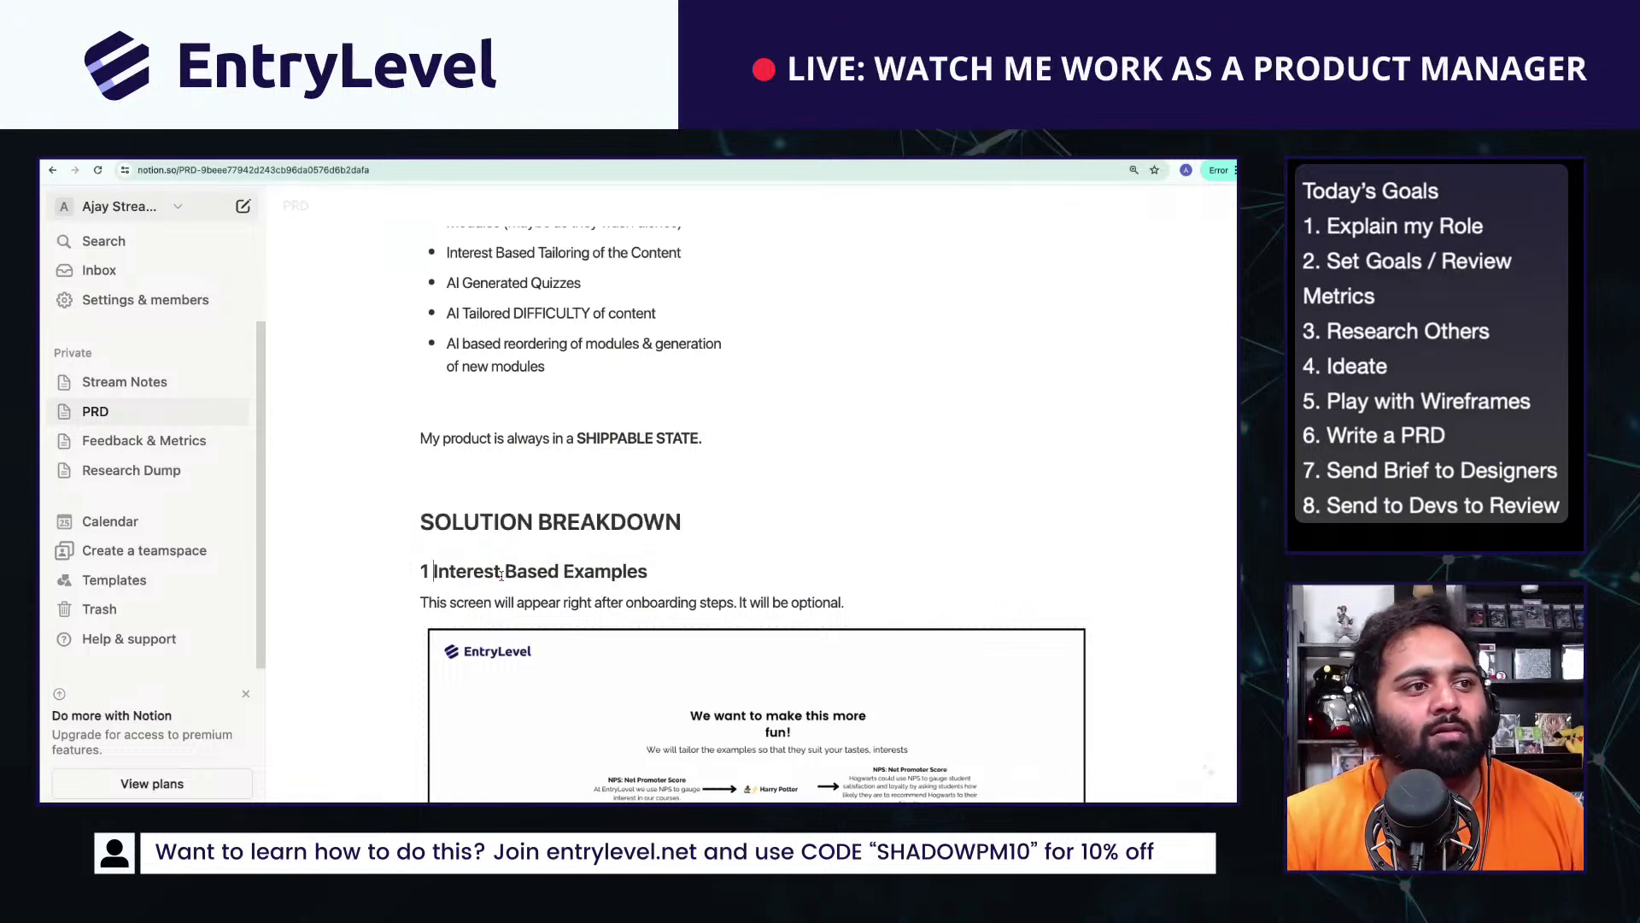
double_click(572, 569)
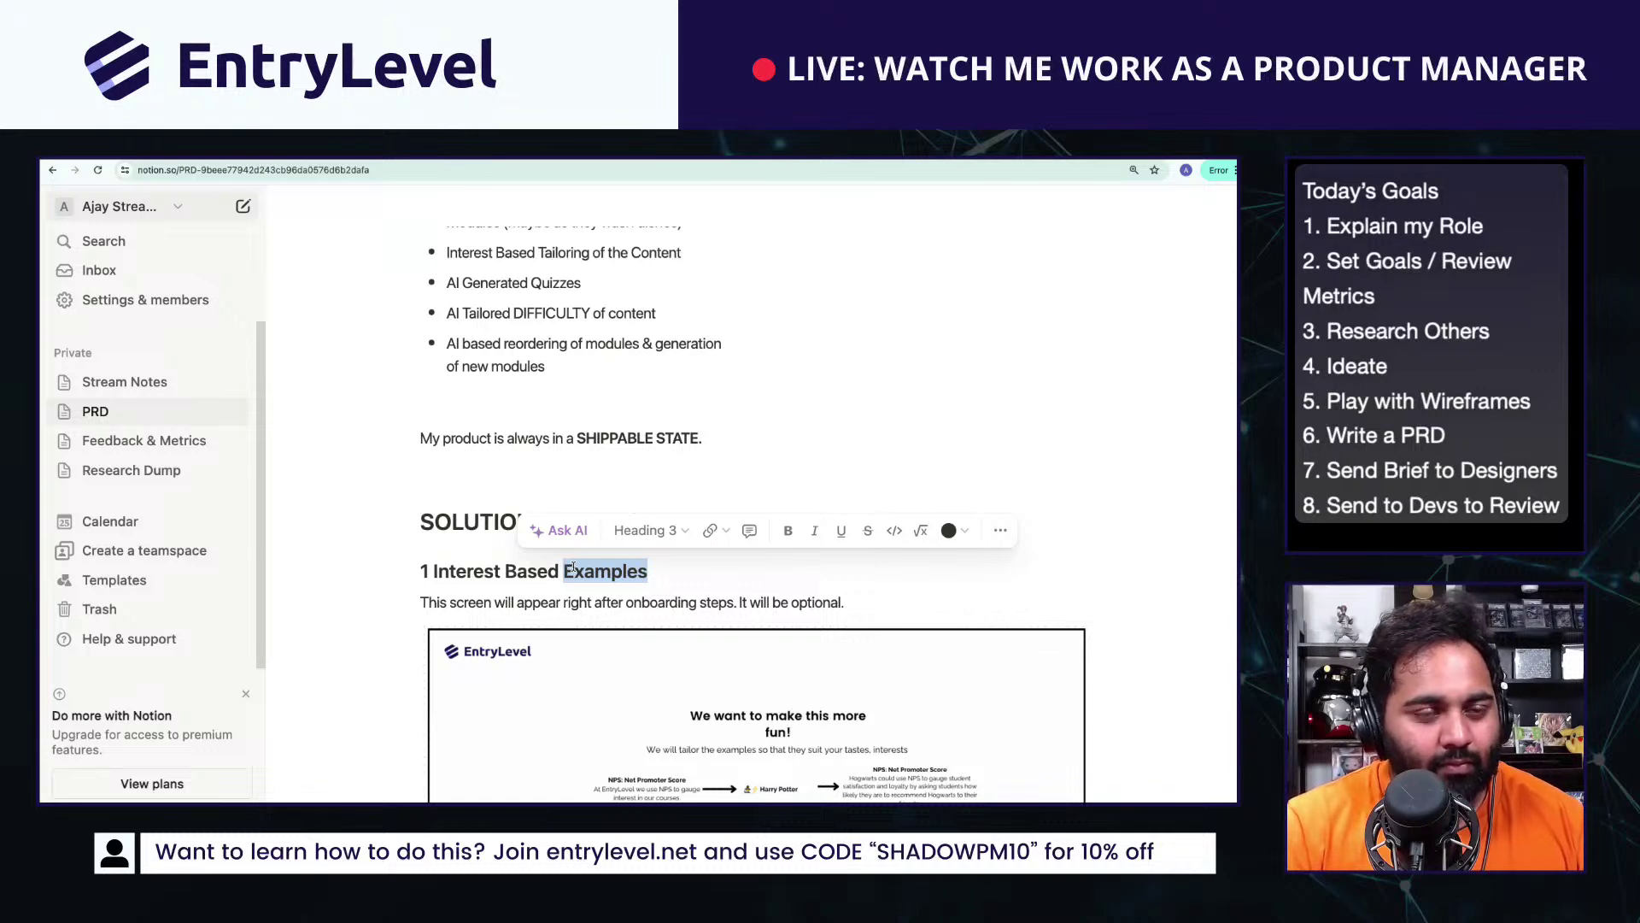
type("Personalisatio")
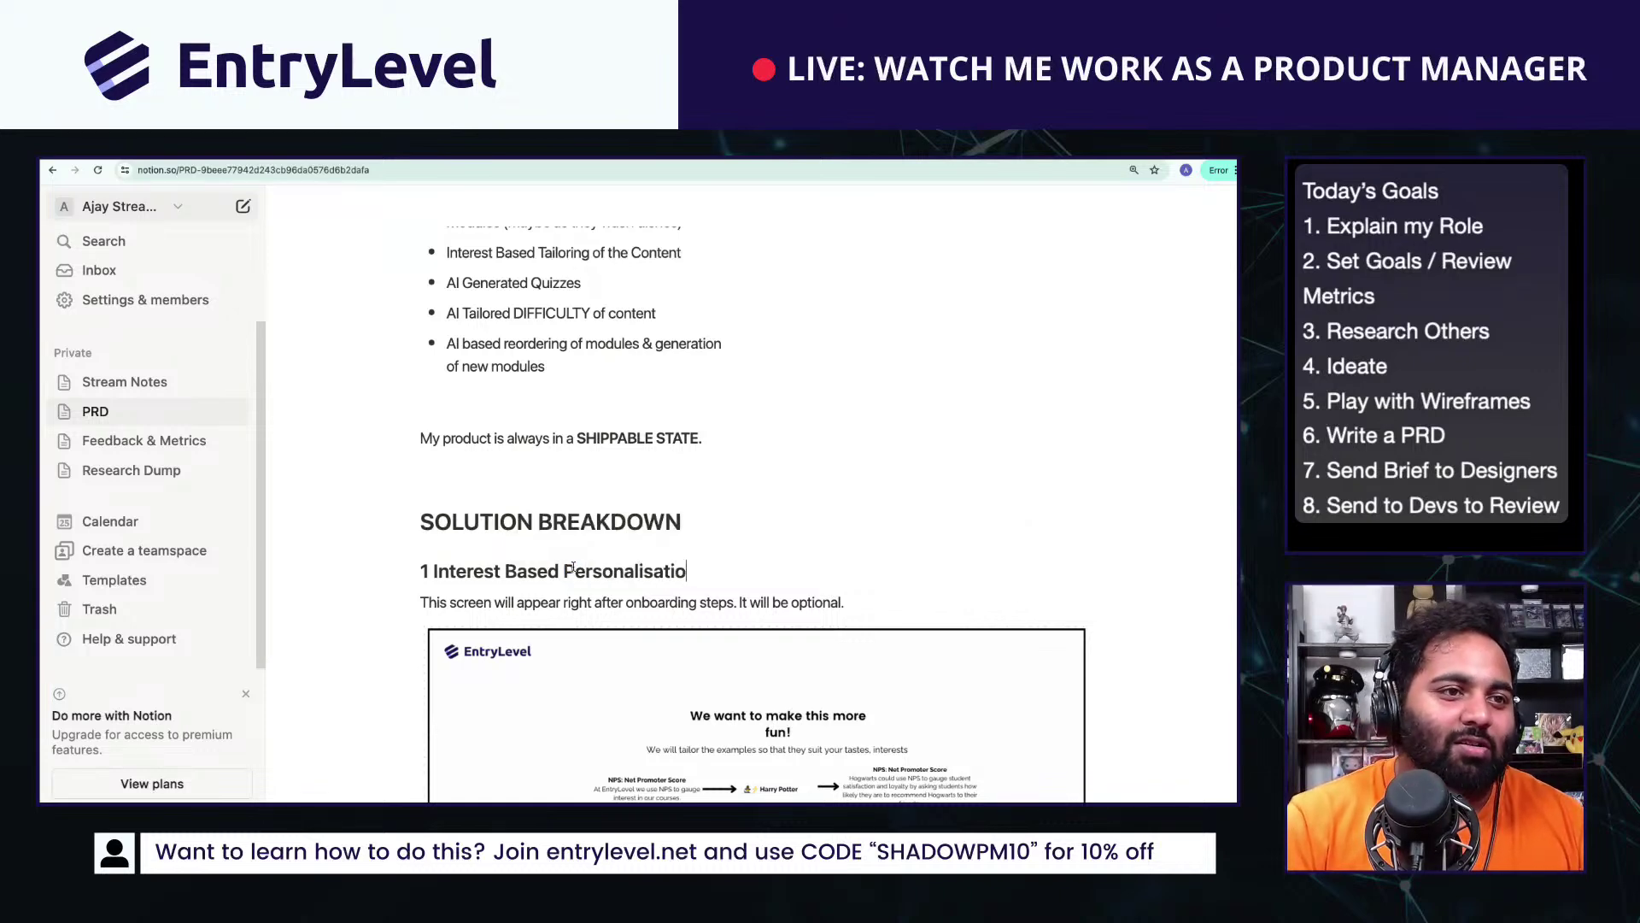
type("n")
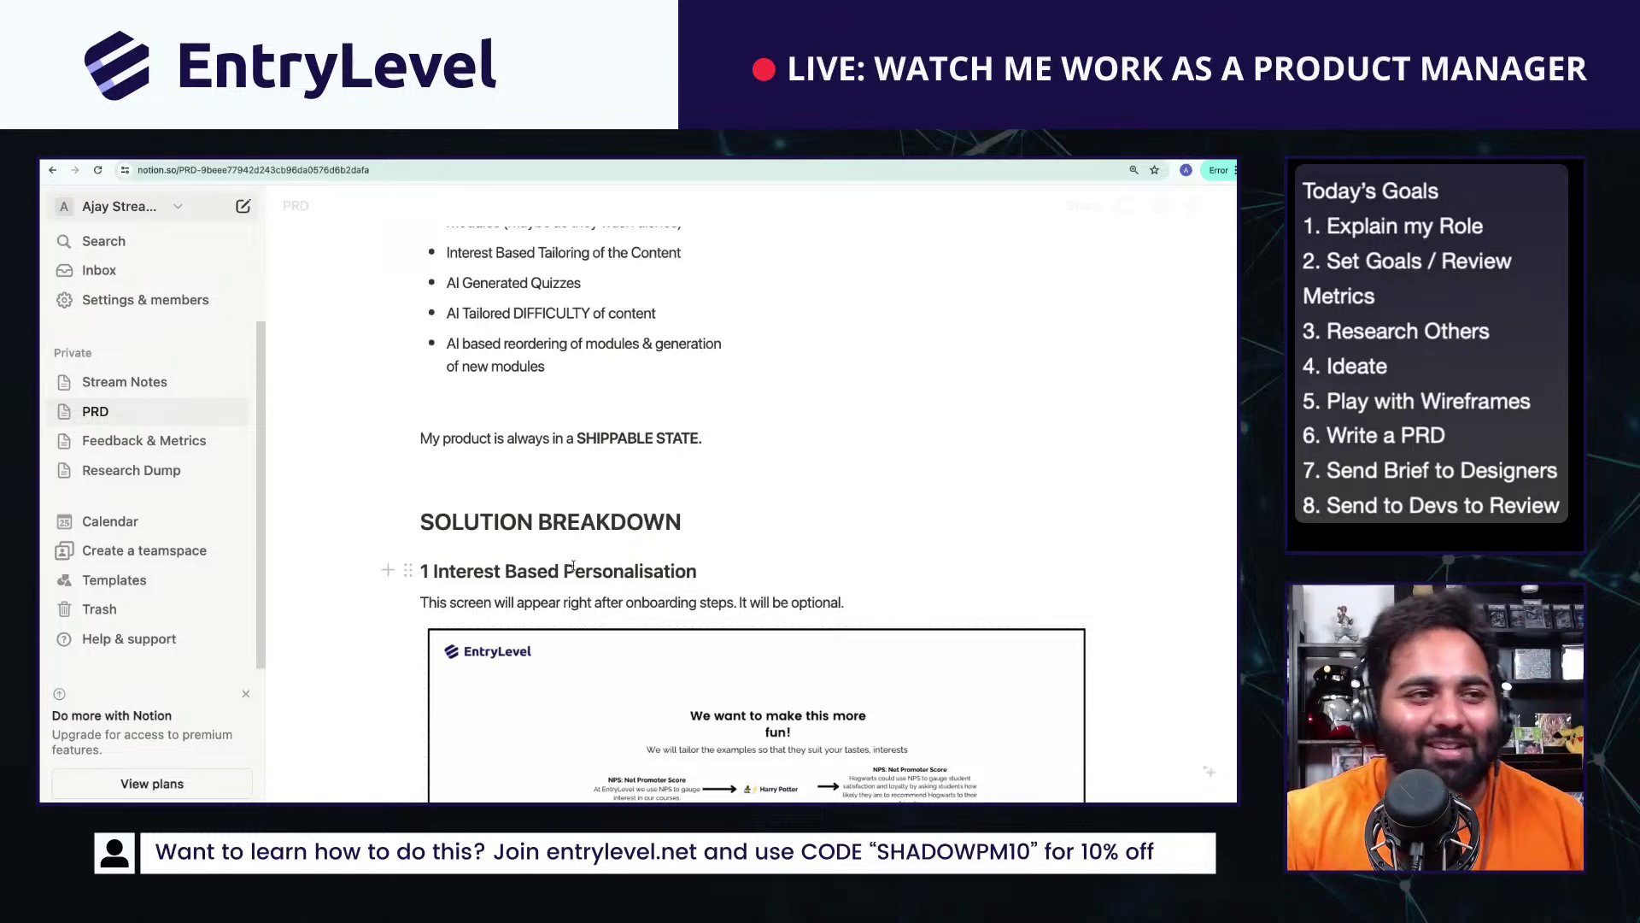
Step: Copy "Interest Based Personalisation" from the first solution heading and replace the Phase 1 name in the implementation breakdown with it
double_click(573, 567)
left_click_drag(433, 571, 697, 571)
key("ctrl+c")
scroll(709, 580, "down", 20)
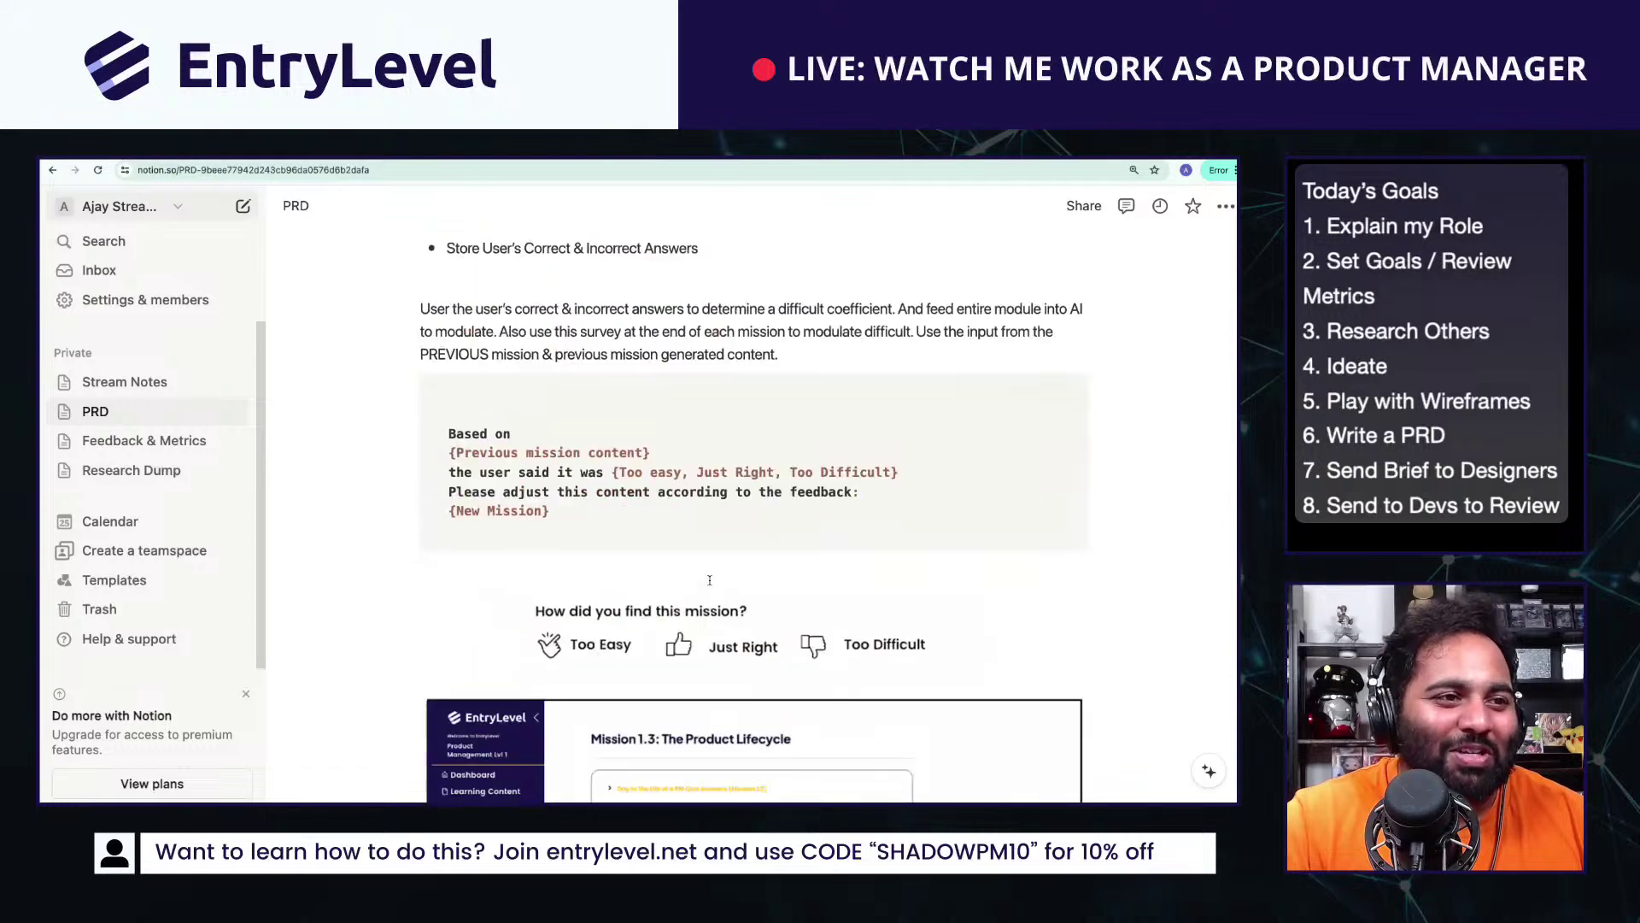
scroll(709, 580, "down", 10)
left_click(475, 518)
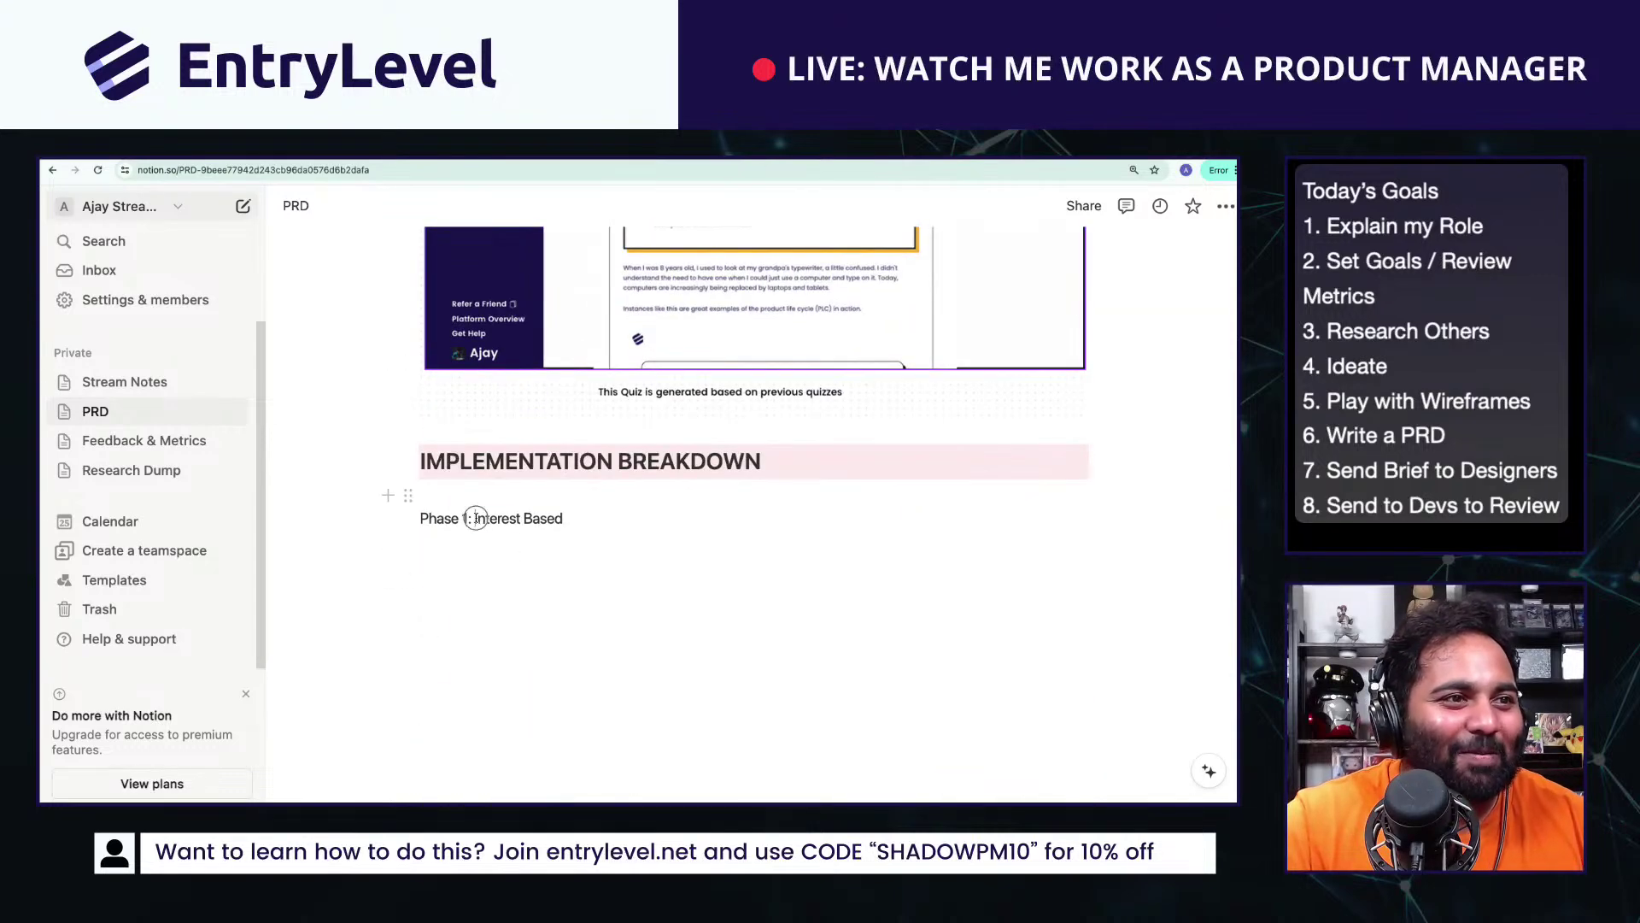
left_click_drag(476, 519, 565, 518)
key("ctrl+v")
Step: Turn the "Phase 1: Interest Based Personalisation" line into a Heading 3 and start a bulleted list below it
left_click_drag(696, 513, 425, 518)
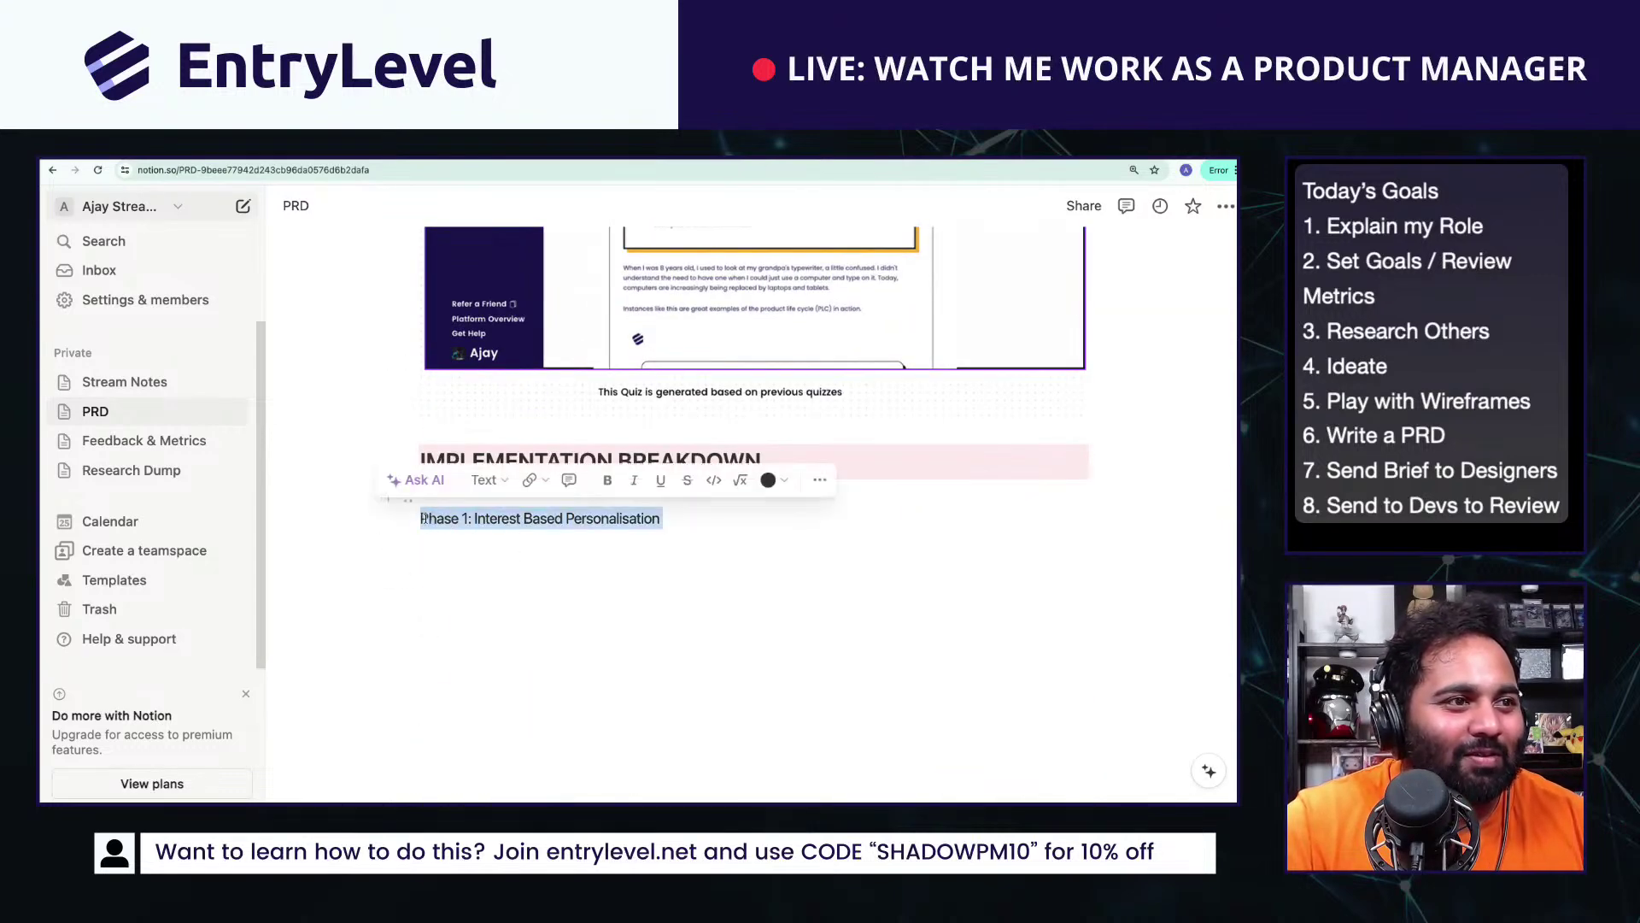
left_click(408, 512)
mouse_move(264, 482)
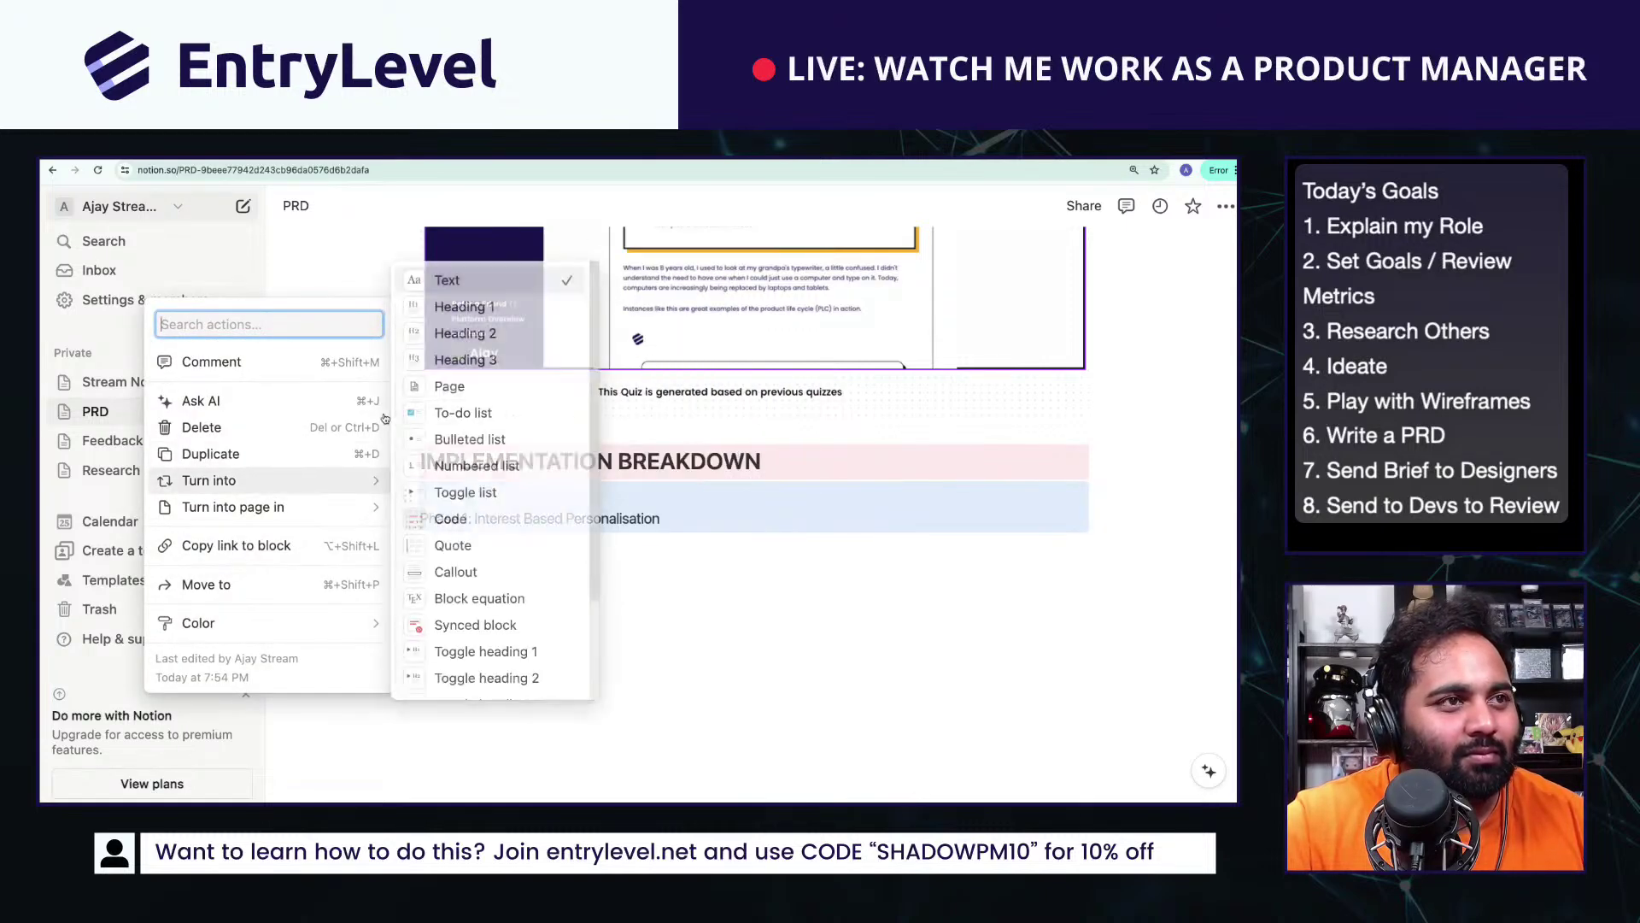
left_click(551, 358)
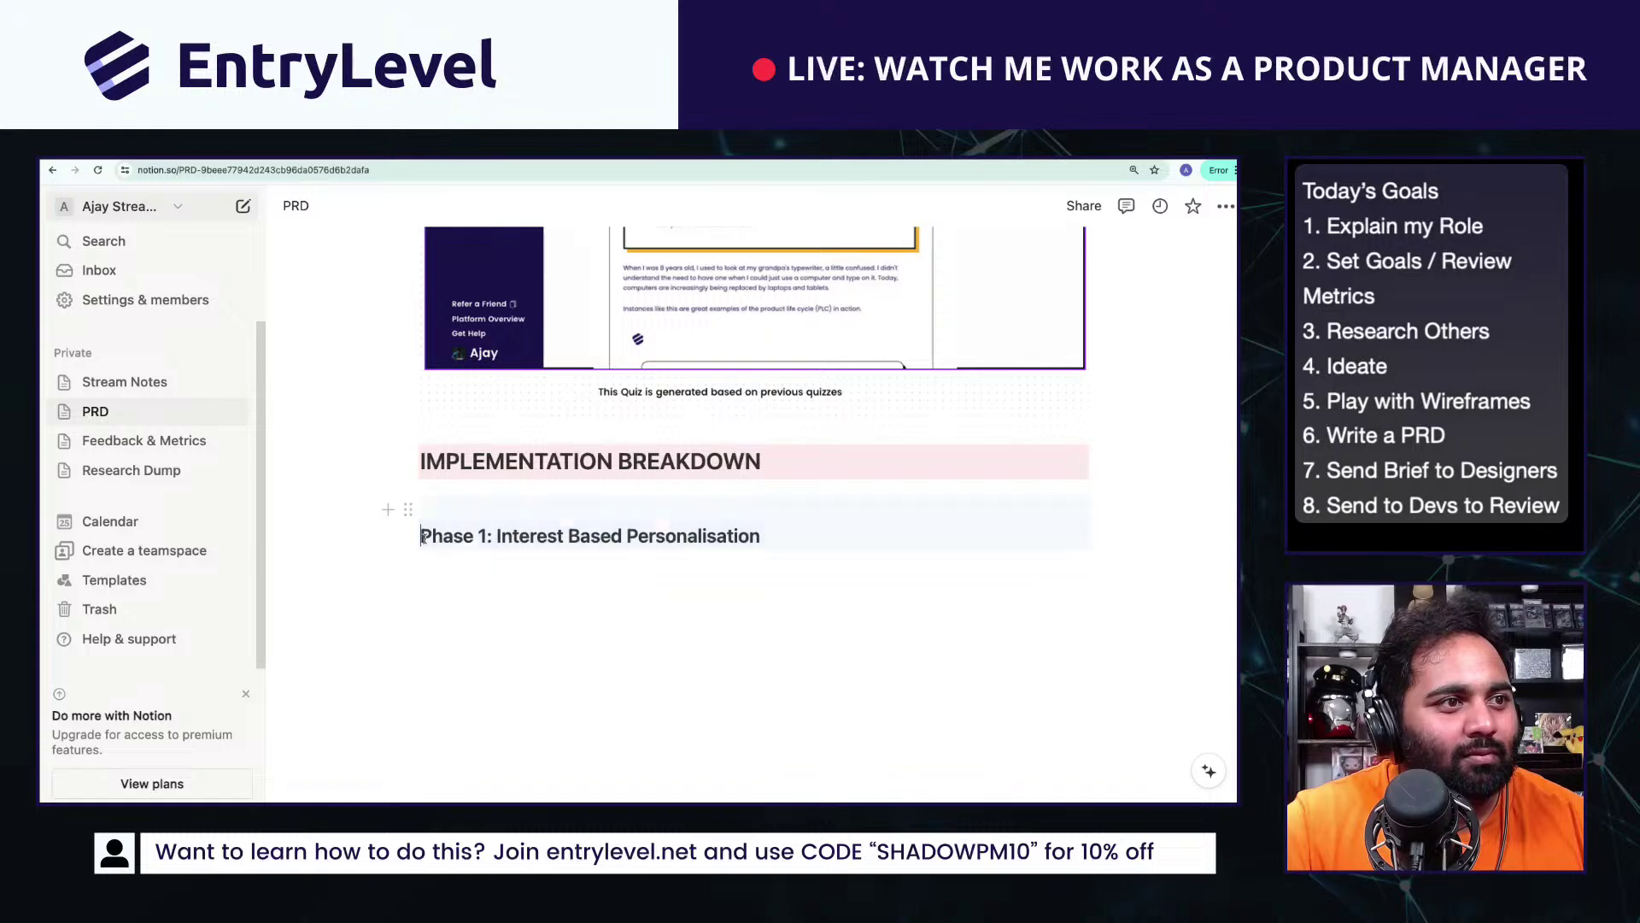
key("Return")
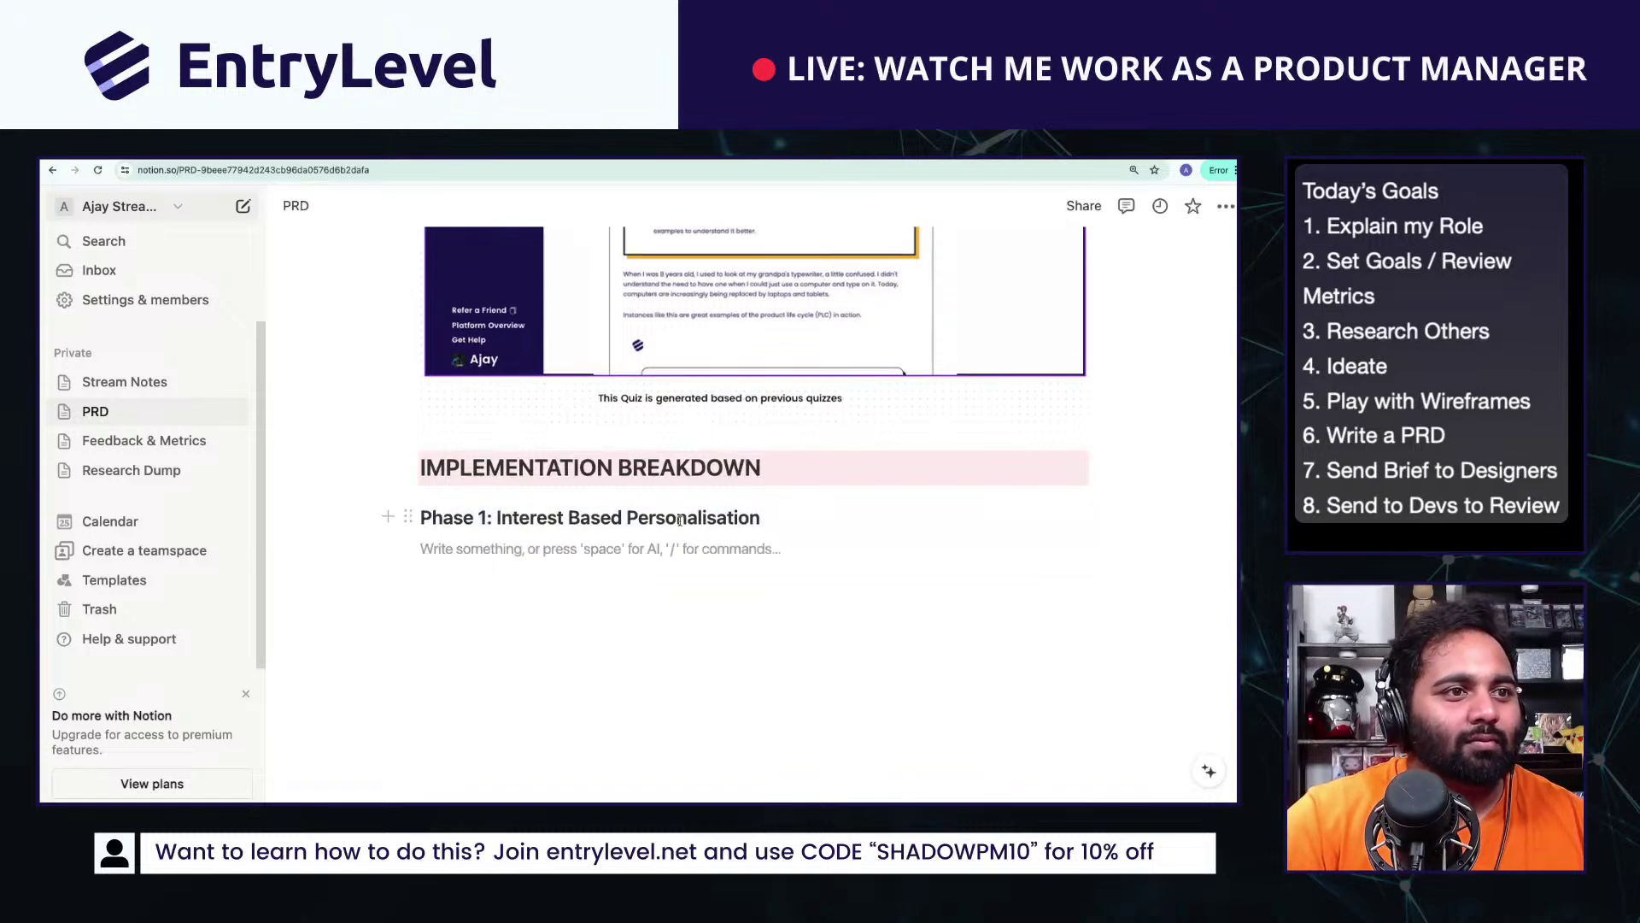
type("-")
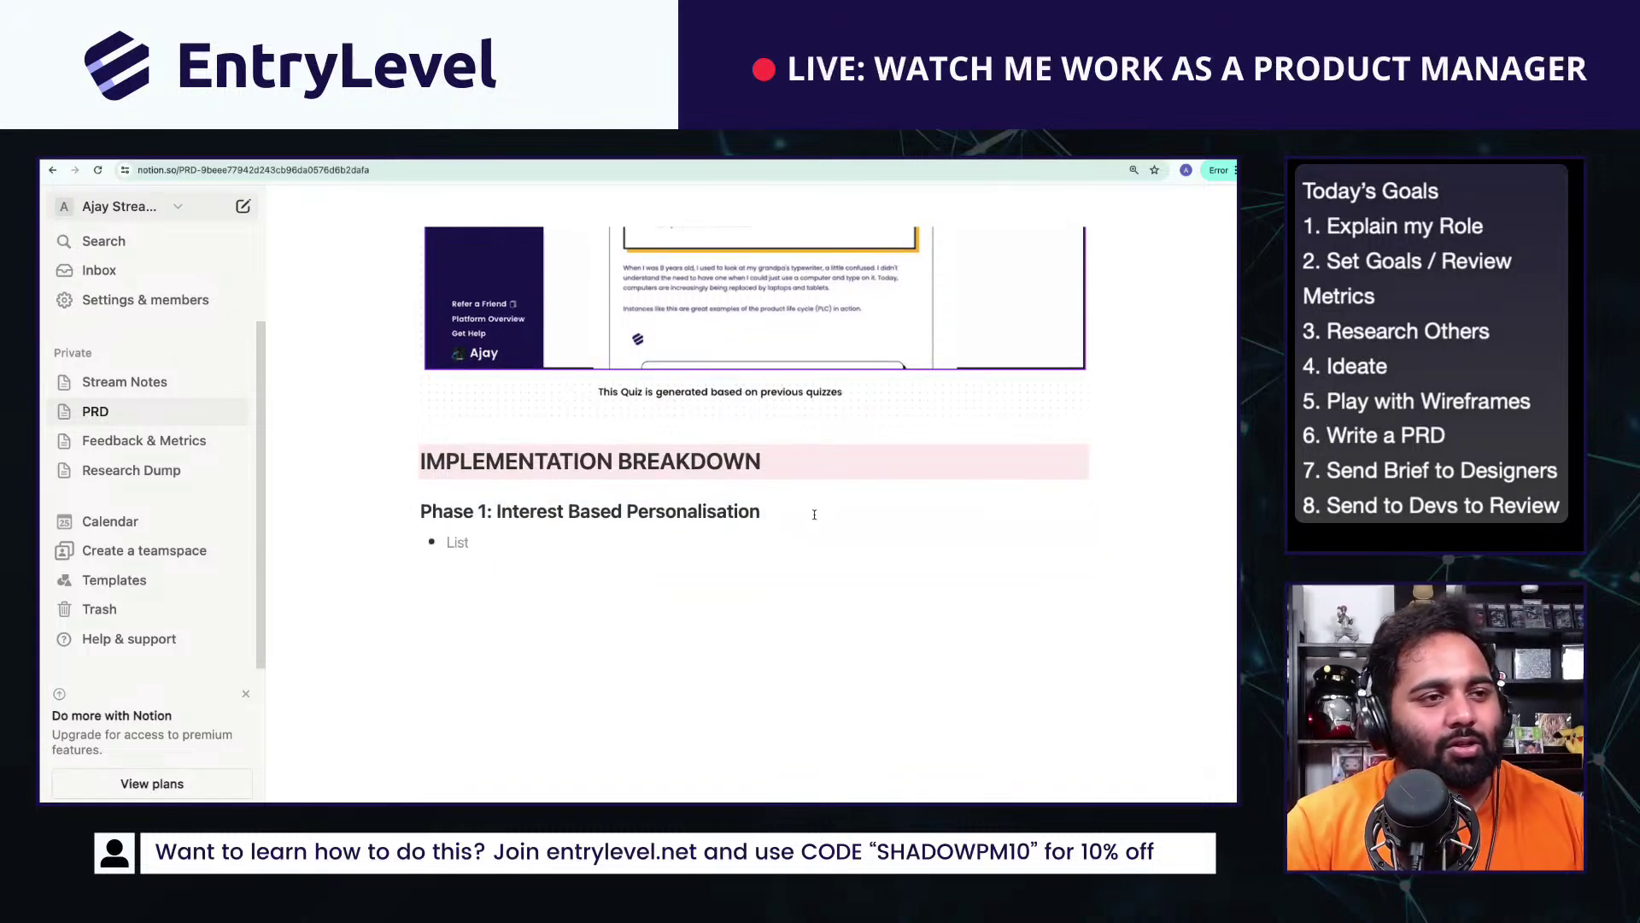
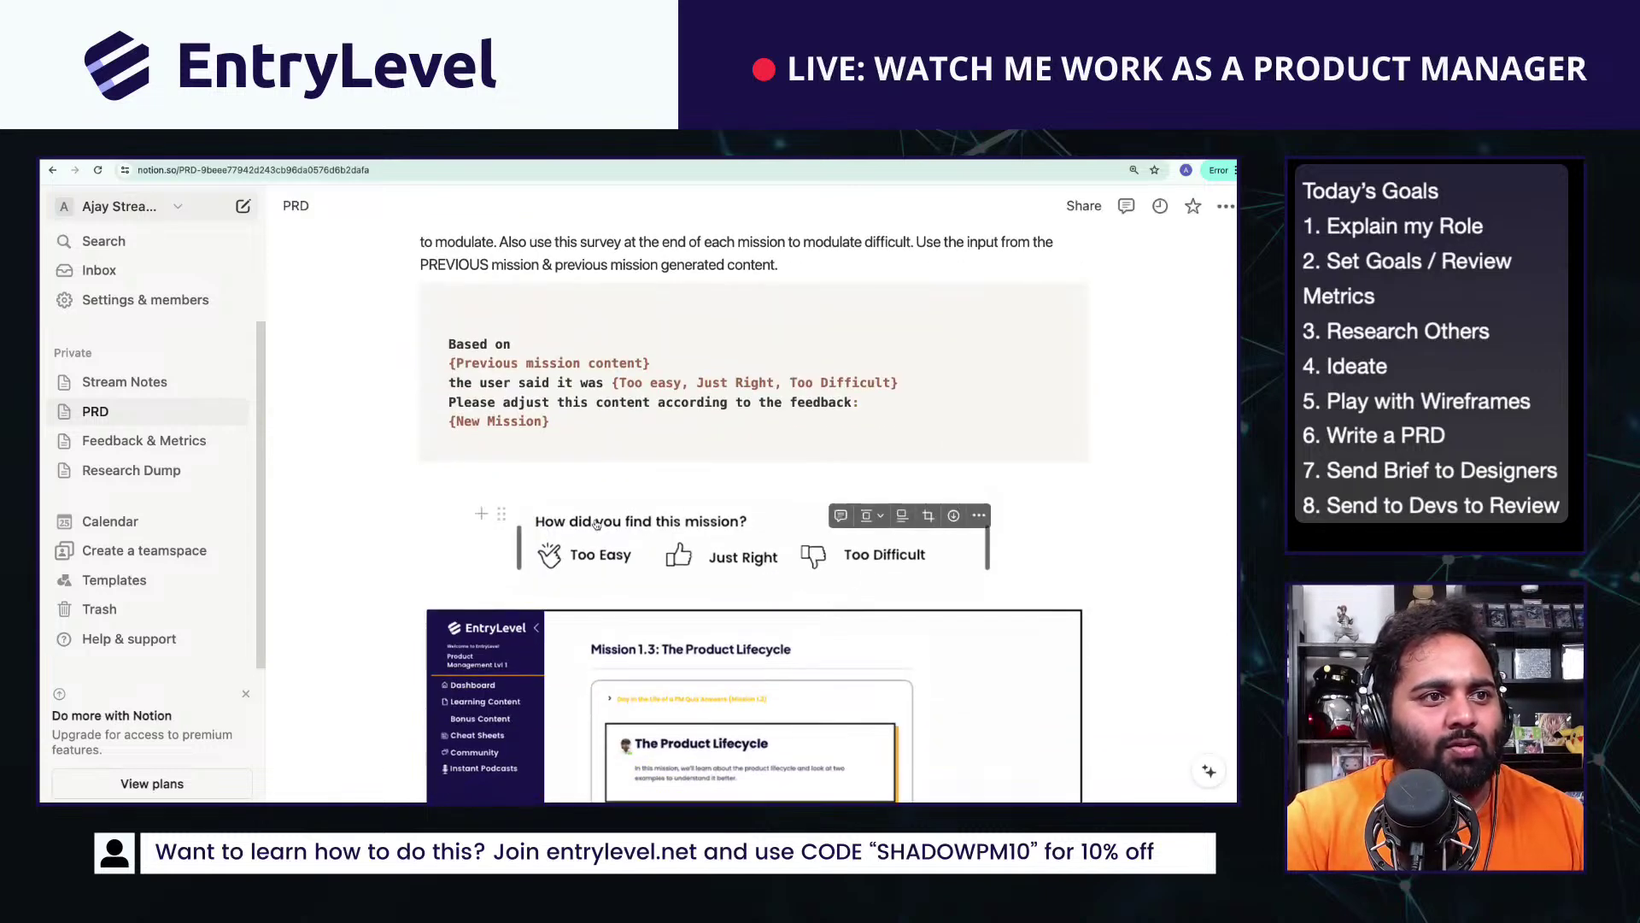
Step: Add the bullets "How did you find this mission question" and "Edit the next mission" under Phase 2: Difficulty Modulation
scroll(568, 528, "down", 10)
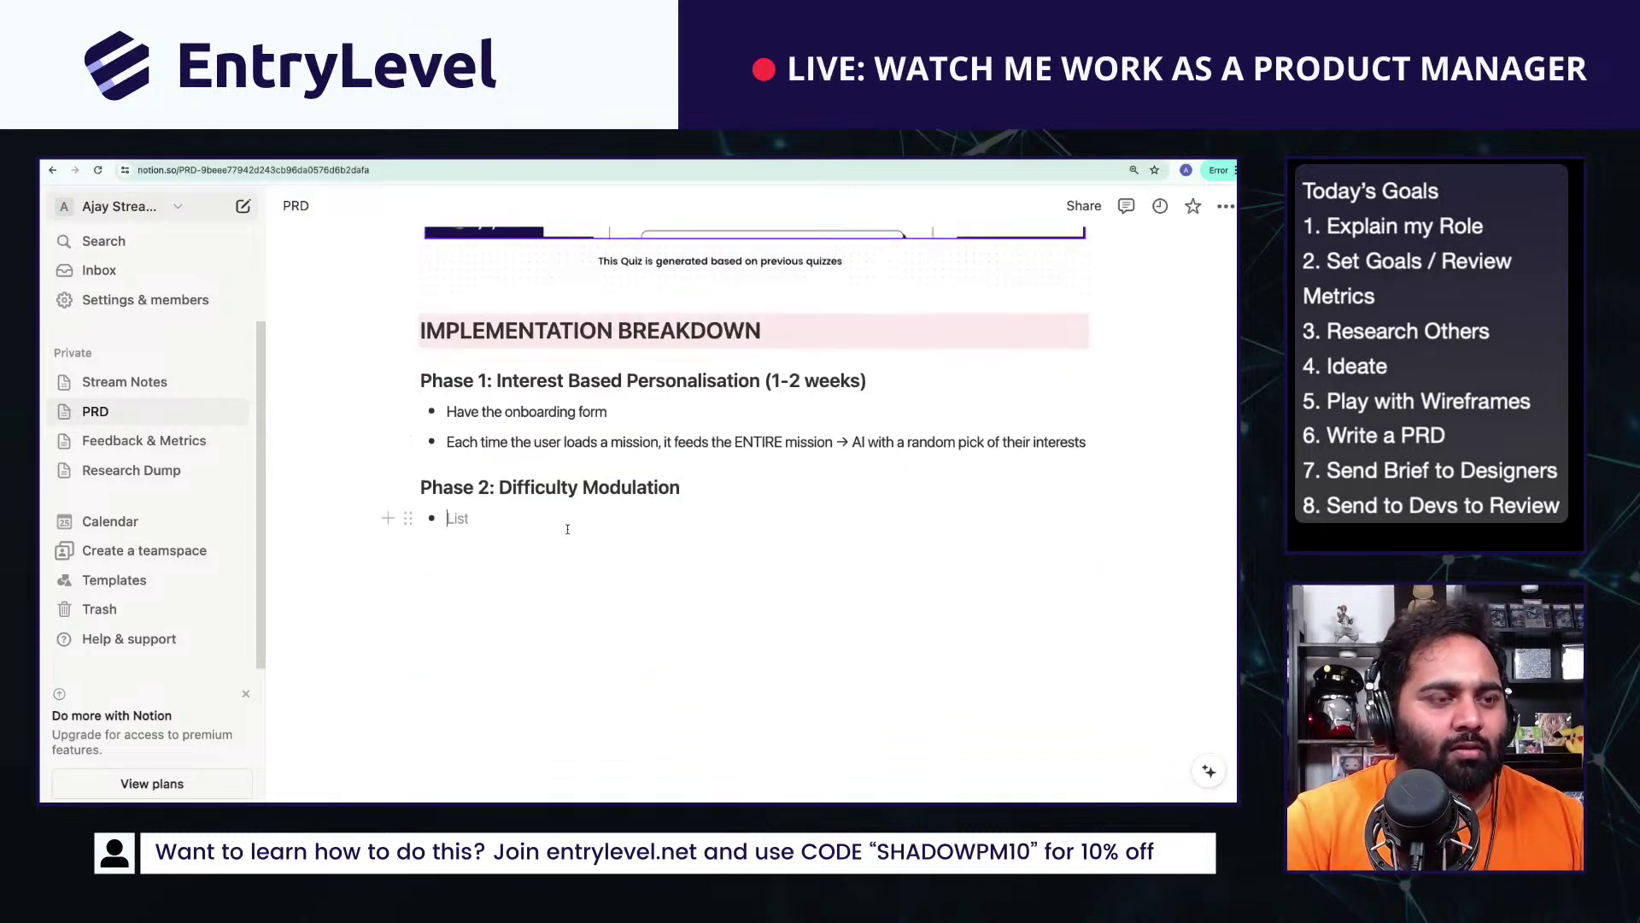
type("How did you find this mission question")
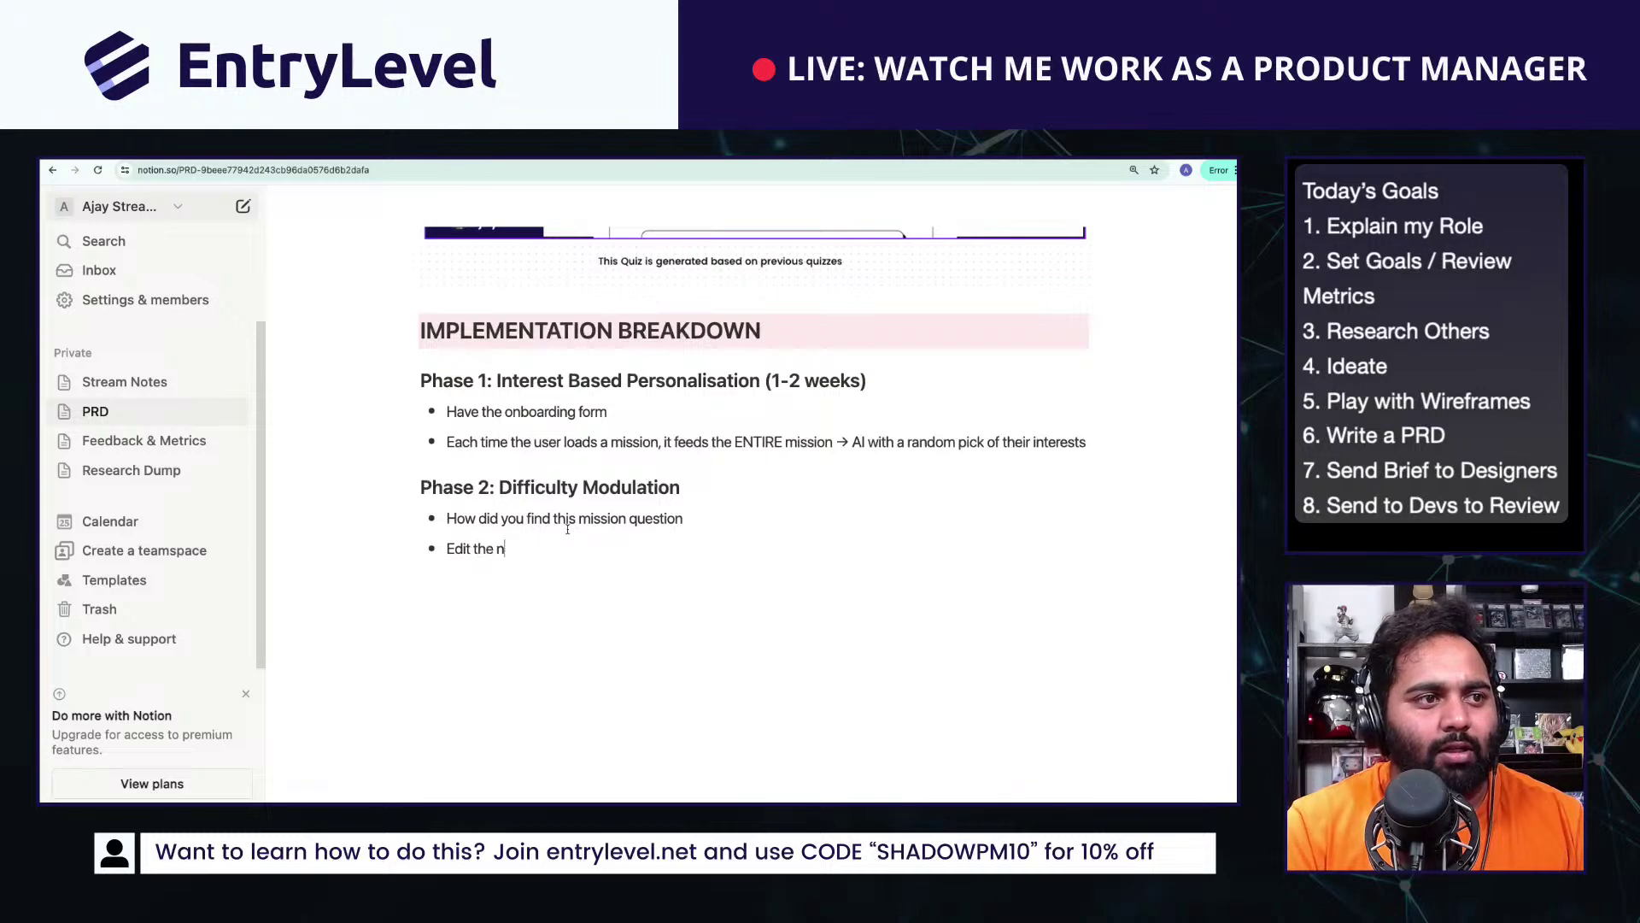
type("ext mission")
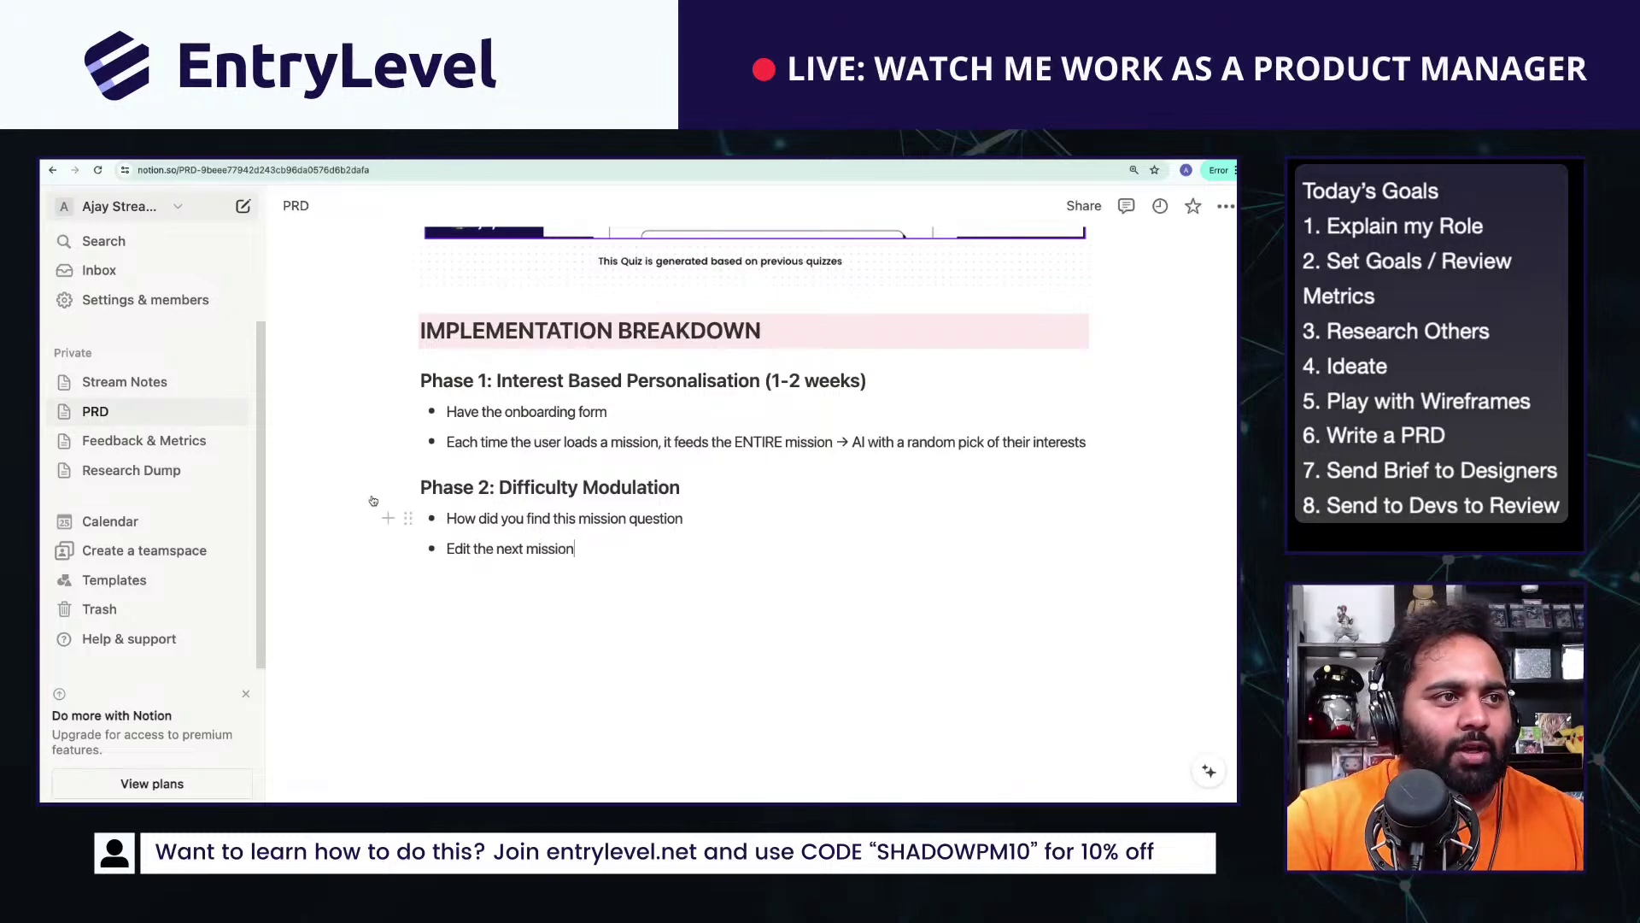
Step: Duplicate the Phase 2 heading with its bullets and replace the copy's first bullet with "AI Generated Quizzes"
left_click_drag(358, 474, 683, 626)
key("super+d")
left_click(580, 623)
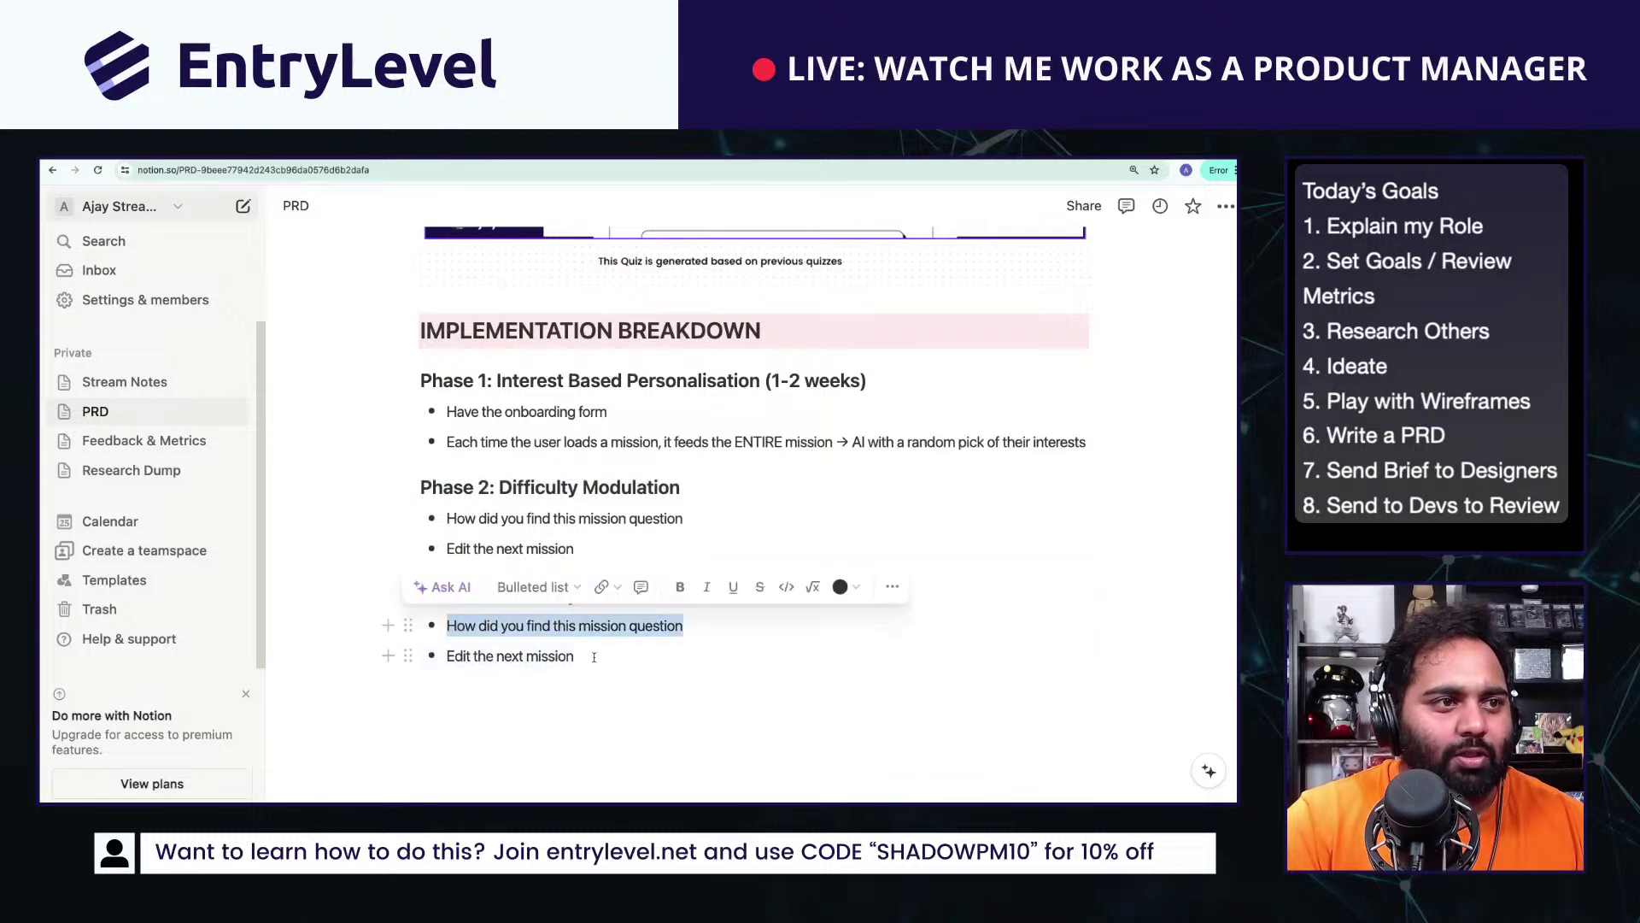
key("BackSpace")
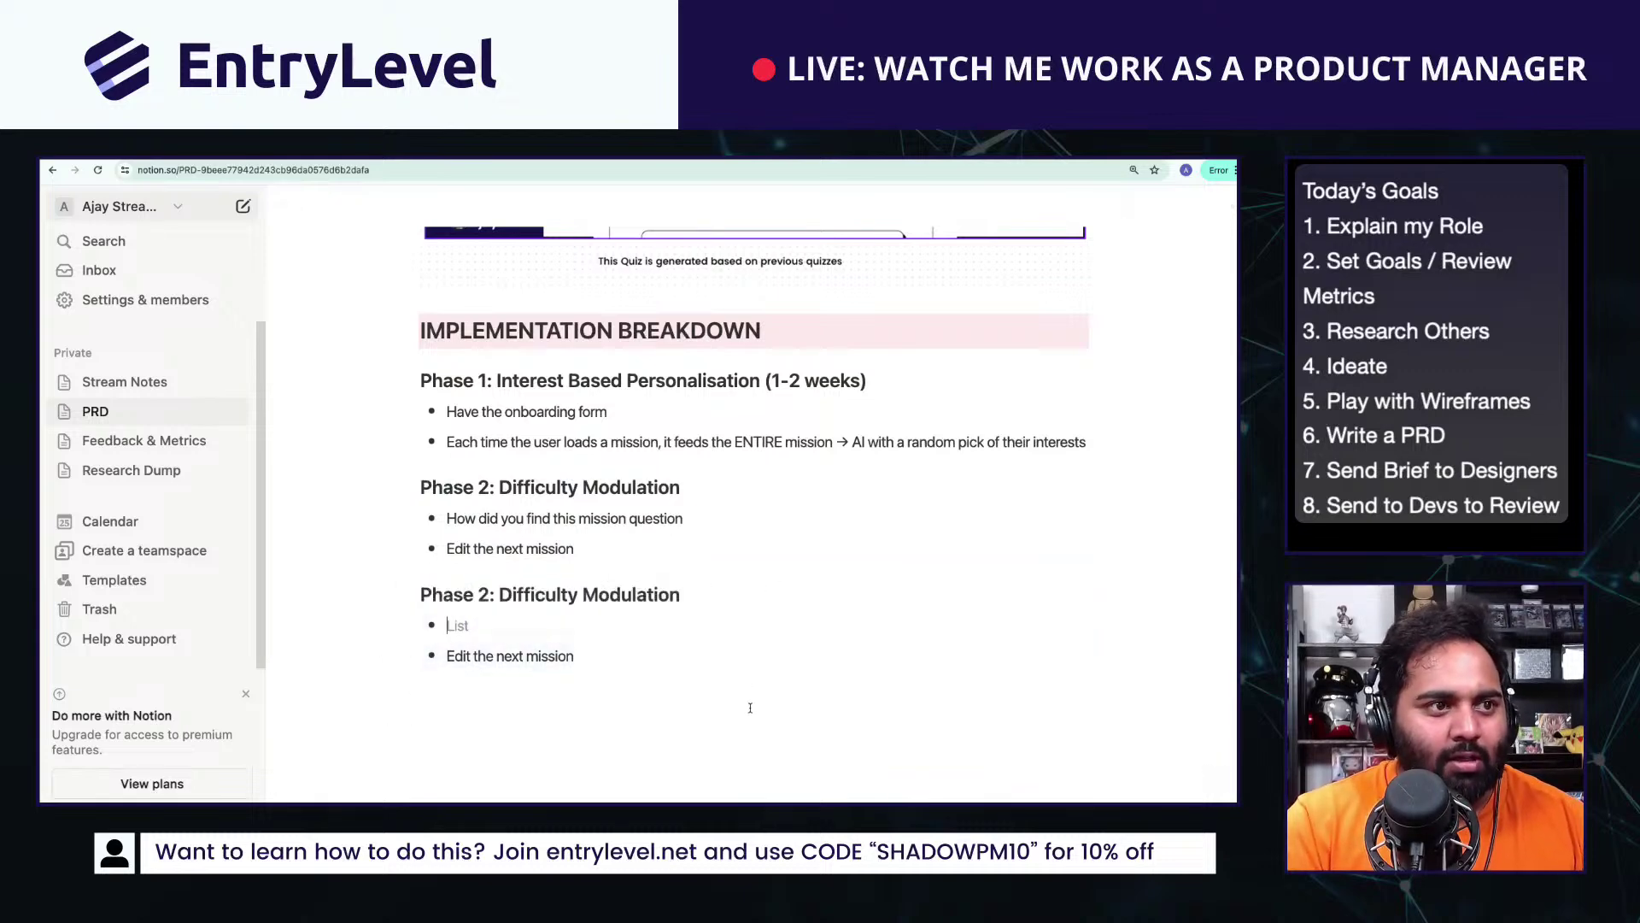
type("AI Generated Quizz")
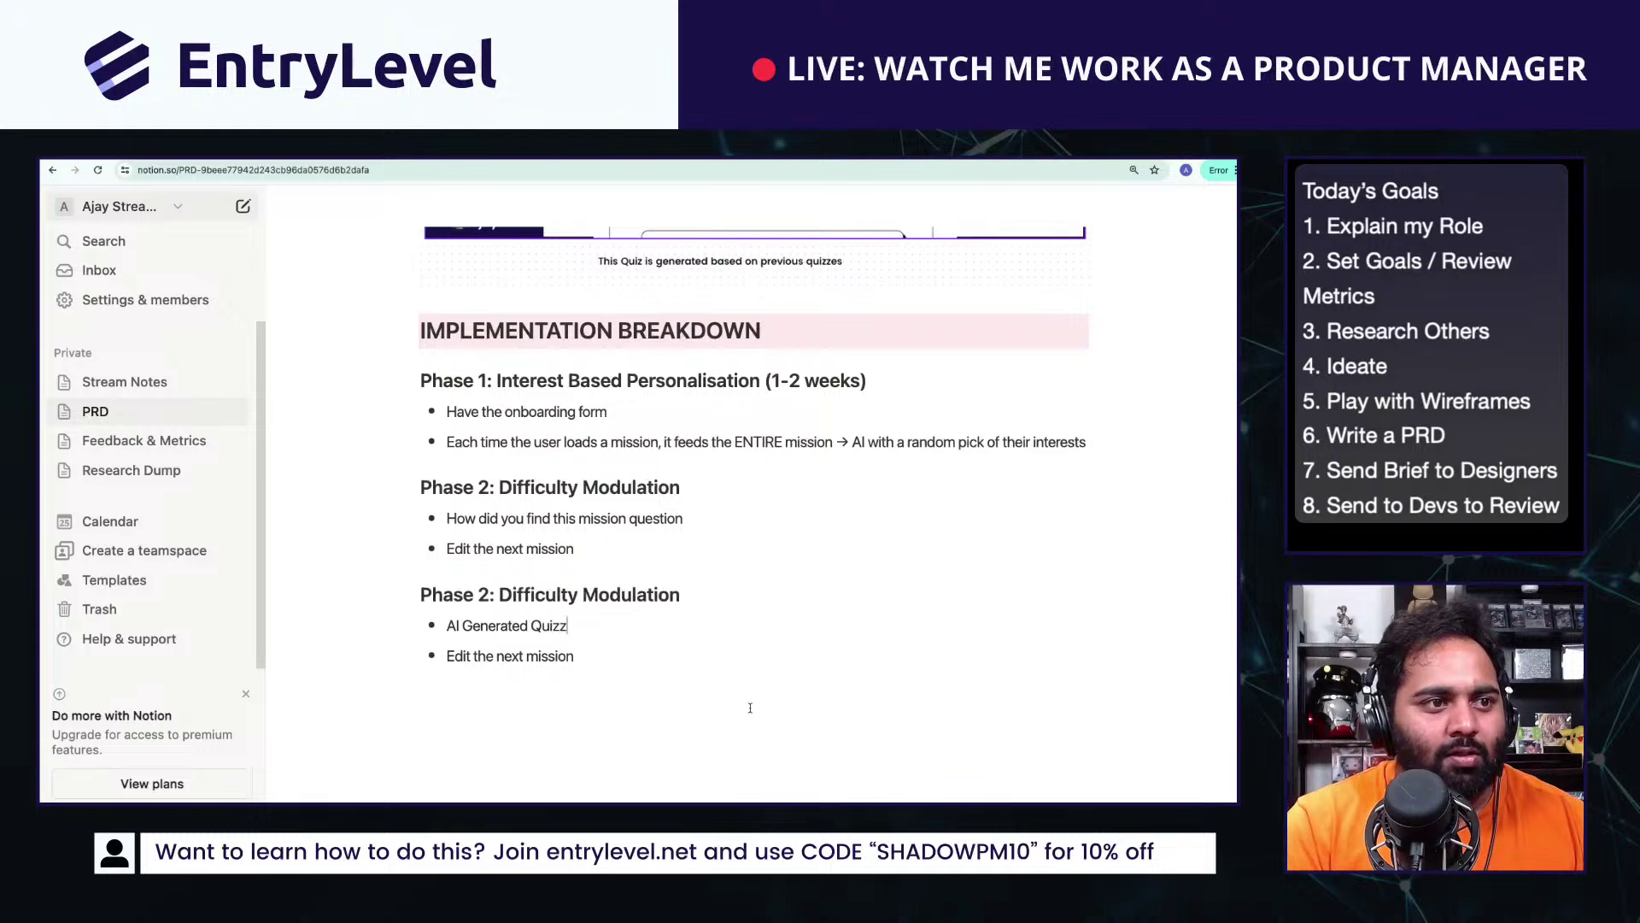
type("es")
Step: Add the bullets "Using the Quizzes to Modulate the next content" and "Custom Revision Missions at the end of each module" below "AI Generated Quizzes"
key("Return")
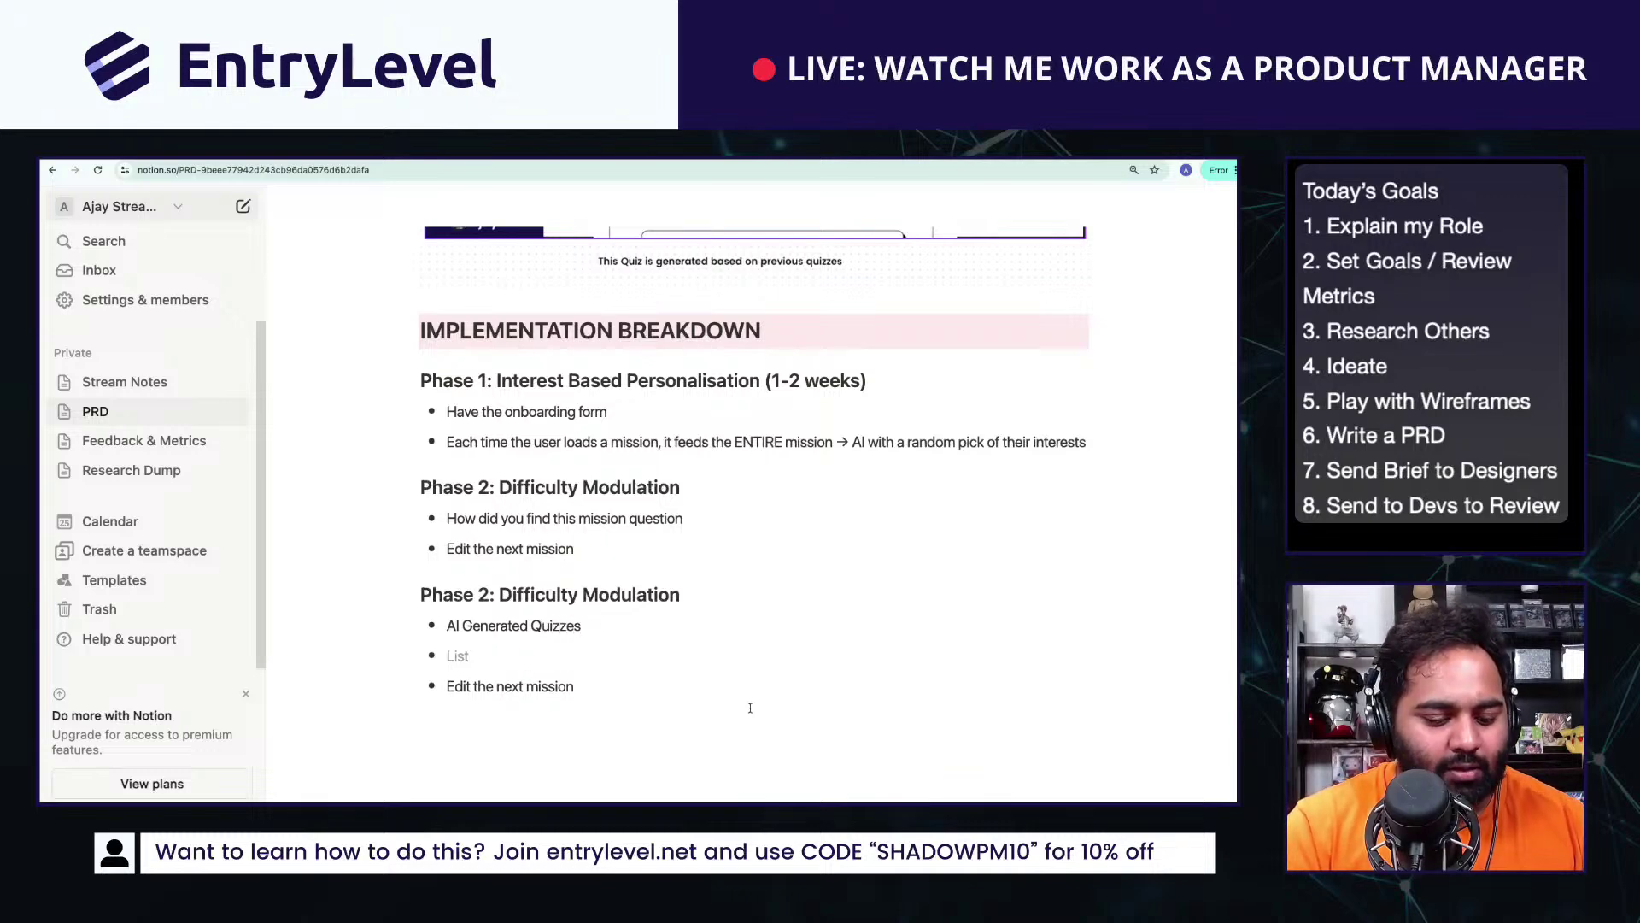
type("Using ")
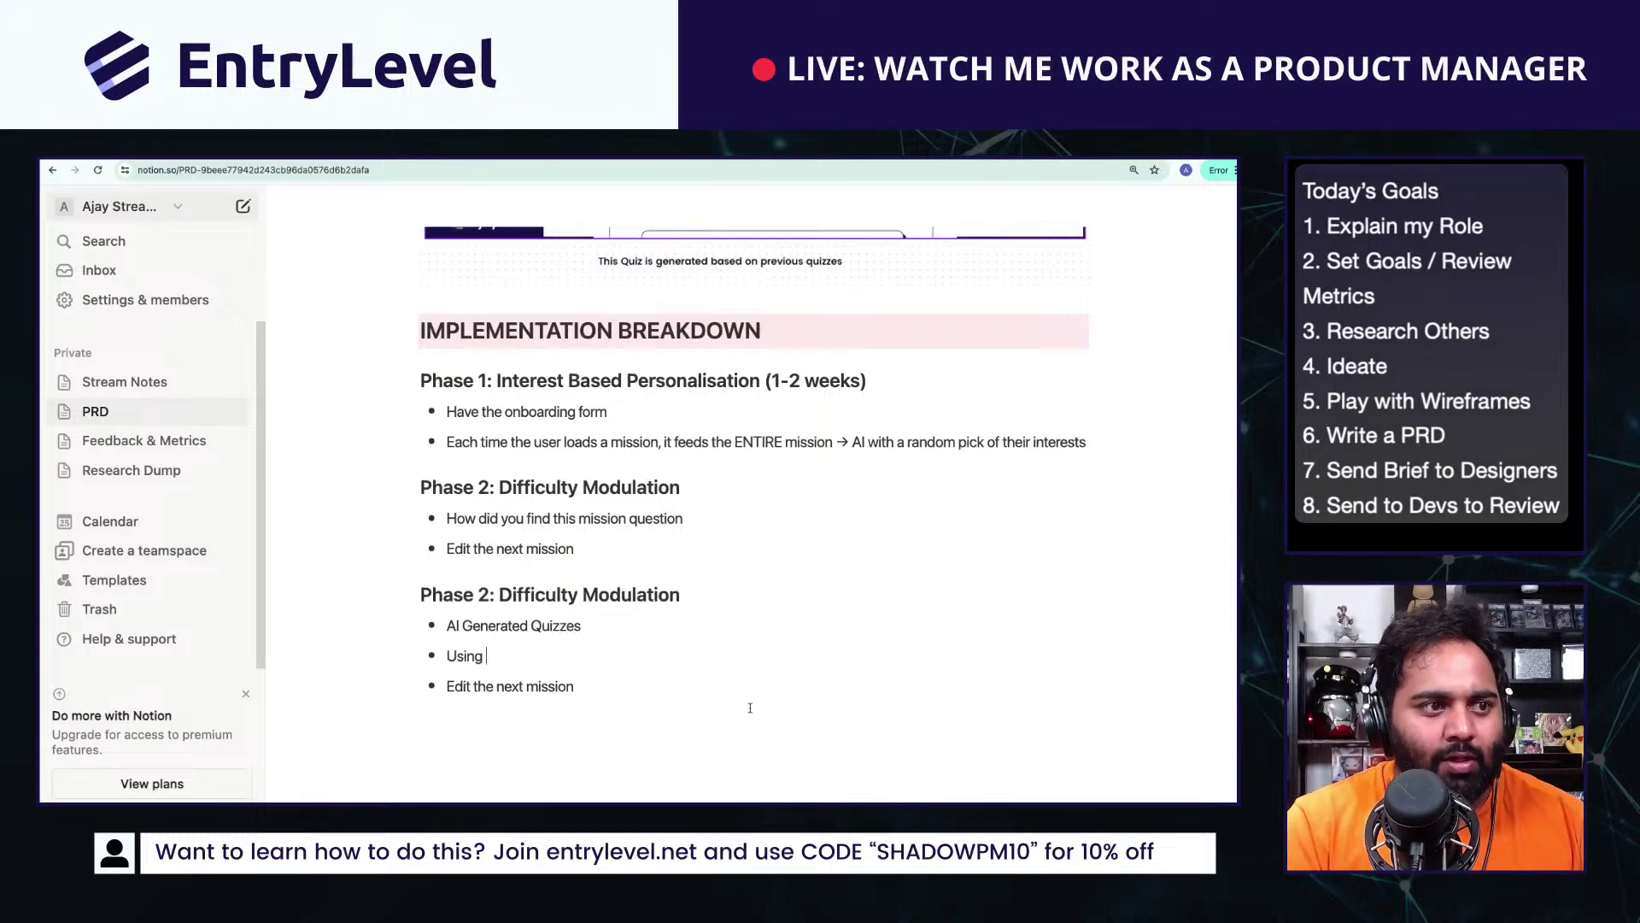
type("the Quizzes to Mo")
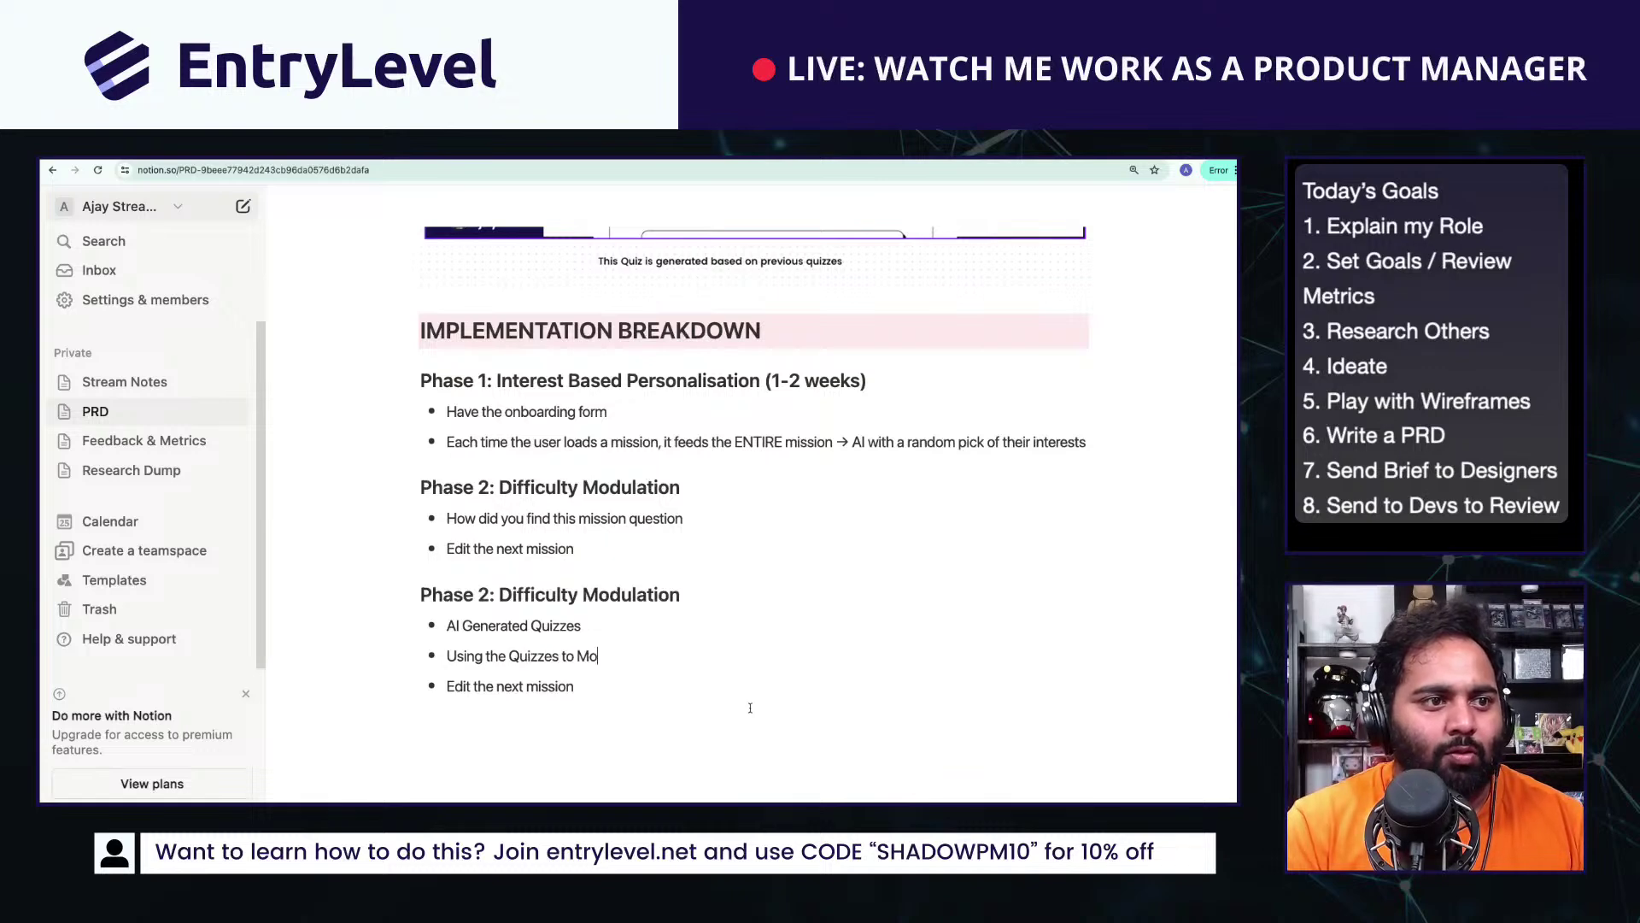
type("dulatye")
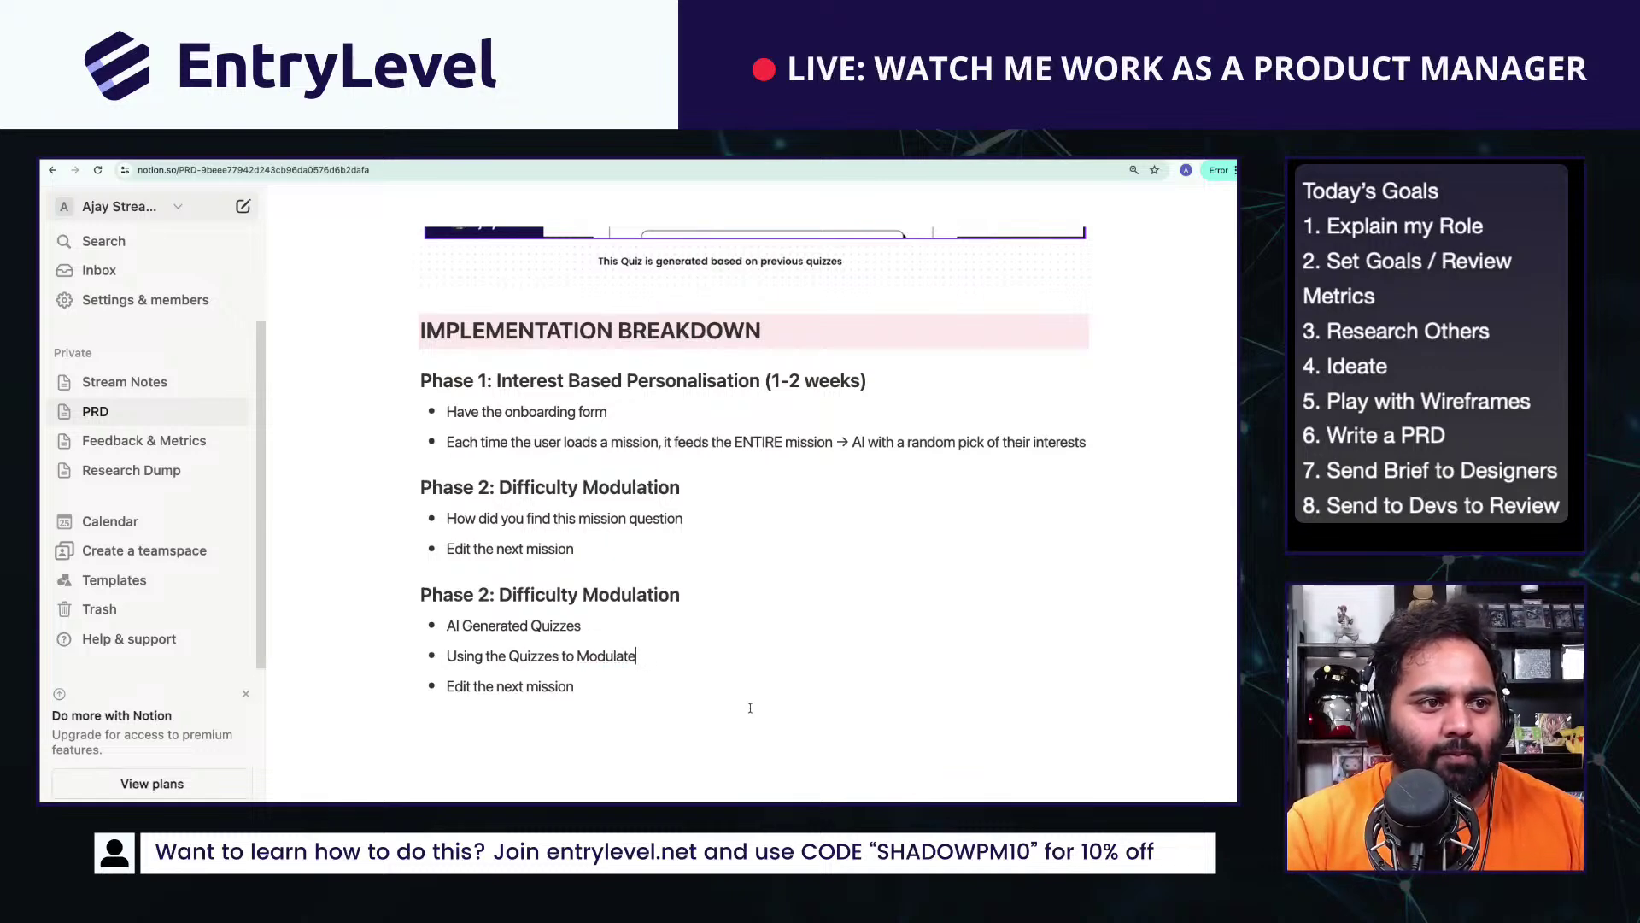
type(" the next content")
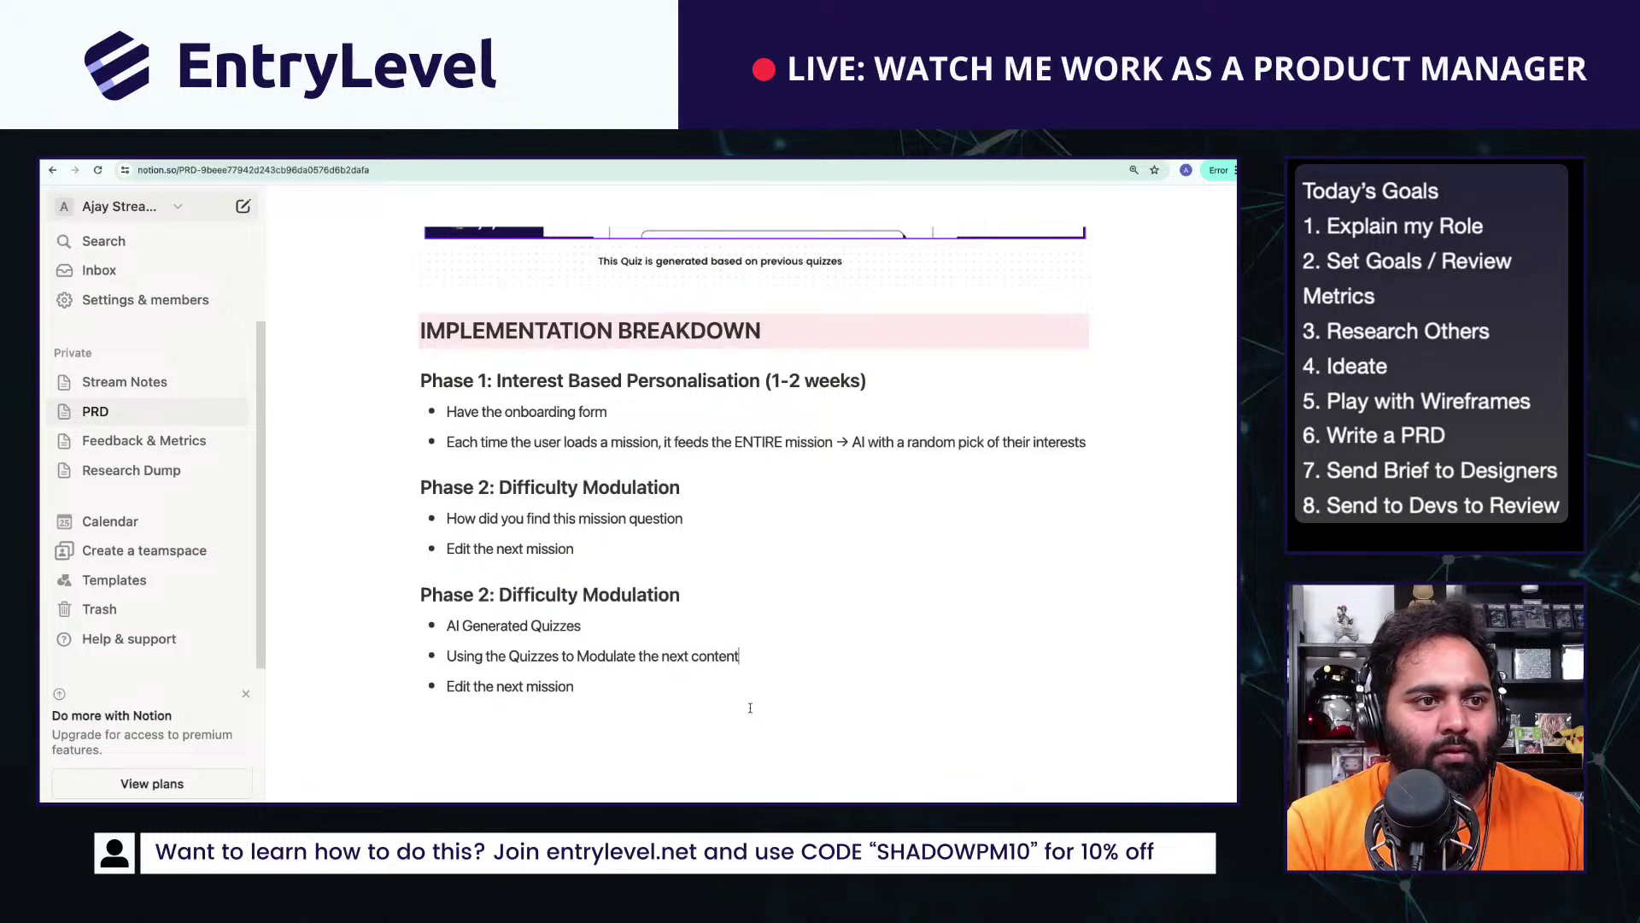
key("Return")
type("Custom Revision")
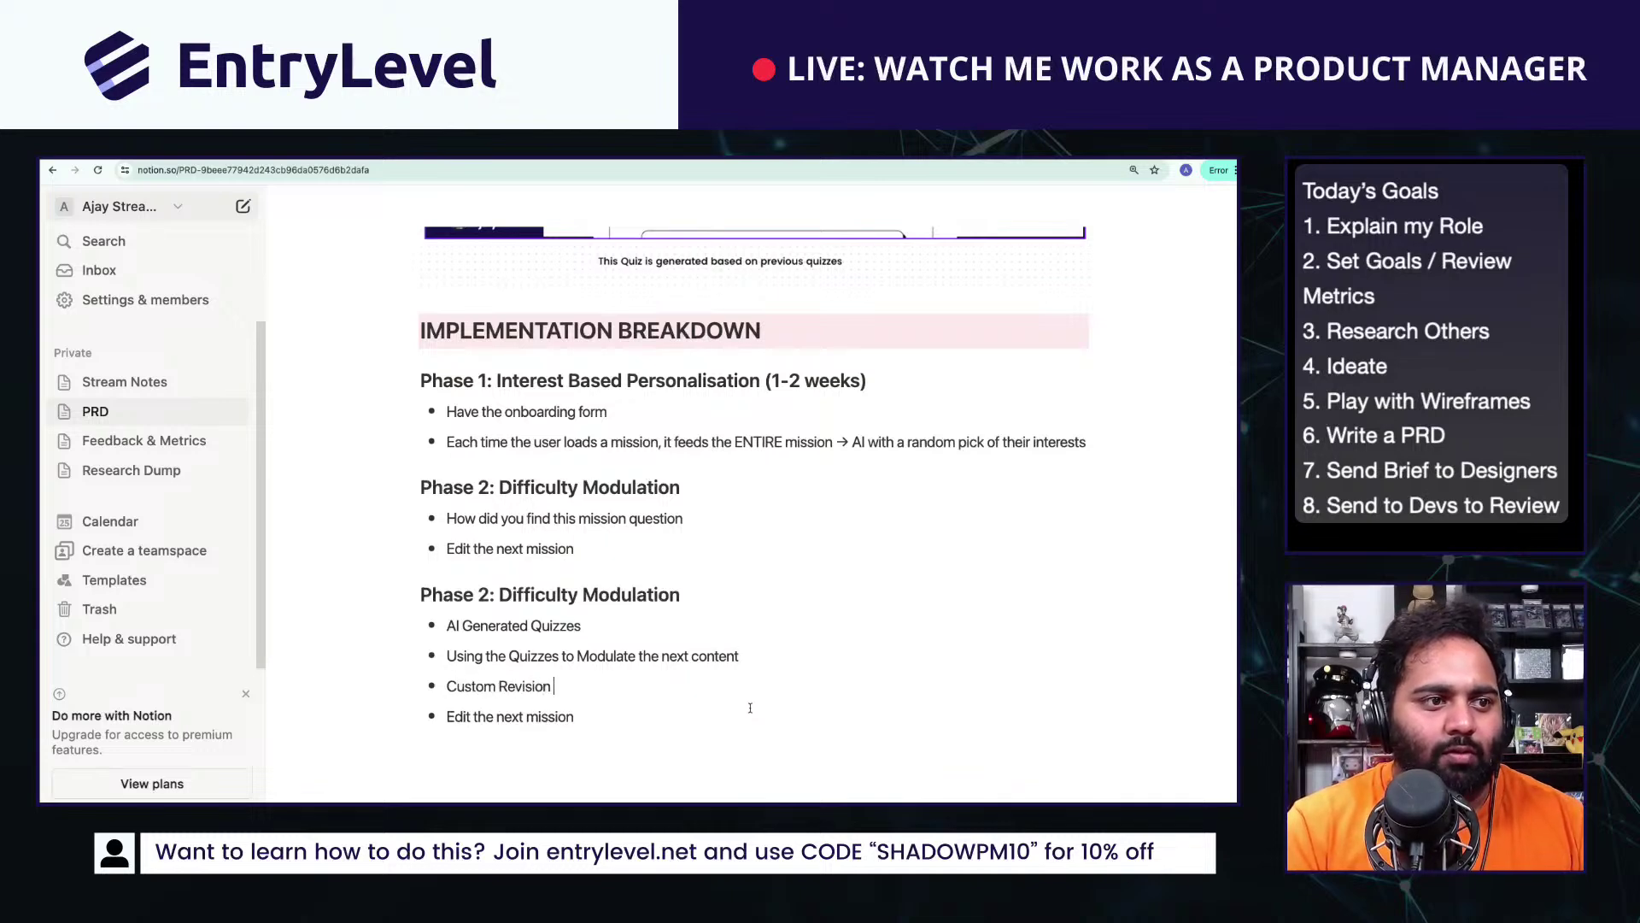
type(" the end of each module")
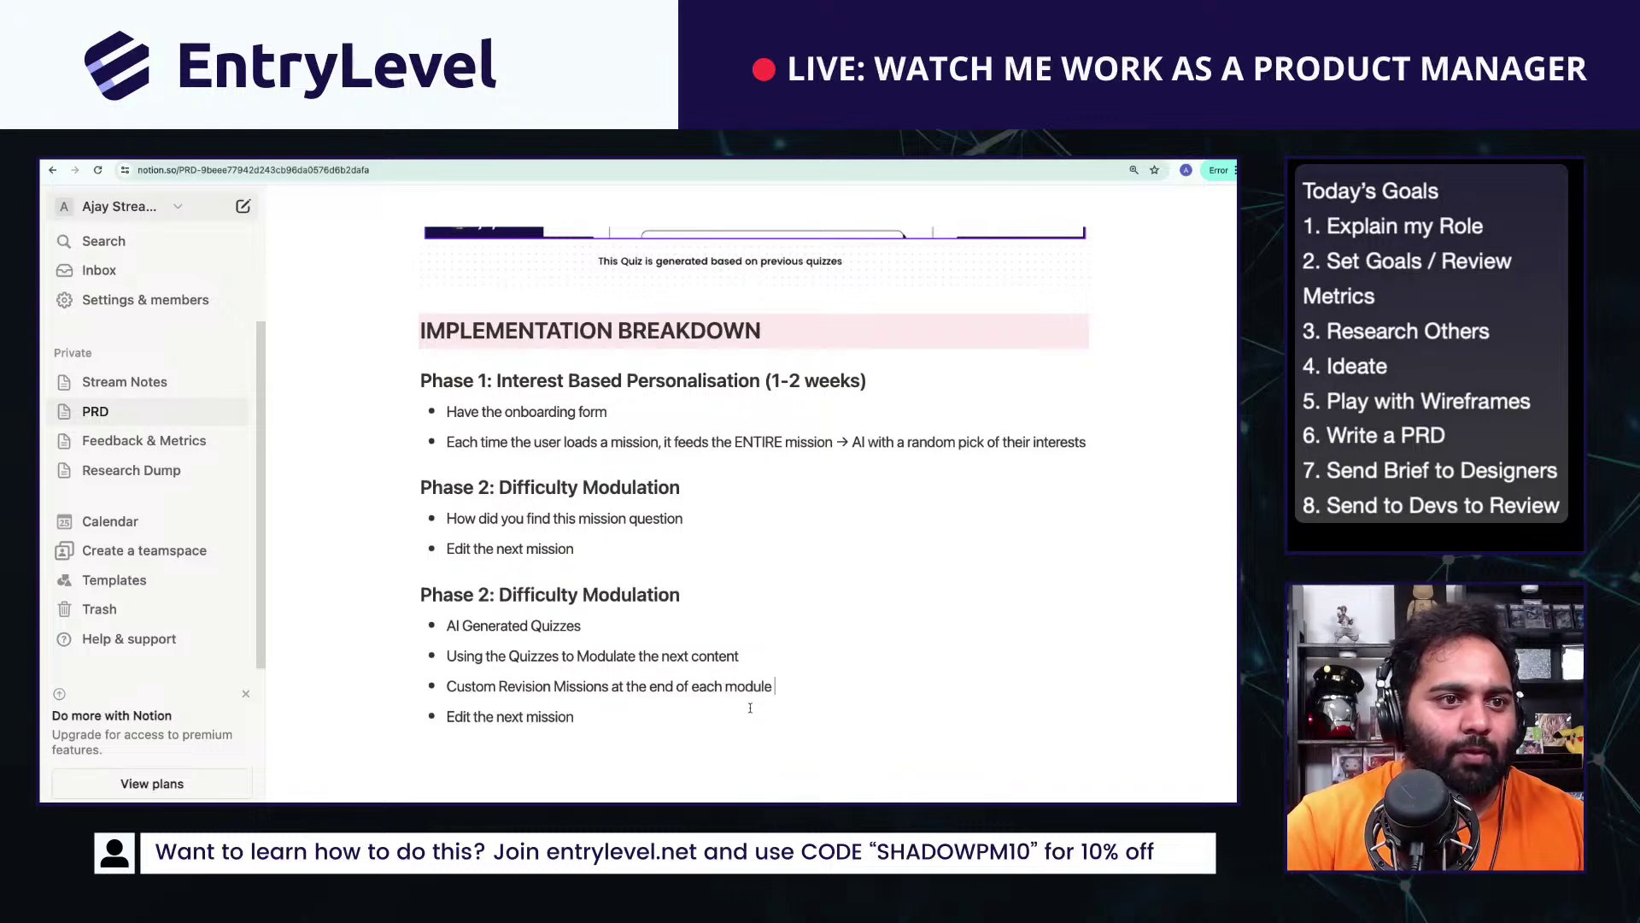
Step: Renumber the duplicated heading as Phase 3 and delete its leftover "Edit the next mission" bullet
double_click(483, 593)
type("3")
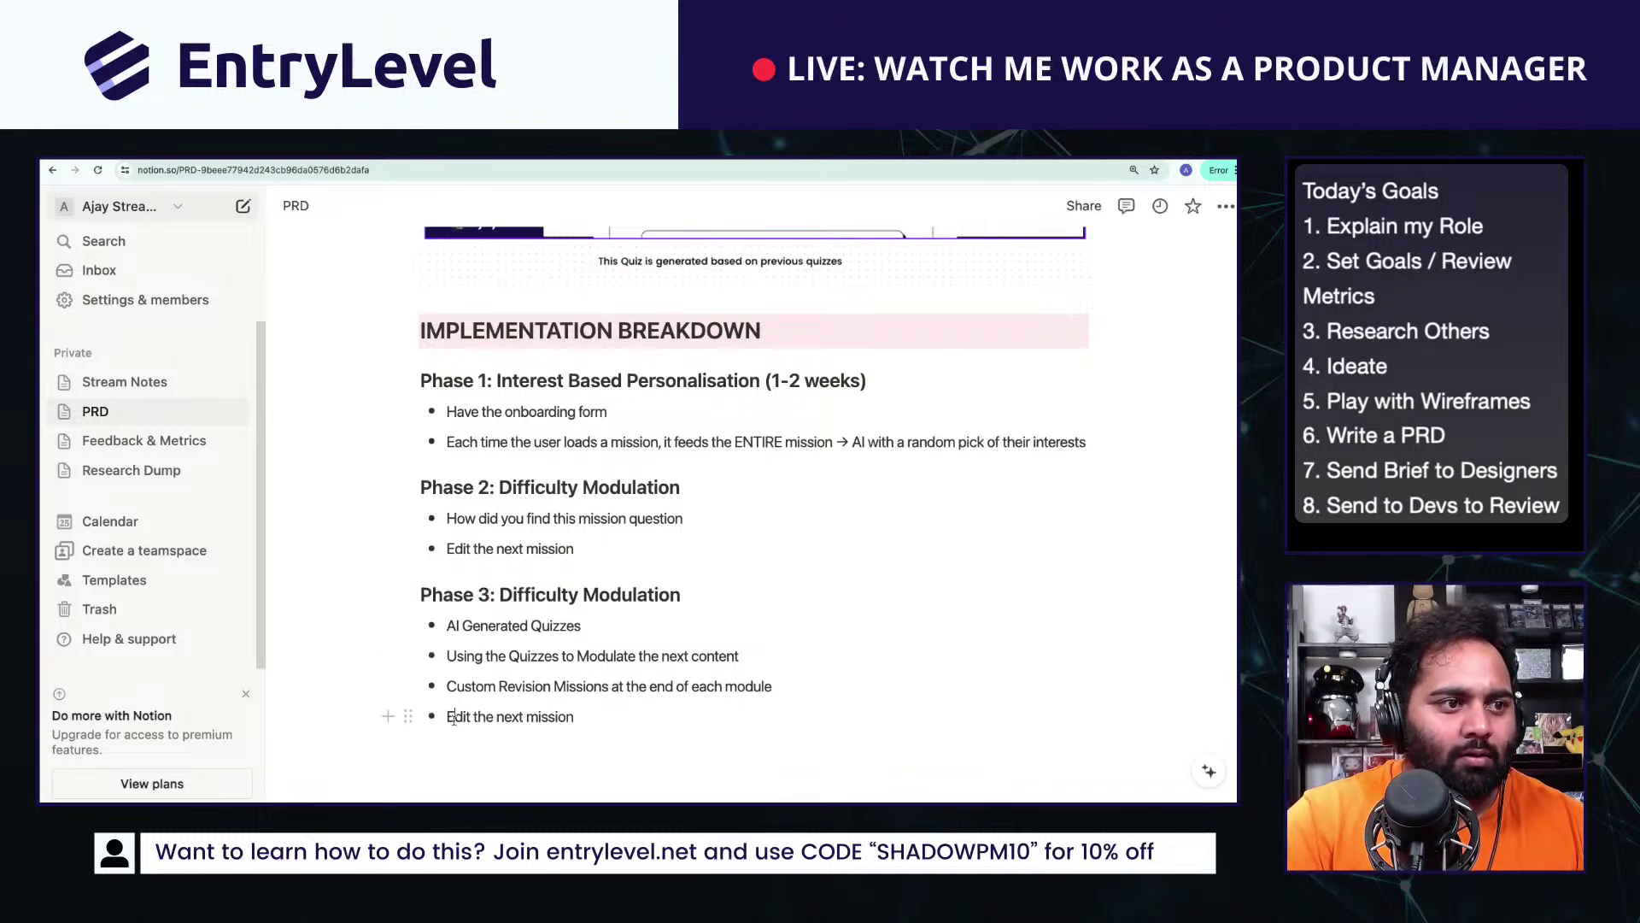
triple_click(453, 717)
key("BackSpace")
key("BackSpace")
key("BackSpace")
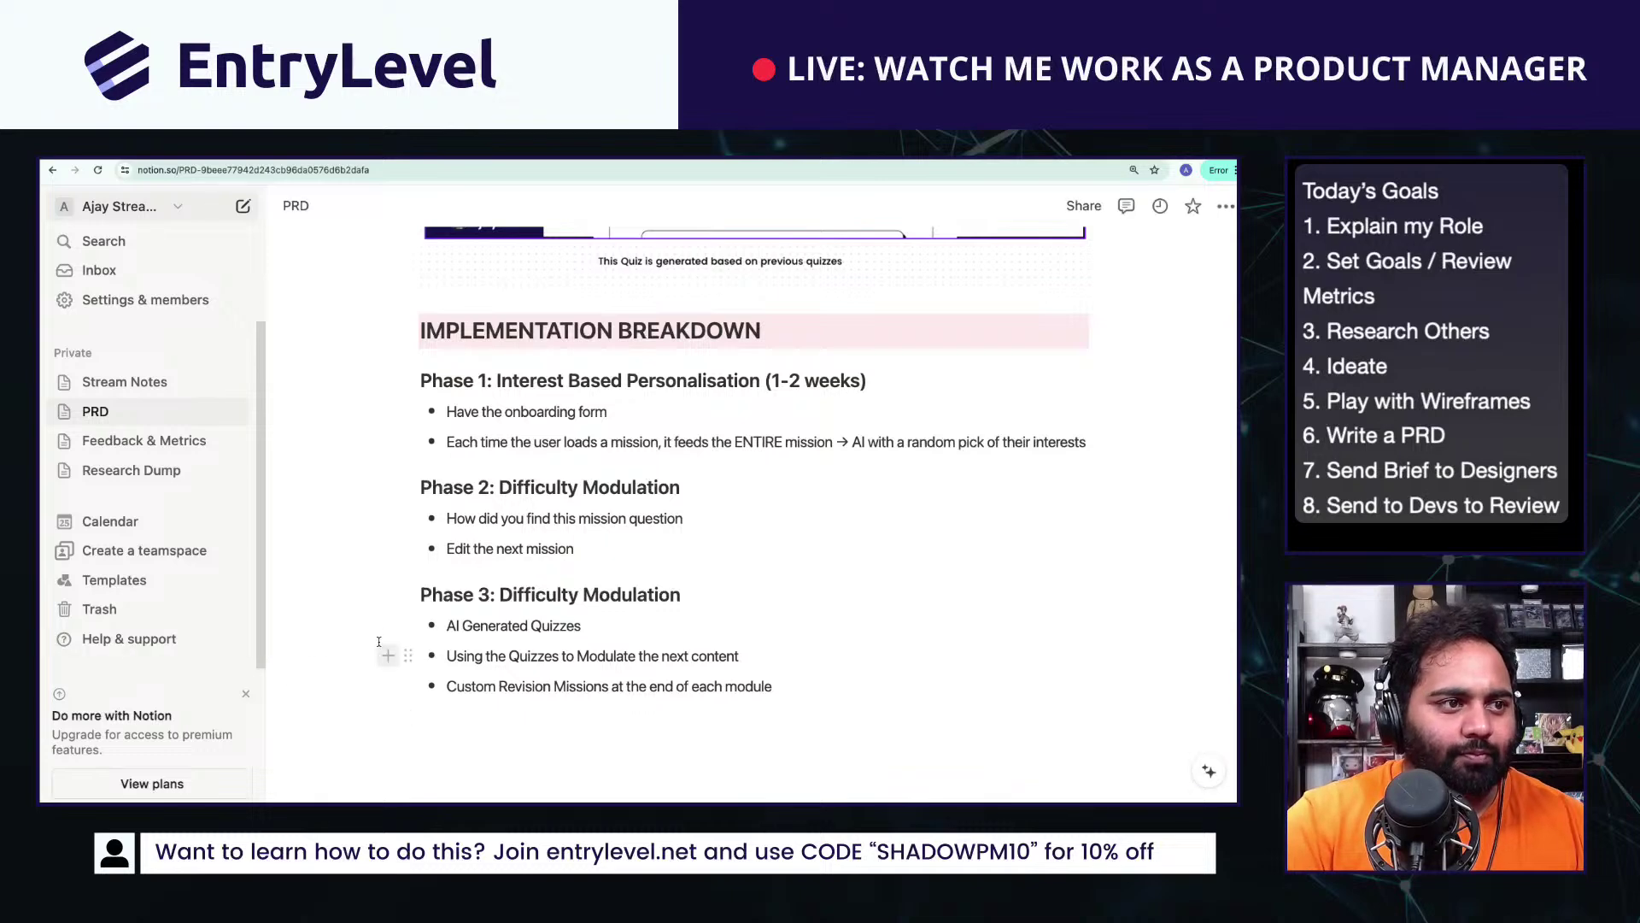
Step: Copy the Phase 3 heading below its bullets and retitle the copy "Phase 4: Instant Podcasts"
left_click_drag(408, 594, 735, 746)
left_click(489, 732)
key("BackSpace")
type("4: ")
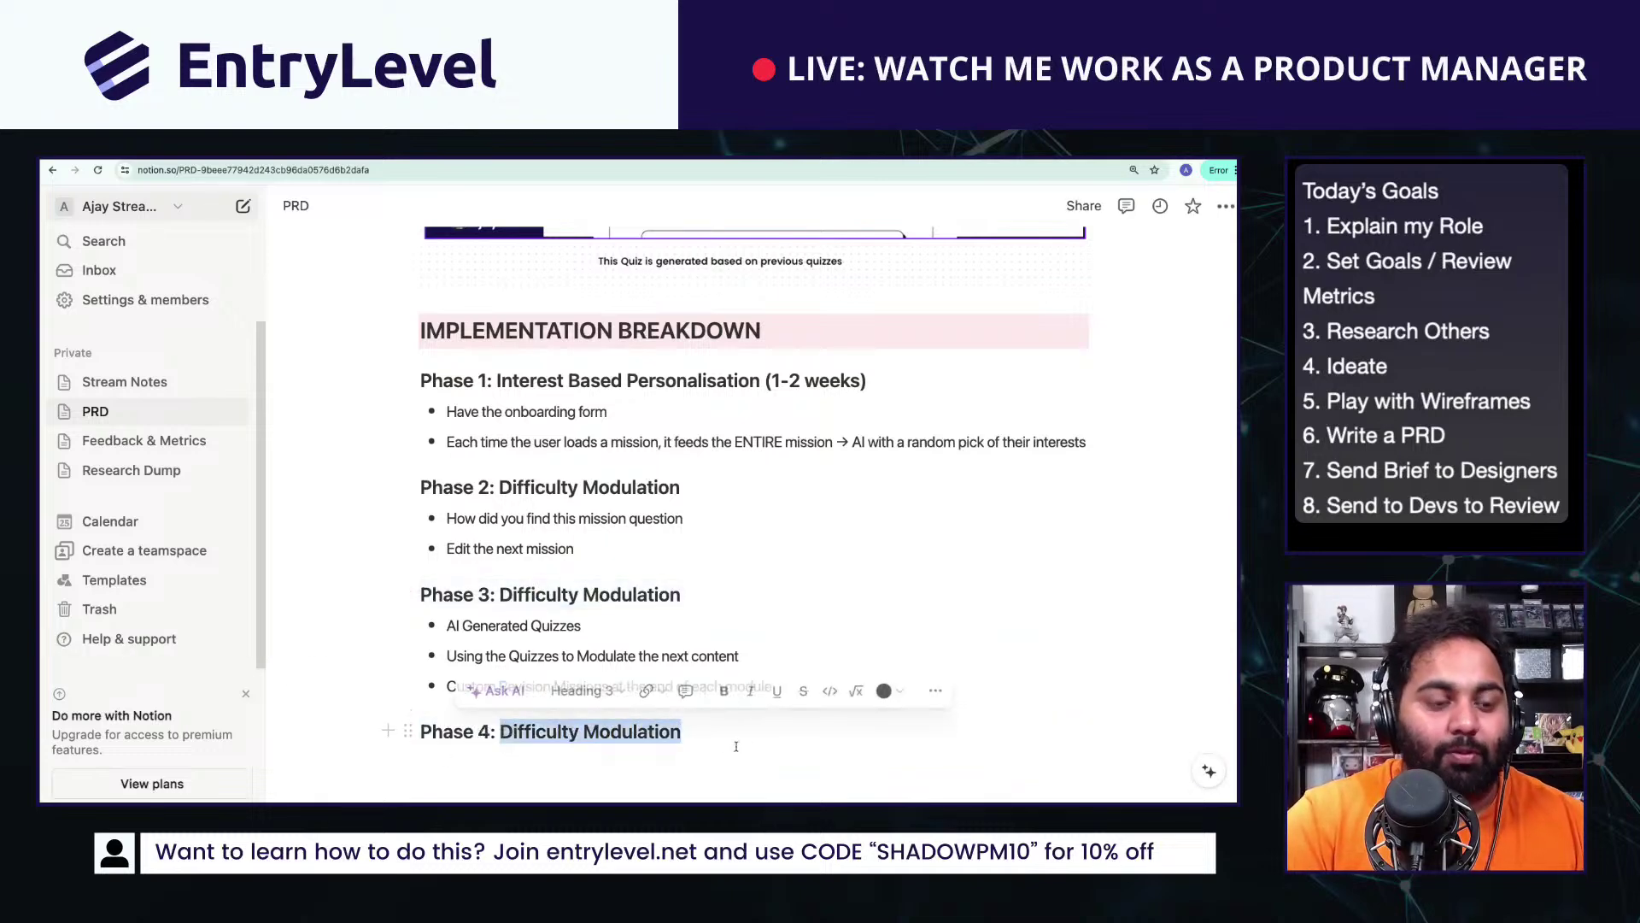
type("Instant ")
type("Podcasts")
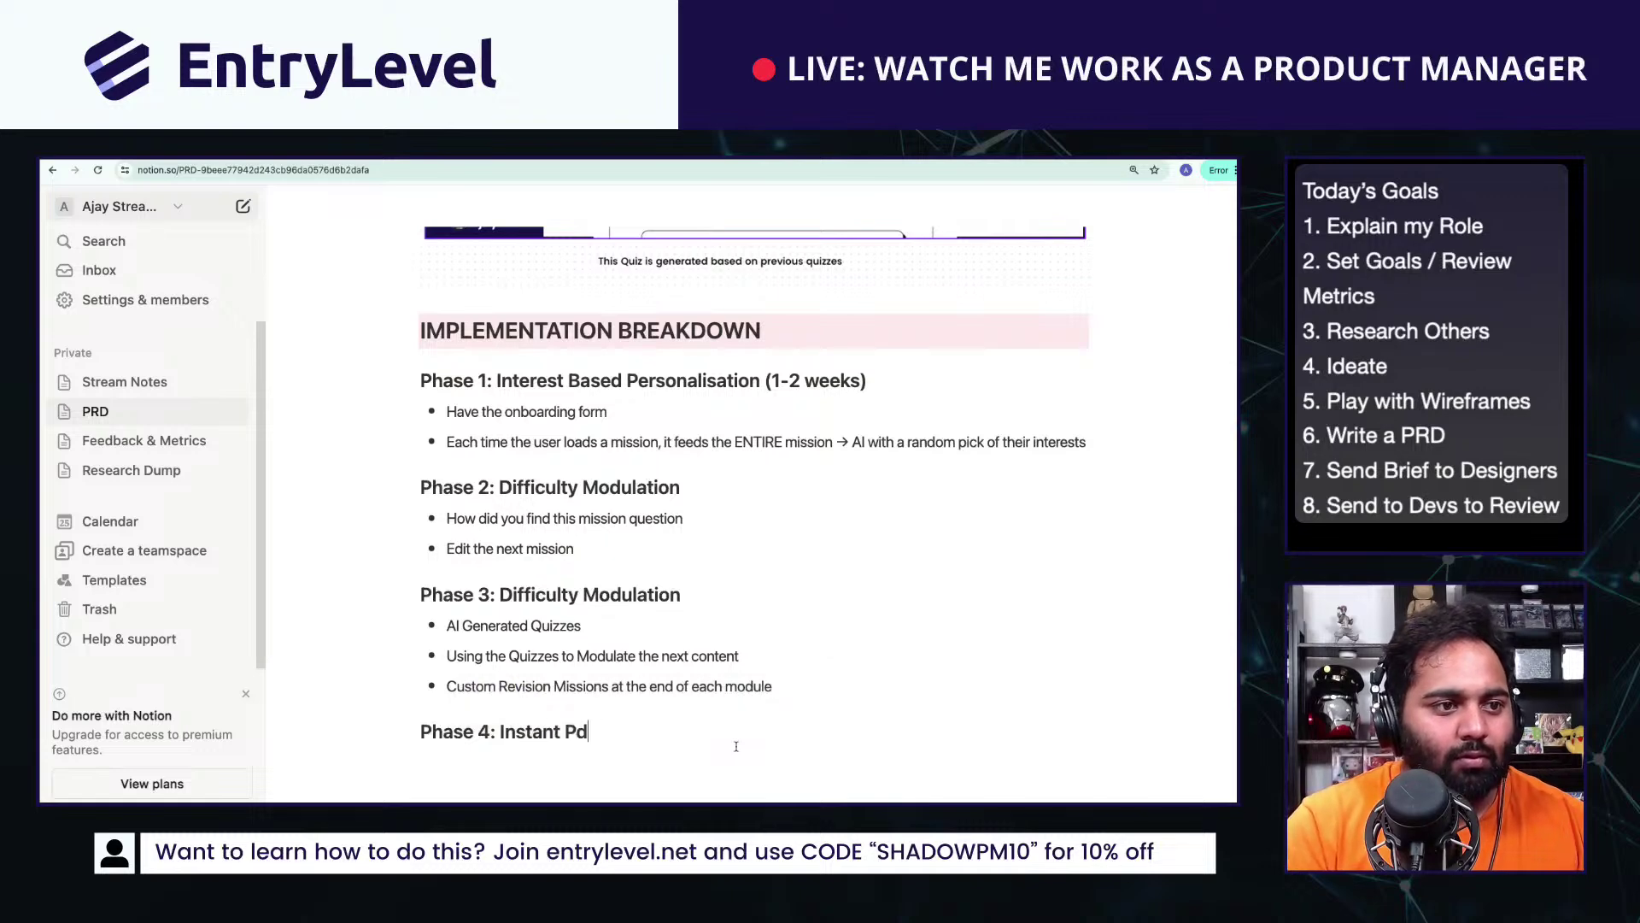
Step: Add the bullets "No Interupts" and "Every podcast can be generated ONCE" under Phase 4: Instant Podcasts, ending the list with an empty line
key("Return")
type("- No")
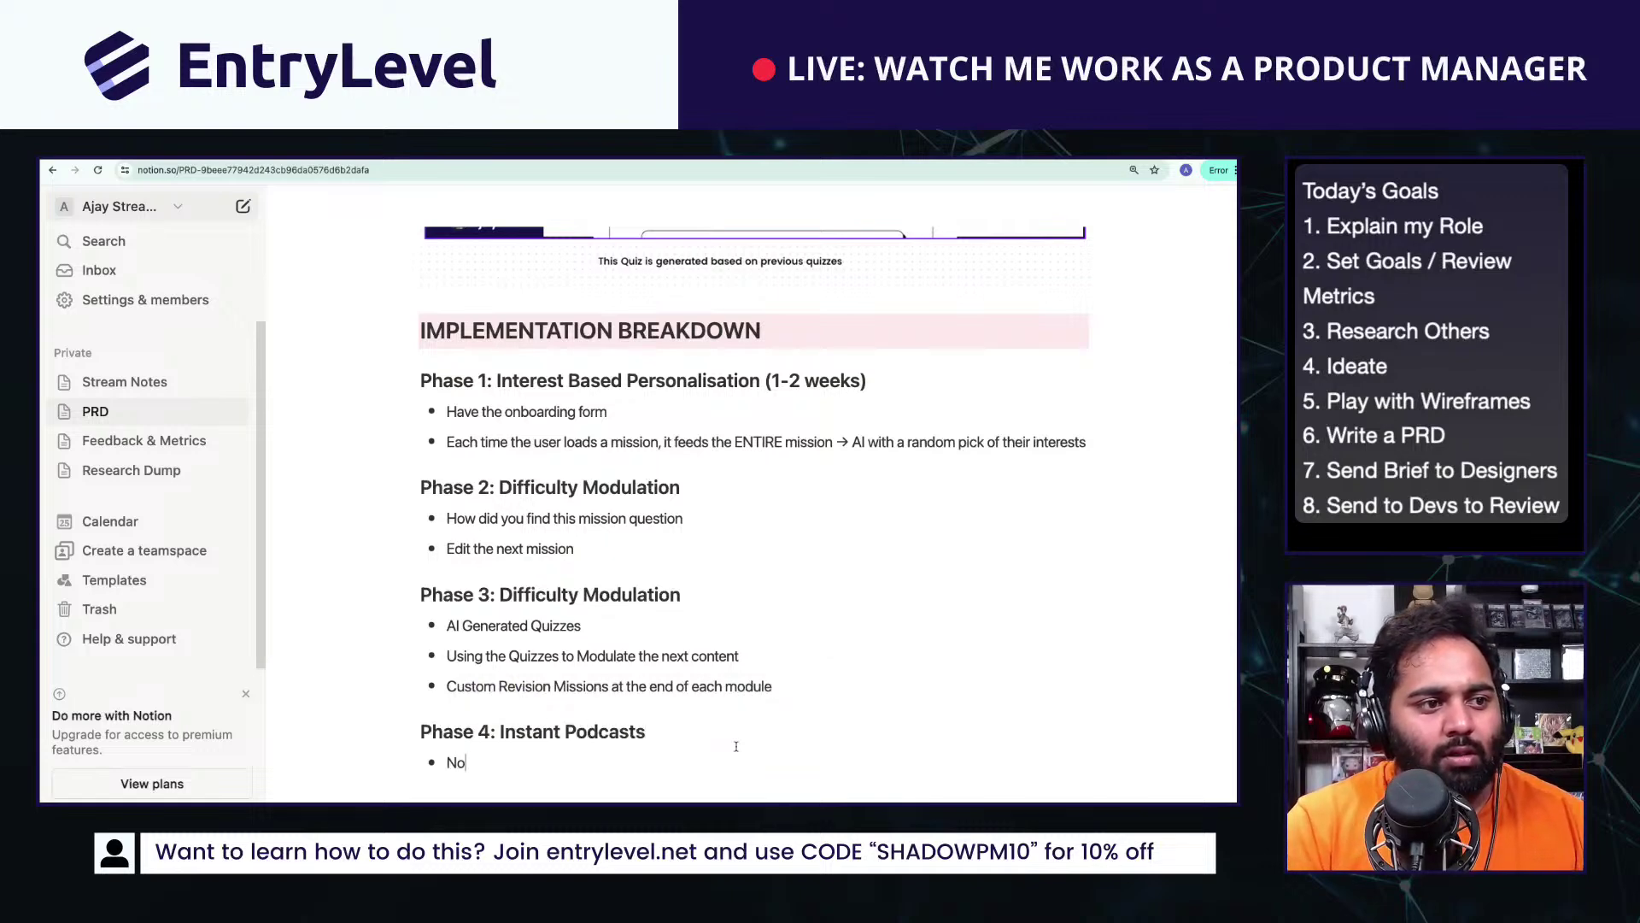
type(" Interupts")
key("Return")
scroll(735, 745, "down", 5)
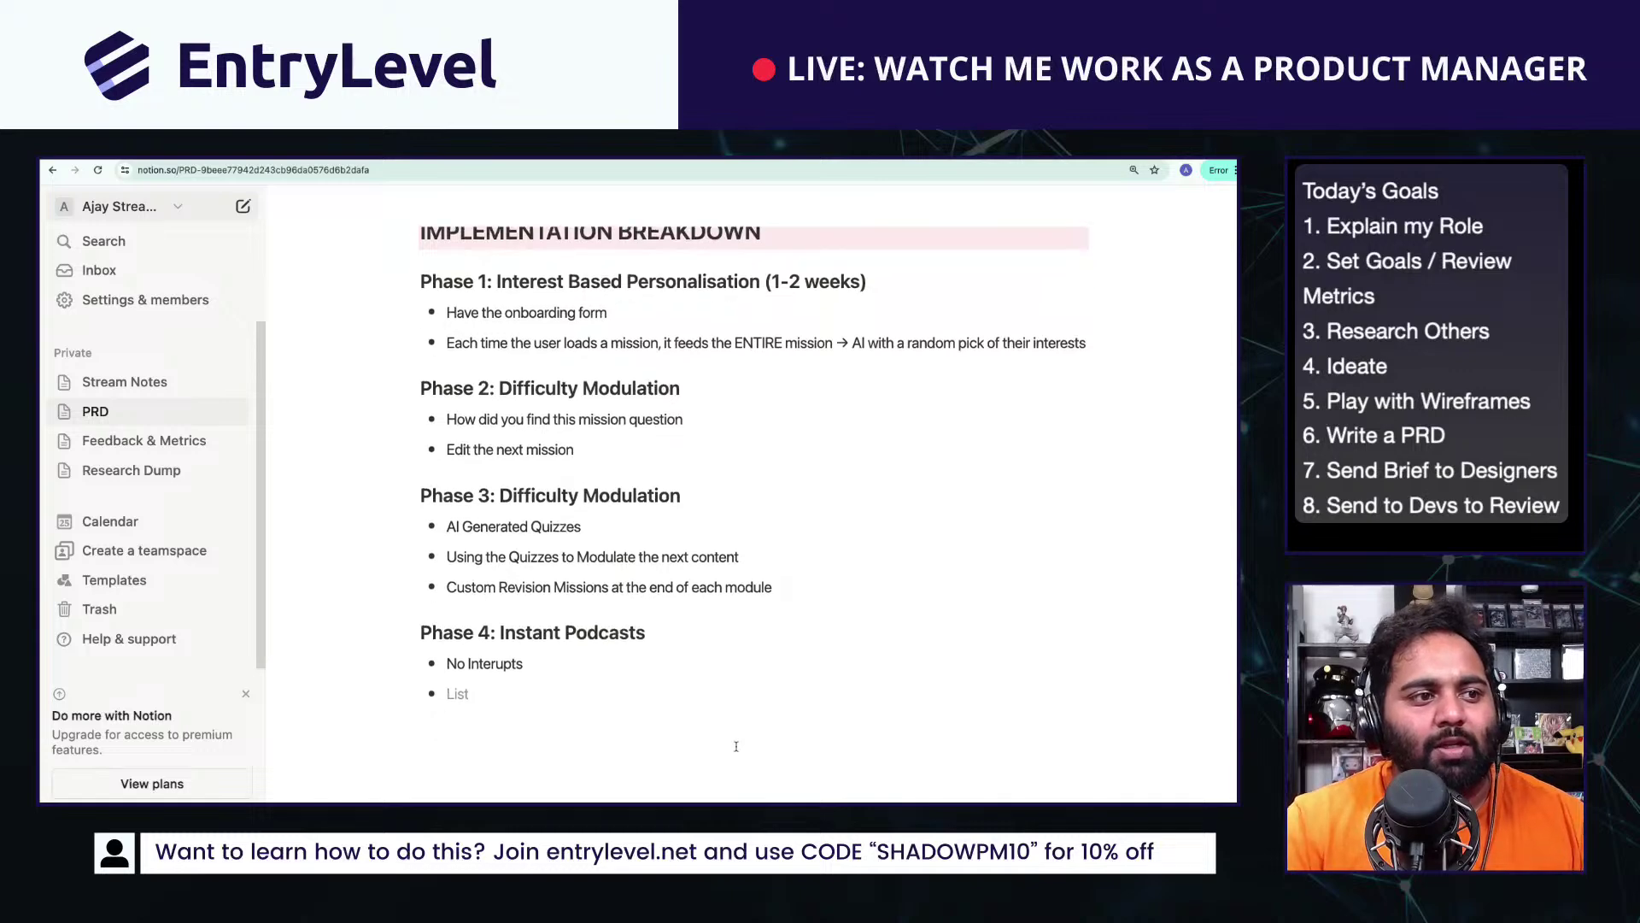
type("Every pod")
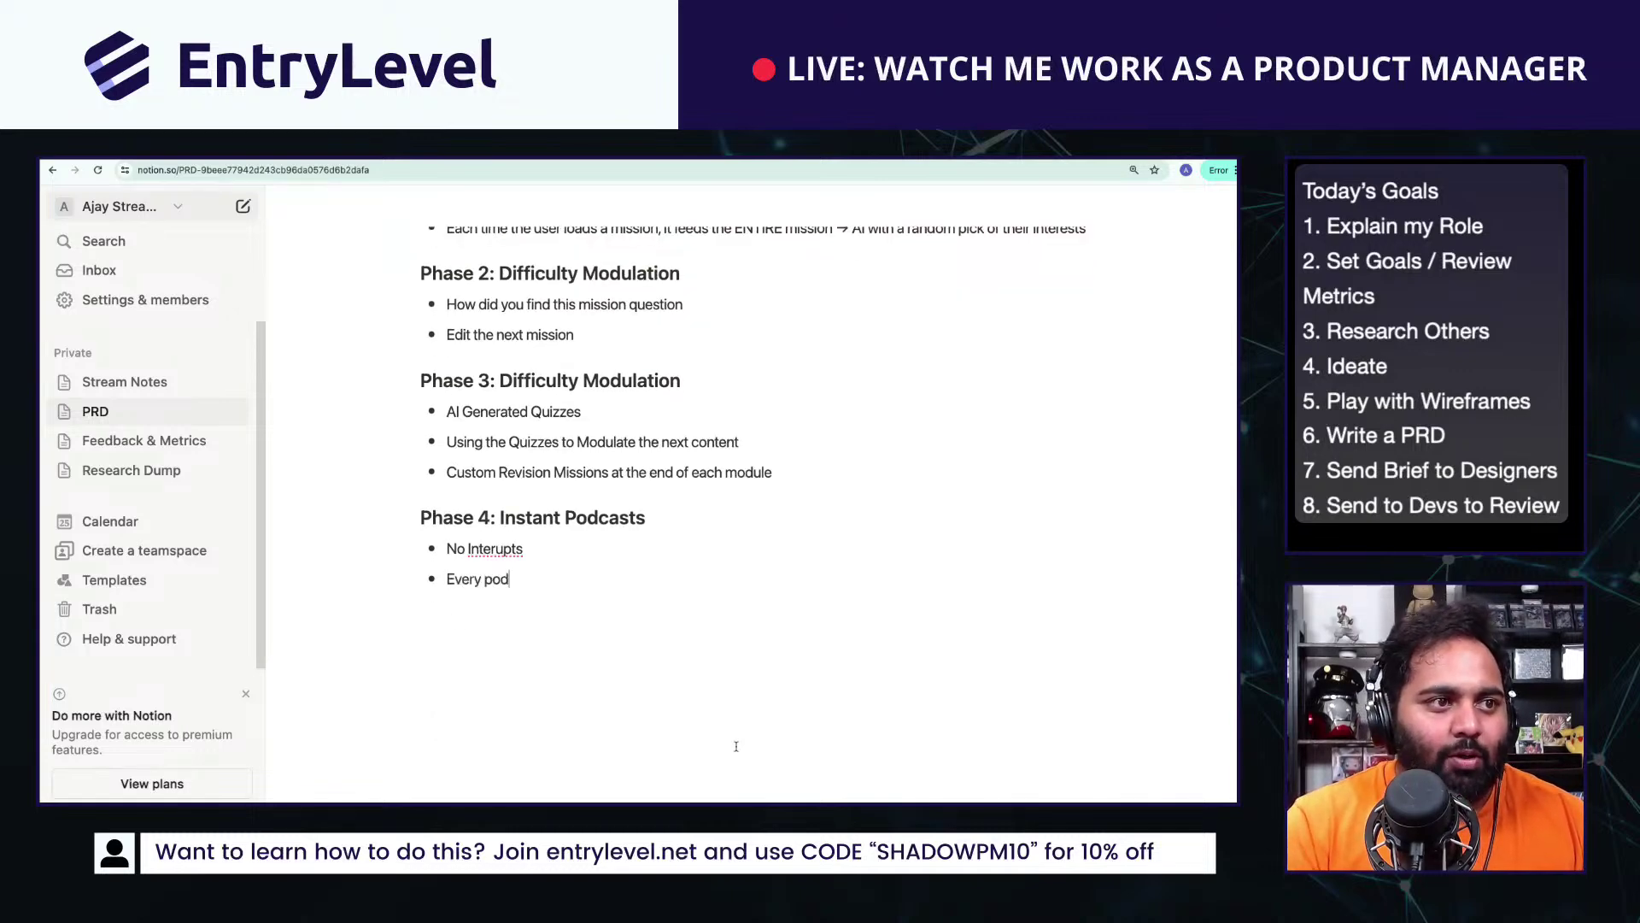
type("cast can be generate")
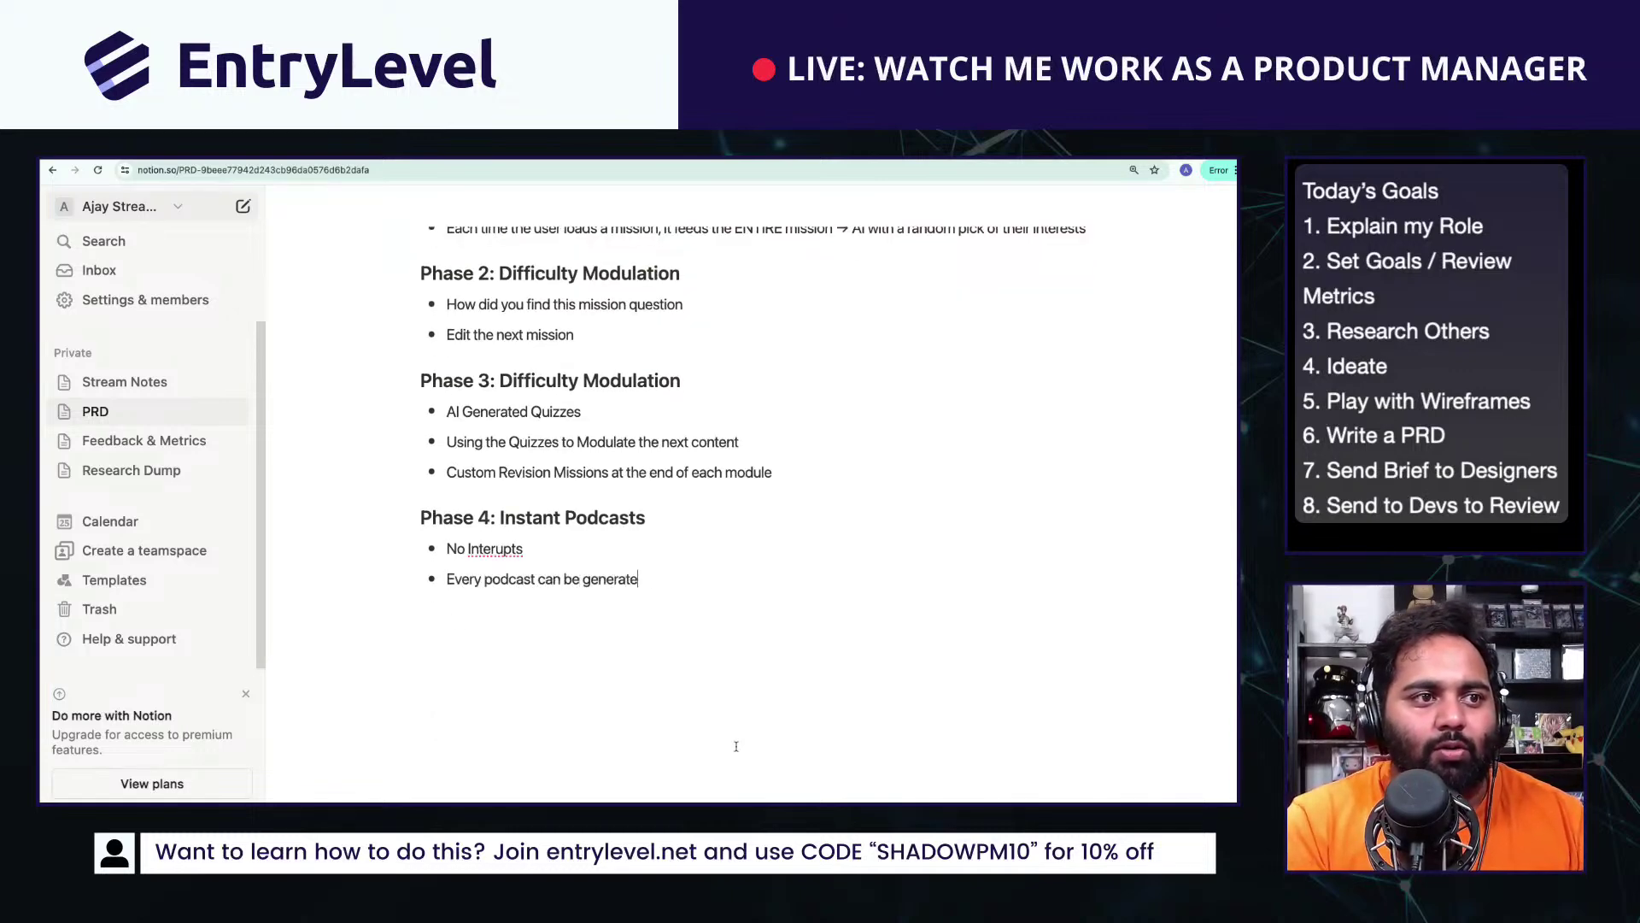
type("d ON")
key("Return")
key("Return")
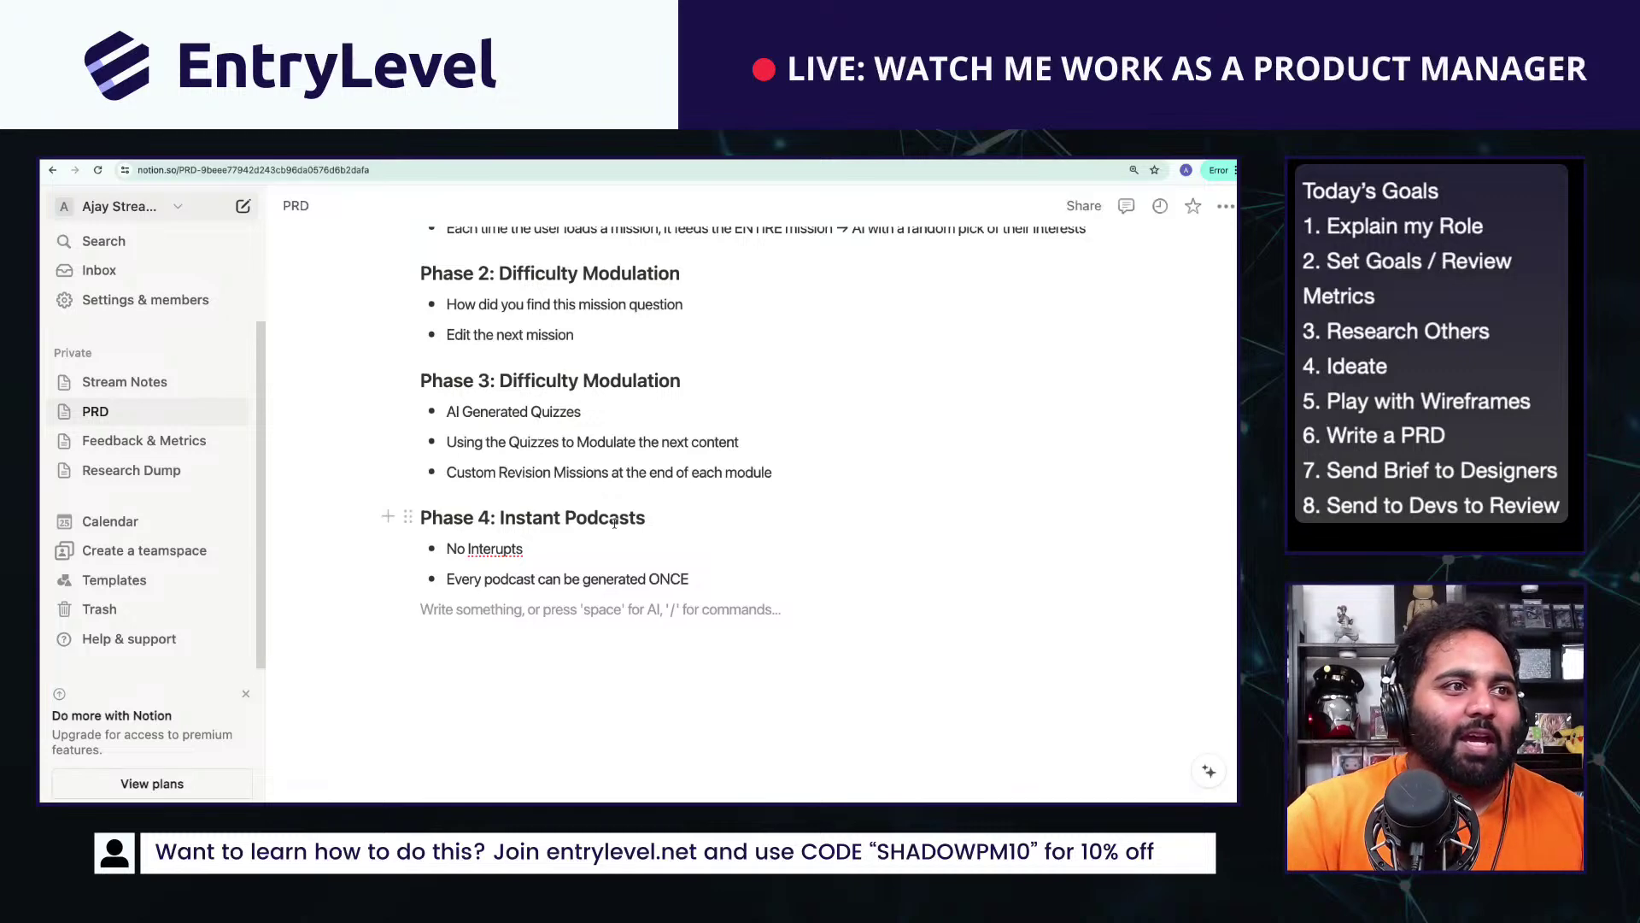
Step: Copy the Phase 4 heading below its bullets and retitle the copy "Phase 5: Instant Podcasts w/ Live Changes"
type("Phase 4: Instant Podcasts")
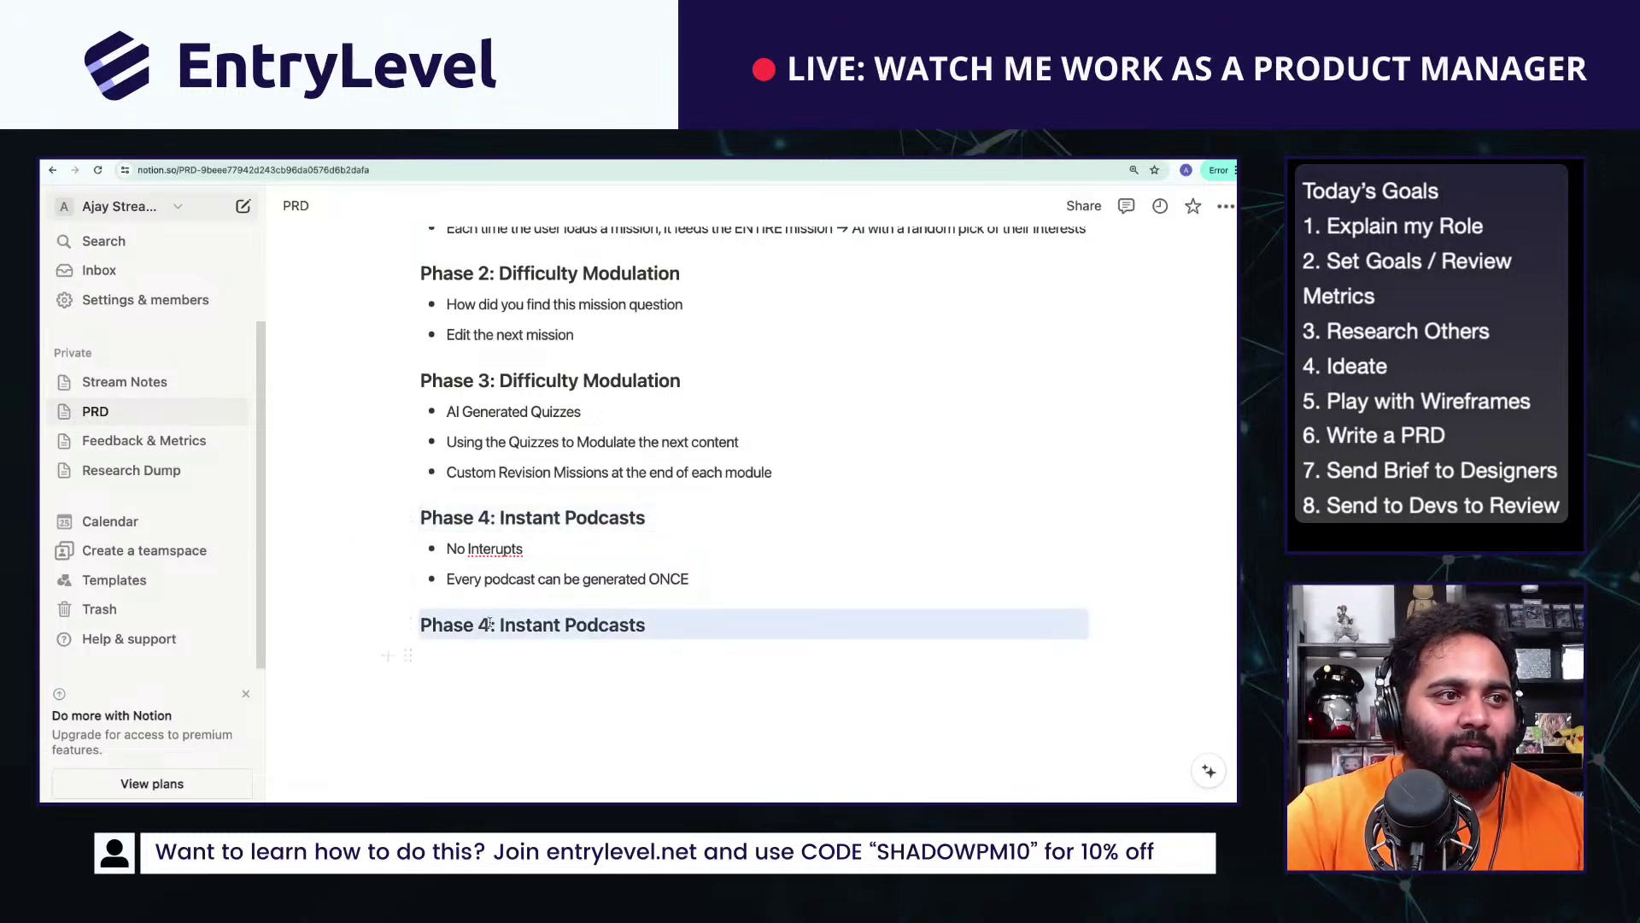
double_click(486, 625)
type("5")
left_click(664, 628)
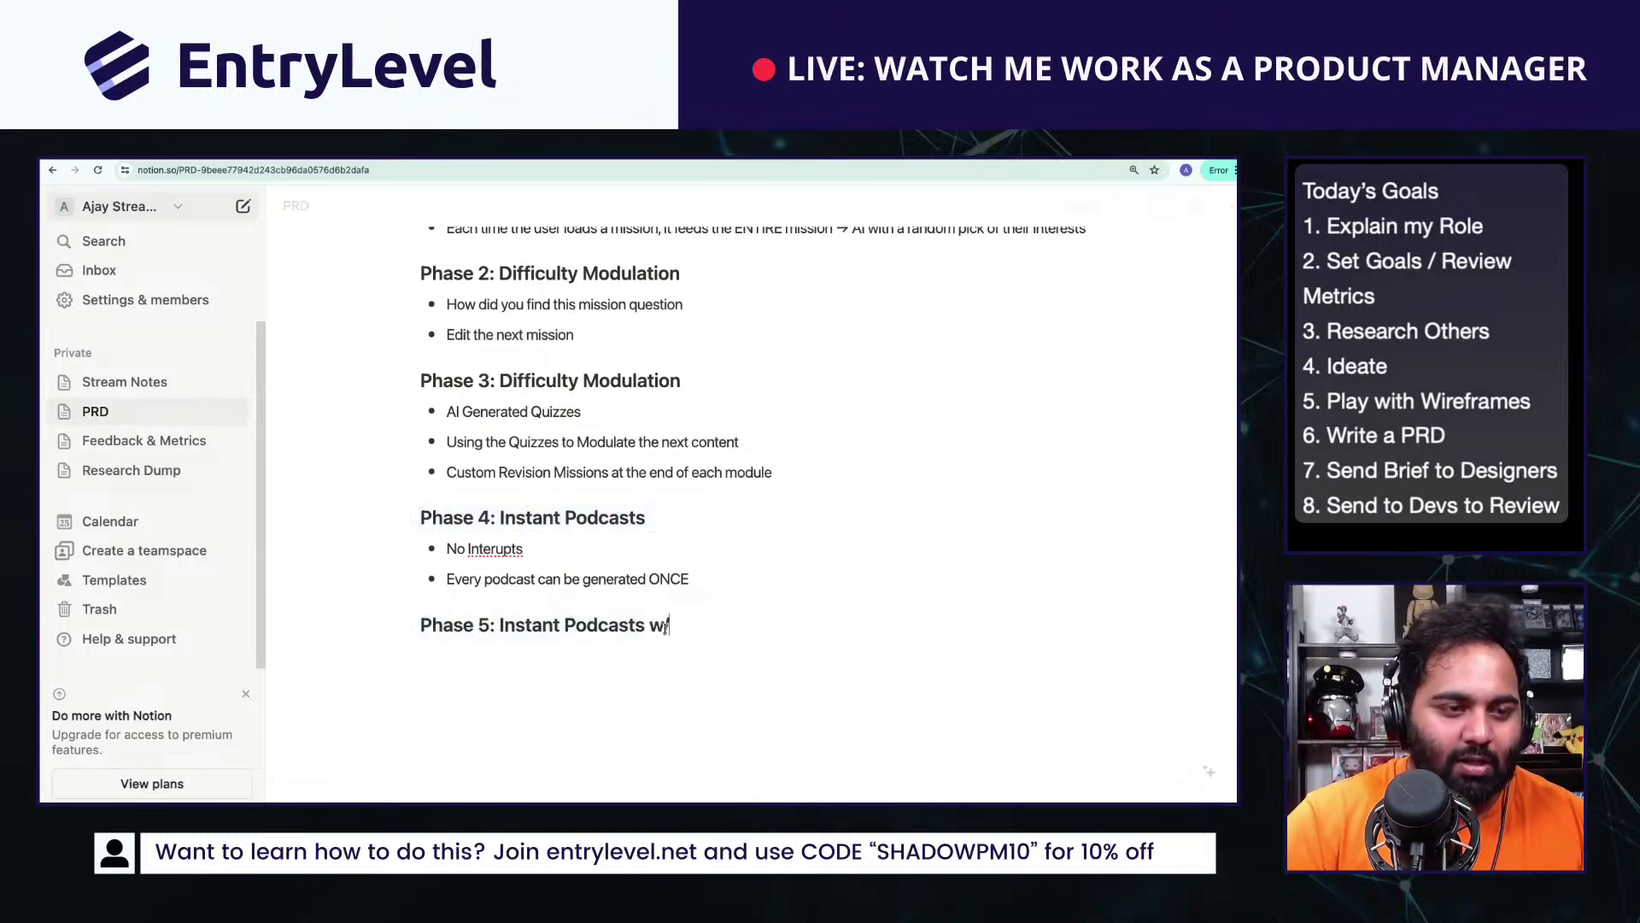
type("w/ Live Changes")
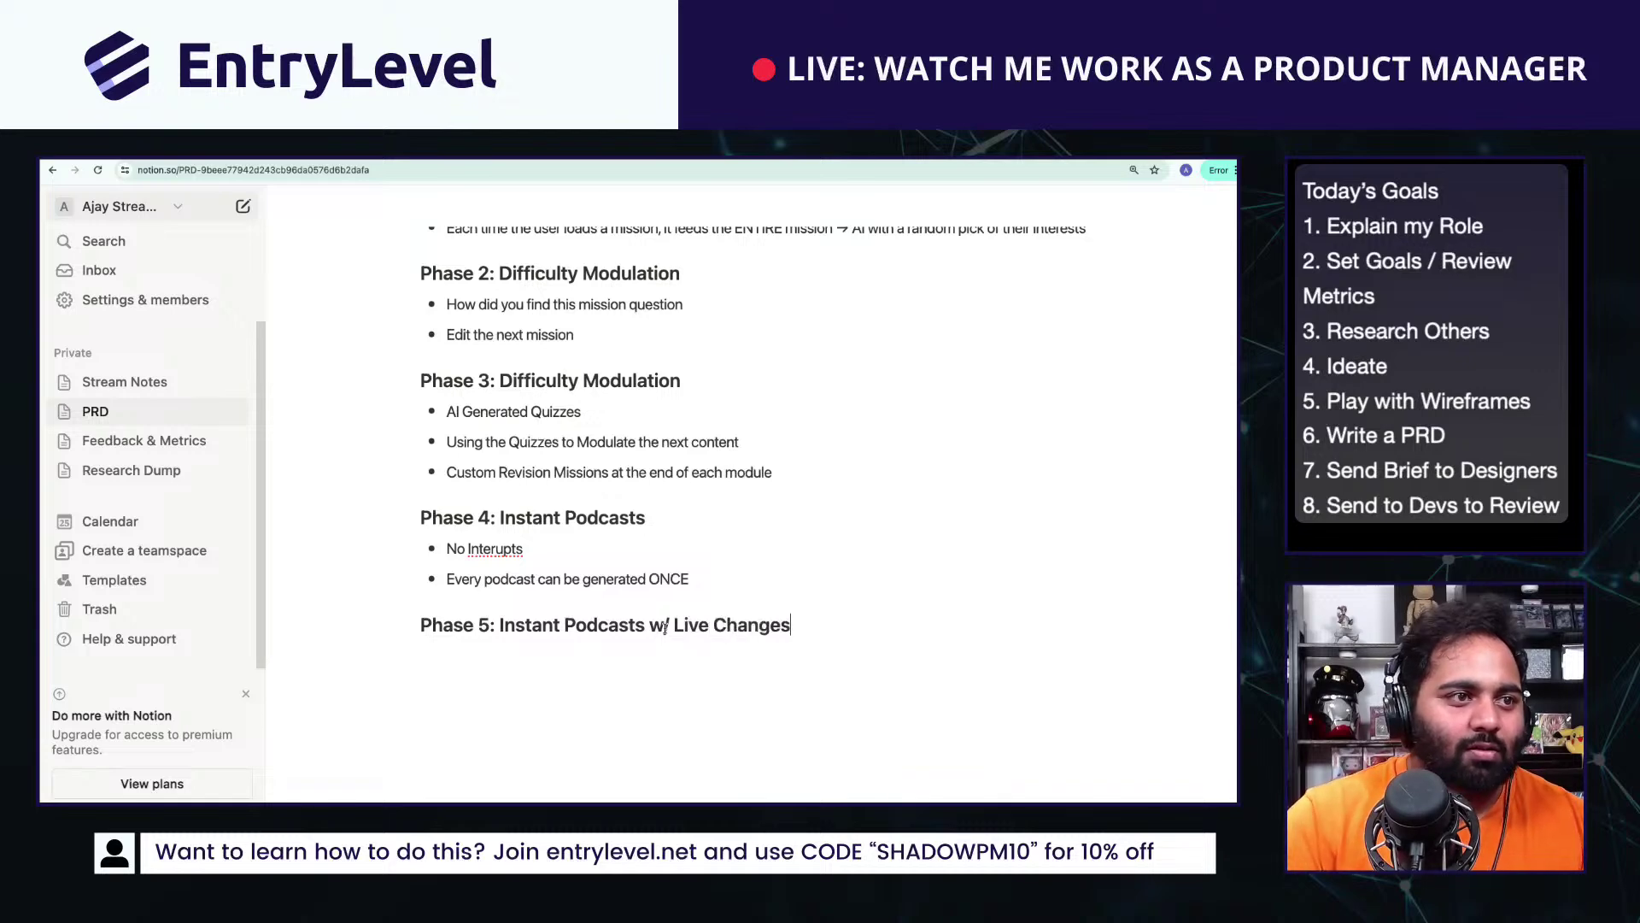
Step: Add the bullet "Users can interupt and get their questions answered" under the Phase 5 heading
key("Return")
type("-")
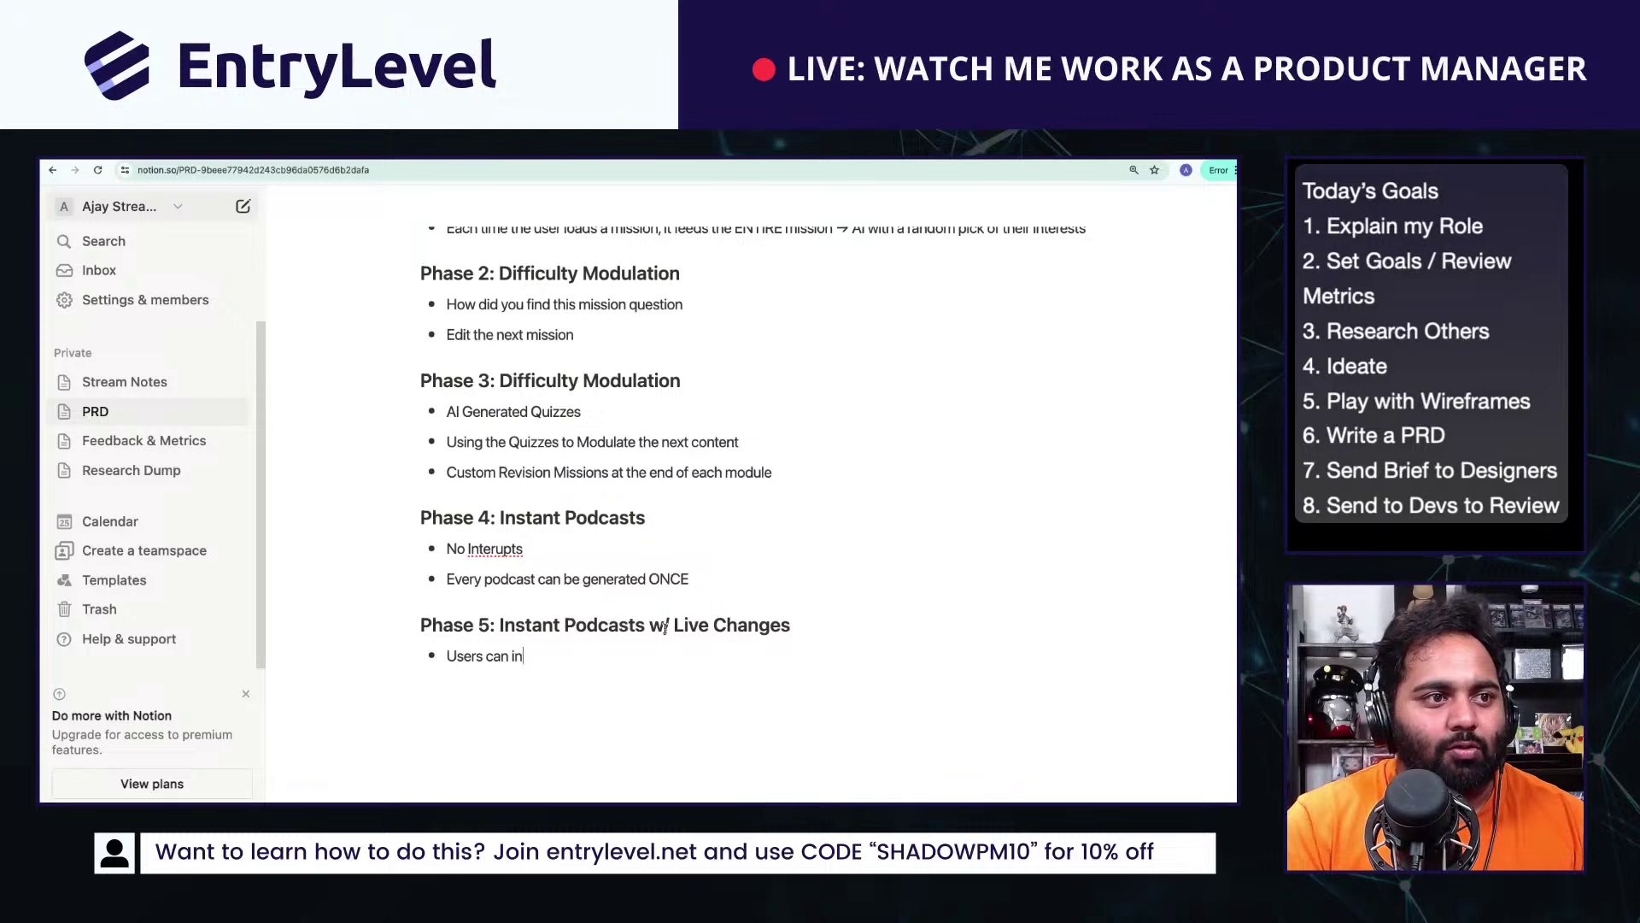
type("Users can interupt and get")
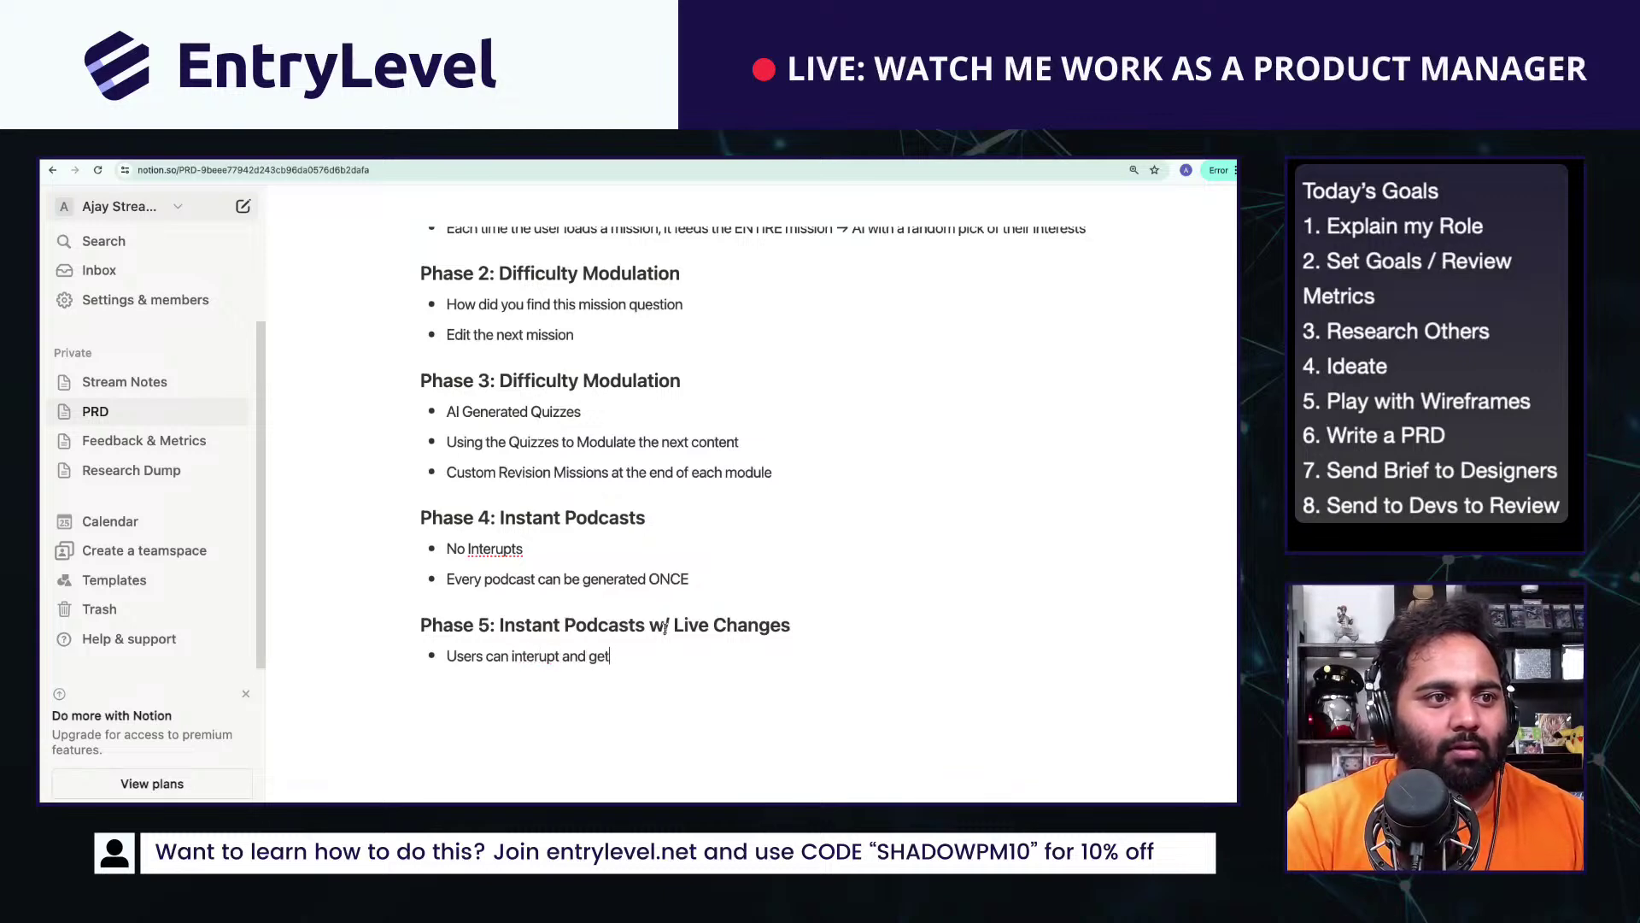
type(" their questions answered")
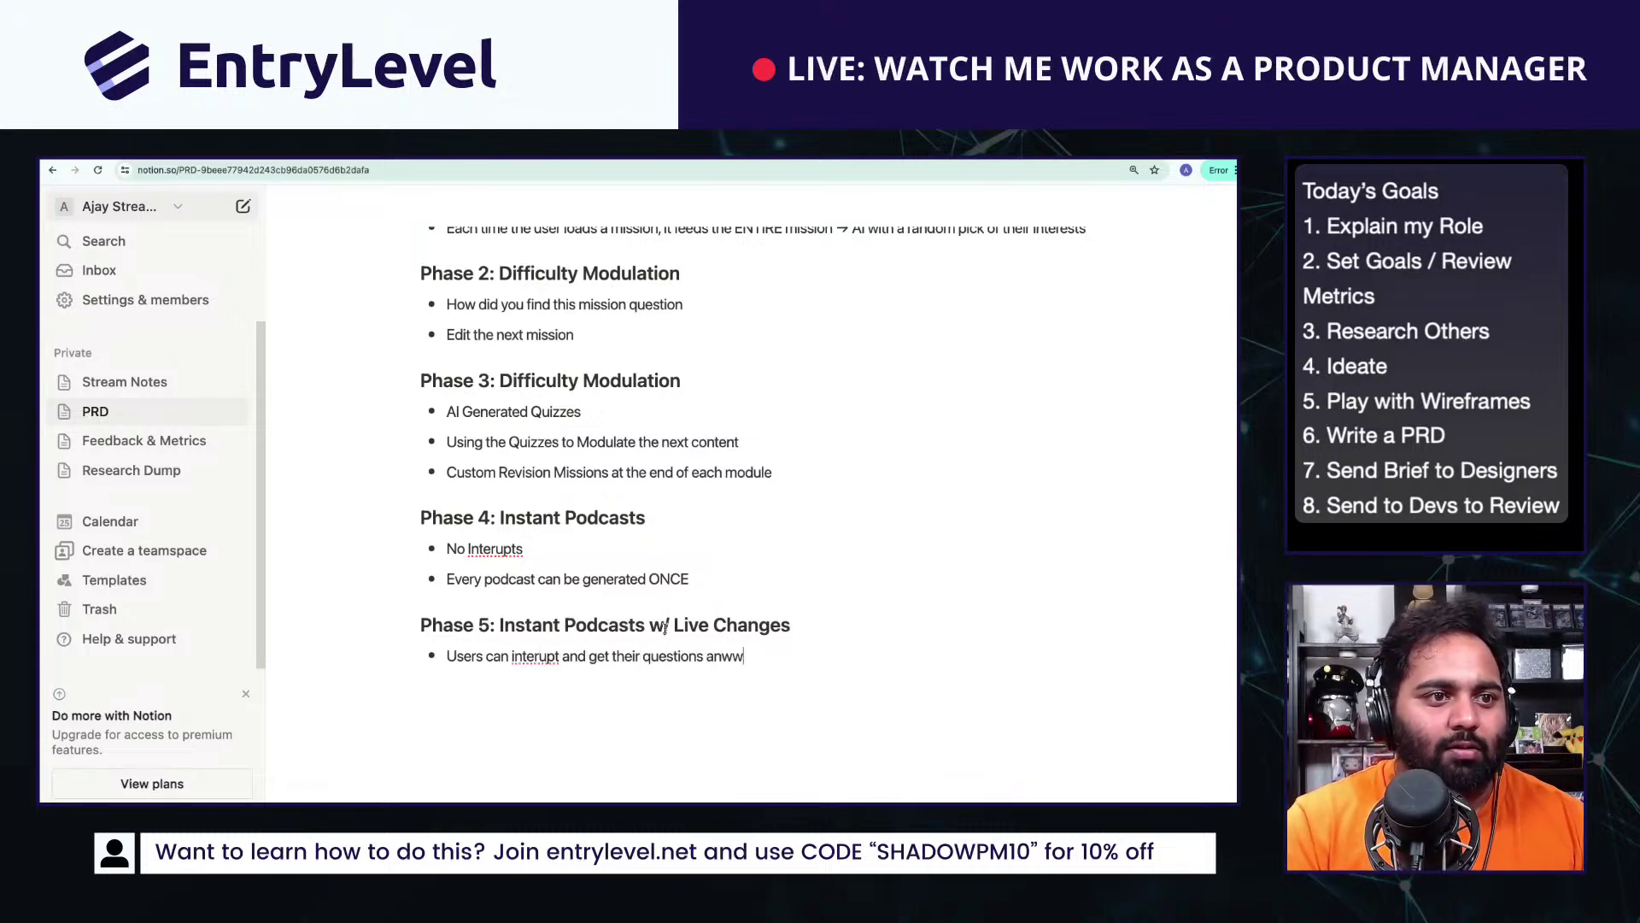
key("BackSpace")
key("BackSpace")
key("BackSpace")
key("BackSpace")
key("BackSpace")
type("wered")
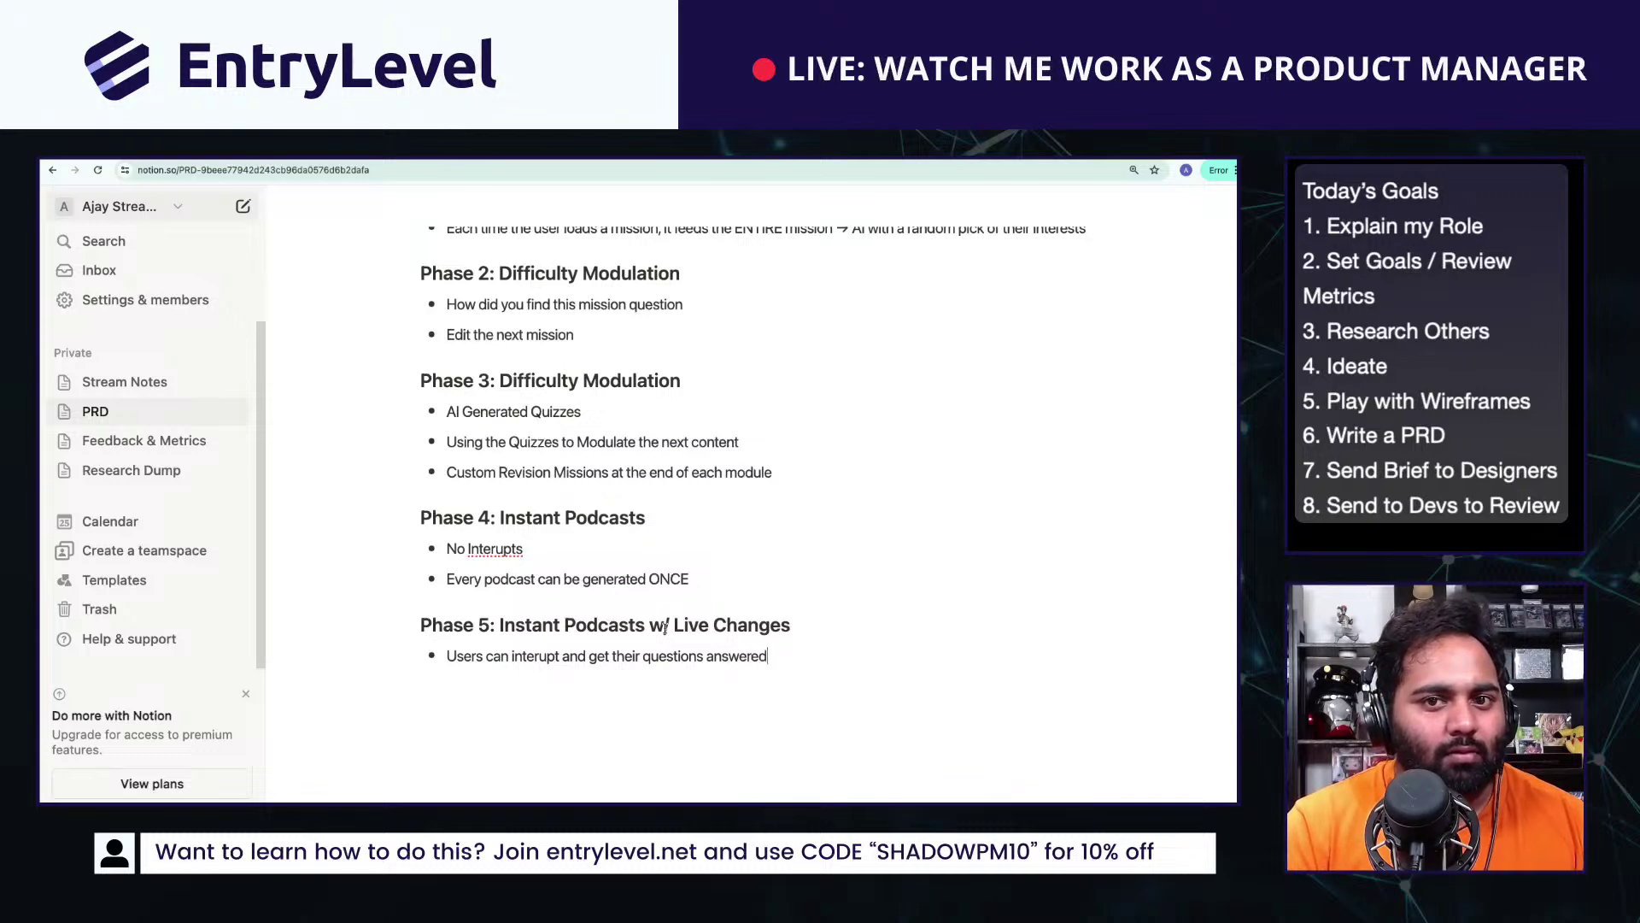
type(".")
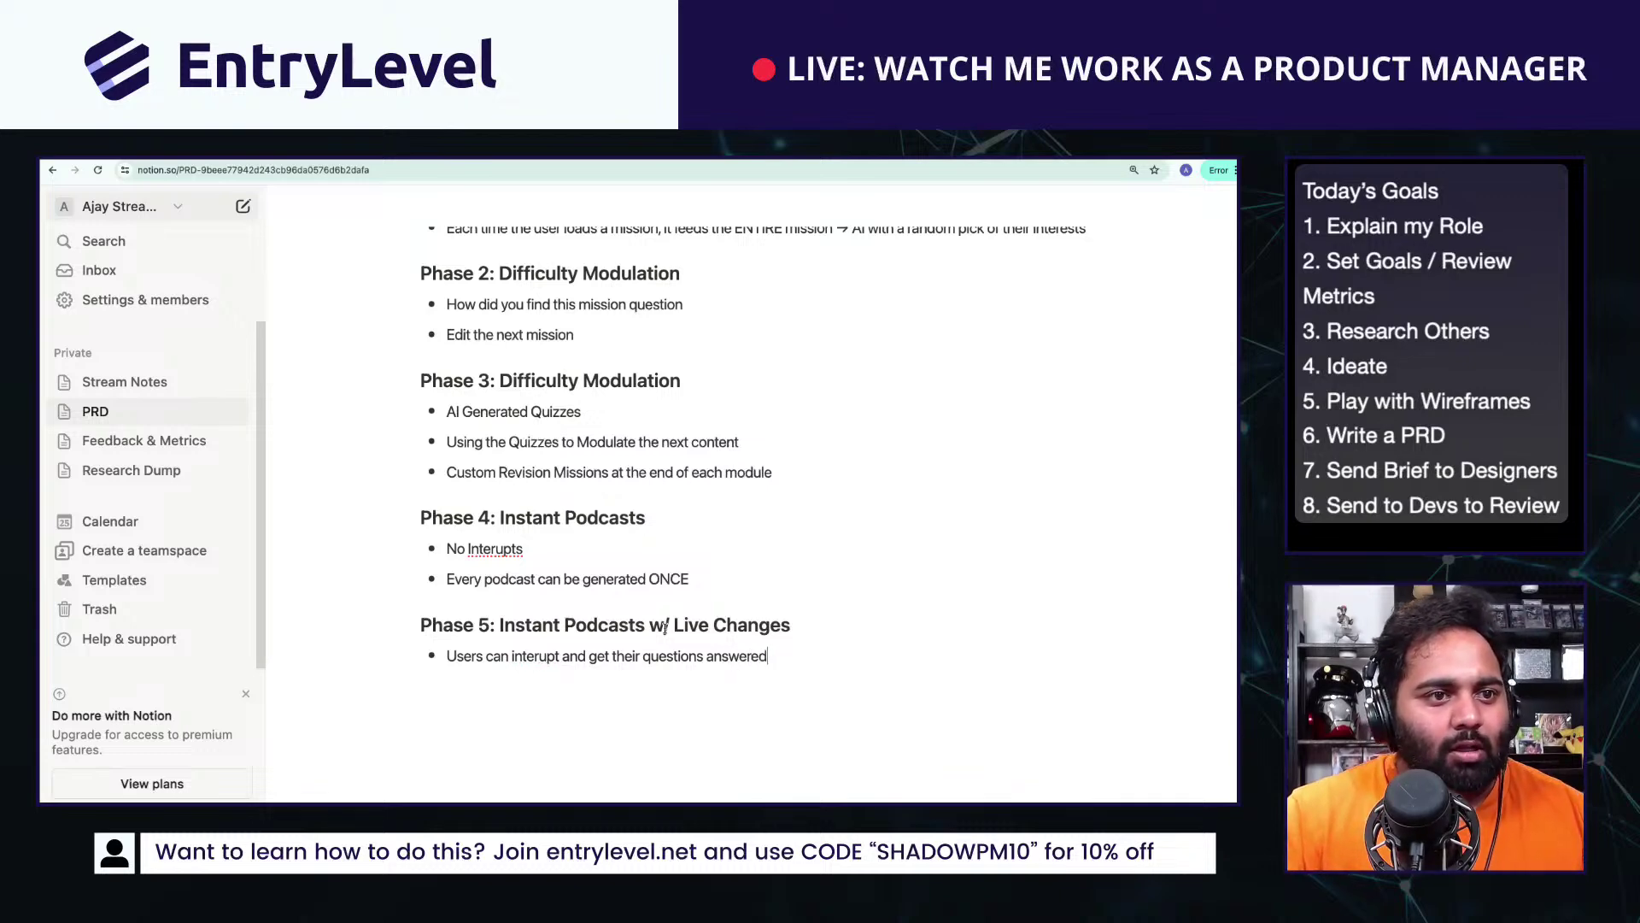
Step: Review the implementation breakdown phases and the quiz-based difficulty modulation section above them
scroll(513, 470, "up", 5)
scroll(384, 359, "down", 3)
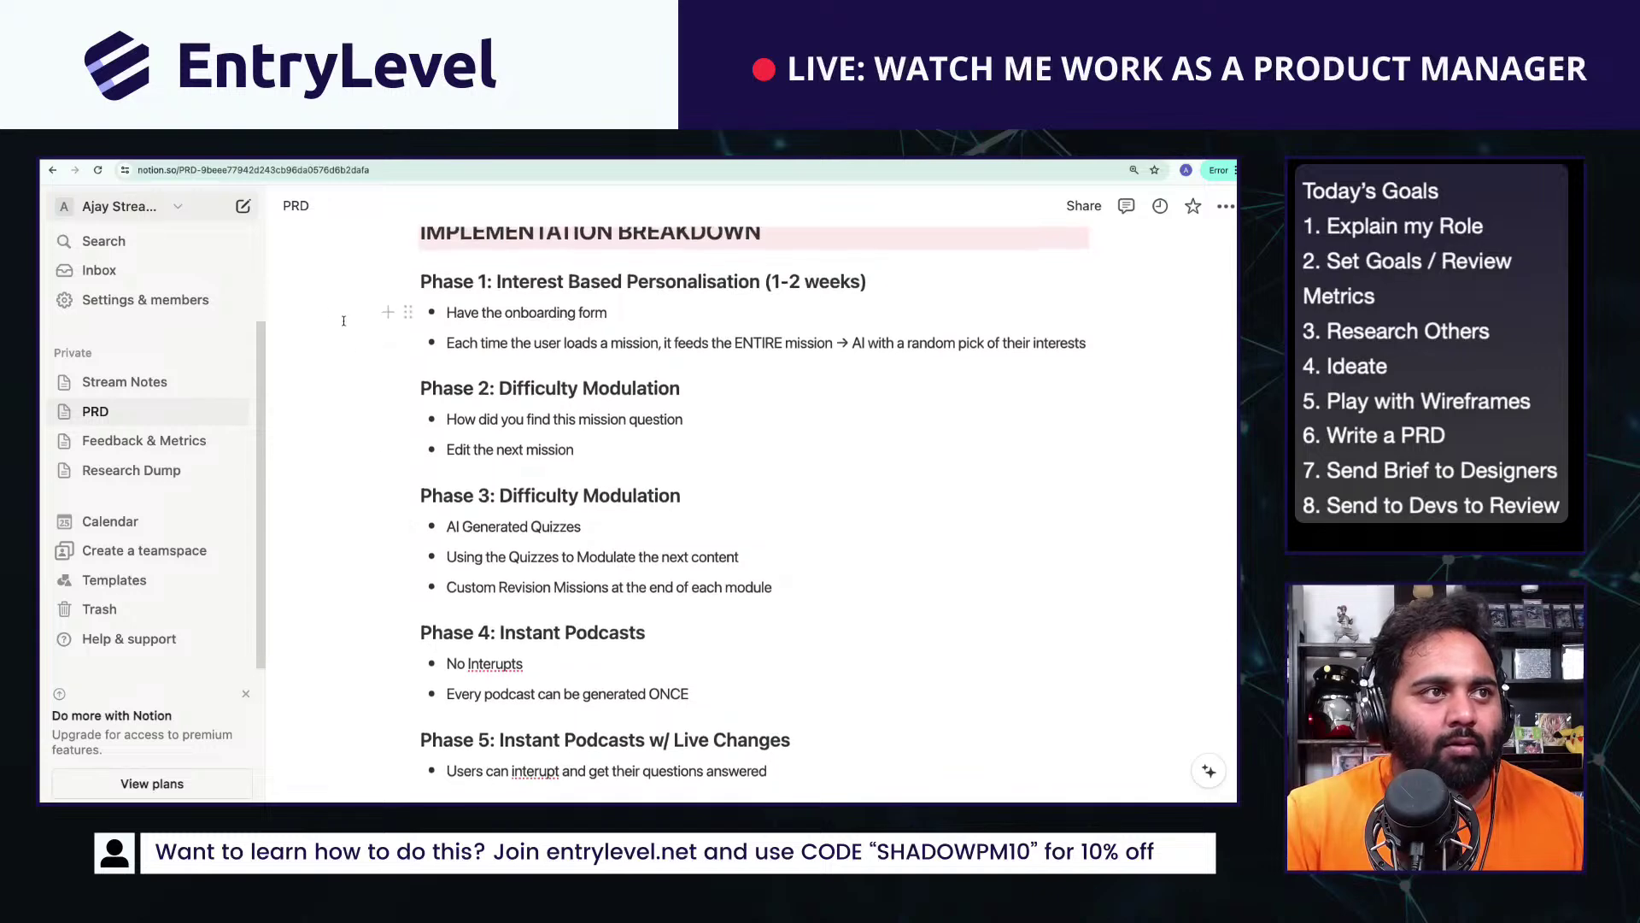
scroll(343, 321, "up", 1)
scroll(512, 427, "down", 3)
scroll(680, 515, "up", 4)
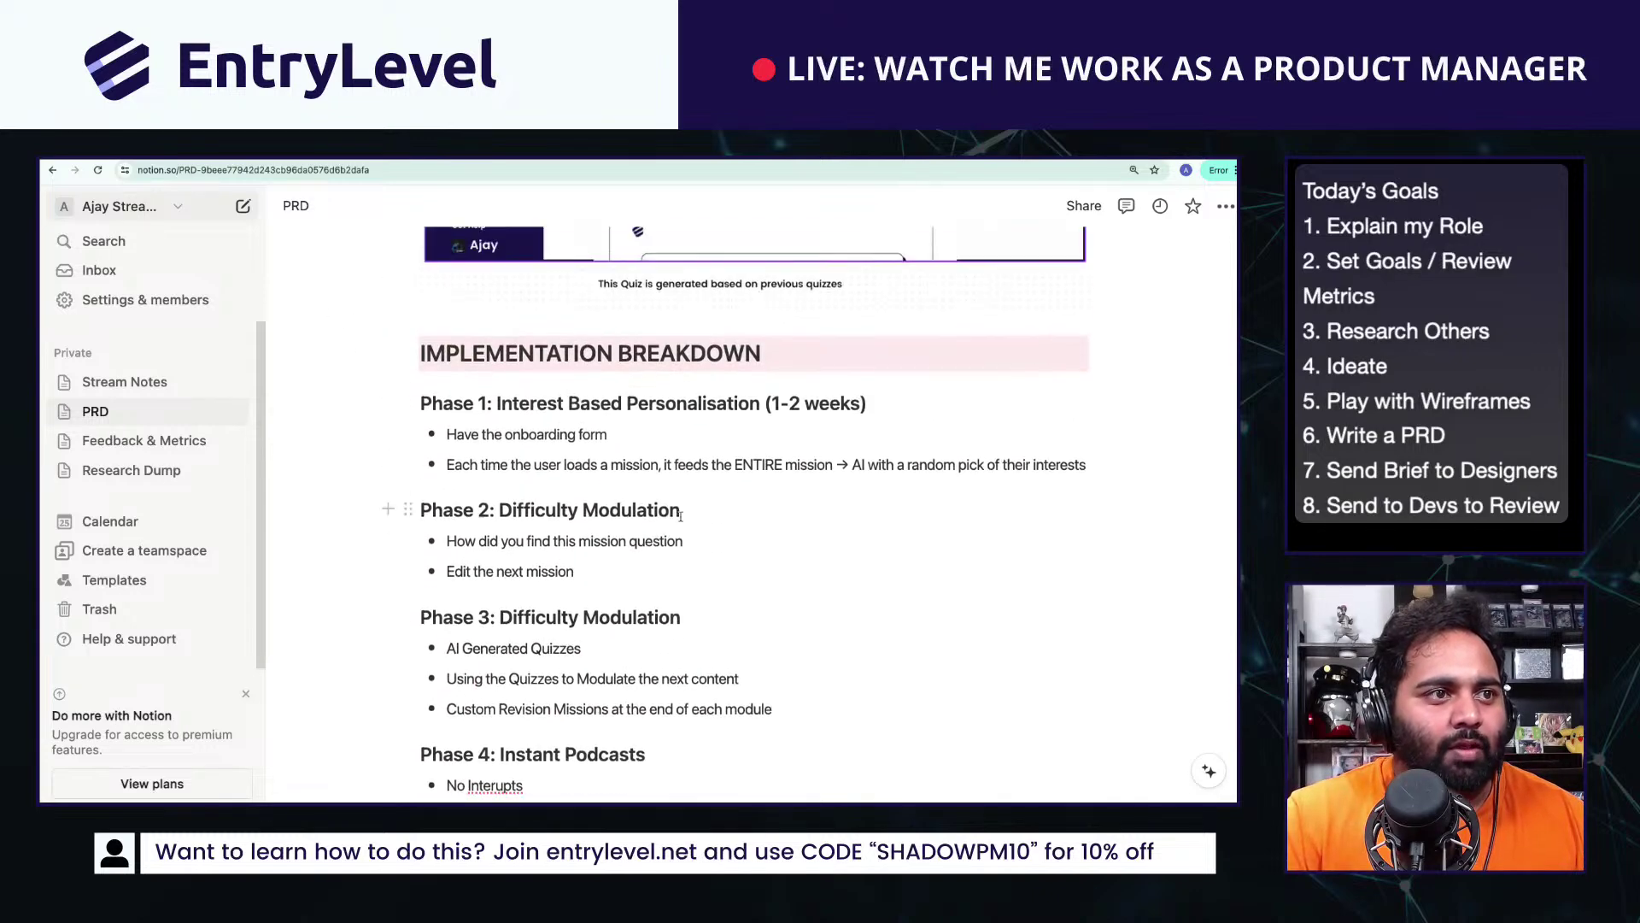
scroll(681, 515, "up", 3)
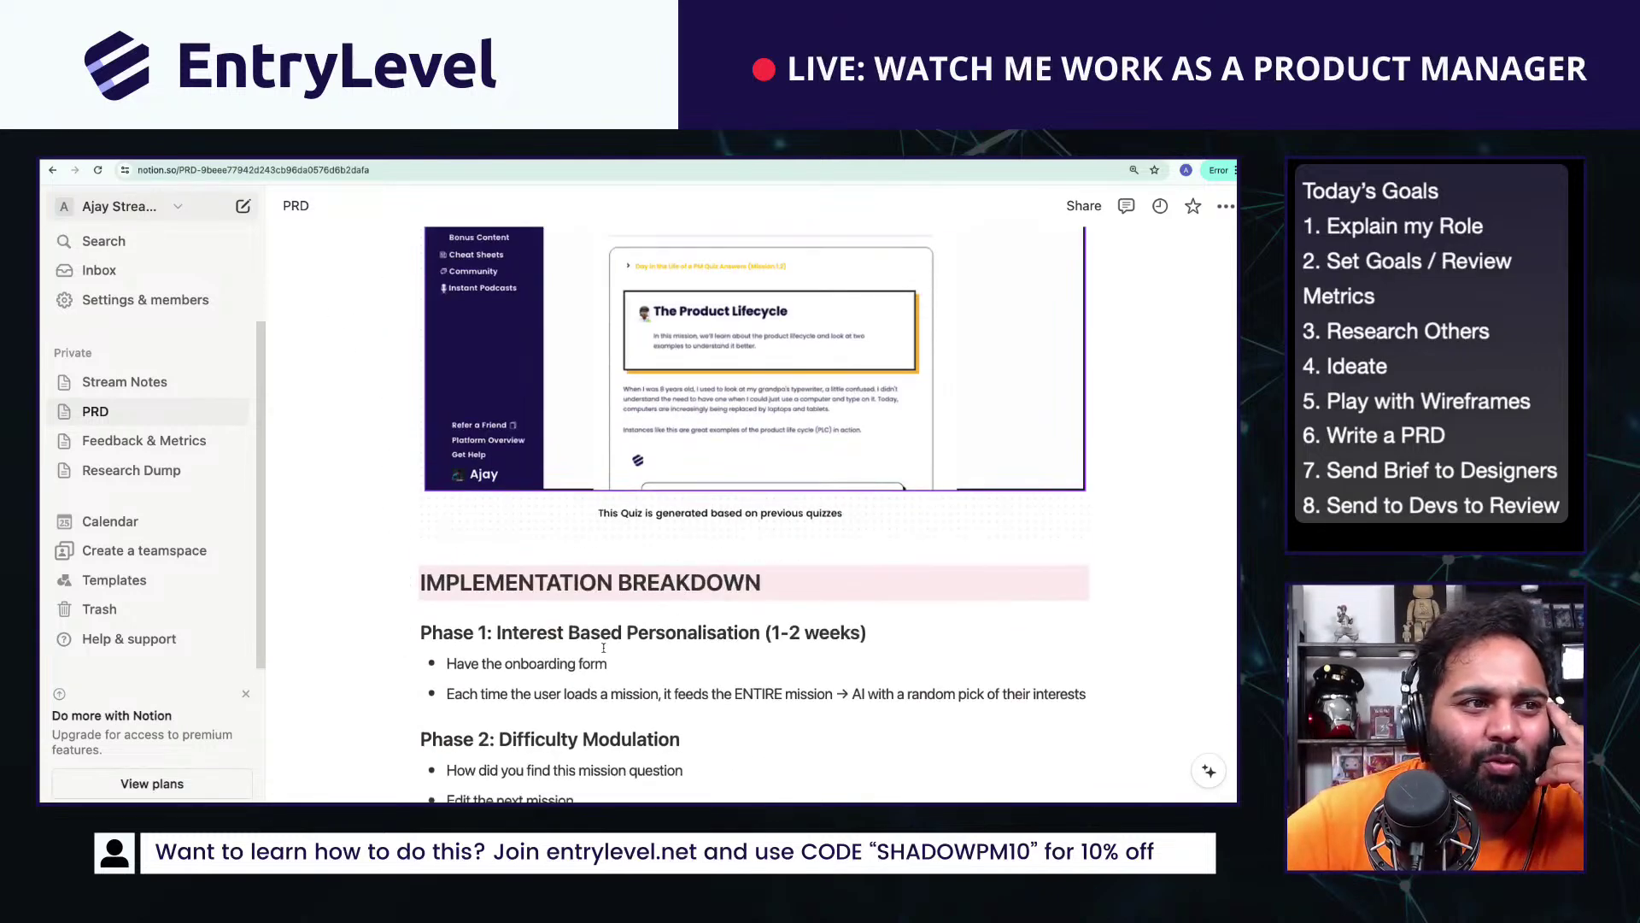
scroll(615, 653, "down", 10)
scroll(650, 662, "up", 5)
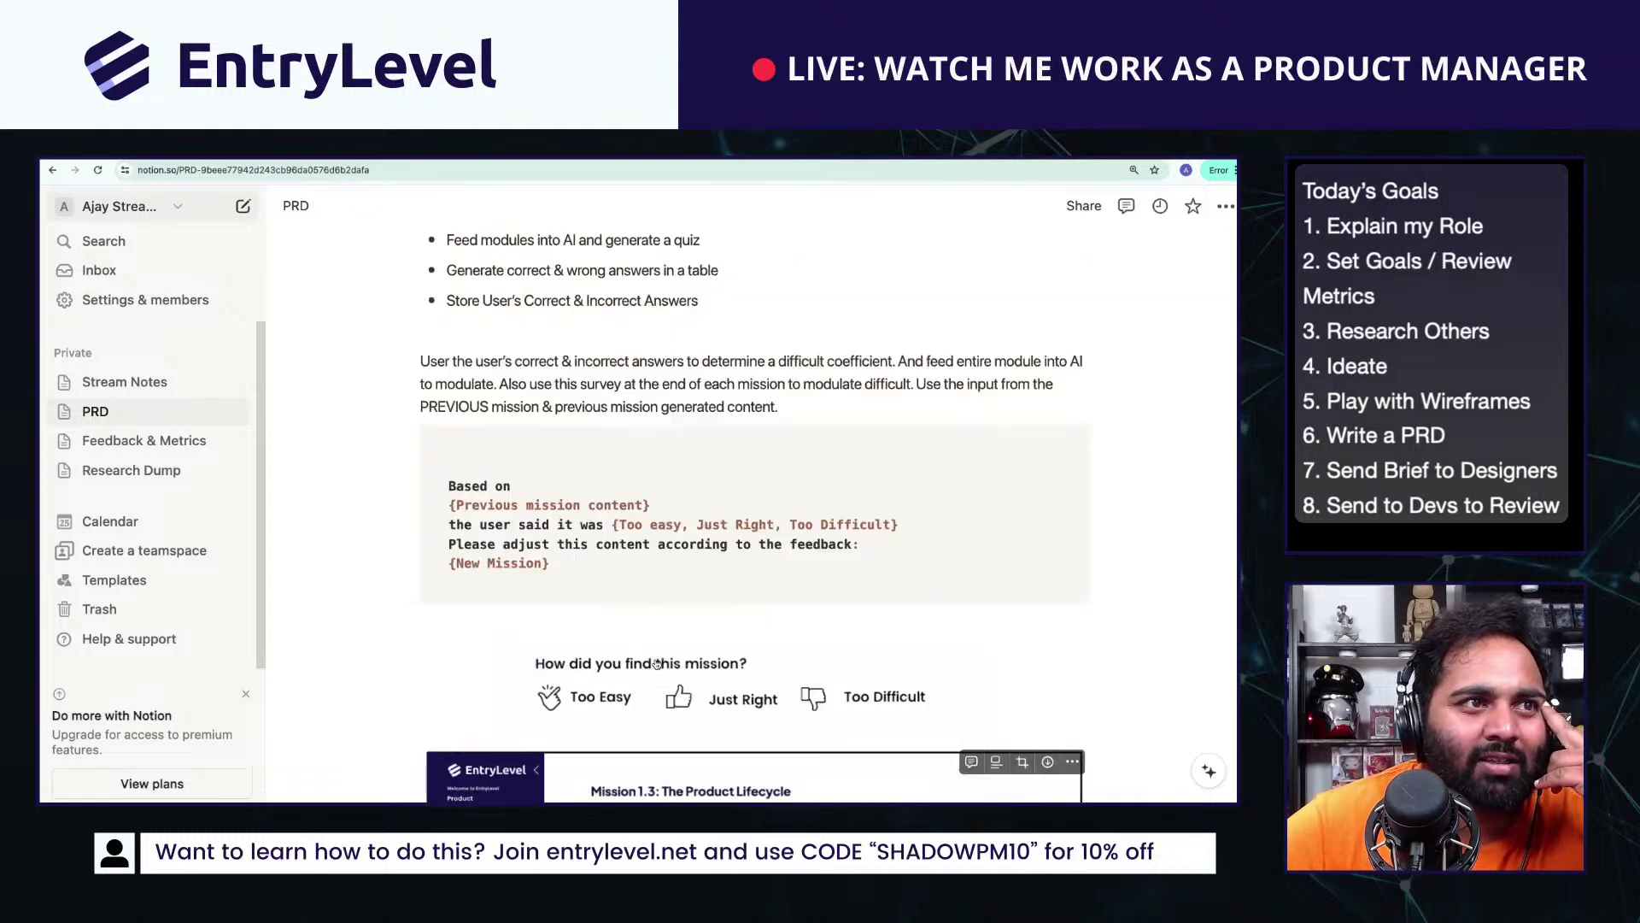
scroll(656, 664, "up", 9)
triple_click(651, 537)
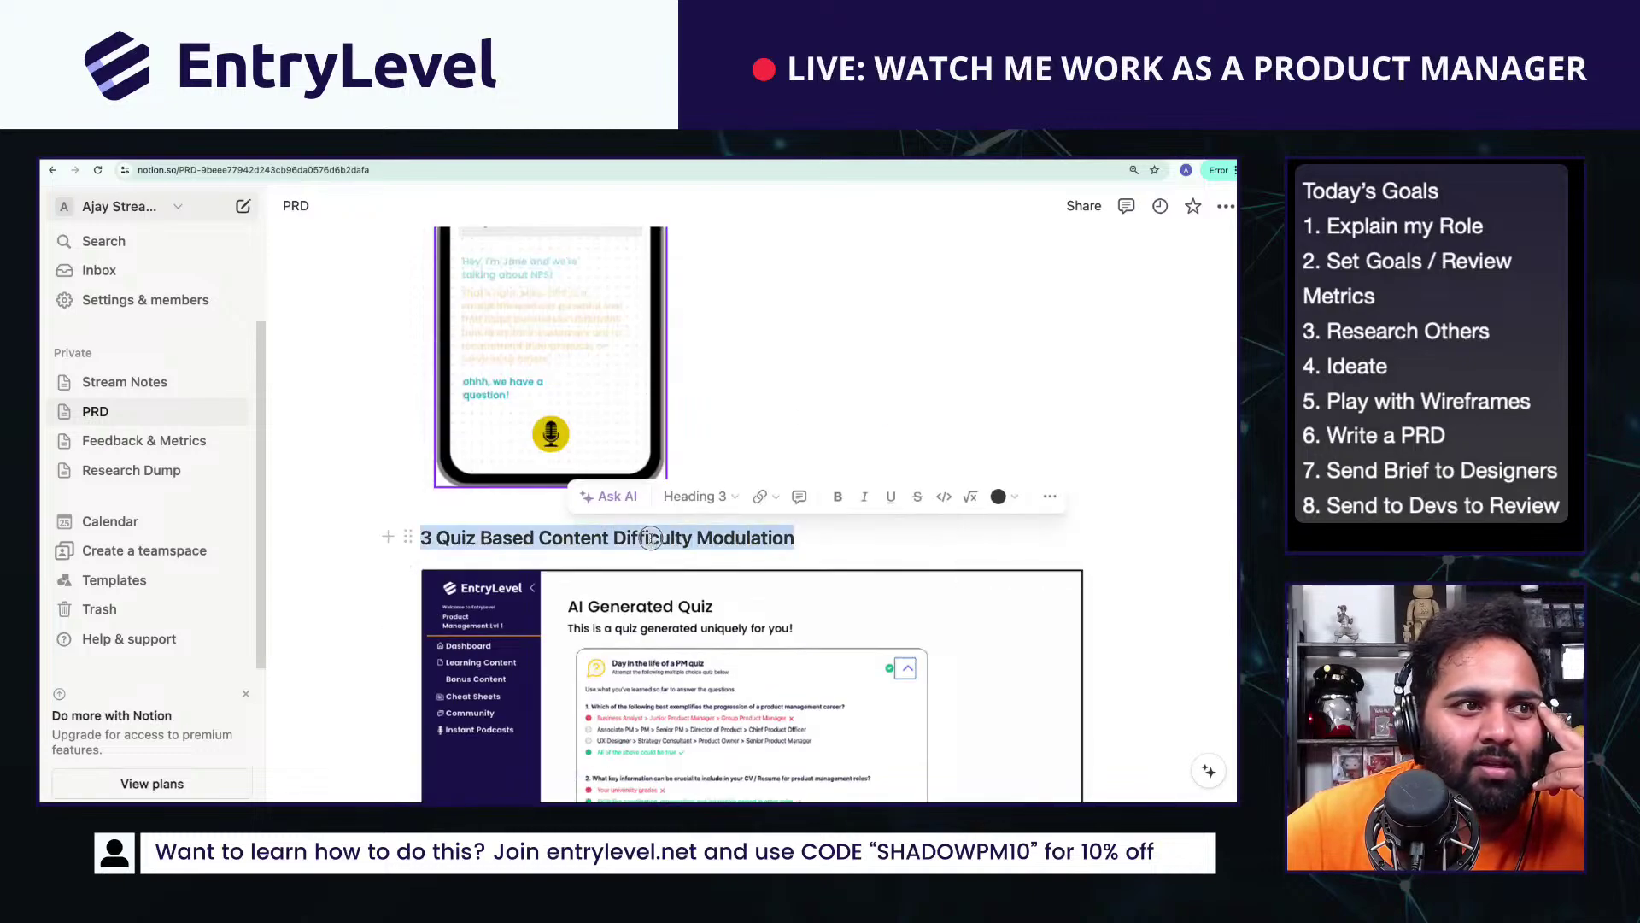
Step: Reduce the page zoom to 100% and extend the page title to "PRD: Personalised Learning"
scroll(508, 517, "up", 15)
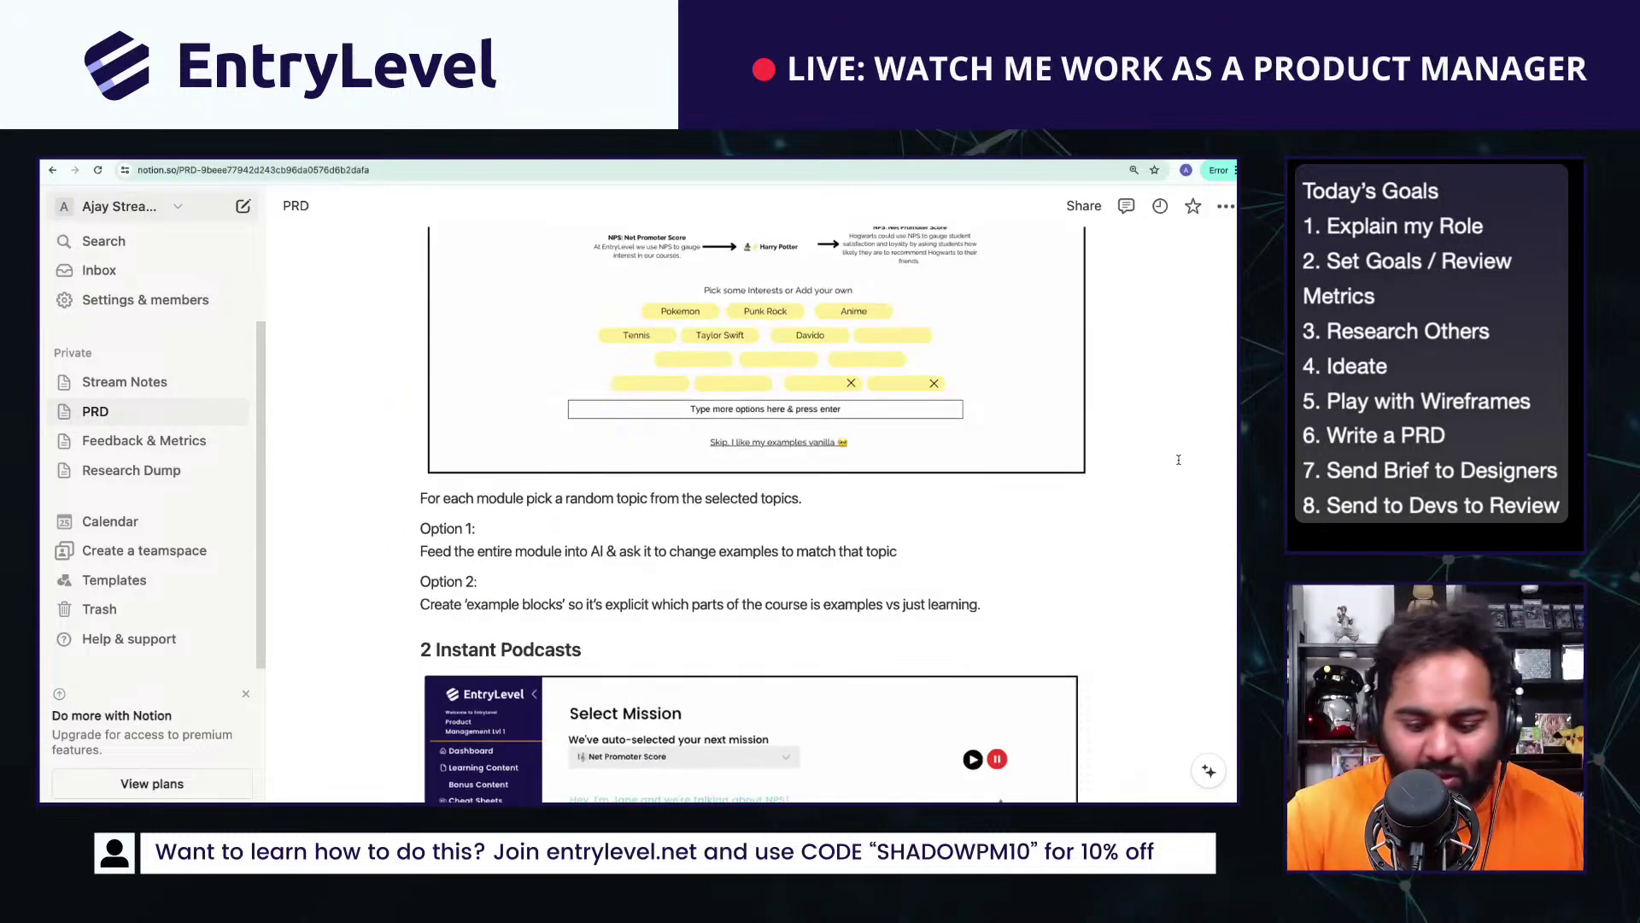
key("ctrl+minus")
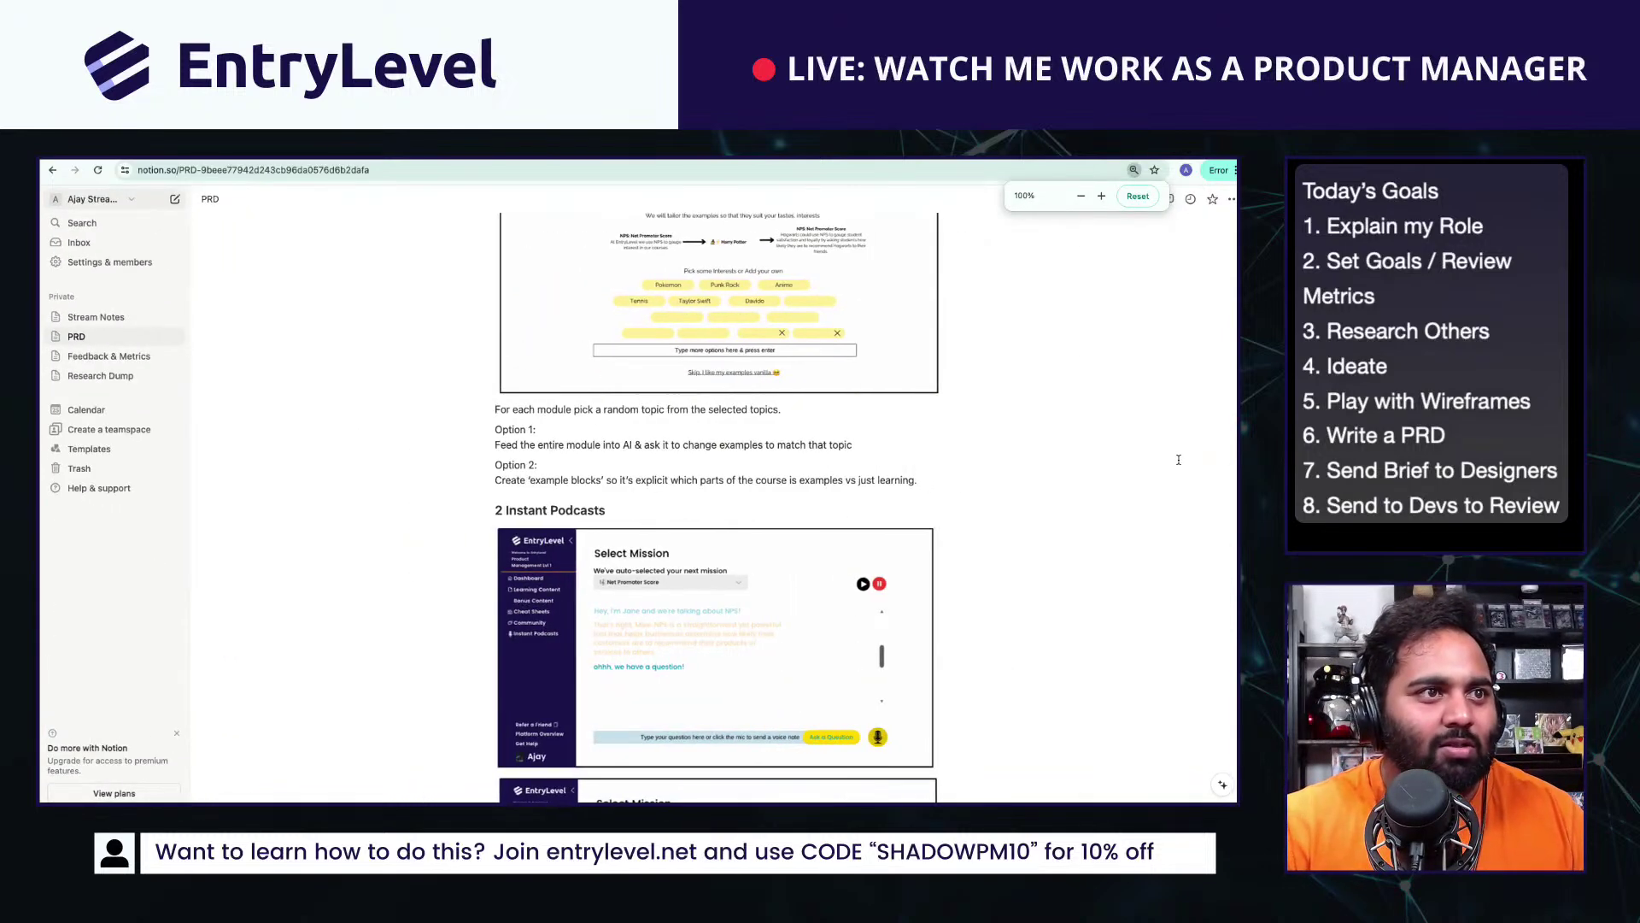
scroll(959, 623, "up", 15)
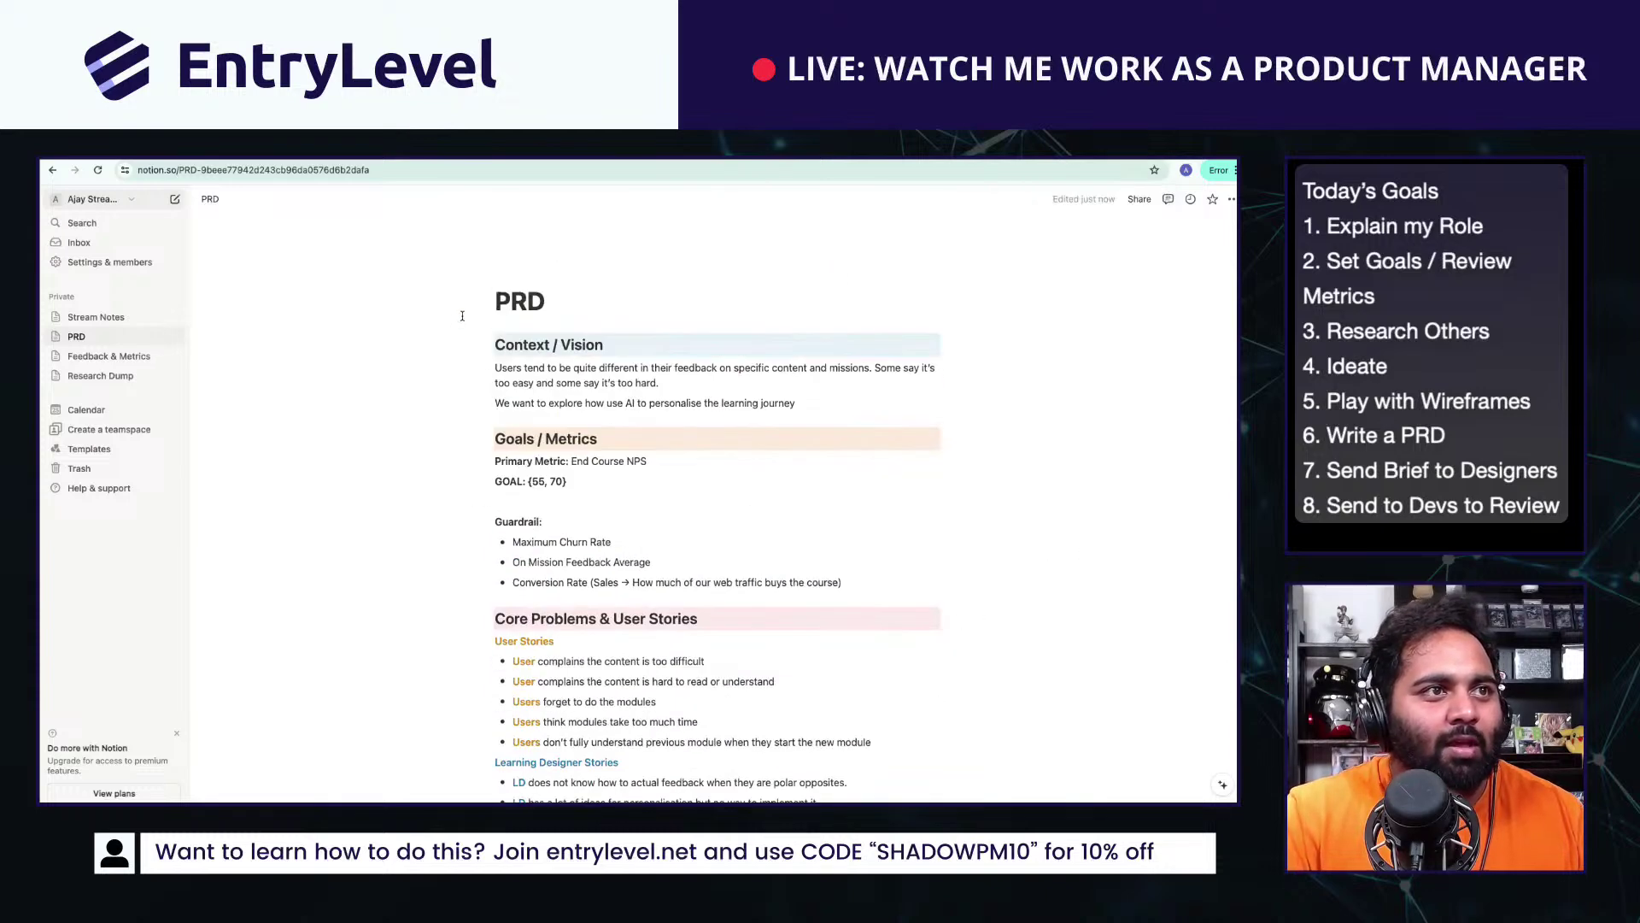
left_click_drag(462, 316, 564, 309)
left_click(580, 311)
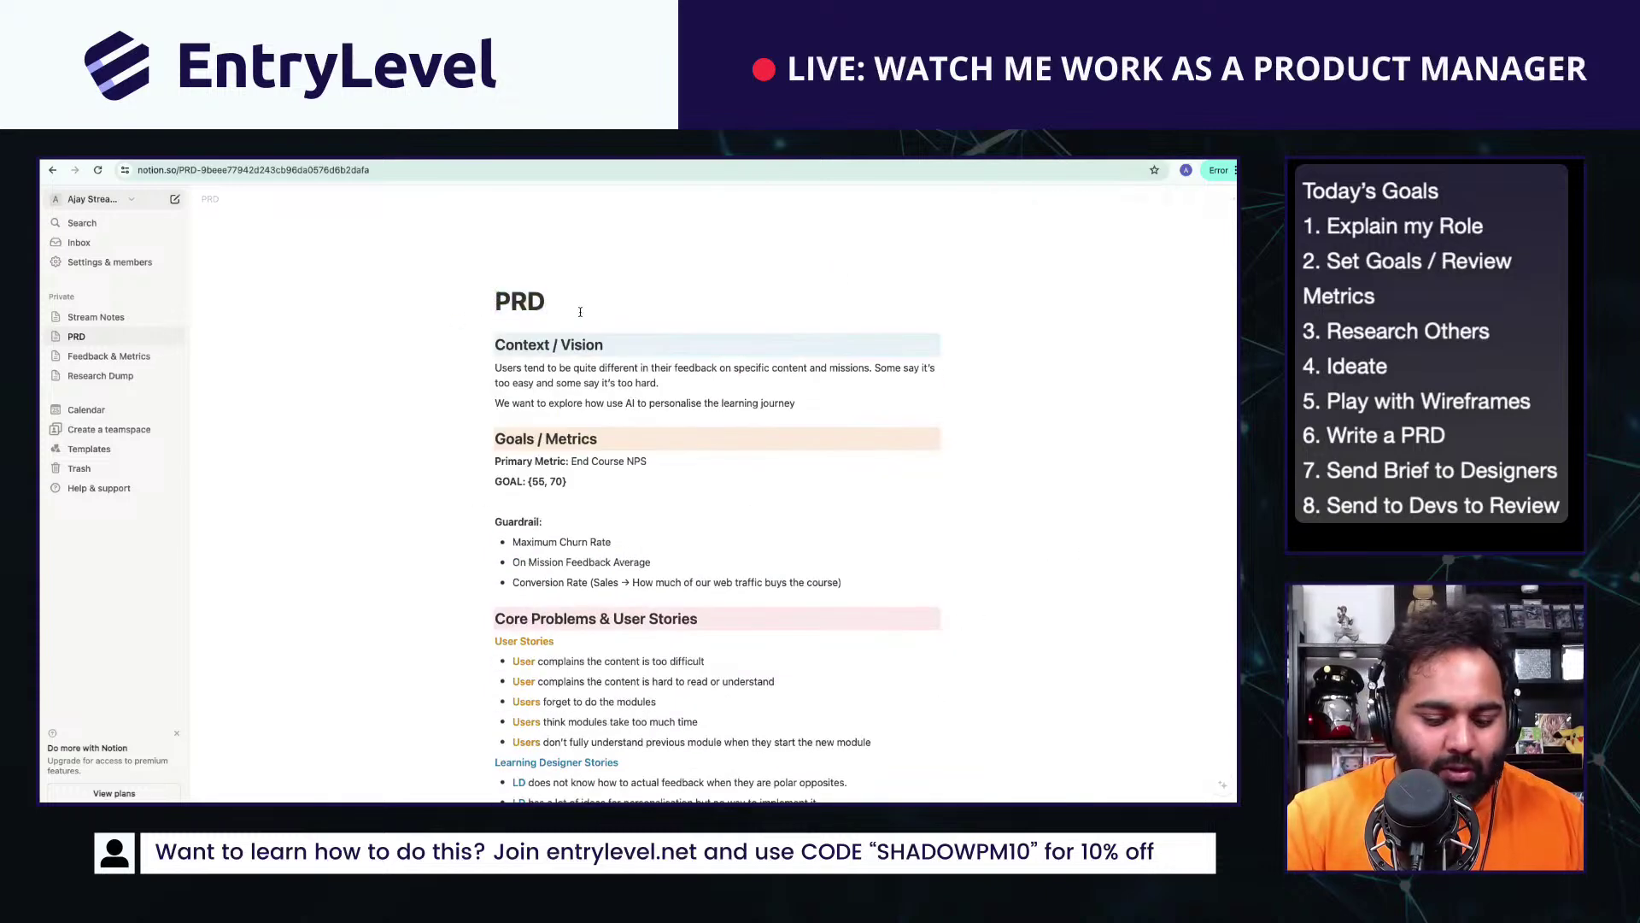
type("Personalised ")
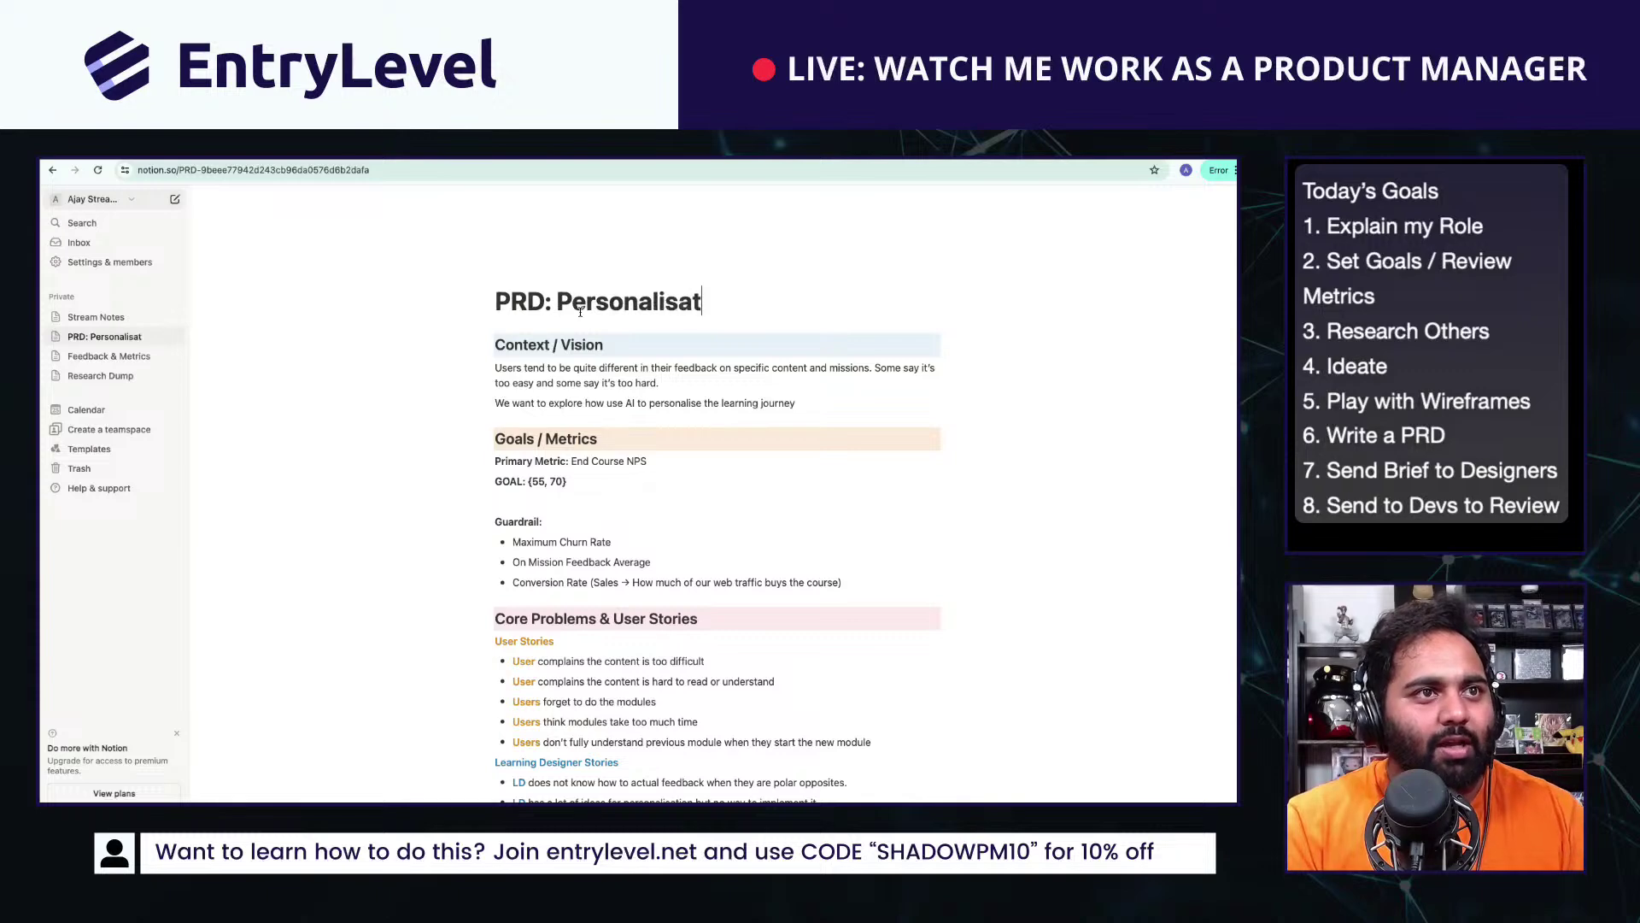
type("Learning")
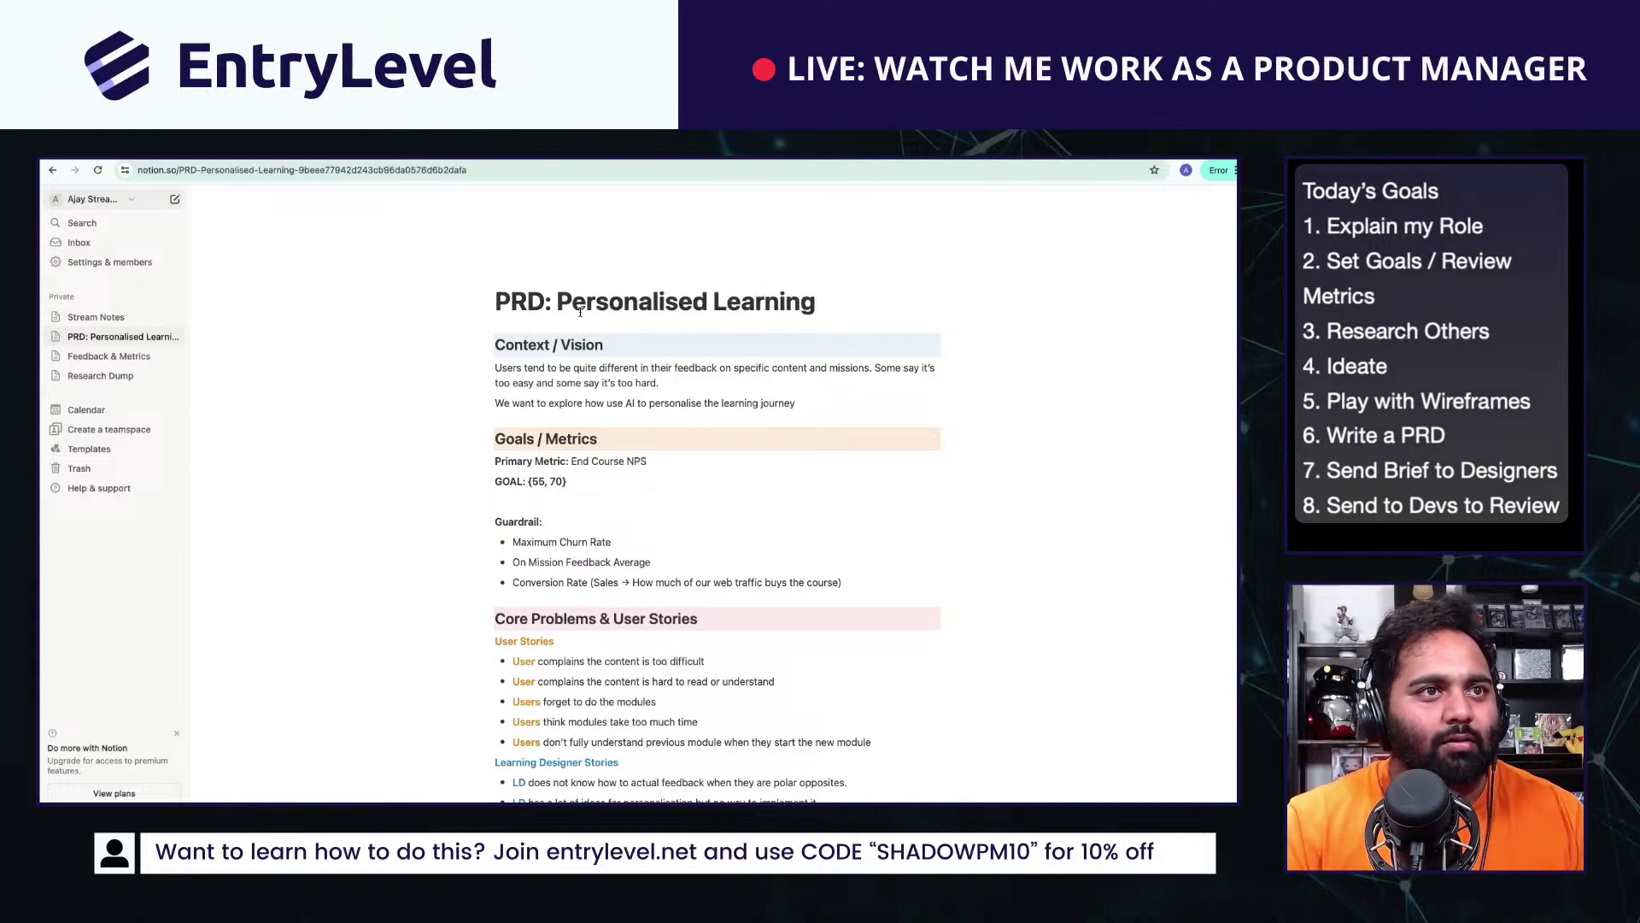
Step: Add a page icon and set it to the blue book emoji found by searching "learn"
left_click(525, 272)
left_click(540, 309)
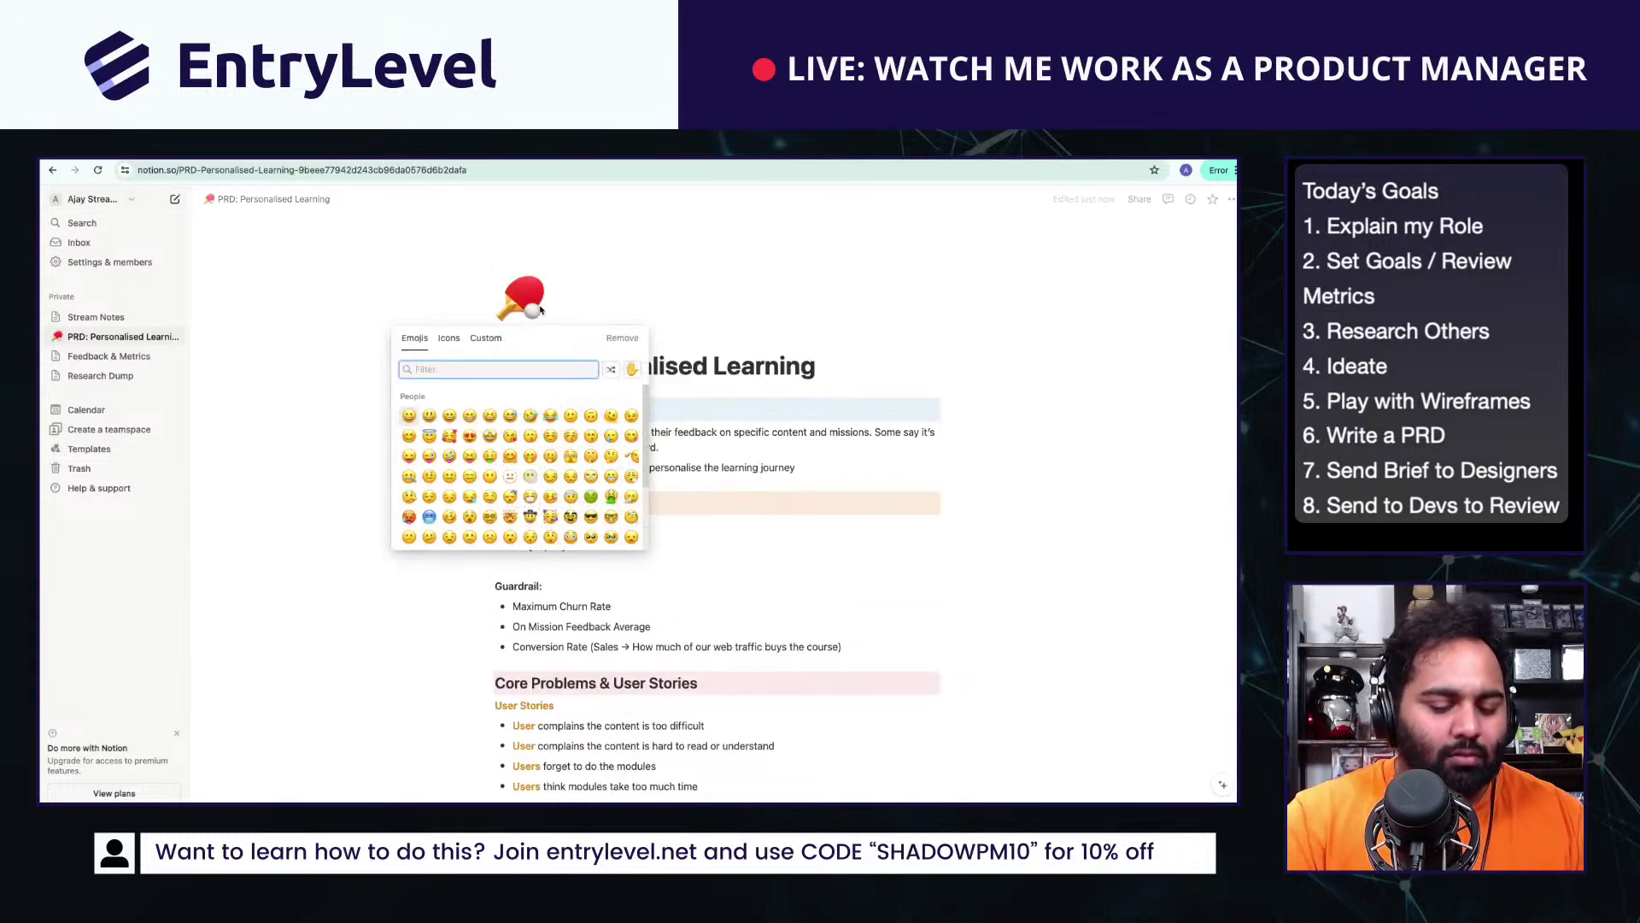
type("p")
key("BackSpace")
type("learn")
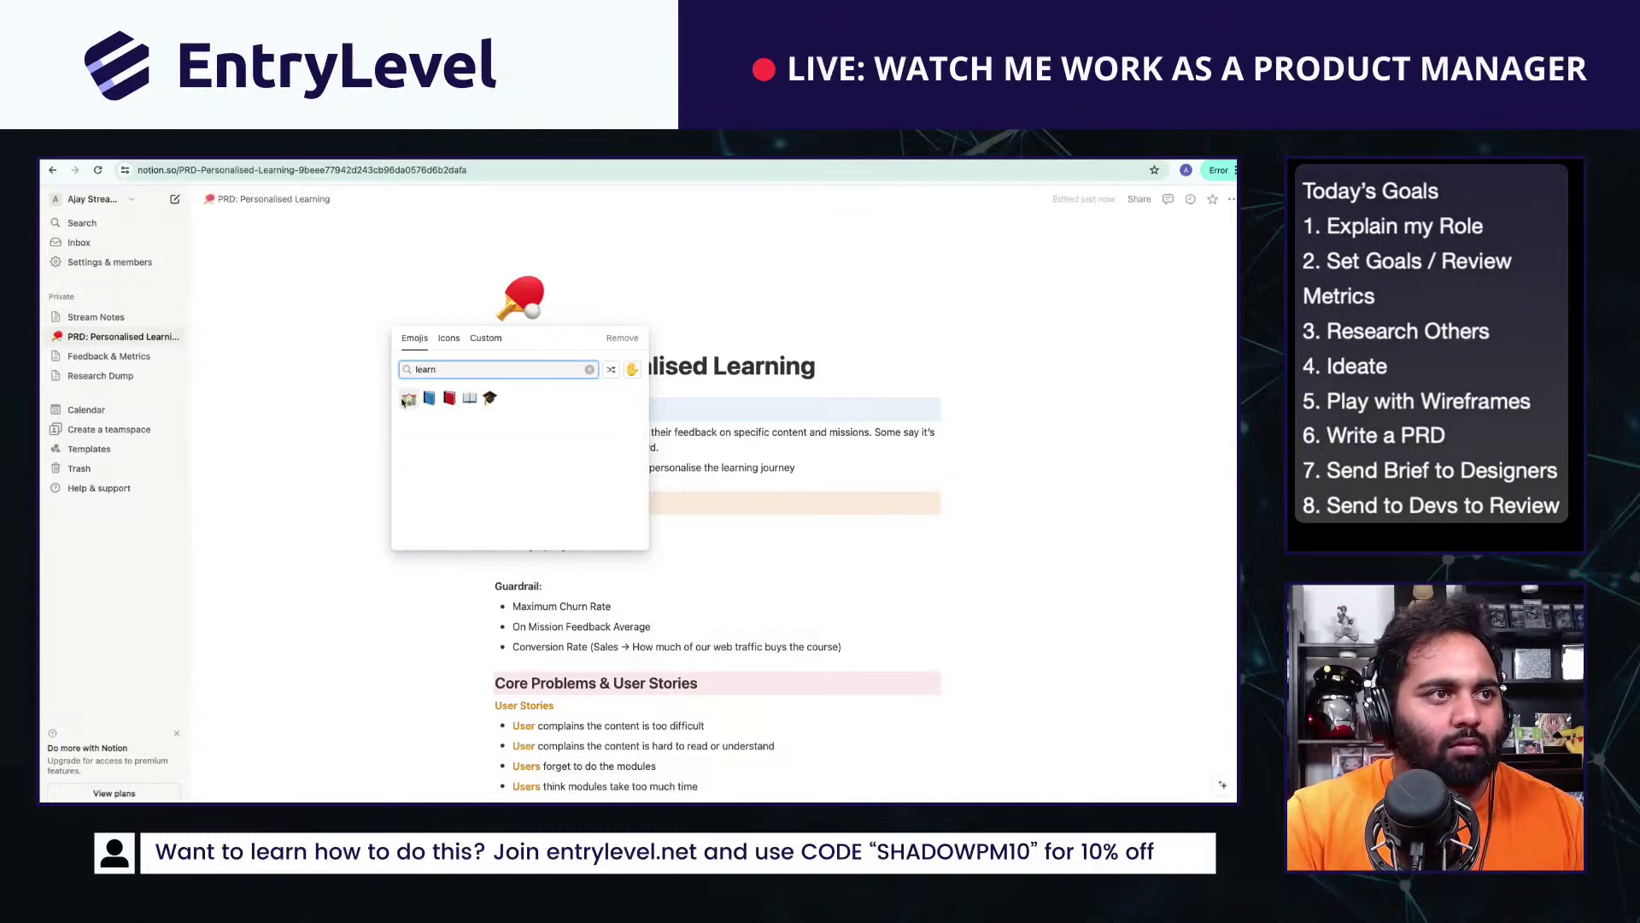
left_click(428, 399)
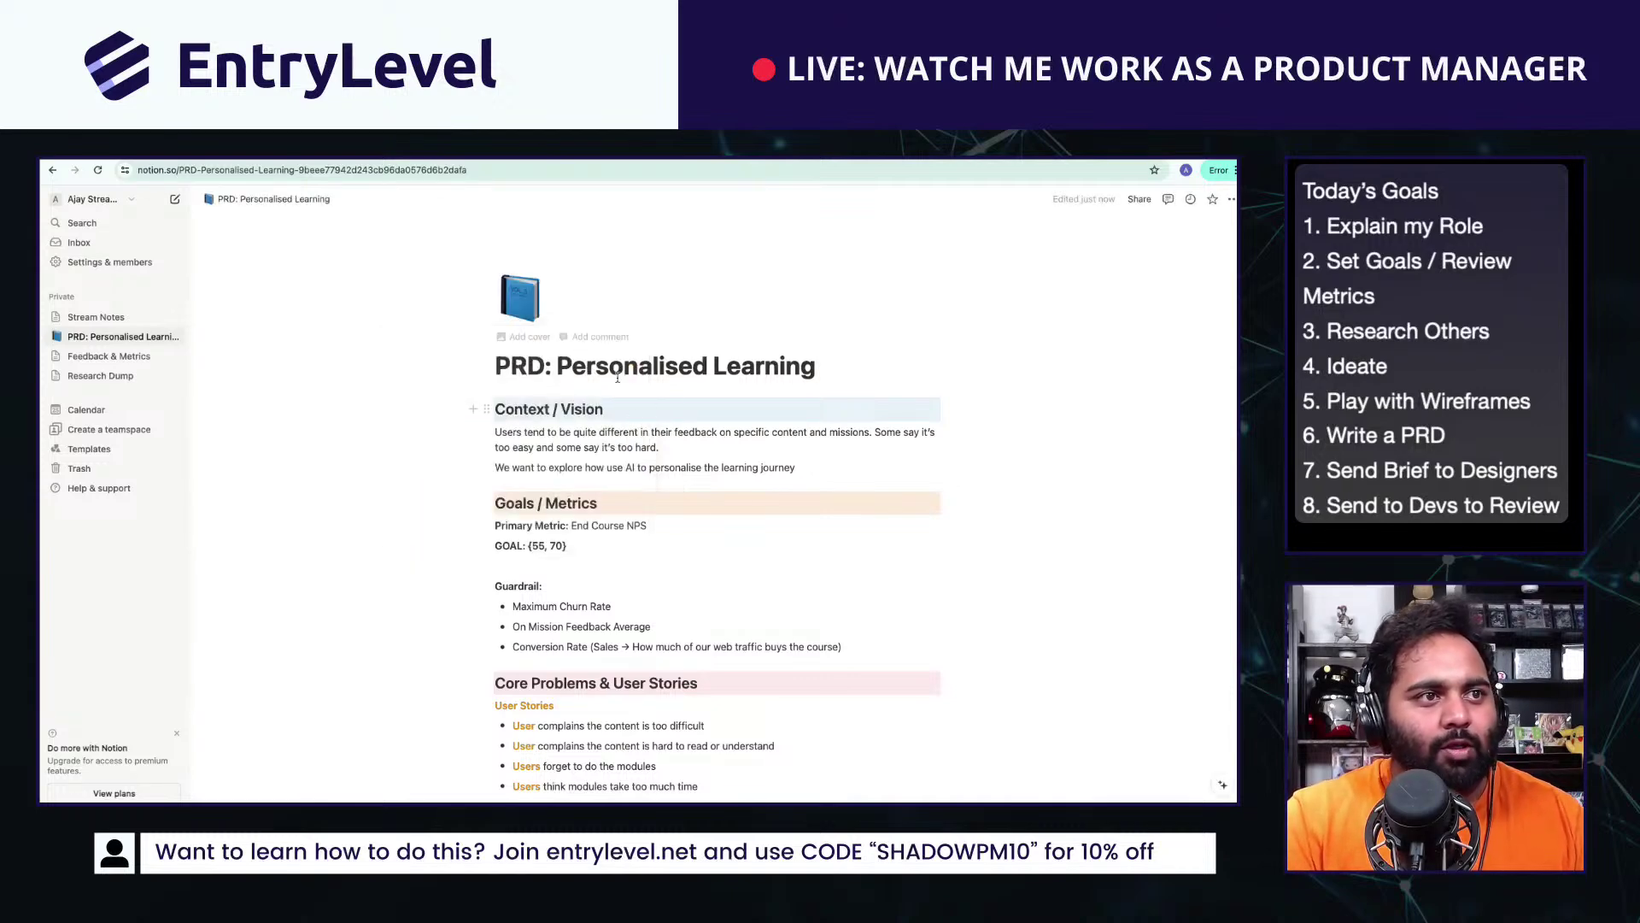
Step: Prefix the "Context / Vision" heading with 1 and the "Goals / Metrics" heading with 2
left_click(497, 410)
type("1")
left_click(495, 506)
type("2")
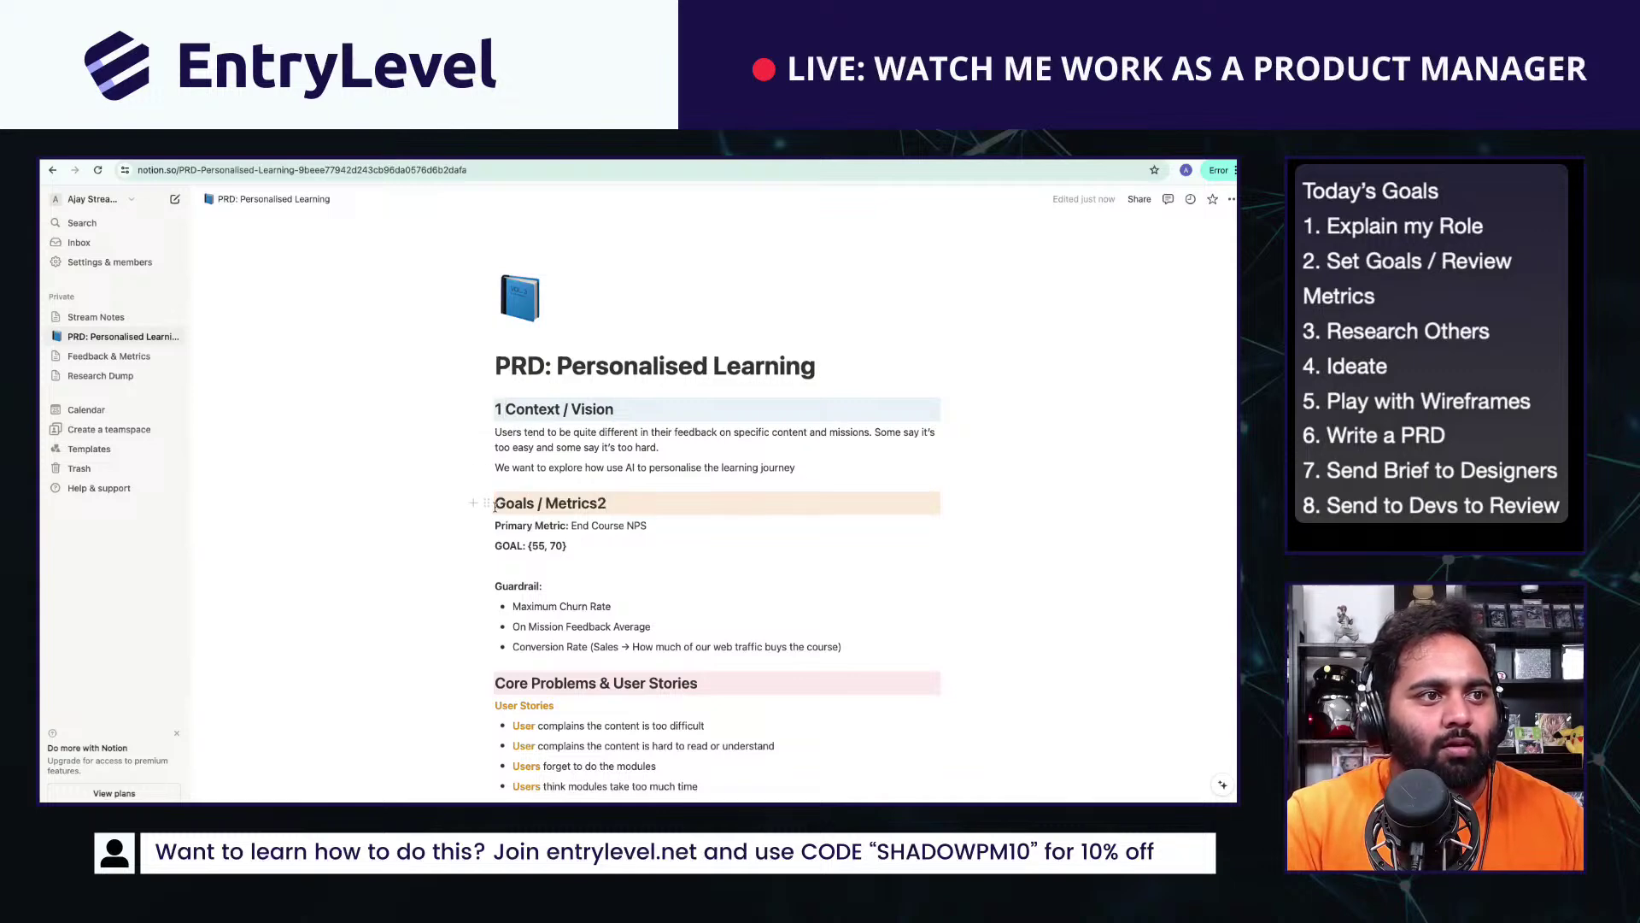
key("BackSpace")
left_click(495, 505)
type("2")
Step: Prefix the "Core Problems & User Stories" heading with 3 and the "Explore the Current Build" heading with 4
scroll(516, 627, "down", 3)
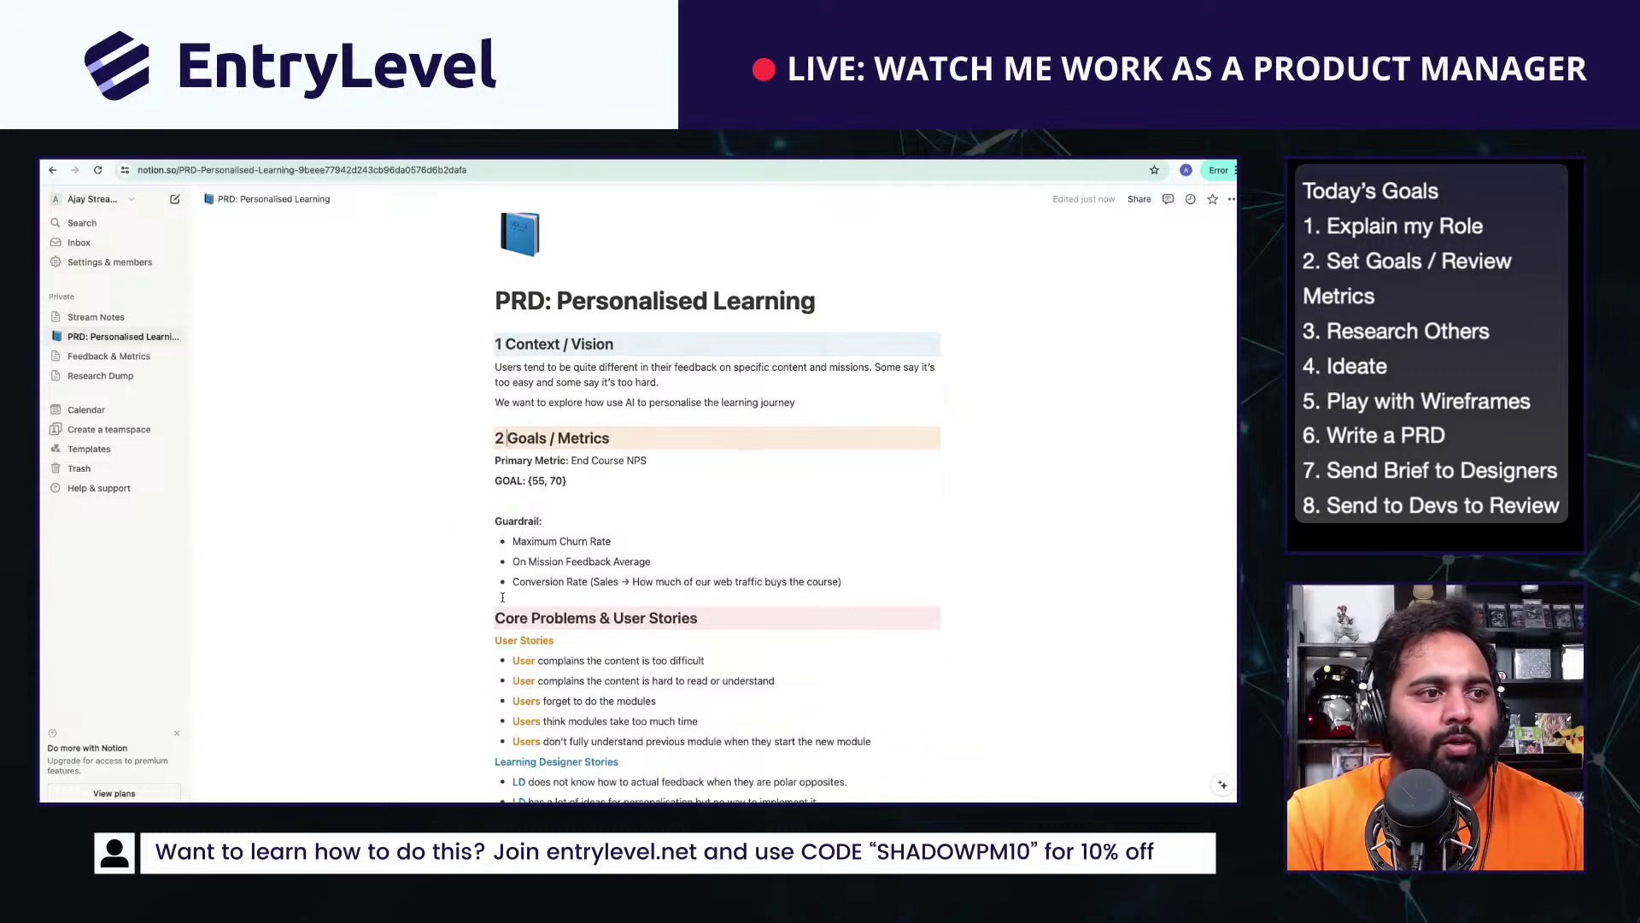
left_click(496, 570)
type("3")
scroll(635, 633, "down", 1)
scroll(635, 633, "down", 5)
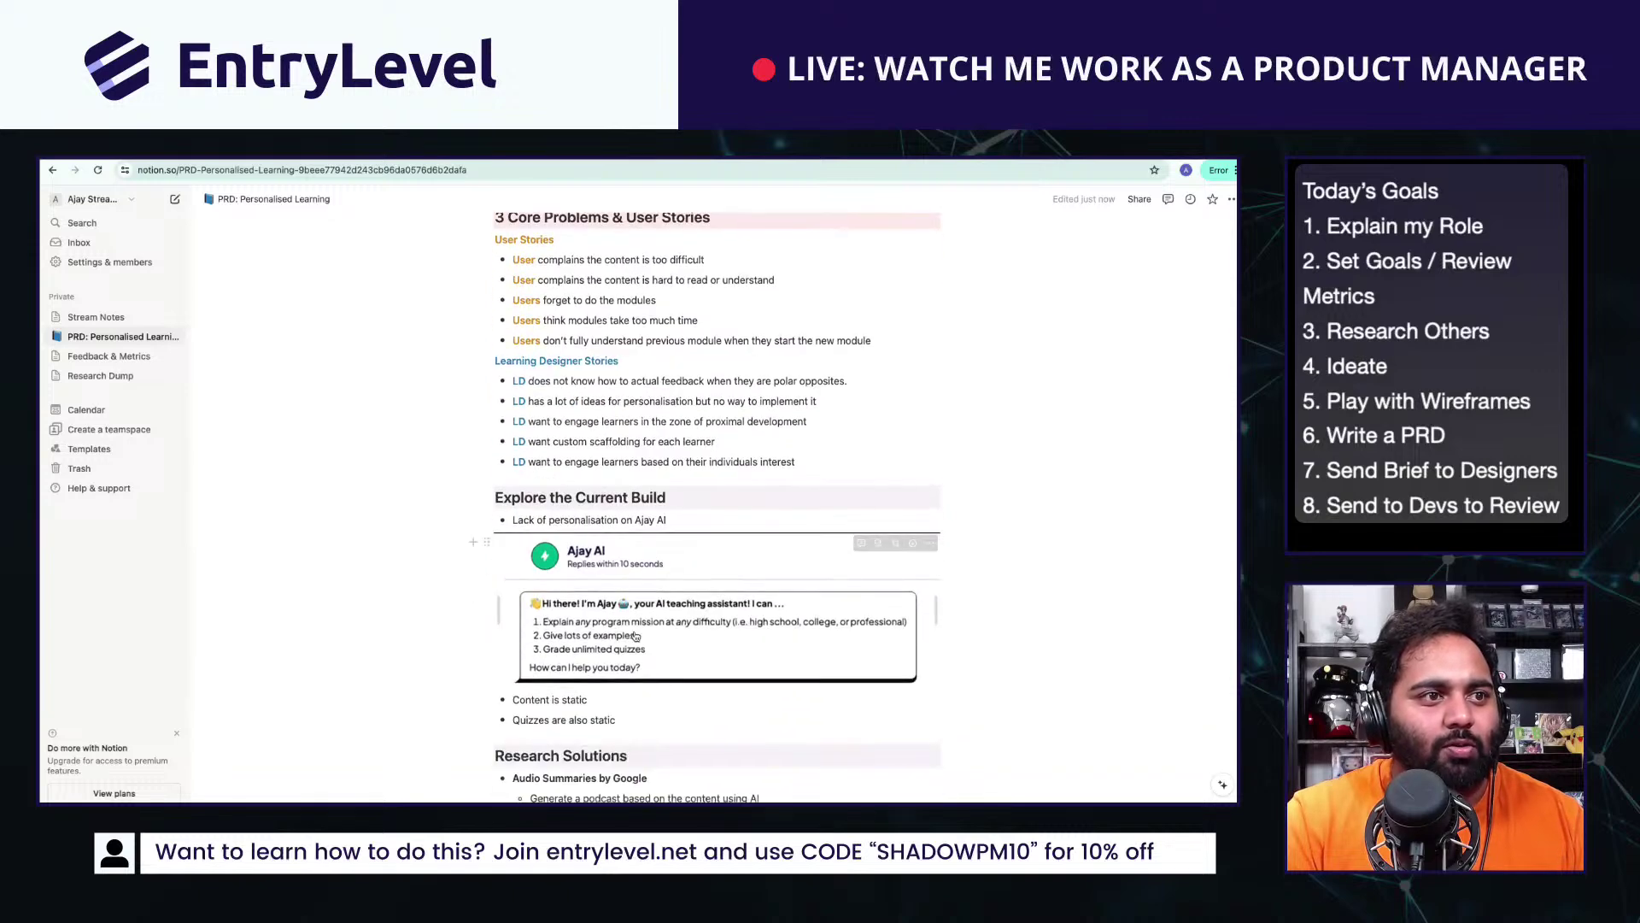
left_click(496, 497)
type("4")
Step: Prefix the "Research Solutions" heading with 5 and the "Solution Scope" heading with 6
scroll(576, 592, "down", 4)
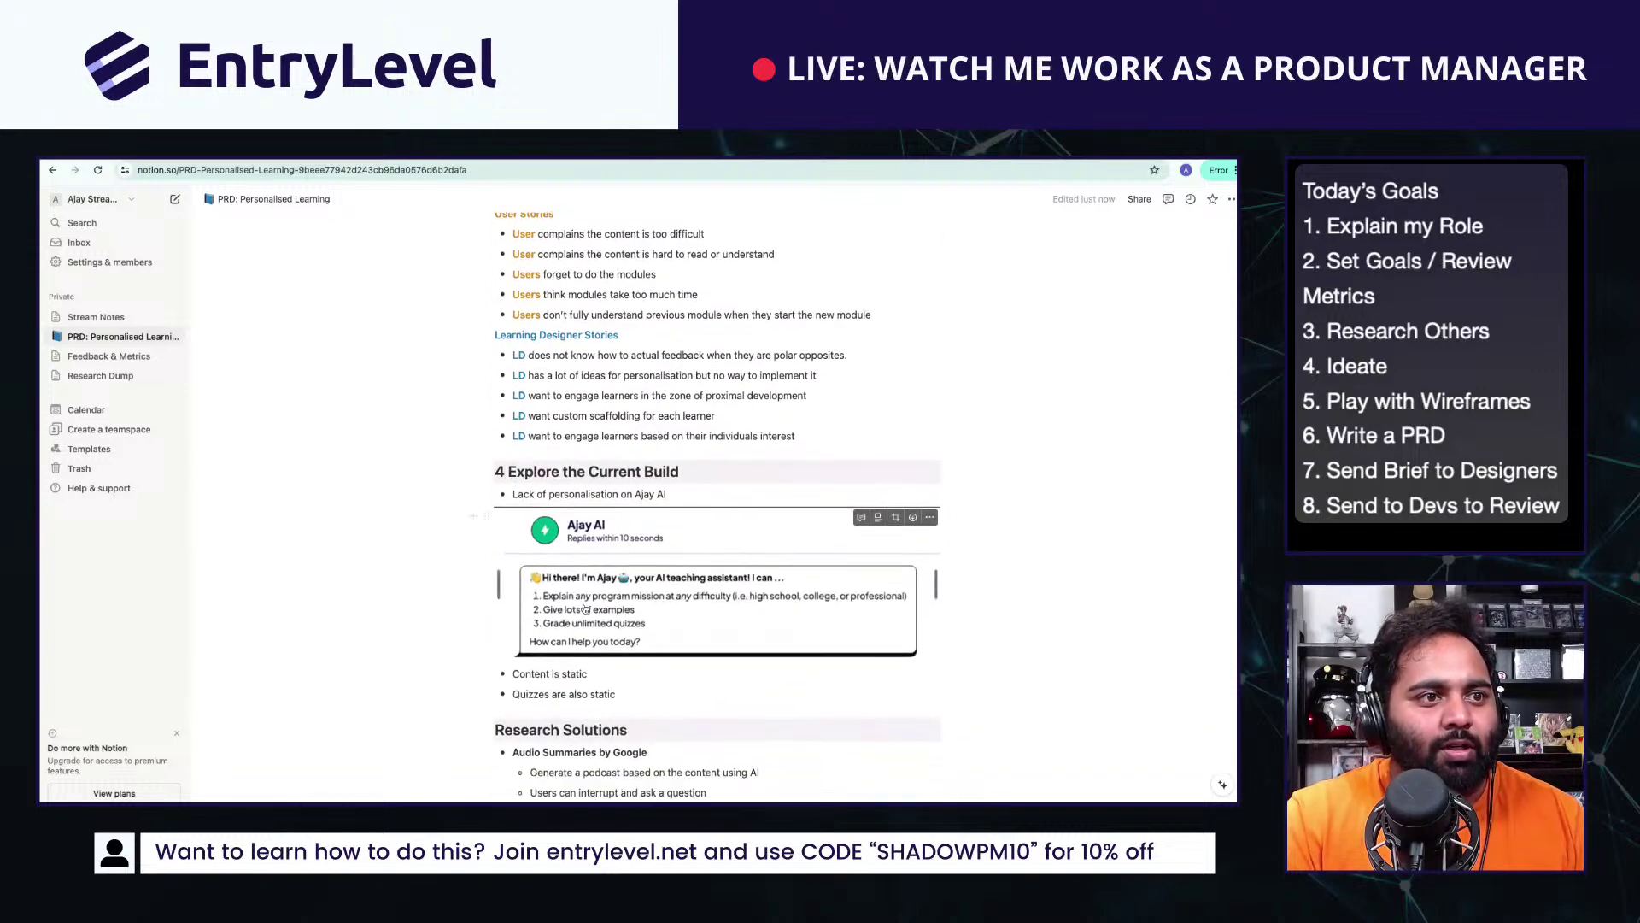
left_click(496, 530)
type("5")
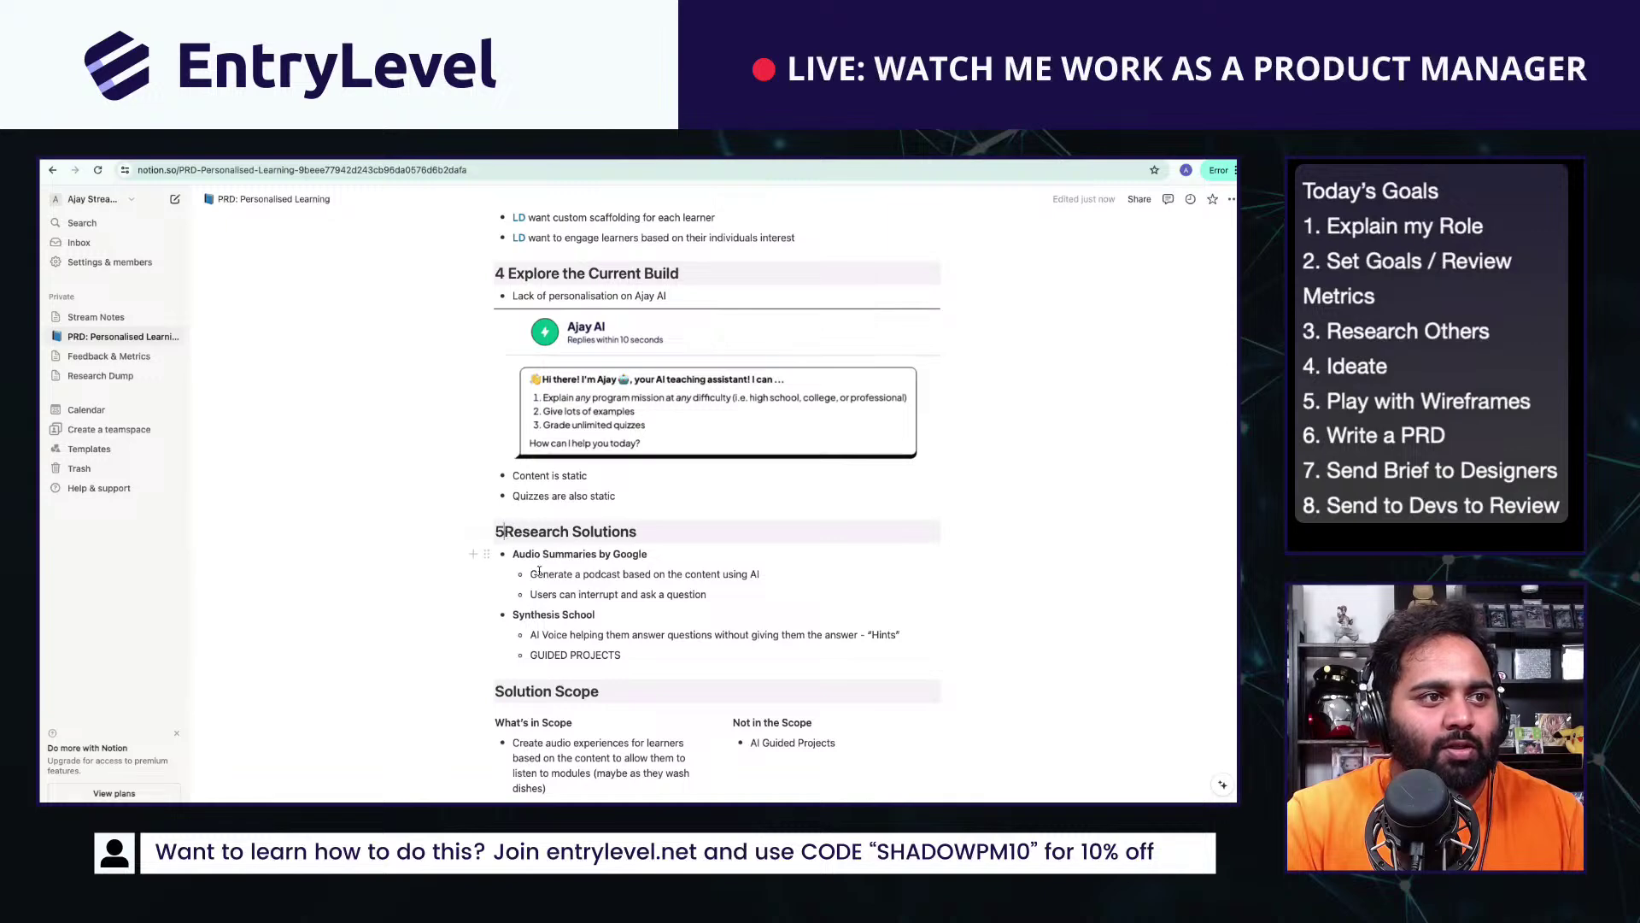
left_click(497, 690)
type("6")
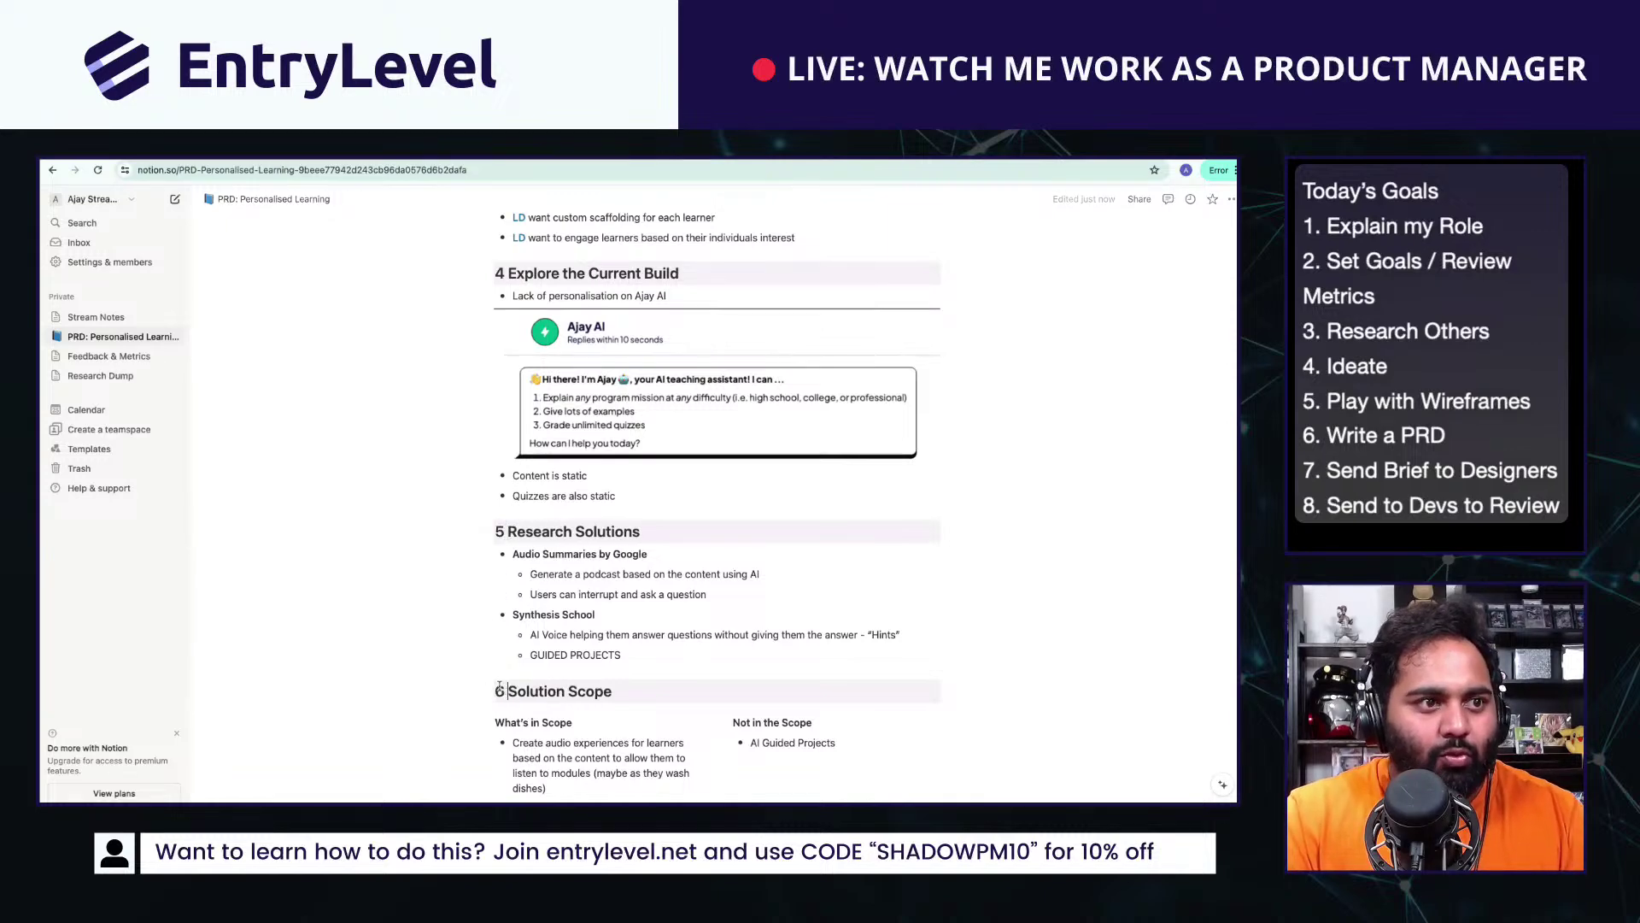
Step: Give the "5 Research Solutions" heading a green background and the "6 Solution Scope" heading a blue background
scroll(486, 572, "up", 4)
scroll(486, 572, "down", 4)
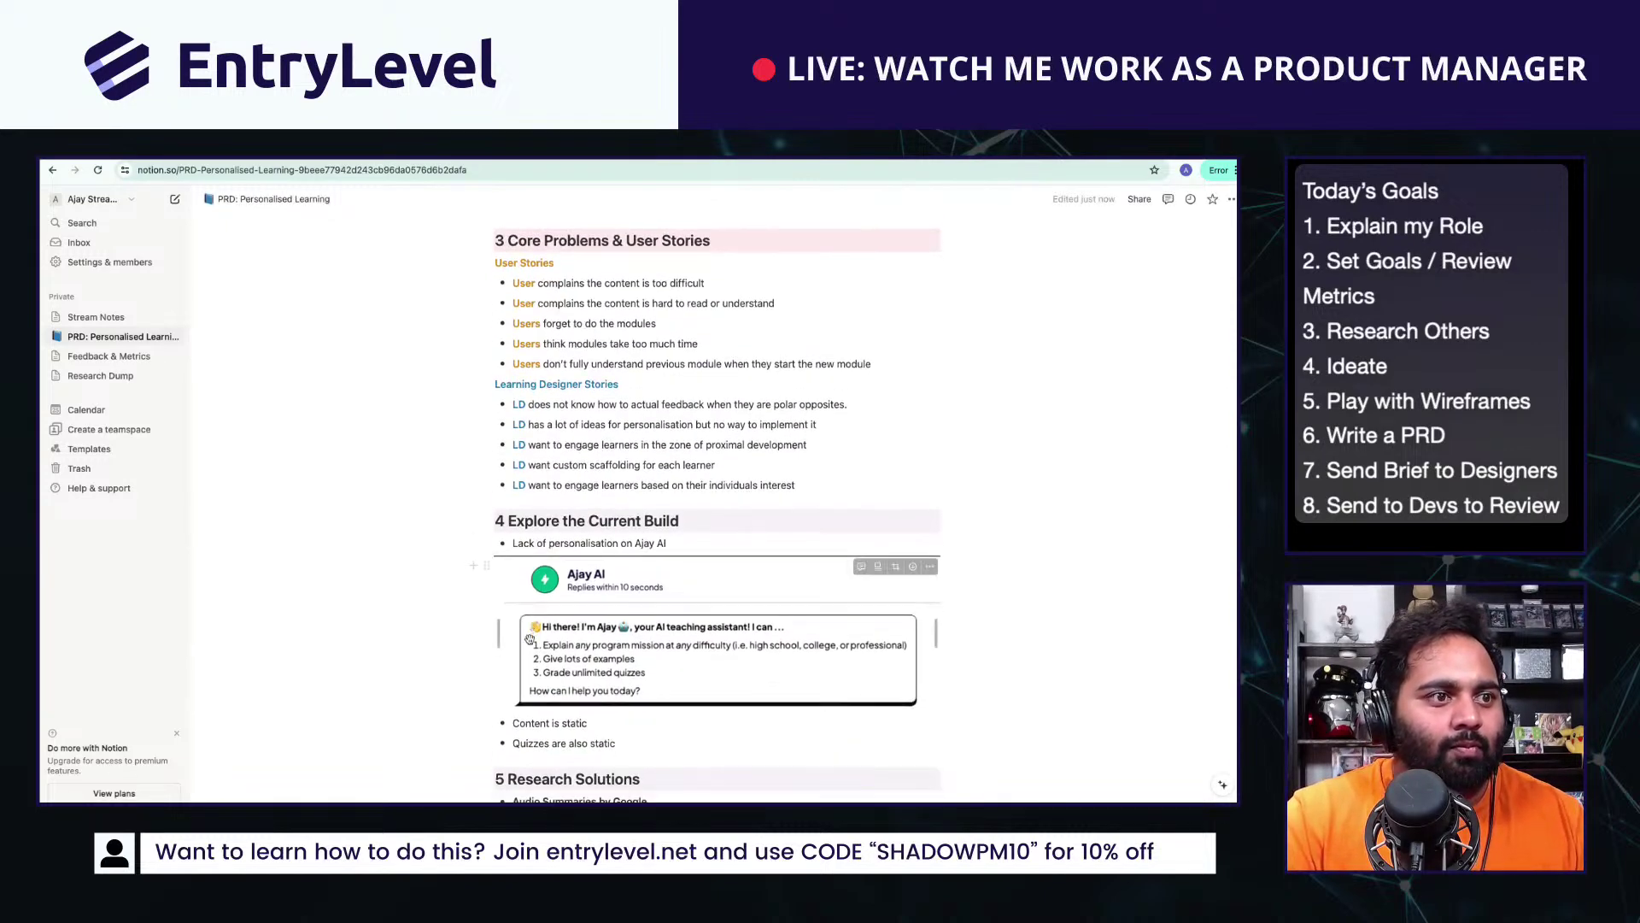
left_click(485, 570)
mouse_move(384, 655)
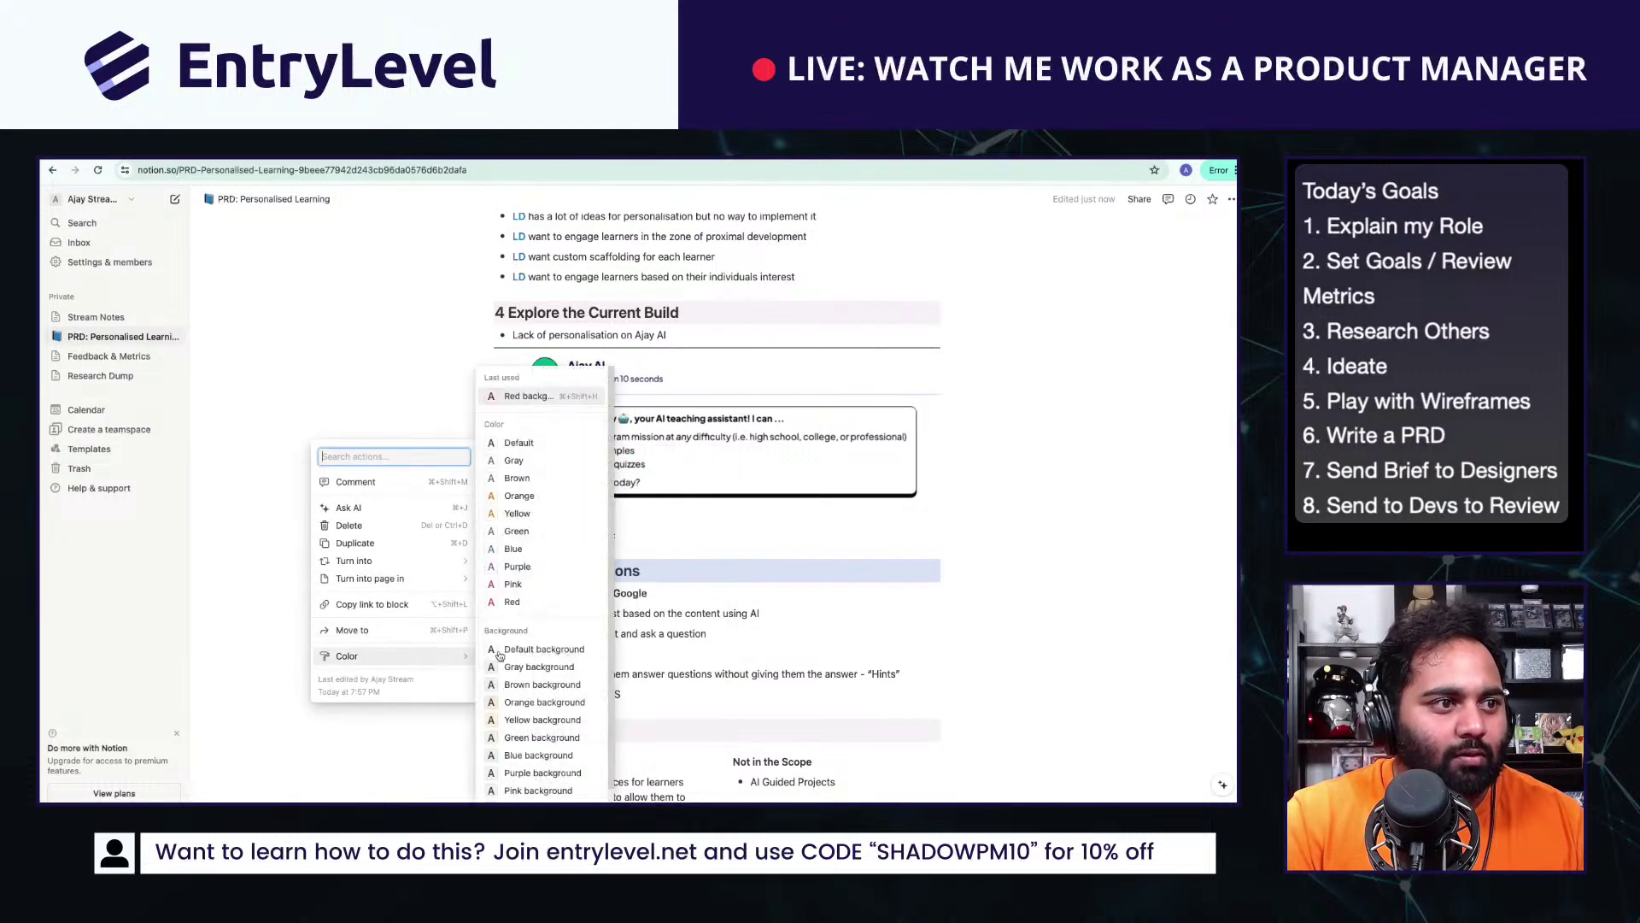
left_click(529, 738)
scroll(512, 692, "down", 2)
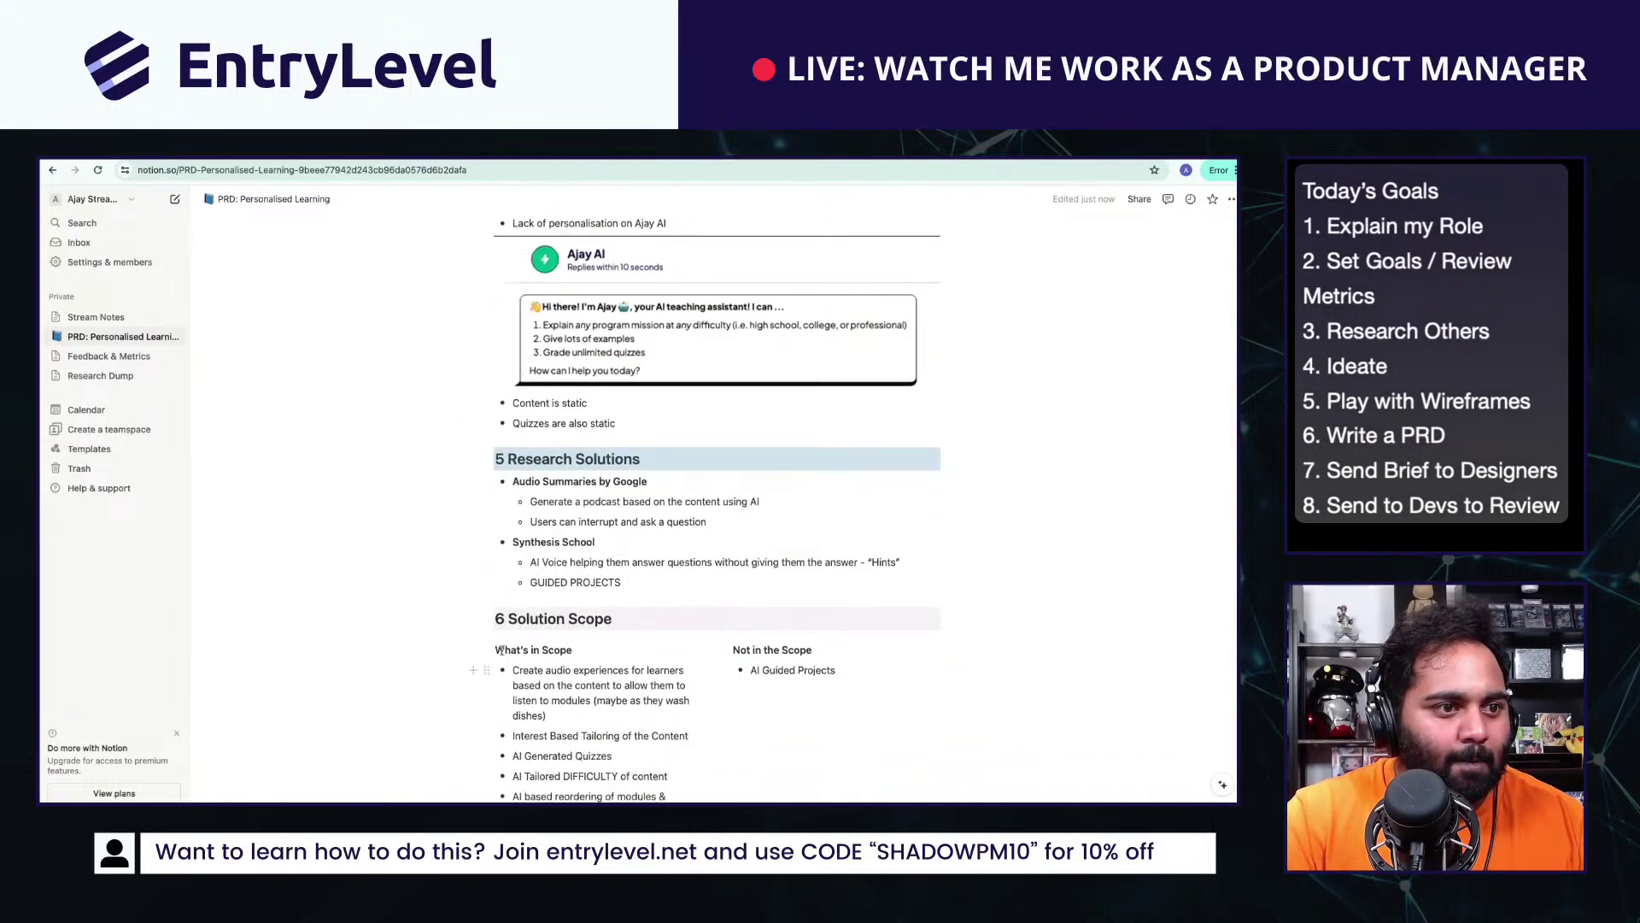
left_click(483, 617)
mouse_move(380, 701)
left_click(571, 707)
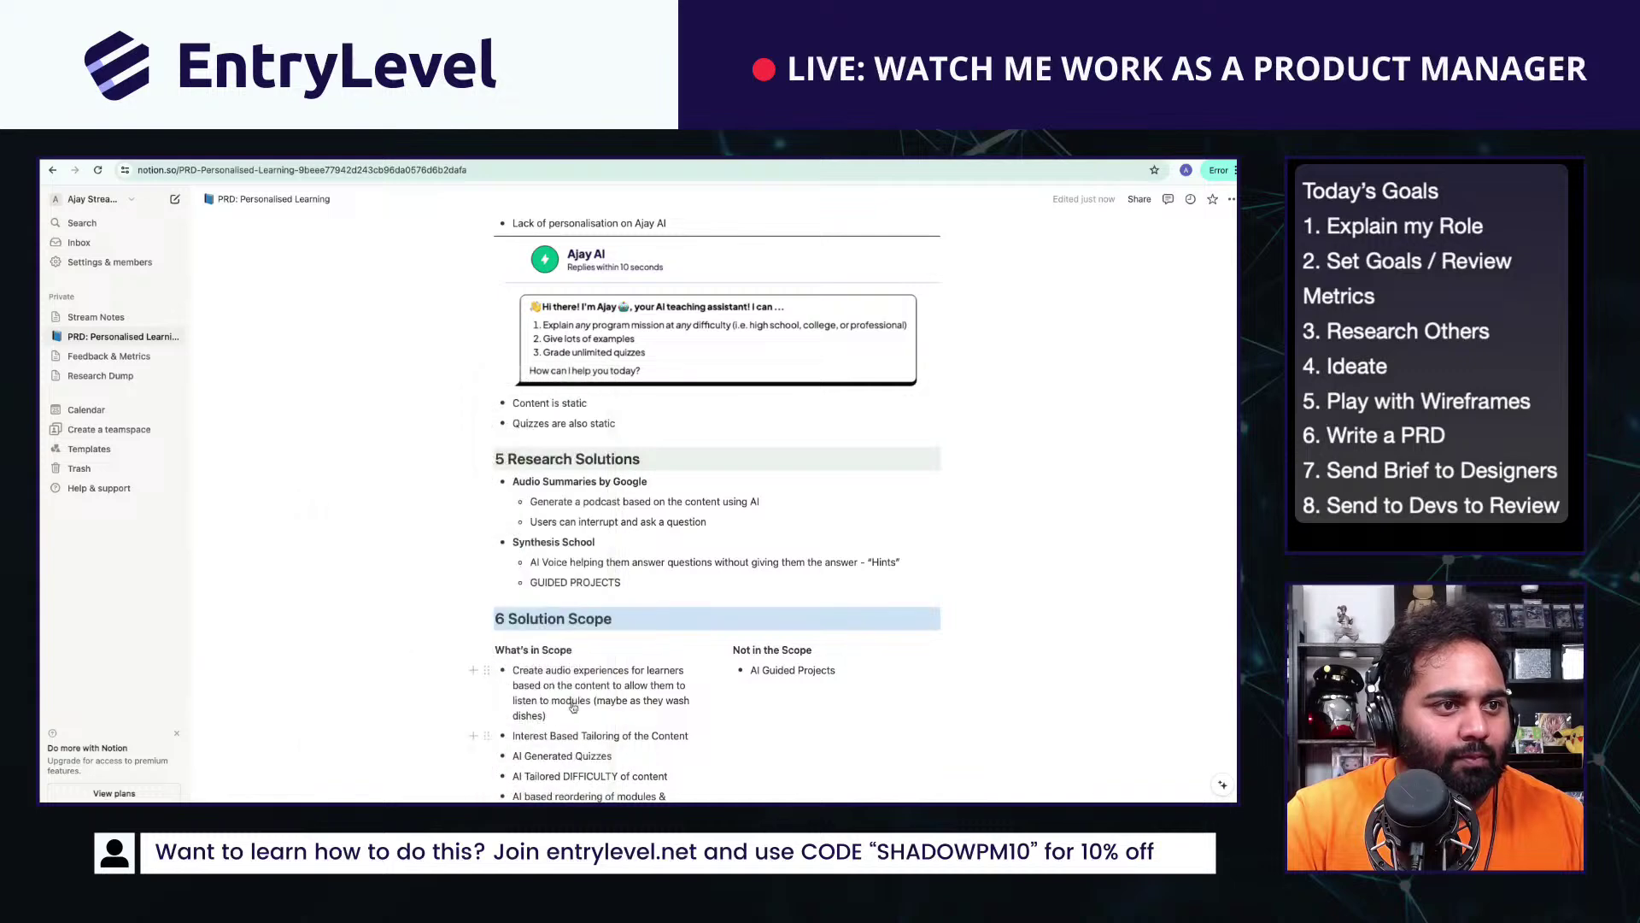
Step: Rewrite the "SOLUTION BREAKDOWN" heading as "7 Solution Breakdown"
scroll(573, 706, "down", 5)
double_click(527, 549)
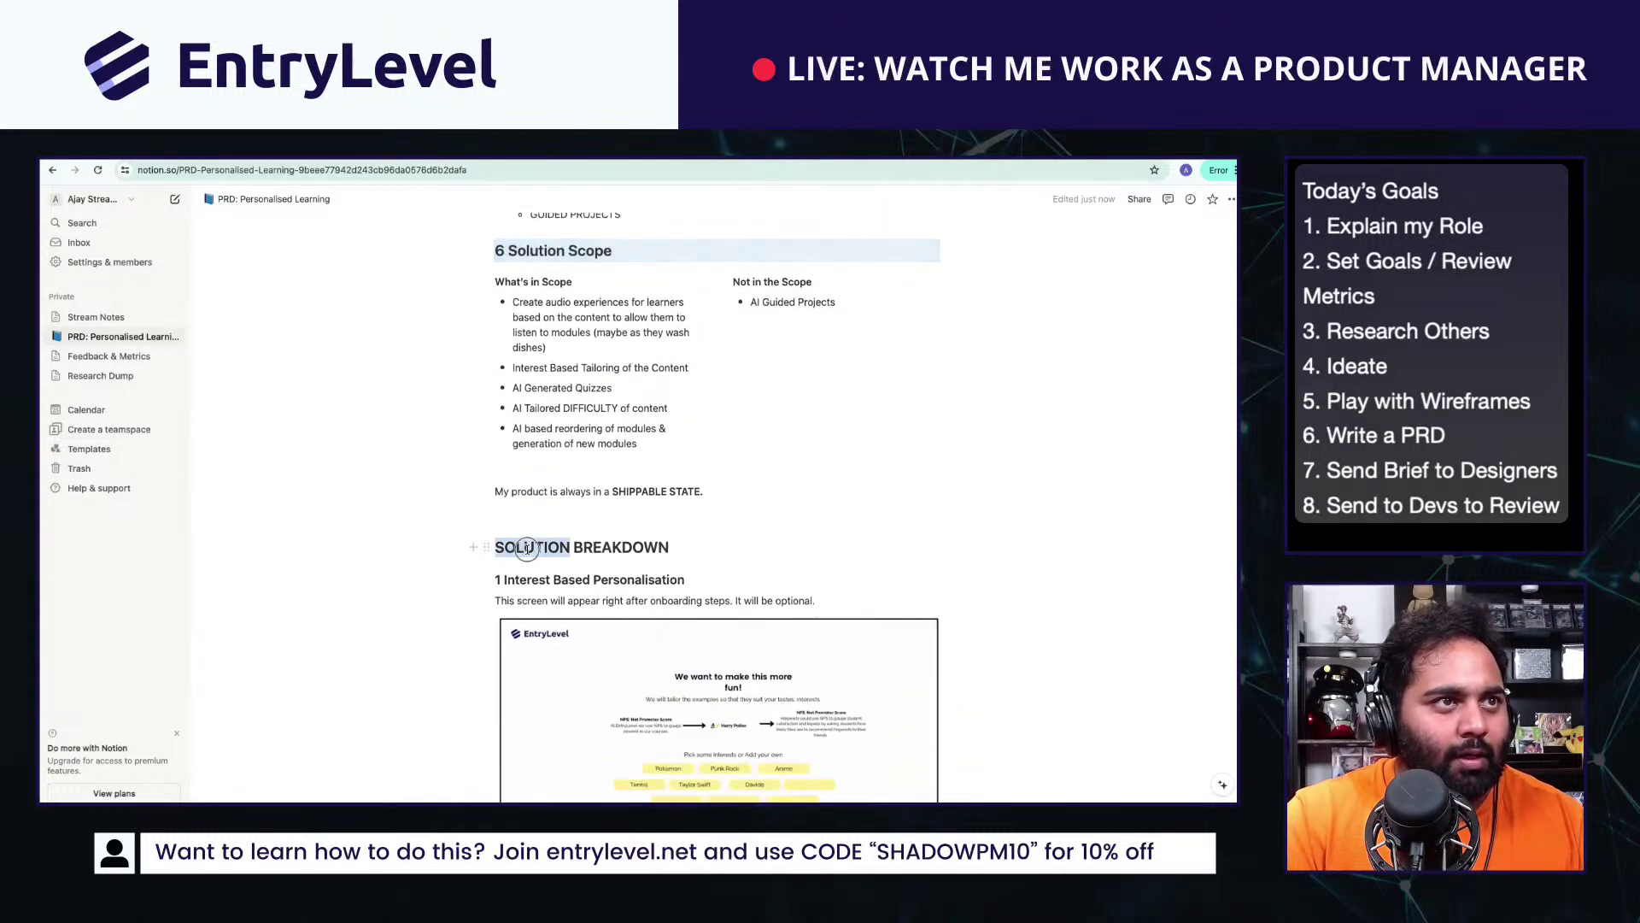
left_click(527, 549)
type("7 Solu")
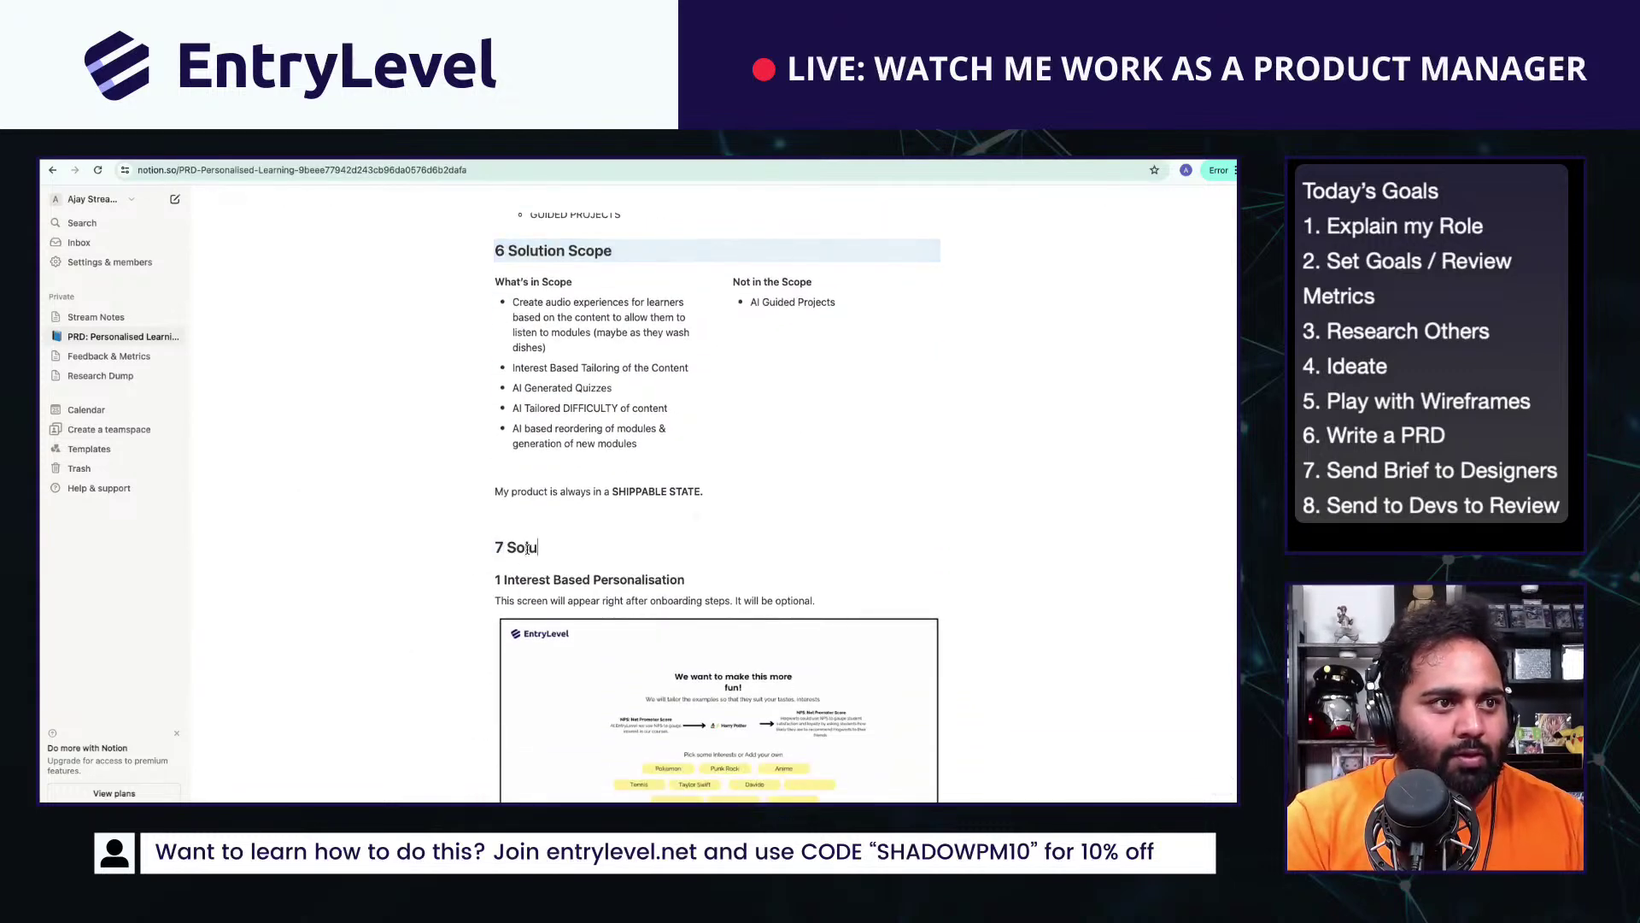
type("tion Breakdown")
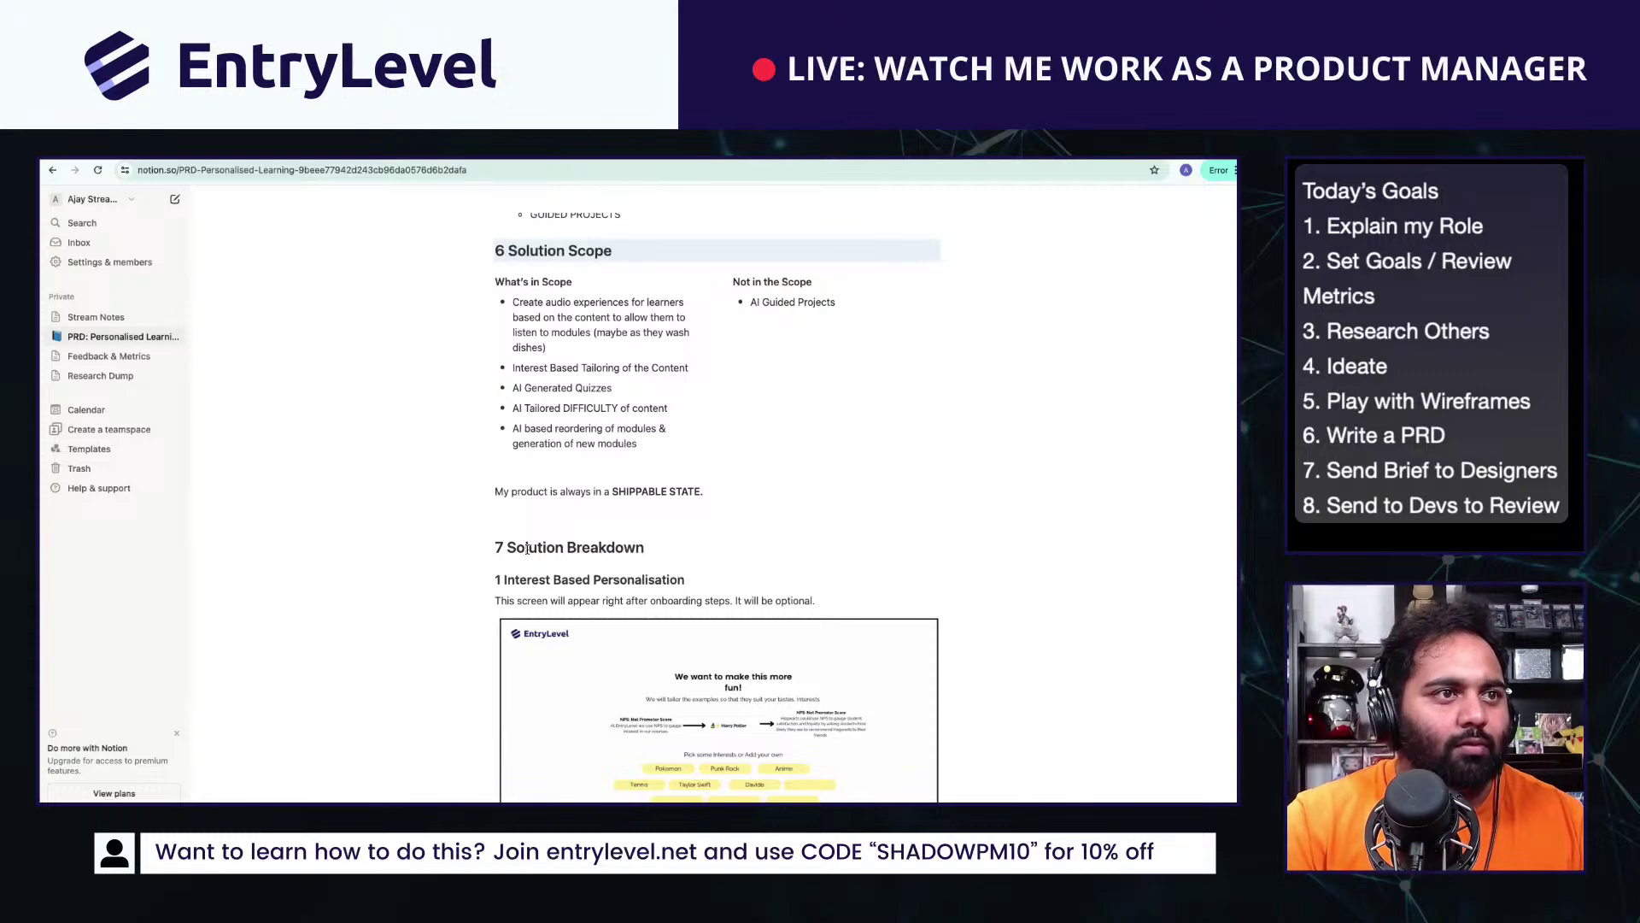
Step: Underline the "My product is always in a SHIPPABLE STATE." line and move it directly under the "6 Solution Scope" heading
triple_click(537, 494)
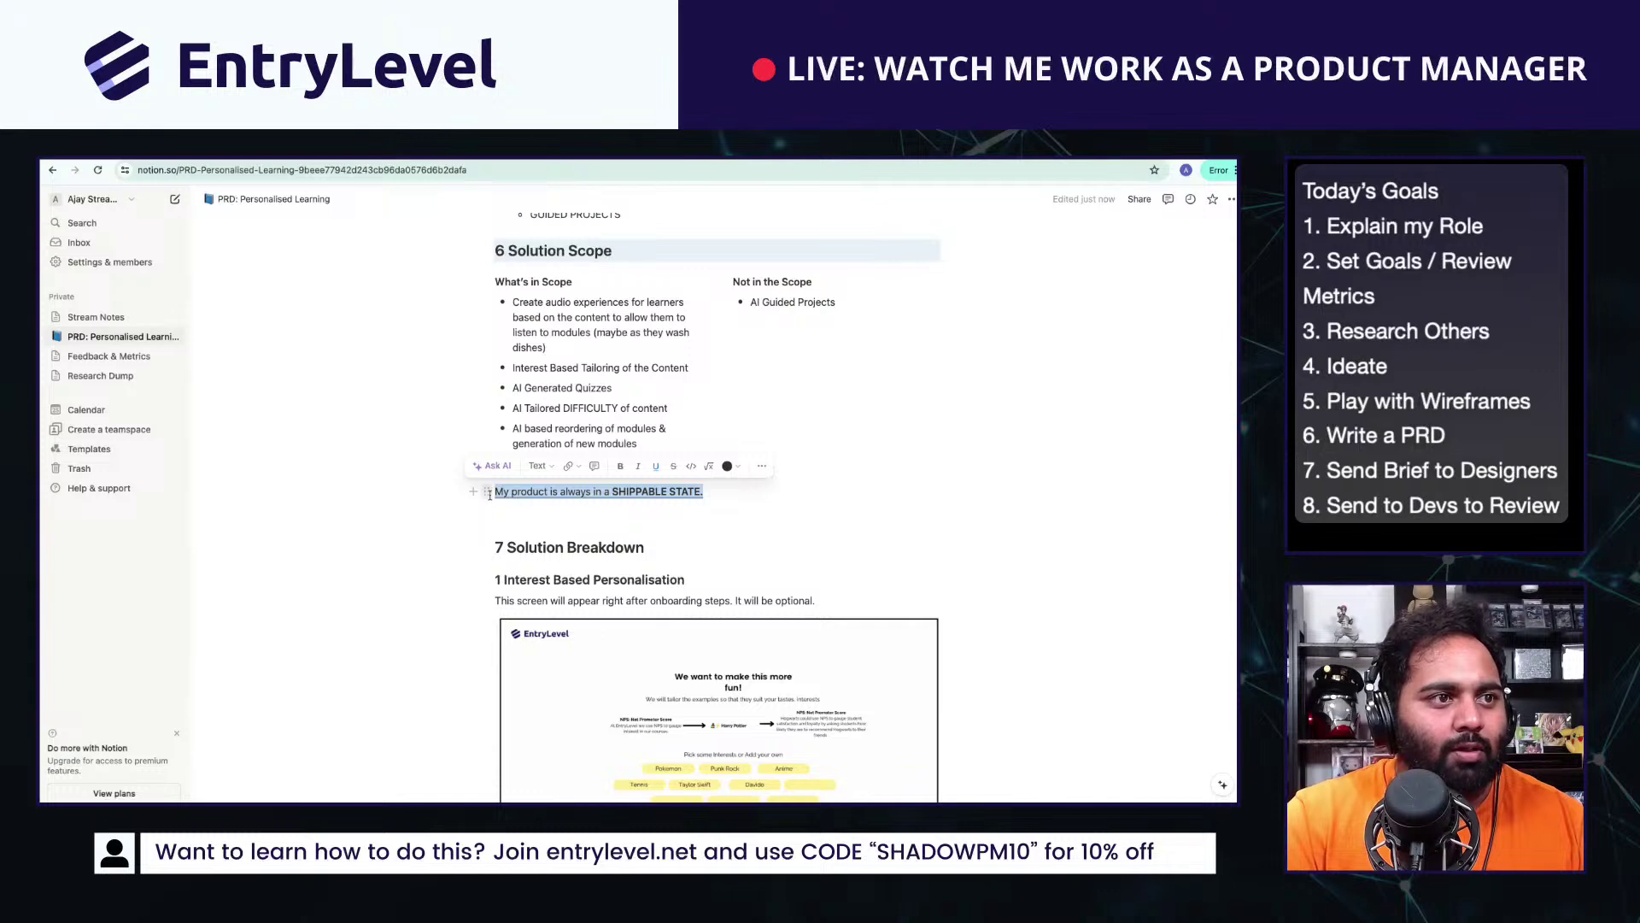
left_click_drag(488, 494, 642, 366)
left_click(797, 547)
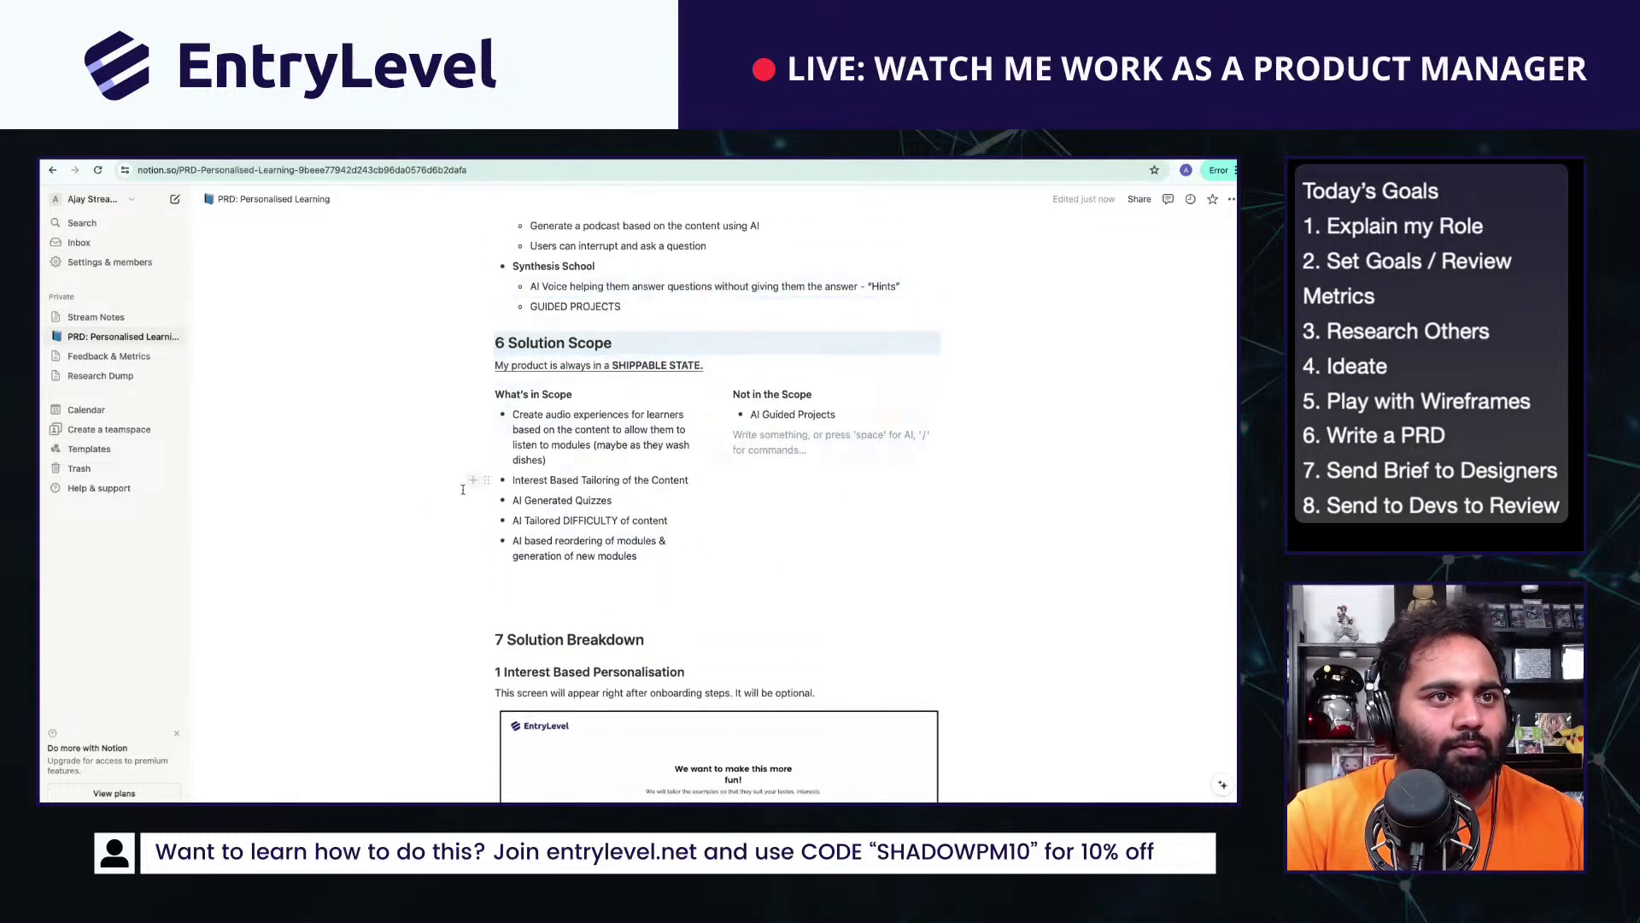
Step: Give the "7 Solution Breakdown" heading a purple background
scroll(463, 490, "down", 3)
left_click(486, 524)
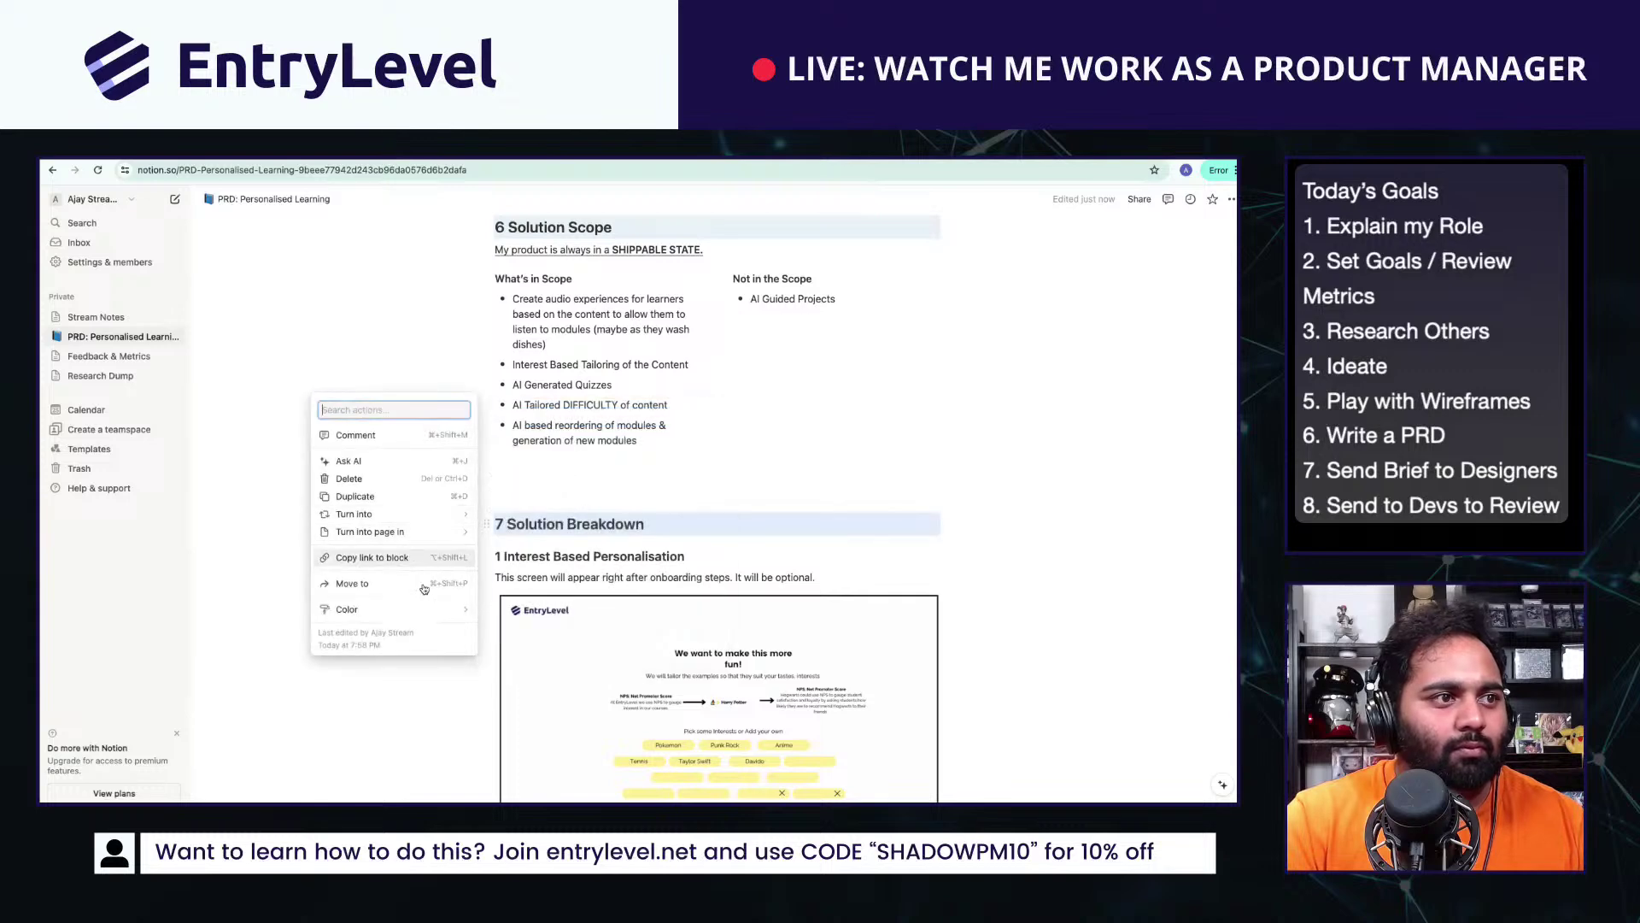
mouse_move(427, 609)
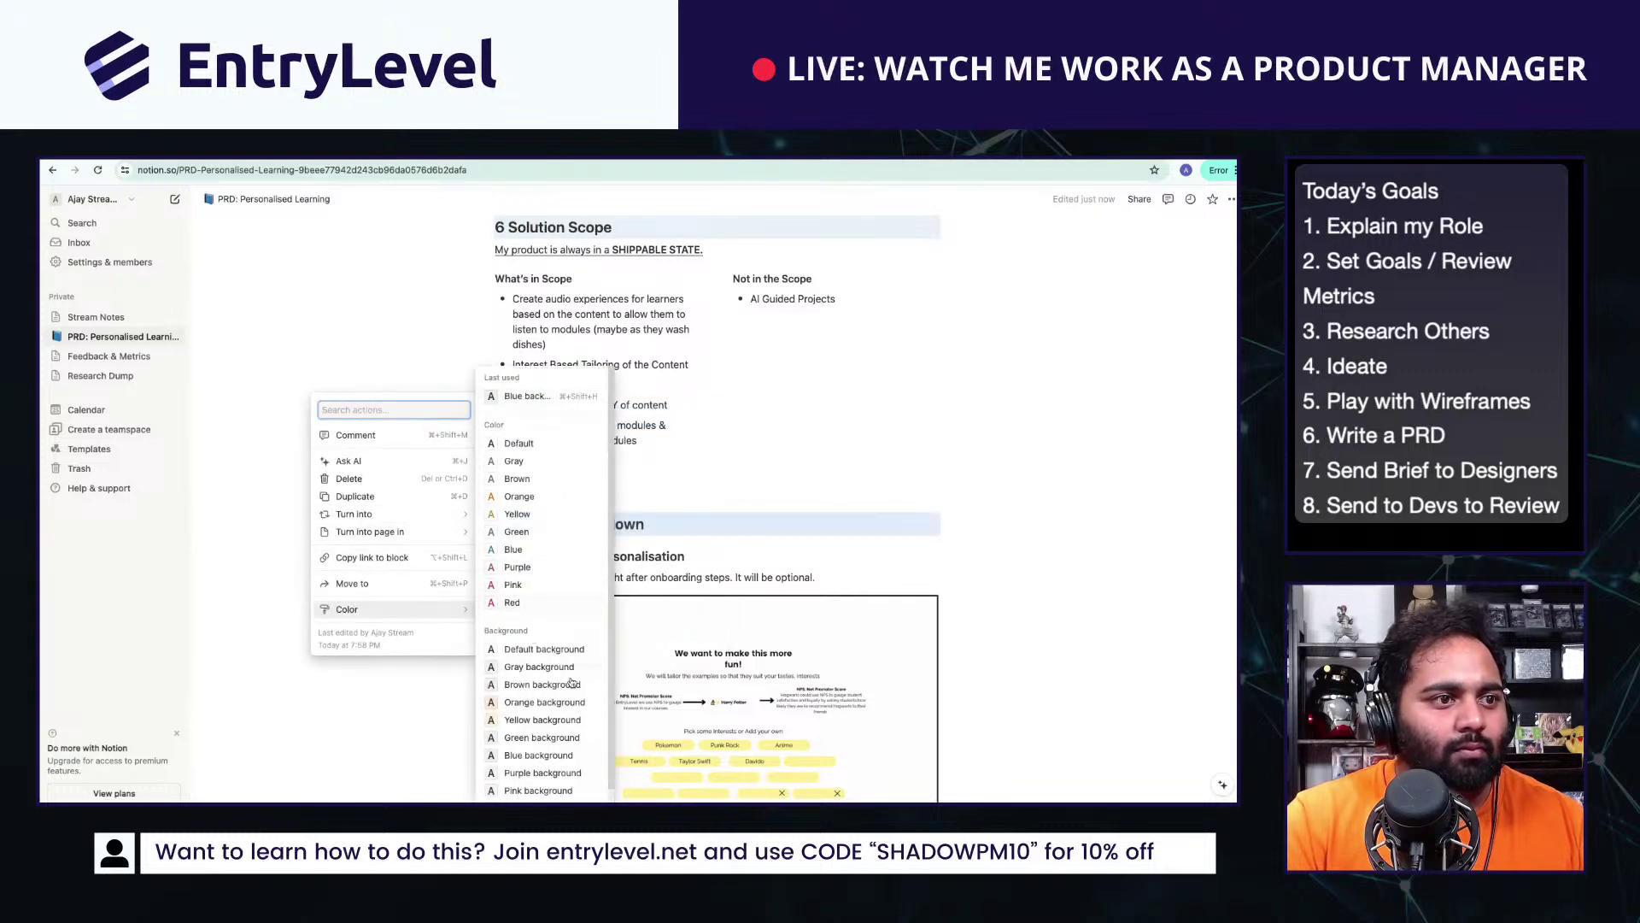
scroll(540, 675, "down", 1)
left_click(538, 777)
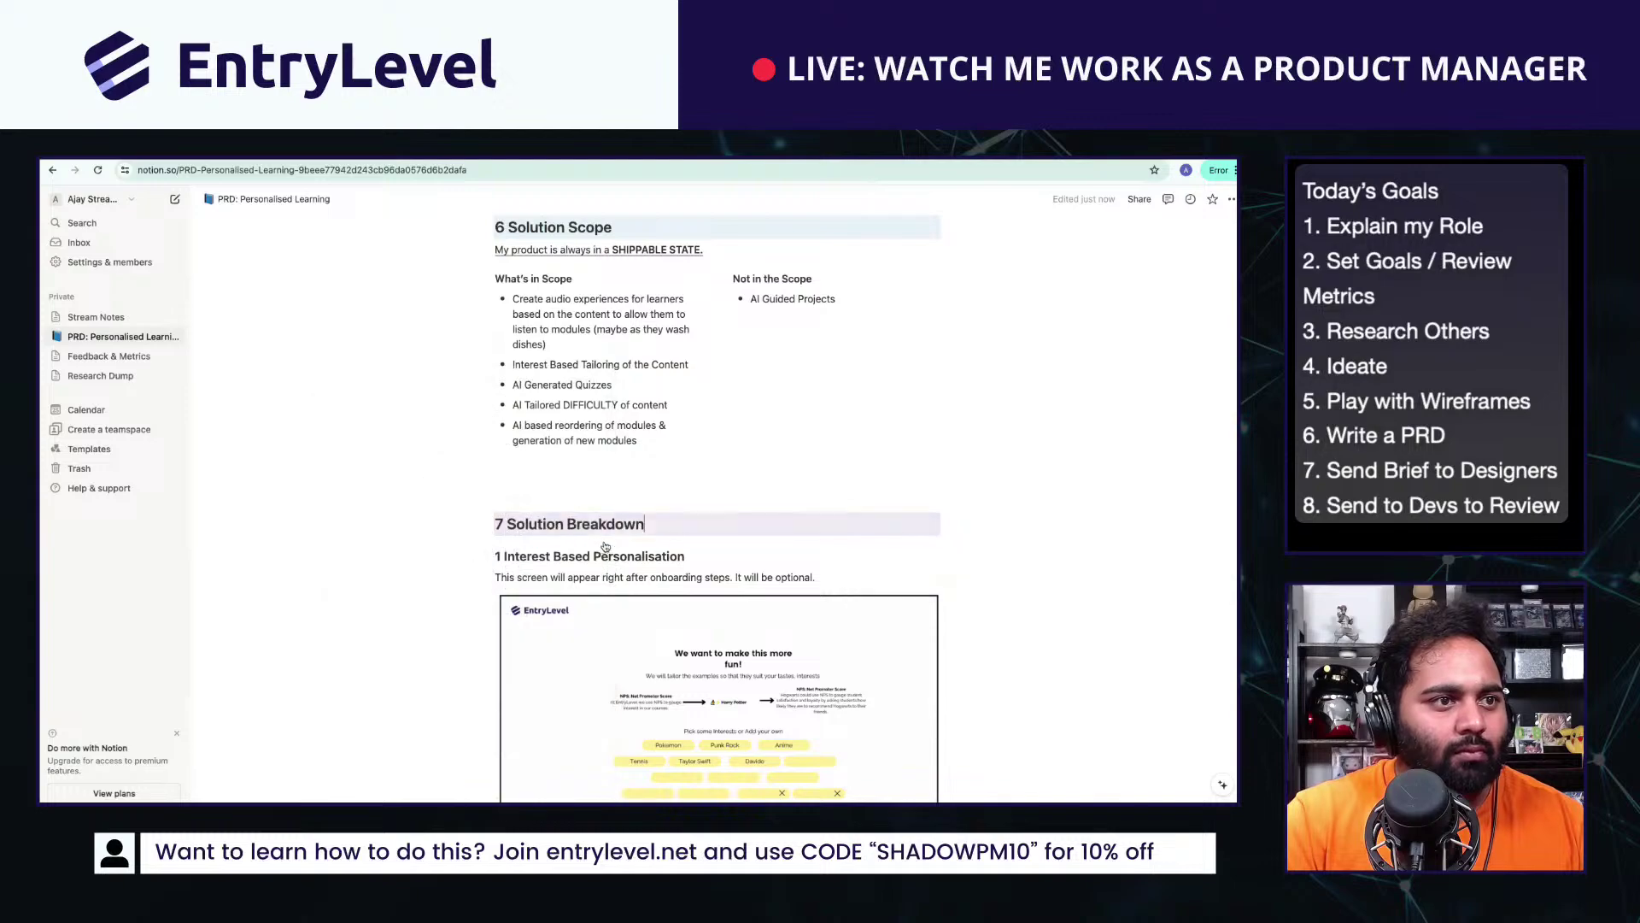
Step: Rewrite the "IMPLEMENTATION BREAKDOWN" heading as "8 Implementation Breakdown"
scroll(596, 544, "down", 10)
scroll(597, 543, "down", 15)
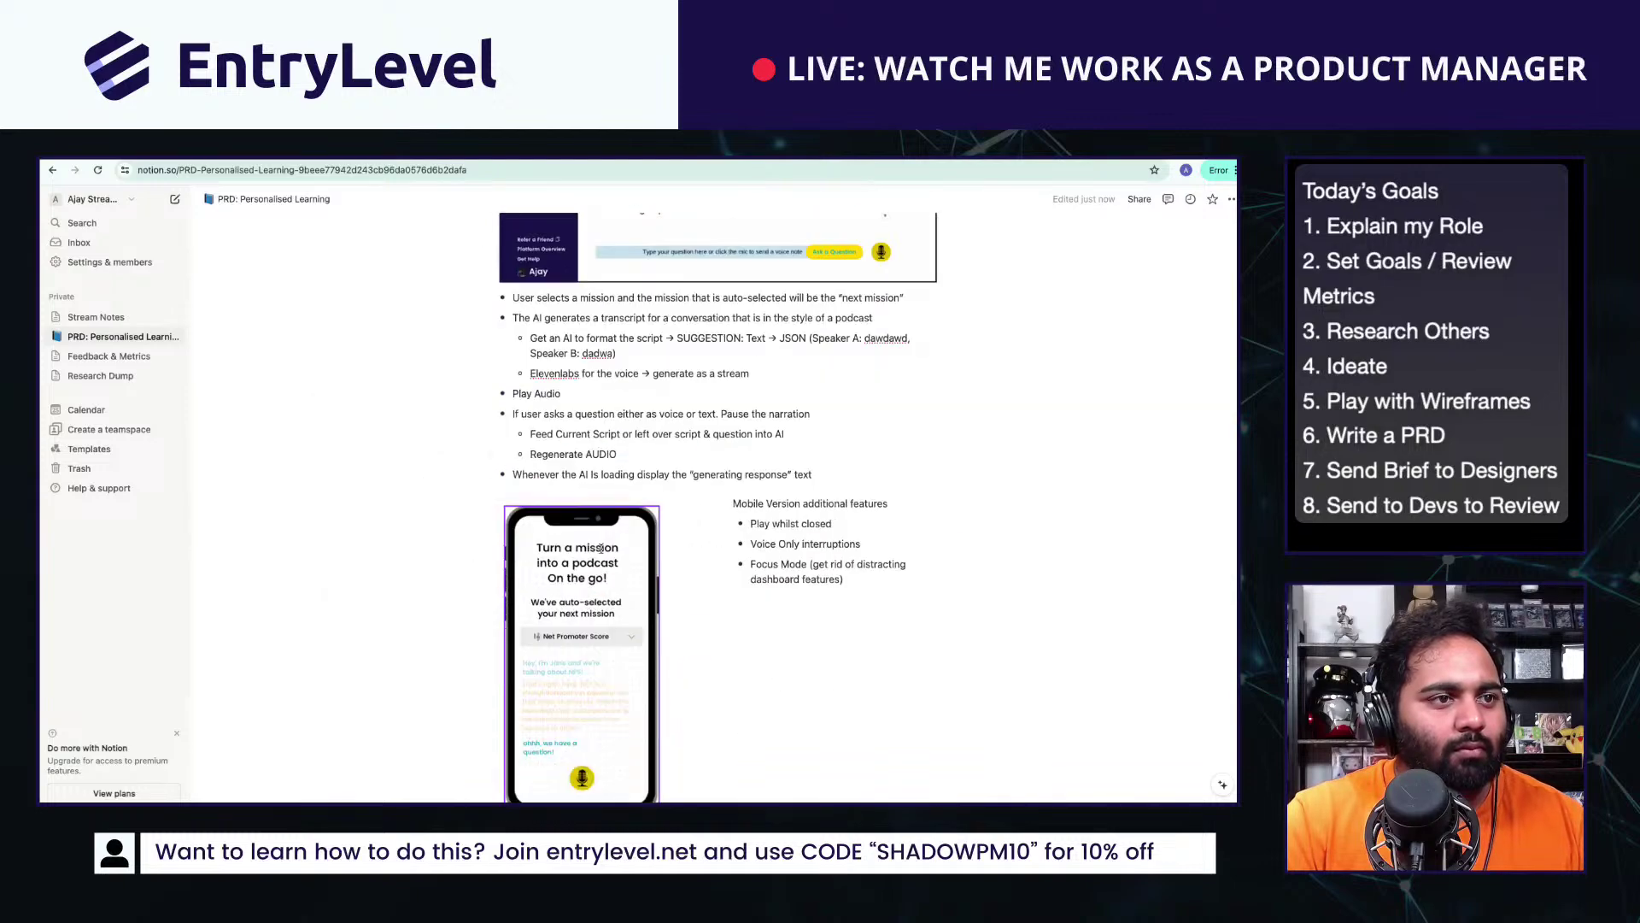
scroll(608, 556, "down", 3)
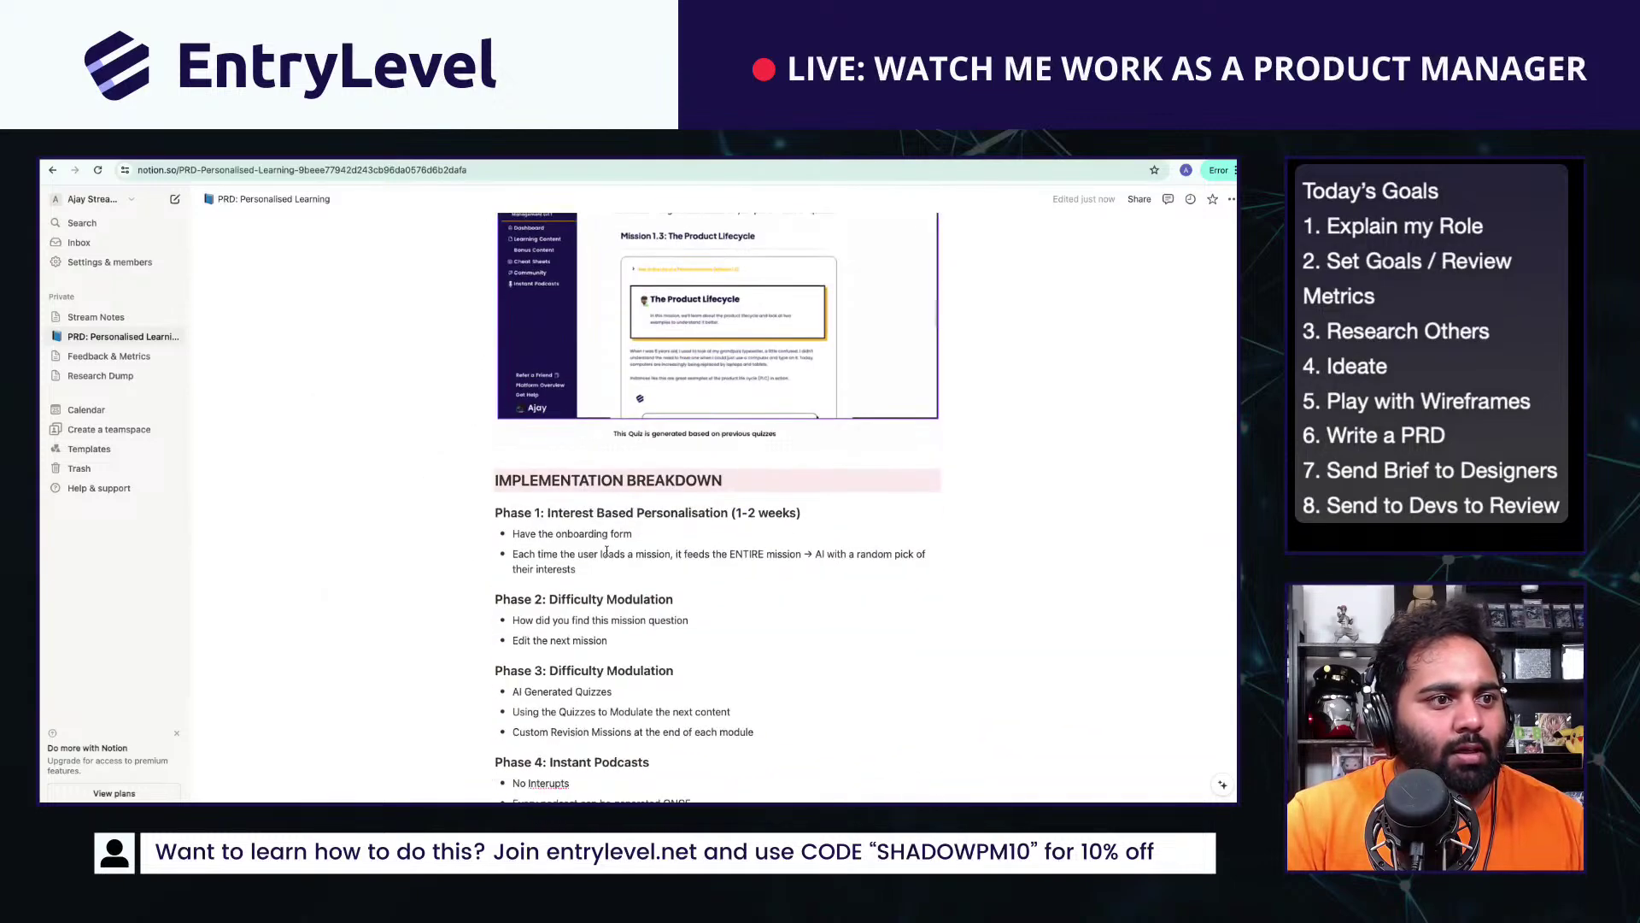
double_click(498, 481)
triple_click(498, 481)
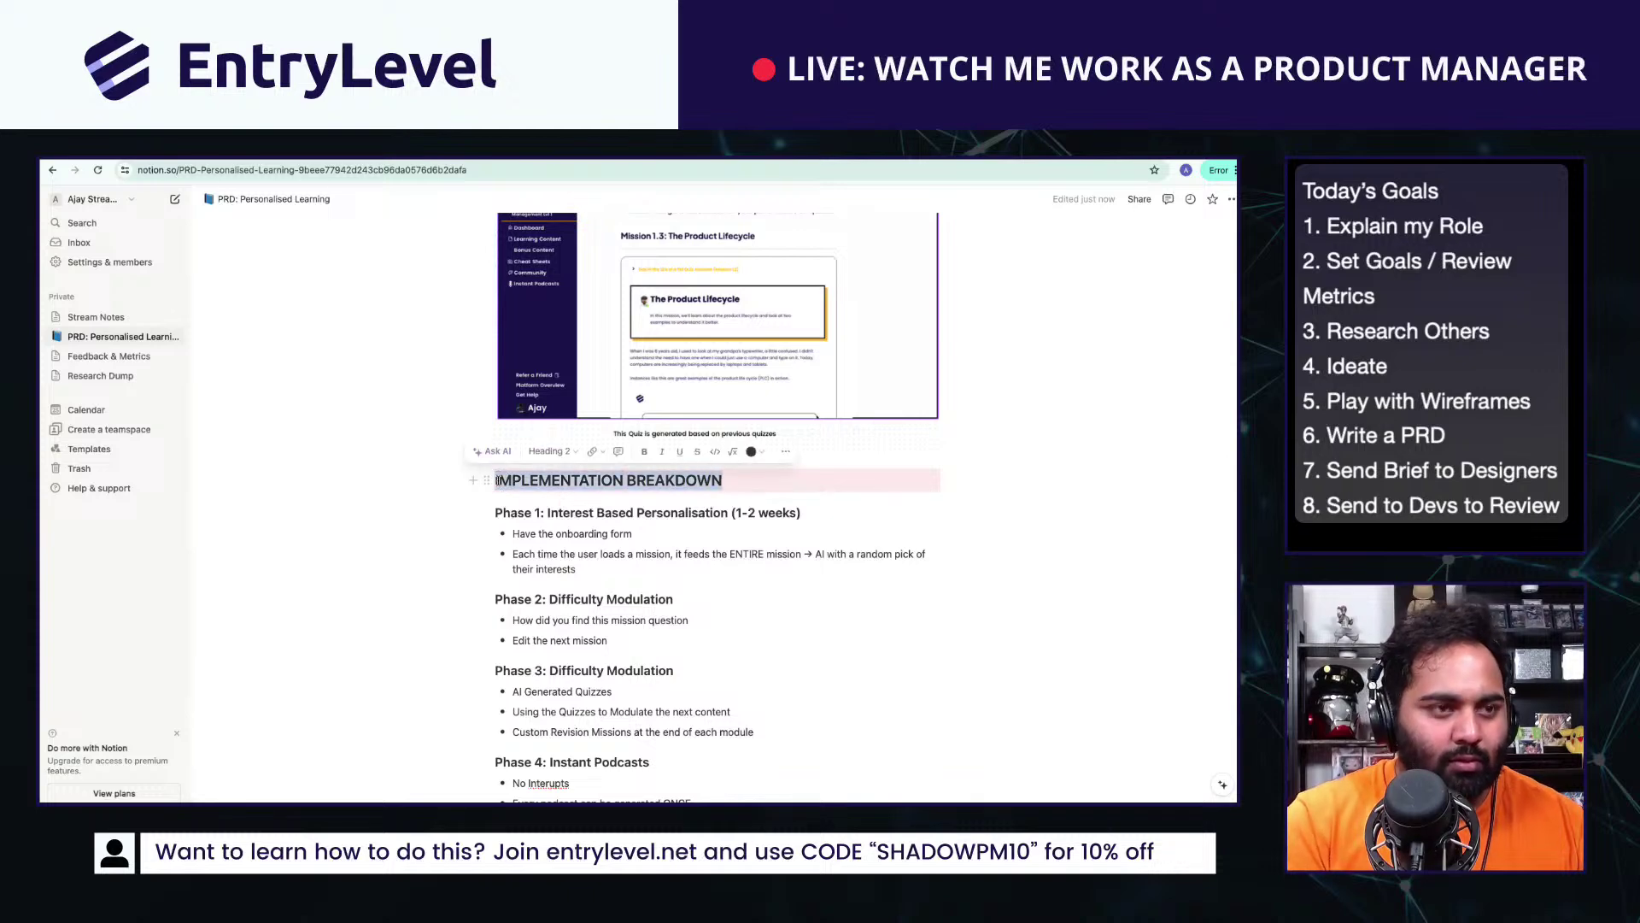
key("BackSpace")
type("Impl")
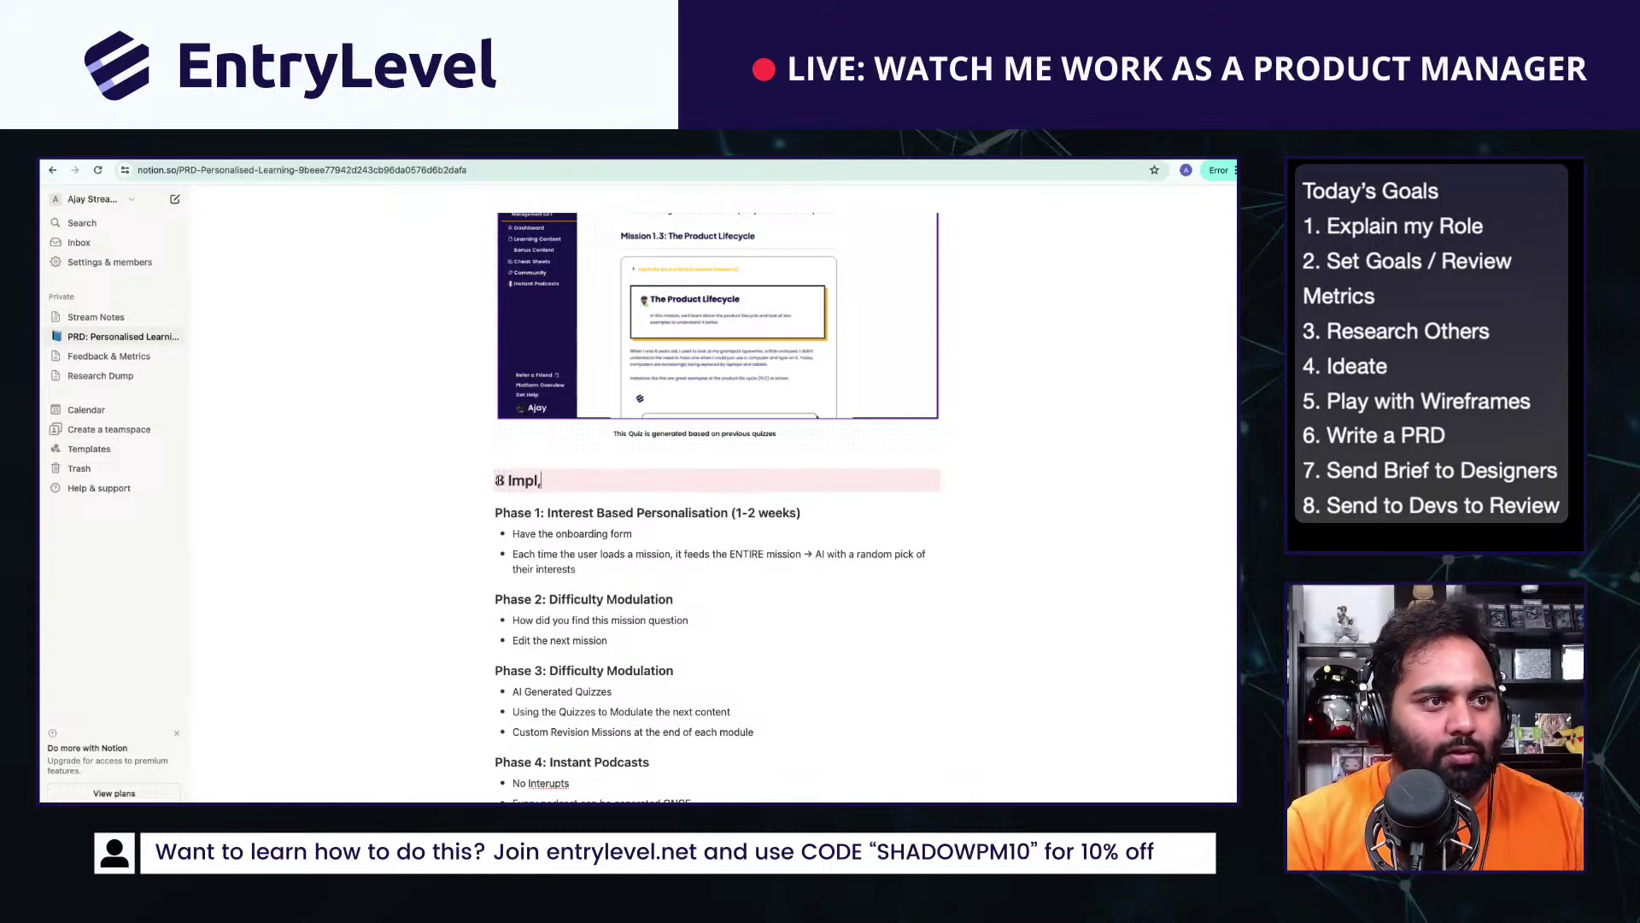
type("ementation Breakdown")
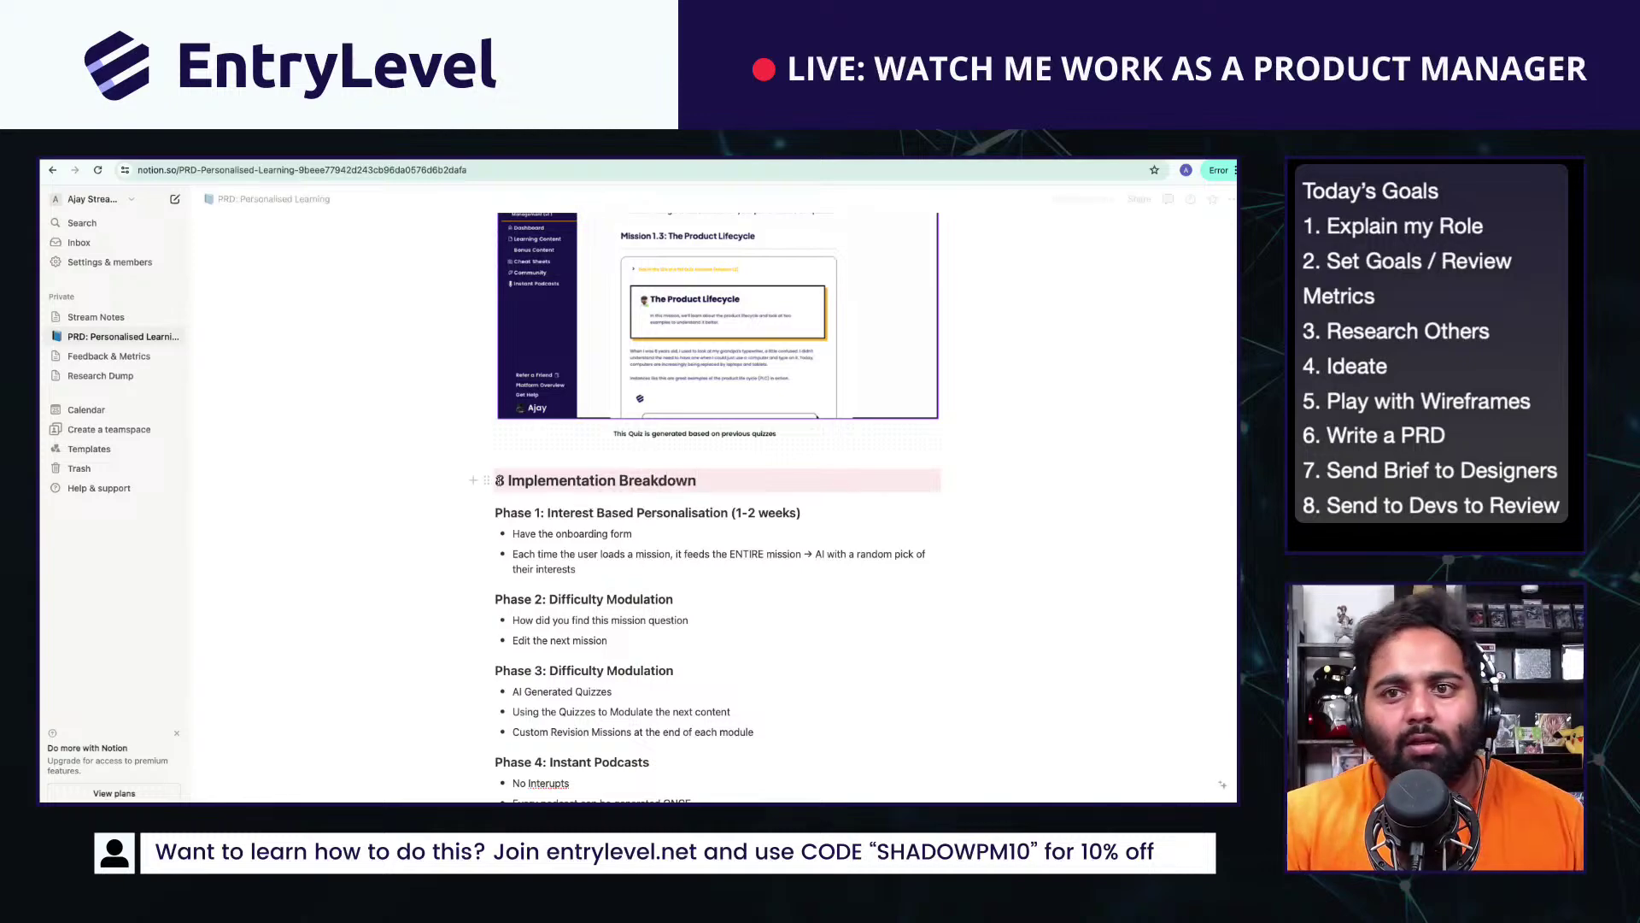
scroll(621, 568, "up", 15)
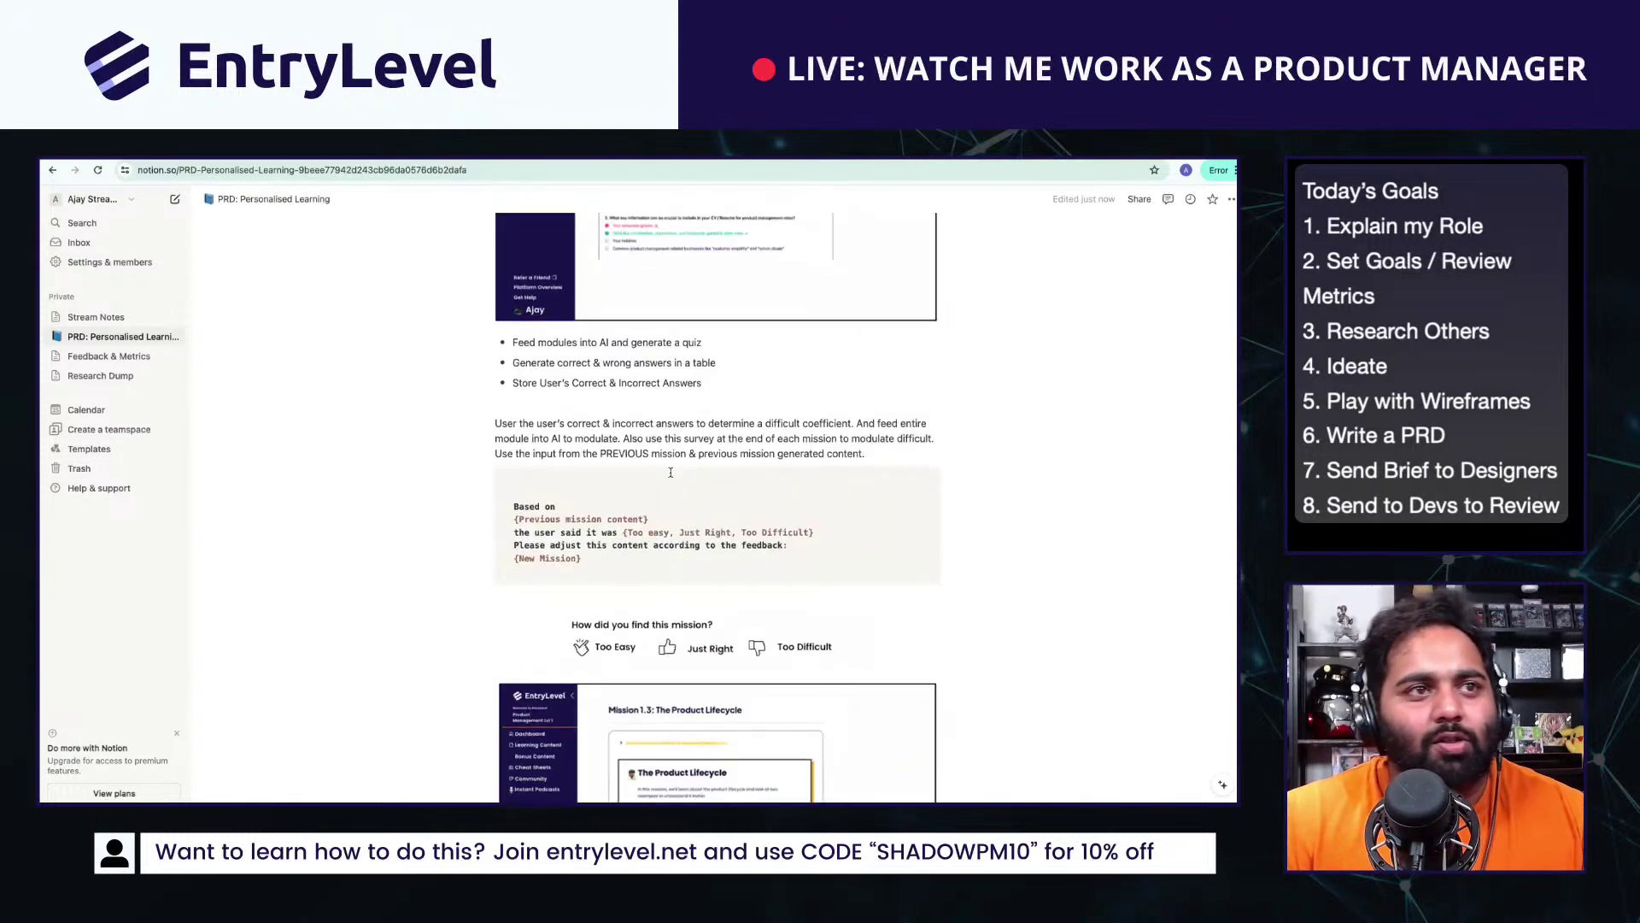
scroll(621, 568, "up", 15)
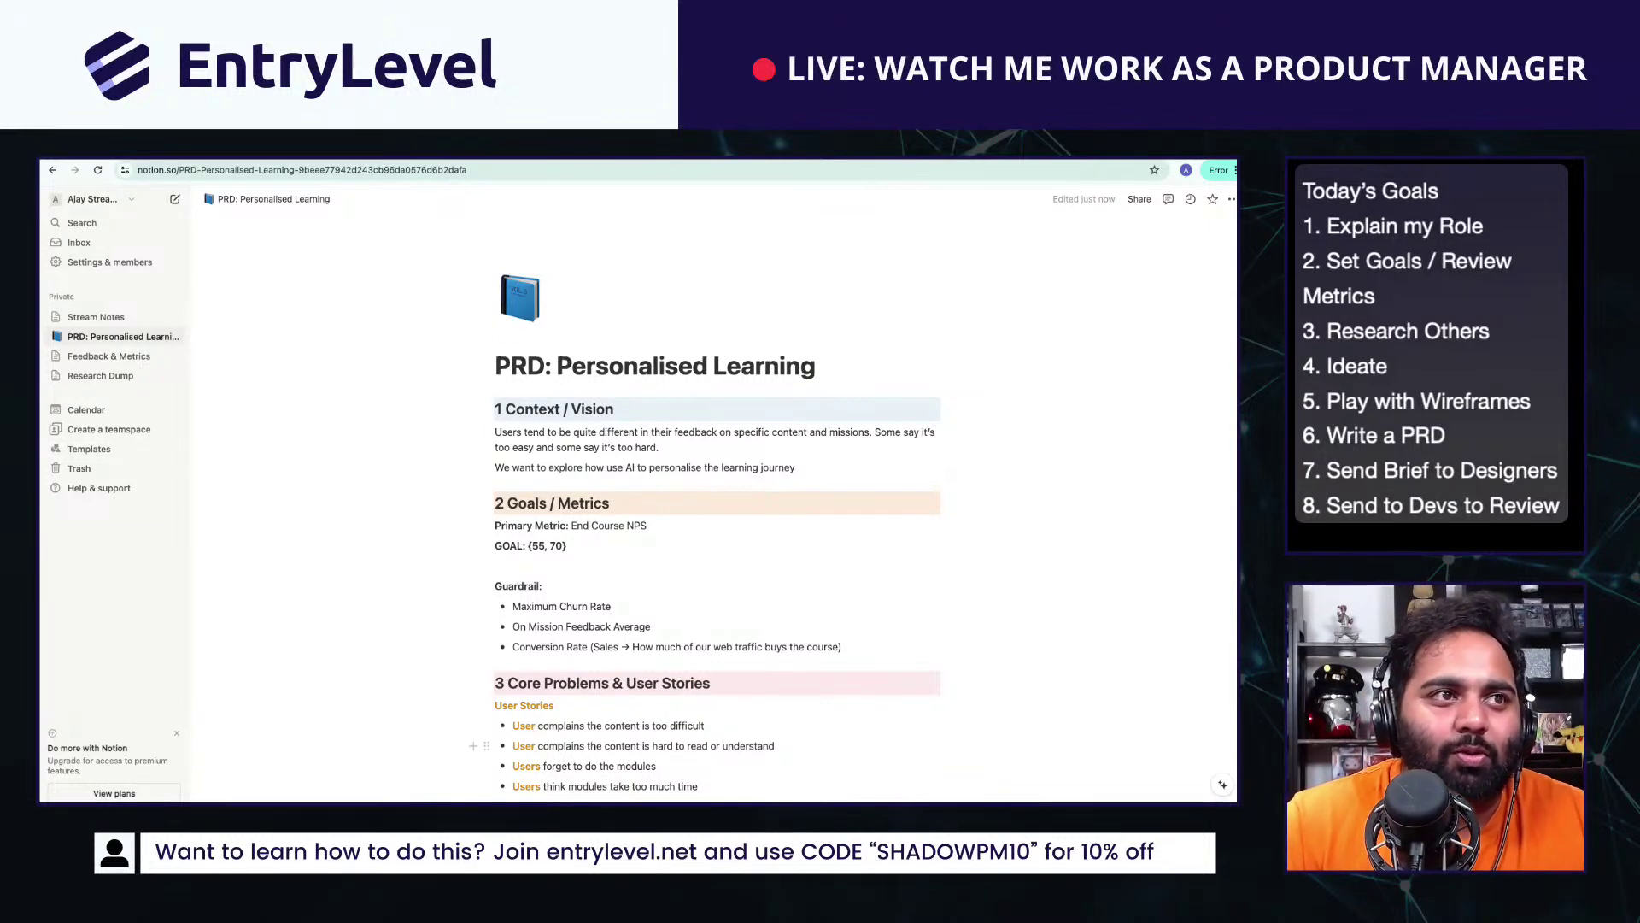
scroll(785, 528, "down", 10)
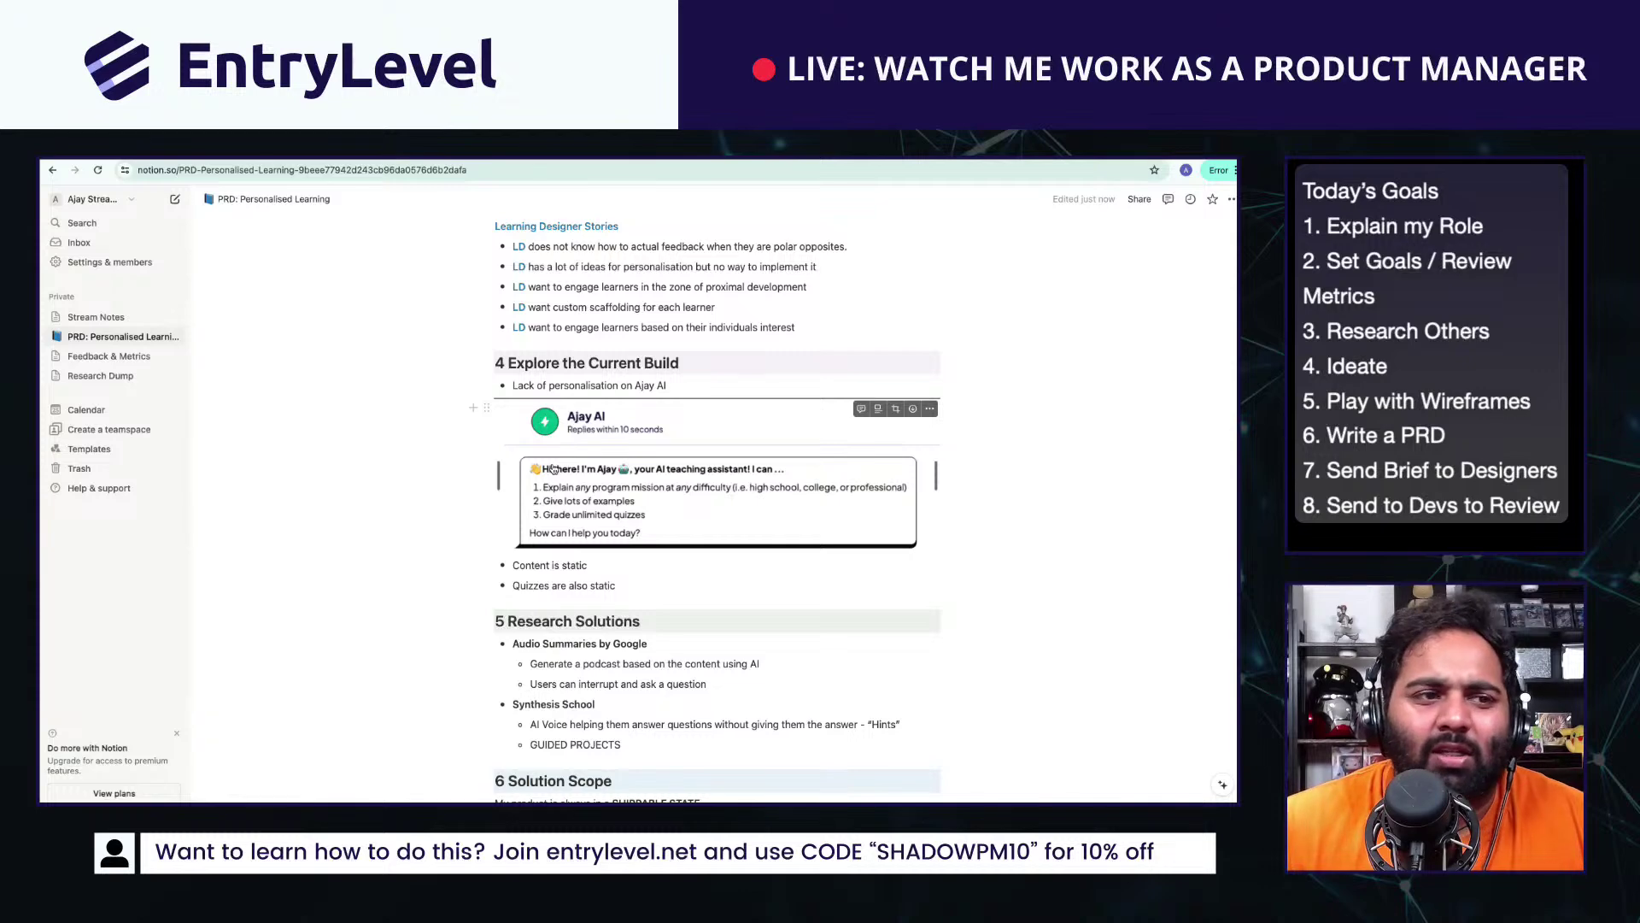
scroll(552, 469, "up", 10)
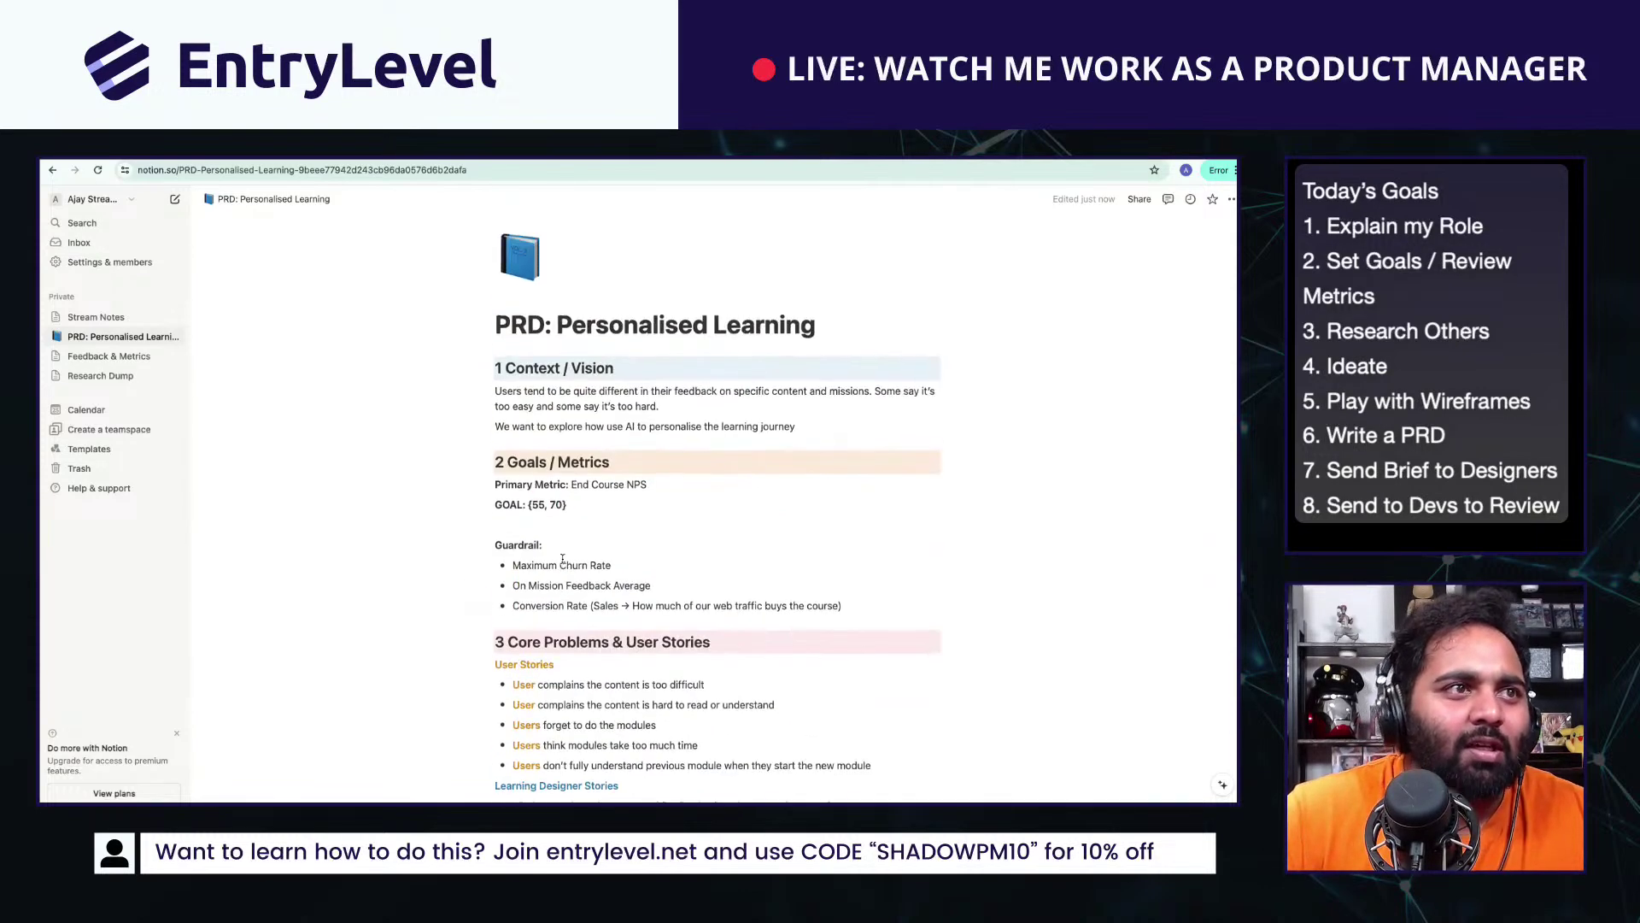
Step: Switch to Canva and open the "Shadow a PM Stream" whiteboard from the recent designs
key("ctrl+Tab")
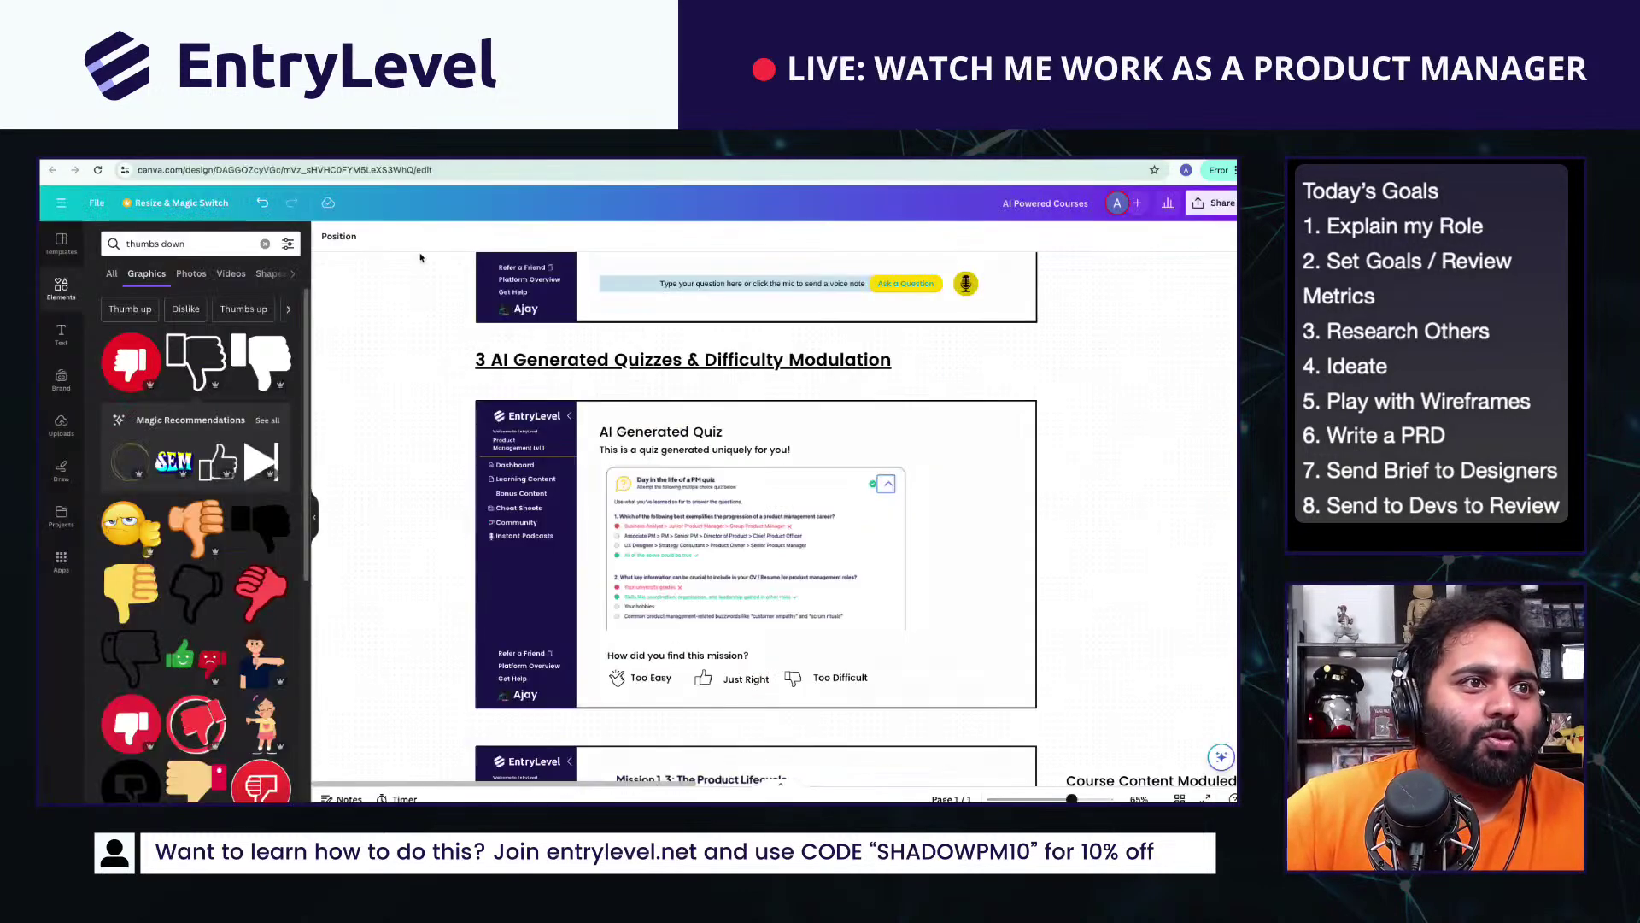
left_click(94, 160)
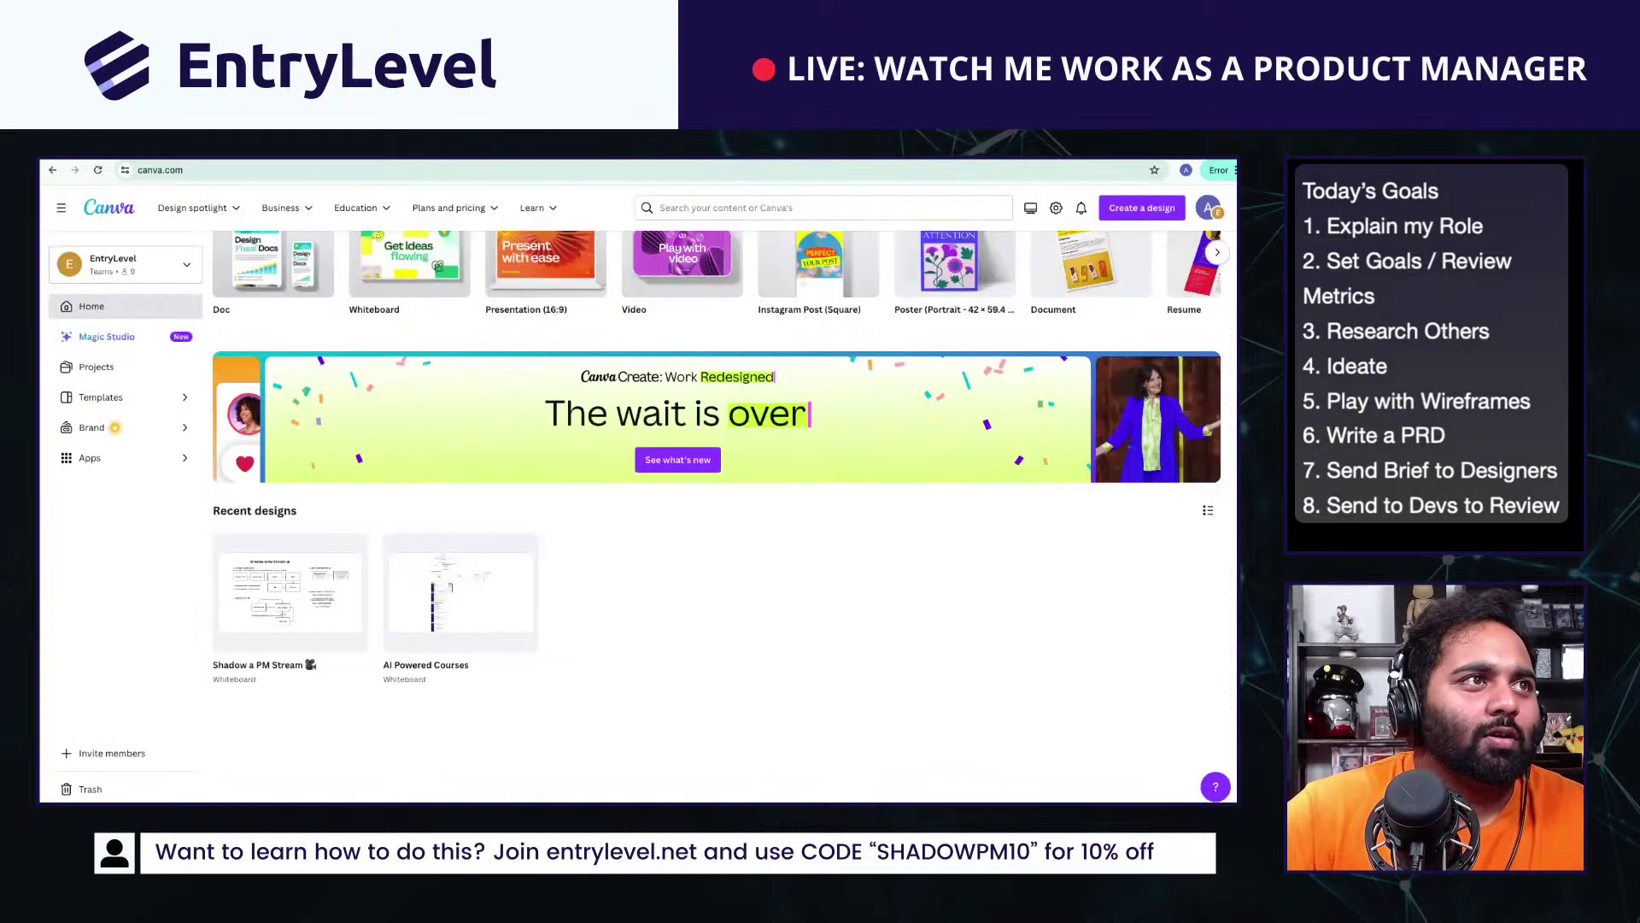
left_click(256, 617)
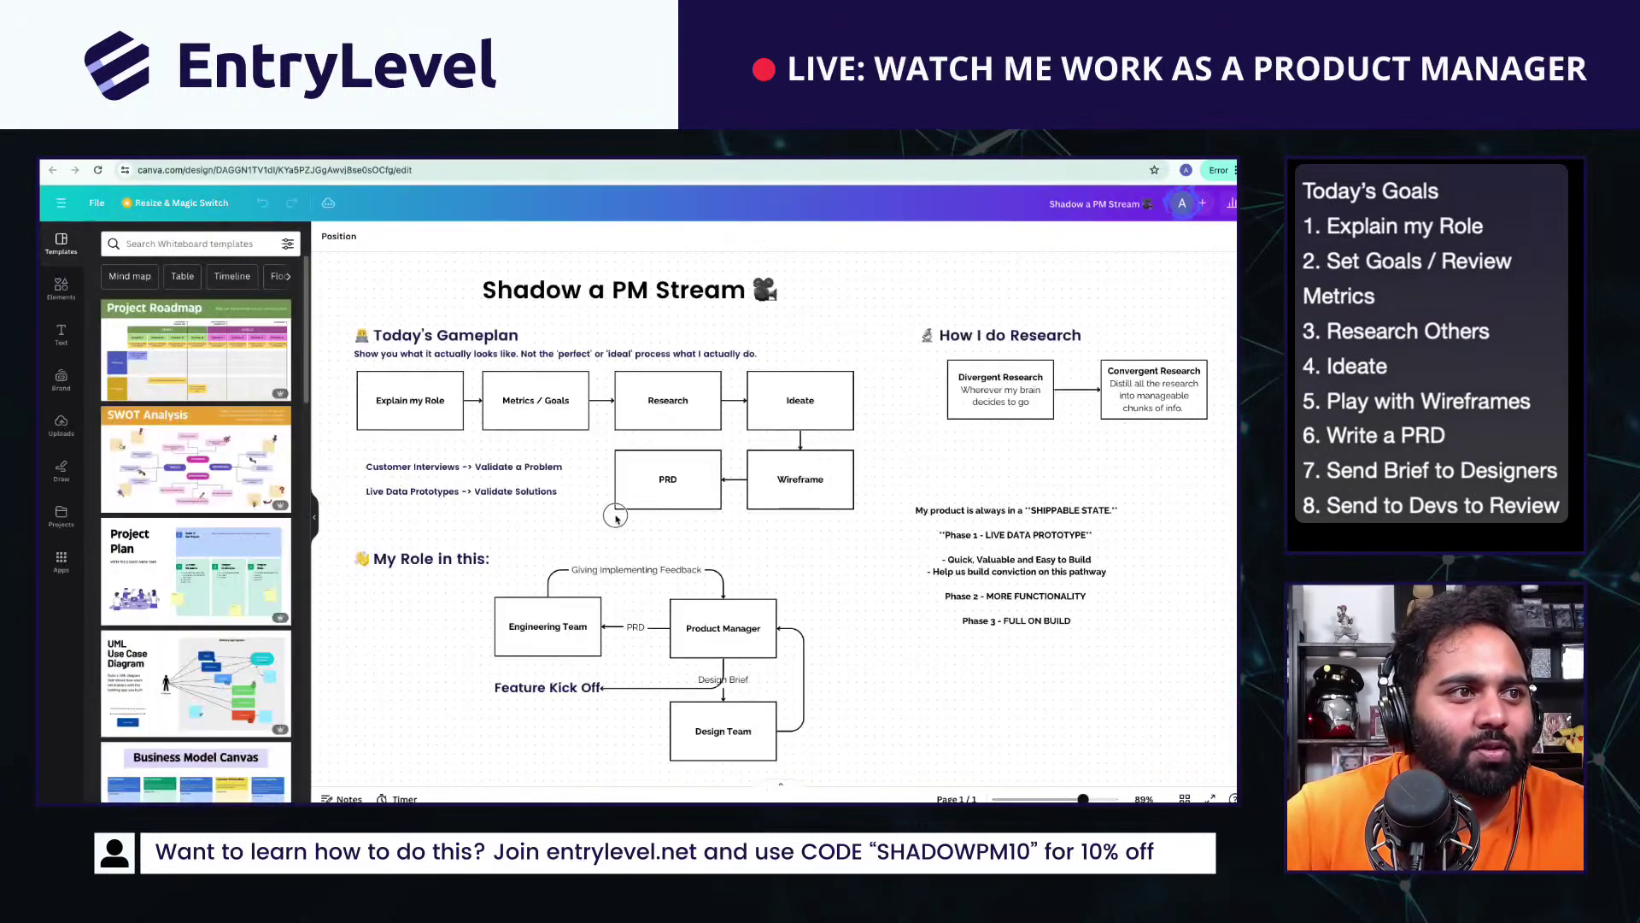
scroll(846, 585, "up", 5)
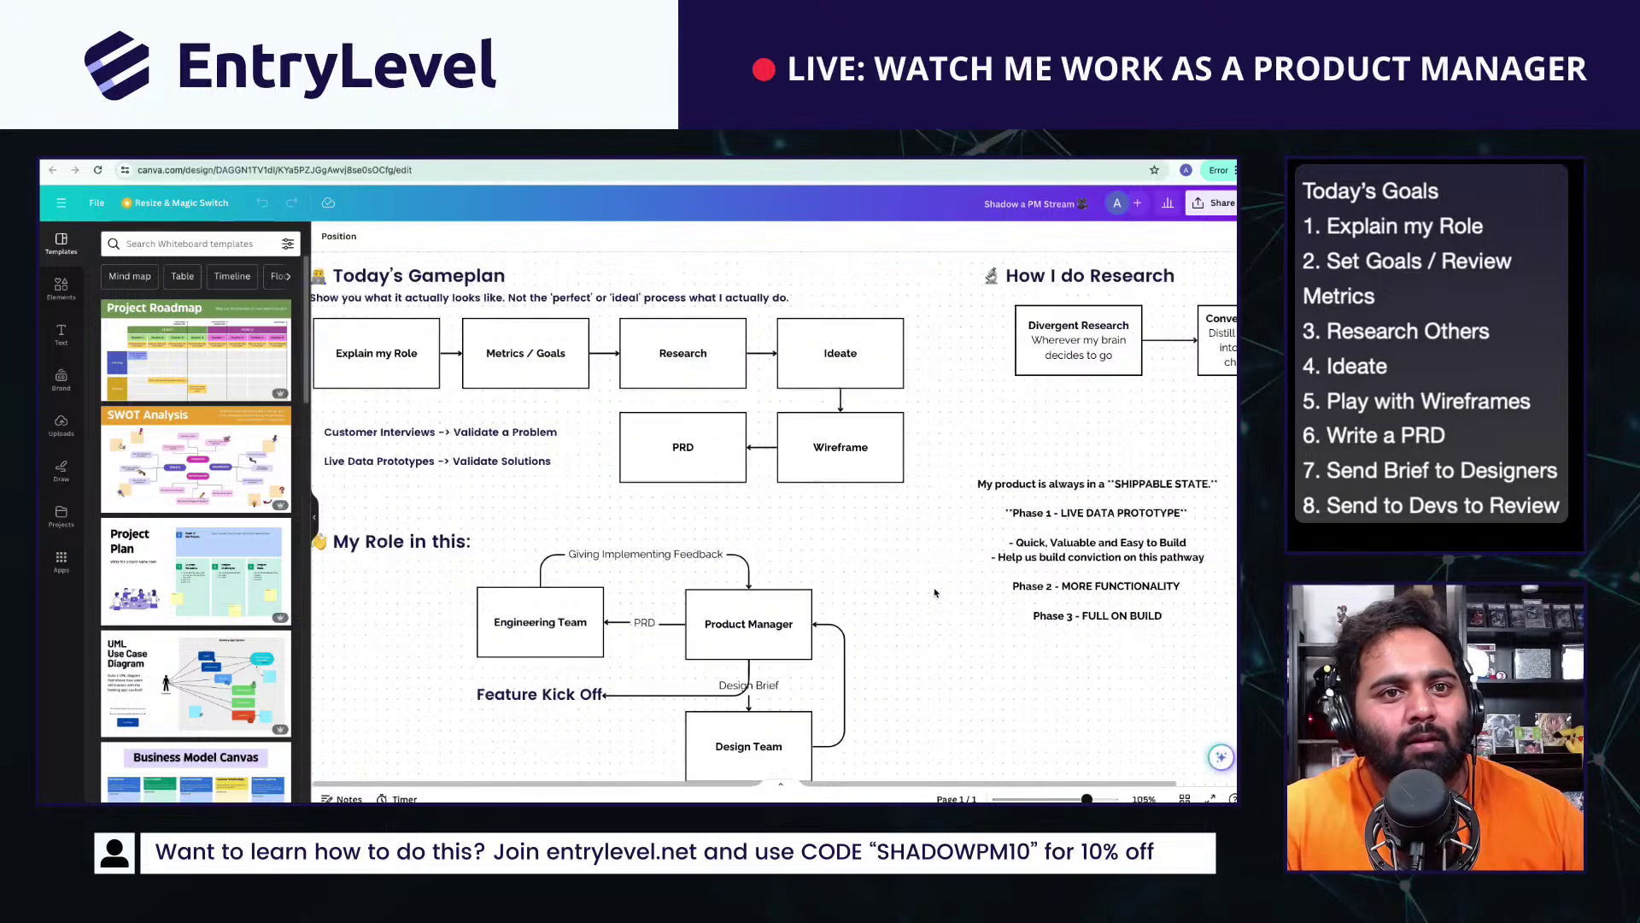
triple_click(842, 491)
left_click(806, 475)
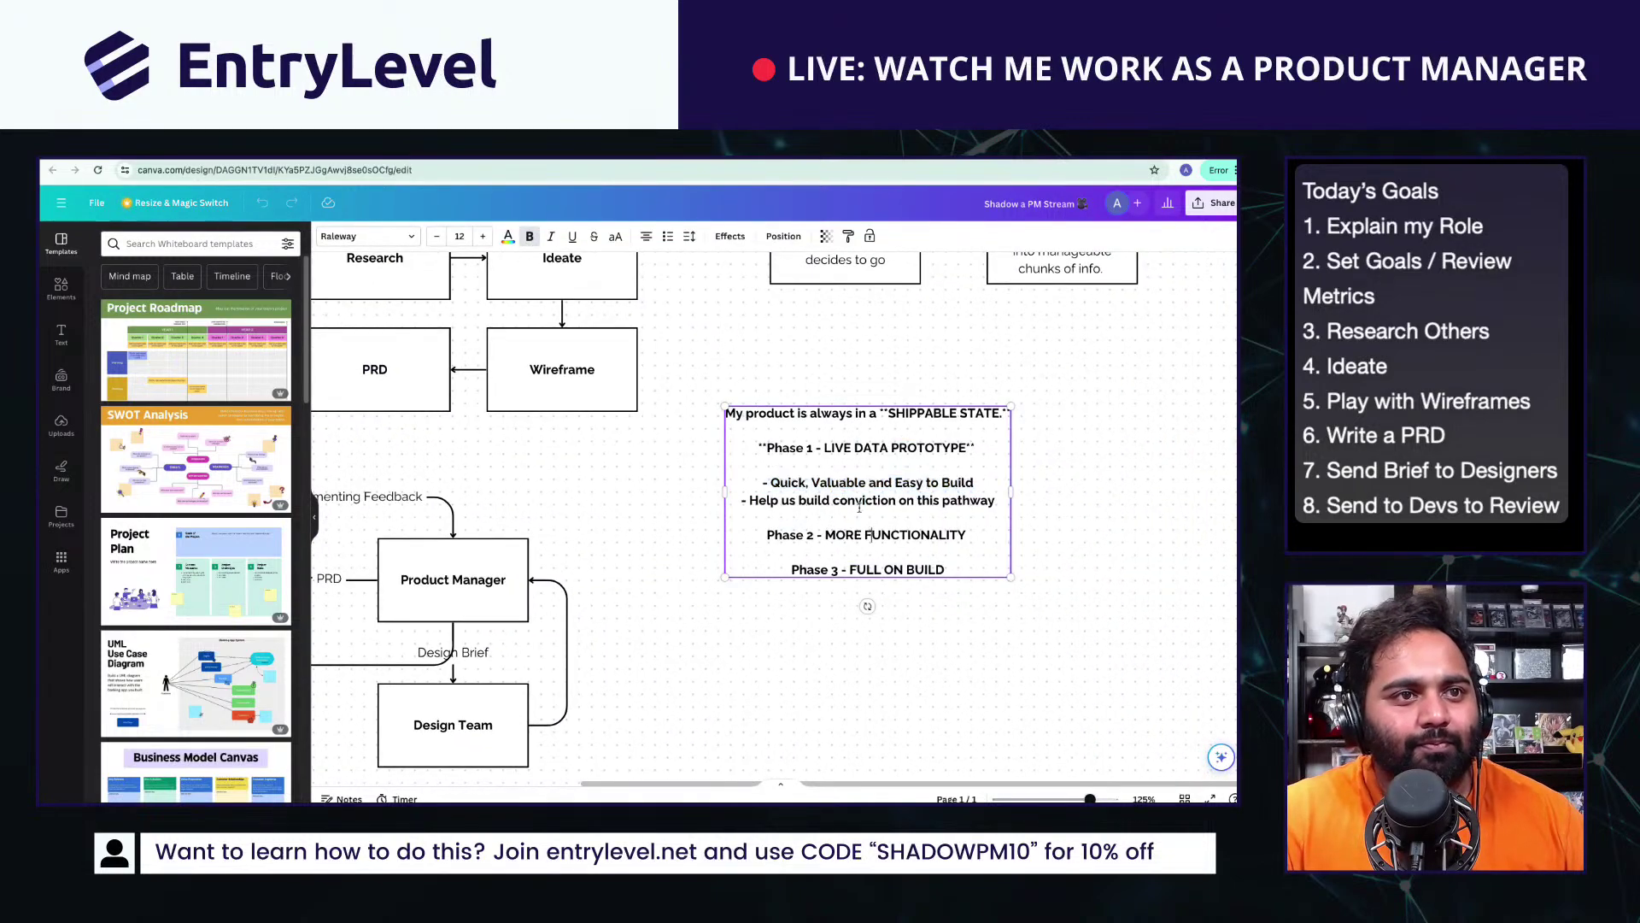
key("ctrl+a")
scroll(889, 500, "down", 5)
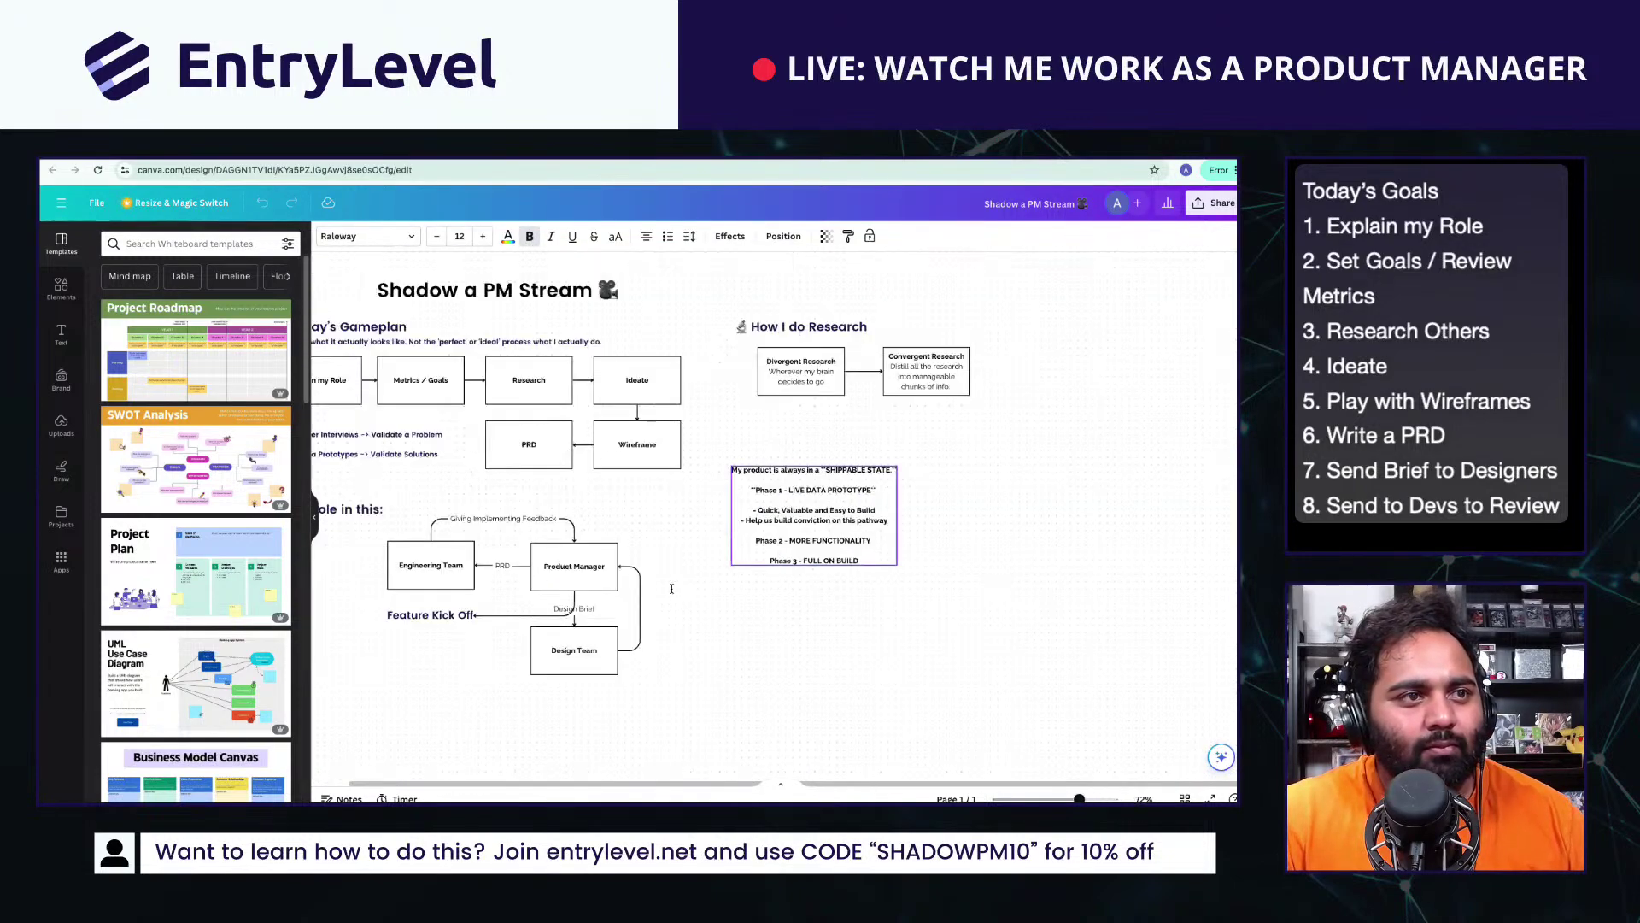
scroll(908, 565, "up", 5)
left_click(606, 580)
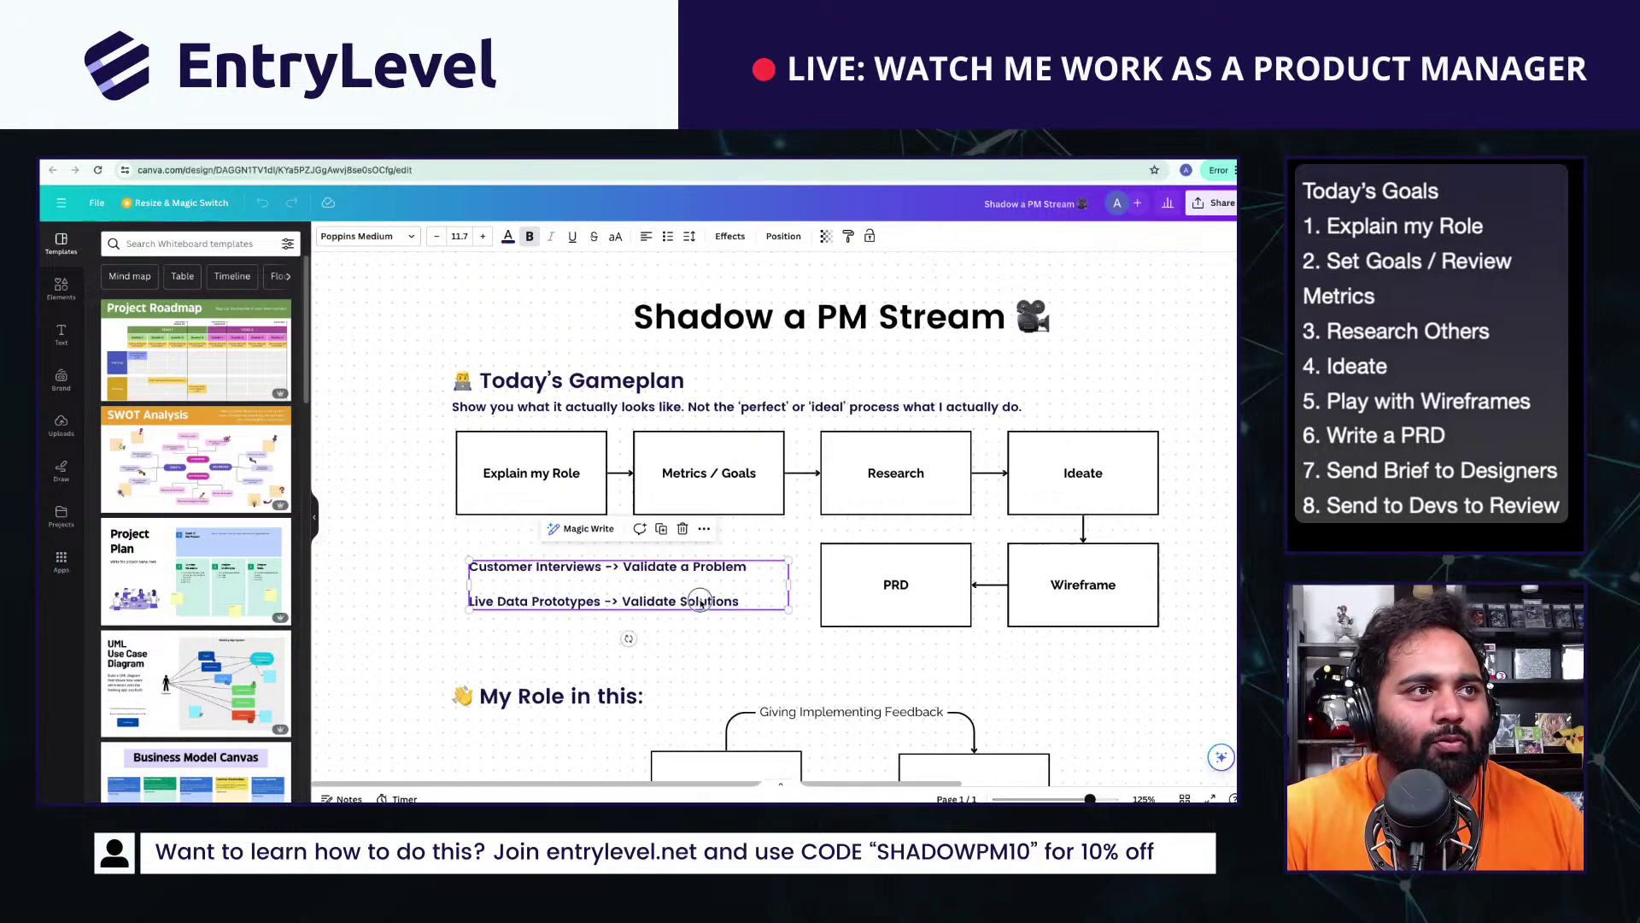
Step: Search the elements for "tick", add the green circle tick graphic and shrink it to a small badge above the "Explain my Role" box
left_click(61, 288)
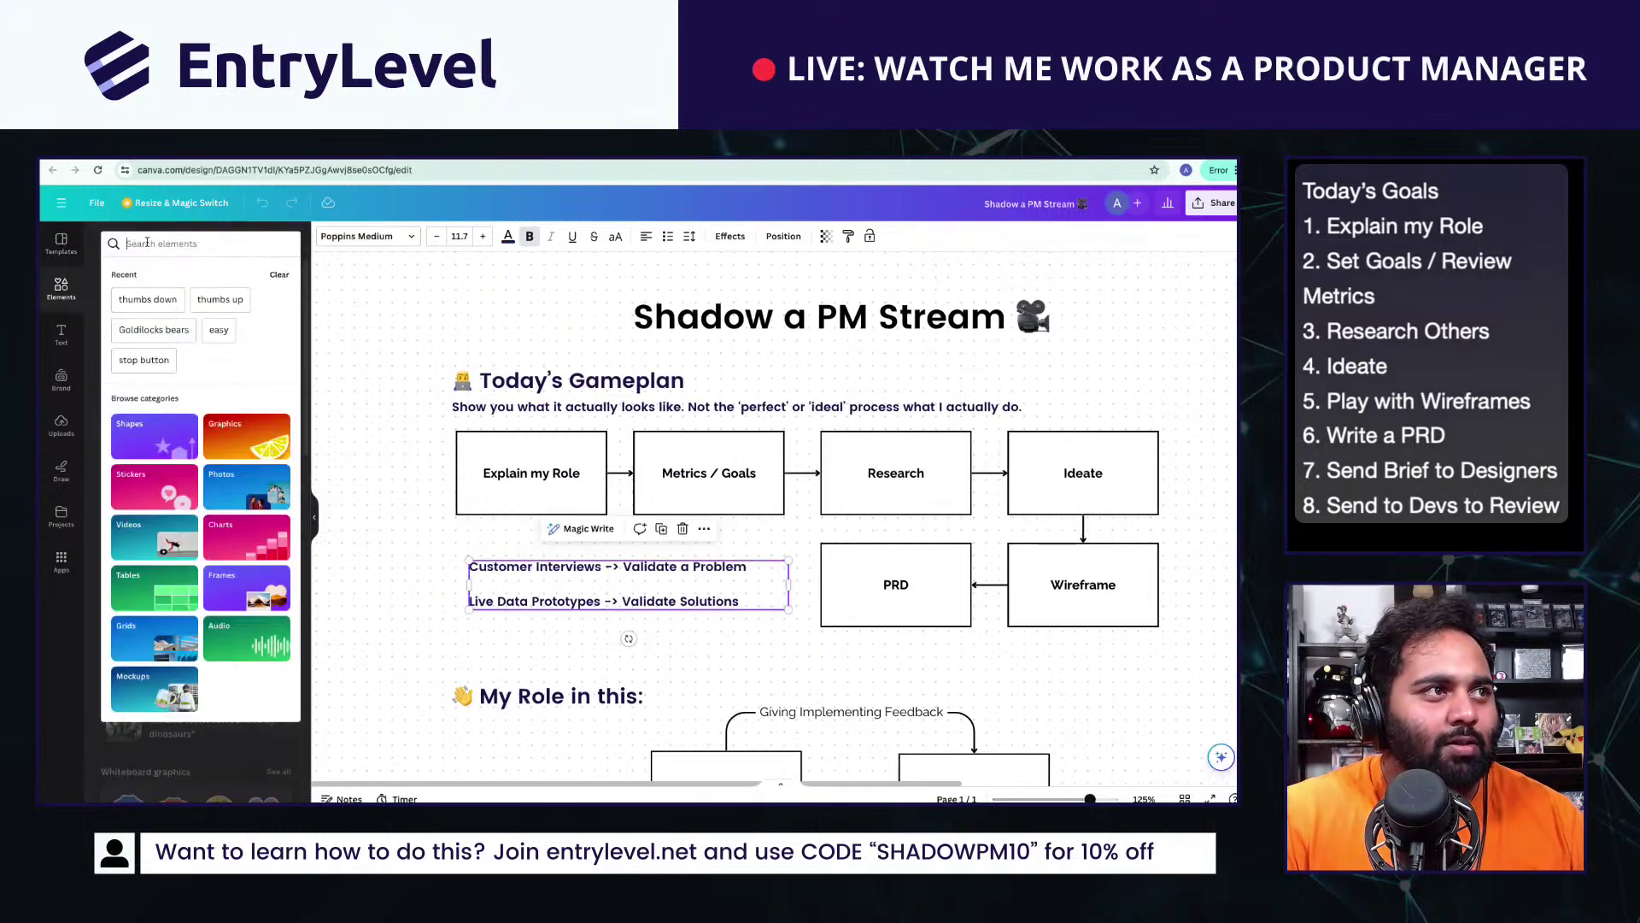
left_click(147, 243)
type("toc")
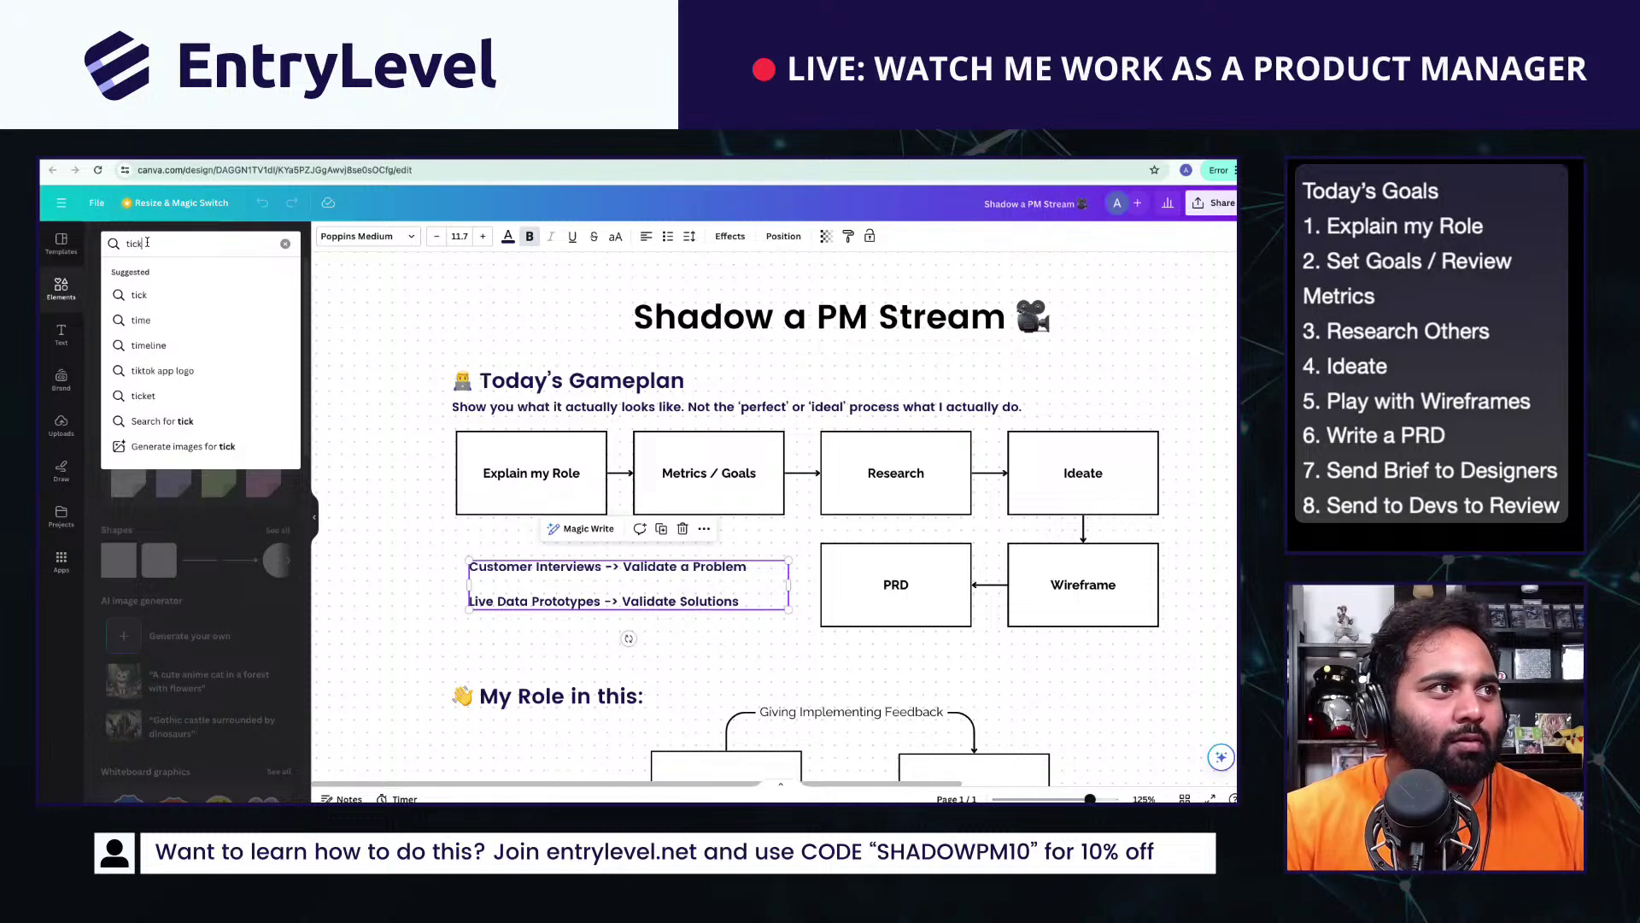
key("Return")
left_click(275, 391)
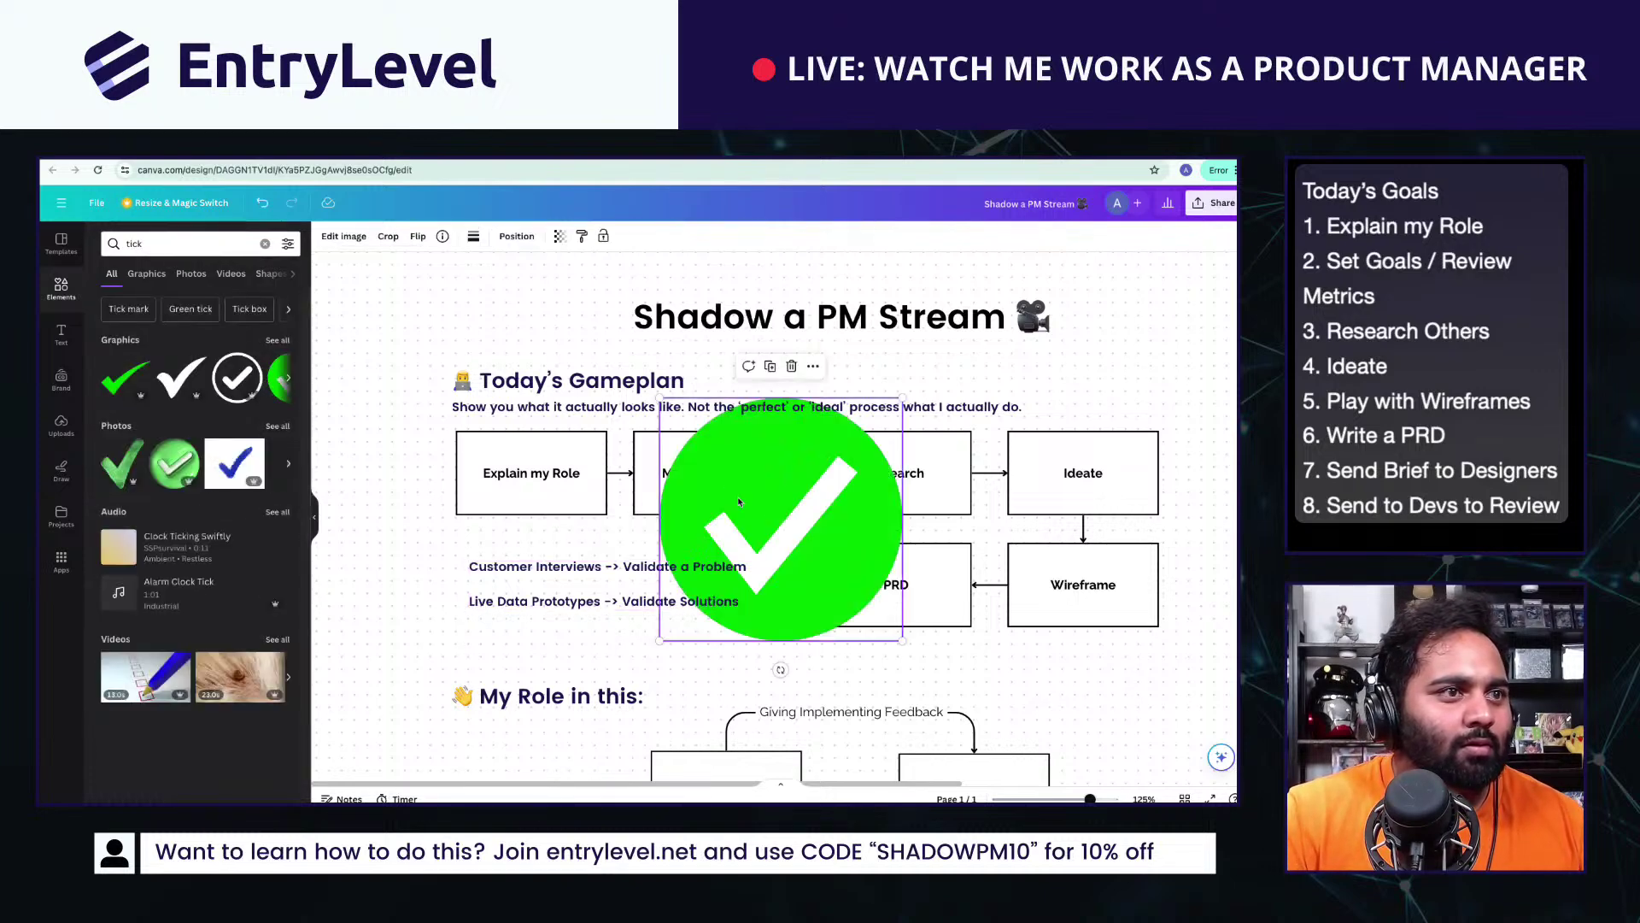
left_click_drag(889, 607, 523, 397)
left_click(524, 402)
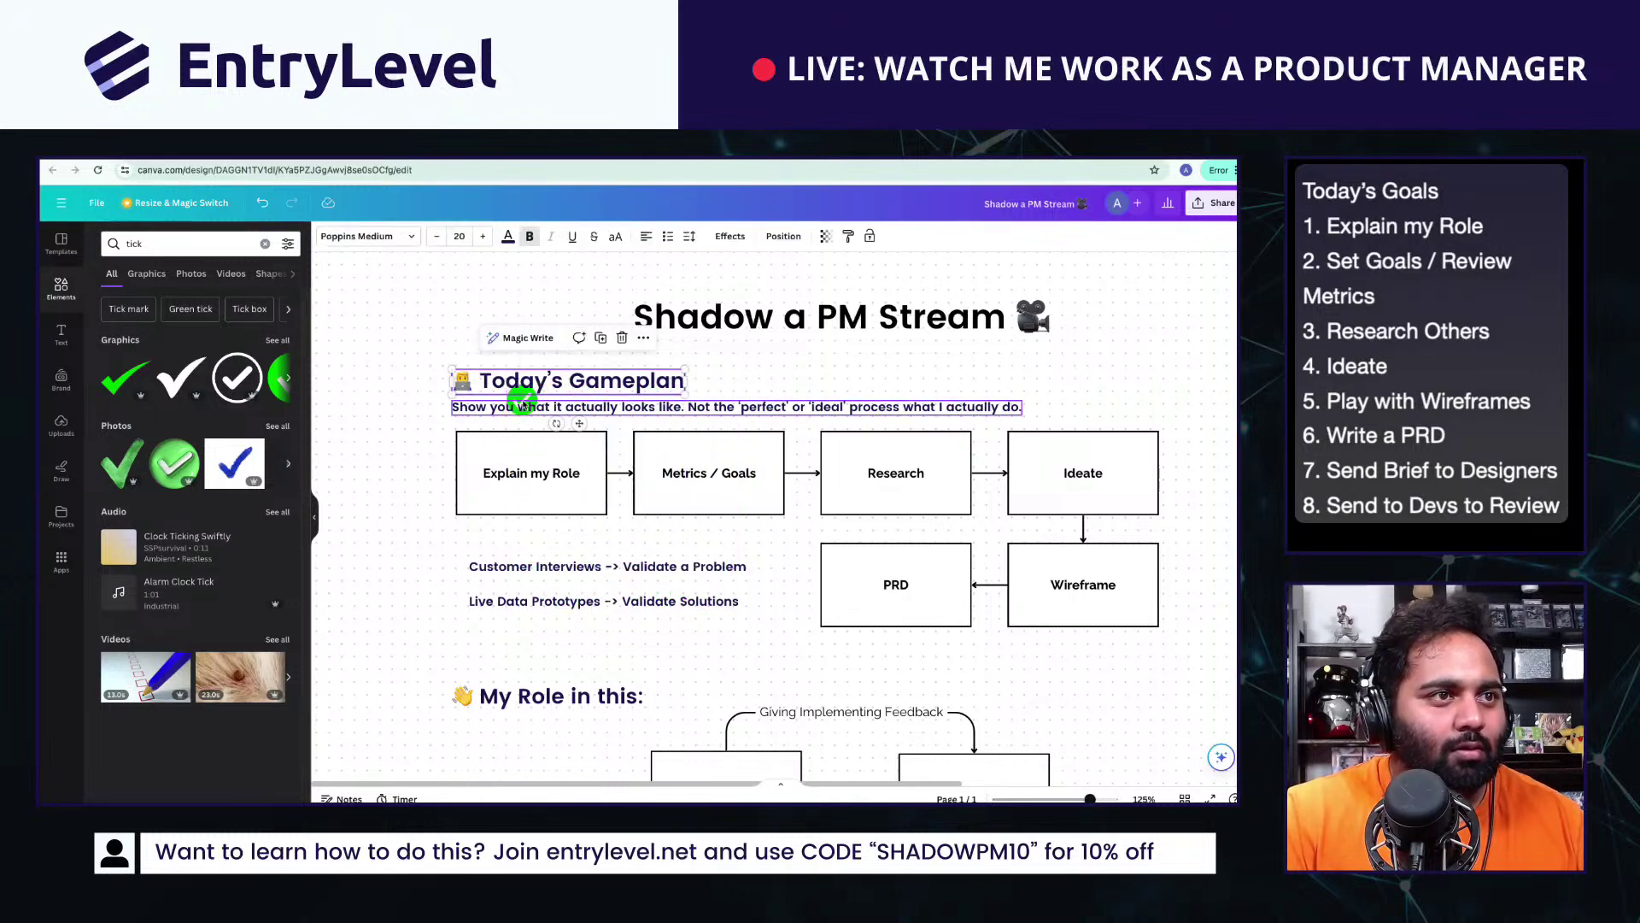